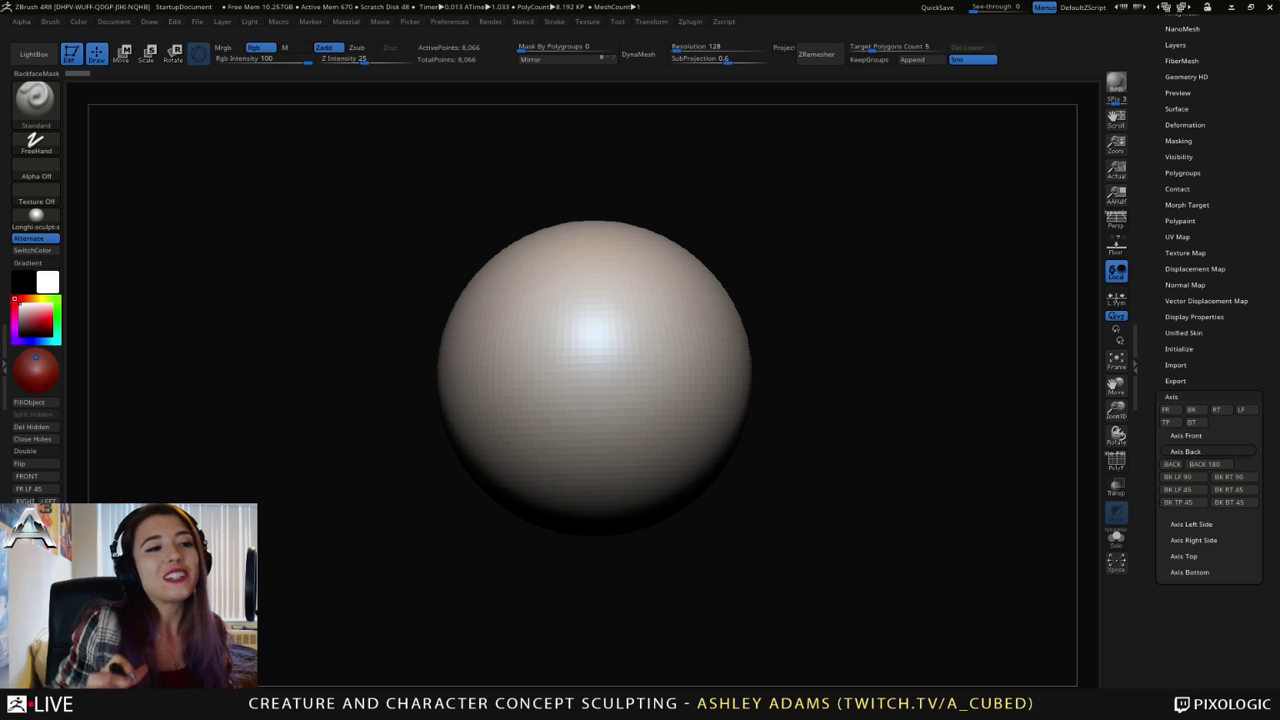
{"action": "mouse_move", "coordinate": [760, 315]}
{"action": "right_mouse_down"}
{"action": "mouse_move", "coordinate": [677, 331]}
{"action": "mouse_move", "coordinate": [750, 329]}
{"action": "right_mouse_up"}
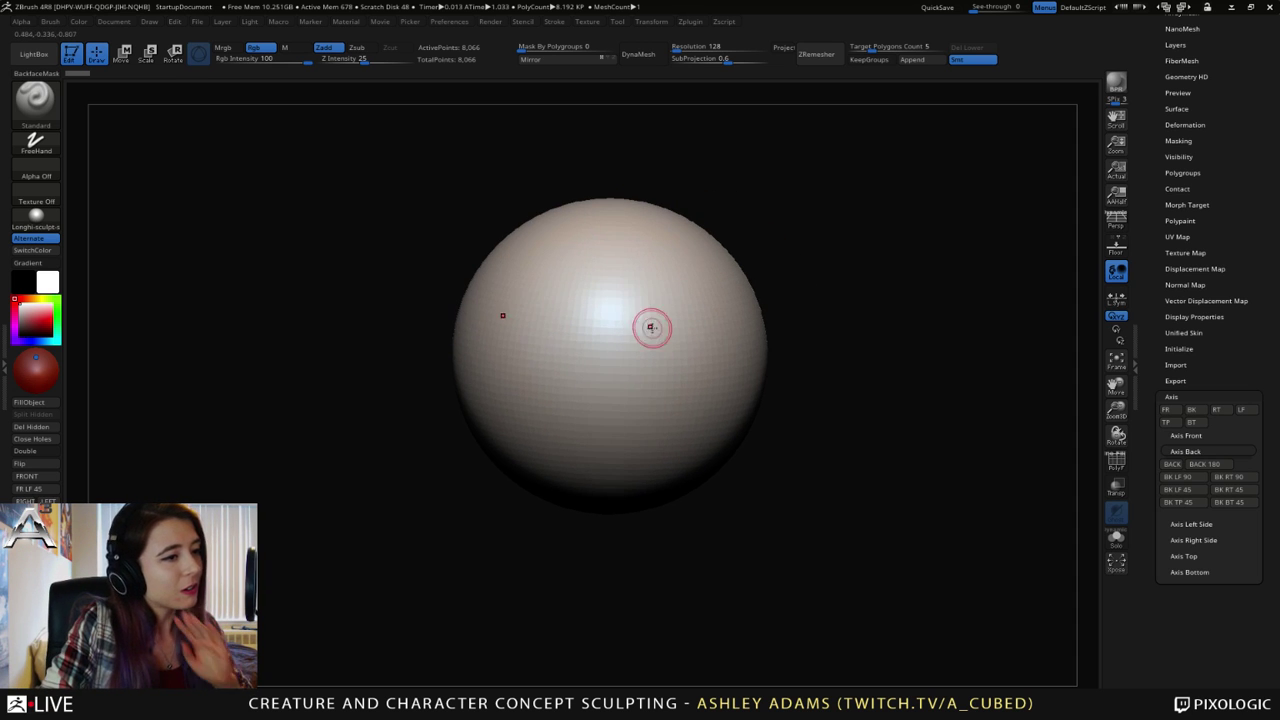
{"action": "right_click_drag", "start_coordinate": [642, 328], "coordinate": [647, 331]}
{"action": "key", "text": "space"}
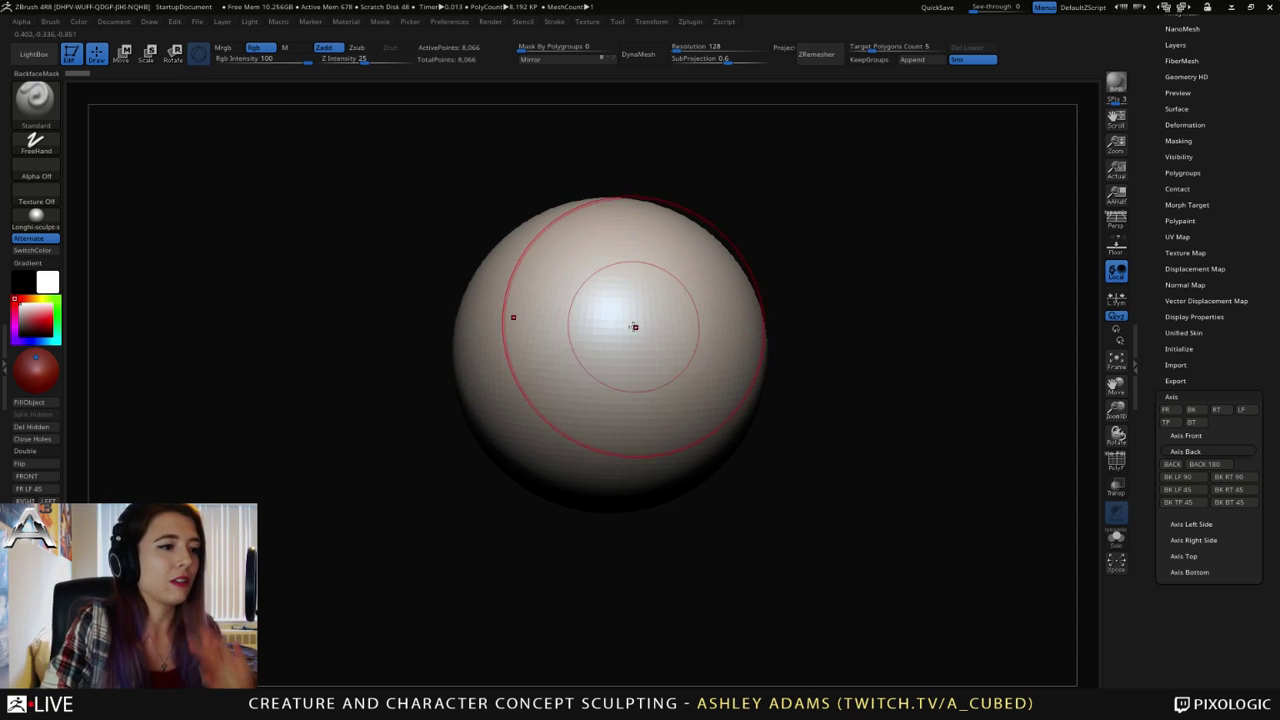
{"action": "right_click_drag", "start_coordinate": [634, 326], "coordinate": [645, 316]}
{"action": "right_click_drag", "start_coordinate": [645, 316], "coordinate": [612, 339], "text": "alt"}
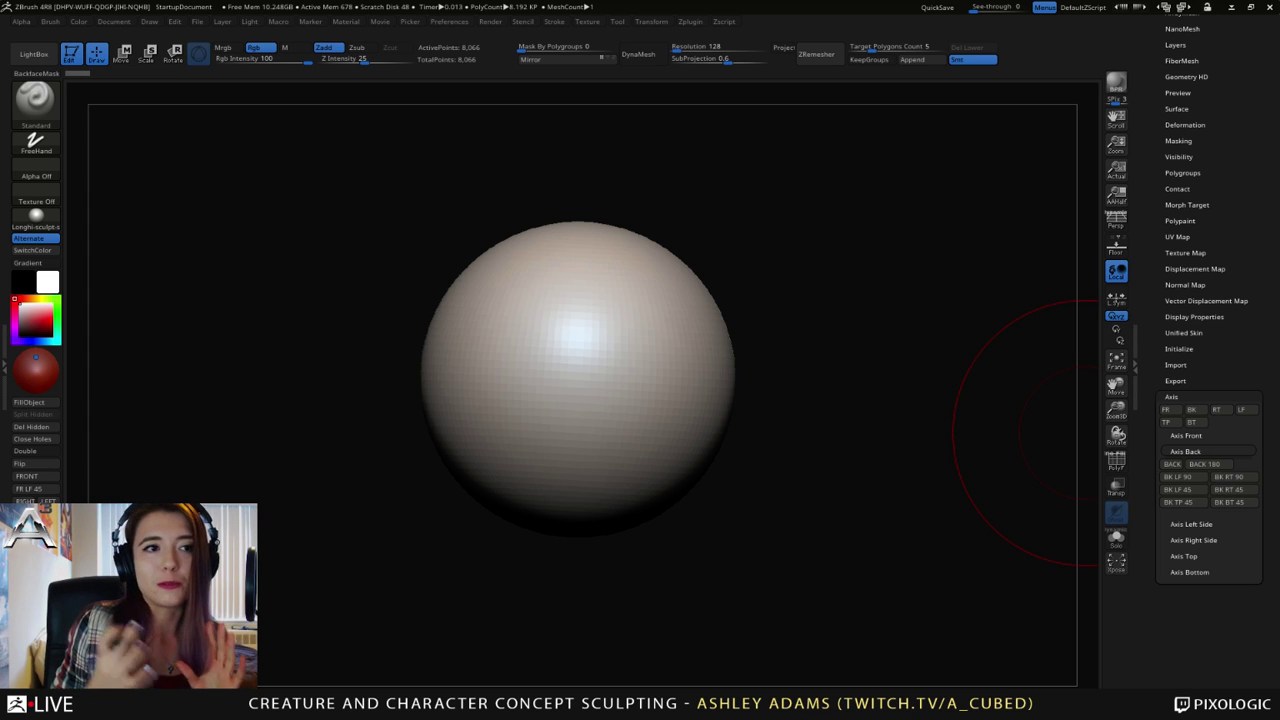
{"action": "right_click_drag", "start_coordinate": [663, 330], "coordinate": [685, 345], "text": "alt"}
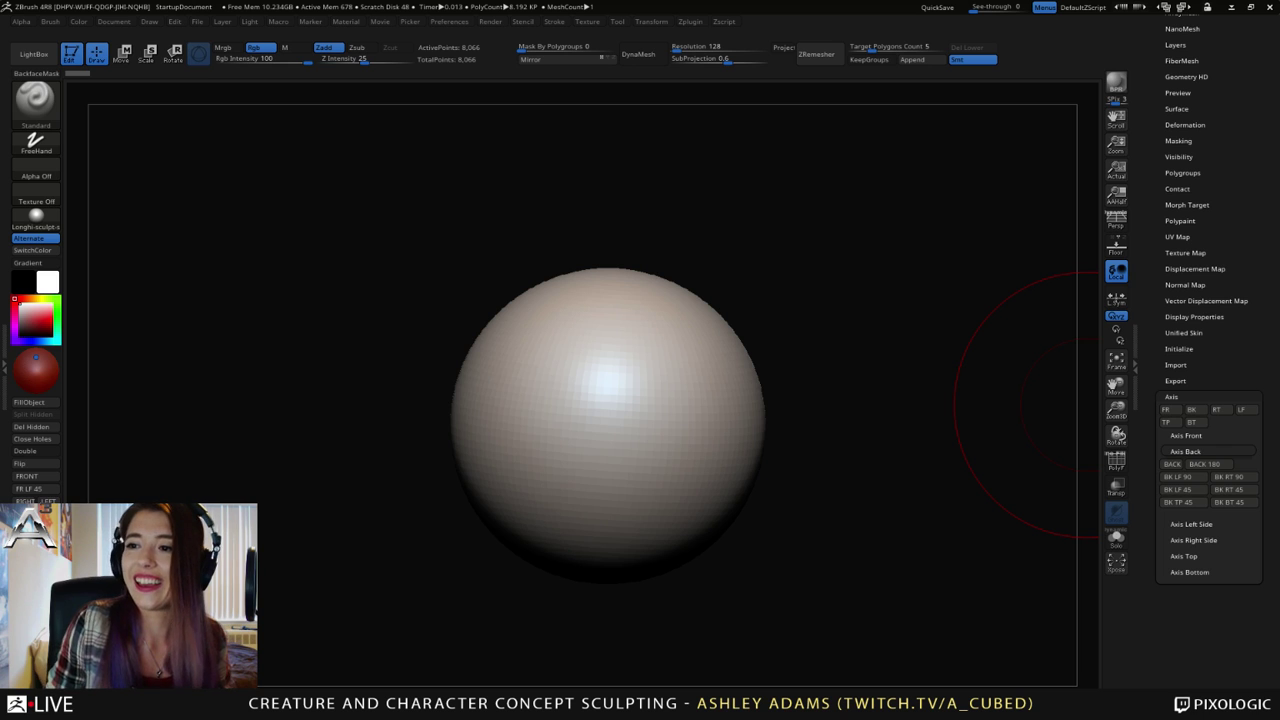
{"action": "right_click_drag", "start_coordinate": [661, 358], "coordinate": [609, 346]}
{"action": "right_click_drag", "start_coordinate": [650, 446], "coordinate": [650, 358], "text": "alt"}
{"action": "mouse_move", "coordinate": [655, 380]}
{"action": "right_mouse_down", "text": "ctrl"}
{"action": "mouse_move", "coordinate": [650, 358]}
{"action": "mouse_move", "coordinate": [600, 370]}
{"action": "right_mouse_up", "text": "ctrl"}
{"action": "right_click", "coordinate": [546, 384]}
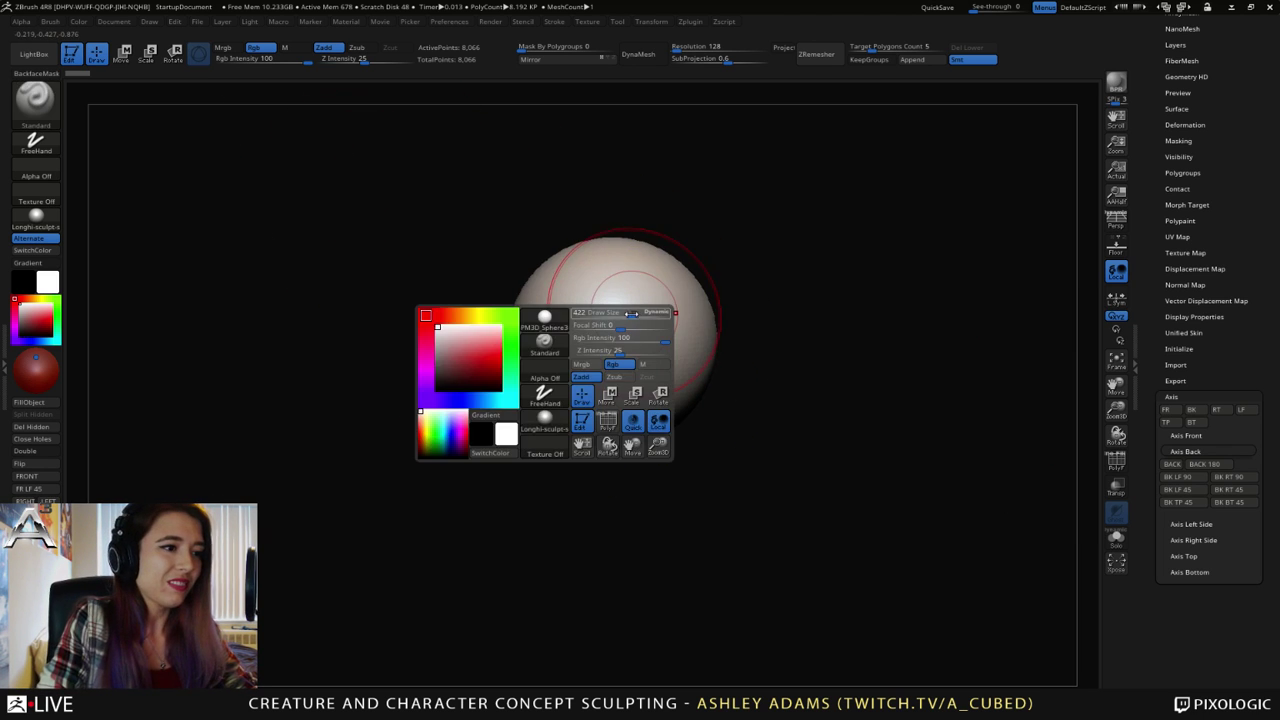
{"action": "mouse_move", "coordinate": [640, 296]}
{"action": "right_mouse_down", "text": "alt"}
{"action": "mouse_move", "coordinate": [680, 312]}
{"action": "mouse_move", "coordinate": [704, 361]}
{"action": "mouse_move", "coordinate": [600, 371]}
{"action": "right_mouse_up", "text": "alt"}
{"action": "right_click", "coordinate": [645, 385]}
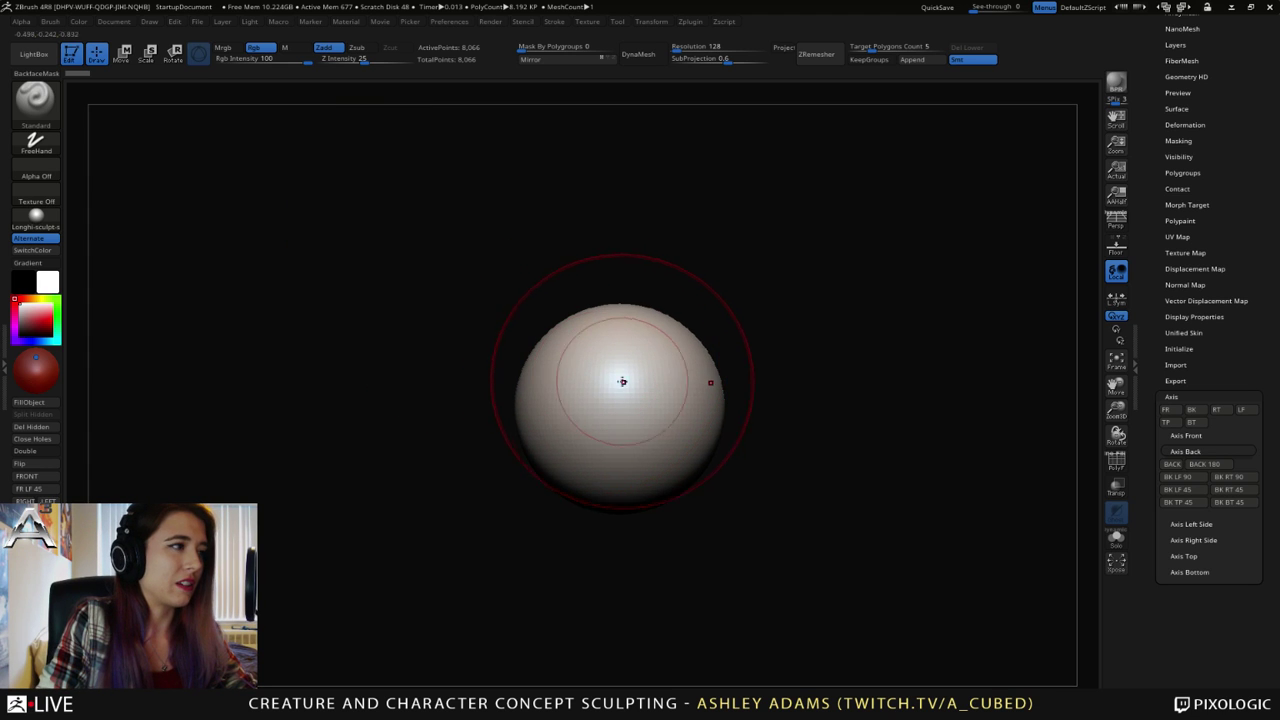
- Activate the Move gizmo on the sphere and apply the Bend Curve deformer
{"action": "key", "text": "w"}
{"action": "right_click_drag", "start_coordinate": [670, 334], "coordinate": [709, 332], "text": "alt"}
{"action": "right_click_drag", "start_coordinate": [709, 332], "coordinate": [652, 328], "text": "shift"}
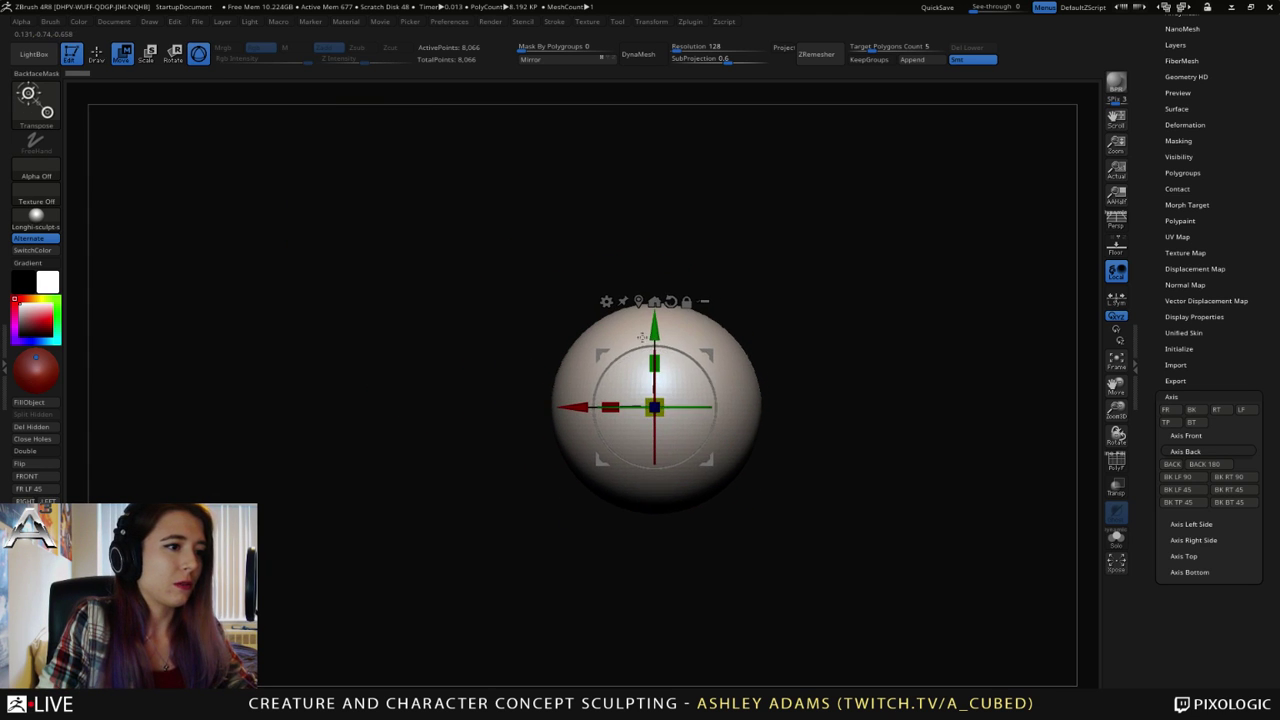
{"action": "right_click_drag", "start_coordinate": [820, 294], "coordinate": [731, 290], "text": "alt"}
{"action": "right_click_drag", "start_coordinate": [731, 290], "coordinate": [703, 337], "text": "ctrl"}
{"action": "left_click", "coordinate": [520, 296]}
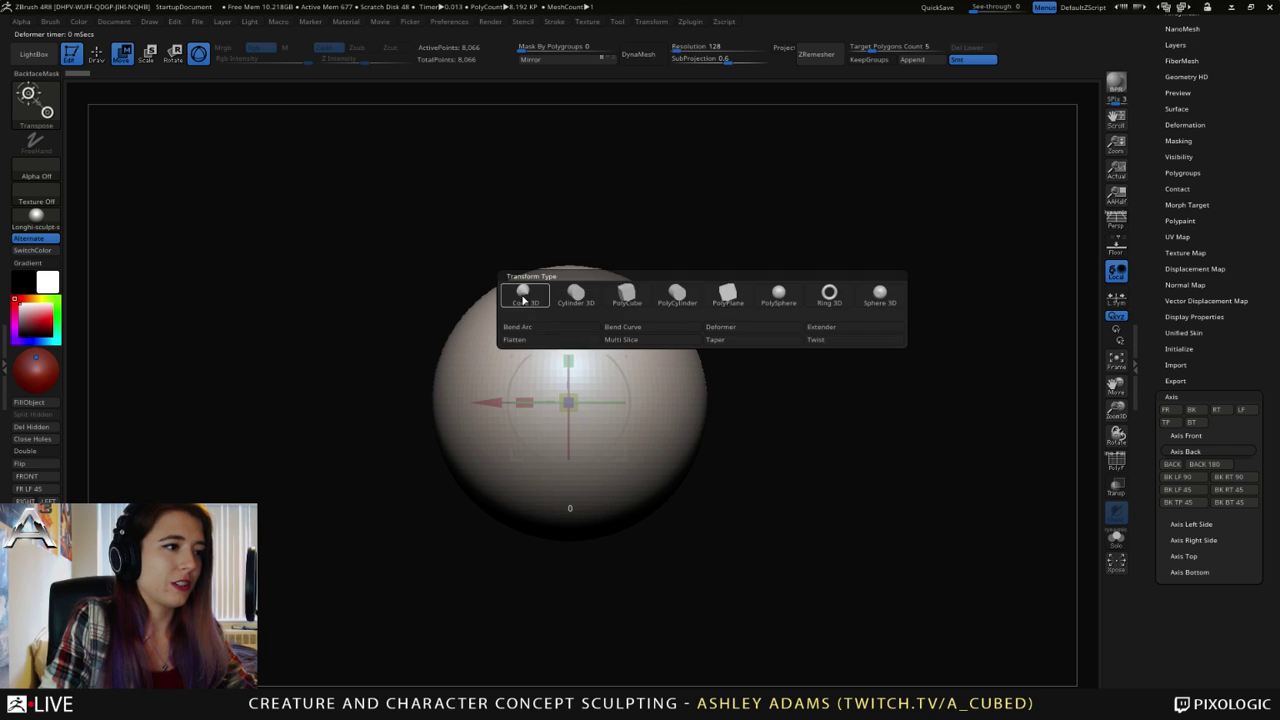
{"action": "left_click", "coordinate": [520, 296]}
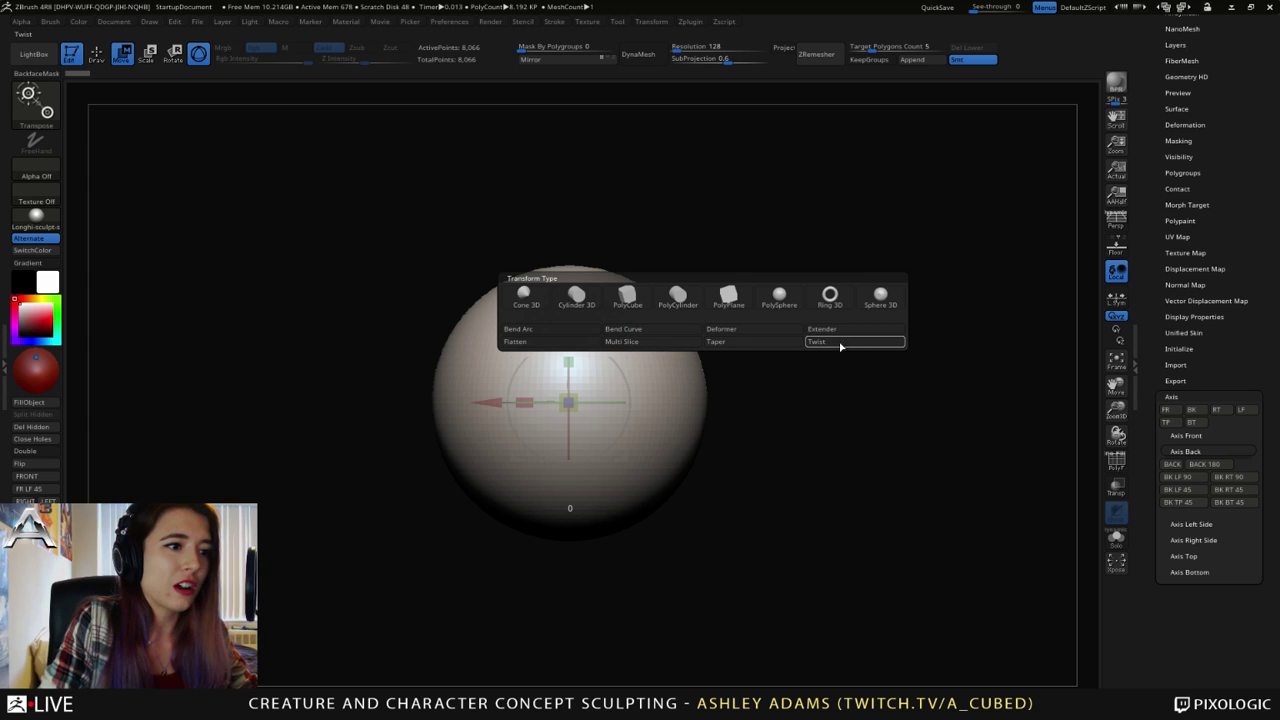
{"action": "left_click", "coordinate": [649, 335]}
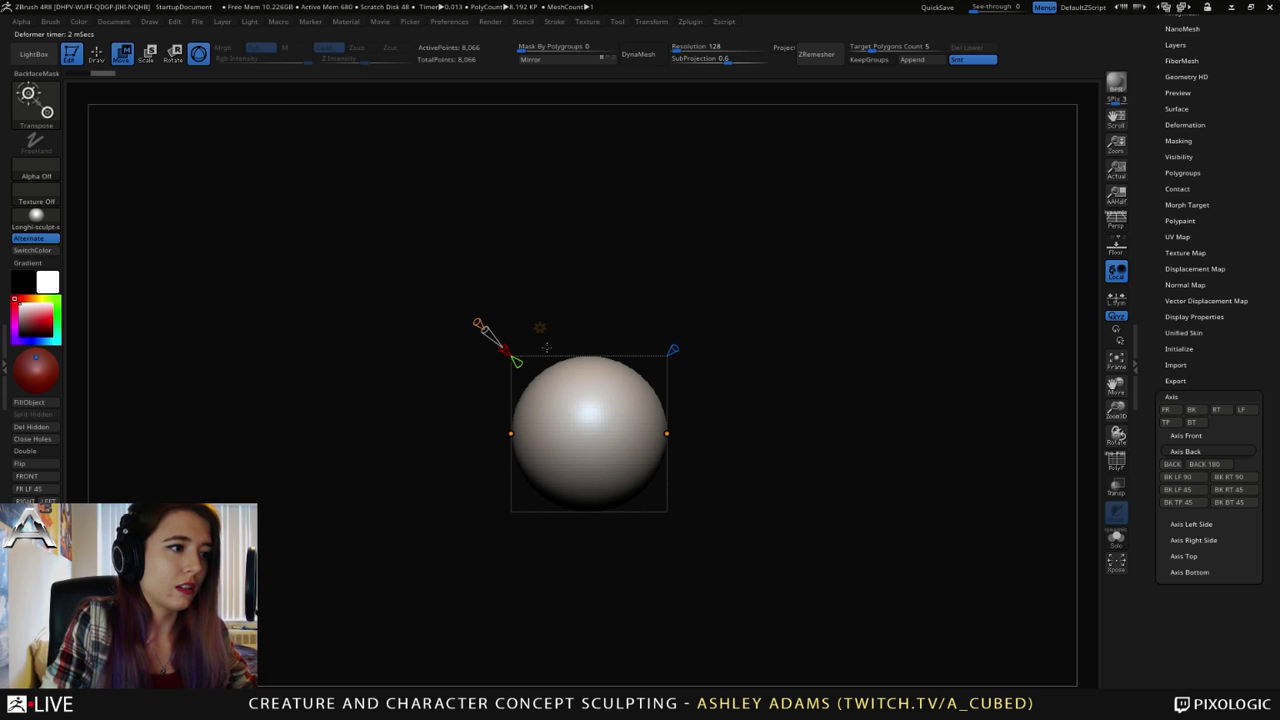
- Stretch the sphere sideways into a wide egg shape with the Bend Curve control points
{"action": "left_click_drag", "start_coordinate": [667, 433], "coordinate": [692, 434]}
{"action": "key", "text": "ctrl+z"}
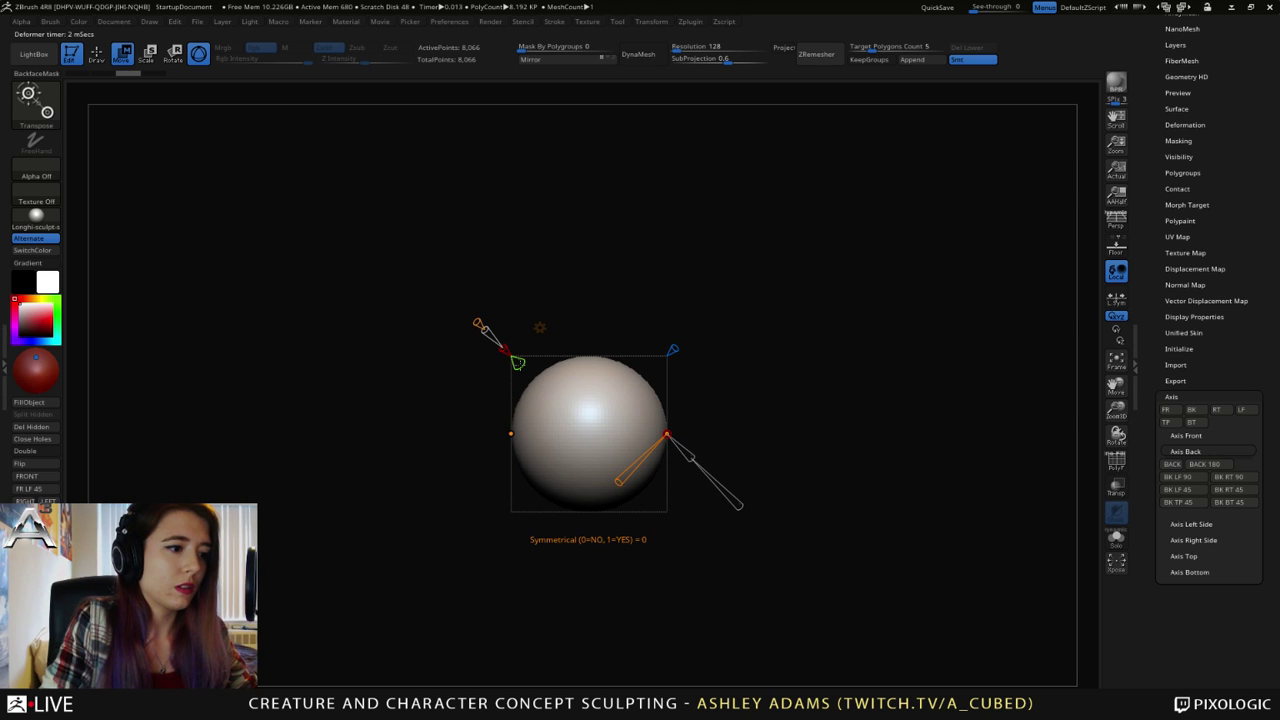
{"action": "left_click_drag", "start_coordinate": [667, 433], "coordinate": [622, 429]}
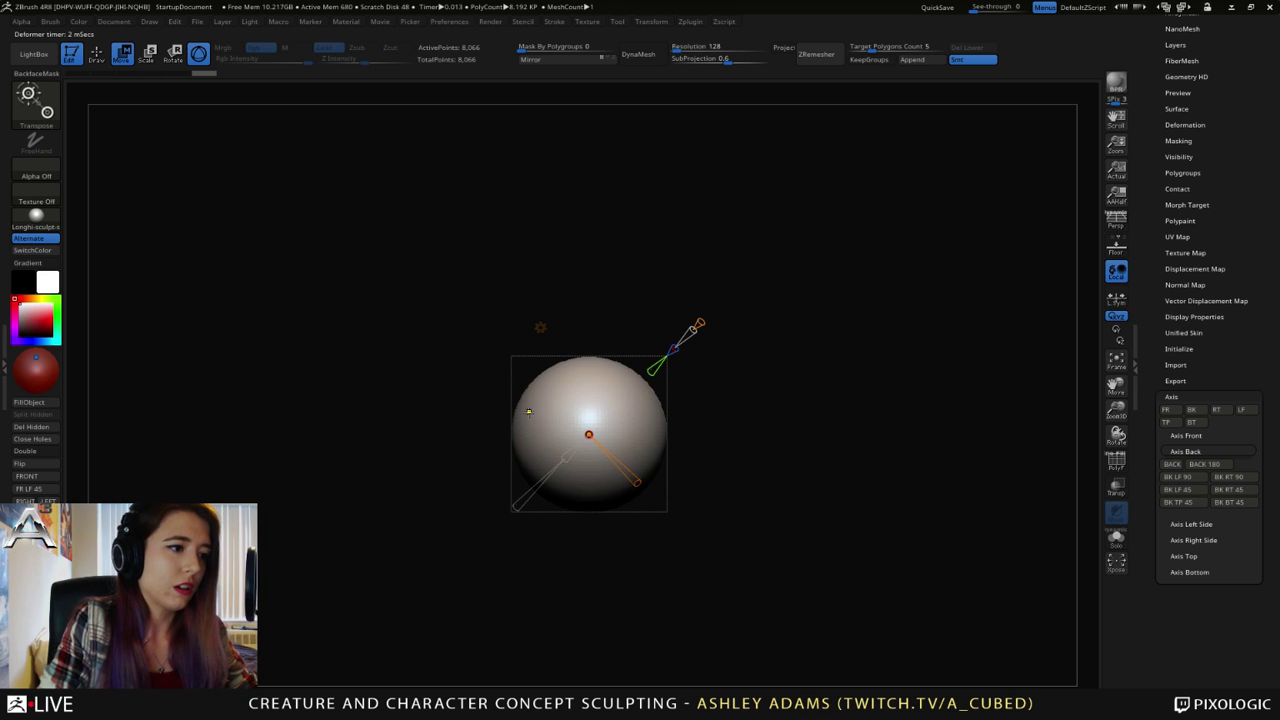
{"action": "right_click_drag", "start_coordinate": [531, 412], "coordinate": [506, 523], "text": "ctrl"}
{"action": "left_click_drag", "start_coordinate": [594, 532], "coordinate": [577, 553]}
{"action": "right_click_drag", "start_coordinate": [720, 400], "coordinate": [722, 335], "text": "ctrl"}
{"action": "right_click_drag", "start_coordinate": [722, 335], "coordinate": [880, 340]}
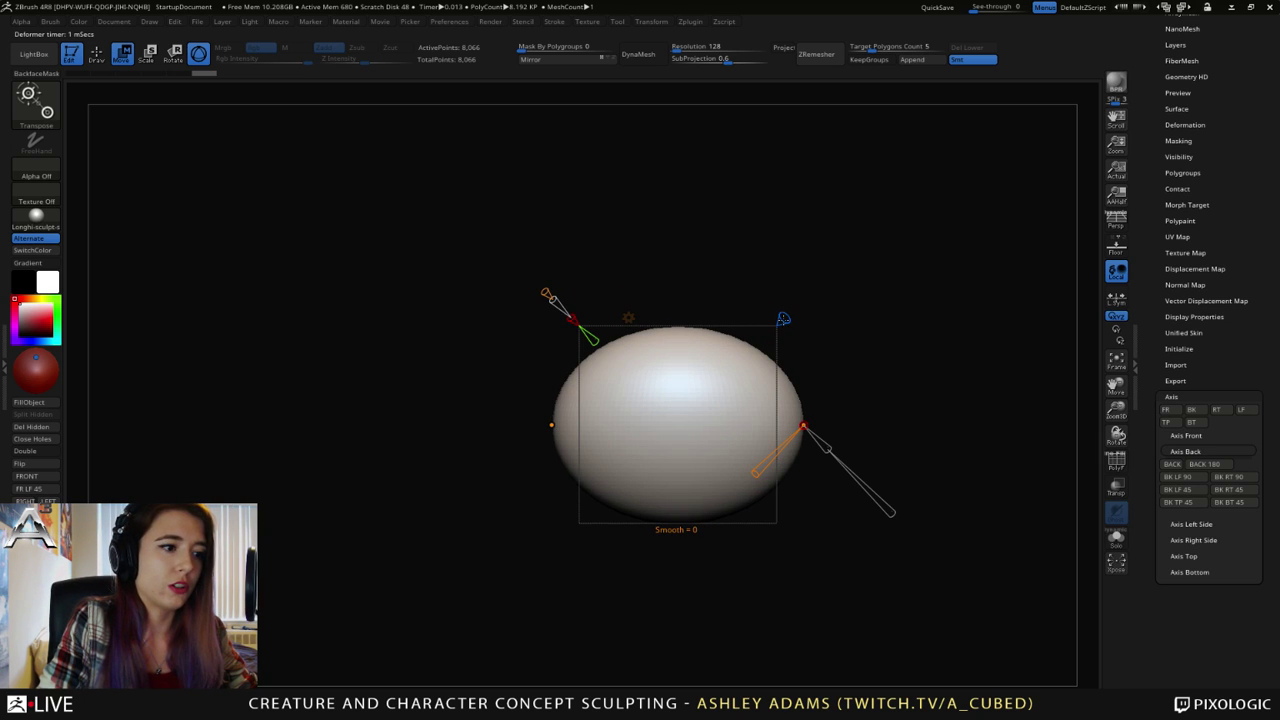
{"action": "right_click_drag", "start_coordinate": [772, 300], "coordinate": [698, 276], "text": "alt"}
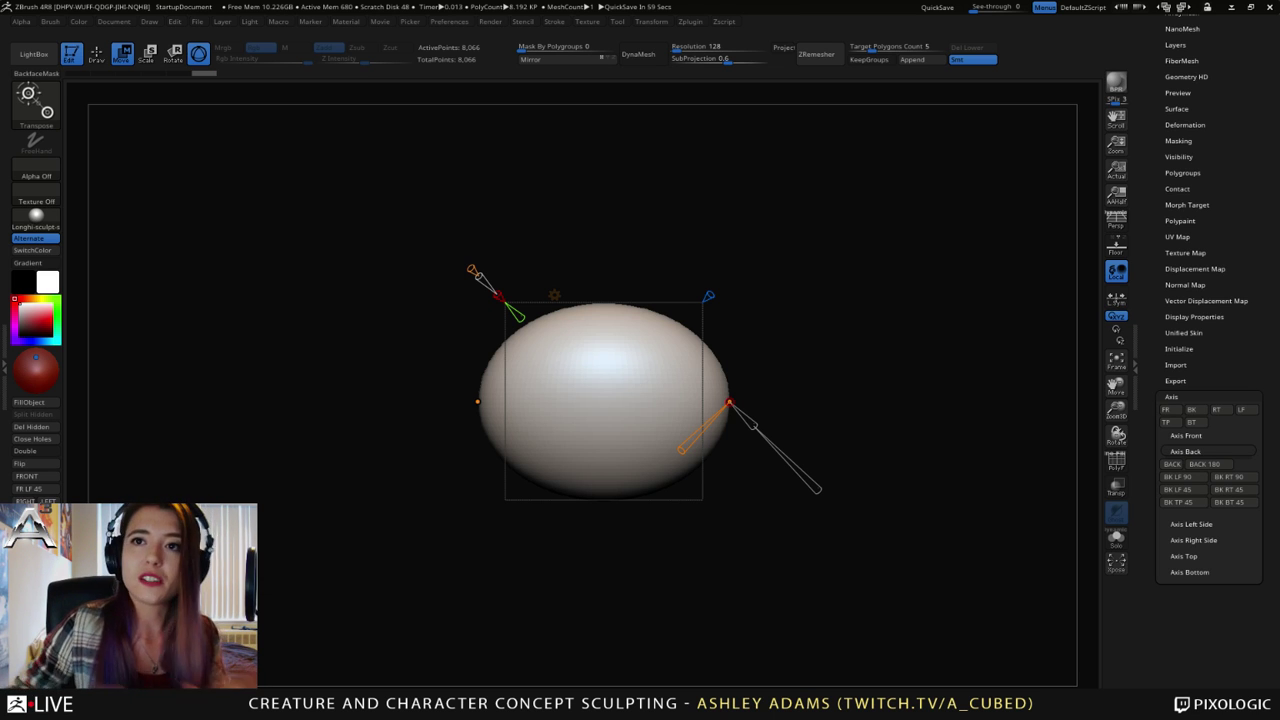
{"action": "right_click_drag", "start_coordinate": [635, 290], "coordinate": [673, 294]}
- Accept the Bend Curve deformation on the stretched sphere
{"action": "key", "text": "q"}
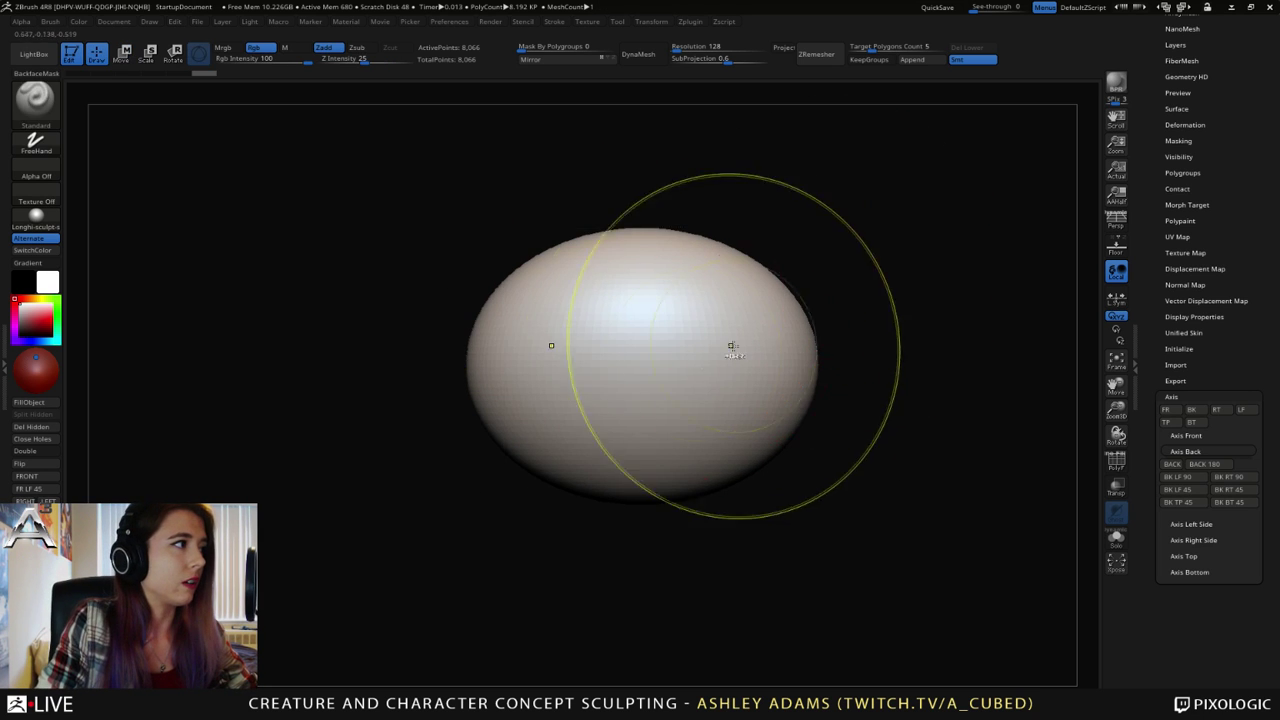
{"action": "right_click_drag", "start_coordinate": [731, 346], "coordinate": [684, 317], "text": "ctrl"}
{"action": "right_click_drag", "start_coordinate": [684, 317], "coordinate": [627, 291], "text": "alt"}
{"action": "key", "text": "ctrl+z"}
{"action": "key", "text": "ctrl+z"}
{"action": "key", "text": "ctrl+z"}
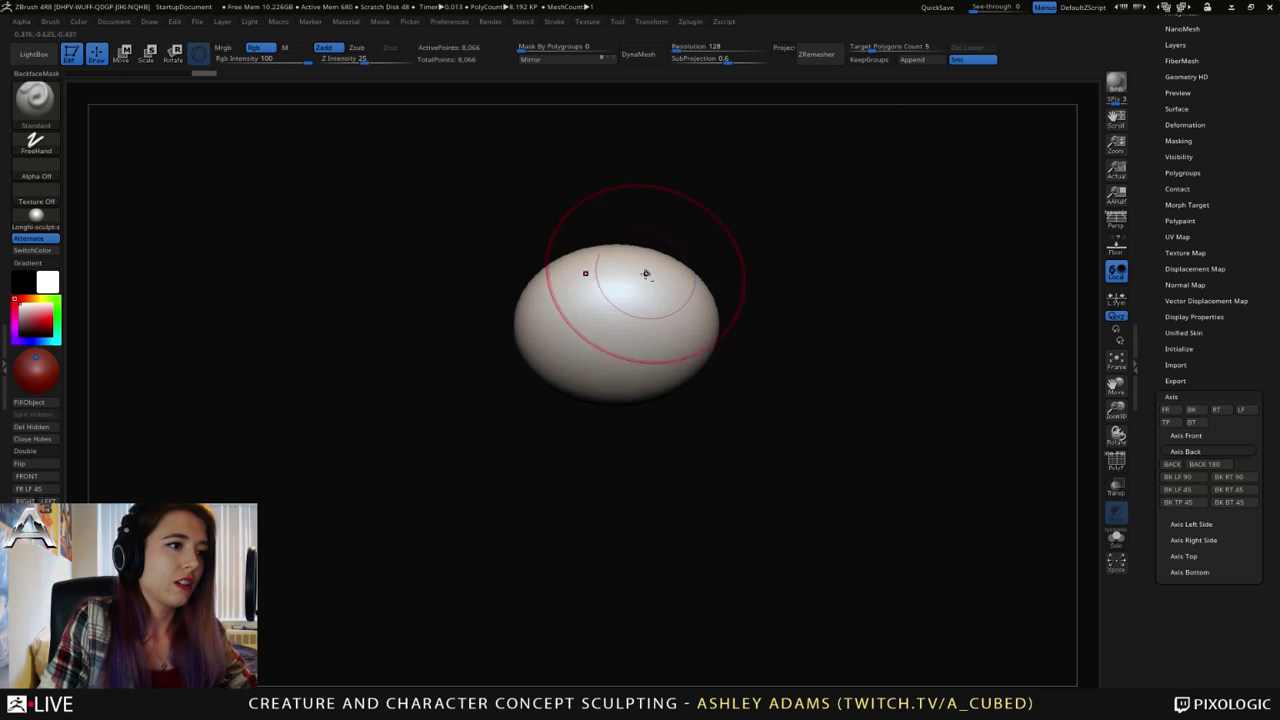
{"action": "key", "text": "w"}
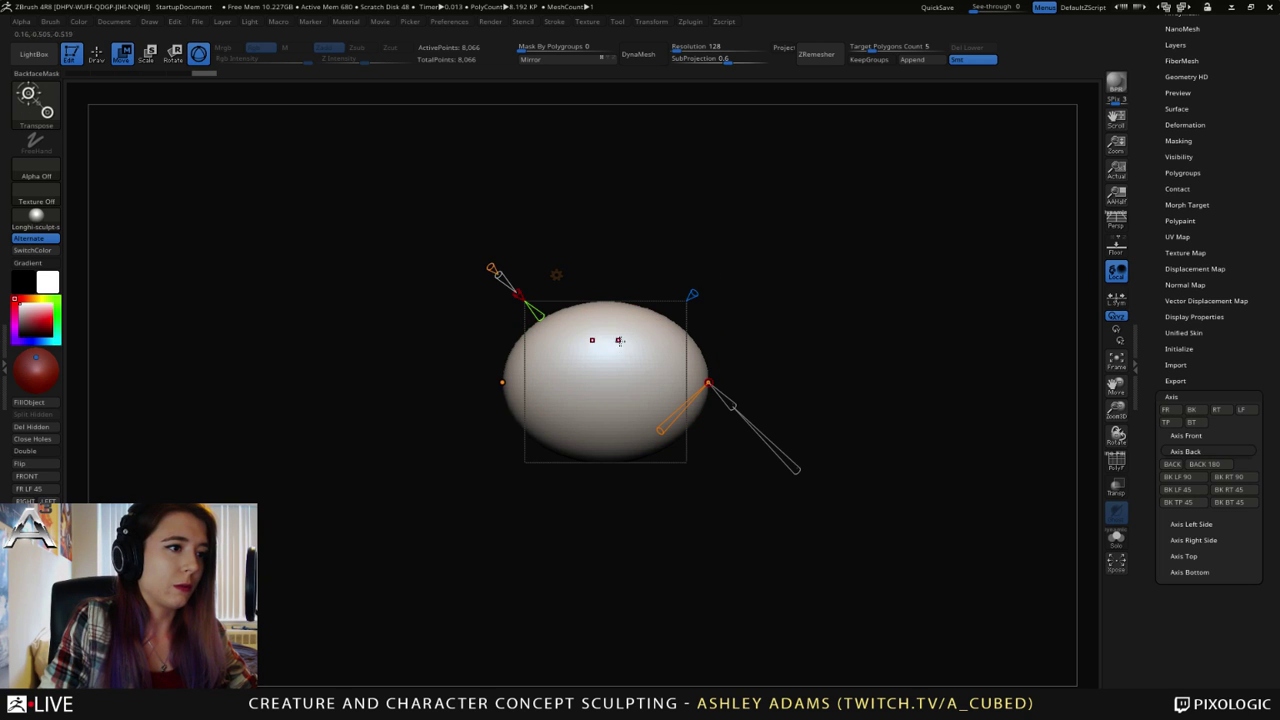
{"action": "left_click", "coordinate": [553, 274]}
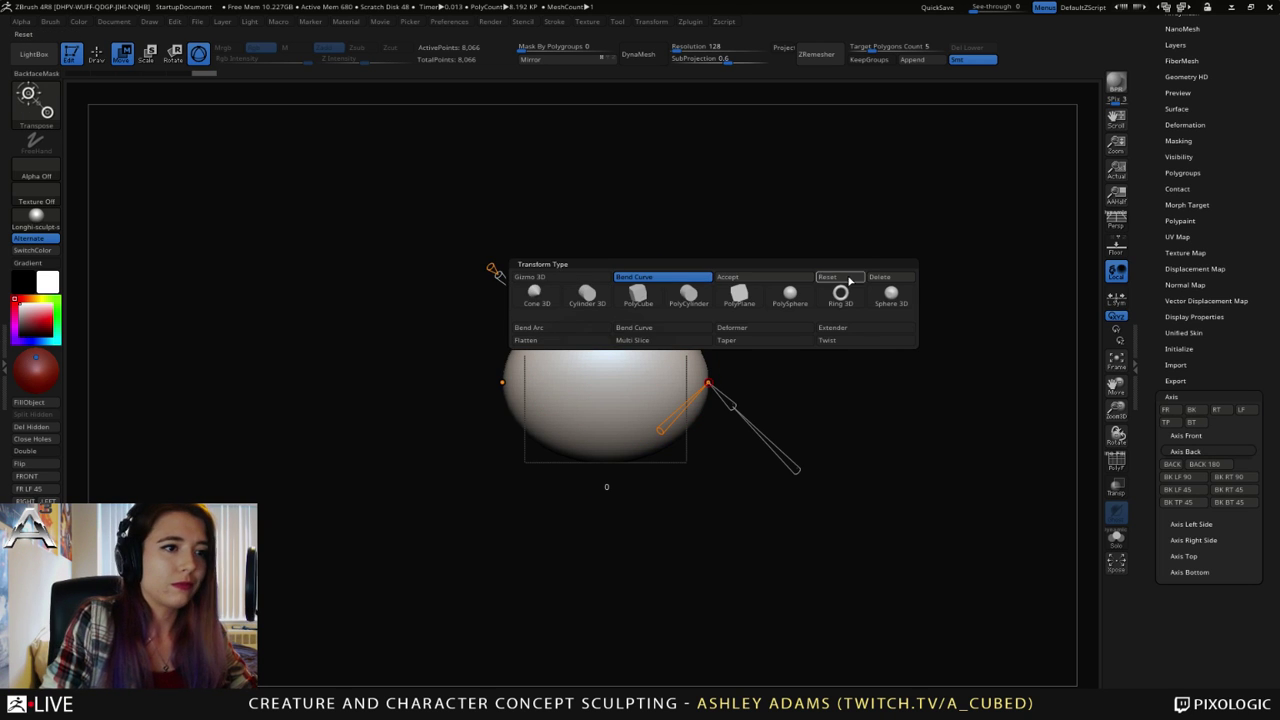
{"action": "left_click", "coordinate": [727, 277]}
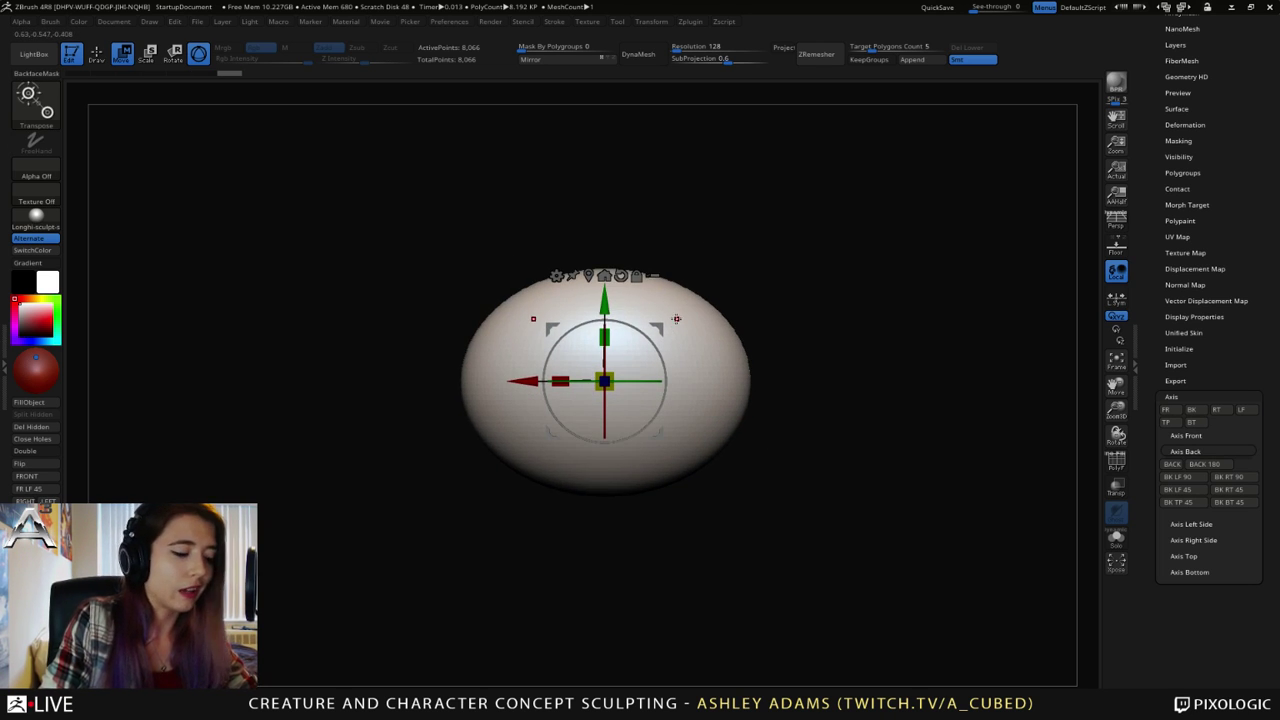
- Return to draw mode and sculpt the side of the egg-shaped form with large Standard brush strokes
{"action": "key", "text": "q"}
{"action": "right_click_drag", "start_coordinate": [639, 372], "coordinate": [650, 256], "text": "ctrl"}
{"action": "right_click_drag", "start_coordinate": [650, 256], "coordinate": [648, 349]}
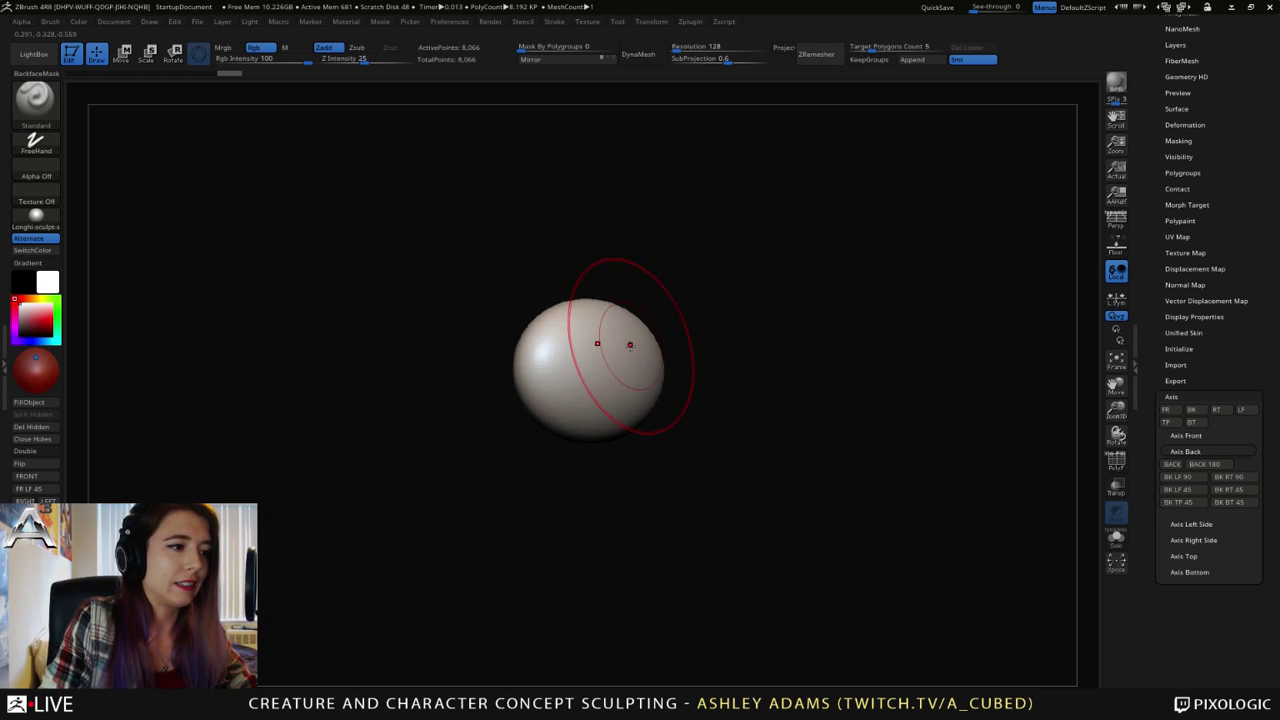
{"action": "key", "text": "space"}
{"action": "left_click_drag", "start_coordinate": [630, 347], "coordinate": [609, 360]}
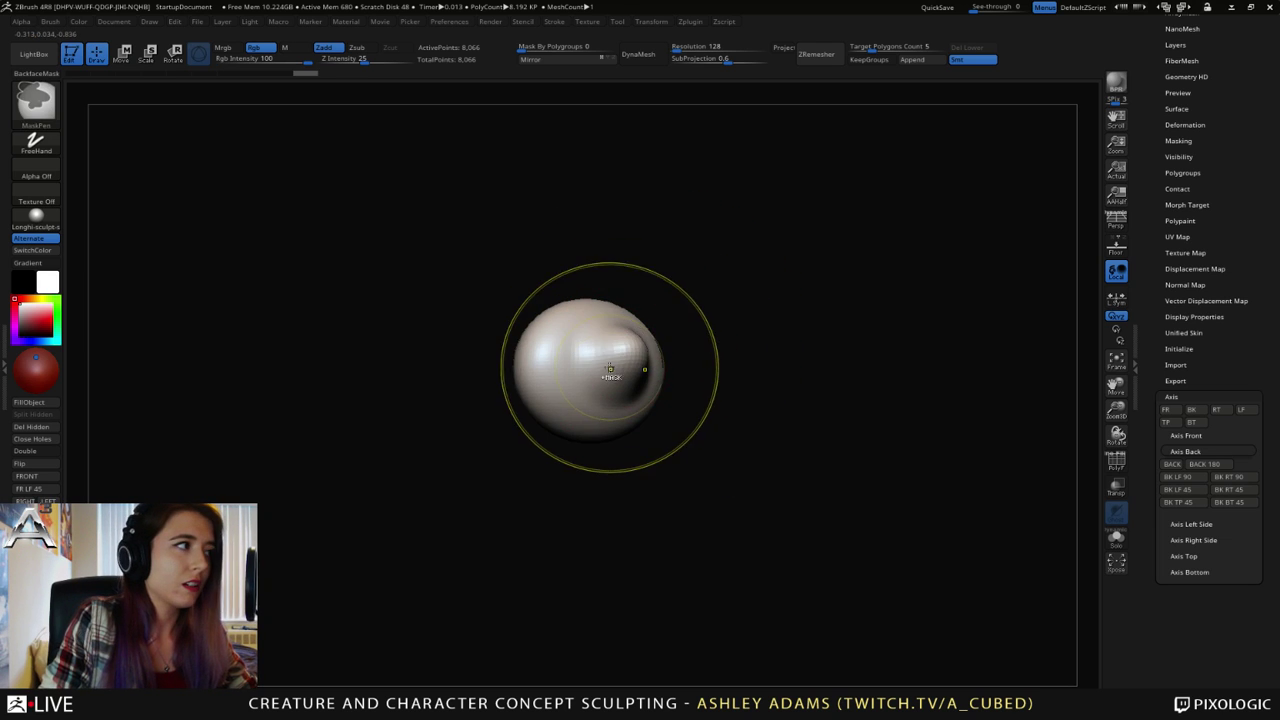
{"action": "key", "text": "ctrl+z"}
{"action": "right_click_drag", "start_coordinate": [589, 311], "coordinate": [583, 340]}
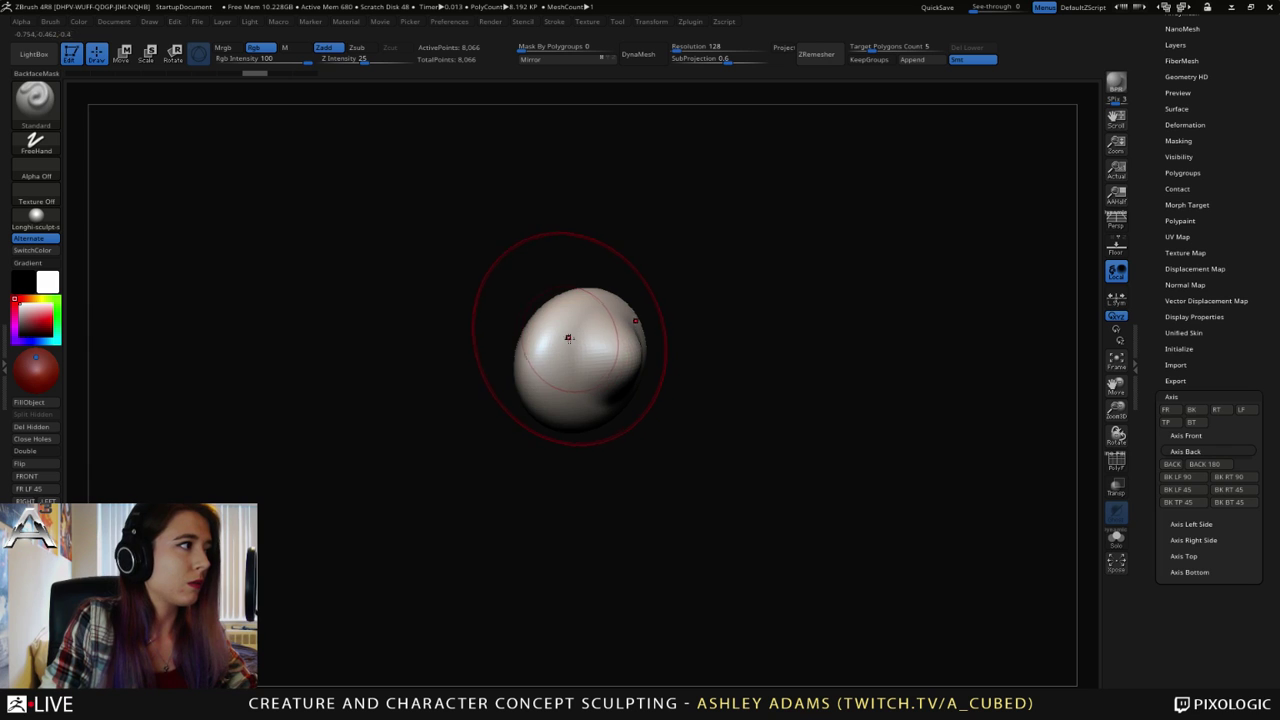
- Assign the custom hotkey 4 to the SnakeHook brush in the brush palette
{"action": "key", "text": "b"}
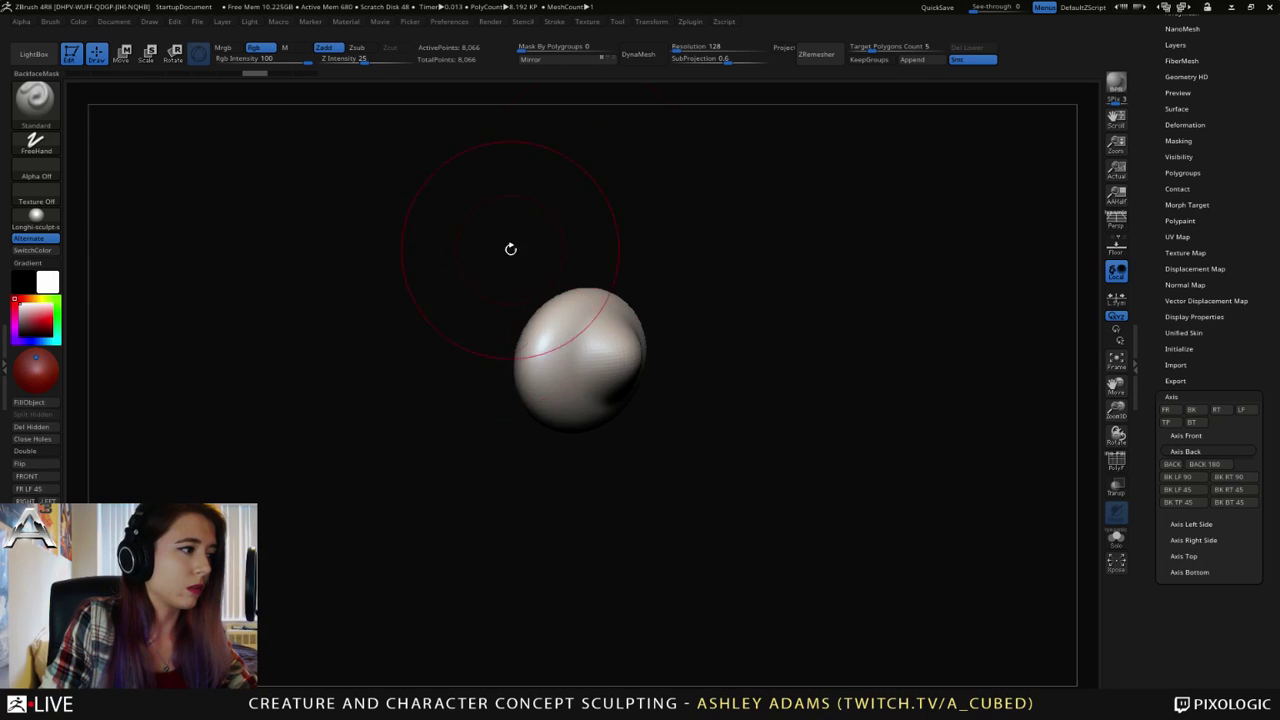
{"action": "mouse_move", "coordinate": [600, 272]}
{"action": "right_mouse_down"}
{"action": "mouse_move", "coordinate": [562, 300]}
{"action": "mouse_move", "coordinate": [579, 347]}
{"action": "right_mouse_up"}
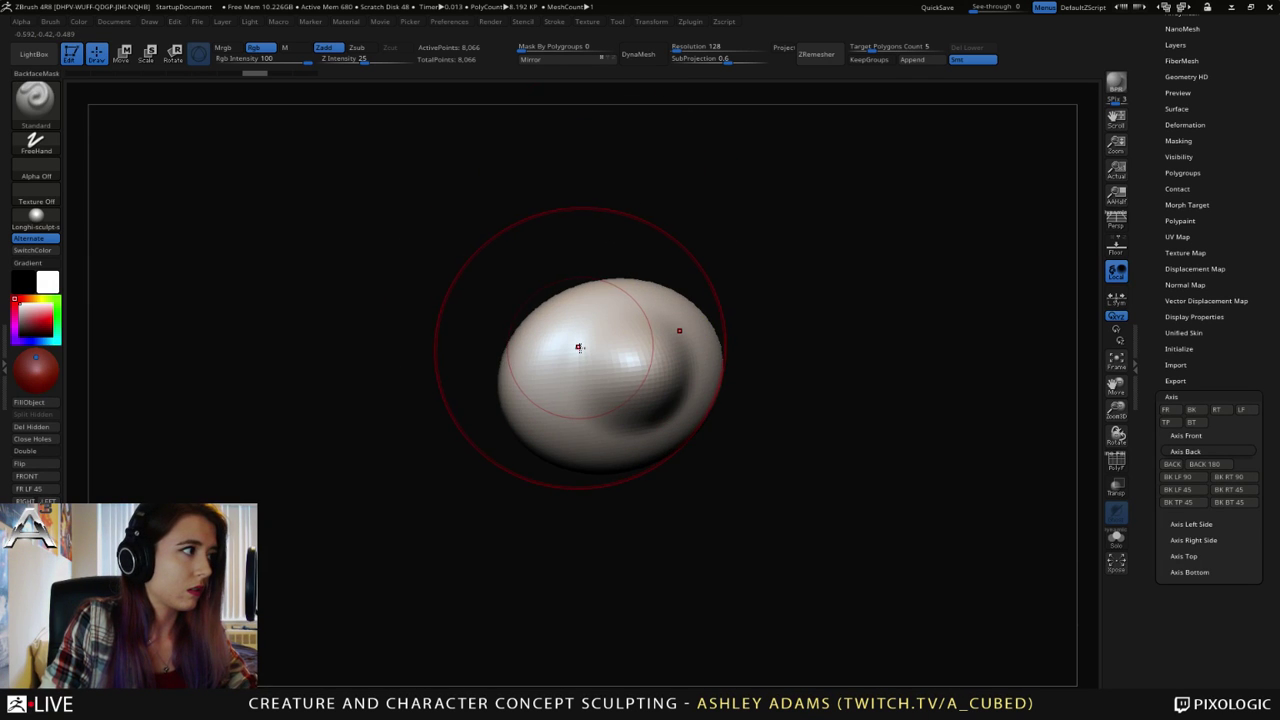
{"action": "key", "text": "b"}
{"action": "key", "text": "ctrl+shift"}
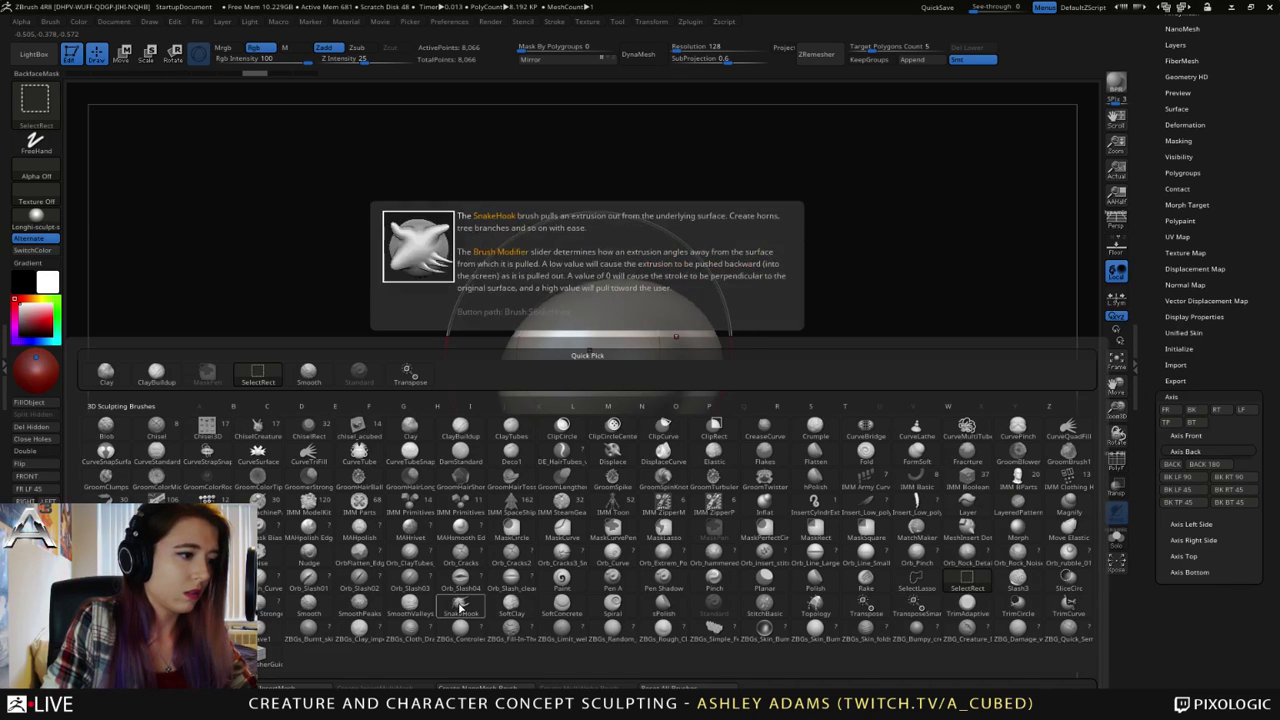
{"action": "left_click", "coordinate": [465, 606]}
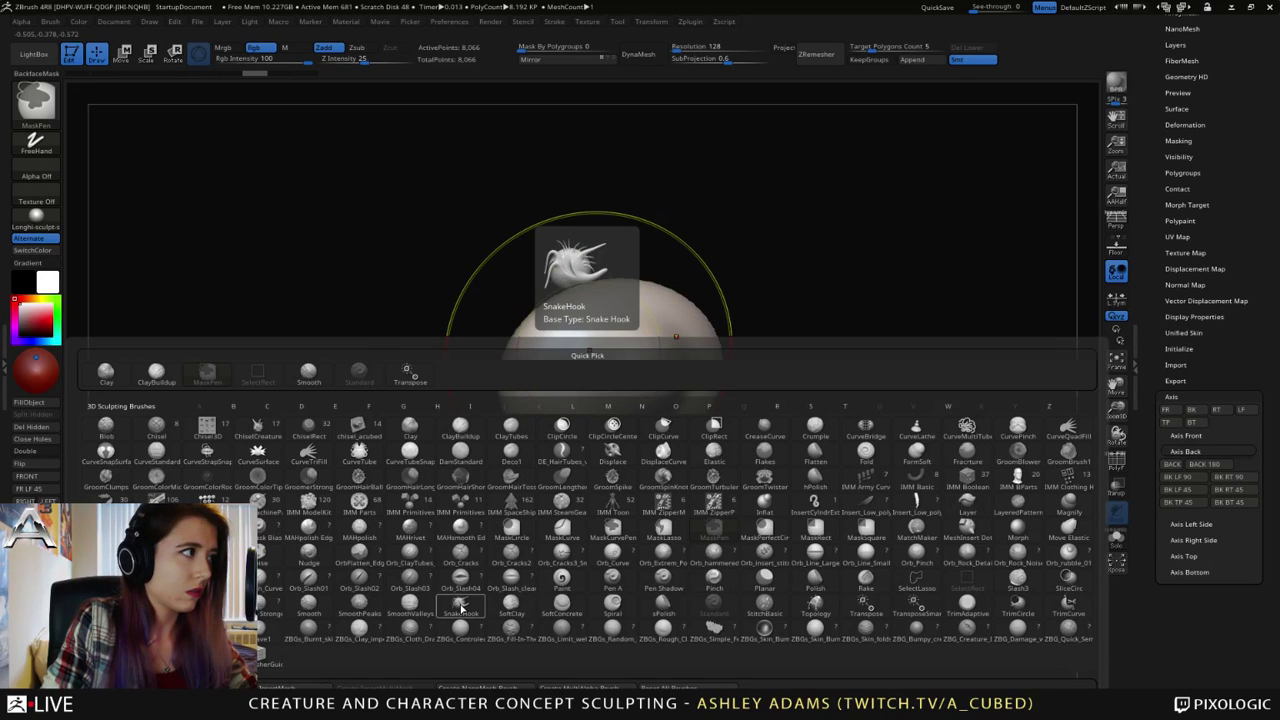
{"action": "left_click", "coordinate": [461, 606], "text": "ctrl+alt"}
{"action": "key", "text": "4"}
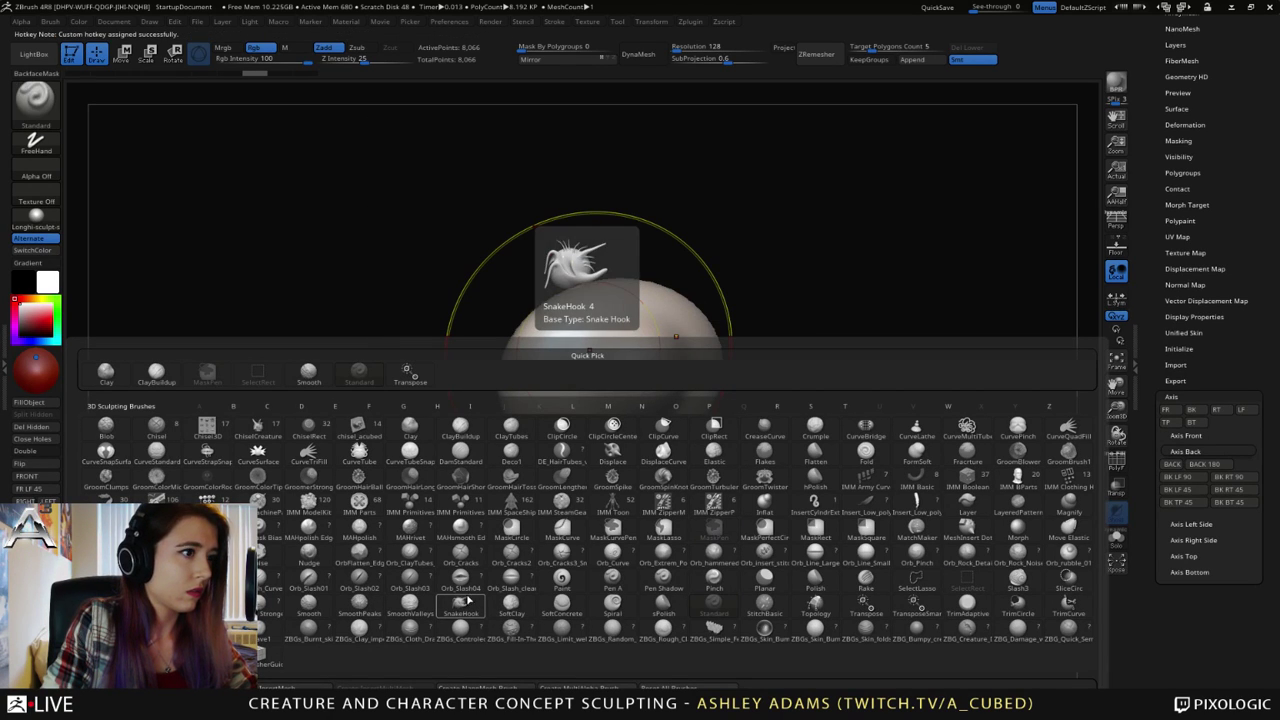
- Try to brighten the darkened model by setting the current colour to white and filling it
{"action": "key", "text": "ctrl+a"}
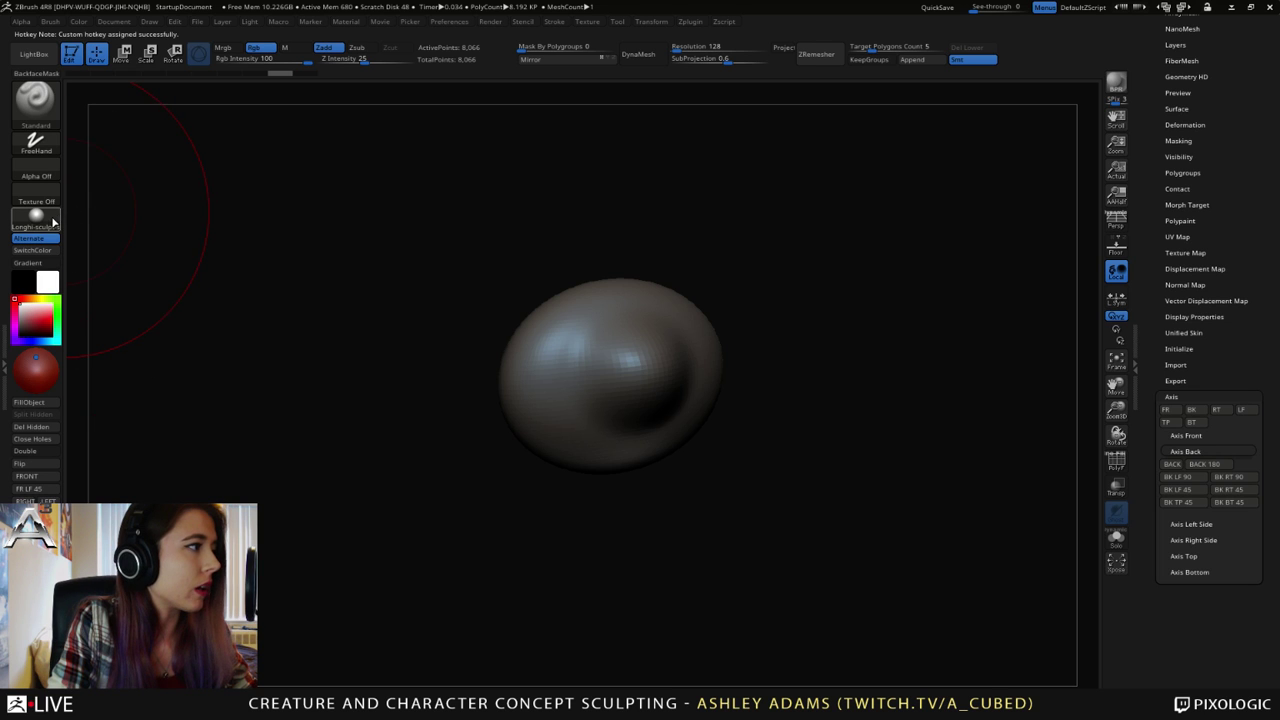
{"action": "left_click", "coordinate": [30, 310]}
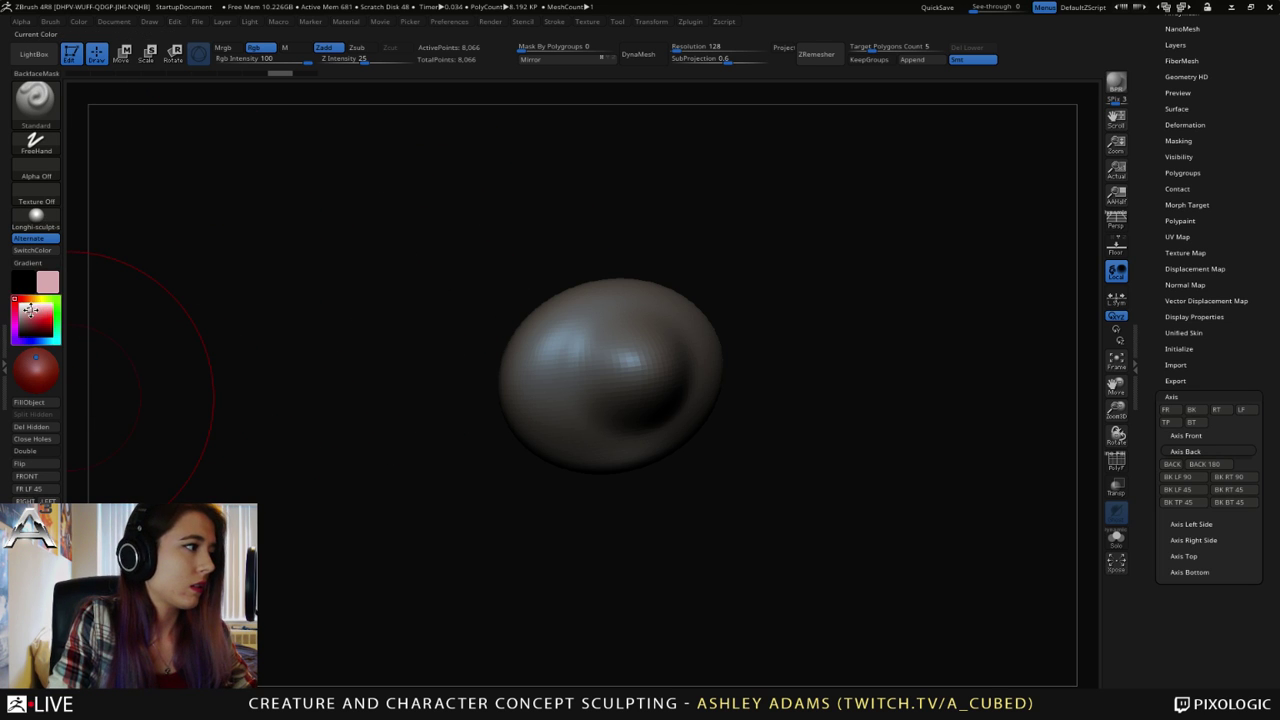
{"action": "left_click_drag", "start_coordinate": [30, 310], "coordinate": [17, 301]}
{"action": "key", "text": "ctrl+f"}
{"action": "mouse_move", "coordinate": [657, 309]}
{"action": "right_mouse_down"}
{"action": "mouse_move", "coordinate": [618, 353]}
{"action": "mouse_move", "coordinate": [601, 313]}
{"action": "mouse_move", "coordinate": [580, 328]}
{"action": "right_mouse_up"}
{"action": "mouse_move", "coordinate": [580, 328]}
{"action": "right_mouse_down"}
{"action": "mouse_move", "coordinate": [603, 329]}
{"action": "mouse_move", "coordinate": [608, 300]}
{"action": "right_mouse_up"}
{"action": "mouse_move", "coordinate": [628, 374]}
{"action": "right_mouse_down", "text": "ctrl"}
{"action": "mouse_move", "coordinate": [575, 322]}
{"action": "mouse_move", "coordinate": [574, 345]}
{"action": "right_mouse_up", "text": "ctrl"}
- Repeat the assignment of hotkey 4 to the SnakeHook brush
{"action": "key", "text": "b"}
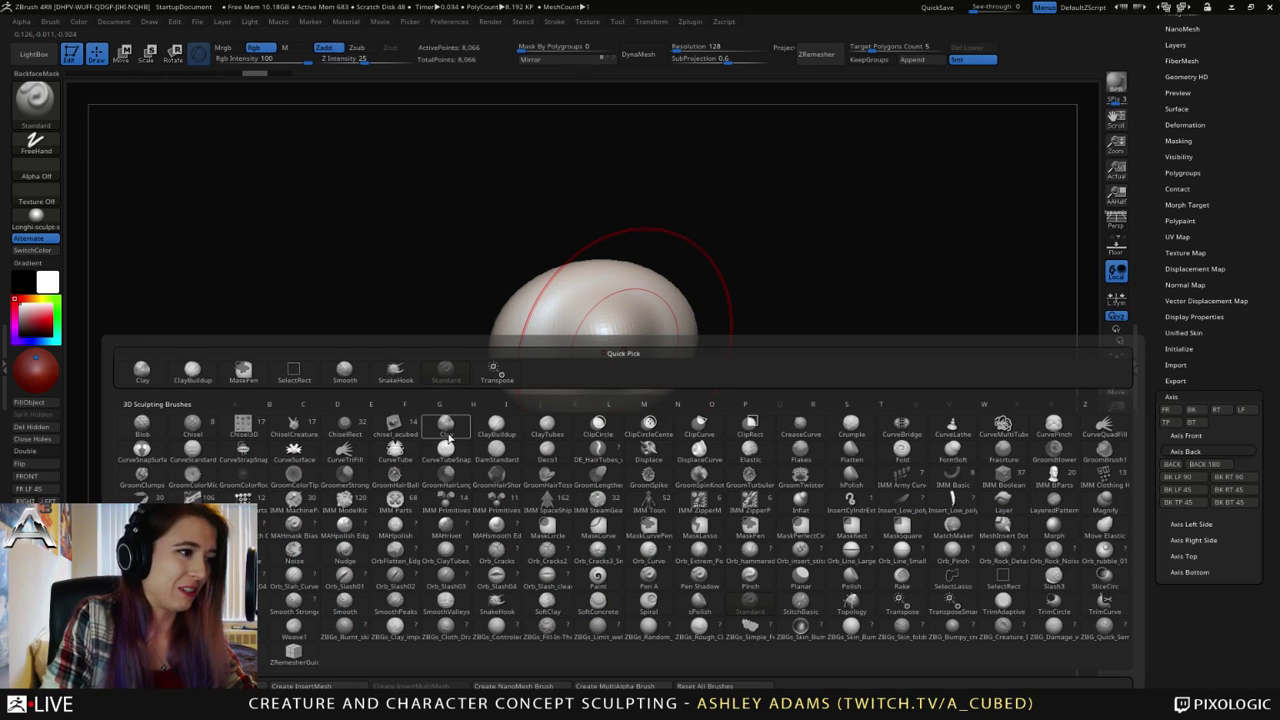
{"action": "key", "text": "ctrl"}
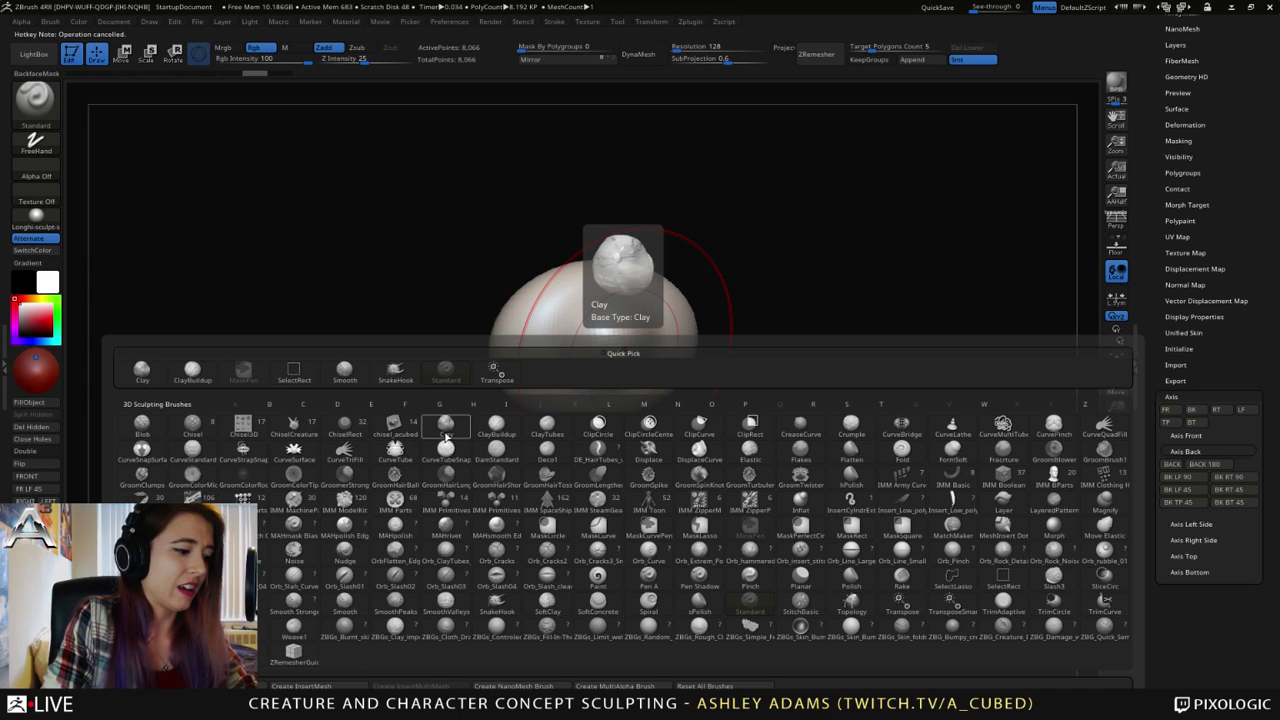
{"action": "left_click", "coordinate": [500, 605], "text": "ctrl+alt"}
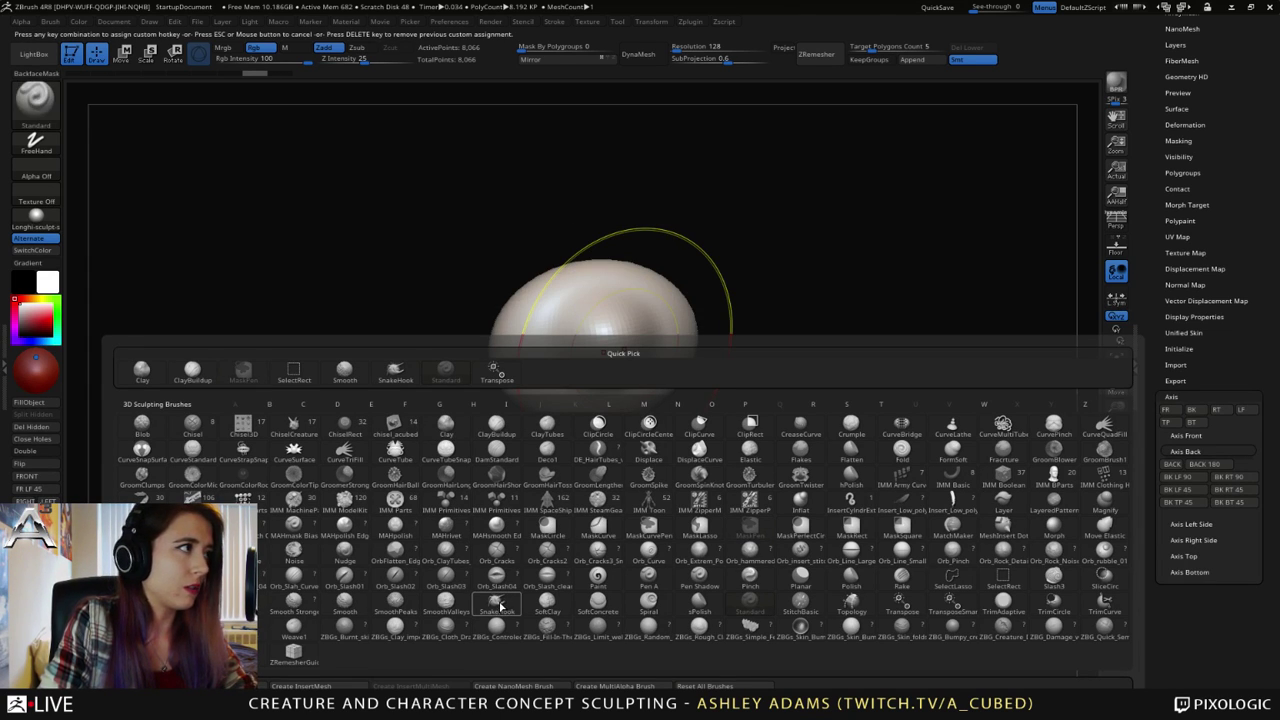
{"action": "key", "text": "4"}
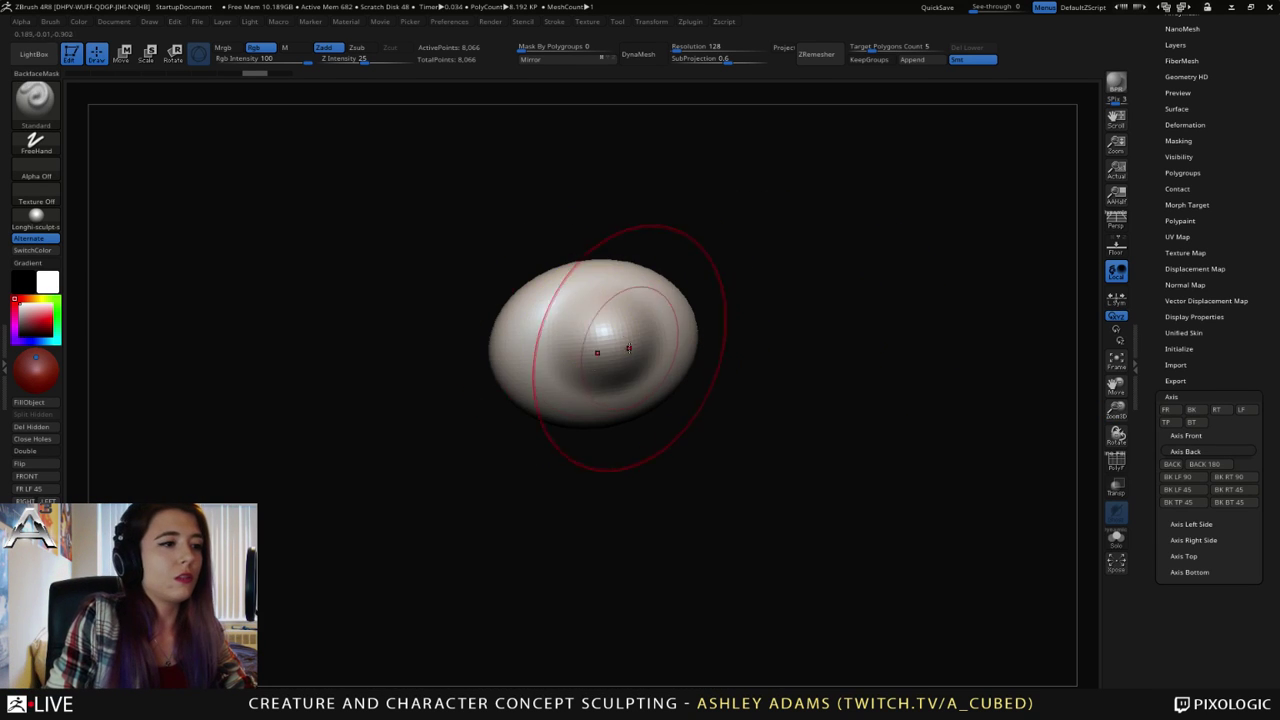
- Try sculpting more Standard brush strokes into the side of the form, and undo them
{"action": "right_click_drag", "start_coordinate": [630, 347], "coordinate": [658, 332]}
{"action": "left_click_drag", "start_coordinate": [603, 320], "coordinate": [609, 329]}
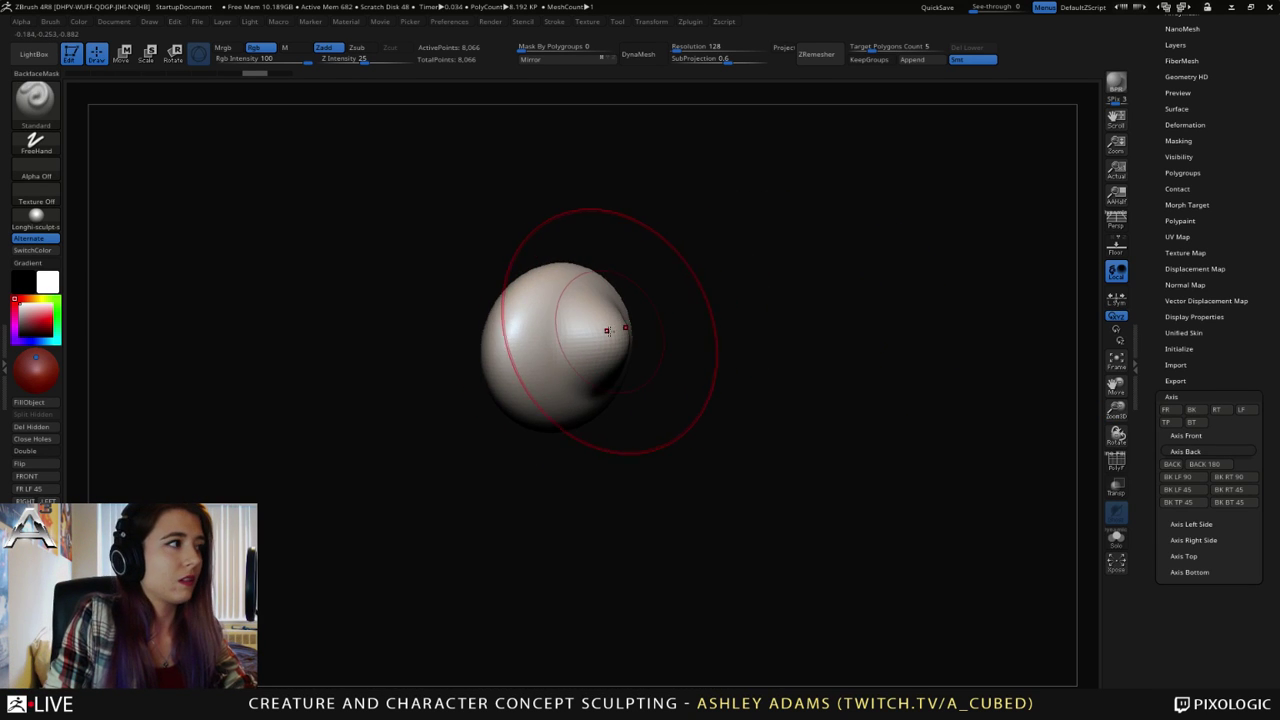
{"action": "right_click_drag", "start_coordinate": [655, 300], "coordinate": [608, 325]}
{"action": "left_click_drag", "start_coordinate": [606, 325], "coordinate": [607, 332]}
{"action": "right_click_drag", "start_coordinate": [610, 332], "coordinate": [674, 347]}
{"action": "key", "text": "ctrl+z"}
{"action": "key", "text": "ctrl+z"}
{"action": "key", "text": "ctrl+z"}
{"action": "key", "text": "ctrl+z"}
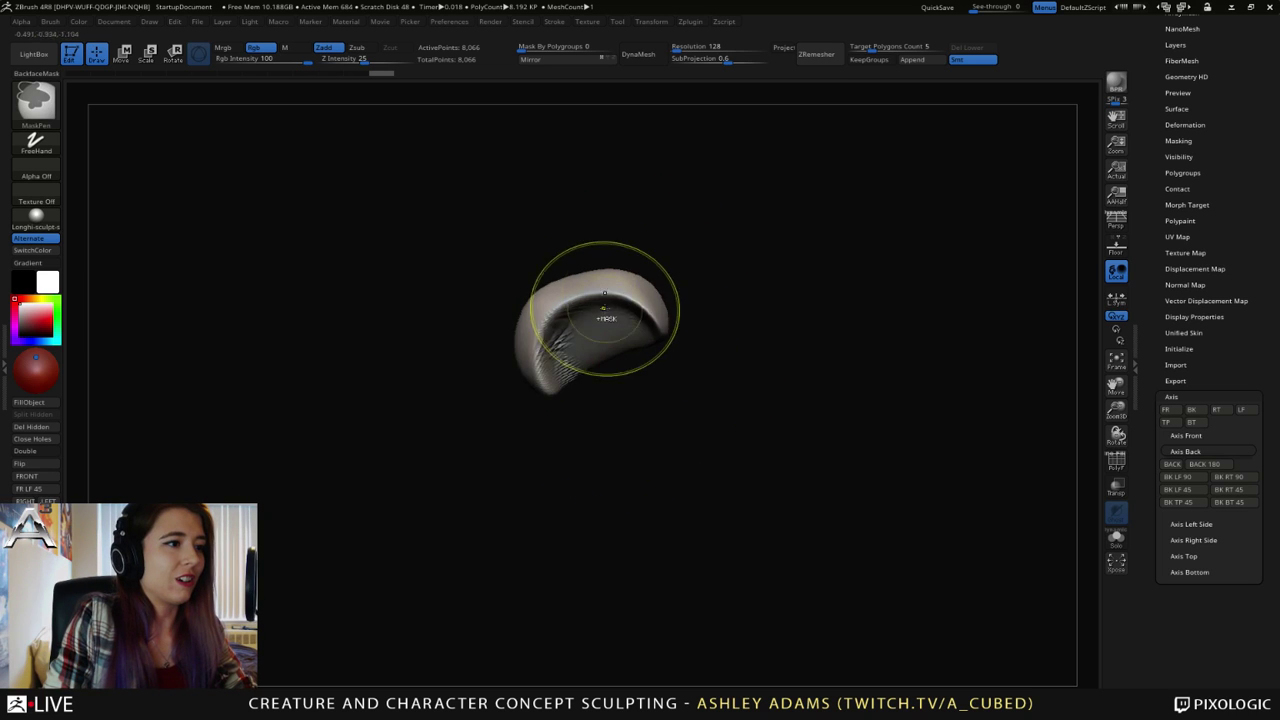
- Step the model back through the undo history to the original round sphere
{"action": "key", "text": "ctrl+z"}
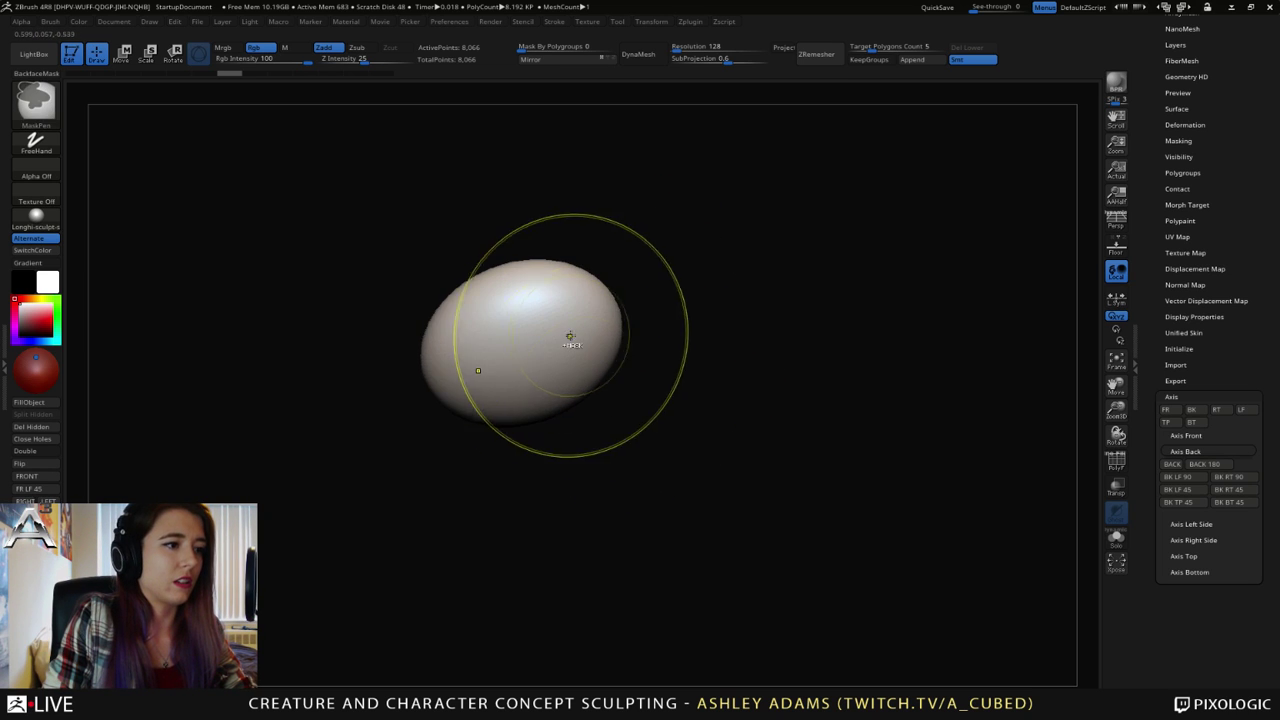
{"action": "right_click_drag", "start_coordinate": [574, 337], "coordinate": [552, 323]}
{"action": "key", "text": "w"}
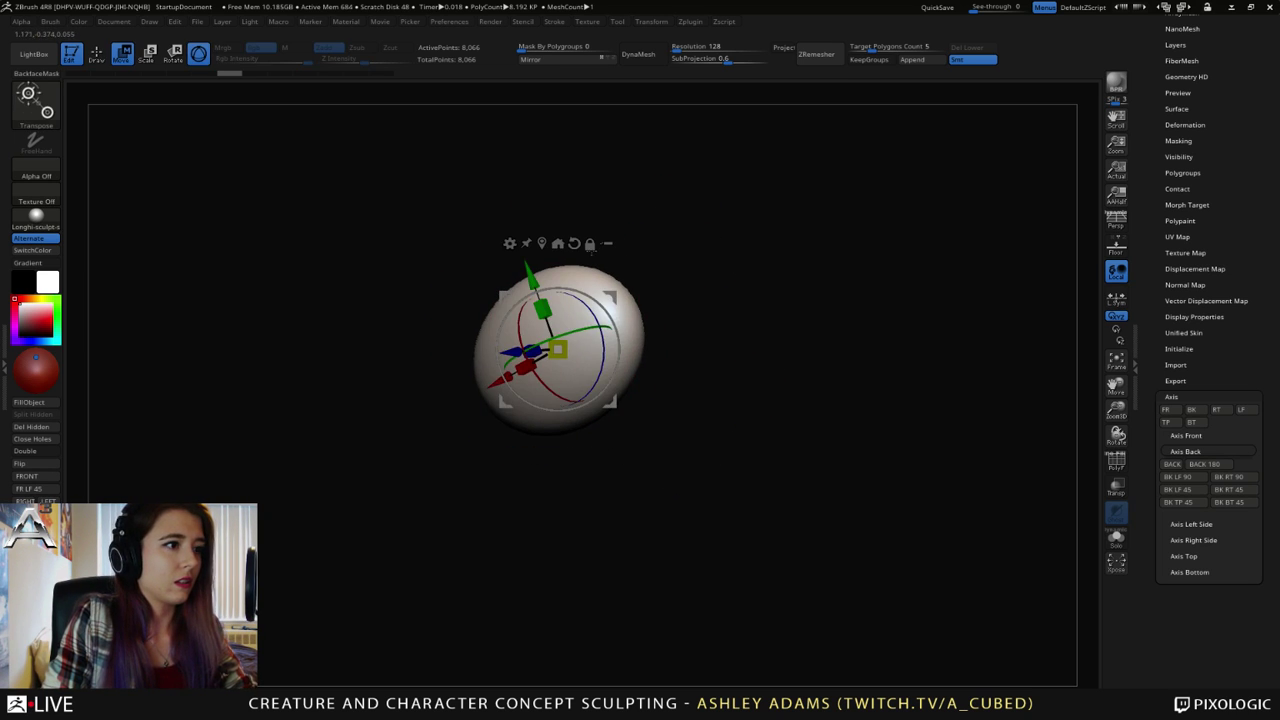
{"action": "right_click_drag", "start_coordinate": [548, 238], "coordinate": [612, 312]}
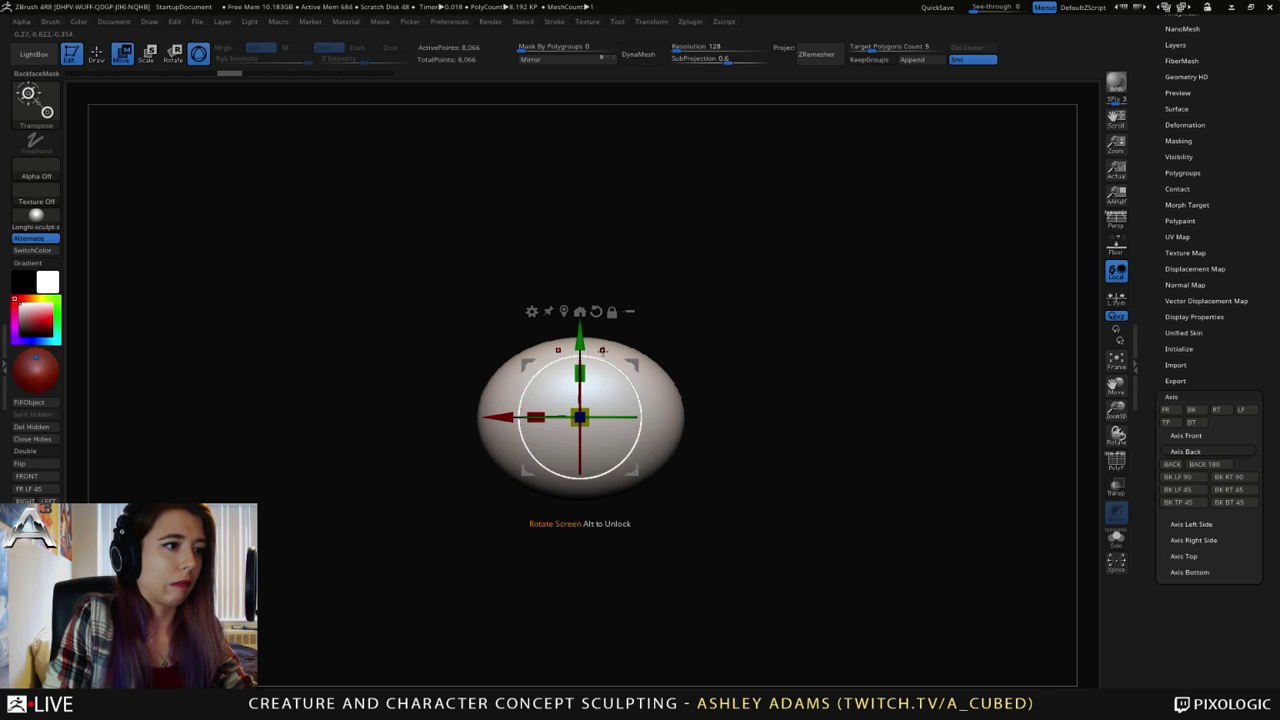
{"action": "key", "text": "ctrl+z"}
{"action": "key", "text": "ctrl+z"}
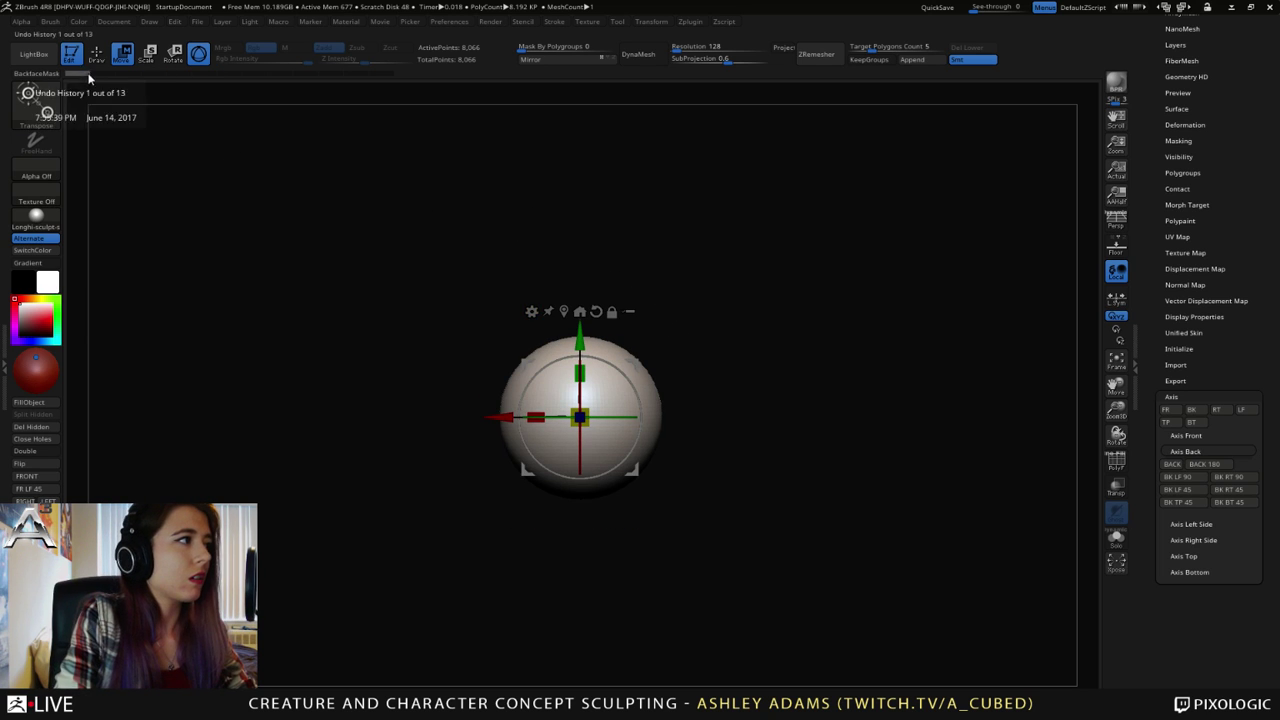
- Return to Draw mode, try a symmetrical Standard brush stroke on the sphere, and undo it
{"action": "key", "text": "q"}
{"action": "key", "text": "x"}
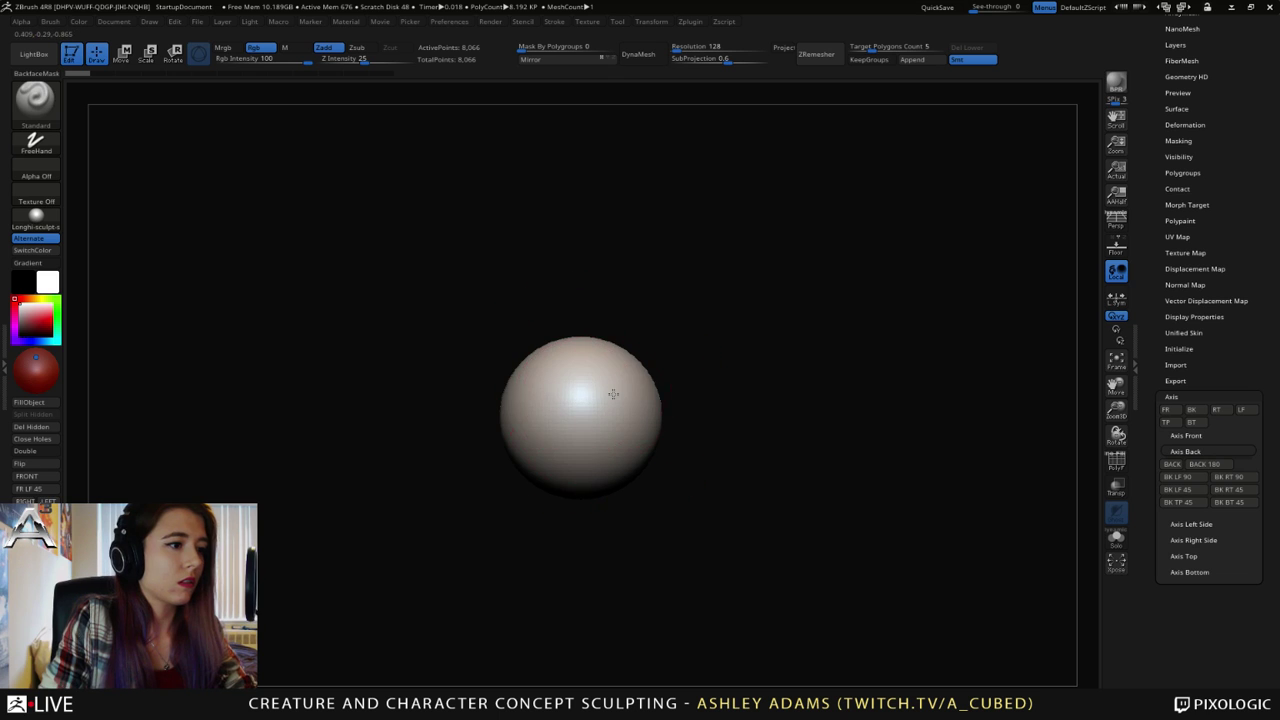
{"action": "left_click_drag", "start_coordinate": [611, 394], "coordinate": [634, 374]}
{"action": "key", "text": "ctrl+z"}
{"action": "key", "text": "ctrl+z"}
{"action": "key", "text": "ctrl+z"}
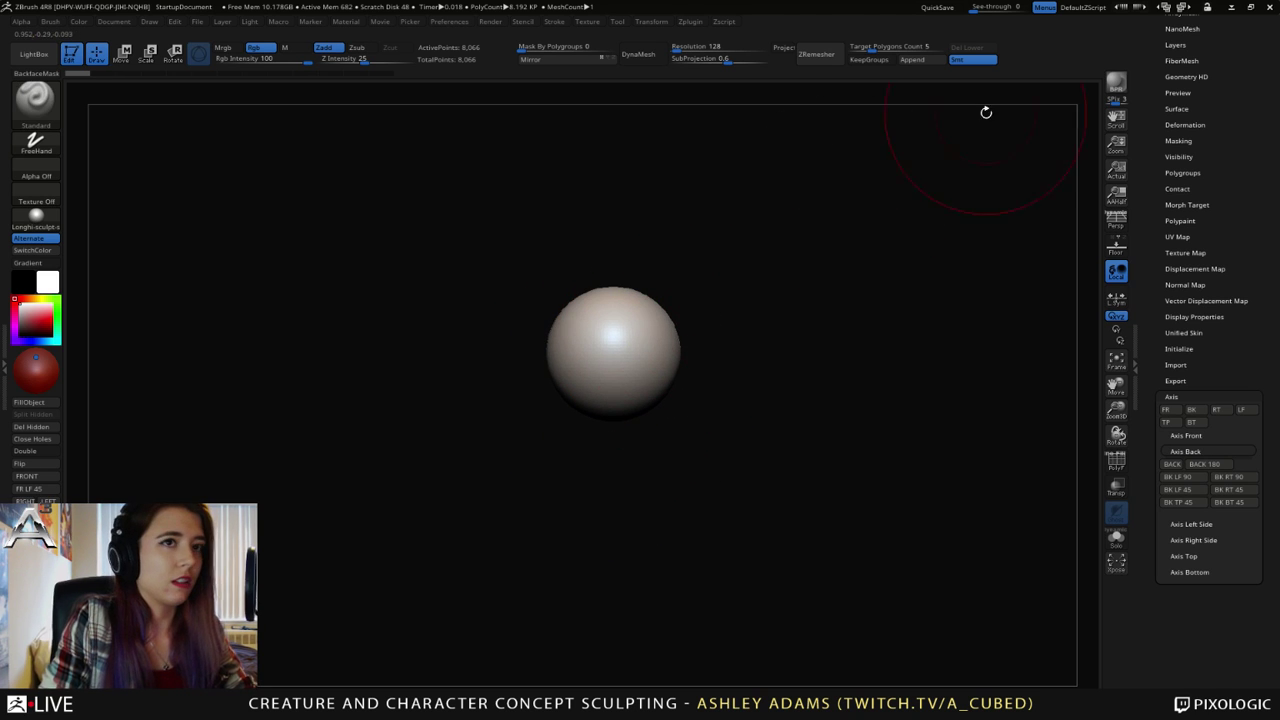
- Make a fresh PolyMesh3D copy from the Sphere3D primitive tool
{"action": "left_click_drag", "start_coordinate": [1155, 77], "coordinate": [1165, 222]}
{"action": "left_click", "coordinate": [1180, 215]}
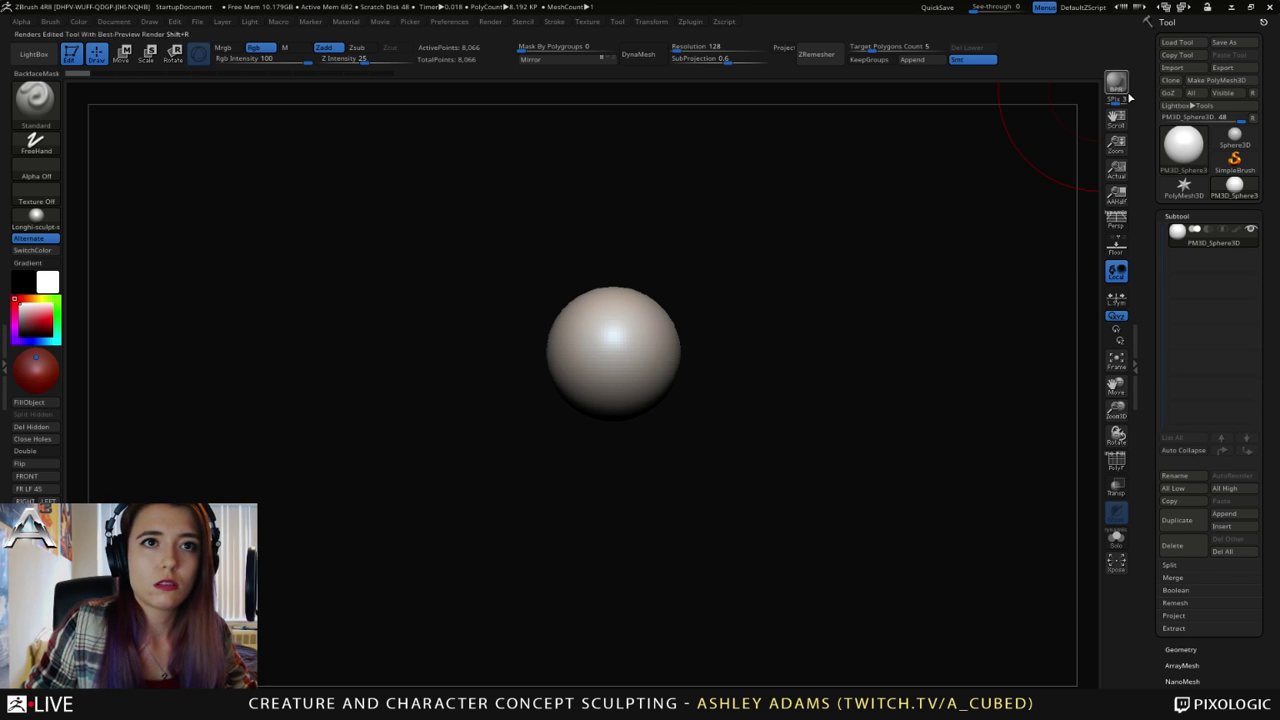
{"action": "left_click", "coordinate": [1234, 138]}
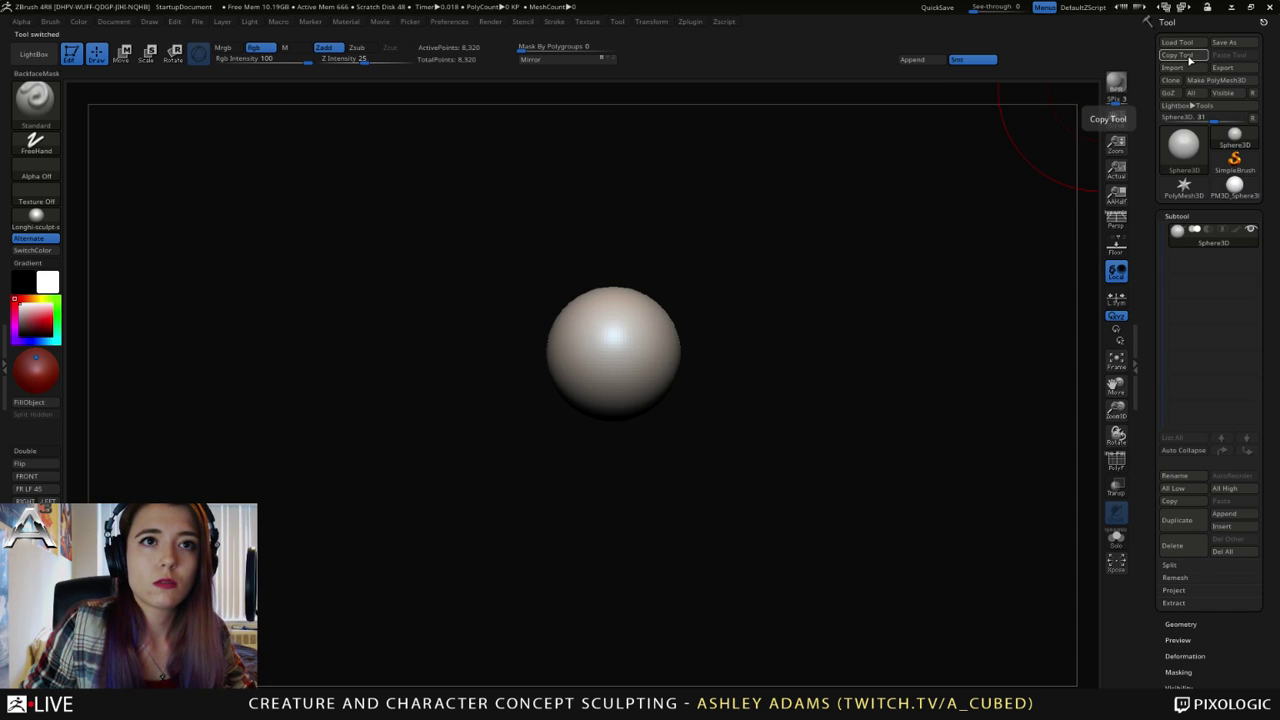
{"action": "left_click", "coordinate": [1216, 80]}
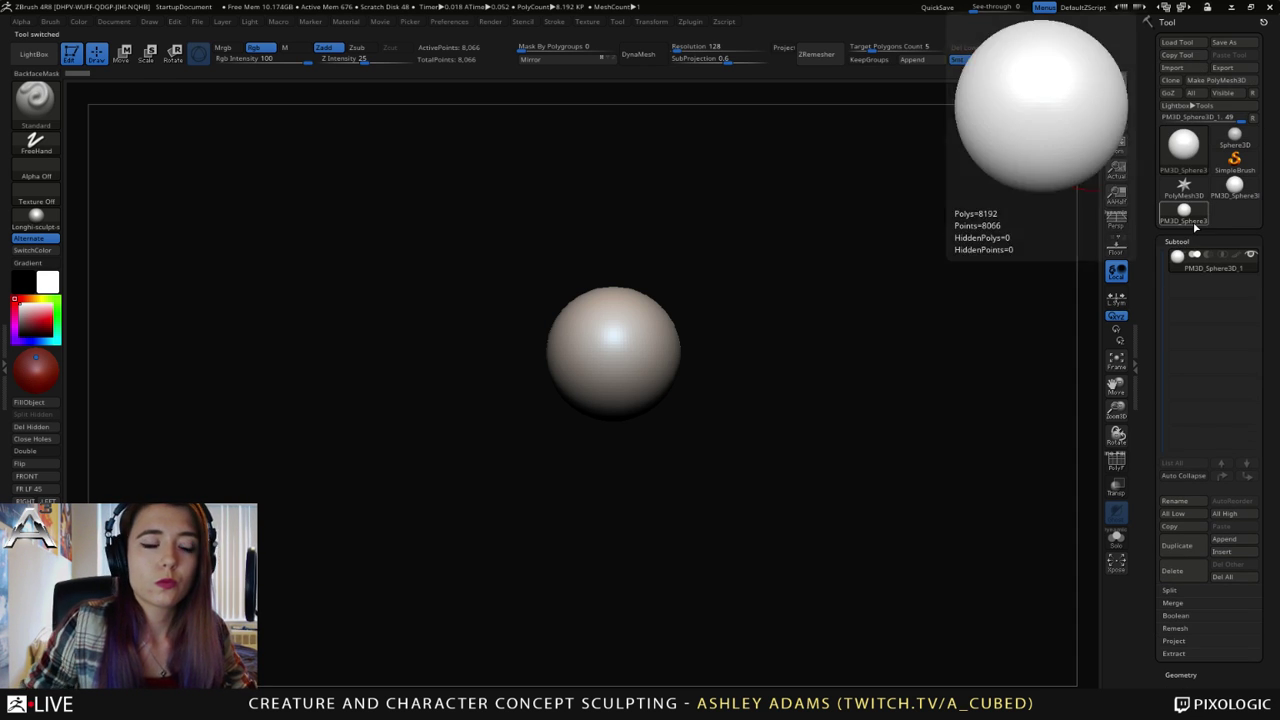
- Toggle symmetry, try a Standard brush stroke on the side of the new polymesh sphere, and undo it
{"action": "right_click_drag", "start_coordinate": [606, 334], "coordinate": [584, 372], "text": "ctrl"}
{"action": "key", "text": "x"}
{"action": "left_click_drag", "start_coordinate": [660, 356], "coordinate": [685, 347]}
{"action": "key", "text": "ctrl+z"}
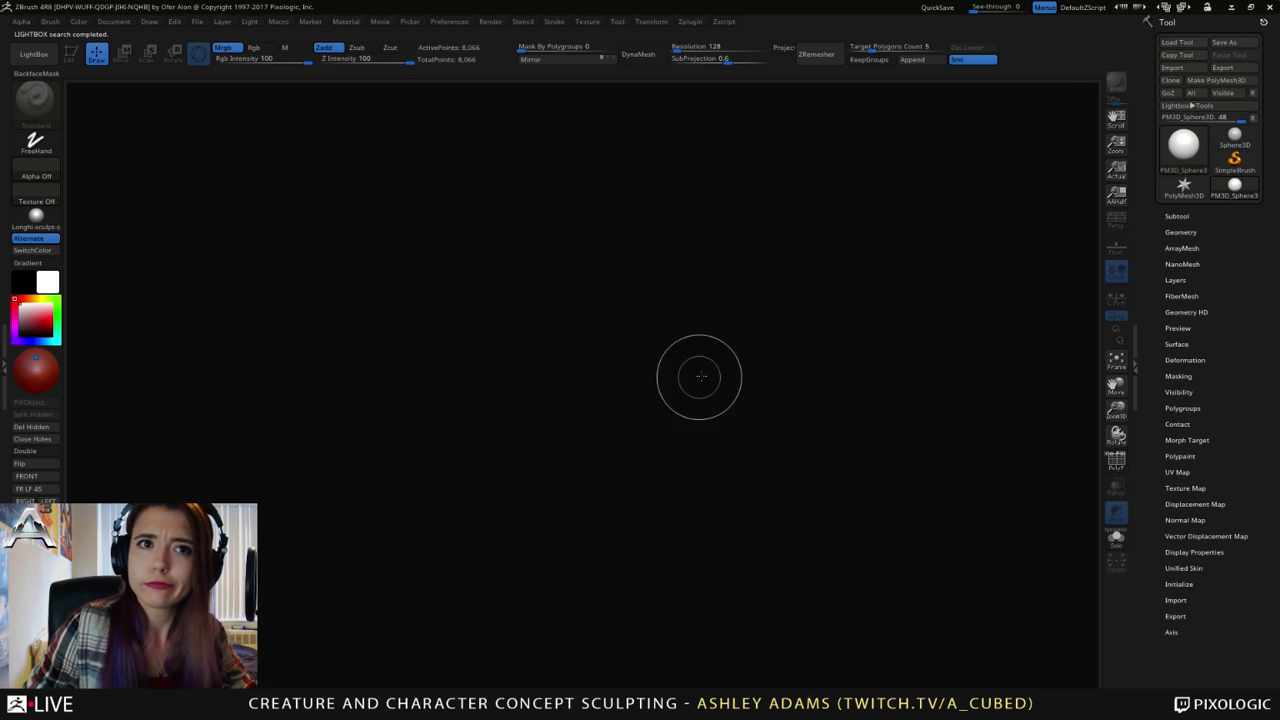
- Draw the PM3D_Sphere3D polymesh on the empty canvas and enter Edit mode
{"action": "mouse_move", "coordinate": [500, 400]}
{"action": "left_mouse_down"}
{"action": "mouse_move", "coordinate": [491, 573]}
{"action": "mouse_move", "coordinate": [514, 623]}
{"action": "left_mouse_up"}
{"action": "key", "text": "t"}
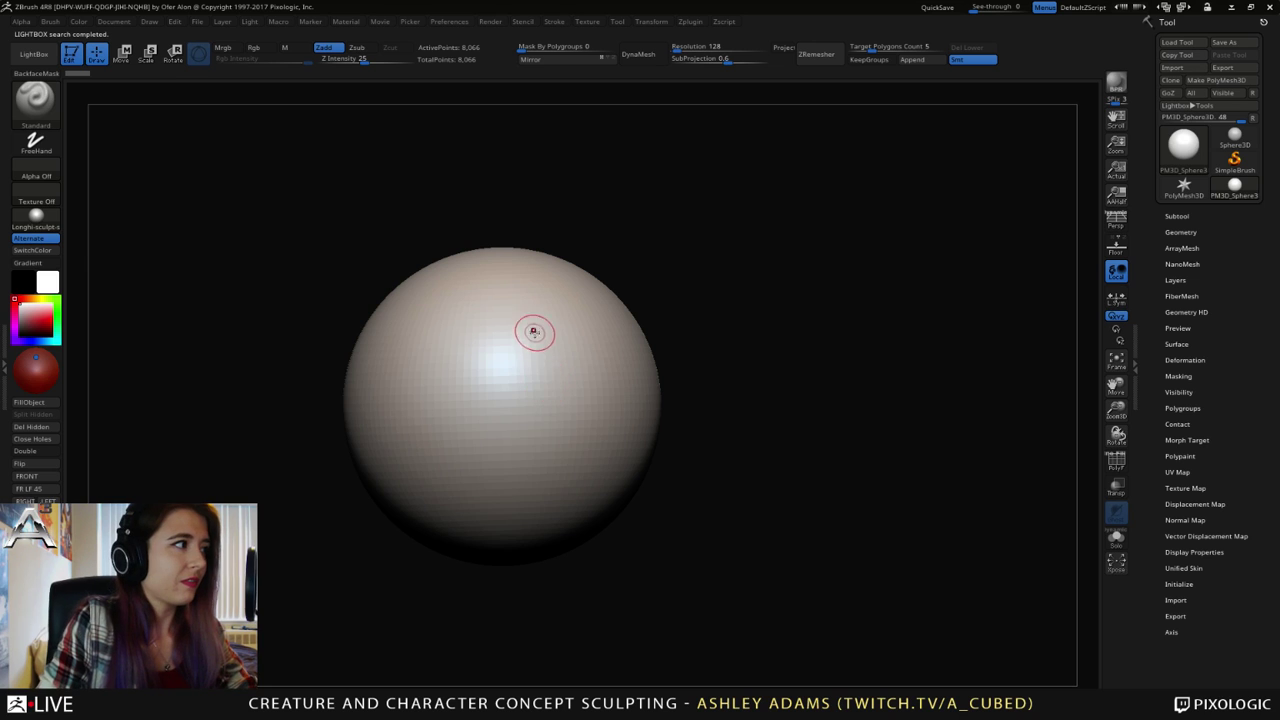
- Enlarge the Standard brush's draw size and turn on X symmetry for the sphere
{"action": "key", "text": "space"}
{"action": "left_click_drag", "start_coordinate": [528, 348], "coordinate": [557, 348]}
{"action": "mouse_move", "coordinate": [535, 390]}
{"action": "right_mouse_down", "text": "ctrl"}
{"action": "mouse_move", "coordinate": [515, 357]}
{"action": "mouse_move", "coordinate": [614, 321]}
{"action": "right_mouse_up", "text": "ctrl"}
{"action": "right_click_drag", "start_coordinate": [610, 325], "coordinate": [605, 400], "text": "ctrl"}
{"action": "right_click_drag", "start_coordinate": [665, 343], "coordinate": [481, 375], "text": "alt"}
{"action": "key", "text": "x"}
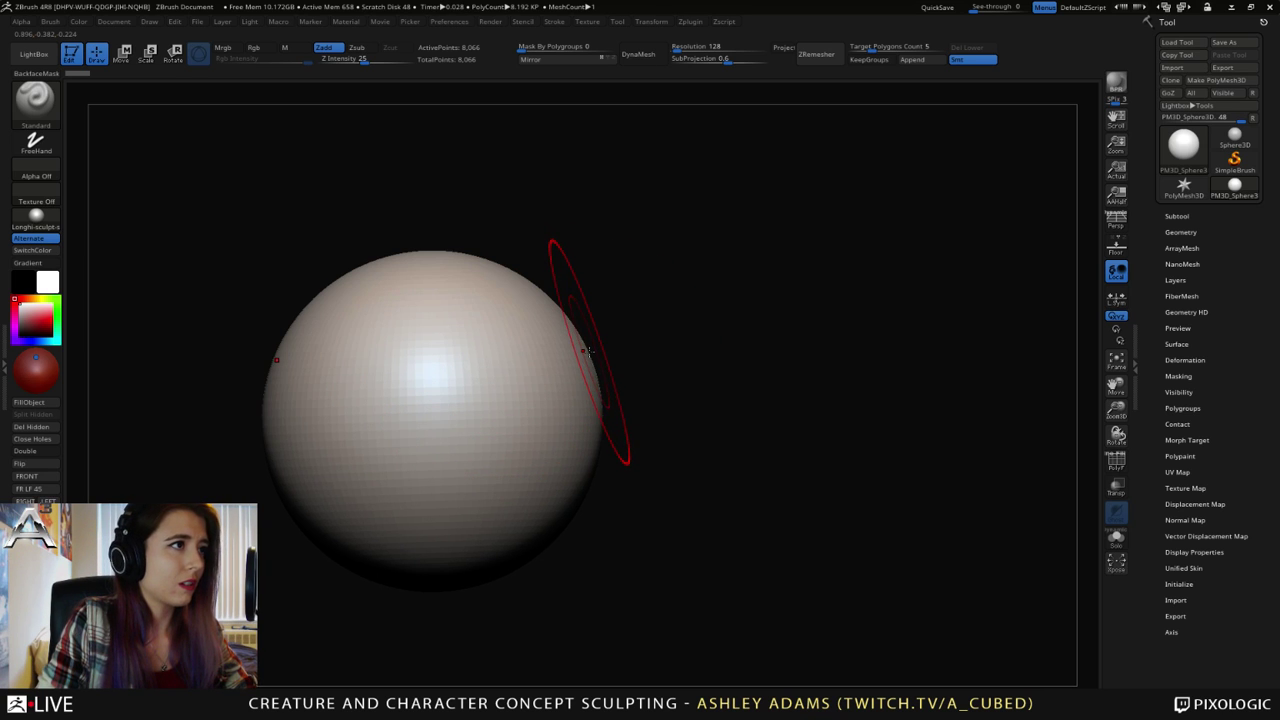
{"action": "right_click_drag", "start_coordinate": [589, 350], "coordinate": [394, 352]}
{"action": "right_click_drag", "start_coordinate": [531, 394], "coordinate": [654, 378], "text": "alt"}
{"action": "right_click_drag", "start_coordinate": [654, 378], "coordinate": [611, 340], "text": "ctrl"}
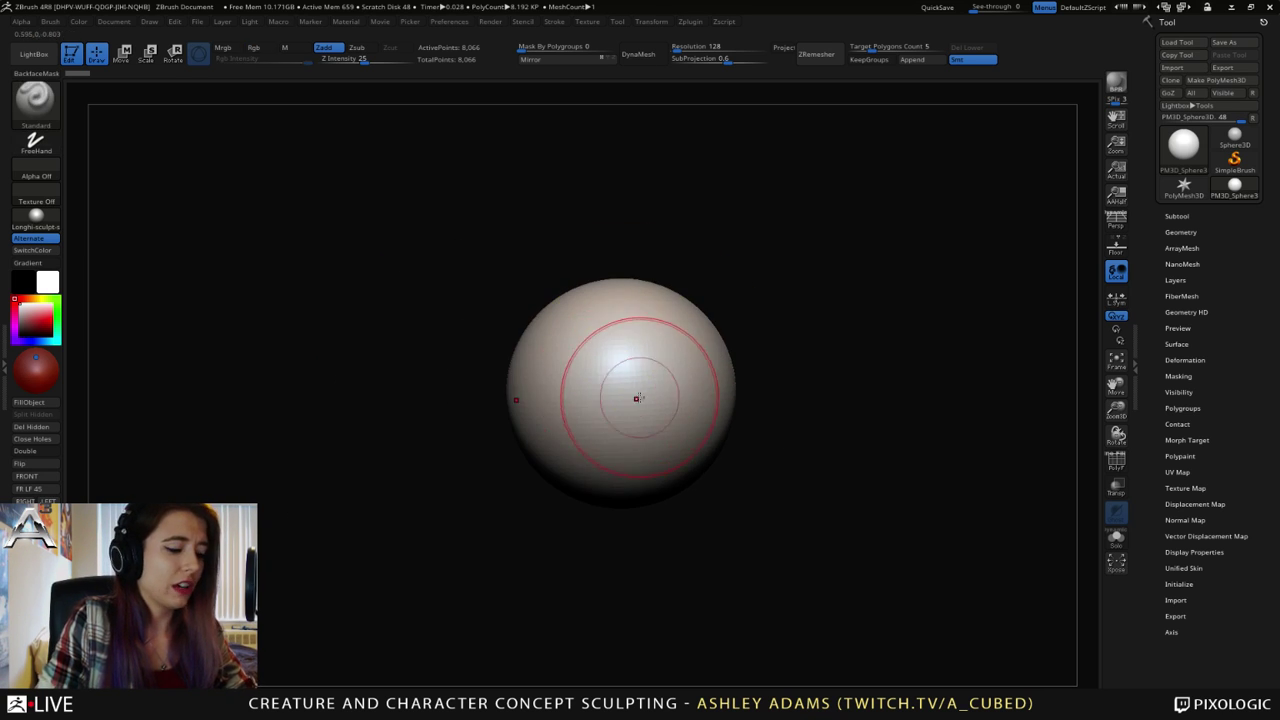
- Assign the custom hotkey 4 to the SnakeHook brush in the brush palette
{"action": "key", "text": "b"}
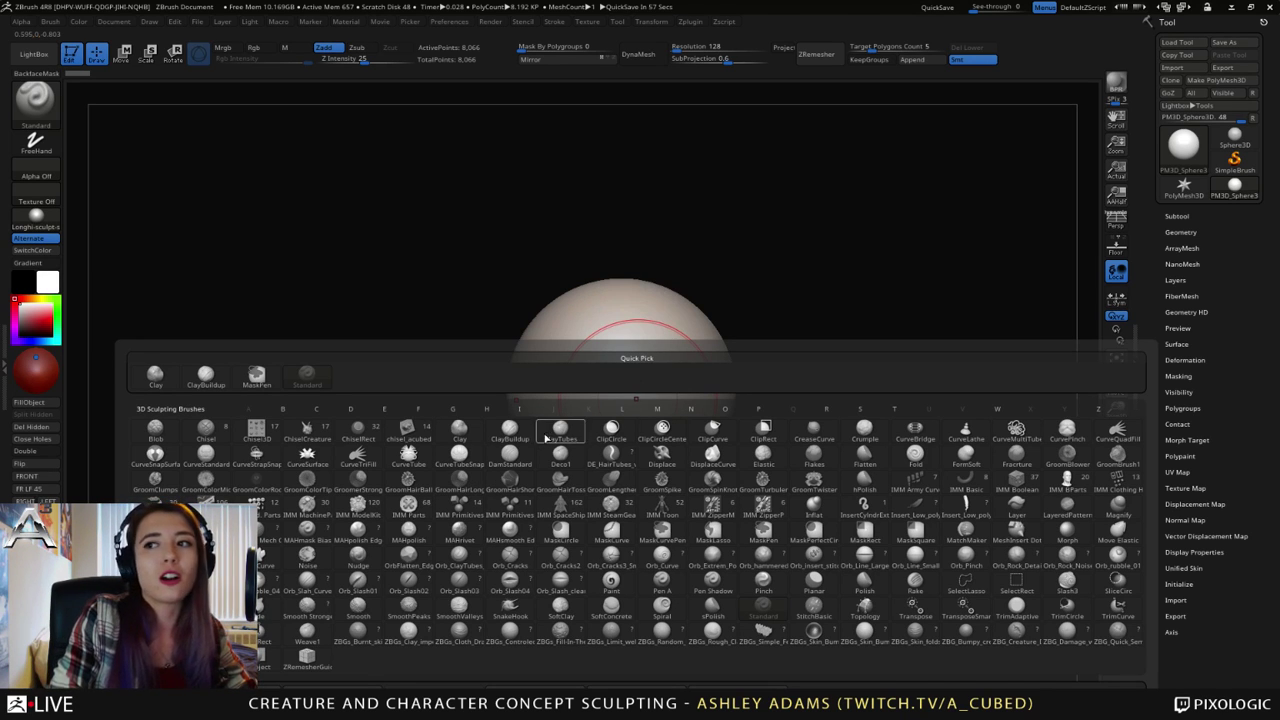
{"action": "left_click", "coordinate": [517, 610], "text": "ctrl+alt"}
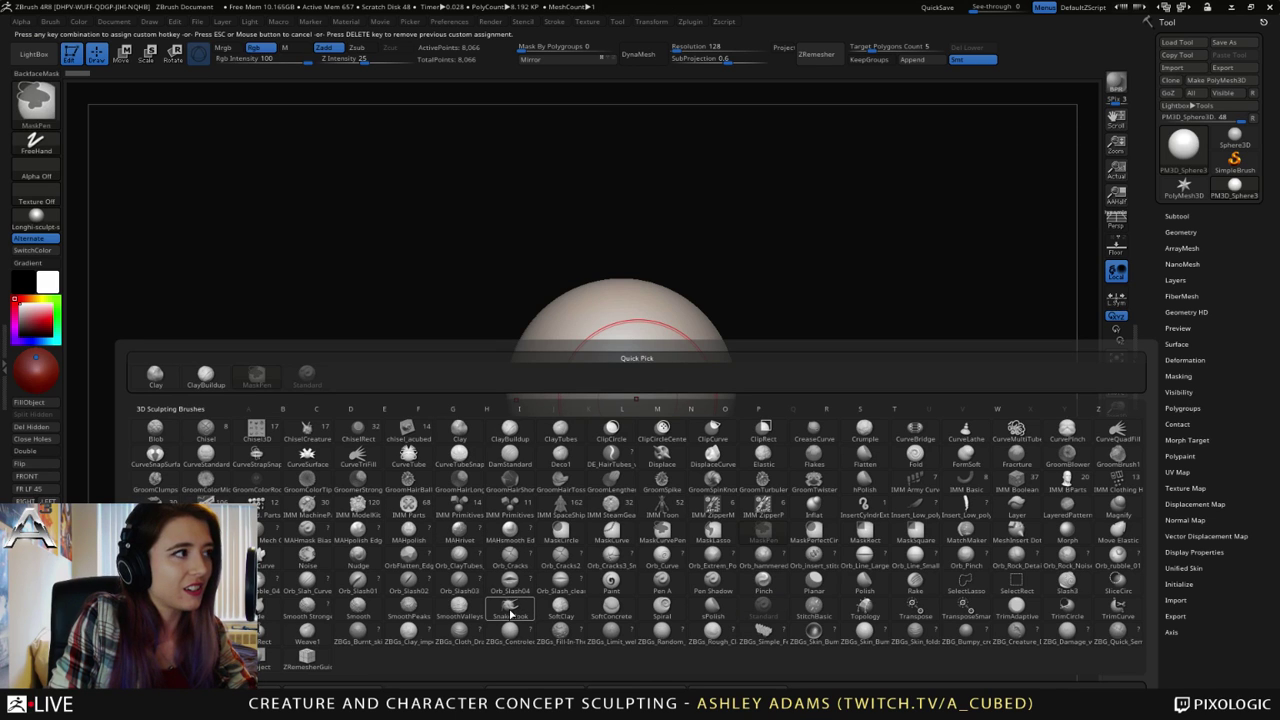
{"action": "key", "text": "4"}
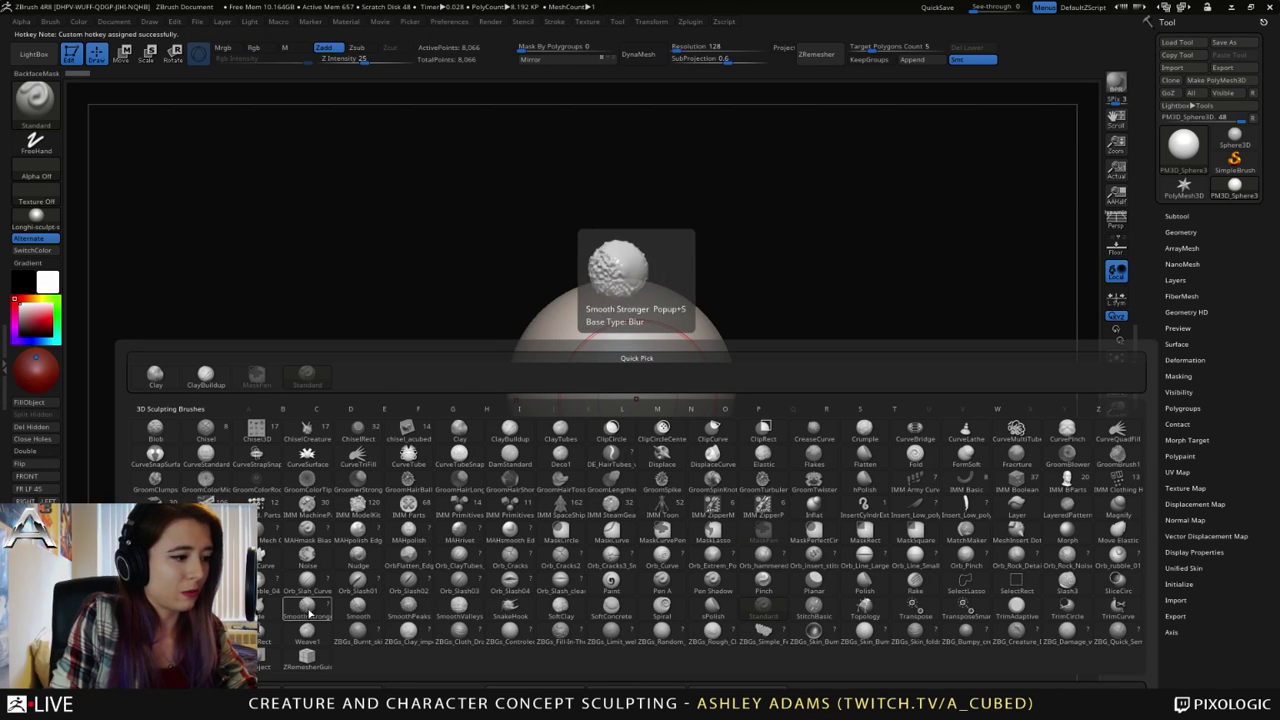
- Filter the brush palette to brushes starting with C and assign hotkey 1 to ClayBuildup
{"action": "key", "text": "ctrl"}
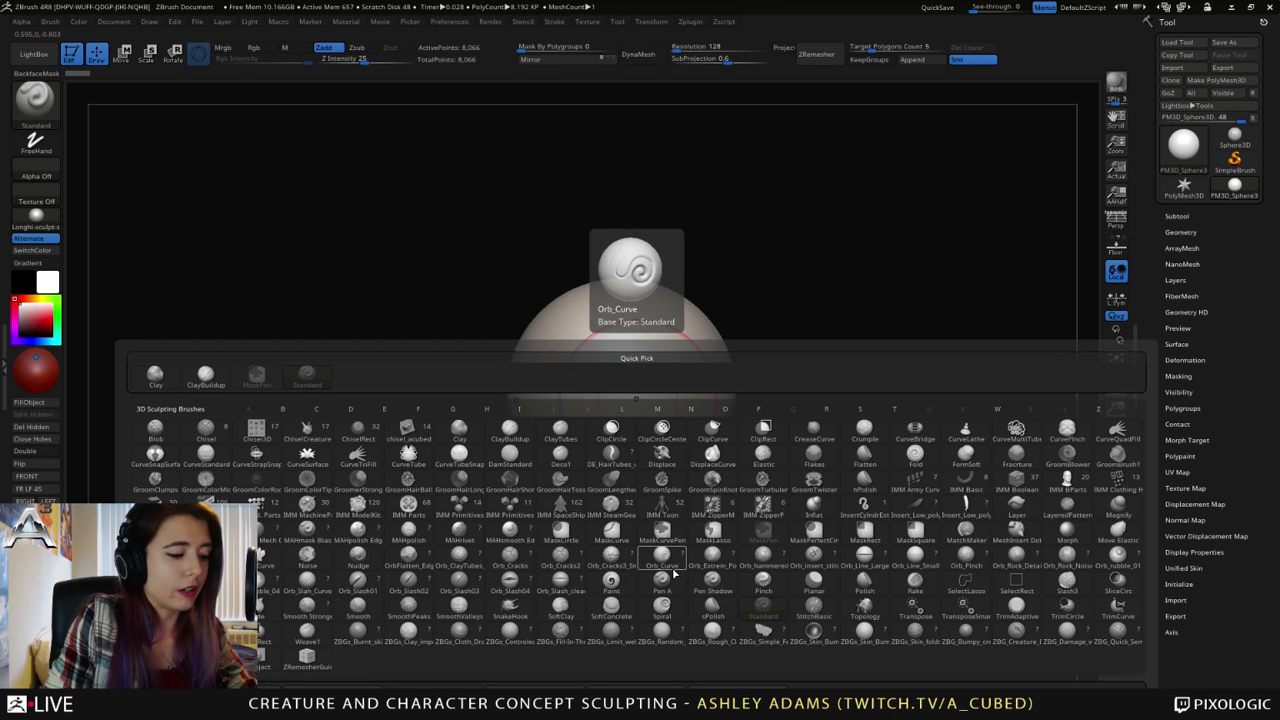
{"action": "key", "text": "c"}
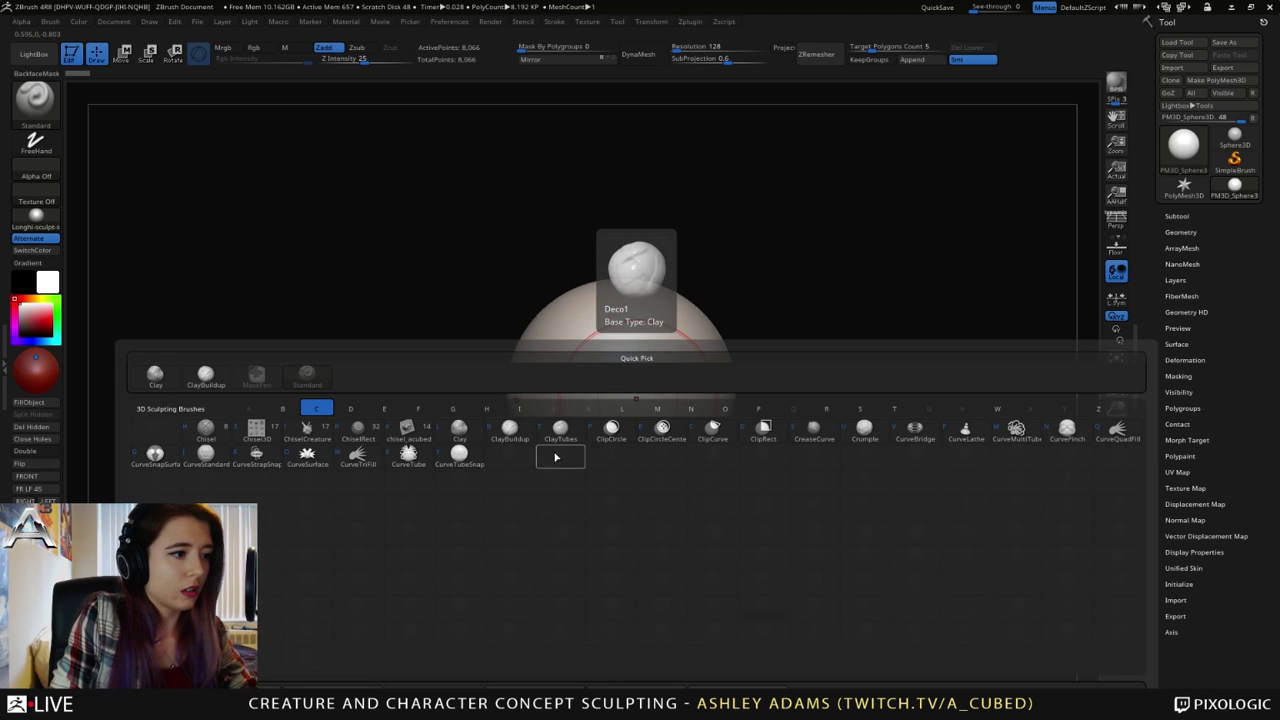
{"action": "left_click", "coordinate": [512, 437], "text": "ctrl+alt"}
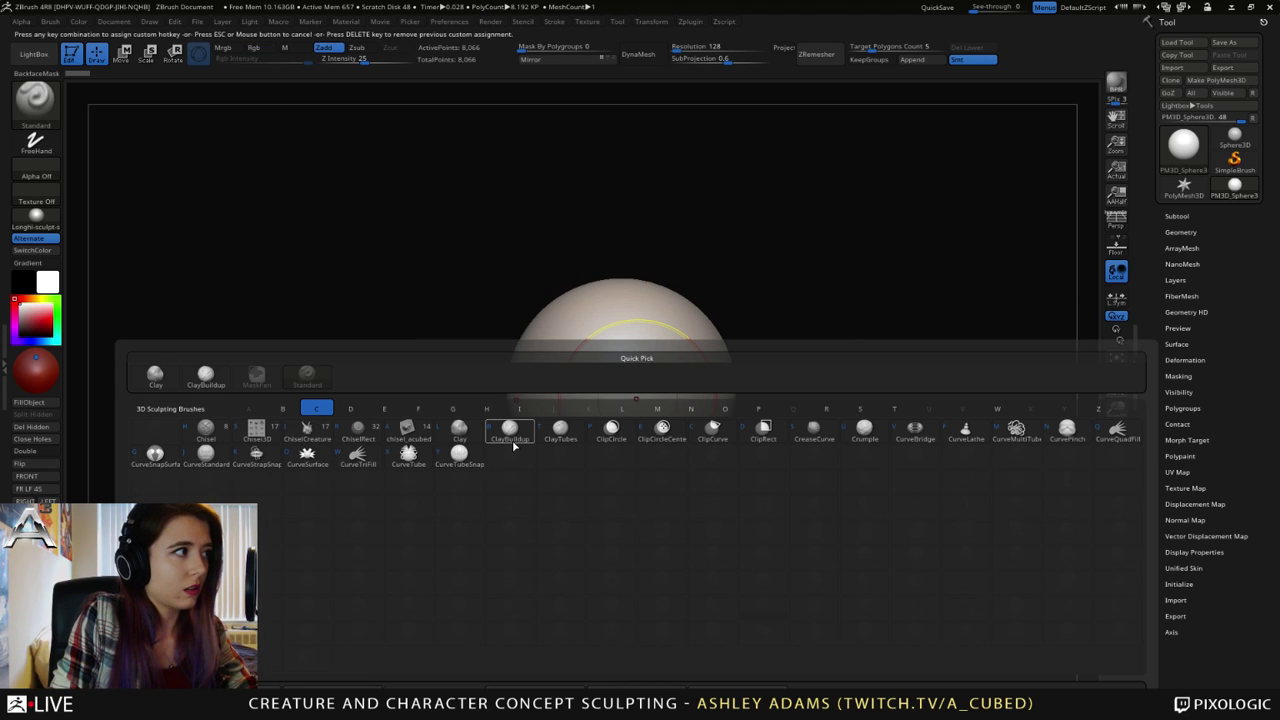
{"action": "key", "text": "1"}
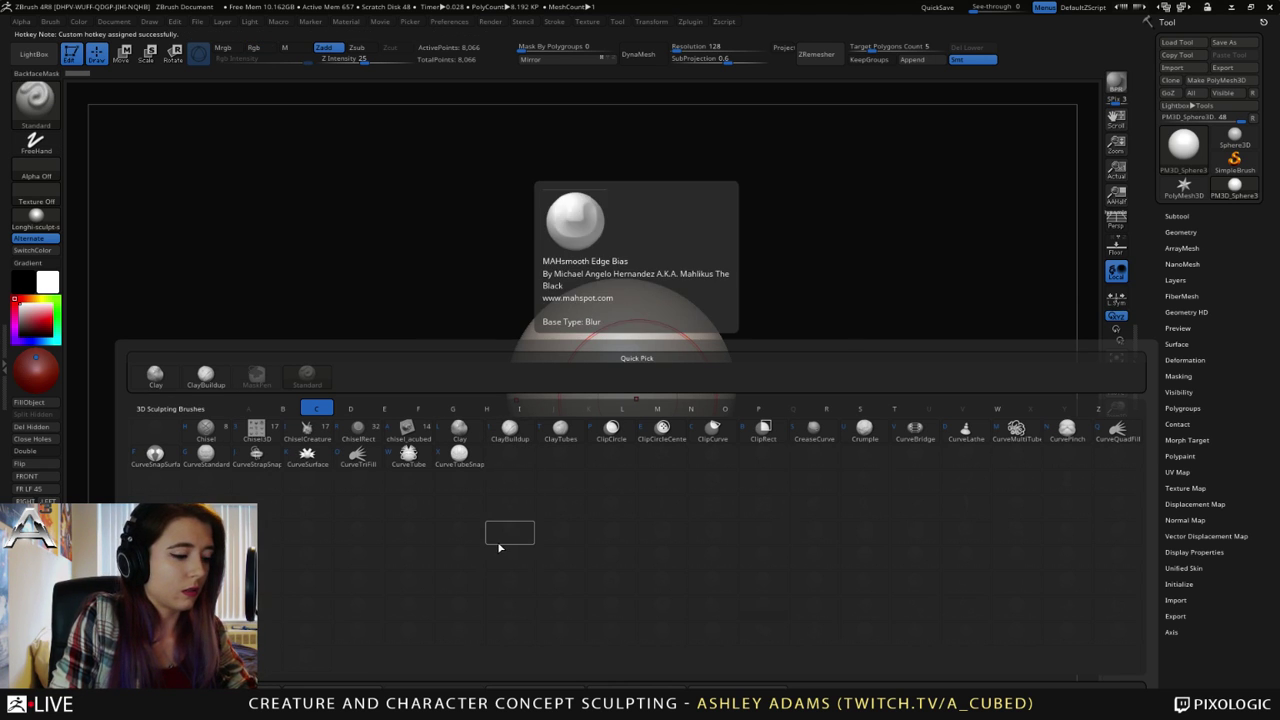
- Filter the brush palette to brushes starting with D and assign hotkey 2 to DamStandard
{"action": "key", "text": "d"}
{"action": "key", "text": "b"}
{"action": "key", "text": "d"}
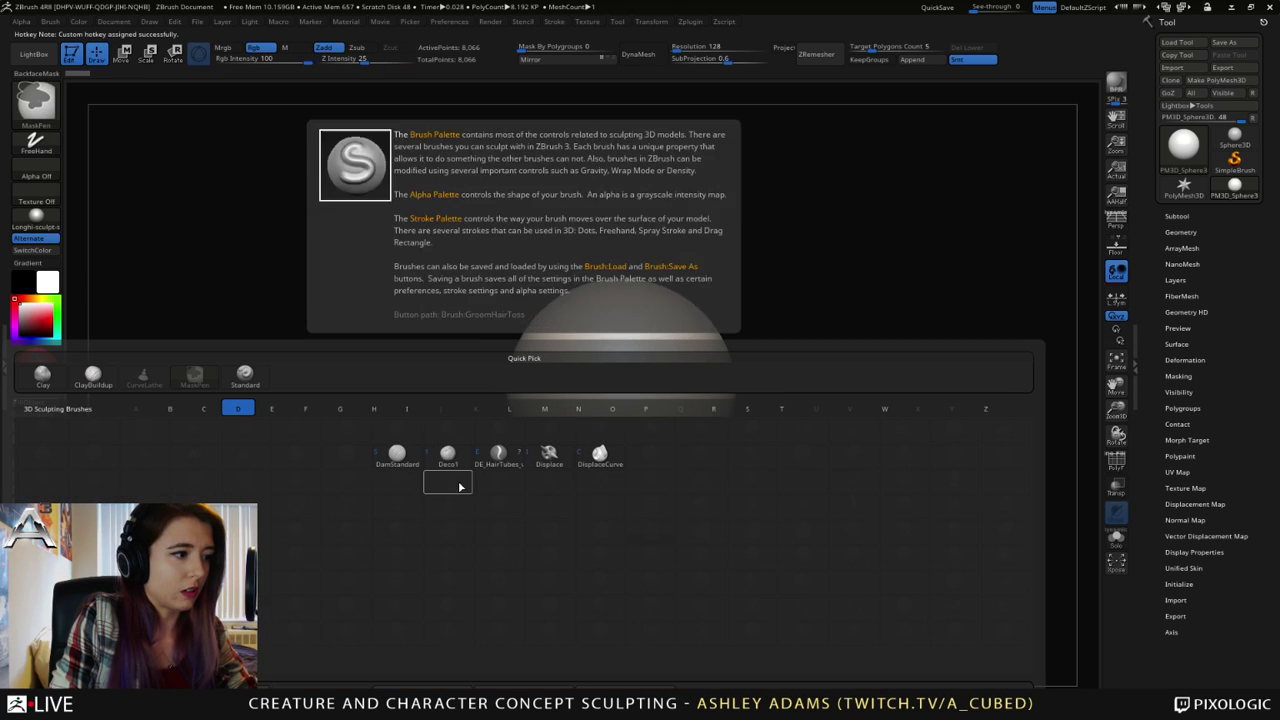
{"action": "left_click", "coordinate": [398, 458], "text": "ctrl+alt"}
{"action": "key", "text": "2"}
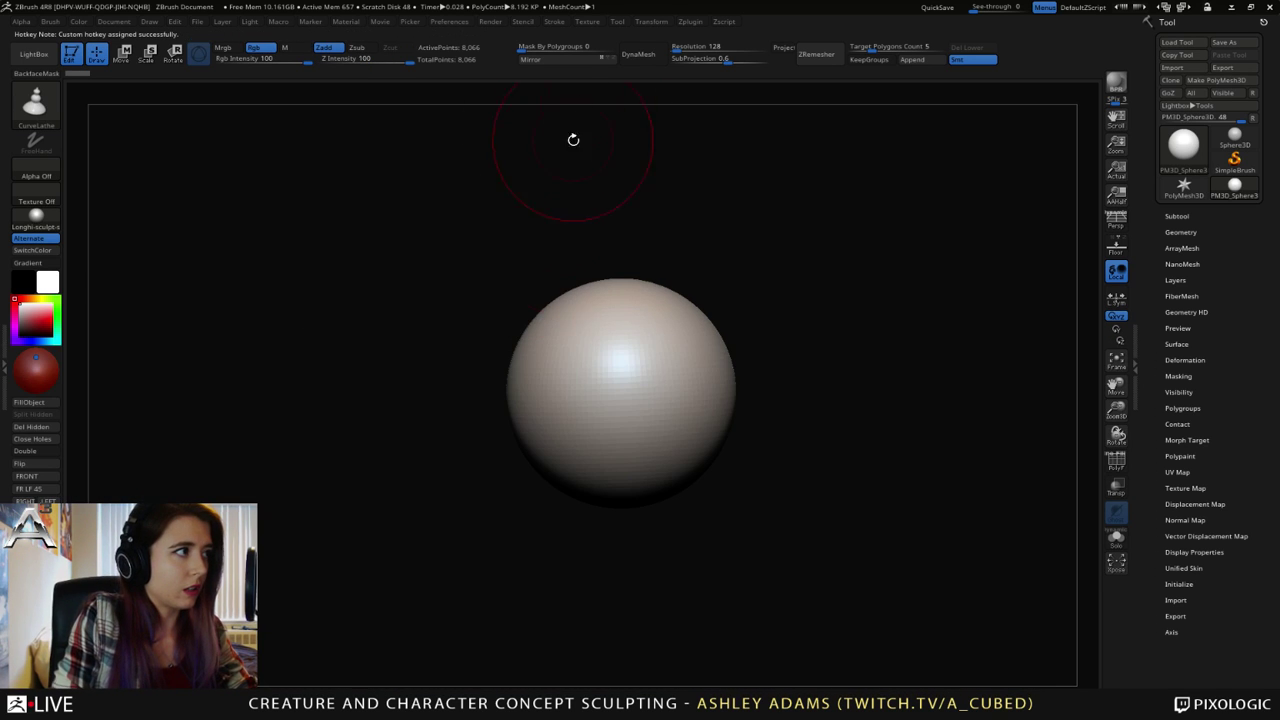
- Try painting a mask over the front of the sphere, and undo it
{"action": "left_click_drag", "start_coordinate": [636, 350], "coordinate": [644, 372], "text": "ctrl"}
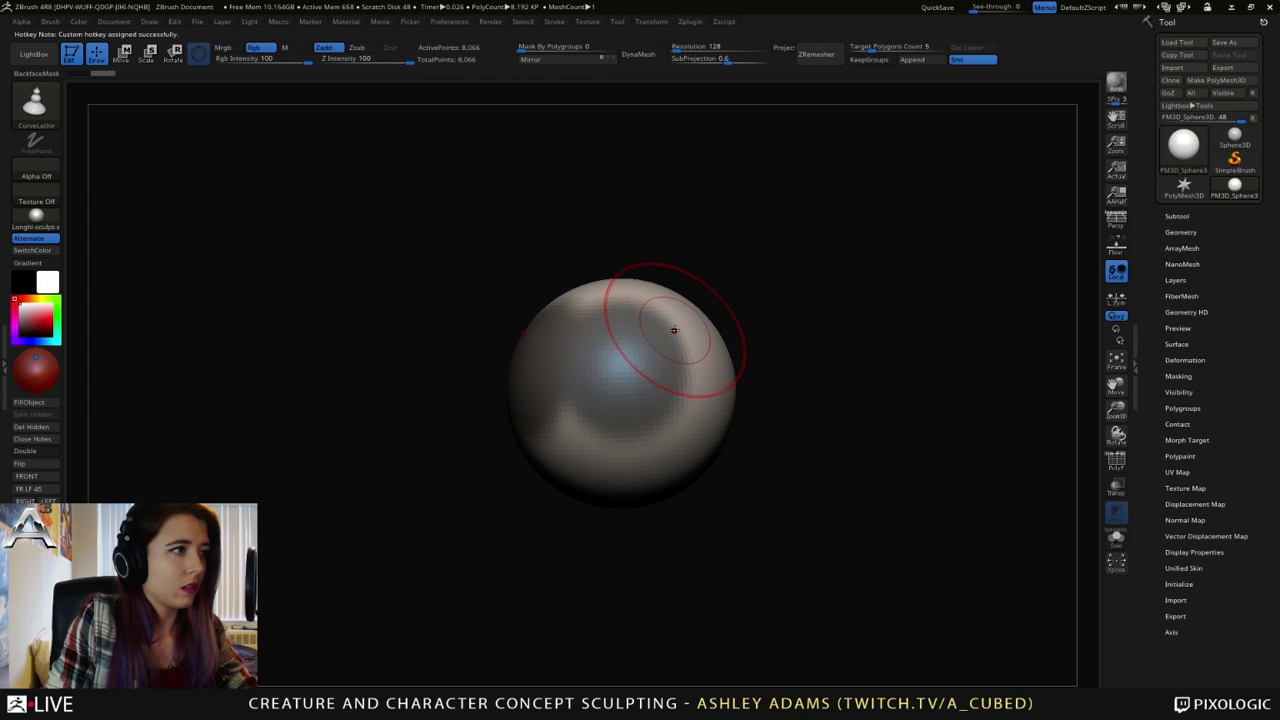
{"action": "key", "text": "b"}
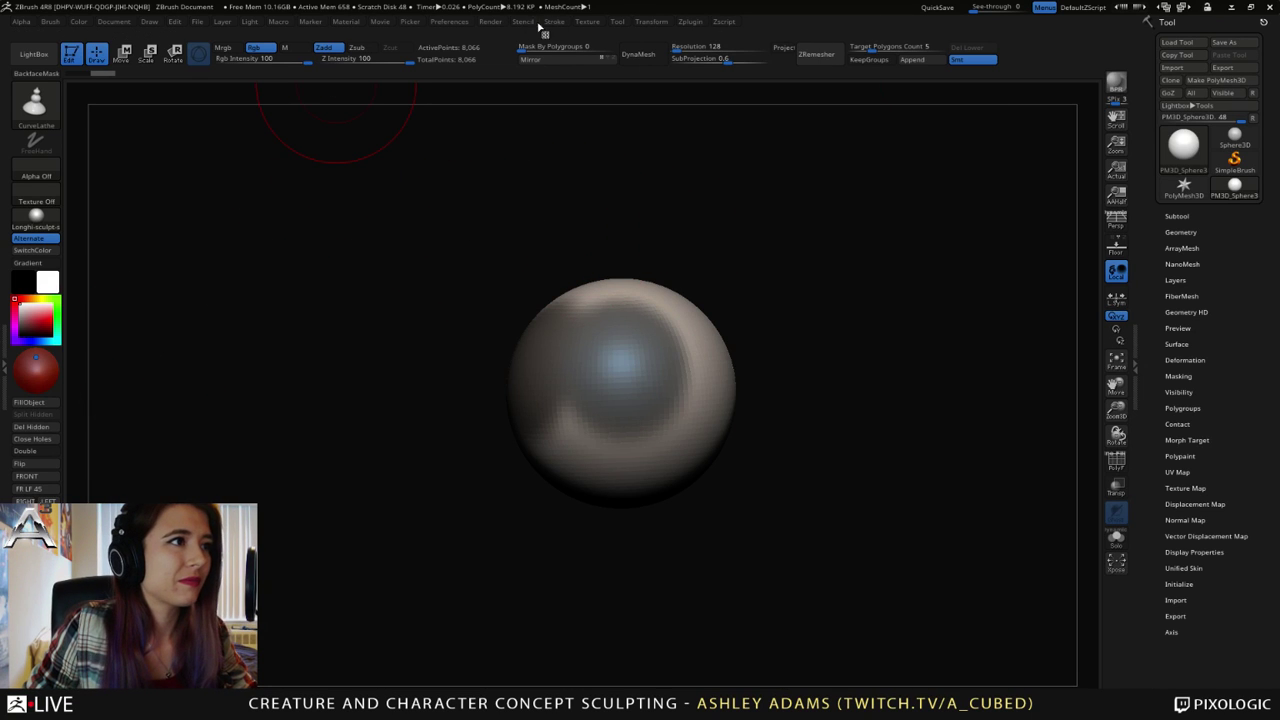
{"action": "left_click", "coordinate": [465, 22]}
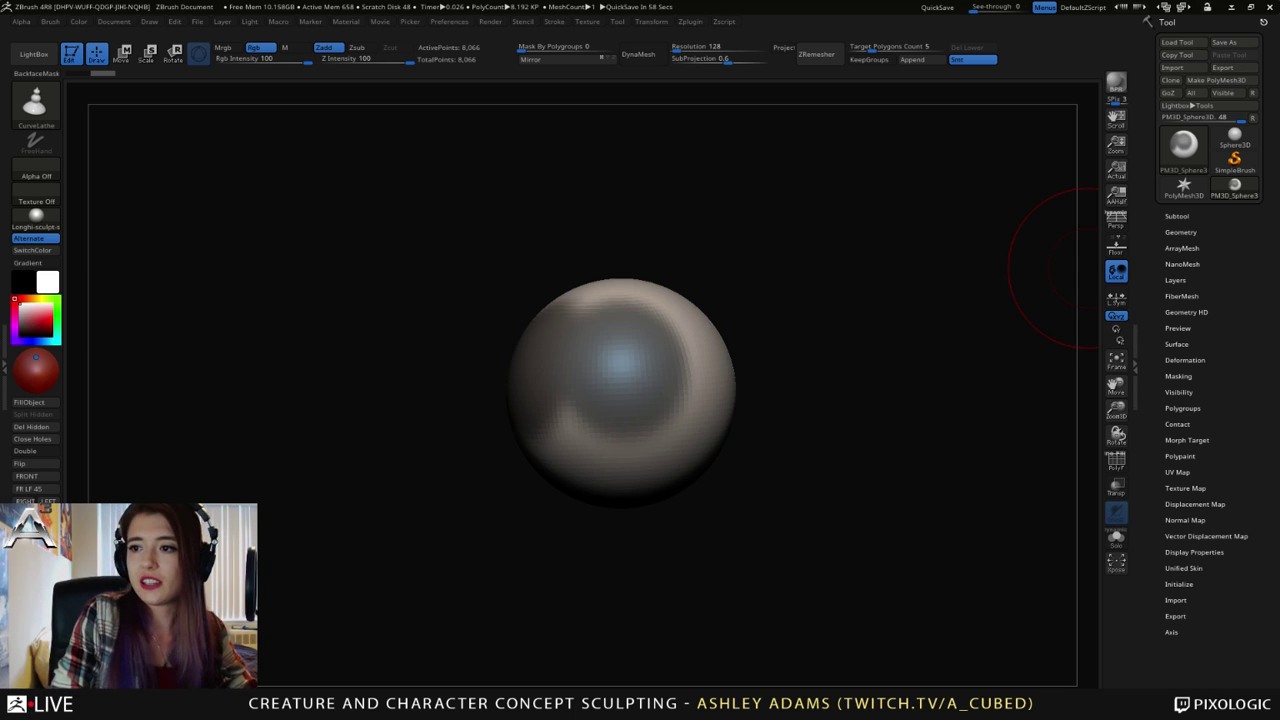
{"action": "mouse_move", "coordinate": [672, 374]}
{"action": "right_mouse_down"}
{"action": "mouse_move", "coordinate": [531, 386]}
{"action": "mouse_move", "coordinate": [688, 366]}
{"action": "mouse_move", "coordinate": [604, 371]}
{"action": "mouse_move", "coordinate": [603, 312]}
{"action": "right_mouse_up"}
{"action": "key", "text": "ctrl+z"}
{"action": "right_click_drag", "start_coordinate": [603, 312], "coordinate": [603, 366], "text": "ctrl"}
- Select the SnakeHook brush from the brush palette
{"action": "key", "text": "b"}
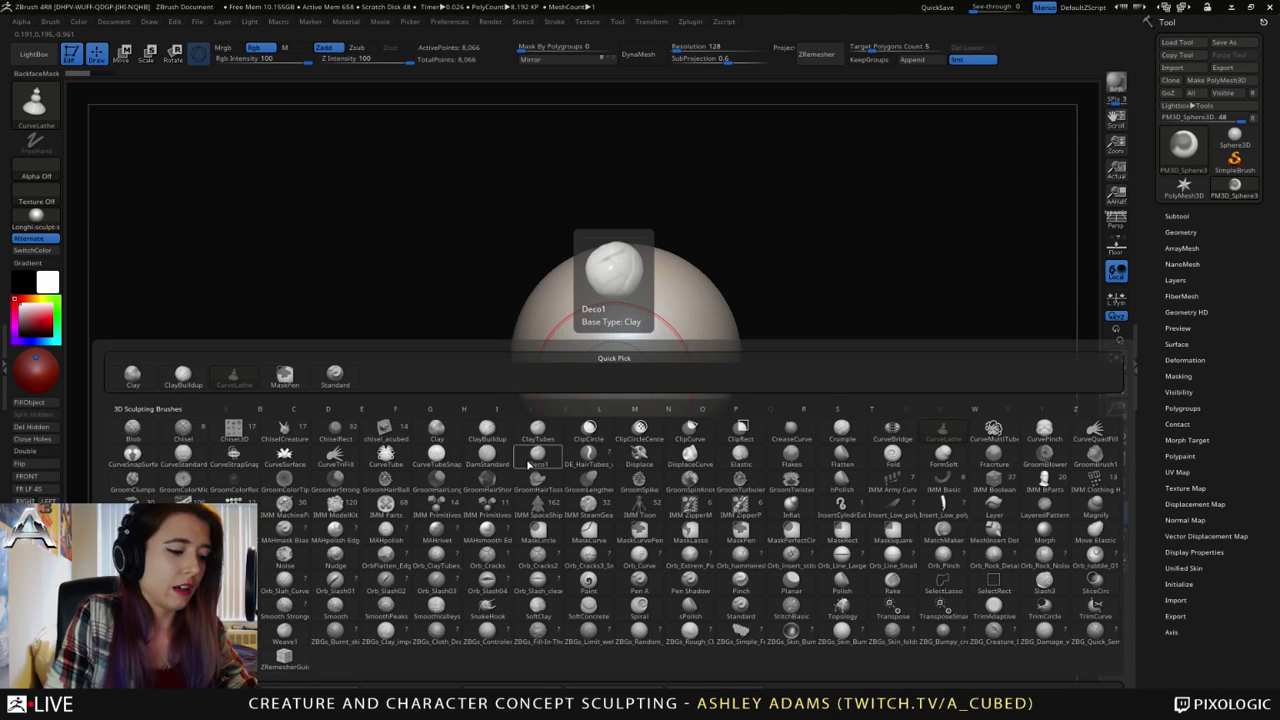
{"action": "key", "text": "s"}
{"action": "left_click", "coordinate": [482, 612]}
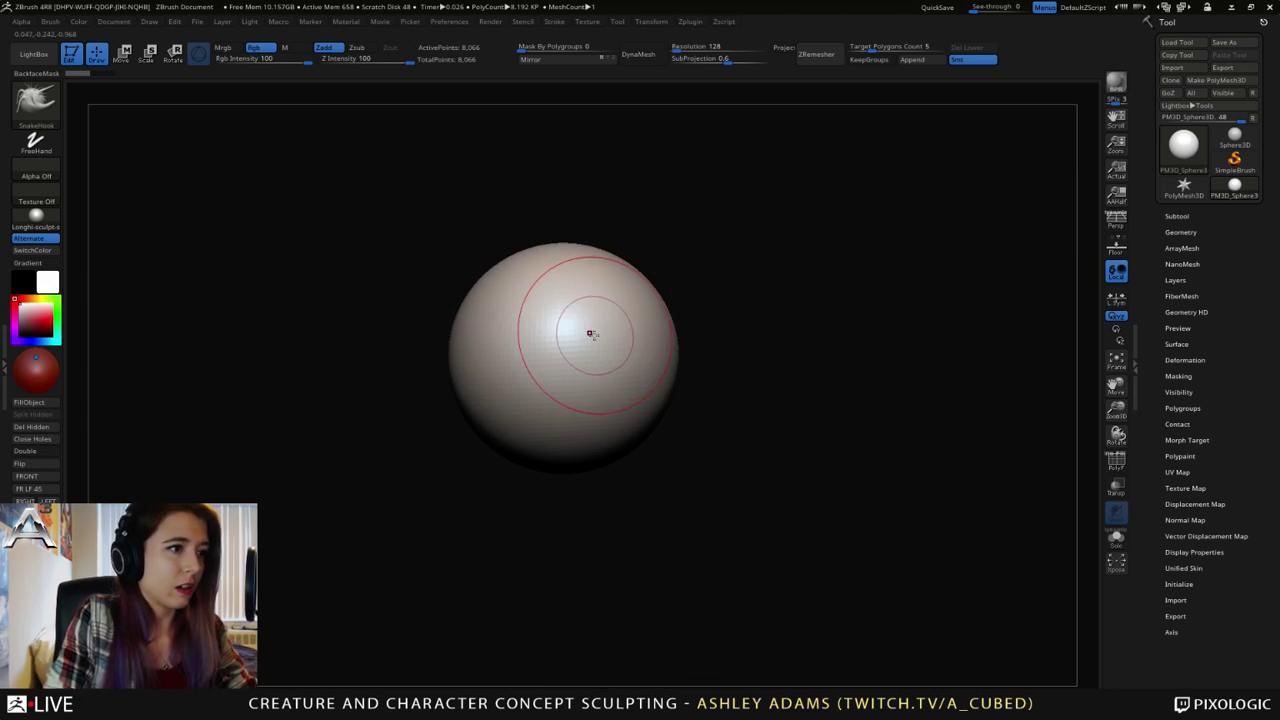
- Enlarge the SnakeHook brush's draw size and turn X symmetry back on
{"action": "key", "text": "space"}
{"action": "left_click_drag", "start_coordinate": [592, 334], "coordinate": [602, 334]}
{"action": "mouse_move", "coordinate": [562, 329]}
{"action": "right_mouse_down", "text": "alt"}
{"action": "mouse_move", "coordinate": [594, 326]}
{"action": "mouse_move", "coordinate": [516, 358]}
{"action": "mouse_move", "coordinate": [543, 302]}
{"action": "right_mouse_up", "text": "alt"}
{"action": "key", "text": "x"}
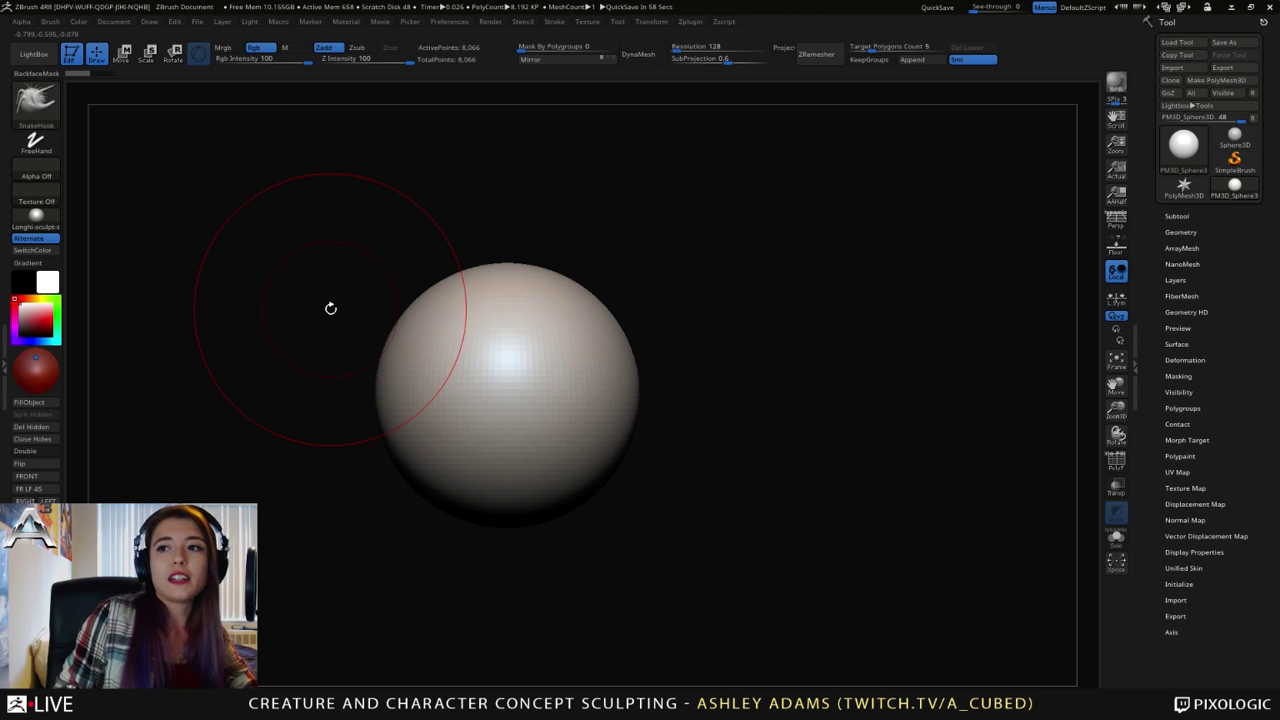
{"action": "right_click_drag", "start_coordinate": [492, 330], "coordinate": [577, 335], "text": "alt"}
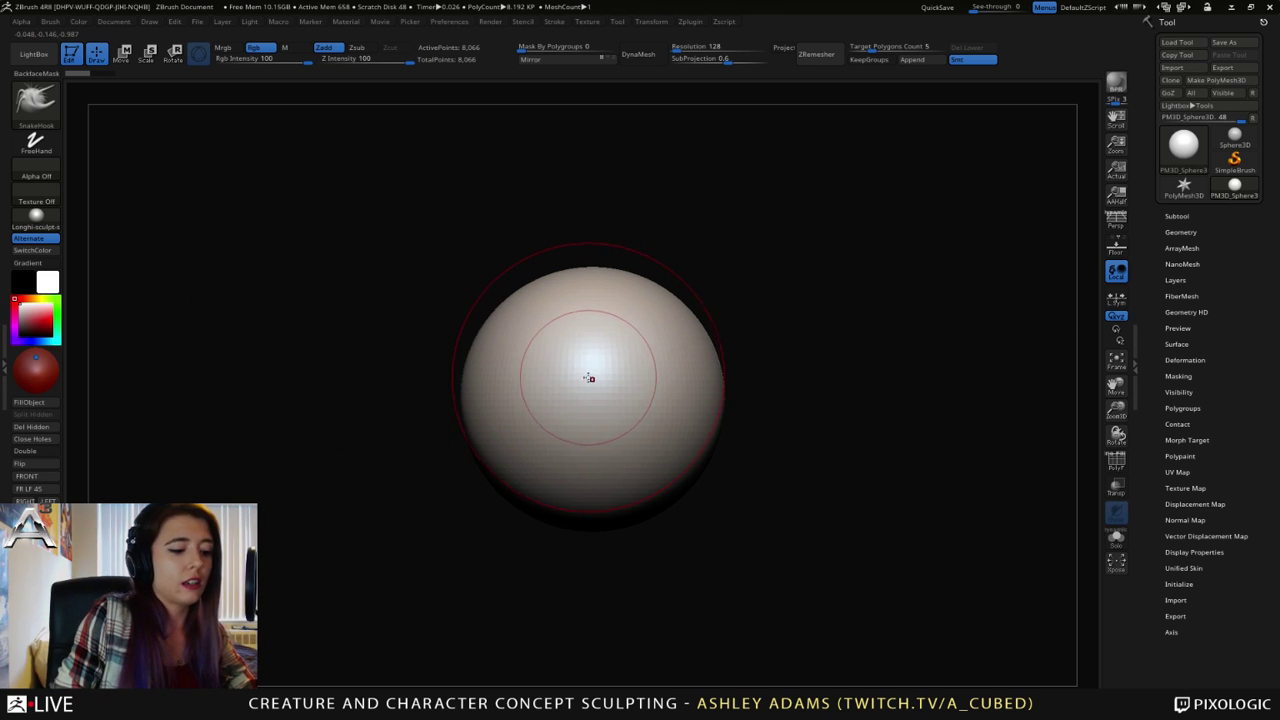
- Repeat the assignment of hotkey 4 to SnakeHook in the brush palette
{"action": "key", "text": "b"}
{"action": "key", "text": "m"}
{"action": "key", "text": "p"}
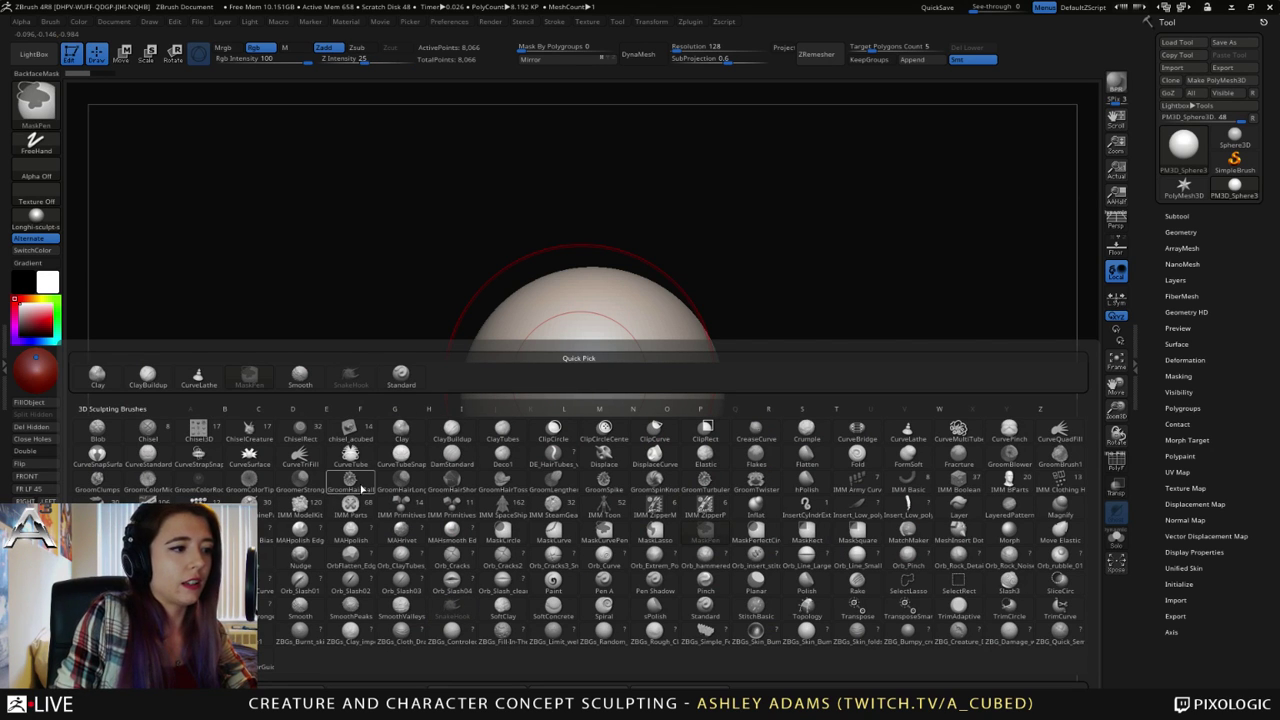
{"action": "left_click", "coordinate": [453, 610], "text": "ctrl+alt"}
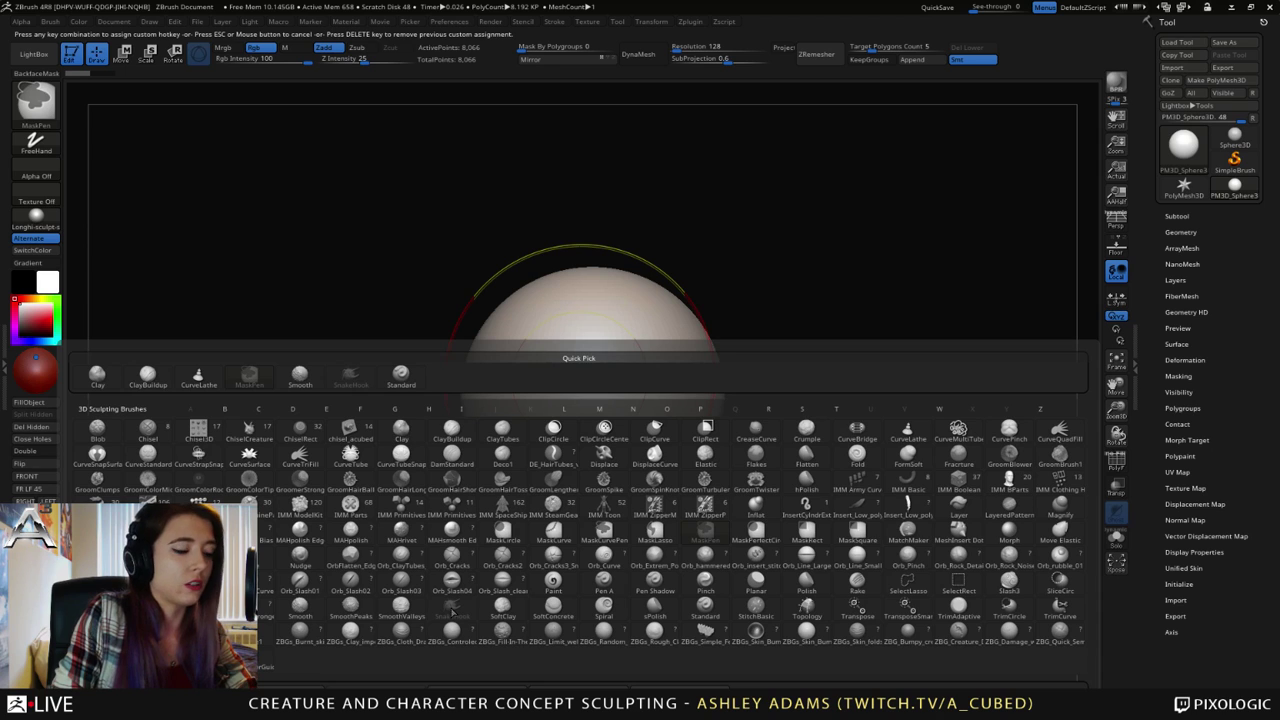
{"action": "left_click", "coordinate": [452, 608]}
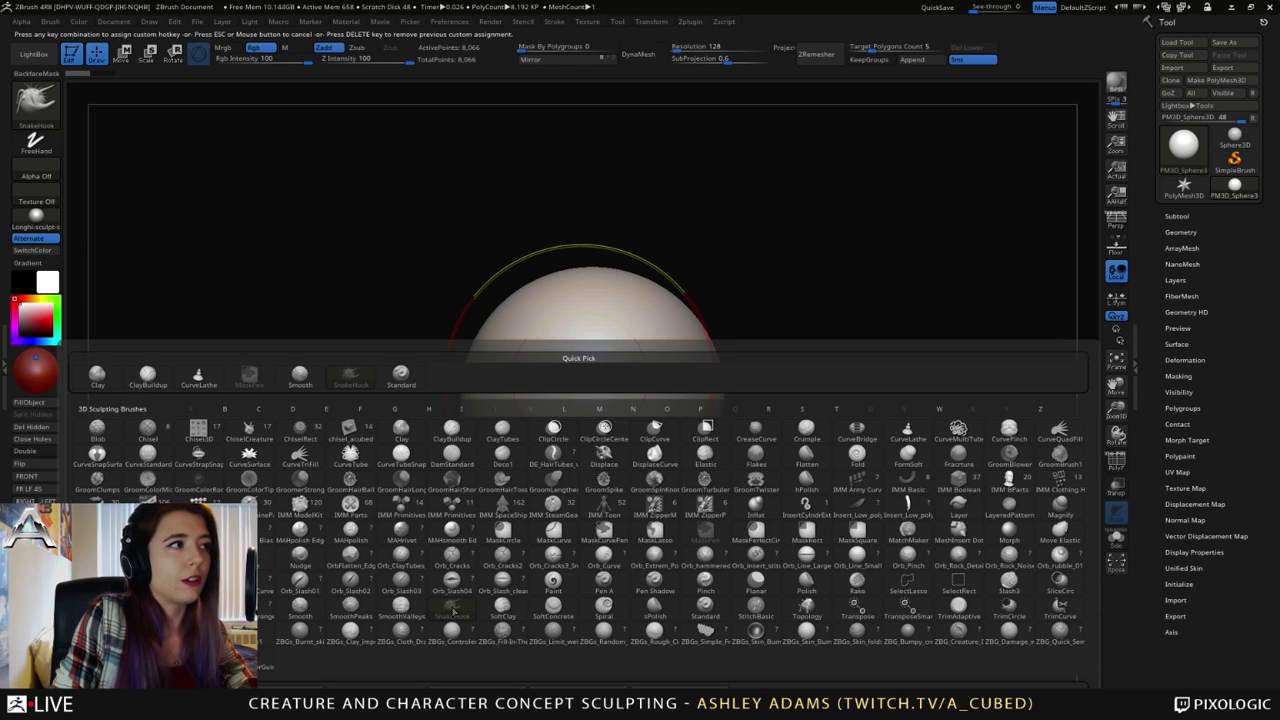
{"action": "key", "text": "4"}
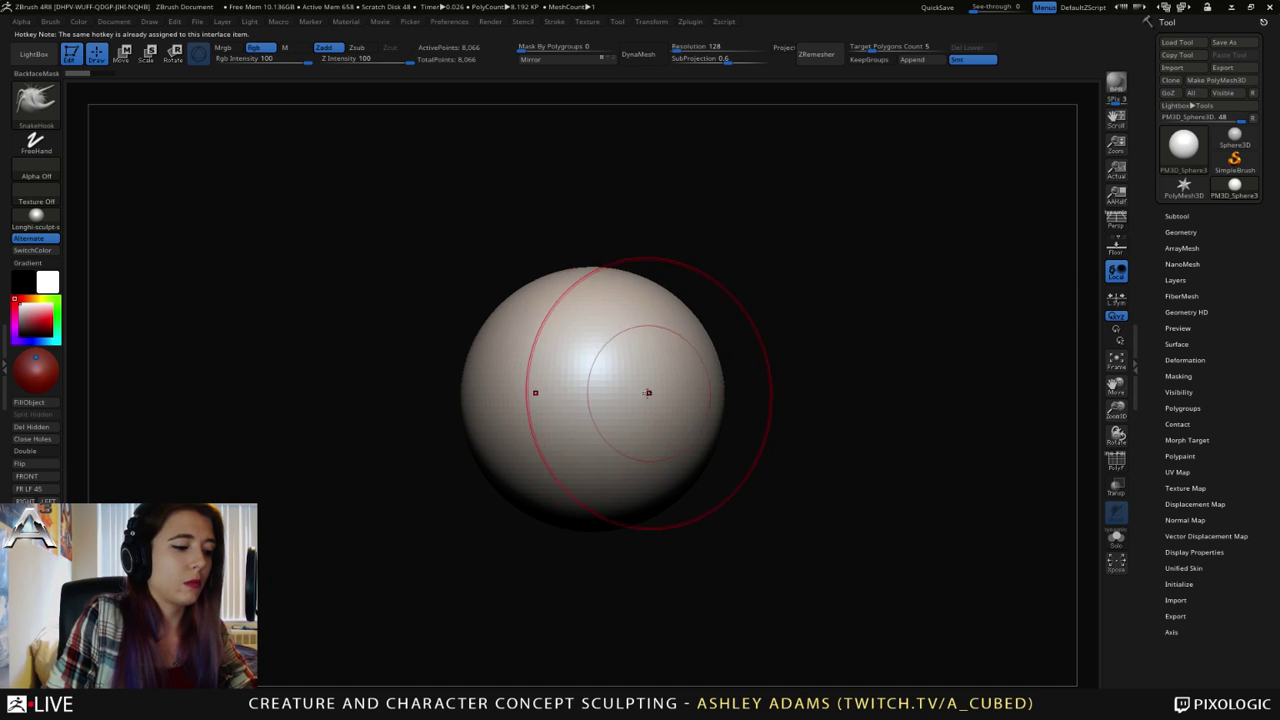
- Switch to the CurveTube brush and test whether hotkey 4 brings back SnakeHook
{"action": "key", "text": "b"}
{"action": "left_click", "coordinate": [379, 470]}
{"action": "mouse_move", "coordinate": [630, 394]}
{"action": "right_mouse_down", "text": "alt"}
{"action": "mouse_move", "coordinate": [579, 386]}
{"action": "mouse_move", "coordinate": [602, 390]}
{"action": "right_mouse_up", "text": "alt"}
{"action": "key", "text": "4"}
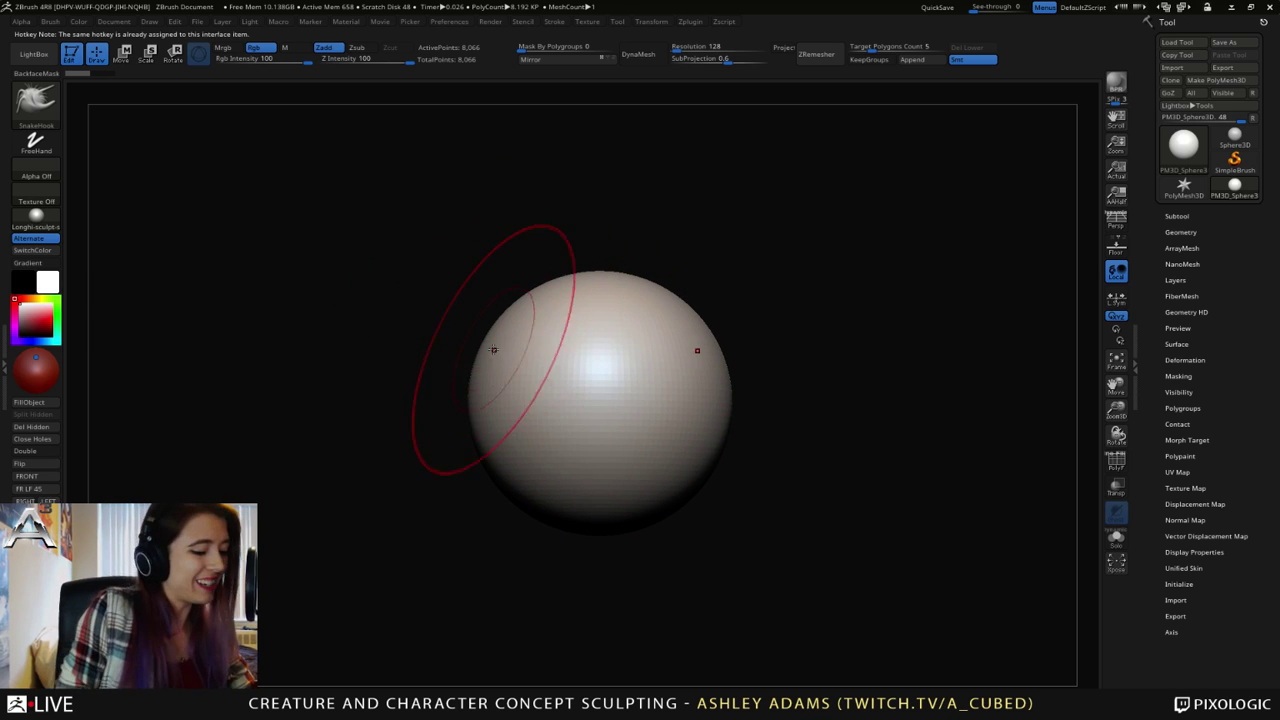
- Assign hotkey 1 to the ClayBuildup brush and use it to switch to ClayBuildup
{"action": "key", "text": "b"}
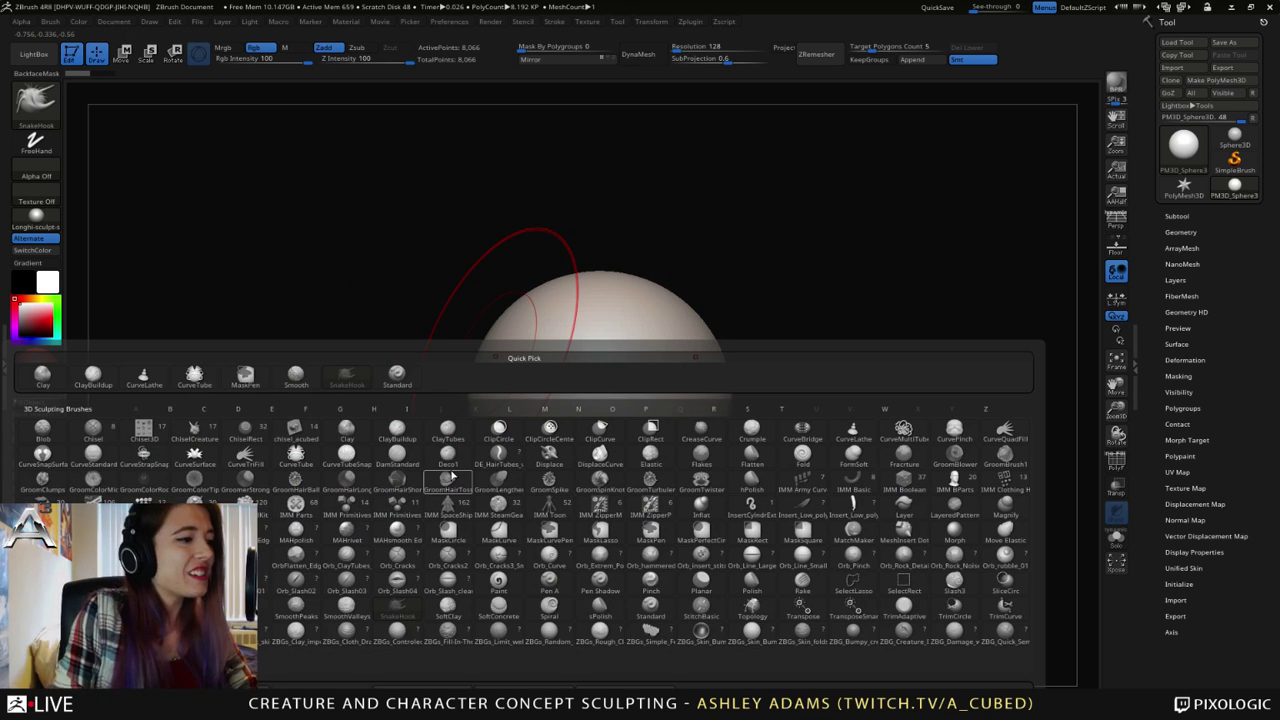
{"action": "key", "text": "m"}
{"action": "key", "text": "p"}
{"action": "key", "text": "b"}
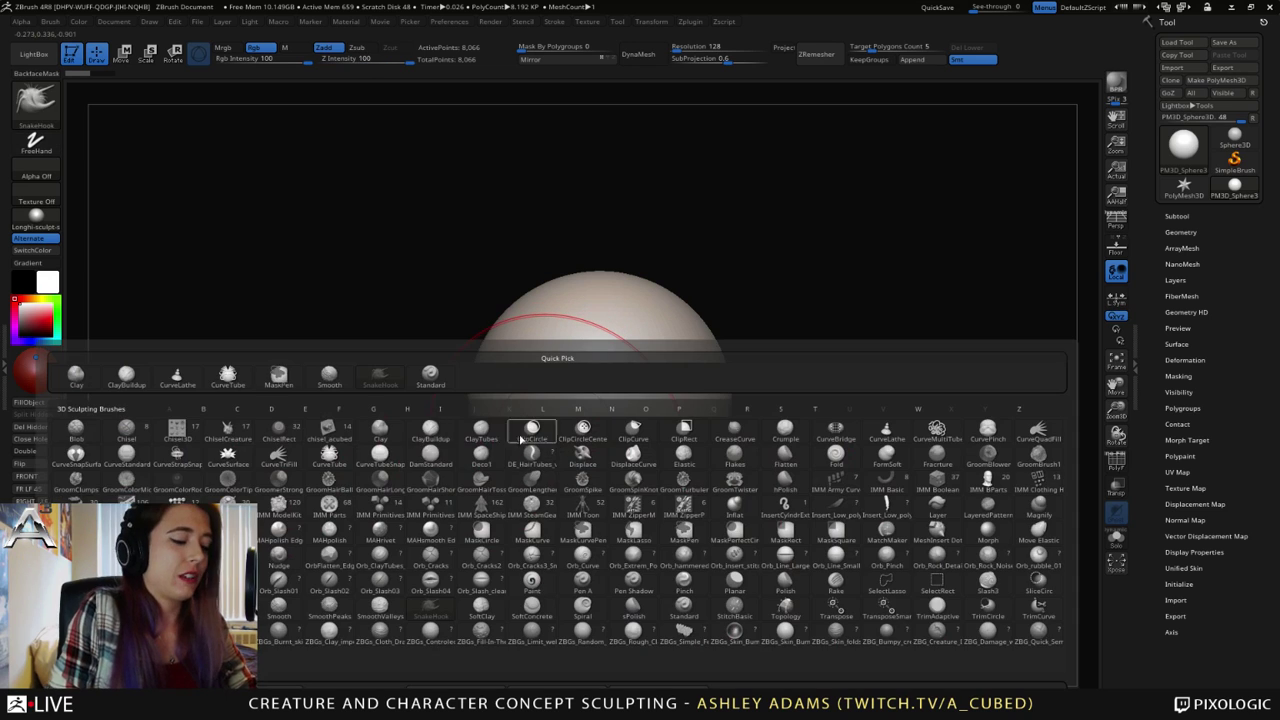
{"action": "left_click", "coordinate": [437, 441], "text": "ctrl+alt"}
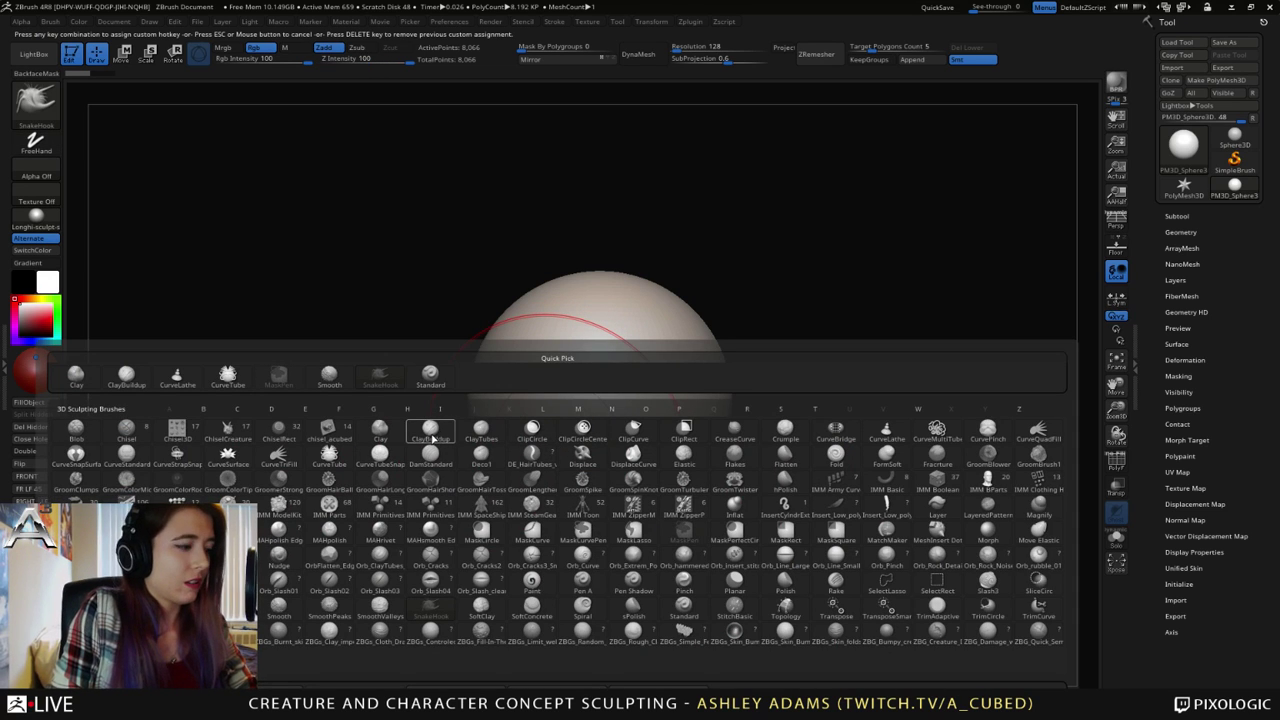
{"action": "key", "text": "1"}
{"action": "key", "text": "1"}
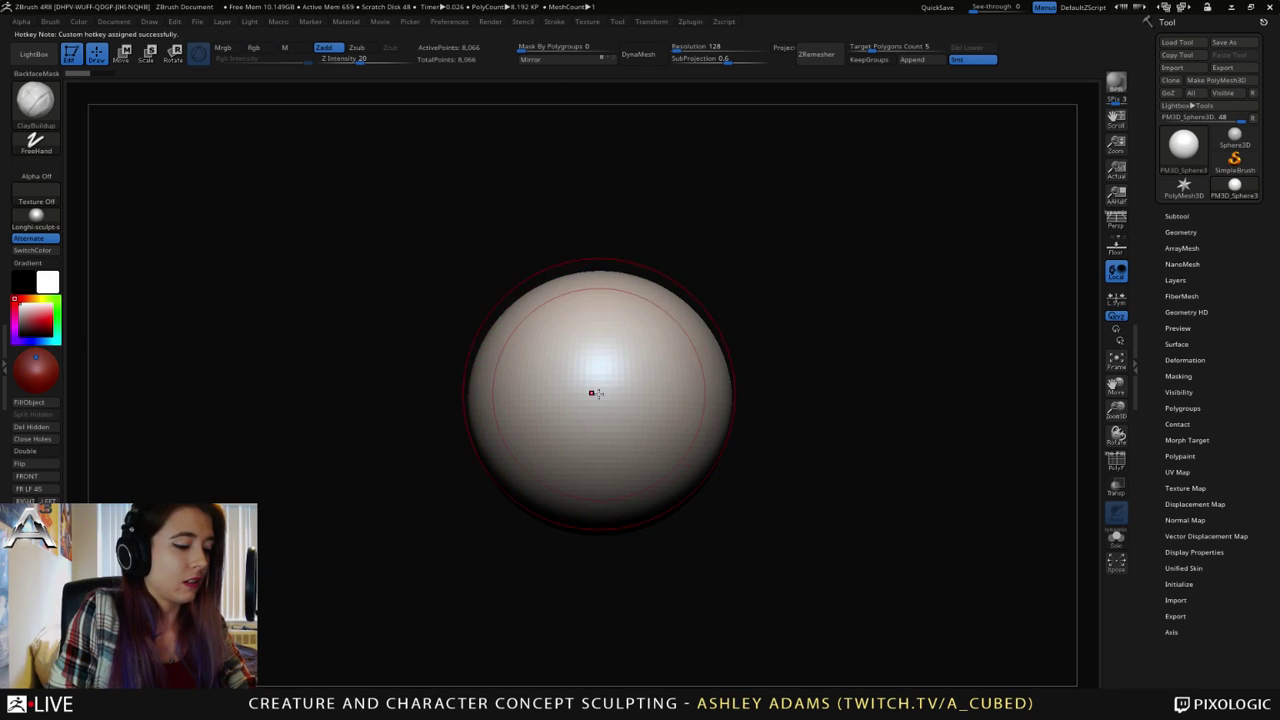
{"action": "key", "text": "b"}
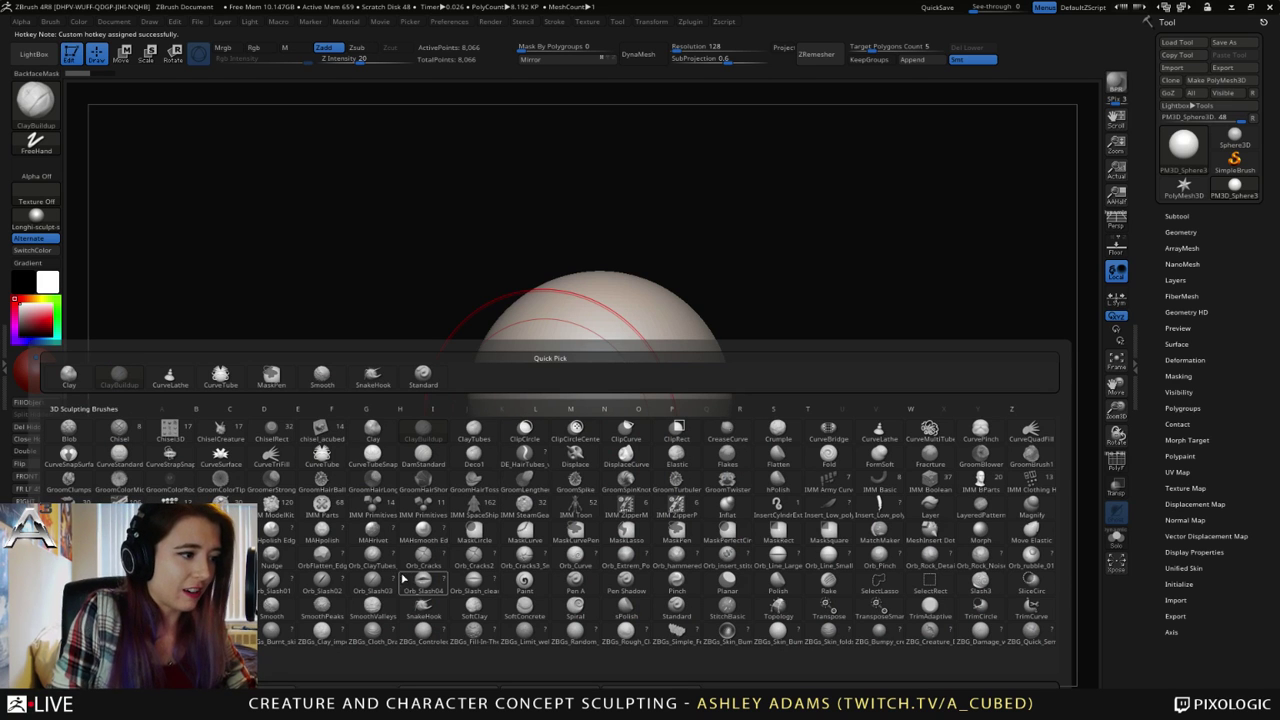
{"action": "key", "text": "d"}
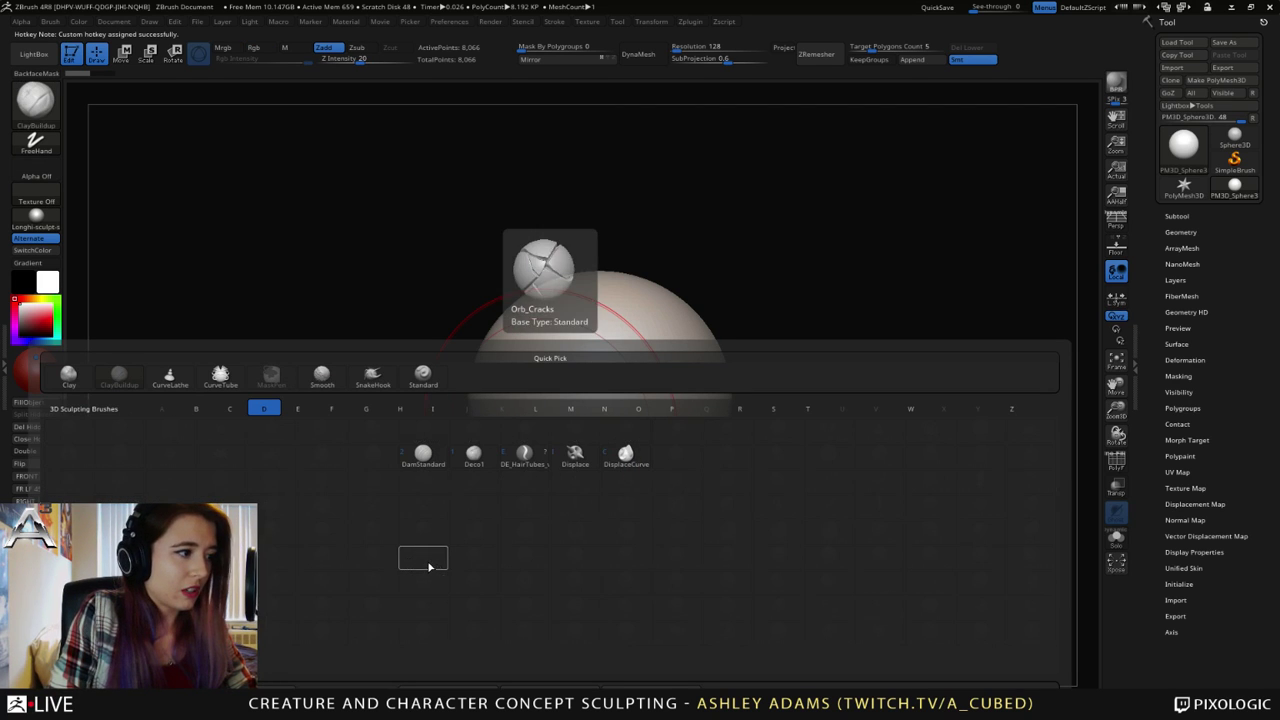
{"action": "left_click", "coordinate": [427, 461], "text": "ctrl+alt"}
{"action": "left_click", "coordinate": [428, 462]}
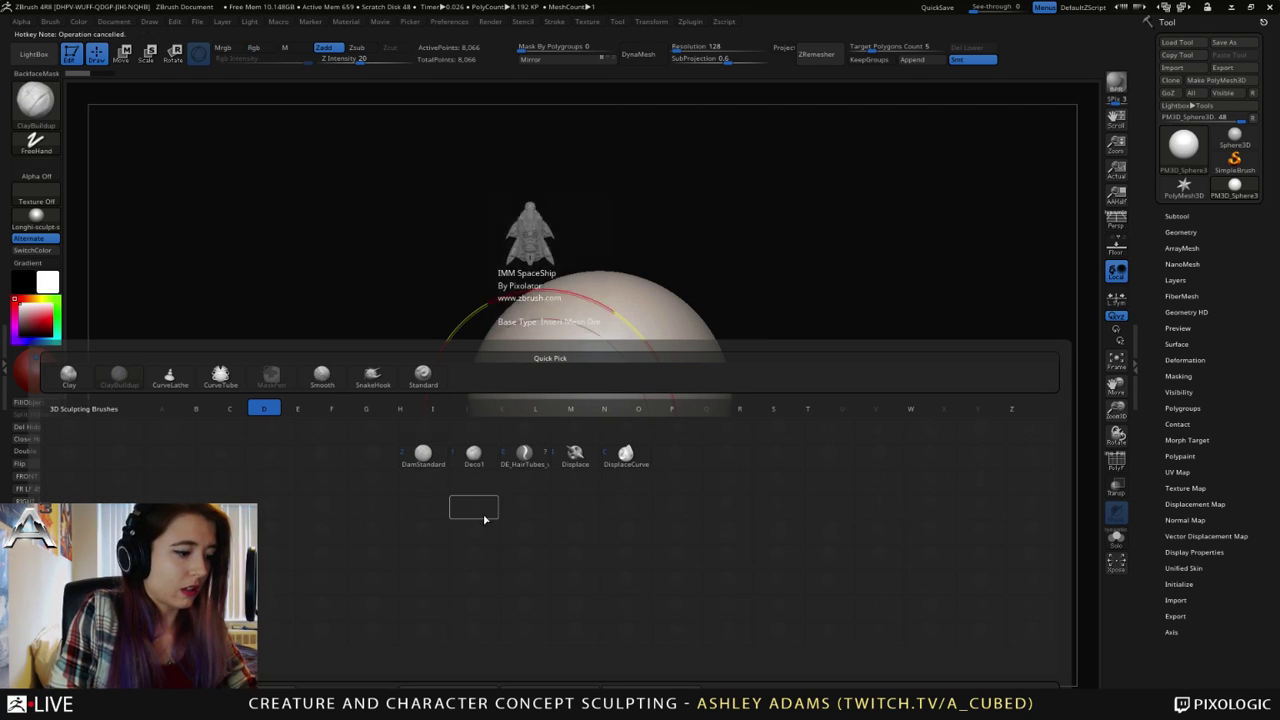
- Select the DamStandard brush, test a dab on the sphere and undo it
{"action": "key", "text": "s"}
{"action": "key", "text": "b"}
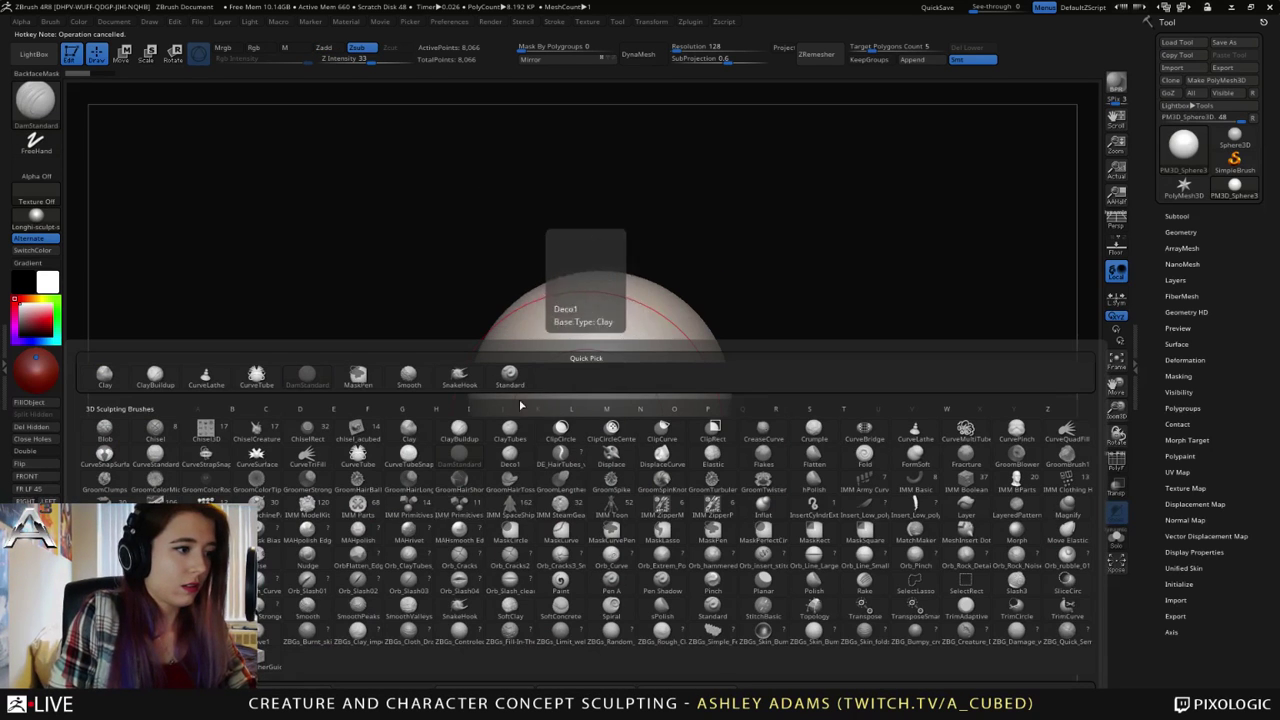
{"action": "key", "text": "d"}
{"action": "key", "text": "s"}
{"action": "left_click", "coordinate": [596, 390]}
{"action": "key", "text": "ctrl+z"}
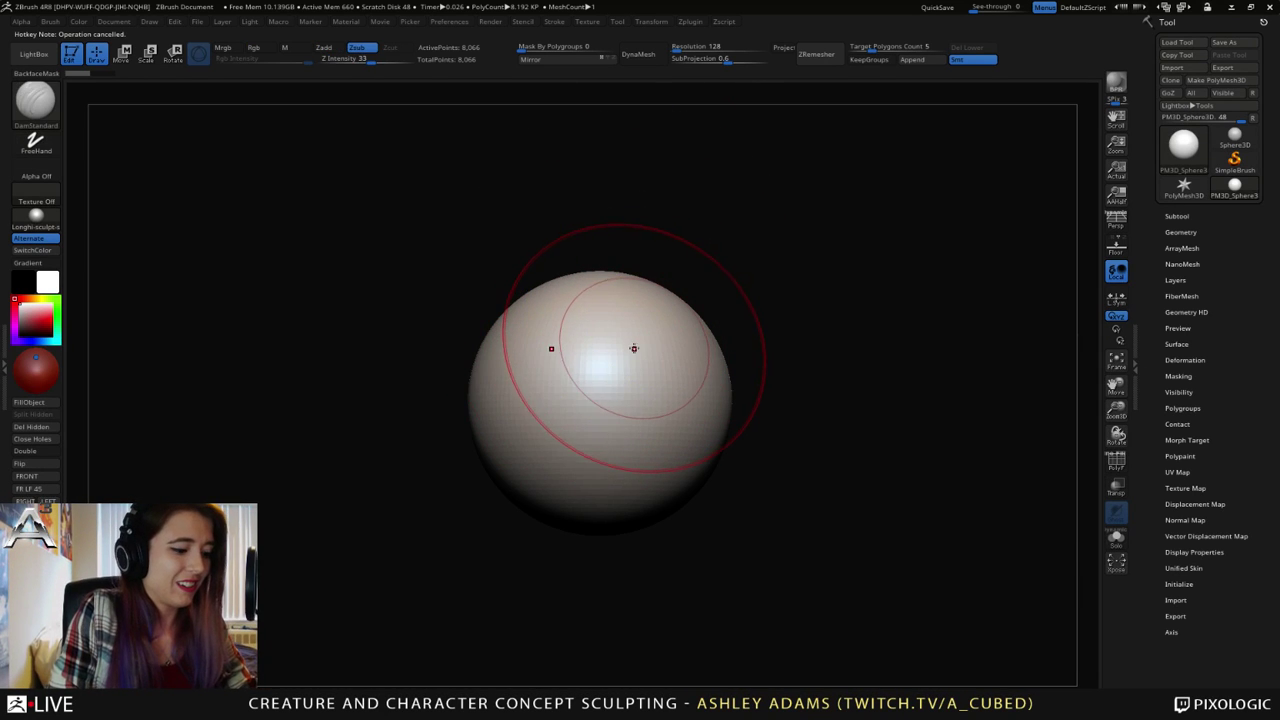
- Return to the ClayBuildup brush, test a dab on the sphere and undo it
{"action": "key", "text": "b"}
{"action": "key", "text": "c"}
{"action": "key", "text": "b"}
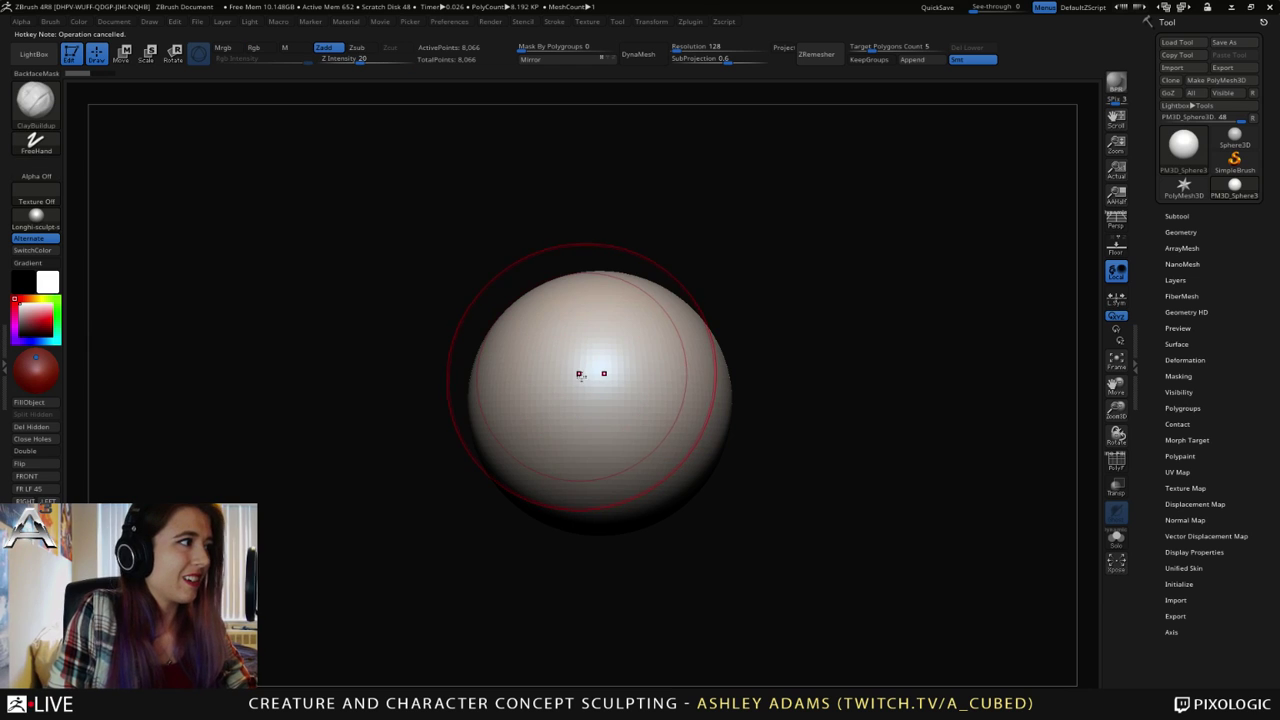
{"action": "left_click", "coordinate": [579, 374]}
{"action": "key", "text": "ctrl+z"}
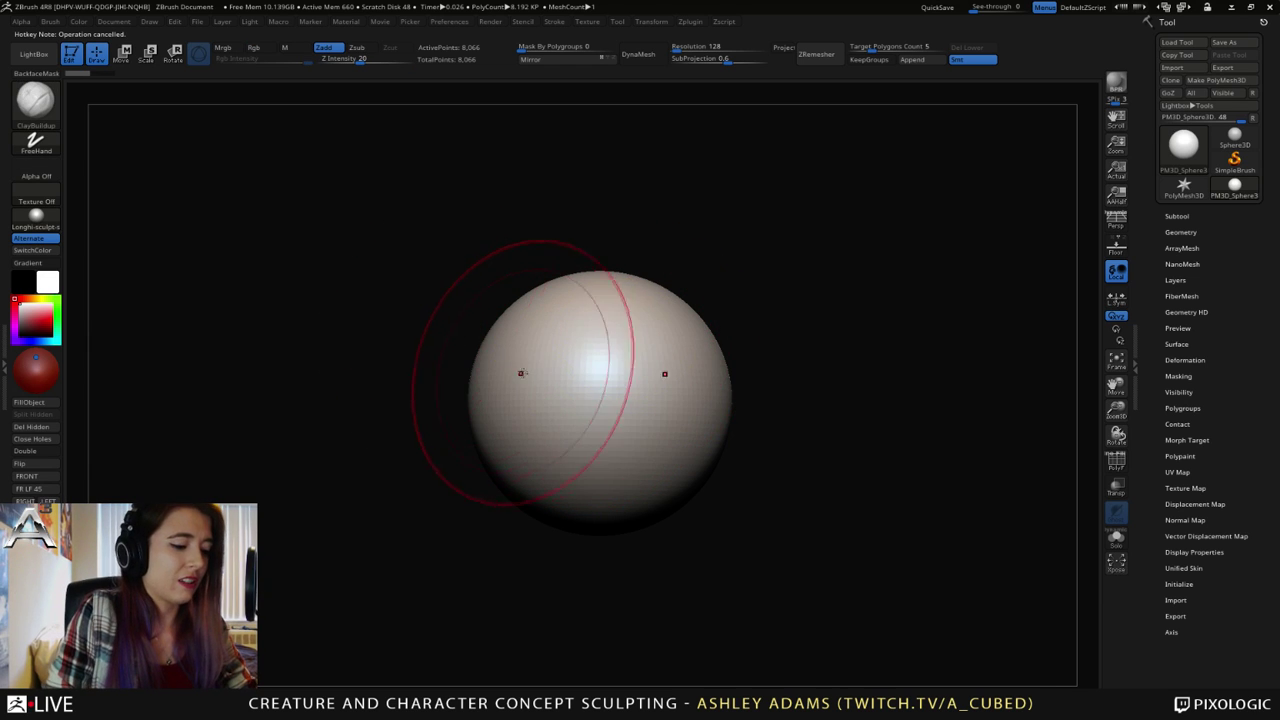
- Assign hotkey 2 to the DamStandard brush in the brush palette
{"action": "key", "text": "b"}
{"action": "left_click", "coordinate": [406, 459], "text": "ctrl+alt"}
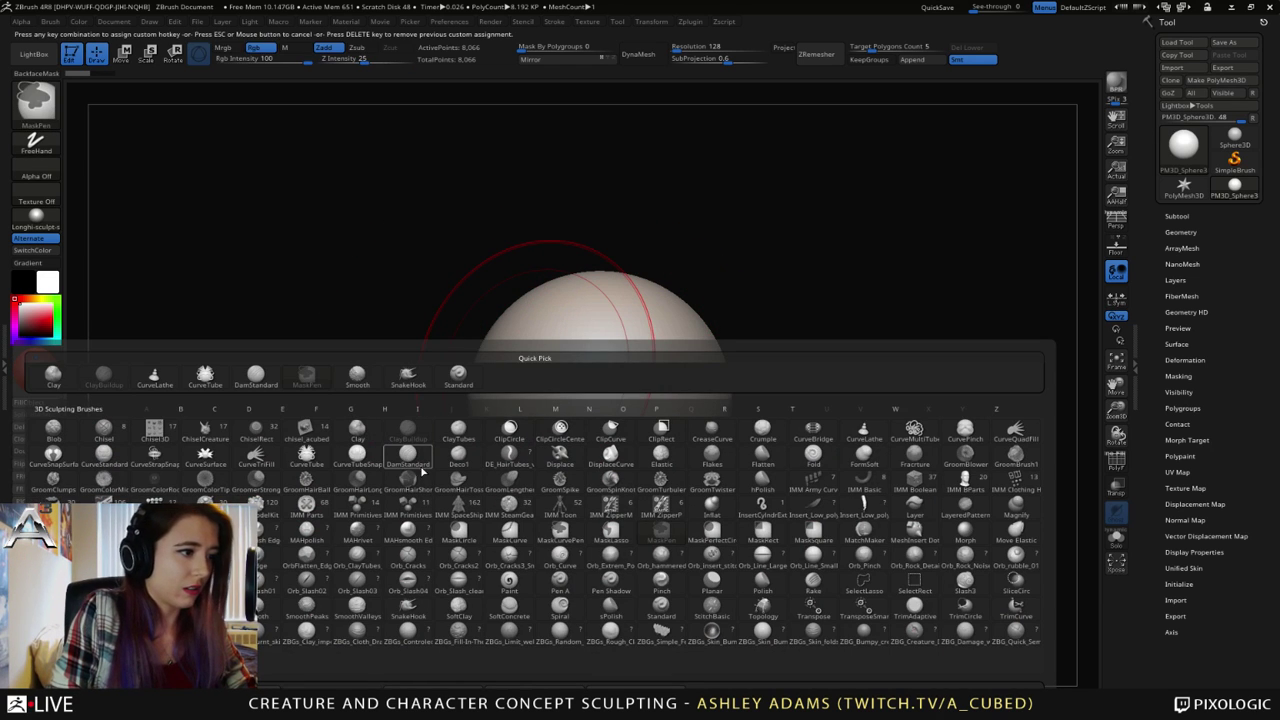
{"action": "key", "text": "2"}
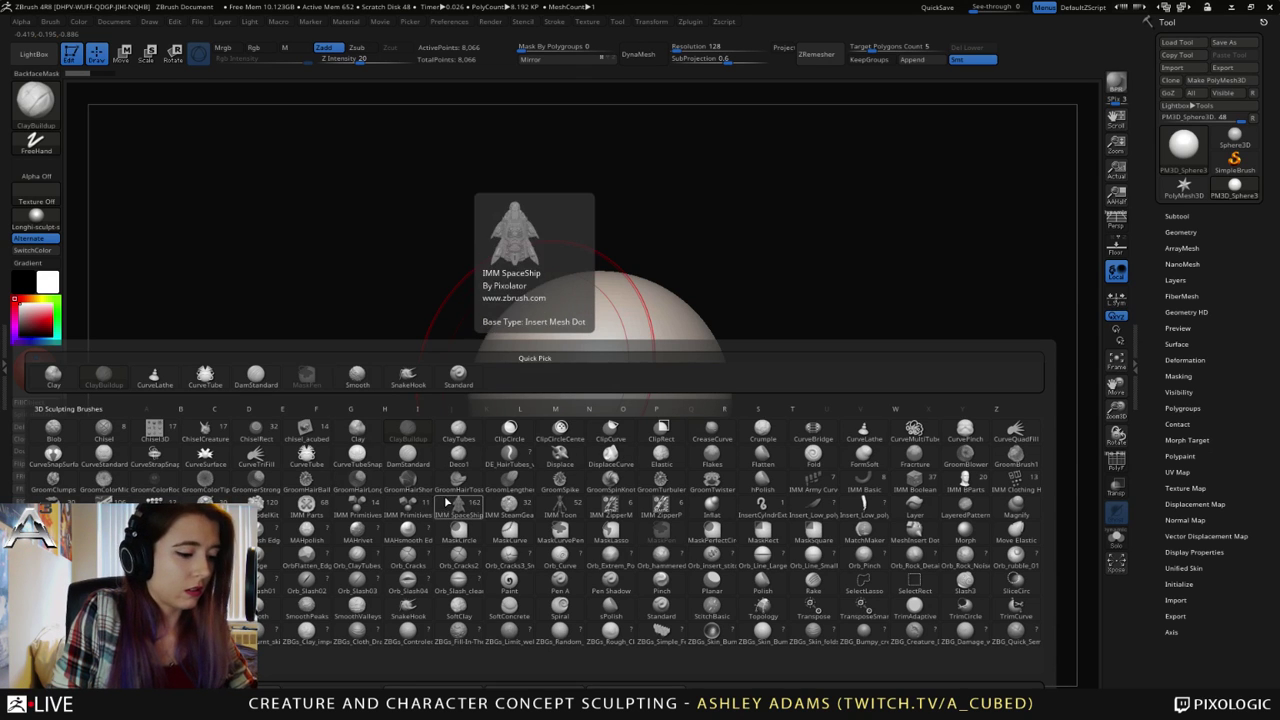
- Pick the hPolish brush so it joins the quick picks, and switch to DamStandard
{"action": "key", "text": "h"}
{"action": "key", "text": "p"}
{"action": "key", "text": "b"}
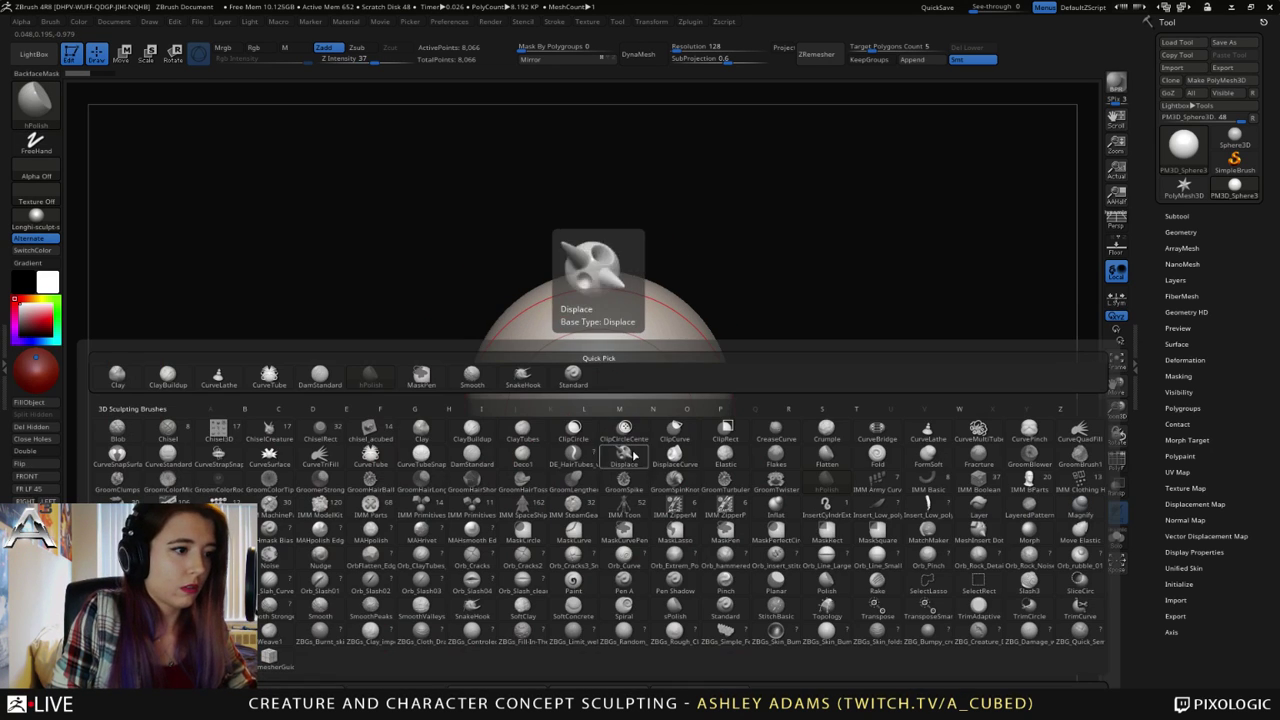
{"action": "key", "text": "d"}
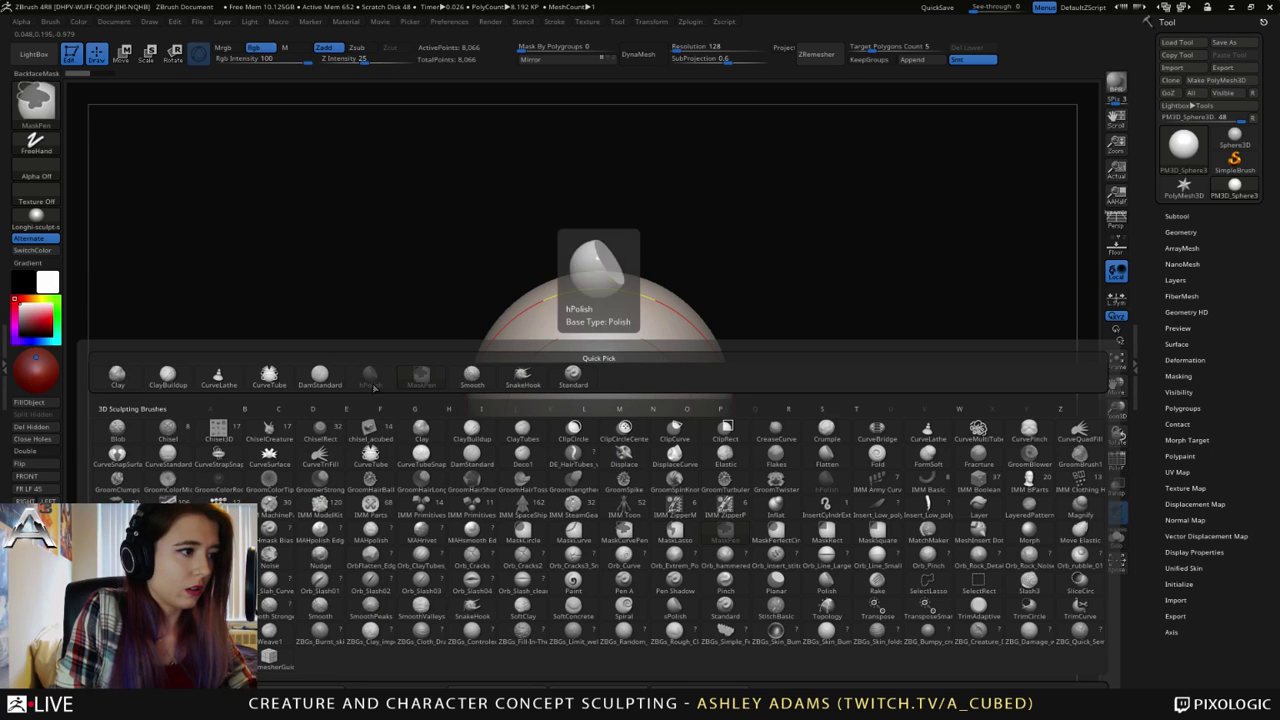
{"action": "key", "text": "s"}
- Assign a number hotkey to the hPolish brush and test the brush hotkeys
{"action": "key", "text": "b"}
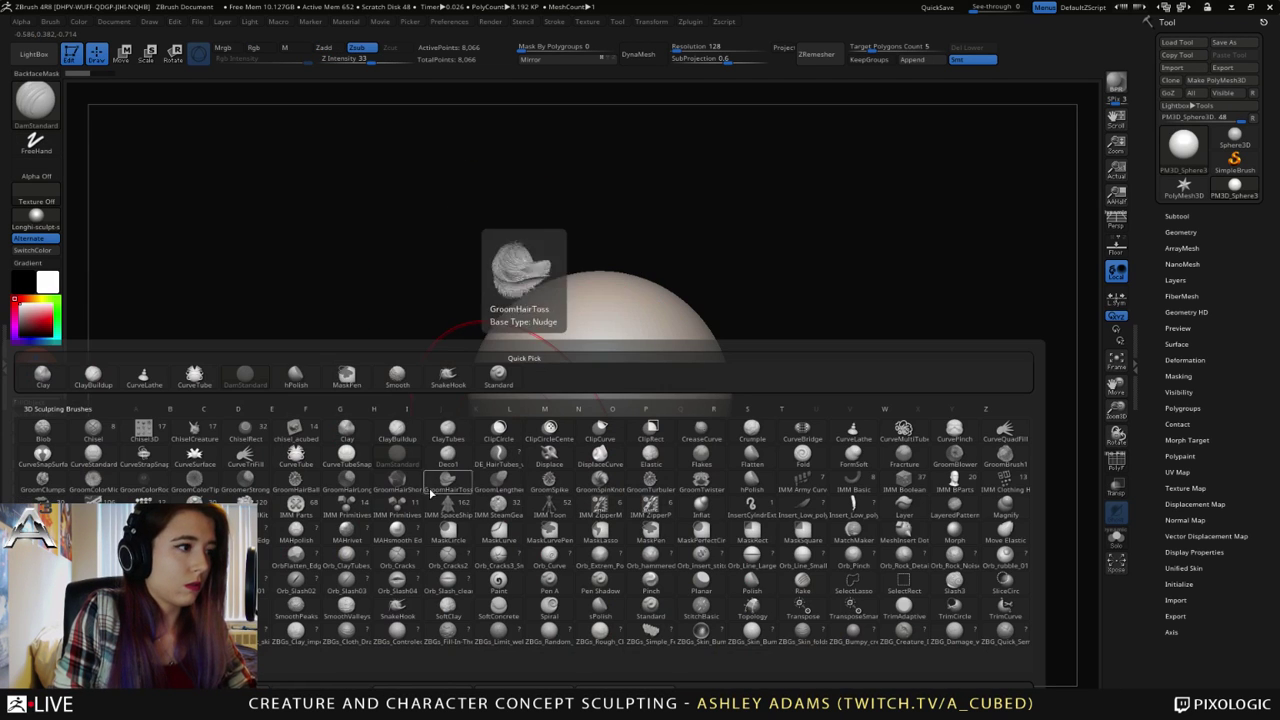
{"action": "left_click", "coordinate": [301, 386], "text": "ctrl+alt"}
{"action": "key", "text": "1"}
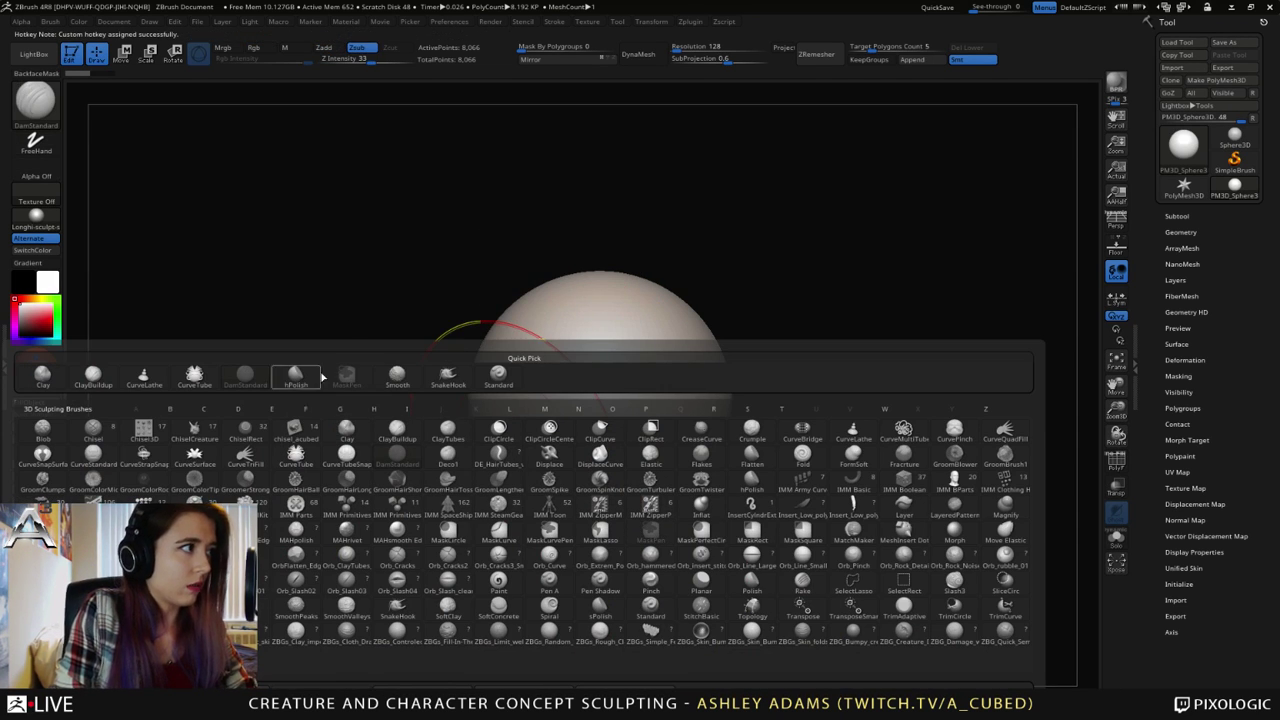
{"action": "key", "text": "1"}
{"action": "key", "text": "2"}
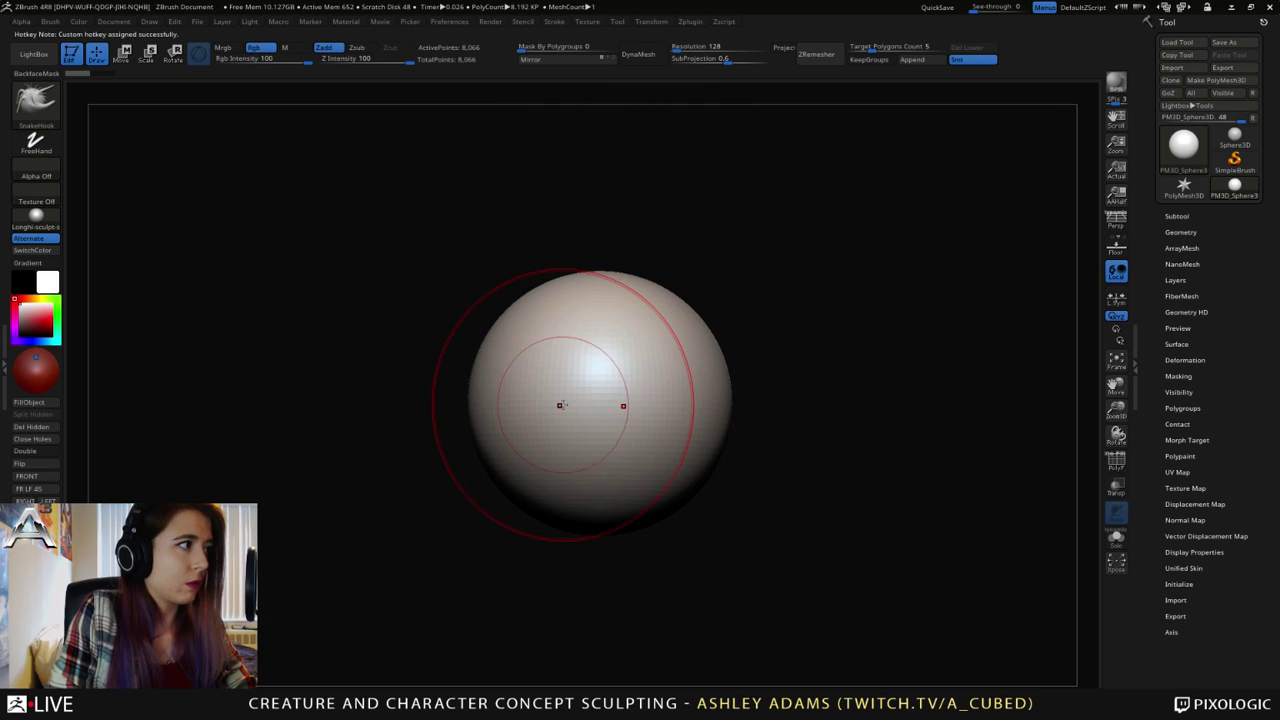
- Assign hotkey 4 to the Inflat brush, found among the brushes starting with I
{"action": "key", "text": "b"}
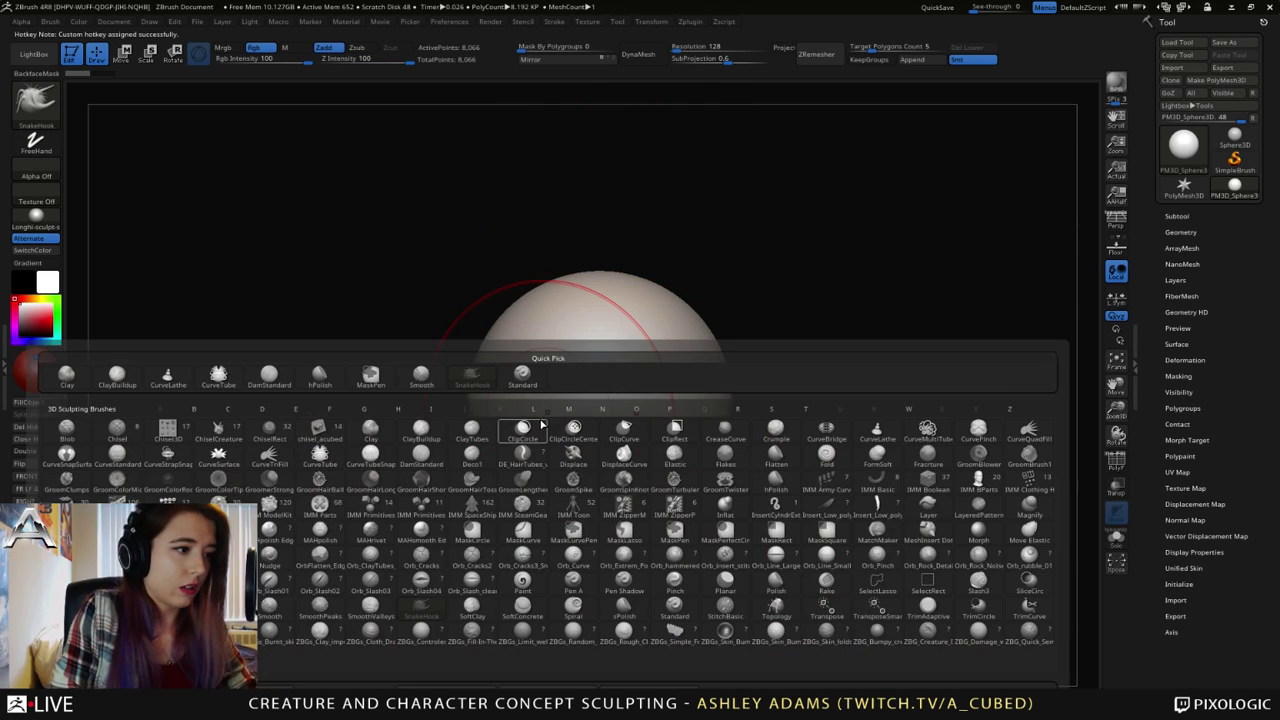
{"action": "key", "text": "ctrl"}
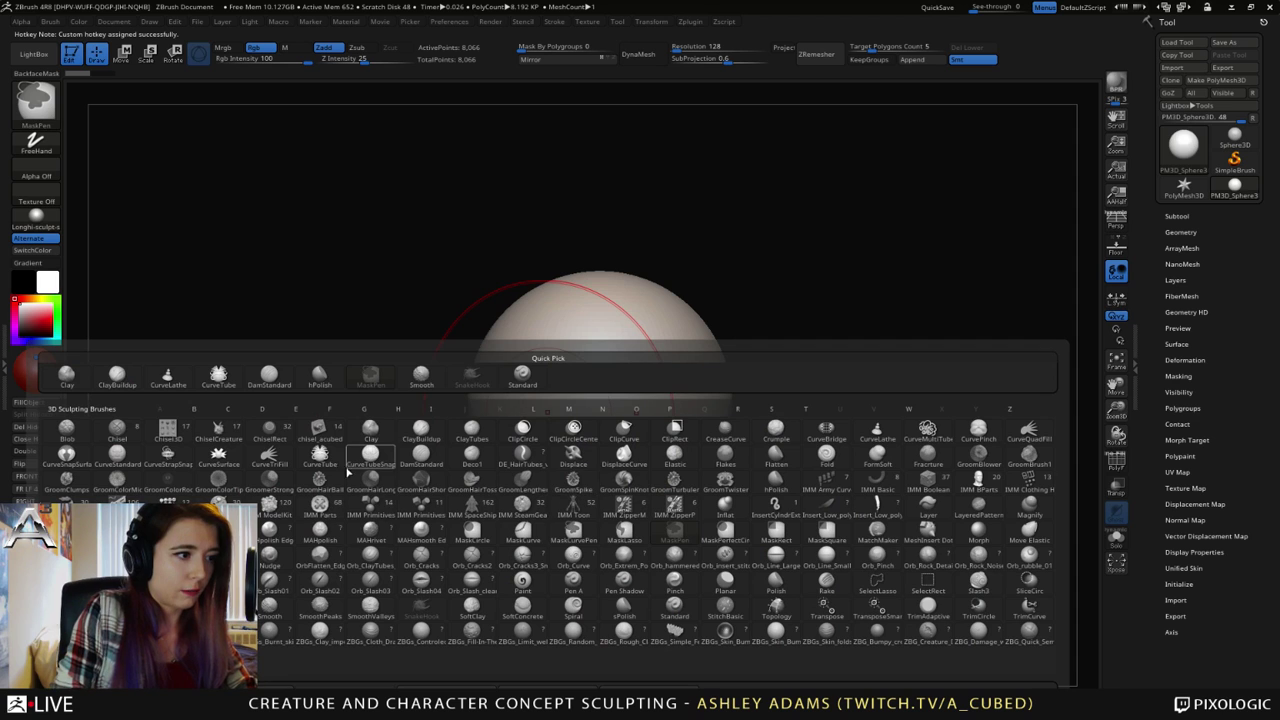
{"action": "key", "text": "i"}
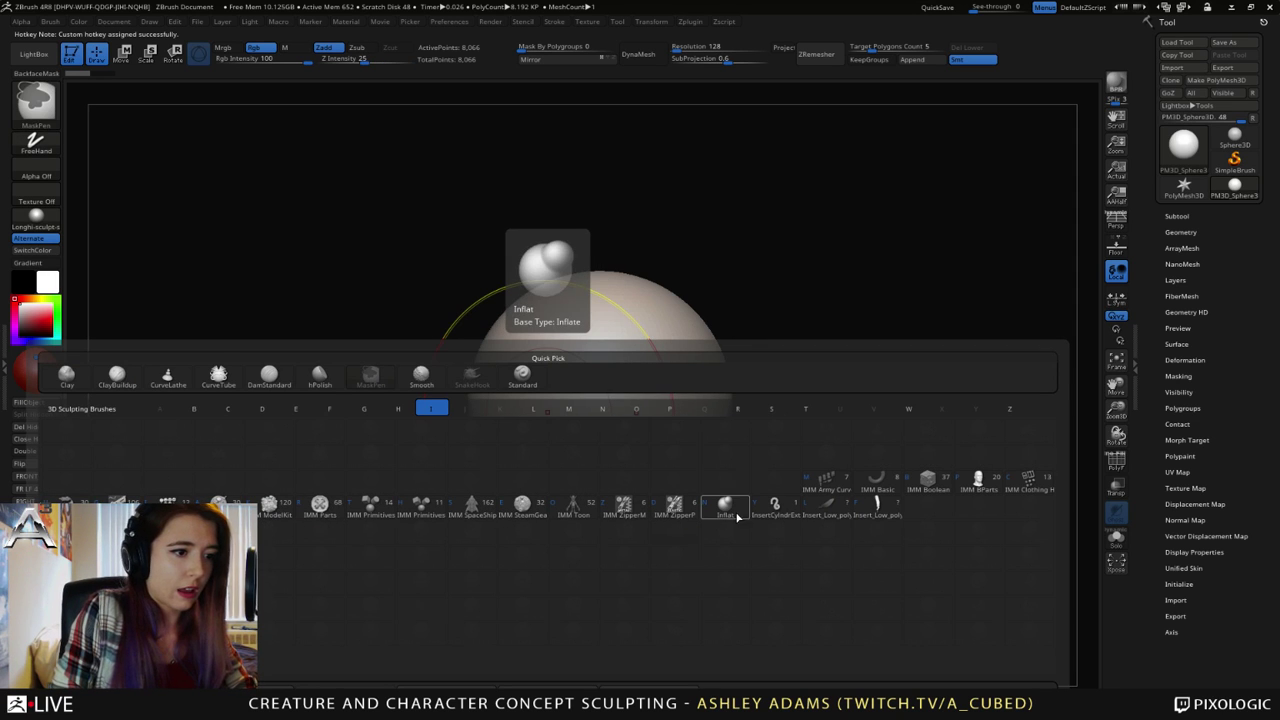
{"action": "left_click", "coordinate": [727, 512], "text": "ctrl+alt"}
{"action": "key", "text": "4"}
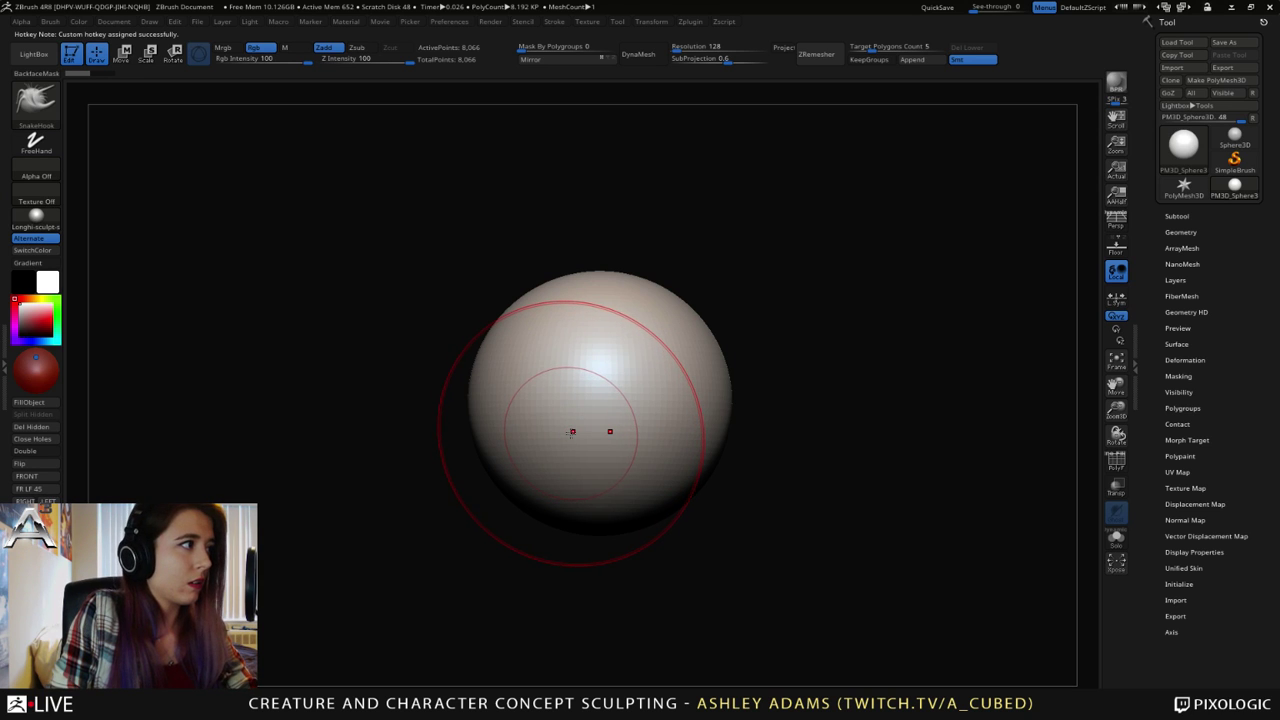
- Repeat the assignment of hotkey 4 to Inflat and use it to switch to the Inflat brush
{"action": "key", "text": "b"}
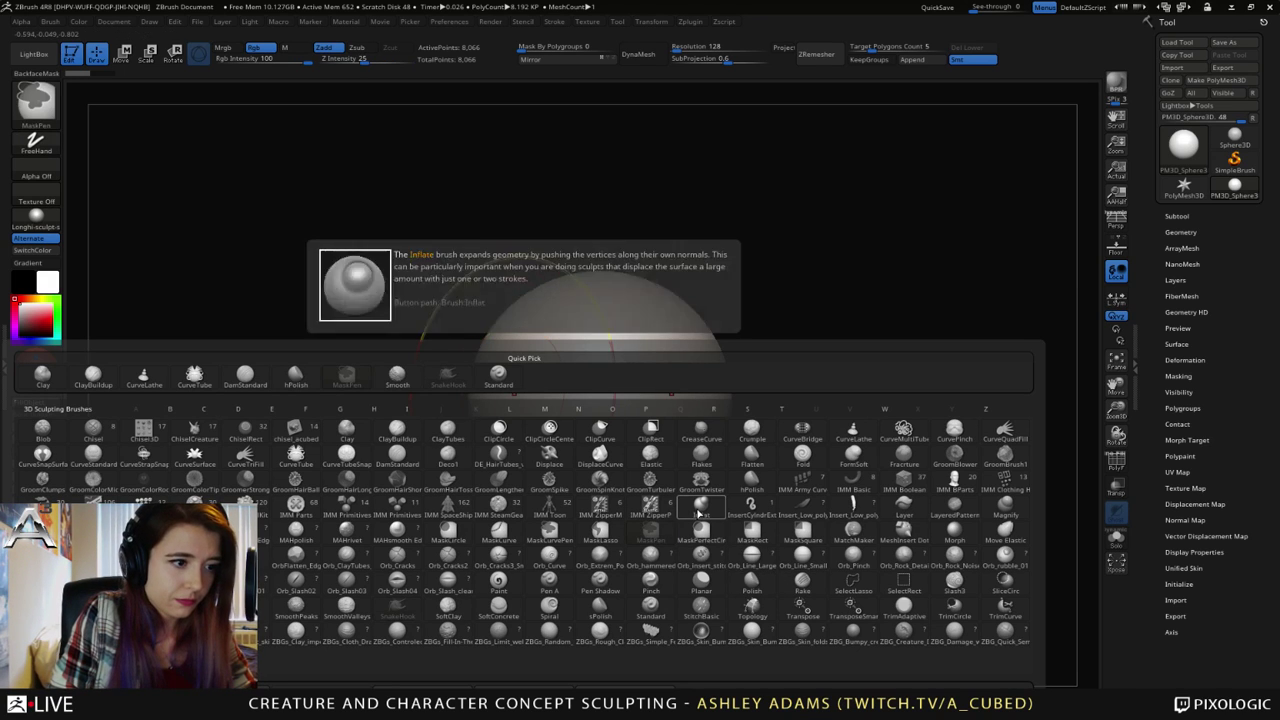
{"action": "left_click", "coordinate": [699, 514], "text": "ctrl+alt"}
{"action": "key", "text": "4"}
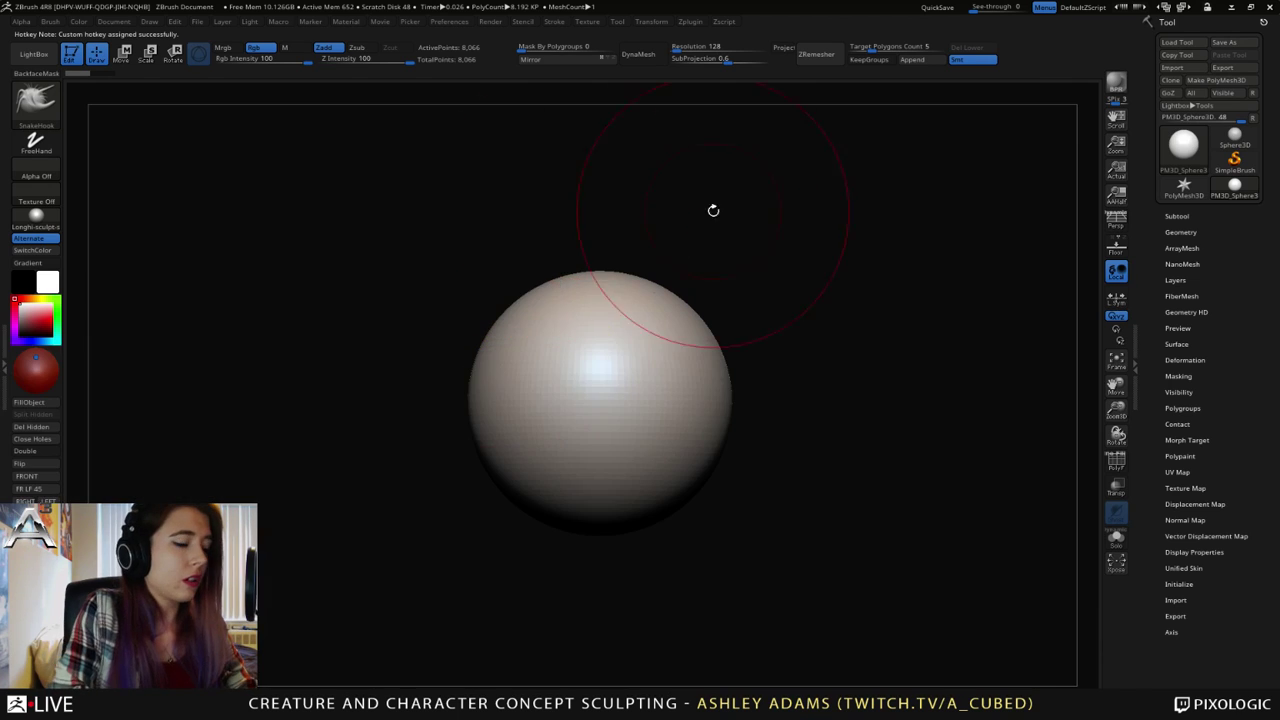
{"action": "key", "text": "4"}
{"action": "left_click_drag", "start_coordinate": [765, 415], "coordinate": [690, 406], "text": "alt"}
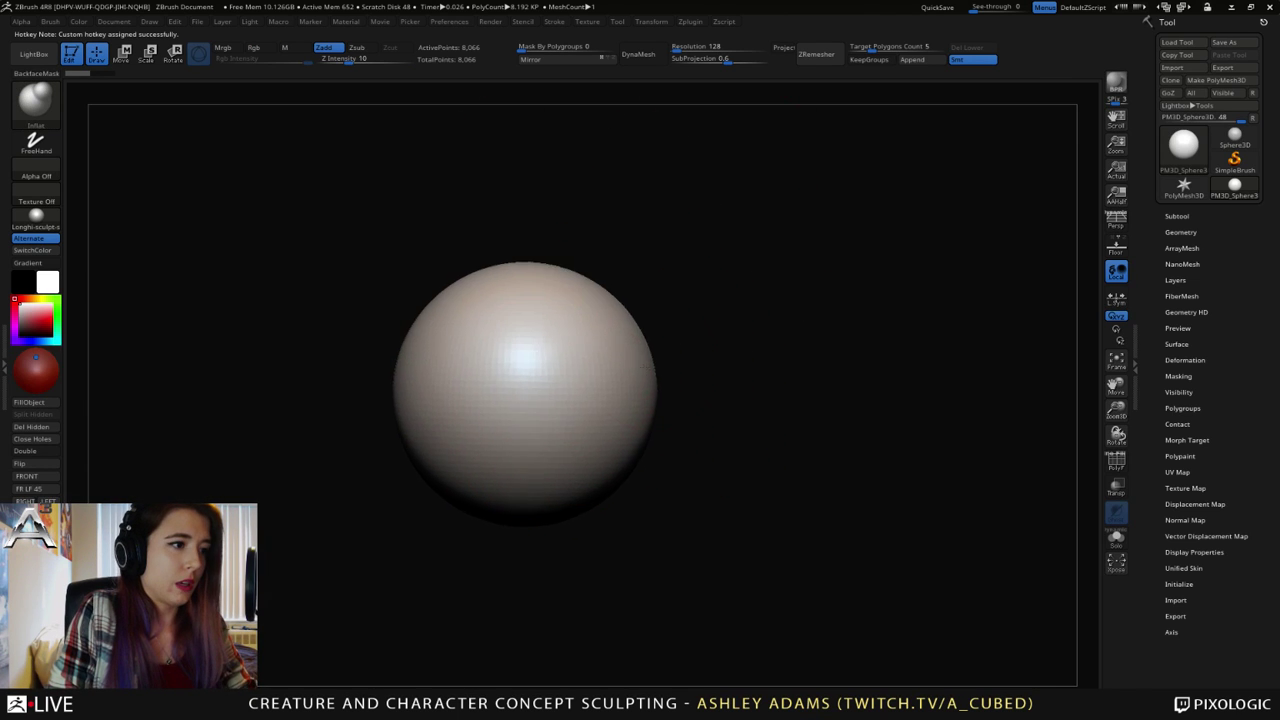
{"action": "mouse_move", "coordinate": [522, 387]}
{"action": "right_mouse_down", "text": "alt"}
{"action": "mouse_move", "coordinate": [663, 397]}
{"action": "mouse_move", "coordinate": [721, 417]}
{"action": "right_mouse_up", "text": "alt"}
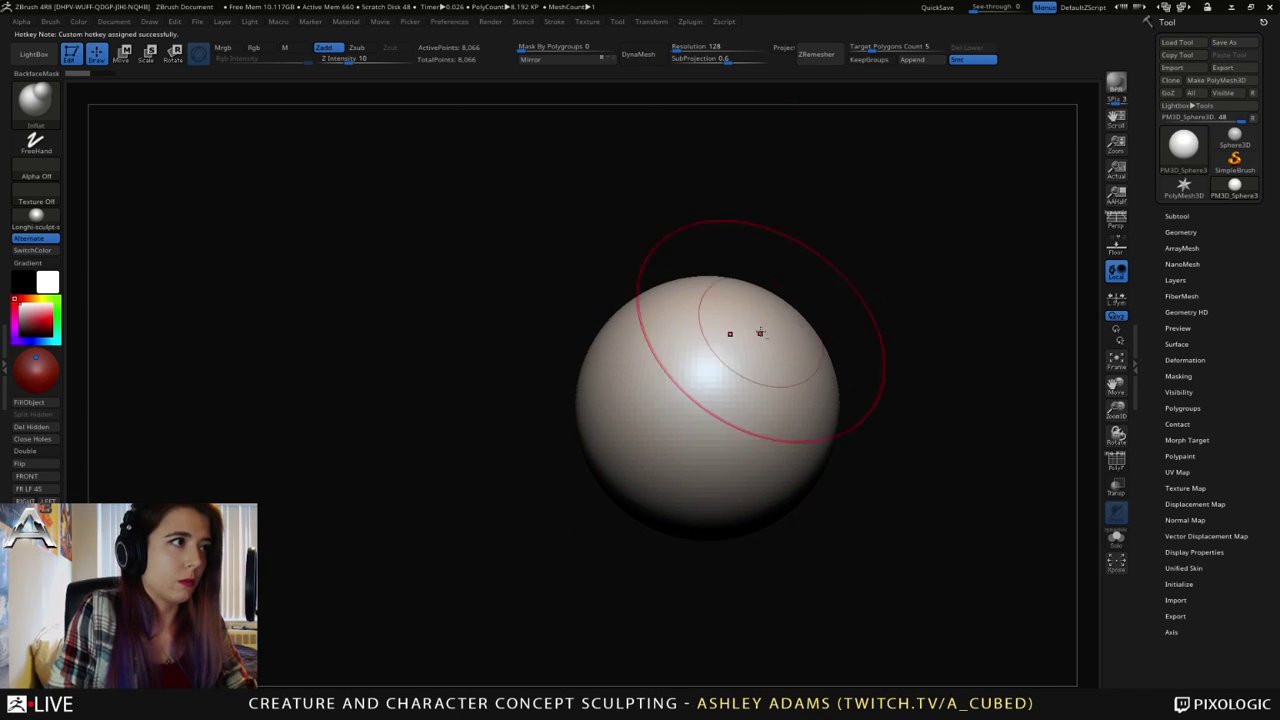
{"action": "left_click_drag", "start_coordinate": [760, 332], "coordinate": [629, 327], "text": "alt"}
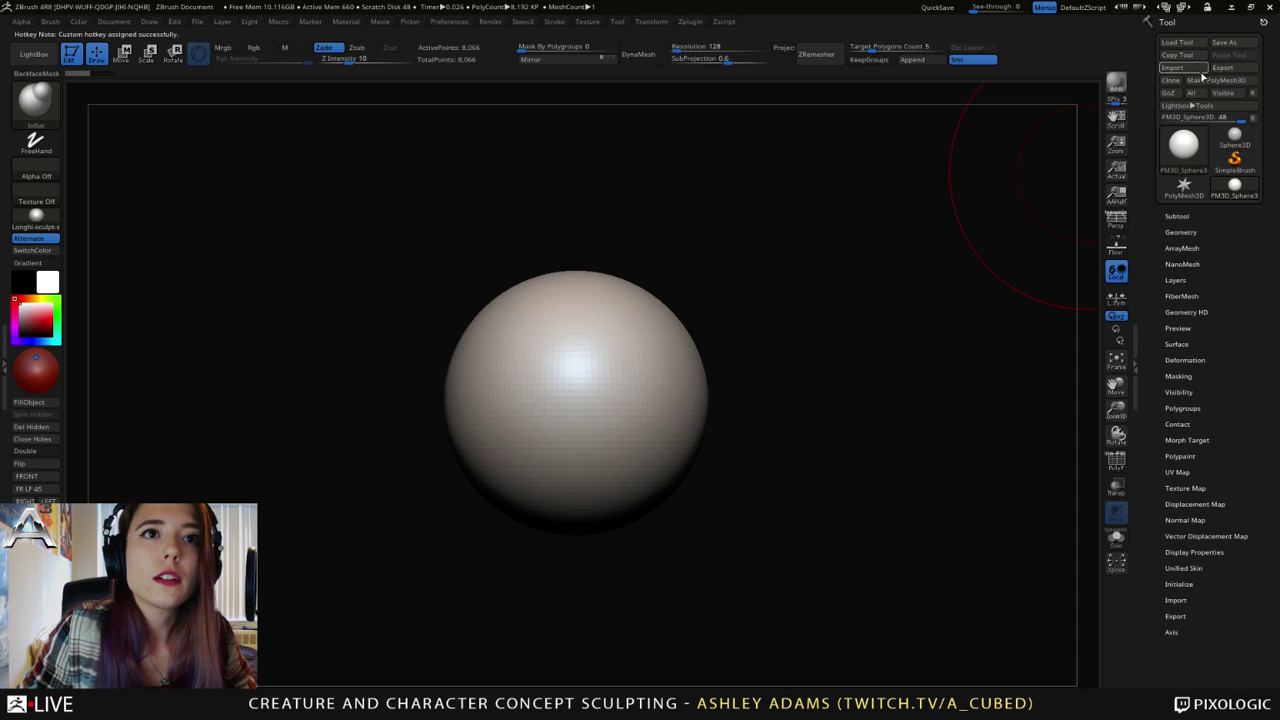
- Open LightBox, browse from the project library up to its parent folder and return to the project library
{"action": "left_click", "coordinate": [34, 54]}
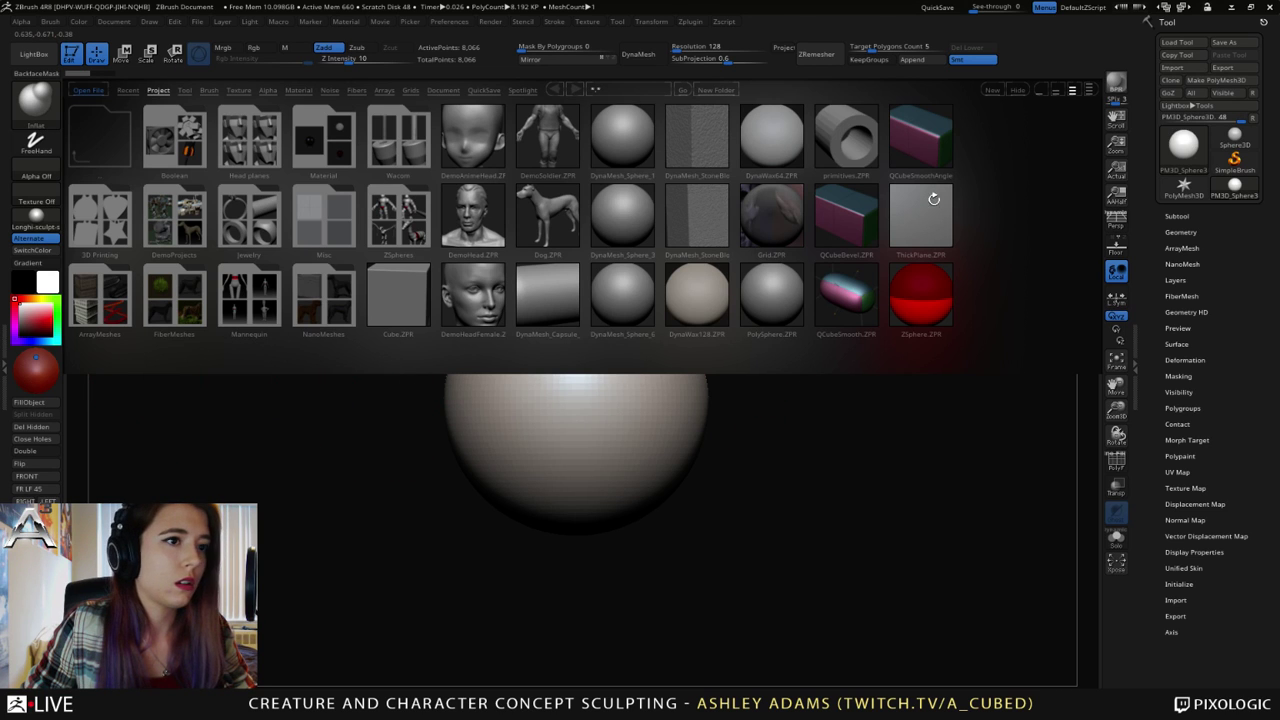
{"action": "left_click", "coordinate": [96, 140]}
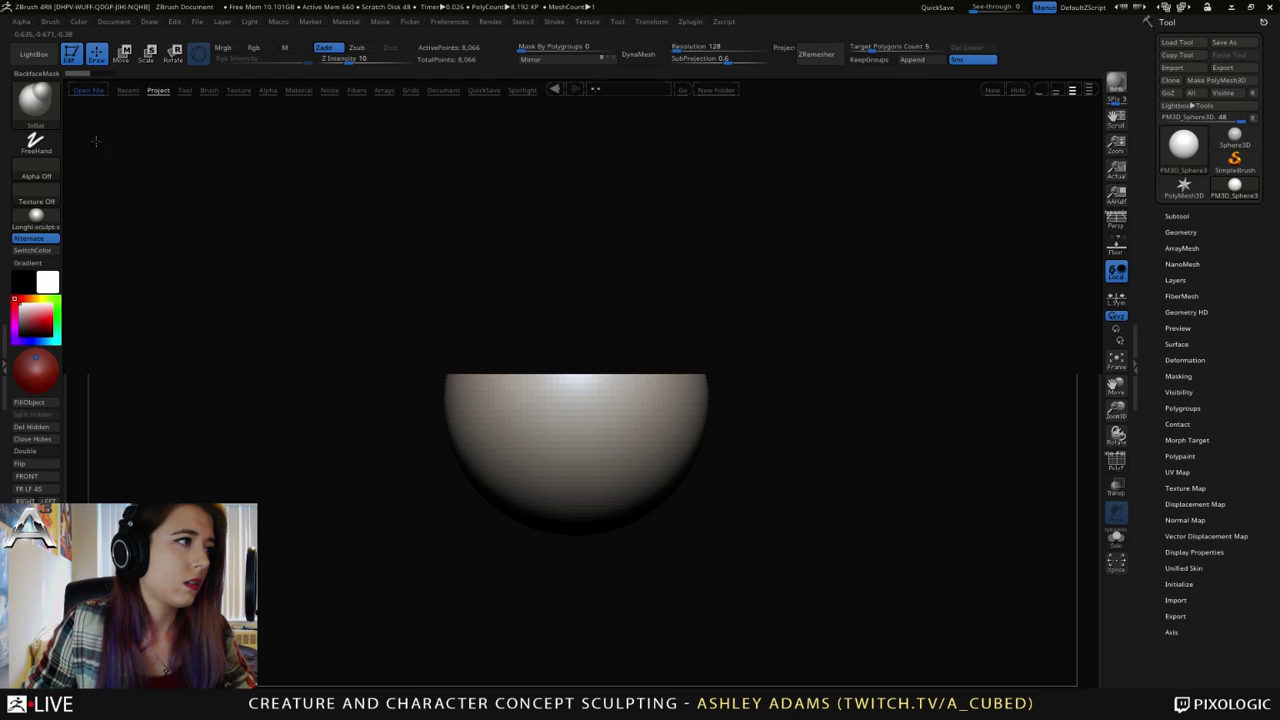
{"action": "left_click", "coordinate": [155, 91]}
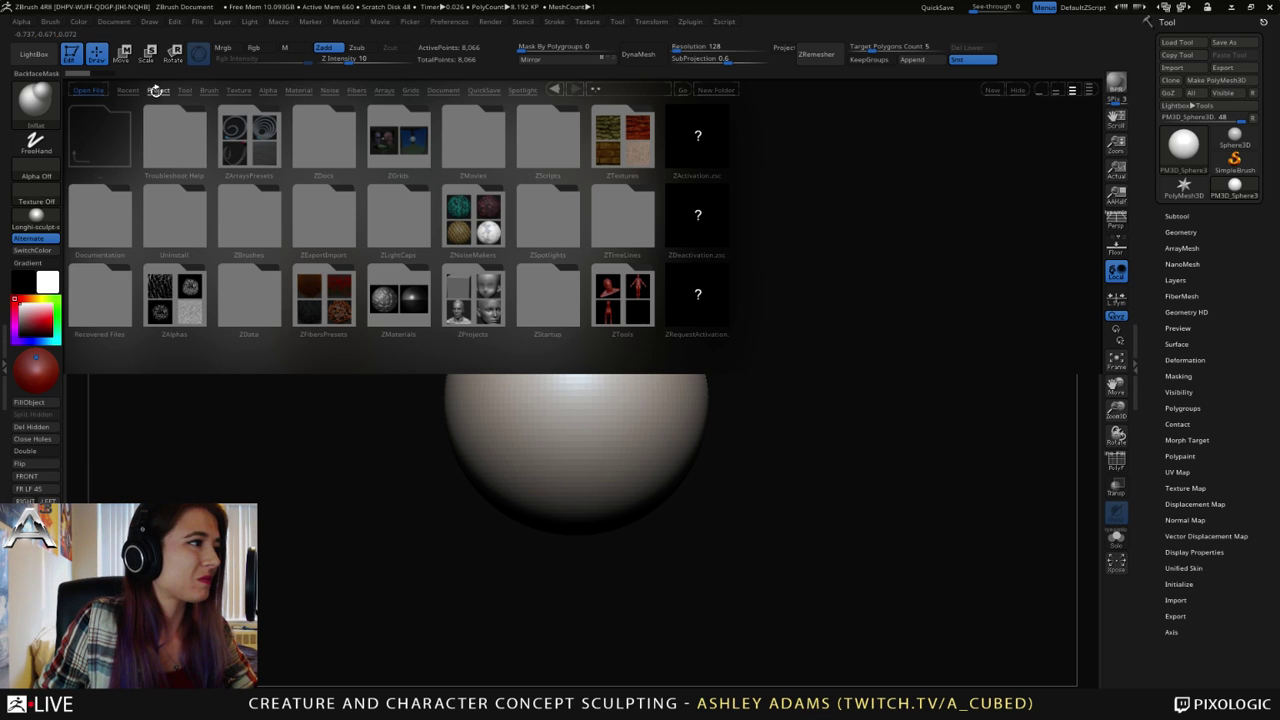
{"action": "left_click", "coordinate": [158, 90]}
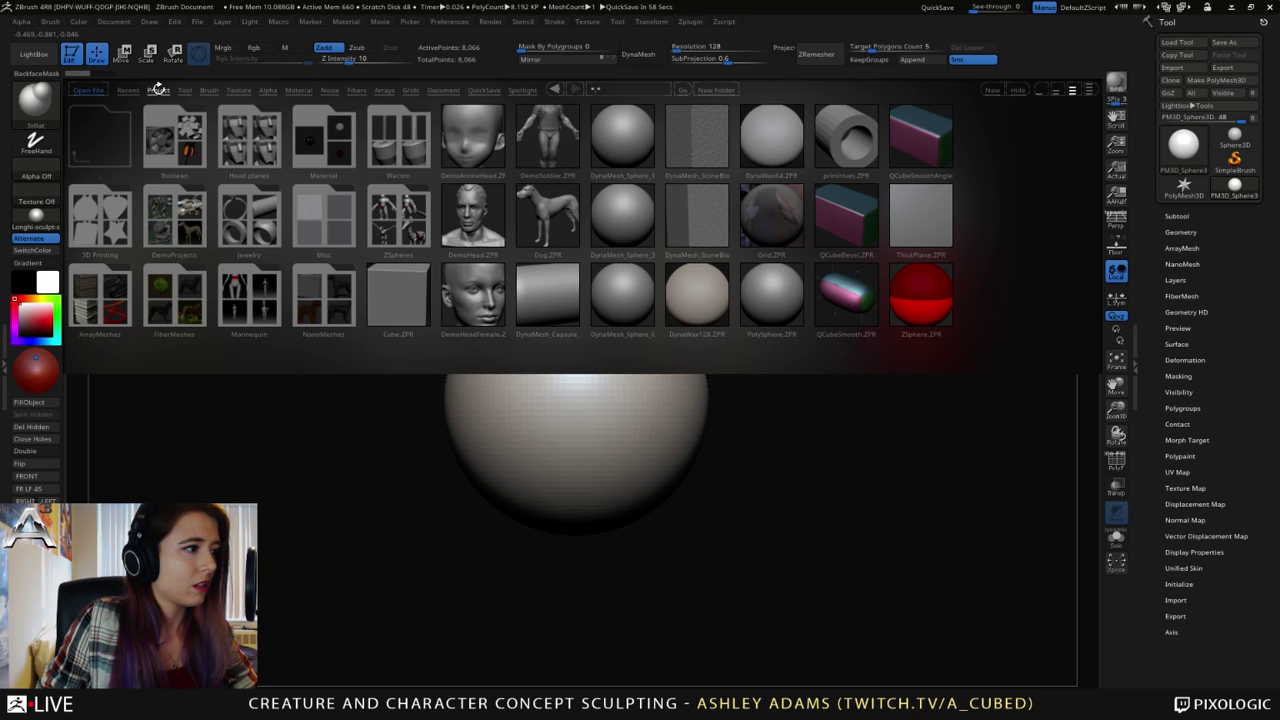
- Revisit the project library and its parent folder in LightBox, and display the brush folders
{"action": "left_click", "coordinate": [154, 90]}
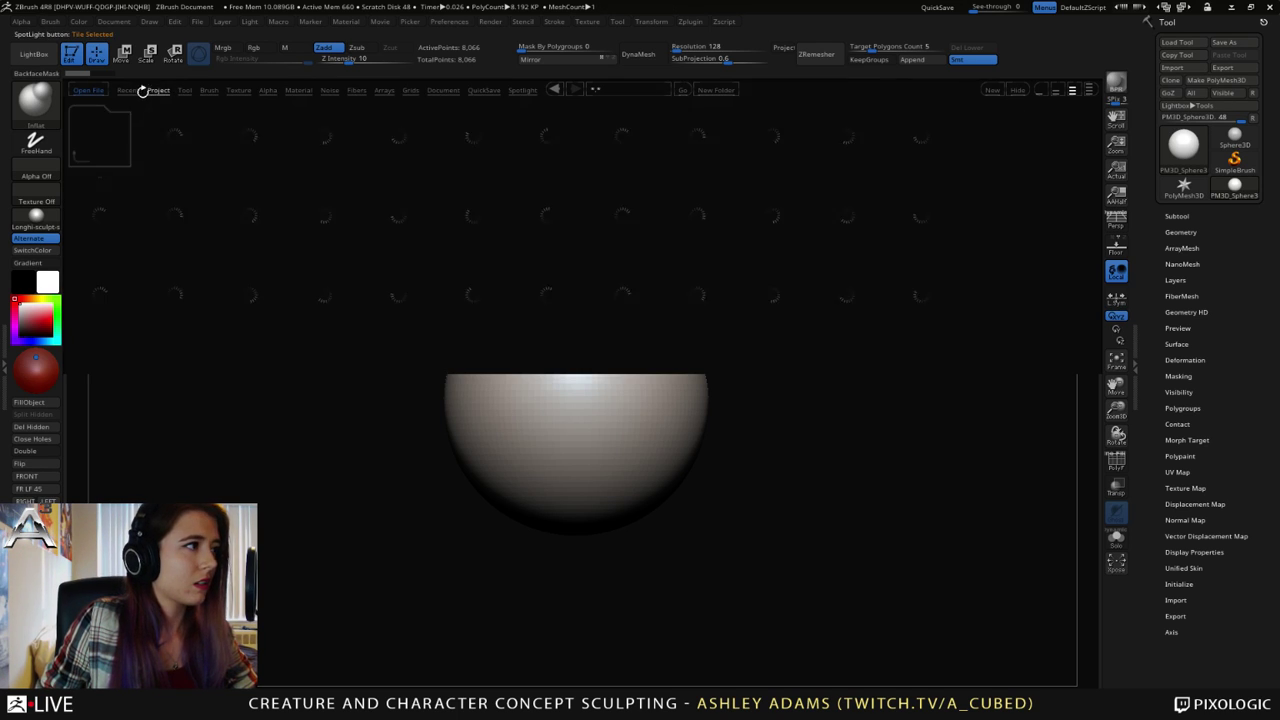
{"action": "double_click", "coordinate": [99, 136]}
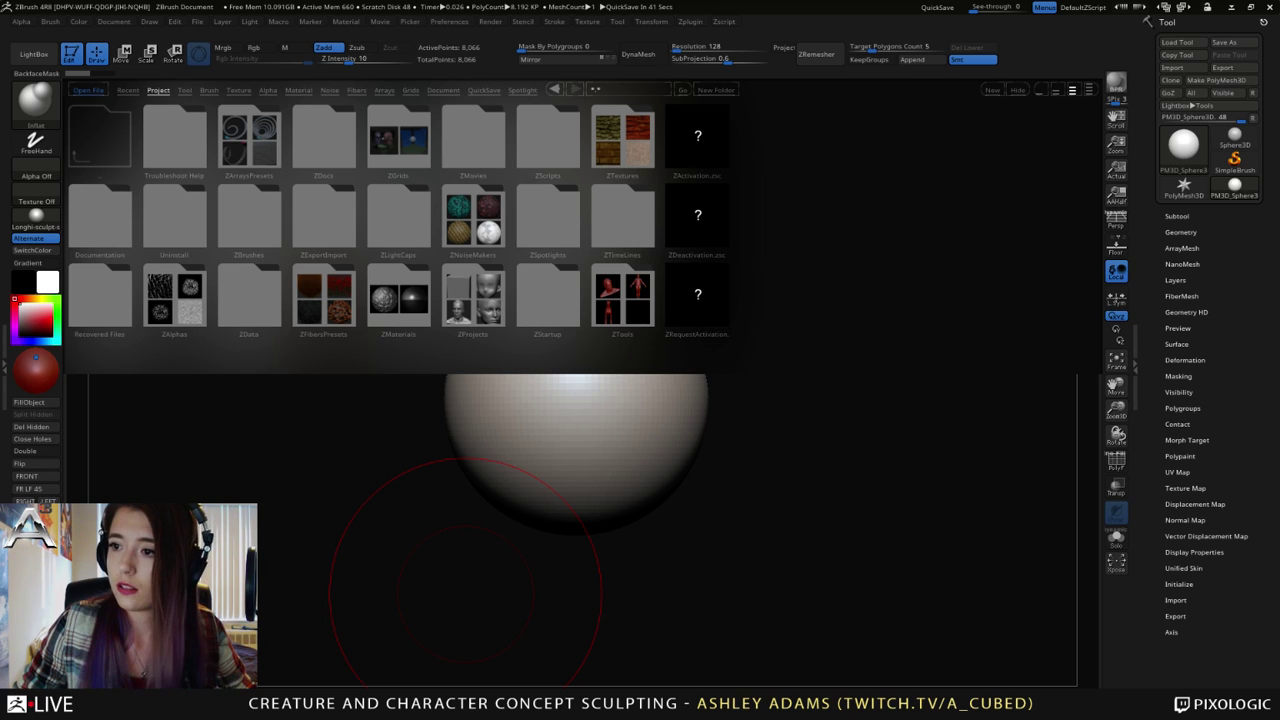
{"action": "left_click", "coordinate": [158, 91]}
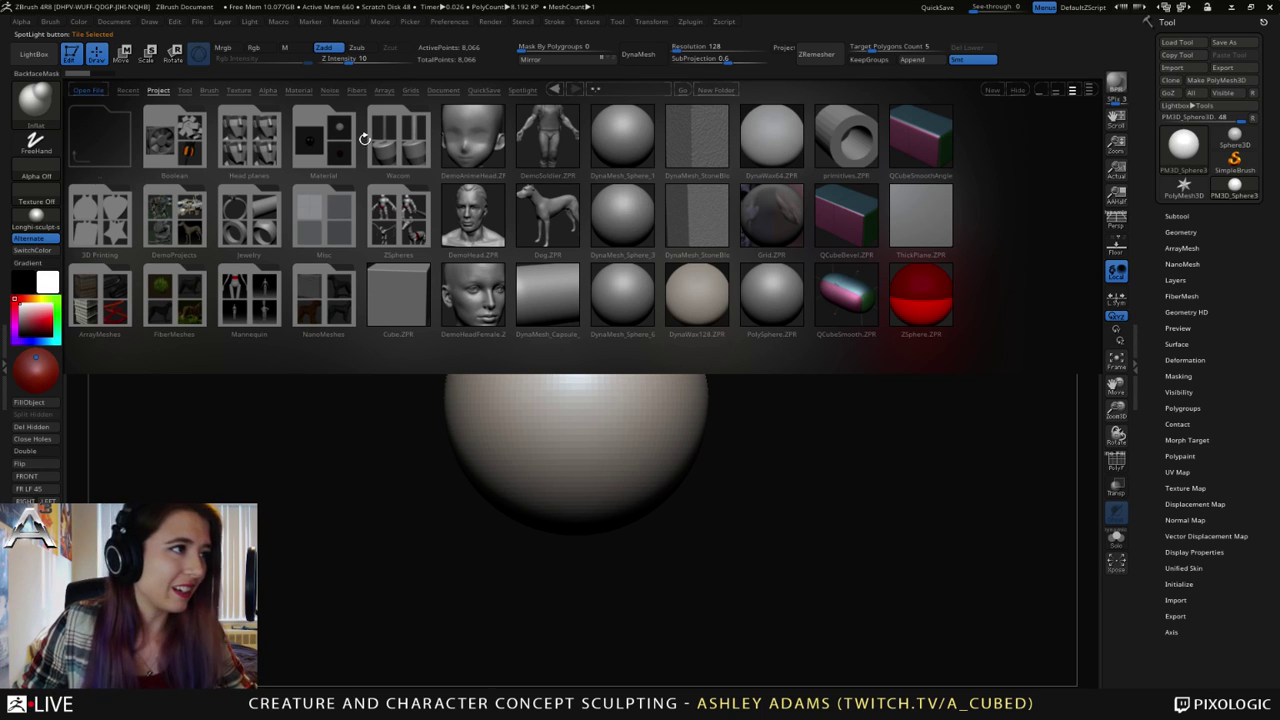
{"action": "key", "text": "comma"}
{"action": "left_click", "coordinate": [210, 90]}
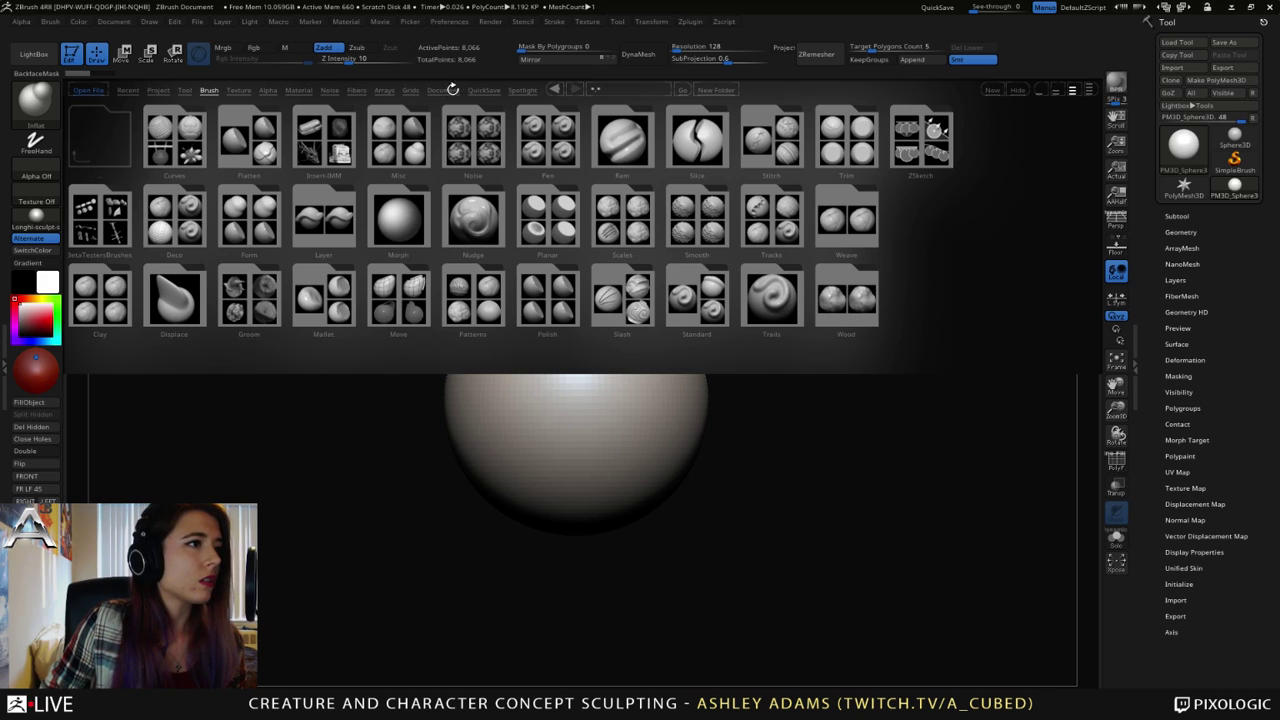
- Browse the tool library in LightBox, return to the project library and open its Misc folder
{"action": "left_click", "coordinate": [182, 90]}
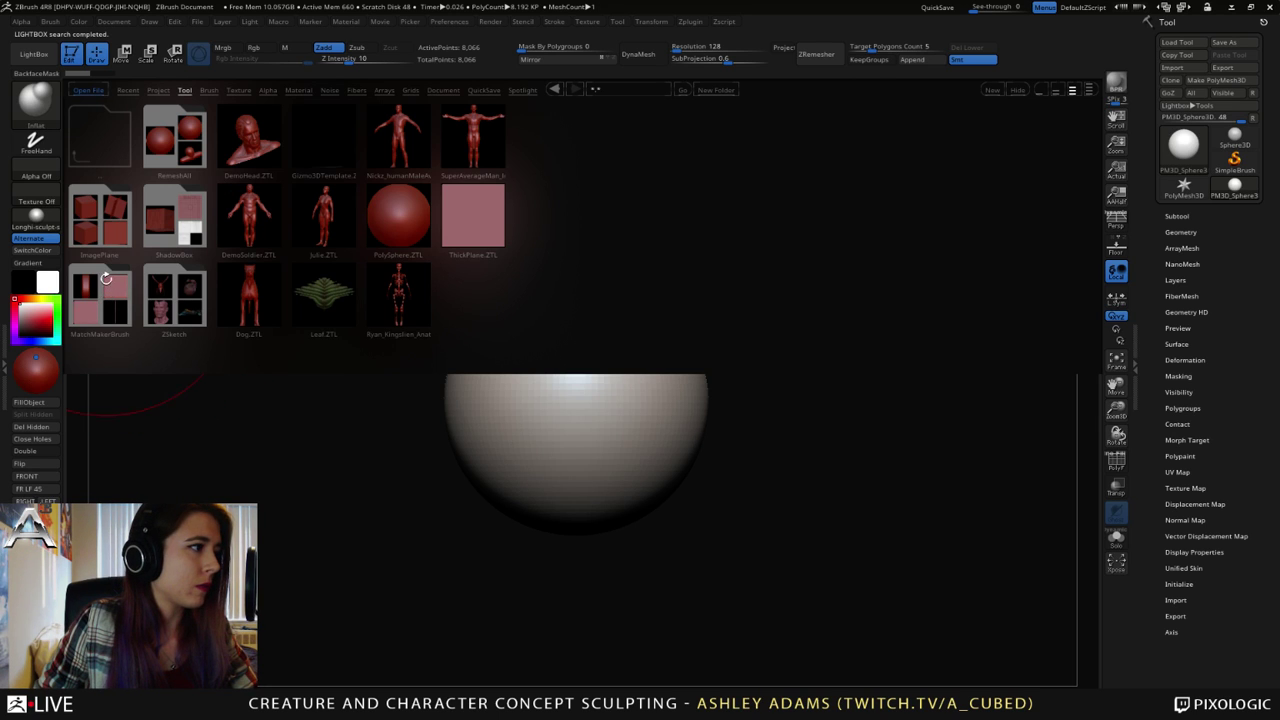
{"action": "left_click", "coordinate": [99, 289]}
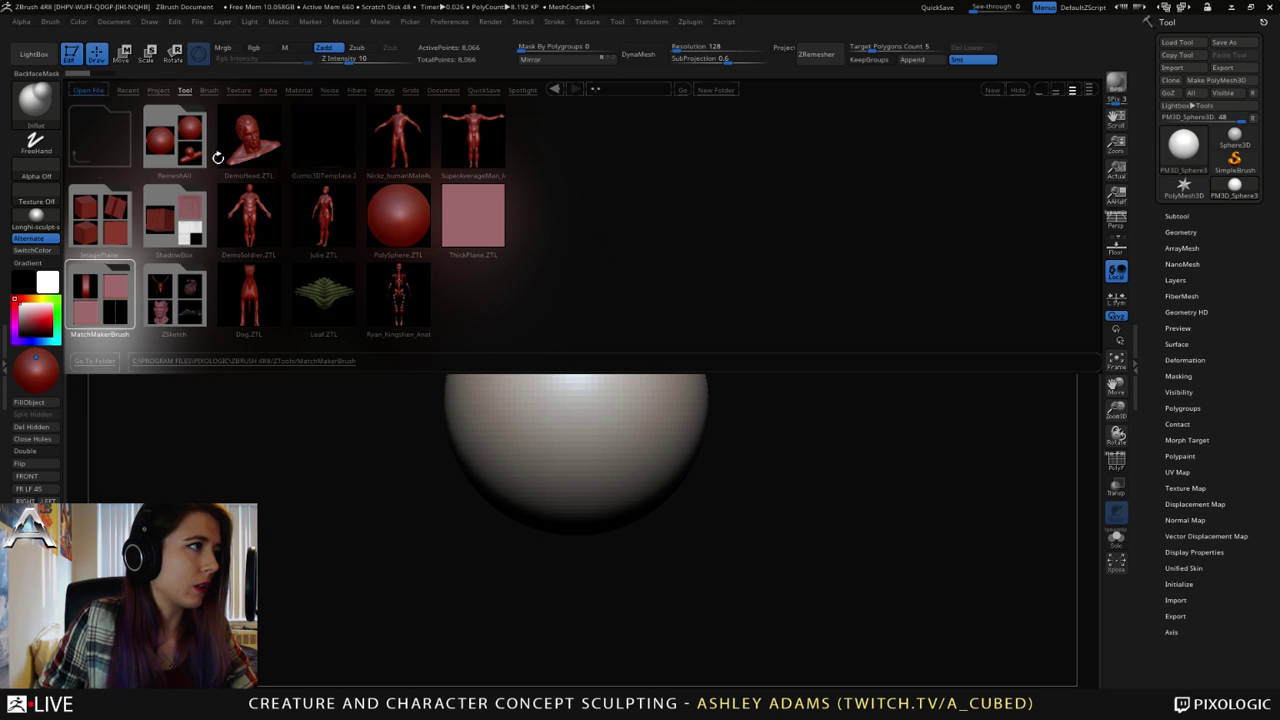
{"action": "left_click", "coordinate": [157, 90]}
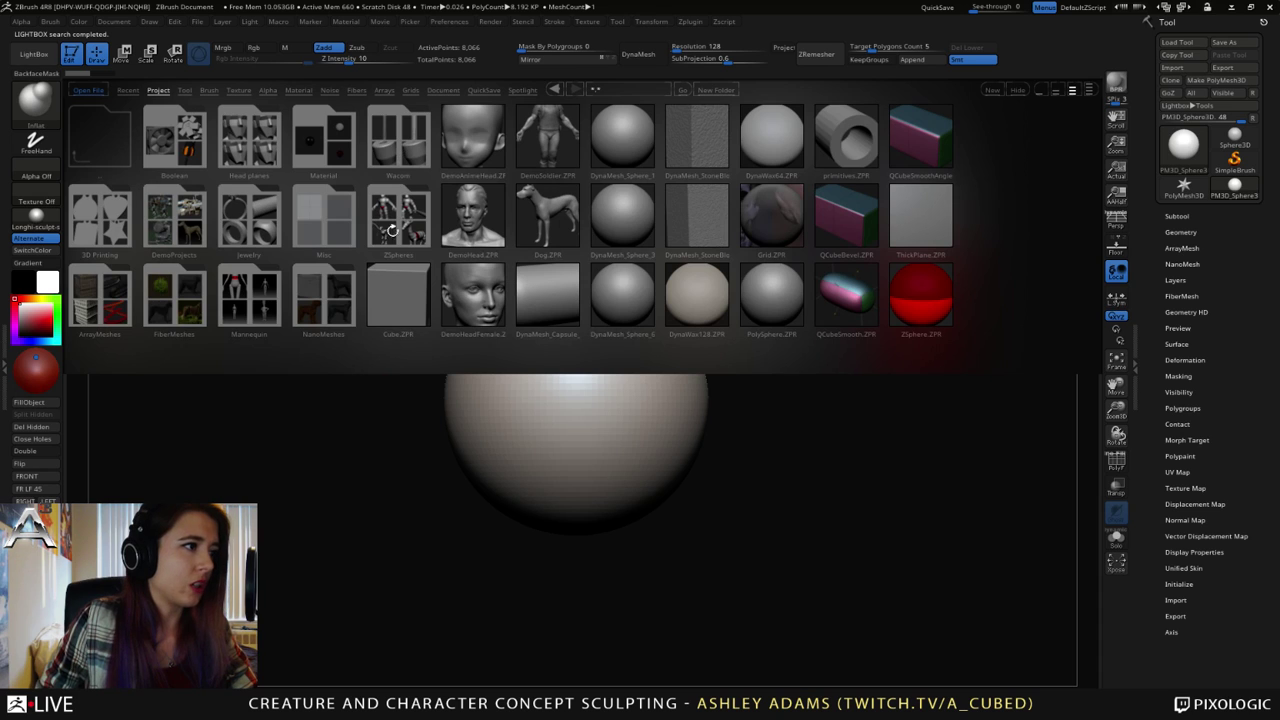
{"action": "left_click", "coordinate": [321, 224]}
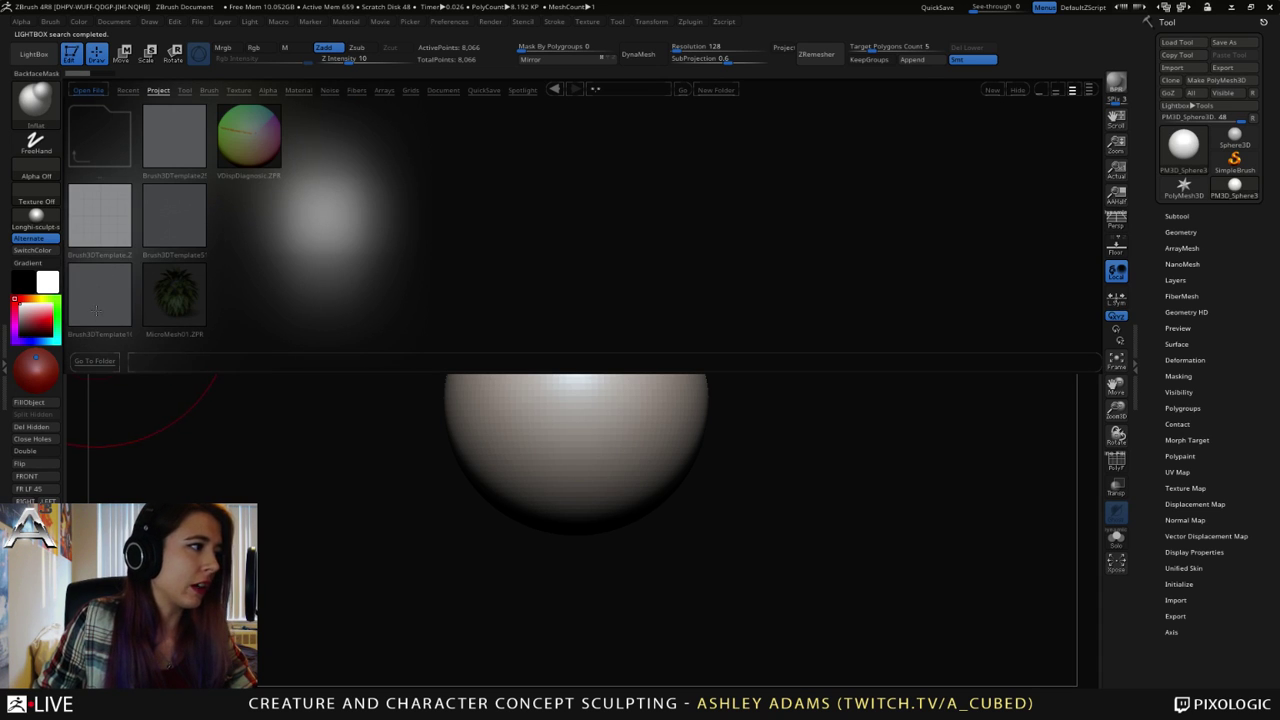
- Go through the Brush3DTemplate projects in the Misc folder and load Brush3DTemplate1024.ZPR
{"action": "left_click", "coordinate": [97, 310]}
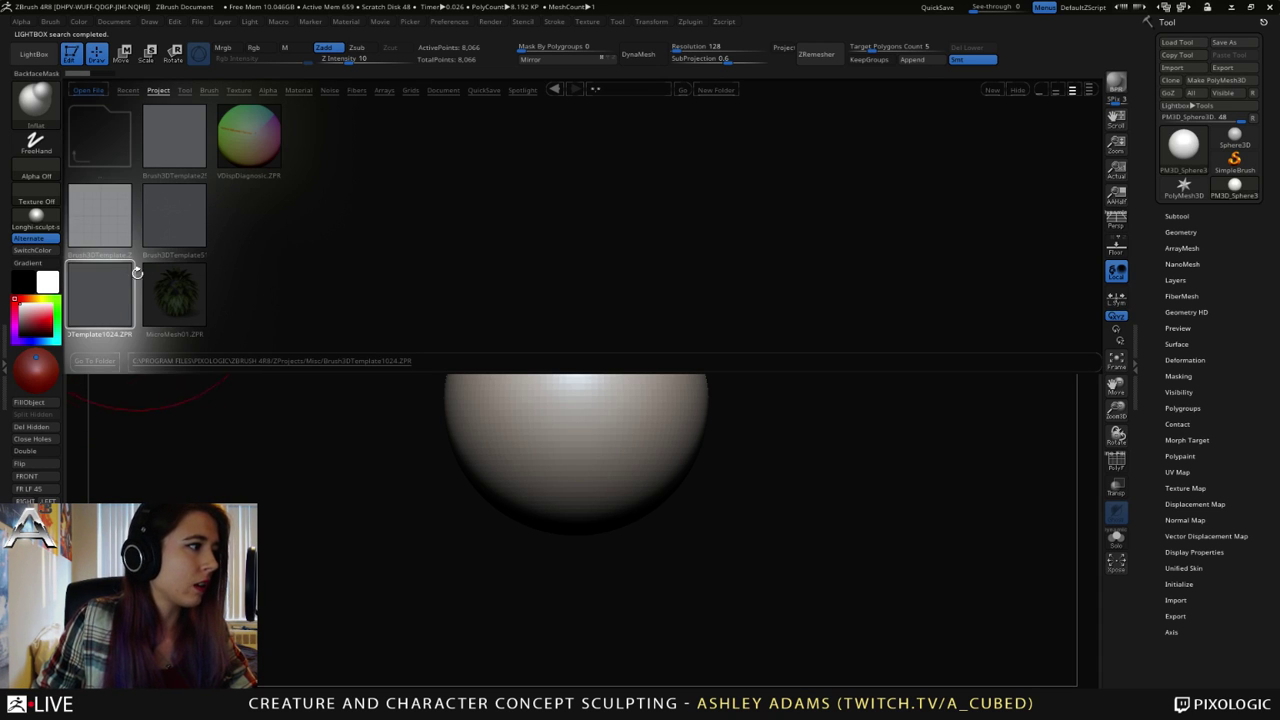
{"action": "left_click", "coordinate": [172, 225]}
{"action": "left_click", "coordinate": [177, 150]}
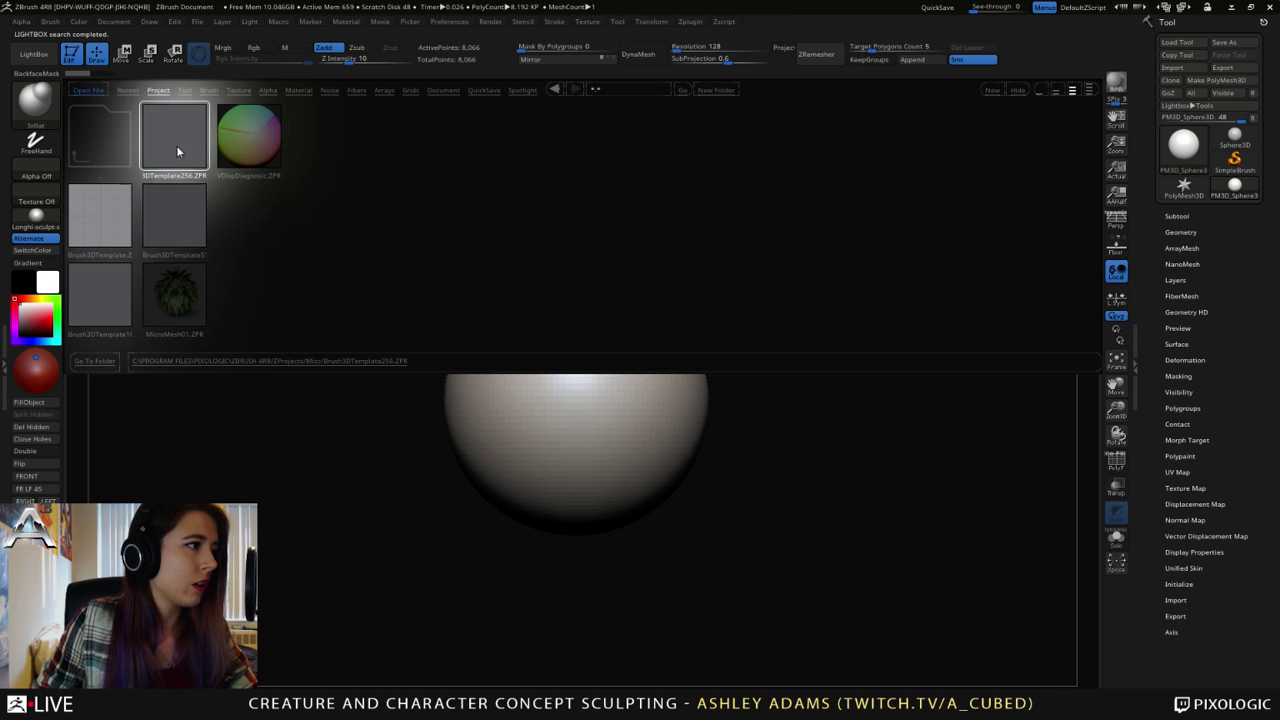
{"action": "left_click", "coordinate": [100, 222]}
{"action": "left_click", "coordinate": [174, 220]}
{"action": "left_click", "coordinate": [88, 314]}
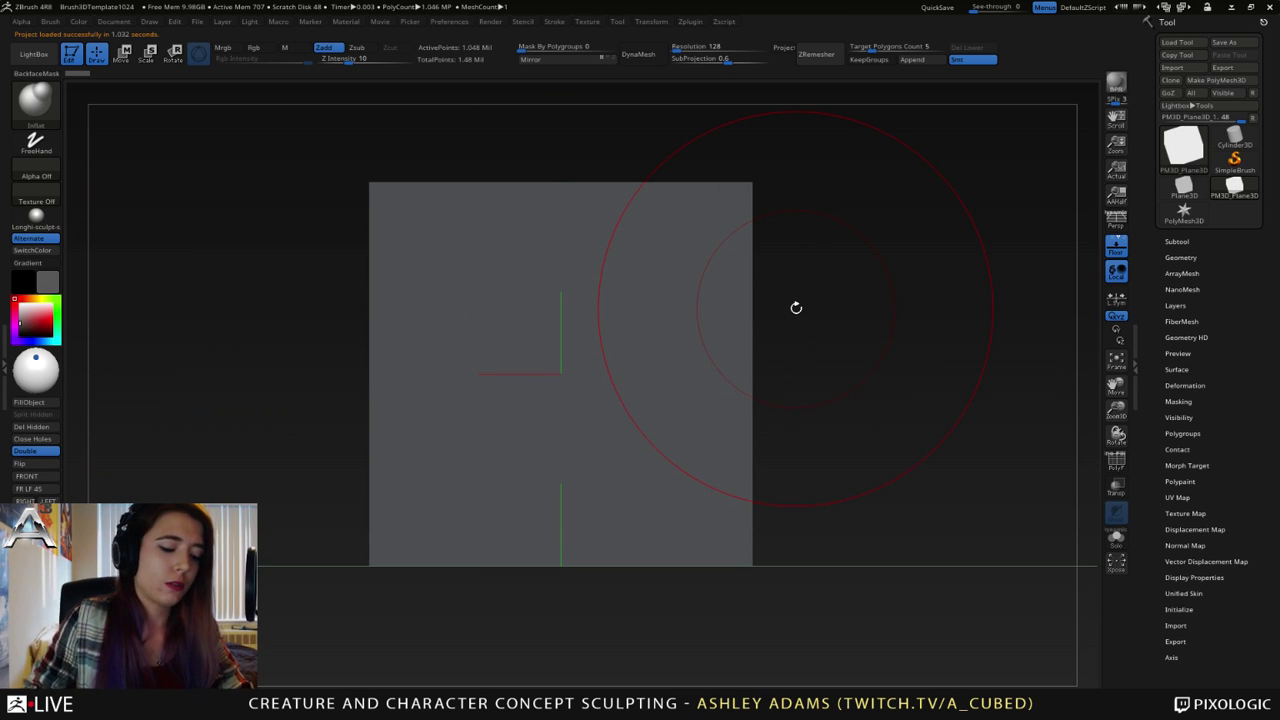
- Examine the flat template plane from several angles, toggling the floor grid
{"action": "left_click_drag", "start_coordinate": [796, 307], "coordinate": [670, 417]}
{"action": "left_click", "coordinate": [1120, 251]}
{"action": "left_click_drag", "start_coordinate": [989, 291], "coordinate": [793, 343]}
{"action": "left_click", "coordinate": [1116, 249]}
{"action": "left_click_drag", "start_coordinate": [960, 312], "coordinate": [355, 375]}
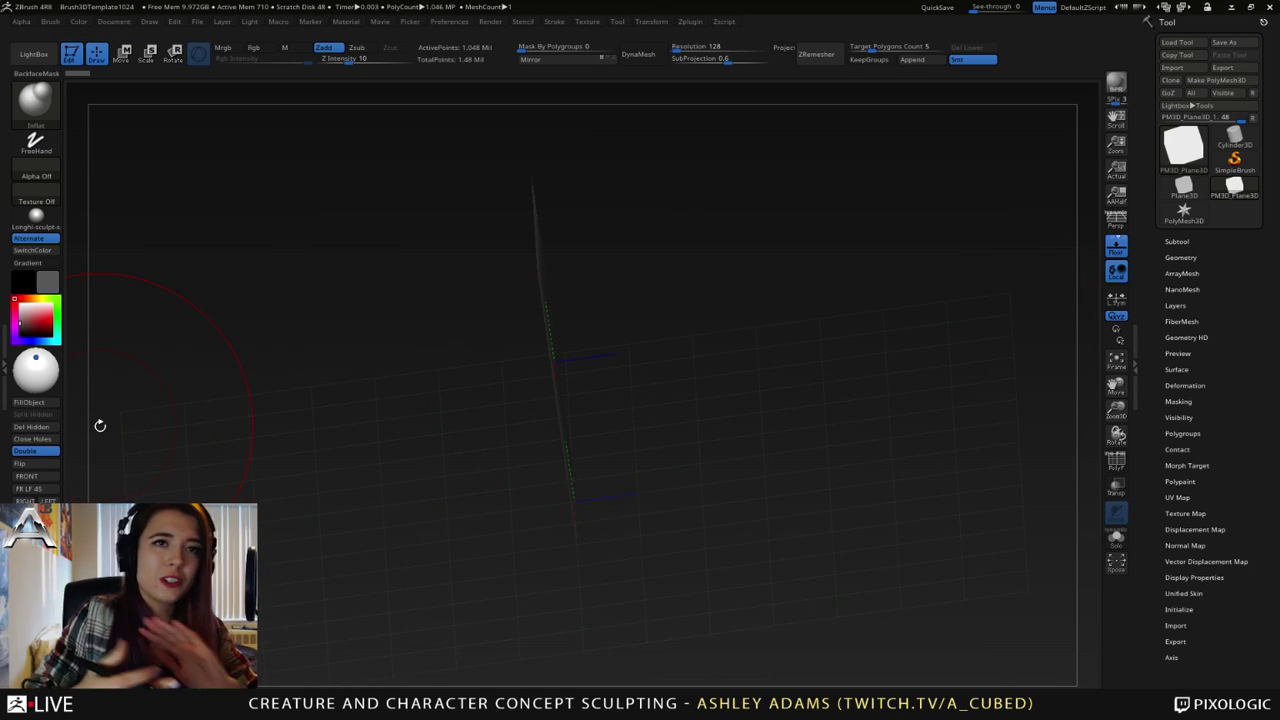
{"action": "left_click_drag", "start_coordinate": [289, 409], "coordinate": [456, 363]}
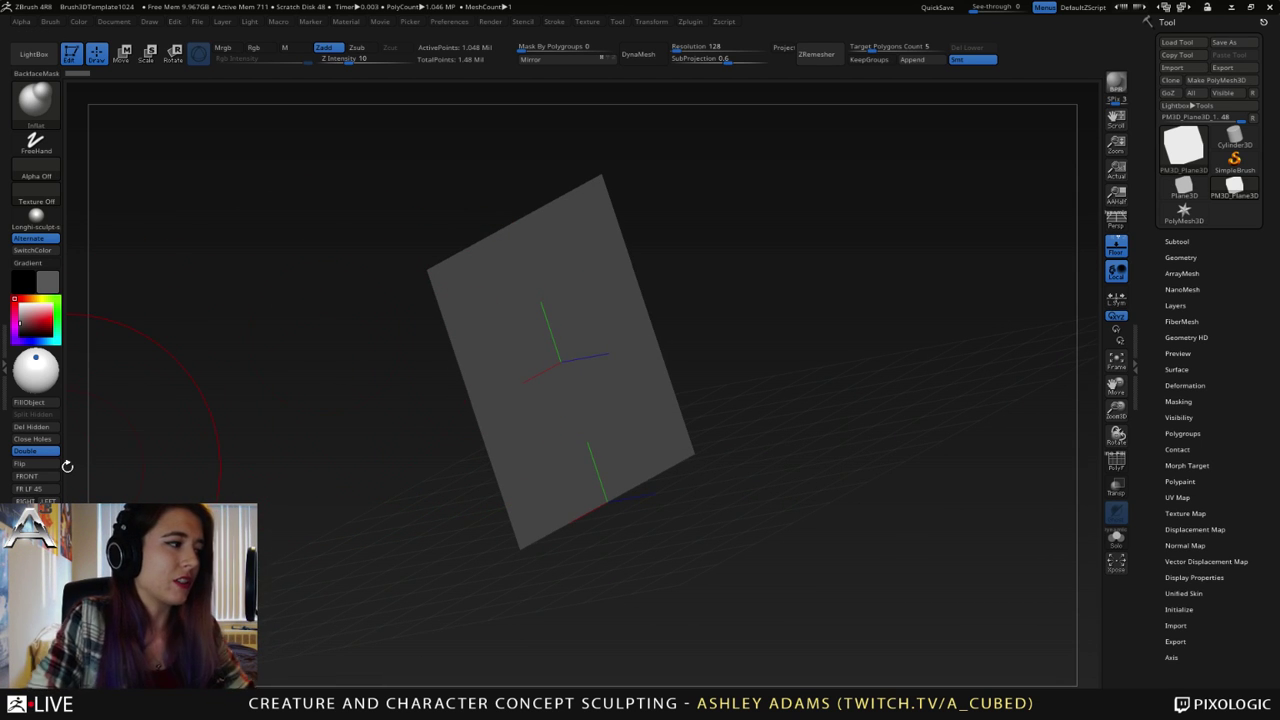
{"action": "mouse_move", "coordinate": [556, 372]}
{"action": "right_mouse_down"}
{"action": "mouse_move", "coordinate": [600, 372]}
{"action": "mouse_move", "coordinate": [560, 377]}
{"action": "right_mouse_up"}
{"action": "right_click", "coordinate": [560, 377]}
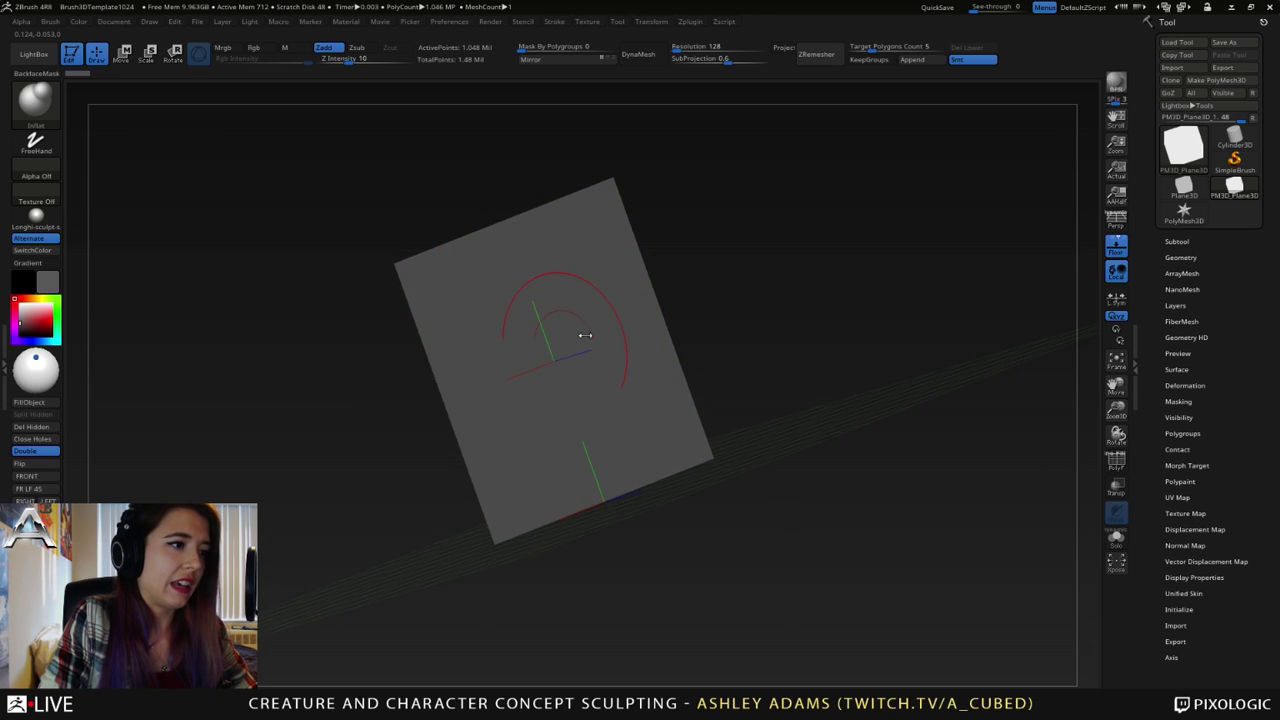
{"action": "mouse_move", "coordinate": [585, 335]}
{"action": "right_mouse_down"}
{"action": "mouse_move", "coordinate": [554, 311]}
{"action": "mouse_move", "coordinate": [608, 386]}
{"action": "mouse_move", "coordinate": [588, 421]}
{"action": "mouse_move", "coordinate": [604, 445]}
{"action": "mouse_move", "coordinate": [580, 402]}
{"action": "mouse_move", "coordinate": [607, 402]}
{"action": "mouse_move", "coordinate": [575, 390]}
{"action": "right_mouse_up"}
- Switch to the SnakeHook brush and adjust its draw size over the plane
{"action": "key", "text": "b"}
{"action": "key", "text": "s"}
{"action": "key", "text": "h"}
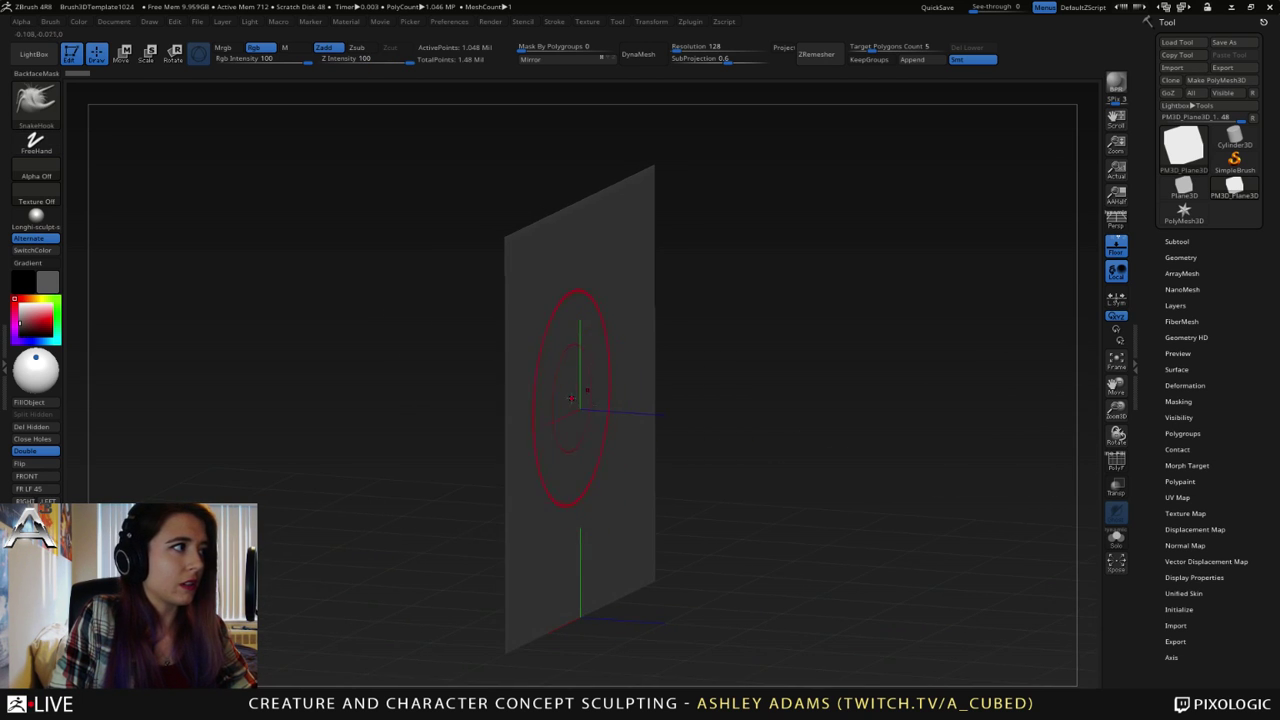
{"action": "key", "text": "space"}
{"action": "left_click_drag", "start_coordinate": [577, 403], "coordinate": [592, 439]}
{"action": "right_click_drag", "start_coordinate": [562, 406], "coordinate": [594, 420]}
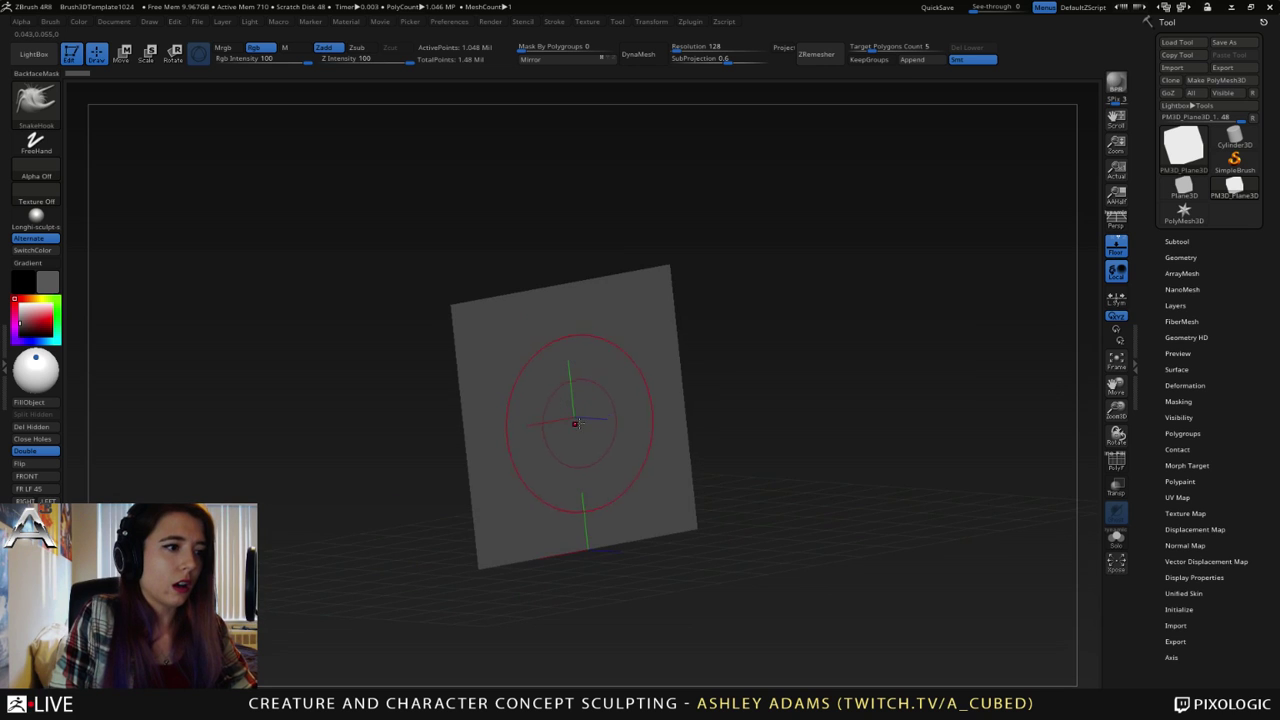
- Paint a soft round mask at the centre of the plane
{"action": "left_click_drag", "start_coordinate": [576, 424], "coordinate": [569, 405], "text": "ctrl"}
{"action": "mouse_move", "coordinate": [569, 405]}
{"action": "right_mouse_down"}
{"action": "mouse_move", "coordinate": [597, 468]}
{"action": "mouse_move", "coordinate": [629, 409]}
{"action": "mouse_move", "coordinate": [610, 416]}
{"action": "right_mouse_up"}
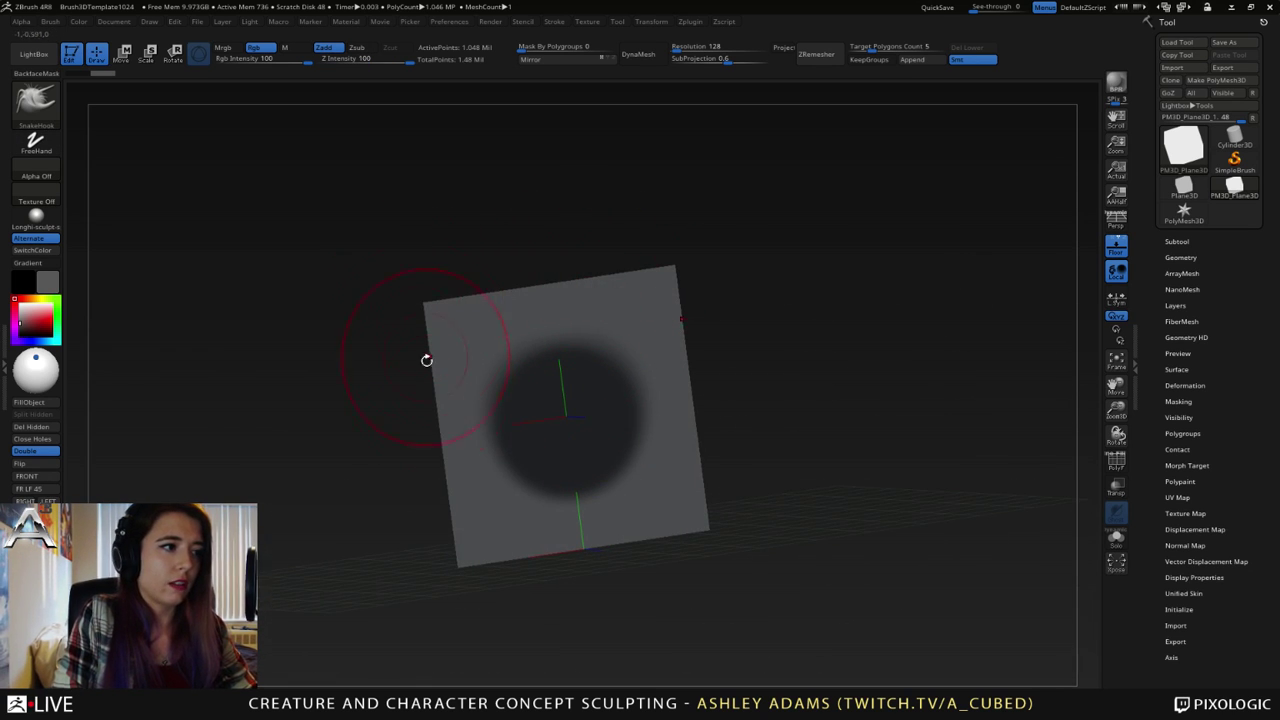
{"action": "left_click_drag", "start_coordinate": [730, 425], "coordinate": [657, 274]}
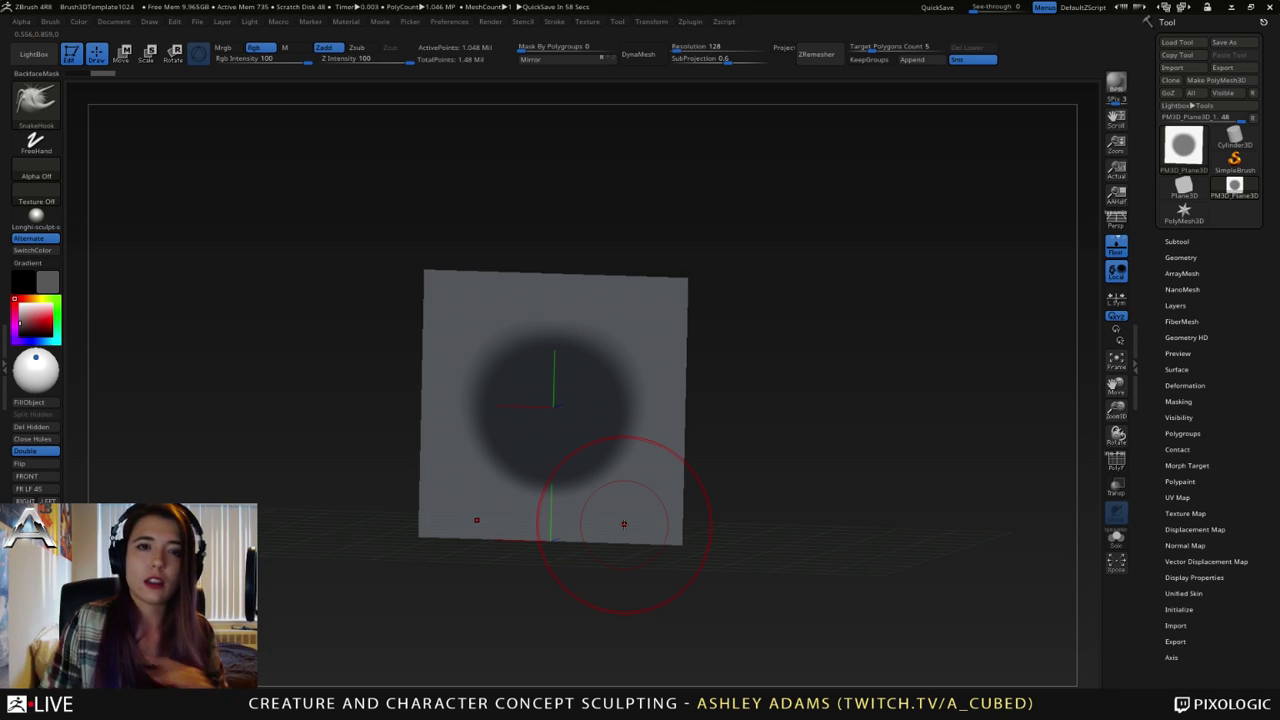
{"action": "right_click_drag", "start_coordinate": [583, 346], "coordinate": [702, 366]}
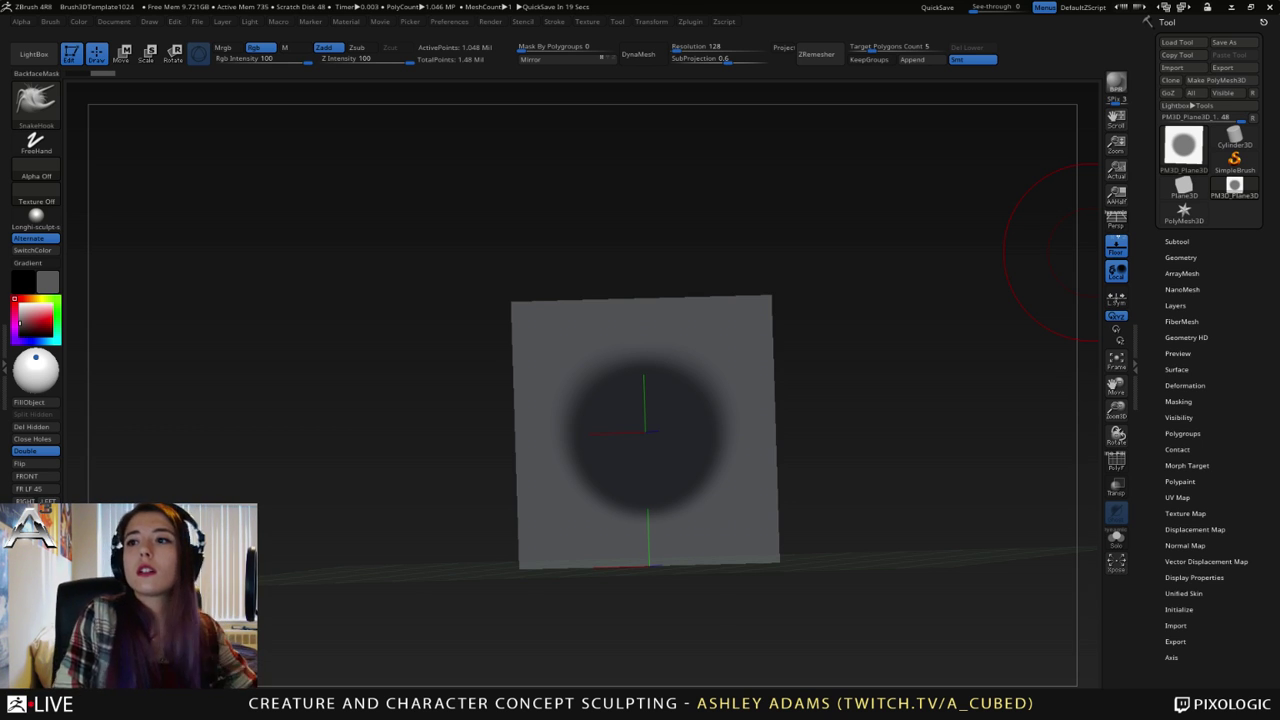
- Invert the mask and try pulling the plane's unmasked round centre out into a horn shape with SnakeHook
{"action": "left_click_drag", "start_coordinate": [470, 372], "coordinate": [450, 390]}
{"action": "left_click", "coordinate": [868, 396], "text": "ctrl"}
{"action": "key", "text": "space"}
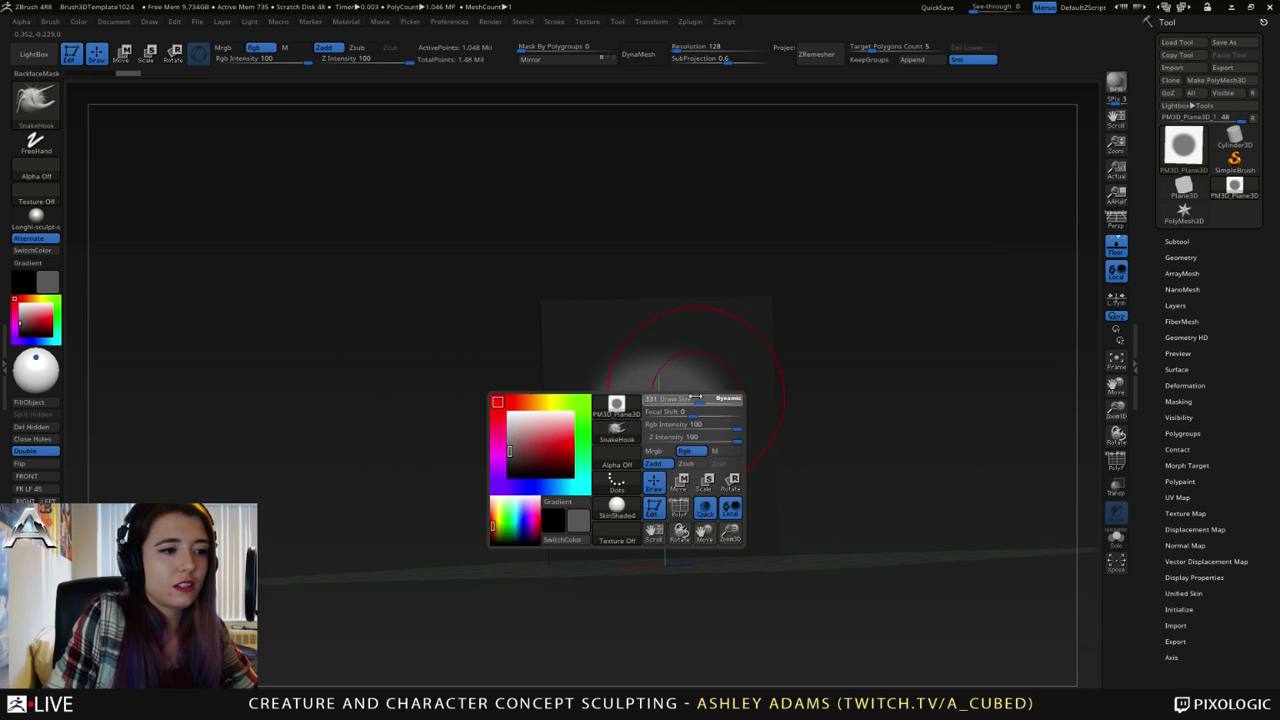
{"action": "mouse_move", "coordinate": [651, 394]}
{"action": "left_mouse_down"}
{"action": "mouse_move", "coordinate": [680, 420]}
{"action": "mouse_move", "coordinate": [668, 430]}
{"action": "mouse_move", "coordinate": [792, 414]}
{"action": "mouse_move", "coordinate": [797, 390]}
{"action": "mouse_move", "coordinate": [712, 411]}
{"action": "left_mouse_up"}
{"action": "mouse_move", "coordinate": [796, 405]}
{"action": "left_mouse_down"}
{"action": "mouse_move", "coordinate": [831, 380]}
{"action": "mouse_move", "coordinate": [795, 395]}
{"action": "mouse_move", "coordinate": [802, 408]}
{"action": "left_mouse_up"}
{"action": "mouse_move", "coordinate": [900, 398]}
{"action": "left_mouse_down"}
{"action": "mouse_move", "coordinate": [709, 386]}
{"action": "mouse_move", "coordinate": [674, 400]}
{"action": "left_mouse_up"}
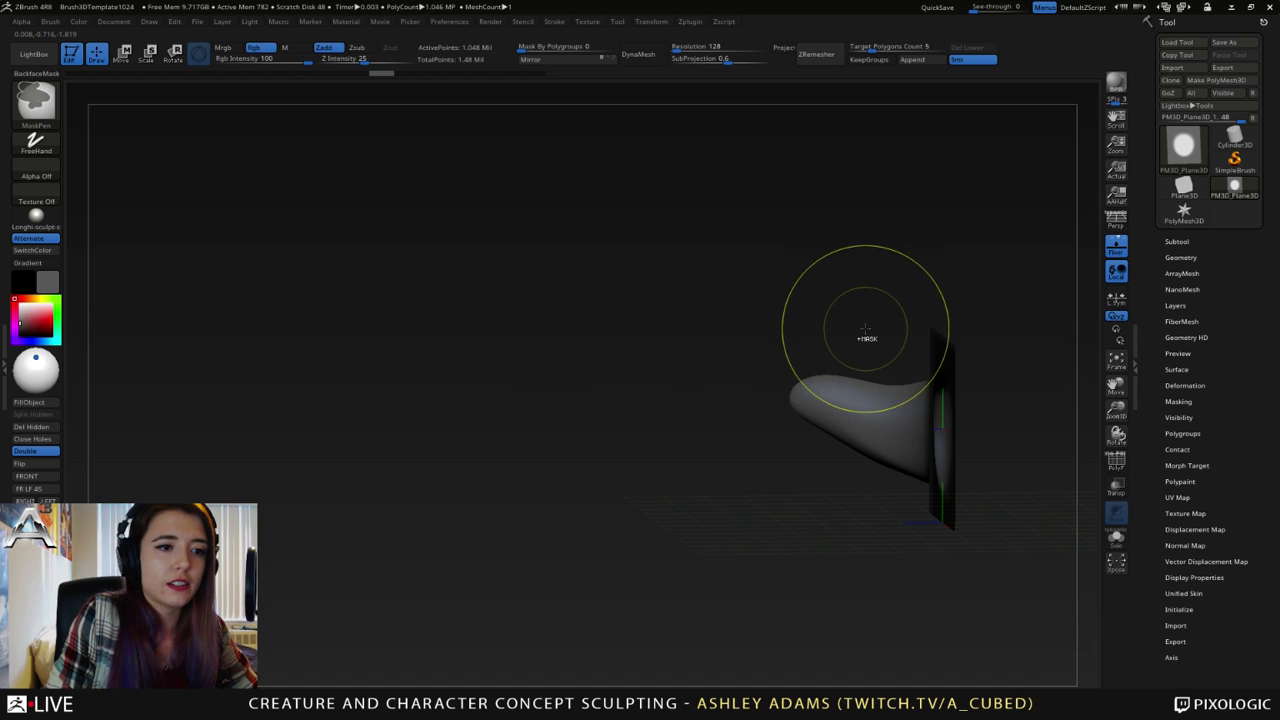
{"action": "left_click_drag", "start_coordinate": [857, 337], "coordinate": [1070, 300]}
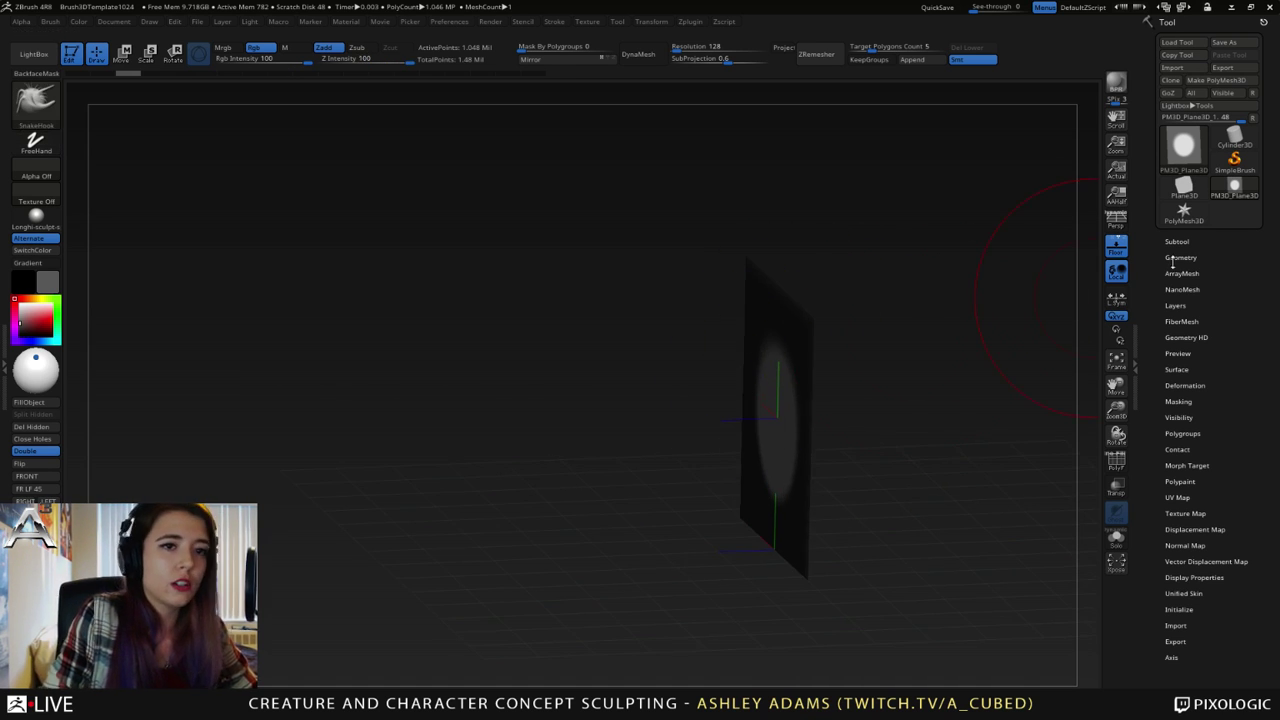
- Check the plane's subdivision options in its Geometry settings
{"action": "left_click", "coordinate": [1178, 242]}
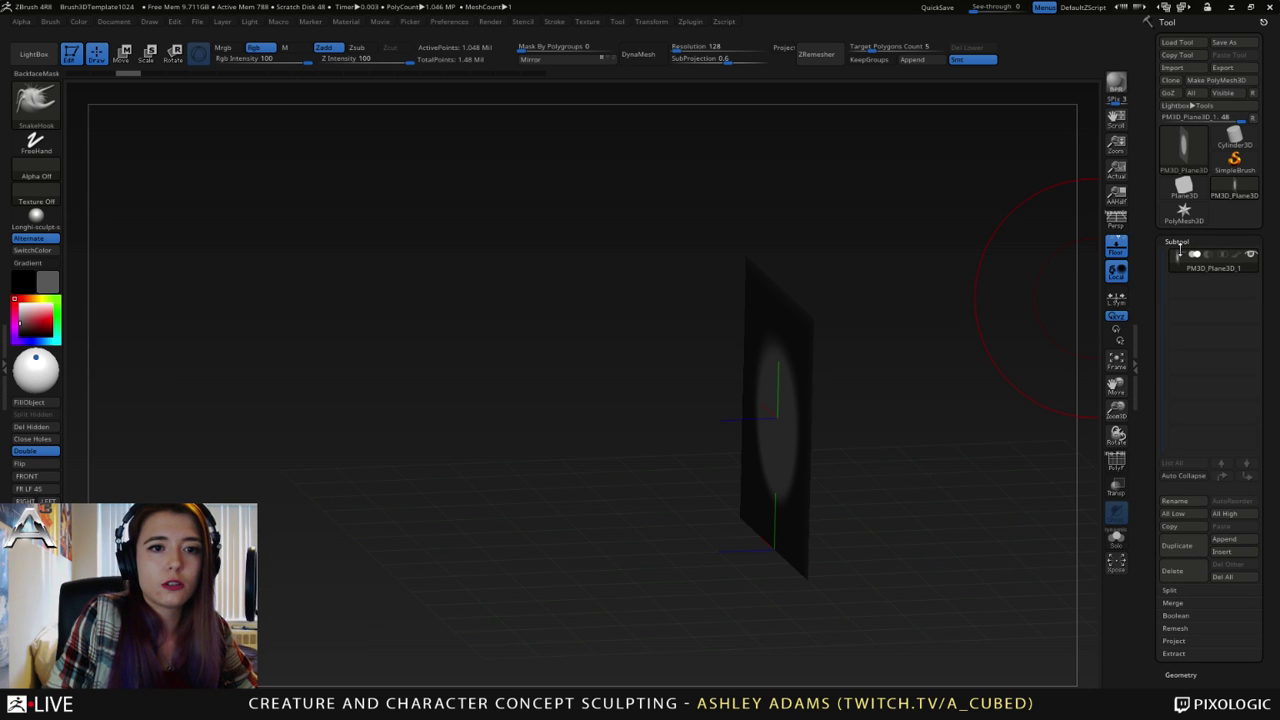
{"action": "left_click", "coordinate": [1180, 674]}
{"action": "mouse_move", "coordinate": [871, 291]}
{"action": "left_mouse_down"}
{"action": "mouse_move", "coordinate": [830, 280]}
{"action": "mouse_move", "coordinate": [757, 357]}
{"action": "mouse_move", "coordinate": [717, 289]}
{"action": "left_mouse_up"}
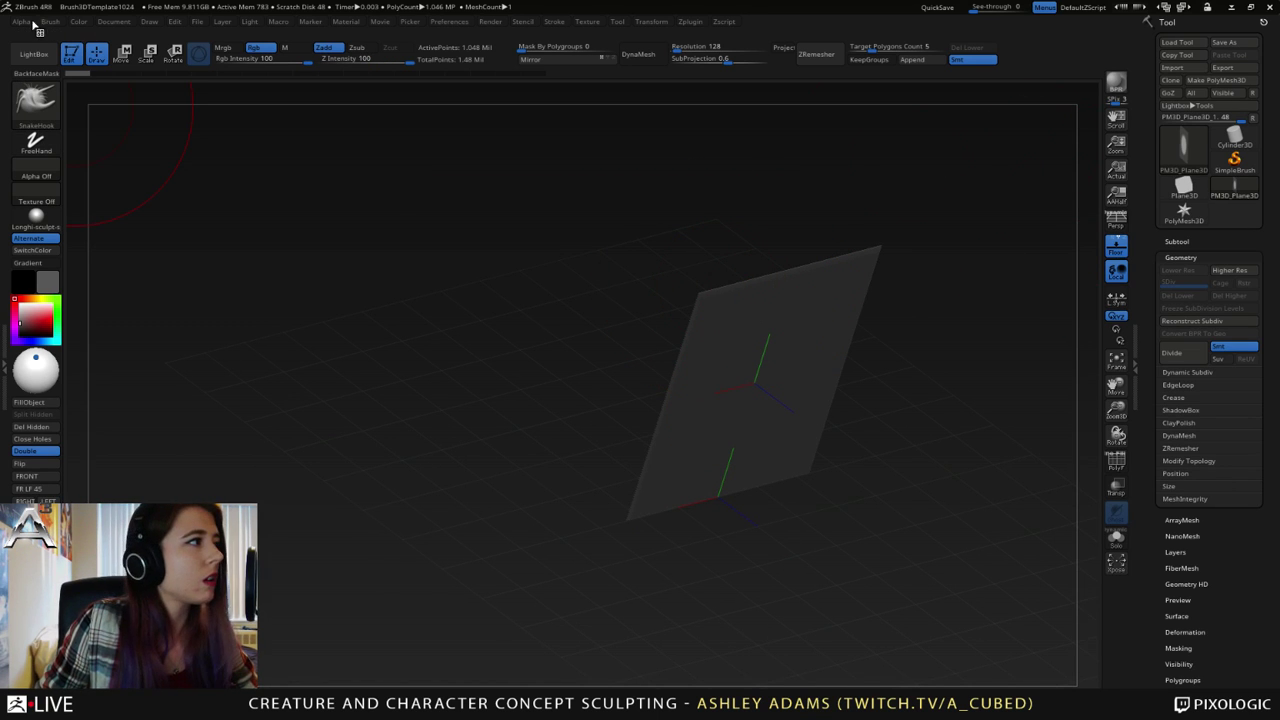
{"action": "left_click_drag", "start_coordinate": [769, 211], "coordinate": [690, 180]}
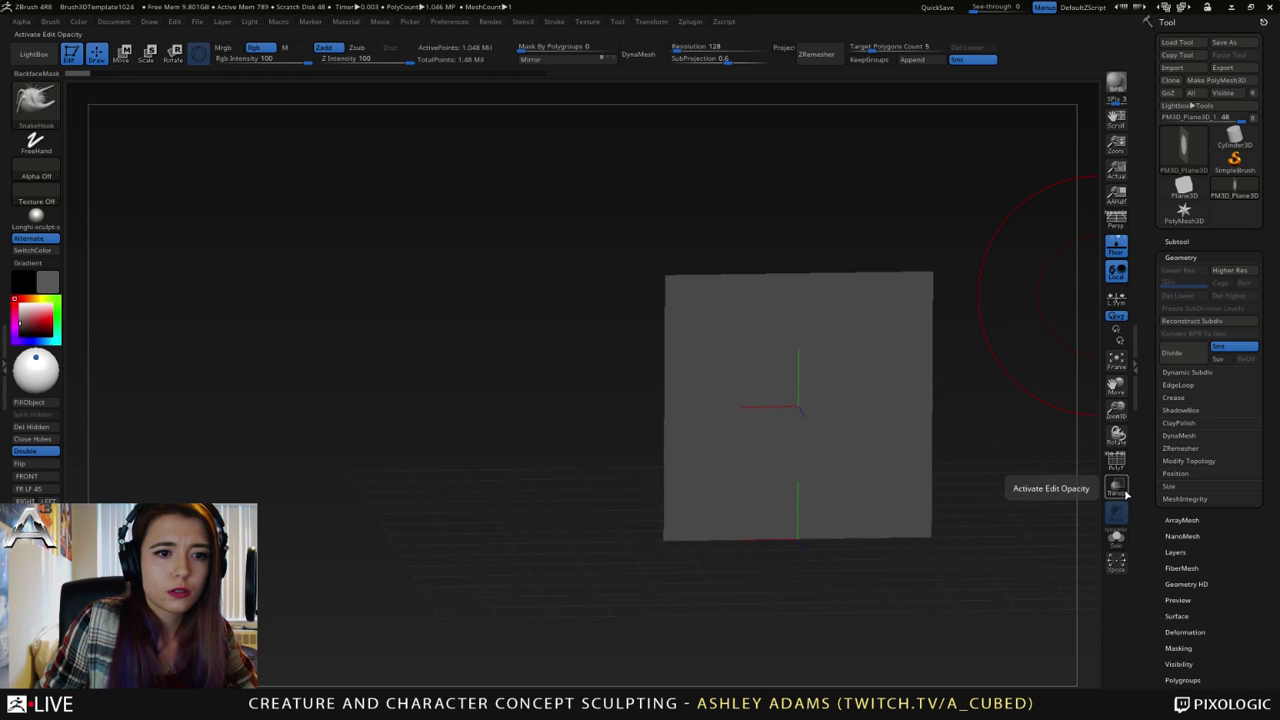
- Load the Brush3DTemplate project with subdivision levels from the Misc folder in LightBox
{"action": "left_click", "coordinate": [34, 54]}
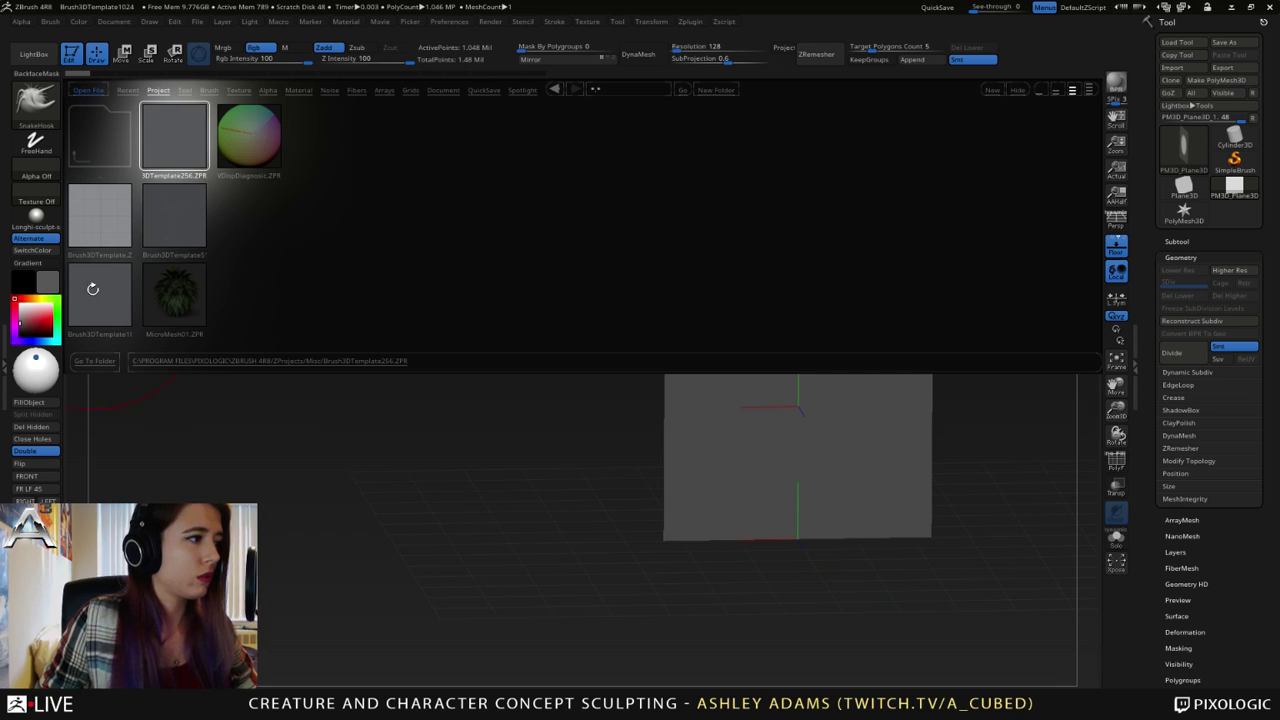
{"action": "double_click", "coordinate": [94, 227]}
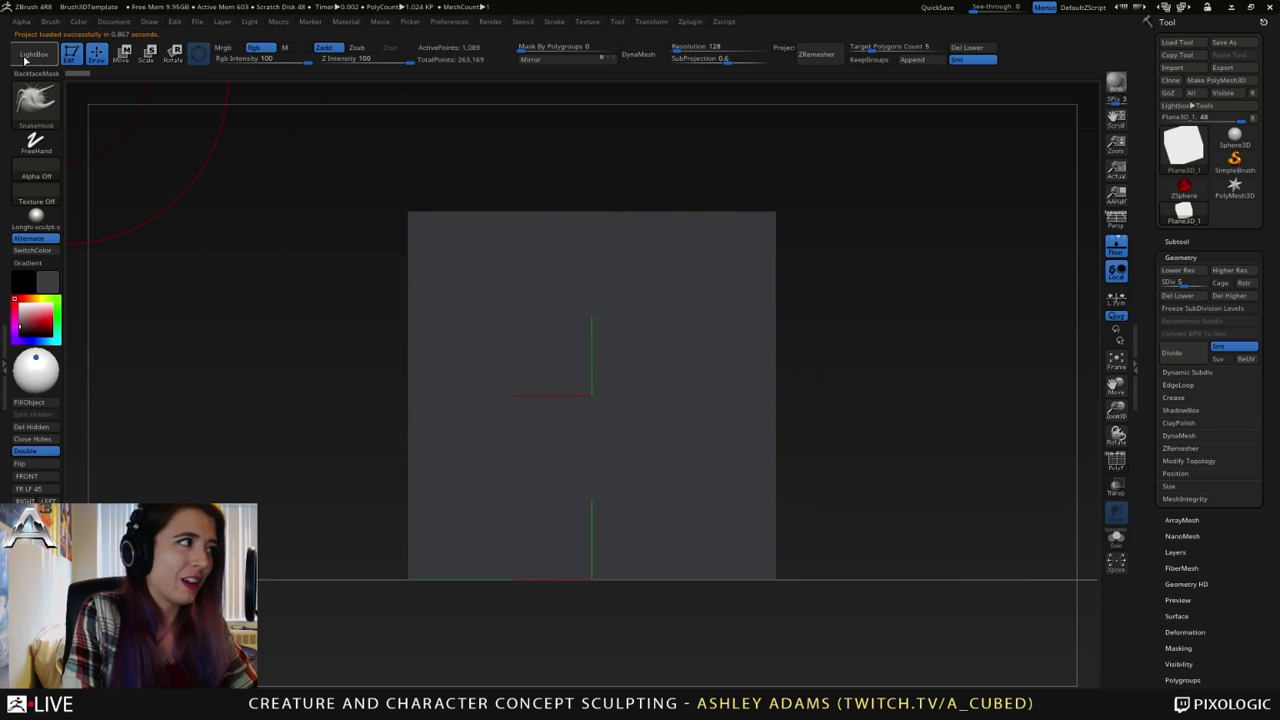
{"action": "left_click", "coordinate": [34, 54]}
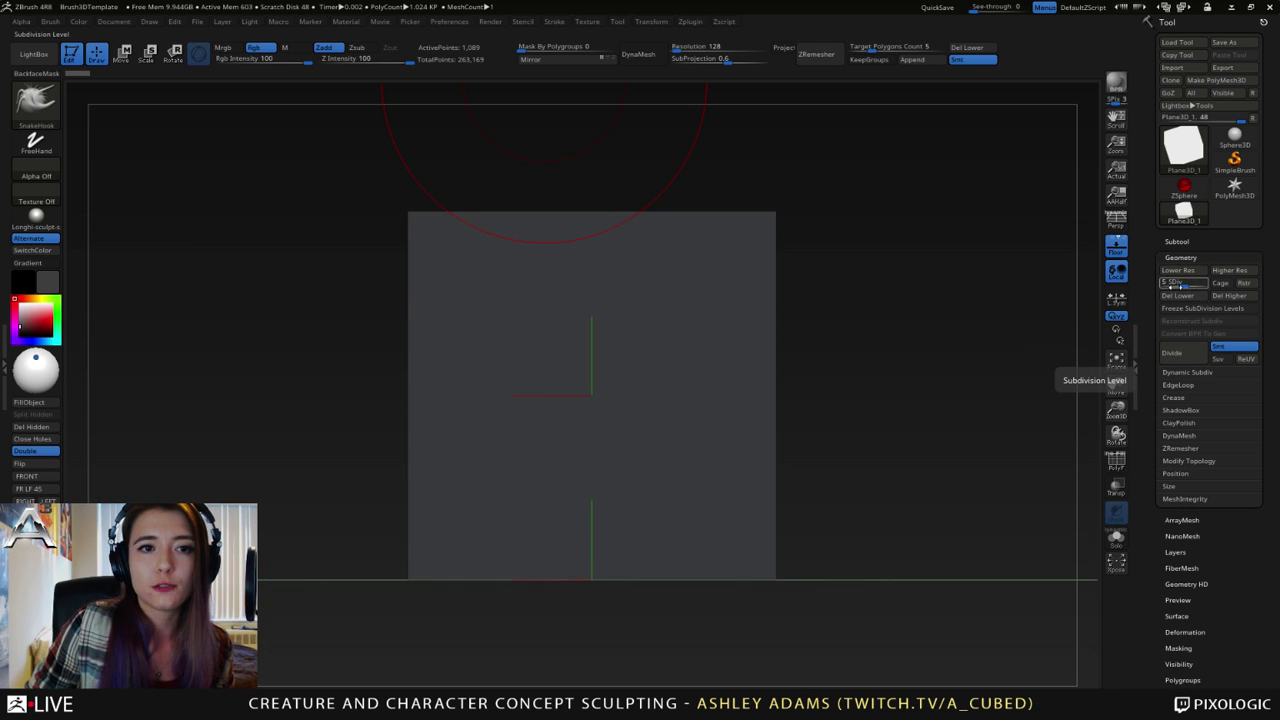
- Switch the plane's subdivision between level 8 and level 1, leaving it at level 1
{"action": "left_click", "coordinate": [1172, 284]}
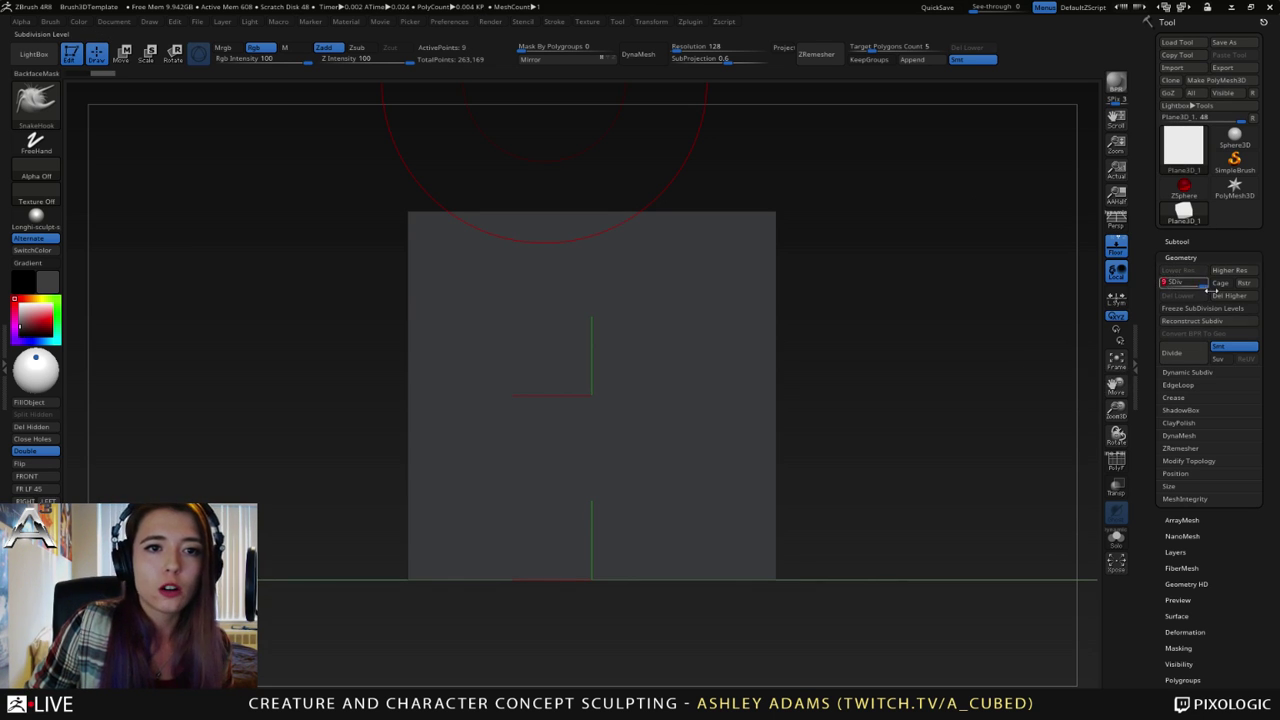
{"action": "left_click", "coordinate": [1204, 286]}
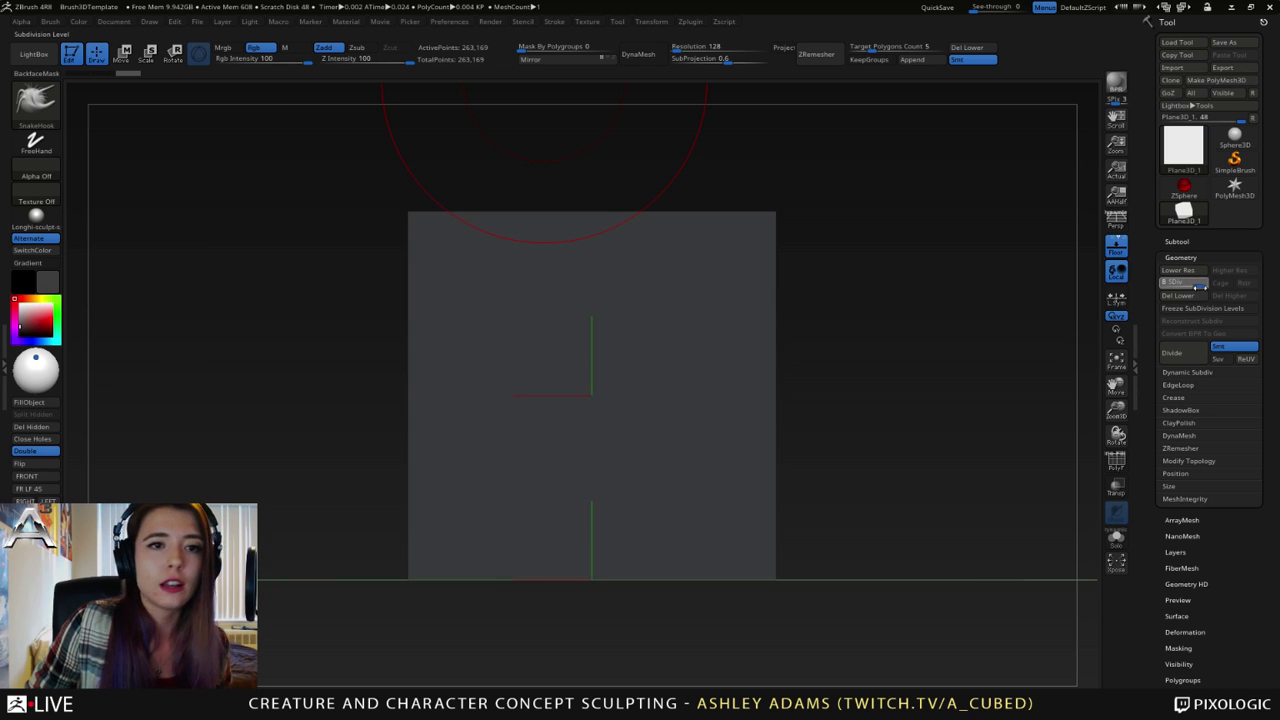
{"action": "left_click", "coordinate": [1162, 284]}
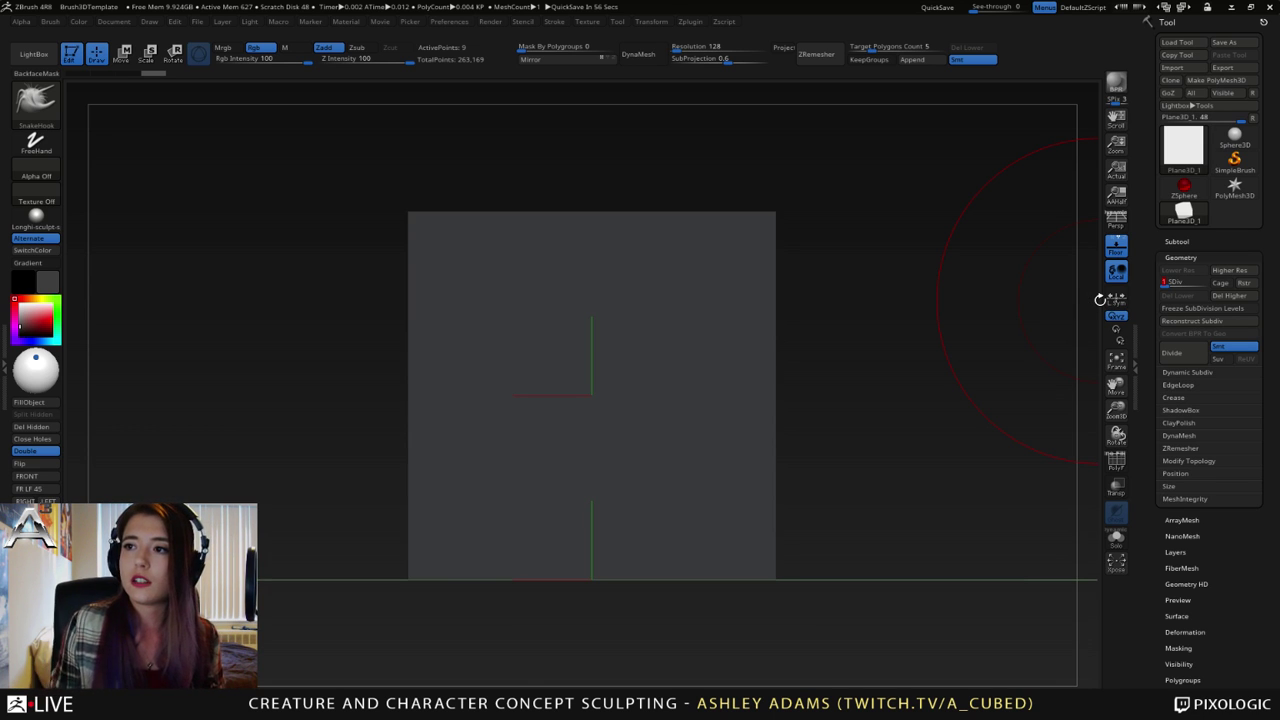
- Enlarge the SnakeHook draw size and pull the middle point of the plane's upper edge out of the flat surface
{"action": "right_click_drag", "start_coordinate": [860, 290], "coordinate": [692, 200]}
{"action": "right_click_drag", "start_coordinate": [748, 410], "coordinate": [701, 358], "text": "ctrl"}
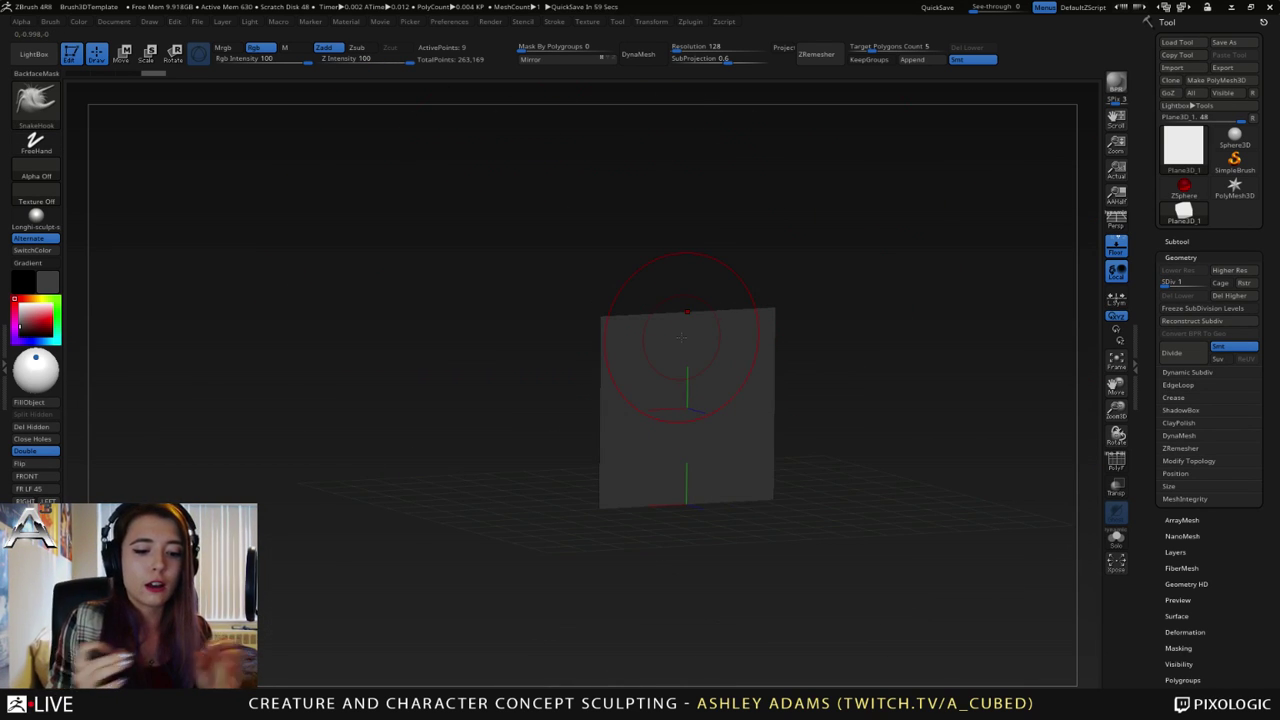
{"action": "left_click_drag", "start_coordinate": [808, 406], "coordinate": [885, 397]}
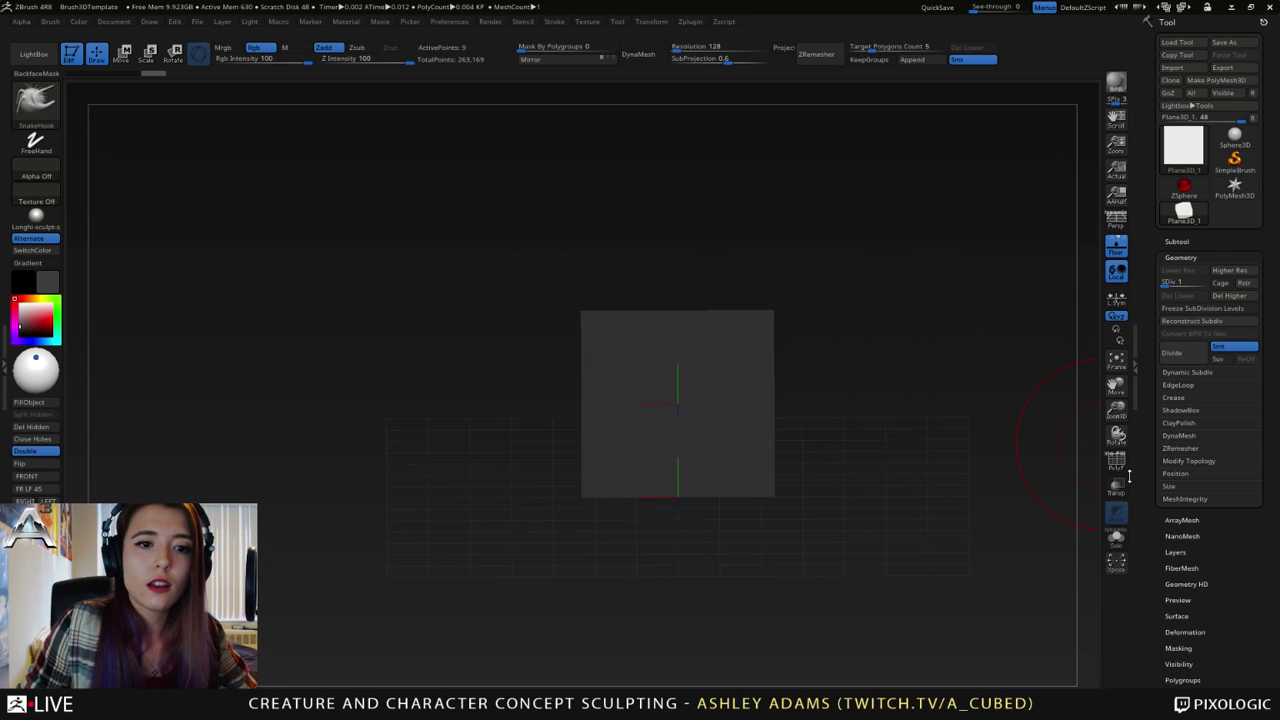
{"action": "scroll", "coordinate": [1160, 528], "scroll_direction": "down", "scroll_amount": 5}
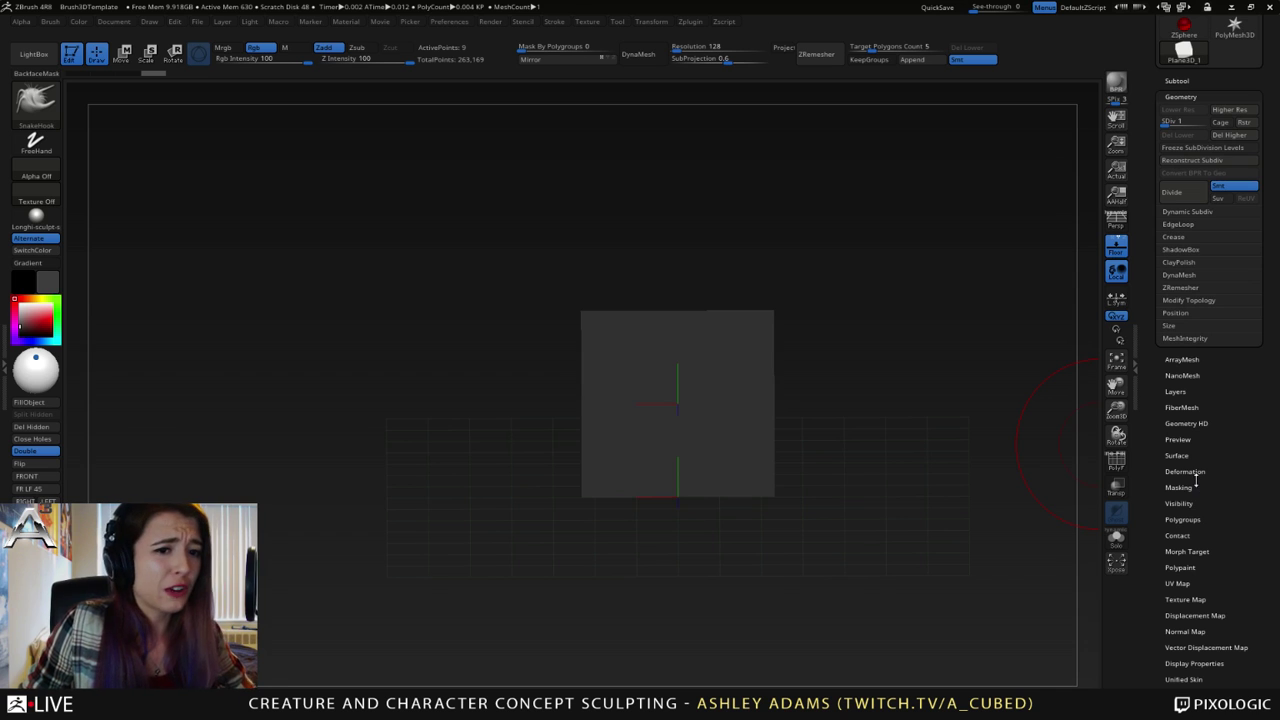
{"action": "left_click_drag", "start_coordinate": [806, 382], "coordinate": [812, 306]}
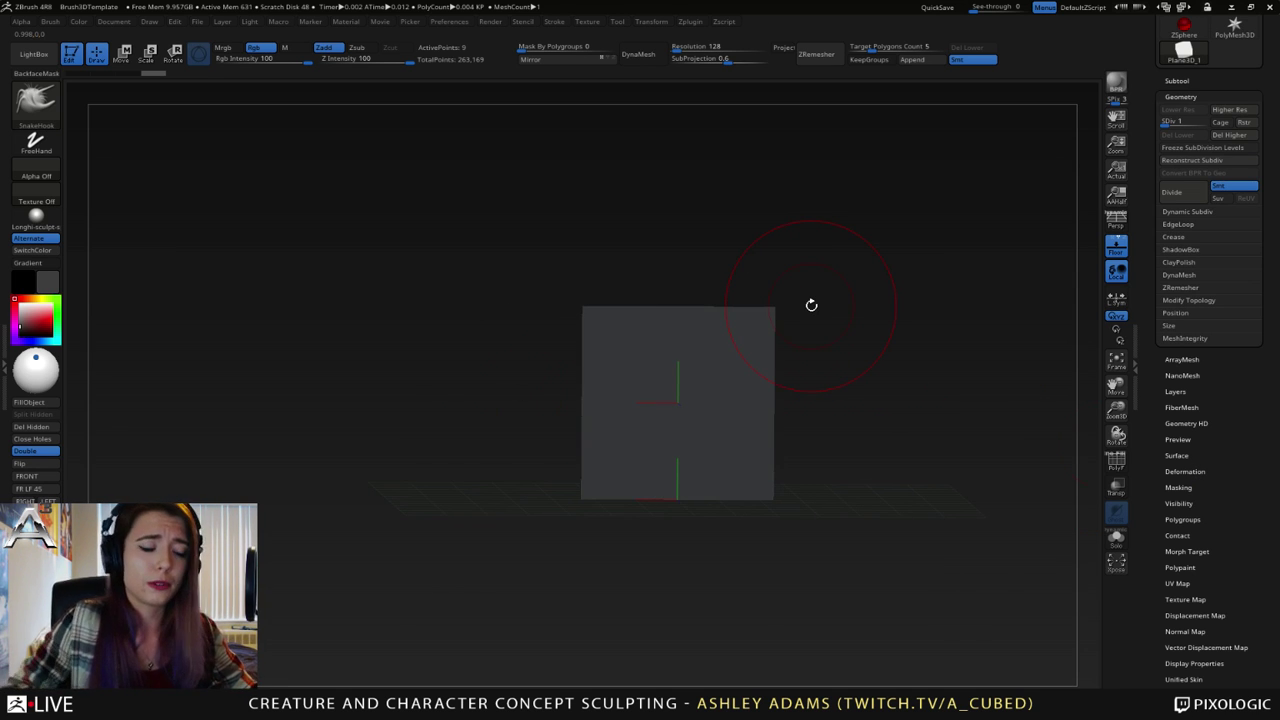
{"action": "right_click_drag", "start_coordinate": [639, 307], "coordinate": [663, 373], "text": "ctrl"}
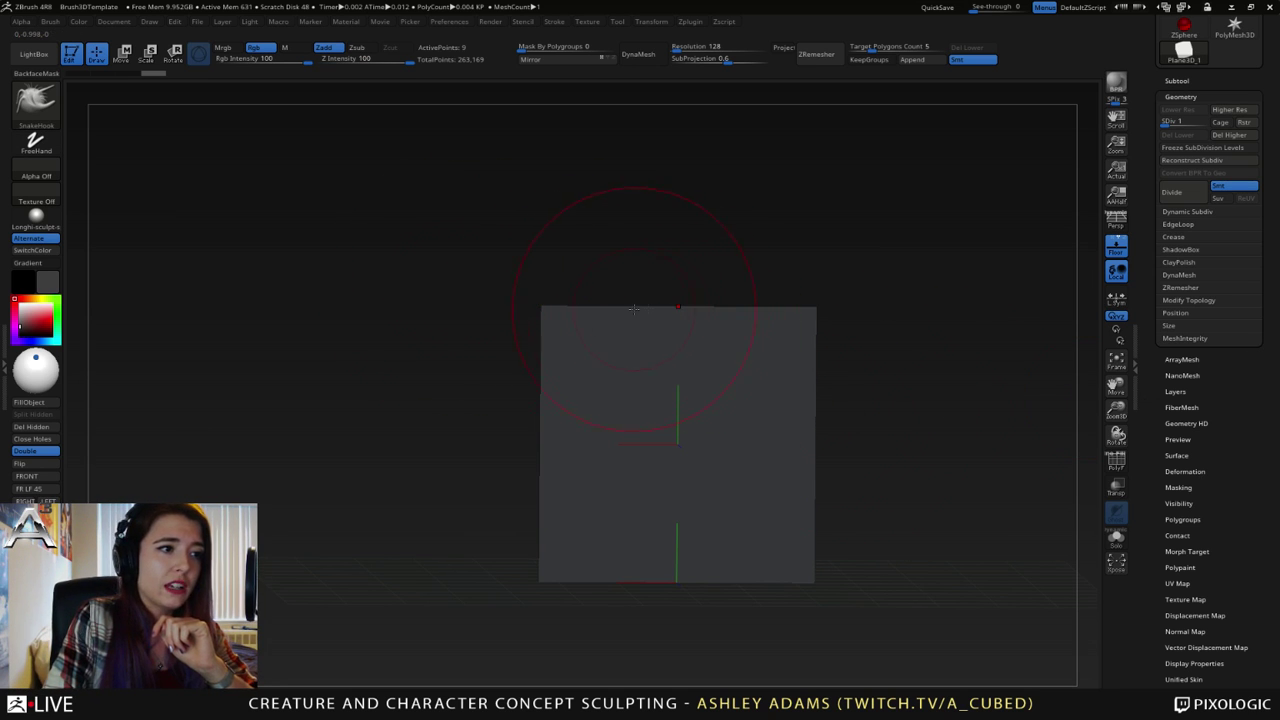
{"action": "mouse_move", "coordinate": [634, 309]}
{"action": "right_mouse_down"}
{"action": "mouse_move", "coordinate": [675, 335]}
{"action": "mouse_move", "coordinate": [651, 333]}
{"action": "right_mouse_up"}
{"action": "right_click", "coordinate": [675, 335]}
{"action": "right_click", "coordinate": [651, 333]}
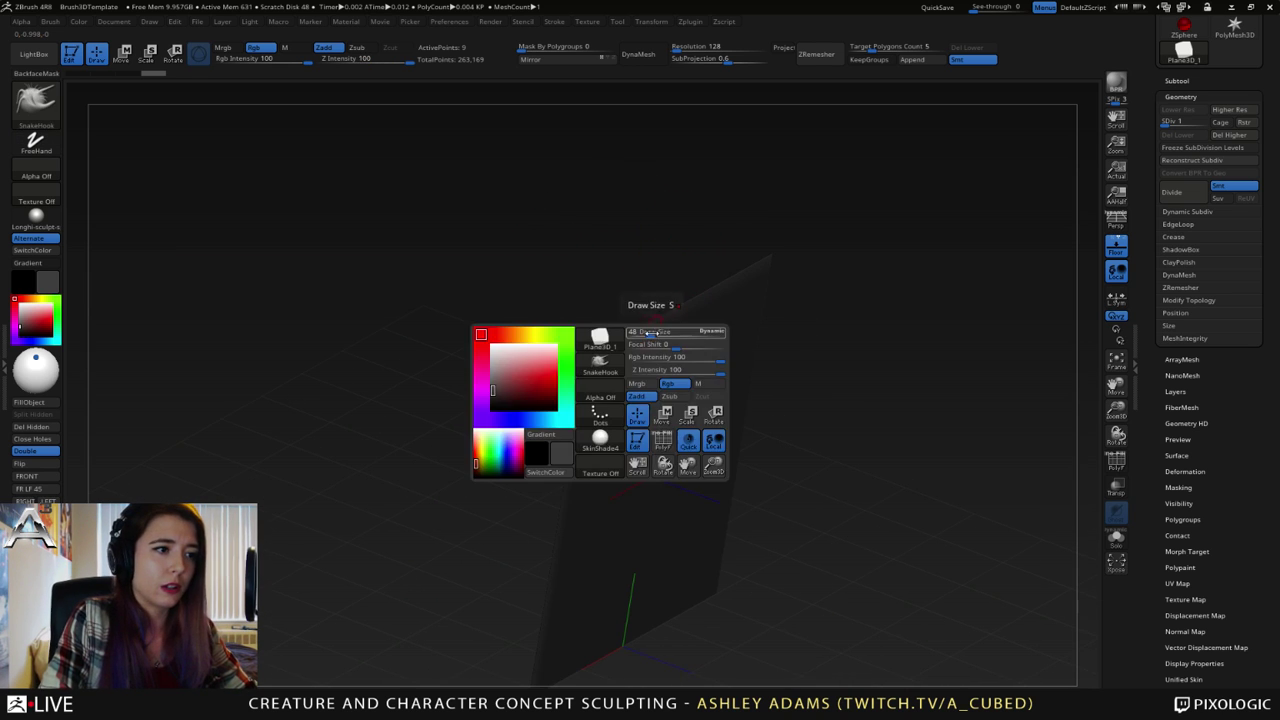
{"action": "left_click_drag", "start_coordinate": [651, 333], "coordinate": [694, 338]}
{"action": "mouse_move", "coordinate": [692, 307]}
{"action": "right_mouse_down"}
{"action": "mouse_move", "coordinate": [655, 314]}
{"action": "mouse_move", "coordinate": [703, 311]}
{"action": "mouse_move", "coordinate": [745, 288]}
{"action": "mouse_move", "coordinate": [717, 299]}
{"action": "mouse_move", "coordinate": [670, 279]}
{"action": "right_mouse_up"}
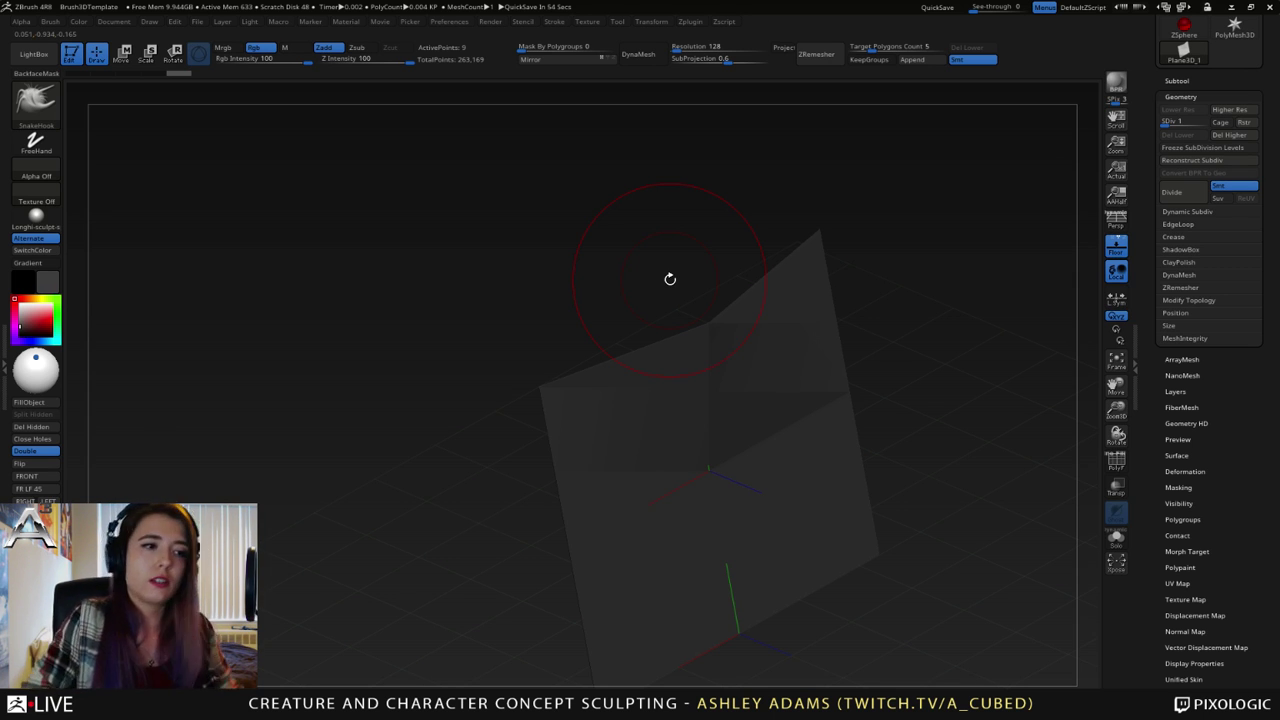
{"action": "mouse_move", "coordinate": [670, 279]}
{"action": "right_mouse_down"}
{"action": "mouse_move", "coordinate": [740, 349]}
{"action": "mouse_move", "coordinate": [720, 325]}
{"action": "mouse_move", "coordinate": [709, 335]}
{"action": "mouse_move", "coordinate": [820, 285]}
{"action": "mouse_move", "coordinate": [814, 317]}
{"action": "mouse_move", "coordinate": [690, 306]}
{"action": "mouse_move", "coordinate": [634, 425]}
{"action": "mouse_move", "coordinate": [657, 371]}
{"action": "right_mouse_up"}
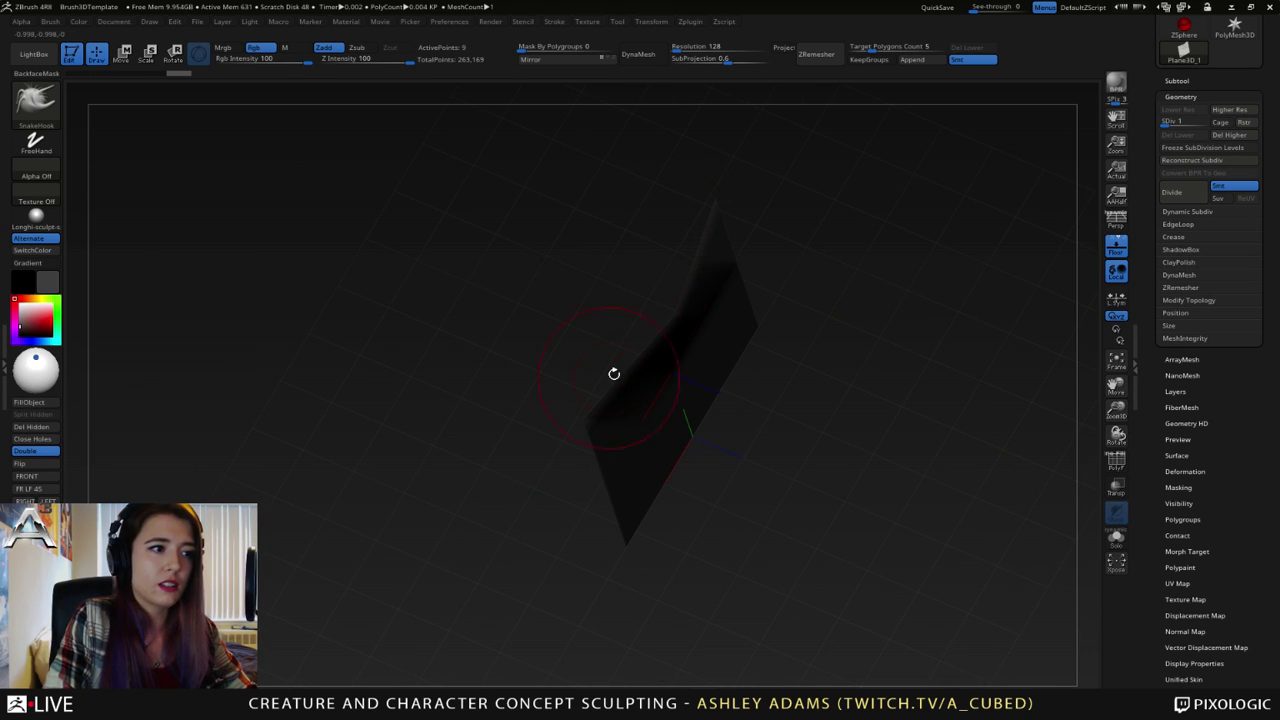
- Set the flat plane's subdivision to level 3
{"action": "right_click_drag", "start_coordinate": [674, 310], "coordinate": [741, 365]}
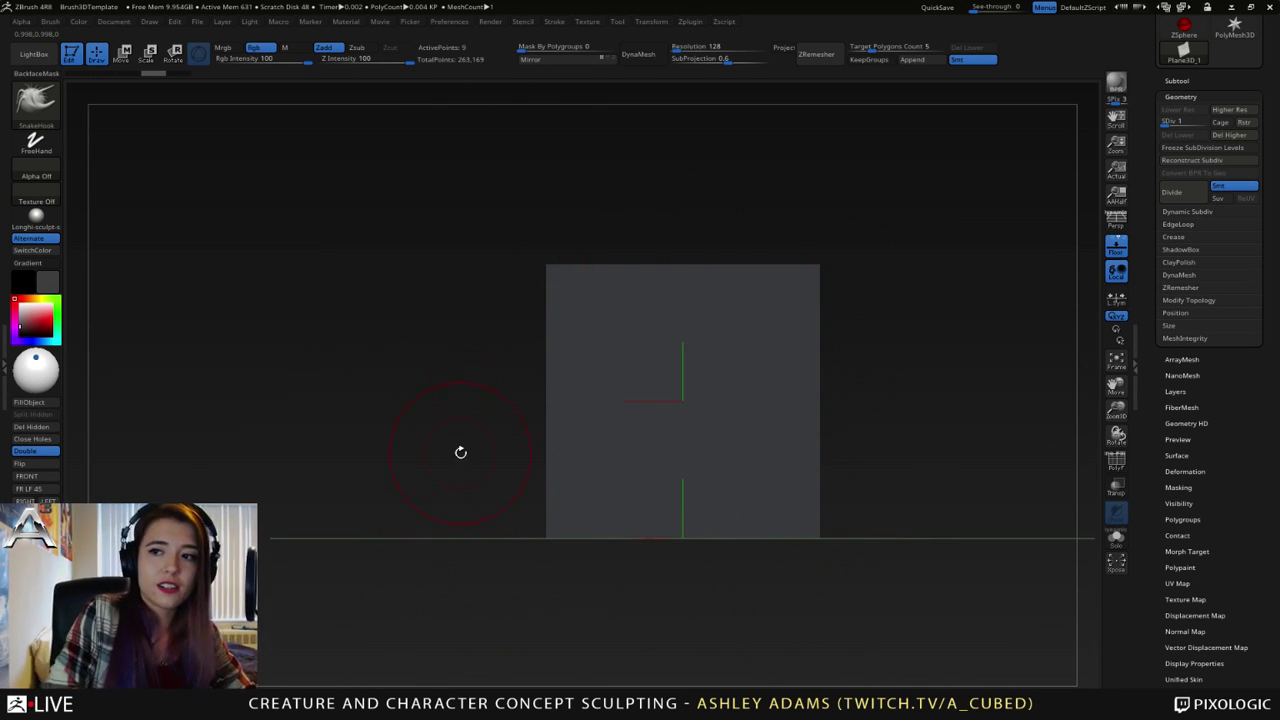
{"action": "left_click_drag", "start_coordinate": [874, 351], "coordinate": [774, 372], "text": "alt"}
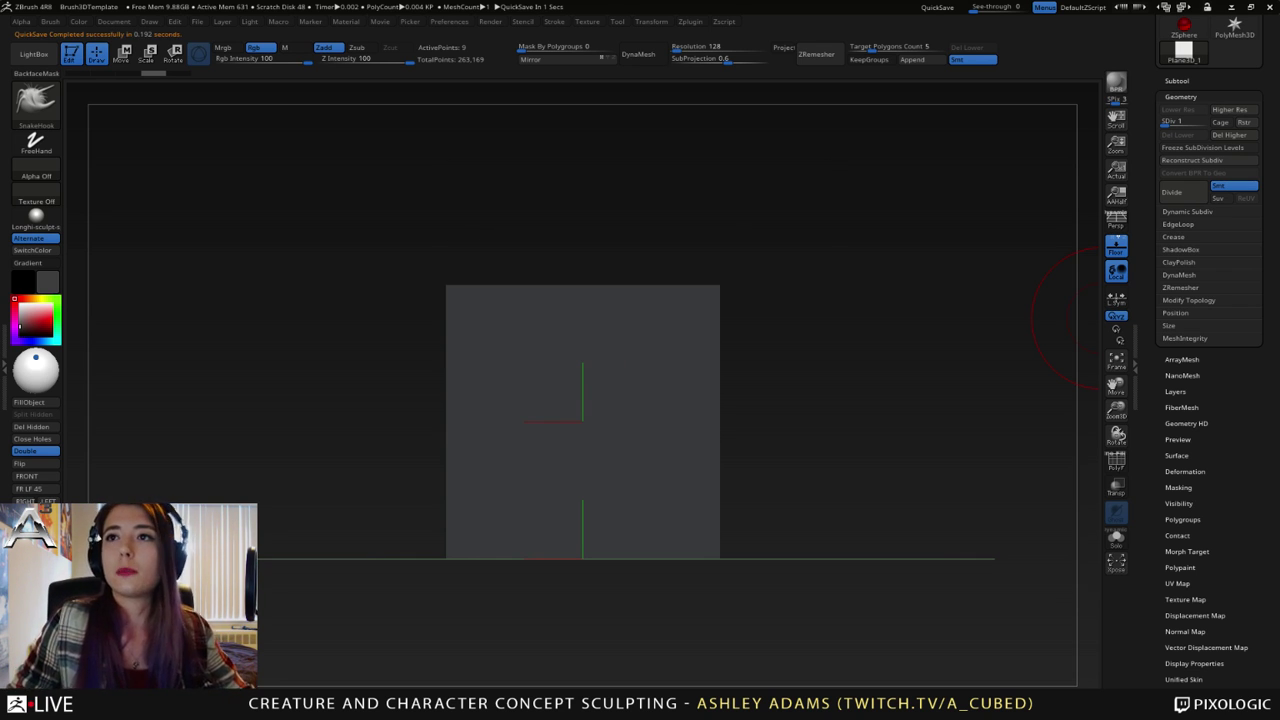
{"action": "right_click_drag", "start_coordinate": [790, 392], "coordinate": [712, 391]}
{"action": "right_click", "coordinate": [705, 387]}
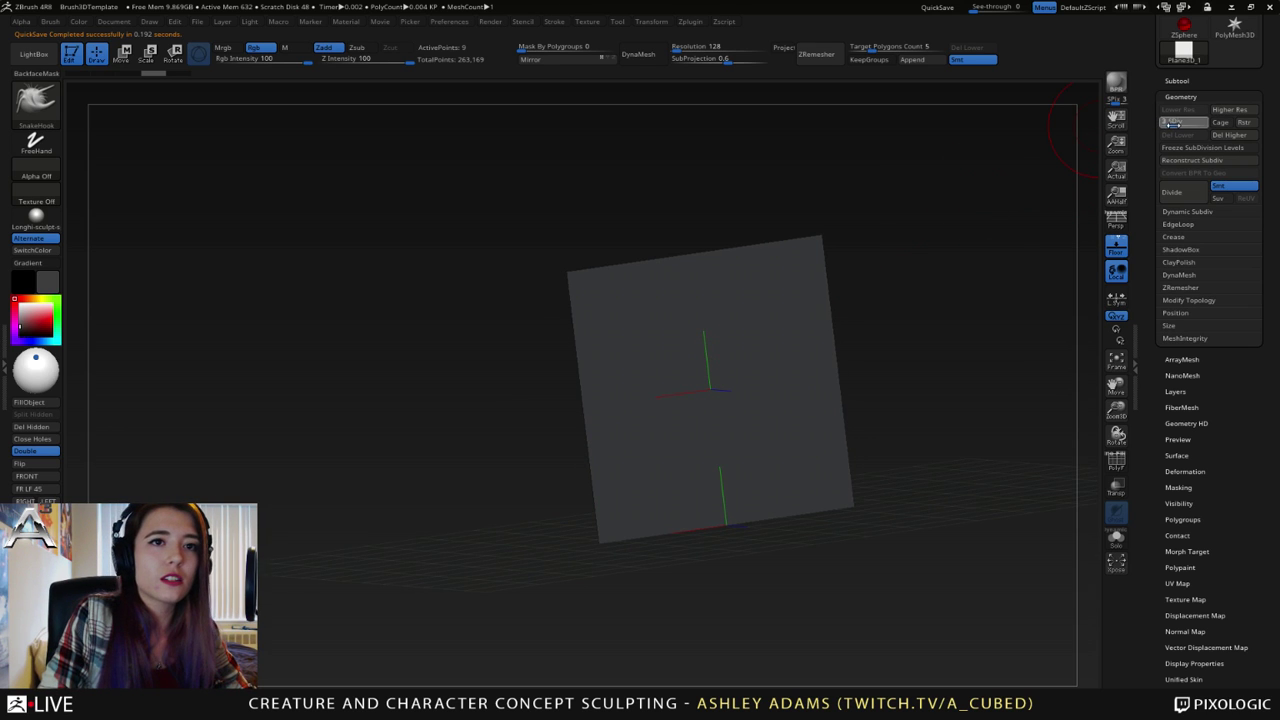
{"action": "left_click", "coordinate": [1172, 124]}
- Pull the middle of the plane outward into a long snout-like protrusion with the SnakeHook brush
{"action": "right_click_drag", "start_coordinate": [870, 367], "coordinate": [765, 420], "text": "alt"}
{"action": "right_click_drag", "start_coordinate": [765, 420], "coordinate": [643, 402]}
{"action": "right_click", "coordinate": [600, 432]}
{"action": "right_click", "coordinate": [620, 418]}
{"action": "right_click_drag", "start_coordinate": [556, 420], "coordinate": [630, 416]}
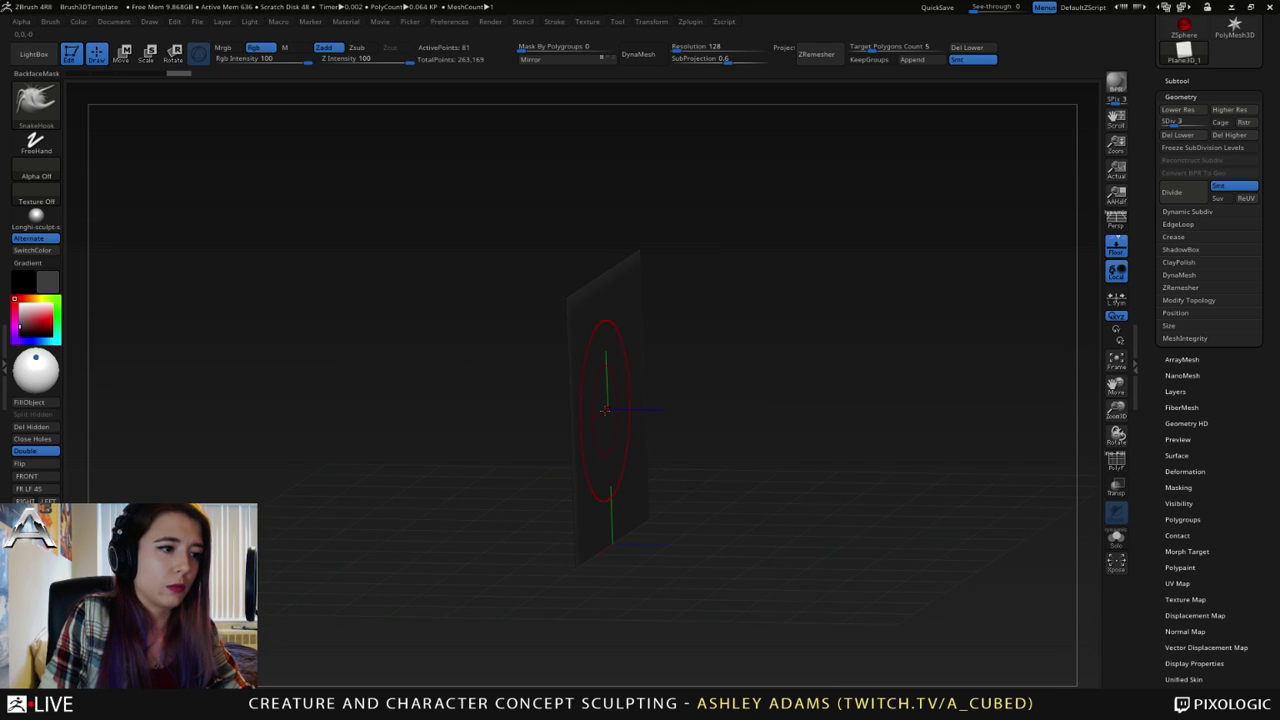
{"action": "left_click_drag", "start_coordinate": [606, 412], "coordinate": [720, 411]}
{"action": "right_click_drag", "start_coordinate": [775, 411], "coordinate": [694, 406]}
{"action": "mouse_move", "coordinate": [694, 405]}
{"action": "left_mouse_down"}
{"action": "mouse_move", "coordinate": [623, 391]}
{"action": "mouse_move", "coordinate": [665, 360]}
{"action": "mouse_move", "coordinate": [716, 375]}
{"action": "left_mouse_up"}
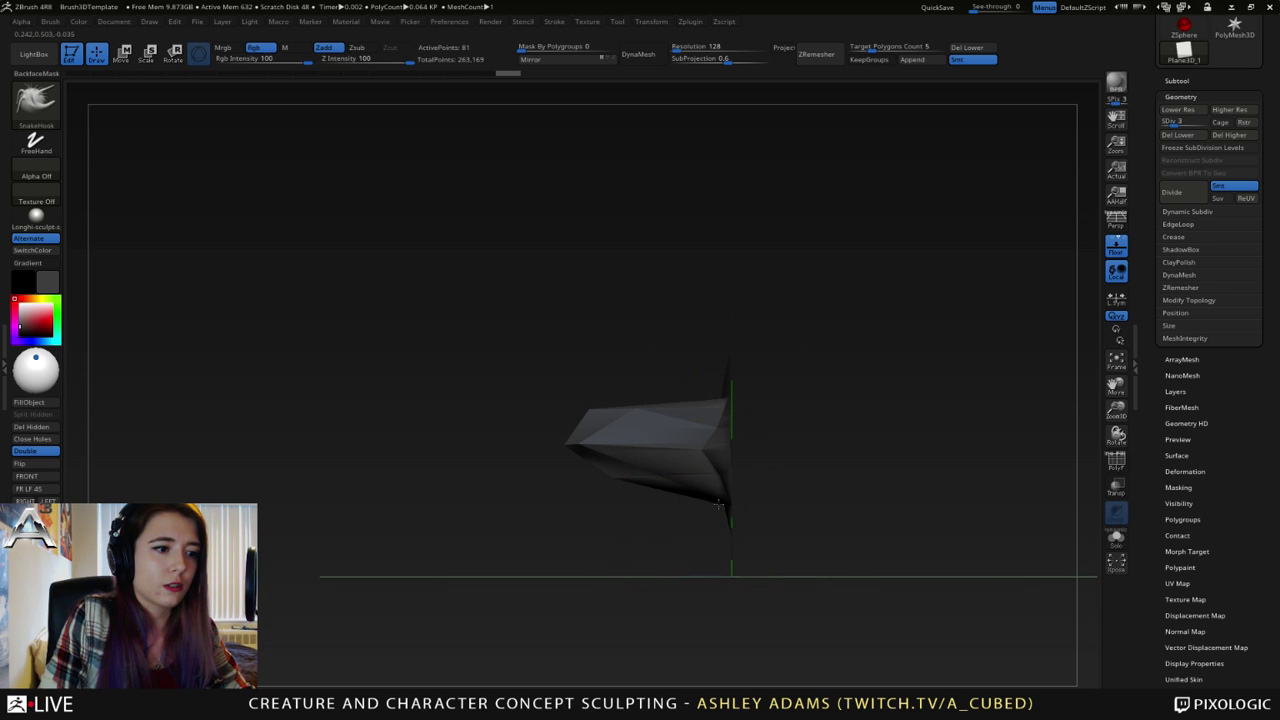
{"action": "right_click_drag", "start_coordinate": [713, 481], "coordinate": [766, 480]}
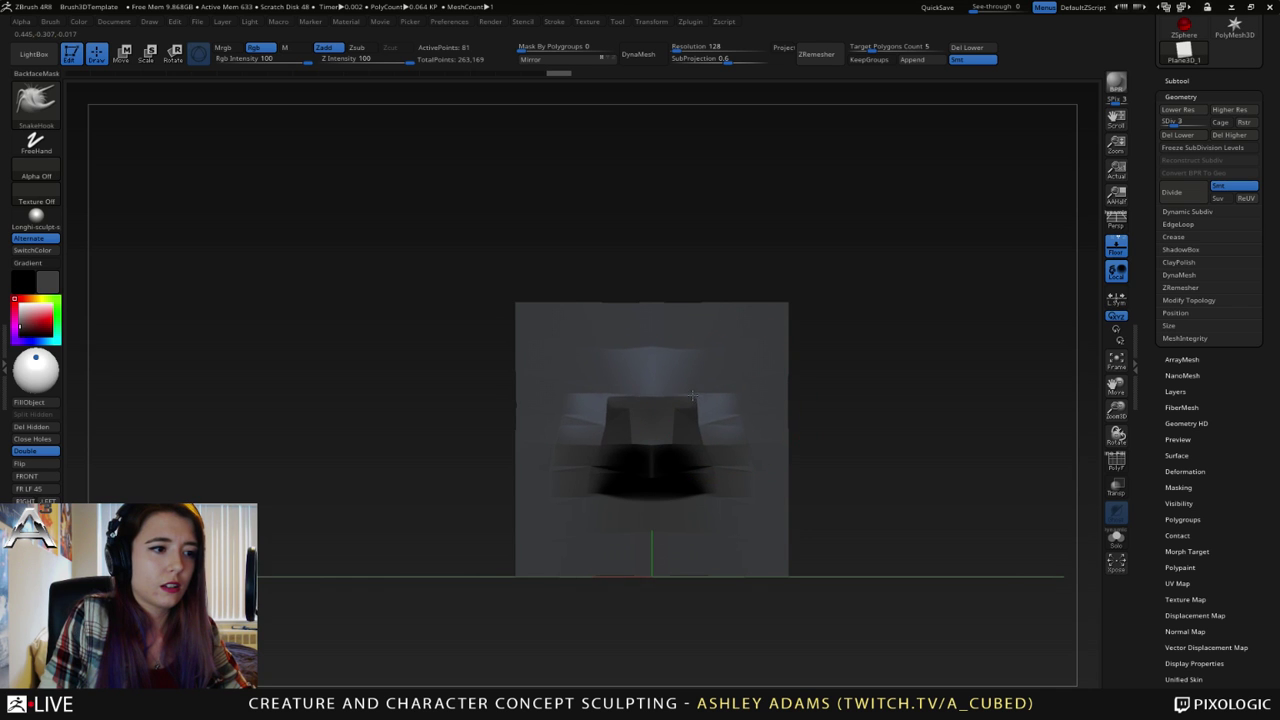
- Adjust the upper part of the protrusion's base symmetrically with short SnakeHook pulls, undoing the unwanted strokes
{"action": "key", "text": "space"}
{"action": "left_click_drag", "start_coordinate": [694, 392], "coordinate": [686, 420]}
{"action": "key", "text": "ctrl+z"}
{"action": "key", "text": "ctrl+z"}
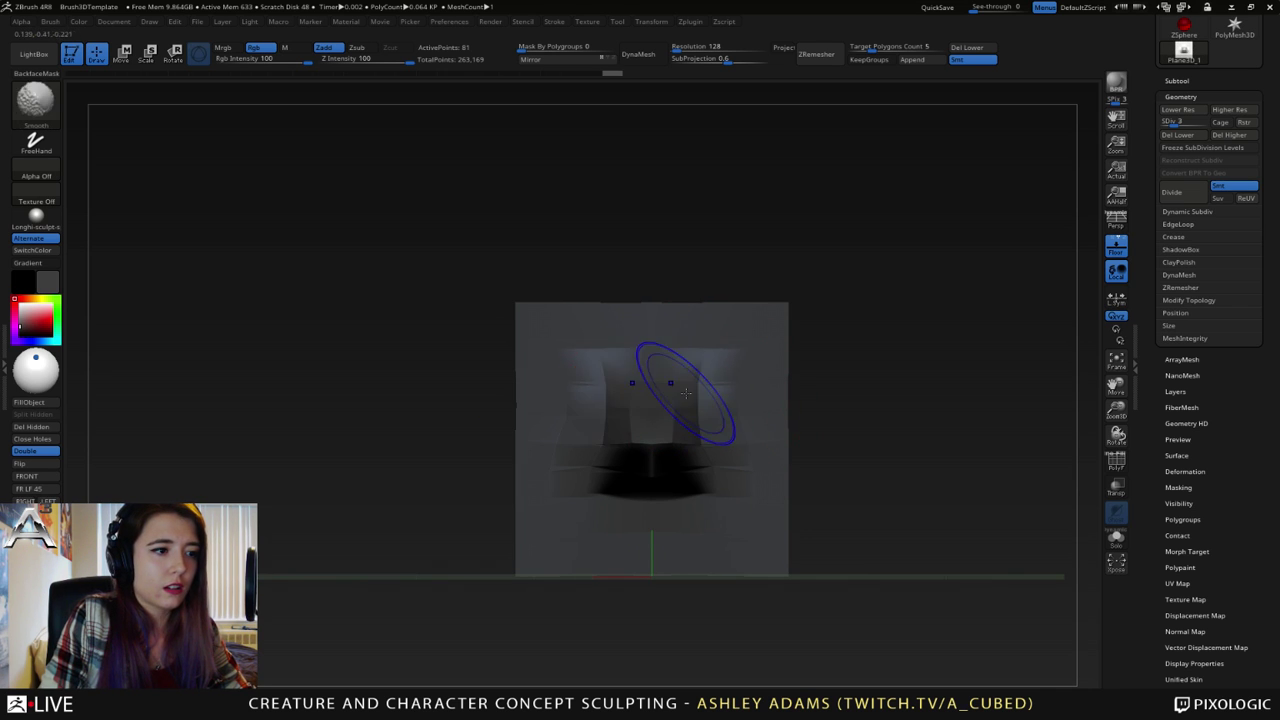
{"action": "key", "text": "space"}
{"action": "left_click_drag", "start_coordinate": [702, 391], "coordinate": [692, 404]}
{"action": "left_click_drag", "start_coordinate": [490, 428], "coordinate": [710, 438]}
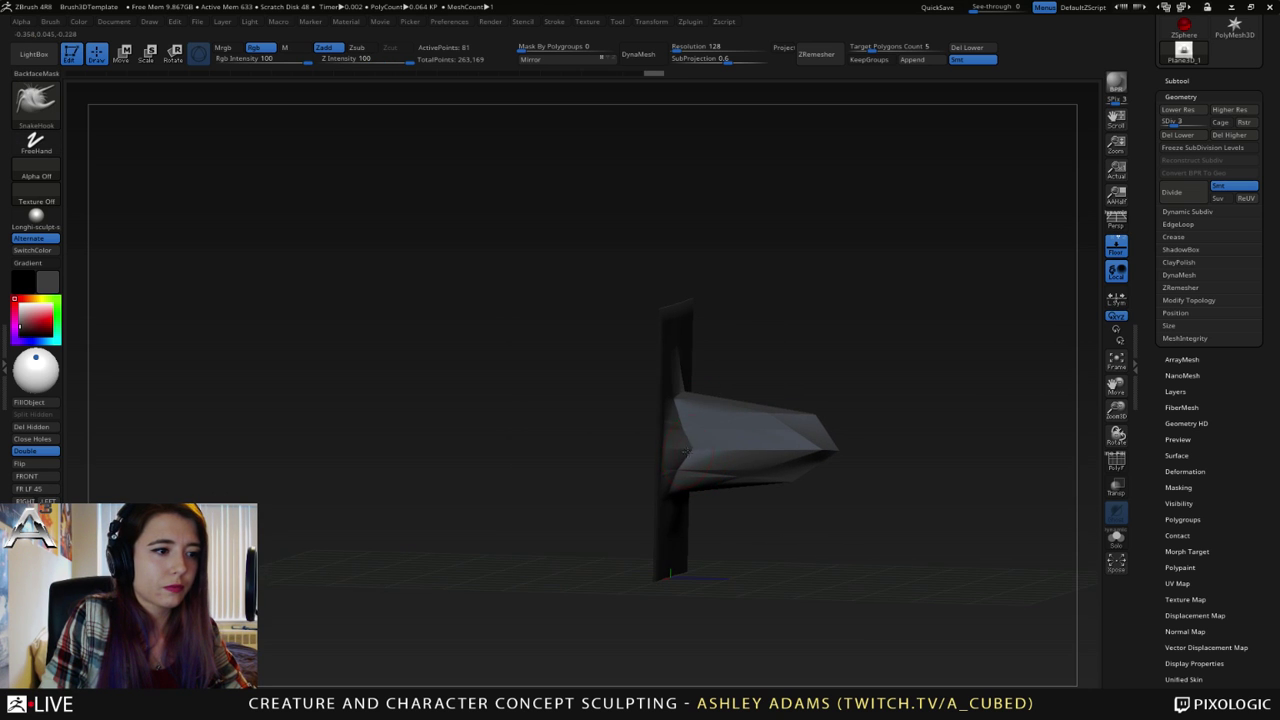
{"action": "left_click_drag", "start_coordinate": [681, 396], "coordinate": [685, 401]}
{"action": "mouse_move", "coordinate": [688, 425]}
{"action": "right_mouse_down"}
{"action": "mouse_move", "coordinate": [672, 460]}
{"action": "mouse_move", "coordinate": [684, 495]}
{"action": "mouse_move", "coordinate": [725, 490]}
{"action": "right_mouse_up"}
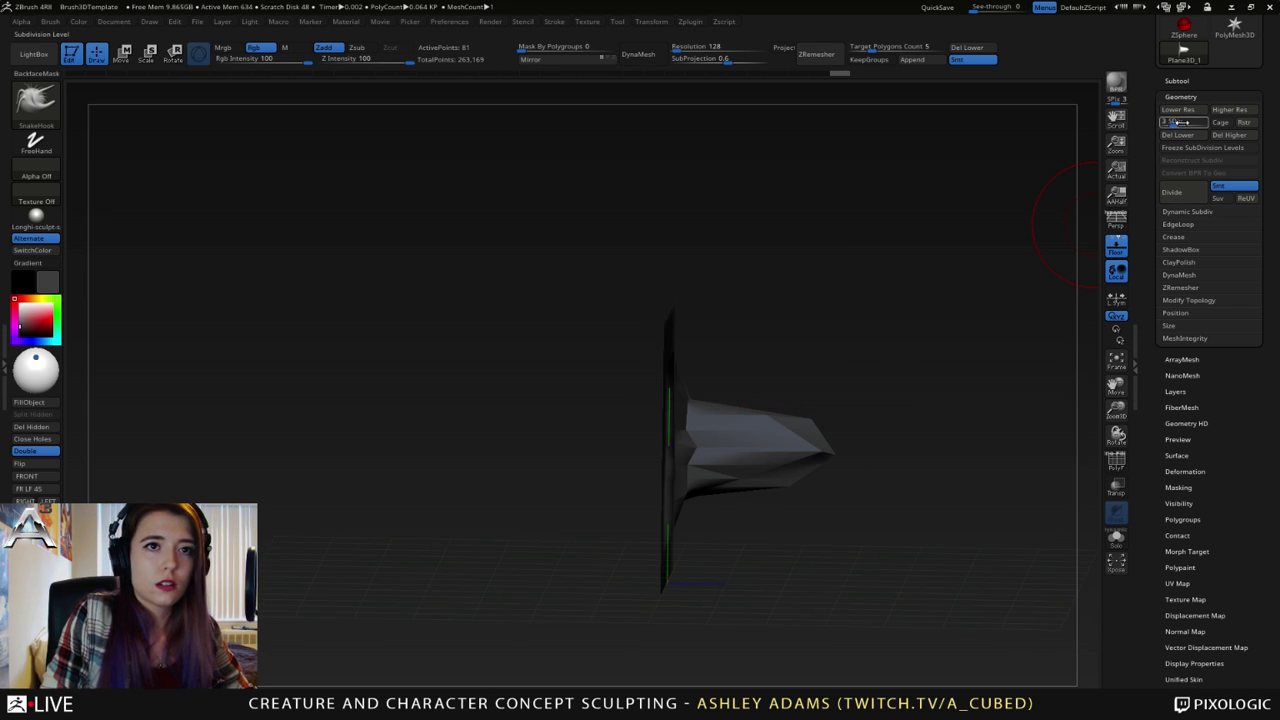
- Raise the plane's subdivision to level 4 and refine the shape of the protrusion
{"action": "left_click", "coordinate": [1181, 122]}
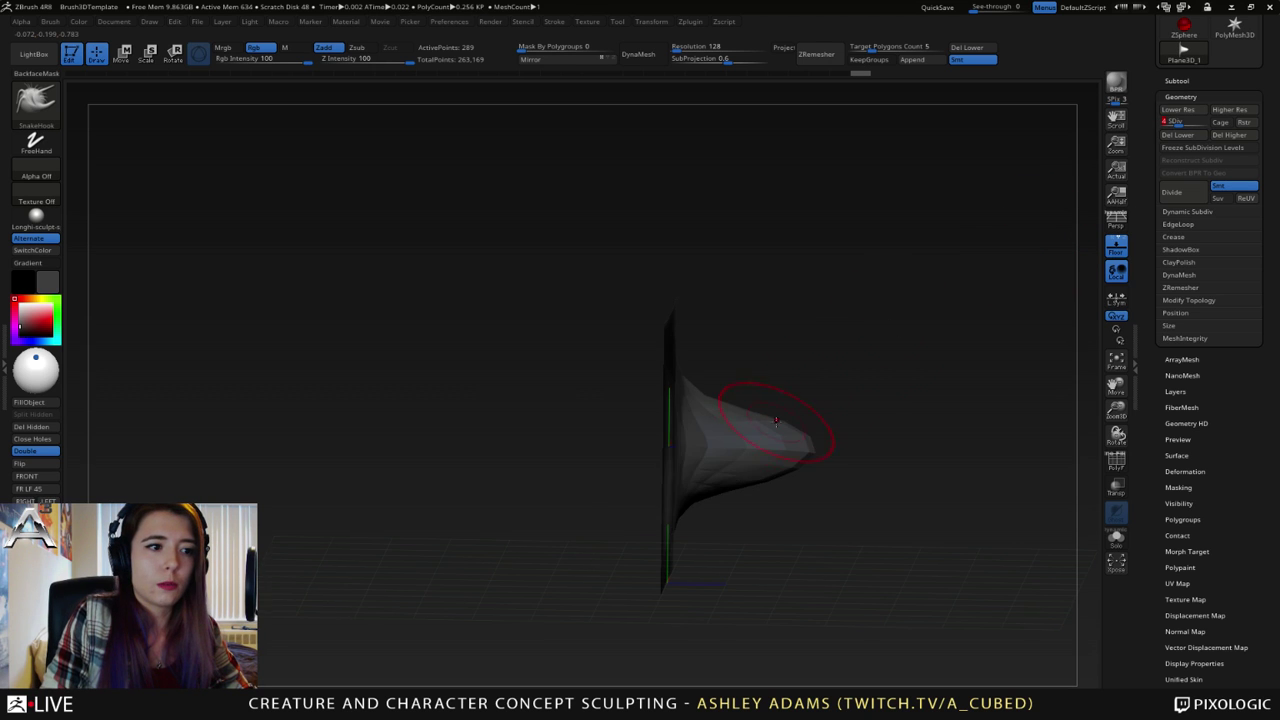
{"action": "right_click", "coordinate": [703, 488]}
{"action": "mouse_move", "coordinate": [773, 472]}
{"action": "left_mouse_down"}
{"action": "mouse_move", "coordinate": [798, 424]}
{"action": "mouse_move", "coordinate": [785, 419]}
{"action": "mouse_move", "coordinate": [817, 441]}
{"action": "left_mouse_up"}
{"action": "key", "text": "space"}
{"action": "right_click_drag", "start_coordinate": [820, 462], "coordinate": [822, 454]}
{"action": "mouse_move", "coordinate": [785, 452]}
{"action": "left_mouse_down"}
{"action": "mouse_move", "coordinate": [824, 440]}
{"action": "mouse_move", "coordinate": [790, 440]}
{"action": "mouse_move", "coordinate": [800, 380]}
{"action": "mouse_move", "coordinate": [831, 417]}
{"action": "mouse_move", "coordinate": [893, 417]}
{"action": "mouse_move", "coordinate": [802, 353]}
{"action": "left_mouse_up"}
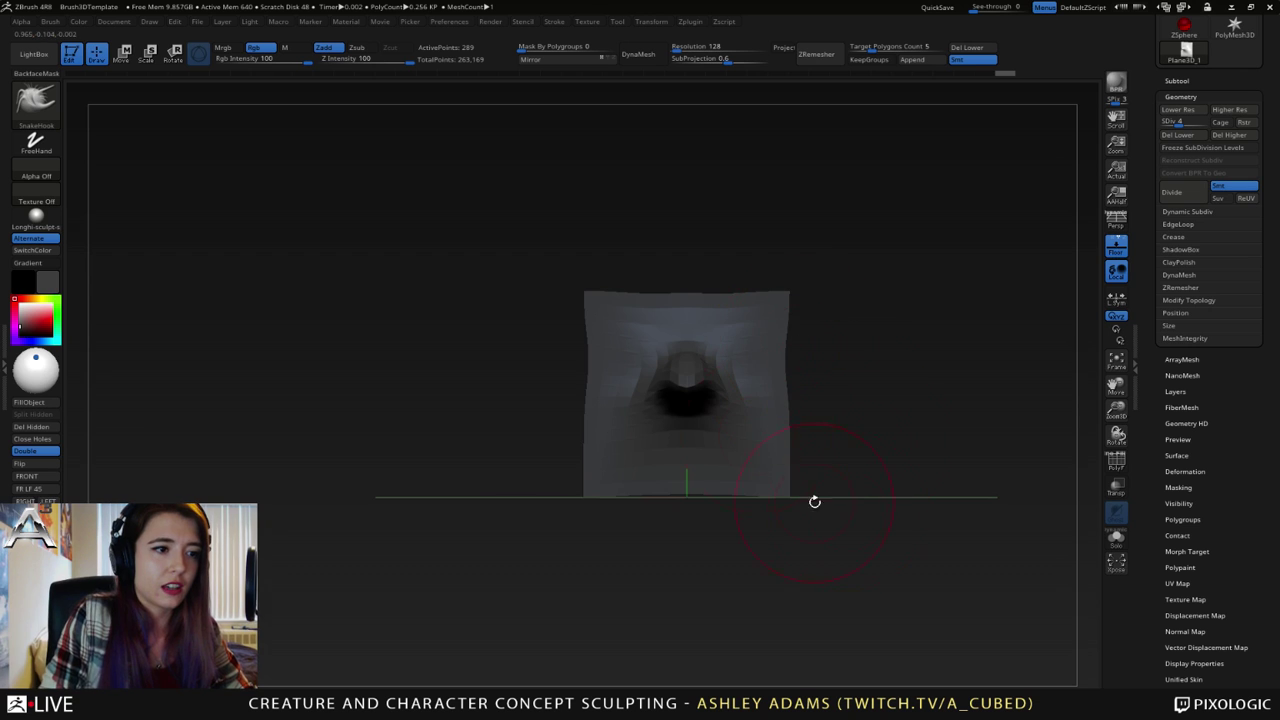
{"action": "right_click", "coordinate": [777, 355]}
- Mask bands along all four edges of the plane, leaving its centre unmasked
{"action": "right_click_drag", "start_coordinate": [817, 349], "coordinate": [746, 280], "text": "ctrl"}
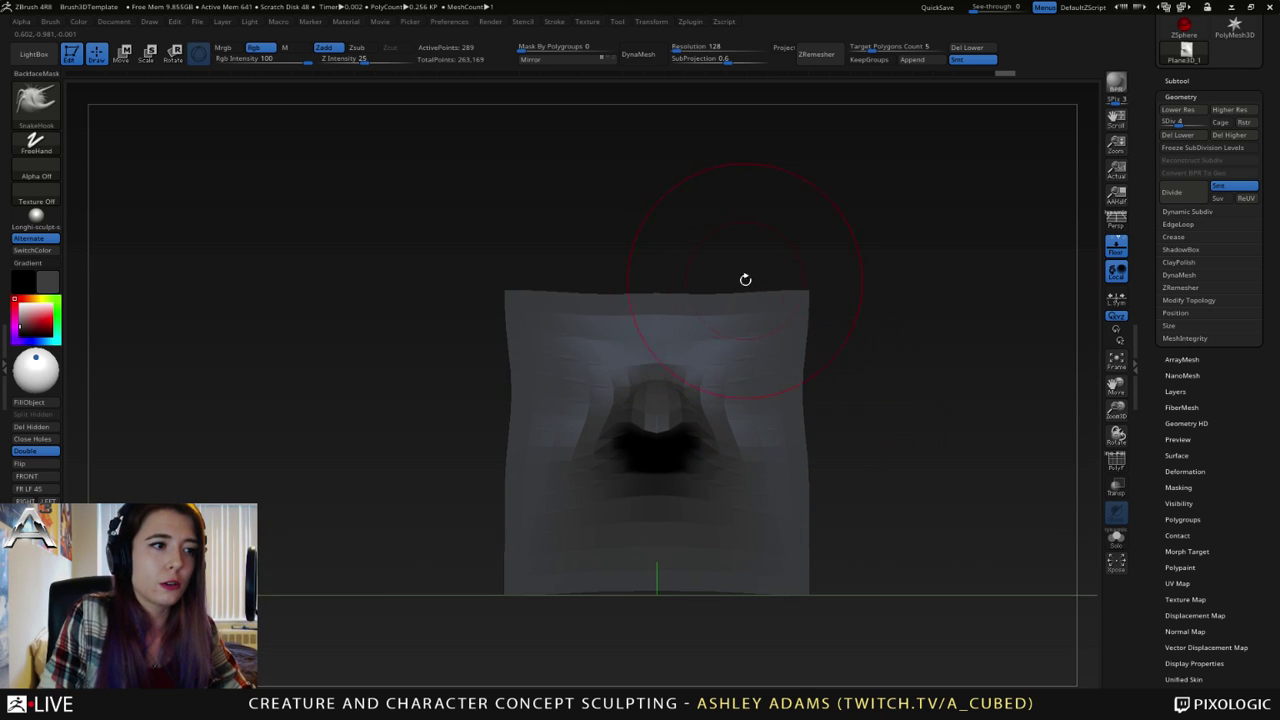
{"action": "left_click_drag", "start_coordinate": [762, 311], "coordinate": [782, 279]}
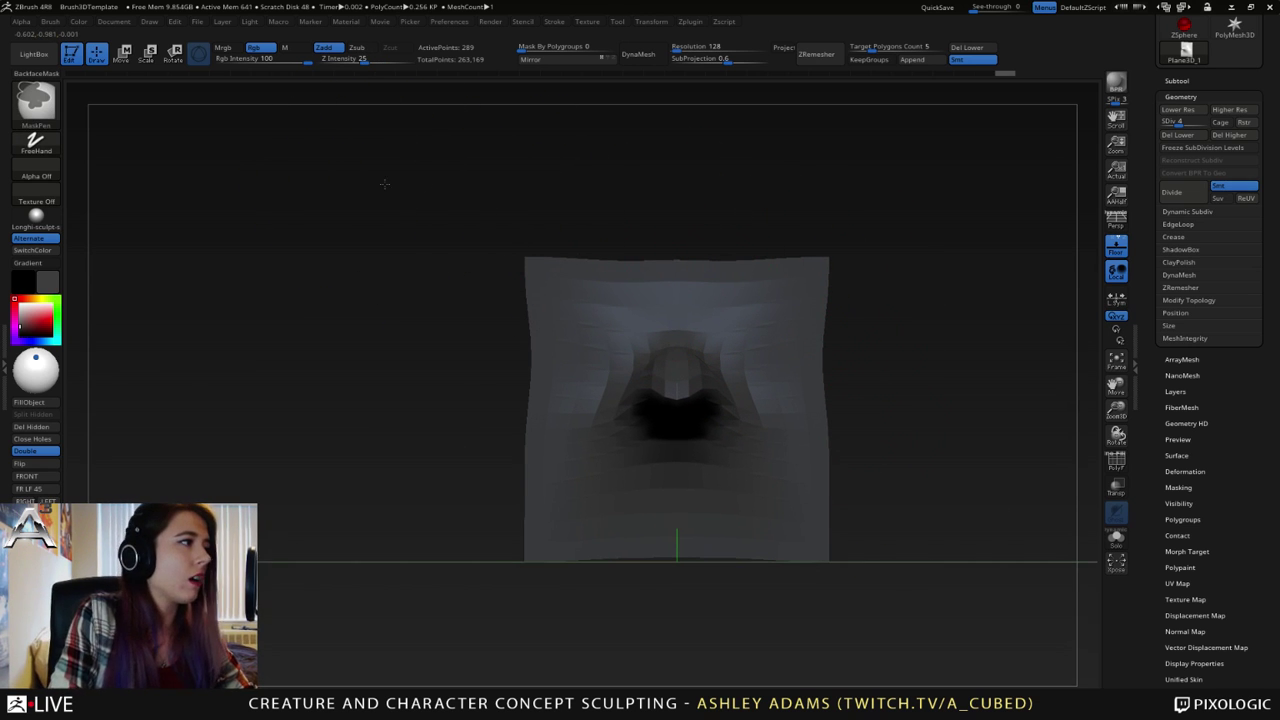
{"action": "left_click_drag", "start_coordinate": [362, 184], "coordinate": [933, 289], "text": "ctrl"}
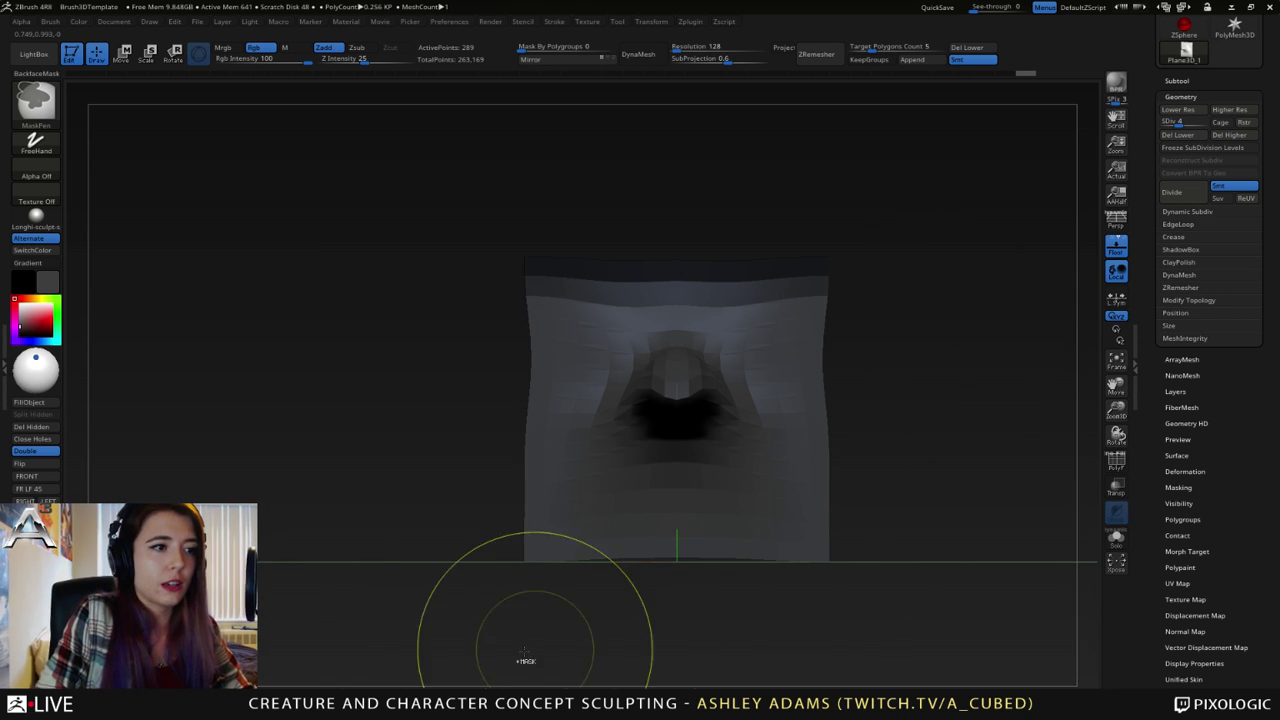
{"action": "left_click_drag", "start_coordinate": [457, 648], "coordinate": [988, 520], "text": "ctrl"}
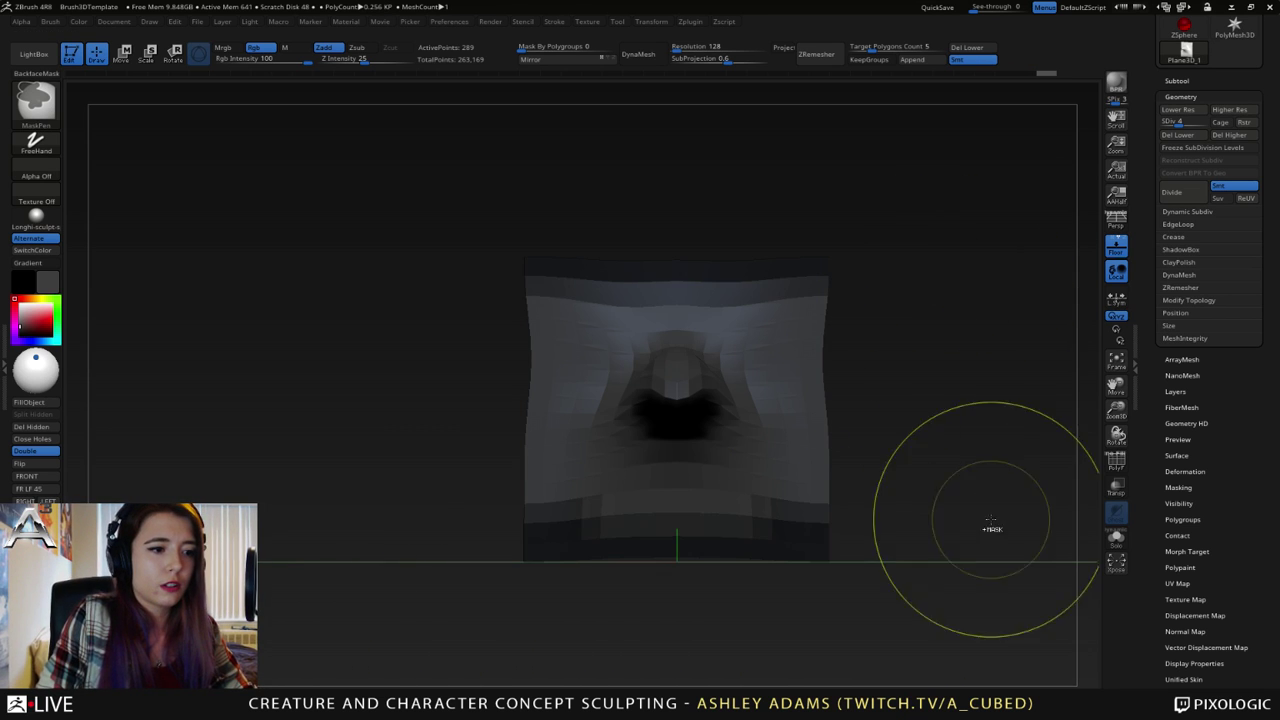
{"action": "left_click_drag", "start_coordinate": [973, 628], "coordinate": [797, 197], "text": "ctrl"}
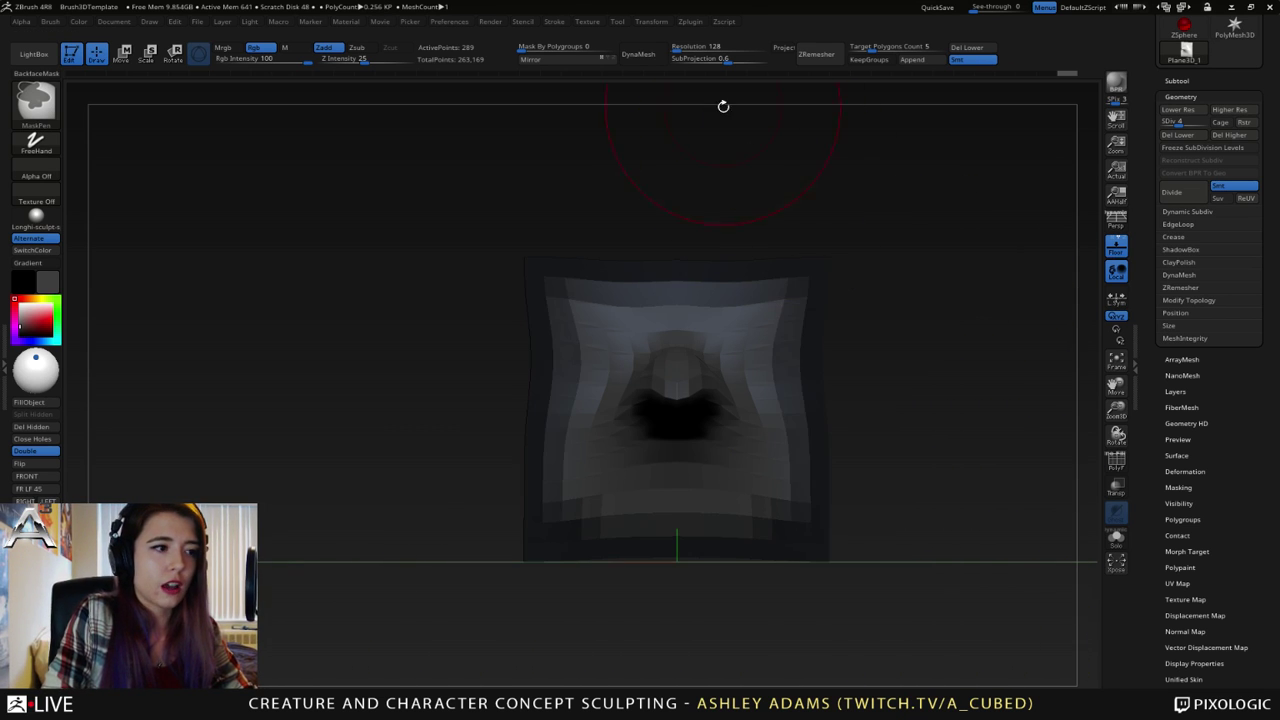
{"action": "left_click_drag", "start_coordinate": [723, 106], "coordinate": [879, 305], "text": "alt"}
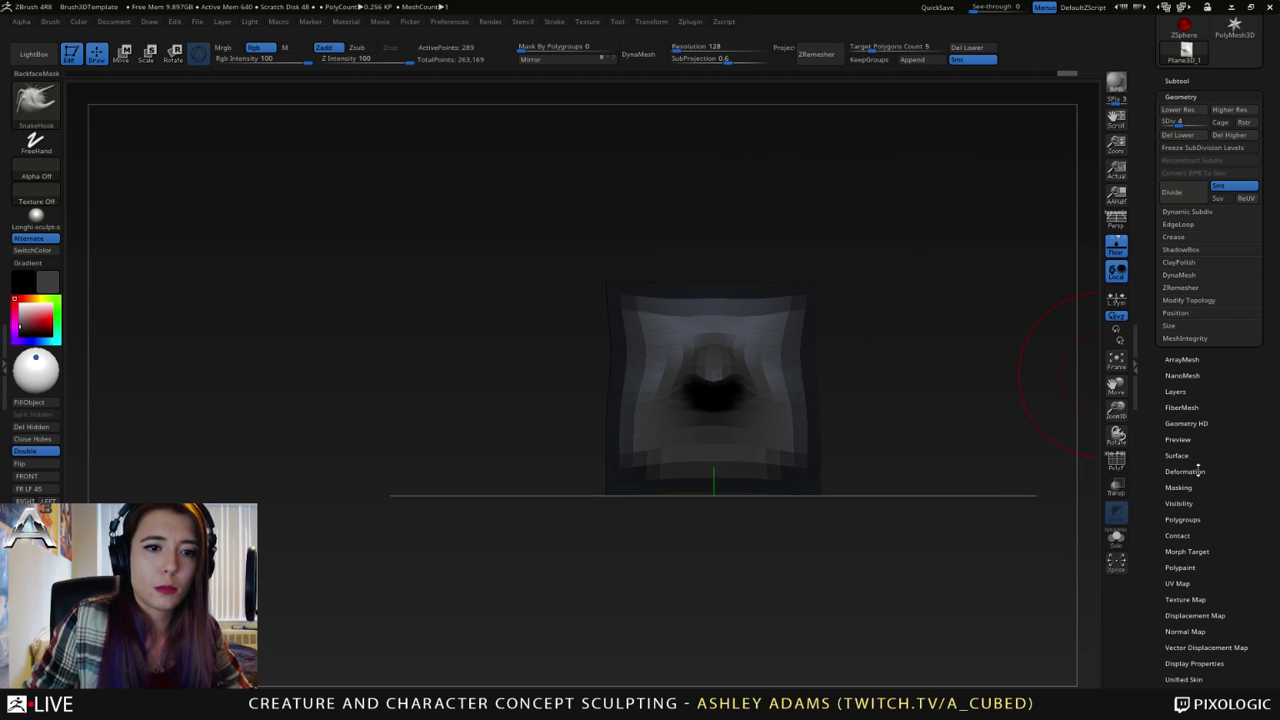
- Invert the mask to free the plane's border and straighten it with the Morph to Grid deformation
{"action": "left_click", "coordinate": [1196, 471]}
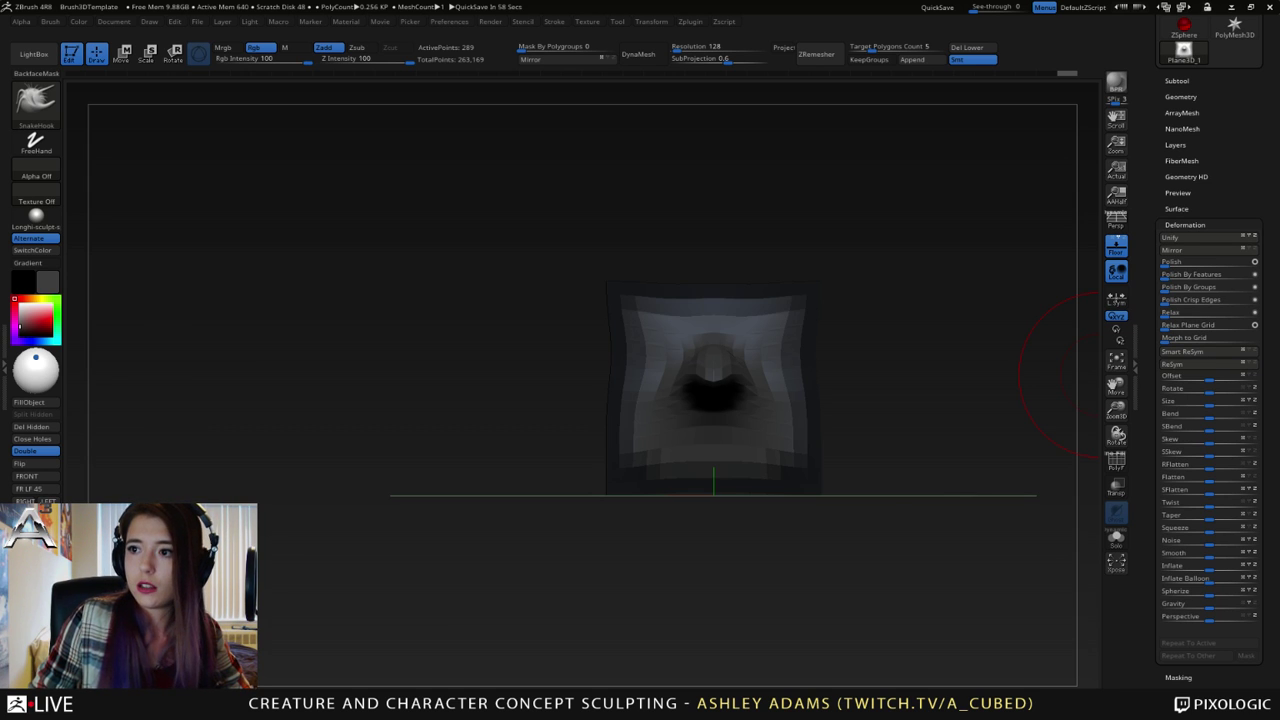
{"action": "left_click_drag", "start_coordinate": [1101, 375], "coordinate": [1095, 230]}
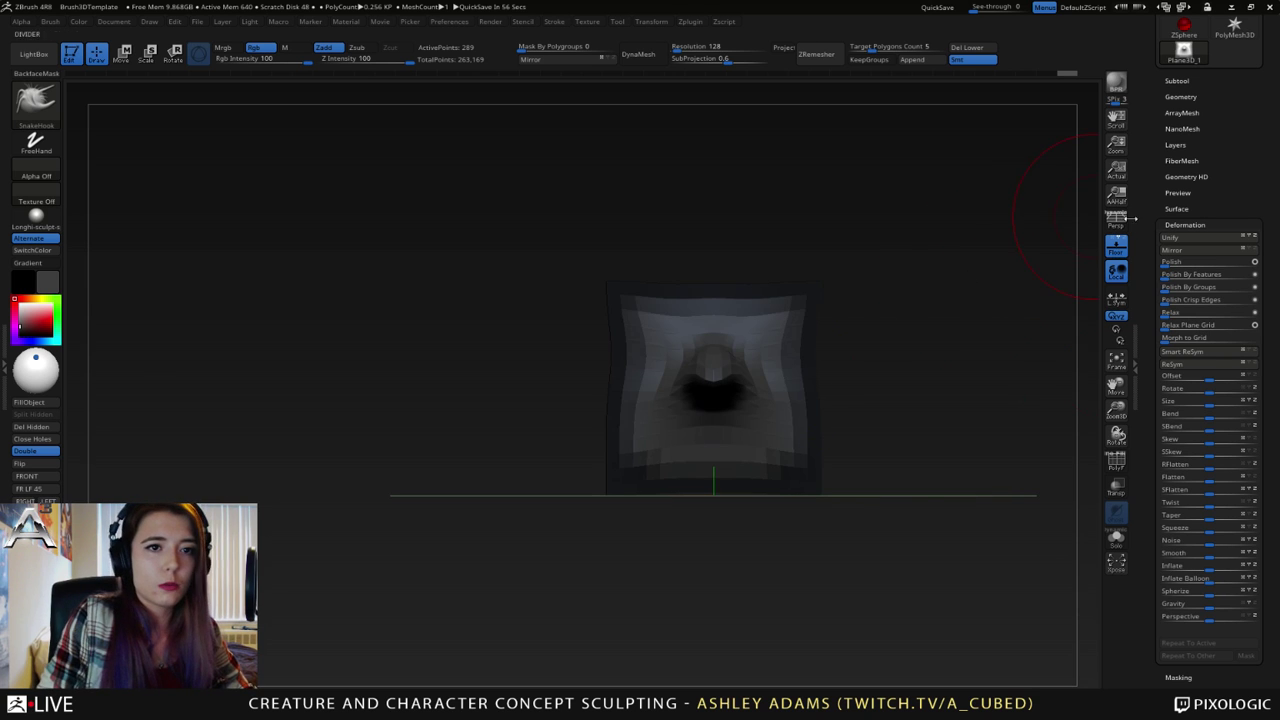
{"action": "left_click", "coordinate": [871, 399], "text": "ctrl"}
{"action": "right_click_drag", "start_coordinate": [855, 315], "coordinate": [838, 355], "text": "ctrl"}
{"action": "right_click_drag", "start_coordinate": [757, 260], "coordinate": [900, 300]}
{"action": "mouse_move", "coordinate": [791, 351]}
{"action": "right_mouse_down"}
{"action": "mouse_move", "coordinate": [707, 356]}
{"action": "mouse_move", "coordinate": [805, 330]}
{"action": "mouse_move", "coordinate": [634, 257]}
{"action": "right_mouse_up"}
{"action": "right_click_drag", "start_coordinate": [808, 310], "coordinate": [825, 299]}
{"action": "left_click_drag", "start_coordinate": [824, 298], "coordinate": [703, 211], "text": "shift"}
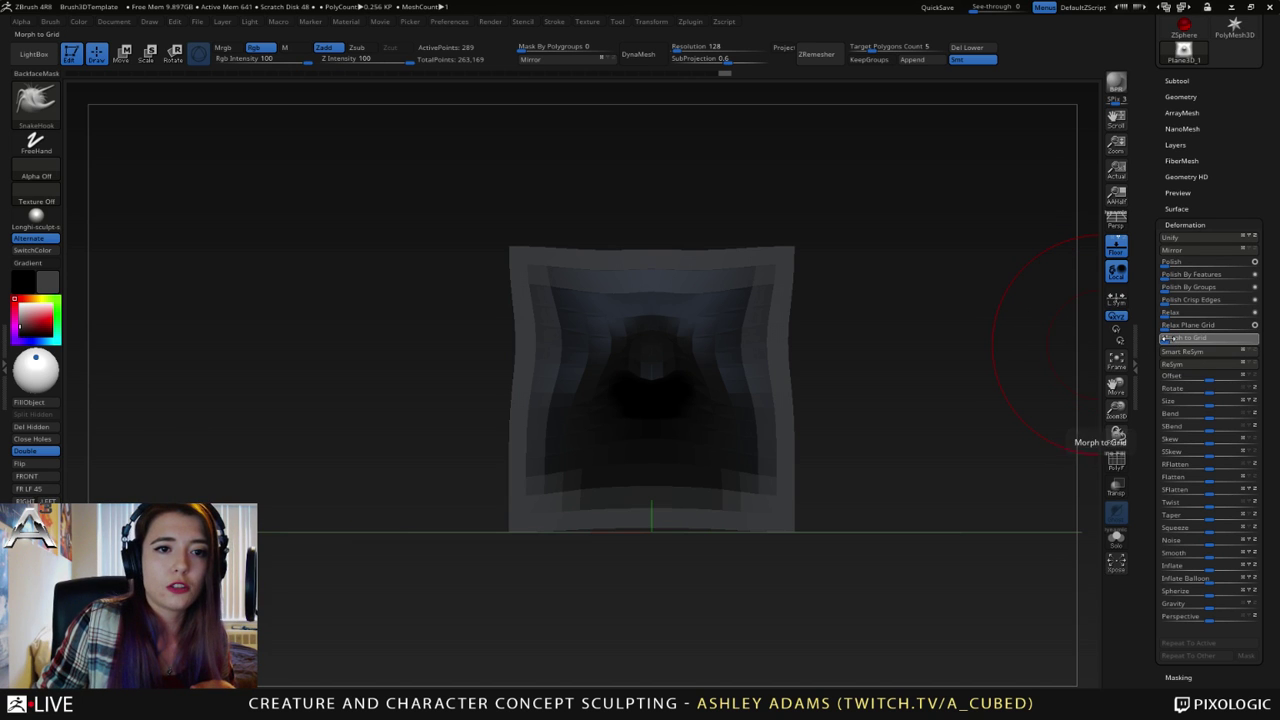
{"action": "left_click_drag", "start_coordinate": [1178, 339], "coordinate": [1265, 342]}
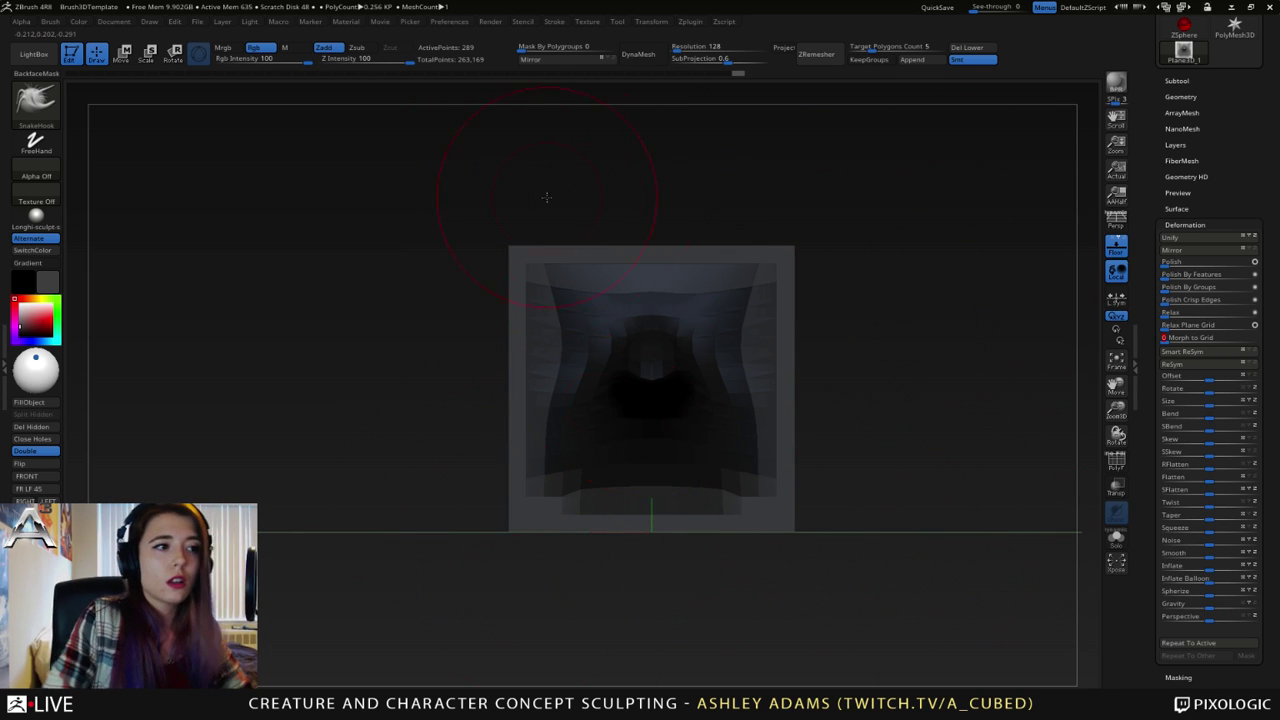
- Clear the mask from the plane and reduce the brush's draw size
{"action": "mouse_move", "coordinate": [683, 217]}
{"action": "left_mouse_down"}
{"action": "mouse_move", "coordinate": [611, 234]}
{"action": "mouse_move", "coordinate": [680, 211]}
{"action": "left_mouse_up"}
{"action": "mouse_move", "coordinate": [805, 358]}
{"action": "left_mouse_down"}
{"action": "mouse_move", "coordinate": [731, 339]}
{"action": "mouse_move", "coordinate": [746, 318]}
{"action": "left_mouse_up"}
{"action": "left_click_drag", "start_coordinate": [815, 290], "coordinate": [893, 284], "text": "shift"}
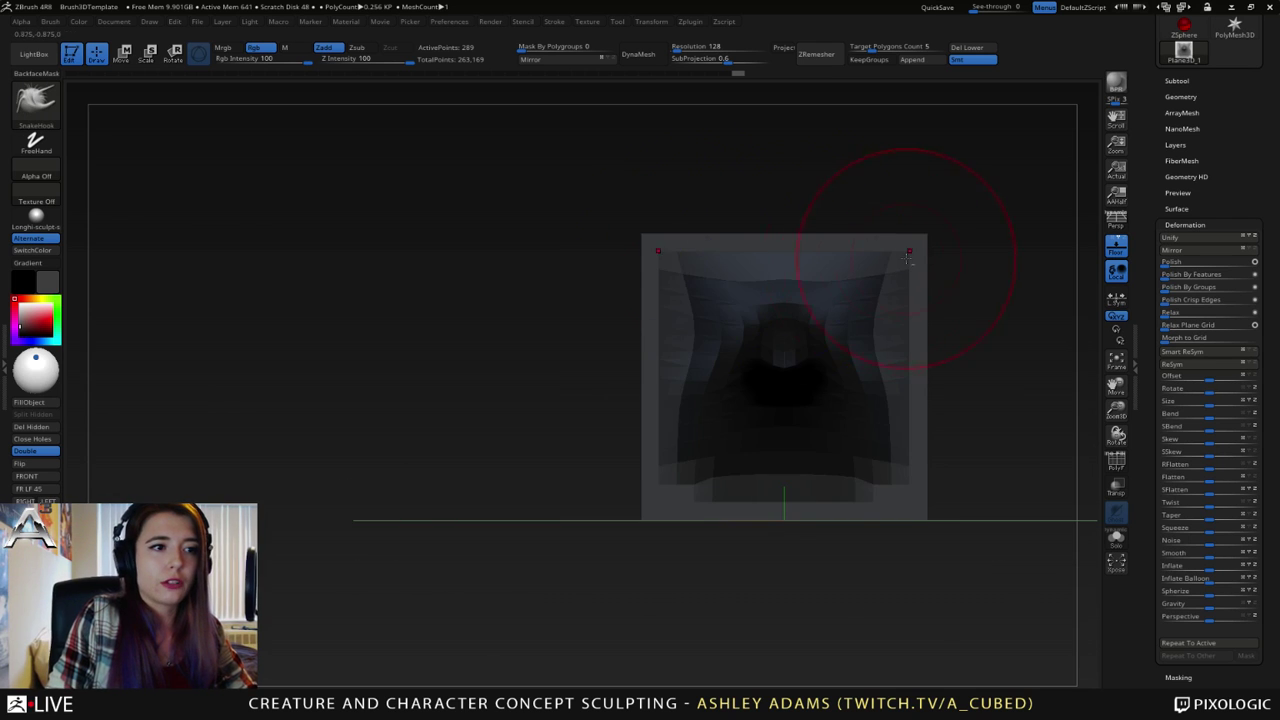
{"action": "right_click_drag", "start_coordinate": [909, 258], "coordinate": [770, 283], "text": "alt"}
{"action": "key", "text": "ctrl+z"}
{"action": "mouse_move", "coordinate": [682, 285]}
{"action": "right_mouse_down"}
{"action": "mouse_move", "coordinate": [755, 297]}
{"action": "mouse_move", "coordinate": [620, 254]}
{"action": "mouse_move", "coordinate": [552, 268]}
{"action": "right_mouse_up"}
{"action": "key", "text": "space"}
{"action": "left_click_drag", "start_coordinate": [681, 290], "coordinate": [666, 286]}
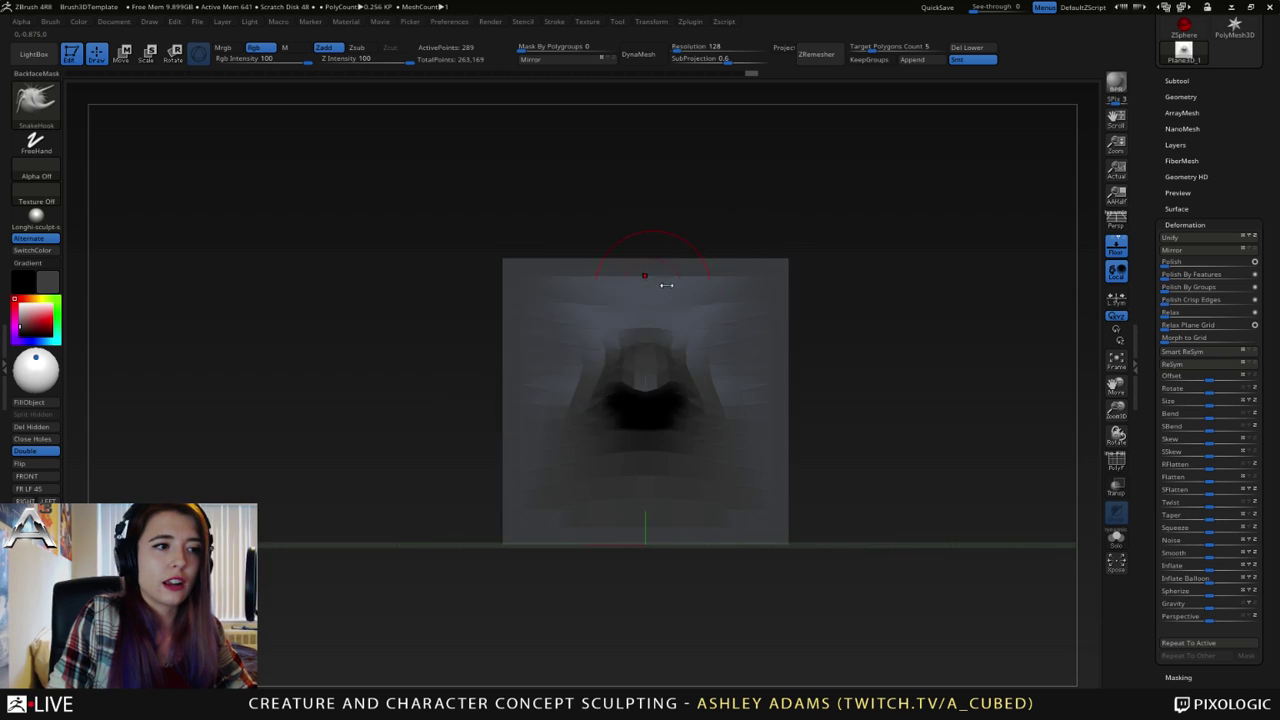
{"action": "right_click_drag", "start_coordinate": [666, 285], "coordinate": [752, 286]}
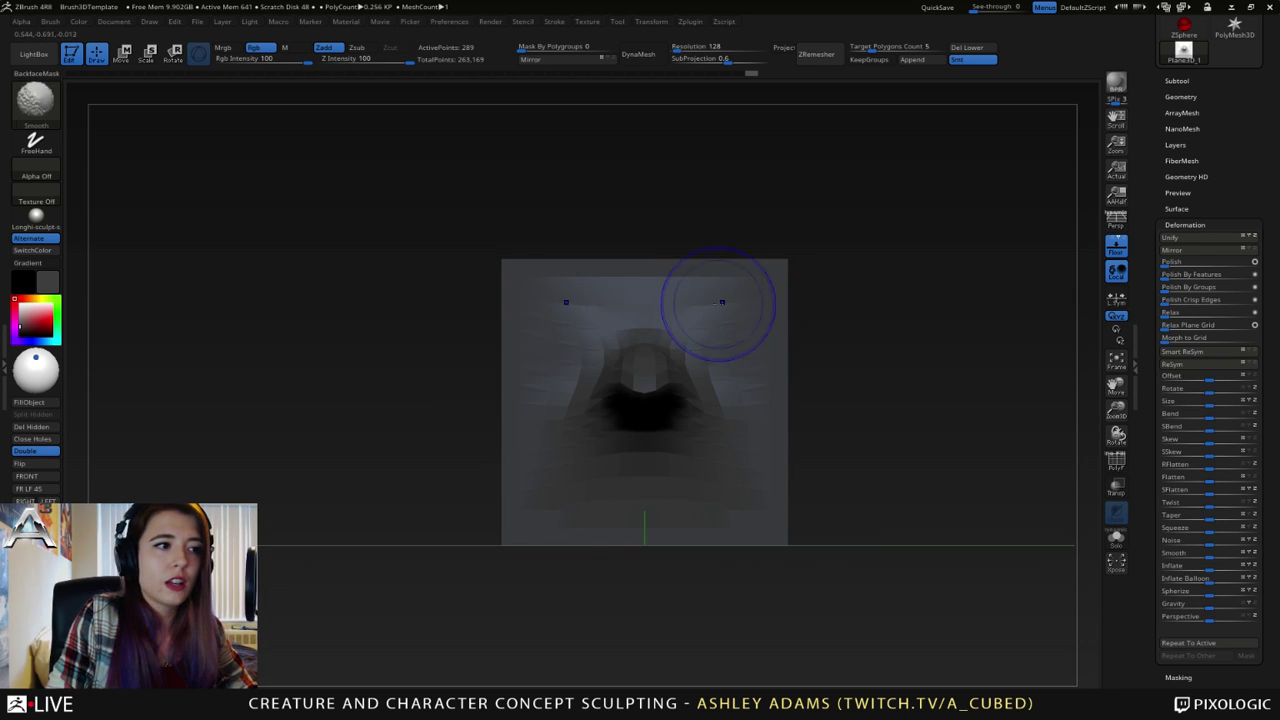
- Mask the plane's surface around the central protrusion, leaving the protrusion unmasked
{"action": "left_click_drag", "start_coordinate": [432, 222], "coordinate": [874, 323], "text": "ctrl"}
{"action": "left_click_drag", "start_coordinate": [905, 594], "coordinate": [700, 194], "text": "ctrl"}
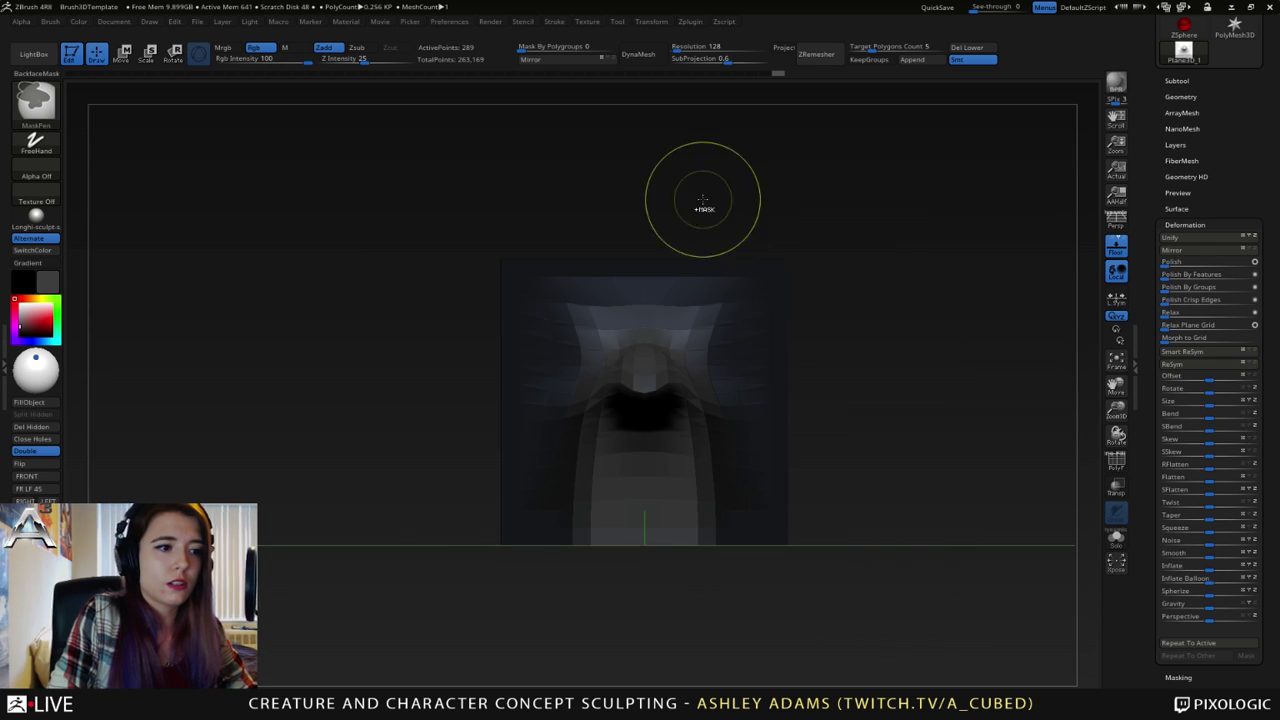
{"action": "left_click_drag", "start_coordinate": [499, 618], "coordinate": [933, 436], "text": "ctrl"}
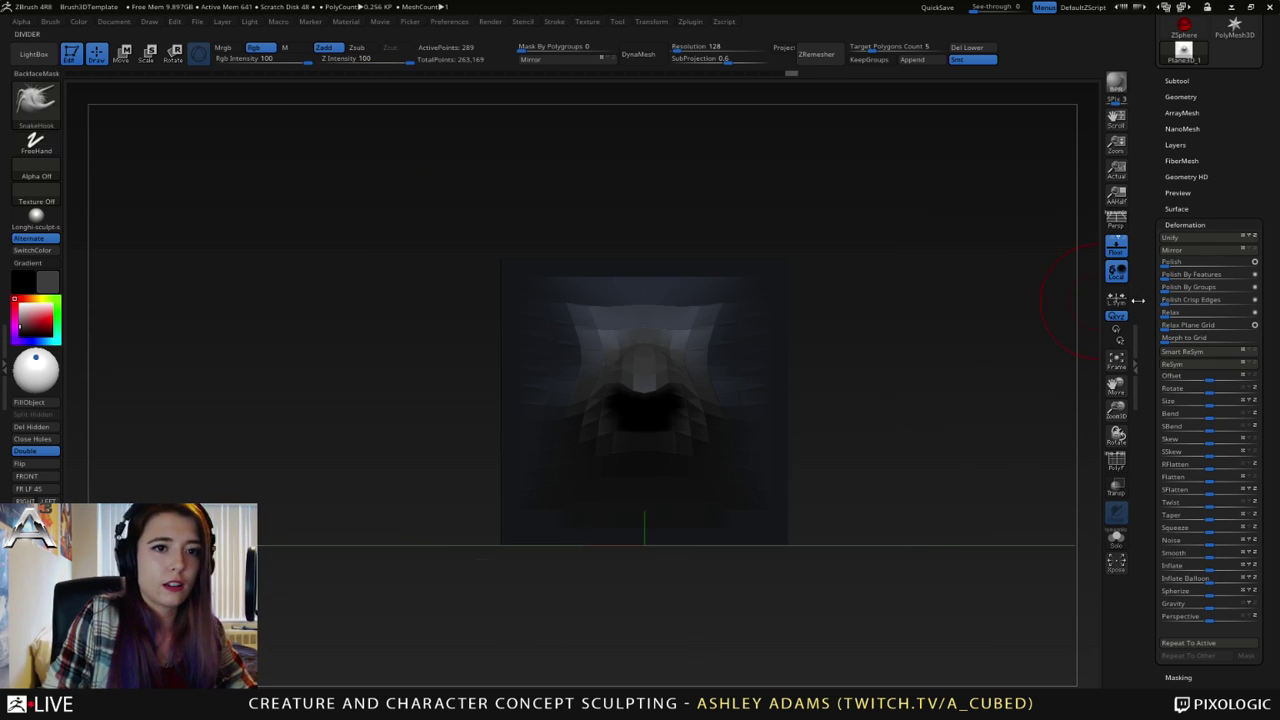
- Invert the mask to protect the protrusion and smooth the surrounding surface with the Relax Plane Grid deformation
{"action": "left_click", "coordinate": [1165, 326]}
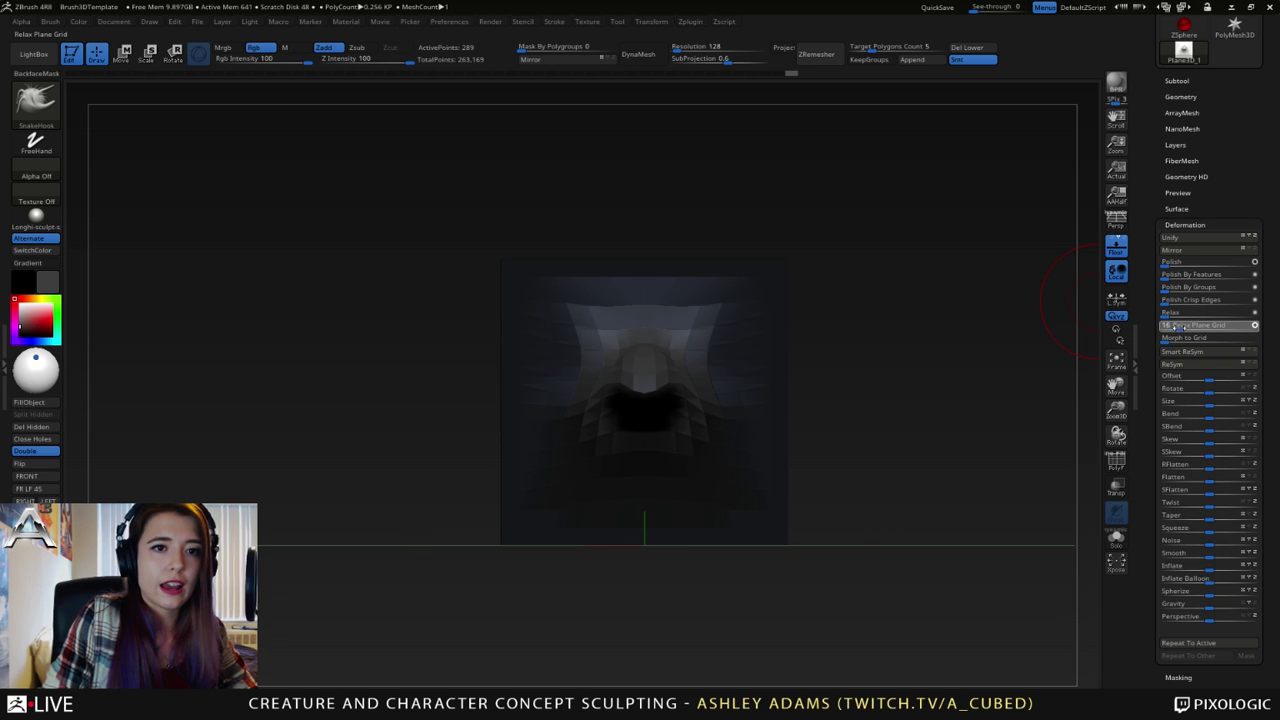
{"action": "left_click_drag", "start_coordinate": [836, 322], "coordinate": [813, 325]}
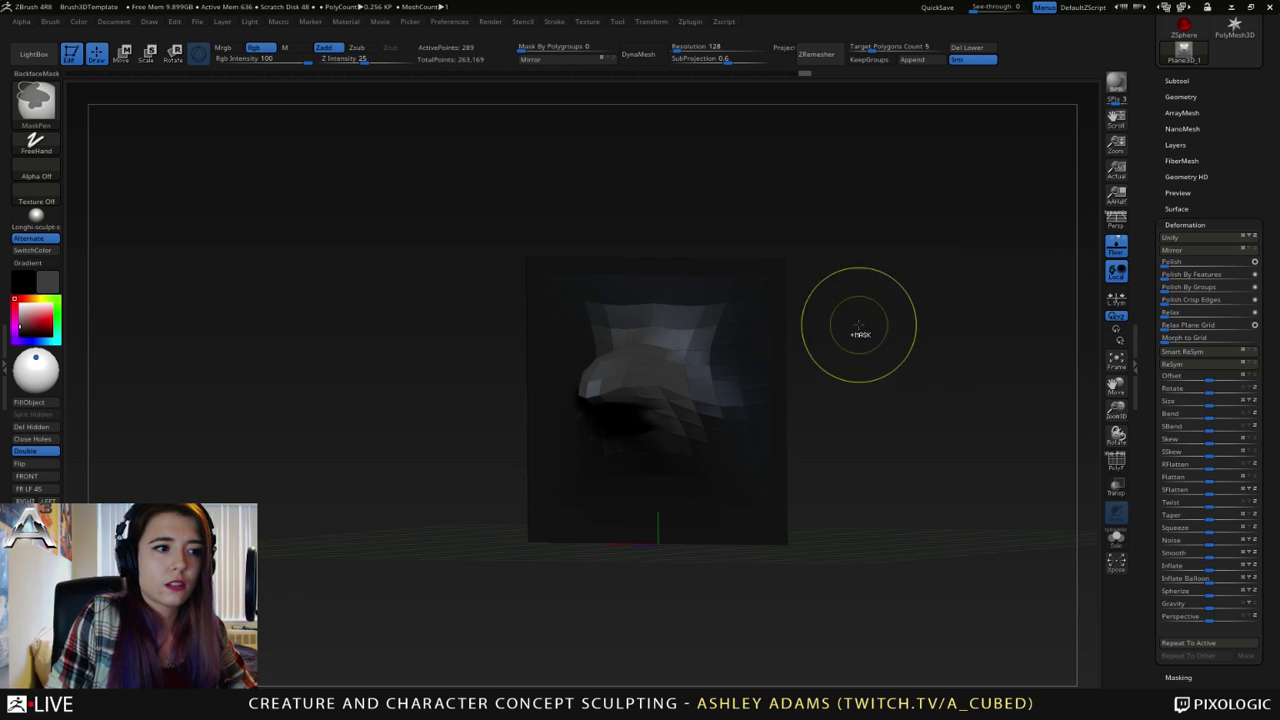
{"action": "left_click", "coordinate": [893, 378], "text": "ctrl"}
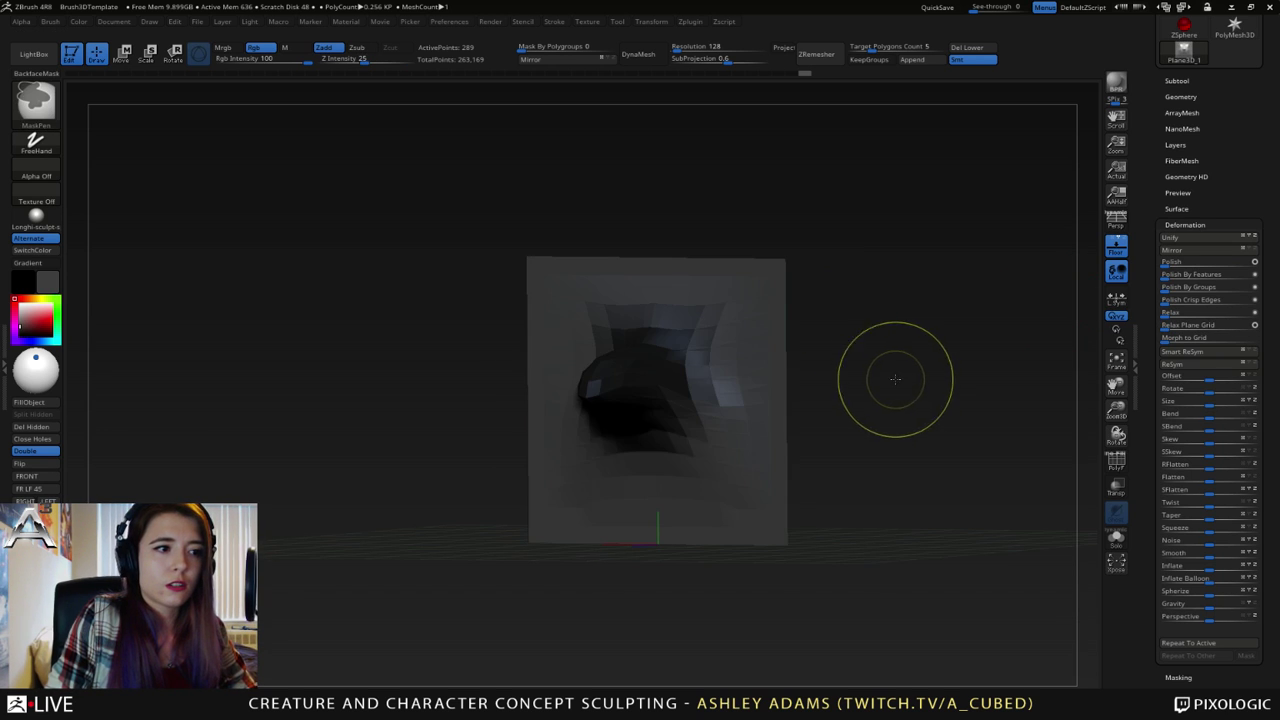
{"action": "left_click", "coordinate": [1177, 326]}
{"action": "left_click", "coordinate": [1165, 326]}
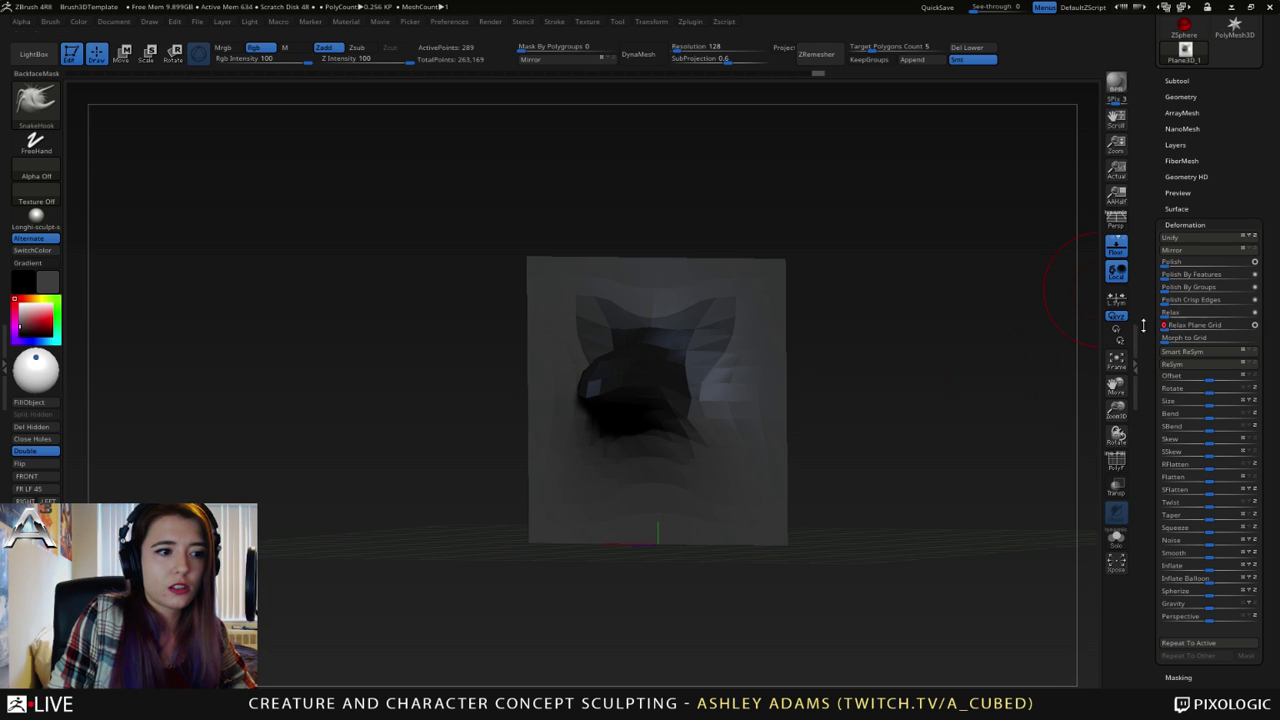
{"action": "mouse_move", "coordinate": [797, 419]}
{"action": "left_mouse_down"}
{"action": "mouse_move", "coordinate": [834, 406]}
{"action": "mouse_move", "coordinate": [814, 408]}
{"action": "left_mouse_up"}
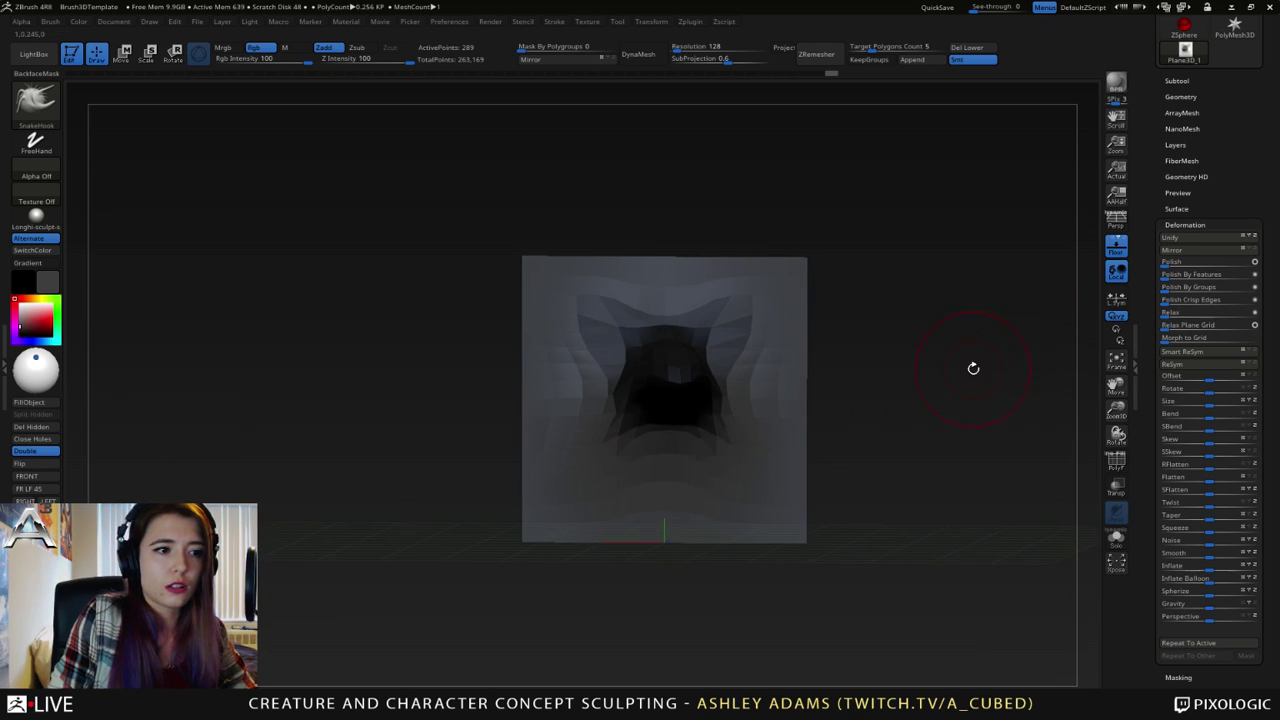
- Clear the mask and smooth the side of the protrusion where its base meets the plane
{"action": "mouse_move", "coordinate": [913, 469]}
{"action": "left_mouse_down", "text": "ctrl"}
{"action": "mouse_move", "coordinate": [958, 385]}
{"action": "mouse_move", "coordinate": [700, 397]}
{"action": "mouse_move", "coordinate": [754, 429]}
{"action": "mouse_move", "coordinate": [733, 450]}
{"action": "left_mouse_up", "text": "ctrl"}
{"action": "right_click_drag", "start_coordinate": [735, 449], "coordinate": [565, 459]}
{"action": "right_click", "coordinate": [713, 444]}
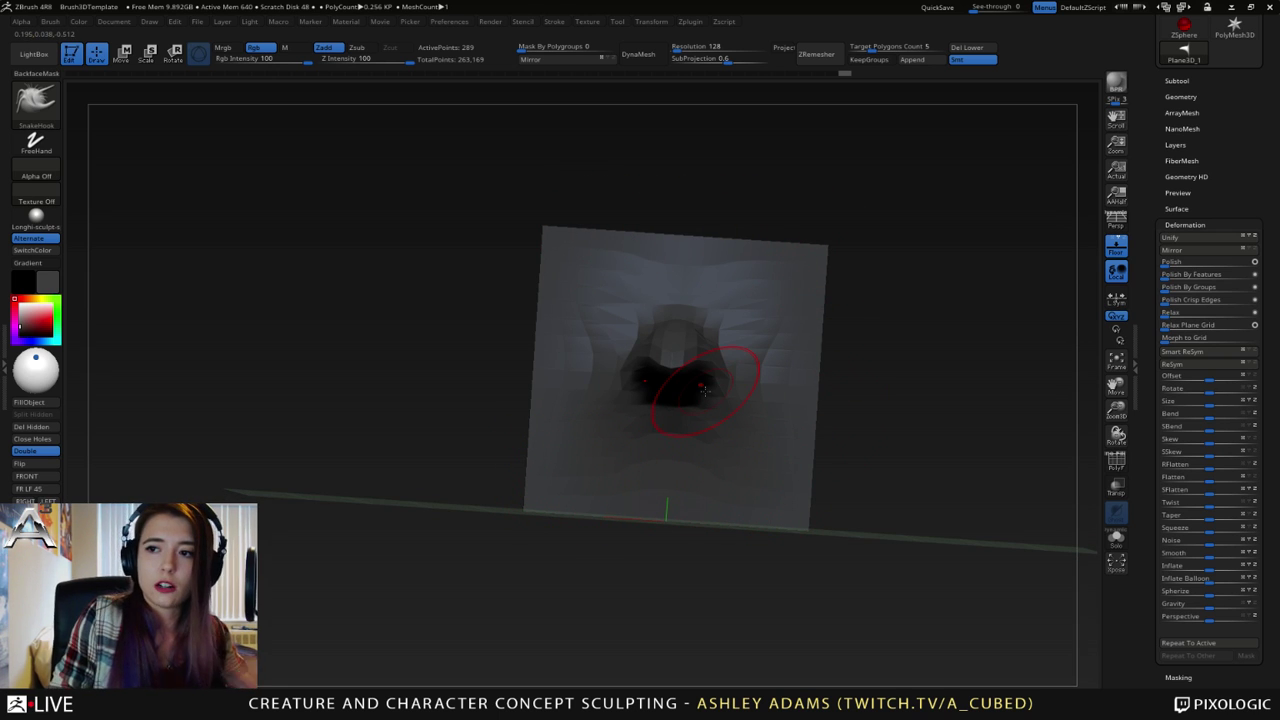
{"action": "right_click_drag", "start_coordinate": [679, 303], "coordinate": [586, 457]}
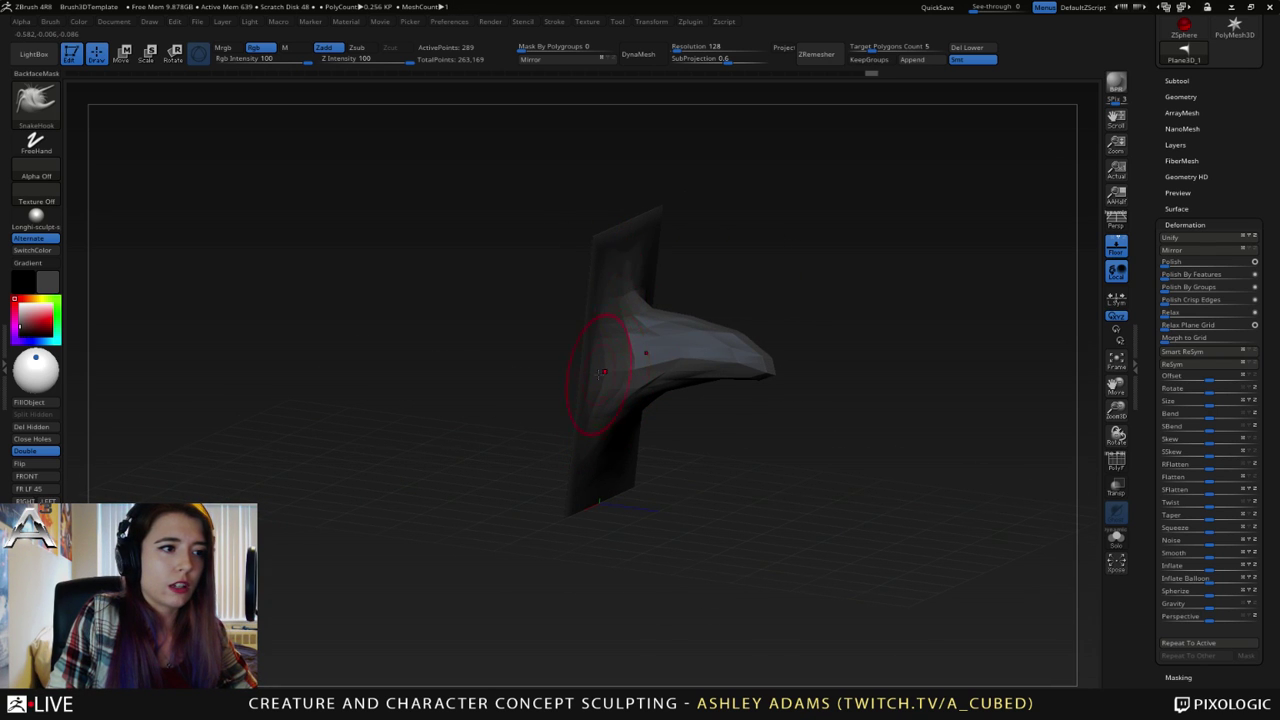
{"action": "right_click_drag", "start_coordinate": [601, 372], "coordinate": [571, 343]}
{"action": "mouse_move", "coordinate": [617, 437]}
{"action": "right_mouse_down"}
{"action": "mouse_move", "coordinate": [622, 384]}
{"action": "mouse_move", "coordinate": [591, 366]}
{"action": "right_mouse_up"}
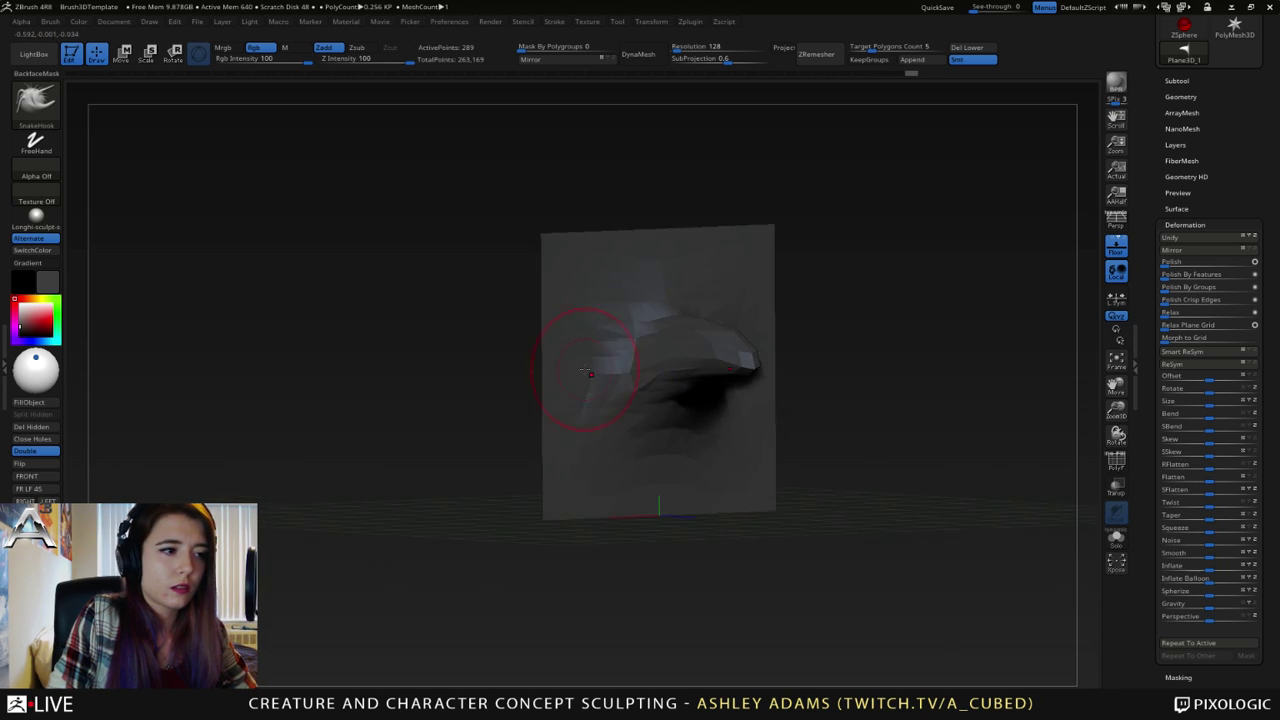
{"action": "mouse_move", "coordinate": [612, 352]}
{"action": "left_mouse_down", "text": "shift"}
{"action": "mouse_move", "coordinate": [606, 390]}
{"action": "mouse_move", "coordinate": [612, 376]}
{"action": "left_mouse_up", "text": "shift"}
{"action": "right_click_drag", "start_coordinate": [700, 368], "coordinate": [635, 372]}
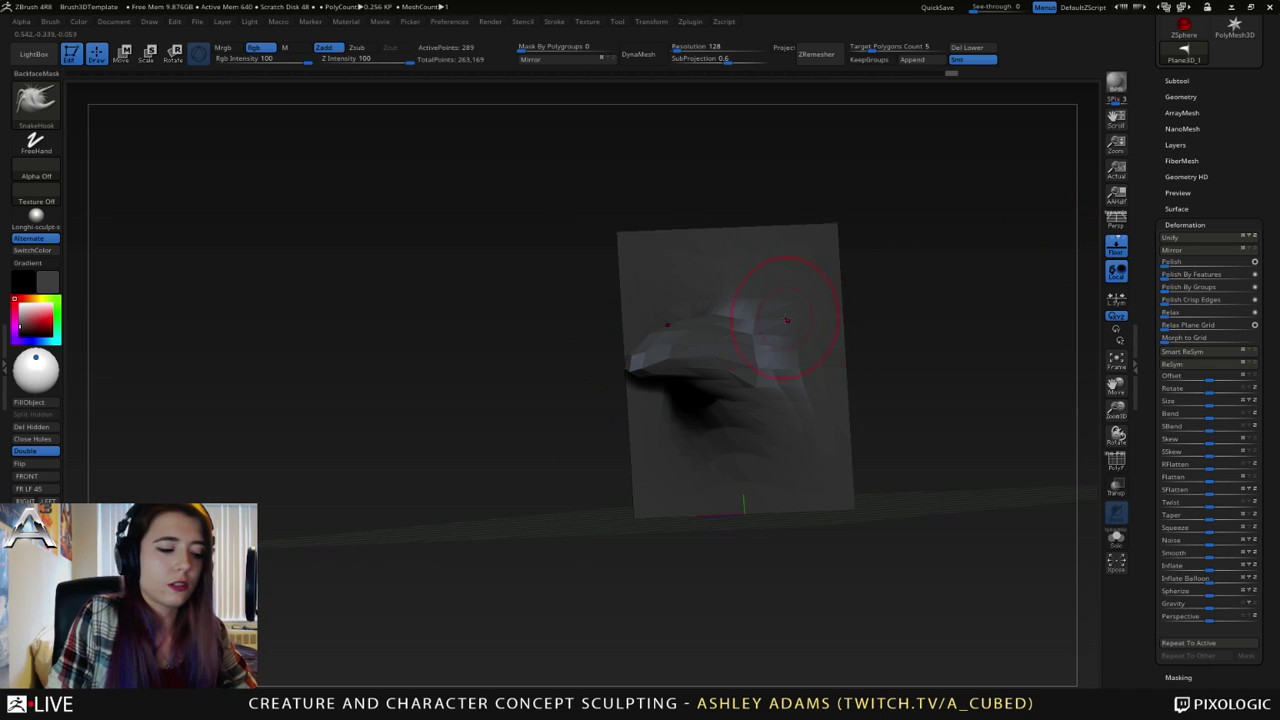
- Add a subdivision level to the plane, then extend and bend the protrusion's tip with SnakeHook and smooth it
{"action": "key", "text": "ctrl+d"}
{"action": "mouse_move", "coordinate": [754, 311]}
{"action": "right_mouse_down"}
{"action": "mouse_move", "coordinate": [738, 298]}
{"action": "mouse_move", "coordinate": [745, 281]}
{"action": "right_mouse_up"}
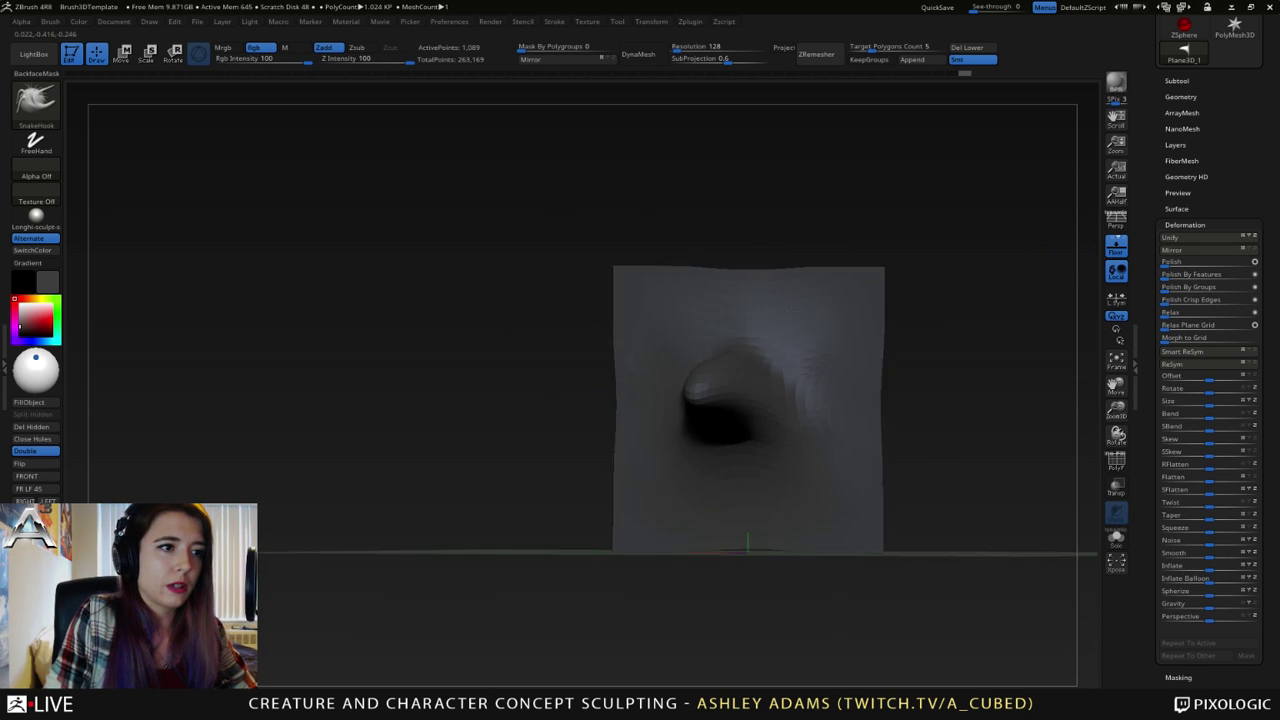
{"action": "right_click_drag", "start_coordinate": [758, 368], "coordinate": [803, 332], "text": "alt"}
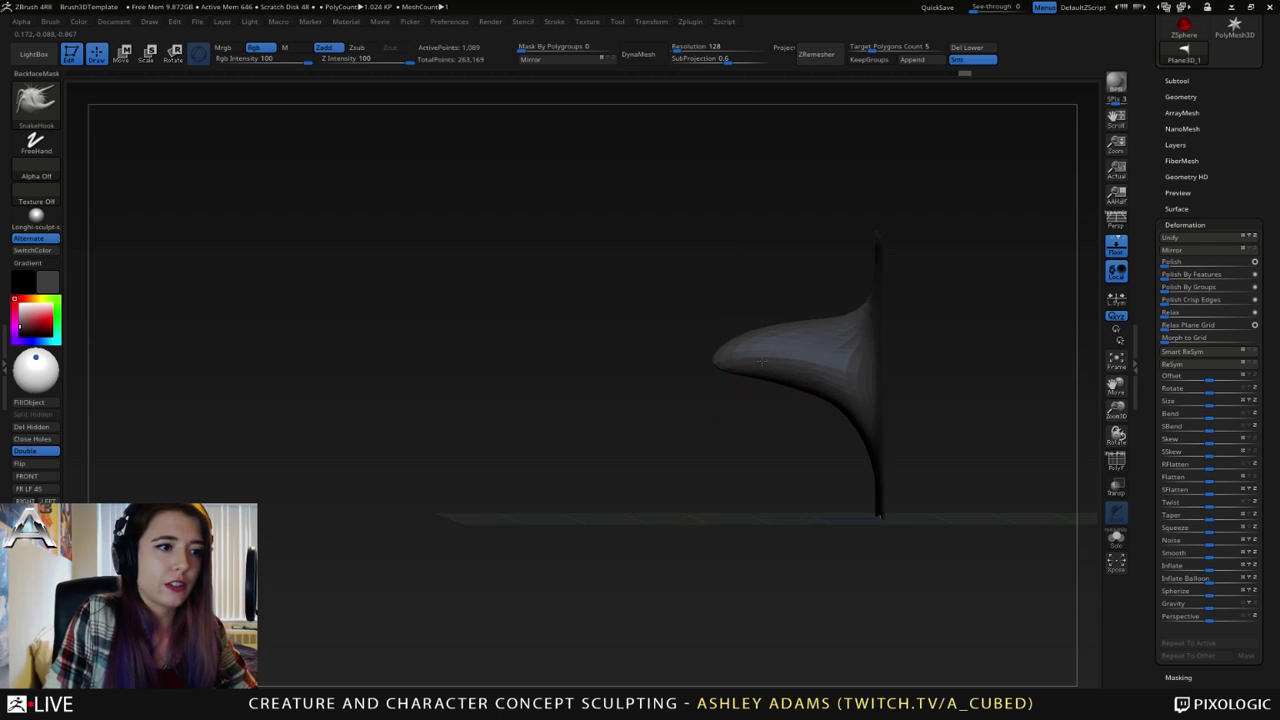
{"action": "key", "text": "space"}
{"action": "left_click_drag", "start_coordinate": [763, 364], "coordinate": [715, 376]}
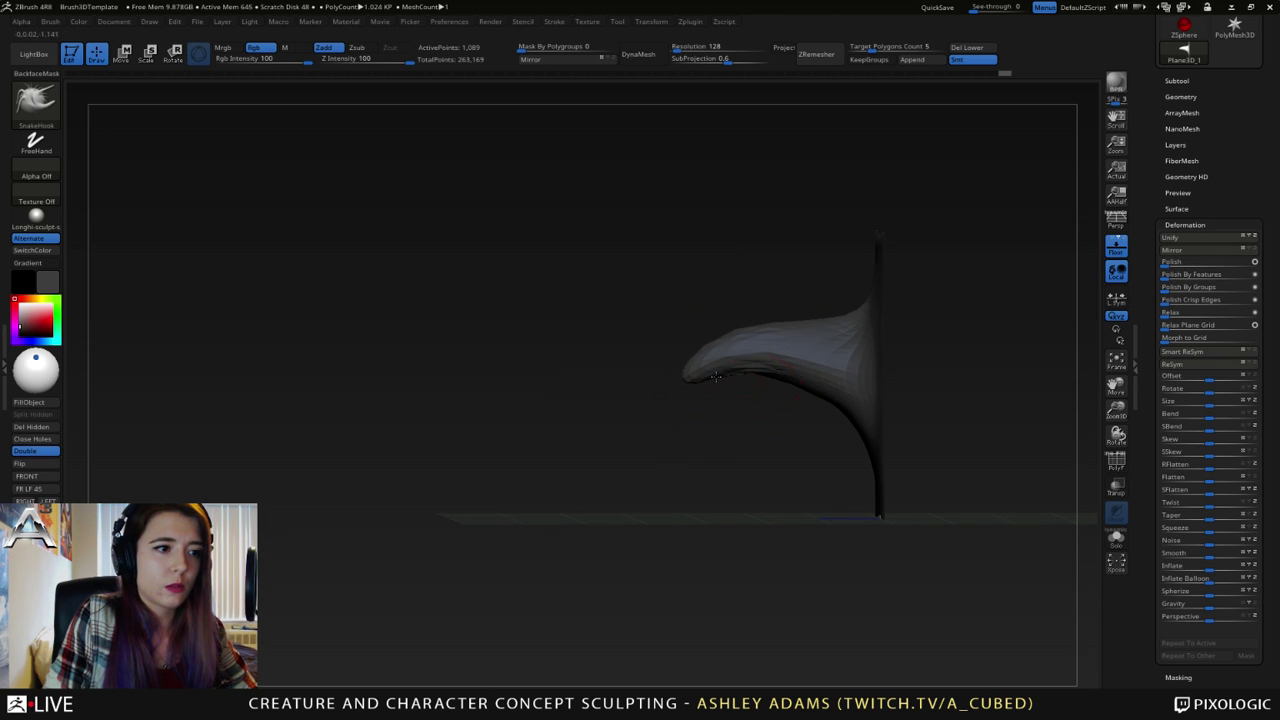
{"action": "left_click_drag", "start_coordinate": [804, 368], "coordinate": [797, 371]}
{"action": "mouse_move", "coordinate": [689, 380]}
{"action": "left_mouse_down", "text": "shift"}
{"action": "mouse_move", "coordinate": [751, 363]}
{"action": "mouse_move", "coordinate": [793, 373]}
{"action": "left_mouse_up", "text": "shift"}
{"action": "right_click_drag", "start_coordinate": [793, 373], "coordinate": [794, 340]}
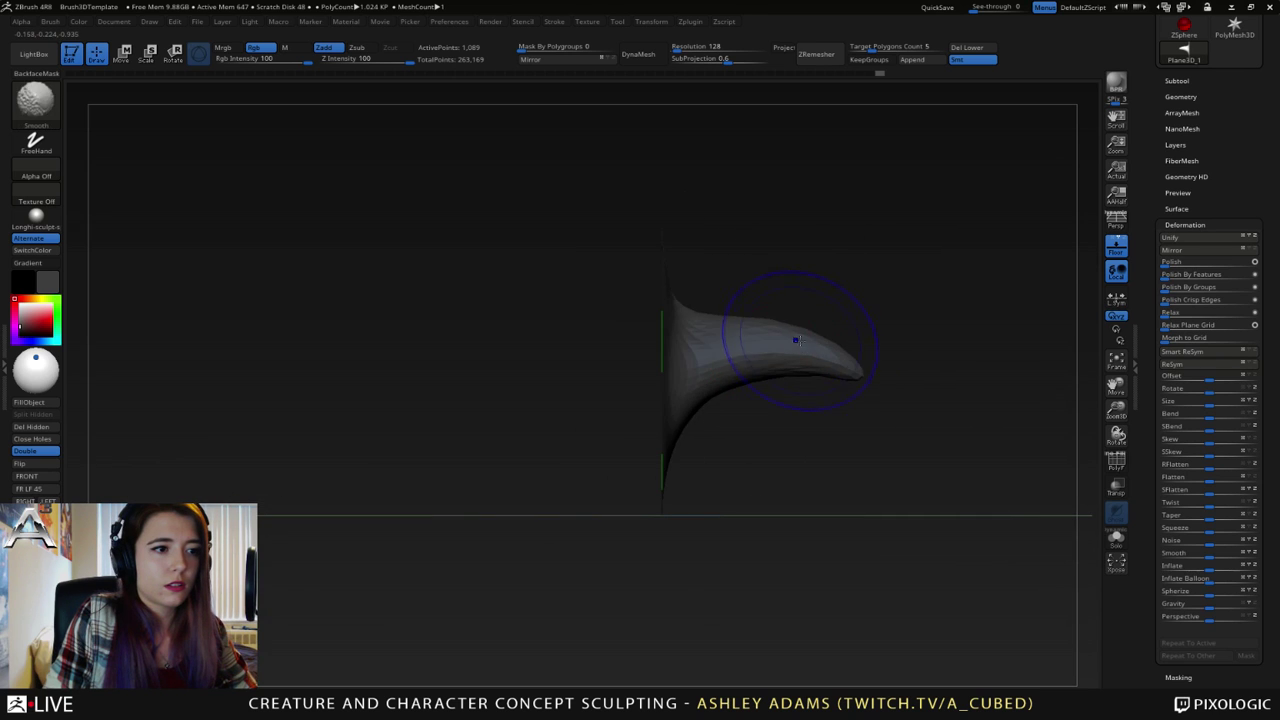
- Shape the protrusion into a downward-curving beak in side view, refining its top ridge and pointed tip with SnakeHook
{"action": "key", "text": "space"}
{"action": "left_click_drag", "start_coordinate": [785, 330], "coordinate": [790, 330]}
{"action": "left_click_drag", "start_coordinate": [748, 356], "coordinate": [752, 346]}
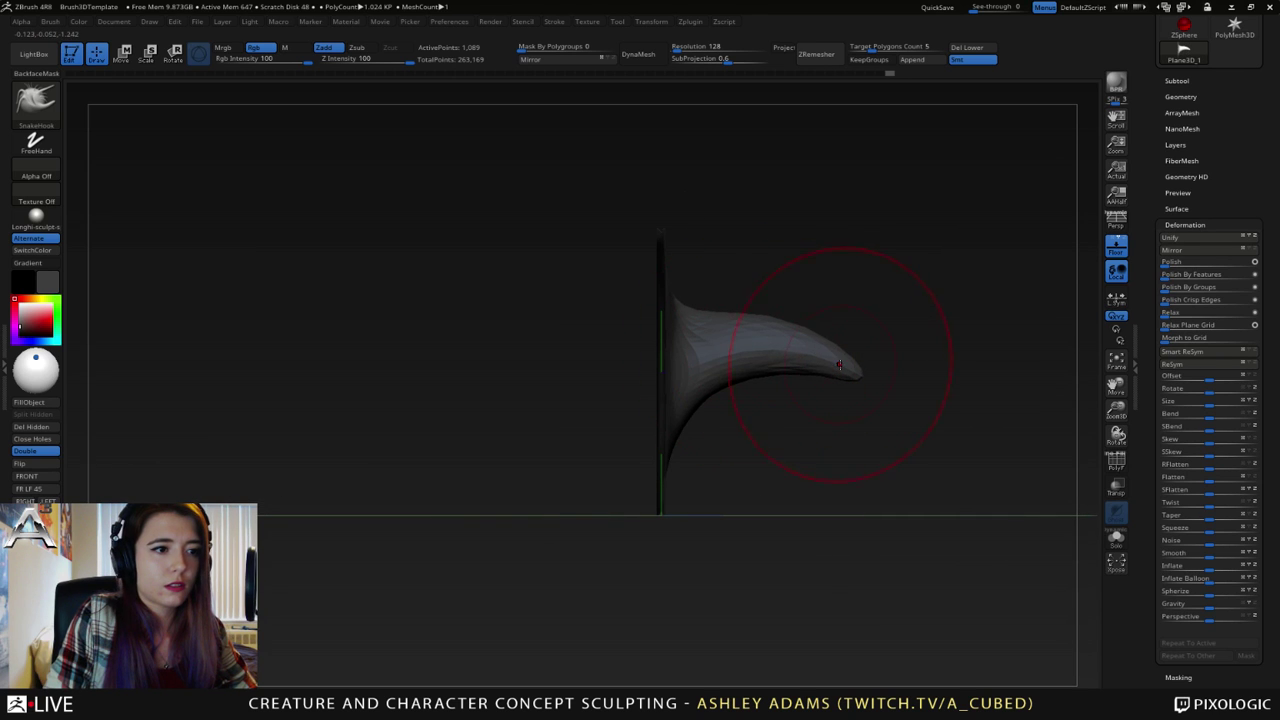
{"action": "key", "text": "space"}
{"action": "left_click_drag", "start_coordinate": [830, 369], "coordinate": [797, 363]}
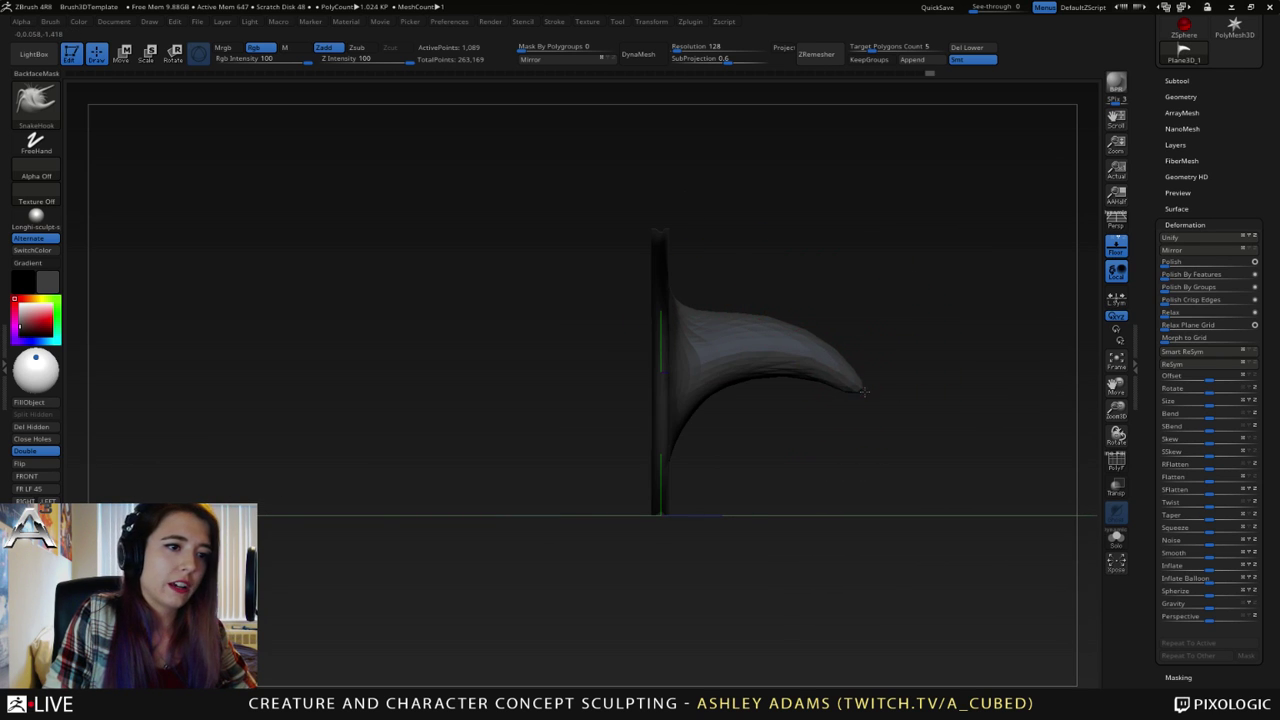
{"action": "left_click_drag", "start_coordinate": [864, 391], "coordinate": [820, 356]}
{"action": "right_click_drag", "start_coordinate": [812, 354], "coordinate": [843, 360], "text": "alt"}
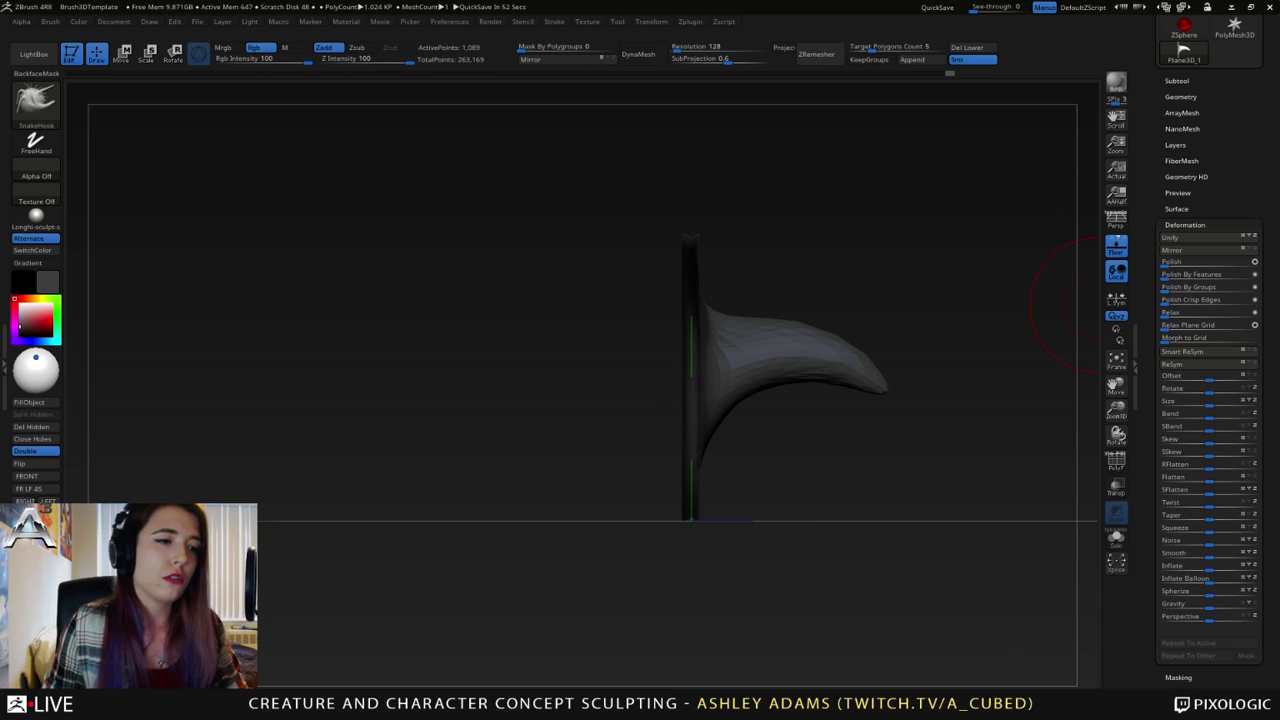
- Check the beak from the side and front, and add another subdivision level to the plane
{"action": "left_click_drag", "start_coordinate": [1097, 305], "coordinate": [663, 304]}
{"action": "left_click_drag", "start_coordinate": [430, 300], "coordinate": [681, 317]}
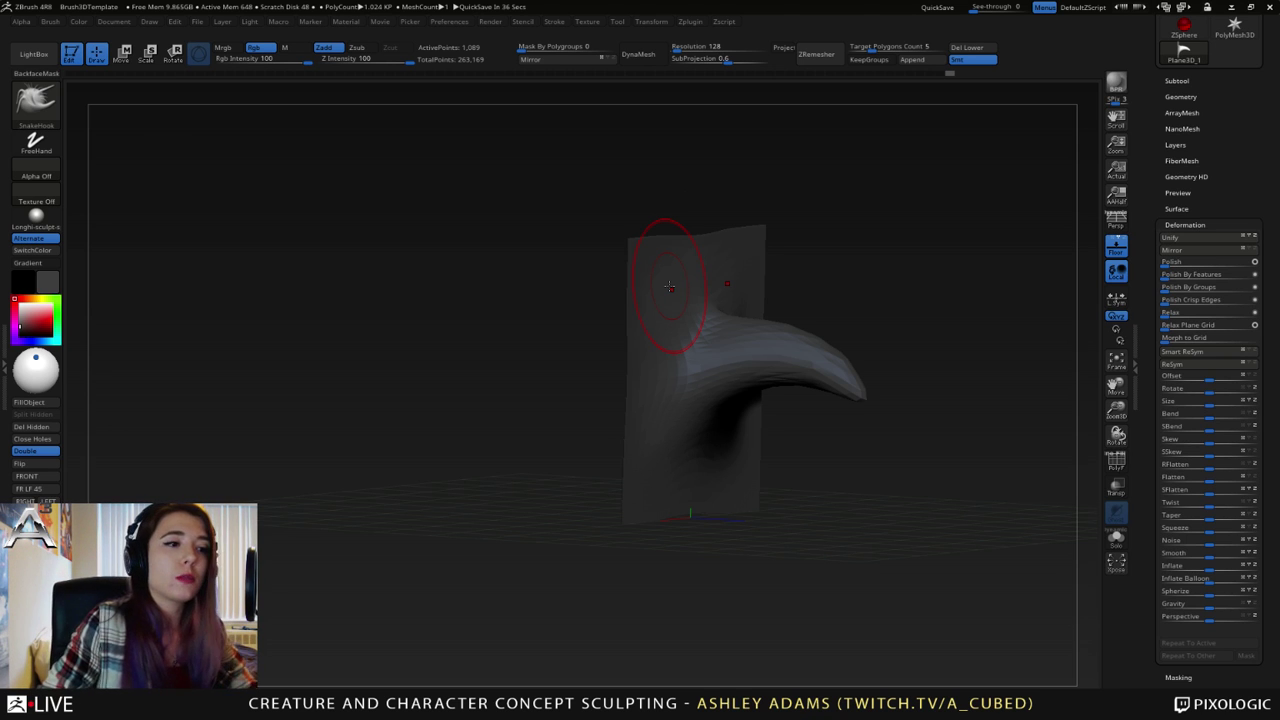
{"action": "left_click_drag", "start_coordinate": [843, 289], "coordinate": [664, 346]}
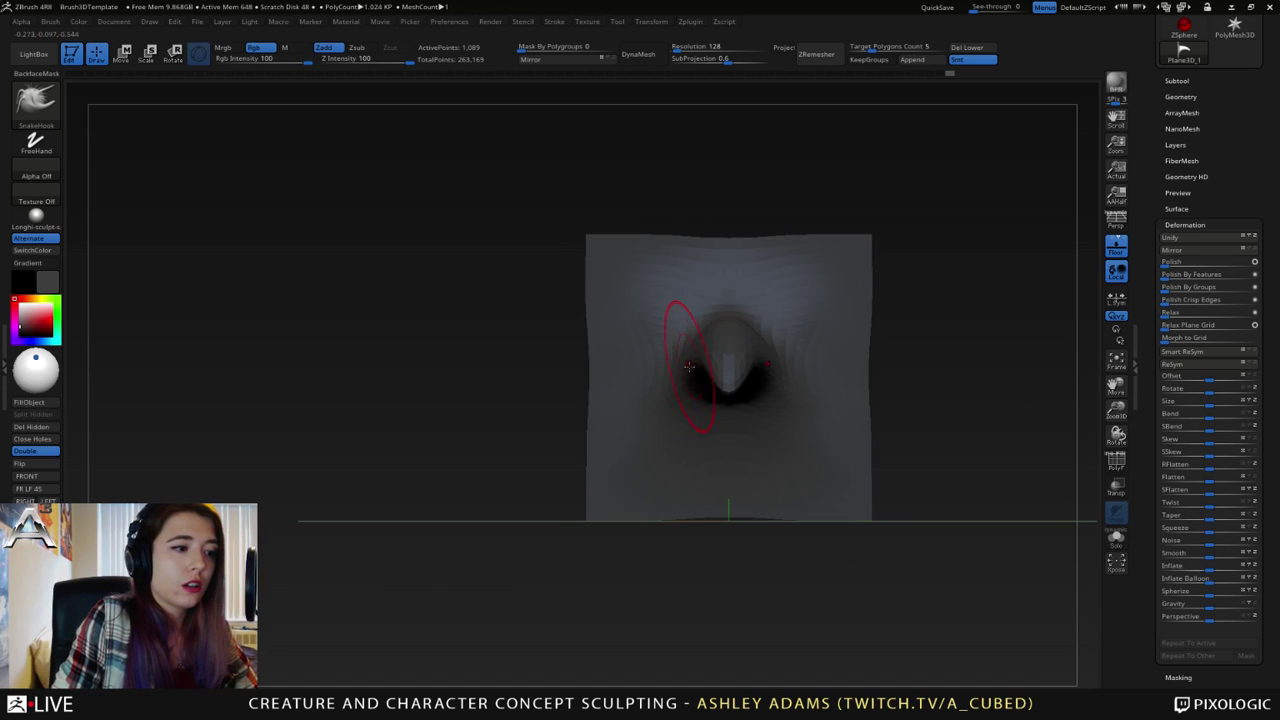
{"action": "right_click_drag", "start_coordinate": [665, 308], "coordinate": [690, 330]}
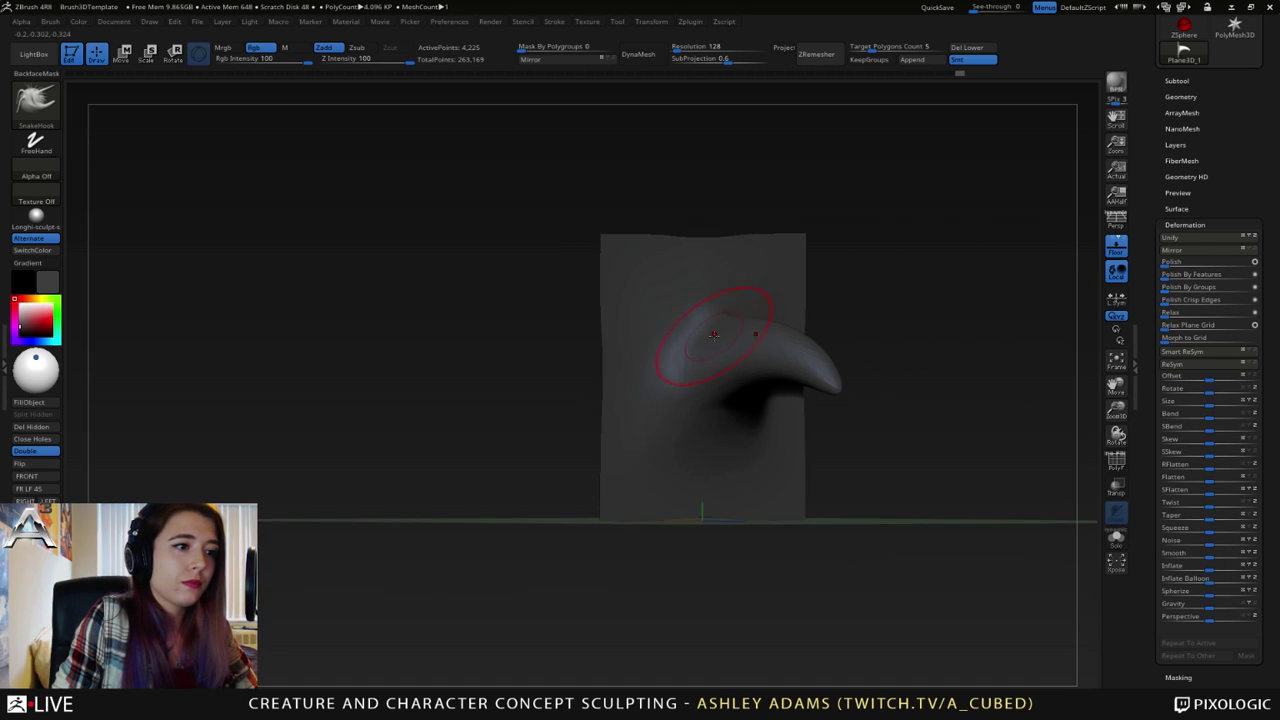
- Switch to the ClayBuildup brush and enable BackfaceMask in its Auto Masking settings
{"action": "key", "text": "b"}
{"action": "key", "text": "c"}
{"action": "key", "text": "b"}
{"action": "left_click", "coordinate": [50, 21]}
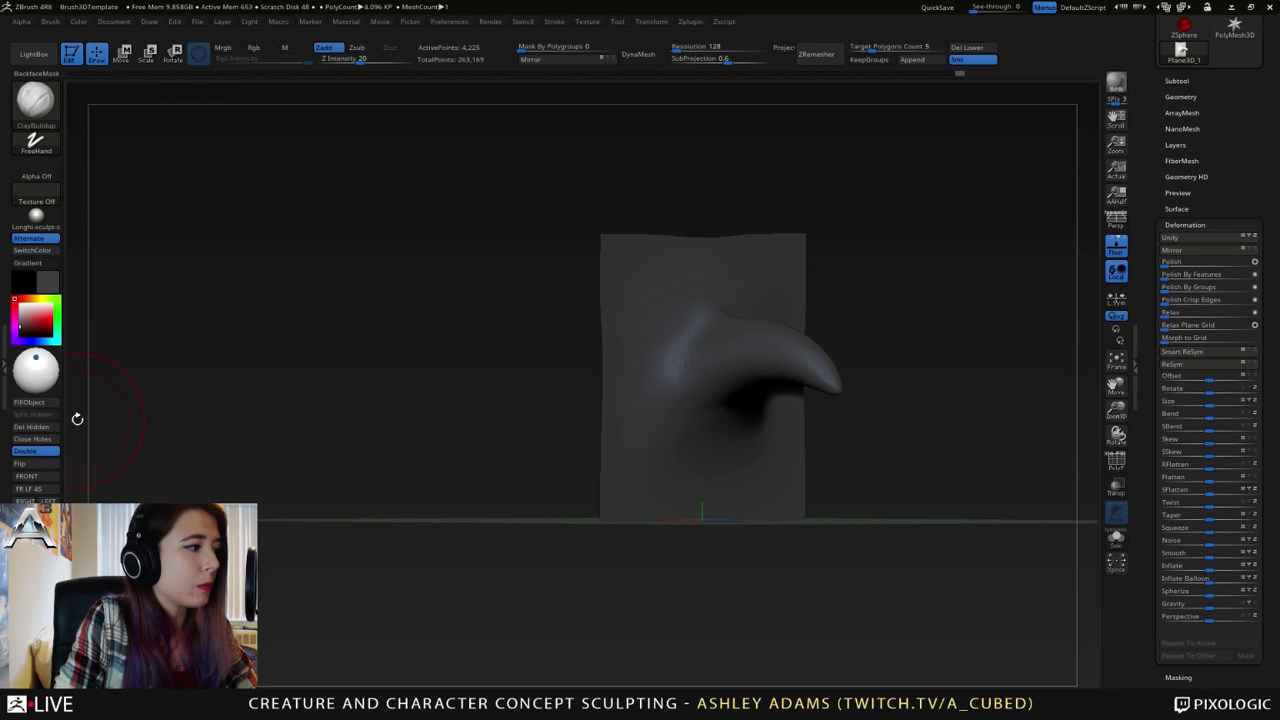
{"action": "left_click", "coordinate": [48, 21]}
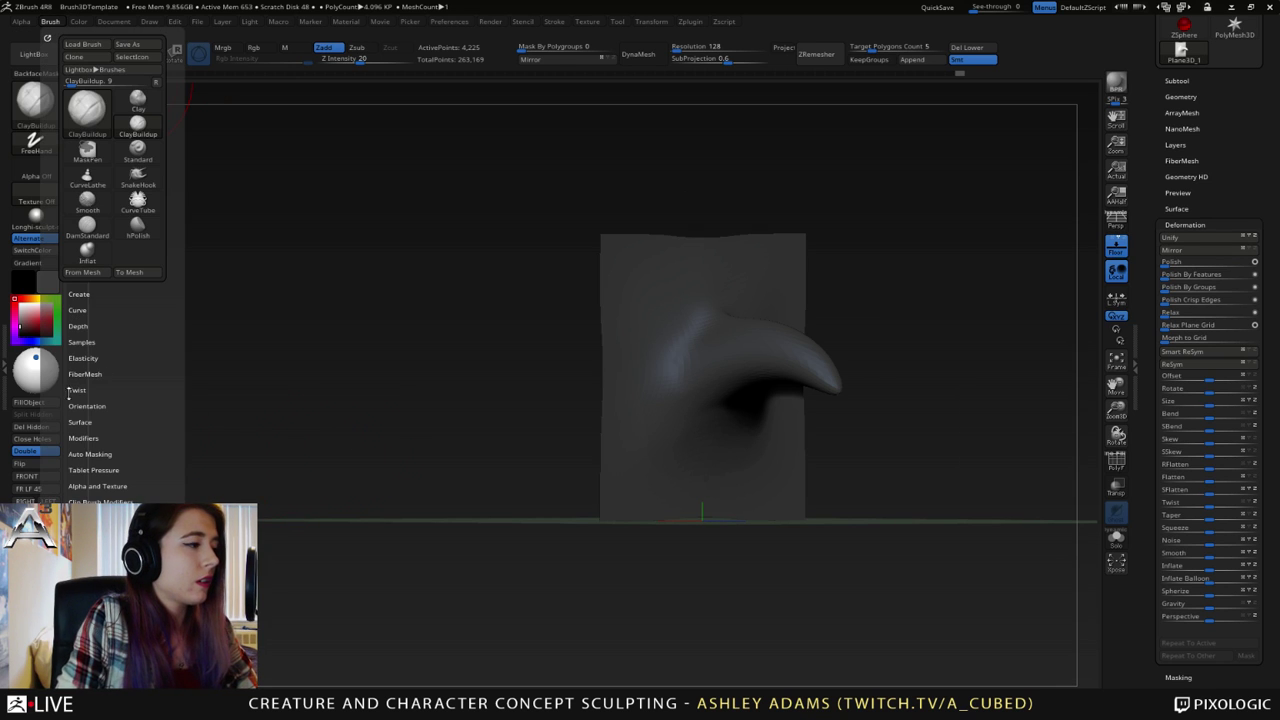
{"action": "scroll", "coordinate": [75, 397], "scroll_direction": "down", "scroll_amount": 2}
{"action": "left_click", "coordinate": [92, 415]}
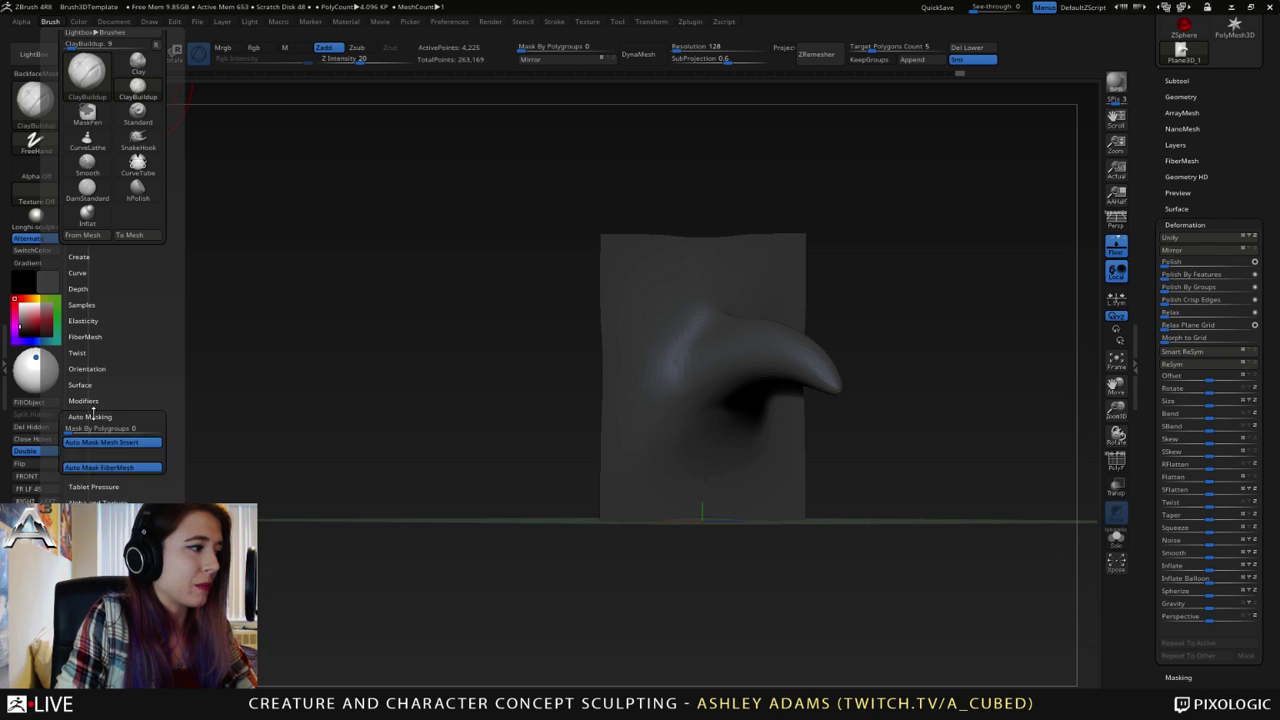
{"action": "scroll", "coordinate": [63, 410], "scroll_direction": "down", "scroll_amount": 5}
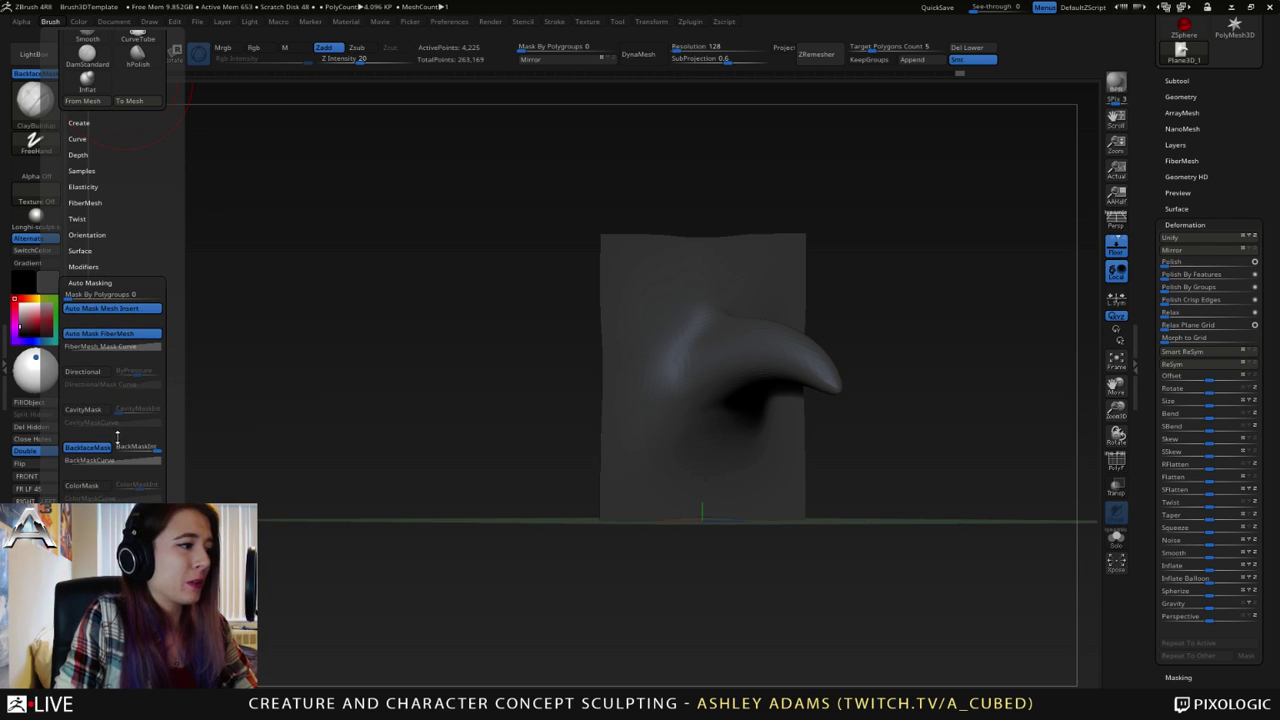
{"action": "left_click", "coordinate": [88, 447]}
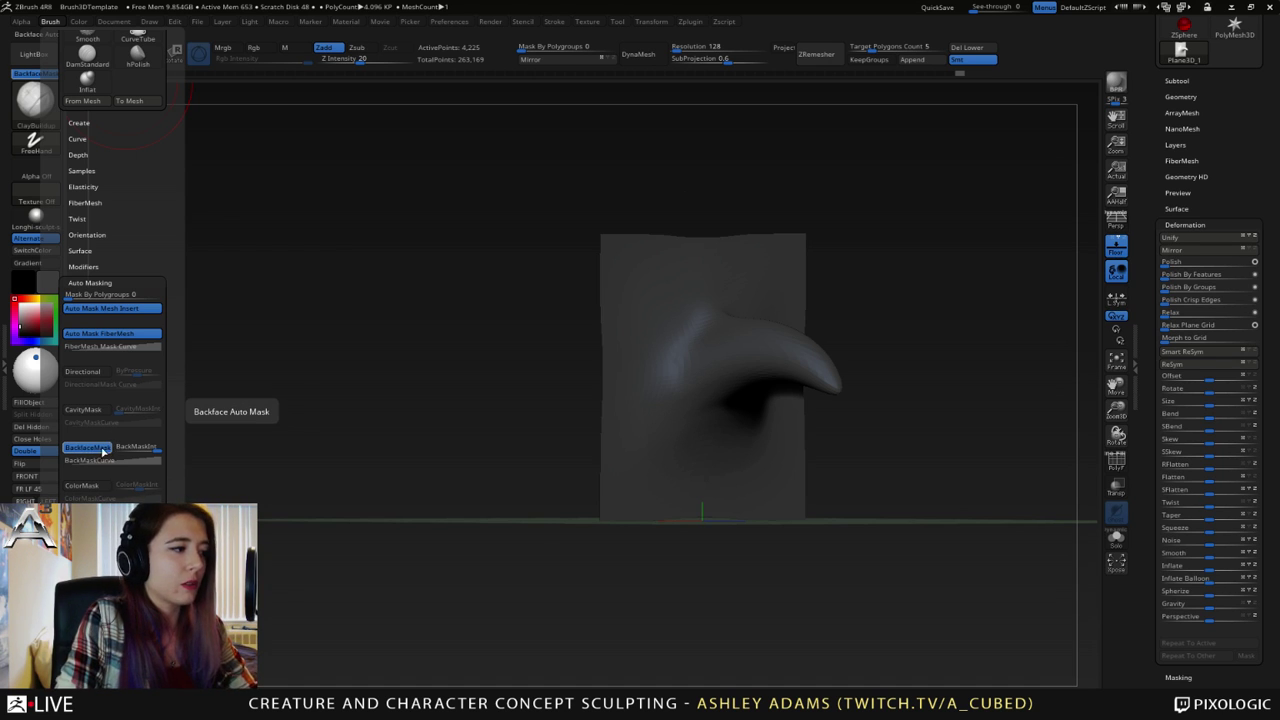
- Set the model's display colour to white
{"action": "left_click_drag", "start_coordinate": [474, 249], "coordinate": [637, 354]}
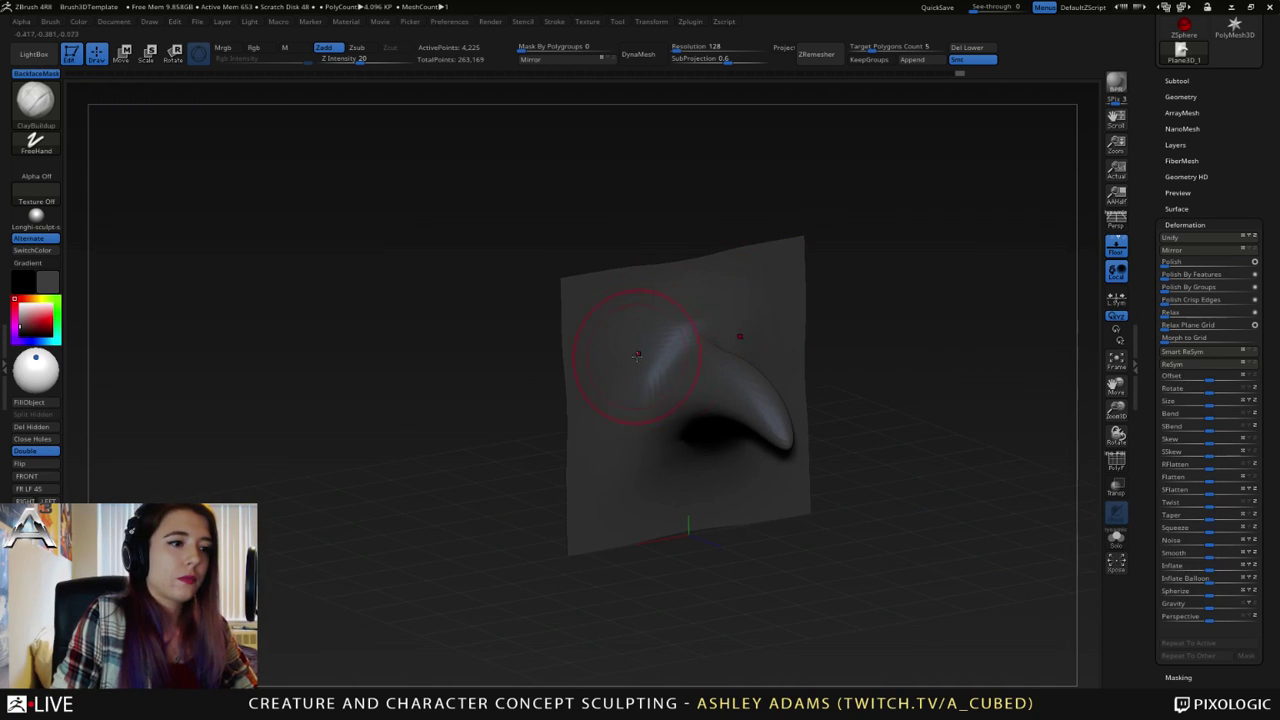
{"action": "right_click_drag", "start_coordinate": [639, 427], "coordinate": [565, 390]}
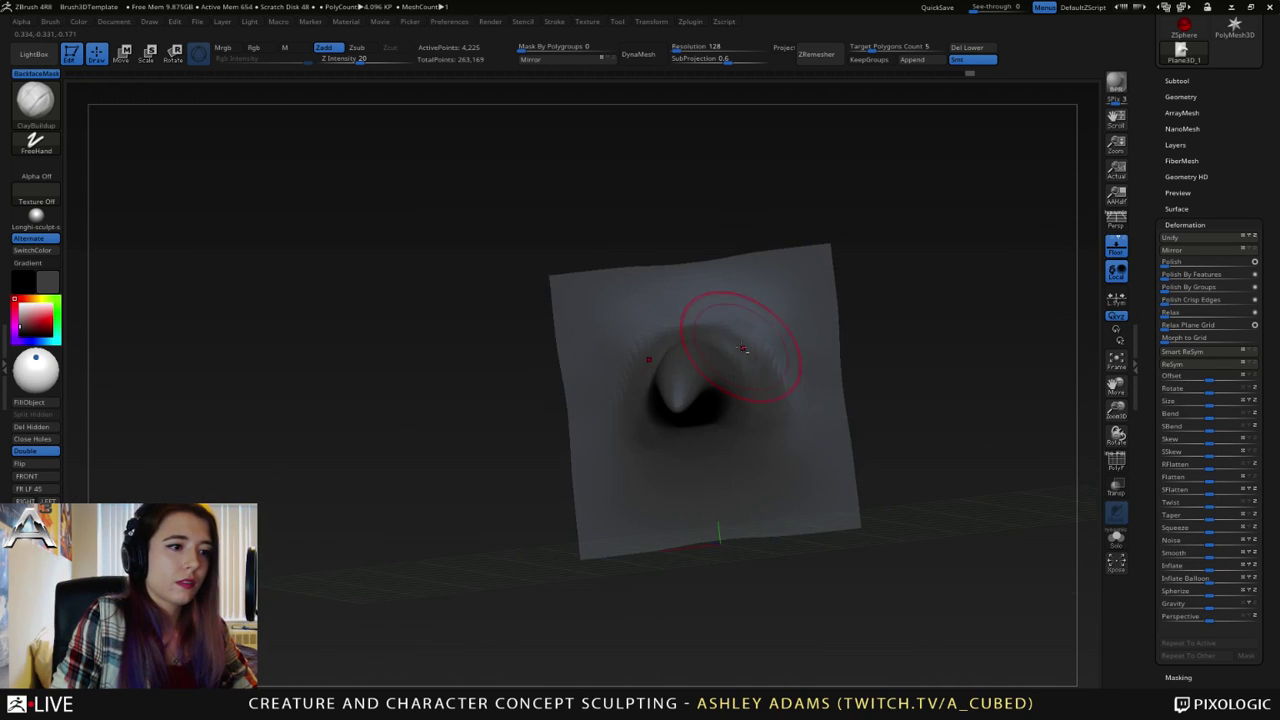
{"action": "right_click_drag", "start_coordinate": [743, 349], "coordinate": [652, 360], "text": "alt"}
{"action": "left_click", "coordinate": [21, 308]}
{"action": "left_click_drag", "start_coordinate": [21, 308], "coordinate": [17, 301]}
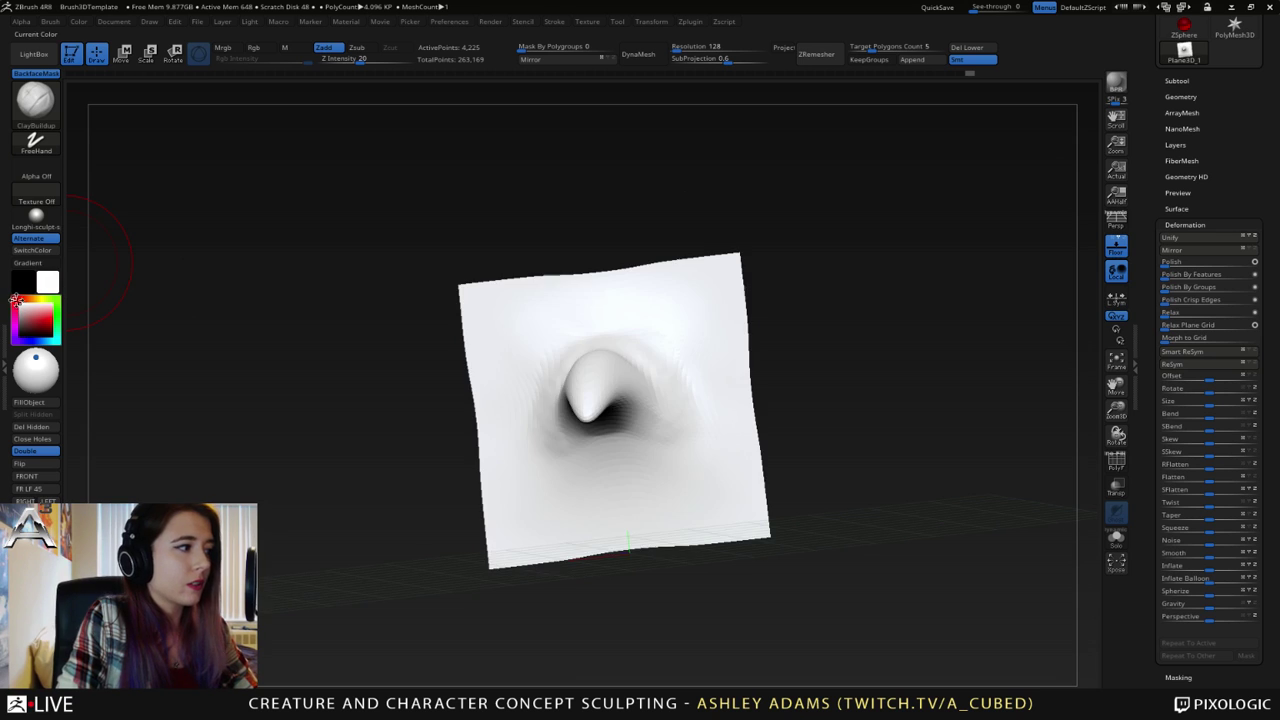
{"action": "left_click_drag", "start_coordinate": [250, 272], "coordinate": [151, 283]}
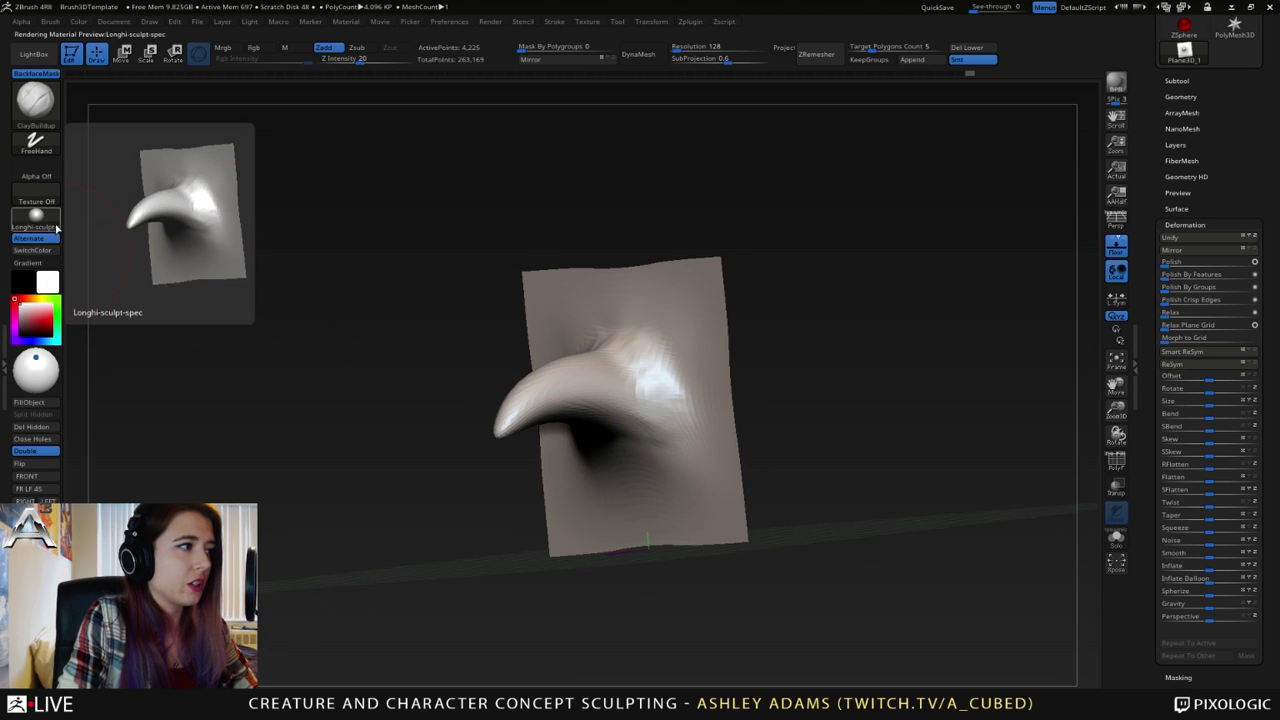
- Build up volume around the beak's base on the top, sides and underside with ClayBuildup strokes
{"action": "mouse_move", "coordinate": [612, 368]}
{"action": "right_mouse_down"}
{"action": "mouse_move", "coordinate": [590, 367]}
{"action": "mouse_move", "coordinate": [634, 369]}
{"action": "right_mouse_up"}
{"action": "left_click_drag", "start_coordinate": [618, 346], "coordinate": [604, 342]}
{"action": "right_click_drag", "start_coordinate": [590, 346], "coordinate": [649, 354]}
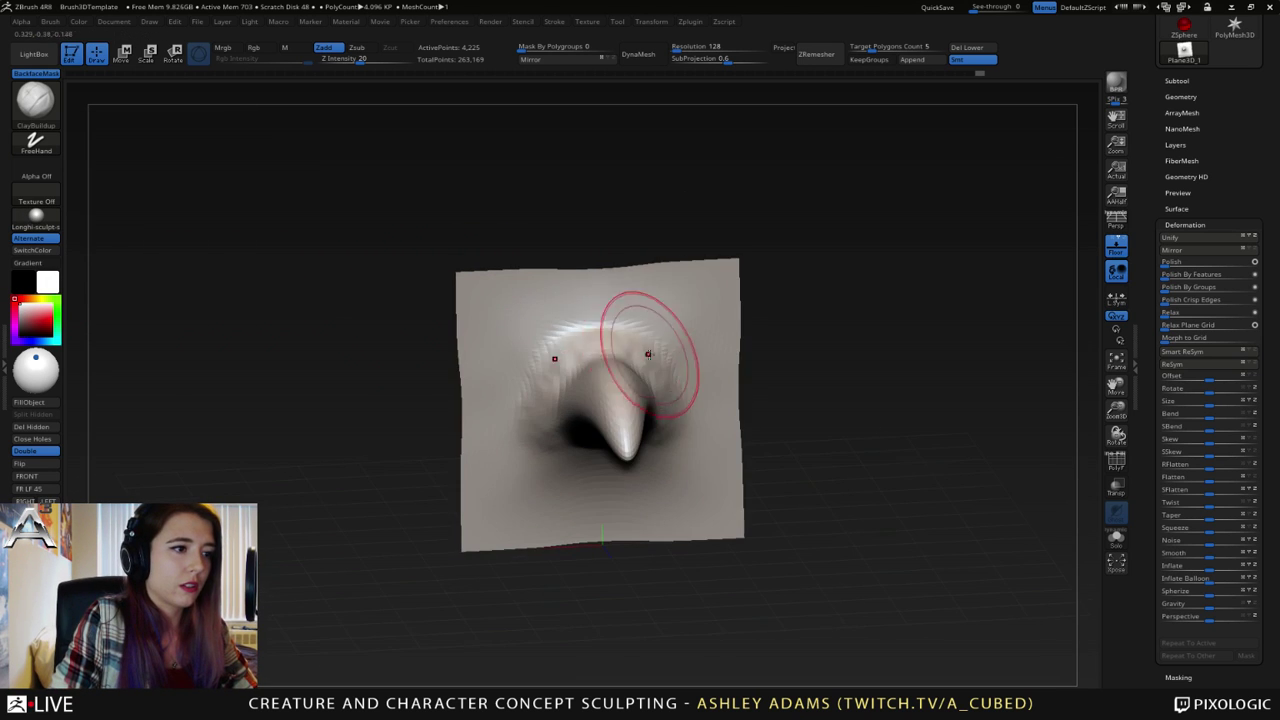
{"action": "left_click_drag", "start_coordinate": [649, 352], "coordinate": [621, 350]}
{"action": "mouse_move", "coordinate": [631, 320]}
{"action": "right_mouse_down"}
{"action": "mouse_move", "coordinate": [668, 297]}
{"action": "mouse_move", "coordinate": [692, 310]}
{"action": "right_mouse_up"}
{"action": "mouse_move", "coordinate": [590, 360]}
{"action": "left_mouse_down"}
{"action": "mouse_move", "coordinate": [579, 400]}
{"action": "mouse_move", "coordinate": [595, 445]}
{"action": "left_mouse_up"}
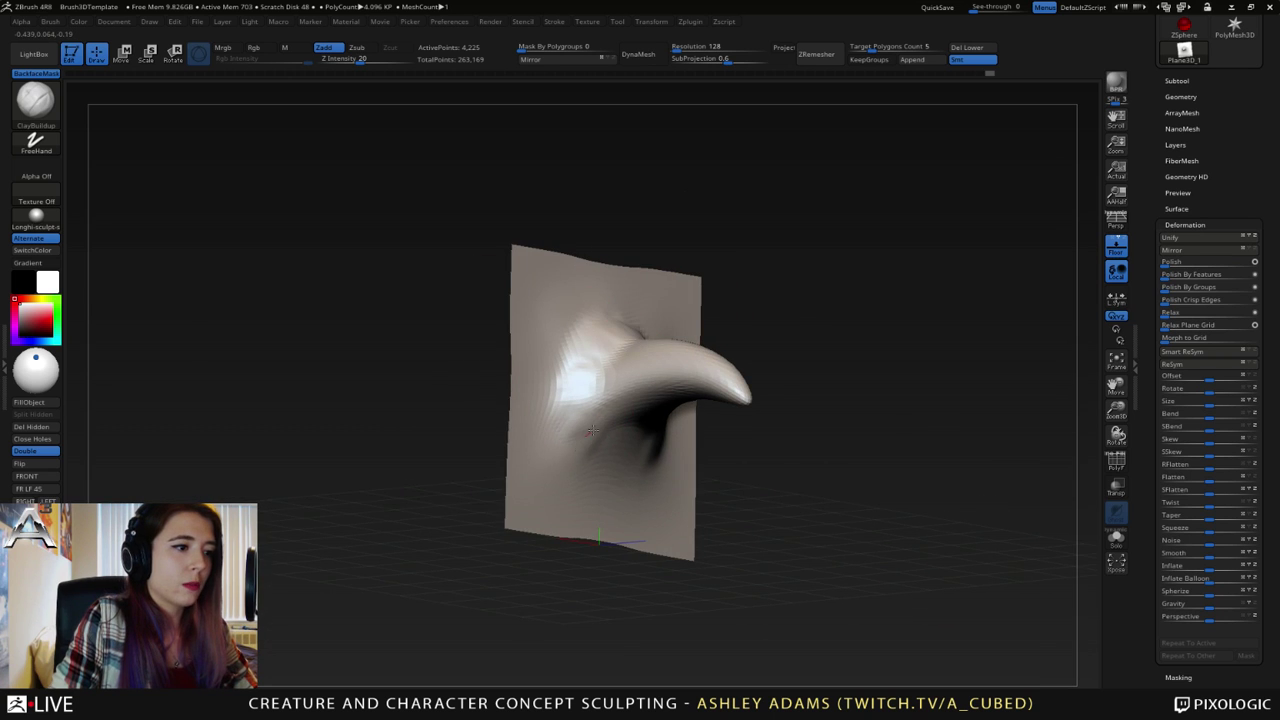
{"action": "right_click_drag", "start_coordinate": [595, 423], "coordinate": [586, 429]}
{"action": "mouse_move", "coordinate": [586, 429]}
{"action": "left_mouse_down"}
{"action": "mouse_move", "coordinate": [637, 467]}
{"action": "mouse_move", "coordinate": [712, 458]}
{"action": "mouse_move", "coordinate": [711, 377]}
{"action": "left_mouse_up"}
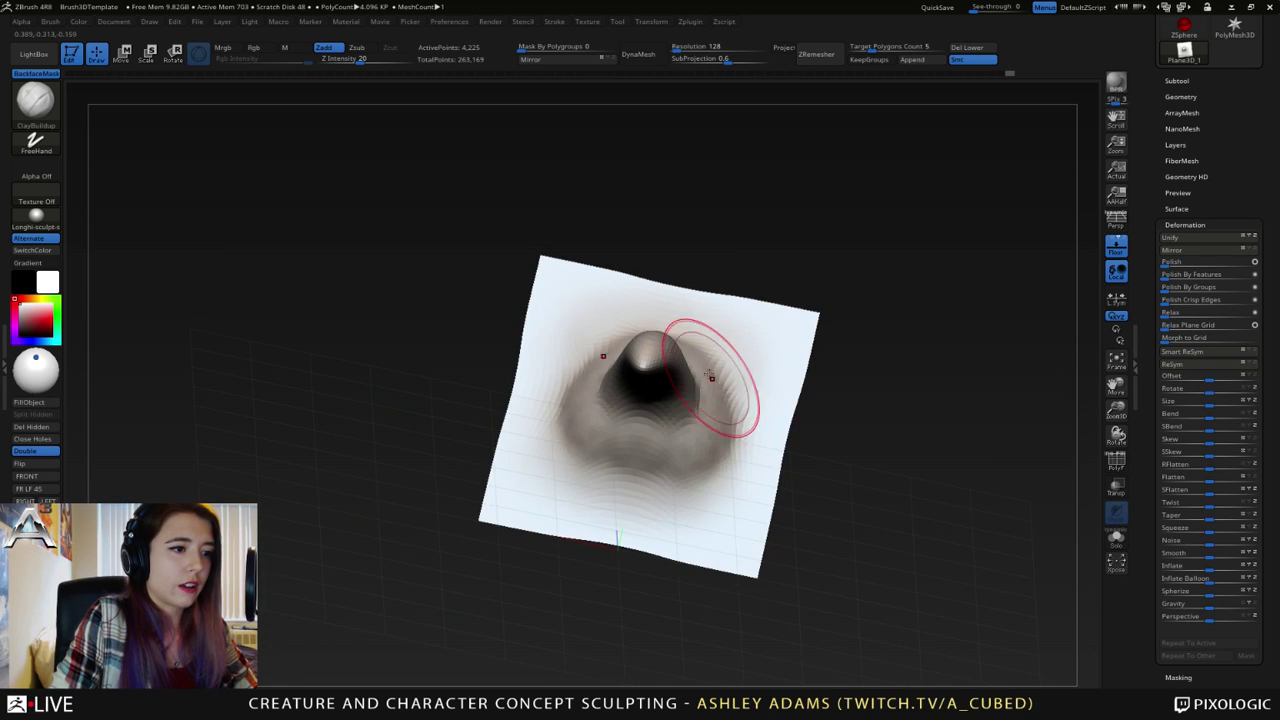
{"action": "right_click_drag", "start_coordinate": [711, 377], "coordinate": [698, 320]}
{"action": "left_click_drag", "start_coordinate": [700, 318], "coordinate": [690, 390]}
{"action": "mouse_move", "coordinate": [690, 390]}
{"action": "right_mouse_down"}
{"action": "mouse_move", "coordinate": [720, 380]}
{"action": "mouse_move", "coordinate": [651, 495]}
{"action": "mouse_move", "coordinate": [694, 405]}
{"action": "mouse_move", "coordinate": [651, 340]}
{"action": "right_mouse_up"}
{"action": "mouse_move", "coordinate": [651, 340]}
{"action": "left_mouse_down"}
{"action": "mouse_move", "coordinate": [620, 328]}
{"action": "mouse_move", "coordinate": [680, 350]}
{"action": "left_mouse_up"}
{"action": "right_click_drag", "start_coordinate": [680, 350], "coordinate": [614, 237]}
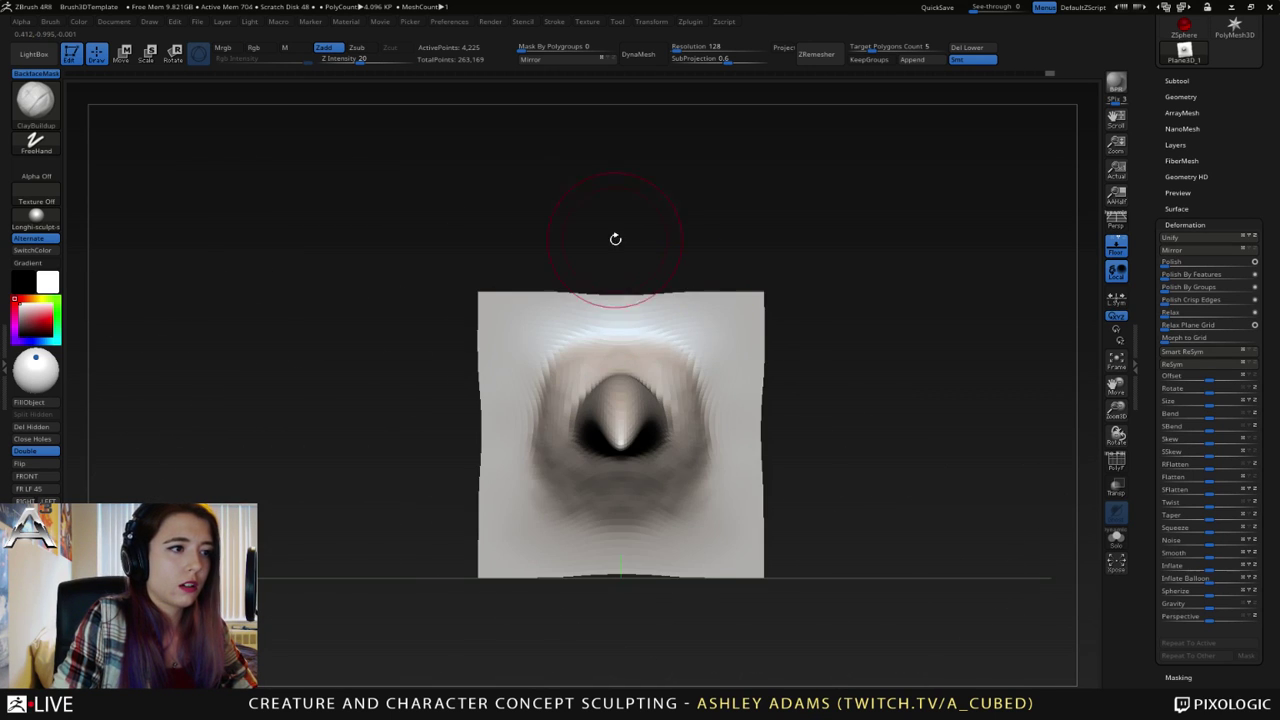
- Mask the plane's upper, side and lower borders, leaving a rectangular area around the beak unmasked
{"action": "left_click_drag", "start_coordinate": [353, 204], "coordinate": [862, 338], "text": "ctrl"}
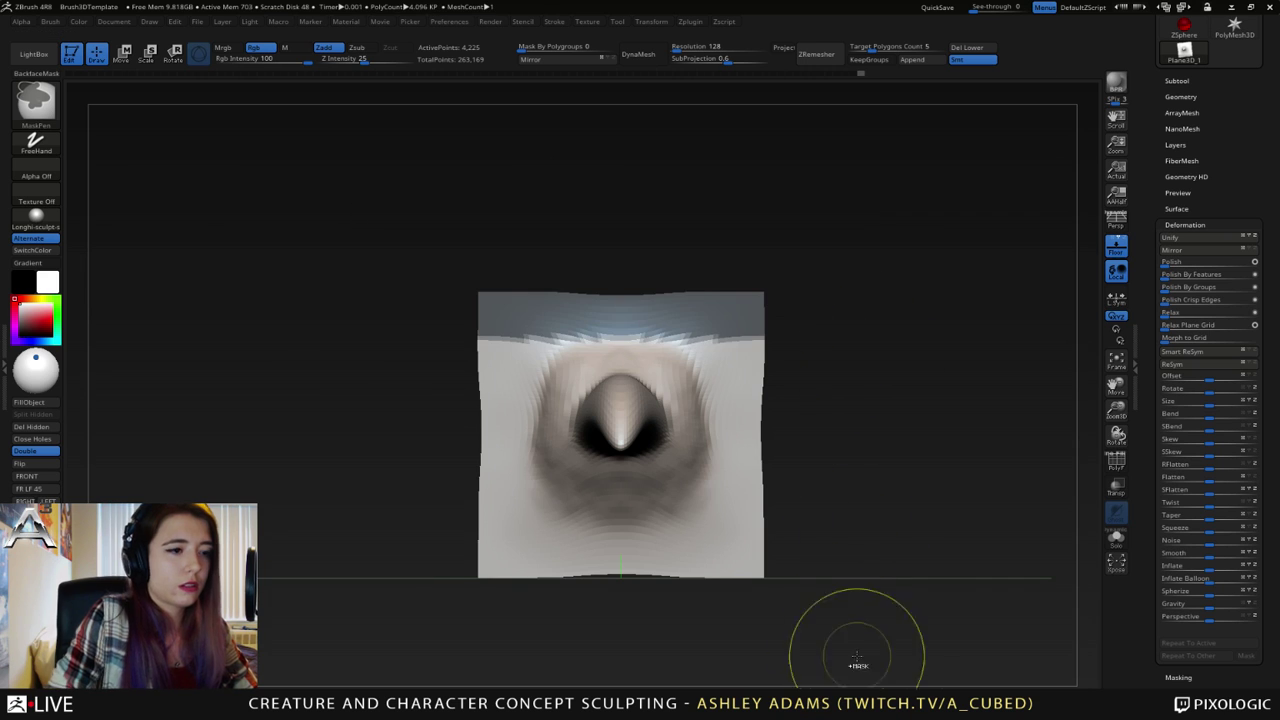
{"action": "left_click_drag", "start_coordinate": [860, 634], "coordinate": [704, 230], "text": "ctrl"}
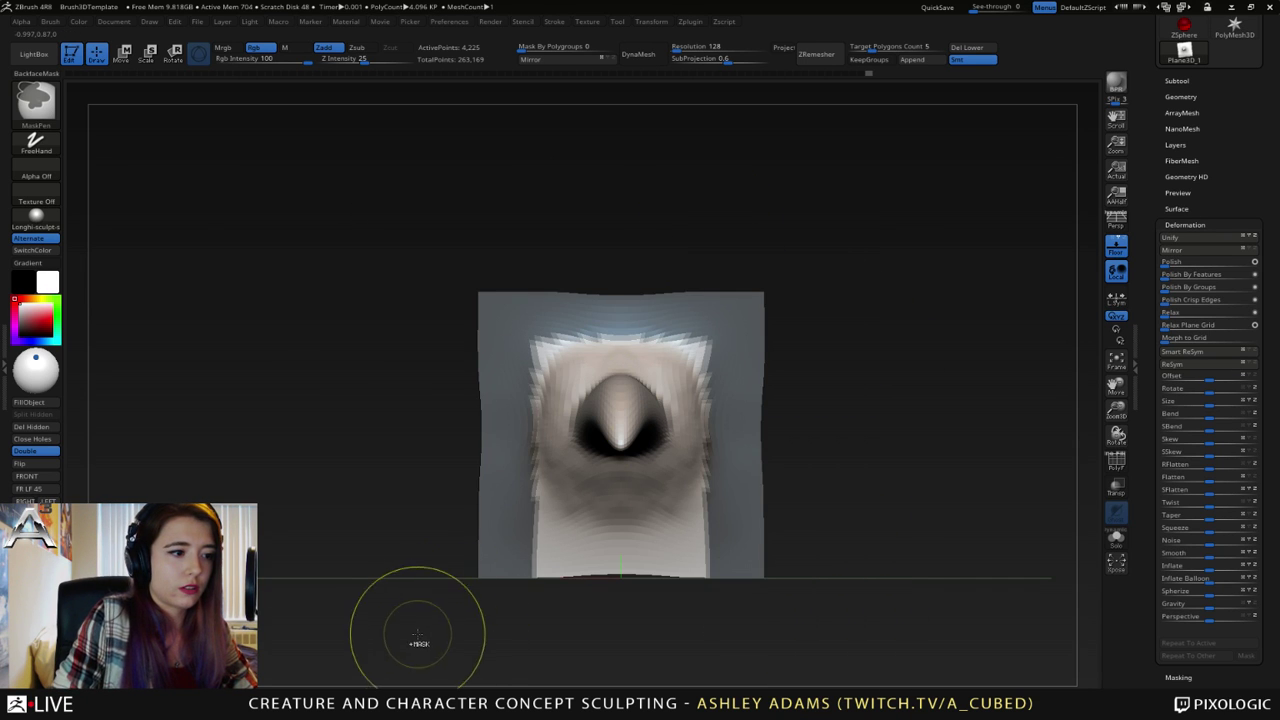
{"action": "mouse_move", "coordinate": [422, 638]}
{"action": "left_mouse_down", "text": "ctrl"}
{"action": "mouse_move", "coordinate": [871, 546]}
{"action": "mouse_move", "coordinate": [899, 504]}
{"action": "left_mouse_up", "text": "ctrl"}
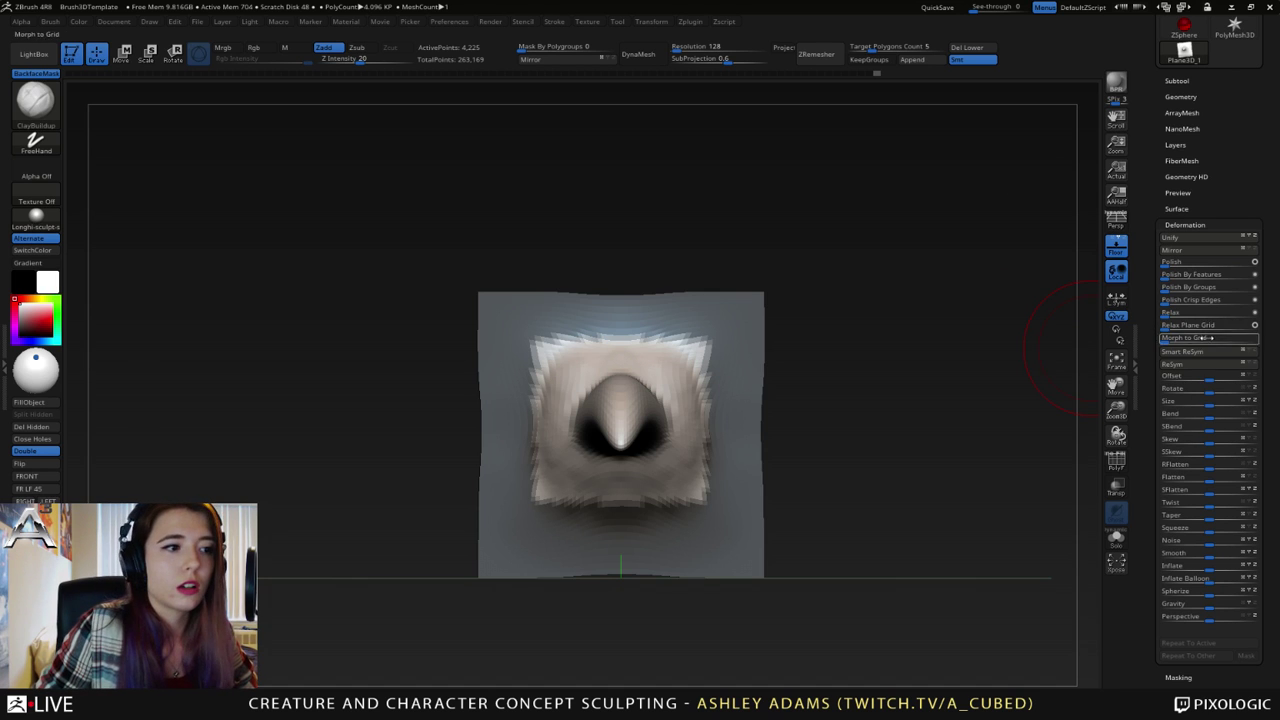
- Invert the mask to protect the beak area and flatten the plane's border with full Morph to Grid
{"action": "left_click_drag", "start_coordinate": [1165, 341], "coordinate": [1210, 339]}
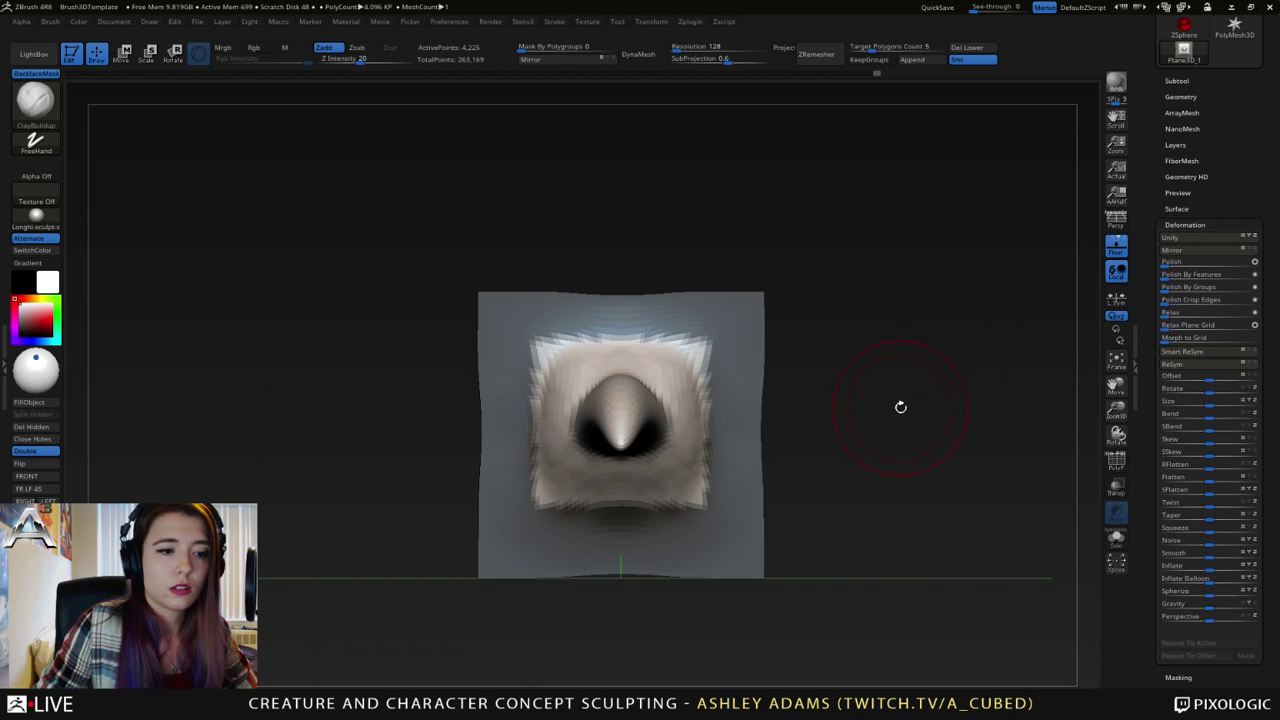
{"action": "key", "text": "ctrl+z"}
{"action": "left_click_drag", "start_coordinate": [1246, 339], "coordinate": [1262, 339]}
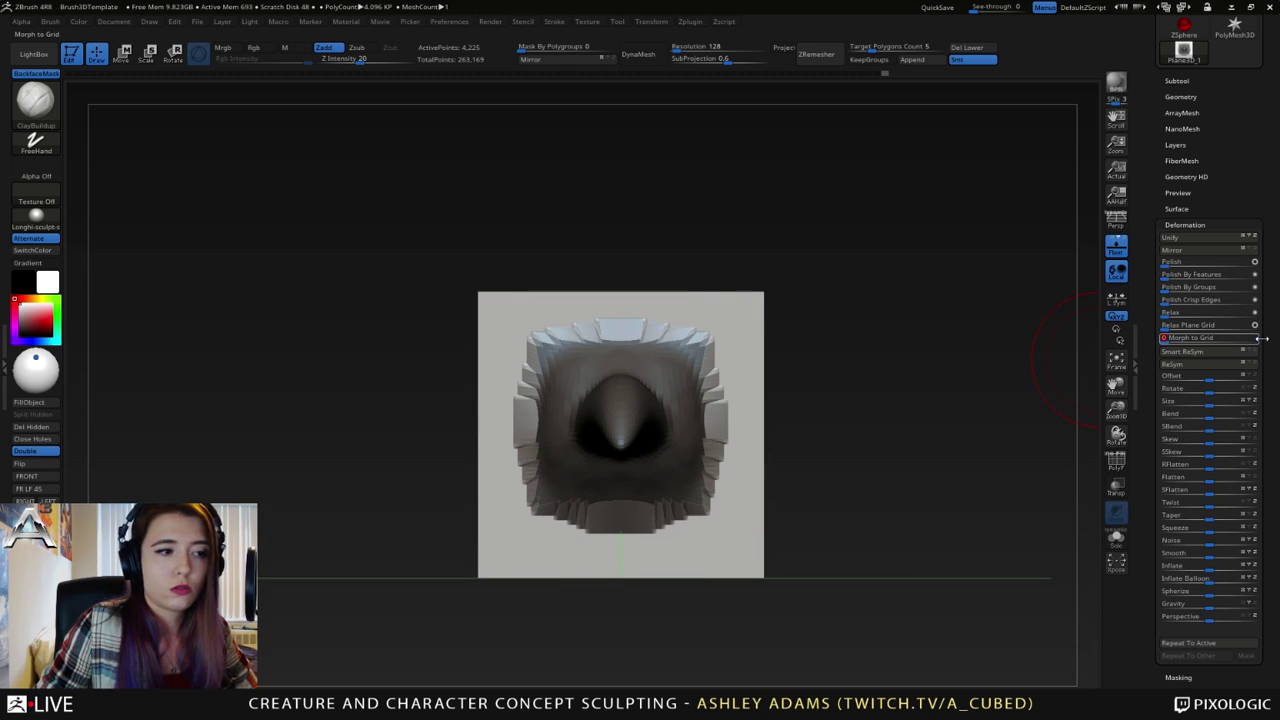
{"action": "left_click_drag", "start_coordinate": [930, 345], "coordinate": [765, 330]}
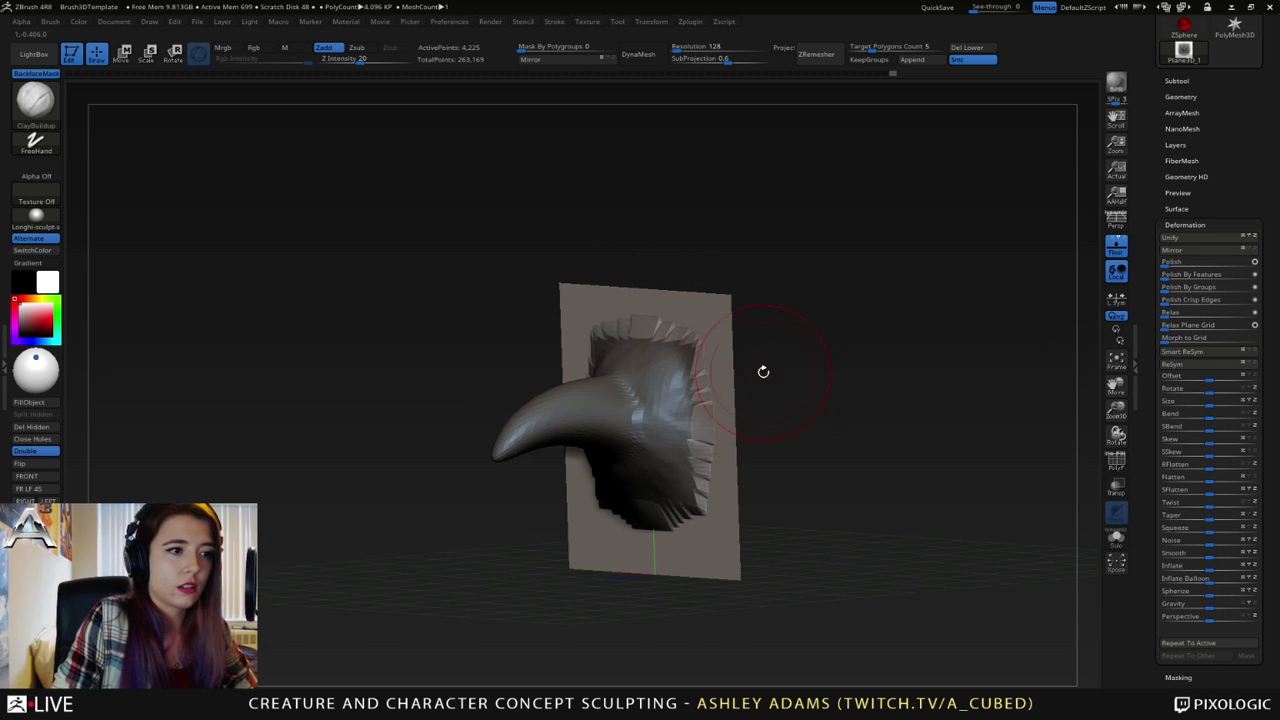
- Clear the mask and smooth the jagged transition between the beak's raised base and the flat border
{"action": "key", "text": "ctrl+z"}
{"action": "right_click_drag", "start_coordinate": [729, 396], "coordinate": [850, 394]}
{"action": "right_click", "coordinate": [720, 394]}
{"action": "mouse_move", "coordinate": [712, 397]}
{"action": "left_mouse_down", "text": "shift"}
{"action": "mouse_move", "coordinate": [695, 370]}
{"action": "mouse_move", "coordinate": [688, 497]}
{"action": "mouse_move", "coordinate": [608, 530]}
{"action": "left_mouse_up", "text": "shift"}
{"action": "left_click_drag", "start_coordinate": [656, 344], "coordinate": [612, 324], "text": "shift"}
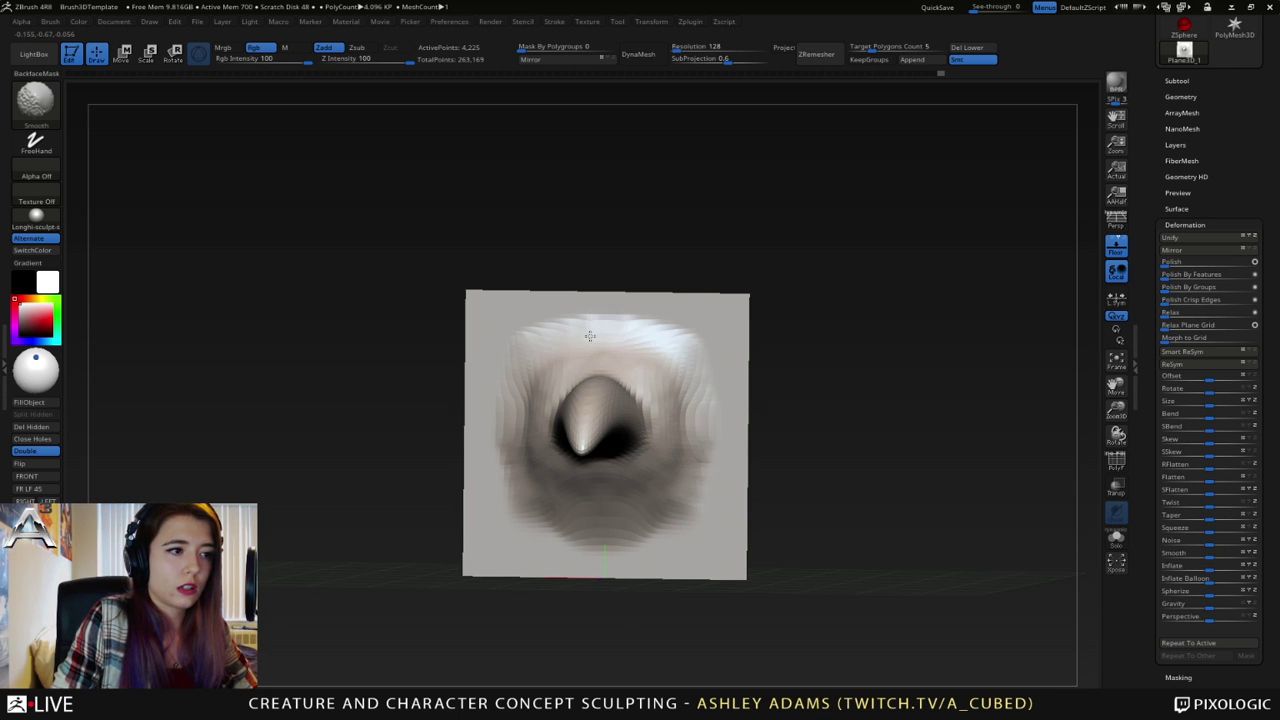
- Raise the plane to the next subdivision level and inspect the beak from the front and side
{"action": "key", "text": "d"}
{"action": "right_click_drag", "start_coordinate": [520, 395], "coordinate": [620, 383]}
{"action": "mouse_move", "coordinate": [478, 411]}
{"action": "right_mouse_down"}
{"action": "mouse_move", "coordinate": [590, 420]}
{"action": "mouse_move", "coordinate": [485, 461]}
{"action": "mouse_move", "coordinate": [646, 363]}
{"action": "mouse_move", "coordinate": [645, 300]}
{"action": "mouse_move", "coordinate": [651, 371]}
{"action": "mouse_move", "coordinate": [621, 340]}
{"action": "right_mouse_up"}
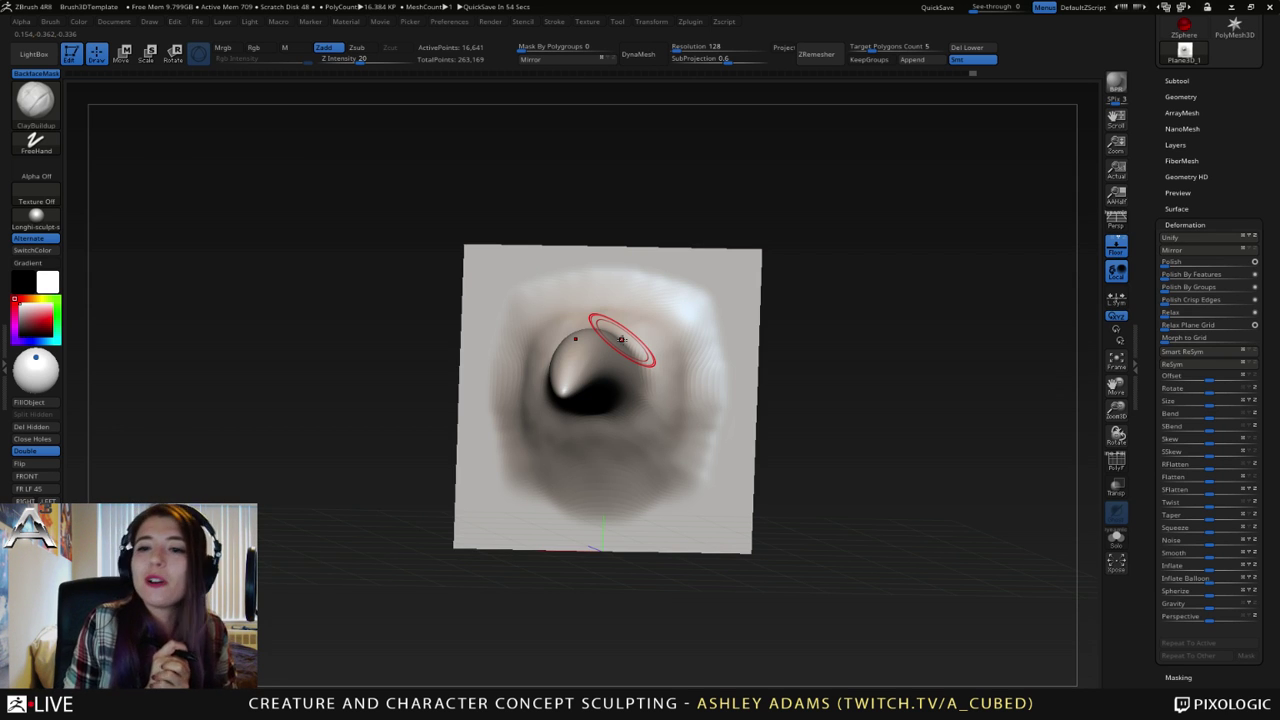
{"action": "right_click_drag", "start_coordinate": [498, 337], "coordinate": [690, 407]}
- Turn off BackfaceMask in the ClayBuildup brush's auto masking settings
{"action": "left_click", "coordinate": [50, 21]}
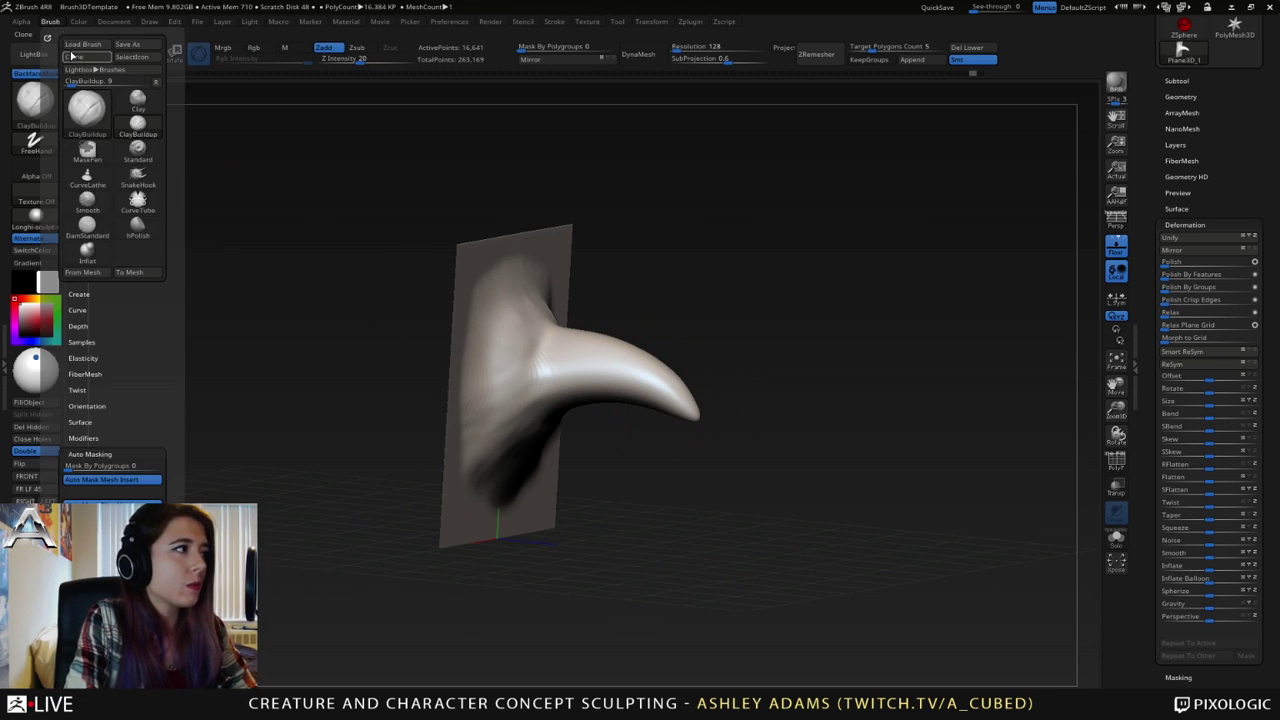
{"action": "left_click_drag", "start_coordinate": [46, 457], "coordinate": [46, 302]}
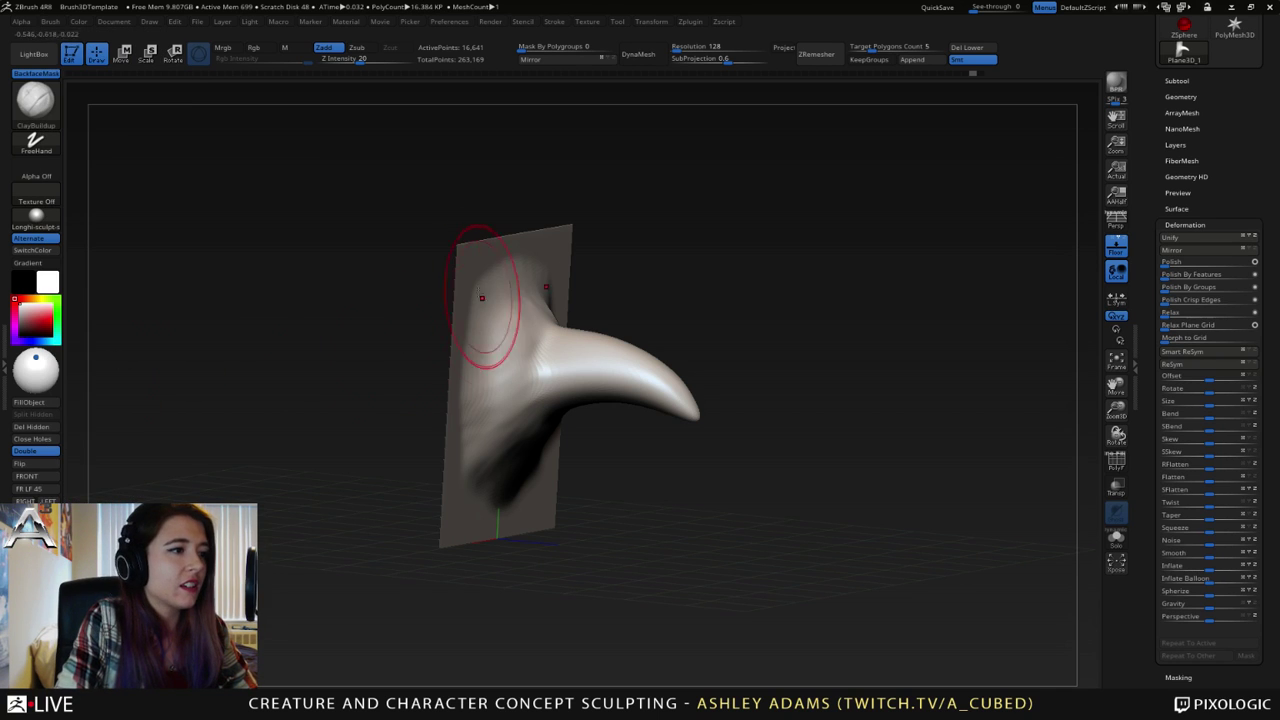
{"action": "mouse_move", "coordinate": [492, 252]}
{"action": "right_mouse_down"}
{"action": "mouse_move", "coordinate": [436, 280]}
{"action": "mouse_move", "coordinate": [446, 298]}
{"action": "mouse_move", "coordinate": [526, 306]}
{"action": "mouse_move", "coordinate": [430, 292]}
{"action": "mouse_move", "coordinate": [484, 286]}
{"action": "mouse_move", "coordinate": [440, 283]}
{"action": "right_mouse_up"}
{"action": "right_click", "coordinate": [459, 279]}
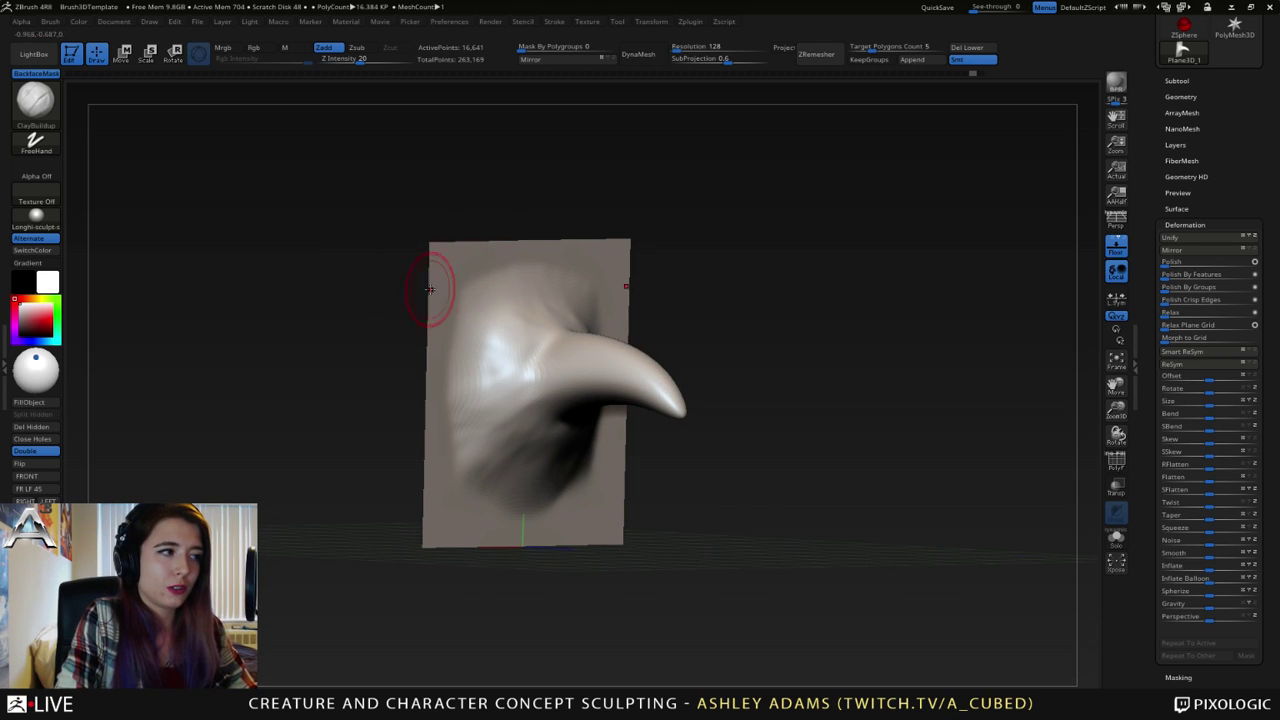
{"action": "left_click", "coordinate": [52, 21]}
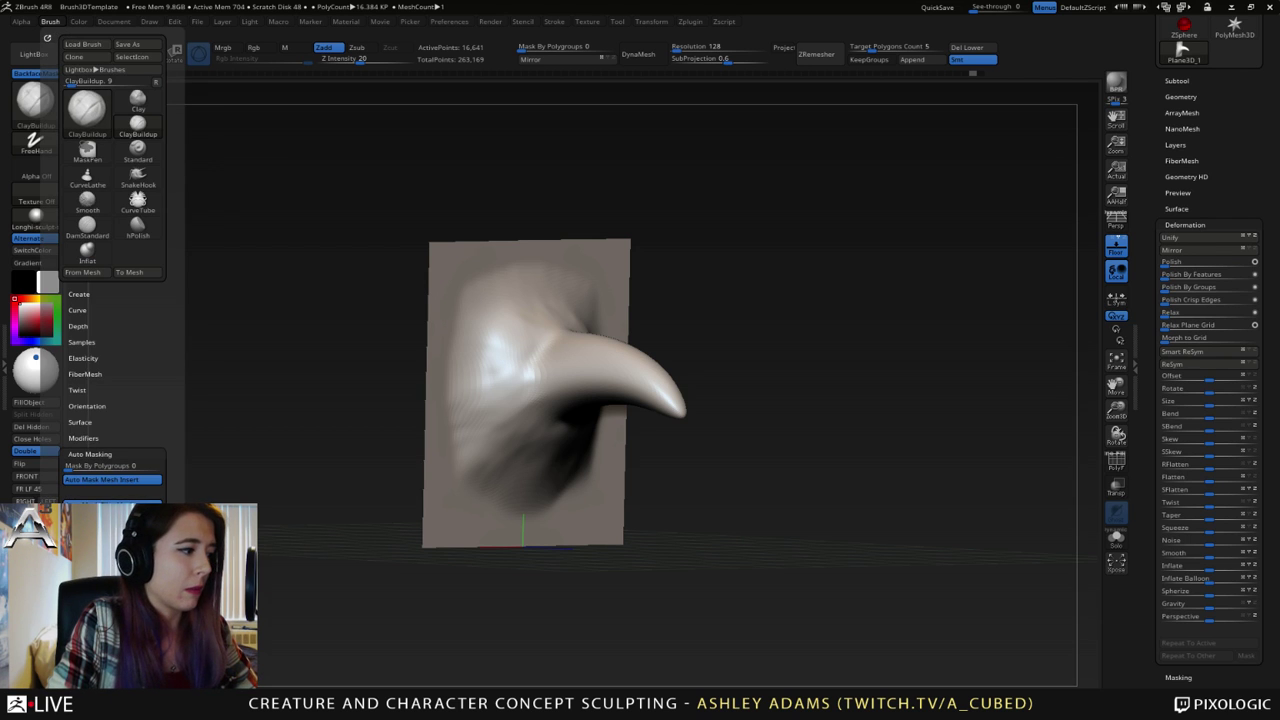
{"action": "left_click_drag", "start_coordinate": [88, 655], "coordinate": [88, 440]}
{"action": "left_click", "coordinate": [87, 407]}
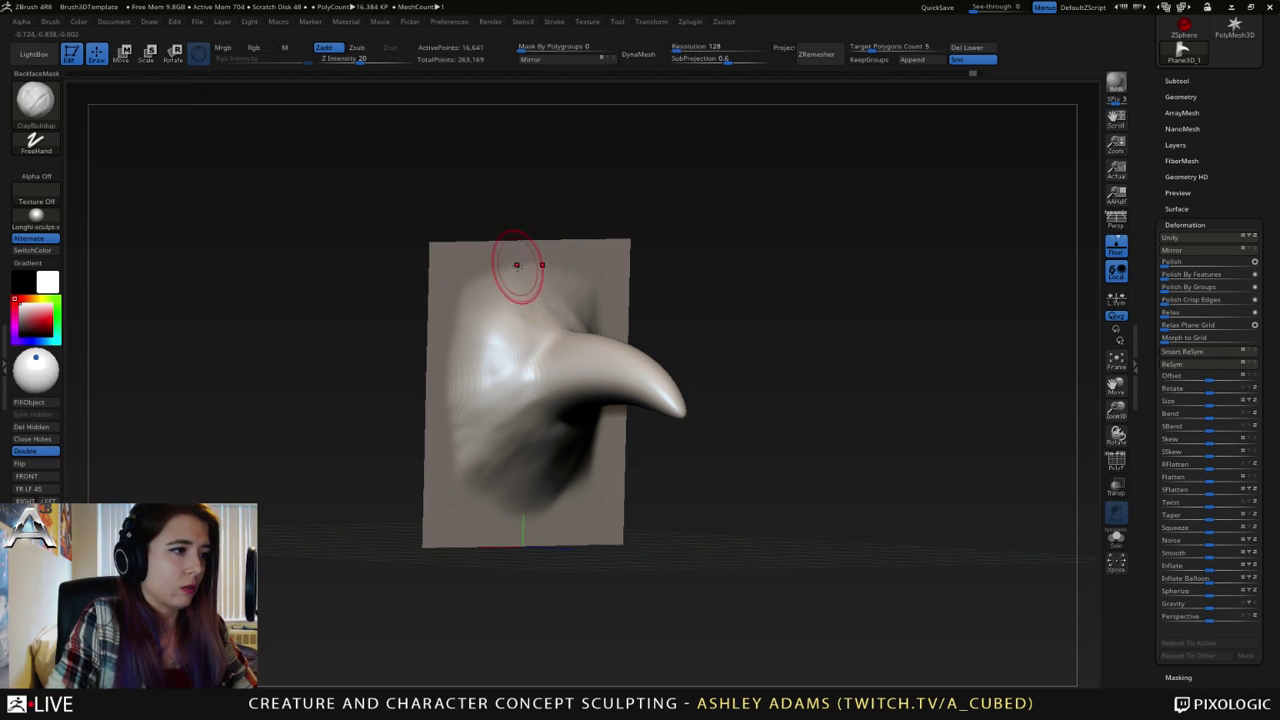
- Try ClayBuildup on the plane's upper edge without backface masking and undo the stroke
{"action": "left_click_drag", "start_coordinate": [462, 271], "coordinate": [450, 302]}
{"action": "mouse_move", "coordinate": [395, 310]}
{"action": "left_mouse_down"}
{"action": "mouse_move", "coordinate": [560, 270]}
{"action": "mouse_move", "coordinate": [413, 262]}
{"action": "left_mouse_up"}
{"action": "key", "text": "ctrl+z"}
{"action": "left_click_drag", "start_coordinate": [509, 284], "coordinate": [503, 269]}
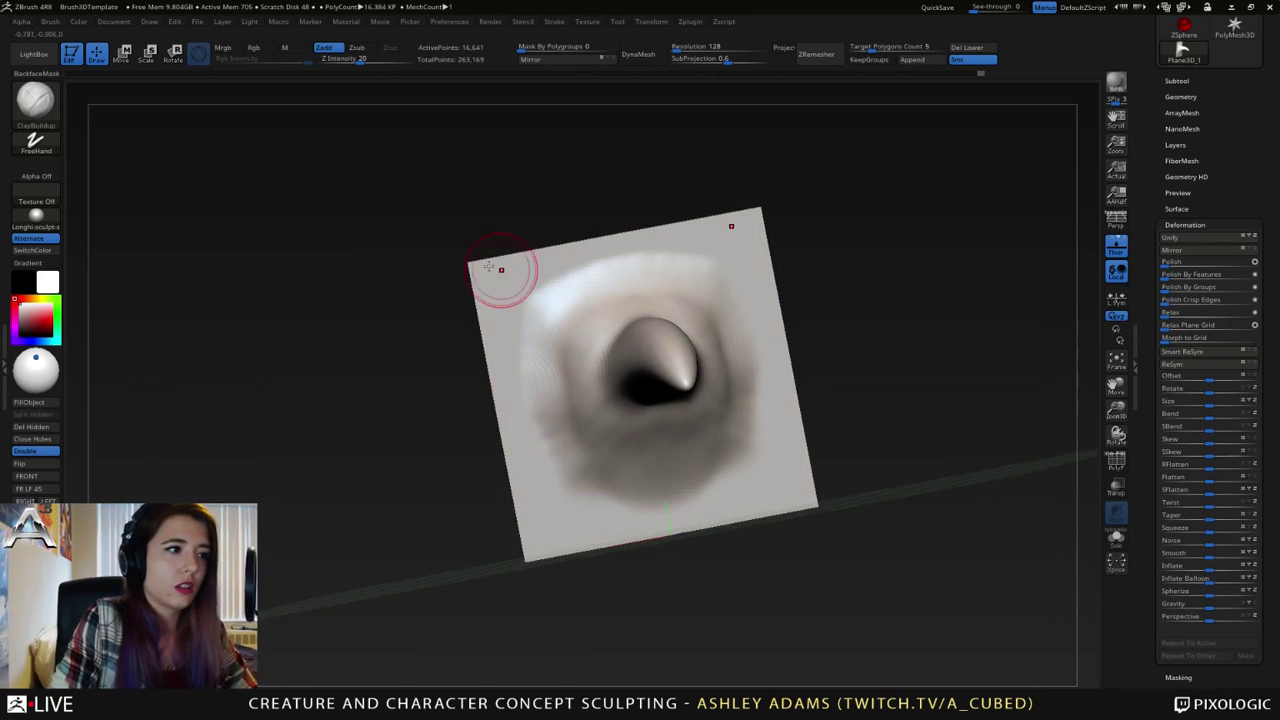
- Review the brush's auto masking options and test ClayBuildup on the thin beak tip without BackfaceMask
{"action": "left_click", "coordinate": [50, 21]}
{"action": "left_click_drag", "start_coordinate": [59, 451], "coordinate": [60, 318]}
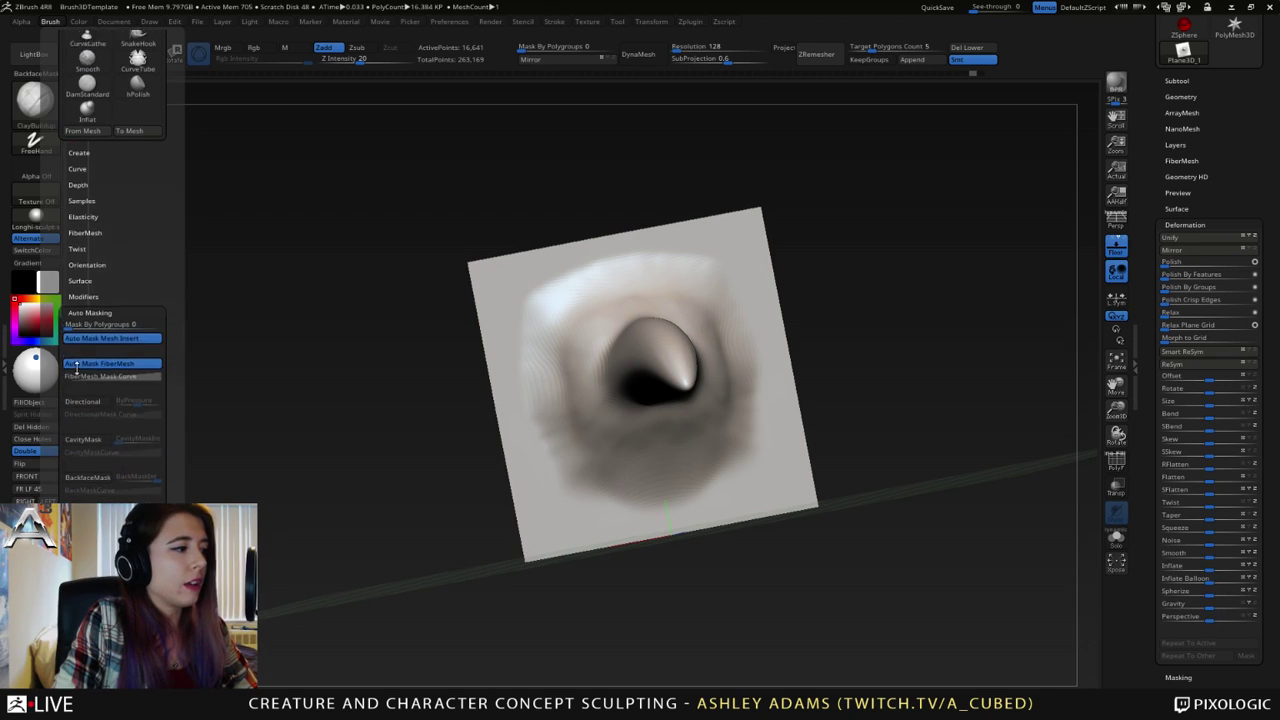
{"action": "right_click_drag", "start_coordinate": [609, 337], "coordinate": [693, 383]}
{"action": "left_click_drag", "start_coordinate": [693, 383], "coordinate": [676, 370]}
{"action": "mouse_move", "coordinate": [676, 370]}
{"action": "right_mouse_down"}
{"action": "mouse_move", "coordinate": [671, 257]}
{"action": "mouse_move", "coordinate": [717, 356]}
{"action": "right_mouse_up"}
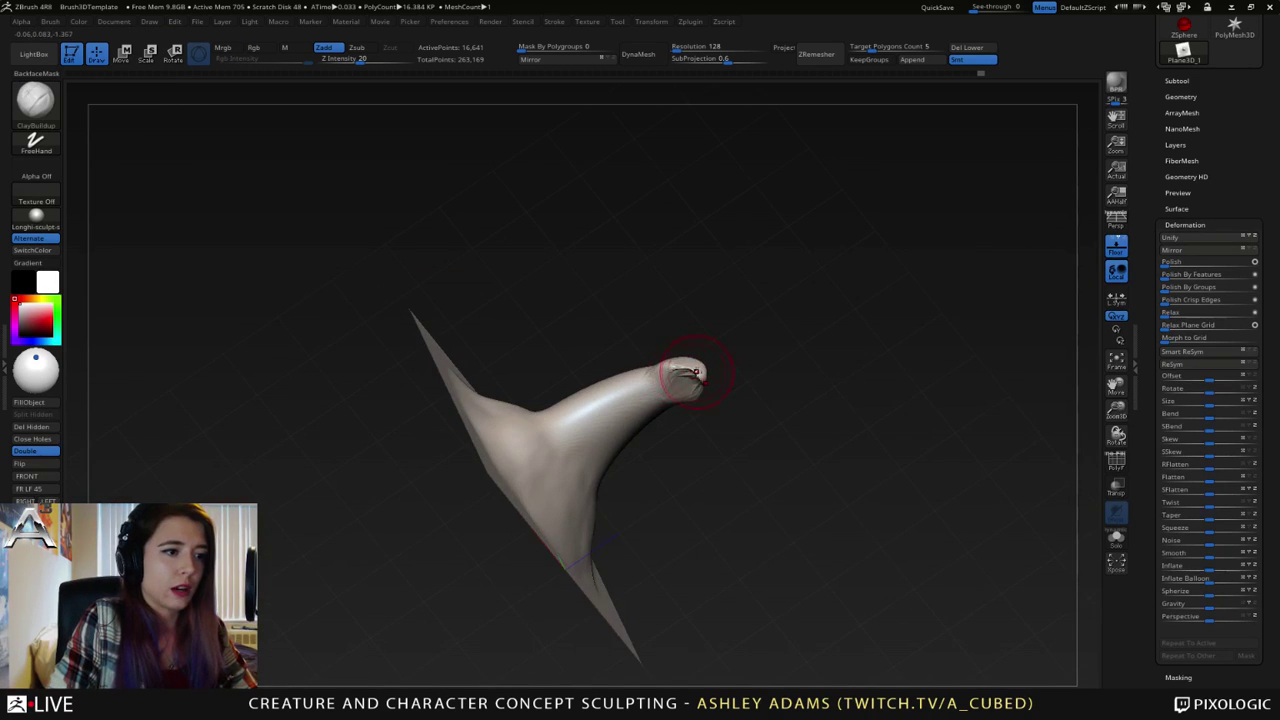
{"action": "mouse_move", "coordinate": [697, 372]}
{"action": "left_mouse_down"}
{"action": "mouse_move", "coordinate": [689, 400]}
{"action": "mouse_move", "coordinate": [704, 350]}
{"action": "mouse_move", "coordinate": [226, 243]}
{"action": "left_mouse_up"}
- Turn BackfaceMask back on for the ClayBuildup brush
{"action": "left_click", "coordinate": [50, 21]}
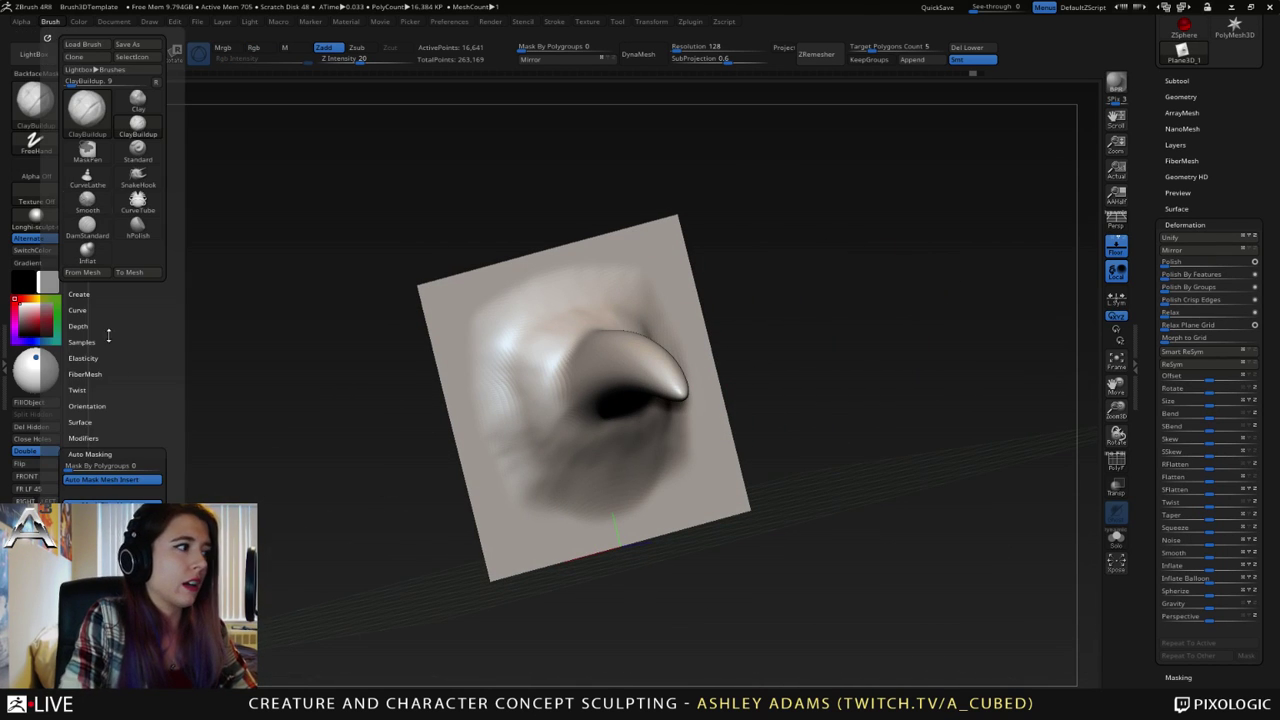
{"action": "left_click_drag", "start_coordinate": [174, 400], "coordinate": [174, 350]}
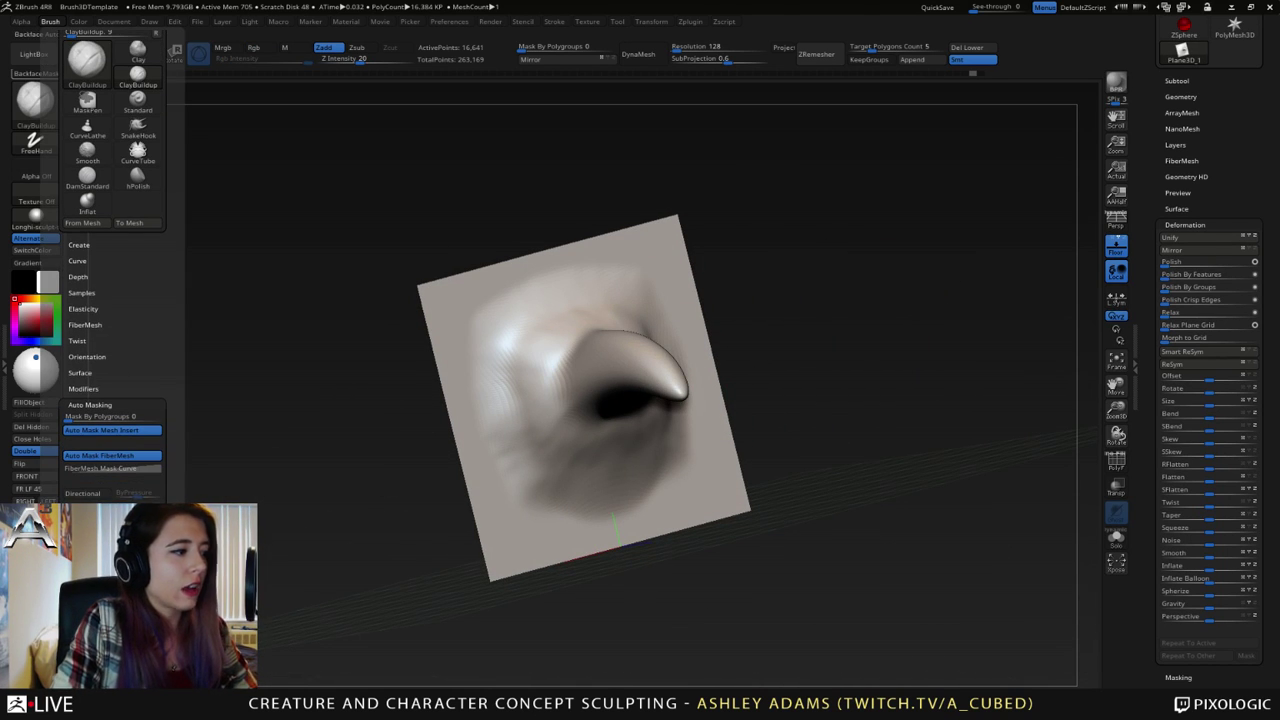
{"action": "left_click", "coordinate": [36, 73]}
- Test ClayBuildup on the plane's upper area with BackfaceMask active and undo the stroke
{"action": "mouse_move", "coordinate": [306, 450]}
{"action": "left_mouse_down"}
{"action": "mouse_move", "coordinate": [523, 302]}
{"action": "mouse_move", "coordinate": [325, 430]}
{"action": "left_mouse_up"}
{"action": "mouse_move", "coordinate": [488, 322]}
{"action": "left_mouse_down"}
{"action": "mouse_move", "coordinate": [495, 307]}
{"action": "mouse_move", "coordinate": [484, 328]}
{"action": "left_mouse_up"}
{"action": "left_click_drag", "start_coordinate": [395, 300], "coordinate": [591, 266]}
{"action": "mouse_move", "coordinate": [726, 221]}
{"action": "left_mouse_down"}
{"action": "mouse_move", "coordinate": [640, 259]}
{"action": "mouse_move", "coordinate": [575, 268]}
{"action": "left_mouse_up"}
{"action": "key", "text": "ctrl+z"}
{"action": "left_click_drag", "start_coordinate": [712, 282], "coordinate": [570, 276]}
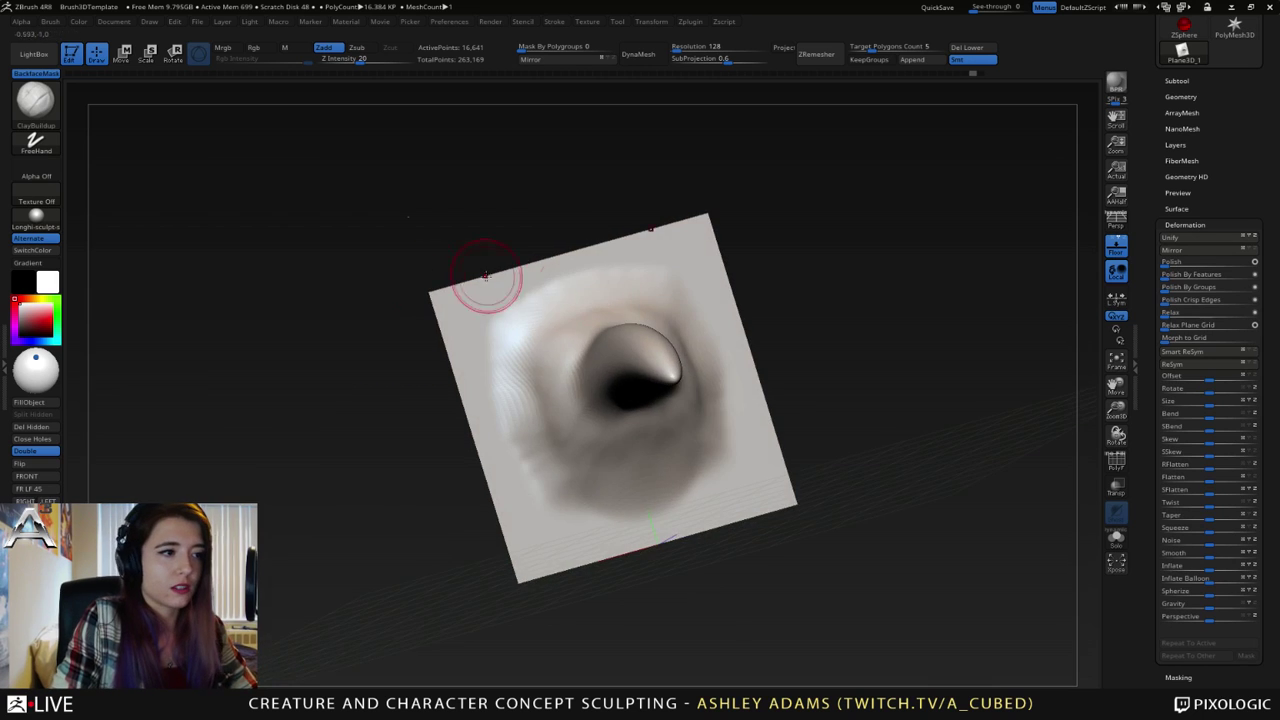
- Reduce the ClayBuildup brush size and build up skin folds above and beside the beak's base
{"action": "mouse_move", "coordinate": [745, 265]}
{"action": "left_mouse_down"}
{"action": "mouse_move", "coordinate": [610, 285]}
{"action": "mouse_move", "coordinate": [608, 306]}
{"action": "left_mouse_up"}
{"action": "key", "text": "space"}
{"action": "left_click_drag", "start_coordinate": [450, 335], "coordinate": [590, 337]}
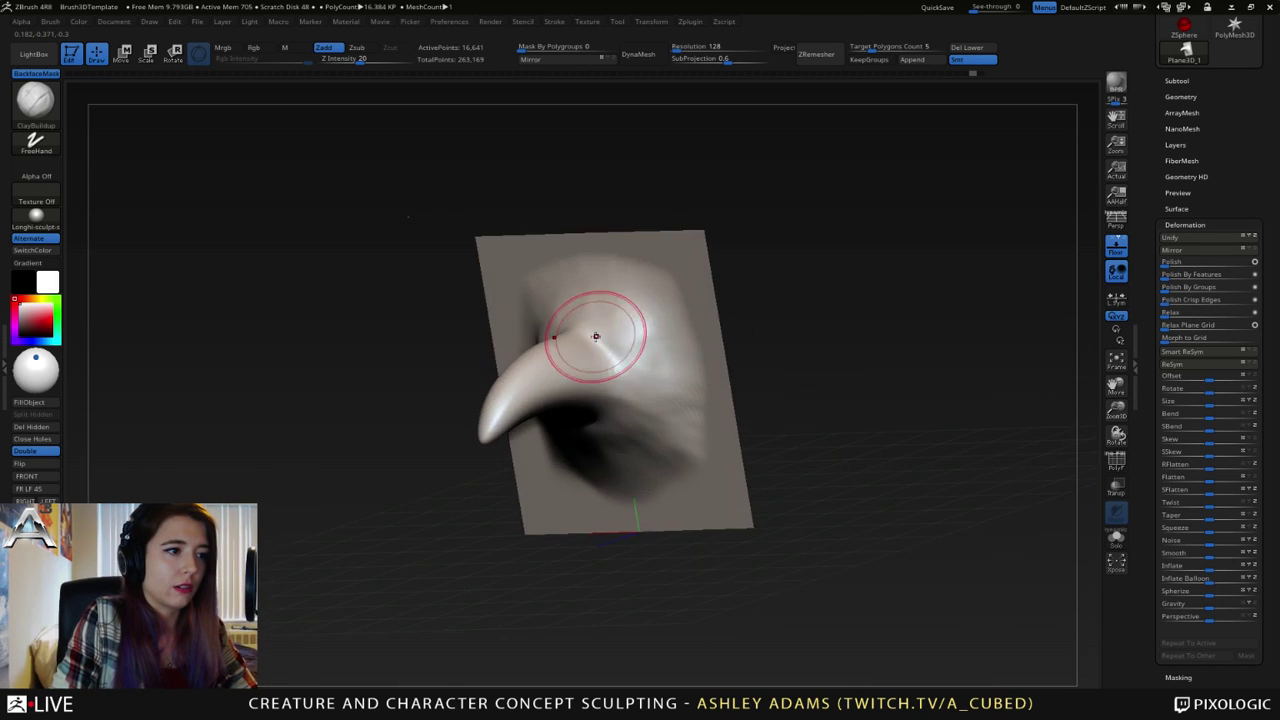
{"action": "mouse_move", "coordinate": [596, 337]}
{"action": "right_mouse_down"}
{"action": "mouse_move", "coordinate": [551, 337]}
{"action": "mouse_move", "coordinate": [586, 334]}
{"action": "right_mouse_up"}
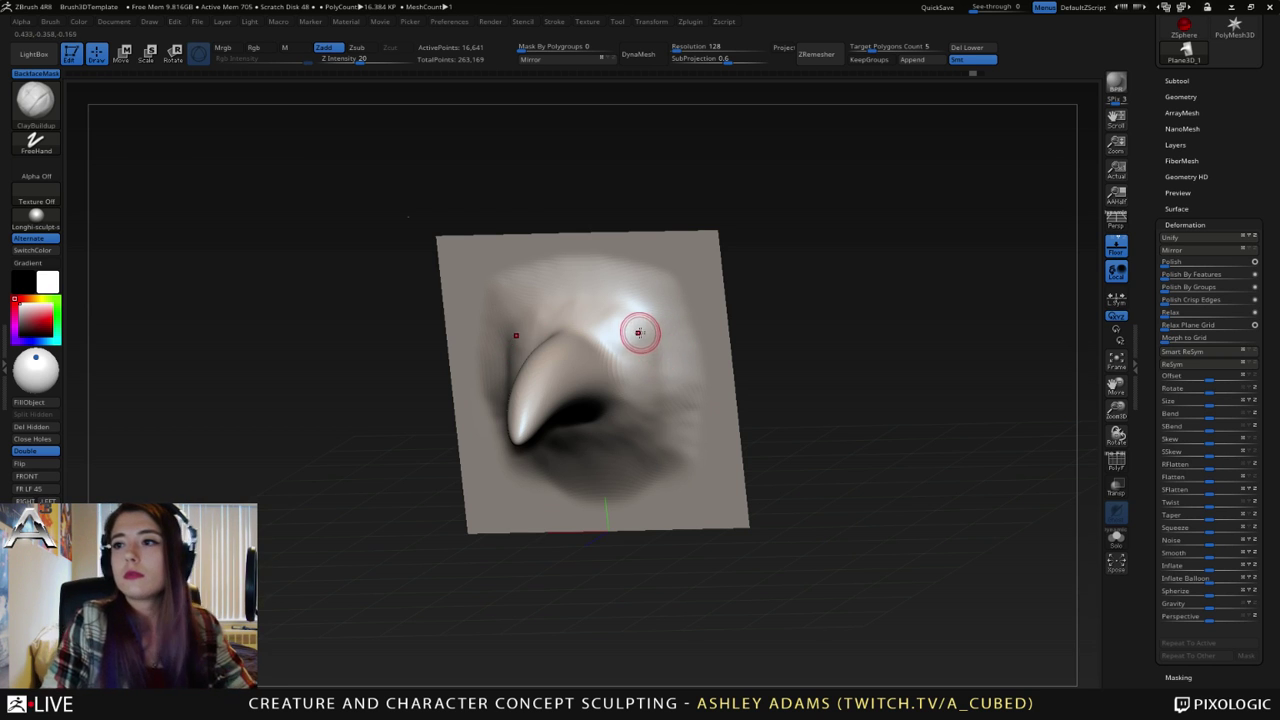
{"action": "mouse_move", "coordinate": [640, 334]}
{"action": "right_mouse_down"}
{"action": "mouse_move", "coordinate": [730, 328]}
{"action": "mouse_move", "coordinate": [528, 304]}
{"action": "mouse_move", "coordinate": [579, 348]}
{"action": "right_mouse_up"}
{"action": "right_click", "coordinate": [577, 349]}
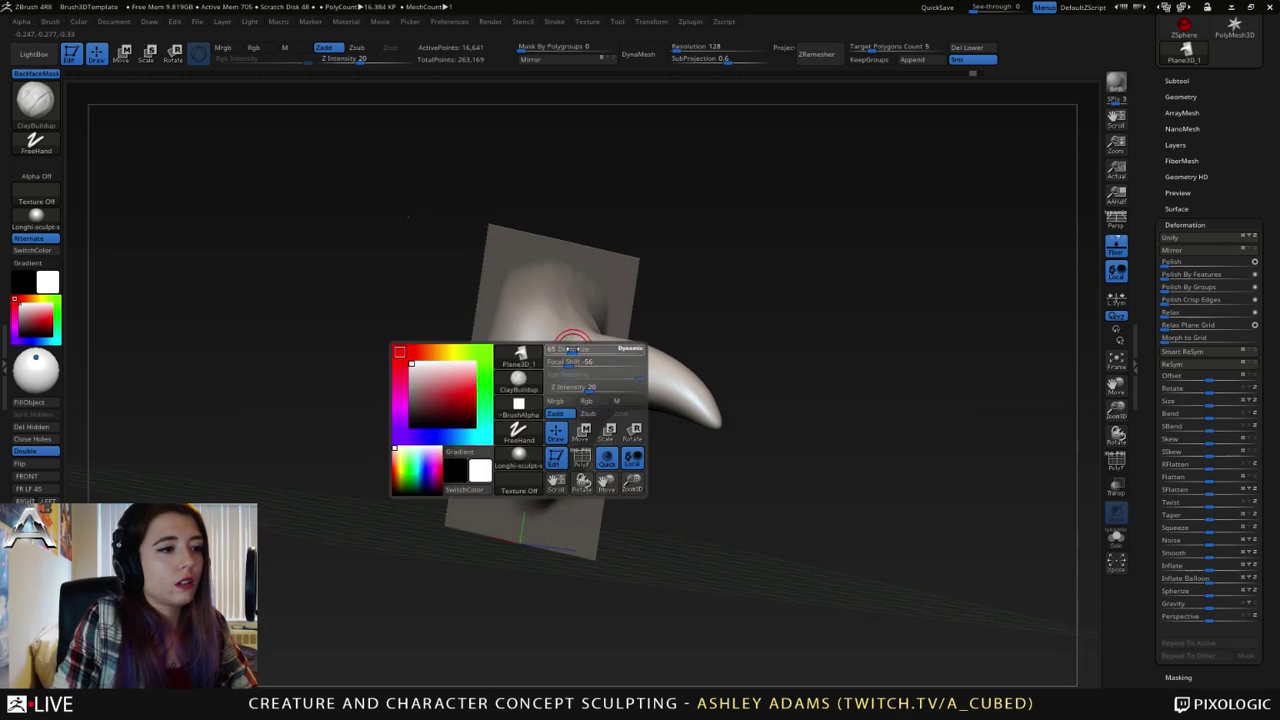
{"action": "mouse_move", "coordinate": [559, 335]}
{"action": "left_mouse_down"}
{"action": "mouse_move", "coordinate": [571, 339]}
{"action": "mouse_move", "coordinate": [543, 354]}
{"action": "left_mouse_up"}
{"action": "right_click_drag", "start_coordinate": [546, 351], "coordinate": [574, 317]}
{"action": "left_click_drag", "start_coordinate": [575, 316], "coordinate": [535, 332]}
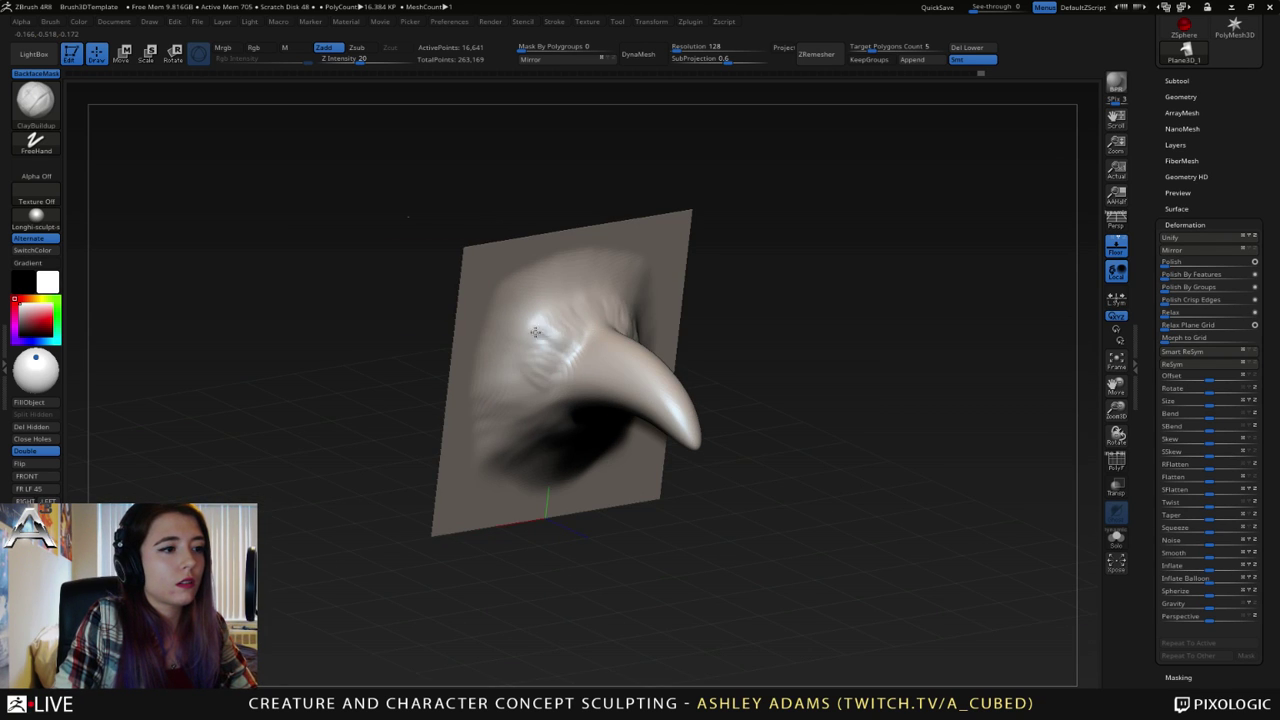
- Add ClayBuildup folds radiating from the lower sides and underside of the beak's base
{"action": "mouse_move", "coordinate": [590, 312]}
{"action": "right_mouse_down"}
{"action": "mouse_move", "coordinate": [534, 303]}
{"action": "mouse_move", "coordinate": [600, 335]}
{"action": "mouse_move", "coordinate": [620, 317]}
{"action": "right_mouse_up"}
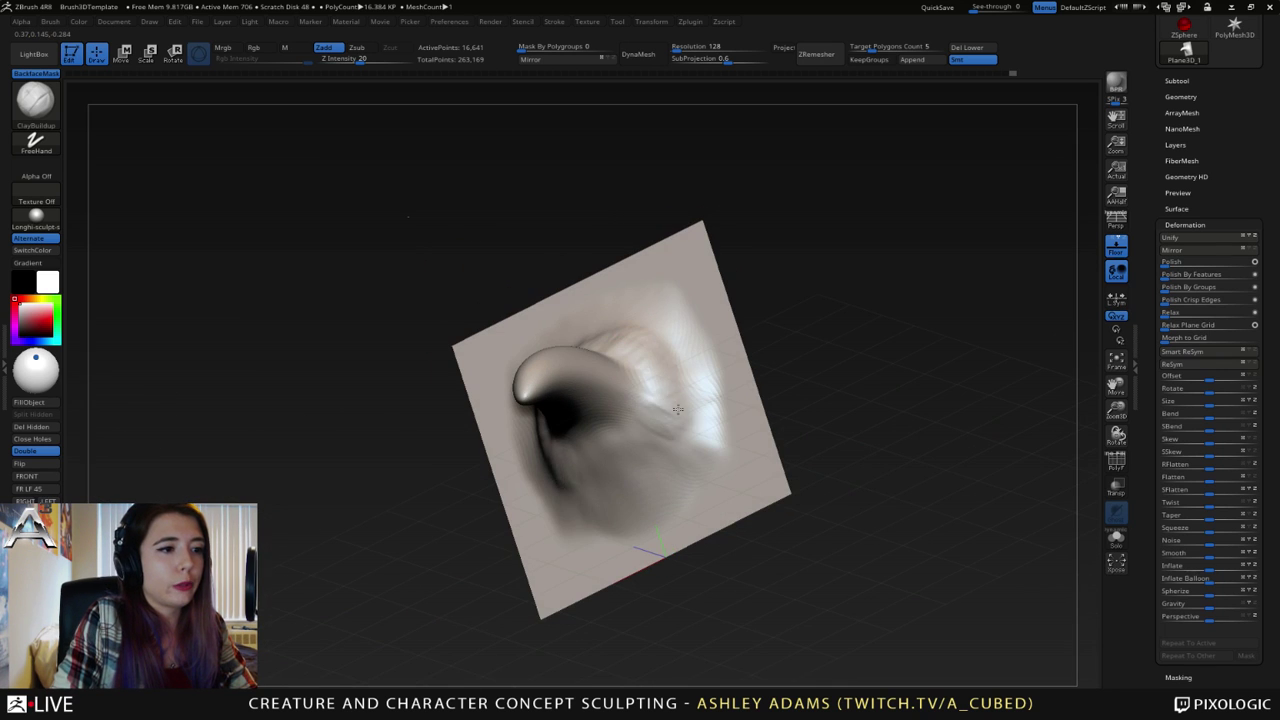
{"action": "right_click_drag", "start_coordinate": [668, 411], "coordinate": [645, 426]}
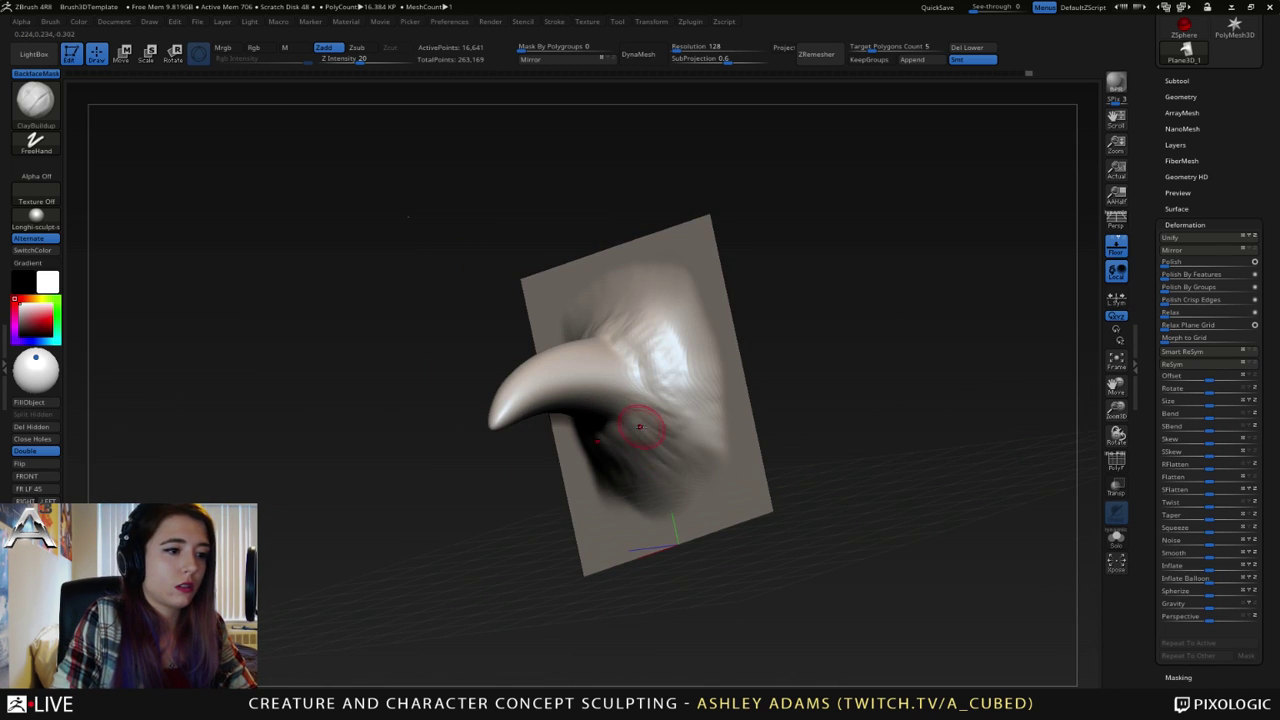
{"action": "mouse_move", "coordinate": [667, 380]}
{"action": "right_mouse_down"}
{"action": "mouse_move", "coordinate": [661, 447]}
{"action": "mouse_move", "coordinate": [635, 408]}
{"action": "mouse_move", "coordinate": [662, 430]}
{"action": "mouse_move", "coordinate": [543, 297]}
{"action": "right_mouse_up"}
- Carve wrinkles into the skin beside the beak with the DamStandard brush and soften them with Smooth
{"action": "key", "text": "b"}
{"action": "key", "text": "d"}
{"action": "key", "text": "s"}
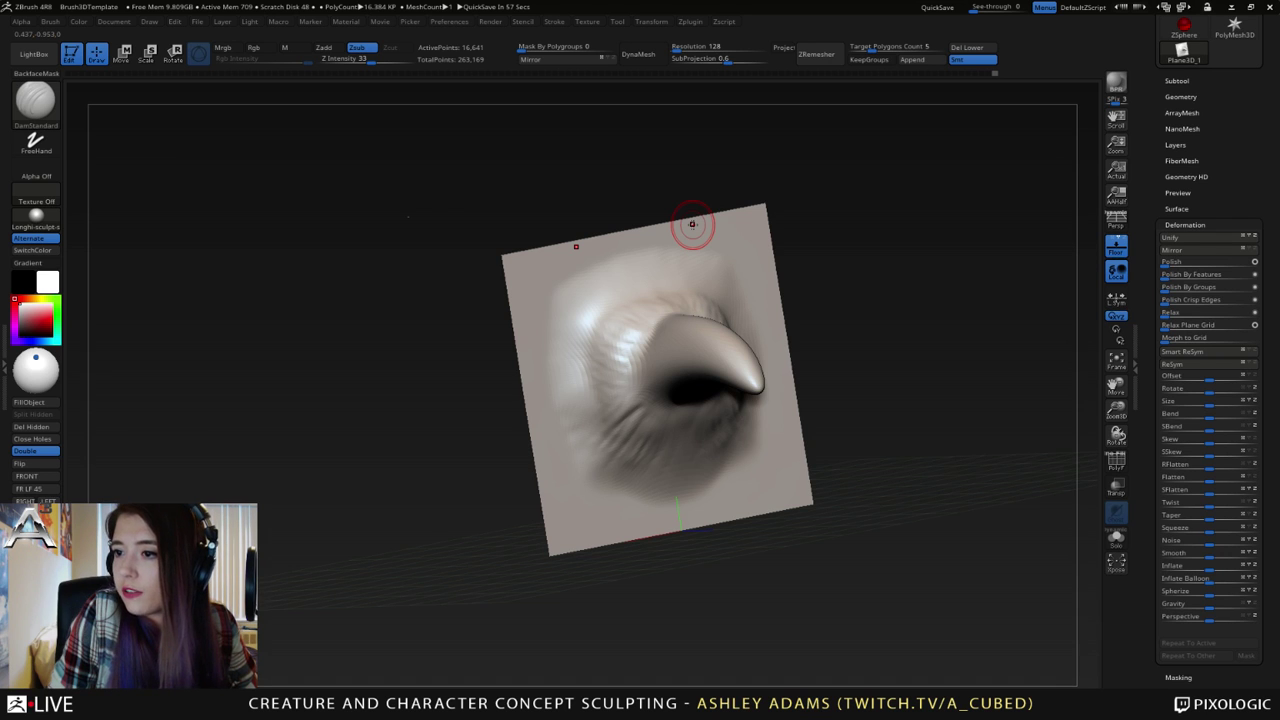
{"action": "mouse_move", "coordinate": [691, 224]}
{"action": "right_mouse_down"}
{"action": "mouse_move", "coordinate": [639, 358]}
{"action": "mouse_move", "coordinate": [651, 326]}
{"action": "right_mouse_up"}
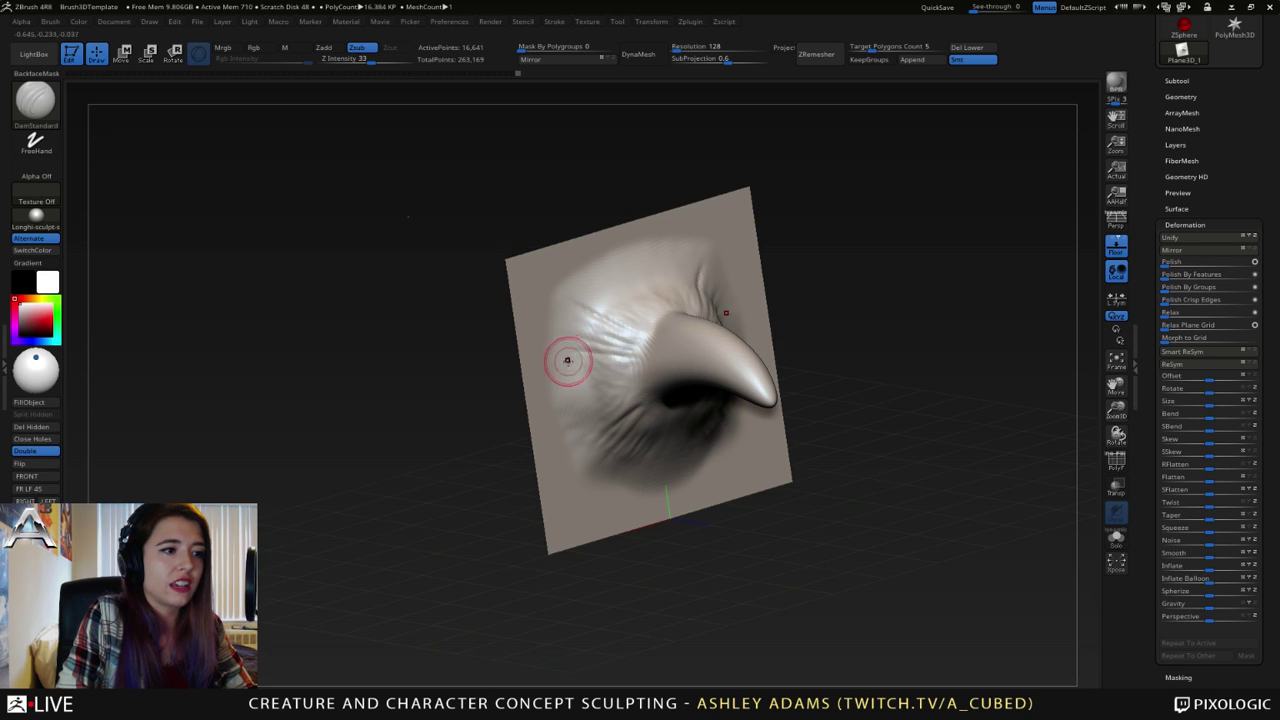
{"action": "mouse_move", "coordinate": [657, 357]}
{"action": "right_mouse_down"}
{"action": "mouse_move", "coordinate": [606, 358]}
{"action": "mouse_move", "coordinate": [640, 345]}
{"action": "right_mouse_up"}
{"action": "left_click_drag", "start_coordinate": [616, 330], "coordinate": [608, 321], "text": "shift"}
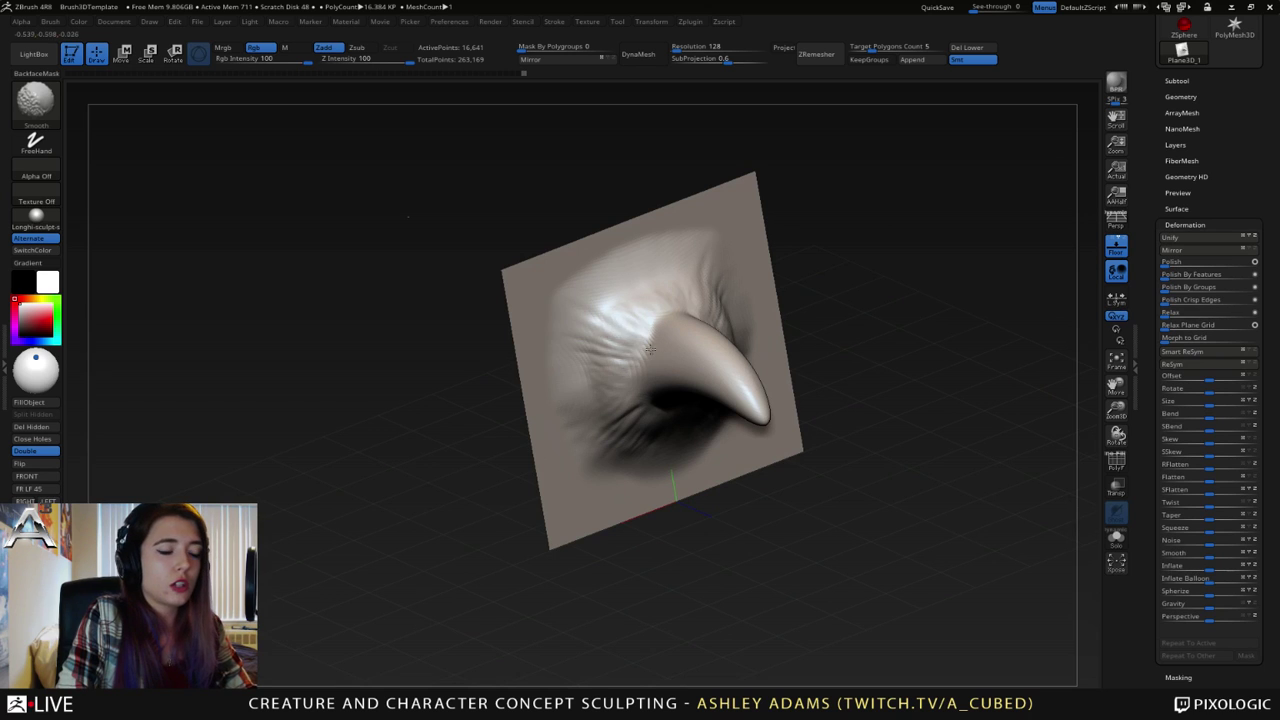
- Carve radiating DamStandard creases above and below the beak and smooth their outer ends
{"action": "mouse_move", "coordinate": [563, 346]}
{"action": "right_mouse_down"}
{"action": "mouse_move", "coordinate": [618, 437]}
{"action": "mouse_move", "coordinate": [689, 314]}
{"action": "right_mouse_up"}
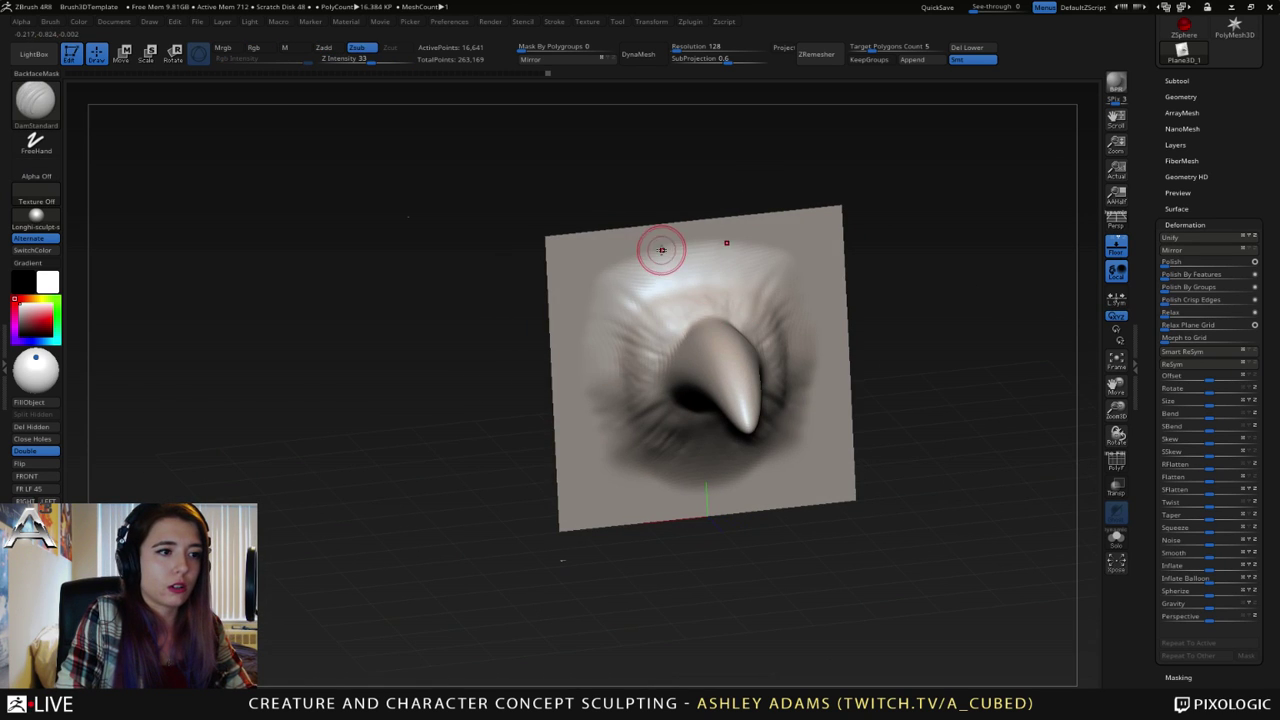
{"action": "right_click_drag", "start_coordinate": [691, 269], "coordinate": [778, 262]}
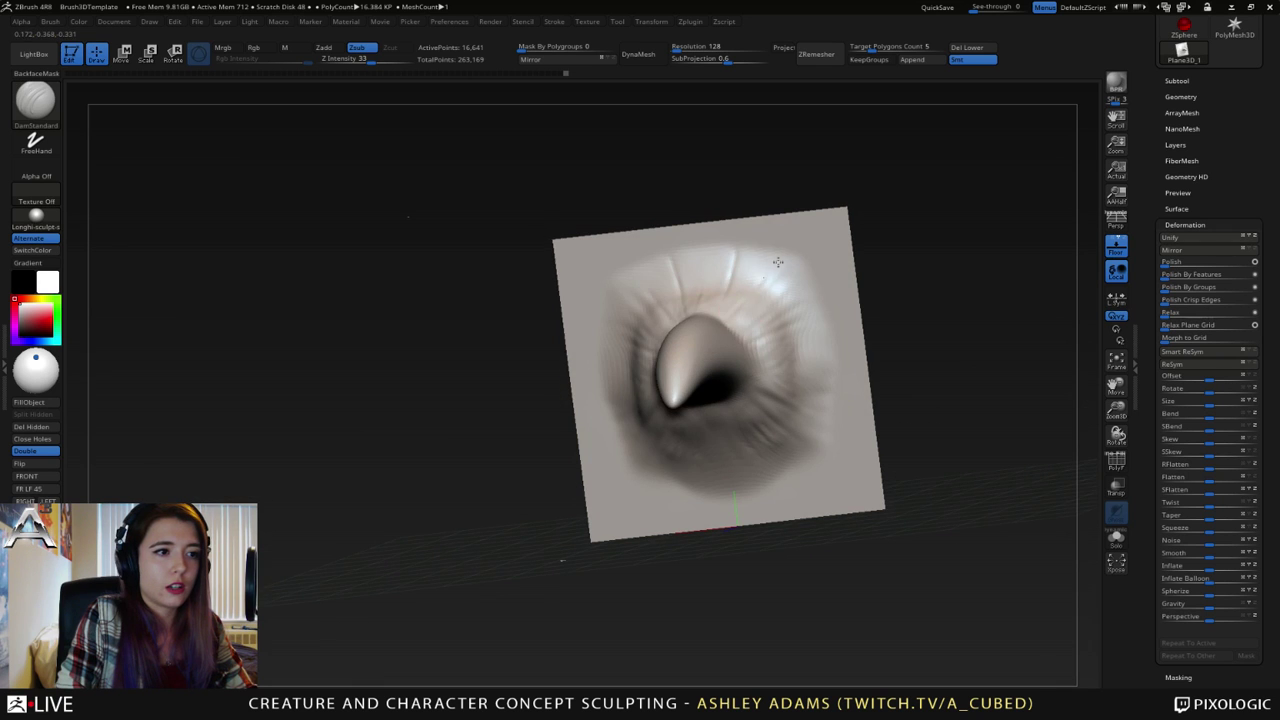
{"action": "key", "text": "shift"}
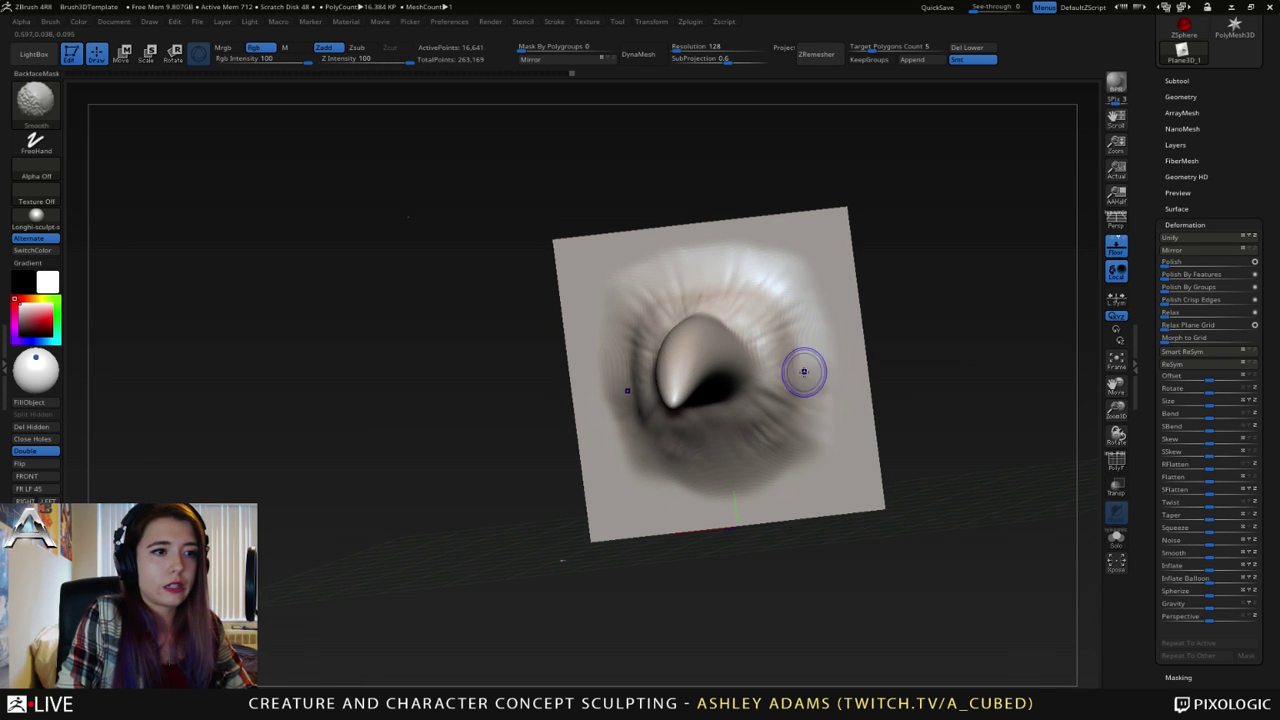
{"action": "mouse_move", "coordinate": [728, 490]}
{"action": "right_mouse_down"}
{"action": "mouse_move", "coordinate": [753, 438]}
{"action": "mouse_move", "coordinate": [766, 458]}
{"action": "right_mouse_up"}
{"action": "left_click_drag", "start_coordinate": [766, 458], "coordinate": [742, 420], "text": "shift"}
- Cut a DamStandard crease along both sides of the seam where the beak meets the skin
{"action": "right_click_drag", "start_coordinate": [746, 377], "coordinate": [777, 343]}
{"action": "right_click_drag", "start_coordinate": [644, 314], "coordinate": [678, 306]}
{"action": "mouse_move", "coordinate": [676, 299]}
{"action": "left_mouse_down"}
{"action": "mouse_move", "coordinate": [645, 350]}
{"action": "mouse_move", "coordinate": [654, 329]}
{"action": "left_mouse_up"}
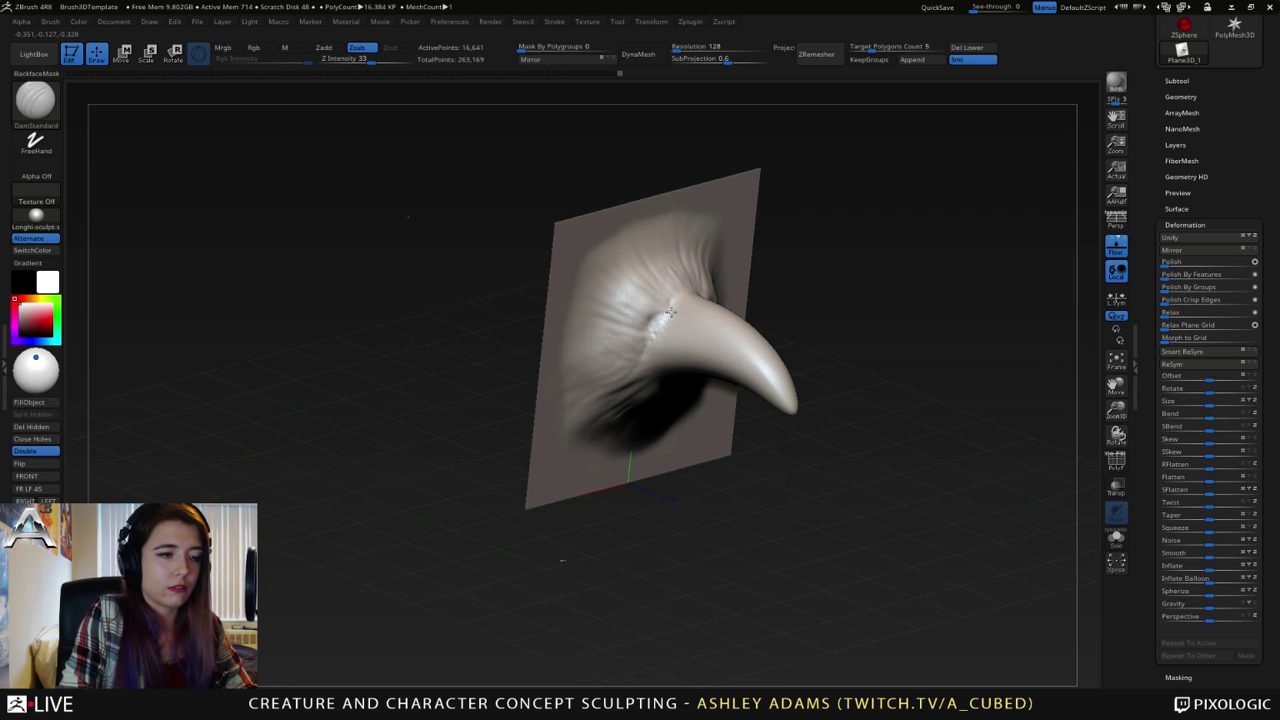
{"action": "right_click_drag", "start_coordinate": [686, 291], "coordinate": [782, 334]}
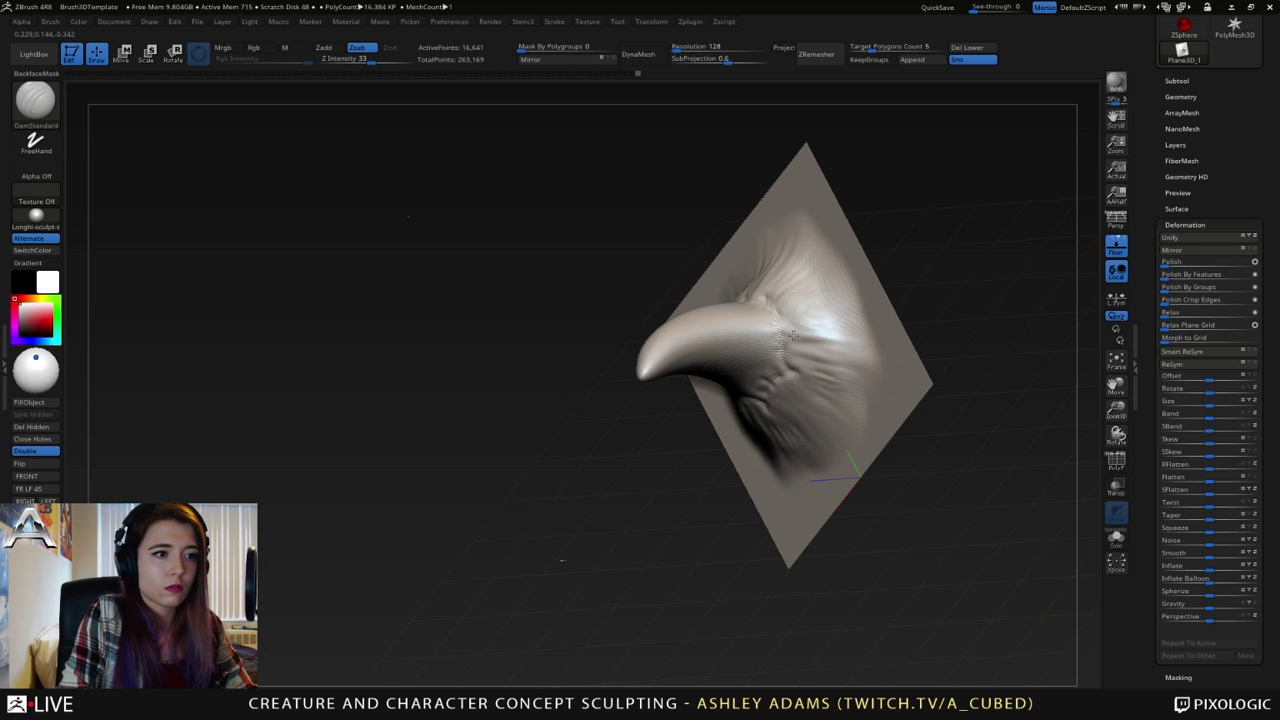
- Adjust the DamStandard brush size and define the wavy crease across the top of the beak's base
{"action": "right_click_drag", "start_coordinate": [762, 366], "coordinate": [818, 310]}
{"action": "key", "text": "space"}
{"action": "left_click_drag", "start_coordinate": [818, 306], "coordinate": [826, 304]}
{"action": "right_click_drag", "start_coordinate": [818, 304], "coordinate": [794, 291], "text": "ctrl"}
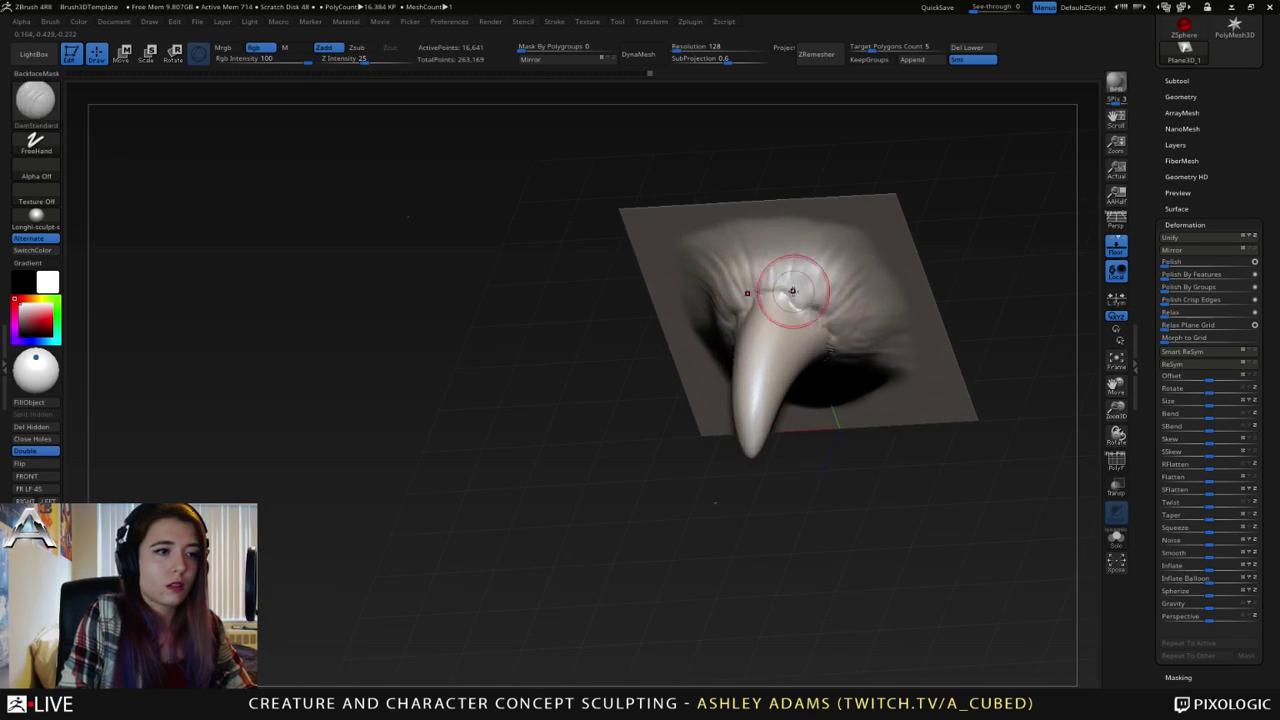
{"action": "left_click_drag", "start_coordinate": [794, 296], "coordinate": [796, 297]}
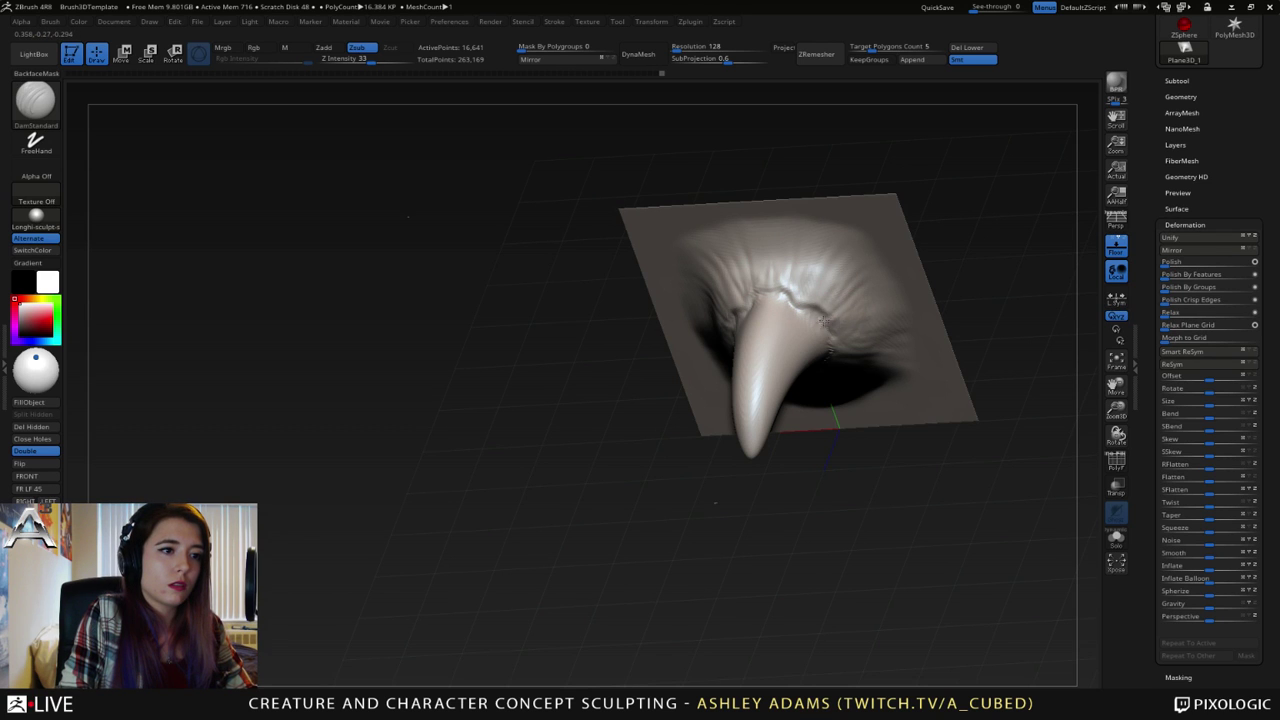
- Extend the seam crease around the sides and underside of the beak and inspect the wrinkled base
{"action": "mouse_move", "coordinate": [823, 321]}
{"action": "right_mouse_down"}
{"action": "mouse_move", "coordinate": [866, 380]}
{"action": "mouse_move", "coordinate": [871, 329]}
{"action": "right_mouse_up"}
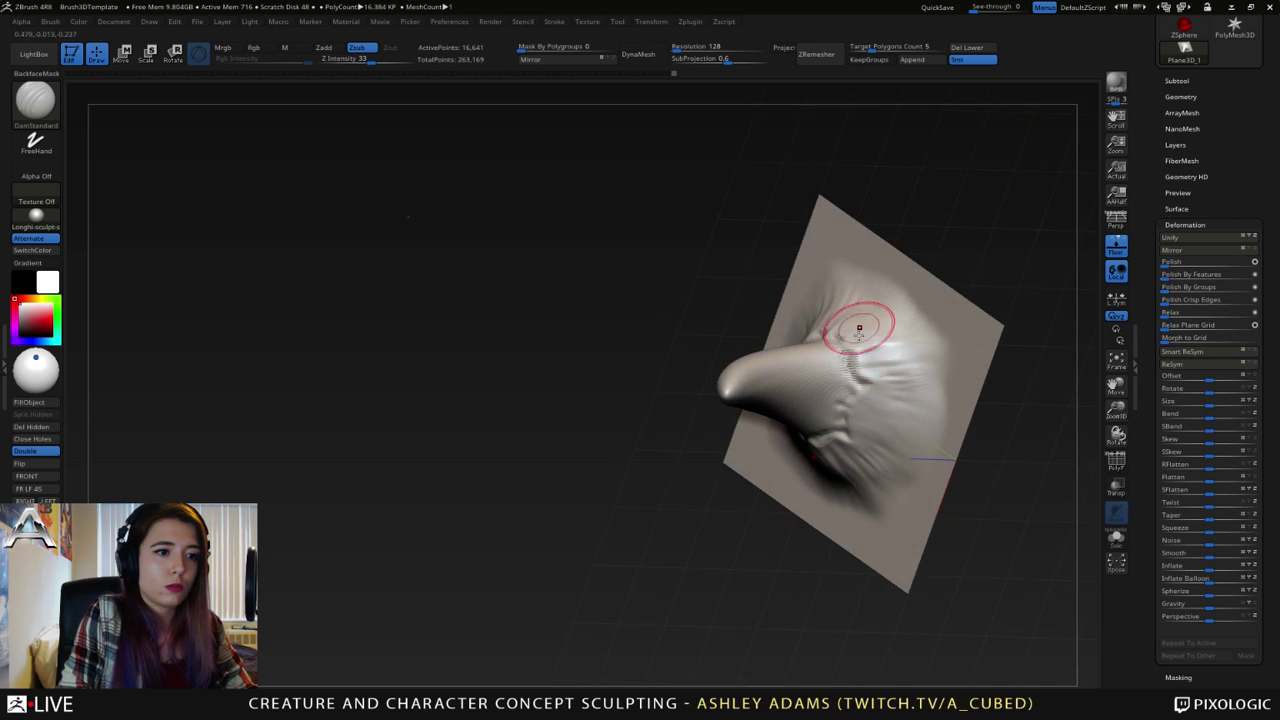
{"action": "right_click_drag", "start_coordinate": [862, 378], "coordinate": [786, 346]}
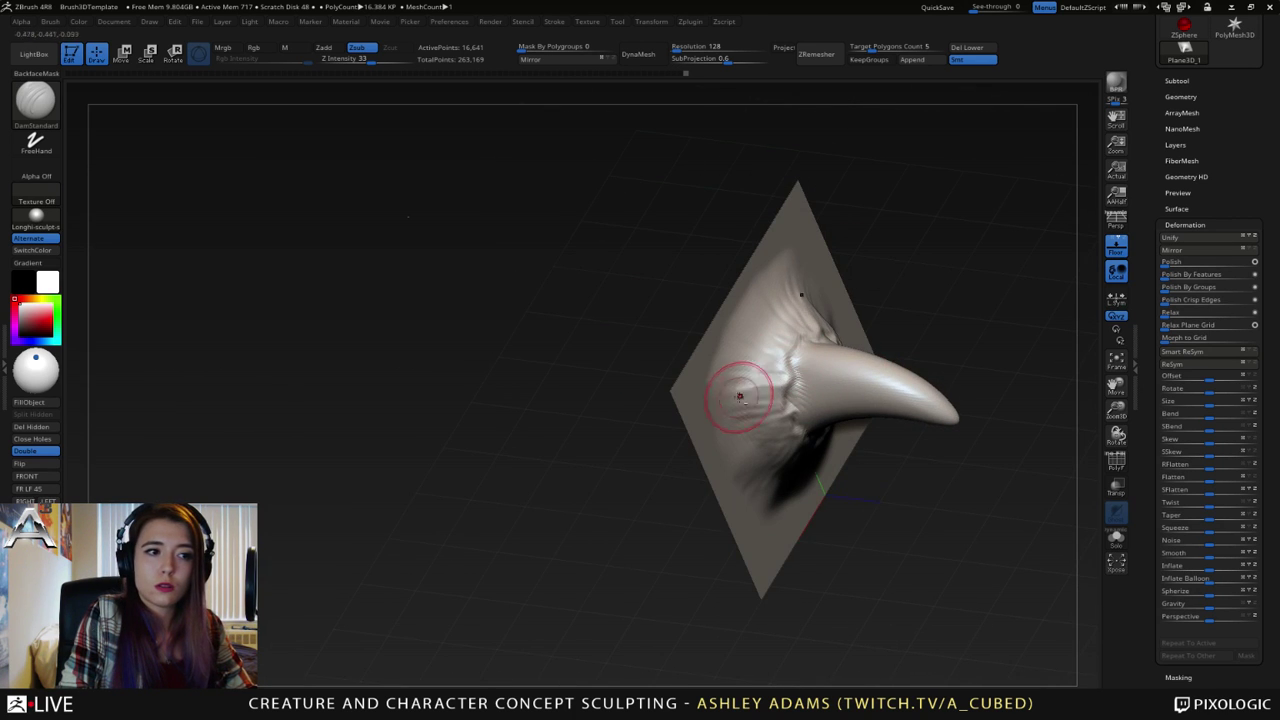
{"action": "right_click_drag", "start_coordinate": [737, 391], "coordinate": [757, 363]}
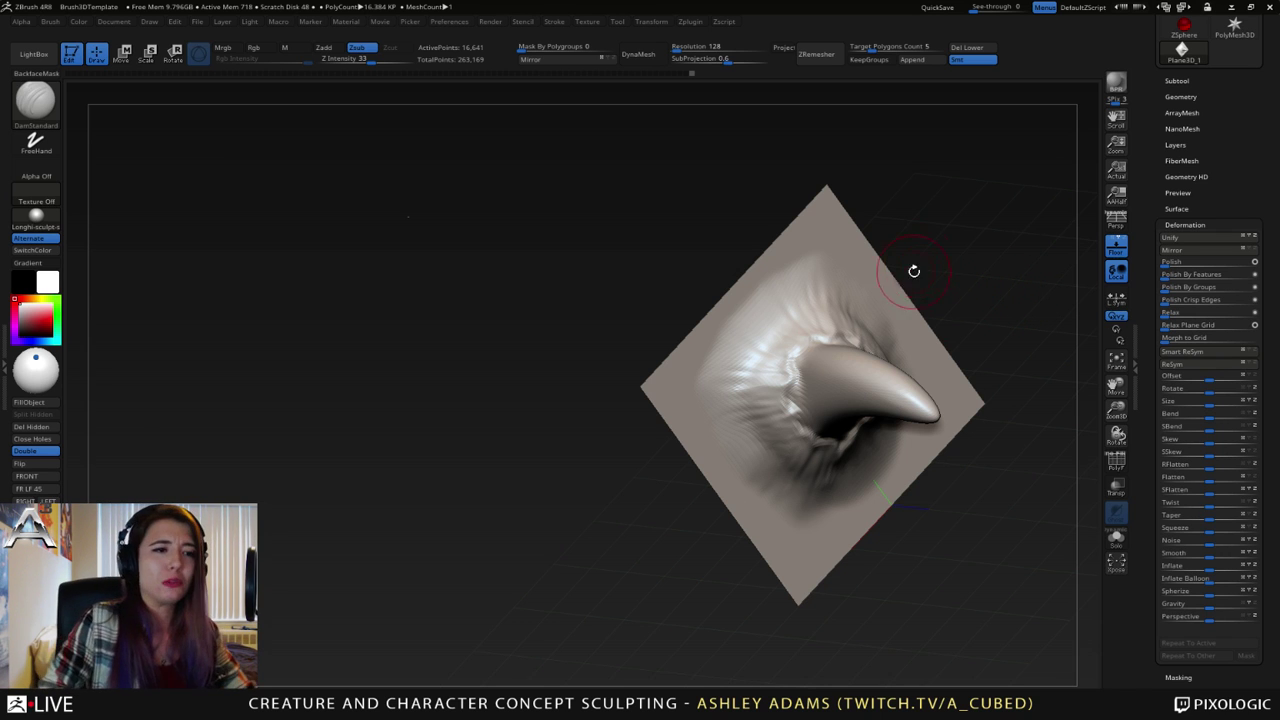
{"action": "left_click_drag", "start_coordinate": [913, 270], "coordinate": [760, 295]}
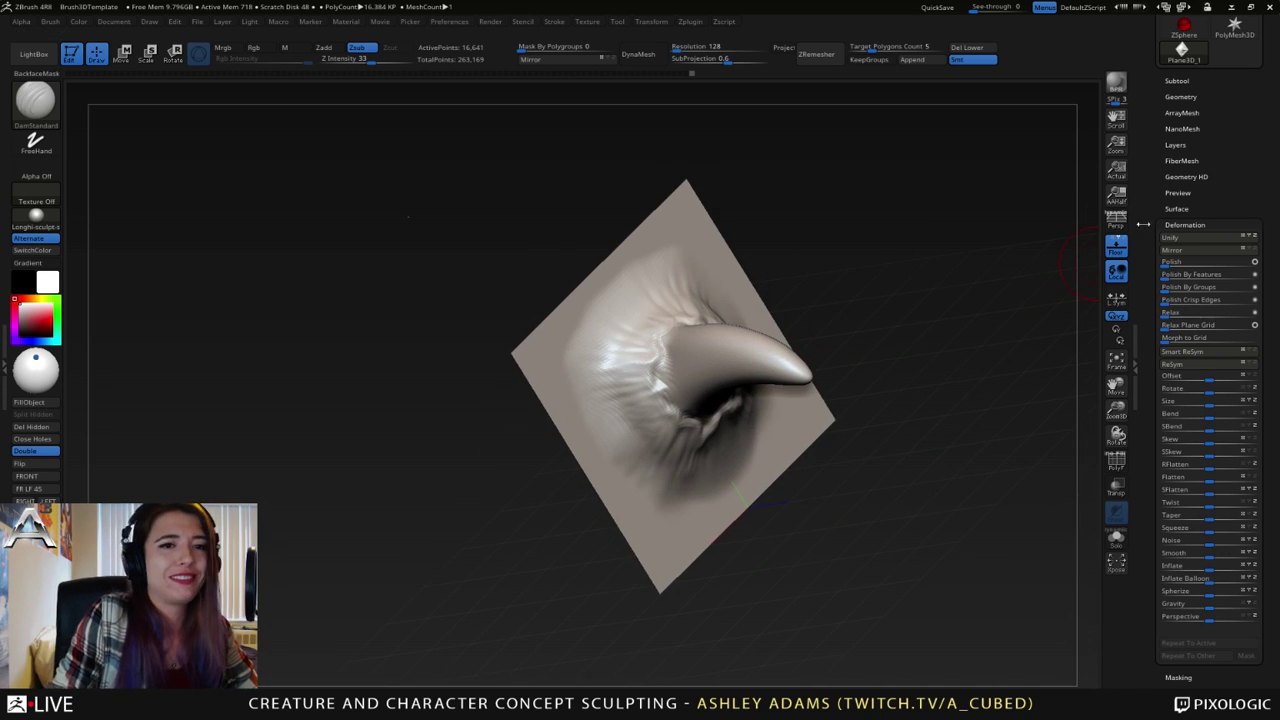
- Show the plane's geometry settings and raise it to subdivision level 8
{"action": "left_click", "coordinate": [1178, 80]}
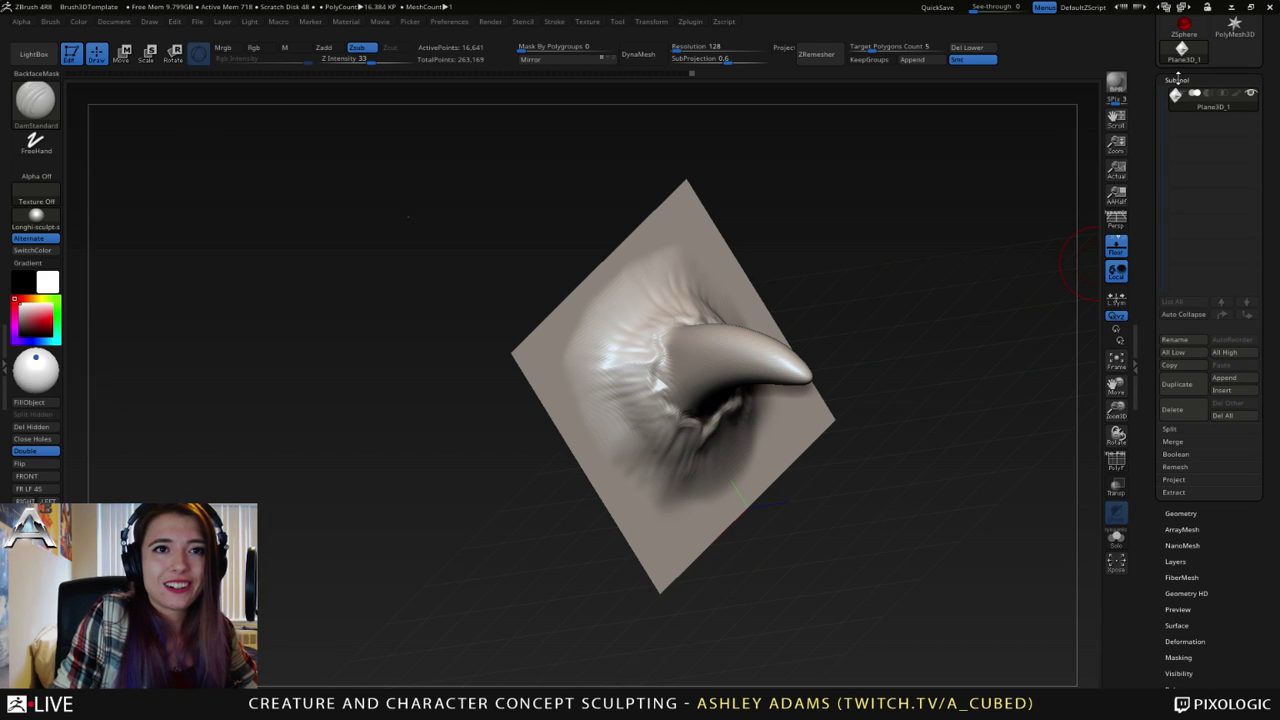
{"action": "left_click", "coordinate": [1178, 80]}
{"action": "left_click", "coordinate": [1179, 96]}
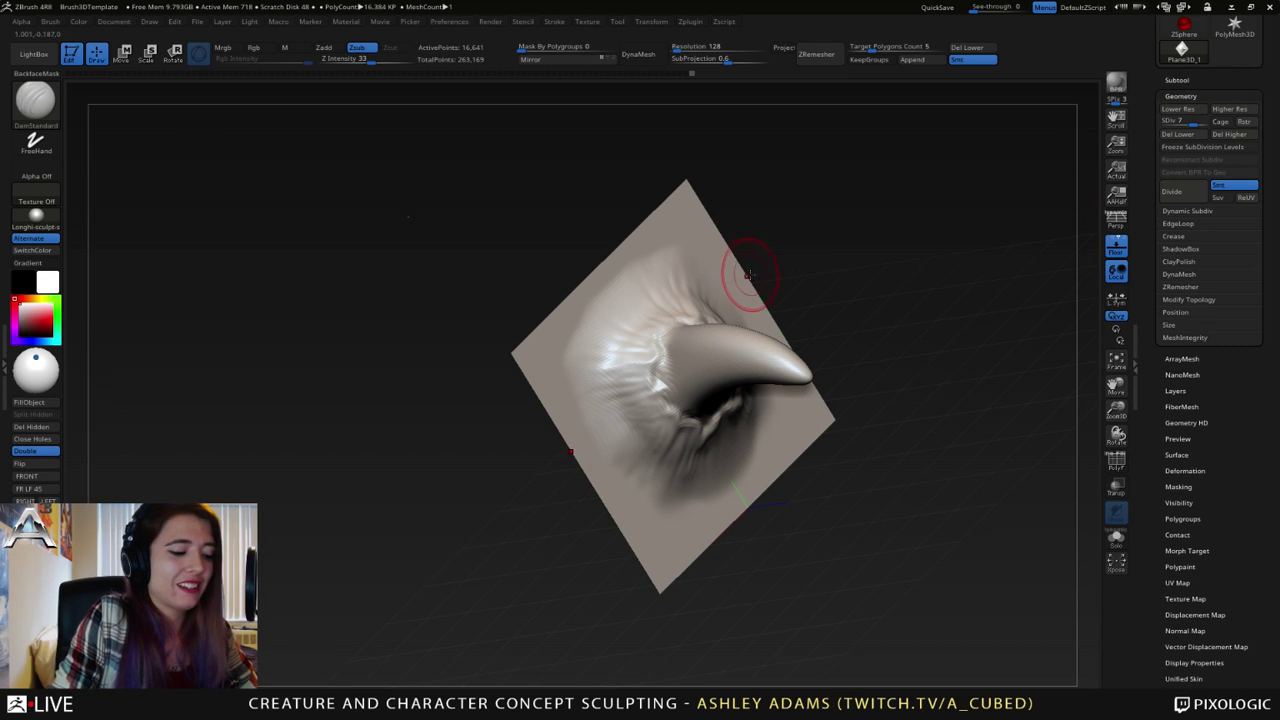
{"action": "mouse_move", "coordinate": [634, 335]}
{"action": "right_mouse_down"}
{"action": "mouse_move", "coordinate": [706, 346]}
{"action": "mouse_move", "coordinate": [715, 370]}
{"action": "mouse_move", "coordinate": [612, 380]}
{"action": "right_mouse_up"}
{"action": "right_click", "coordinate": [680, 346]}
{"action": "key", "text": "d"}
- Sharpen the DamStandard creases around the beak's seam and underside at the higher subdivision level
{"action": "right_click", "coordinate": [715, 370]}
{"action": "right_click", "coordinate": [612, 380]}
{"action": "mouse_move", "coordinate": [677, 348]}
{"action": "left_mouse_down"}
{"action": "mouse_move", "coordinate": [661, 358]}
{"action": "mouse_move", "coordinate": [661, 403]}
{"action": "left_mouse_up"}
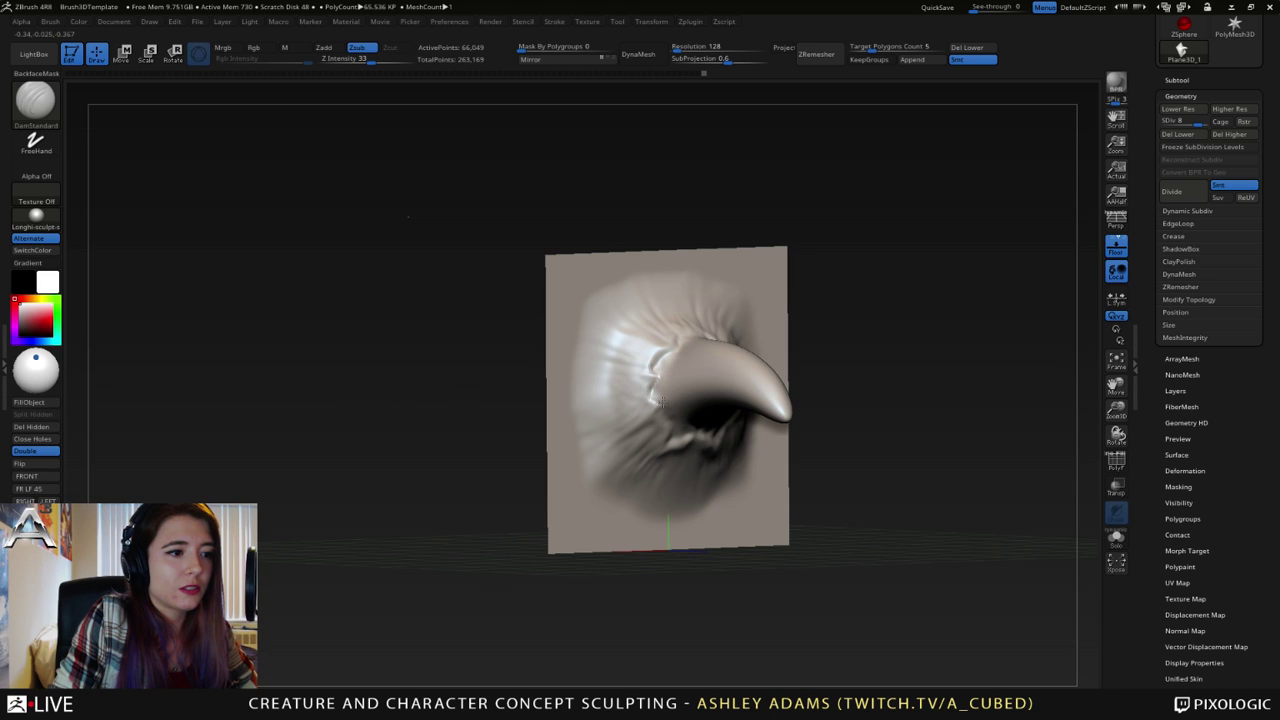
{"action": "mouse_move", "coordinate": [660, 402]}
{"action": "right_mouse_down"}
{"action": "mouse_move", "coordinate": [689, 380]}
{"action": "mouse_move", "coordinate": [648, 435]}
{"action": "mouse_move", "coordinate": [650, 418]}
{"action": "mouse_move", "coordinate": [711, 474]}
{"action": "right_mouse_up"}
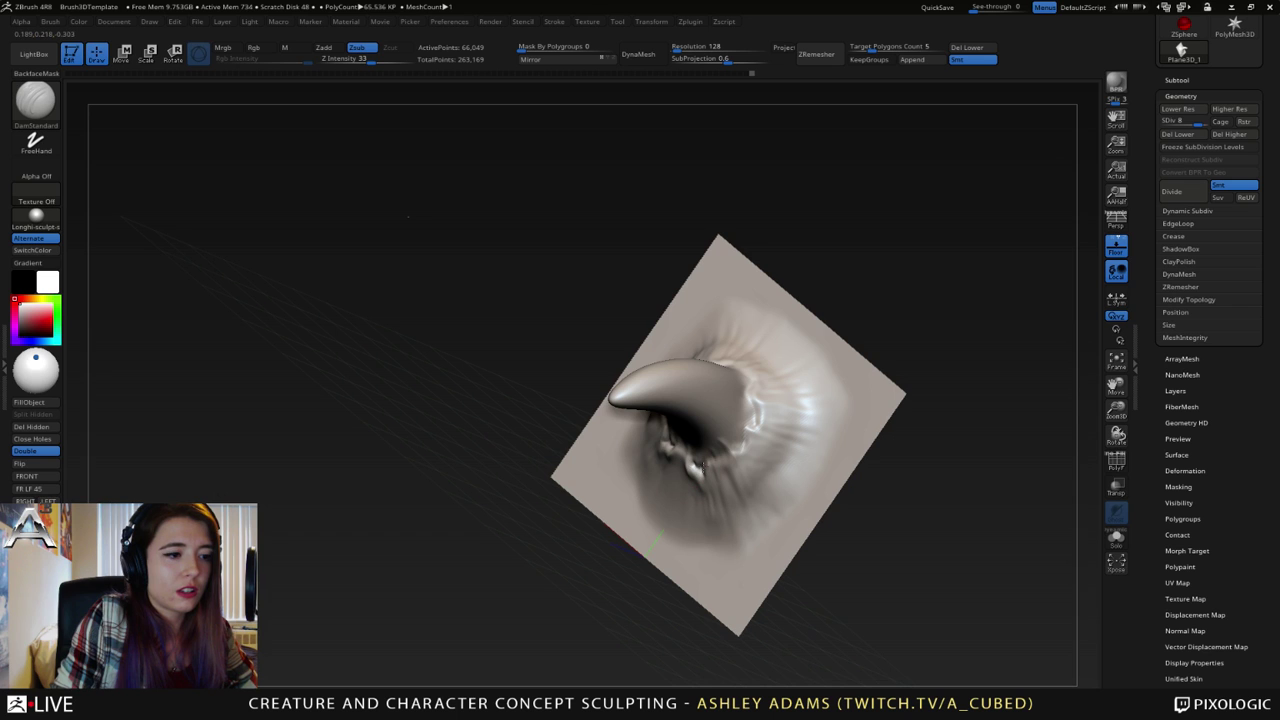
- Refine the DamStandard creases around the beak's base, including short wrinkles above the top centre of the beak
{"action": "right_click_drag", "start_coordinate": [697, 462], "coordinate": [670, 450]}
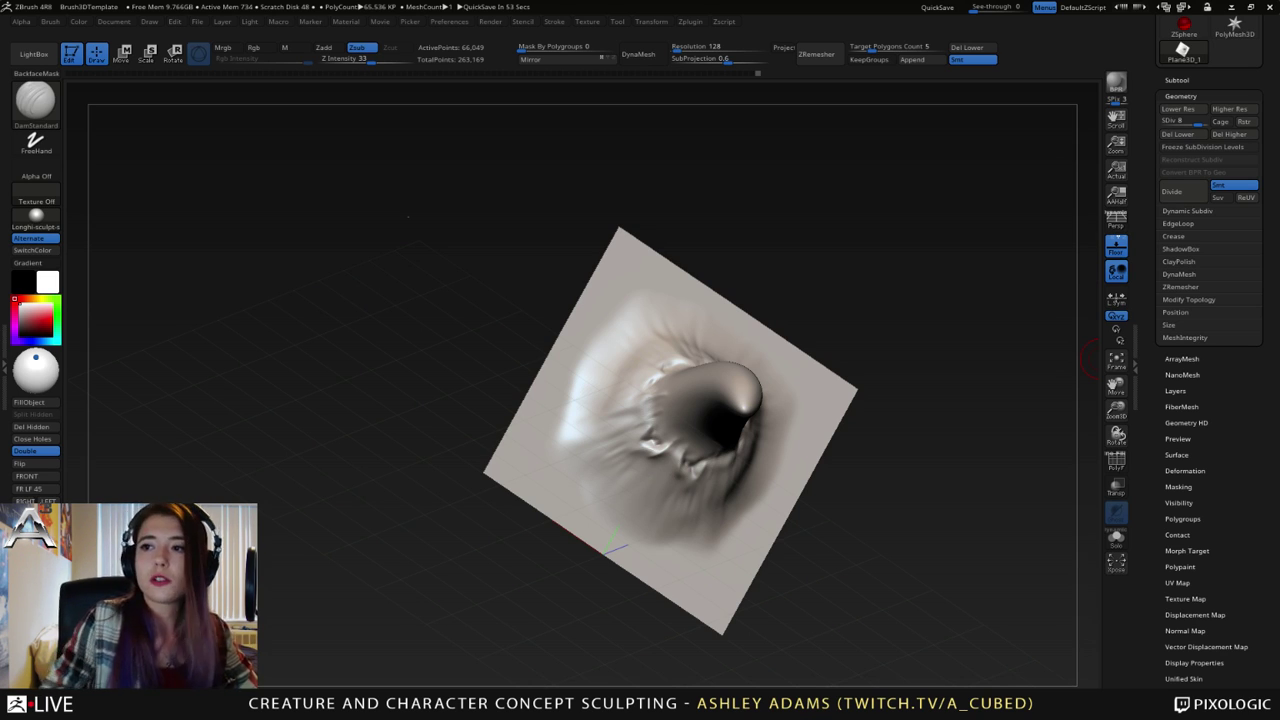
{"action": "mouse_move", "coordinate": [668, 440]}
{"action": "right_mouse_down"}
{"action": "mouse_move", "coordinate": [613, 433]}
{"action": "mouse_move", "coordinate": [648, 378]}
{"action": "right_mouse_up"}
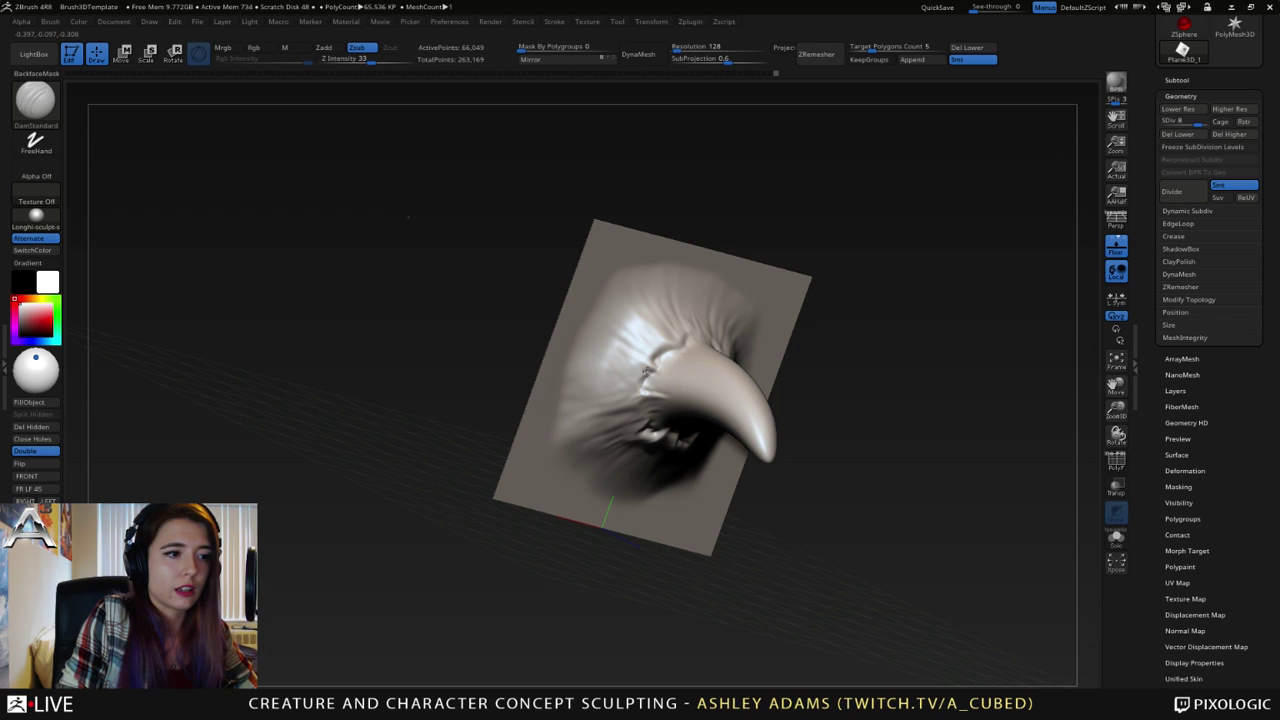
{"action": "mouse_move", "coordinate": [647, 370]}
{"action": "right_mouse_down"}
{"action": "mouse_move", "coordinate": [653, 356]}
{"action": "mouse_move", "coordinate": [686, 380]}
{"action": "mouse_move", "coordinate": [663, 356]}
{"action": "mouse_move", "coordinate": [670, 330]}
{"action": "mouse_move", "coordinate": [690, 361]}
{"action": "mouse_move", "coordinate": [740, 372]}
{"action": "mouse_move", "coordinate": [660, 390]}
{"action": "mouse_move", "coordinate": [718, 311]}
{"action": "right_mouse_up"}
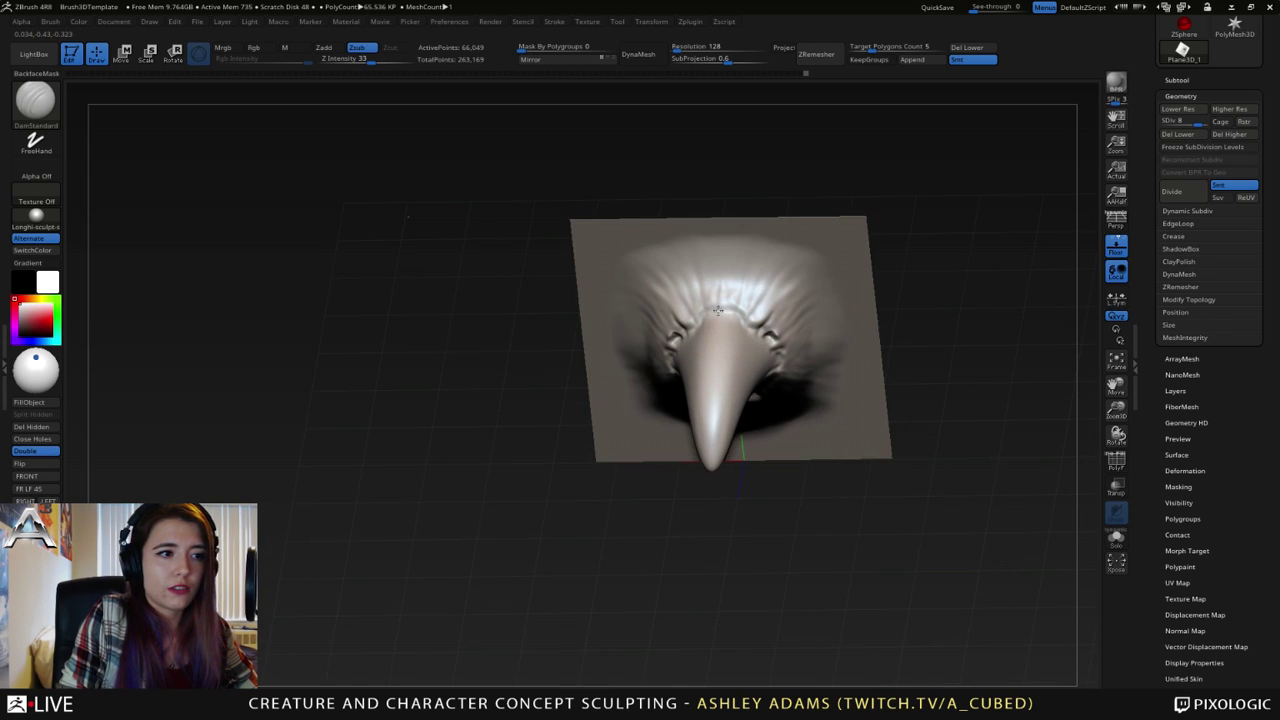
{"action": "left_click_drag", "start_coordinate": [739, 320], "coordinate": [737, 315]}
{"action": "mouse_move", "coordinate": [737, 315]}
{"action": "left_mouse_down"}
{"action": "mouse_move", "coordinate": [723, 301]}
{"action": "mouse_move", "coordinate": [736, 300]}
{"action": "left_mouse_up"}
- Smooth the beak's sides where they run into the seam, checking the base from the side and front
{"action": "right_click_drag", "start_coordinate": [731, 280], "coordinate": [793, 386]}
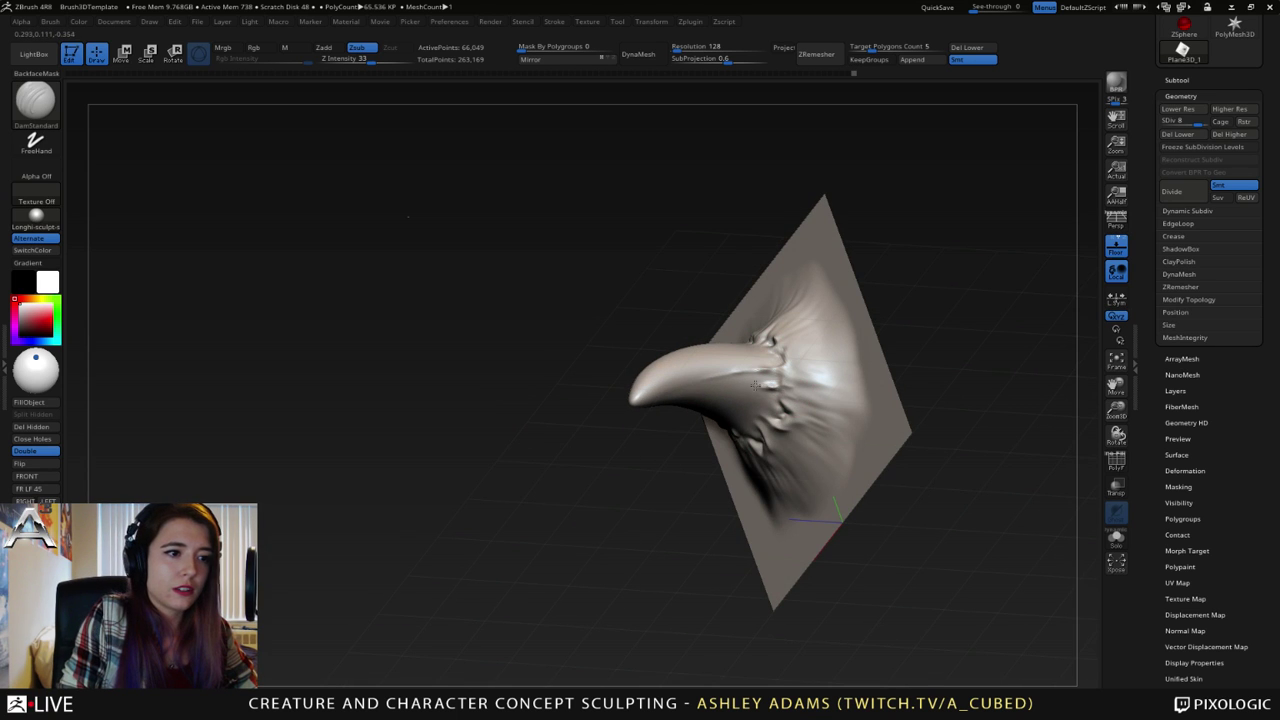
{"action": "mouse_move", "coordinate": [755, 385]}
{"action": "left_mouse_down", "text": "shift"}
{"action": "mouse_move", "coordinate": [787, 401]}
{"action": "mouse_move", "coordinate": [800, 383]}
{"action": "left_mouse_up", "text": "shift"}
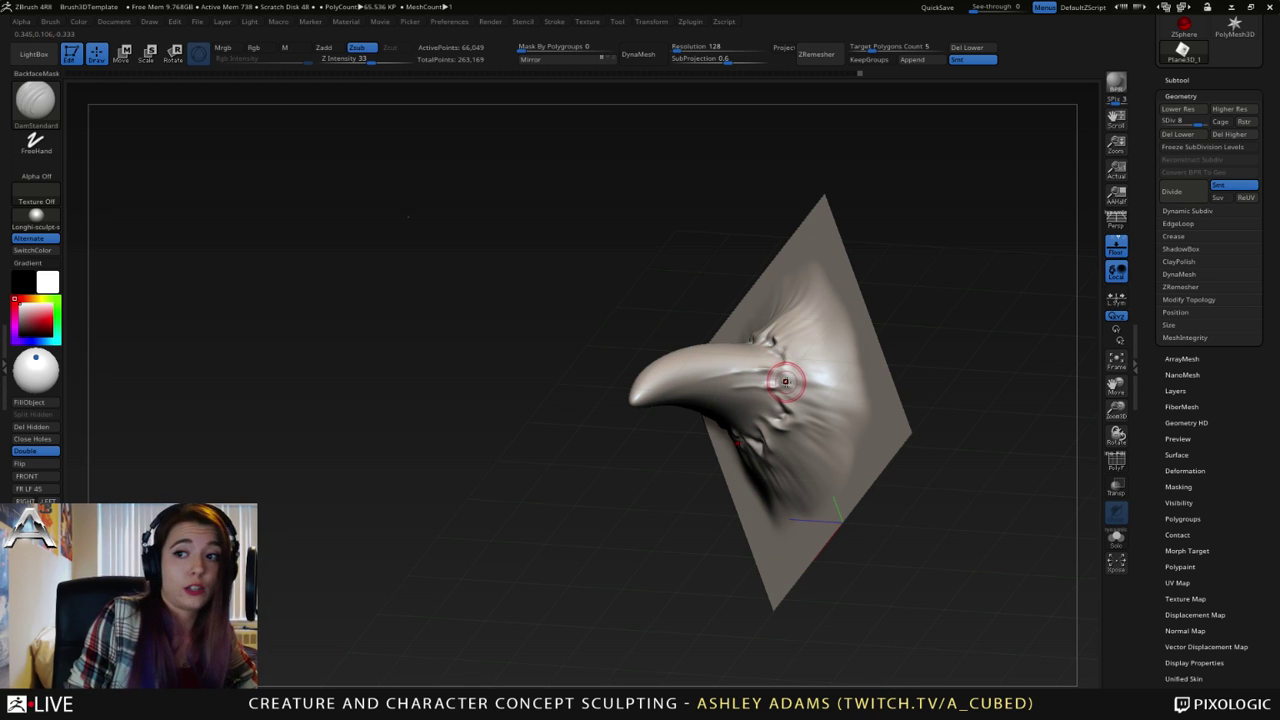
{"action": "right_click_drag", "start_coordinate": [728, 358], "coordinate": [771, 358]}
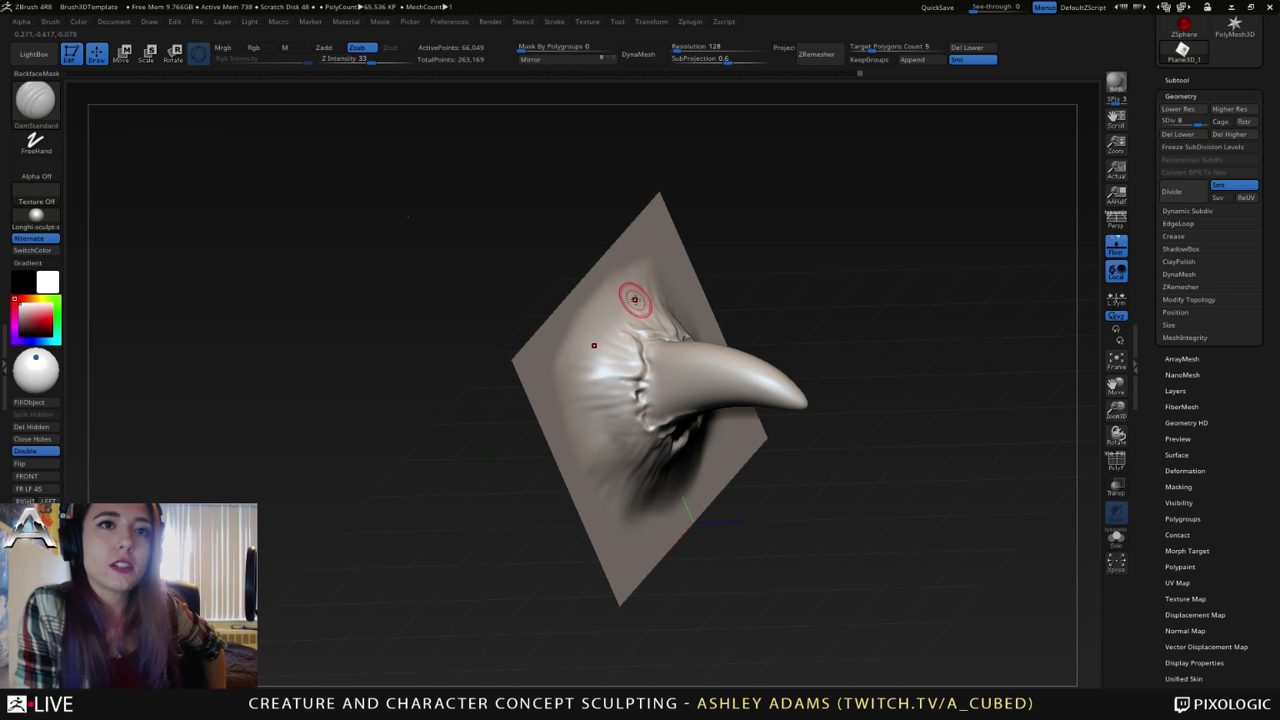
{"action": "right_click_drag", "start_coordinate": [689, 322], "coordinate": [758, 334]}
{"action": "key", "text": "space"}
{"action": "key", "text": "shift"}
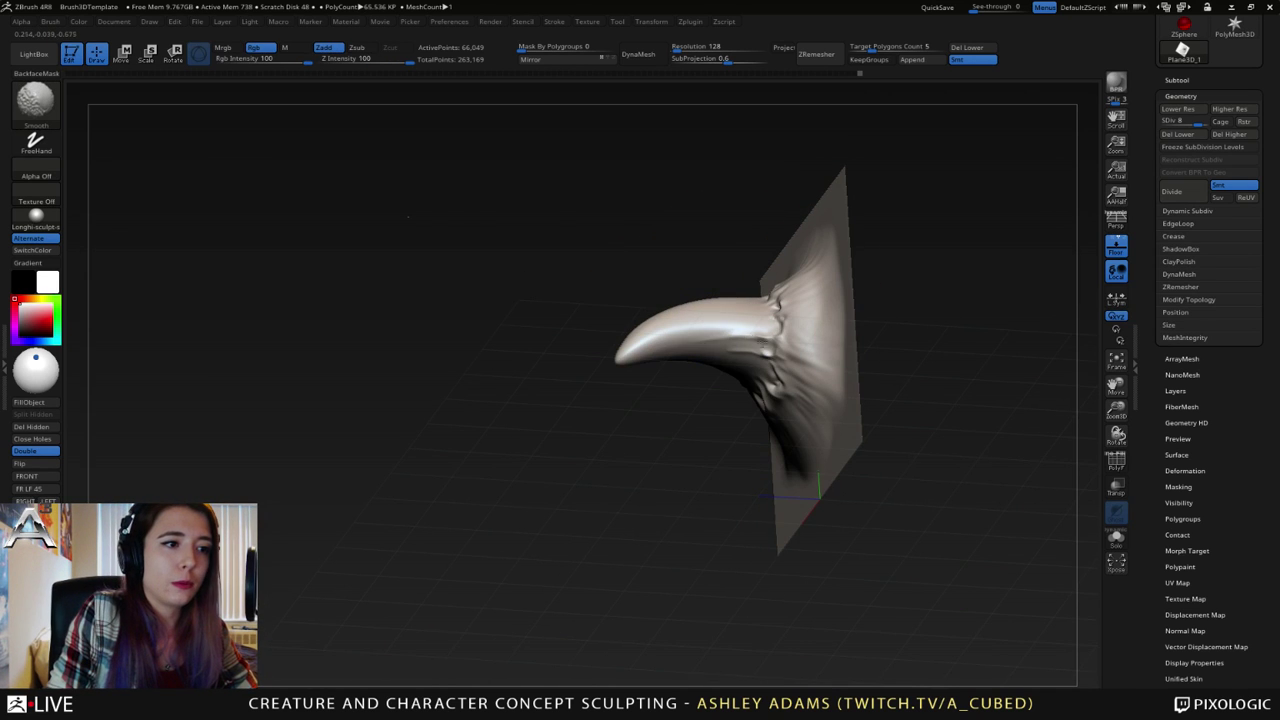
{"action": "left_click_drag", "start_coordinate": [738, 357], "coordinate": [760, 350], "text": "shift"}
{"action": "right_click_drag", "start_coordinate": [768, 342], "coordinate": [789, 346]}
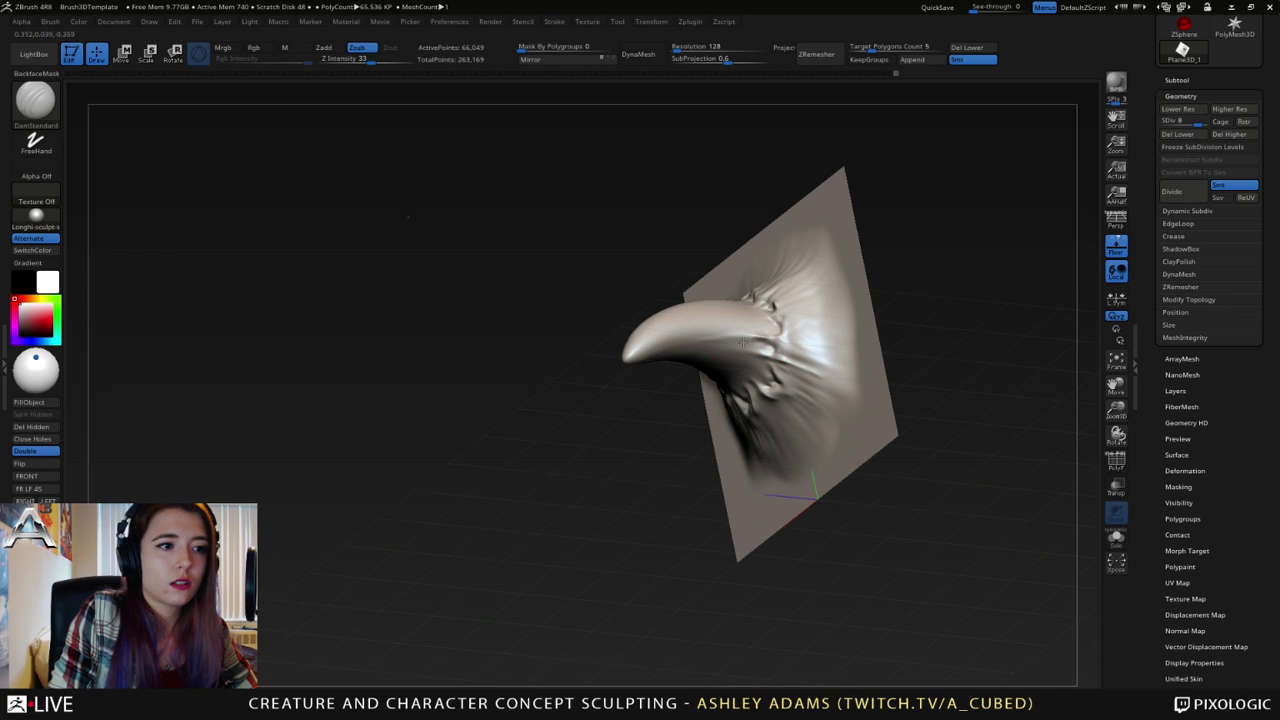
{"action": "right_click_drag", "start_coordinate": [773, 345], "coordinate": [698, 344]}
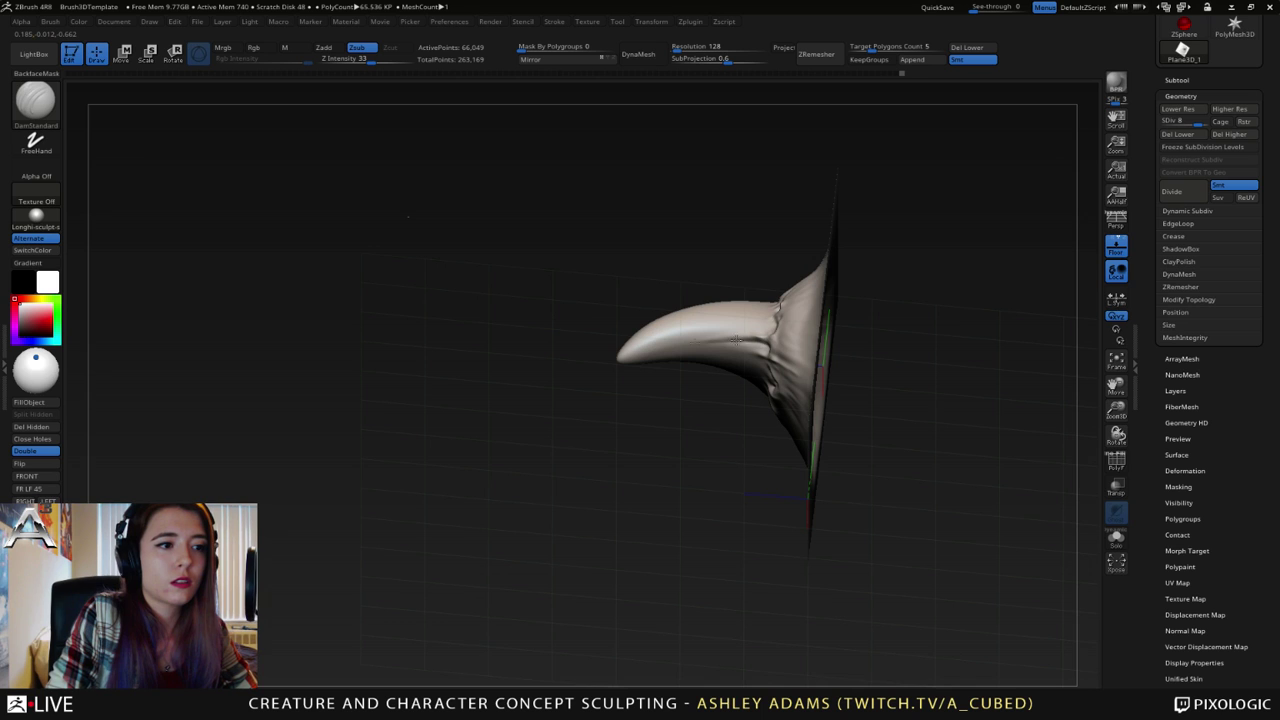
{"action": "mouse_move", "coordinate": [736, 340]}
{"action": "right_mouse_down"}
{"action": "mouse_move", "coordinate": [727, 331]}
{"action": "mouse_move", "coordinate": [784, 324]}
{"action": "mouse_move", "coordinate": [766, 354]}
{"action": "mouse_move", "coordinate": [726, 264]}
{"action": "mouse_move", "coordinate": [689, 250]}
{"action": "right_mouse_up"}
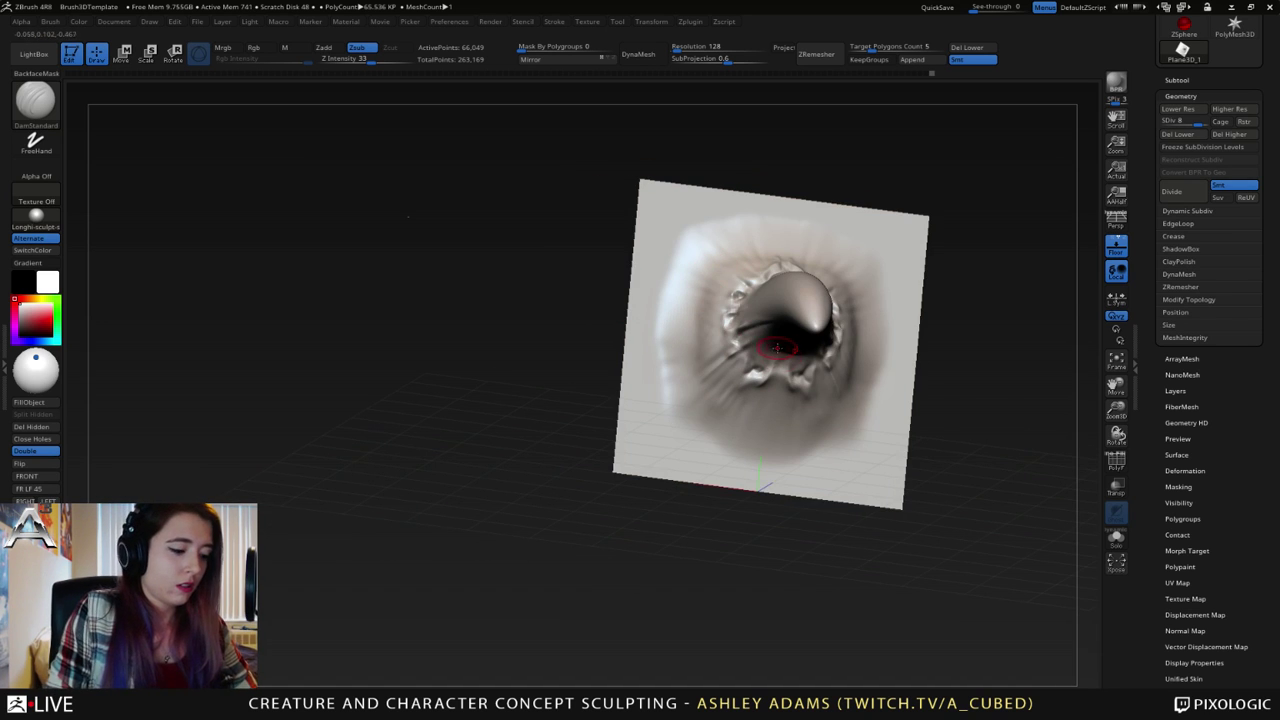
{"action": "right_click_drag", "start_coordinate": [781, 340], "coordinate": [838, 406], "text": "alt"}
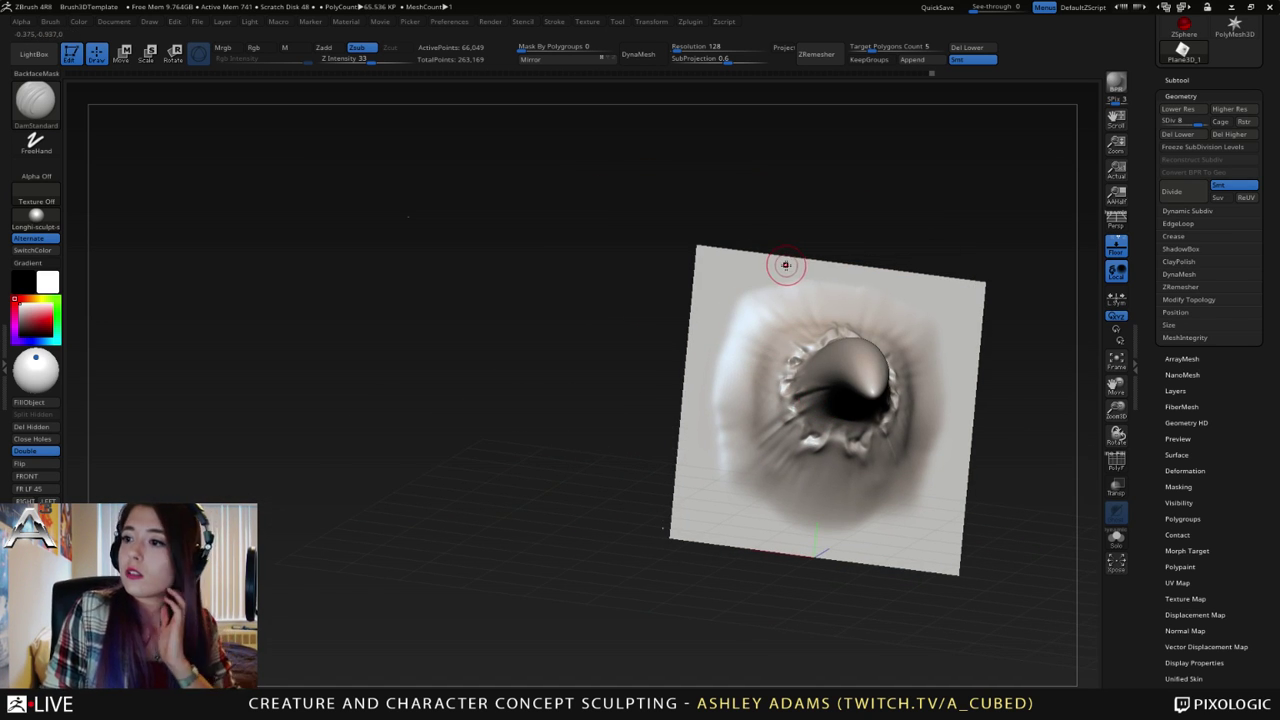
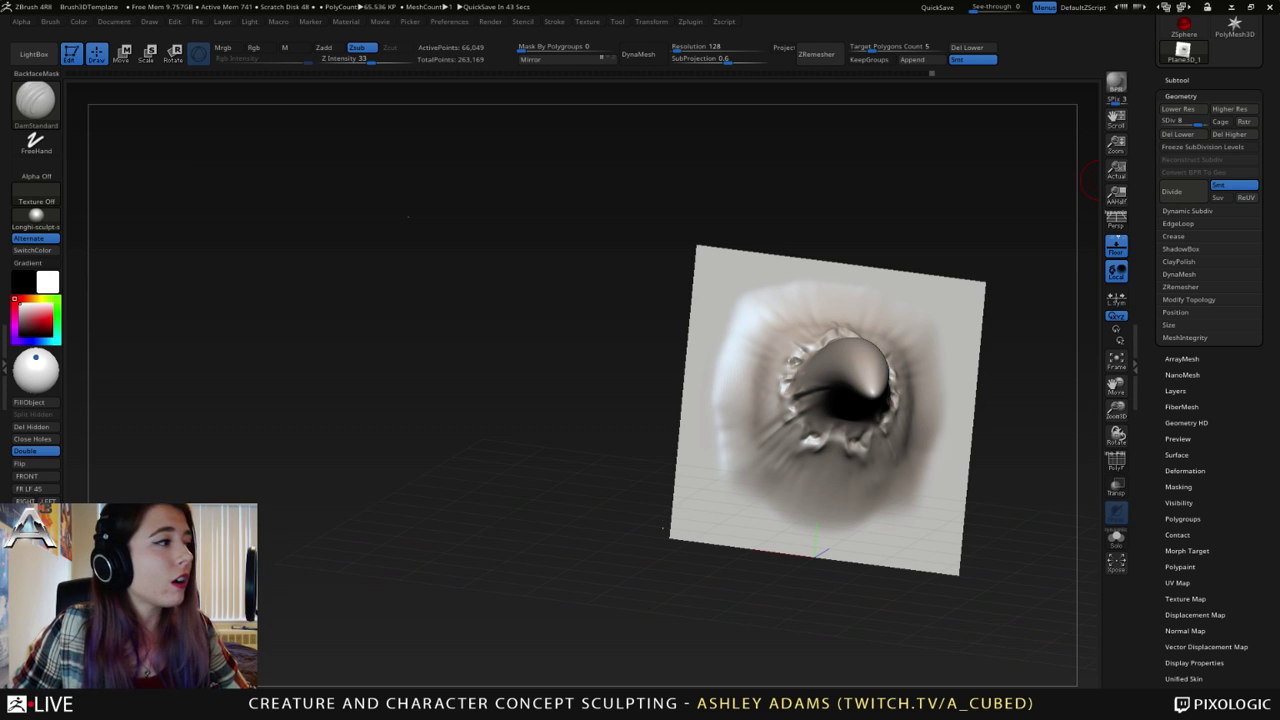
- Try the Green Metallic and Droplet materials on the beak plane and view the reflections from the side
{"action": "left_click", "coordinate": [35, 215]}
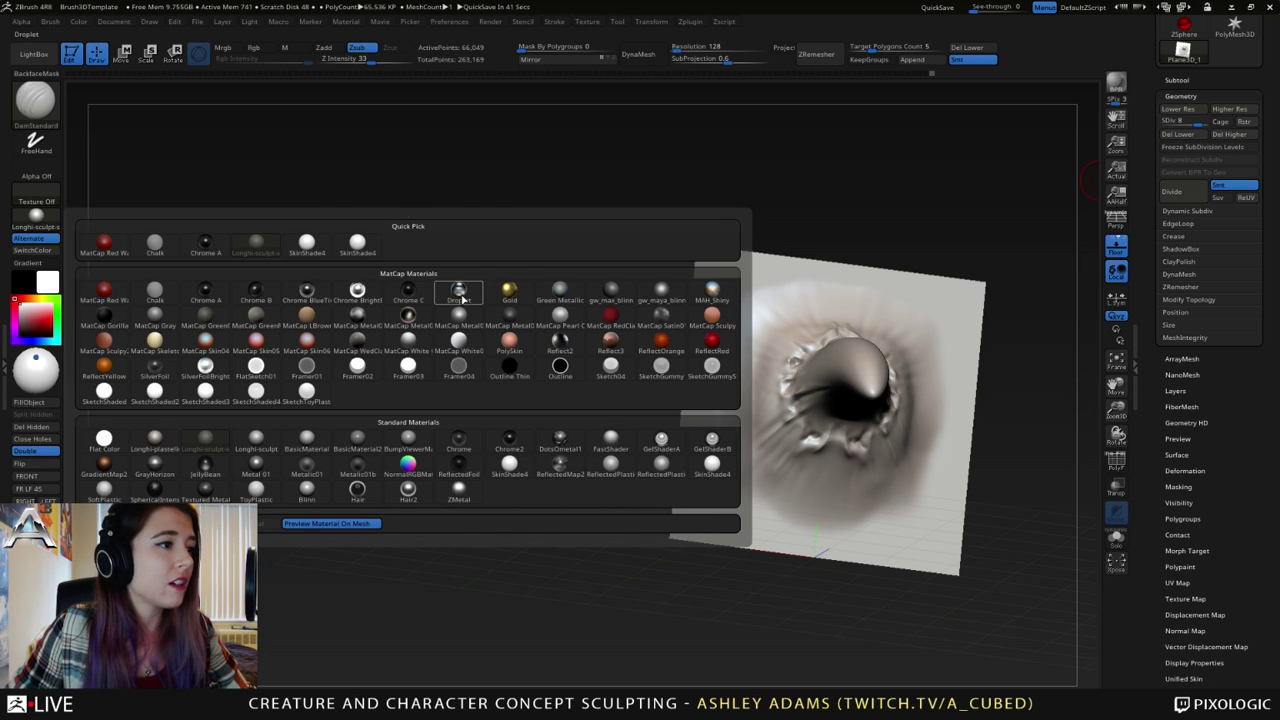
{"action": "mouse_move", "coordinate": [464, 296]}
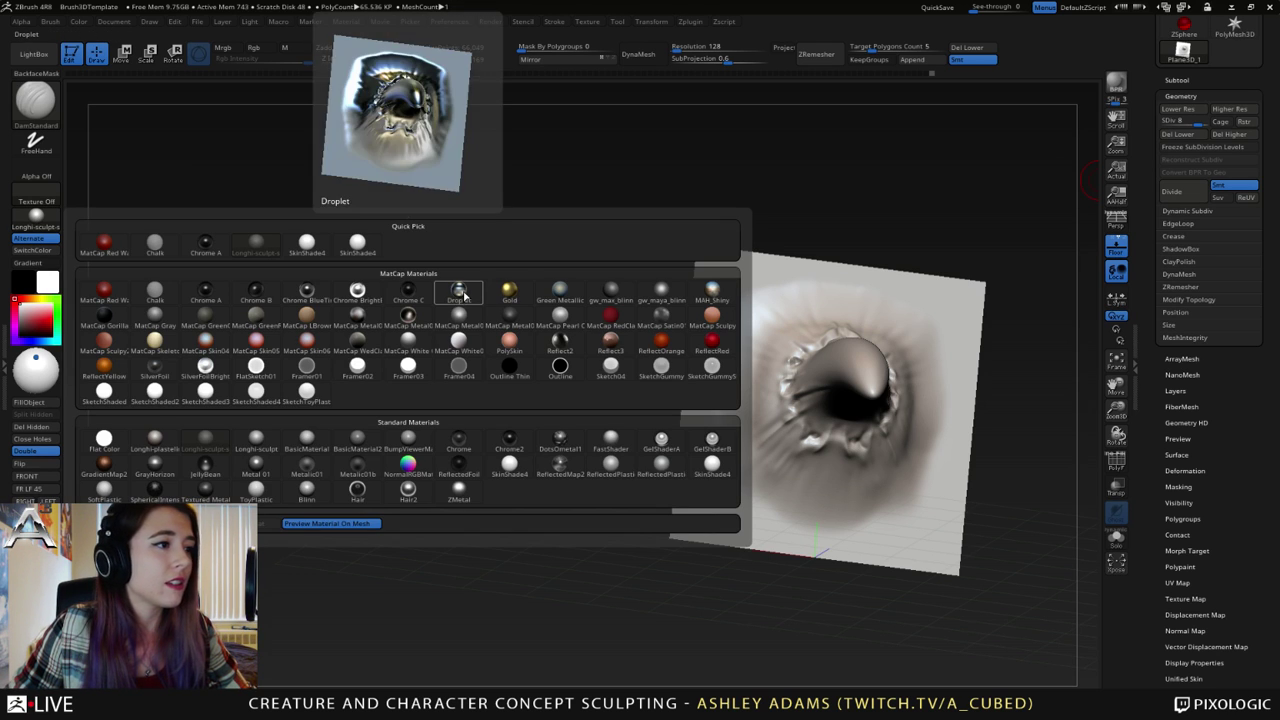
{"action": "left_click", "coordinate": [560, 292]}
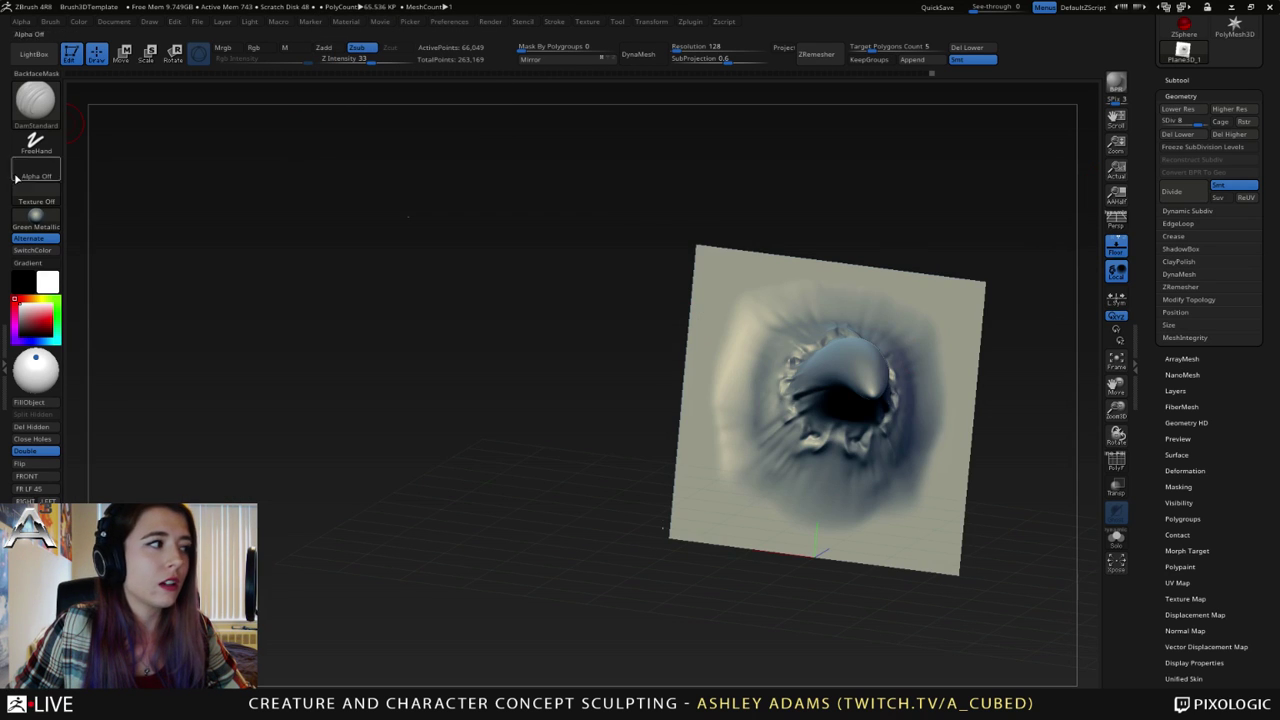
{"action": "left_click", "coordinate": [36, 215]}
{"action": "left_click", "coordinate": [464, 296]}
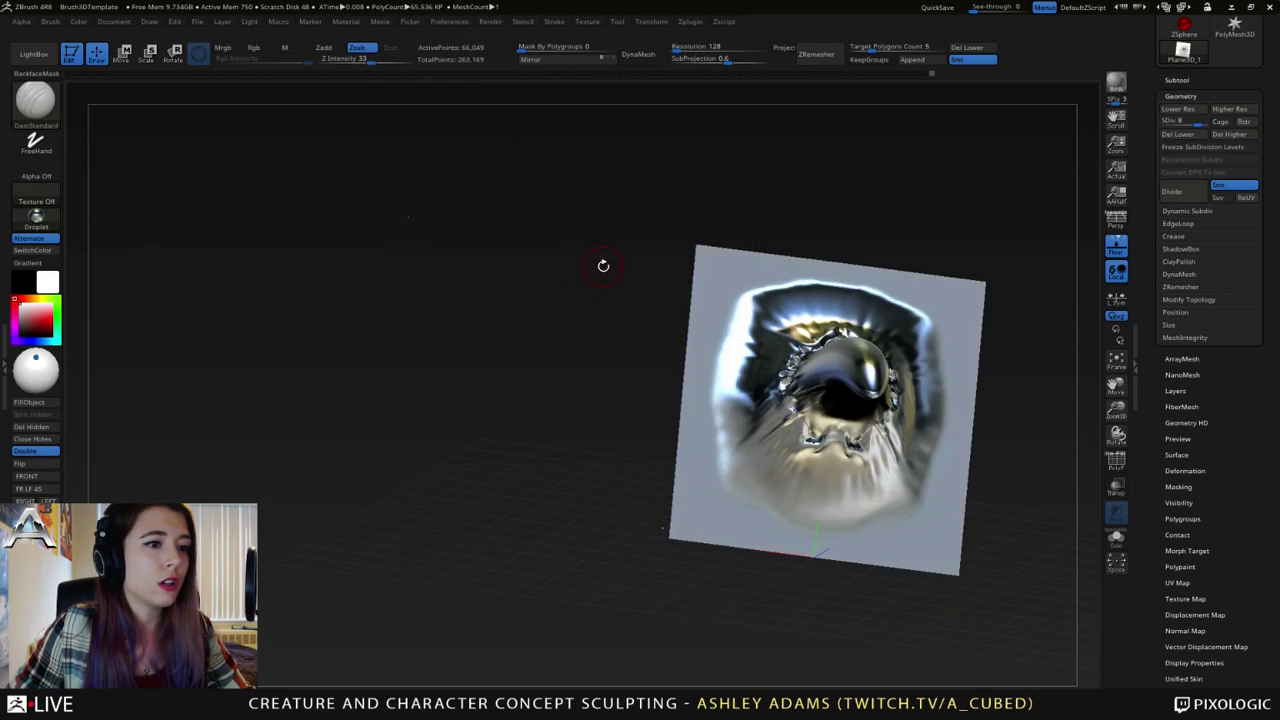
{"action": "left_click_drag", "start_coordinate": [603, 265], "coordinate": [576, 252]}
- Try the Gold material on the beak plane and recentre the model at an angled view
{"action": "left_click", "coordinate": [52, 209]}
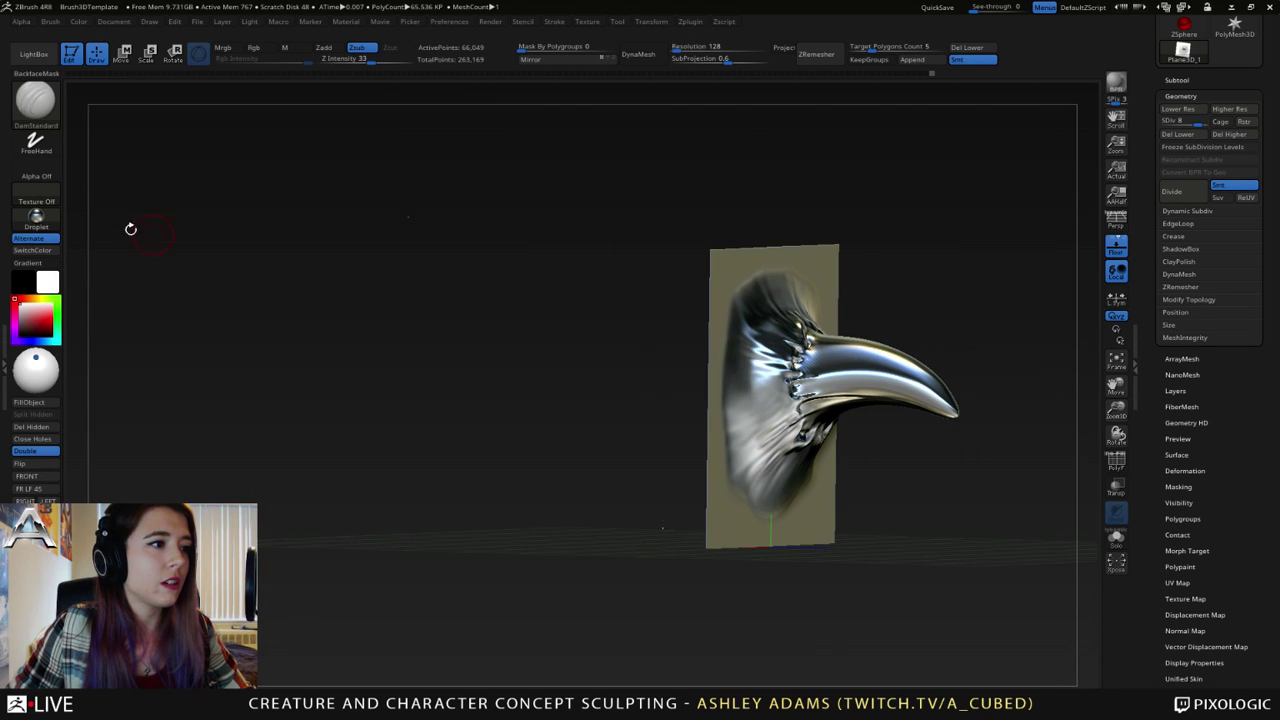
{"action": "left_click", "coordinate": [33, 219]}
{"action": "left_click", "coordinate": [517, 300]}
{"action": "left_click_drag", "start_coordinate": [517, 300], "coordinate": [614, 306]}
{"action": "left_click_drag", "start_coordinate": [1023, 272], "coordinate": [814, 284], "text": "alt"}
- Restore the grey Longhi sculpt material and review the beak from the front and side
{"action": "left_click", "coordinate": [34, 218]}
{"action": "left_click", "coordinate": [32, 222]}
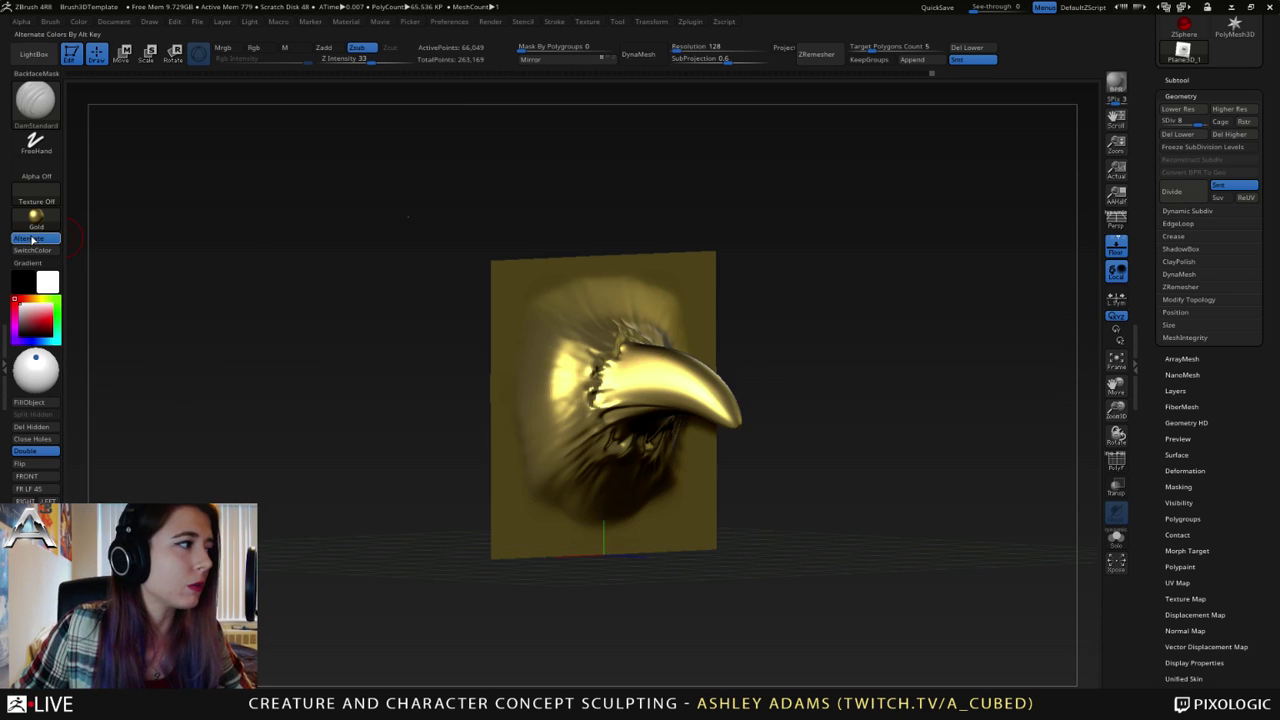
{"action": "left_click", "coordinate": [36, 215]}
{"action": "left_click", "coordinate": [428, 253]}
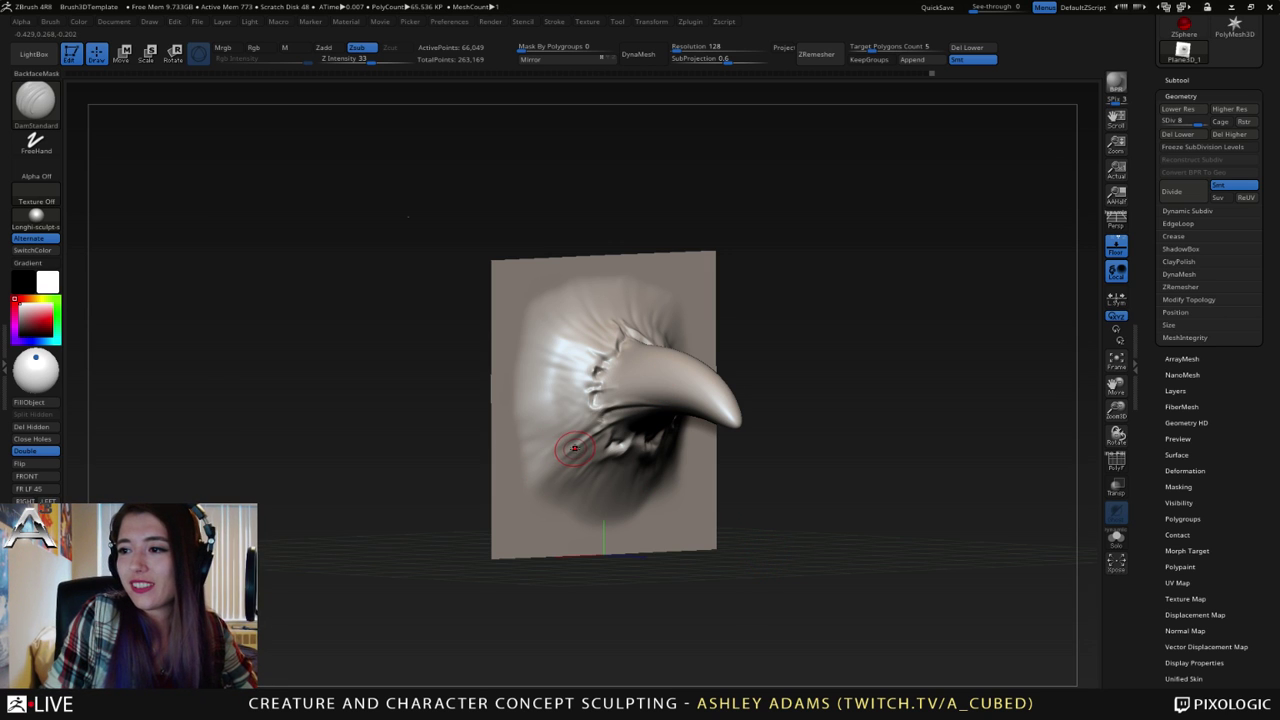
{"action": "mouse_move", "coordinate": [880, 420]}
{"action": "left_mouse_down"}
{"action": "mouse_move", "coordinate": [765, 380]}
{"action": "mouse_move", "coordinate": [700, 345]}
{"action": "mouse_move", "coordinate": [704, 332]}
{"action": "left_mouse_up"}
{"action": "key", "text": "space"}
{"action": "left_click_drag", "start_coordinate": [455, 335], "coordinate": [590, 315]}
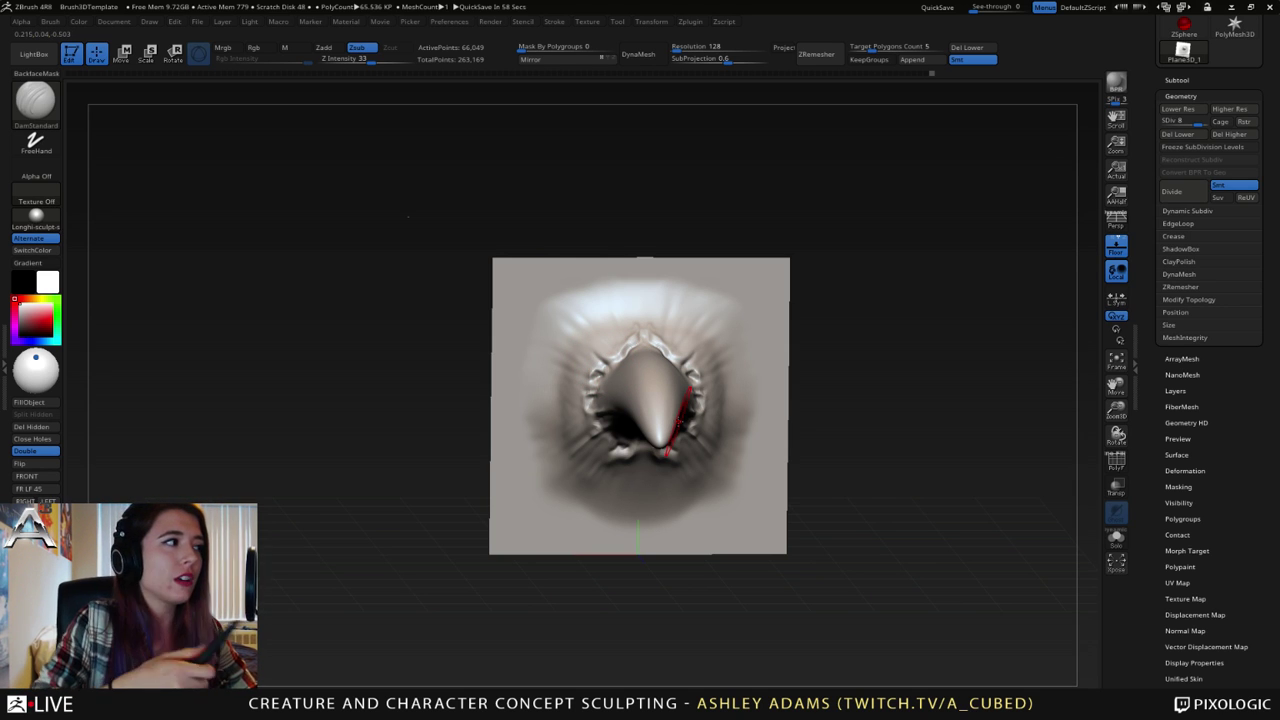
{"action": "right_click_drag", "start_coordinate": [626, 321], "coordinate": [712, 342]}
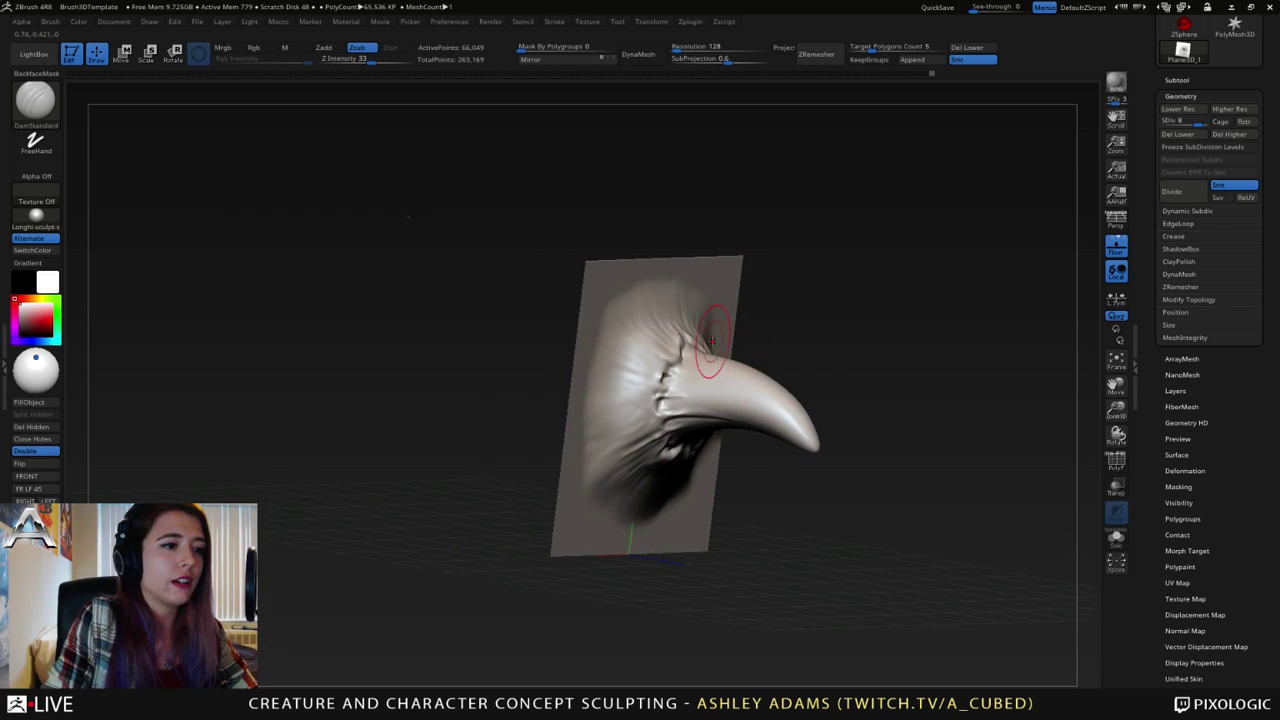
{"action": "right_click_drag", "start_coordinate": [550, 297], "coordinate": [706, 294], "text": "shift"}
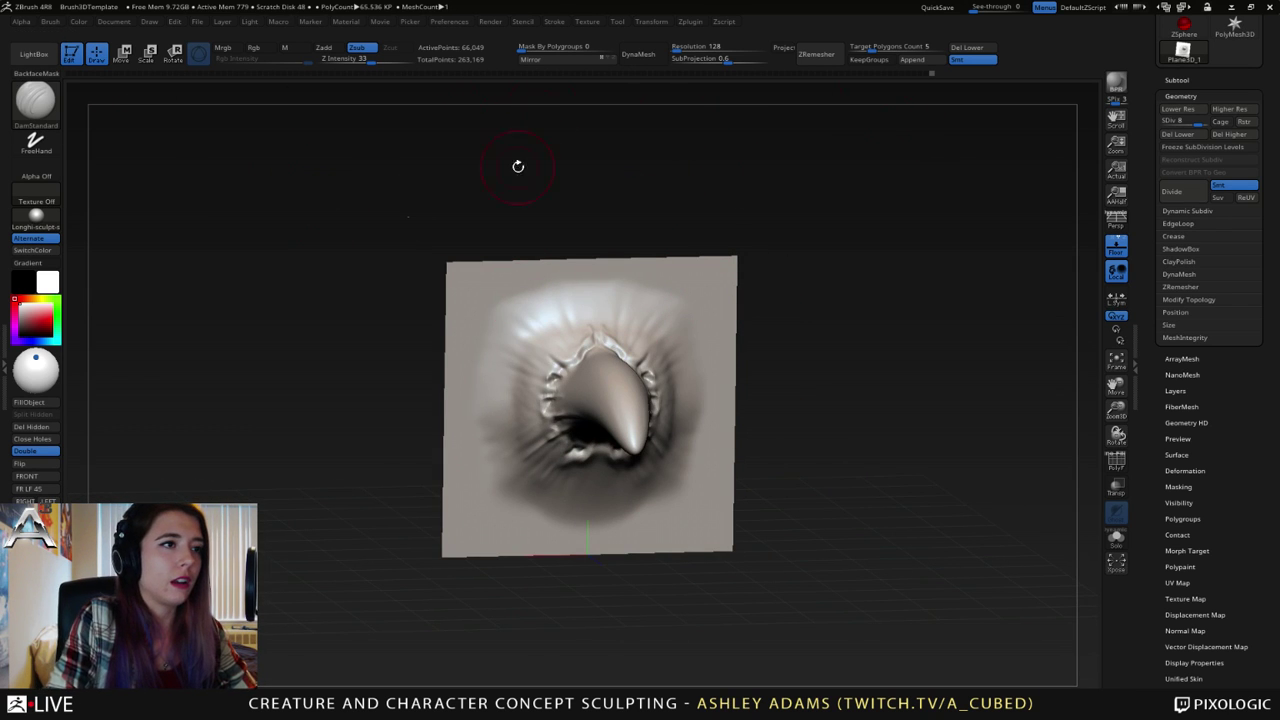
- Choose the chisel_acubed brush and switch the active tool to a Sphere3D
{"action": "left_click", "coordinate": [35, 100]}
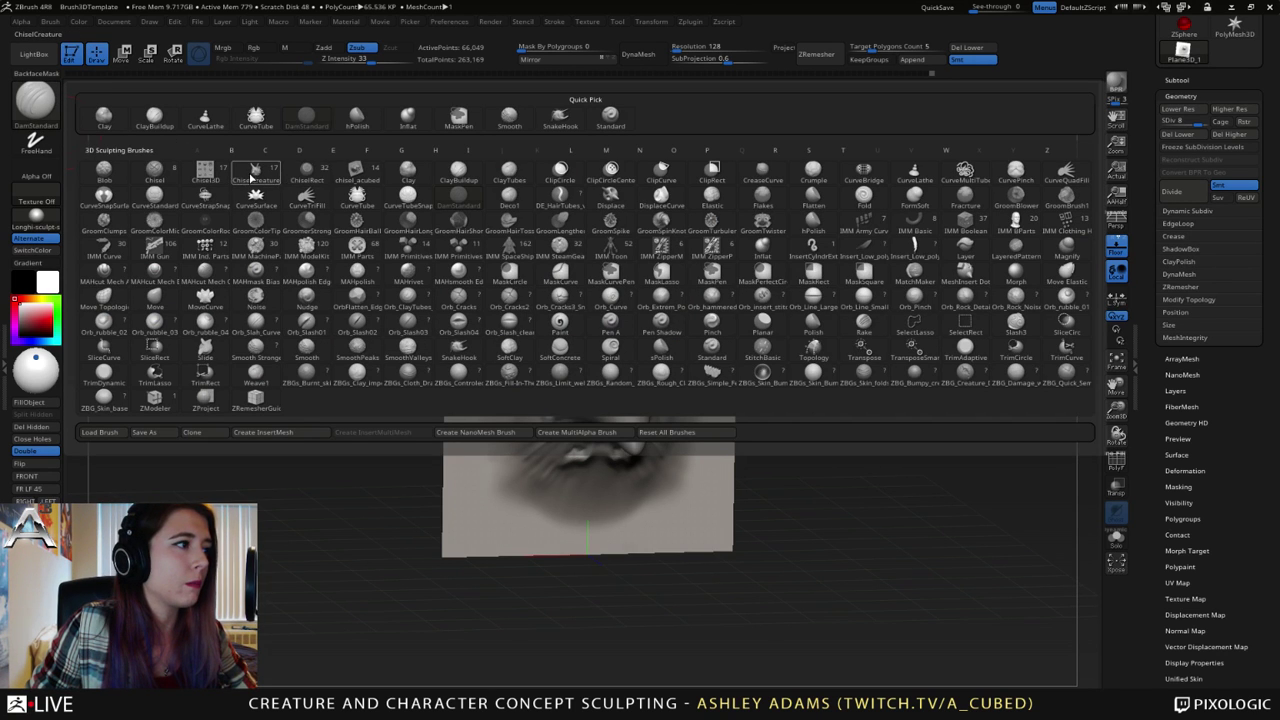
{"action": "left_click", "coordinate": [347, 179]}
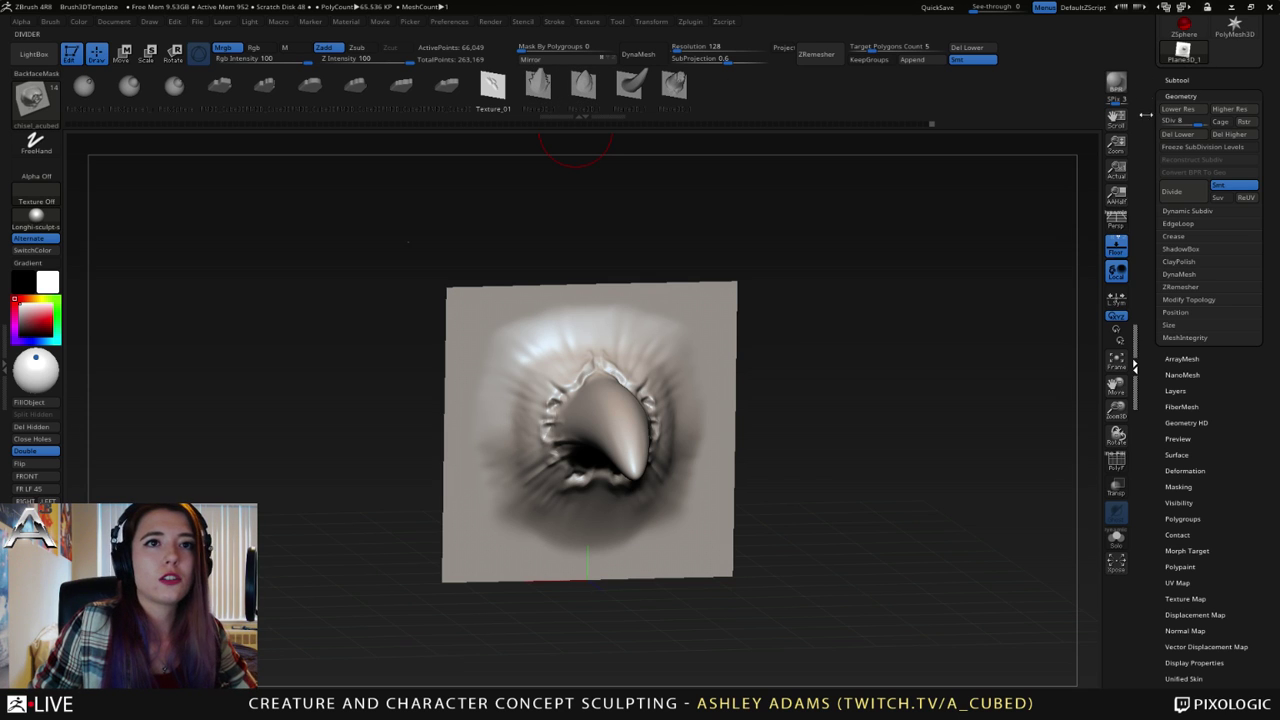
{"action": "left_click", "coordinate": [1145, 114]}
{"action": "left_click", "coordinate": [1274, 40]}
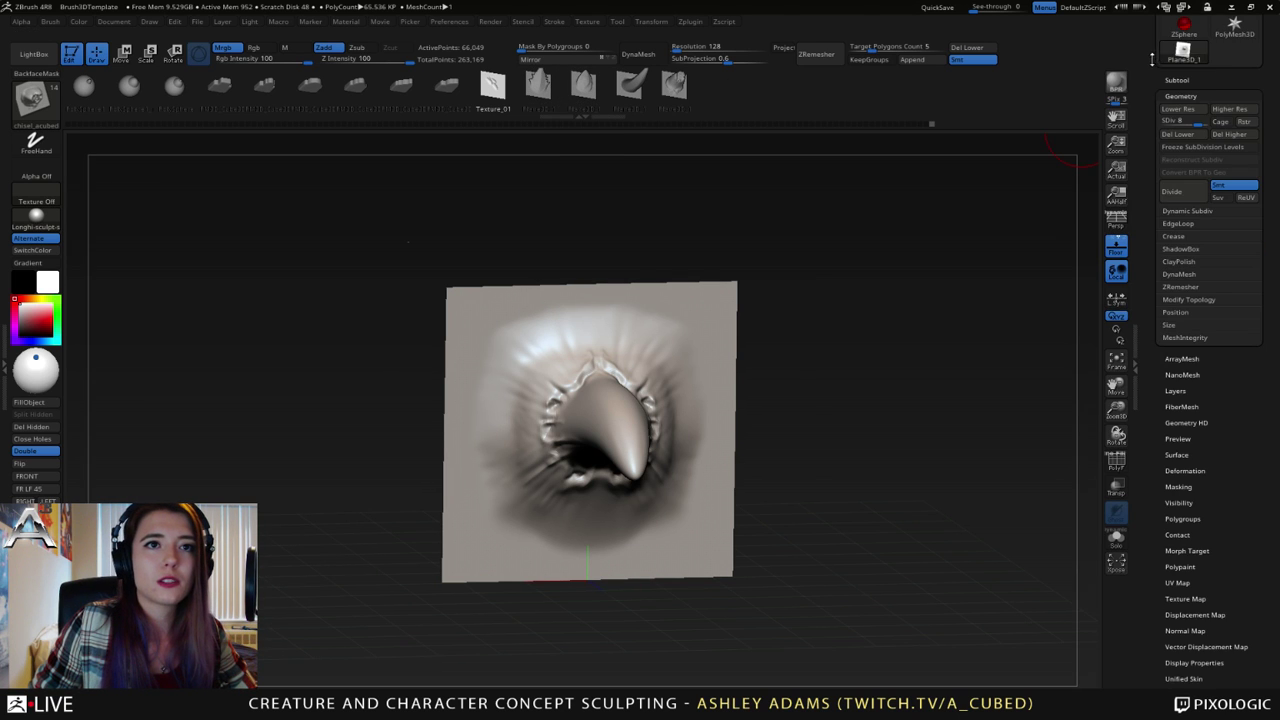
{"action": "left_click_drag", "start_coordinate": [1152, 60], "coordinate": [1156, 220]}
{"action": "left_click", "coordinate": [1238, 143]}
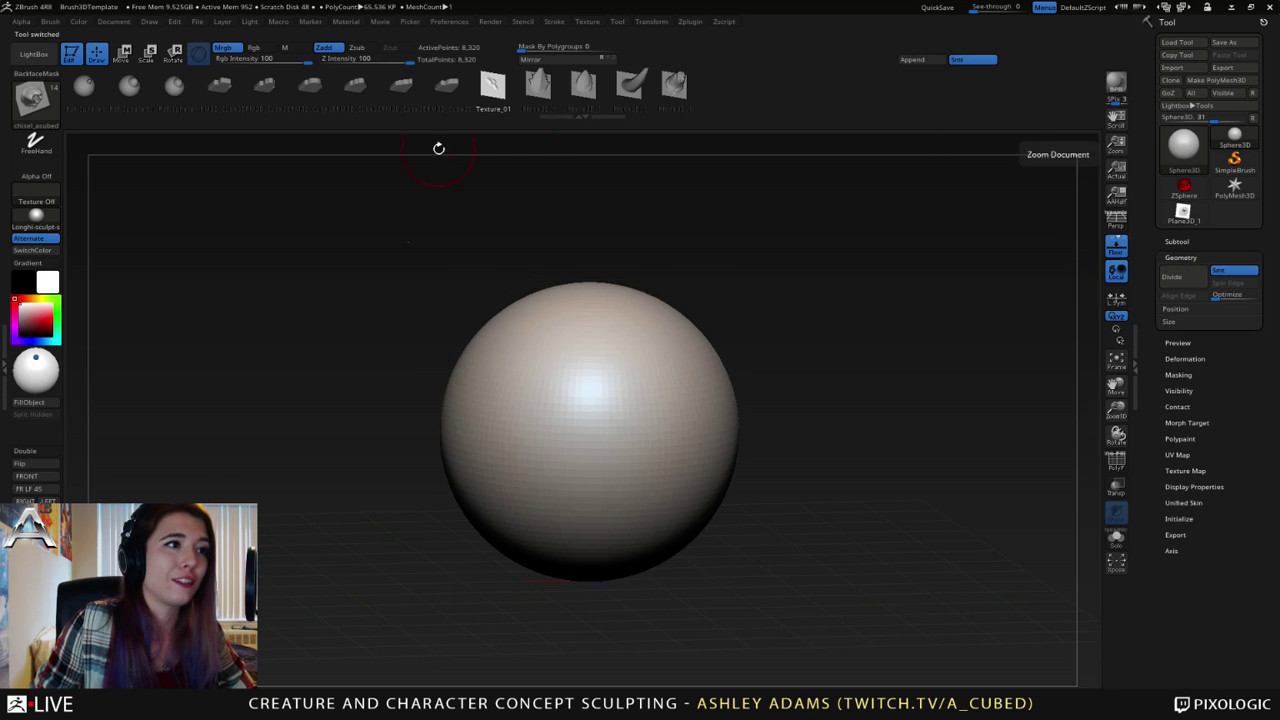
- Convert the sphere to a PolyMesh3D, show its subtools, and subdivide it three times
{"action": "left_click", "coordinate": [1235, 82]}
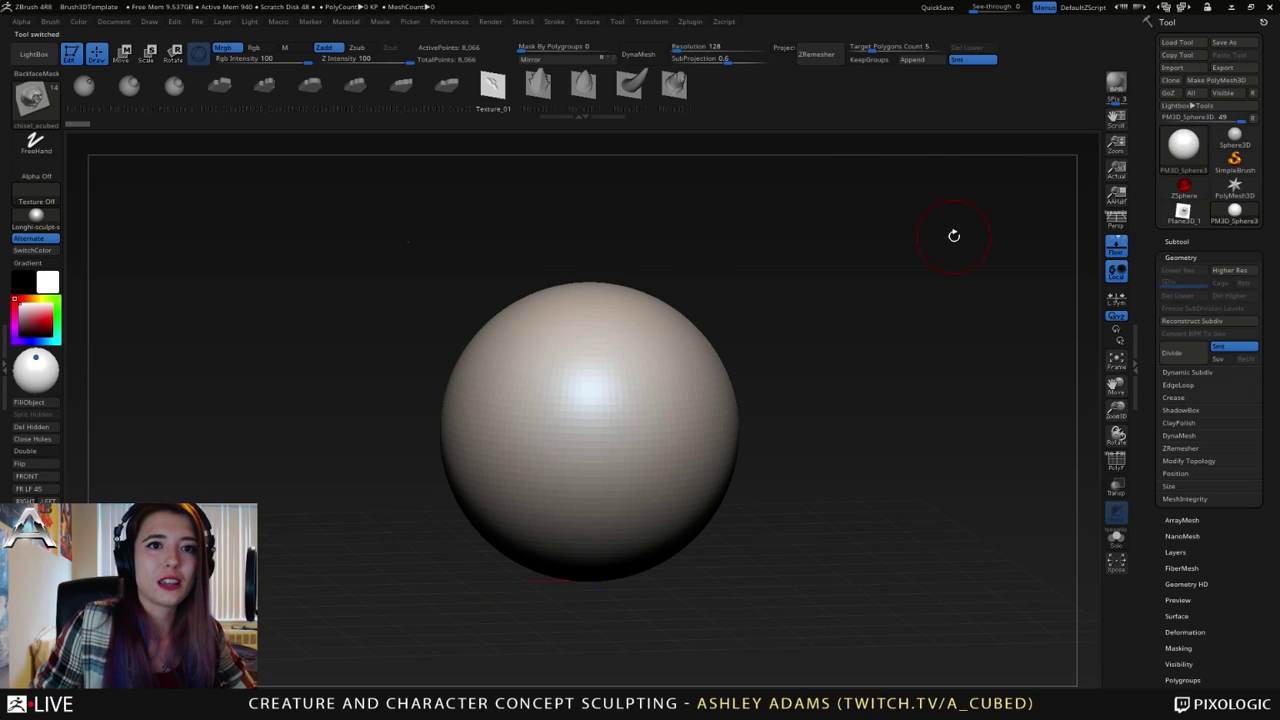
{"action": "left_click", "coordinate": [1177, 241]}
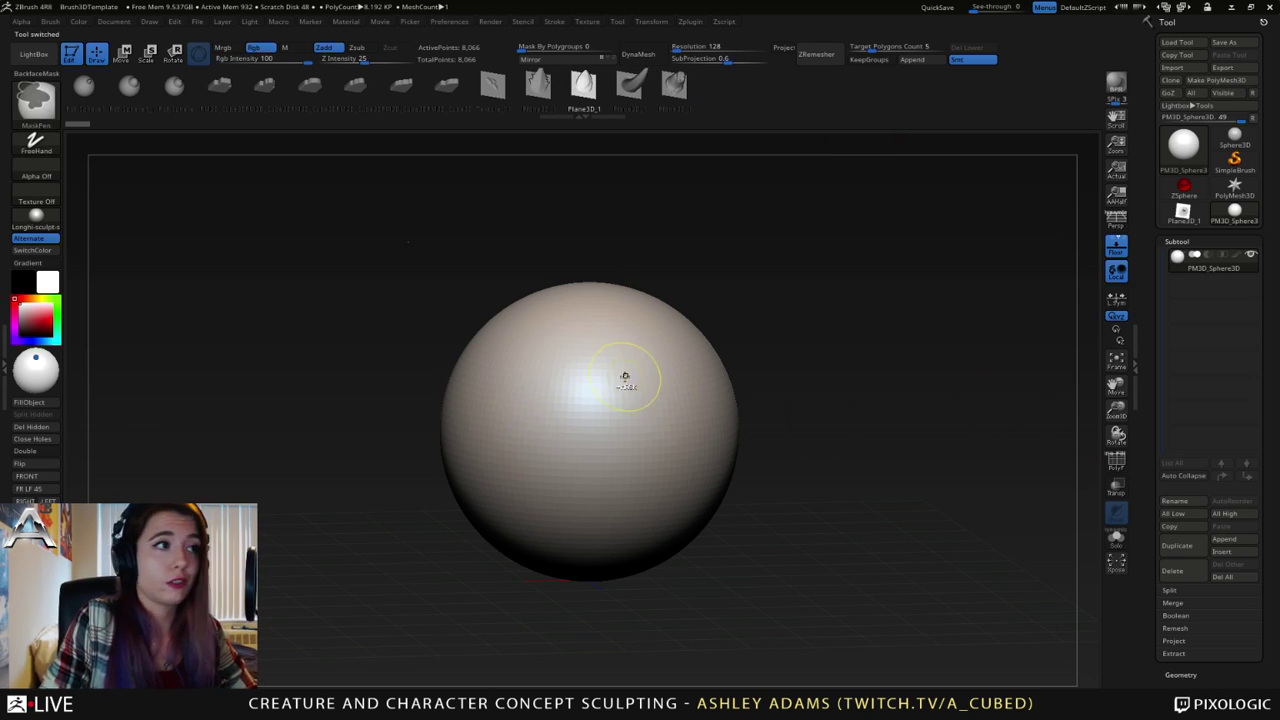
{"action": "key", "text": "ctrl+d"}
{"action": "key", "text": "ctrl+d"}
{"action": "key", "text": "ctrl+d"}
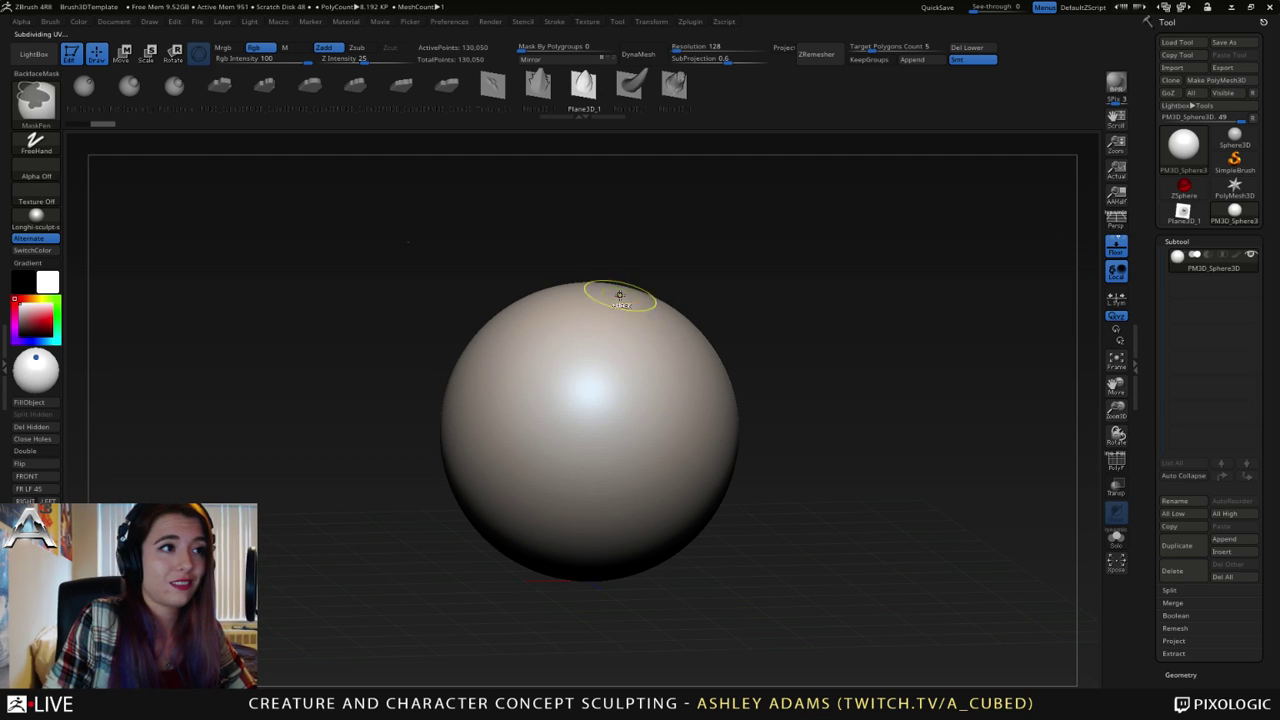
- Try a single Plane3D_1 scale stamp on the front of the sphere and undo it
{"action": "key", "text": "space"}
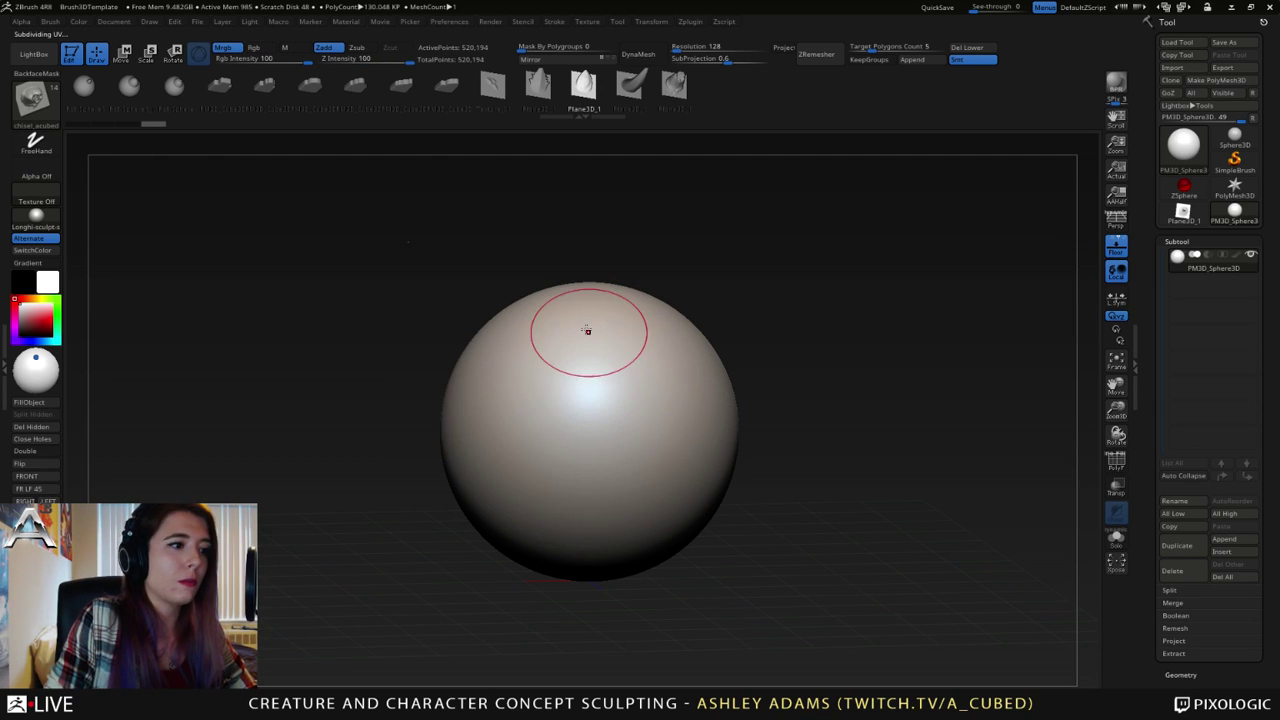
{"action": "left_click_drag", "start_coordinate": [585, 411], "coordinate": [653, 428]}
{"action": "right_click_drag", "start_coordinate": [572, 343], "coordinate": [585, 285]}
{"action": "key", "text": "ctrl+z"}
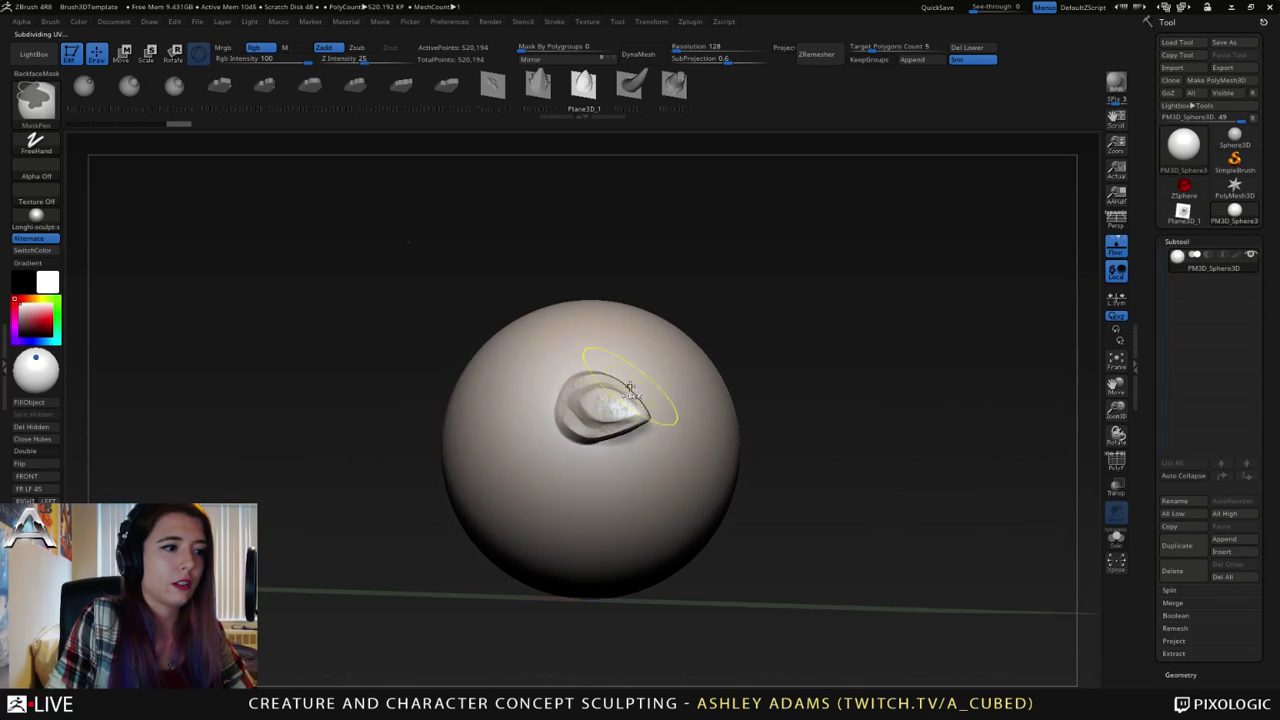
- Stamp a diagonal row of seven overlapping scales across the sphere with the chisel_acubed brush, varying their size
{"action": "right_click_drag", "start_coordinate": [582, 352], "coordinate": [591, 398]}
{"action": "left_click_drag", "start_coordinate": [580, 392], "coordinate": [625, 415]}
{"action": "mouse_move", "coordinate": [543, 371]}
{"action": "left_mouse_down"}
{"action": "mouse_move", "coordinate": [512, 365]}
{"action": "mouse_move", "coordinate": [555, 385]}
{"action": "left_mouse_up"}
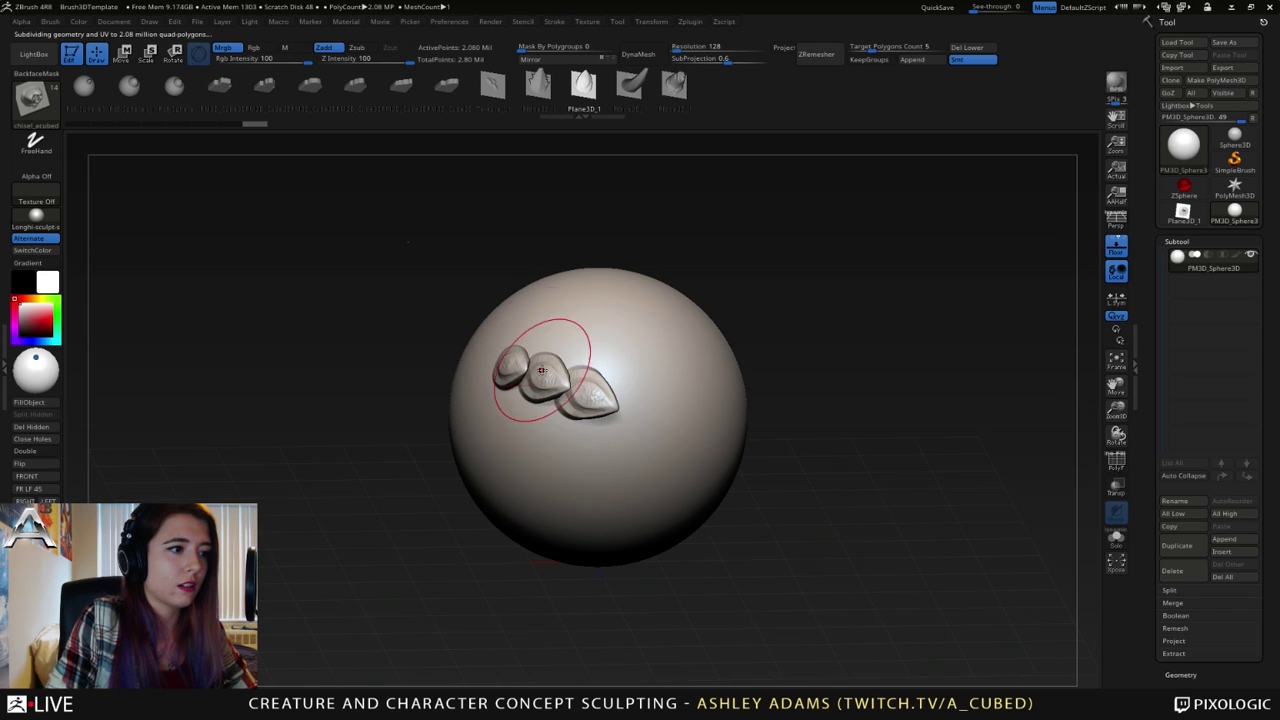
{"action": "right_click_drag", "start_coordinate": [543, 370], "coordinate": [592, 387]}
{"action": "mouse_move", "coordinate": [475, 354]}
{"action": "left_mouse_down"}
{"action": "mouse_move", "coordinate": [498, 362]}
{"action": "mouse_move", "coordinate": [455, 342]}
{"action": "mouse_move", "coordinate": [469, 341]}
{"action": "left_mouse_up"}
{"action": "right_click_drag", "start_coordinate": [470, 341], "coordinate": [492, 348]}
{"action": "left_click_drag", "start_coordinate": [409, 334], "coordinate": [442, 347]}
{"action": "right_click_drag", "start_coordinate": [432, 312], "coordinate": [457, 326]}
{"action": "left_click_drag", "start_coordinate": [379, 335], "coordinate": [410, 343]}
{"action": "right_click_drag", "start_coordinate": [438, 302], "coordinate": [470, 262]}
{"action": "mouse_move", "coordinate": [480, 361]}
{"action": "right_mouse_down"}
{"action": "mouse_move", "coordinate": [492, 300]}
{"action": "mouse_move", "coordinate": [486, 338]}
{"action": "mouse_move", "coordinate": [534, 223]}
{"action": "right_mouse_up"}
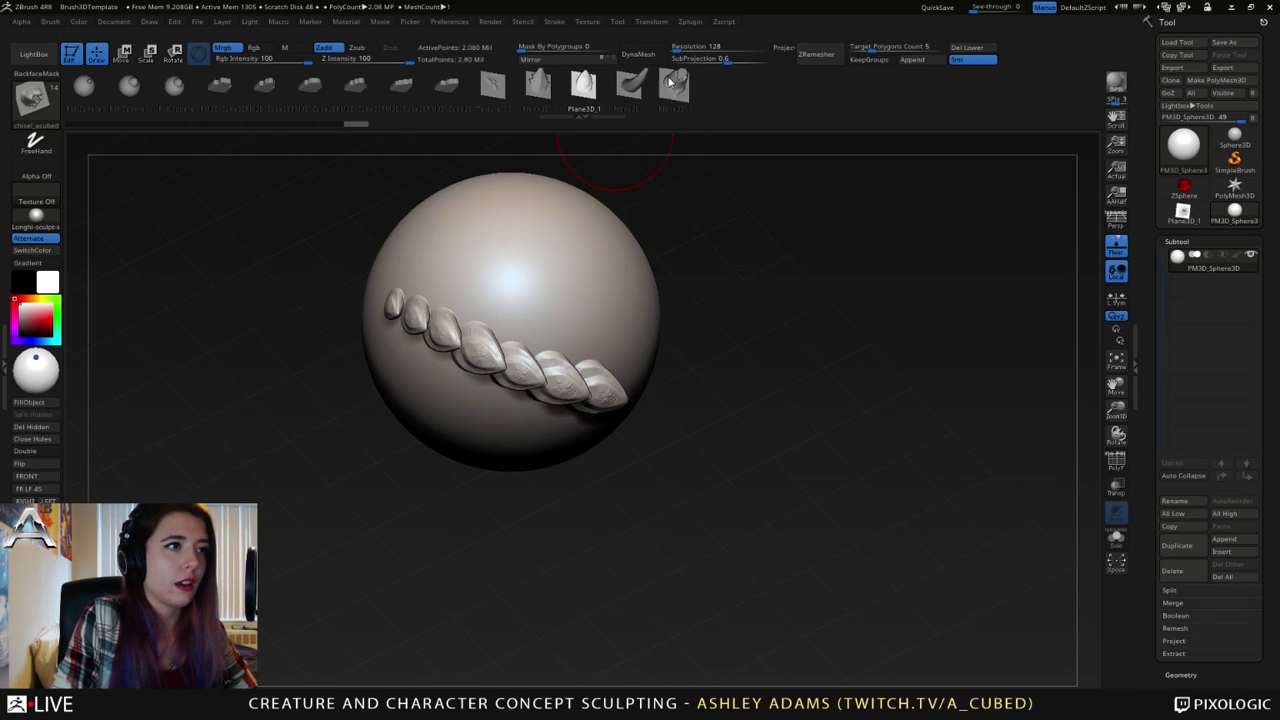
- Switch to the spiked Plane3D_1 shape and stamp a row of small spikes above the scales, plus one large spiked form beside them
{"action": "left_click", "coordinate": [538, 86]}
{"action": "mouse_move", "coordinate": [532, 274]}
{"action": "left_mouse_down"}
{"action": "mouse_move", "coordinate": [600, 295]}
{"action": "mouse_move", "coordinate": [546, 285]}
{"action": "mouse_move", "coordinate": [567, 300]}
{"action": "mouse_move", "coordinate": [491, 277]}
{"action": "mouse_move", "coordinate": [530, 286]}
{"action": "left_mouse_up"}
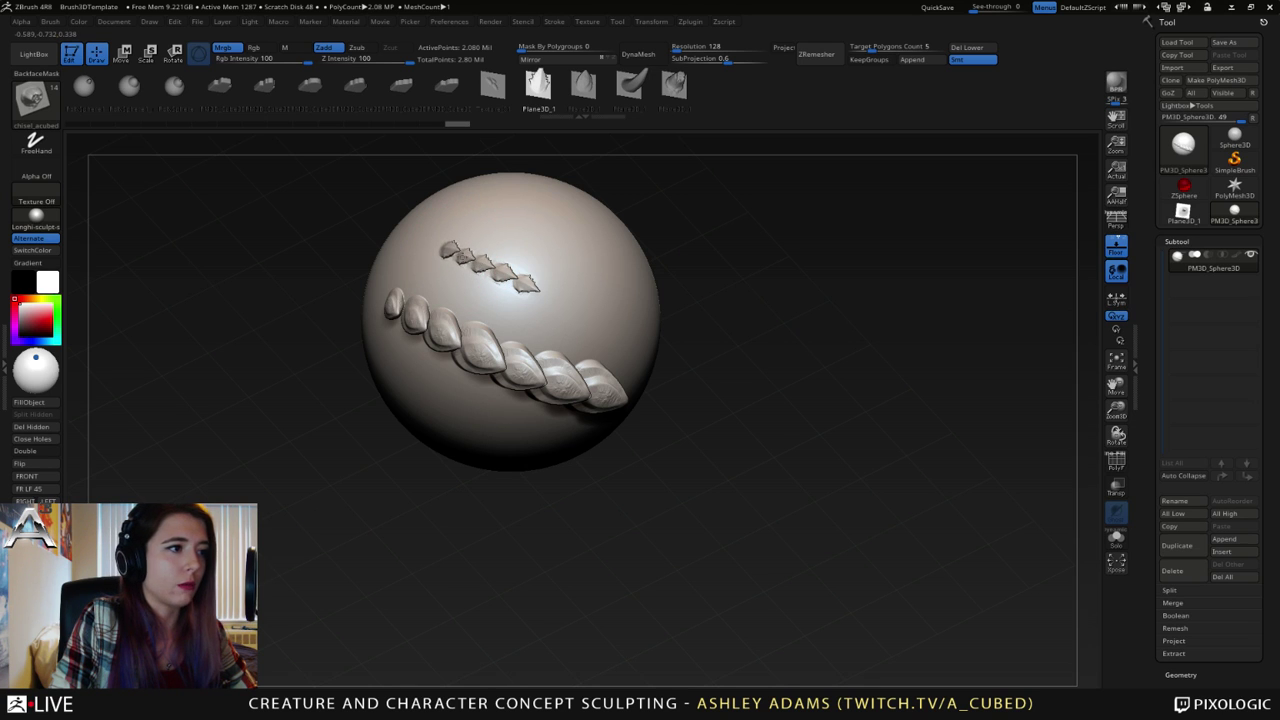
{"action": "right_click_drag", "start_coordinate": [549, 234], "coordinate": [445, 272]}
{"action": "left_click_drag", "start_coordinate": [609, 227], "coordinate": [669, 295]}
{"action": "mouse_move", "coordinate": [583, 278]}
{"action": "right_mouse_down"}
{"action": "mouse_move", "coordinate": [615, 320]}
{"action": "mouse_move", "coordinate": [580, 286]}
{"action": "right_mouse_up"}
{"action": "right_click_drag", "start_coordinate": [760, 302], "coordinate": [682, 288]}
{"action": "mouse_move", "coordinate": [684, 180]}
{"action": "right_mouse_down"}
{"action": "mouse_move", "coordinate": [673, 268]}
{"action": "mouse_move", "coordinate": [691, 337]}
{"action": "right_mouse_up"}
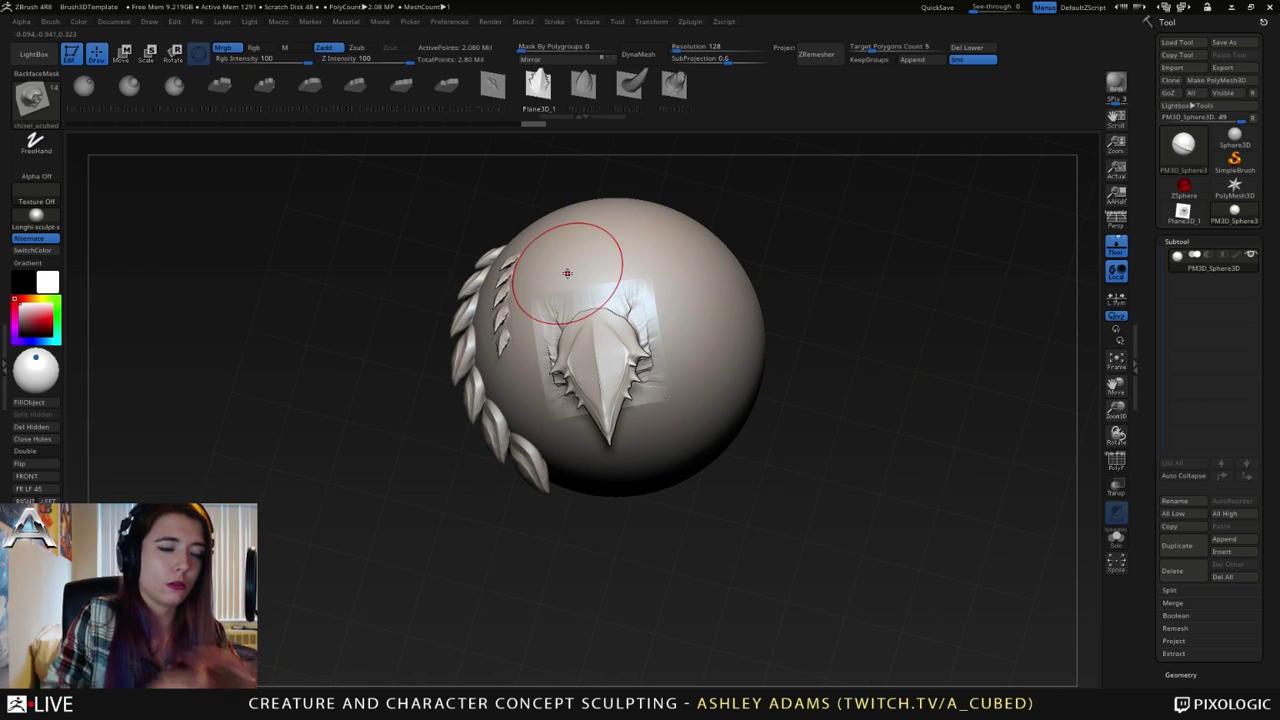
- Undo the large spiked form and the row of small spikes above the scales
{"action": "right_click_drag", "start_coordinate": [600, 286], "coordinate": [592, 314]}
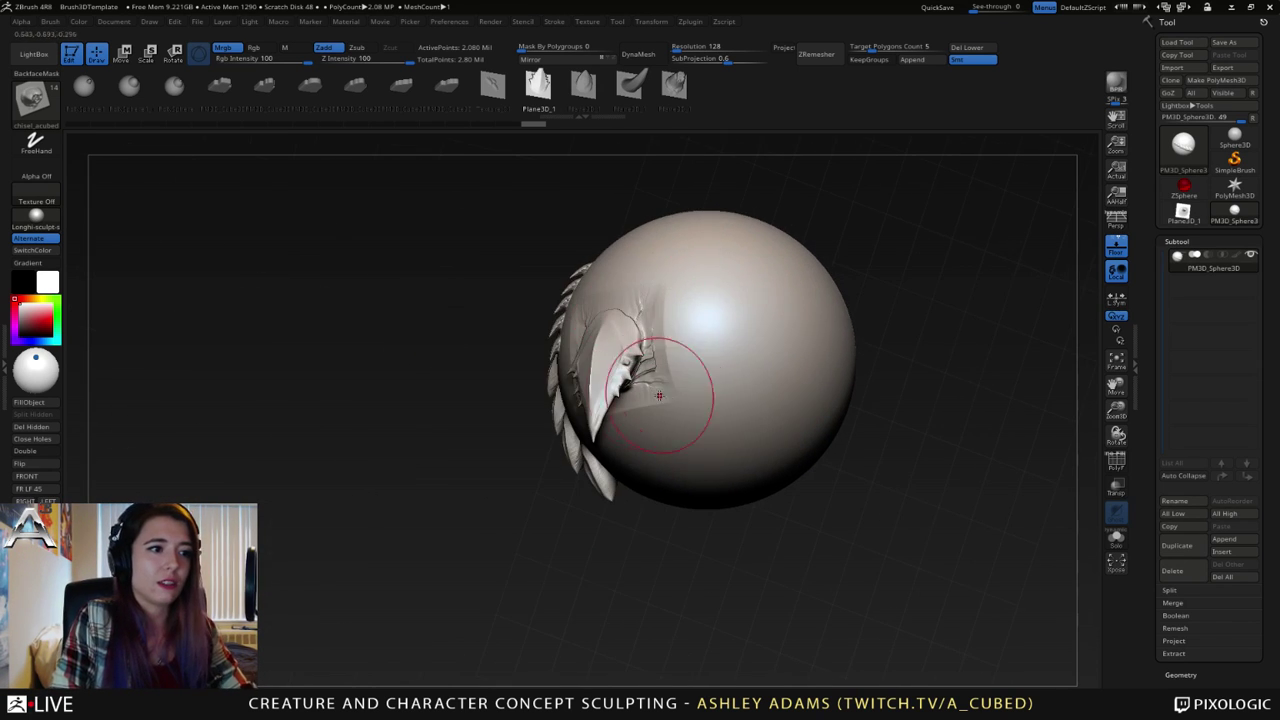
{"action": "right_click_drag", "start_coordinate": [592, 410], "coordinate": [658, 373]}
{"action": "right_click_drag", "start_coordinate": [550, 345], "coordinate": [538, 408]}
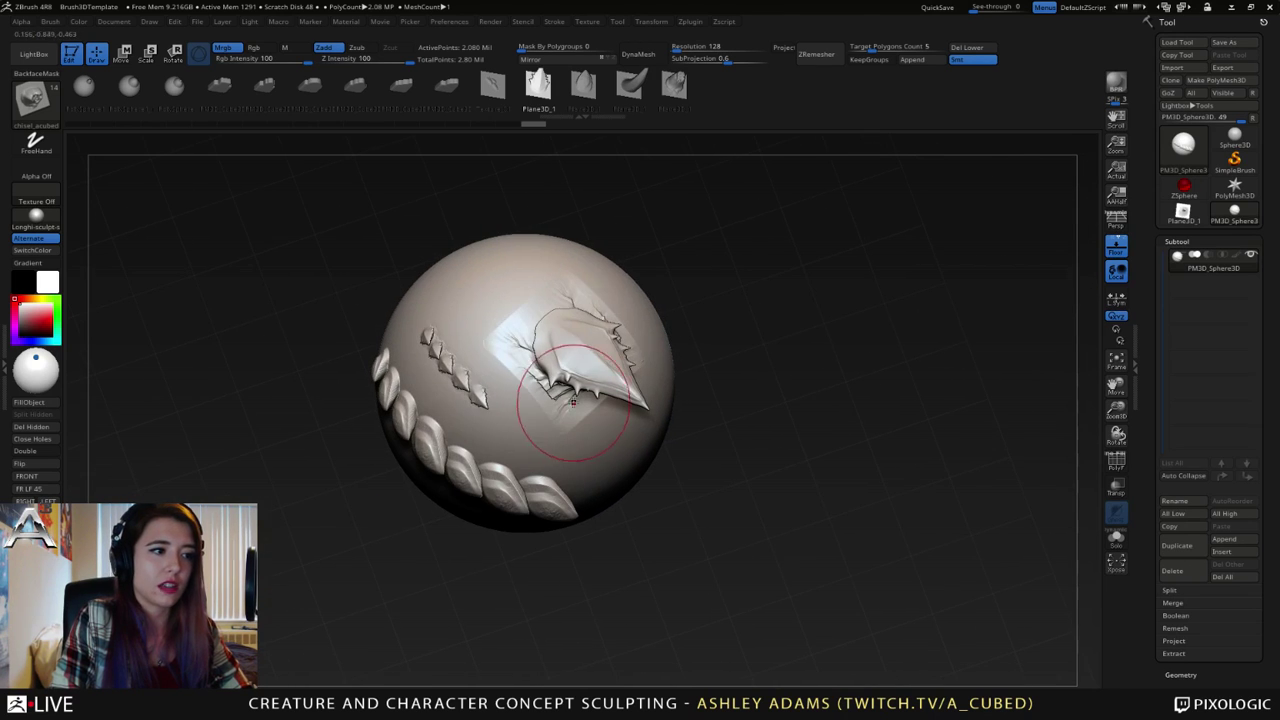
{"action": "right_click_drag", "start_coordinate": [473, 365], "coordinate": [612, 344]}
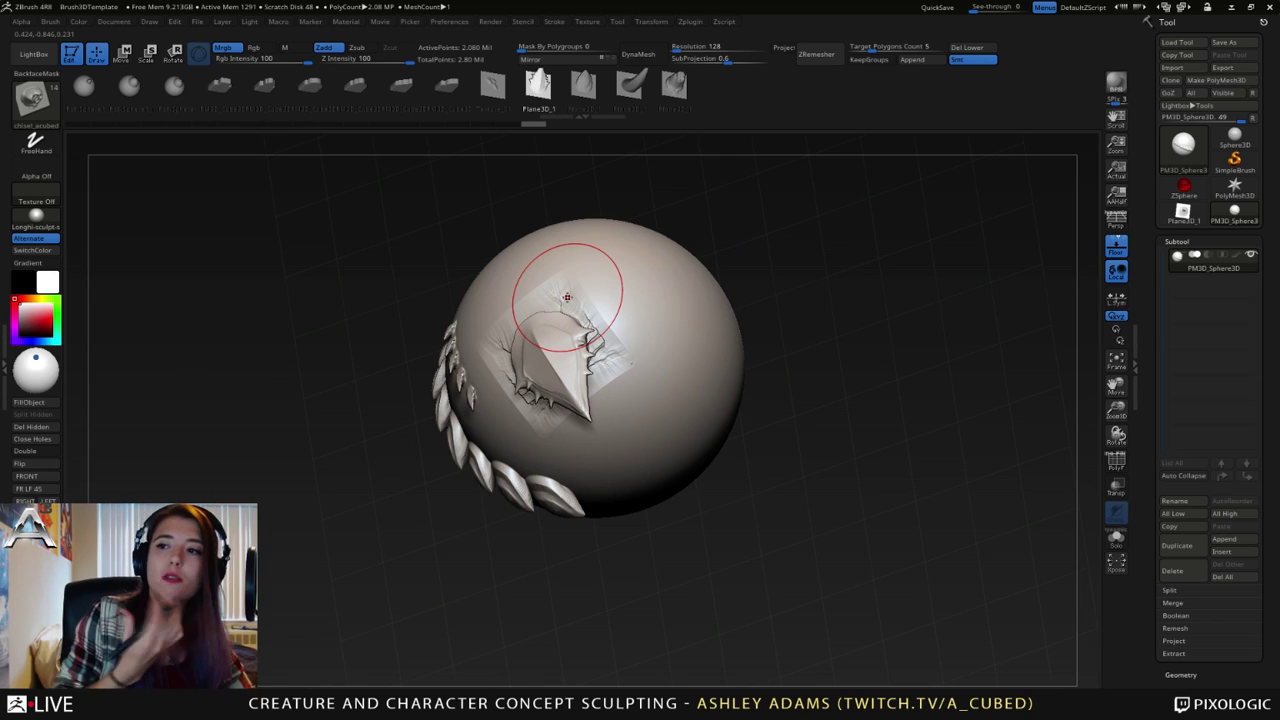
{"action": "key", "text": "ctrl+z"}
{"action": "key", "text": "ctrl+z"}
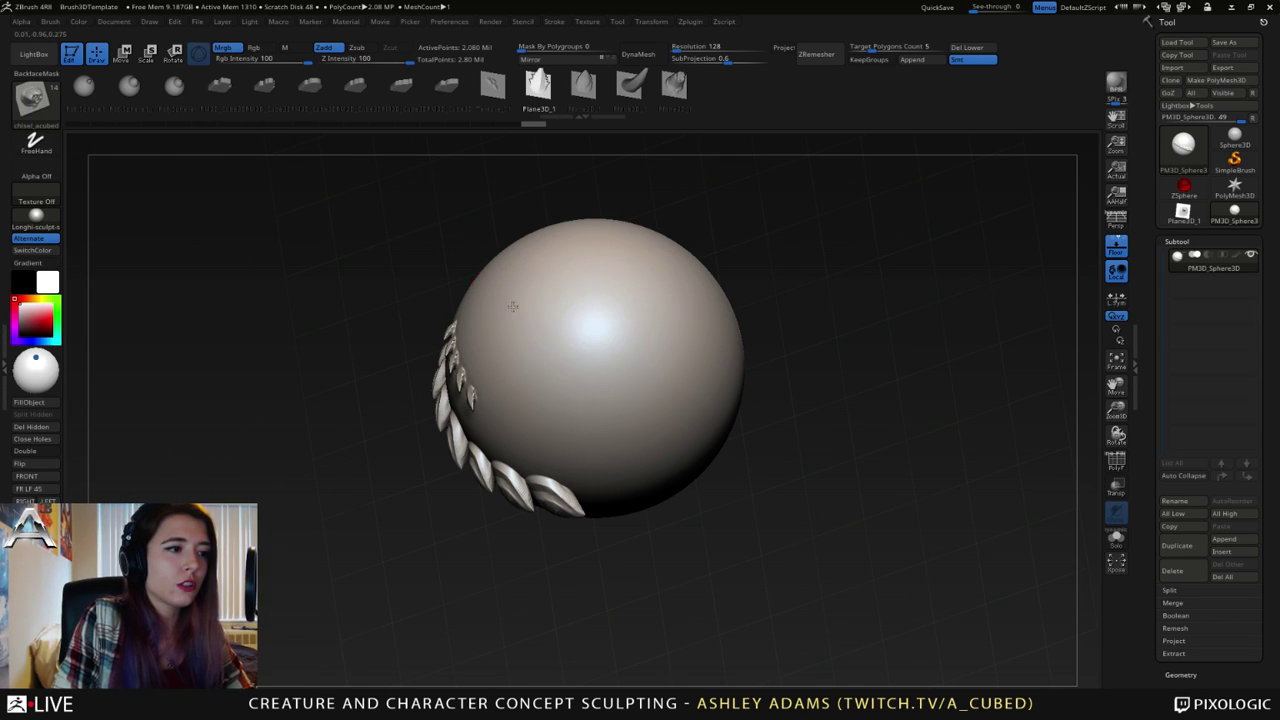
{"action": "key", "text": "ctrl+z"}
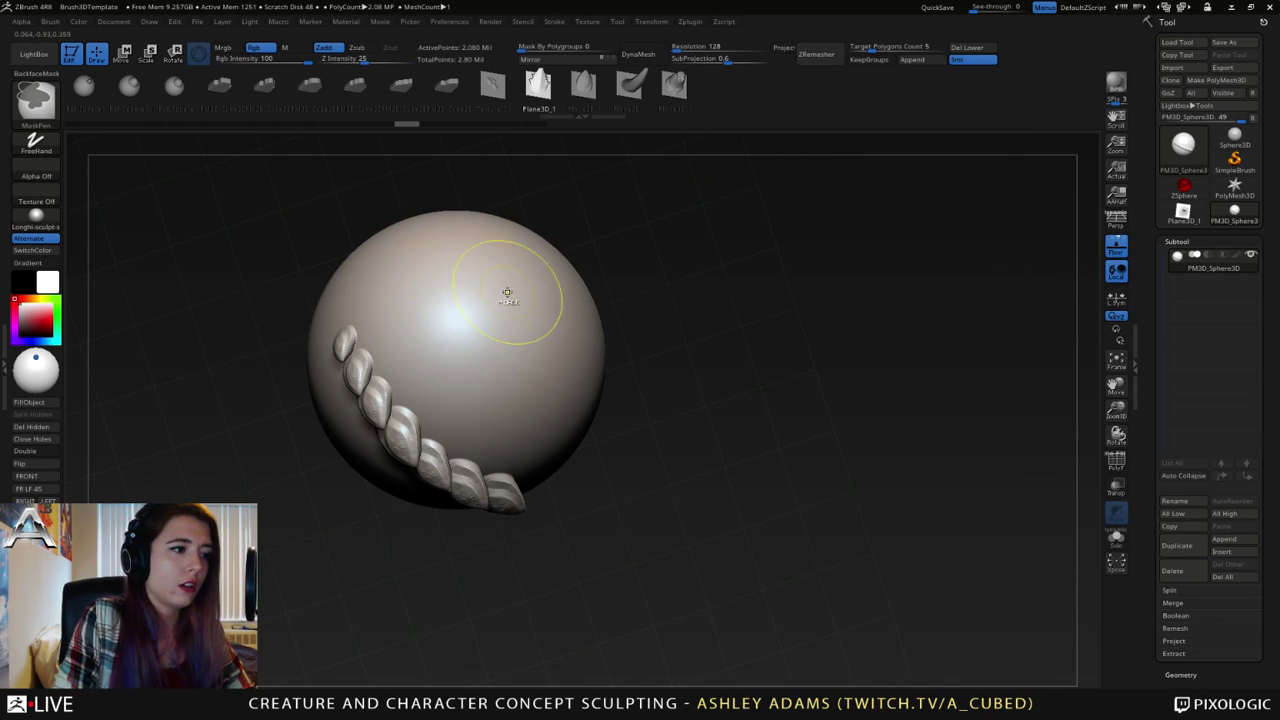
- Switch to the curved horn Plane3D_1 shape and stamp three horns of varying size on the sphere above the scale row
{"action": "left_click", "coordinate": [580, 86]}
{"action": "left_click", "coordinate": [630, 85]}
{"action": "left_click_drag", "start_coordinate": [462, 314], "coordinate": [500, 341]}
{"action": "right_click_drag", "start_coordinate": [500, 341], "coordinate": [424, 278]}
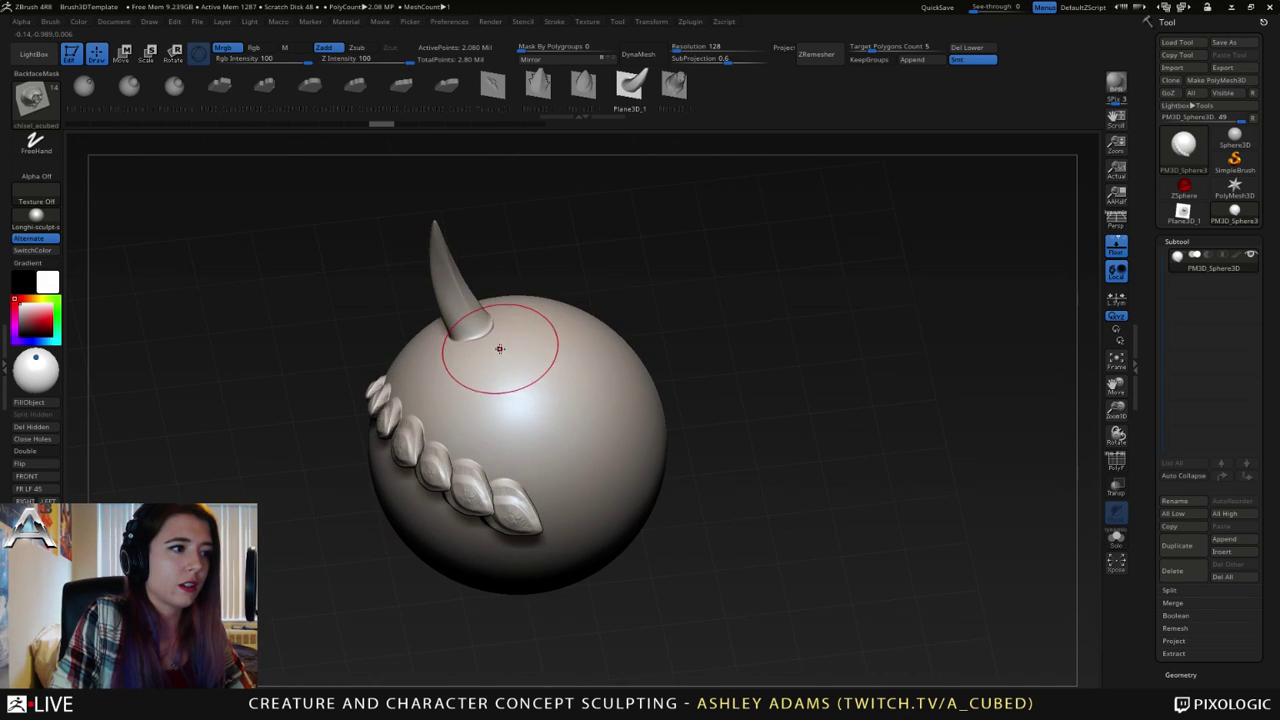
{"action": "left_click_drag", "start_coordinate": [499, 348], "coordinate": [521, 373]}
{"action": "right_click_drag", "start_coordinate": [521, 373], "coordinate": [550, 372]}
{"action": "left_click_drag", "start_coordinate": [488, 353], "coordinate": [511, 386]}
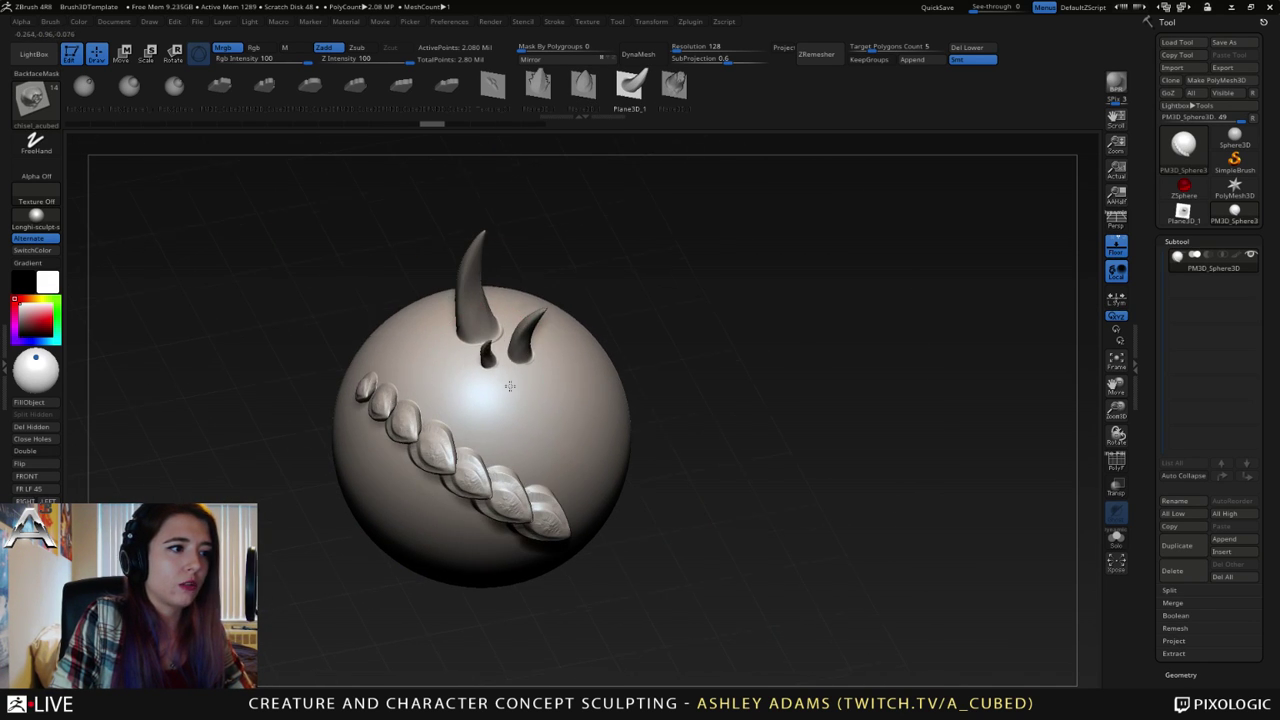
{"action": "right_click_drag", "start_coordinate": [511, 386], "coordinate": [546, 386]}
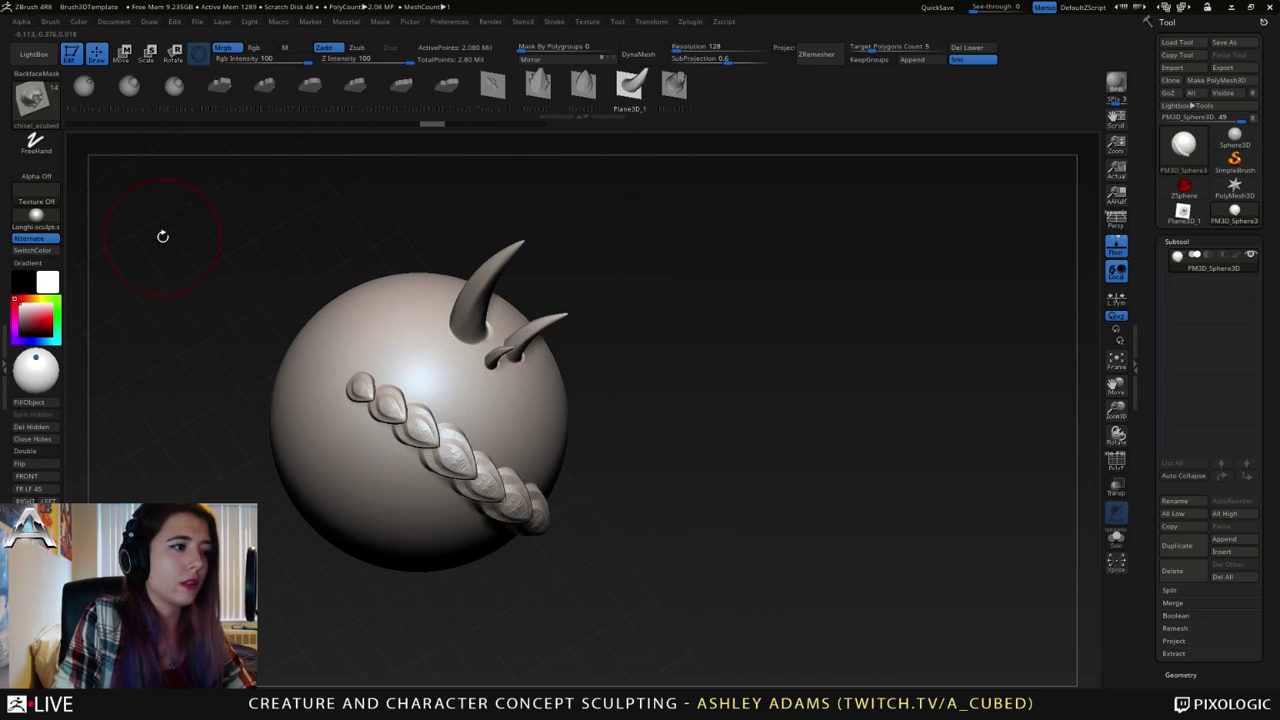
- Switch the brush stroke to Spray and try a dense spray of horns beside the three stamped ones
{"action": "left_click", "coordinate": [36, 147]}
{"action": "left_click", "coordinate": [306, 170]}
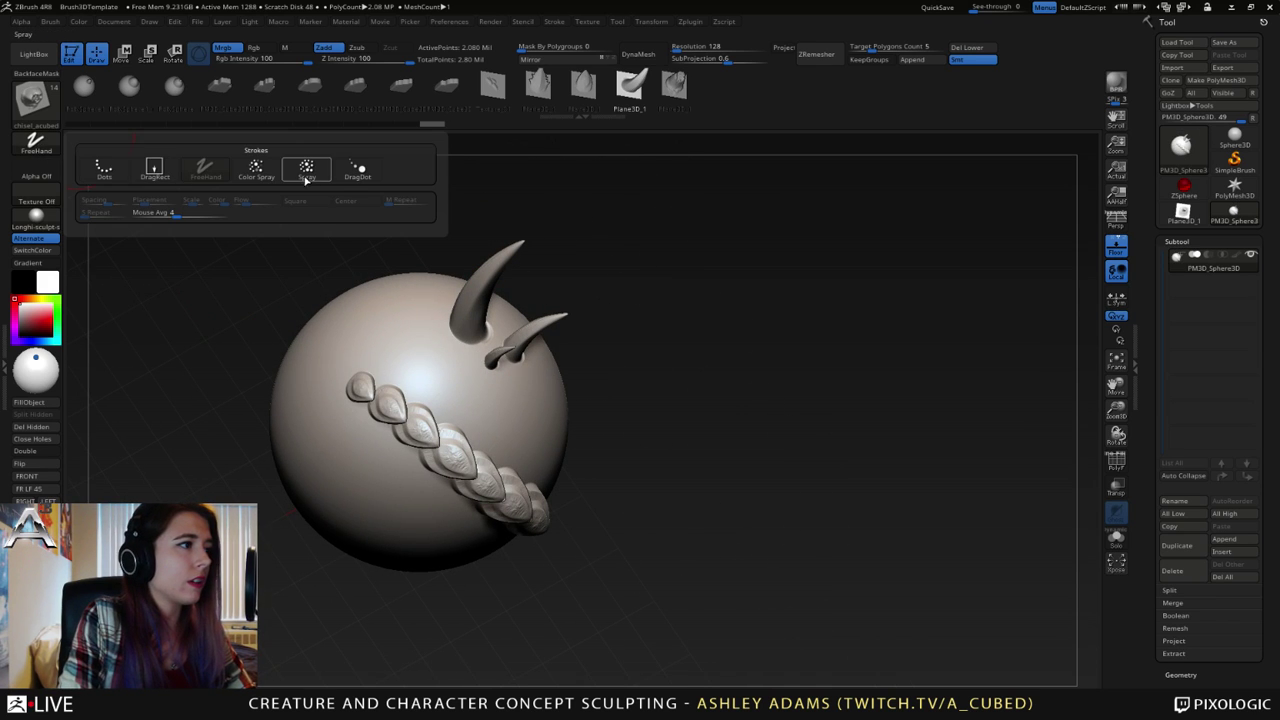
{"action": "right_click_drag", "start_coordinate": [371, 300], "coordinate": [400, 320]}
{"action": "left_click_drag", "start_coordinate": [400, 320], "coordinate": [360, 285]}
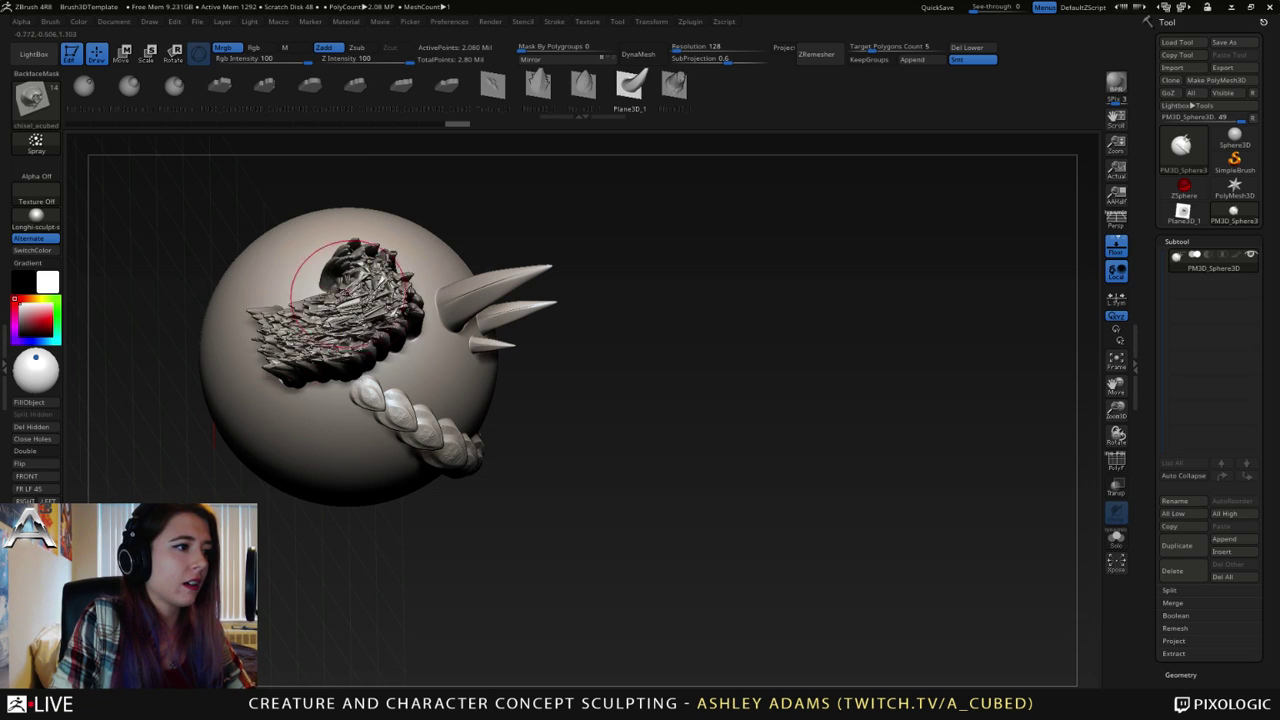
{"action": "key", "text": "ctrl+z"}
- Try spraying horns with the stroke's placement variance lowered to about 0.19, and undo the spray
{"action": "left_click", "coordinate": [554, 22]}
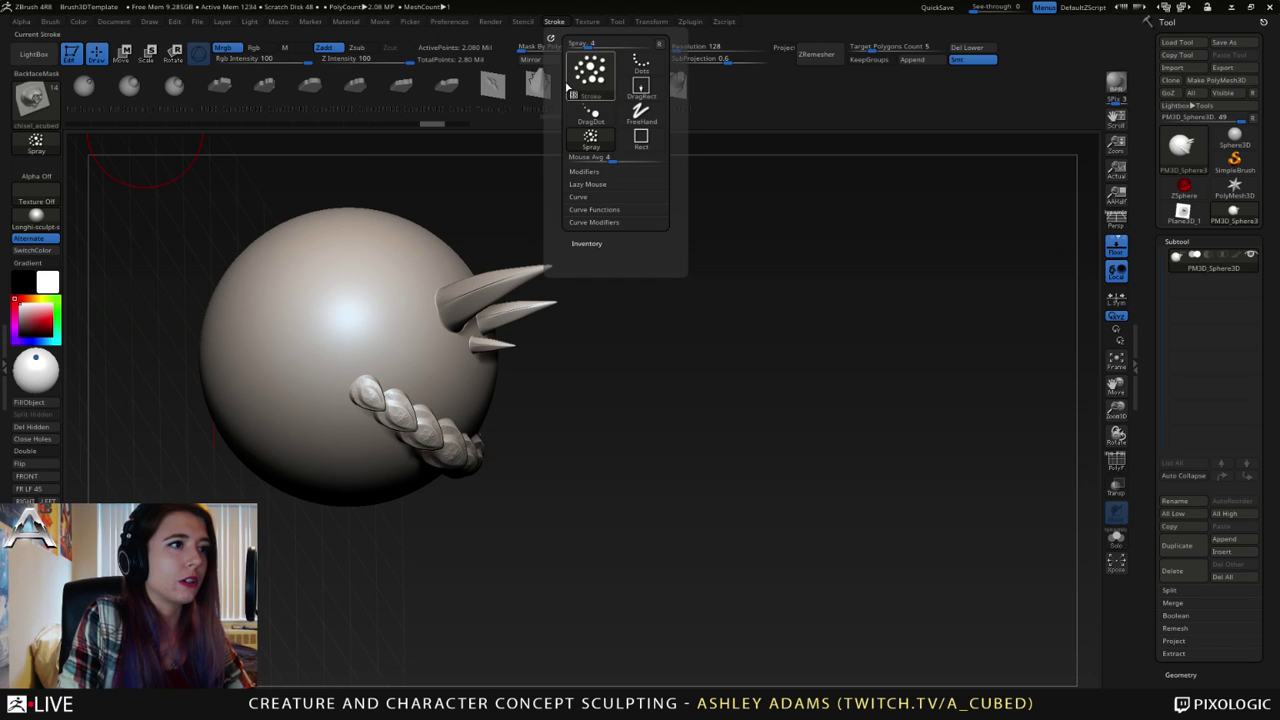
{"action": "left_click", "coordinate": [587, 173]}
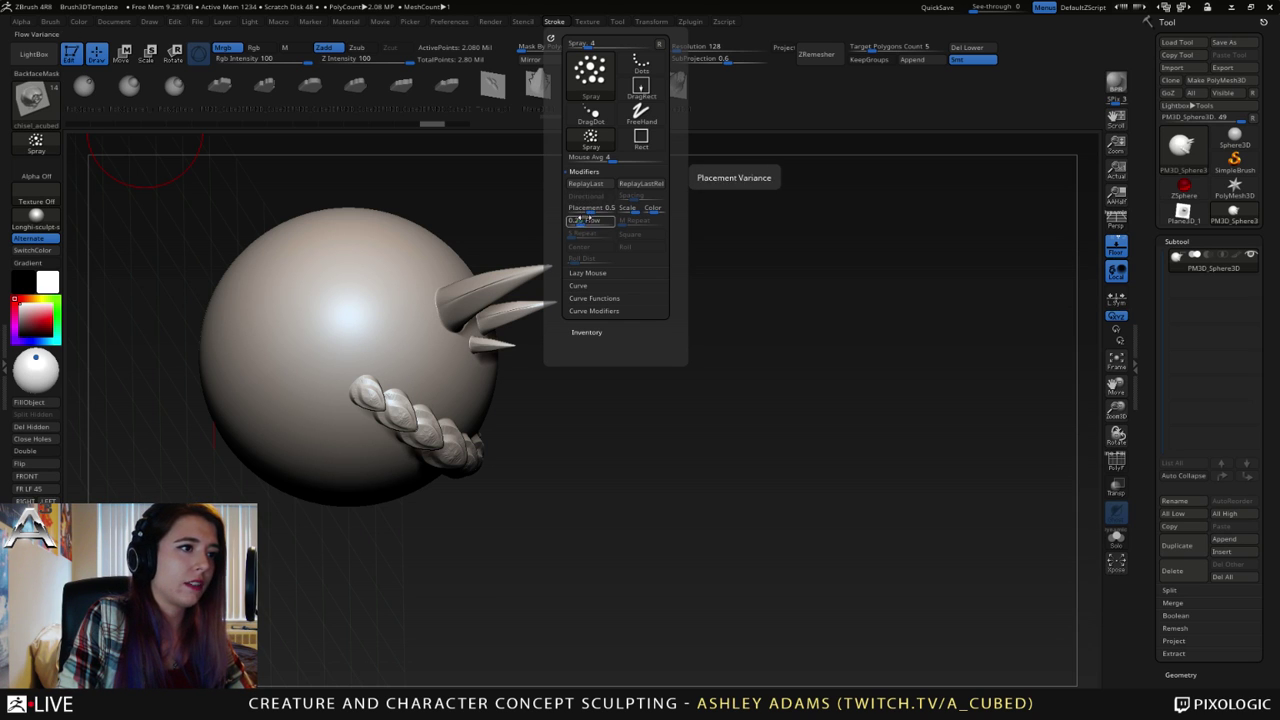
{"action": "left_click_drag", "start_coordinate": [590, 208], "coordinate": [597, 210]}
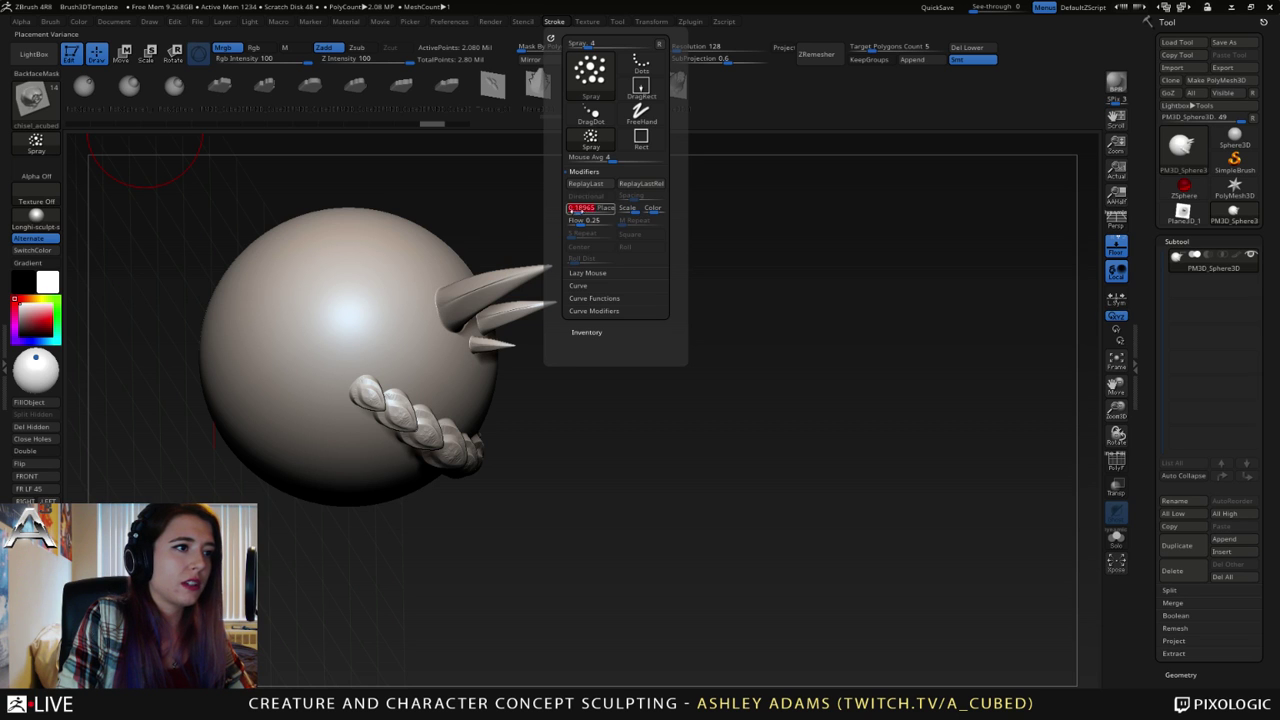
{"action": "mouse_move", "coordinate": [400, 280]}
{"action": "left_mouse_down"}
{"action": "mouse_move", "coordinate": [375, 255]}
{"action": "mouse_move", "coordinate": [350, 300]}
{"action": "mouse_move", "coordinate": [320, 245]}
{"action": "mouse_move", "coordinate": [395, 232]}
{"action": "left_mouse_up"}
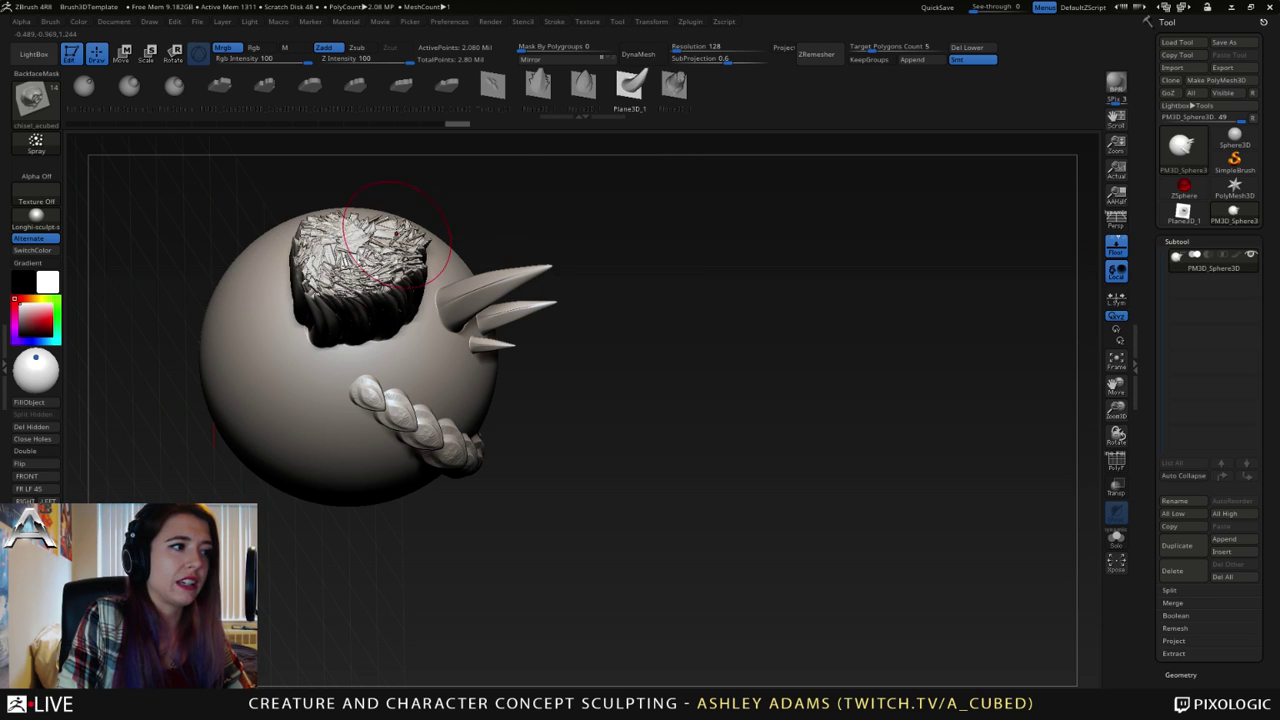
{"action": "key", "text": "ctrl+z"}
- Try spraying horns with the placement variance raised to about 0.7, and undo the spray
{"action": "left_click", "coordinate": [554, 21]}
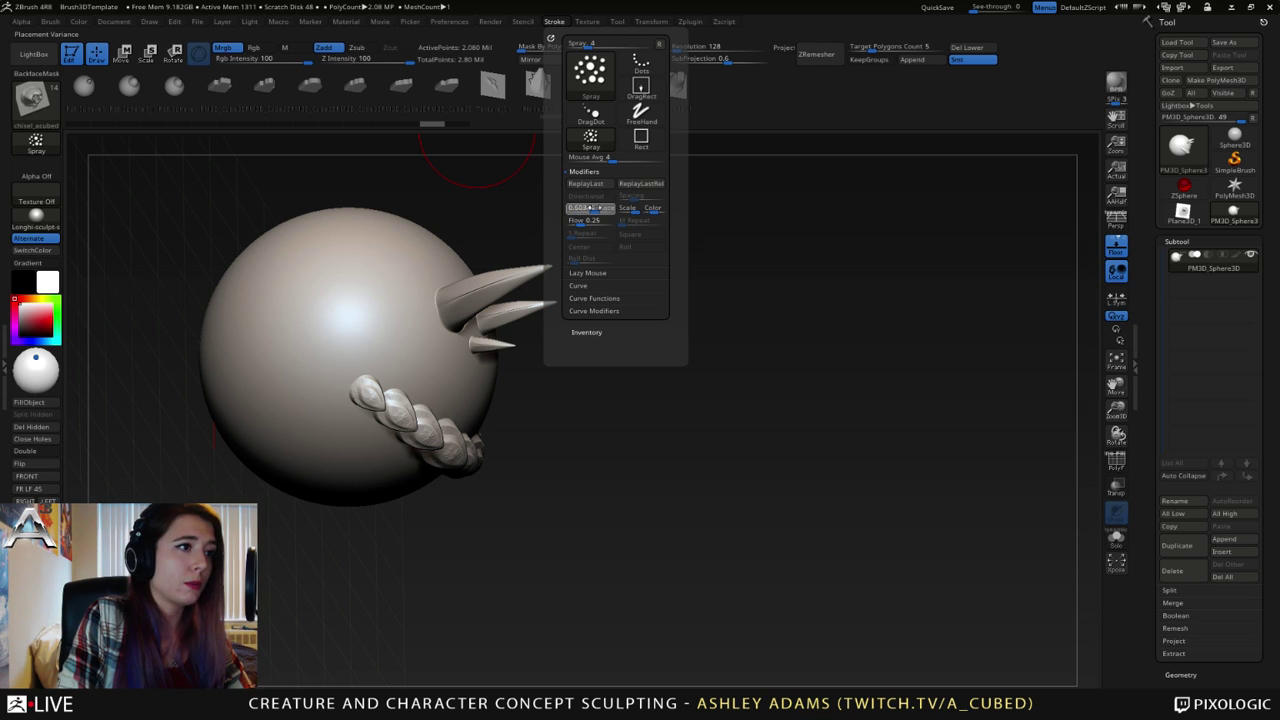
{"action": "mouse_move", "coordinate": [349, 271]}
{"action": "left_mouse_down"}
{"action": "mouse_move", "coordinate": [365, 300]}
{"action": "mouse_move", "coordinate": [265, 335]}
{"action": "left_mouse_up"}
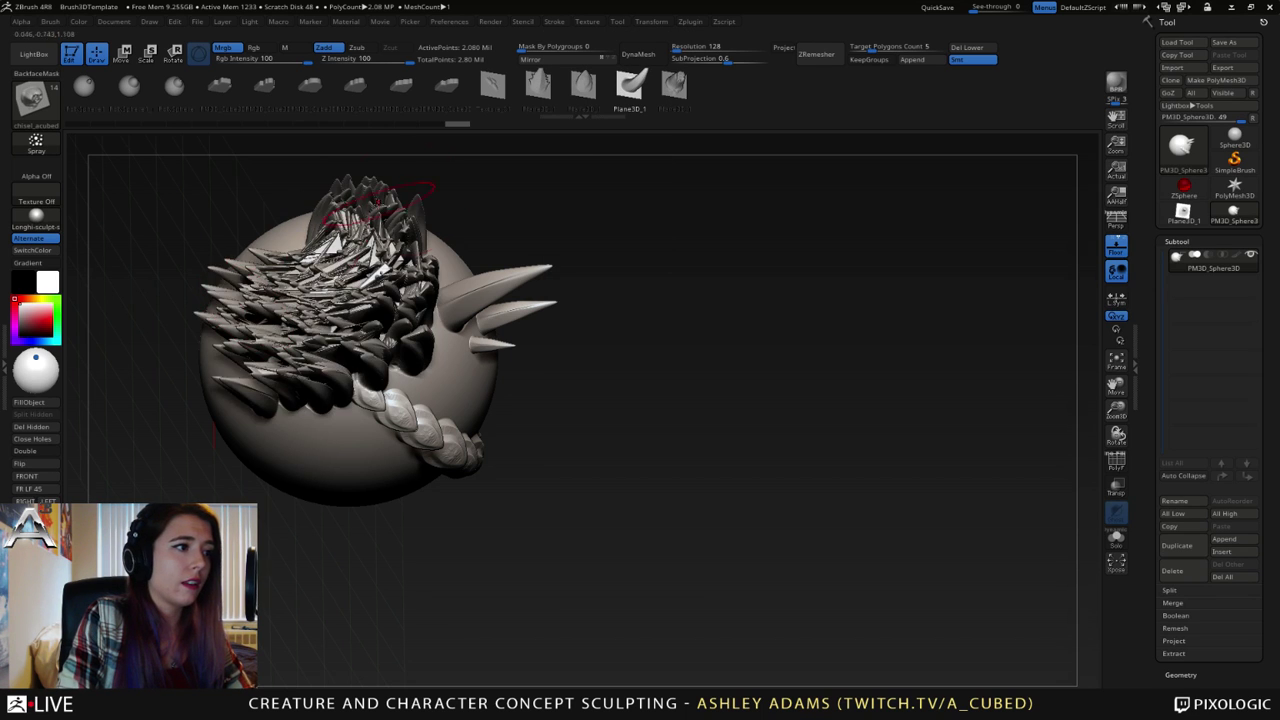
{"action": "right_click_drag", "start_coordinate": [462, 278], "coordinate": [398, 236]}
{"action": "key", "text": "ctrl+z"}
- Try spraying horns with the flow variance lowered to about 0.034, and undo the spray
{"action": "left_click", "coordinate": [554, 21]}
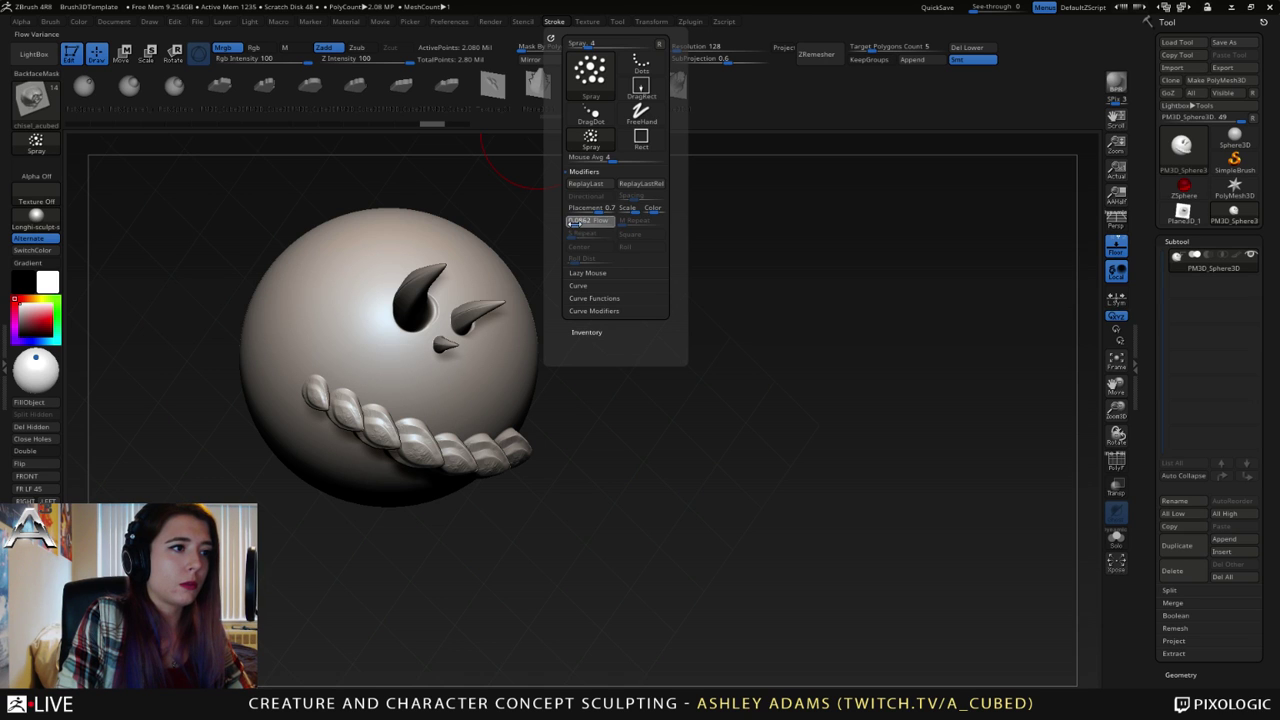
{"action": "left_click_drag", "start_coordinate": [345, 301], "coordinate": [315, 318]}
{"action": "left_click_drag", "start_coordinate": [370, 180], "coordinate": [474, 178]}
{"action": "key", "text": "ctrl+z"}
- Reduce the spray's placement variance to about 0.3 and try a short spray of horns on the sphere
{"action": "left_click", "coordinate": [556, 22]}
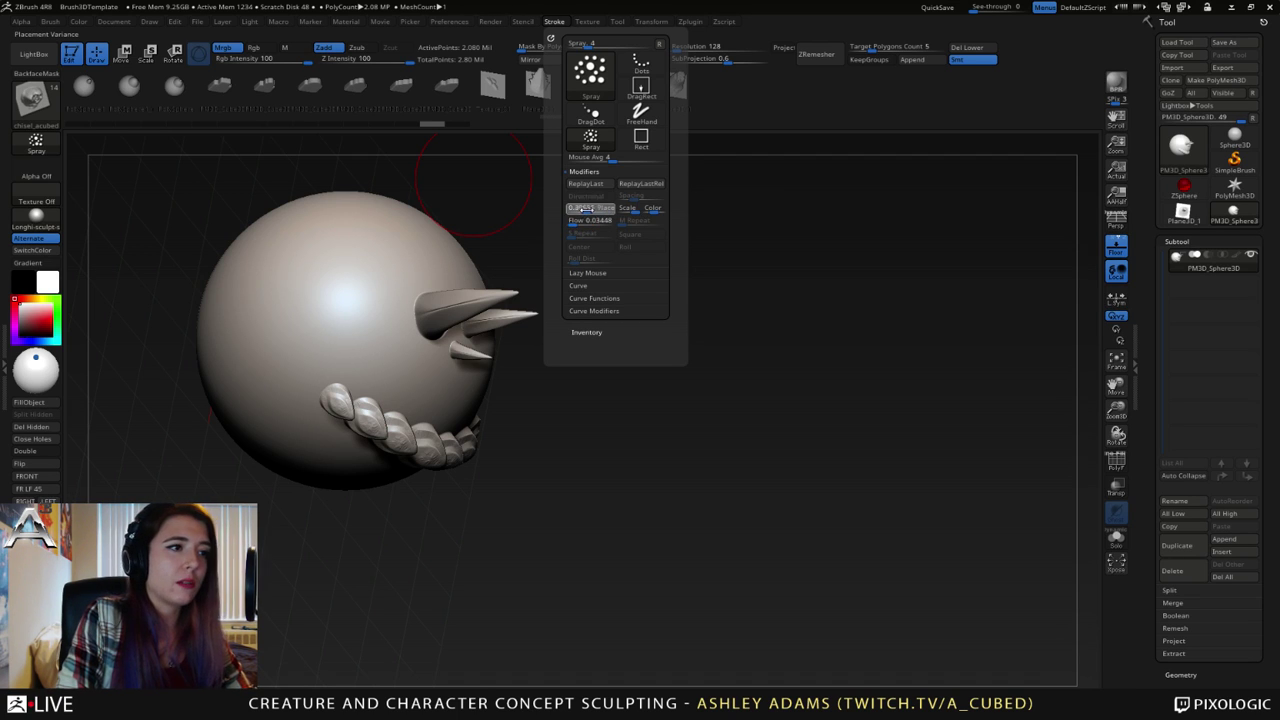
{"action": "left_click", "coordinate": [574, 224]}
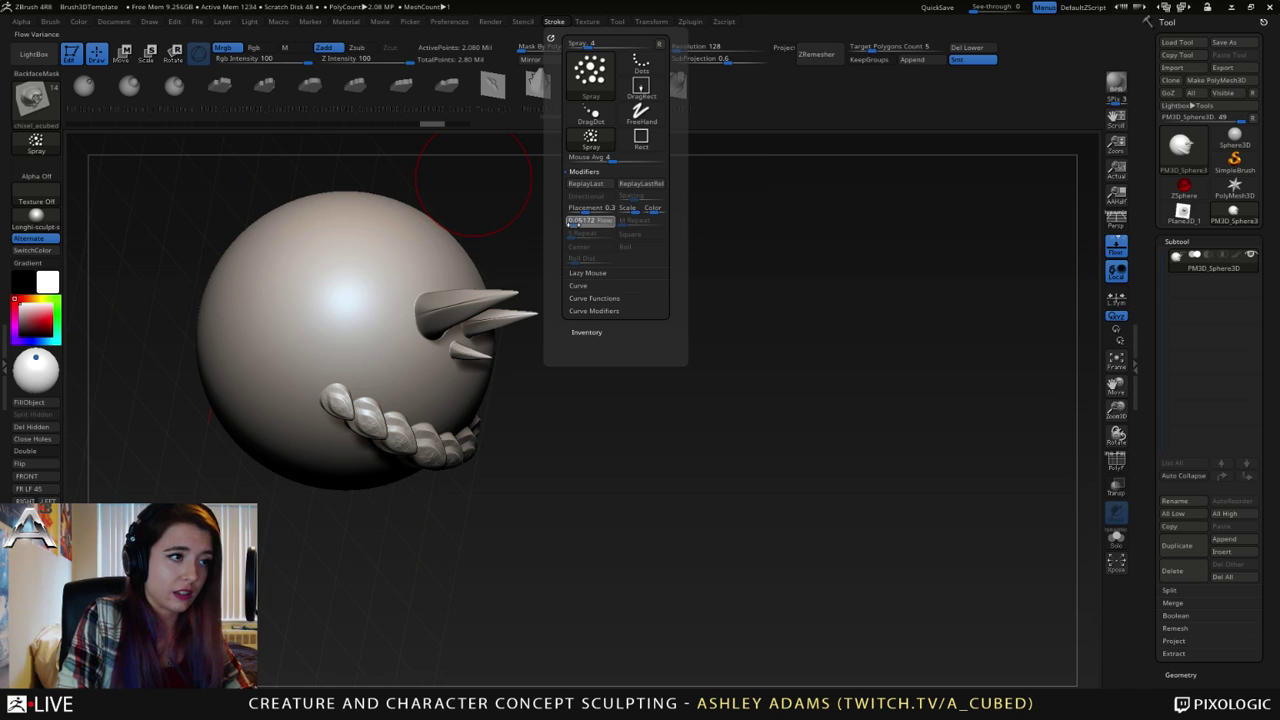
{"action": "left_click_drag", "start_coordinate": [574, 224], "coordinate": [570, 226]}
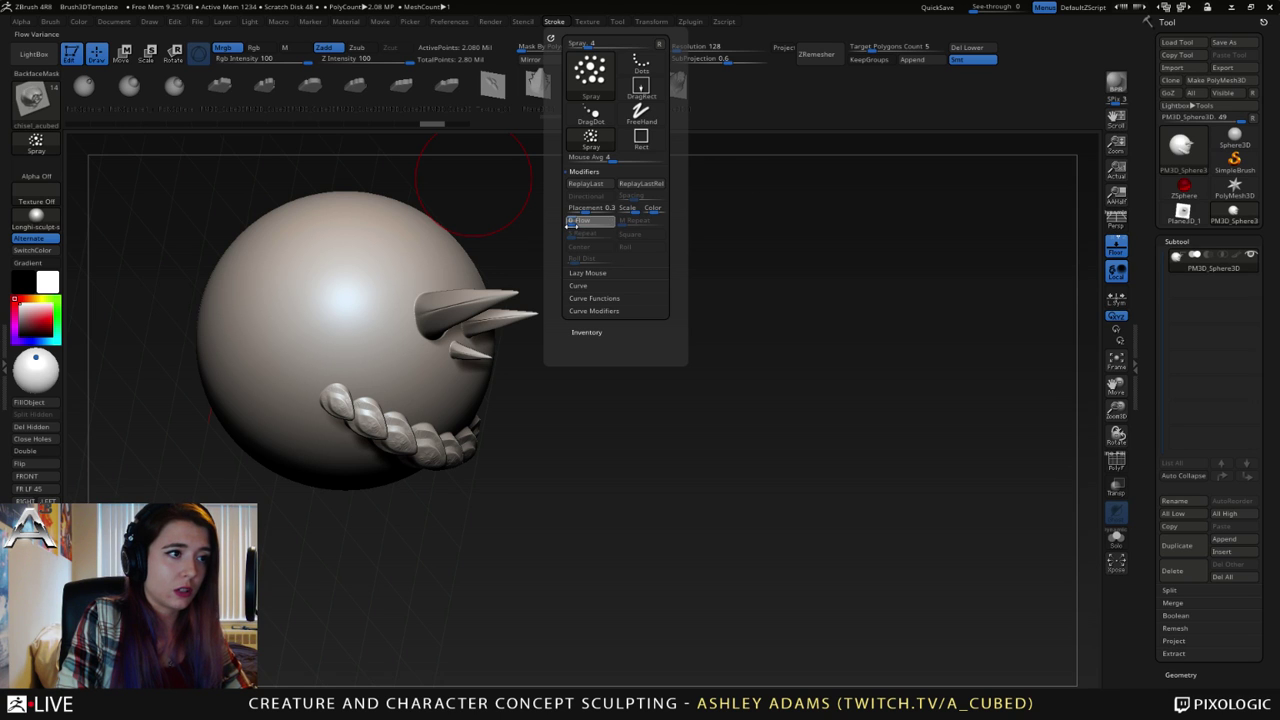
{"action": "mouse_move", "coordinate": [298, 268]}
{"action": "left_mouse_down"}
{"action": "mouse_move", "coordinate": [312, 235]}
{"action": "mouse_move", "coordinate": [316, 248]}
{"action": "left_mouse_up"}
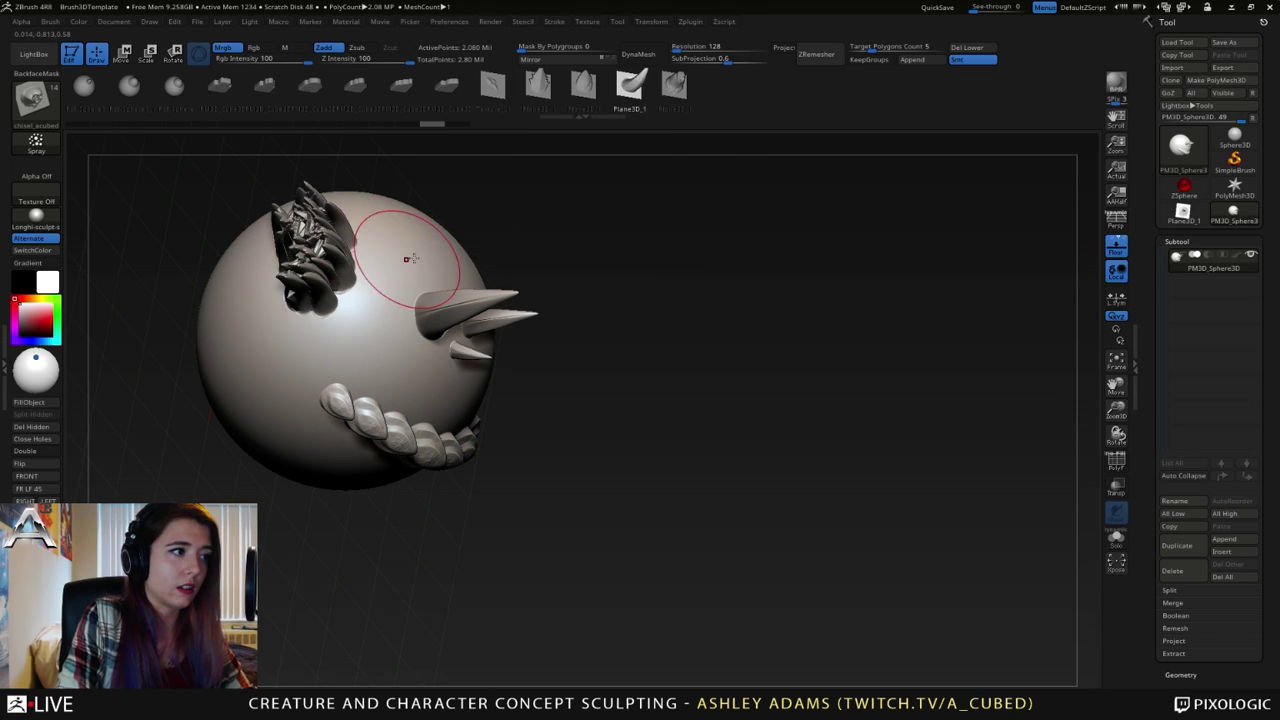
{"action": "key", "text": "ctrl+z"}
- Adjust the spray's flow variance and spray scattered clusters of small horns across the sphere around the larger horns
{"action": "left_click", "coordinate": [555, 22]}
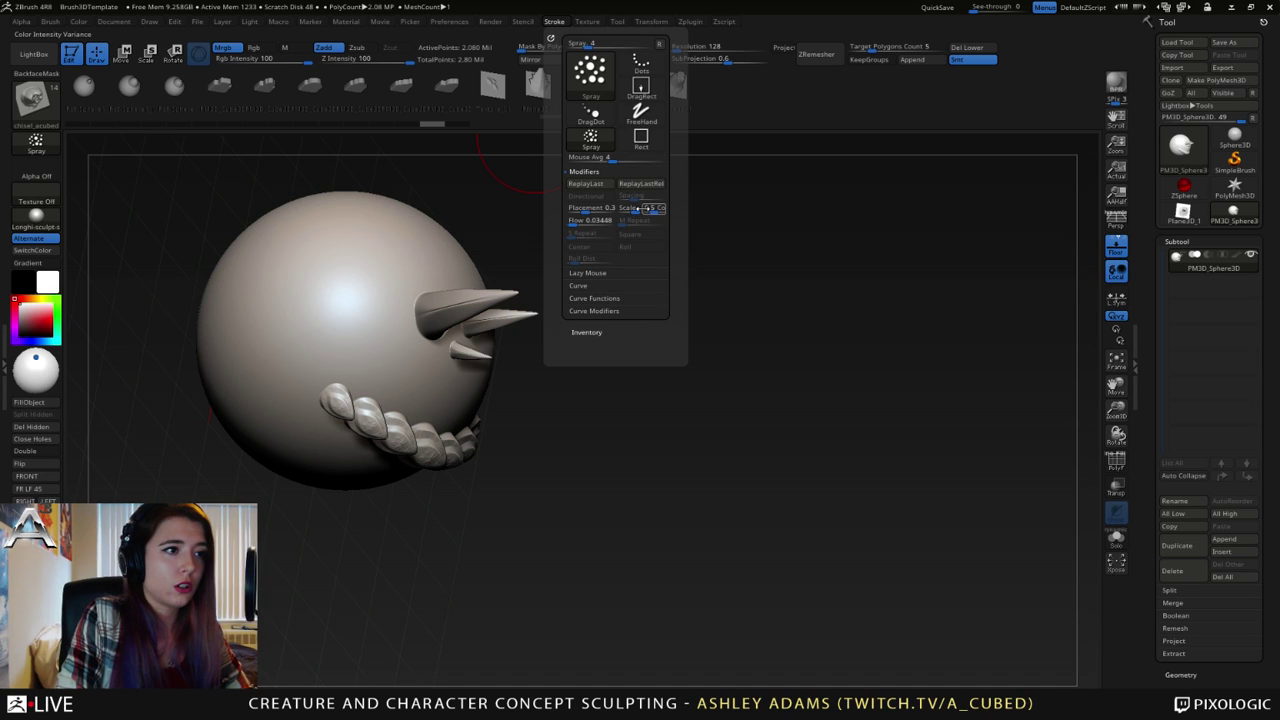
{"action": "left_click", "coordinate": [584, 222]}
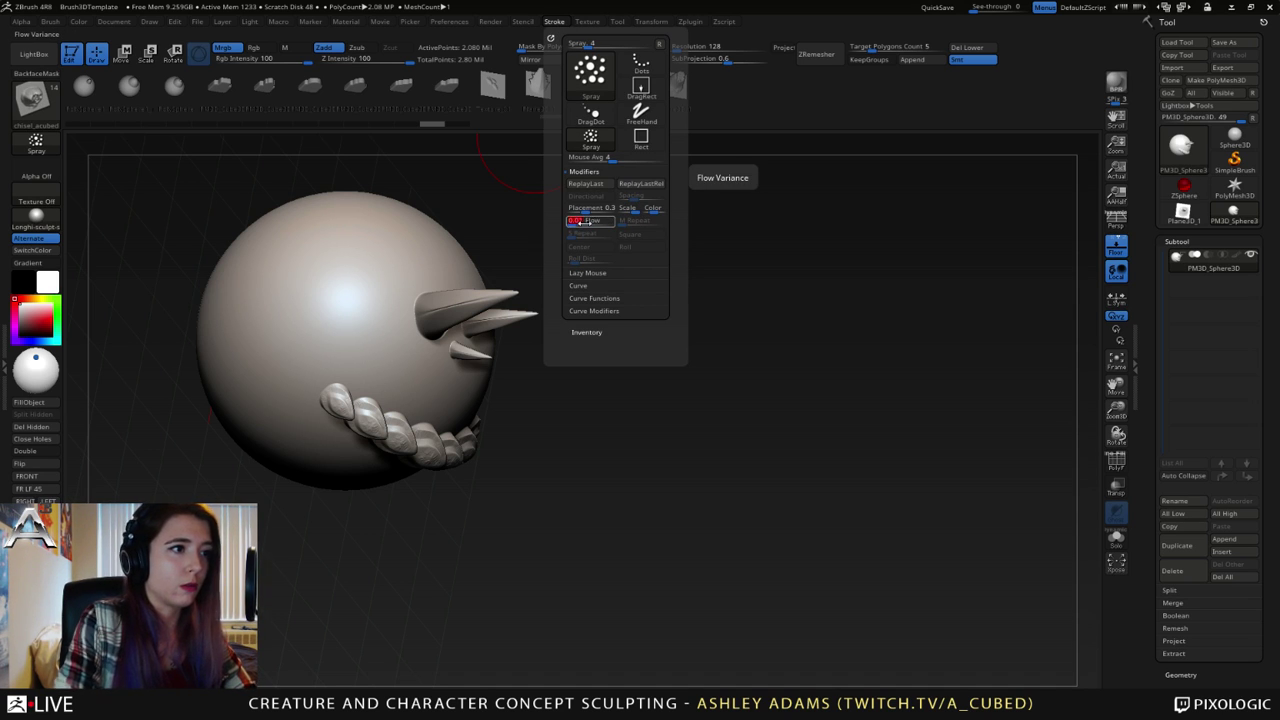
{"action": "key", "text": "Return"}
{"action": "mouse_move", "coordinate": [262, 268]}
{"action": "left_mouse_down"}
{"action": "mouse_move", "coordinate": [318, 256]}
{"action": "mouse_move", "coordinate": [343, 303]}
{"action": "mouse_move", "coordinate": [421, 233]}
{"action": "left_mouse_up"}
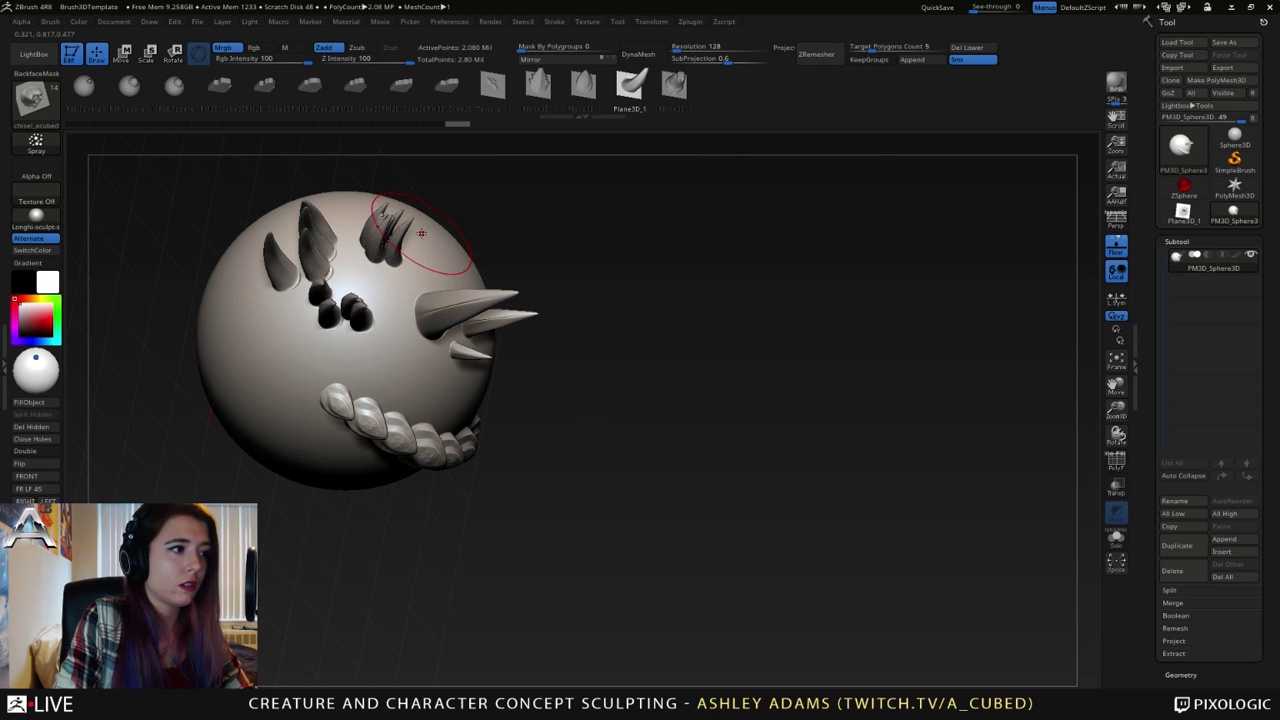
{"action": "right_click_drag", "start_coordinate": [421, 233], "coordinate": [410, 261]}
{"action": "left_click_drag", "start_coordinate": [410, 261], "coordinate": [378, 260]}
{"action": "mouse_move", "coordinate": [410, 261]}
{"action": "right_mouse_down"}
{"action": "mouse_move", "coordinate": [466, 246]}
{"action": "mouse_move", "coordinate": [418, 239]}
{"action": "right_mouse_up"}
{"action": "left_click_drag", "start_coordinate": [418, 239], "coordinate": [464, 239]}
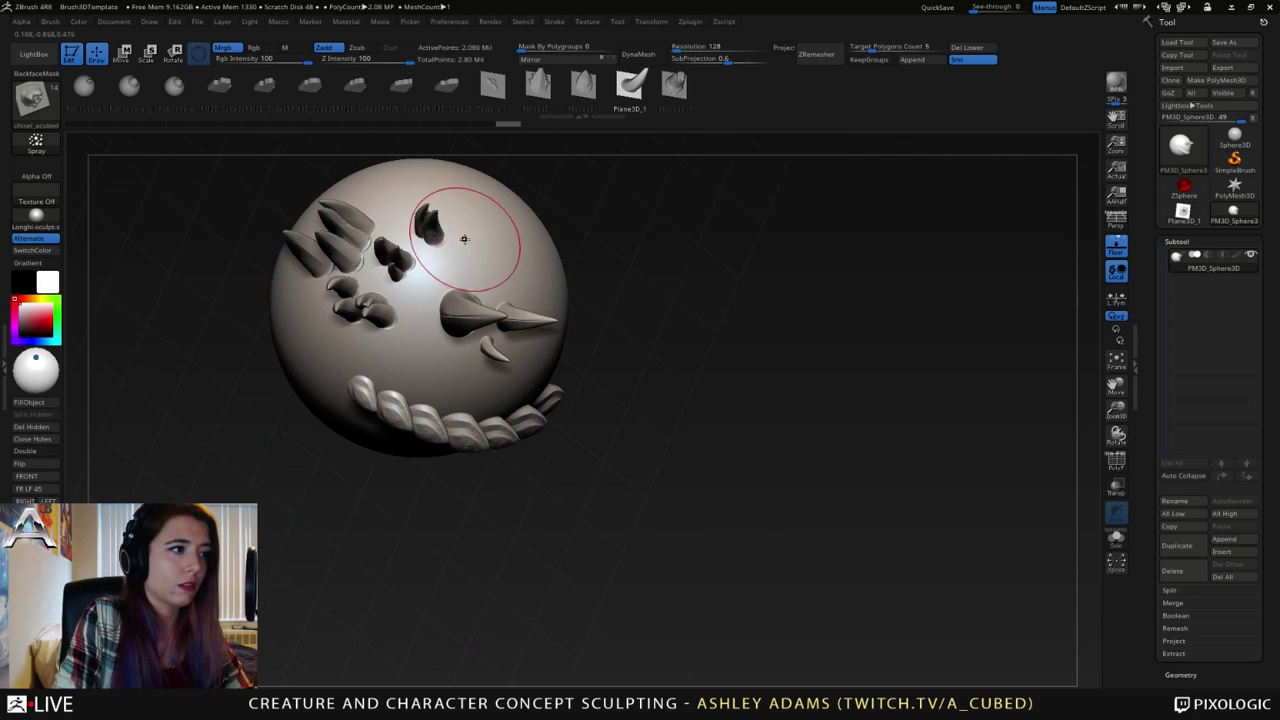
{"action": "mouse_move", "coordinate": [464, 238]}
{"action": "right_mouse_down"}
{"action": "mouse_move", "coordinate": [471, 209]}
{"action": "mouse_move", "coordinate": [443, 229]}
{"action": "mouse_move", "coordinate": [532, 229]}
{"action": "mouse_move", "coordinate": [423, 363]}
{"action": "mouse_move", "coordinate": [557, 251]}
{"action": "mouse_move", "coordinate": [586, 177]}
{"action": "mouse_move", "coordinate": [508, 222]}
{"action": "right_mouse_up"}
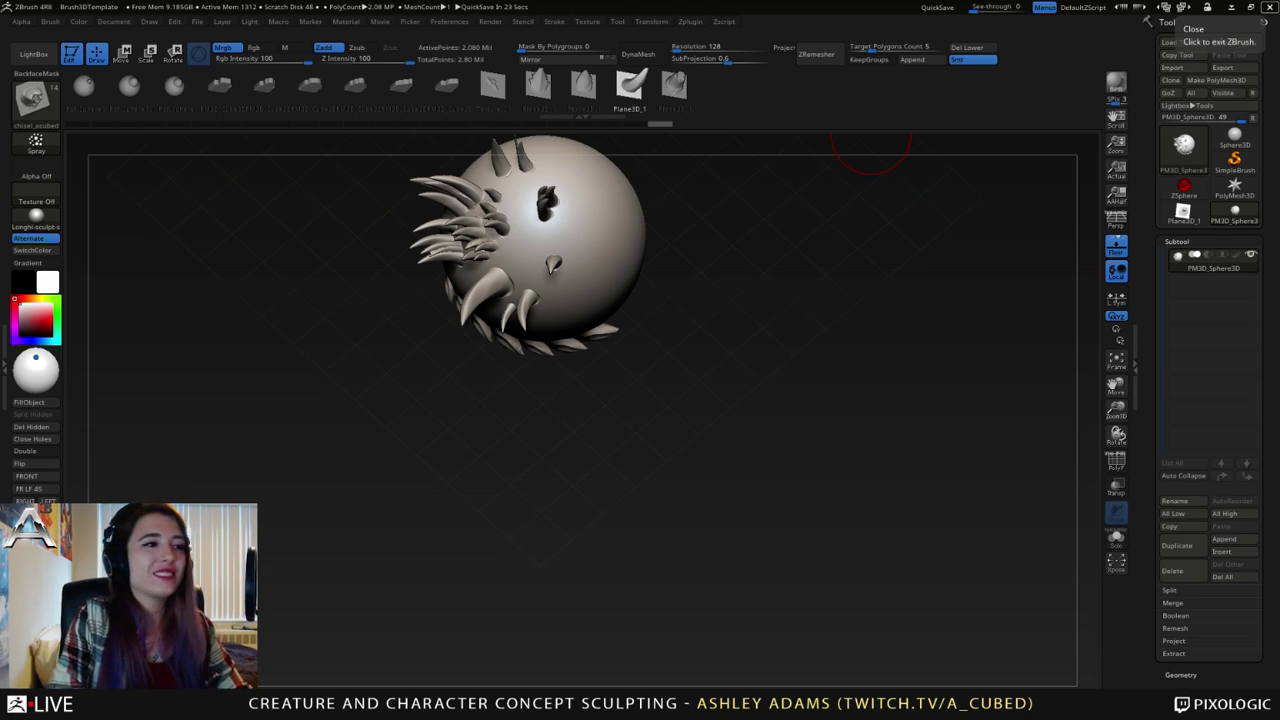
- Switch to the rocky Plane3D_1 shape and spray several clusters of rocky bumps on the bare side of the sphere
{"action": "mouse_move", "coordinate": [640, 230]}
{"action": "right_mouse_down"}
{"action": "mouse_move", "coordinate": [500, 366]}
{"action": "mouse_move", "coordinate": [504, 409]}
{"action": "mouse_move", "coordinate": [510, 345]}
{"action": "right_mouse_up"}
{"action": "left_click", "coordinate": [673, 86]}
{"action": "right_click_drag", "start_coordinate": [430, 335], "coordinate": [540, 350]}
{"action": "left_click_drag", "start_coordinate": [471, 352], "coordinate": [486, 373]}
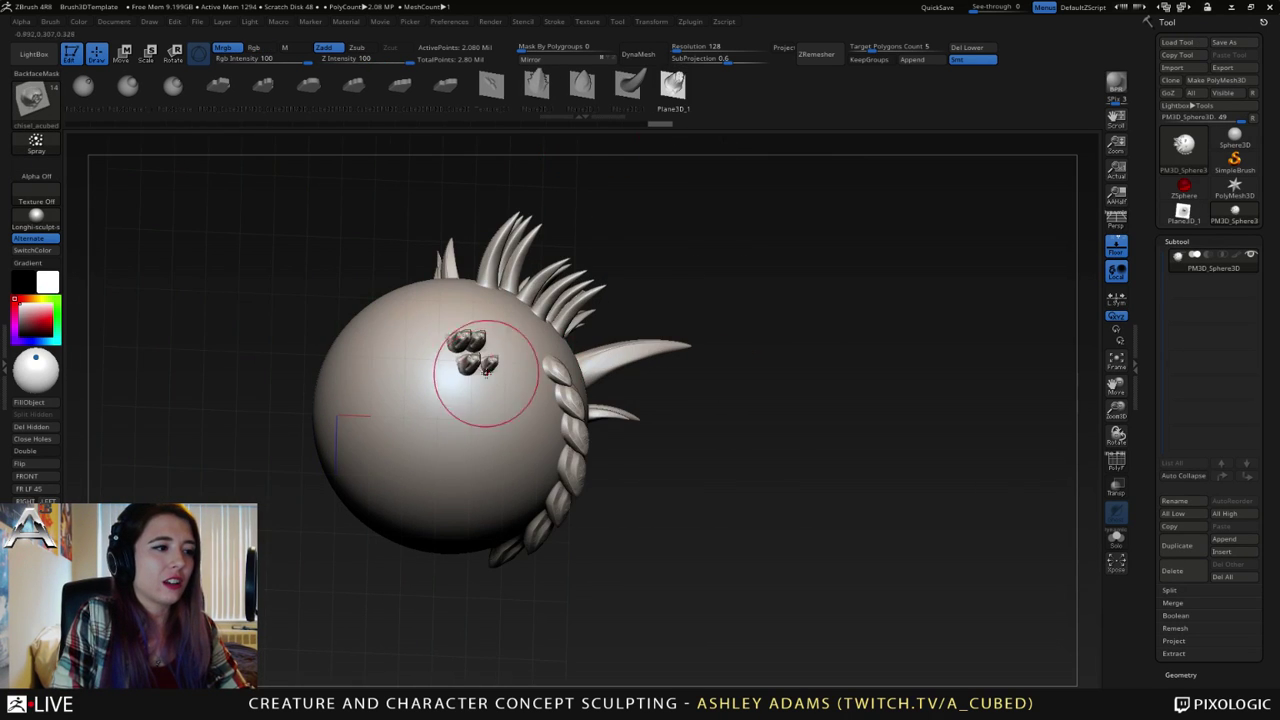
{"action": "right_click_drag", "start_coordinate": [480, 328], "coordinate": [430, 318]}
{"action": "left_click_drag", "start_coordinate": [468, 316], "coordinate": [499, 373]}
{"action": "left_click_drag", "start_coordinate": [471, 434], "coordinate": [484, 451]}
{"action": "right_click_drag", "start_coordinate": [490, 360], "coordinate": [506, 297]}
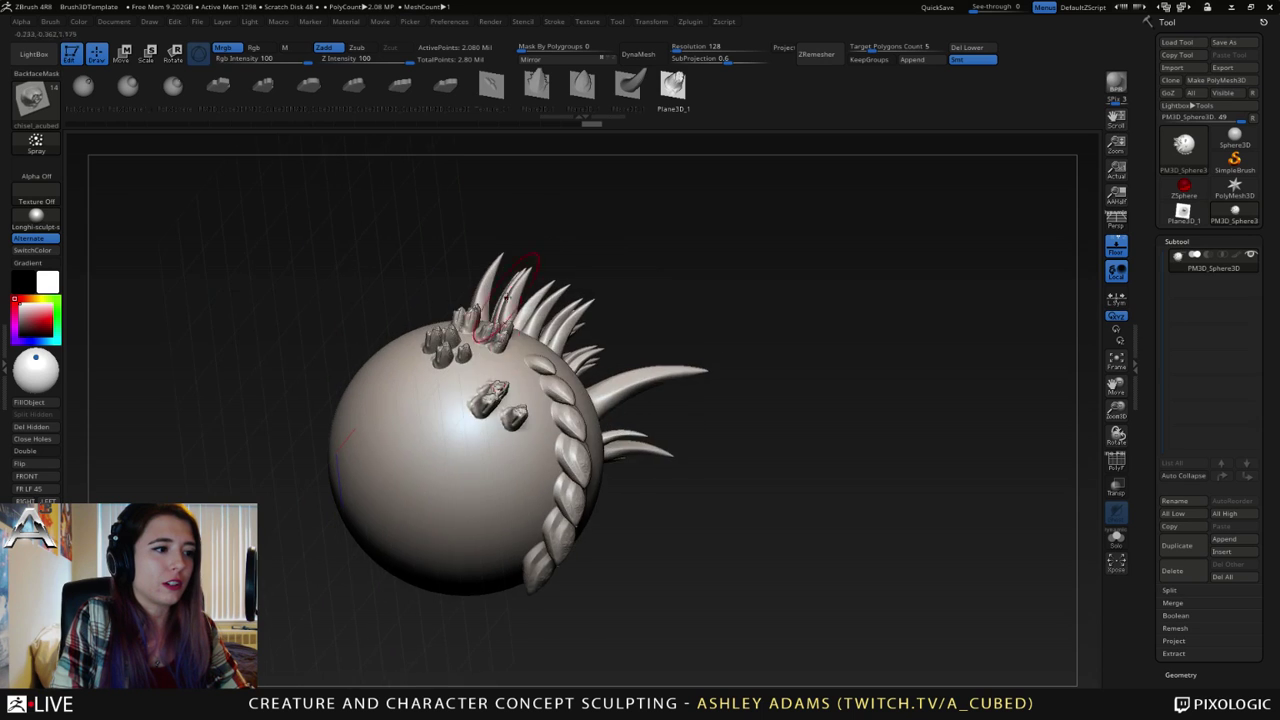
{"action": "right_click_drag", "start_coordinate": [425, 345], "coordinate": [452, 388]}
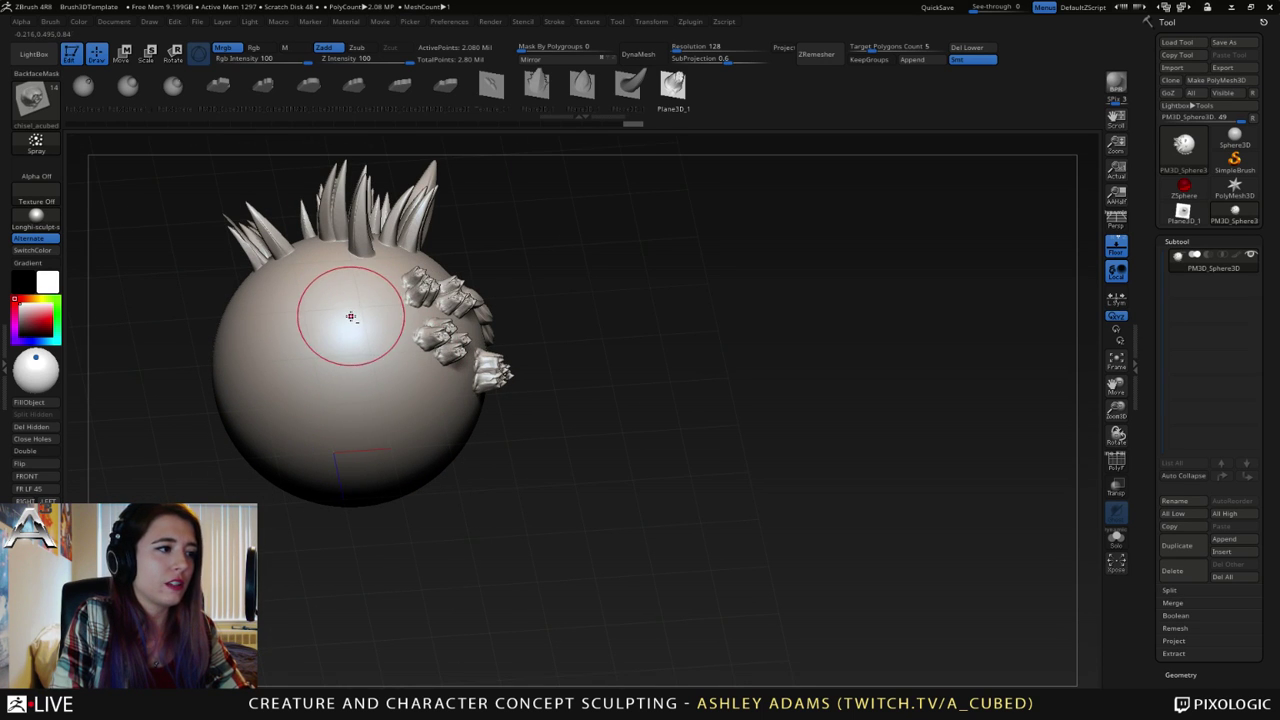
- Carve inverted stamps into the sphere, a cluster with the rocky shape and a small group above it with the horn shape
{"action": "left_click_drag", "start_coordinate": [351, 316], "coordinate": [366, 338], "text": "alt"}
{"action": "right_click_drag", "start_coordinate": [383, 366], "coordinate": [347, 412]}
{"action": "right_click_drag", "start_coordinate": [350, 325], "coordinate": [402, 438]}
{"action": "left_click", "coordinate": [633, 97]}
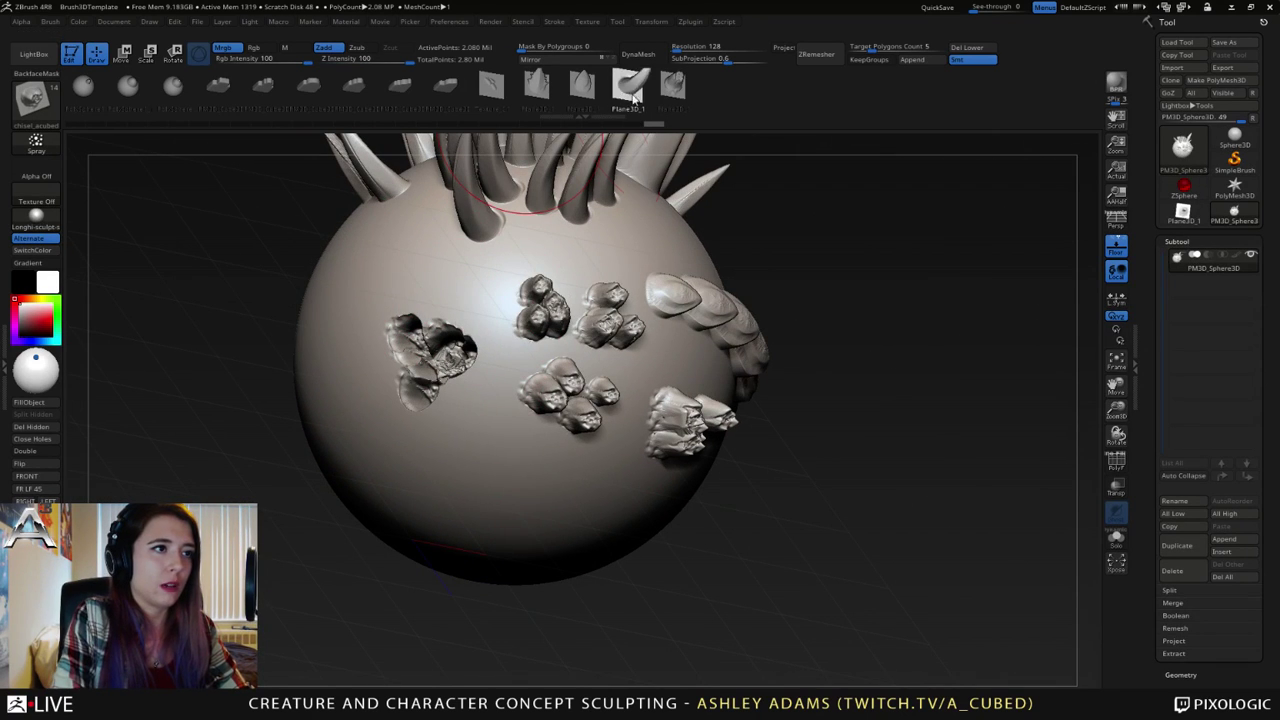
{"action": "left_click_drag", "start_coordinate": [431, 280], "coordinate": [486, 263], "text": "alt"}
{"action": "right_click_drag", "start_coordinate": [486, 263], "coordinate": [485, 295]}
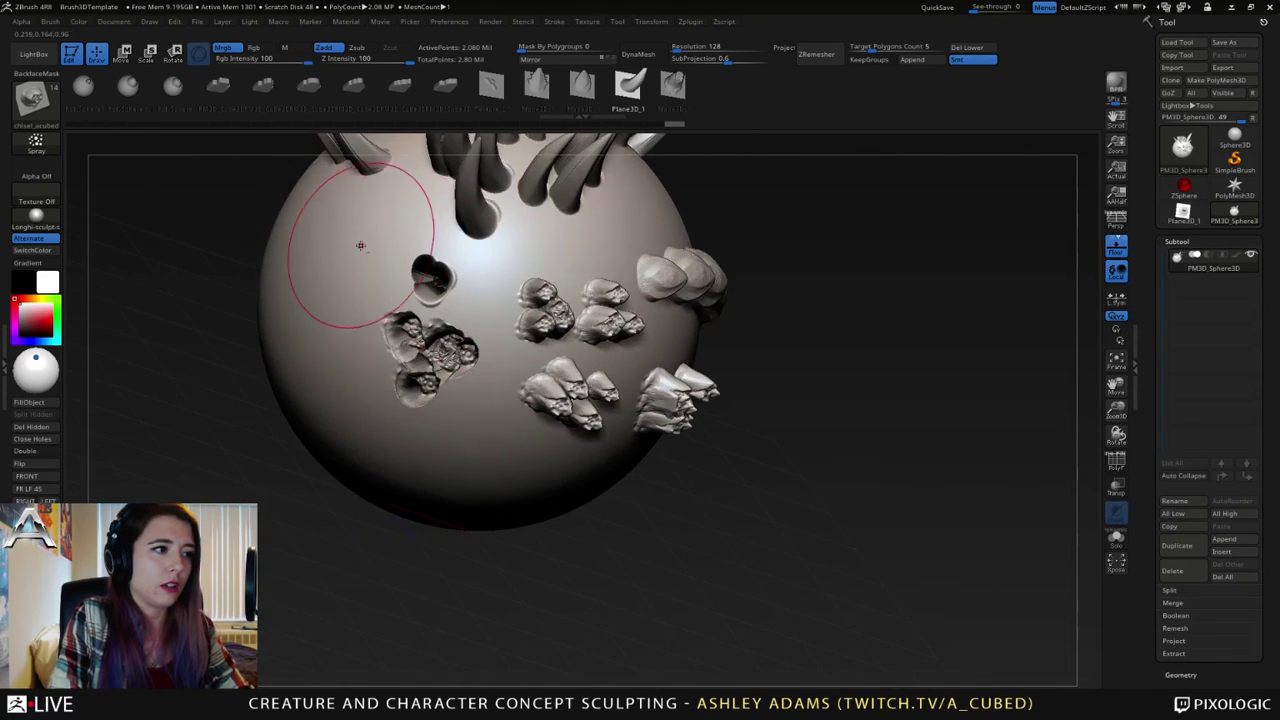
- Switch the stroke to Dots and punch individual round holes into the sphere with inverted horn stamps near the horns and scales
{"action": "left_click", "coordinate": [35, 142]}
{"action": "left_click", "coordinate": [108, 174]}
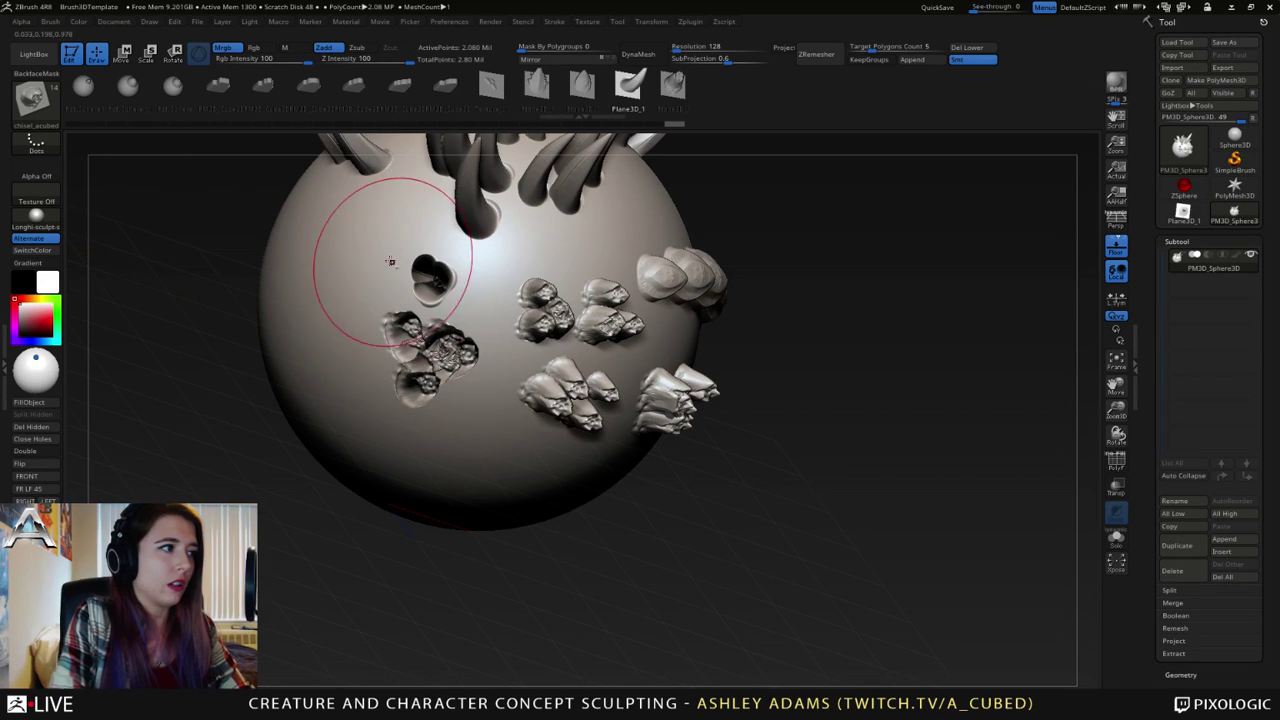
{"action": "left_click", "coordinate": [380, 254], "text": "alt"}
{"action": "mouse_move", "coordinate": [480, 274]}
{"action": "right_mouse_down"}
{"action": "mouse_move", "coordinate": [540, 276]}
{"action": "mouse_move", "coordinate": [484, 279]}
{"action": "mouse_move", "coordinate": [580, 240]}
{"action": "right_mouse_up"}
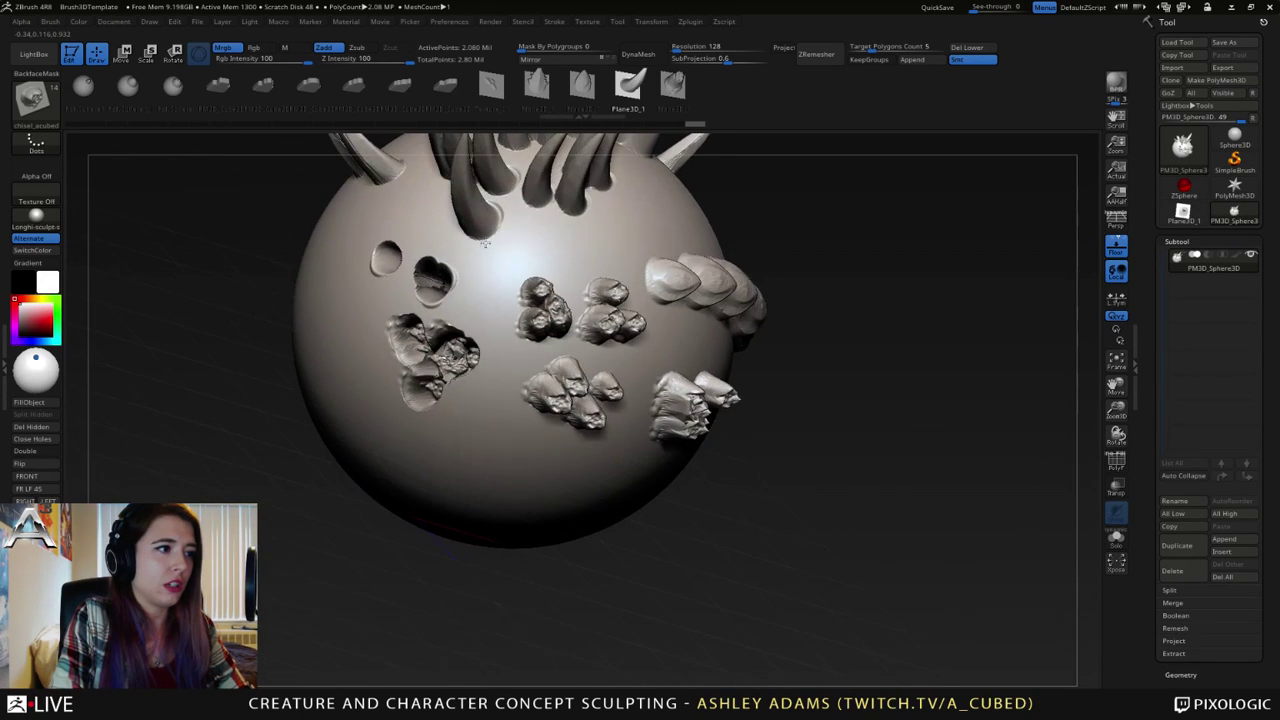
{"action": "left_click", "coordinate": [602, 232], "text": "alt"}
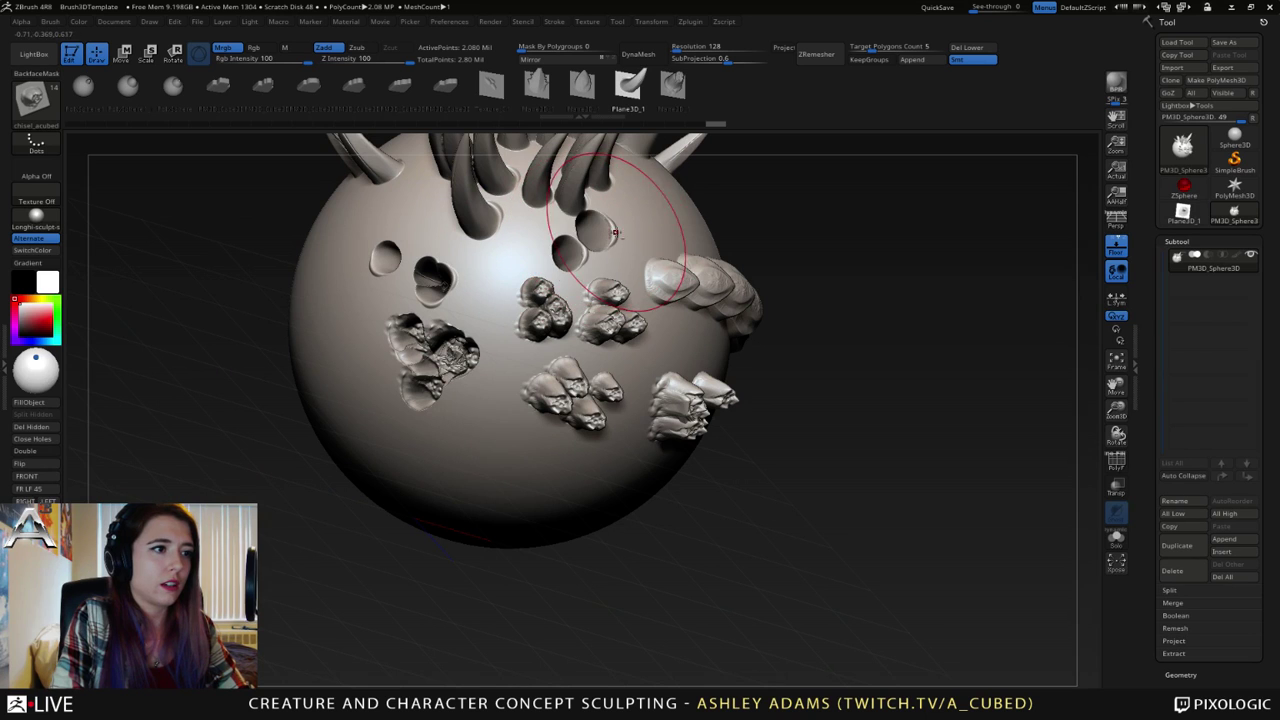
{"action": "left_click", "coordinate": [632, 230], "text": "alt"}
{"action": "left_click", "coordinate": [623, 263], "text": "alt"}
{"action": "mouse_move", "coordinate": [700, 230]}
{"action": "right_mouse_down"}
{"action": "mouse_move", "coordinate": [647, 218]}
{"action": "mouse_move", "coordinate": [602, 290]}
{"action": "right_mouse_up"}
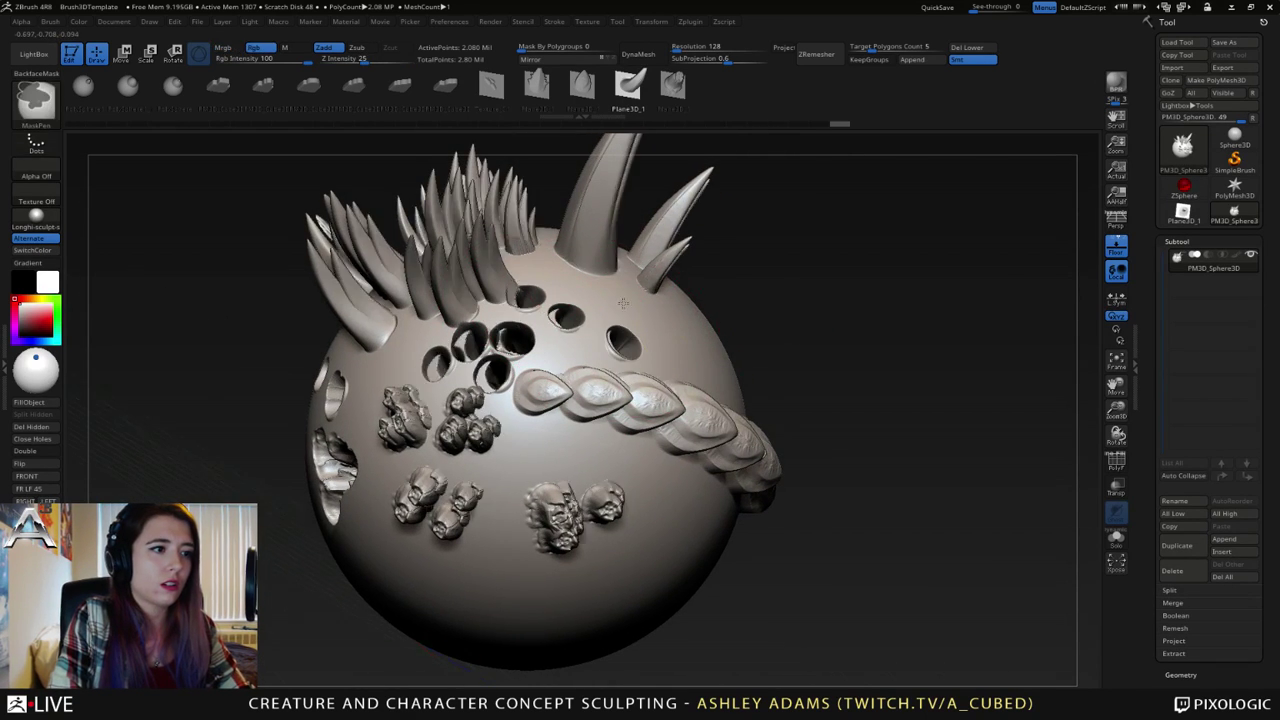
- Switch the chisel brush to the Texture_01 shape and try a texture stroke on the sphere's bare side
{"action": "right_click_drag", "start_coordinate": [640, 340], "coordinate": [640, 300], "text": "ctrl"}
{"action": "right_click_drag", "start_coordinate": [640, 300], "coordinate": [592, 355]}
{"action": "left_click_drag", "start_coordinate": [621, 354], "coordinate": [563, 349], "text": "shift"}
{"action": "mouse_move", "coordinate": [571, 342]}
{"action": "right_mouse_down"}
{"action": "mouse_move", "coordinate": [608, 345]}
{"action": "mouse_move", "coordinate": [572, 325]}
{"action": "mouse_move", "coordinate": [620, 362]}
{"action": "mouse_move", "coordinate": [603, 352]}
{"action": "right_mouse_up"}
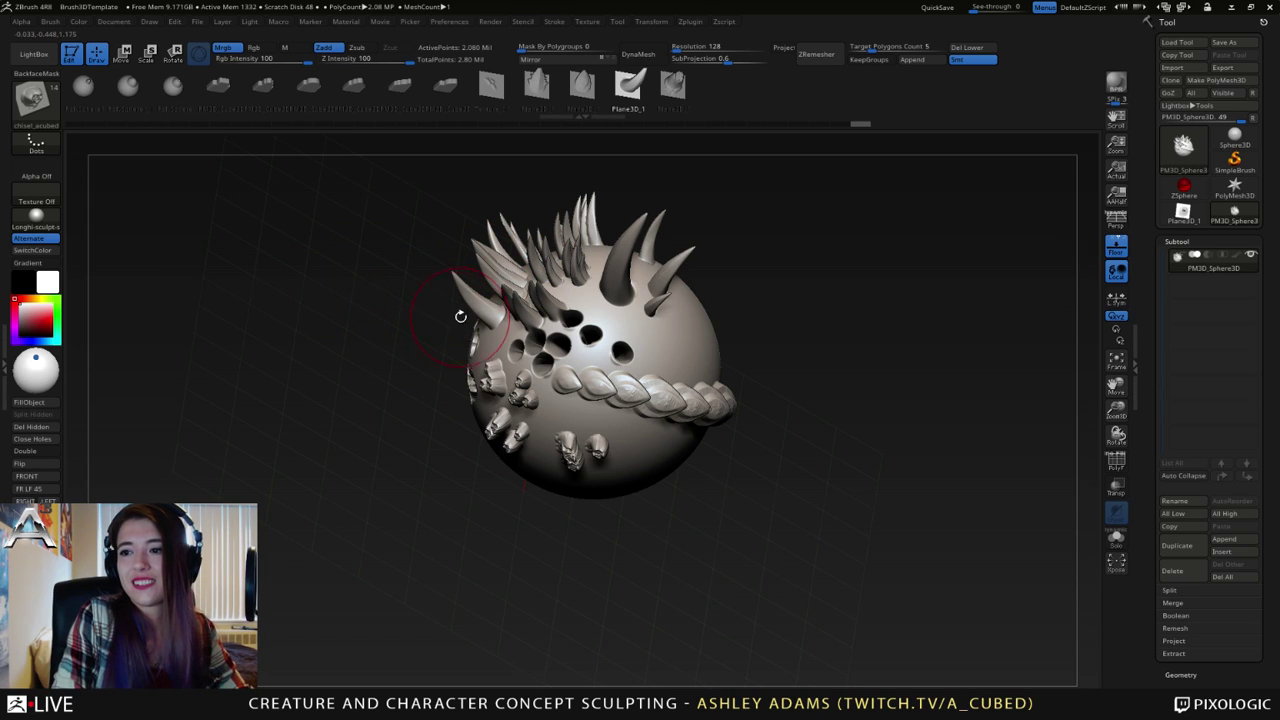
{"action": "right_click_drag", "start_coordinate": [577, 318], "coordinate": [572, 324]}
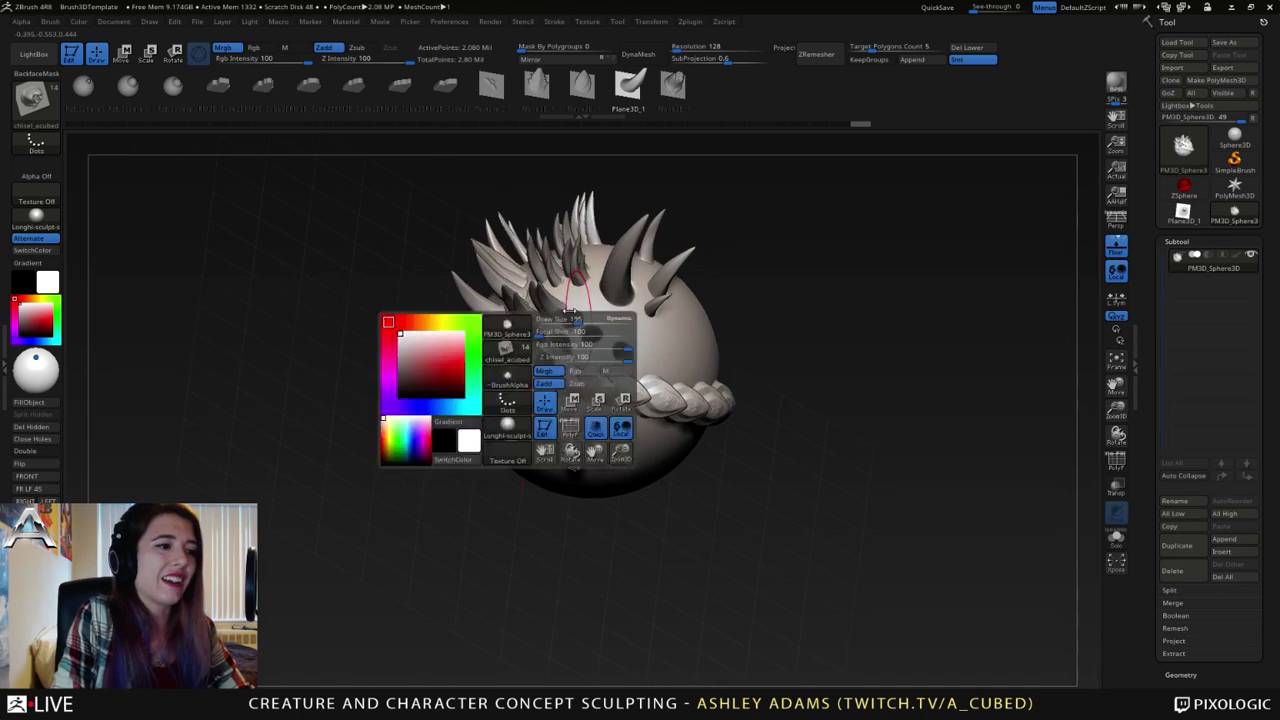
{"action": "left_click", "coordinate": [492, 88]}
{"action": "right_click_drag", "start_coordinate": [657, 332], "coordinate": [608, 320]}
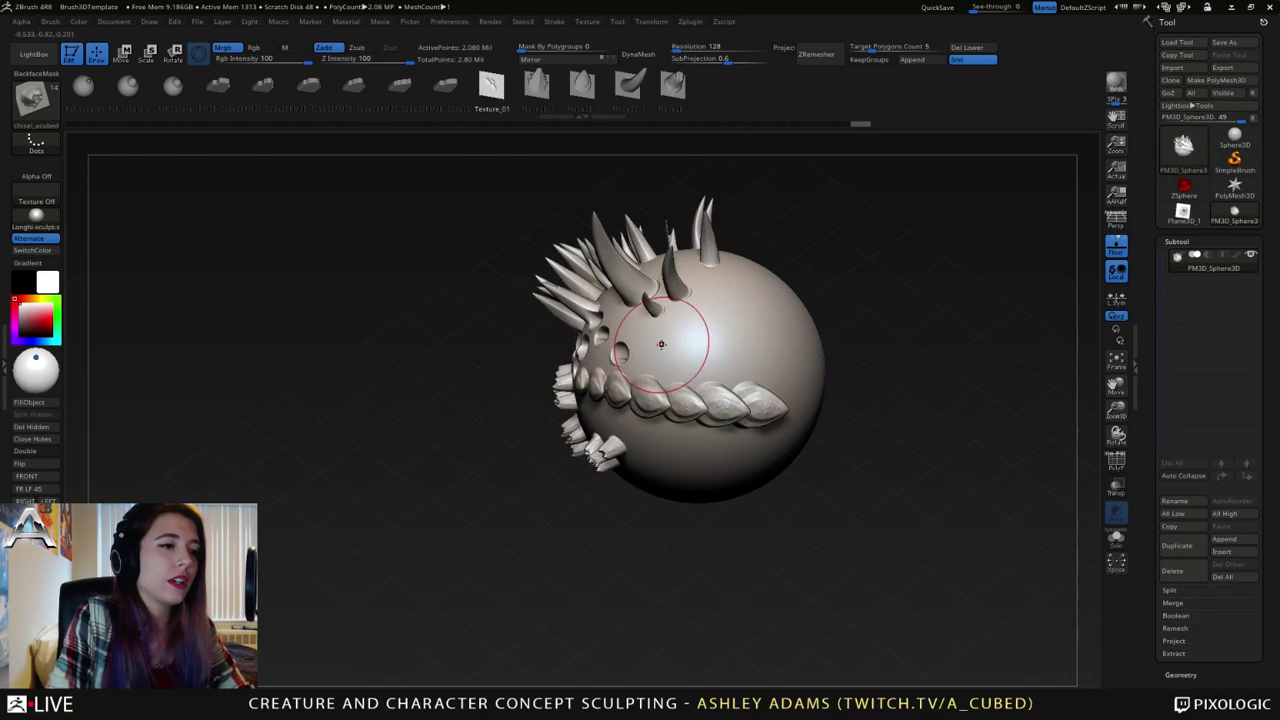
{"action": "mouse_move", "coordinate": [660, 344]}
{"action": "left_mouse_down"}
{"action": "mouse_move", "coordinate": [703, 328]}
{"action": "mouse_move", "coordinate": [732, 342]}
{"action": "left_mouse_up"}
{"action": "key", "text": "ctrl+z"}
- Try covering the area between the horns and the scale row with Texture_01 strokes, undoing each attempt
{"action": "right_click_drag", "start_coordinate": [692, 318], "coordinate": [694, 338], "text": "ctrl"}
{"action": "mouse_move", "coordinate": [700, 324]}
{"action": "left_mouse_down"}
{"action": "mouse_move", "coordinate": [724, 308]}
{"action": "mouse_move", "coordinate": [660, 348]}
{"action": "mouse_move", "coordinate": [738, 330]}
{"action": "mouse_move", "coordinate": [736, 313]}
{"action": "mouse_move", "coordinate": [780, 365]}
{"action": "mouse_move", "coordinate": [815, 375]}
{"action": "mouse_move", "coordinate": [725, 272]}
{"action": "mouse_move", "coordinate": [682, 308]}
{"action": "mouse_move", "coordinate": [648, 378]}
{"action": "mouse_move", "coordinate": [708, 384]}
{"action": "left_mouse_up"}
{"action": "right_click_drag", "start_coordinate": [748, 371], "coordinate": [698, 366]}
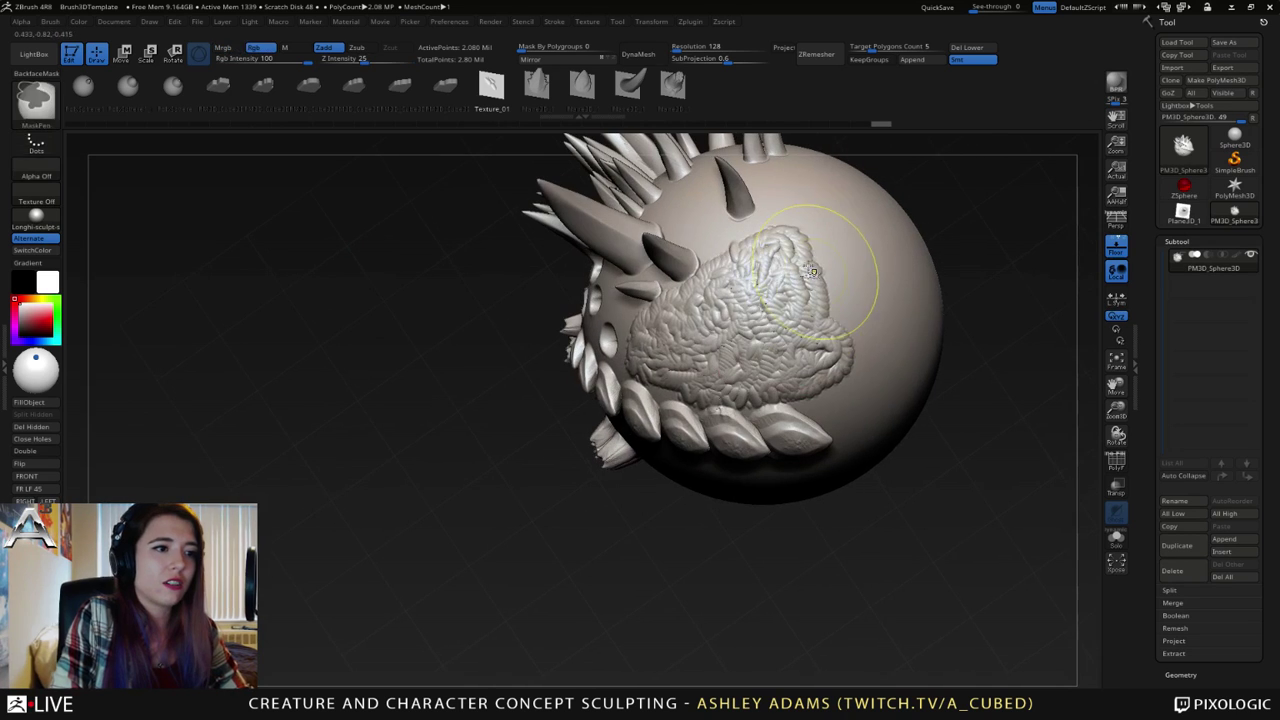
{"action": "key", "text": "ctrl+z"}
{"action": "left_click_drag", "start_coordinate": [789, 246], "coordinate": [769, 277]}
{"action": "mouse_move", "coordinate": [745, 302]}
{"action": "left_mouse_down"}
{"action": "mouse_move", "coordinate": [735, 314]}
{"action": "mouse_move", "coordinate": [773, 297]}
{"action": "mouse_move", "coordinate": [790, 320]}
{"action": "mouse_move", "coordinate": [764, 290]}
{"action": "left_mouse_up"}
{"action": "key", "text": "ctrl+z"}
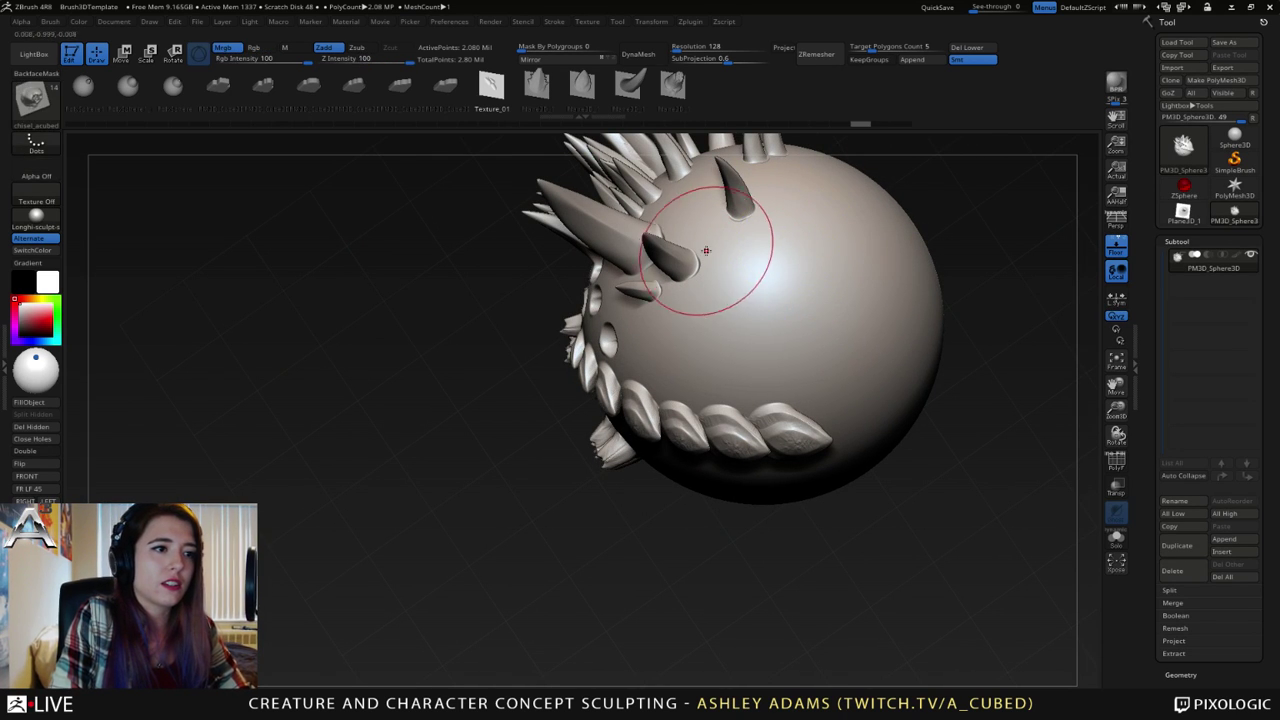
- Examine the stroke's Modifiers and Lazy Mouse settings and try further Texture_01 strokes on the bare side of the sphere
{"action": "left_click", "coordinate": [533, 22]}
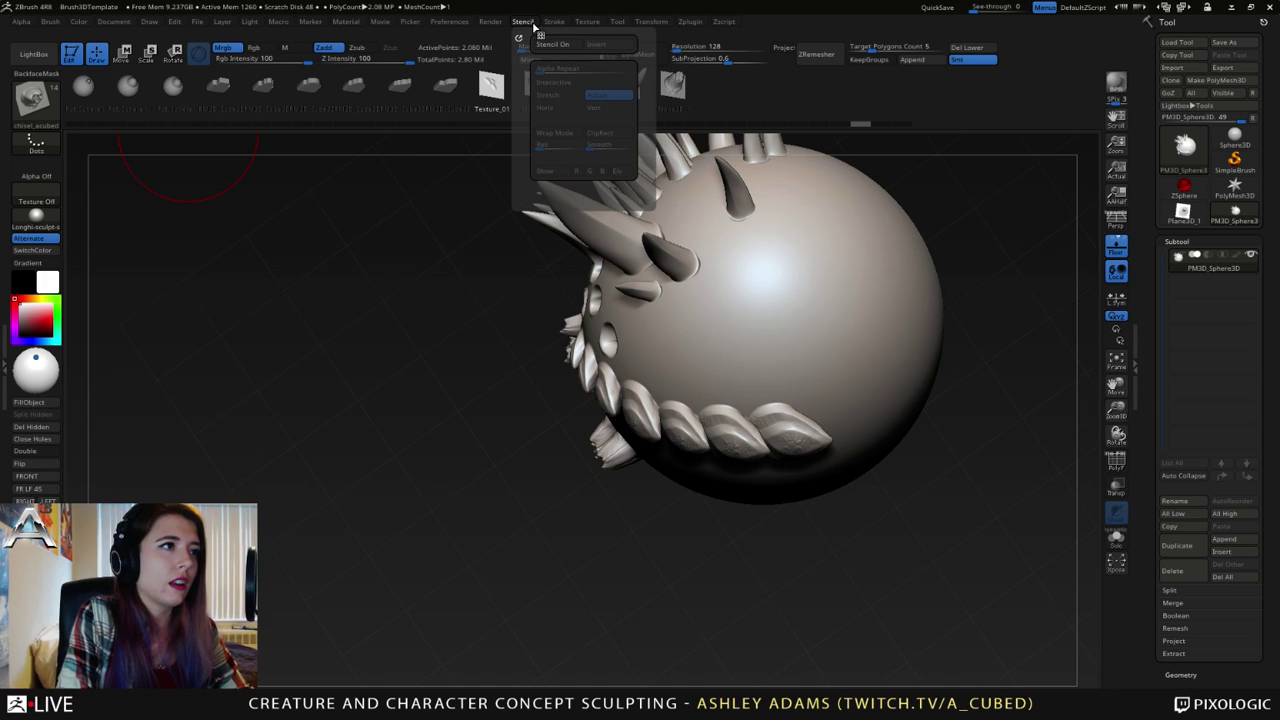
{"action": "left_click", "coordinate": [553, 22]}
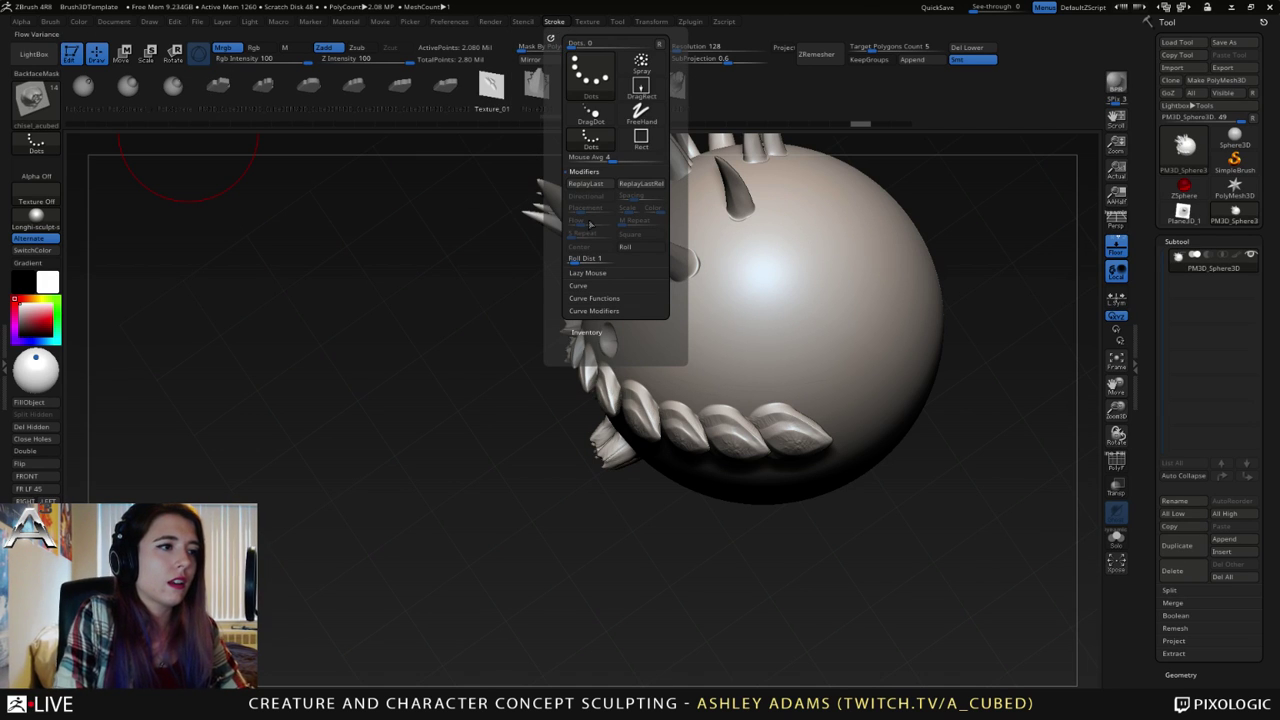
{"action": "left_click", "coordinate": [585, 272]}
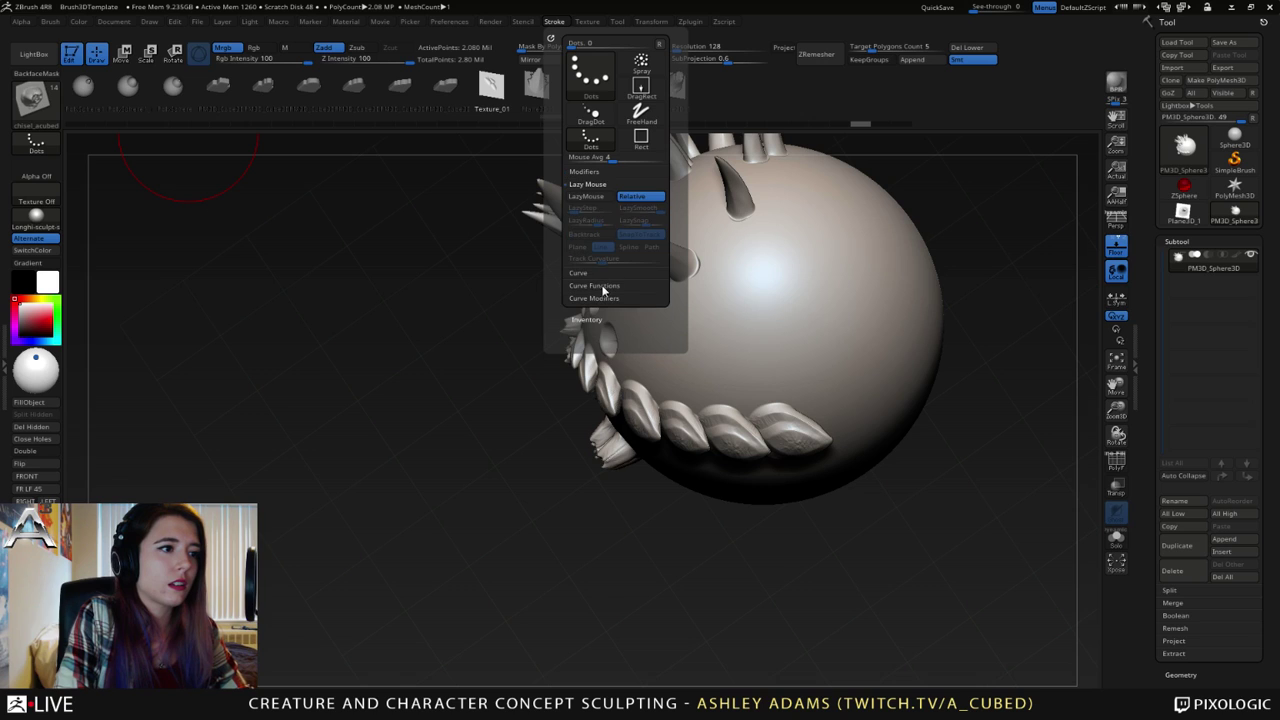
{"action": "left_click", "coordinate": [592, 172]}
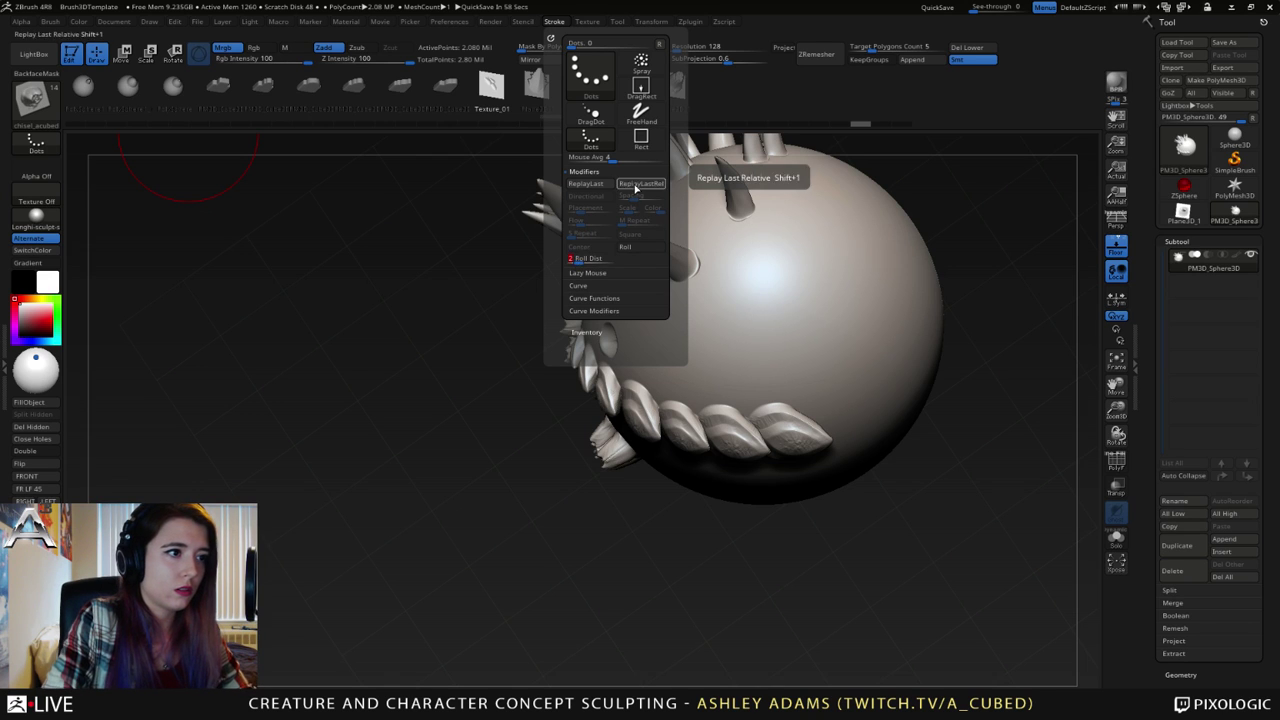
{"action": "mouse_move", "coordinate": [743, 325]}
{"action": "left_mouse_down"}
{"action": "mouse_move", "coordinate": [785, 248]}
{"action": "mouse_move", "coordinate": [862, 312]}
{"action": "left_mouse_up"}
{"action": "key", "text": "ctrl+z"}
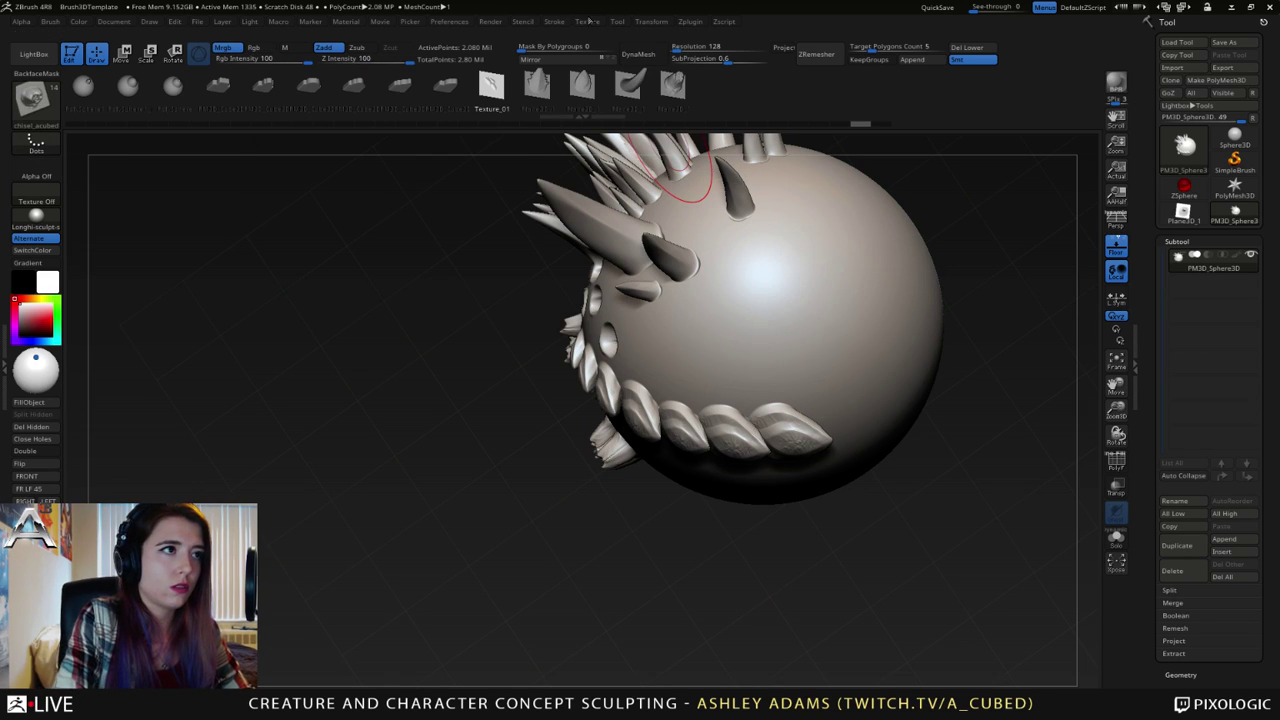
{"action": "left_click", "coordinate": [554, 21]}
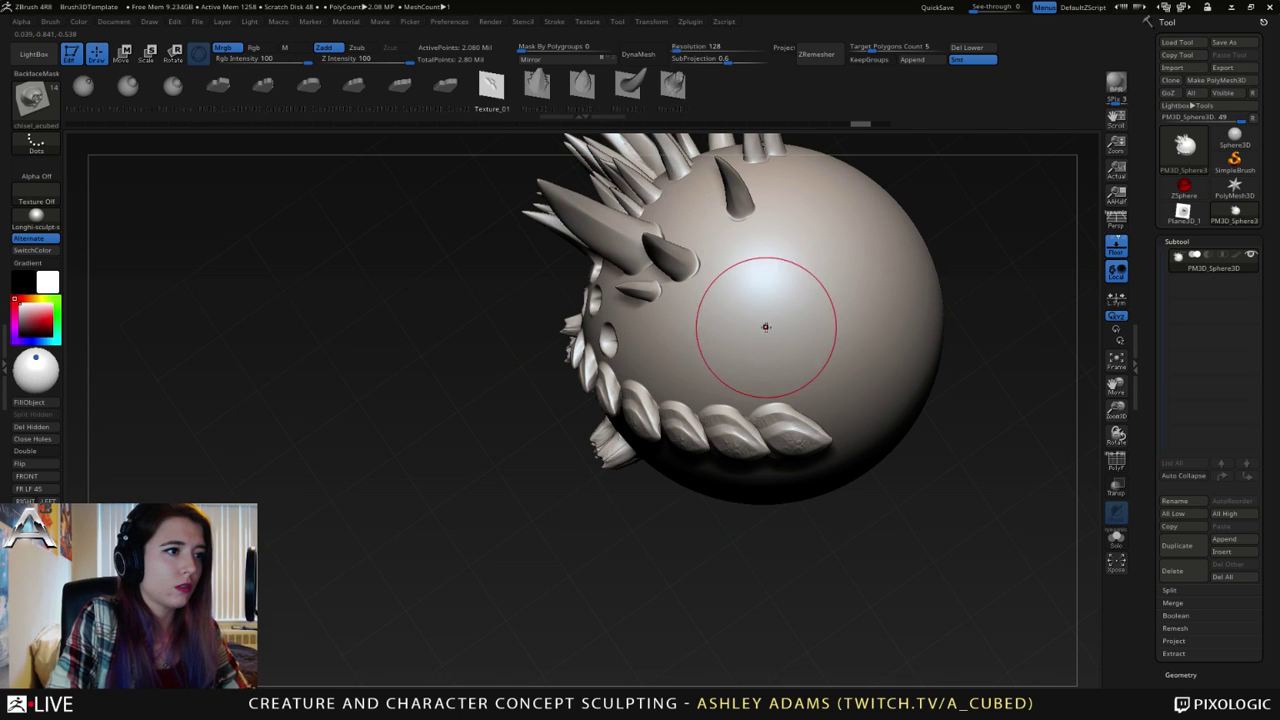
{"action": "mouse_move", "coordinate": [766, 326]}
{"action": "left_mouse_down"}
{"action": "mouse_move", "coordinate": [830, 250]}
{"action": "mouse_move", "coordinate": [722, 340]}
{"action": "left_mouse_up"}
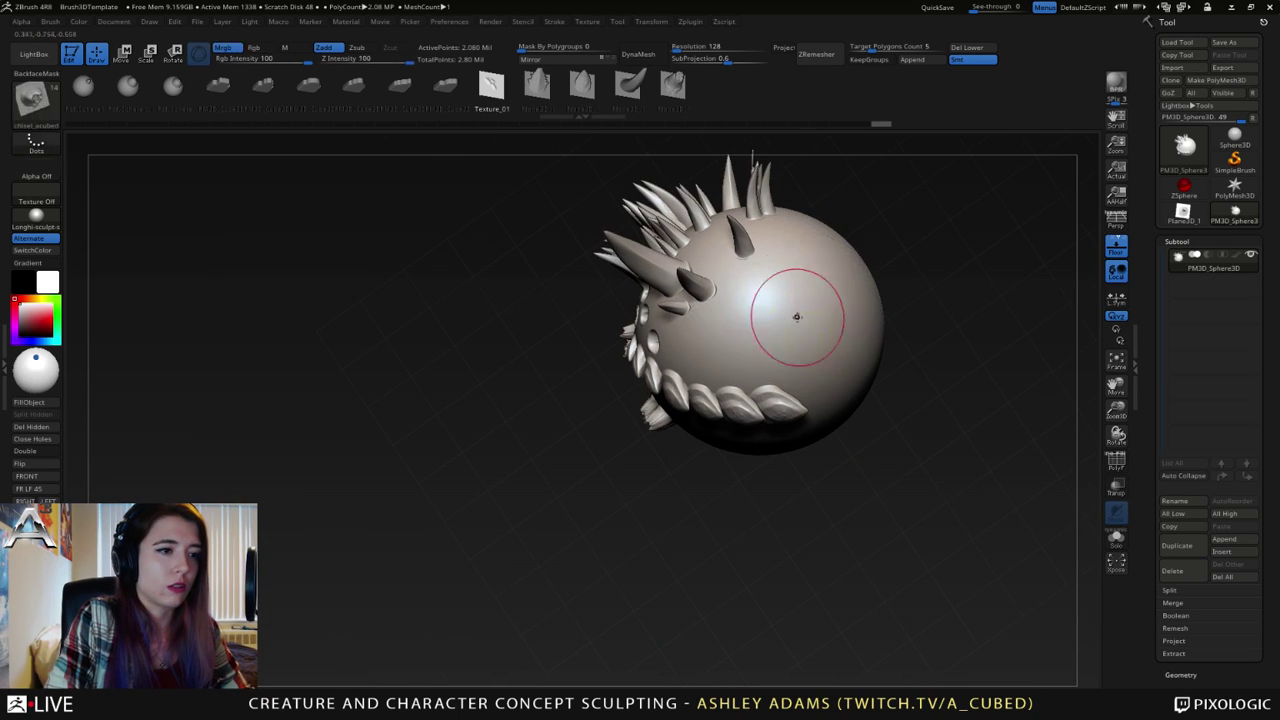
{"action": "mouse_move", "coordinate": [797, 316]}
{"action": "left_mouse_down"}
{"action": "mouse_move", "coordinate": [790, 262]}
{"action": "mouse_move", "coordinate": [728, 338]}
{"action": "mouse_move", "coordinate": [785, 348]}
{"action": "mouse_move", "coordinate": [805, 309]}
{"action": "left_mouse_up"}
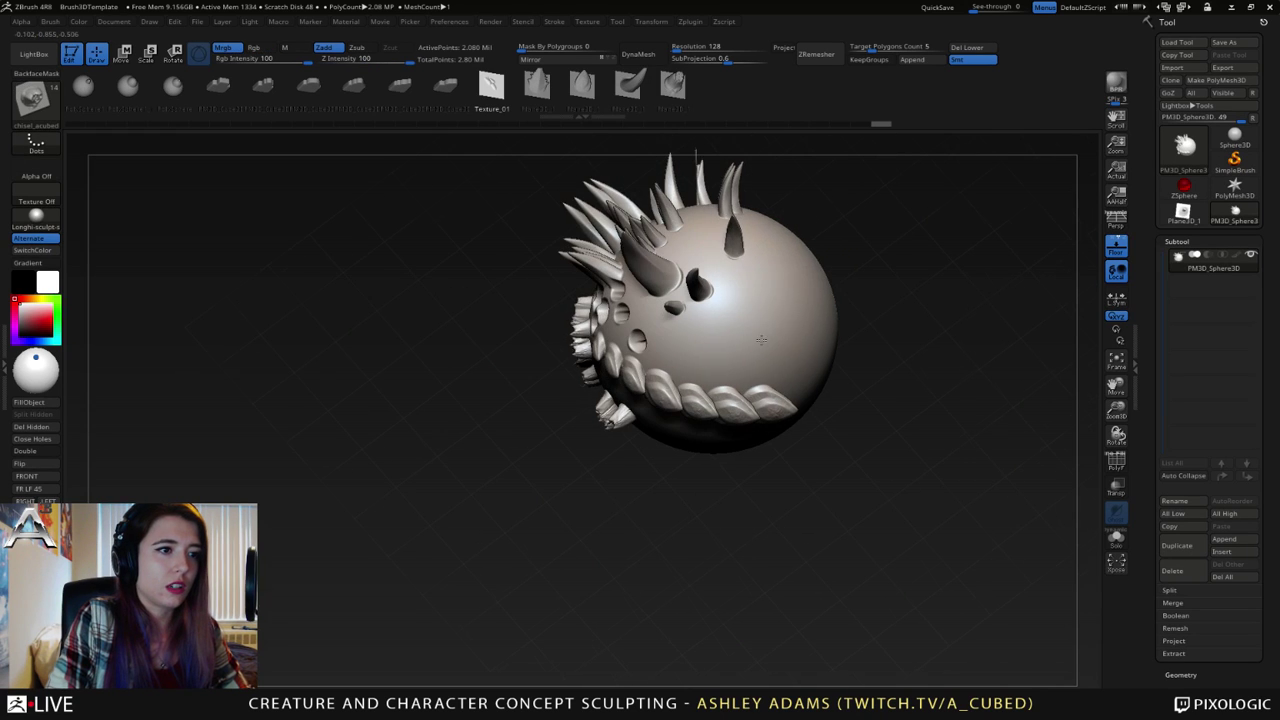
{"action": "mouse_move", "coordinate": [800, 230]}
{"action": "left_mouse_down"}
{"action": "mouse_move", "coordinate": [740, 320]}
{"action": "mouse_move", "coordinate": [790, 370]}
{"action": "left_mouse_up"}
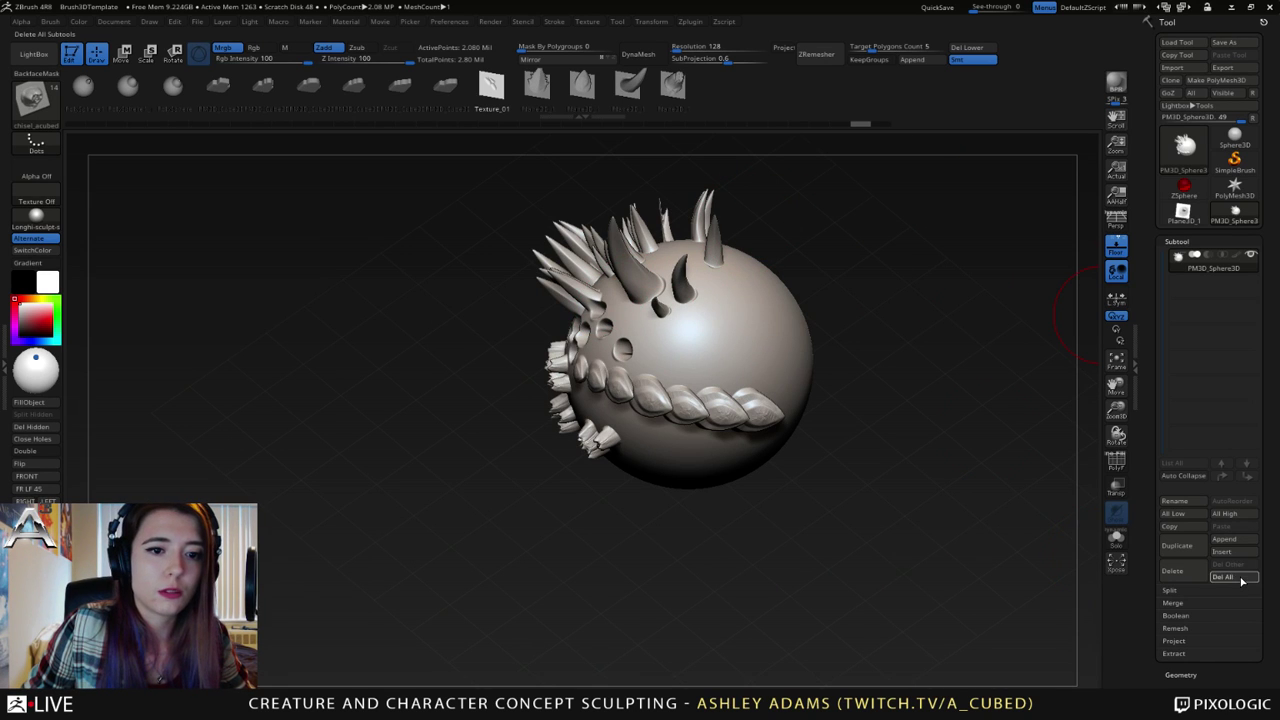
- Delete all subtools of the test sphere and return to the Plane3D_1 horn plane
{"action": "left_click", "coordinate": [1224, 577]}
{"action": "left_click", "coordinate": [1058, 608]}
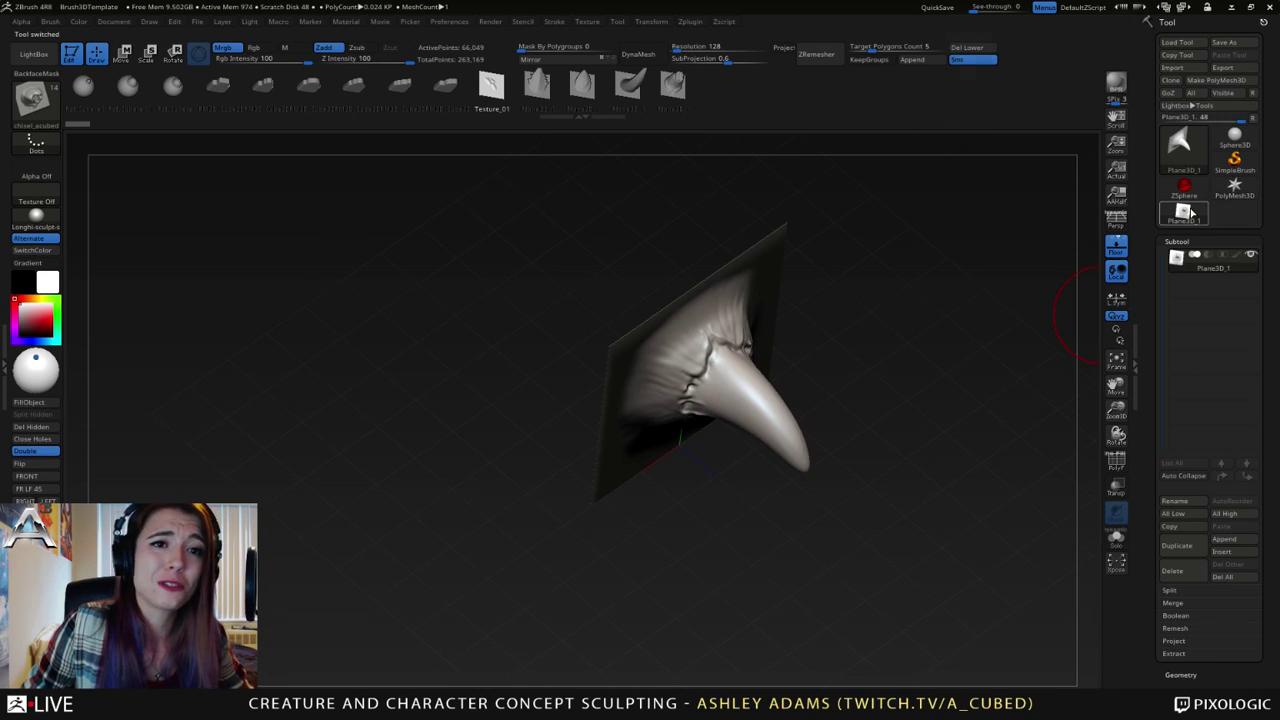
{"action": "left_click_drag", "start_coordinate": [920, 275], "coordinate": [647, 317]}
{"action": "right_click_drag", "start_coordinate": [647, 317], "coordinate": [646, 309]}
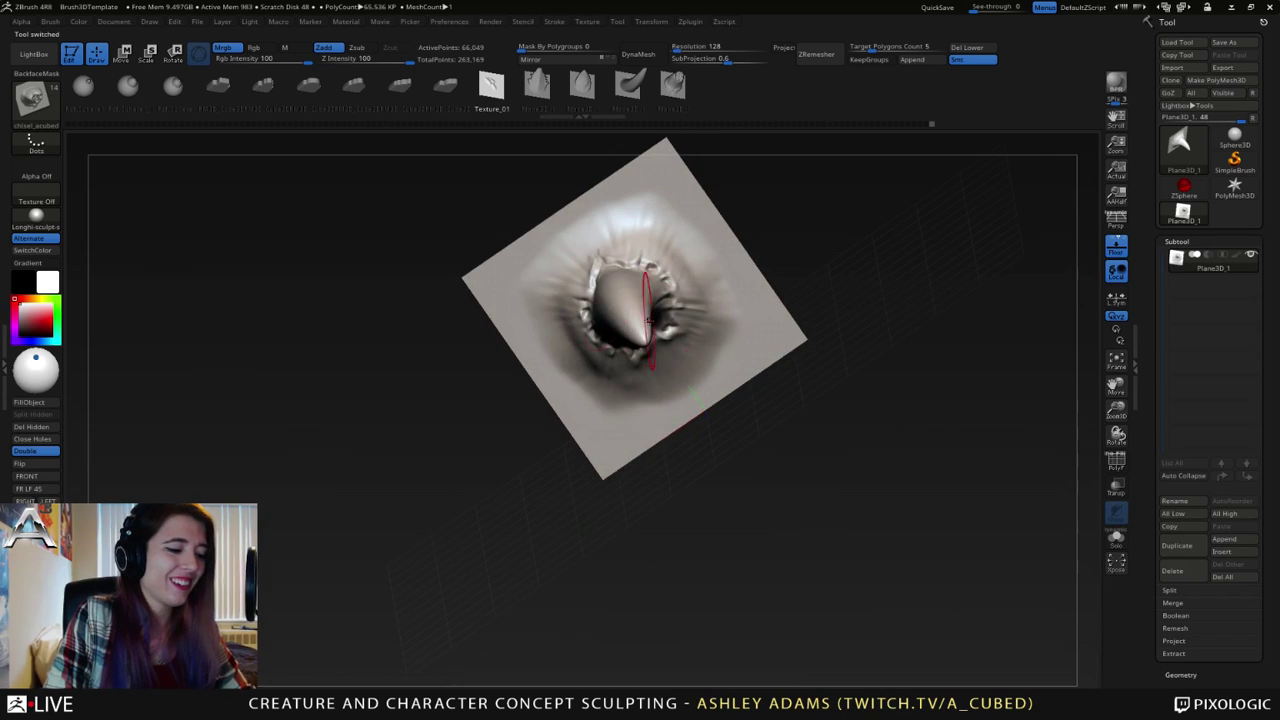
- Switch to the ClayBuildup brush and start building up the wrinkled skin beside the horn's base on the plane
{"action": "mouse_move", "coordinate": [583, 257]}
{"action": "right_mouse_down"}
{"action": "mouse_move", "coordinate": [601, 238]}
{"action": "mouse_move", "coordinate": [548, 244]}
{"action": "mouse_move", "coordinate": [591, 256]}
{"action": "mouse_move", "coordinate": [546, 266]}
{"action": "right_mouse_up"}
{"action": "key", "text": "b"}
{"action": "key", "text": "s"}
{"action": "key", "text": "h"}
{"action": "right_click", "coordinate": [584, 240]}
{"action": "key", "text": "b"}
{"action": "key", "text": "c"}
{"action": "key", "text": "b"}
{"action": "right_click", "coordinate": [590, 262]}
{"action": "mouse_move", "coordinate": [565, 281]}
{"action": "left_mouse_down"}
{"action": "mouse_move", "coordinate": [534, 266]}
{"action": "mouse_move", "coordinate": [571, 263]}
{"action": "mouse_move", "coordinate": [562, 253]}
{"action": "mouse_move", "coordinate": [560, 269]}
{"action": "left_mouse_up"}
- Build up radiating skin folds along the upper rim and outer side of the horn's base with ClayBuildup
{"action": "right_click_drag", "start_coordinate": [631, 245], "coordinate": [592, 250]}
{"action": "left_click_drag", "start_coordinate": [645, 224], "coordinate": [646, 182]}
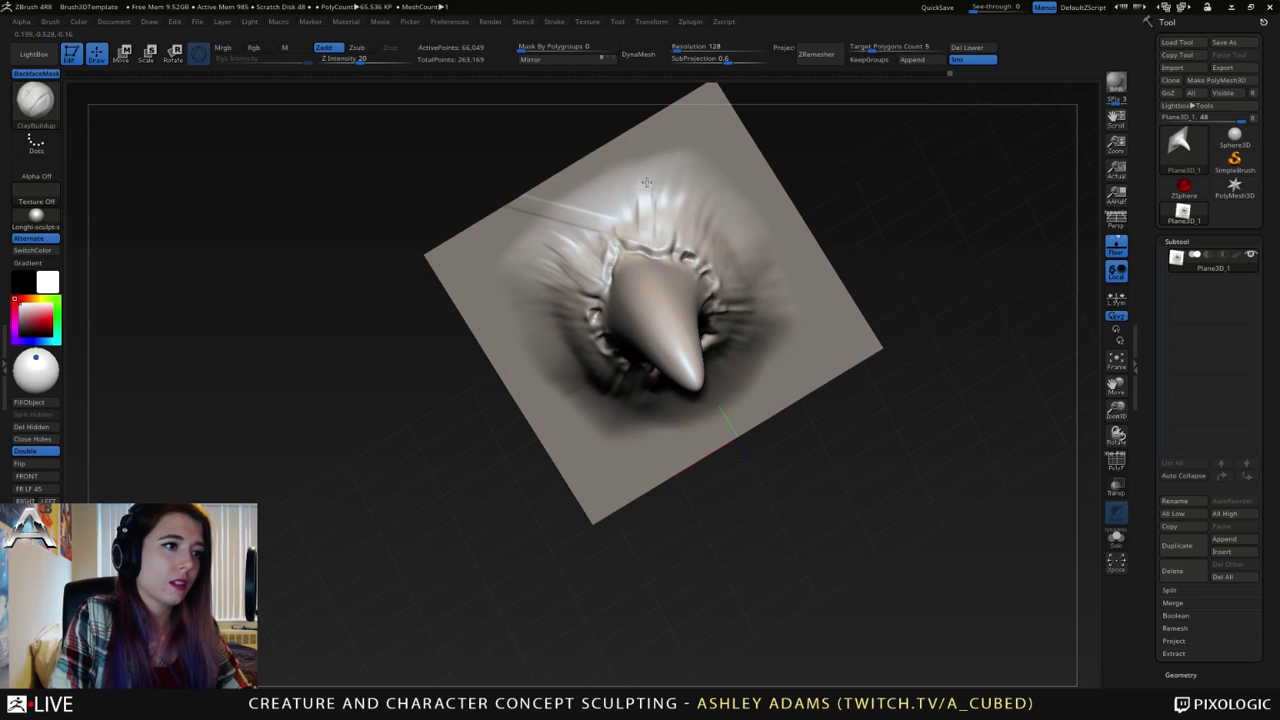
{"action": "key", "text": "ctrl+z"}
{"action": "mouse_move", "coordinate": [643, 235]}
{"action": "left_mouse_down"}
{"action": "mouse_move", "coordinate": [635, 186]}
{"action": "mouse_move", "coordinate": [662, 243]}
{"action": "mouse_move", "coordinate": [685, 194]}
{"action": "mouse_move", "coordinate": [678, 230]}
{"action": "mouse_move", "coordinate": [690, 241]}
{"action": "mouse_move", "coordinate": [668, 231]}
{"action": "left_mouse_up"}
{"action": "right_click_drag", "start_coordinate": [590, 262], "coordinate": [616, 250]}
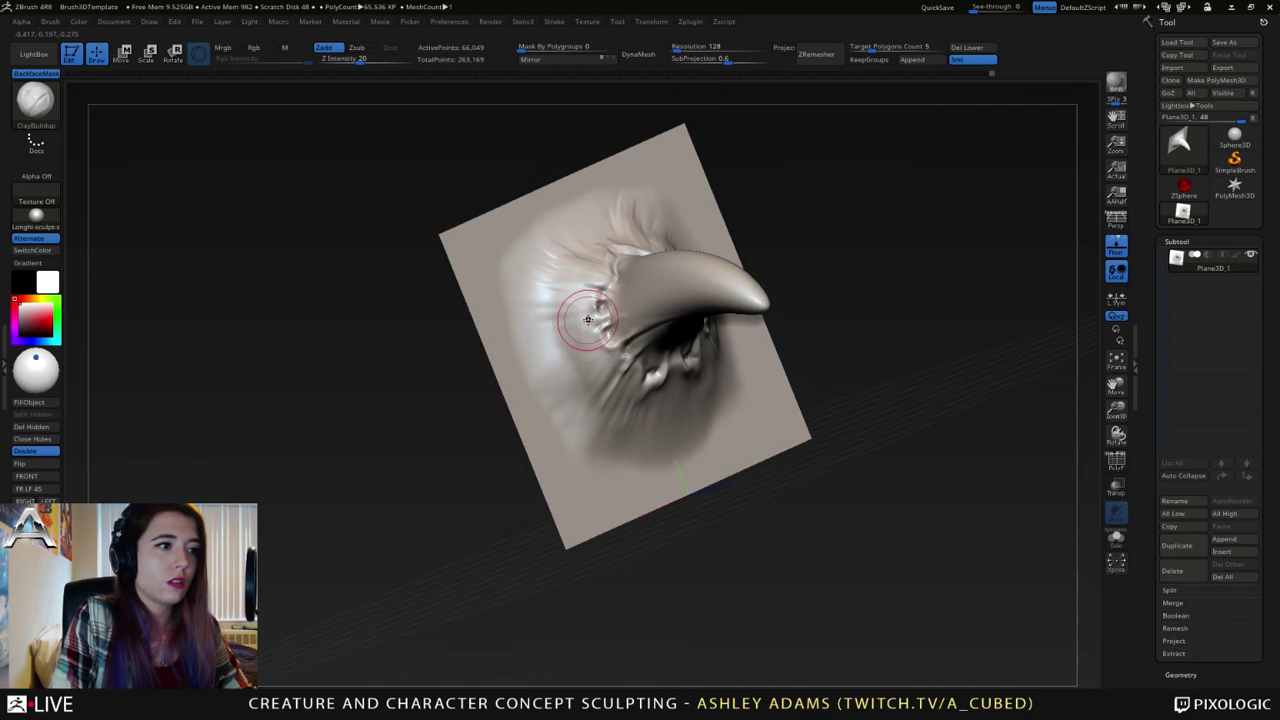
{"action": "left_click_drag", "start_coordinate": [588, 318], "coordinate": [562, 351]}
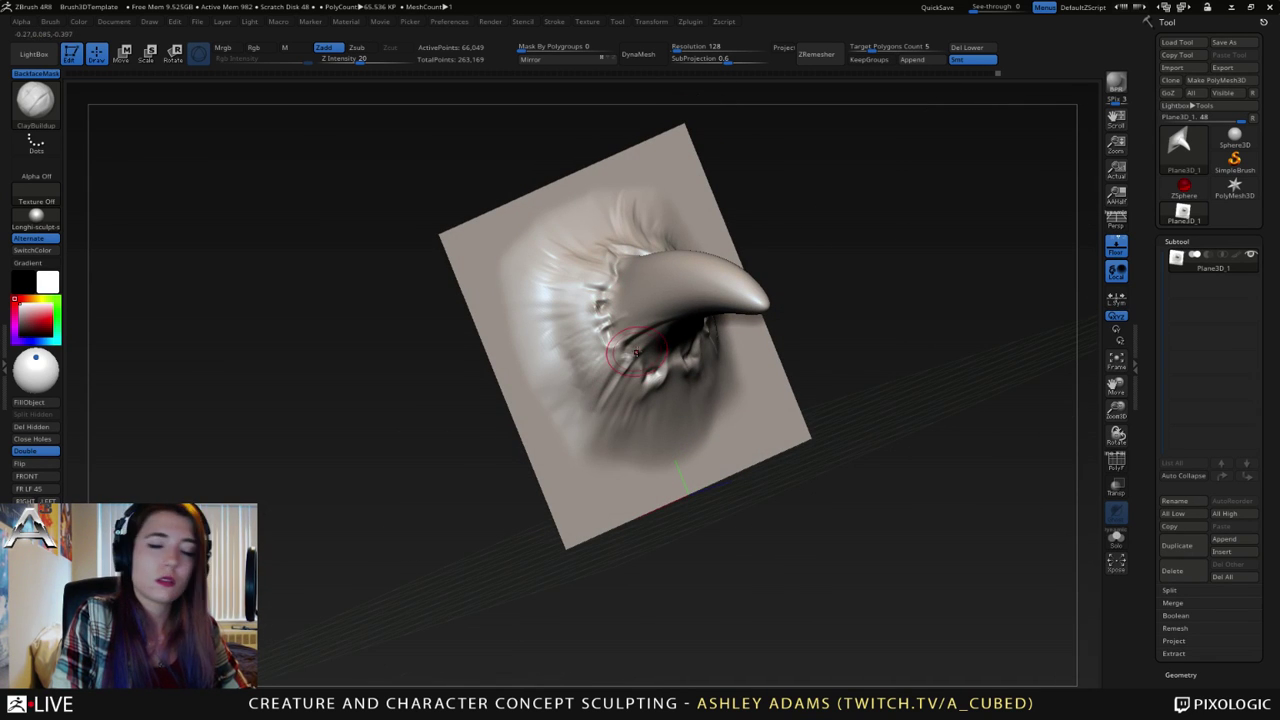
{"action": "right_click_drag", "start_coordinate": [636, 352], "coordinate": [609, 335], "text": "alt"}
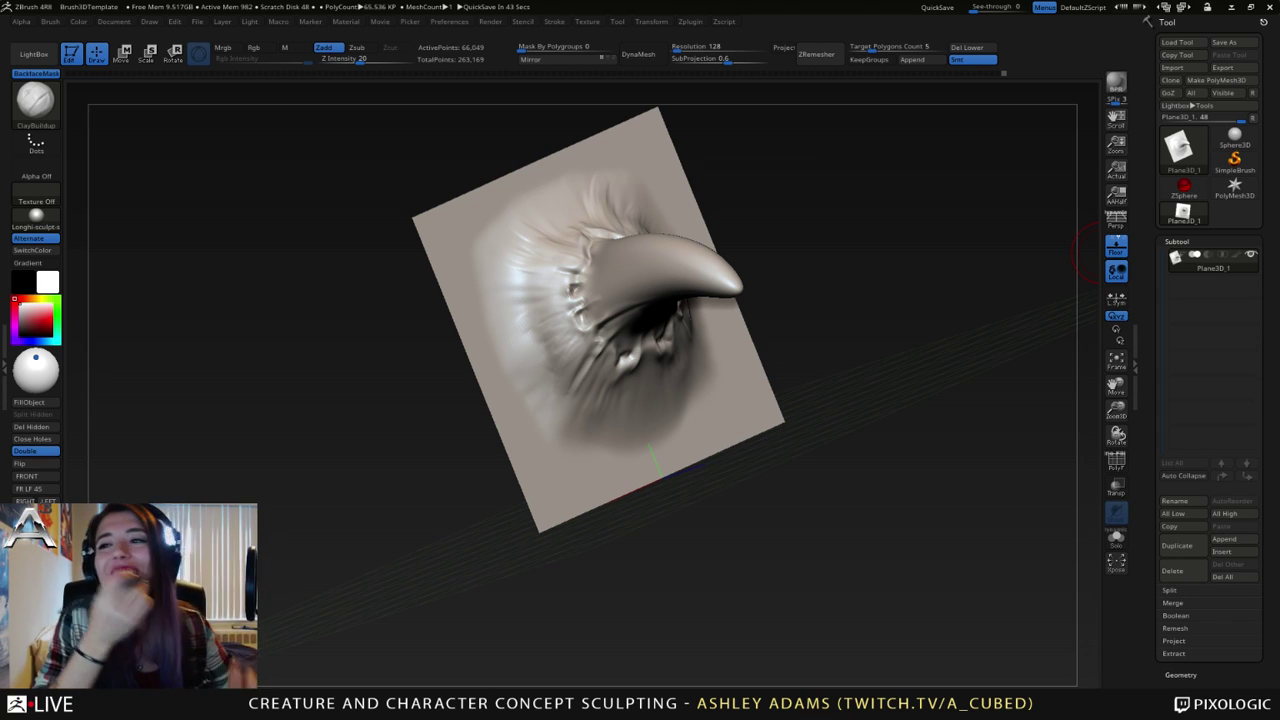
- Add more radiating wrinkles to the raised skin above the horn's base
{"action": "right_click_drag", "start_coordinate": [519, 346], "coordinate": [470, 400]}
{"action": "right_click", "coordinate": [604, 215]}
{"action": "mouse_move", "coordinate": [545, 215]}
{"action": "right_mouse_down"}
{"action": "mouse_move", "coordinate": [612, 235]}
{"action": "mouse_move", "coordinate": [591, 263]}
{"action": "mouse_move", "coordinate": [523, 234]}
{"action": "mouse_move", "coordinate": [601, 272]}
{"action": "right_mouse_up"}
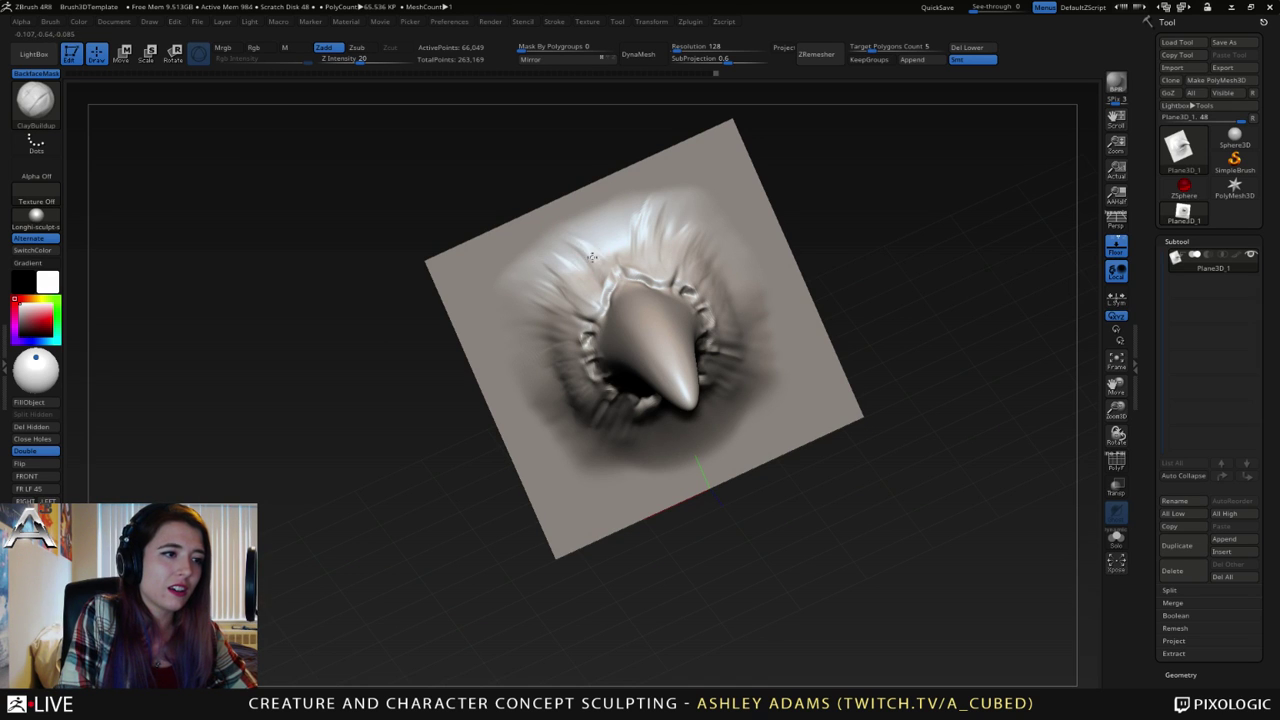
{"action": "mouse_move", "coordinate": [595, 253]}
{"action": "right_mouse_down"}
{"action": "mouse_move", "coordinate": [619, 285]}
{"action": "mouse_move", "coordinate": [602, 269]}
{"action": "mouse_move", "coordinate": [636, 270]}
{"action": "right_mouse_up"}
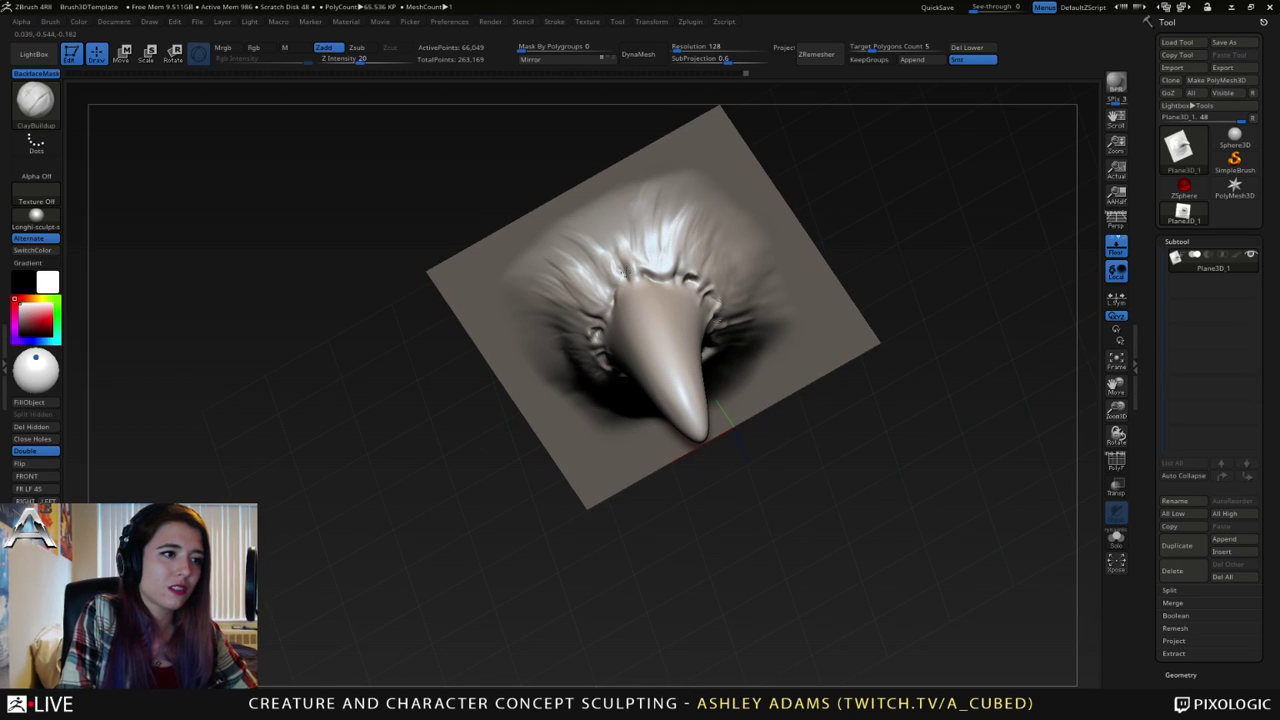
{"action": "right_click_drag", "start_coordinate": [633, 270], "coordinate": [657, 281]}
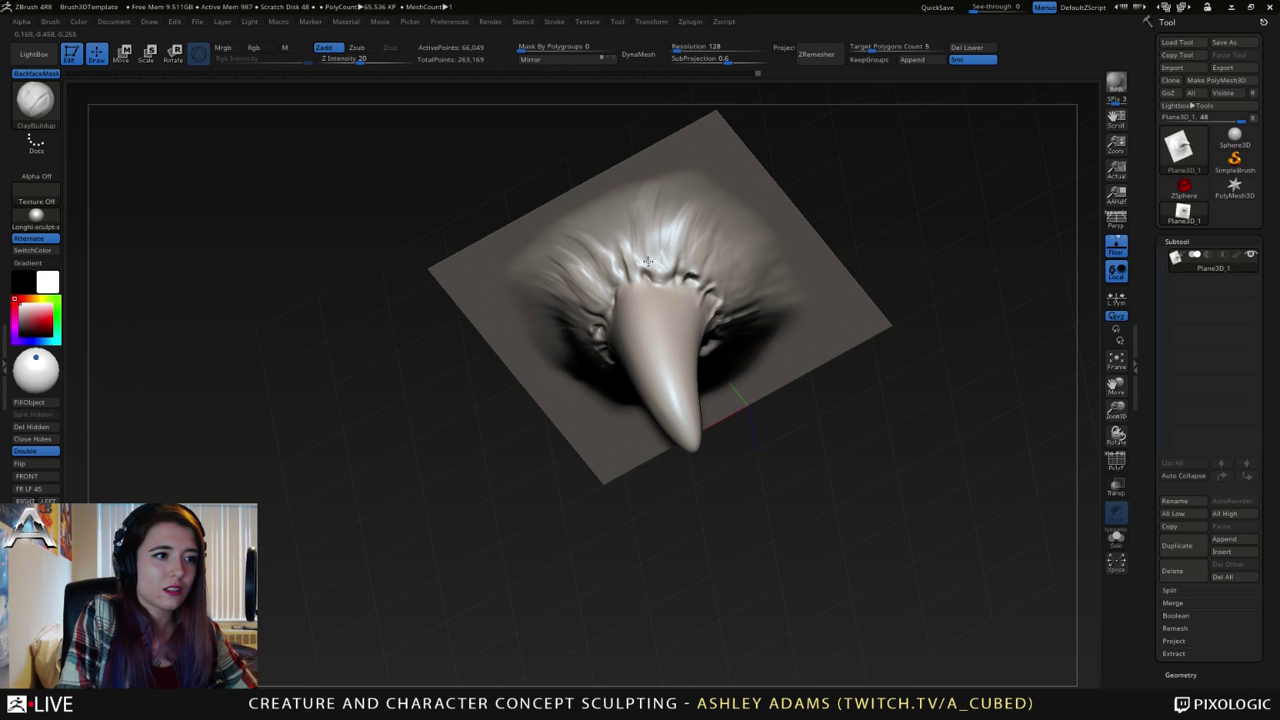
- Sculpt lumpy folds into the skin on one side of the horn, out towards the edge of the raised area
{"action": "mouse_move", "coordinate": [657, 262]}
{"action": "right_mouse_down"}
{"action": "mouse_move", "coordinate": [675, 289]}
{"action": "mouse_move", "coordinate": [605, 380]}
{"action": "right_mouse_up"}
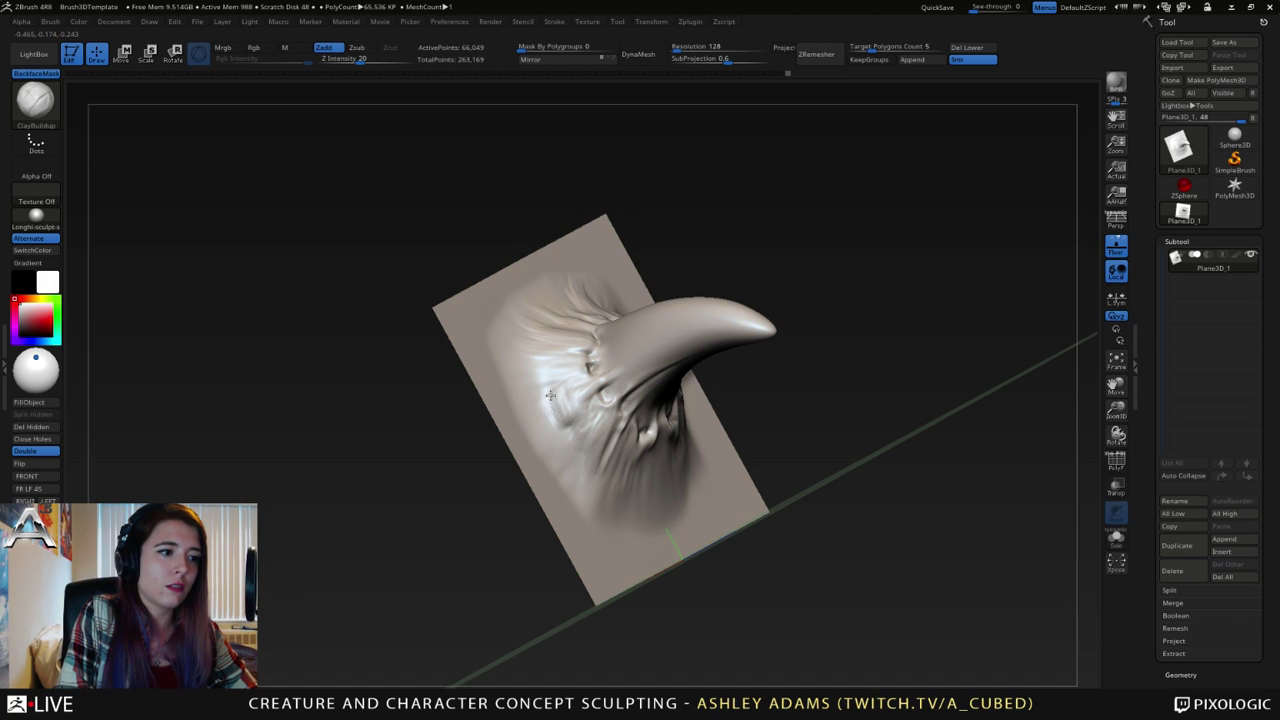
{"action": "mouse_move", "coordinate": [558, 426]}
{"action": "right_mouse_down"}
{"action": "mouse_move", "coordinate": [564, 407]}
{"action": "mouse_move", "coordinate": [537, 400]}
{"action": "right_mouse_up"}
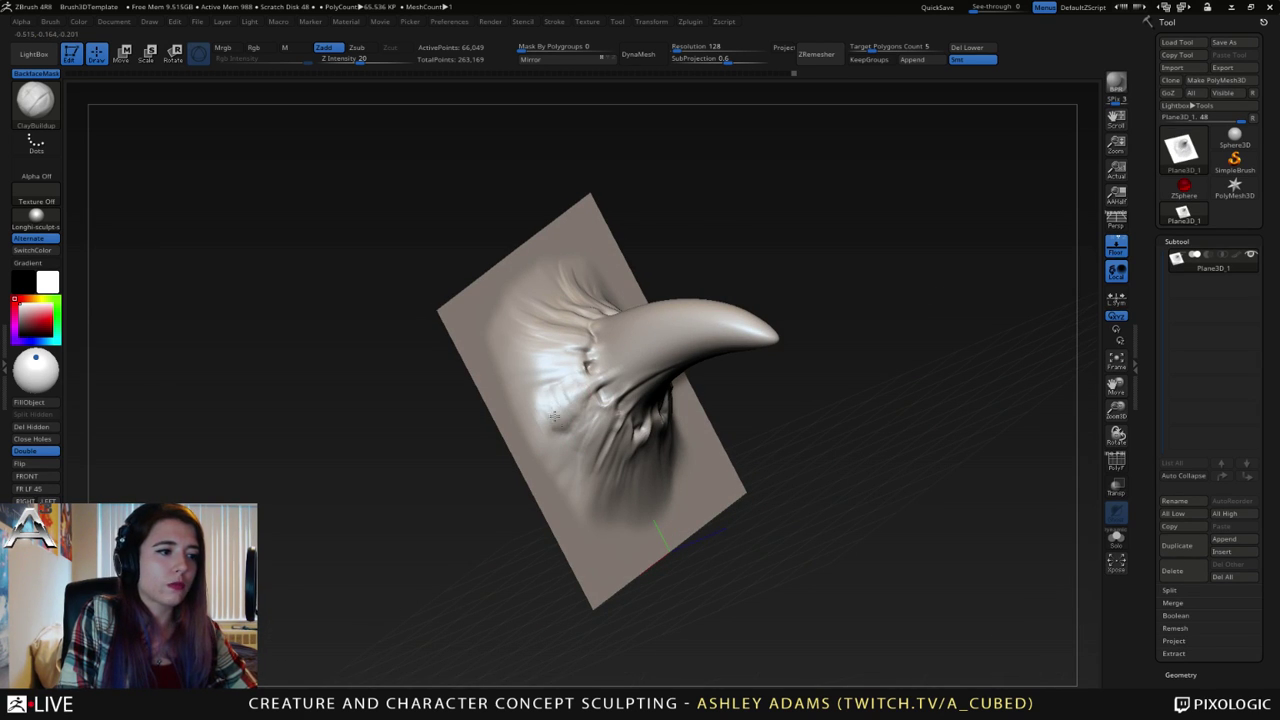
{"action": "mouse_move", "coordinate": [532, 412]}
{"action": "right_mouse_down"}
{"action": "mouse_move", "coordinate": [565, 422]}
{"action": "mouse_move", "coordinate": [557, 432]}
{"action": "right_mouse_up"}
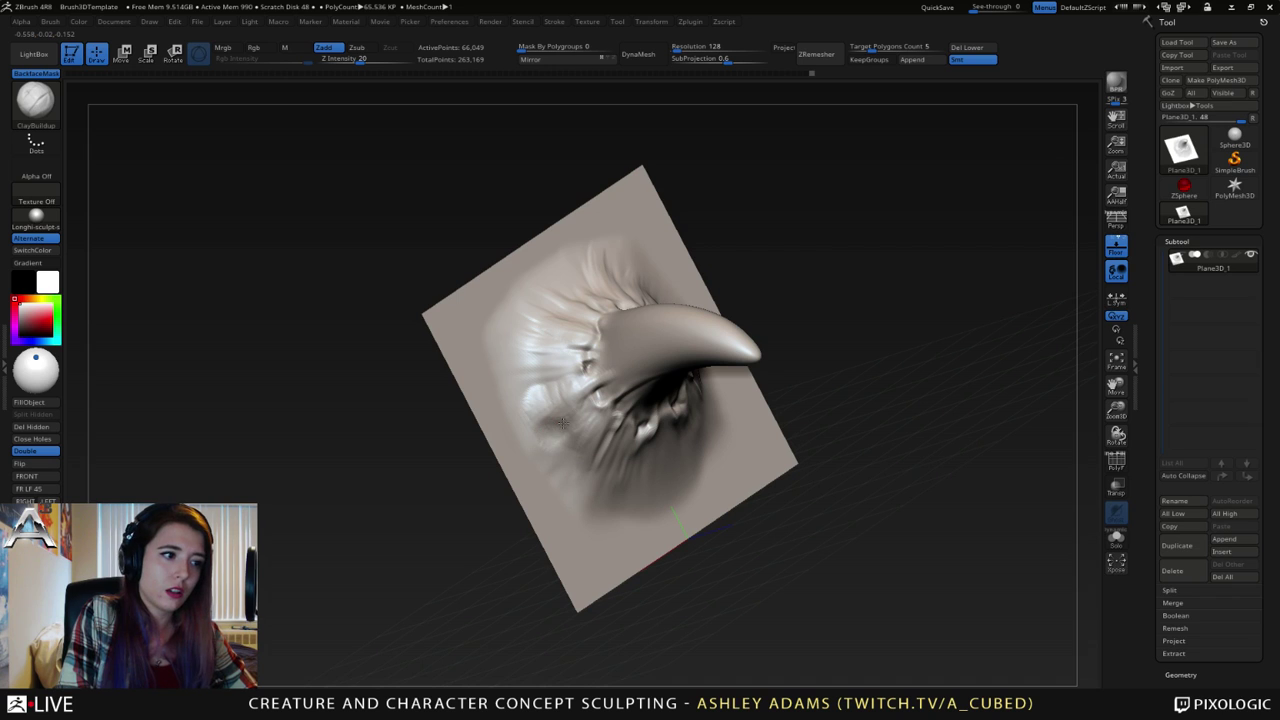
{"action": "left_click_drag", "start_coordinate": [562, 423], "coordinate": [557, 423]}
{"action": "right_click", "coordinate": [562, 423]}
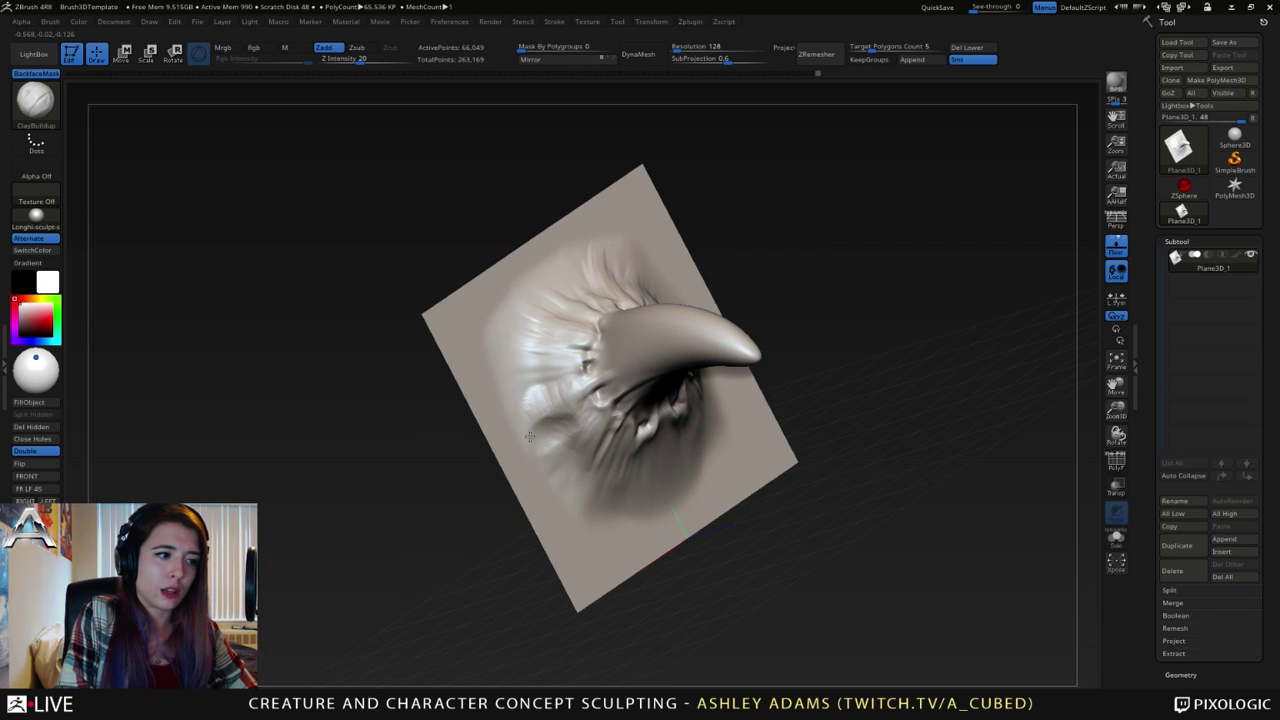
{"action": "right_click_drag", "start_coordinate": [562, 441], "coordinate": [528, 386]}
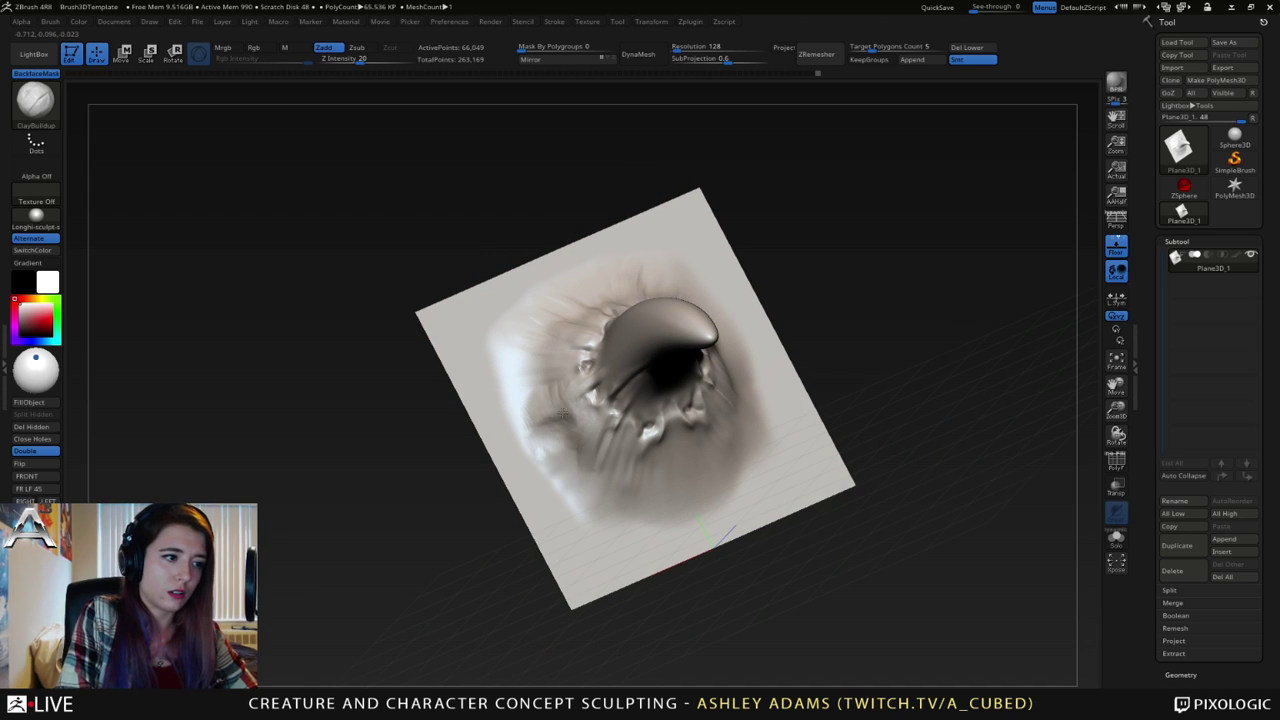
{"action": "mouse_move", "coordinate": [540, 415]}
{"action": "left_mouse_down"}
{"action": "mouse_move", "coordinate": [580, 415]}
{"action": "mouse_move", "coordinate": [569, 441]}
{"action": "left_mouse_up"}
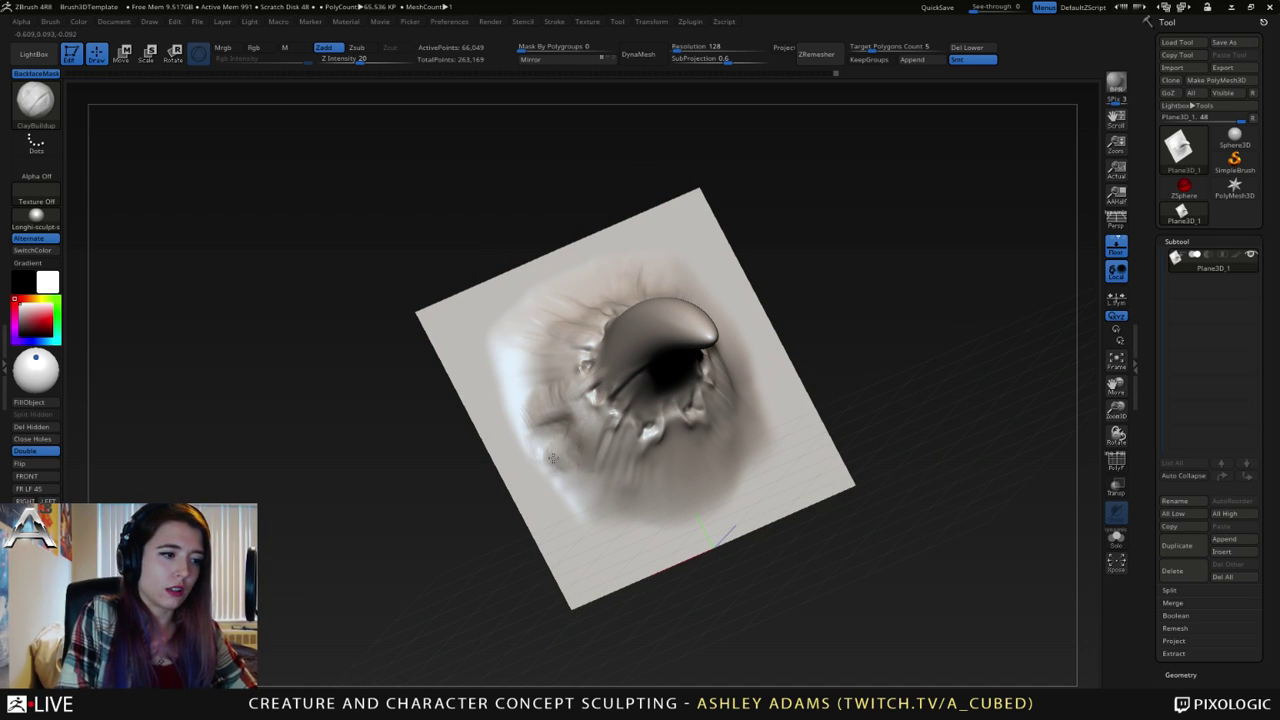
- Sculpt matching folds into the skin on the opposite side of the horn and beneath its base
{"action": "right_click_drag", "start_coordinate": [583, 434], "coordinate": [751, 409]}
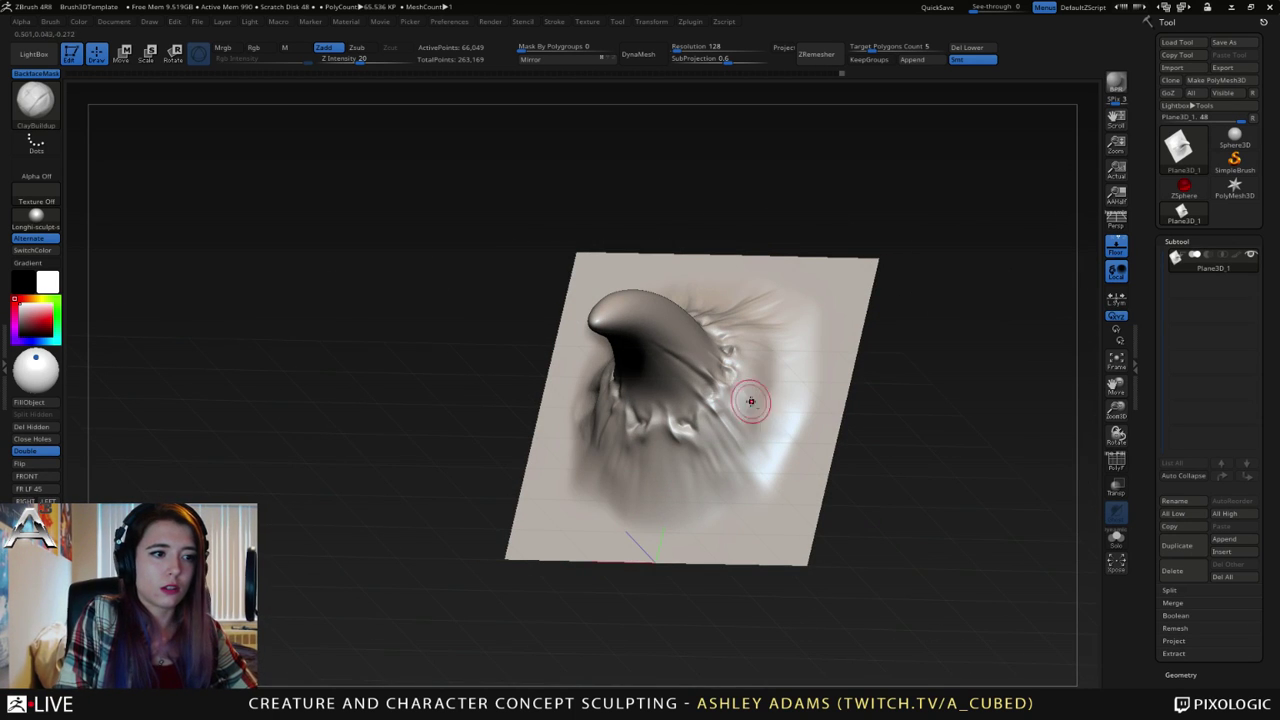
{"action": "right_click_drag", "start_coordinate": [770, 408], "coordinate": [778, 400]}
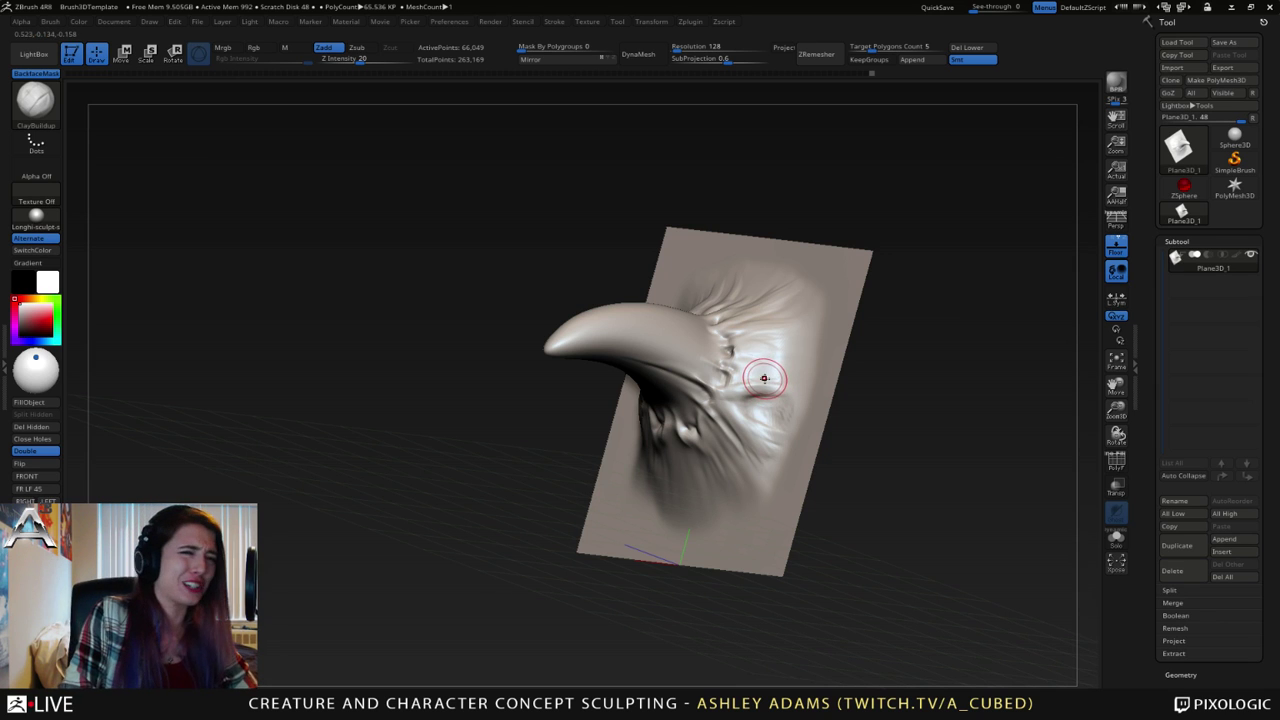
{"action": "right_click_drag", "start_coordinate": [763, 341], "coordinate": [722, 392]}
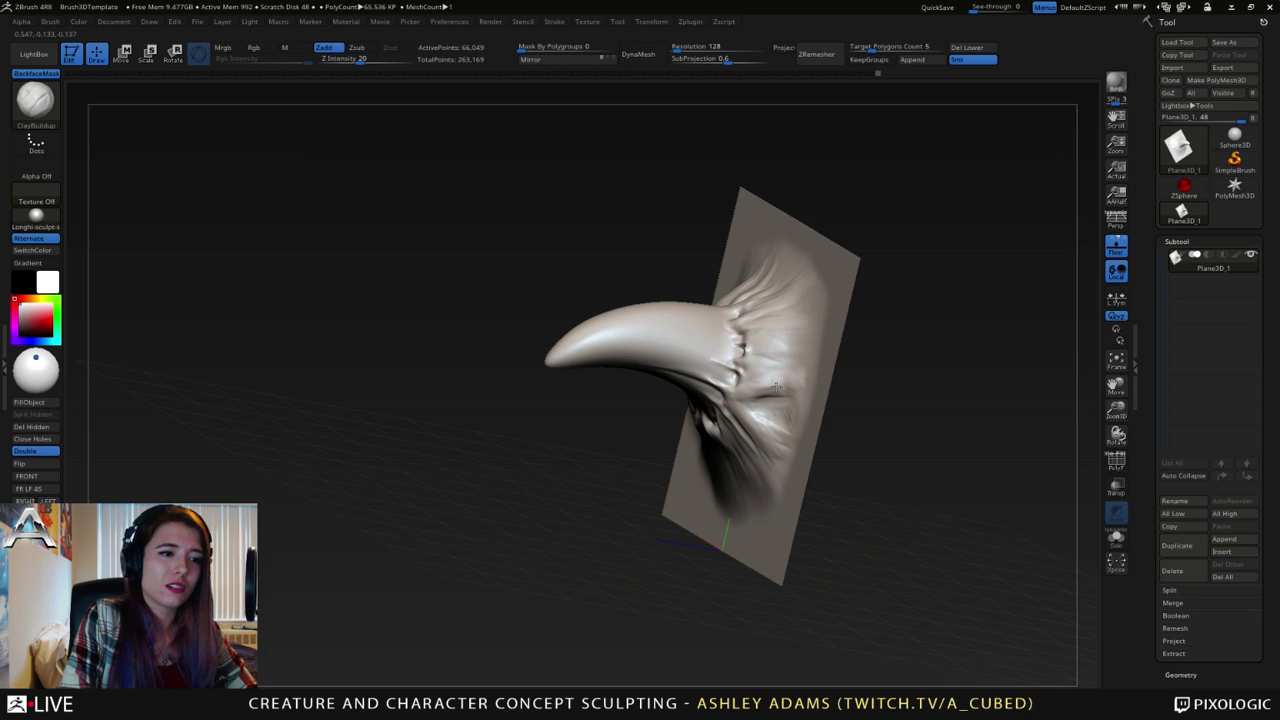
{"action": "mouse_move", "coordinate": [802, 362]}
{"action": "right_mouse_down"}
{"action": "mouse_move", "coordinate": [731, 418]}
{"action": "mouse_move", "coordinate": [719, 462]}
{"action": "right_mouse_up"}
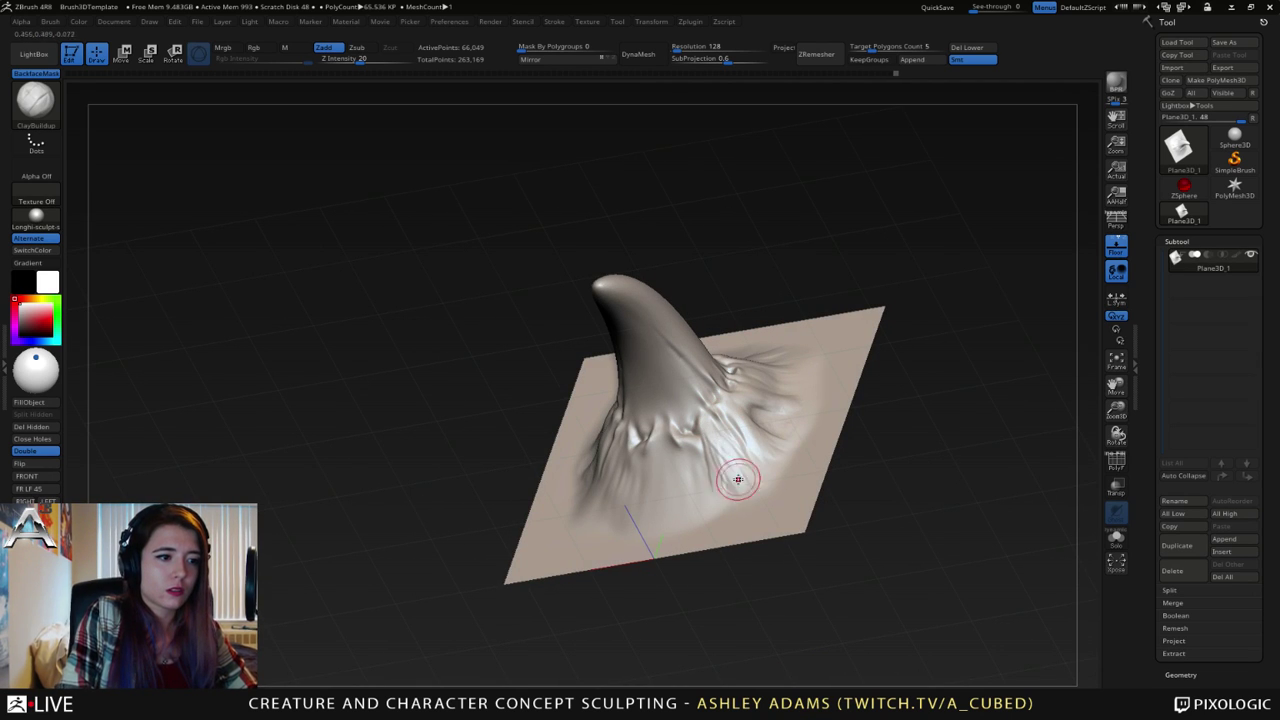
{"action": "mouse_move", "coordinate": [717, 455]}
{"action": "right_mouse_down"}
{"action": "mouse_move", "coordinate": [732, 480]}
{"action": "mouse_move", "coordinate": [770, 407]}
{"action": "mouse_move", "coordinate": [724, 384]}
{"action": "mouse_move", "coordinate": [740, 373]}
{"action": "mouse_move", "coordinate": [730, 368]}
{"action": "mouse_move", "coordinate": [747, 452]}
{"action": "right_mouse_up"}
- Switch to the DamStandard brush and carve sharp creases between the skin folds around the horn's base
{"action": "key", "text": "b"}
{"action": "key", "text": "d"}
{"action": "key", "text": "s"}
{"action": "right_click", "coordinate": [757, 405]}
{"action": "right_click_drag", "start_coordinate": [653, 316], "coordinate": [660, 280]}
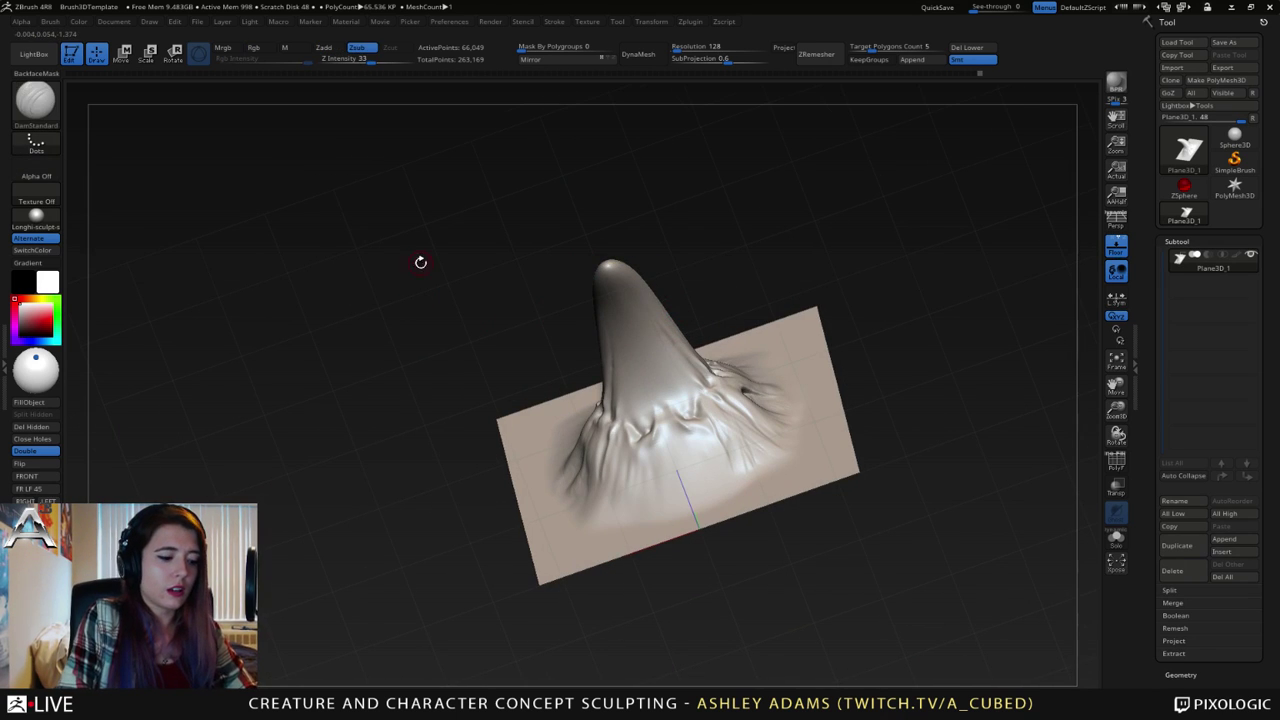
{"action": "key", "text": "b"}
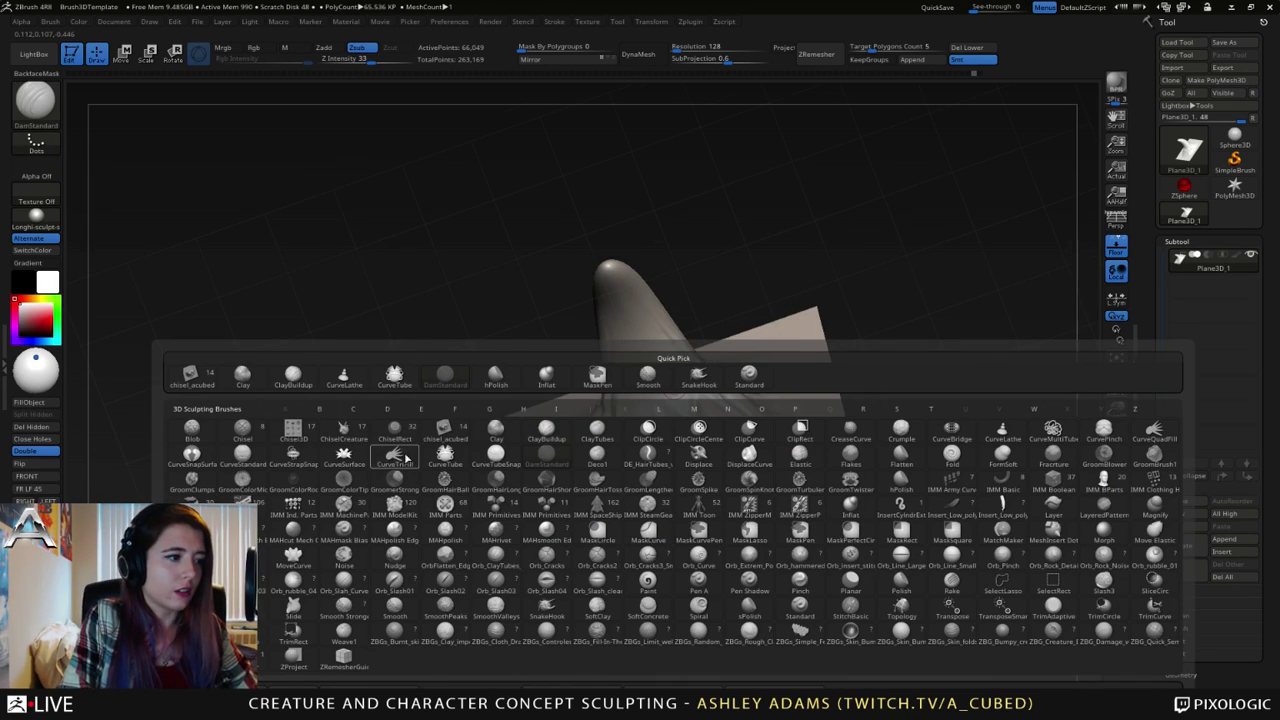
{"action": "left_click", "coordinate": [294, 432]}
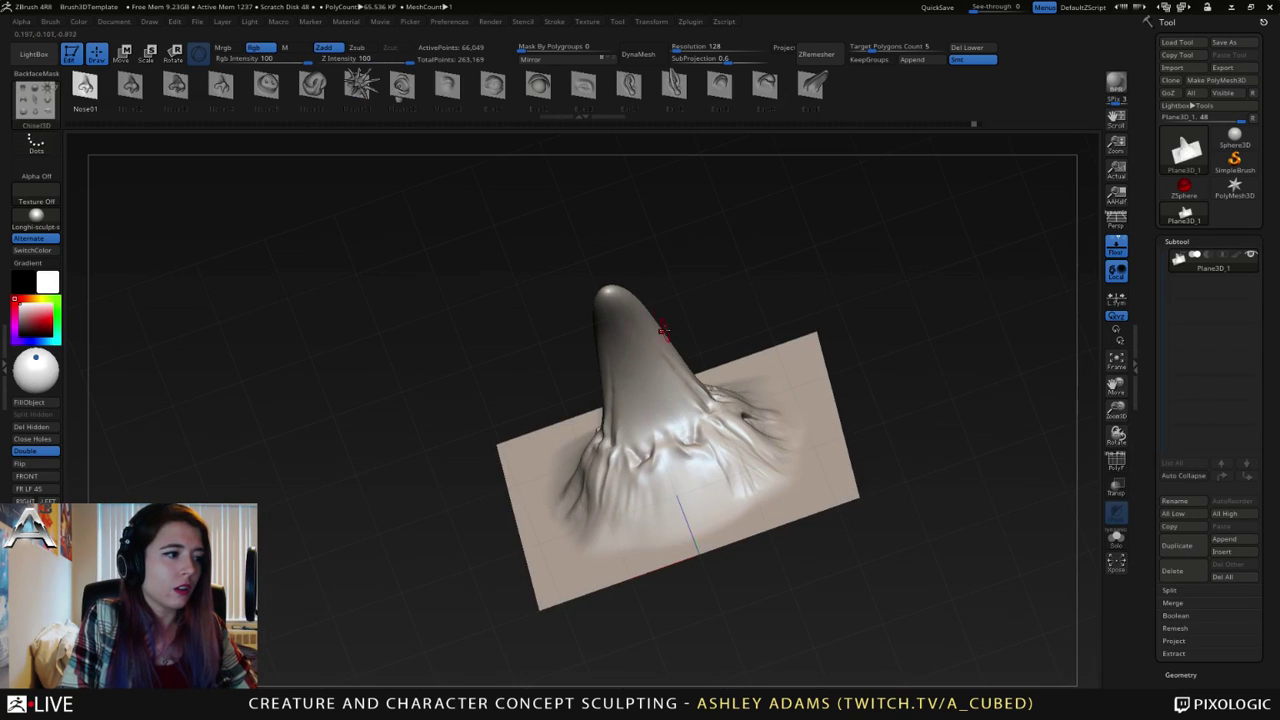
{"action": "mouse_move", "coordinate": [643, 272]}
{"action": "left_mouse_down"}
{"action": "mouse_move", "coordinate": [660, 325]}
{"action": "mouse_move", "coordinate": [637, 353]}
{"action": "left_mouse_up"}
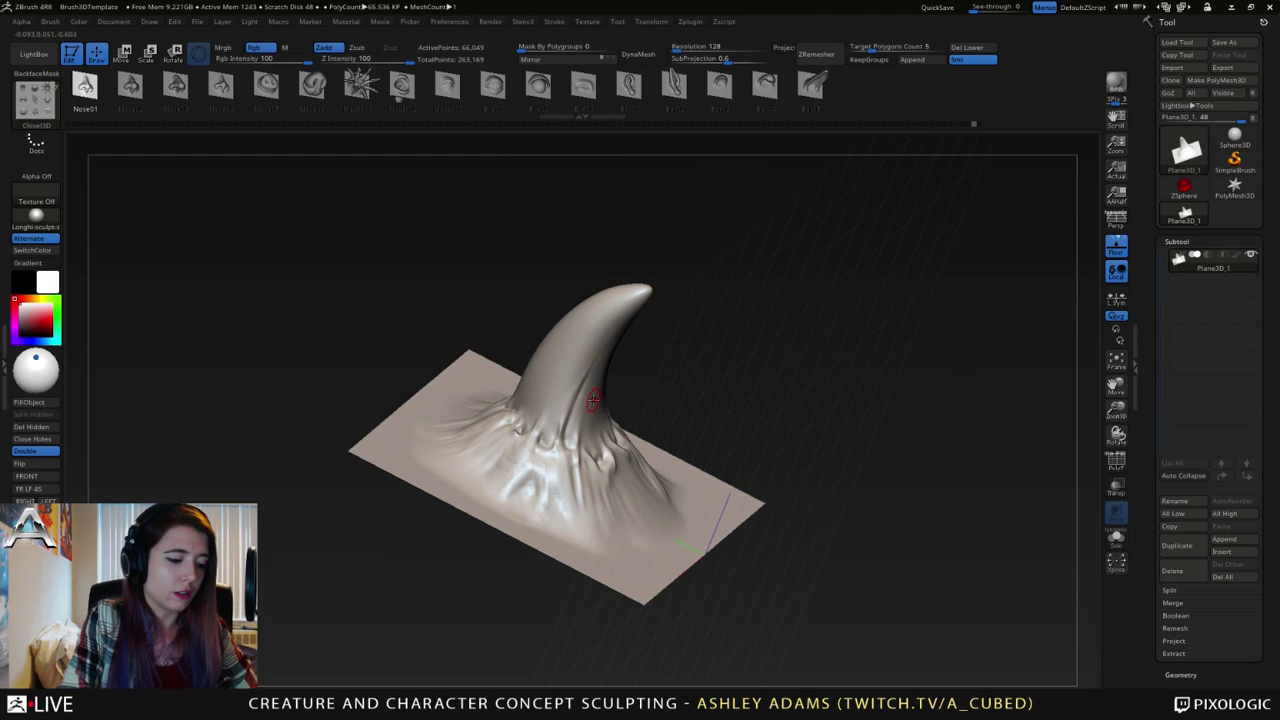
- Switch to the Chisel brush and pick its BrushTip 8 shape
{"action": "key", "text": "b"}
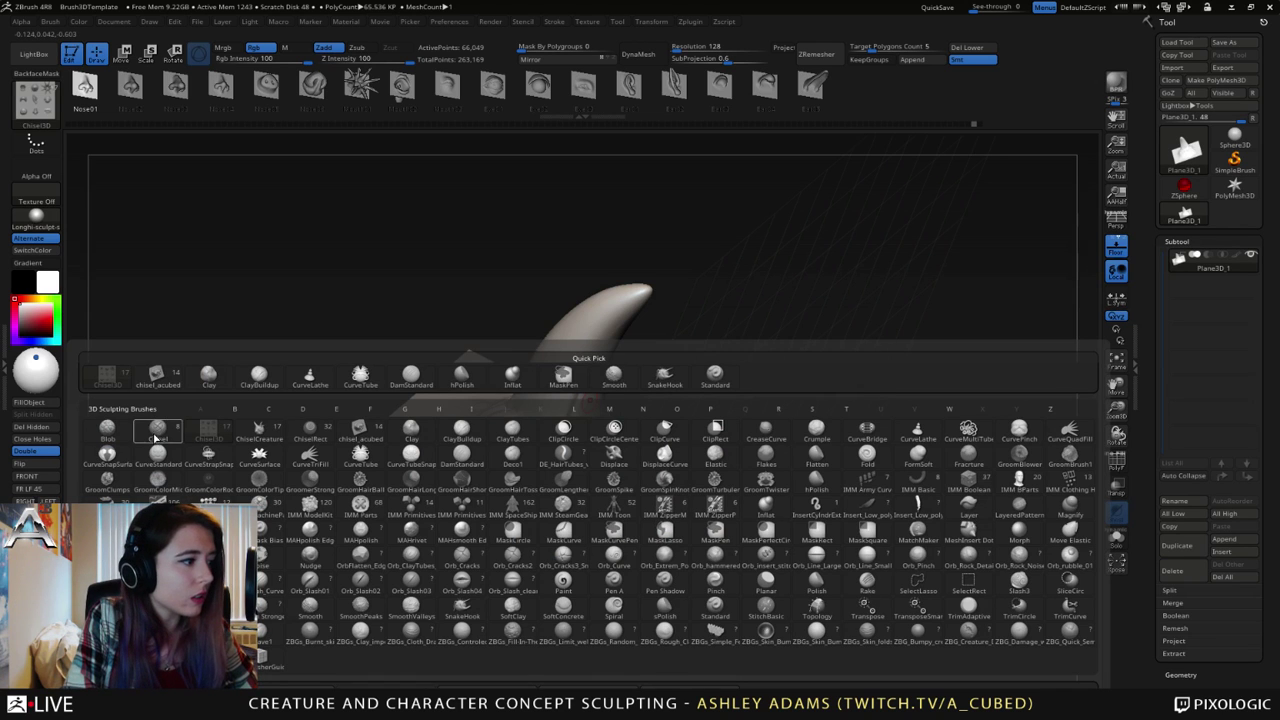
{"action": "left_click", "coordinate": [168, 428]}
{"action": "left_click_drag", "start_coordinate": [606, 286], "coordinate": [503, 271]}
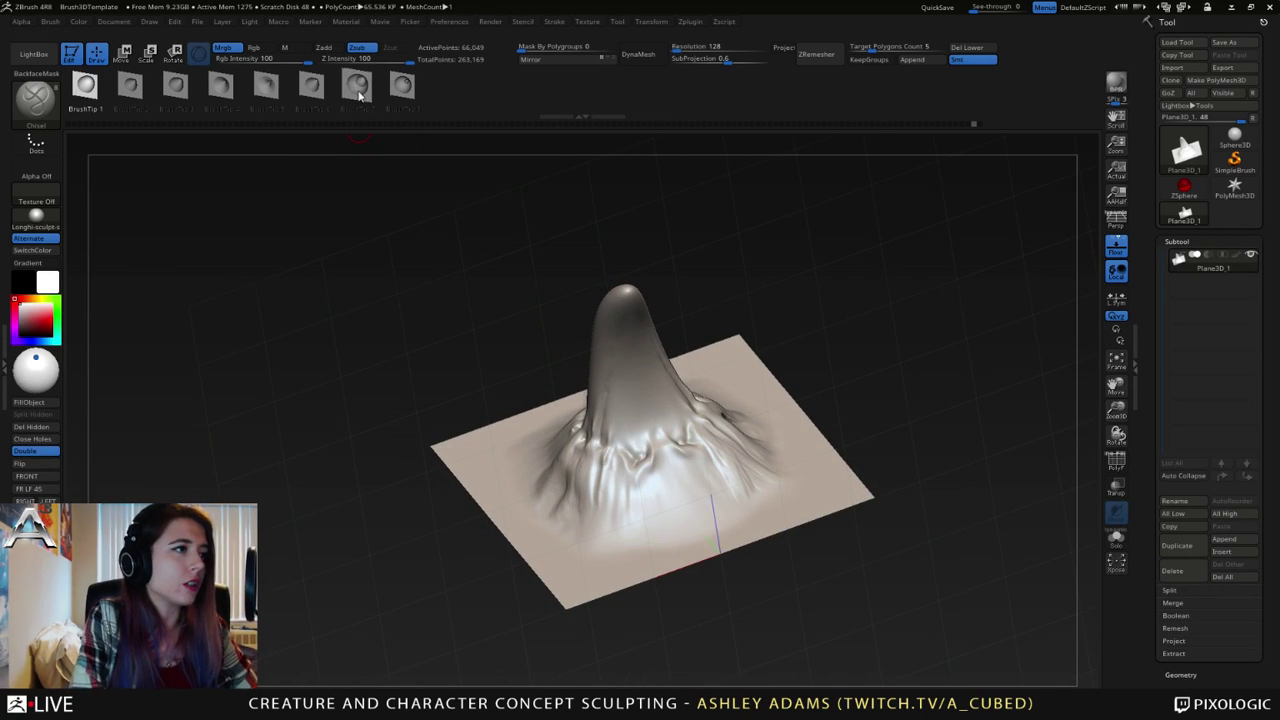
{"action": "left_click", "coordinate": [400, 90]}
{"action": "left_click_drag", "start_coordinate": [387, 319], "coordinate": [510, 315]}
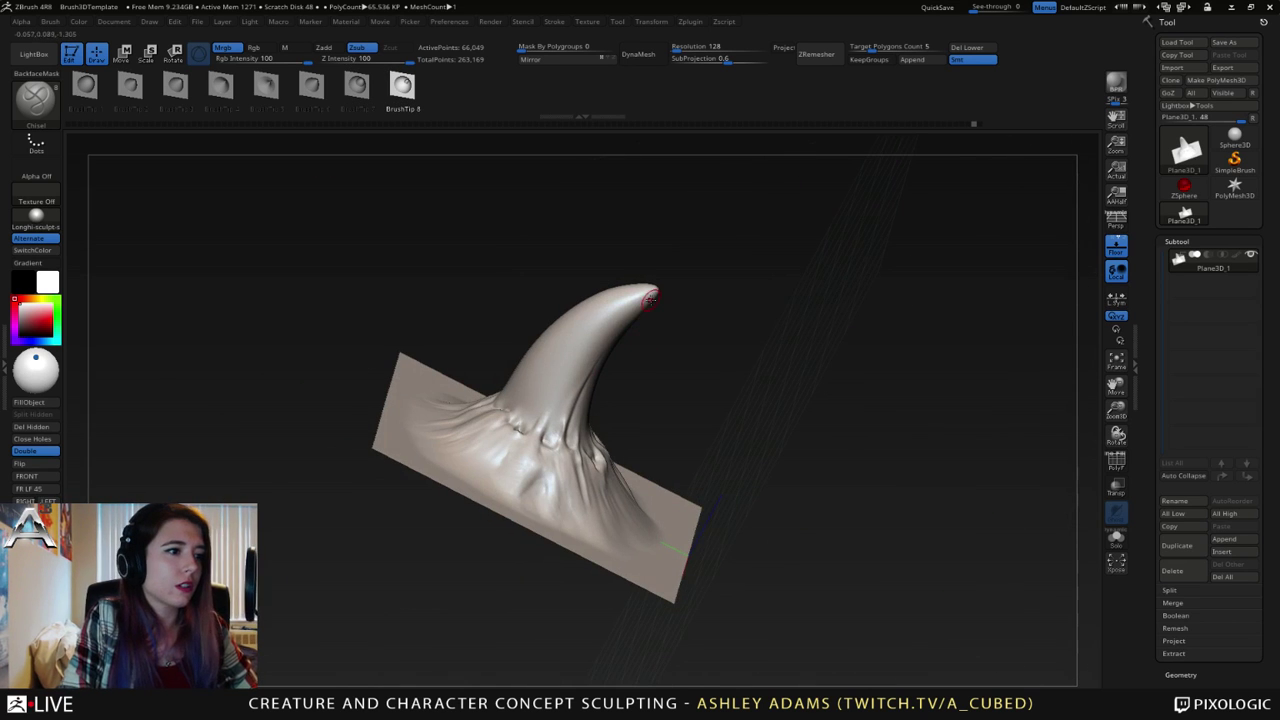
- Try carving a BrushTip 8 groove along the side of the horn from its tip towards the base, and undo it
{"action": "mouse_move", "coordinate": [645, 291]}
{"action": "left_mouse_down"}
{"action": "mouse_move", "coordinate": [562, 337]}
{"action": "mouse_move", "coordinate": [506, 420]}
{"action": "left_mouse_up"}
{"action": "left_click_drag", "start_coordinate": [625, 355], "coordinate": [590, 395]}
{"action": "left_click_drag", "start_coordinate": [657, 340], "coordinate": [542, 336]}
{"action": "right_click_drag", "start_coordinate": [542, 336], "coordinate": [552, 400], "text": "ctrl"}
{"action": "mouse_move", "coordinate": [552, 400]}
{"action": "right_mouse_down"}
{"action": "mouse_move", "coordinate": [700, 415]}
{"action": "mouse_move", "coordinate": [735, 400]}
{"action": "mouse_move", "coordinate": [655, 383]}
{"action": "right_mouse_up"}
{"action": "left_click_drag", "start_coordinate": [653, 383], "coordinate": [662, 374]}
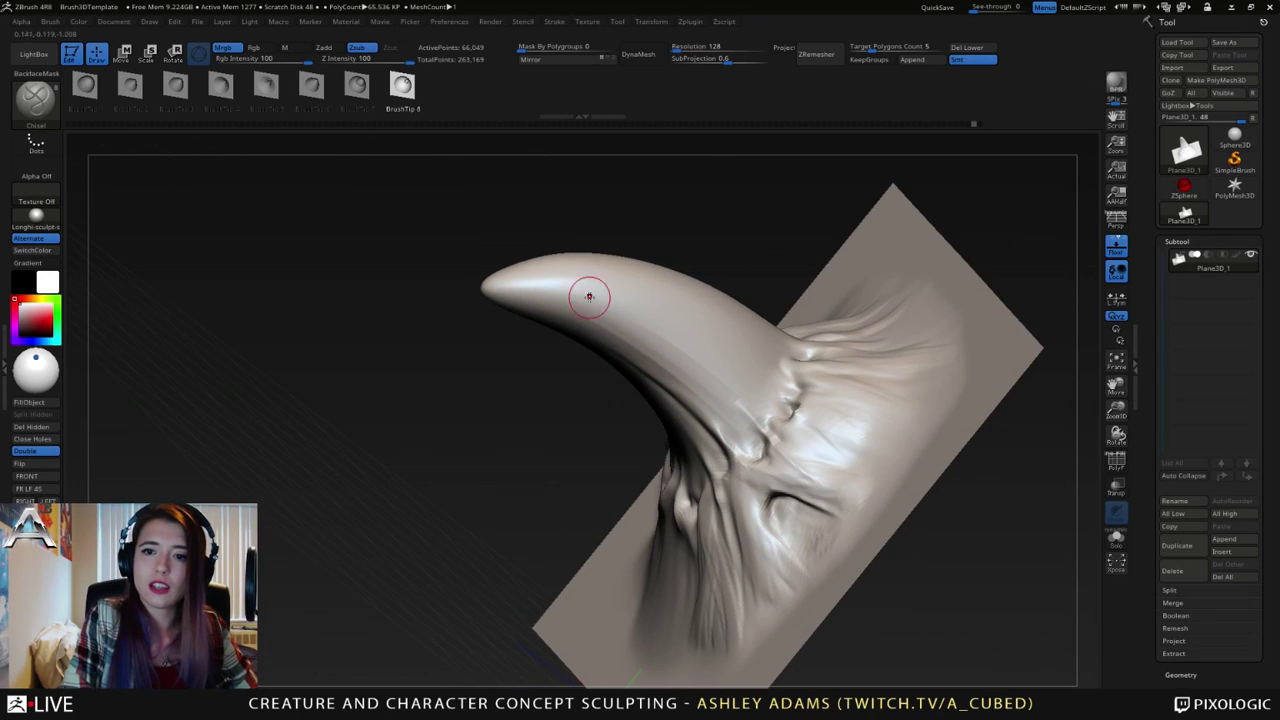
{"action": "mouse_move", "coordinate": [515, 285]}
{"action": "left_mouse_down"}
{"action": "mouse_move", "coordinate": [600, 292]}
{"action": "mouse_move", "coordinate": [707, 353]}
{"action": "mouse_move", "coordinate": [749, 399]}
{"action": "left_mouse_up"}
{"action": "mouse_move", "coordinate": [596, 288]}
{"action": "right_mouse_down"}
{"action": "mouse_move", "coordinate": [606, 268]}
{"action": "mouse_move", "coordinate": [626, 280]}
{"action": "right_mouse_up"}
{"action": "key", "text": "ctrl+z"}
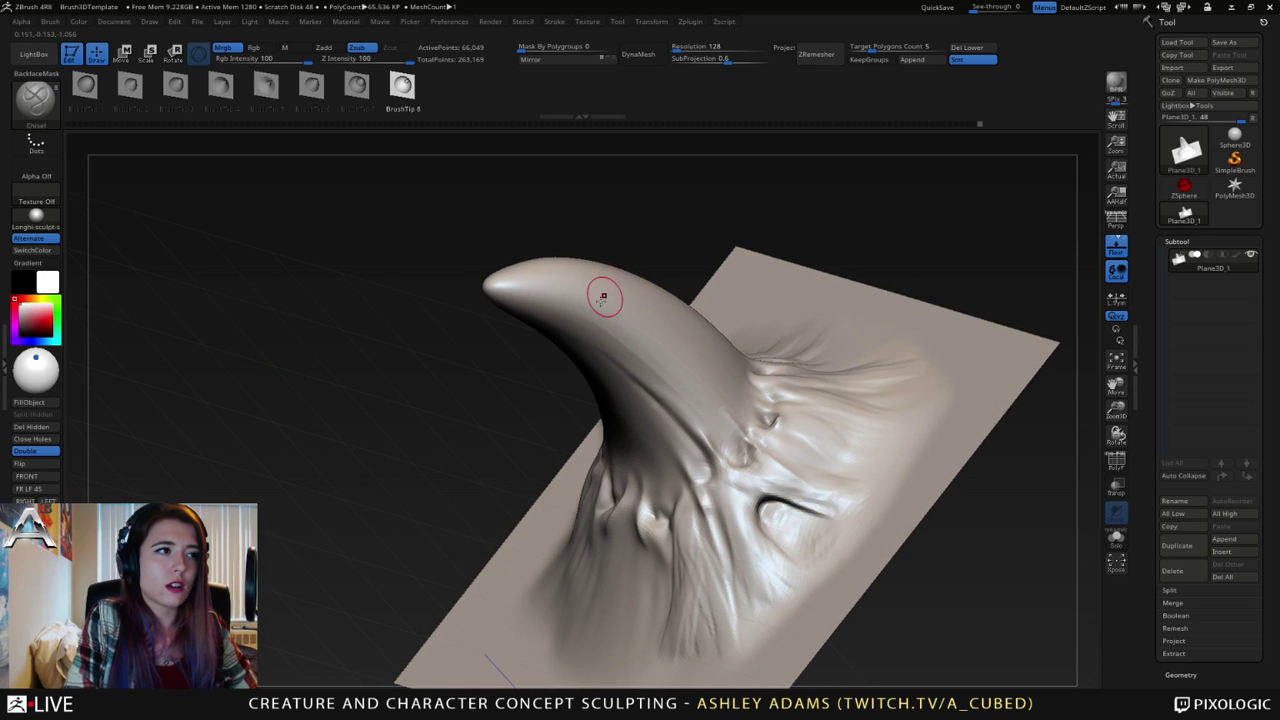
- Test the BrushTip 8 groove on the horn at the higher subdivision level and undo the stroke
{"action": "mouse_move", "coordinate": [624, 307]}
{"action": "left_mouse_down"}
{"action": "mouse_move", "coordinate": [526, 271]}
{"action": "mouse_move", "coordinate": [660, 305]}
{"action": "mouse_move", "coordinate": [785, 400]}
{"action": "left_mouse_up"}
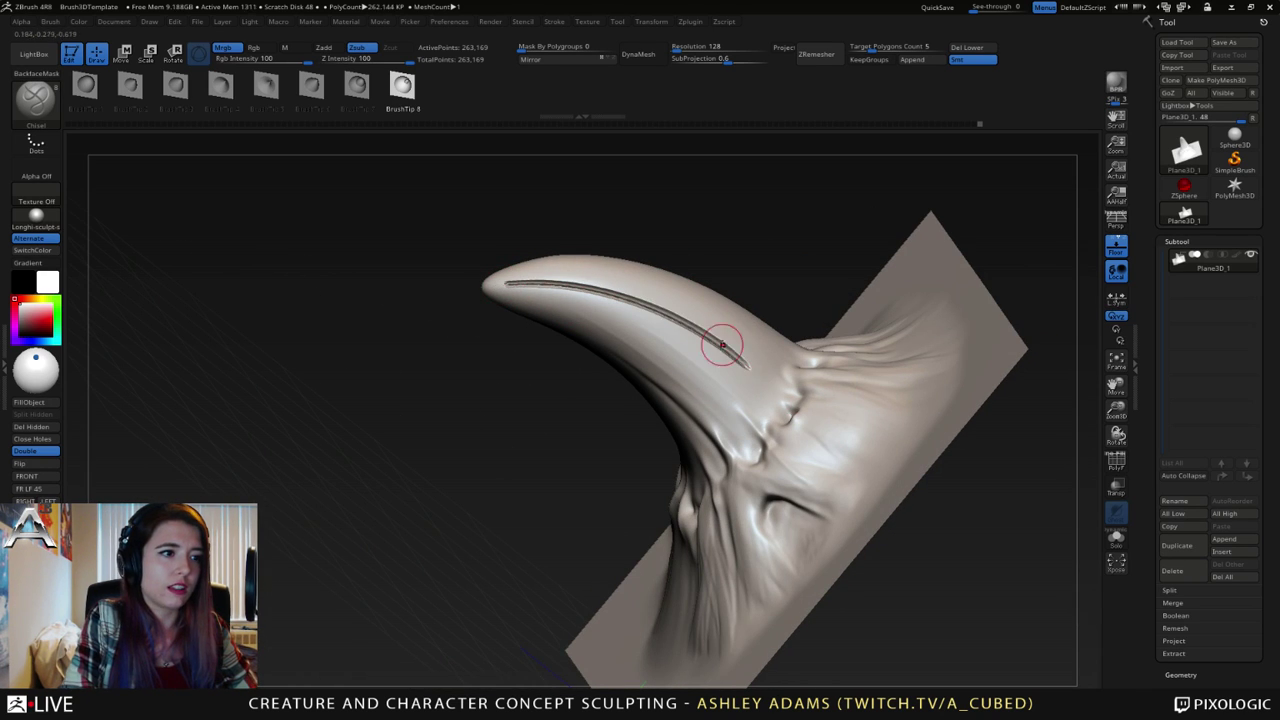
{"action": "mouse_move", "coordinate": [650, 360]}
{"action": "left_mouse_down"}
{"action": "mouse_move", "coordinate": [628, 348]}
{"action": "mouse_move", "coordinate": [586, 250]}
{"action": "left_mouse_up"}
{"action": "key", "text": "ctrl+z"}
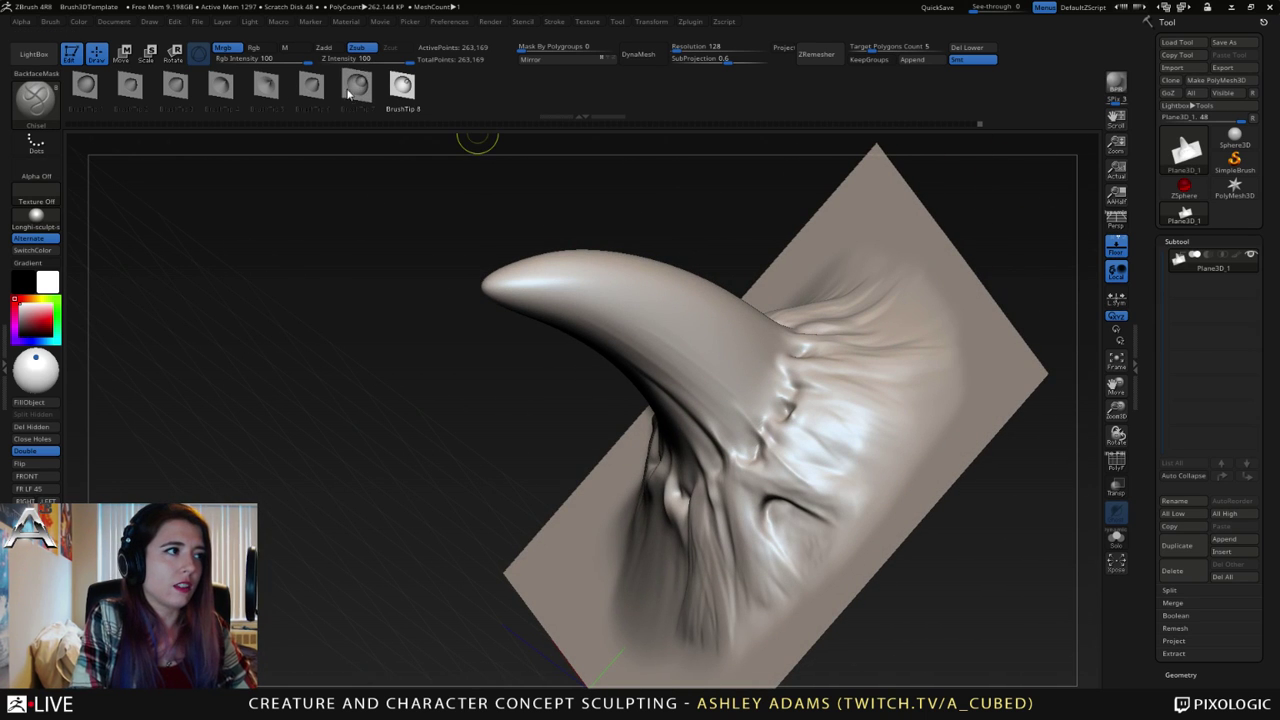
- Change the Chisel brush shape to BrushTip 6, test one groove along the horn's side and undo it
{"action": "mouse_move", "coordinate": [498, 287]}
{"action": "left_mouse_down"}
{"action": "mouse_move", "coordinate": [595, 302]}
{"action": "mouse_move", "coordinate": [690, 343]}
{"action": "mouse_move", "coordinate": [790, 453]}
{"action": "left_mouse_up"}
{"action": "right_click_drag", "start_coordinate": [704, 350], "coordinate": [677, 323]}
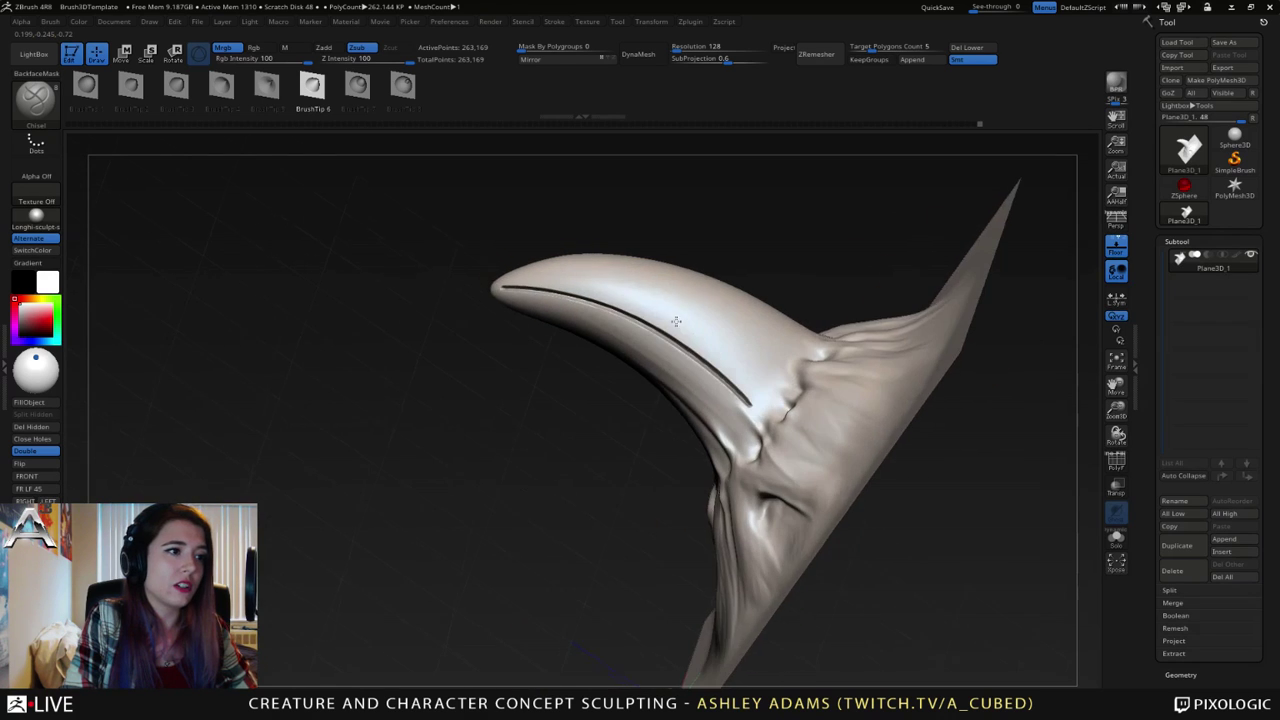
{"action": "left_click_drag", "start_coordinate": [657, 296], "coordinate": [731, 346]}
{"action": "key", "text": "ctrl+z"}
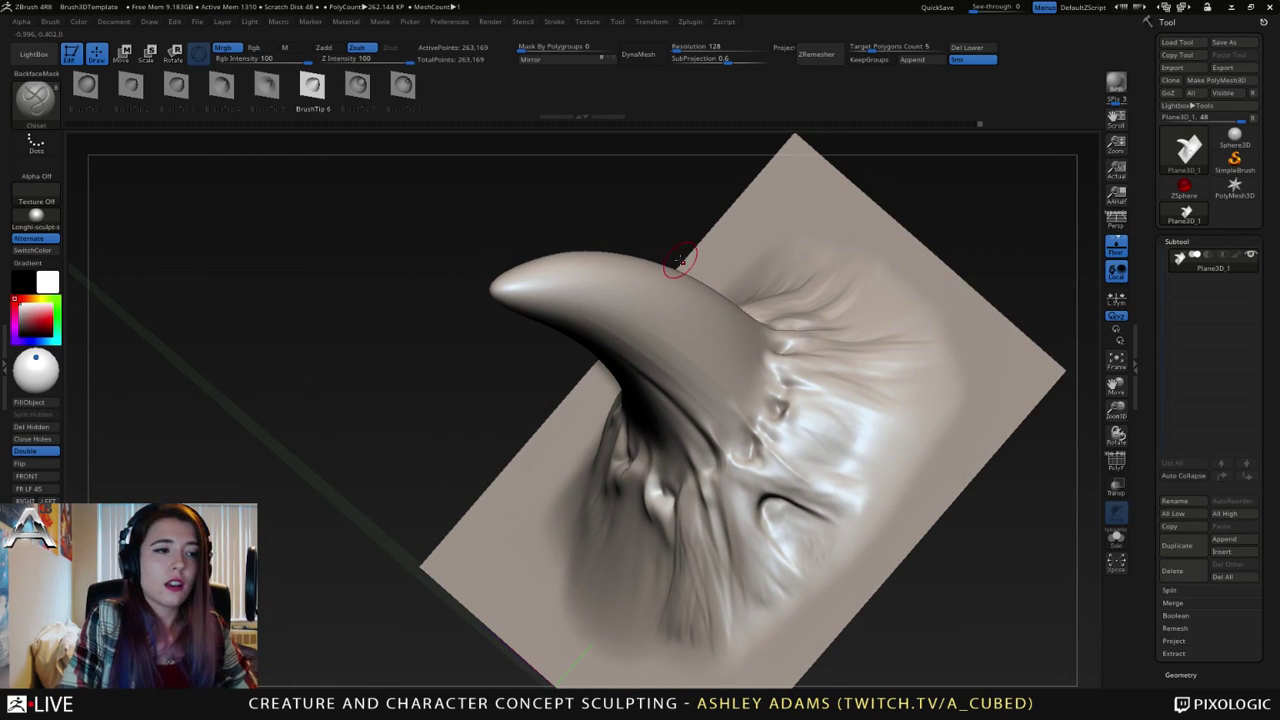
- Store a morph target of the sculpted horn plane
{"action": "scroll", "coordinate": [1147, 582], "scroll_direction": "down", "scroll_amount": 5}
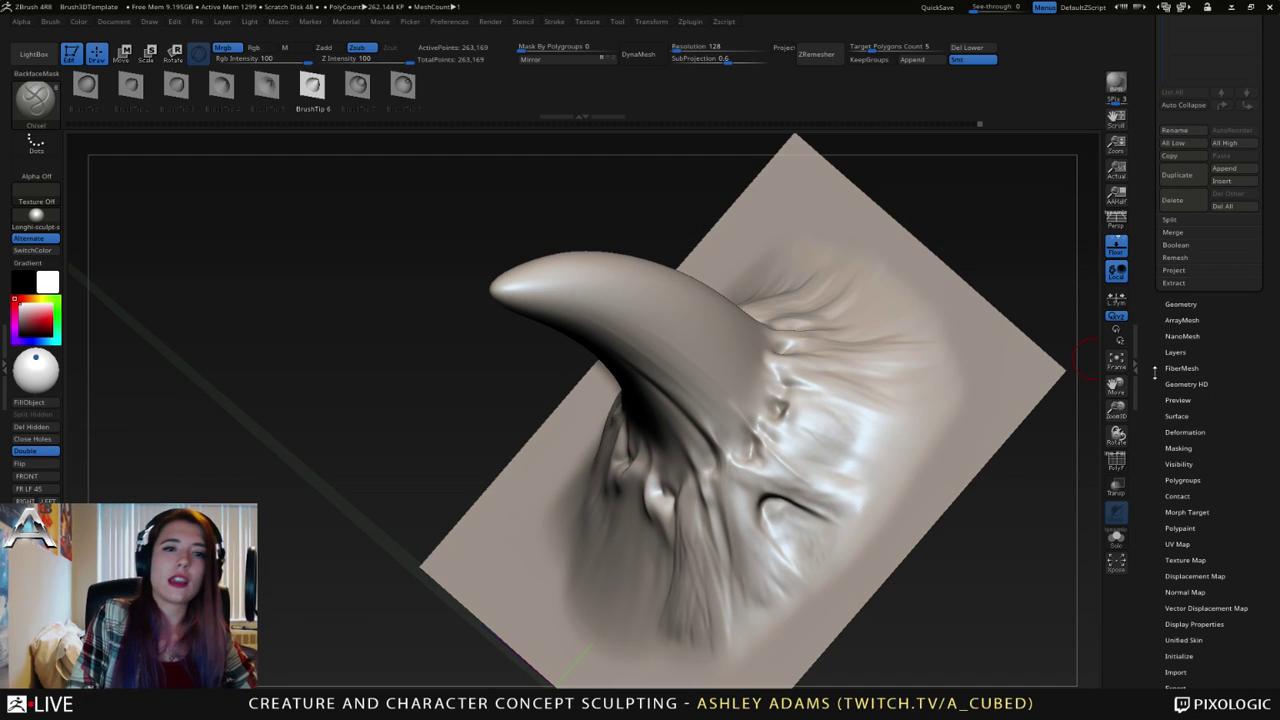
{"action": "scroll", "coordinate": [1164, 323], "scroll_direction": "down", "scroll_amount": 3}
{"action": "scroll", "coordinate": [1164, 323], "scroll_direction": "down", "scroll_amount": 2}
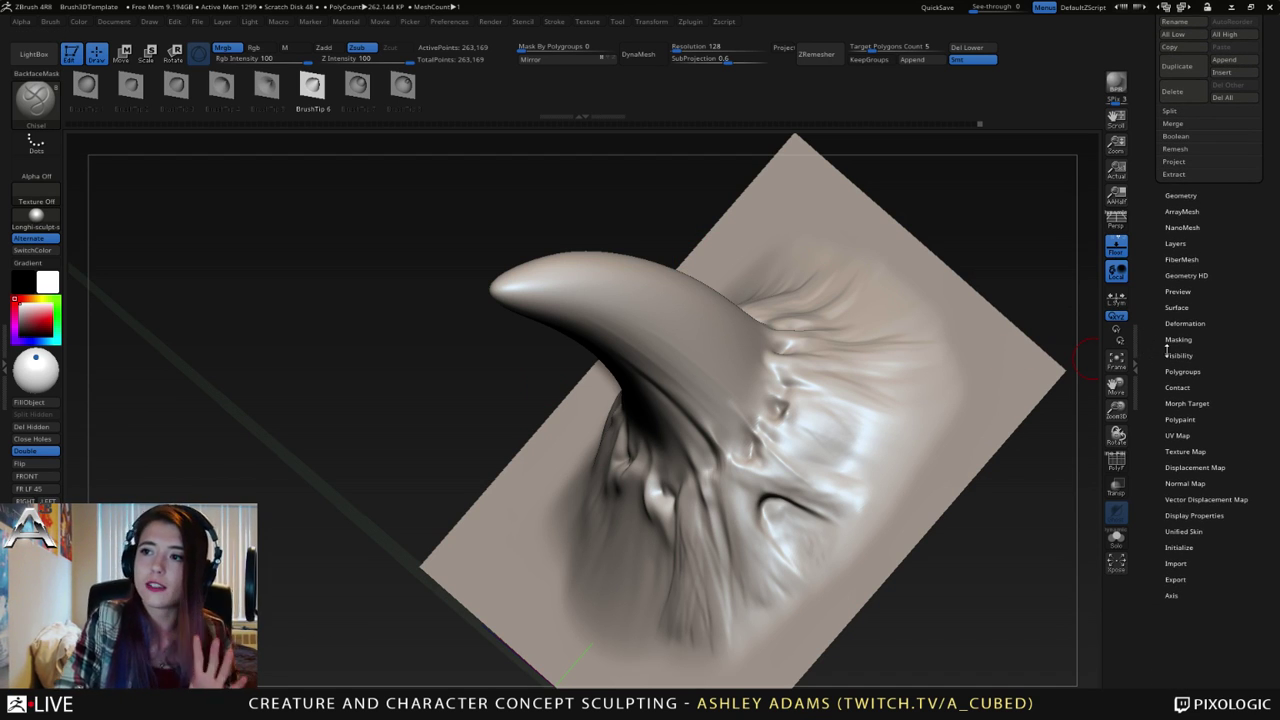
{"action": "scroll", "coordinate": [1174, 487], "scroll_direction": "up", "scroll_amount": 2}
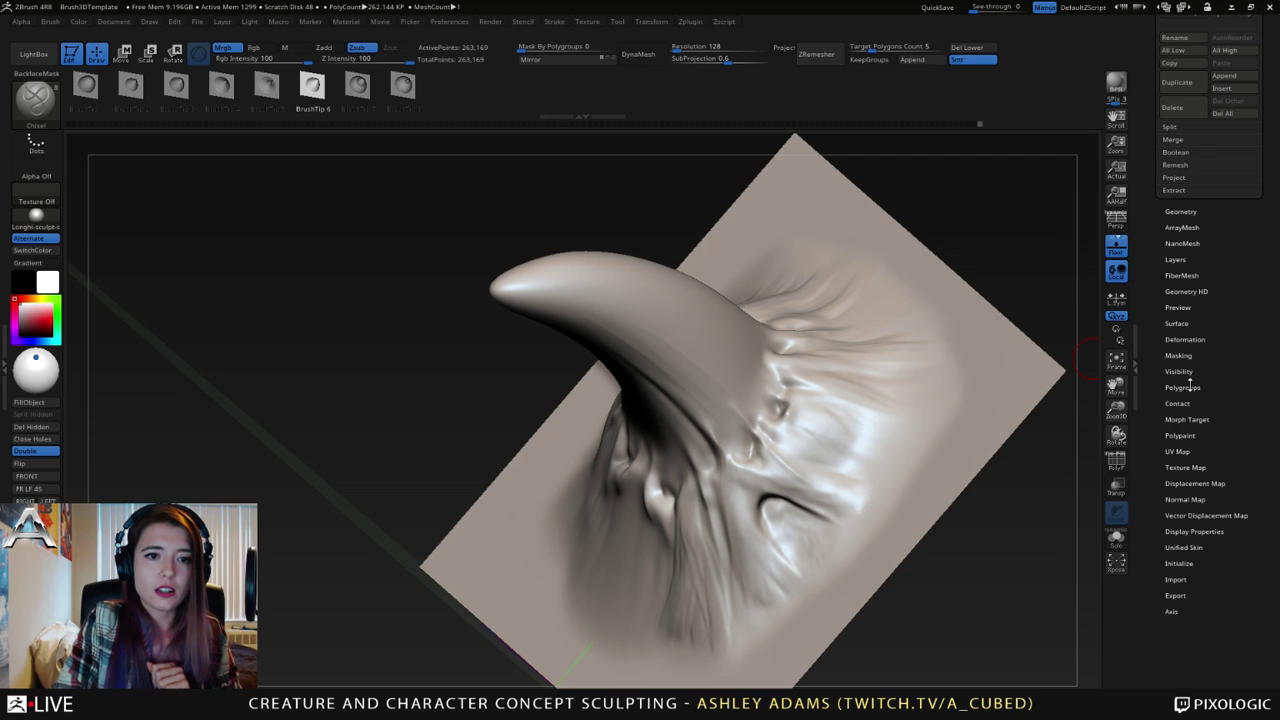
{"action": "left_click", "coordinate": [1186, 419]}
{"action": "left_click_drag", "start_coordinate": [1178, 413], "coordinate": [1168, 588]}
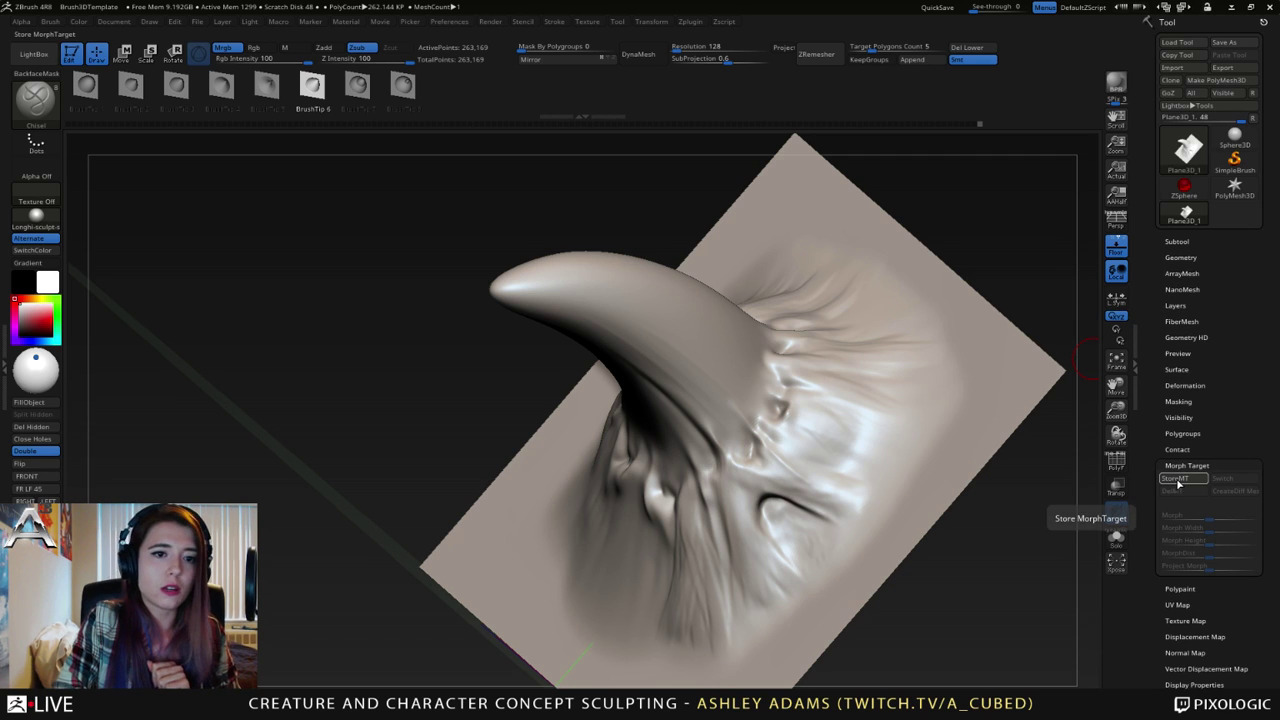
{"action": "left_click", "coordinate": [1178, 482]}
- Adjust the Chisel brush's Lazy Mouse stroke settings
{"action": "left_click", "coordinate": [556, 22]}
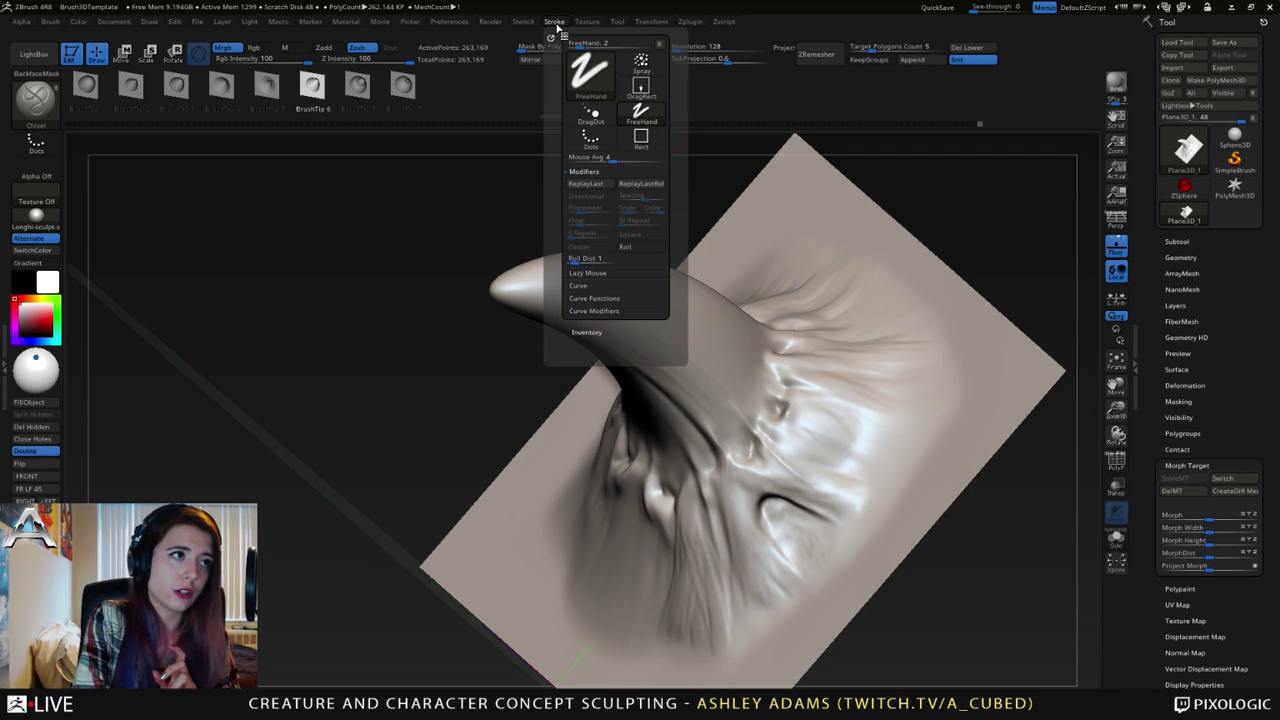
{"action": "left_click", "coordinate": [588, 272]}
{"action": "left_click", "coordinate": [640, 197]}
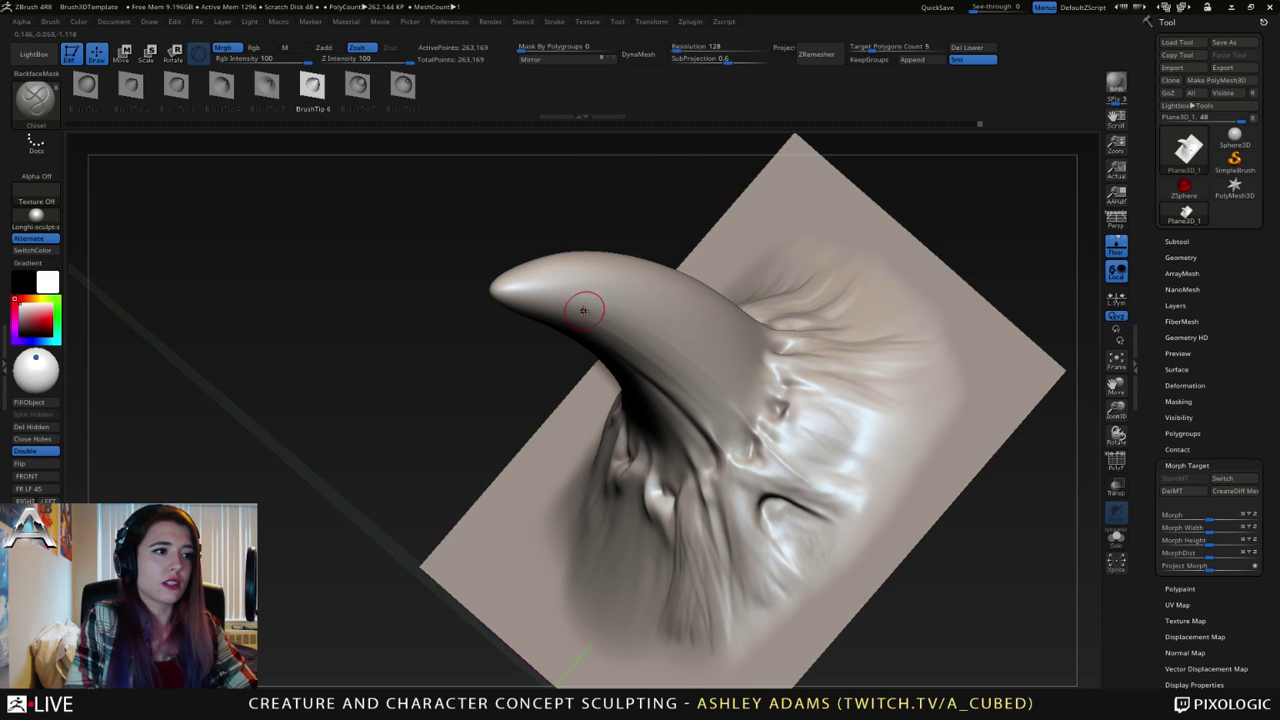
- Try carving BrushTip 6 grooves that wrap around the horn from its tip, and undo the strokes
{"action": "mouse_move", "coordinate": [513, 285]}
{"action": "left_mouse_down"}
{"action": "mouse_move", "coordinate": [688, 322]}
{"action": "mouse_move", "coordinate": [745, 366]}
{"action": "left_mouse_up"}
{"action": "right_click_drag", "start_coordinate": [714, 323], "coordinate": [694, 331]}
{"action": "left_click_drag", "start_coordinate": [700, 330], "coordinate": [795, 318]}
{"action": "right_click_drag", "start_coordinate": [741, 296], "coordinate": [760, 306]}
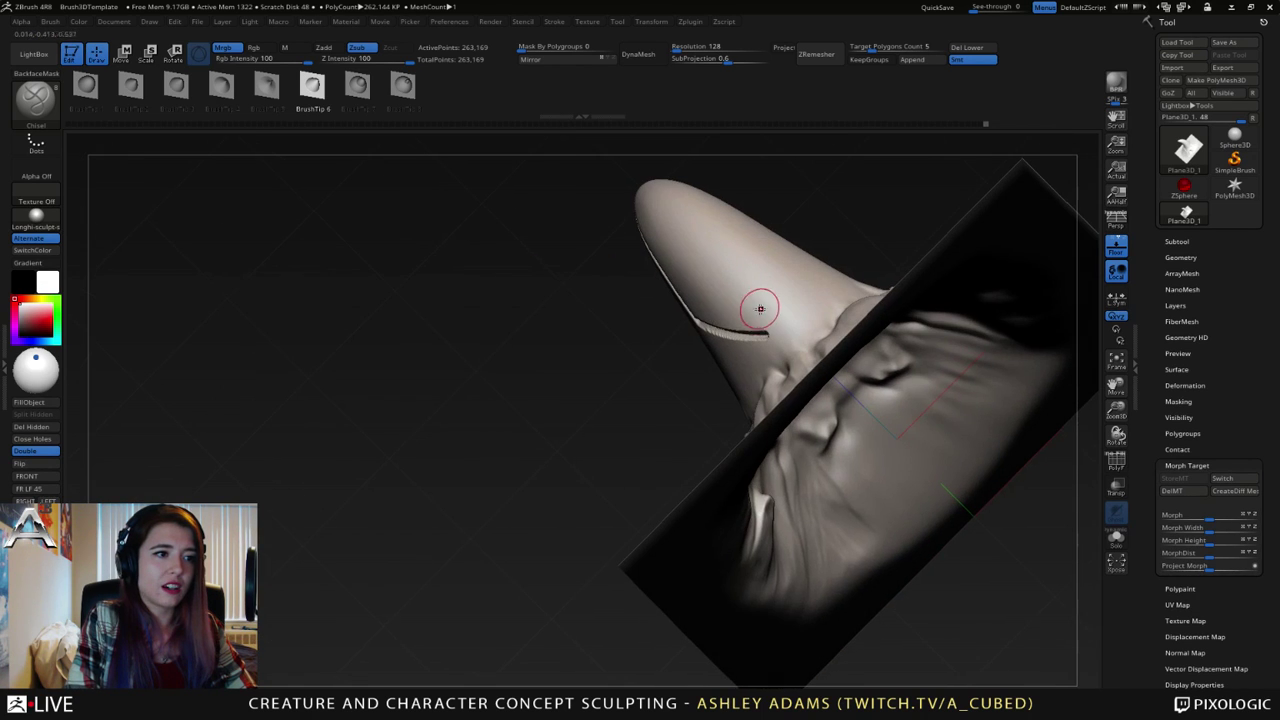
{"action": "left_click_drag", "start_coordinate": [760, 306], "coordinate": [664, 181]}
{"action": "mouse_move", "coordinate": [735, 180]}
{"action": "right_mouse_down"}
{"action": "mouse_move", "coordinate": [772, 190]}
{"action": "mouse_move", "coordinate": [640, 223]}
{"action": "mouse_move", "coordinate": [640, 272]}
{"action": "right_mouse_up"}
{"action": "key", "text": "ctrl+z"}
{"action": "key", "text": "ctrl+z"}
{"action": "key", "text": "ctrl+z"}
- Try a straight groove down the centre of the horn's front from tip to base, and undo it
{"action": "mouse_move", "coordinate": [565, 341]}
{"action": "right_mouse_down"}
{"action": "mouse_move", "coordinate": [626, 351]}
{"action": "mouse_move", "coordinate": [517, 286]}
{"action": "mouse_move", "coordinate": [549, 238]}
{"action": "right_mouse_up"}
{"action": "mouse_move", "coordinate": [548, 238]}
{"action": "left_mouse_down"}
{"action": "mouse_move", "coordinate": [660, 346]}
{"action": "mouse_move", "coordinate": [709, 357]}
{"action": "mouse_move", "coordinate": [645, 418]}
{"action": "mouse_move", "coordinate": [625, 539]}
{"action": "left_mouse_up"}
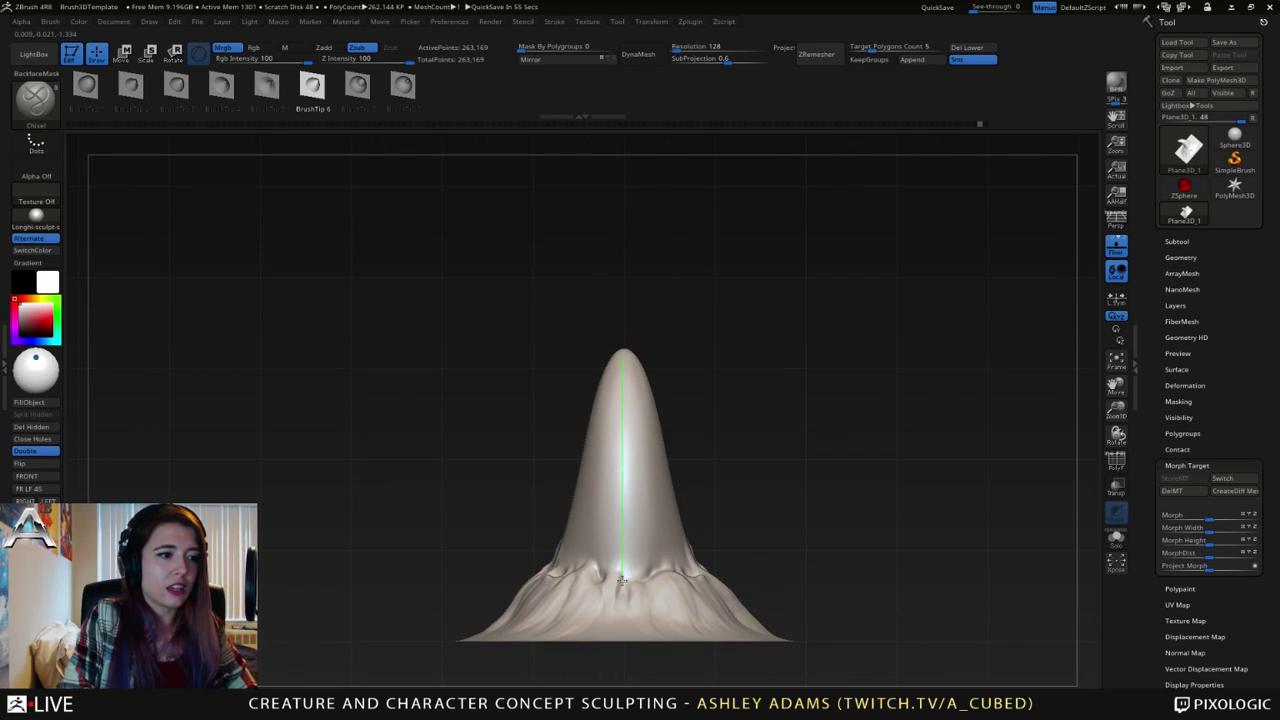
{"action": "left_click_drag", "start_coordinate": [622, 594], "coordinate": [622, 594]}
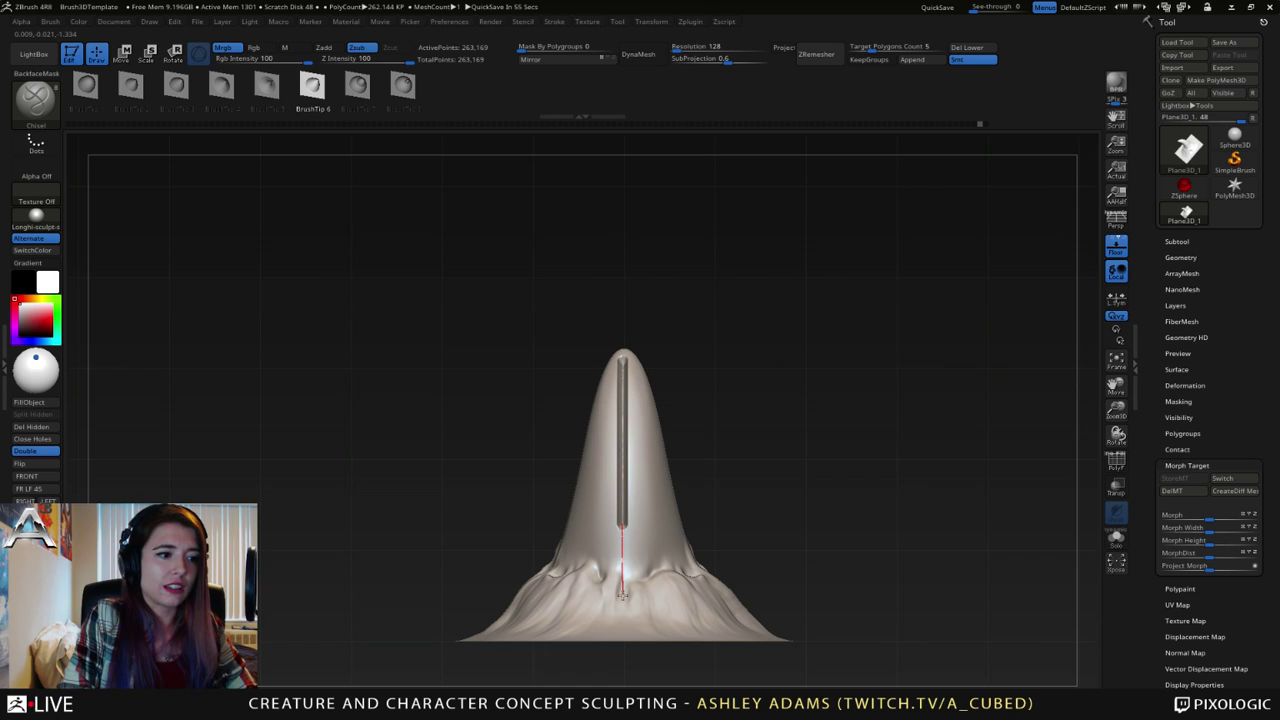
{"action": "key", "text": "ctrl+z"}
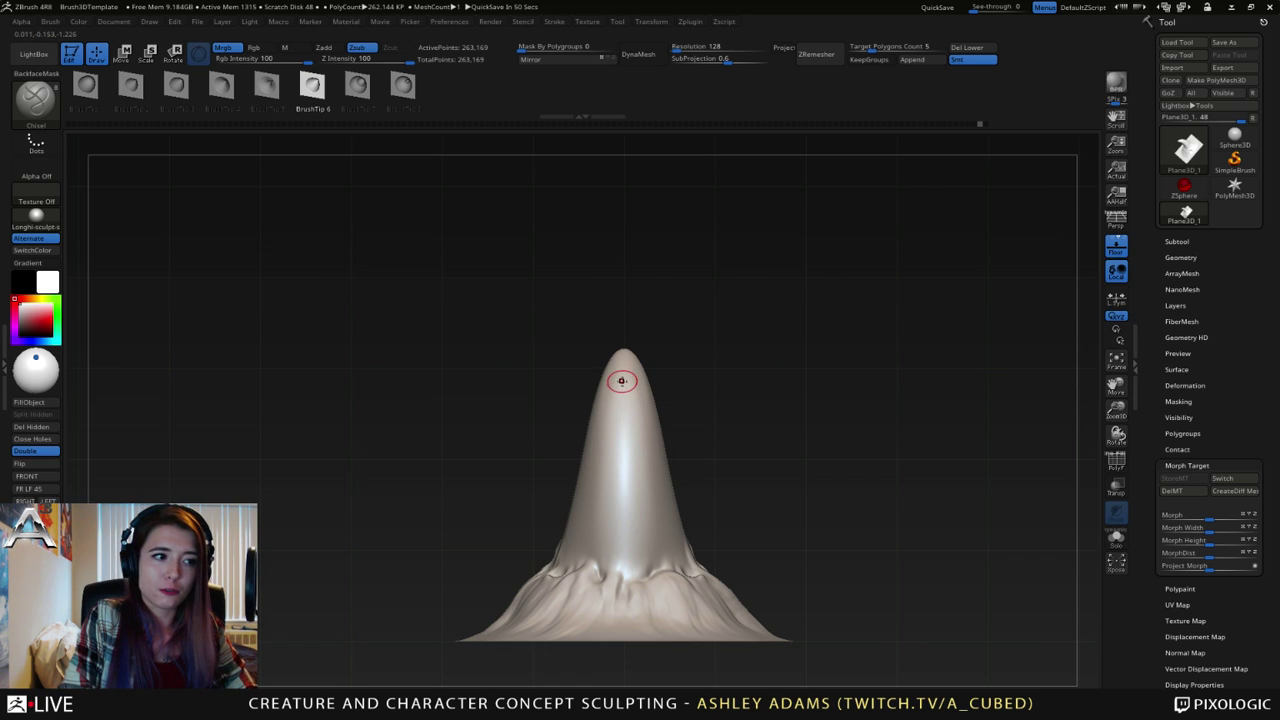
- Try a chisel stroke down the horn, undo it, and hide the floor grid
{"action": "mouse_move", "coordinate": [617, 377]}
{"action": "left_mouse_down"}
{"action": "mouse_move", "coordinate": [655, 515]}
{"action": "mouse_move", "coordinate": [683, 560]}
{"action": "mouse_move", "coordinate": [674, 531]}
{"action": "left_mouse_up"}
{"action": "key", "text": "ctrl+z"}
{"action": "left_click_drag", "start_coordinate": [710, 403], "coordinate": [670, 432]}
{"action": "mouse_move", "coordinate": [670, 432]}
{"action": "right_mouse_down"}
{"action": "mouse_move", "coordinate": [760, 360]}
{"action": "mouse_move", "coordinate": [706, 431]}
{"action": "mouse_move", "coordinate": [643, 409]}
{"action": "mouse_move", "coordinate": [640, 386]}
{"action": "mouse_move", "coordinate": [888, 383]}
{"action": "right_mouse_up"}
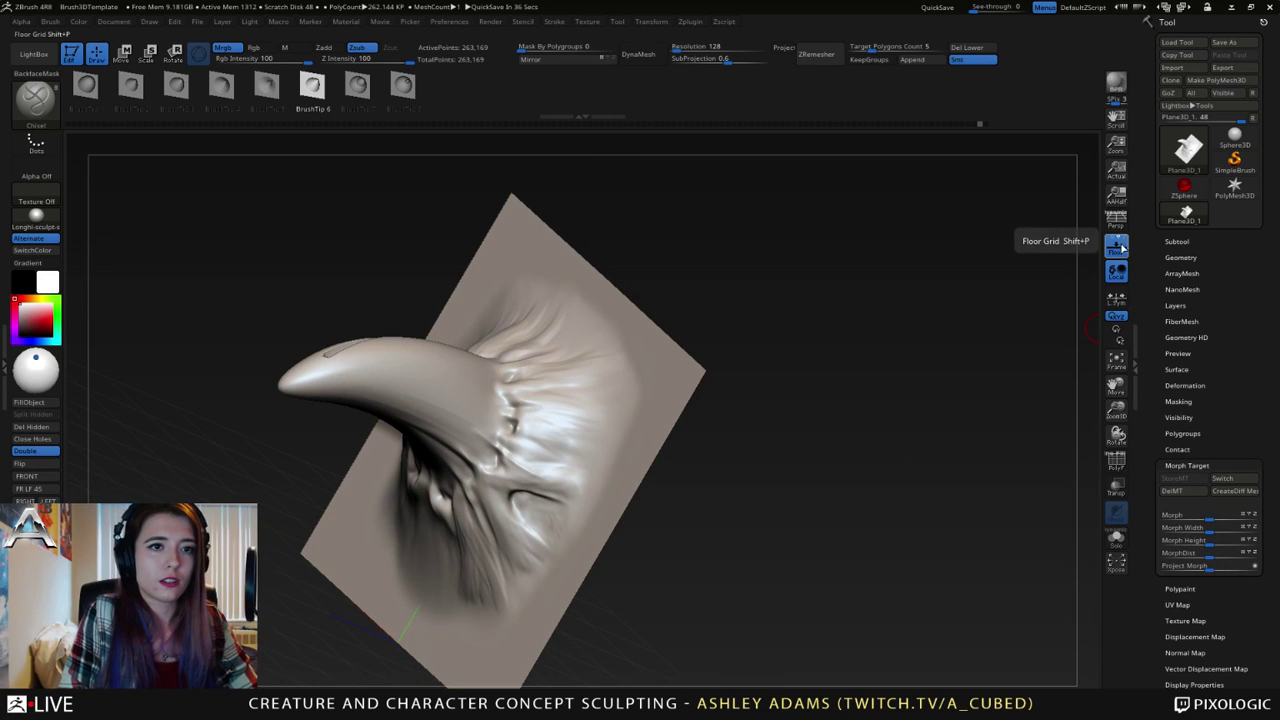
{"action": "left_click", "coordinate": [1116, 245]}
{"action": "right_click_drag", "start_coordinate": [800, 432], "coordinate": [551, 309]}
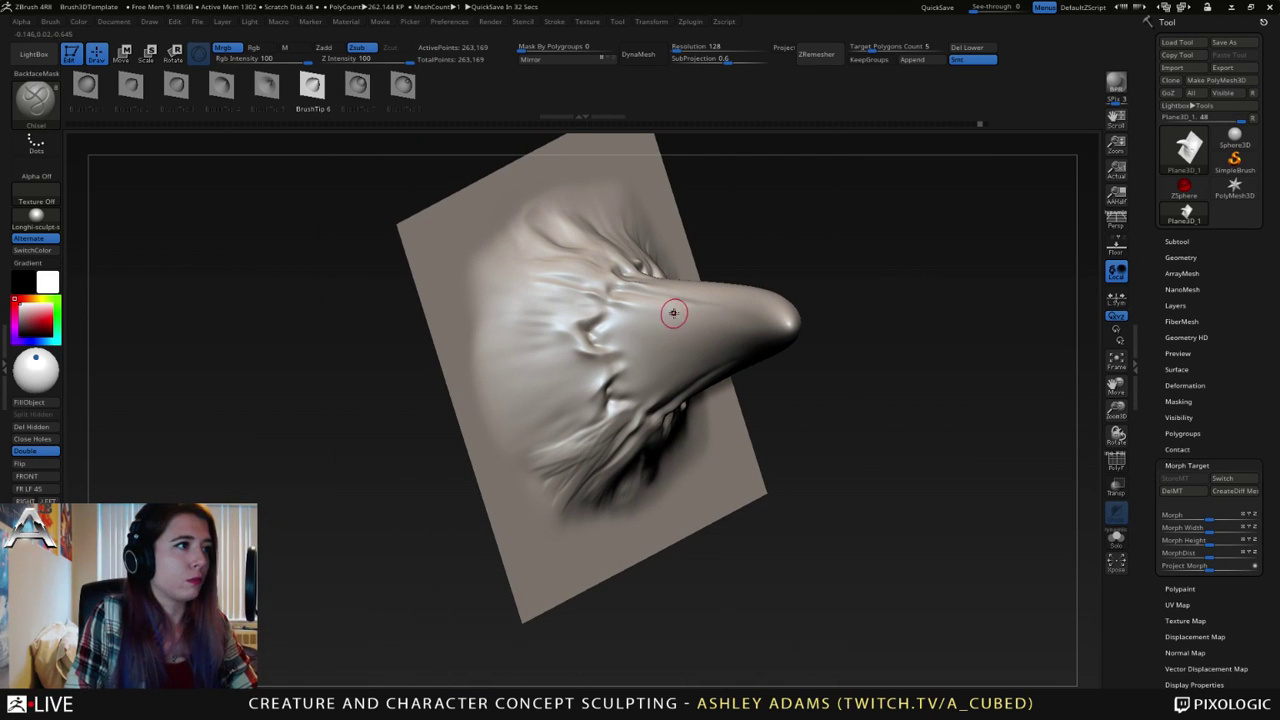
- Chisel creases from the wrinkled base up along the horn with BrushTip 5
{"action": "left_click", "coordinate": [266, 85]}
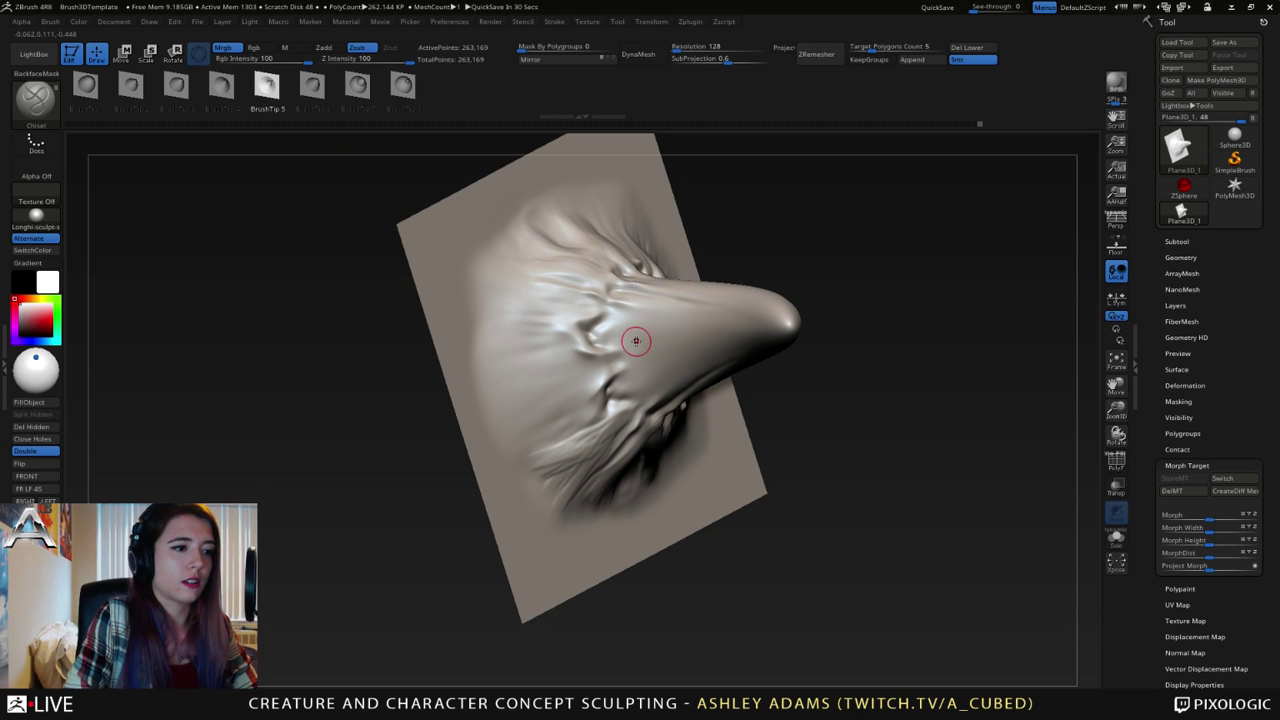
{"action": "left_click_drag", "start_coordinate": [634, 340], "coordinate": [797, 318]}
{"action": "mouse_move", "coordinate": [706, 337]}
{"action": "right_mouse_down"}
{"action": "mouse_move", "coordinate": [722, 278]}
{"action": "mouse_move", "coordinate": [717, 306]}
{"action": "mouse_move", "coordinate": [701, 308]}
{"action": "mouse_move", "coordinate": [729, 334]}
{"action": "mouse_move", "coordinate": [683, 377]}
{"action": "mouse_move", "coordinate": [778, 301]}
{"action": "mouse_move", "coordinate": [743, 319]}
{"action": "right_mouse_up"}
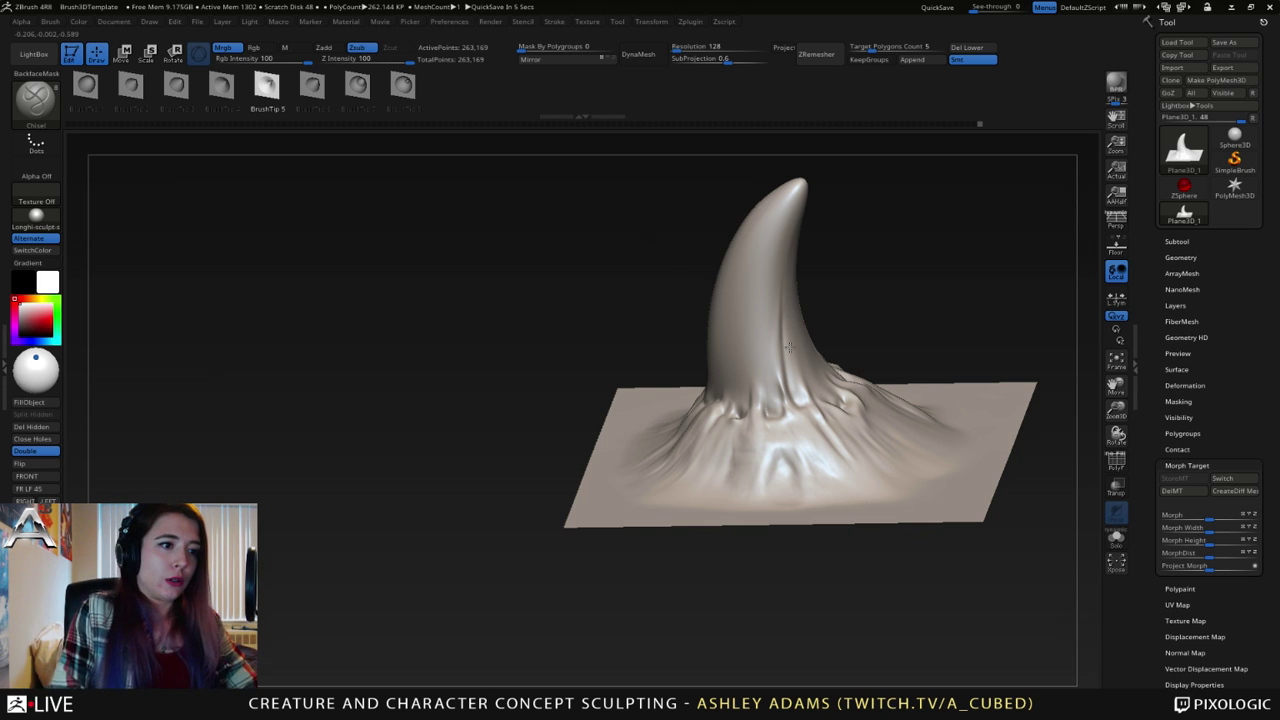
{"action": "left_click_drag", "start_coordinate": [667, 282], "coordinate": [784, 346]}
{"action": "left_click_drag", "start_coordinate": [784, 346], "coordinate": [723, 448], "text": "alt"}
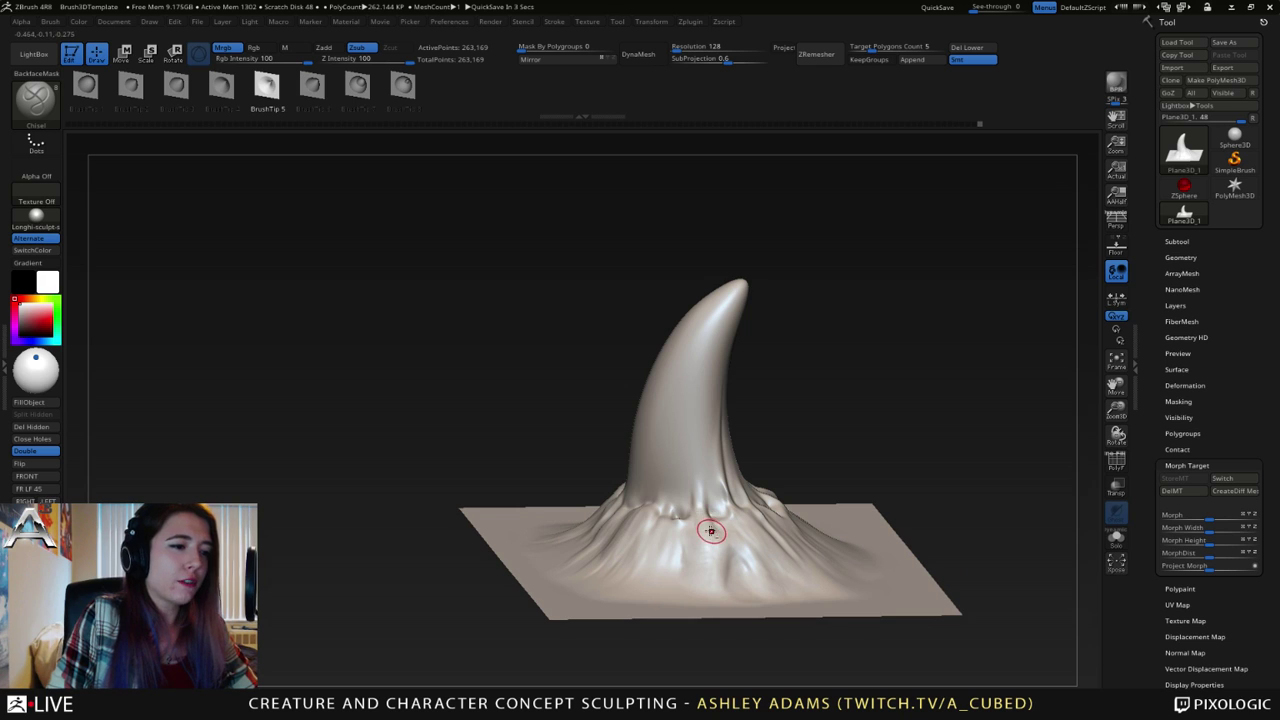
{"action": "mouse_move", "coordinate": [706, 514]}
{"action": "left_mouse_down"}
{"action": "mouse_move", "coordinate": [690, 410]}
{"action": "mouse_move", "coordinate": [740, 284]}
{"action": "mouse_move", "coordinate": [789, 363]}
{"action": "mouse_move", "coordinate": [766, 386]}
{"action": "left_mouse_up"}
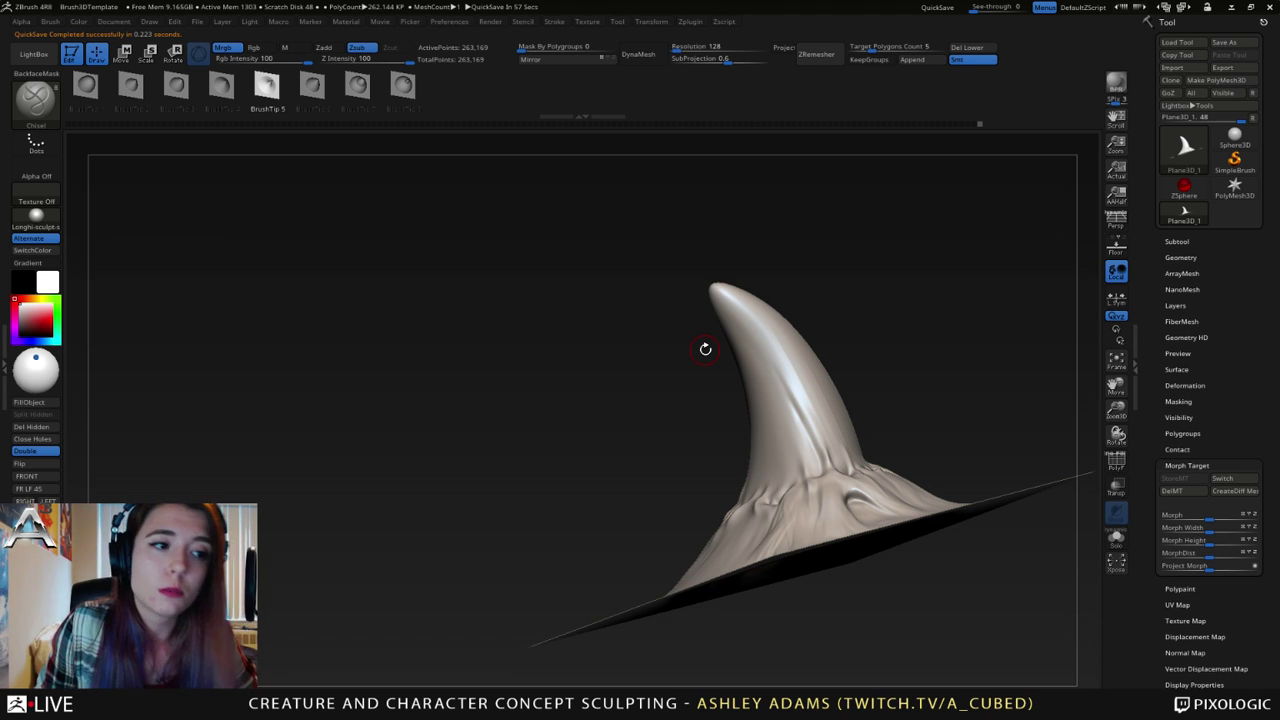
- Show the horn's geometry settings with its subdivision levels
{"action": "left_click", "coordinate": [1180, 241]}
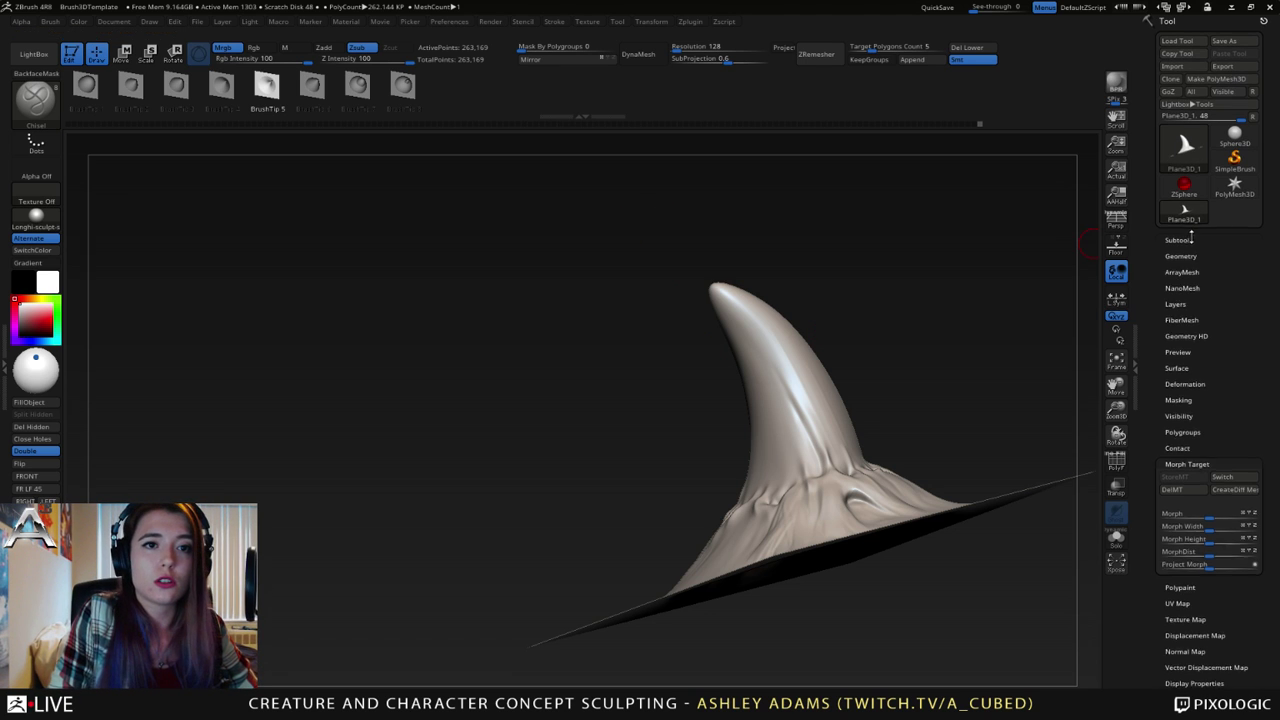
{"action": "left_click_drag", "start_coordinate": [872, 332], "coordinate": [1079, 432]}
{"action": "left_click", "coordinate": [1178, 672]}
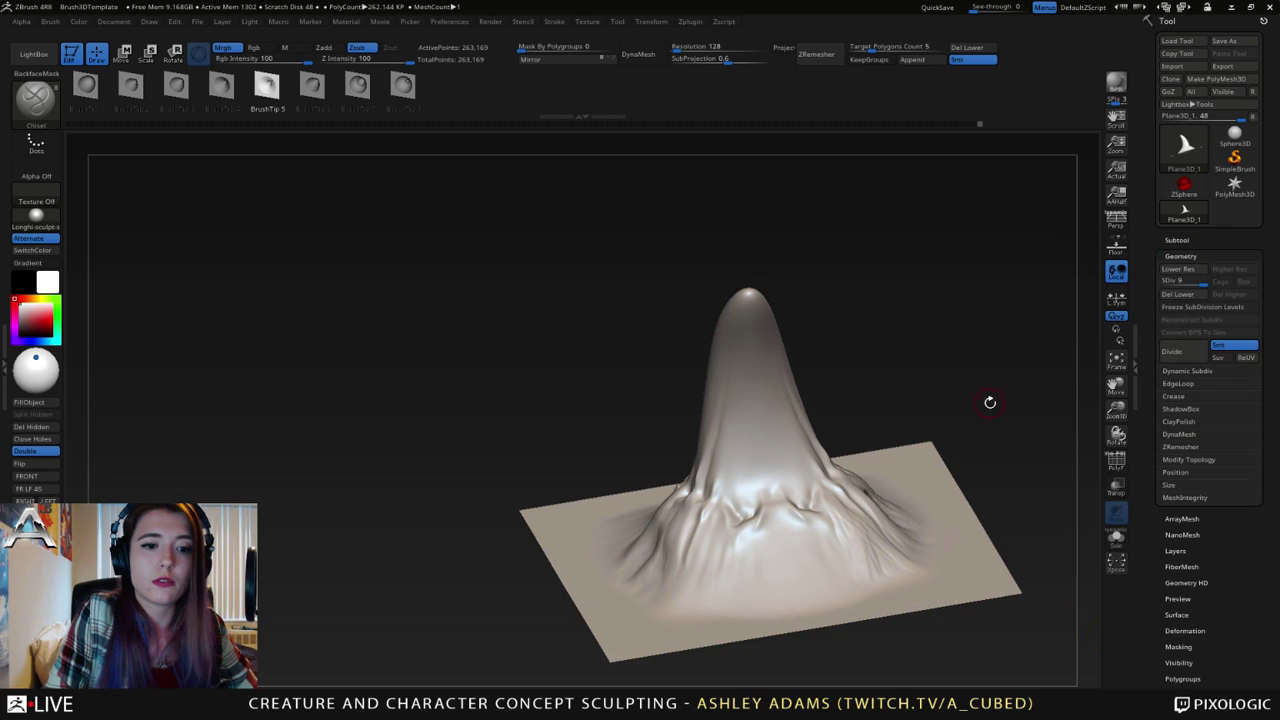
- Try a straight chisel stroke from the base of the horn along its side towards the tip
{"action": "left_click_drag", "start_coordinate": [813, 297], "coordinate": [680, 394]}
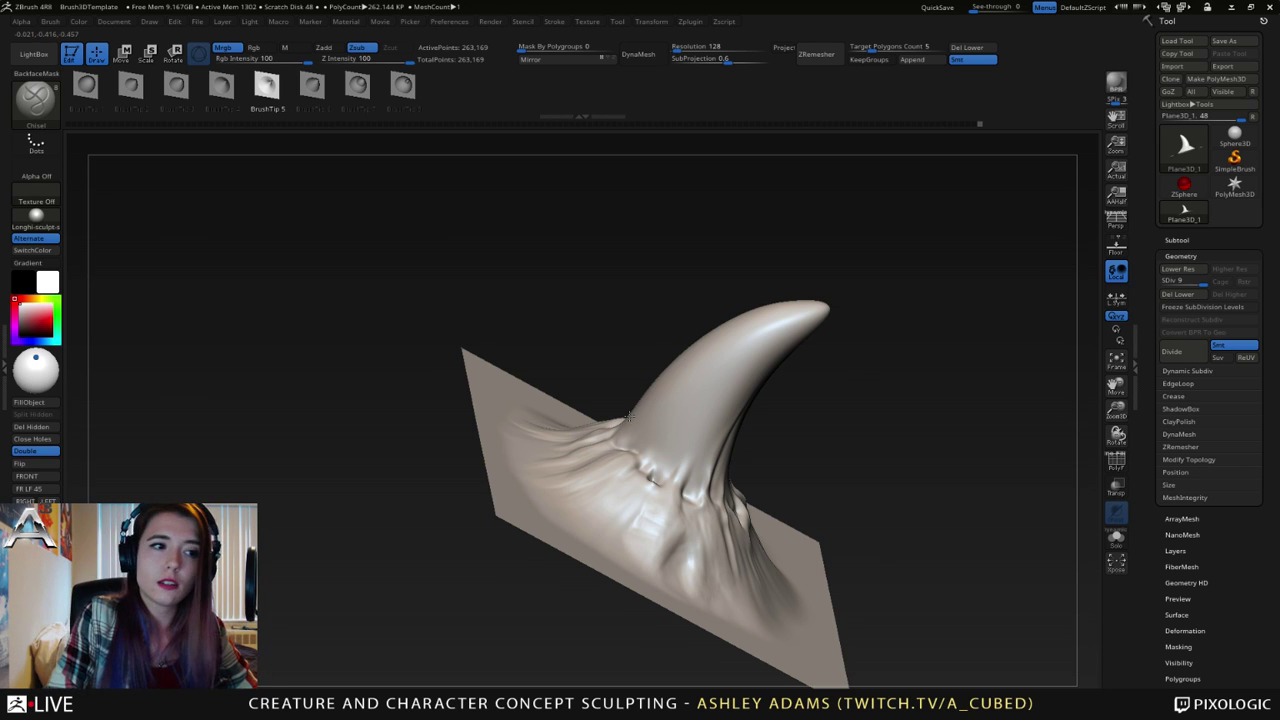
{"action": "left_click_drag", "start_coordinate": [606, 394], "coordinate": [633, 469]}
{"action": "right_click_drag", "start_coordinate": [633, 469], "coordinate": [606, 434]}
{"action": "left_click_drag", "start_coordinate": [599, 444], "coordinate": [752, 366]}
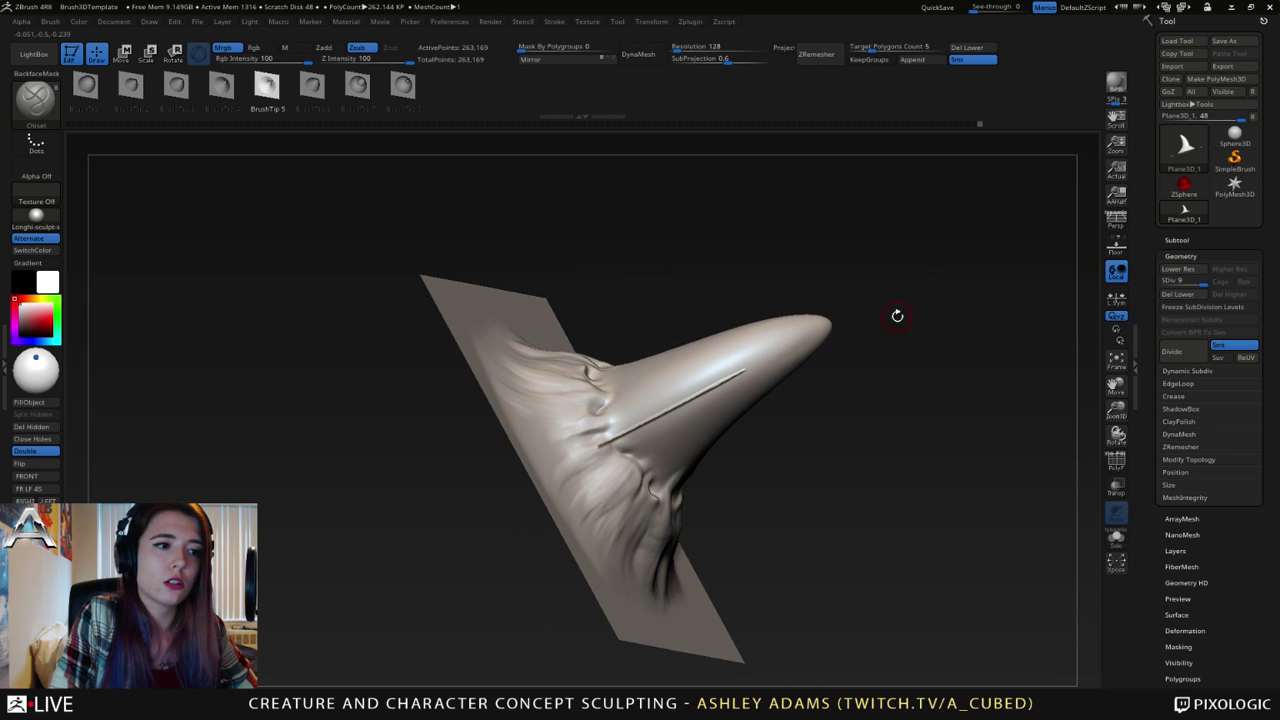
{"action": "mouse_move", "coordinate": [766, 349]}
{"action": "right_mouse_down"}
{"action": "mouse_move", "coordinate": [695, 345]}
{"action": "mouse_move", "coordinate": [705, 337]}
{"action": "mouse_move", "coordinate": [705, 357]}
{"action": "mouse_move", "coordinate": [636, 399]}
{"action": "mouse_move", "coordinate": [603, 391]}
{"action": "right_mouse_up"}
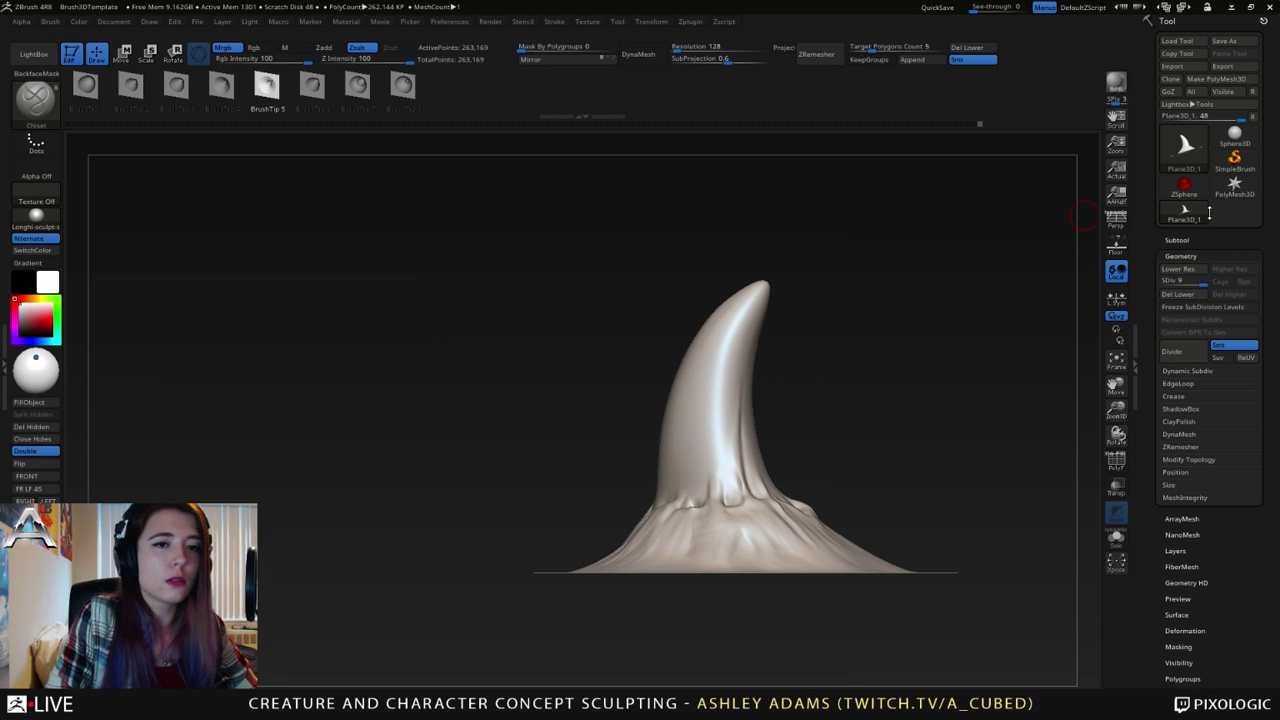
- Show the subtool list and switch to the chisel_acubed brush
{"action": "left_click", "coordinate": [1178, 240]}
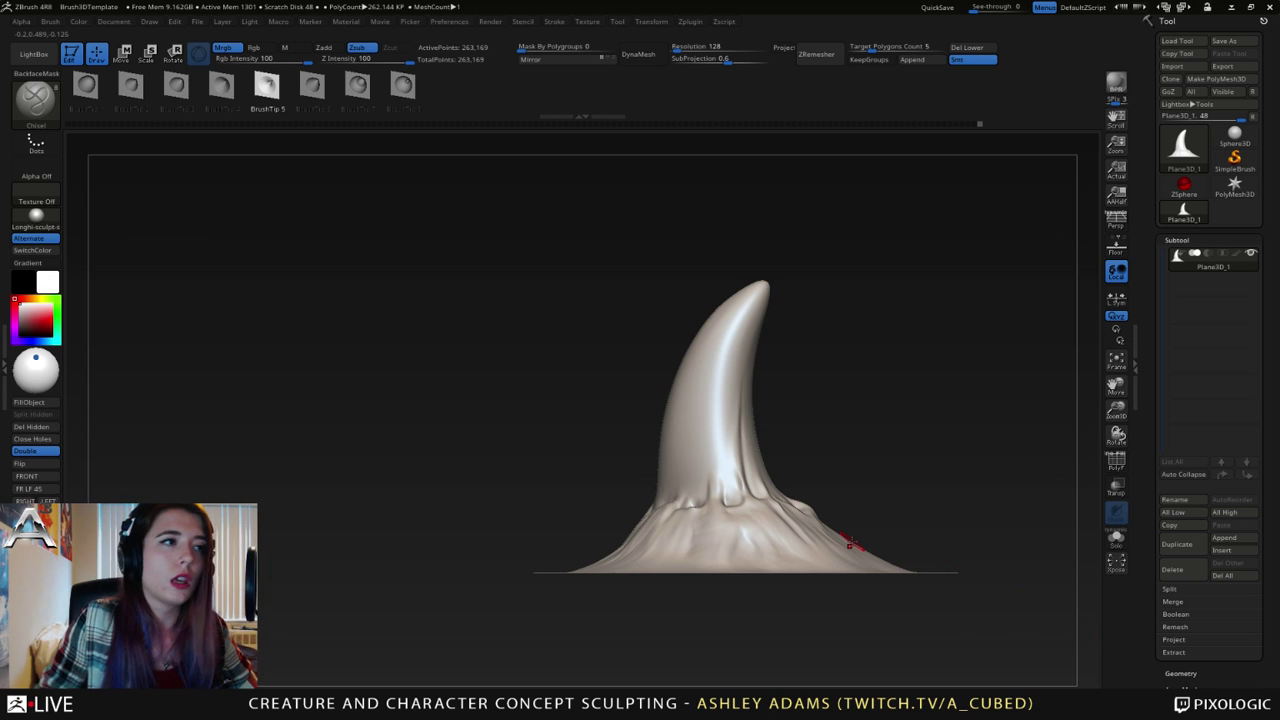
{"action": "left_click", "coordinate": [52, 110]}
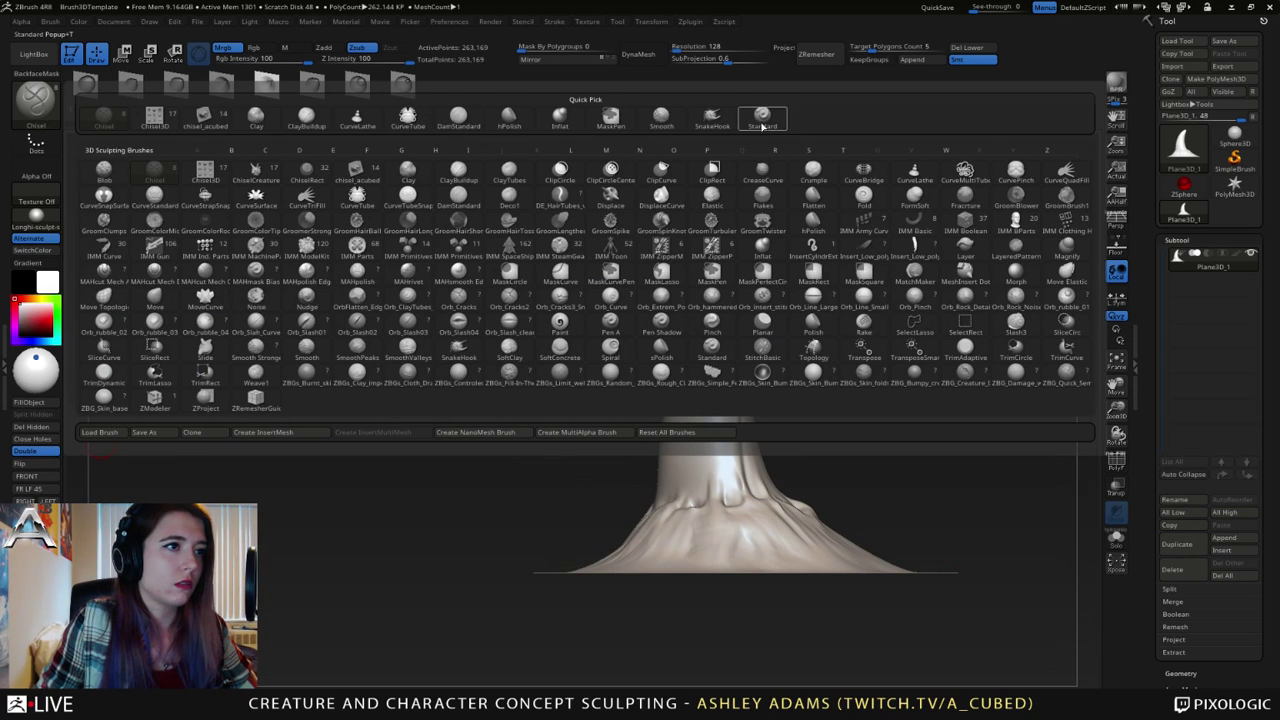
{"action": "left_click", "coordinate": [203, 120]}
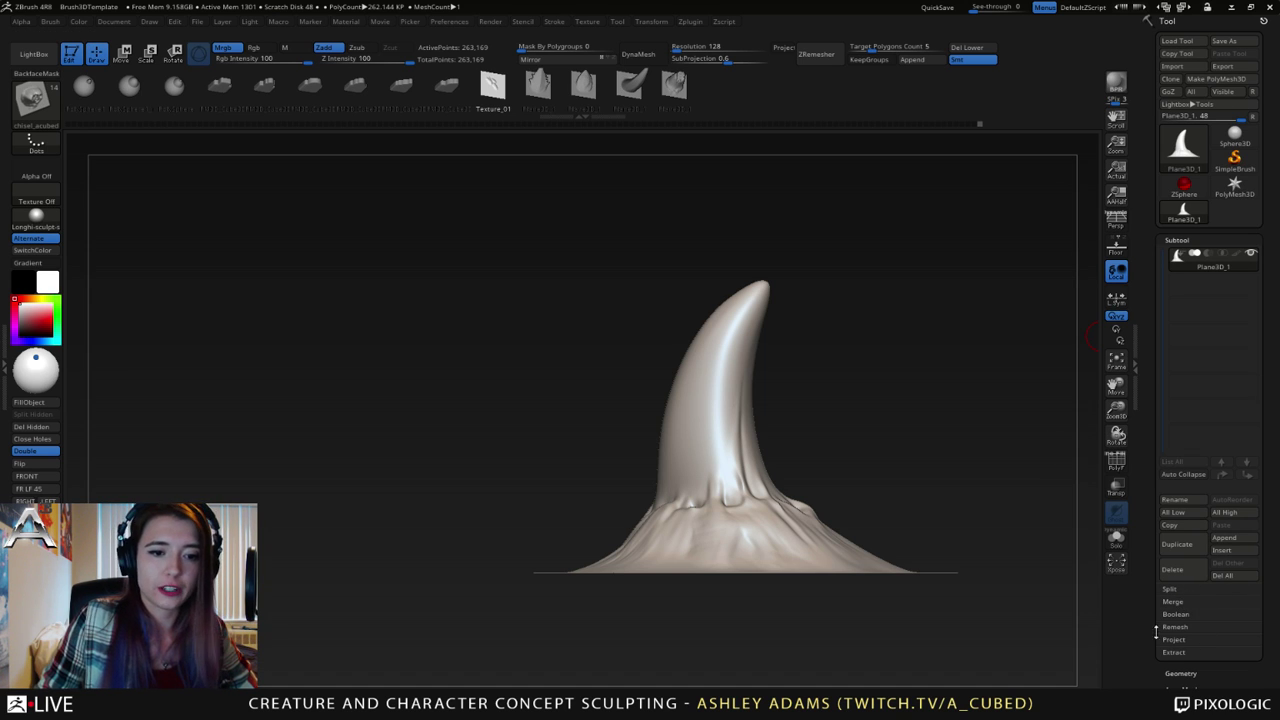
- Save the horn tool to disk under the name 1
{"action": "scroll", "coordinate": [1156, 632], "scroll_direction": "down", "scroll_amount": 1}
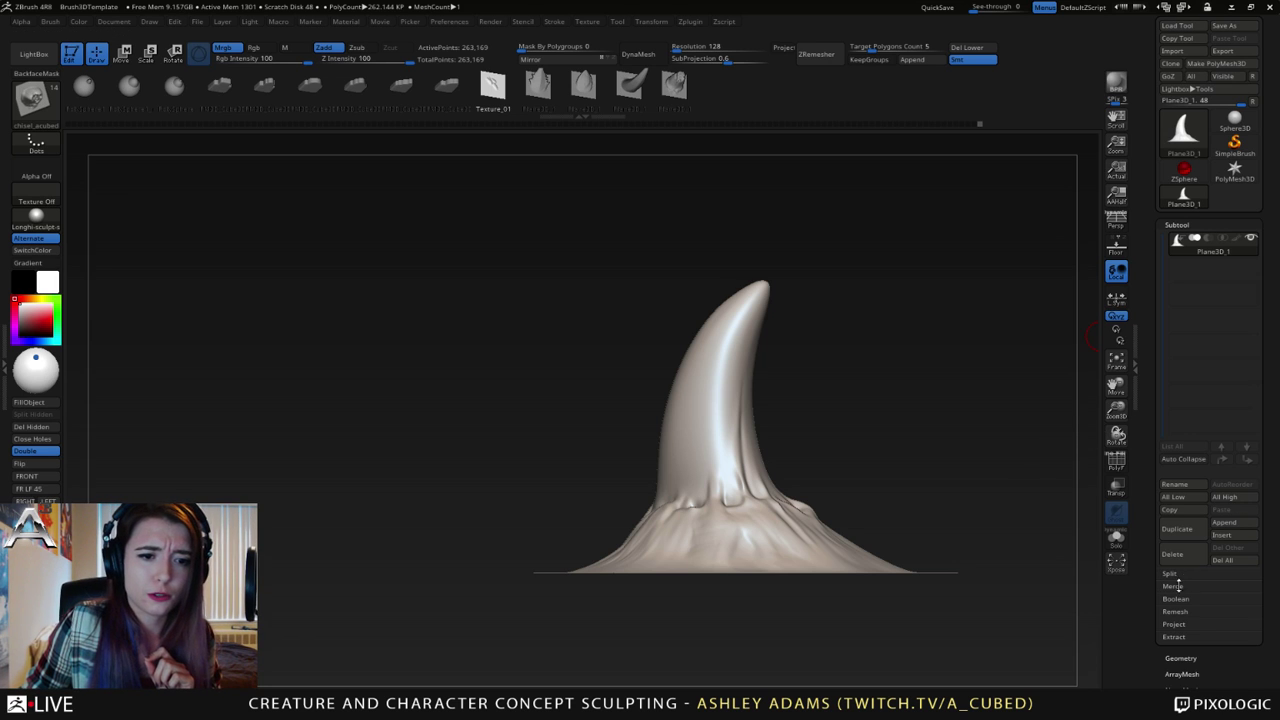
{"action": "scroll", "coordinate": [1151, 589], "scroll_direction": "down", "scroll_amount": 1}
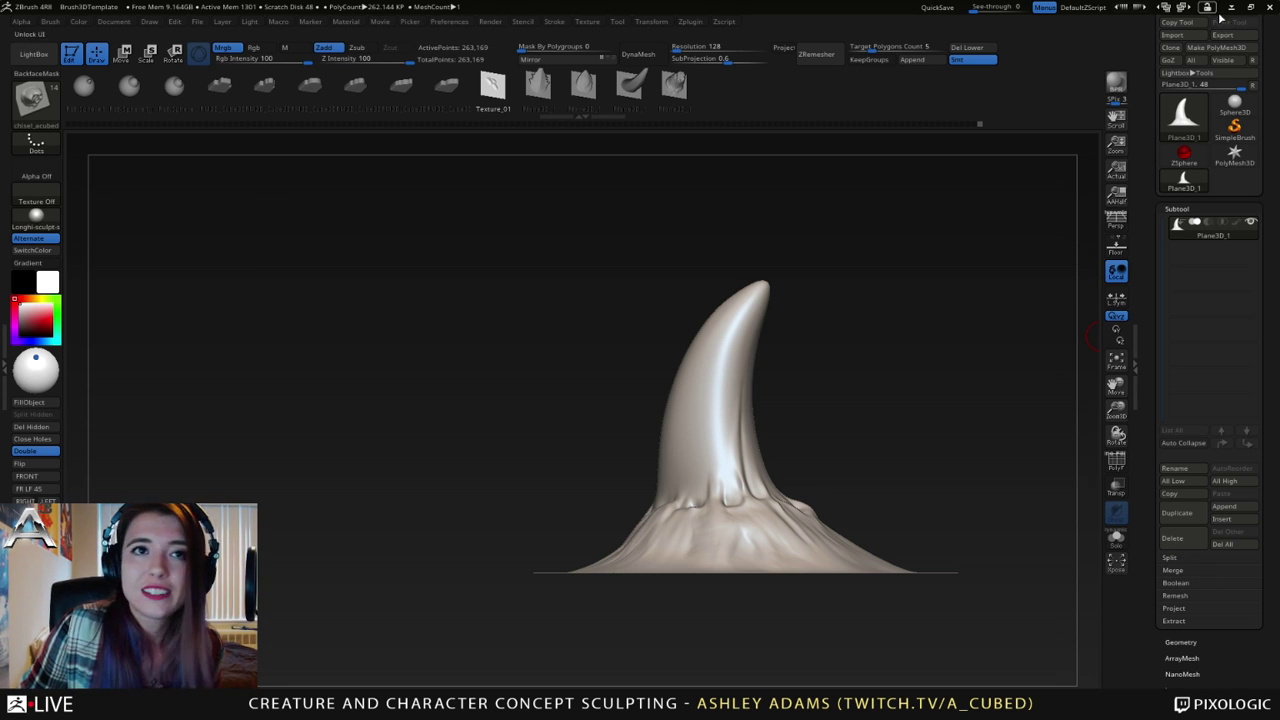
{"action": "scroll", "coordinate": [1239, 64], "scroll_direction": "up", "scroll_amount": 1}
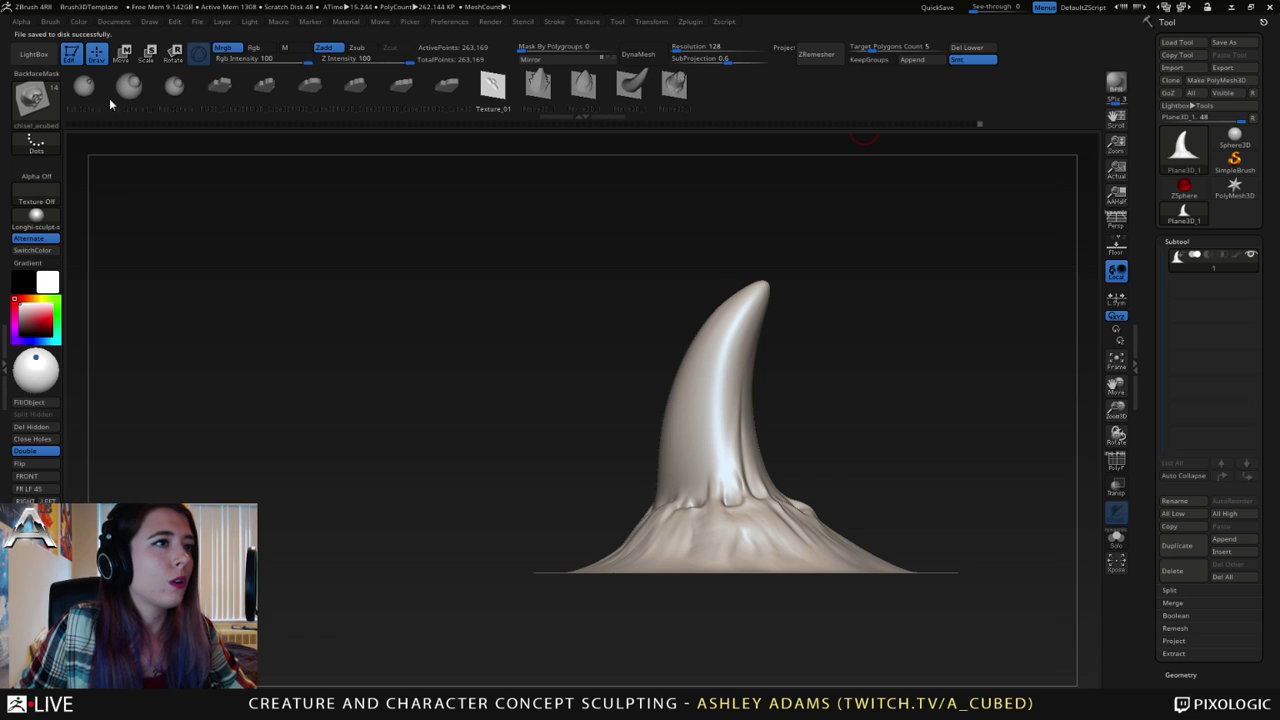
- Enable interface customization in the configuration preferences
{"action": "left_click", "coordinate": [491, 22]}
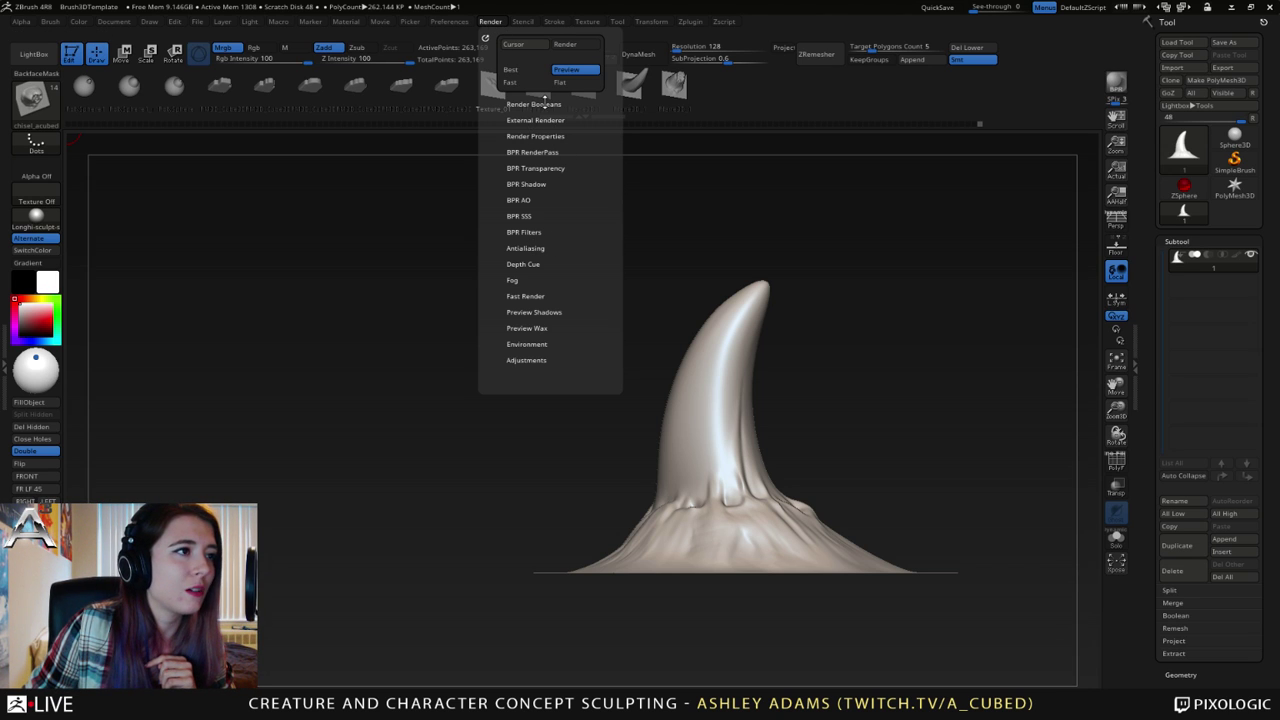
{"action": "left_click", "coordinate": [446, 22]}
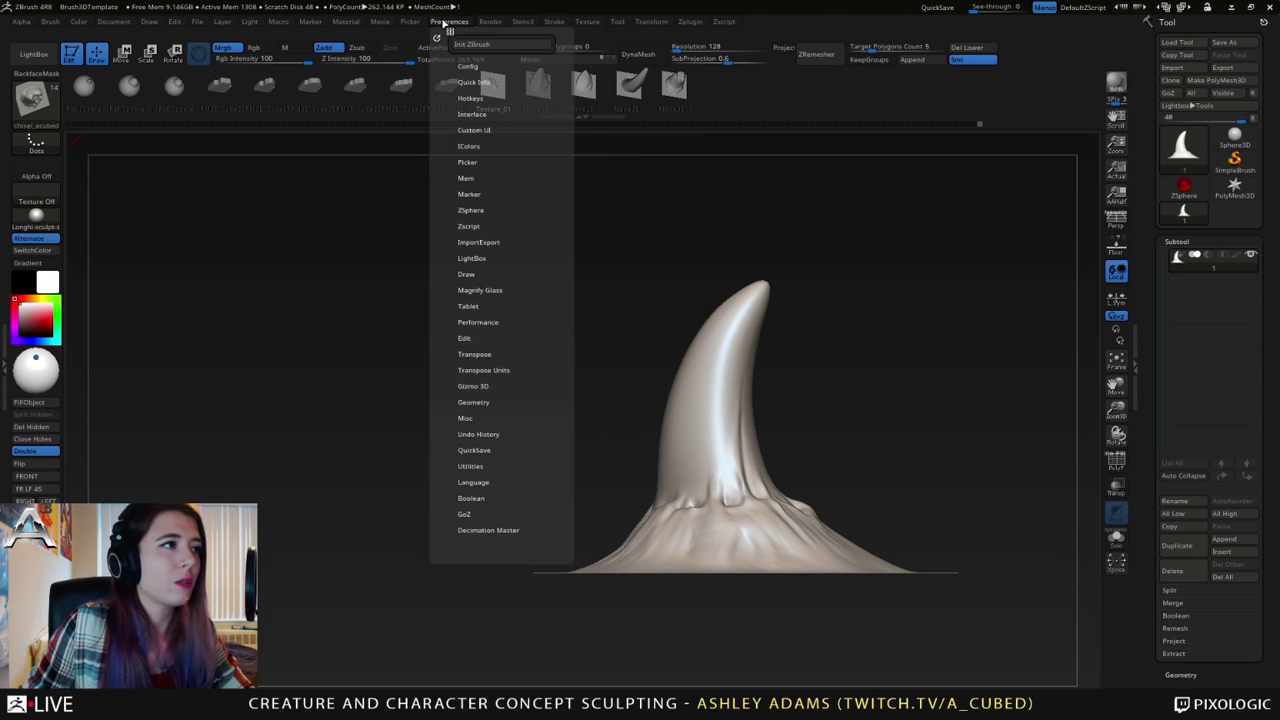
{"action": "left_click", "coordinate": [443, 22]}
{"action": "left_click", "coordinate": [447, 25]}
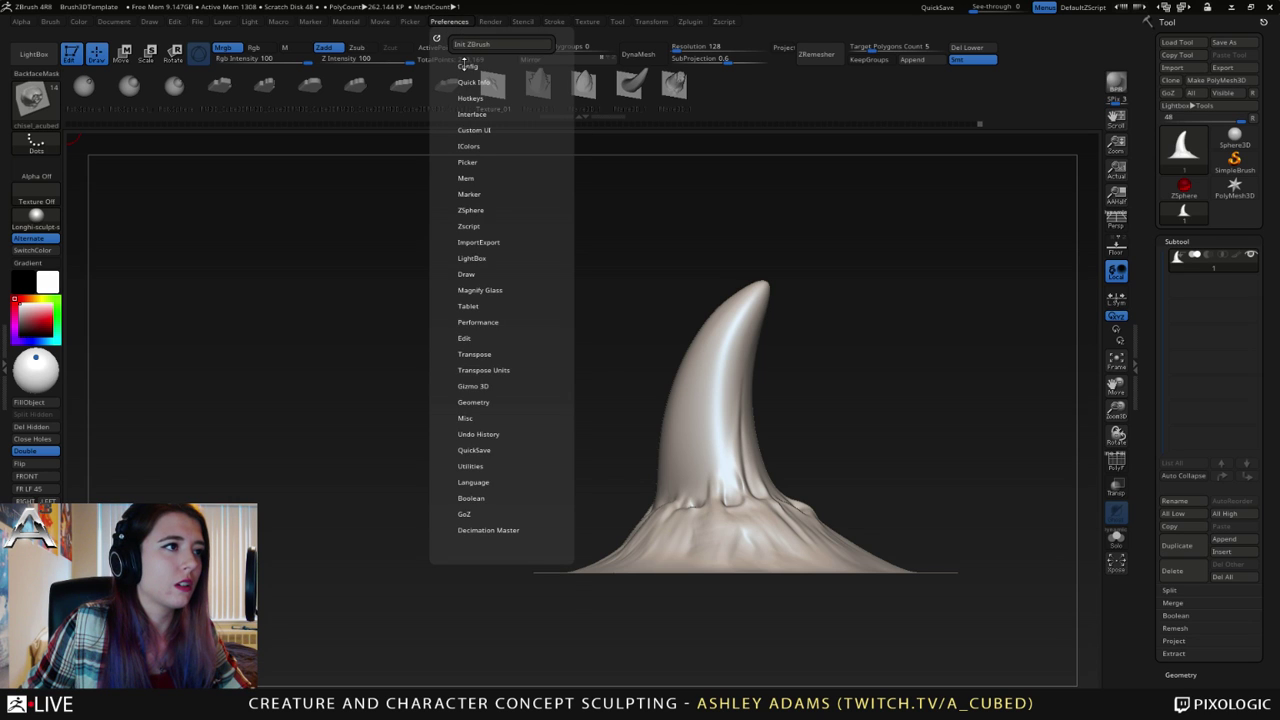
- Add an enabled Live Boolean switch to the interface beside the ZRemesher settings and turn interface customization off
{"action": "left_click", "coordinate": [490, 22]}
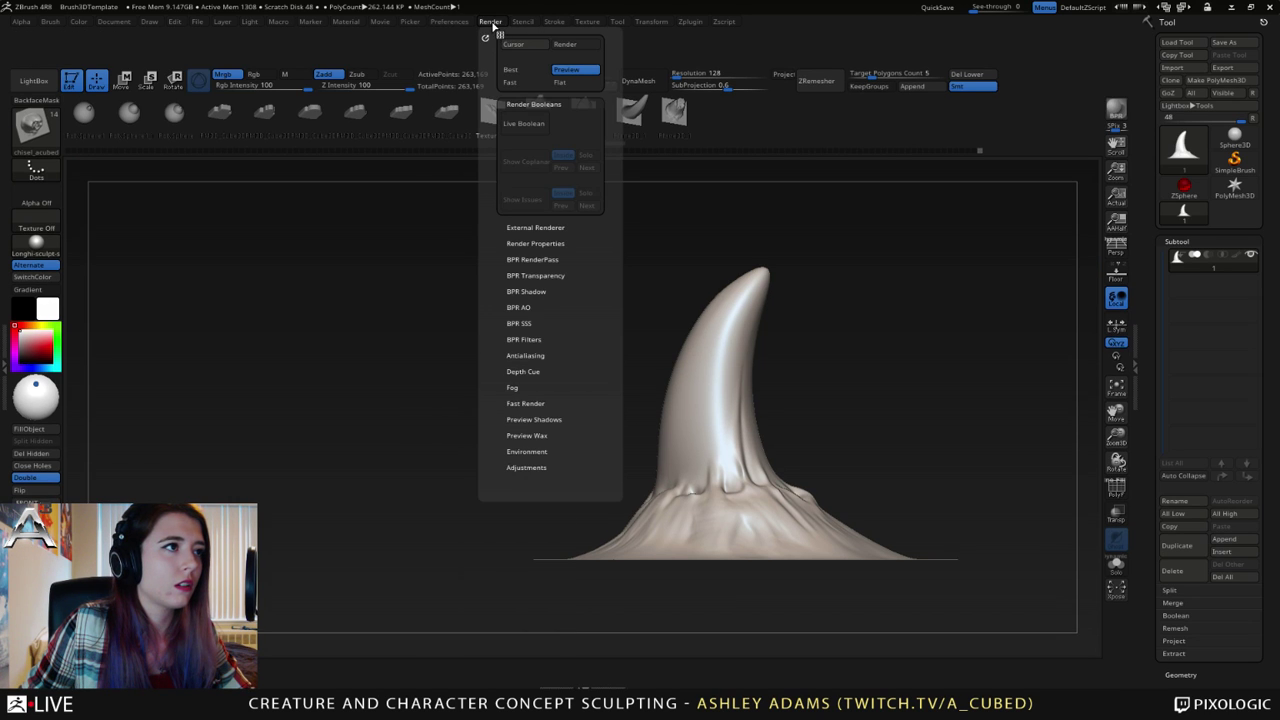
{"action": "key", "text": "ctrl+shift"}
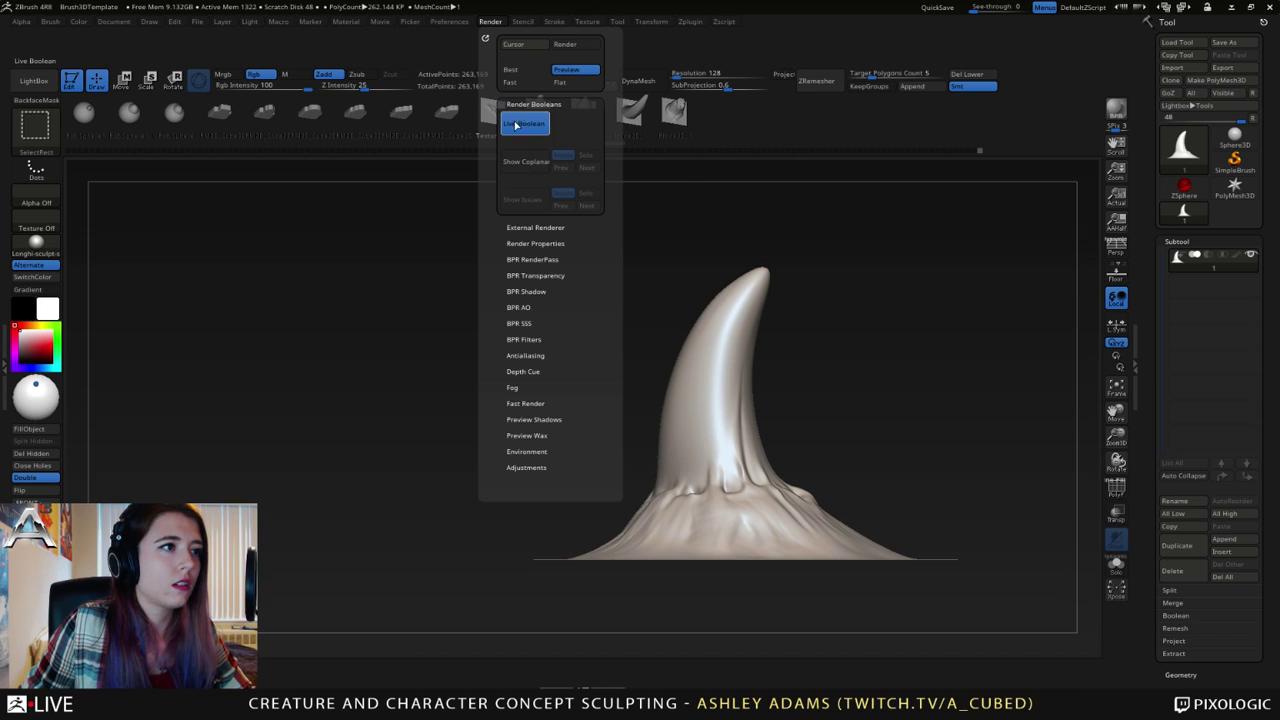
{"action": "left_click_drag", "start_coordinate": [524, 123], "coordinate": [1022, 80], "text": "ctrl+alt"}
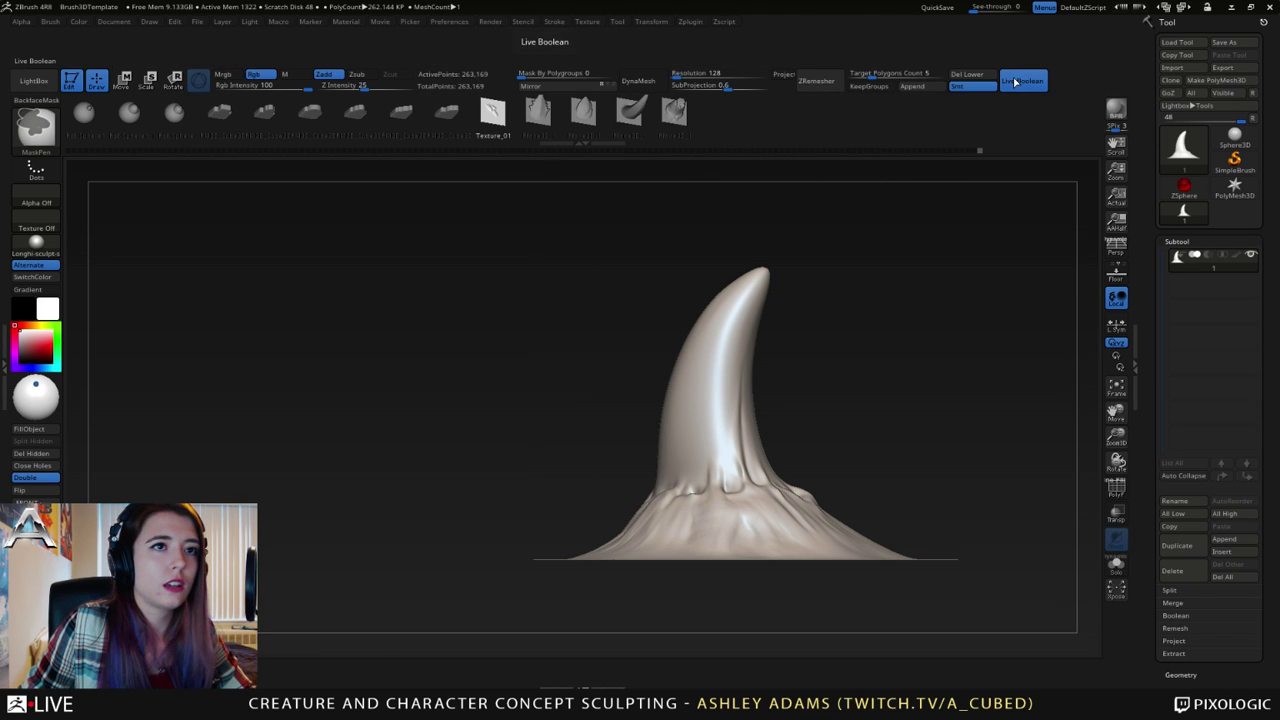
{"action": "left_click", "coordinate": [495, 21]}
{"action": "left_click", "coordinate": [449, 21]}
{"action": "left_click", "coordinate": [485, 139]}
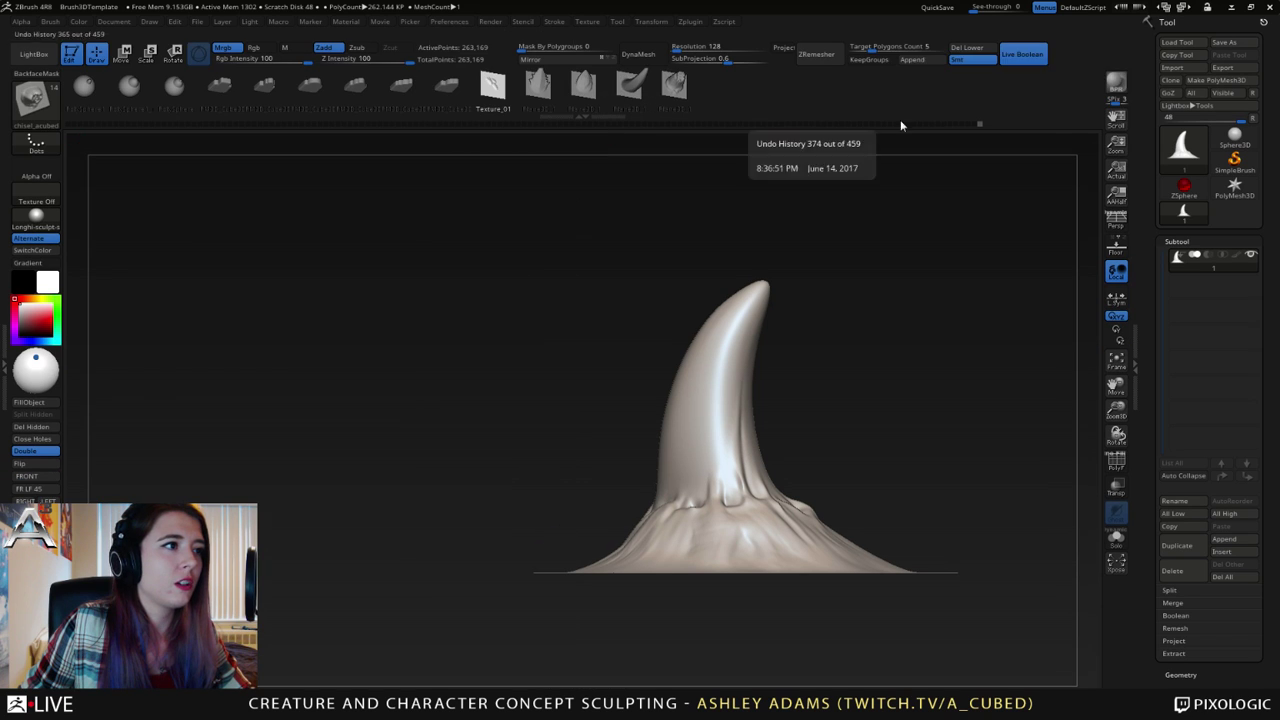
- Save the customized interface to a file and store it as the default configuration
{"action": "left_click", "coordinate": [466, 22]}
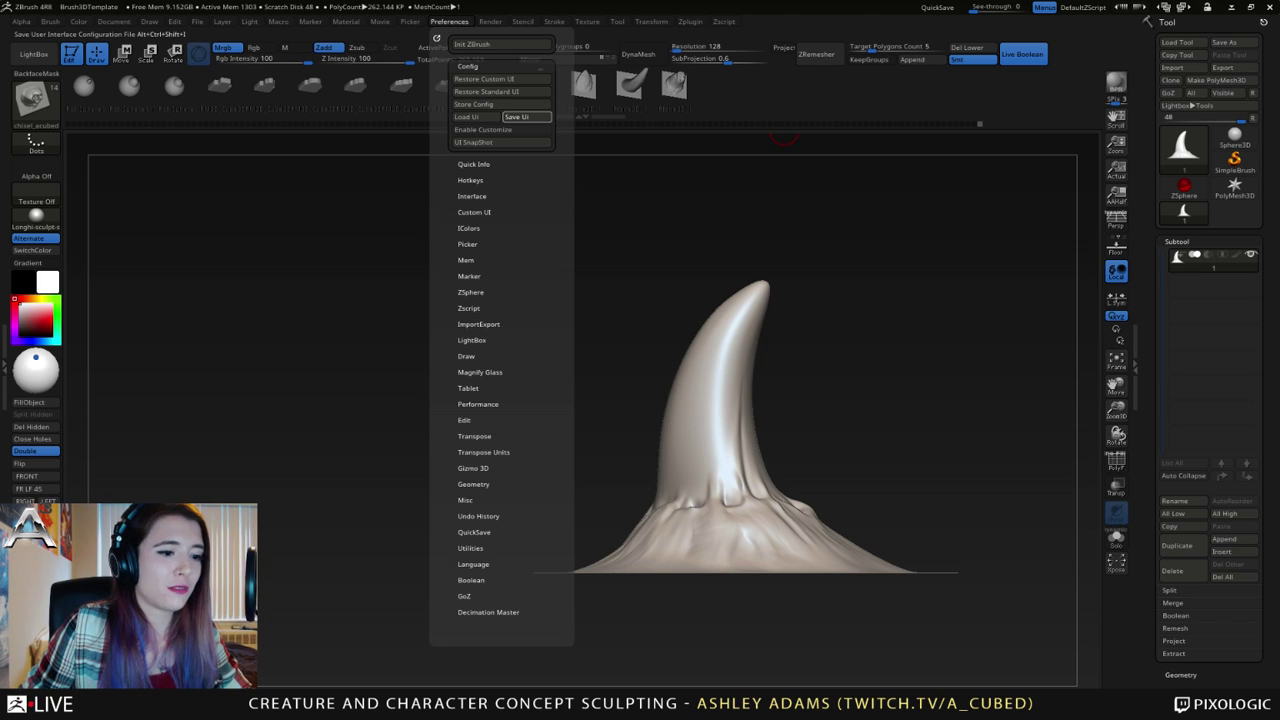
{"action": "left_click", "coordinate": [516, 117]}
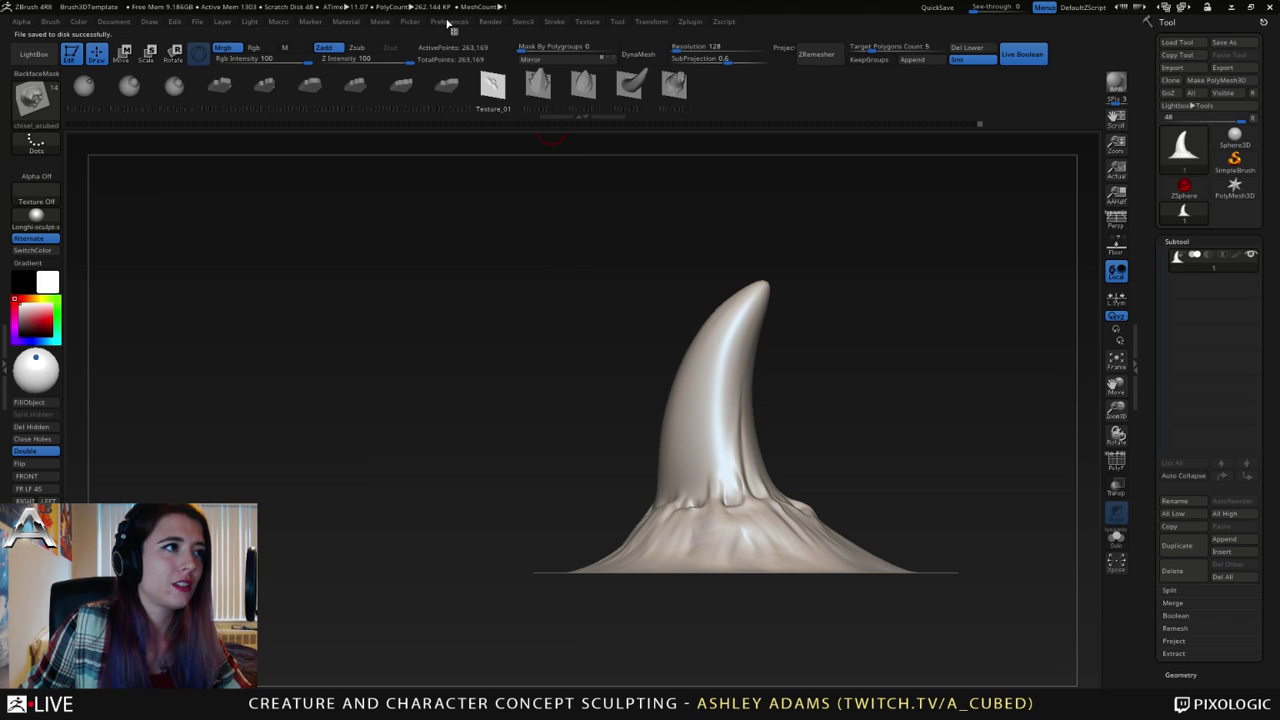
{"action": "left_click", "coordinate": [449, 21]}
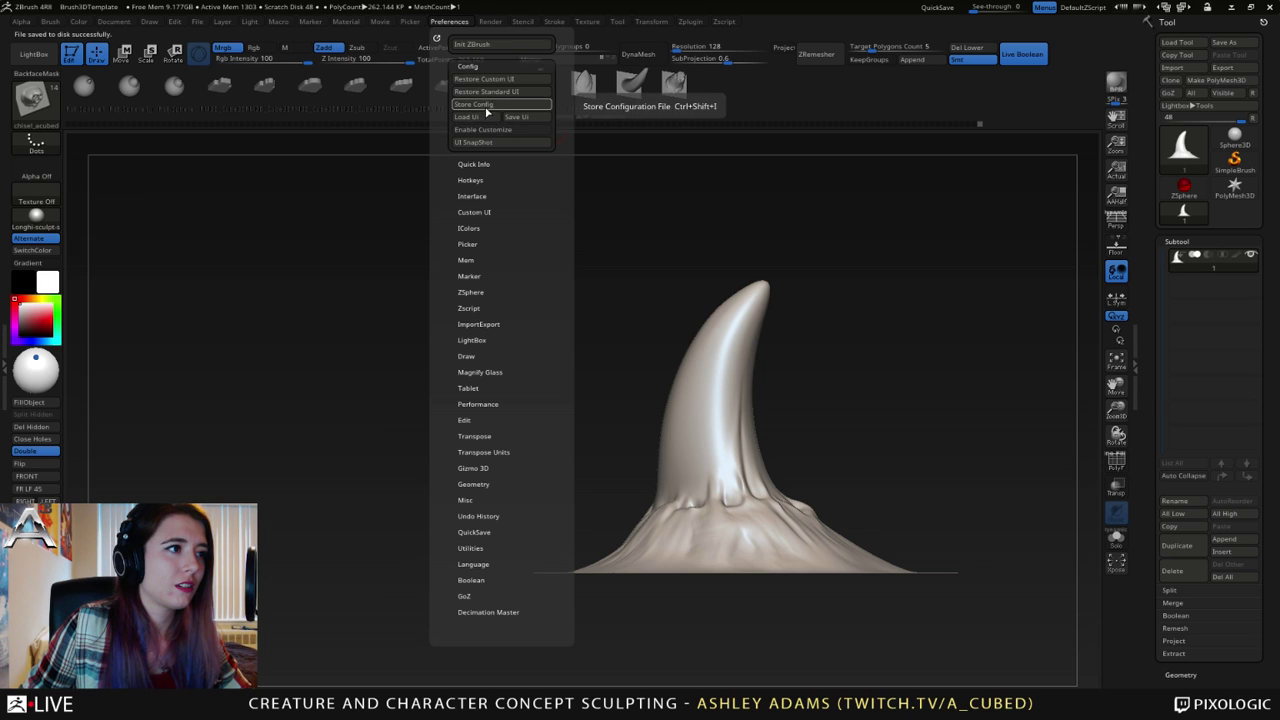
{"action": "left_click", "coordinate": [494, 106]}
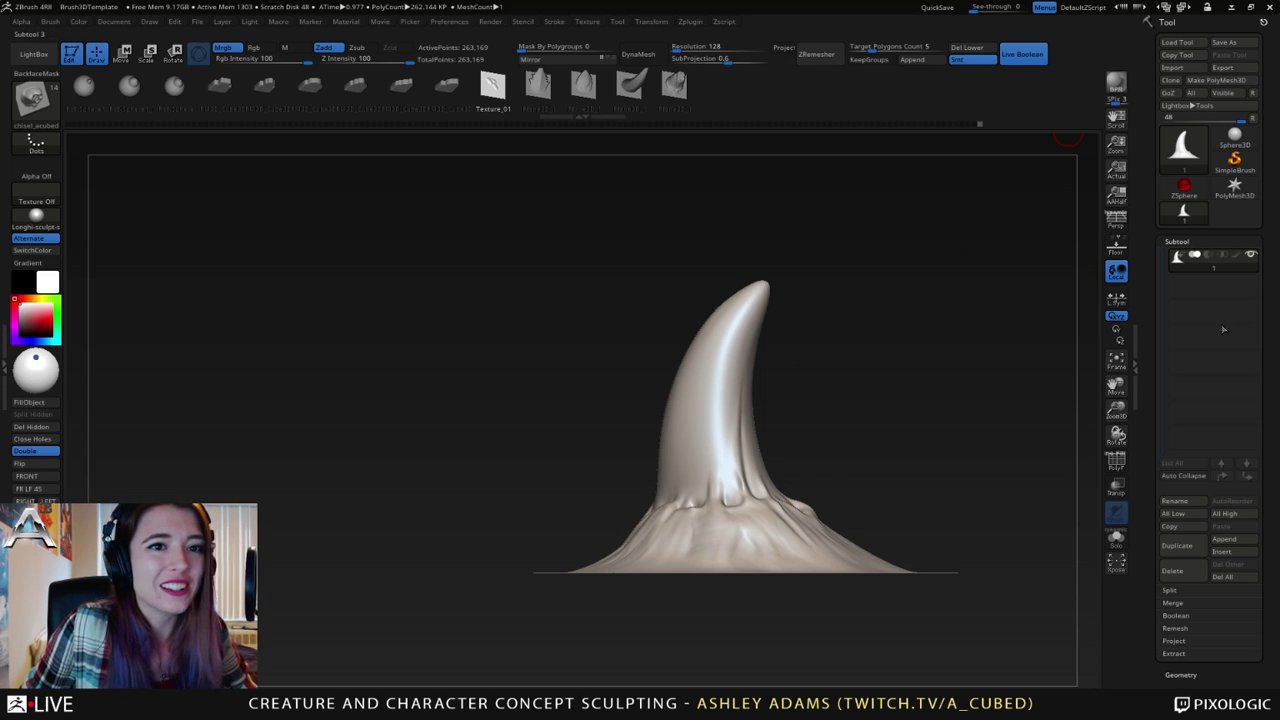
- Append a Cube3D subtool to the horn and scale the cube down uniformly
{"action": "left_click", "coordinate": [1224, 539]}
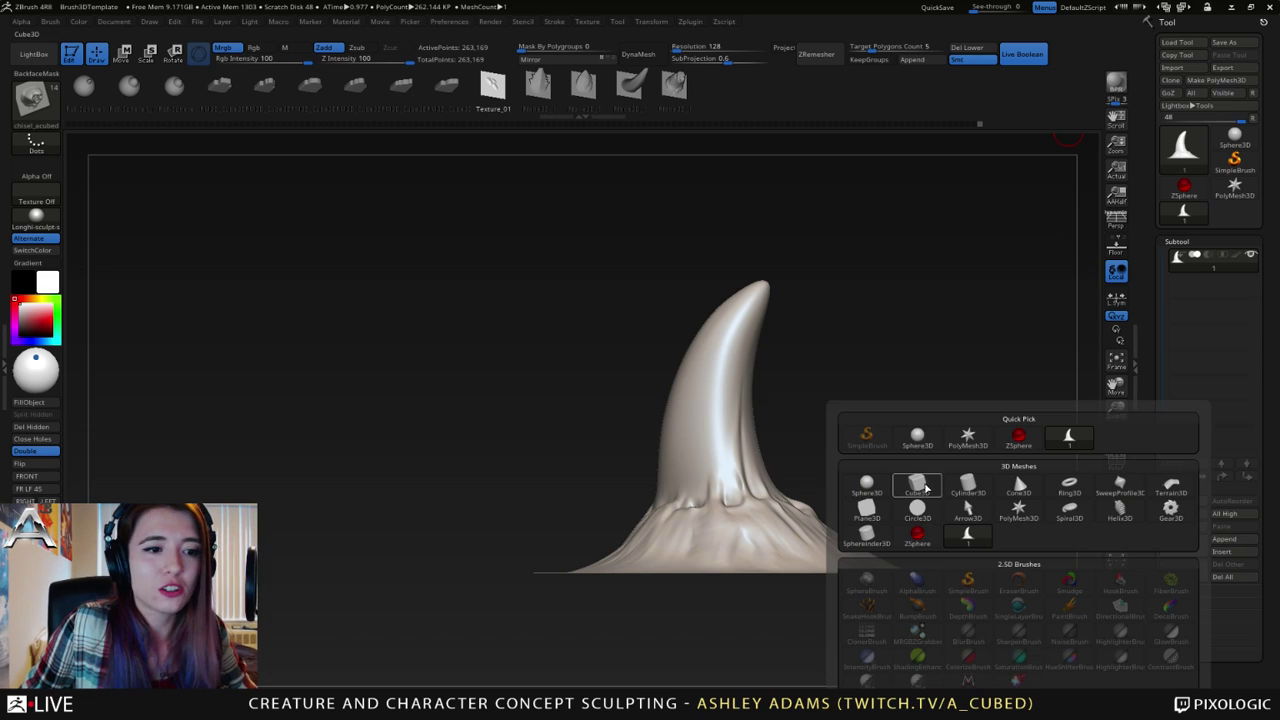
{"action": "left_click", "coordinate": [926, 487]}
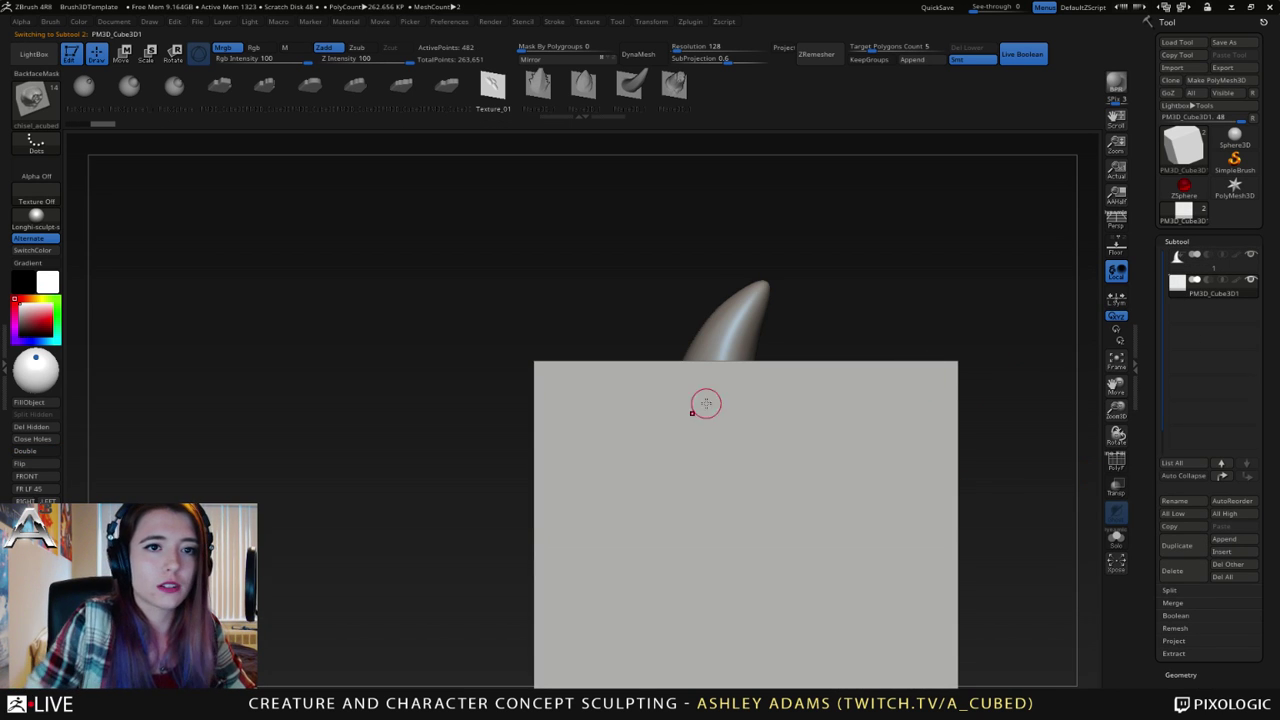
{"action": "right_click_drag", "start_coordinate": [706, 404], "coordinate": [611, 440], "text": "ctrl"}
{"action": "key", "text": "e"}
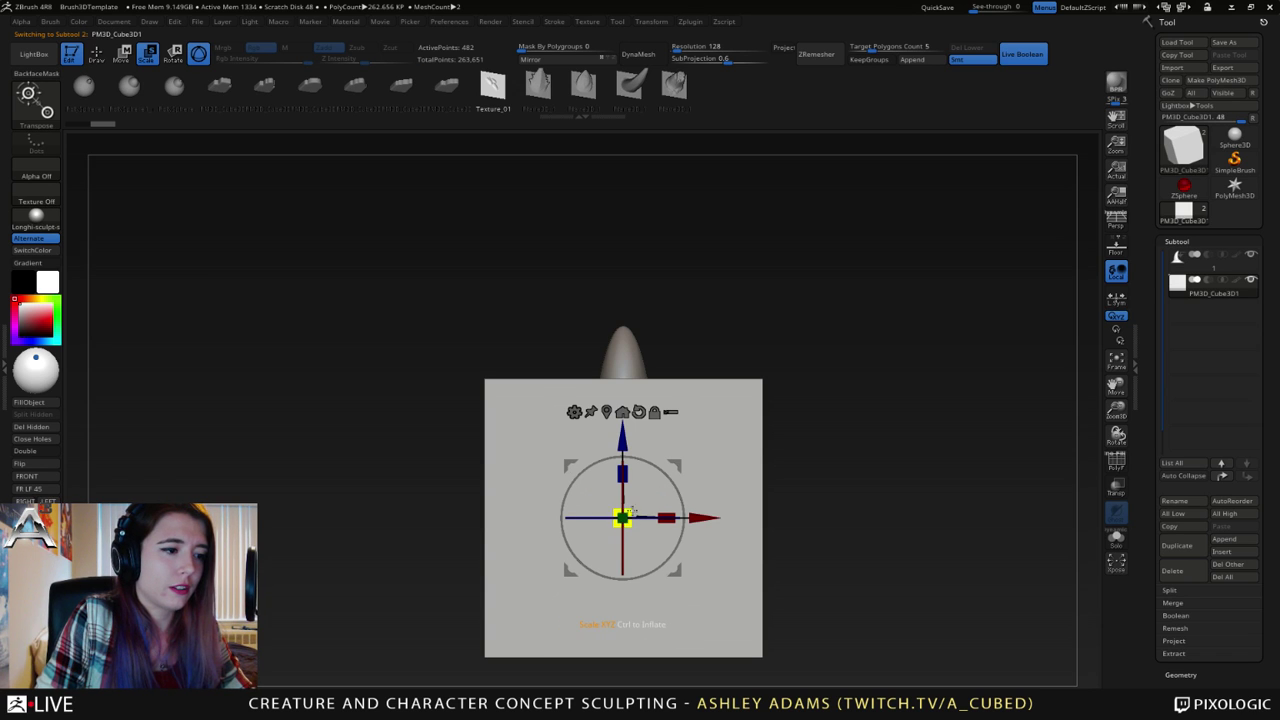
{"action": "left_click_drag", "start_coordinate": [633, 511], "coordinate": [482, 541]}
- Raise the cube so it overlaps the upper half of the horn and shrink it further
{"action": "left_click_drag", "start_coordinate": [620, 444], "coordinate": [621, 313]}
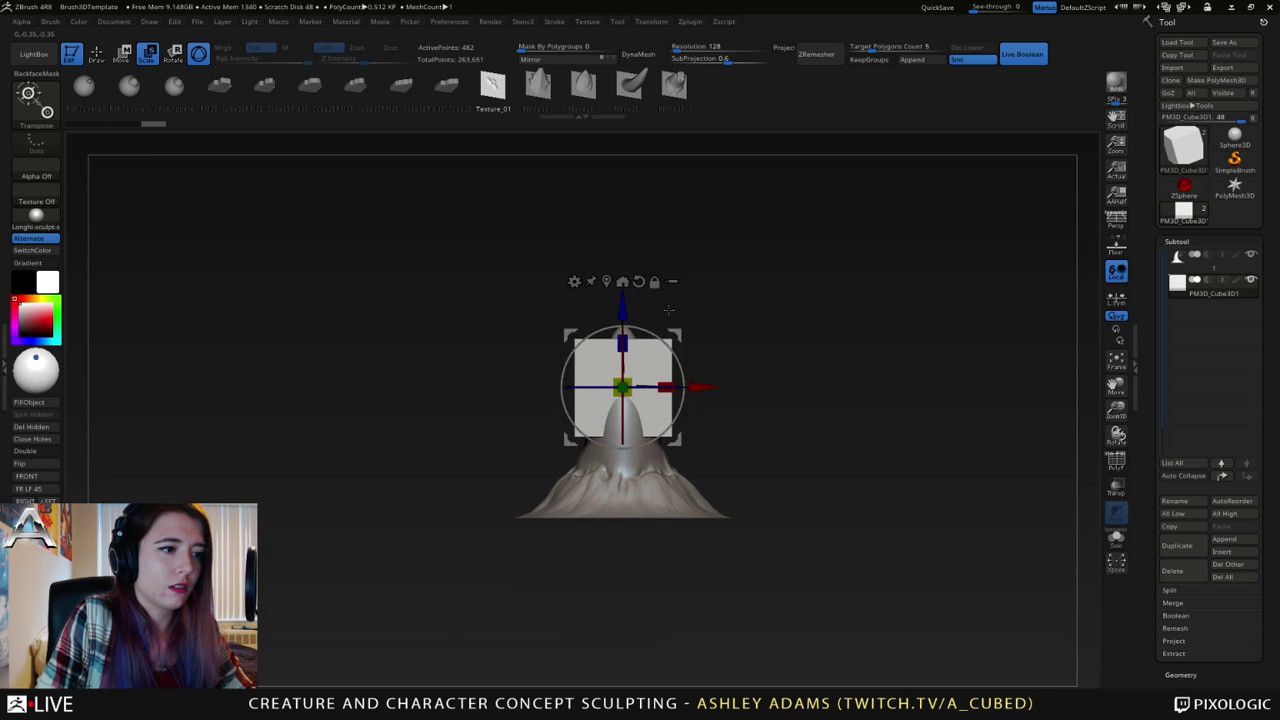
{"action": "right_click_drag", "start_coordinate": [640, 318], "coordinate": [803, 335], "text": "shift"}
{"action": "right_click_drag", "start_coordinate": [734, 366], "coordinate": [736, 420], "text": "ctrl"}
{"action": "left_click_drag", "start_coordinate": [624, 387], "coordinate": [533, 363]}
{"action": "mouse_move", "coordinate": [815, 315]}
{"action": "right_mouse_down"}
{"action": "mouse_move", "coordinate": [723, 309]}
{"action": "mouse_move", "coordinate": [731, 327]}
{"action": "mouse_move", "coordinate": [710, 326]}
{"action": "right_mouse_up"}
{"action": "key", "text": "q"}
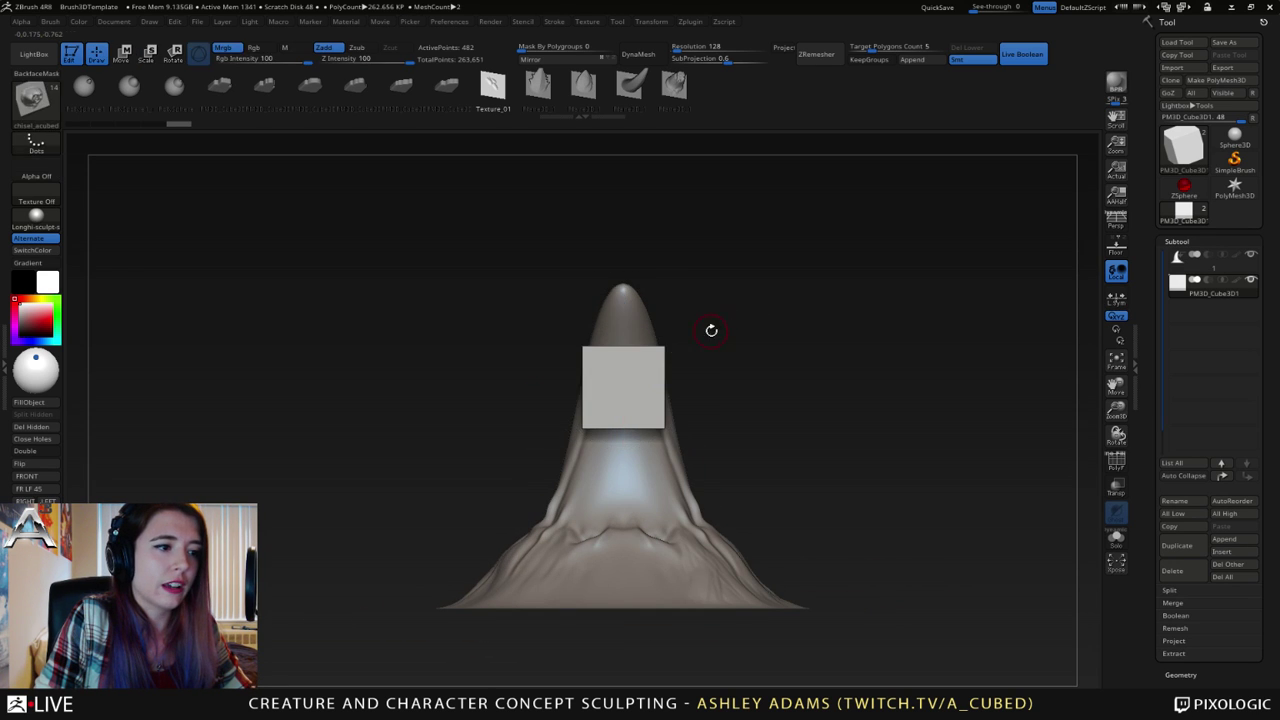
- Set the cube subtool to Boolean subtraction so it cuts a notch into the horn, and inspect the cut
{"action": "mouse_move", "coordinate": [742, 424]}
{"action": "right_mouse_down", "text": "ctrl"}
{"action": "mouse_move", "coordinate": [706, 403]}
{"action": "mouse_move", "coordinate": [788, 410]}
{"action": "right_mouse_up", "text": "ctrl"}
{"action": "left_click_drag", "start_coordinate": [788, 410], "coordinate": [820, 400]}
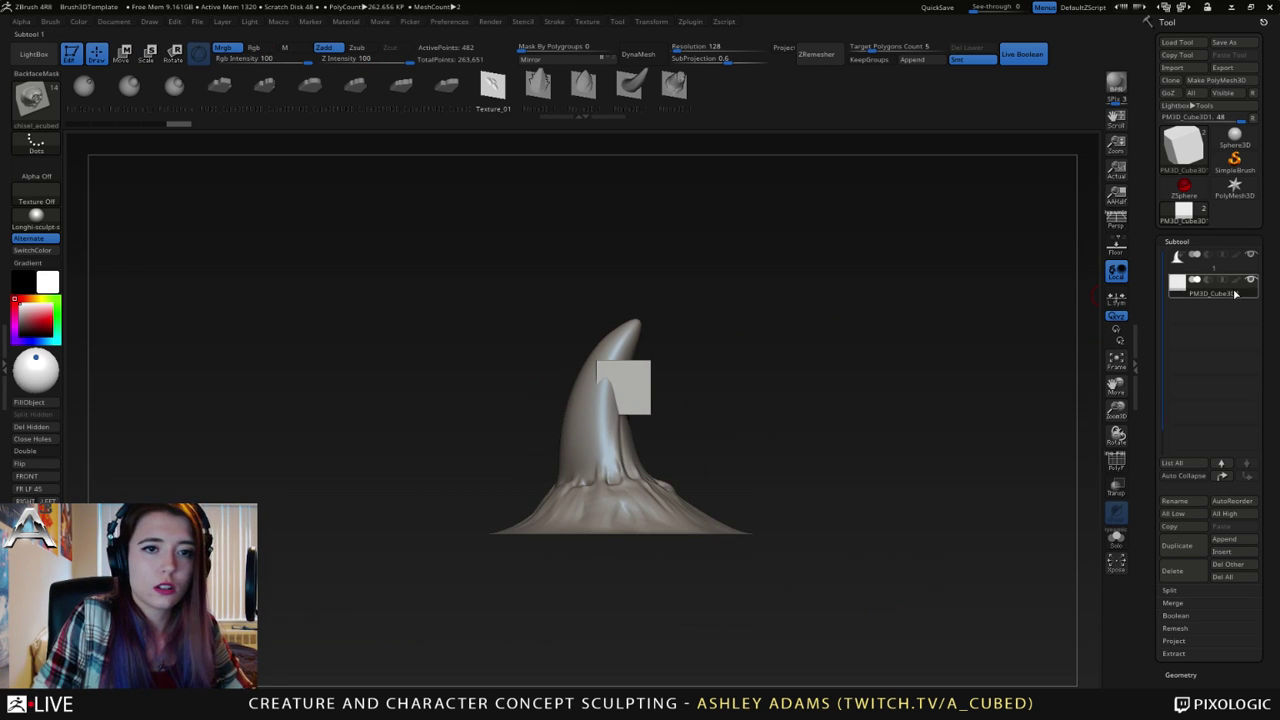
{"action": "left_click", "coordinate": [1208, 281]}
{"action": "left_click_drag", "start_coordinate": [863, 310], "coordinate": [727, 407]}
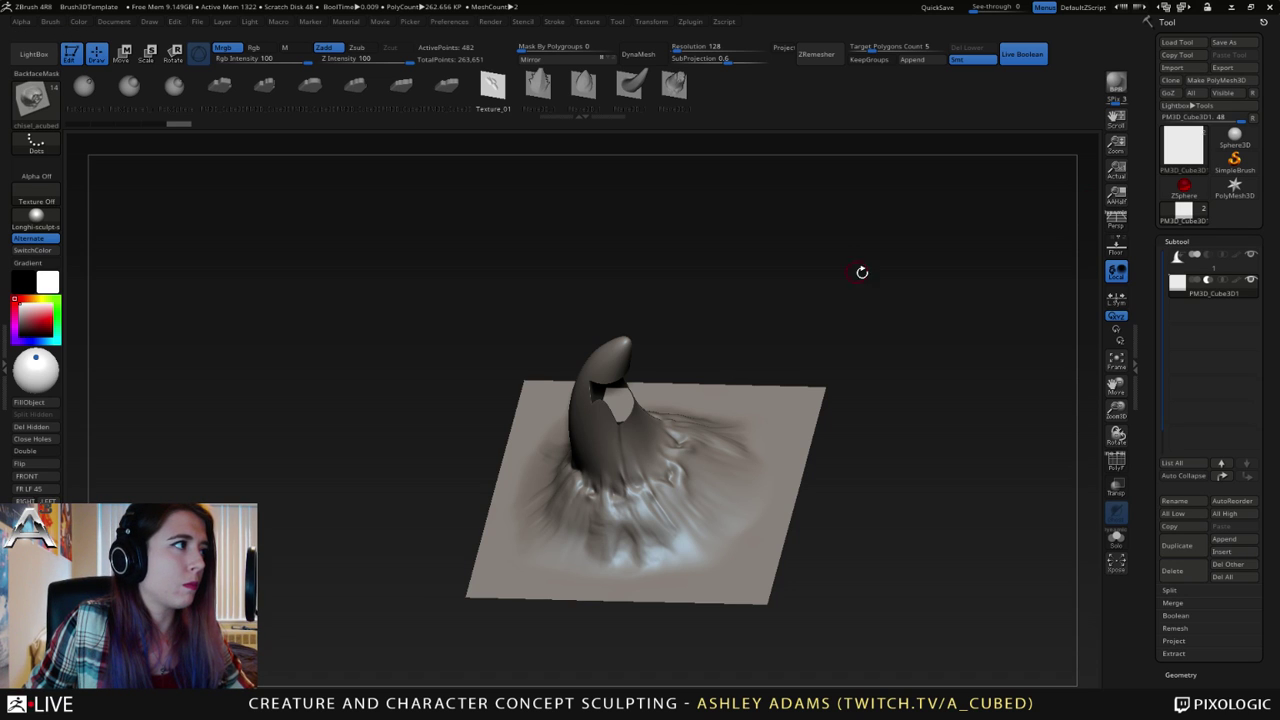
- Switch between the horn and cube subtools and examine the subtracted notch from the side
{"action": "left_click", "coordinate": [1181, 262]}
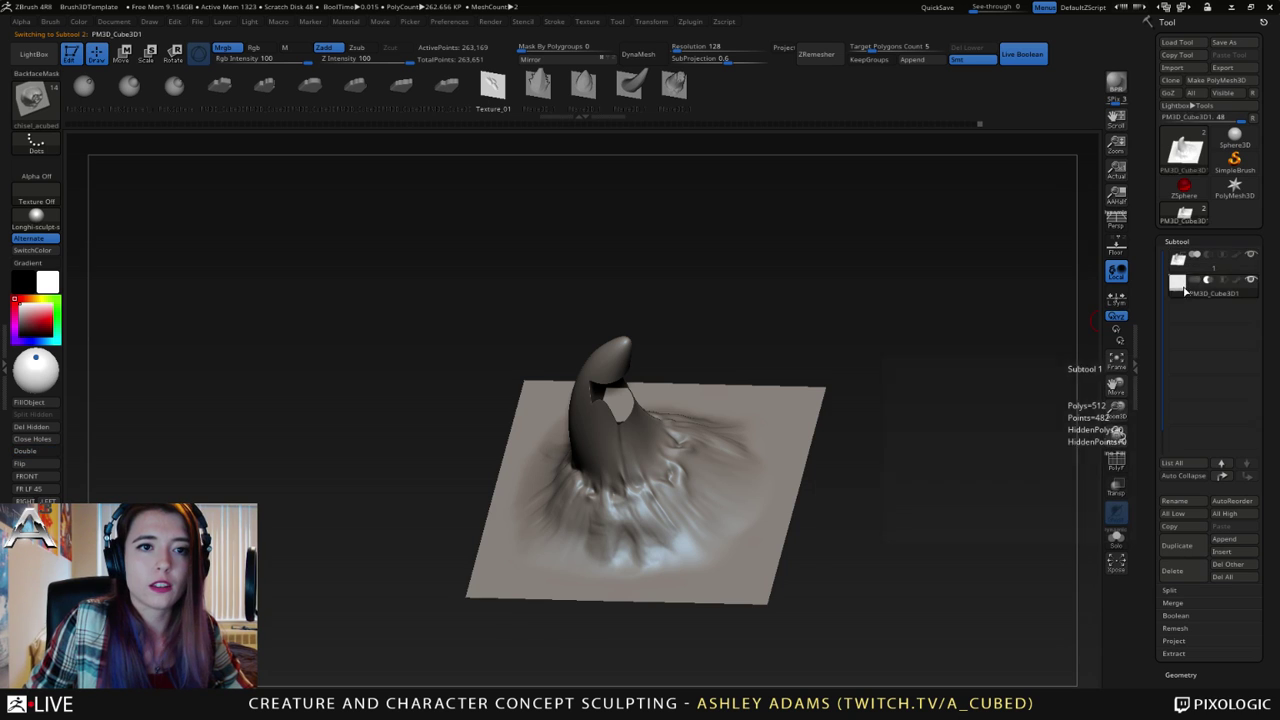
{"action": "left_click", "coordinate": [1178, 282]}
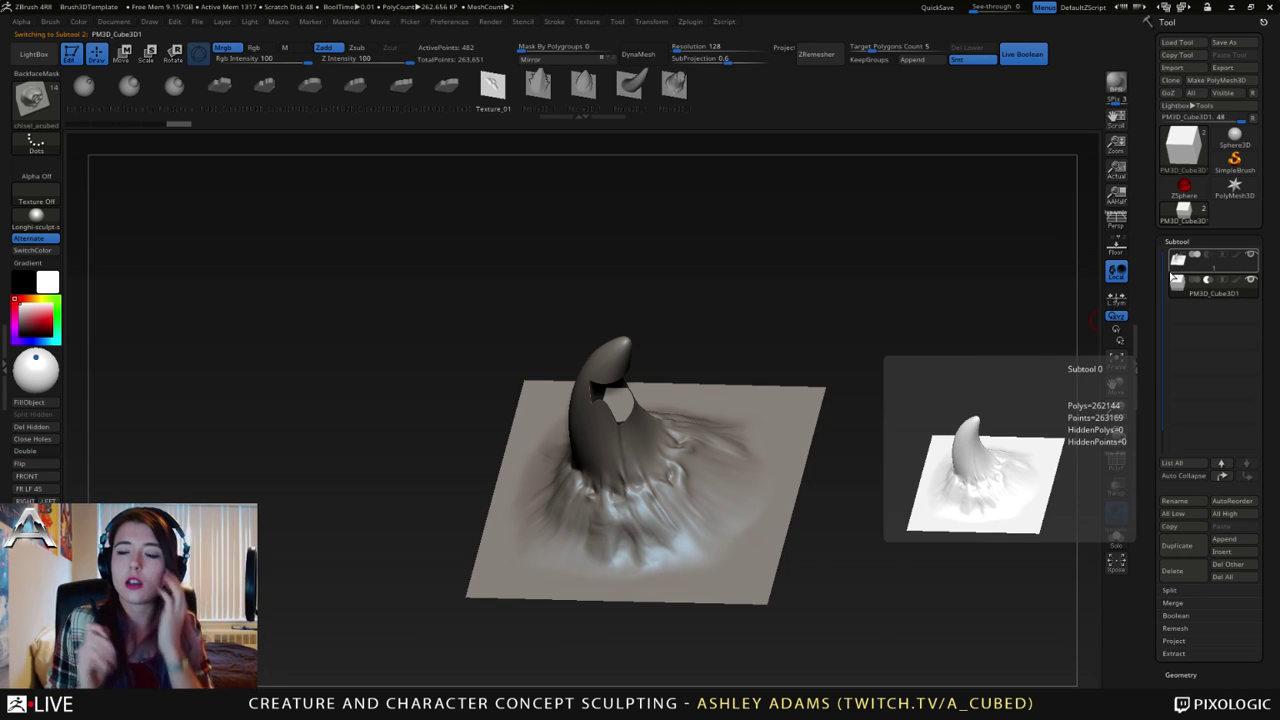
{"action": "left_click_drag", "start_coordinate": [877, 377], "coordinate": [858, 303]}
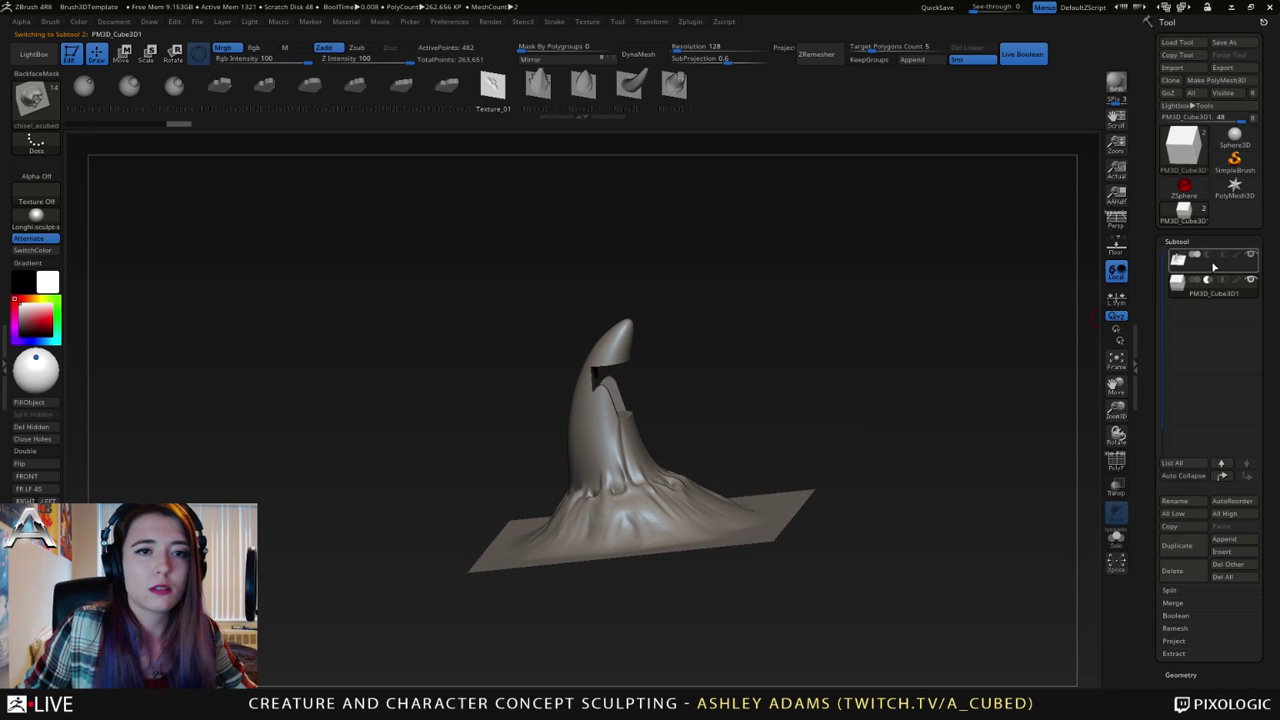
{"action": "left_click", "coordinate": [1182, 263]}
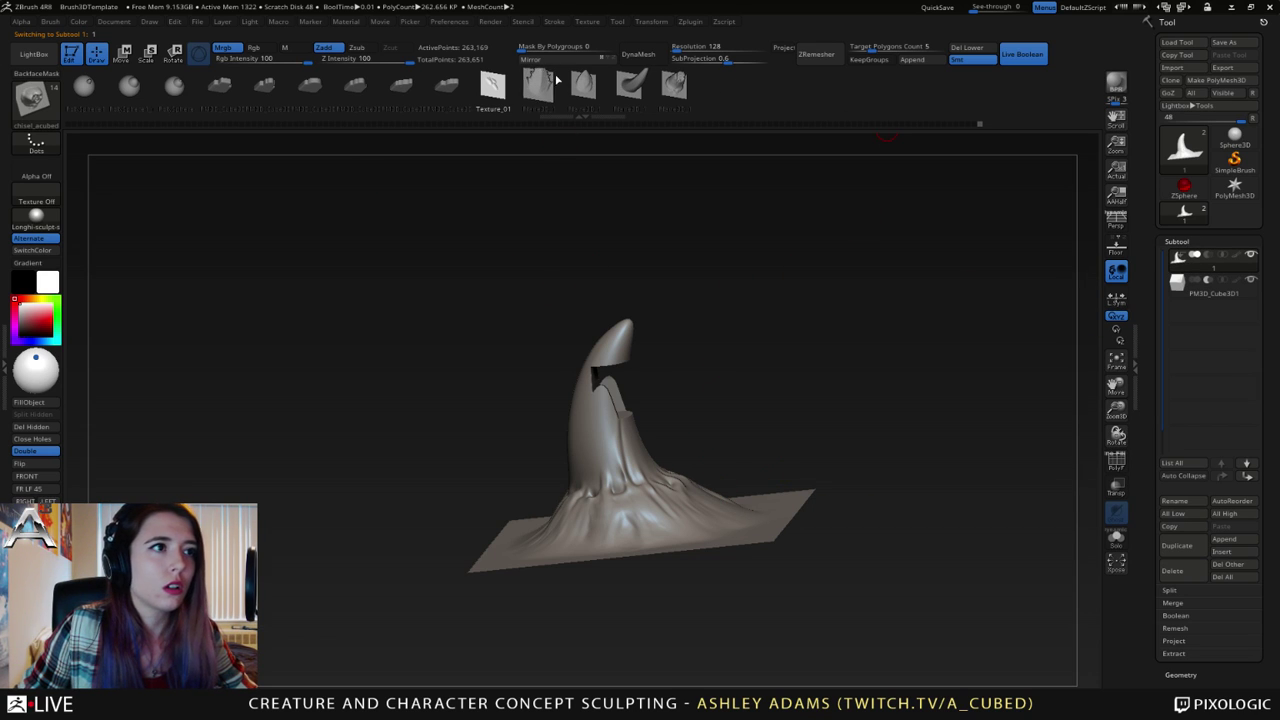
- Try the cube subtool as a Boolean Start group, return it to subtraction, and inspect the notch
{"action": "left_click", "coordinate": [1186, 284]}
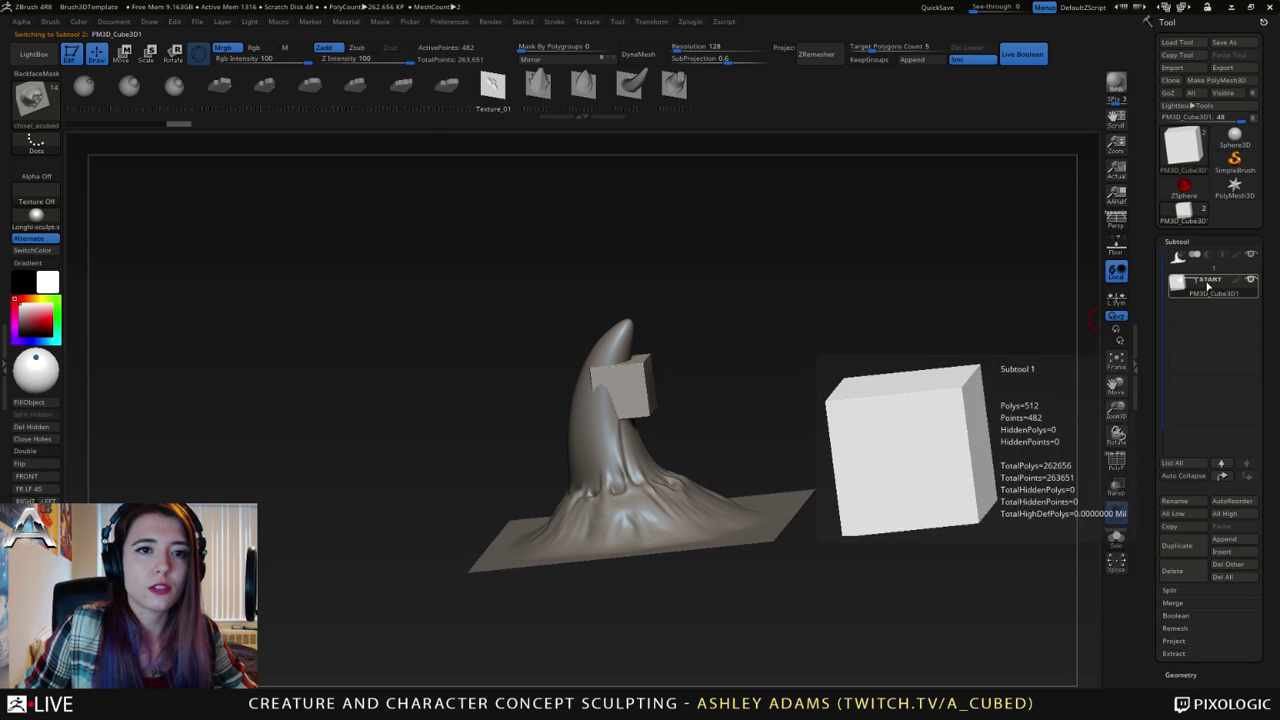
{"action": "mouse_move", "coordinate": [1183, 262]}
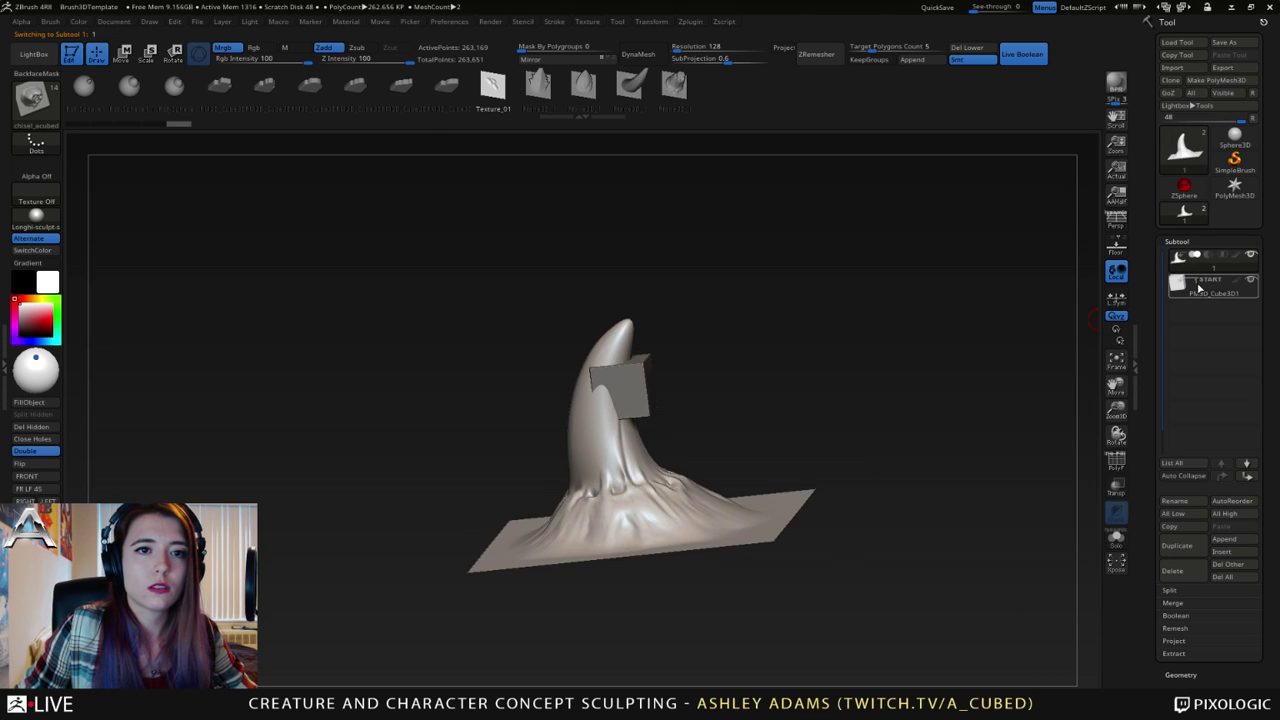
{"action": "mouse_move", "coordinate": [1197, 285]}
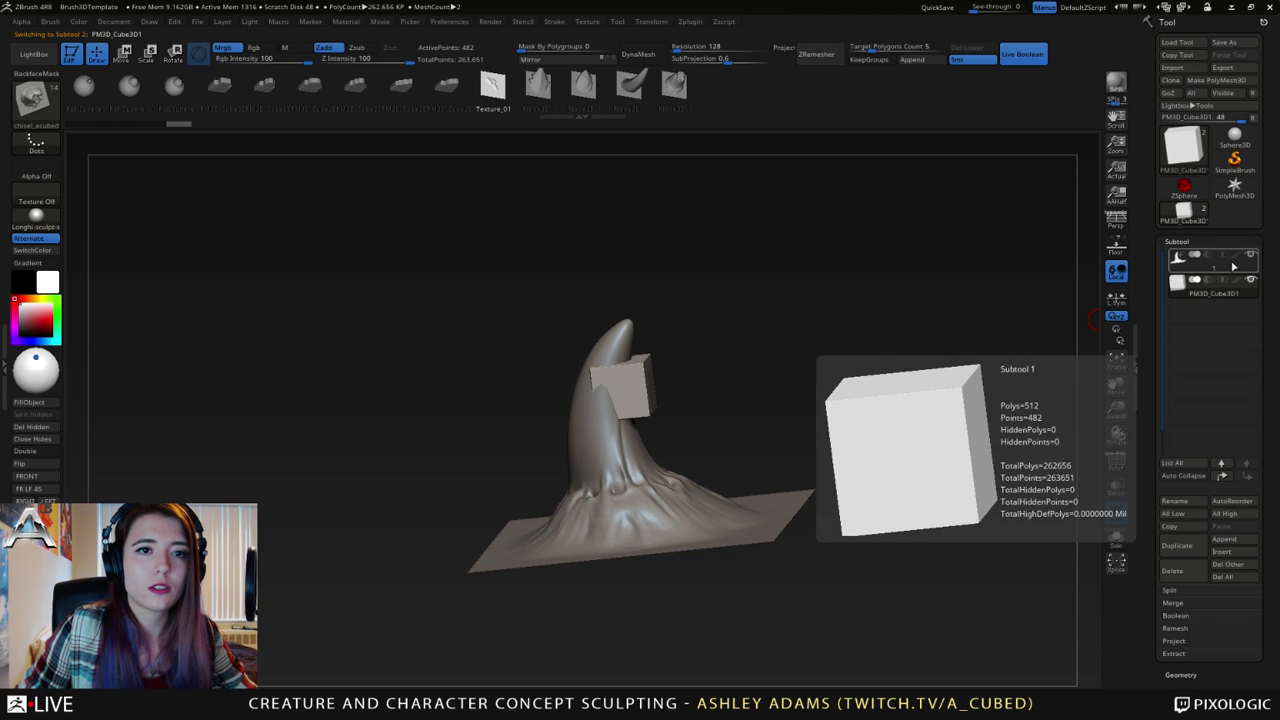
{"action": "left_click", "coordinate": [1184, 263]}
{"action": "left_click", "coordinate": [1209, 281]}
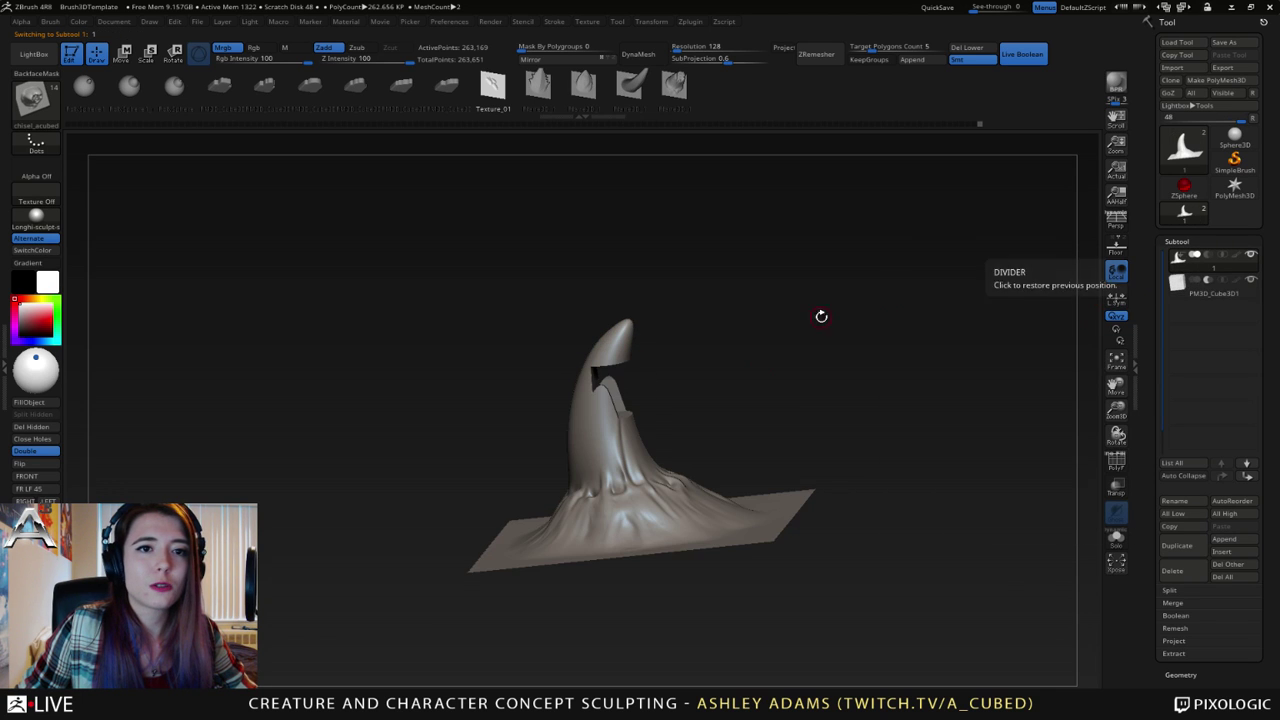
{"action": "left_click_drag", "start_coordinate": [811, 397], "coordinate": [834, 455]}
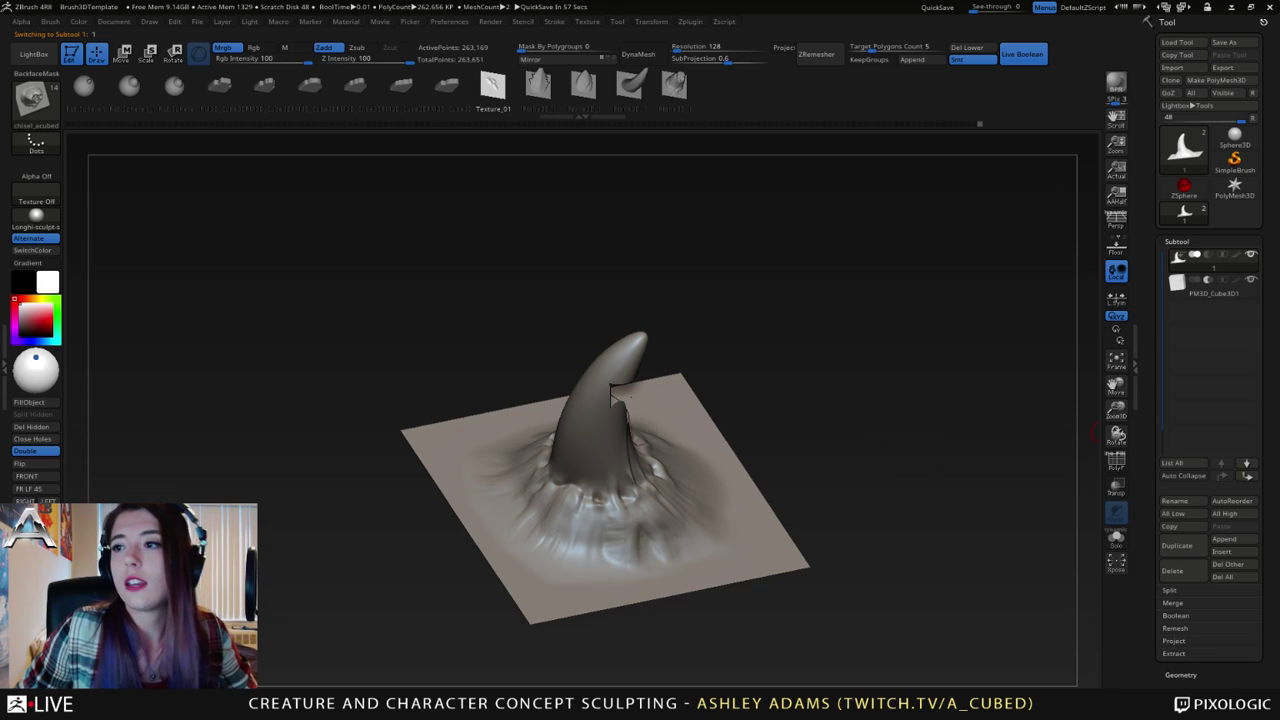
- Delete the cube subtool and turn off Live Boolean
{"action": "left_click", "coordinate": [1195, 284]}
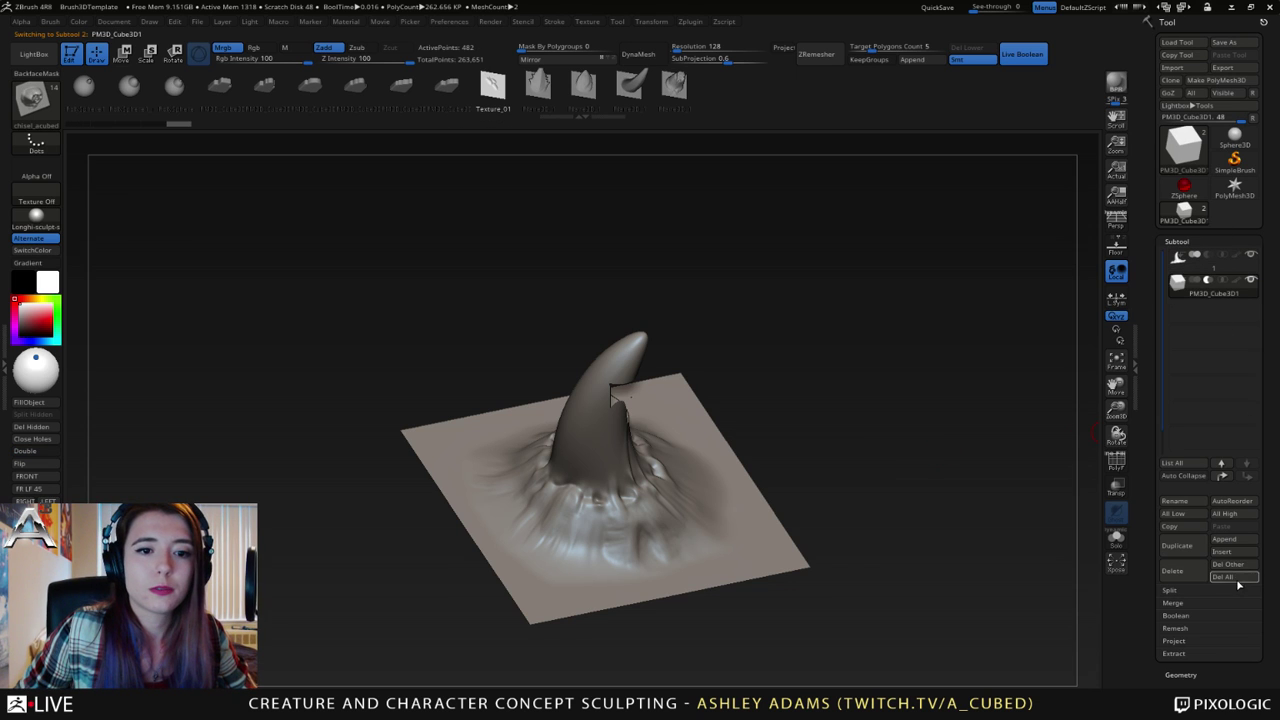
{"action": "left_click", "coordinate": [1174, 570]}
{"action": "left_click", "coordinate": [1057, 605]}
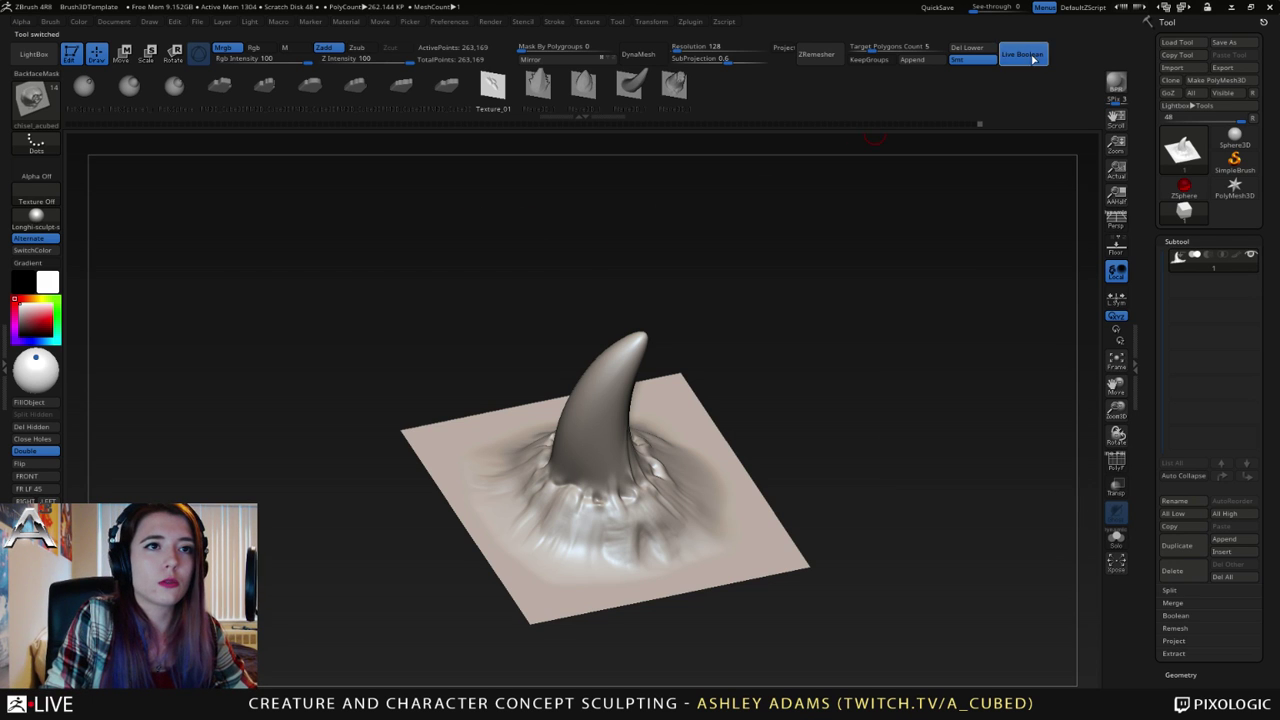
- Try test strokes on the horn's body with the Texture_01 and Plane3D_1 meshes of the custom chisel brush, undoing each one
{"action": "right_click_drag", "start_coordinate": [751, 431], "coordinate": [628, 396], "text": "alt"}
{"action": "key", "text": "space"}
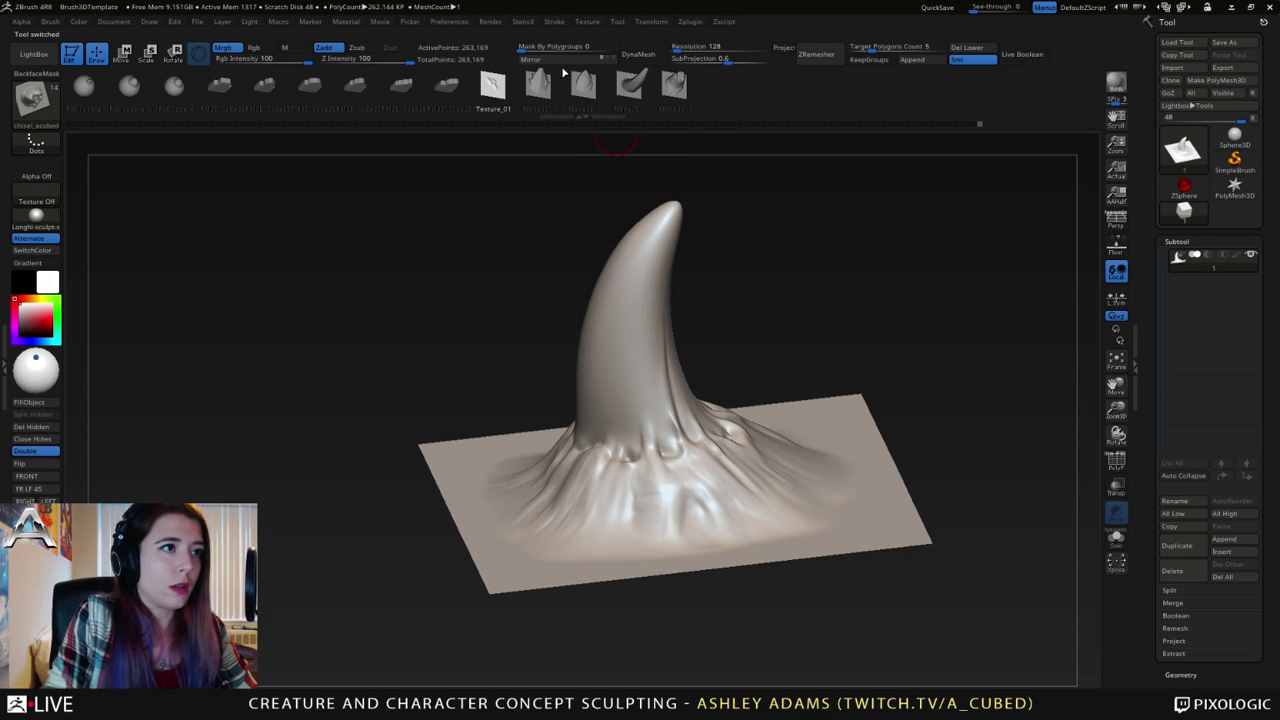
{"action": "mouse_move", "coordinate": [606, 308]}
{"action": "left_mouse_down"}
{"action": "mouse_move", "coordinate": [623, 396]}
{"action": "mouse_move", "coordinate": [650, 368]}
{"action": "mouse_move", "coordinate": [654, 292]}
{"action": "left_mouse_up"}
{"action": "key", "text": "ctrl+z"}
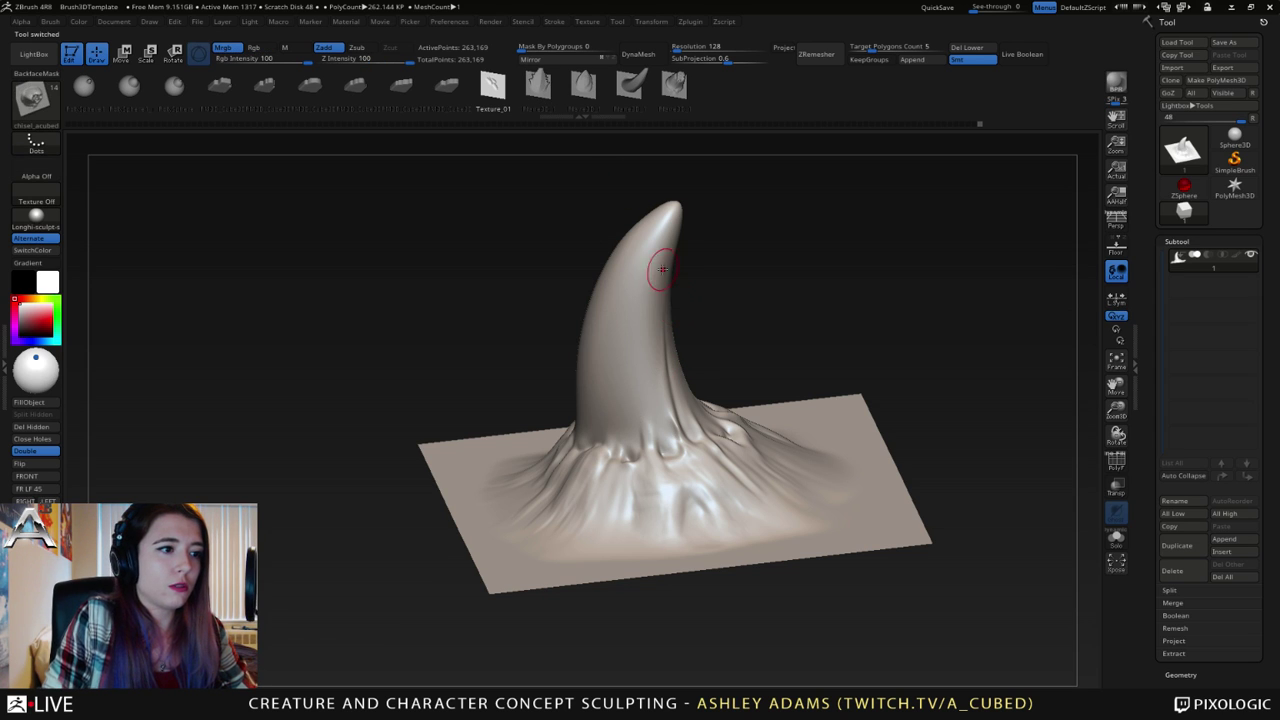
{"action": "left_click", "coordinate": [631, 87]}
{"action": "left_click_drag", "start_coordinate": [621, 386], "coordinate": [634, 429]}
{"action": "key", "text": "ctrl+z"}
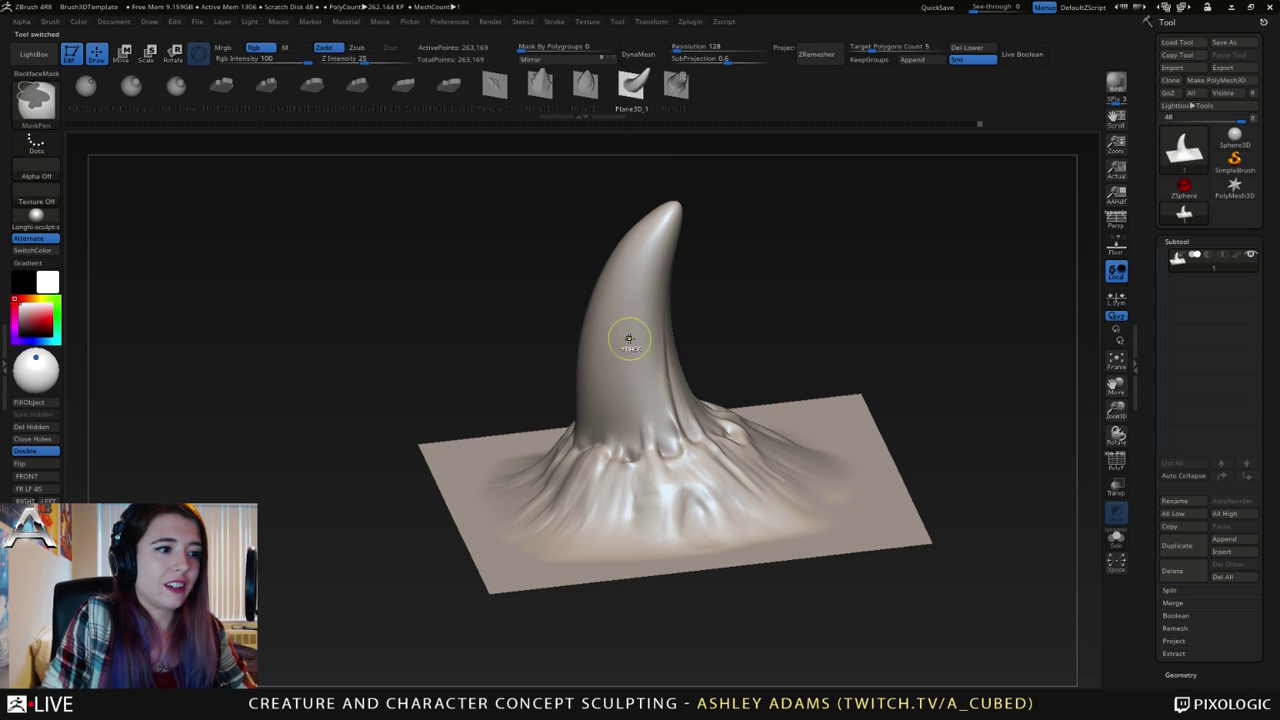
- Set the custom chisel brush to the DragRect stroke, try adding three smaller Plane3D_1 horns to the horn's sides, and undo them
{"action": "right_click_drag", "start_coordinate": [628, 337], "coordinate": [637, 332]}
{"action": "key", "text": "space"}
{"action": "left_click", "coordinate": [36, 143]}
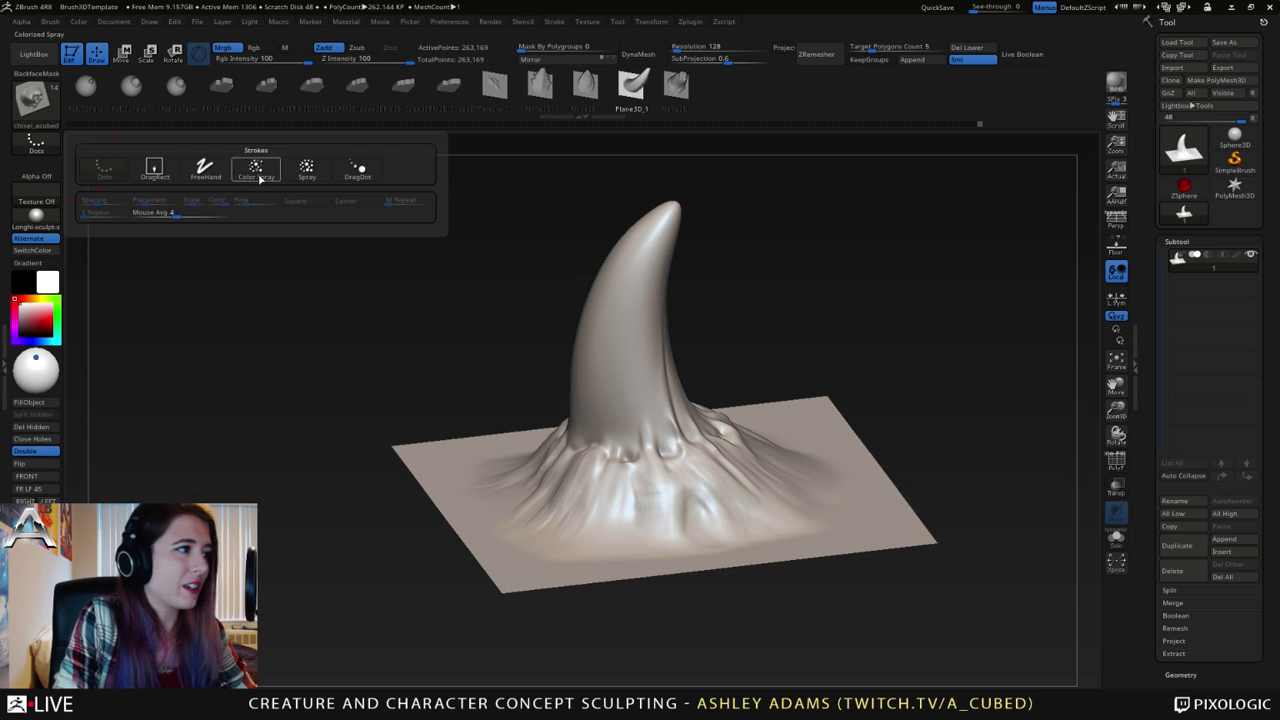
{"action": "left_click", "coordinate": [157, 168]}
{"action": "left_click_drag", "start_coordinate": [609, 381], "coordinate": [655, 402]}
{"action": "right_click_drag", "start_coordinate": [690, 415], "coordinate": [787, 389], "text": "ctrl"}
{"action": "left_click_drag", "start_coordinate": [787, 389], "coordinate": [772, 446]}
{"action": "left_click_drag", "start_coordinate": [729, 397], "coordinate": [768, 428]}
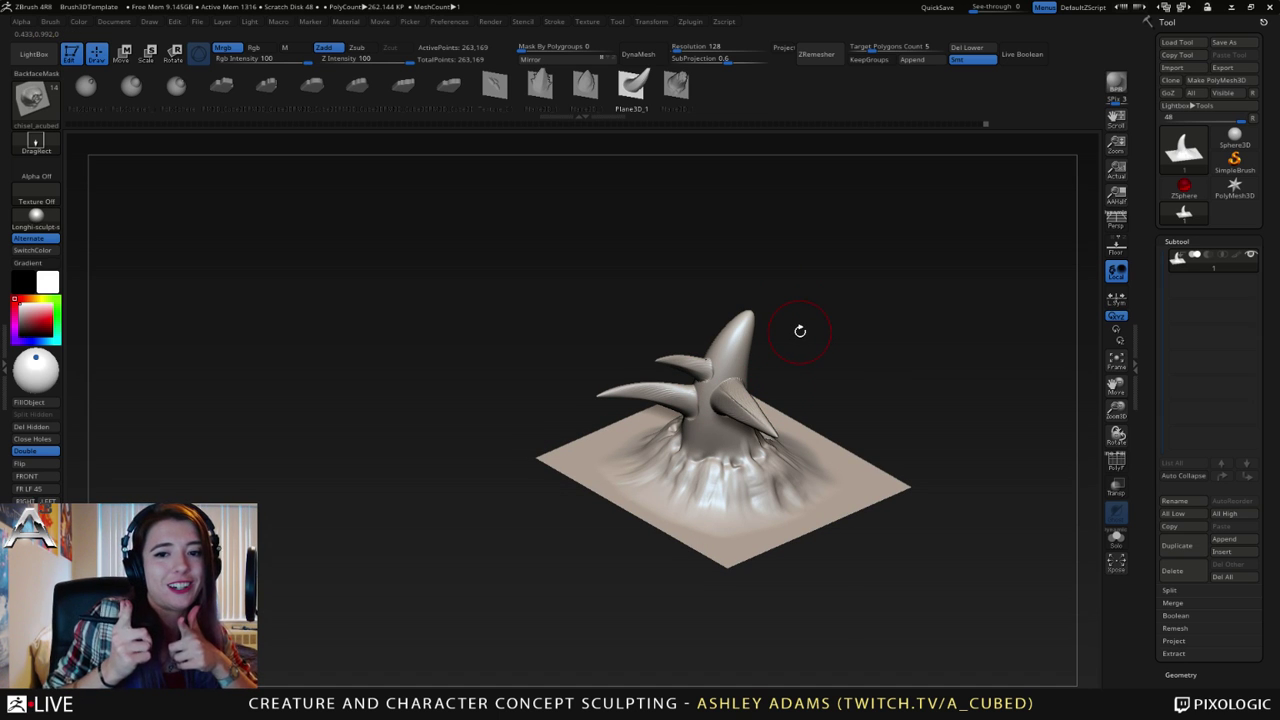
{"action": "key", "text": "ctrl+z"}
{"action": "key", "text": "ctrl+z"}
{"action": "key", "text": "ctrl+z"}
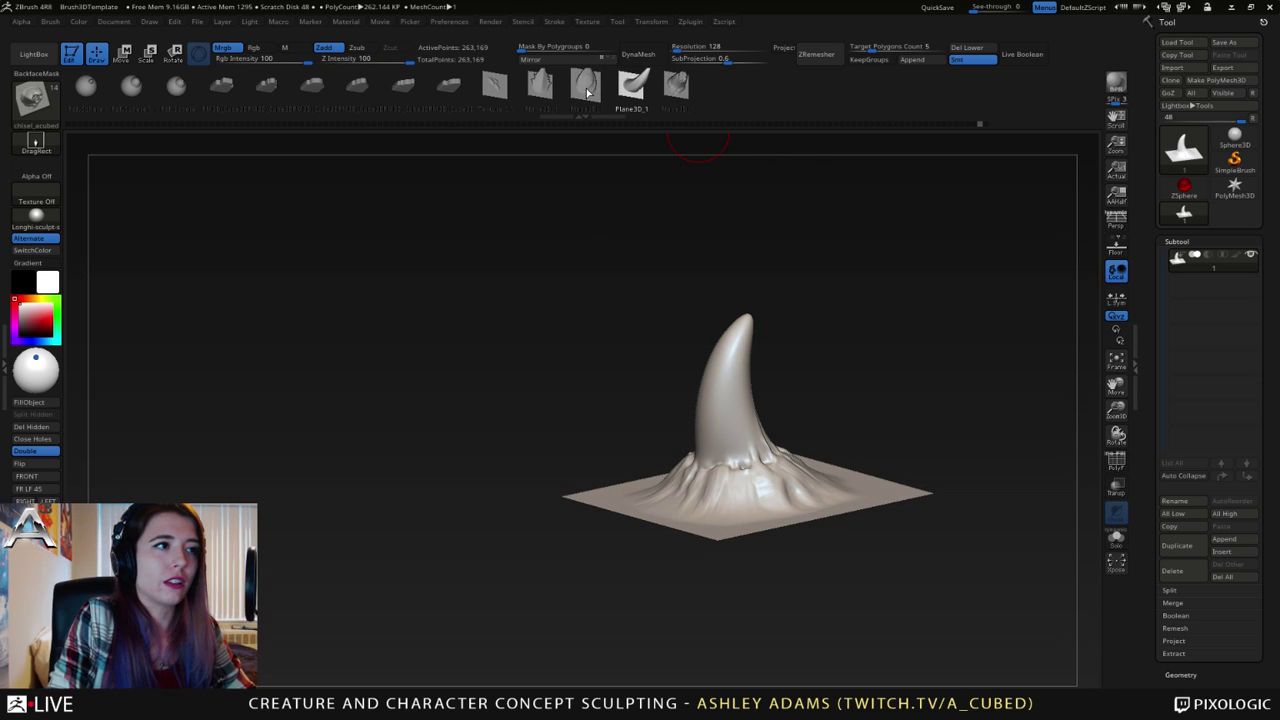
- Open the Geometry settings to examine the horn's subdivision options
{"action": "right_click_drag", "start_coordinate": [707, 397], "coordinate": [757, 428]}
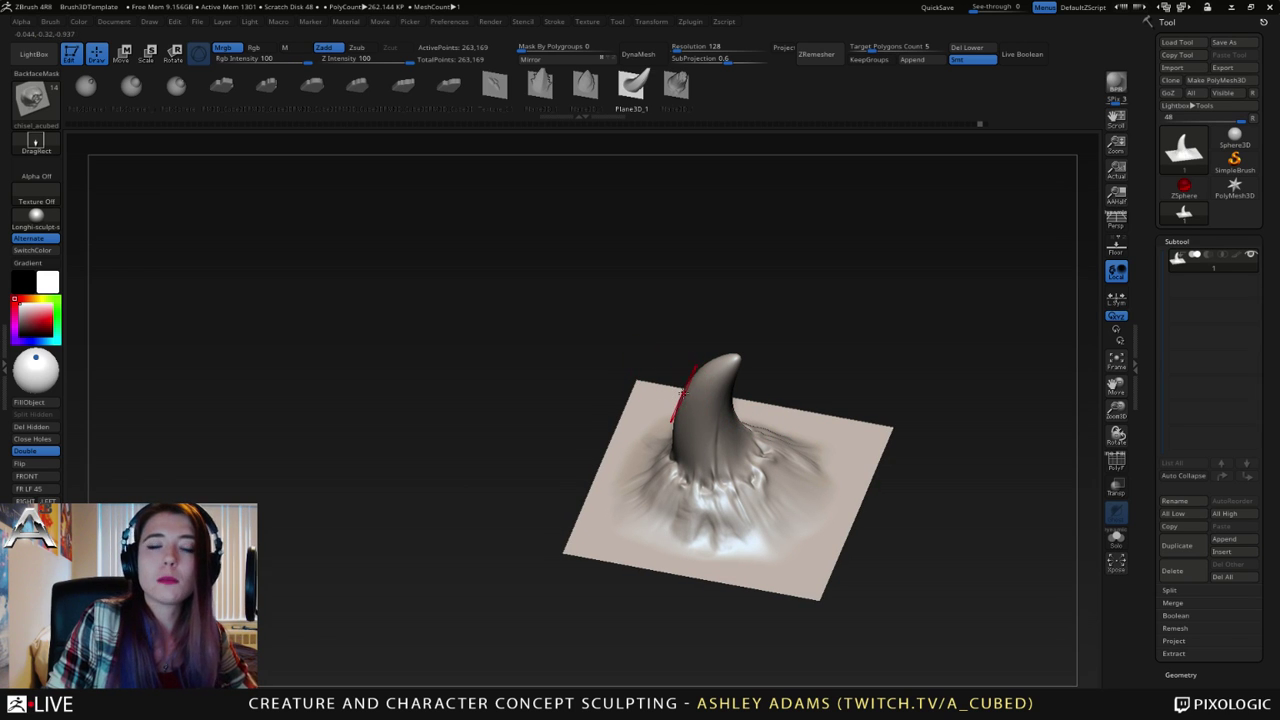
{"action": "left_click", "coordinate": [1180, 675]}
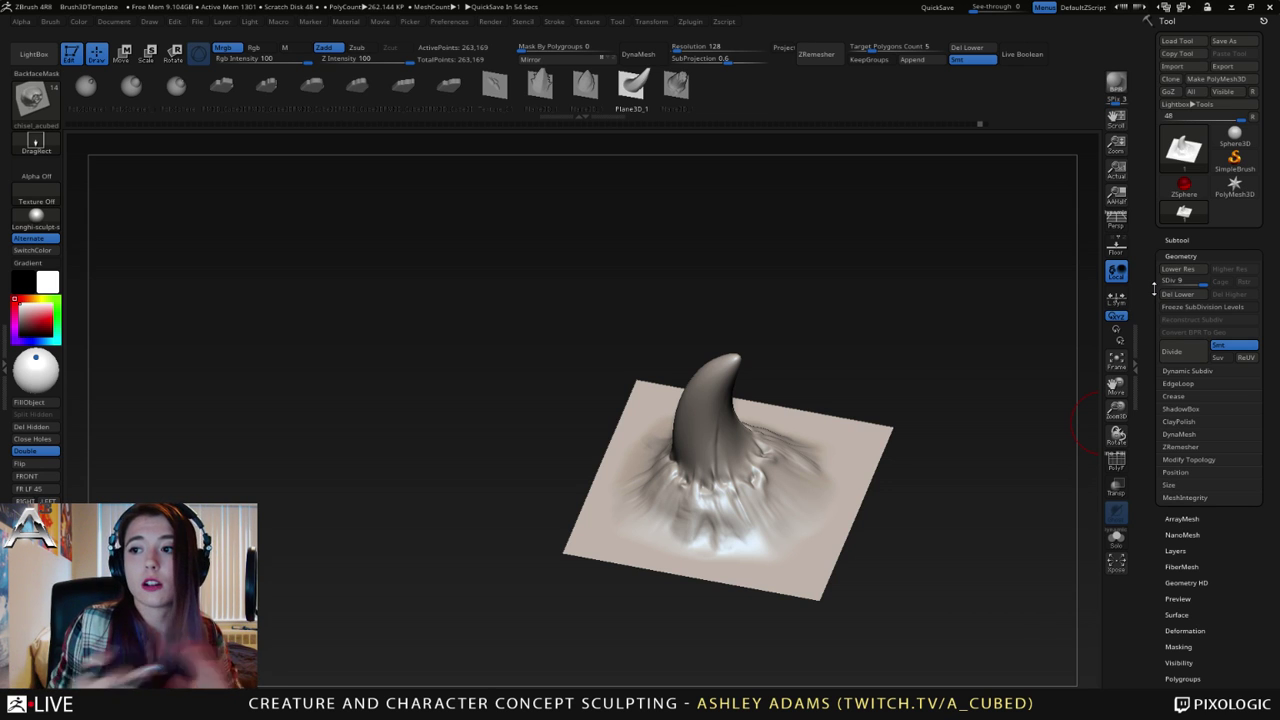
{"action": "right_click_drag", "start_coordinate": [714, 391], "coordinate": [748, 280]}
{"action": "right_click_drag", "start_coordinate": [703, 349], "coordinate": [634, 345], "text": "ctrl"}
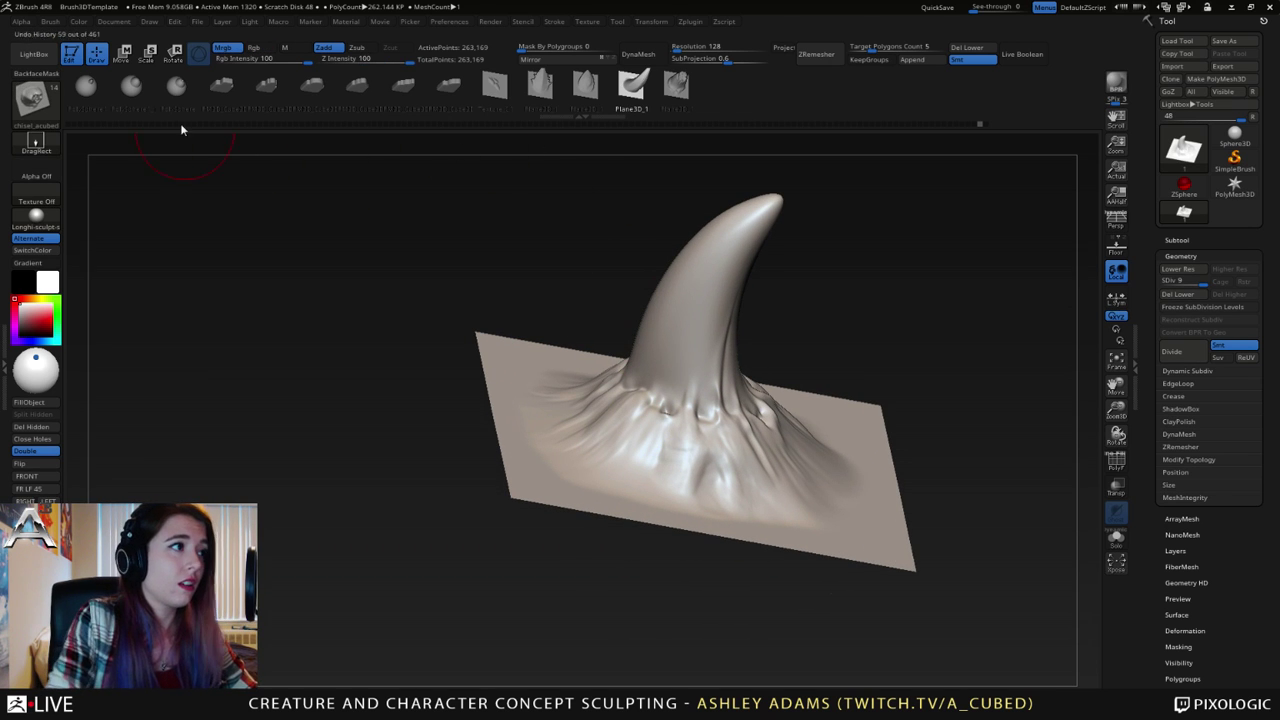
- Switch to the Chisel brush with BrushTip 5 and try a lengthwise groove up the horn's side
{"action": "left_click", "coordinate": [32, 97]}
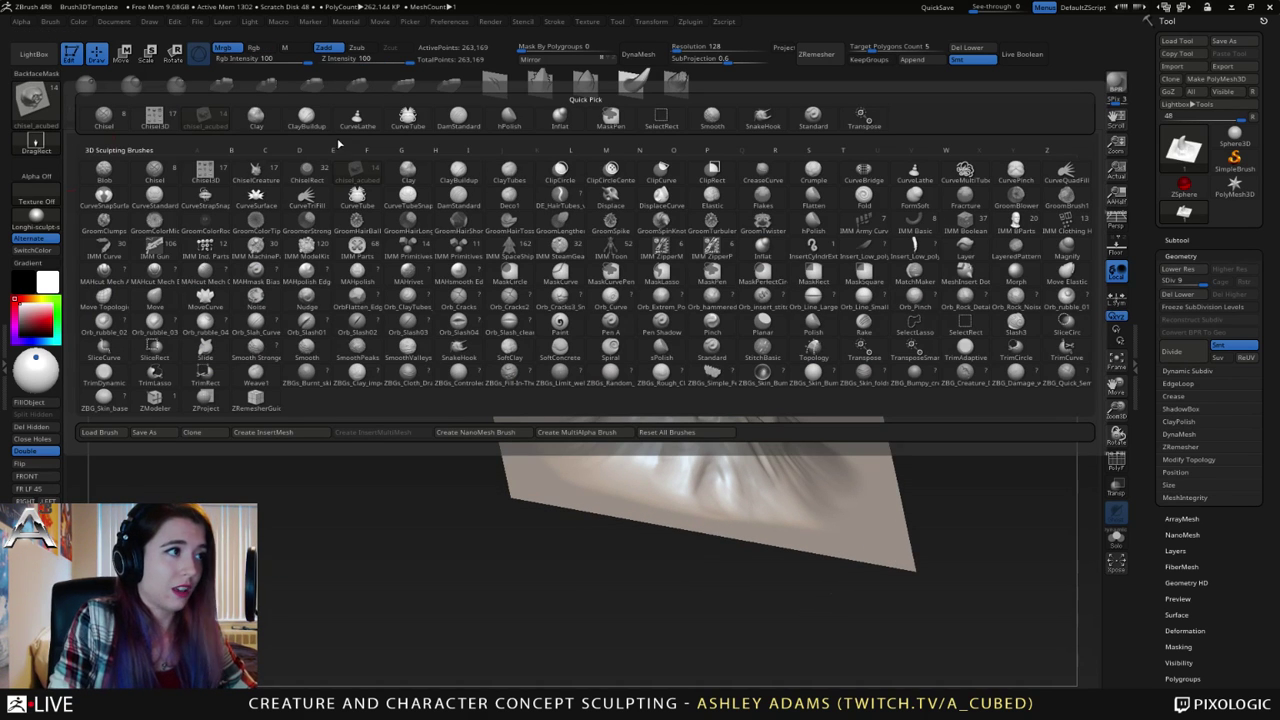
{"action": "left_click", "coordinate": [157, 127]}
{"action": "key", "text": "b"}
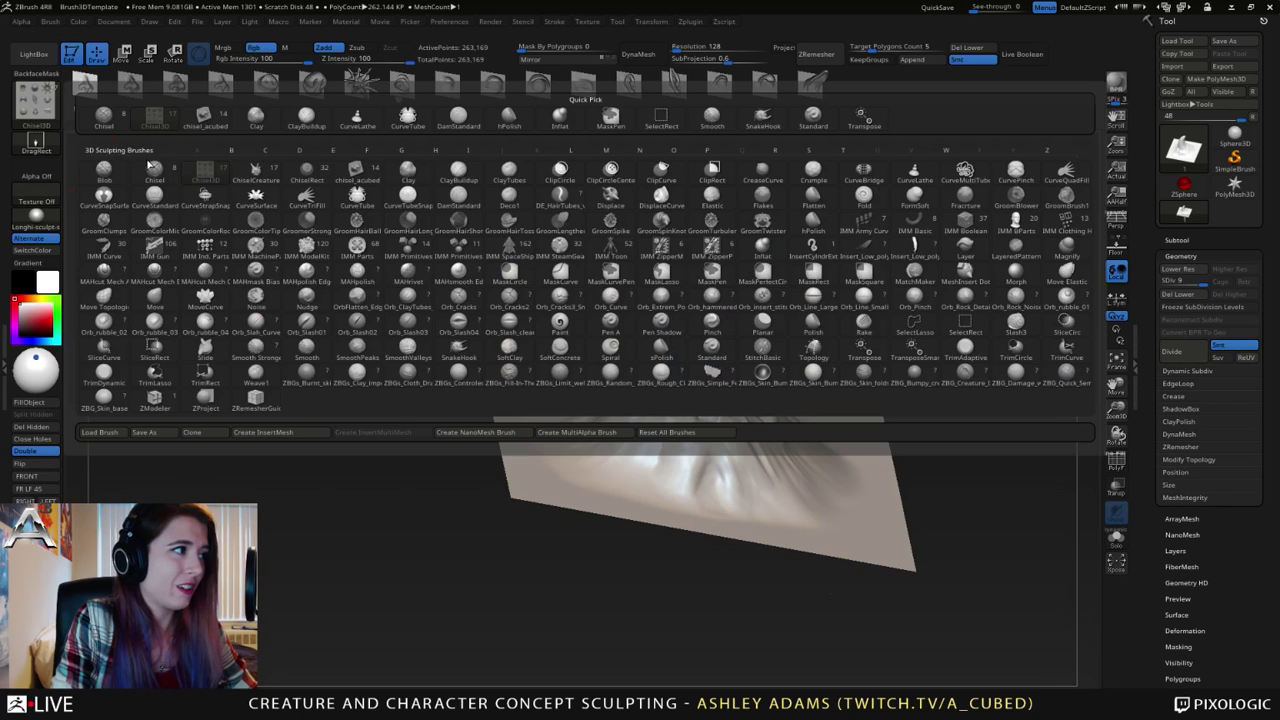
{"action": "left_click", "coordinate": [110, 125]}
{"action": "mouse_move", "coordinate": [763, 371]}
{"action": "right_mouse_down"}
{"action": "mouse_move", "coordinate": [728, 323]}
{"action": "mouse_move", "coordinate": [680, 384]}
{"action": "right_mouse_up"}
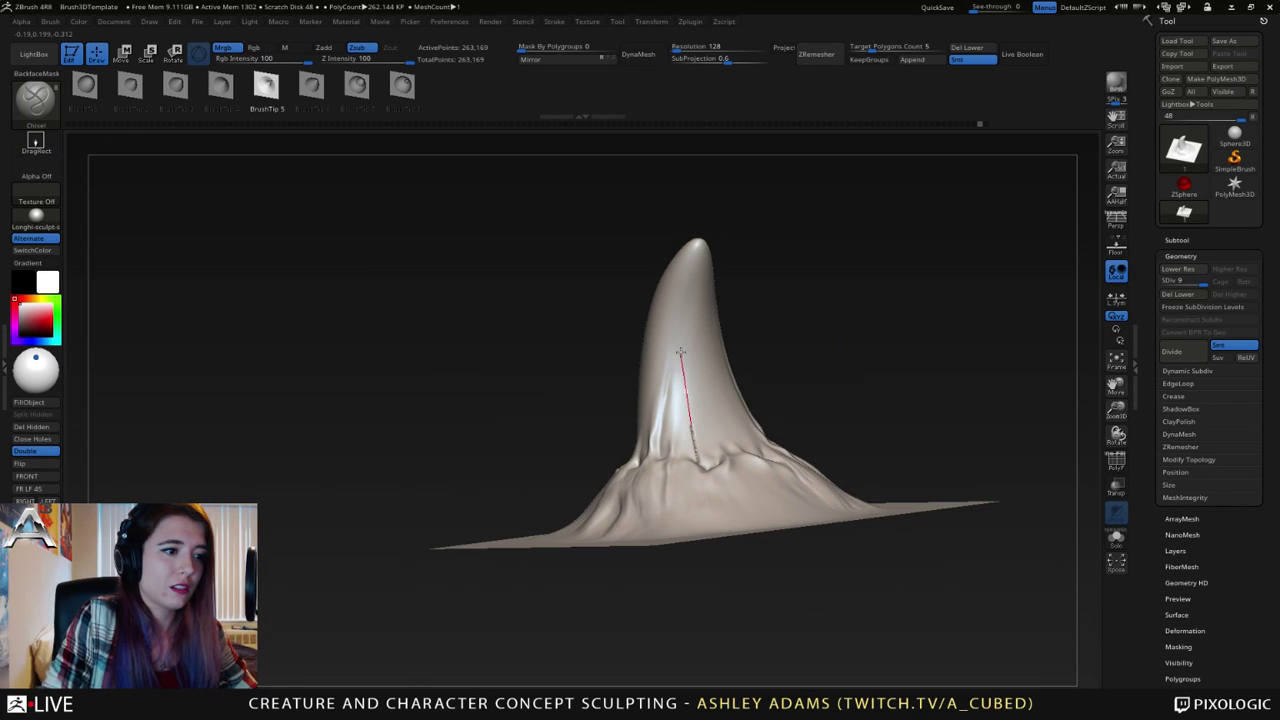
{"action": "left_click", "coordinate": [554, 21]}
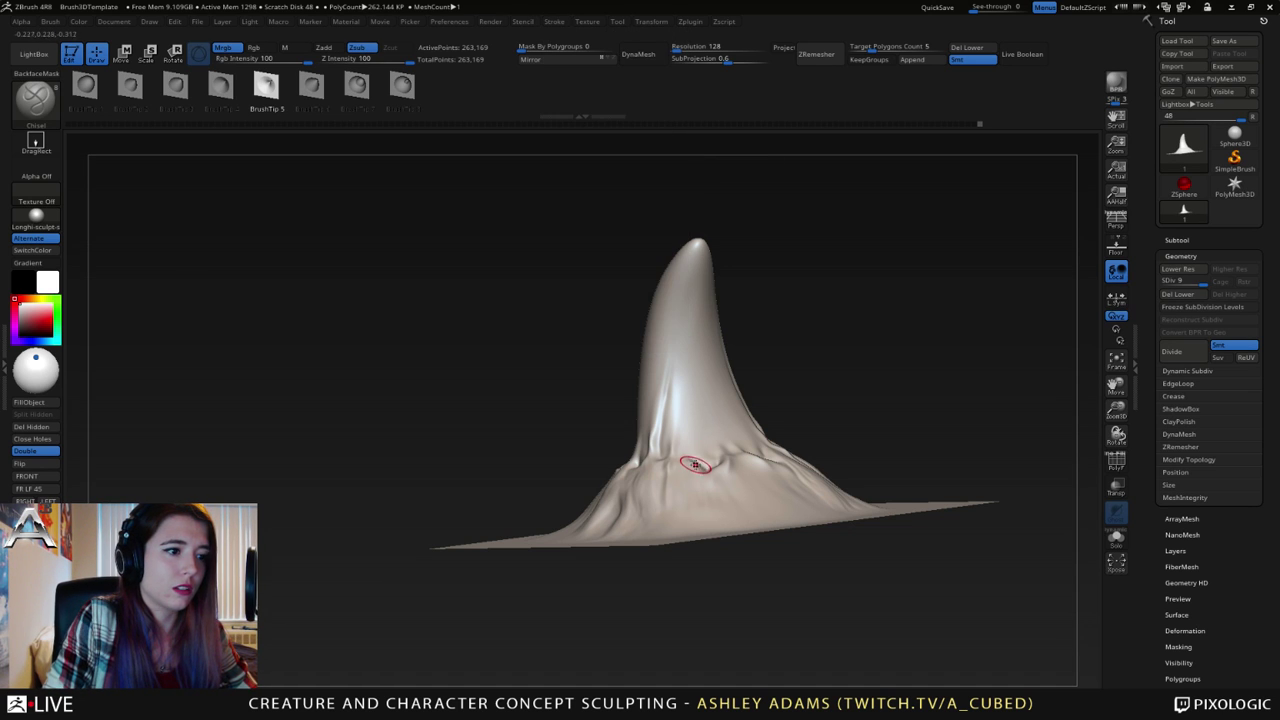
- Carve long grooves along the horn's inner curve from near the tip down to the wrinkled base
{"action": "right_click_drag", "start_coordinate": [686, 280], "coordinate": [692, 252]}
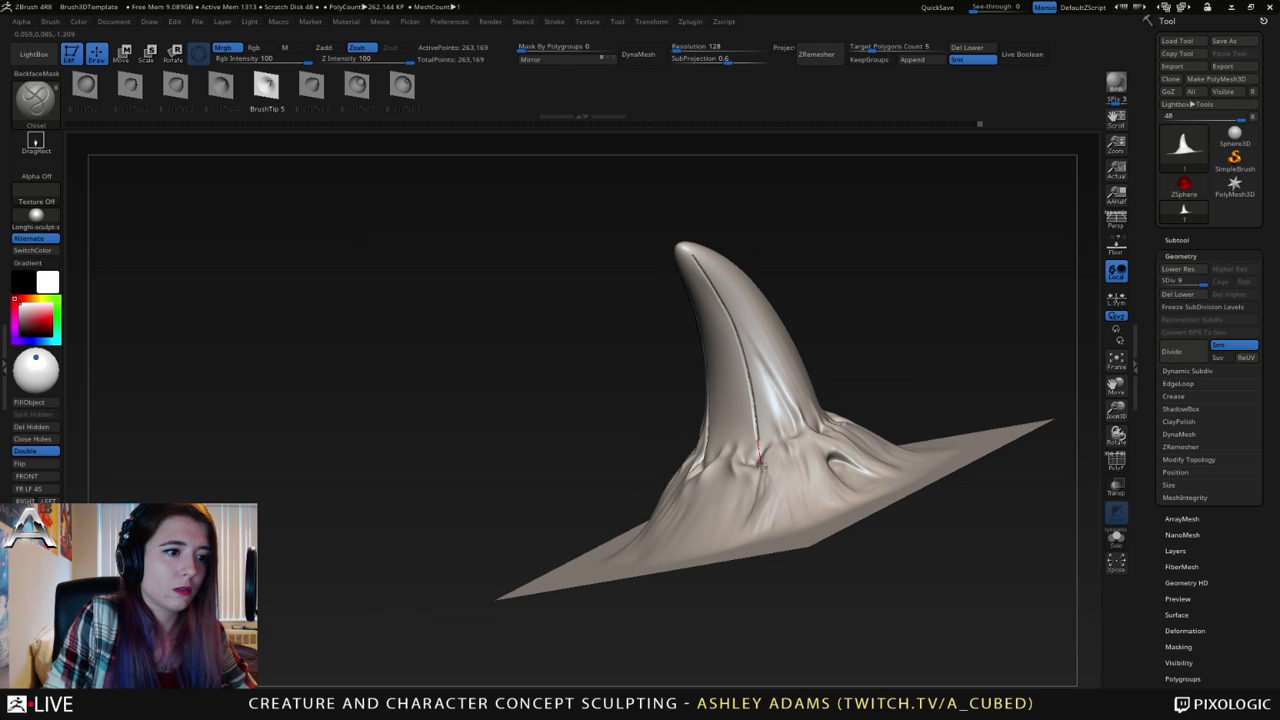
{"action": "left_click_drag", "start_coordinate": [762, 467], "coordinate": [763, 470]}
{"action": "right_click_drag", "start_coordinate": [767, 403], "coordinate": [731, 384]}
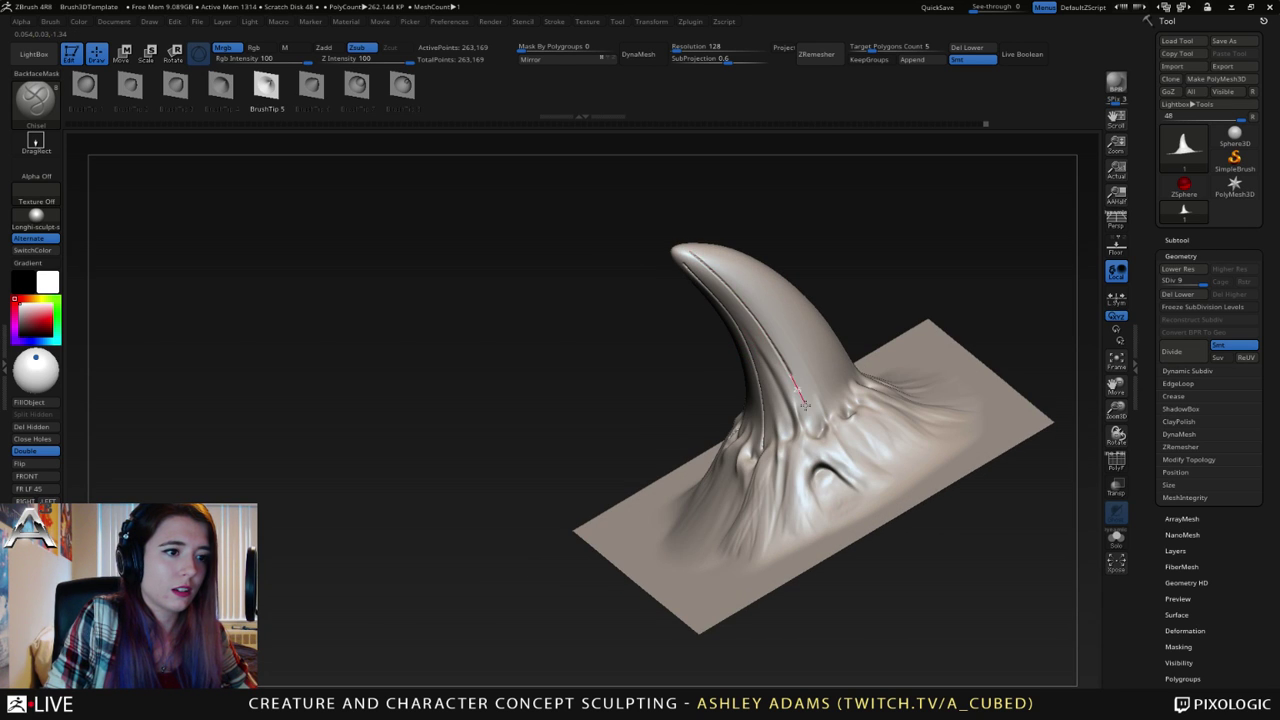
- Carve another groove along the horn's flank, redo it from the base toward the tip, and smooth the groove ends near the tip
{"action": "right_click_drag", "start_coordinate": [834, 455], "coordinate": [772, 316]}
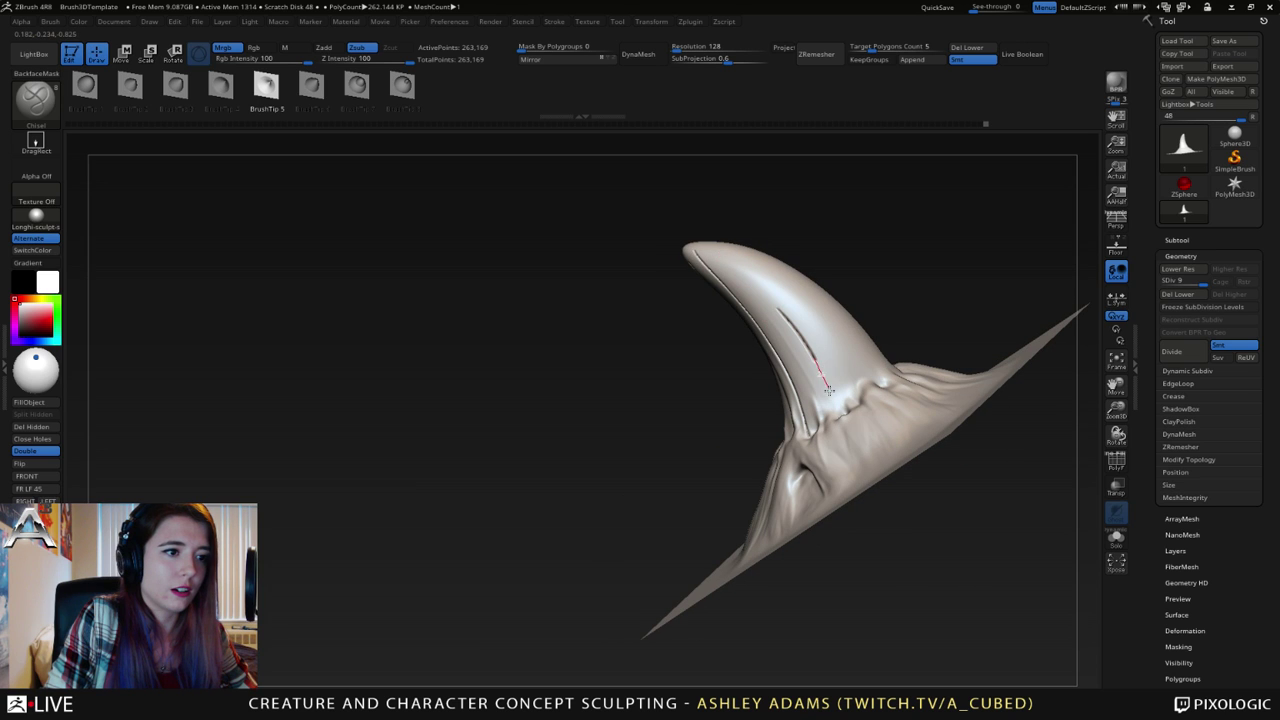
{"action": "left_click_drag", "start_coordinate": [862, 430], "coordinate": [863, 431]}
{"action": "key", "text": "ctrl+z"}
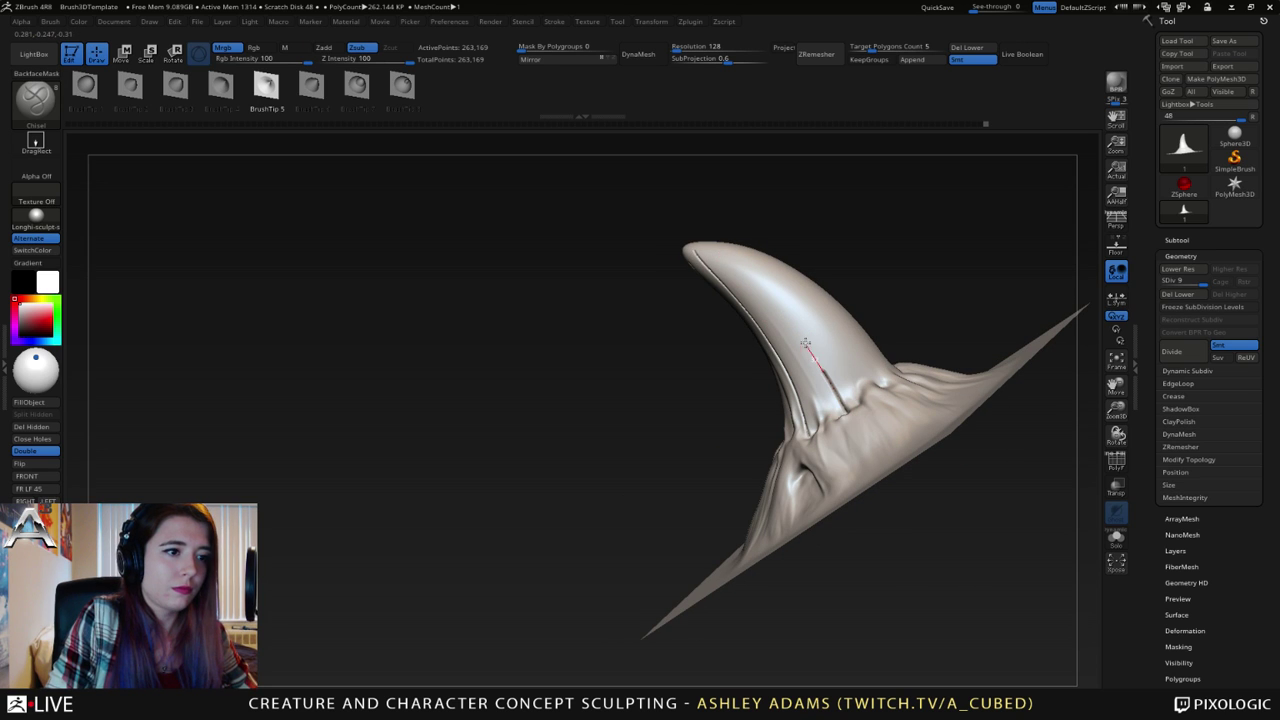
{"action": "right_click_drag", "start_coordinate": [655, 234], "coordinate": [685, 248]}
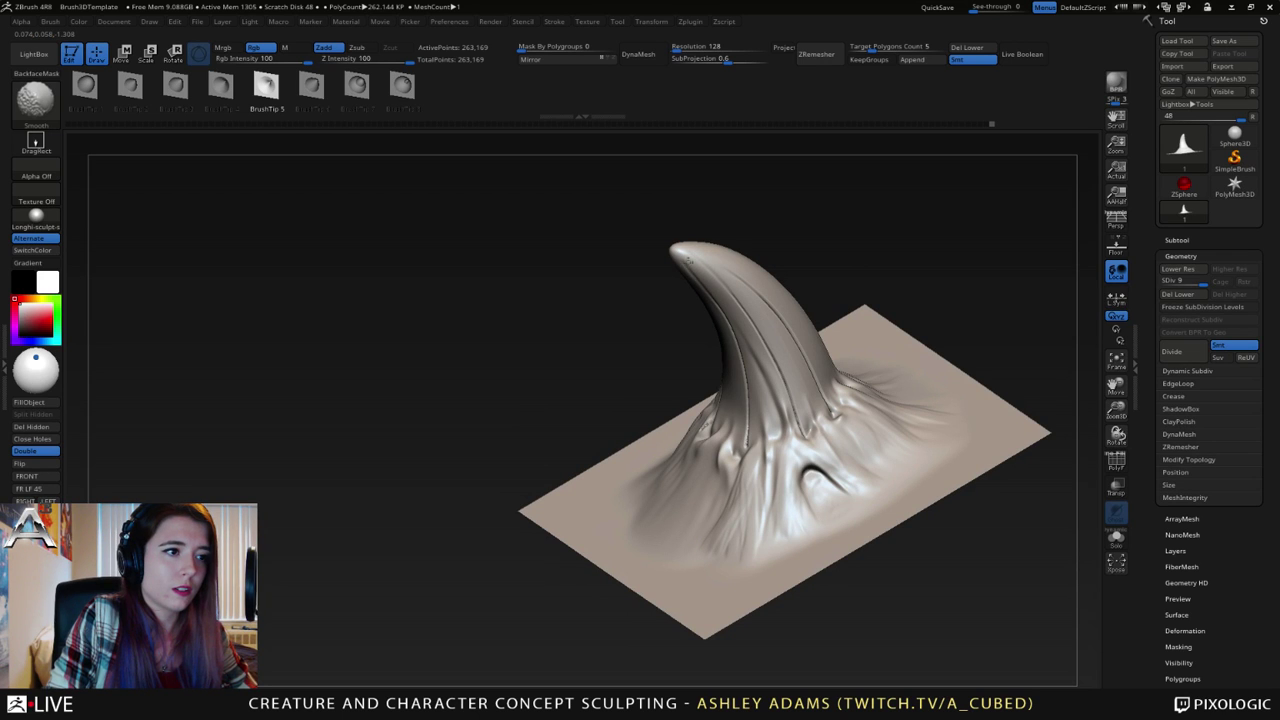
{"action": "mouse_move", "coordinate": [751, 333]}
{"action": "right_mouse_down"}
{"action": "mouse_move", "coordinate": [748, 371]}
{"action": "mouse_move", "coordinate": [700, 400]}
{"action": "mouse_move", "coordinate": [680, 360]}
{"action": "mouse_move", "coordinate": [740, 284]}
{"action": "right_mouse_up"}
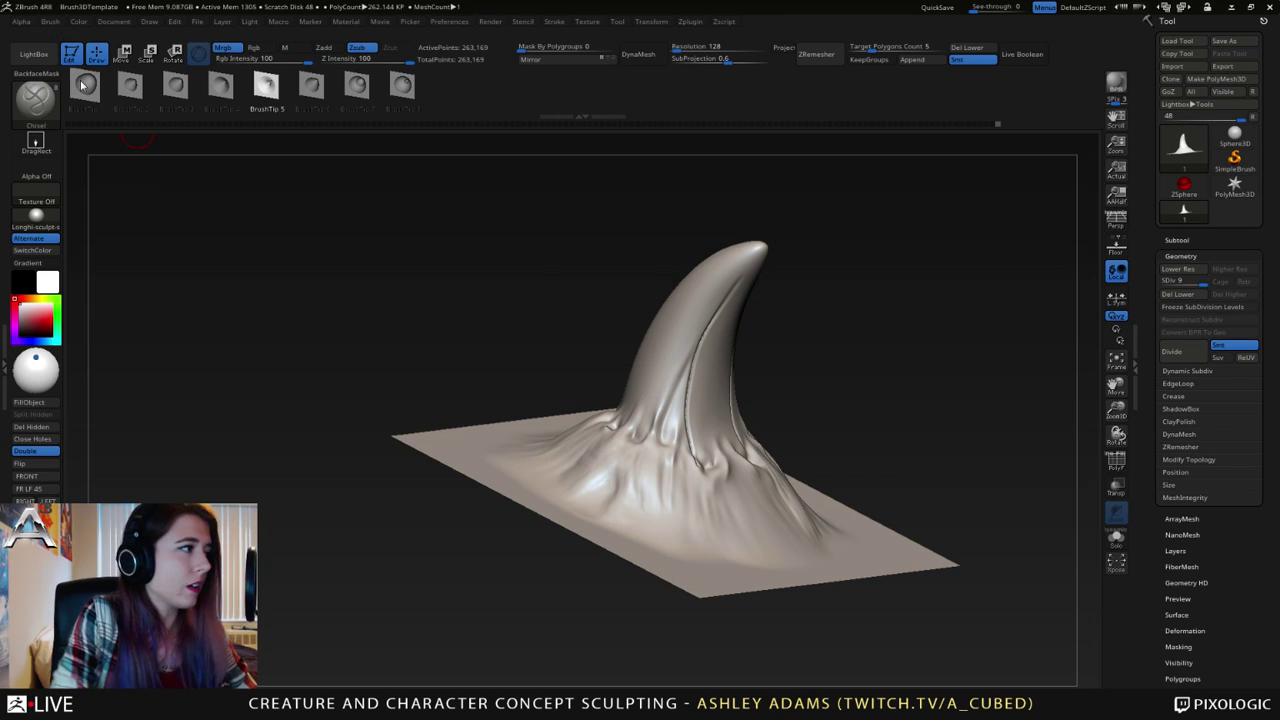
- Set the Chisel brush to the Spray stroke and test BrushTip 5 around the horn's base, undoing the test strokes
{"action": "left_click", "coordinate": [36, 149]}
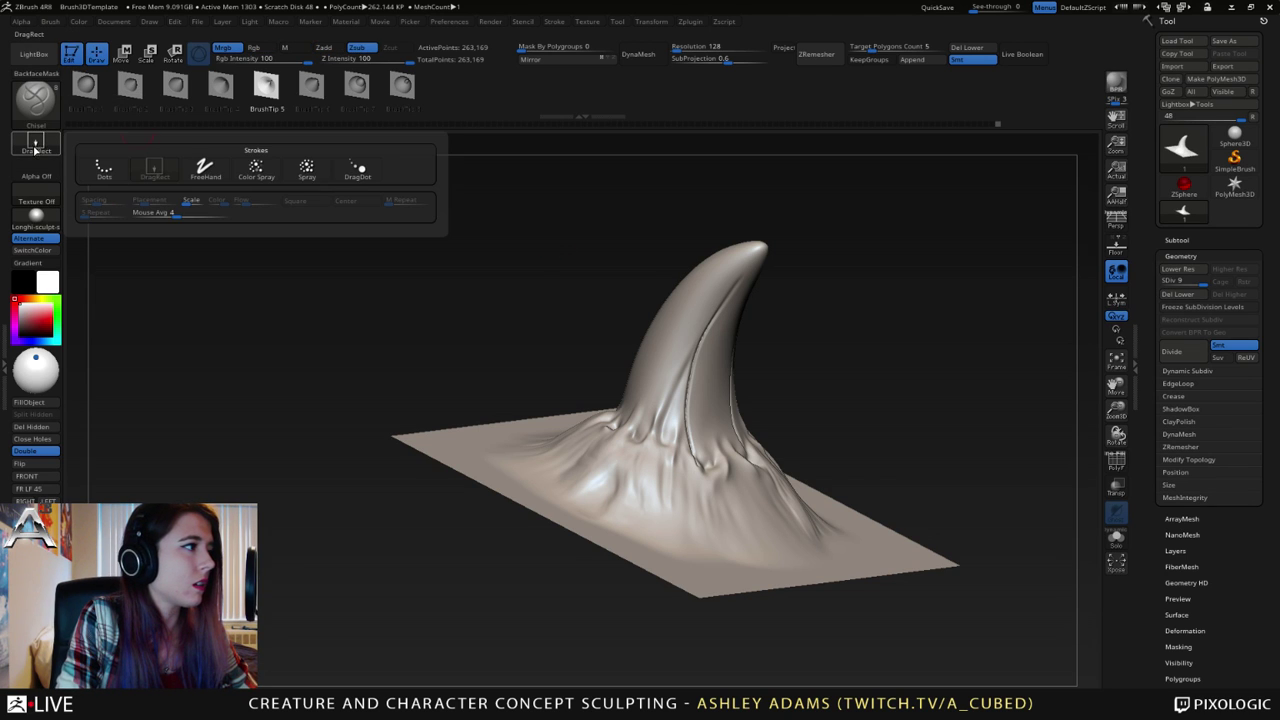
{"action": "left_click", "coordinate": [307, 170]}
{"action": "mouse_move", "coordinate": [600, 320]}
{"action": "right_mouse_down"}
{"action": "mouse_move", "coordinate": [641, 350]}
{"action": "mouse_move", "coordinate": [570, 442]}
{"action": "right_mouse_up"}
{"action": "key", "text": "space"}
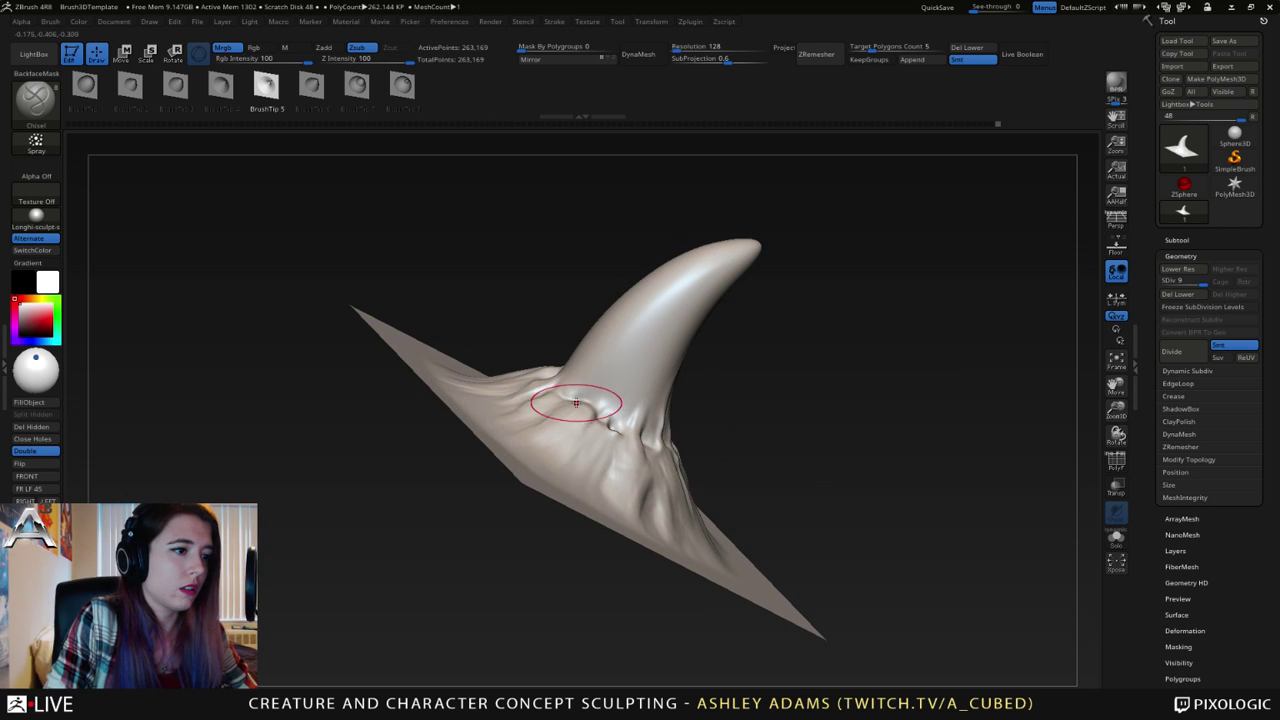
{"action": "left_click_drag", "start_coordinate": [648, 328], "coordinate": [722, 262]}
{"action": "mouse_move", "coordinate": [722, 262]}
{"action": "right_mouse_down"}
{"action": "mouse_move", "coordinate": [705, 355]}
{"action": "mouse_move", "coordinate": [684, 340]}
{"action": "mouse_move", "coordinate": [546, 405]}
{"action": "right_mouse_up"}
{"action": "key", "text": "ctrl+z"}
{"action": "left_click_drag", "start_coordinate": [561, 344], "coordinate": [578, 408]}
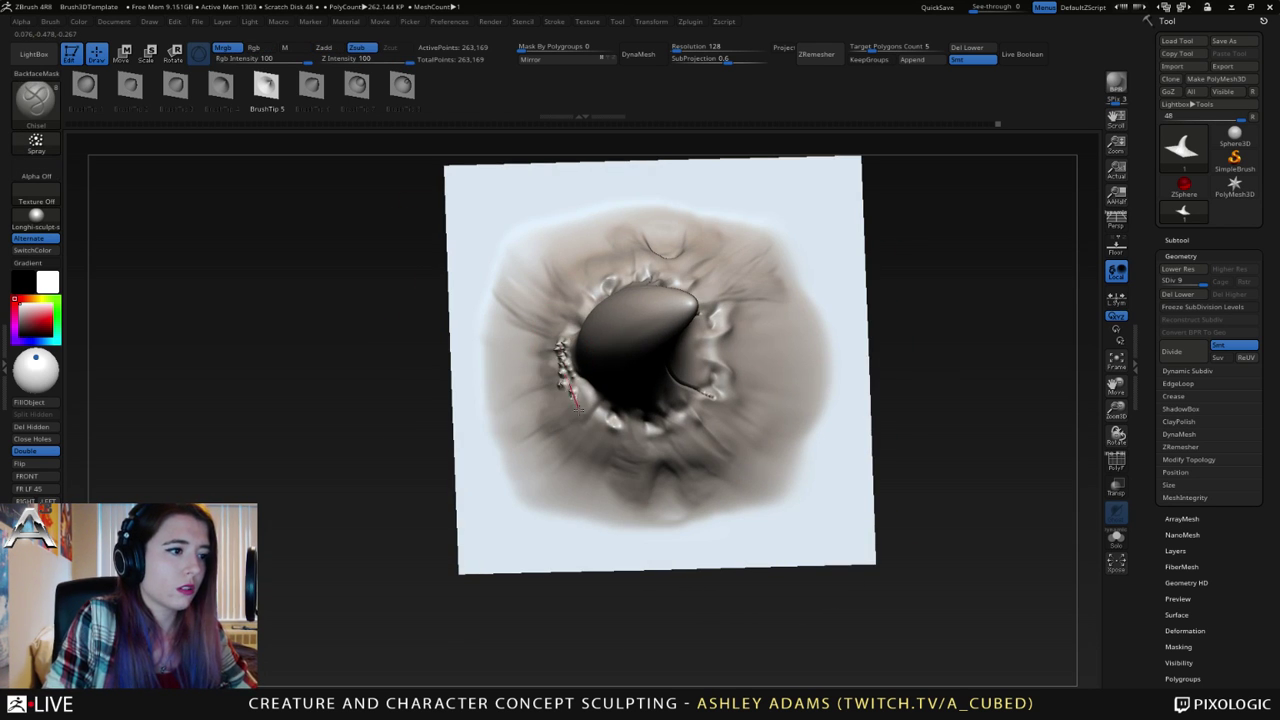
{"action": "key", "text": "ctrl+z"}
- Try spraying BrushTip 3 of the Chisel brush around the horn's base and undo the stroke
{"action": "right_click_drag", "start_coordinate": [607, 430], "coordinate": [596, 433]}
{"action": "key", "text": "space"}
{"action": "left_click_drag", "start_coordinate": [606, 397], "coordinate": [598, 397]}
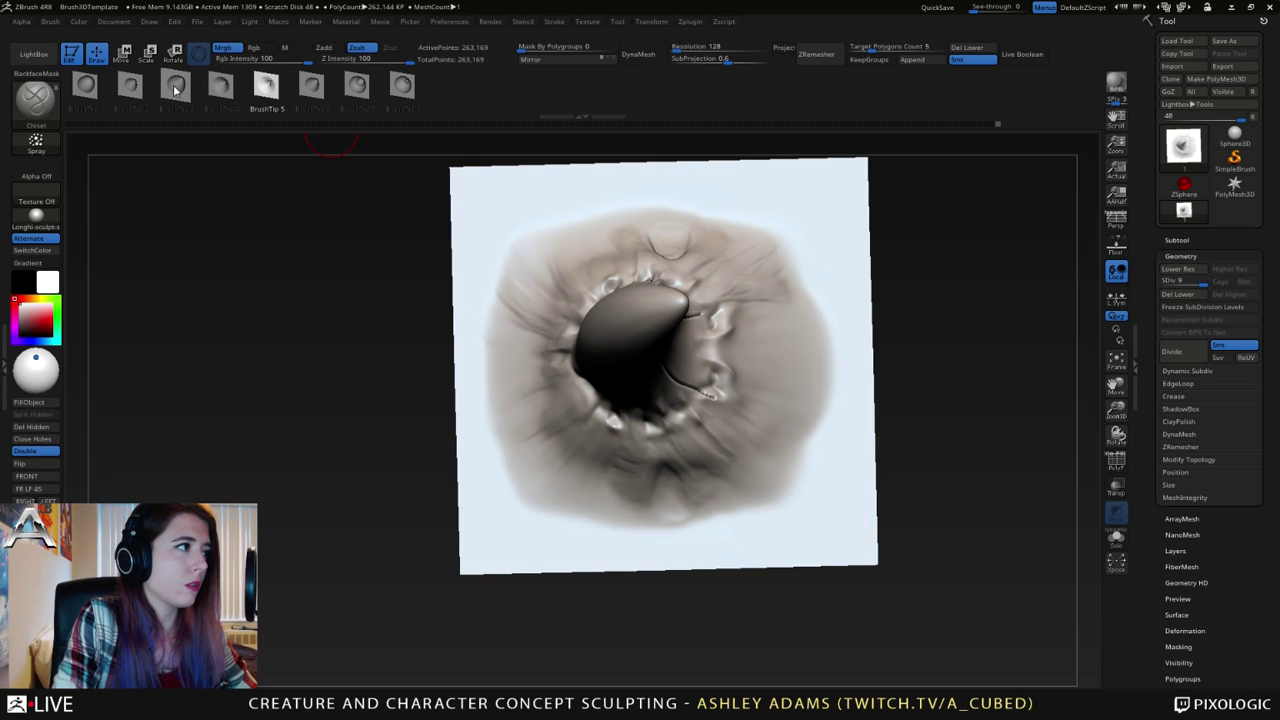
{"action": "left_click", "coordinate": [176, 88]}
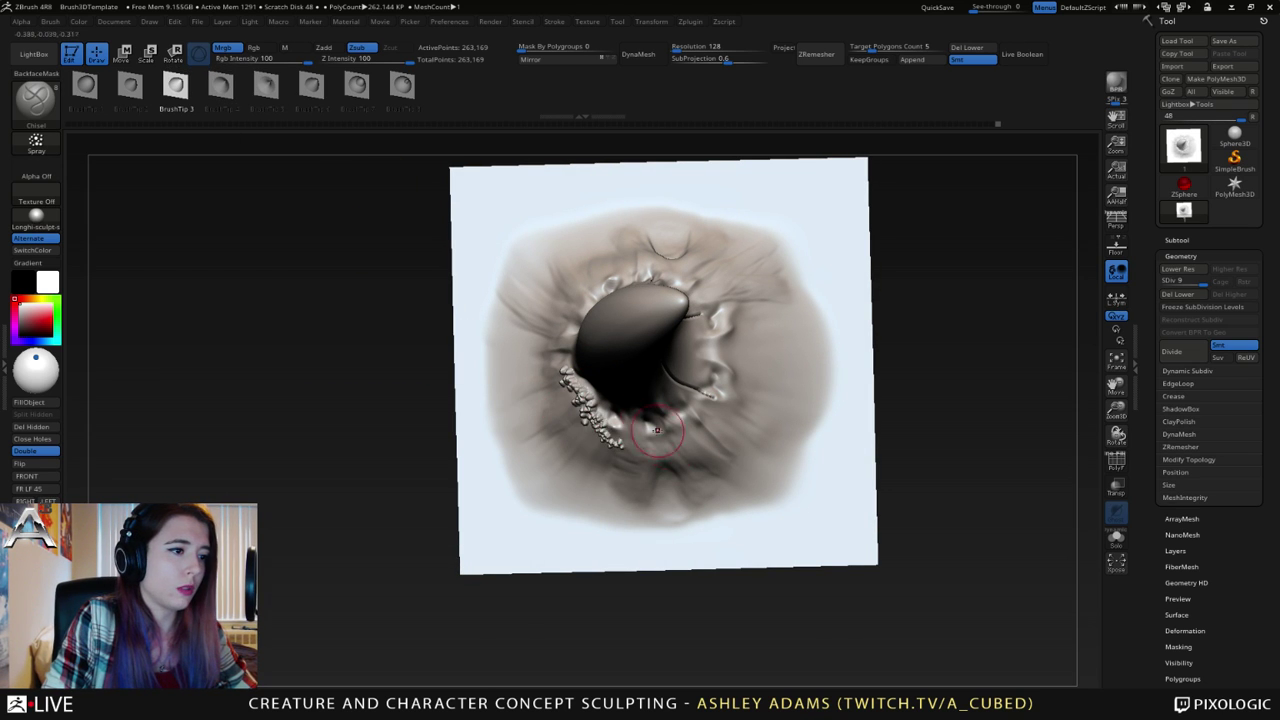
{"action": "right_click_drag", "start_coordinate": [657, 430], "coordinate": [630, 344]}
{"action": "key", "text": "ctrl+z"}
- Lower the Z Intensity to 14 and try a light BrushTip 3 spray on the horn's lower side
{"action": "mouse_move", "coordinate": [557, 374]}
{"action": "right_mouse_down"}
{"action": "mouse_move", "coordinate": [603, 349]}
{"action": "mouse_move", "coordinate": [562, 357]}
{"action": "right_mouse_up"}
{"action": "key", "text": "space"}
{"action": "left_click", "coordinate": [363, 58]}
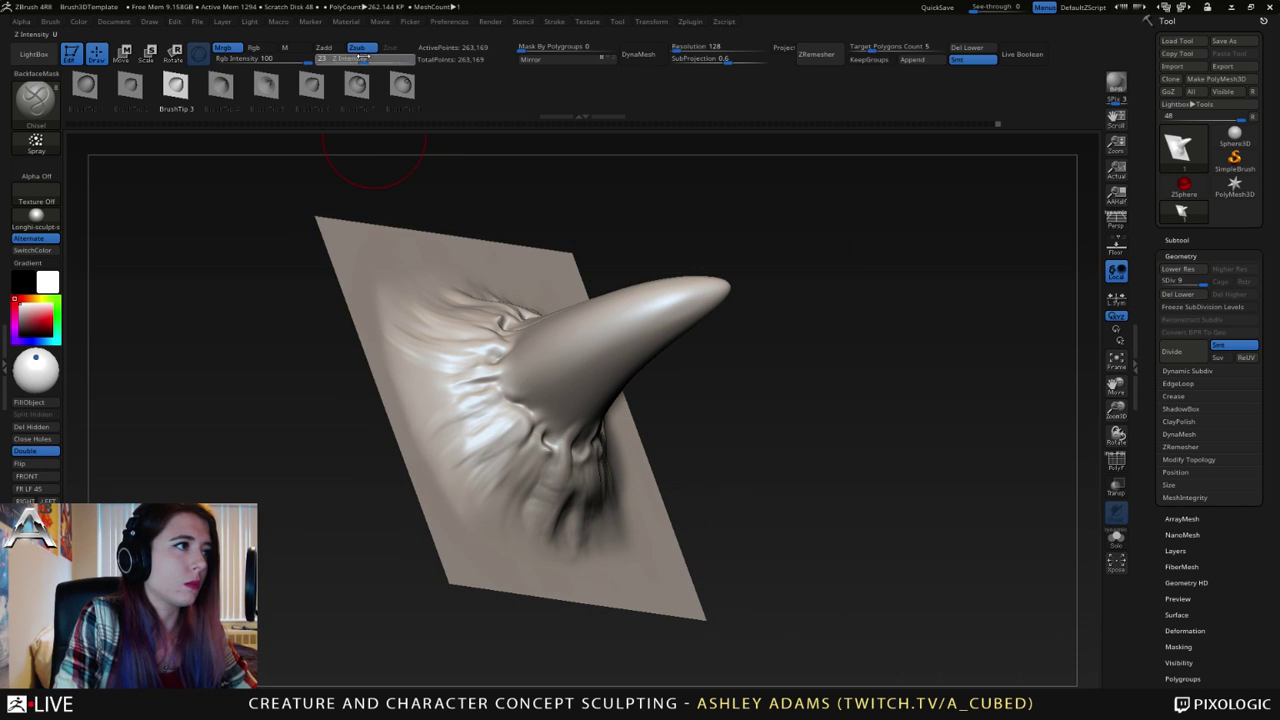
{"action": "left_click_drag", "start_coordinate": [363, 57], "coordinate": [354, 58]}
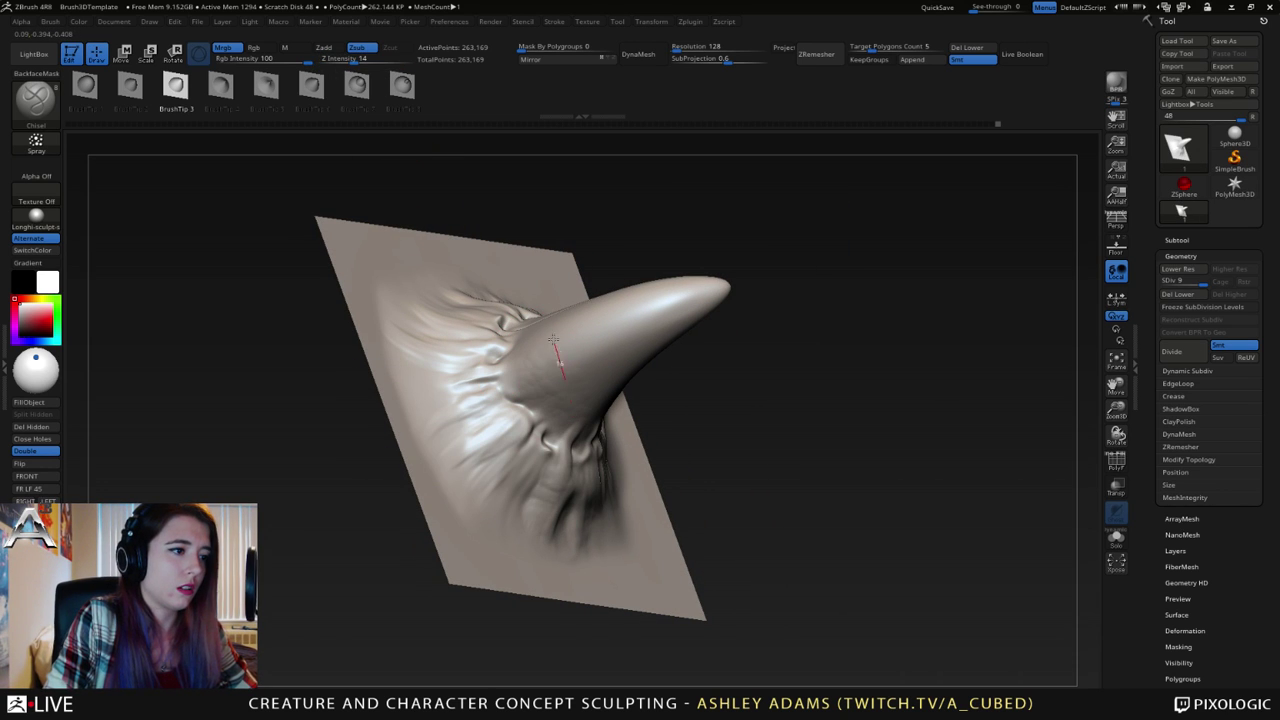
{"action": "right_click_drag", "start_coordinate": [656, 287], "coordinate": [654, 233]}
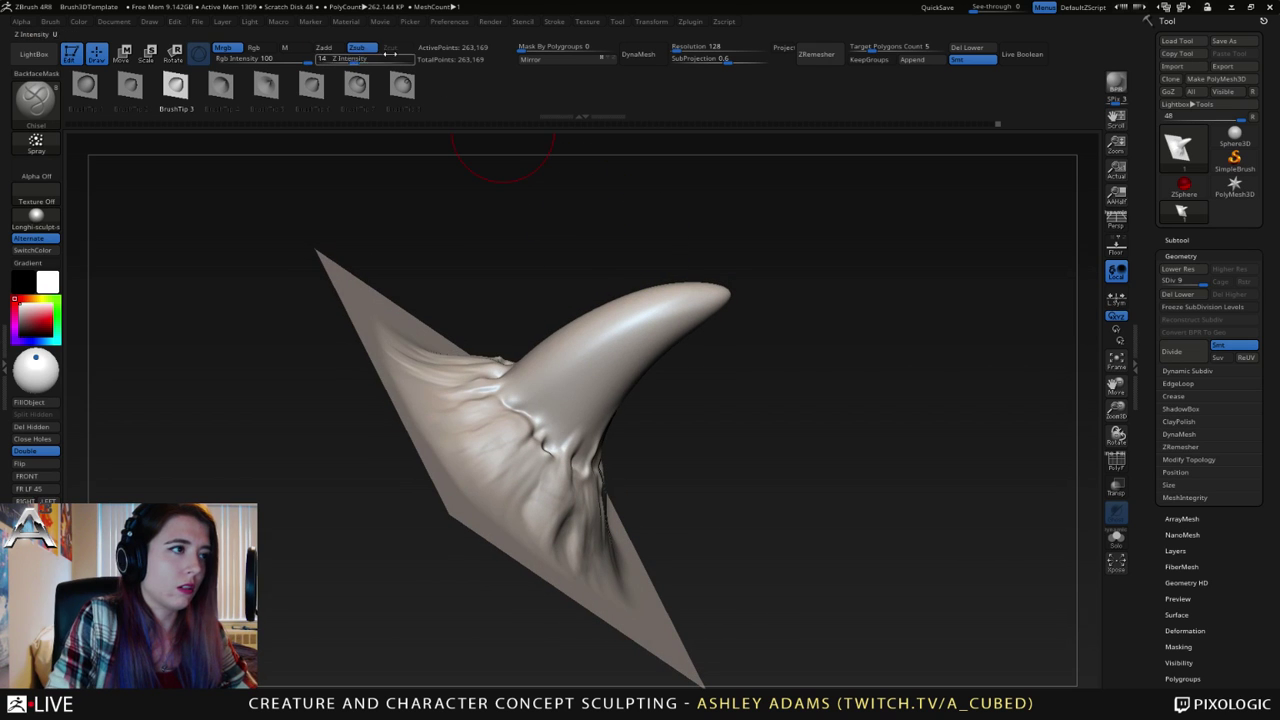
- Set the Z Intensity to 35, try a BrushTip 3 spray stroke up the horn, and undo it
{"action": "left_click_drag", "start_coordinate": [354, 59], "coordinate": [374, 60]}
{"action": "left_click_drag", "start_coordinate": [543, 371], "coordinate": [650, 305]}
{"action": "right_click_drag", "start_coordinate": [680, 300], "coordinate": [598, 296]}
{"action": "key", "text": "ctrl"}
{"action": "key", "text": "ctrl+z"}
- Try a BrushTip 2 spray stroke from the horn's base toward the tip and undo it
{"action": "left_click", "coordinate": [131, 87]}
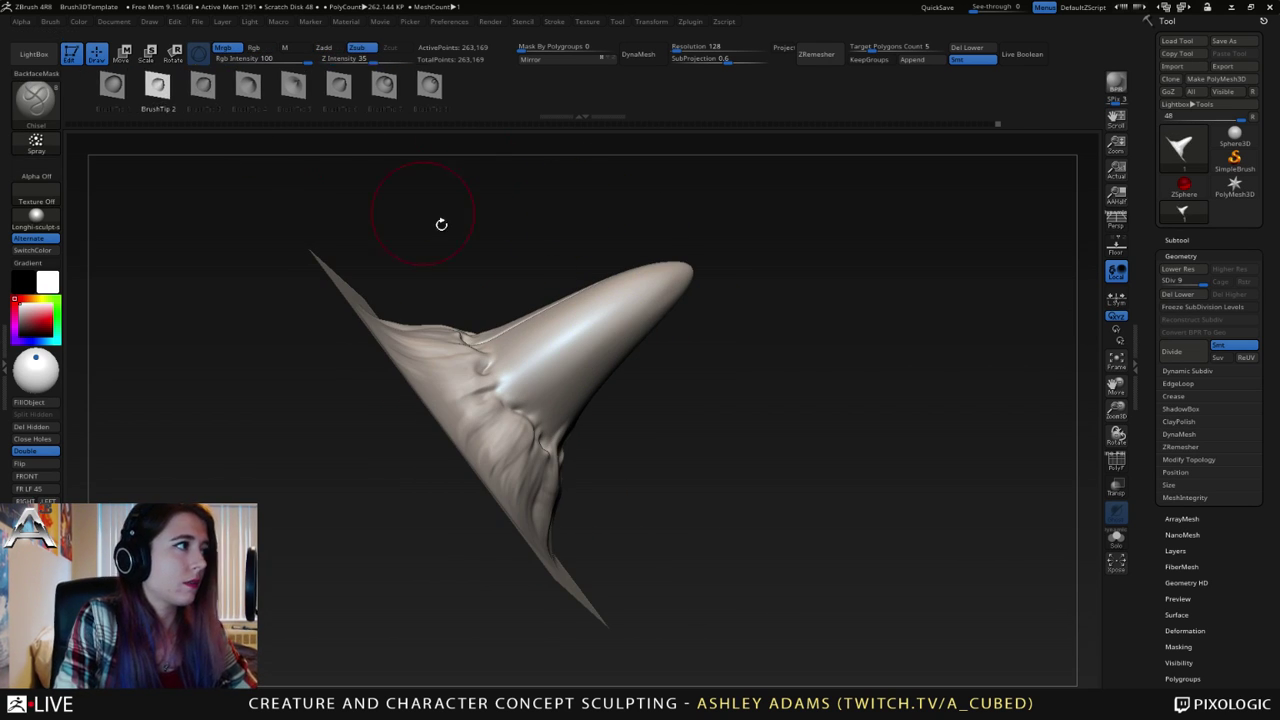
{"action": "left_click_drag", "start_coordinate": [508, 376], "coordinate": [650, 276]}
{"action": "key", "text": "ctrl+z"}
- Reduce the draw size and switch the Chisel brush to BrushTip 6
{"action": "right_click_drag", "start_coordinate": [652, 275], "coordinate": [732, 282]}
{"action": "left_click", "coordinate": [312, 98]}
{"action": "right_click", "coordinate": [588, 308]}
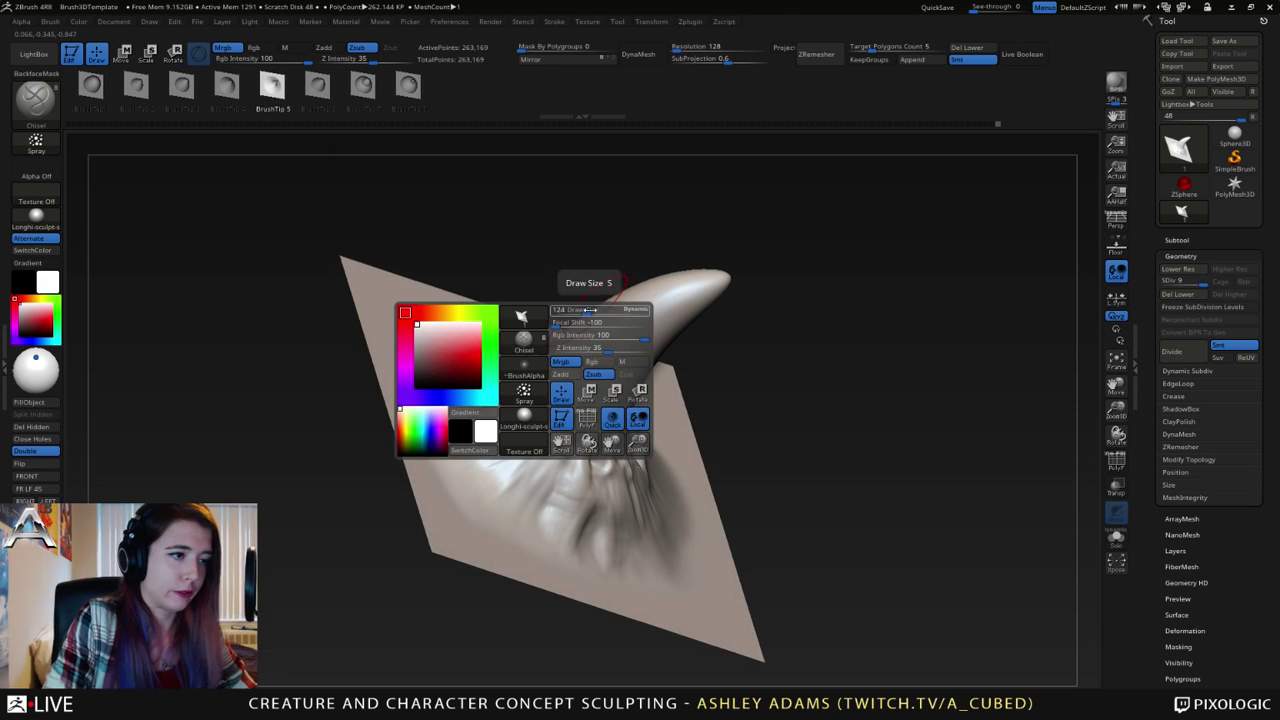
{"action": "left_click_drag", "start_coordinate": [588, 309], "coordinate": [560, 309]}
{"action": "left_click", "coordinate": [232, 100]}
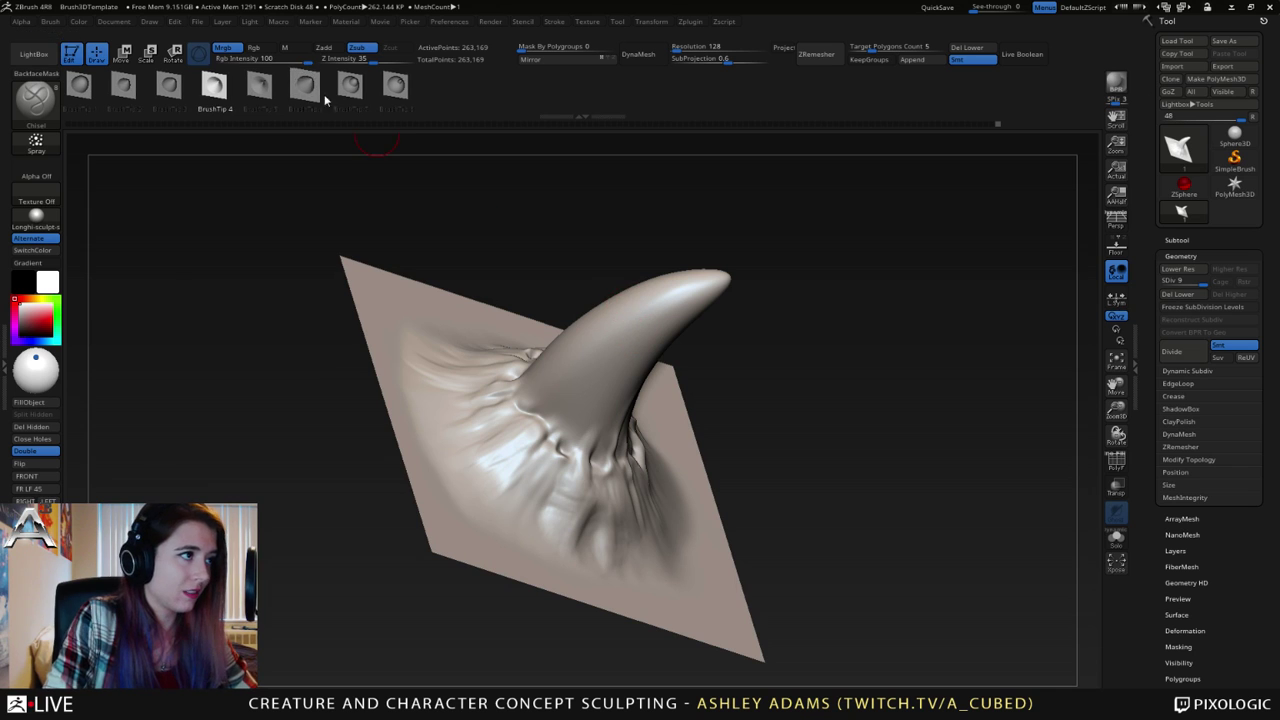
{"action": "mouse_move", "coordinate": [589, 291]}
{"action": "right_mouse_down"}
{"action": "mouse_move", "coordinate": [694, 431]}
{"action": "mouse_move", "coordinate": [692, 486]}
{"action": "right_mouse_up"}
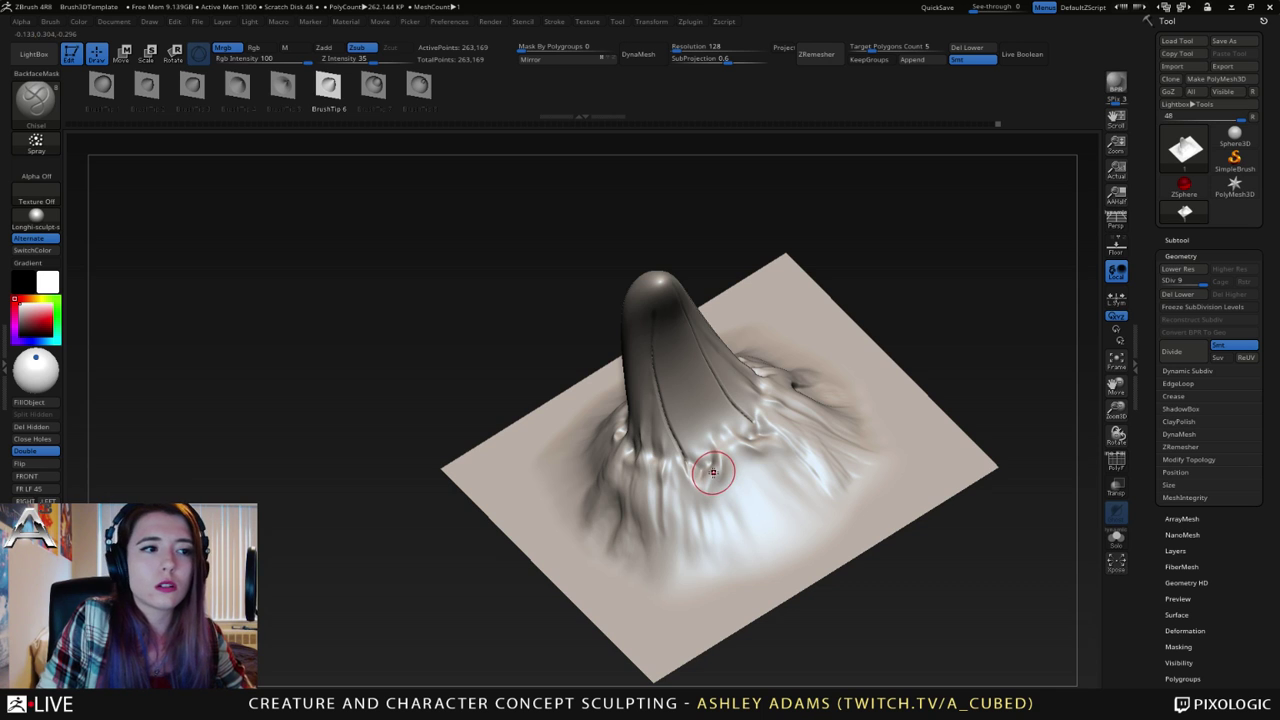
- Review the horn from several sides and preview it at subdivision level 1, returning it to level 9
{"action": "mouse_move", "coordinate": [735, 445]}
{"action": "right_mouse_down"}
{"action": "mouse_move", "coordinate": [747, 386]}
{"action": "mouse_move", "coordinate": [689, 251]}
{"action": "right_mouse_up"}
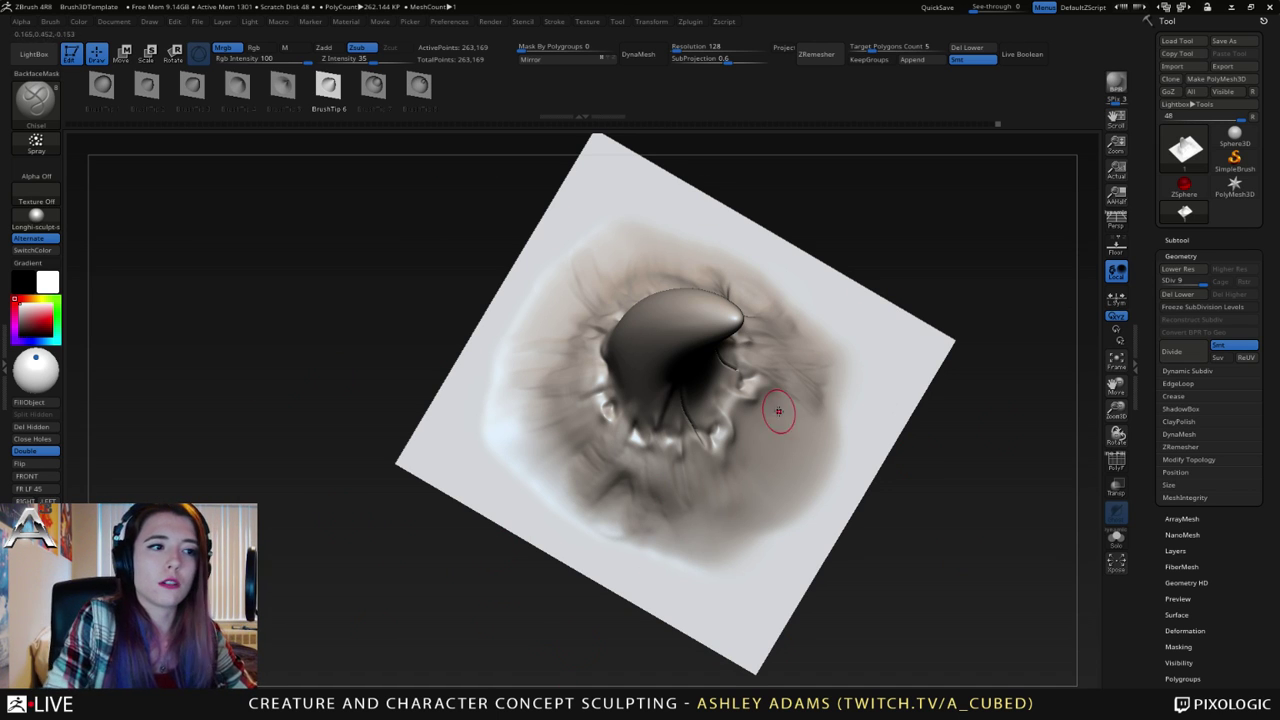
{"action": "right_click_drag", "start_coordinate": [606, 295], "coordinate": [668, 190]}
{"action": "right_click_drag", "start_coordinate": [680, 265], "coordinate": [610, 367], "text": "alt"}
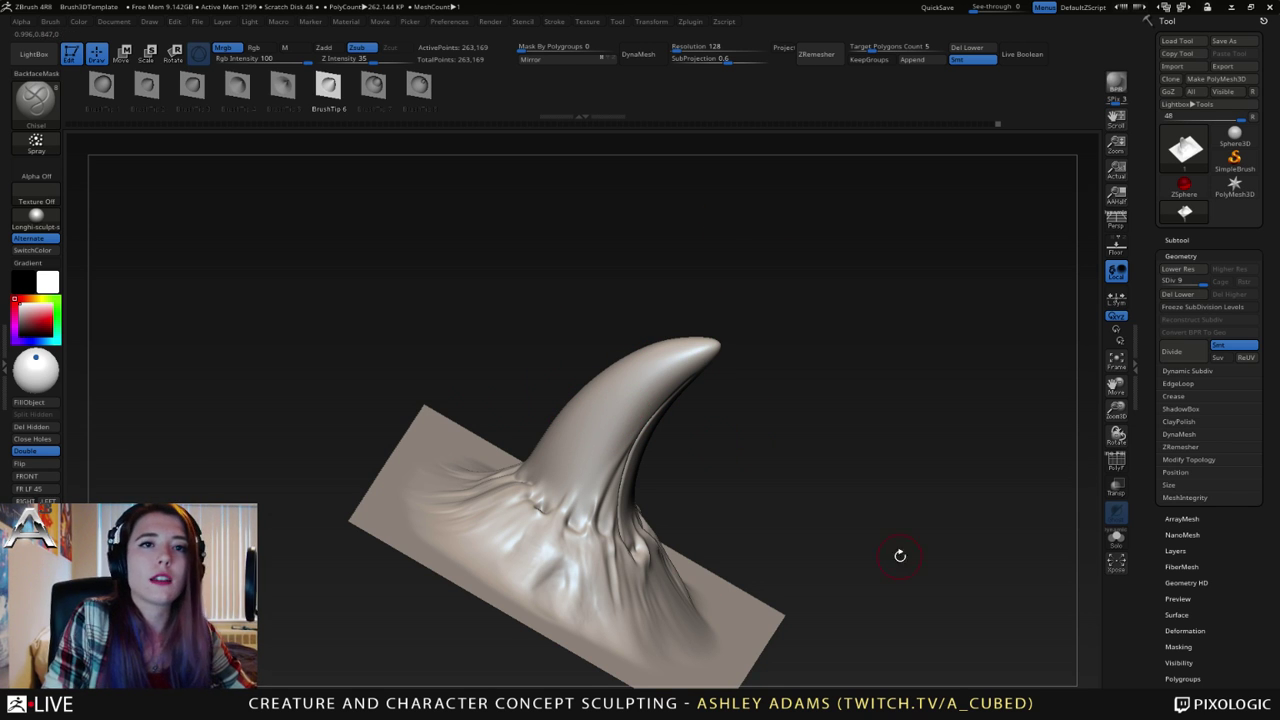
{"action": "mouse_move", "coordinate": [900, 555]}
{"action": "left_mouse_down"}
{"action": "mouse_move", "coordinate": [700, 420]}
{"action": "mouse_move", "coordinate": [694, 400]}
{"action": "mouse_move", "coordinate": [768, 405]}
{"action": "left_mouse_up"}
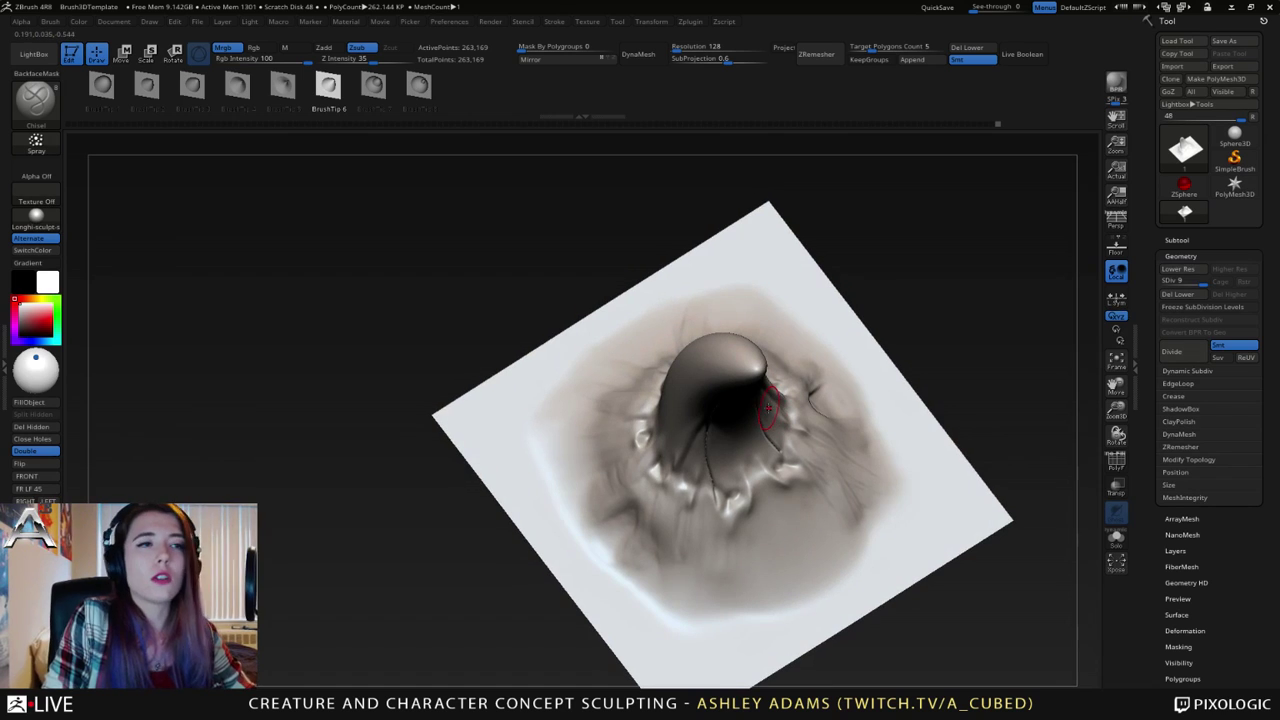
{"action": "left_click_drag", "start_coordinate": [711, 279], "coordinate": [811, 303]}
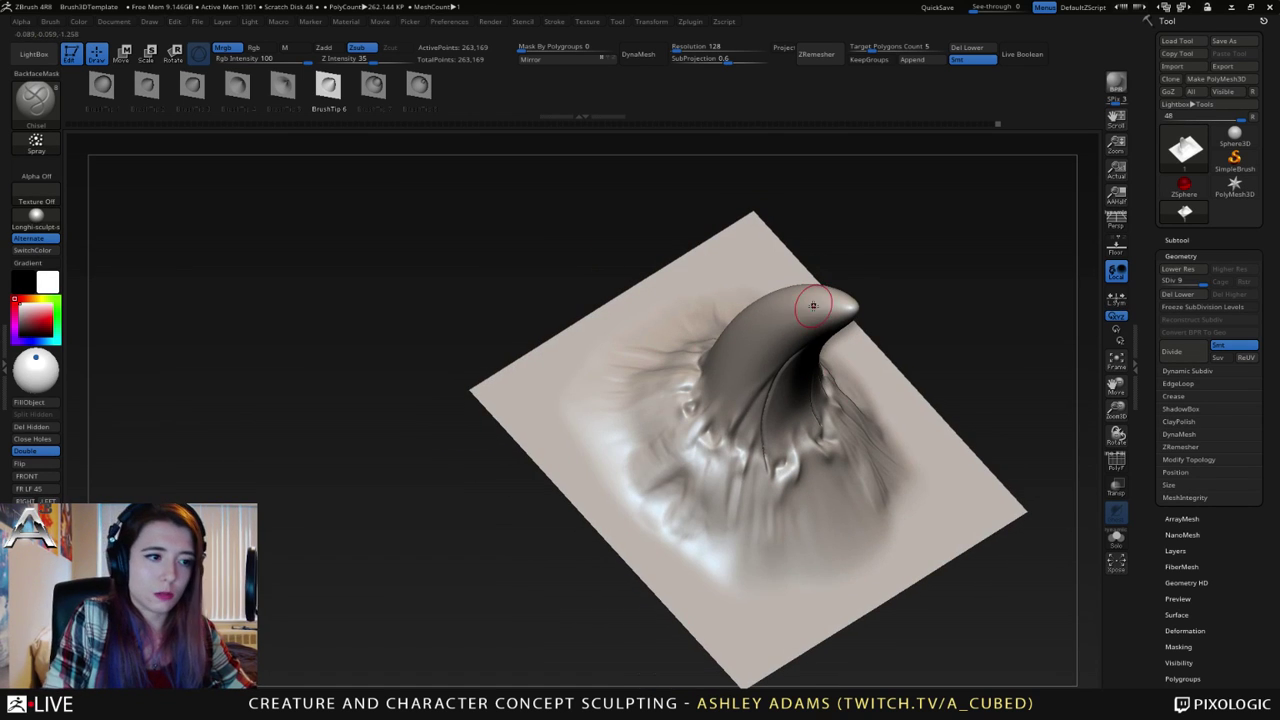
{"action": "left_click", "coordinate": [1167, 283]}
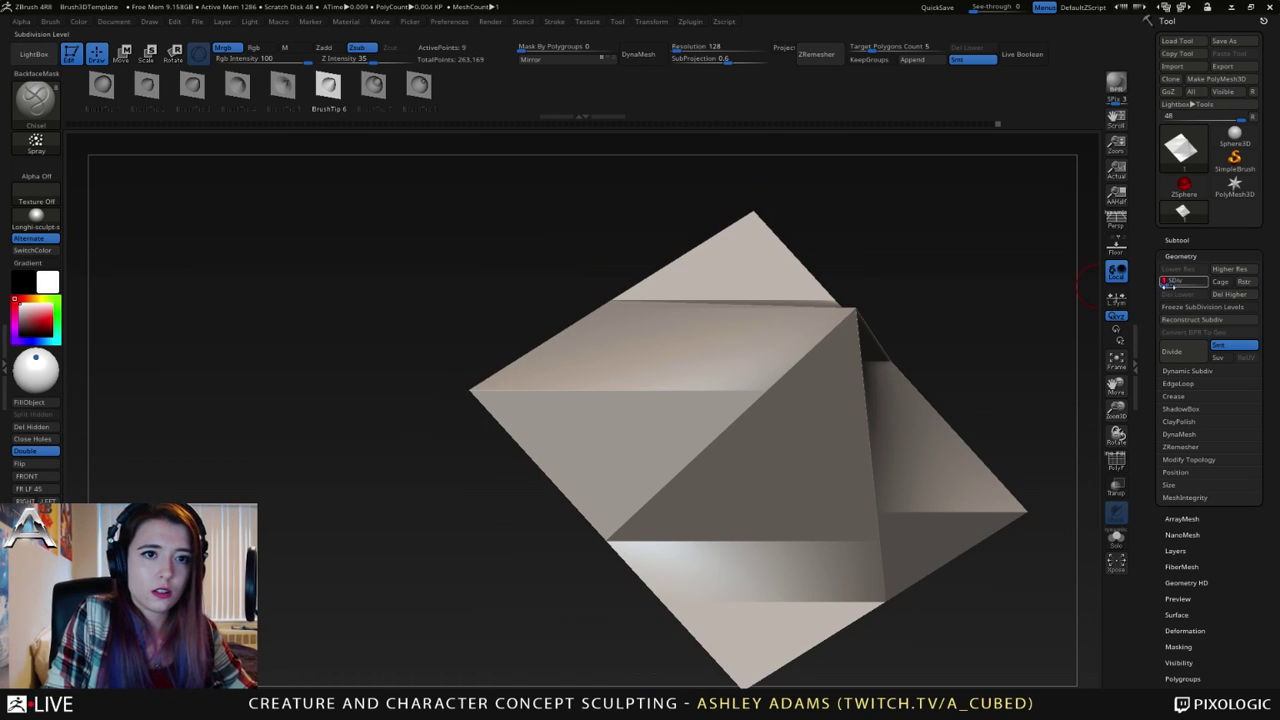
{"action": "mouse_move", "coordinate": [1198, 285]}
{"action": "left_mouse_down"}
{"action": "mouse_move", "coordinate": [1150, 287]}
{"action": "mouse_move", "coordinate": [1220, 284]}
{"action": "left_mouse_up"}
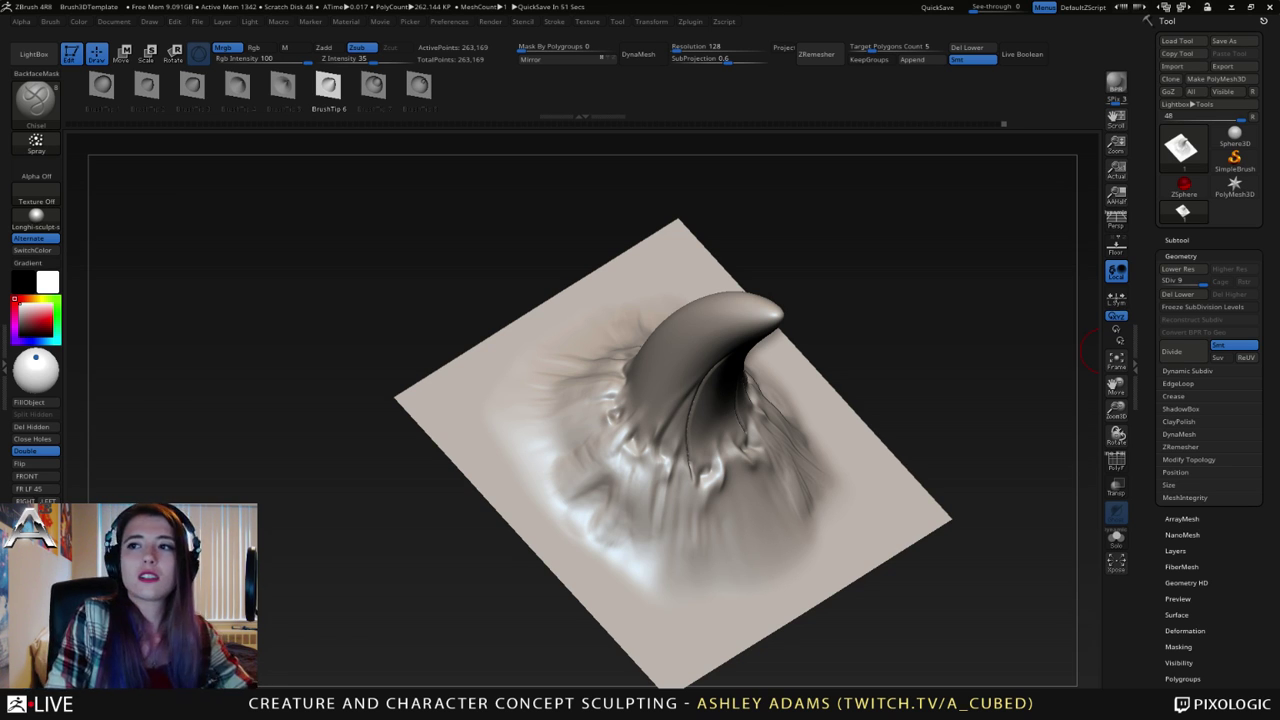
- Smooth the long chiseled grooves on the horn's inner curve, starting from their lower ends
{"action": "mouse_move", "coordinate": [677, 335]}
{"action": "right_mouse_down"}
{"action": "mouse_move", "coordinate": [667, 420]}
{"action": "mouse_move", "coordinate": [620, 375]}
{"action": "right_mouse_up"}
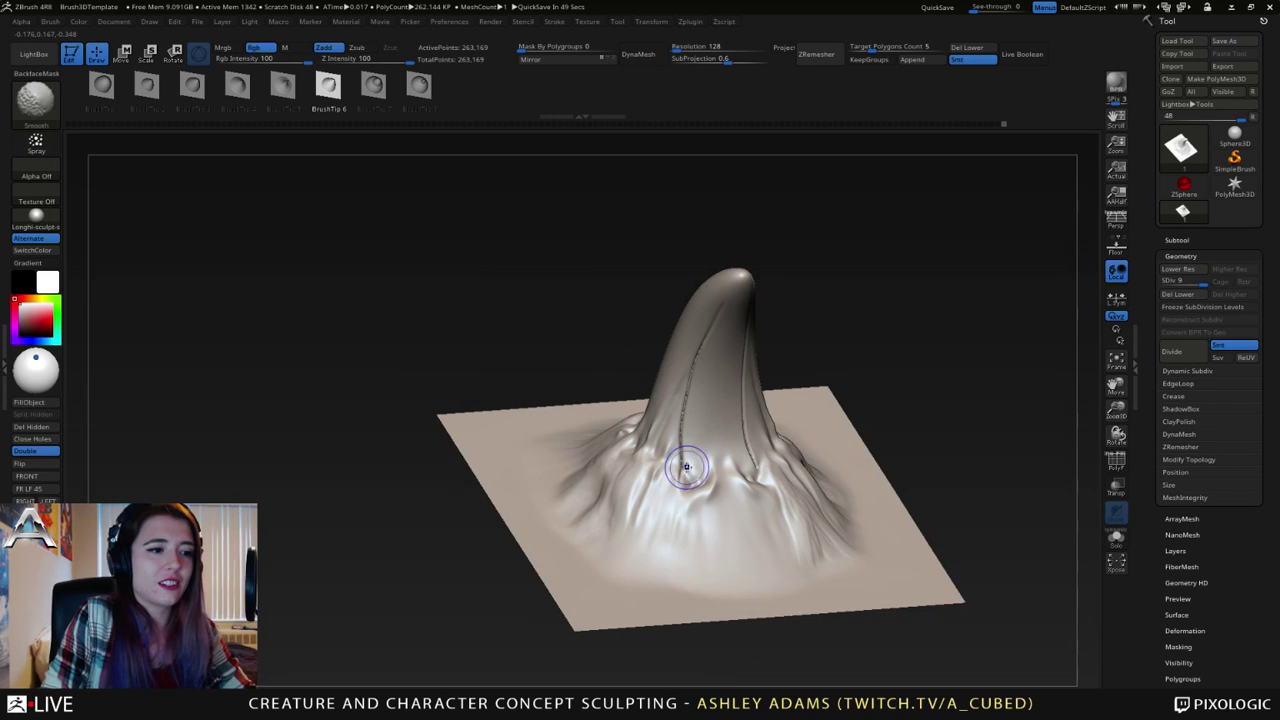
{"action": "left_click_drag", "start_coordinate": [688, 466], "coordinate": [701, 353], "text": "shift"}
{"action": "right_click_drag", "start_coordinate": [726, 374], "coordinate": [668, 345]}
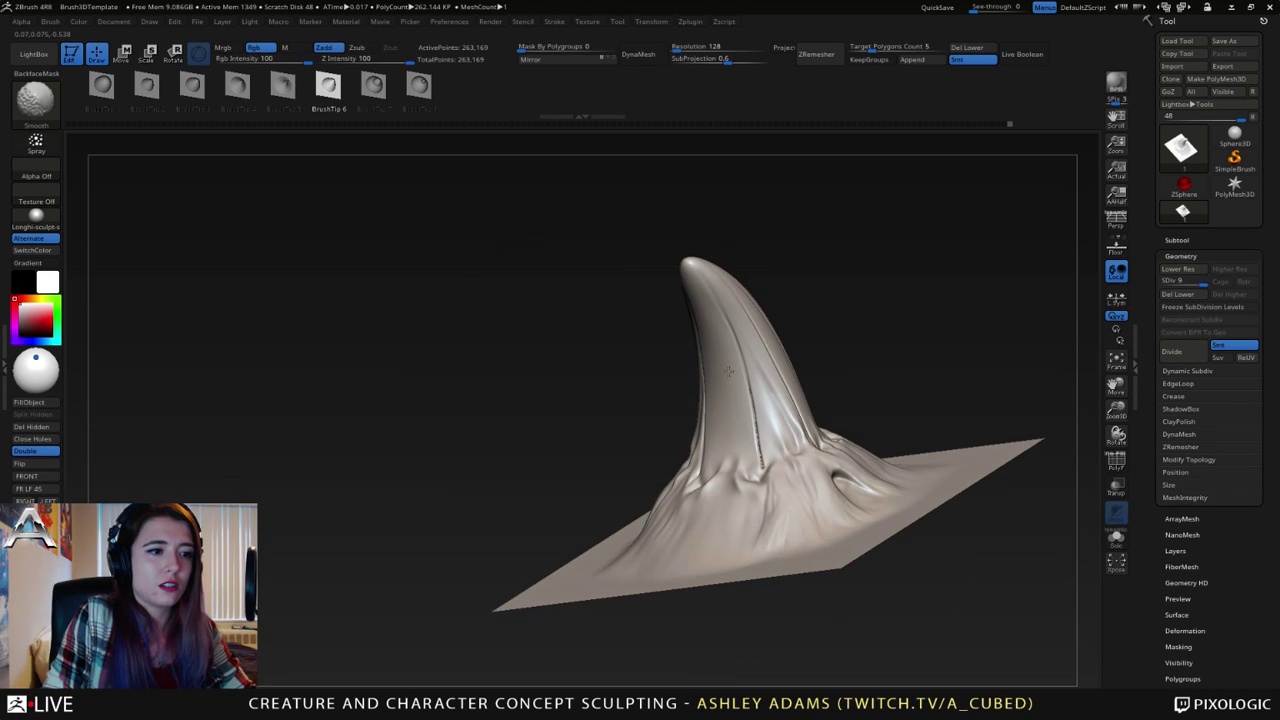
{"action": "left_click_drag", "start_coordinate": [758, 464], "coordinate": [753, 402], "text": "shift"}
{"action": "right_click_drag", "start_coordinate": [743, 377], "coordinate": [800, 367]}
{"action": "right_click_drag", "start_coordinate": [702, 382], "coordinate": [743, 394]}
- Try a sprayed BrushTip 6 groove down the horn's side, undo it, and set the Chisel stroke to Dots
{"action": "right_click_drag", "start_coordinate": [692, 307], "coordinate": [673, 346]}
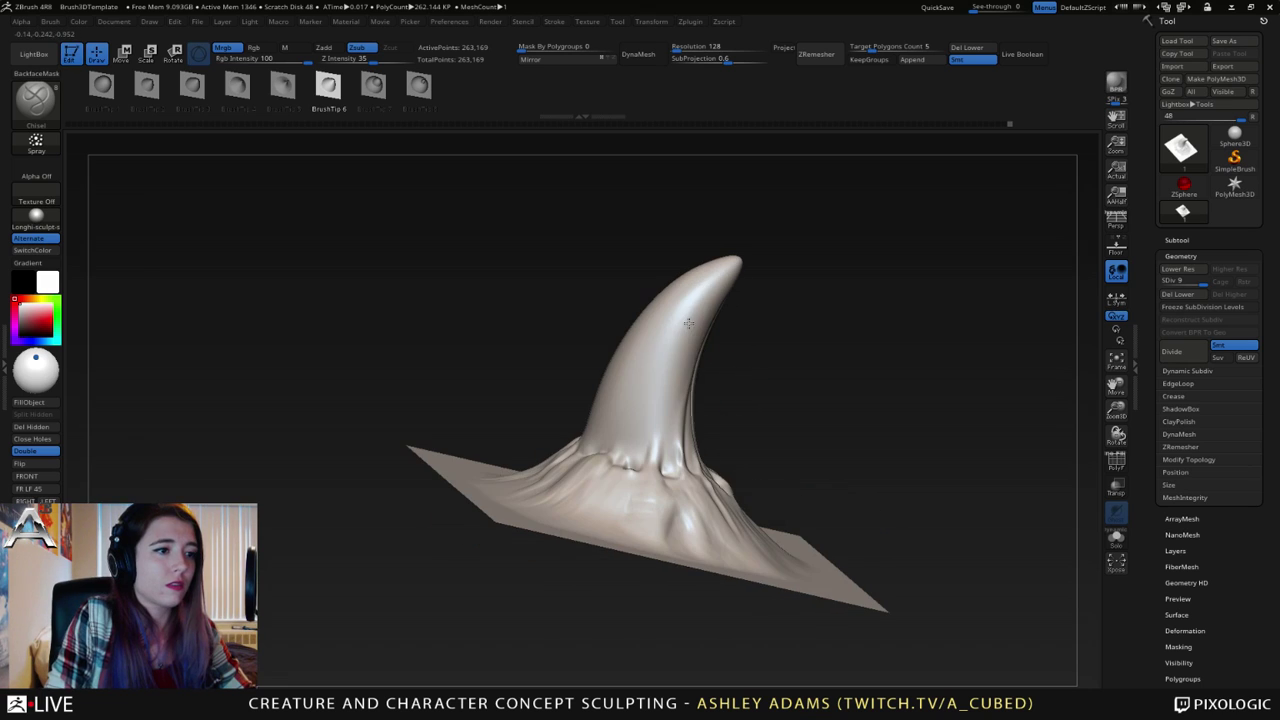
{"action": "left_click_drag", "start_coordinate": [716, 280], "coordinate": [673, 354]}
{"action": "key", "text": "ctrl+z"}
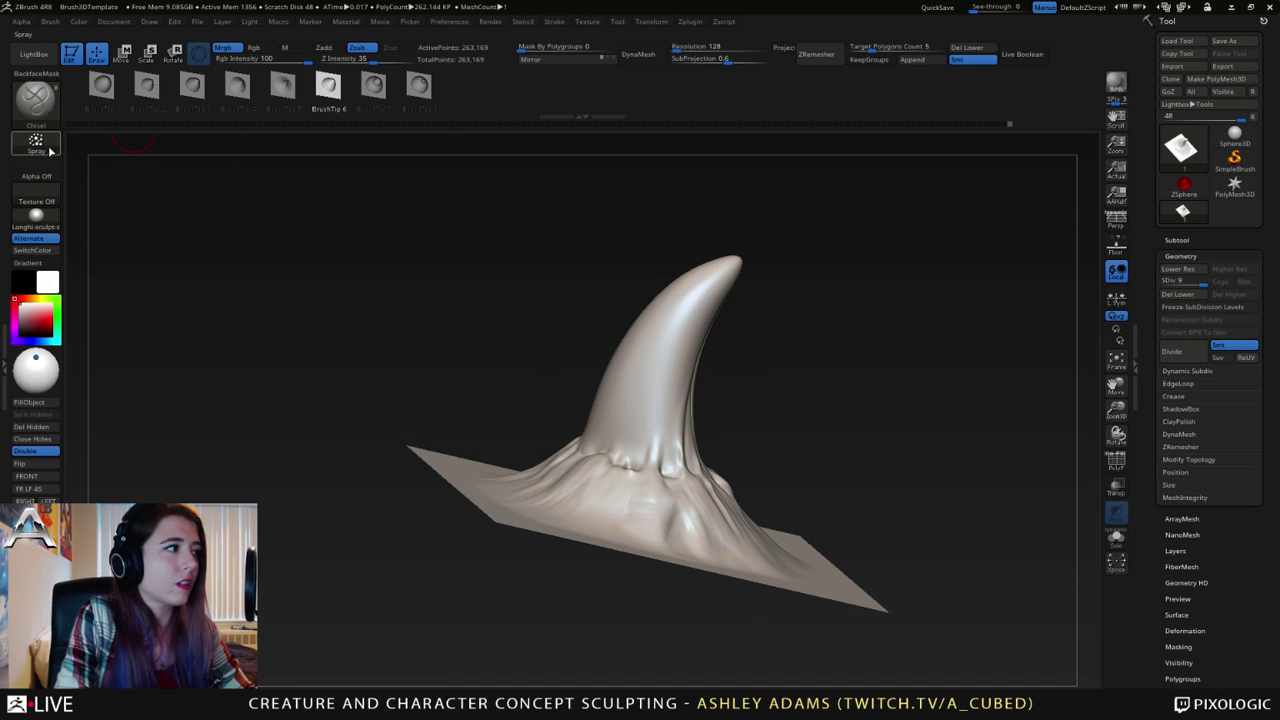
{"action": "left_click", "coordinate": [35, 143]}
{"action": "left_click", "coordinate": [159, 172]}
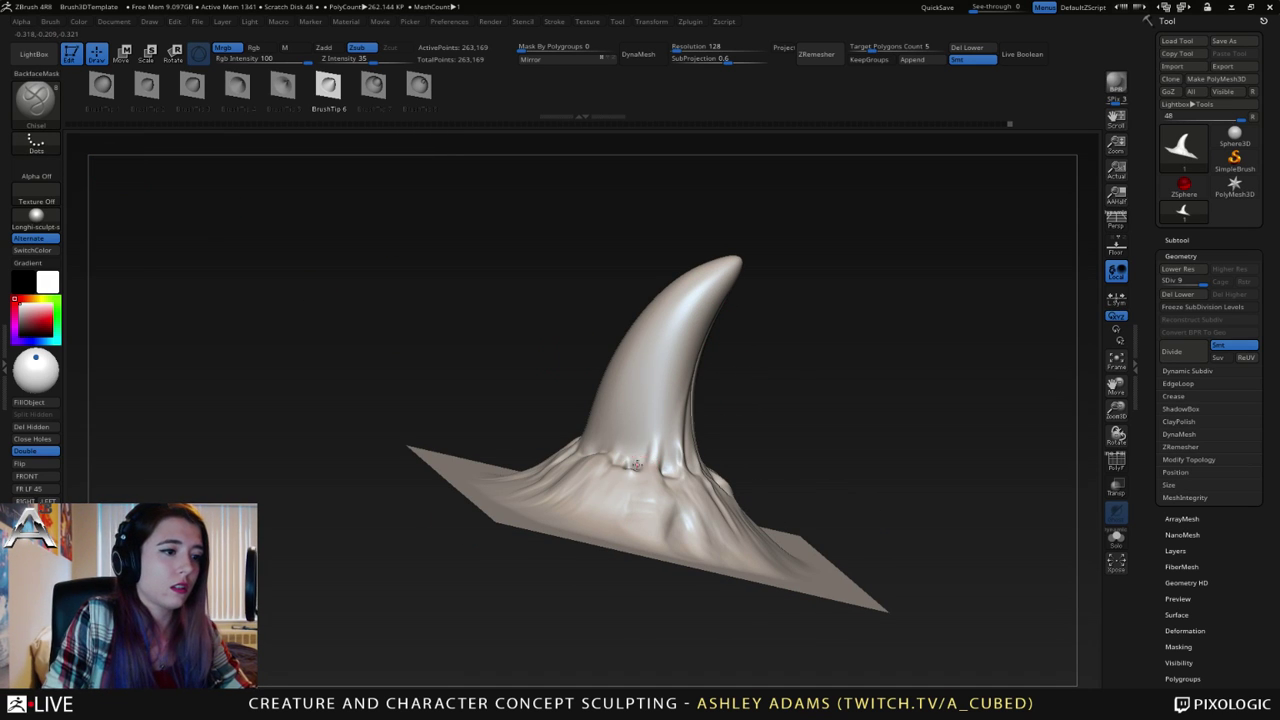
- Carve lengthwise BrushTip 6 grooves along the horn's side between the tip and the wrinkled base
{"action": "right_click_drag", "start_coordinate": [660, 366], "coordinate": [614, 455]}
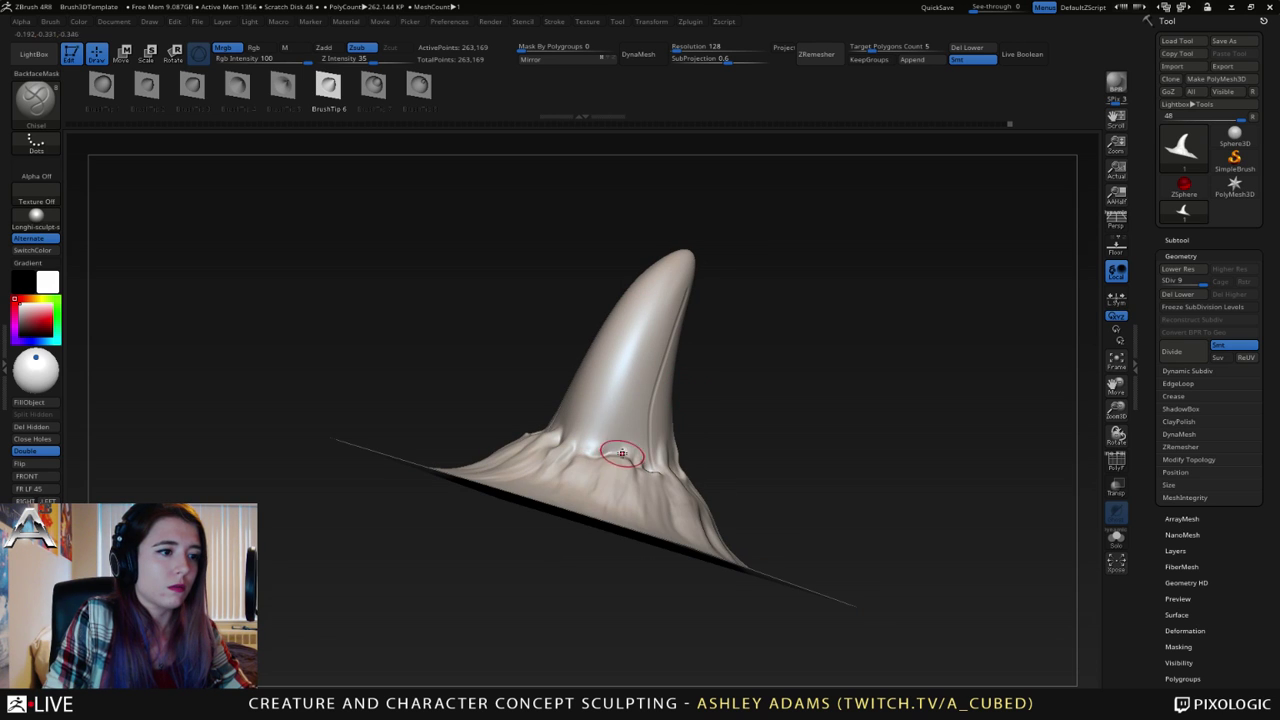
{"action": "right_click_drag", "start_coordinate": [680, 243], "coordinate": [666, 306]}
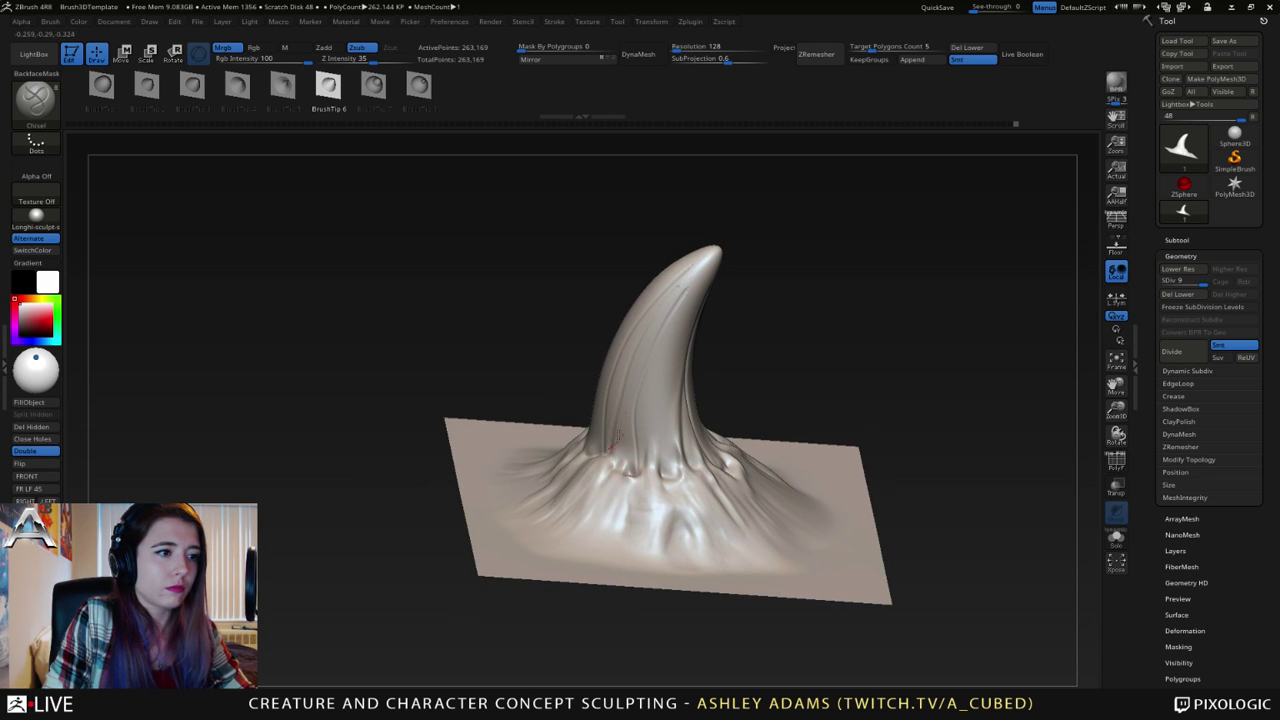
{"action": "mouse_move", "coordinate": [690, 266]}
{"action": "left_mouse_down"}
{"action": "mouse_move", "coordinate": [650, 350]}
{"action": "mouse_move", "coordinate": [630, 466]}
{"action": "left_mouse_up"}
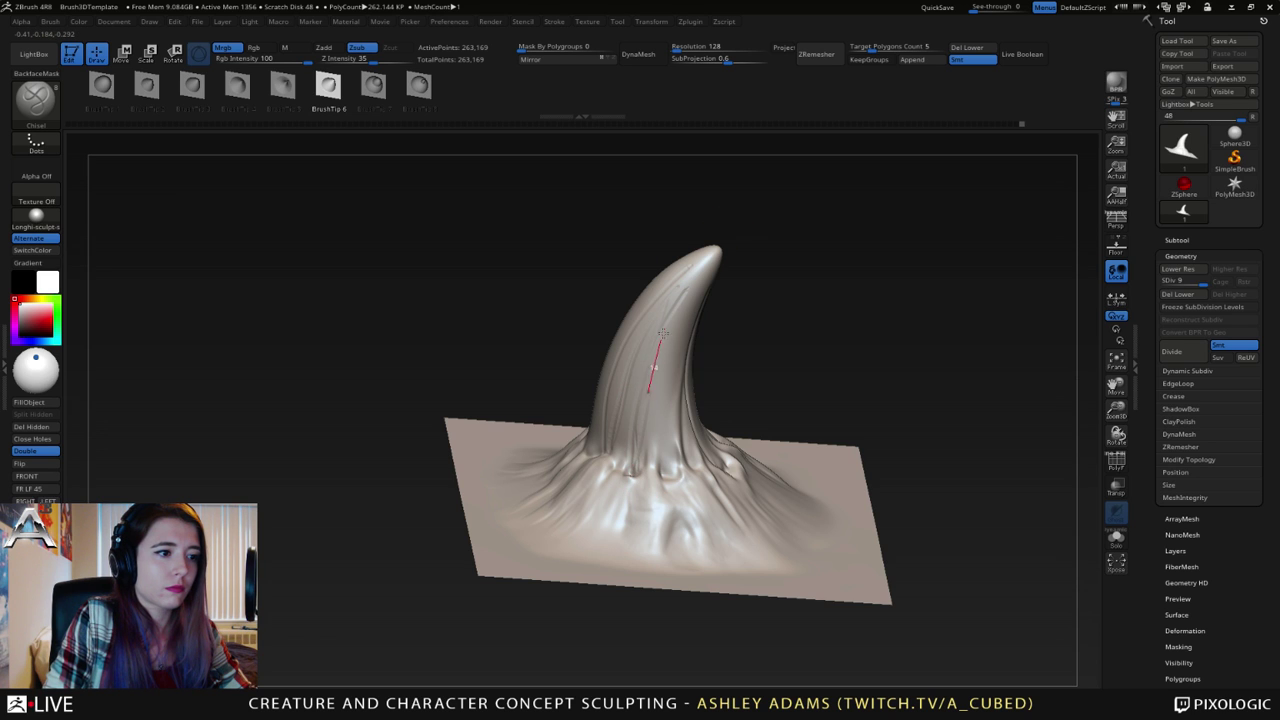
{"action": "mouse_move", "coordinate": [662, 333]}
{"action": "left_mouse_down"}
{"action": "mouse_move", "coordinate": [741, 229]}
{"action": "mouse_move", "coordinate": [698, 314]}
{"action": "left_mouse_up"}
{"action": "left_click_drag", "start_coordinate": [754, 465], "coordinate": [756, 470]}
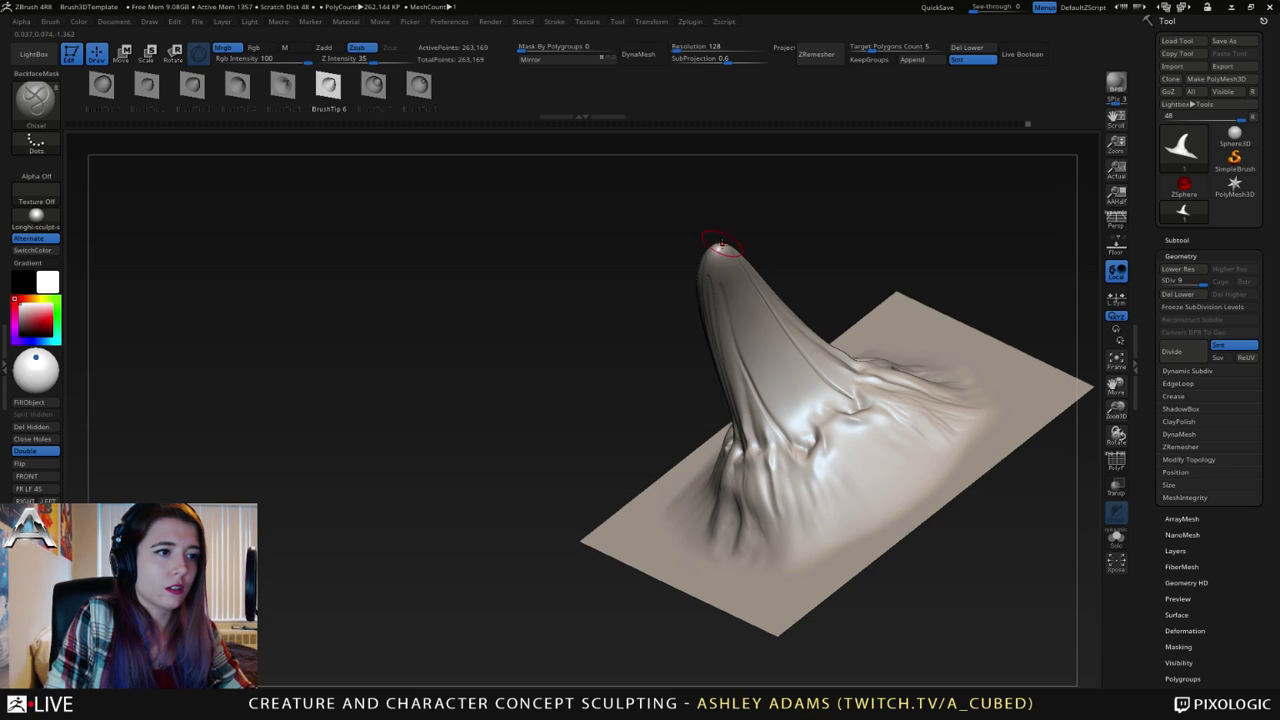
- Carve additional grooves down the horn's inner curve to fill the gaps between the existing grooves
{"action": "left_click_drag", "start_coordinate": [778, 403], "coordinate": [808, 445]}
{"action": "left_click_drag", "start_coordinate": [757, 332], "coordinate": [812, 420]}
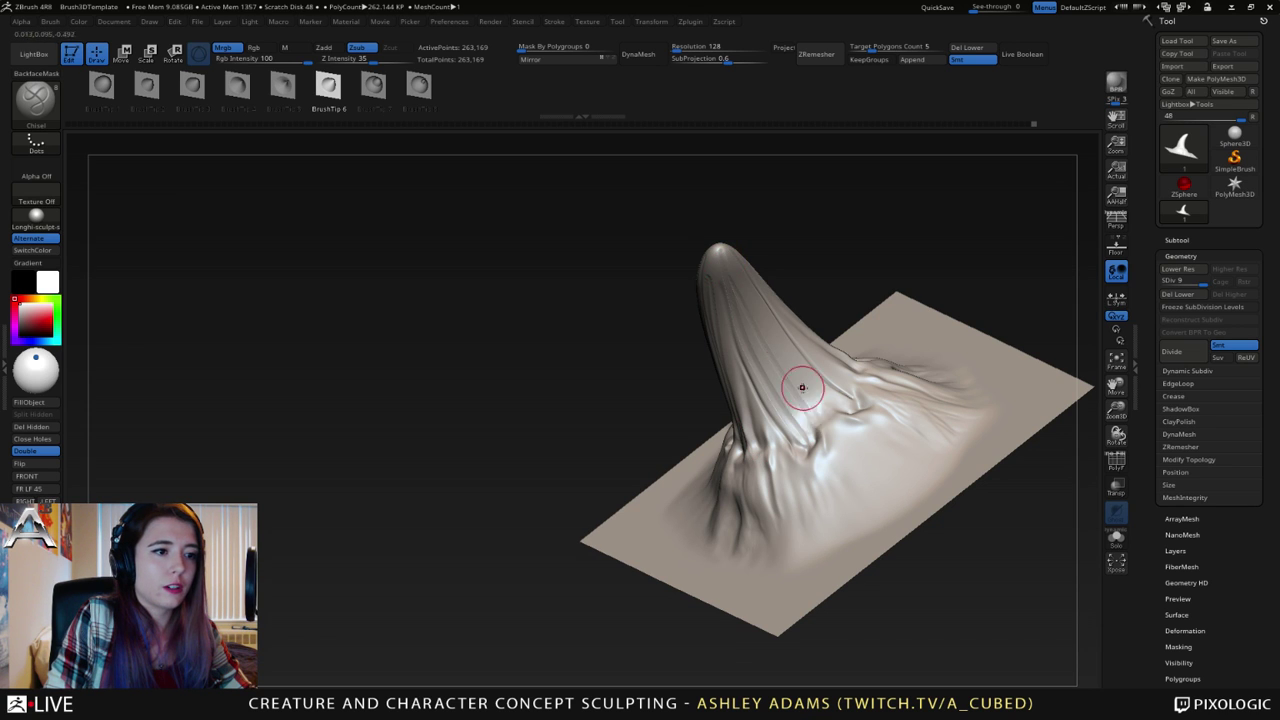
{"action": "mouse_move", "coordinate": [802, 244]}
{"action": "left_mouse_down"}
{"action": "mouse_move", "coordinate": [724, 276]}
{"action": "mouse_move", "coordinate": [853, 428]}
{"action": "left_mouse_up"}
{"action": "left_click_drag", "start_coordinate": [712, 266], "coordinate": [865, 409]}
- Extend the lengthwise grooves across the horn's opposite flank from near the tip to the base folds
{"action": "left_click_drag", "start_coordinate": [876, 296], "coordinate": [796, 288]}
{"action": "left_click_drag", "start_coordinate": [701, 269], "coordinate": [880, 378]}
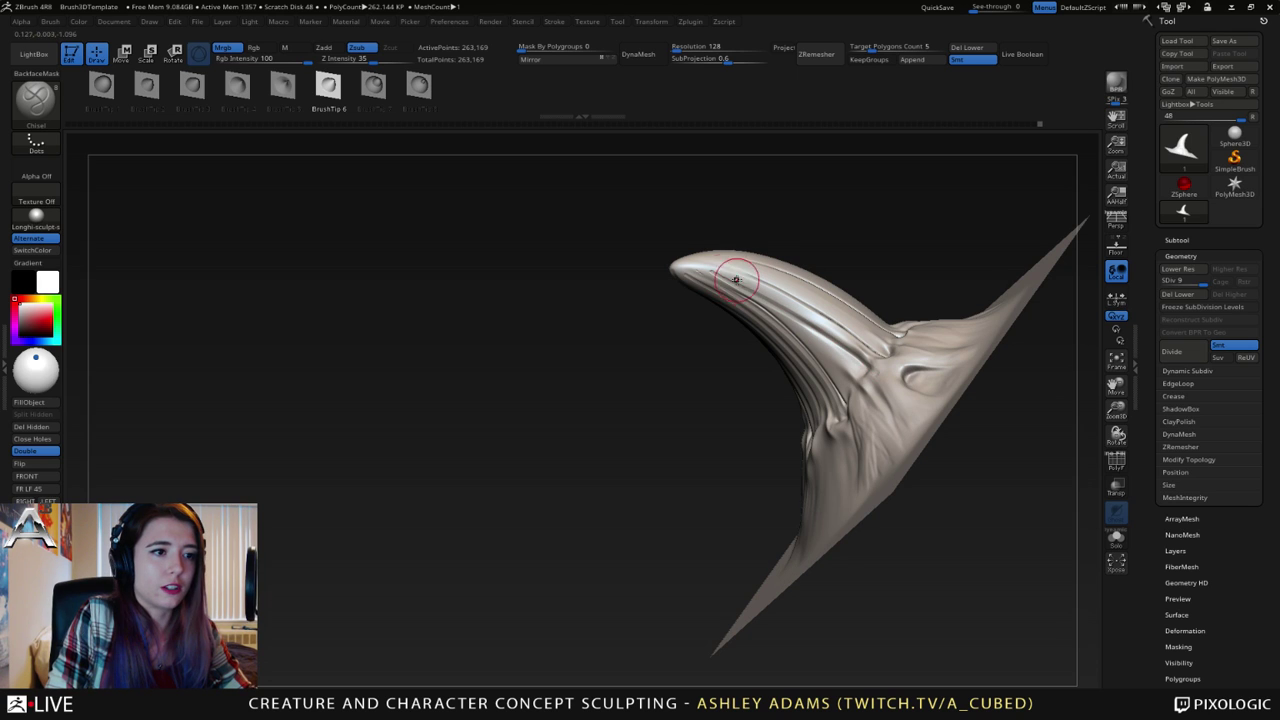
{"action": "left_click_drag", "start_coordinate": [739, 282], "coordinate": [881, 404]}
{"action": "left_click_drag", "start_coordinate": [773, 309], "coordinate": [866, 405]}
{"action": "left_click_drag", "start_coordinate": [752, 378], "coordinate": [798, 357]}
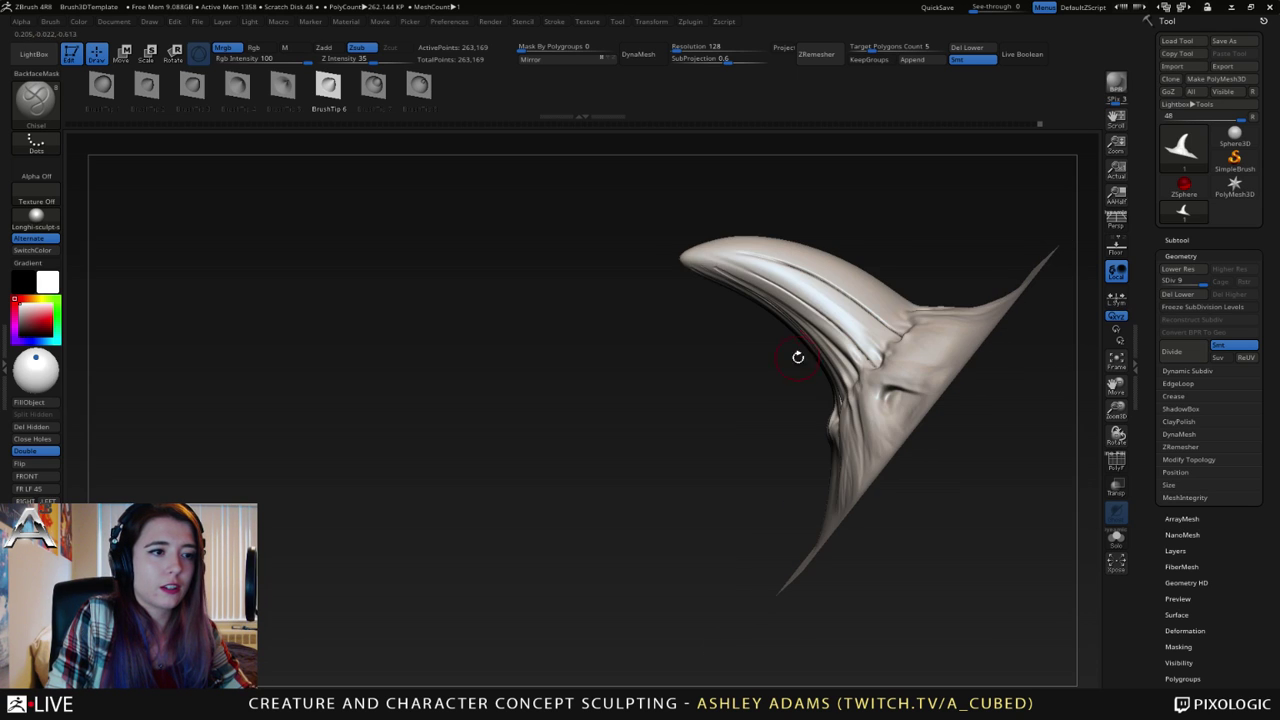
{"action": "mouse_move", "coordinate": [751, 259]}
{"action": "left_mouse_down"}
{"action": "mouse_move", "coordinate": [898, 337]}
{"action": "mouse_move", "coordinate": [862, 326]}
{"action": "mouse_move", "coordinate": [898, 352]}
{"action": "left_mouse_up"}
{"action": "left_click_drag", "start_coordinate": [750, 375], "coordinate": [795, 350]}
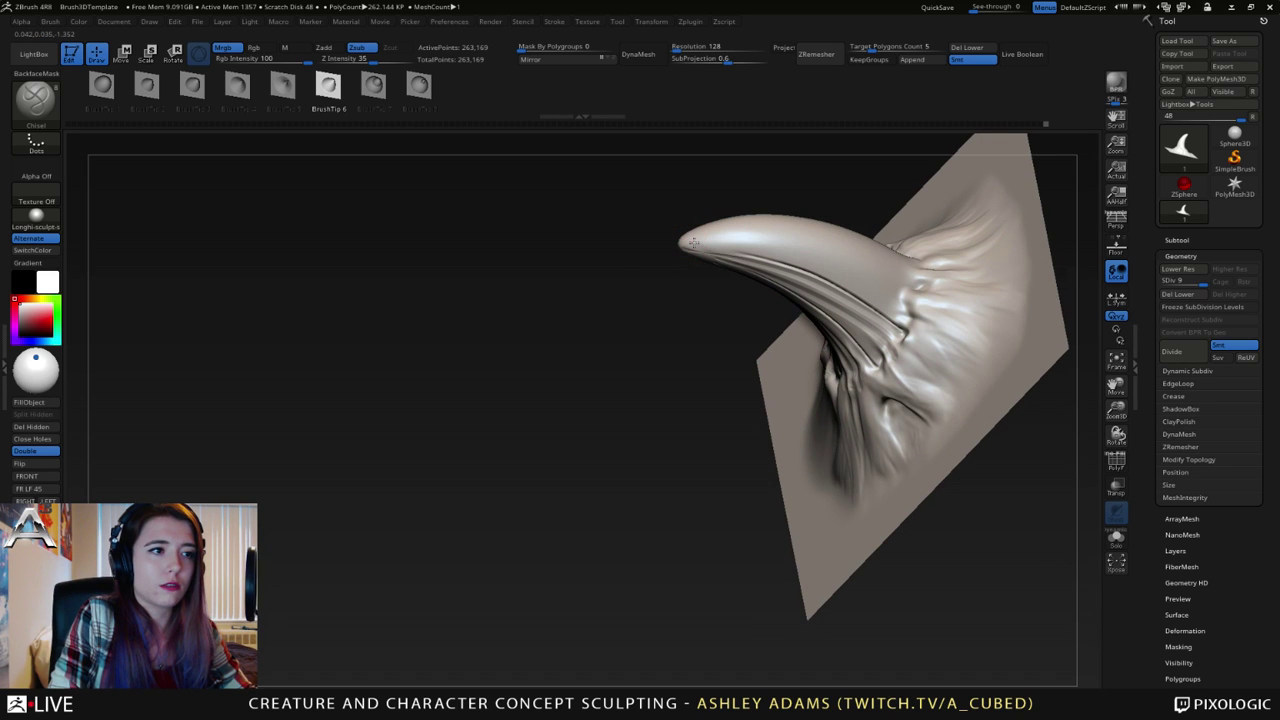
- Carve parallel grooves along the horn's outer back from the tip down to the base
{"action": "mouse_move", "coordinate": [692, 242]}
{"action": "left_mouse_down"}
{"action": "mouse_move", "coordinate": [870, 284]}
{"action": "mouse_move", "coordinate": [922, 318]}
{"action": "left_mouse_up"}
{"action": "right_click_drag", "start_coordinate": [852, 305], "coordinate": [837, 281]}
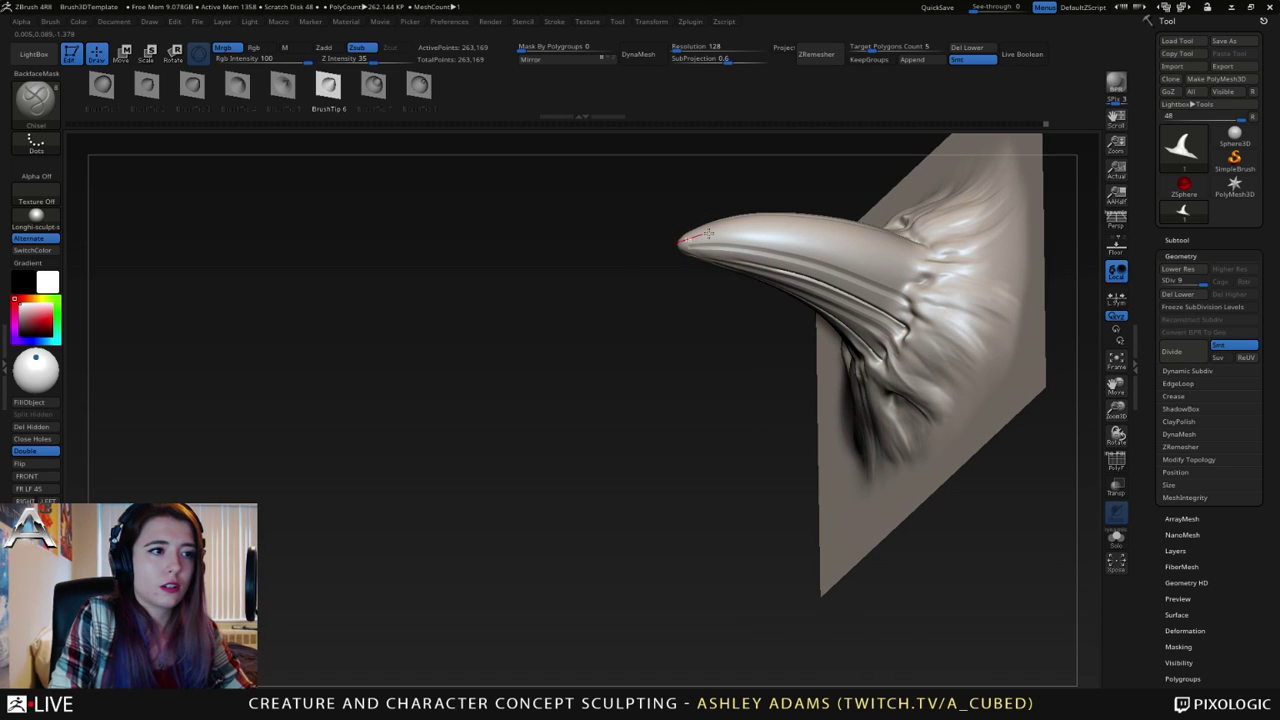
{"action": "left_click_drag", "start_coordinate": [692, 238], "coordinate": [948, 284]}
{"action": "mouse_move", "coordinate": [812, 290]}
{"action": "right_mouse_down"}
{"action": "mouse_move", "coordinate": [800, 272]}
{"action": "mouse_move", "coordinate": [797, 287]}
{"action": "right_mouse_up"}
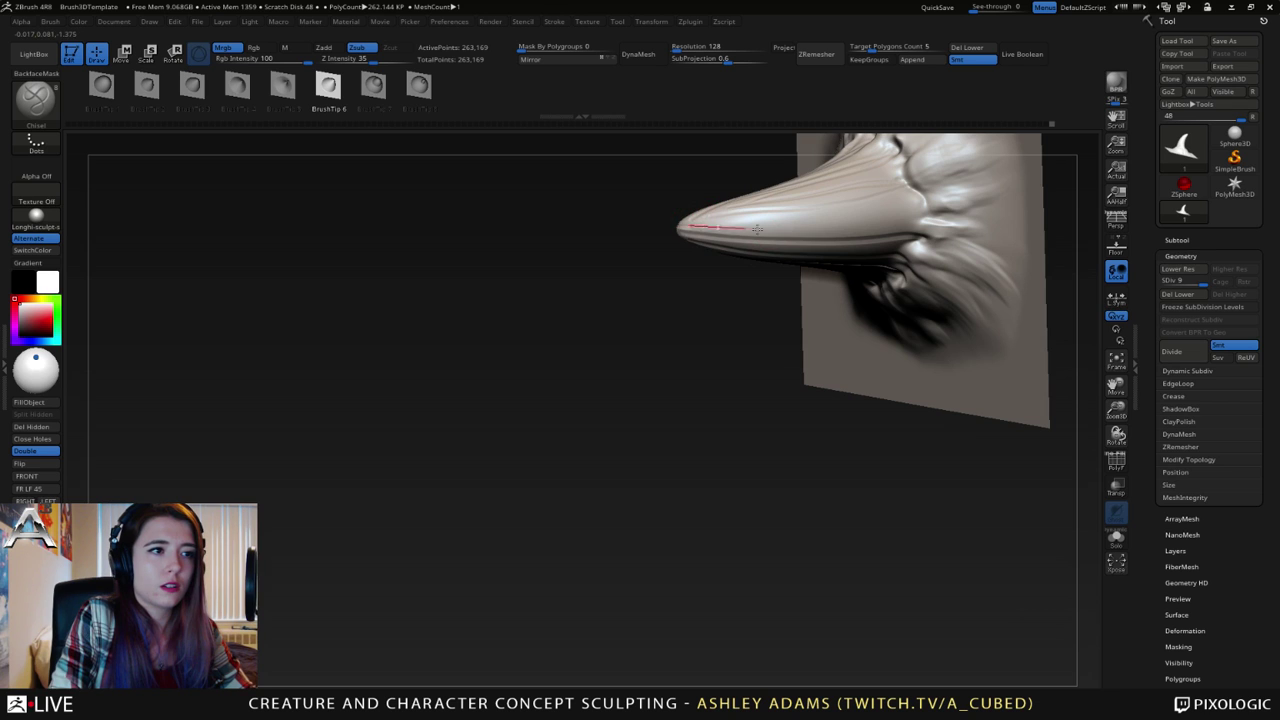
{"action": "left_click_drag", "start_coordinate": [757, 229], "coordinate": [935, 226]}
{"action": "mouse_move", "coordinate": [686, 206]}
{"action": "left_mouse_down"}
{"action": "mouse_move", "coordinate": [836, 212]}
{"action": "mouse_move", "coordinate": [943, 198]}
{"action": "left_mouse_up"}
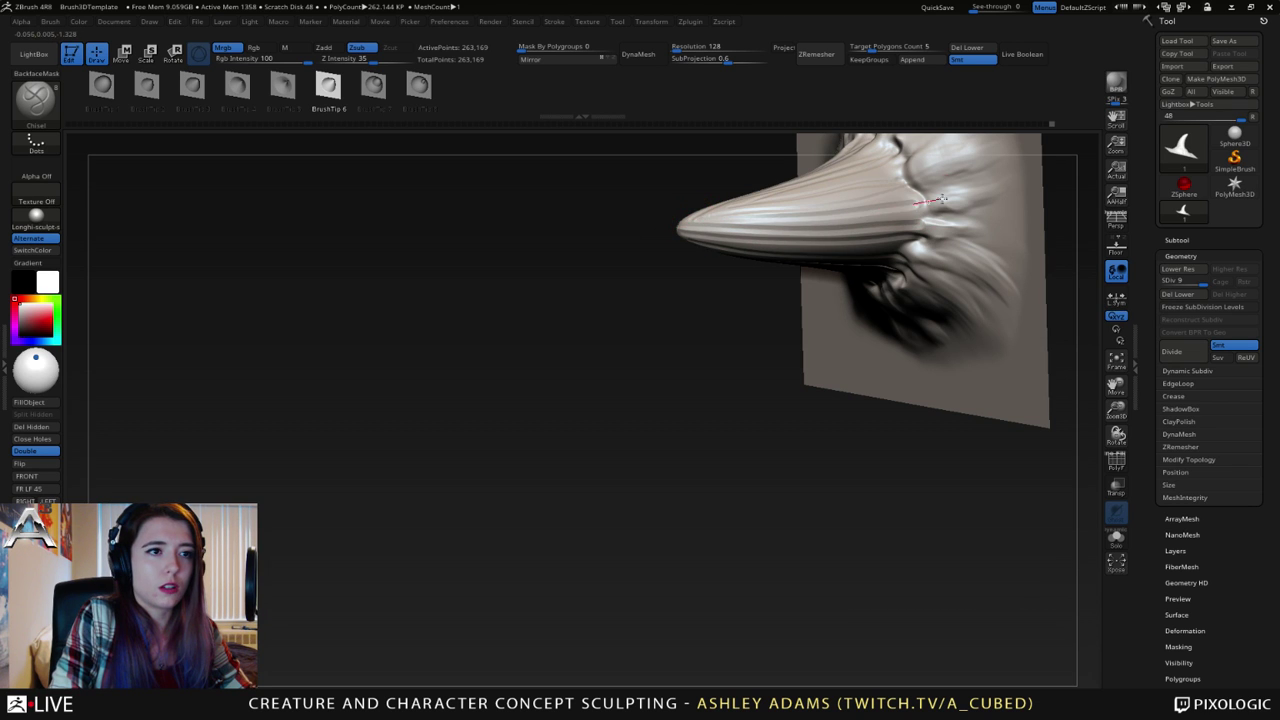
- Smooth the groove ends around the horn's tip and upper section from several sides
{"action": "right_click_drag", "start_coordinate": [834, 291], "coordinate": [848, 182]}
{"action": "left_click_drag", "start_coordinate": [857, 255], "coordinate": [777, 204], "text": "shift"}
{"action": "right_click_drag", "start_coordinate": [751, 261], "coordinate": [765, 242]}
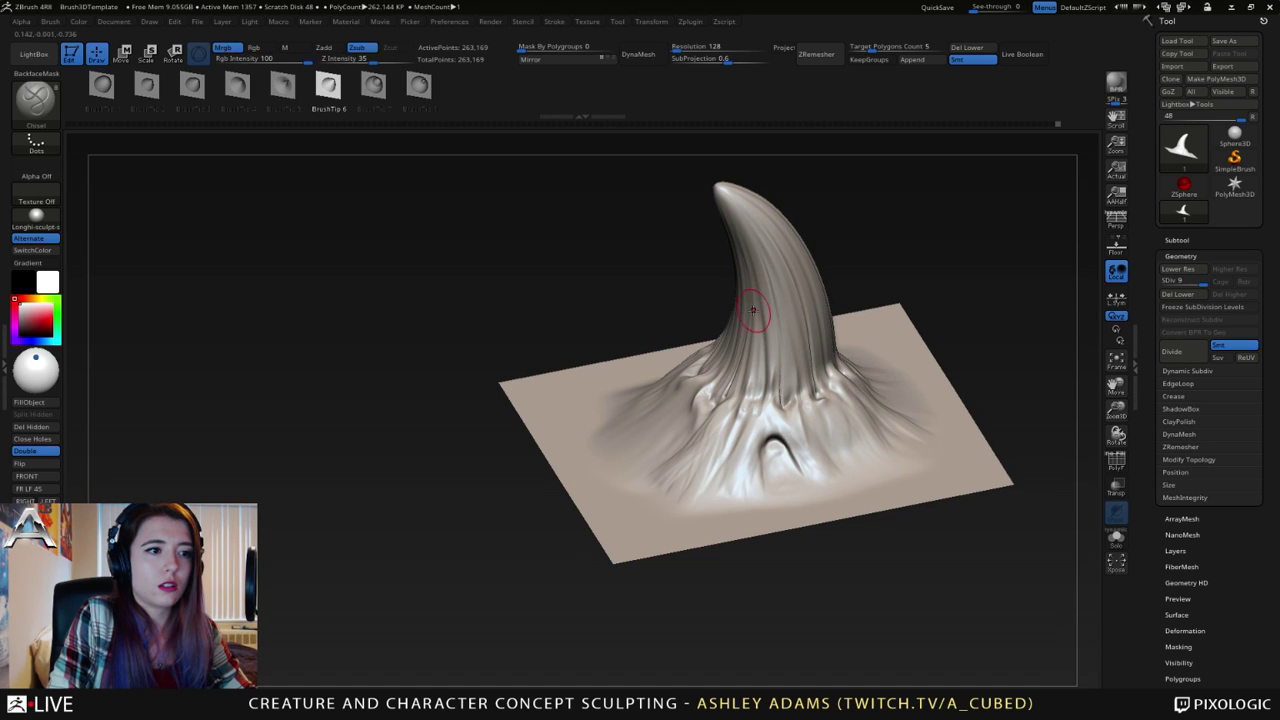
{"action": "right_click_drag", "start_coordinate": [757, 323], "coordinate": [814, 334]}
{"action": "left_click_drag", "start_coordinate": [764, 253], "coordinate": [774, 273], "text": "shift"}
{"action": "right_click_drag", "start_coordinate": [774, 273], "coordinate": [807, 318]}
{"action": "key", "text": "shift"}
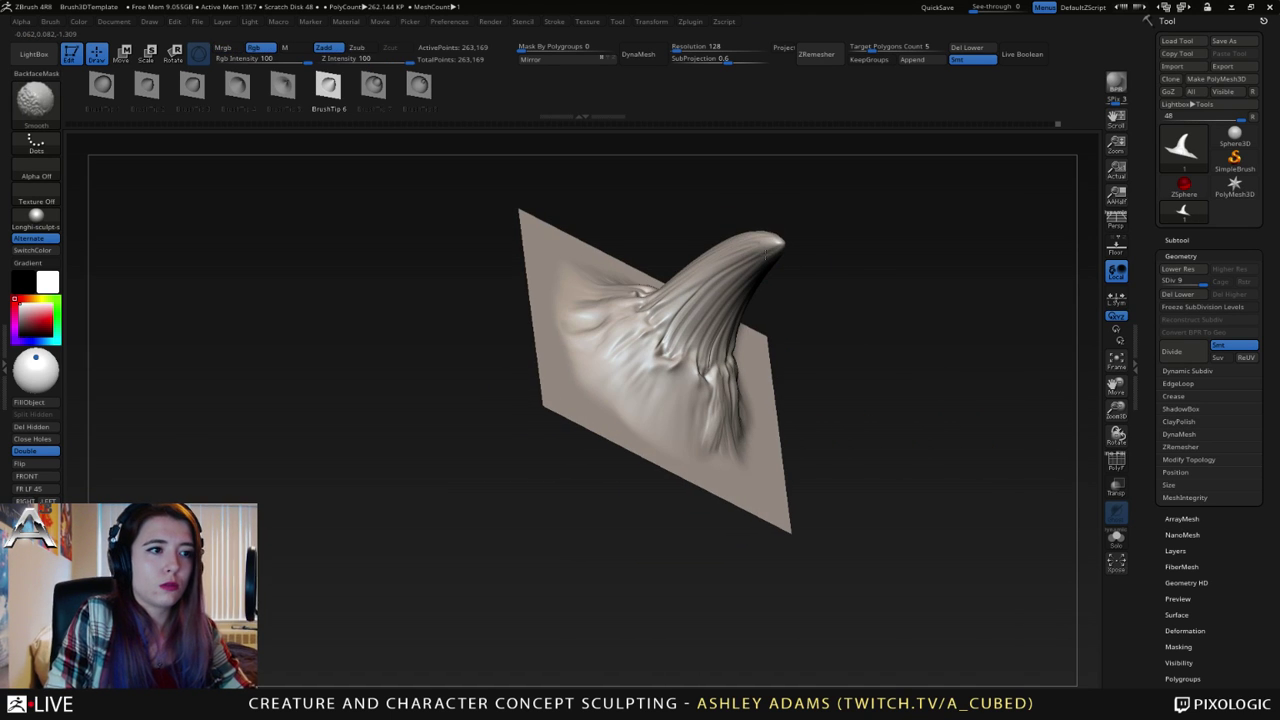
{"action": "right_click_drag", "start_coordinate": [733, 241], "coordinate": [811, 253]}
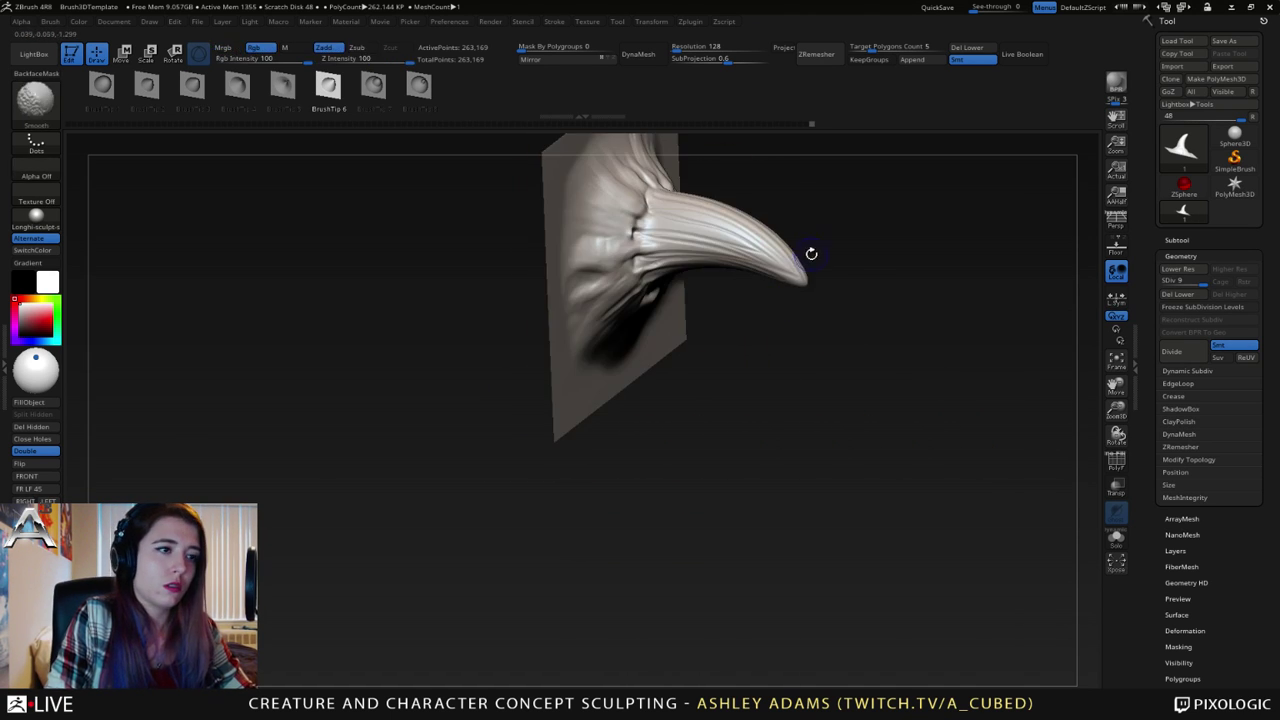
{"action": "right_click_drag", "start_coordinate": [732, 211], "coordinate": [673, 311]}
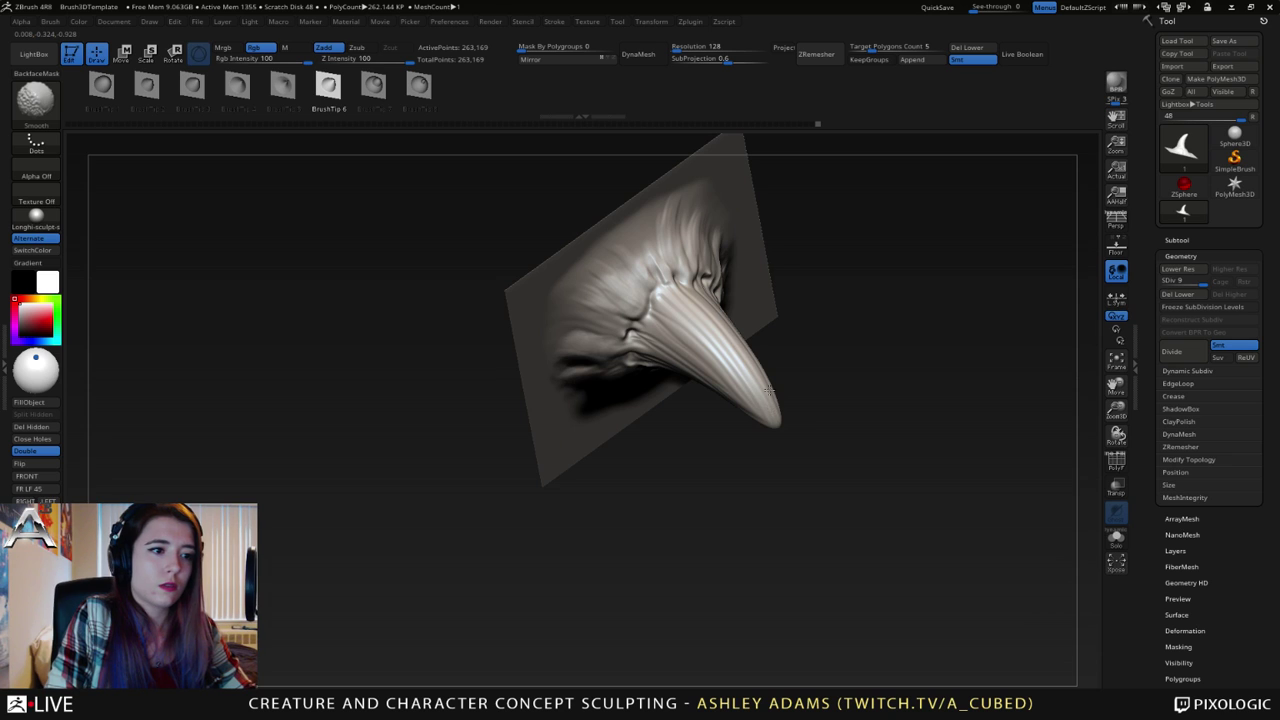
- Pull the horn's tip into a sharper, more tapered point with an enlarged SnakeHook brush from the side
{"action": "mouse_move", "coordinate": [768, 391]}
{"action": "right_mouse_down"}
{"action": "mouse_move", "coordinate": [800, 360]}
{"action": "mouse_move", "coordinate": [729, 449]}
{"action": "mouse_move", "coordinate": [843, 343]}
{"action": "mouse_move", "coordinate": [751, 348]}
{"action": "mouse_move", "coordinate": [829, 357]}
{"action": "mouse_move", "coordinate": [591, 366]}
{"action": "right_mouse_up"}
{"action": "key", "text": "b"}
{"action": "key", "text": "s"}
{"action": "key", "text": "h"}
{"action": "key", "text": "space"}
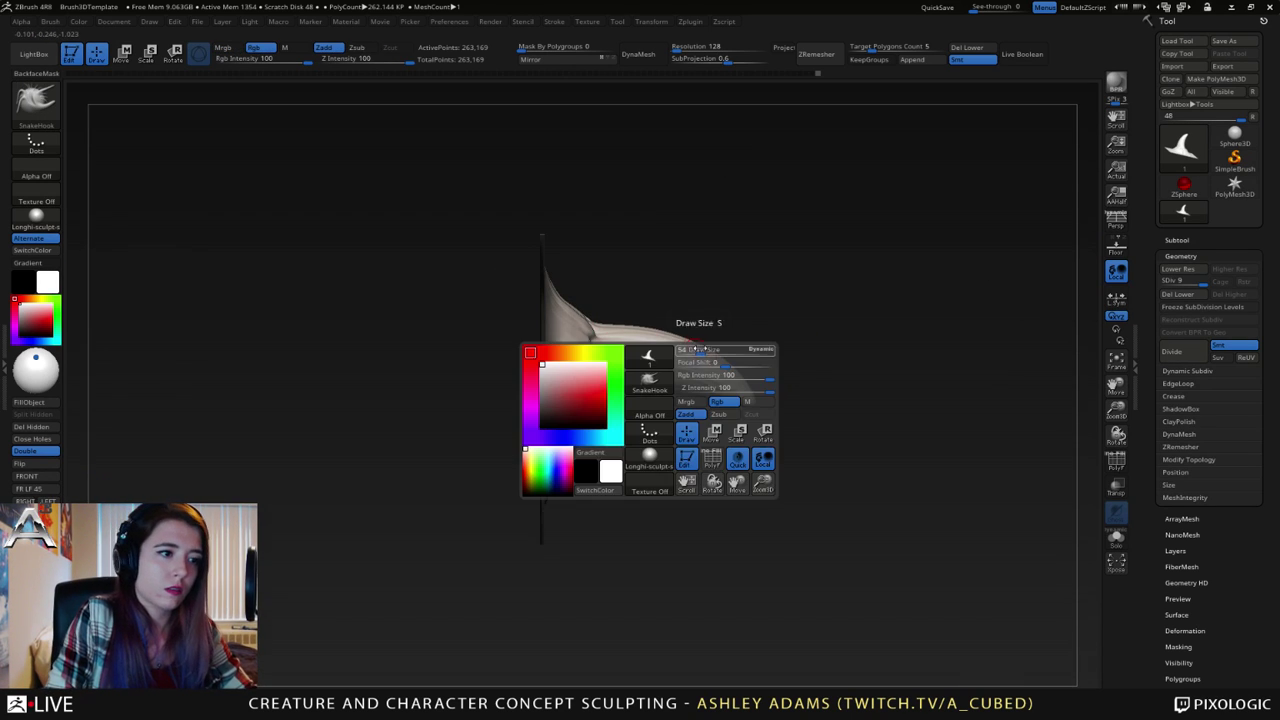
{"action": "left_click_drag", "start_coordinate": [700, 350], "coordinate": [706, 350]}
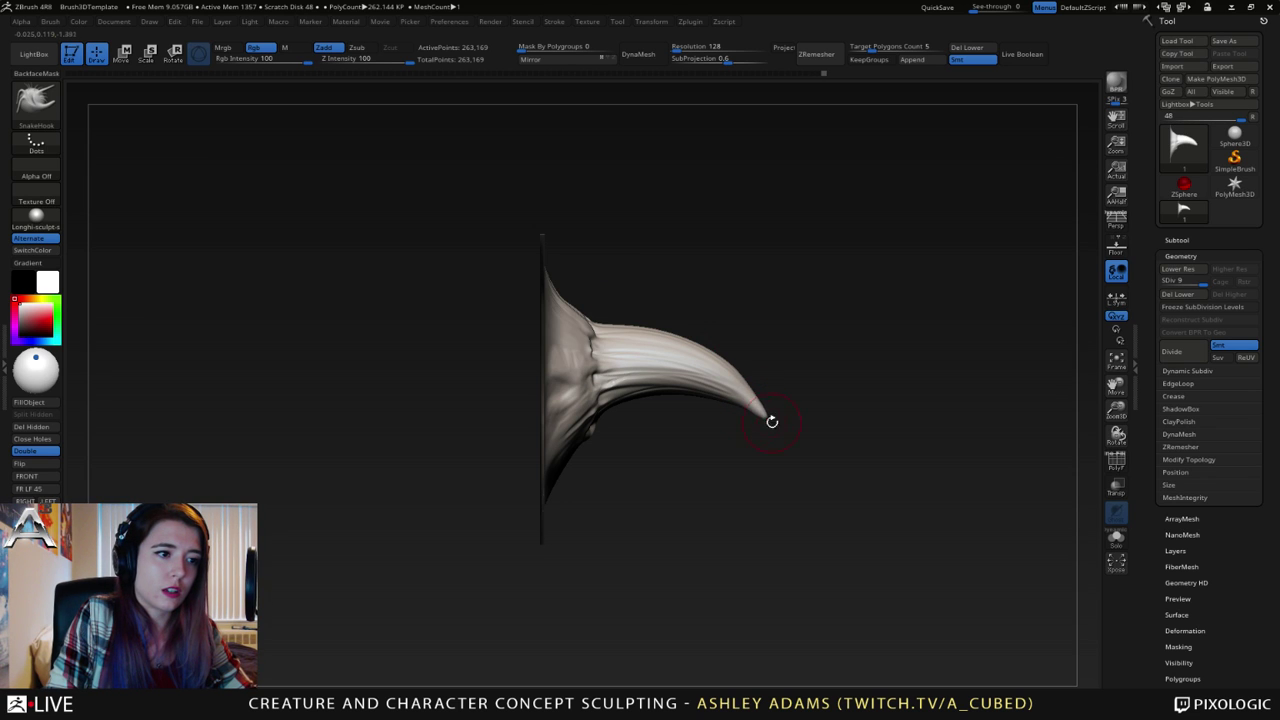
{"action": "key", "text": "shift"}
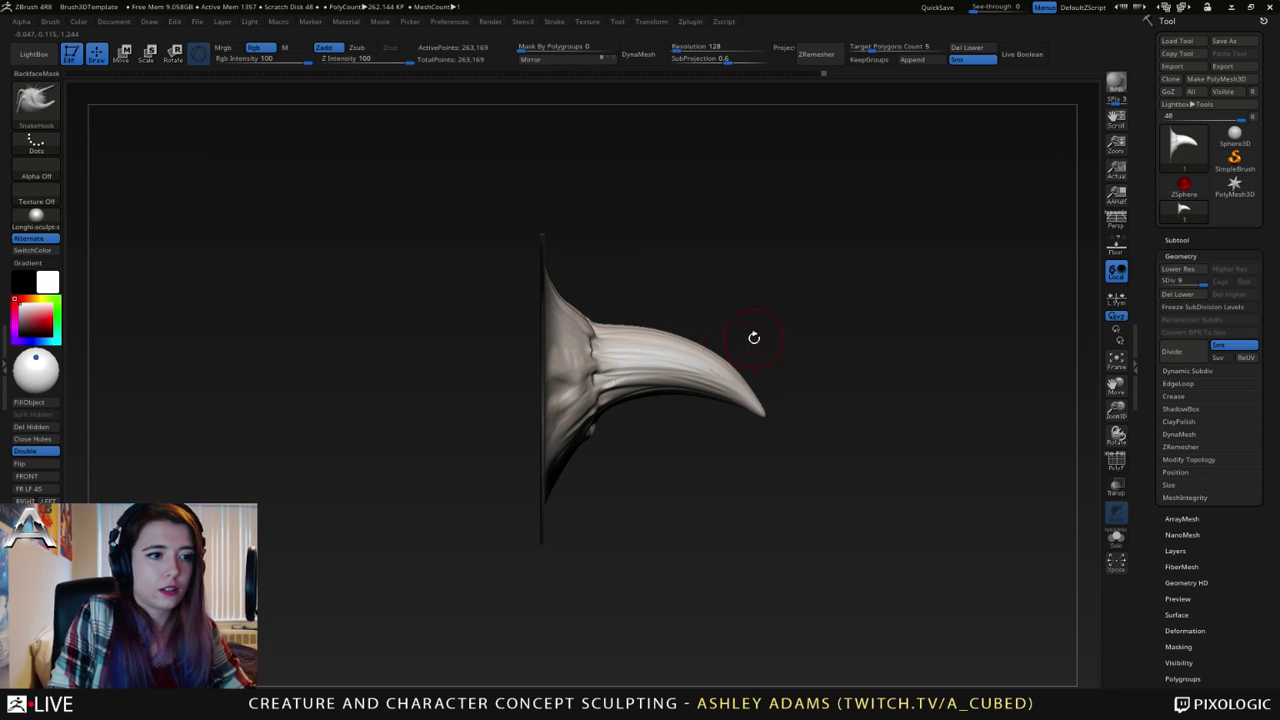
- Refine the horn tip's shape from the opposite side and smooth its surface
{"action": "right_click_drag", "start_coordinate": [754, 337], "coordinate": [660, 350]}
{"action": "left_click_drag", "start_coordinate": [773, 378], "coordinate": [772, 404], "text": "shift"}
{"action": "mouse_move", "coordinate": [775, 340]}
{"action": "right_mouse_down"}
{"action": "mouse_move", "coordinate": [745, 366]}
{"action": "mouse_move", "coordinate": [750, 392]}
{"action": "right_mouse_up"}
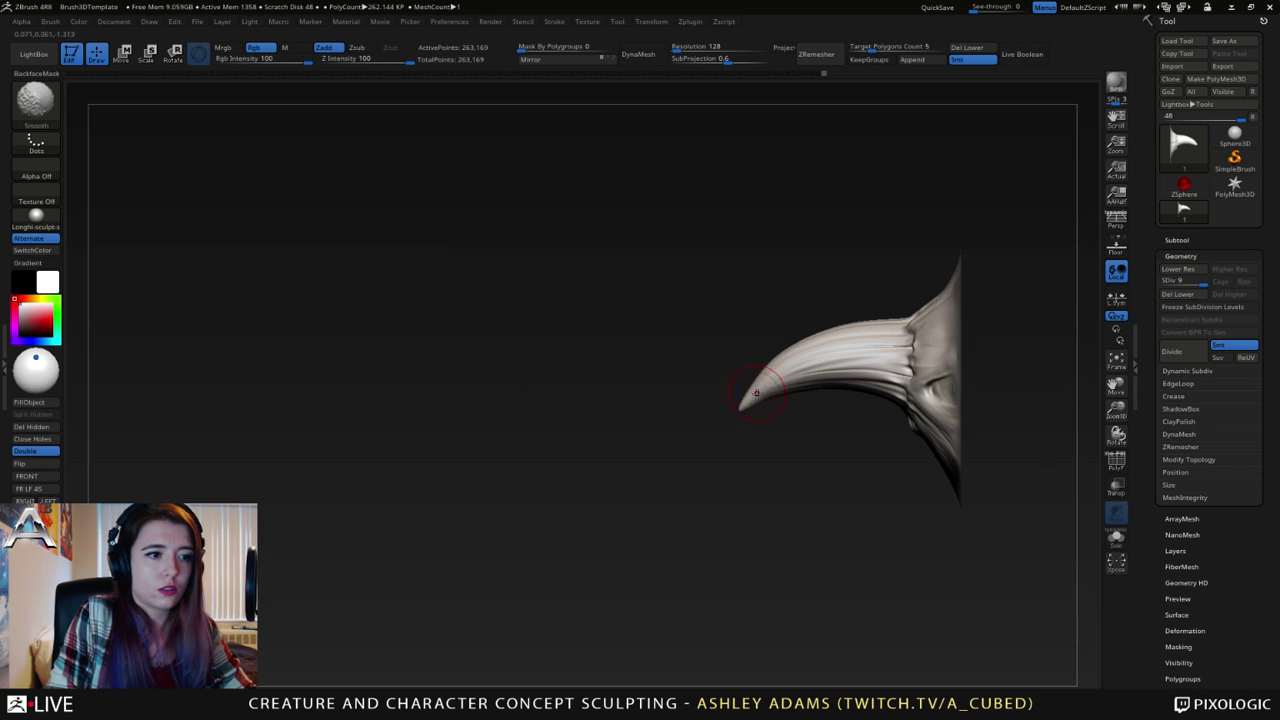
{"action": "key", "text": "space"}
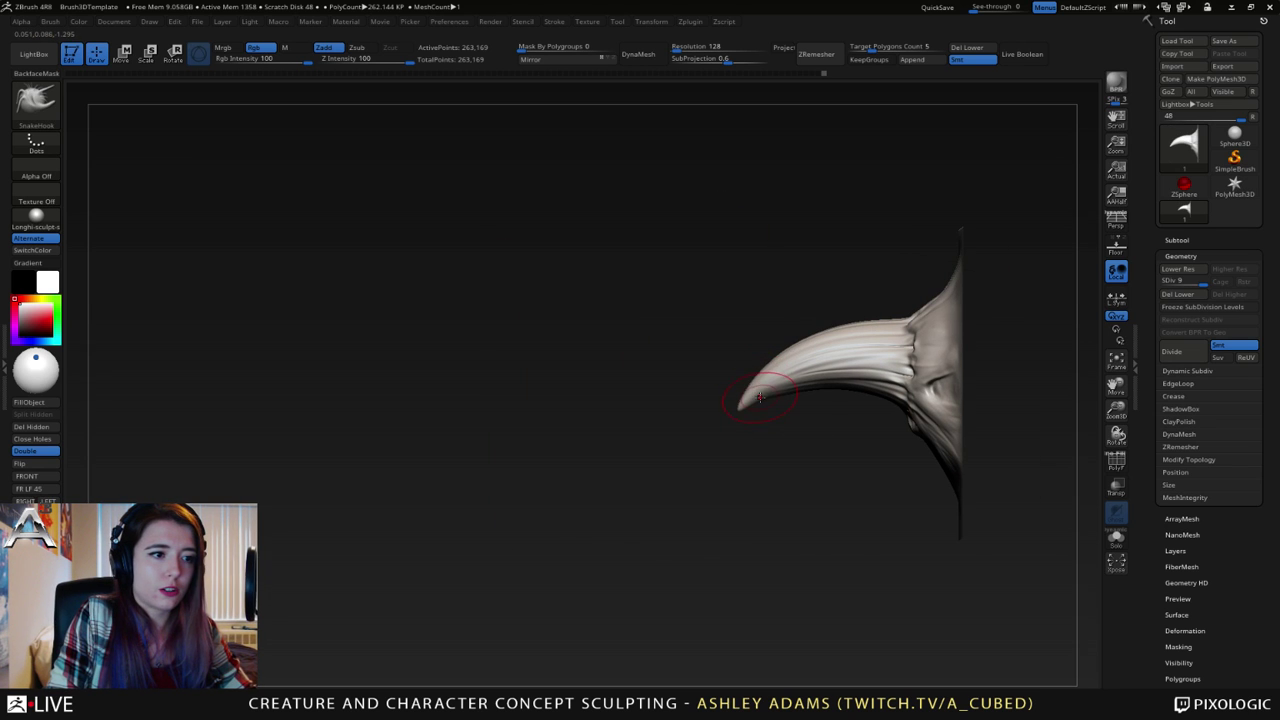
{"action": "key", "text": "space"}
{"action": "key", "text": "shift"}
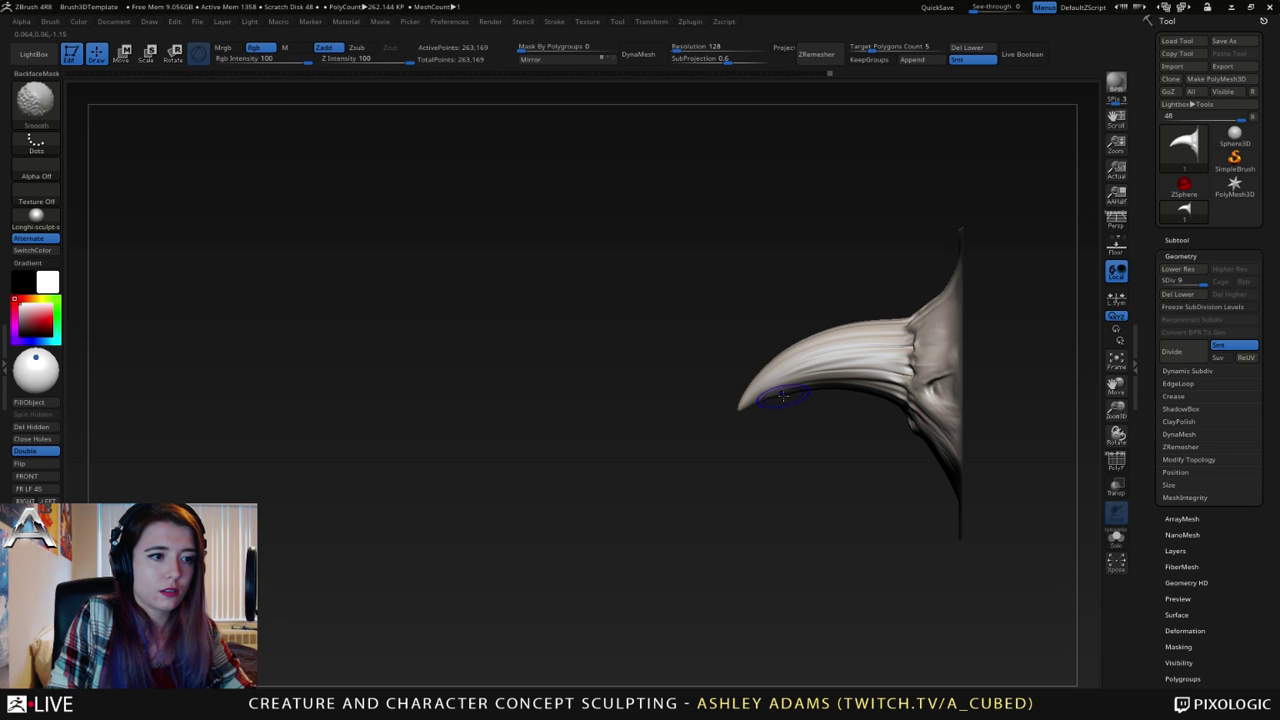
{"action": "mouse_move", "coordinate": [777, 357]}
{"action": "right_mouse_down"}
{"action": "mouse_move", "coordinate": [700, 390]}
{"action": "mouse_move", "coordinate": [638, 388]}
{"action": "mouse_move", "coordinate": [791, 428]}
{"action": "mouse_move", "coordinate": [757, 287]}
{"action": "mouse_move", "coordinate": [858, 348]}
{"action": "right_mouse_up"}
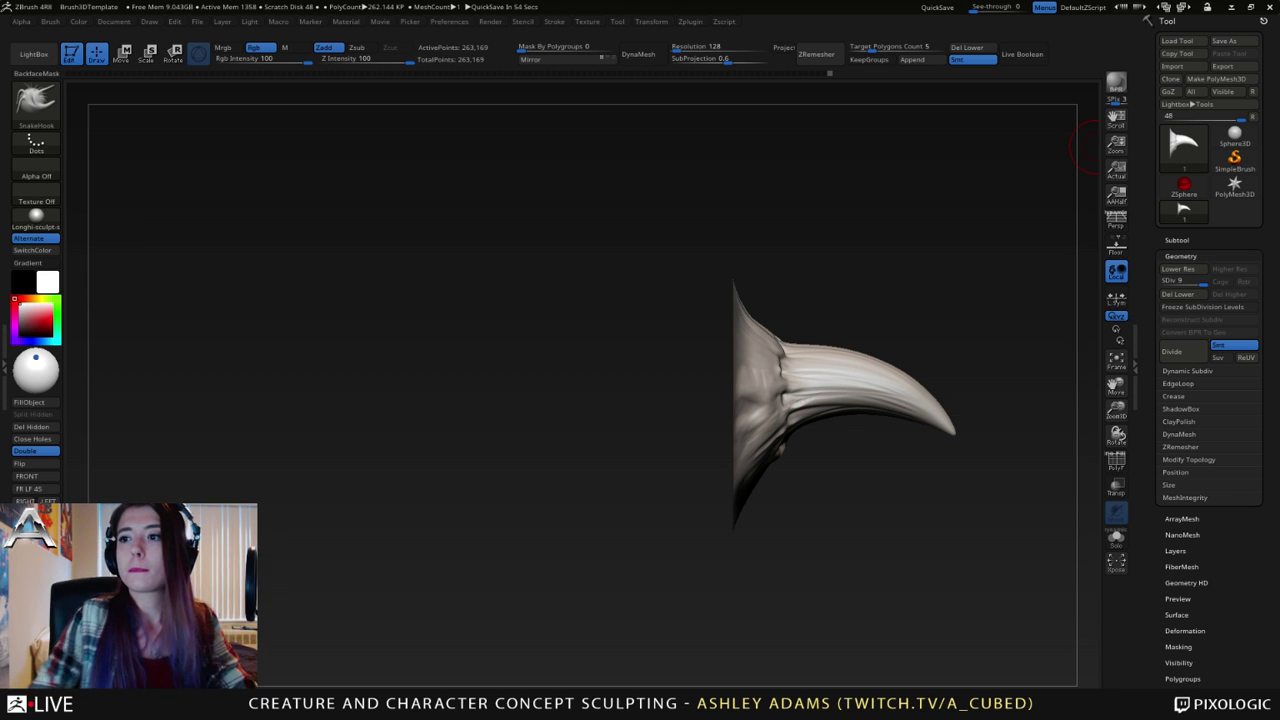
- Cut deeper creases with the DamStandard brush into the skin folds beside and above the horn's base
{"action": "left_click_drag", "start_coordinate": [702, 350], "coordinate": [780, 345]}
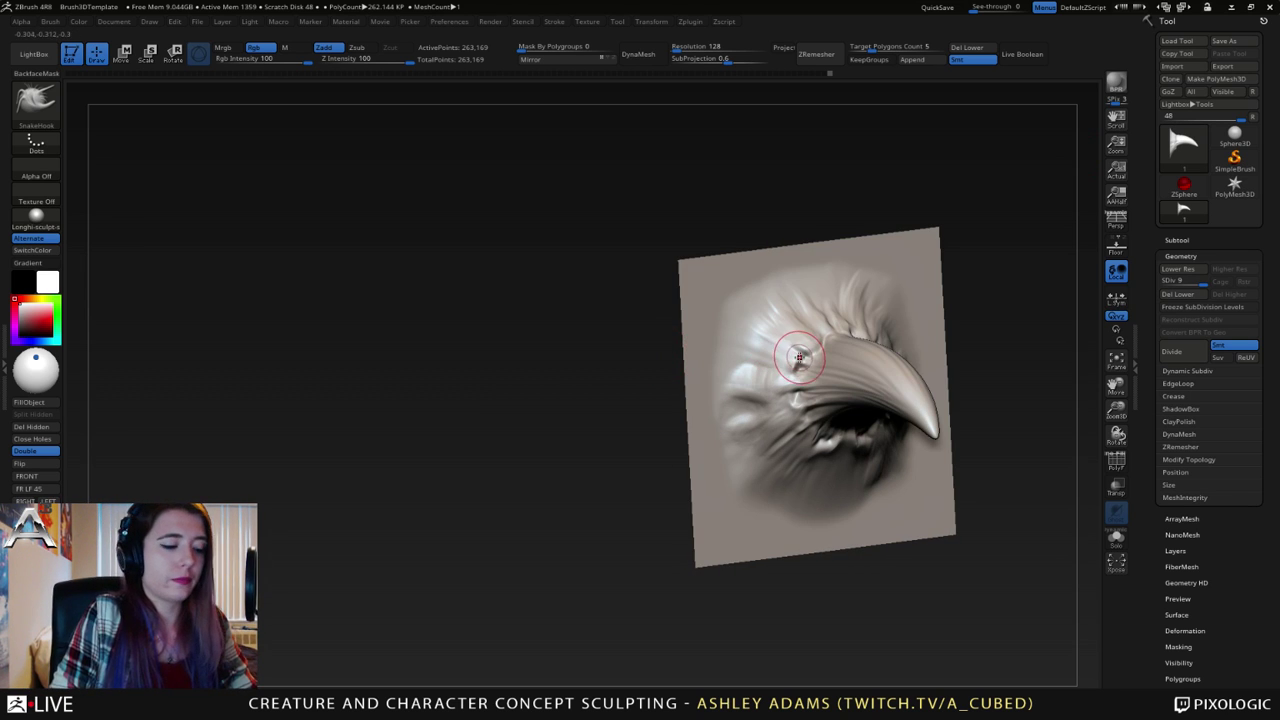
{"action": "key", "text": "ctrl"}
{"action": "right_click_drag", "start_coordinate": [745, 333], "coordinate": [658, 342], "text": "alt"}
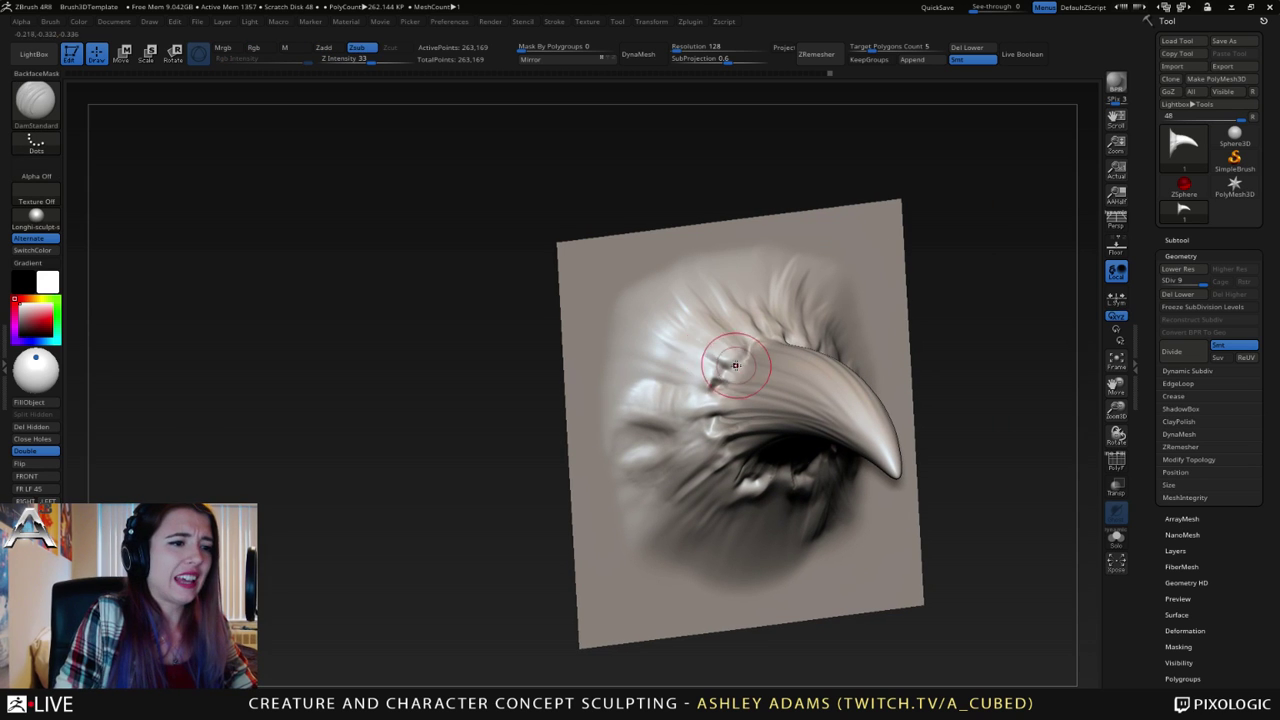
{"action": "mouse_move", "coordinate": [712, 359]}
{"action": "left_mouse_down"}
{"action": "mouse_move", "coordinate": [726, 364]}
{"action": "mouse_move", "coordinate": [710, 362]}
{"action": "left_mouse_up"}
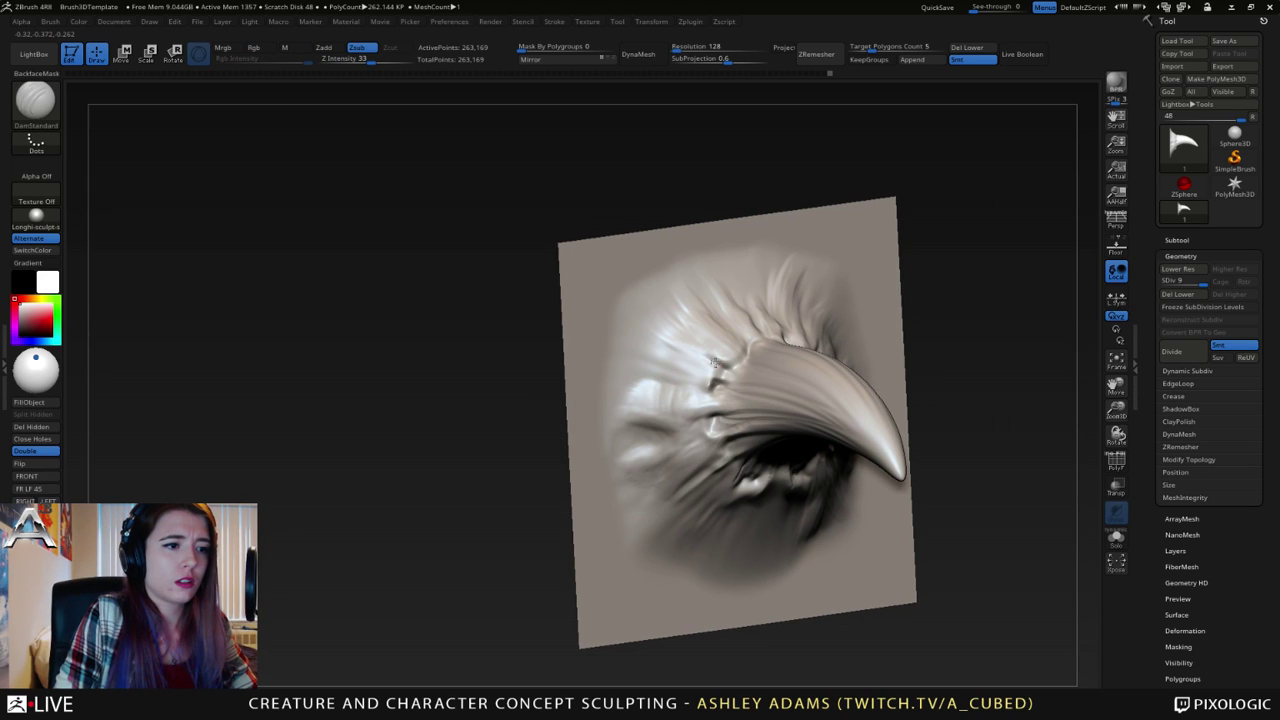
{"action": "key", "text": "space"}
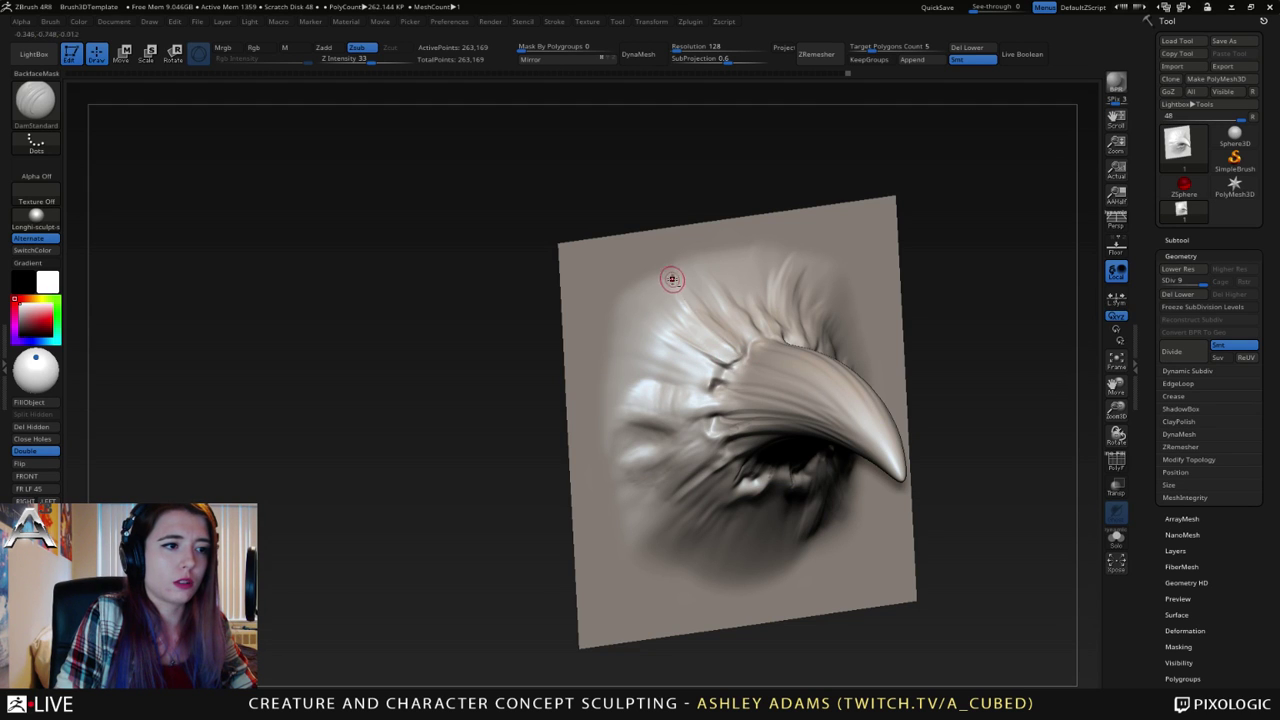
{"action": "left_click_drag", "start_coordinate": [672, 283], "coordinate": [729, 349]}
{"action": "mouse_move", "coordinate": [729, 349]}
{"action": "right_mouse_down"}
{"action": "mouse_move", "coordinate": [718, 339]}
{"action": "mouse_move", "coordinate": [749, 346]}
{"action": "right_mouse_up"}
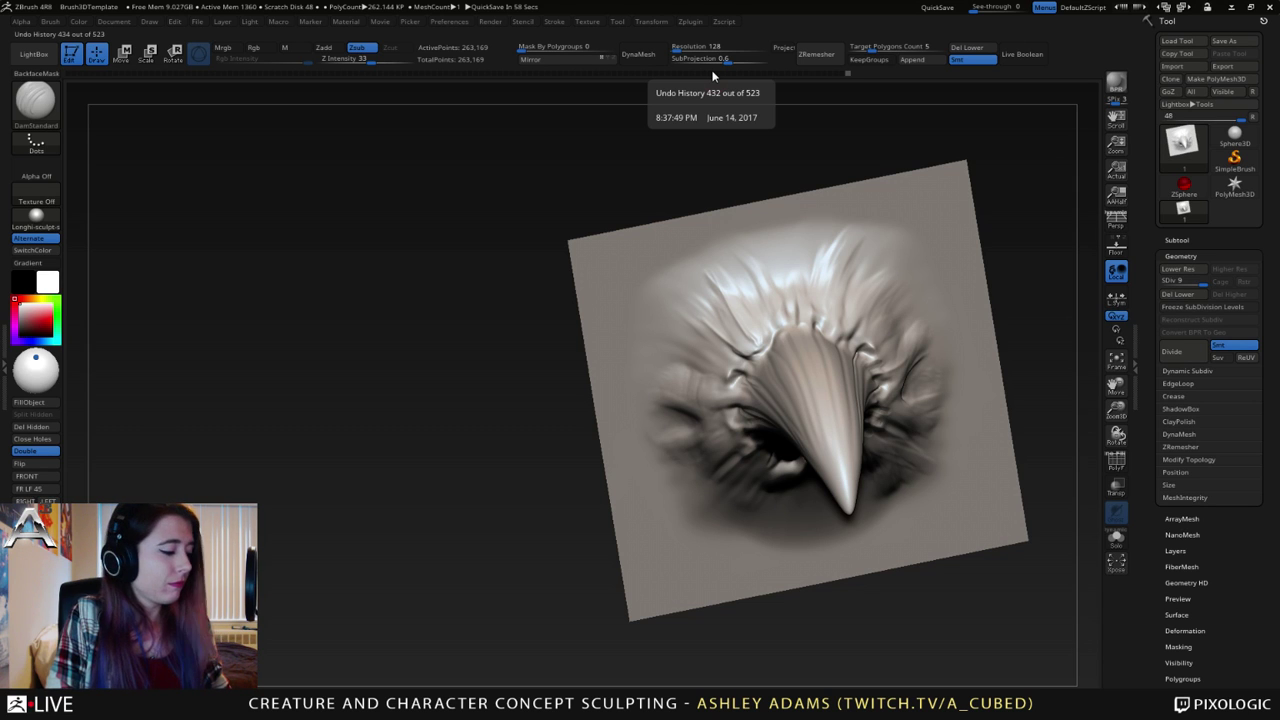
- Carve radiating wrinkles on the base's flank running inward to the folds where the horn emerges
{"action": "mouse_move", "coordinate": [733, 325]}
{"action": "right_mouse_down"}
{"action": "mouse_move", "coordinate": [780, 342]}
{"action": "mouse_move", "coordinate": [678, 356]}
{"action": "mouse_move", "coordinate": [722, 384]}
{"action": "mouse_move", "coordinate": [690, 396]}
{"action": "right_mouse_up"}
{"action": "mouse_move", "coordinate": [656, 399]}
{"action": "left_mouse_down"}
{"action": "mouse_move", "coordinate": [762, 395]}
{"action": "mouse_move", "coordinate": [720, 393]}
{"action": "mouse_move", "coordinate": [742, 389]}
{"action": "left_mouse_up"}
{"action": "left_click_drag", "start_coordinate": [692, 373], "coordinate": [739, 379]}
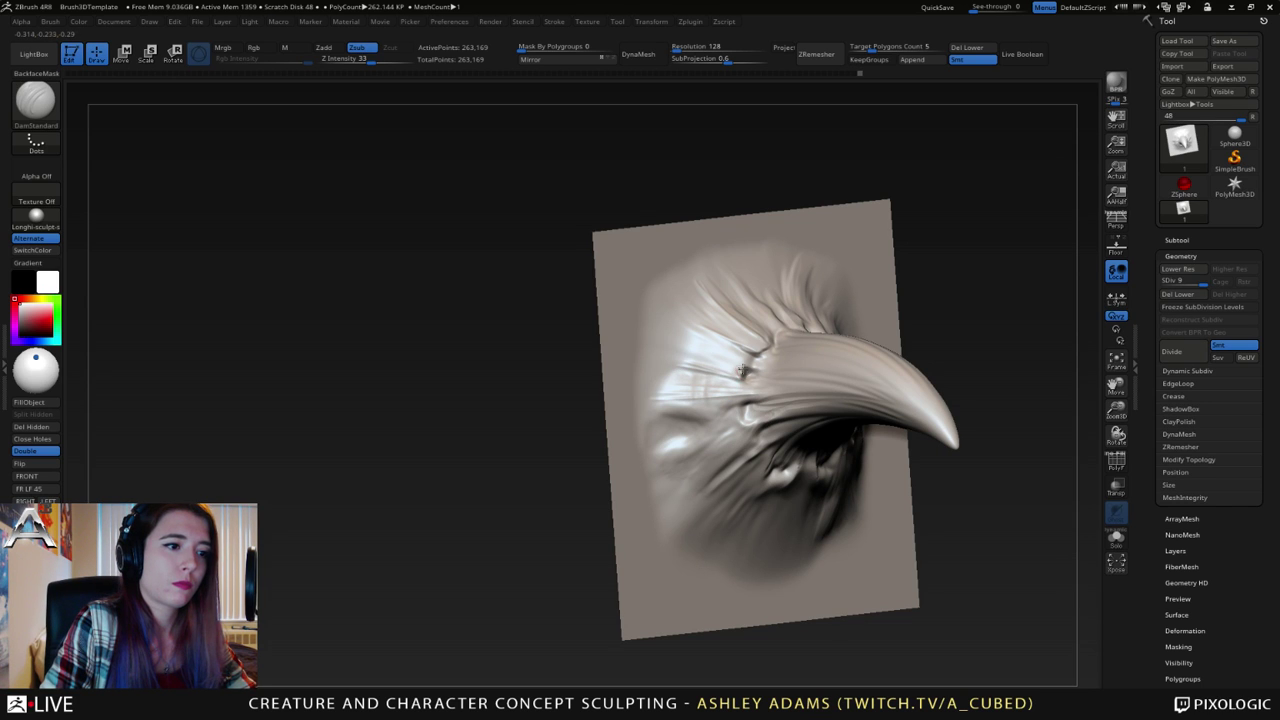
{"action": "right_click_drag", "start_coordinate": [752, 372], "coordinate": [735, 376]}
{"action": "left_click_drag", "start_coordinate": [735, 376], "coordinate": [753, 374]}
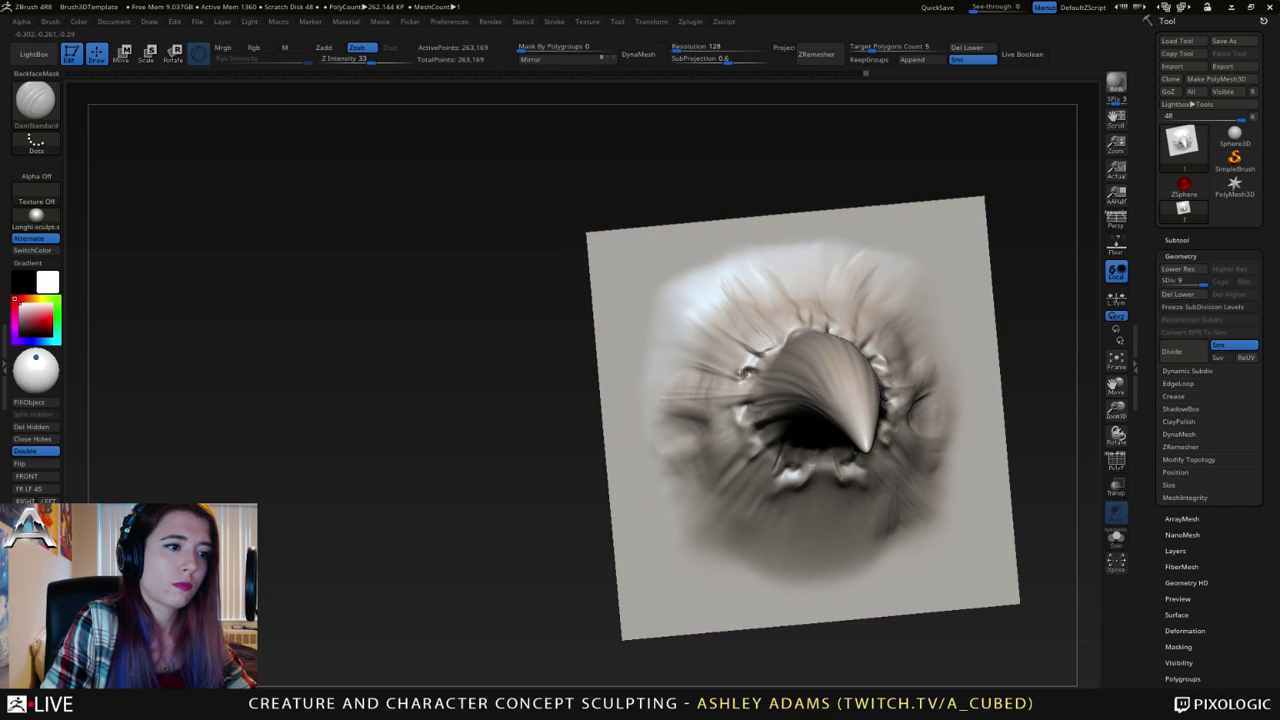
{"action": "right_click_drag", "start_coordinate": [753, 374], "coordinate": [773, 378]}
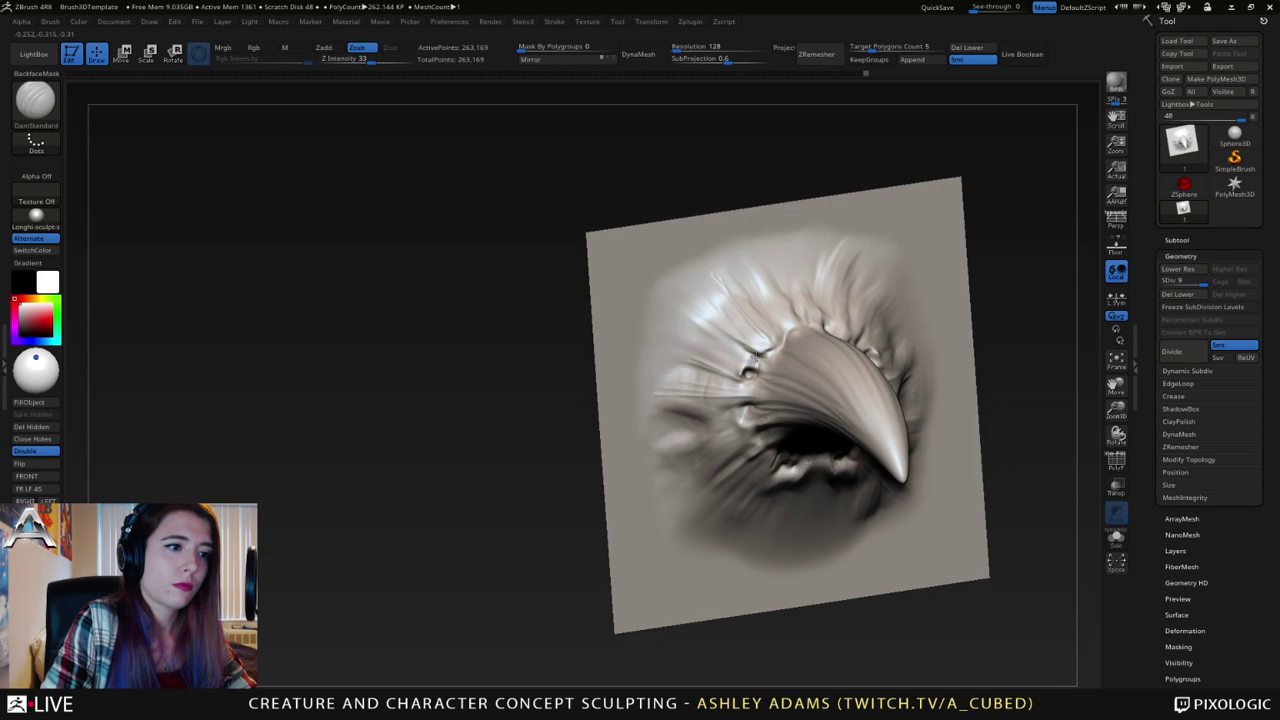
- Deepen the creases between the folds along the horn's upper rim and opposite flank
{"action": "key", "text": "ctrl+shift+z"}
{"action": "key", "text": "ctrl+shift+z"}
{"action": "key", "text": "ctrl+shift+z"}
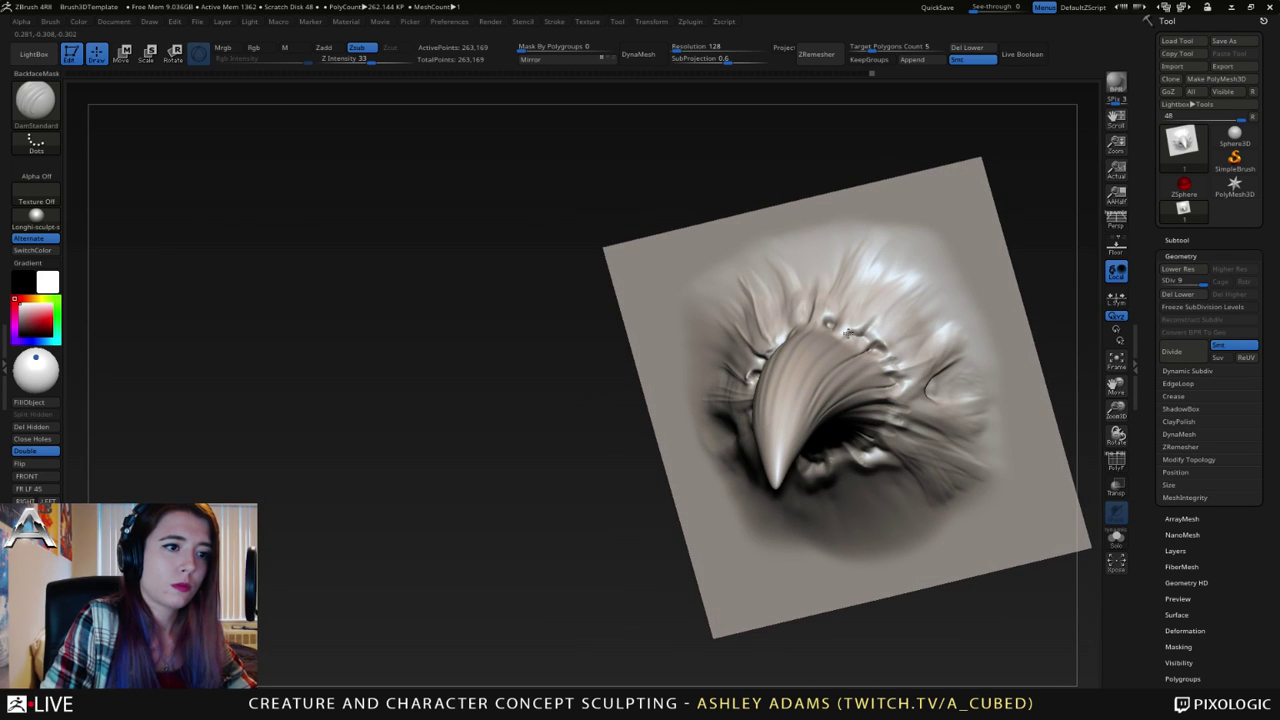
{"action": "key", "text": "ctrl+shift+z"}
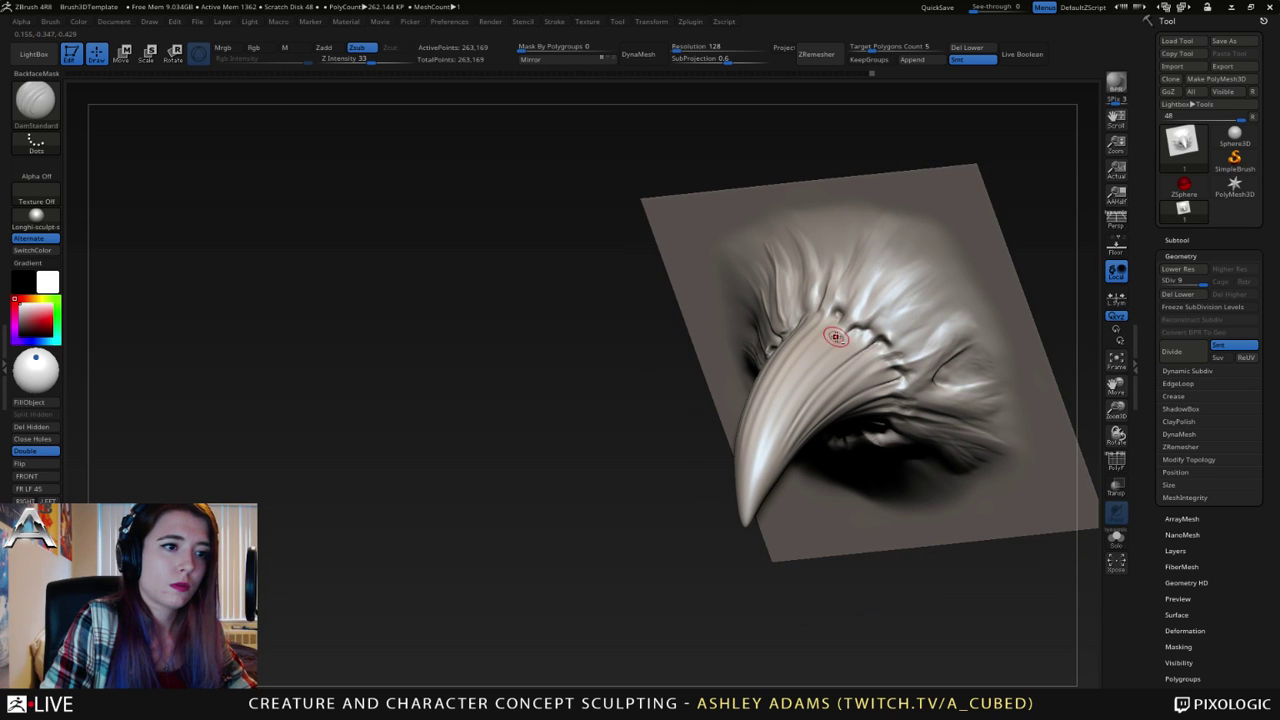
{"action": "key", "text": "ctrl+shift+z"}
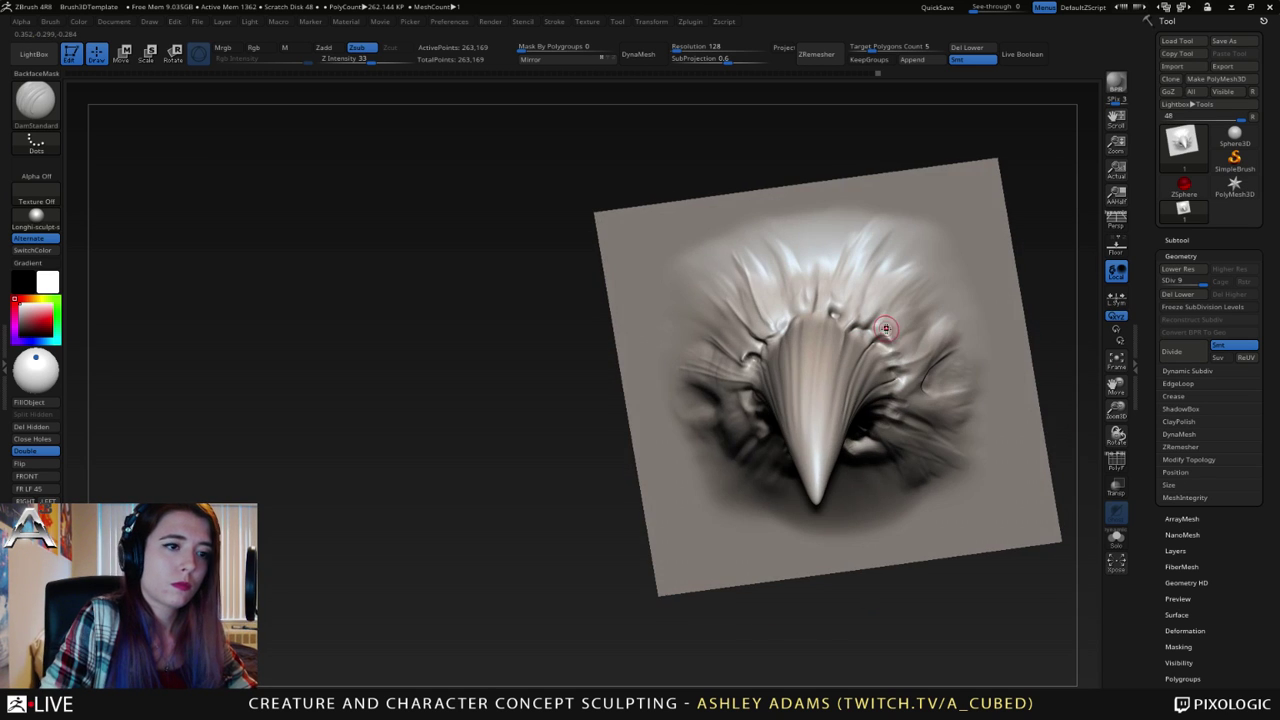
{"action": "key", "text": "ctrl+shift+z"}
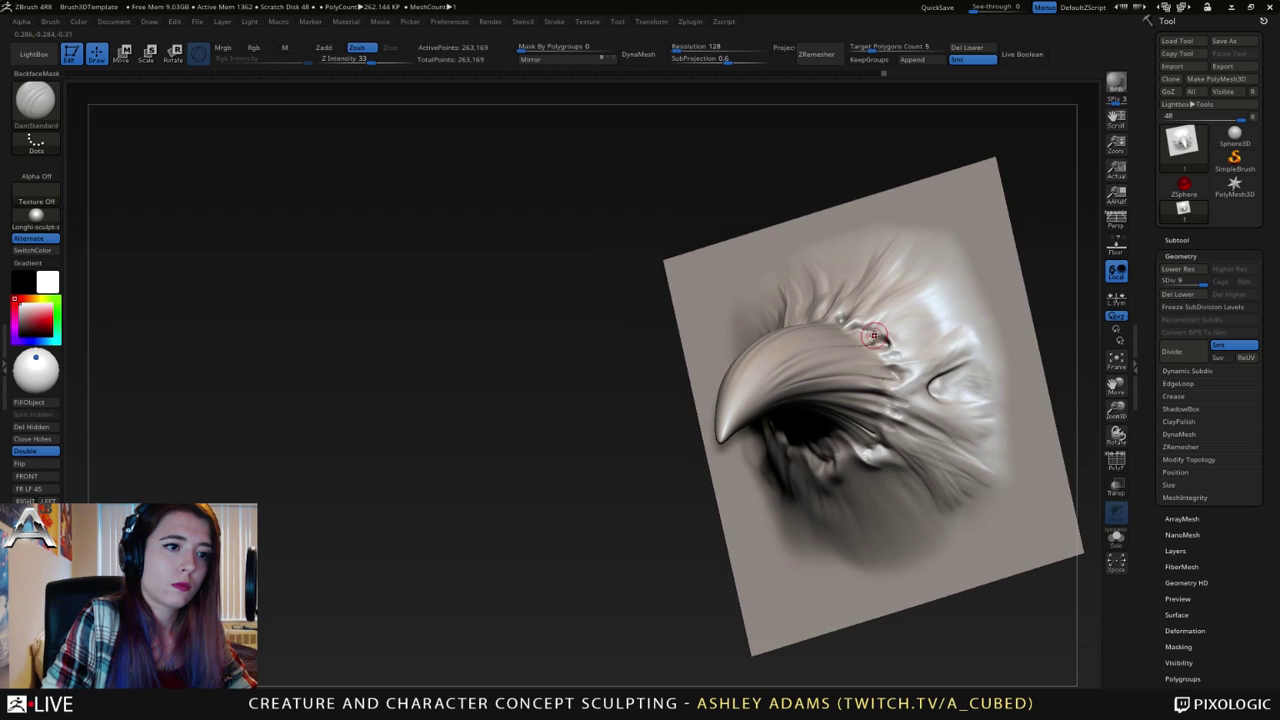
{"action": "key", "text": "ctrl+shift+z"}
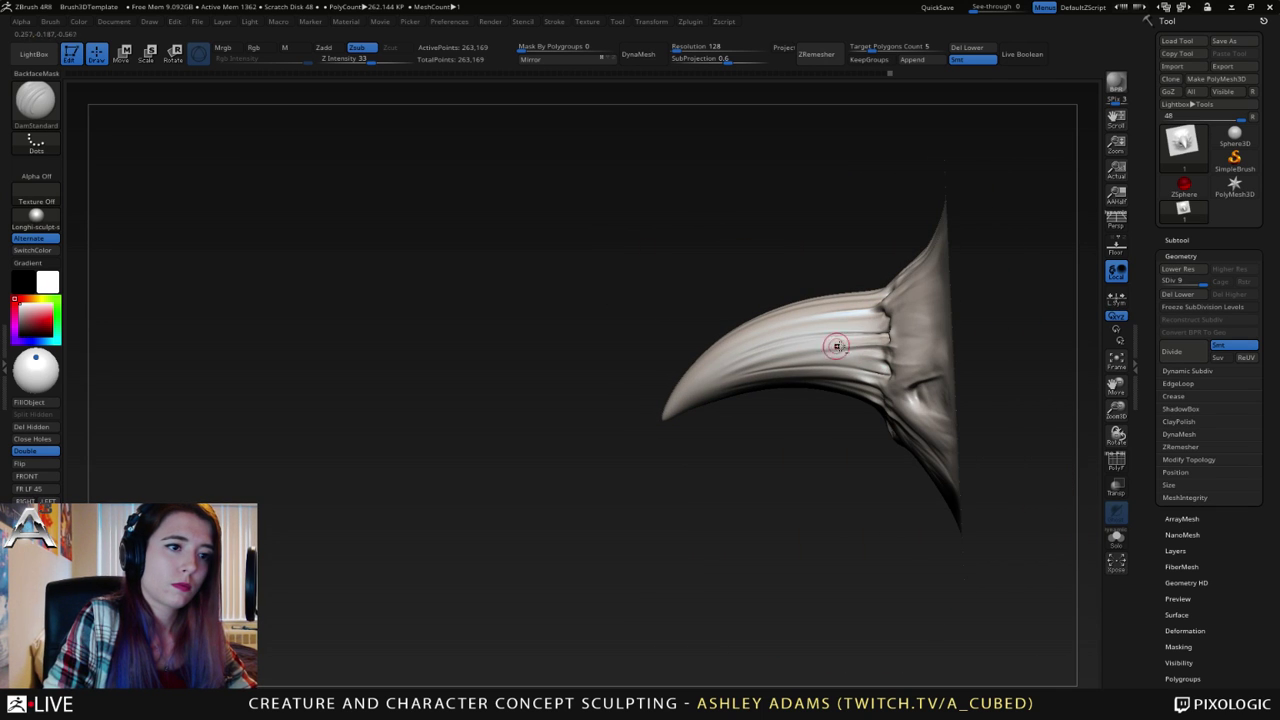
- Sharpen and lightly smooth the folds at the horn's side where the grooves meet the base skin
{"action": "key", "text": "ctrl+shift+z"}
{"action": "key", "text": "ctrl+shift+z"}
{"action": "key", "text": "ctrl+shift+z"}
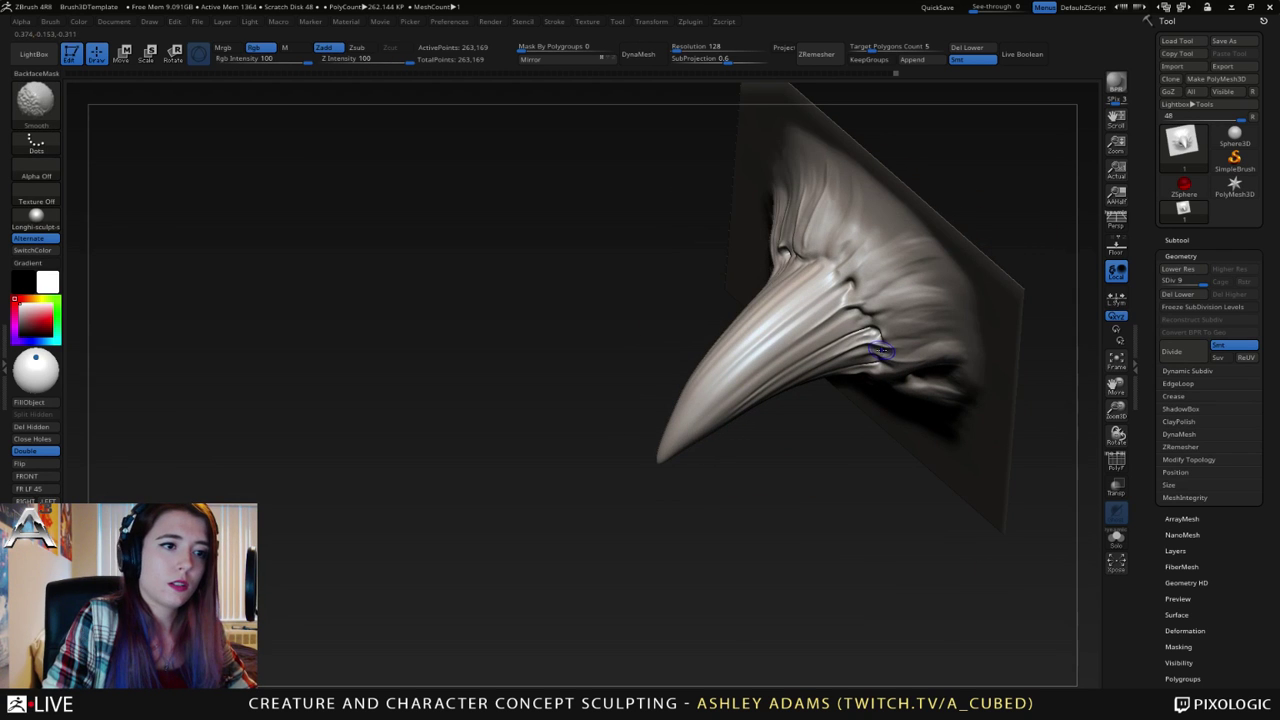
{"action": "key", "text": "ctrl+shift+z"}
{"action": "key", "text": "ctrl+shift+z"}
{"action": "key", "text": "ctrl+shift+z"}
{"action": "key", "text": "ctrl+shift+z"}
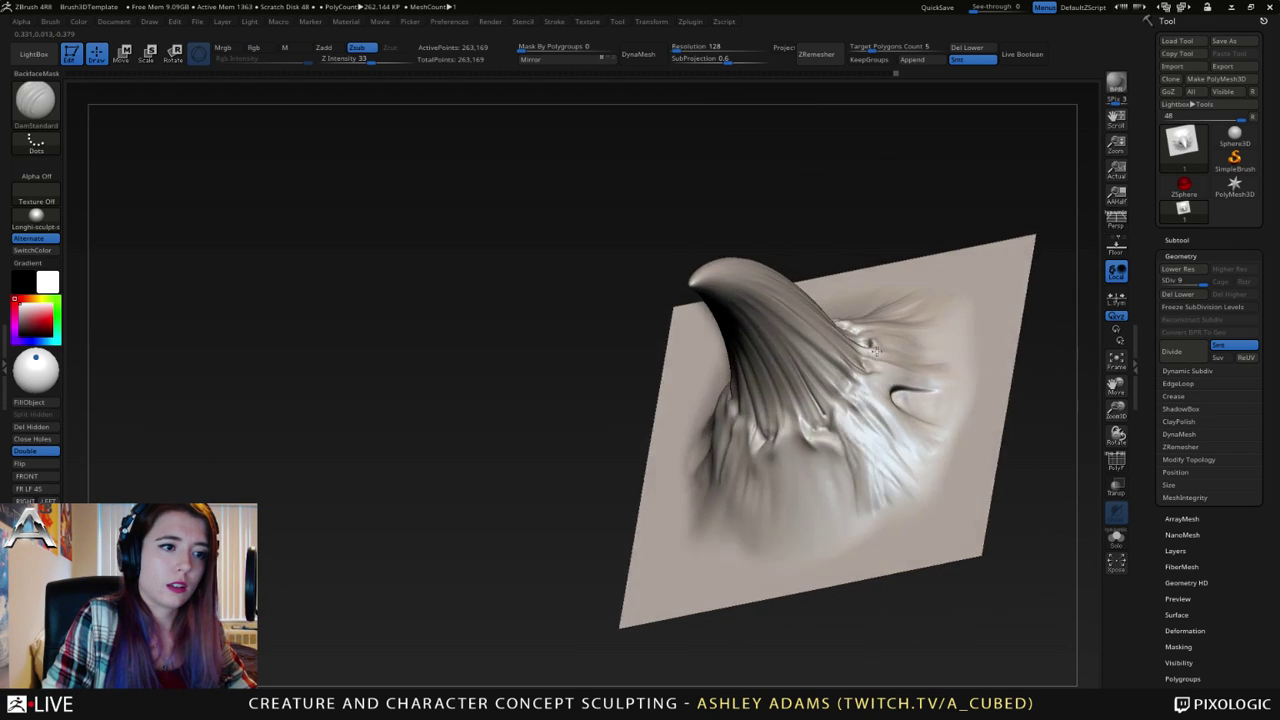
- Carve creases through the folds beneath the horn and soften where they fade into the base
{"action": "right_click_drag", "start_coordinate": [824, 412], "coordinate": [814, 435]}
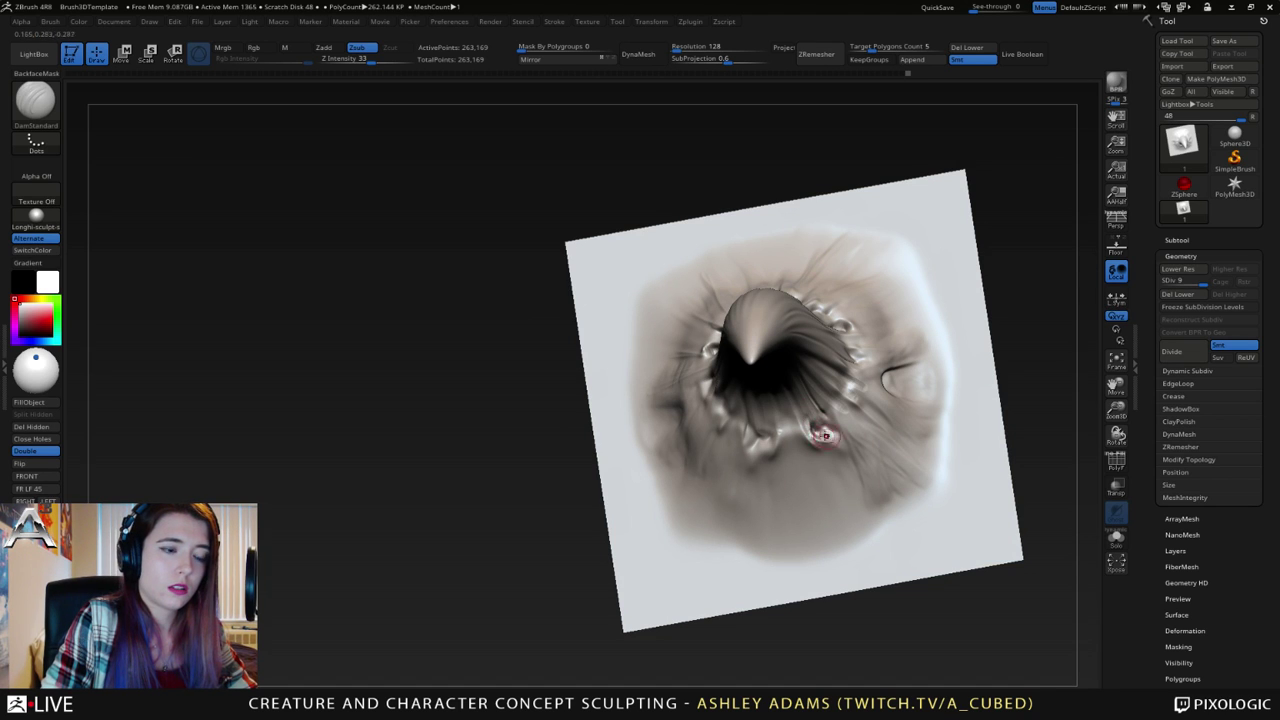
{"action": "key", "text": "ctrl+shift+z"}
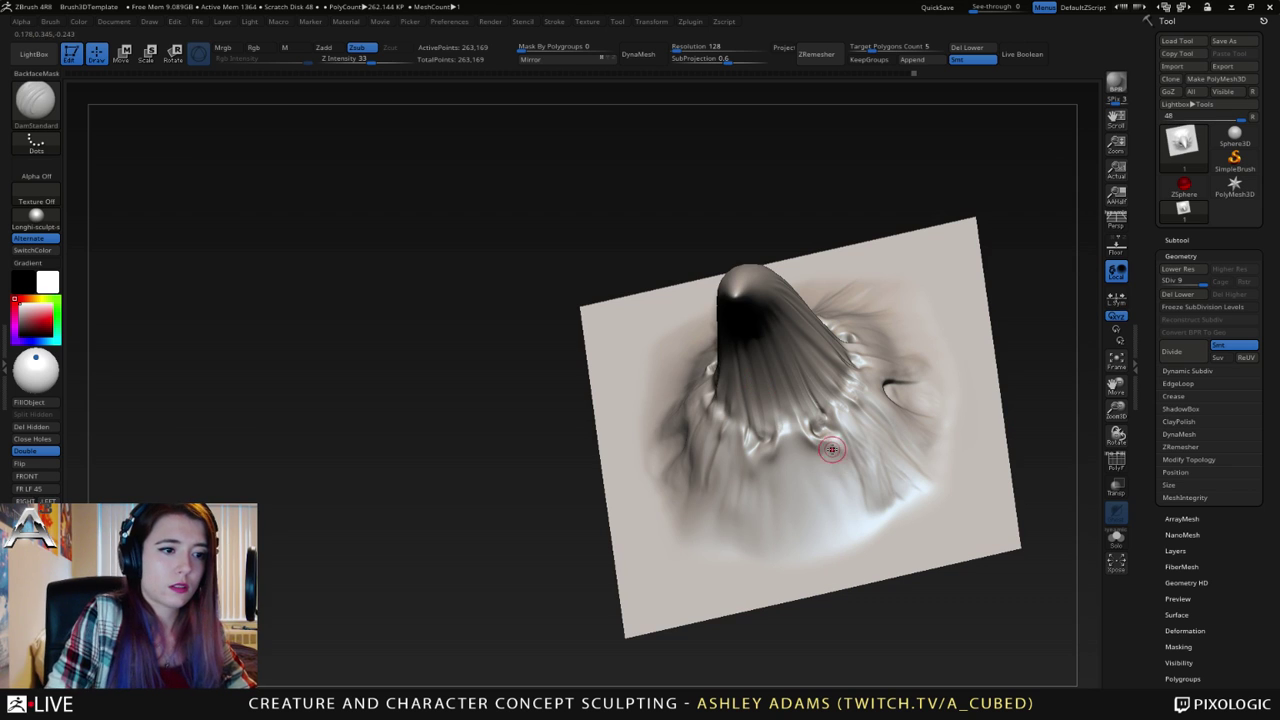
{"action": "key", "text": "shift"}
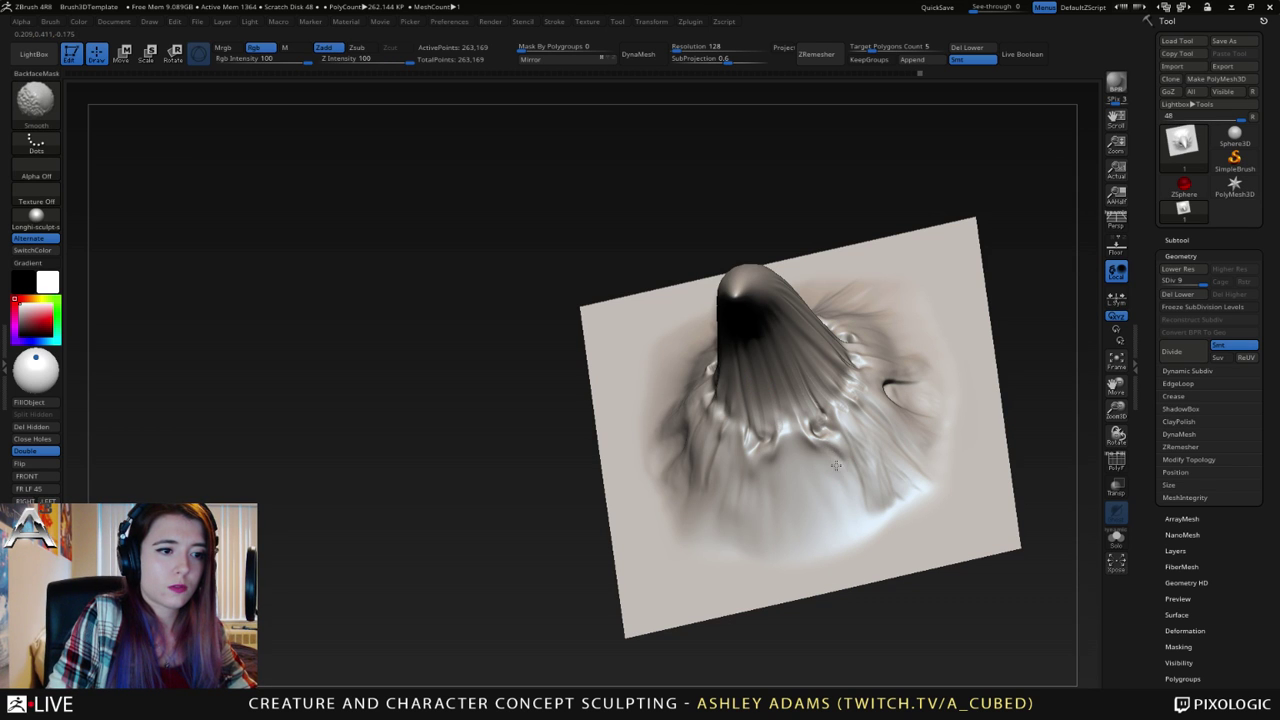
{"action": "mouse_move", "coordinate": [836, 465]}
{"action": "right_mouse_down"}
{"action": "mouse_move", "coordinate": [826, 446]}
{"action": "mouse_move", "coordinate": [878, 443]}
{"action": "right_mouse_up"}
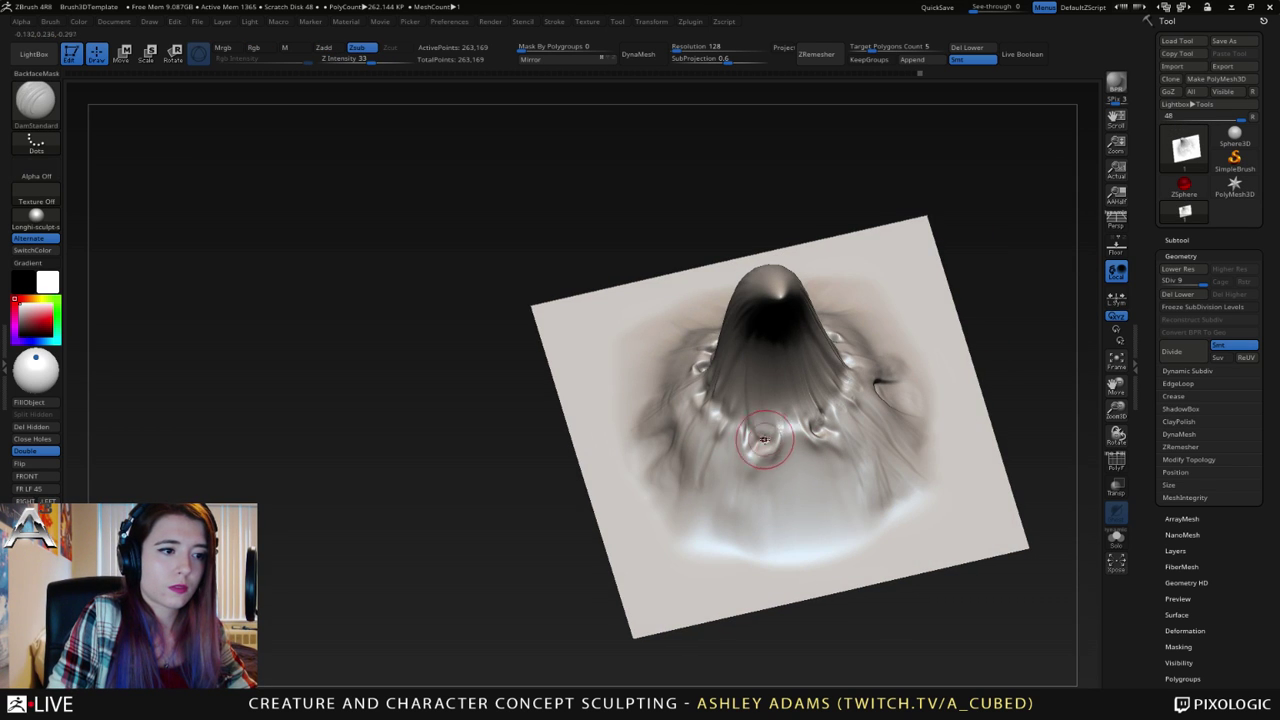
{"action": "left_click_drag", "start_coordinate": [765, 439], "coordinate": [748, 430]}
{"action": "mouse_move", "coordinate": [757, 437]}
{"action": "right_mouse_down"}
{"action": "mouse_move", "coordinate": [759, 411]}
{"action": "mouse_move", "coordinate": [765, 440]}
{"action": "right_mouse_up"}
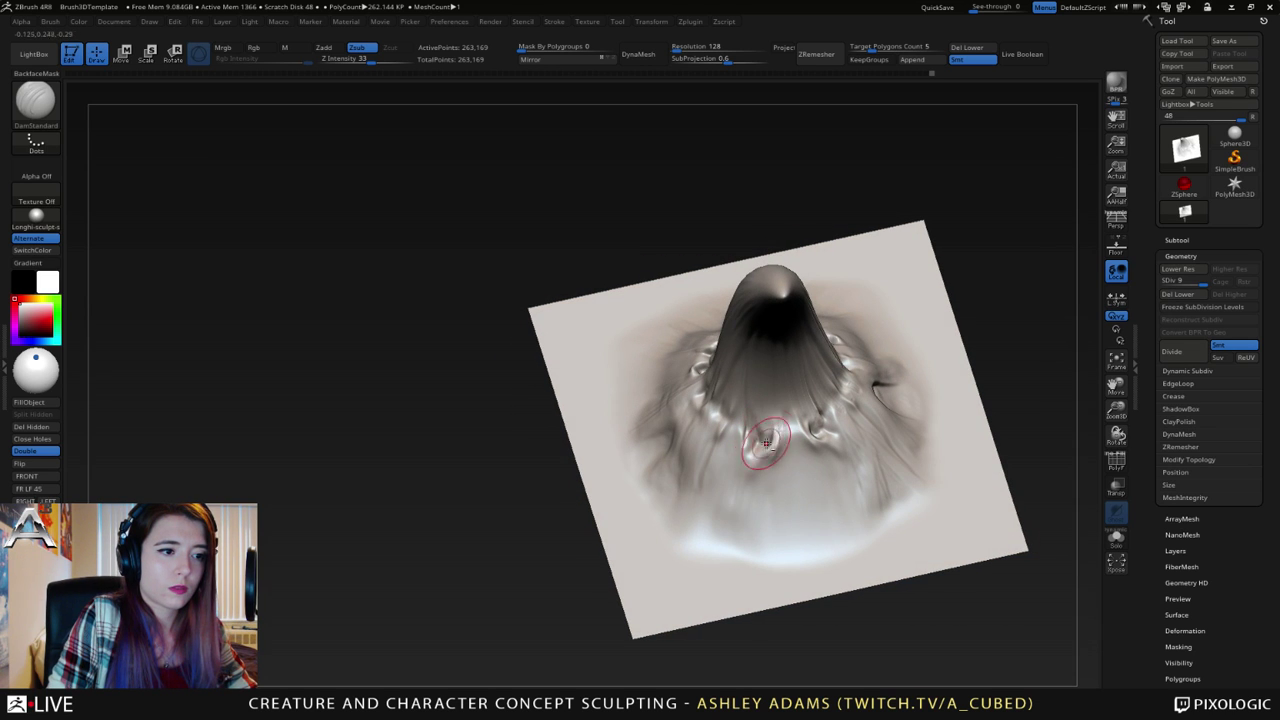
{"action": "key", "text": "shift"}
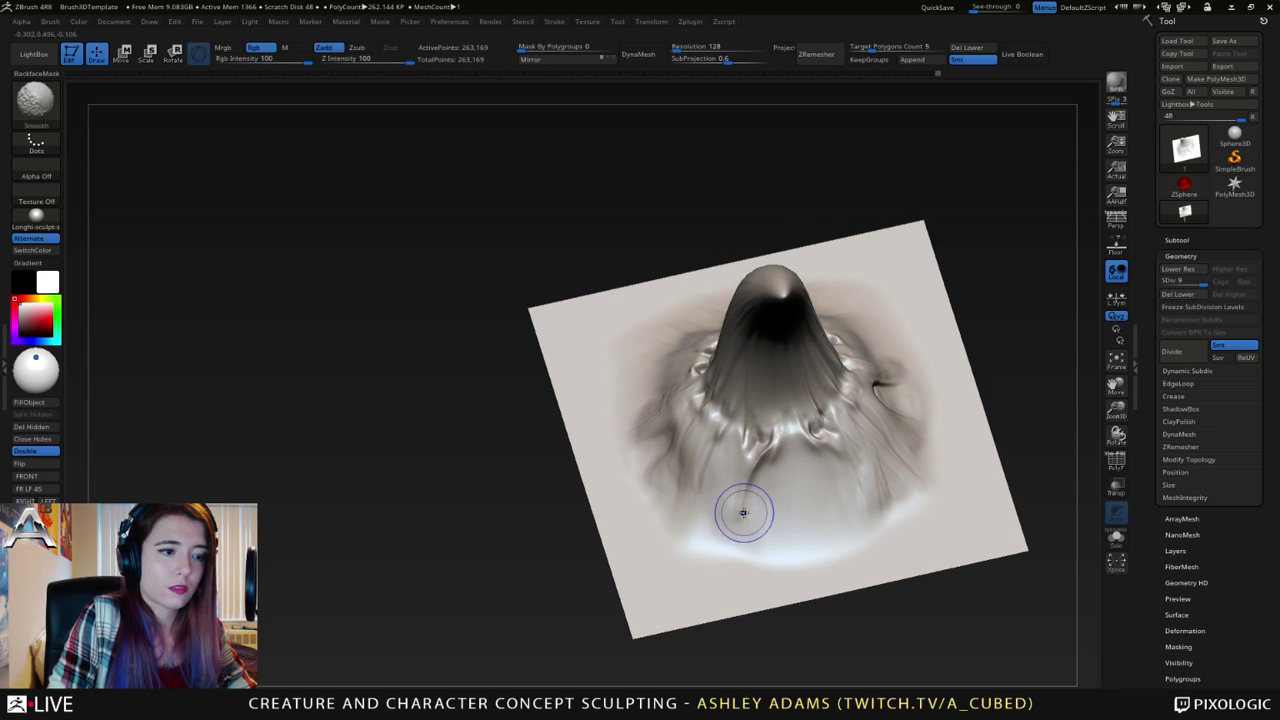
{"action": "mouse_move", "coordinate": [757, 508]}
{"action": "right_mouse_down"}
{"action": "mouse_move", "coordinate": [820, 466]}
{"action": "mouse_move", "coordinate": [760, 412]}
{"action": "mouse_move", "coordinate": [844, 405]}
{"action": "right_mouse_up"}
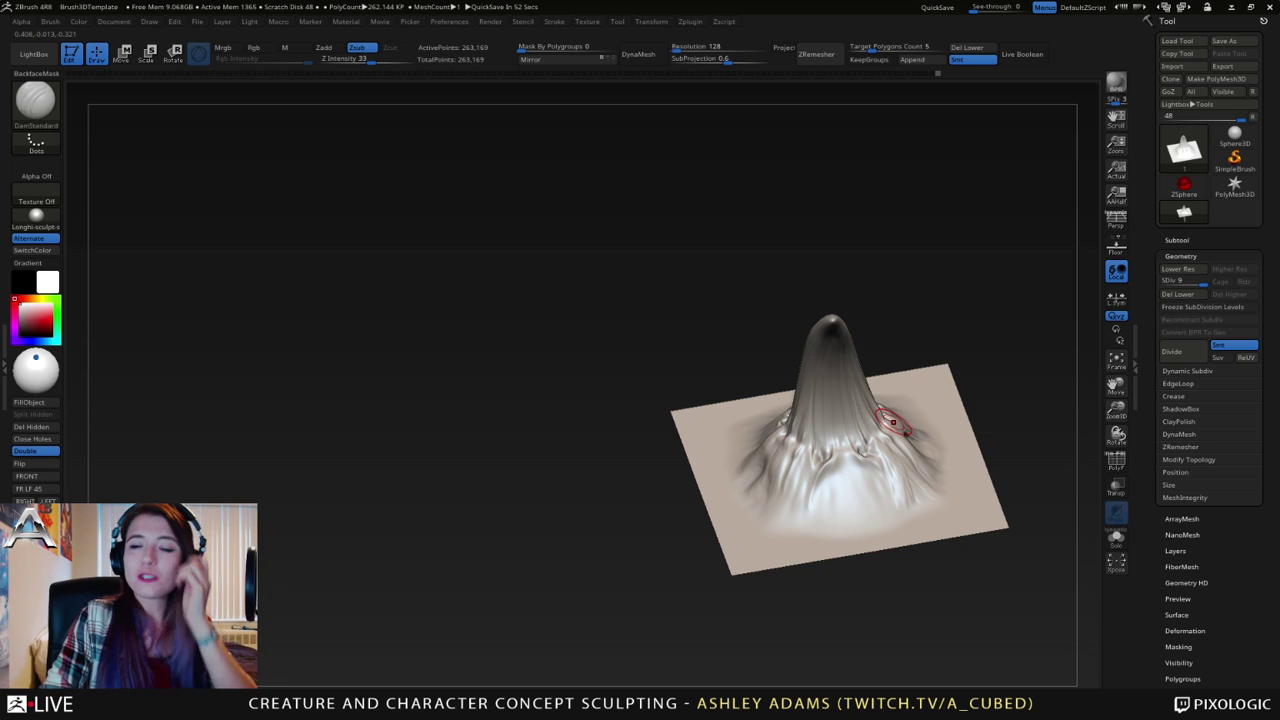
- Build up an oval lump with the ClayBuildup brush on the bare skin below the horn's base folds
{"action": "left_click_drag", "start_coordinate": [696, 374], "coordinate": [775, 540]}
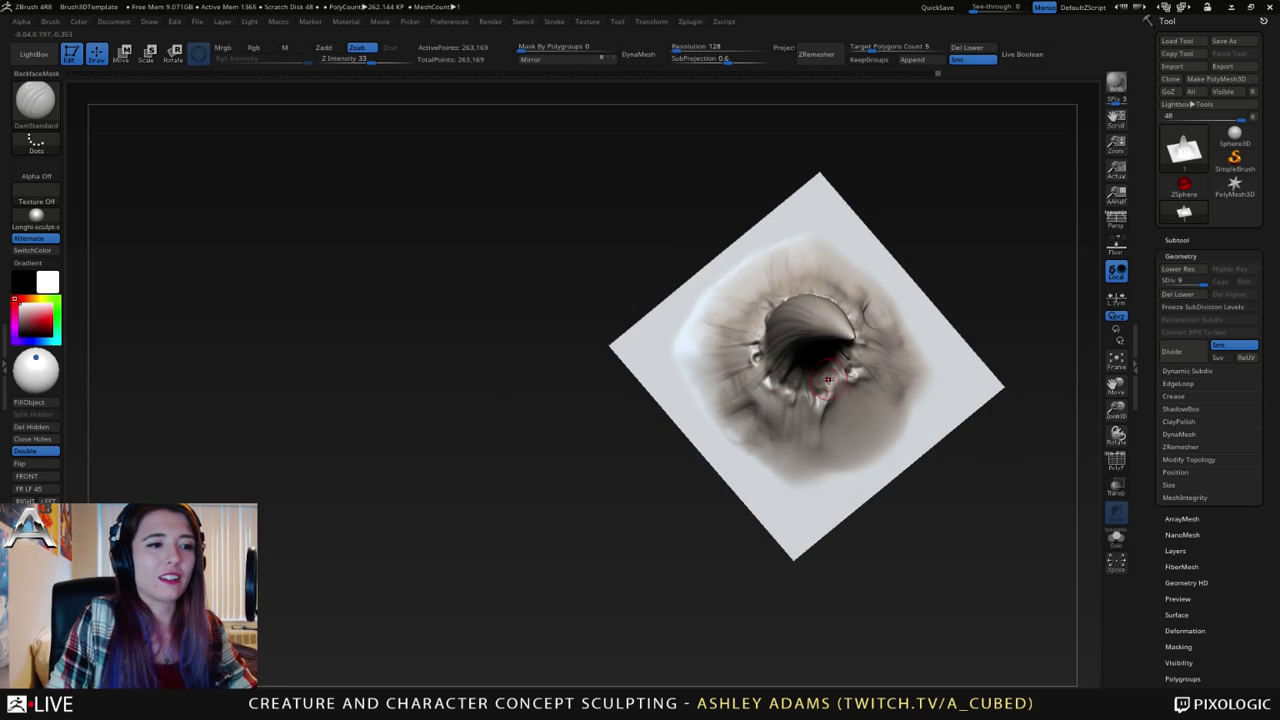
{"action": "left_click_drag", "start_coordinate": [960, 400], "coordinate": [829, 369]}
{"action": "key", "text": "b"}
{"action": "key", "text": "c"}
{"action": "key", "text": "b"}
{"action": "mouse_move", "coordinate": [858, 440]}
{"action": "right_mouse_down"}
{"action": "mouse_move", "coordinate": [862, 400]}
{"action": "mouse_move", "coordinate": [843, 400]}
{"action": "right_mouse_up"}
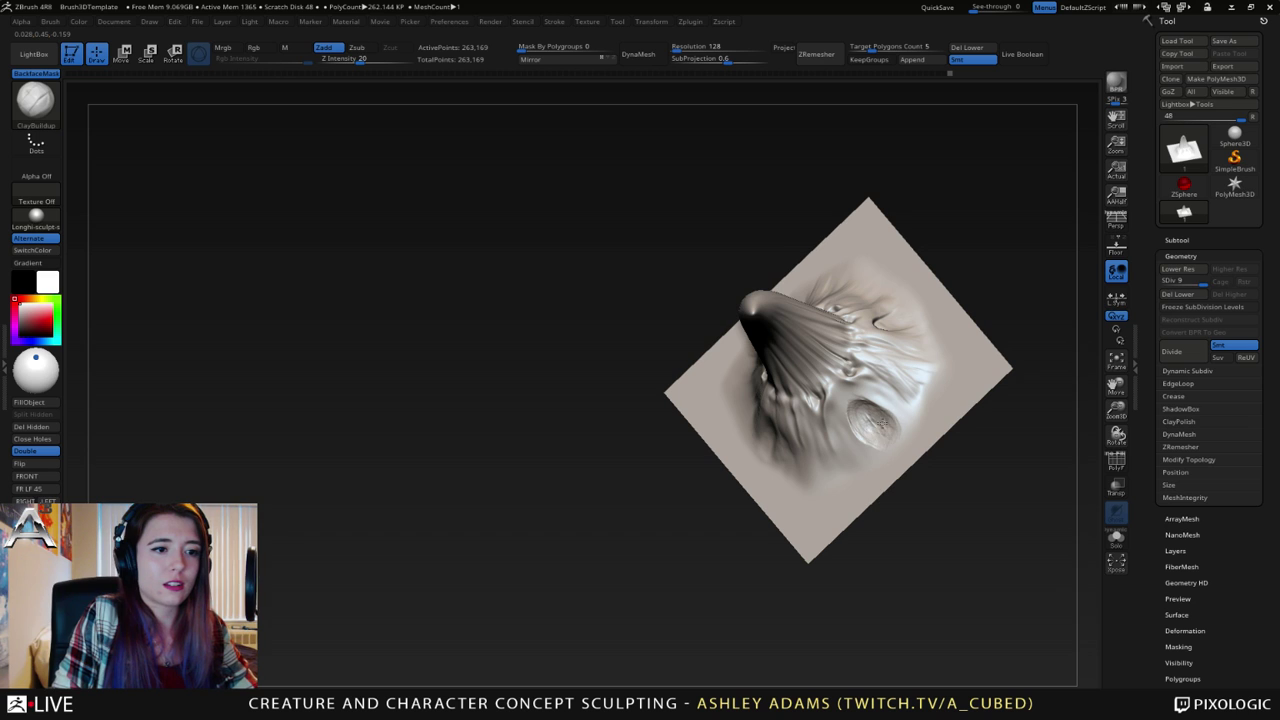
- Smooth the oval lump below the horn's base folds and blend its edges into the surrounding creased skin
{"action": "right_click_drag", "start_coordinate": [882, 432], "coordinate": [879, 403]}
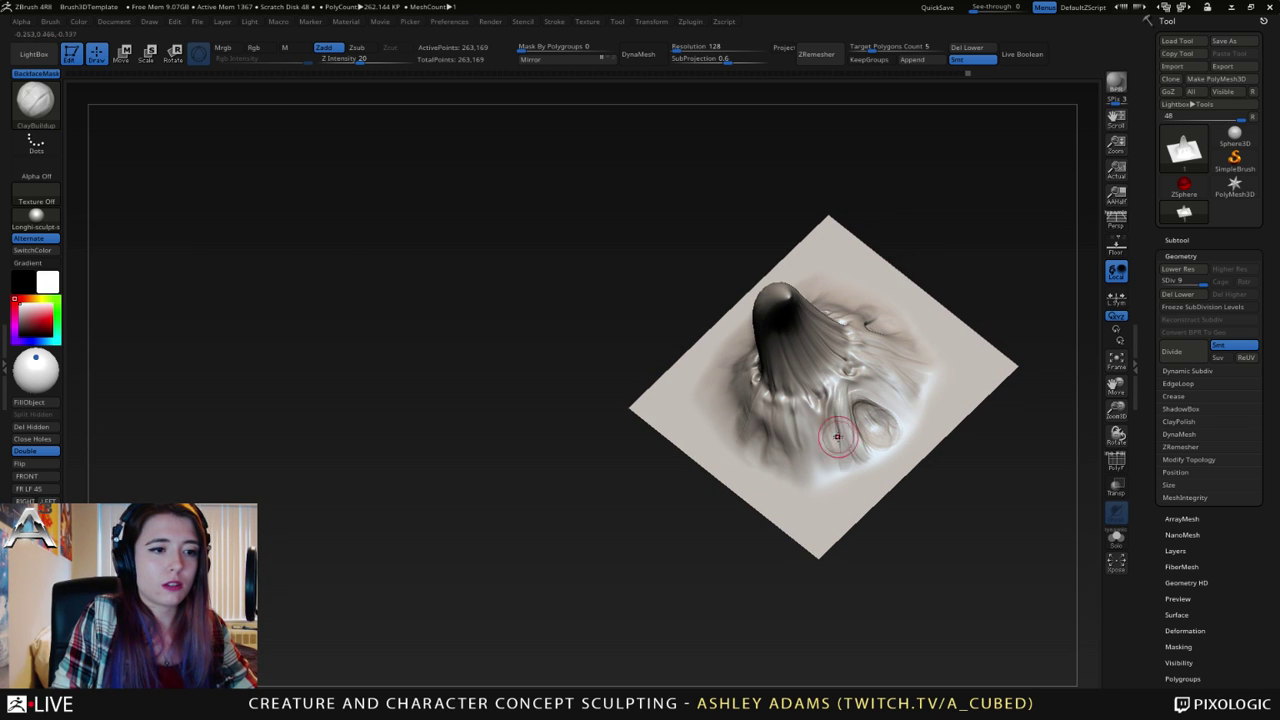
{"action": "key", "text": "shift"}
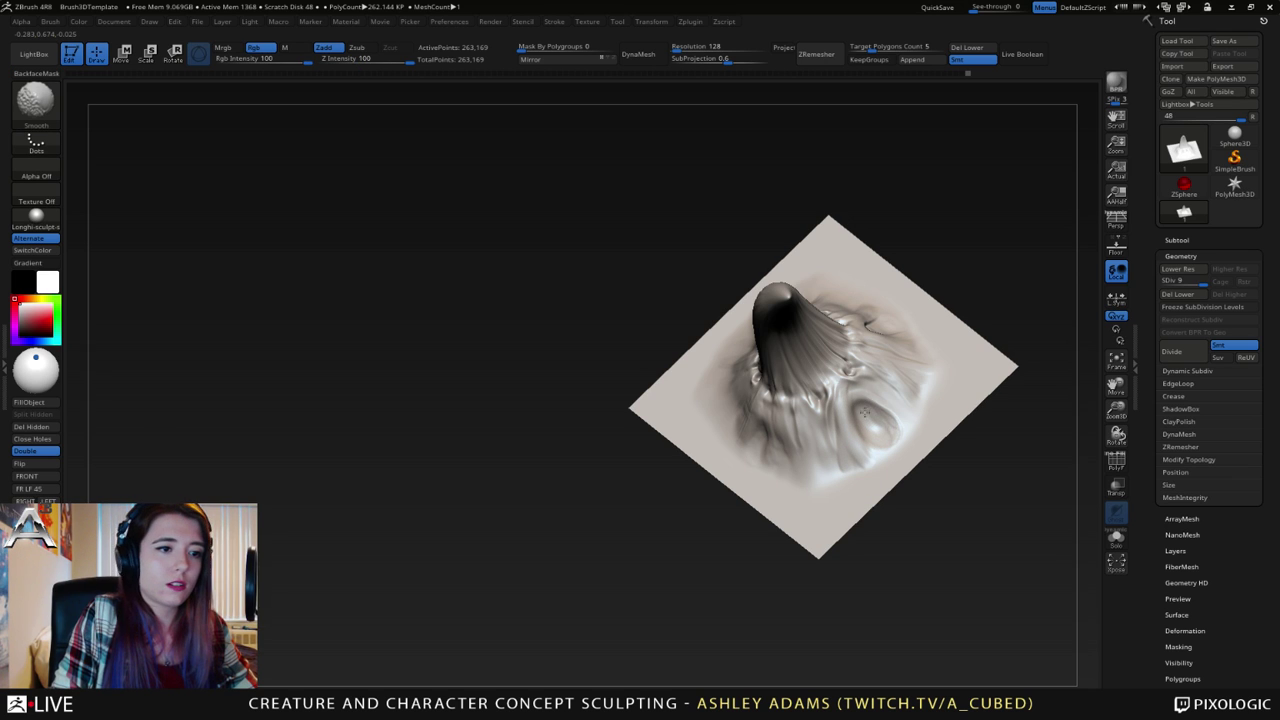
{"action": "mouse_move", "coordinate": [865, 388]}
{"action": "right_mouse_down"}
{"action": "mouse_move", "coordinate": [841, 420]}
{"action": "mouse_move", "coordinate": [864, 396]}
{"action": "right_mouse_up"}
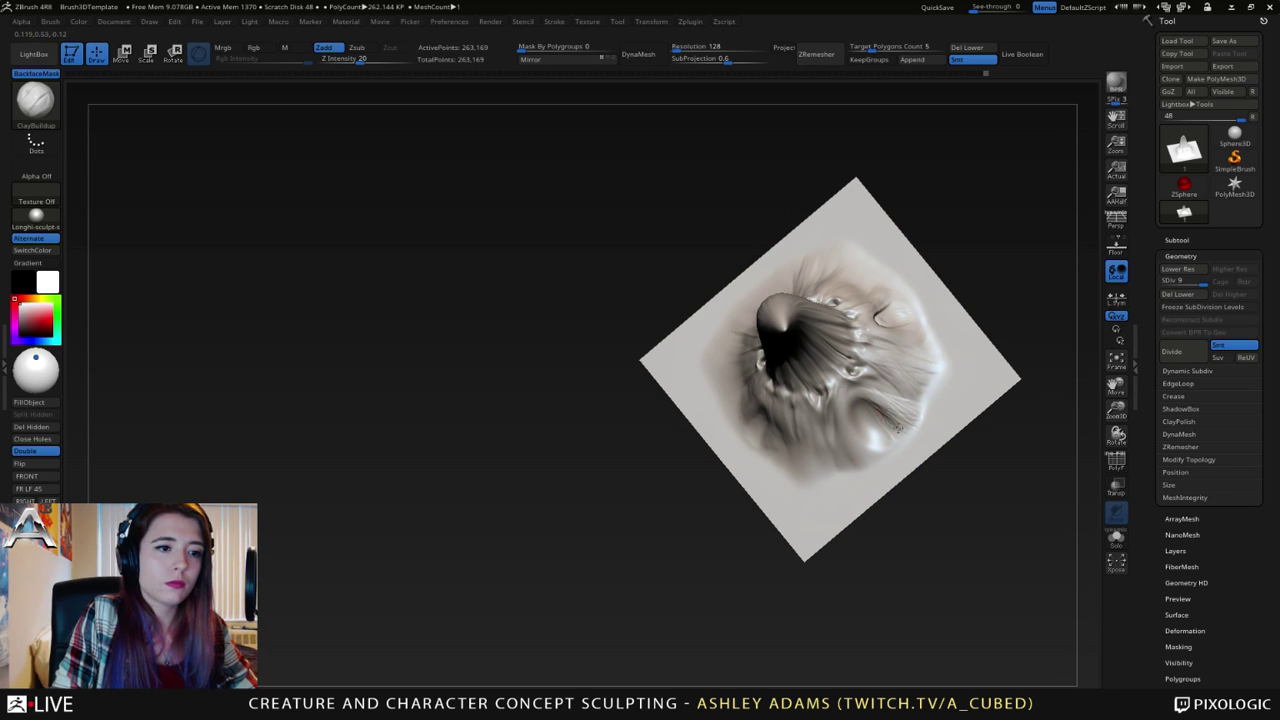
{"action": "key", "text": "shift"}
{"action": "right_click_drag", "start_coordinate": [888, 406], "coordinate": [852, 385]}
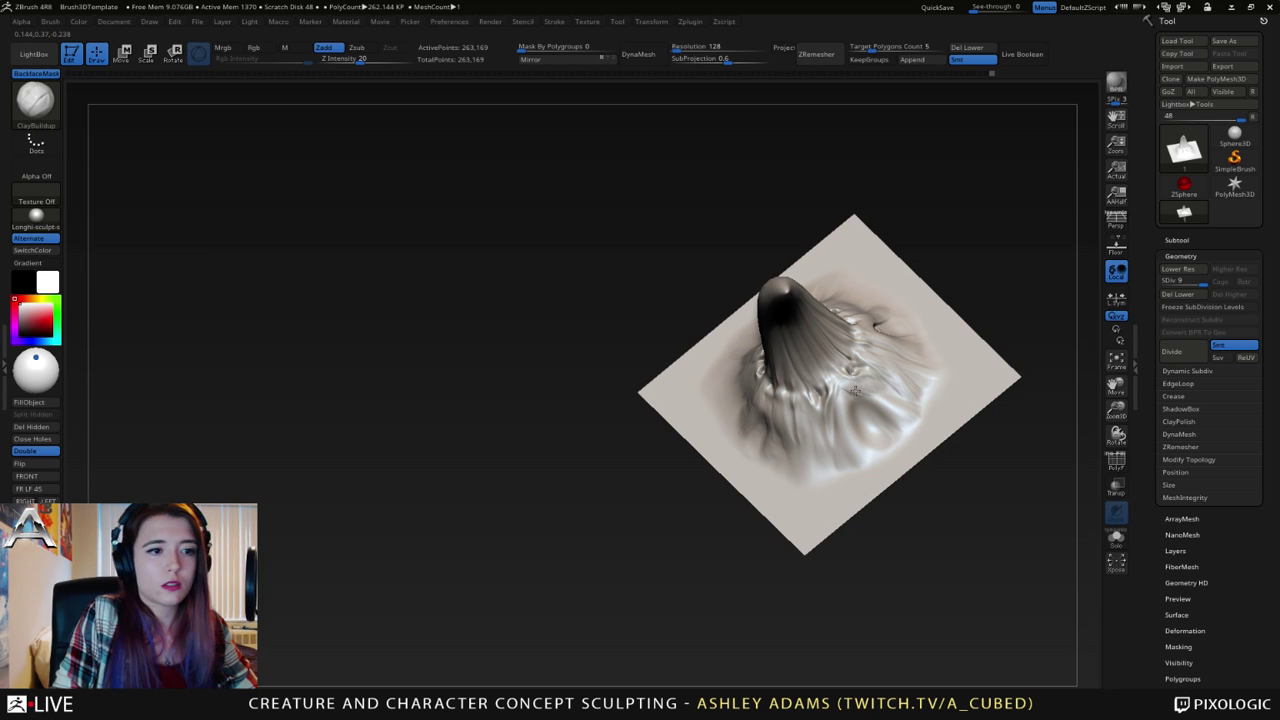
- Build up the skin folds radiating from the horn's upper flank and smooth their outer ends into the base
{"action": "mouse_move", "coordinate": [857, 371]}
{"action": "right_mouse_down"}
{"action": "mouse_move", "coordinate": [880, 230]}
{"action": "mouse_move", "coordinate": [870, 270]}
{"action": "right_mouse_up"}
{"action": "right_click", "coordinate": [718, 412]}
{"action": "mouse_move", "coordinate": [752, 355]}
{"action": "right_mouse_down", "text": "ctrl"}
{"action": "mouse_move", "coordinate": [772, 406]}
{"action": "mouse_move", "coordinate": [731, 366]}
{"action": "right_mouse_up", "text": "ctrl"}
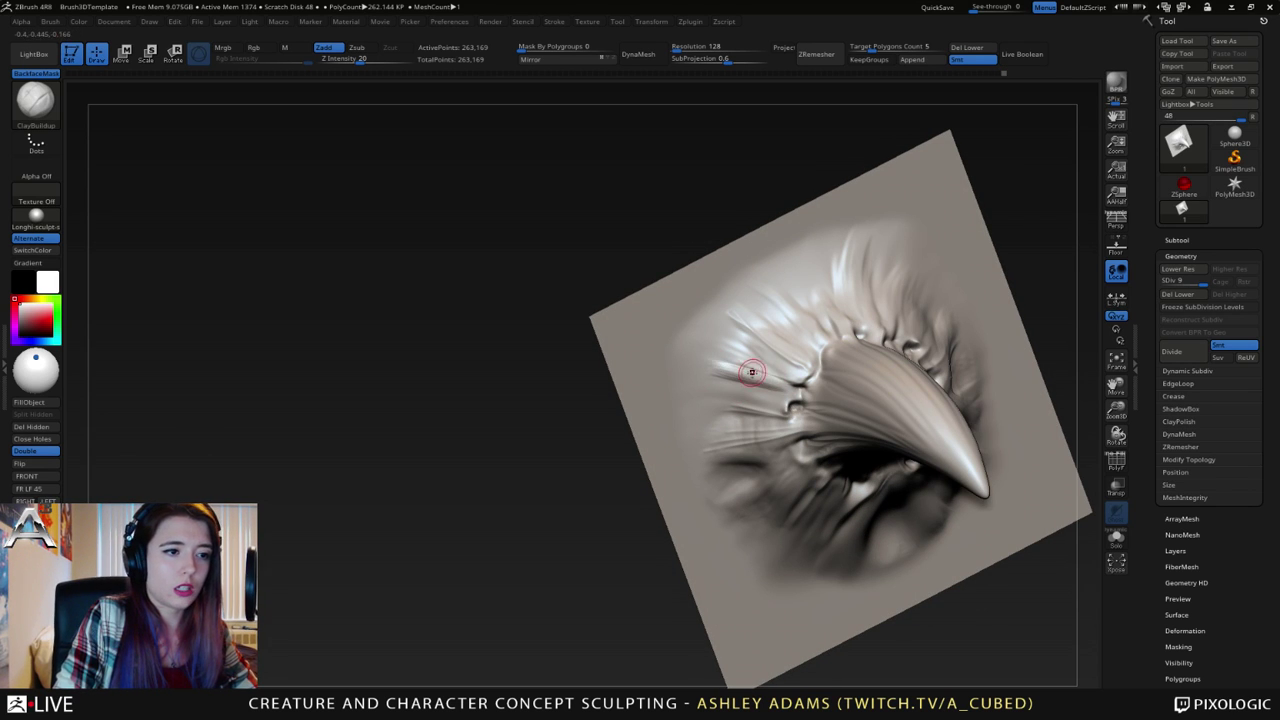
{"action": "right_click_drag", "start_coordinate": [771, 383], "coordinate": [796, 385]}
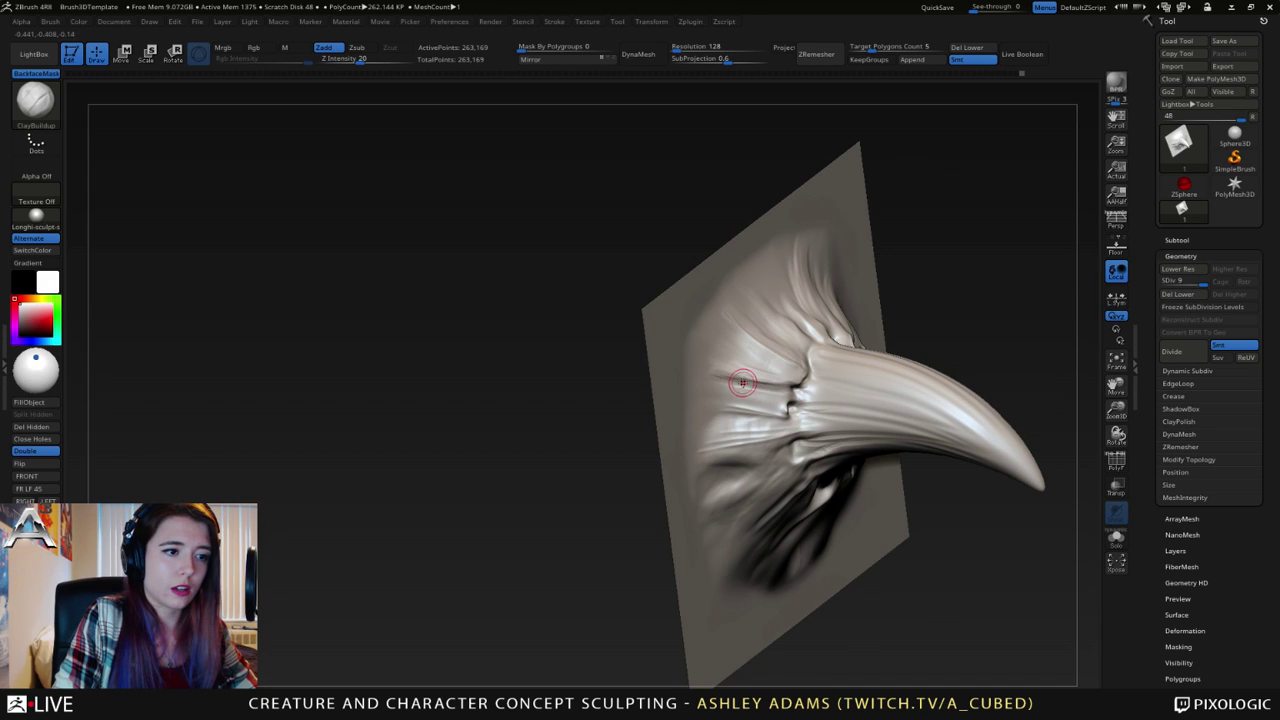
{"action": "right_click_drag", "start_coordinate": [742, 382], "coordinate": [701, 375]}
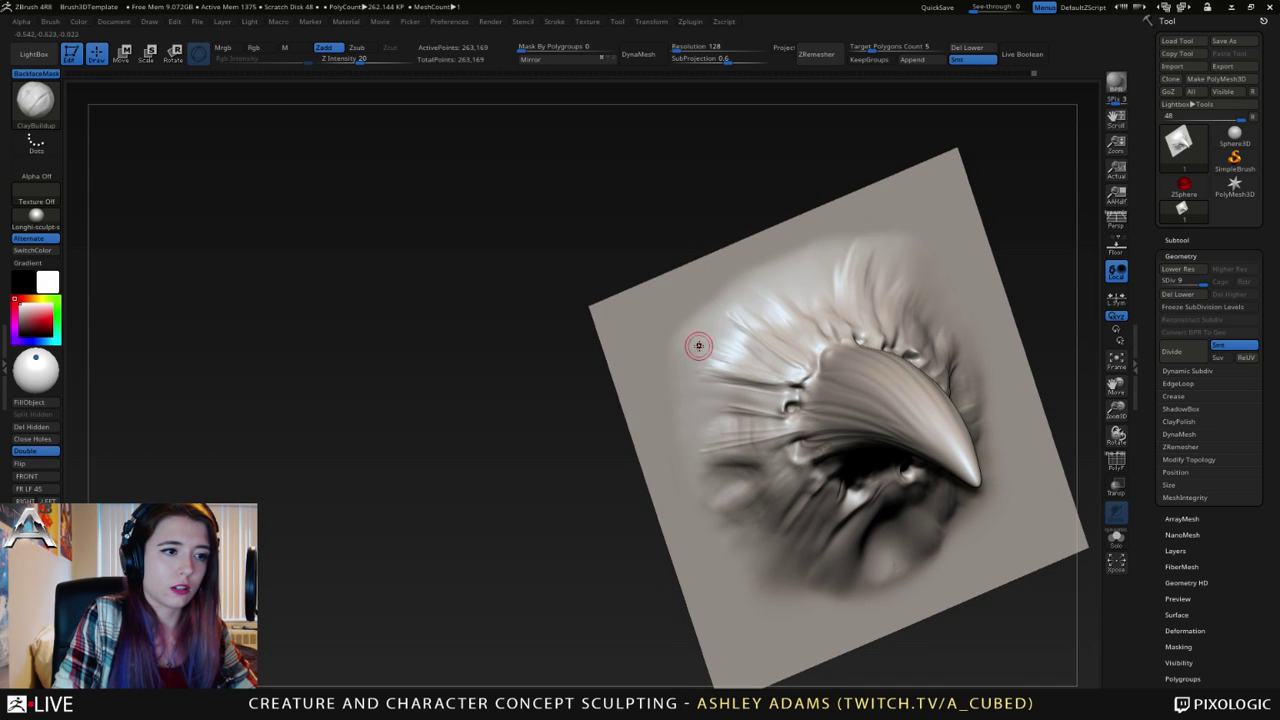
{"action": "key", "text": "shift"}
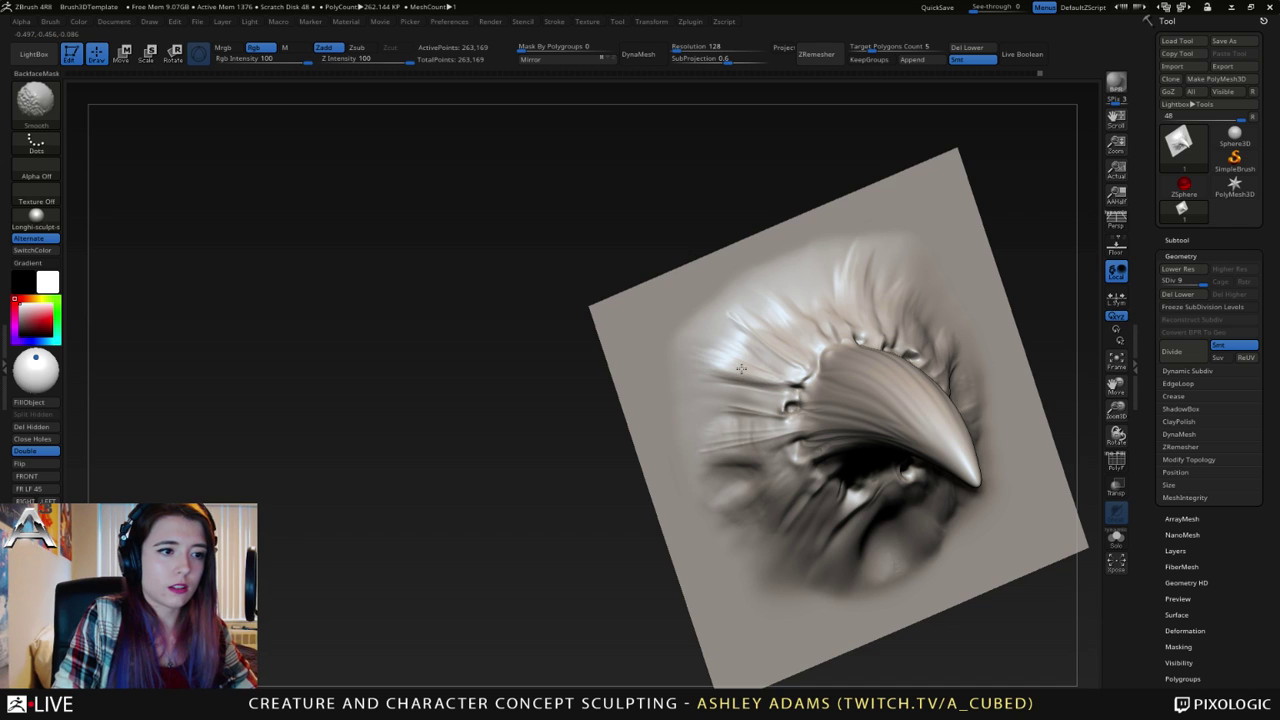
{"action": "right_click_drag", "start_coordinate": [777, 371], "coordinate": [810, 386]}
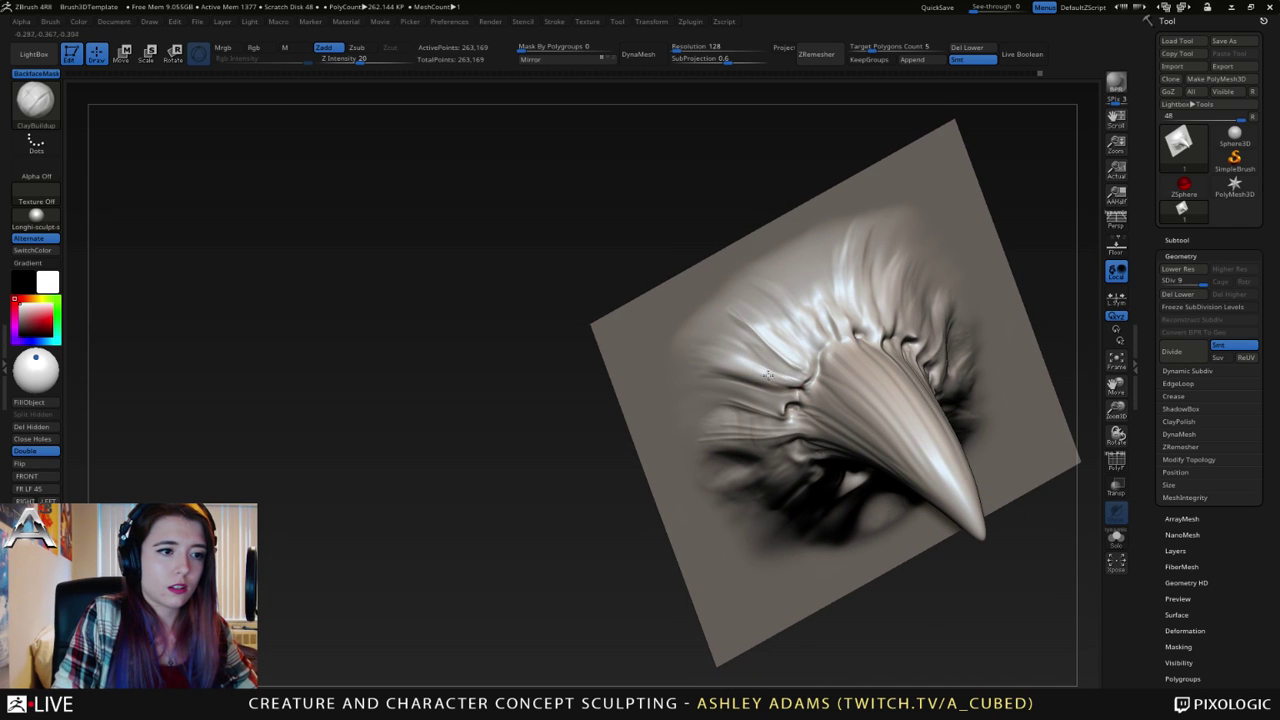
- Carve sharper creases between the upper flank's folds with the DamStandard brush and smooth where they fade out
{"action": "mouse_move", "coordinate": [728, 353]}
{"action": "right_mouse_down"}
{"action": "mouse_move", "coordinate": [688, 332]}
{"action": "mouse_move", "coordinate": [768, 360]}
{"action": "right_mouse_up"}
{"action": "key", "text": "b"}
{"action": "key", "text": "d"}
{"action": "key", "text": "s"}
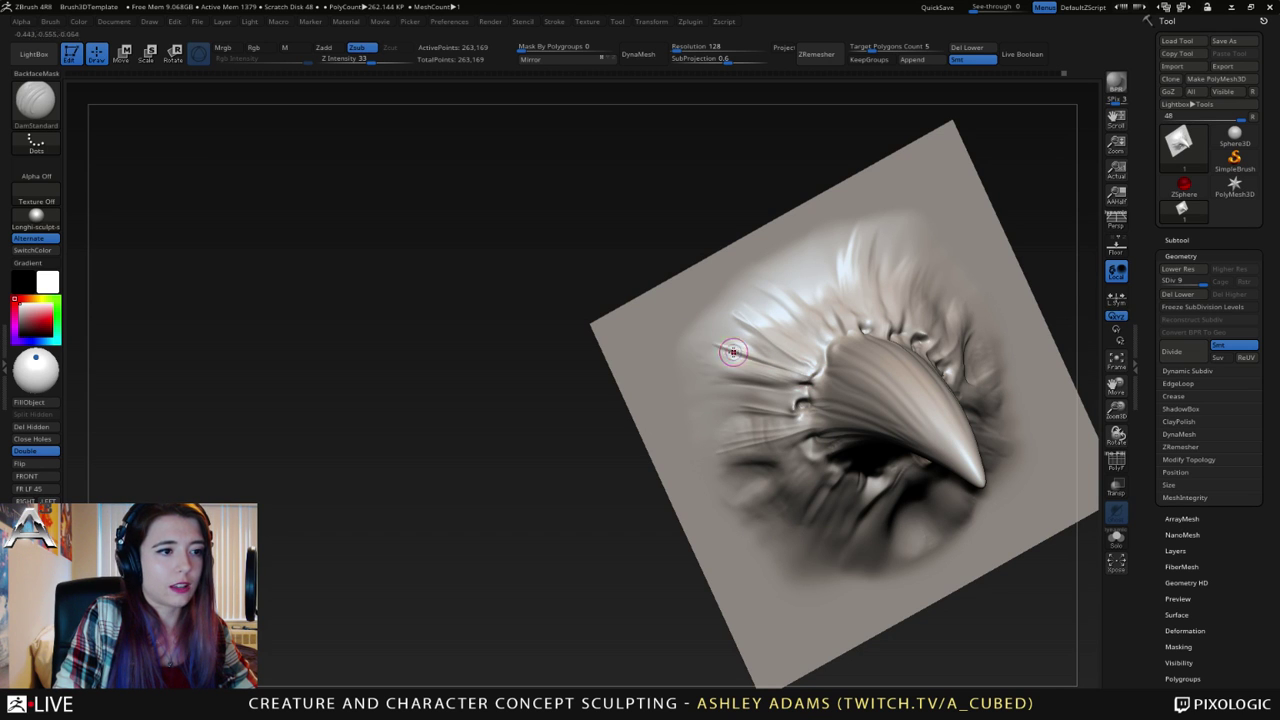
{"action": "key", "text": "shift"}
{"action": "mouse_move", "coordinate": [771, 389]}
{"action": "right_mouse_down"}
{"action": "mouse_move", "coordinate": [775, 436]}
{"action": "mouse_move", "coordinate": [931, 465]}
{"action": "mouse_move", "coordinate": [926, 434]}
{"action": "mouse_move", "coordinate": [773, 402]}
{"action": "mouse_move", "coordinate": [682, 416]}
{"action": "mouse_move", "coordinate": [736, 403]}
{"action": "mouse_move", "coordinate": [891, 429]}
{"action": "mouse_move", "coordinate": [796, 379]}
{"action": "mouse_move", "coordinate": [870, 437]}
{"action": "mouse_move", "coordinate": [814, 363]}
{"action": "right_mouse_up"}
{"action": "right_click_drag", "start_coordinate": [930, 383], "coordinate": [885, 359], "text": "alt"}
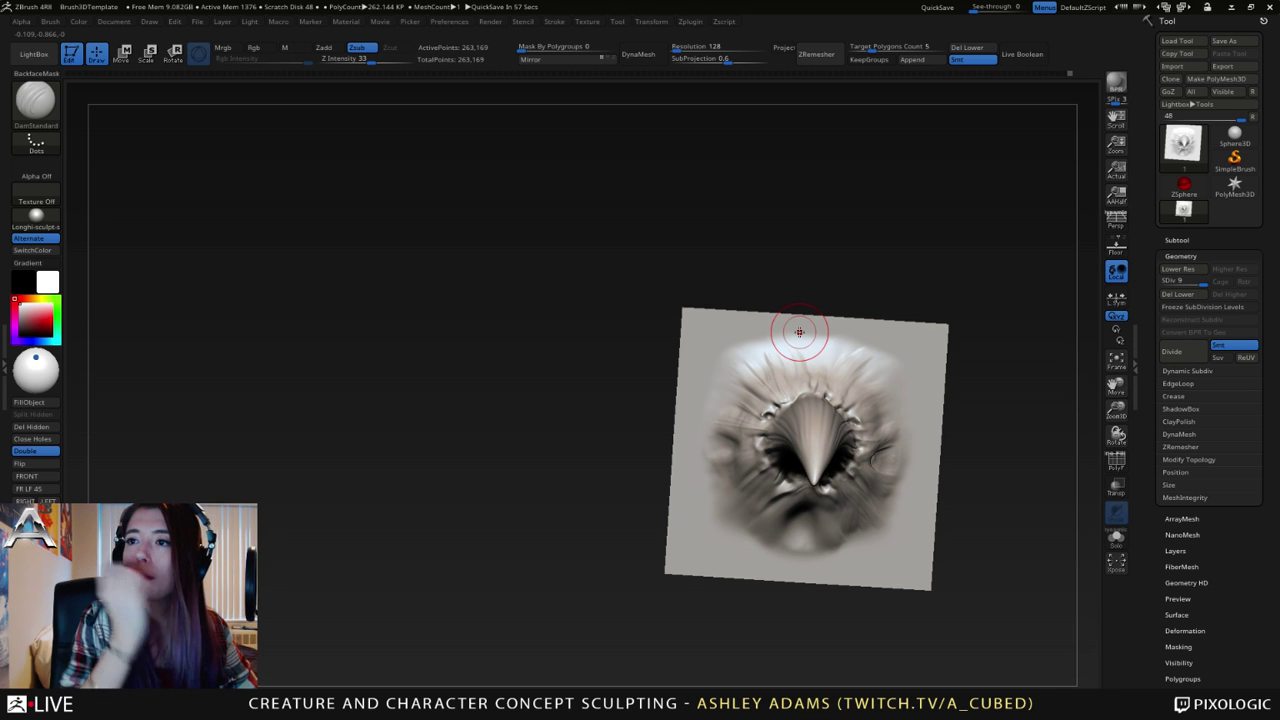
- Switch to the SnakeHook brush, enlarge it and adjust the horn's curve from the side and front
{"action": "mouse_move", "coordinate": [779, 408]}
{"action": "right_mouse_down"}
{"action": "mouse_move", "coordinate": [715, 418]}
{"action": "mouse_move", "coordinate": [745, 410]}
{"action": "right_mouse_up"}
{"action": "right_click", "coordinate": [762, 405]}
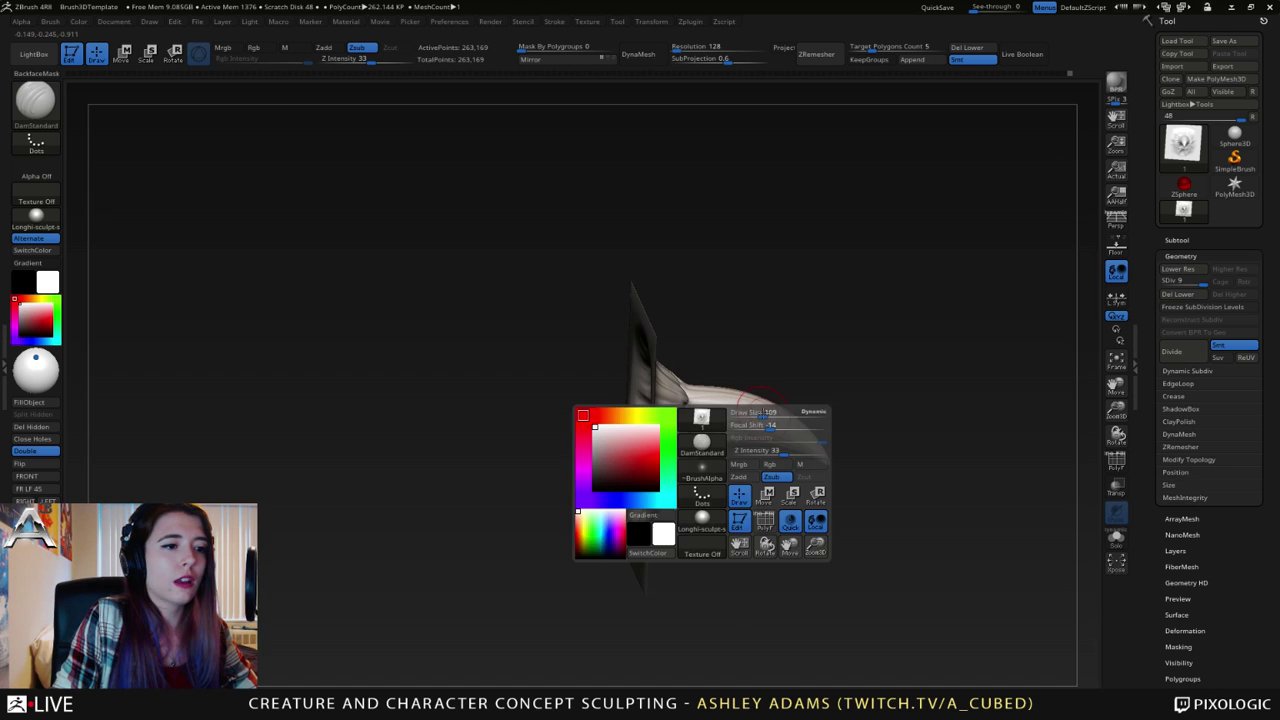
{"action": "key", "text": "b"}
{"action": "key", "text": "s"}
{"action": "key", "text": "h"}
{"action": "right_click", "coordinate": [797, 432]}
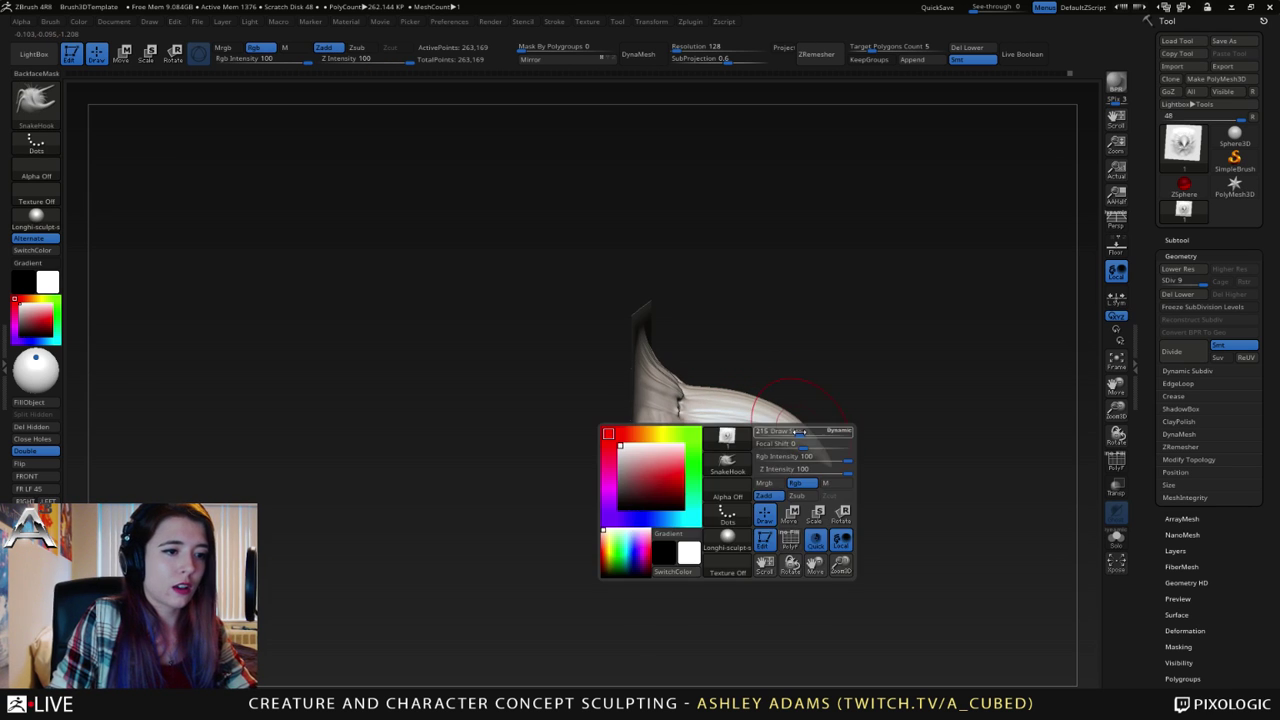
{"action": "right_click_drag", "start_coordinate": [808, 432], "coordinate": [804, 442]}
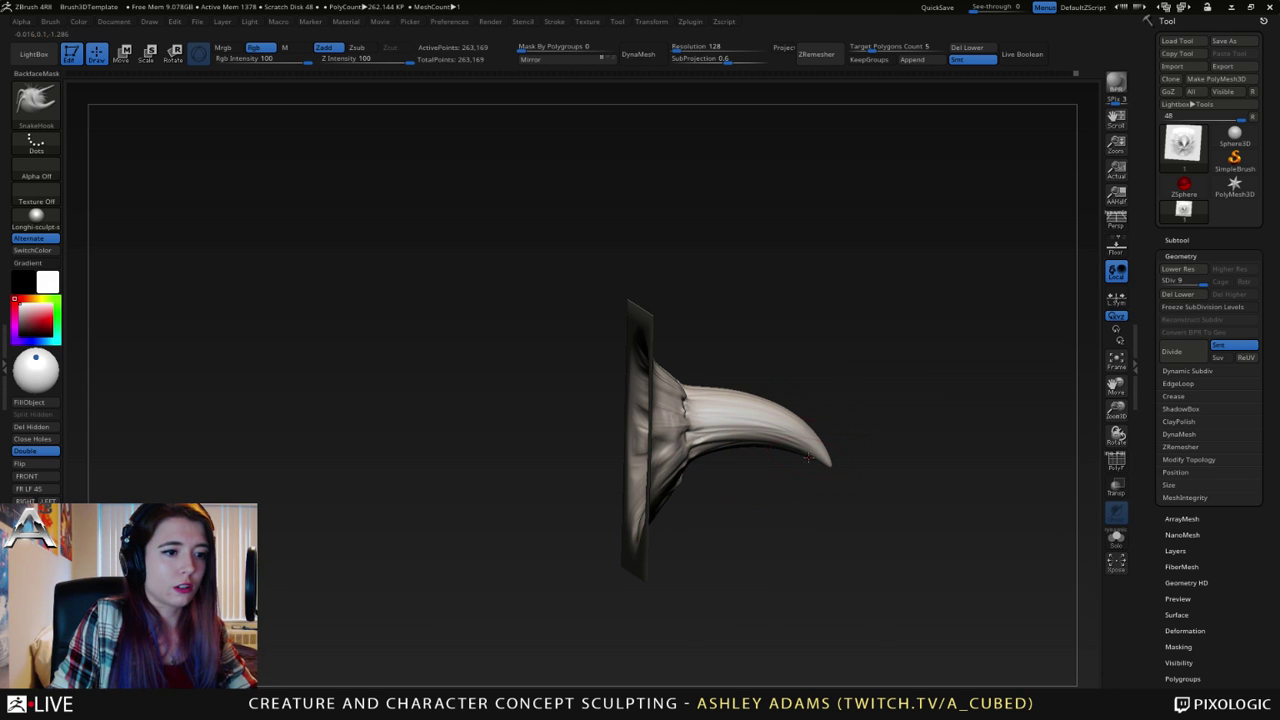
{"action": "right_click_drag", "start_coordinate": [812, 457], "coordinate": [838, 402]}
{"action": "right_click", "coordinate": [838, 402]}
{"action": "left_click_drag", "start_coordinate": [838, 402], "coordinate": [852, 402]}
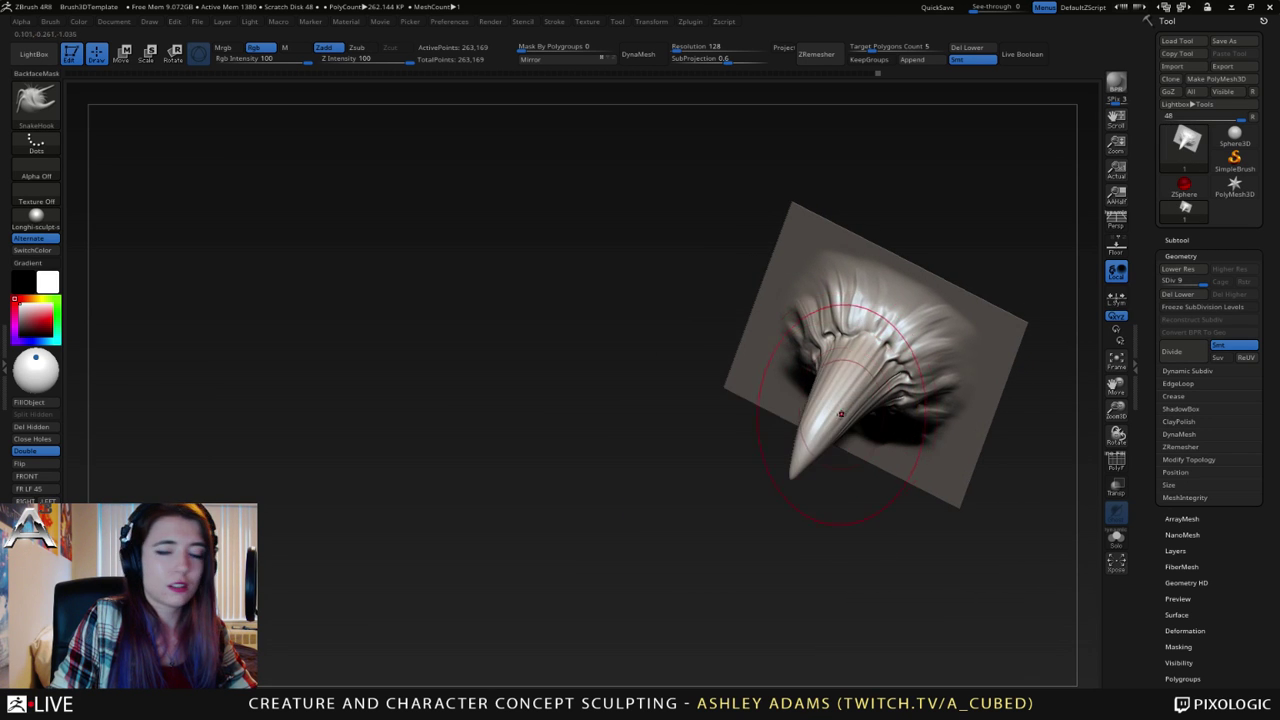
{"action": "mouse_move", "coordinate": [842, 442]}
{"action": "right_mouse_down"}
{"action": "mouse_move", "coordinate": [829, 401]}
{"action": "mouse_move", "coordinate": [986, 332]}
{"action": "mouse_move", "coordinate": [1035, 334]}
{"action": "right_mouse_up"}
{"action": "right_click_drag", "start_coordinate": [813, 403], "coordinate": [832, 406]}
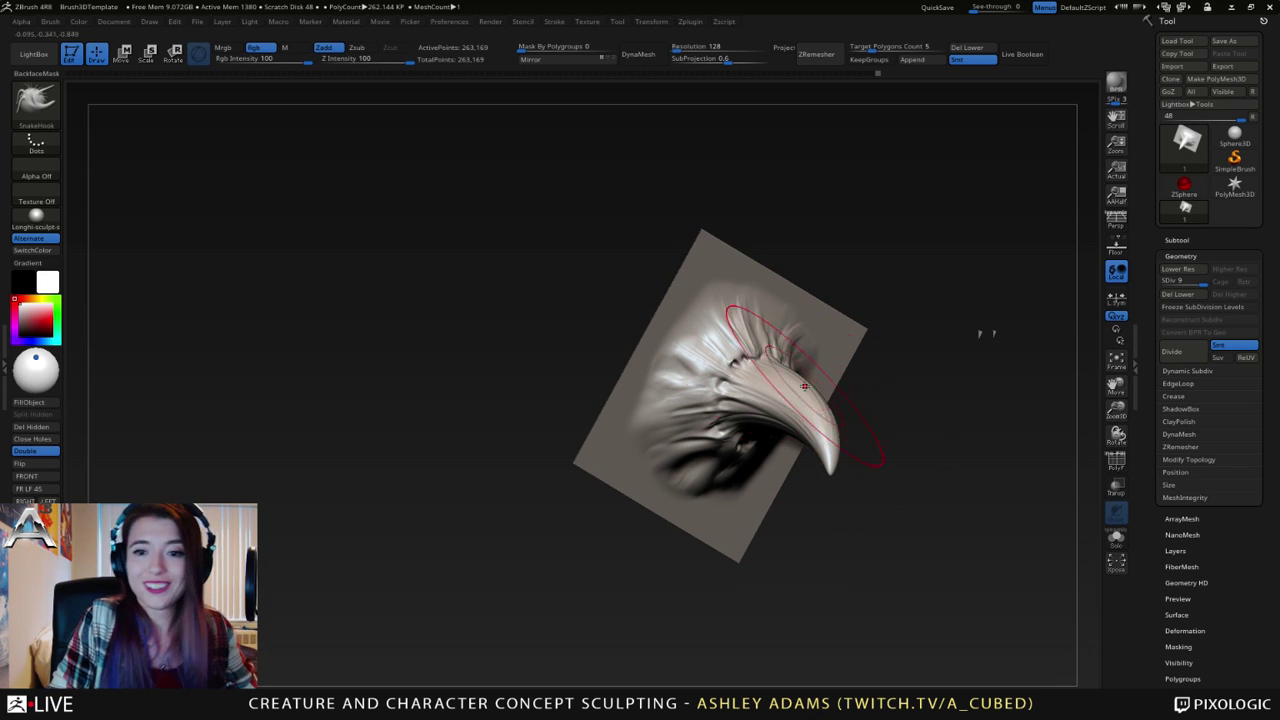
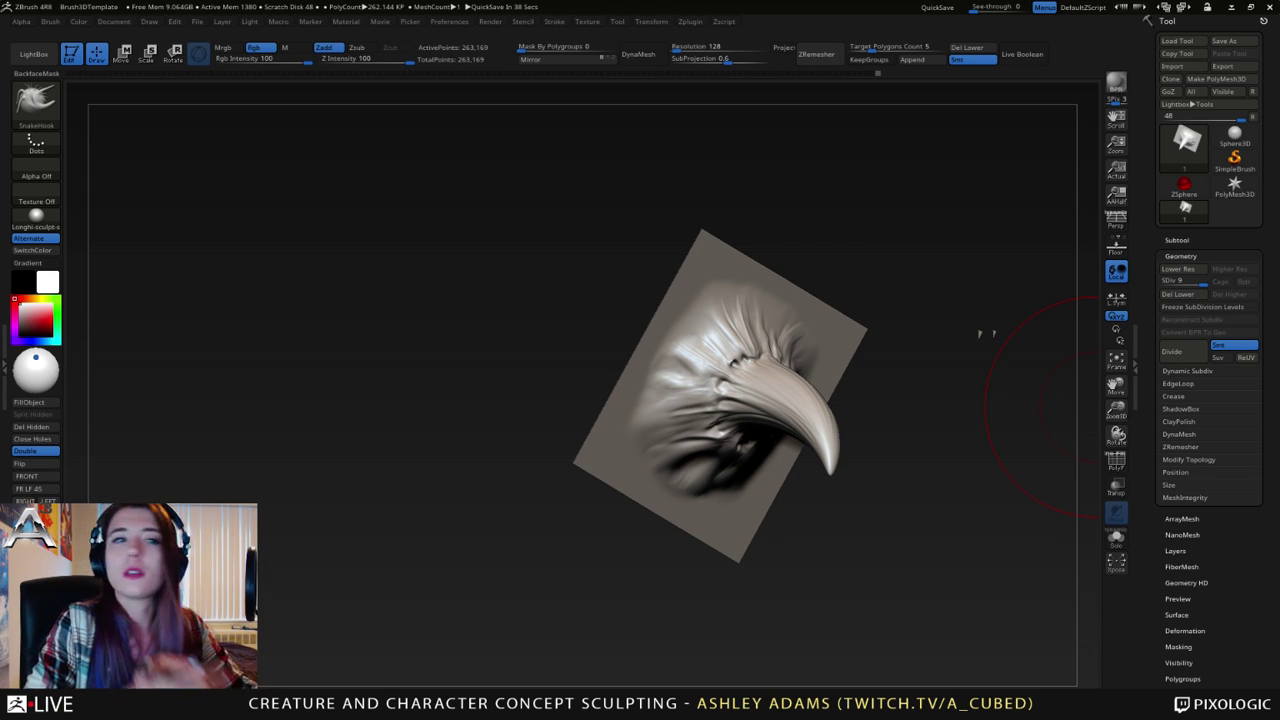
- Refine the horn's profile and the shape of its base with SnakeHook, resizing the brush between strokes
{"action": "left_click_drag", "start_coordinate": [1095, 407], "coordinate": [823, 365]}
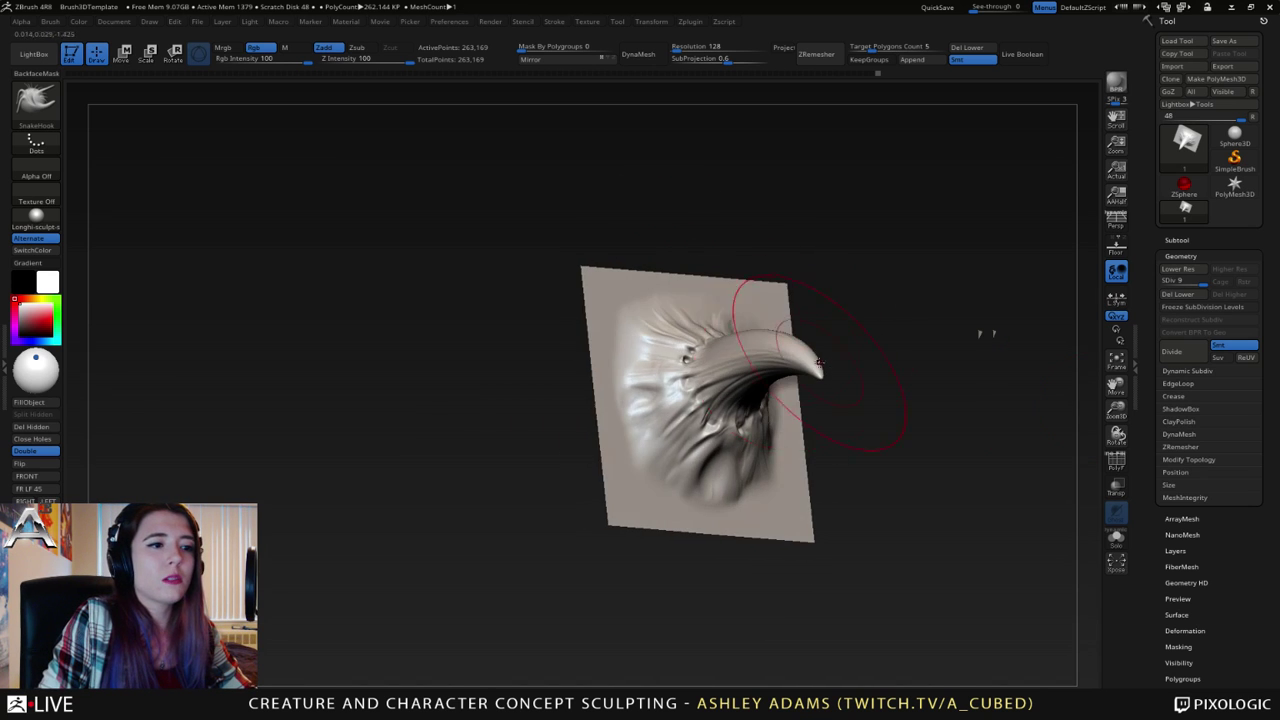
{"action": "key", "text": "space"}
{"action": "left_click_drag", "start_coordinate": [697, 334], "coordinate": [687, 334]}
{"action": "mouse_move", "coordinate": [688, 337]}
{"action": "right_mouse_down"}
{"action": "mouse_move", "coordinate": [721, 351]}
{"action": "mouse_move", "coordinate": [635, 380]}
{"action": "right_mouse_up"}
{"action": "key", "text": "space"}
{"action": "left_click_drag", "start_coordinate": [693, 389], "coordinate": [682, 389]}
{"action": "right_click_drag", "start_coordinate": [677, 349], "coordinate": [717, 368]}
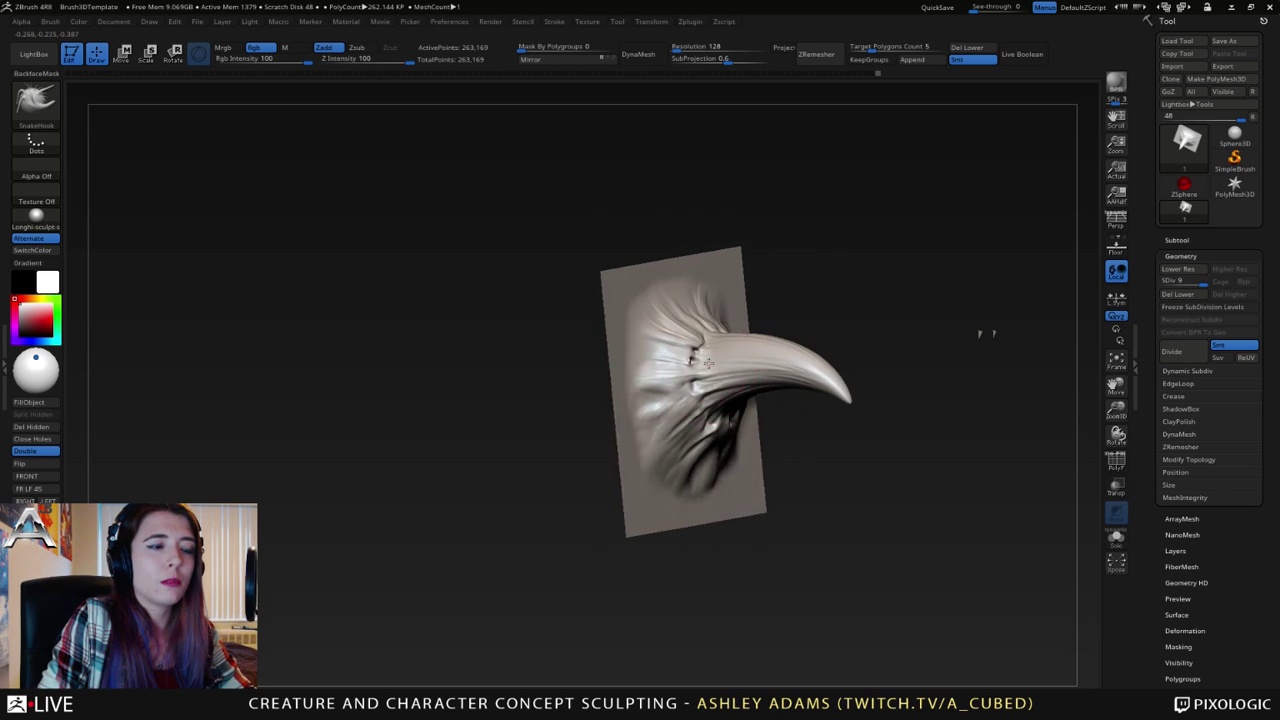
{"action": "key", "text": "space"}
{"action": "left_click_drag", "start_coordinate": [717, 374], "coordinate": [704, 374]}
{"action": "right_click_drag", "start_coordinate": [685, 357], "coordinate": [596, 308]}
- Paint a mask over the wrinkled skin along the horn's upper side, following the rim of its base
{"action": "mouse_move", "coordinate": [682, 320]}
{"action": "left_mouse_down", "text": "ctrl"}
{"action": "mouse_move", "coordinate": [692, 333]}
{"action": "mouse_move", "coordinate": [666, 317]}
{"action": "mouse_move", "coordinate": [724, 358]}
{"action": "left_mouse_up", "text": "ctrl"}
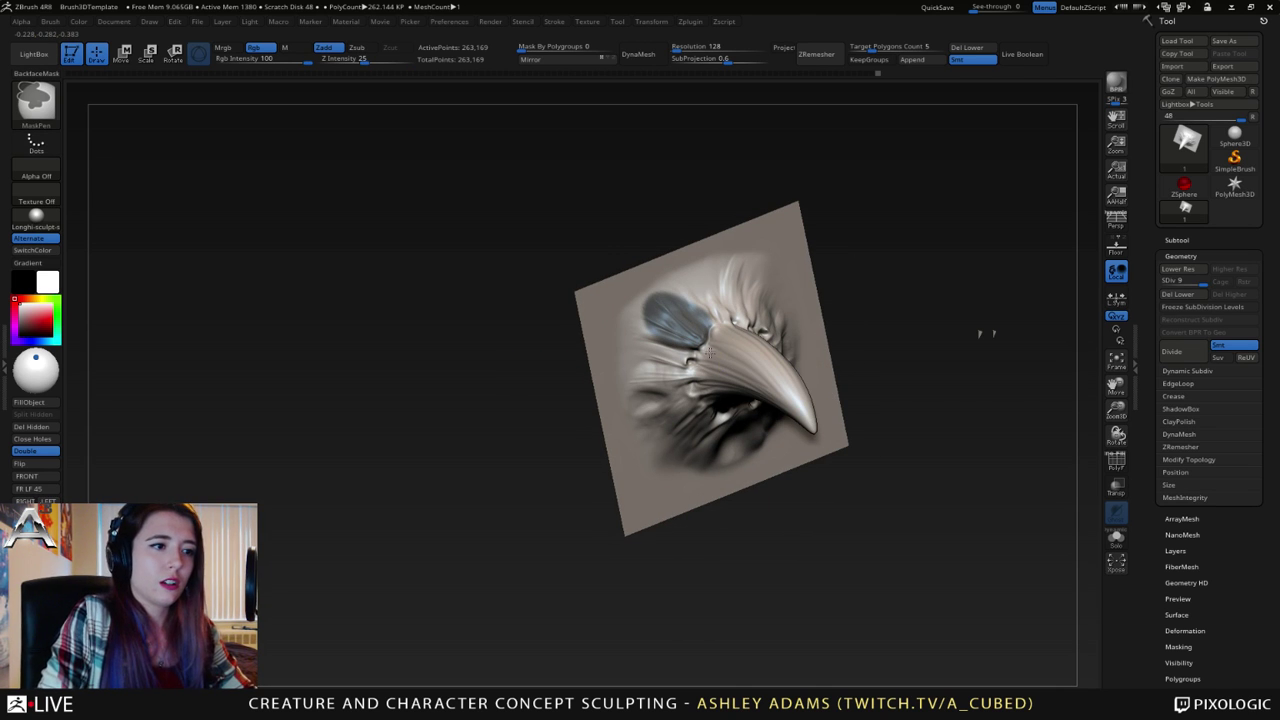
{"action": "left_click_drag", "start_coordinate": [702, 312], "coordinate": [738, 318], "text": "ctrl"}
{"action": "right_click_drag", "start_coordinate": [820, 335], "coordinate": [742, 345]}
{"action": "mouse_move", "coordinate": [732, 330]}
{"action": "left_mouse_down", "text": "ctrl"}
{"action": "mouse_move", "coordinate": [778, 316]}
{"action": "mouse_move", "coordinate": [786, 346]}
{"action": "left_mouse_up", "text": "ctrl"}
{"action": "right_click_drag", "start_coordinate": [786, 346], "coordinate": [752, 228]}
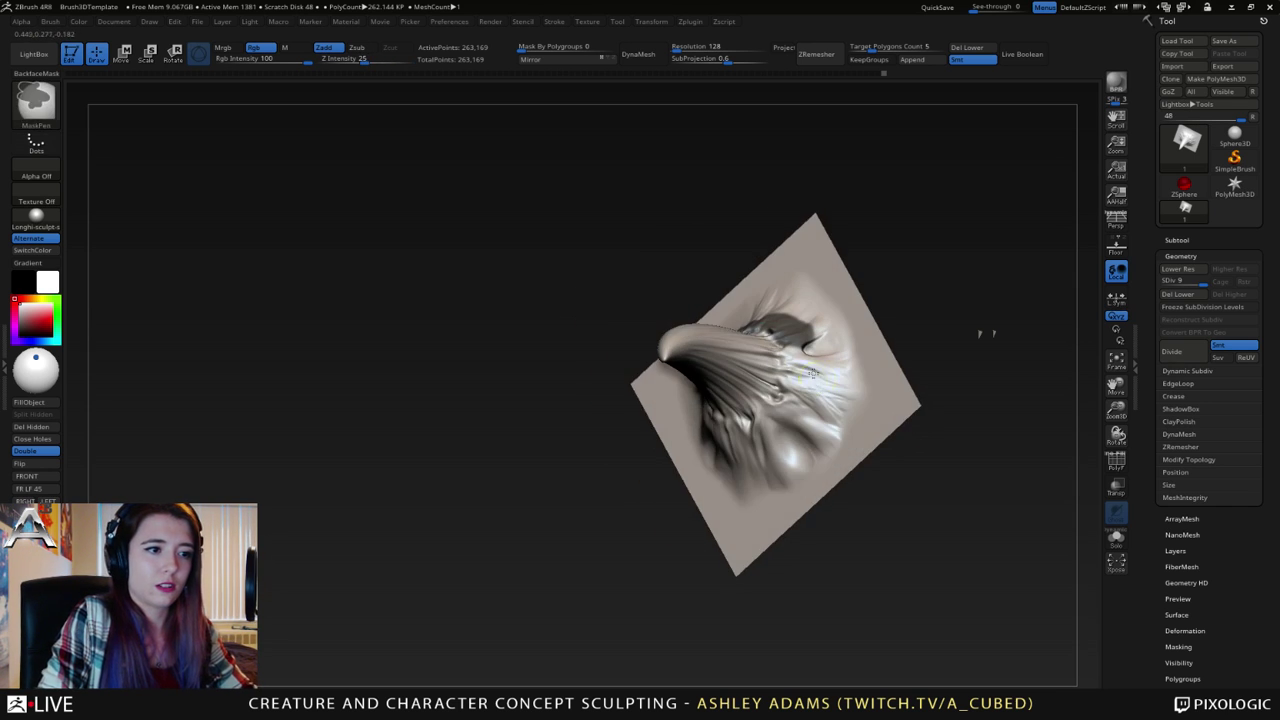
- Continue the painted mask over the folds around the horn's flank and underside, up to the base rim
{"action": "mouse_move", "coordinate": [812, 380]}
{"action": "left_mouse_down", "text": "ctrl"}
{"action": "mouse_move", "coordinate": [803, 353]}
{"action": "mouse_move", "coordinate": [806, 410]}
{"action": "mouse_move", "coordinate": [780, 415]}
{"action": "mouse_move", "coordinate": [811, 406]}
{"action": "left_mouse_up", "text": "ctrl"}
{"action": "right_click_drag", "start_coordinate": [760, 390], "coordinate": [815, 382]}
{"action": "mouse_move", "coordinate": [800, 384]}
{"action": "left_mouse_down", "text": "ctrl"}
{"action": "mouse_move", "coordinate": [753, 440]}
{"action": "mouse_move", "coordinate": [698, 428]}
{"action": "mouse_move", "coordinate": [682, 410]}
{"action": "left_mouse_up", "text": "ctrl"}
{"action": "right_click_drag", "start_coordinate": [682, 408], "coordinate": [742, 428]}
{"action": "mouse_move", "coordinate": [683, 422]}
{"action": "left_mouse_down", "text": "ctrl"}
{"action": "mouse_move", "coordinate": [662, 402]}
{"action": "mouse_move", "coordinate": [694, 452]}
{"action": "left_mouse_up", "text": "ctrl"}
{"action": "right_click_drag", "start_coordinate": [704, 448], "coordinate": [634, 432]}
{"action": "left_click_drag", "start_coordinate": [780, 434], "coordinate": [746, 446], "text": "ctrl"}
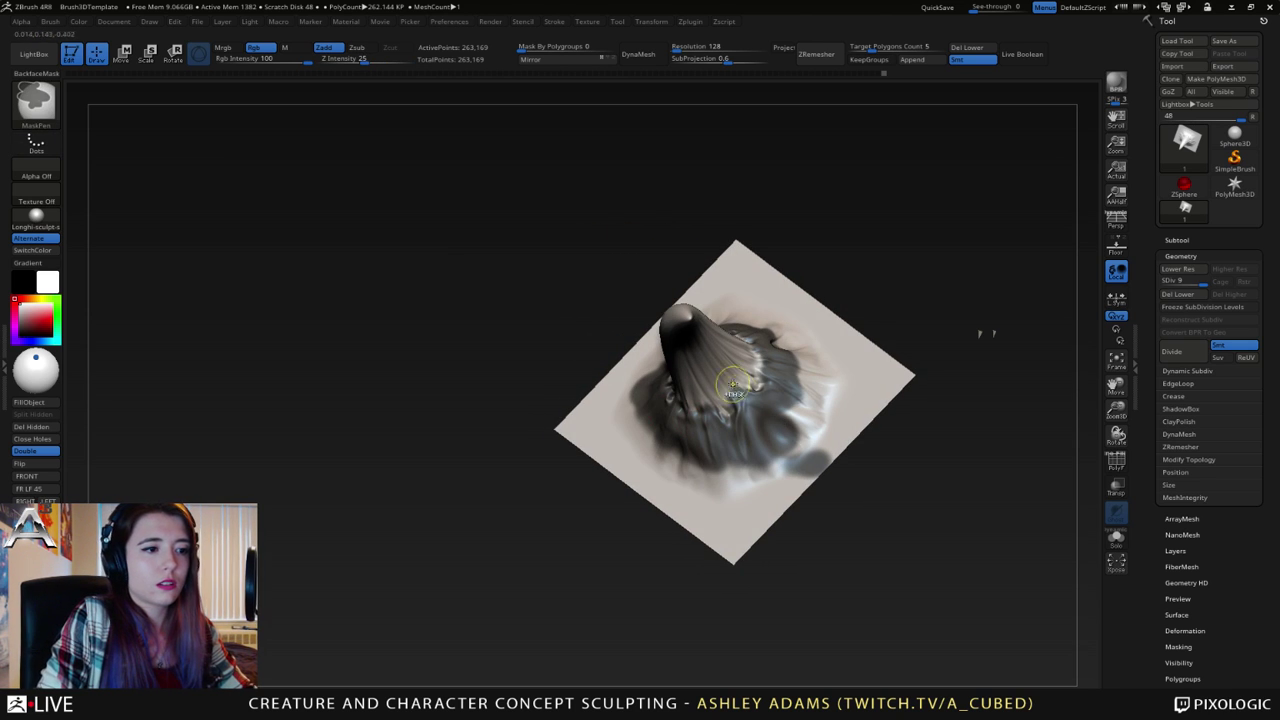
{"action": "left_click_drag", "start_coordinate": [733, 385], "coordinate": [729, 387], "text": "ctrl"}
- Enlarge the masking brush and extend the mask from the folds toward the plane's outer edge
{"action": "right_click_drag", "start_coordinate": [698, 393], "coordinate": [765, 365]}
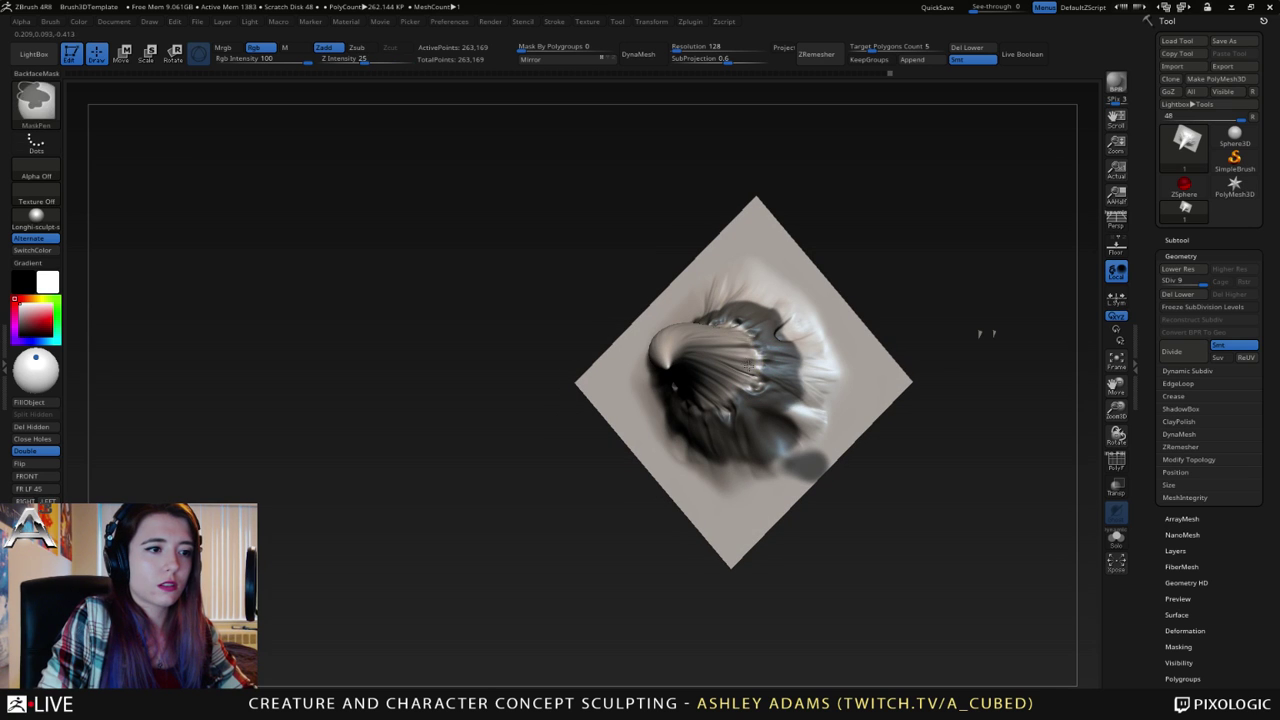
{"action": "key", "text": "space"}
{"action": "left_click_drag", "start_coordinate": [838, 428], "coordinate": [852, 428]}
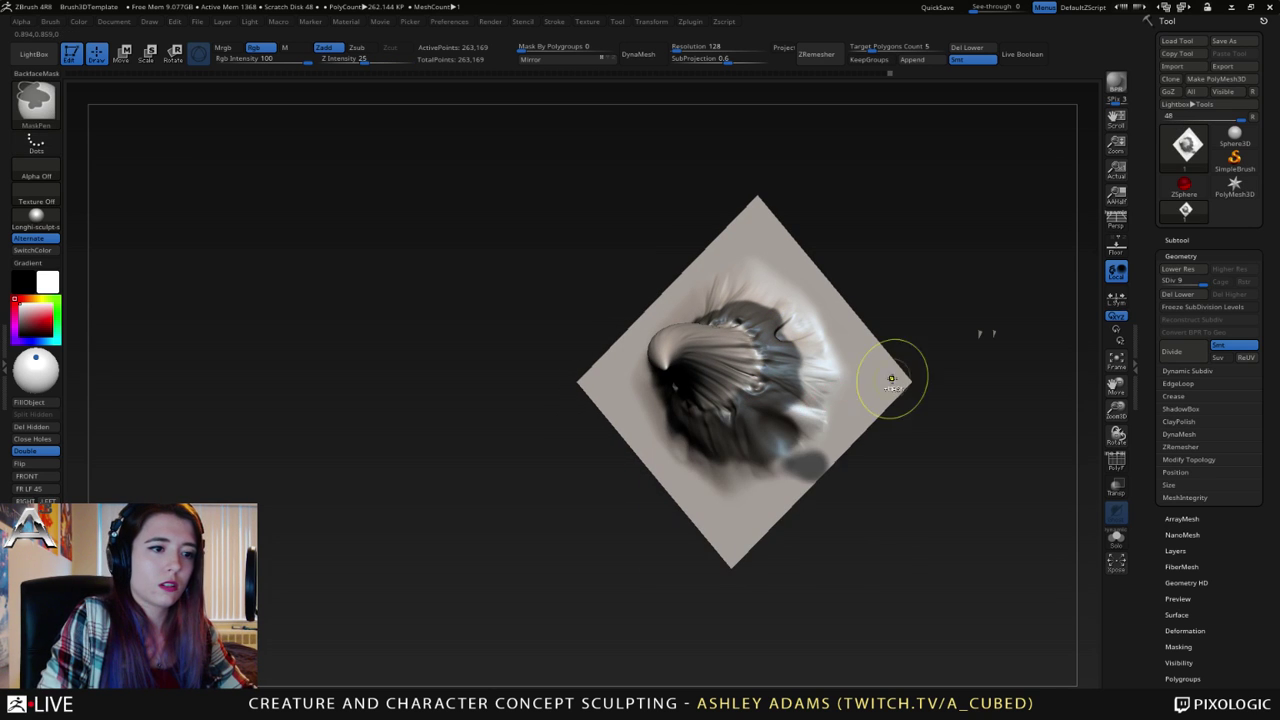
{"action": "mouse_move", "coordinate": [891, 378]}
{"action": "left_mouse_down", "text": "ctrl"}
{"action": "mouse_move", "coordinate": [846, 420]}
{"action": "mouse_move", "coordinate": [819, 381]}
{"action": "left_mouse_up", "text": "ctrl"}
{"action": "mouse_move", "coordinate": [818, 382]}
{"action": "right_mouse_down"}
{"action": "mouse_move", "coordinate": [837, 317]}
{"action": "mouse_move", "coordinate": [880, 368]}
{"action": "right_mouse_up"}
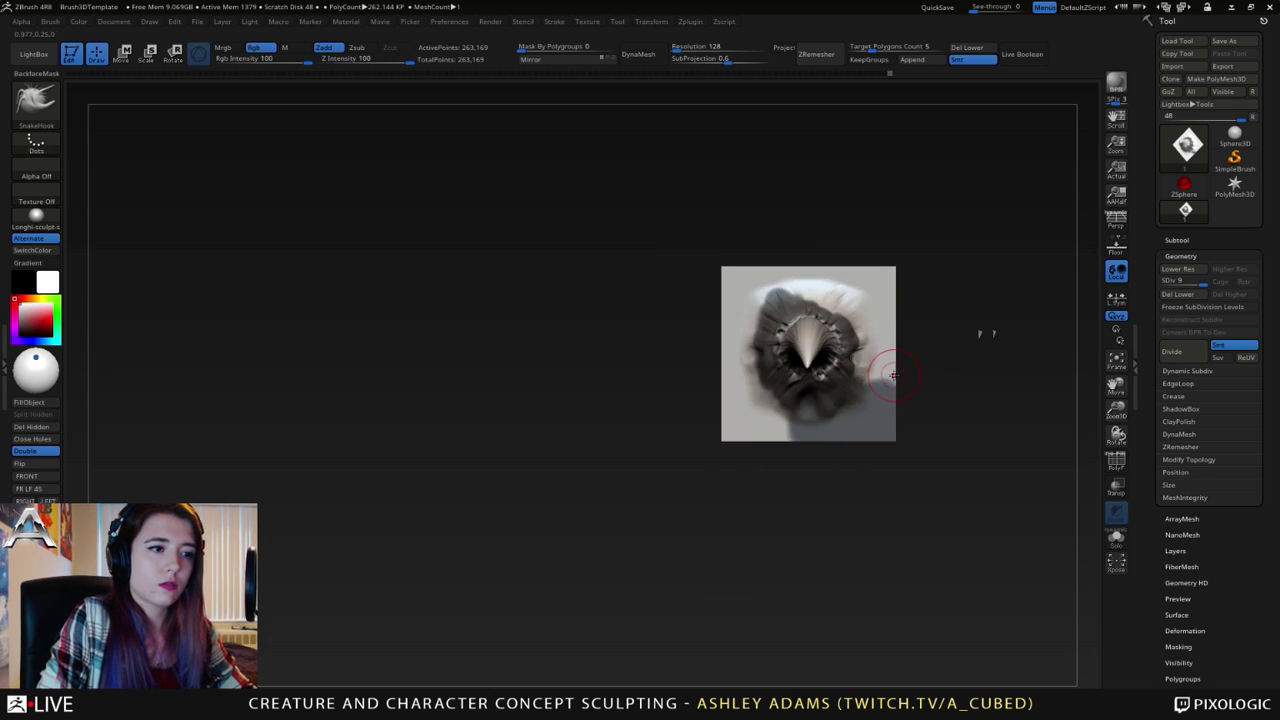
- Mask the rest of the base plane with rectangular masks, leaving only the horn unmasked
{"action": "mouse_move", "coordinate": [992, 491]}
{"action": "left_mouse_down", "text": "ctrl"}
{"action": "mouse_move", "coordinate": [860, 187]}
{"action": "mouse_move", "coordinate": [845, 200]}
{"action": "left_mouse_up", "text": "ctrl"}
{"action": "mouse_move", "coordinate": [628, 189]}
{"action": "left_mouse_down", "text": "ctrl"}
{"action": "mouse_move", "coordinate": [990, 292]}
{"action": "mouse_move", "coordinate": [985, 305]}
{"action": "left_mouse_up", "text": "ctrl"}
{"action": "left_click_drag", "start_coordinate": [672, 511], "coordinate": [763, 214], "text": "ctrl"}
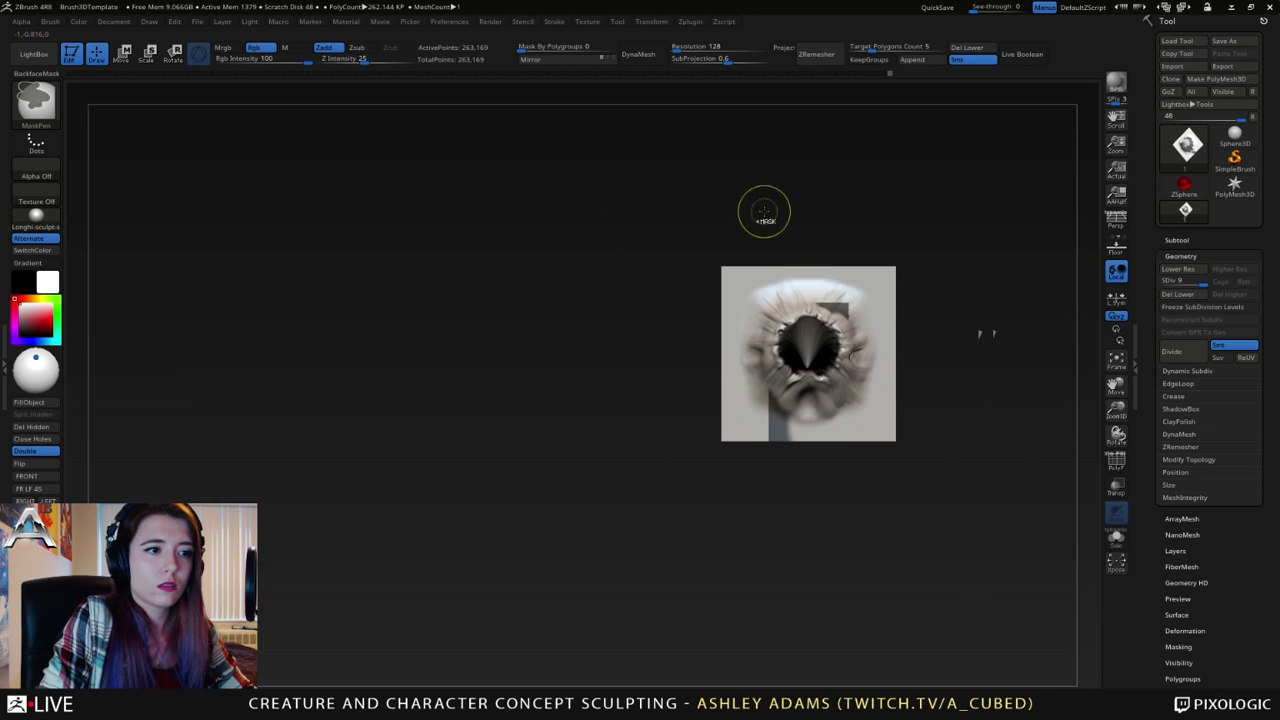
{"action": "mouse_move", "coordinate": [680, 498]}
{"action": "left_mouse_down", "text": "ctrl"}
{"action": "mouse_move", "coordinate": [729, 469]}
{"action": "mouse_move", "coordinate": [794, 380]}
{"action": "mouse_move", "coordinate": [822, 364]}
{"action": "left_mouse_up", "text": "ctrl"}
{"action": "left_click_drag", "start_coordinate": [772, 226], "coordinate": [914, 309], "text": "ctrl"}
{"action": "mouse_move", "coordinate": [965, 325]}
{"action": "left_mouse_down", "text": "ctrl"}
{"action": "mouse_move", "coordinate": [837, 264]}
{"action": "mouse_move", "coordinate": [861, 314]}
{"action": "left_mouse_up", "text": "ctrl"}
{"action": "left_click_drag", "start_coordinate": [827, 245], "coordinate": [853, 320], "text": "ctrl"}
- Adjust the unmasked horn's shape around its base rim with SnakeHook at a larger brush size
{"action": "mouse_move", "coordinate": [857, 290]}
{"action": "right_mouse_down", "text": "ctrl"}
{"action": "mouse_move", "coordinate": [807, 356]}
{"action": "mouse_move", "coordinate": [925, 366]}
{"action": "right_mouse_up", "text": "ctrl"}
{"action": "key", "text": "space"}
{"action": "left_click_drag", "start_coordinate": [802, 335], "coordinate": [822, 335]}
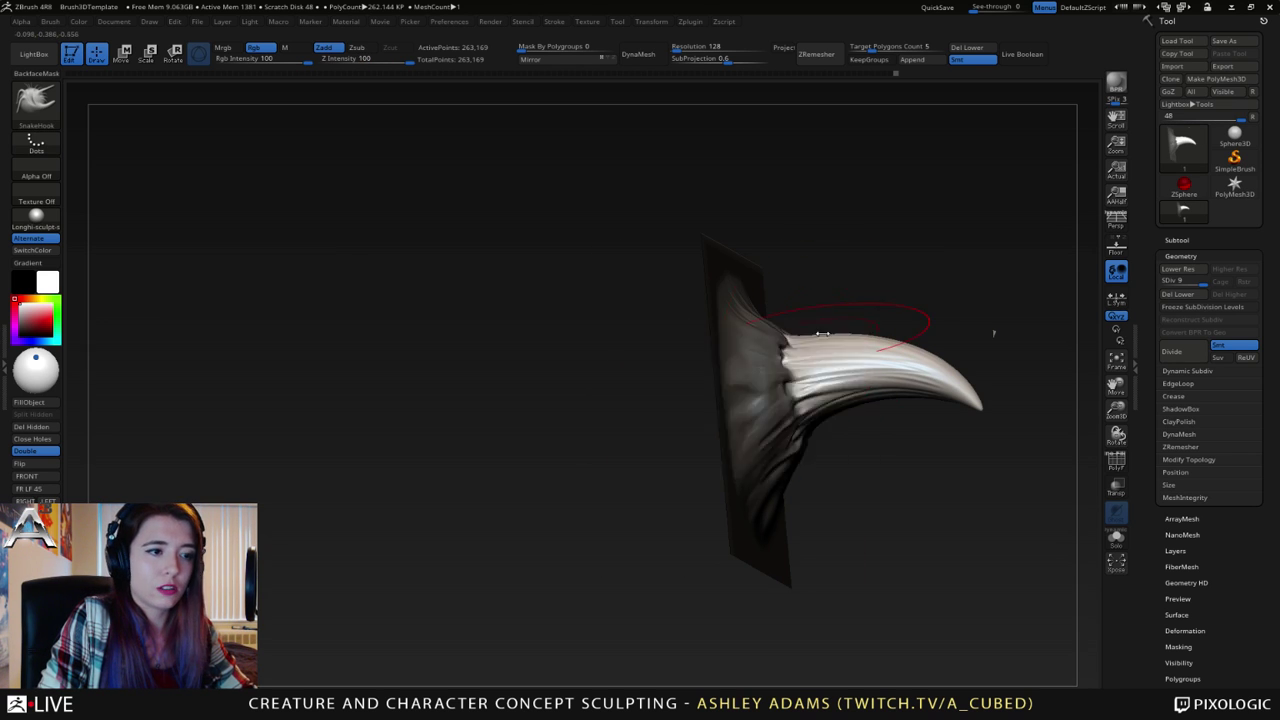
{"action": "mouse_move", "coordinate": [757, 364]}
{"action": "right_mouse_down"}
{"action": "mouse_move", "coordinate": [803, 377]}
{"action": "mouse_move", "coordinate": [756, 402]}
{"action": "mouse_move", "coordinate": [664, 390]}
{"action": "right_mouse_up"}
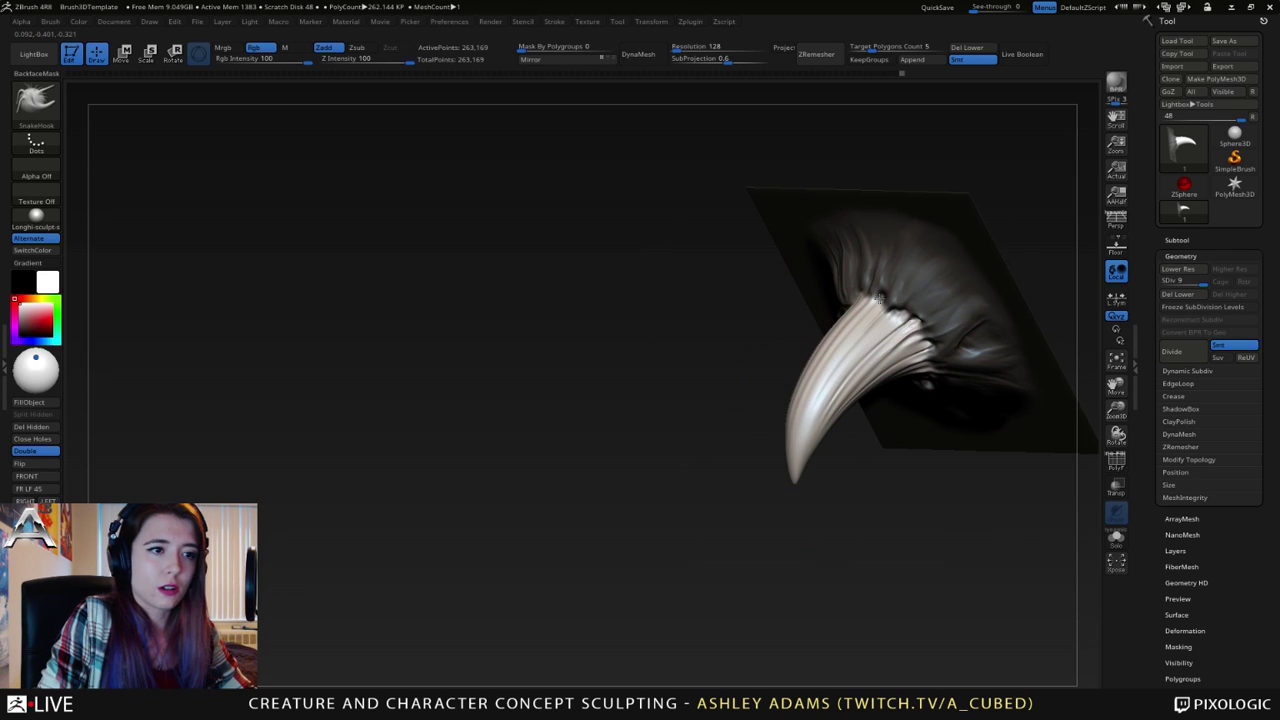
{"action": "right_click_drag", "start_coordinate": [905, 316], "coordinate": [874, 300]}
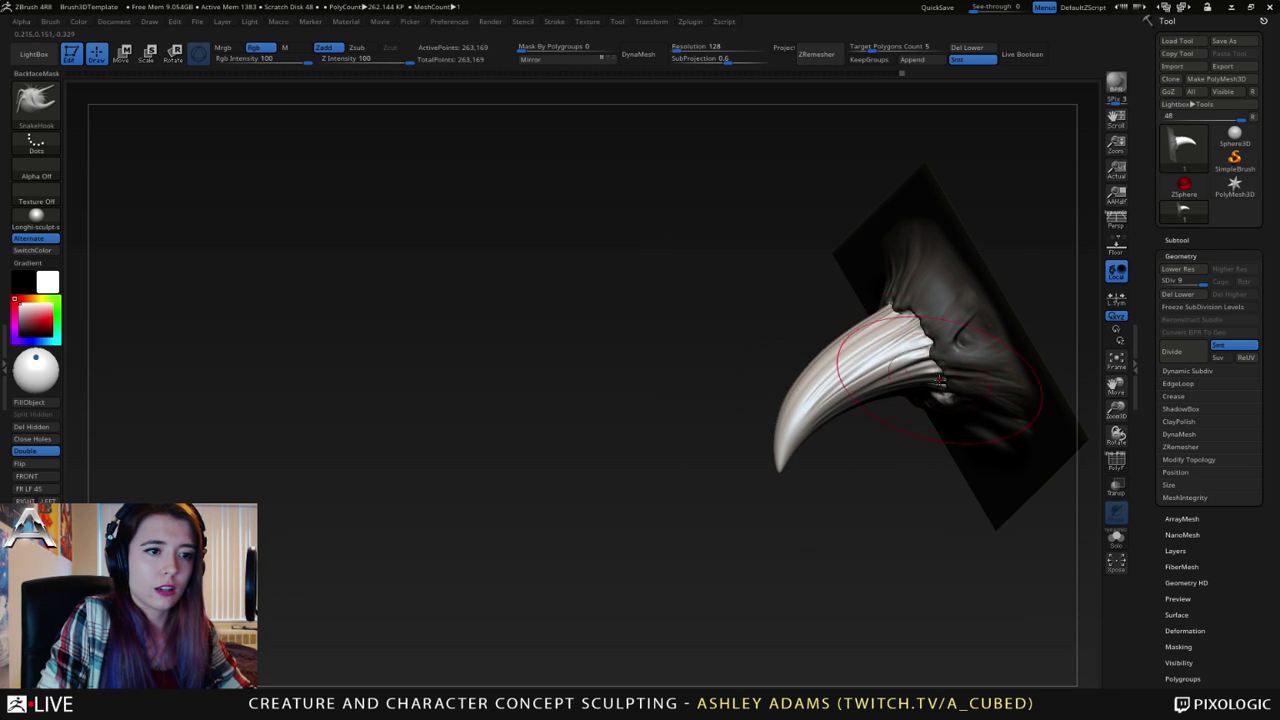
{"action": "right_click_drag", "start_coordinate": [934, 374], "coordinate": [950, 402]}
{"action": "left_click_drag", "start_coordinate": [949, 412], "coordinate": [957, 430]}
{"action": "left_click_drag", "start_coordinate": [872, 372], "coordinate": [898, 374]}
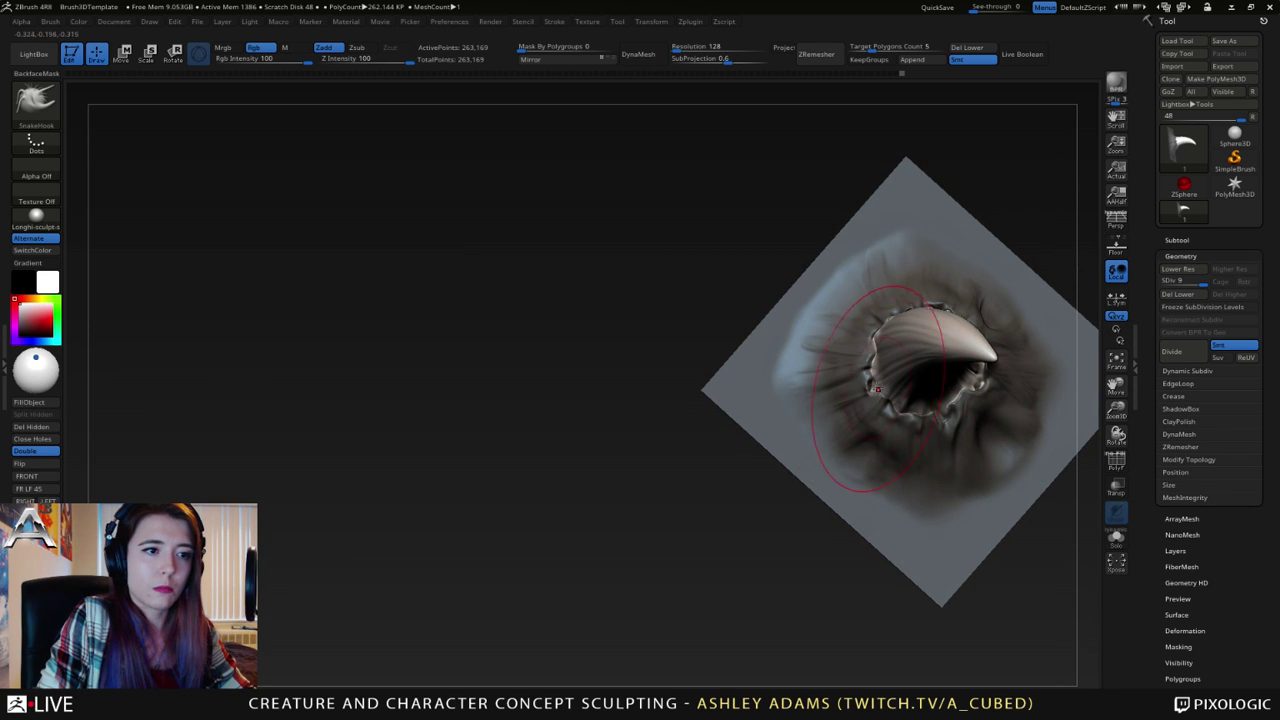
{"action": "right_click_drag", "start_coordinate": [910, 376], "coordinate": [892, 398]}
{"action": "left_click_drag", "start_coordinate": [900, 302], "coordinate": [893, 310]}
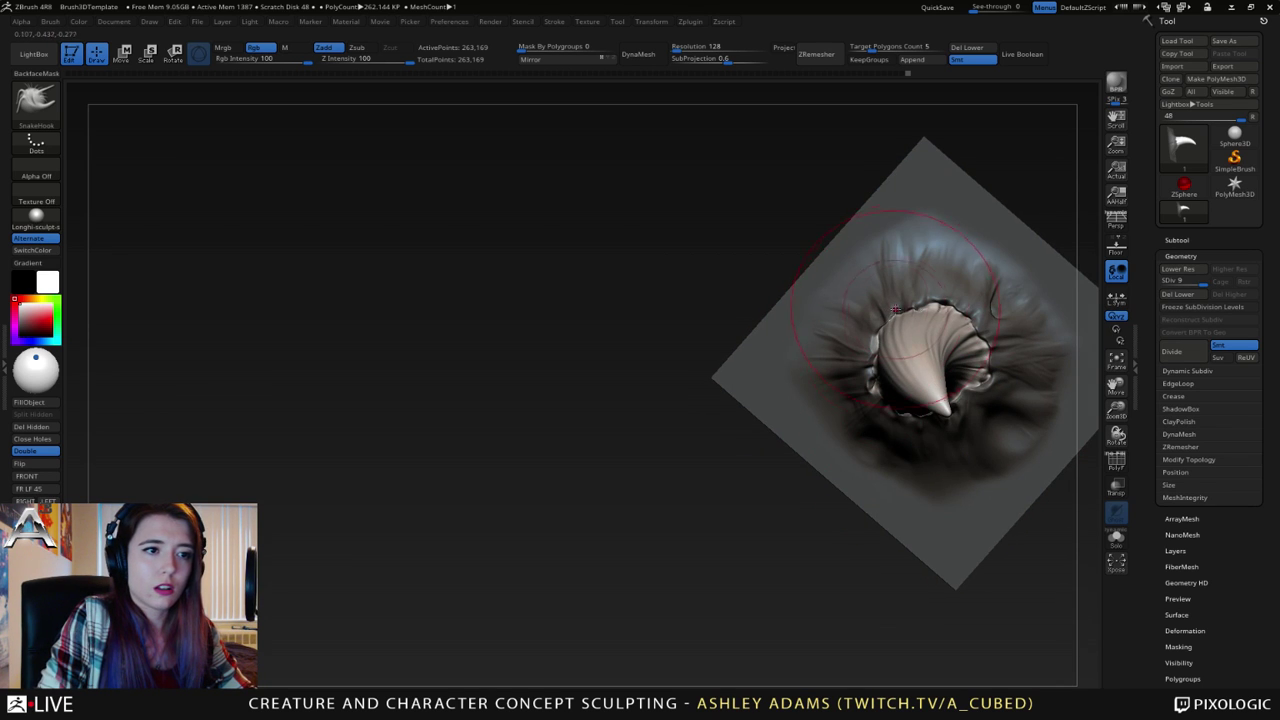
- Inspect the reshaped horn from other angles and clear the mask from the base plane
{"action": "right_click_drag", "start_coordinate": [945, 297], "coordinate": [968, 256]}
{"action": "right_click_drag", "start_coordinate": [815, 248], "coordinate": [856, 262]}
{"action": "mouse_move", "coordinate": [829, 337]}
{"action": "right_mouse_down"}
{"action": "mouse_move", "coordinate": [775, 365]}
{"action": "mouse_move", "coordinate": [652, 357]}
{"action": "right_mouse_up"}
{"action": "left_click_drag", "start_coordinate": [871, 349], "coordinate": [888, 368], "text": "ctrl"}
{"action": "mouse_move", "coordinate": [817, 334]}
{"action": "right_mouse_down"}
{"action": "mouse_move", "coordinate": [622, 362]}
{"action": "mouse_move", "coordinate": [672, 345]}
{"action": "mouse_move", "coordinate": [692, 361]}
{"action": "mouse_move", "coordinate": [780, 330]}
{"action": "right_mouse_up"}
- Face the plane from the front and mask a rectangular border strip along all four of its edges
{"action": "right_click_drag", "start_coordinate": [824, 224], "coordinate": [663, 274], "text": "alt"}
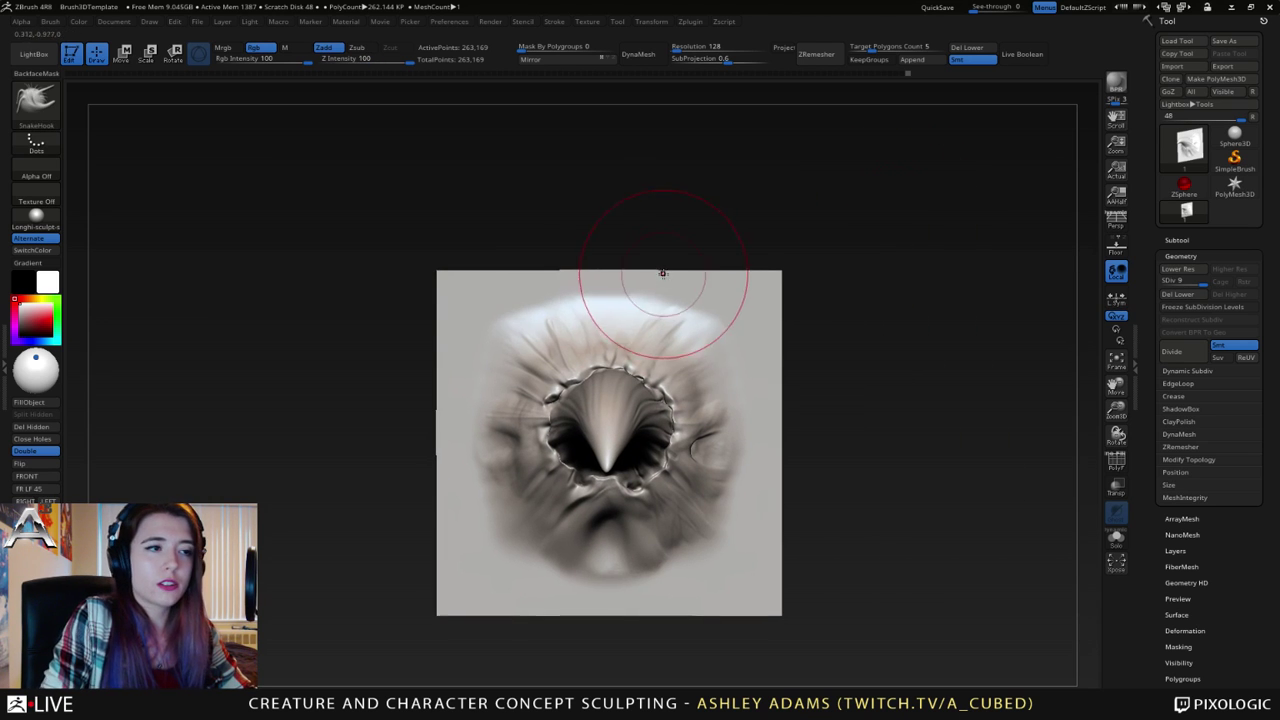
{"action": "mouse_move", "coordinate": [348, 182]}
{"action": "left_mouse_down", "text": "ctrl"}
{"action": "mouse_move", "coordinate": [822, 241]}
{"action": "mouse_move", "coordinate": [889, 284]}
{"action": "mouse_move", "coordinate": [897, 305]}
{"action": "left_mouse_up", "text": "ctrl"}
{"action": "right_click_drag", "start_coordinate": [806, 467], "coordinate": [831, 374], "text": "alt"}
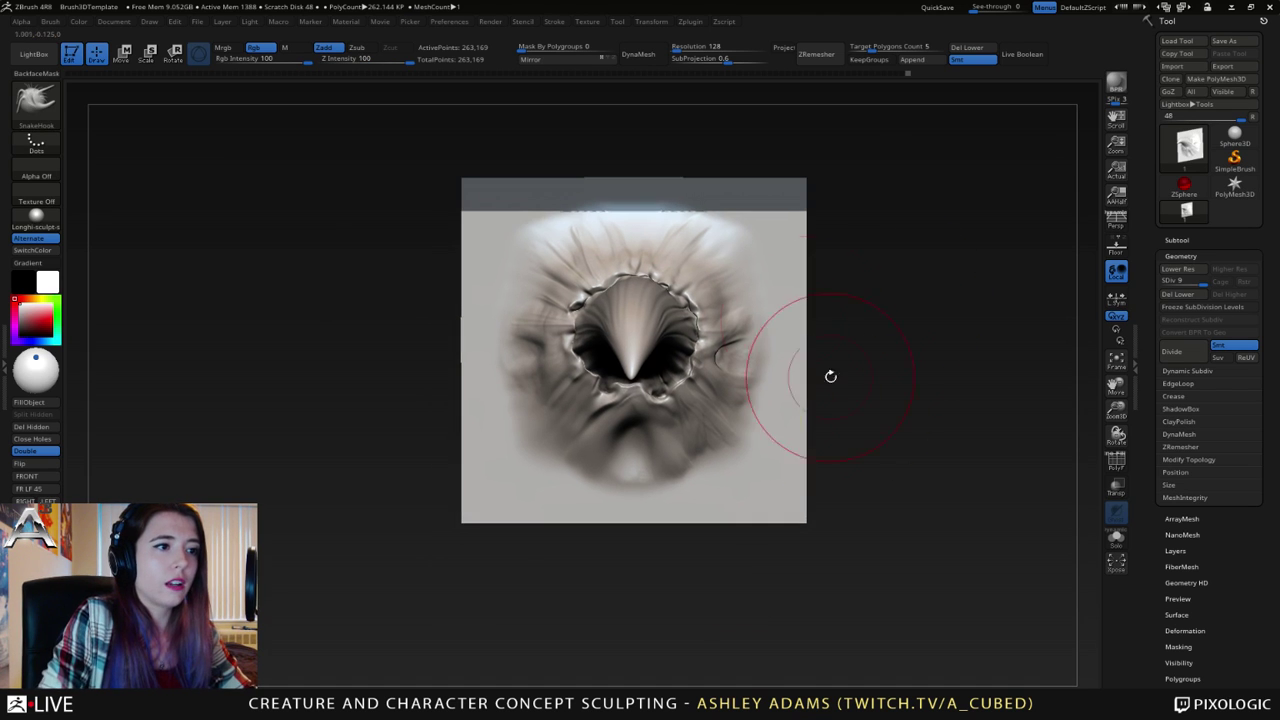
{"action": "mouse_move", "coordinate": [414, 626]}
{"action": "left_mouse_down", "text": "ctrl"}
{"action": "mouse_move", "coordinate": [840, 521]}
{"action": "mouse_move", "coordinate": [904, 492]}
{"action": "left_mouse_up", "text": "ctrl"}
{"action": "mouse_move", "coordinate": [920, 590]}
{"action": "left_mouse_down", "text": "ctrl"}
{"action": "mouse_move", "coordinate": [771, 143]}
{"action": "mouse_move", "coordinate": [754, 129]}
{"action": "left_mouse_up", "text": "ctrl"}
- Change the mask to cover the whole sculpt except a narrow strip along the plane's upper edge
{"action": "right_click_drag", "start_coordinate": [771, 129], "coordinate": [767, 268], "text": "alt"}
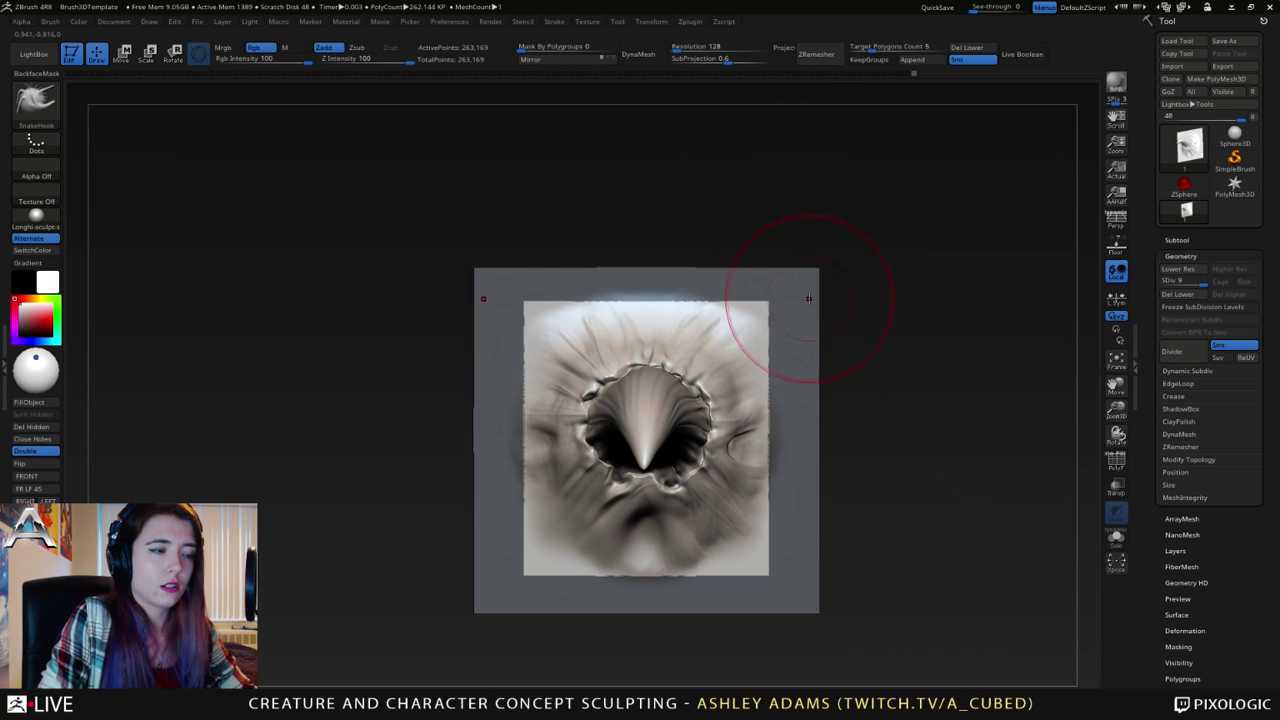
{"action": "left_click_drag", "start_coordinate": [856, 329], "coordinate": [850, 326], "text": "ctrl"}
{"action": "left_click_drag", "start_coordinate": [387, 197], "coordinate": [907, 299], "text": "ctrl"}
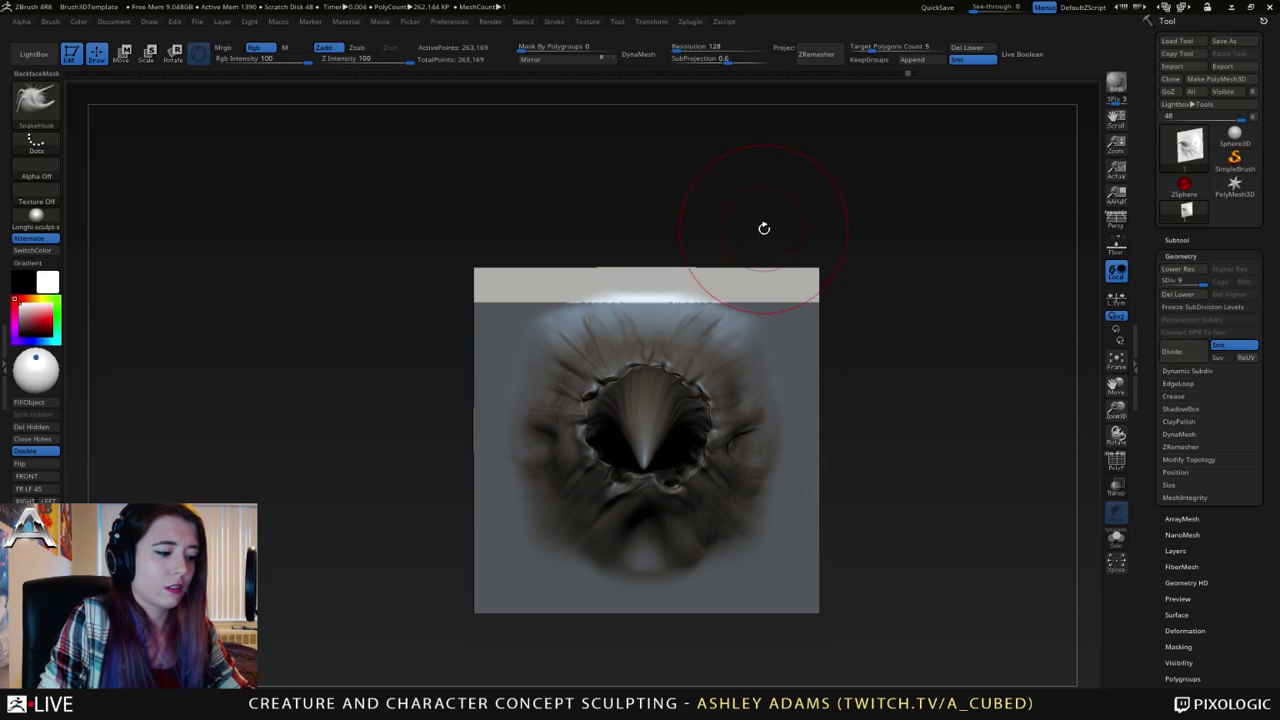
- Try to isolate a strip along the plane's upper edge by redrawing and inverting a rectangular mask, then clear it
{"action": "left_click_drag", "start_coordinate": [766, 237], "coordinate": [643, 209], "text": "ctrl"}
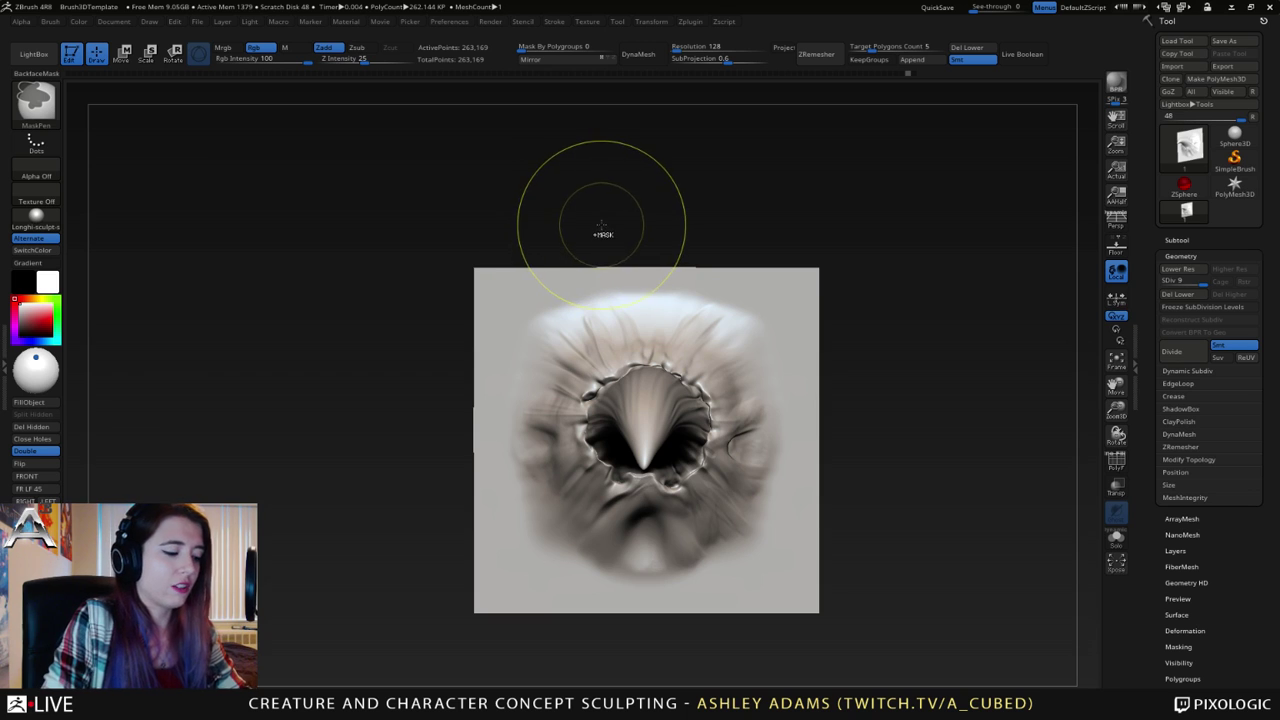
{"action": "left_click_drag", "start_coordinate": [395, 201], "coordinate": [952, 307], "text": "ctrl"}
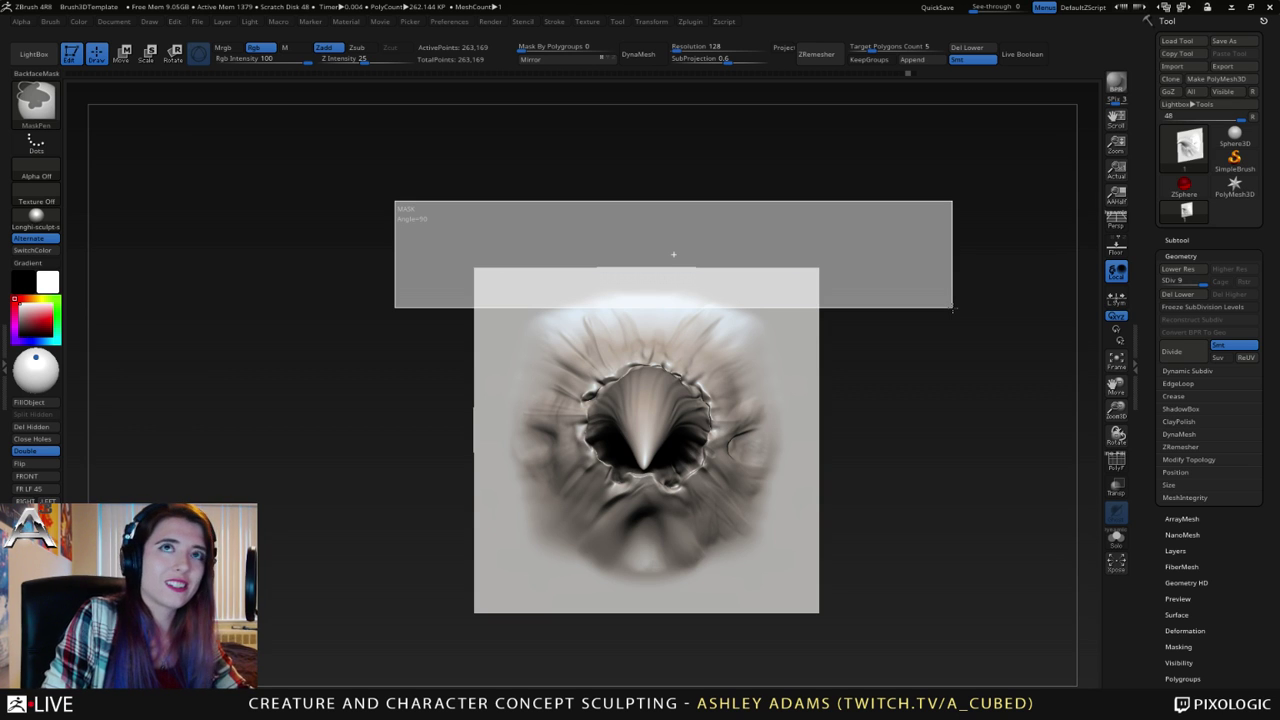
{"action": "left_click_drag", "start_coordinate": [952, 308], "coordinate": [968, 306], "text": "ctrl"}
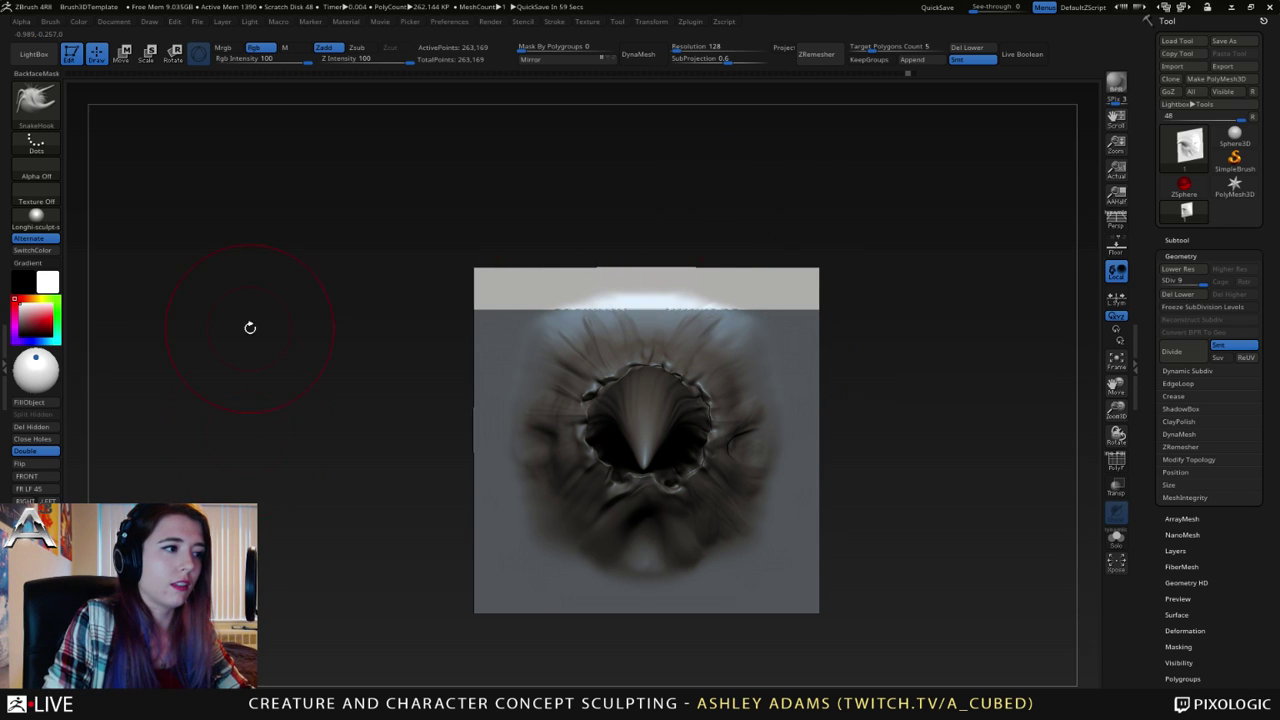
{"action": "left_click_drag", "start_coordinate": [684, 256], "coordinate": [689, 263], "text": "ctrl"}
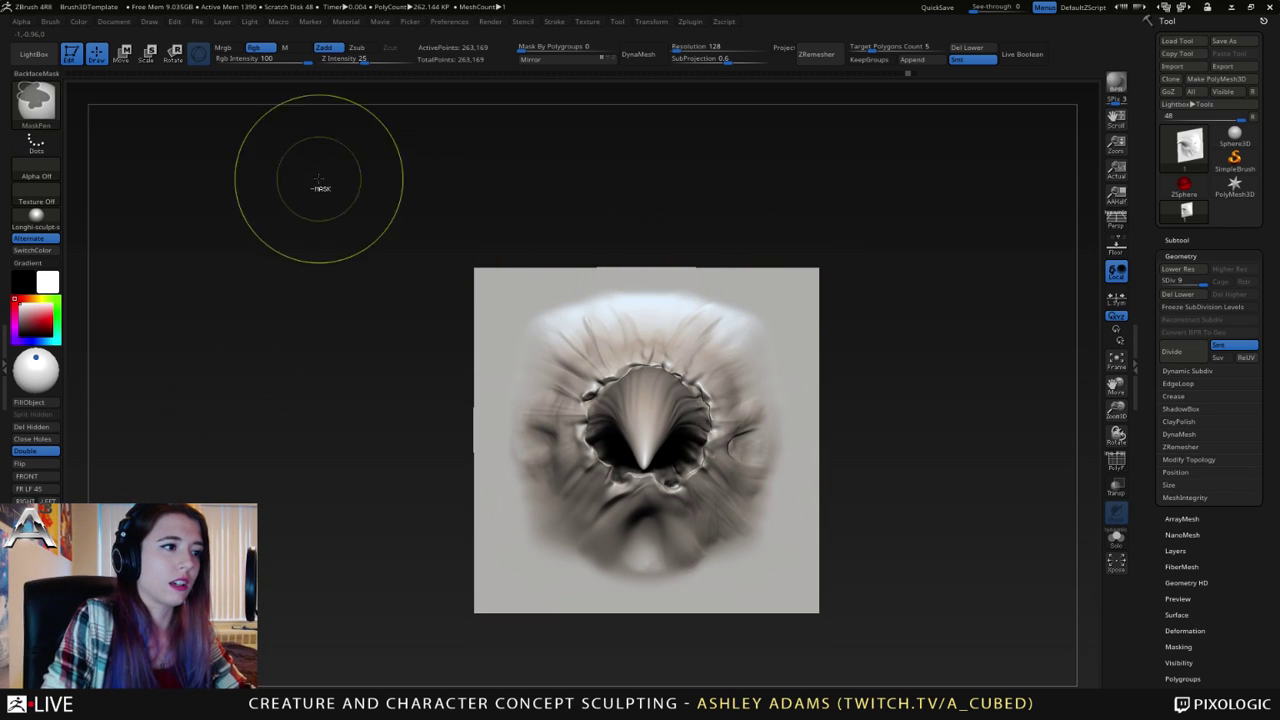
{"action": "left_click_drag", "start_coordinate": [348, 169], "coordinate": [944, 317], "text": "ctrl"}
{"action": "left_click", "coordinate": [974, 277], "text": "ctrl"}
{"action": "left_click_drag", "start_coordinate": [923, 443], "coordinate": [845, 318], "text": "alt"}
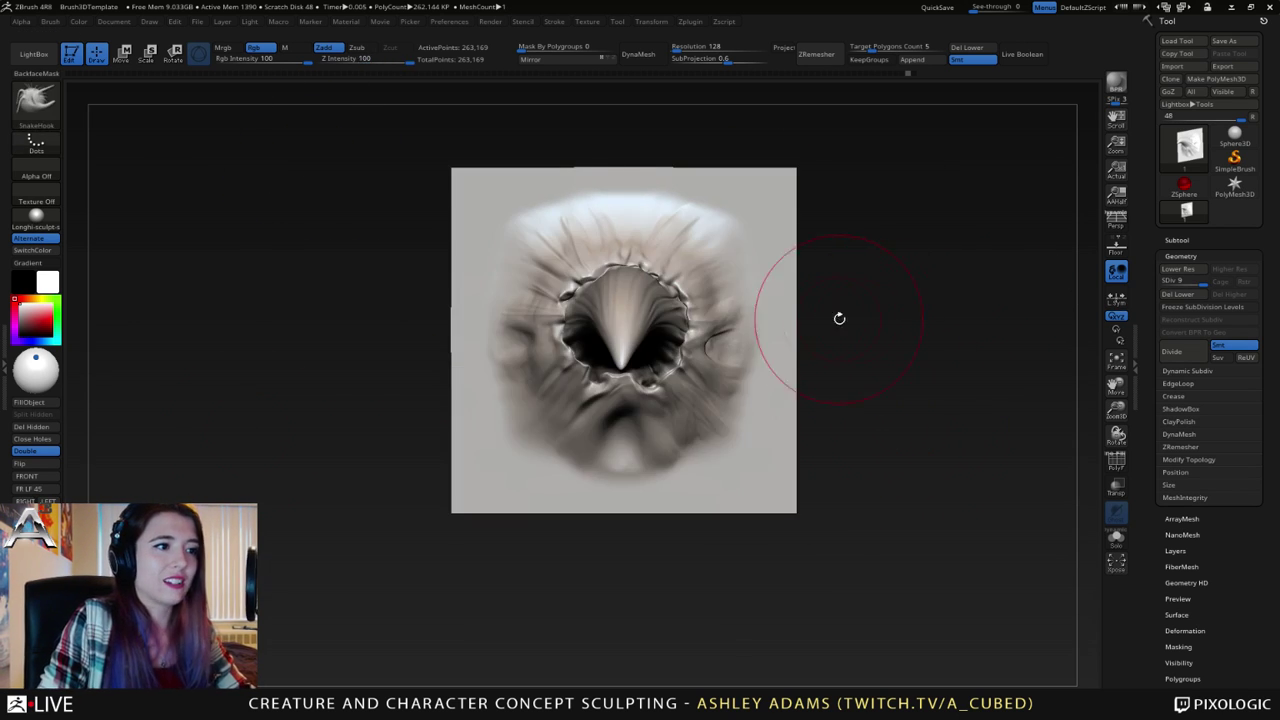
{"action": "right_click_drag", "start_coordinate": [821, 306], "coordinate": [842, 284], "text": "ctrl"}
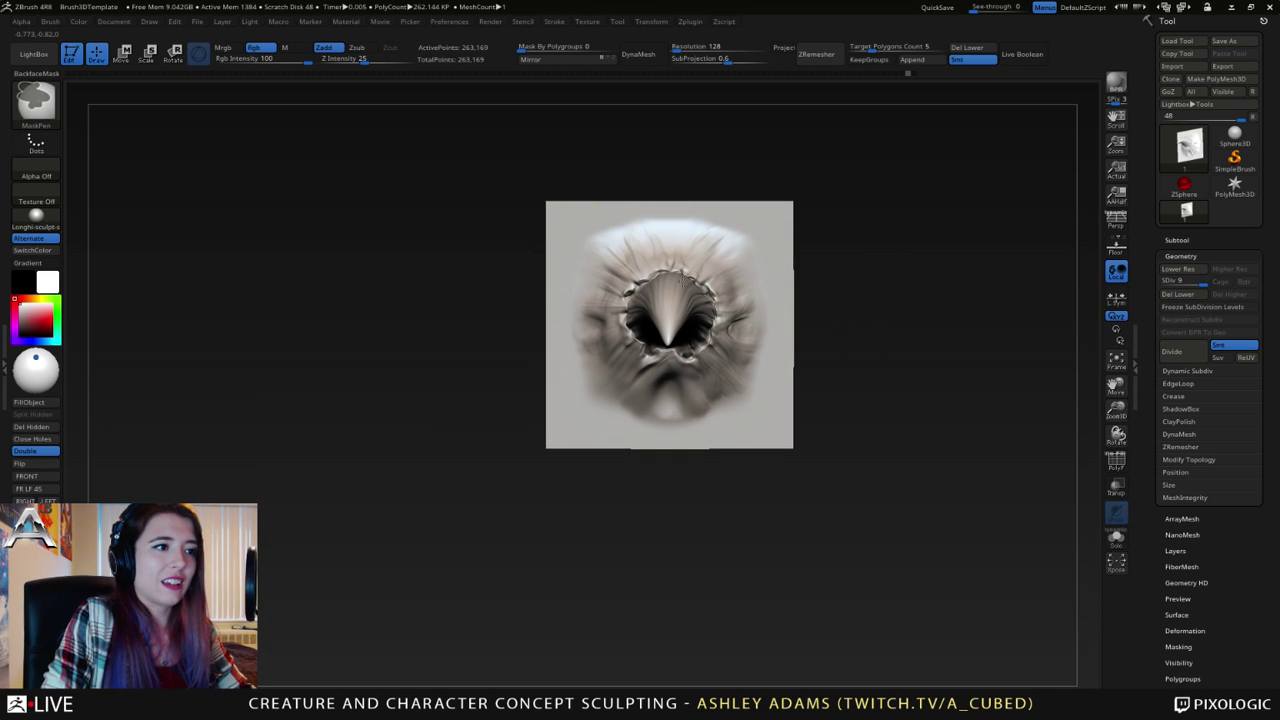
{"action": "left_click_drag", "start_coordinate": [863, 294], "coordinate": [783, 350], "text": "alt"}
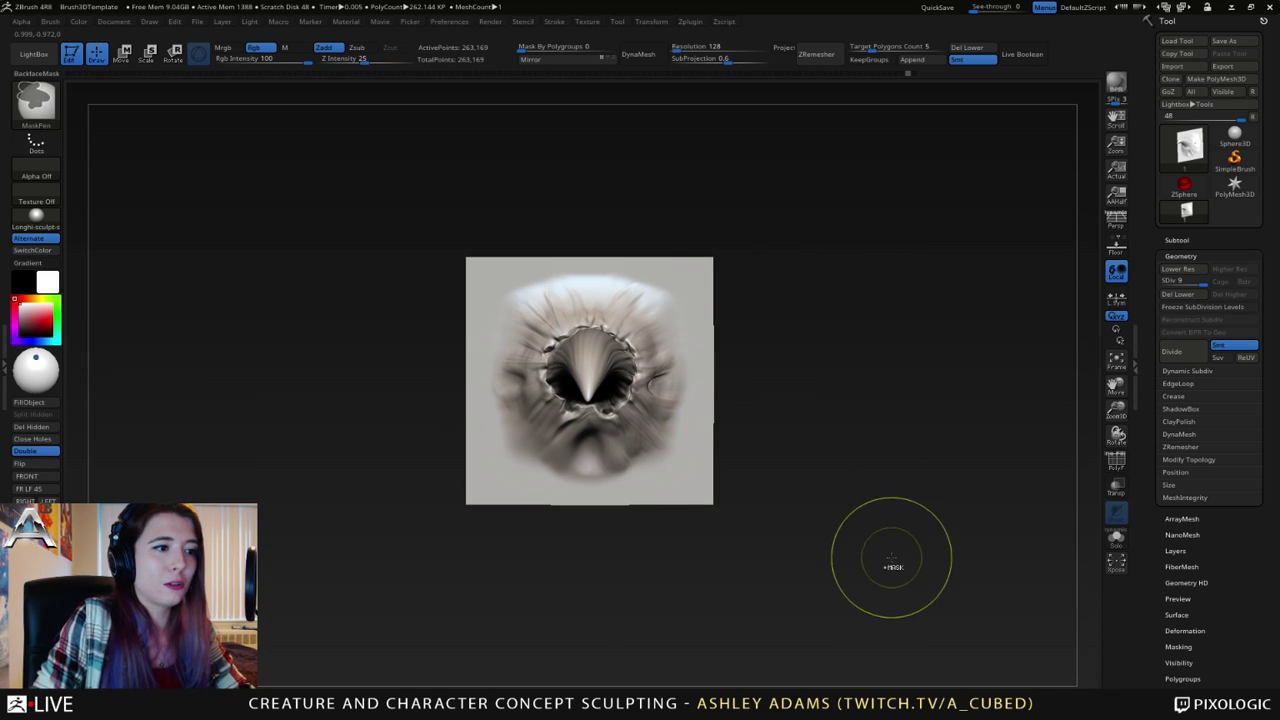
{"action": "left_click_drag", "start_coordinate": [889, 545], "coordinate": [666, 151], "text": "ctrl"}
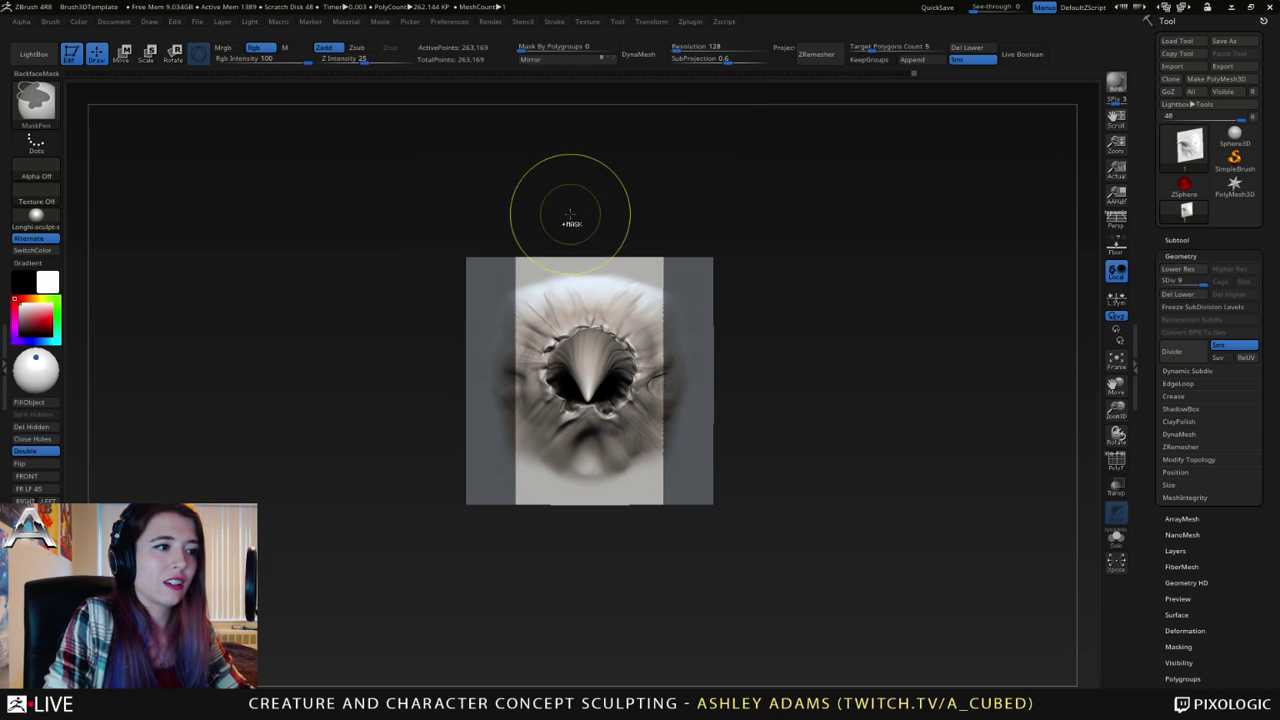
{"action": "left_click_drag", "start_coordinate": [352, 183], "coordinate": [900, 286], "text": "ctrl"}
{"action": "key", "text": "ctrl+z"}
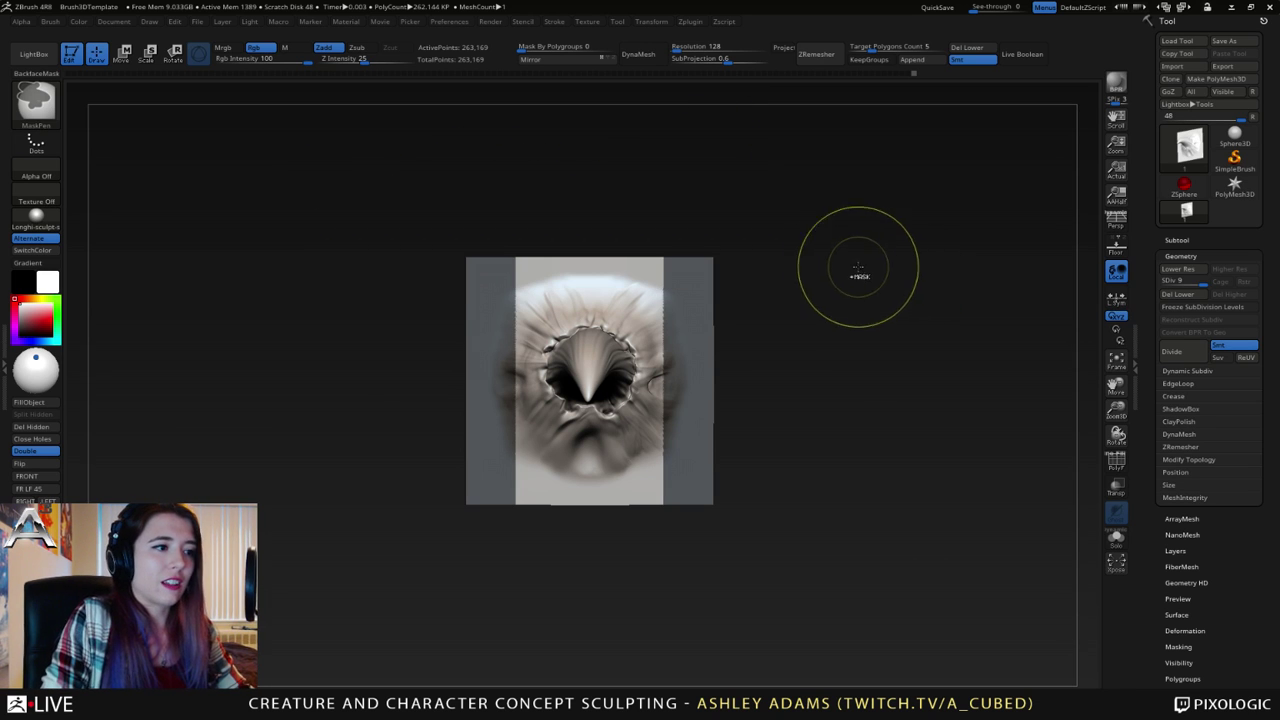
{"action": "left_click_drag", "start_coordinate": [332, 184], "coordinate": [898, 292], "text": "ctrl"}
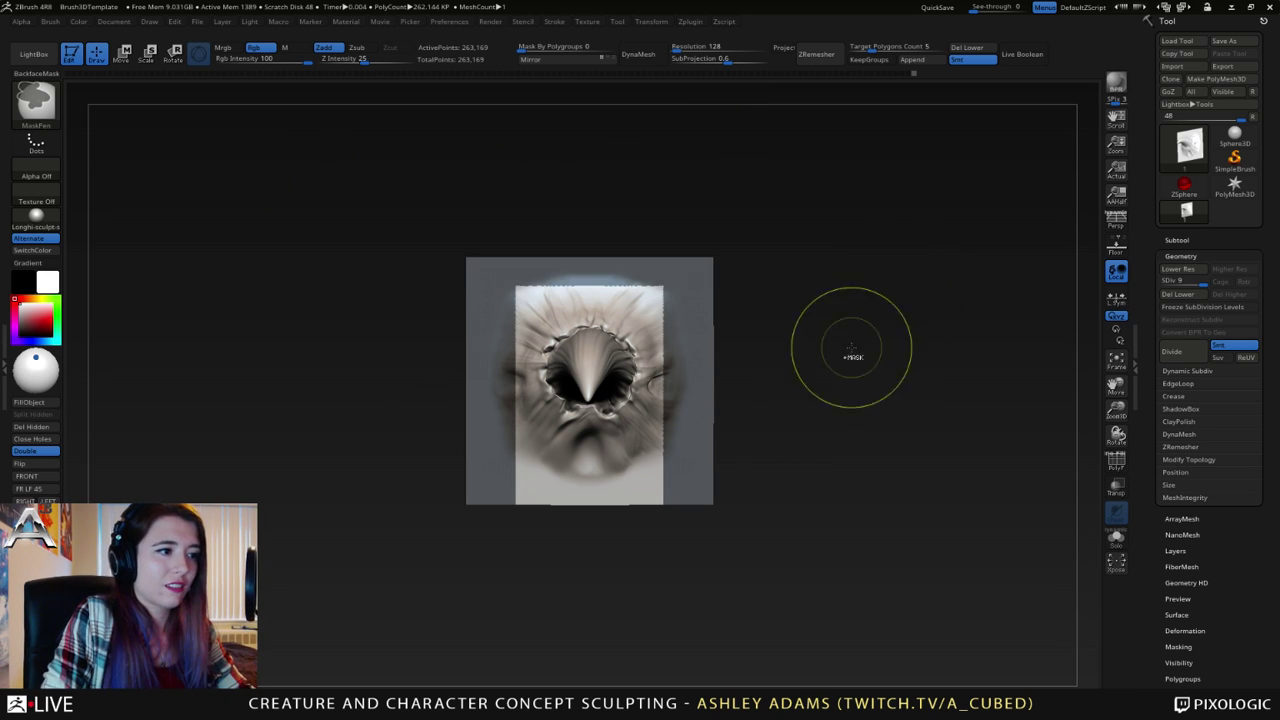
{"action": "key", "text": "ctrl+z"}
{"action": "key", "text": "ctrl+z"}
- Mask a narrow border strip along all four edges of the plane, leaving the wrinkled horn base unmasked
{"action": "left_click_drag", "start_coordinate": [864, 561], "coordinate": [684, 164], "text": "ctrl"}
{"action": "left_click_drag", "start_coordinate": [446, 595], "coordinate": [866, 478], "text": "ctrl"}
{"action": "left_click_drag", "start_coordinate": [396, 221], "coordinate": [873, 281], "text": "ctrl"}
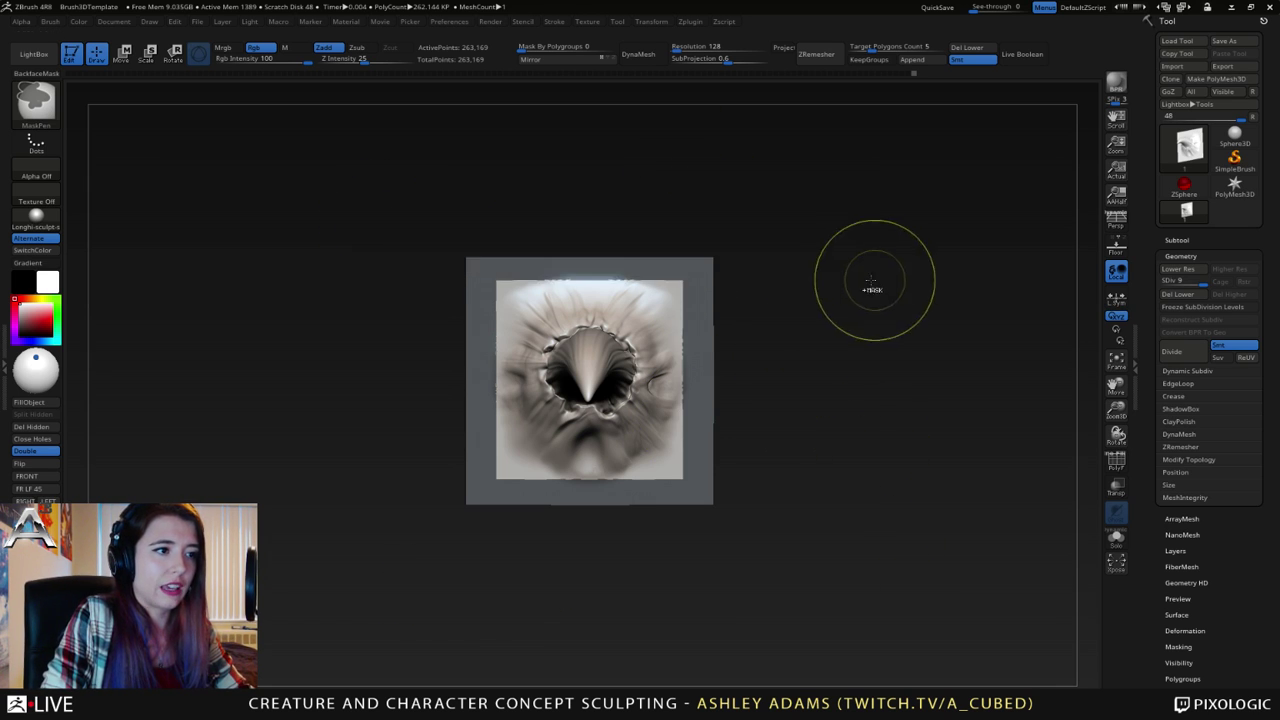
- Invert the mask so only the plane's border is editable and flatten that border with the Morph to Grid deformation
{"action": "right_click_drag", "start_coordinate": [638, 333], "coordinate": [710, 320], "text": "alt"}
{"action": "scroll", "coordinate": [1180, 535], "scroll_direction": "down", "scroll_amount": 2}
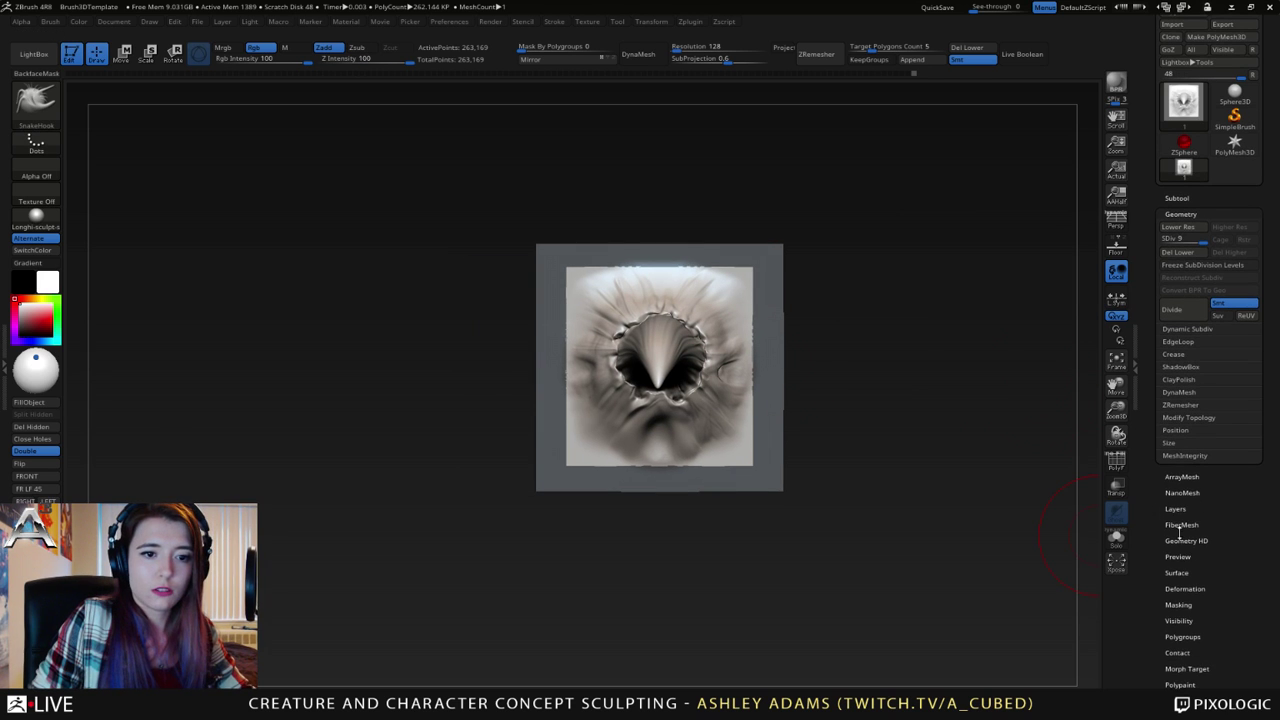
{"action": "left_click", "coordinate": [1190, 588]}
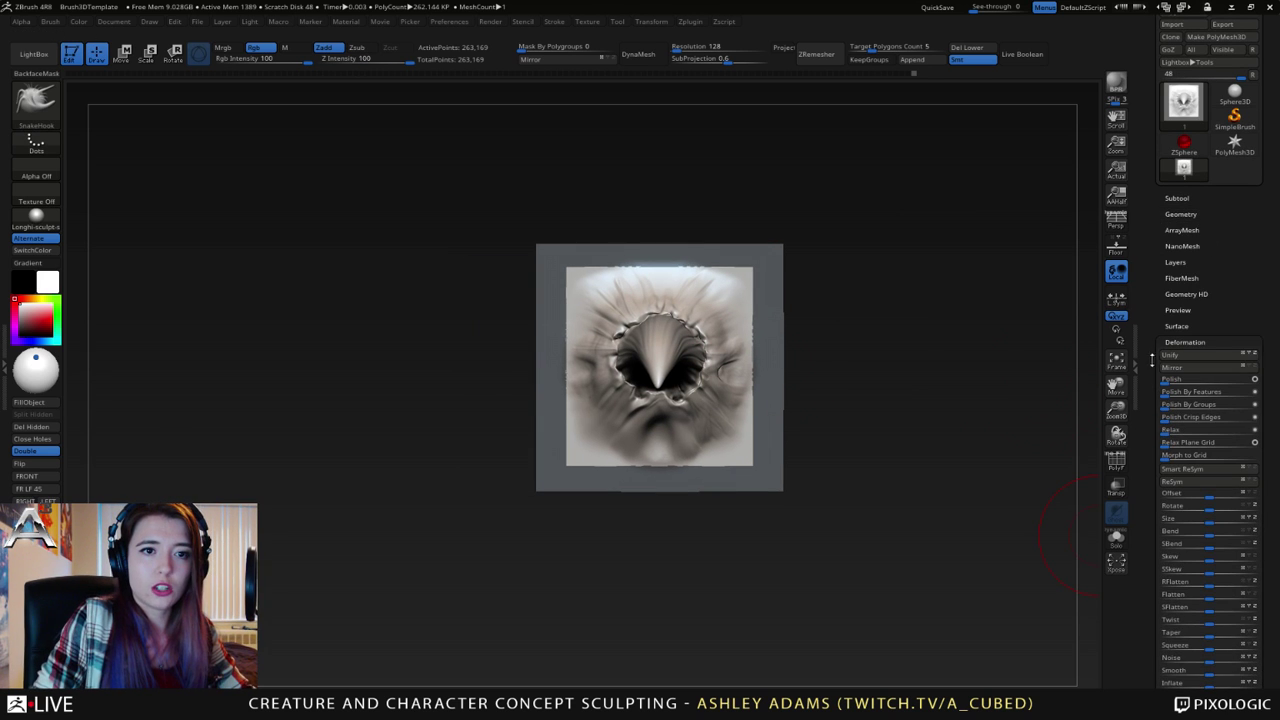
{"action": "scroll", "coordinate": [1165, 368], "scroll_direction": "down", "scroll_amount": 3}
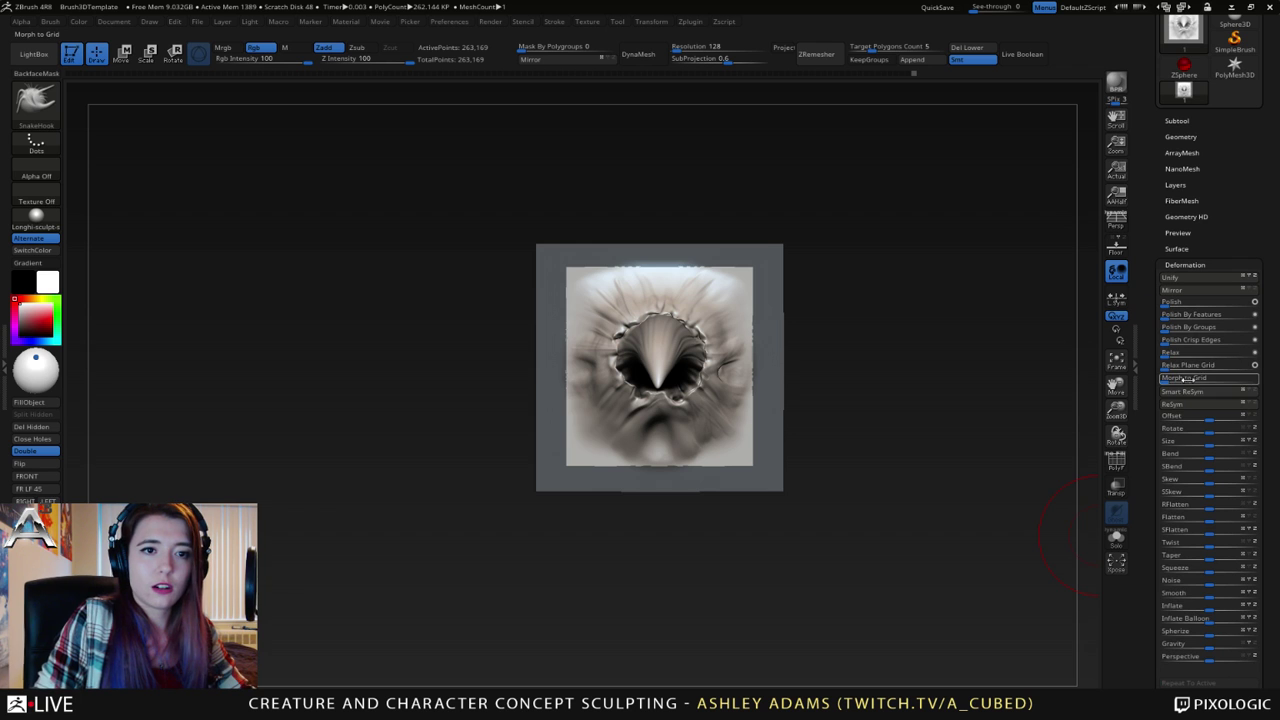
{"action": "left_click", "coordinate": [829, 373], "text": "ctrl"}
{"action": "right_click_drag", "start_coordinate": [829, 373], "coordinate": [846, 317], "text": "ctrl"}
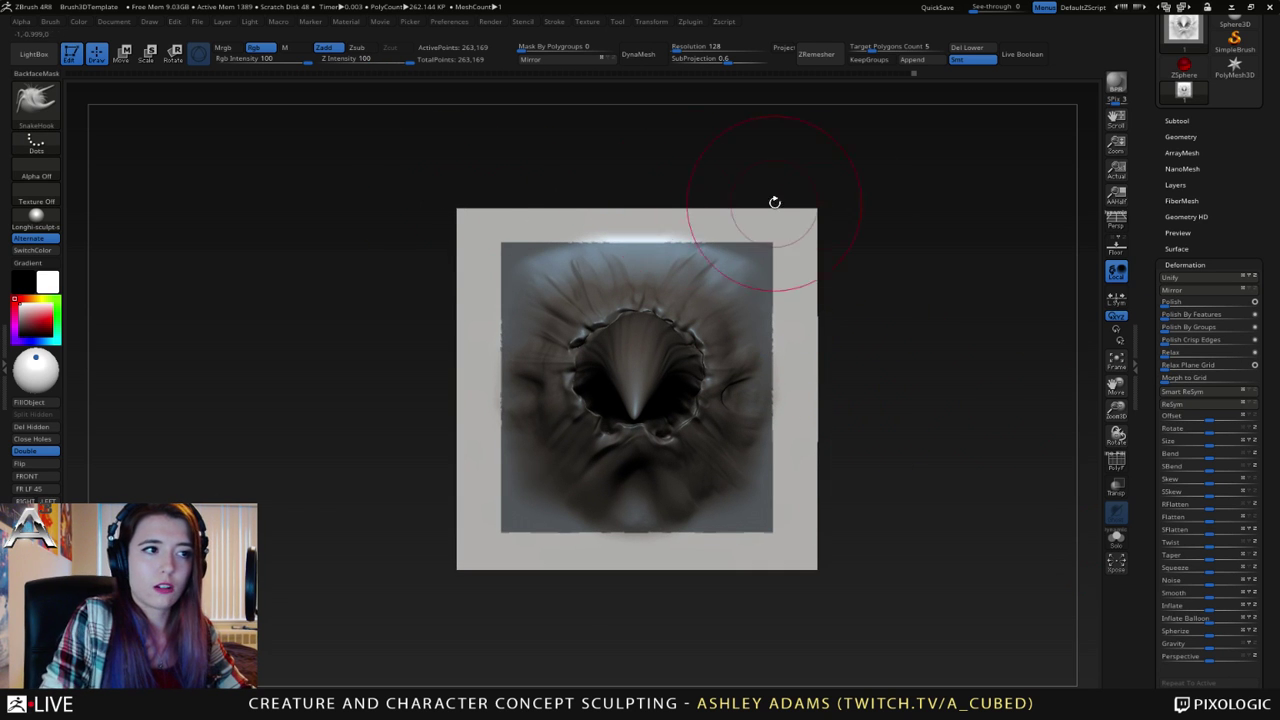
{"action": "mouse_move", "coordinate": [698, 337]}
{"action": "right_mouse_down"}
{"action": "mouse_move", "coordinate": [915, 327]}
{"action": "mouse_move", "coordinate": [648, 290]}
{"action": "mouse_move", "coordinate": [680, 335]}
{"action": "right_mouse_up"}
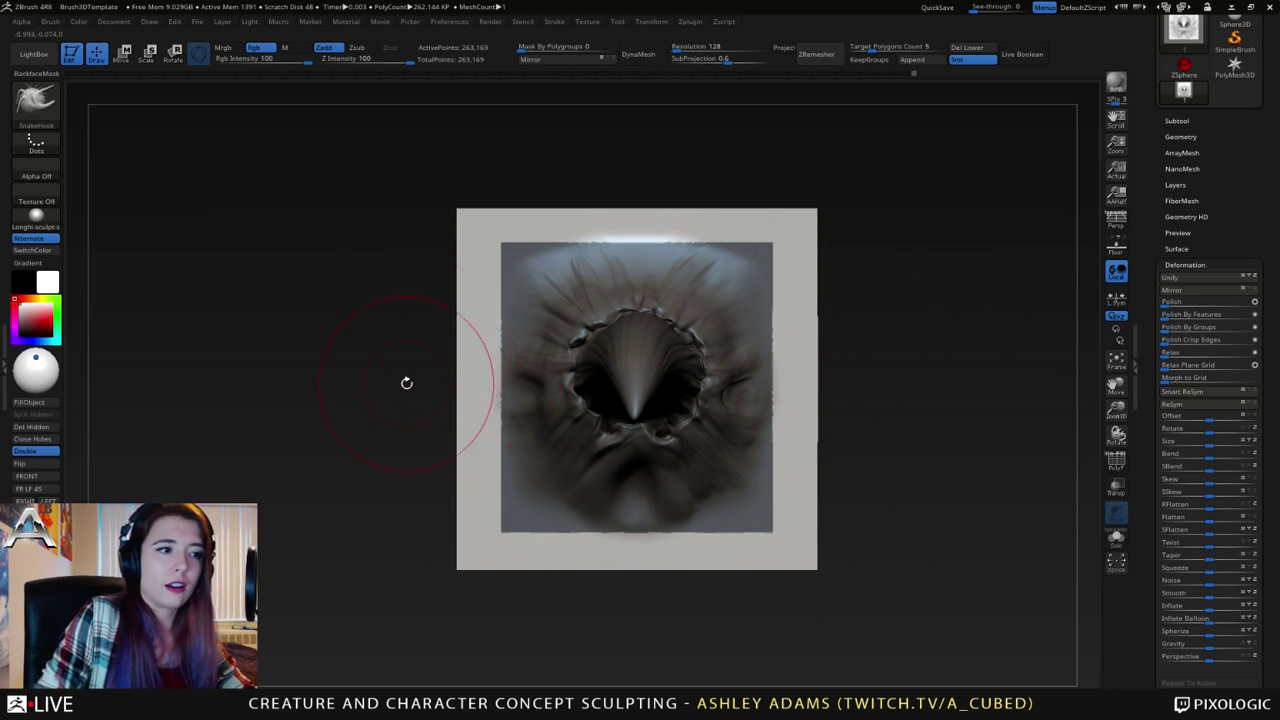
{"action": "mouse_move", "coordinate": [407, 383]}
{"action": "left_mouse_down"}
{"action": "mouse_move", "coordinate": [600, 378]}
{"action": "mouse_move", "coordinate": [415, 385]}
{"action": "left_mouse_up"}
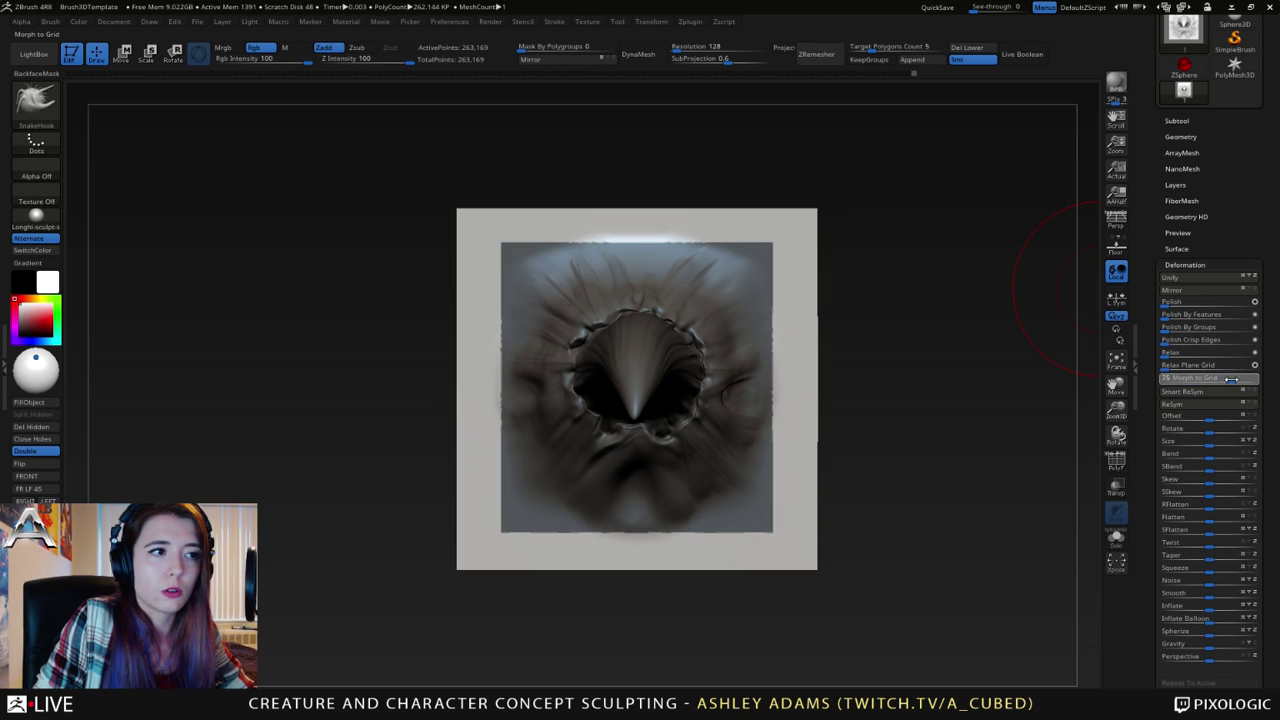
{"action": "left_click_drag", "start_coordinate": [1050, 337], "coordinate": [771, 300]}
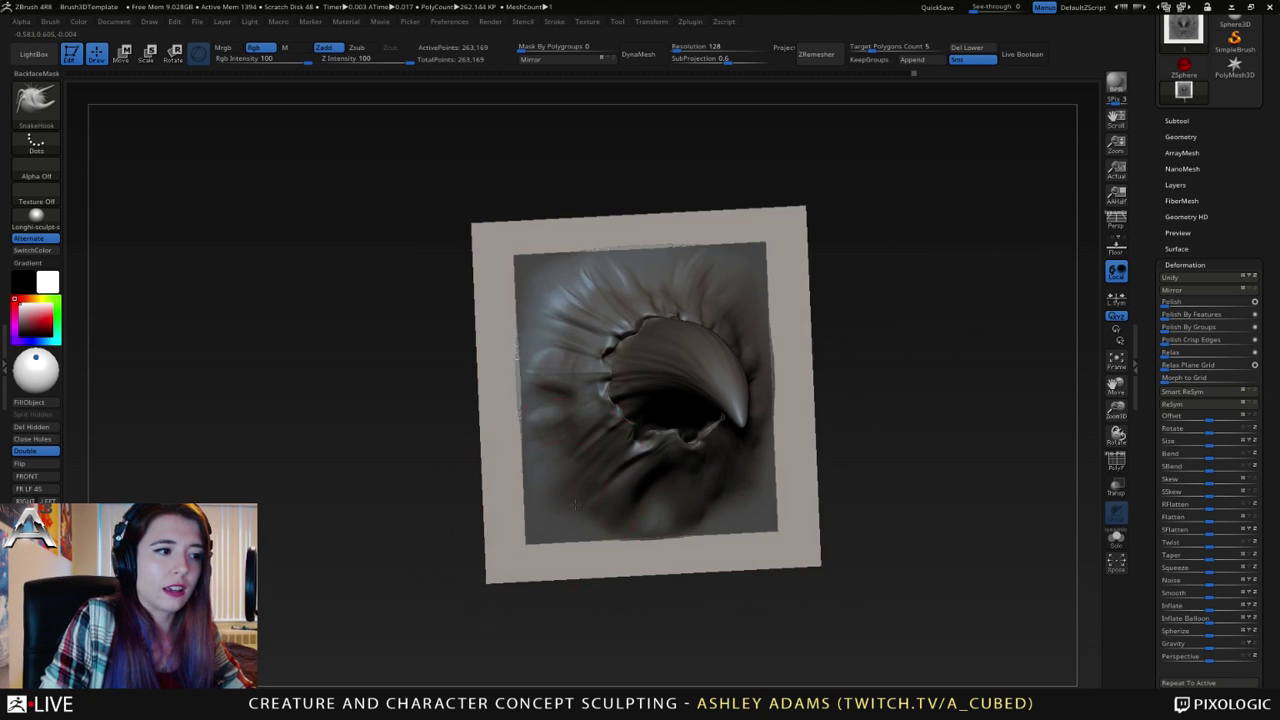
- Clear the mask and smooth the seam between the folds and the flattened border with a smaller brush
{"action": "mouse_move", "coordinate": [862, 222]}
{"action": "left_mouse_down"}
{"action": "mouse_move", "coordinate": [832, 325]}
{"action": "mouse_move", "coordinate": [823, 246]}
{"action": "mouse_move", "coordinate": [770, 384]}
{"action": "mouse_move", "coordinate": [869, 380]}
{"action": "left_mouse_up"}
{"action": "key", "text": "space"}
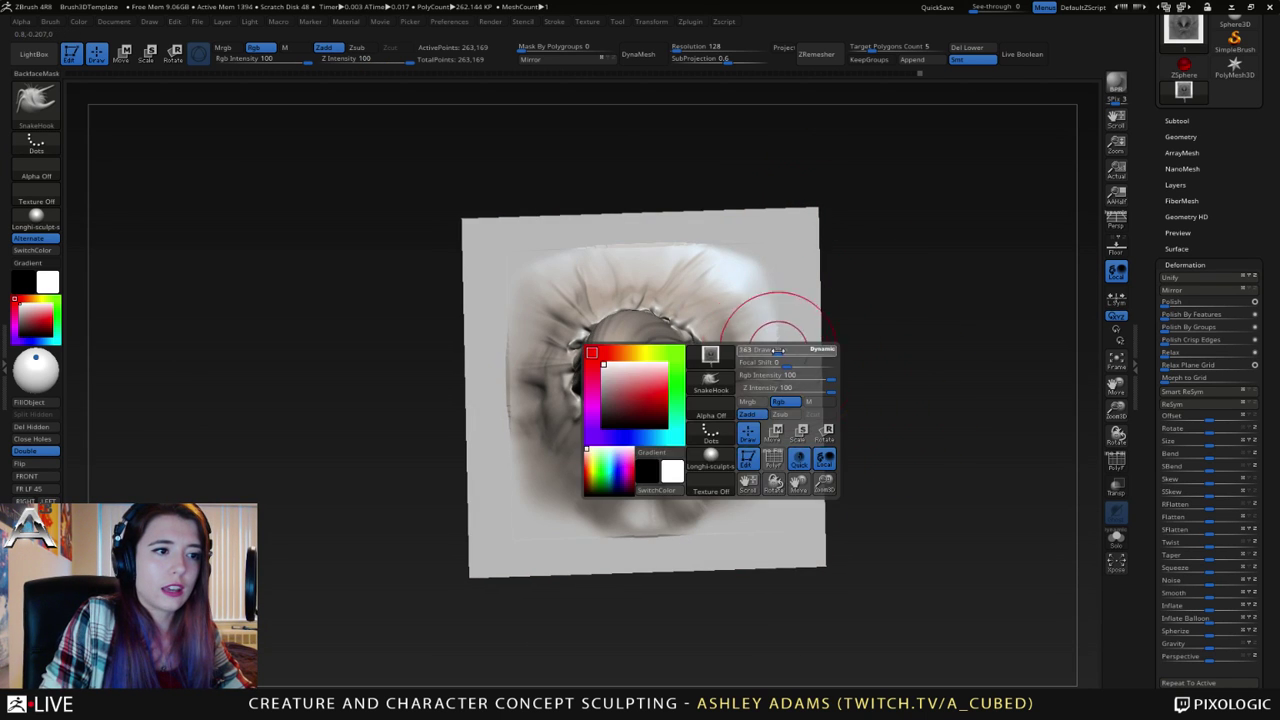
{"action": "key", "text": "shift"}
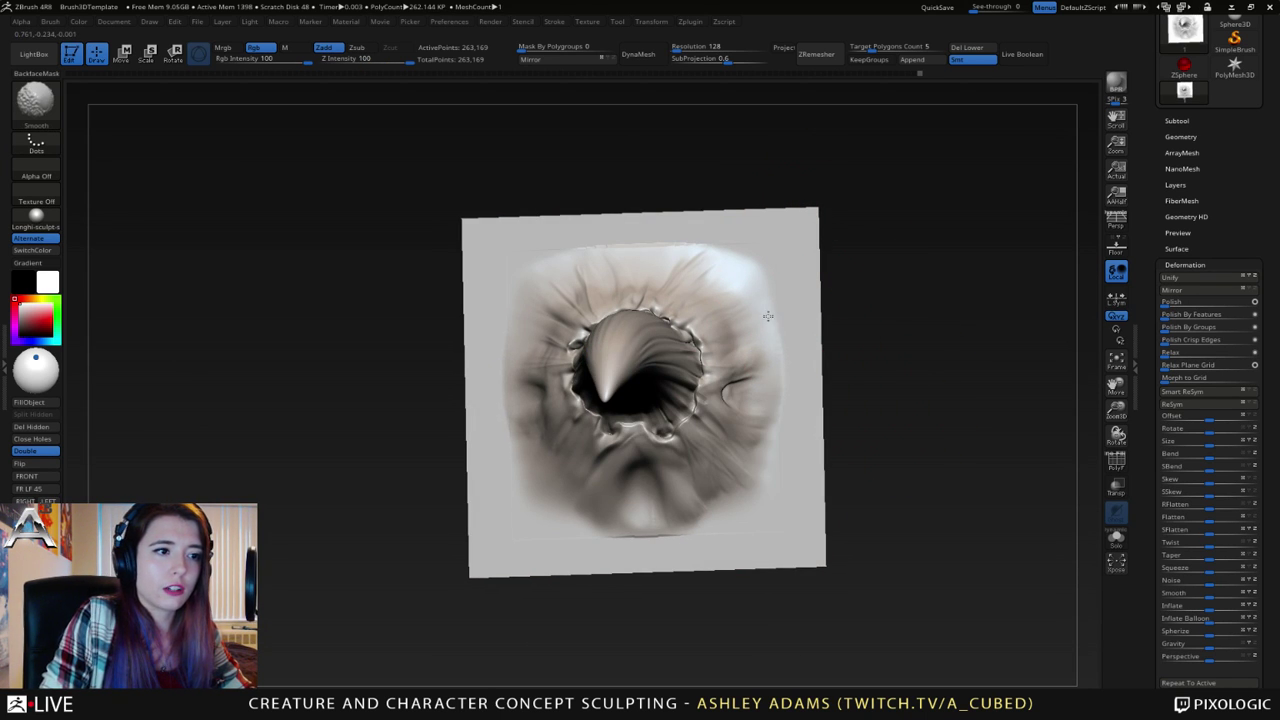
{"action": "right_click_drag", "start_coordinate": [768, 316], "coordinate": [722, 290], "text": "shift"}
{"action": "right_click", "coordinate": [590, 249]}
{"action": "key", "text": "shift"}
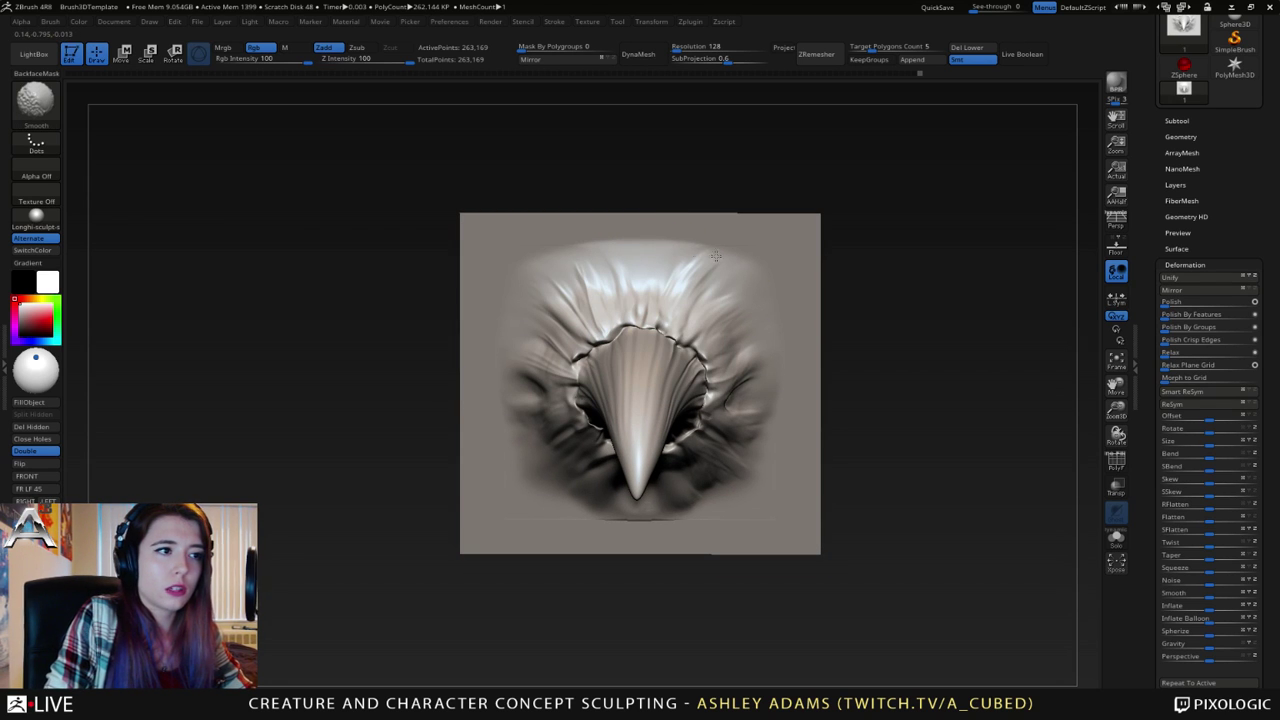
{"action": "left_click_drag", "start_coordinate": [749, 246], "coordinate": [715, 245], "text": "shift"}
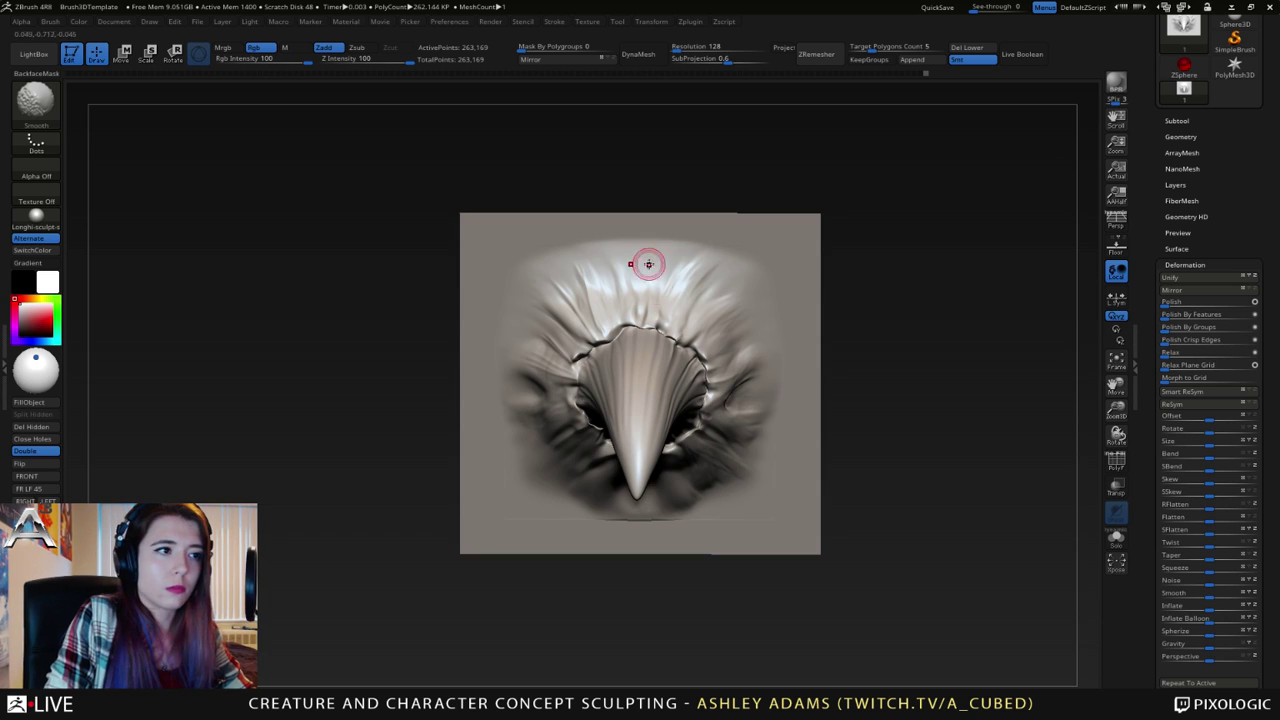
{"action": "right_click_drag", "start_coordinate": [648, 263], "coordinate": [623, 249]}
{"action": "left_click_drag", "start_coordinate": [623, 249], "coordinate": [564, 254], "text": "shift"}
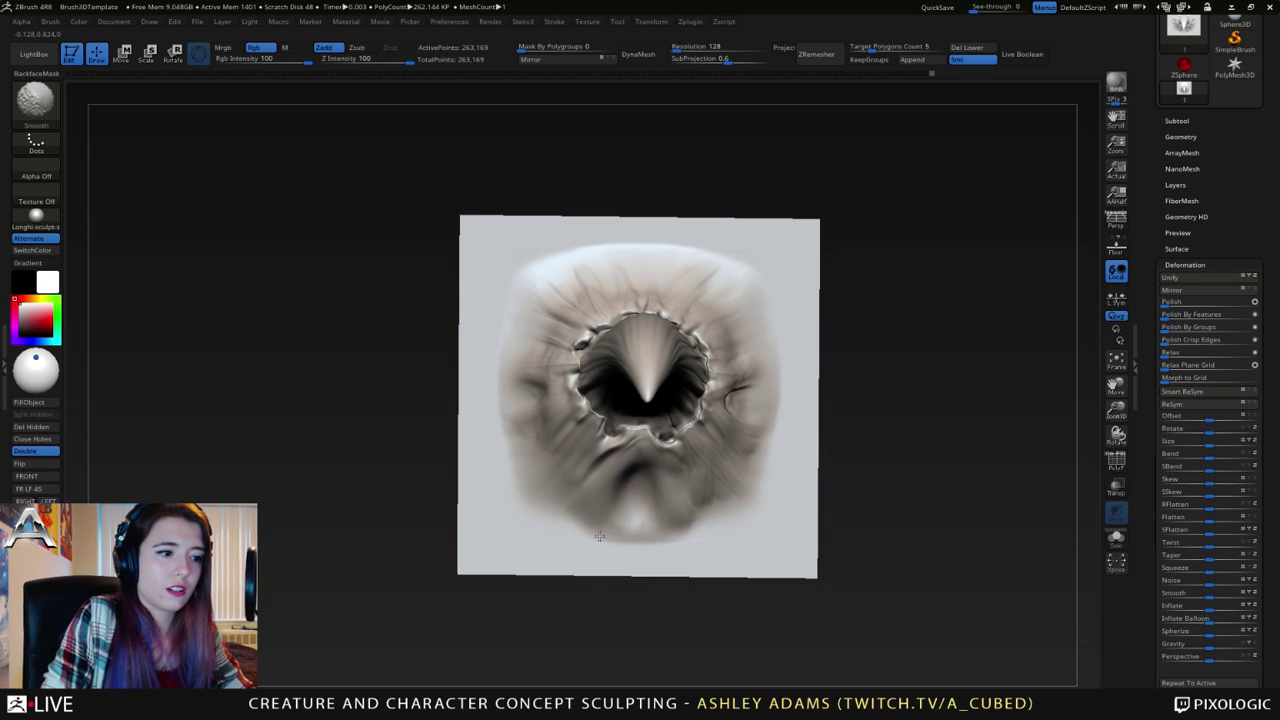
- Enlarge the brush and smooth the outer edge of the folds along the side of the base
{"action": "mouse_move", "coordinate": [599, 536]}
{"action": "left_mouse_down"}
{"action": "mouse_move", "coordinate": [551, 551]}
{"action": "mouse_move", "coordinate": [723, 514]}
{"action": "mouse_move", "coordinate": [609, 451]}
{"action": "mouse_move", "coordinate": [556, 390]}
{"action": "left_mouse_up"}
{"action": "key", "text": "space"}
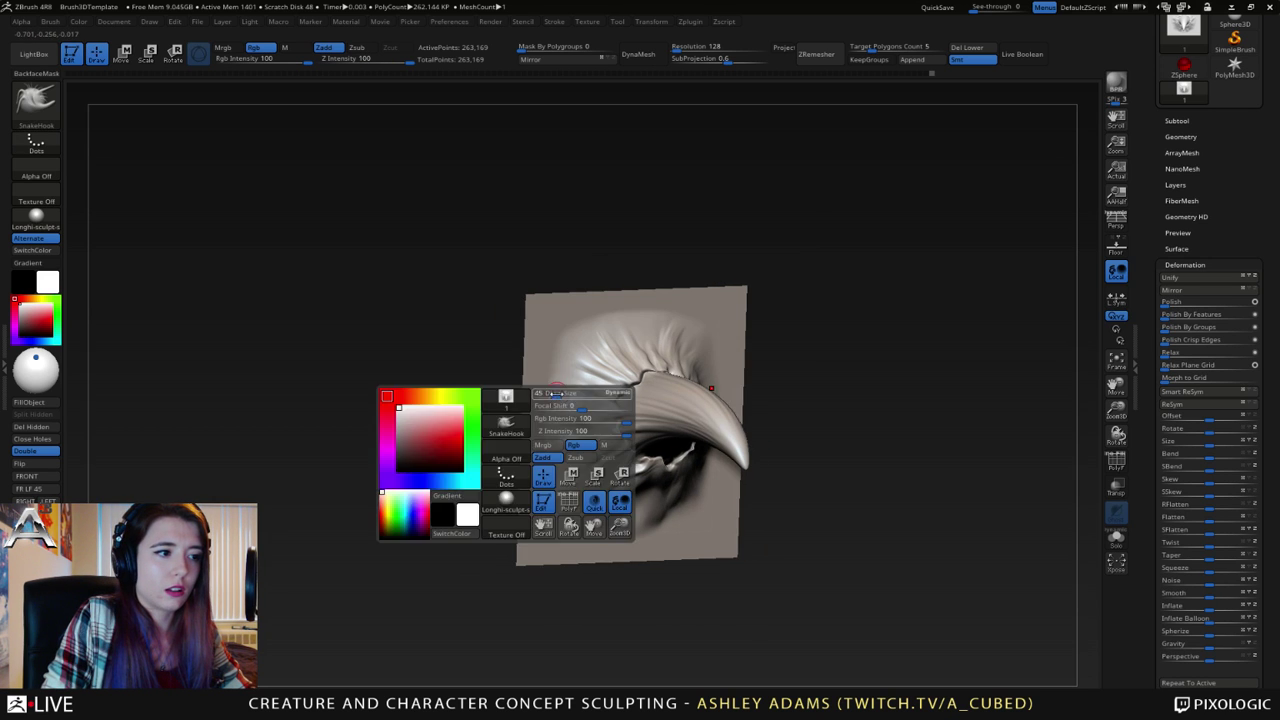
{"action": "key", "text": "shift"}
{"action": "left_click_drag", "start_coordinate": [547, 434], "coordinate": [629, 360]}
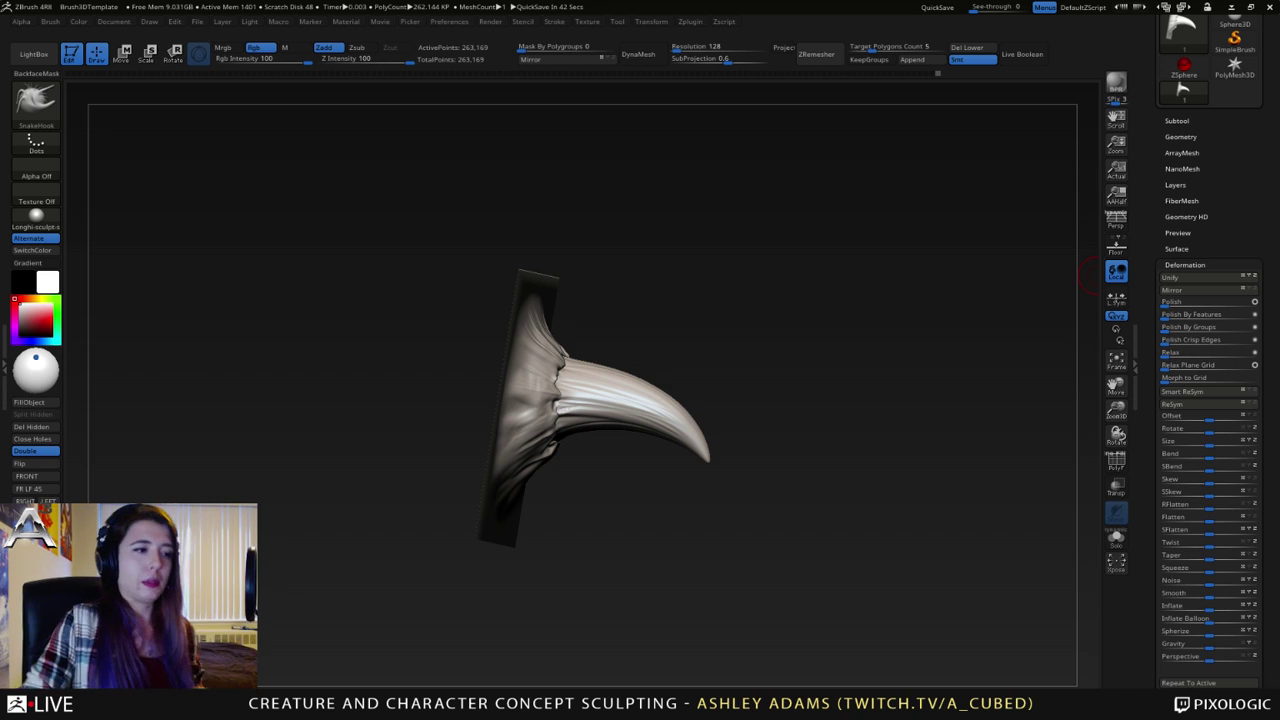
- Examine the cleaned-up plane and horn from the front and side, and check the subtool list and geometry settings
{"action": "right_click_drag", "start_coordinate": [531, 386], "coordinate": [430, 375]}
{"action": "mouse_move", "coordinate": [697, 298]}
{"action": "right_mouse_down", "text": "ctrl"}
{"action": "mouse_move", "coordinate": [726, 346]}
{"action": "mouse_move", "coordinate": [845, 273]}
{"action": "mouse_move", "coordinate": [906, 257]}
{"action": "mouse_move", "coordinate": [754, 229]}
{"action": "mouse_move", "coordinate": [590, 137]}
{"action": "right_mouse_up", "text": "ctrl"}
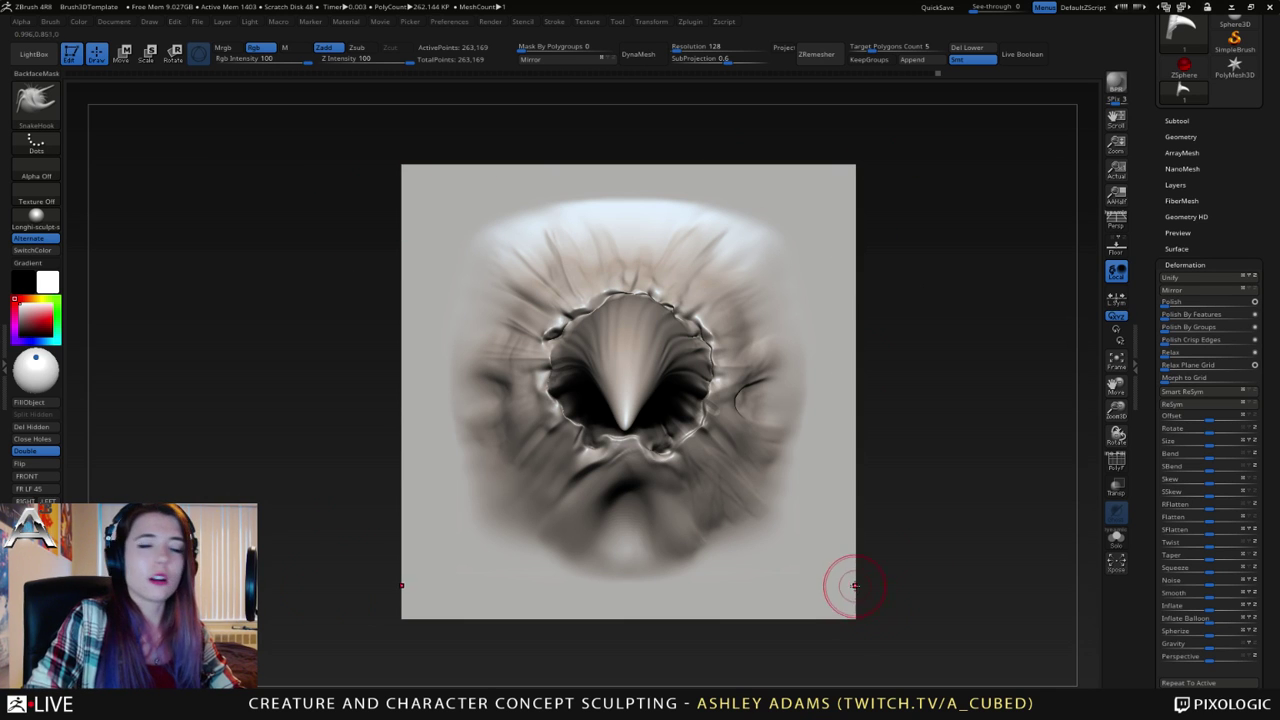
{"action": "right_click_drag", "start_coordinate": [775, 523], "coordinate": [752, 480], "text": "ctrl"}
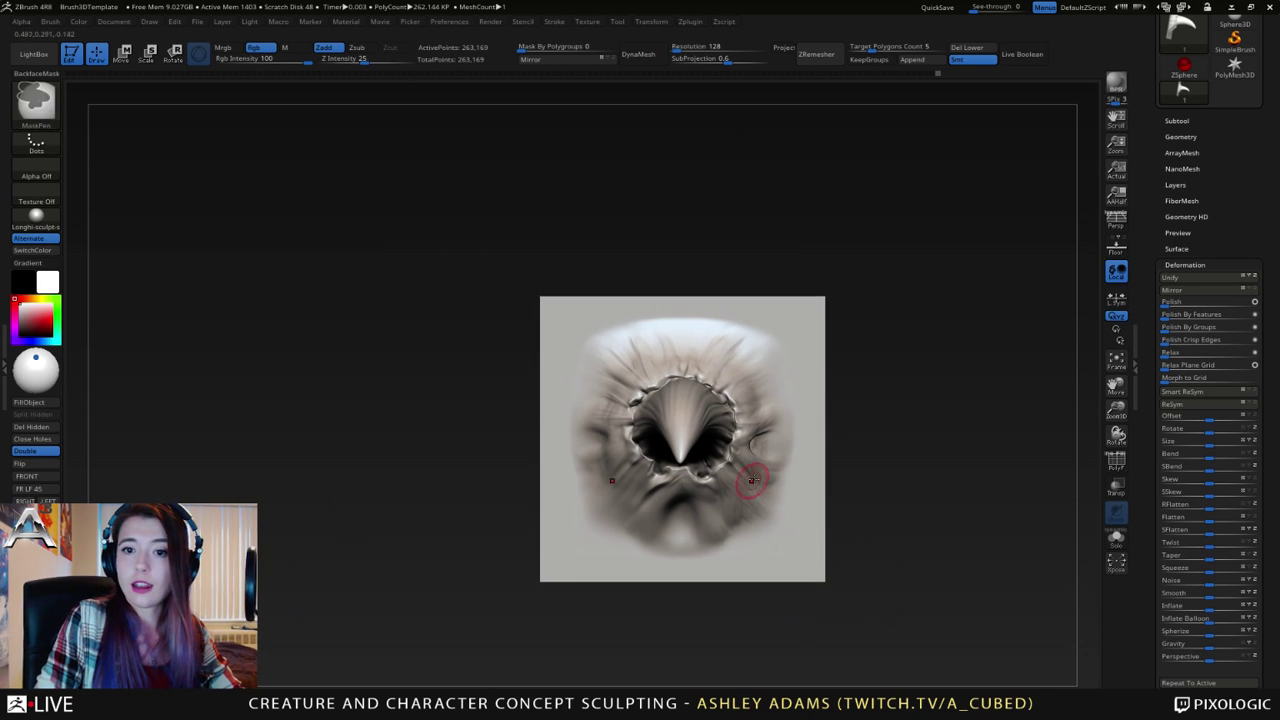
{"action": "right_click_drag", "start_coordinate": [803, 360], "coordinate": [801, 372], "text": "ctrl"}
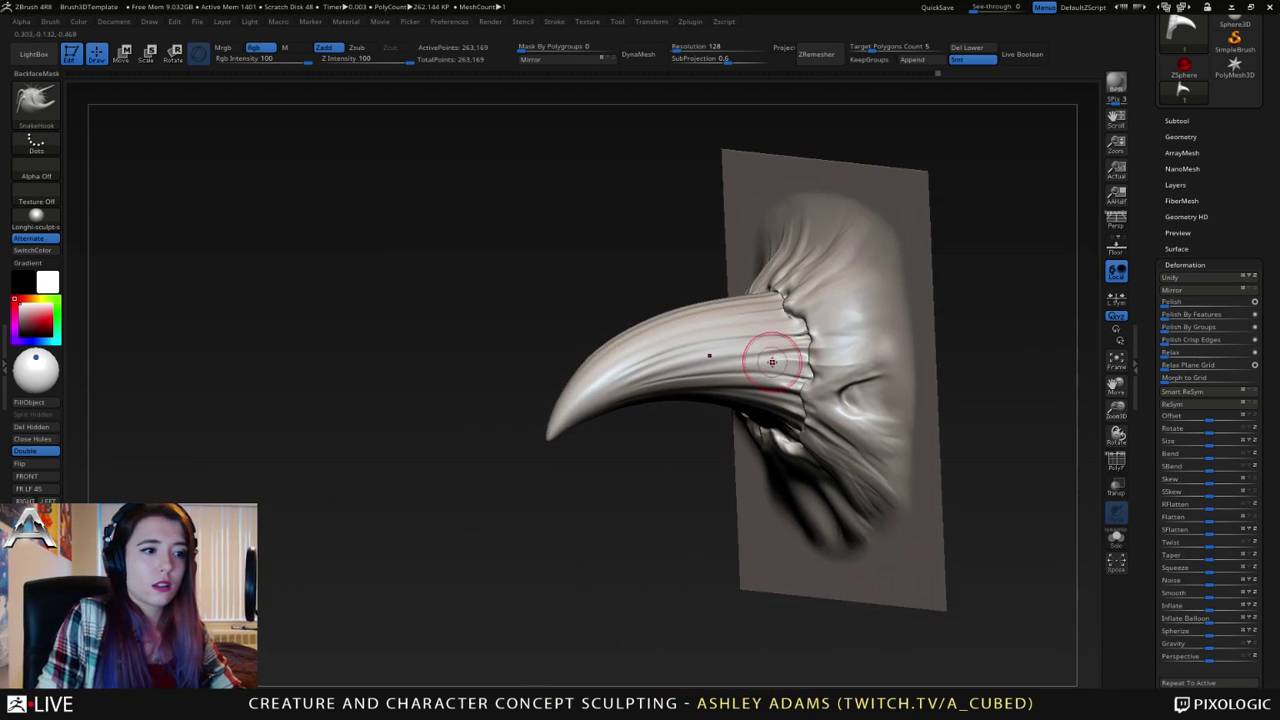
{"action": "left_click", "coordinate": [1177, 120]}
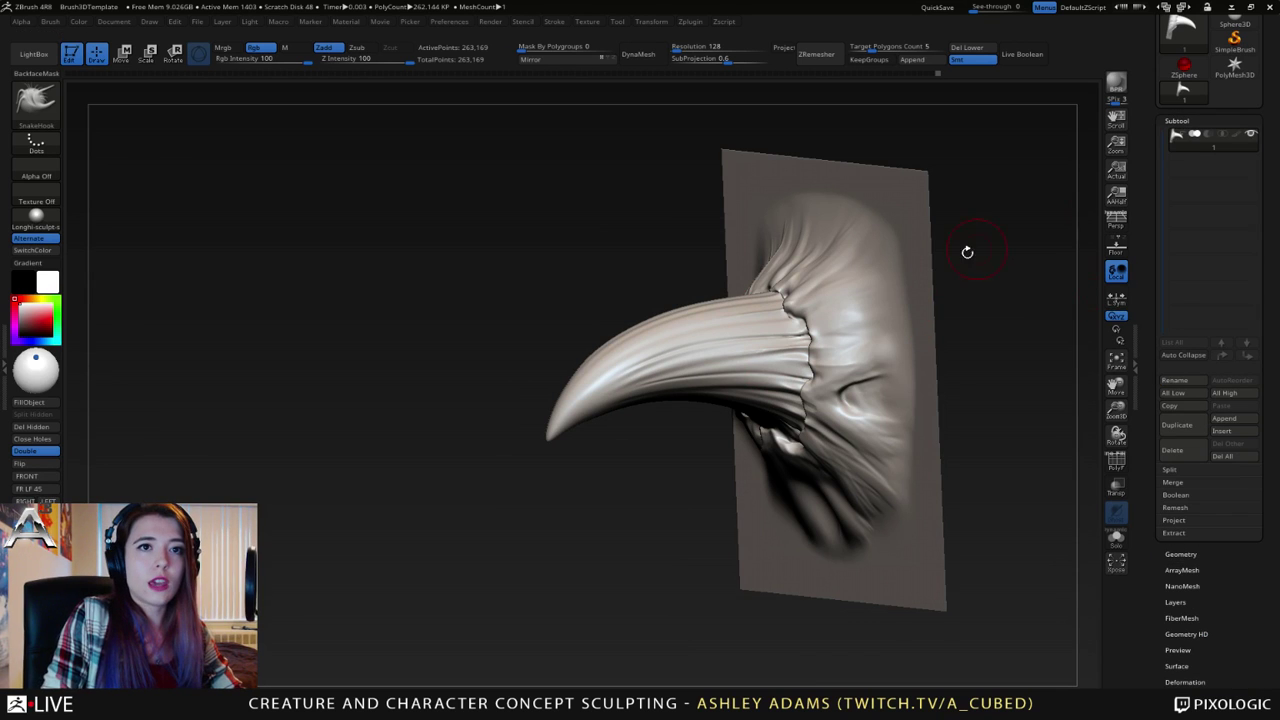
{"action": "left_click", "coordinate": [1182, 553]}
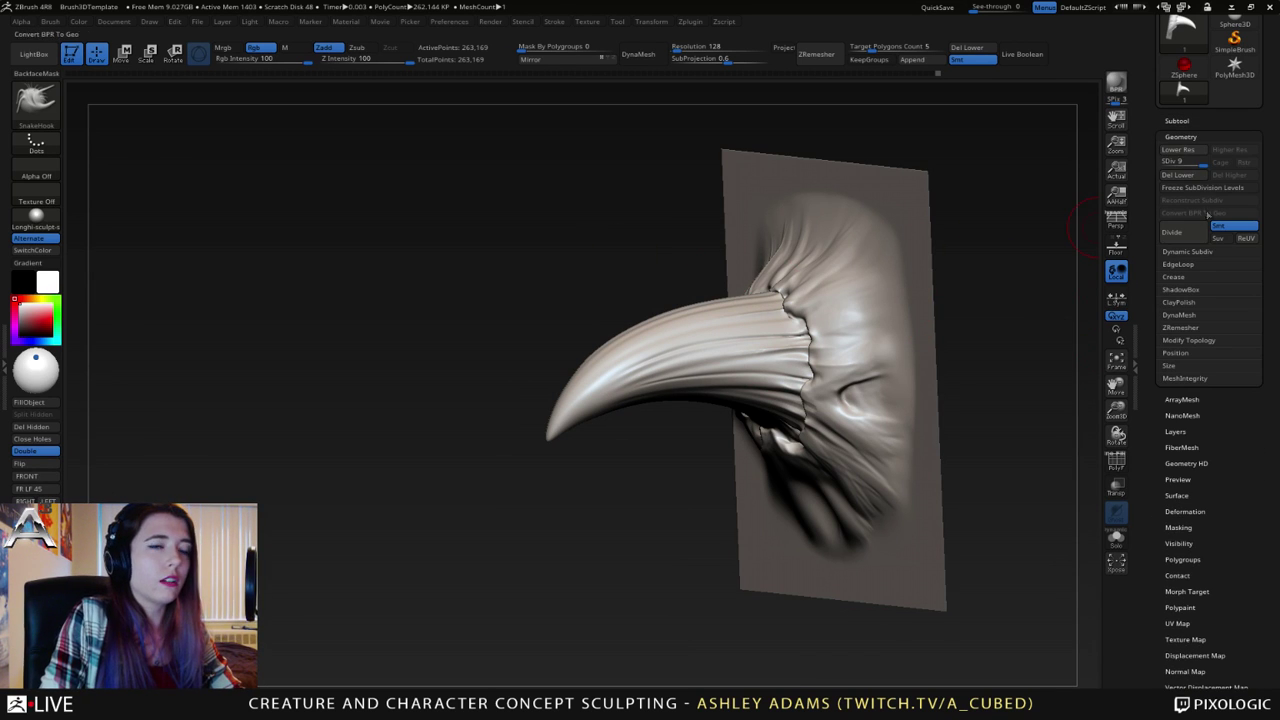
- Examine the horn and its wrinkled base from both sides and the front, and enlarge the SnakeHook brush
{"action": "left_click_drag", "start_coordinate": [979, 235], "coordinate": [909, 271]}
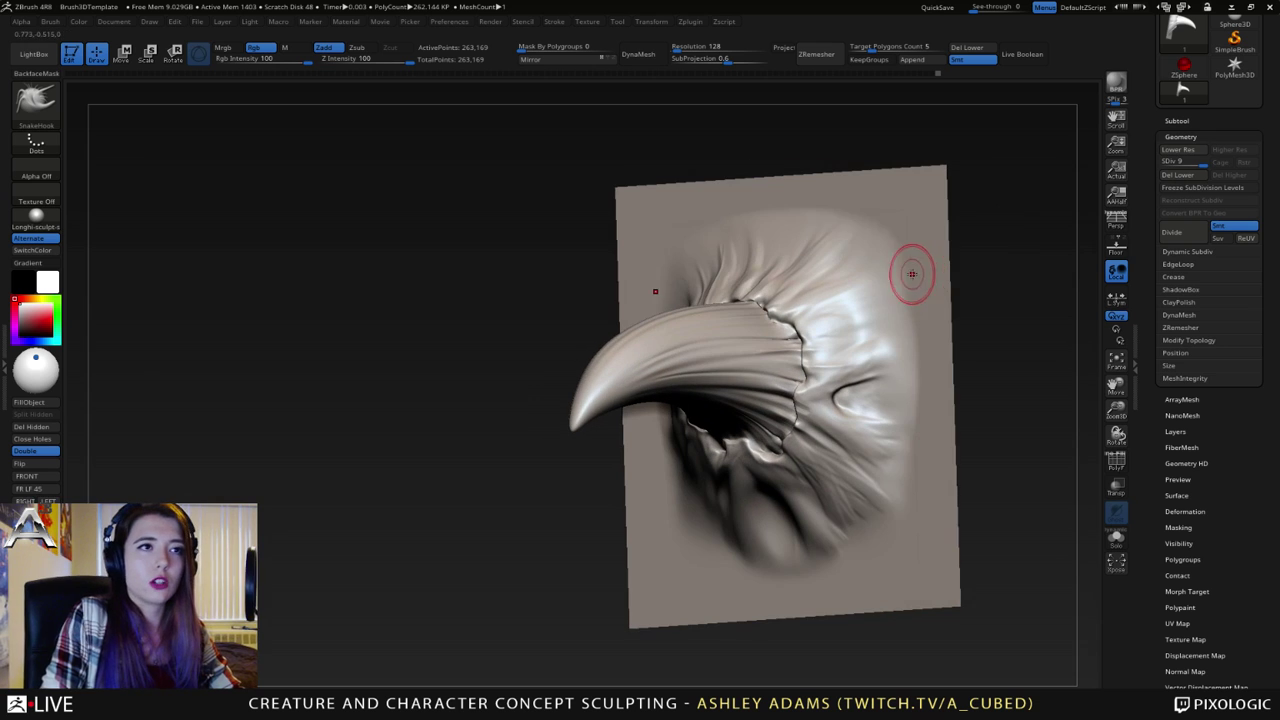
{"action": "left_click_drag", "start_coordinate": [567, 318], "coordinate": [735, 292]}
{"action": "right_click_drag", "start_coordinate": [826, 290], "coordinate": [714, 304], "text": "alt"}
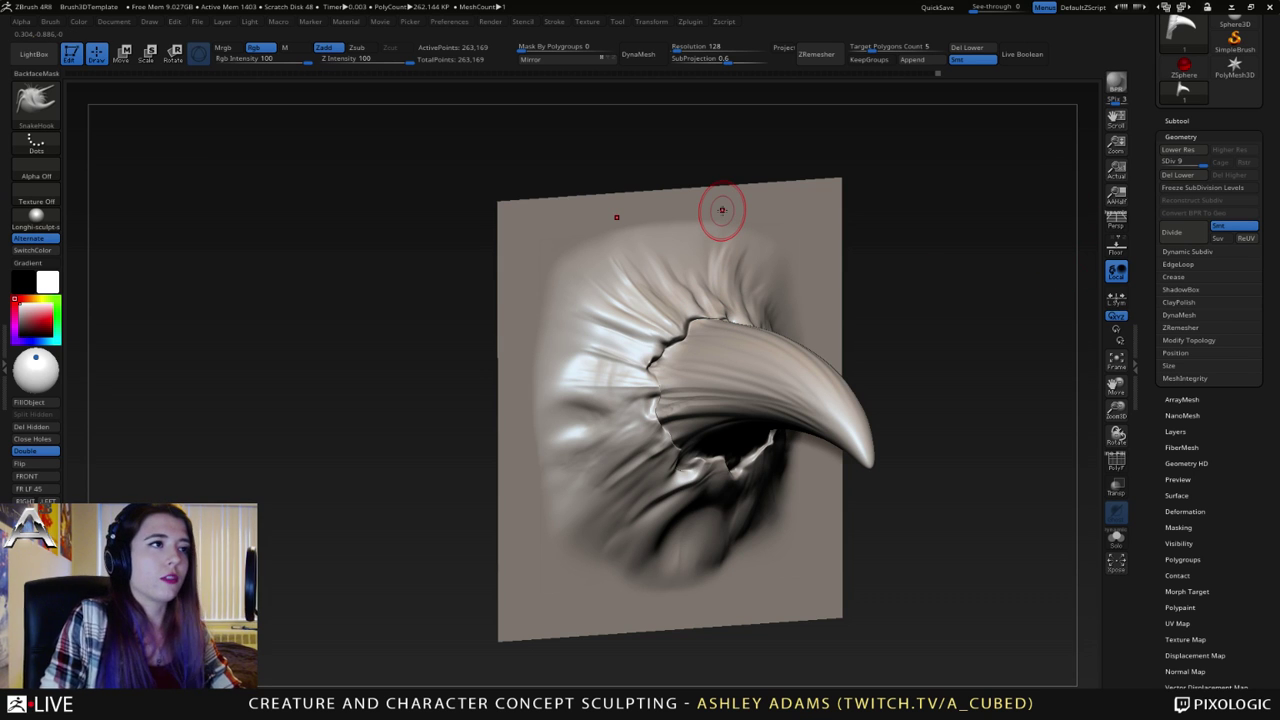
{"action": "right_click_drag", "start_coordinate": [722, 380], "coordinate": [684, 346]}
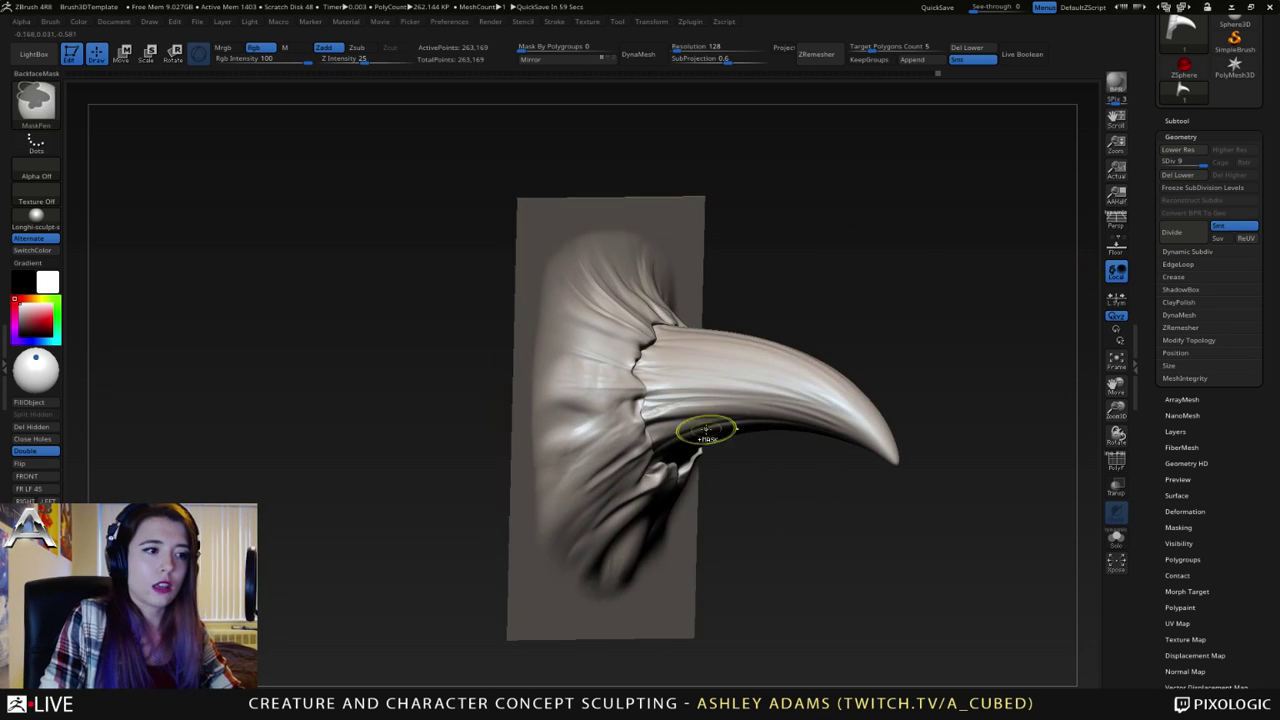
{"action": "right_click_drag", "start_coordinate": [706, 434], "coordinate": [712, 398], "text": "ctrl"}
{"action": "right_click_drag", "start_coordinate": [712, 398], "coordinate": [632, 392]}
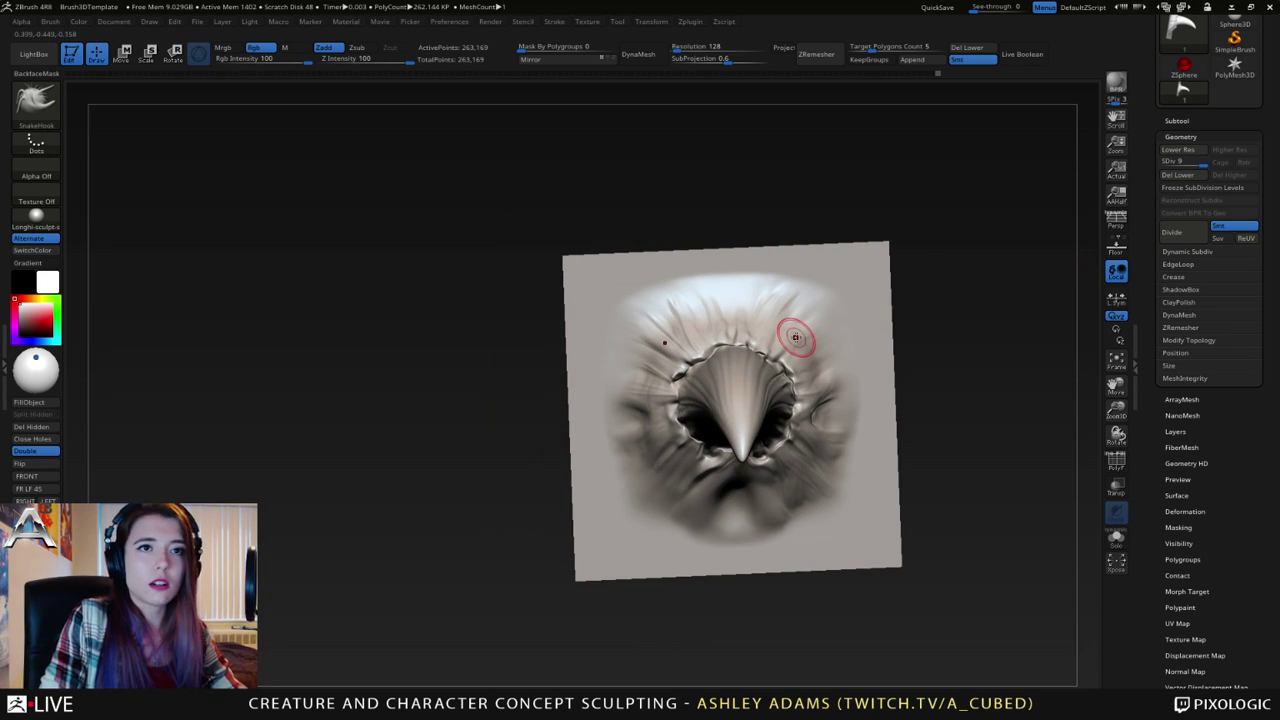
{"action": "right_click_drag", "start_coordinate": [746, 336], "coordinate": [798, 336]}
{"action": "key", "text": "space"}
{"action": "left_click_drag", "start_coordinate": [759, 307], "coordinate": [775, 303]}
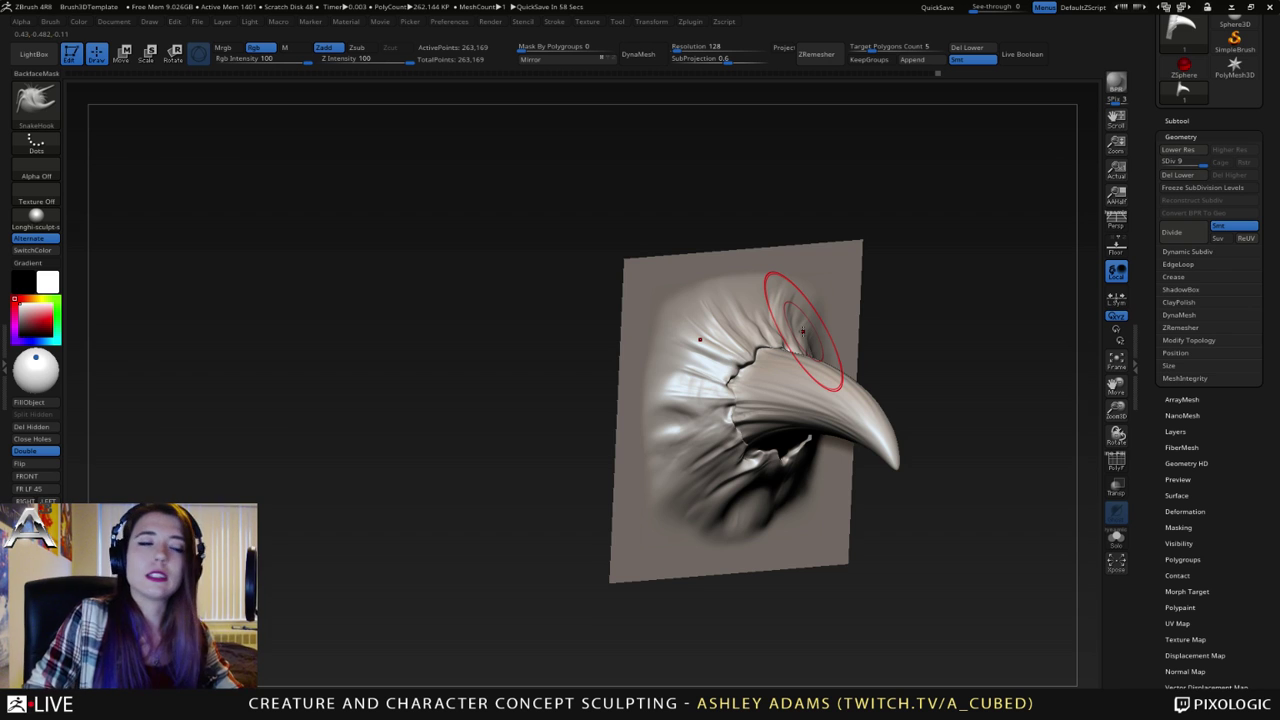
- Browse the available alphas and load alf19.psd from the LightBox alpha library
{"action": "mouse_move", "coordinate": [802, 330]}
{"action": "right_mouse_down"}
{"action": "mouse_move", "coordinate": [1080, 372]}
{"action": "mouse_move", "coordinate": [686, 329]}
{"action": "mouse_move", "coordinate": [614, 371]}
{"action": "mouse_move", "coordinate": [452, 289]}
{"action": "right_mouse_up"}
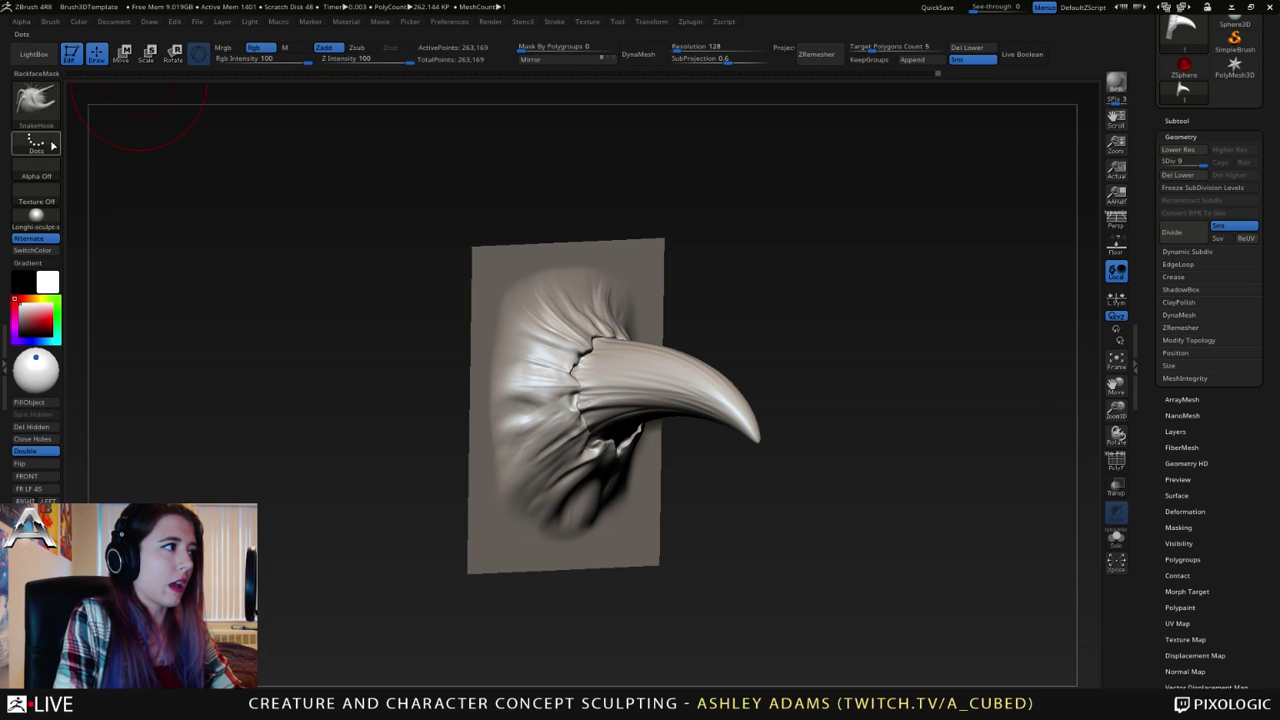
{"action": "left_click", "coordinate": [38, 172]}
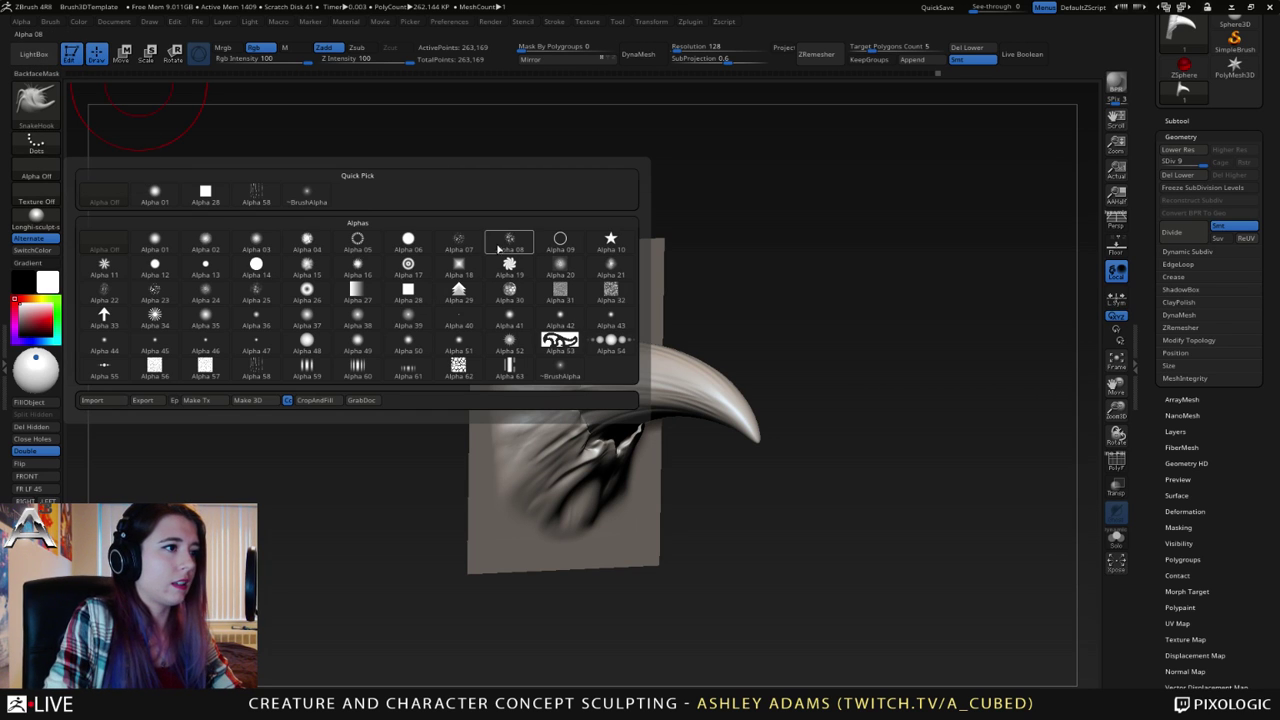
{"action": "mouse_move", "coordinate": [458, 247]}
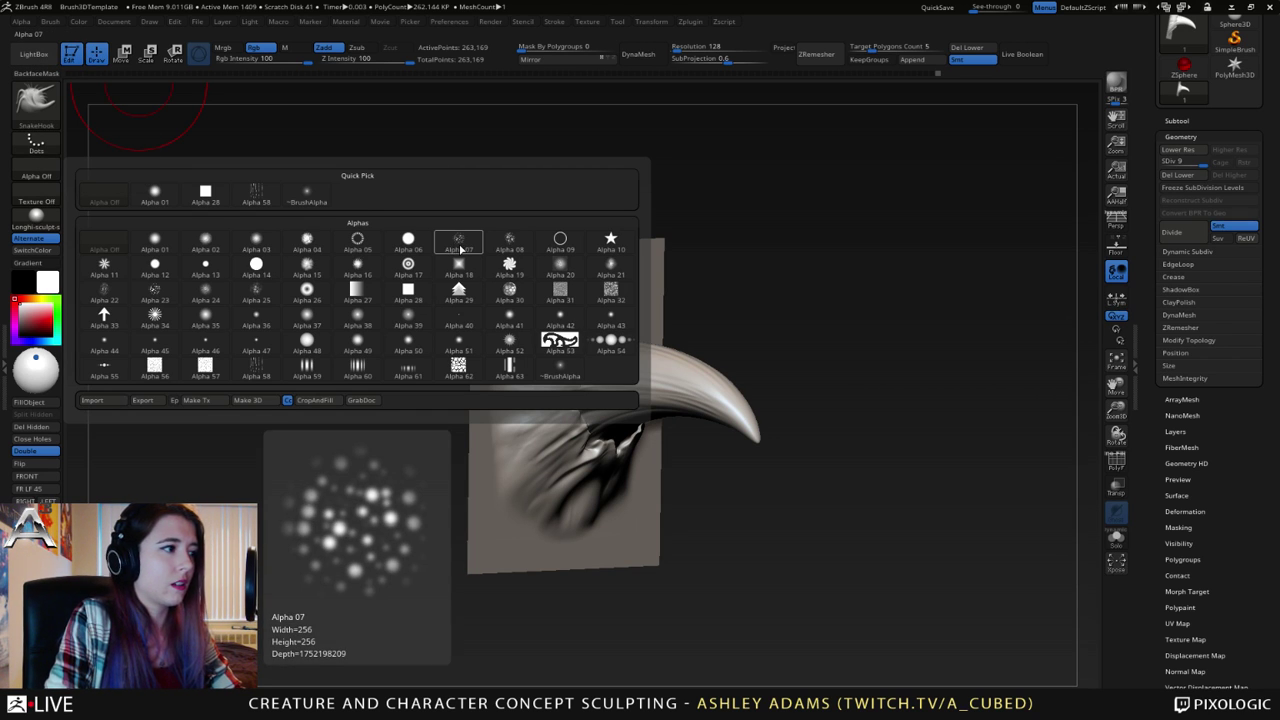
{"action": "left_click", "coordinate": [34, 54]}
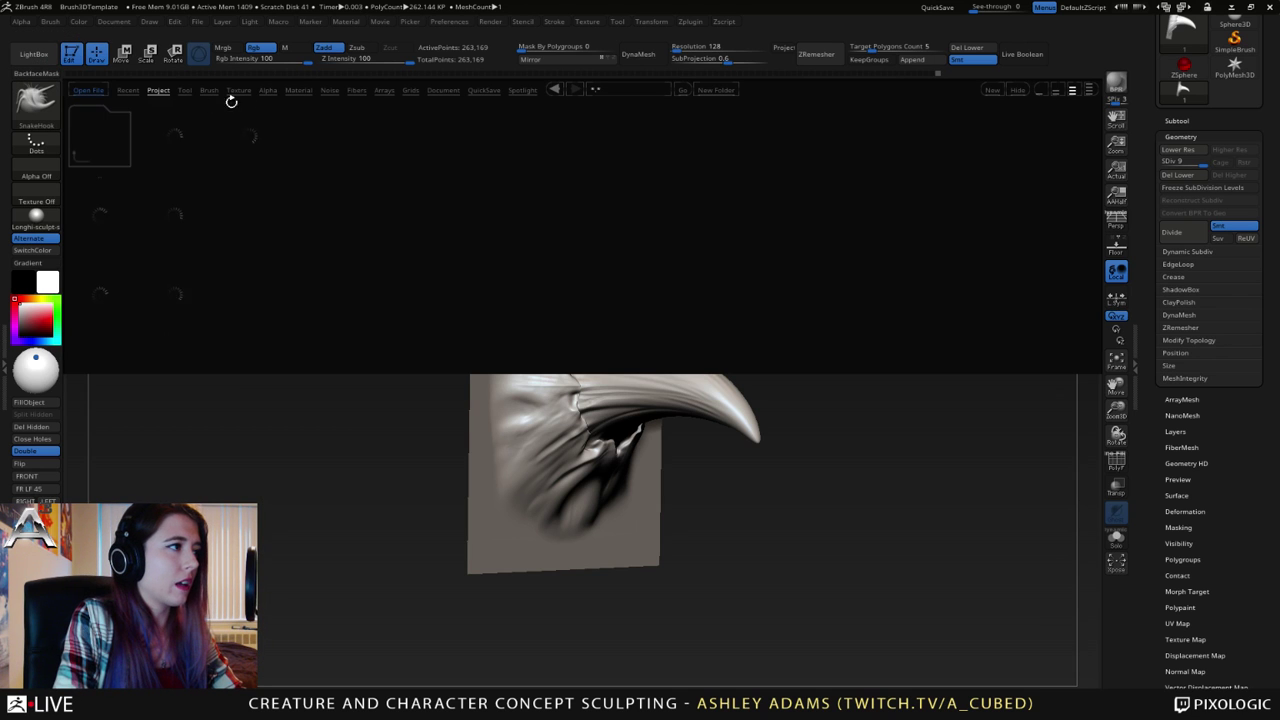
{"action": "left_click", "coordinate": [268, 90]}
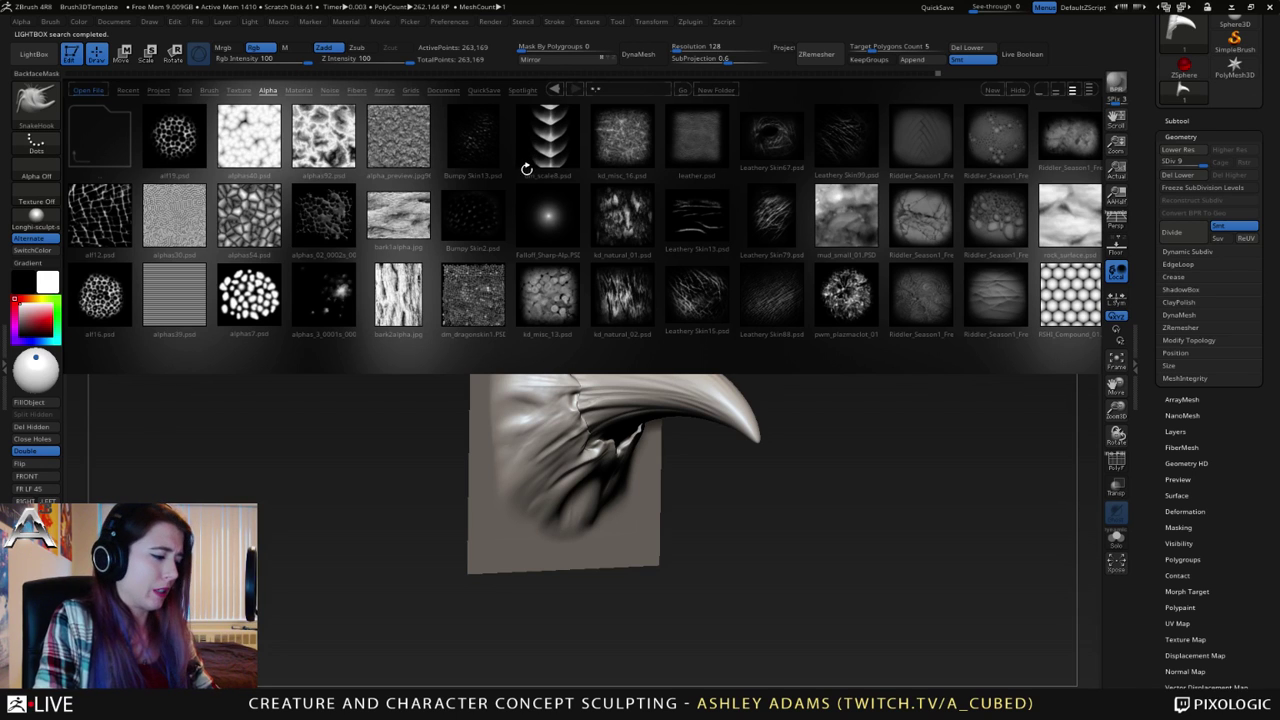
{"action": "left_click", "coordinate": [174, 136]}
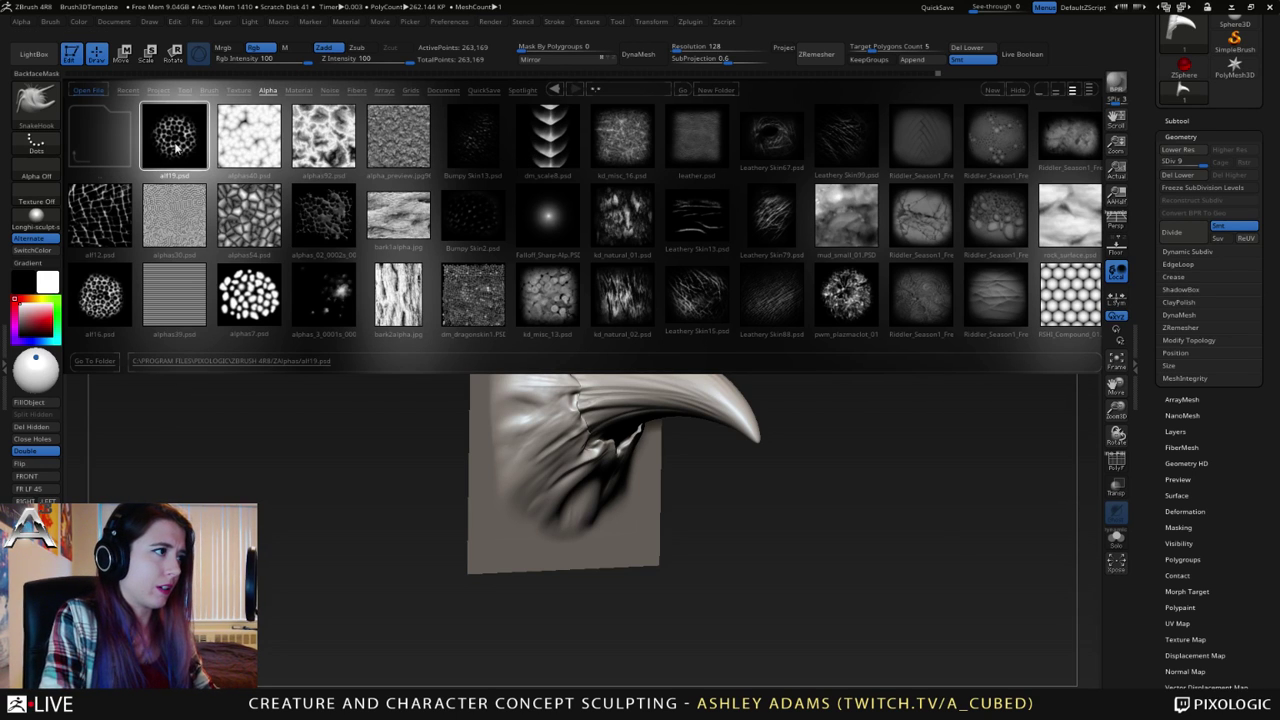
- Convert the loaded alf19 texture into an alpha
{"action": "left_click", "coordinate": [46, 174]}
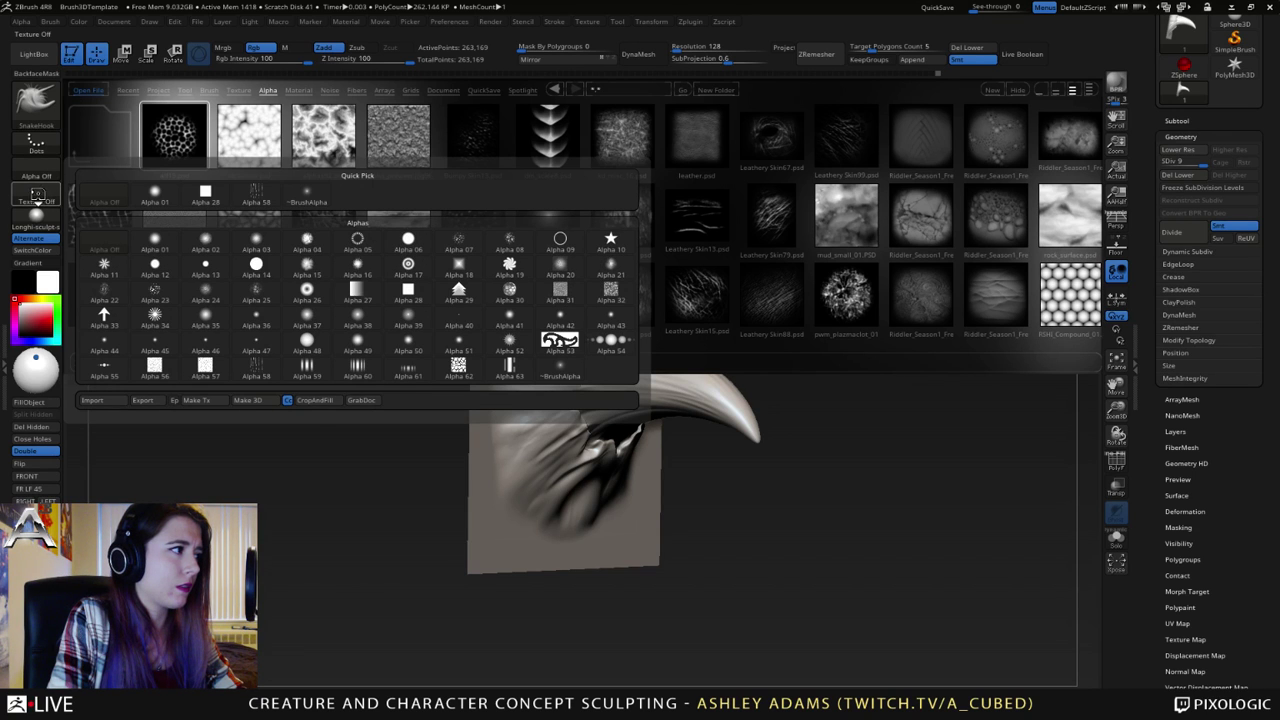
{"action": "left_click", "coordinate": [37, 200]}
{"action": "left_click", "coordinate": [44, 208]}
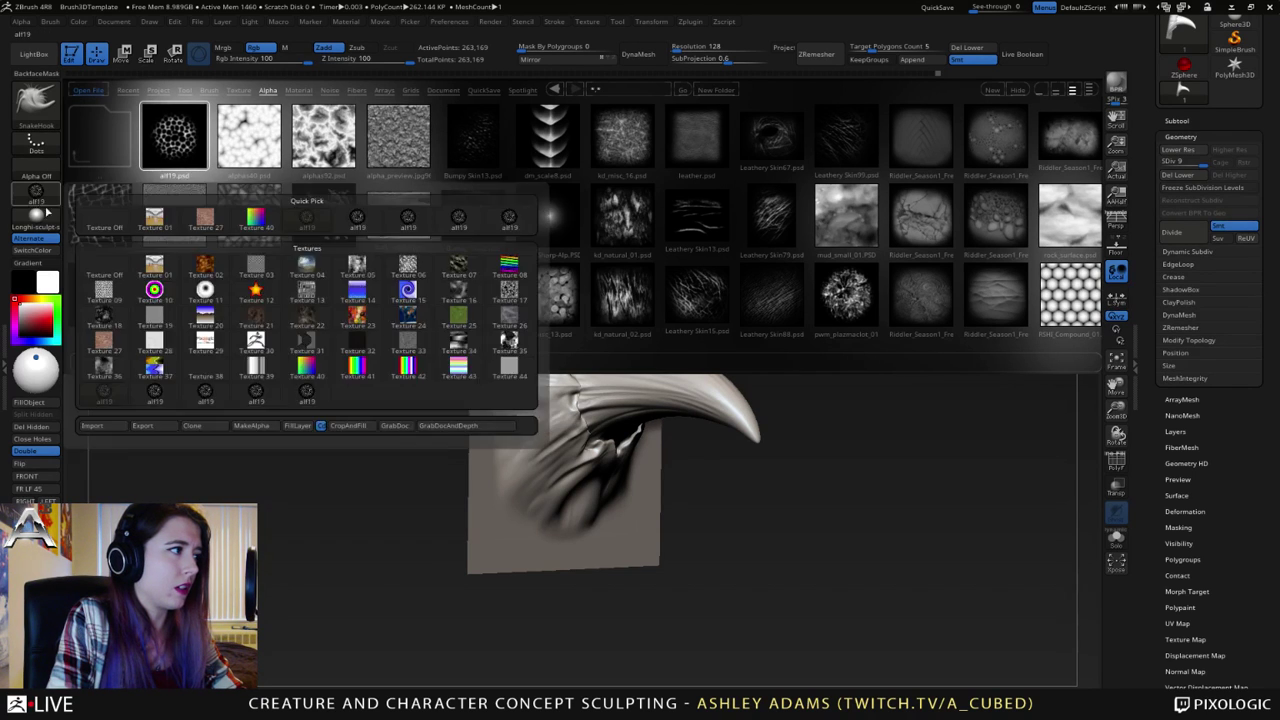
{"action": "left_click", "coordinate": [37, 200]}
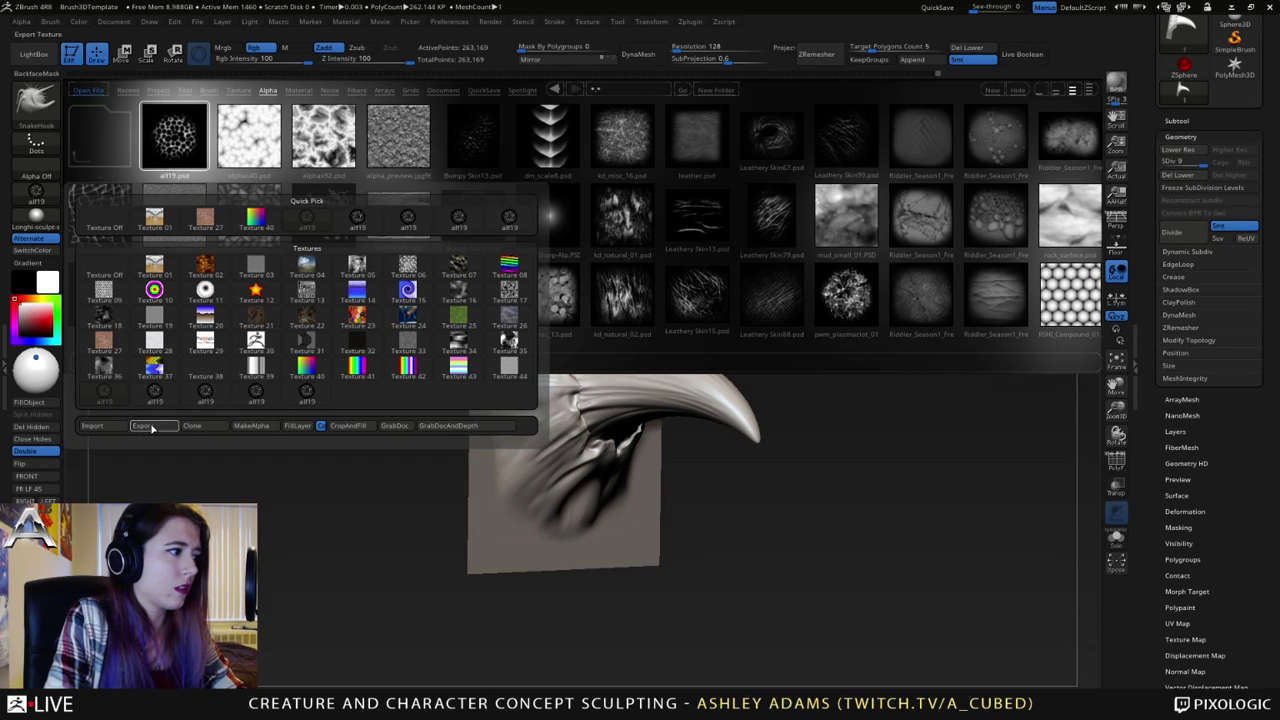
{"action": "left_click", "coordinate": [264, 429]}
- Assign the alf19 alpha to the SnakeHook brush, turn the texture off and leave LightBox
{"action": "left_click", "coordinate": [36, 188]}
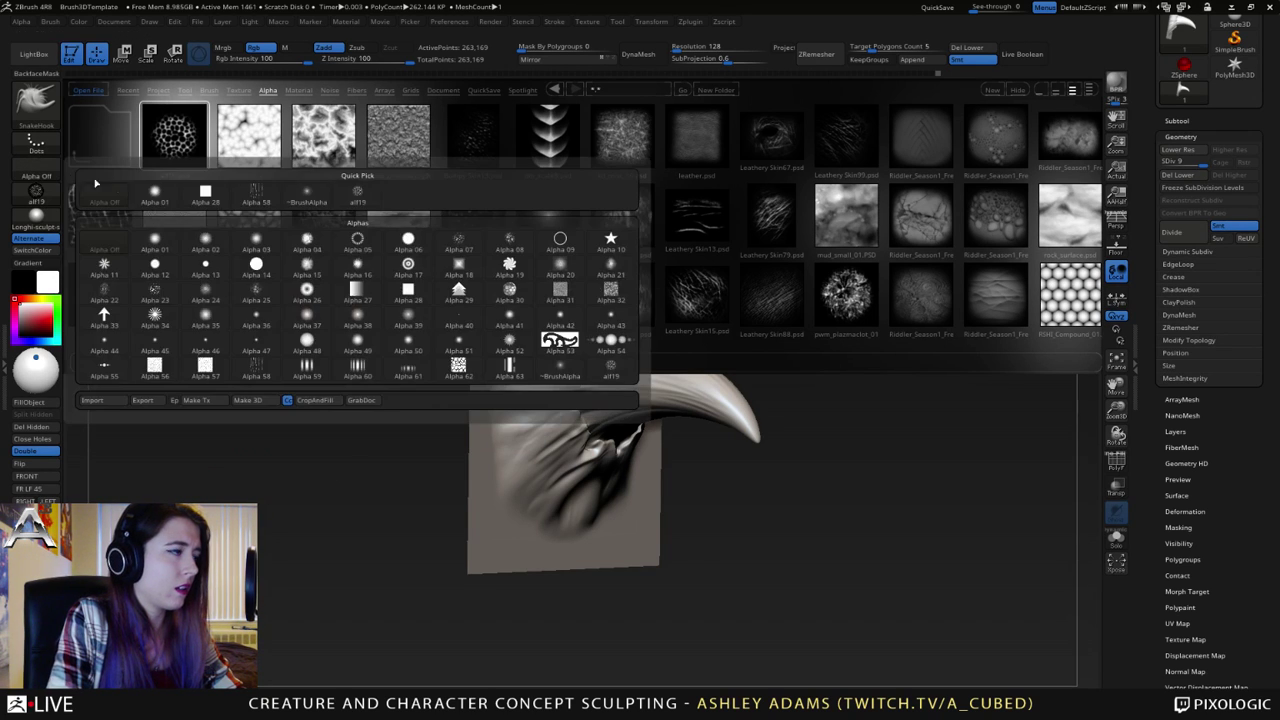
{"action": "left_click", "coordinate": [357, 204]}
{"action": "left_click", "coordinate": [36, 192]}
{"action": "left_click", "coordinate": [109, 210]}
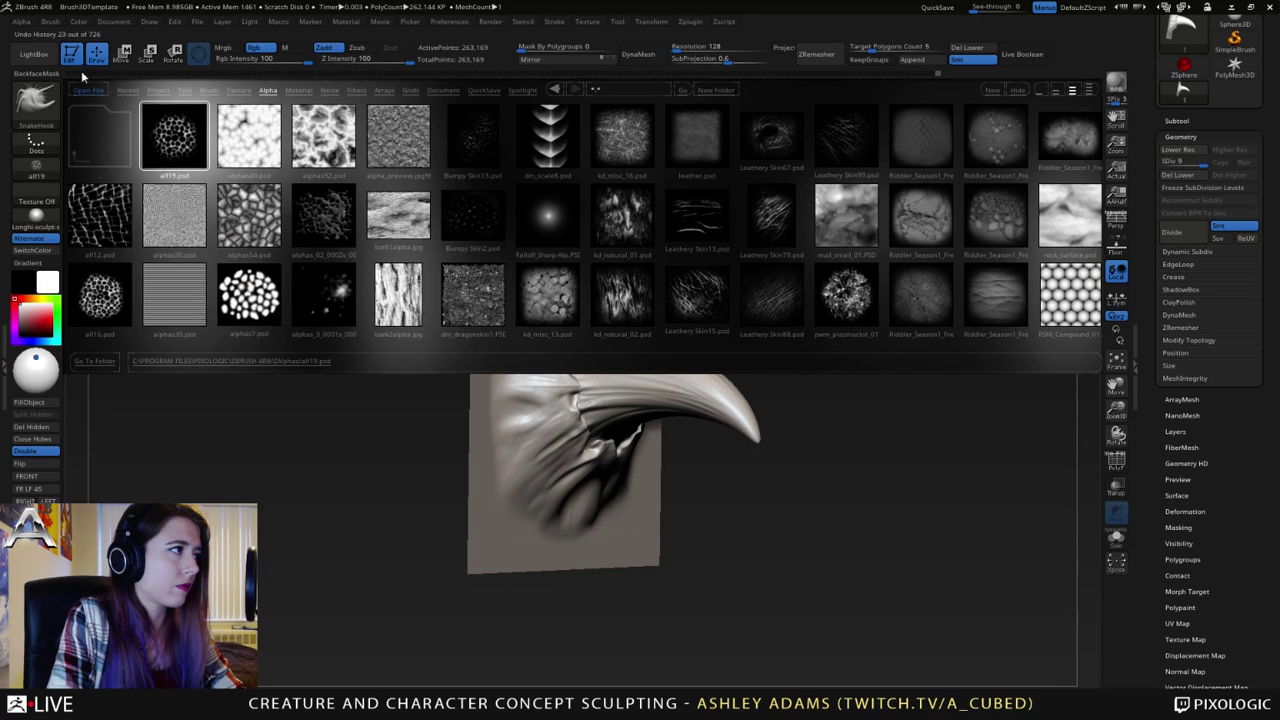
{"action": "left_click", "coordinate": [36, 56]}
{"action": "left_click_drag", "start_coordinate": [850, 410], "coordinate": [670, 312]}
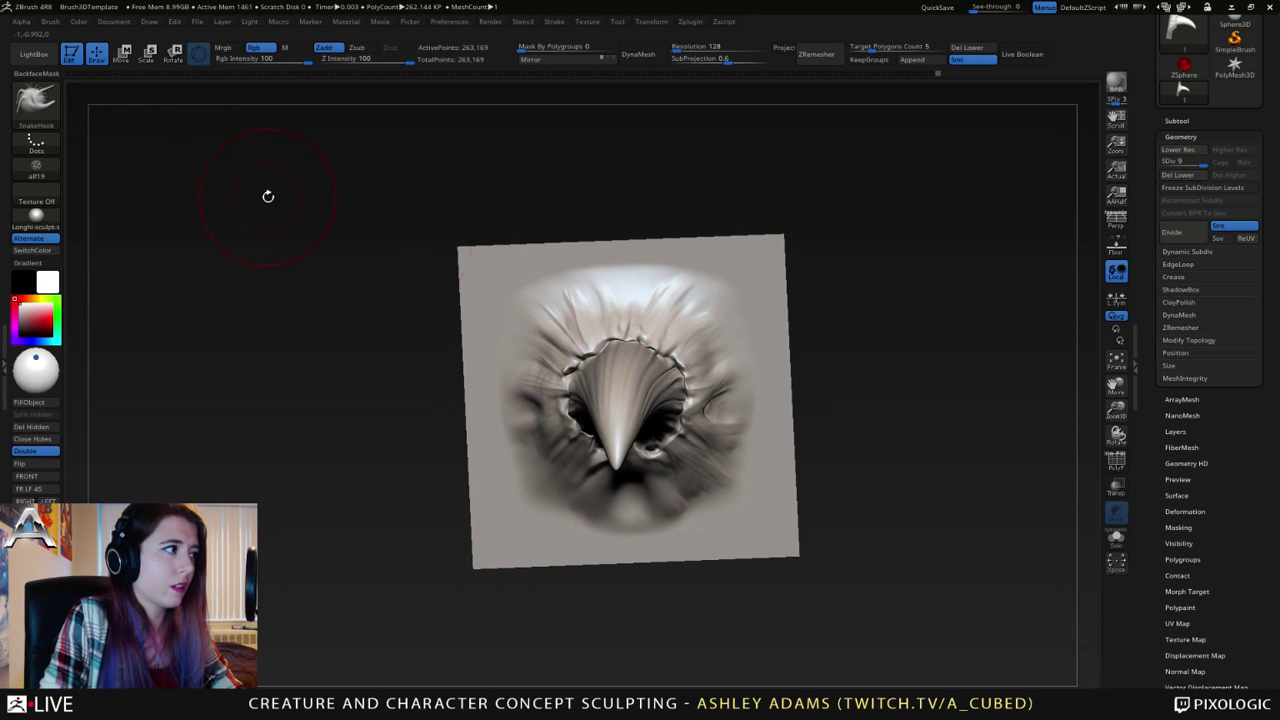
- Remove the alpha from SnakeHook, and set up the Standard brush with the DragRect stroke and the alf19 alpha
{"action": "left_click", "coordinate": [36, 165]}
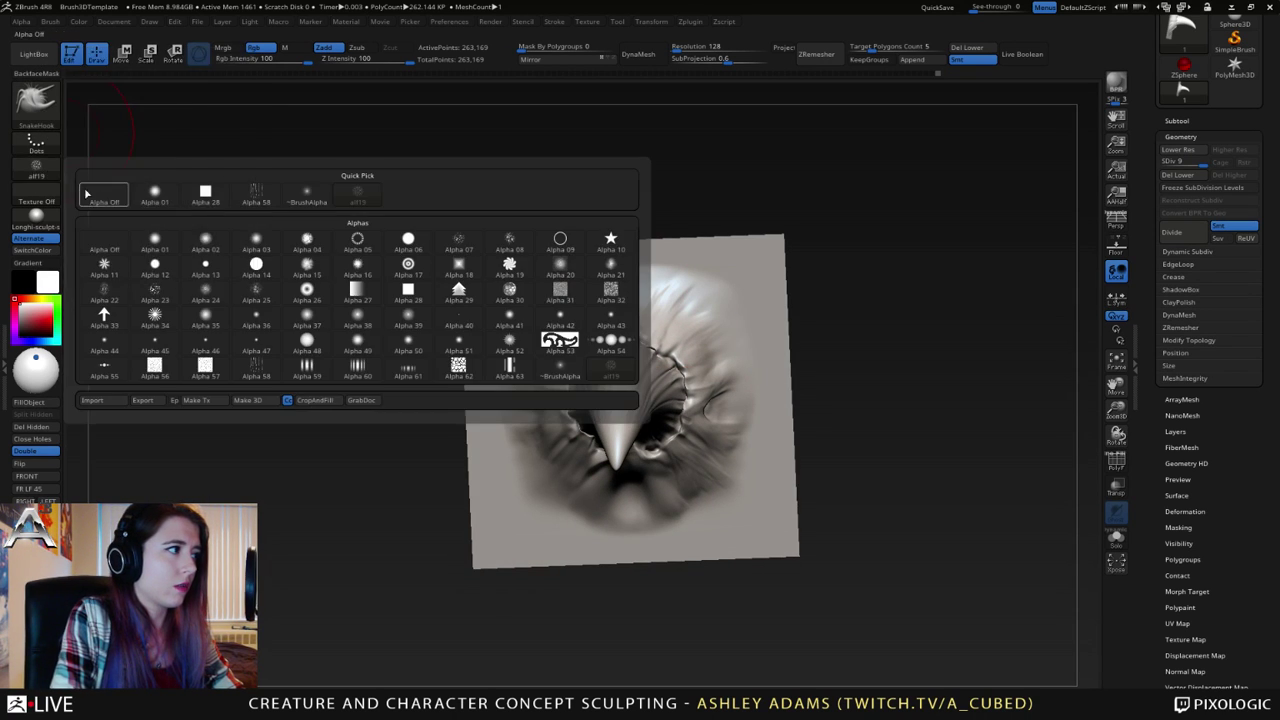
{"action": "left_click", "coordinate": [108, 195]}
{"action": "left_click", "coordinate": [36, 101]}
{"action": "left_click", "coordinate": [813, 117]}
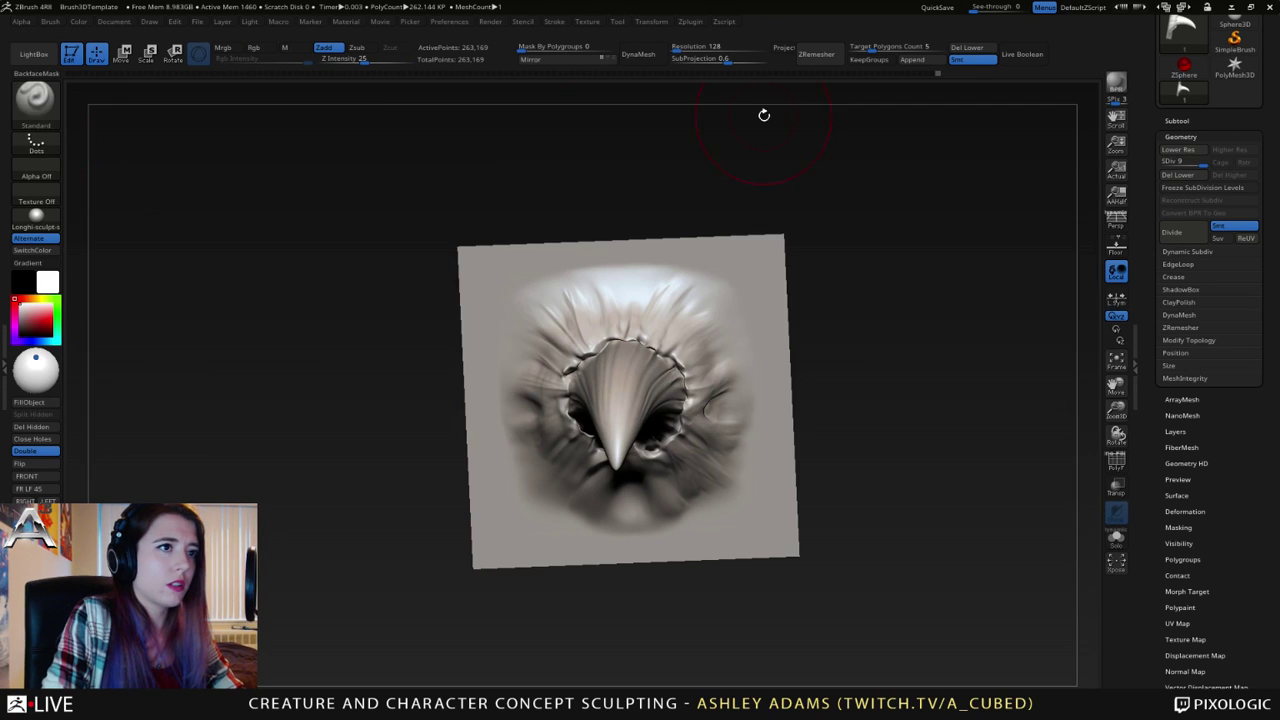
{"action": "left_click", "coordinate": [36, 142]}
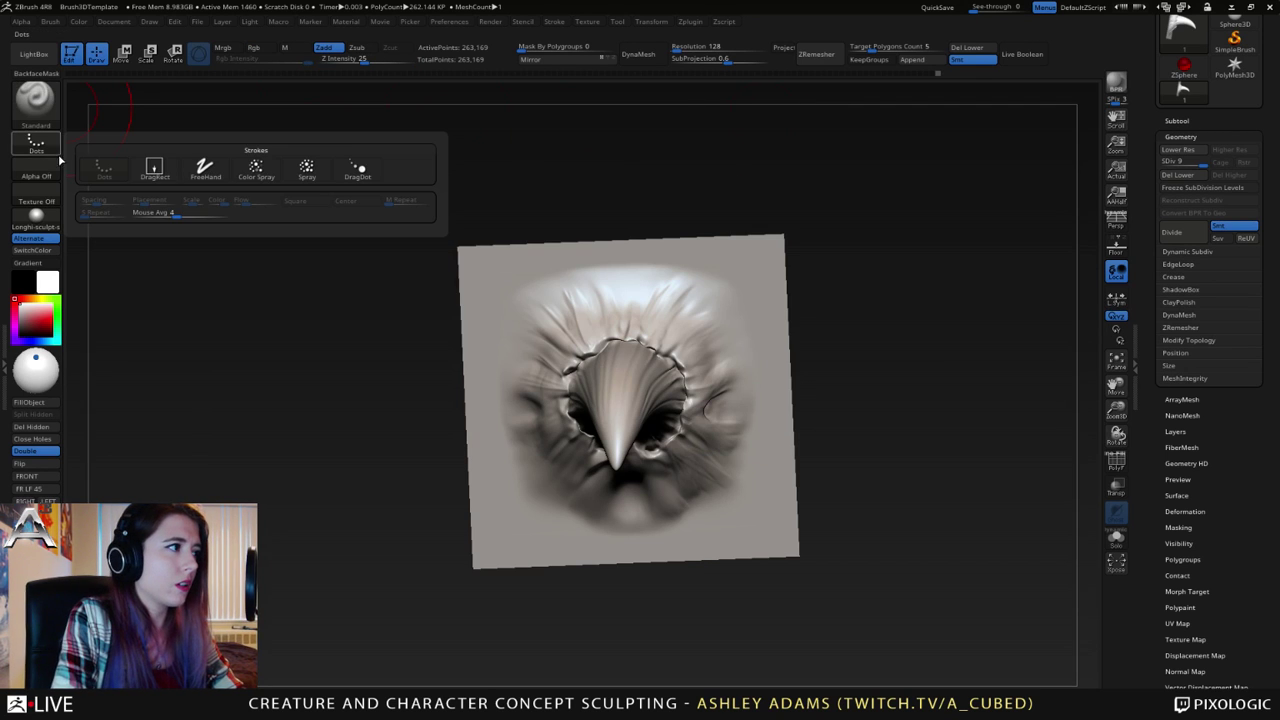
{"action": "left_click", "coordinate": [155, 170]}
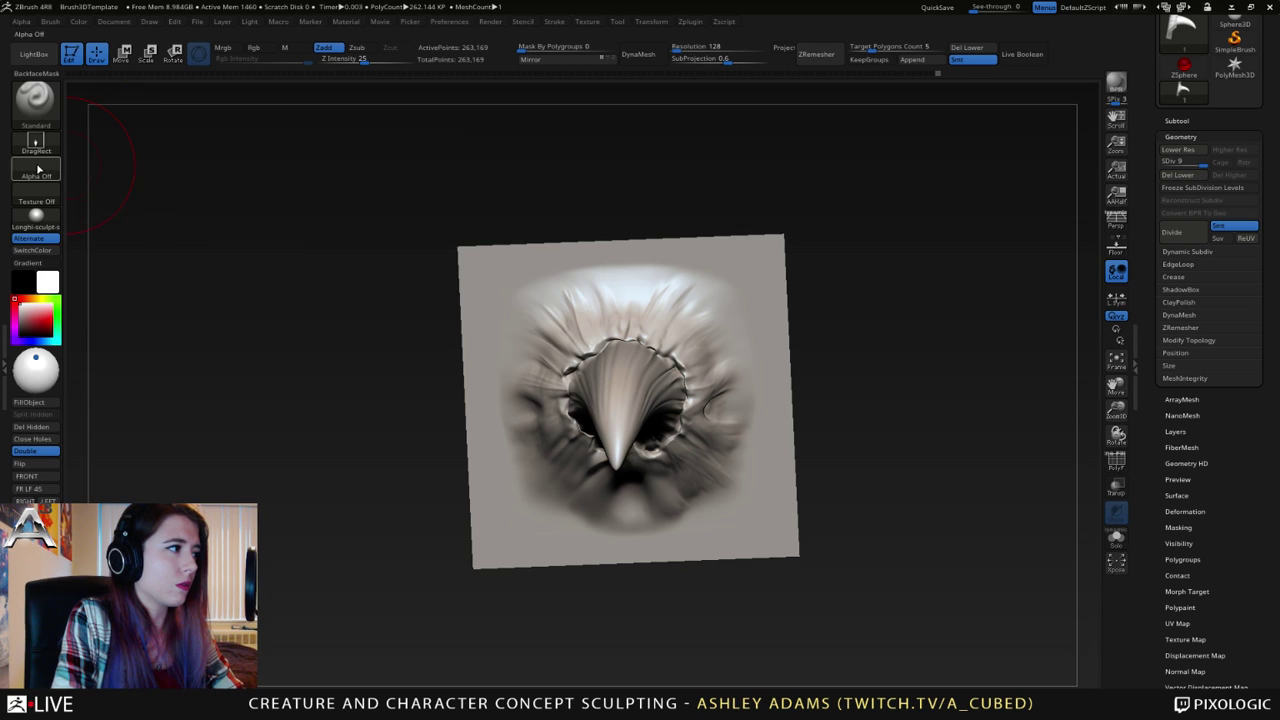
{"action": "left_click", "coordinate": [36, 168]}
{"action": "left_click", "coordinate": [357, 192]}
- Try stamping the alf19 scale pattern onto the folds above the horn, and undo it
{"action": "right_click_drag", "start_coordinate": [611, 325], "coordinate": [601, 331]}
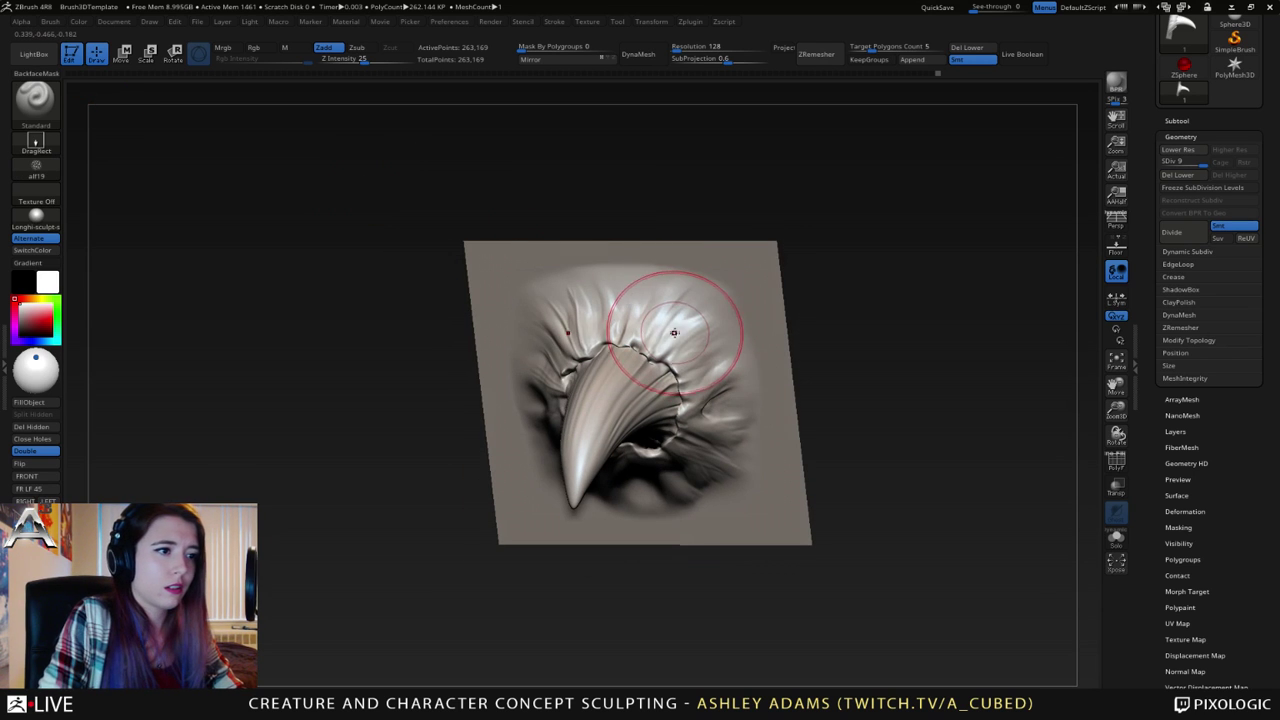
{"action": "mouse_move", "coordinate": [676, 332]}
{"action": "left_mouse_down"}
{"action": "mouse_move", "coordinate": [725, 356]}
{"action": "mouse_move", "coordinate": [711, 351]}
{"action": "left_mouse_up"}
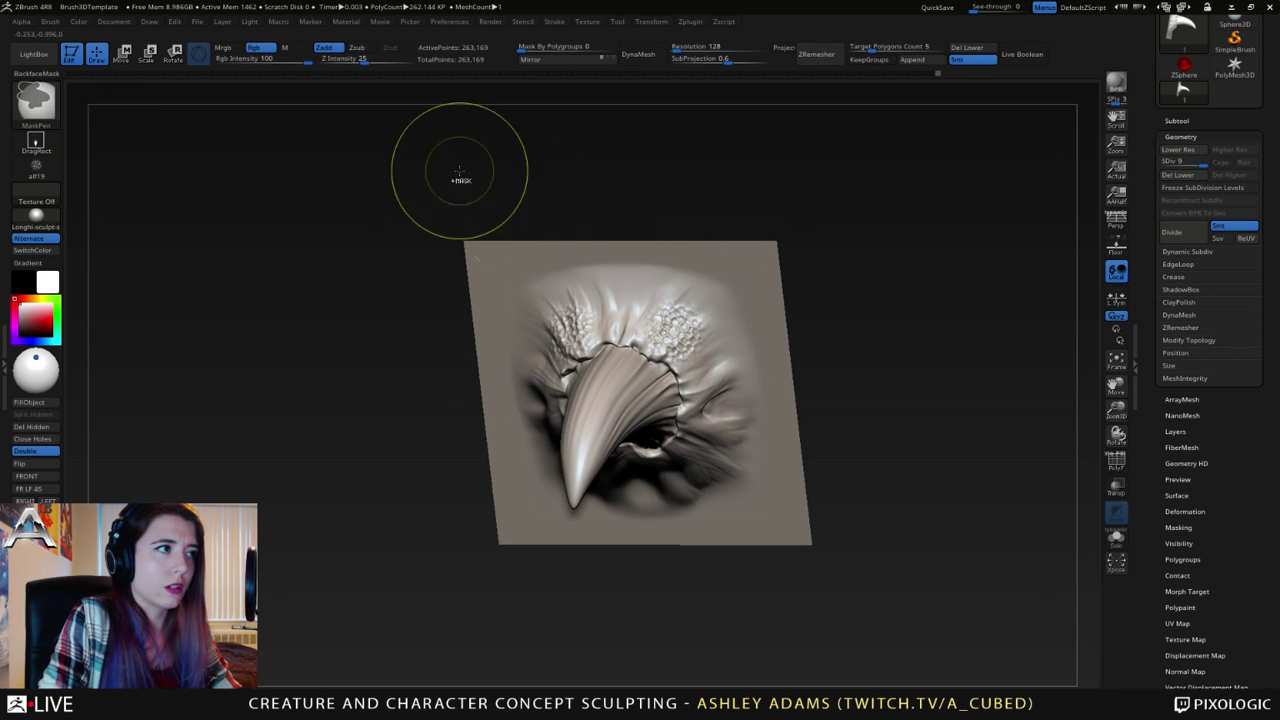
{"action": "key", "text": "ctrl+z"}
- Set the Z Intensity to 12 and stamp the scale pattern onto the upper and side folds of the base
{"action": "left_click", "coordinate": [352, 62]}
{"action": "left_click_drag", "start_coordinate": [499, 220], "coordinate": [588, 225]}
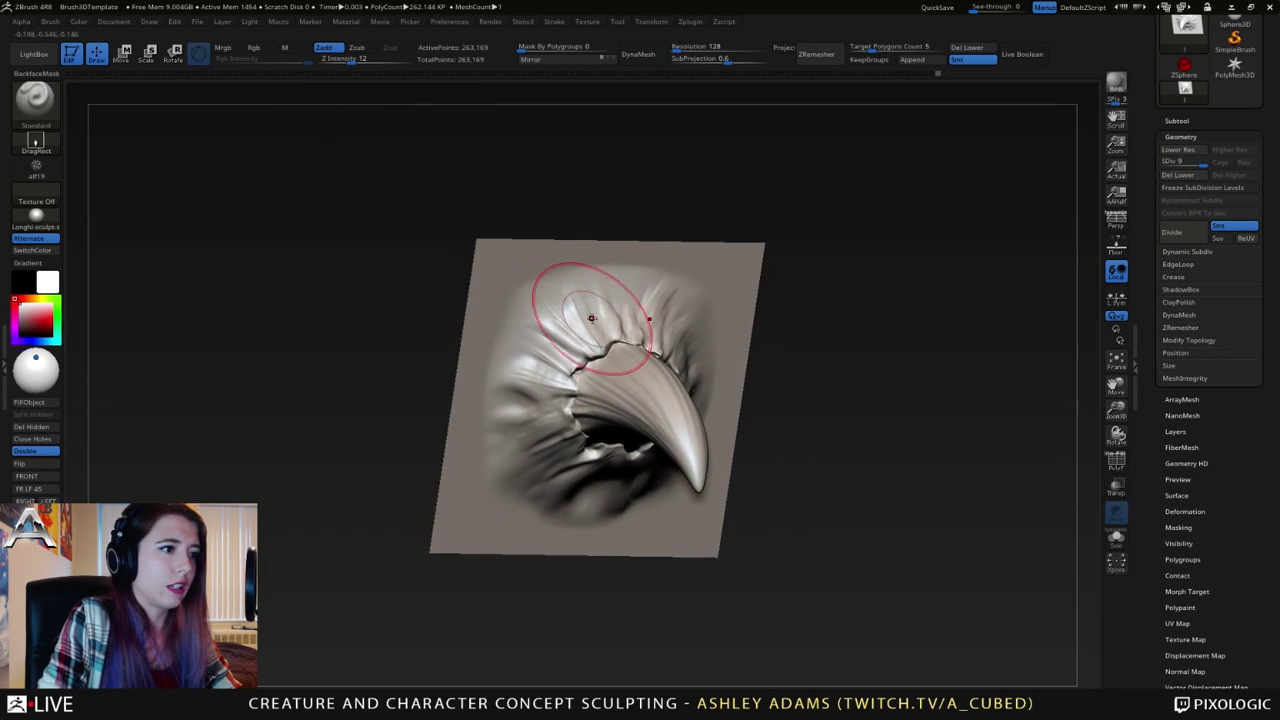
{"action": "left_click_drag", "start_coordinate": [562, 328], "coordinate": [643, 349]}
{"action": "right_click_drag", "start_coordinate": [551, 409], "coordinate": [548, 335]}
{"action": "mouse_move", "coordinate": [540, 421]}
{"action": "left_mouse_down"}
{"action": "mouse_move", "coordinate": [613, 455]}
{"action": "mouse_move", "coordinate": [574, 436]}
{"action": "mouse_move", "coordinate": [567, 412]}
{"action": "mouse_move", "coordinate": [575, 424]}
{"action": "left_mouse_up"}
- Stamp the scale pattern across the folds beneath the horn
{"action": "right_click_drag", "start_coordinate": [575, 424], "coordinate": [577, 366]}
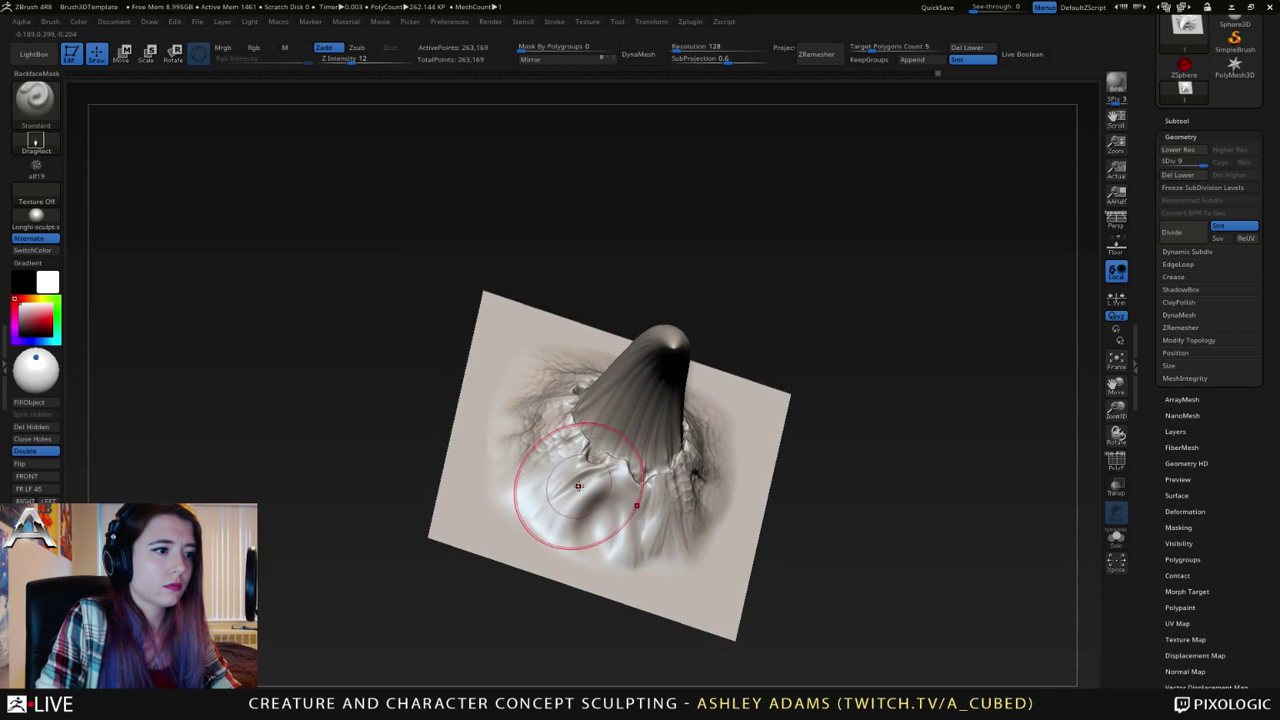
{"action": "left_click_drag", "start_coordinate": [560, 473], "coordinate": [612, 503]}
{"action": "left_click_drag", "start_coordinate": [605, 510], "coordinate": [673, 535]}
{"action": "mouse_move", "coordinate": [671, 523]}
{"action": "right_mouse_down"}
{"action": "mouse_move", "coordinate": [728, 466]}
{"action": "mouse_move", "coordinate": [699, 459]}
{"action": "mouse_move", "coordinate": [751, 450]}
{"action": "right_mouse_up"}
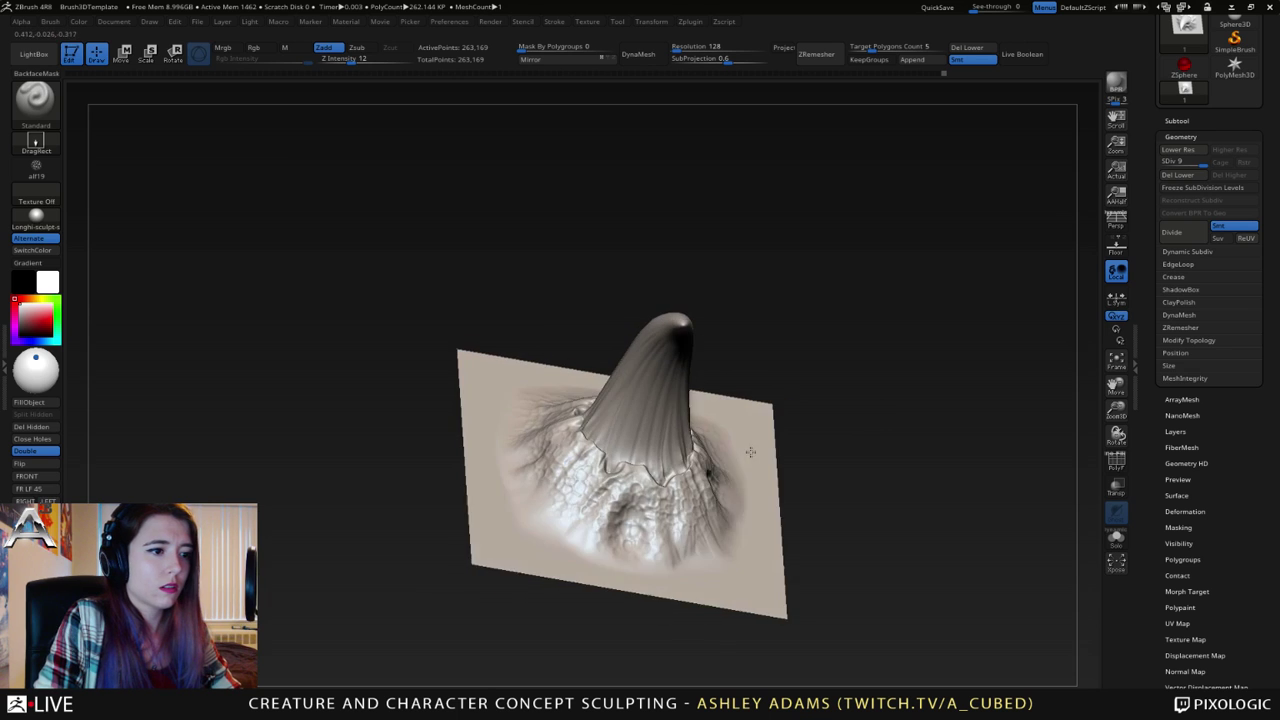
- Stamp the scale pattern onto the still smooth folds in the middle above the horn
{"action": "right_click", "coordinate": [570, 528]}
{"action": "mouse_move", "coordinate": [636, 487]}
{"action": "right_mouse_down"}
{"action": "mouse_move", "coordinate": [690, 470]}
{"action": "mouse_move", "coordinate": [702, 562]}
{"action": "right_mouse_up"}
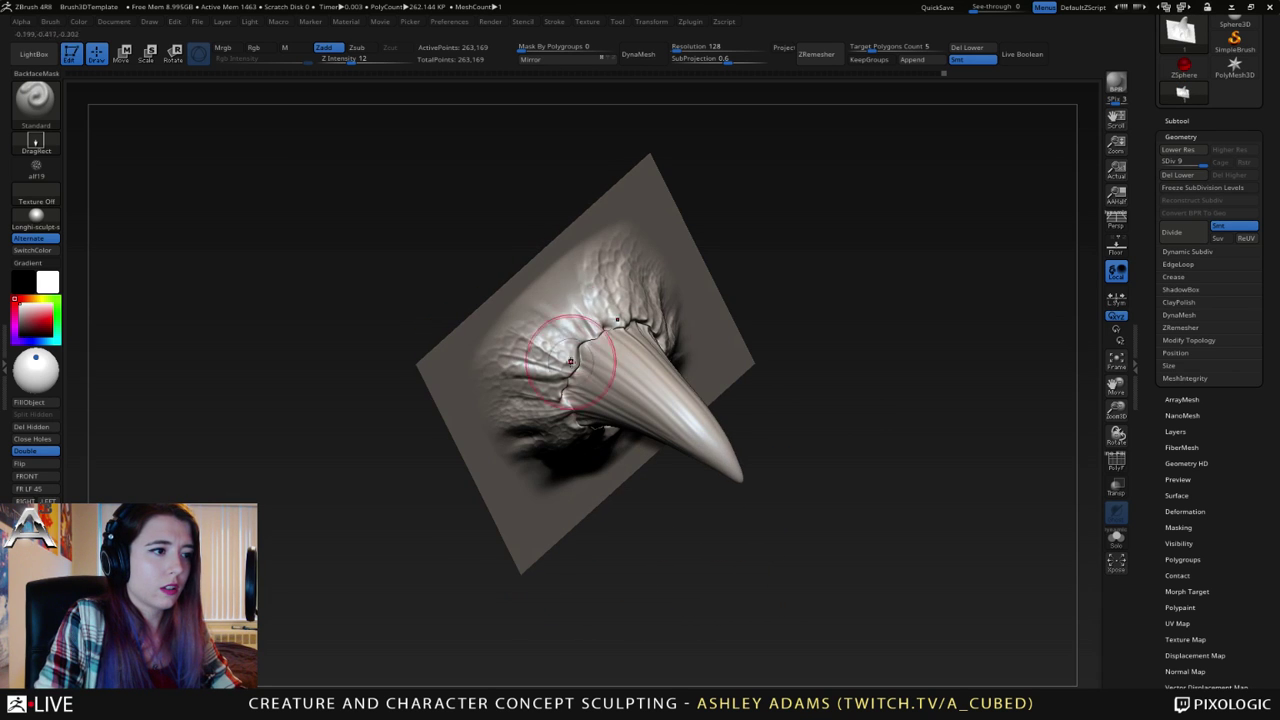
{"action": "left_click_drag", "start_coordinate": [568, 311], "coordinate": [638, 345]}
{"action": "right_click_drag", "start_coordinate": [644, 344], "coordinate": [926, 321]}
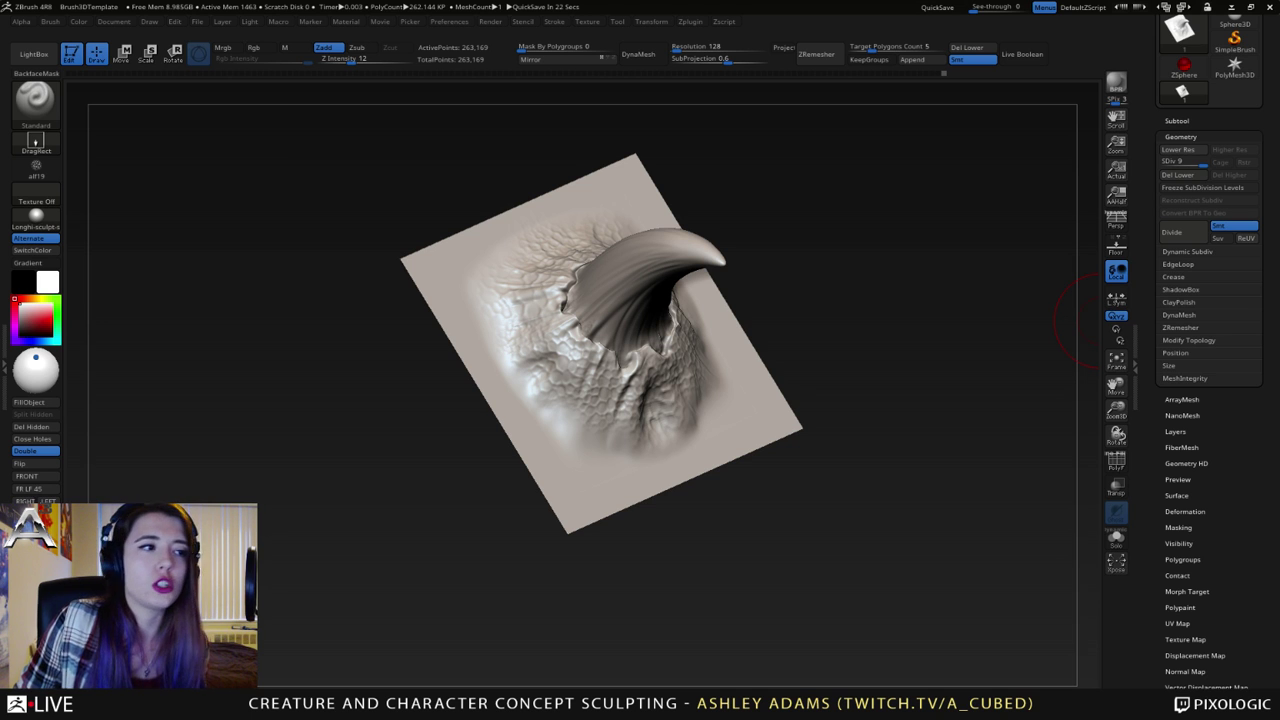
- Examine the scaled base and horn from the front and both sides, and check the Geometry HD settings
{"action": "mouse_move", "coordinate": [1097, 320]}
{"action": "left_mouse_down"}
{"action": "mouse_move", "coordinate": [828, 327]}
{"action": "mouse_move", "coordinate": [780, 371]}
{"action": "mouse_move", "coordinate": [831, 363]}
{"action": "left_mouse_up"}
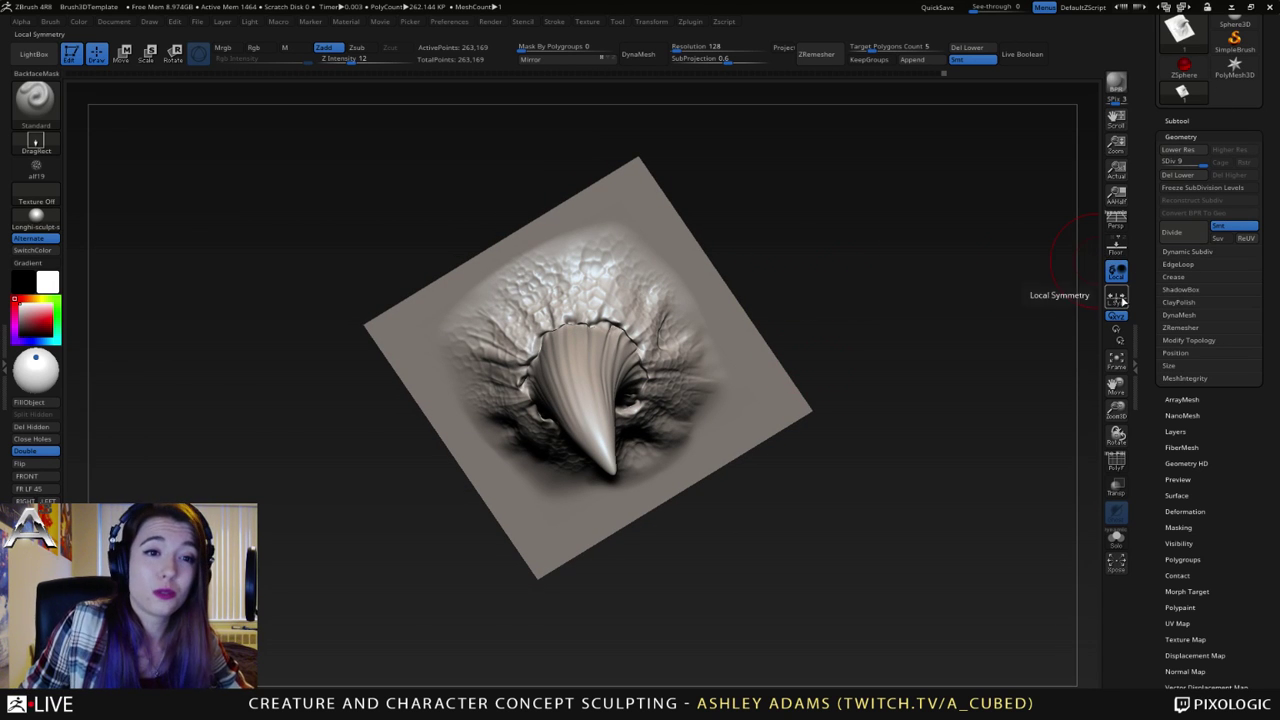
{"action": "left_click_drag", "start_coordinate": [1159, 482], "coordinate": [1162, 461]}
{"action": "left_click", "coordinate": [1178, 442]}
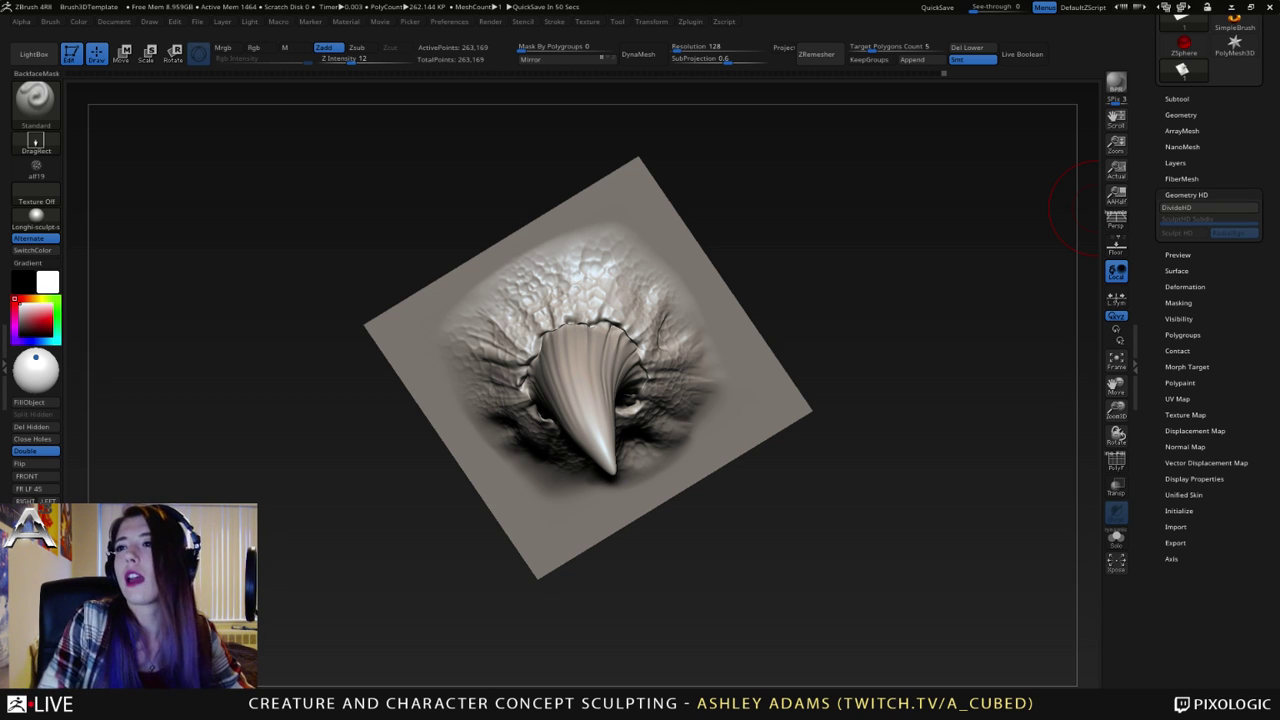
{"action": "right_click_drag", "start_coordinate": [455, 500], "coordinate": [684, 376]}
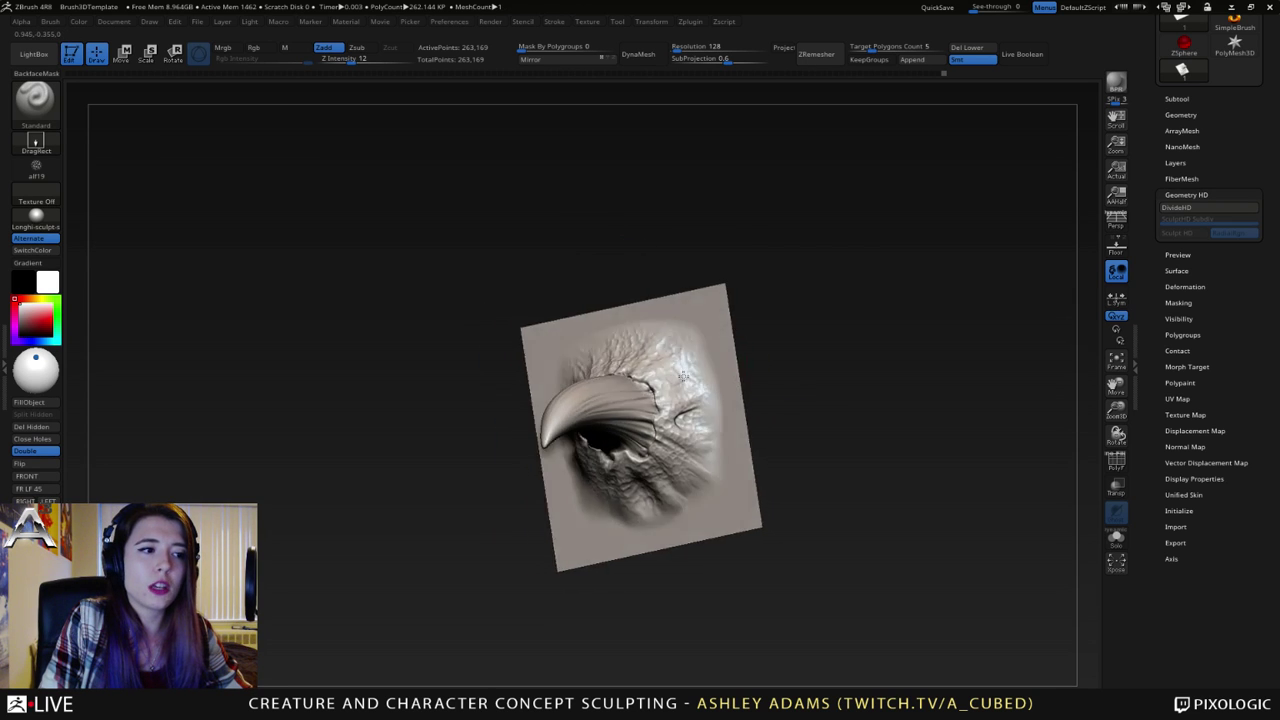
{"action": "mouse_move", "coordinate": [683, 376]}
{"action": "left_mouse_down"}
{"action": "mouse_move", "coordinate": [651, 366]}
{"action": "mouse_move", "coordinate": [578, 396]}
{"action": "mouse_move", "coordinate": [638, 376]}
{"action": "left_mouse_up"}
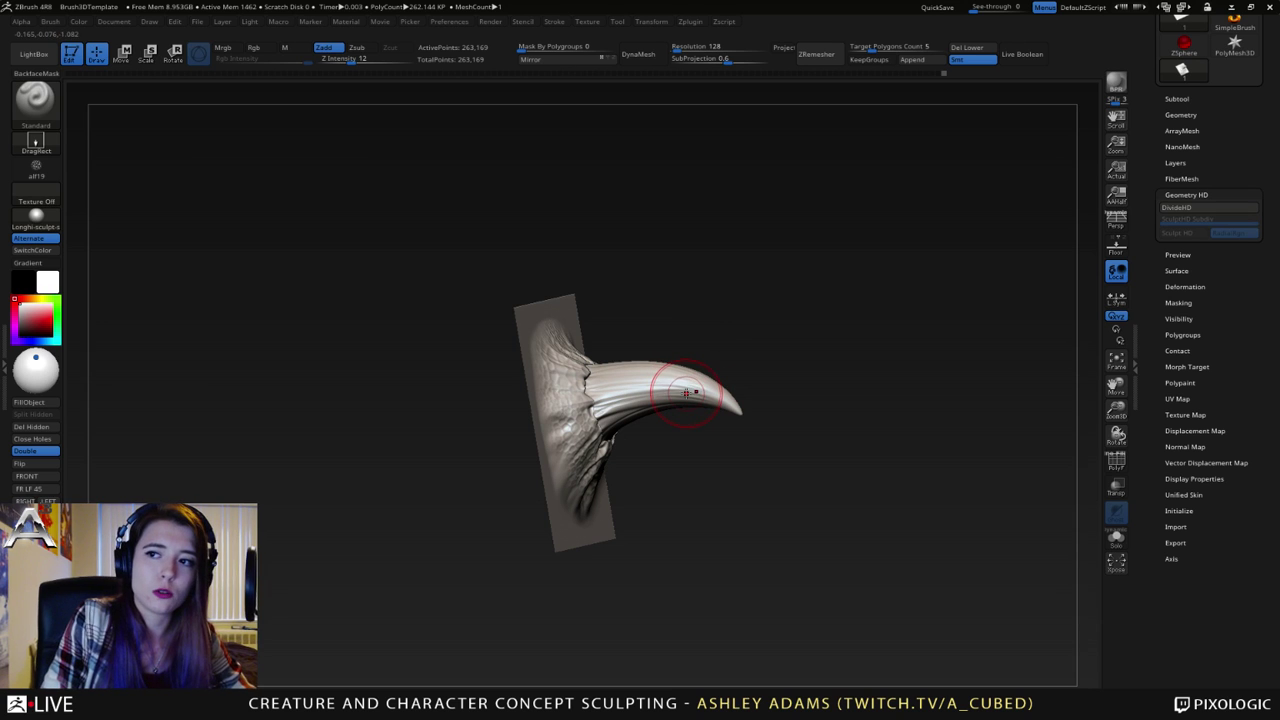
{"action": "mouse_move", "coordinate": [682, 382]}
{"action": "right_mouse_down"}
{"action": "mouse_move", "coordinate": [660, 406]}
{"action": "mouse_move", "coordinate": [630, 384]}
{"action": "mouse_move", "coordinate": [606, 446]}
{"action": "right_mouse_up"}
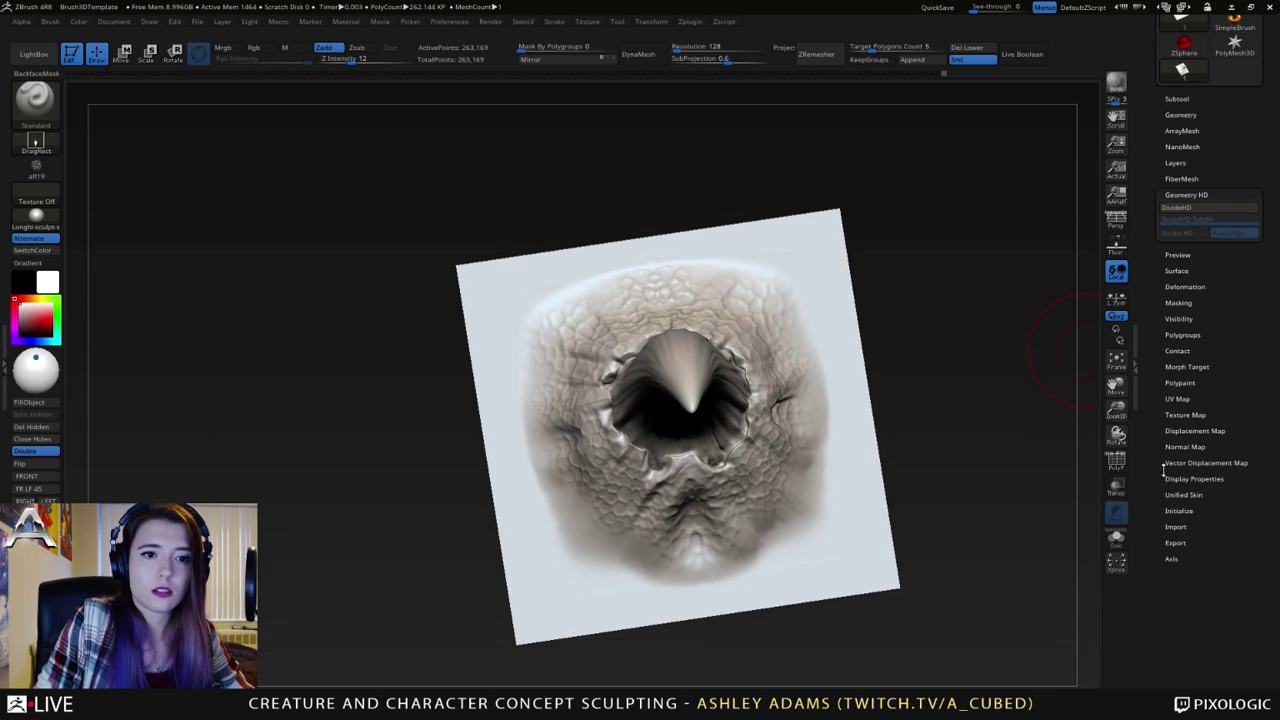
- Try masking the sculpt by cavity with an intensity of 2.84934
{"action": "left_click", "coordinate": [1185, 302]}
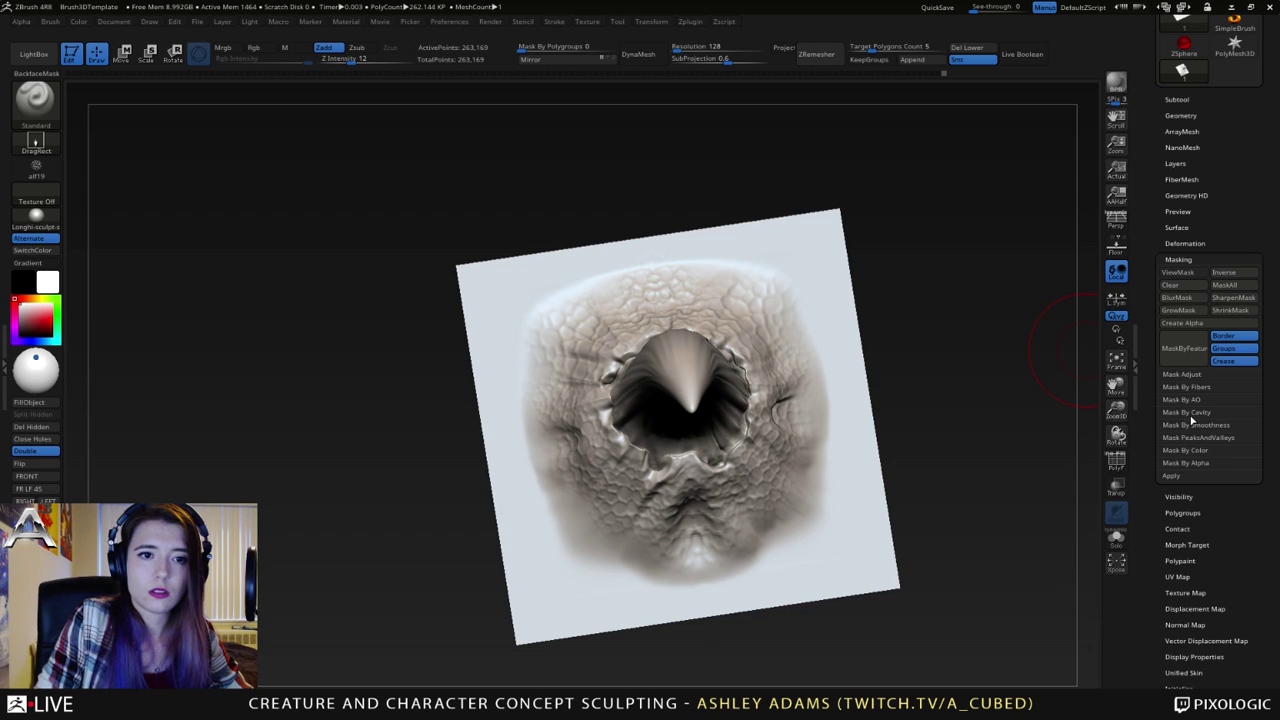
{"action": "left_click", "coordinate": [1190, 412]}
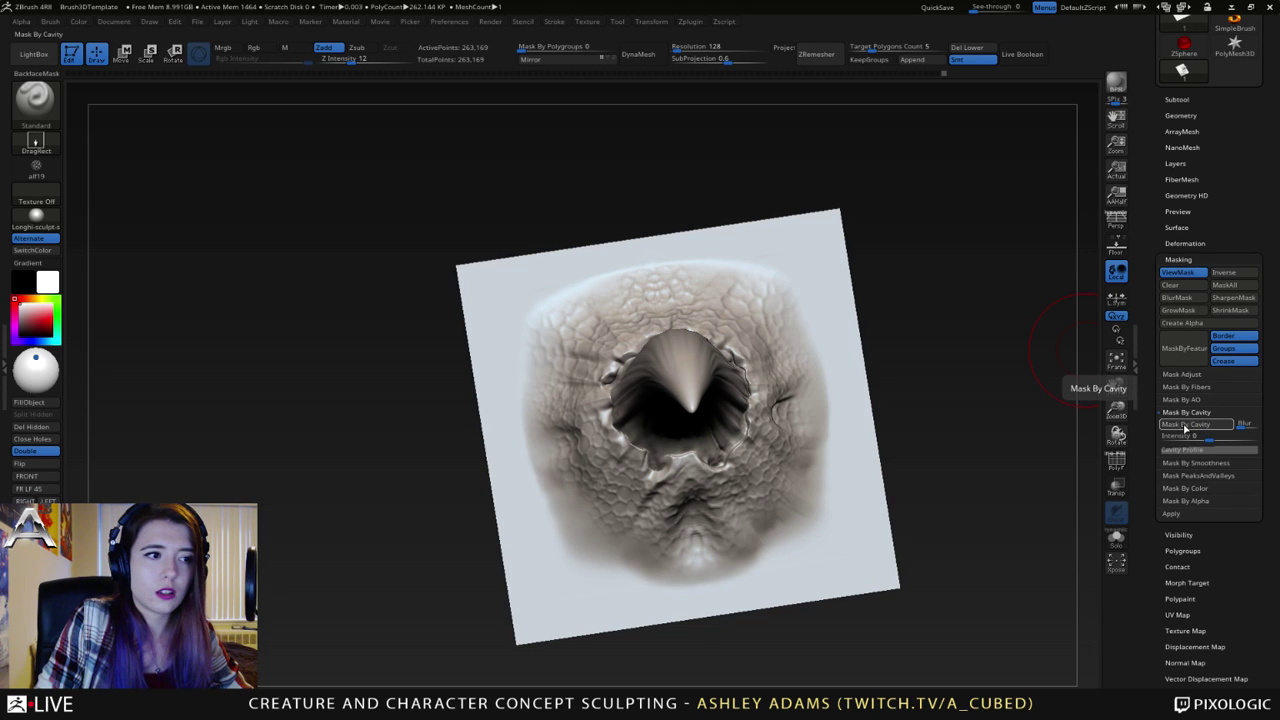
{"action": "left_click_drag", "start_coordinate": [1210, 436], "coordinate": [1222, 437]}
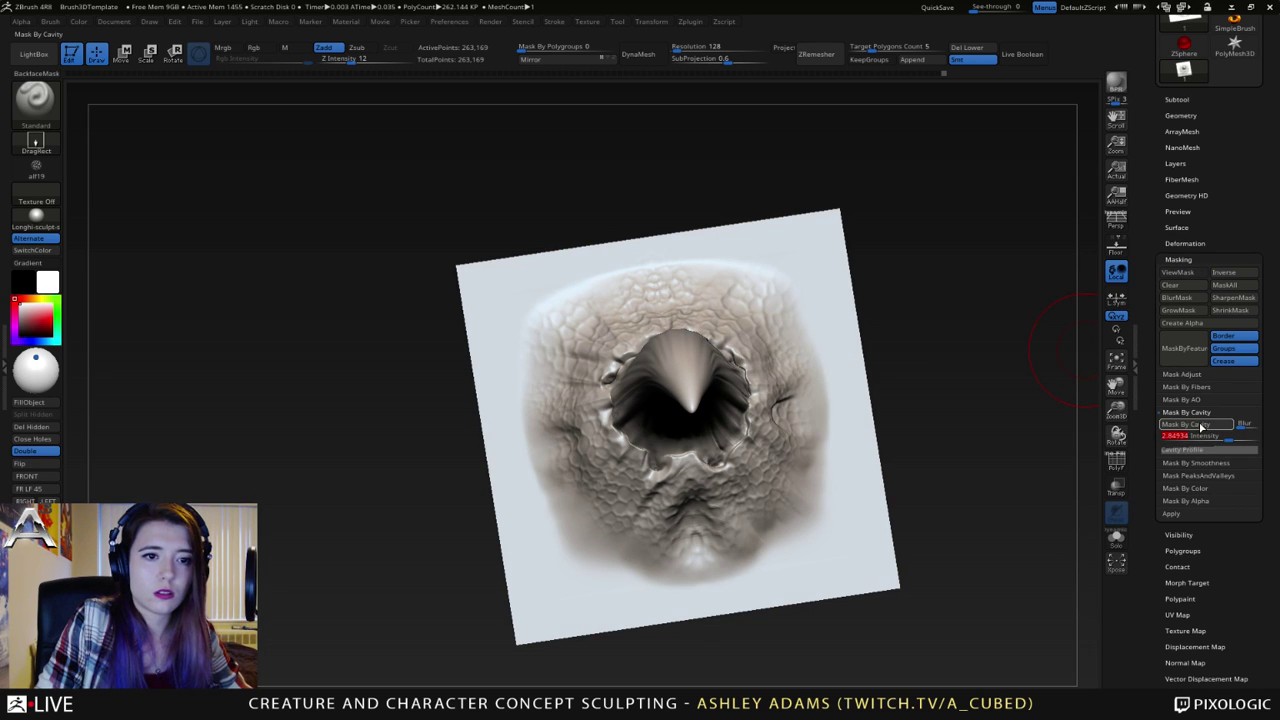
{"action": "left_click", "coordinate": [1200, 424]}
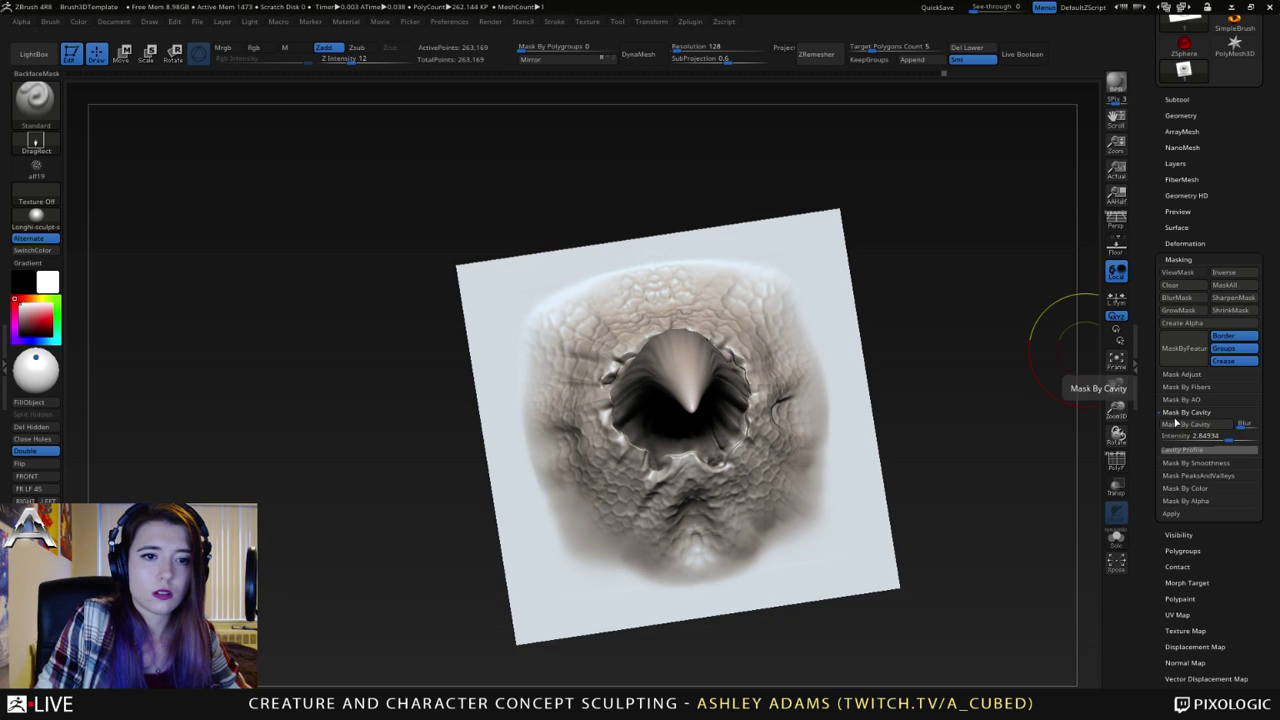
{"action": "left_click", "coordinate": [1191, 412]}
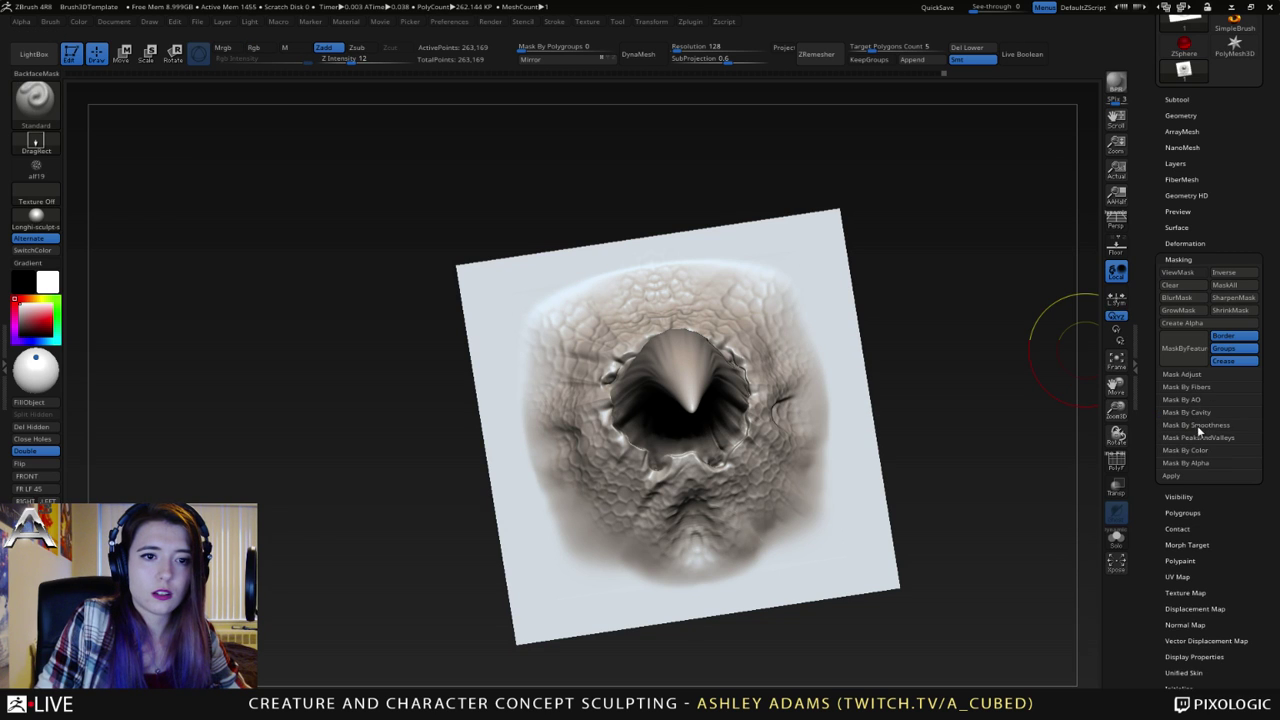
- Mask the horn and its scaled base by surface smoothness and inspect the mask from below
{"action": "left_click", "coordinate": [1197, 425]}
{"action": "left_click", "coordinate": [1213, 439]}
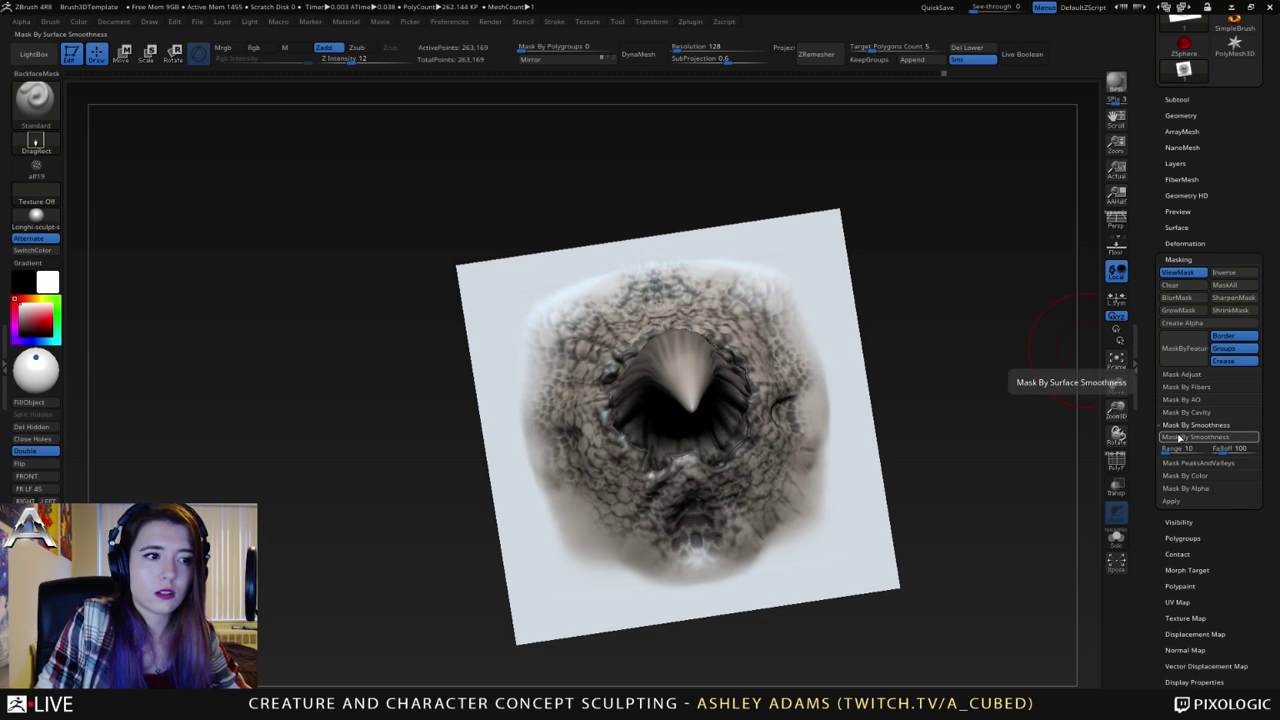
{"action": "left_click_drag", "start_coordinate": [915, 470], "coordinate": [903, 335]}
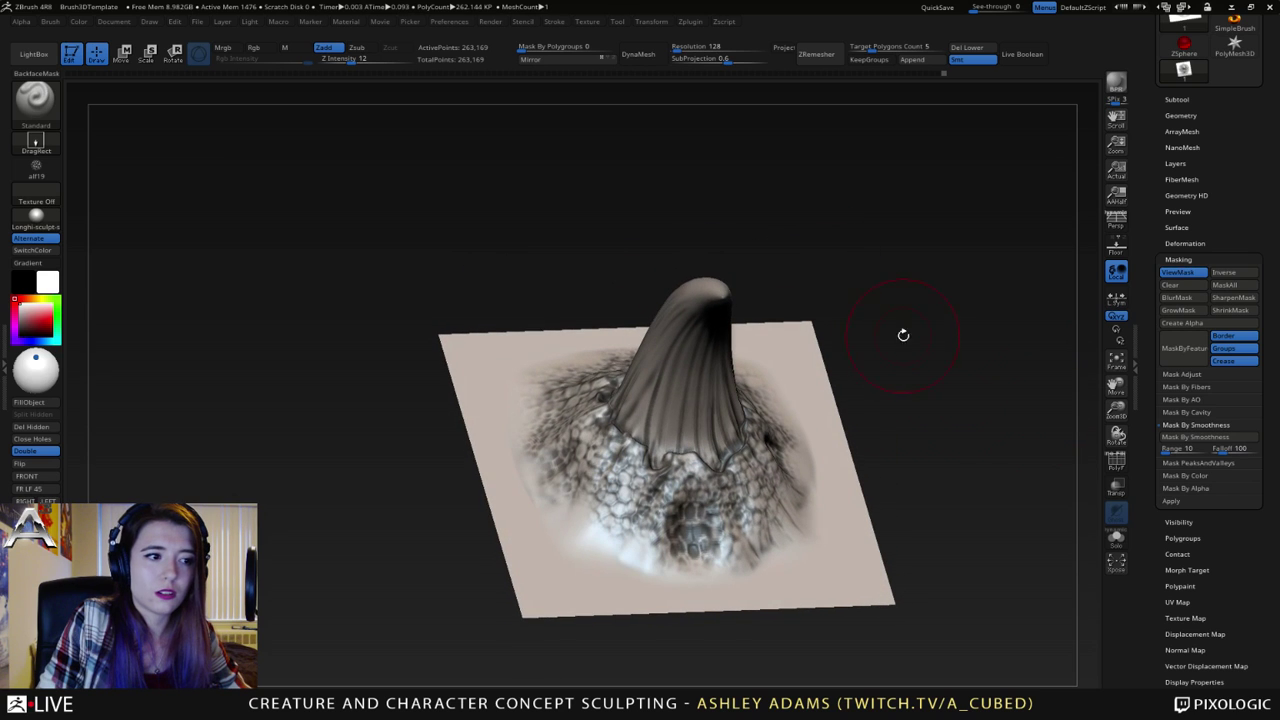
- Invert the smoothness mask, scale the unmasked surface slightly with the gizmo, and clear the mask
{"action": "left_click", "coordinate": [943, 490], "text": "ctrl"}
{"action": "key", "text": "space"}
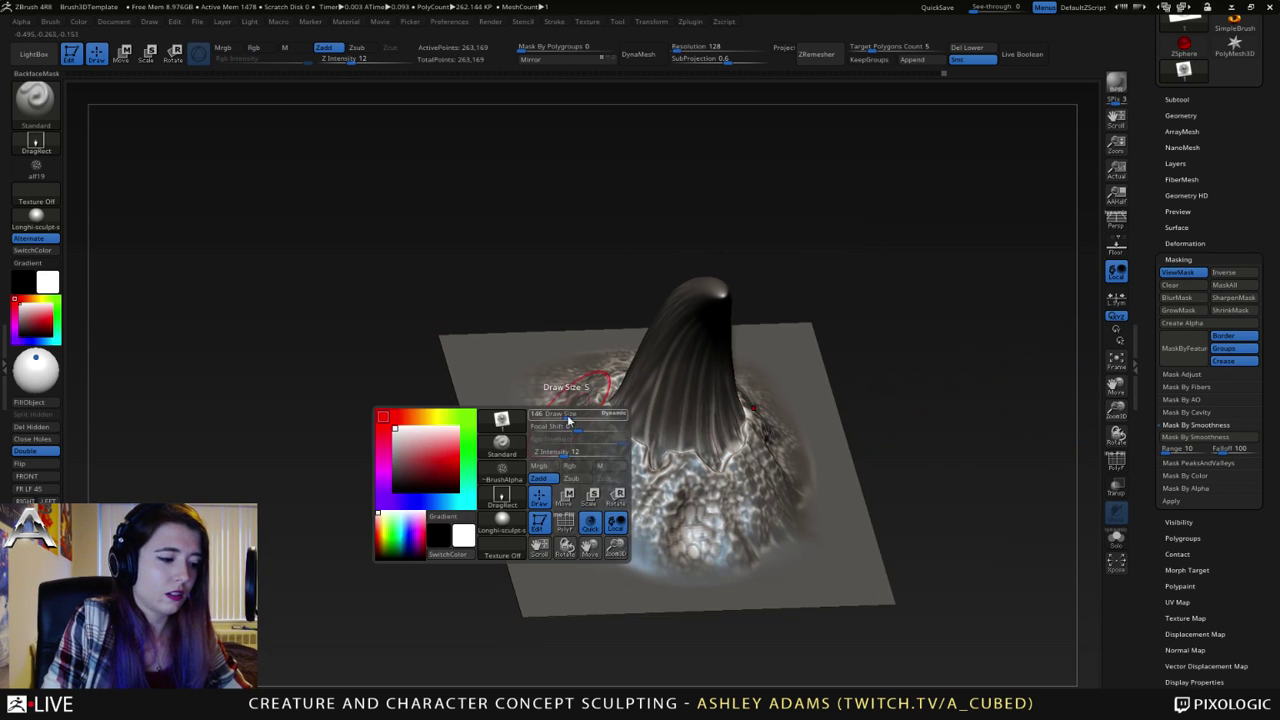
{"action": "key", "text": "w"}
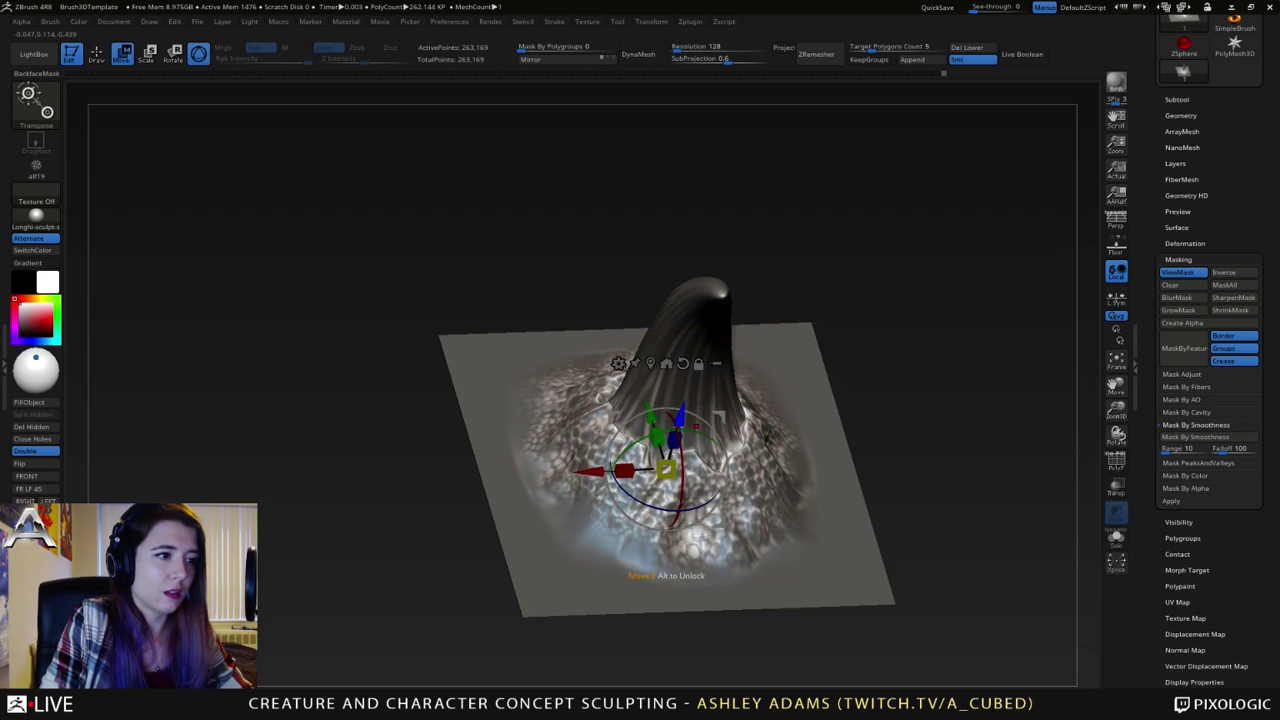
{"action": "left_click_drag", "start_coordinate": [850, 400], "coordinate": [743, 415]}
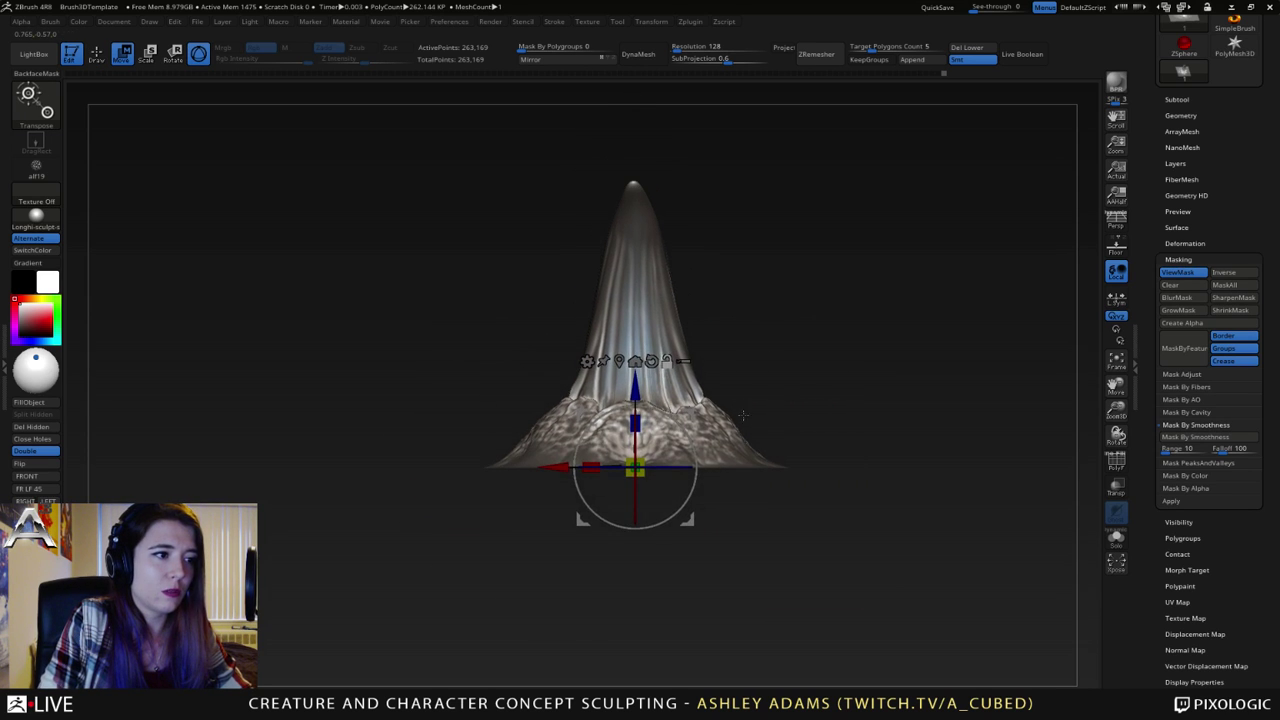
{"action": "left_click_drag", "start_coordinate": [635, 467], "coordinate": [634, 468]}
{"action": "left_click_drag", "start_coordinate": [800, 320], "coordinate": [725, 376]}
{"action": "left_click_drag", "start_coordinate": [725, 376], "coordinate": [804, 454], "text": "alt"}
{"action": "left_click_drag", "start_coordinate": [888, 431], "coordinate": [914, 429], "text": "ctrl"}
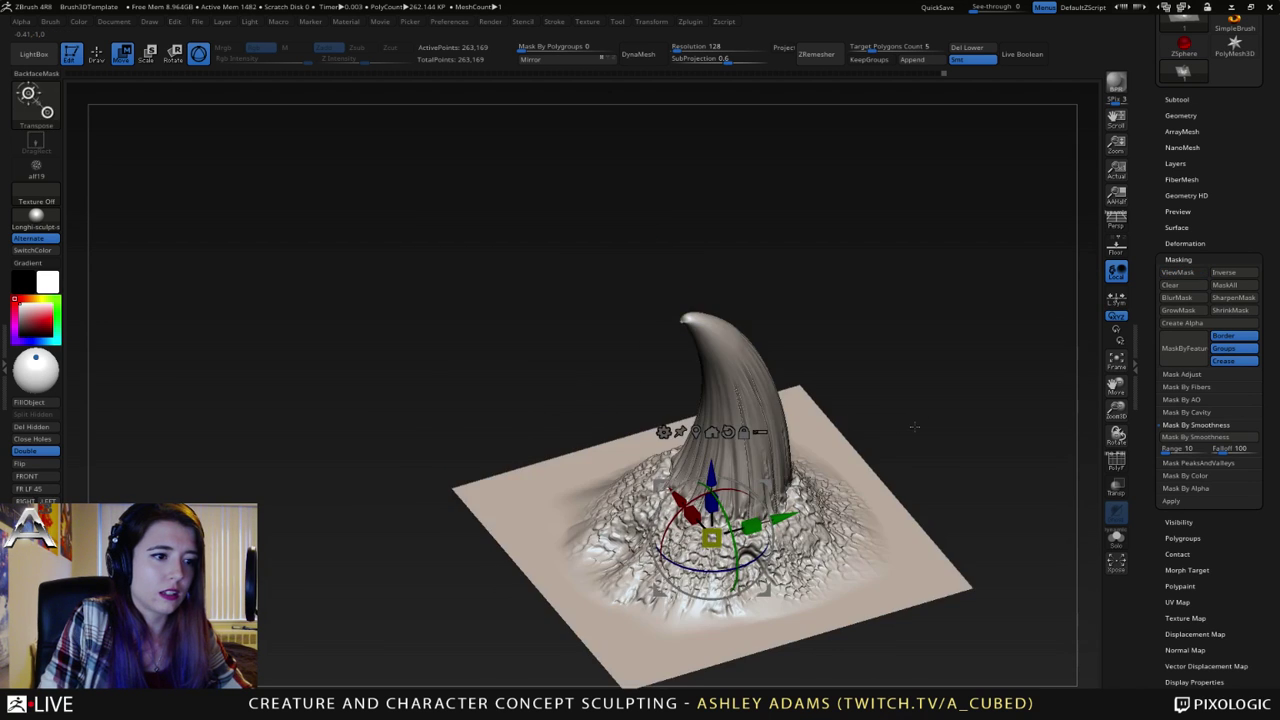
- Return to sculpting and smooth the horn's outer curve toward its tip
{"action": "right_click_drag", "start_coordinate": [914, 429], "coordinate": [871, 429], "text": "ctrl"}
{"action": "key", "text": "q"}
{"action": "mouse_move", "coordinate": [821, 452]}
{"action": "left_mouse_down"}
{"action": "mouse_move", "coordinate": [869, 571]}
{"action": "mouse_move", "coordinate": [860, 520]}
{"action": "mouse_move", "coordinate": [730, 398]}
{"action": "mouse_move", "coordinate": [655, 405]}
{"action": "mouse_move", "coordinate": [818, 392]}
{"action": "mouse_move", "coordinate": [686, 396]}
{"action": "left_mouse_up"}
{"action": "right_click_drag", "start_coordinate": [686, 396], "coordinate": [560, 405]}
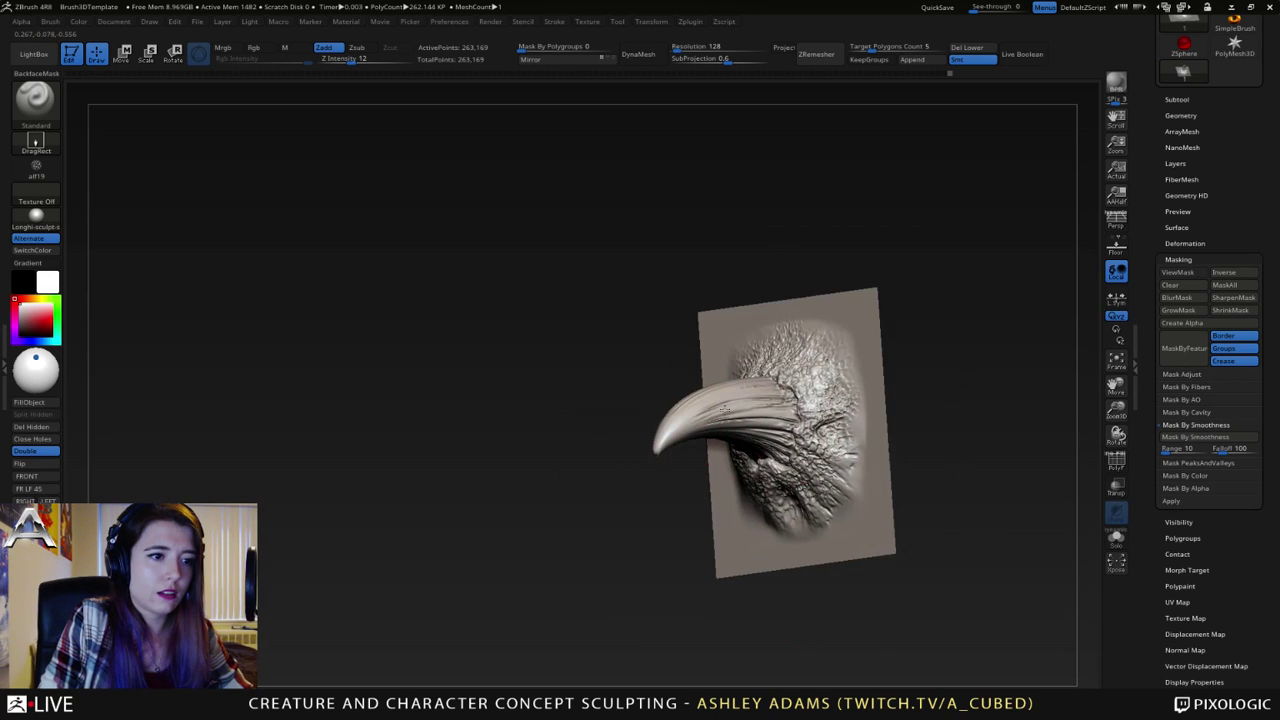
{"action": "right_click_drag", "start_coordinate": [640, 410], "coordinate": [757, 415], "text": "ctrl"}
{"action": "right_click", "coordinate": [690, 481]}
{"action": "right_click_drag", "start_coordinate": [690, 481], "coordinate": [720, 368]}
{"action": "mouse_move", "coordinate": [718, 368]}
{"action": "left_mouse_down"}
{"action": "mouse_move", "coordinate": [711, 446]}
{"action": "mouse_move", "coordinate": [680, 378]}
{"action": "mouse_move", "coordinate": [692, 366]}
{"action": "mouse_move", "coordinate": [665, 405]}
{"action": "mouse_move", "coordinate": [694, 391]}
{"action": "left_mouse_up"}
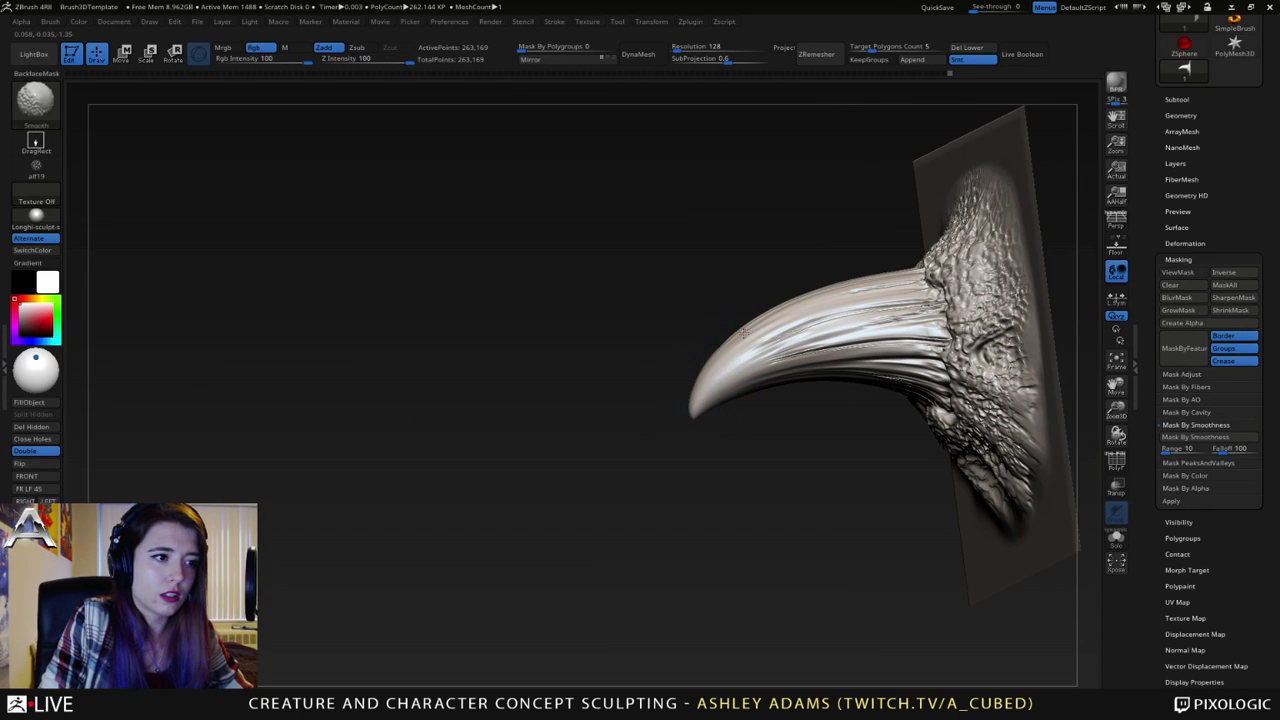
{"action": "left_click_drag", "start_coordinate": [744, 332], "coordinate": [701, 413], "text": "shift"}
- Pull the horn's tip slightly outward with the SnakeHook brush and smooth the area around it
{"action": "key", "text": "b"}
{"action": "key", "text": "s"}
{"action": "key", "text": "h"}
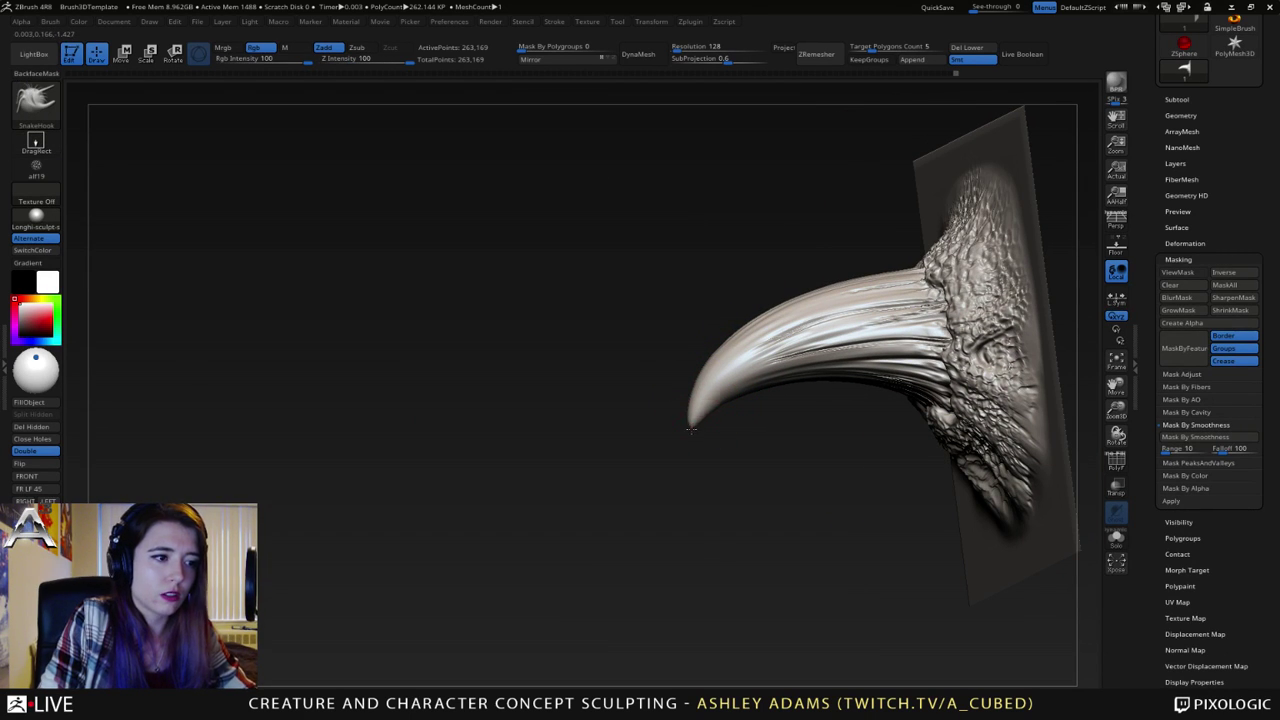
{"action": "key", "text": "shift"}
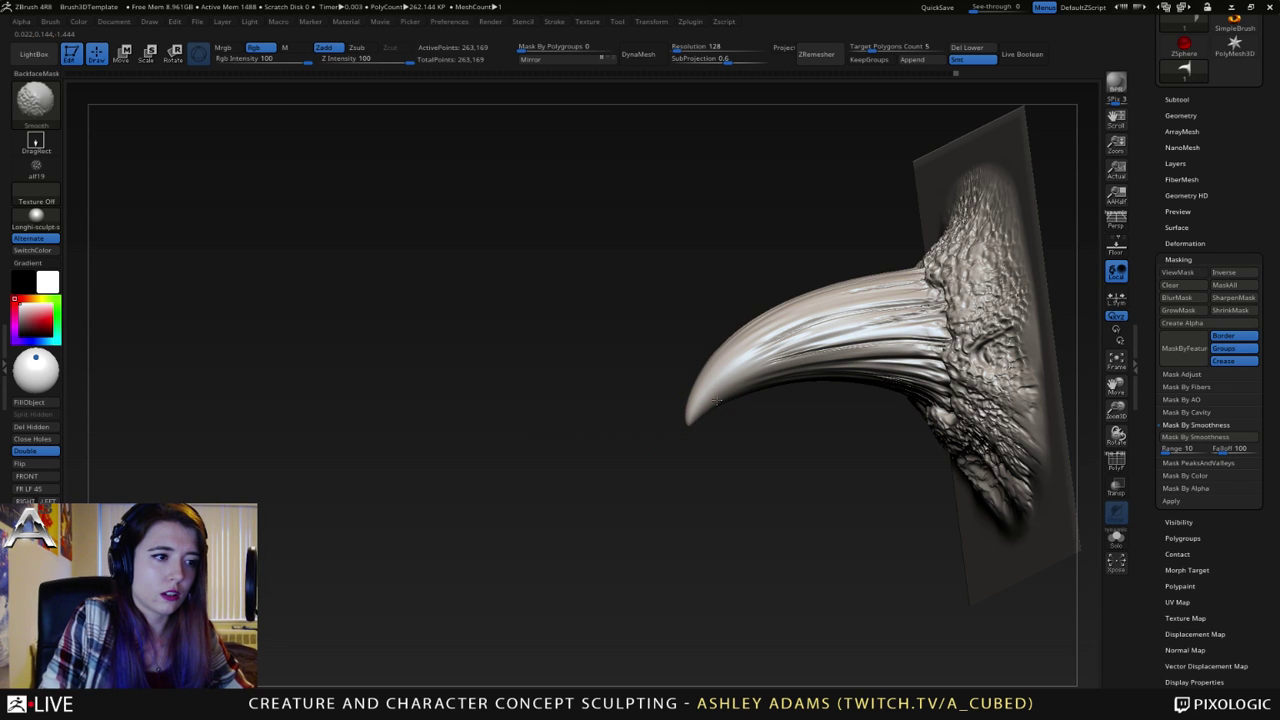
{"action": "mouse_move", "coordinate": [700, 371]}
{"action": "left_mouse_down"}
{"action": "mouse_move", "coordinate": [740, 378]}
{"action": "mouse_move", "coordinate": [683, 380]}
{"action": "left_mouse_up"}
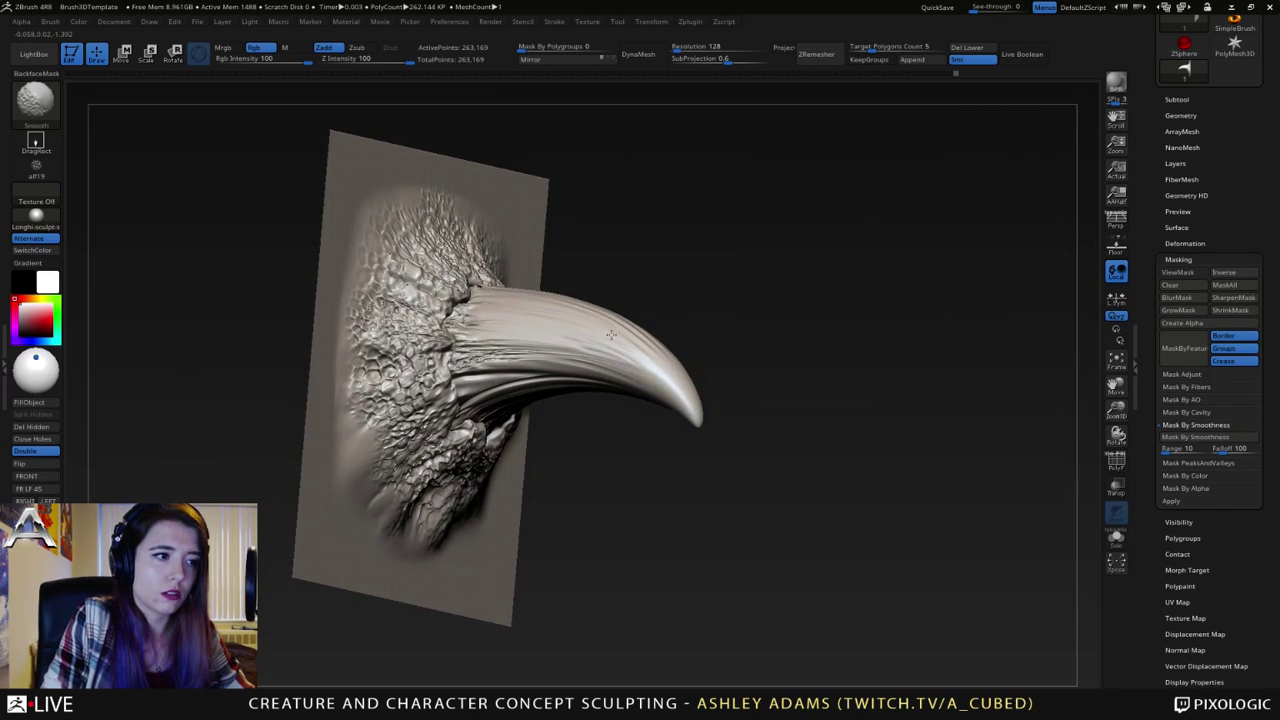
- Soften the harsh scales and folds on both sides of the horn's base and below it with smoothing strokes
{"action": "mouse_move", "coordinate": [605, 330]}
{"action": "right_mouse_down"}
{"action": "mouse_move", "coordinate": [523, 280]}
{"action": "mouse_move", "coordinate": [475, 285]}
{"action": "mouse_move", "coordinate": [470, 318]}
{"action": "mouse_move", "coordinate": [455, 320]}
{"action": "right_mouse_up"}
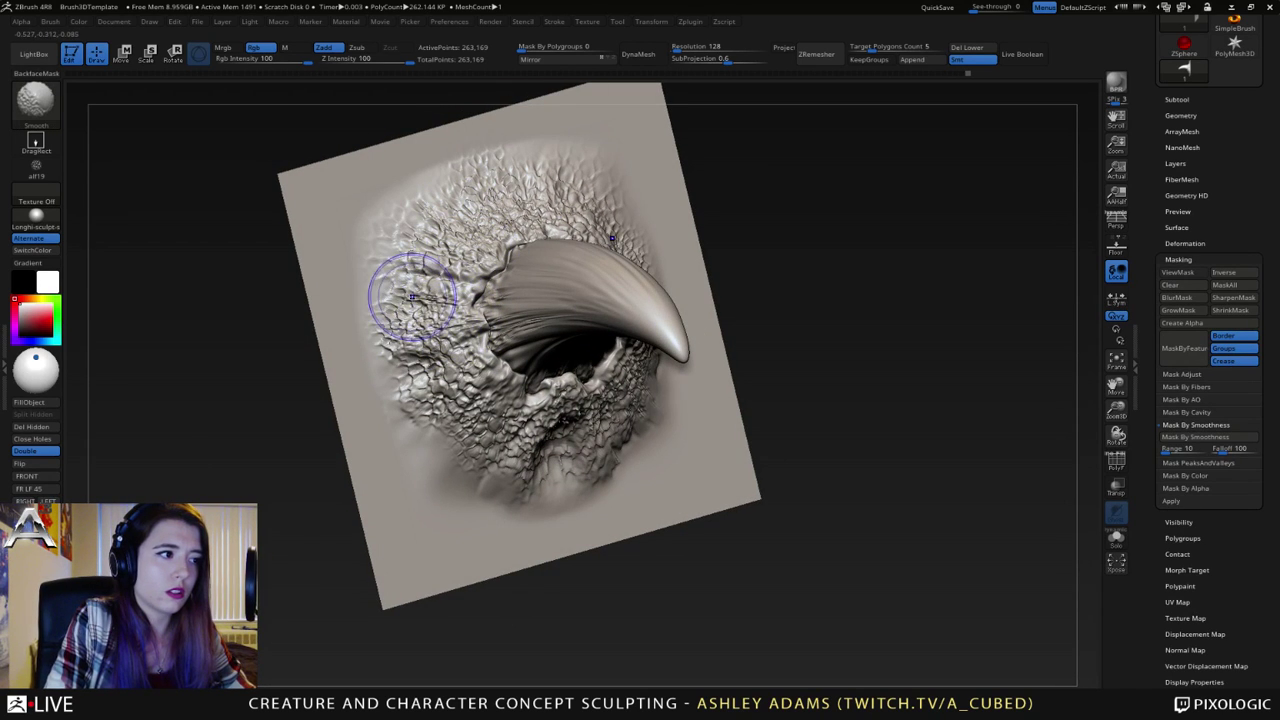
{"action": "left_click_drag", "start_coordinate": [412, 297], "coordinate": [444, 322], "text": "shift"}
{"action": "right_click_drag", "start_coordinate": [530, 490], "coordinate": [537, 432]}
{"action": "left_click_drag", "start_coordinate": [537, 432], "coordinate": [558, 446], "text": "shift"}
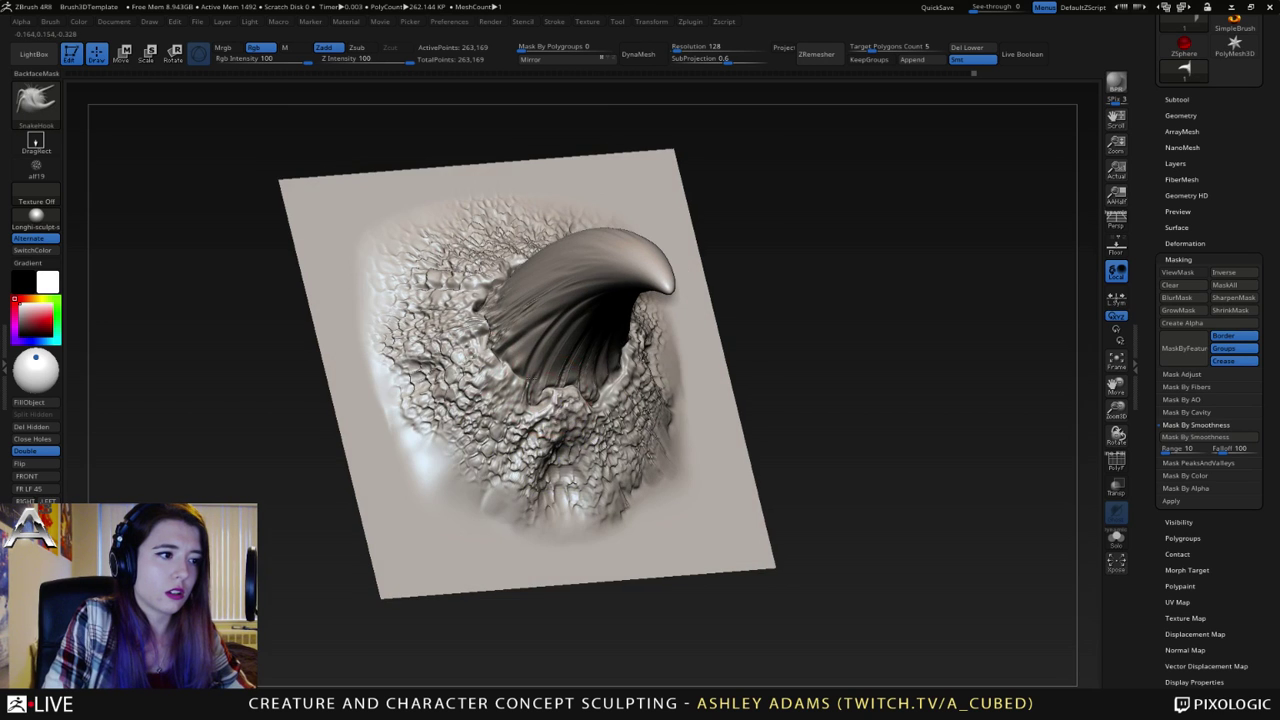
{"action": "right_click_drag", "start_coordinate": [558, 446], "coordinate": [505, 361]}
{"action": "left_click_drag", "start_coordinate": [641, 404], "coordinate": [632, 412], "text": "shift"}
{"action": "right_click_drag", "start_coordinate": [650, 412], "coordinate": [596, 405]}
{"action": "left_click_drag", "start_coordinate": [618, 421], "coordinate": [628, 382], "text": "shift"}
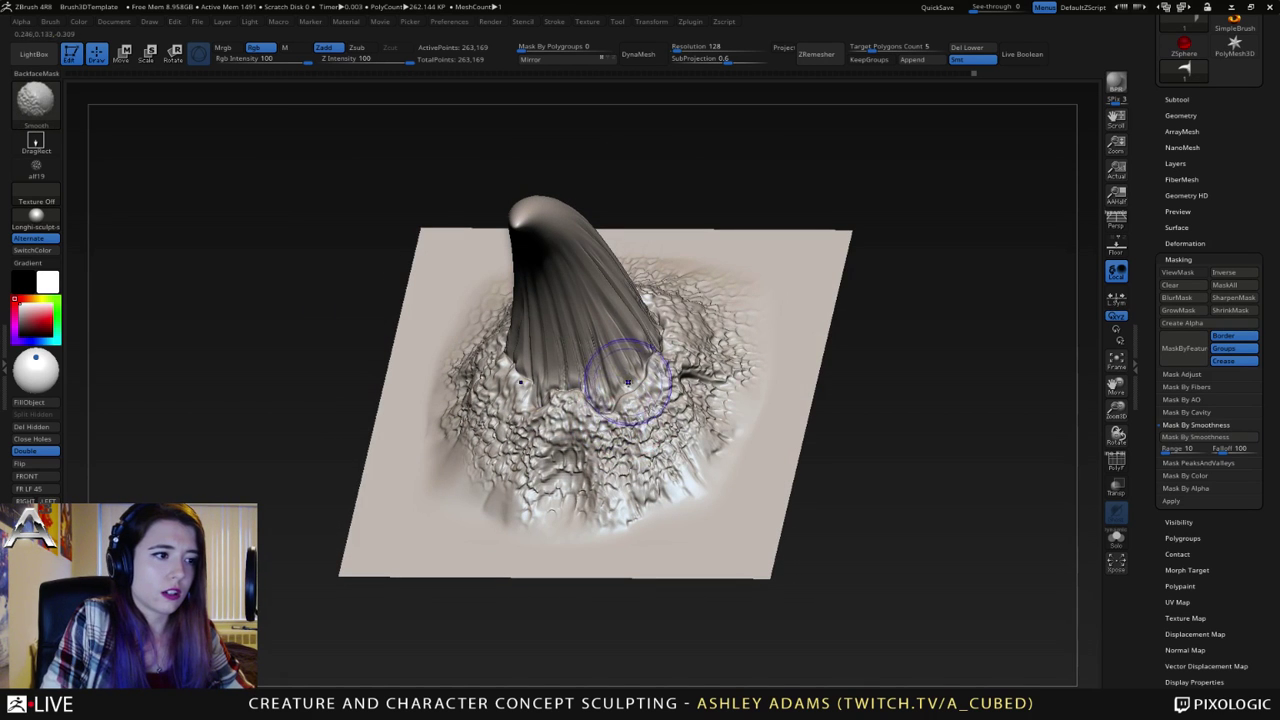
{"action": "mouse_move", "coordinate": [615, 370]}
{"action": "right_mouse_down"}
{"action": "mouse_move", "coordinate": [663, 357]}
{"action": "mouse_move", "coordinate": [570, 390]}
{"action": "mouse_move", "coordinate": [686, 298]}
{"action": "right_mouse_up"}
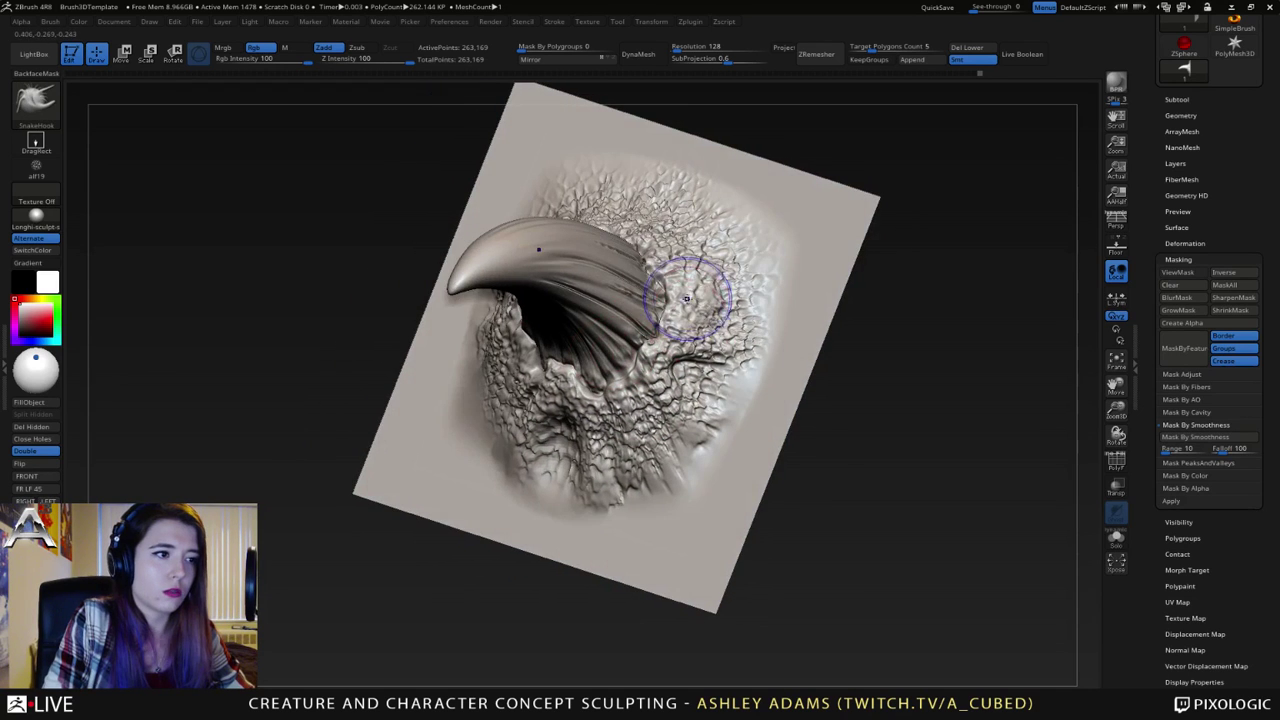
{"action": "left_click_drag", "start_coordinate": [655, 266], "coordinate": [622, 238], "text": "shift"}
- Carve lengthwise grooves along the horn's side and underside with the DamStandard brush at Z Intensity 33
{"action": "right_click_drag", "start_coordinate": [622, 238], "coordinate": [556, 262]}
{"action": "mouse_move", "coordinate": [570, 310]}
{"action": "right_mouse_down", "text": "ctrl"}
{"action": "mouse_move", "coordinate": [572, 284]}
{"action": "mouse_move", "coordinate": [690, 305]}
{"action": "mouse_move", "coordinate": [645, 345]}
{"action": "right_mouse_up", "text": "ctrl"}
{"action": "key", "text": "space"}
{"action": "left_click_drag", "start_coordinate": [706, 271], "coordinate": [729, 268]}
{"action": "mouse_move", "coordinate": [621, 227]}
{"action": "right_mouse_down", "text": "alt"}
{"action": "mouse_move", "coordinate": [545, 302]}
{"action": "mouse_move", "coordinate": [582, 313]}
{"action": "mouse_move", "coordinate": [545, 320]}
{"action": "mouse_move", "coordinate": [546, 288]}
{"action": "right_mouse_up", "text": "alt"}
{"action": "key", "text": "b"}
{"action": "key", "text": "d"}
{"action": "key", "text": "s"}
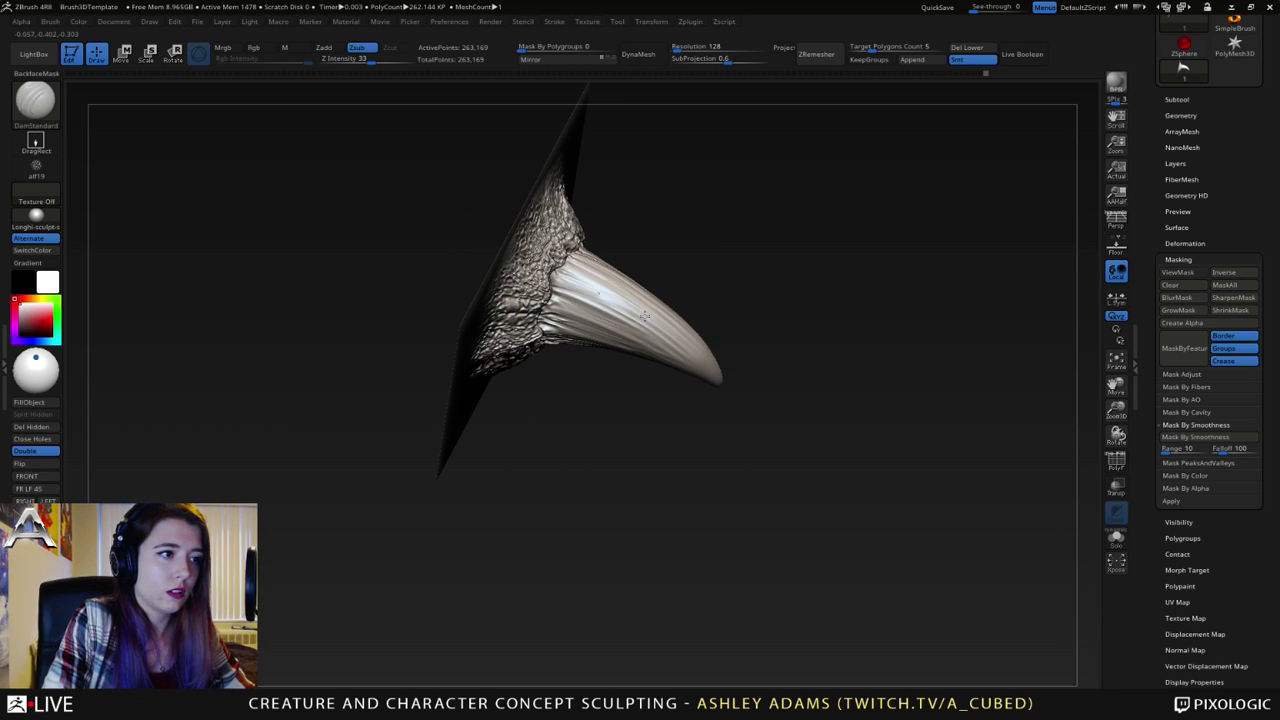
{"action": "right_click_drag", "start_coordinate": [676, 350], "coordinate": [545, 309]}
{"action": "right_click_drag", "start_coordinate": [590, 285], "coordinate": [596, 305]}
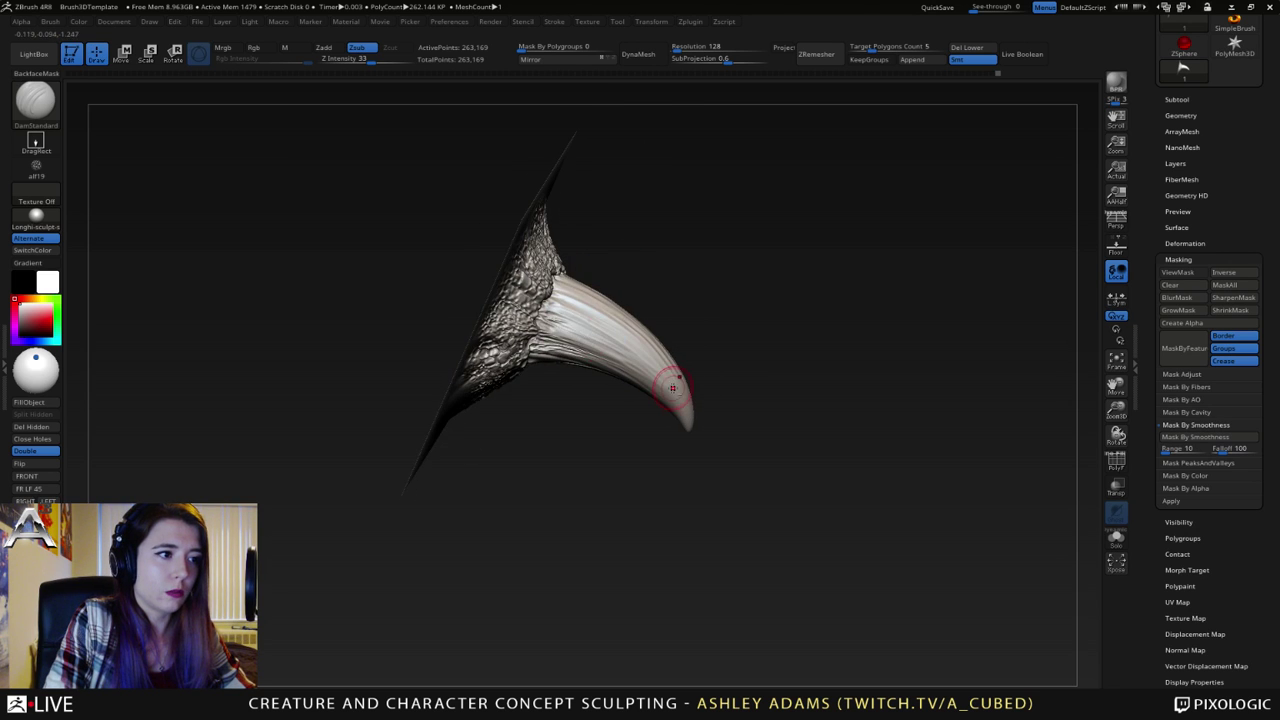
{"action": "right_click_drag", "start_coordinate": [674, 380], "coordinate": [560, 347]}
{"action": "mouse_move", "coordinate": [609, 386]}
{"action": "left_mouse_down"}
{"action": "mouse_move", "coordinate": [537, 365]}
{"action": "mouse_move", "coordinate": [552, 350]}
{"action": "mouse_move", "coordinate": [541, 391]}
{"action": "mouse_move", "coordinate": [571, 374]}
{"action": "mouse_move", "coordinate": [655, 388]}
{"action": "left_mouse_up"}
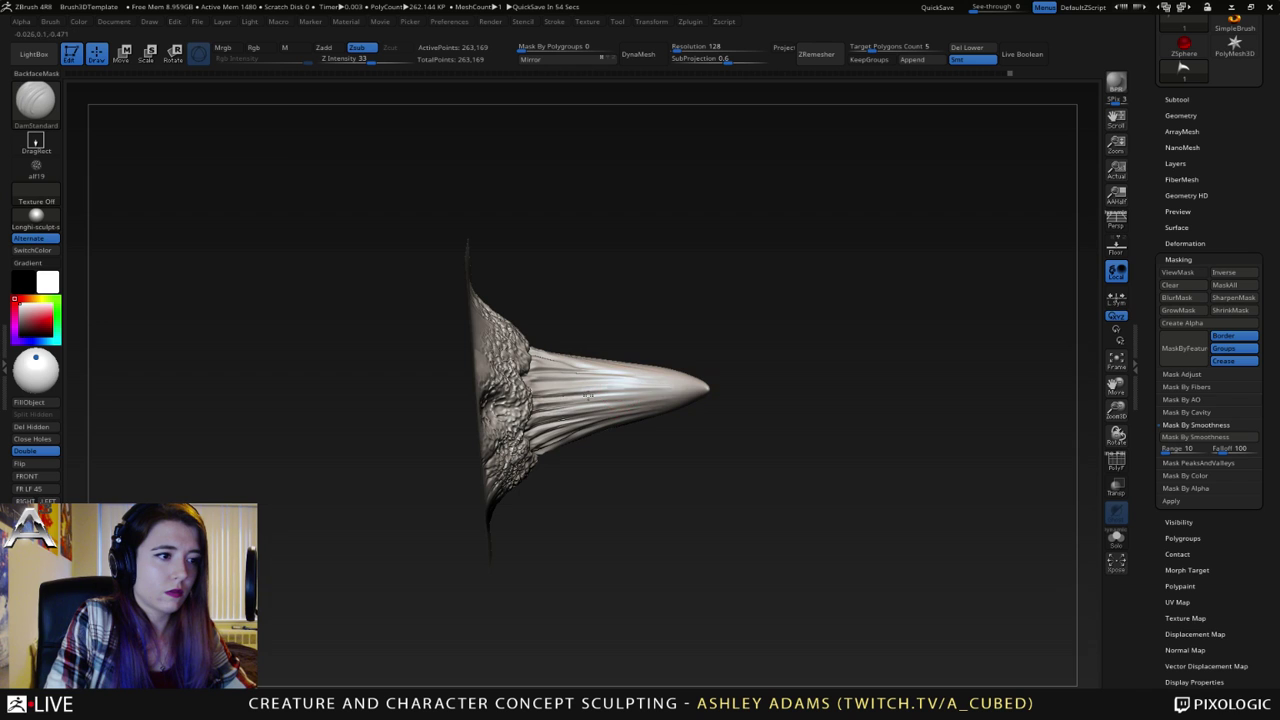
- Adjust the brush size and deepen the grooves where the horn's side meets the scaled base
{"action": "mouse_move", "coordinate": [628, 456]}
{"action": "left_mouse_down"}
{"action": "mouse_move", "coordinate": [566, 486]}
{"action": "mouse_move", "coordinate": [590, 340]}
{"action": "left_mouse_up"}
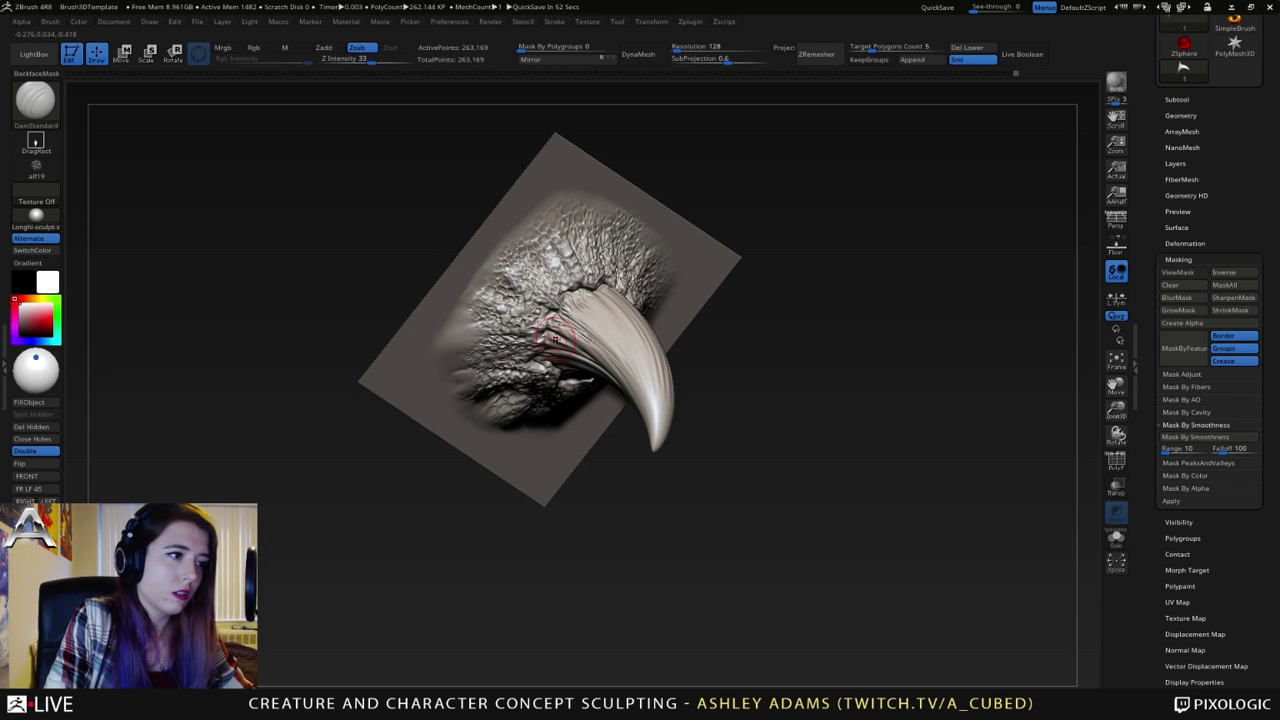
{"action": "right_click_drag", "start_coordinate": [580, 338], "coordinate": [570, 341]}
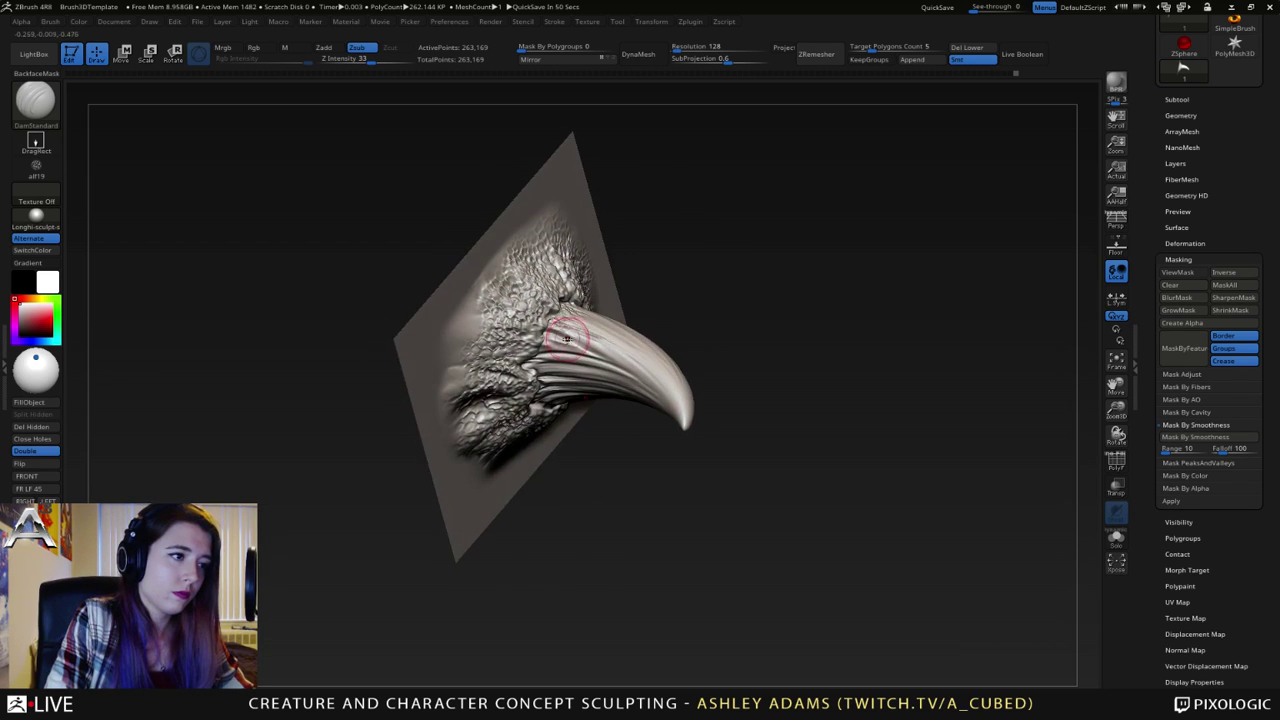
{"action": "key", "text": "space"}
{"action": "left_click_drag", "start_coordinate": [566, 340], "coordinate": [549, 343]}
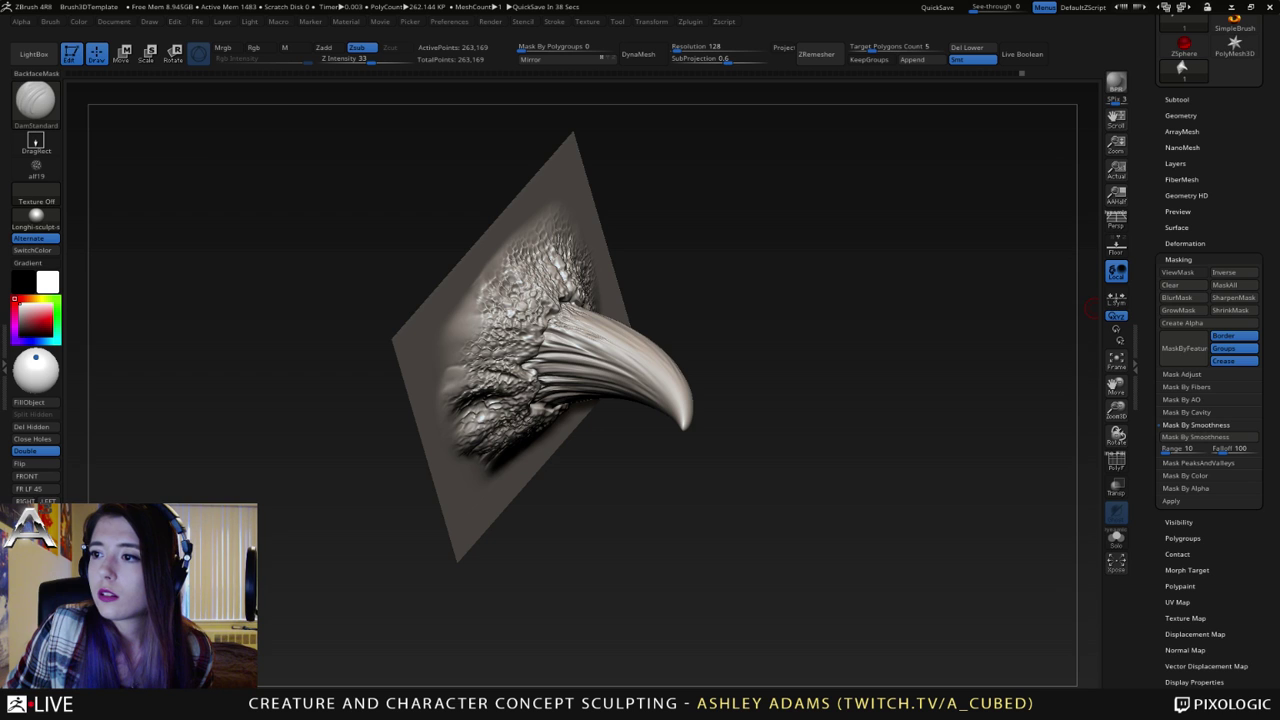
- Save the horn to disk and examine it from below and from the side
{"action": "left_click_drag", "start_coordinate": [1151, 20], "coordinate": [1151, 158]}
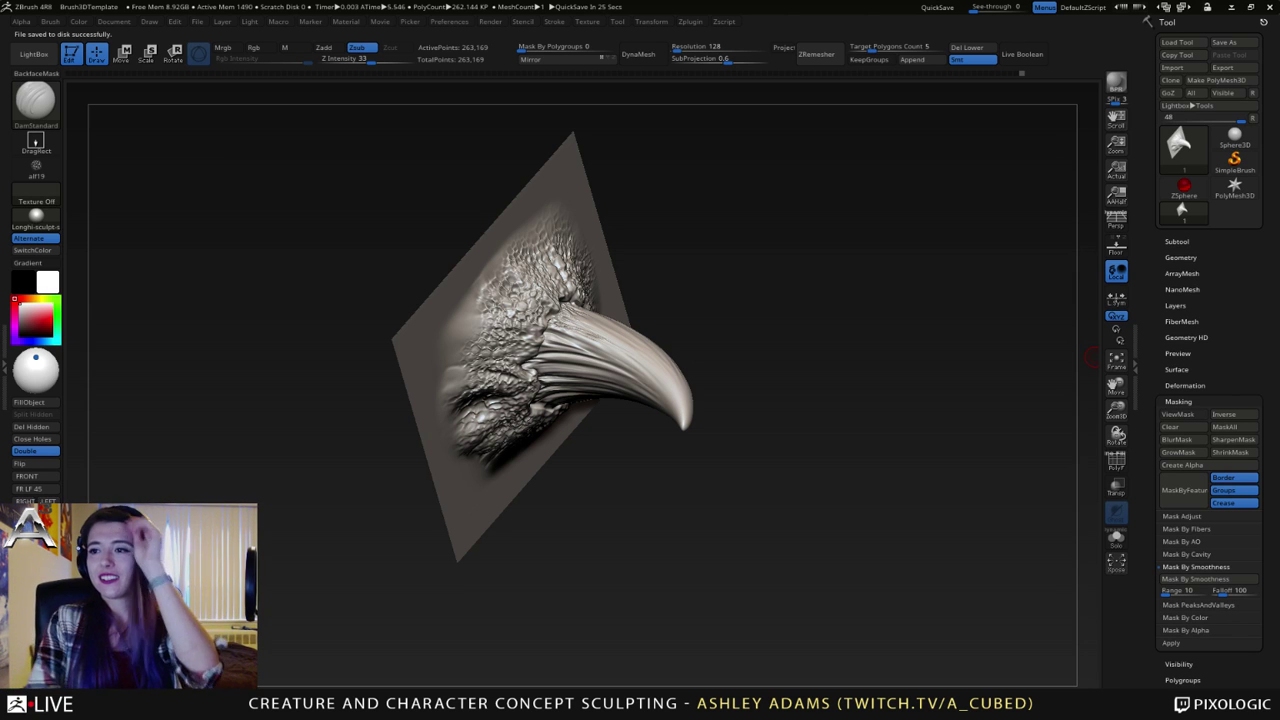
{"action": "mouse_move", "coordinate": [620, 330]}
{"action": "left_mouse_down"}
{"action": "mouse_move", "coordinate": [563, 273]}
{"action": "mouse_move", "coordinate": [569, 260]}
{"action": "mouse_move", "coordinate": [629, 358]}
{"action": "mouse_move", "coordinate": [560, 370]}
{"action": "mouse_move", "coordinate": [505, 305]}
{"action": "mouse_move", "coordinate": [529, 309]}
{"action": "mouse_move", "coordinate": [522, 272]}
{"action": "mouse_move", "coordinate": [603, 303]}
{"action": "mouse_move", "coordinate": [587, 370]}
{"action": "left_mouse_up"}
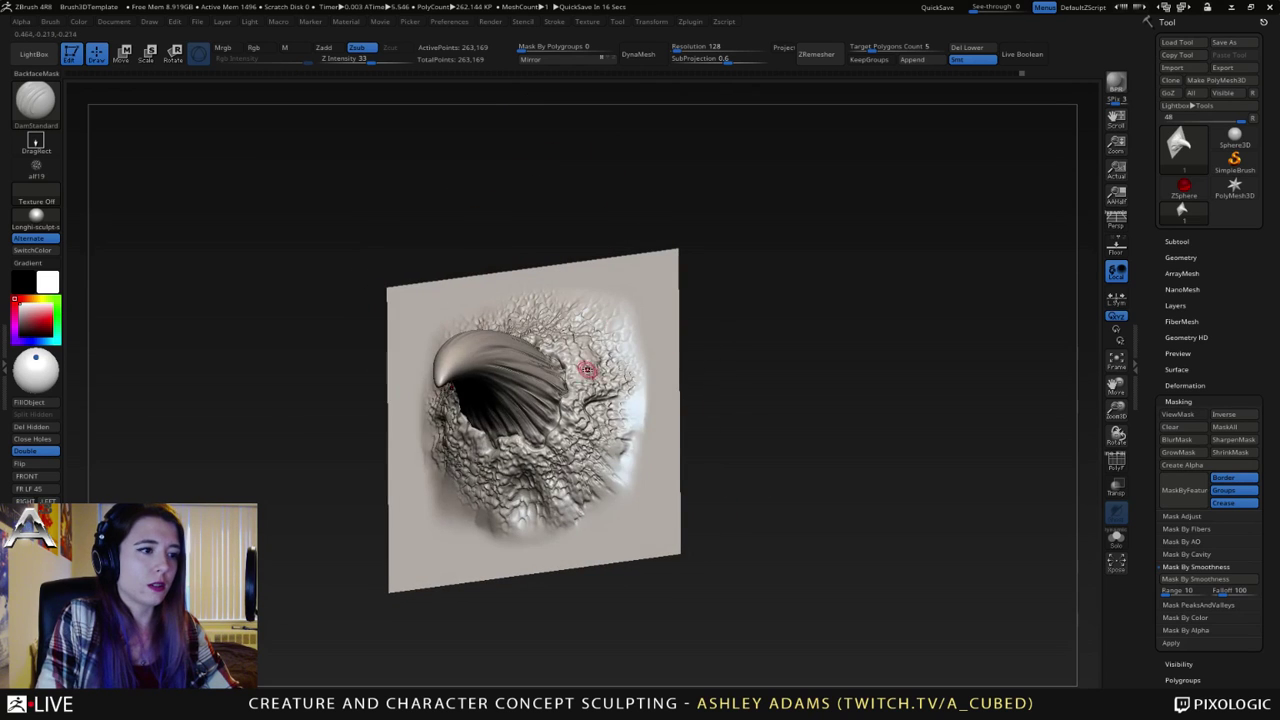
{"action": "right_click", "coordinate": [587, 370]}
{"action": "right_click_drag", "start_coordinate": [594, 340], "coordinate": [593, 377]}
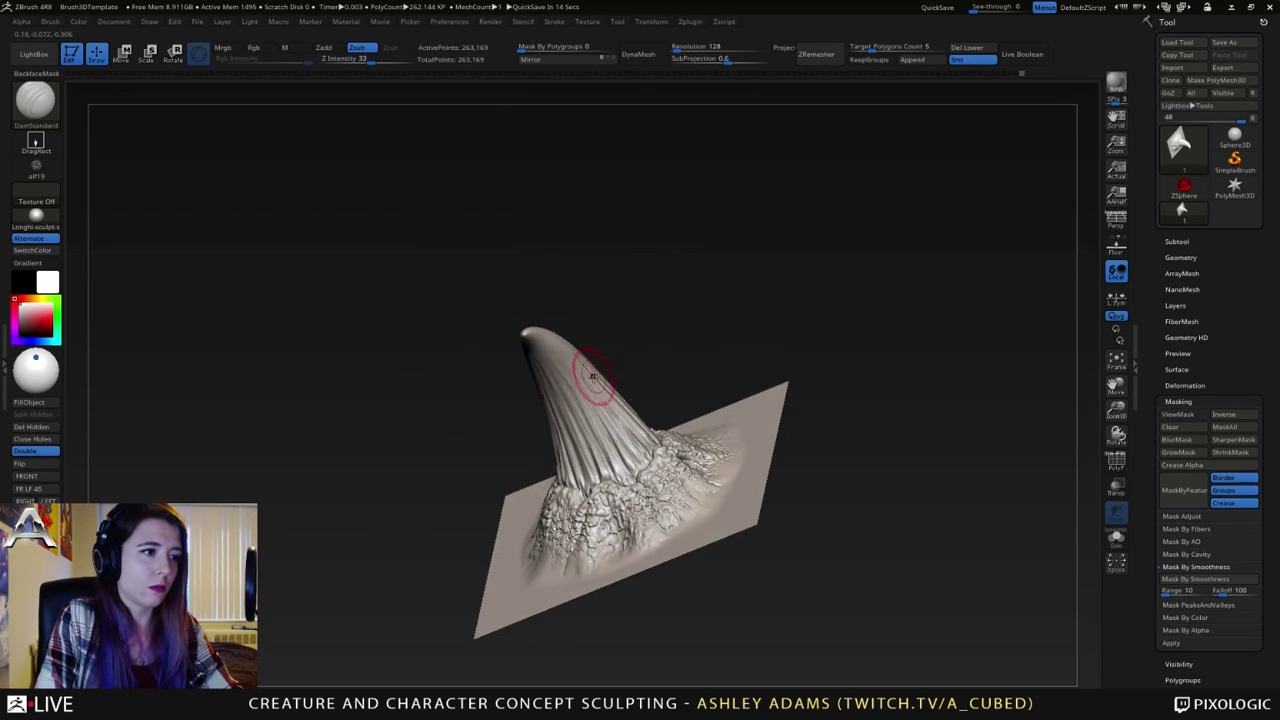
{"action": "mouse_move", "coordinate": [624, 371]}
{"action": "left_mouse_down"}
{"action": "mouse_move", "coordinate": [628, 425]}
{"action": "mouse_move", "coordinate": [601, 378]}
{"action": "left_mouse_up"}
{"action": "key", "text": "space"}
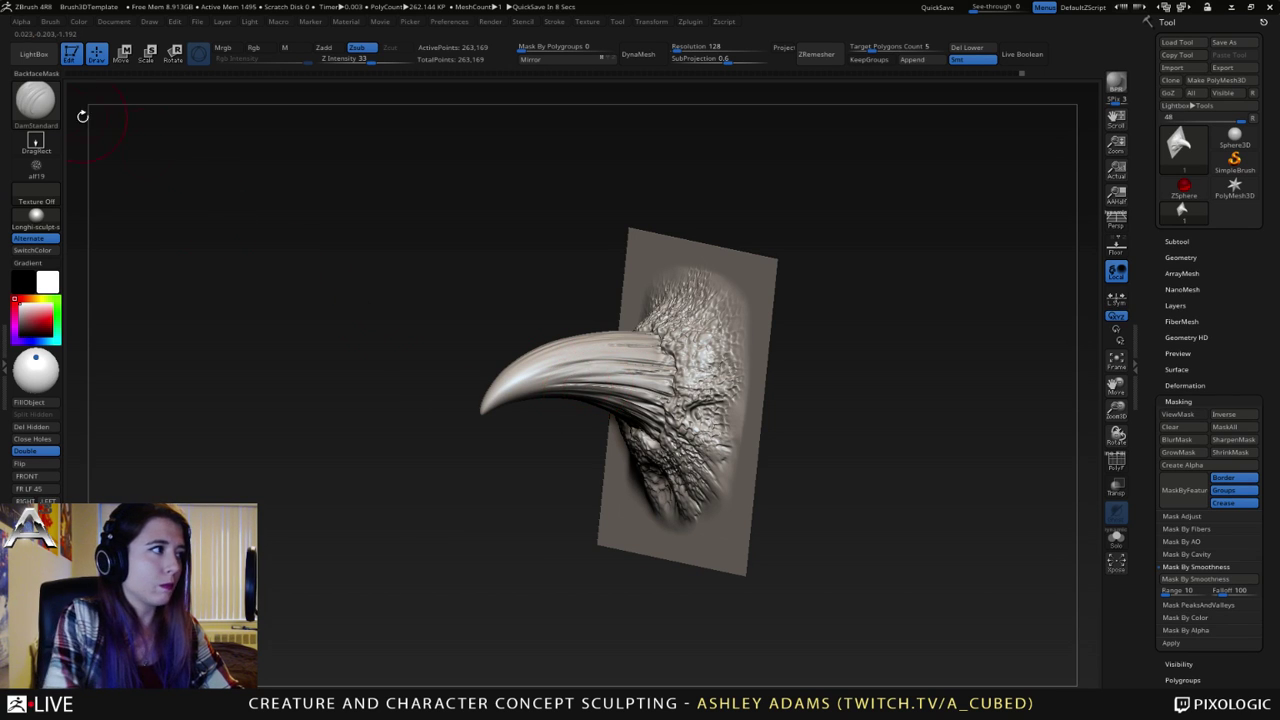
- Choose the ChiselRect brush with its Gear04 shape and set its stroke to Spray
{"action": "left_click", "coordinate": [35, 100]}
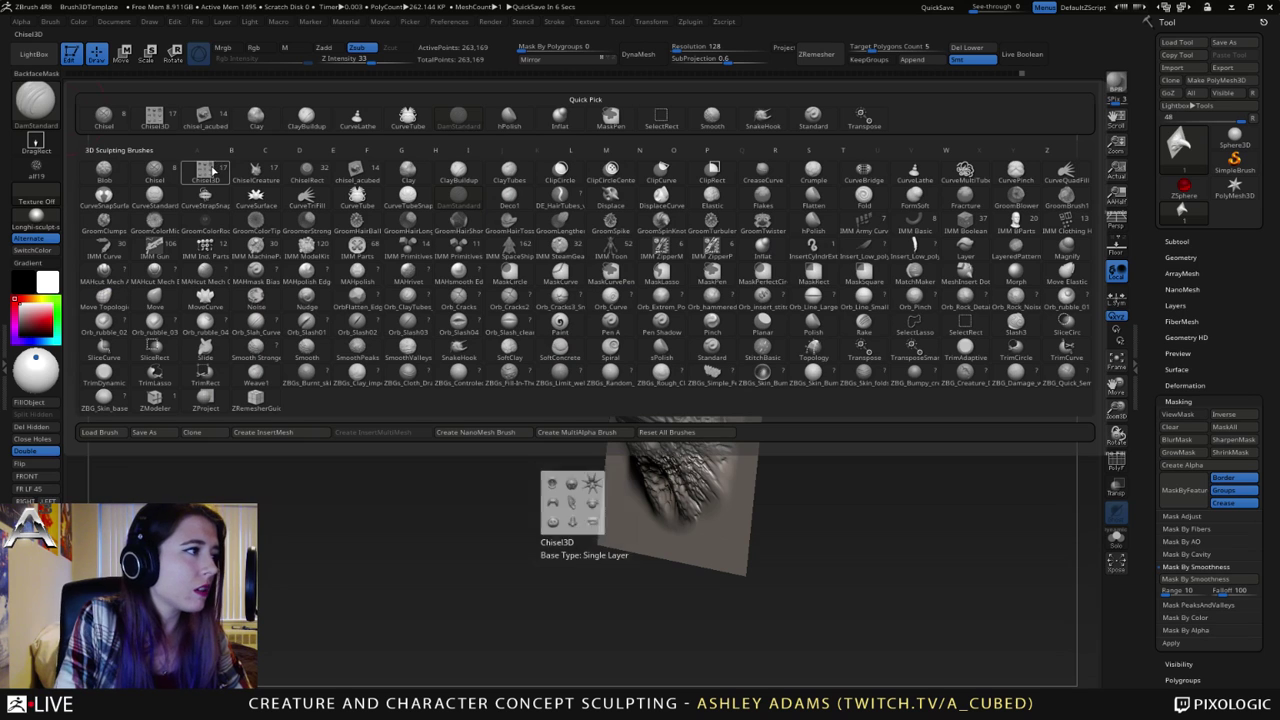
{"action": "left_click", "coordinate": [157, 174]}
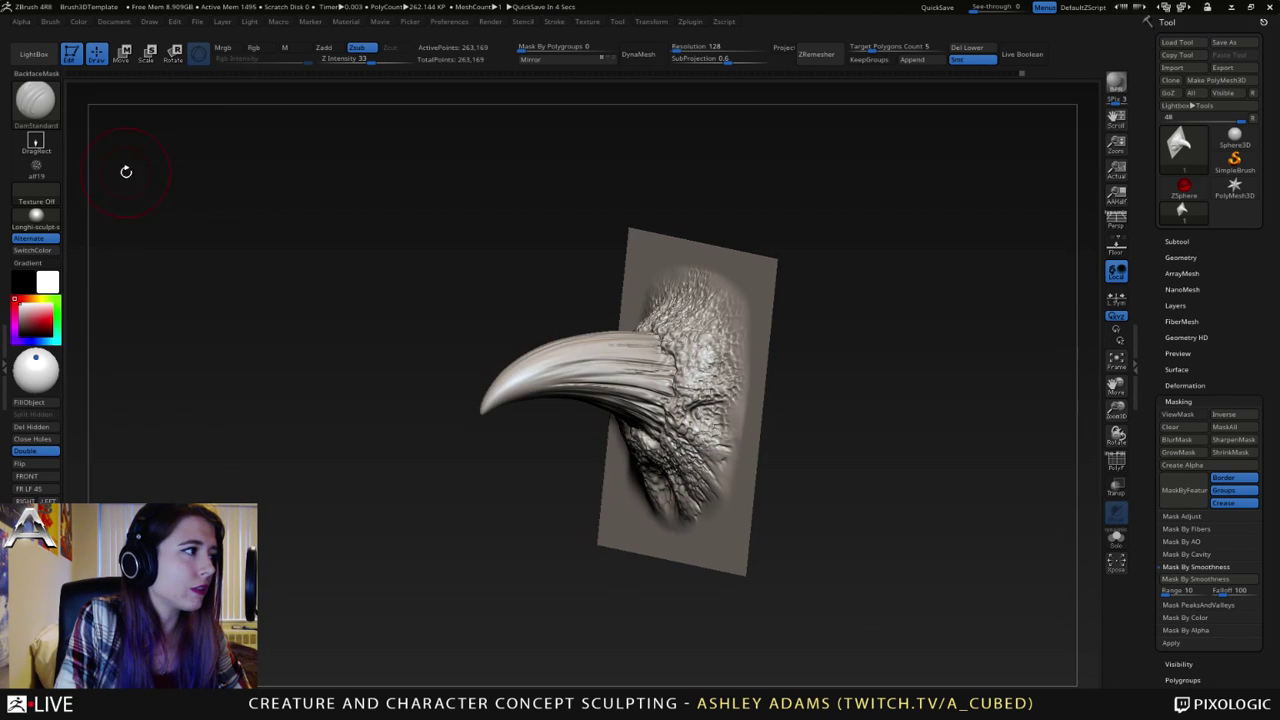
{"action": "key", "text": "b"}
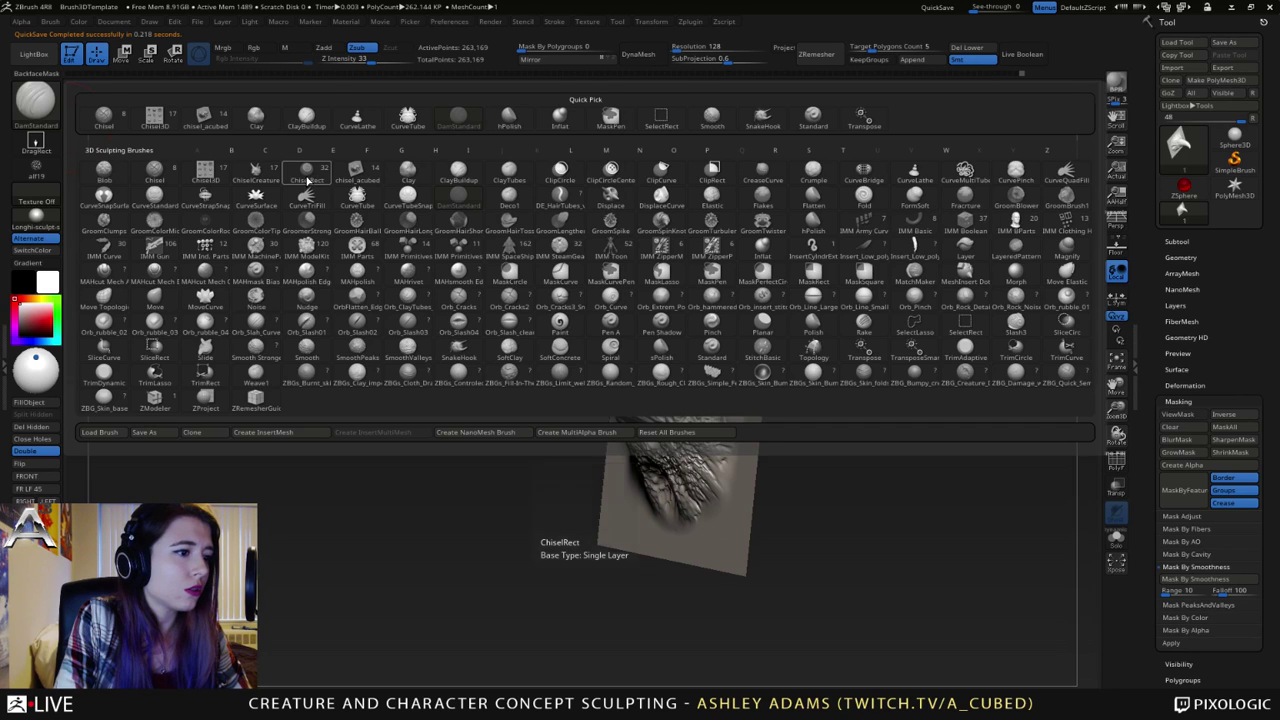
{"action": "left_click", "coordinate": [304, 177]}
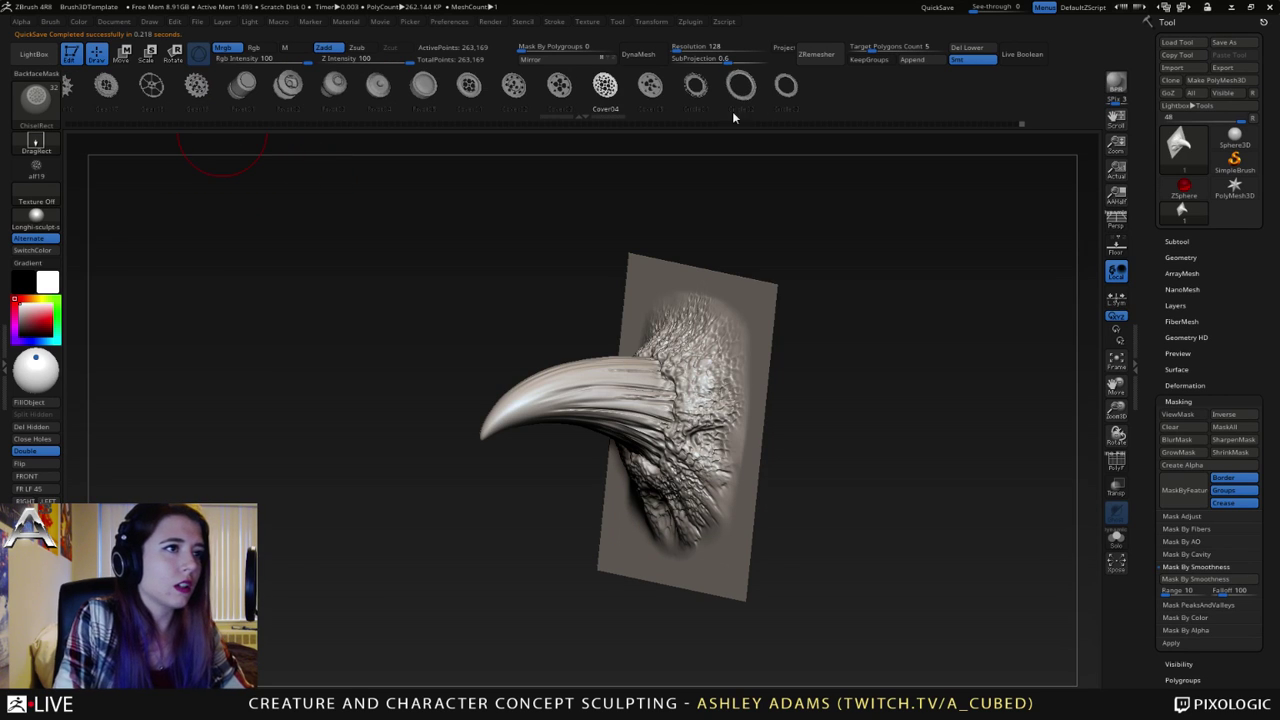
{"action": "left_click_drag", "start_coordinate": [824, 88], "coordinate": [1100, 92]}
{"action": "left_click_drag", "start_coordinate": [374, 91], "coordinate": [613, 106]}
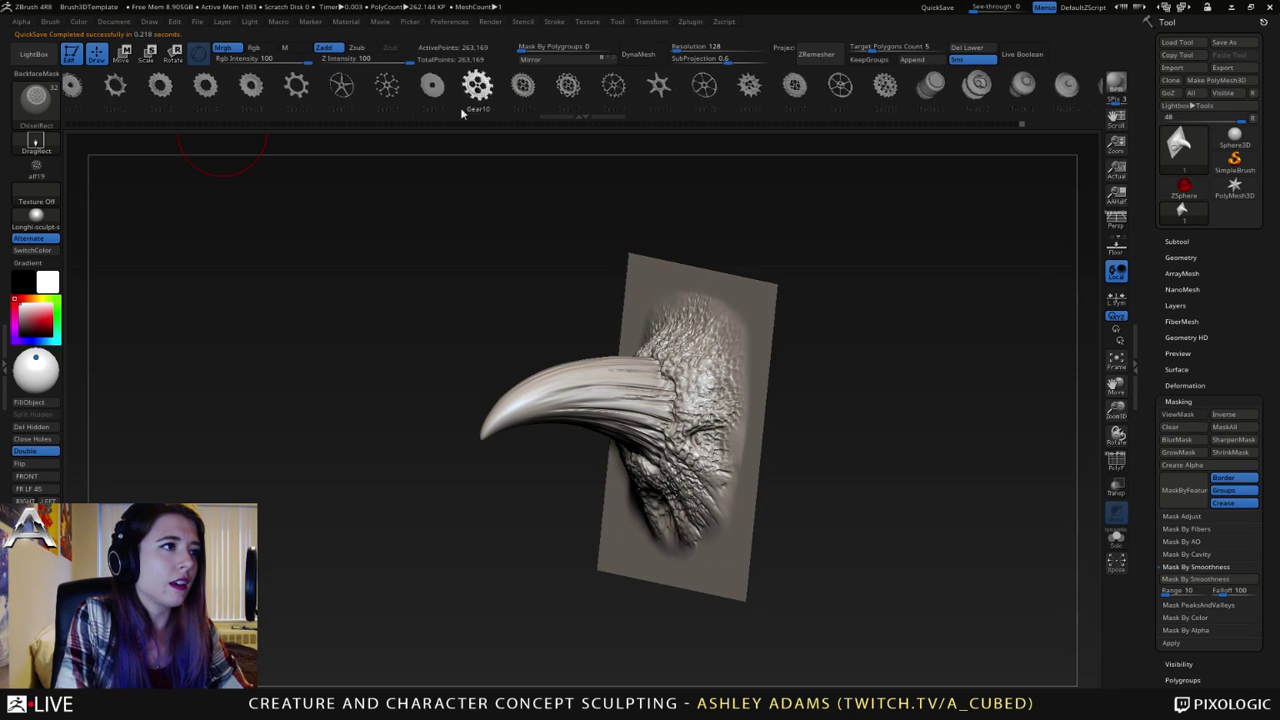
{"action": "left_click_drag", "start_coordinate": [252, 100], "coordinate": [805, 102]}
{"action": "left_click_drag", "start_coordinate": [666, 100], "coordinate": [298, 103]}
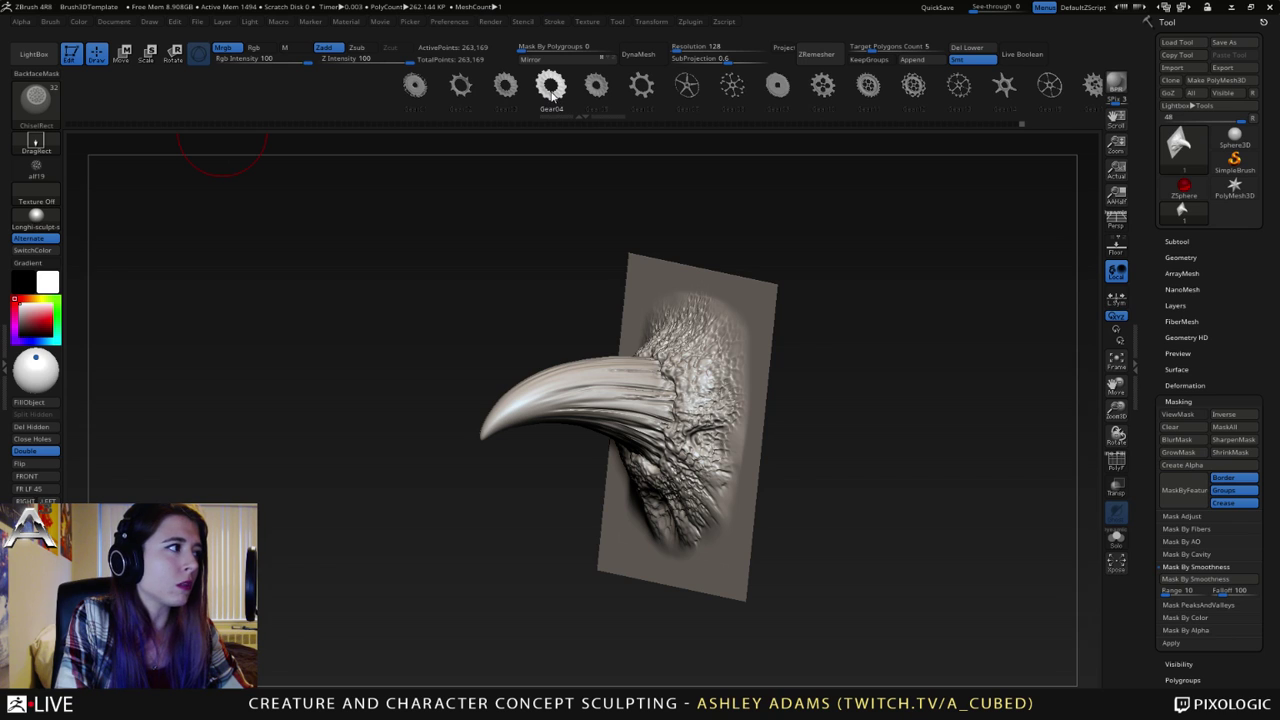
{"action": "left_click", "coordinate": [36, 143]}
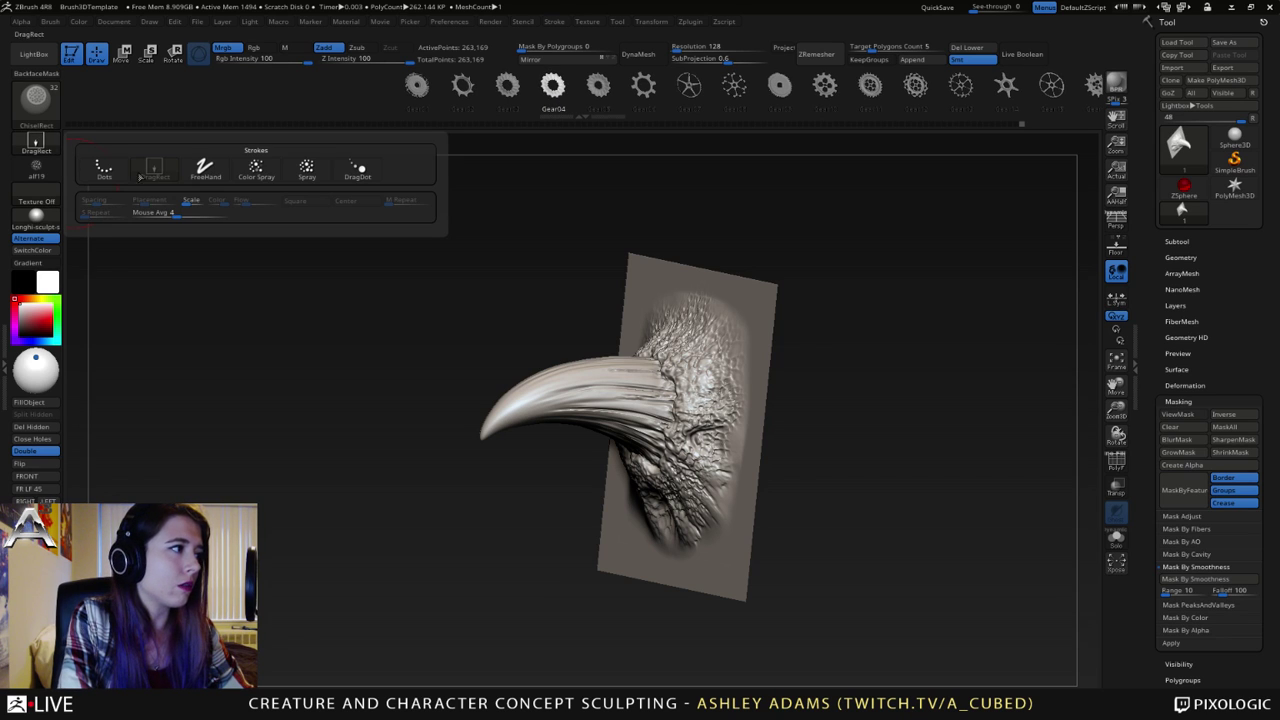
{"action": "left_click", "coordinate": [307, 170]}
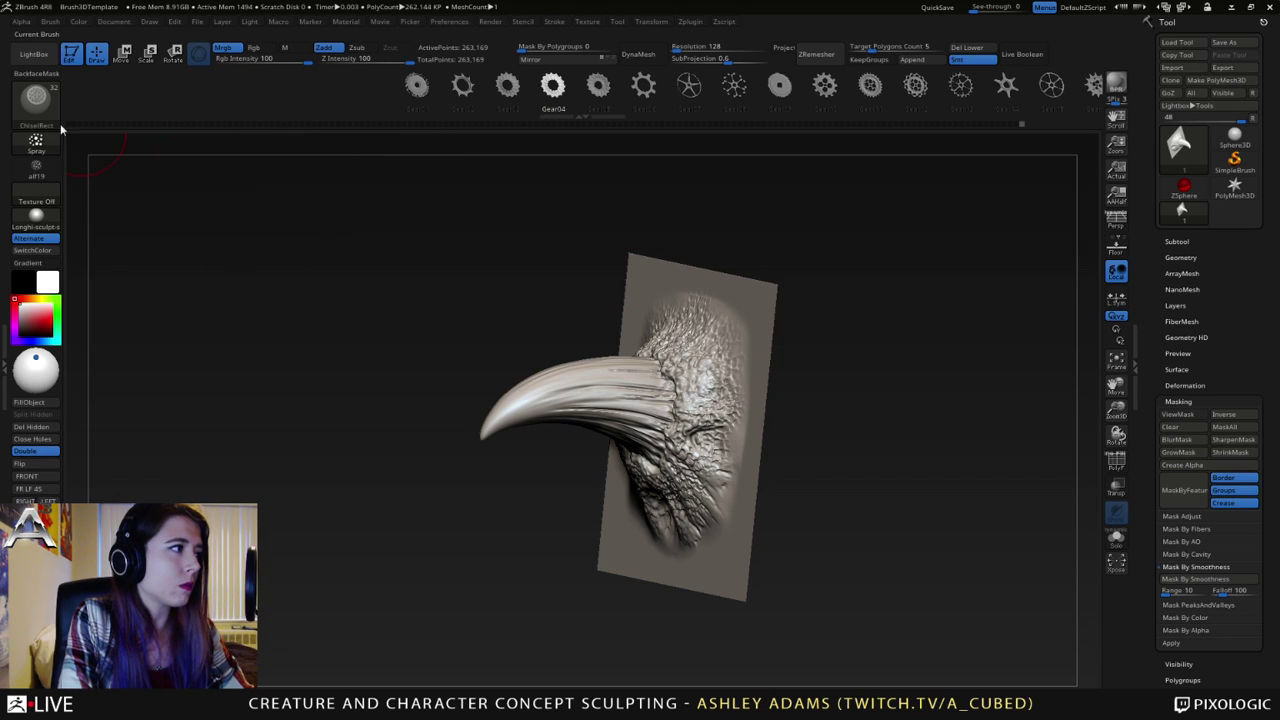
- Try spraying the Gear04 shape where the horn meets its base, and undo the stamp
{"action": "left_click_drag", "start_coordinate": [617, 367], "coordinate": [620, 383]}
{"action": "left_click_drag", "start_coordinate": [689, 405], "coordinate": [777, 444]}
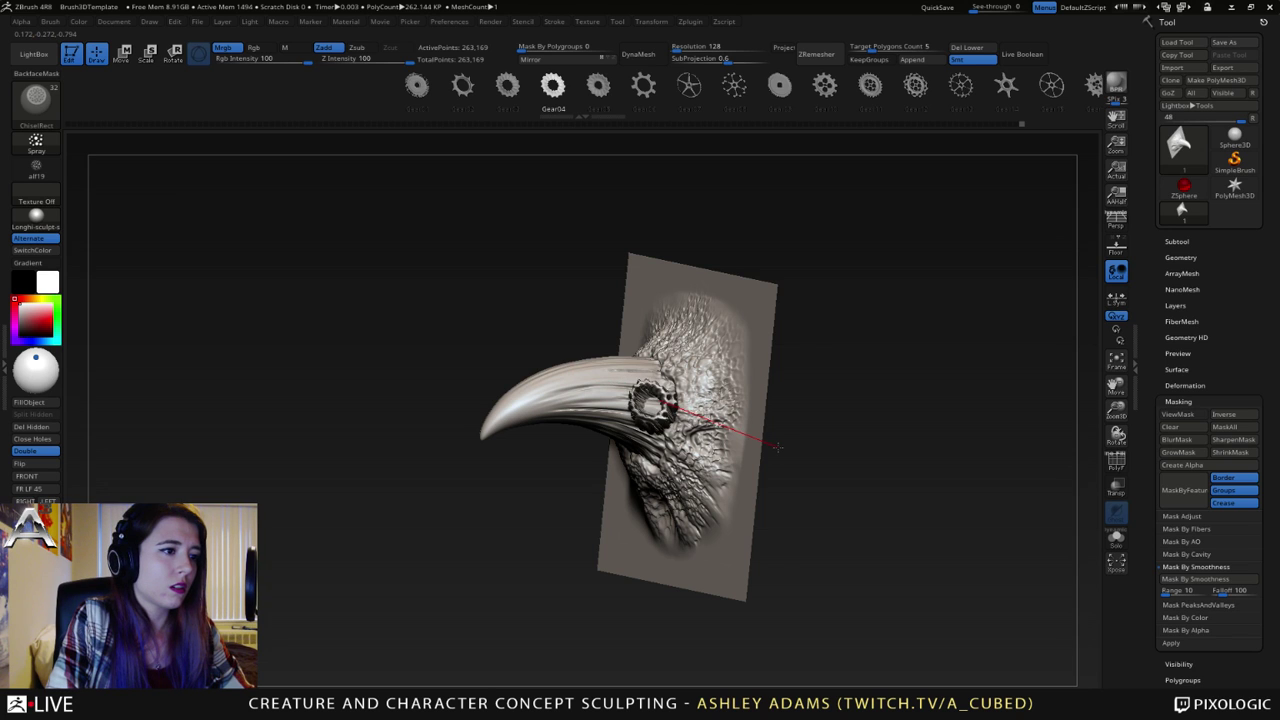
{"action": "key", "text": "ctrl+z"}
{"action": "right_click", "coordinate": [610, 383]}
{"action": "left_click_drag", "start_coordinate": [606, 384], "coordinate": [593, 383]}
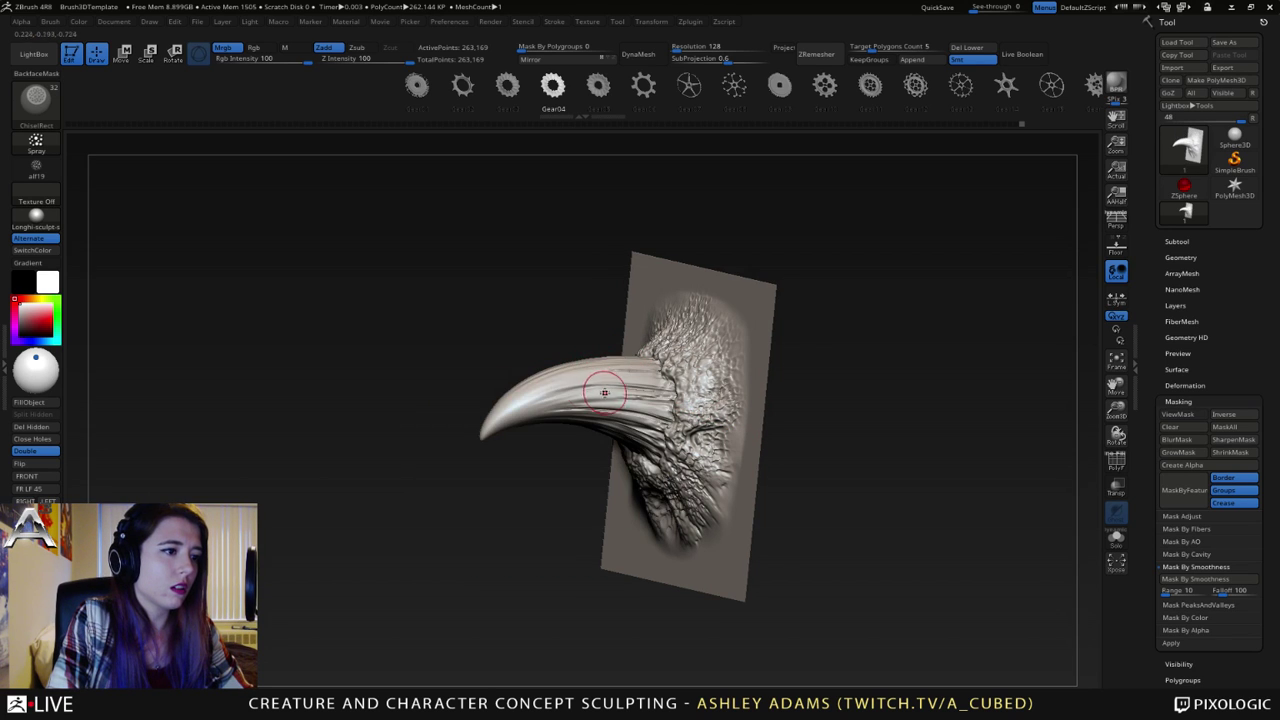
- Try spraying the Gear04 shape along the side of the horn, and undo the stamps
{"action": "left_click", "coordinate": [555, 22]}
{"action": "left_click", "coordinate": [588, 201]}
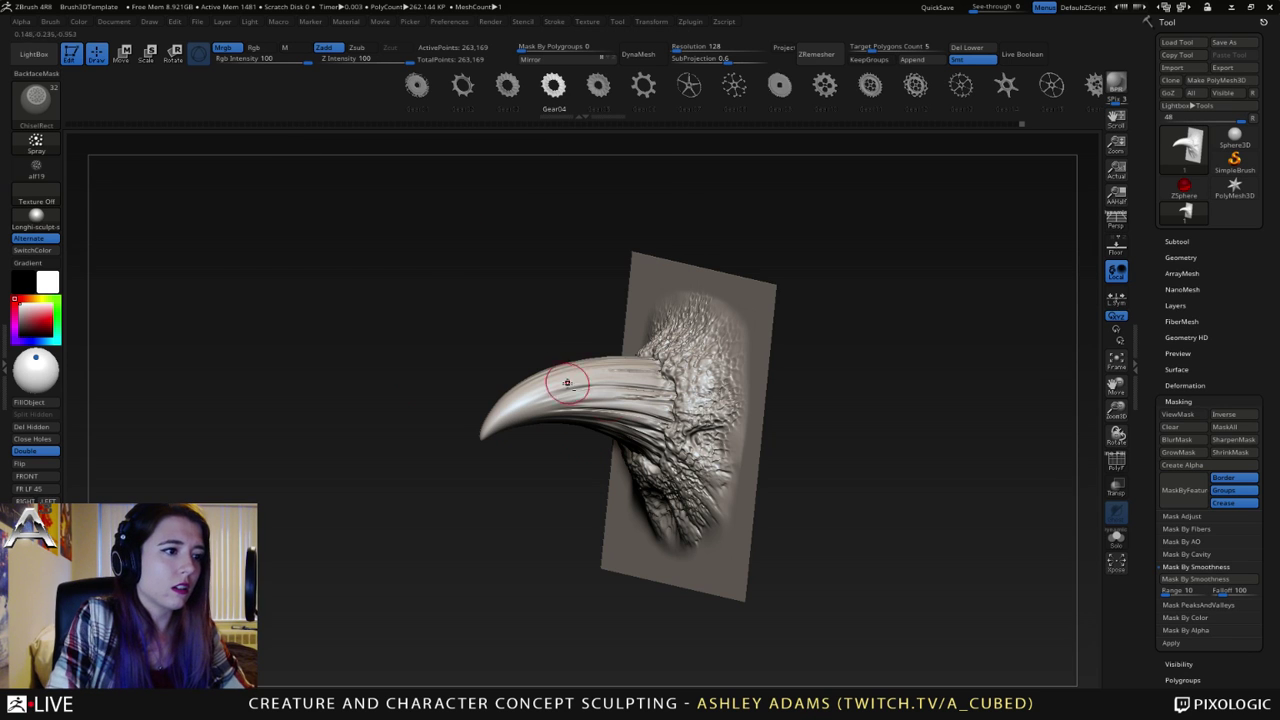
{"action": "left_click_drag", "start_coordinate": [564, 384], "coordinate": [622, 396]}
{"action": "key", "text": "ctrl+z"}
{"action": "left_click_drag", "start_coordinate": [584, 324], "coordinate": [565, 367]}
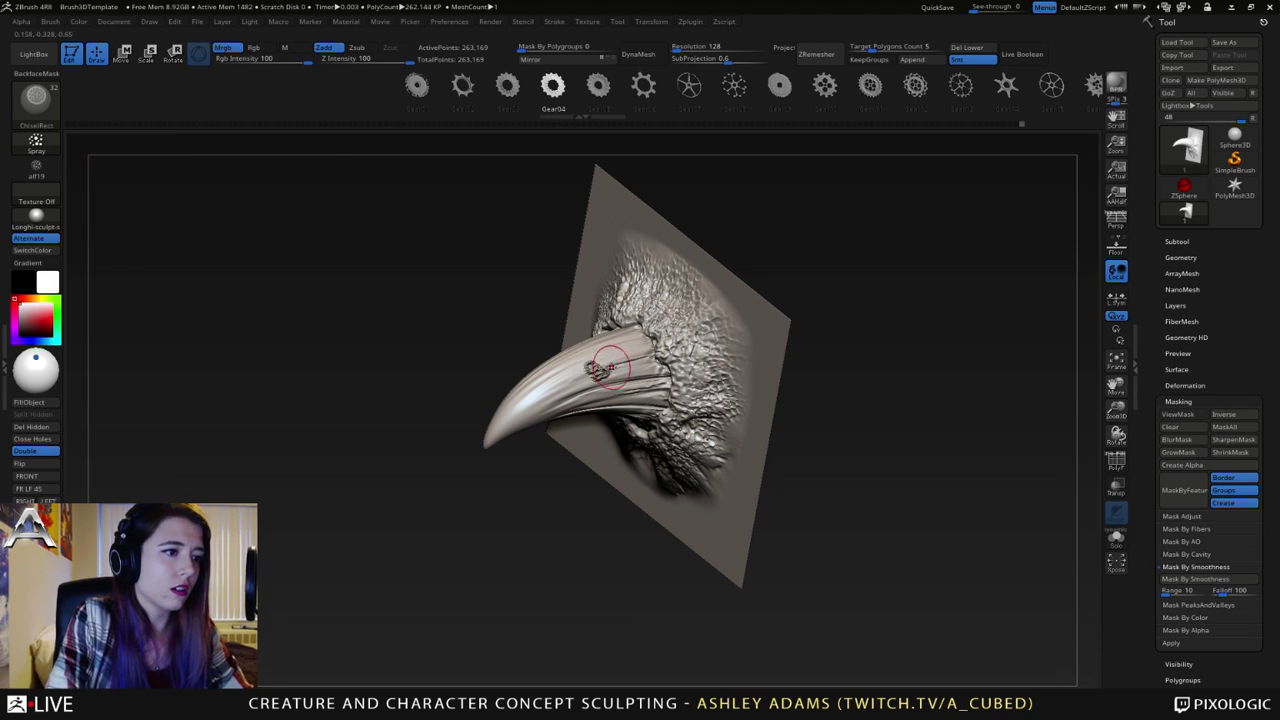
- Set the brush's Z intensity to 43 and try spraying the Gear04 shape near the horn's root
{"action": "left_click", "coordinate": [362, 59]}
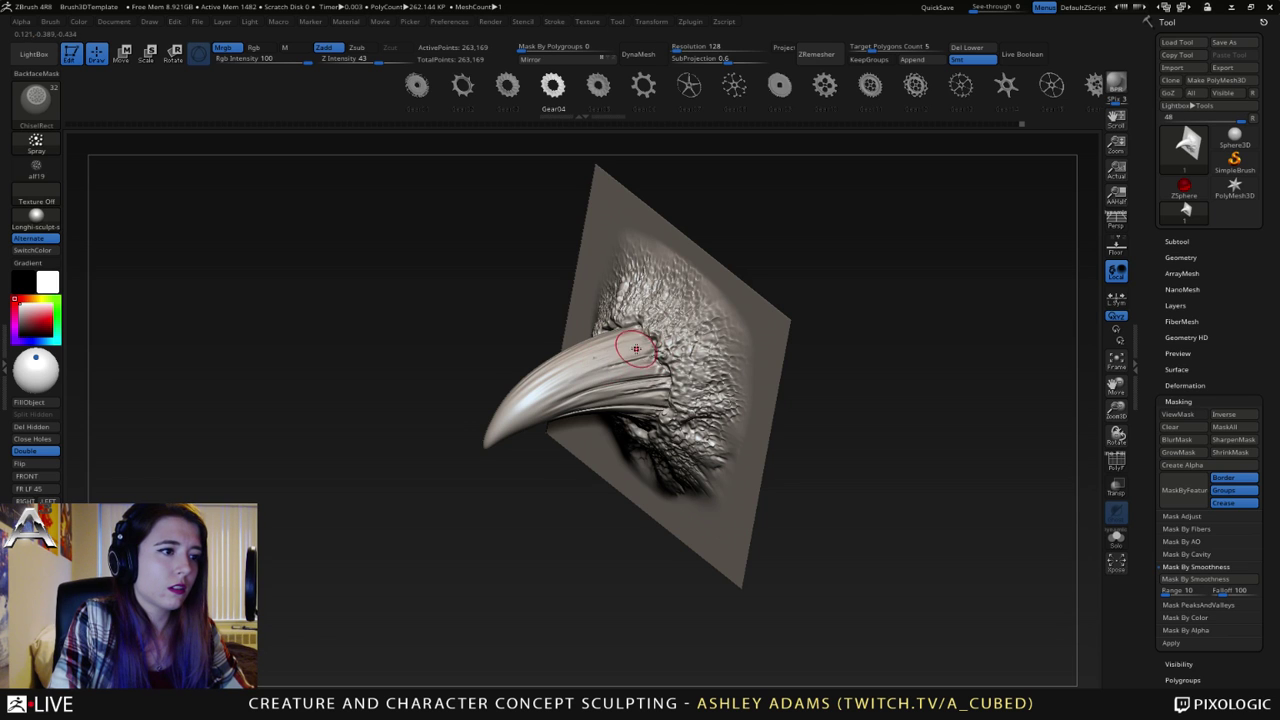
{"action": "right_click_drag", "start_coordinate": [588, 364], "coordinate": [540, 352]}
{"action": "left_click_drag", "start_coordinate": [654, 341], "coordinate": [641, 346], "text": "shift"}
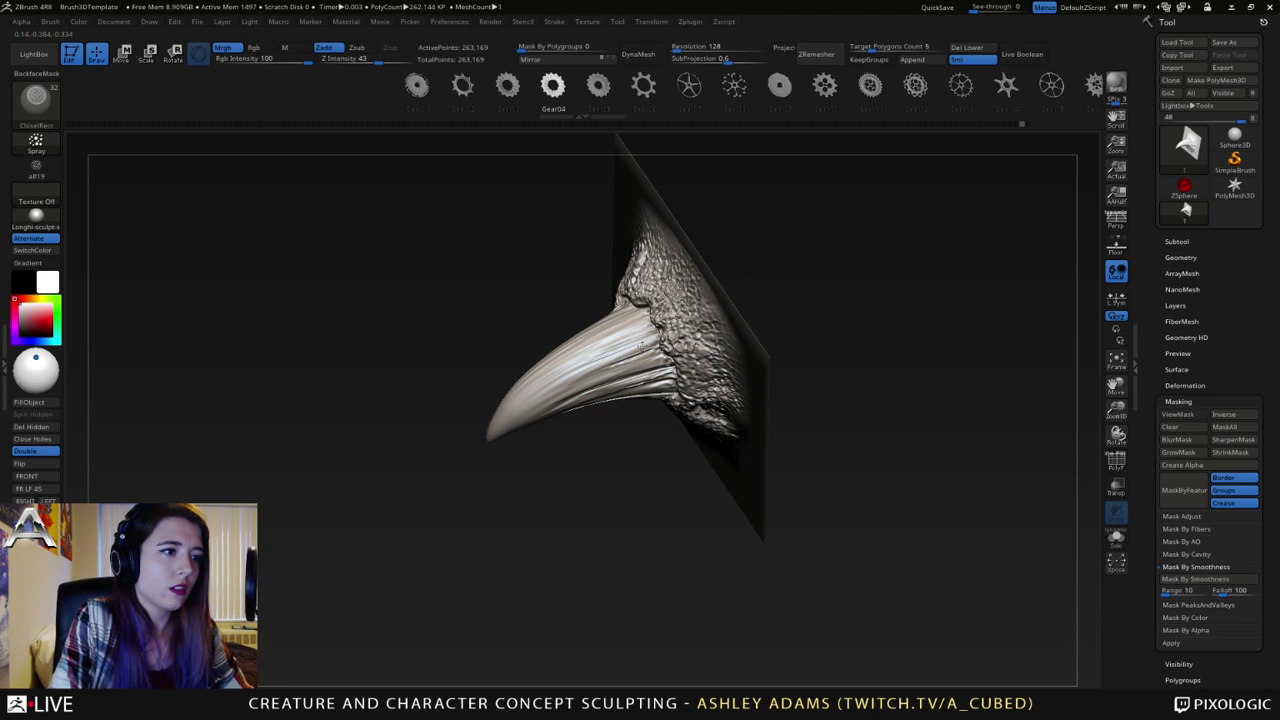
{"action": "right_click_drag", "start_coordinate": [655, 300], "coordinate": [631, 312]}
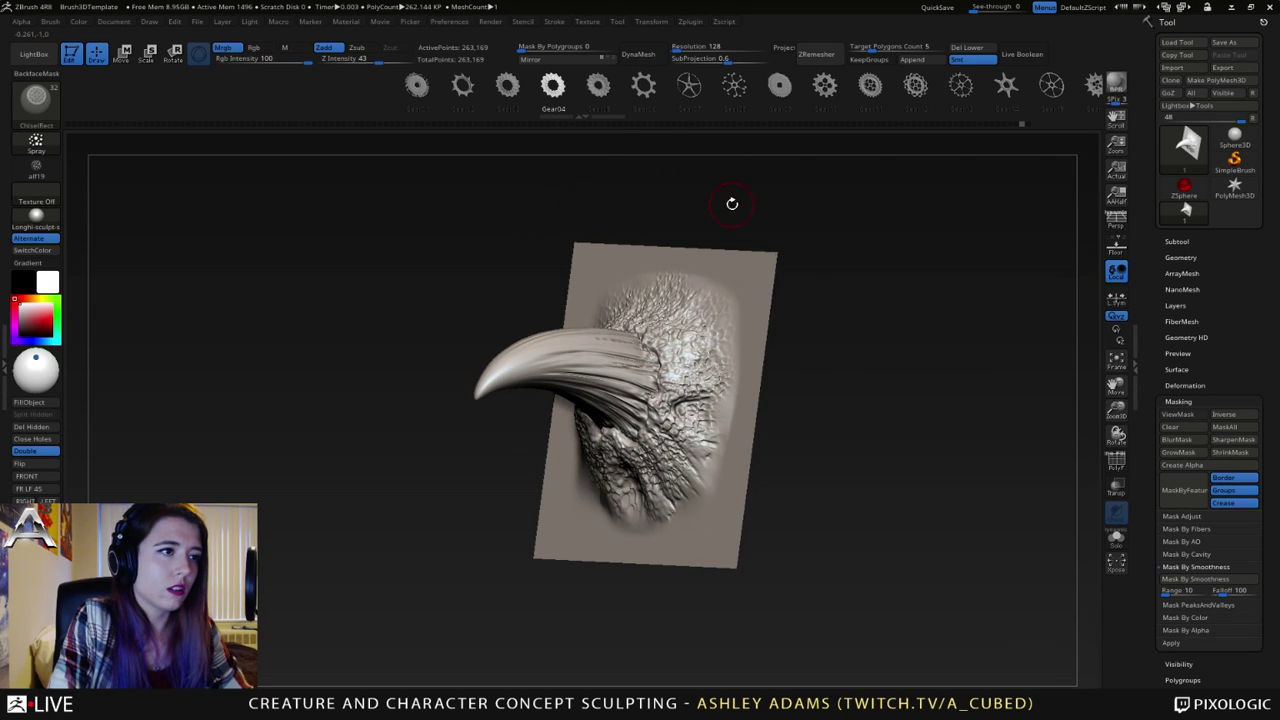
{"action": "right_click_drag", "start_coordinate": [734, 203], "coordinate": [739, 348]}
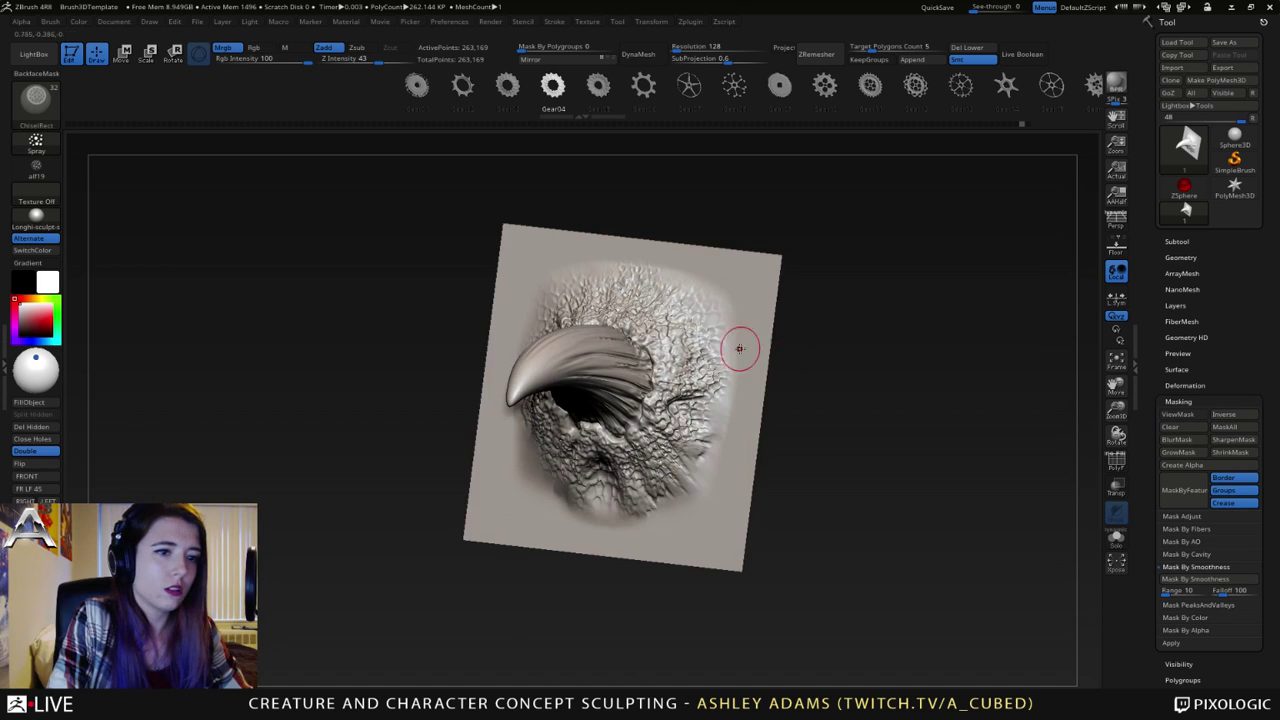
- Choose the Gear07 shape and try spraying it over the horn's opposite side and the adjoining scales
{"action": "left_click", "coordinate": [1178, 401]}
{"action": "right_click_drag", "start_coordinate": [434, 277], "coordinate": [654, 149]}
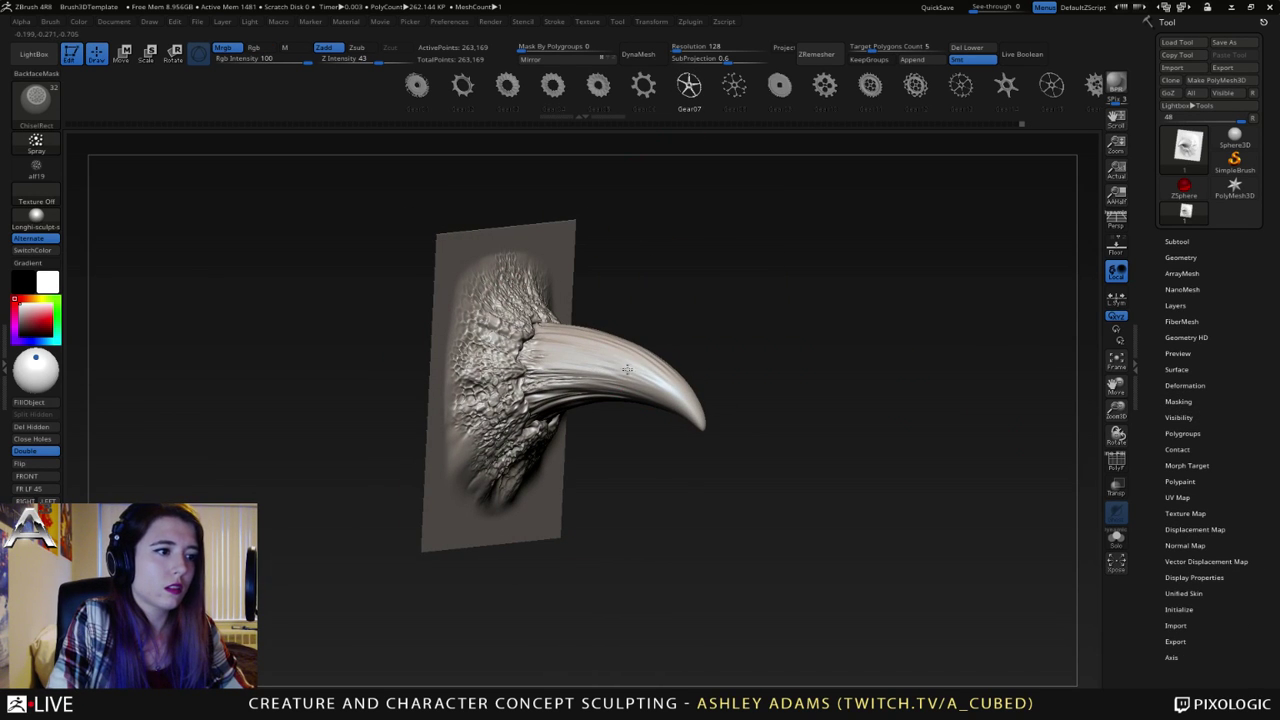
{"action": "right_click_drag", "start_coordinate": [583, 355], "coordinate": [517, 404]}
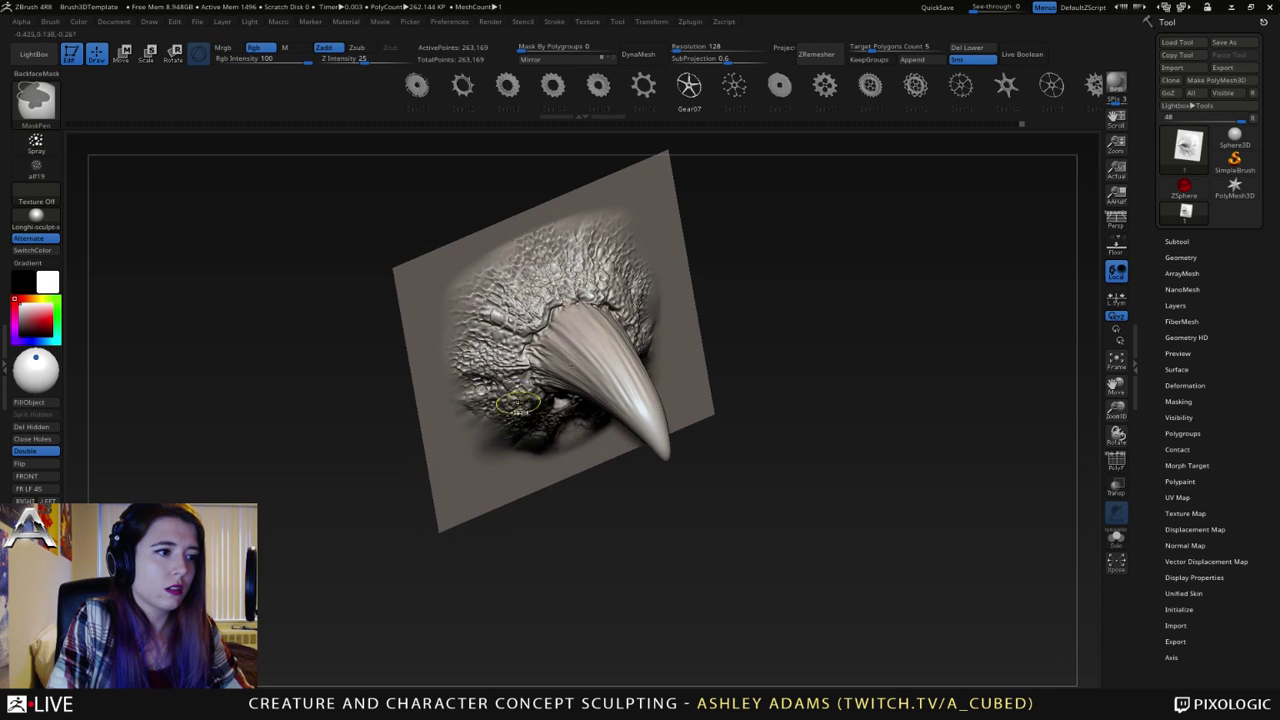
{"action": "right_click_drag", "start_coordinate": [583, 349], "coordinate": [588, 351]}
{"action": "key", "text": "space"}
{"action": "mouse_move", "coordinate": [588, 351]}
{"action": "left_mouse_down"}
{"action": "mouse_move", "coordinate": [613, 350]}
{"action": "mouse_move", "coordinate": [510, 326]}
{"action": "left_mouse_up"}
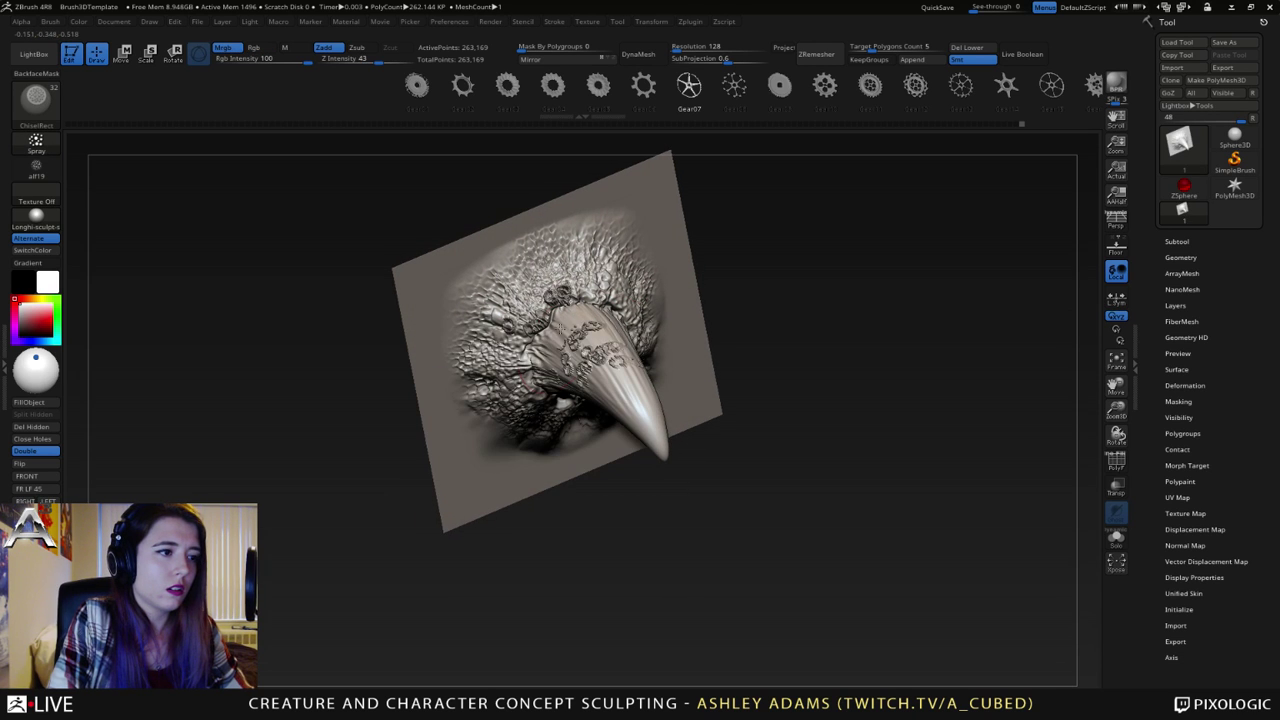
{"action": "right_click_drag", "start_coordinate": [510, 330], "coordinate": [572, 293]}
- Open the Spray stroke's modifiers and try spraying small Gear07 stamps on the horn
{"action": "left_click", "coordinate": [554, 22]}
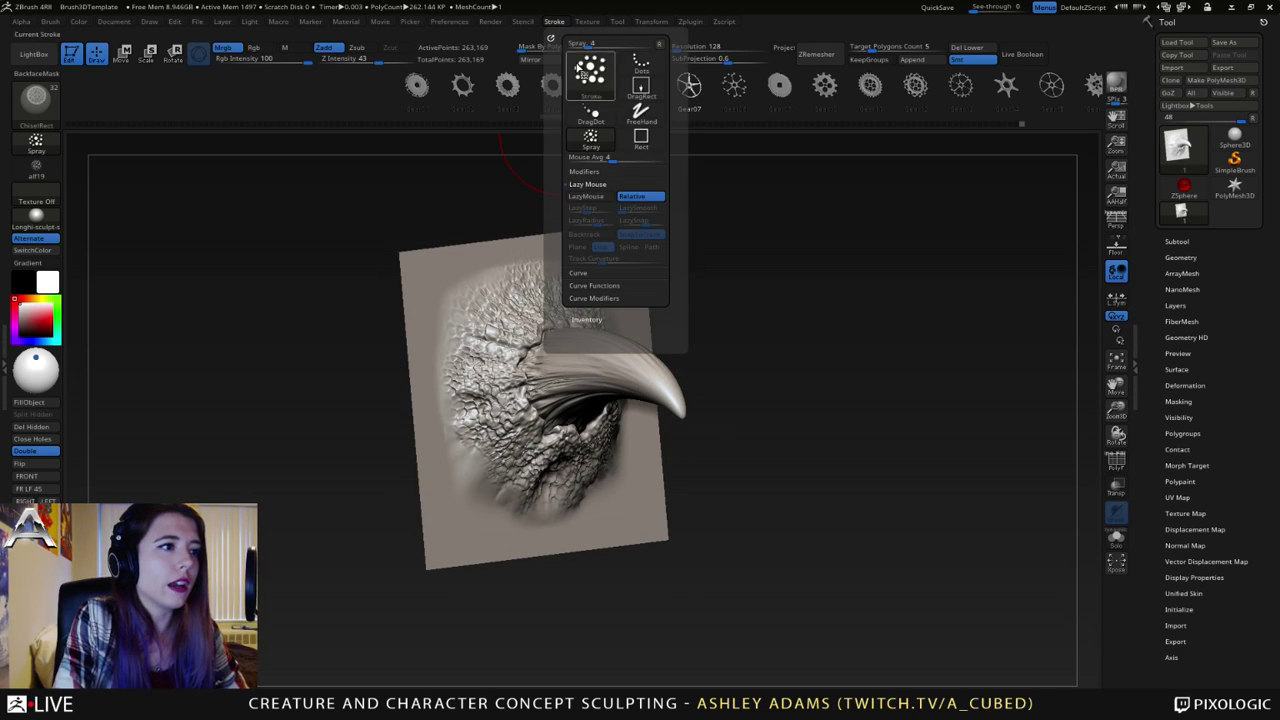
{"action": "left_click", "coordinate": [585, 172]}
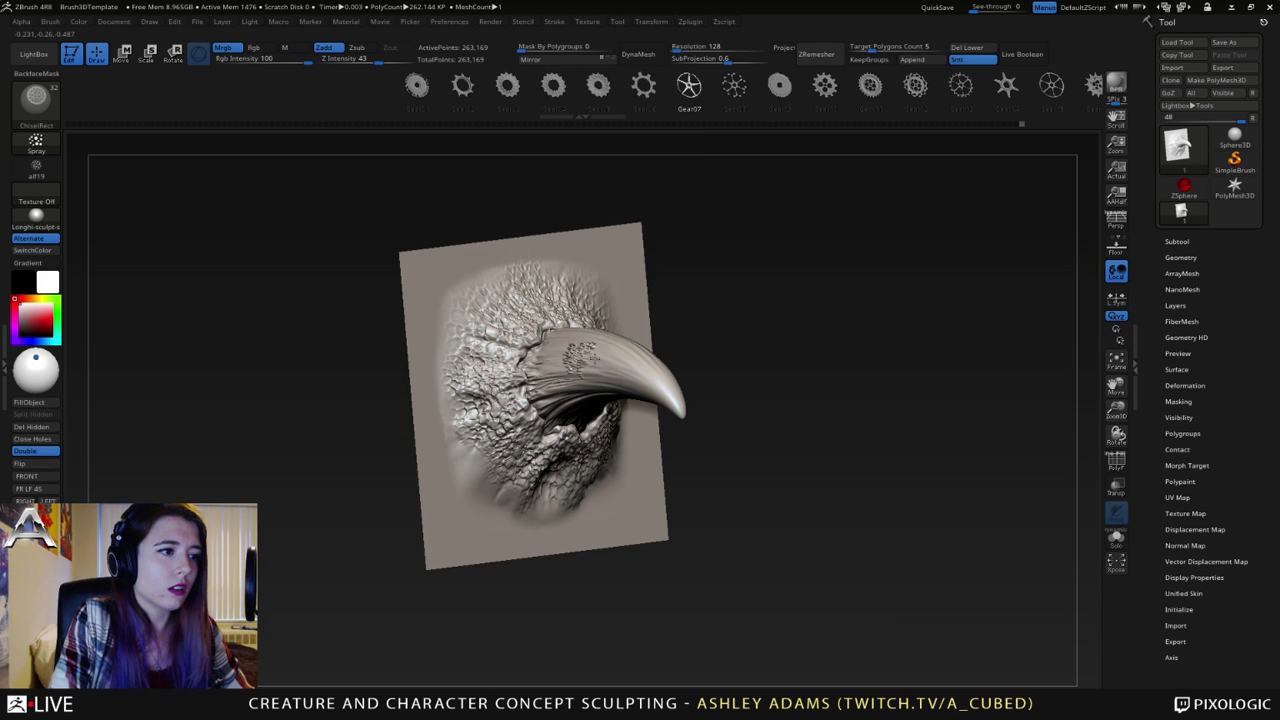
{"action": "mouse_move", "coordinate": [565, 310]}
{"action": "right_mouse_down"}
{"action": "mouse_move", "coordinate": [640, 320]}
{"action": "mouse_move", "coordinate": [572, 349]}
{"action": "mouse_move", "coordinate": [598, 362]}
{"action": "mouse_move", "coordinate": [578, 388]}
{"action": "right_mouse_up"}
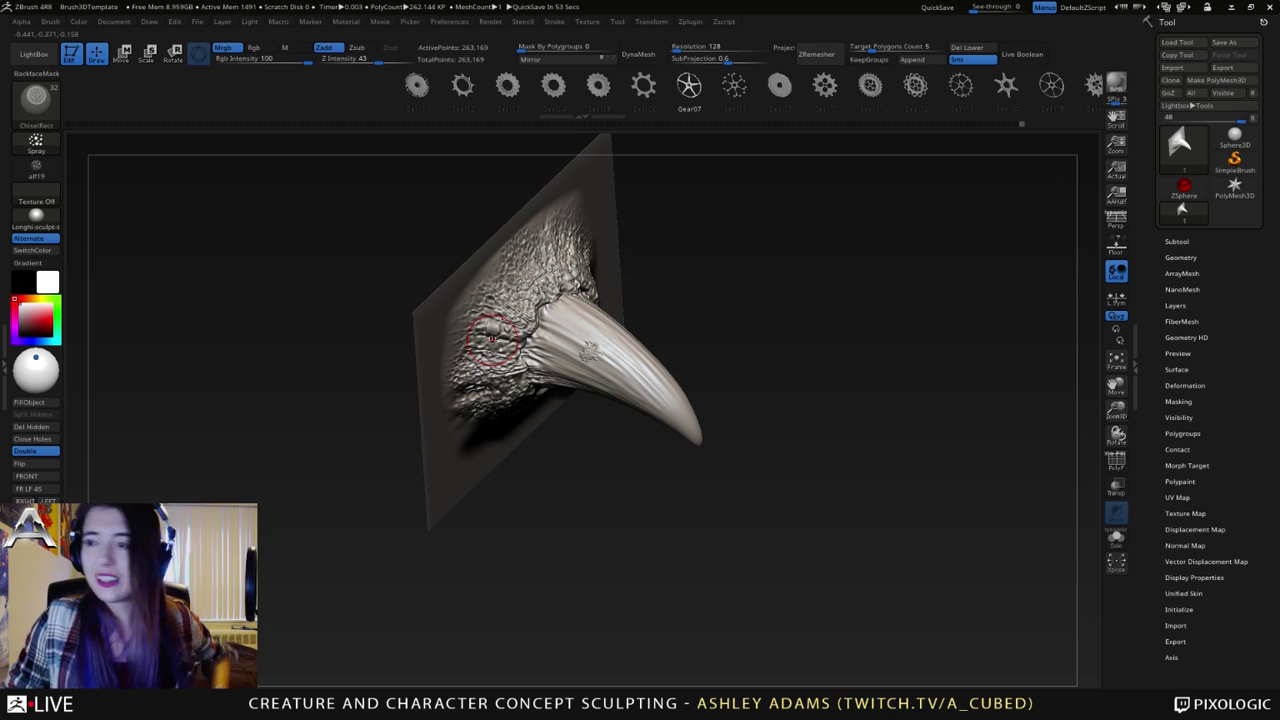
- Choose the Gear11 shape for the ChiselRect brush and undo the gear stamps left on the horn
{"action": "left_click", "coordinate": [42, 100]}
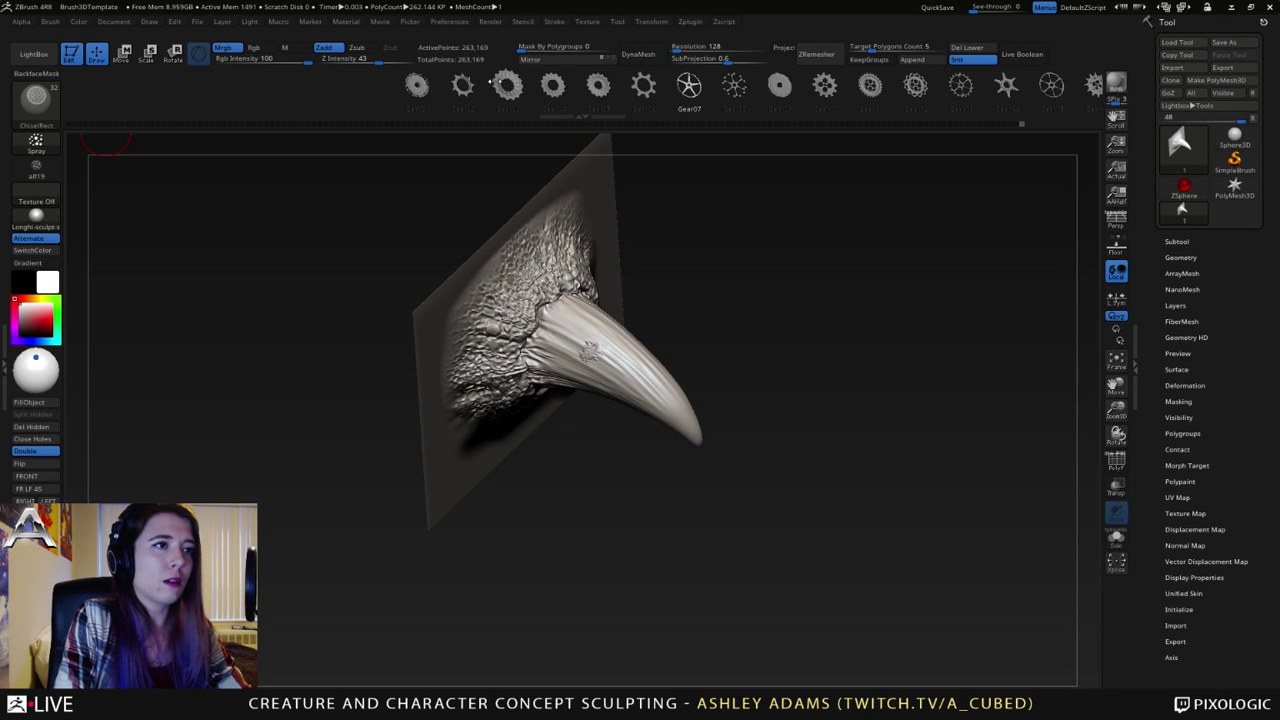
{"action": "mouse_move", "coordinate": [363, 92]}
{"action": "left_mouse_down"}
{"action": "mouse_move", "coordinate": [63, 103]}
{"action": "mouse_move", "coordinate": [30, 92]}
{"action": "left_mouse_up"}
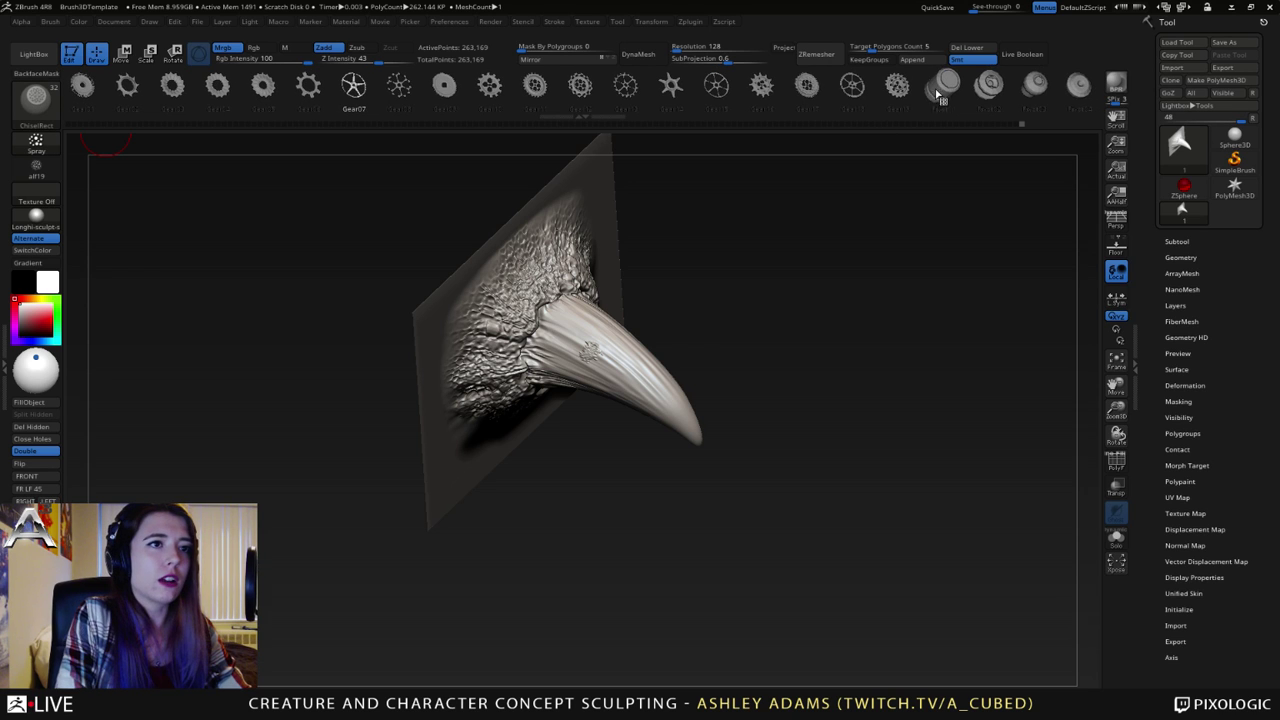
{"action": "mouse_move", "coordinate": [938, 92]}
{"action": "left_mouse_down"}
{"action": "mouse_move", "coordinate": [468, 94]}
{"action": "mouse_move", "coordinate": [969, 92]}
{"action": "mouse_move", "coordinate": [477, 92]}
{"action": "mouse_move", "coordinate": [500, 90]}
{"action": "left_mouse_up"}
{"action": "left_click", "coordinate": [505, 88]}
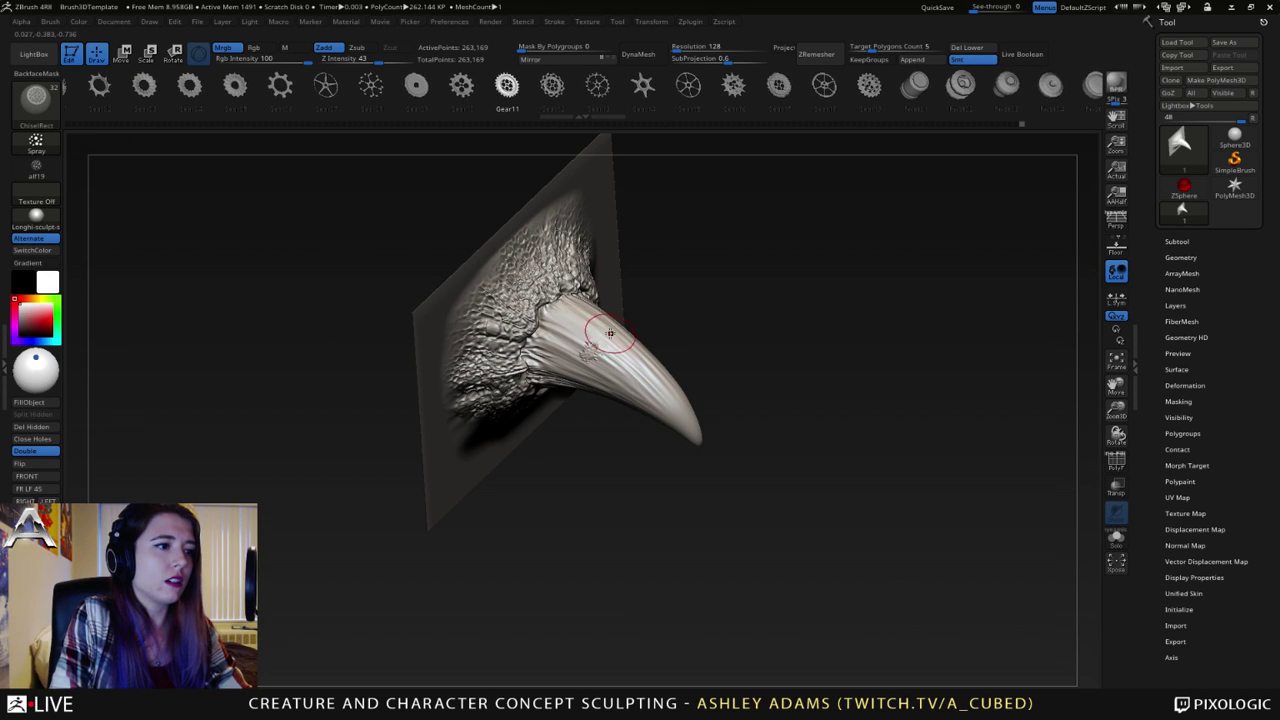
{"action": "key", "text": "ctrl+z"}
{"action": "left_click_drag", "start_coordinate": [722, 345], "coordinate": [629, 366]}
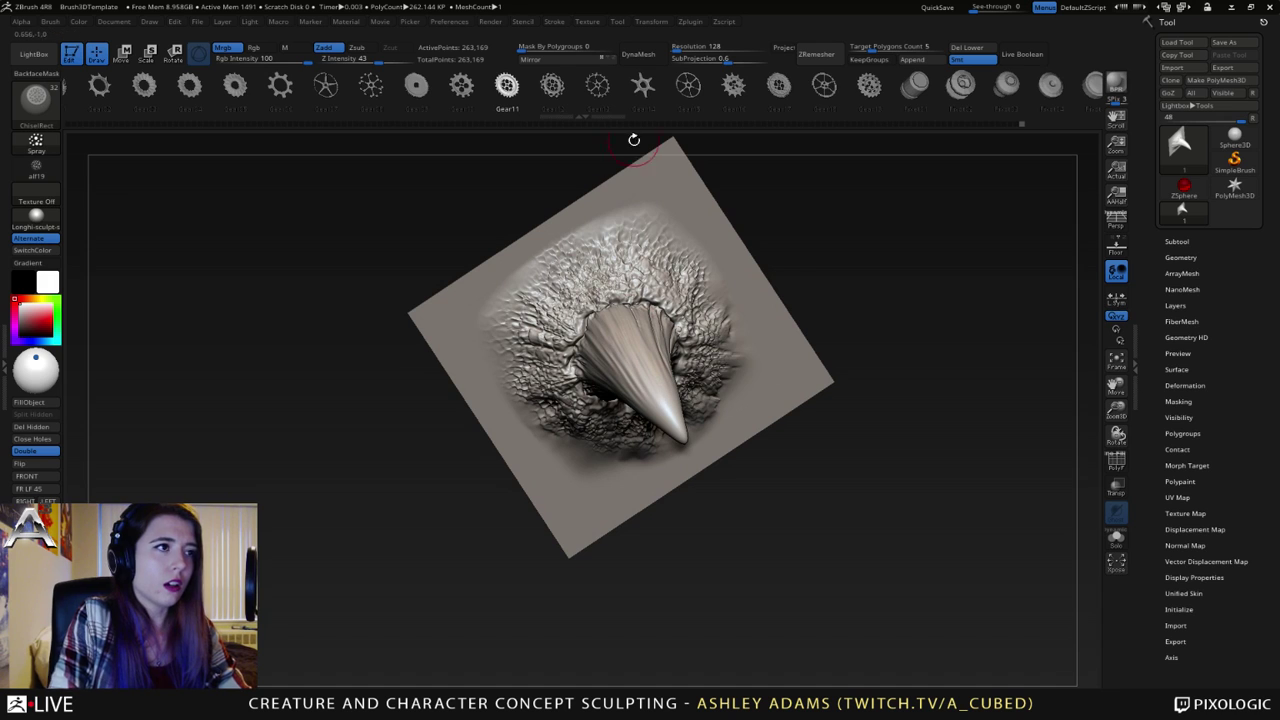
- Look through the remaining ChiselRect shapes and choose Gear14
{"action": "mouse_move", "coordinate": [846, 88]}
{"action": "left_mouse_down"}
{"action": "mouse_move", "coordinate": [727, 88]}
{"action": "mouse_move", "coordinate": [852, 94]}
{"action": "left_mouse_up"}
{"action": "left_click", "coordinate": [908, 92]}
{"action": "left_click", "coordinate": [954, 91]}
{"action": "mouse_move", "coordinate": [1024, 91]}
{"action": "left_mouse_down"}
{"action": "mouse_move", "coordinate": [1050, 91]}
{"action": "mouse_move", "coordinate": [980, 95]}
{"action": "left_mouse_up"}
{"action": "left_click", "coordinate": [466, 91]}
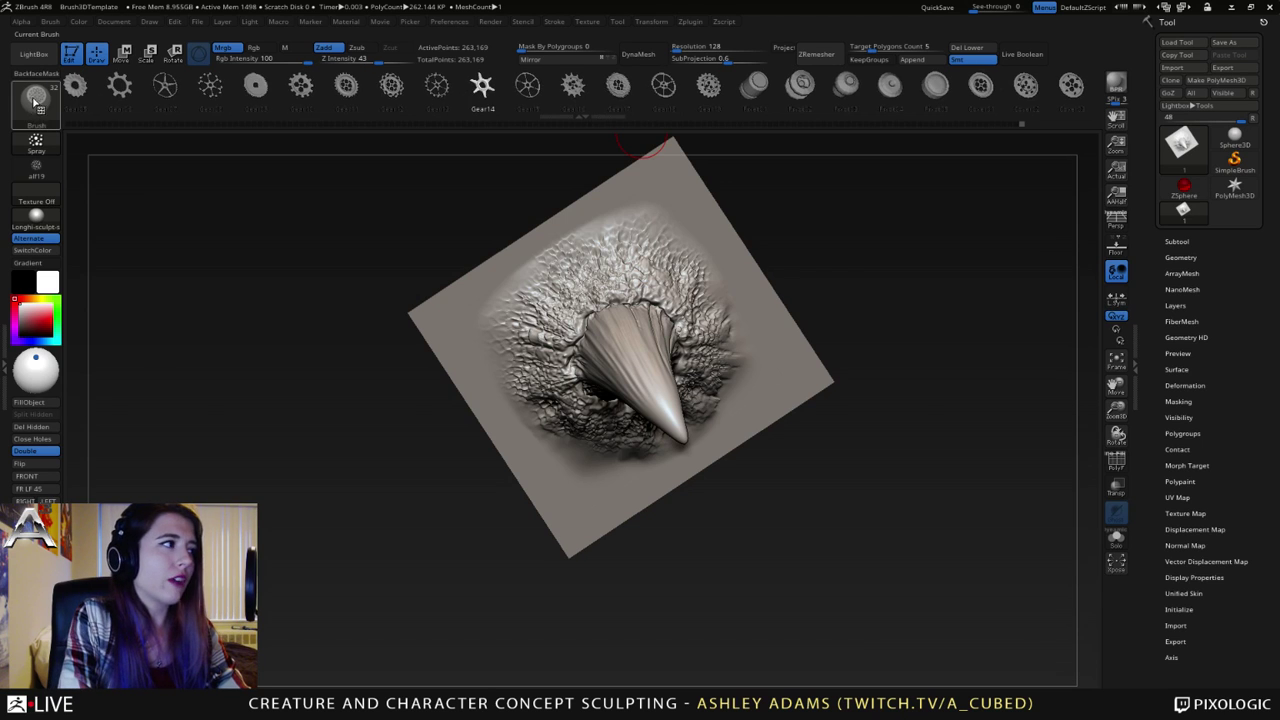
- Switch to the ChiselCreature brush with its Nose1 shape and set the stroke to DragRect
{"action": "left_click", "coordinate": [35, 100]}
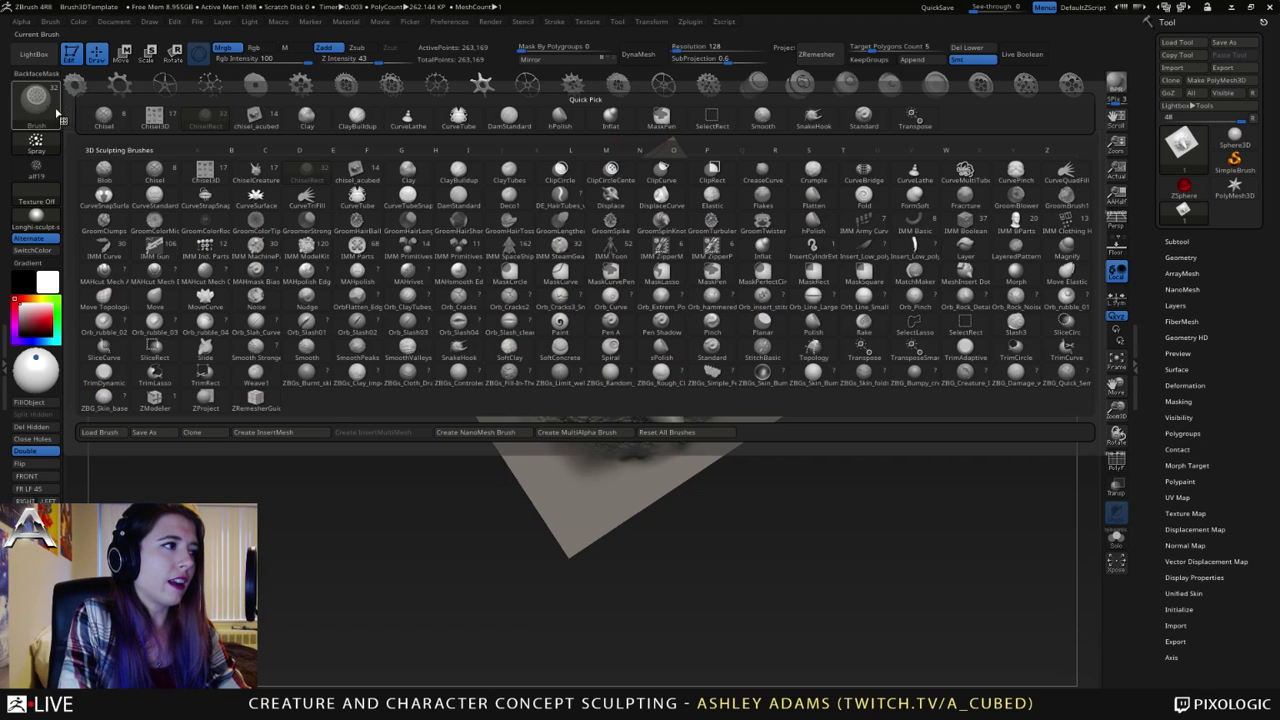
{"action": "left_click", "coordinate": [262, 172]}
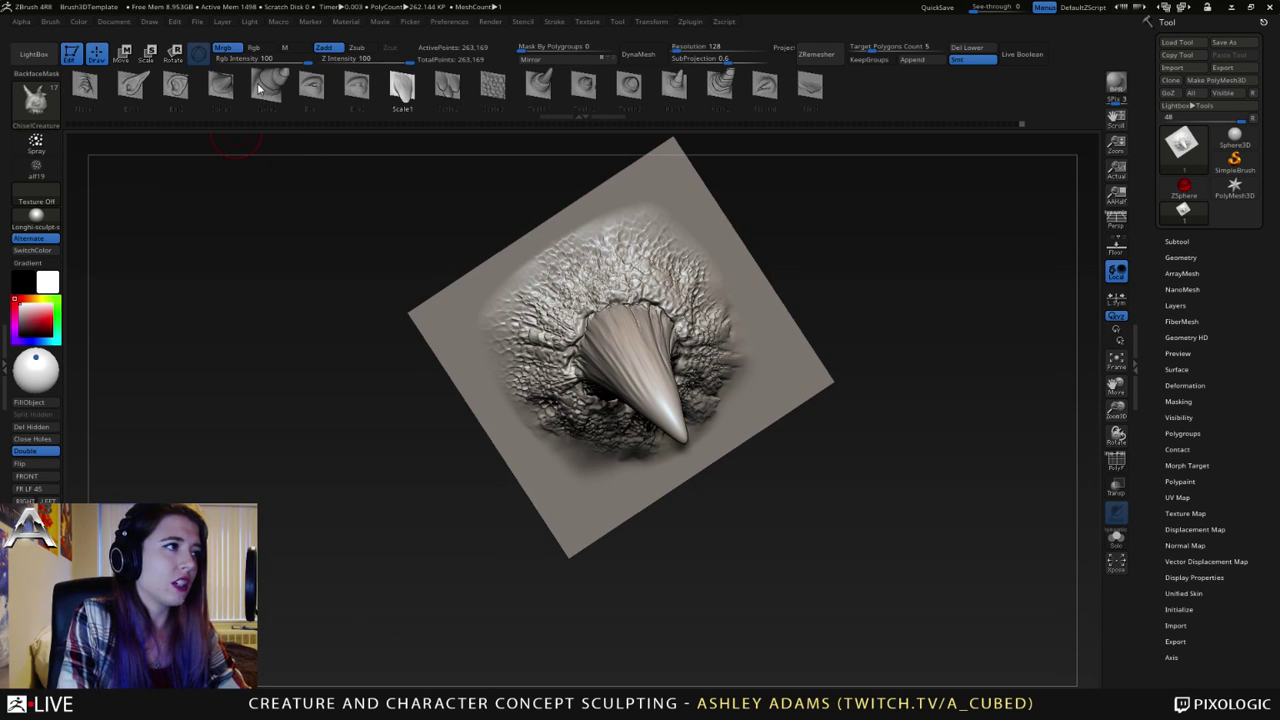
{"action": "left_click_drag", "start_coordinate": [264, 92], "coordinate": [294, 93]}
{"action": "left_click", "coordinate": [191, 95]}
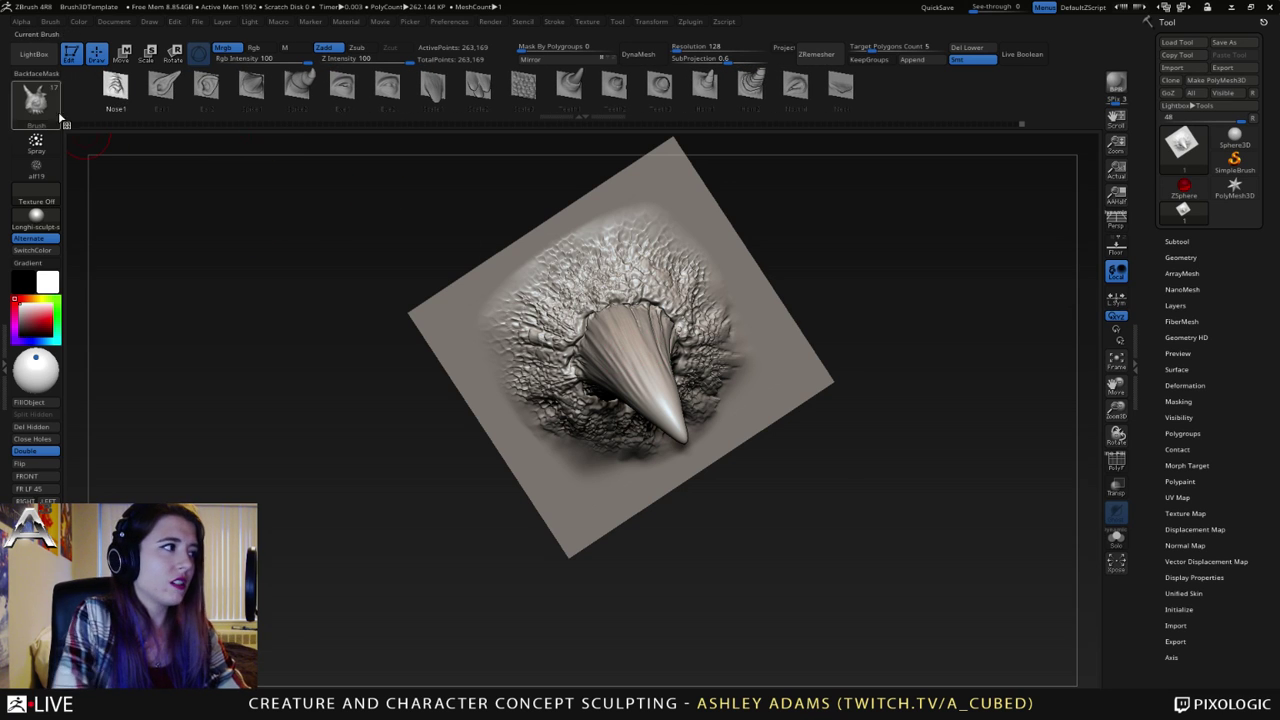
{"action": "left_click", "coordinate": [36, 142]}
{"action": "left_click", "coordinate": [155, 169]}
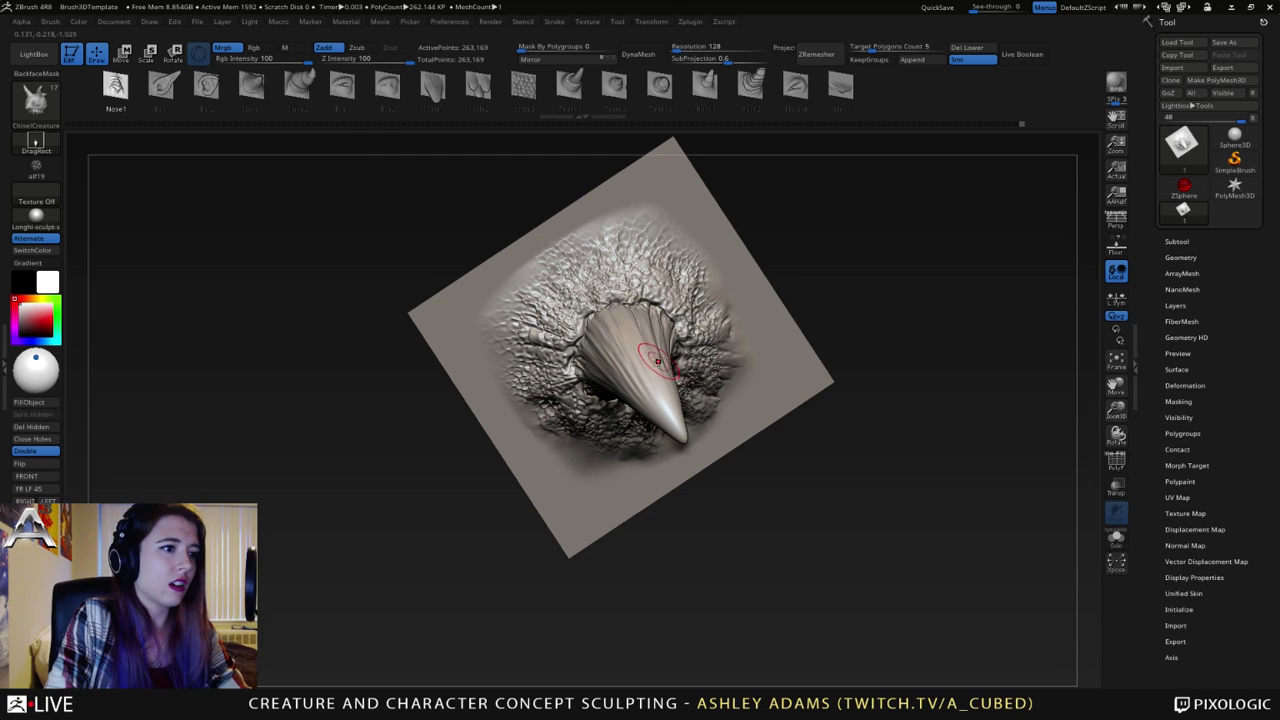
- Try stamping the Nose1 shape on the horn, and undo the stamp
{"action": "left_click_drag", "start_coordinate": [658, 361], "coordinate": [632, 324]}
{"action": "right_click_drag", "start_coordinate": [632, 326], "coordinate": [588, 314]}
{"action": "key", "text": "ctrl+z"}
- Try out the Teeth2 and Horn2 shapes, stamping Horn2 on the plane beside the scaled base, and undo the result
{"action": "left_click", "coordinate": [630, 87]}
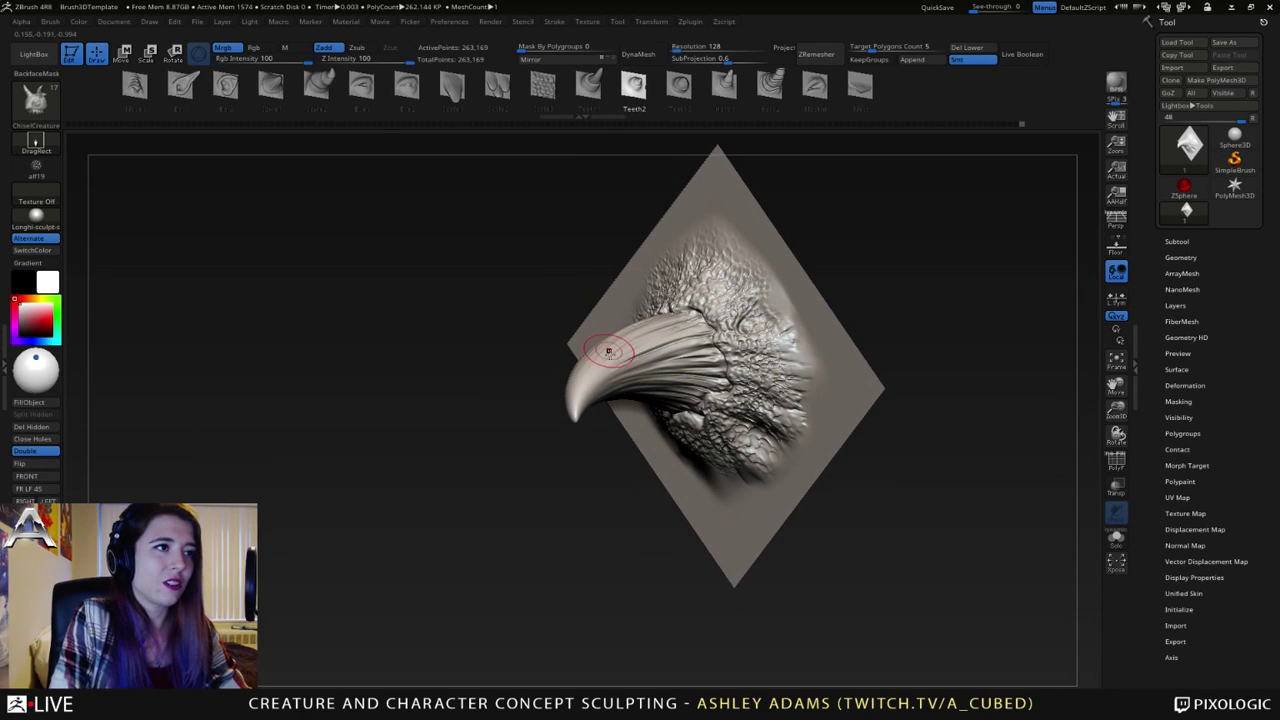
{"action": "right_click_drag", "start_coordinate": [616, 357], "coordinate": [649, 376]}
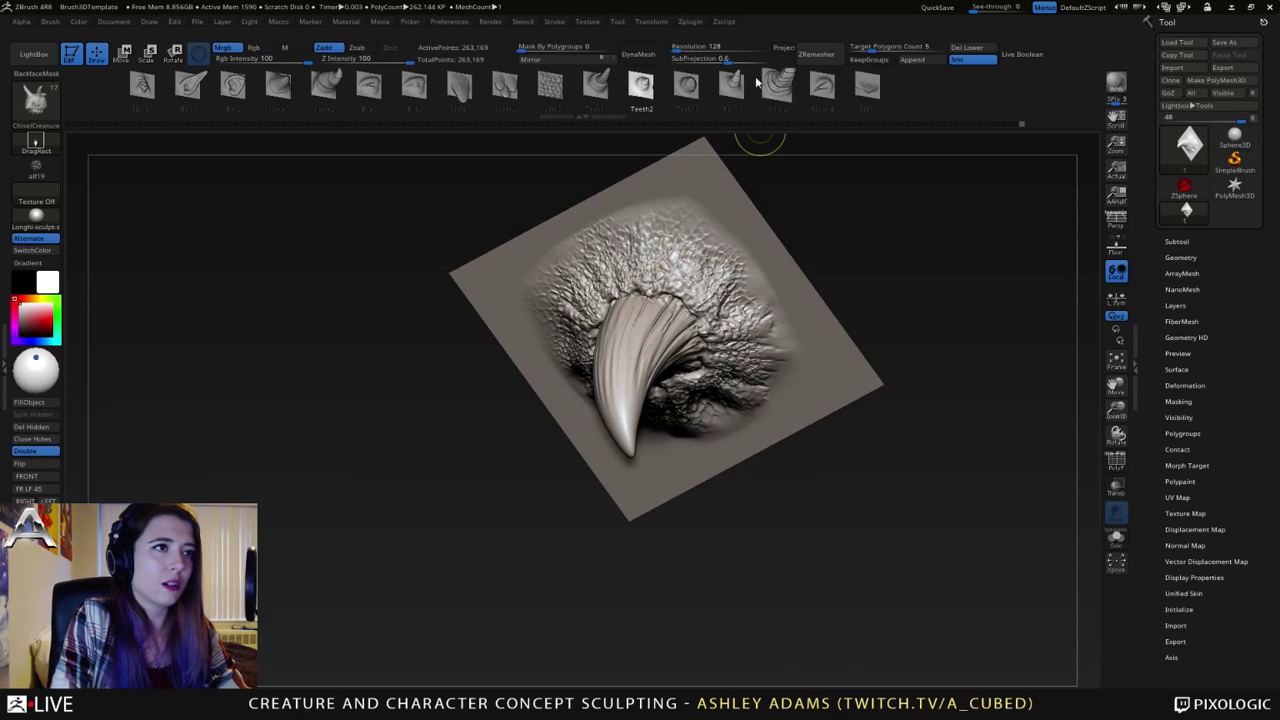
{"action": "left_click", "coordinate": [777, 85]}
{"action": "mouse_move", "coordinate": [814, 357]}
{"action": "left_mouse_down"}
{"action": "mouse_move", "coordinate": [897, 407]}
{"action": "mouse_move", "coordinate": [842, 379]}
{"action": "left_mouse_up"}
{"action": "right_click_drag", "start_coordinate": [842, 390], "coordinate": [810, 259]}
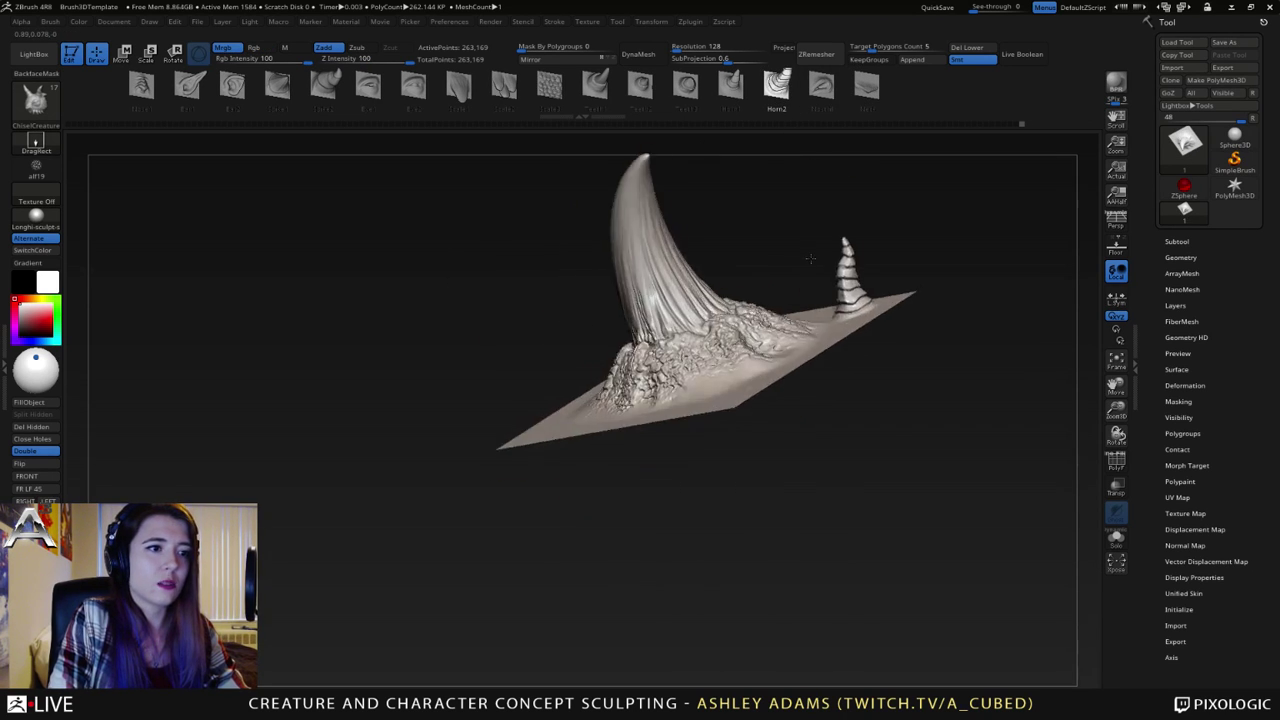
{"action": "left_click_drag", "start_coordinate": [810, 258], "coordinate": [748, 208]}
{"action": "key", "text": "ctrl+z"}
- Try stamping the Neck shape at the edge of the scaled base, and choose the Nostril shape
{"action": "left_click", "coordinate": [867, 85]}
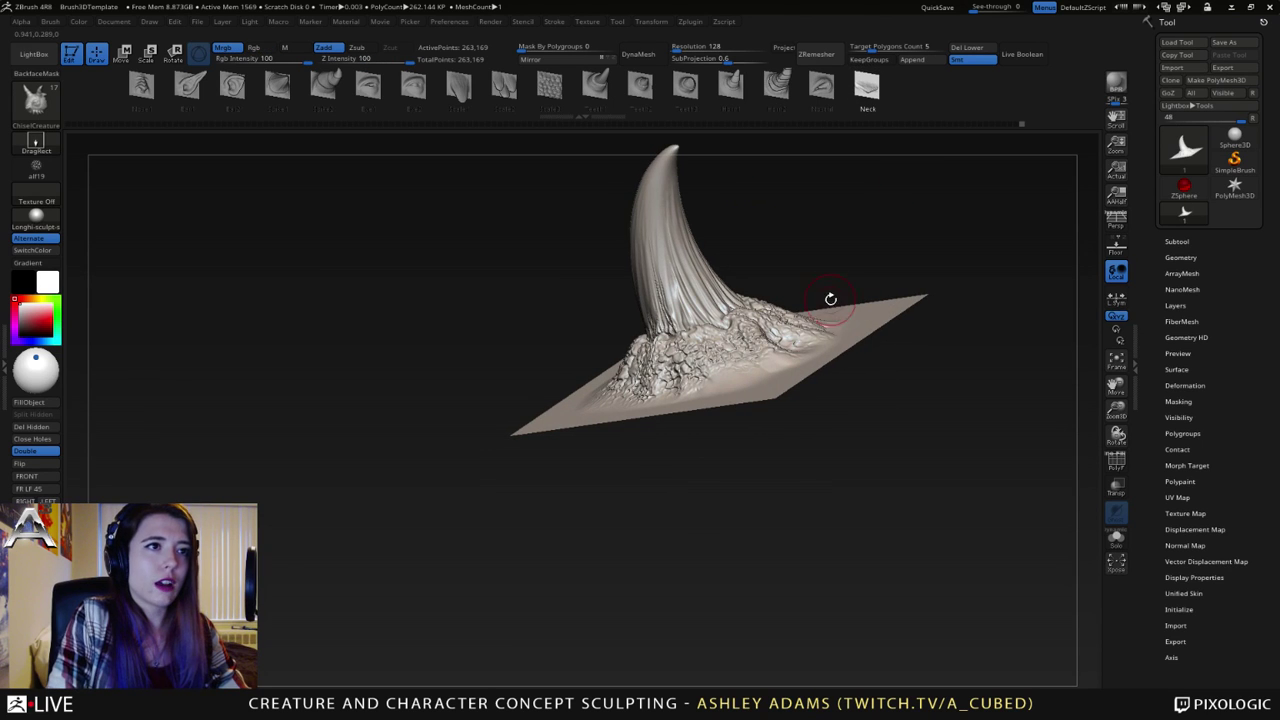
{"action": "mouse_move", "coordinate": [830, 299]}
{"action": "left_mouse_down"}
{"action": "mouse_move", "coordinate": [823, 337]}
{"action": "mouse_move", "coordinate": [867, 402]}
{"action": "left_mouse_up"}
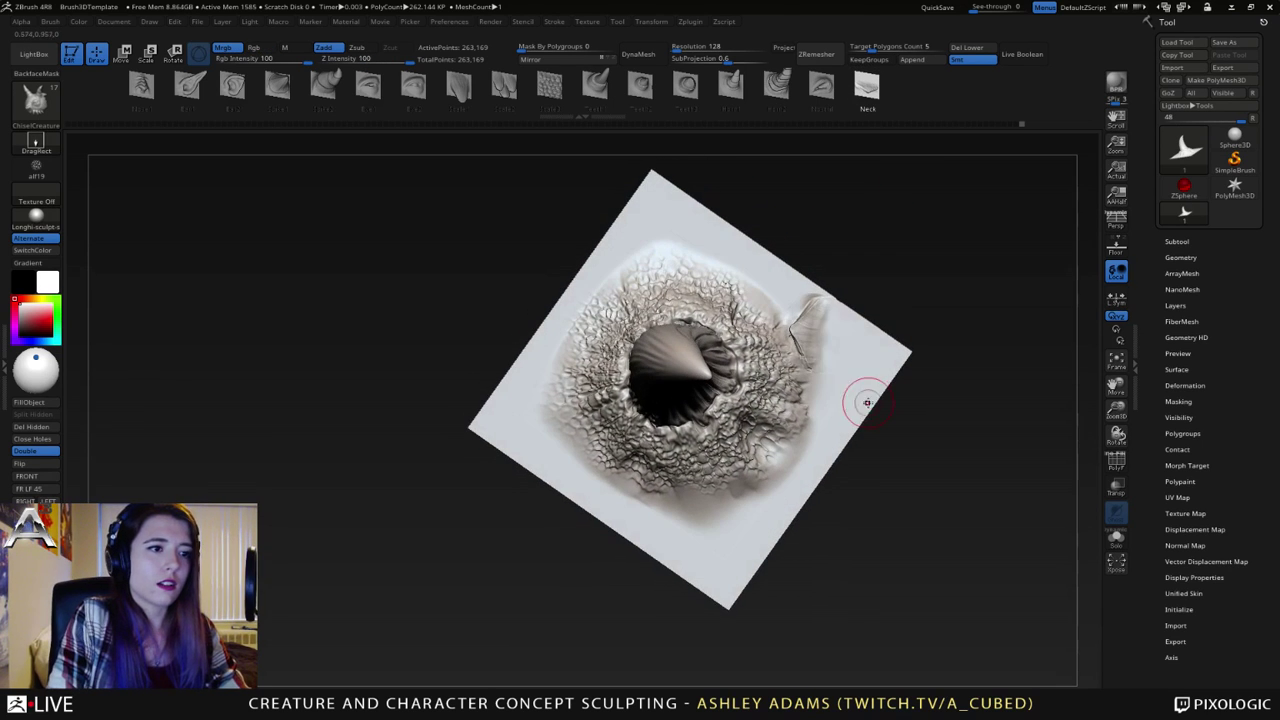
{"action": "key", "text": "ctrl+z"}
{"action": "left_click_drag", "start_coordinate": [836, 360], "coordinate": [886, 378]}
{"action": "right_click_drag", "start_coordinate": [882, 378], "coordinate": [880, 334]}
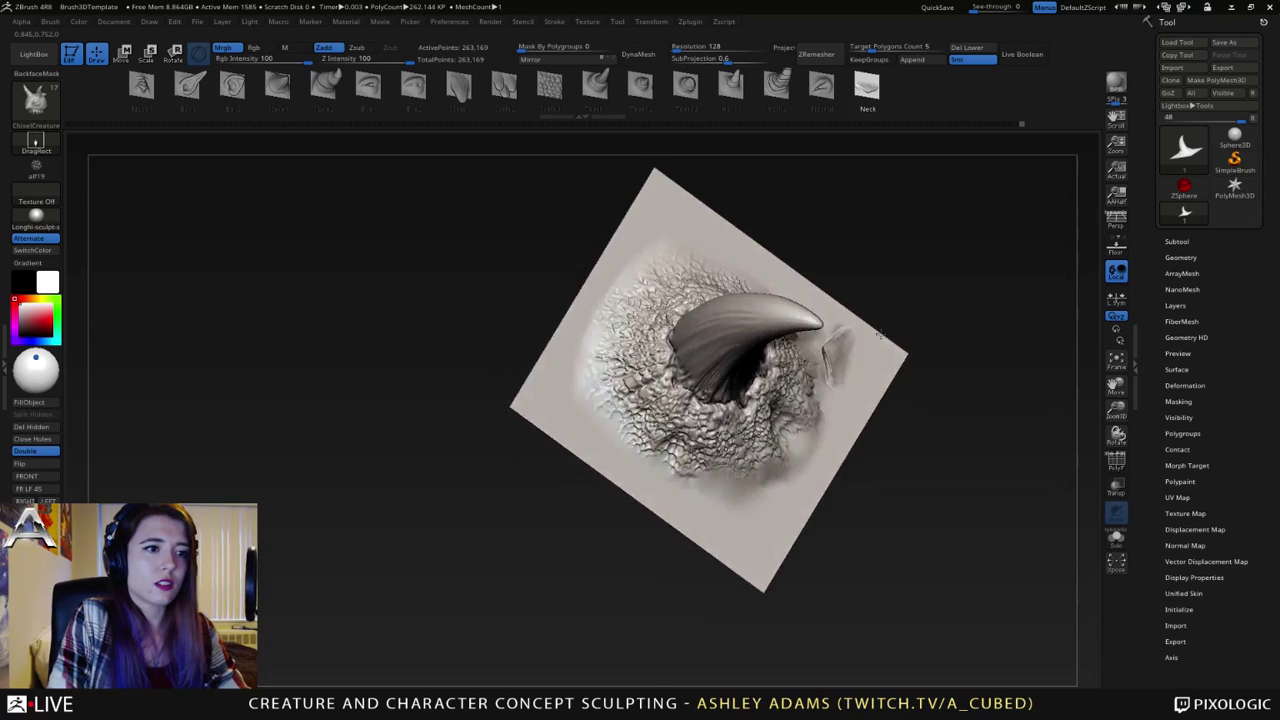
{"action": "mouse_move", "coordinate": [879, 336]}
{"action": "left_mouse_down"}
{"action": "mouse_move", "coordinate": [852, 362]}
{"action": "mouse_move", "coordinate": [874, 348]}
{"action": "mouse_move", "coordinate": [666, 126]}
{"action": "left_mouse_up"}
{"action": "left_click", "coordinate": [821, 85]}
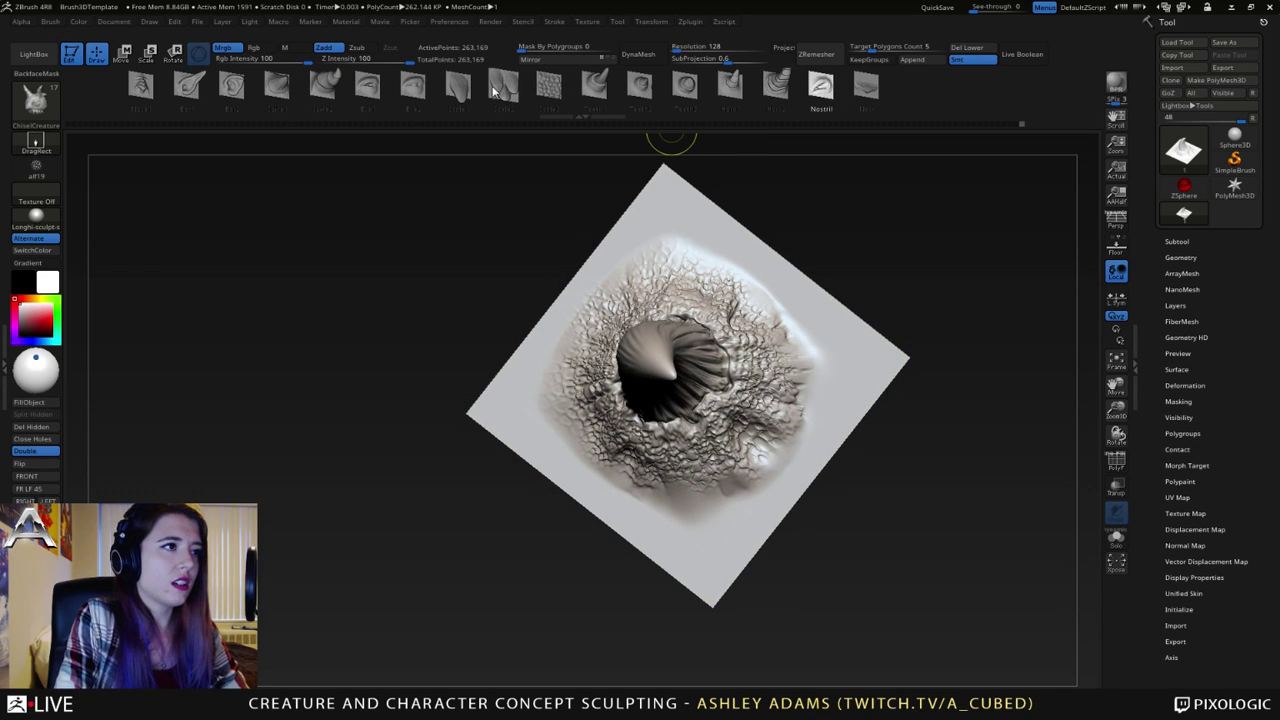
- Switch to the Chisel brush, look through its tips and choose BrushTip 7
{"action": "left_click", "coordinate": [36, 100]}
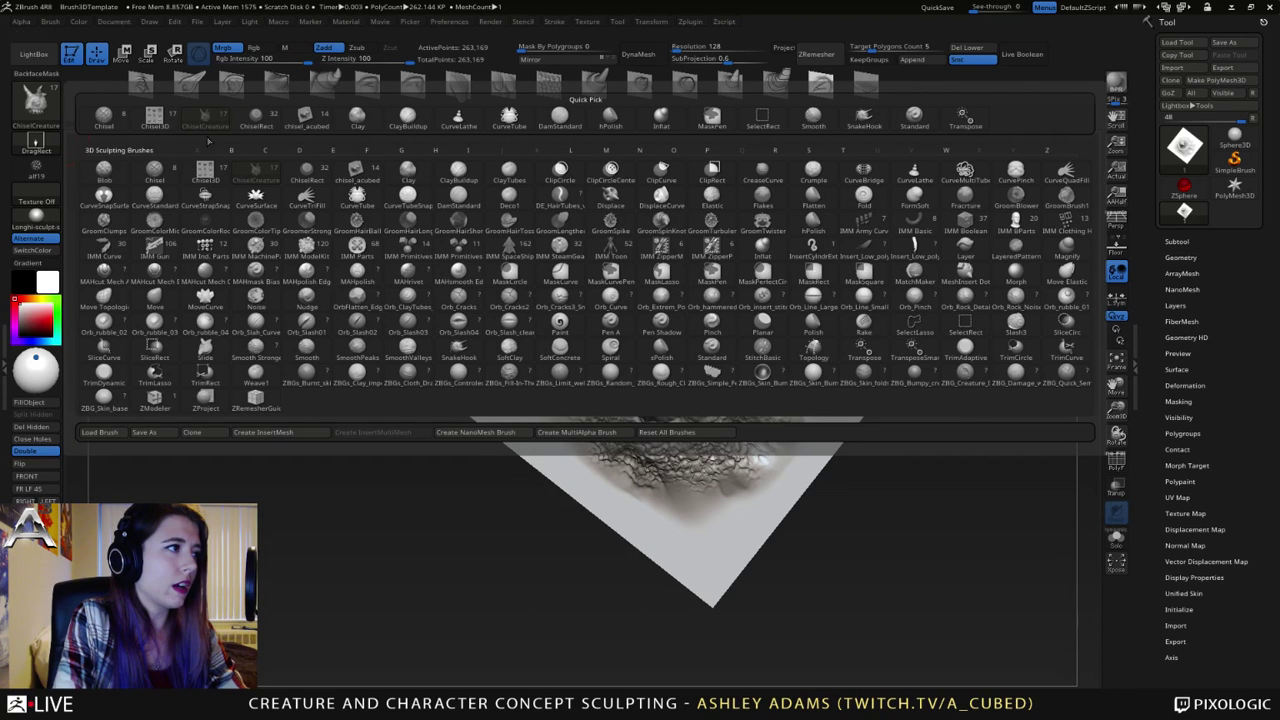
{"action": "left_click", "coordinate": [118, 122]}
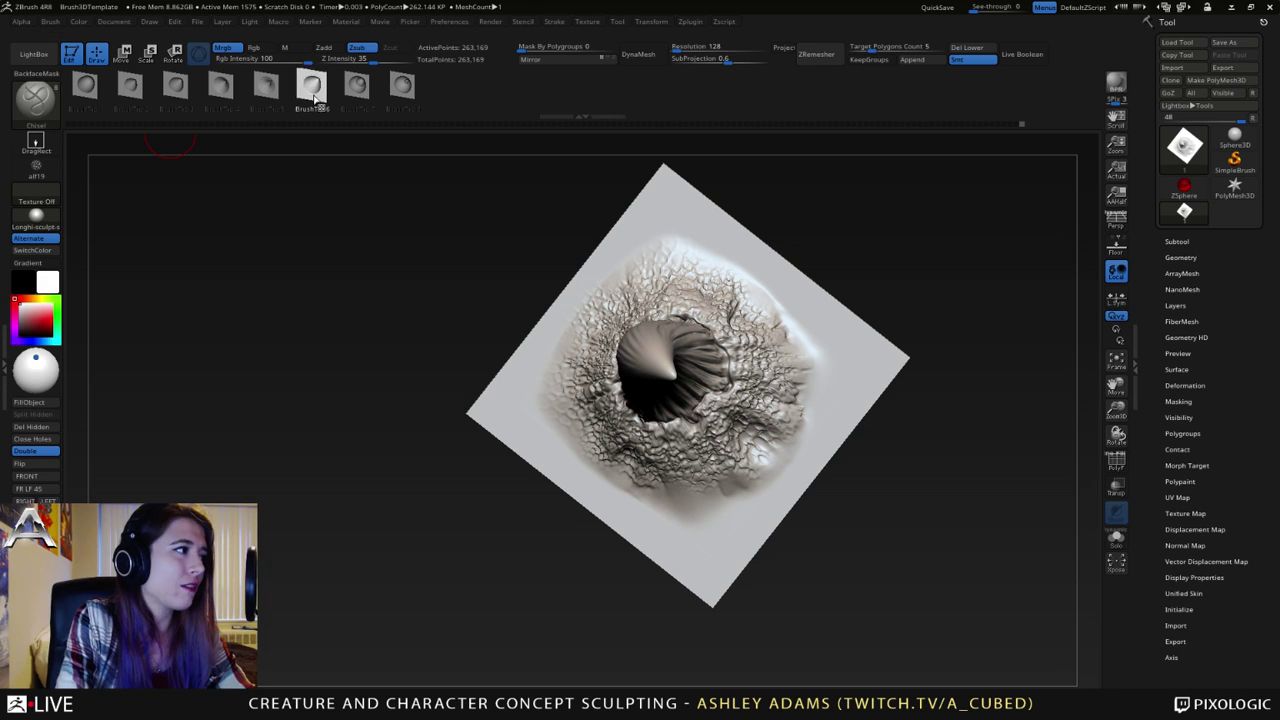
{"action": "left_click", "coordinate": [402, 91]}
{"action": "mouse_move", "coordinate": [360, 90]}
{"action": "left_mouse_down"}
{"action": "mouse_move", "coordinate": [289, 90]}
{"action": "mouse_move", "coordinate": [372, 92]}
{"action": "mouse_move", "coordinate": [248, 92]}
{"action": "left_mouse_up"}
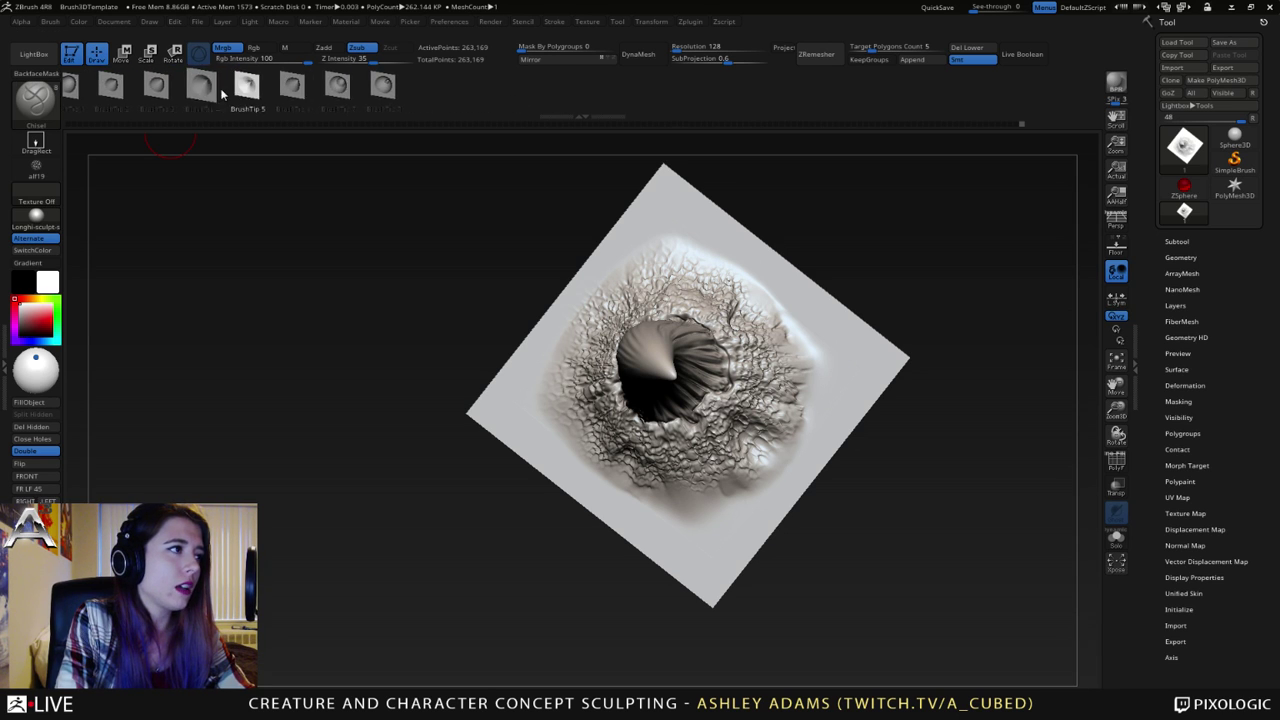
{"action": "left_click", "coordinate": [308, 88]}
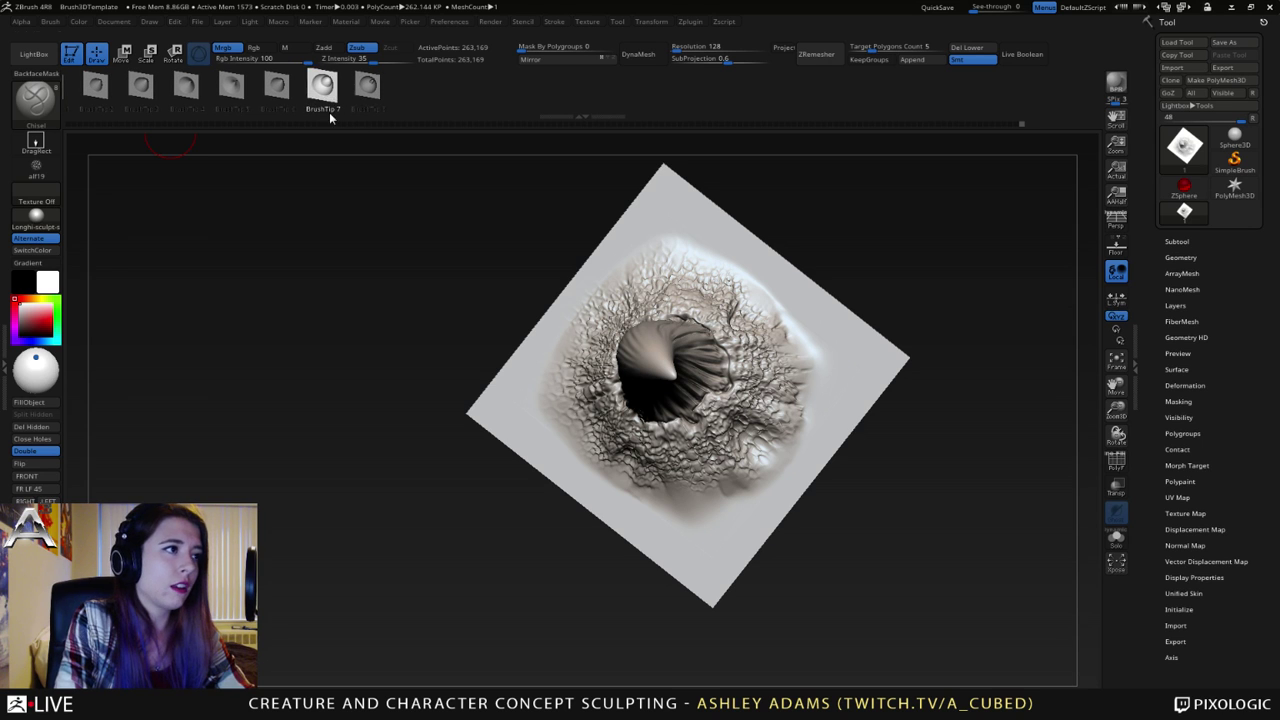
- Enlarge the shape previews and examine the Chisel brush's different tips
{"action": "mouse_move", "coordinate": [556, 119]}
{"action": "left_mouse_down"}
{"action": "mouse_move", "coordinate": [562, 147]}
{"action": "mouse_move", "coordinate": [583, 153]}
{"action": "mouse_move", "coordinate": [591, 214]}
{"action": "left_mouse_up"}
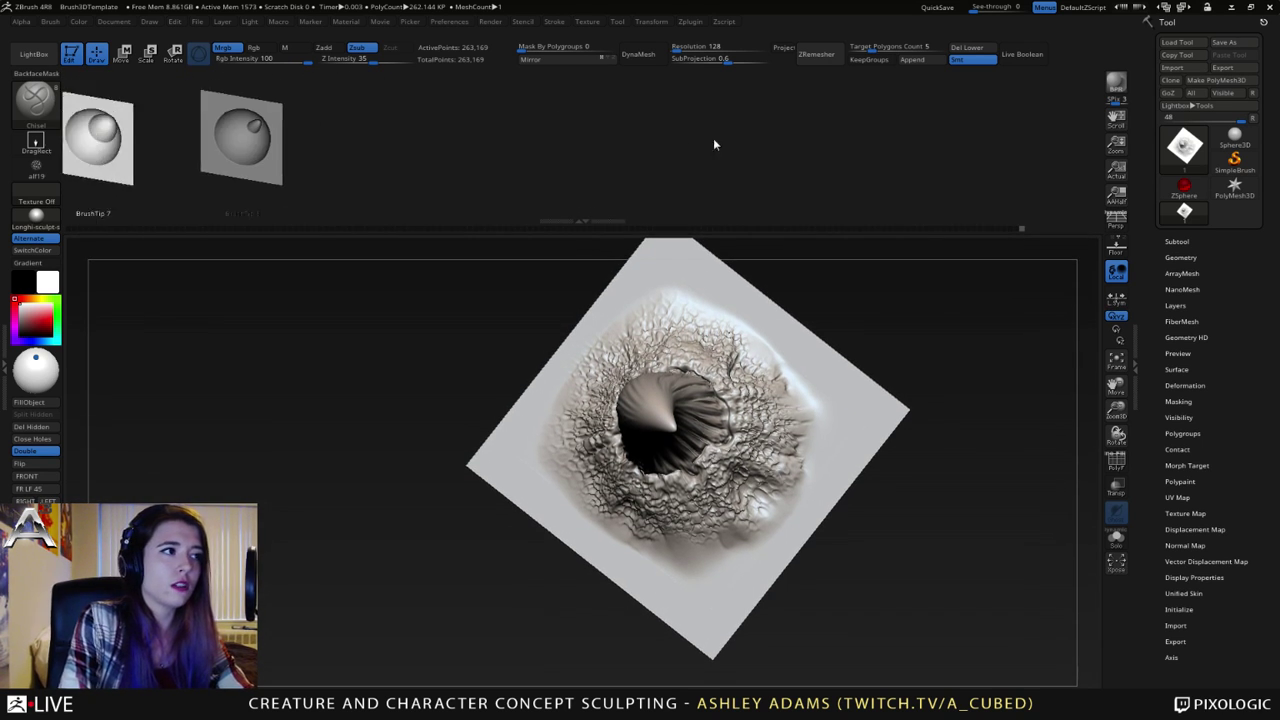
{"action": "left_click_drag", "start_coordinate": [750, 149], "coordinate": [1006, 146]}
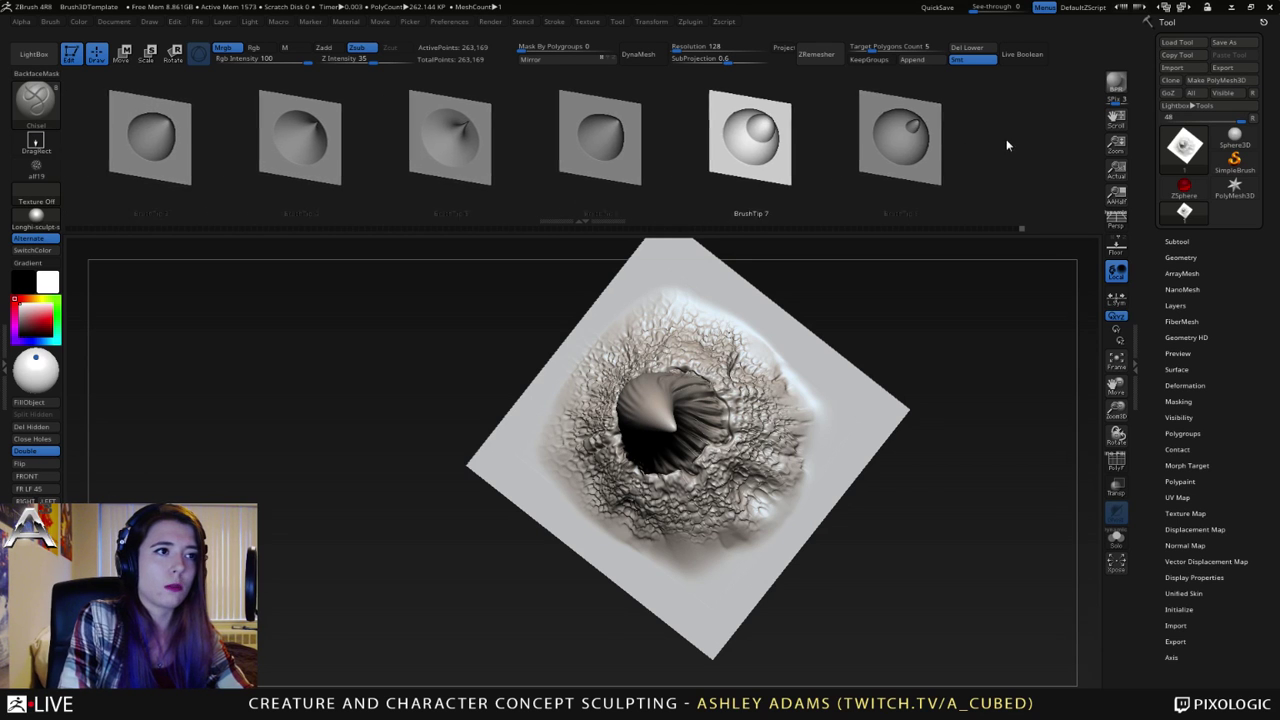
{"action": "mouse_move", "coordinate": [636, 224]}
{"action": "left_mouse_down"}
{"action": "mouse_move", "coordinate": [594, 232]}
{"action": "mouse_move", "coordinate": [634, 357]}
{"action": "mouse_move", "coordinate": [619, 148]}
{"action": "mouse_move", "coordinate": [605, 120]}
{"action": "mouse_move", "coordinate": [584, 251]}
{"action": "left_mouse_up"}
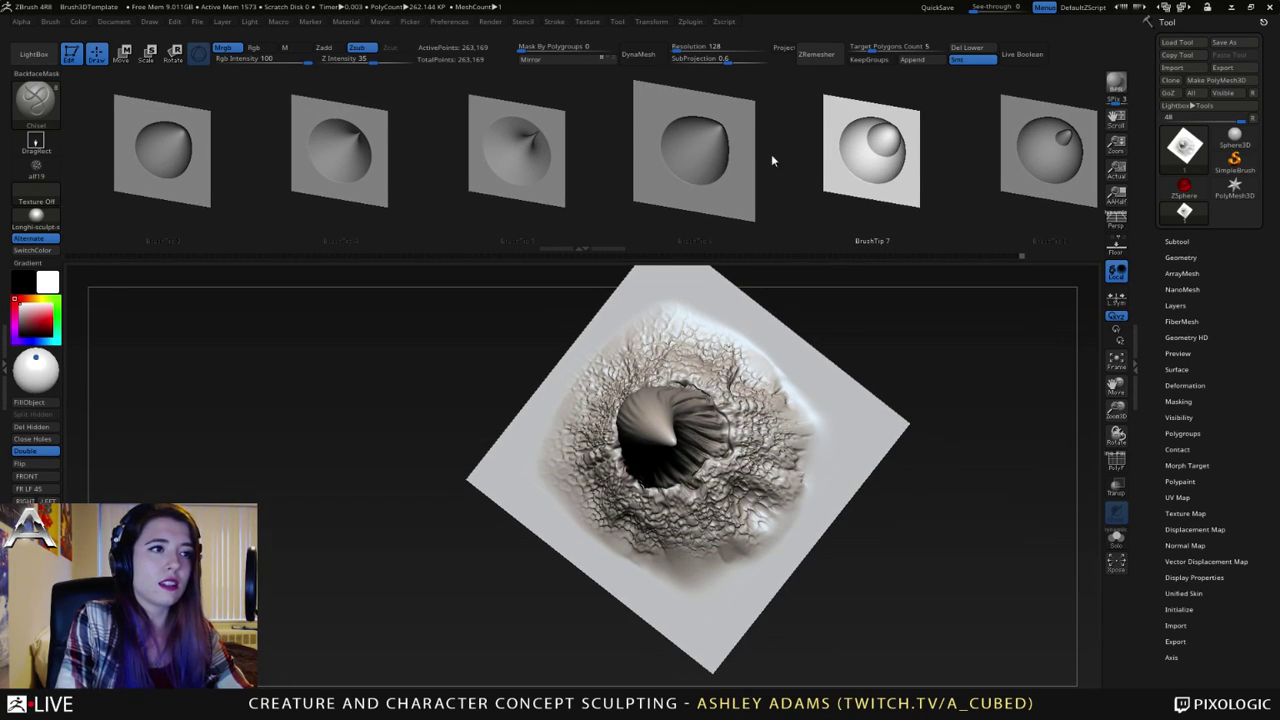
- Compare the shapes of the Chisel brush's tips up to BrushTip 8, and shrink the tip previews again
{"action": "mouse_move", "coordinate": [777, 170]}
{"action": "left_mouse_down"}
{"action": "mouse_move", "coordinate": [533, 189]}
{"action": "mouse_move", "coordinate": [910, 176]}
{"action": "left_mouse_up"}
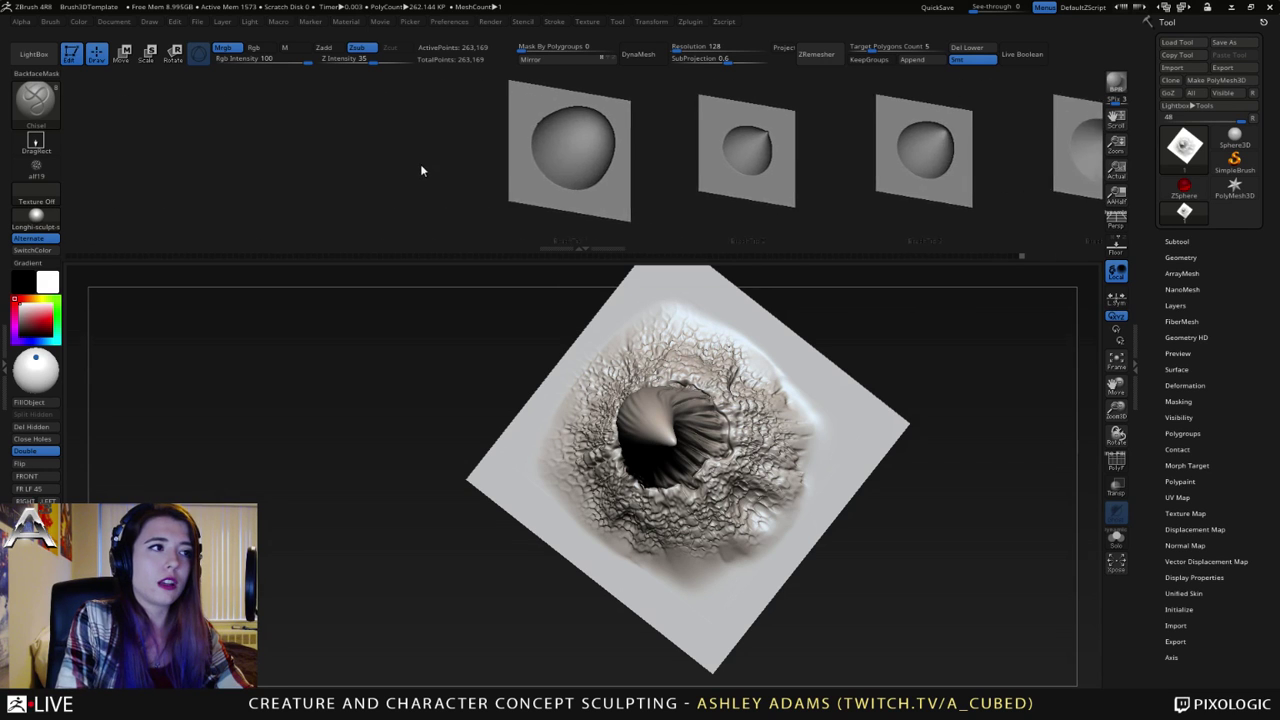
{"action": "mouse_move", "coordinate": [421, 170]}
{"action": "left_mouse_down"}
{"action": "mouse_move", "coordinate": [374, 180]}
{"action": "mouse_move", "coordinate": [429, 138]}
{"action": "mouse_move", "coordinate": [570, 190]}
{"action": "mouse_move", "coordinate": [585, 176]}
{"action": "left_mouse_up"}
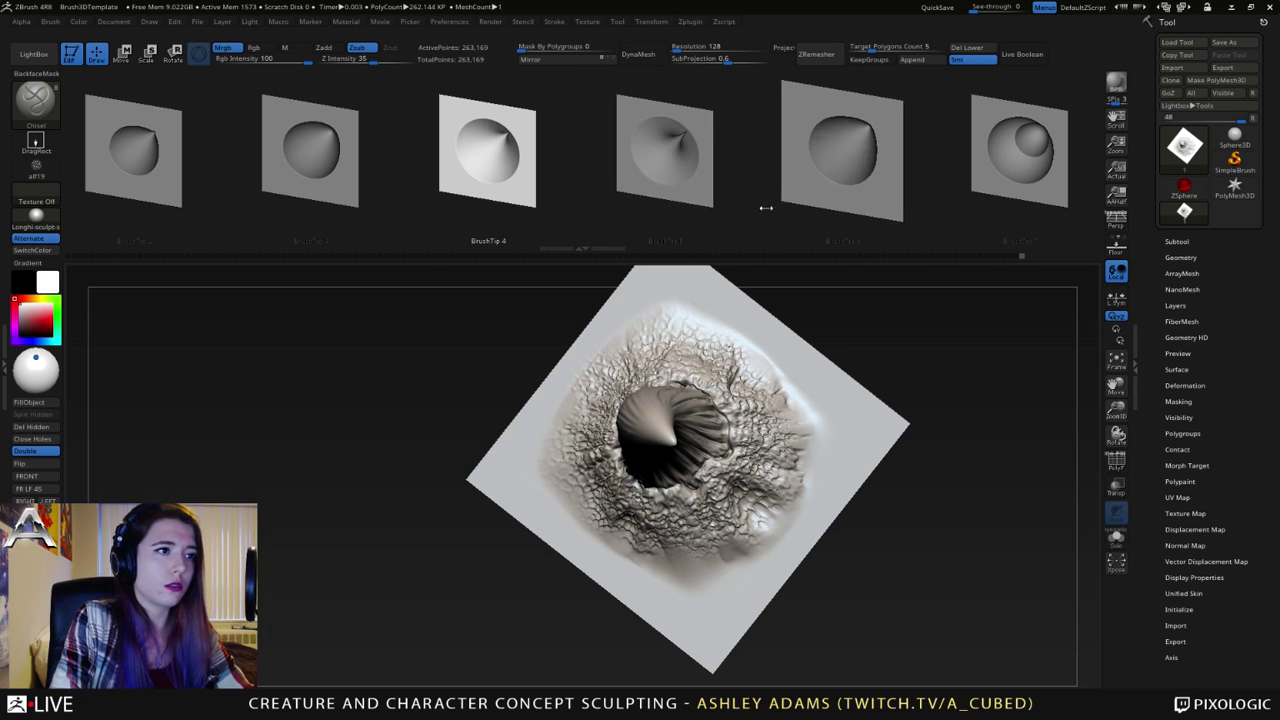
{"action": "left_click_drag", "start_coordinate": [766, 206], "coordinate": [452, 203]}
{"action": "left_click_drag", "start_coordinate": [658, 177], "coordinate": [814, 192]}
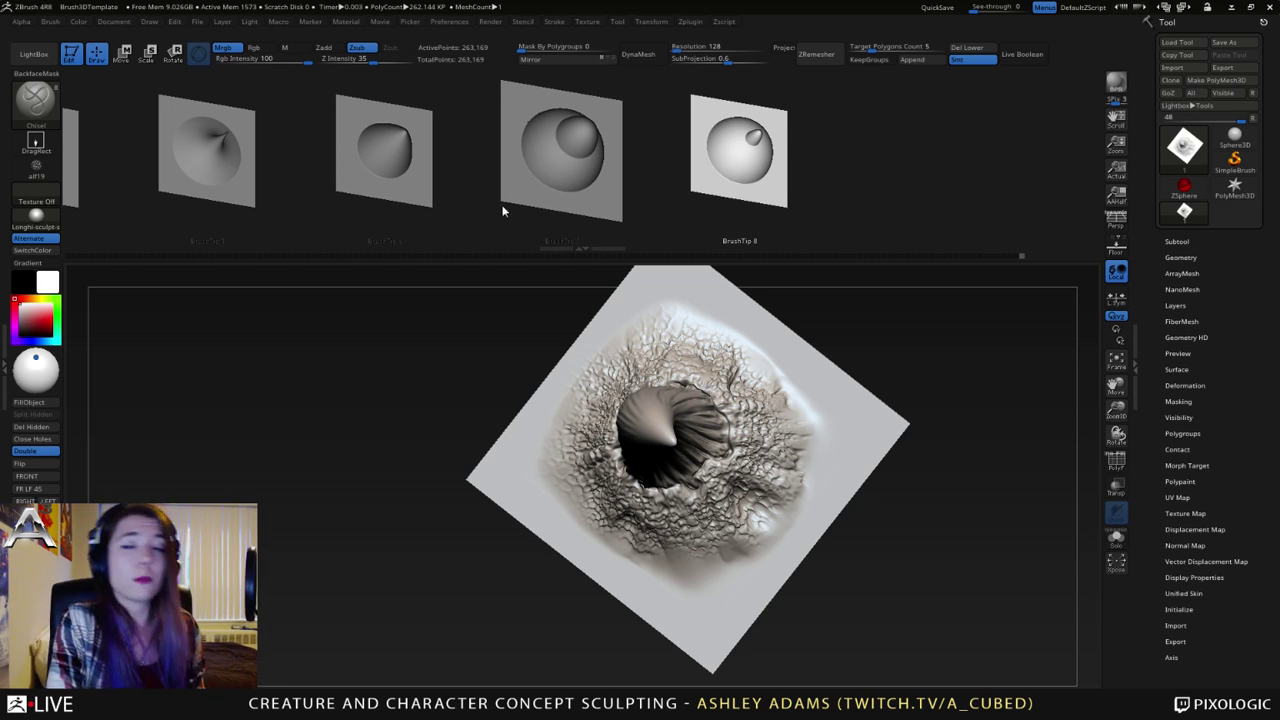
{"action": "left_click", "coordinate": [604, 268]}
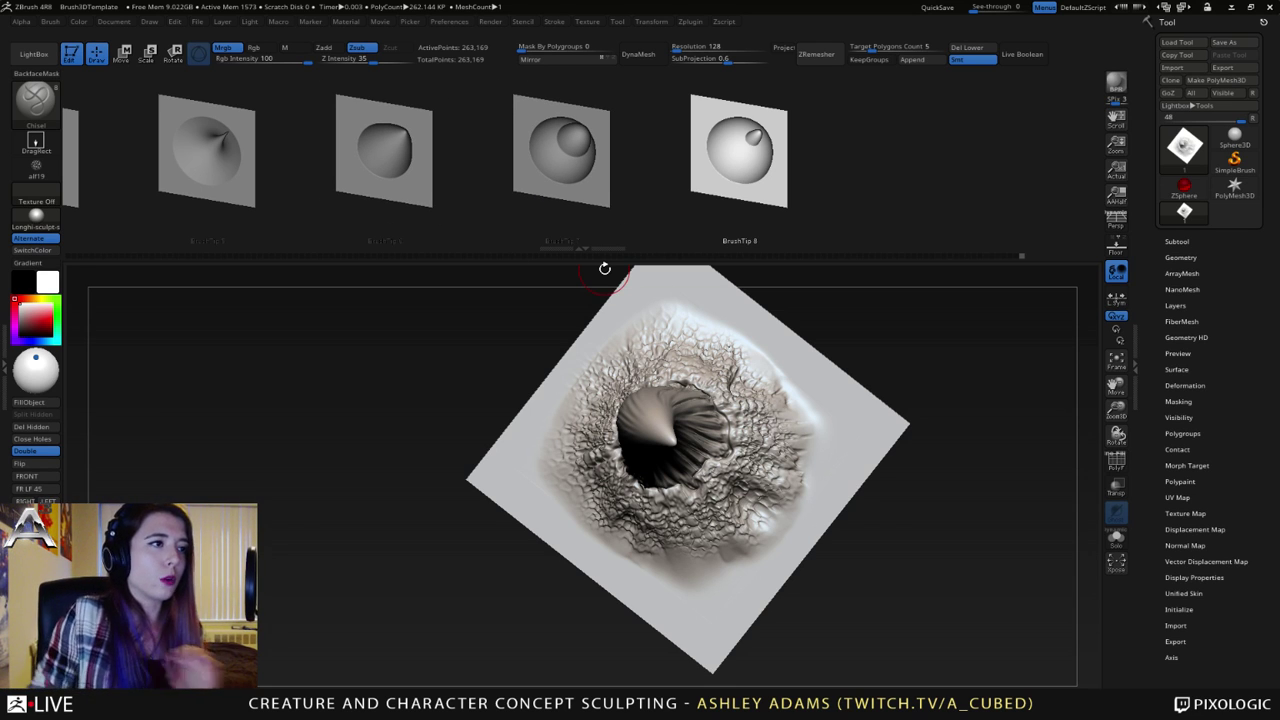
{"action": "left_click_drag", "start_coordinate": [467, 164], "coordinate": [923, 153]}
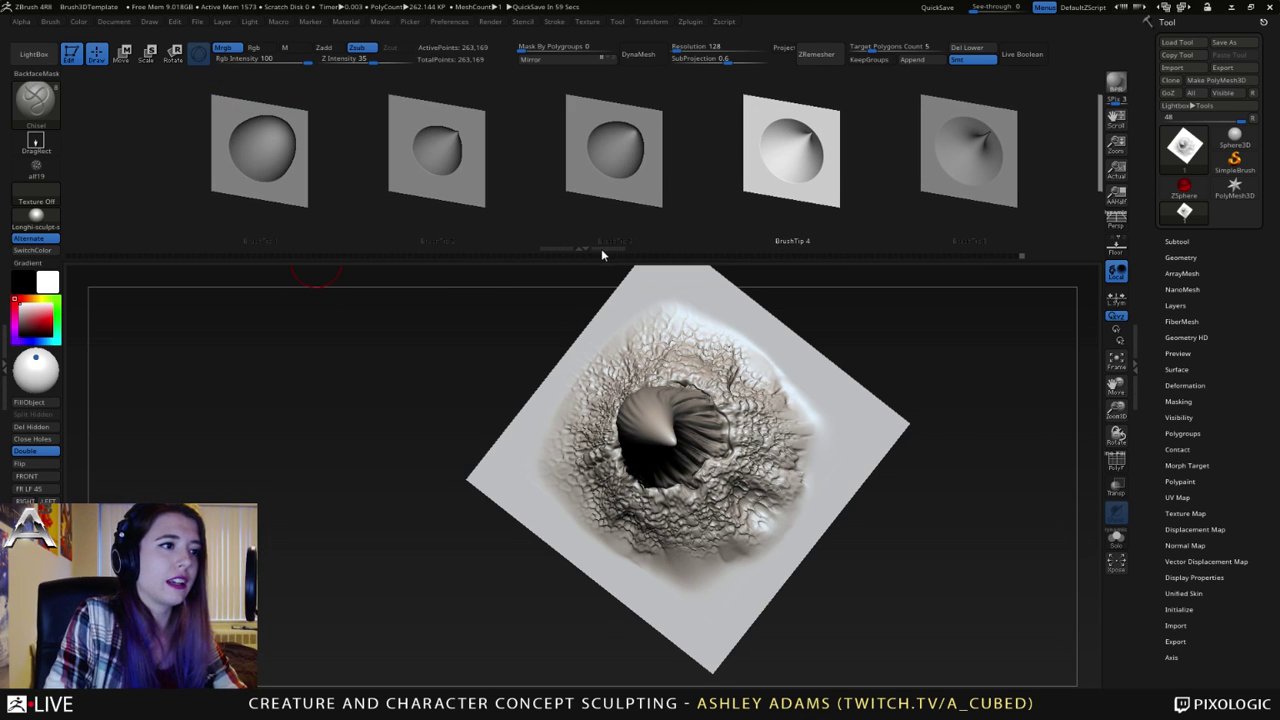
{"action": "left_click_drag", "start_coordinate": [601, 254], "coordinate": [578, 118]}
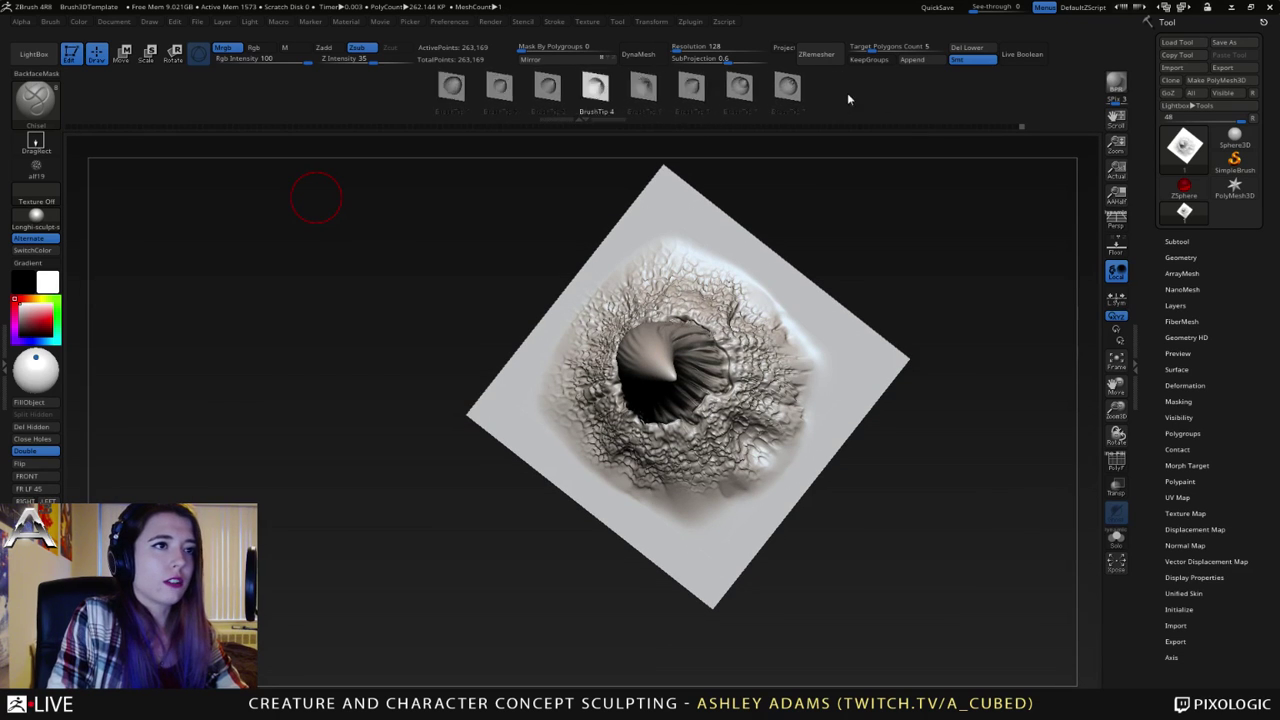
- Choose BrushTip 8 of the Chisel brush, try a curved stroke on the plane around the scaled base, and undo it
{"action": "left_click_drag", "start_coordinate": [847, 98], "coordinate": [480, 106]}
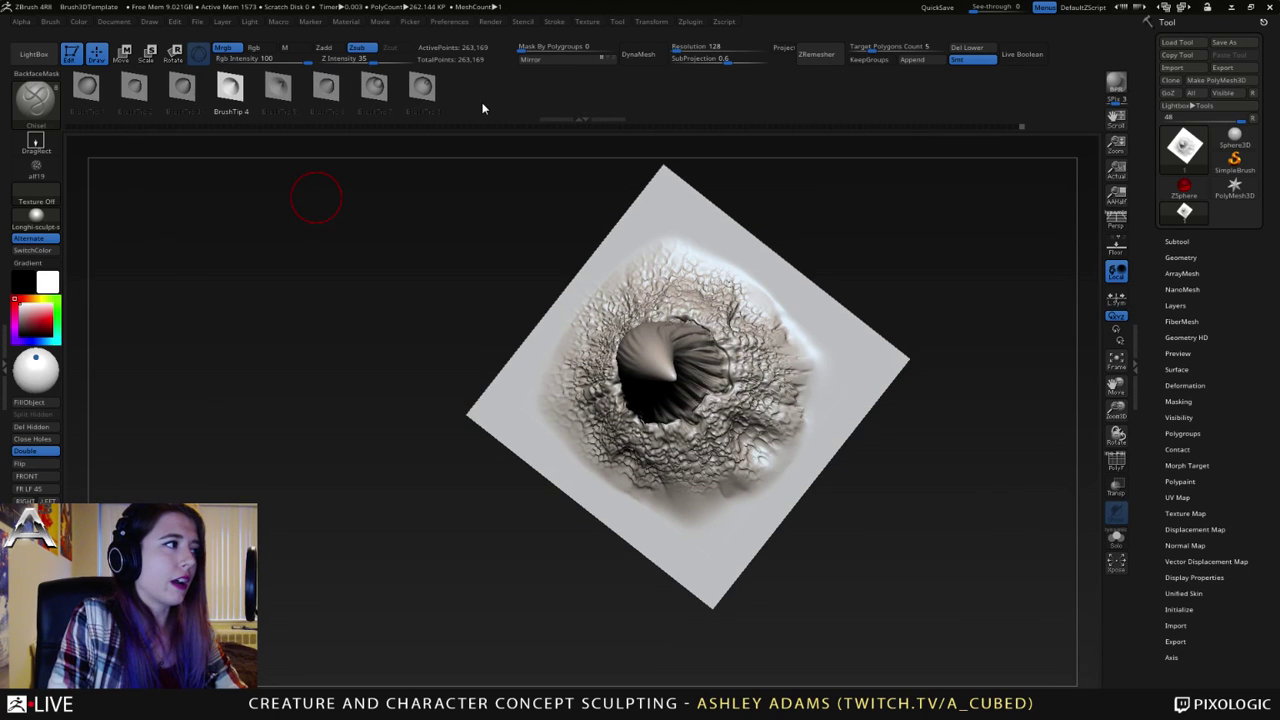
{"action": "left_click", "coordinate": [422, 88]}
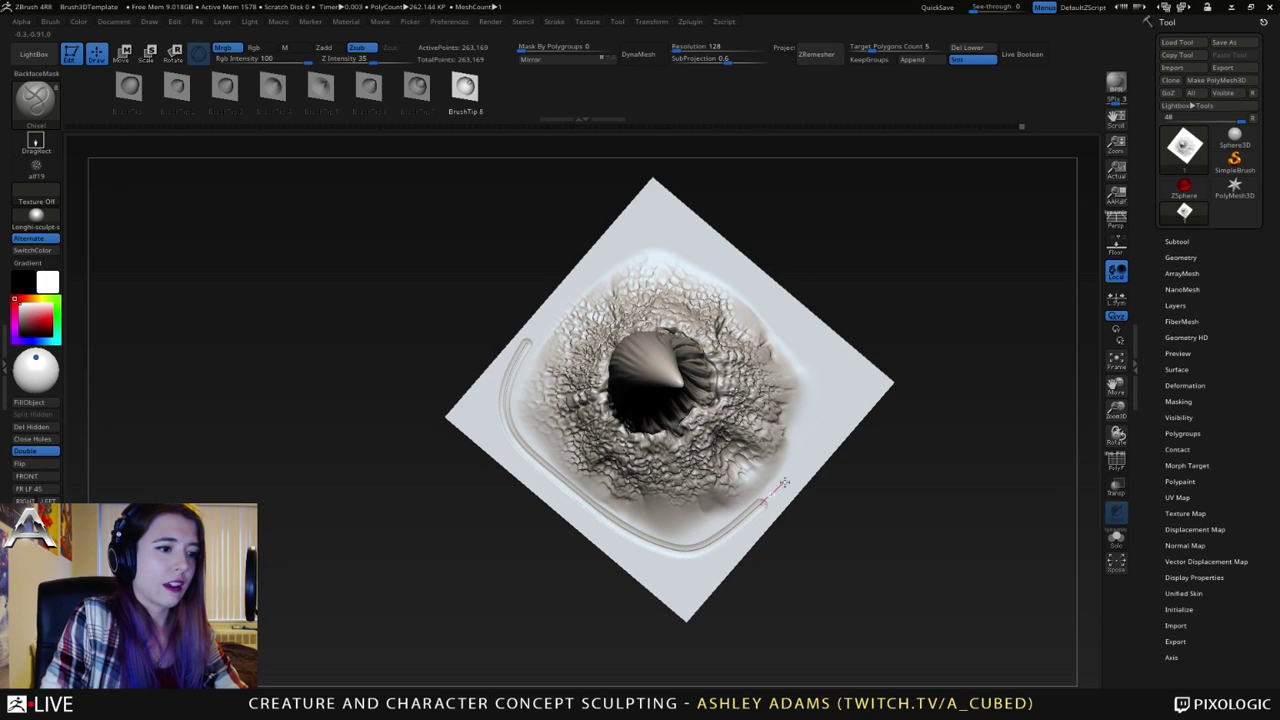
{"action": "mouse_move", "coordinate": [771, 209]}
{"action": "left_mouse_down"}
{"action": "mouse_move", "coordinate": [660, 209]}
{"action": "mouse_move", "coordinate": [790, 226]}
{"action": "left_mouse_up"}
{"action": "key", "text": "ctrl+z"}
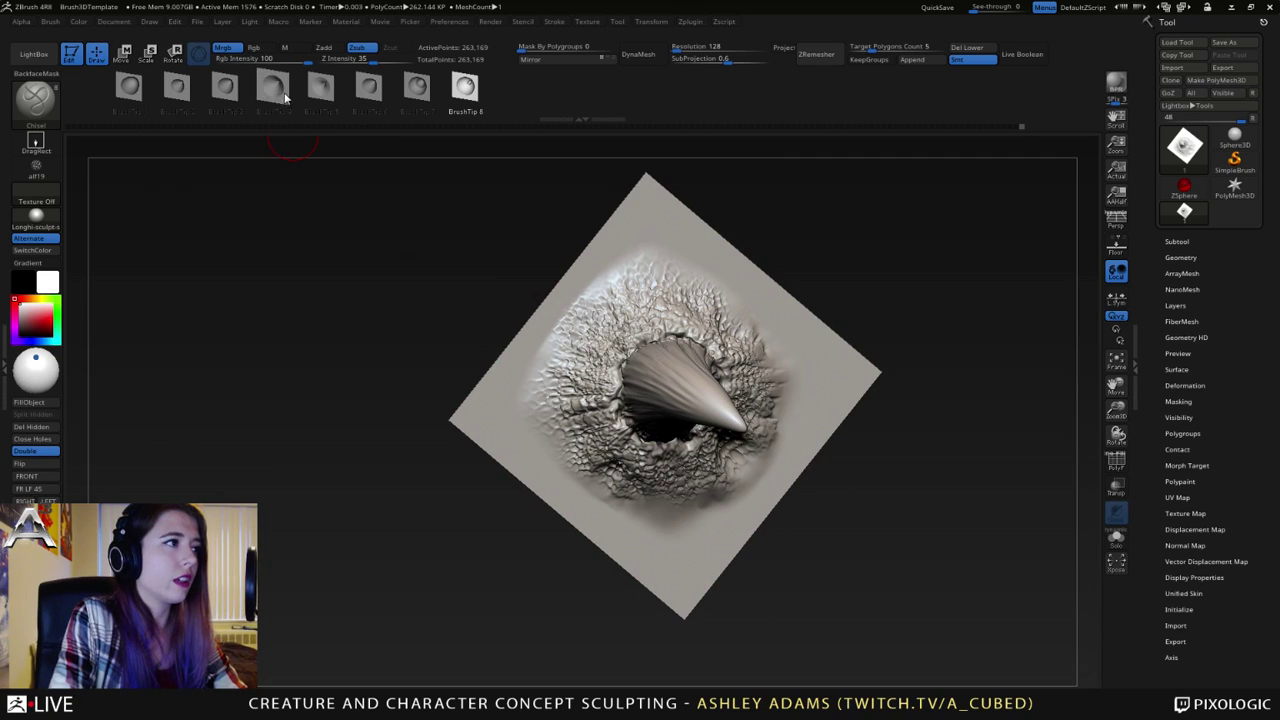
- Choose BrushTip 6, try a stroke along the plane beside the scaled base, and undo it
{"action": "left_click", "coordinate": [378, 104]}
{"action": "left_click", "coordinate": [383, 88]}
{"action": "mouse_move", "coordinate": [530, 342]}
{"action": "left_mouse_down"}
{"action": "mouse_move", "coordinate": [515, 455]}
{"action": "mouse_move", "coordinate": [660, 560]}
{"action": "mouse_move", "coordinate": [735, 548]}
{"action": "left_mouse_up"}
{"action": "key", "text": "ctrl+z"}
{"action": "right_click_drag", "start_coordinate": [680, 457], "coordinate": [636, 387], "text": "alt"}
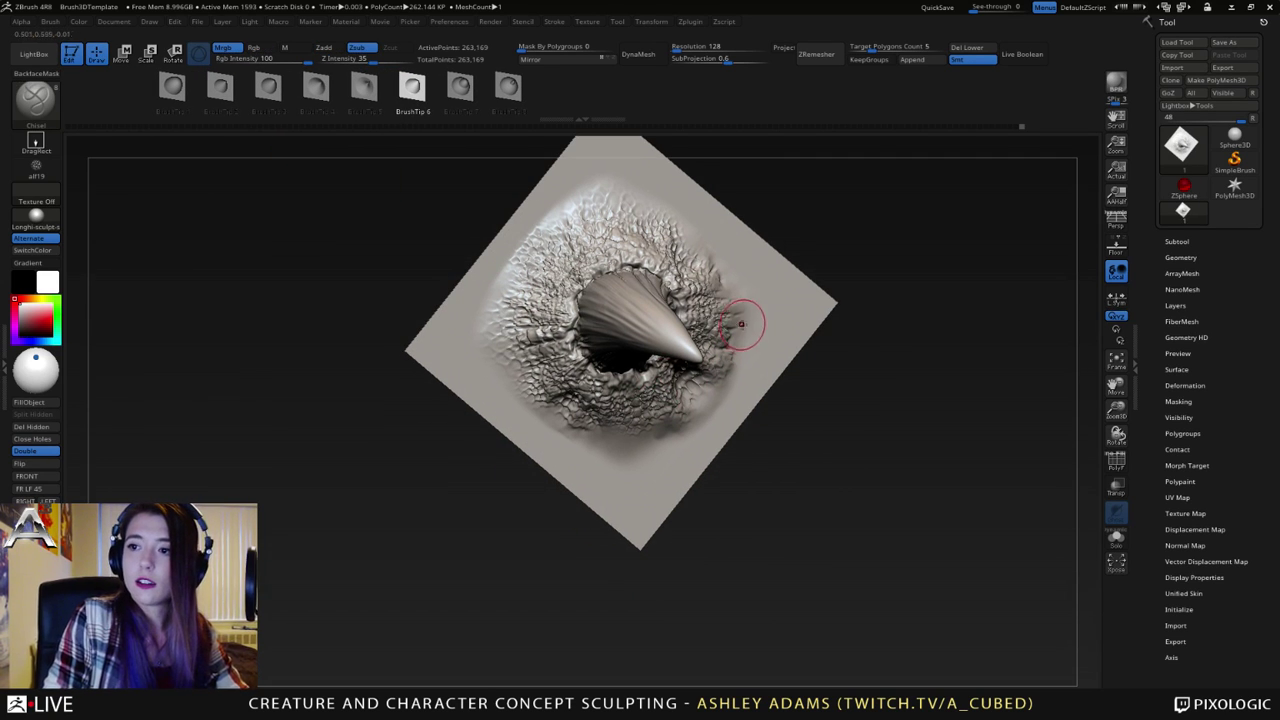
- Subdivide the horn mesh once more, up to subdivision level 10
{"action": "left_click", "coordinate": [1180, 242]}
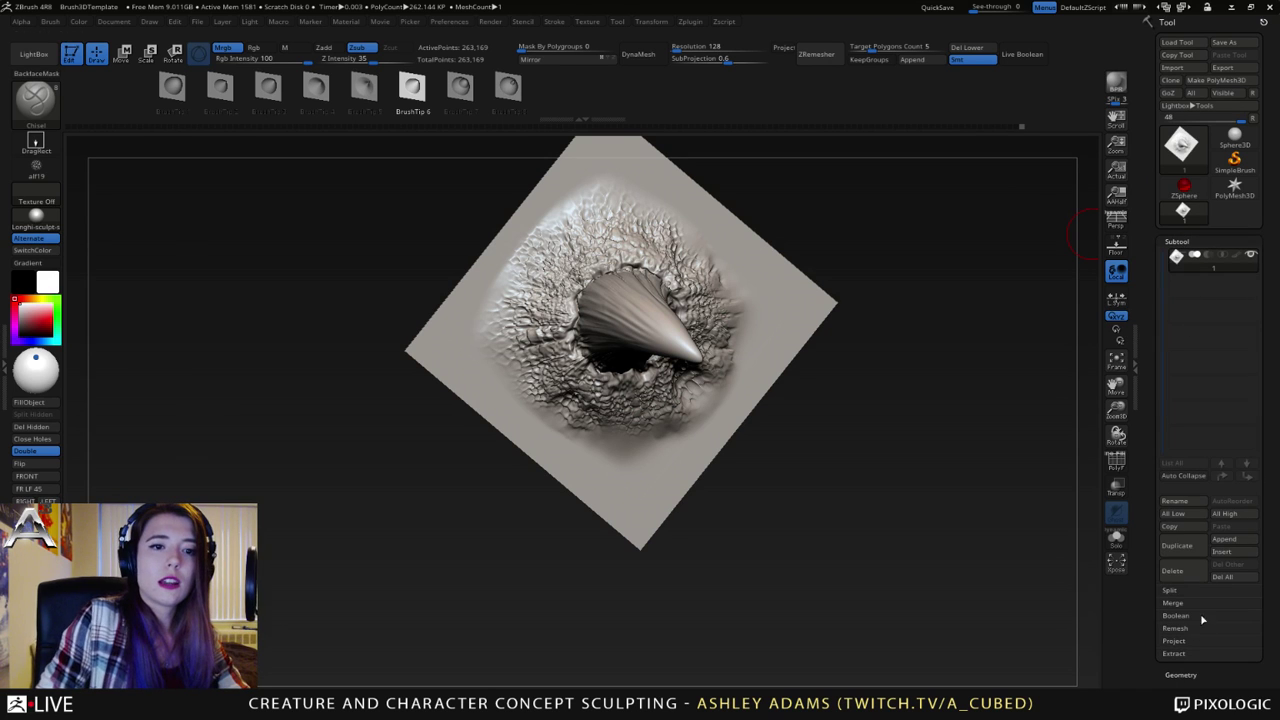
{"action": "left_click", "coordinate": [1179, 672]}
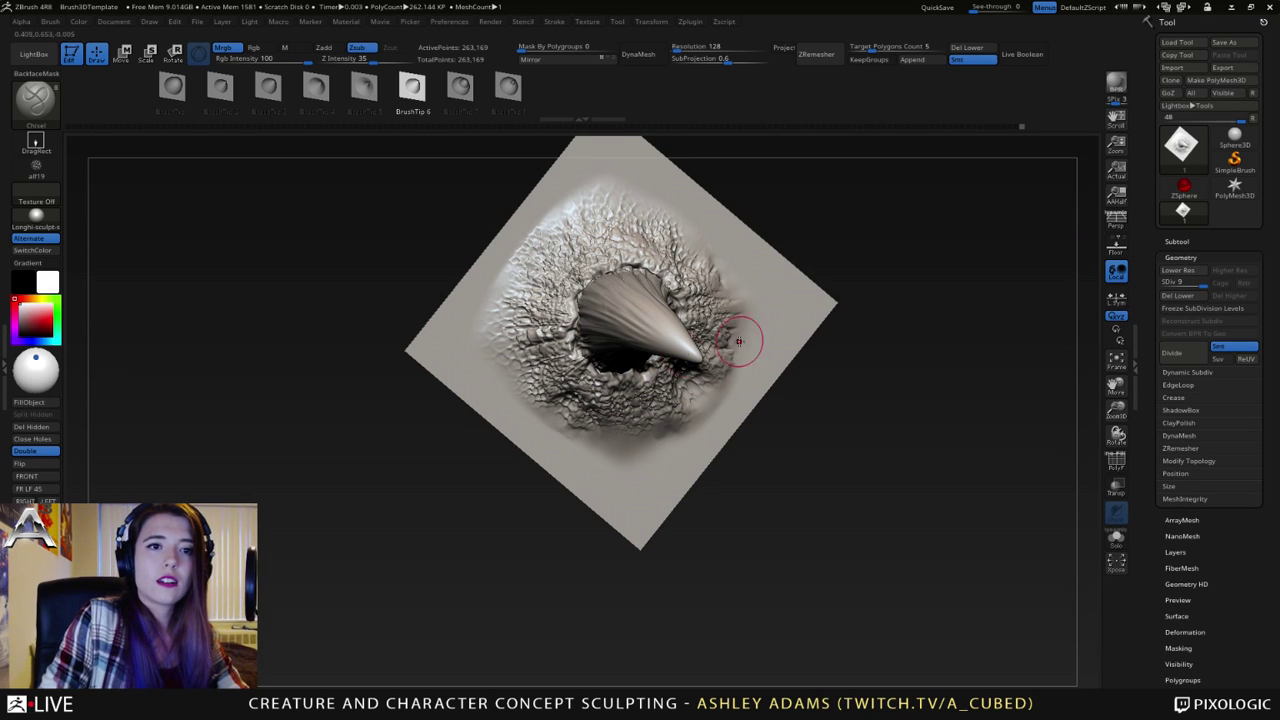
{"action": "left_click_drag", "start_coordinate": [850, 410], "coordinate": [960, 390]}
{"action": "mouse_move", "coordinate": [900, 340]}
{"action": "left_mouse_down", "text": "alt"}
{"action": "mouse_move", "coordinate": [832, 446]}
{"action": "mouse_move", "coordinate": [498, 407]}
{"action": "mouse_move", "coordinate": [698, 449]}
{"action": "mouse_move", "coordinate": [775, 353]}
{"action": "mouse_move", "coordinate": [765, 325]}
{"action": "mouse_move", "coordinate": [723, 326]}
{"action": "left_mouse_up", "text": "alt"}
{"action": "key", "text": "ctrl+d"}
{"action": "left_click_drag", "start_coordinate": [826, 330], "coordinate": [646, 320]}
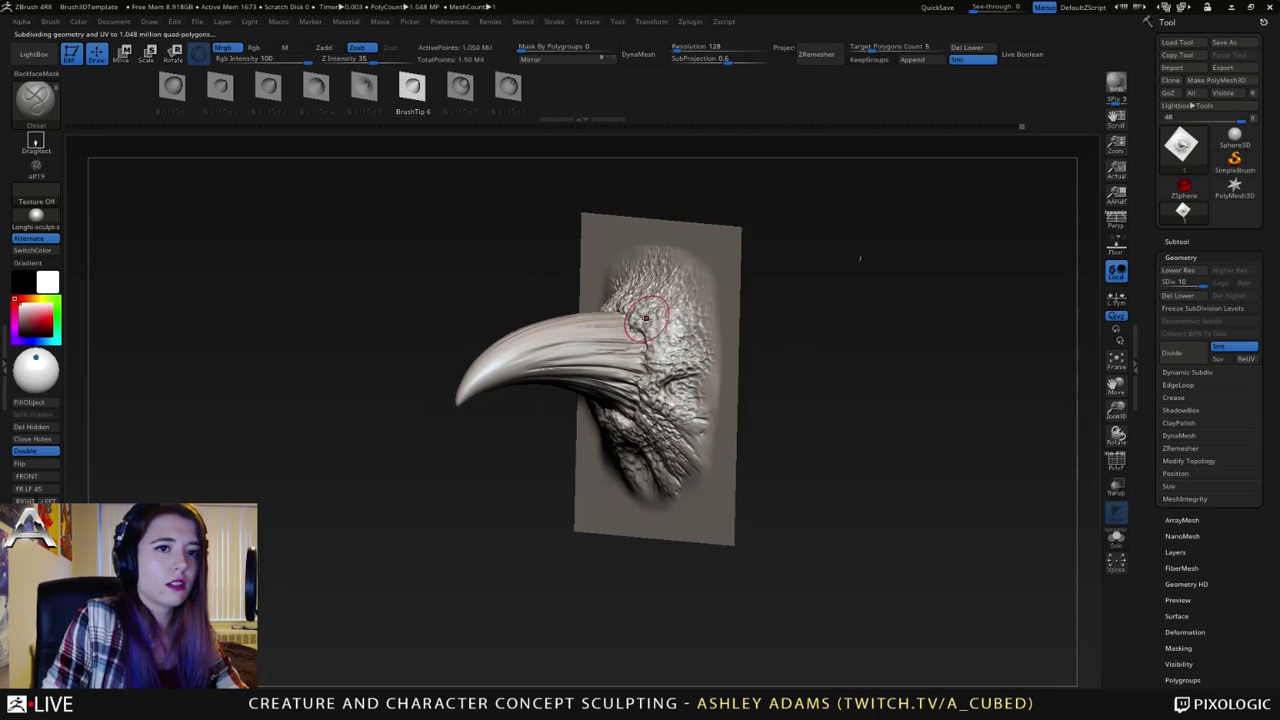
{"action": "left_click_drag", "start_coordinate": [552, 385], "coordinate": [775, 345]}
- Switch to the SnakeHook brush and step the horn mesh down to subdivision level 9
{"action": "key", "text": "space"}
{"action": "mouse_move", "coordinate": [622, 325]}
{"action": "left_mouse_down"}
{"action": "mouse_move", "coordinate": [645, 325]}
{"action": "mouse_move", "coordinate": [651, 309]}
{"action": "mouse_move", "coordinate": [732, 344]}
{"action": "left_mouse_up"}
{"action": "key", "text": "b"}
{"action": "key", "text": "s"}
{"action": "key", "text": "h"}
{"action": "mouse_move", "coordinate": [860, 232]}
{"action": "left_mouse_down"}
{"action": "mouse_move", "coordinate": [900, 245]}
{"action": "mouse_move", "coordinate": [886, 257]}
{"action": "left_mouse_up"}
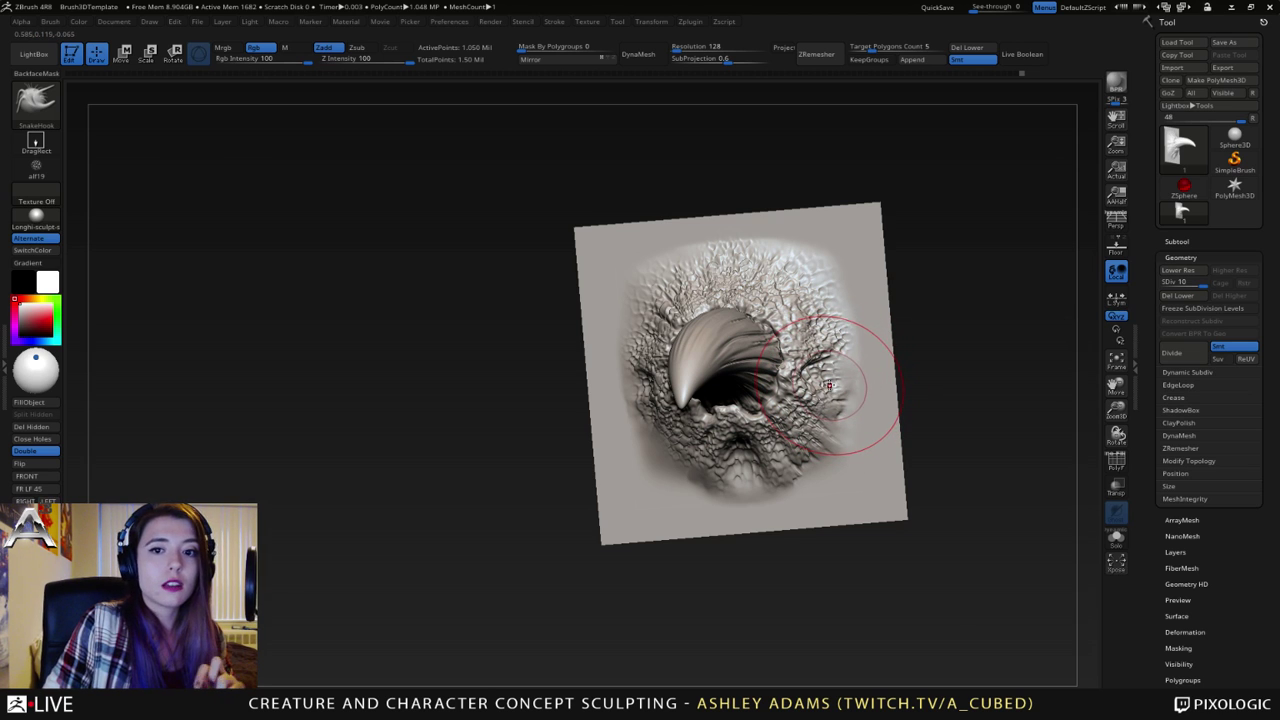
{"action": "mouse_move", "coordinate": [829, 385]}
{"action": "right_mouse_down"}
{"action": "mouse_move", "coordinate": [820, 337]}
{"action": "mouse_move", "coordinate": [900, 268]}
{"action": "mouse_move", "coordinate": [886, 259]}
{"action": "mouse_move", "coordinate": [811, 323]}
{"action": "mouse_move", "coordinate": [770, 326]}
{"action": "right_mouse_up"}
{"action": "left_click", "coordinate": [1198, 284]}
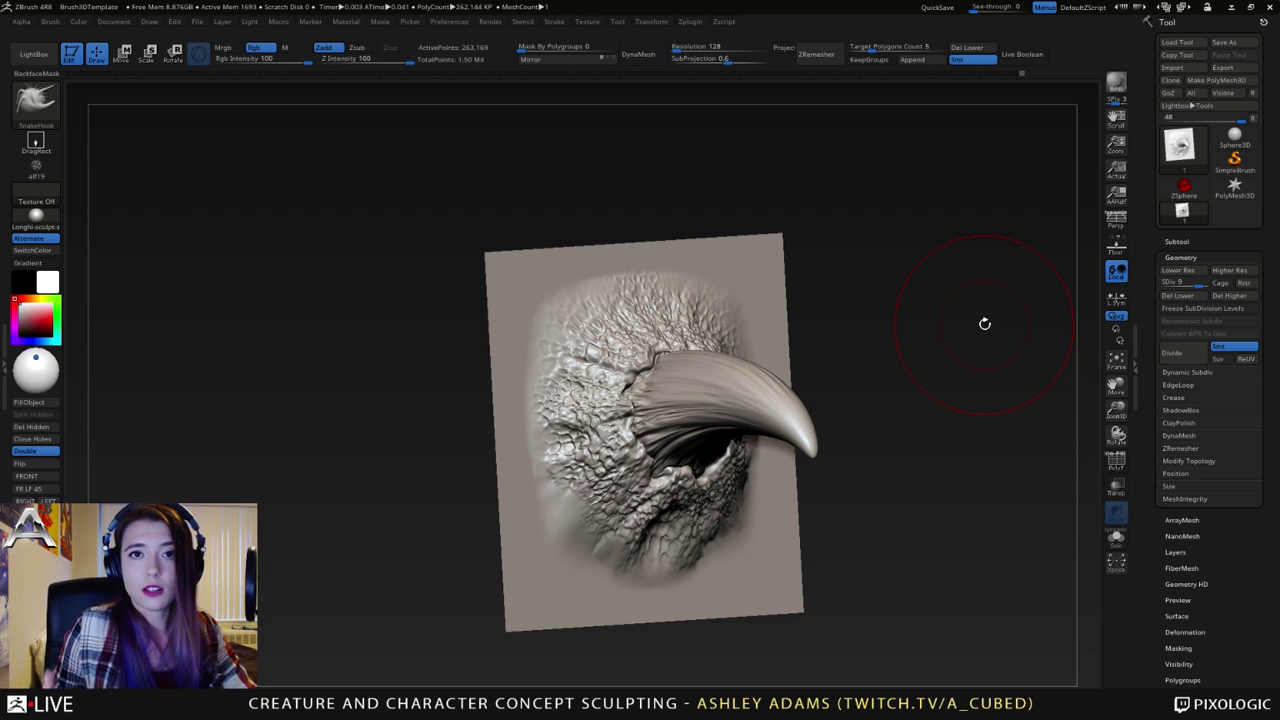
- Switch to a Sphere3D and convert it into a PolyMesh3D for testing brushes
{"action": "left_click", "coordinate": [1238, 140]}
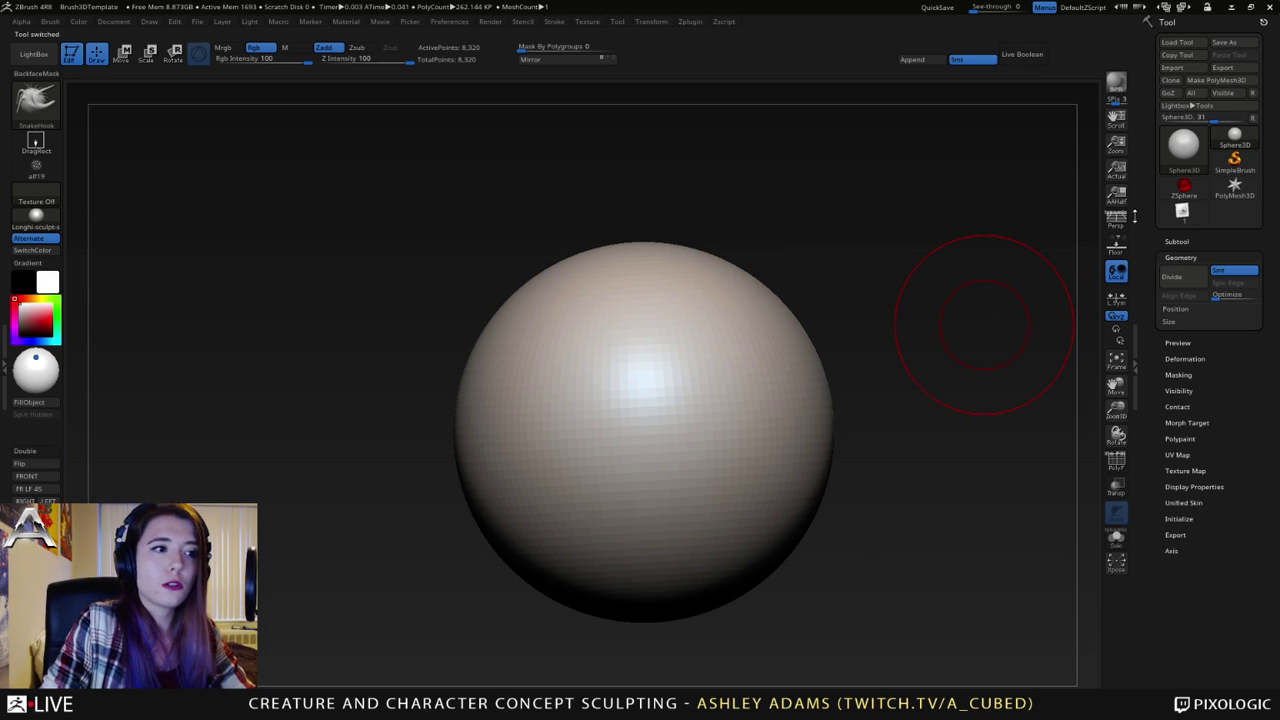
{"action": "left_click", "coordinate": [1240, 80]}
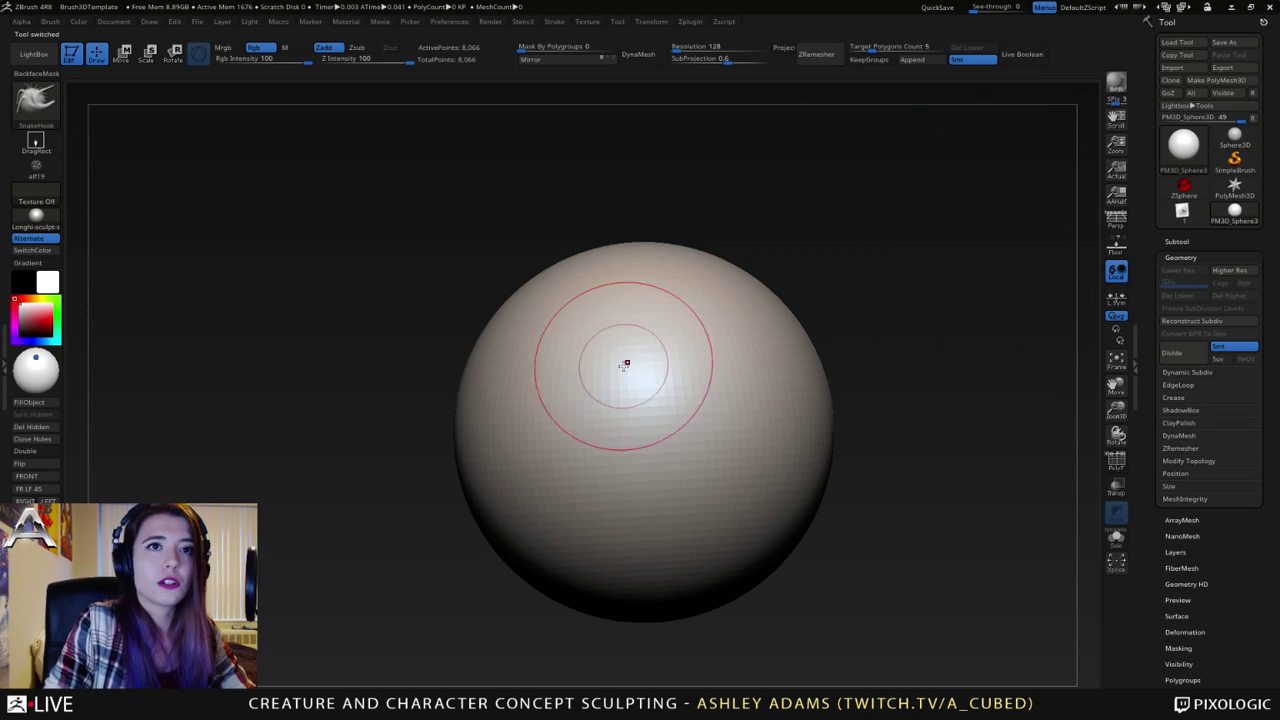
{"action": "right_click_drag", "start_coordinate": [681, 385], "coordinate": [560, 374], "text": "alt"}
{"action": "right_click_drag", "start_coordinate": [694, 351], "coordinate": [699, 378], "text": "ctrl"}
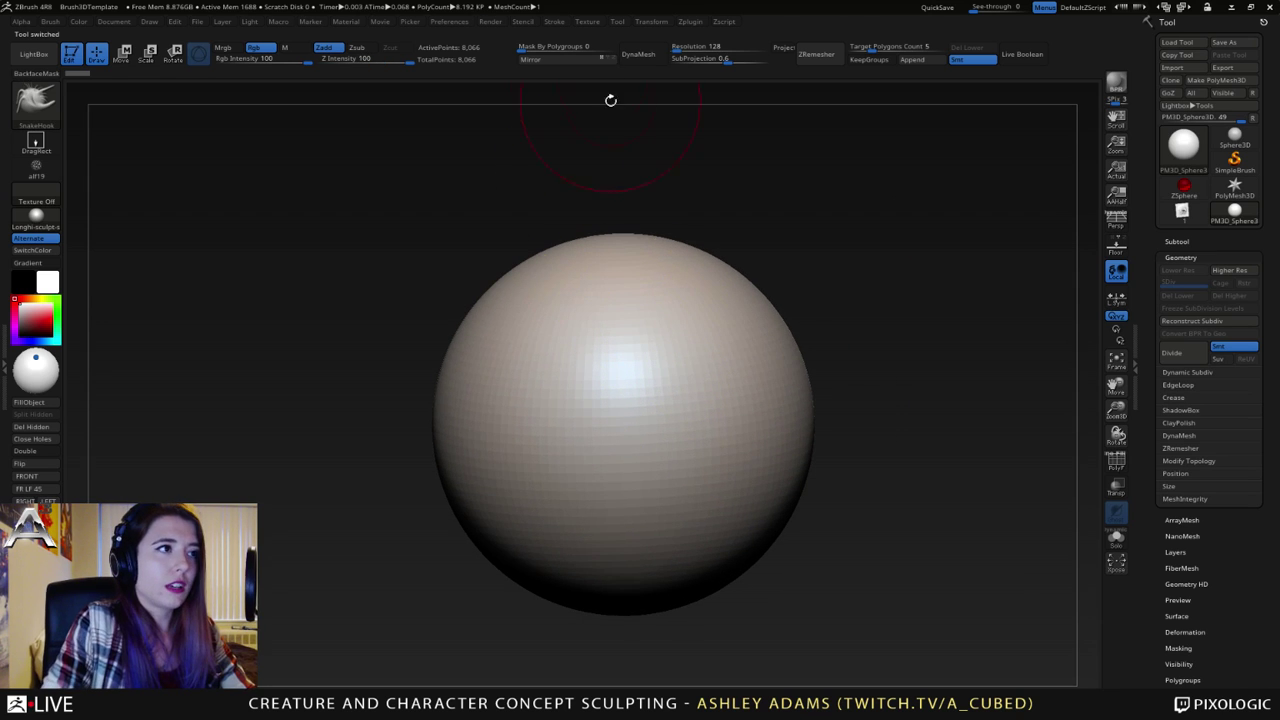
- Select the chisel_acubed brush with its Plane3D_1 horn shape for use on the sphere
{"action": "left_click", "coordinate": [36, 102]}
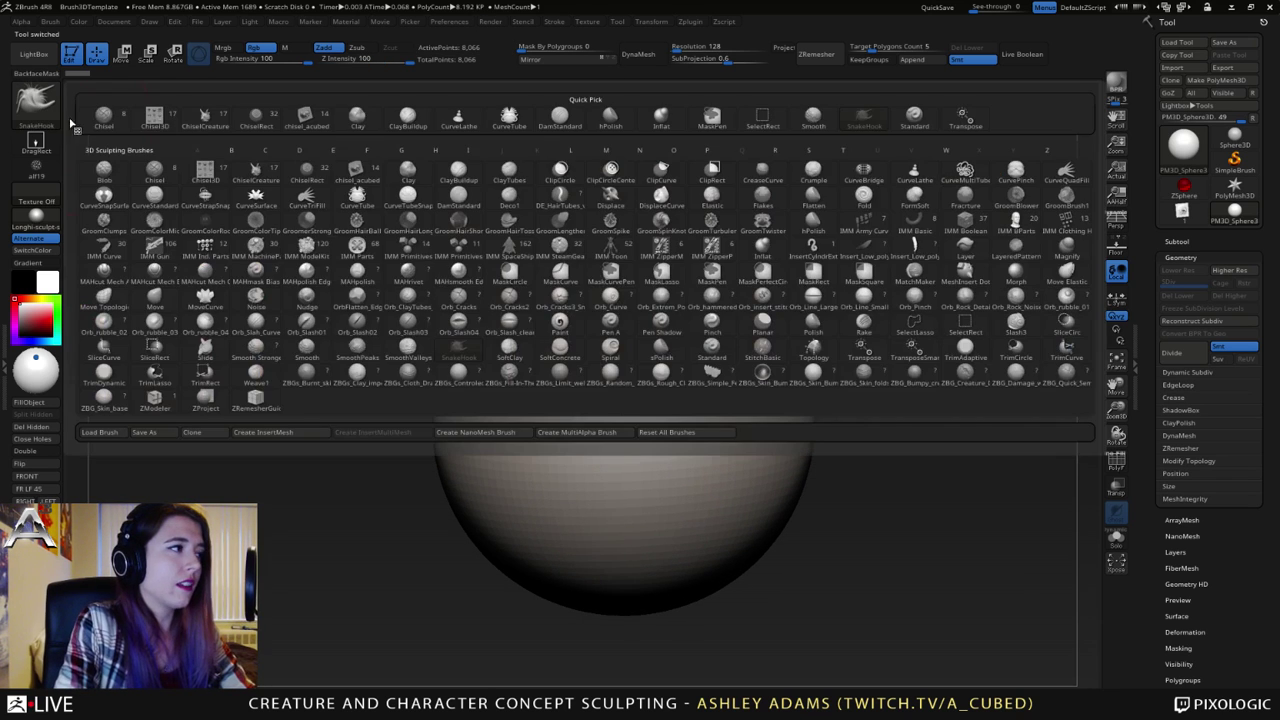
{"action": "left_click", "coordinate": [308, 124]}
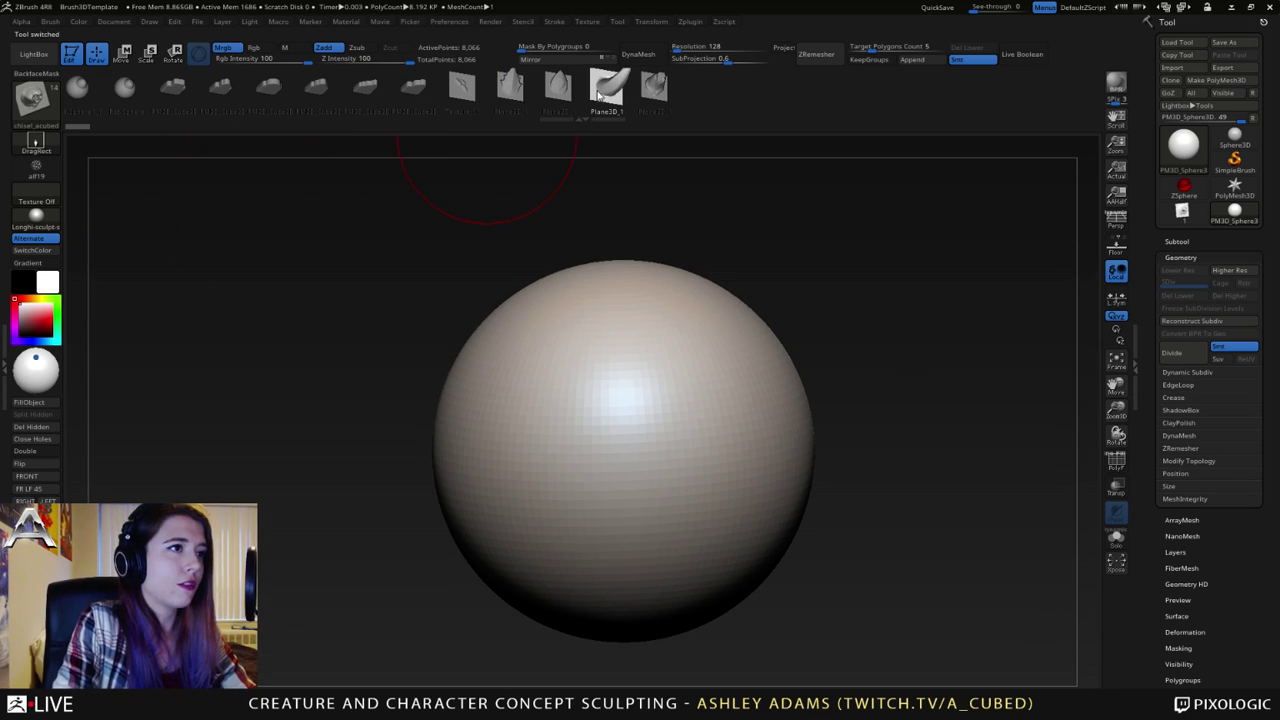
{"action": "mouse_move", "coordinate": [594, 397]}
{"action": "right_mouse_down", "text": "ctrl"}
{"action": "mouse_move", "coordinate": [582, 375]}
{"action": "mouse_move", "coordinate": [502, 387]}
{"action": "mouse_move", "coordinate": [592, 351]}
{"action": "right_mouse_up", "text": "ctrl"}
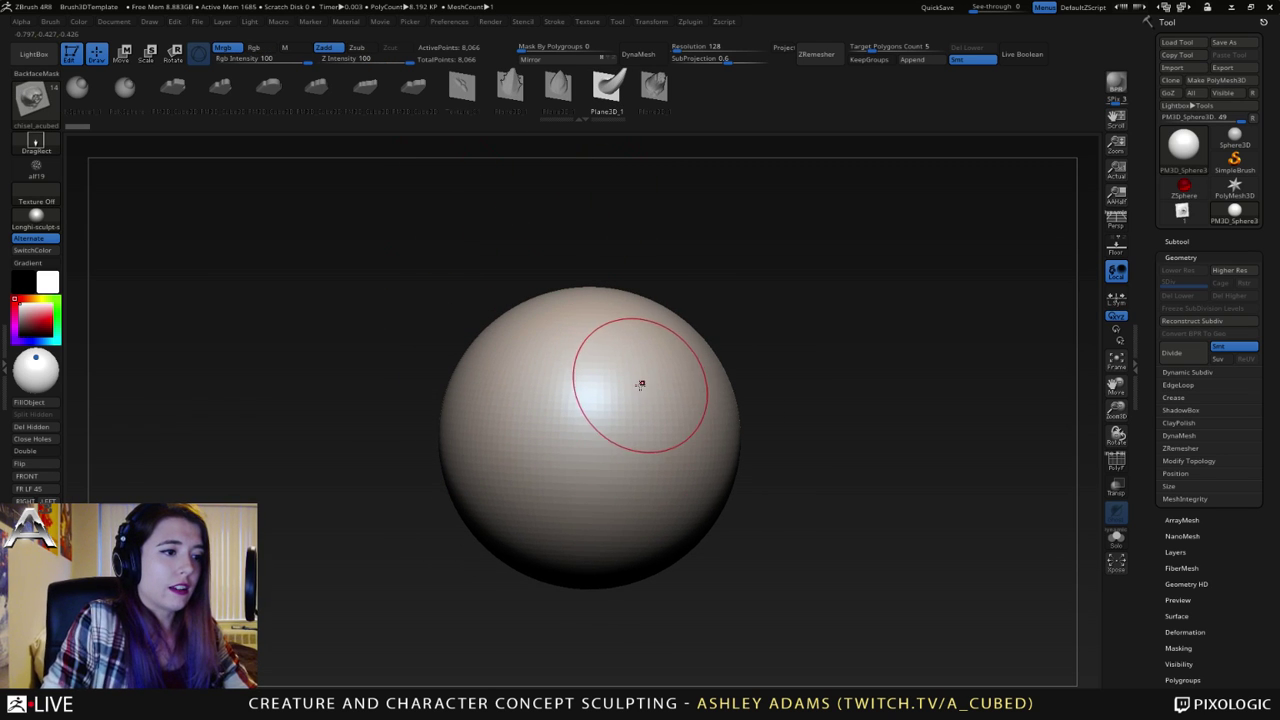
- Try stamping the Plane3D_1 horn on the undivided sphere, inspect the stretched result, and undo the stamps
{"action": "left_click_drag", "start_coordinate": [640, 384], "coordinate": [716, 399]}
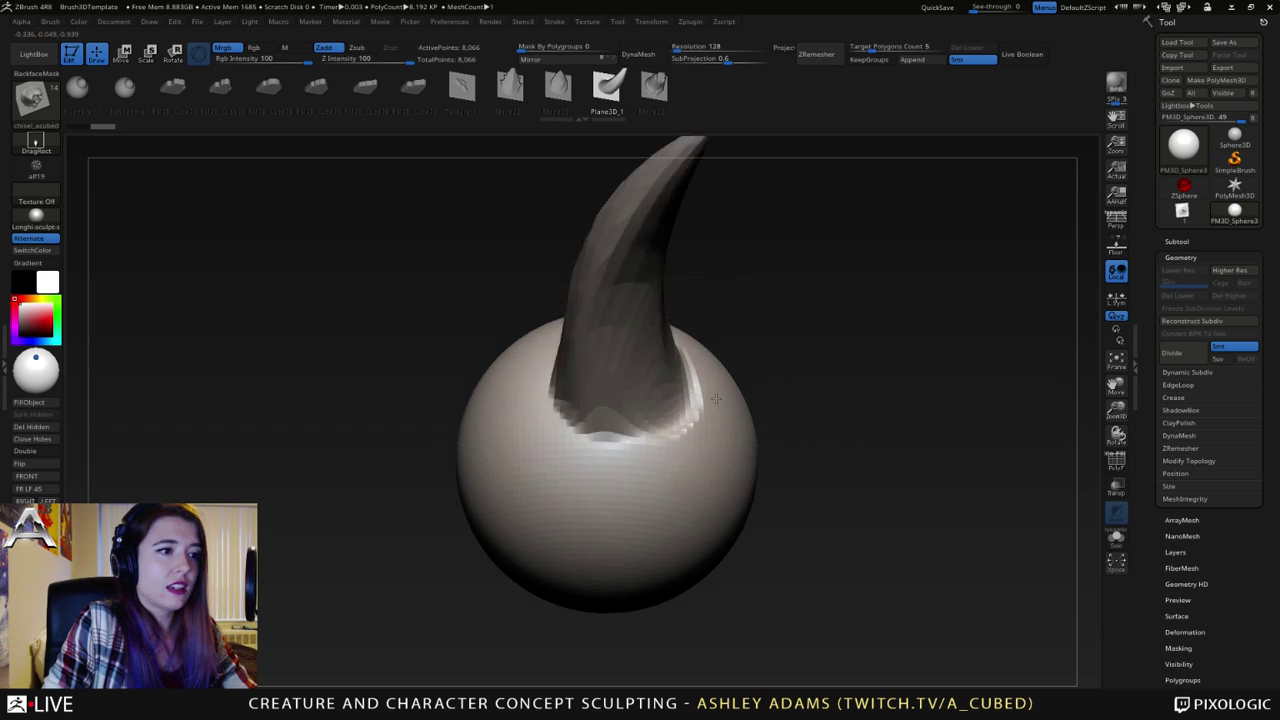
{"action": "right_click_drag", "start_coordinate": [716, 399], "coordinate": [836, 367]}
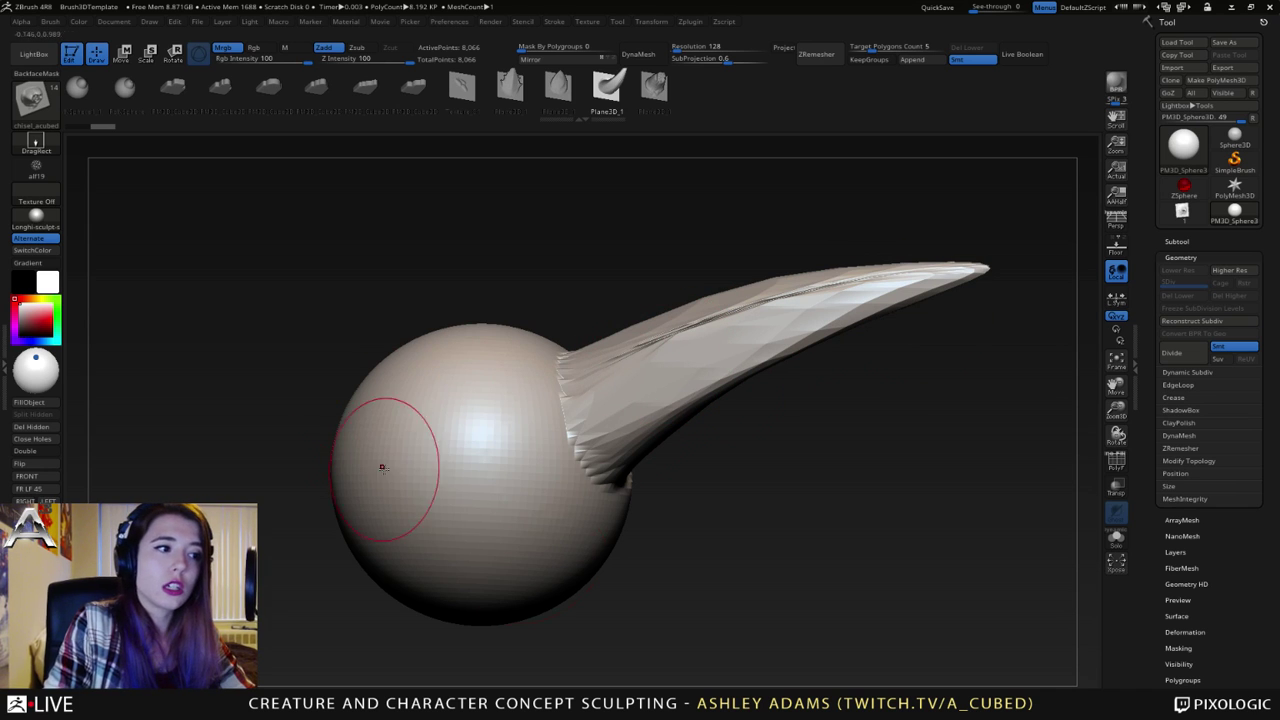
{"action": "key", "text": "ctrl"}
{"action": "key", "text": "ctrl+z"}
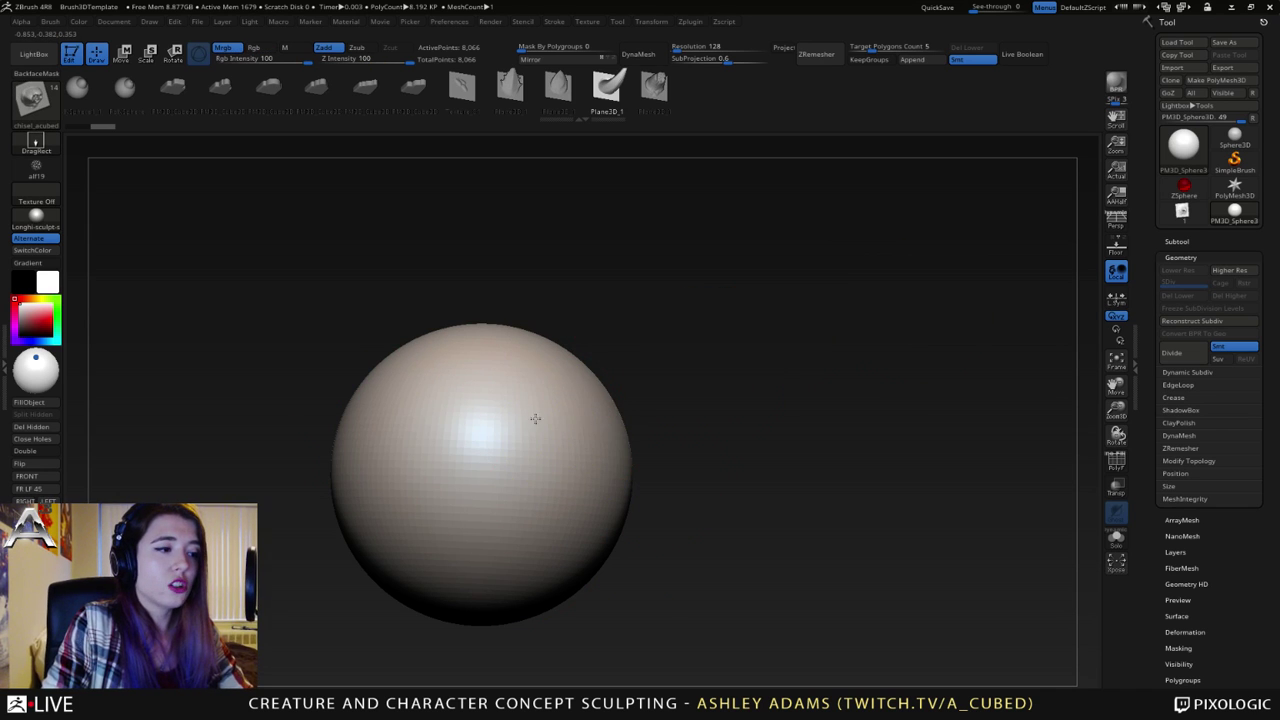
{"action": "left_click_drag", "start_coordinate": [534, 420], "coordinate": [762, 471]}
{"action": "right_click_drag", "start_coordinate": [639, 489], "coordinate": [622, 474], "text": "ctrl"}
{"action": "mouse_move", "coordinate": [622, 474]}
{"action": "right_mouse_down"}
{"action": "mouse_move", "coordinate": [517, 429]}
{"action": "mouse_move", "coordinate": [491, 449]}
{"action": "mouse_move", "coordinate": [476, 332]}
{"action": "right_mouse_up"}
{"action": "left_click_drag", "start_coordinate": [476, 333], "coordinate": [474, 345]}
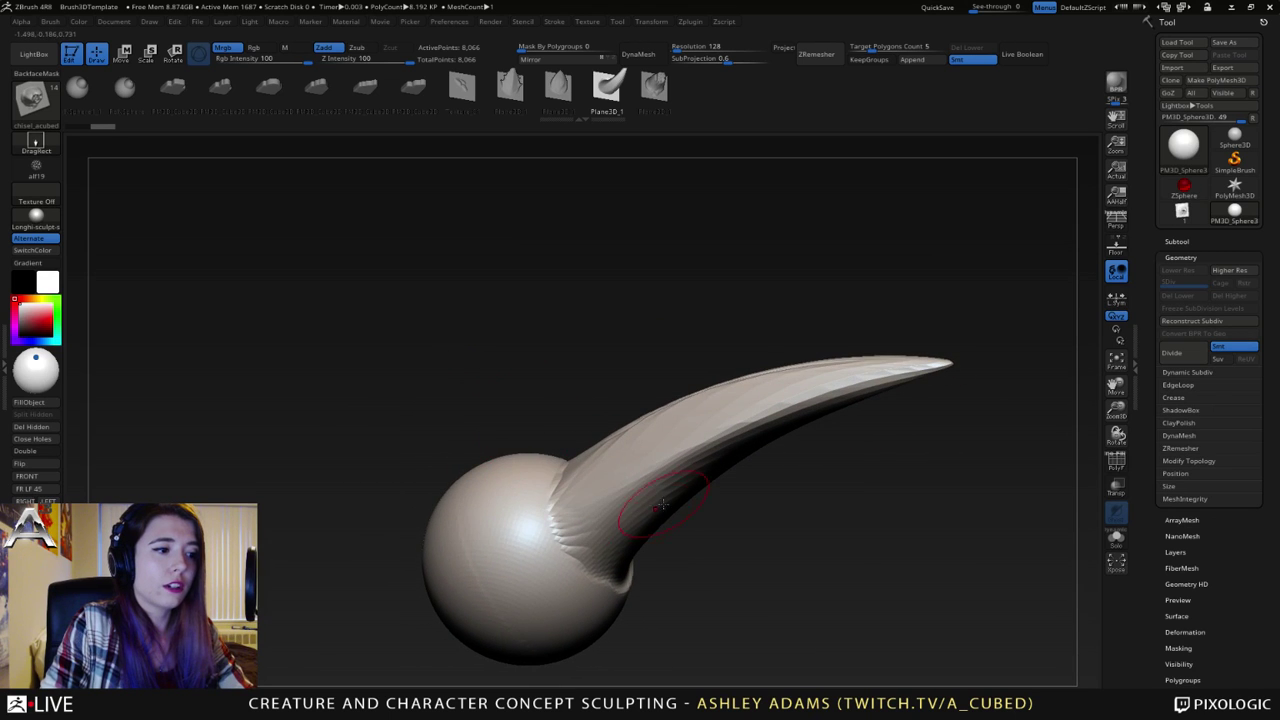
{"action": "mouse_move", "coordinate": [590, 542]}
{"action": "right_mouse_down"}
{"action": "mouse_move", "coordinate": [551, 511]}
{"action": "mouse_move", "coordinate": [605, 542]}
{"action": "right_mouse_up"}
{"action": "key", "text": "ctrl+z"}
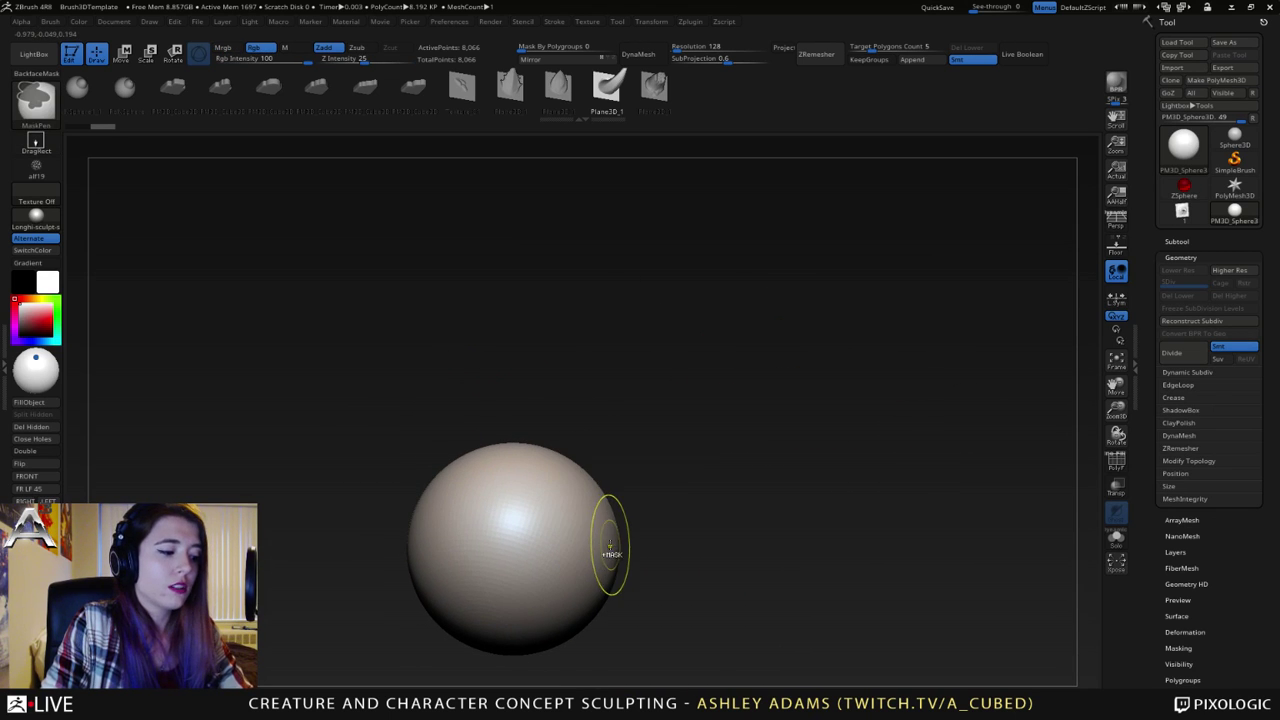
- Subdivide the sphere twice to level 3, and try stamping the Plane3D_1 horn on it, undoing the stamp
{"action": "key", "text": "ctrl+d"}
{"action": "key", "text": "ctrl+d"}
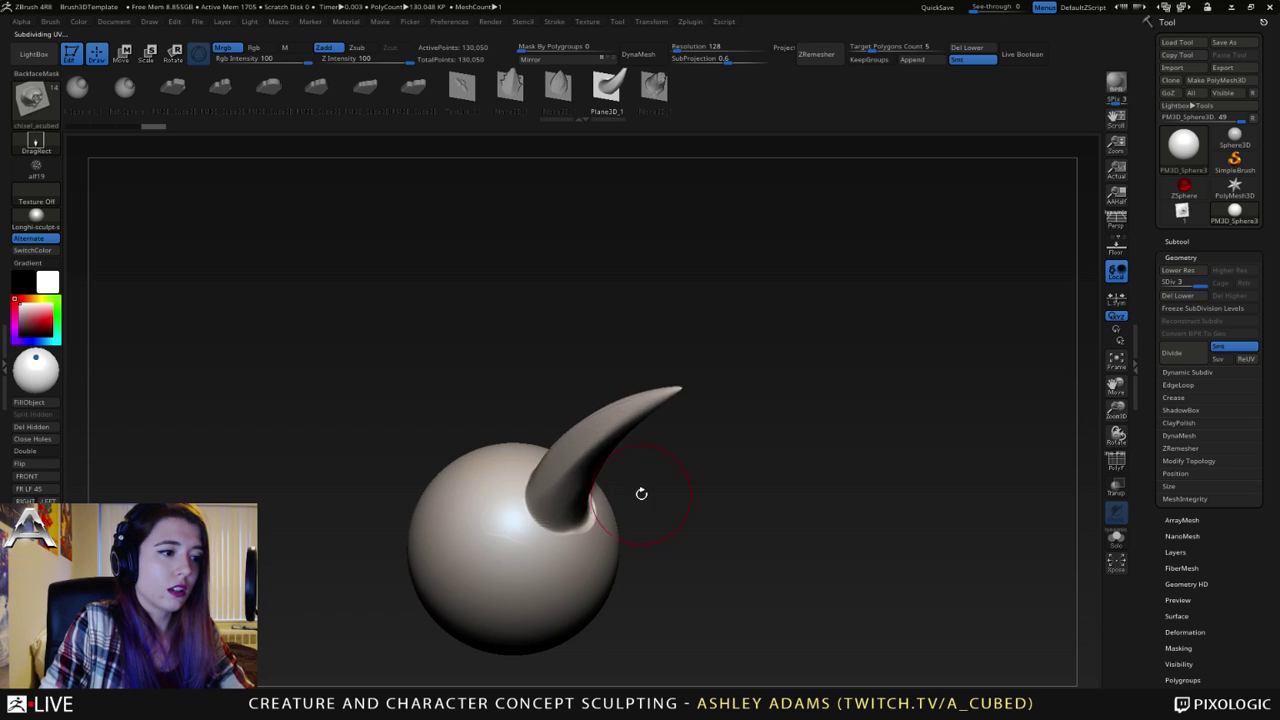
{"action": "left_click_drag", "start_coordinate": [641, 493], "coordinate": [620, 564]}
{"action": "left_click_drag", "start_coordinate": [557, 493], "coordinate": [583, 402]}
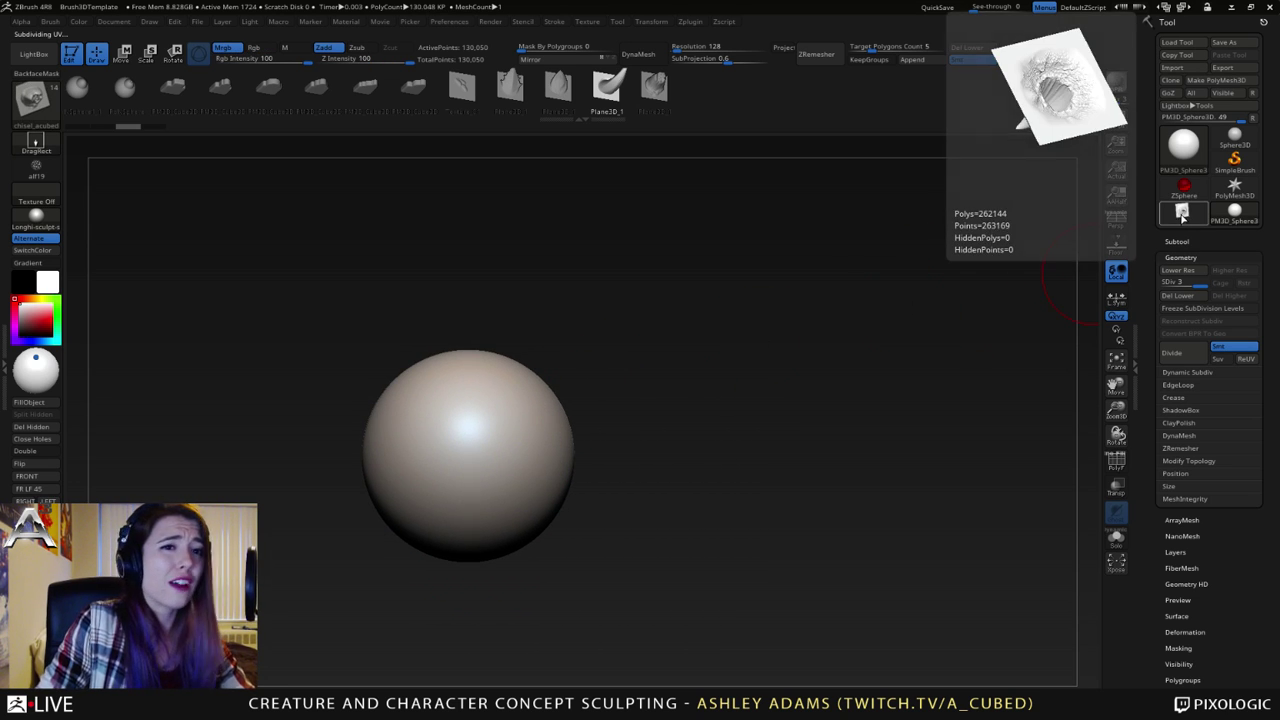
- Return to the horn model on the flat plane and examine the horn and scaled base from several sides
{"action": "left_click", "coordinate": [1191, 217]}
{"action": "left_click_drag", "start_coordinate": [674, 389], "coordinate": [600, 350]}
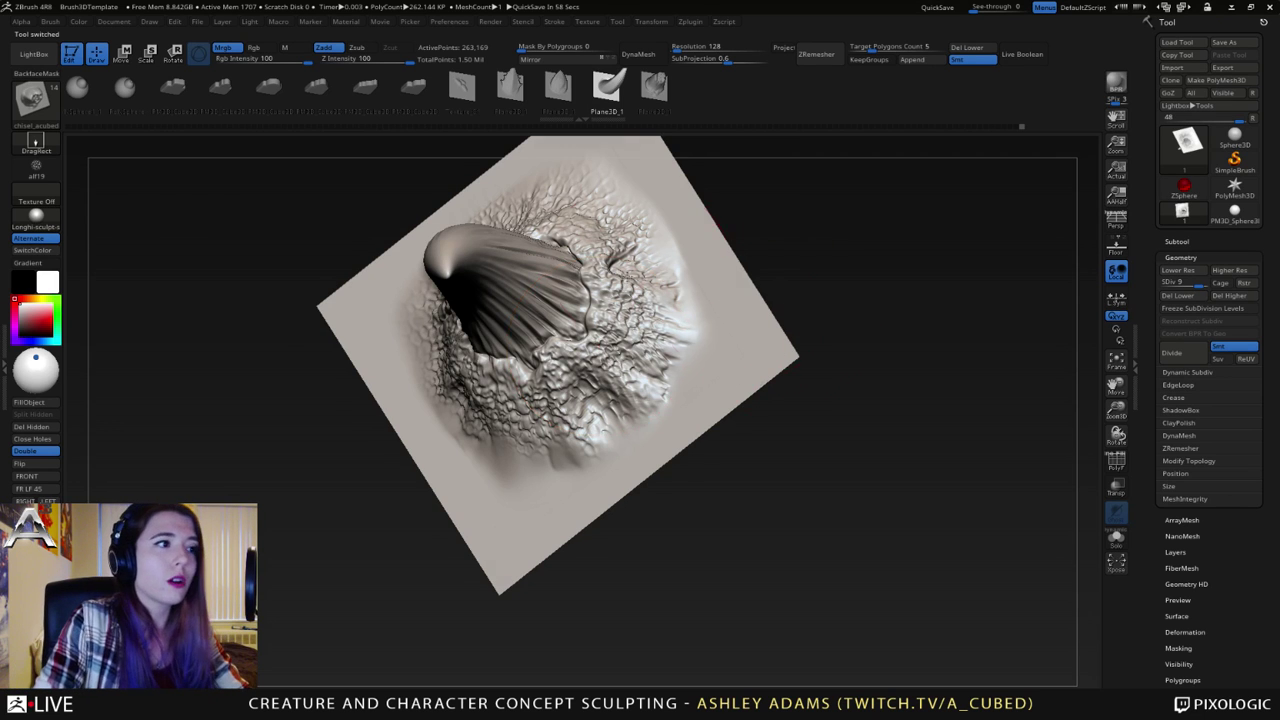
{"action": "mouse_move", "coordinate": [776, 332]}
{"action": "left_mouse_down"}
{"action": "mouse_move", "coordinate": [835, 362]}
{"action": "mouse_move", "coordinate": [770, 400]}
{"action": "left_mouse_up"}
{"action": "key", "text": "space"}
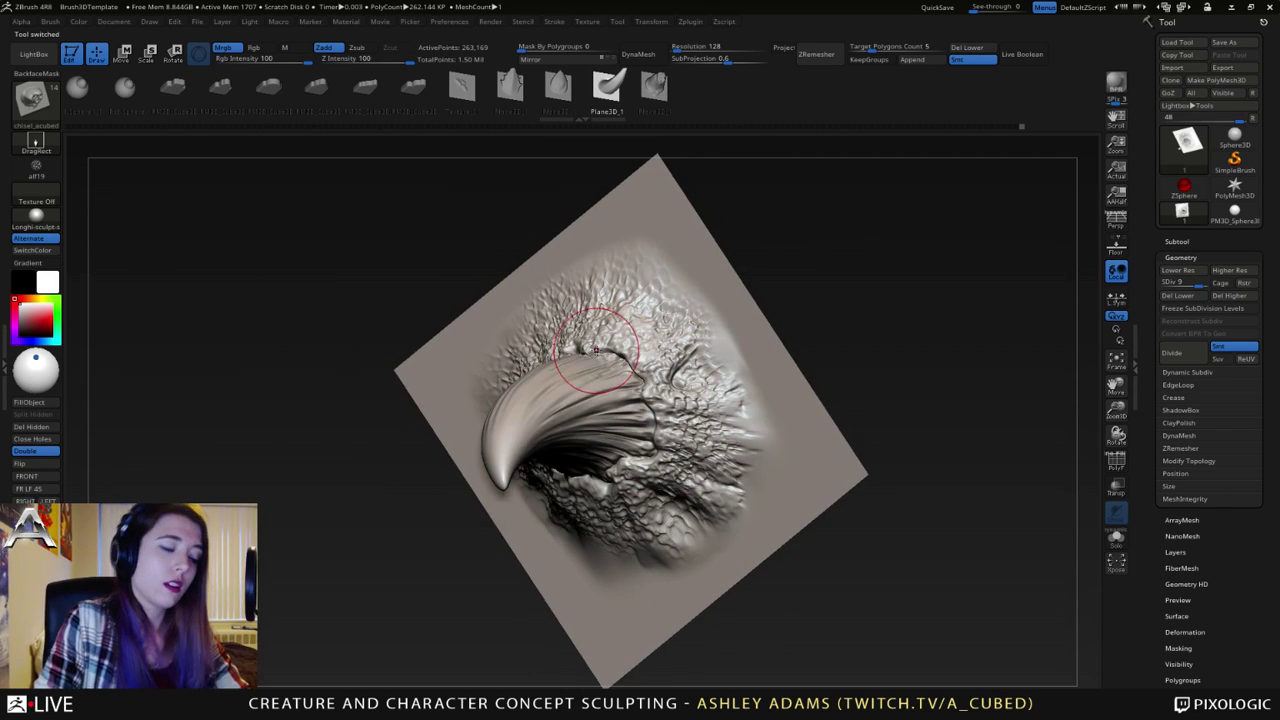
{"action": "right_click_drag", "start_coordinate": [610, 348], "coordinate": [690, 352]}
{"action": "right_click_drag", "start_coordinate": [510, 372], "coordinate": [629, 357], "text": "alt"}
{"action": "left_click_drag", "start_coordinate": [629, 357], "coordinate": [620, 350]}
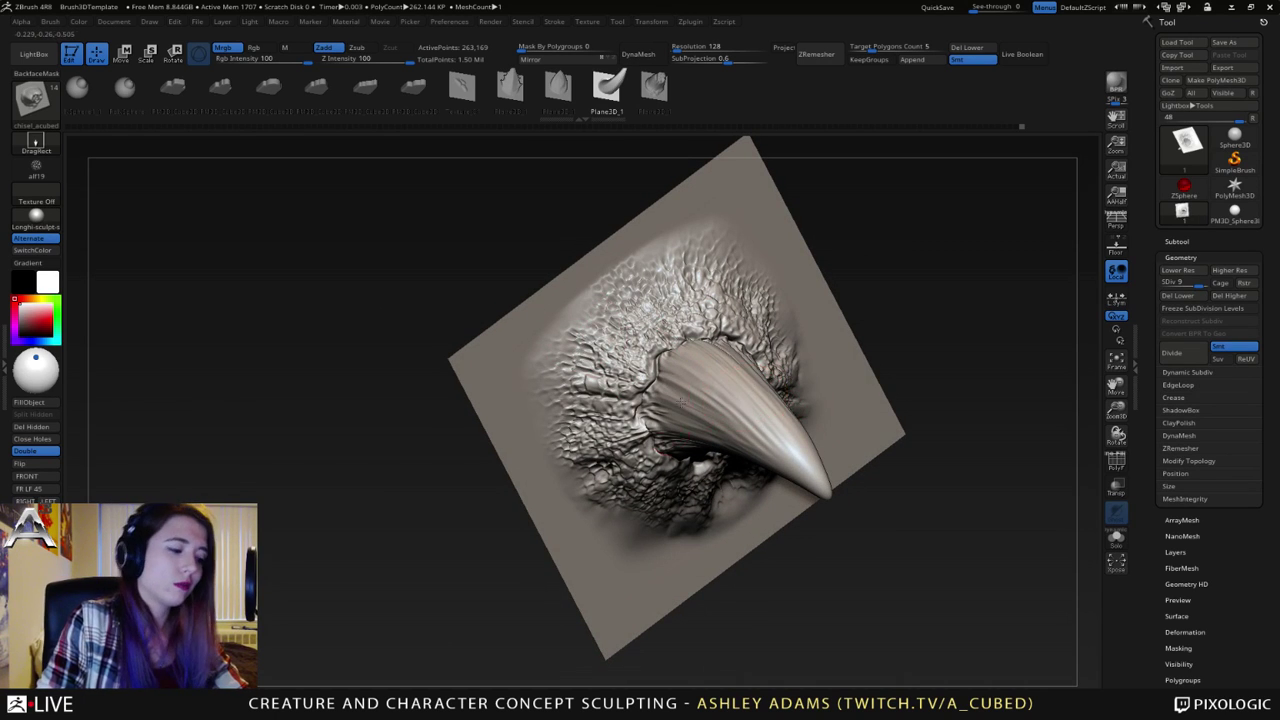
{"action": "right_click_drag", "start_coordinate": [681, 402], "coordinate": [592, 340]}
- Cut creases into the scaled skin beside the base of the horn with the DamStandard brush
{"action": "key", "text": "b"}
{"action": "key", "text": "d"}
{"action": "key", "text": "s"}
{"action": "key", "text": "s"}
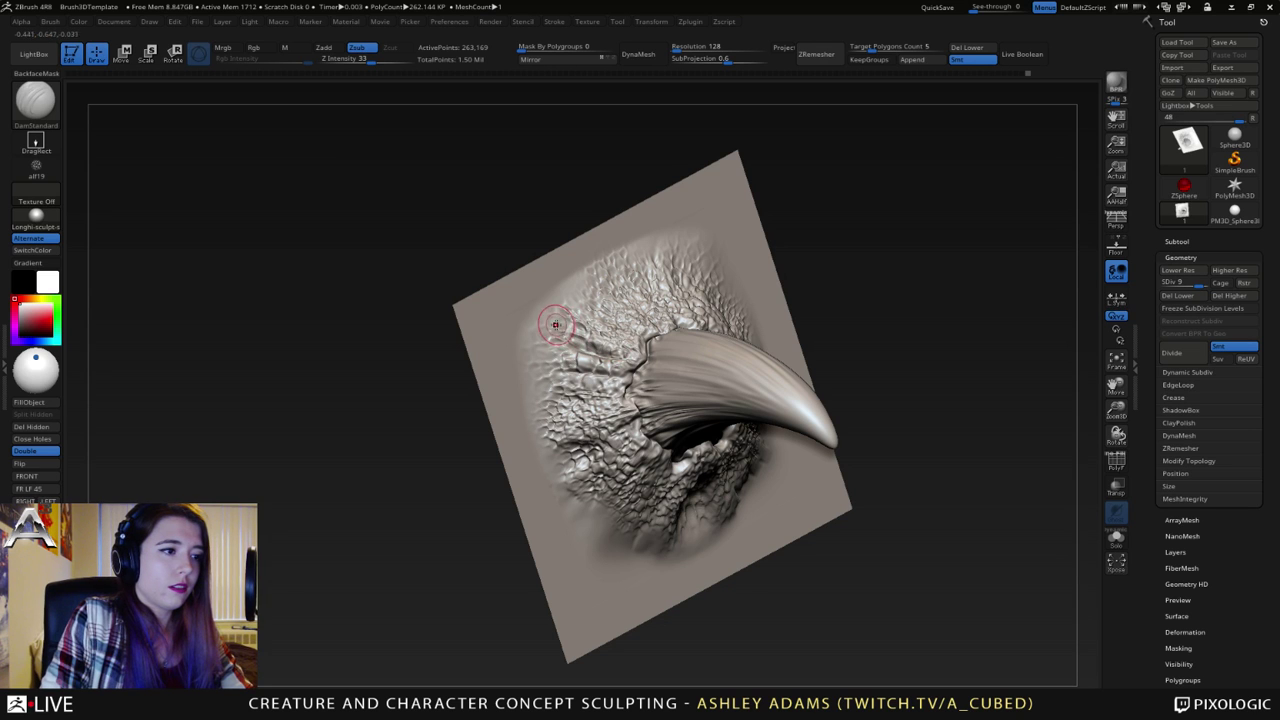
{"action": "right_click_drag", "start_coordinate": [656, 331], "coordinate": [650, 331]}
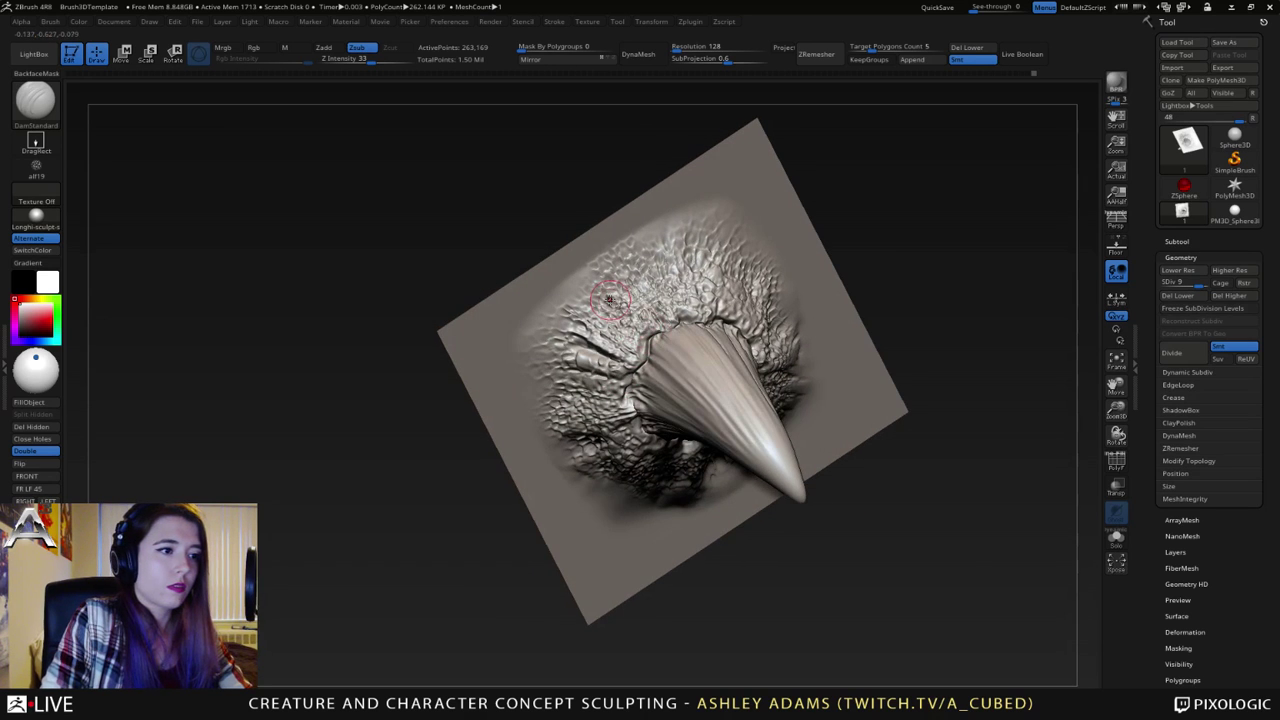
{"action": "left_click_drag", "start_coordinate": [611, 301], "coordinate": [624, 322]}
- Build up the lower edge of the horn along one side, where it meets the scaled skin, with the ClayTubes brush
{"action": "mouse_move", "coordinate": [674, 322]}
{"action": "right_mouse_down"}
{"action": "mouse_move", "coordinate": [629, 304]}
{"action": "mouse_move", "coordinate": [698, 330]}
{"action": "mouse_move", "coordinate": [691, 351]}
{"action": "right_mouse_up"}
{"action": "key", "text": "space"}
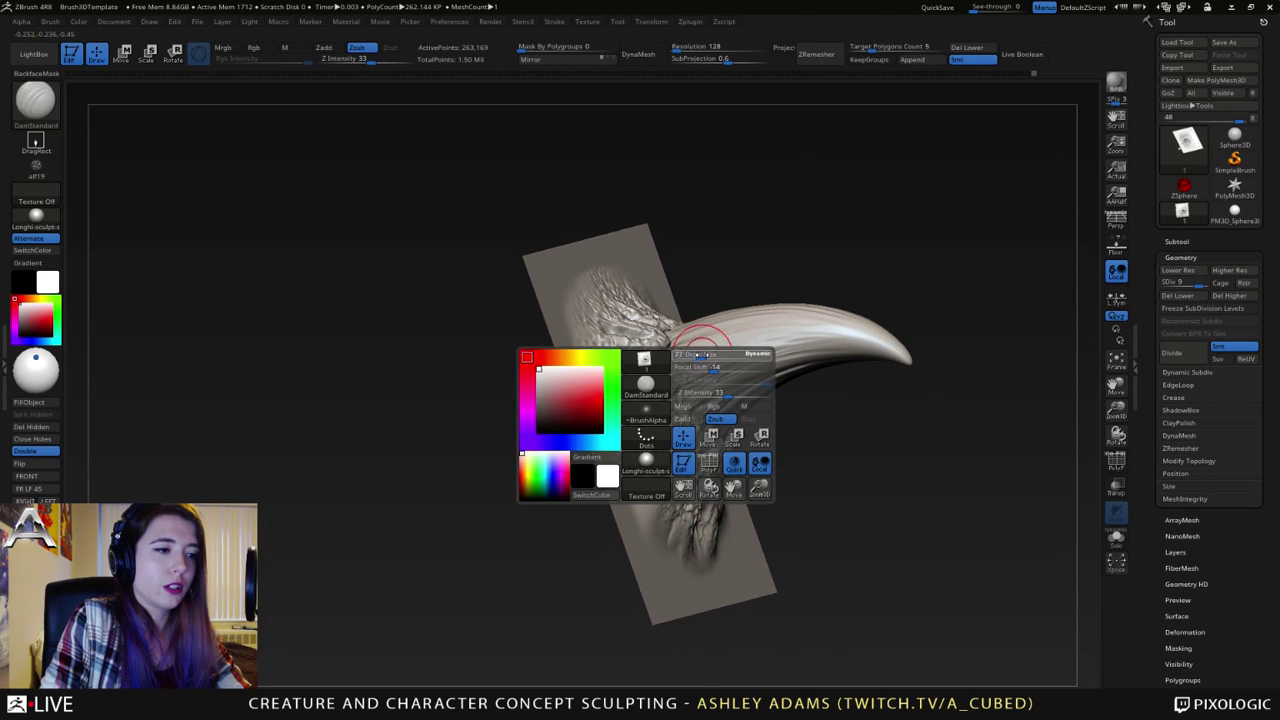
{"action": "key", "text": "b"}
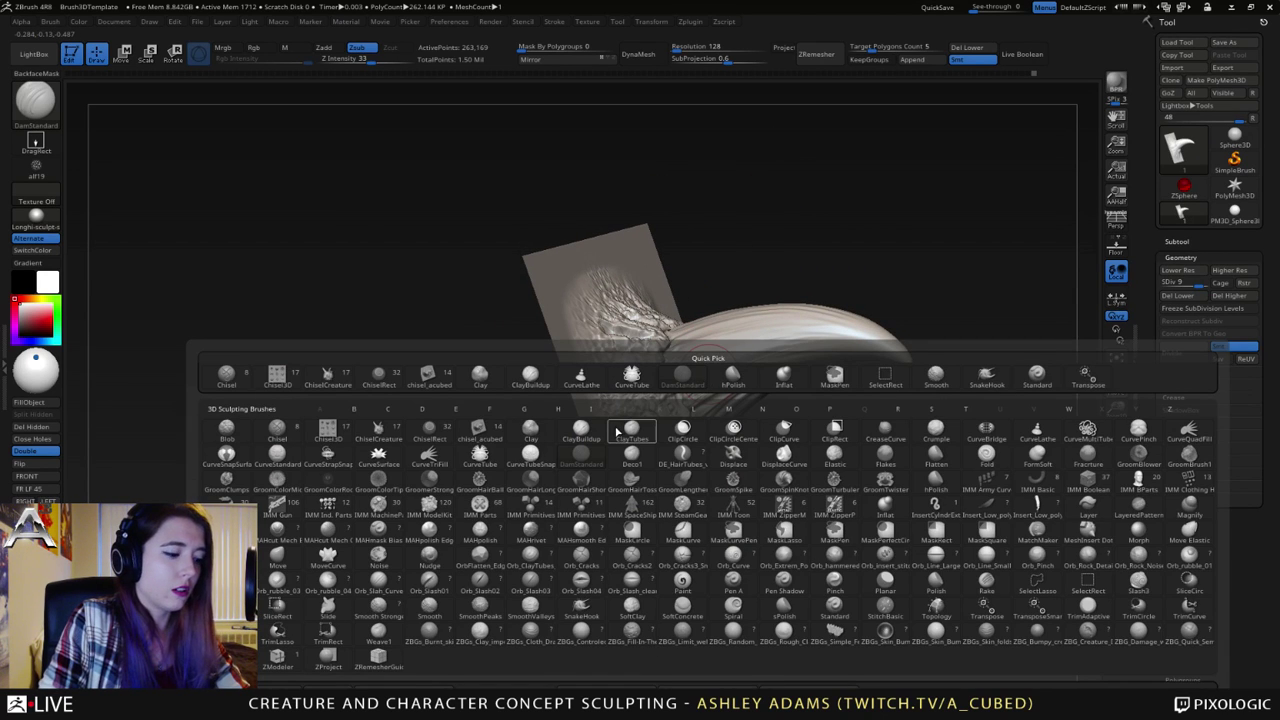
{"action": "key", "text": "c"}
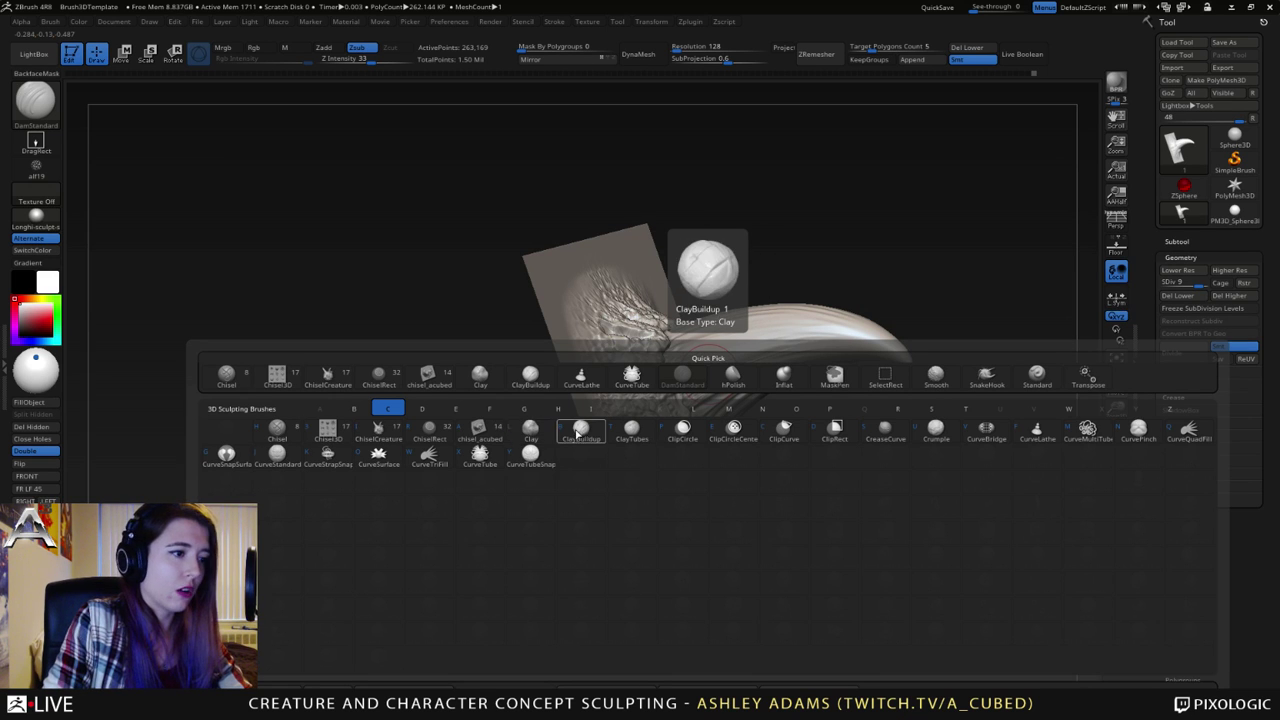
{"action": "left_click", "coordinate": [630, 431]}
{"action": "mouse_move", "coordinate": [634, 424]}
{"action": "right_mouse_down"}
{"action": "mouse_move", "coordinate": [690, 395]}
{"action": "mouse_move", "coordinate": [697, 349]}
{"action": "right_mouse_up"}
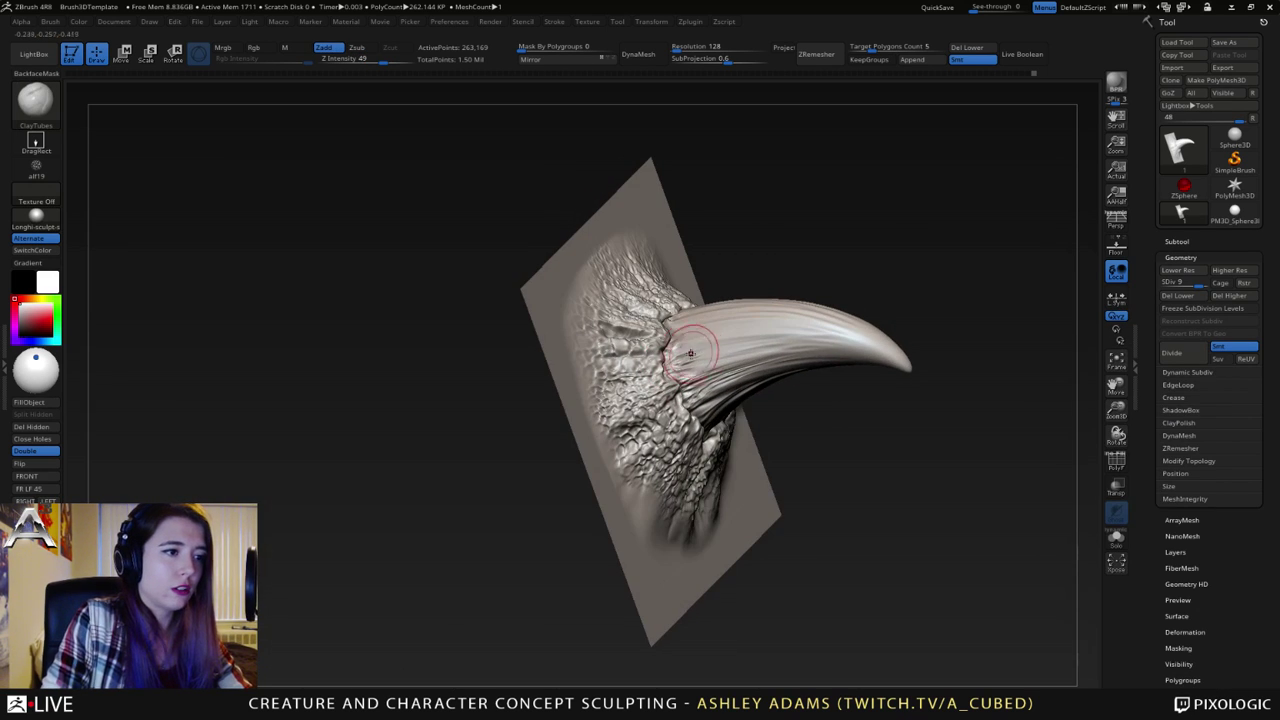
{"action": "mouse_move", "coordinate": [673, 348]}
{"action": "left_mouse_down"}
{"action": "mouse_move", "coordinate": [676, 368]}
{"action": "mouse_move", "coordinate": [702, 326]}
{"action": "left_mouse_up"}
{"action": "right_click_drag", "start_coordinate": [706, 330], "coordinate": [690, 374]}
{"action": "left_click_drag", "start_coordinate": [690, 376], "coordinate": [708, 432]}
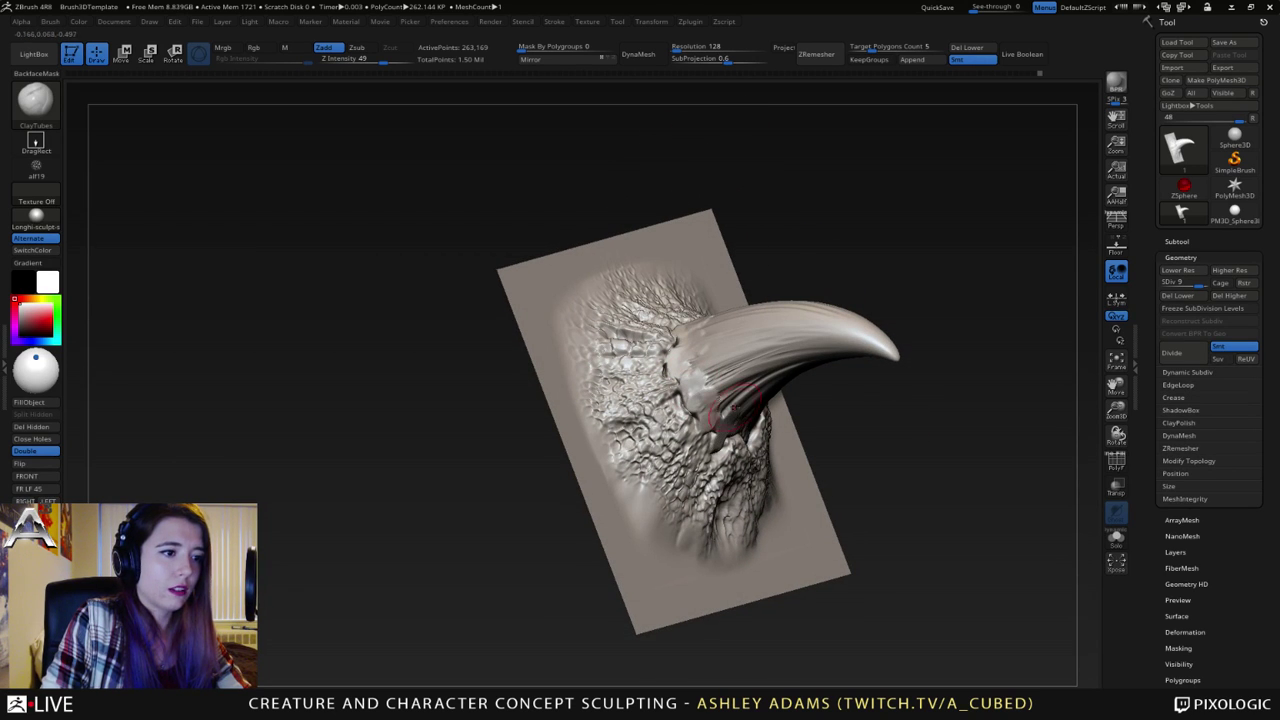
- Add uneven clay lumps to the horn's lower rim on its inner-curve side, overlapping the scaled base
{"action": "right_click_drag", "start_coordinate": [736, 409], "coordinate": [766, 443]}
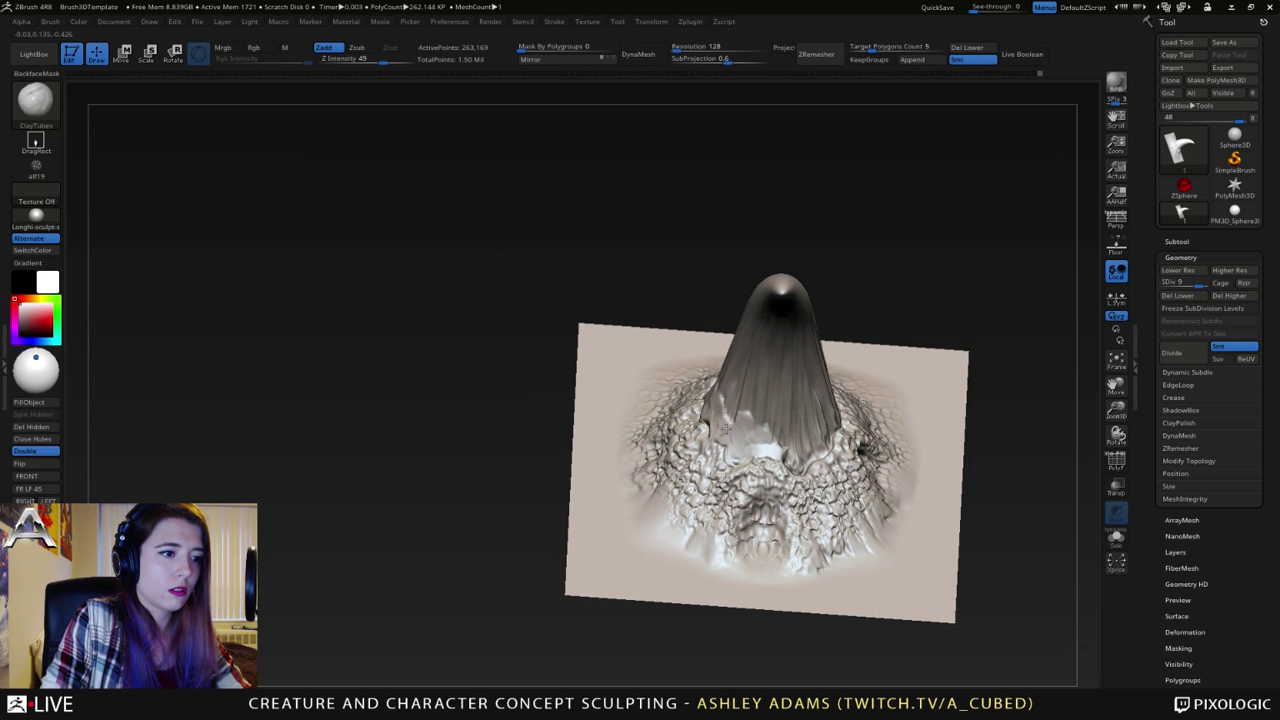
{"action": "left_click_drag", "start_coordinate": [764, 440], "coordinate": [801, 465]}
{"action": "right_click_drag", "start_coordinate": [801, 465], "coordinate": [745, 442]}
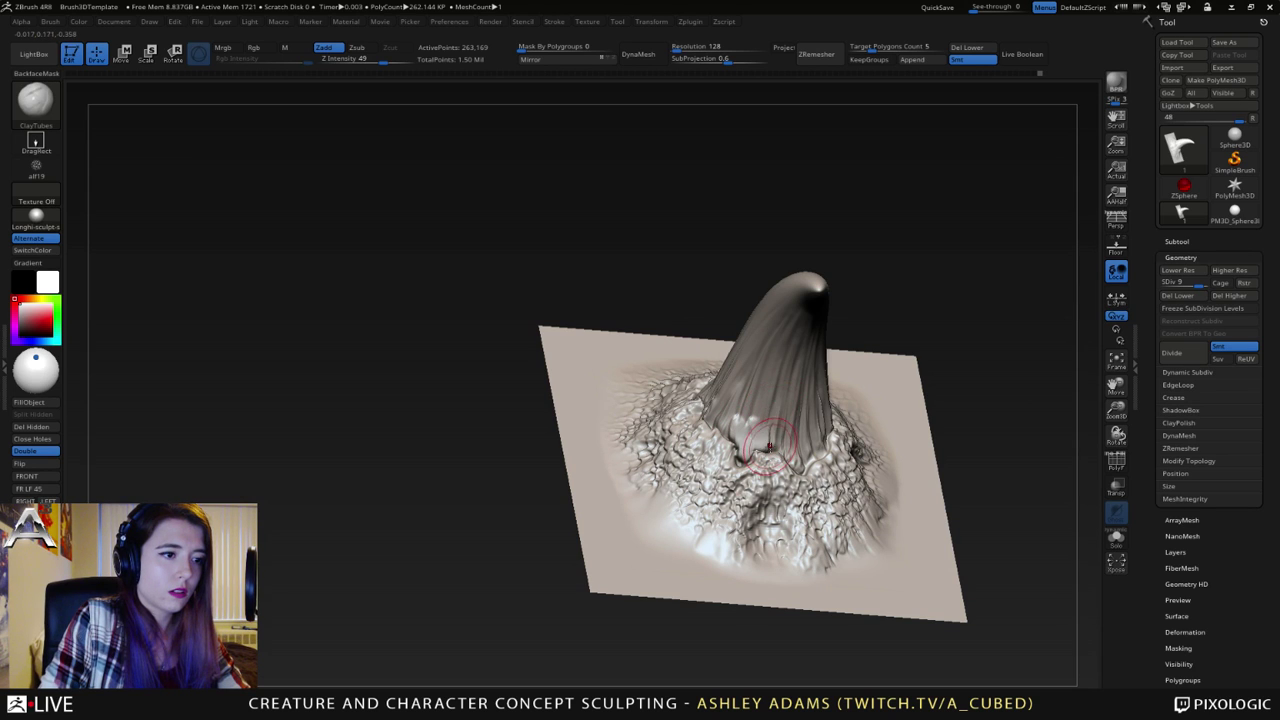
{"action": "right_click_drag", "start_coordinate": [777, 400], "coordinate": [790, 422]}
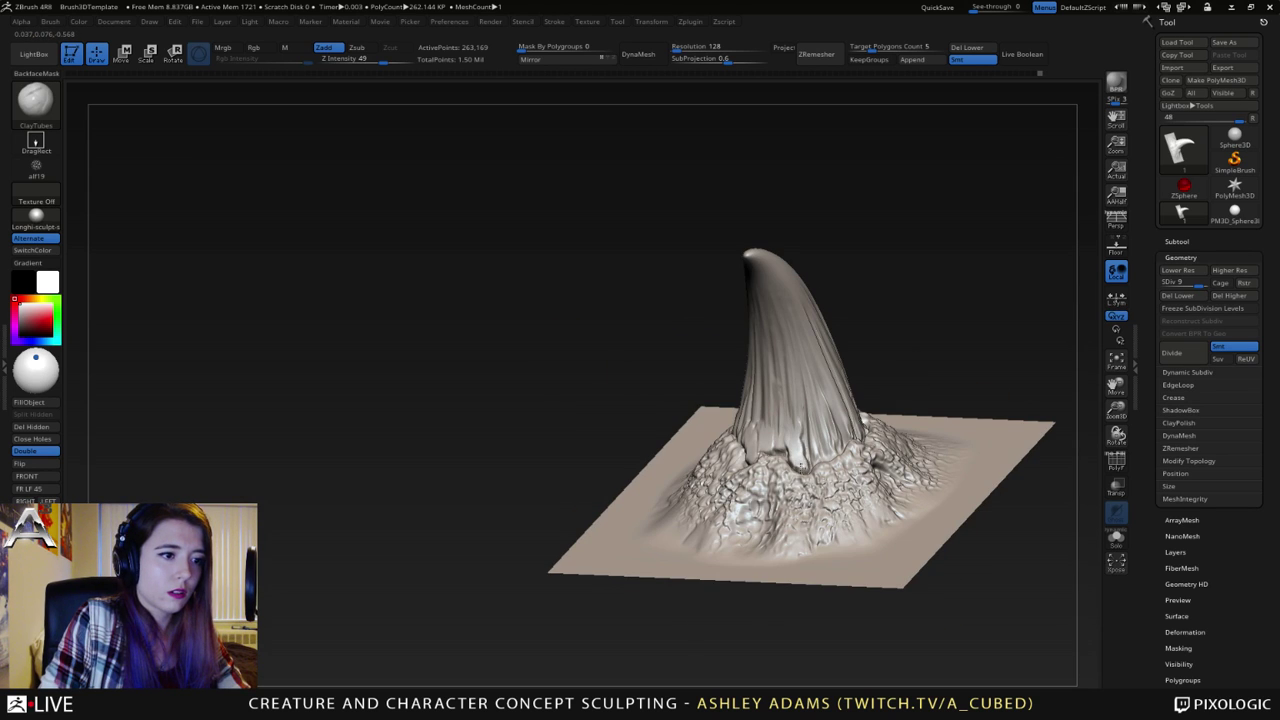
{"action": "left_click_drag", "start_coordinate": [802, 412], "coordinate": [804, 427]}
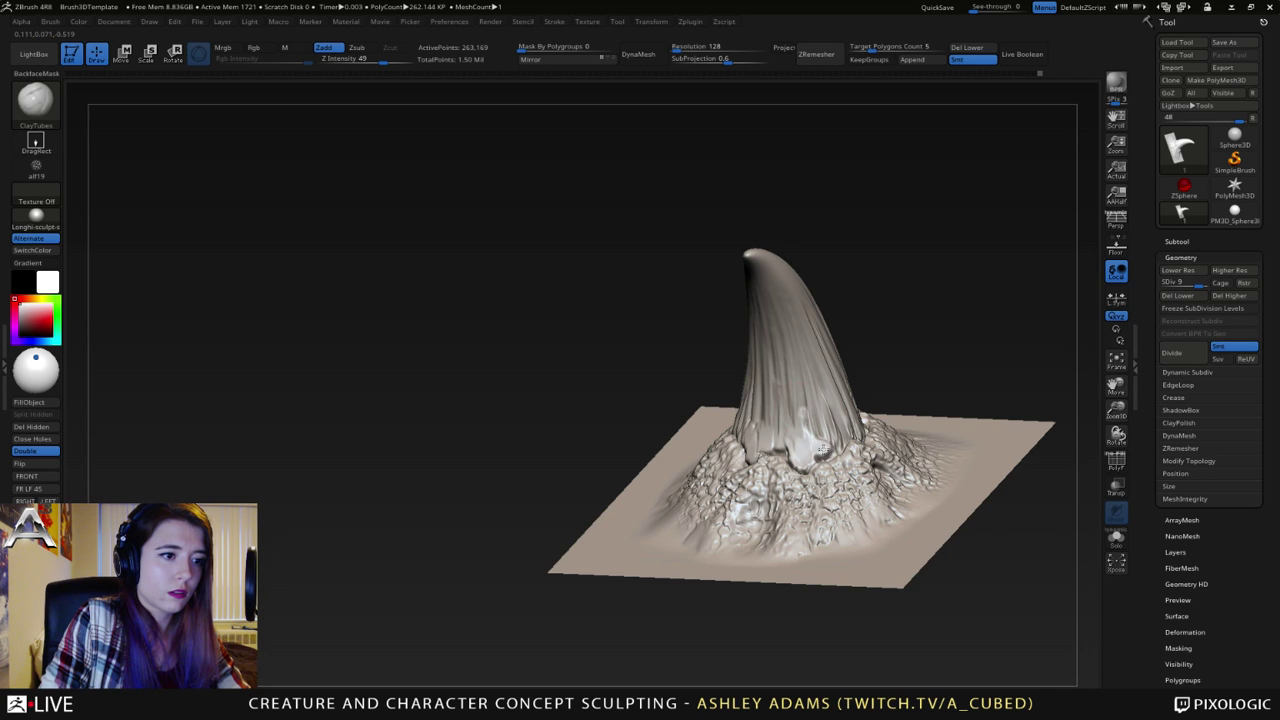
{"action": "right_click_drag", "start_coordinate": [822, 447], "coordinate": [823, 444]}
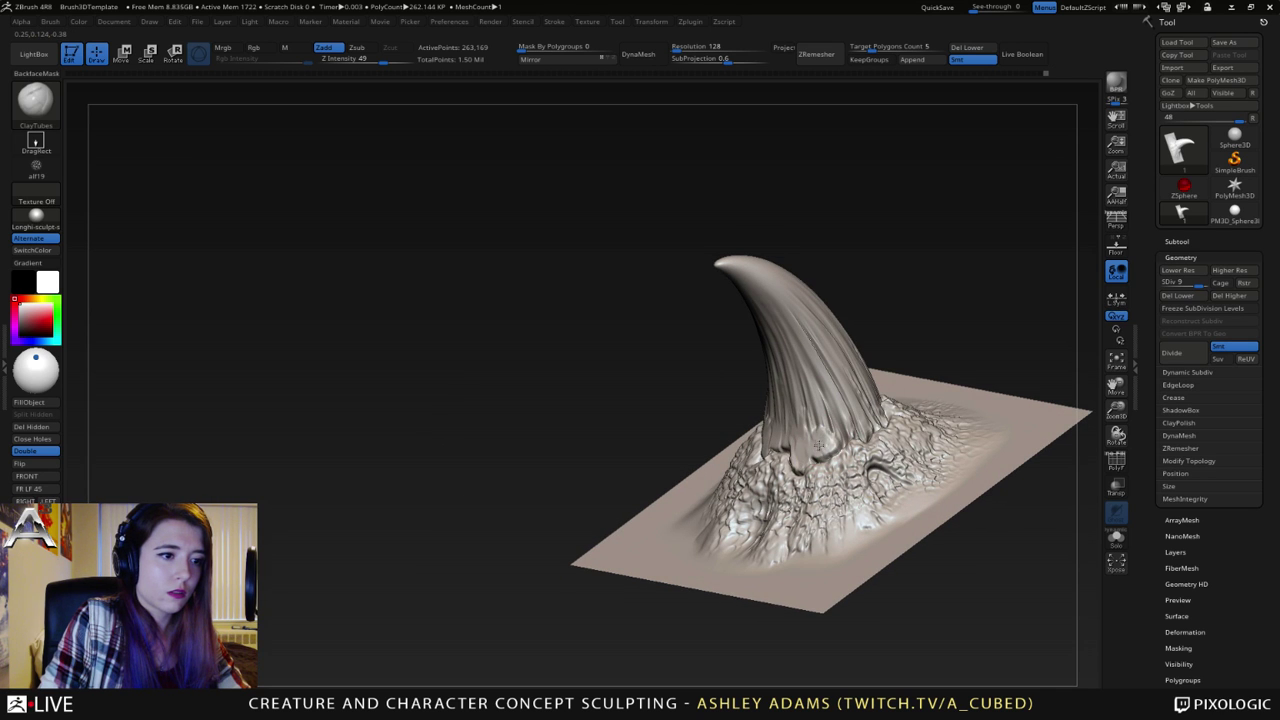
- Thicken the horn's lower rim on the opposite side and add short raised strokes running up from it
{"action": "right_click_drag", "start_coordinate": [834, 444], "coordinate": [719, 305]}
{"action": "left_click_drag", "start_coordinate": [728, 311], "coordinate": [745, 297]}
{"action": "right_click_drag", "start_coordinate": [756, 286], "coordinate": [734, 343]}
{"action": "left_click_drag", "start_coordinate": [756, 281], "coordinate": [767, 272]}
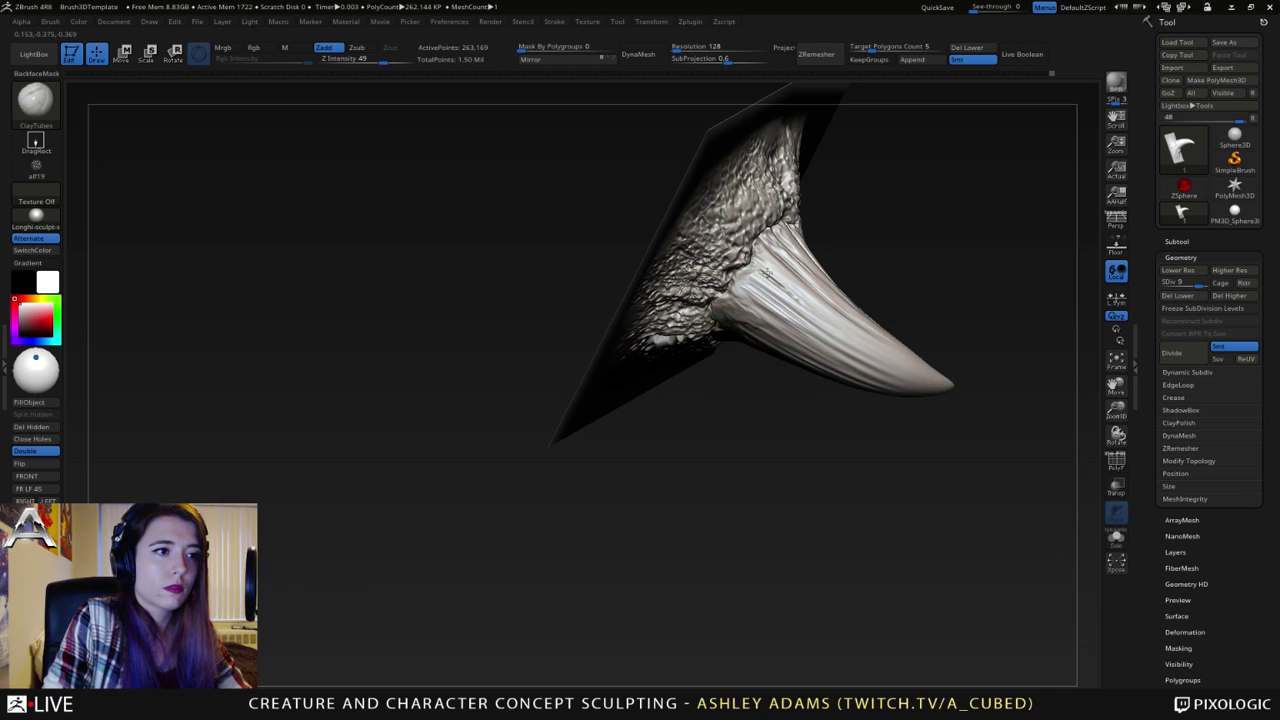
{"action": "right_click_drag", "start_coordinate": [776, 252], "coordinate": [812, 232]}
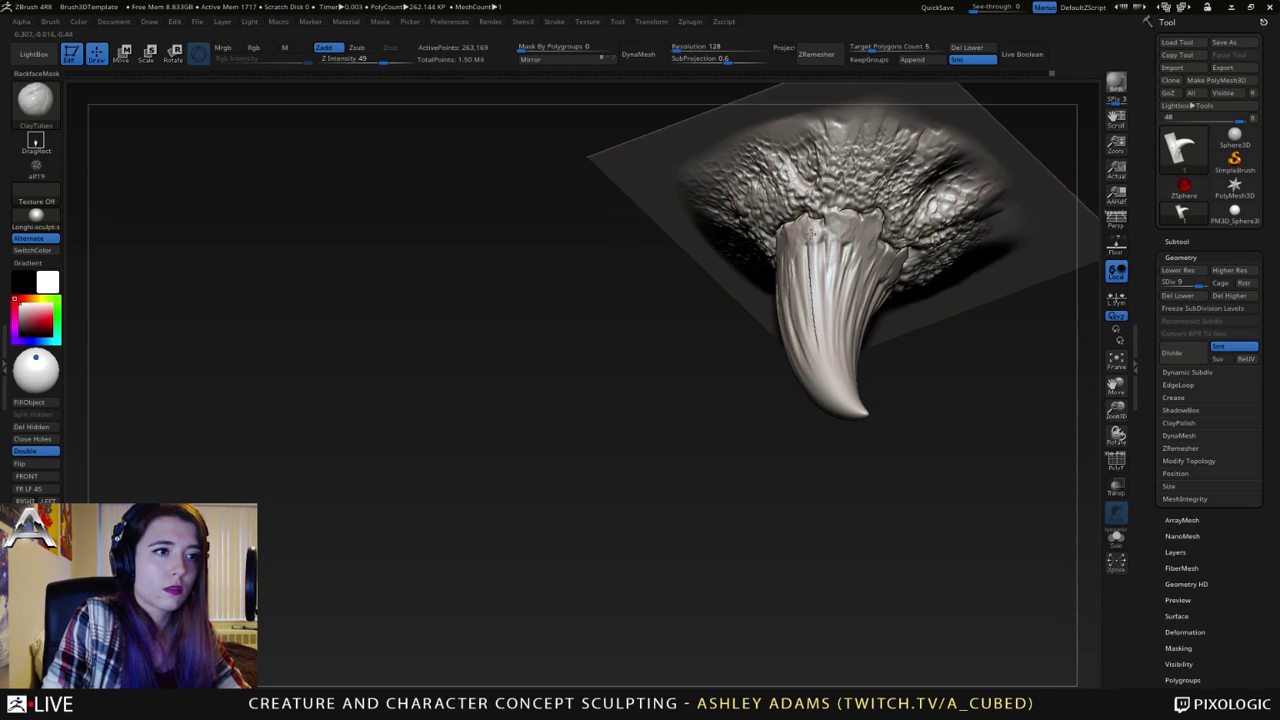
{"action": "left_click_drag", "start_coordinate": [812, 232], "coordinate": [807, 278]}
{"action": "left_click_drag", "start_coordinate": [816, 228], "coordinate": [831, 243]}
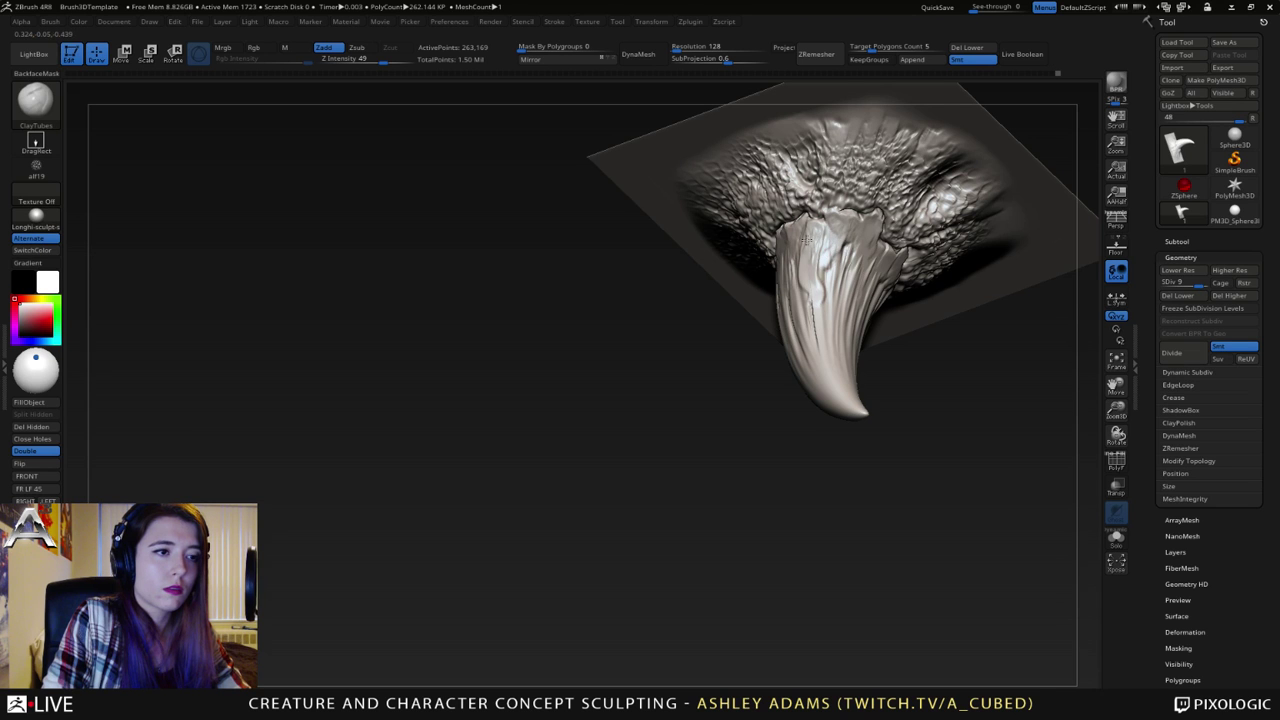
{"action": "right_click_drag", "start_coordinate": [806, 240], "coordinate": [800, 258]}
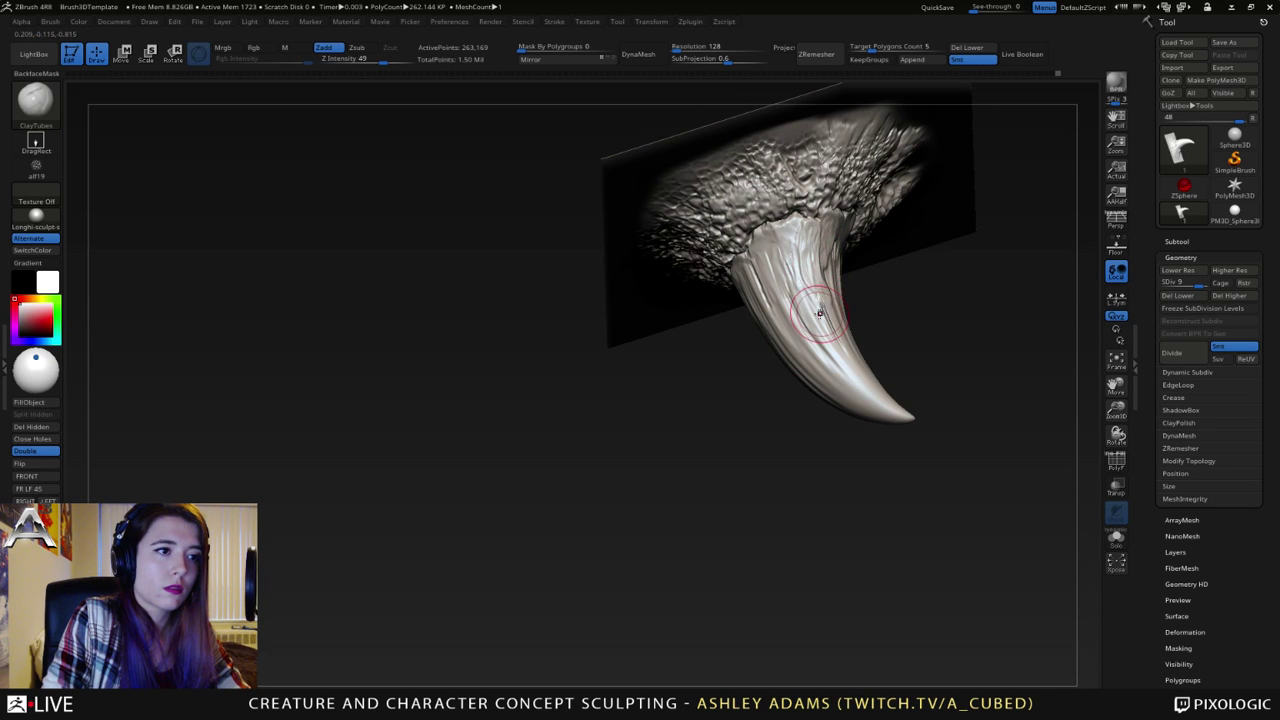
- Fill out the remaining parts of the horn's lower rim and raise a long narrow ridge up toward the tip
{"action": "right_click_drag", "start_coordinate": [819, 313], "coordinate": [703, 307]}
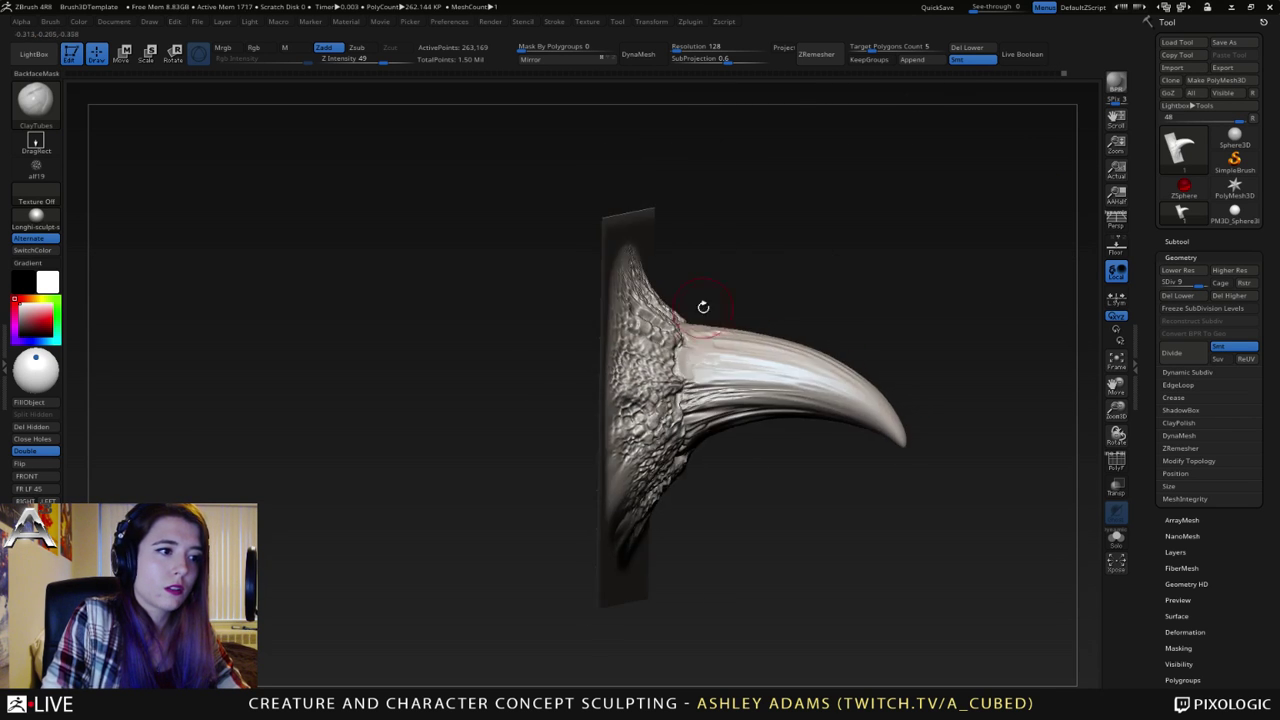
{"action": "left_click_drag", "start_coordinate": [688, 404], "coordinate": [740, 393]}
{"action": "mouse_move", "coordinate": [738, 394]}
{"action": "right_mouse_down"}
{"action": "mouse_move", "coordinate": [757, 412]}
{"action": "mouse_move", "coordinate": [715, 420]}
{"action": "mouse_move", "coordinate": [672, 380]}
{"action": "right_mouse_up"}
{"action": "left_click_drag", "start_coordinate": [672, 380], "coordinate": [688, 440]}
{"action": "right_click_drag", "start_coordinate": [684, 450], "coordinate": [729, 420]}
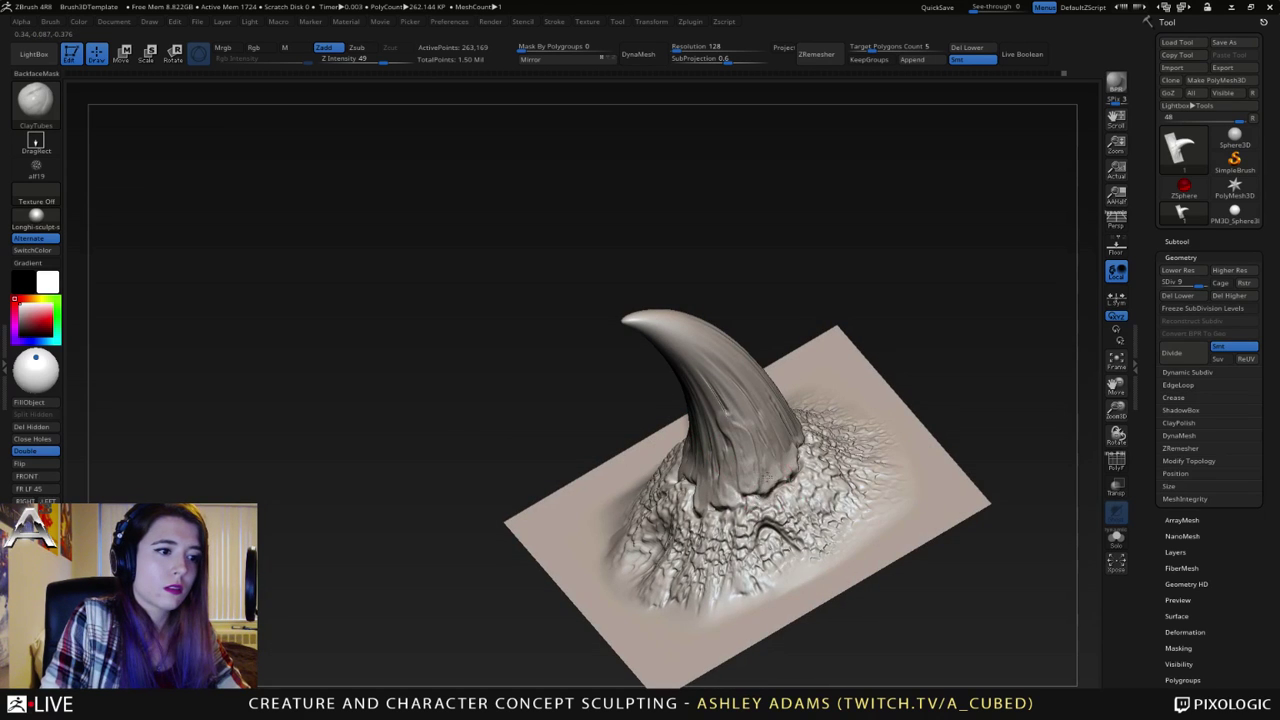
{"action": "right_click_drag", "start_coordinate": [752, 462], "coordinate": [742, 456]}
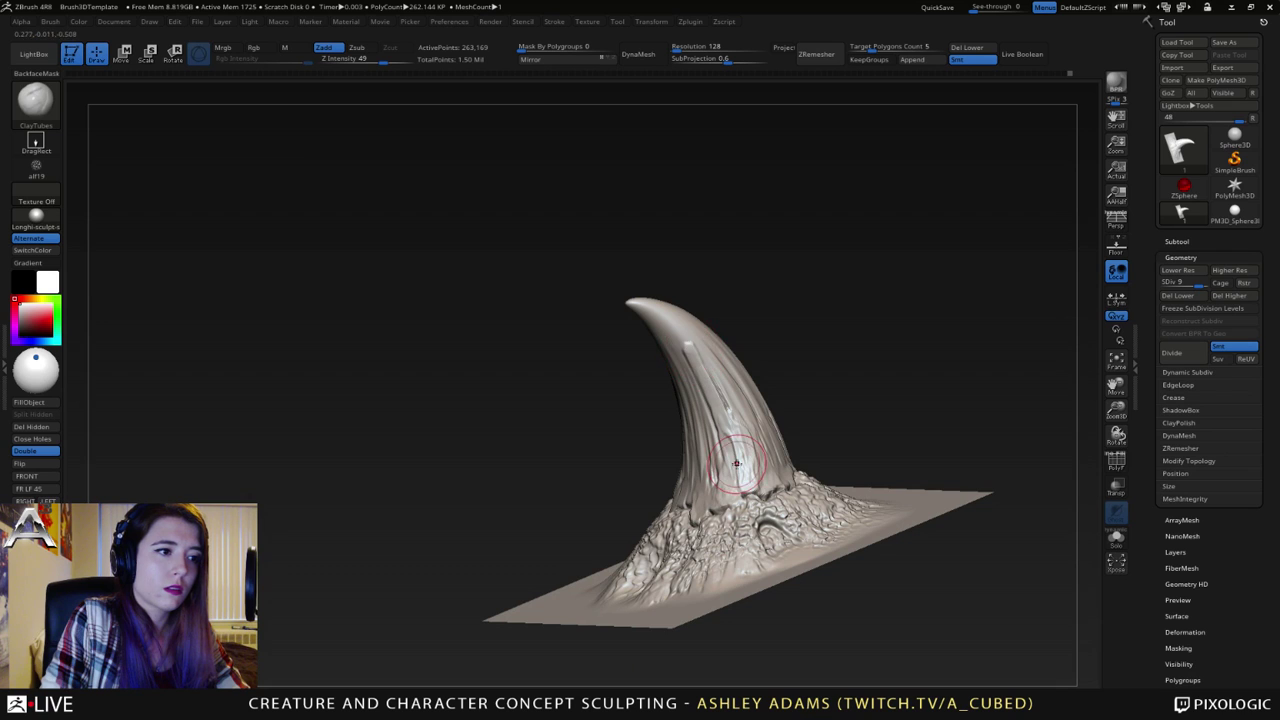
- Switch to the DamStandard brush, smooth the raised ridge near the horn's tip, and adjust the brush size
{"action": "right_click_drag", "start_coordinate": [600, 350], "coordinate": [637, 346]}
{"action": "key", "text": "b"}
{"action": "key", "text": "d"}
{"action": "key", "text": "s"}
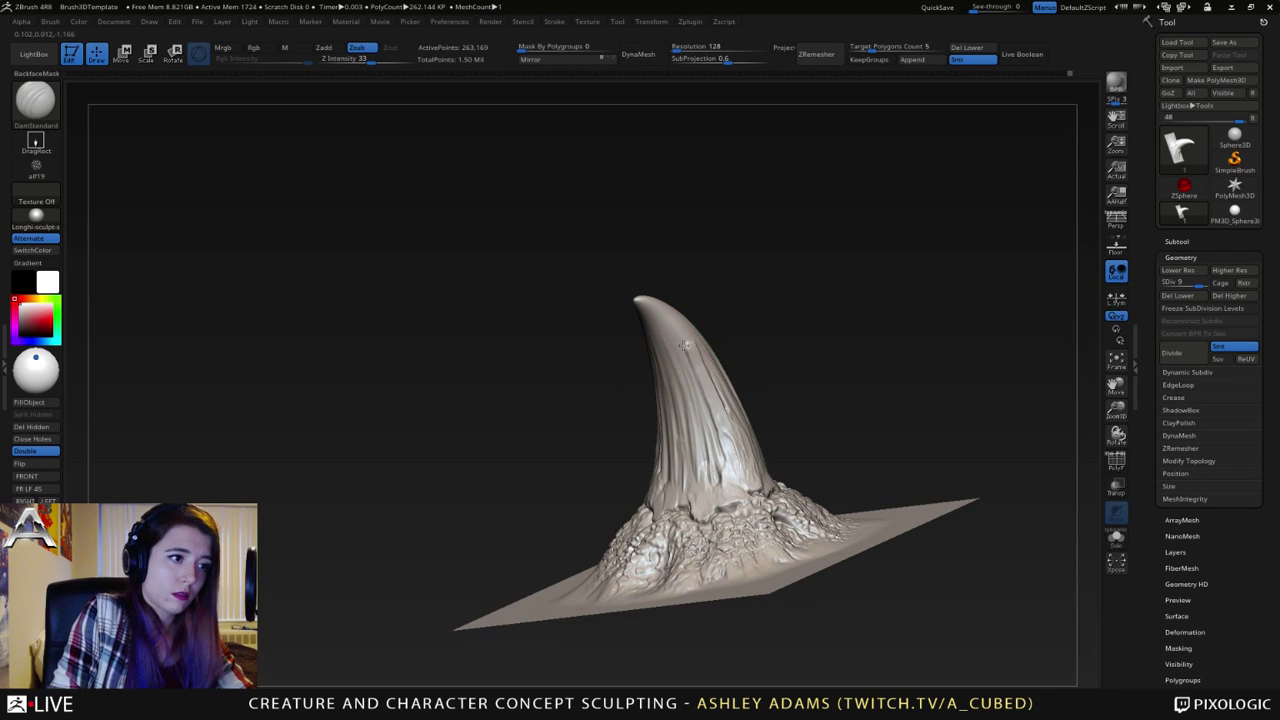
{"action": "key", "text": "shift"}
{"action": "left_click_drag", "start_coordinate": [682, 340], "coordinate": [715, 411], "text": "shift"}
{"action": "mouse_move", "coordinate": [715, 411]}
{"action": "right_mouse_down"}
{"action": "mouse_move", "coordinate": [630, 402]}
{"action": "mouse_move", "coordinate": [690, 390]}
{"action": "mouse_move", "coordinate": [705, 425]}
{"action": "mouse_move", "coordinate": [769, 457]}
{"action": "right_mouse_up"}
{"action": "key", "text": "space"}
{"action": "left_click_drag", "start_coordinate": [708, 390], "coordinate": [731, 385]}
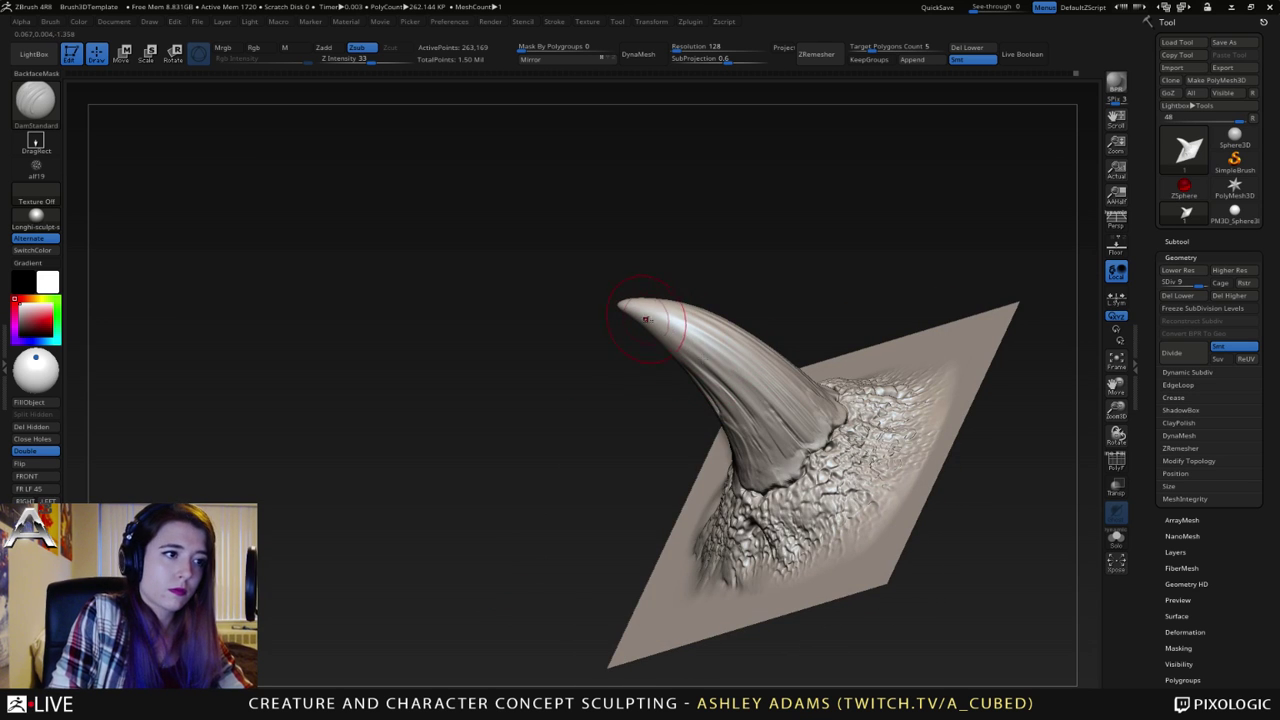
{"action": "mouse_move", "coordinate": [698, 350]}
{"action": "right_mouse_down"}
{"action": "mouse_move", "coordinate": [657, 332]}
{"action": "mouse_move", "coordinate": [684, 376]}
{"action": "right_mouse_up"}
- Carve fine grooves and sharpen the ragged edges around the horn's built-up lower rim with the DamStandard brush
{"action": "right_click_drag", "start_coordinate": [594, 310], "coordinate": [634, 433]}
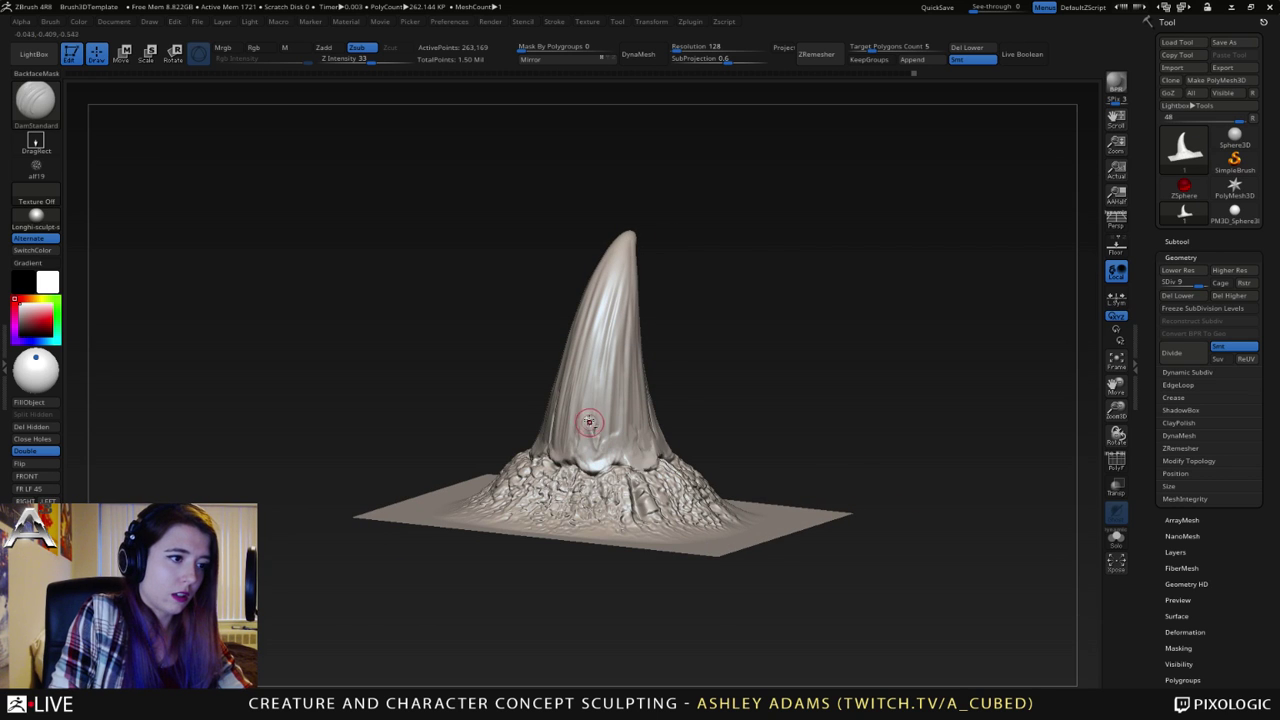
{"action": "right_click_drag", "start_coordinate": [628, 432], "coordinate": [722, 451]}
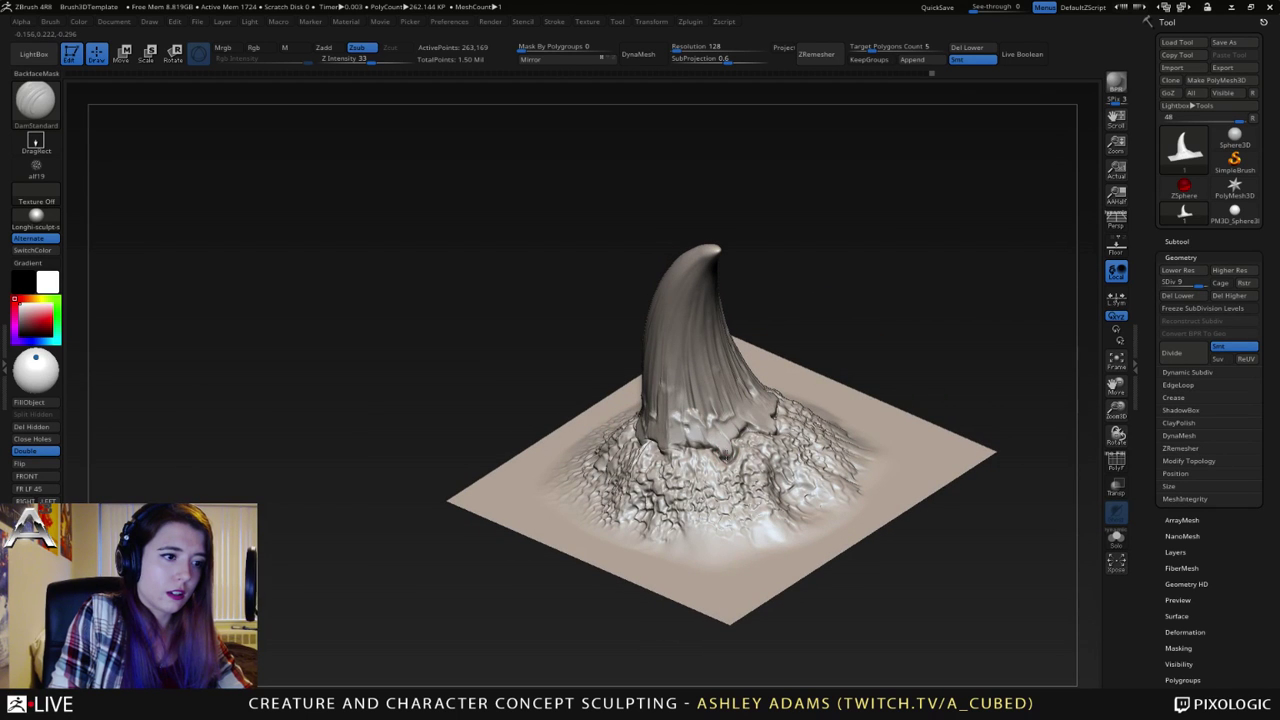
{"action": "right_click_drag", "start_coordinate": [790, 430], "coordinate": [655, 402]}
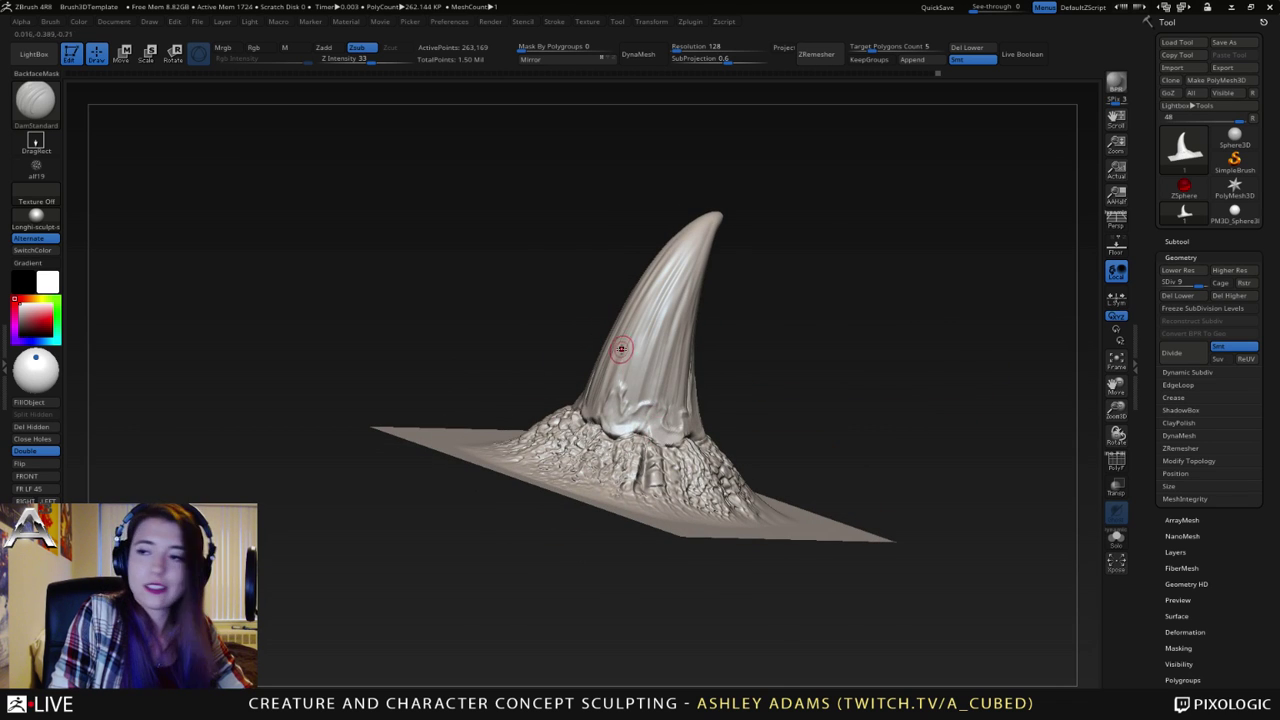
{"action": "right_click_drag", "start_coordinate": [614, 351], "coordinate": [677, 403], "text": "alt"}
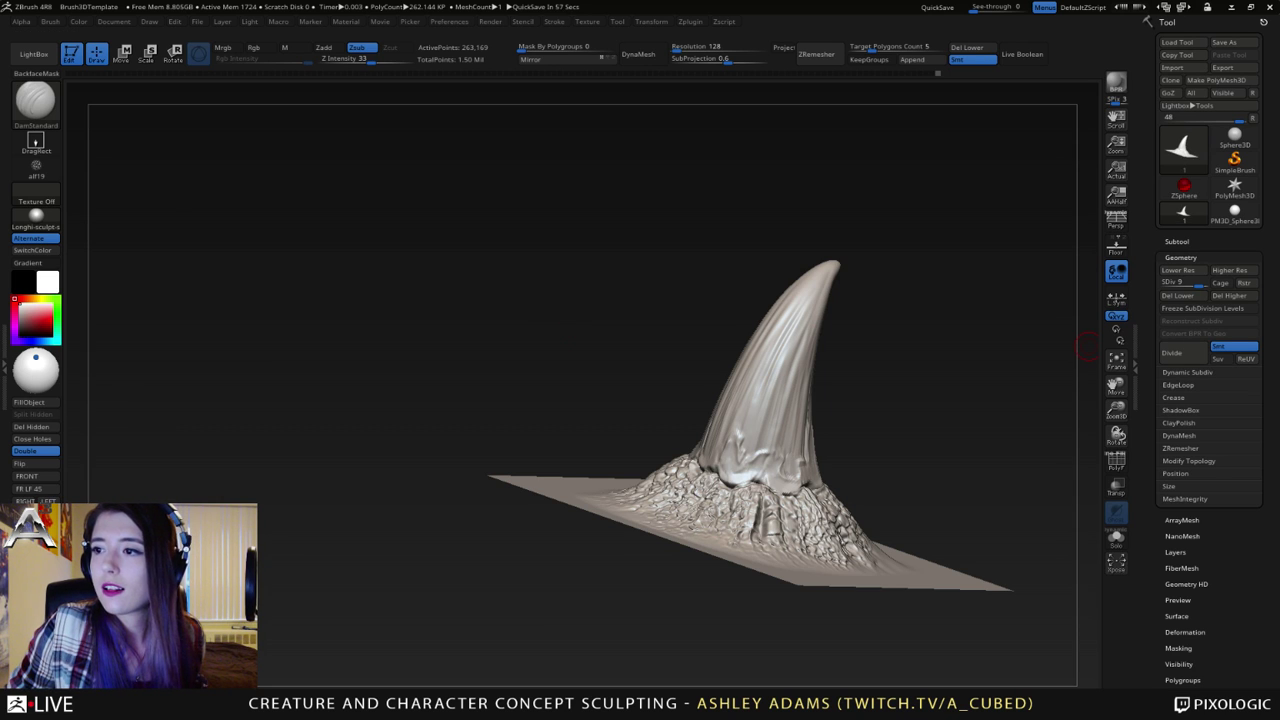
{"action": "left_click_drag", "start_coordinate": [1088, 347], "coordinate": [820, 440]}
{"action": "left_click_drag", "start_coordinate": [735, 445], "coordinate": [780, 492]}
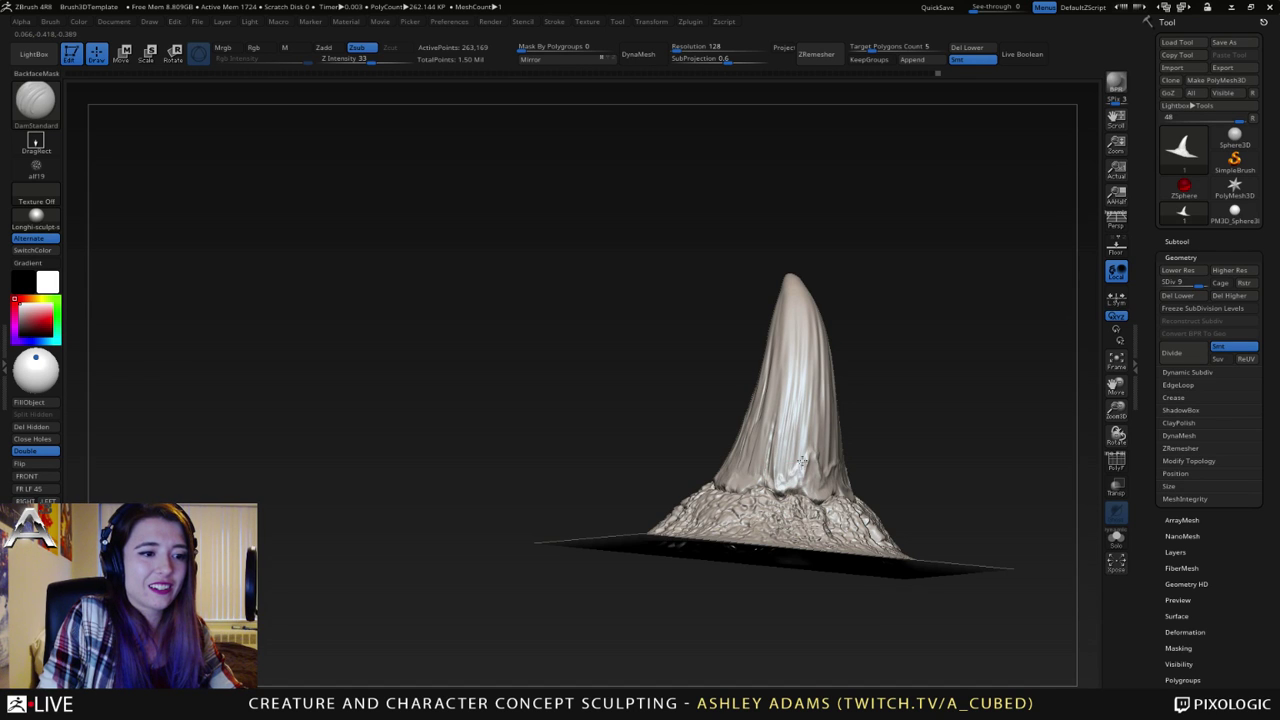
{"action": "right_click_drag", "start_coordinate": [794, 457], "coordinate": [808, 463]}
{"action": "left_click_drag", "start_coordinate": [812, 461], "coordinate": [820, 482]}
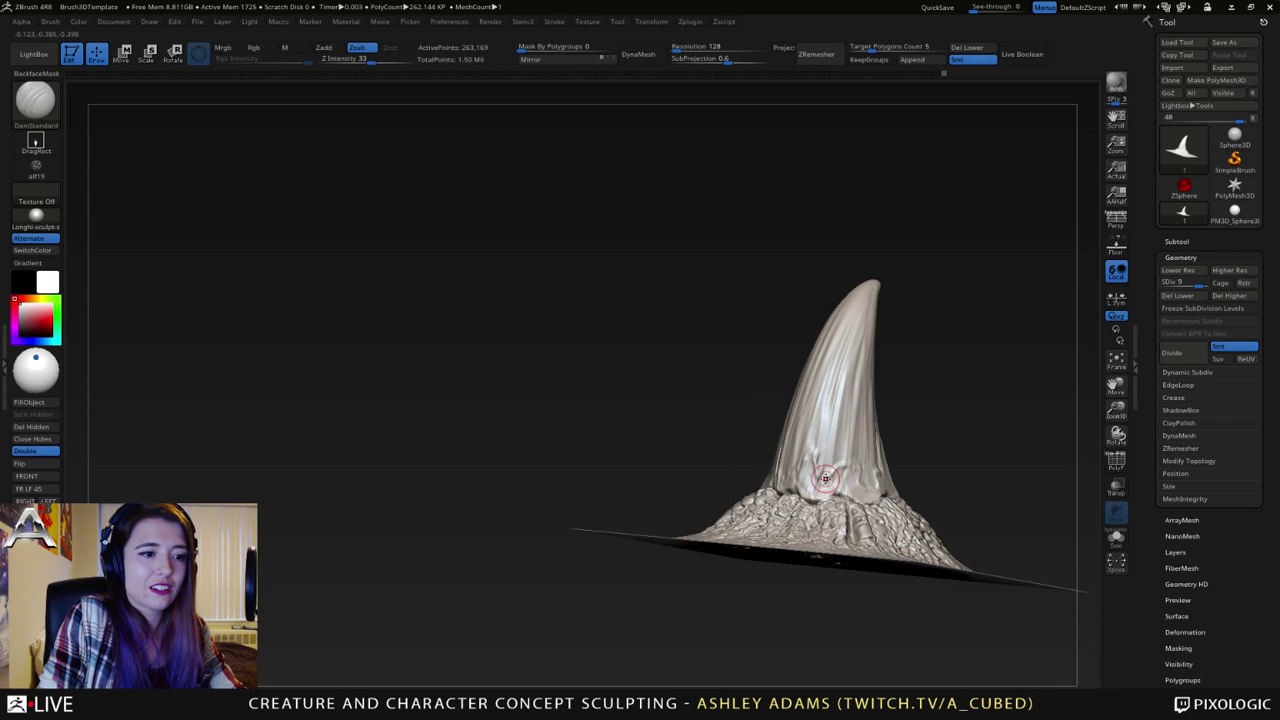
- Carve fine lengthwise grooves into the lower half of the horn down to its ragged base edge with the DamStandard brush
{"action": "mouse_move", "coordinate": [822, 494]}
{"action": "right_mouse_down"}
{"action": "mouse_move", "coordinate": [852, 512]}
{"action": "mouse_move", "coordinate": [850, 478]}
{"action": "mouse_move", "coordinate": [880, 463]}
{"action": "mouse_move", "coordinate": [810, 470]}
{"action": "mouse_move", "coordinate": [782, 407]}
{"action": "right_mouse_up"}
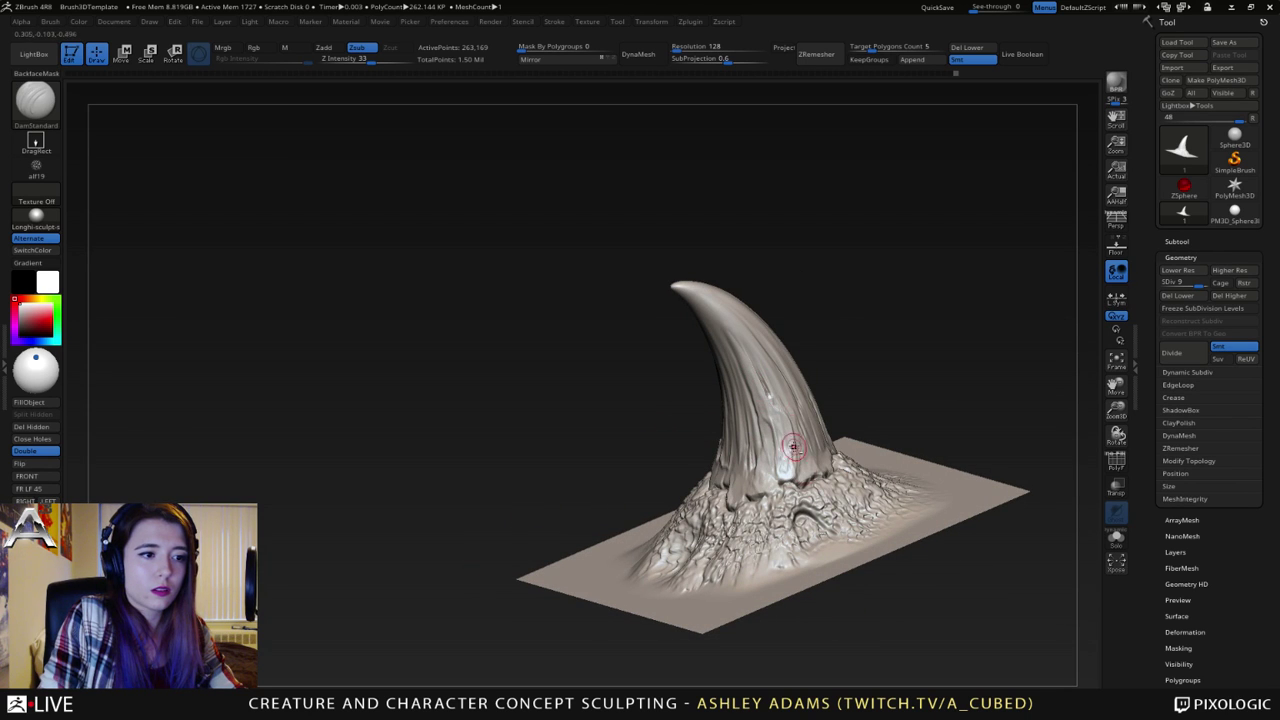
{"action": "right_click_drag", "start_coordinate": [796, 450], "coordinate": [802, 481]}
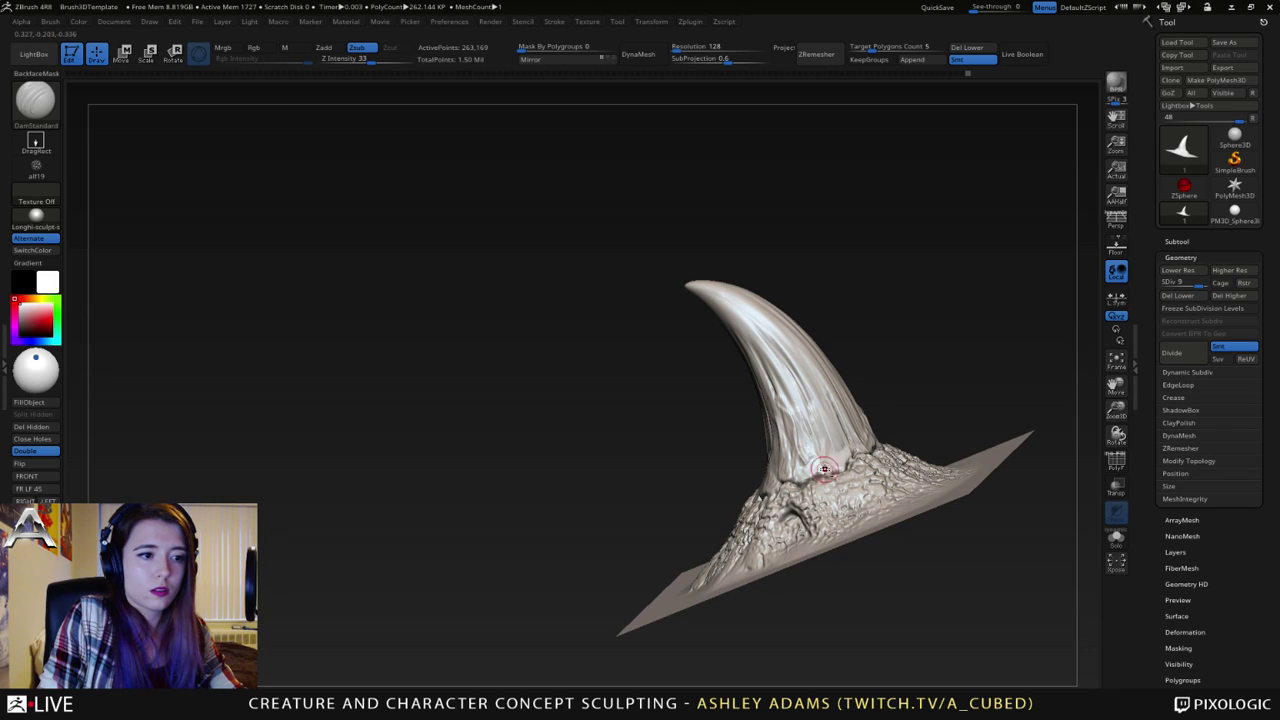
{"action": "right_click_drag", "start_coordinate": [798, 448], "coordinate": [813, 473]}
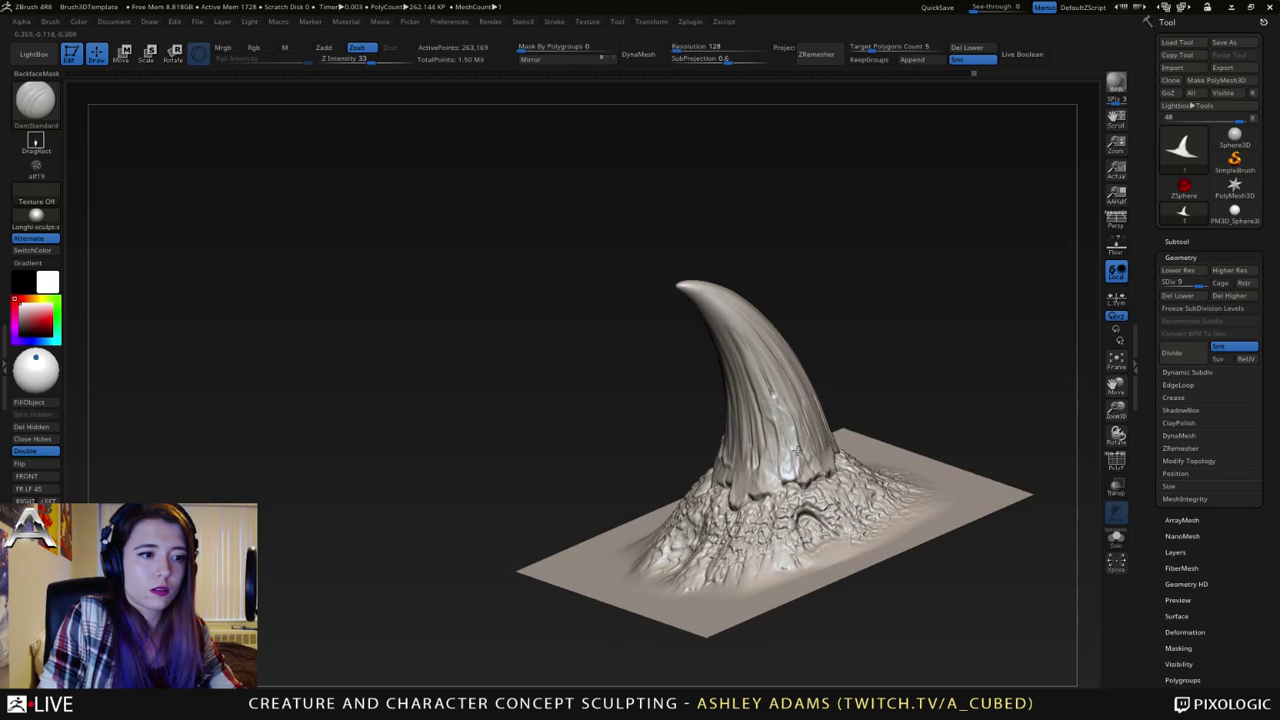
{"action": "right_click_drag", "start_coordinate": [773, 399], "coordinate": [771, 488]}
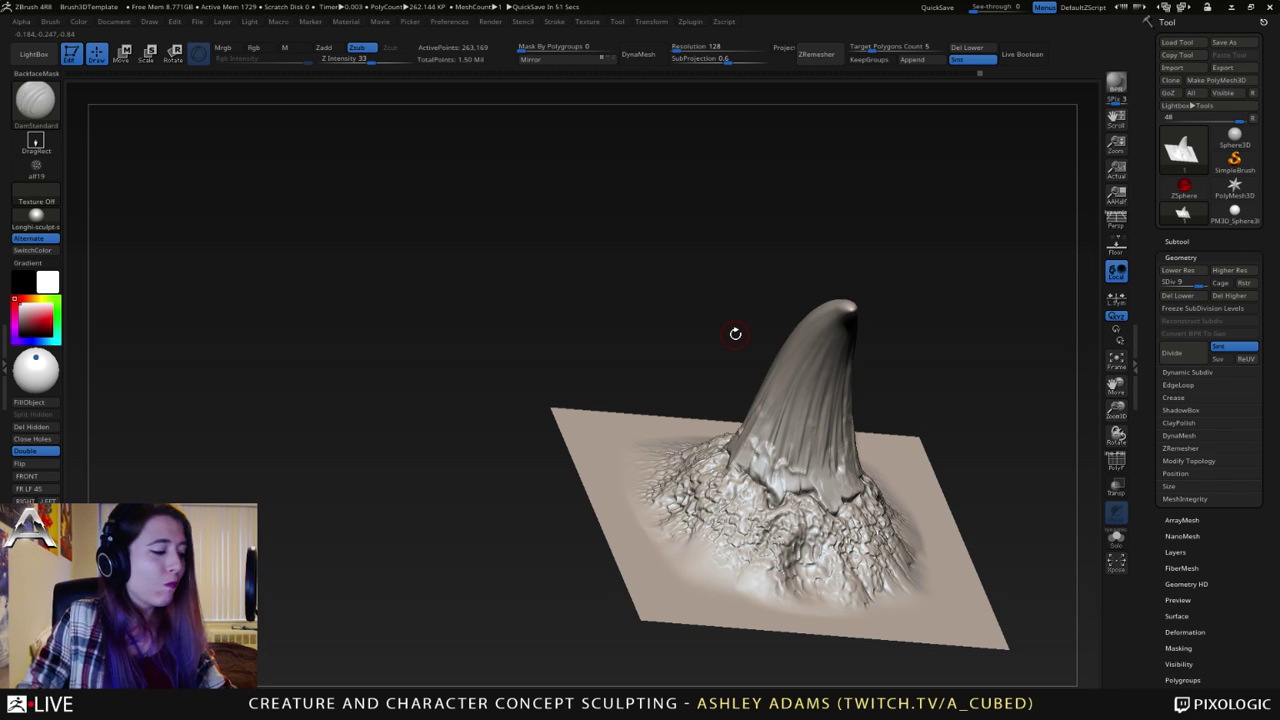
{"action": "left_click_drag", "start_coordinate": [859, 393], "coordinate": [800, 475]}
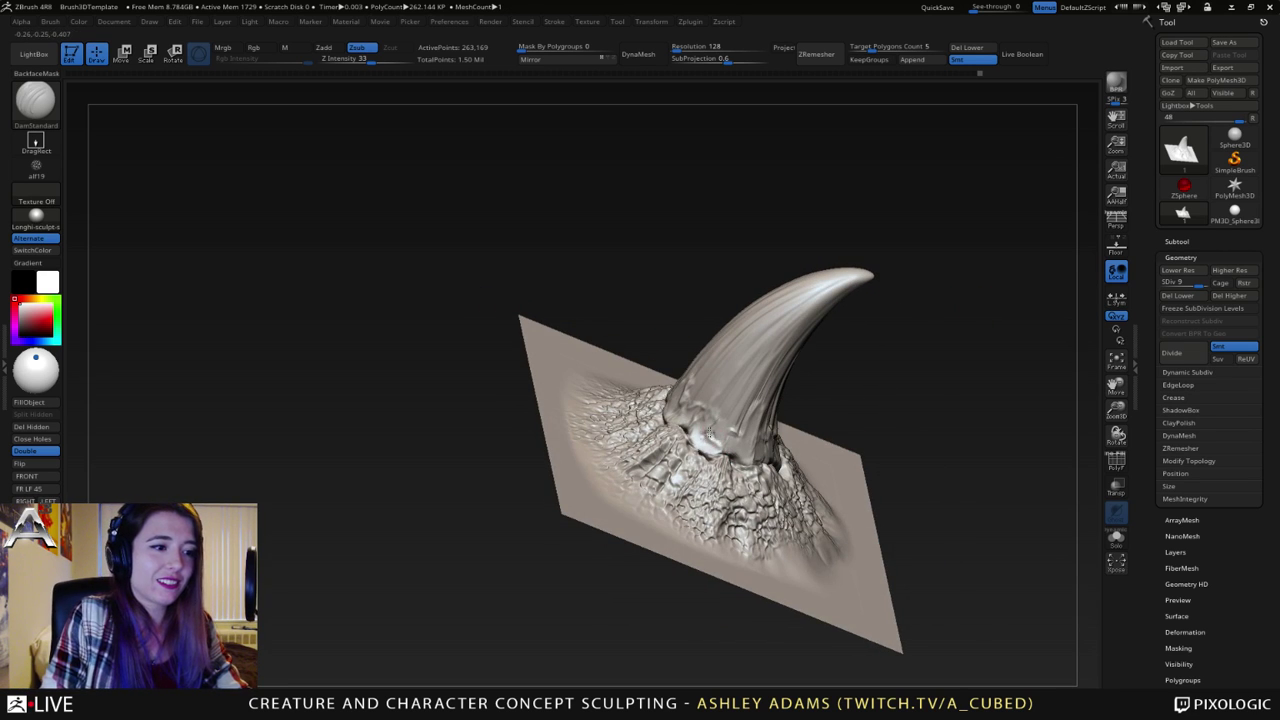
{"action": "right_click_drag", "start_coordinate": [728, 400], "coordinate": [748, 450]}
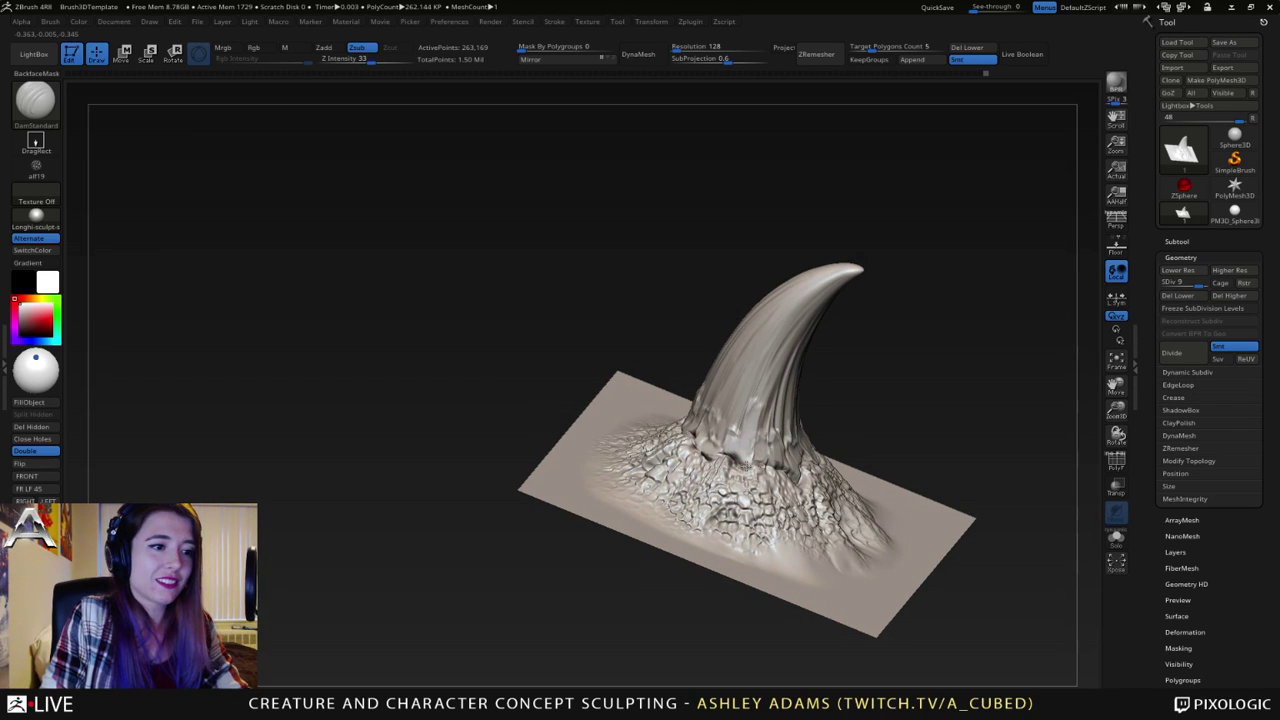
{"action": "right_click_drag", "start_coordinate": [766, 380], "coordinate": [856, 353]}
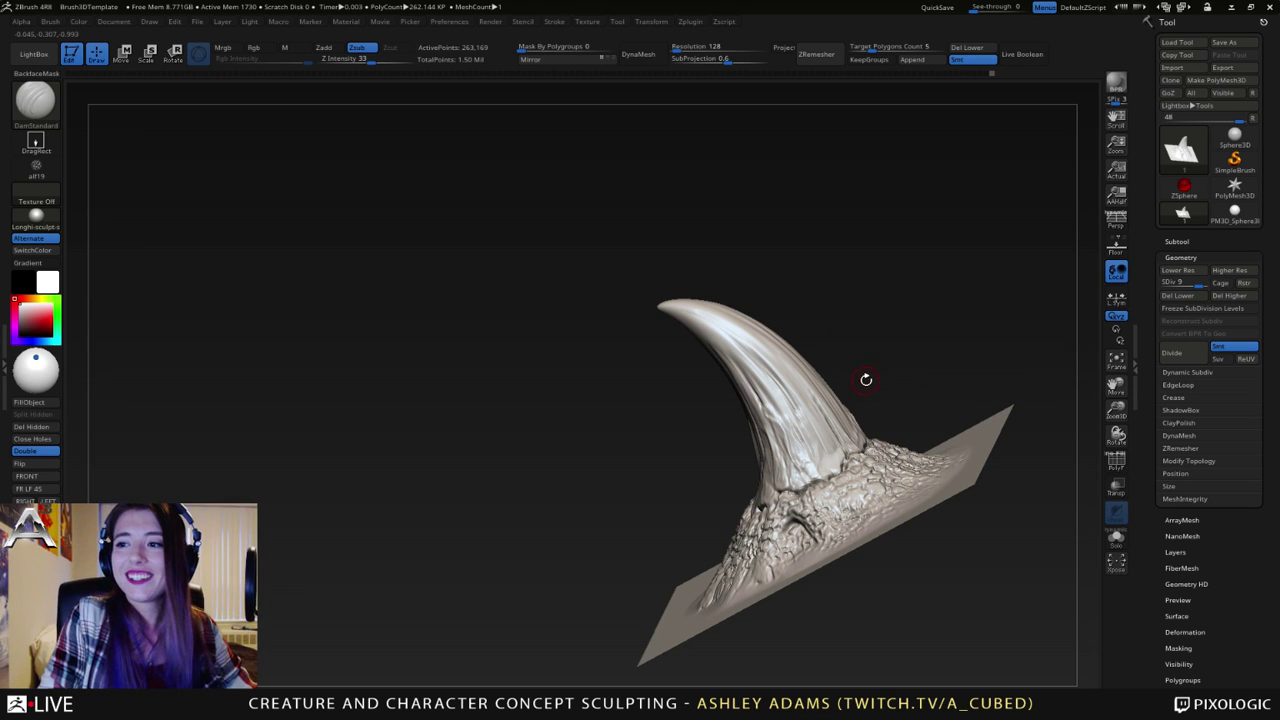
- Continue the DamStandard grooves along the curved sides of the horn from near the tip to the base
{"action": "left_click_drag", "start_coordinate": [858, 383], "coordinate": [767, 379]}
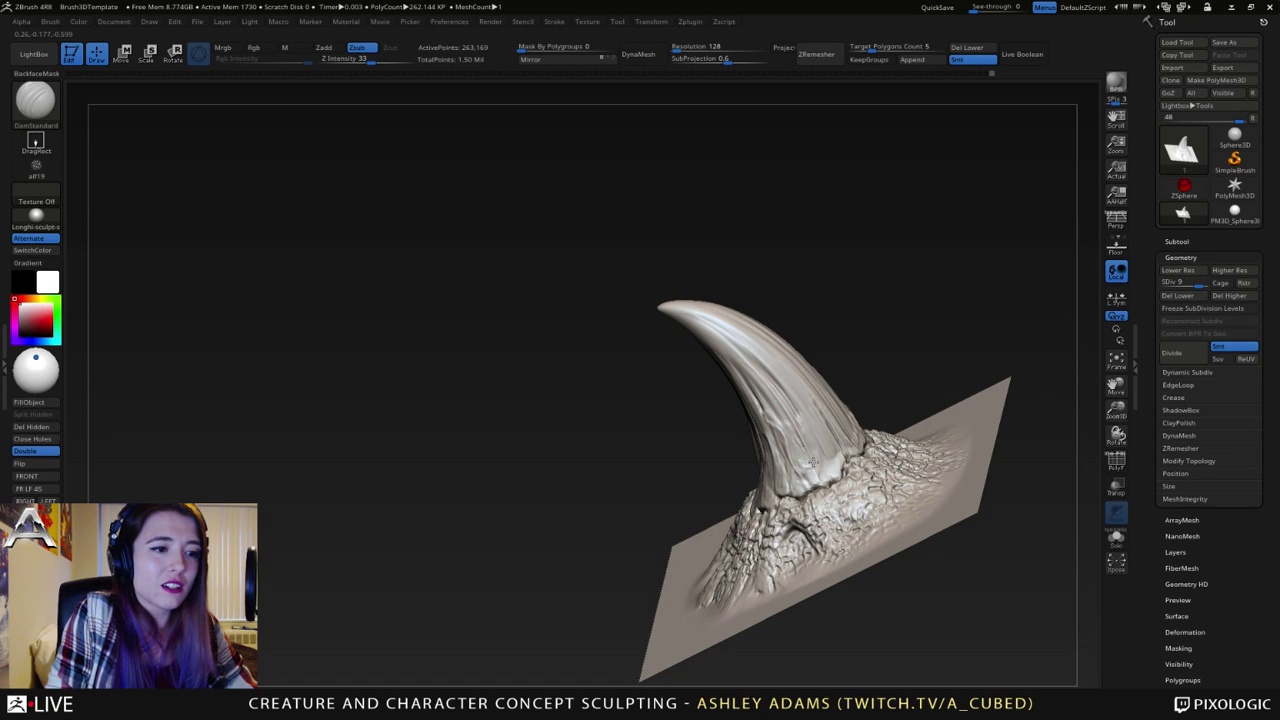
{"action": "right_click_drag", "start_coordinate": [815, 444], "coordinate": [831, 450]}
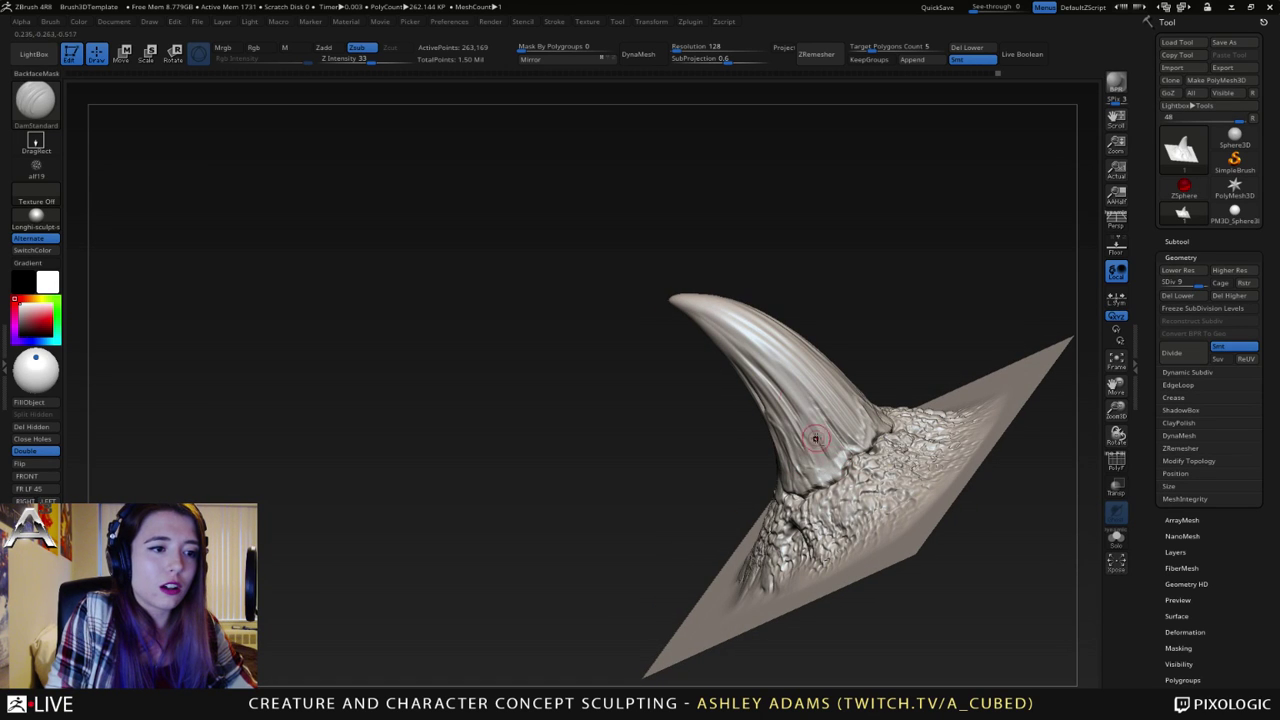
{"action": "right_click_drag", "start_coordinate": [775, 374], "coordinate": [815, 408]}
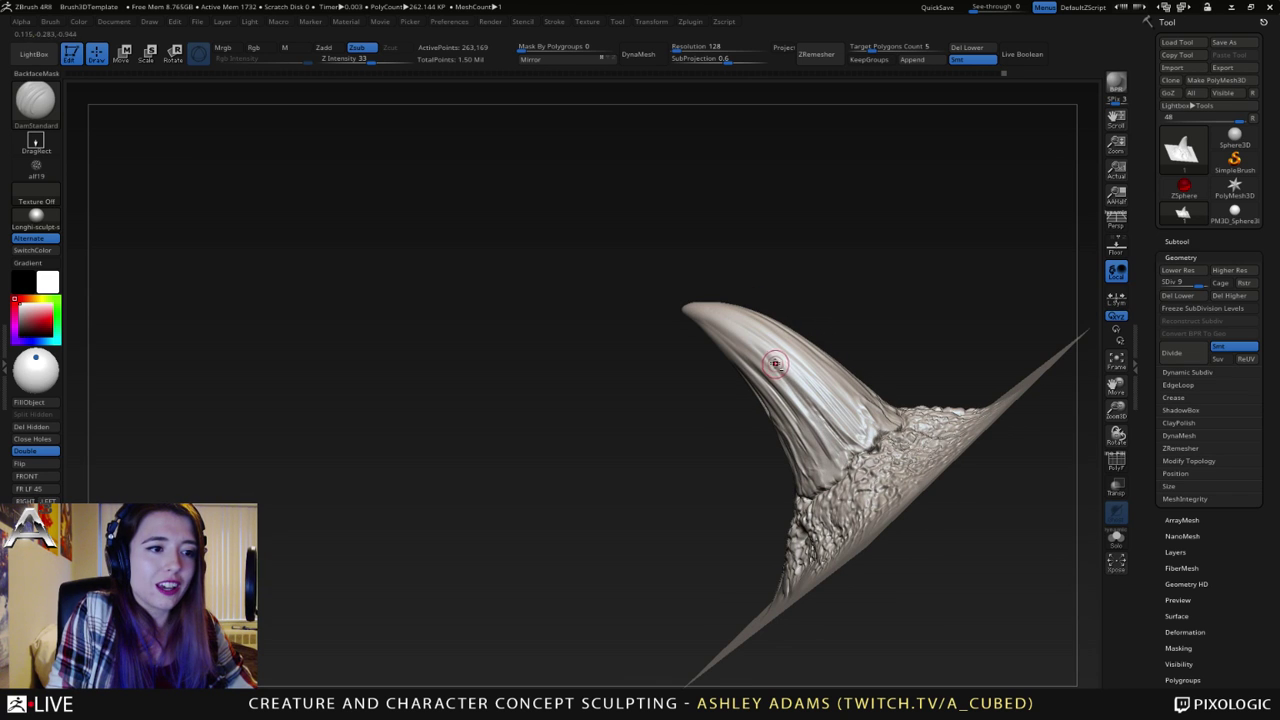
{"action": "mouse_move", "coordinate": [832, 428]}
{"action": "right_mouse_down"}
{"action": "mouse_move", "coordinate": [831, 399]}
{"action": "mouse_move", "coordinate": [816, 428]}
{"action": "right_mouse_up"}
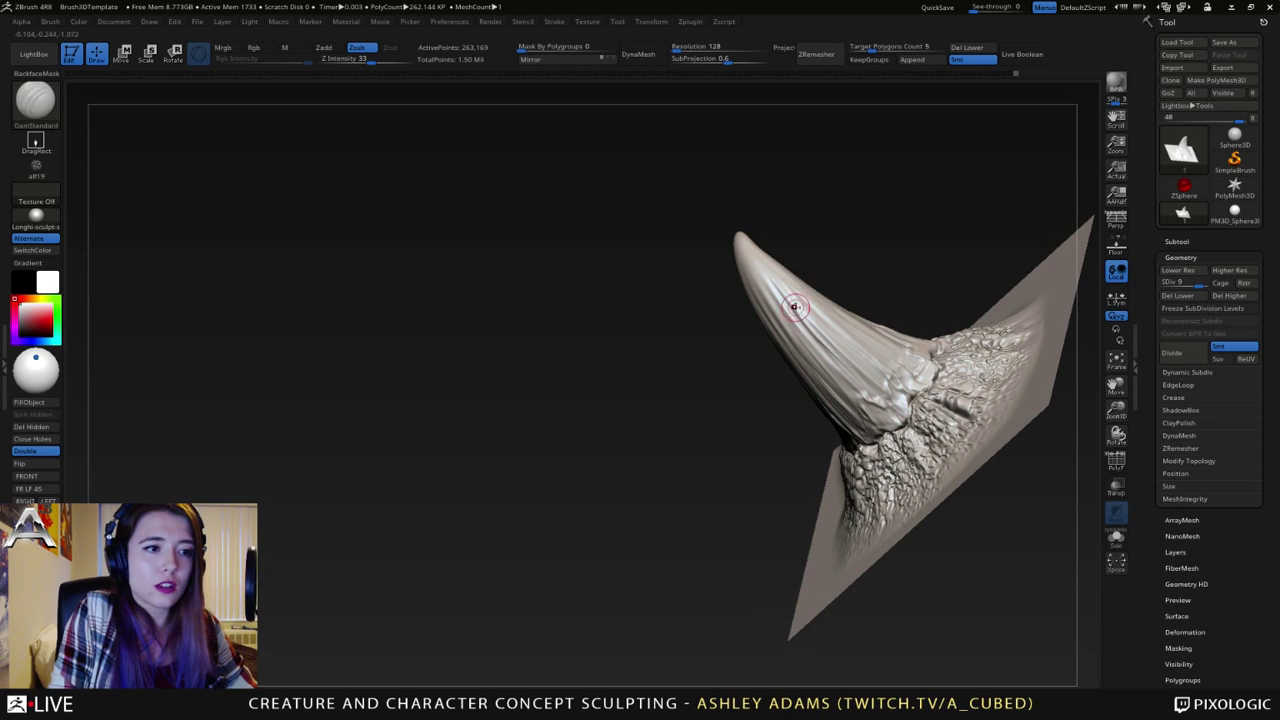
{"action": "right_click_drag", "start_coordinate": [797, 310], "coordinate": [820, 332]}
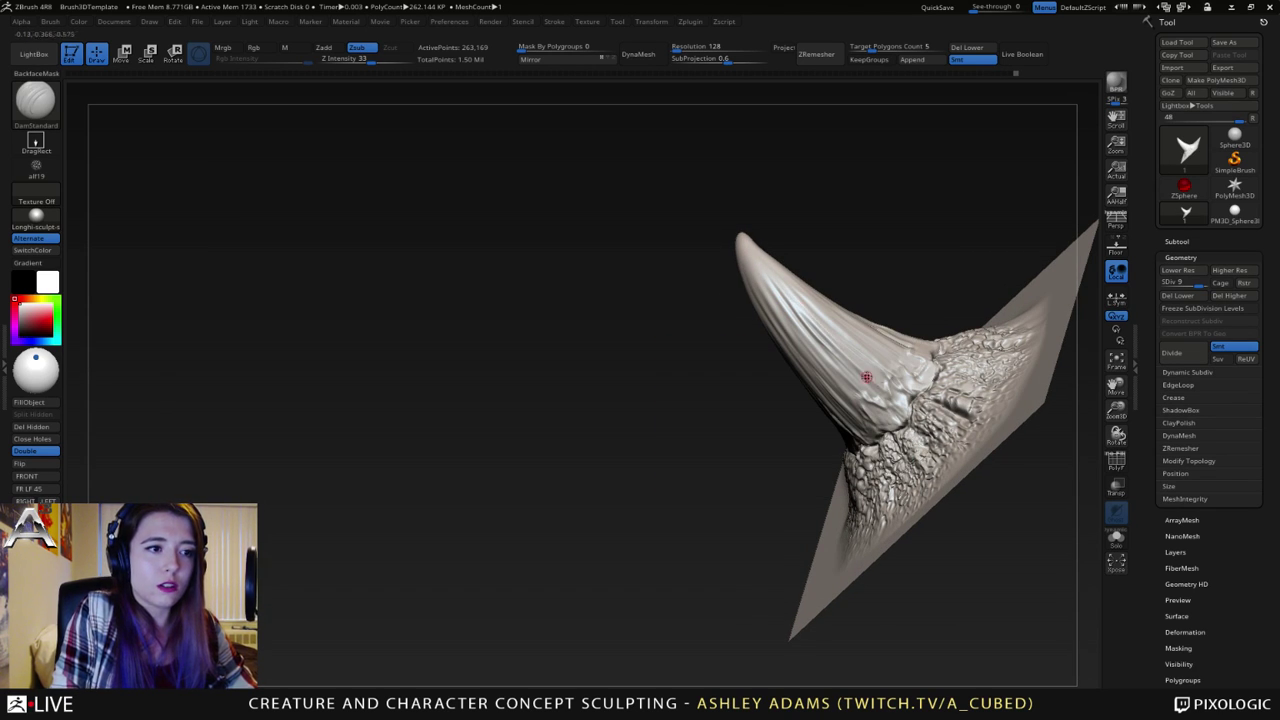
{"action": "right_click_drag", "start_coordinate": [866, 377], "coordinate": [829, 335]}
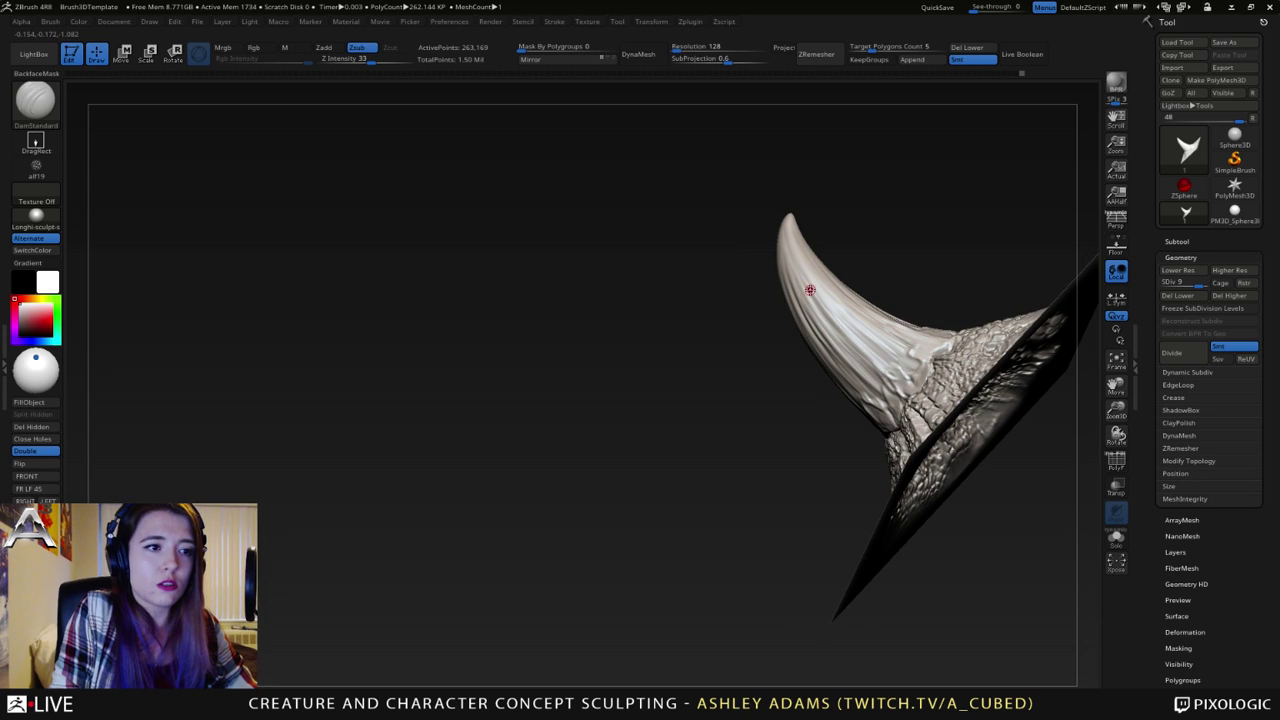
{"action": "right_click_drag", "start_coordinate": [810, 290], "coordinate": [835, 297]}
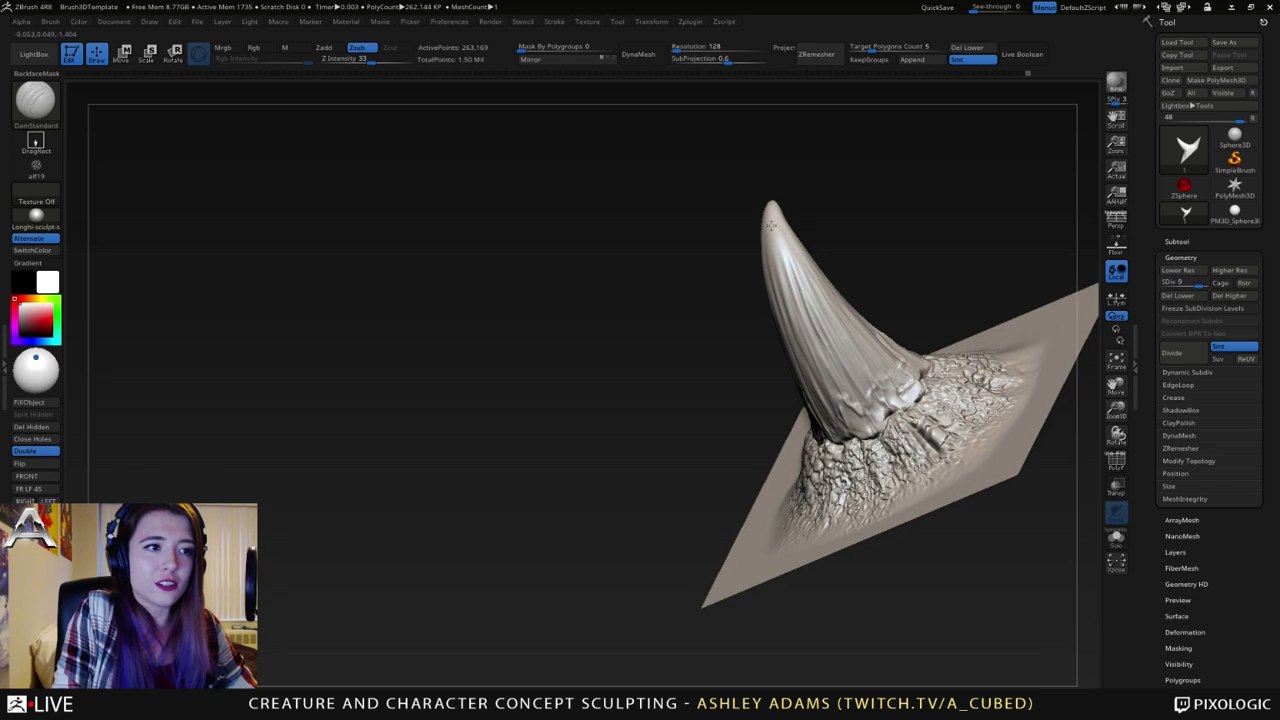
{"action": "right_click_drag", "start_coordinate": [820, 370], "coordinate": [815, 292]}
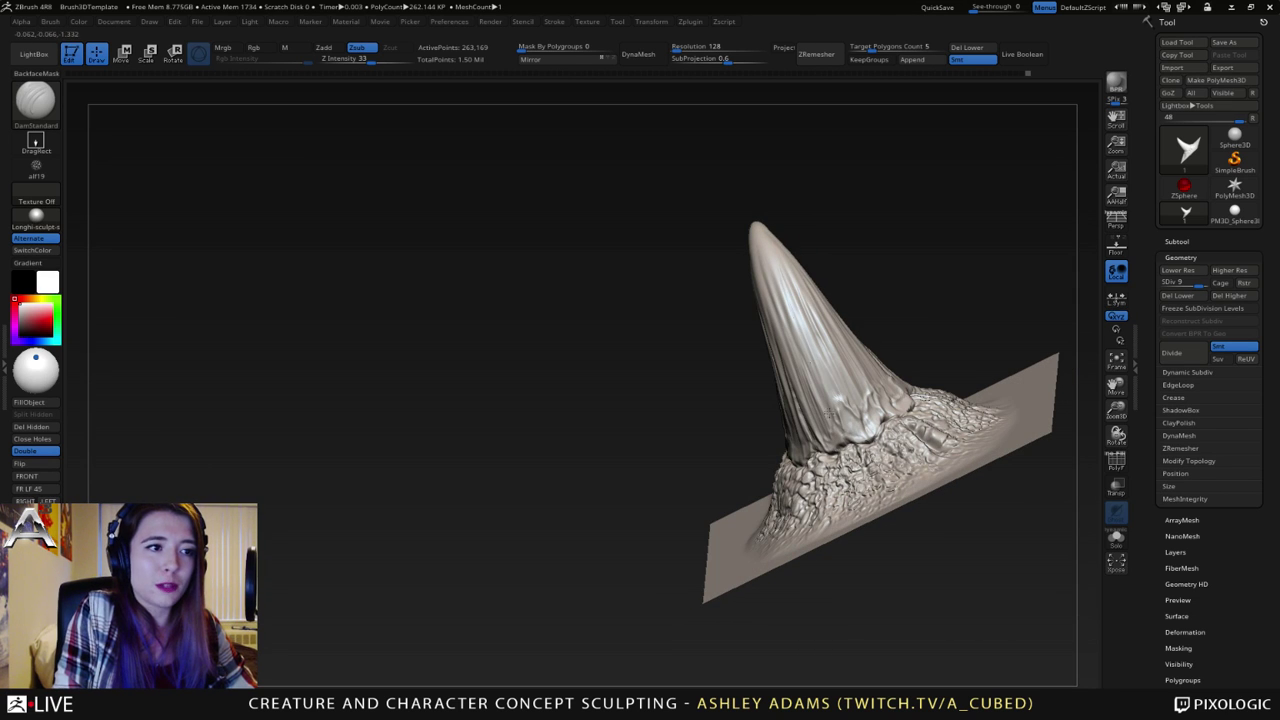
{"action": "right_click_drag", "start_coordinate": [829, 412], "coordinate": [810, 561]}
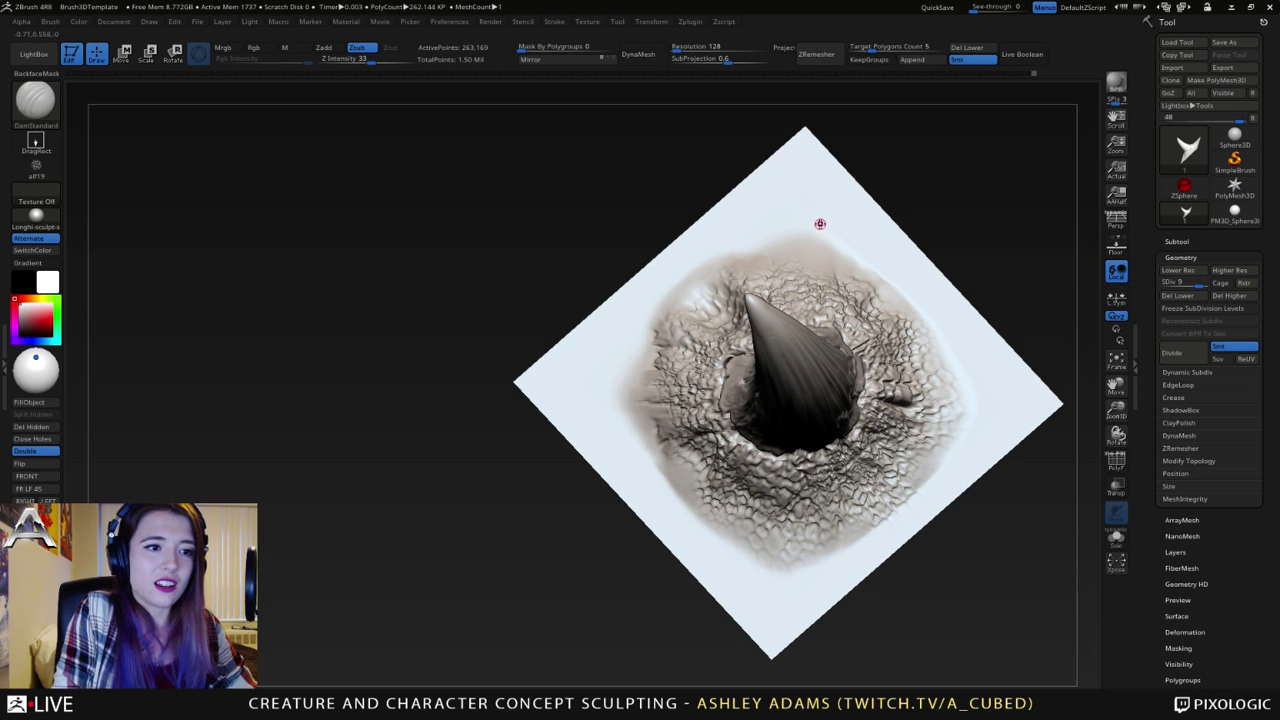
- Cut long DamStandard grooves down the opposite side of the horn, from the tip toward the skin
{"action": "right_click_drag", "start_coordinate": [634, 466], "coordinate": [713, 408]}
{"action": "right_click_drag", "start_coordinate": [892, 452], "coordinate": [950, 415]}
{"action": "right_click", "coordinate": [814, 418]}
{"action": "right_click_drag", "start_coordinate": [893, 298], "coordinate": [807, 313]}
{"action": "right_click_drag", "start_coordinate": [777, 425], "coordinate": [780, 383]}
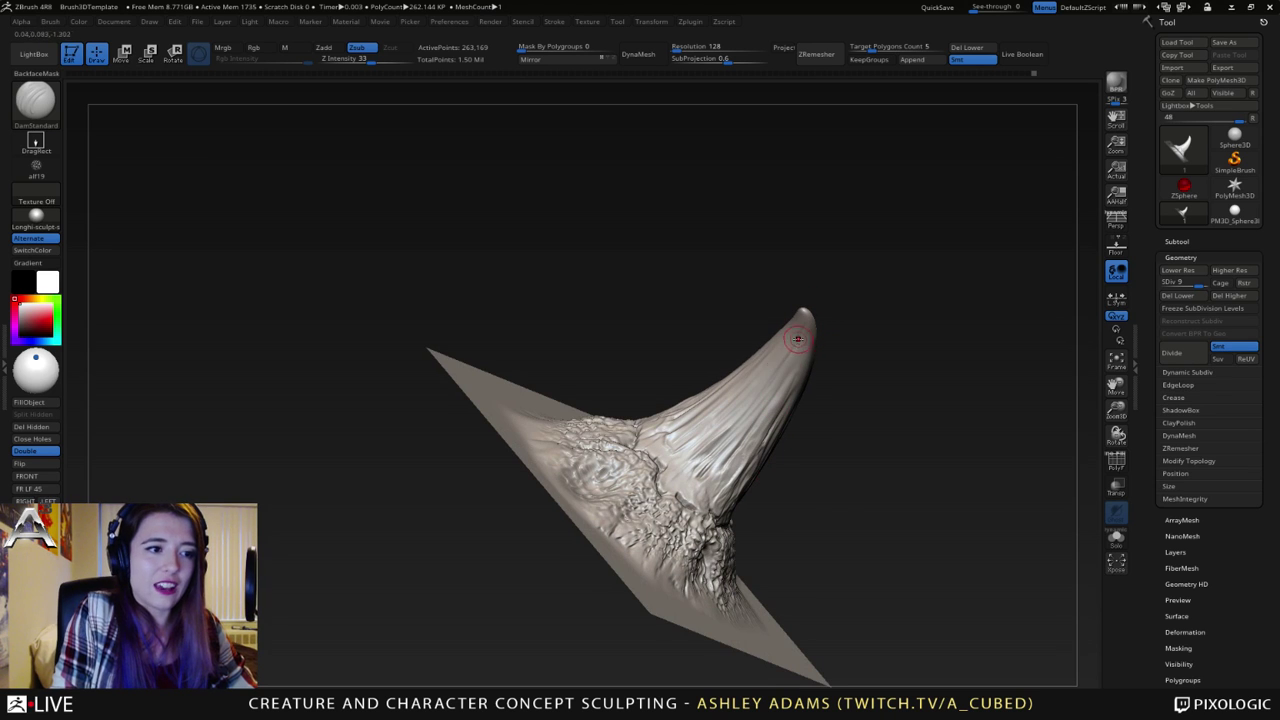
{"action": "left_click_drag", "start_coordinate": [797, 340], "coordinate": [701, 431]}
{"action": "left_click_drag", "start_coordinate": [765, 365], "coordinate": [700, 458]}
{"action": "mouse_move", "coordinate": [700, 458]}
{"action": "right_mouse_down"}
{"action": "mouse_move", "coordinate": [756, 451]}
{"action": "mouse_move", "coordinate": [699, 436]}
{"action": "right_mouse_up"}
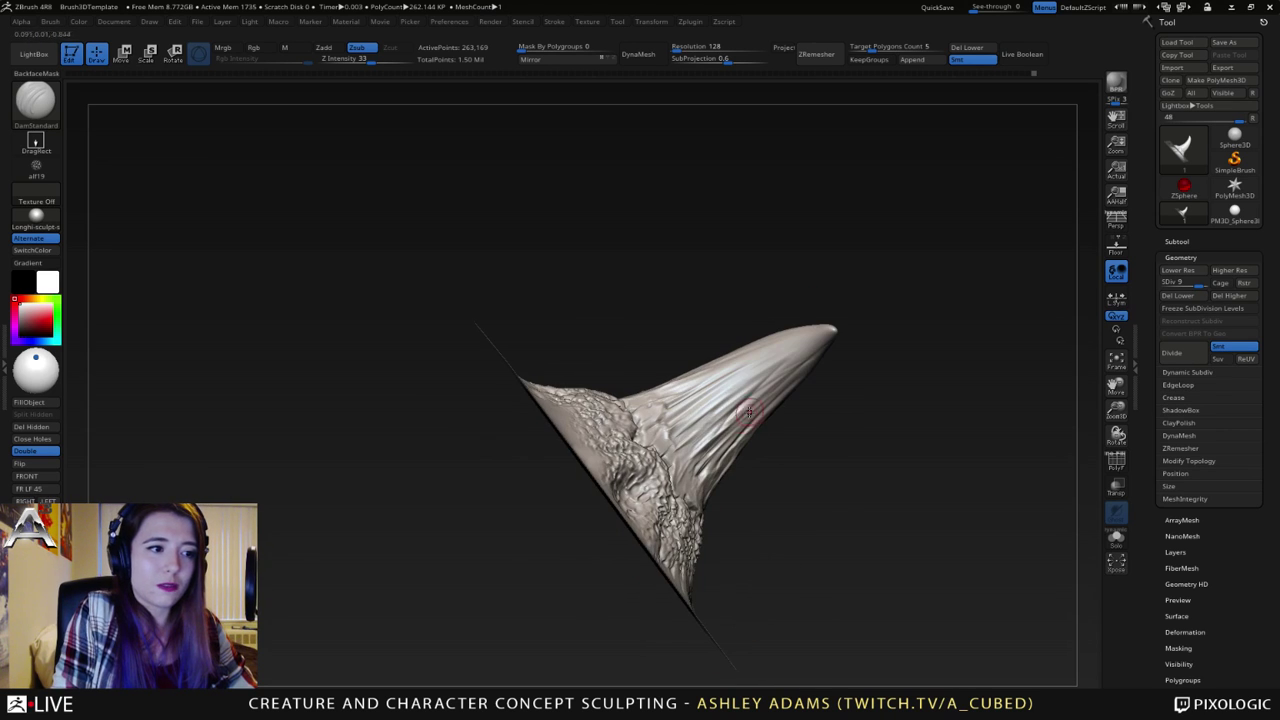
- Deepen the creases at the front of the horn just above its base with DamStandard
{"action": "right_click_drag", "start_coordinate": [655, 481], "coordinate": [683, 451]}
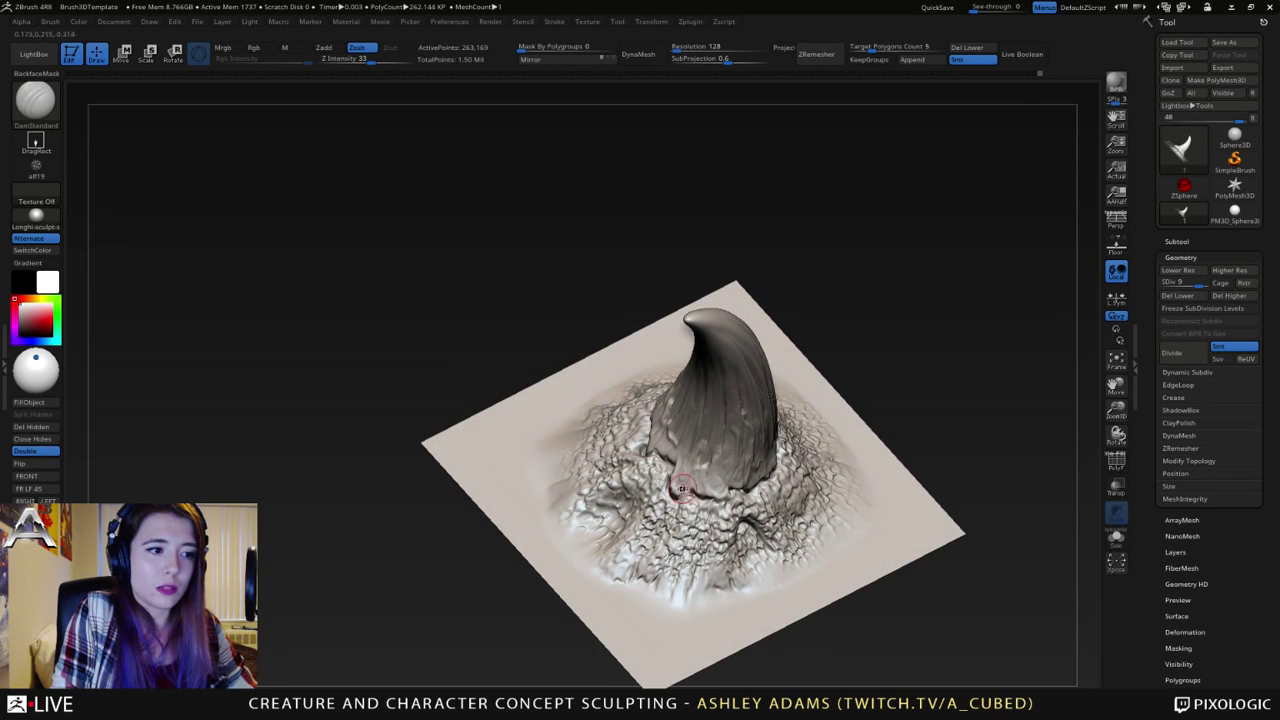
{"action": "left_click_drag", "start_coordinate": [682, 453], "coordinate": [707, 465]}
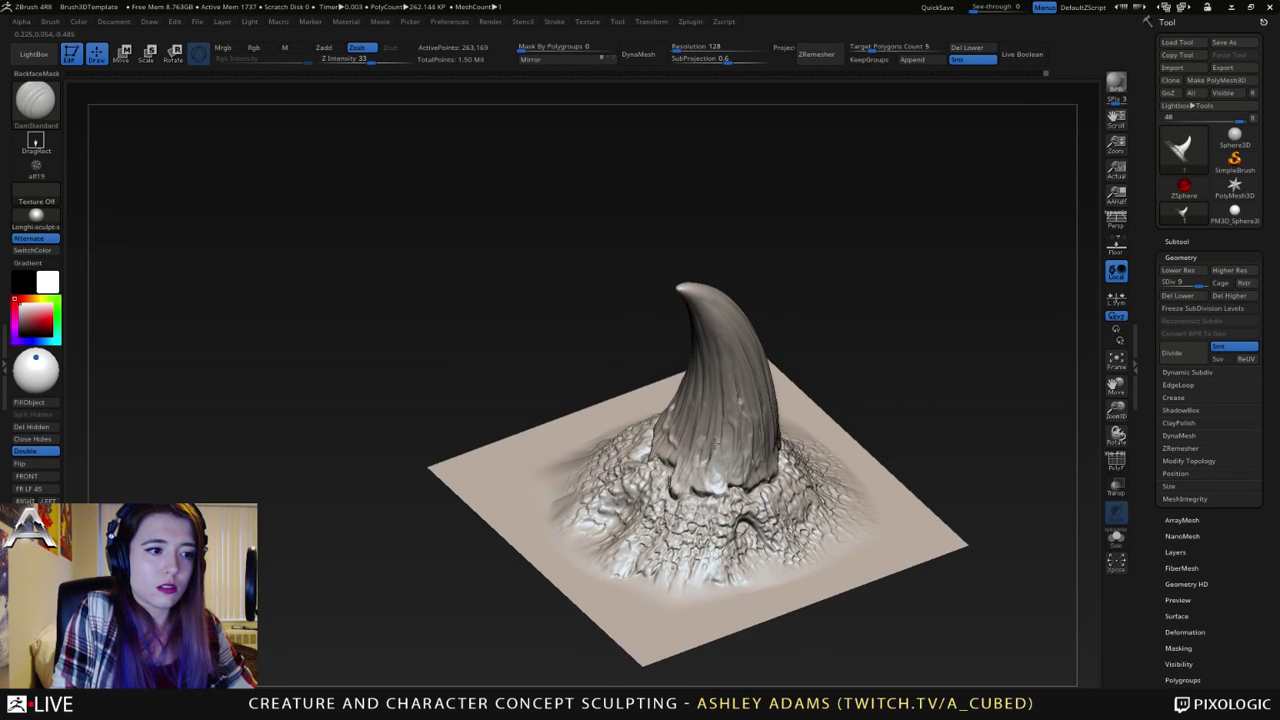
{"action": "right_click_drag", "start_coordinate": [714, 441], "coordinate": [742, 466]}
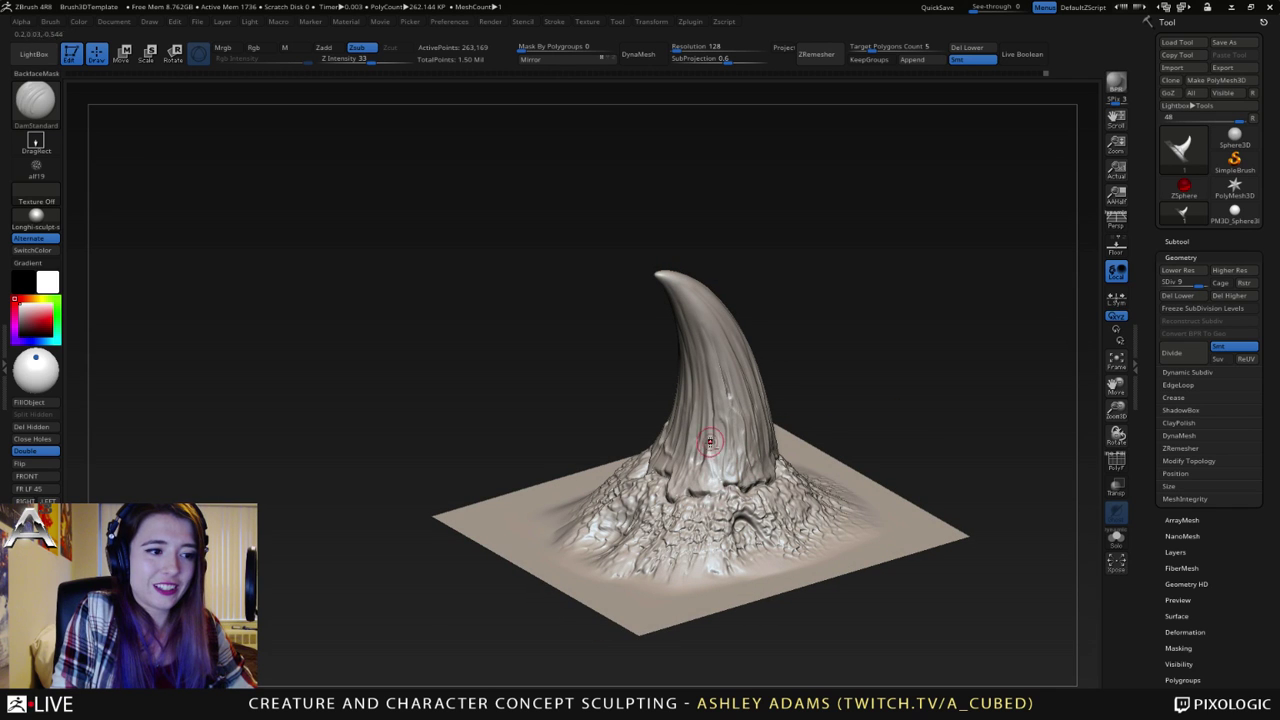
- Switch to the ClayBuildup brush and bring the skin around the horn's base into view
{"action": "key", "text": "ctrl"}
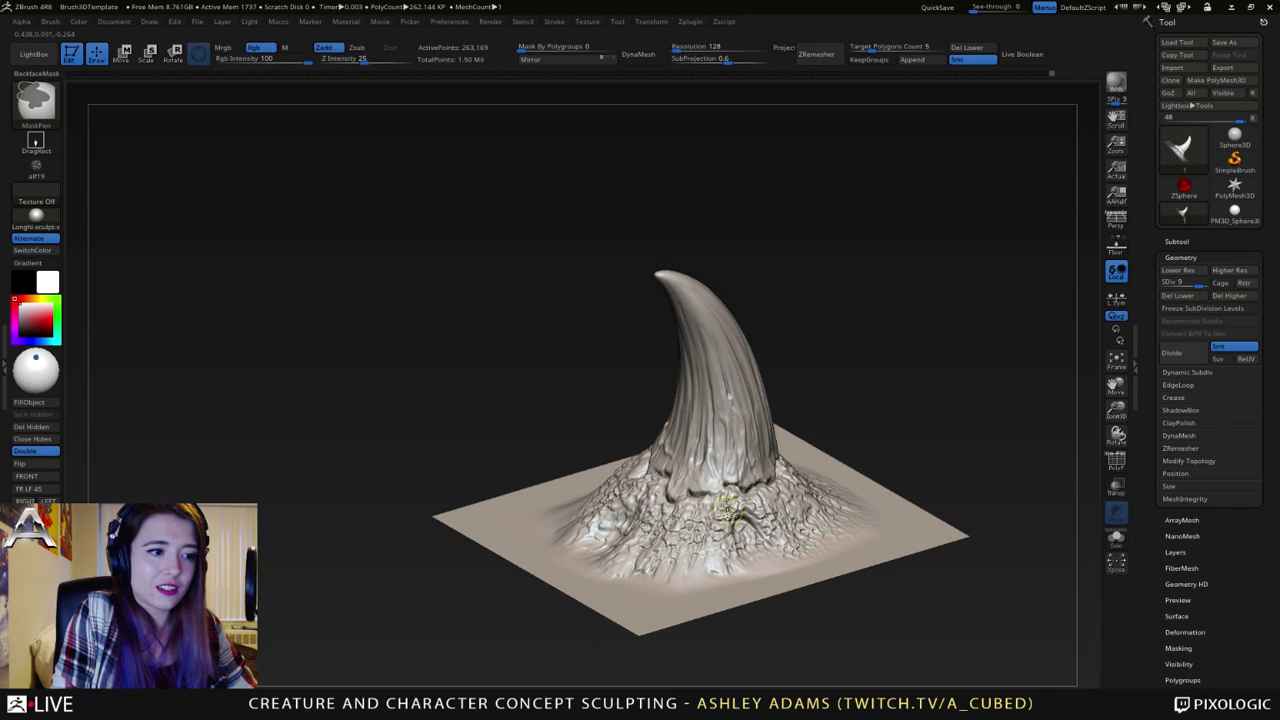
{"action": "mouse_move", "coordinate": [728, 512]}
{"action": "right_mouse_down", "text": "ctrl"}
{"action": "mouse_move", "coordinate": [746, 468]}
{"action": "mouse_move", "coordinate": [790, 440]}
{"action": "mouse_move", "coordinate": [748, 452]}
{"action": "mouse_move", "coordinate": [803, 437]}
{"action": "mouse_move", "coordinate": [801, 463]}
{"action": "mouse_move", "coordinate": [771, 408]}
{"action": "mouse_move", "coordinate": [825, 514]}
{"action": "right_mouse_up", "text": "ctrl"}
{"action": "key", "text": "b"}
{"action": "key", "text": "c"}
{"action": "key", "text": "b"}
{"action": "mouse_move", "coordinate": [825, 514]}
{"action": "left_mouse_down"}
{"action": "mouse_move", "coordinate": [629, 425]}
{"action": "mouse_move", "coordinate": [787, 481]}
{"action": "mouse_move", "coordinate": [713, 408]}
{"action": "left_mouse_up"}
{"action": "mouse_move", "coordinate": [715, 408]}
{"action": "right_mouse_down"}
{"action": "mouse_move", "coordinate": [660, 376]}
{"action": "mouse_move", "coordinate": [543, 343]}
{"action": "right_mouse_up"}
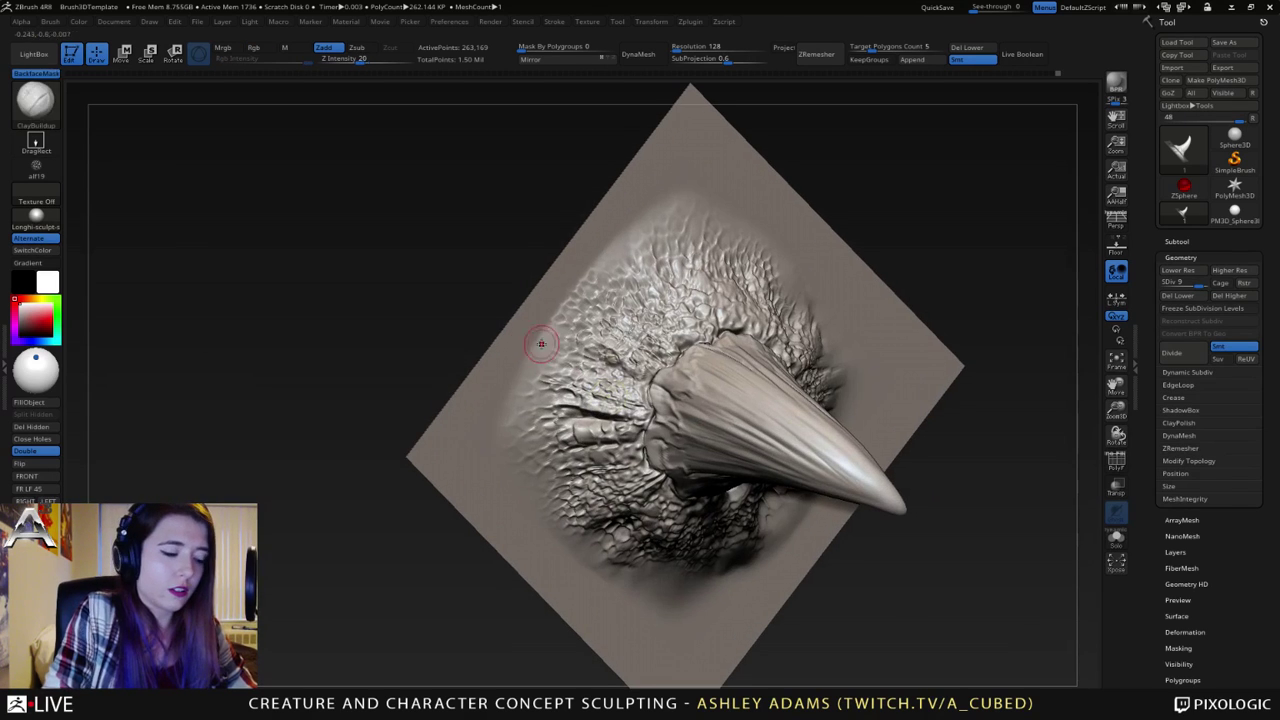
- Switch to the hPolish brush and flatten the bumpy skin around the base of the horn
{"action": "key", "text": "b"}
{"action": "key", "text": "h"}
{"action": "key", "text": "p"}
{"action": "mouse_move", "coordinate": [614, 339]}
{"action": "left_mouse_down"}
{"action": "mouse_move", "coordinate": [637, 368]}
{"action": "mouse_move", "coordinate": [683, 315]}
{"action": "left_mouse_up"}
{"action": "right_click_drag", "start_coordinate": [694, 294], "coordinate": [610, 322]}
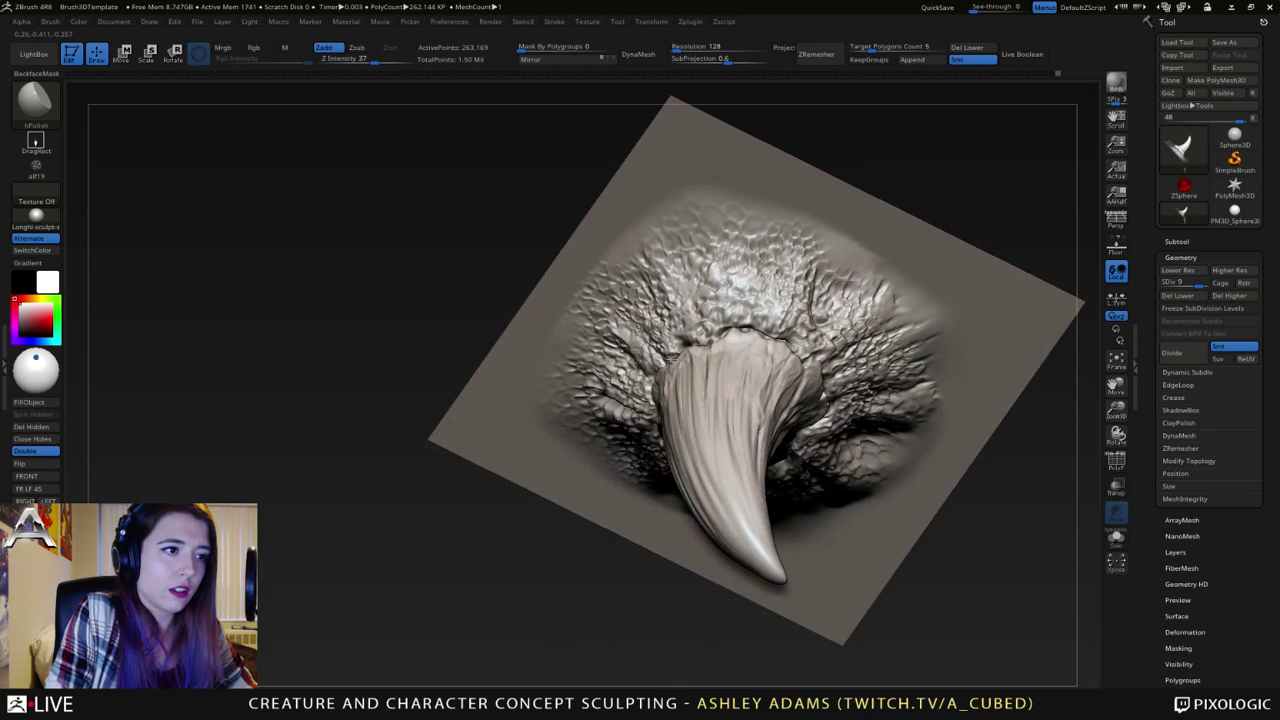
{"action": "mouse_move", "coordinate": [742, 325]}
{"action": "left_mouse_down"}
{"action": "mouse_move", "coordinate": [748, 296]}
{"action": "mouse_move", "coordinate": [766, 290]}
{"action": "mouse_move", "coordinate": [775, 315]}
{"action": "left_mouse_up"}
{"action": "right_click_drag", "start_coordinate": [790, 315], "coordinate": [766, 260]}
{"action": "mouse_move", "coordinate": [765, 258]}
{"action": "left_mouse_down"}
{"action": "mouse_move", "coordinate": [844, 358]}
{"action": "mouse_move", "coordinate": [896, 394]}
{"action": "left_mouse_up"}
{"action": "mouse_move", "coordinate": [945, 429]}
{"action": "right_mouse_down"}
{"action": "mouse_move", "coordinate": [936, 408]}
{"action": "mouse_move", "coordinate": [810, 432]}
{"action": "right_mouse_up"}
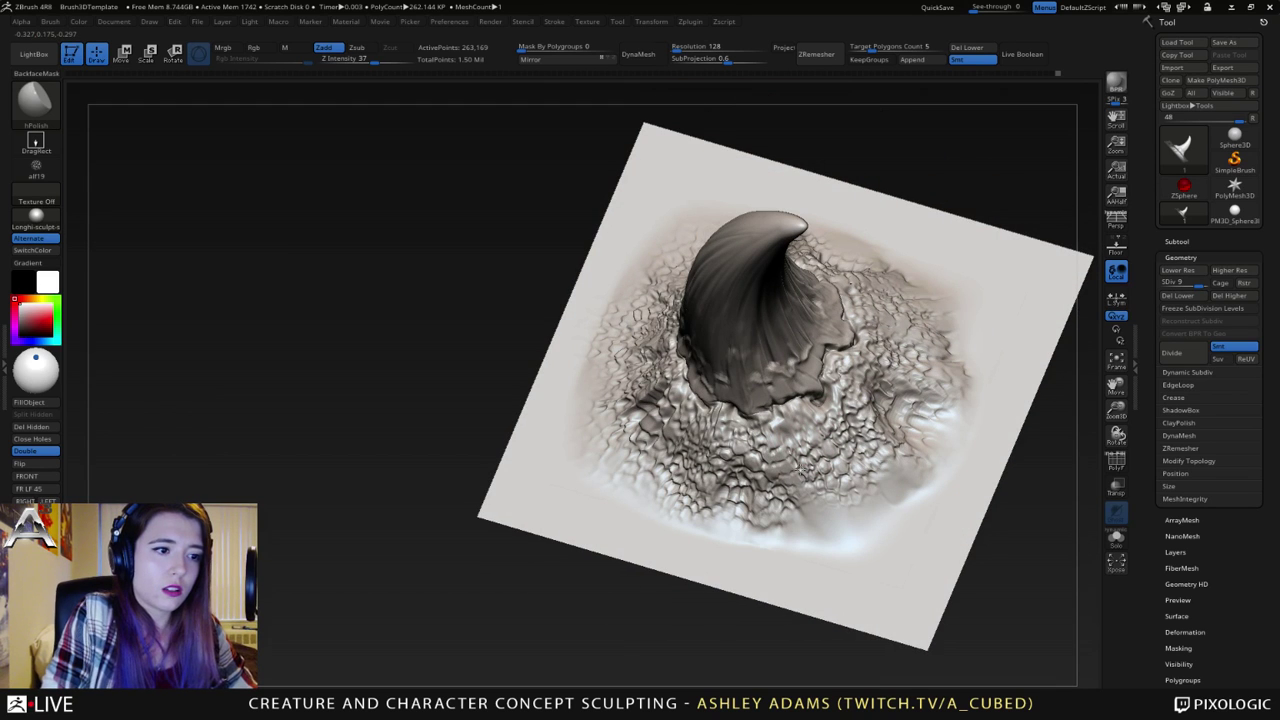
- Check the skin and horn rim from several sides and polish remaining rough spots near the base with hPolish
{"action": "right_click_drag", "start_coordinate": [810, 430], "coordinate": [824, 400]}
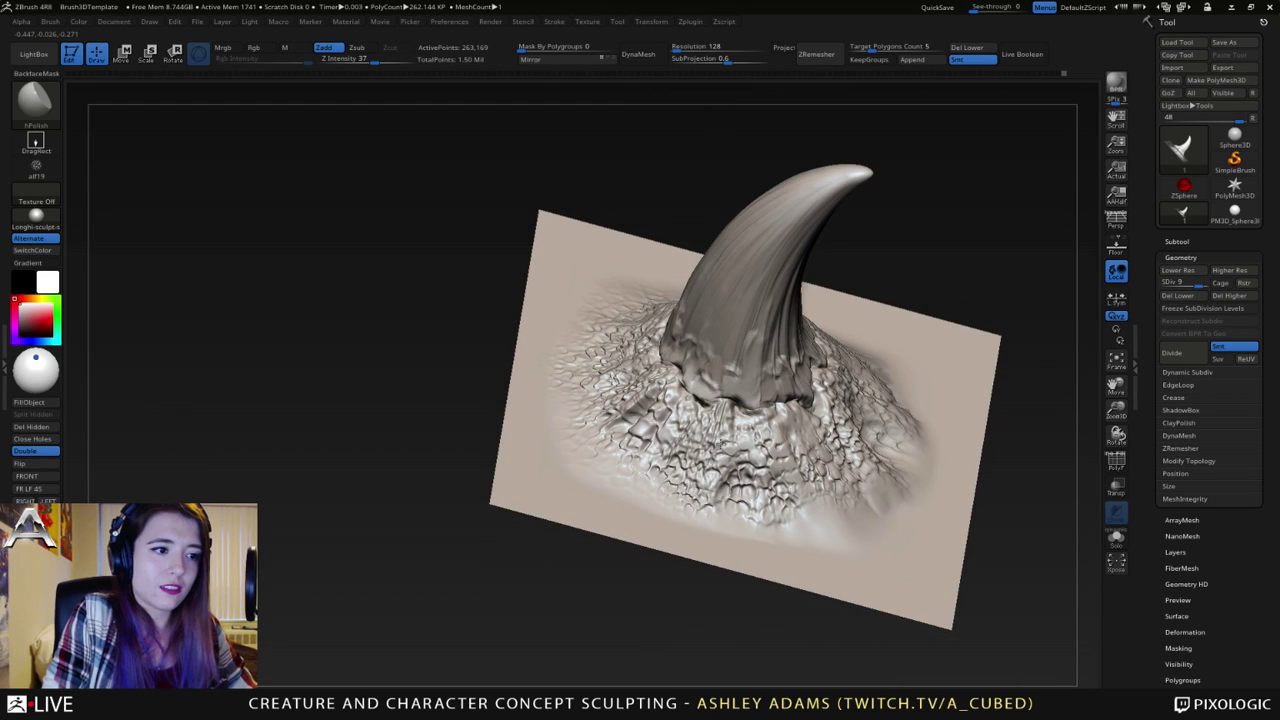
{"action": "right_click_drag", "start_coordinate": [678, 420], "coordinate": [592, 368]}
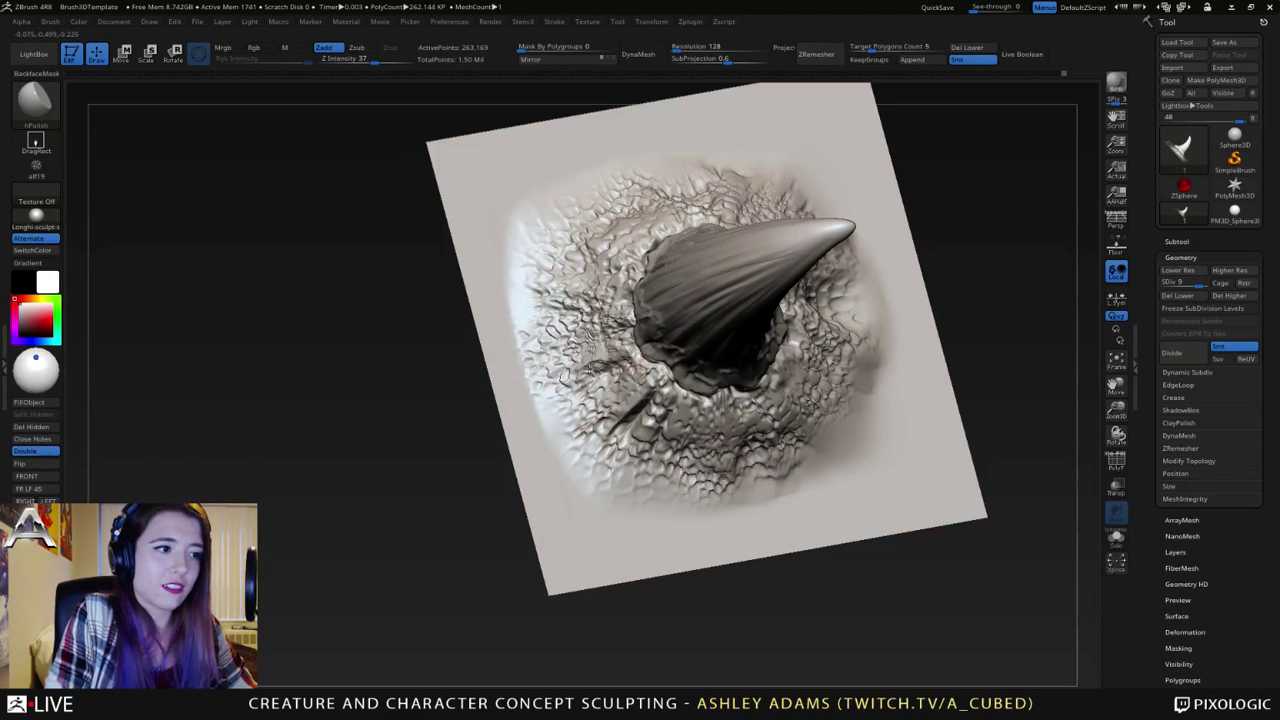
{"action": "right_click_drag", "start_coordinate": [577, 289], "coordinate": [594, 286]}
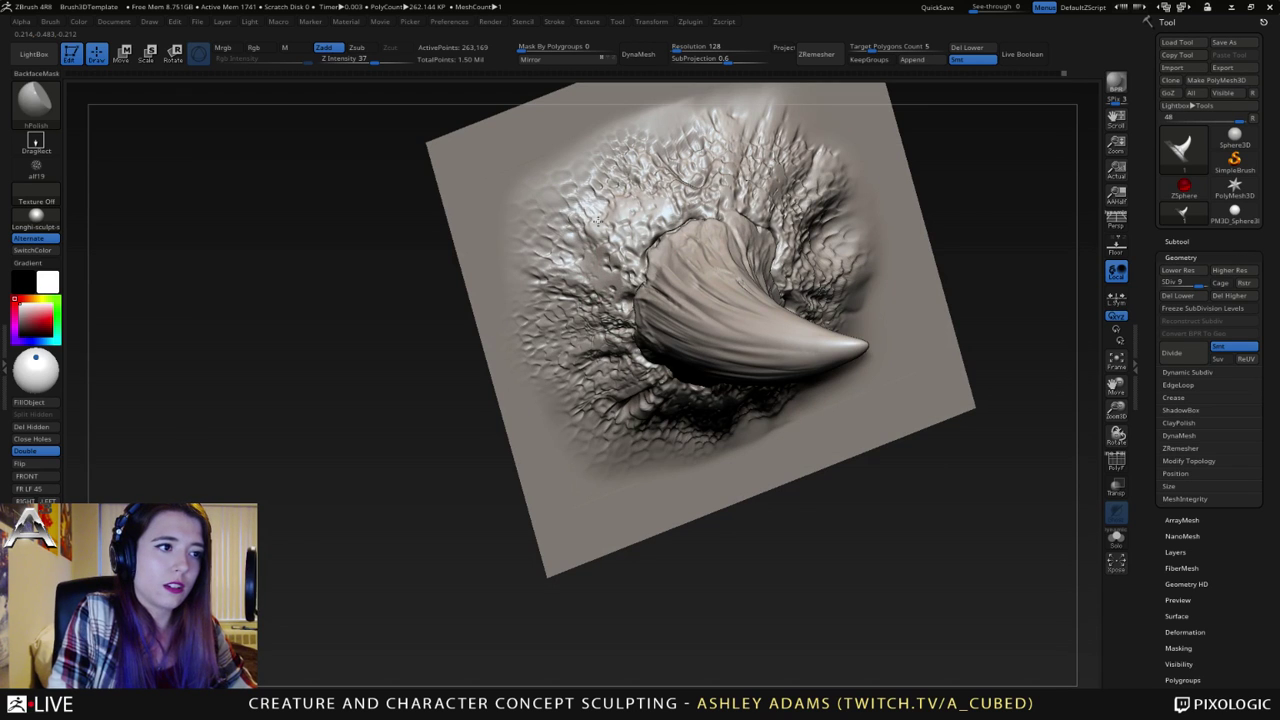
{"action": "mouse_move", "coordinate": [596, 221]}
{"action": "right_mouse_down"}
{"action": "mouse_move", "coordinate": [663, 269]}
{"action": "mouse_move", "coordinate": [637, 337]}
{"action": "mouse_move", "coordinate": [650, 300]}
{"action": "right_mouse_up"}
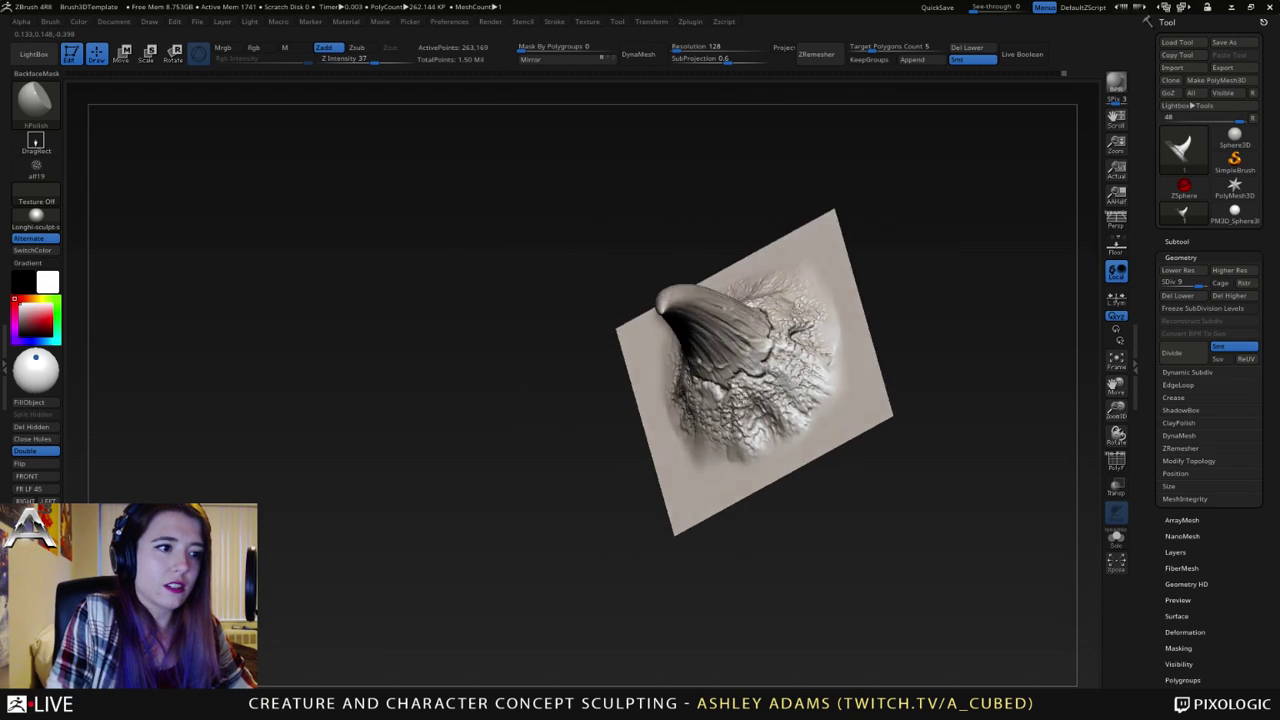
{"action": "right_click_drag", "start_coordinate": [765, 395], "coordinate": [778, 400]}
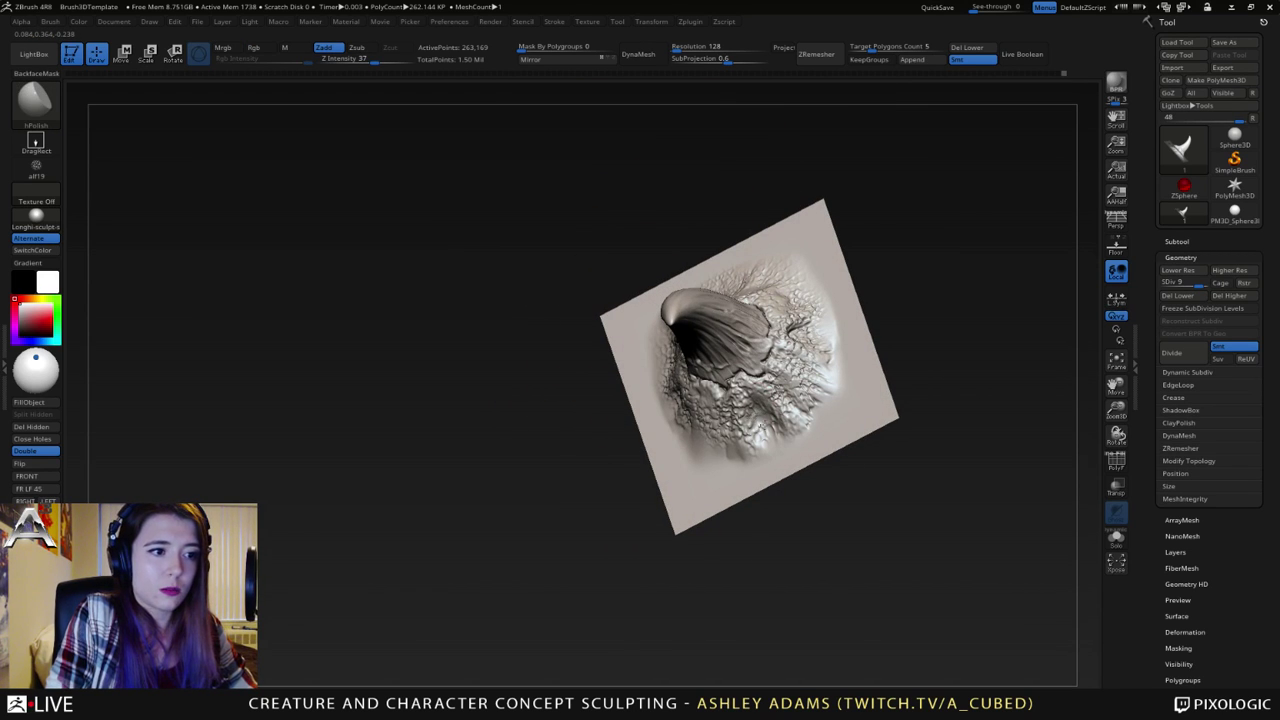
{"action": "right_click_drag", "start_coordinate": [803, 359], "coordinate": [823, 309]}
{"action": "mouse_move", "coordinate": [664, 263]}
{"action": "right_mouse_down"}
{"action": "mouse_move", "coordinate": [685, 266]}
{"action": "mouse_move", "coordinate": [668, 266]}
{"action": "right_mouse_up"}
{"action": "mouse_move", "coordinate": [675, 311]}
{"action": "right_mouse_down"}
{"action": "mouse_move", "coordinate": [667, 290]}
{"action": "mouse_move", "coordinate": [794, 383]}
{"action": "mouse_move", "coordinate": [766, 336]}
{"action": "mouse_move", "coordinate": [652, 317]}
{"action": "right_mouse_up"}
{"action": "right_click_drag", "start_coordinate": [679, 272], "coordinate": [686, 322], "text": "ctrl"}
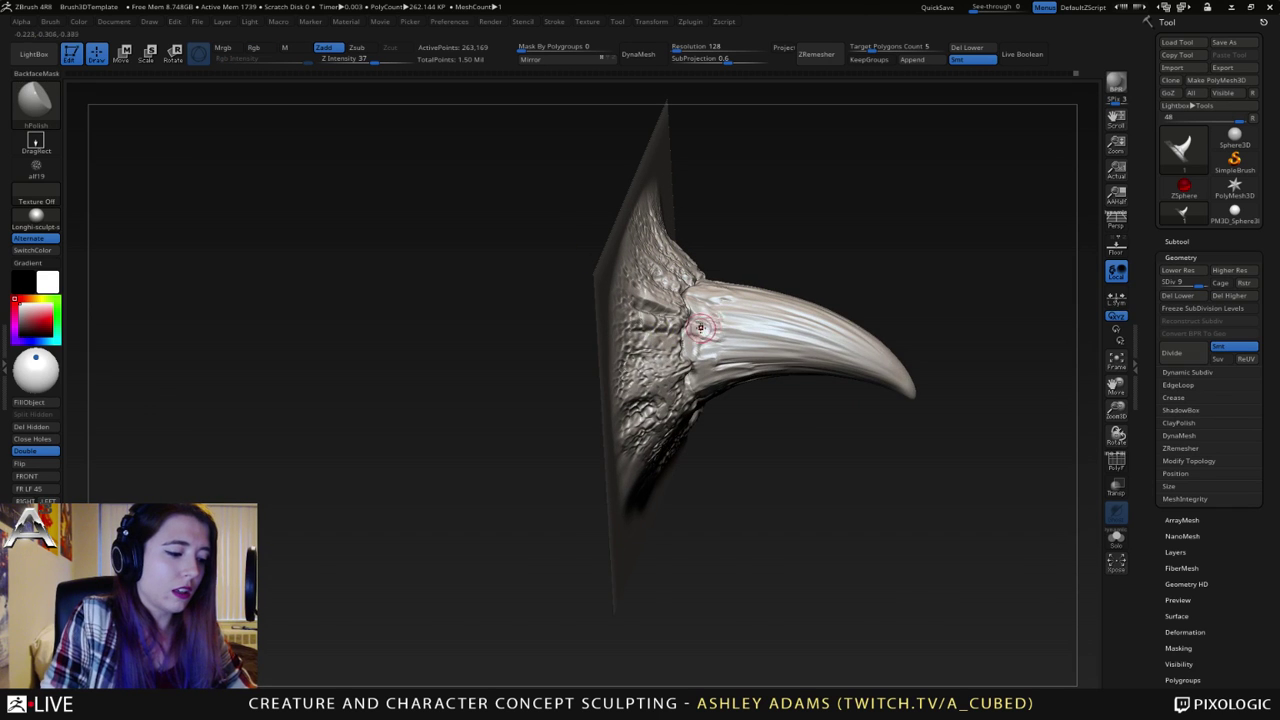
- Select the Chisel brush, turn its alpha off and set its stroke type to Spray
{"action": "key", "text": "b"}
{"action": "left_click", "coordinate": [370, 348]}
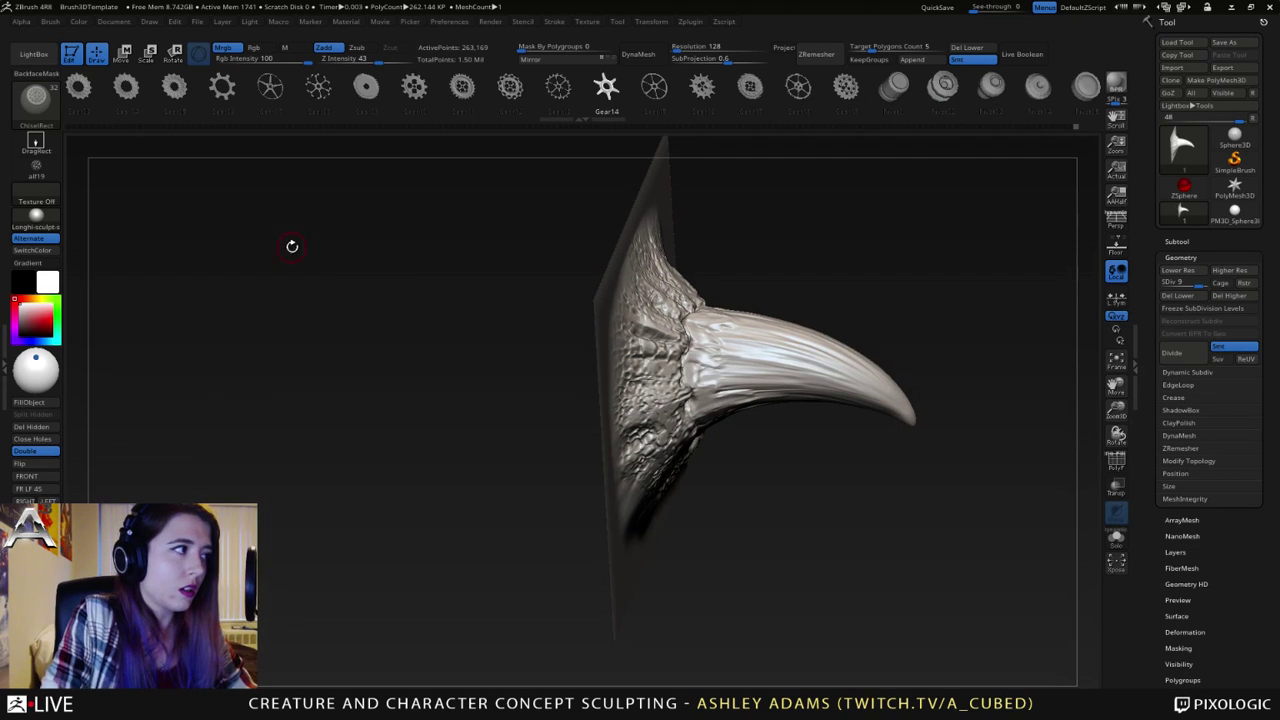
{"action": "left_click", "coordinate": [38, 112]}
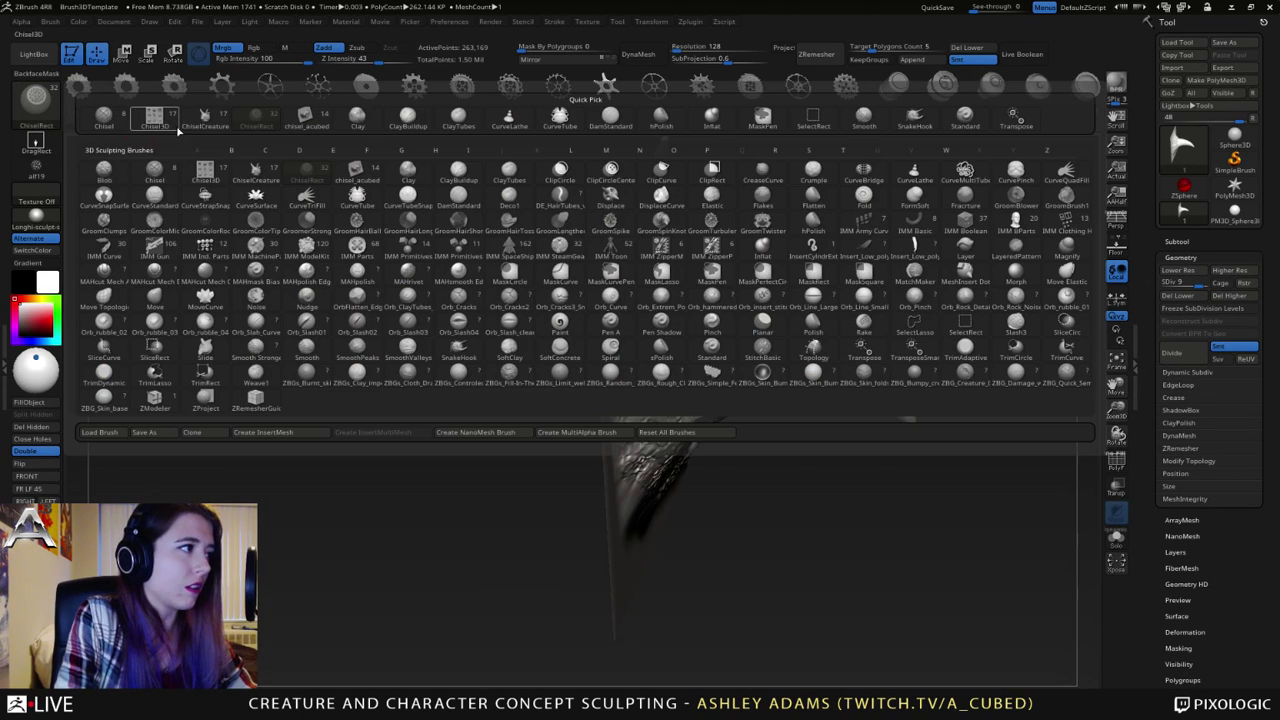
{"action": "left_click", "coordinate": [120, 126]}
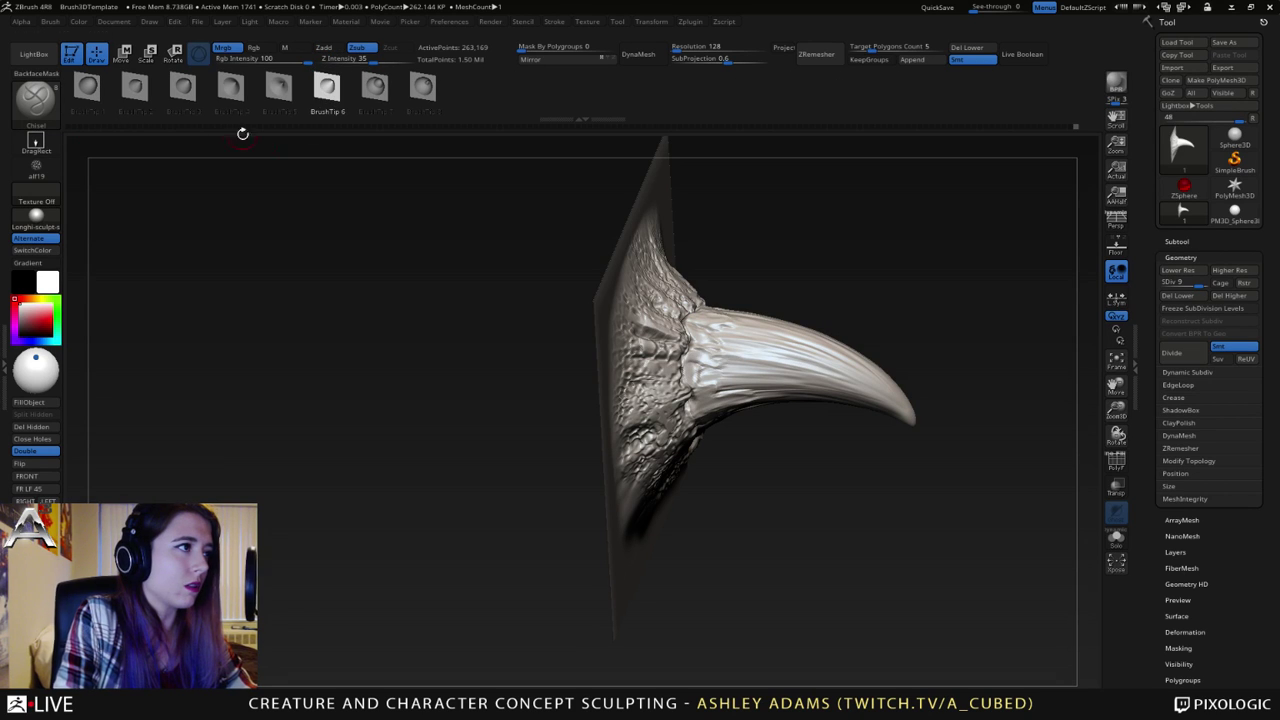
{"action": "left_click", "coordinate": [45, 174]}
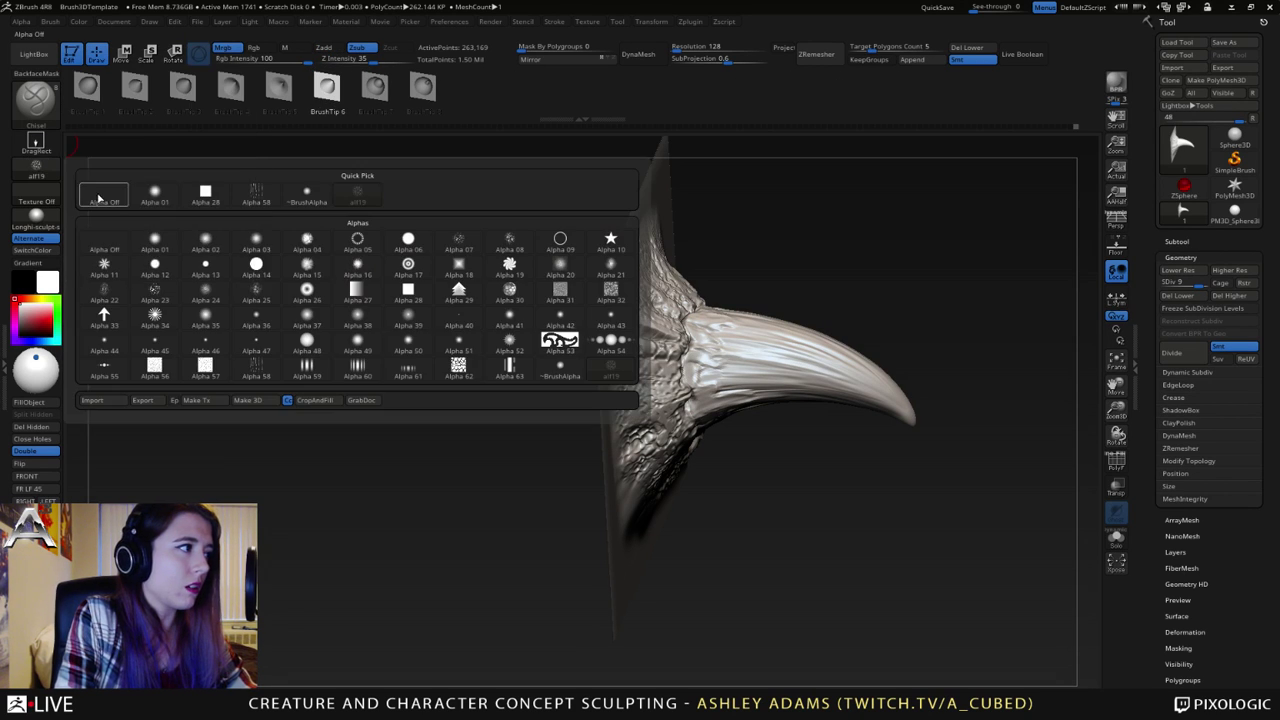
{"action": "left_click", "coordinate": [98, 194]}
{"action": "left_click", "coordinate": [48, 150]}
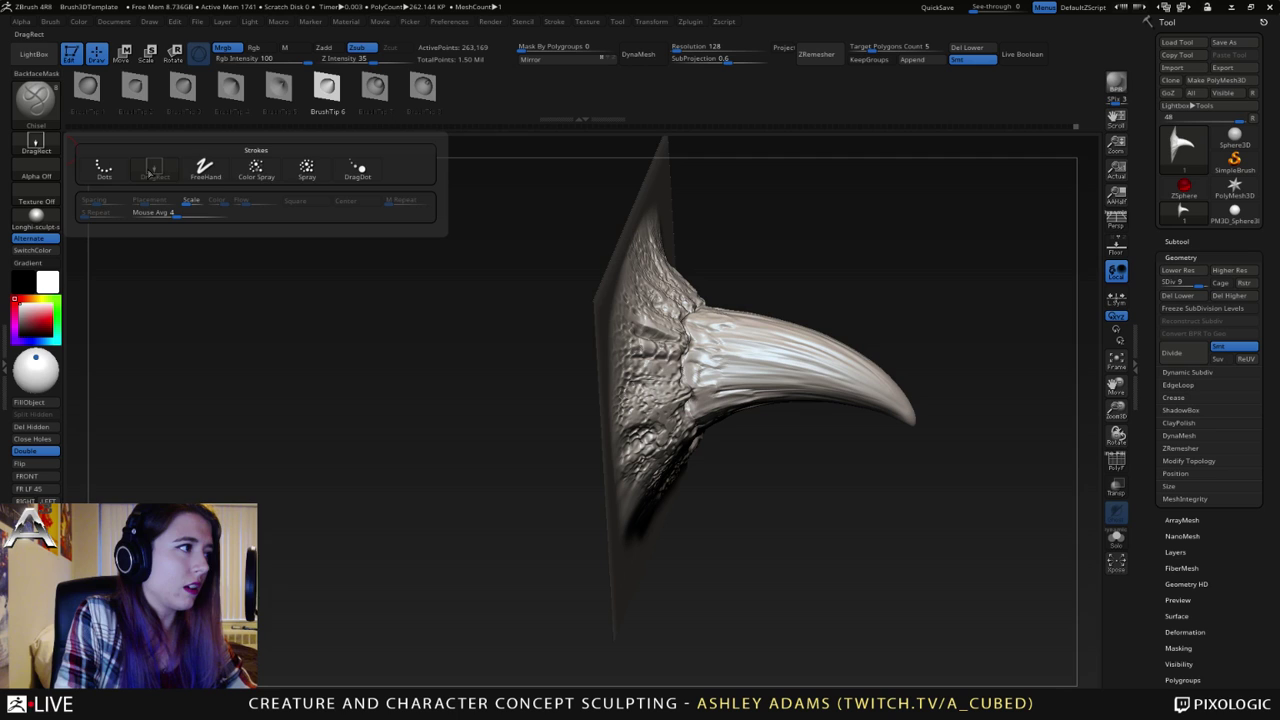
{"action": "left_click", "coordinate": [303, 168]}
- Set the Spray stroke's Placement modifier to 1 and its Flow to 0.01724
{"action": "left_click", "coordinate": [546, 23]}
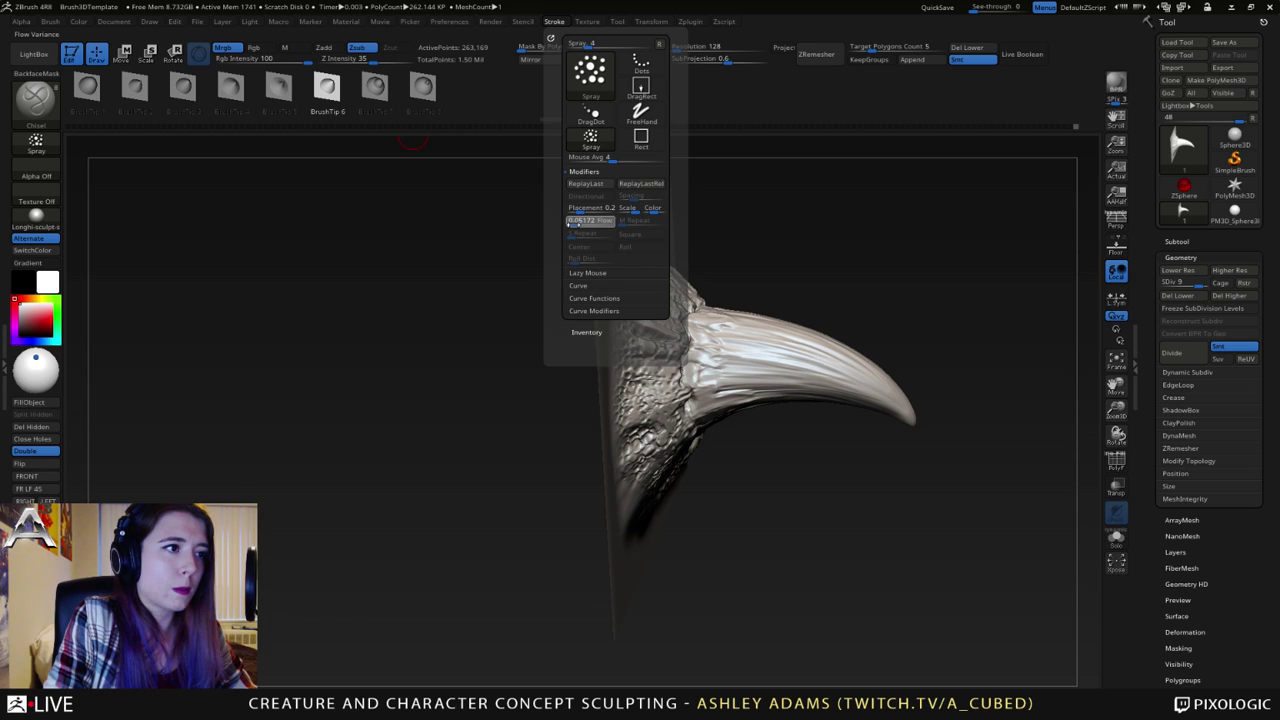
{"action": "left_click", "coordinate": [570, 222]}
{"action": "left_click_drag", "start_coordinate": [577, 211], "coordinate": [595, 211]}
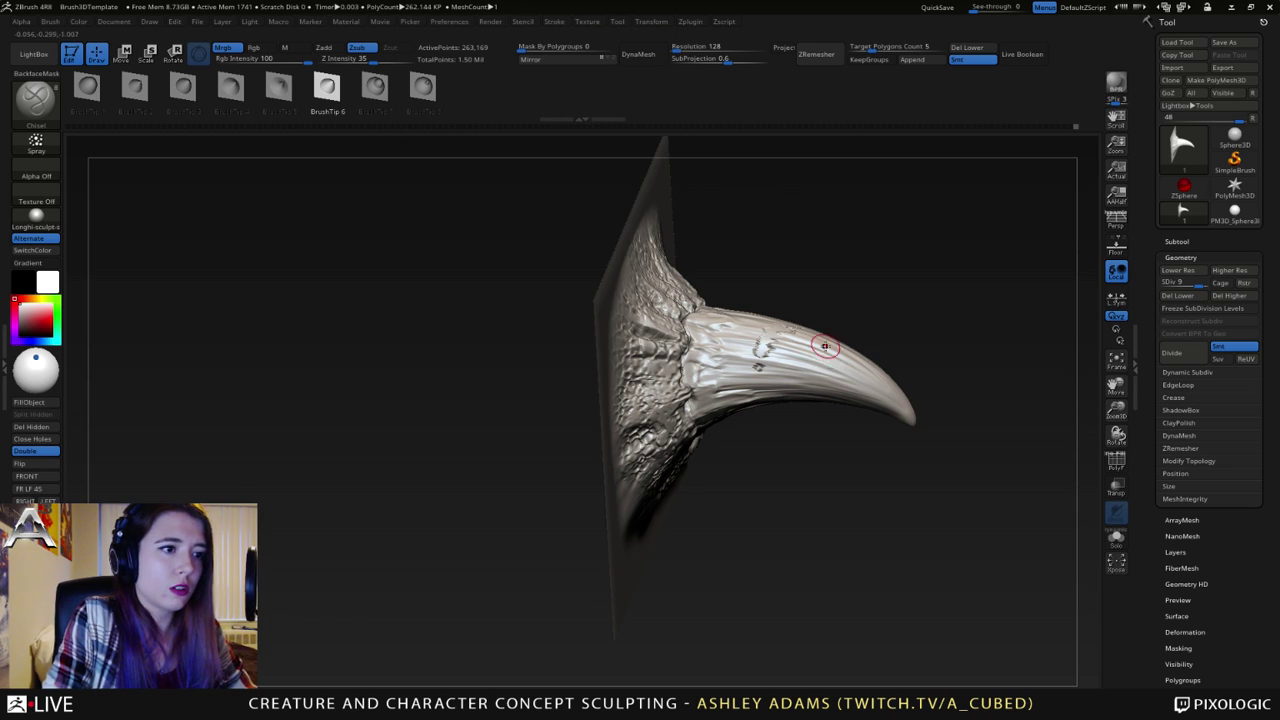
- Try spraying Chisel dents onto the side of the horn and undo them
{"action": "mouse_move", "coordinate": [929, 407]}
{"action": "left_mouse_down"}
{"action": "mouse_move", "coordinate": [804, 368]}
{"action": "mouse_move", "coordinate": [782, 325]}
{"action": "left_mouse_up"}
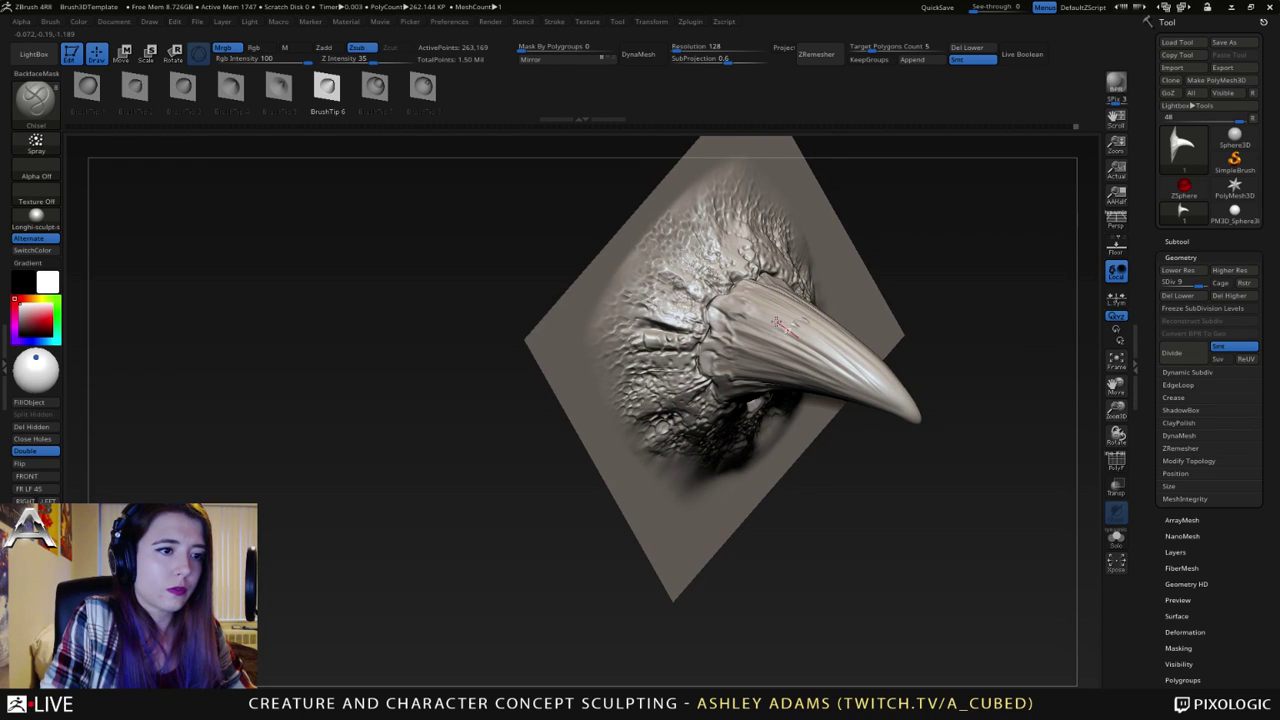
{"action": "key", "text": "ctrl+z"}
{"action": "mouse_move", "coordinate": [749, 255]}
{"action": "right_mouse_down"}
{"action": "mouse_move", "coordinate": [706, 290]}
{"action": "mouse_move", "coordinate": [608, 303]}
{"action": "right_mouse_up"}
{"action": "right_click_drag", "start_coordinate": [608, 303], "coordinate": [590, 385], "text": "ctrl"}
- Try the sprayed Chisel stroke on the horn with BackfaceMask enabled, undo it and disable BackfaceMask
{"action": "left_click", "coordinate": [49, 23]}
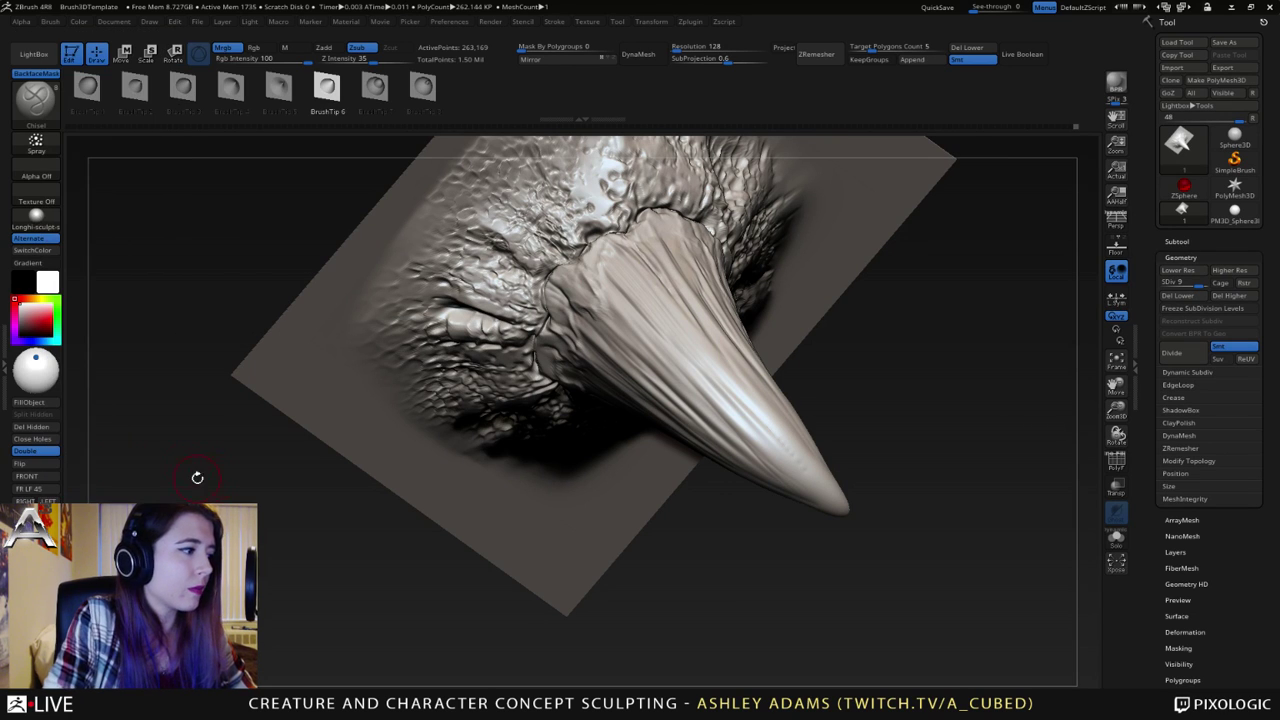
{"action": "left_click_drag", "start_coordinate": [656, 334], "coordinate": [742, 433]}
{"action": "right_click_drag", "start_coordinate": [706, 400], "coordinate": [700, 325]}
{"action": "key", "text": "ctrl+z"}
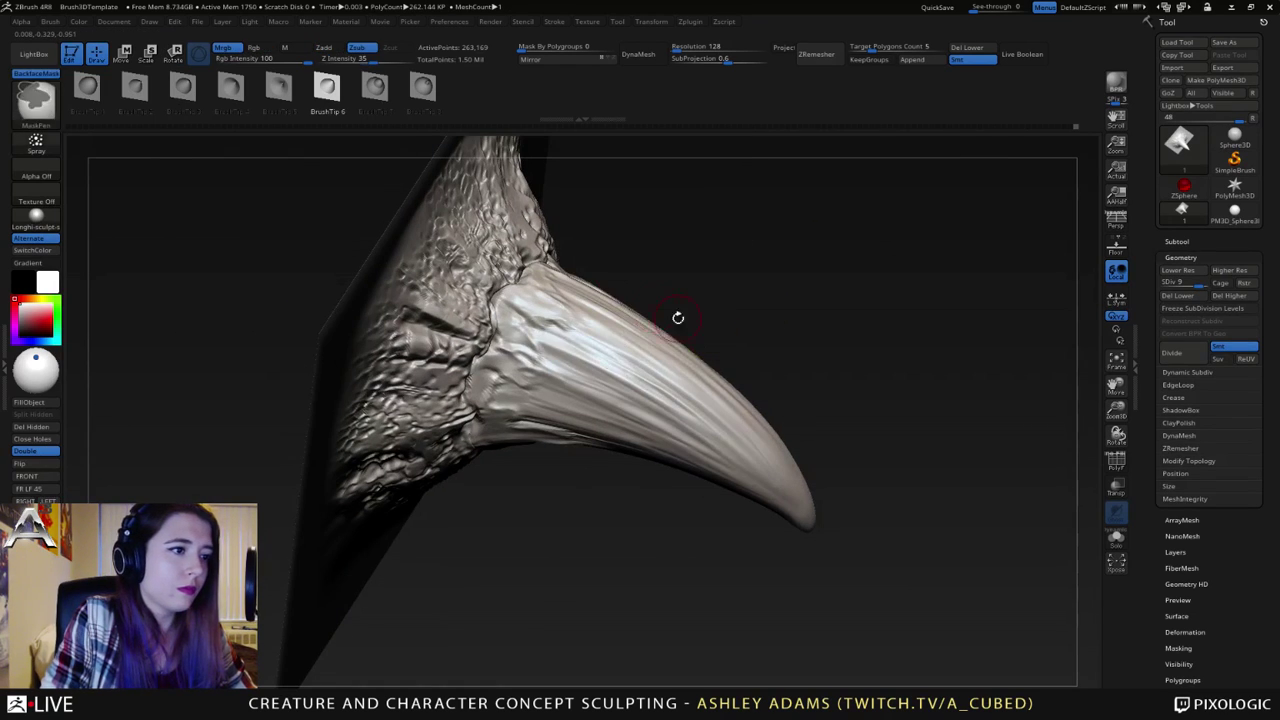
{"action": "left_click", "coordinate": [49, 22]}
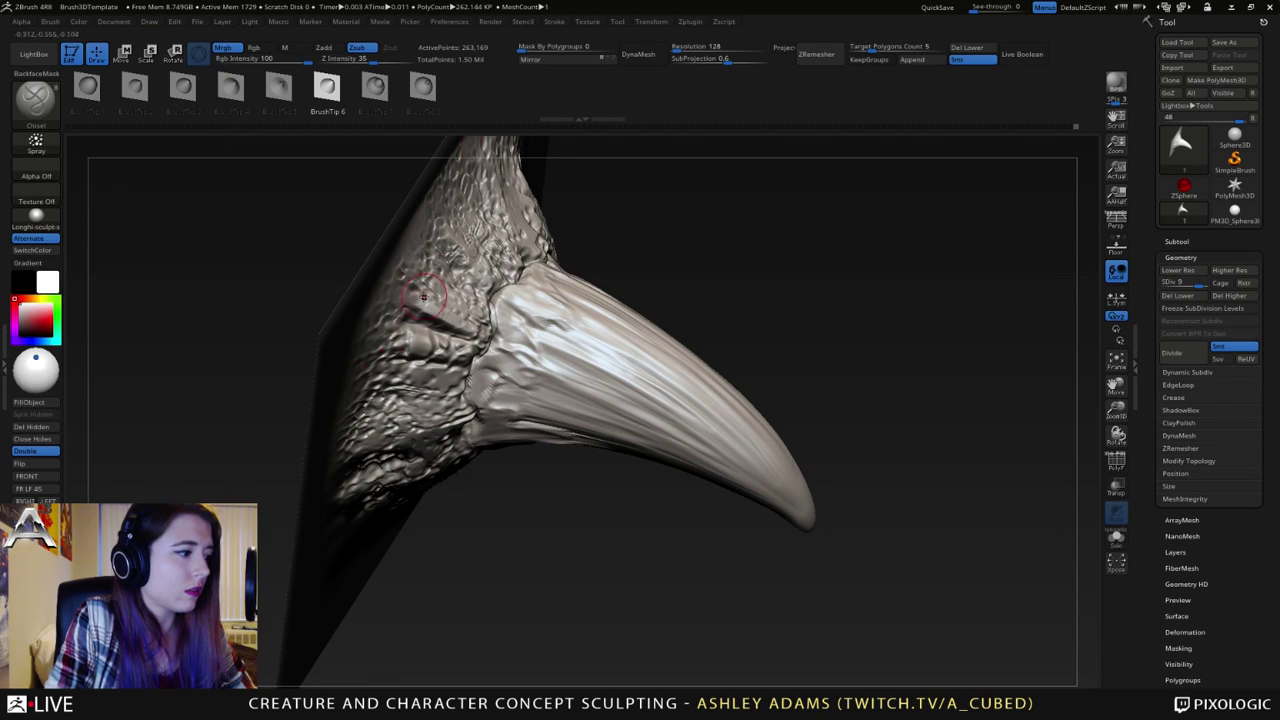
- Check the Spray stroke's Modifiers and Lazy Mouse settings for the Chisel brush
{"action": "left_click", "coordinate": [560, 21]}
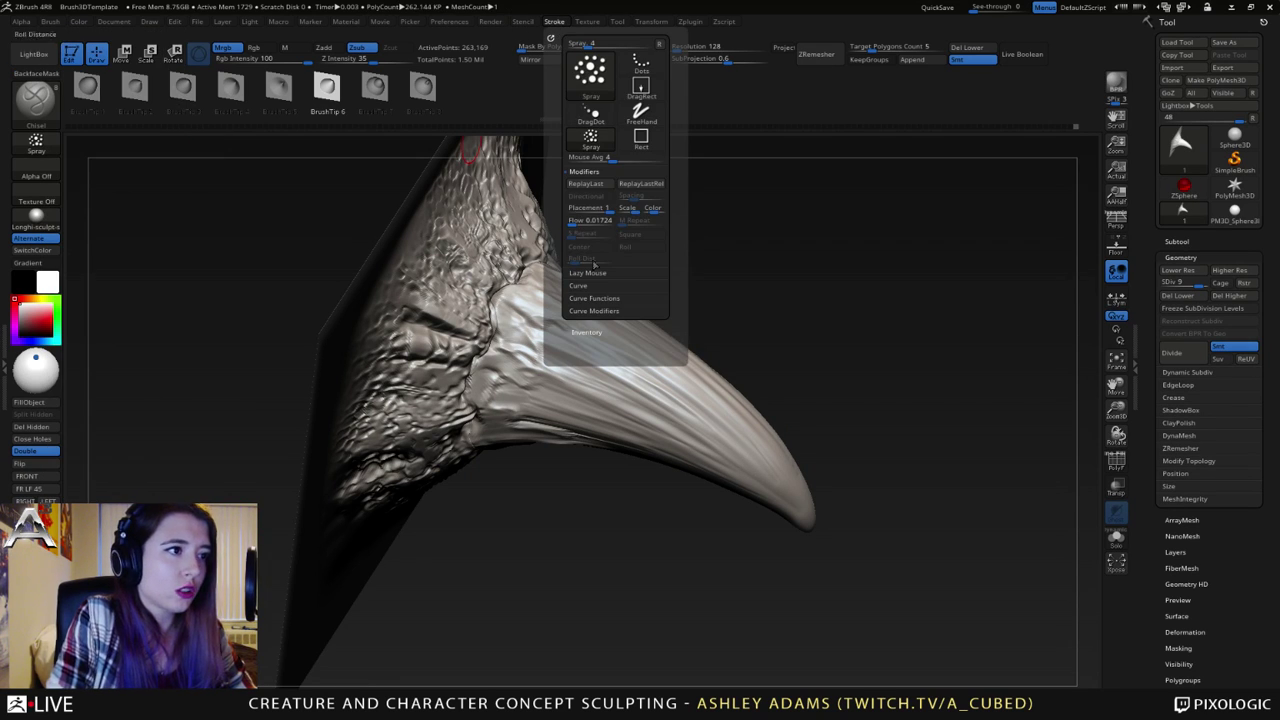
{"action": "left_click", "coordinate": [588, 172]}
{"action": "left_click", "coordinate": [590, 185]}
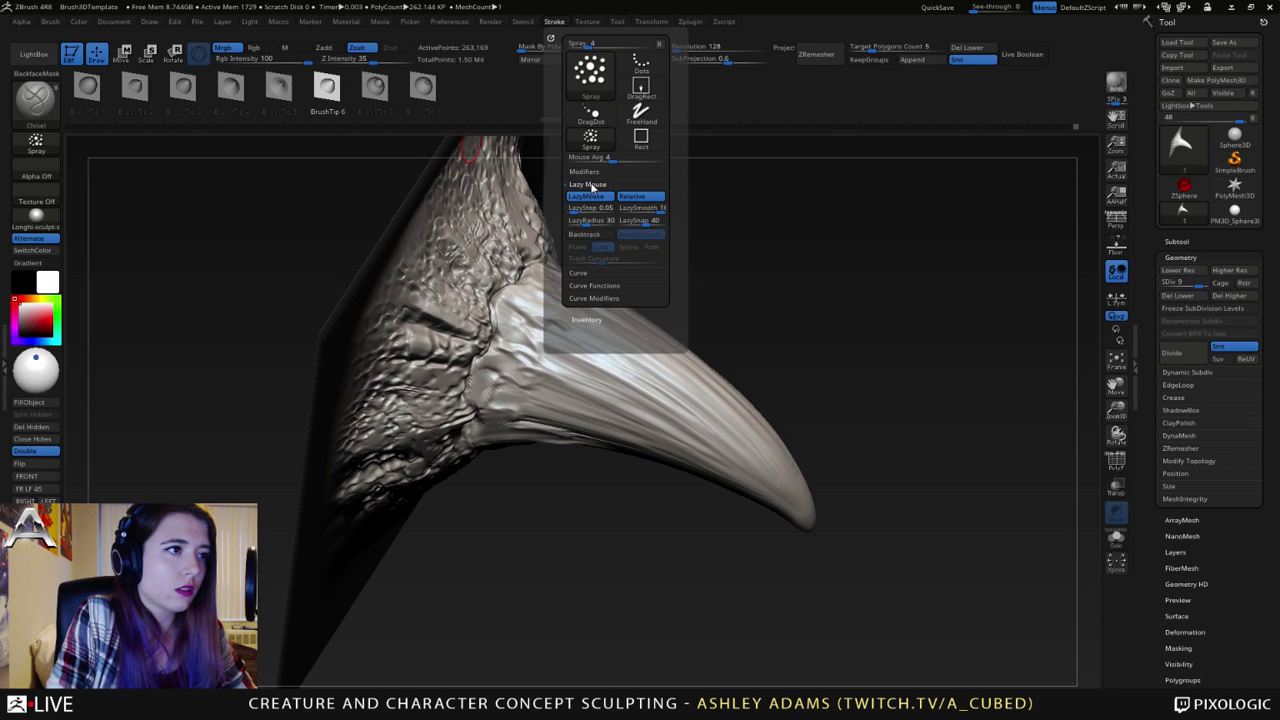
{"action": "left_click", "coordinate": [589, 173]}
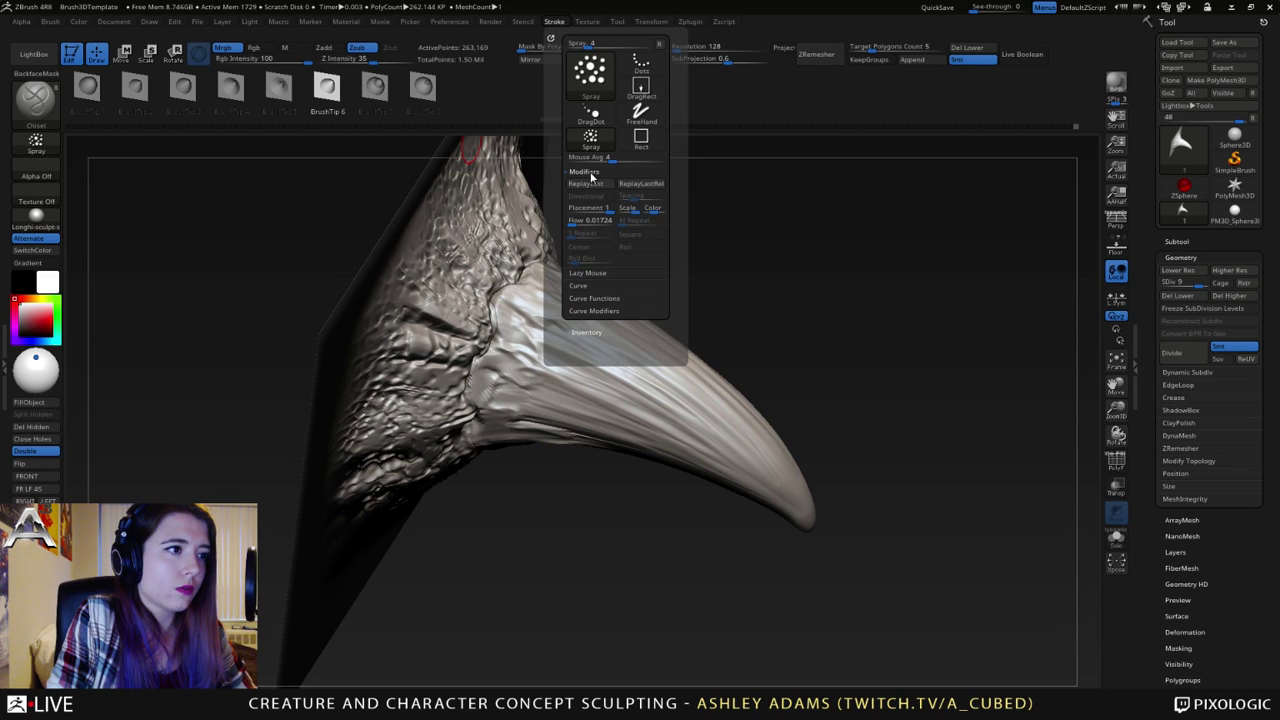
{"action": "left_click", "coordinate": [589, 174]}
{"action": "left_click", "coordinate": [580, 198]}
{"action": "left_click", "coordinate": [580, 198]}
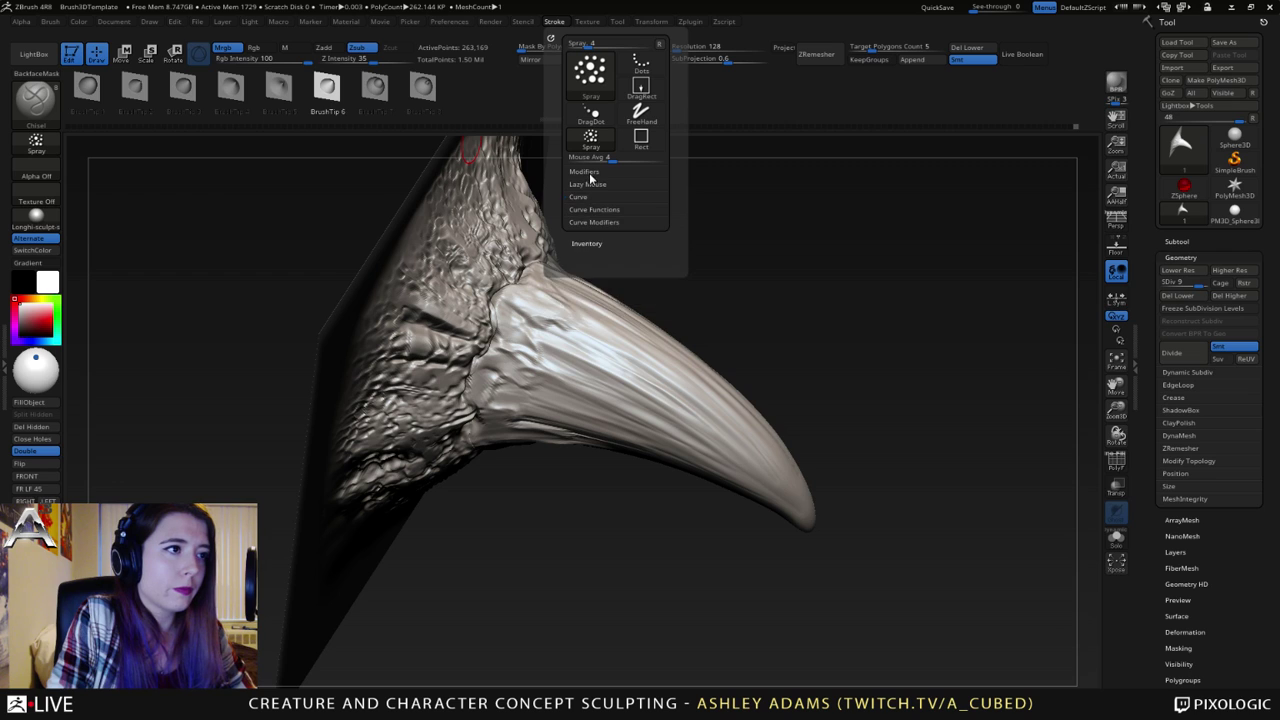
{"action": "left_click", "coordinate": [586, 172]}
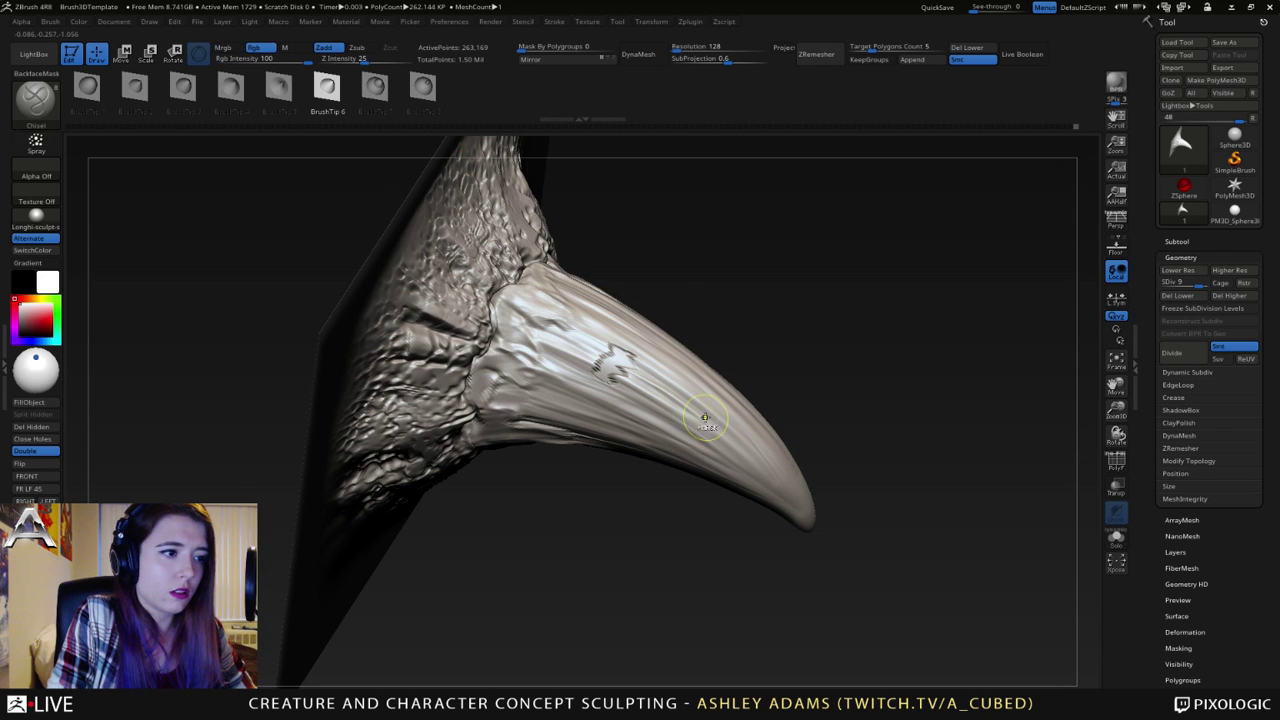
- Subdivide the horn mesh to subdivision level 10
{"action": "right_click_drag", "start_coordinate": [482, 306], "coordinate": [605, 357], "text": "ctrl"}
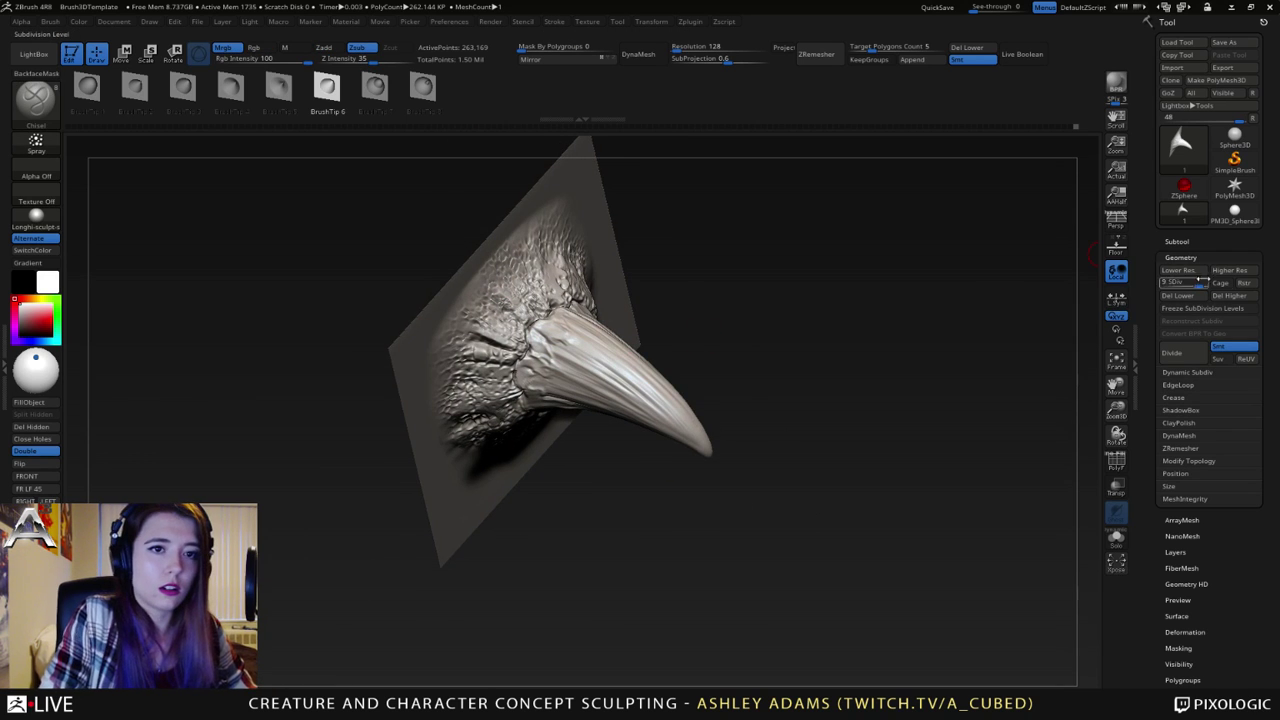
{"action": "left_click_drag", "start_coordinate": [1200, 286], "coordinate": [1209, 286]}
{"action": "mouse_move", "coordinate": [527, 345]}
{"action": "right_mouse_down"}
{"action": "mouse_move", "coordinate": [588, 335]}
{"action": "mouse_move", "coordinate": [594, 366]}
{"action": "mouse_move", "coordinate": [543, 343]}
{"action": "right_mouse_up"}
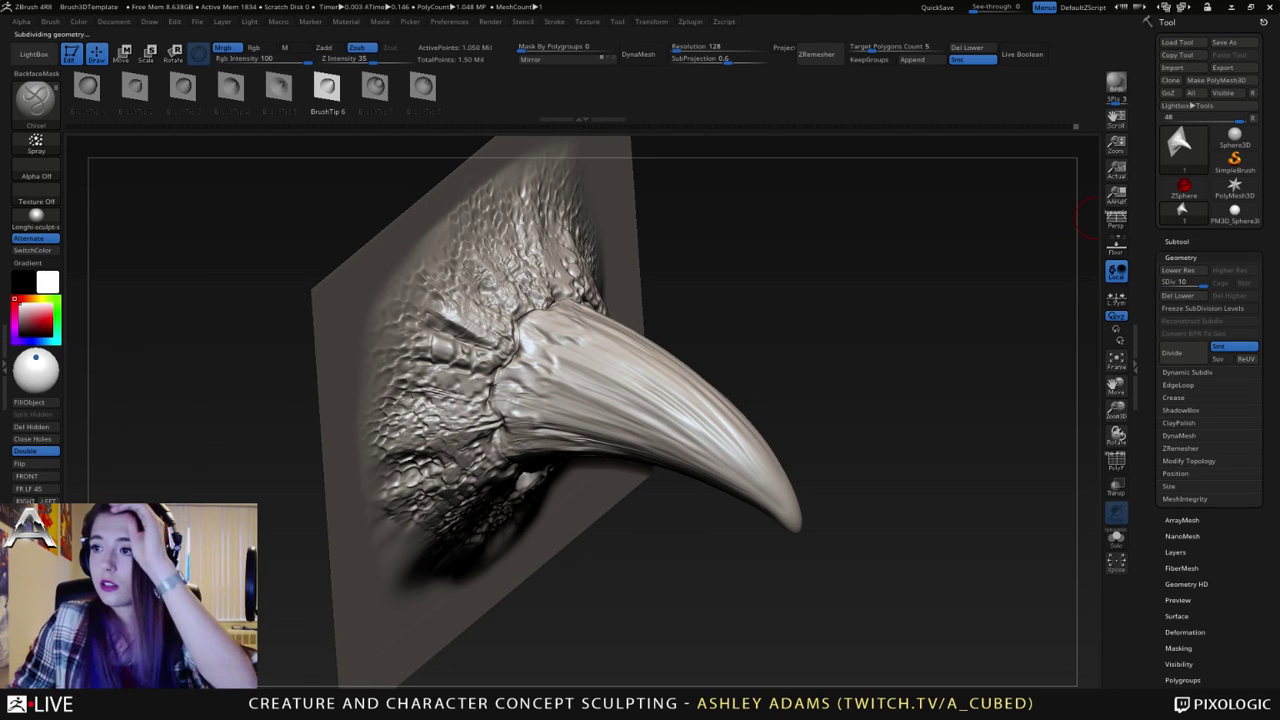
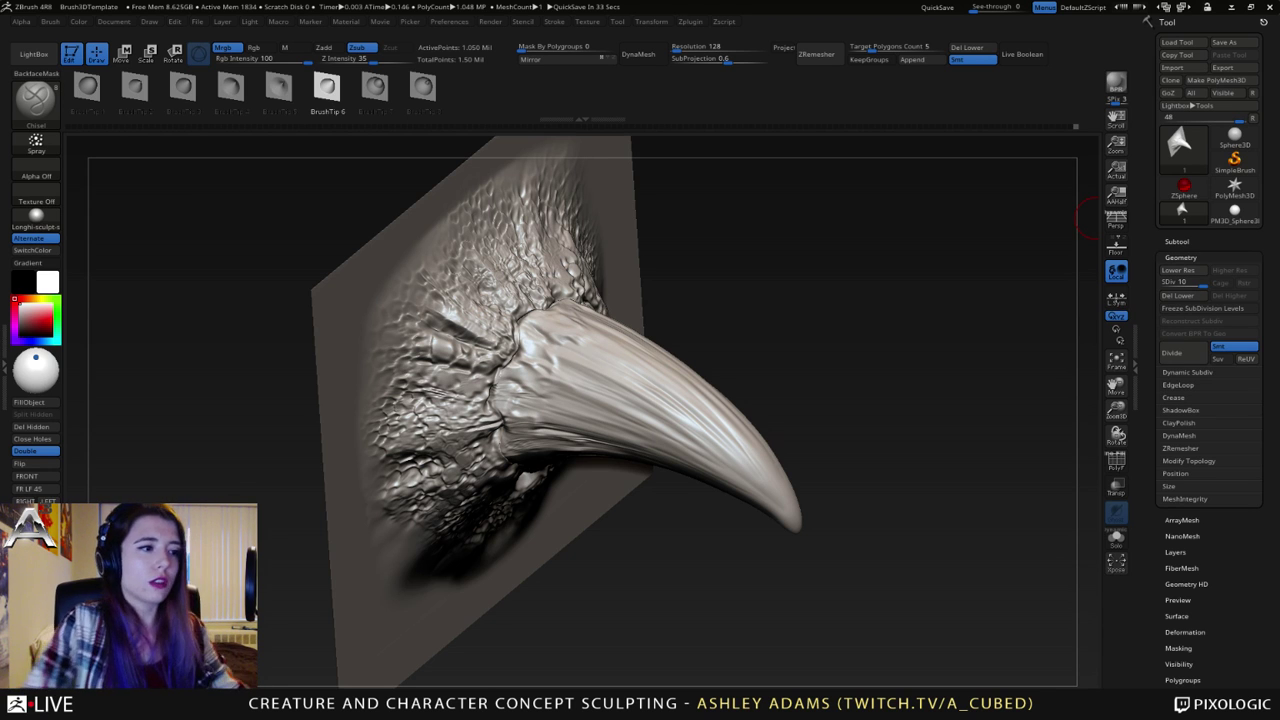
- Carve small nicks and pits into the horn's grooved surface with the DamStandard brush
{"action": "mouse_move", "coordinate": [960, 300]}
{"action": "left_mouse_down"}
{"action": "mouse_move", "coordinate": [760, 330]}
{"action": "mouse_move", "coordinate": [960, 340]}
{"action": "left_mouse_up"}
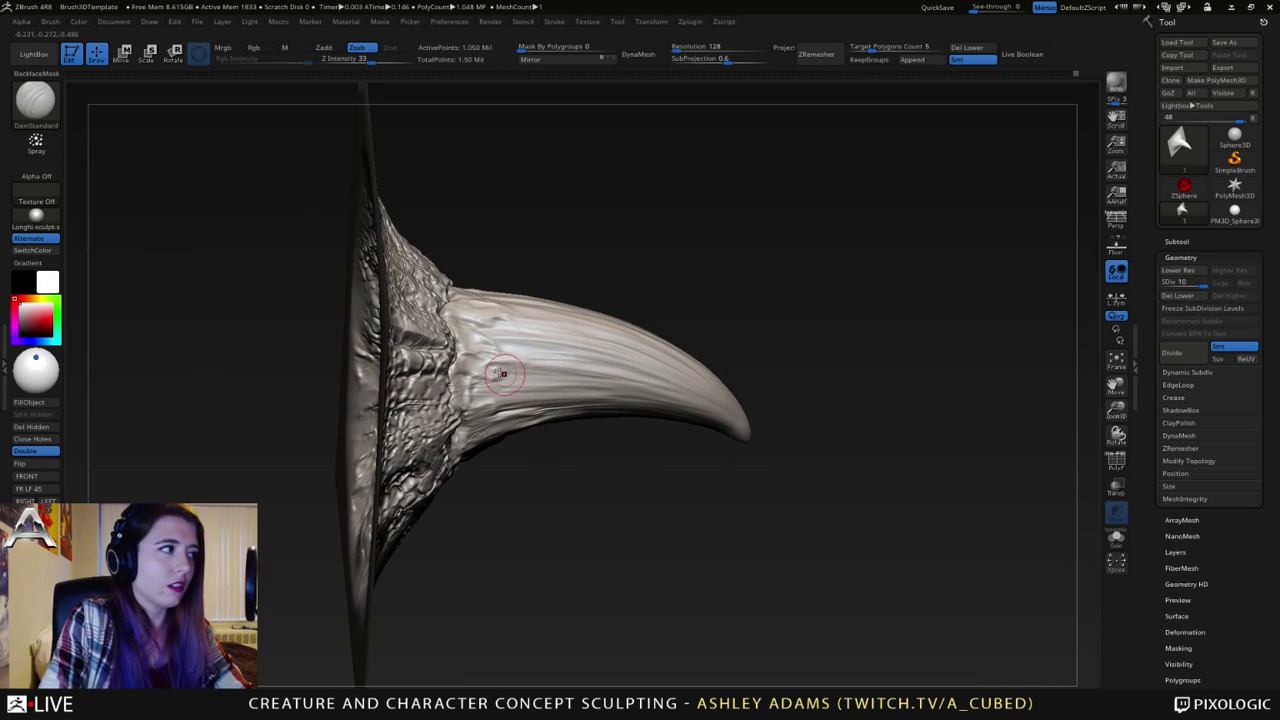
{"action": "right_click_drag", "start_coordinate": [533, 353], "coordinate": [460, 353]}
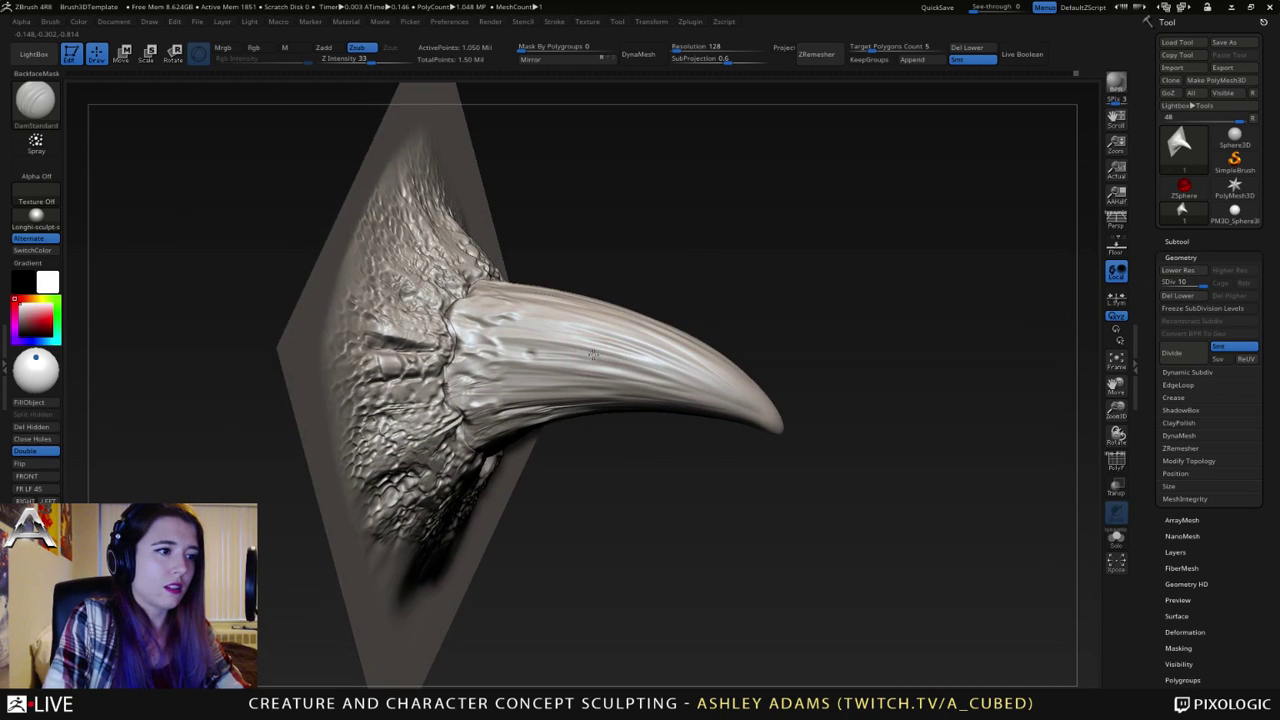
{"action": "right_click_drag", "start_coordinate": [575, 340], "coordinate": [542, 324]}
{"action": "key", "text": "space"}
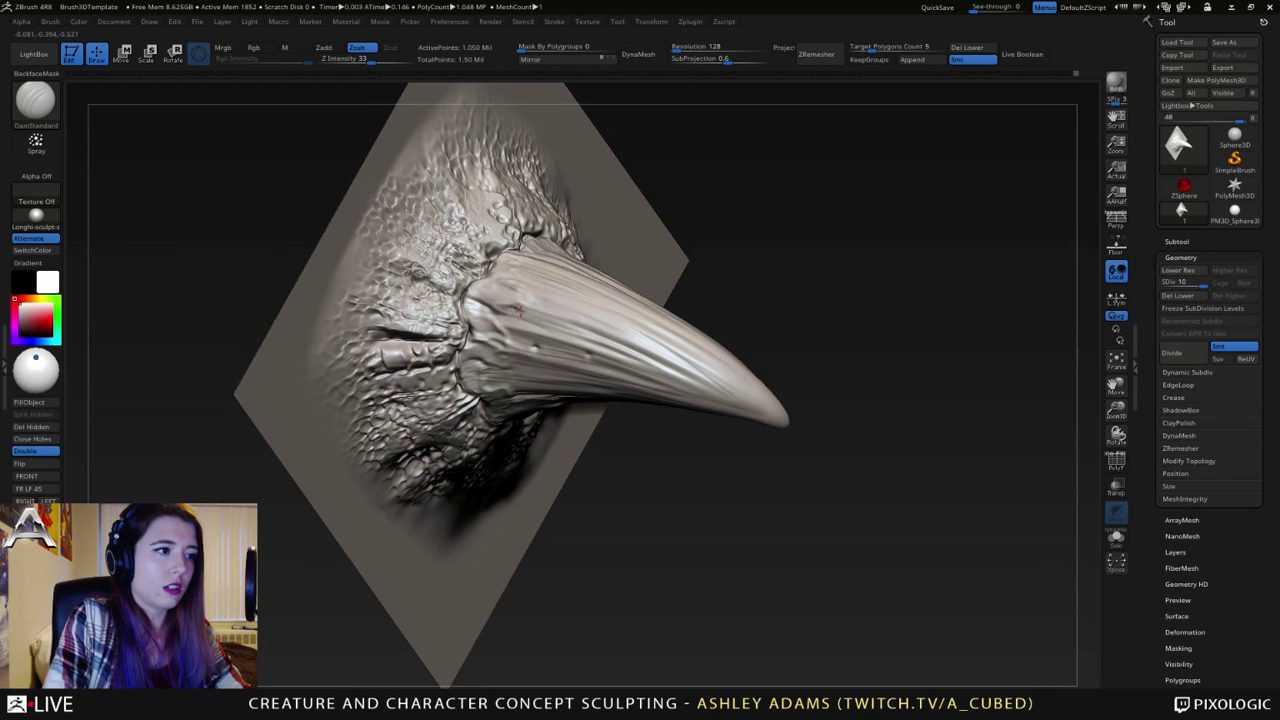
{"action": "mouse_move", "coordinate": [595, 326]}
{"action": "left_mouse_down"}
{"action": "mouse_move", "coordinate": [600, 366]}
{"action": "mouse_move", "coordinate": [610, 358]}
{"action": "left_mouse_up"}
{"action": "left_click_drag", "start_coordinate": [680, 404], "coordinate": [602, 370]}
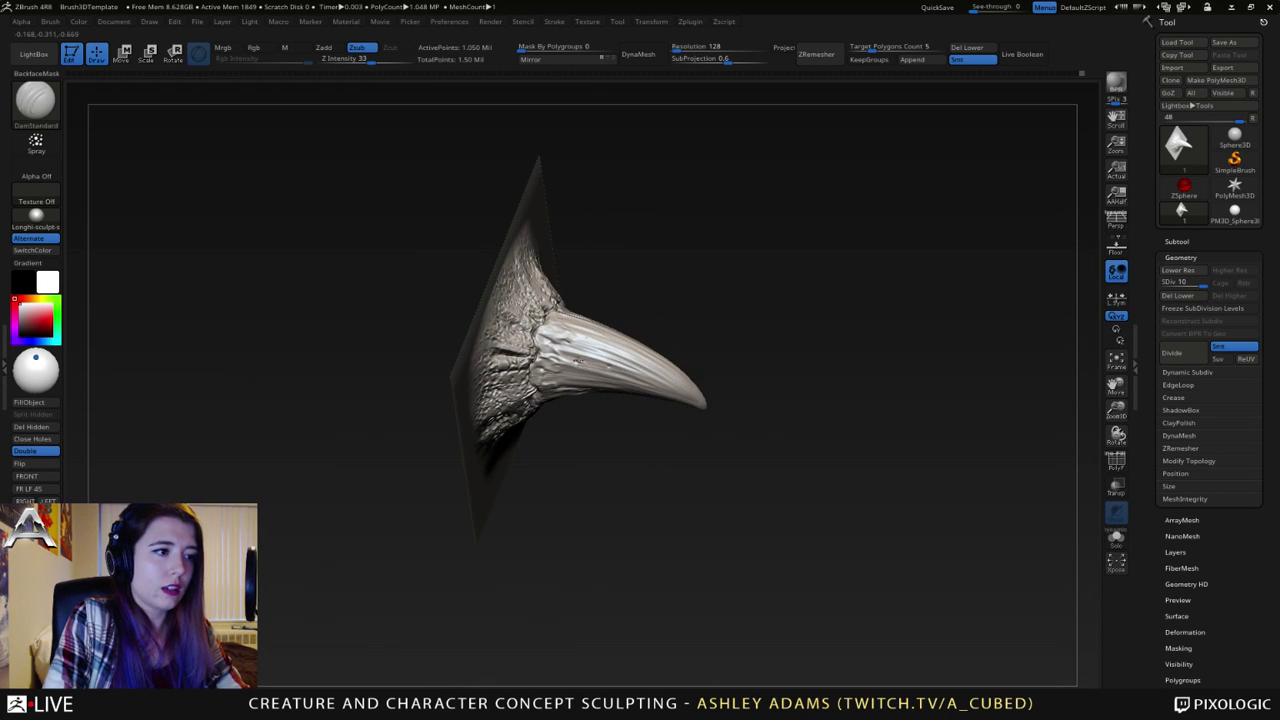
{"action": "mouse_move", "coordinate": [590, 350]}
{"action": "left_mouse_down"}
{"action": "mouse_move", "coordinate": [587, 333]}
{"action": "mouse_move", "coordinate": [613, 342]}
{"action": "mouse_move", "coordinate": [632, 384]}
{"action": "mouse_move", "coordinate": [600, 349]}
{"action": "left_mouse_up"}
{"action": "mouse_move", "coordinate": [645, 391]}
{"action": "left_mouse_down"}
{"action": "mouse_move", "coordinate": [643, 407]}
{"action": "mouse_move", "coordinate": [660, 381]}
{"action": "left_mouse_up"}
{"action": "right_click_drag", "start_coordinate": [660, 381], "coordinate": [649, 384]}
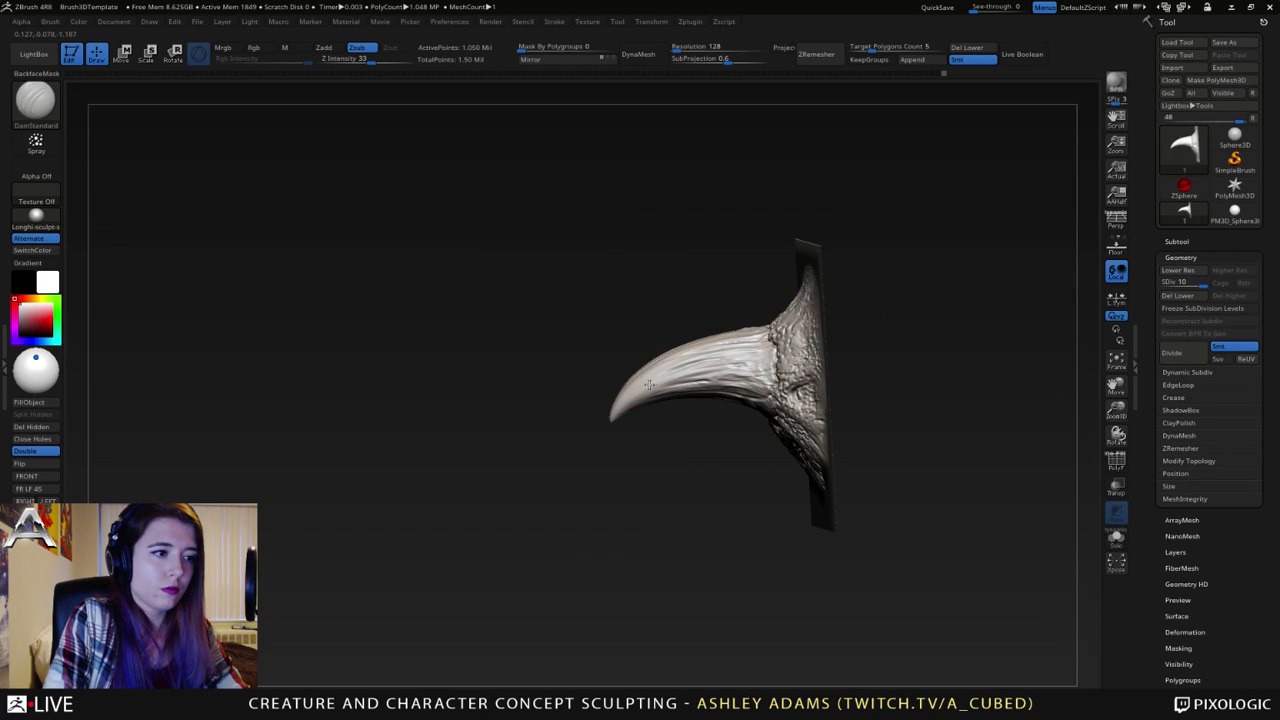
{"action": "left_click_drag", "start_coordinate": [649, 384], "coordinate": [689, 384]}
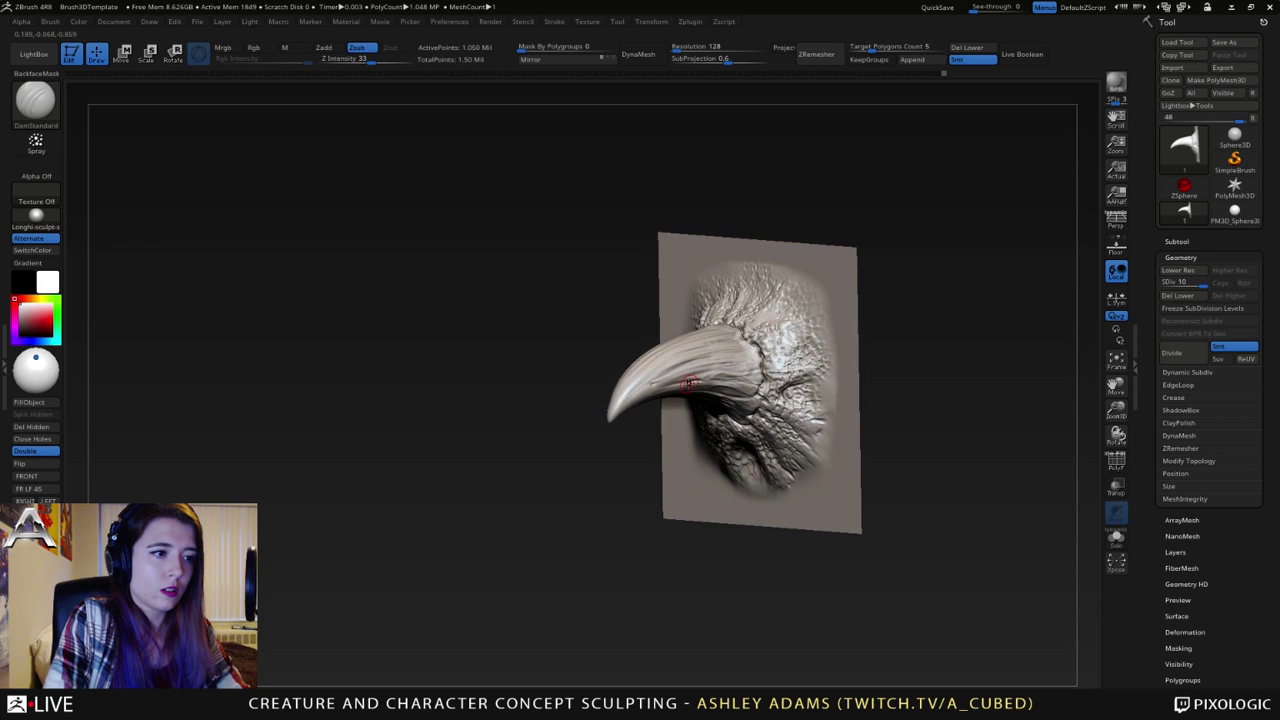
- Switch to the ZBG_Creature brush and add fine surface damage to the horn from several sides
{"action": "key", "text": "b"}
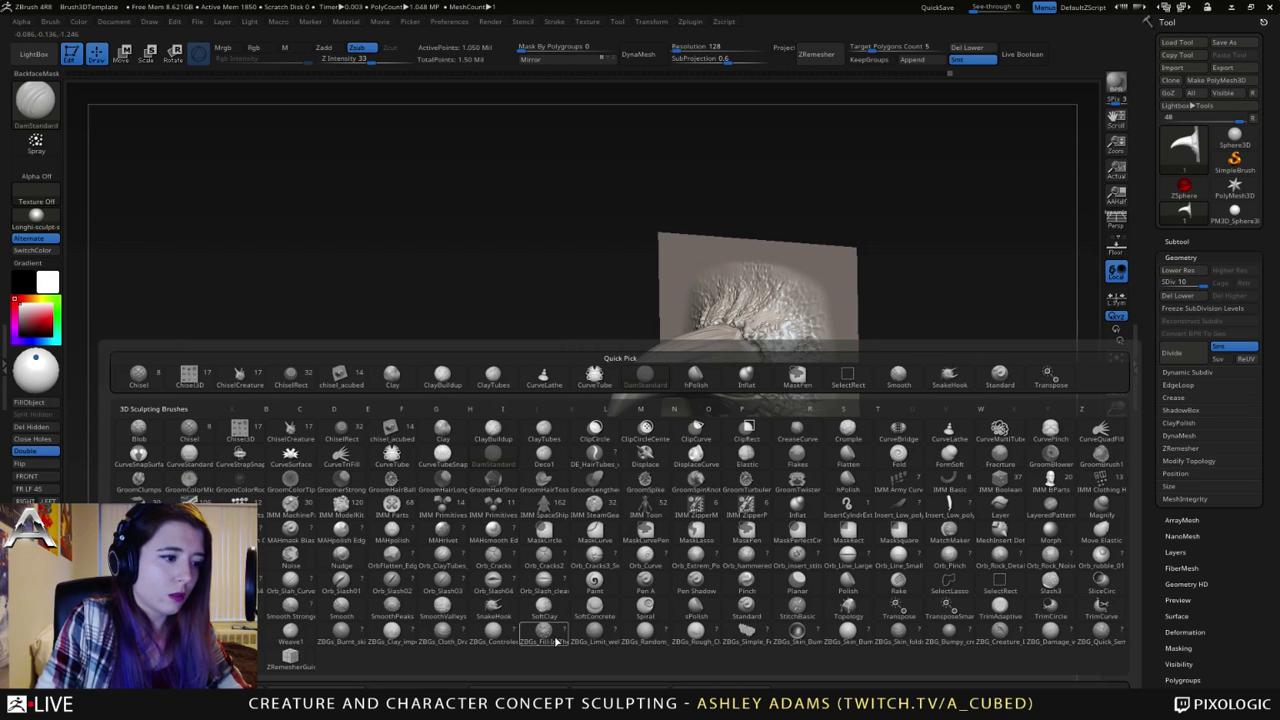
{"action": "left_click", "coordinate": [1000, 633]}
{"action": "right_click_drag", "start_coordinate": [708, 360], "coordinate": [764, 289]}
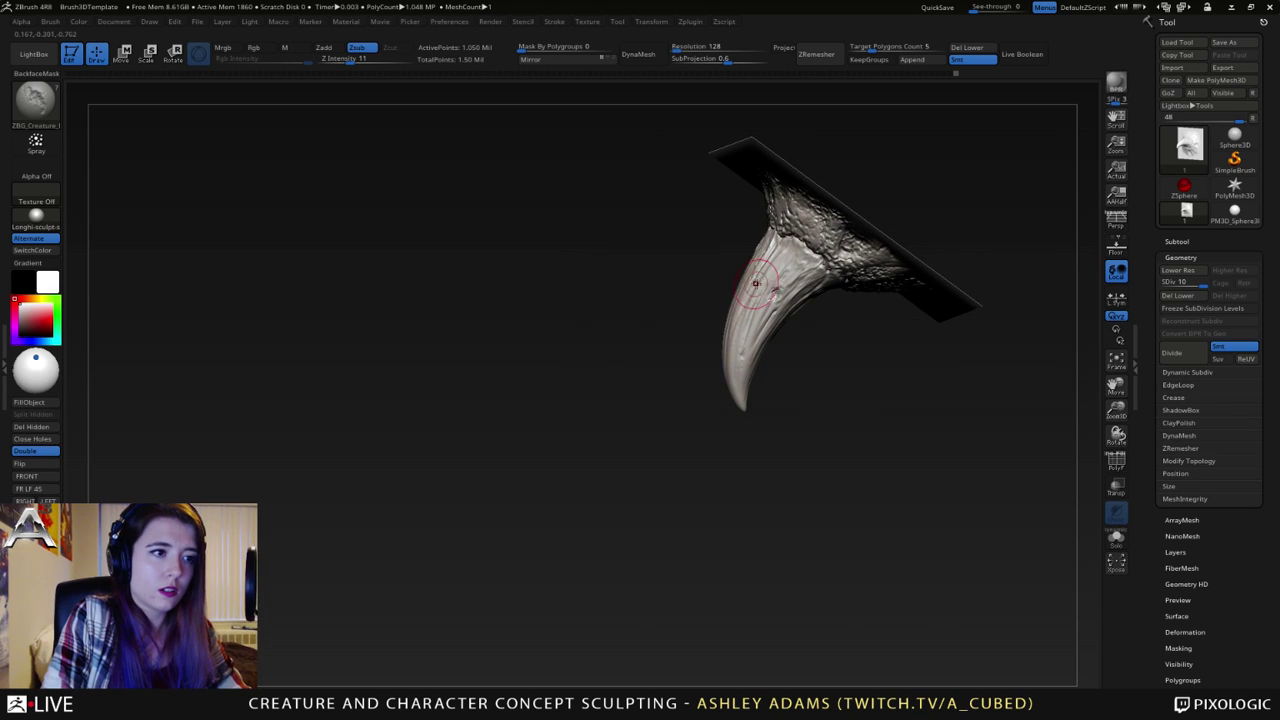
{"action": "right_click_drag", "start_coordinate": [788, 245], "coordinate": [692, 415]}
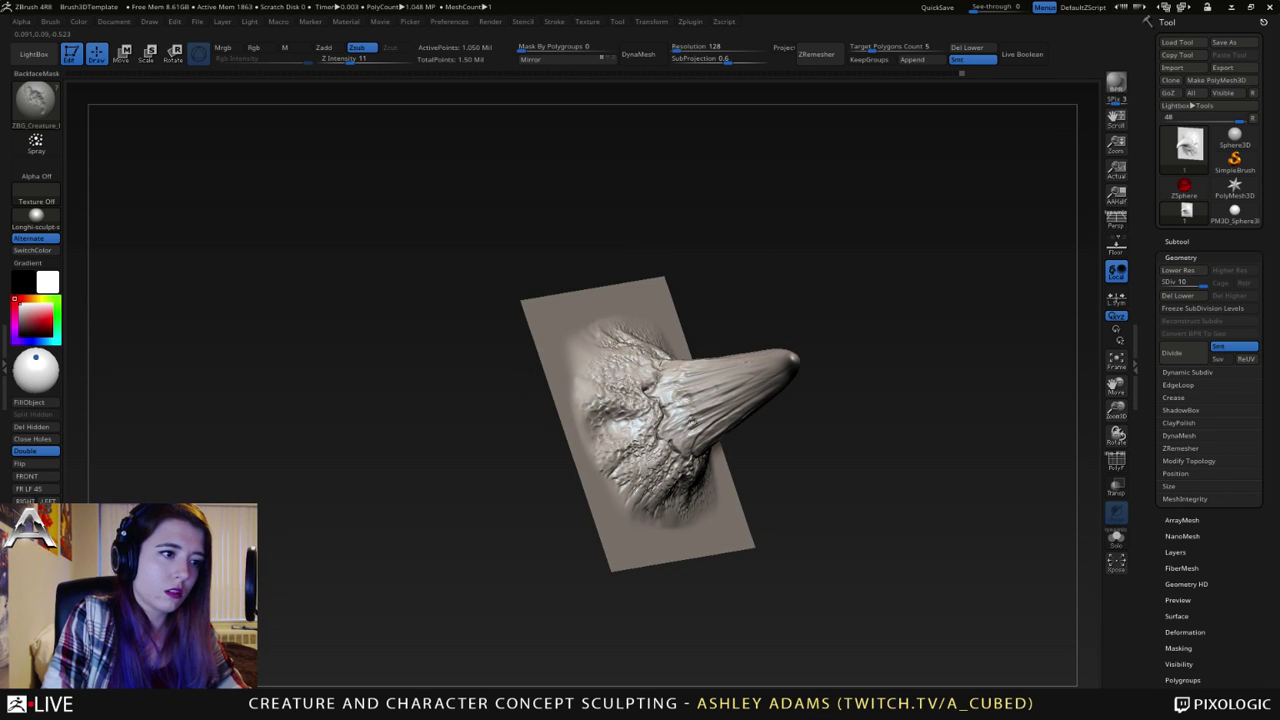
{"action": "right_click_drag", "start_coordinate": [768, 370], "coordinate": [732, 455]}
{"action": "mouse_move", "coordinate": [733, 407]}
{"action": "right_mouse_down"}
{"action": "mouse_move", "coordinate": [757, 484]}
{"action": "mouse_move", "coordinate": [712, 490]}
{"action": "mouse_move", "coordinate": [684, 452]}
{"action": "mouse_move", "coordinate": [744, 425]}
{"action": "mouse_move", "coordinate": [676, 498]}
{"action": "mouse_move", "coordinate": [663, 467]}
{"action": "right_mouse_up"}
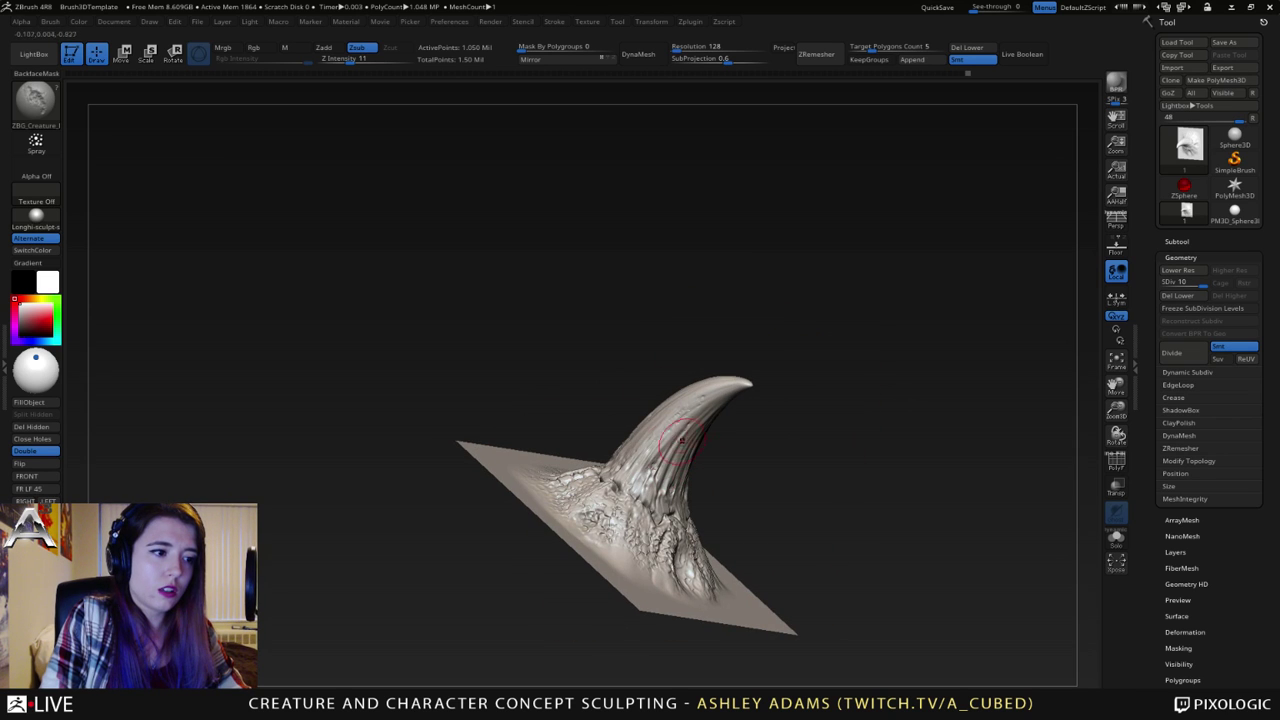
{"action": "right_click_drag", "start_coordinate": [682, 440], "coordinate": [640, 445]}
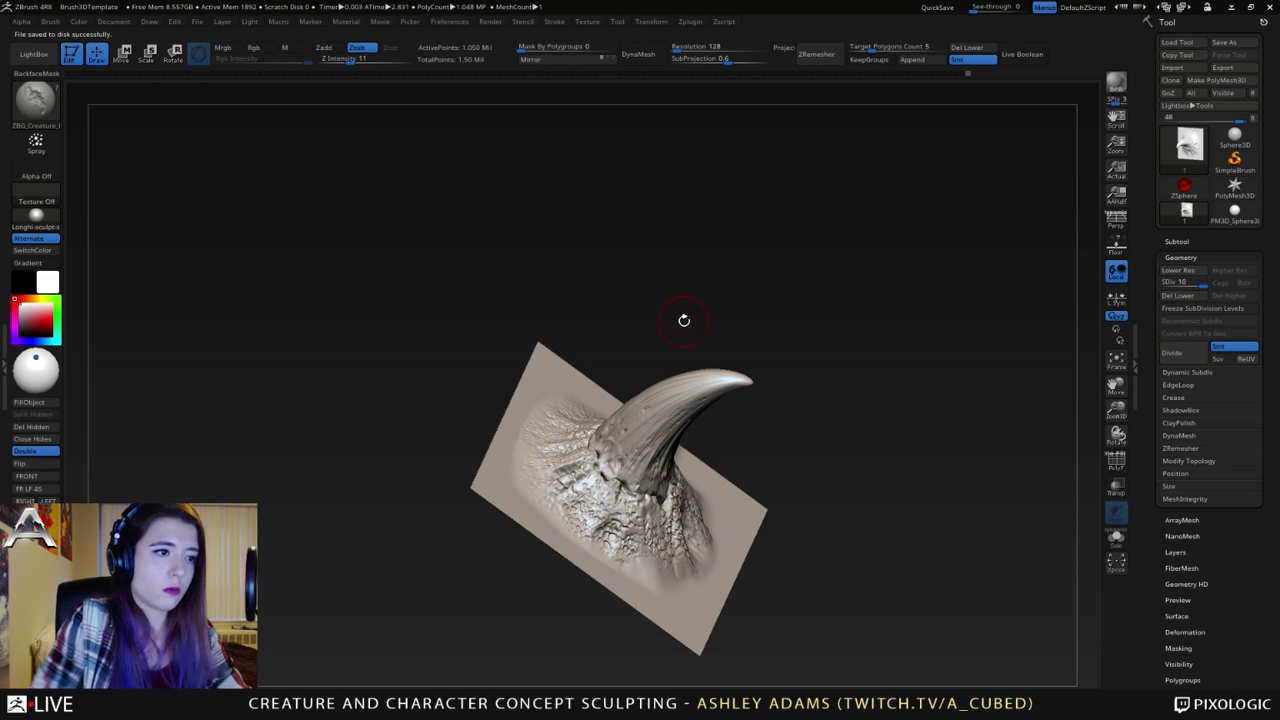
- Face the horn sculpt straight on from the front and select the chisel_acubed brush
{"action": "mouse_move", "coordinate": [731, 313]}
{"action": "left_mouse_down"}
{"action": "mouse_move", "coordinate": [620, 350]}
{"action": "mouse_move", "coordinate": [720, 390]}
{"action": "left_mouse_up"}
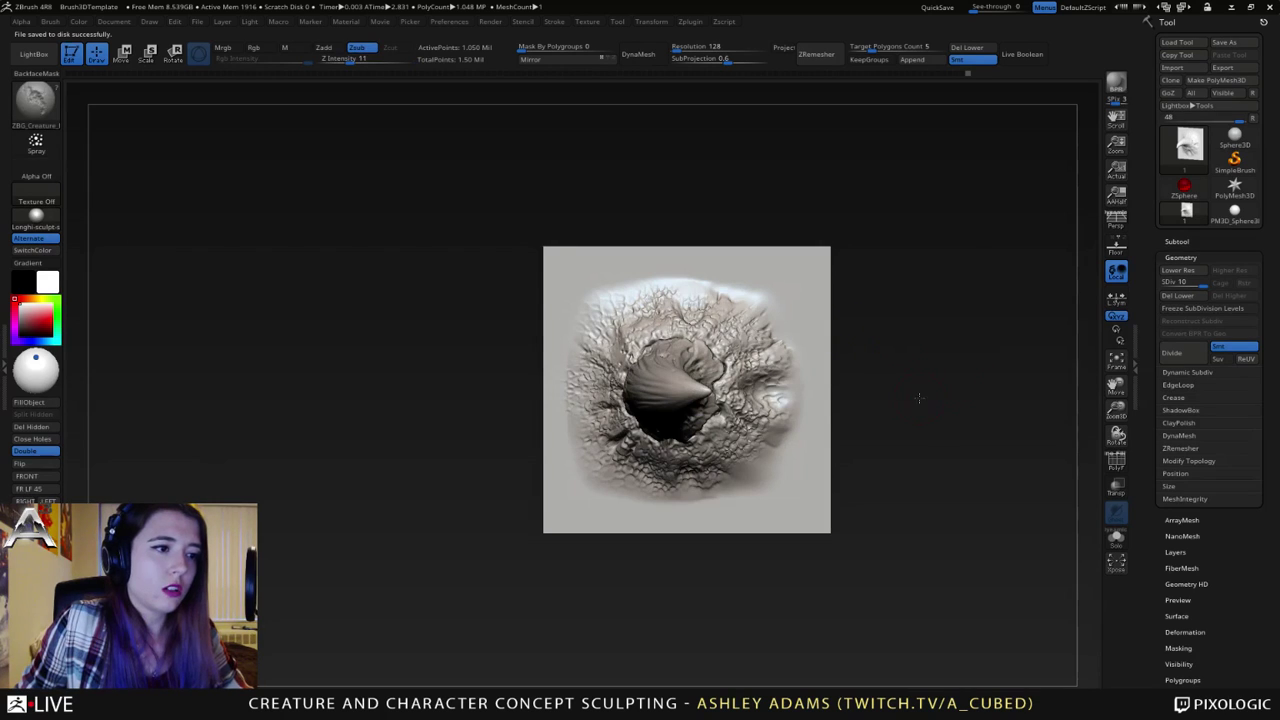
{"action": "left_click_drag", "start_coordinate": [916, 400], "coordinate": [871, 424], "text": "alt"}
{"action": "mouse_move", "coordinate": [815, 455]}
{"action": "left_mouse_down"}
{"action": "mouse_move", "coordinate": [738, 537]}
{"action": "mouse_move", "coordinate": [713, 490]}
{"action": "left_mouse_up"}
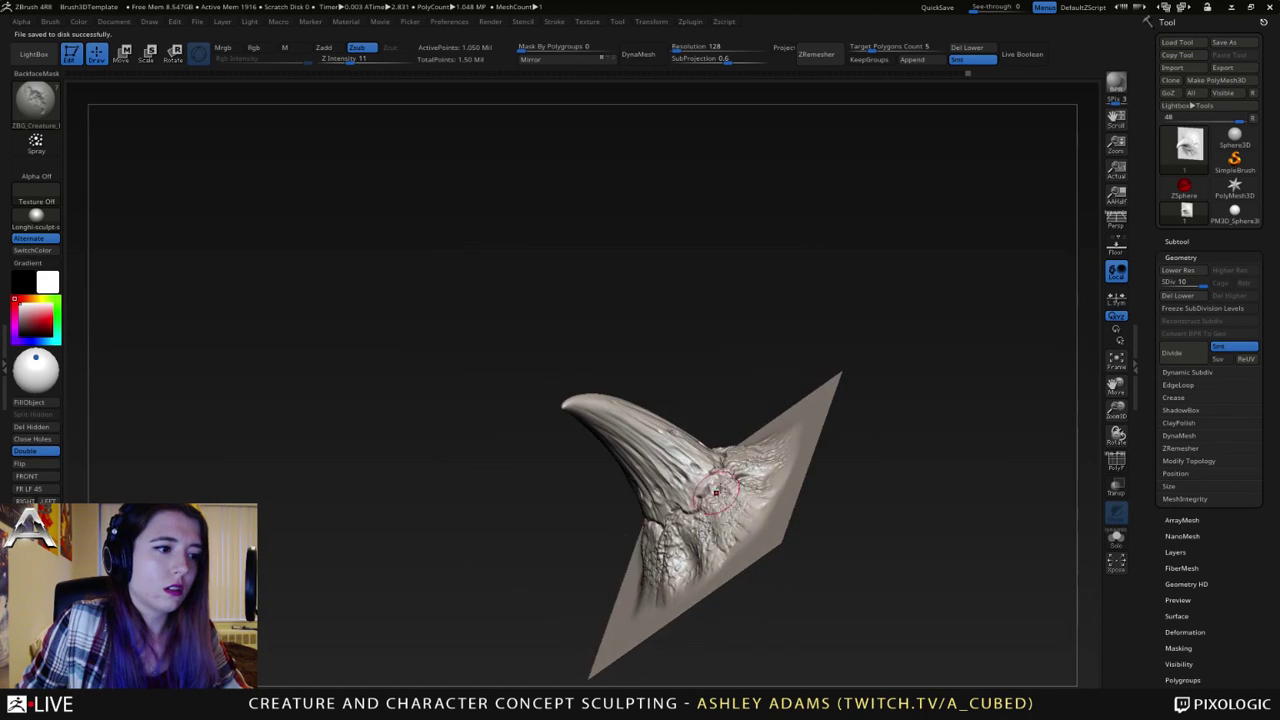
{"action": "mouse_move", "coordinate": [760, 540]}
{"action": "left_mouse_down"}
{"action": "mouse_move", "coordinate": [800, 500]}
{"action": "mouse_move", "coordinate": [793, 465]}
{"action": "left_mouse_up"}
{"action": "mouse_move", "coordinate": [861, 419]}
{"action": "left_mouse_down", "text": "alt"}
{"action": "mouse_move", "coordinate": [731, 354]}
{"action": "mouse_move", "coordinate": [799, 329]}
{"action": "left_mouse_up", "text": "alt"}
{"action": "mouse_move", "coordinate": [630, 207]}
{"action": "left_mouse_down", "text": "shift"}
{"action": "mouse_move", "coordinate": [708, 206]}
{"action": "mouse_move", "coordinate": [688, 185]}
{"action": "left_mouse_up", "text": "shift"}
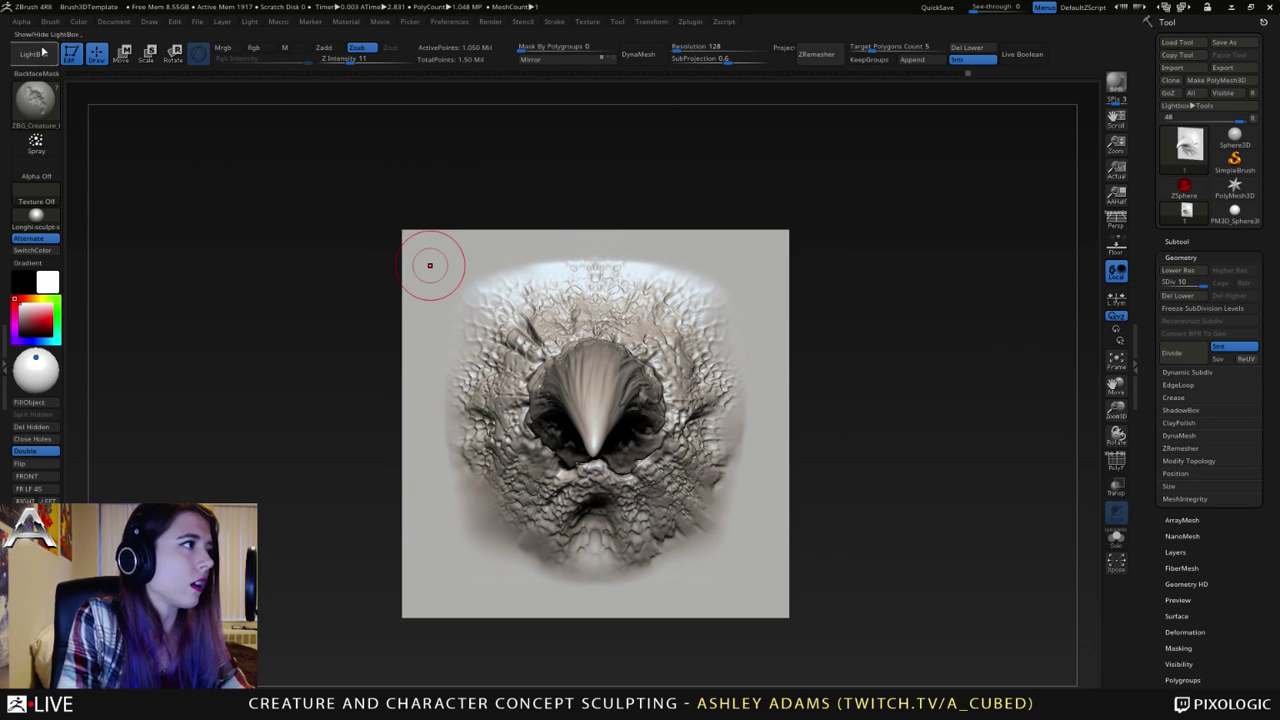
{"action": "left_click", "coordinate": [35, 97]}
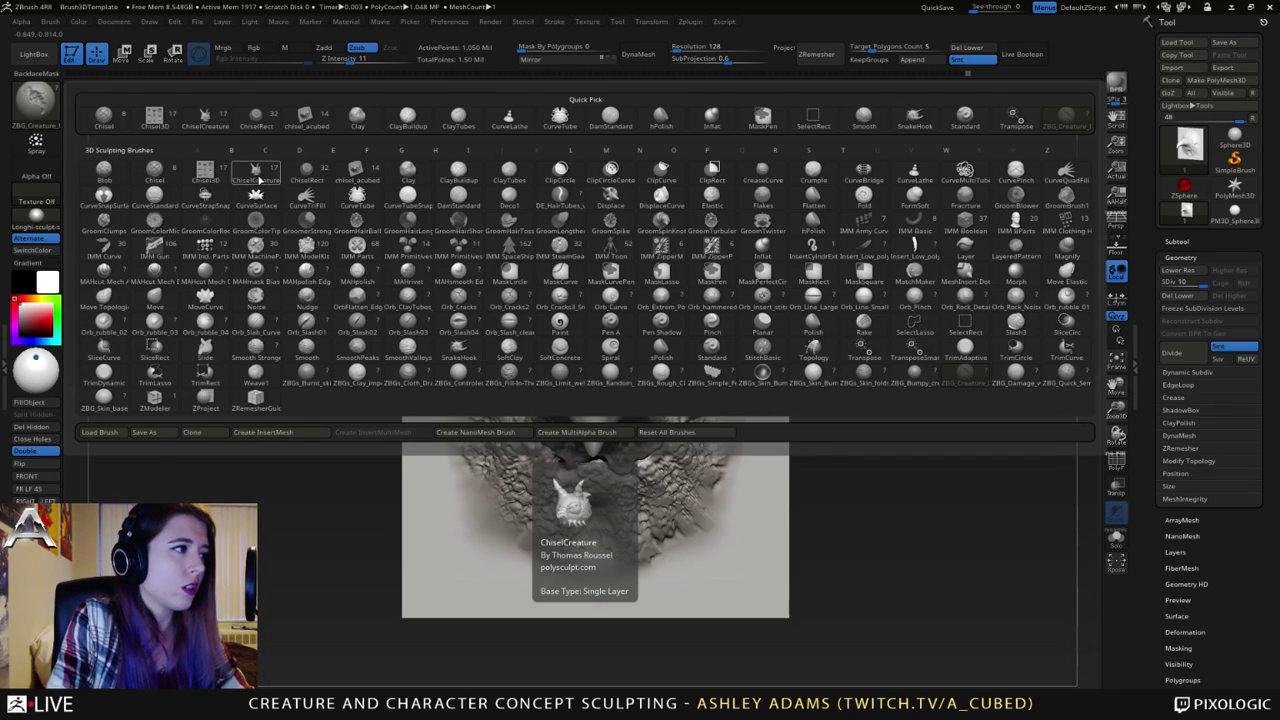
{"action": "left_click", "coordinate": [355, 172]}
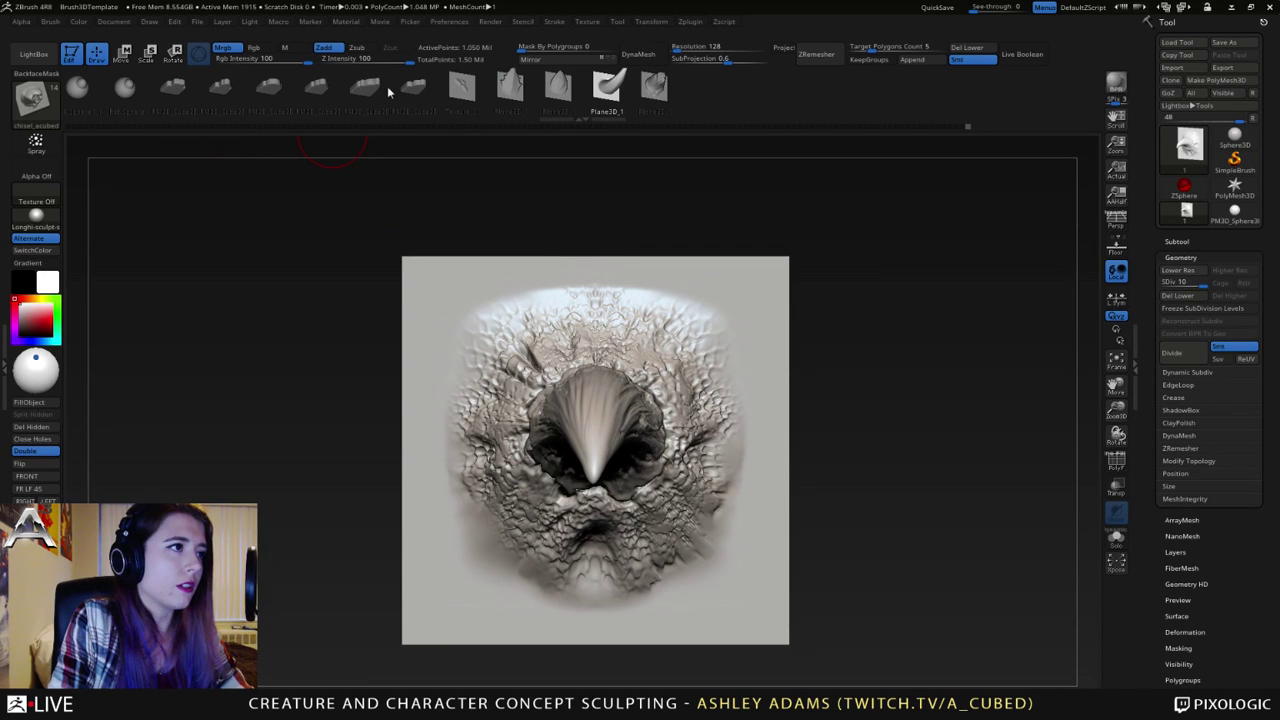
- Append the front-facing horn sculpt to the chisel_acubed brush as a new mesh and select it as the active shape
{"action": "left_click_drag", "start_coordinate": [760, 98], "coordinate": [708, 96]}
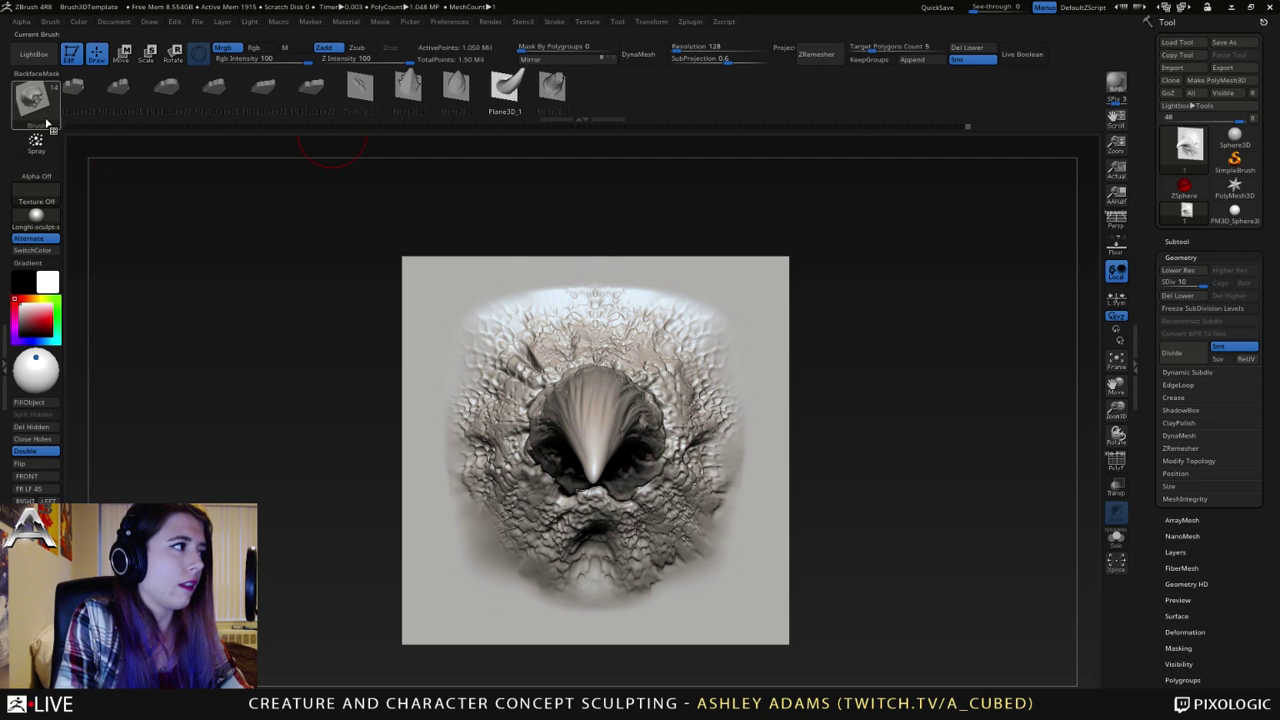
{"action": "mouse_move", "coordinate": [557, 318]}
{"action": "right_mouse_down"}
{"action": "mouse_move", "coordinate": [574, 210]}
{"action": "mouse_move", "coordinate": [545, 245]}
{"action": "mouse_move", "coordinate": [483, 279]}
{"action": "right_mouse_up"}
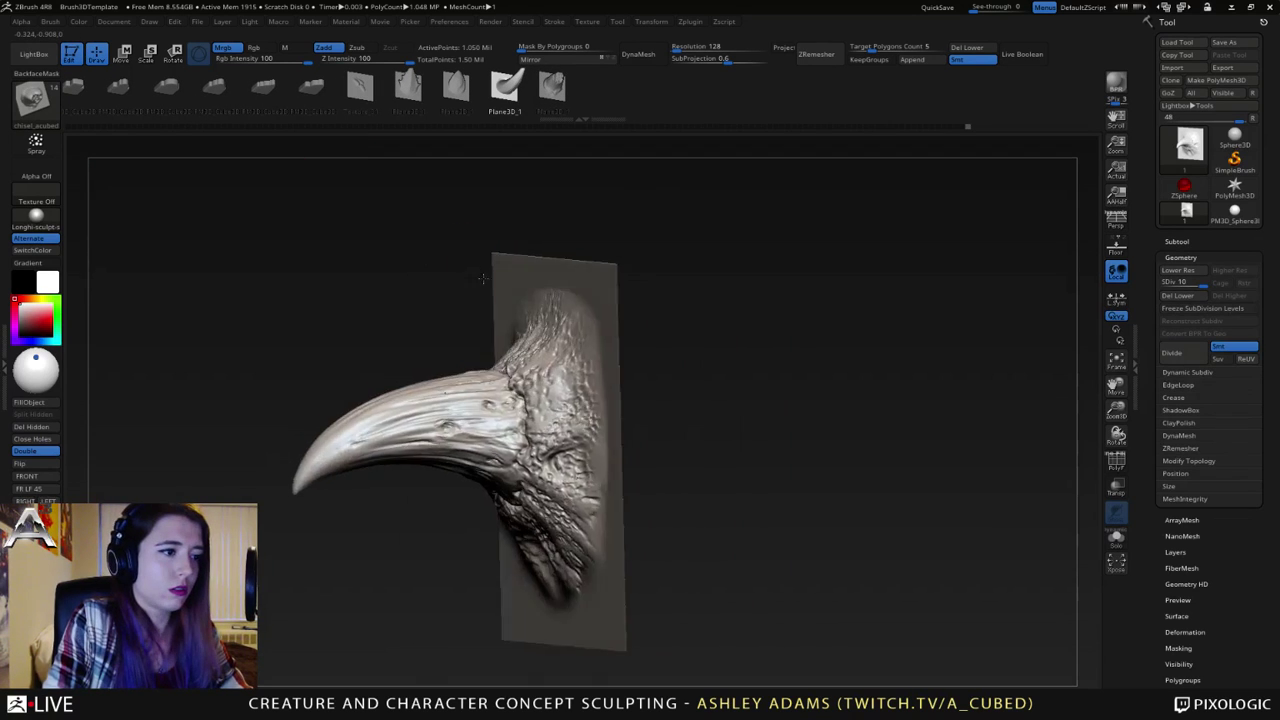
{"action": "left_click_drag", "start_coordinate": [482, 278], "coordinate": [503, 206], "text": "shift"}
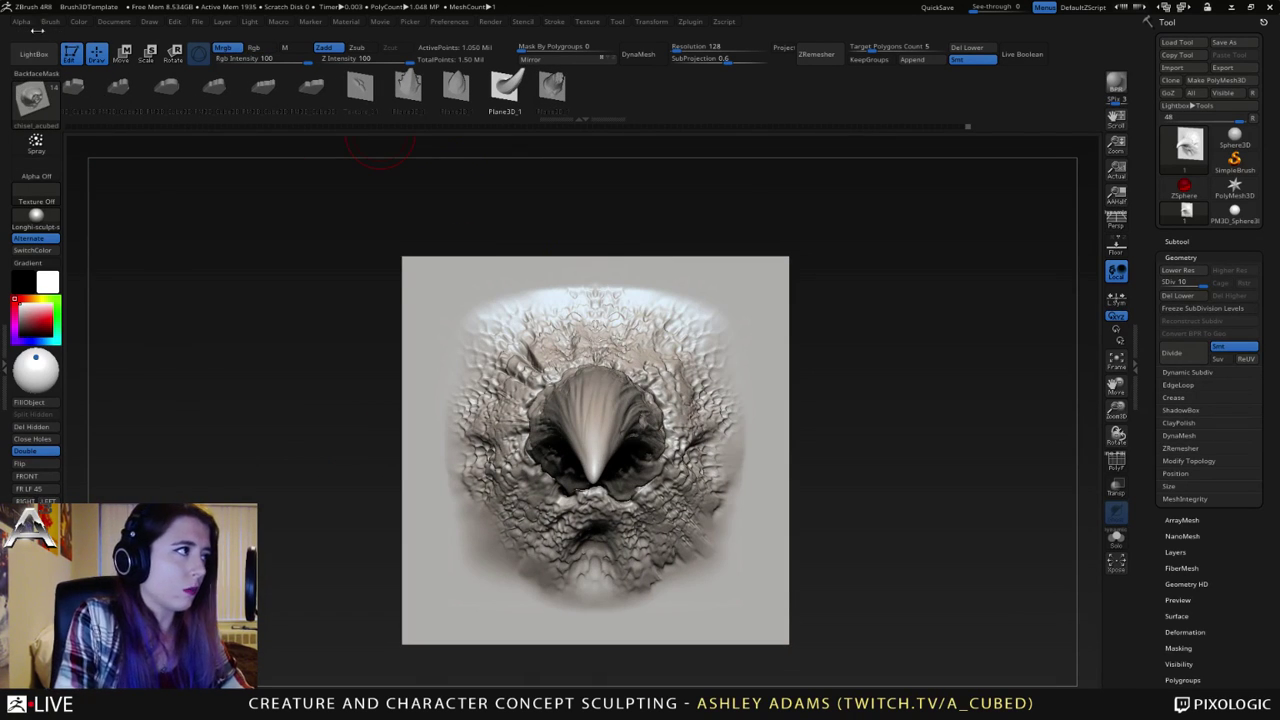
{"action": "left_click", "coordinate": [49, 22]}
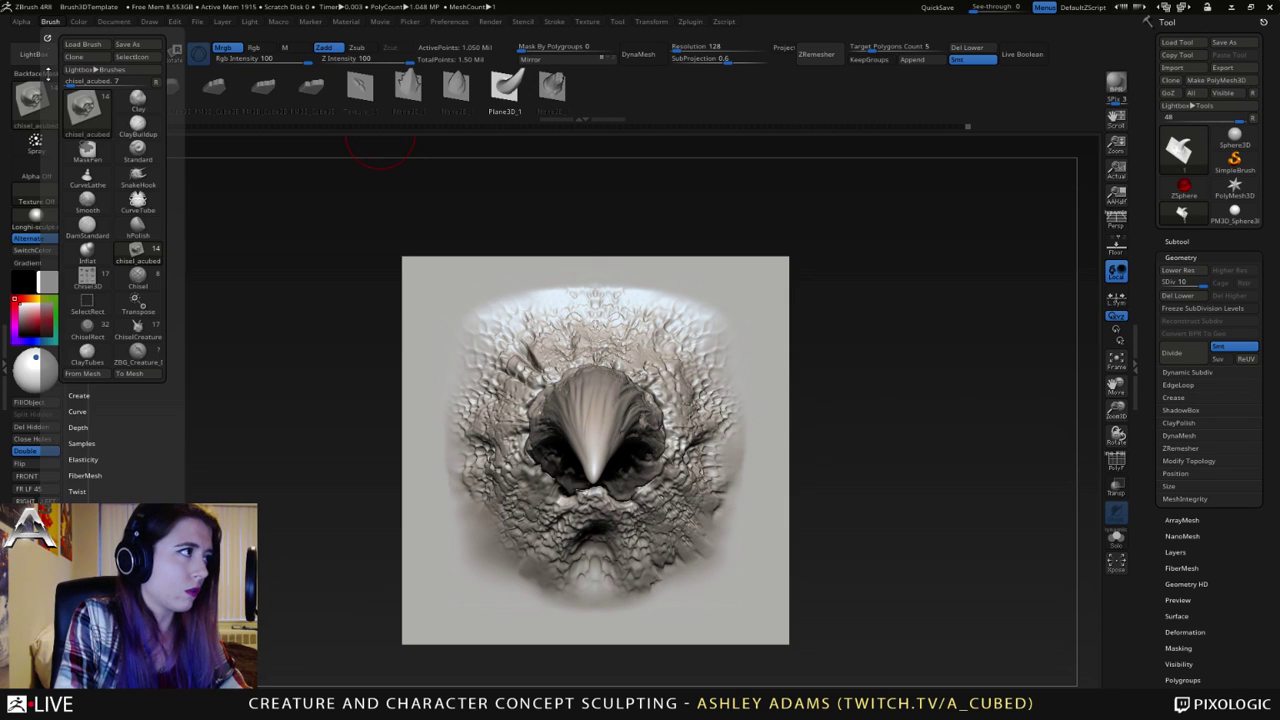
{"action": "scroll", "coordinate": [72, 390], "scroll_direction": "down", "scroll_amount": 2}
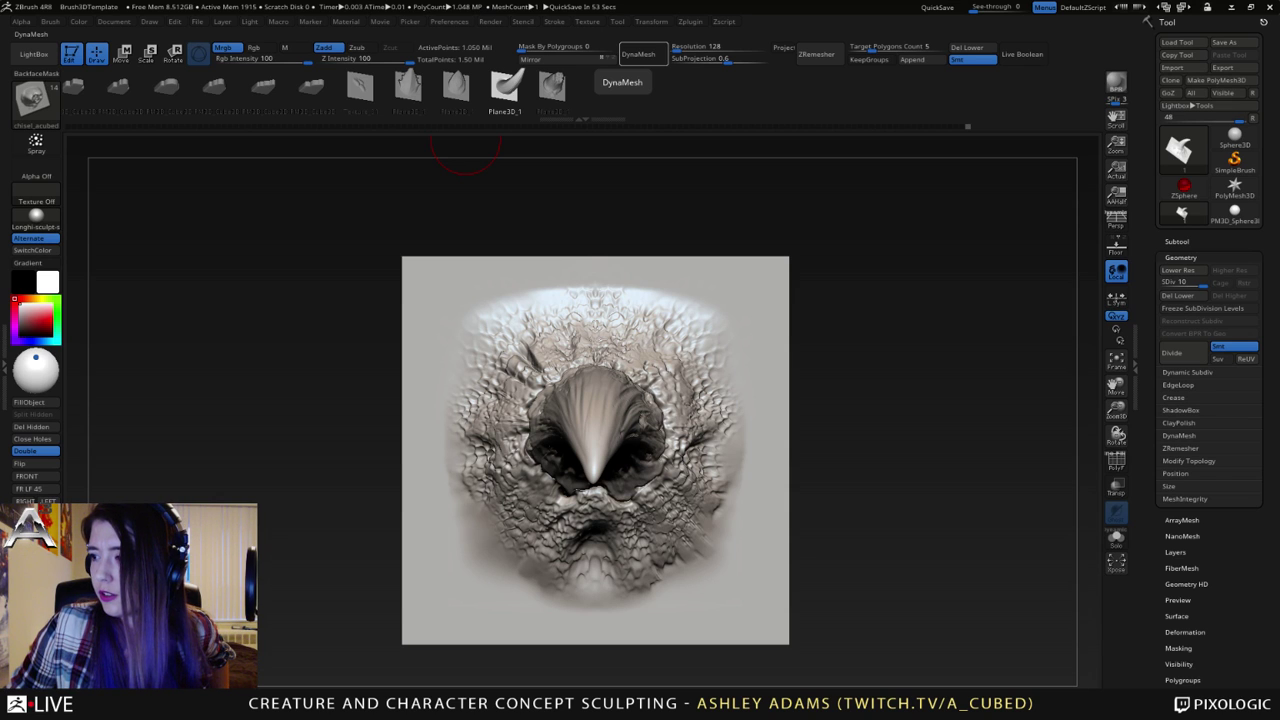
{"action": "left_click", "coordinate": [50, 21]}
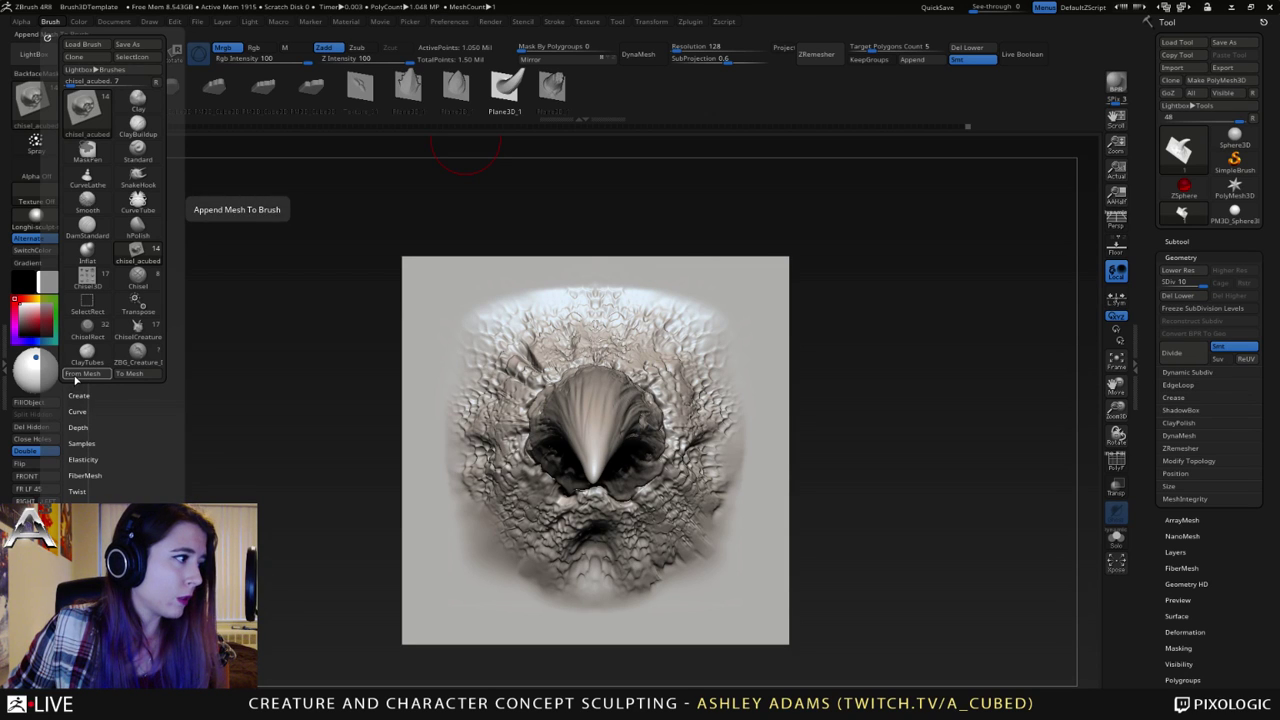
{"action": "left_click", "coordinate": [80, 374]}
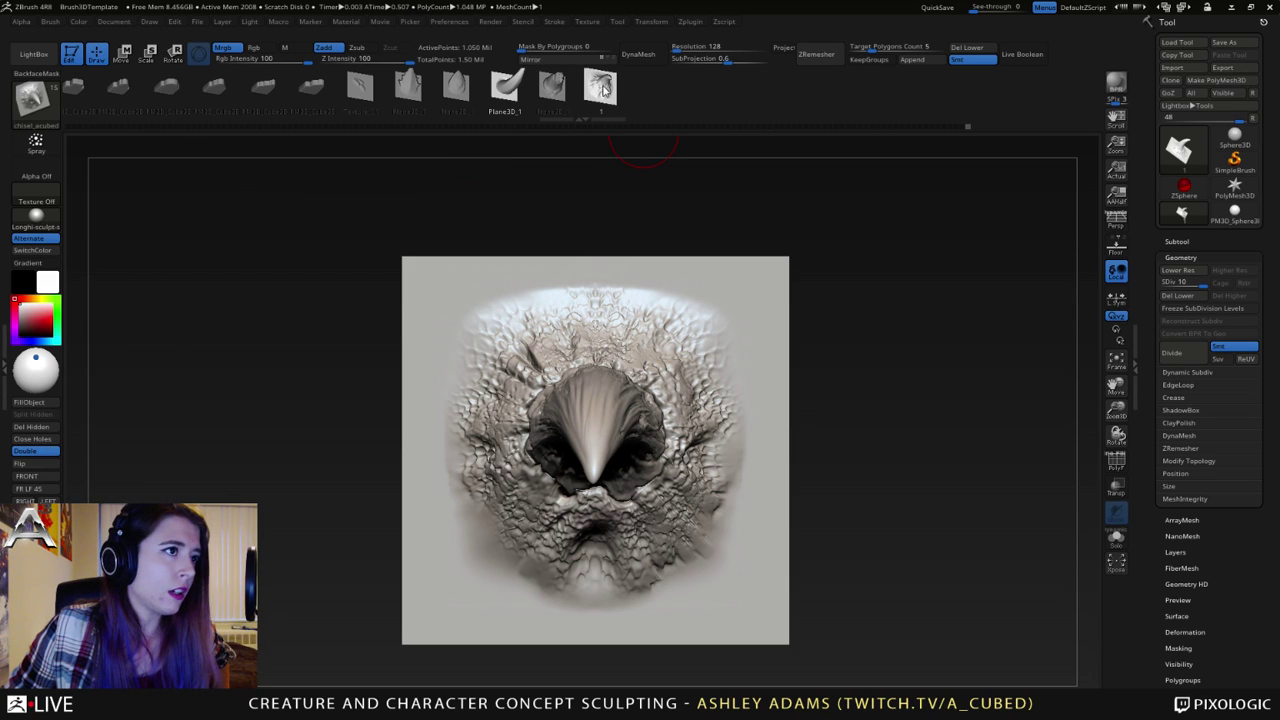
{"action": "left_click", "coordinate": [602, 90]}
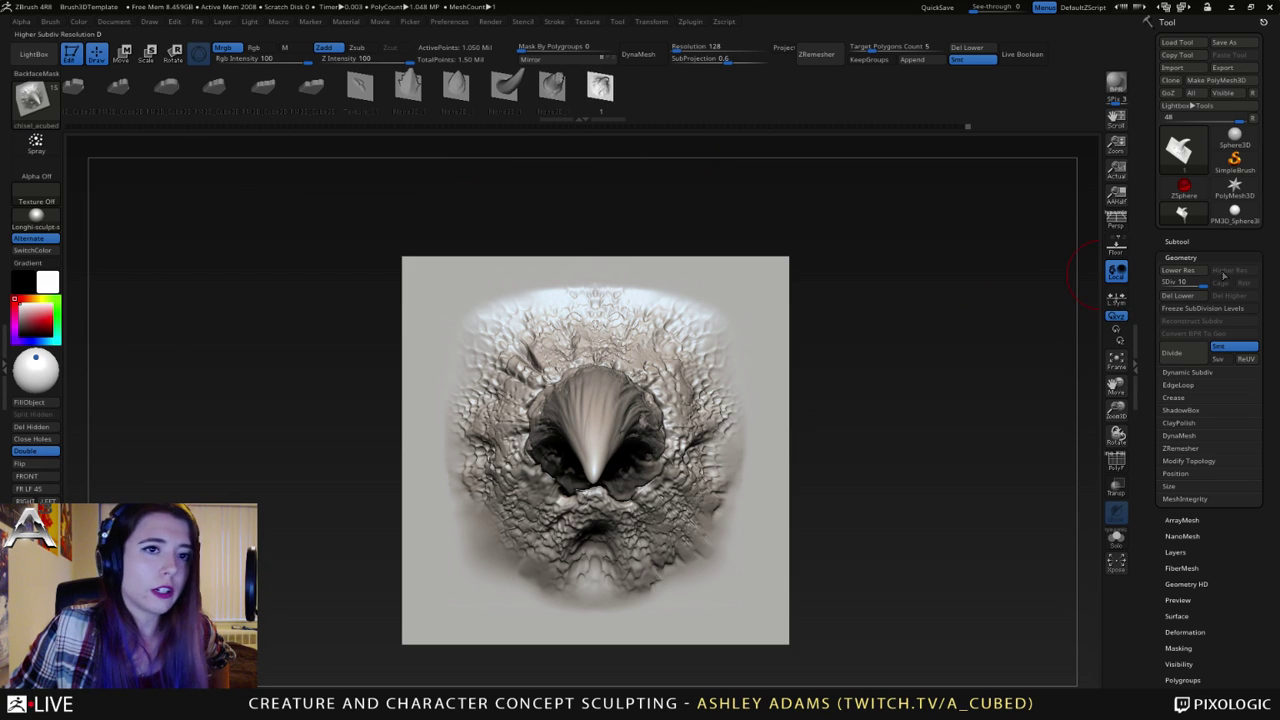
- Switch to the PM3D_Sphere3D tool and set the chisel_acubed brush's stroke to DragRect
{"action": "left_click", "coordinate": [1176, 241]}
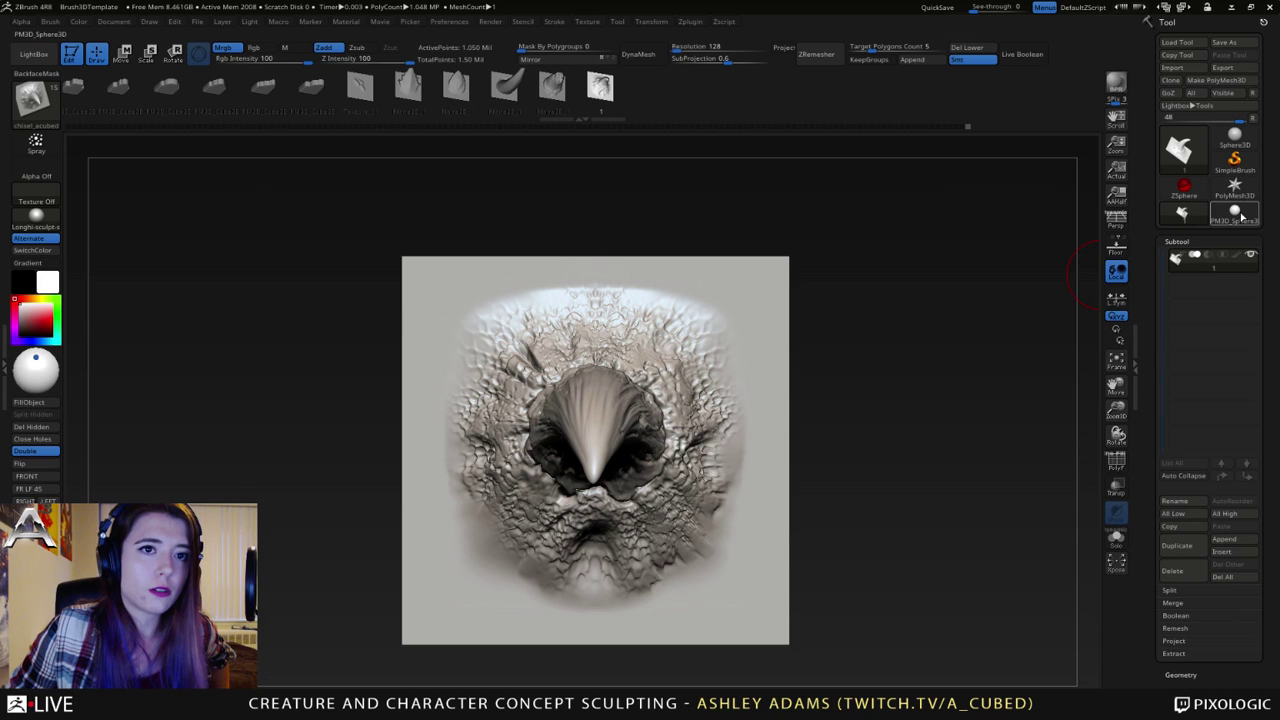
{"action": "left_click", "coordinate": [1228, 144]}
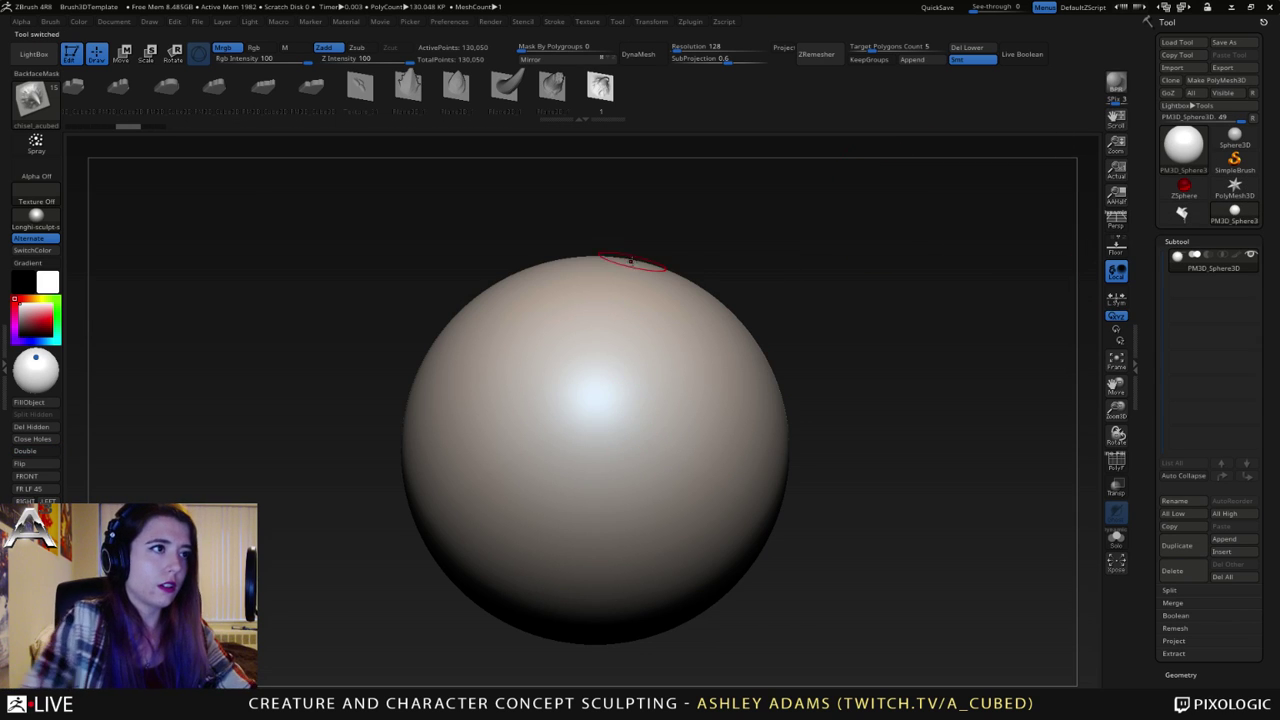
{"action": "left_click", "coordinate": [36, 143]}
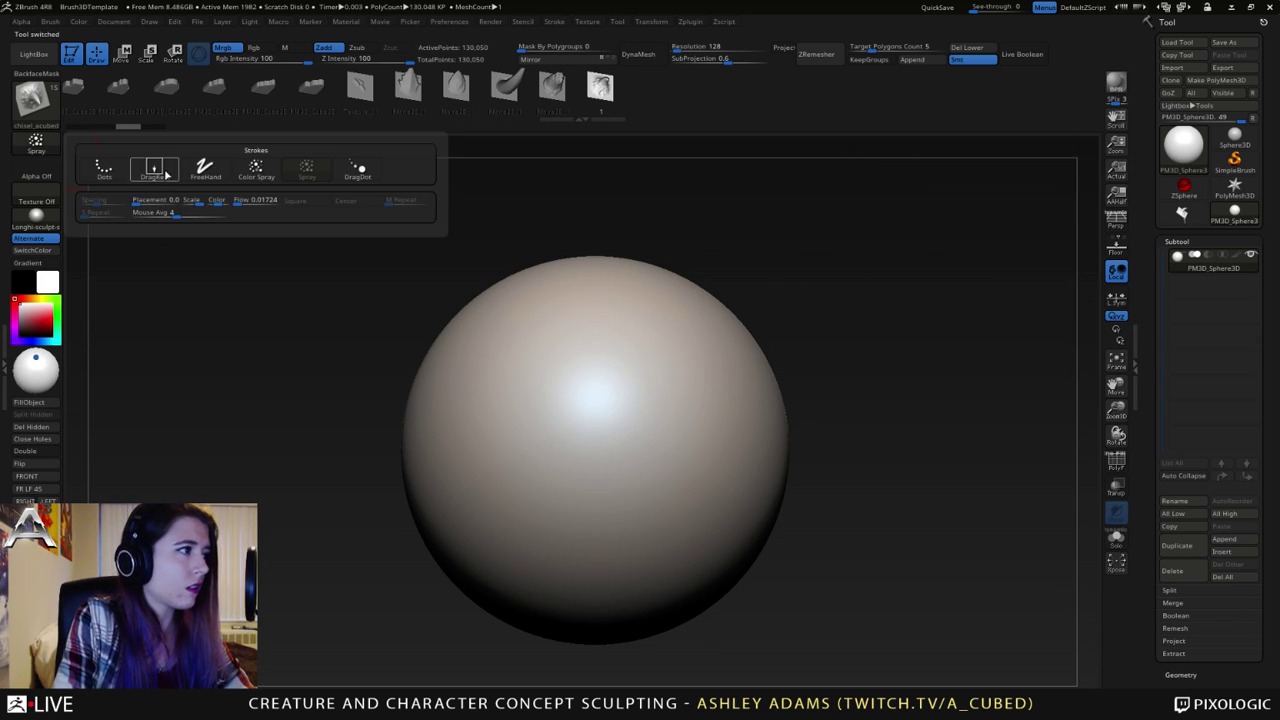
{"action": "left_click", "coordinate": [150, 175]}
- Try the new horn shape on the upper part of the sphere and undo it
{"action": "right_click", "coordinate": [660, 382]}
{"action": "left_click", "coordinate": [660, 377]}
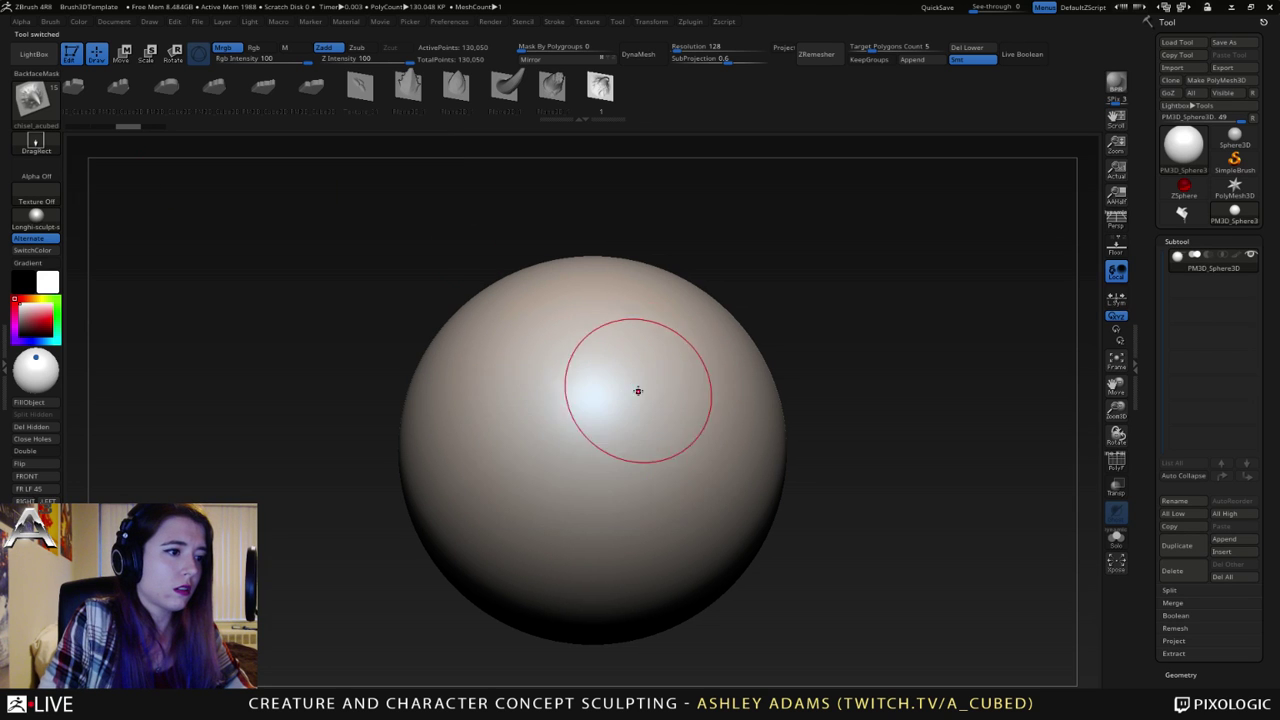
{"action": "left_click_drag", "start_coordinate": [634, 389], "coordinate": [740, 438]}
{"action": "right_click_drag", "start_coordinate": [738, 438], "coordinate": [742, 400], "text": "ctrl"}
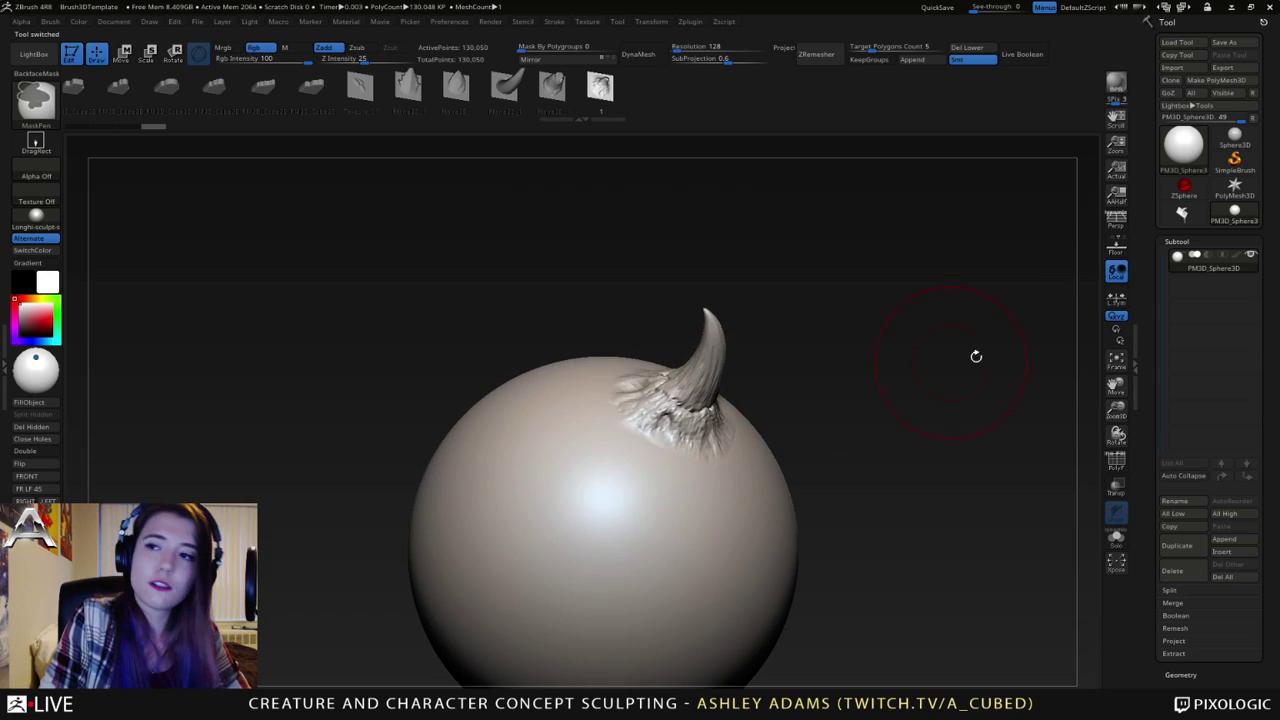
{"action": "right_click_drag", "start_coordinate": [850, 410], "coordinate": [768, 428]}
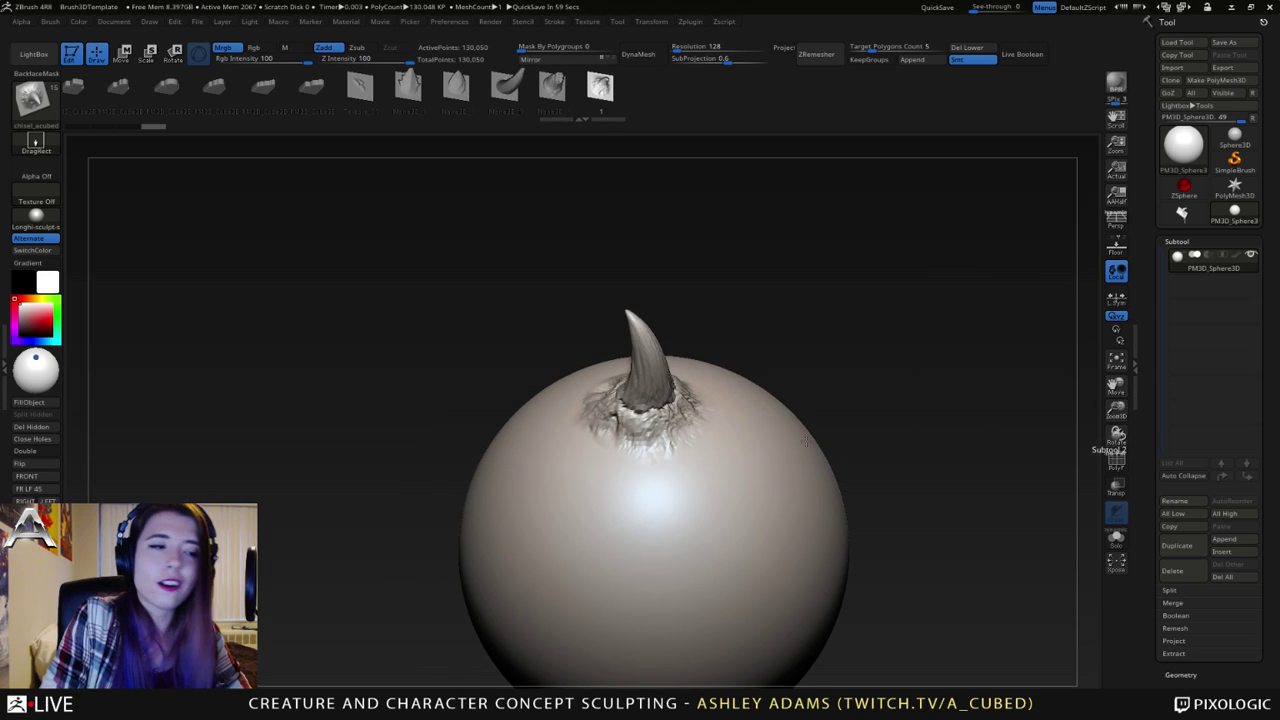
{"action": "key", "text": "ctrl+z"}
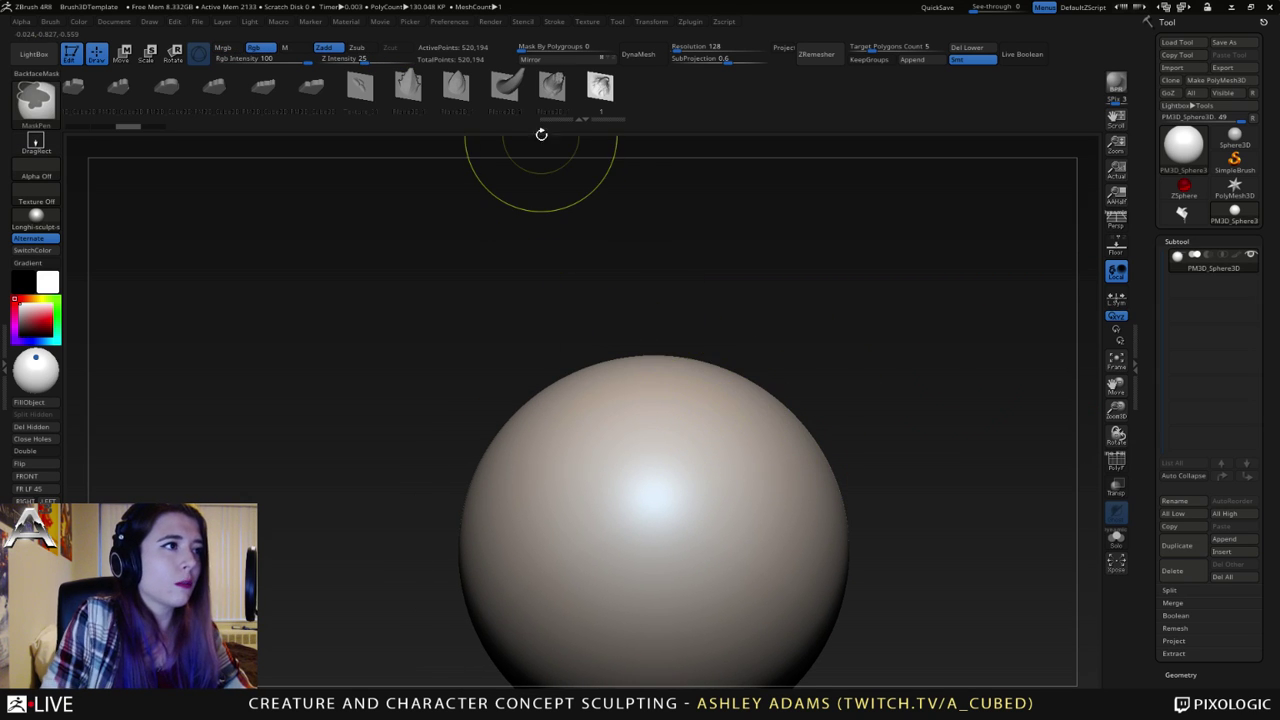
- Subdivide the sphere twice and place four horns of different sizes across its upper front
{"action": "key", "text": "ctrl+d"}
{"action": "key", "text": "ctrl+d"}
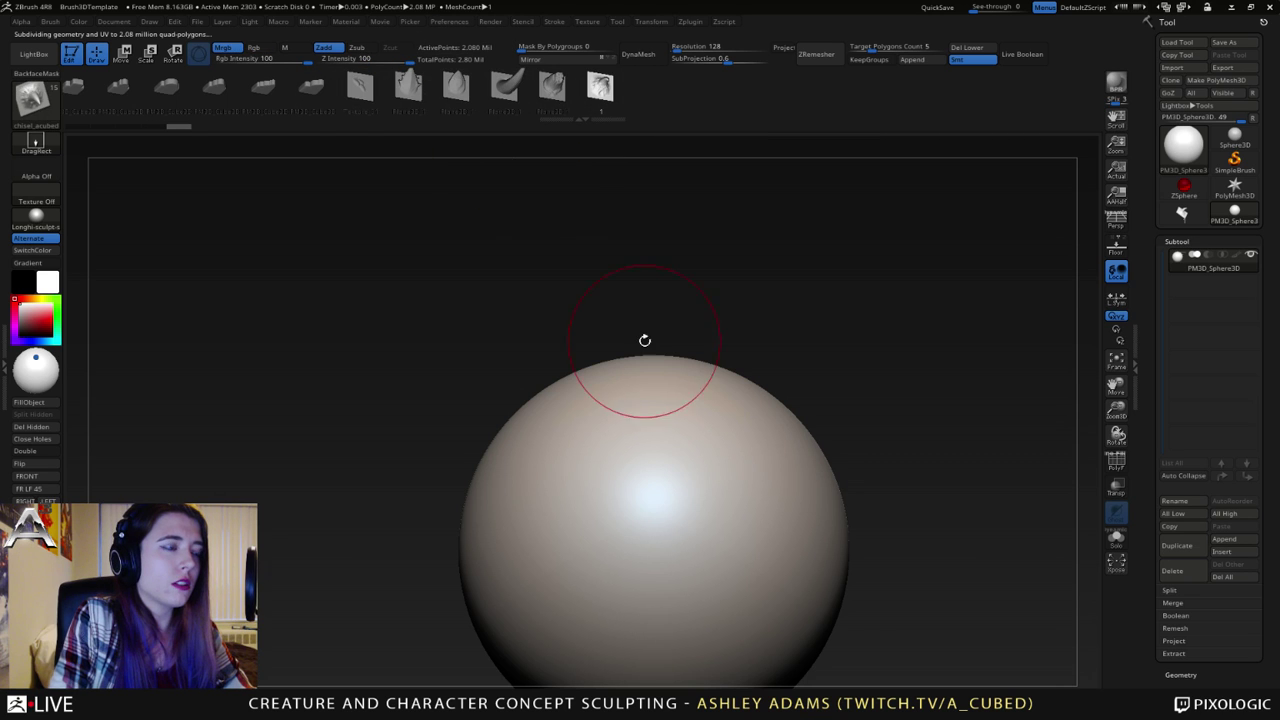
{"action": "right_click_drag", "start_coordinate": [685, 462], "coordinate": [663, 391], "text": "ctrl"}
{"action": "mouse_move", "coordinate": [676, 440]}
{"action": "right_mouse_down", "text": "alt"}
{"action": "mouse_move", "coordinate": [689, 374]}
{"action": "mouse_move", "coordinate": [709, 419]}
{"action": "mouse_move", "coordinate": [850, 475]}
{"action": "mouse_move", "coordinate": [786, 441]}
{"action": "mouse_move", "coordinate": [757, 357]}
{"action": "right_mouse_up", "text": "alt"}
{"action": "key", "text": "ctrl"}
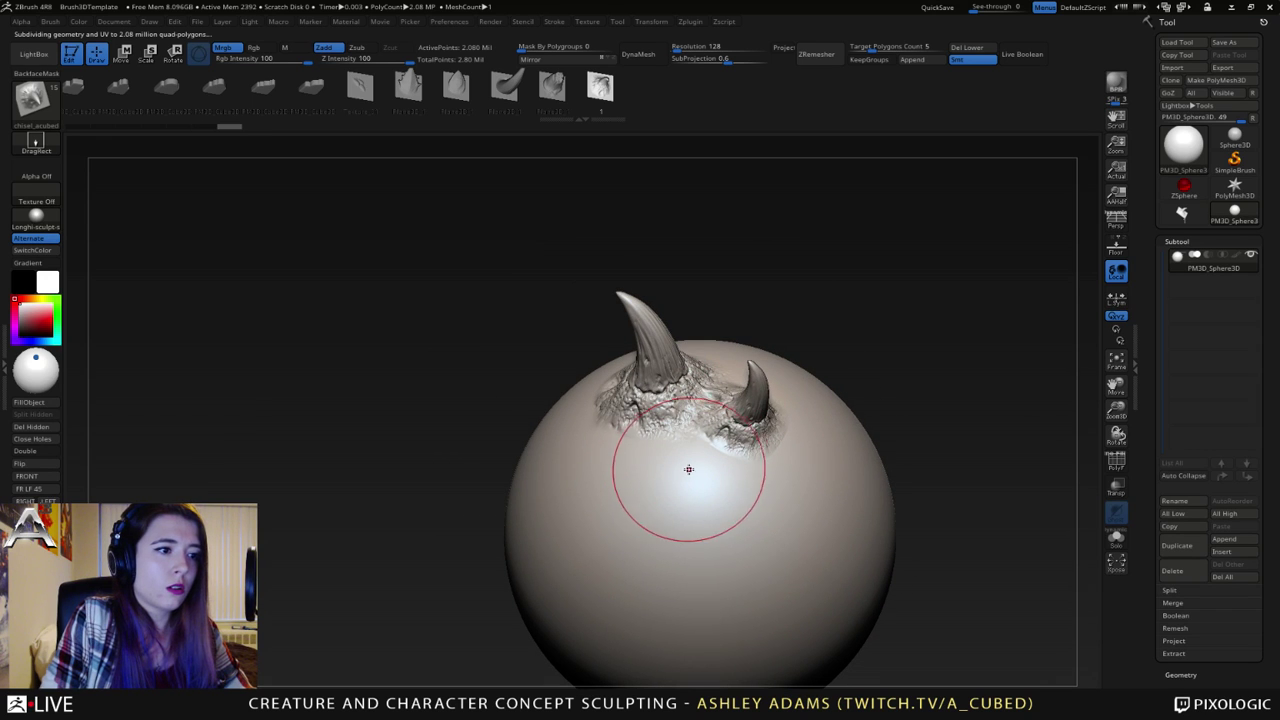
{"action": "left_click_drag", "start_coordinate": [742, 522], "coordinate": [756, 540]}
{"action": "left_click_drag", "start_coordinate": [602, 473], "coordinate": [680, 518]}
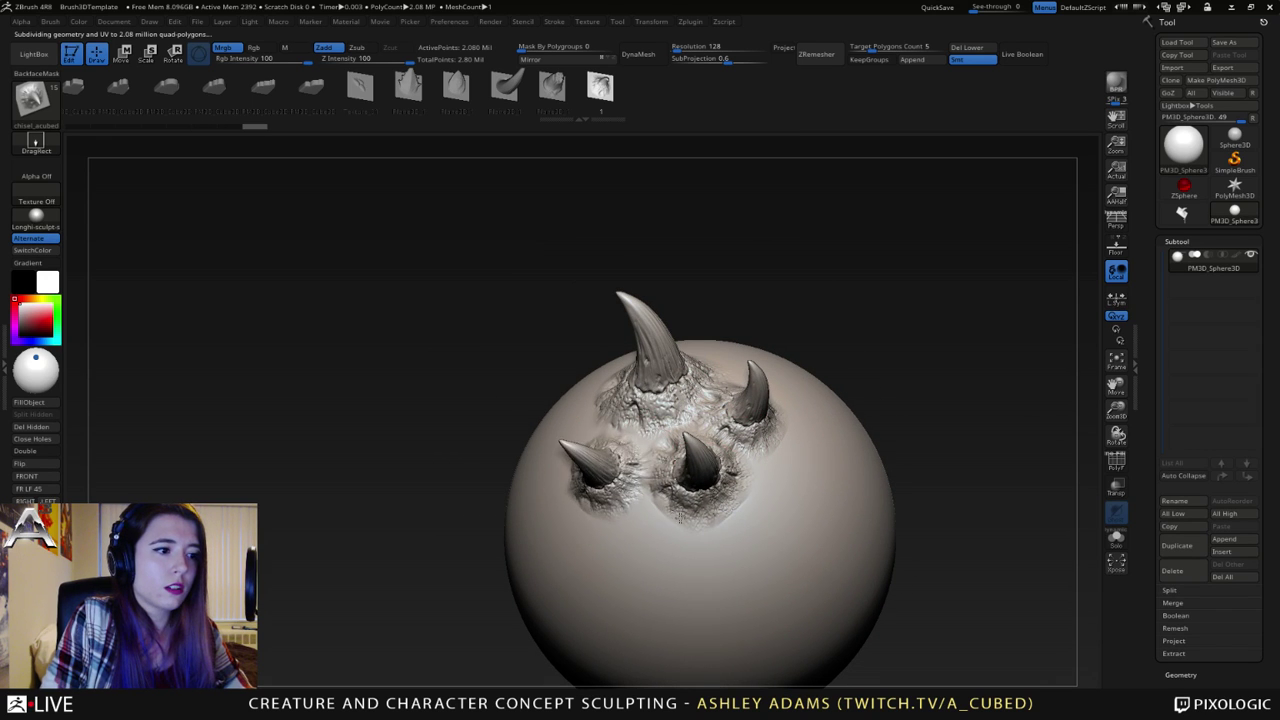
- Add more horns around the top and side of the sphere to build a dense spiky cluster
{"action": "right_click_drag", "start_coordinate": [680, 518], "coordinate": [774, 512]}
{"action": "left_click_drag", "start_coordinate": [569, 427], "coordinate": [593, 455]}
{"action": "mouse_move", "coordinate": [600, 487]}
{"action": "right_mouse_down", "text": "ctrl"}
{"action": "mouse_move", "coordinate": [556, 416]}
{"action": "mouse_move", "coordinate": [646, 400]}
{"action": "mouse_move", "coordinate": [612, 396]}
{"action": "mouse_move", "coordinate": [620, 306]}
{"action": "right_mouse_up", "text": "ctrl"}
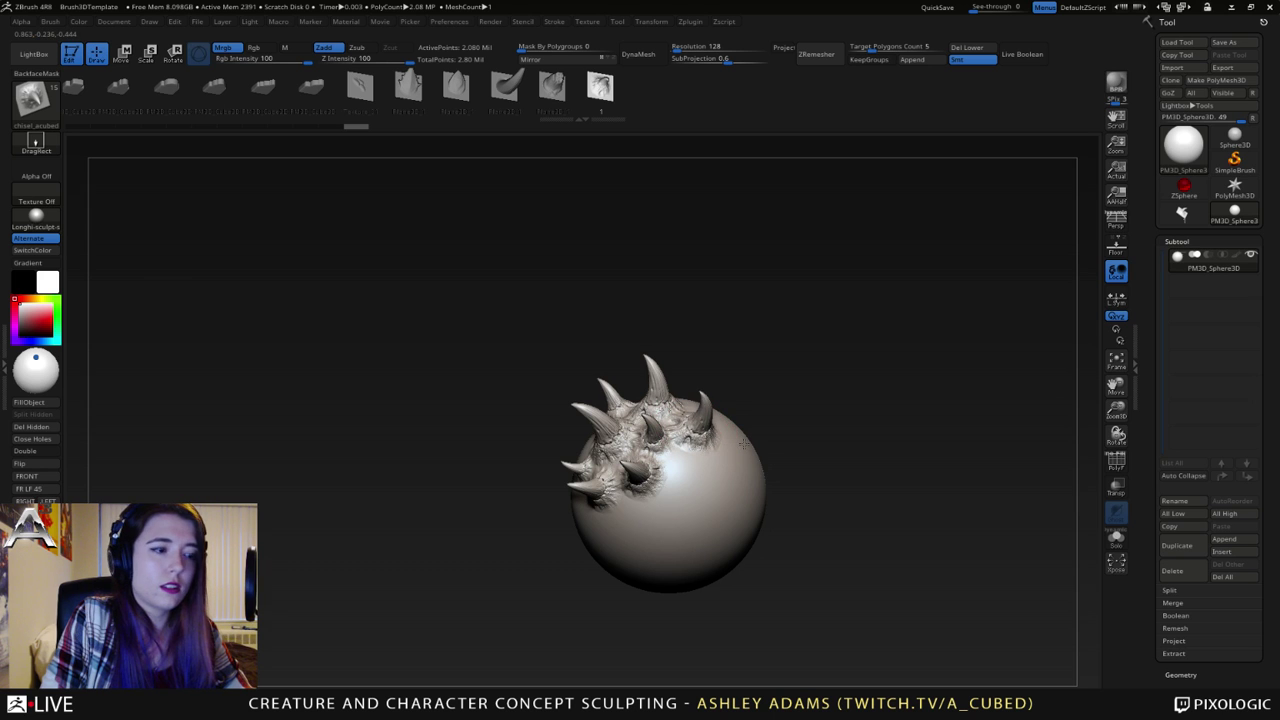
{"action": "mouse_move", "coordinate": [694, 474]}
{"action": "right_mouse_down"}
{"action": "mouse_move", "coordinate": [714, 402]}
{"action": "mouse_move", "coordinate": [720, 437]}
{"action": "right_mouse_up"}
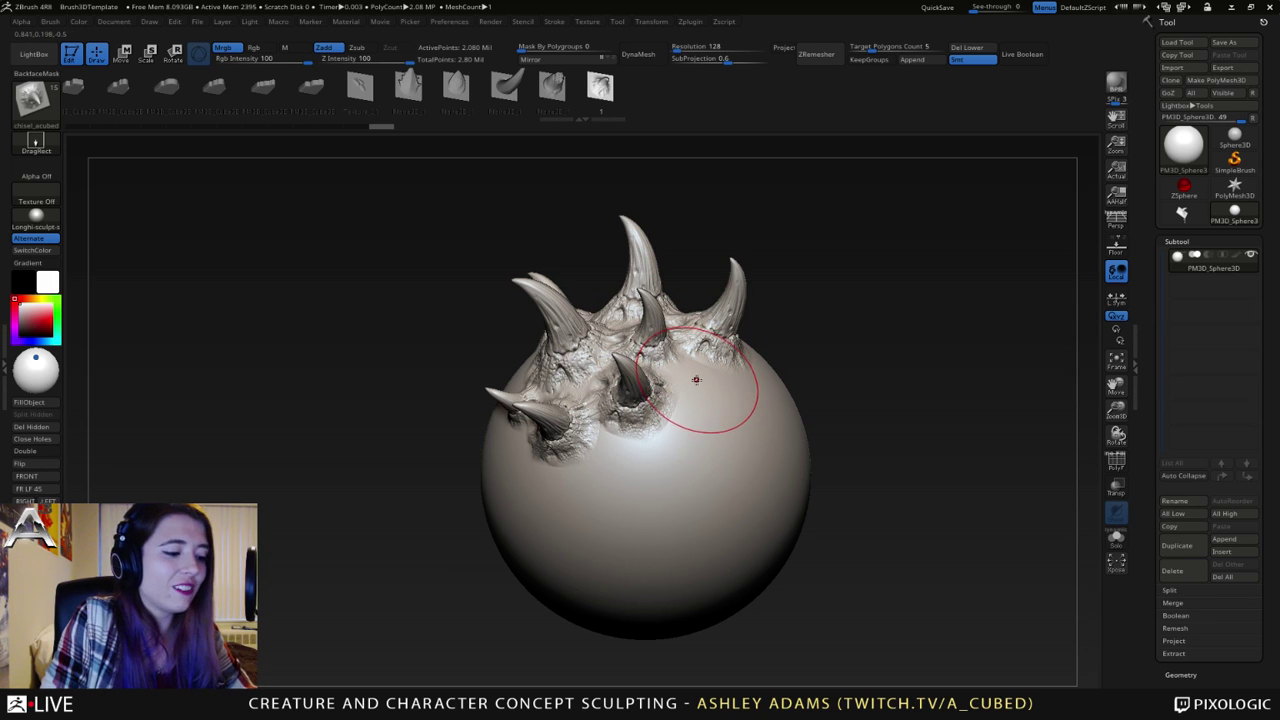
{"action": "mouse_move", "coordinate": [741, 401]}
{"action": "right_mouse_down"}
{"action": "mouse_move", "coordinate": [695, 411]}
{"action": "mouse_move", "coordinate": [734, 421]}
{"action": "mouse_move", "coordinate": [744, 508]}
{"action": "mouse_move", "coordinate": [780, 417]}
{"action": "mouse_move", "coordinate": [700, 500]}
{"action": "mouse_move", "coordinate": [774, 468]}
{"action": "mouse_move", "coordinate": [748, 398]}
{"action": "mouse_move", "coordinate": [729, 428]}
{"action": "mouse_move", "coordinate": [755, 320]}
{"action": "mouse_move", "coordinate": [749, 395]}
{"action": "mouse_move", "coordinate": [770, 387]}
{"action": "mouse_move", "coordinate": [685, 440]}
{"action": "right_mouse_up"}
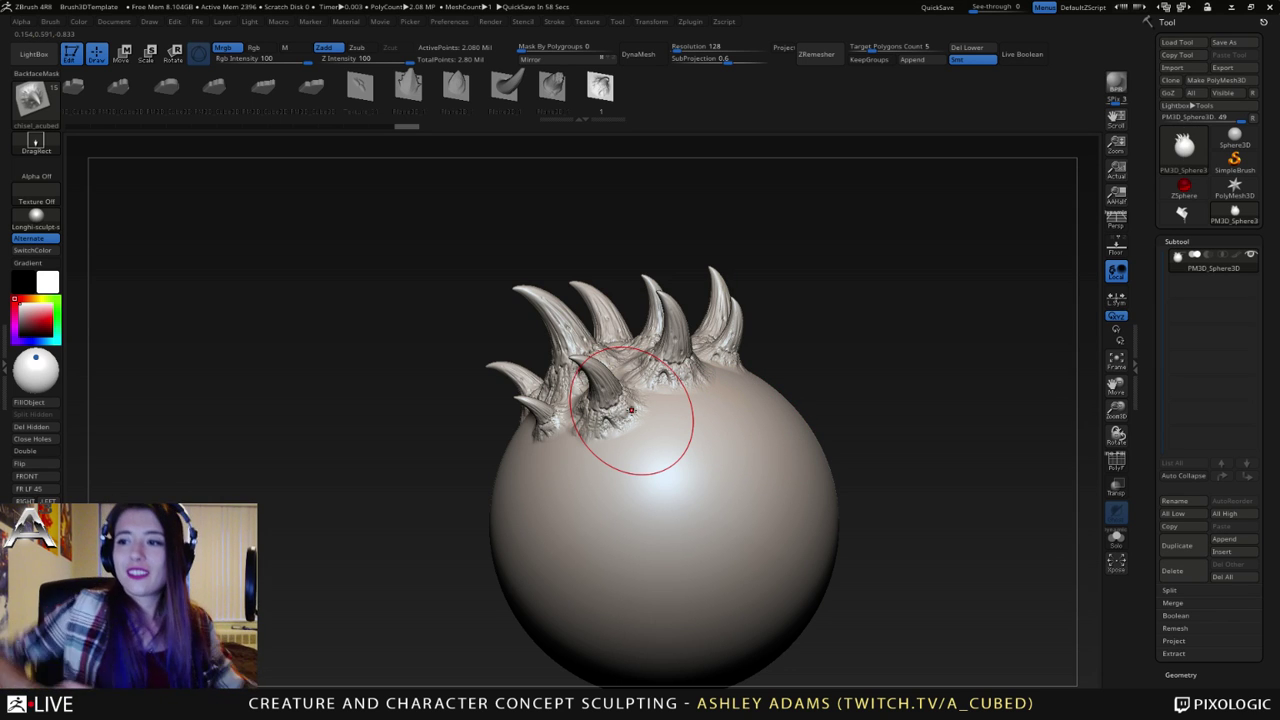
- Stamp inverted horn shapes into the sphere below the spikes, making one large crater and a group of four smaller ones
{"action": "mouse_move", "coordinate": [818, 341]}
{"action": "right_mouse_down"}
{"action": "mouse_move", "coordinate": [694, 437]}
{"action": "mouse_move", "coordinate": [749, 386]}
{"action": "mouse_move", "coordinate": [766, 394]}
{"action": "mouse_move", "coordinate": [749, 457]}
{"action": "mouse_move", "coordinate": [723, 425]}
{"action": "mouse_move", "coordinate": [688, 438]}
{"action": "mouse_move", "coordinate": [760, 457]}
{"action": "right_mouse_up"}
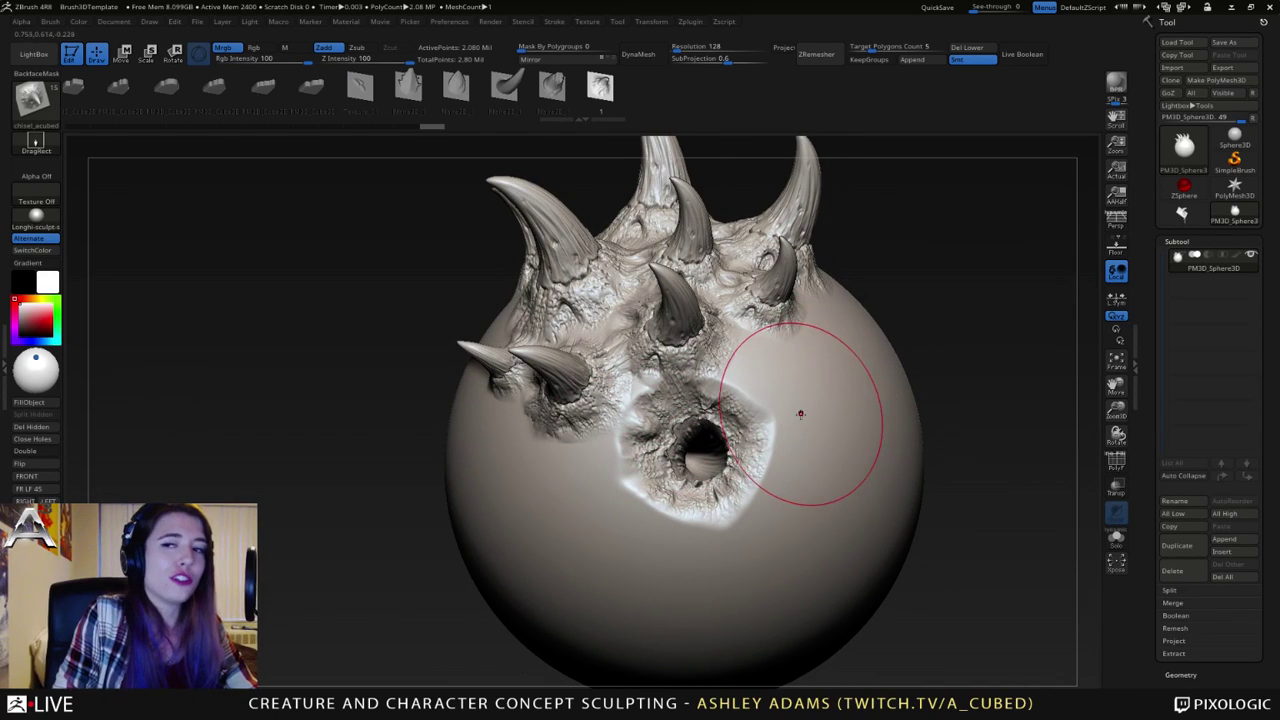
{"action": "mouse_move", "coordinate": [849, 451]}
{"action": "right_mouse_down"}
{"action": "mouse_move", "coordinate": [818, 458]}
{"action": "mouse_move", "coordinate": [786, 400]}
{"action": "right_mouse_up"}
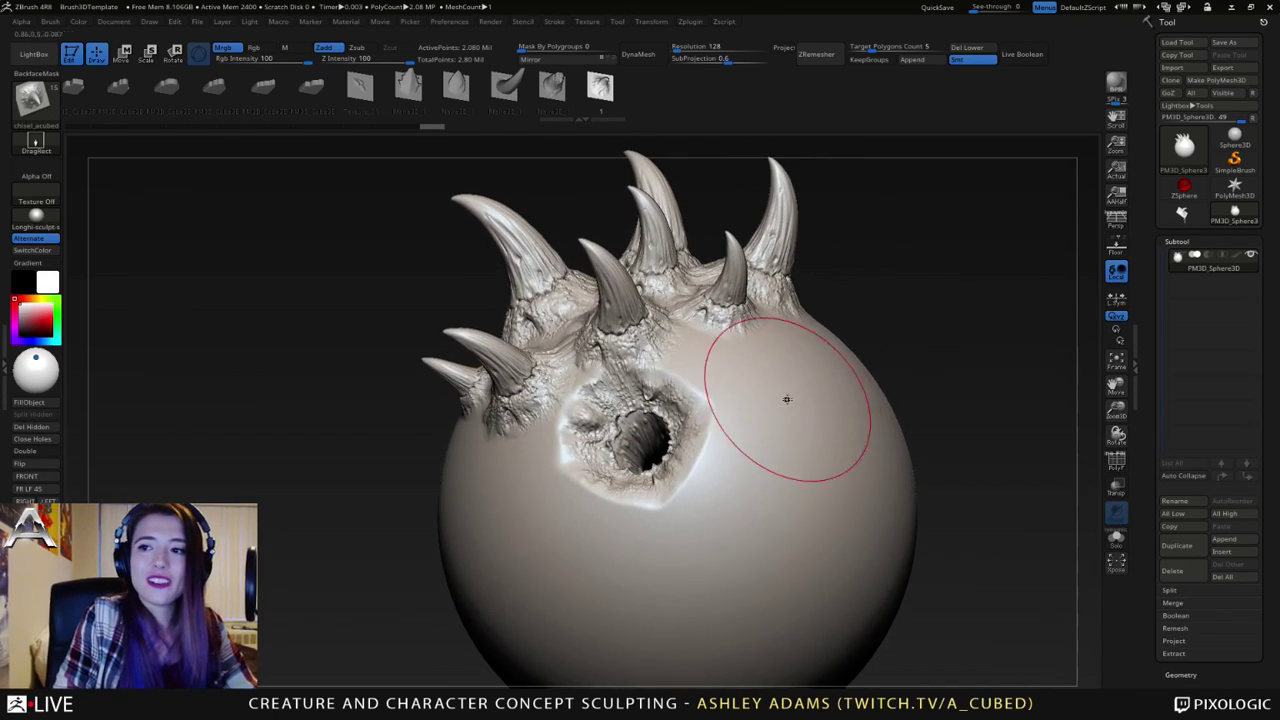
{"action": "left_click", "coordinate": [790, 432]}
{"action": "left_click", "coordinate": [824, 402]}
{"action": "right_click_drag", "start_coordinate": [862, 414], "coordinate": [750, 392]}
{"action": "left_click", "coordinate": [751, 388]}
{"action": "left_click", "coordinate": [813, 456]}
{"action": "left_click_drag", "start_coordinate": [890, 492], "coordinate": [890, 480]}
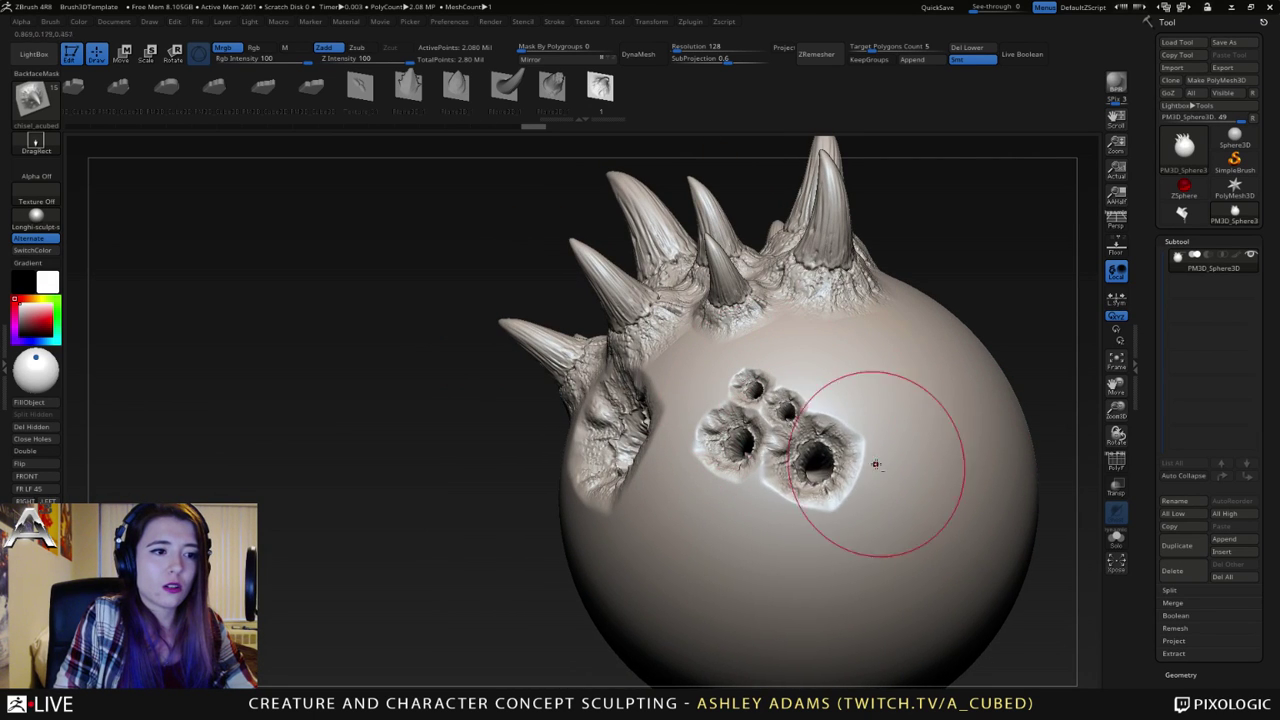
{"action": "mouse_move", "coordinate": [877, 463]}
{"action": "right_mouse_down"}
{"action": "mouse_move", "coordinate": [863, 386]}
{"action": "mouse_move", "coordinate": [820, 295]}
{"action": "right_mouse_up"}
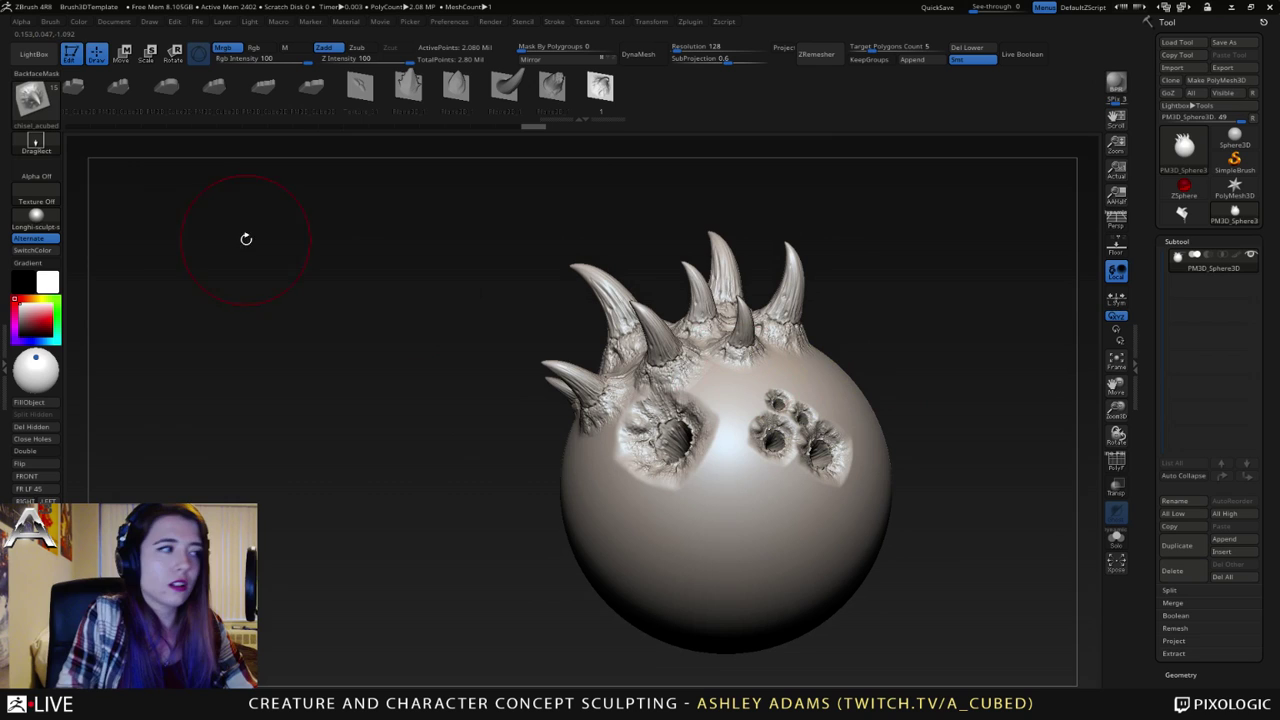
- Switch the brush to the Spray stroke and lay a strip of overlapping horn shapes across the sphere's lower front
{"action": "left_click", "coordinate": [38, 143]}
{"action": "left_click", "coordinate": [306, 172]}
{"action": "left_click_drag", "start_coordinate": [686, 528], "coordinate": [783, 465]}
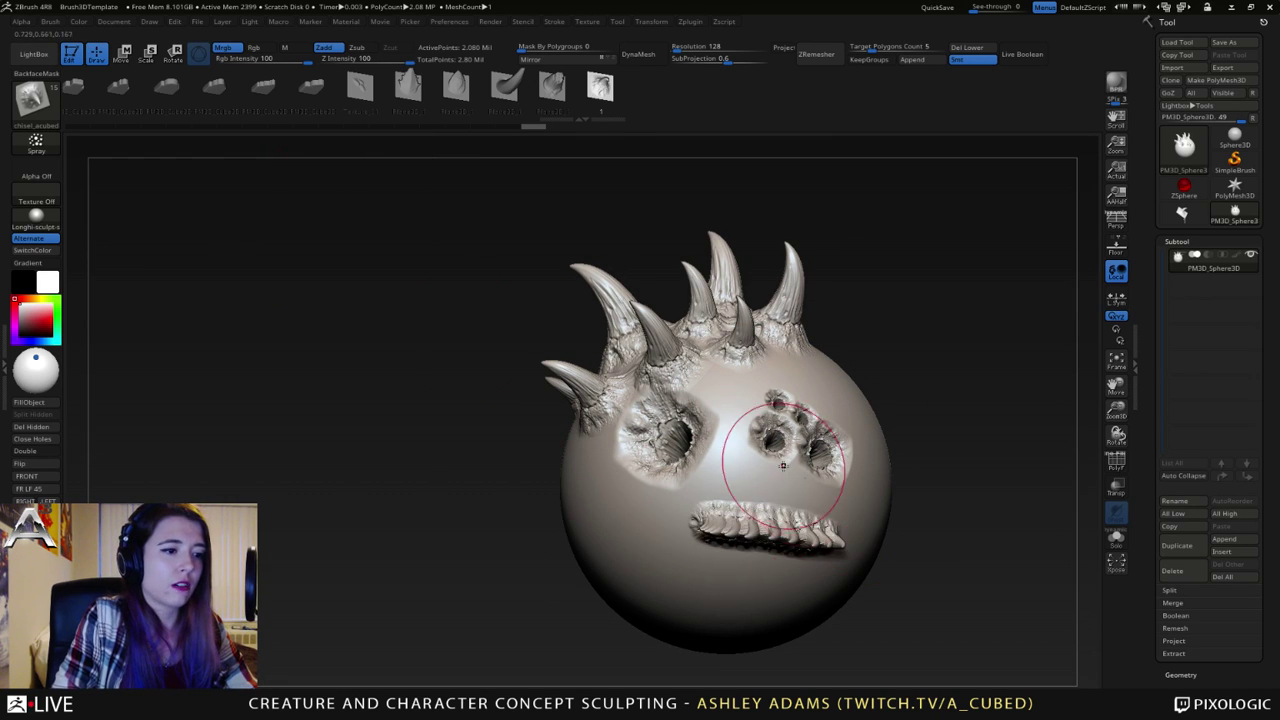
{"action": "mouse_move", "coordinate": [783, 465]}
{"action": "right_mouse_down"}
{"action": "mouse_move", "coordinate": [751, 343]}
{"action": "mouse_move", "coordinate": [674, 390]}
{"action": "right_mouse_up"}
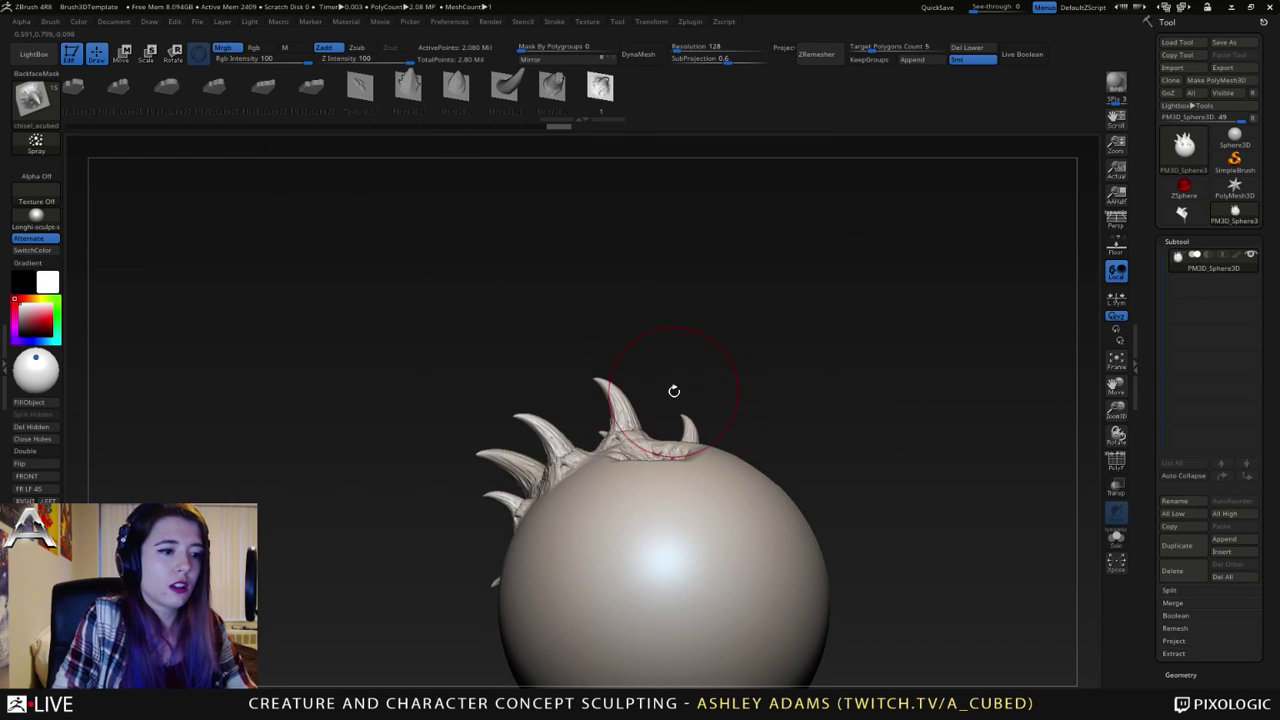
- Change the brush's stroke type to Dots and enable LazyMouse
{"action": "left_click", "coordinate": [37, 144]}
{"action": "left_click", "coordinate": [37, 144]}
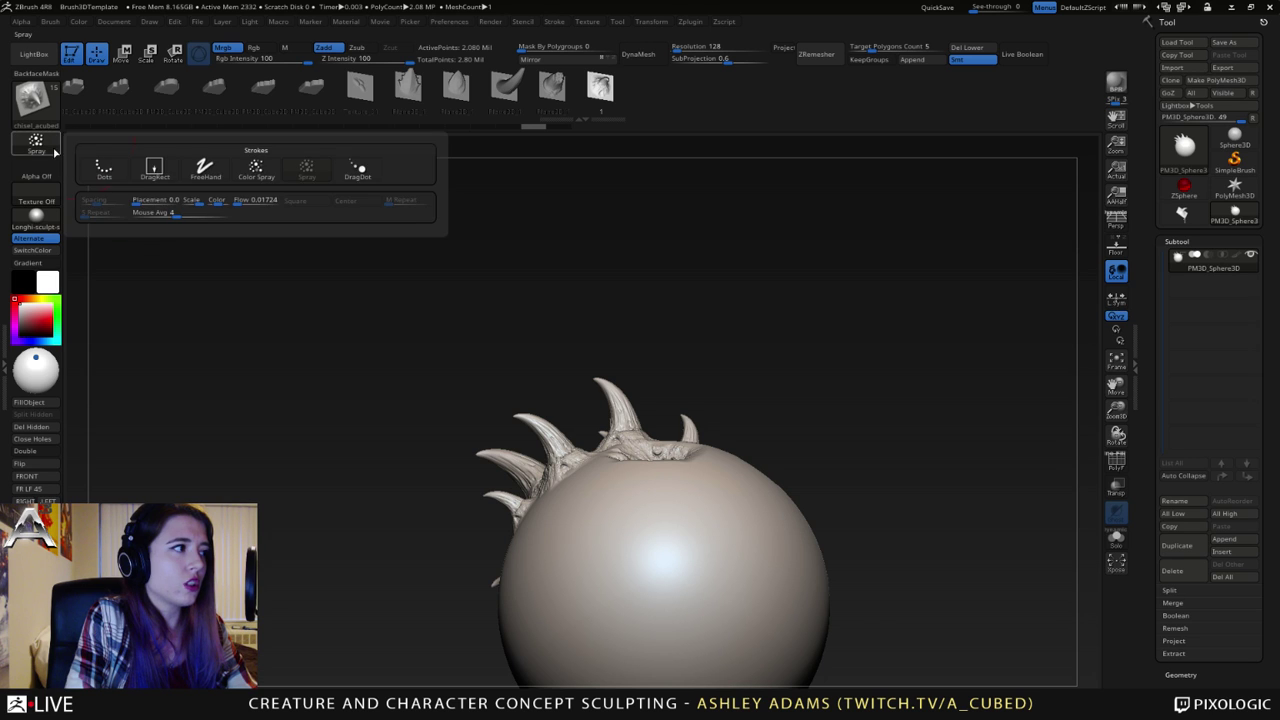
{"action": "left_click", "coordinate": [103, 166]}
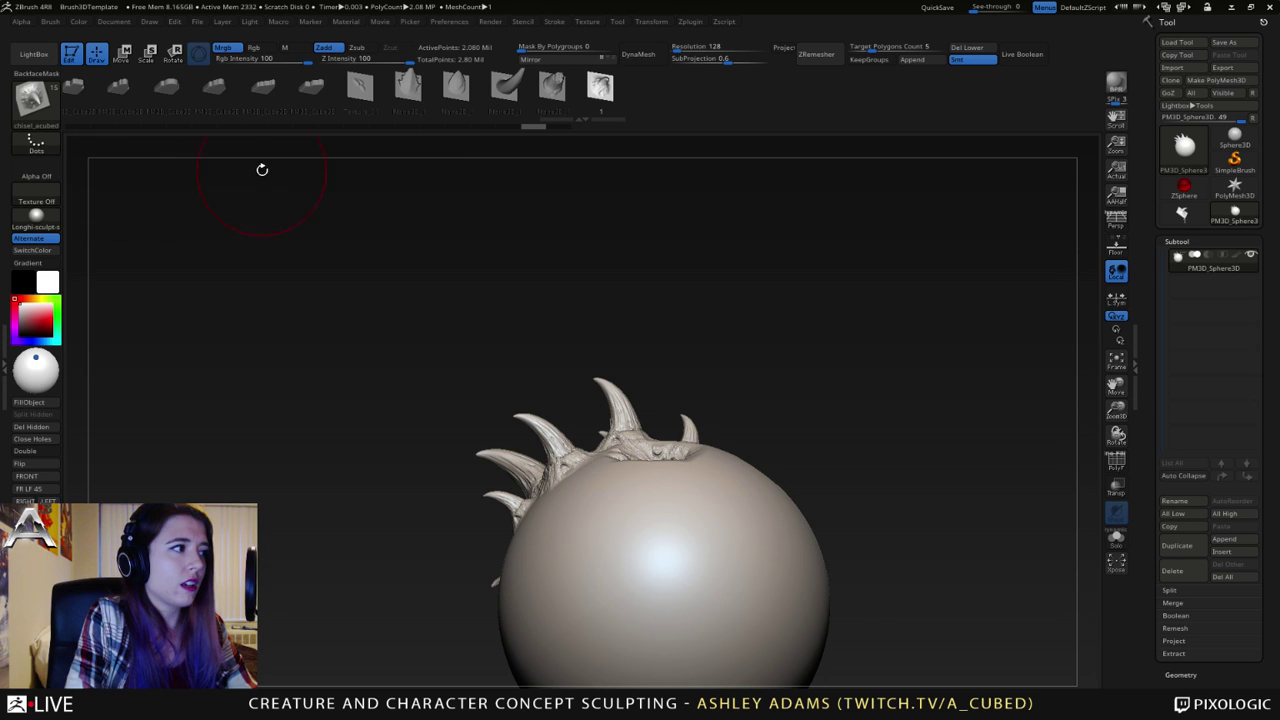
{"action": "left_click", "coordinate": [564, 22]}
{"action": "left_click", "coordinate": [581, 273]}
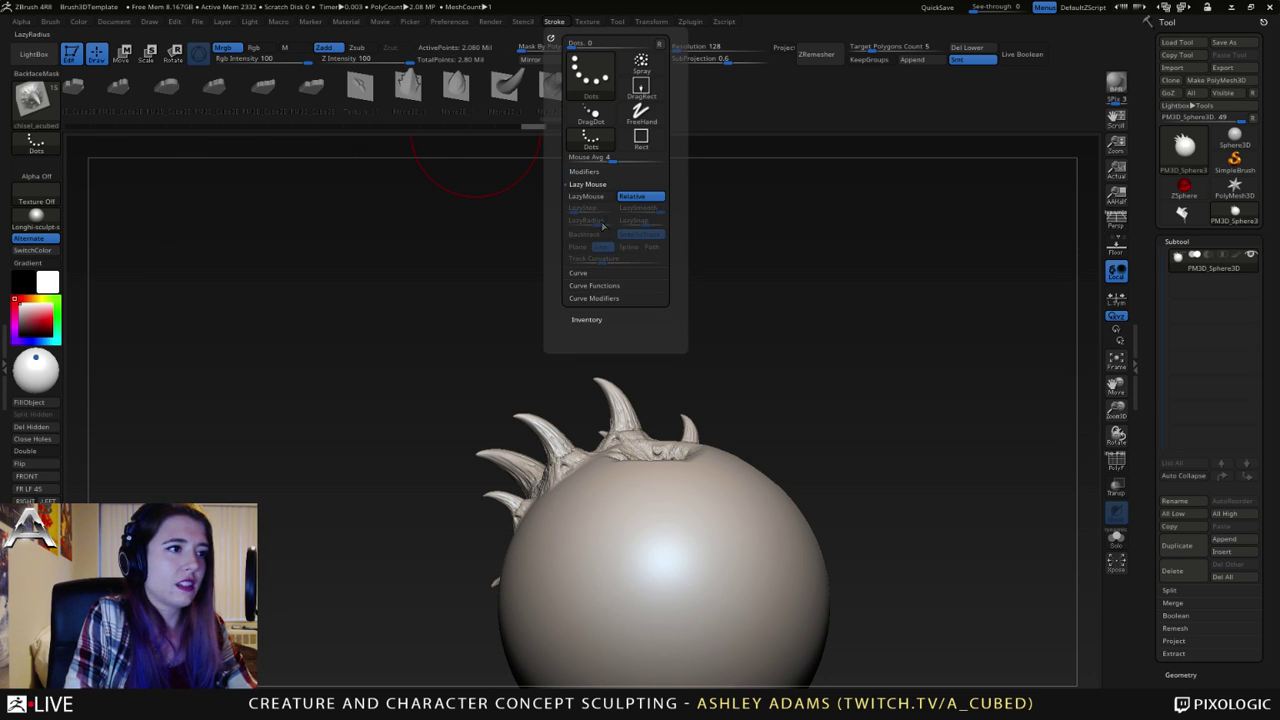
{"action": "left_click", "coordinate": [588, 197]}
- Sweep the horn brush across a bare area of the sphere to form a continuous curved ridge
{"action": "left_click_drag", "start_coordinate": [548, 537], "coordinate": [850, 531]}
{"action": "mouse_move", "coordinate": [560, 402]}
{"action": "left_mouse_down"}
{"action": "mouse_move", "coordinate": [614, 606]}
{"action": "mouse_move", "coordinate": [641, 391]}
{"action": "mouse_move", "coordinate": [655, 393]}
{"action": "left_mouse_up"}
{"action": "mouse_move", "coordinate": [651, 450]}
{"action": "left_mouse_down", "text": "shift"}
{"action": "mouse_move", "coordinate": [590, 495]}
{"action": "mouse_move", "coordinate": [660, 484]}
{"action": "left_mouse_up", "text": "shift"}
{"action": "mouse_move", "coordinate": [770, 402]}
{"action": "left_mouse_down"}
{"action": "mouse_move", "coordinate": [701, 407]}
{"action": "mouse_move", "coordinate": [630, 290]}
{"action": "mouse_move", "coordinate": [591, 174]}
{"action": "left_mouse_up"}
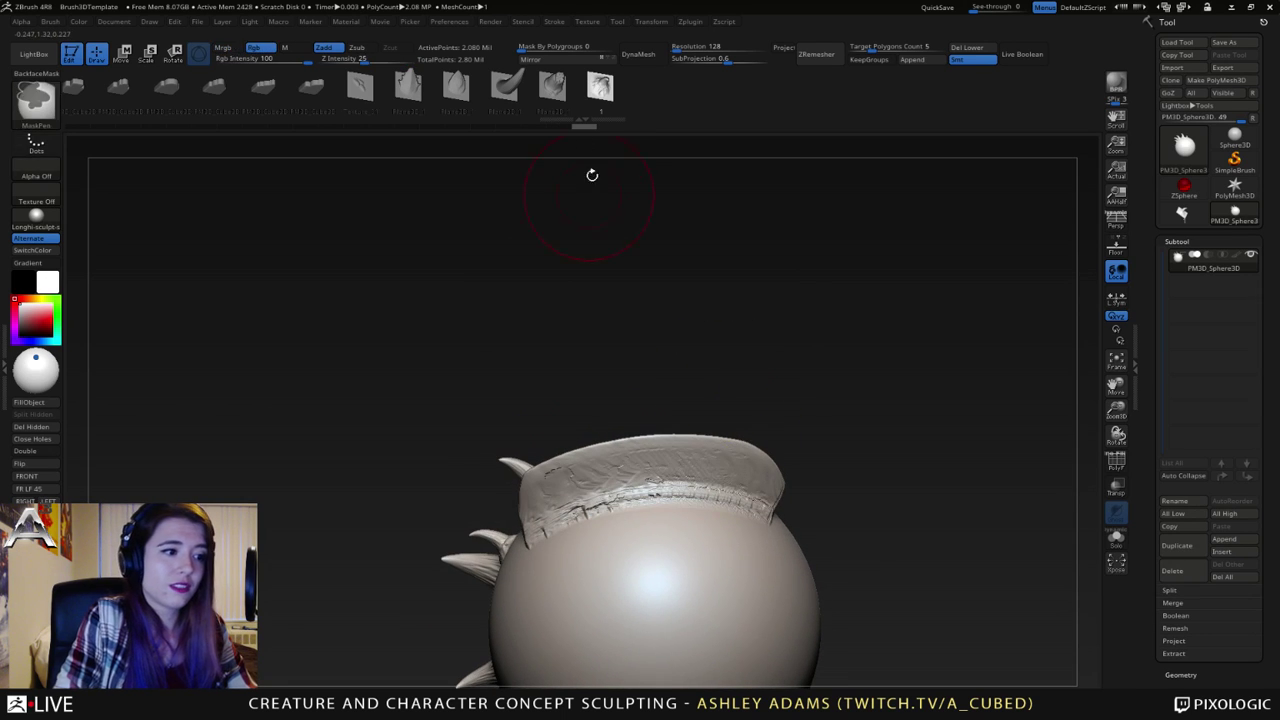
- Raise the brush's LazyStep to about 2.67, test a stroke across the sphere below the ridge, and undo it
{"action": "left_click", "coordinate": [554, 22]}
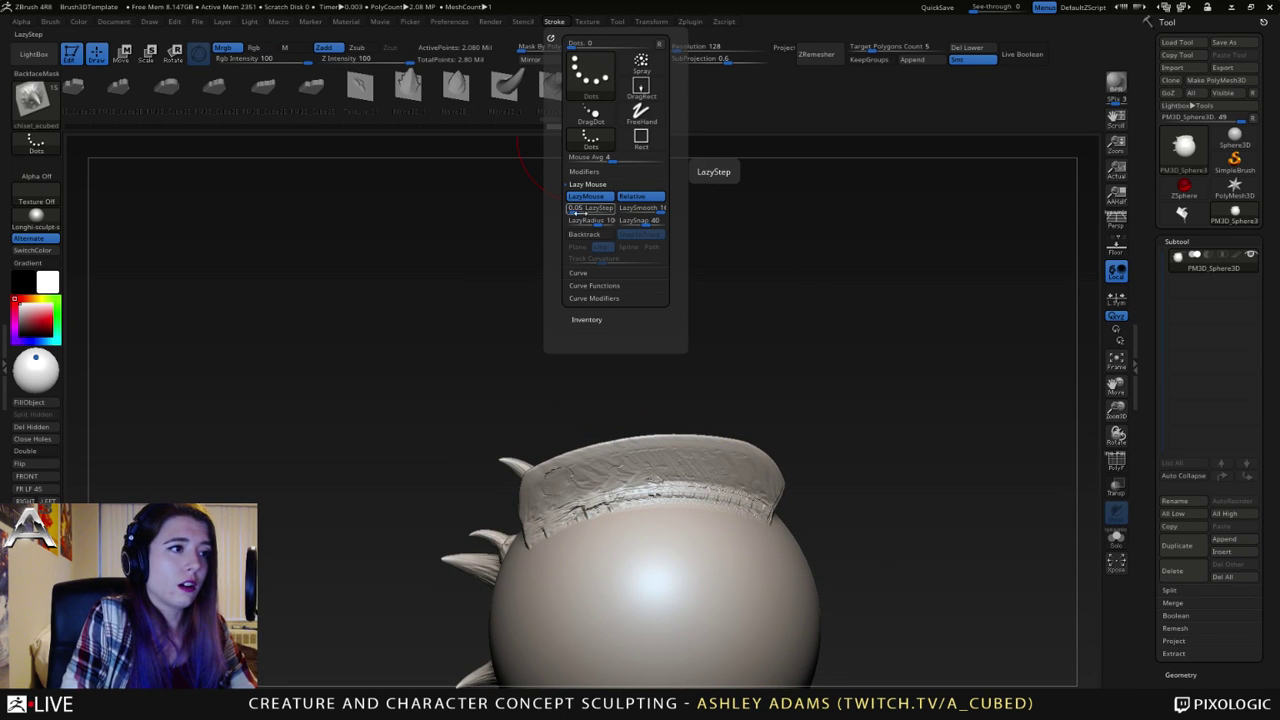
{"action": "left_click_drag", "start_coordinate": [574, 210], "coordinate": [590, 211]}
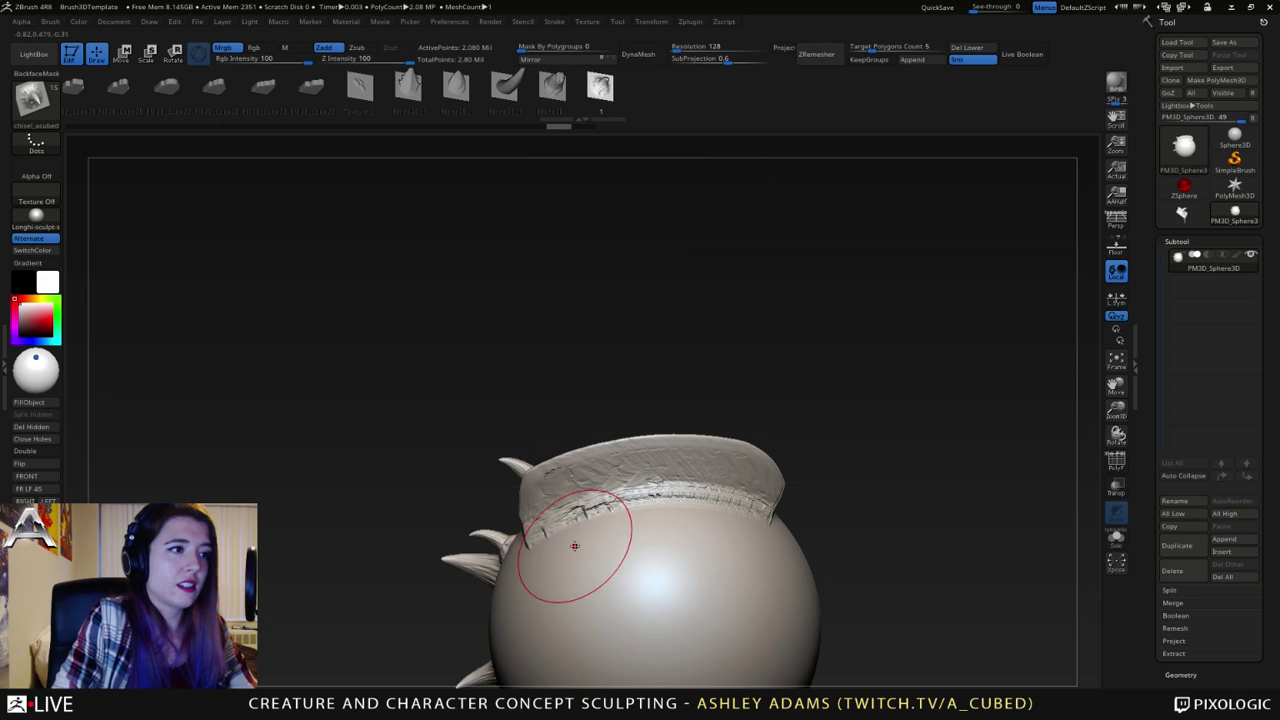
{"action": "mouse_move", "coordinate": [531, 569]}
{"action": "left_mouse_down"}
{"action": "mouse_move", "coordinate": [785, 551]}
{"action": "mouse_move", "coordinate": [881, 559]}
{"action": "left_mouse_up"}
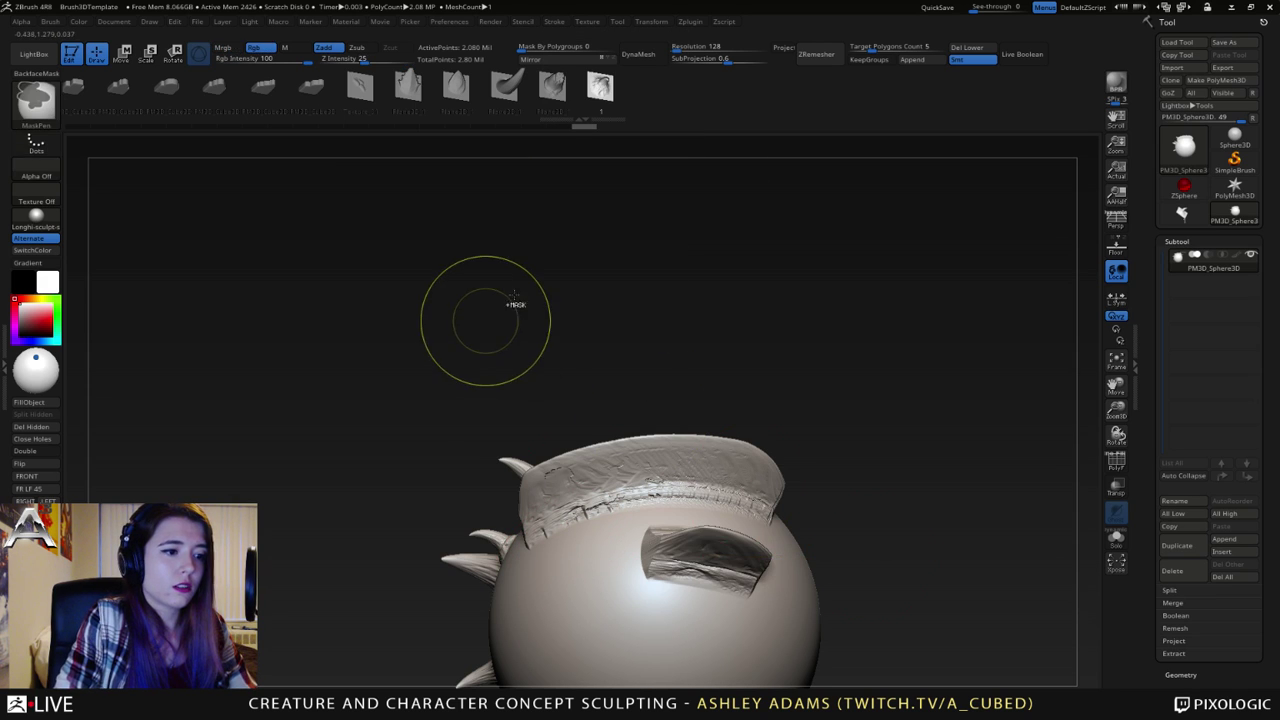
{"action": "key", "text": "ctrl+z"}
- Lower the brush's LazySnap, test another stroke on the bare area below the ridge, and undo it
{"action": "left_click", "coordinate": [556, 21]}
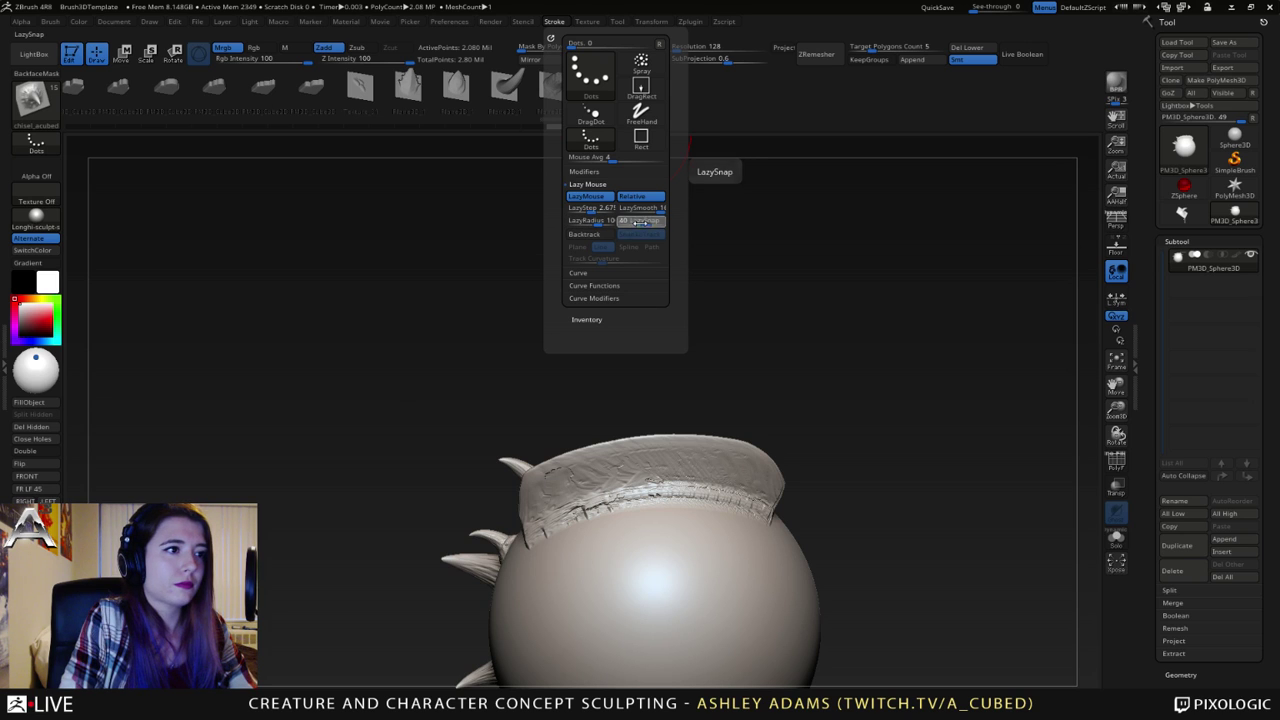
{"action": "left_click_drag", "start_coordinate": [640, 221], "coordinate": [610, 223]}
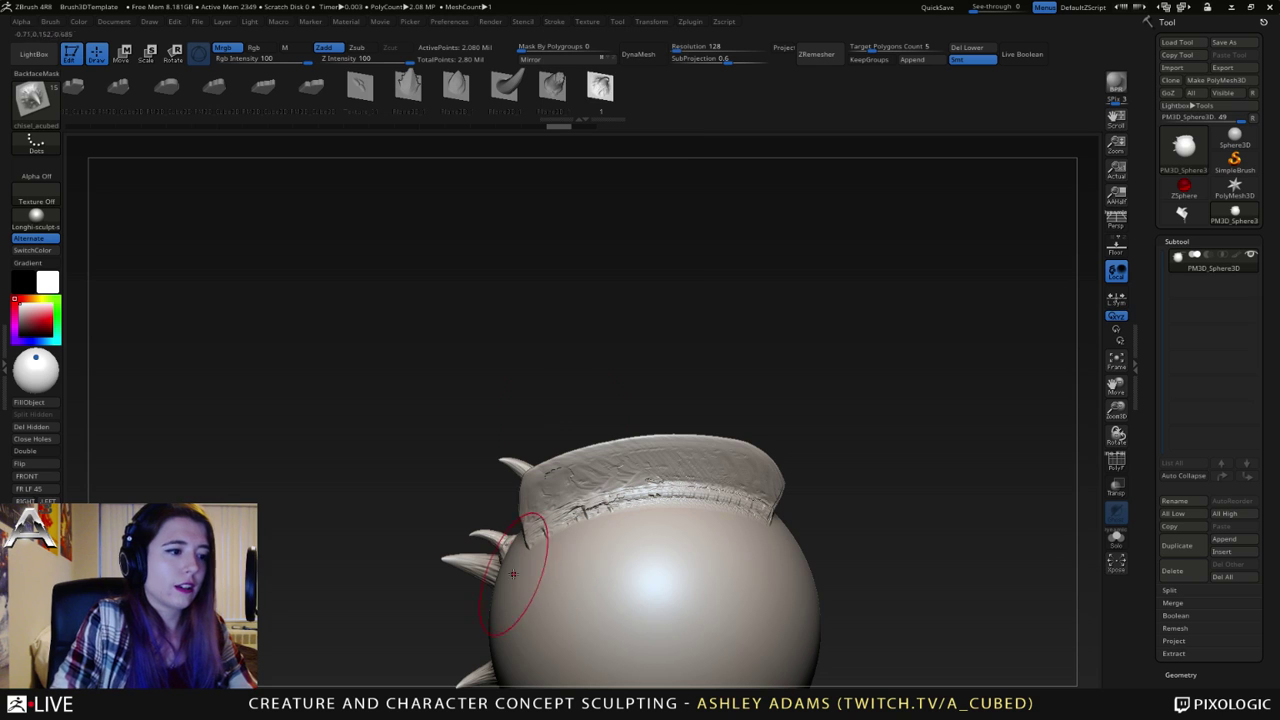
{"action": "left_click_drag", "start_coordinate": [633, 562], "coordinate": [748, 549]}
{"action": "mouse_move", "coordinate": [679, 503]}
{"action": "right_mouse_down"}
{"action": "mouse_move", "coordinate": [640, 390]}
{"action": "mouse_move", "coordinate": [602, 467]}
{"action": "right_mouse_up"}
{"action": "key", "text": "ctrl+z"}
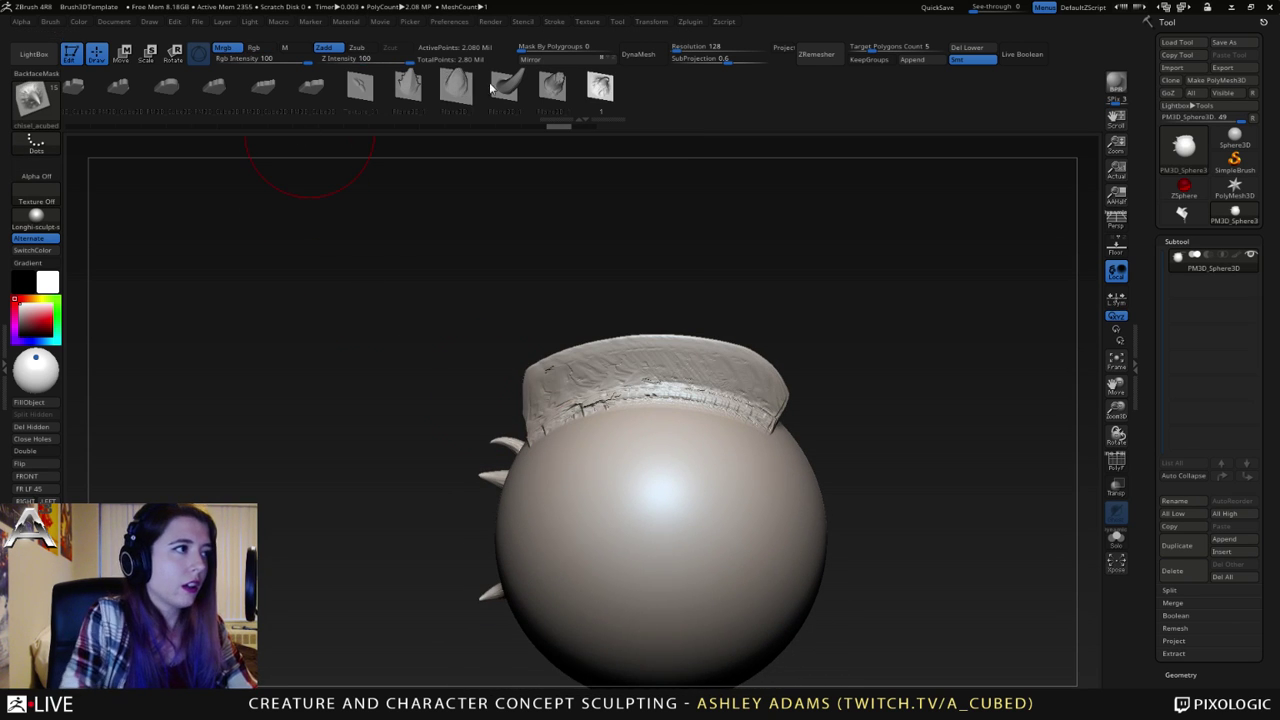
- Turn LazyMouse off, test a Dots stroke on the bare sphere surface, and undo it
{"action": "left_click", "coordinate": [554, 21]}
{"action": "left_click", "coordinate": [580, 198]}
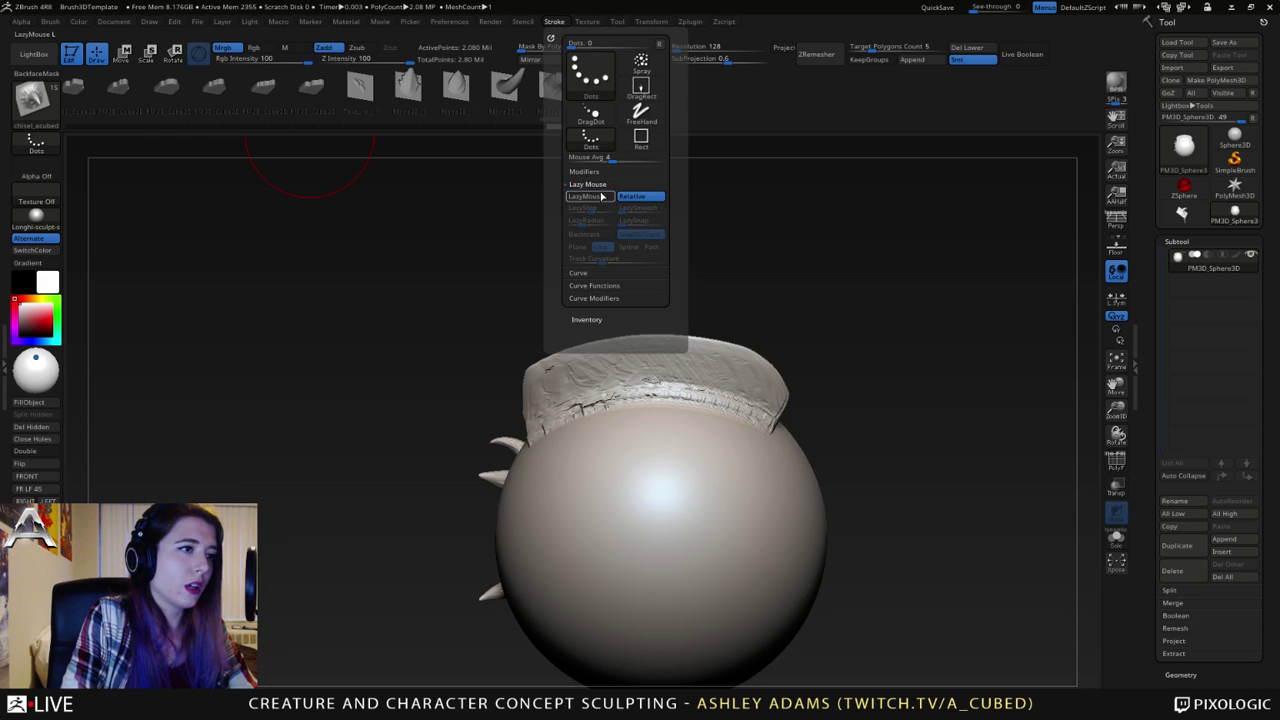
{"action": "left_click_drag", "start_coordinate": [583, 483], "coordinate": [684, 519]}
{"action": "key", "text": "ctrl+z"}
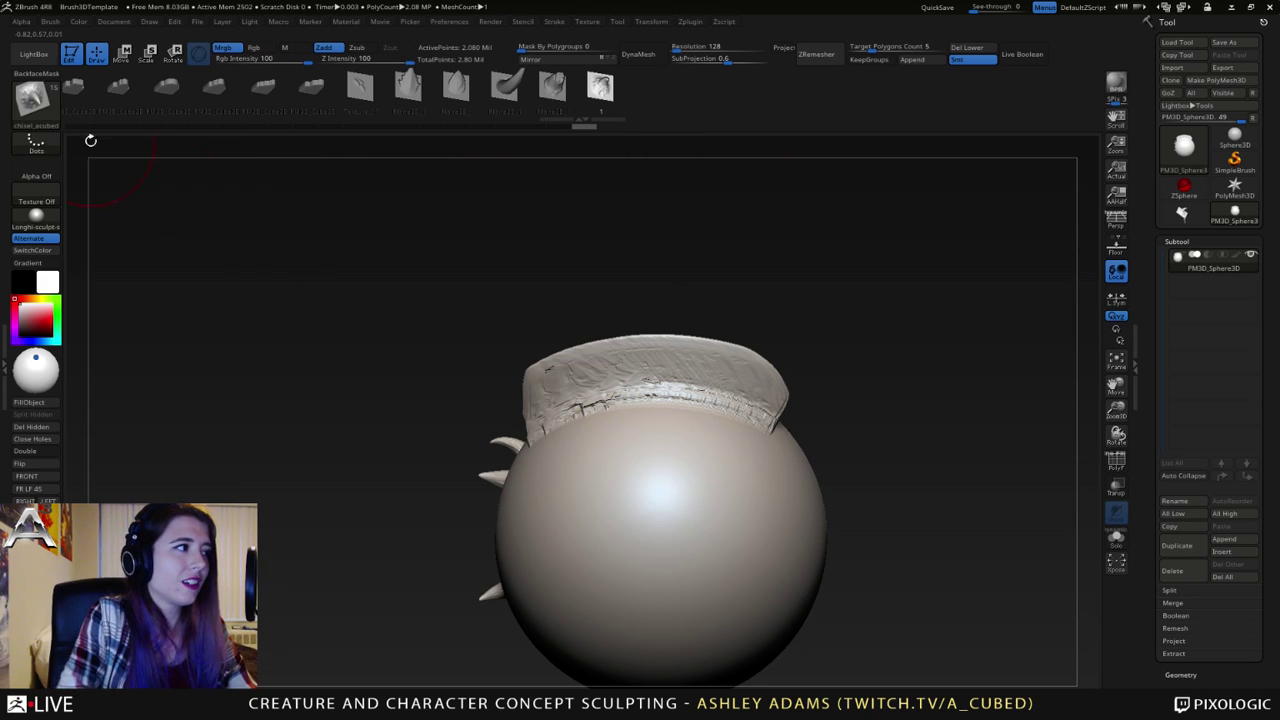
- Switch the brush to the DragRect stroke and stamp horns of different sizes on both sides of the curved ridge
{"action": "left_click", "coordinate": [36, 143]}
{"action": "left_click", "coordinate": [153, 170]}
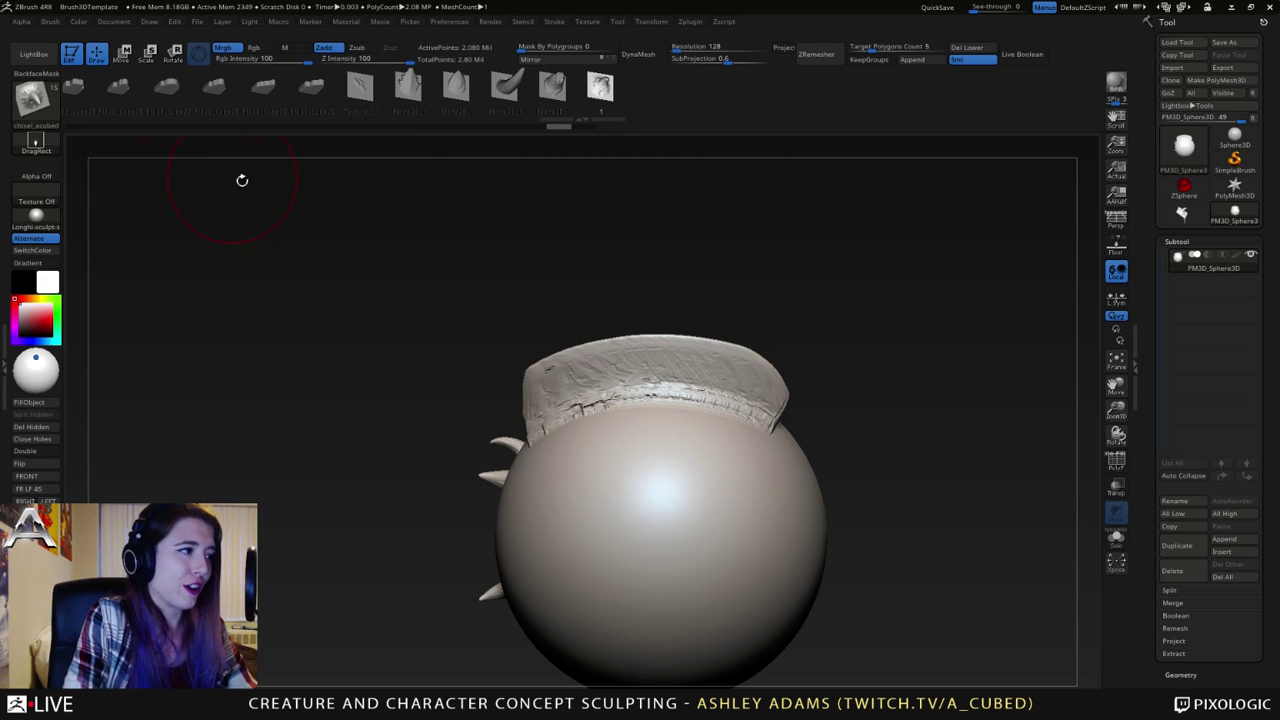
{"action": "left_click_drag", "start_coordinate": [598, 455], "coordinate": [679, 449]}
{"action": "left_click_drag", "start_coordinate": [848, 375], "coordinate": [714, 427]}
{"action": "left_click_drag", "start_coordinate": [440, 420], "coordinate": [582, 437]}
{"action": "right_click_drag", "start_coordinate": [587, 443], "coordinate": [590, 405], "text": "ctrl"}
{"action": "right_click_drag", "start_coordinate": [590, 405], "coordinate": [622, 348]}
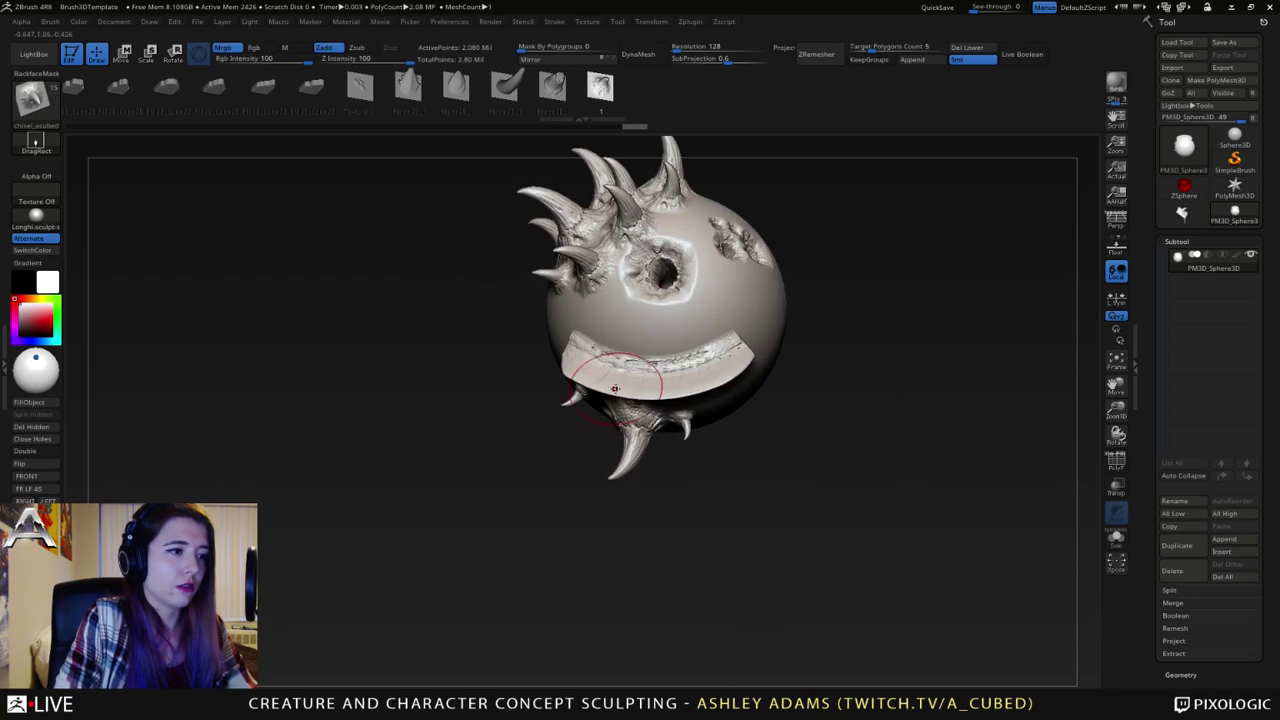
{"action": "left_click_drag", "start_coordinate": [653, 342], "coordinate": [676, 347]}
{"action": "right_click_drag", "start_coordinate": [676, 347], "coordinate": [738, 380]}
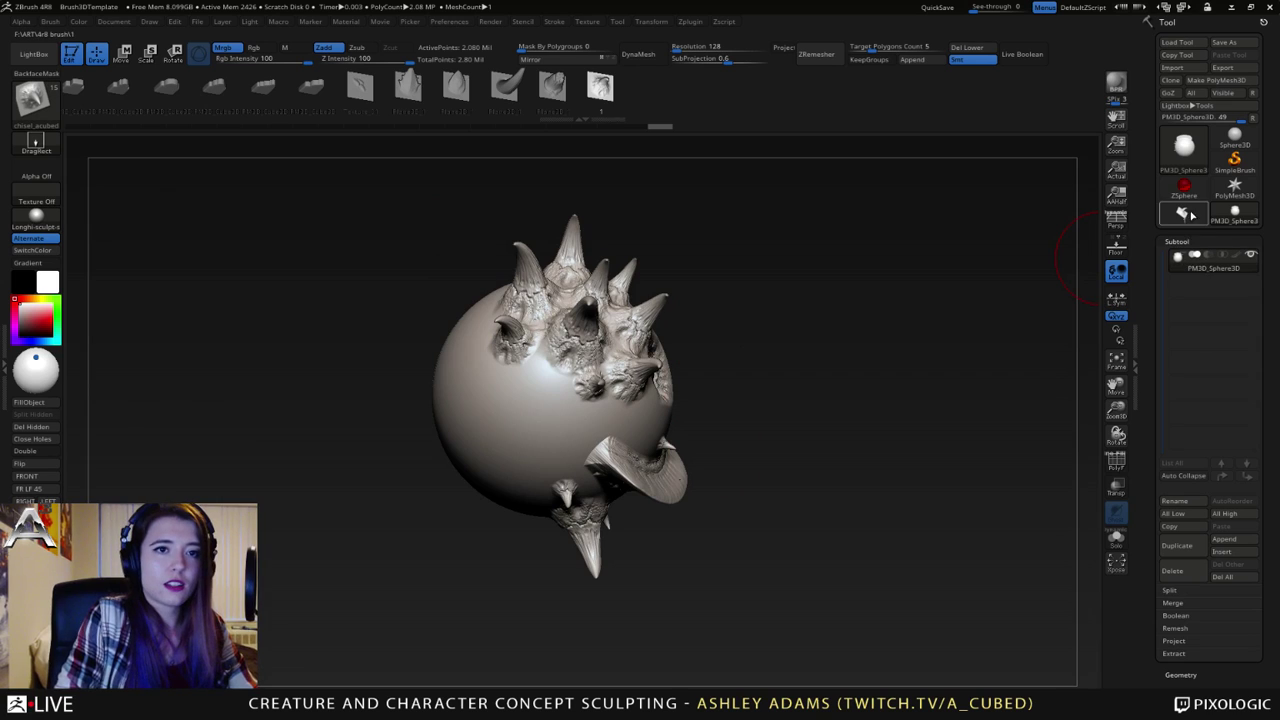
- Switch to the horn plane tool and look over the brush palette's options for the custom chisel_acubed brush
{"action": "left_click", "coordinate": [1184, 213]}
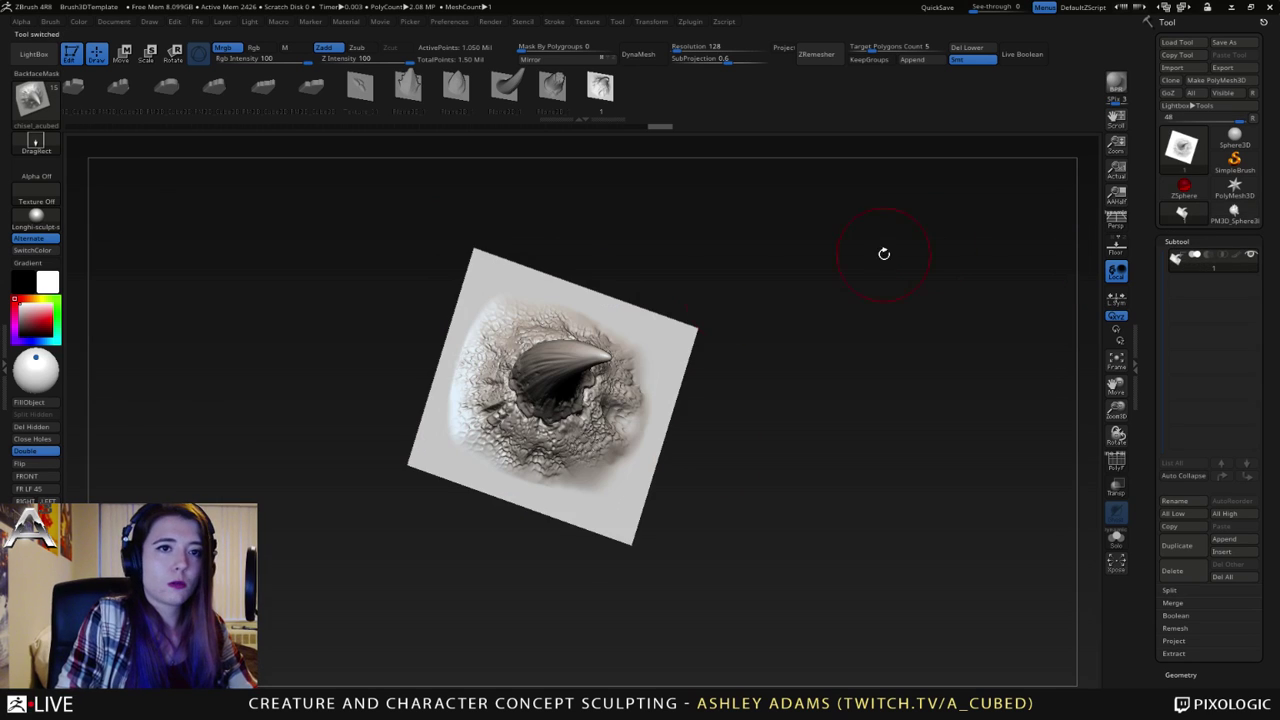
{"action": "left_click", "coordinate": [50, 22]}
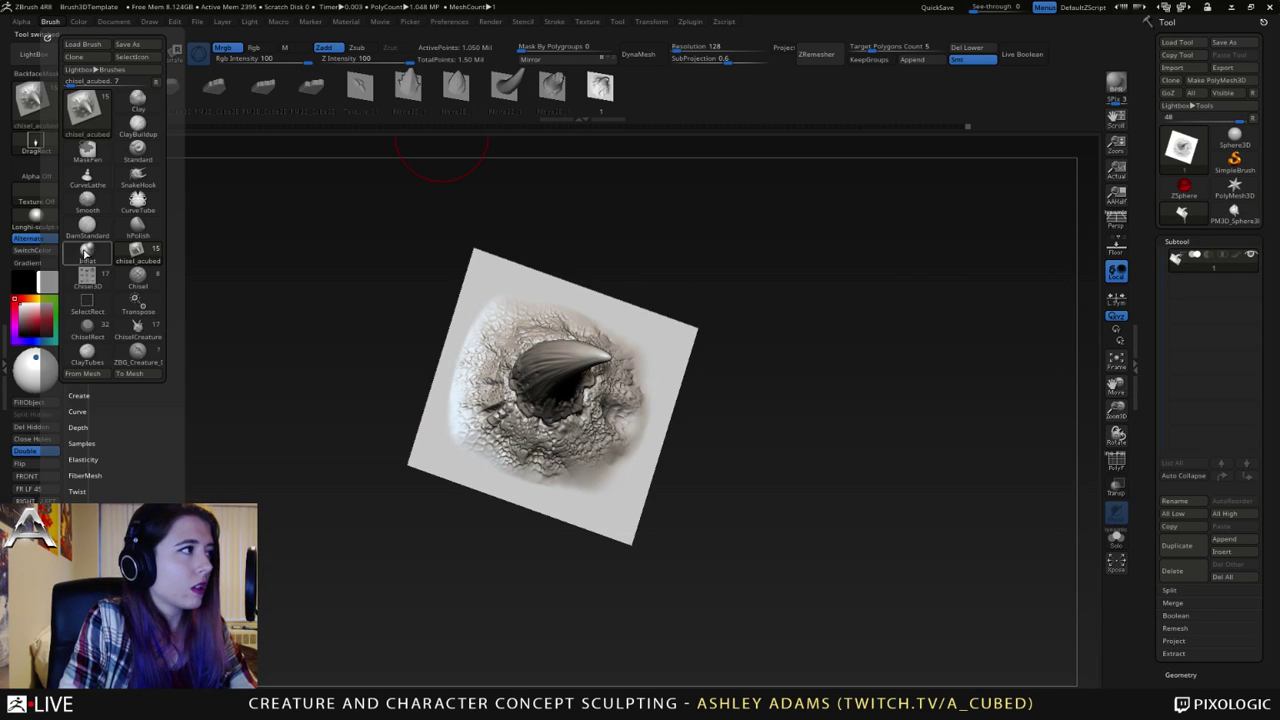
{"action": "left_click", "coordinate": [134, 50]}
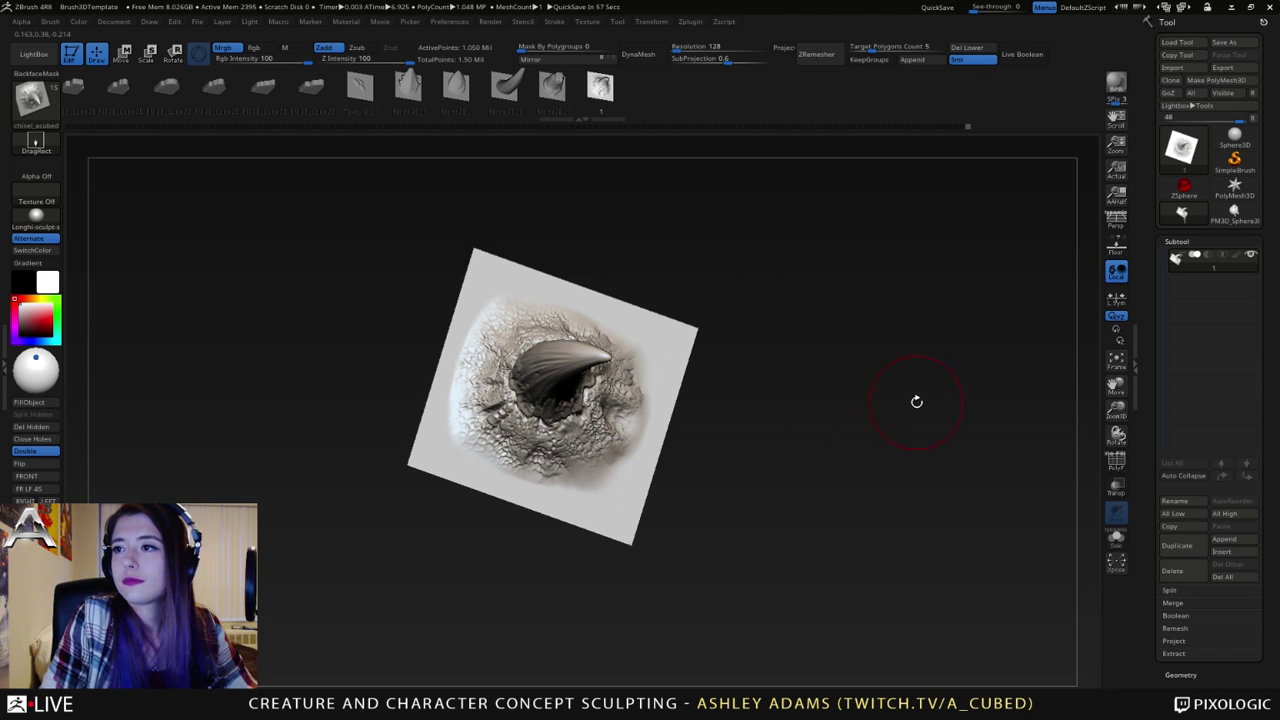
- Switch back to the sphere tool and examine the stamped horns, craters and ridge from several angles
{"action": "left_click", "coordinate": [1234, 213]}
{"action": "right_click_drag", "start_coordinate": [900, 351], "coordinate": [825, 375]}
{"action": "right_click_drag", "start_coordinate": [825, 375], "coordinate": [825, 460], "text": "ctrl"}
{"action": "mouse_move", "coordinate": [825, 460]}
{"action": "right_mouse_down"}
{"action": "mouse_move", "coordinate": [765, 340]}
{"action": "mouse_move", "coordinate": [754, 431]}
{"action": "mouse_move", "coordinate": [880, 425]}
{"action": "right_mouse_up"}
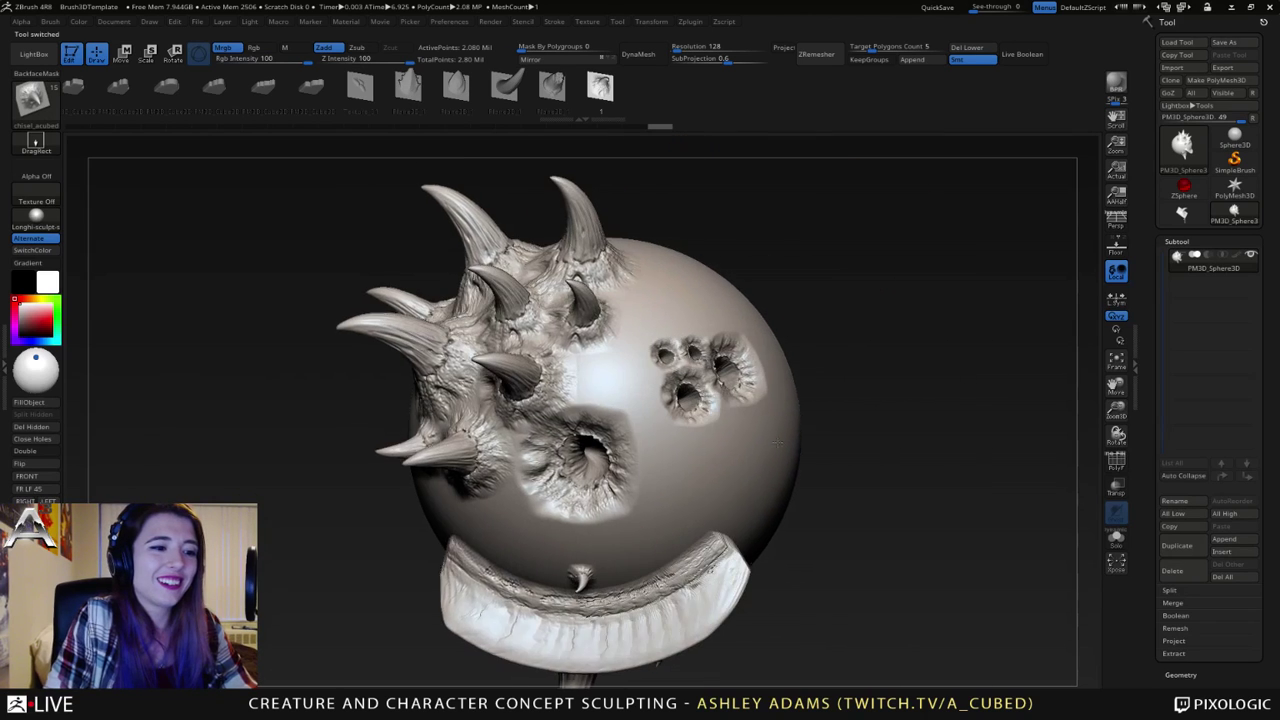
{"action": "left_click_drag", "start_coordinate": [686, 420], "coordinate": [885, 309]}
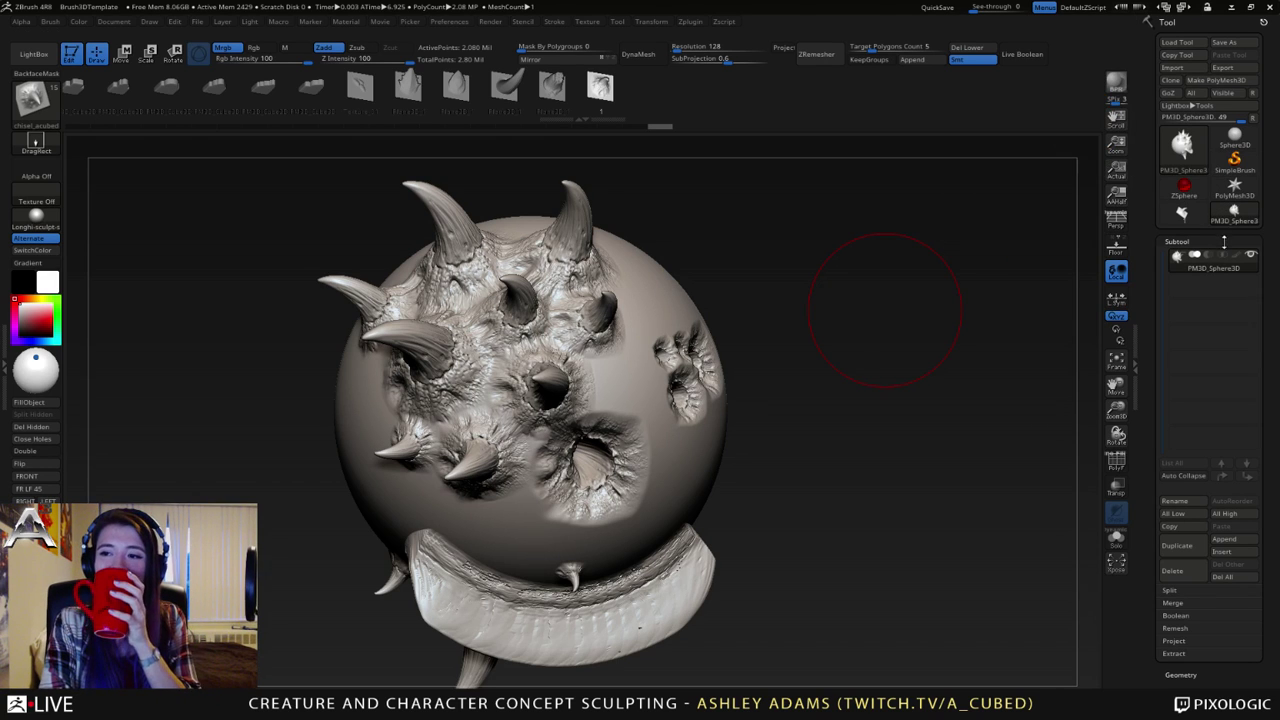
{"action": "mouse_move", "coordinate": [1209, 222]}
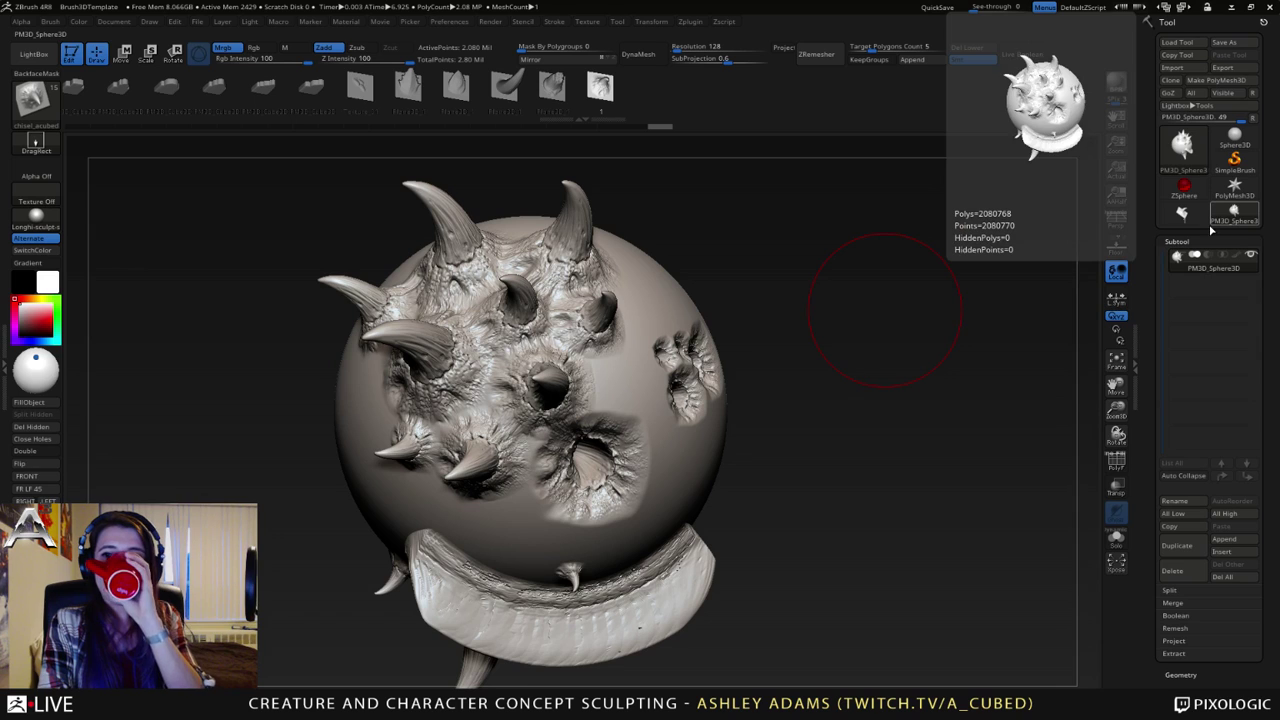
{"action": "left_click_drag", "start_coordinate": [927, 393], "coordinate": [791, 371]}
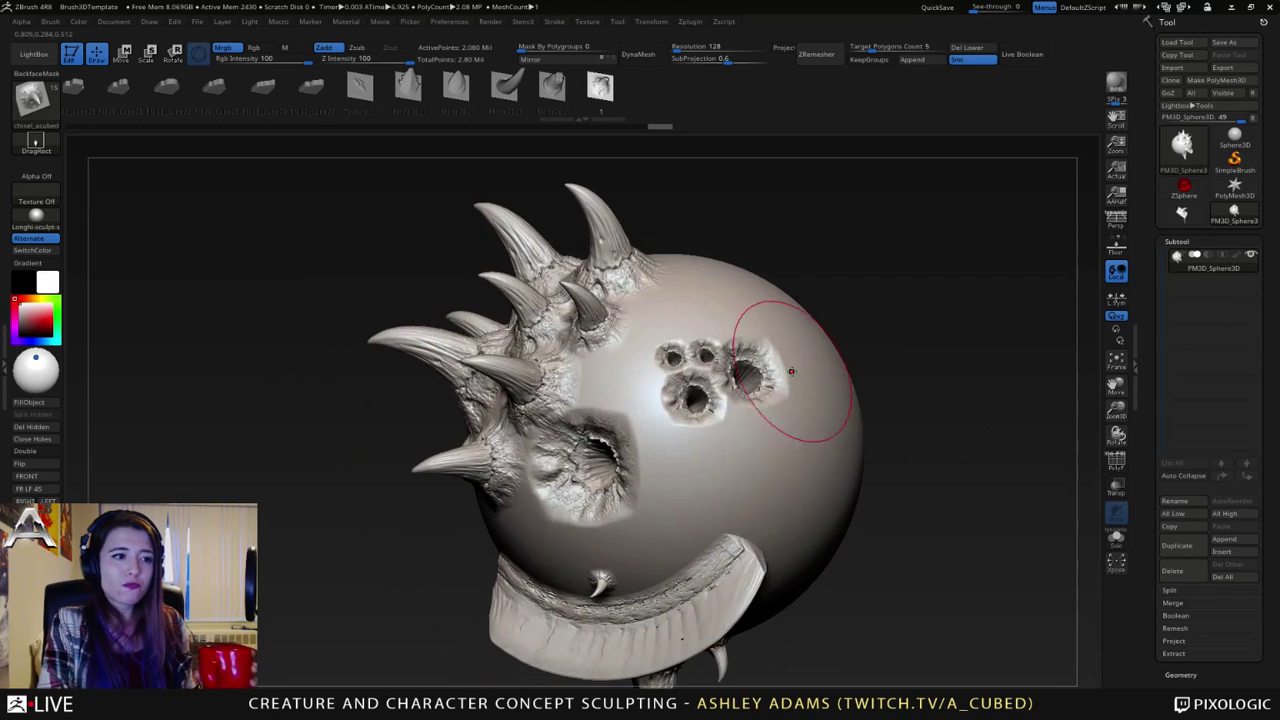
{"action": "left_click_drag", "start_coordinate": [930, 350], "coordinate": [727, 408]}
{"action": "left_click_drag", "start_coordinate": [500, 390], "coordinate": [682, 330]}
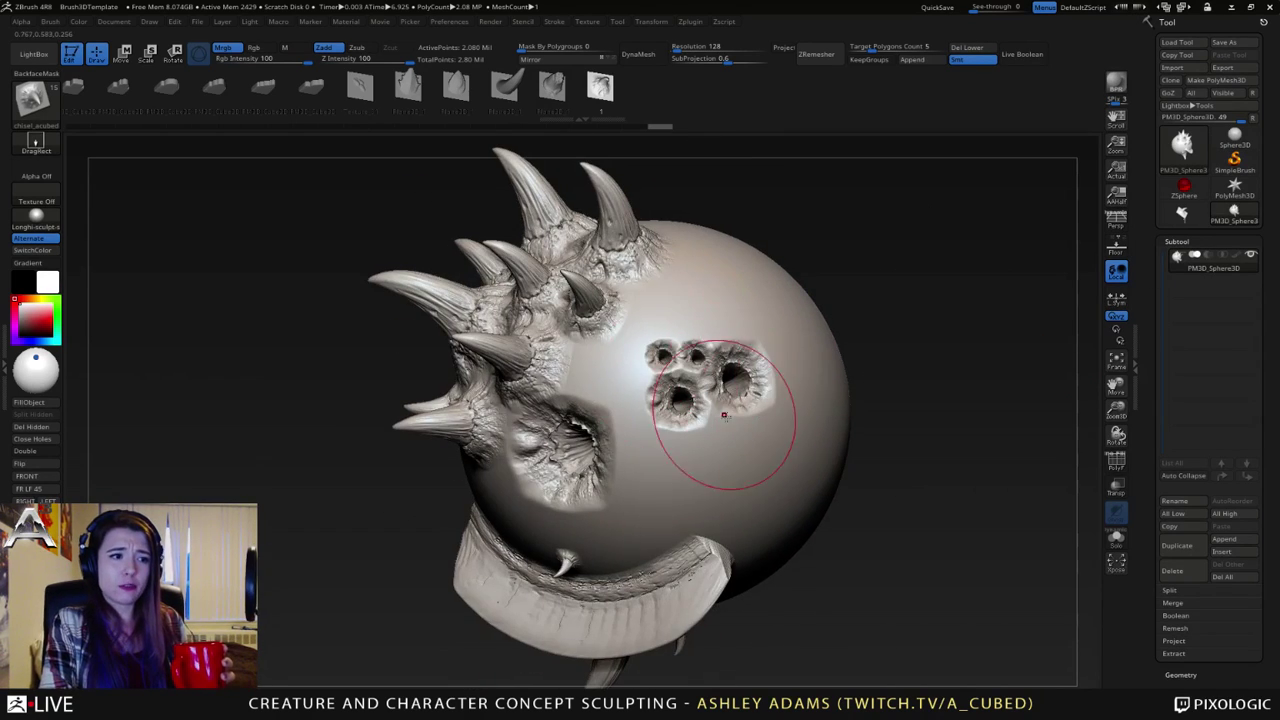
{"action": "left_click_drag", "start_coordinate": [500, 420], "coordinate": [685, 392]}
{"action": "mouse_move", "coordinate": [880, 420]}
{"action": "left_mouse_down"}
{"action": "mouse_move", "coordinate": [775, 430]}
{"action": "mouse_move", "coordinate": [697, 418]}
{"action": "mouse_move", "coordinate": [679, 447]}
{"action": "mouse_move", "coordinate": [720, 435]}
{"action": "left_mouse_up"}
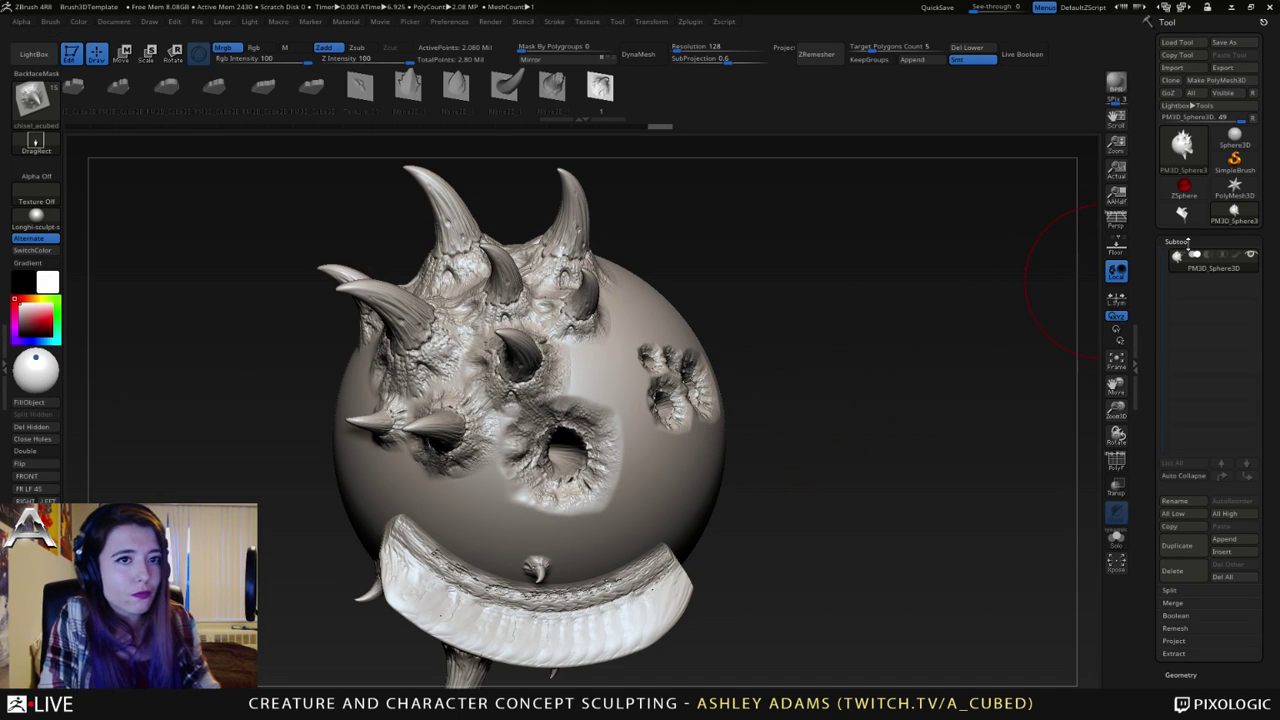
- Return to the horn plane tool, duplicate its subtool and hide the copy
{"action": "left_click", "coordinate": [1184, 216]}
{"action": "left_click_drag", "start_coordinate": [854, 366], "coordinate": [751, 386]}
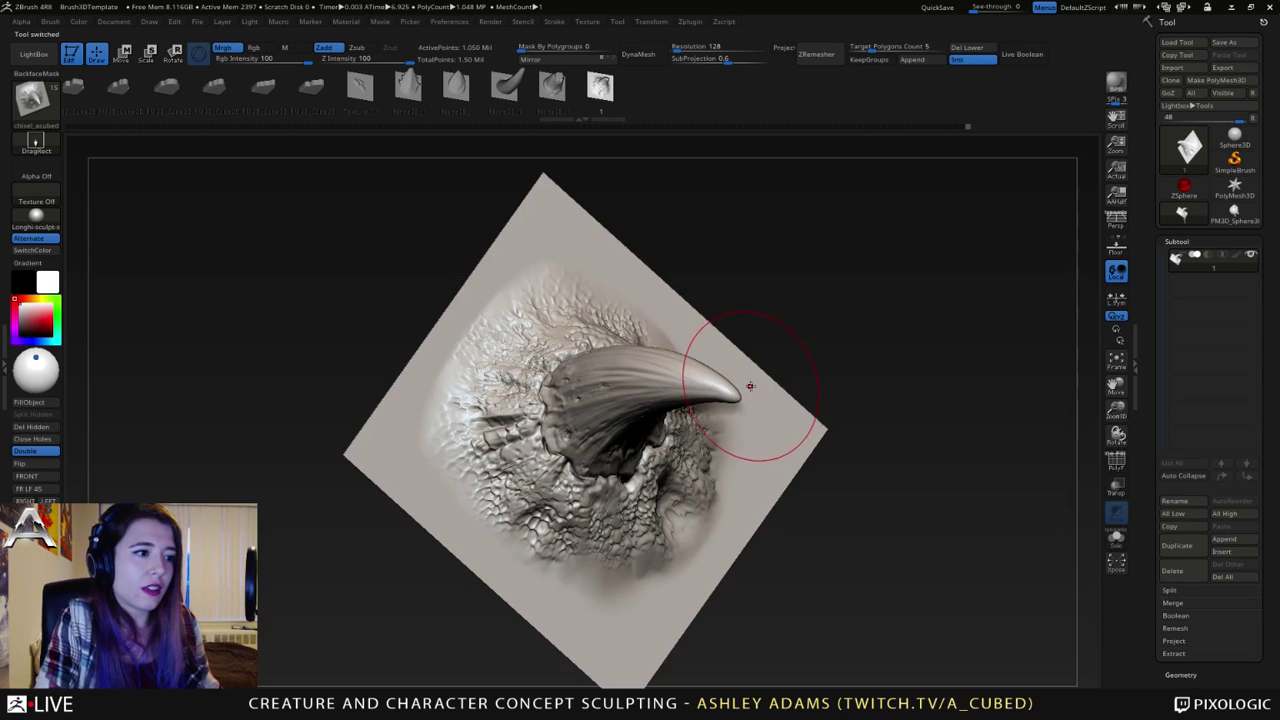
{"action": "right_click_drag", "start_coordinate": [753, 388], "coordinate": [731, 377]}
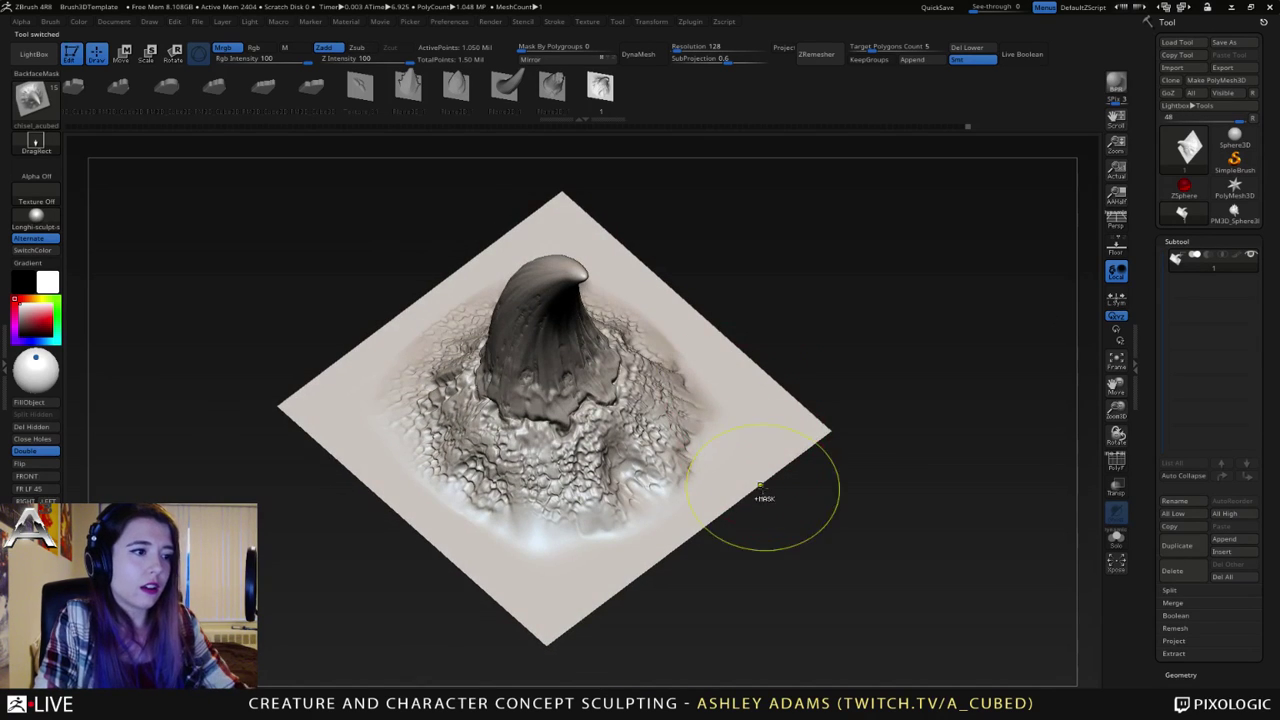
{"action": "right_click_drag", "start_coordinate": [760, 486], "coordinate": [757, 370], "text": "ctrl"}
{"action": "right_click_drag", "start_coordinate": [757, 370], "coordinate": [643, 405]}
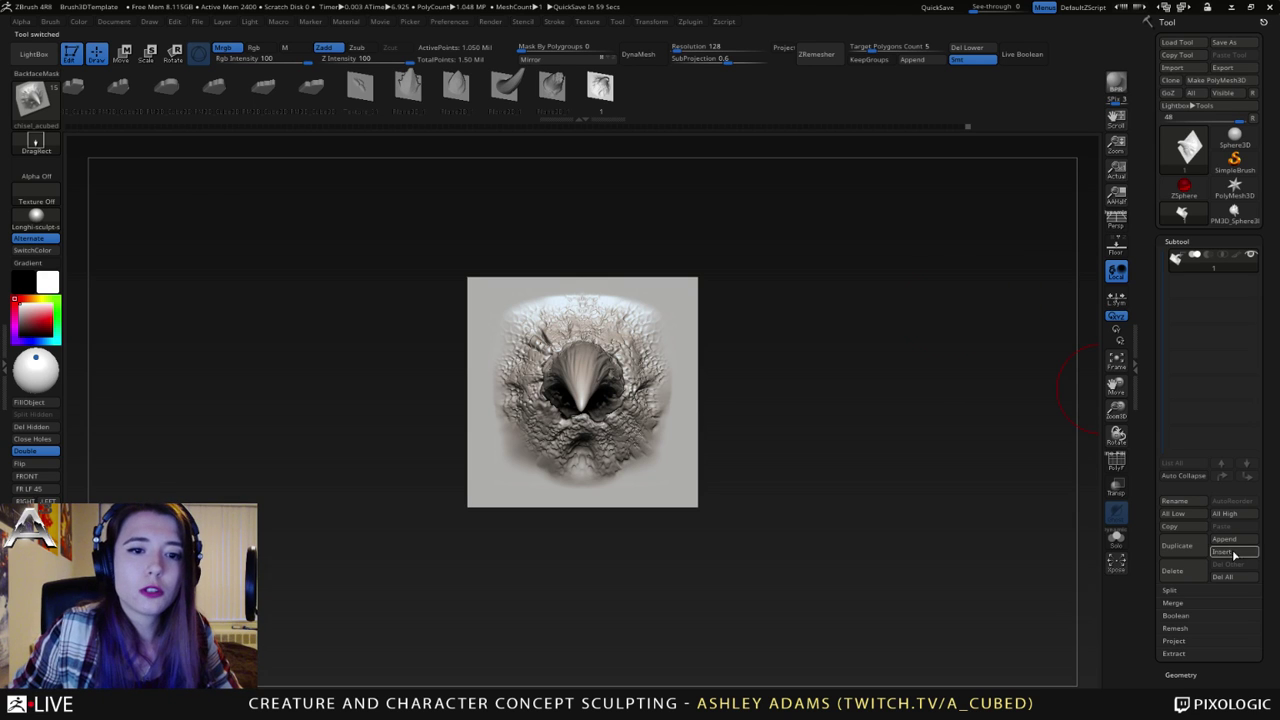
{"action": "left_click", "coordinate": [1177, 545]}
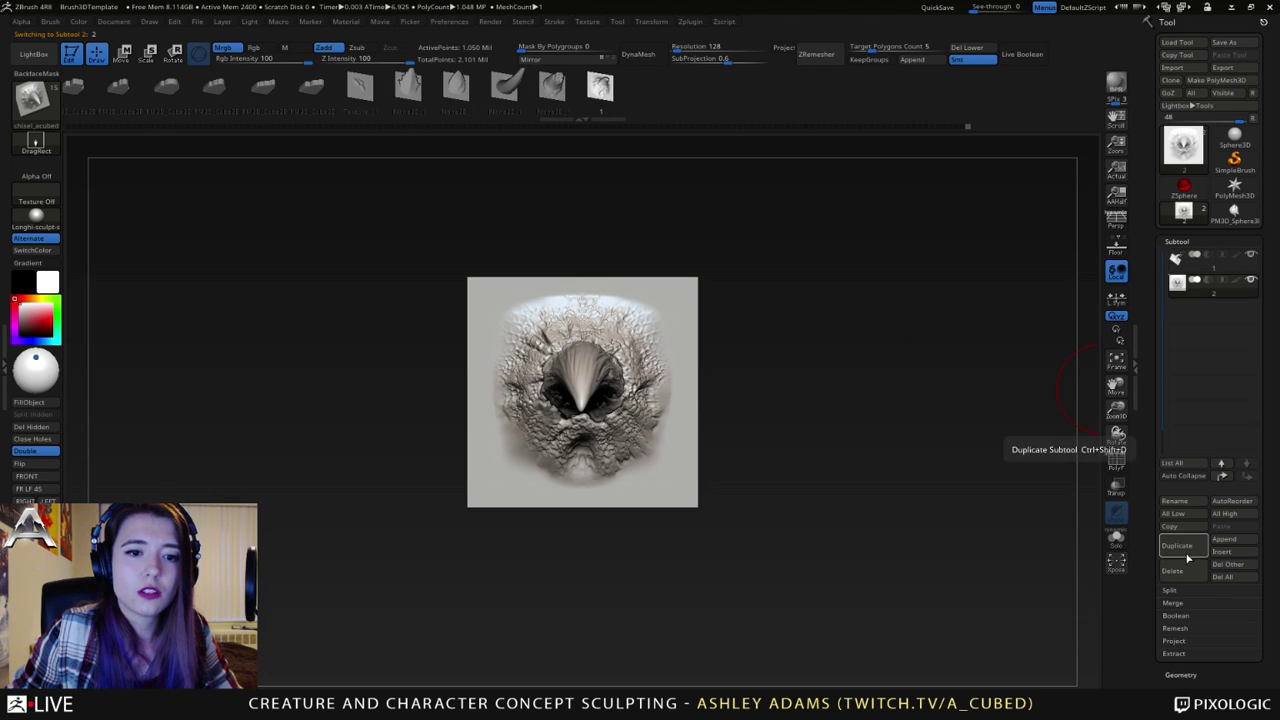
{"action": "left_click", "coordinate": [1251, 281]}
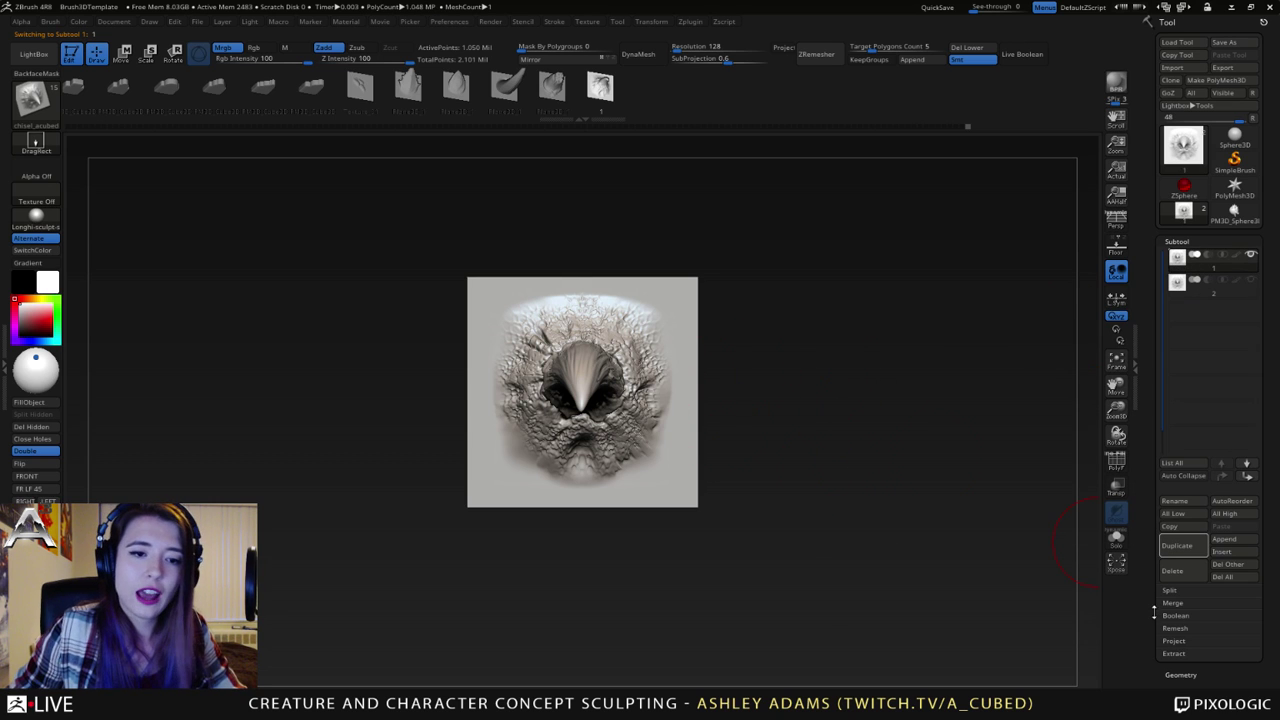
- Rewind the first subtool's undo history to its start to restore the blank flat plane
{"action": "left_click_drag", "start_coordinate": [1153, 612], "coordinate": [1165, 493]}
{"action": "left_click", "coordinate": [1182, 348]}
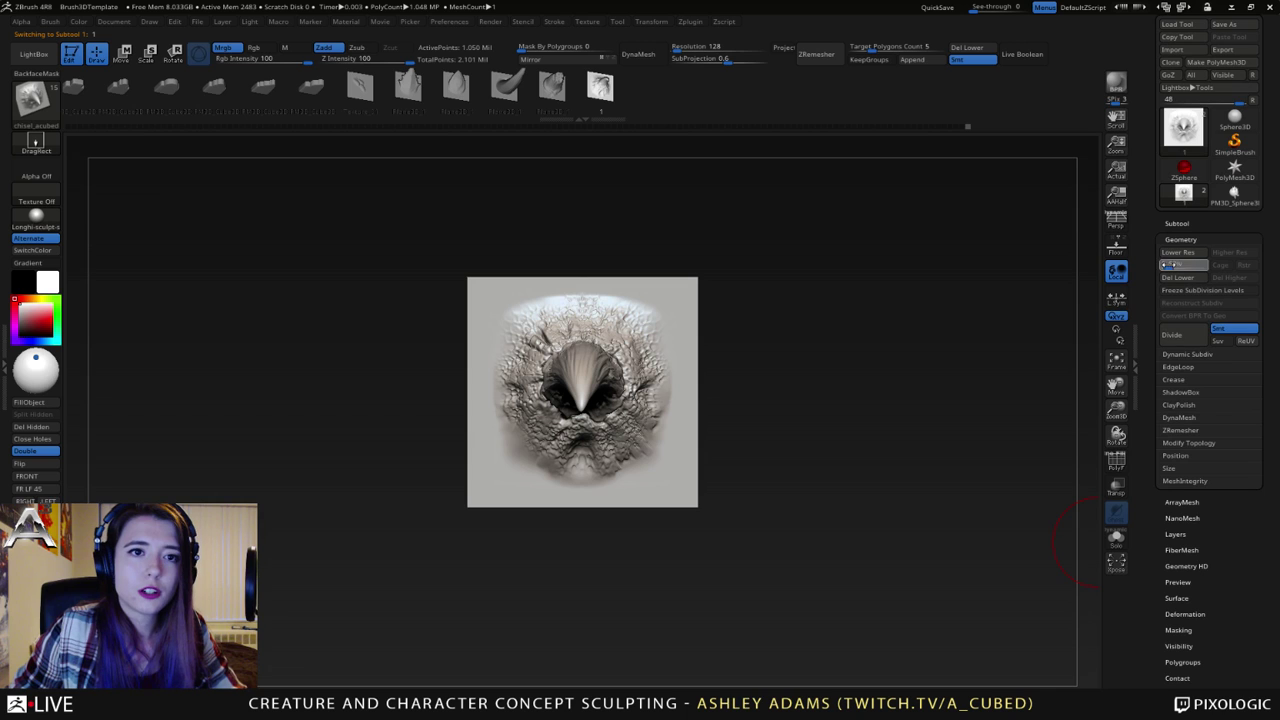
{"action": "left_click_drag", "start_coordinate": [1182, 268], "coordinate": [1213, 277]}
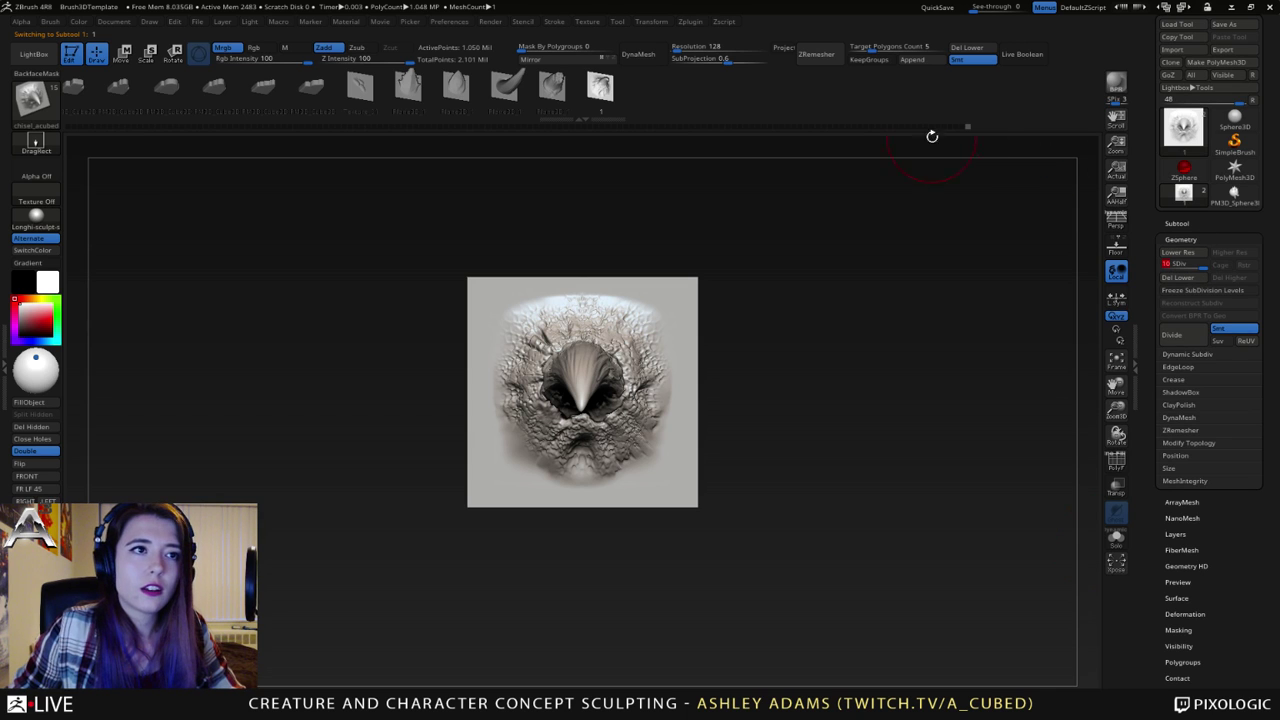
{"action": "left_click_drag", "start_coordinate": [967, 128], "coordinate": [53, 118]}
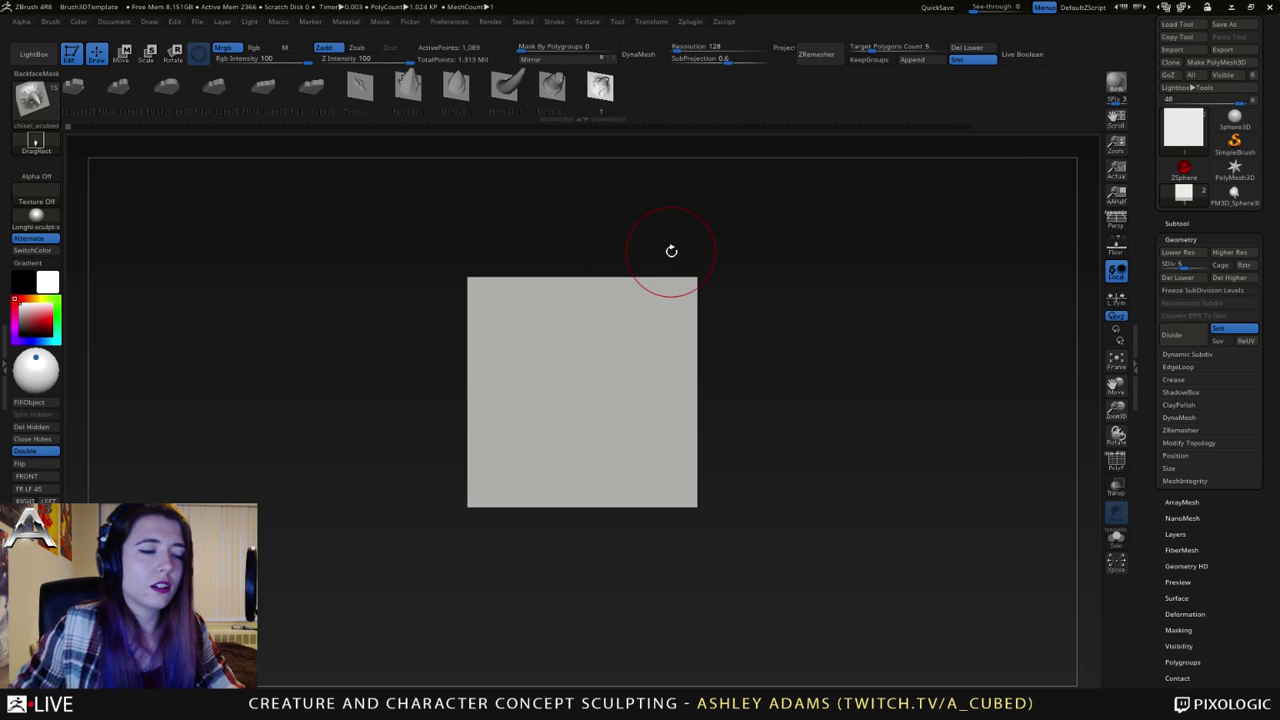
{"action": "left_click_drag", "start_coordinate": [440, 416], "coordinate": [605, 386]}
{"action": "mouse_move", "coordinate": [605, 386]}
{"action": "right_mouse_down"}
{"action": "mouse_move", "coordinate": [557, 374]}
{"action": "mouse_move", "coordinate": [598, 363]}
{"action": "mouse_move", "coordinate": [614, 400]}
{"action": "right_mouse_up"}
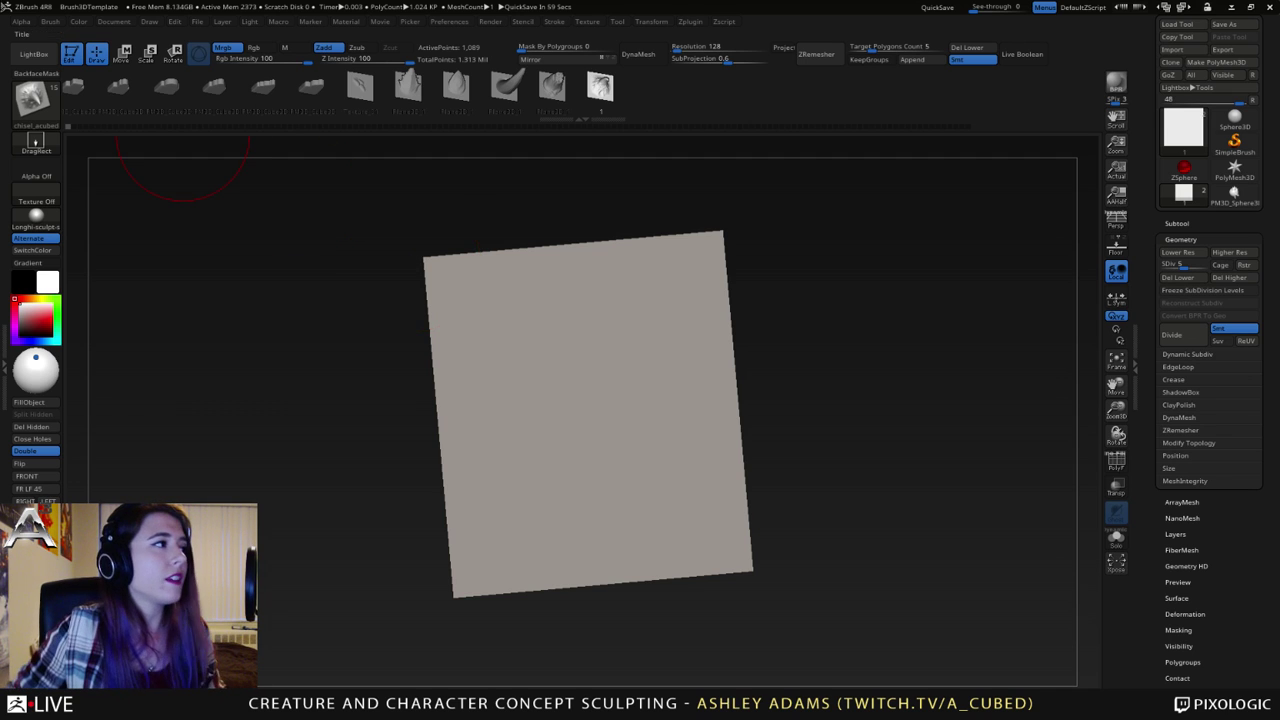
- Browse LightBox's project library for the Misc folder
{"action": "left_click", "coordinate": [33, 54]}
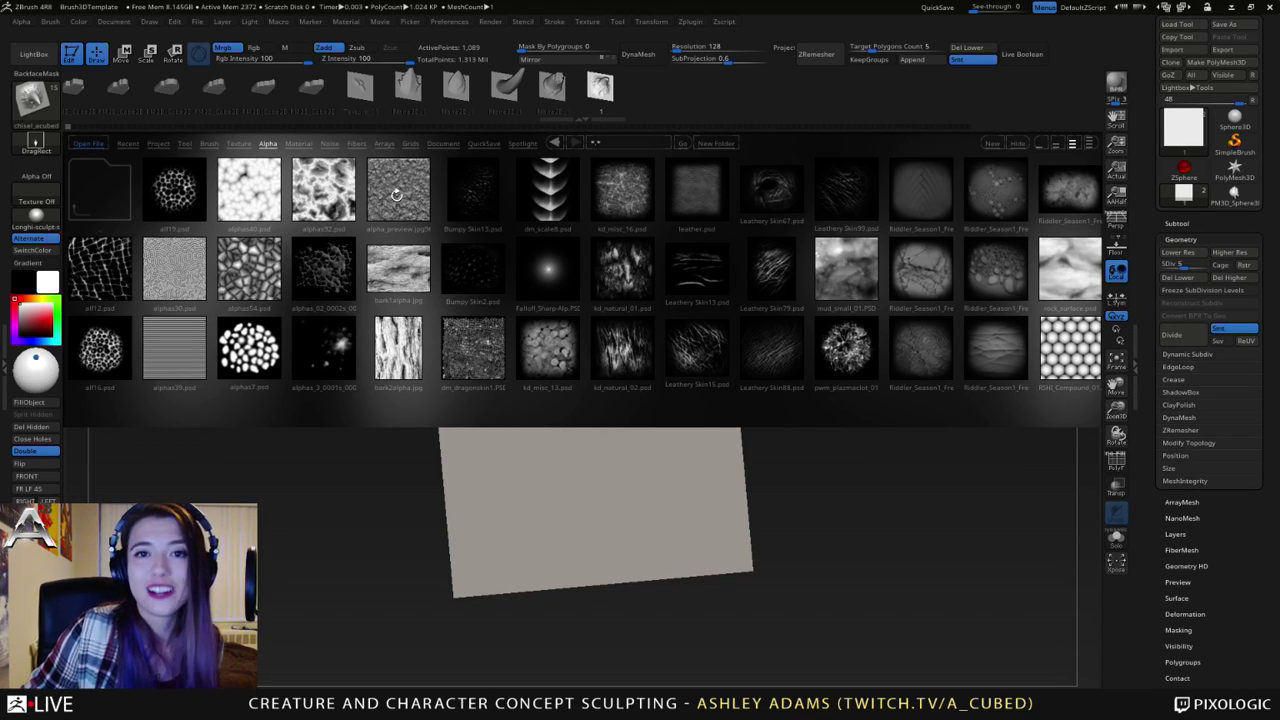
{"action": "left_click", "coordinate": [159, 145]}
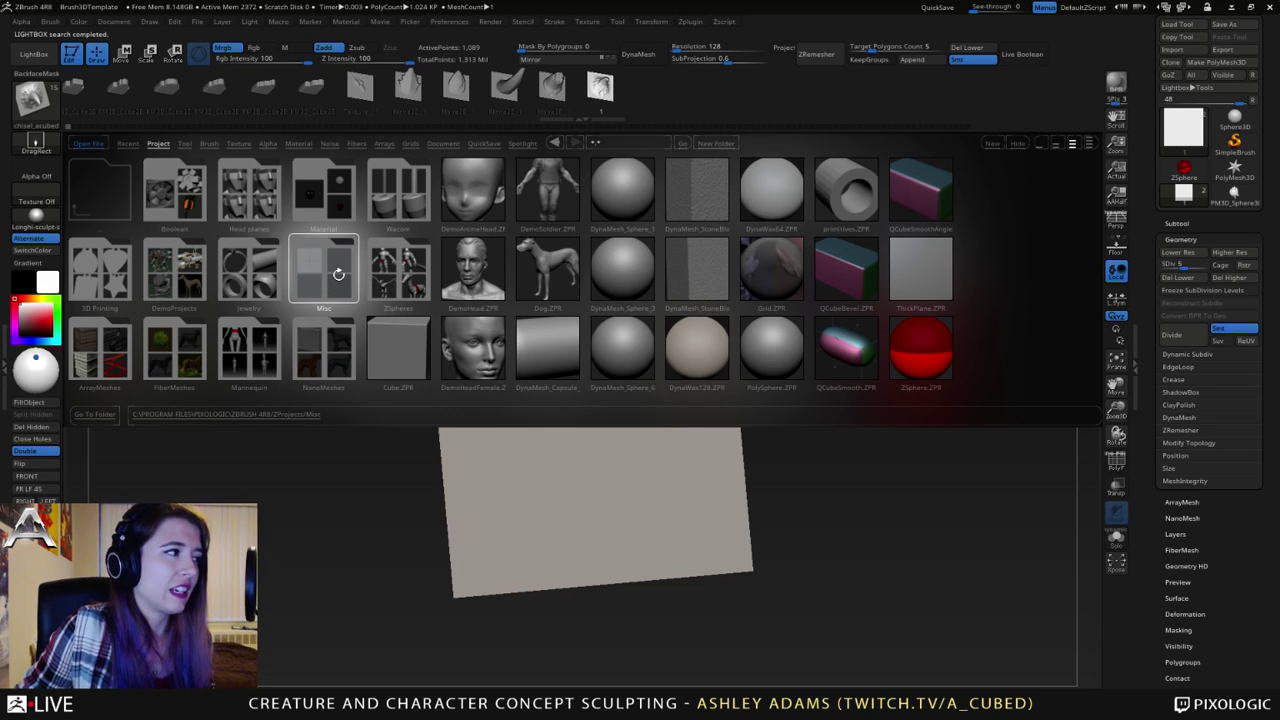
{"action": "left_click", "coordinate": [337, 272]}
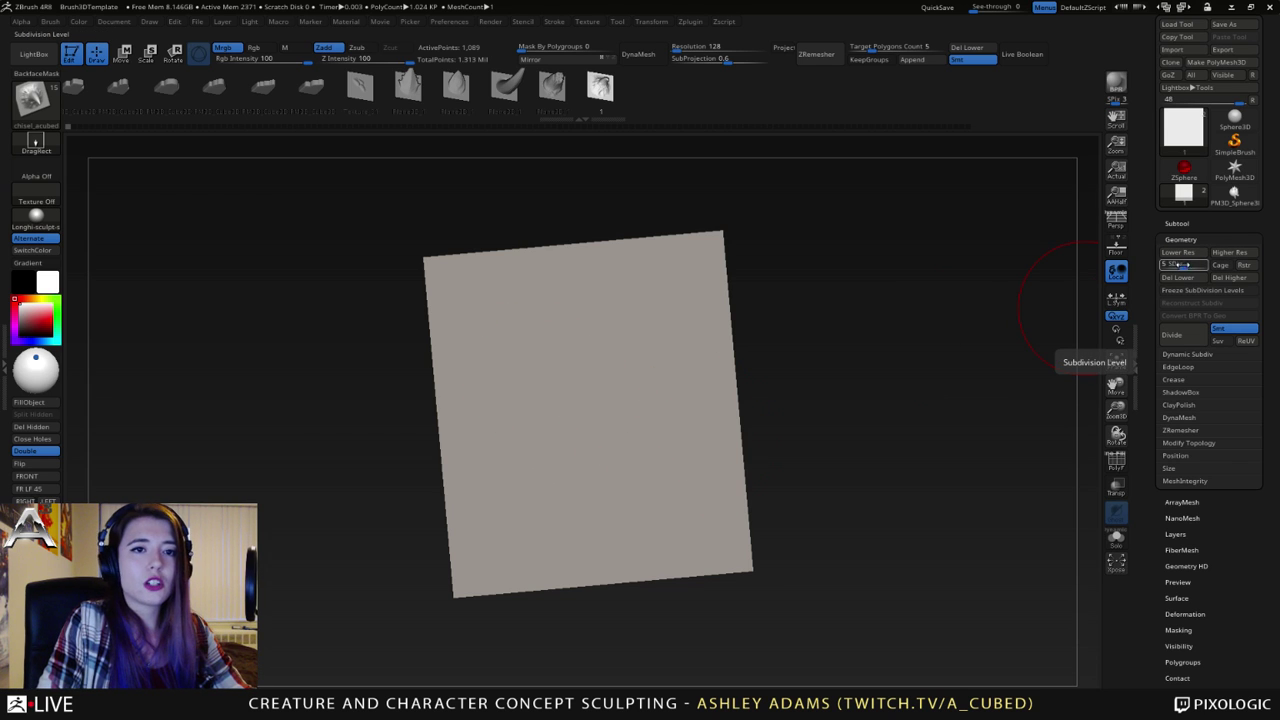
- Raise the blank plane to its highest subdivision level, then drop it to level 1
{"action": "left_click_drag", "start_coordinate": [906, 363], "coordinate": [836, 430]}
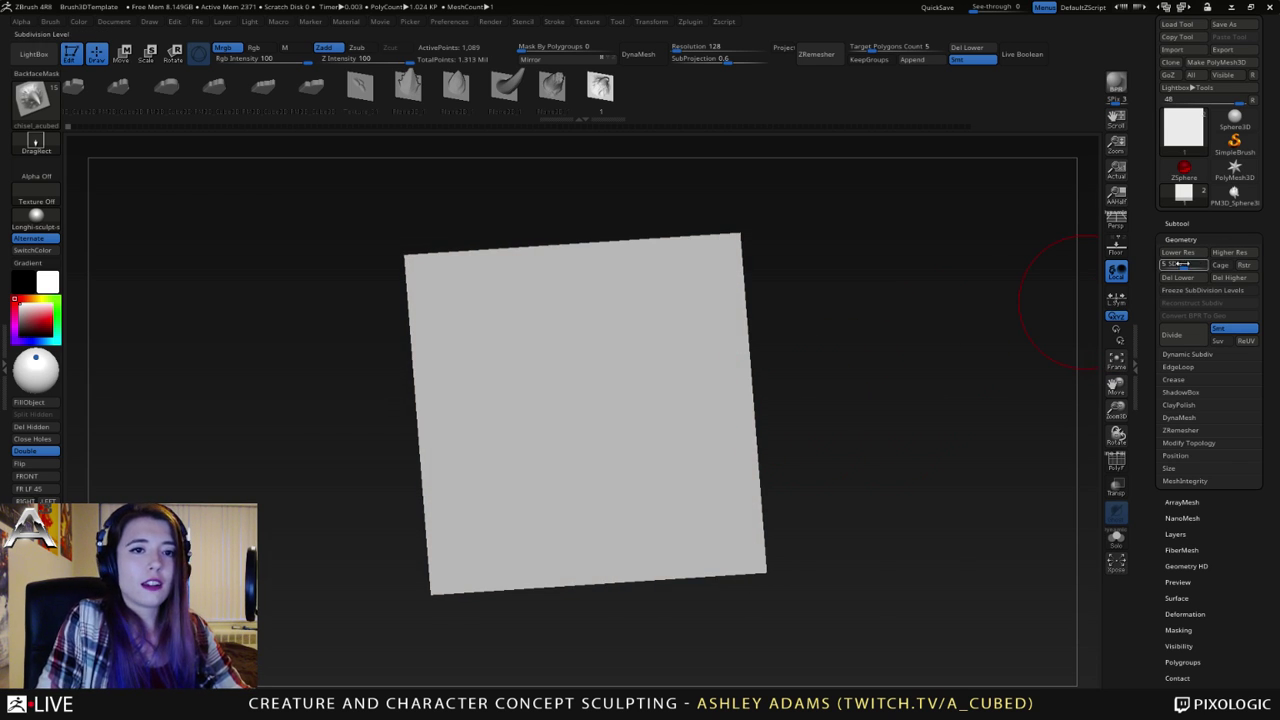
{"action": "left_click_drag", "start_coordinate": [1185, 264], "coordinate": [1200, 265]}
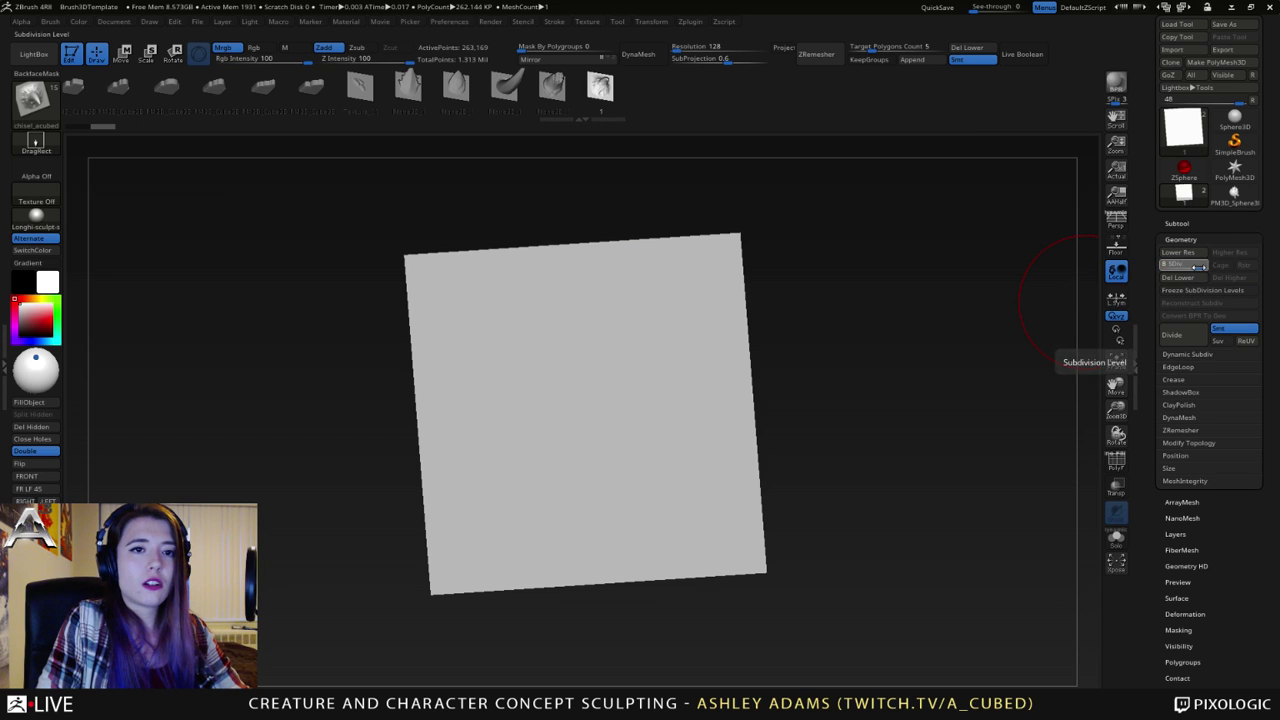
{"action": "left_click", "coordinate": [1166, 266]}
{"action": "left_click_drag", "start_coordinate": [894, 362], "coordinate": [834, 363]}
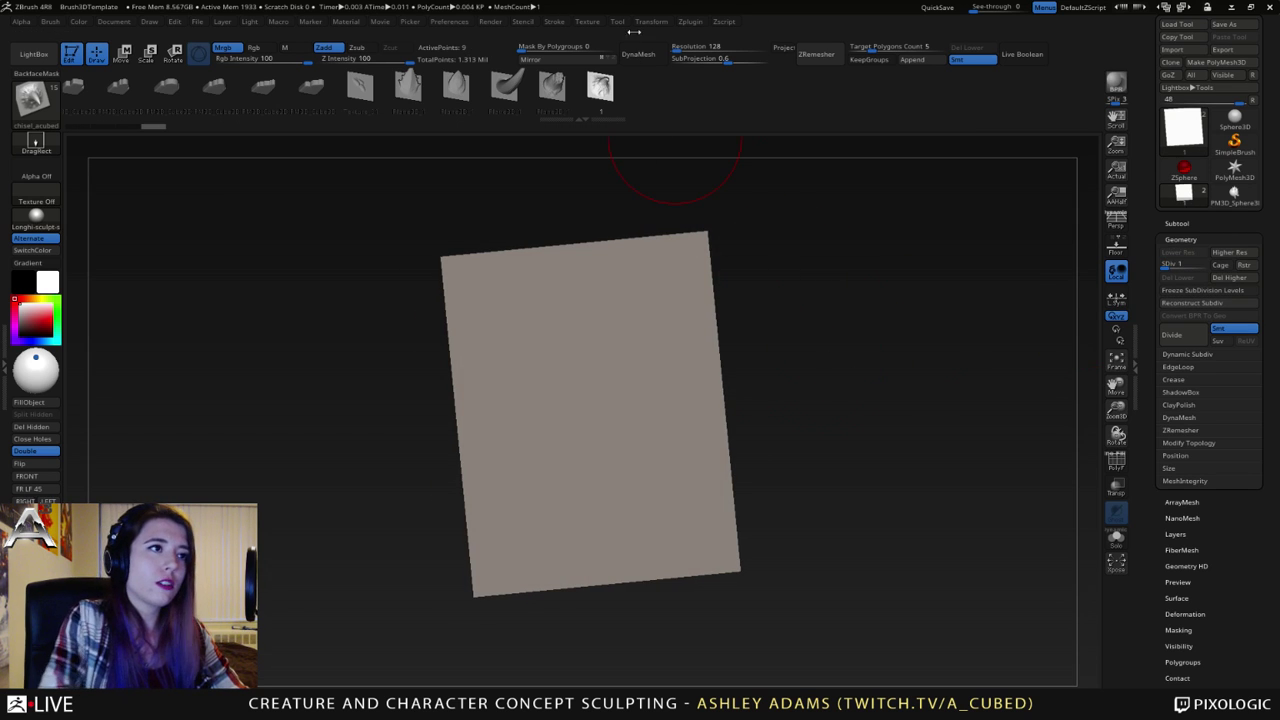
- Raise the blank plane back to its highest subdivision level, 9
{"action": "left_click_drag", "start_coordinate": [791, 400], "coordinate": [880, 380]}
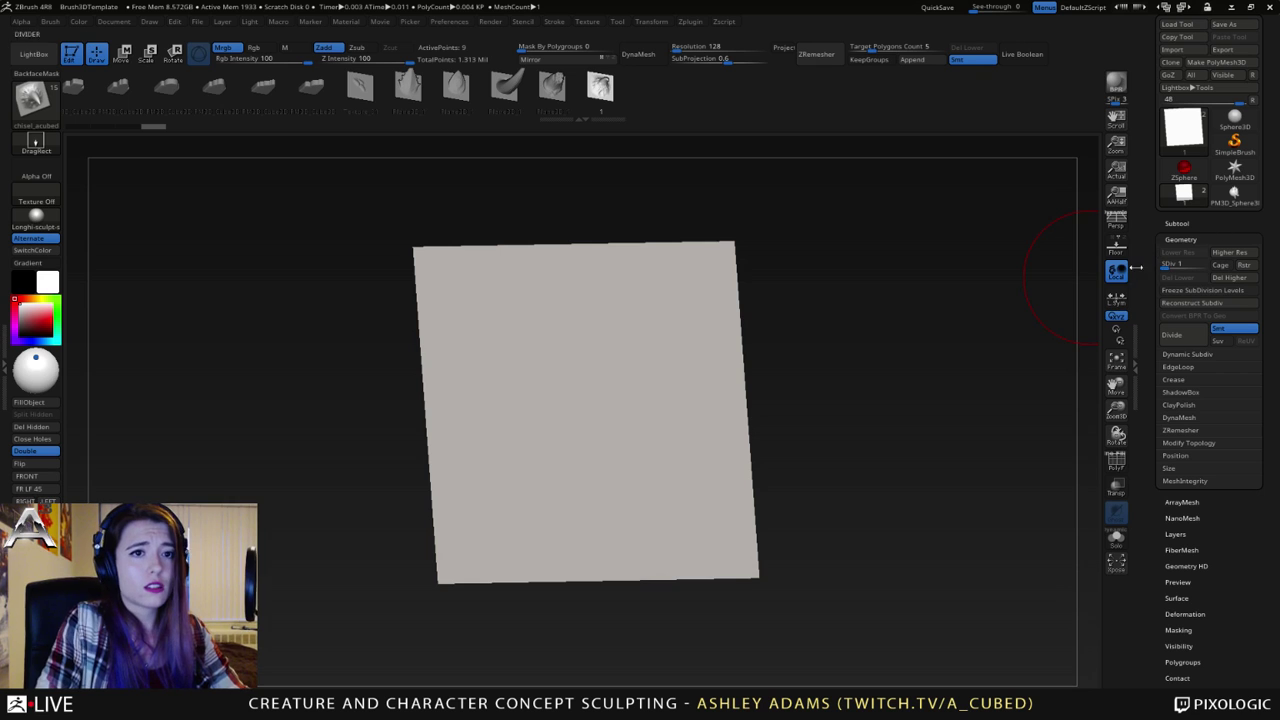
{"action": "mouse_move", "coordinate": [594, 401]}
{"action": "right_mouse_down", "text": "alt"}
{"action": "mouse_move", "coordinate": [611, 449]}
{"action": "mouse_move", "coordinate": [597, 383]}
{"action": "right_mouse_up", "text": "alt"}
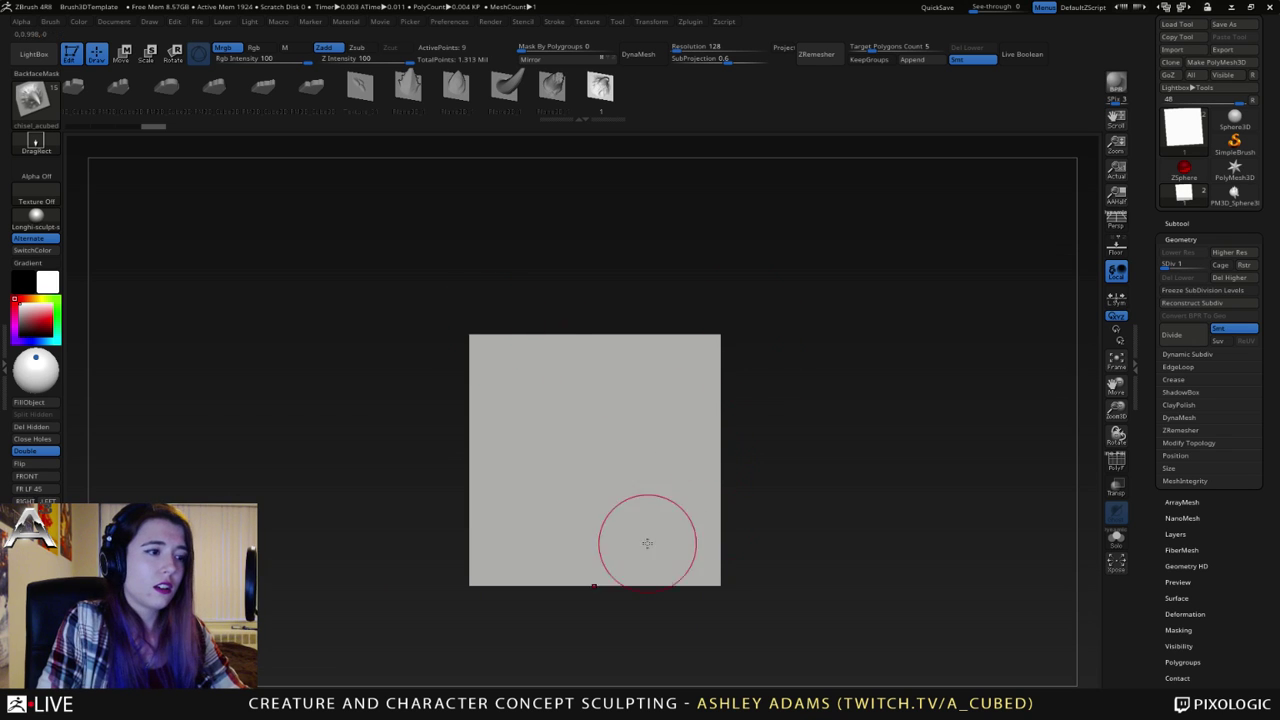
{"action": "mouse_move", "coordinate": [648, 434]}
{"action": "right_mouse_down", "text": "alt"}
{"action": "mouse_move", "coordinate": [794, 409]}
{"action": "mouse_move", "coordinate": [757, 382]}
{"action": "right_mouse_up", "text": "alt"}
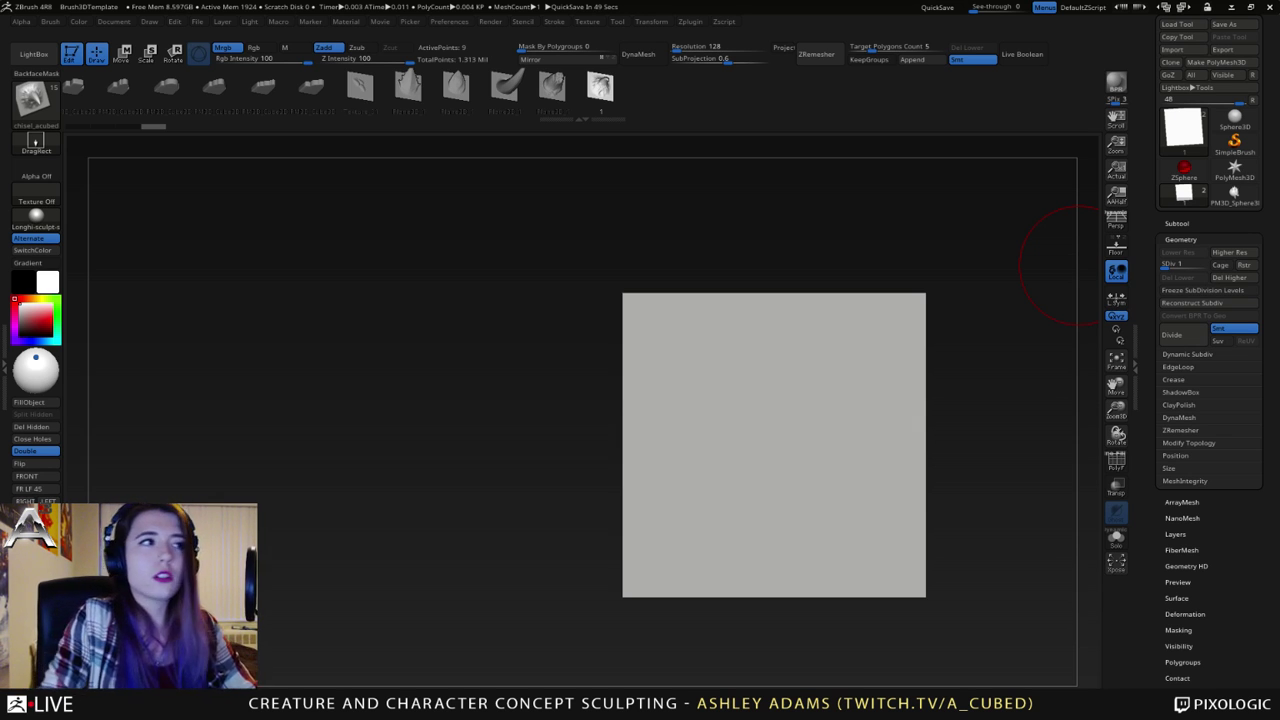
{"action": "left_click_drag", "start_coordinate": [1079, 265], "coordinate": [710, 316]}
{"action": "left_click_drag", "start_coordinate": [1172, 265], "coordinate": [1211, 263]}
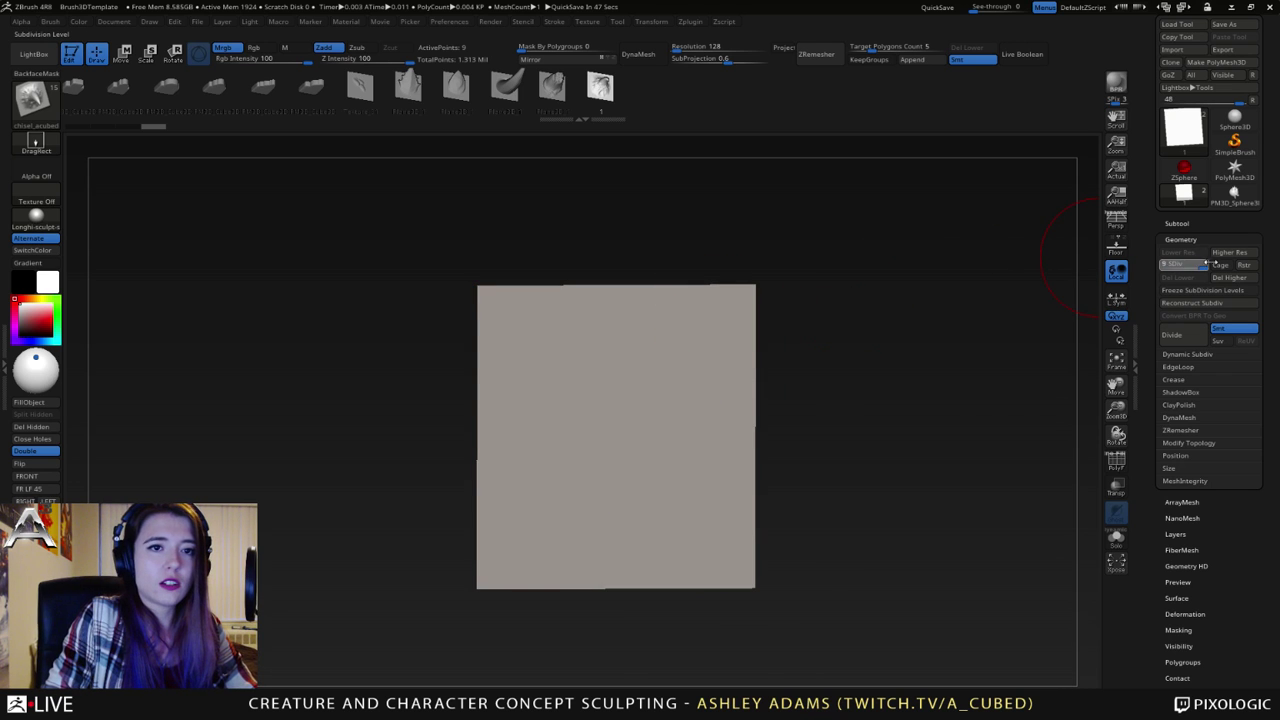
{"action": "left_click", "coordinate": [1206, 263]}
- Append a Cylinder3D mesh as a new subtool and make it the active subtool
{"action": "left_click", "coordinate": [1177, 223]}
{"action": "mouse_move", "coordinate": [1178, 270]}
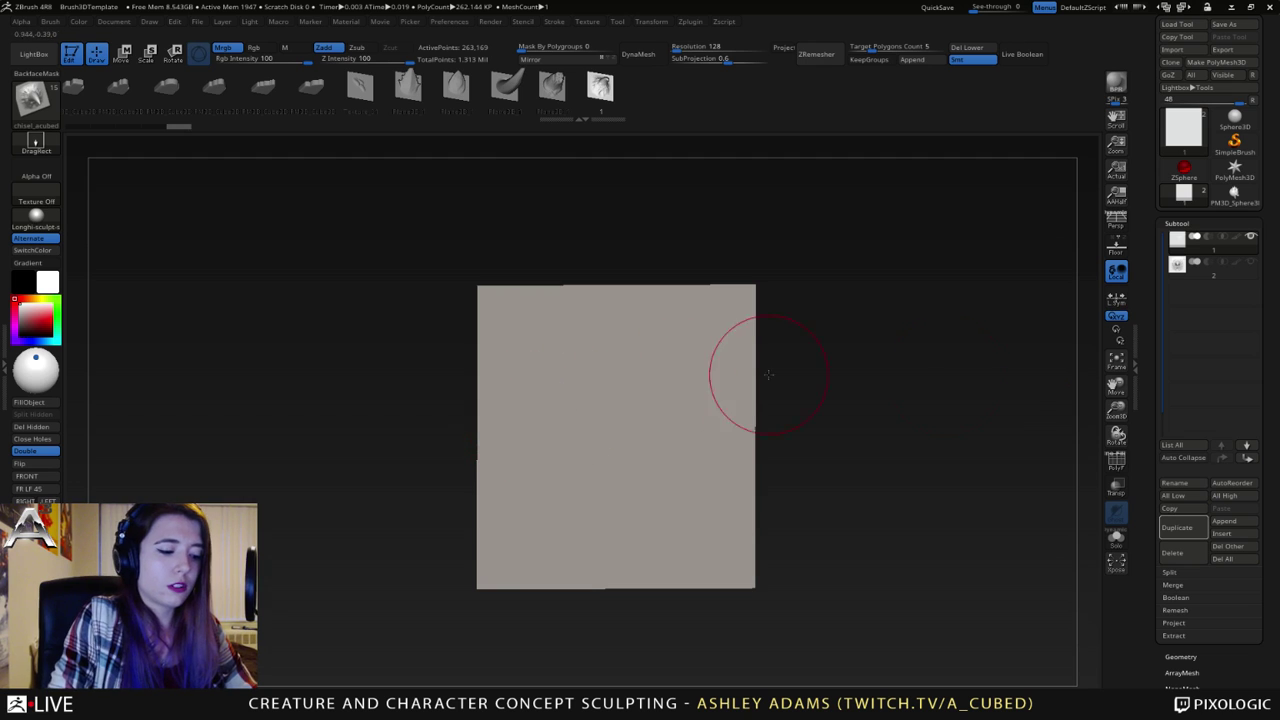
{"action": "left_click", "coordinate": [1224, 521]}
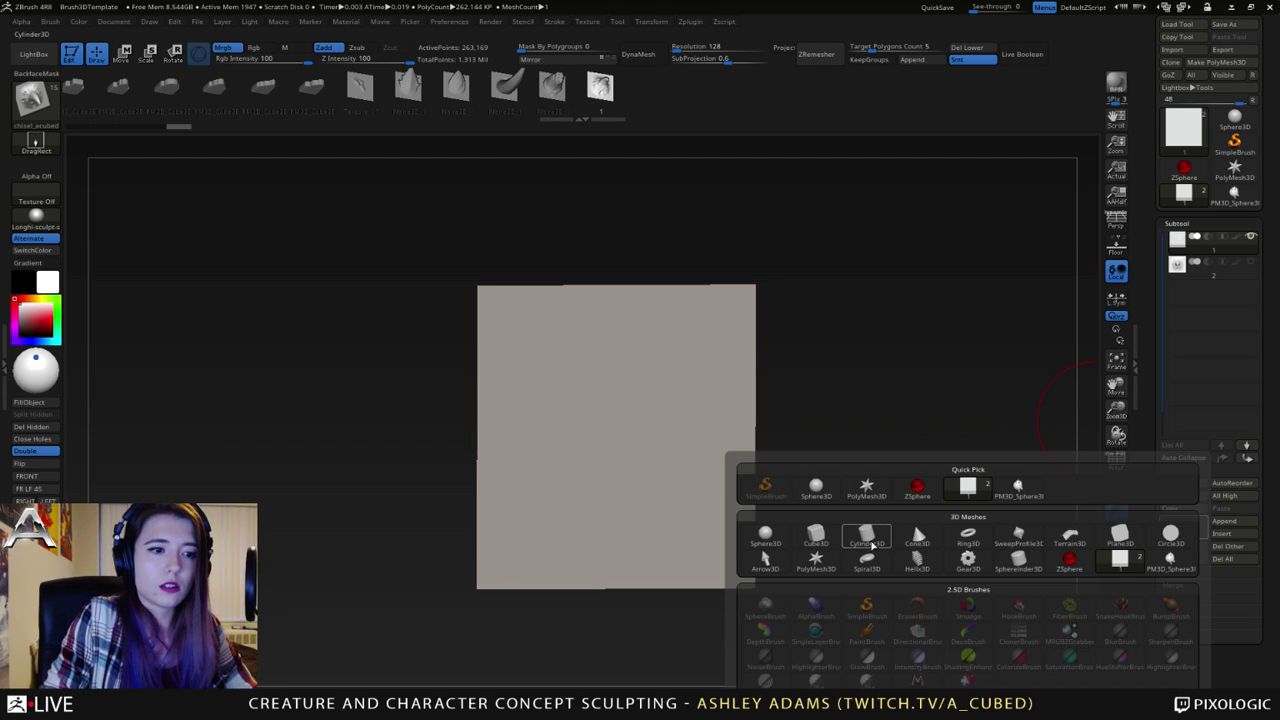
{"action": "left_click", "coordinate": [871, 545]}
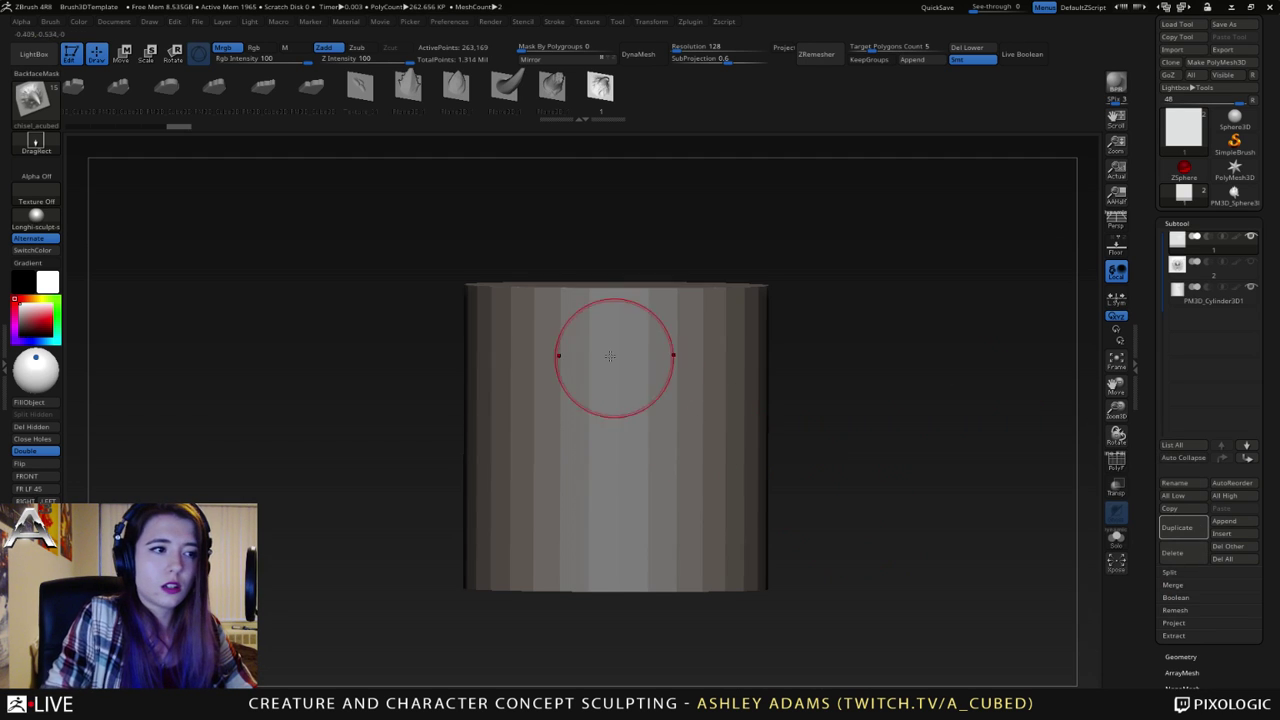
{"action": "left_click", "coordinate": [622, 471], "text": "alt"}
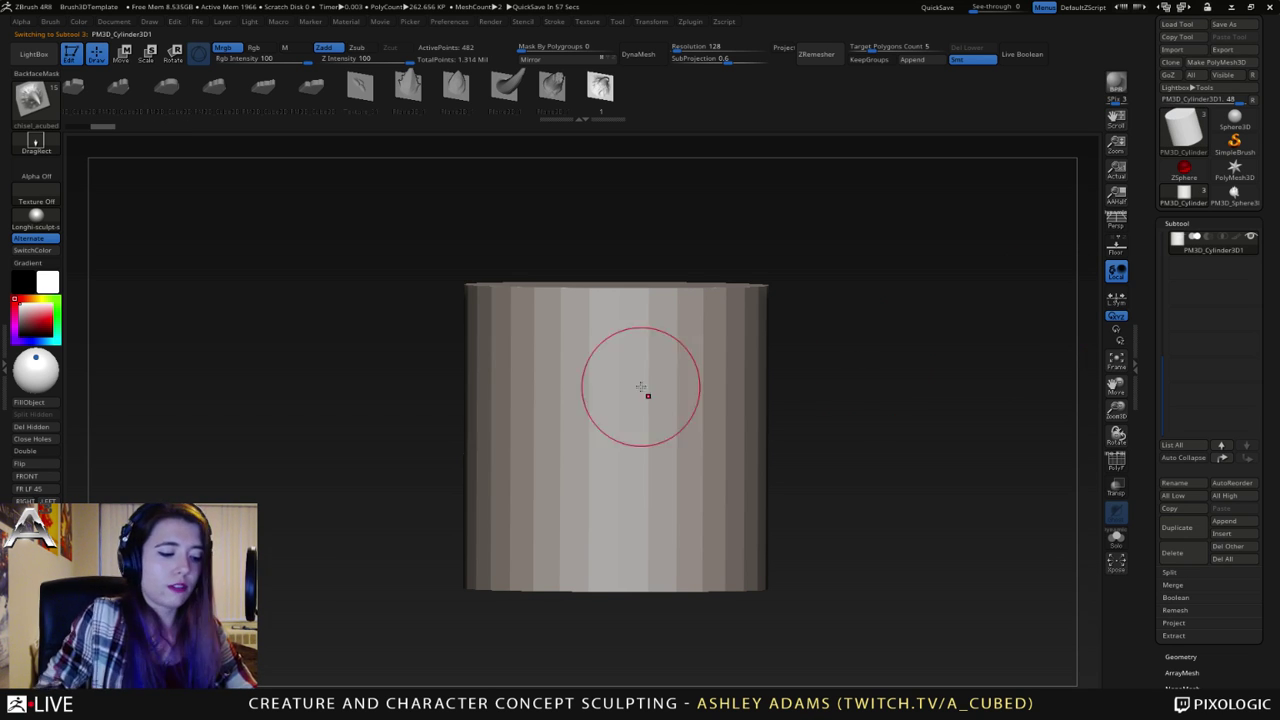
{"action": "right_click_drag", "start_coordinate": [563, 419], "coordinate": [586, 420]}
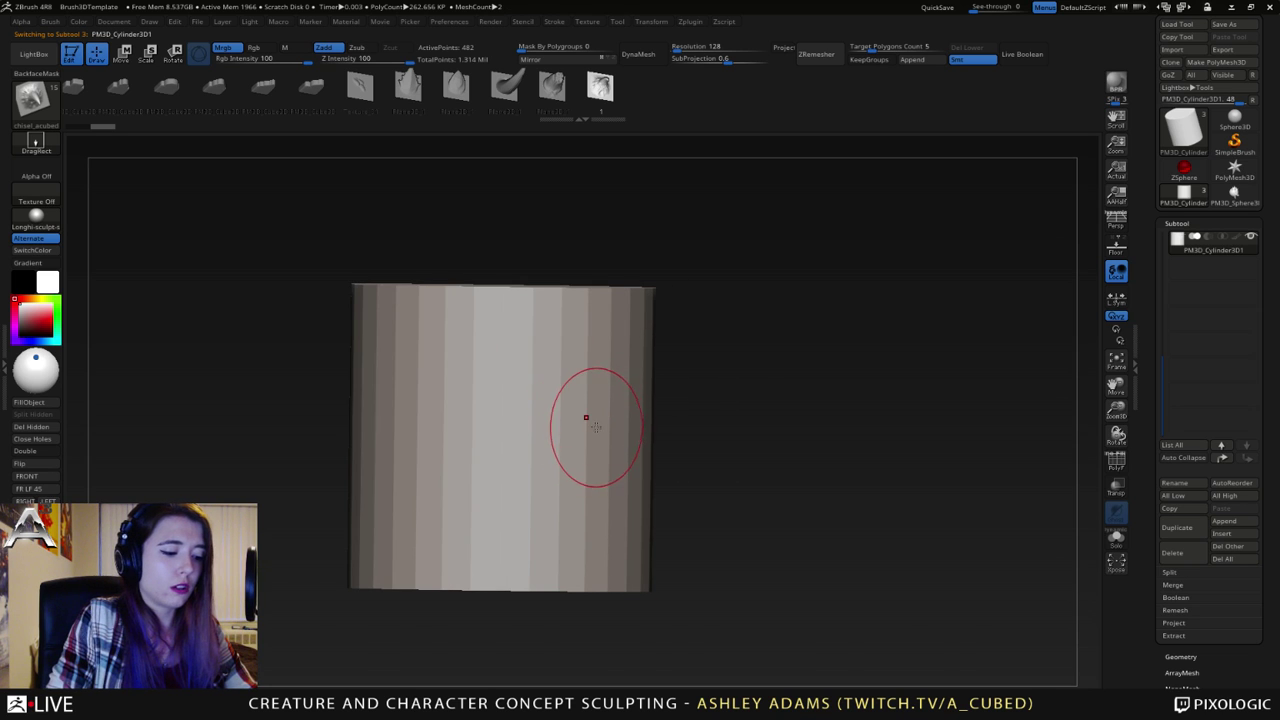
- Insert a Foot mesh from the IMM BParts brush onto the side of the cylinder
{"action": "key", "text": "b"}
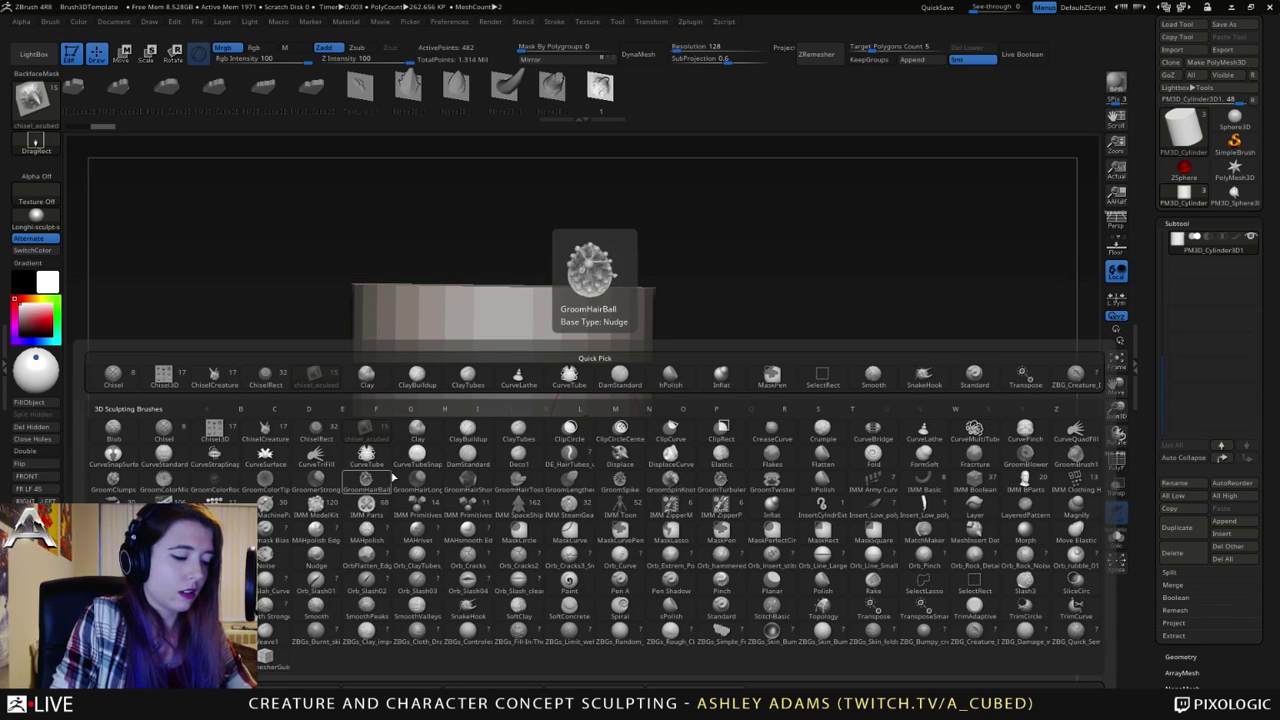
{"action": "key", "text": "i"}
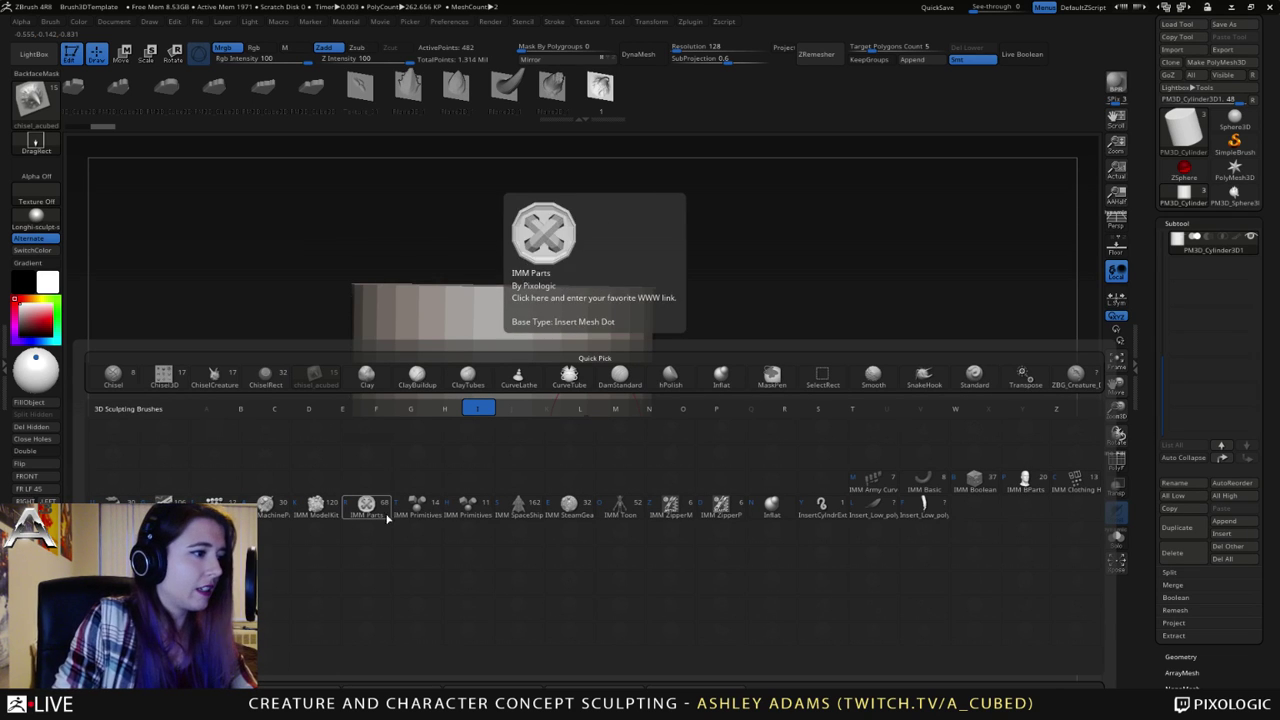
{"action": "left_click", "coordinate": [1024, 476]}
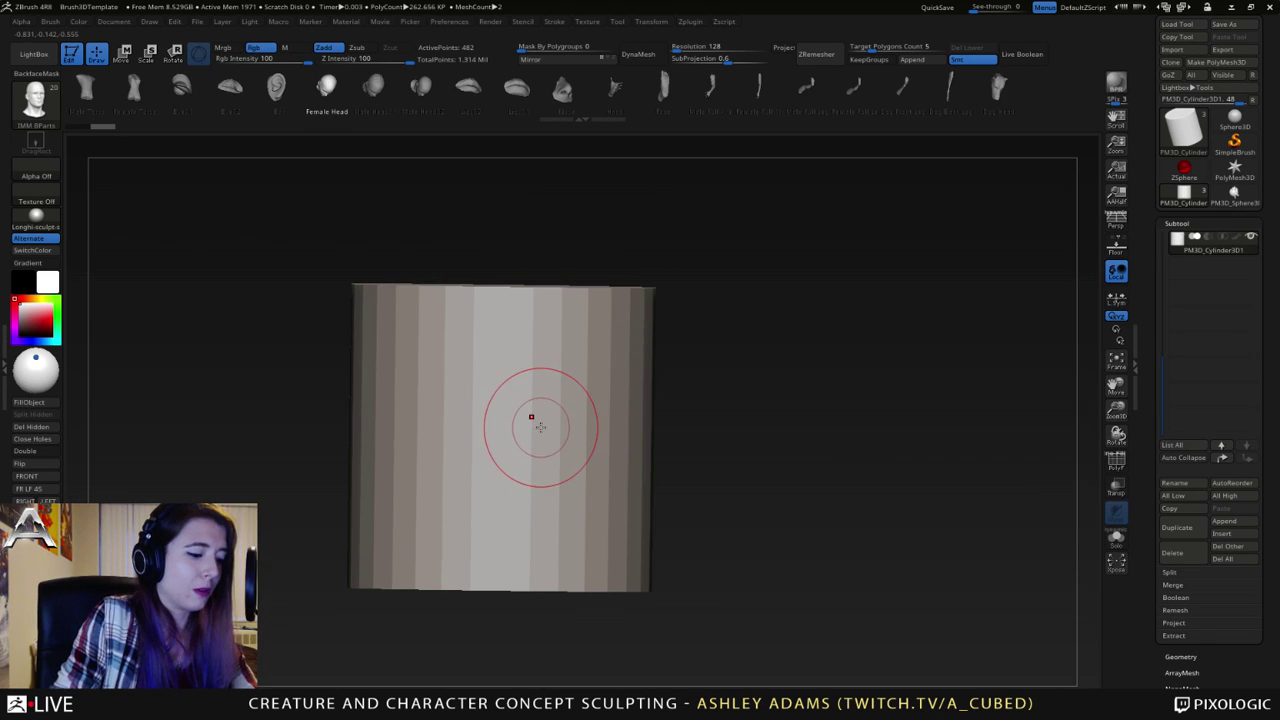
{"action": "key", "text": "m"}
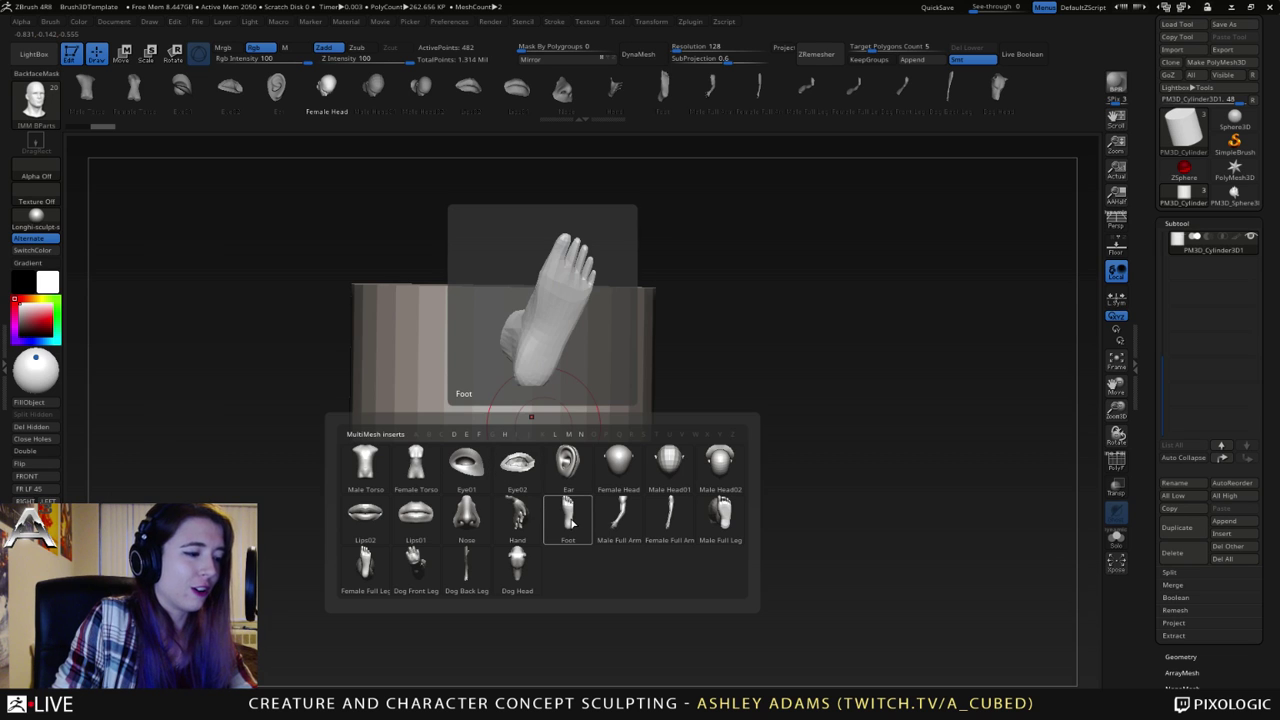
{"action": "left_click", "coordinate": [576, 522]}
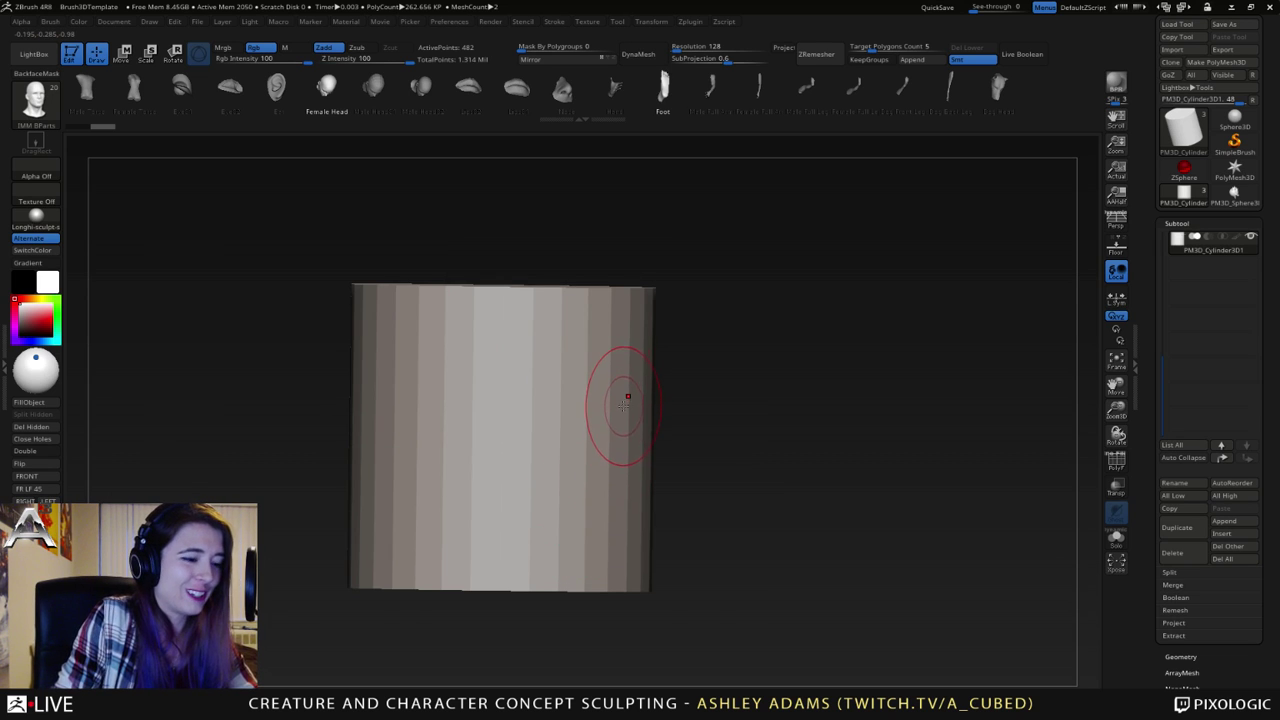
{"action": "key", "text": "m"}
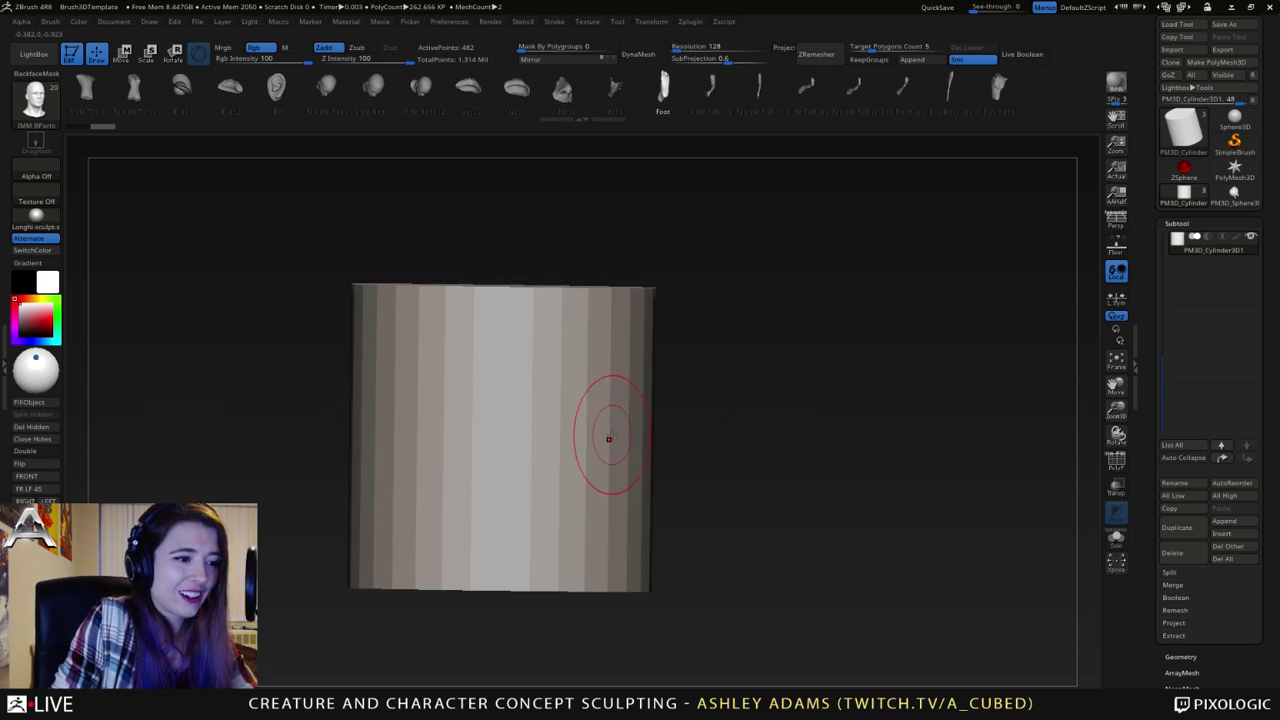
{"action": "left_click_drag", "start_coordinate": [606, 437], "coordinate": [998, 412]}
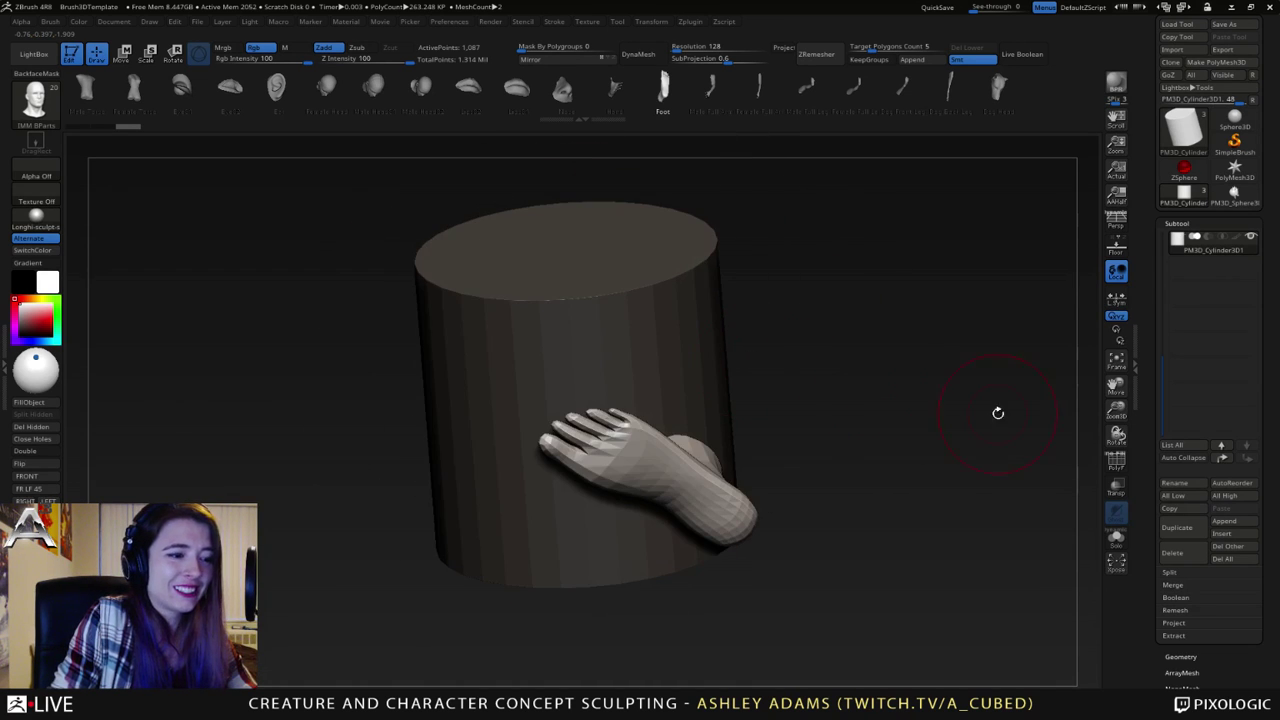
- Split the foot from the cylinder with Split Masked Points and delete the cylinder subtool
{"action": "left_click", "coordinate": [1173, 574]}
{"action": "left_click", "coordinate": [1195, 635]}
{"action": "left_click_drag", "start_coordinate": [734, 349], "coordinate": [1074, 294]}
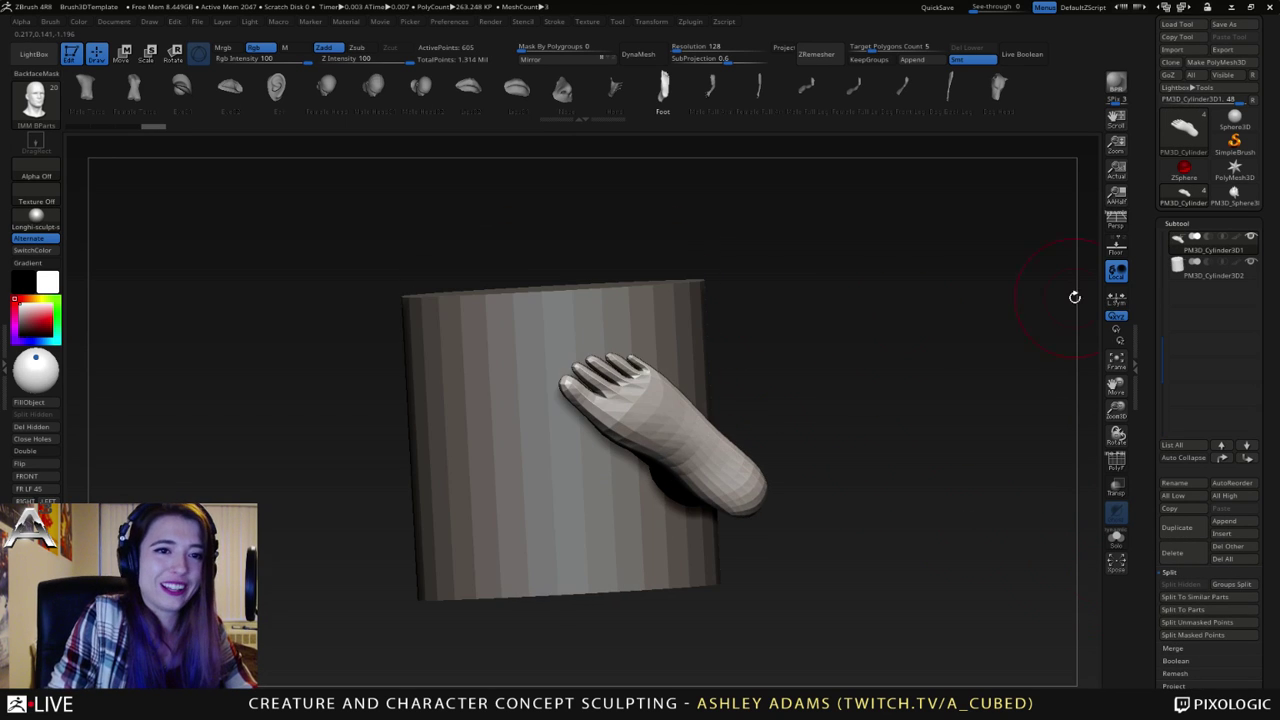
{"action": "left_click", "coordinate": [1176, 272]}
{"action": "left_click", "coordinate": [1172, 552]}
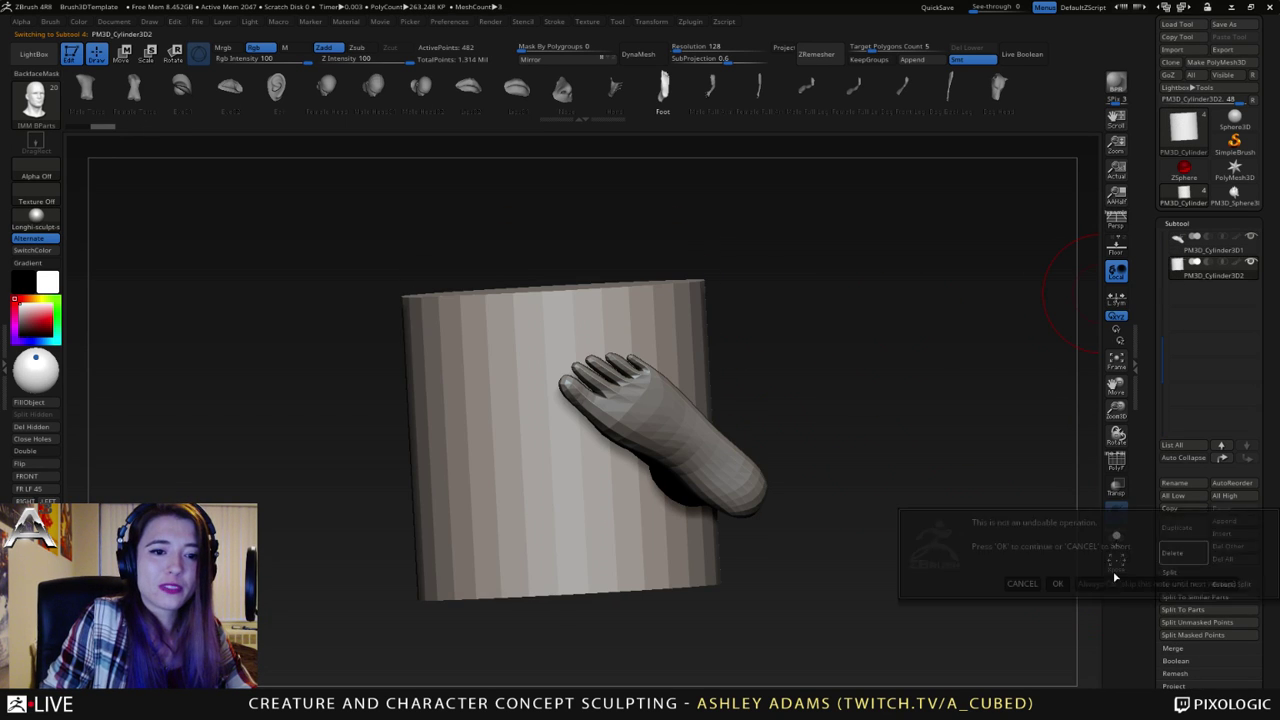
{"action": "left_click", "coordinate": [1062, 582]}
- Move the foot along its Z axis with the gizmo until the ankle passes through the plane and the sole faces outward
{"action": "right_click_drag", "start_coordinate": [643, 408], "coordinate": [672, 444]}
{"action": "key", "text": "w"}
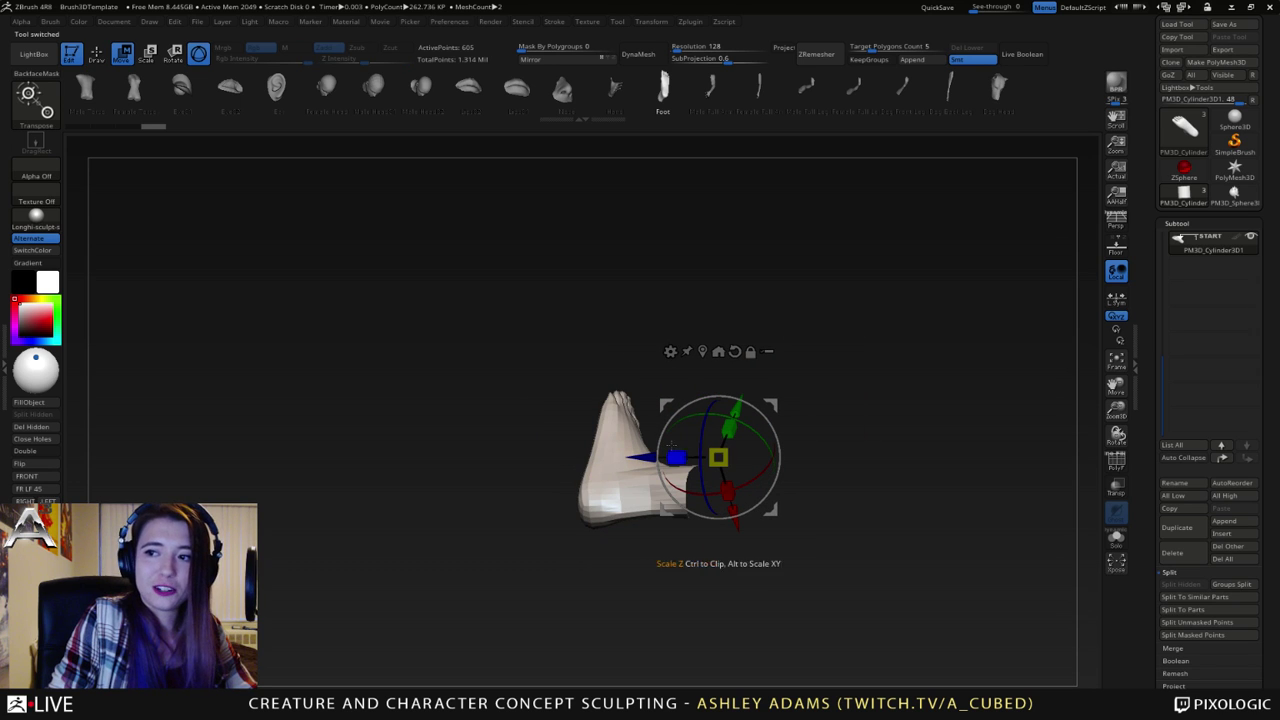
{"action": "left_click_drag", "start_coordinate": [674, 455], "coordinate": [778, 465]}
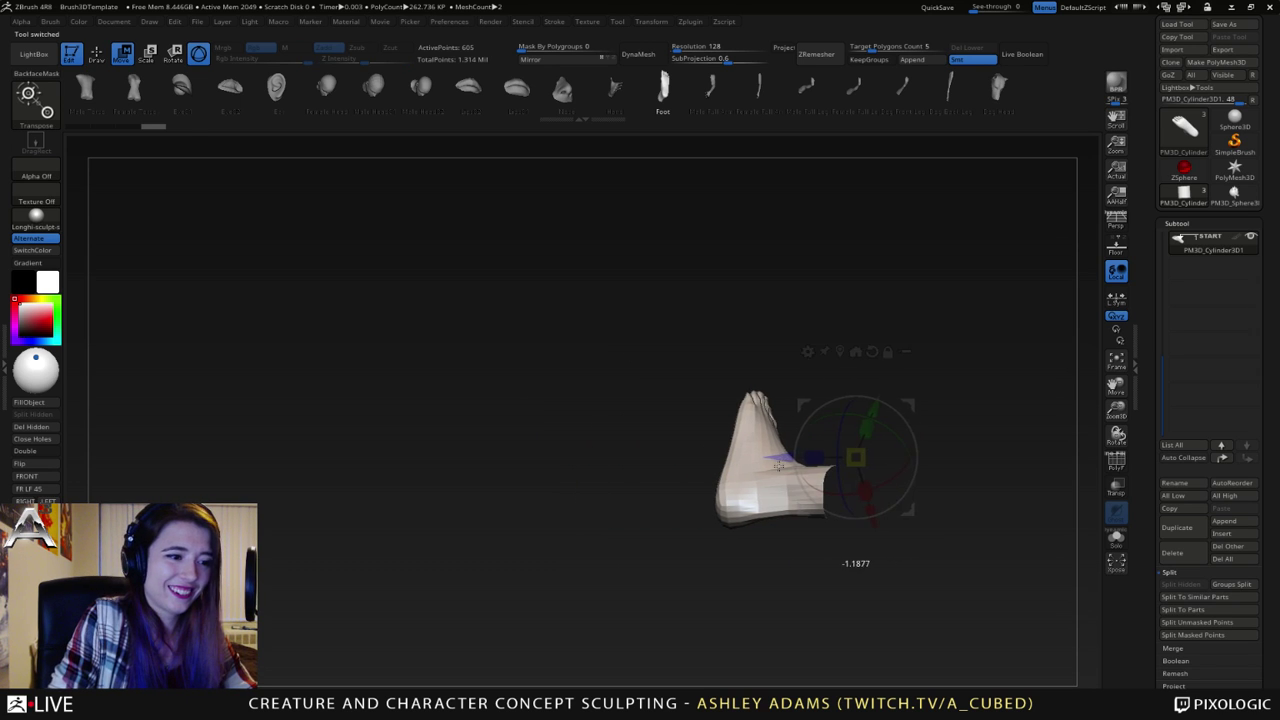
{"action": "right_click_drag", "start_coordinate": [778, 465], "coordinate": [650, 238]}
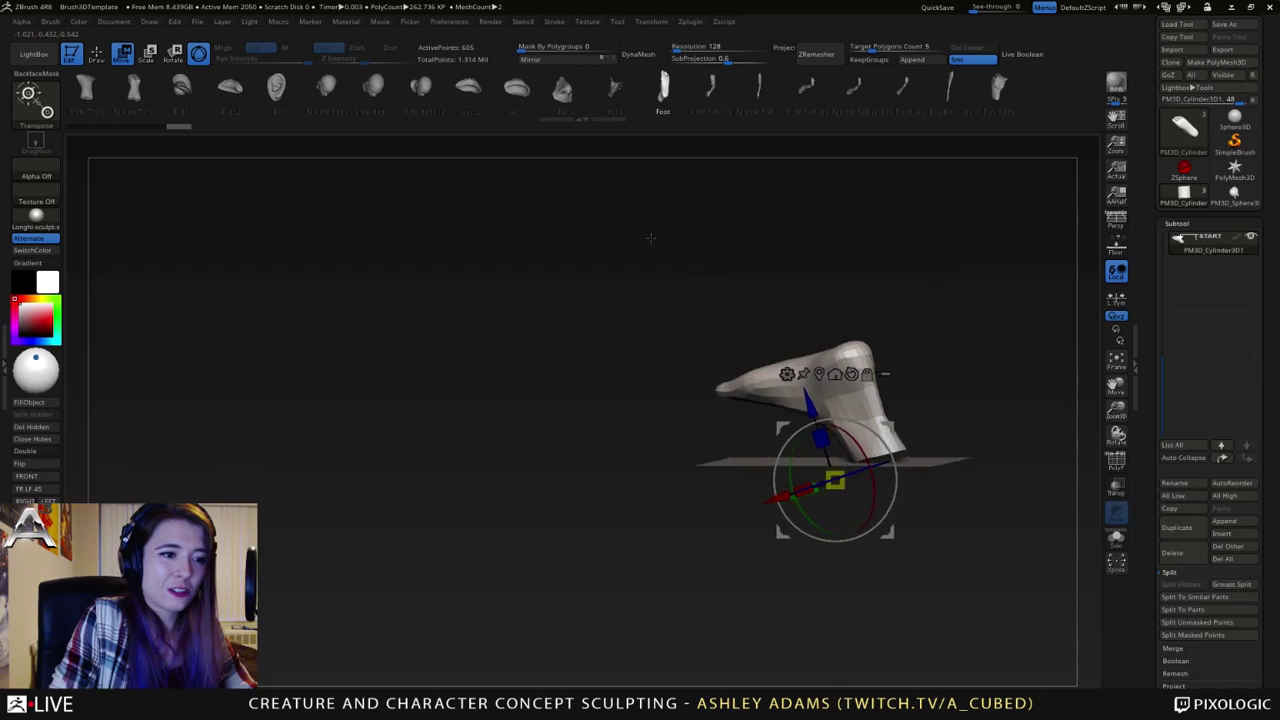
{"action": "left_click_drag", "start_coordinate": [854, 424], "coordinate": [871, 431]}
{"action": "right_click_drag", "start_coordinate": [963, 358], "coordinate": [699, 483]}
{"action": "left_click_drag", "start_coordinate": [729, 476], "coordinate": [741, 474]}
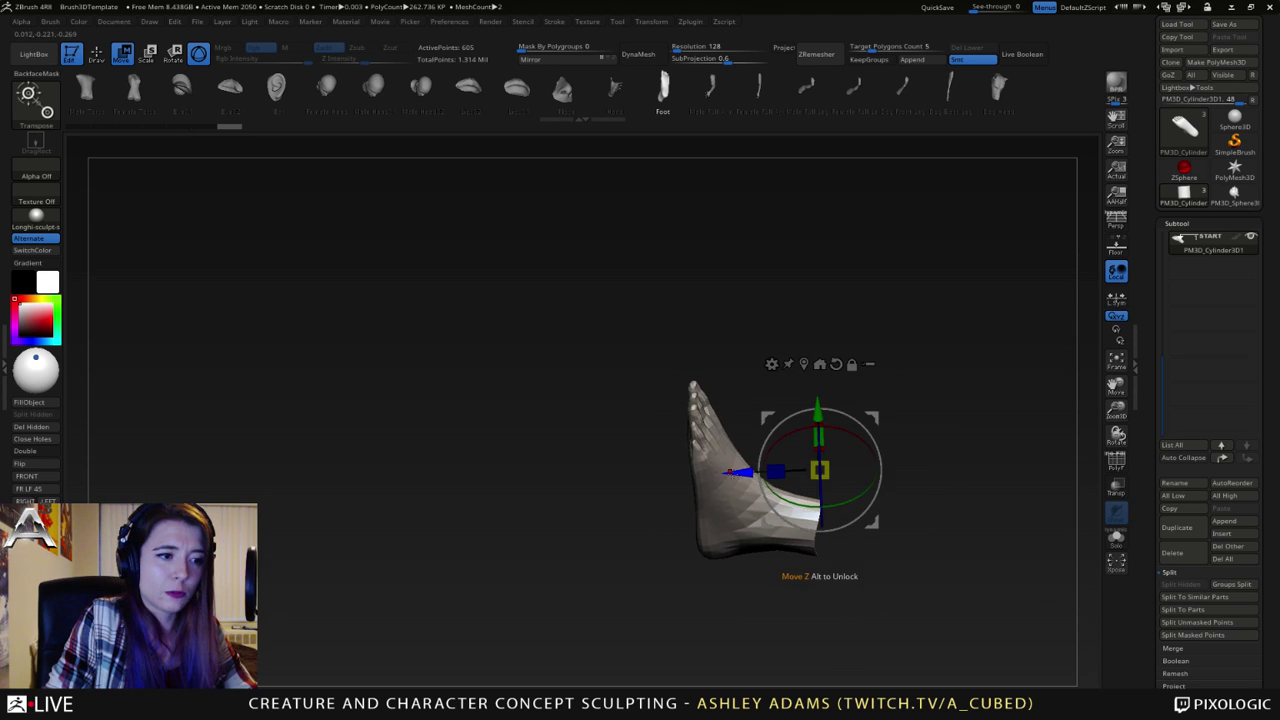
{"action": "mouse_move", "coordinate": [705, 335]}
{"action": "left_mouse_down"}
{"action": "mouse_move", "coordinate": [831, 321]}
{"action": "mouse_move", "coordinate": [848, 301]}
{"action": "mouse_move", "coordinate": [886, 351]}
{"action": "left_mouse_up"}
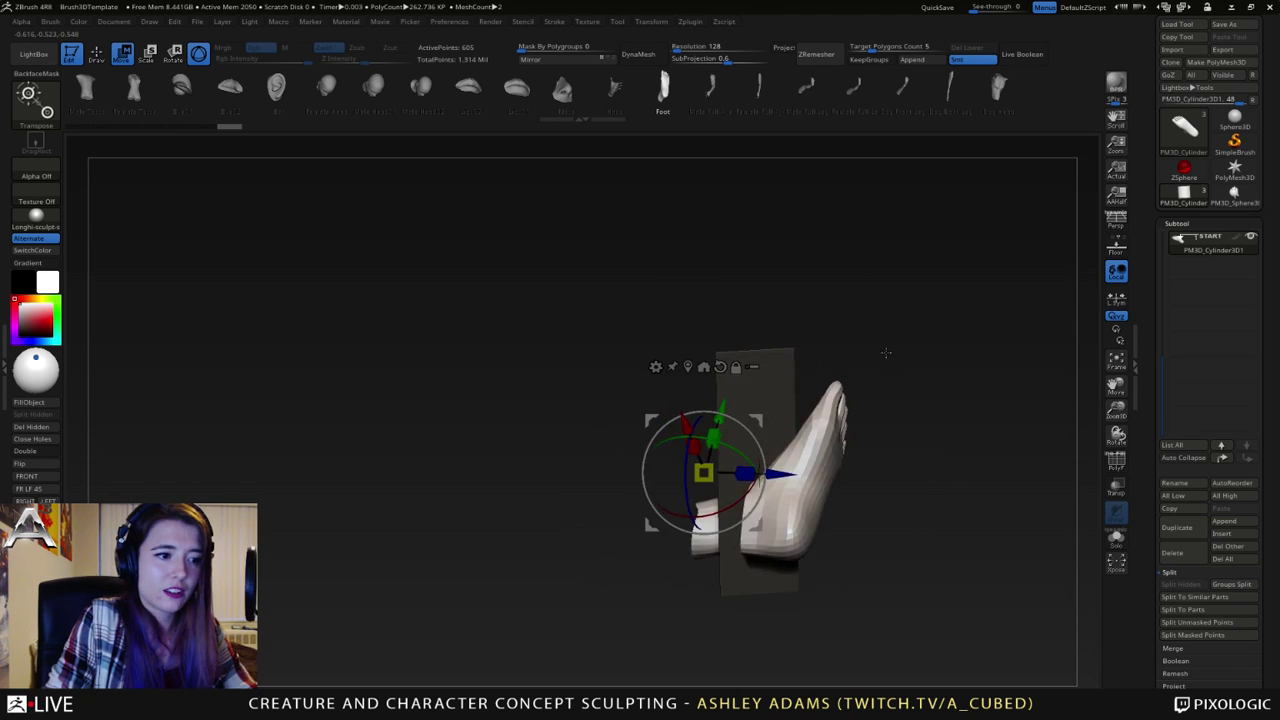
- Return to Draw mode and enlarge the brush's draw size
{"action": "key", "text": "q"}
{"action": "key", "text": "space"}
{"action": "left_click_drag", "start_coordinate": [780, 405], "coordinate": [797, 402]}
{"action": "mouse_move", "coordinate": [735, 430]}
{"action": "left_mouse_down"}
{"action": "mouse_move", "coordinate": [783, 464]}
{"action": "mouse_move", "coordinate": [790, 488]}
{"action": "mouse_move", "coordinate": [950, 360]}
{"action": "mouse_move", "coordinate": [1146, 262]}
{"action": "left_mouse_up"}
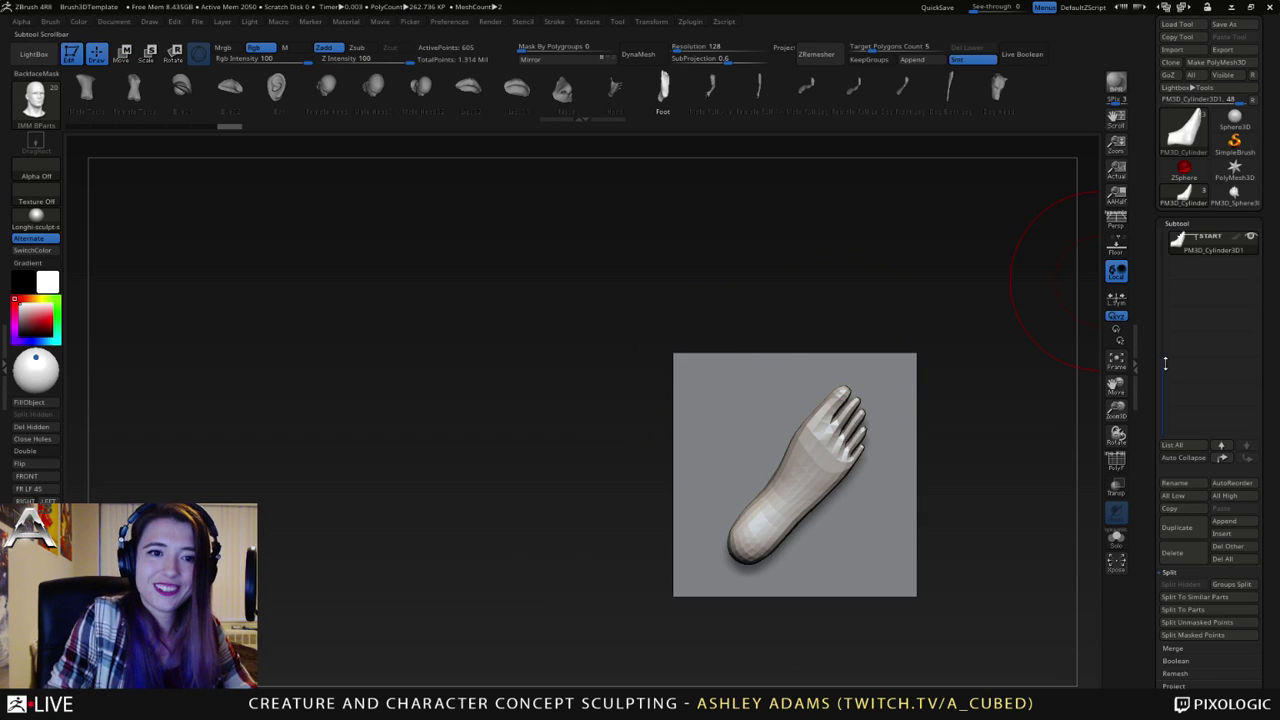
- Reorder the foot subtool to sit directly below the plane and turn off the Start flags on both
{"action": "scroll", "coordinate": [1165, 363], "scroll_direction": "up", "scroll_amount": 3}
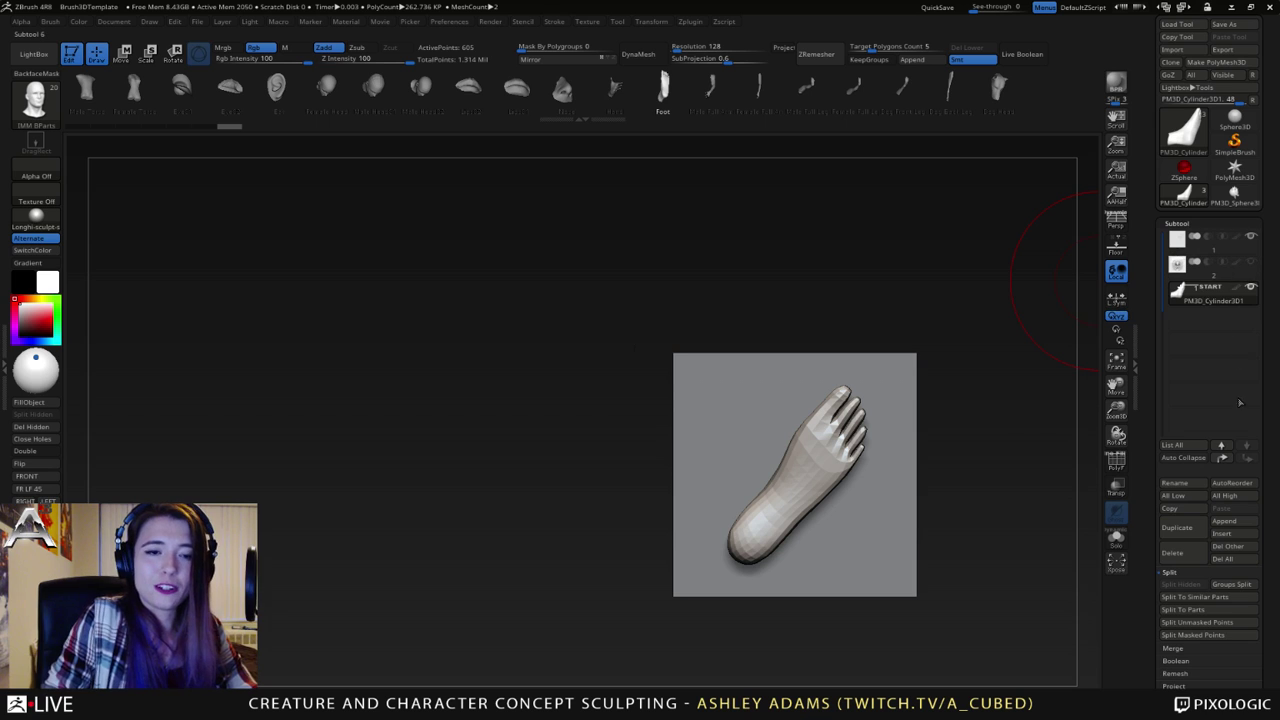
{"action": "left_click", "coordinate": [1224, 458]}
{"action": "left_click", "coordinate": [1177, 240]}
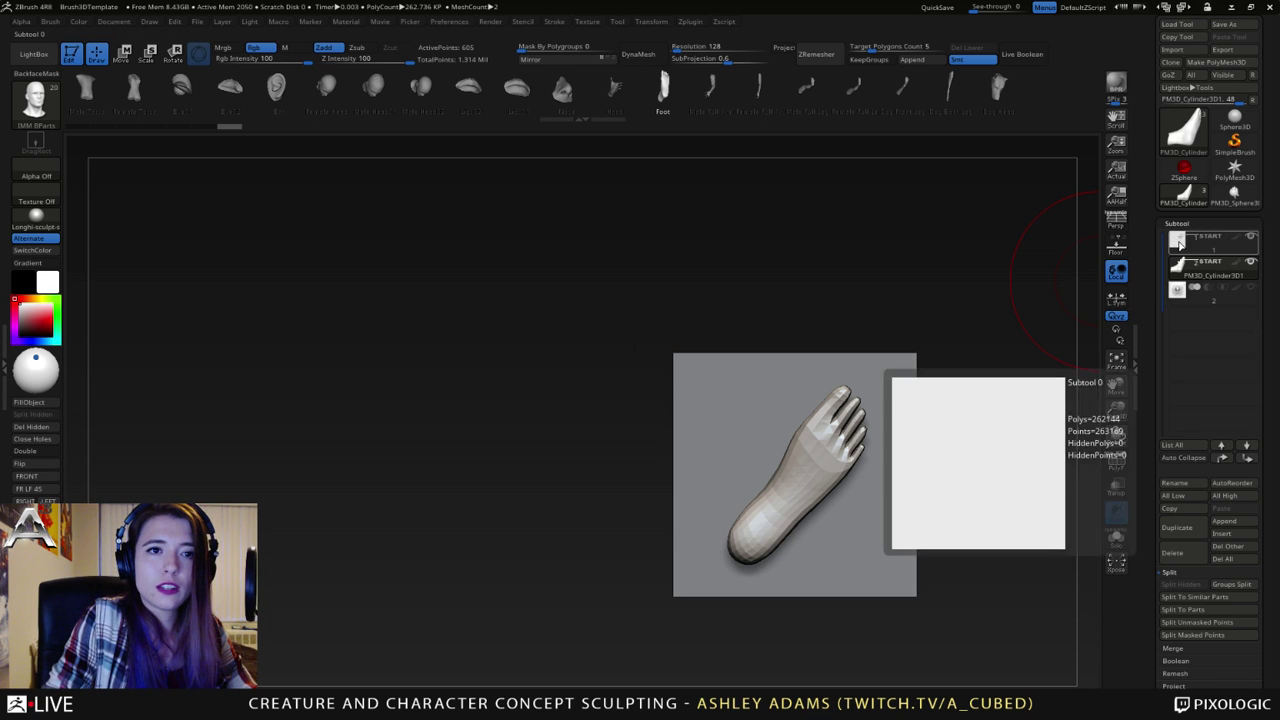
{"action": "left_click", "coordinate": [1187, 266]}
{"action": "left_click", "coordinate": [1183, 265]}
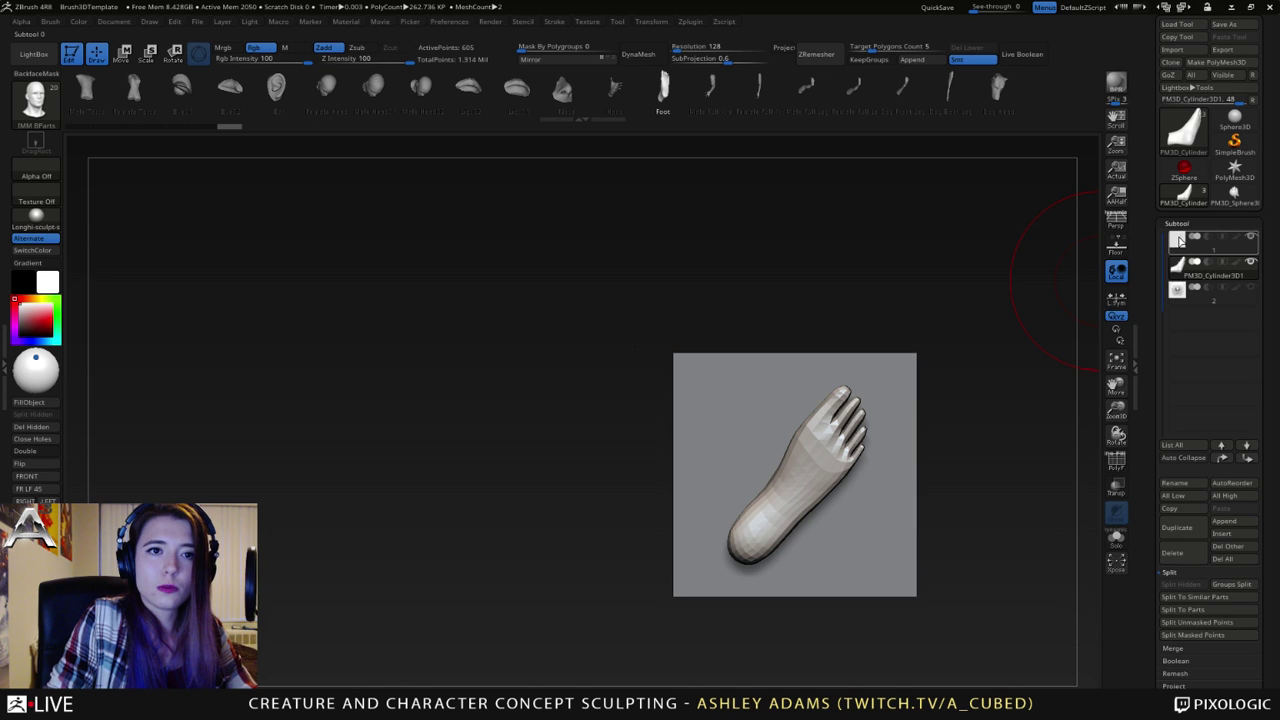
- Make the plane the active subtool and show its Project settings
{"action": "left_click", "coordinate": [1231, 251]}
{"action": "right_click_drag", "start_coordinate": [818, 438], "coordinate": [960, 367]}
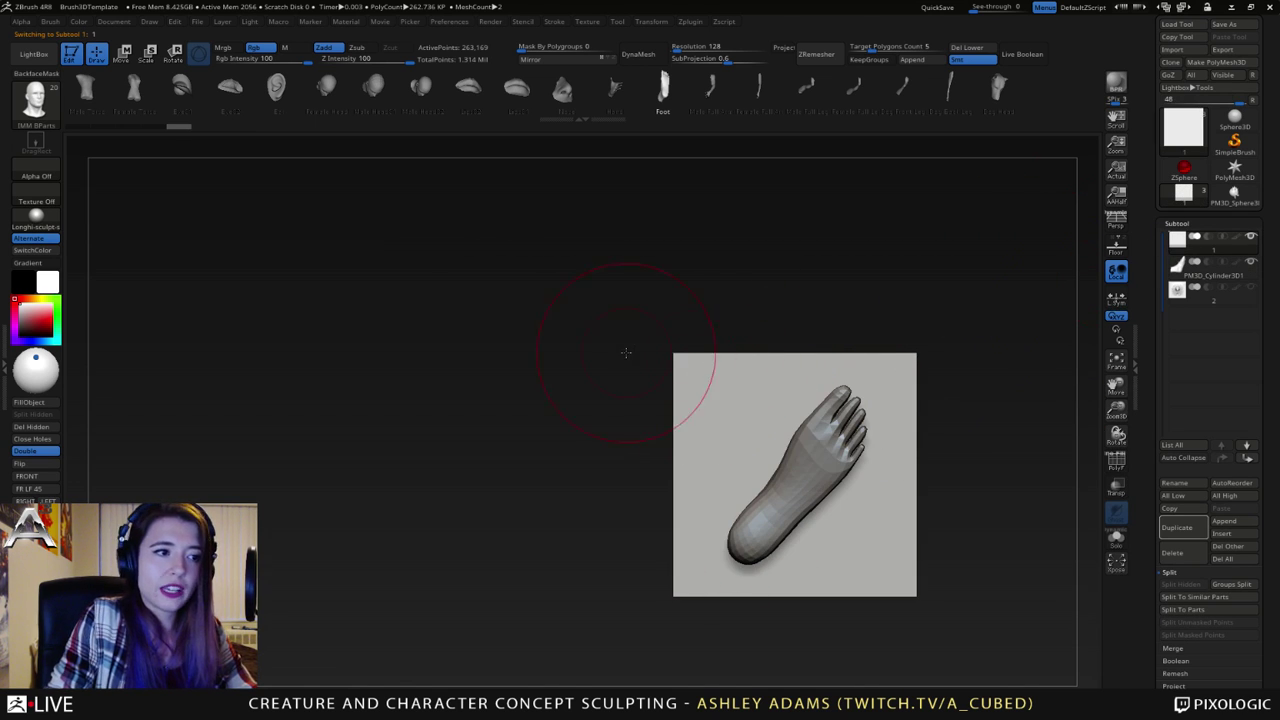
{"action": "right_click_drag", "start_coordinate": [843, 349], "coordinate": [925, 306]}
{"action": "right_click_drag", "start_coordinate": [925, 306], "coordinate": [749, 380], "text": "alt"}
{"action": "right_click_drag", "start_coordinate": [926, 537], "coordinate": [817, 307], "text": "shift"}
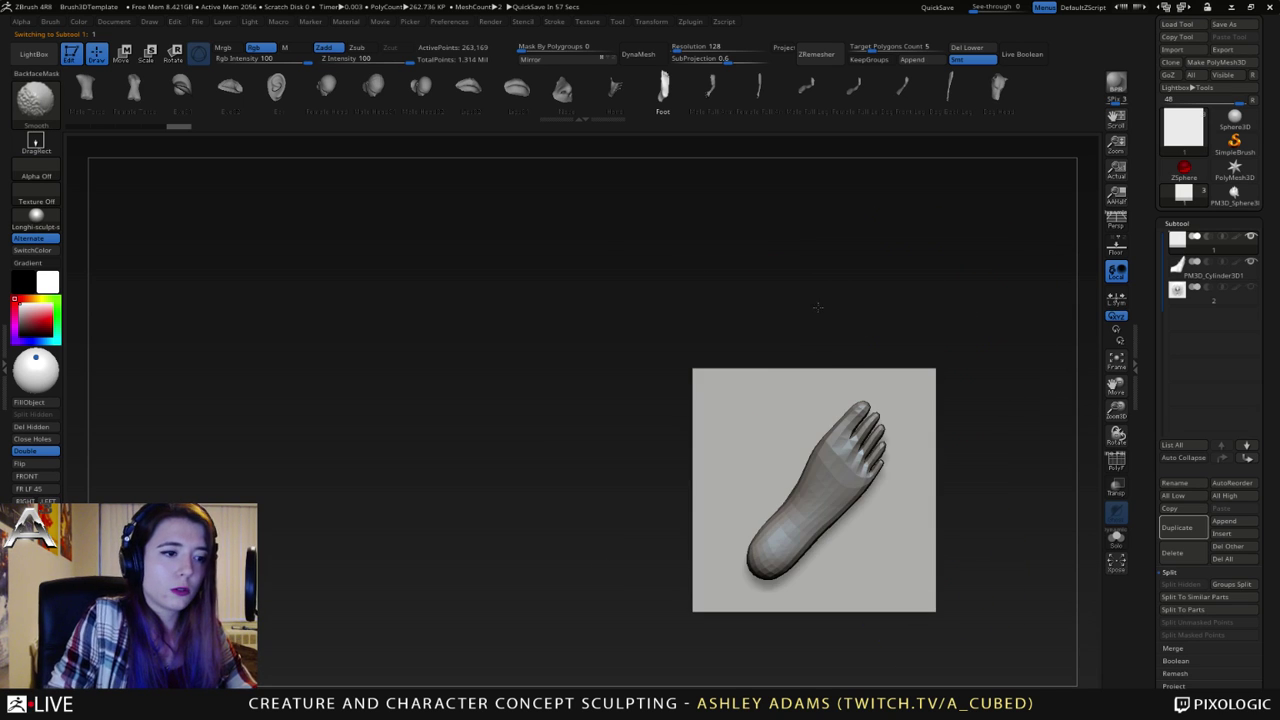
{"action": "mouse_move", "coordinate": [886, 512]}
{"action": "right_mouse_down", "text": "alt"}
{"action": "mouse_move", "coordinate": [563, 408]}
{"action": "mouse_move", "coordinate": [613, 503]}
{"action": "mouse_move", "coordinate": [620, 455]}
{"action": "mouse_move", "coordinate": [598, 480]}
{"action": "mouse_move", "coordinate": [587, 369]}
{"action": "mouse_move", "coordinate": [802, 479]}
{"action": "right_mouse_up", "text": "alt"}
{"action": "right_click_drag", "start_coordinate": [894, 549], "coordinate": [873, 460], "text": "alt"}
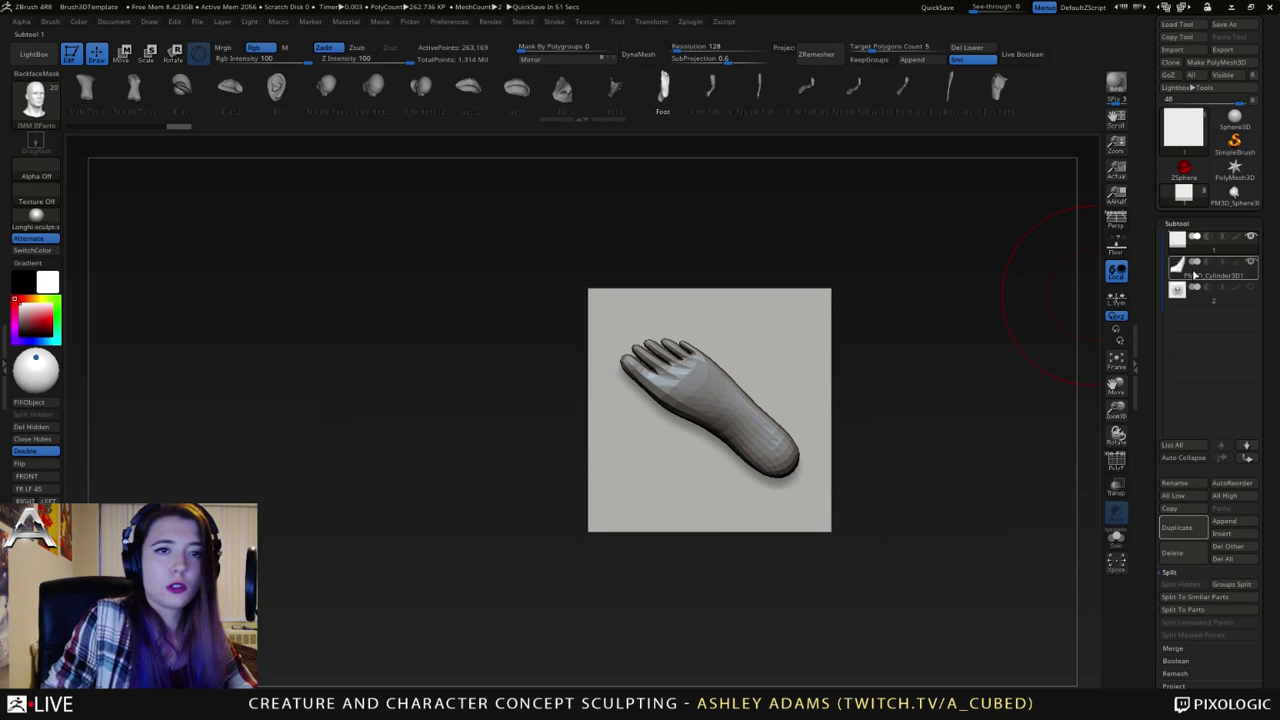
{"action": "left_click", "coordinate": [1173, 686]}
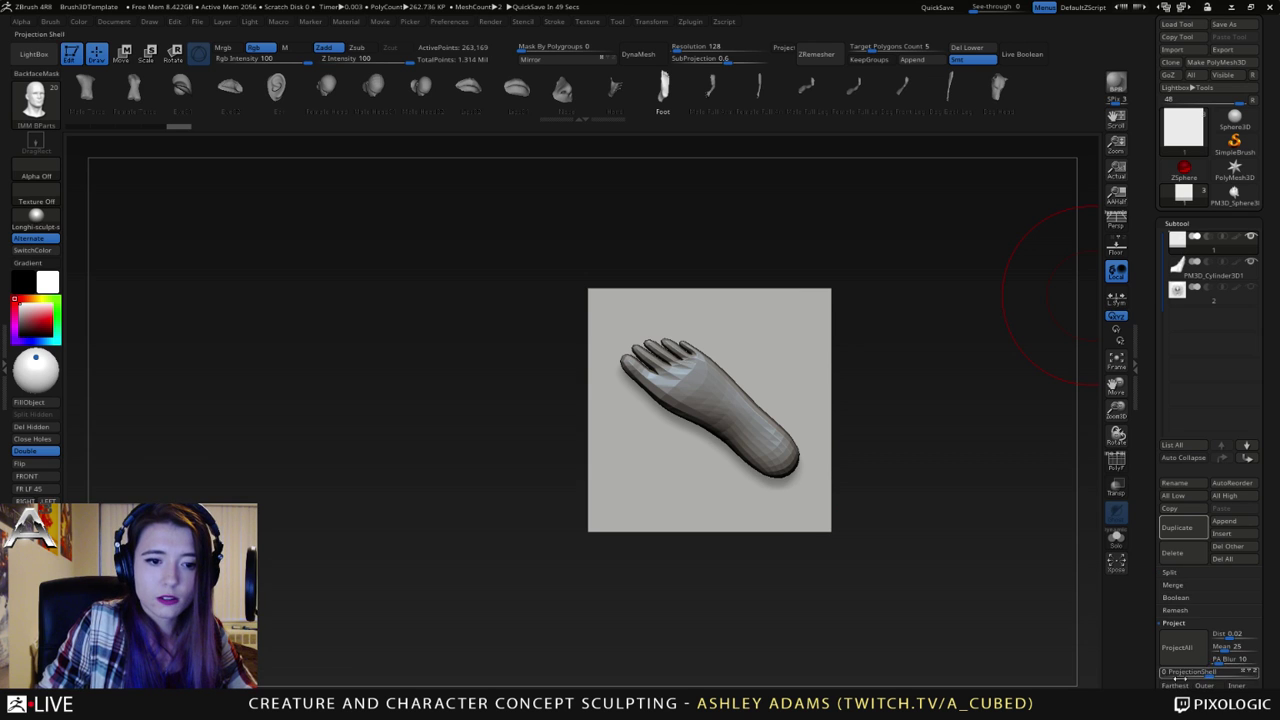
{"action": "left_click_drag", "start_coordinate": [1149, 615], "coordinate": [1168, 495]}
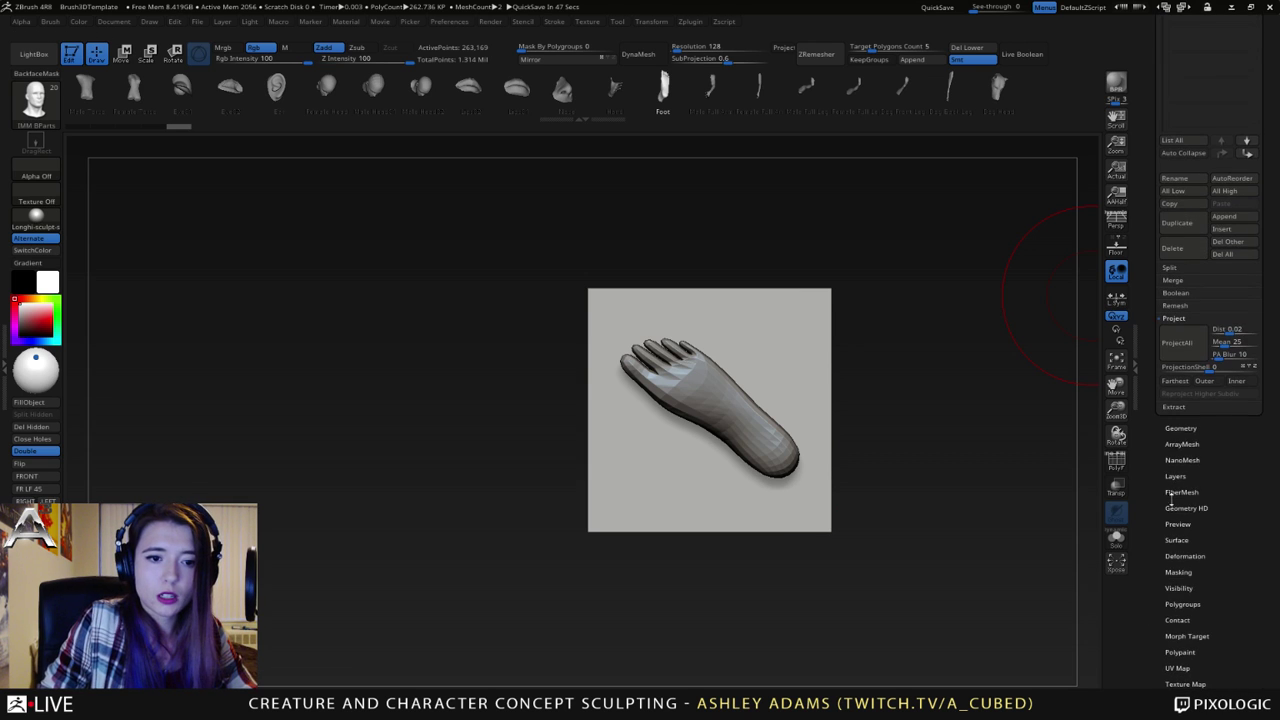
{"action": "left_click", "coordinate": [1182, 427]}
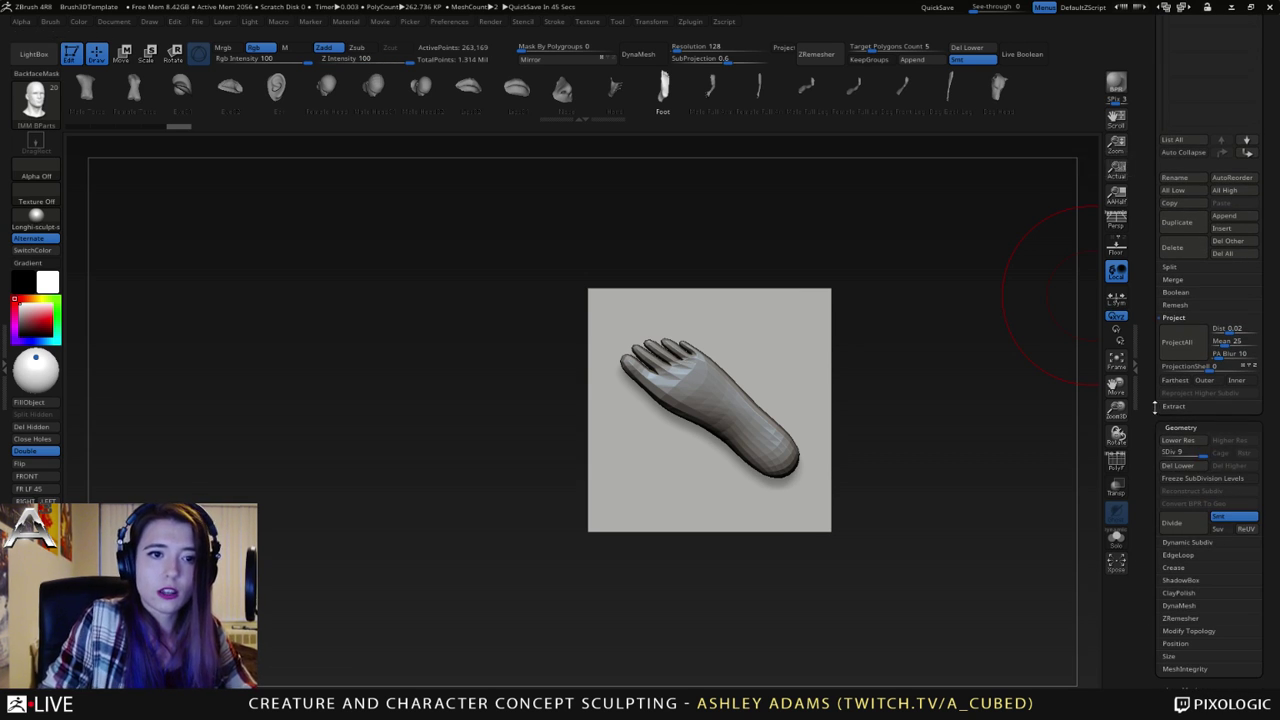
{"action": "left_click_drag", "start_coordinate": [1154, 407], "coordinate": [1183, 519]}
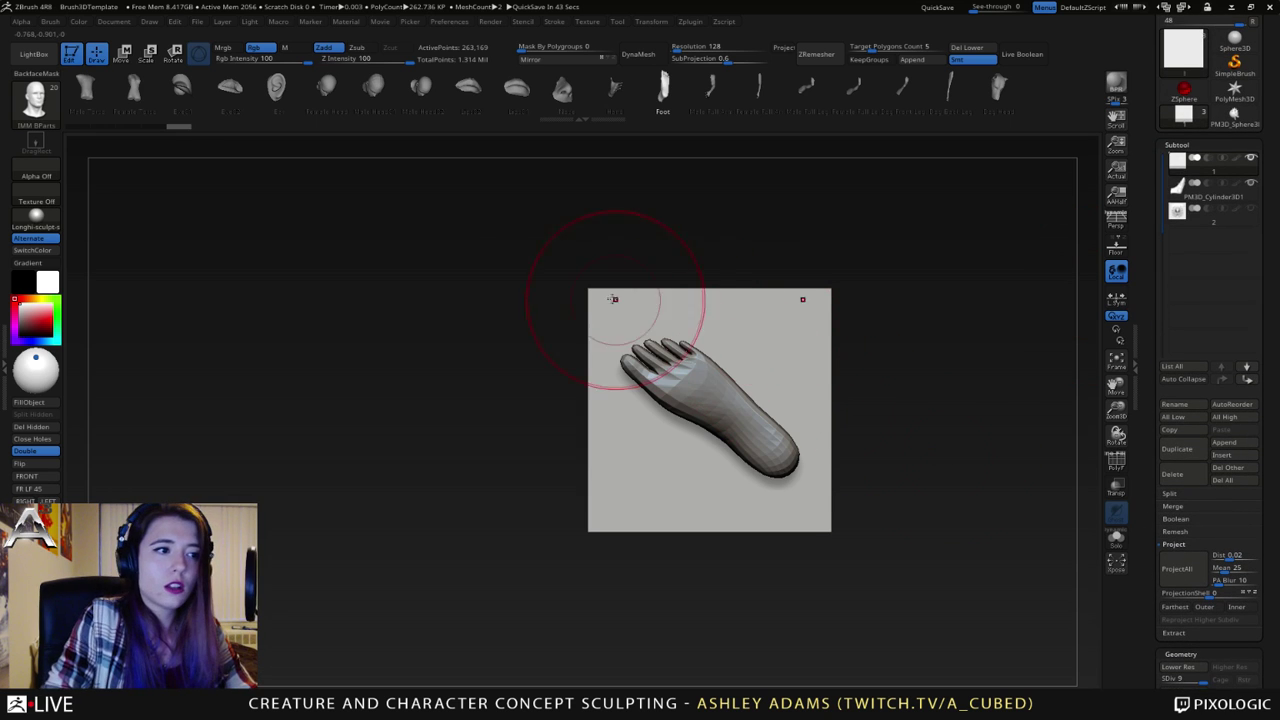
- Mask a narrow border along all four edges of the plane around the foot
{"action": "mouse_move", "coordinate": [516, 240]}
{"action": "left_mouse_down", "text": "ctrl"}
{"action": "mouse_move", "coordinate": [909, 286]}
{"action": "mouse_move", "coordinate": [936, 306]}
{"action": "left_mouse_up", "text": "ctrl"}
{"action": "left_click_drag", "start_coordinate": [547, 629], "coordinate": [920, 512], "text": "ctrl"}
{"action": "left_click_drag", "start_coordinate": [931, 600], "coordinate": [811, 246], "text": "ctrl"}
{"action": "right_click_drag", "start_coordinate": [635, 477], "coordinate": [685, 468]}
{"action": "left_click_drag", "start_coordinate": [683, 467], "coordinate": [710, 352]}
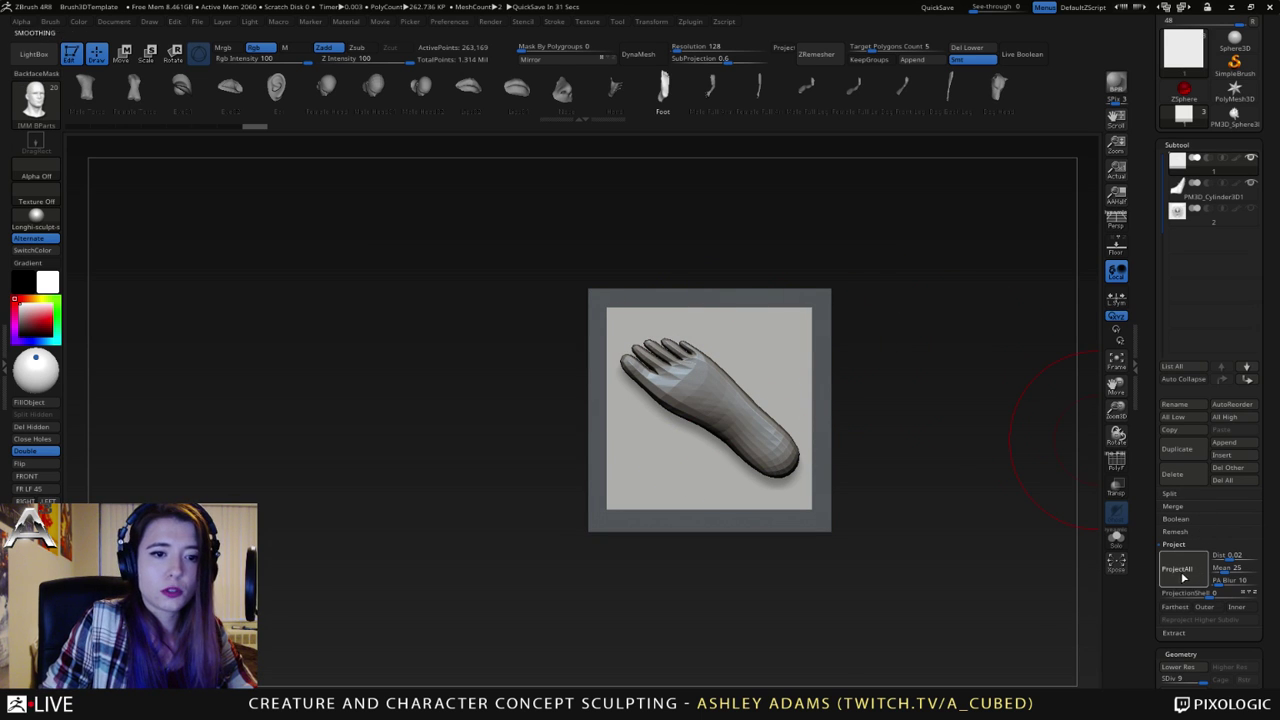
- Replace the foot insert brush with the SnakeHook brush for sculpting the plane
{"action": "left_click_drag", "start_coordinate": [871, 503], "coordinate": [850, 410]}
{"action": "mouse_move", "coordinate": [1187, 173]}
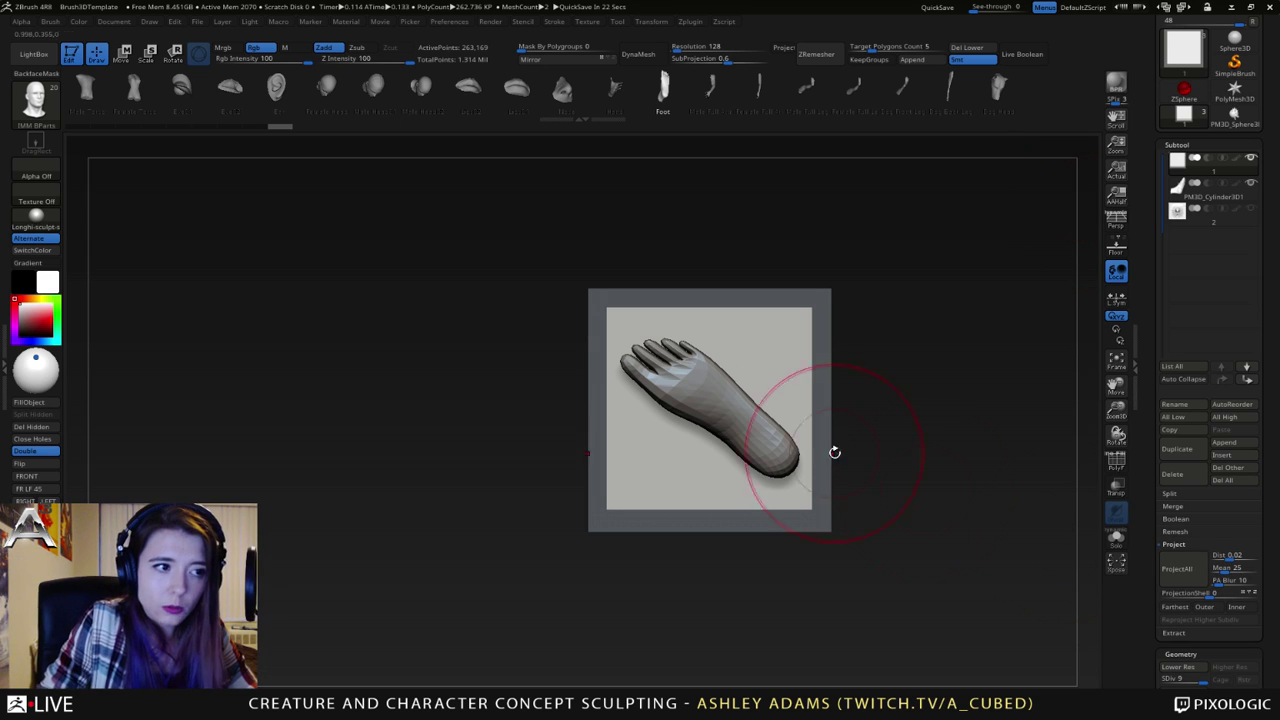
{"action": "left_click_drag", "start_coordinate": [832, 449], "coordinate": [697, 412]}
{"action": "key", "text": "space"}
{"action": "key", "text": "b"}
{"action": "key", "text": "m"}
{"action": "key", "text": "m"}
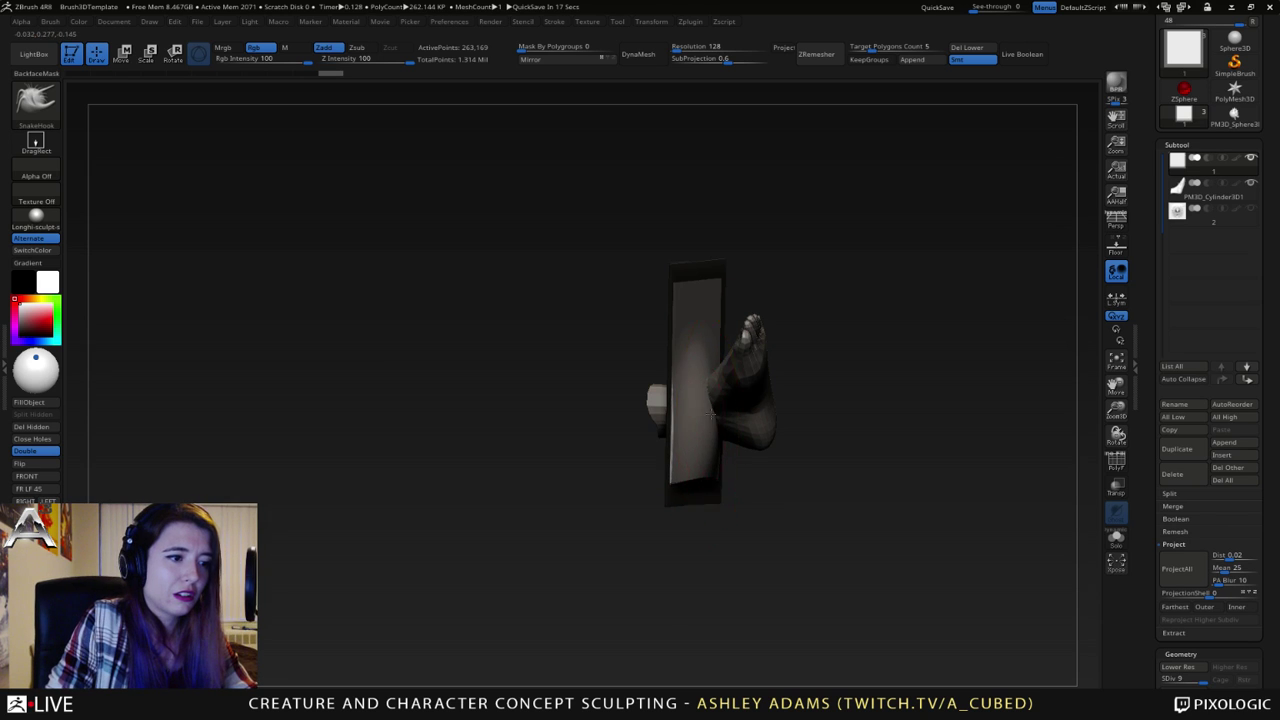
- Try to project the partly masked plane onto the foot with ProjectAll
{"action": "mouse_move", "coordinate": [830, 430]}
{"action": "left_mouse_down"}
{"action": "mouse_move", "coordinate": [740, 402]}
{"action": "mouse_move", "coordinate": [1059, 416]}
{"action": "left_mouse_up"}
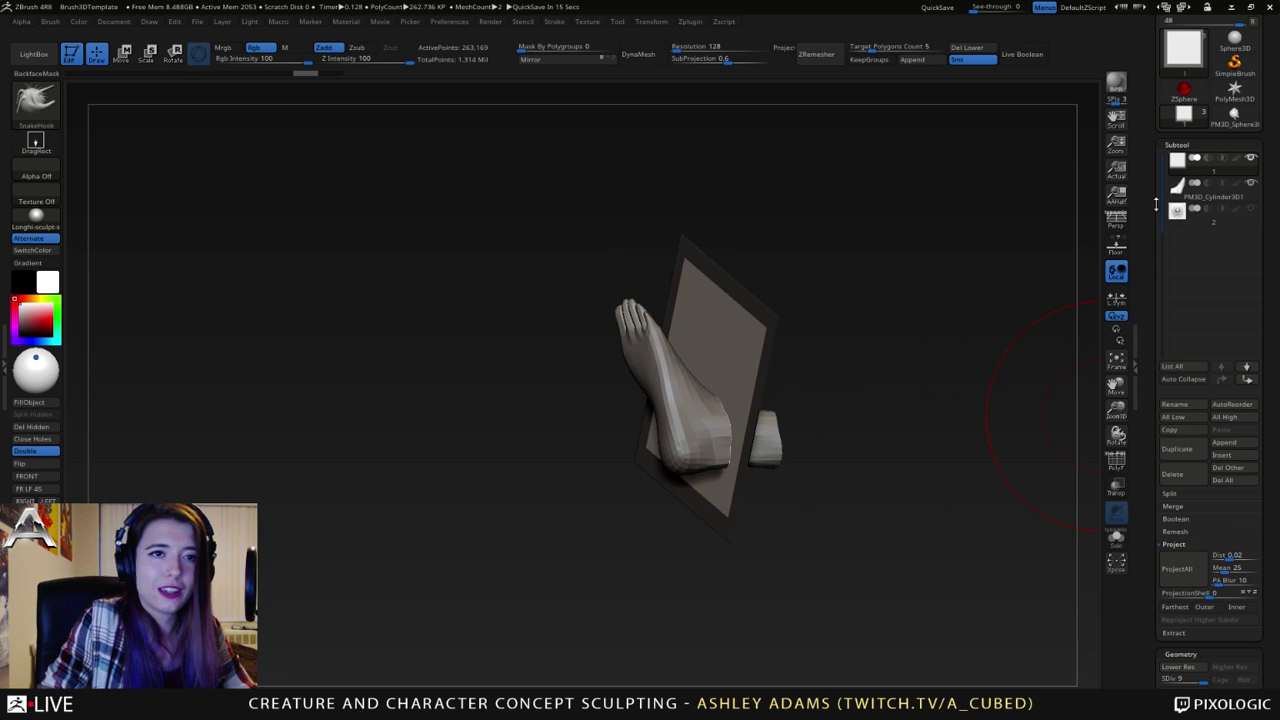
{"action": "left_click", "coordinate": [1183, 570]}
{"action": "left_click_drag", "start_coordinate": [1008, 466], "coordinate": [1086, 516]}
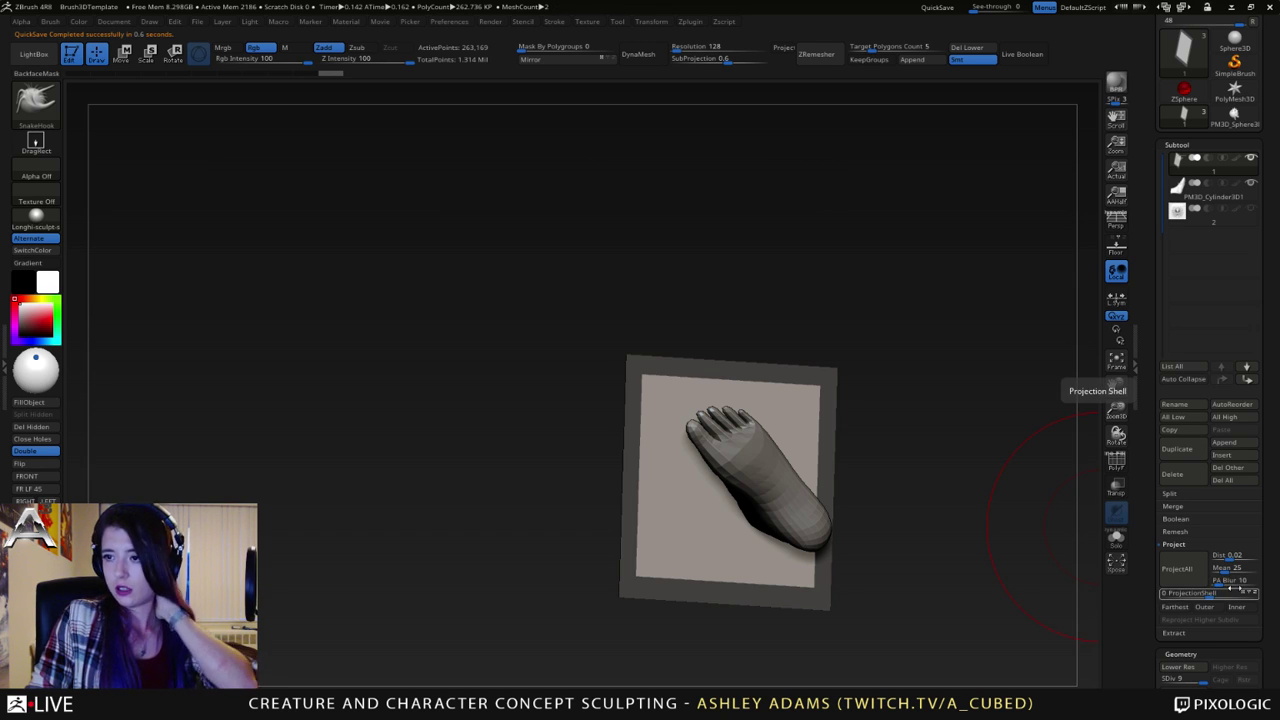
- Make the foot the active subtool, try moving it across the plane with the gizmo, and undo the moves
{"action": "left_click", "coordinate": [768, 467], "text": "alt"}
{"action": "key", "text": "w"}
{"action": "mouse_move", "coordinate": [812, 474]}
{"action": "left_mouse_down"}
{"action": "mouse_move", "coordinate": [760, 460]}
{"action": "mouse_move", "coordinate": [741, 481]}
{"action": "mouse_move", "coordinate": [850, 435]}
{"action": "mouse_move", "coordinate": [608, 280]}
{"action": "mouse_move", "coordinate": [965, 306]}
{"action": "mouse_move", "coordinate": [815, 420]}
{"action": "mouse_move", "coordinate": [706, 474]}
{"action": "left_mouse_up"}
{"action": "left_click_drag", "start_coordinate": [650, 413], "coordinate": [524, 285]}
{"action": "key", "text": "ctrl+z"}
{"action": "left_click_drag", "start_coordinate": [657, 526], "coordinate": [574, 608]}
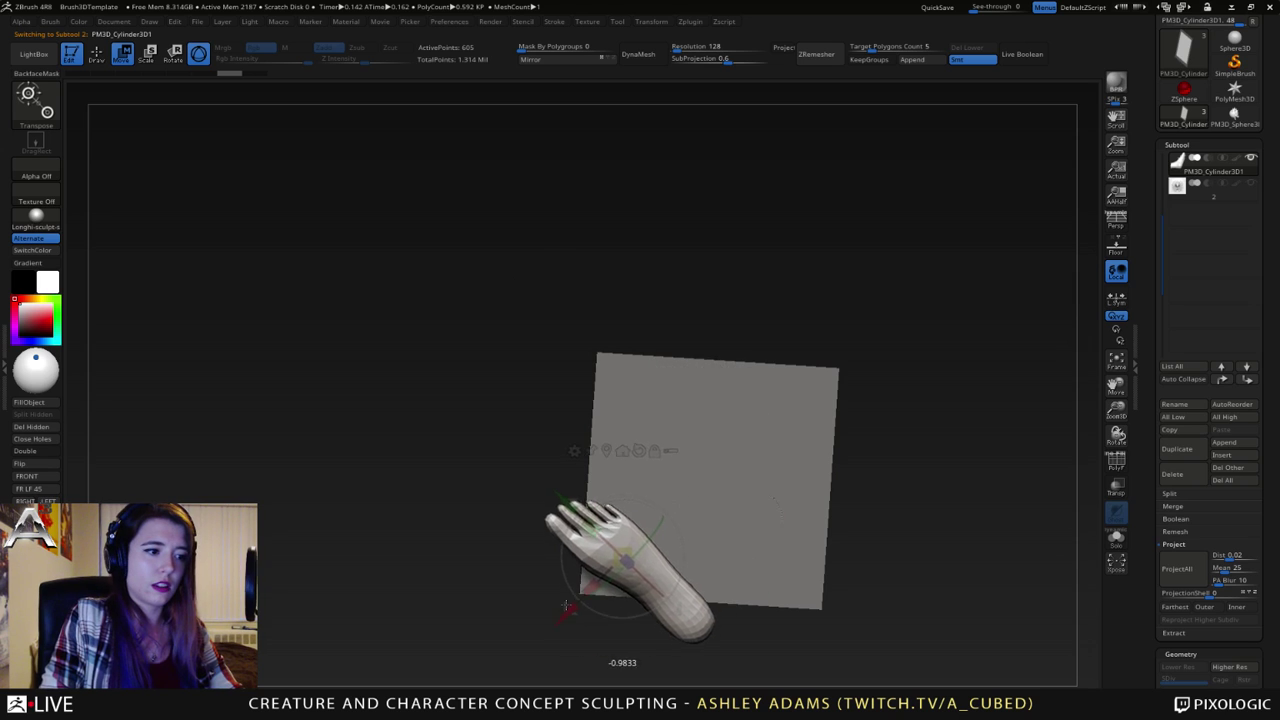
{"action": "key", "text": "ctrl+z"}
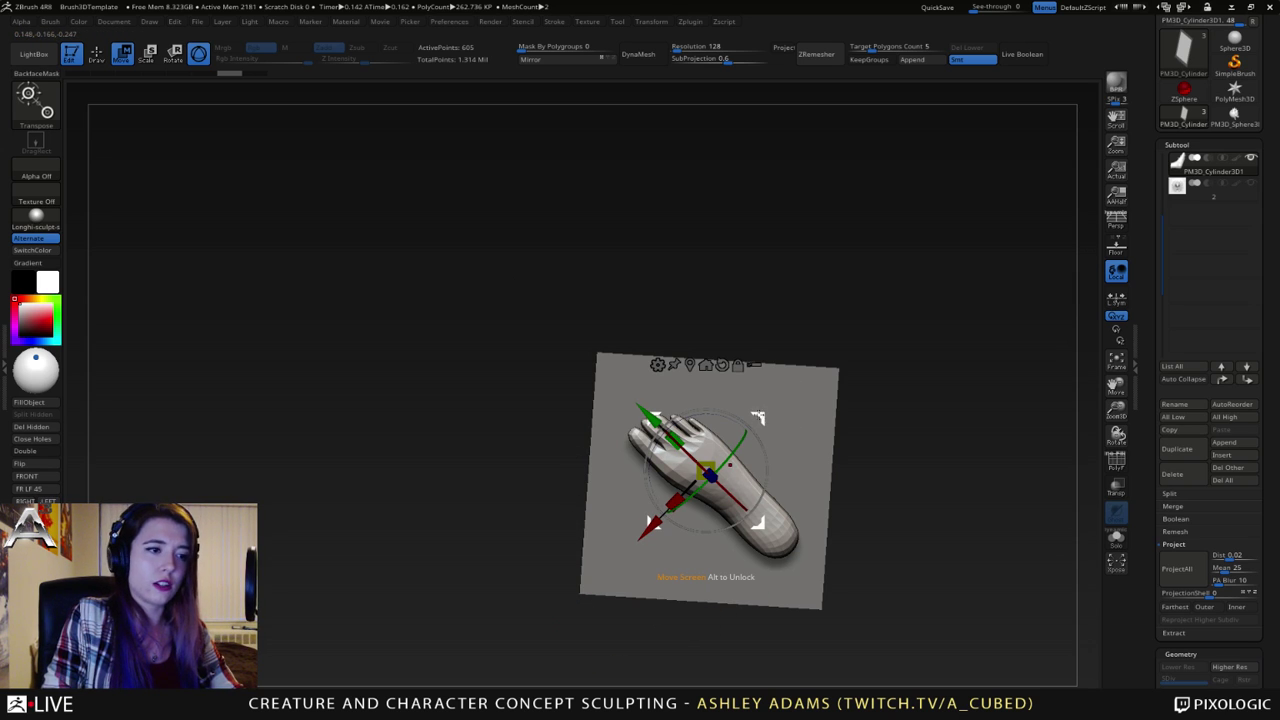
- Reposition the foot in depth relative to the plane with the Move gizmo
{"action": "left_click_drag", "start_coordinate": [708, 472], "coordinate": [762, 416]}
{"action": "left_click_drag", "start_coordinate": [880, 343], "coordinate": [765, 350]}
{"action": "left_click_drag", "start_coordinate": [761, 415], "coordinate": [678, 459]}
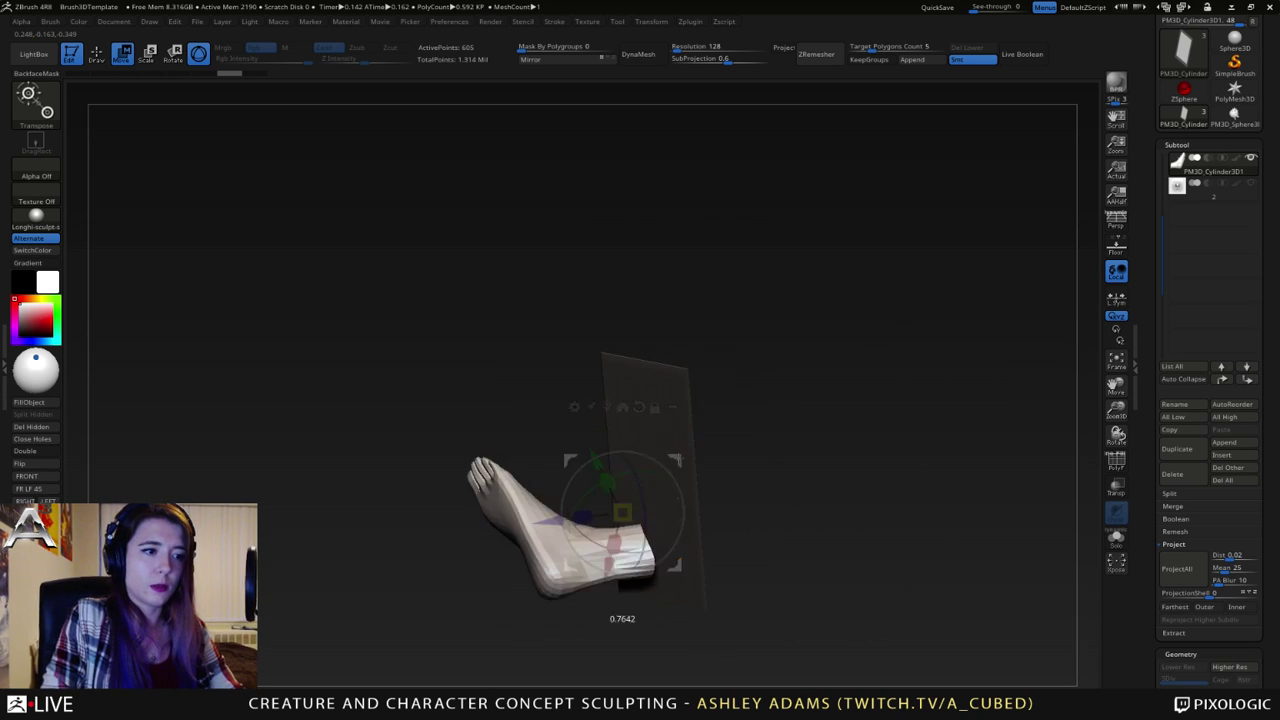
{"action": "left_click_drag", "start_coordinate": [620, 510], "coordinate": [870, 430]}
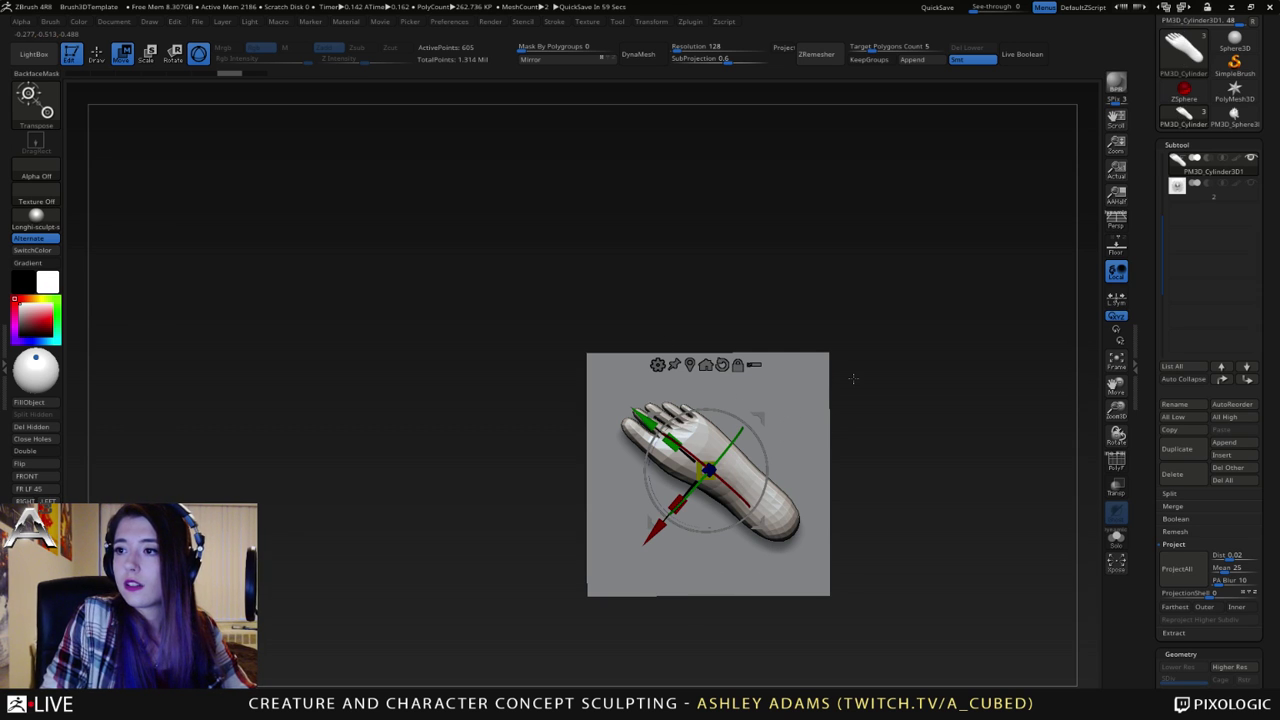
- Make the plane the active subtool and clear its border mask
{"action": "left_click", "coordinate": [1183, 190]}
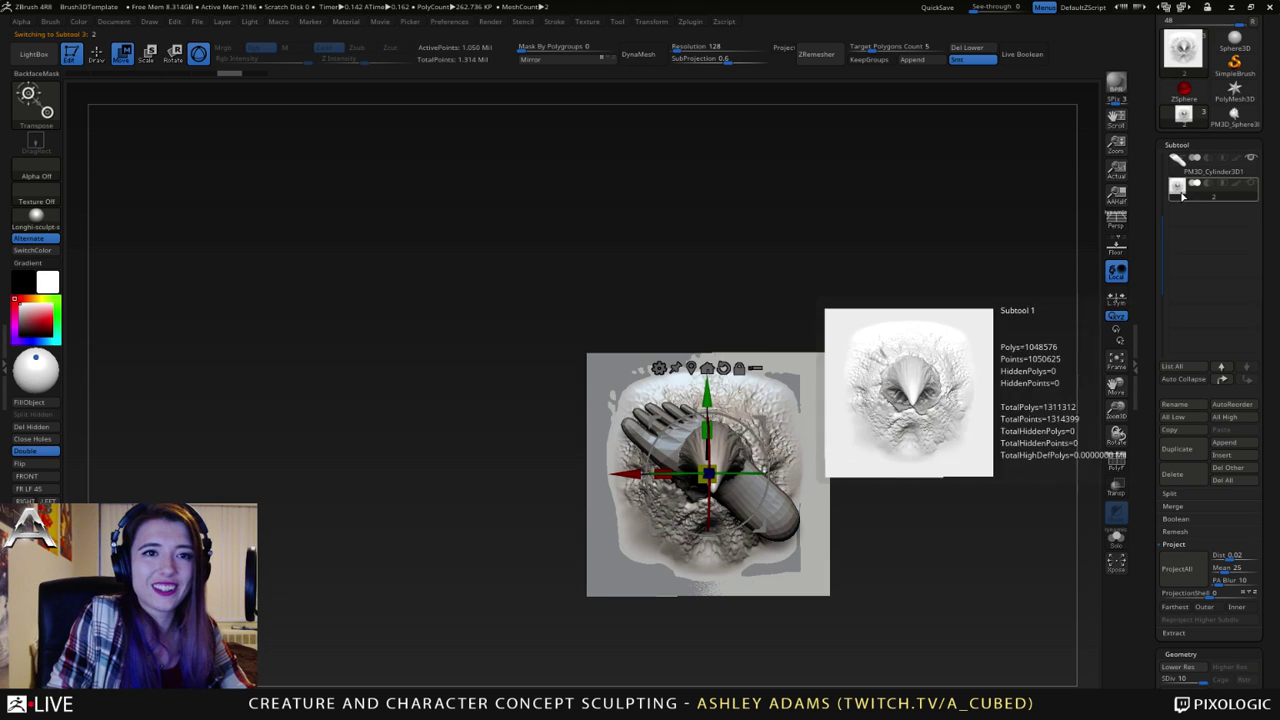
{"action": "left_click_drag", "start_coordinate": [1160, 293], "coordinate": [1158, 170]}
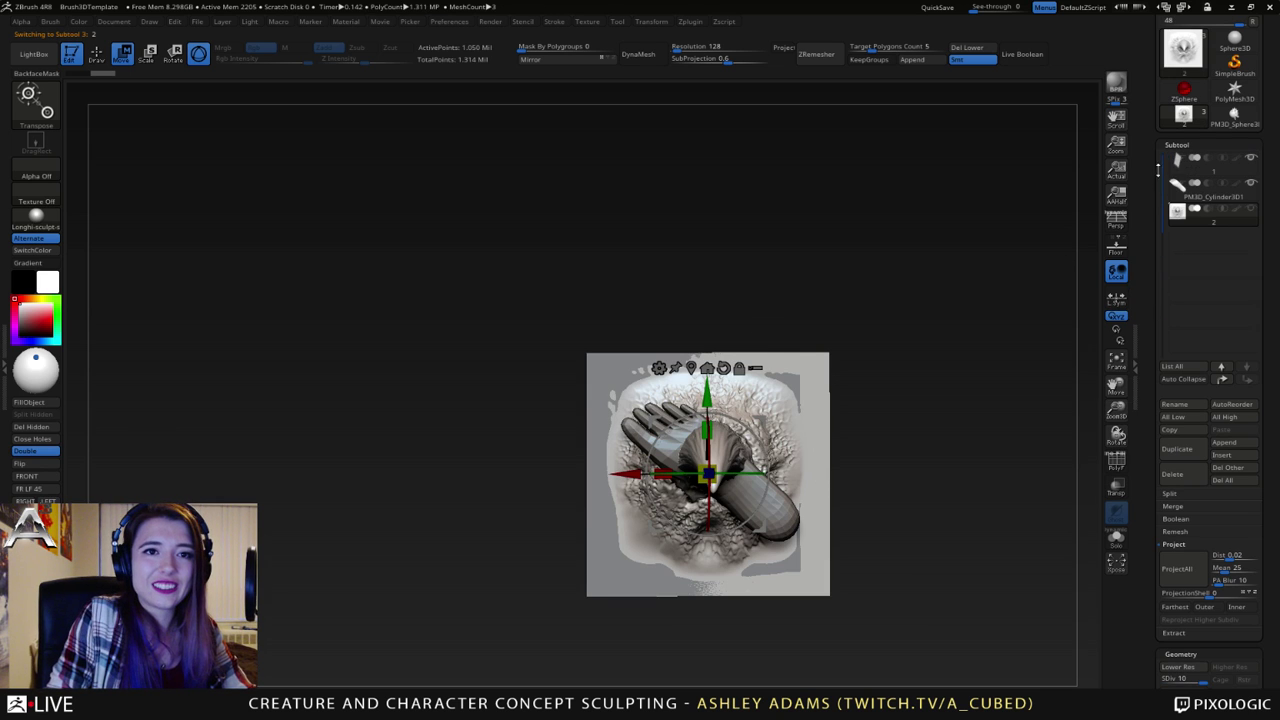
{"action": "left_click", "coordinate": [1211, 172]}
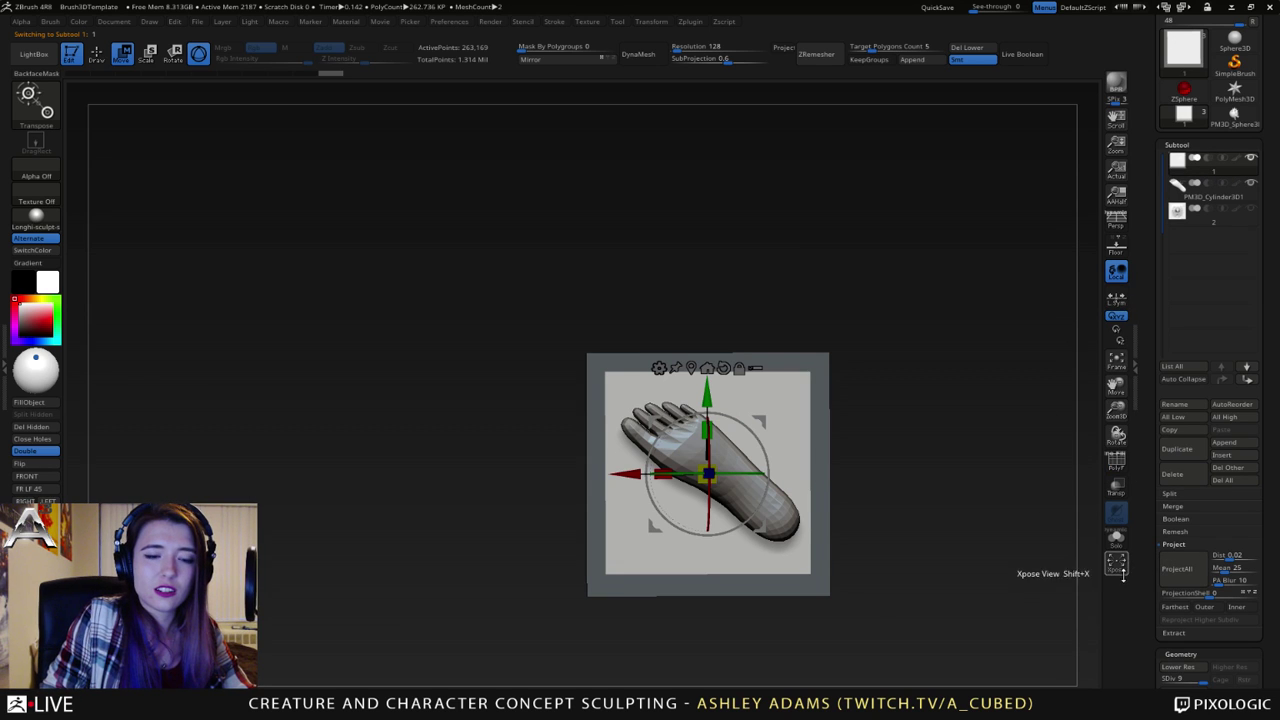
{"action": "key", "text": "ctrl"}
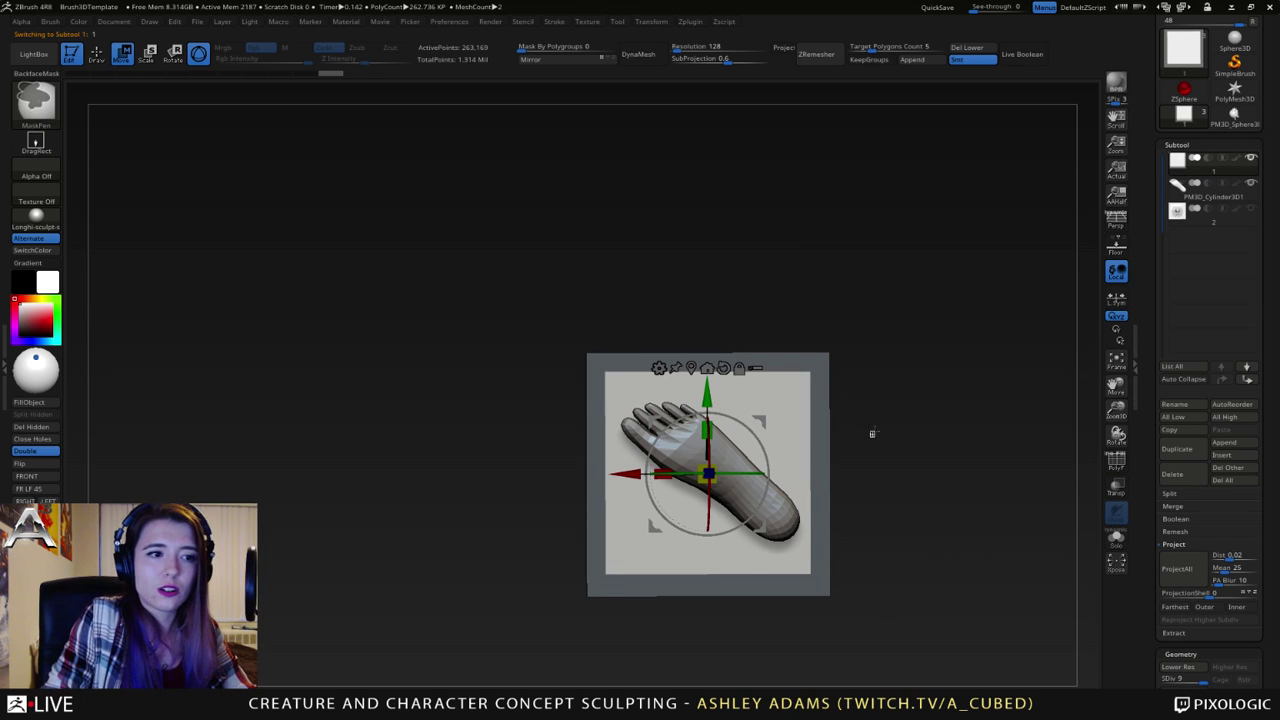
{"action": "mouse_move", "coordinate": [872, 433]}
{"action": "left_mouse_down", "text": "ctrl"}
{"action": "mouse_move", "coordinate": [876, 386]}
{"action": "mouse_move", "coordinate": [857, 366]}
{"action": "mouse_move", "coordinate": [800, 354]}
{"action": "left_mouse_up", "text": "ctrl"}
- Return to Draw mode with the SnakeHook brush, try pulling the plane's surface, and undo the stroke
{"action": "key", "text": "q"}
{"action": "key", "text": "b"}
{"action": "key", "text": "s"}
{"action": "key", "text": "h"}
{"action": "key", "text": "space"}
{"action": "right_click_drag", "start_coordinate": [774, 400], "coordinate": [850, 408]}
{"action": "left_click_drag", "start_coordinate": [778, 459], "coordinate": [808, 456]}
{"action": "key", "text": "ctrl+z"}
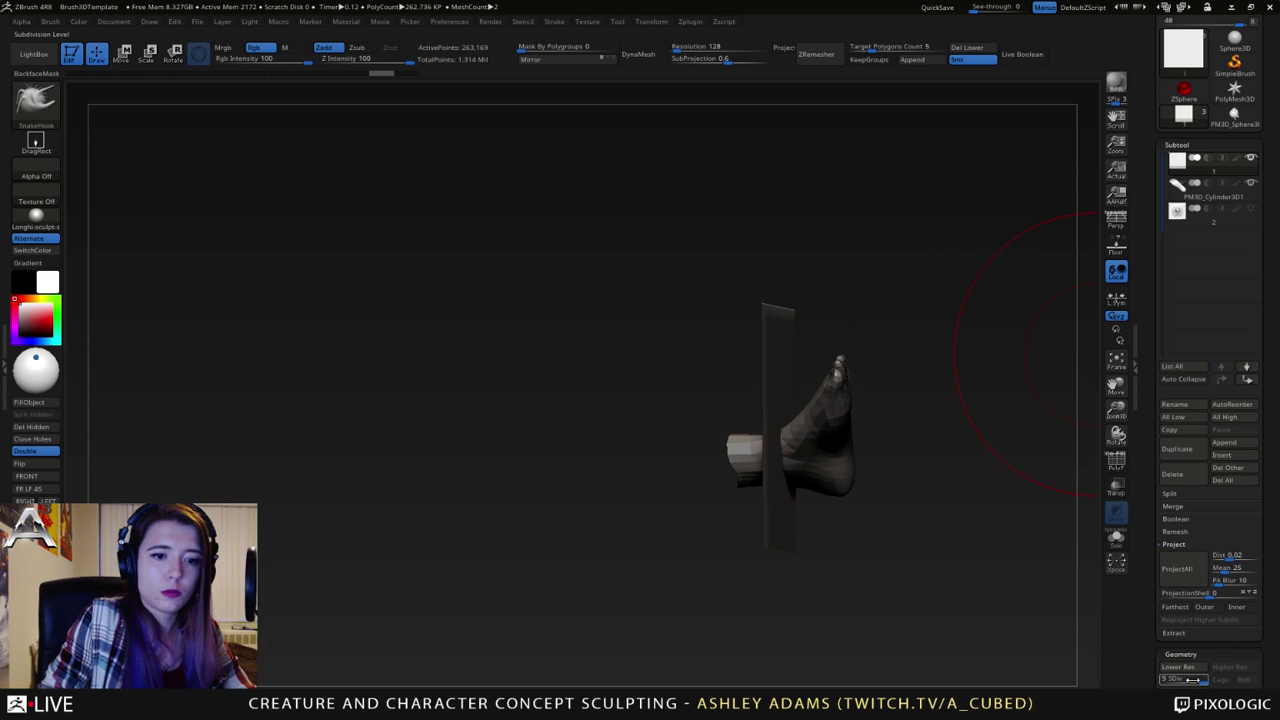
- Lower the plane to subdivision level 1
{"action": "left_click_drag", "start_coordinate": [1155, 683], "coordinate": [1153, 683]}
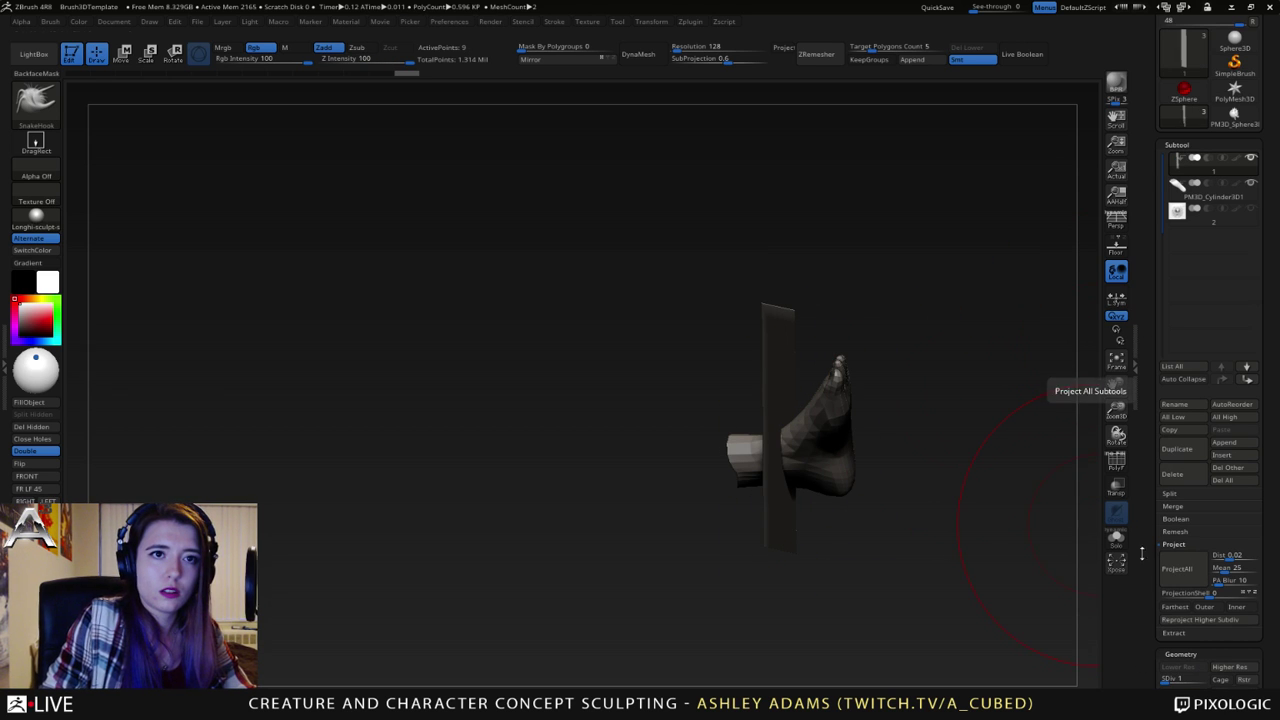
{"action": "left_click_drag", "start_coordinate": [1010, 500], "coordinate": [888, 458]}
{"action": "left_click_drag", "start_coordinate": [900, 462], "coordinate": [908, 465], "text": "shift"}
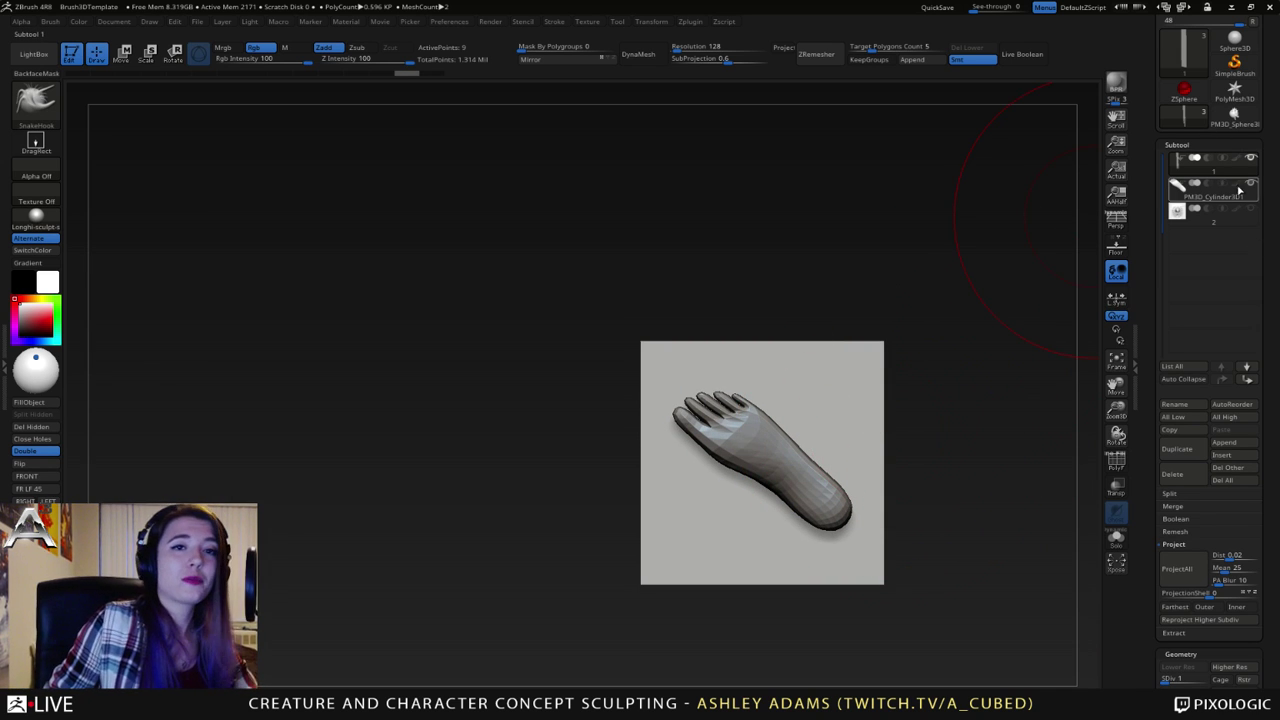
- Delete the plane and foot subtools, confirming each deletion and keeping only the sculpted spike plane
{"action": "left_click", "coordinate": [1187, 192]}
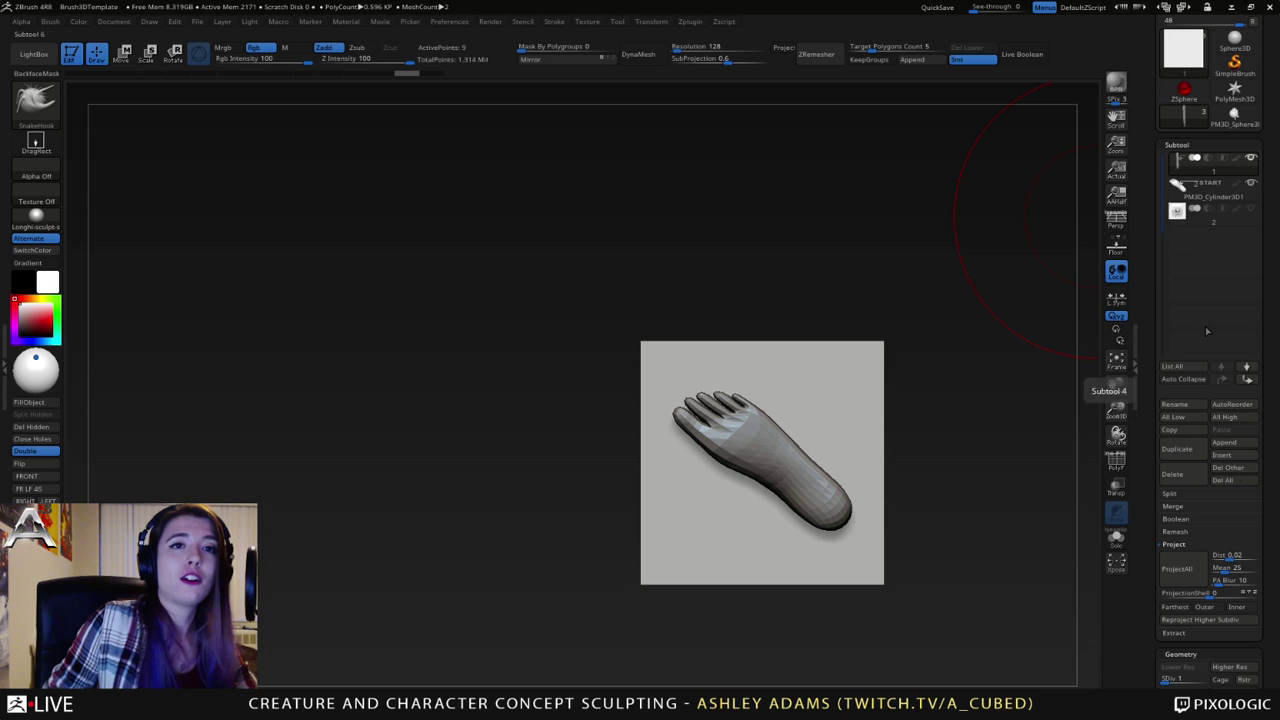
{"action": "left_click", "coordinate": [1190, 481]}
{"action": "left_click", "coordinate": [1058, 507]}
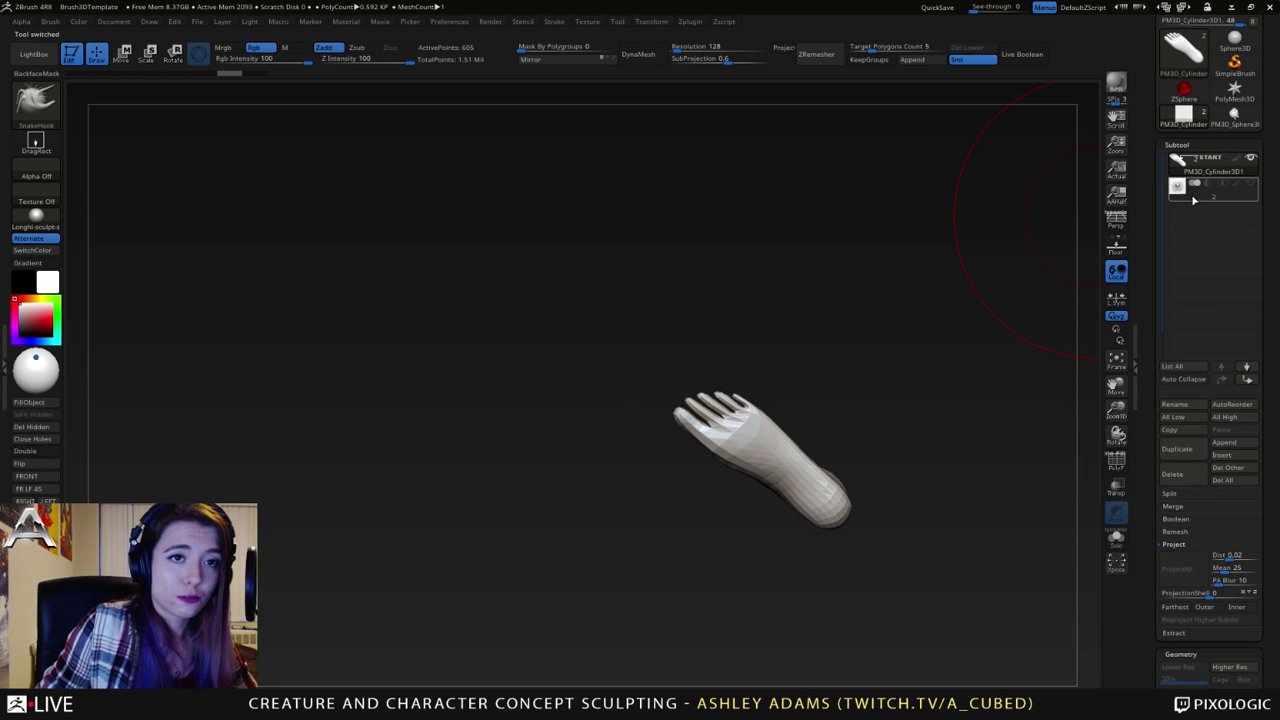
{"action": "mouse_move", "coordinate": [1183, 160]}
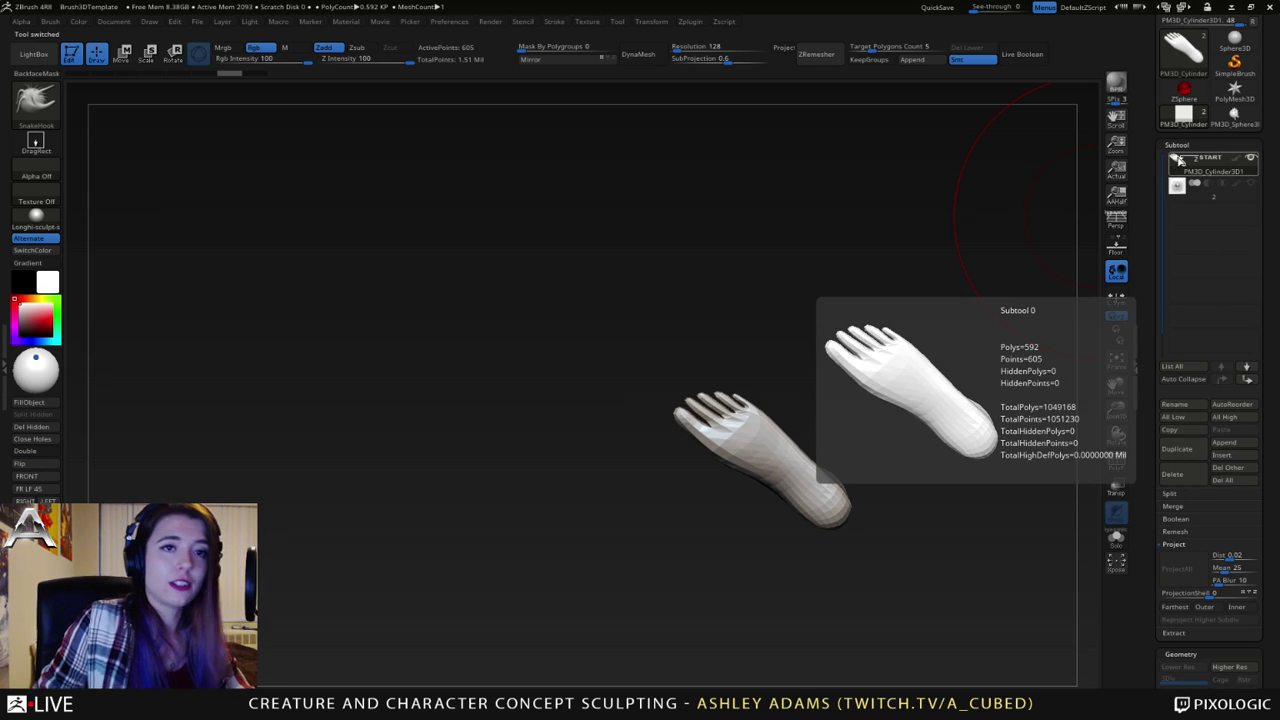
{"action": "left_click", "coordinate": [1185, 474]}
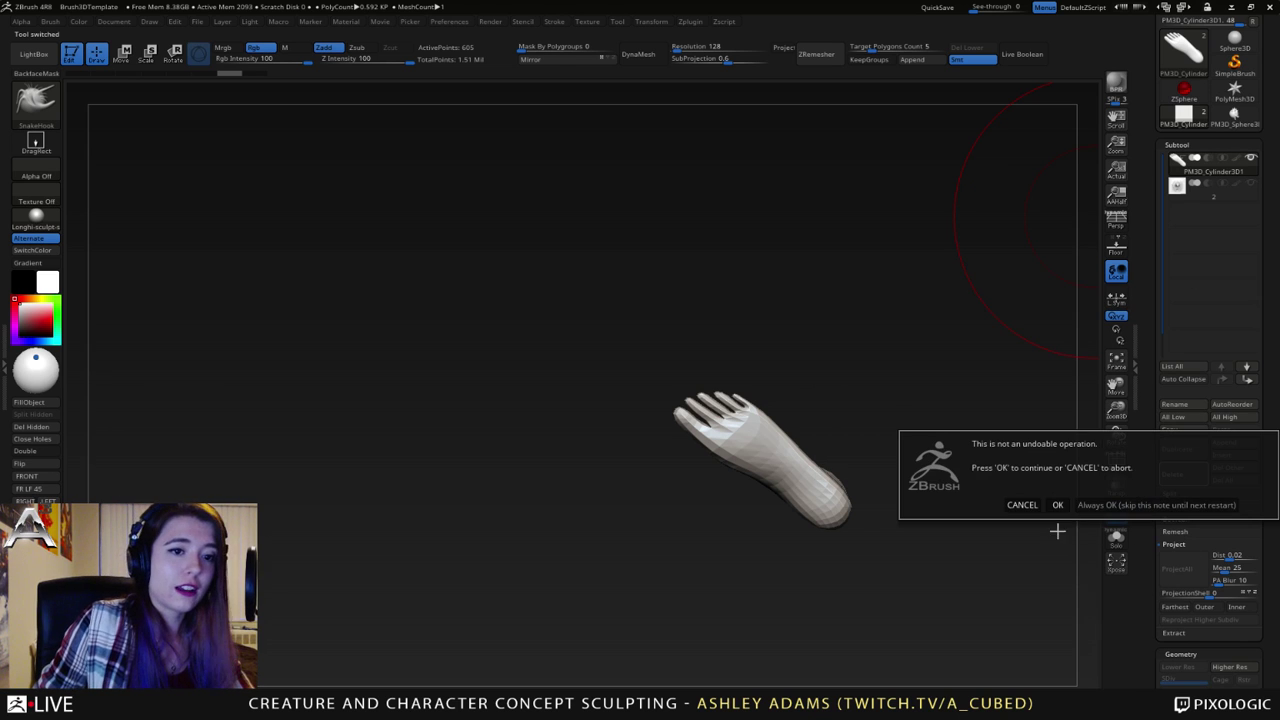
{"action": "left_click", "coordinate": [1056, 505]}
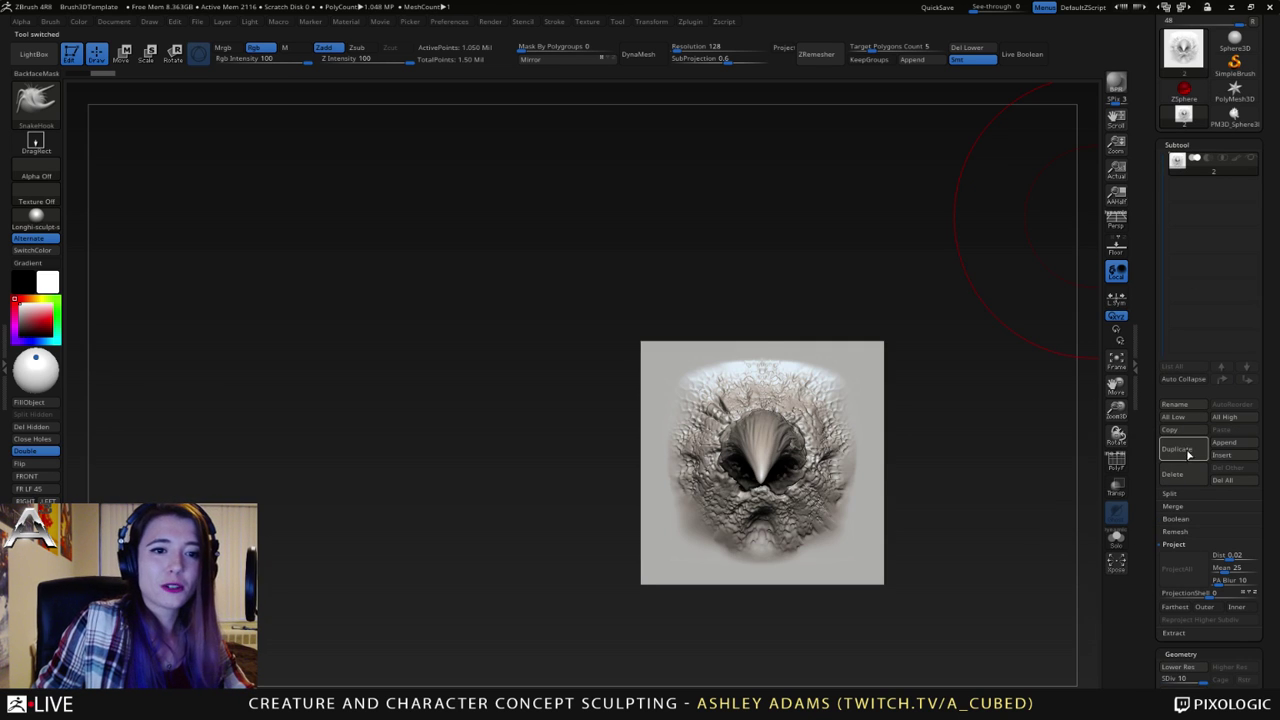
- Duplicate the sculpted spike plane and make the original the active subtool
{"action": "left_click", "coordinate": [1186, 450]}
{"action": "mouse_move", "coordinate": [1180, 165]}
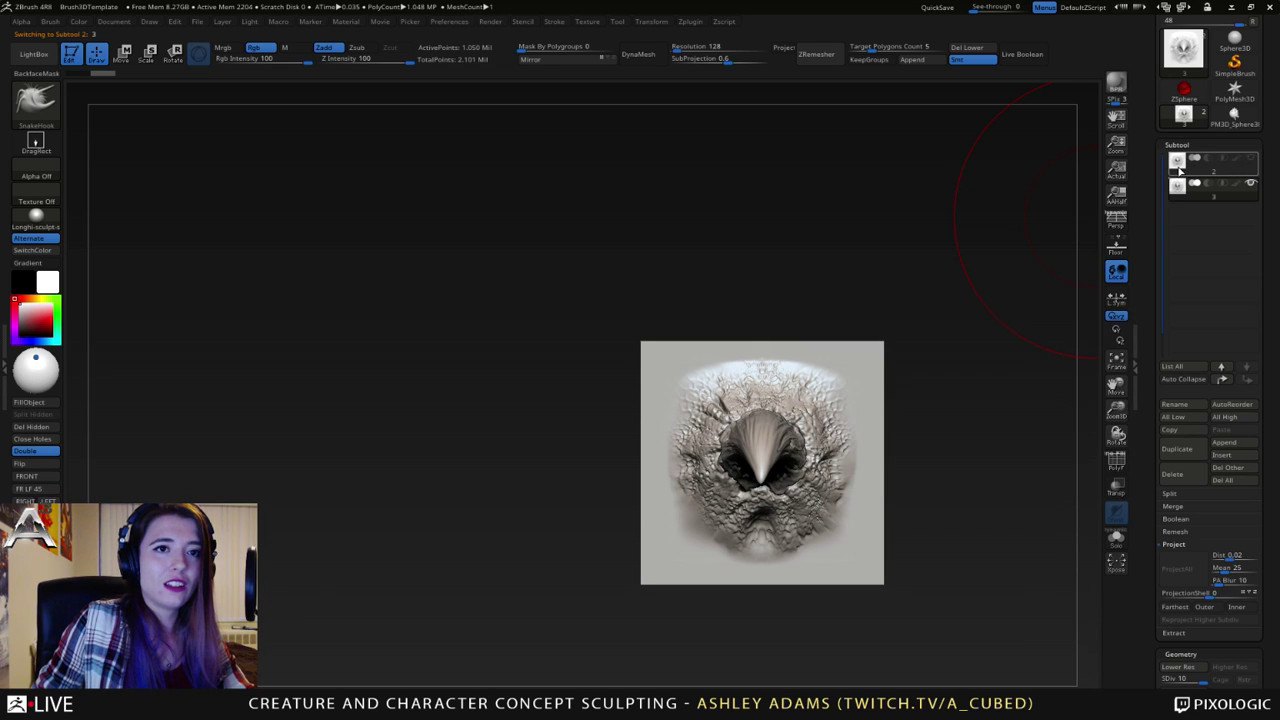
{"action": "left_click", "coordinate": [1180, 171]}
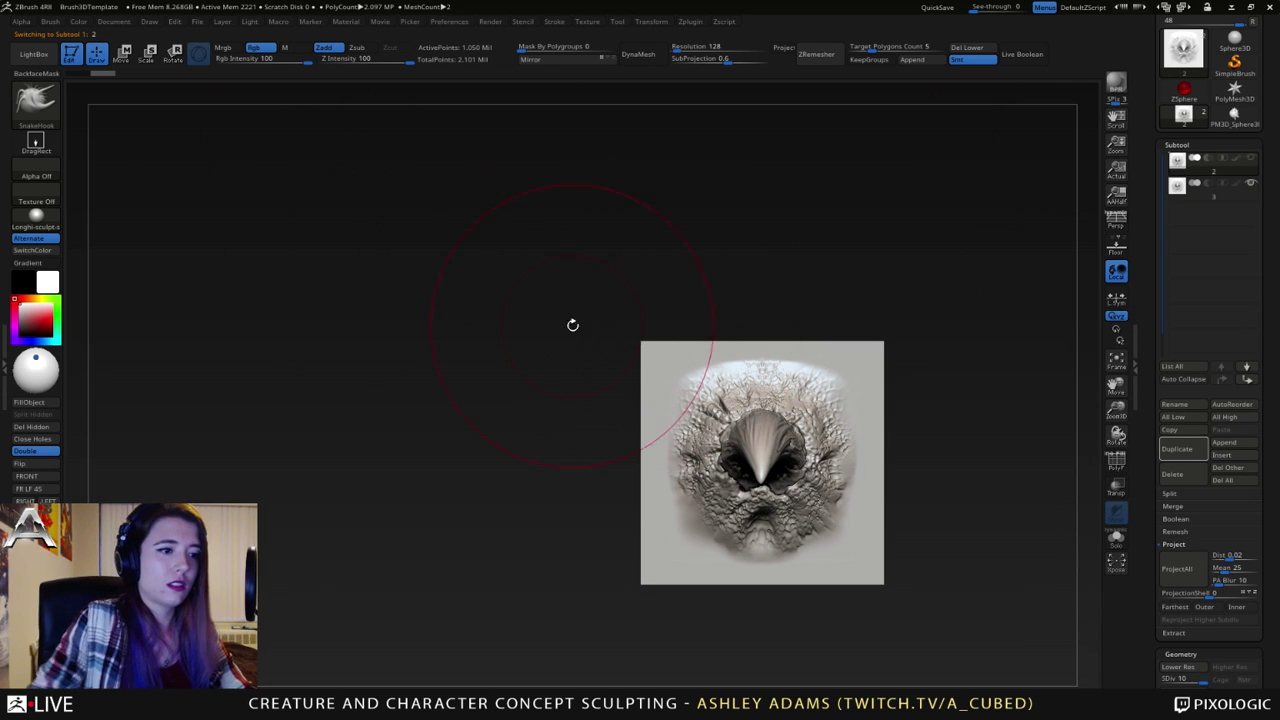
- Load the blank plane project from LightBox and set the main color to white
{"action": "left_click", "coordinate": [35, 54]}
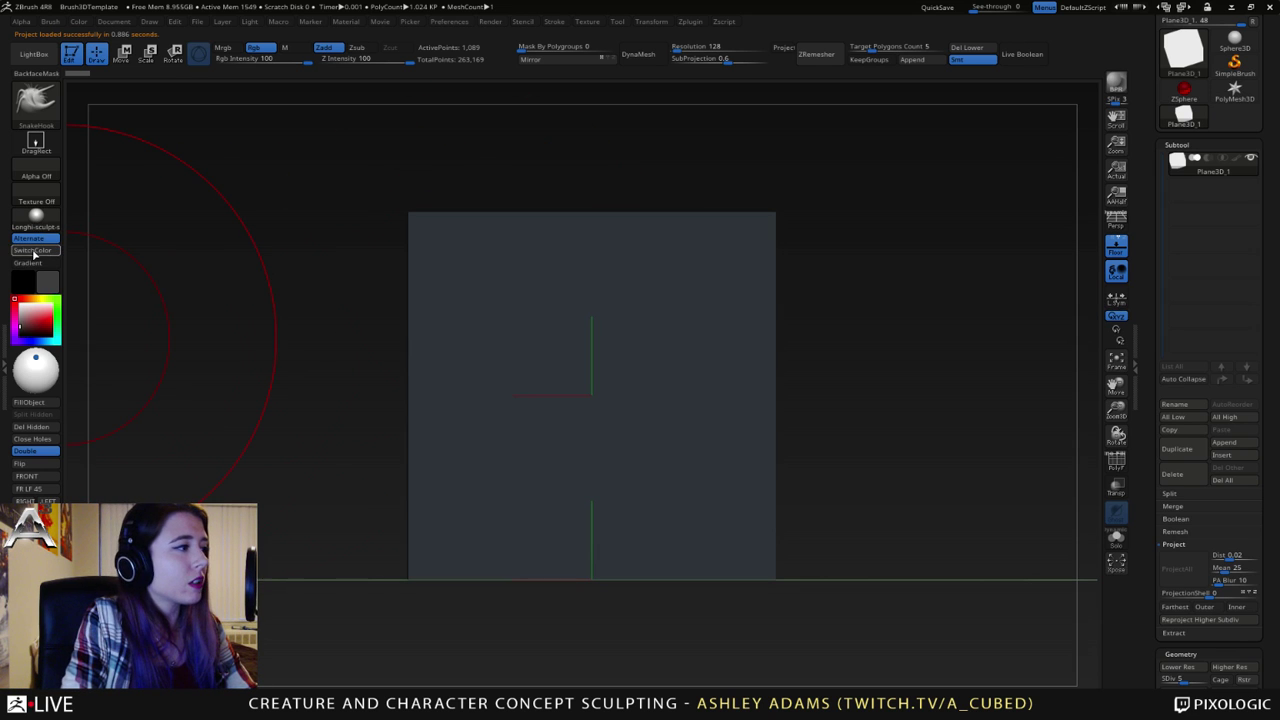
{"action": "left_click", "coordinate": [47, 287]}
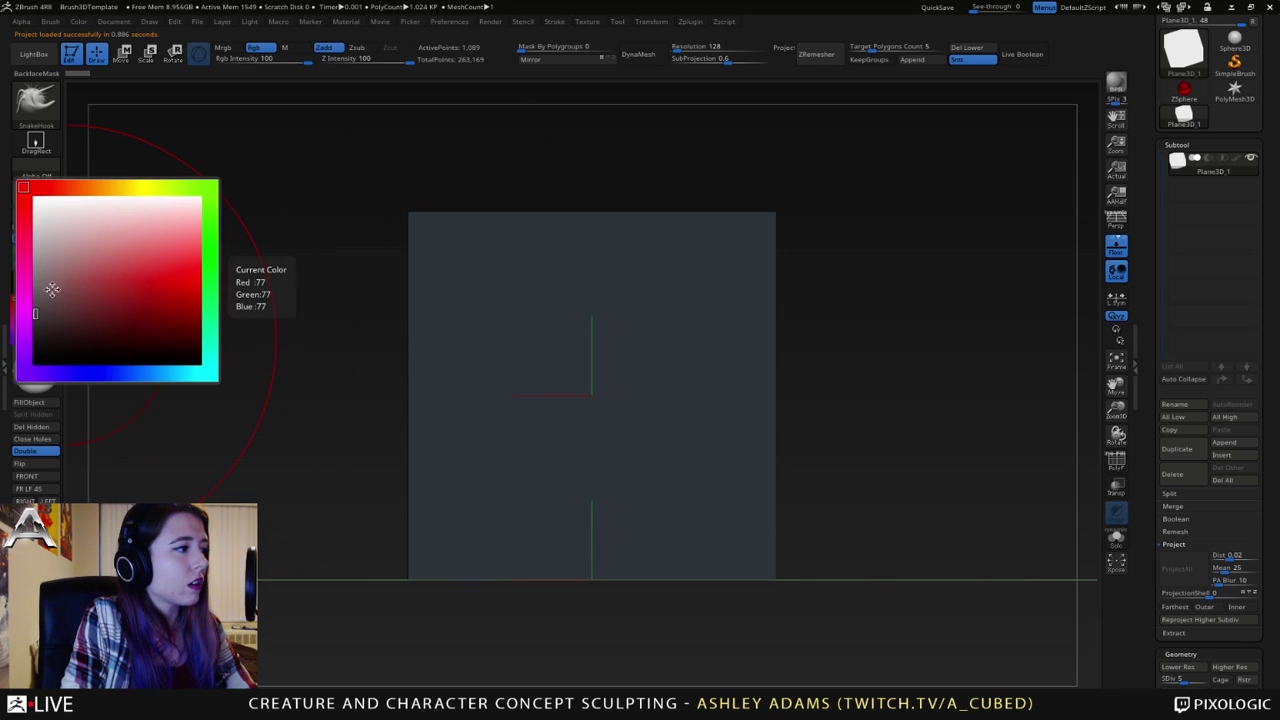
{"action": "left_click", "coordinate": [35, 98]}
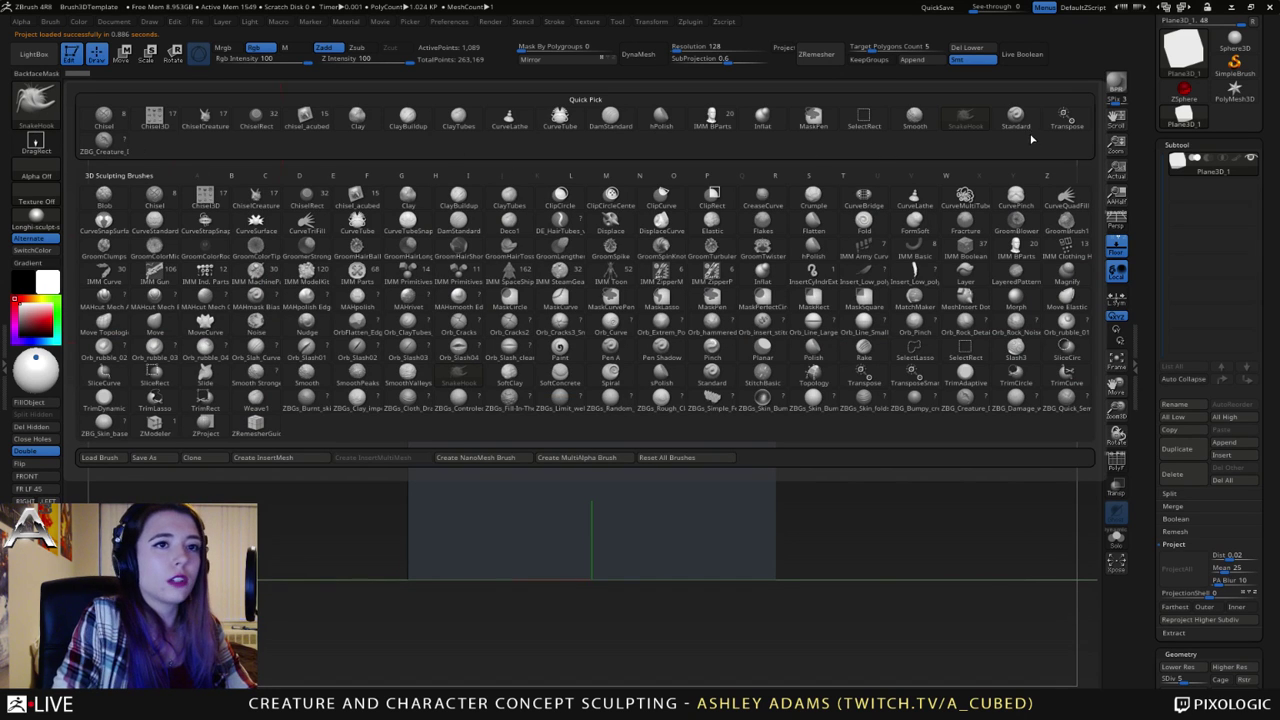
{"action": "left_click", "coordinate": [818, 126]}
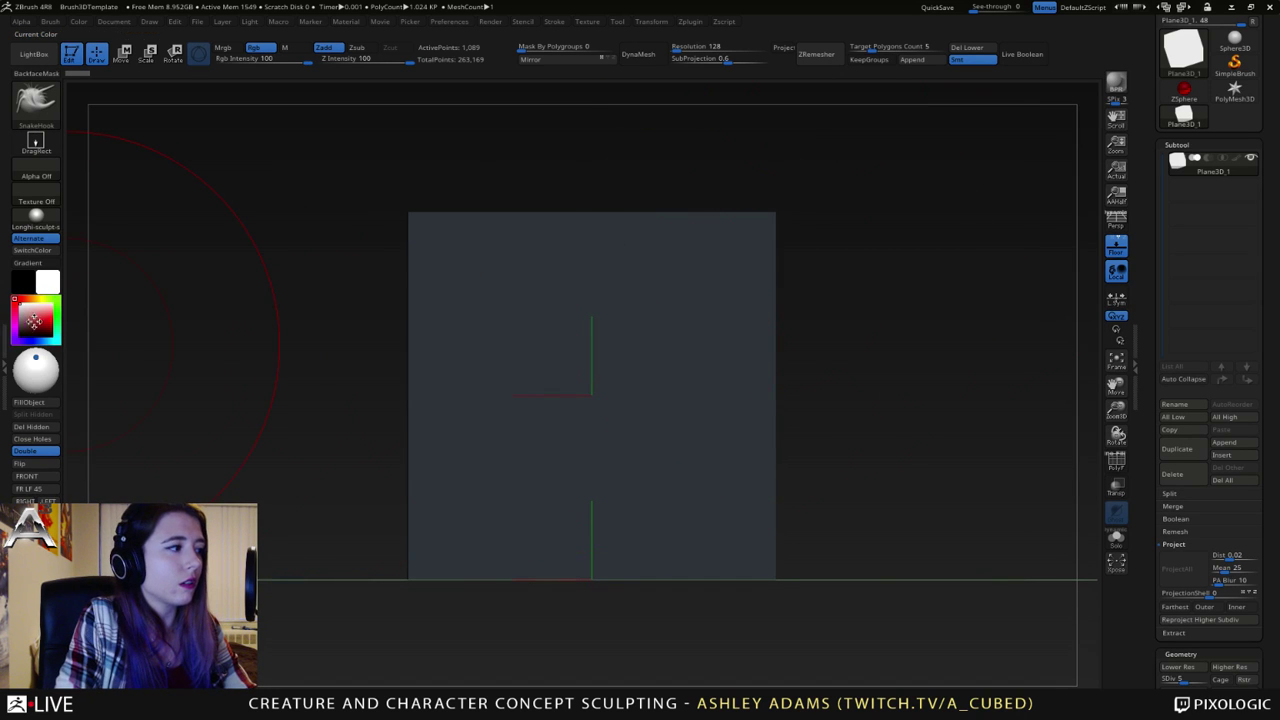
- Turn off the floor grid around the new plane
{"action": "right_click_drag", "start_coordinate": [534, 350], "coordinate": [619, 386]}
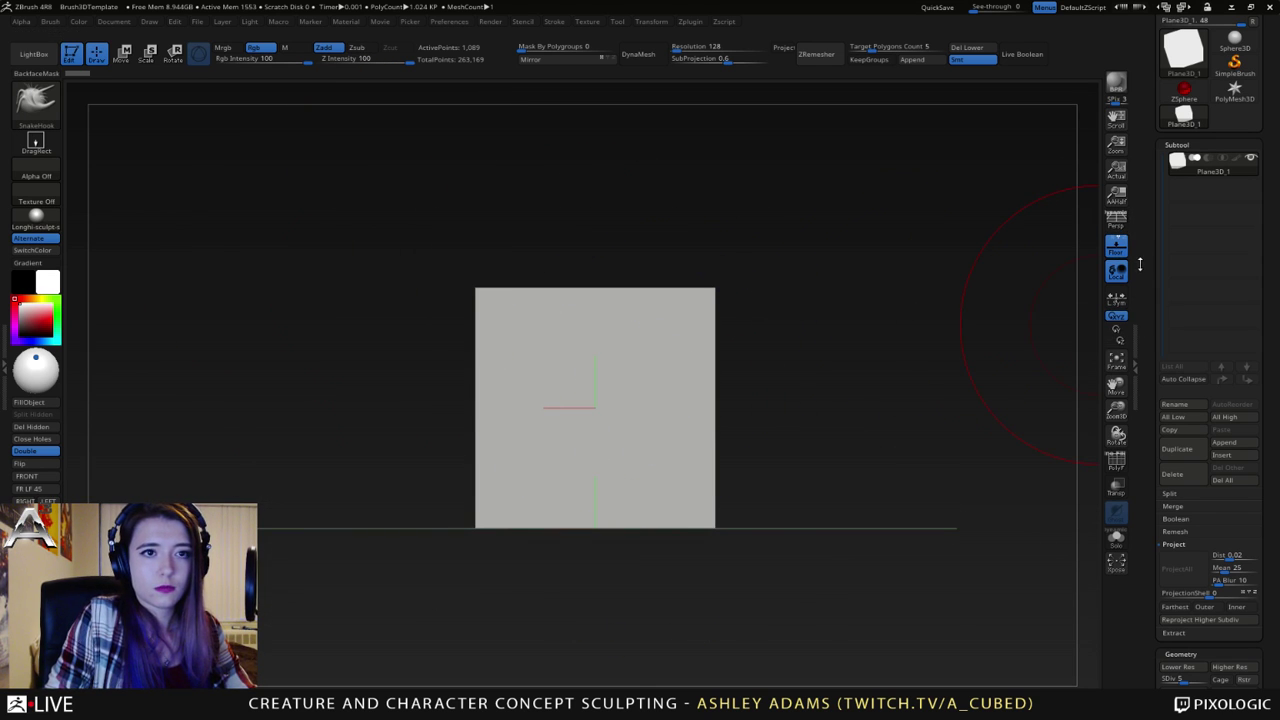
{"action": "left_click", "coordinate": [1116, 247]}
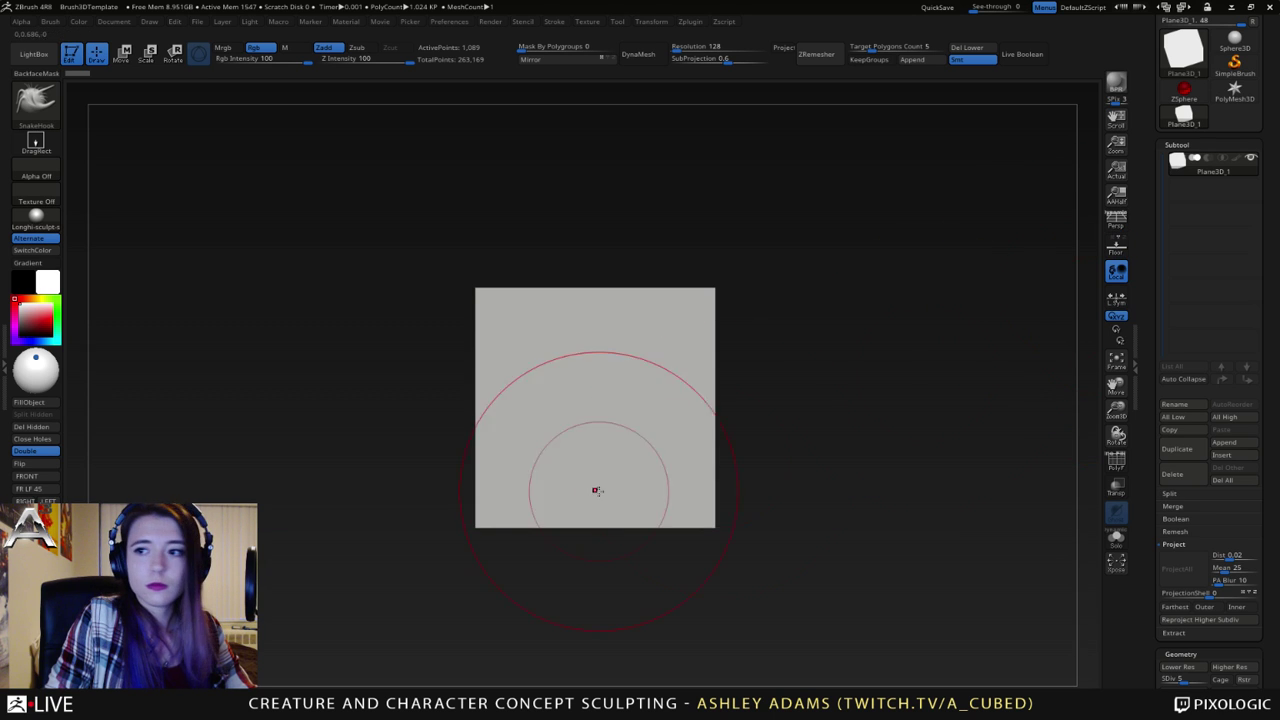
{"action": "left_click_drag", "start_coordinate": [594, 489], "coordinate": [652, 496]}
{"action": "mouse_move", "coordinate": [641, 453]}
{"action": "right_mouse_down", "text": "alt"}
{"action": "mouse_move", "coordinate": [730, 467]}
{"action": "mouse_move", "coordinate": [724, 494]}
{"action": "mouse_move", "coordinate": [706, 469]}
{"action": "right_mouse_up", "text": "alt"}
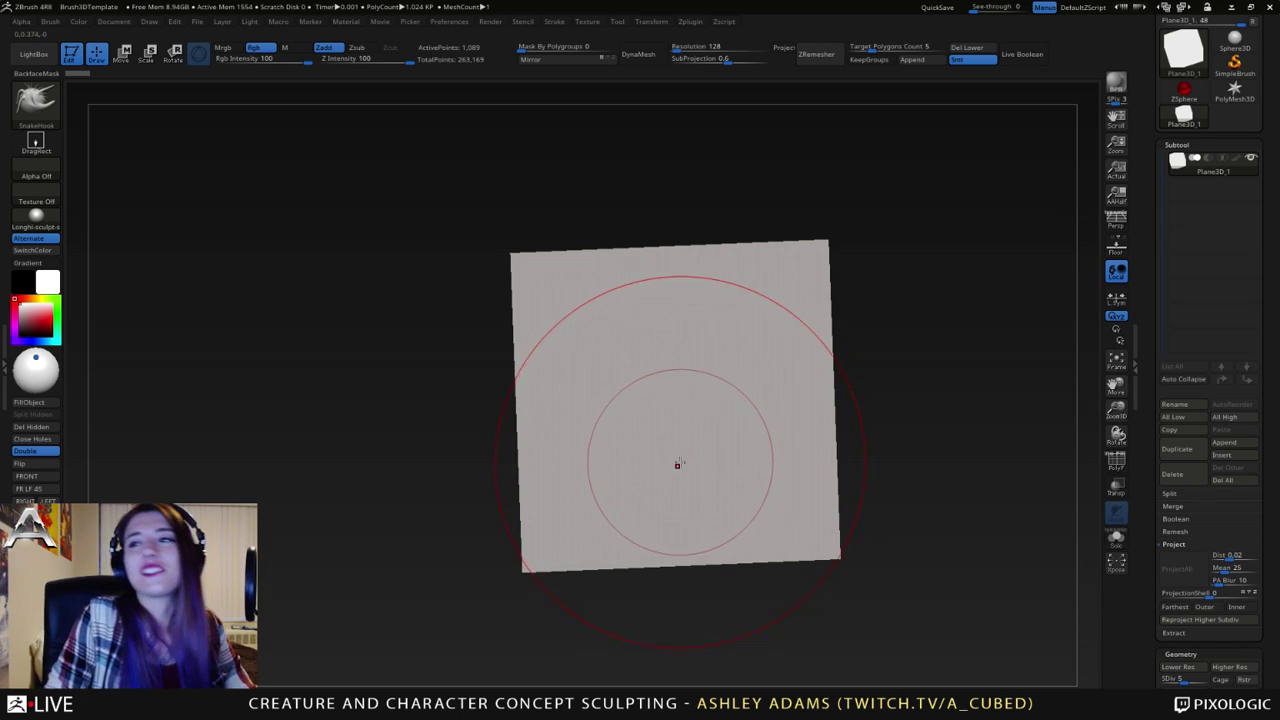
{"action": "mouse_move", "coordinate": [667, 424]}
{"action": "right_mouse_down"}
{"action": "mouse_move", "coordinate": [668, 348]}
{"action": "mouse_move", "coordinate": [677, 373]}
{"action": "right_mouse_up"}
{"action": "left_click", "coordinate": [679, 374]}
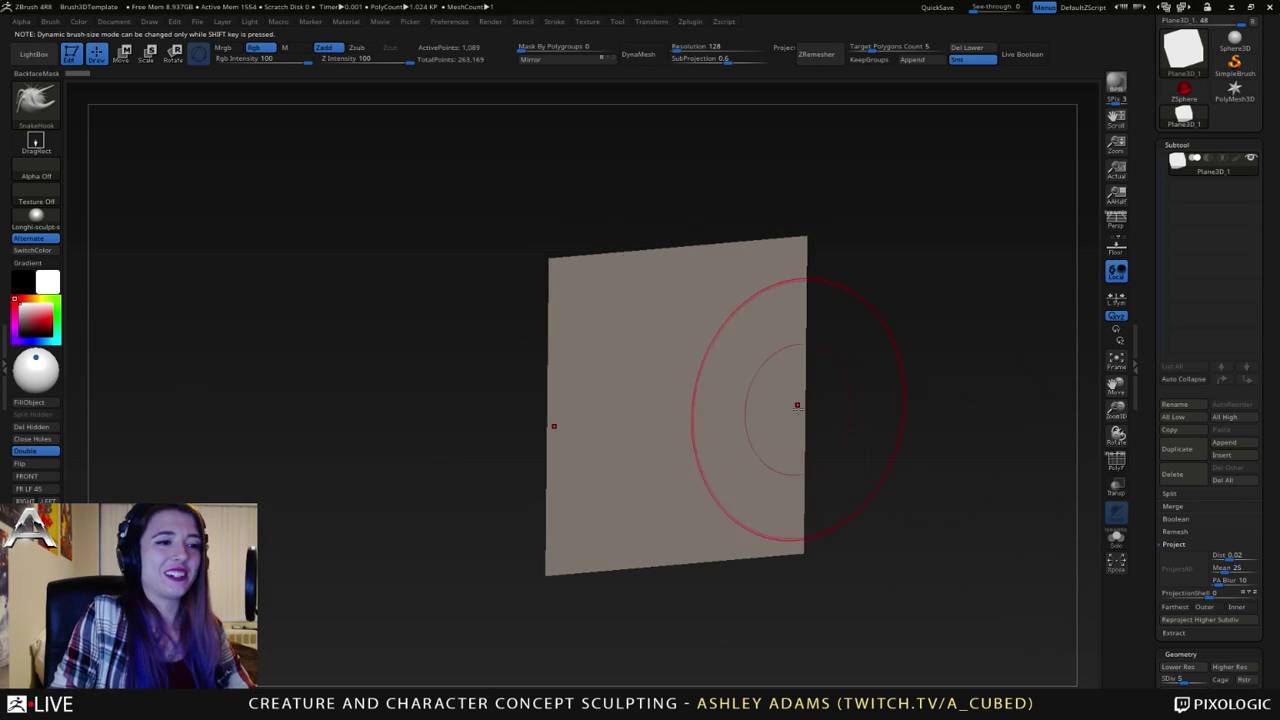
- Mask a round area in the middle of the plane, trying an inverted mask and undoing it
{"action": "left_click_drag", "start_coordinate": [1147, 620], "coordinate": [1150, 452]}
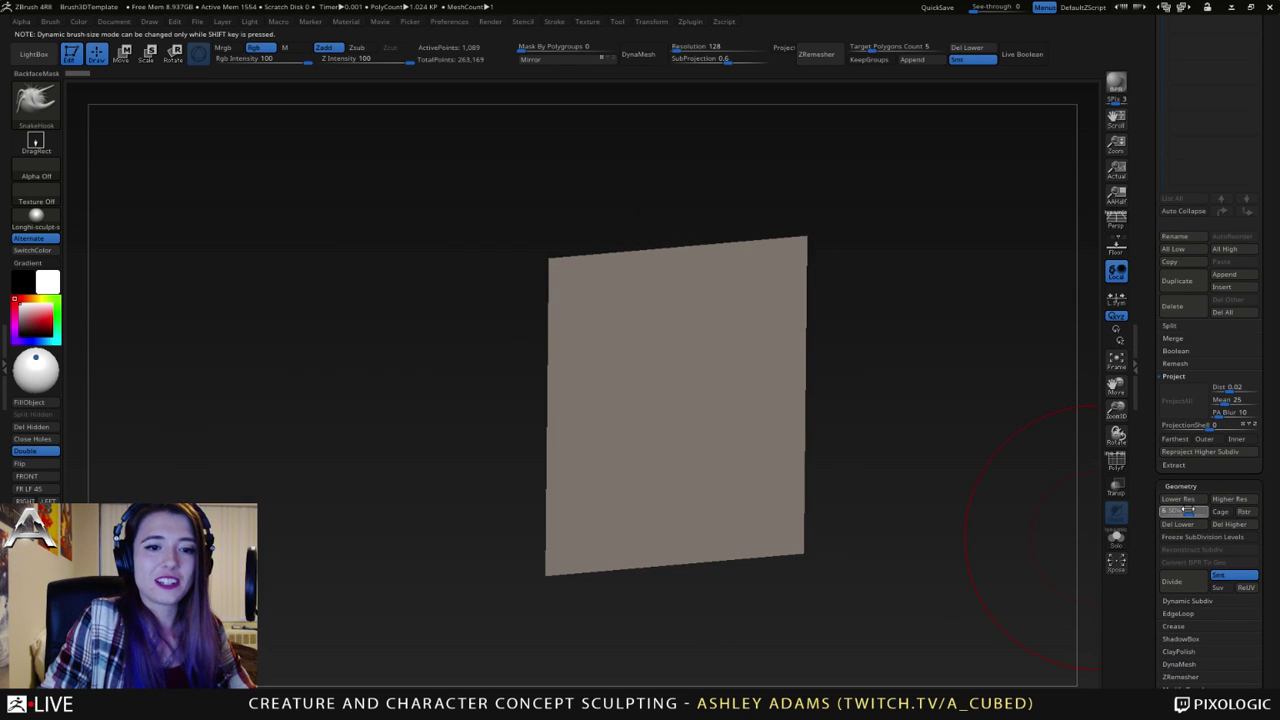
{"action": "right_click_drag", "start_coordinate": [766, 452], "coordinate": [752, 414], "text": "ctrl"}
{"action": "right_click_drag", "start_coordinate": [752, 414], "coordinate": [694, 409]}
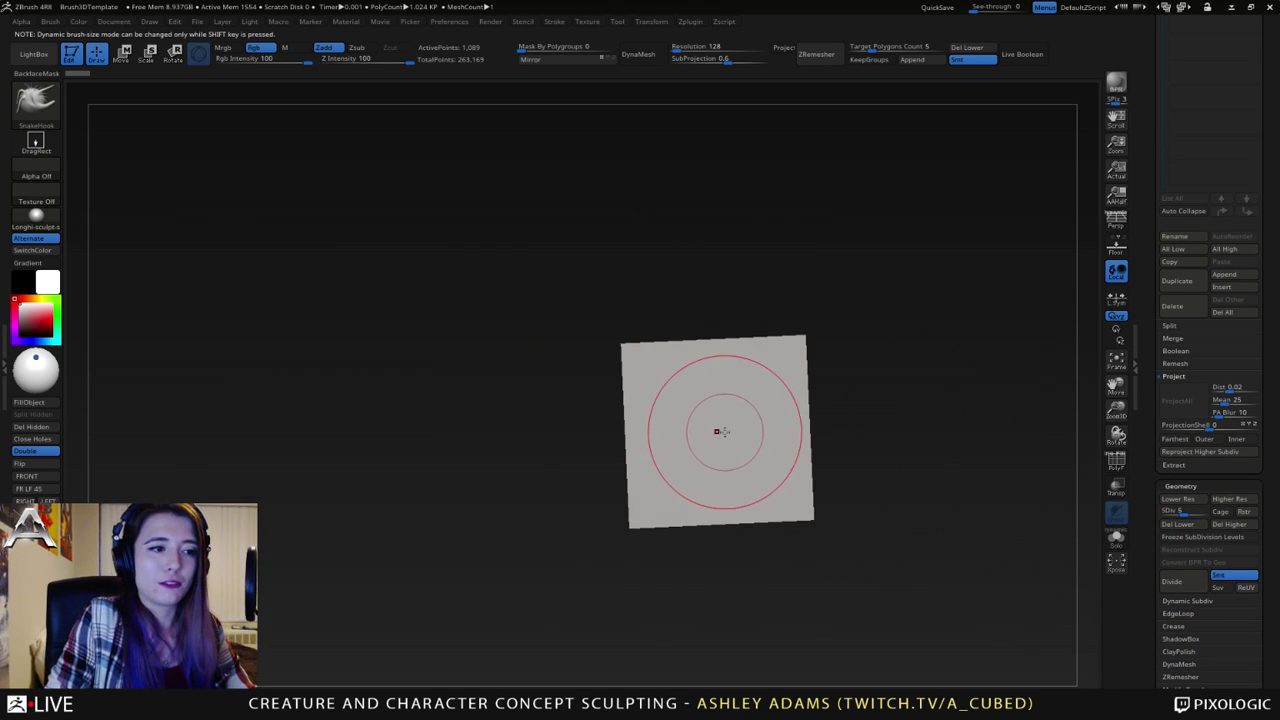
{"action": "left_click_drag", "start_coordinate": [717, 431], "coordinate": [717, 429], "text": "ctrl"}
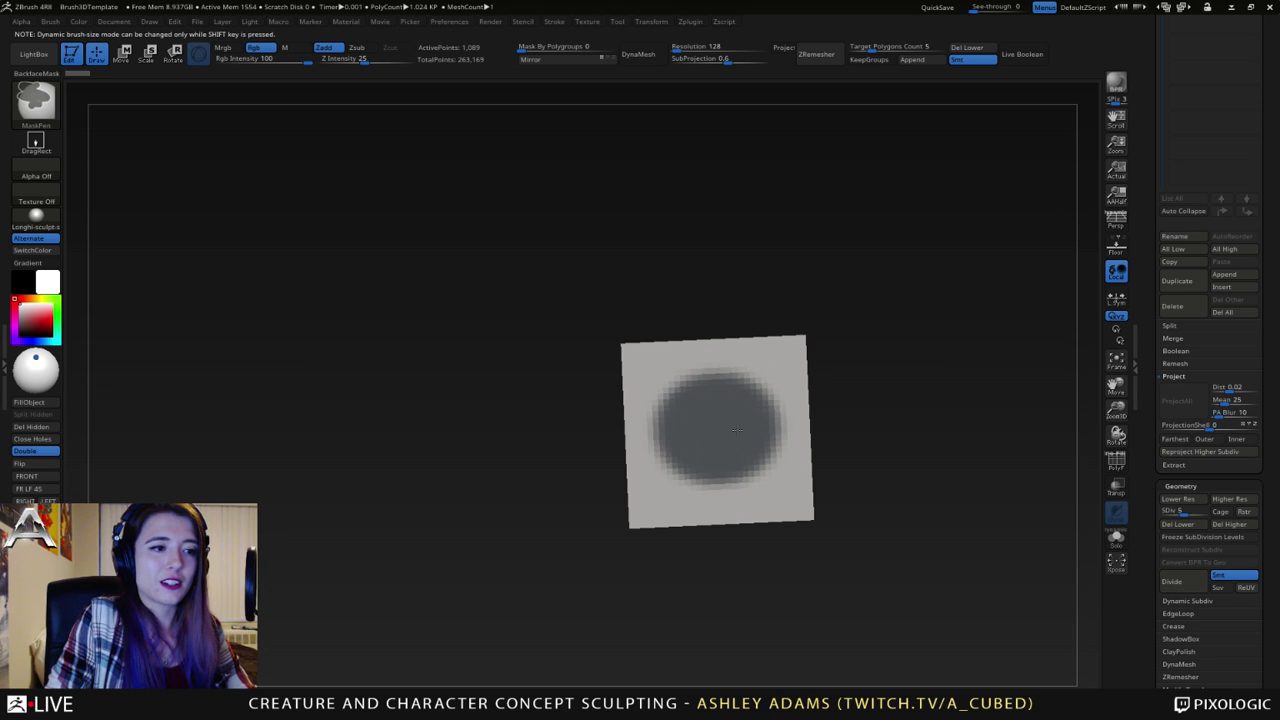
{"action": "left_click", "coordinate": [900, 443], "text": "ctrl"}
{"action": "left_click_drag", "start_coordinate": [814, 414], "coordinate": [803, 440]}
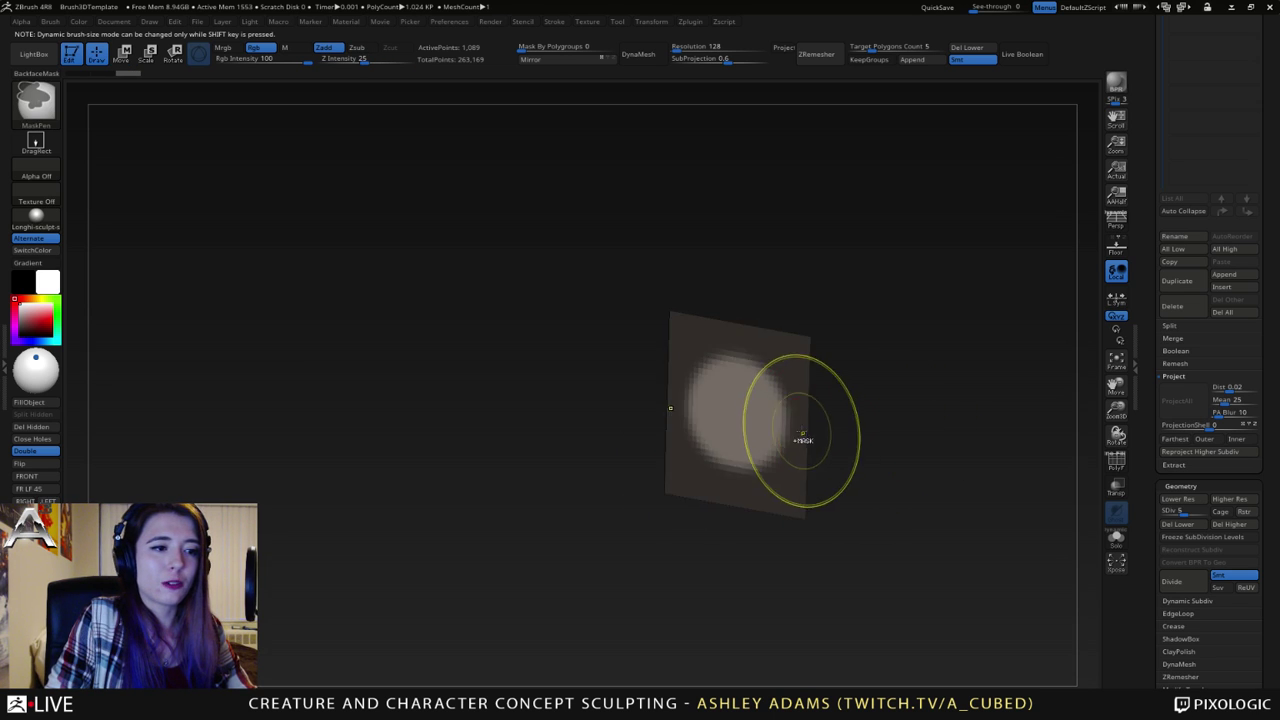
{"action": "key", "text": "ctrl+z"}
{"action": "key", "text": "ctrl+z"}
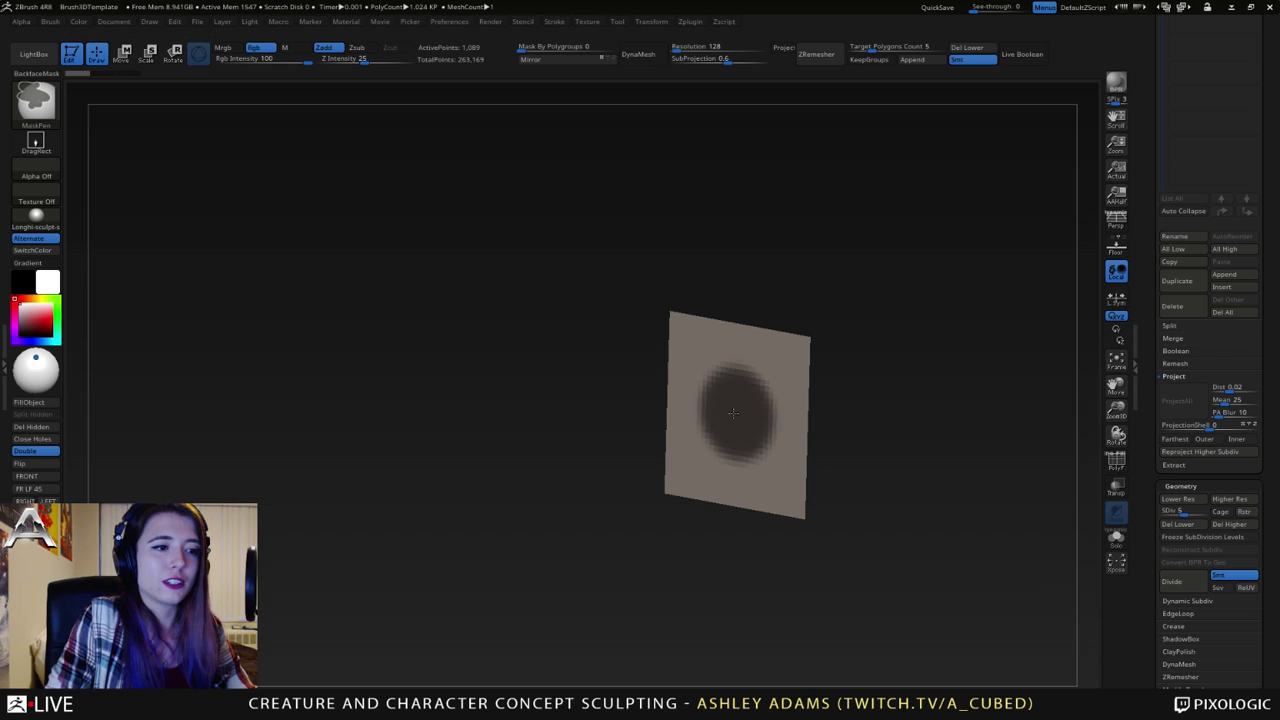
- Invert the mask and pull the round area out of the plane into a long tube with the SnakeHook brush
{"action": "left_click", "coordinate": [888, 453], "text": "ctrl"}
{"action": "mouse_move", "coordinate": [888, 453]}
{"action": "left_mouse_down"}
{"action": "mouse_move", "coordinate": [745, 402]}
{"action": "mouse_move", "coordinate": [766, 399]}
{"action": "mouse_move", "coordinate": [728, 414]}
{"action": "mouse_move", "coordinate": [745, 416]}
{"action": "mouse_move", "coordinate": [630, 400]}
{"action": "mouse_move", "coordinate": [526, 406]}
{"action": "left_mouse_up"}
{"action": "key", "text": "space"}
{"action": "right_click_drag", "start_coordinate": [526, 406], "coordinate": [716, 418], "text": "ctrl"}
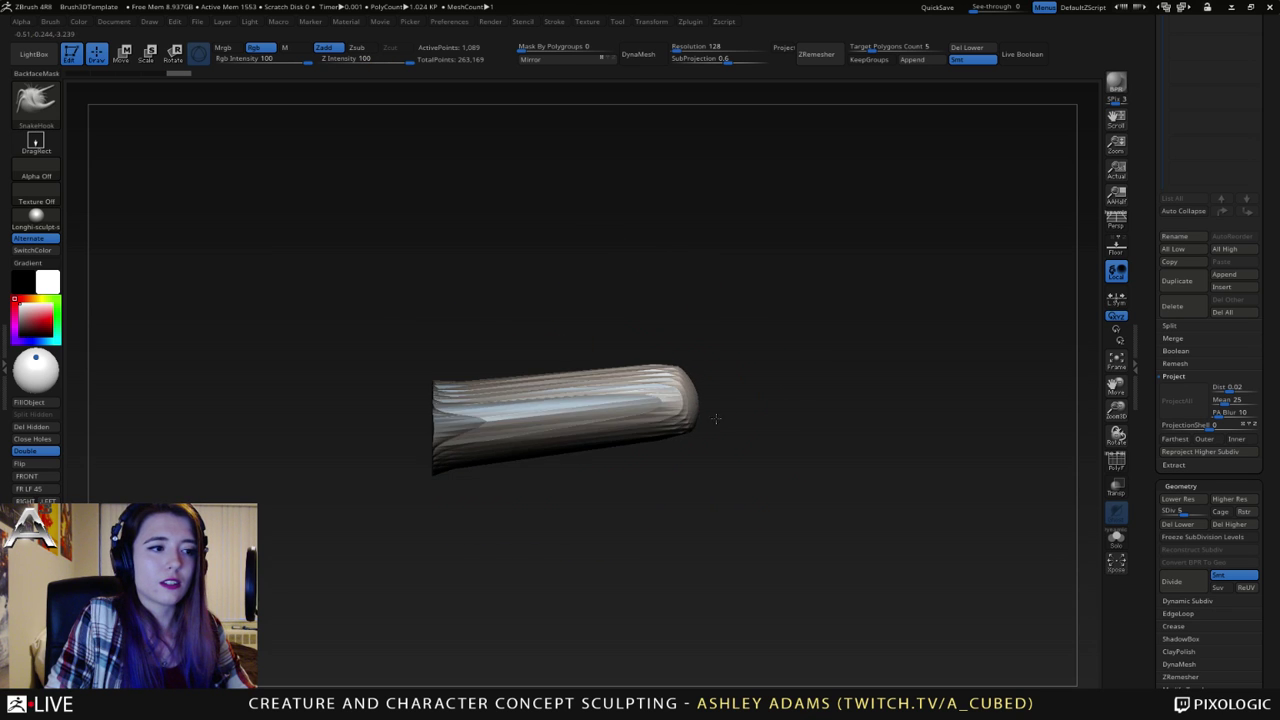
{"action": "key", "text": "space"}
{"action": "left_click_drag", "start_coordinate": [659, 402], "coordinate": [643, 402]}
{"action": "mouse_move", "coordinate": [657, 403]}
{"action": "right_mouse_down", "text": "alt"}
{"action": "mouse_move", "coordinate": [737, 403]}
{"action": "mouse_move", "coordinate": [726, 416]}
{"action": "right_mouse_up", "text": "alt"}
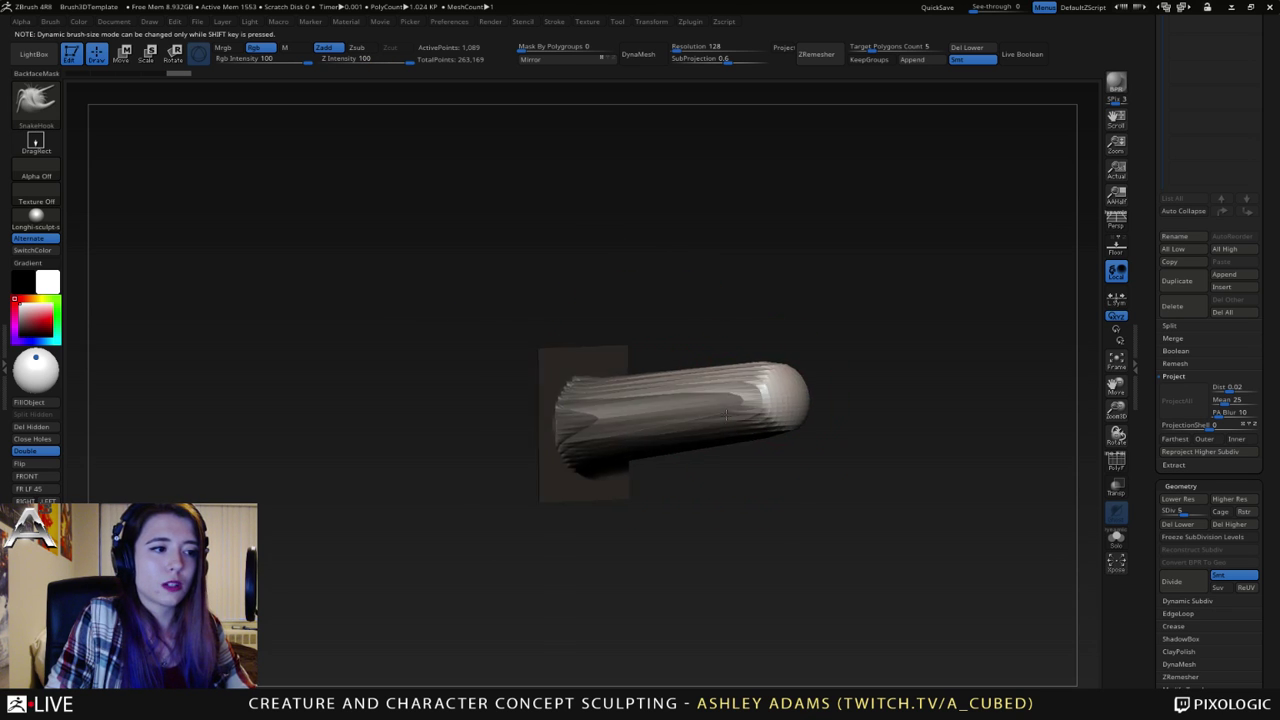
{"action": "left_click_drag", "start_coordinate": [726, 416], "coordinate": [742, 420]}
{"action": "left_click_drag", "start_coordinate": [780, 480], "coordinate": [875, 425]}
- Try the Relax Plane Grid deformation on the pulled-out tube and undo it
{"action": "left_click_drag", "start_coordinate": [1153, 637], "coordinate": [1148, 543]}
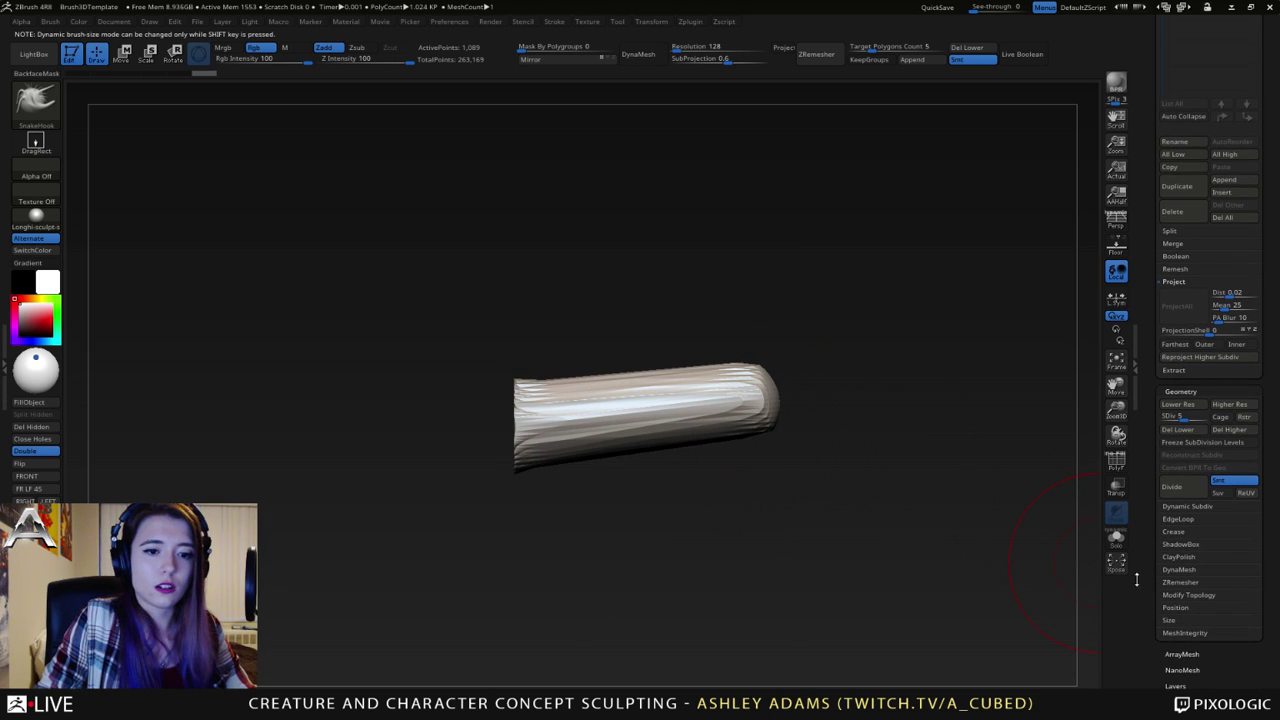
{"action": "left_click_drag", "start_coordinate": [1045, 580], "coordinate": [952, 585]}
{"action": "scroll", "coordinate": [1147, 630], "scroll_direction": "down", "scroll_amount": 1}
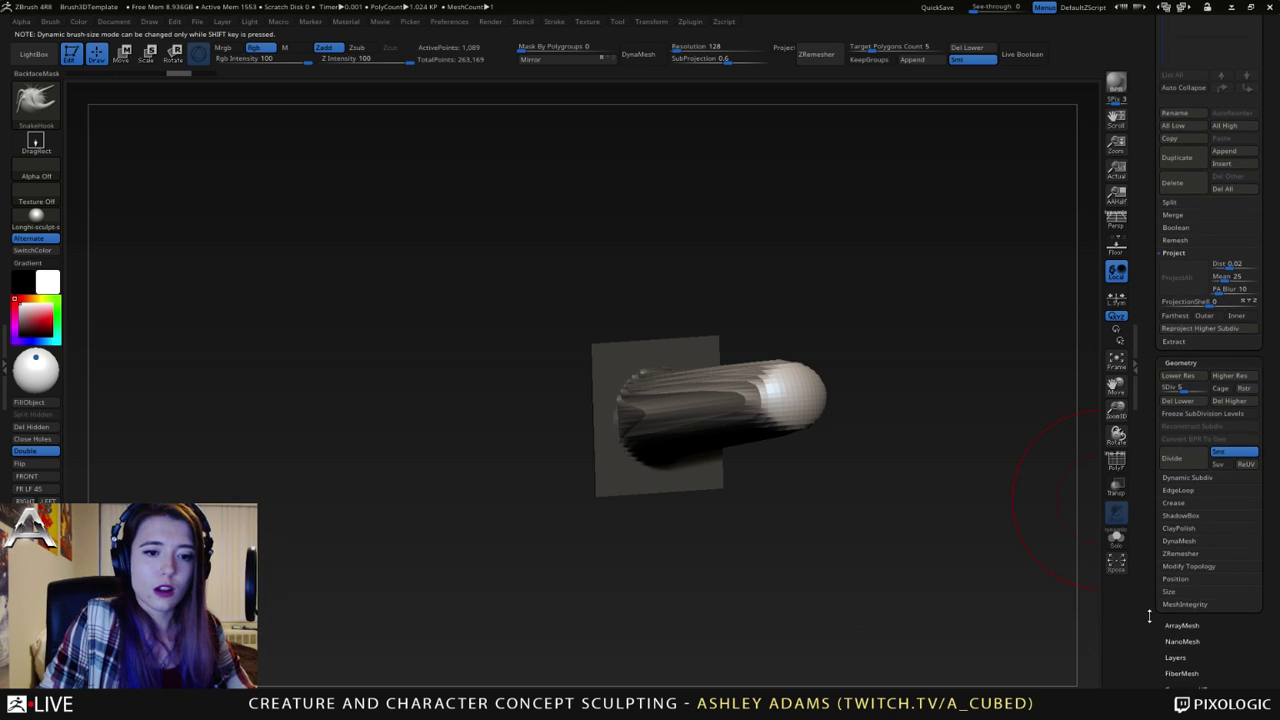
{"action": "scroll", "coordinate": [1190, 640], "scroll_direction": "down", "scroll_amount": 10}
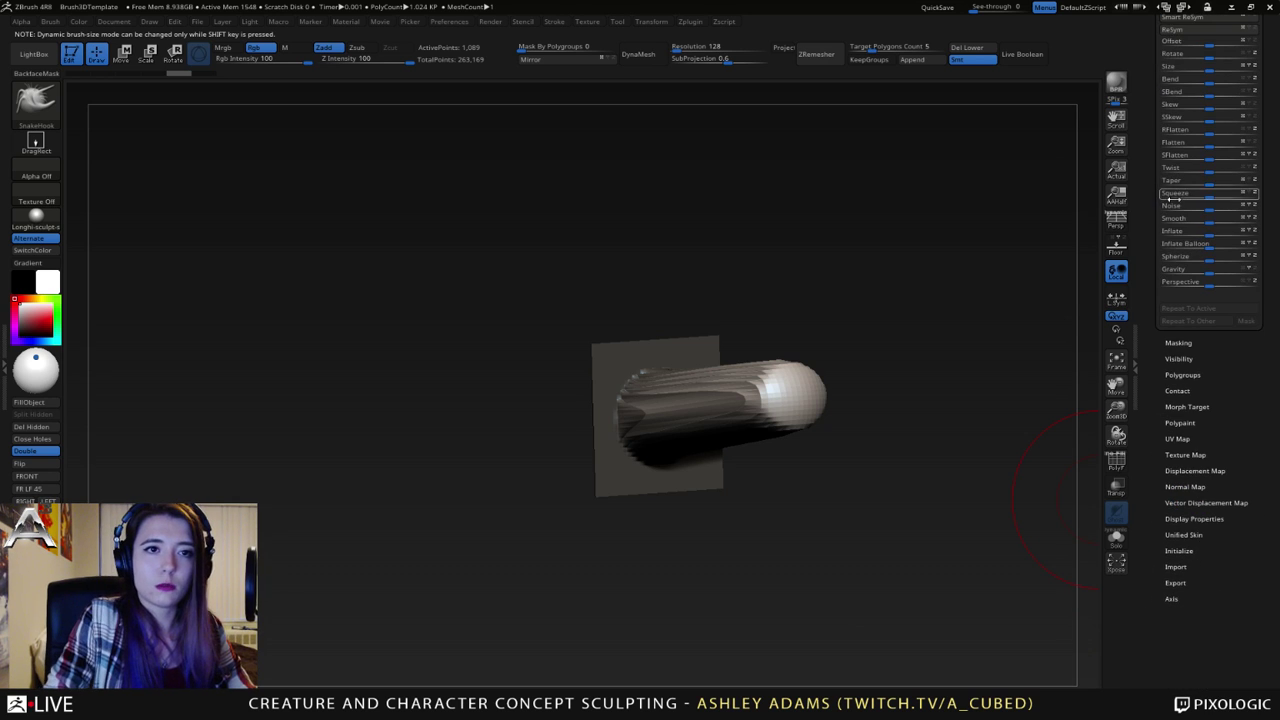
{"action": "scroll", "coordinate": [1154, 300], "scroll_direction": "up", "scroll_amount": 10}
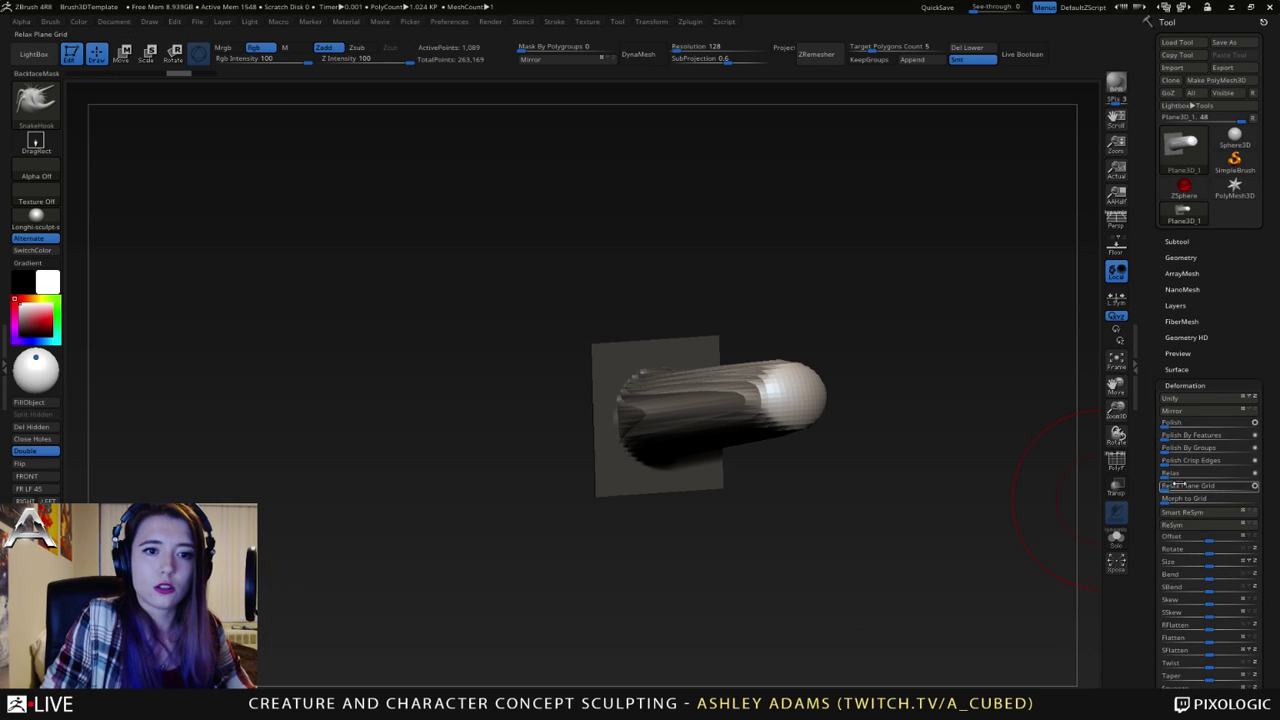
{"action": "left_click", "coordinate": [1168, 485]}
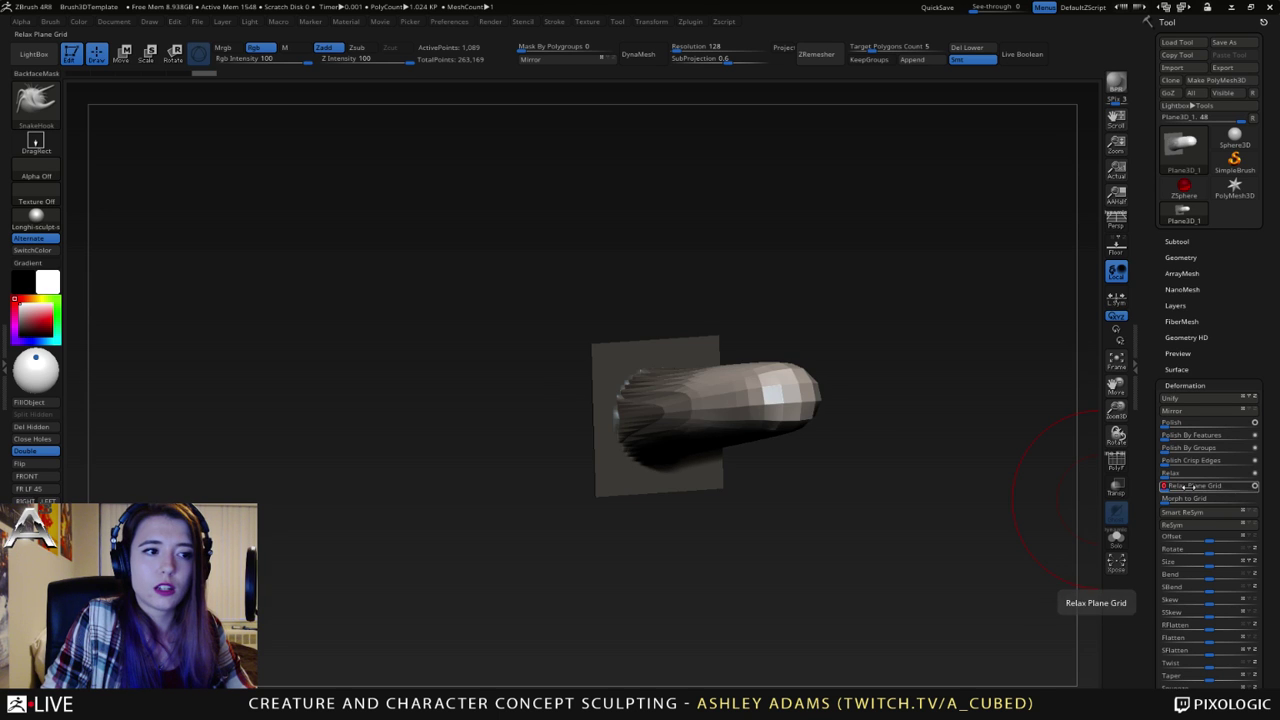
{"action": "left_click_drag", "start_coordinate": [1040, 440], "coordinate": [916, 405]}
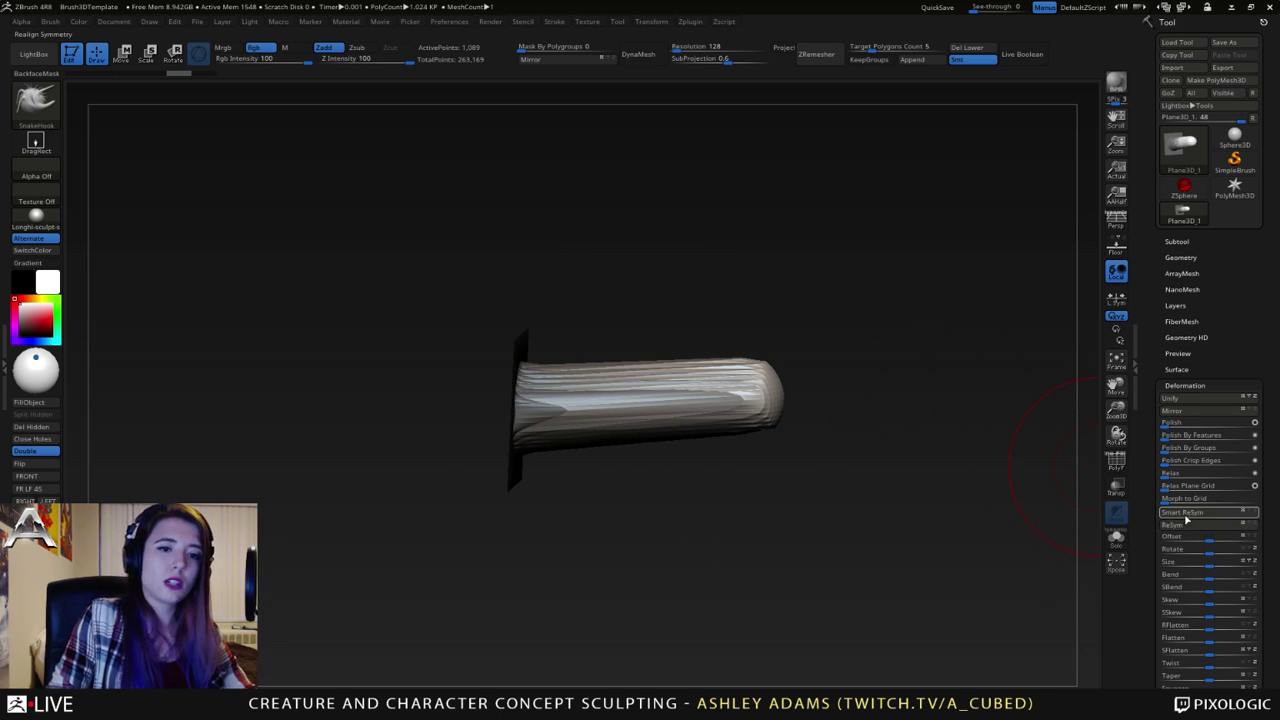
{"action": "left_click_drag", "start_coordinate": [1030, 430], "coordinate": [930, 408]}
{"action": "left_click_drag", "start_coordinate": [835, 420], "coordinate": [890, 405]}
- Show the polygon wireframe on the tube
{"action": "right_click_drag", "start_coordinate": [542, 384], "coordinate": [652, 399], "text": "ctrl"}
{"action": "left_click", "coordinate": [1122, 467]}
{"action": "mouse_move", "coordinate": [822, 398]}
{"action": "right_mouse_down"}
{"action": "mouse_move", "coordinate": [862, 412]}
{"action": "mouse_move", "coordinate": [847, 400]}
{"action": "right_mouse_up"}
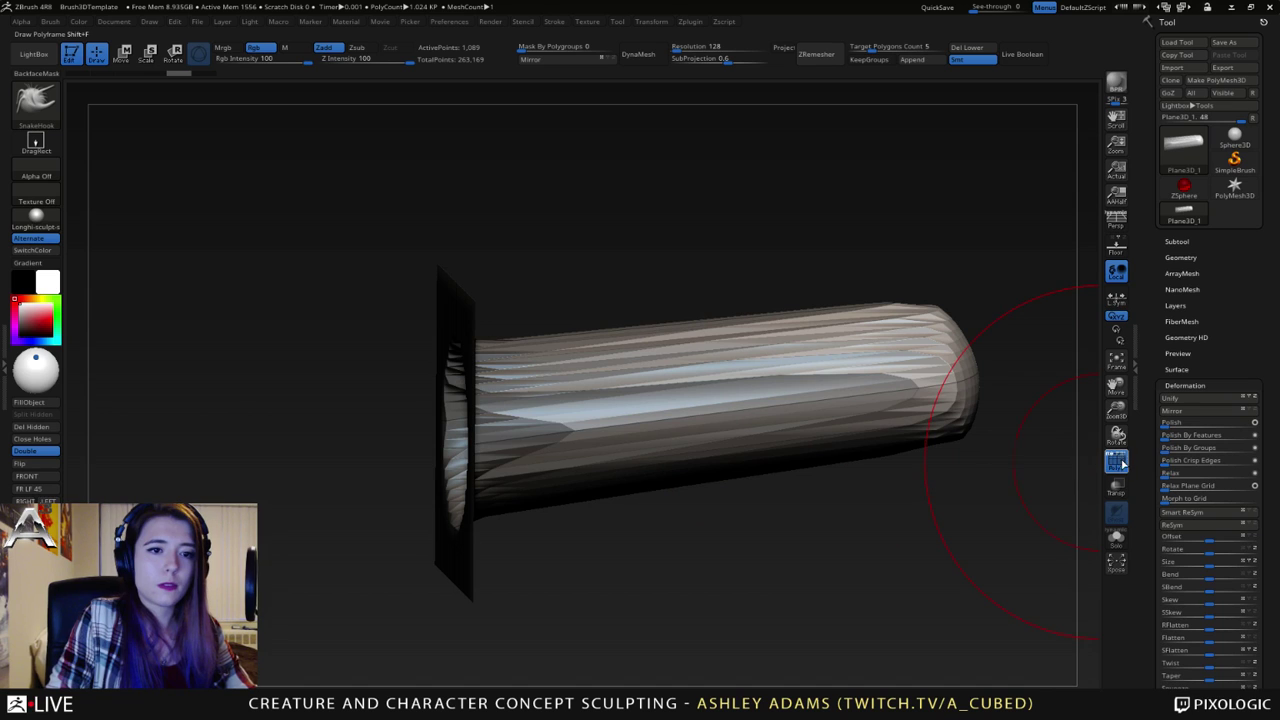
{"action": "left_click", "coordinate": [1115, 460]}
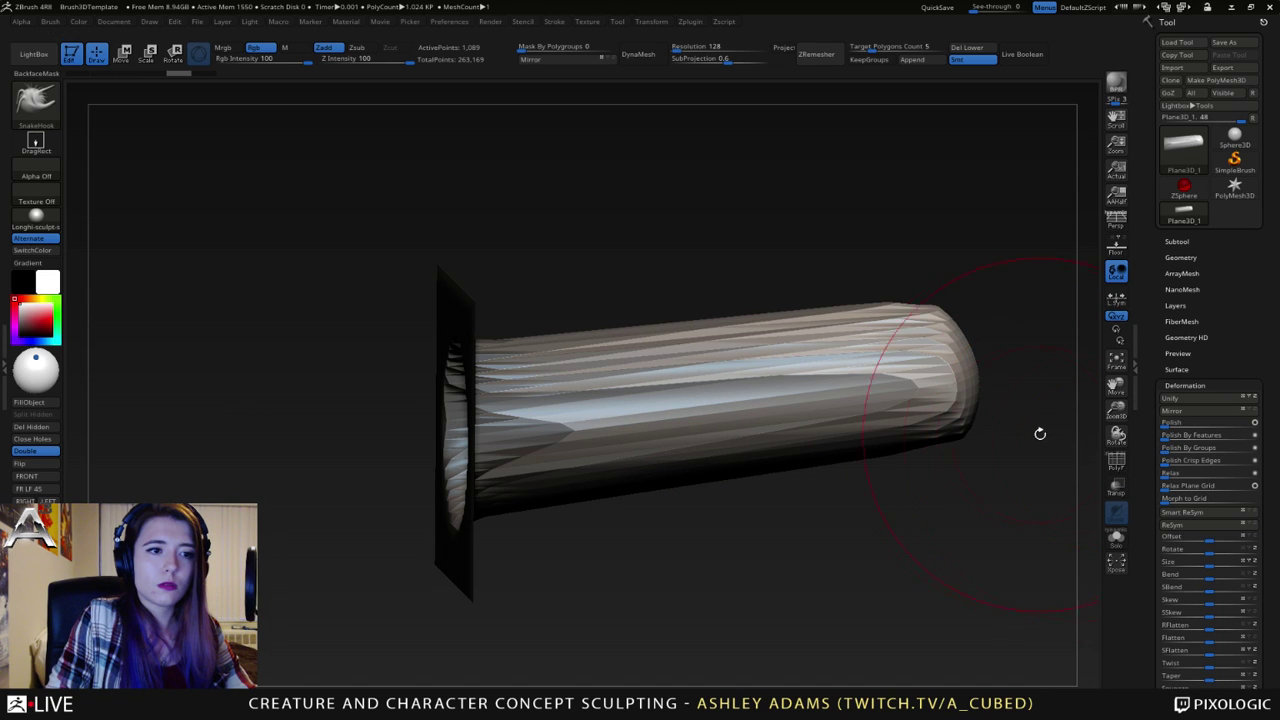
{"action": "left_click", "coordinate": [1117, 461]}
- Examine the stretched polygons along the tube's sides and at its rounded tip
{"action": "mouse_move", "coordinate": [1012, 430]}
{"action": "left_mouse_down"}
{"action": "mouse_move", "coordinate": [986, 408]}
{"action": "mouse_move", "coordinate": [788, 419]}
{"action": "mouse_move", "coordinate": [586, 400]}
{"action": "mouse_move", "coordinate": [771, 446]}
{"action": "mouse_move", "coordinate": [857, 329]}
{"action": "mouse_move", "coordinate": [829, 314]}
{"action": "mouse_move", "coordinate": [690, 460]}
{"action": "mouse_move", "coordinate": [826, 287]}
{"action": "left_mouse_up"}
{"action": "mouse_move", "coordinate": [578, 222]}
{"action": "left_mouse_down"}
{"action": "mouse_move", "coordinate": [617, 249]}
{"action": "mouse_move", "coordinate": [582, 266]}
{"action": "left_mouse_up"}
{"action": "mouse_move", "coordinate": [925, 412]}
{"action": "left_mouse_down"}
{"action": "mouse_move", "coordinate": [858, 371]}
{"action": "mouse_move", "coordinate": [926, 412]}
{"action": "left_mouse_up"}
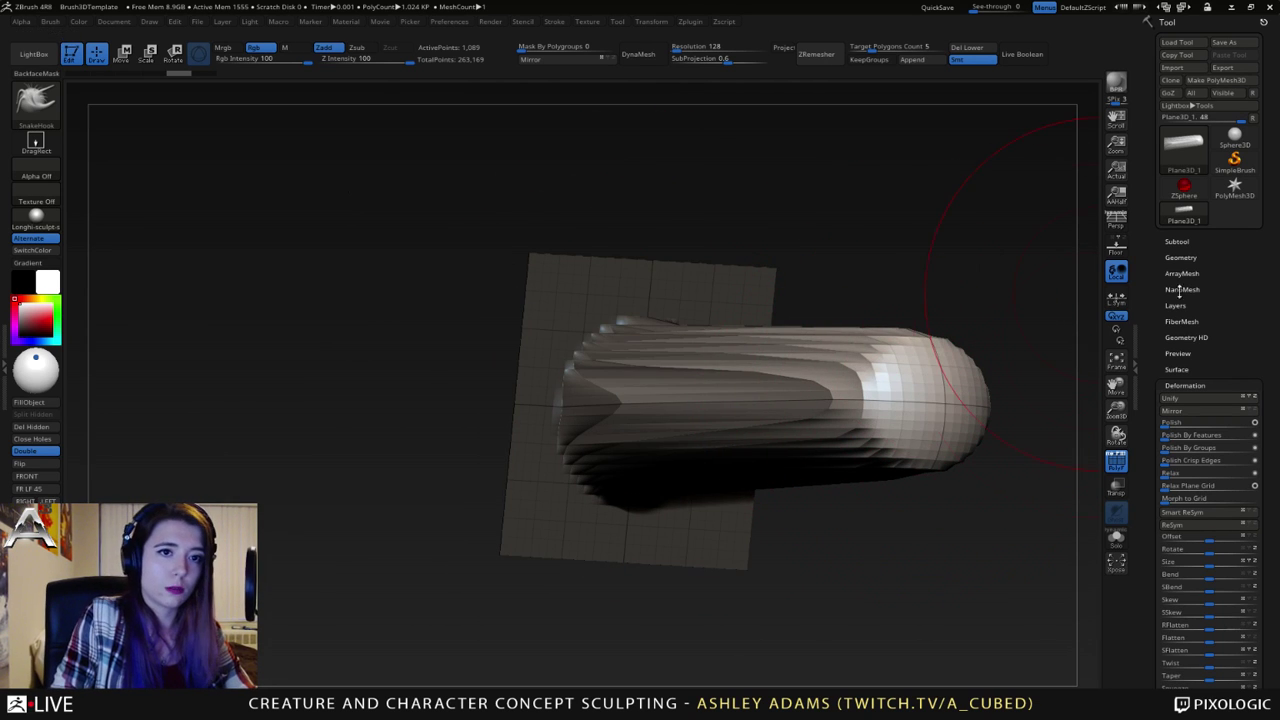
{"action": "left_click_drag", "start_coordinate": [1048, 415], "coordinate": [1140, 432]}
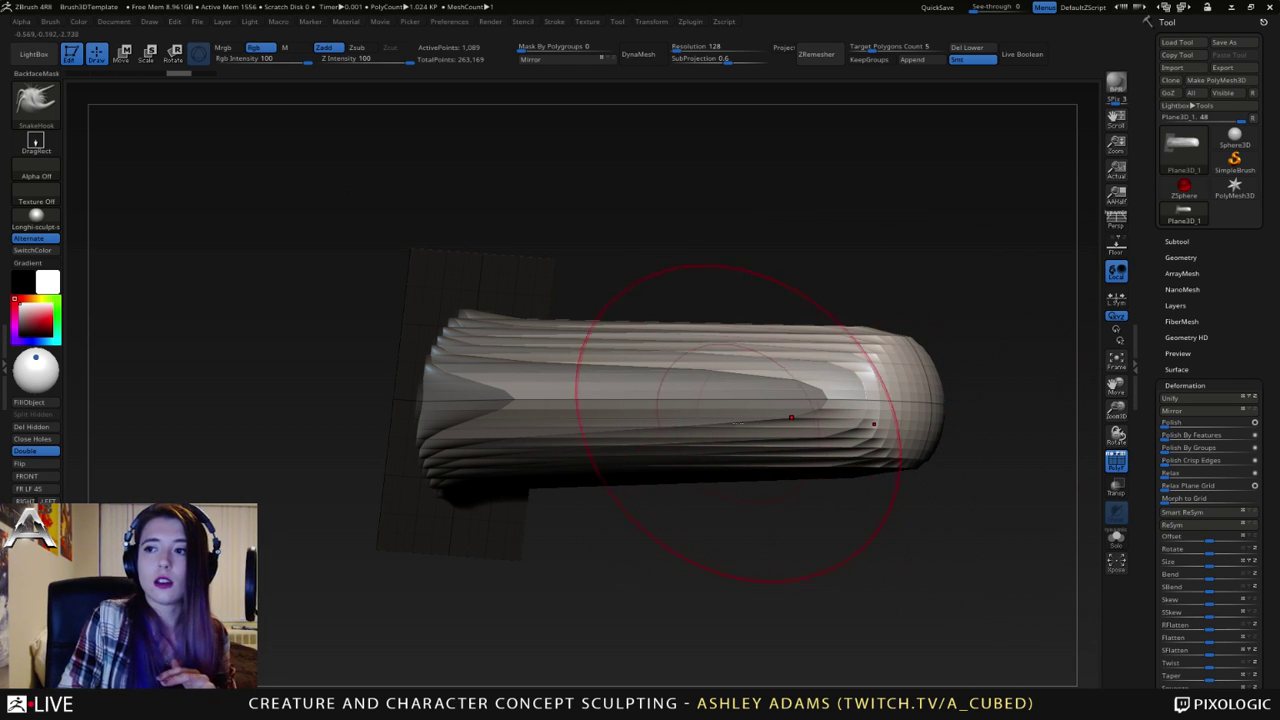
{"action": "left_click_drag", "start_coordinate": [512, 398], "coordinate": [557, 397]}
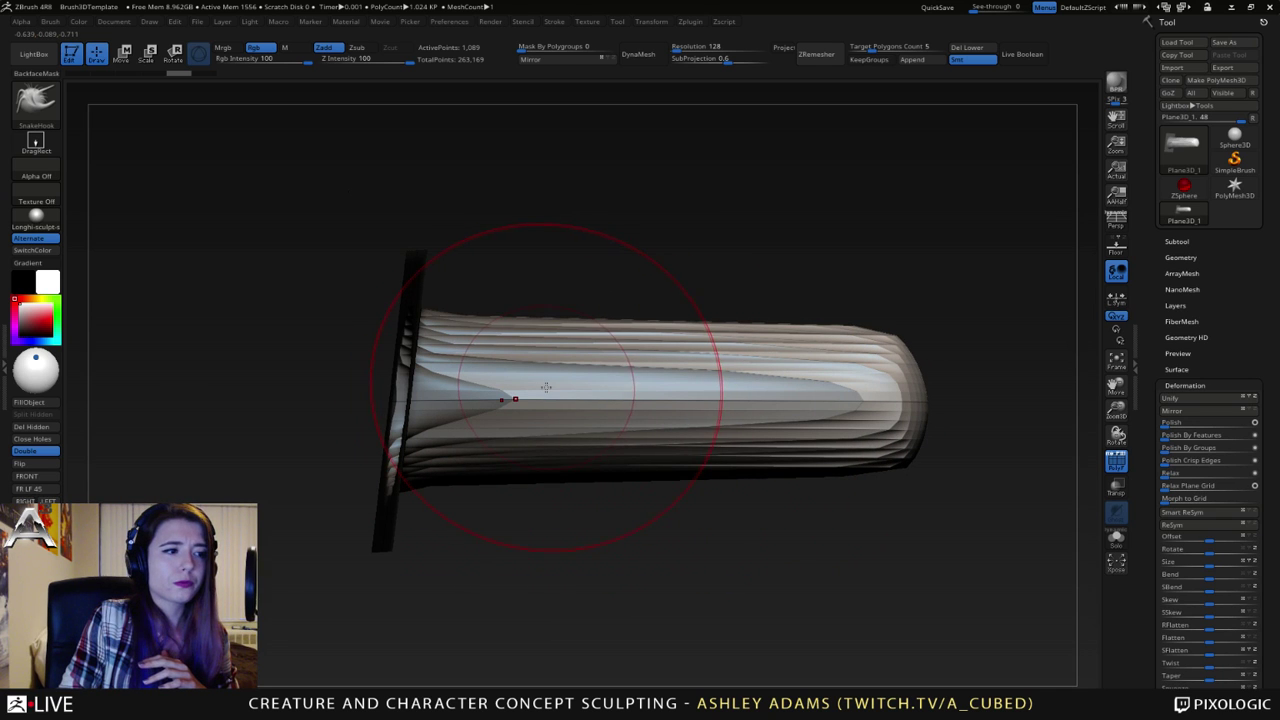
{"action": "right_click_drag", "start_coordinate": [755, 366], "coordinate": [682, 366]}
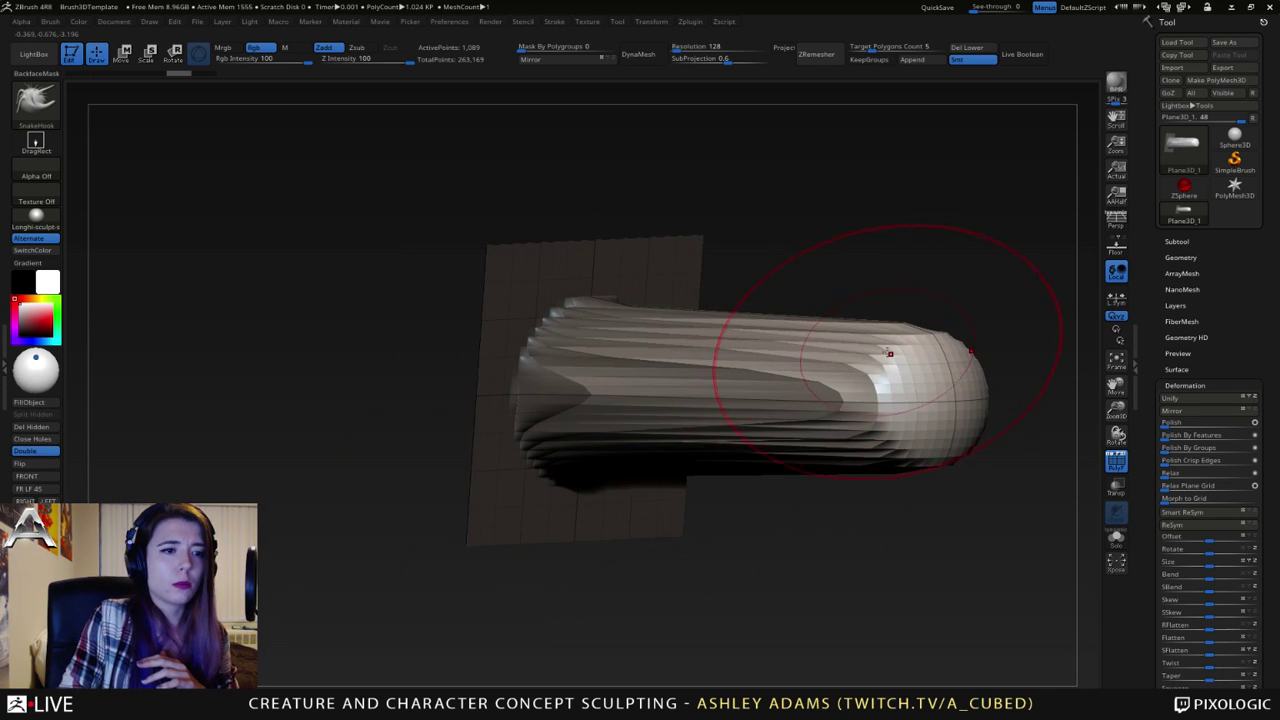
{"action": "right_click_drag", "start_coordinate": [886, 349], "coordinate": [899, 352]}
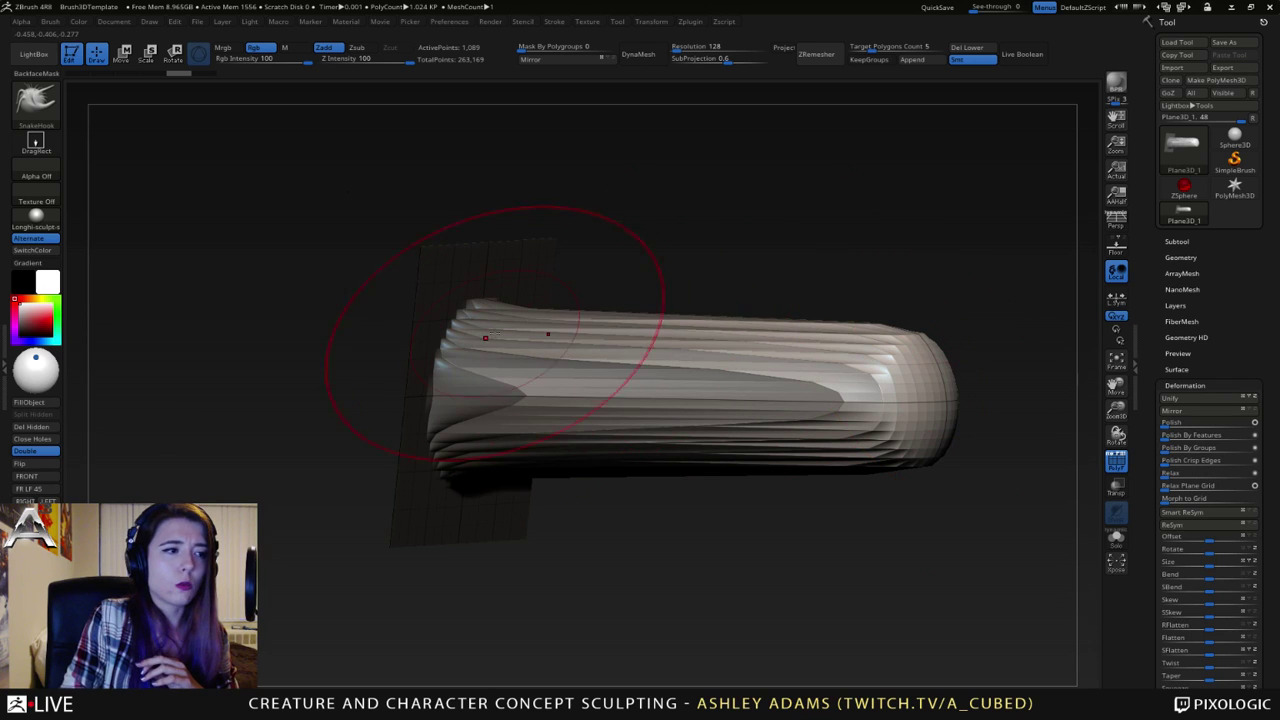
{"action": "right_click_drag", "start_coordinate": [695, 374], "coordinate": [742, 378]}
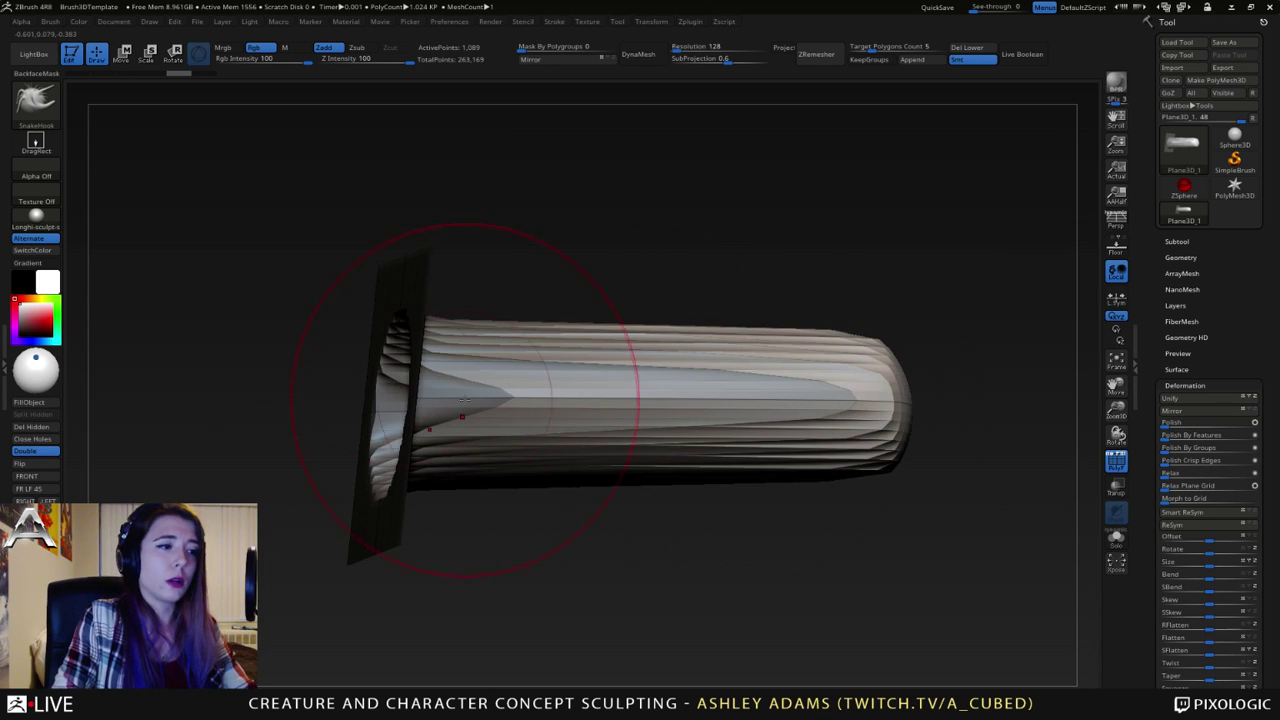
{"action": "mouse_move", "coordinate": [462, 416]}
{"action": "left_mouse_down"}
{"action": "mouse_move", "coordinate": [700, 349]}
{"action": "mouse_move", "coordinate": [703, 326]}
{"action": "left_mouse_up"}
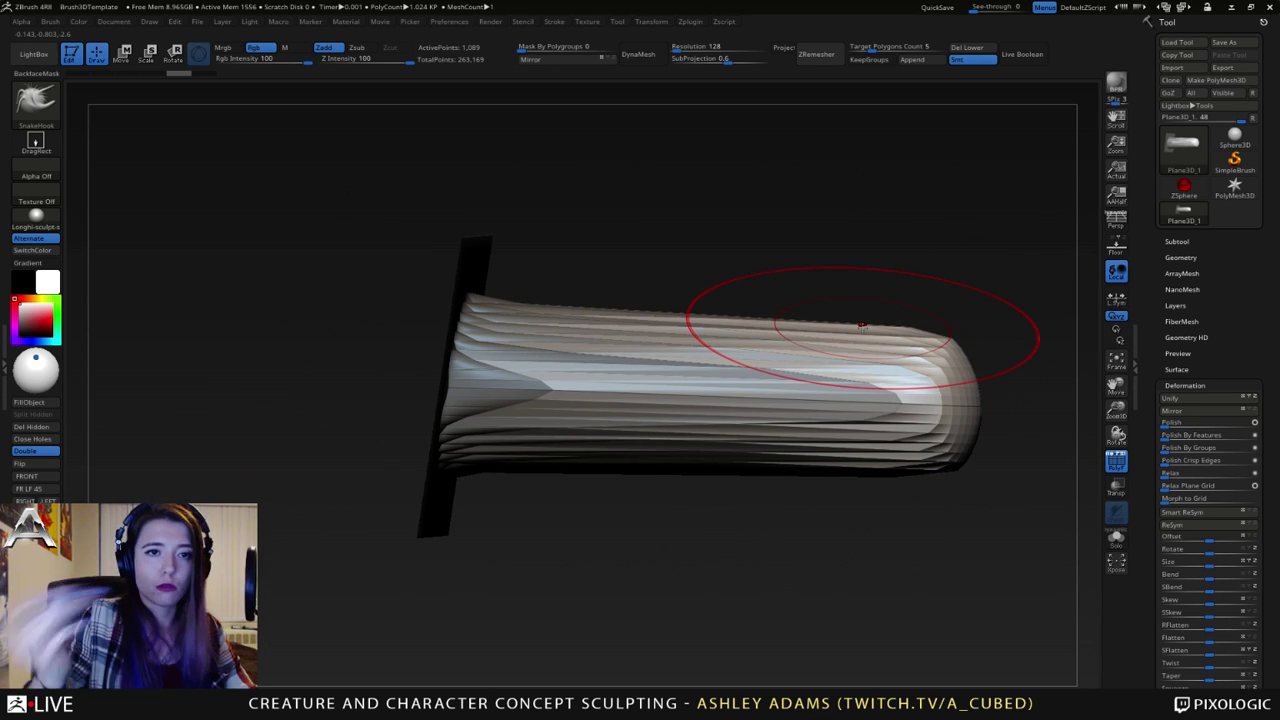
{"action": "right_click_drag", "start_coordinate": [765, 366], "coordinate": [942, 387]}
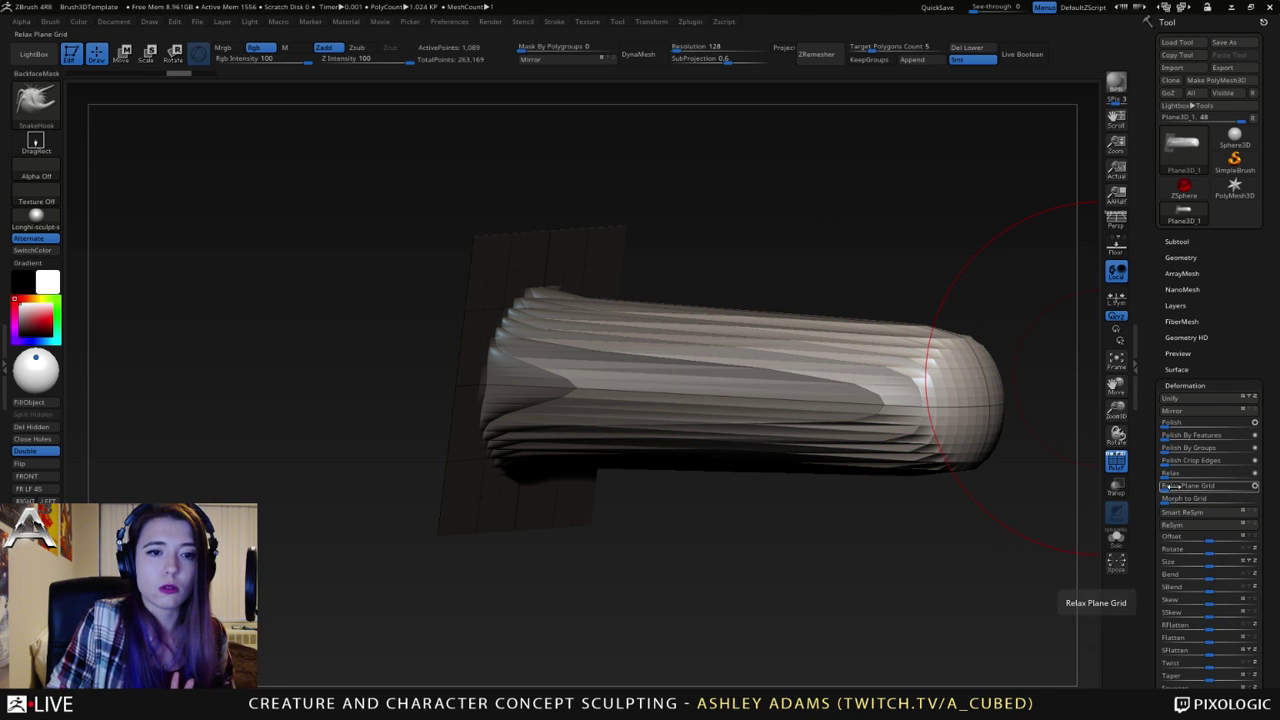
- Even out the tube's stretched polygons with two passes of Relax Plane Grid, the second at about 25
{"action": "left_click_drag", "start_coordinate": [1165, 487], "coordinate": [1229, 488]}
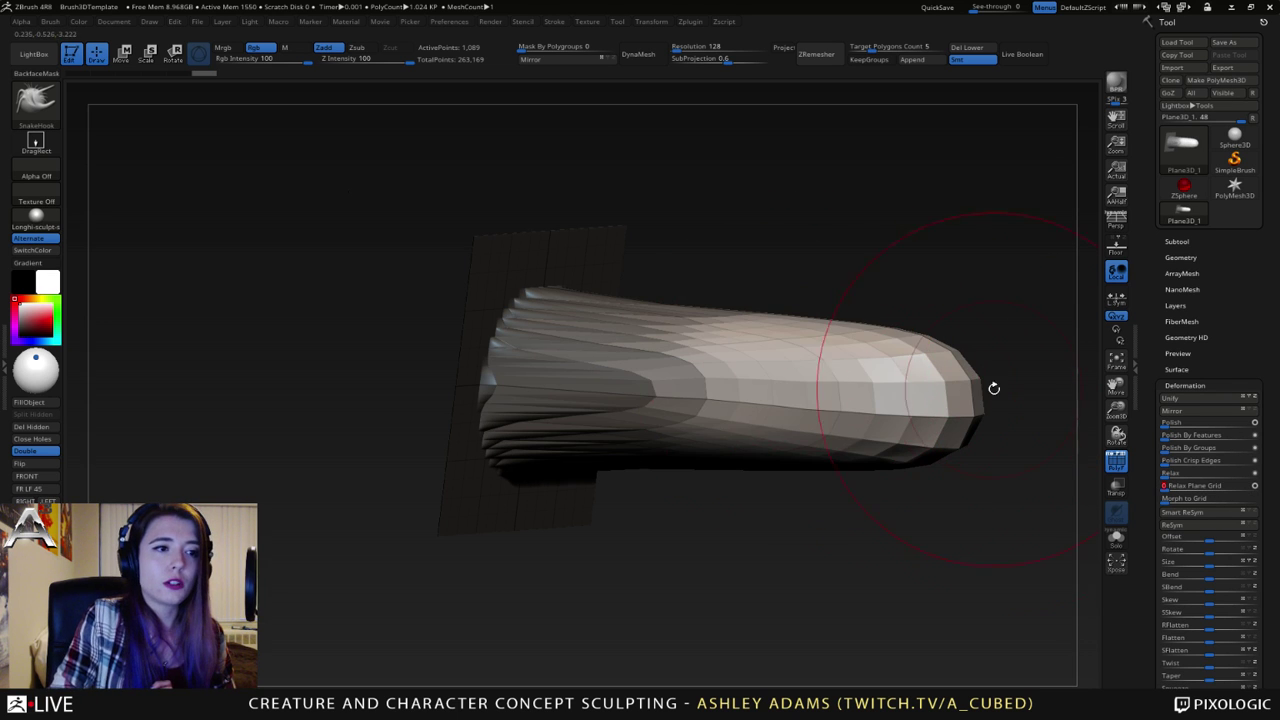
{"action": "right_click_drag", "start_coordinate": [832, 358], "coordinate": [635, 350]}
{"action": "right_click_drag", "start_coordinate": [900, 437], "coordinate": [985, 410]}
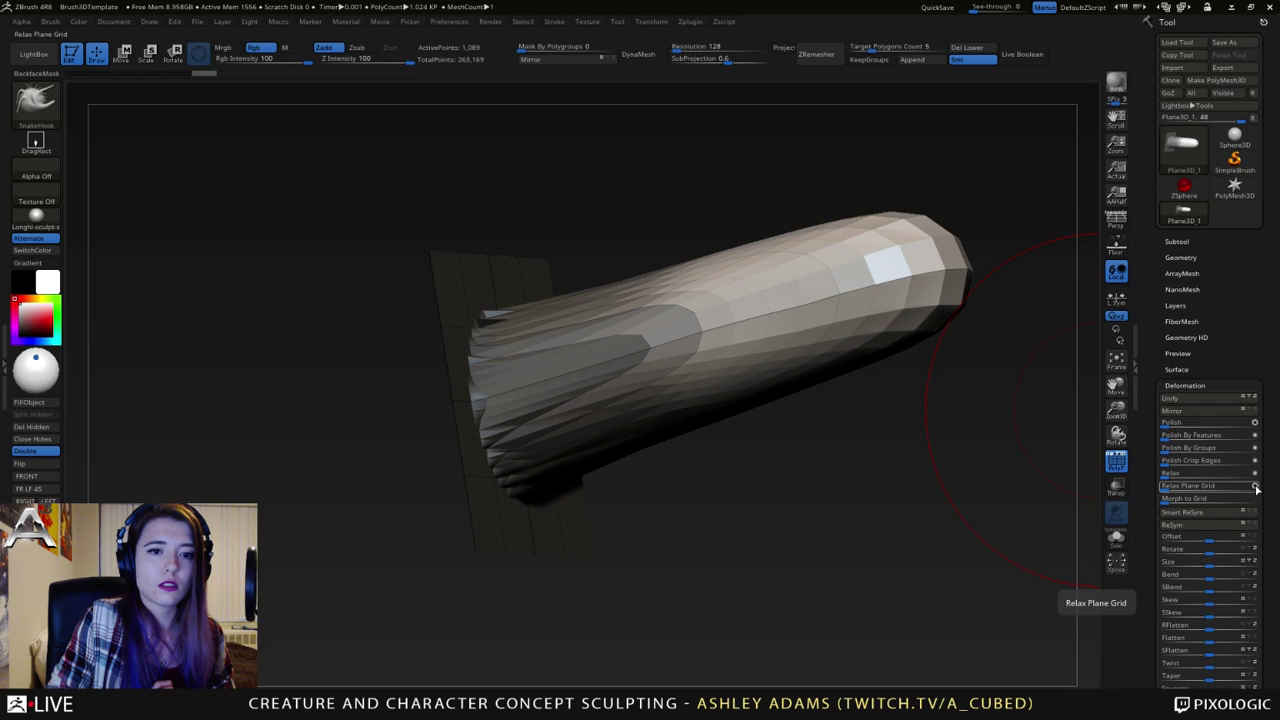
{"action": "left_click", "coordinate": [1170, 489]}
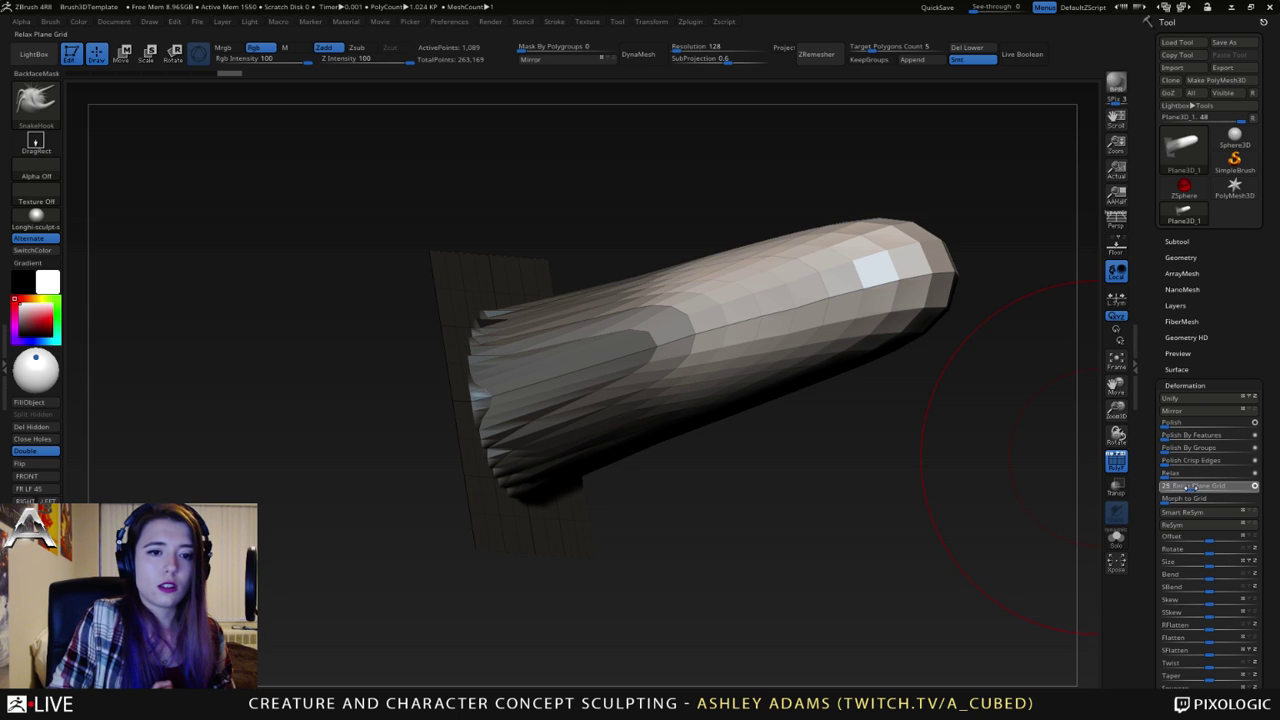
{"action": "mouse_move", "coordinate": [900, 423]}
{"action": "left_mouse_down"}
{"action": "mouse_move", "coordinate": [900, 477]}
{"action": "mouse_move", "coordinate": [784, 476]}
{"action": "mouse_move", "coordinate": [837, 366]}
{"action": "mouse_move", "coordinate": [803, 362]}
{"action": "left_mouse_up"}
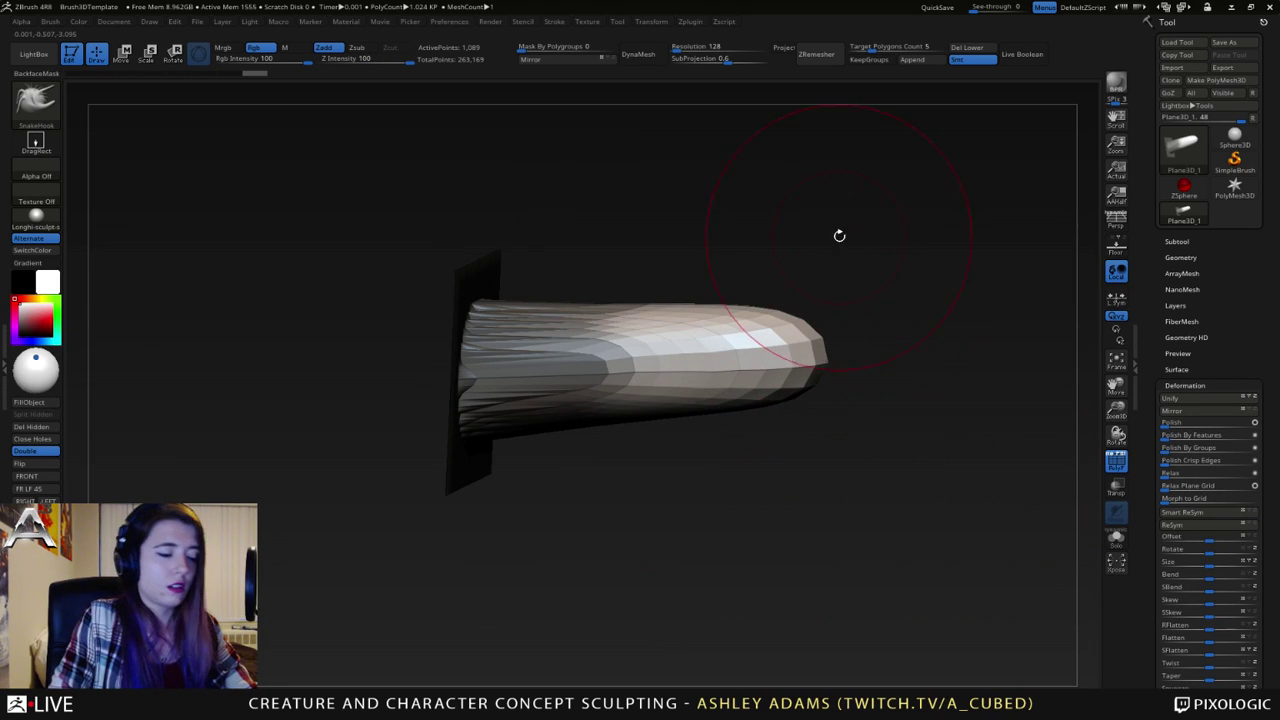
- Subdivide the mesh once and push a mouth-like gap into the tube's rounded tip with the SnakeHook brush
{"action": "key", "text": "ctrl+d"}
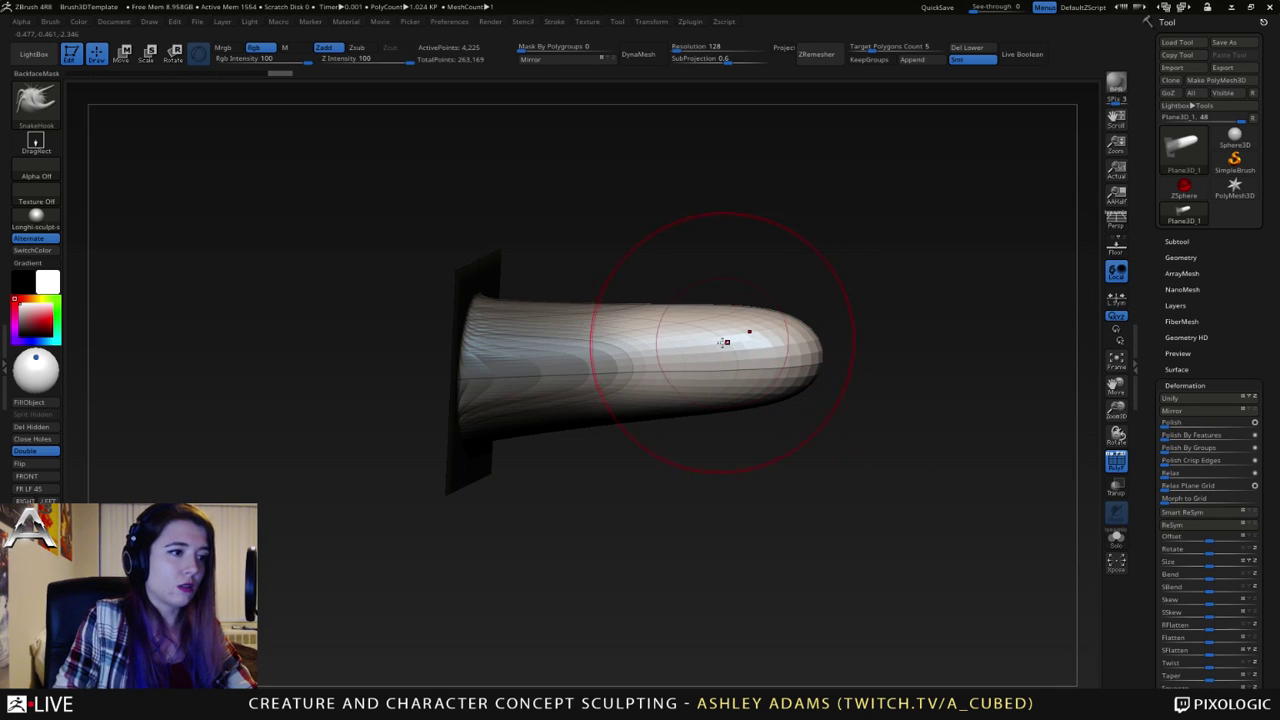
{"action": "key", "text": "space"}
{"action": "left_click_drag", "start_coordinate": [722, 350], "coordinate": [716, 350]}
{"action": "left_click_drag", "start_coordinate": [714, 488], "coordinate": [791, 431], "text": "ctrl"}
{"action": "mouse_move", "coordinate": [948, 465]}
{"action": "left_mouse_down", "text": "ctrl"}
{"action": "mouse_move", "coordinate": [964, 502]}
{"action": "mouse_move", "coordinate": [508, 249]}
{"action": "mouse_move", "coordinate": [463, 243]}
{"action": "left_mouse_up", "text": "ctrl"}
{"action": "left_click", "coordinate": [742, 280], "text": "ctrl"}
{"action": "mouse_move", "coordinate": [742, 280]}
{"action": "left_mouse_down"}
{"action": "mouse_move", "coordinate": [680, 310]}
{"action": "mouse_move", "coordinate": [735, 285]}
{"action": "left_mouse_up"}
{"action": "key", "text": "space"}
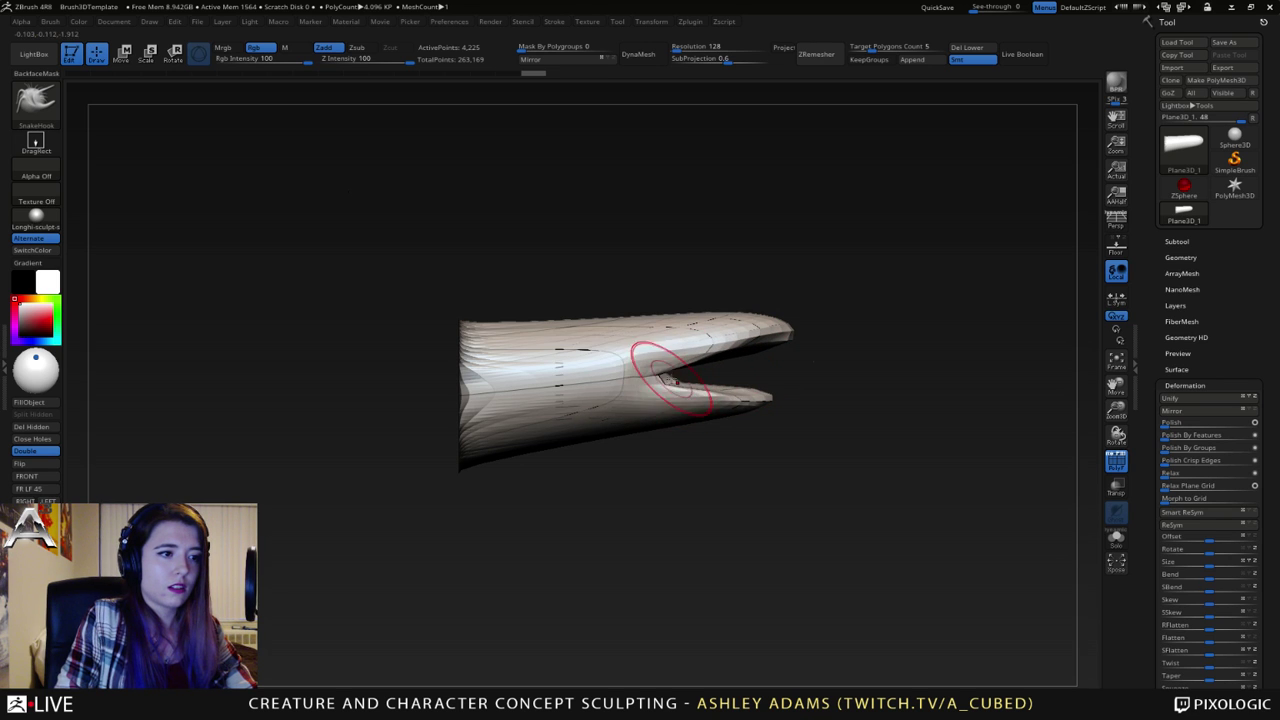
- Deepen and smooth the mouth gap on both sides of the tube
{"action": "left_click_drag", "start_coordinate": [846, 394], "coordinate": [510, 392]}
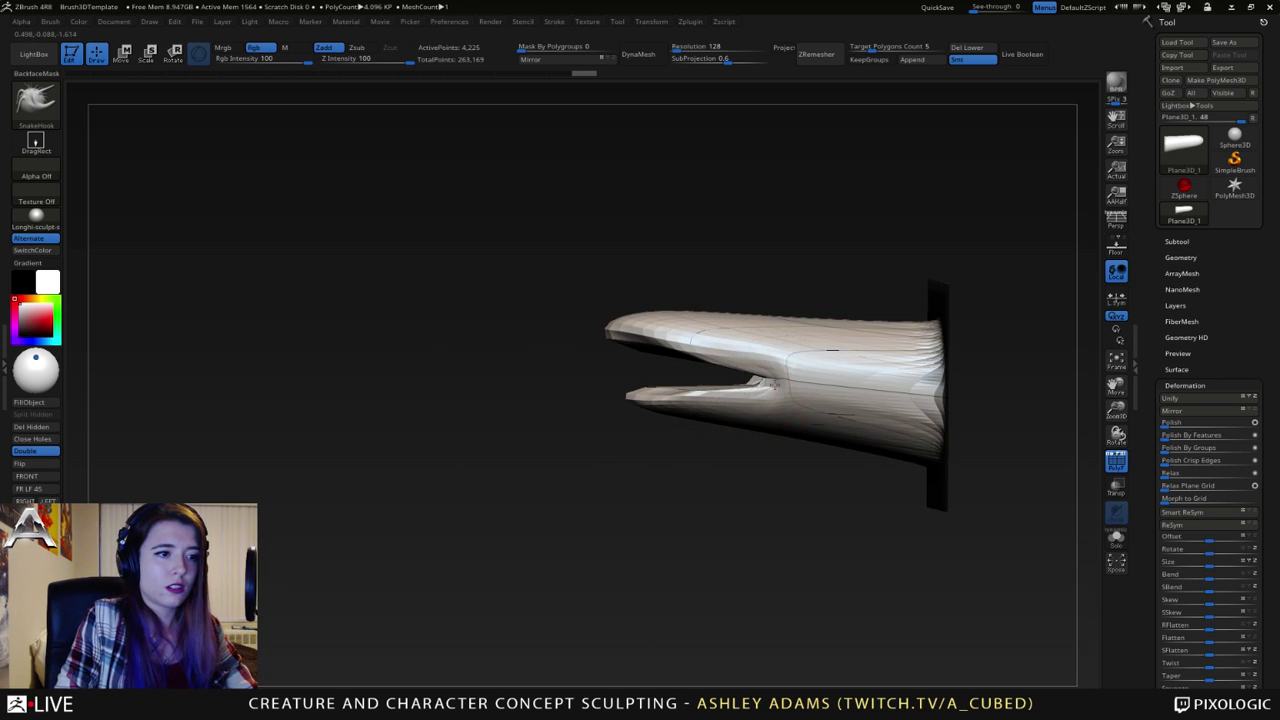
{"action": "right_click_drag", "start_coordinate": [778, 376], "coordinate": [935, 380]}
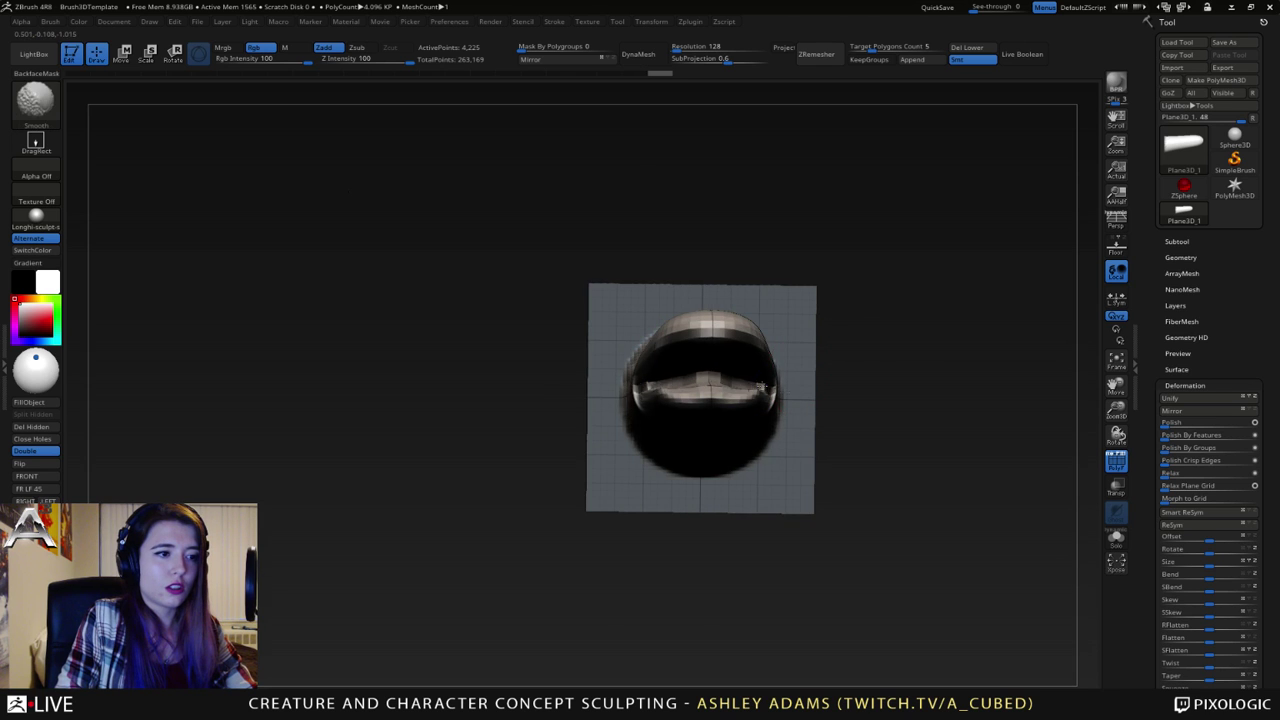
{"action": "right_click_drag", "start_coordinate": [650, 384], "coordinate": [794, 371]}
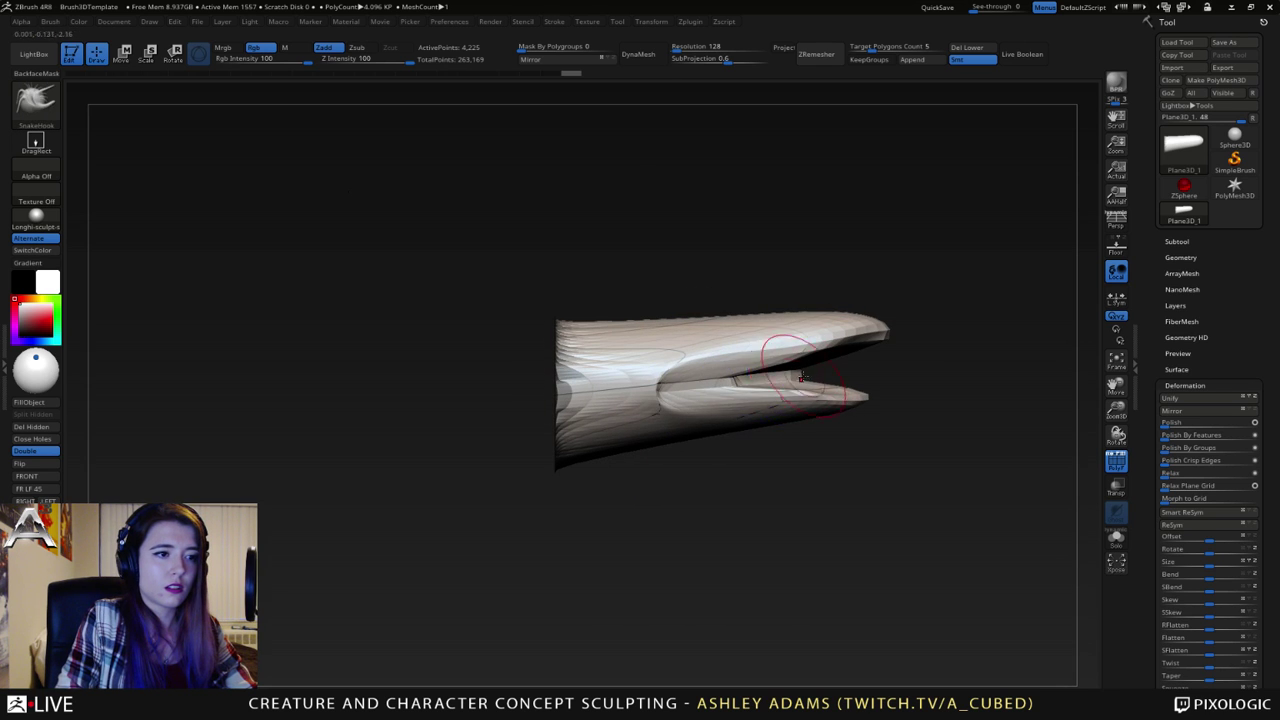
{"action": "left_click_drag", "start_coordinate": [801, 377], "coordinate": [822, 369]}
- Undo the mouth, subdivision, relaxing and tube sculpting back to the flat, unmasked plane
{"action": "key", "text": "ctrl+z"}
{"action": "key", "text": "ctrl+z"}
{"action": "left_click_drag", "start_coordinate": [972, 377], "coordinate": [881, 373]}
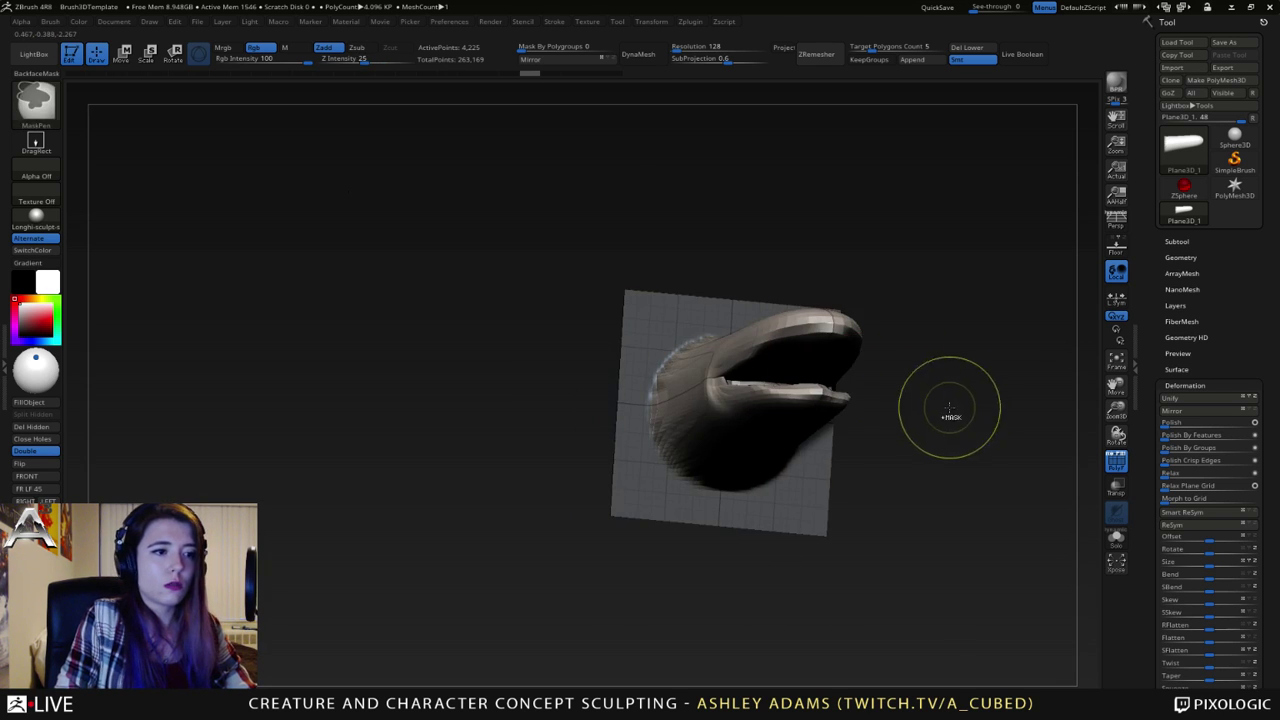
{"action": "key", "text": "ctrl+z"}
{"action": "key", "text": "ctrl+z"}
{"action": "key", "text": "ctrl+z"}
{"action": "key", "text": "ctrl+z"}
{"action": "key", "text": "ctrl+z"}
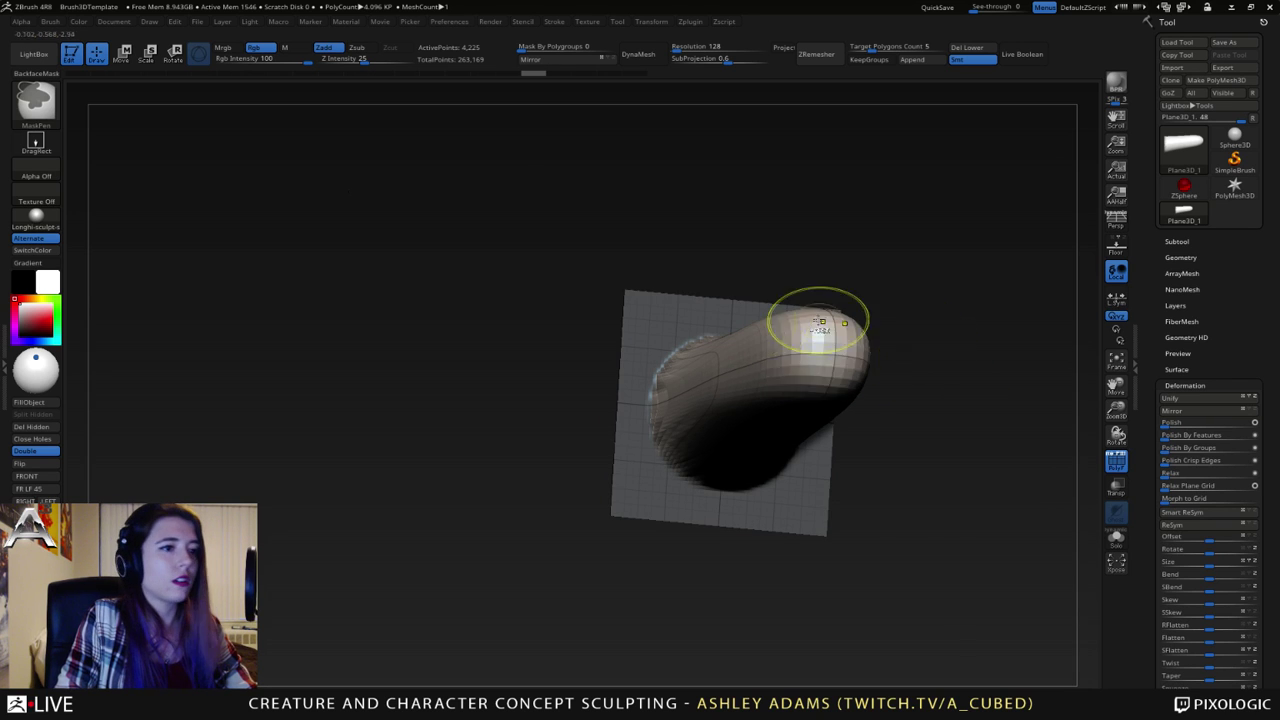
{"action": "key", "text": "ctrl+z"}
{"action": "key", "text": "ctrl+z"}
{"action": "key", "text": "ctrl+z"}
{"action": "key", "text": "ctrl+z"}
{"action": "key", "text": "ctrl+z"}
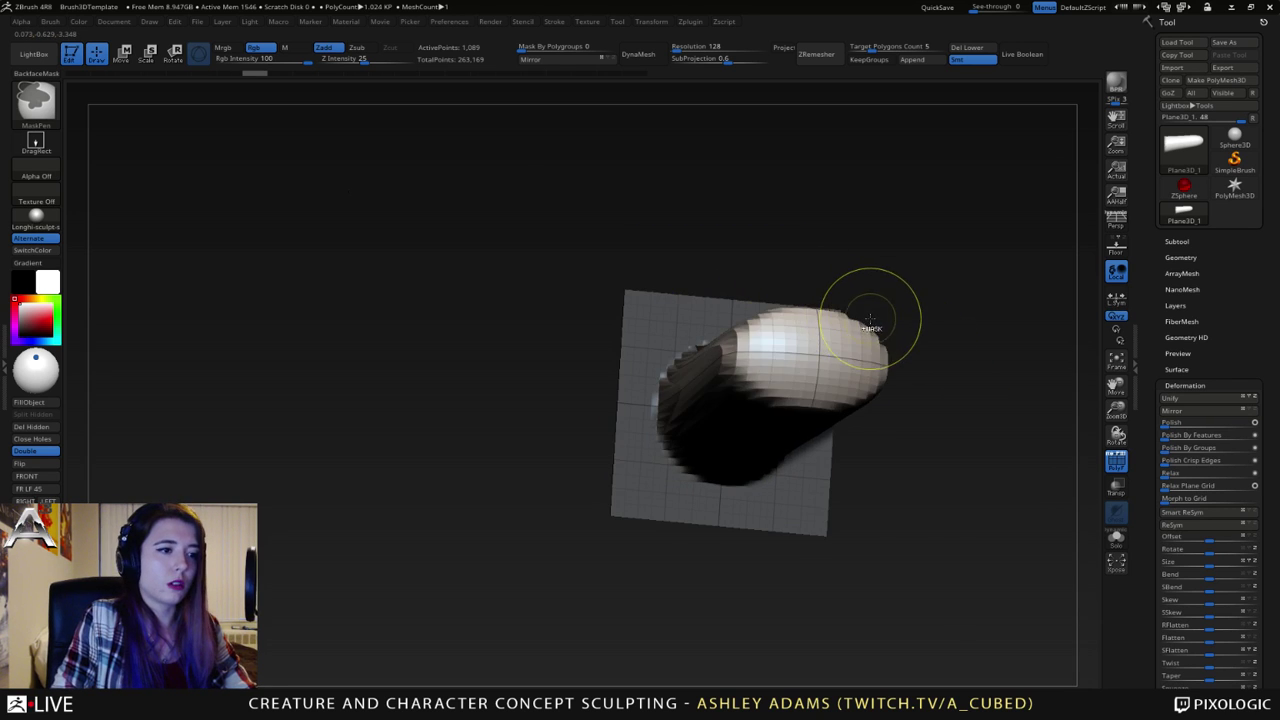
{"action": "key", "text": "ctrl+z"}
{"action": "key", "text": "ctrl+z"}
{"action": "key", "text": "ctrl+z"}
{"action": "key", "text": "ctrl+z"}
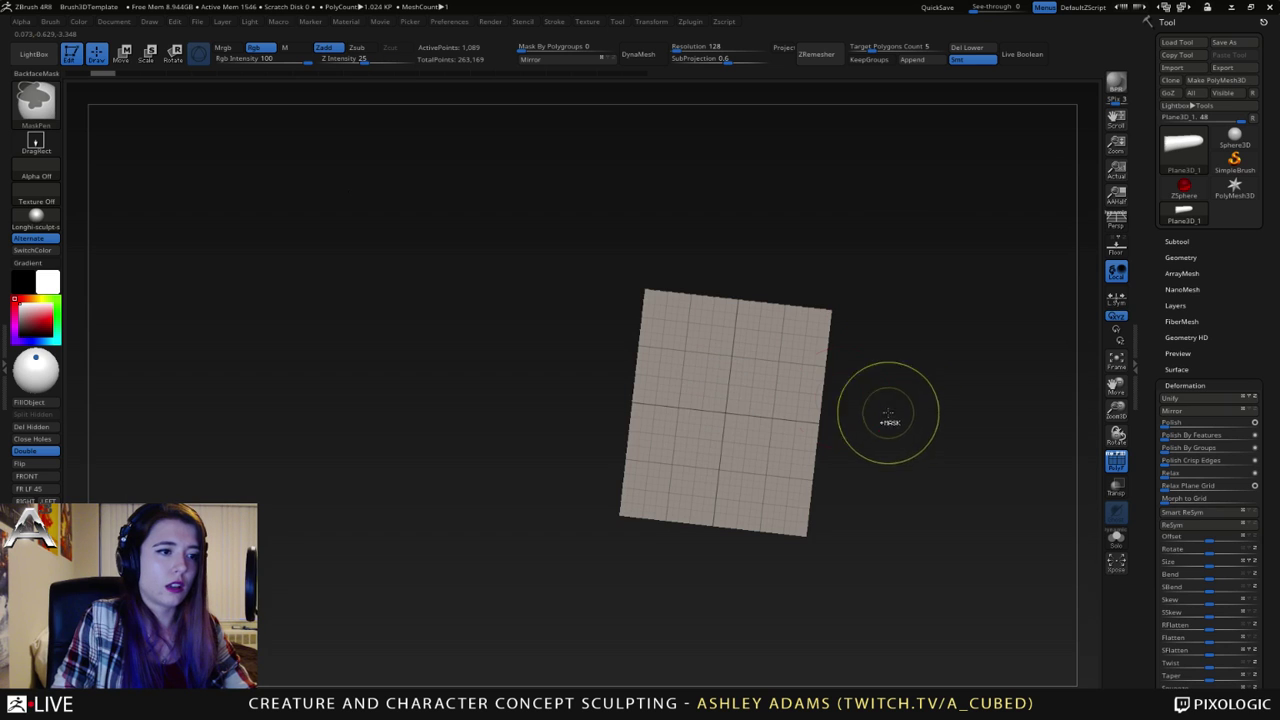
{"action": "key", "text": "ctrl+z"}
- Mask a round area in the upper half of the plane and hide the polygon wireframe
{"action": "left_click_drag", "start_coordinate": [733, 358], "coordinate": [722, 357], "text": "ctrl"}
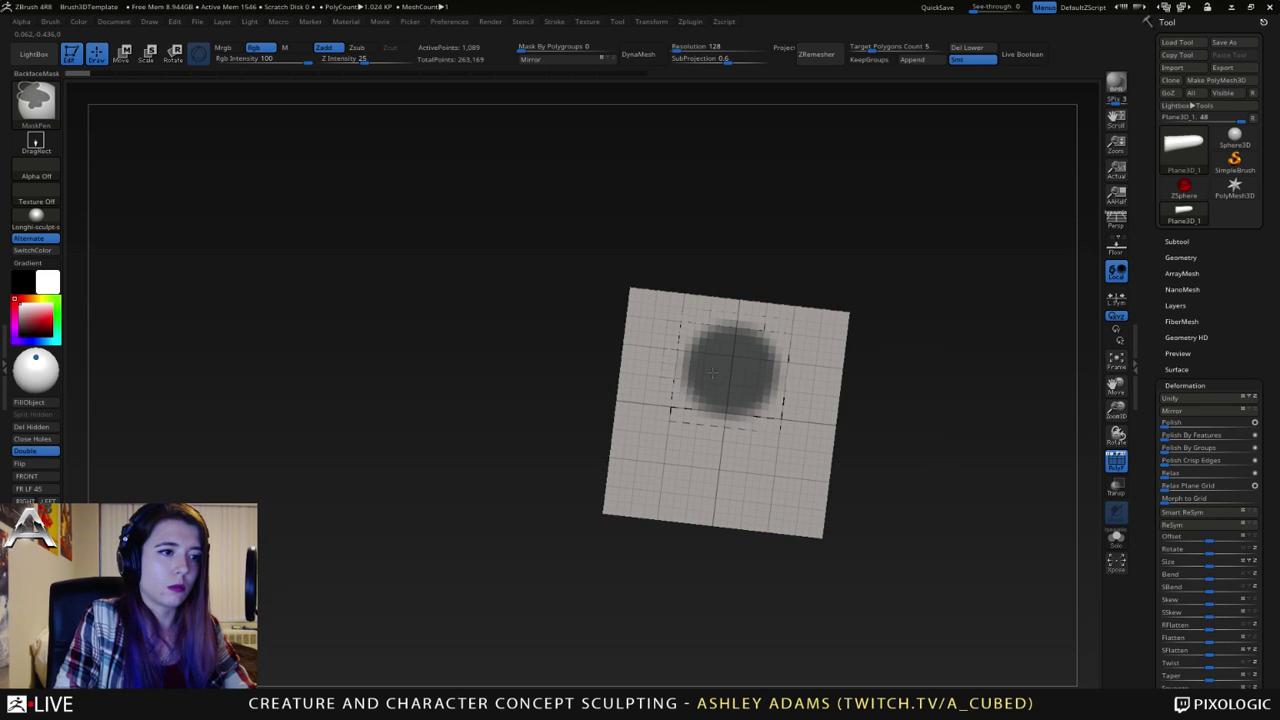
{"action": "left_click_drag", "start_coordinate": [720, 376], "coordinate": [722, 379], "text": "ctrl"}
{"action": "left_click_drag", "start_coordinate": [900, 388], "coordinate": [1099, 355]}
{"action": "left_click", "coordinate": [1117, 460]}
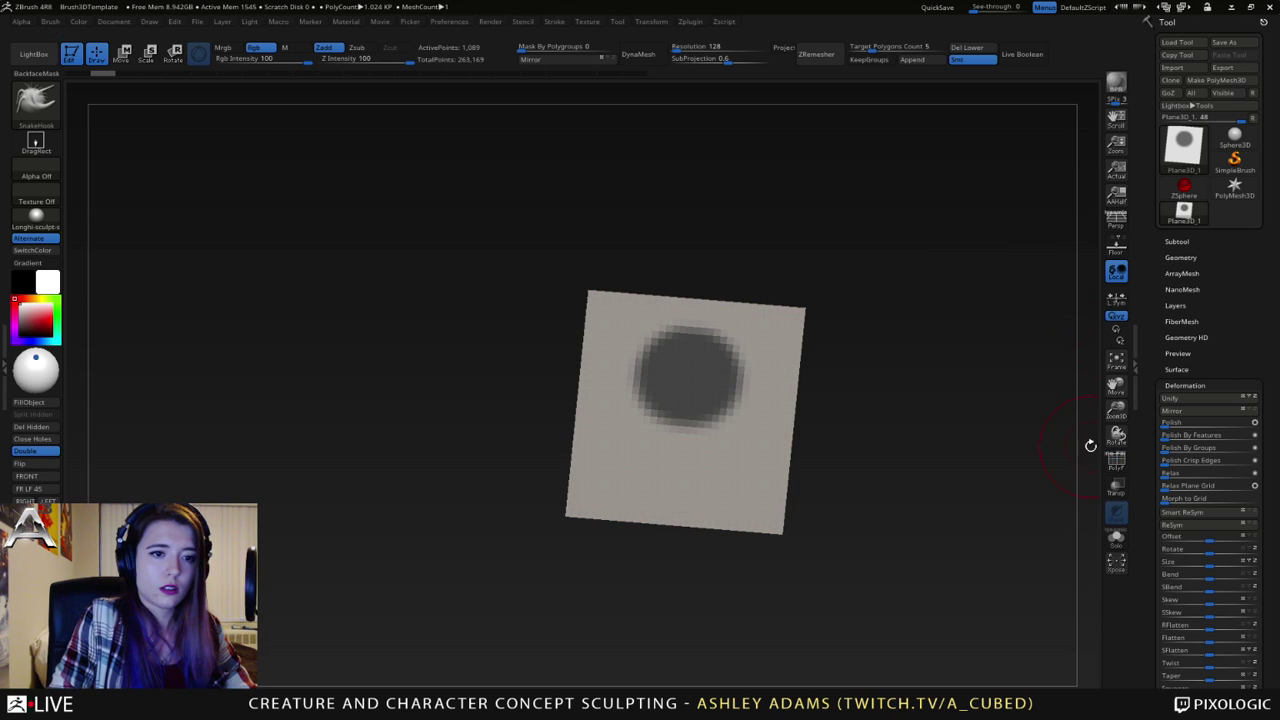
- Invert the mask and pull the upper round area out into a short, pointed snout with the SnakeHook brush
{"action": "right_click_drag", "start_coordinate": [736, 357], "coordinate": [630, 365]}
{"action": "left_click", "coordinate": [825, 451], "text": "ctrl"}
{"action": "right_click_drag", "start_coordinate": [800, 390], "coordinate": [660, 399]}
{"action": "right_click", "coordinate": [697, 374]}
{"action": "left_click_drag", "start_coordinate": [682, 389], "coordinate": [582, 364]}
{"action": "right_click_drag", "start_coordinate": [620, 368], "coordinate": [670, 362]}
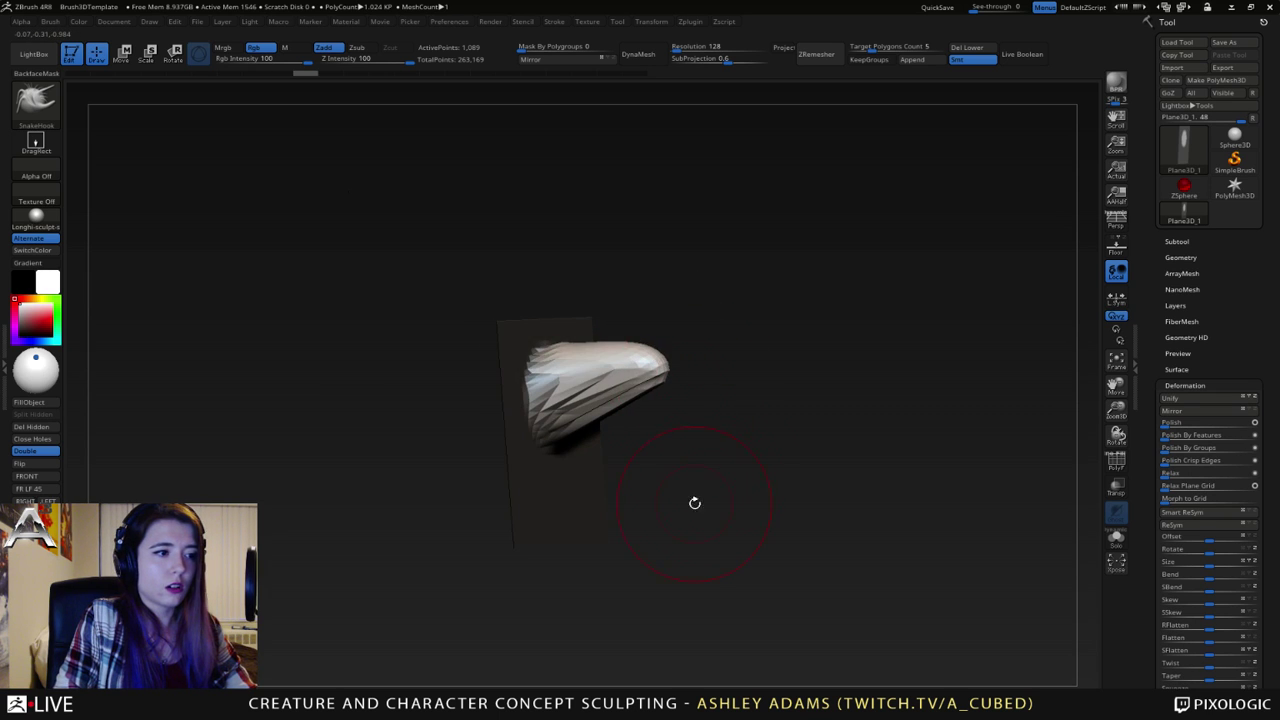
- Clear the mask and mask a smaller round area on the plane just below the snout
{"action": "left_click", "coordinate": [694, 503], "text": "ctrl"}
{"action": "key", "text": "space"}
{"action": "mouse_move", "coordinate": [567, 457]}
{"action": "left_mouse_down"}
{"action": "mouse_move", "coordinate": [556, 457]}
{"action": "mouse_move", "coordinate": [560, 490]}
{"action": "mouse_move", "coordinate": [520, 497]}
{"action": "left_mouse_up"}
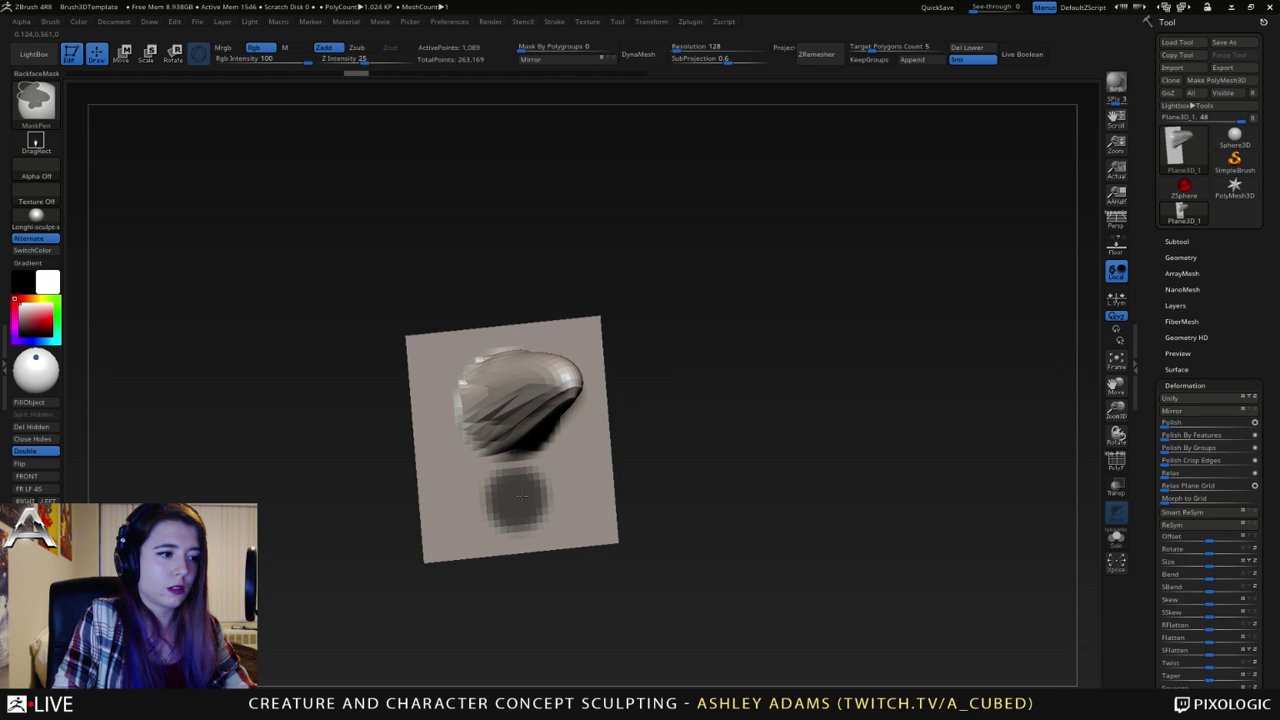
- Invert the mask and pull the lower round area straight out into a lower jaw with the SnakeHook brush
{"action": "left_click", "coordinate": [692, 480], "text": "ctrl"}
{"action": "mouse_move", "coordinate": [680, 450]}
{"action": "right_mouse_down"}
{"action": "mouse_move", "coordinate": [514, 470]}
{"action": "mouse_move", "coordinate": [638, 449]}
{"action": "right_mouse_up"}
{"action": "key", "text": "space"}
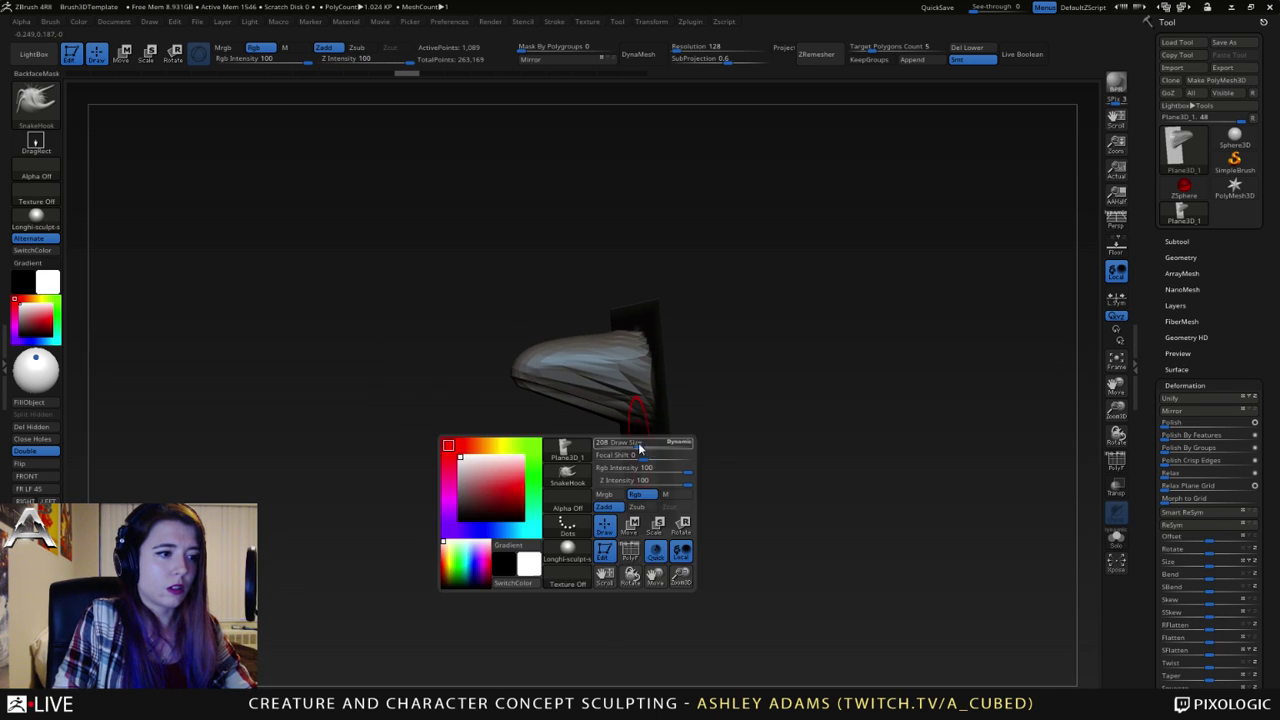
{"action": "left_click_drag", "start_coordinate": [640, 446], "coordinate": [649, 443]}
{"action": "right_click_drag", "start_coordinate": [649, 443], "coordinate": [657, 475]}
{"action": "mouse_move", "coordinate": [650, 487]}
{"action": "left_mouse_down"}
{"action": "mouse_move", "coordinate": [520, 477]}
{"action": "mouse_move", "coordinate": [535, 478]}
{"action": "left_mouse_up"}
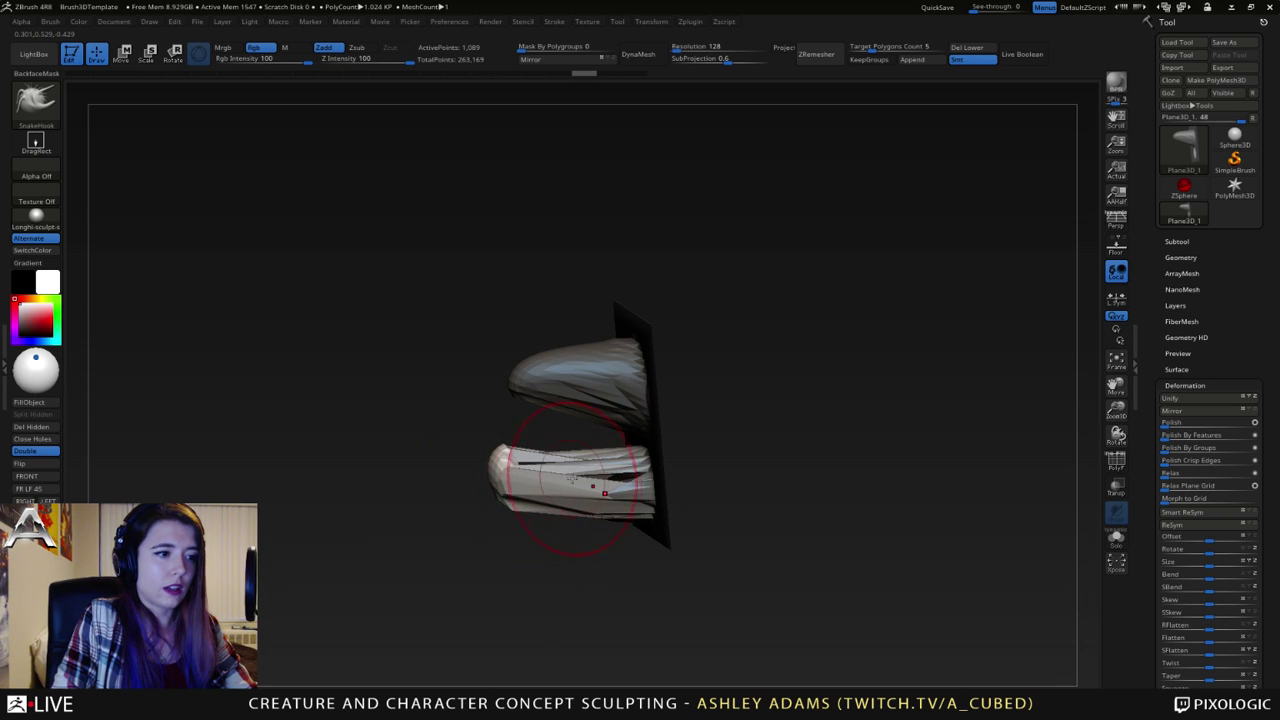
- Adjust the brush size and clear the mask from the plane
{"action": "right_click_drag", "start_coordinate": [573, 479], "coordinate": [652, 452]}
{"action": "key", "text": "space"}
{"action": "mouse_move", "coordinate": [640, 446]}
{"action": "left_mouse_down"}
{"action": "mouse_move", "coordinate": [652, 444]}
{"action": "mouse_move", "coordinate": [541, 434]}
{"action": "mouse_move", "coordinate": [620, 410]}
{"action": "left_mouse_up"}
{"action": "left_click_drag", "start_coordinate": [750, 454], "coordinate": [626, 448], "text": "ctrl"}
{"action": "key", "text": "space"}
{"action": "right_click_drag", "start_coordinate": [660, 446], "coordinate": [632, 450]}
{"action": "key", "text": "b"}
{"action": "key", "text": "c"}
{"action": "key", "text": "b"}
{"action": "mouse_move", "coordinate": [628, 449]}
{"action": "left_mouse_down"}
{"action": "mouse_move", "coordinate": [592, 445]}
{"action": "mouse_move", "coordinate": [636, 443]}
{"action": "mouse_move", "coordinate": [624, 447]}
{"action": "left_mouse_up"}
{"action": "key", "text": "ctrl+z"}
- Pull the surface between the snout and the lower jaw outward with the SnakeHook brush to join their bases
{"action": "key", "text": "space"}
{"action": "right_click_drag", "start_coordinate": [624, 447], "coordinate": [638, 450]}
{"action": "key", "text": "b"}
{"action": "key", "text": "s"}
{"action": "key", "text": "h"}
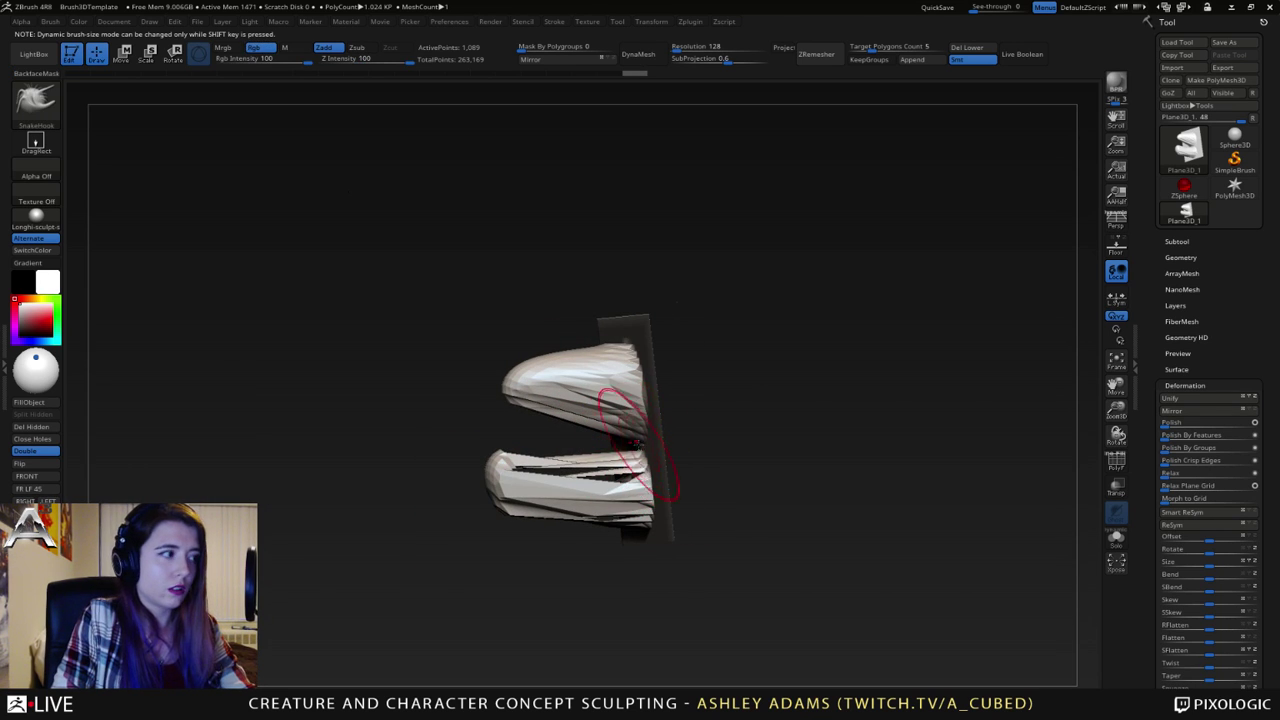
{"action": "left_click_drag", "start_coordinate": [638, 445], "coordinate": [590, 442]}
- Reshape the snout's upper base and the plane's lower area beneath the jaw with SnakeHook, and clear any mask
{"action": "mouse_move", "coordinate": [607, 361]}
{"action": "right_mouse_down"}
{"action": "mouse_move", "coordinate": [614, 345]}
{"action": "mouse_move", "coordinate": [625, 353]}
{"action": "right_mouse_up"}
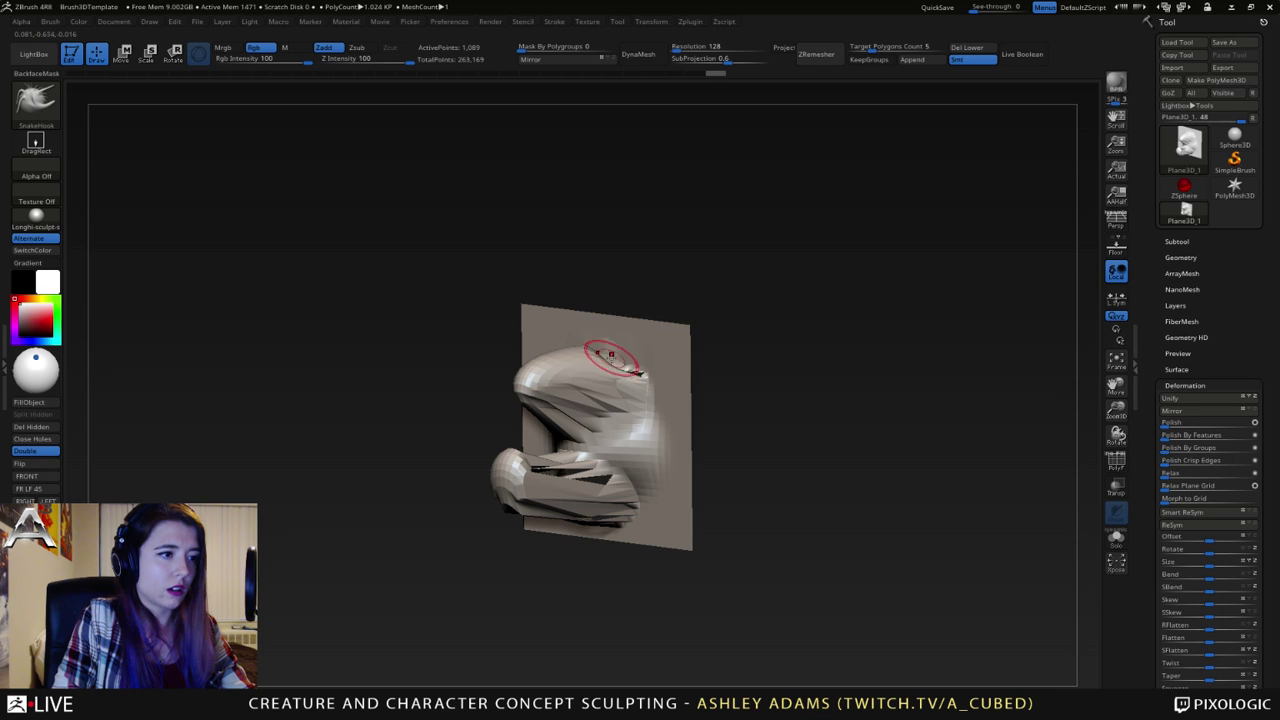
{"action": "left_click_drag", "start_coordinate": [640, 374], "coordinate": [636, 388]}
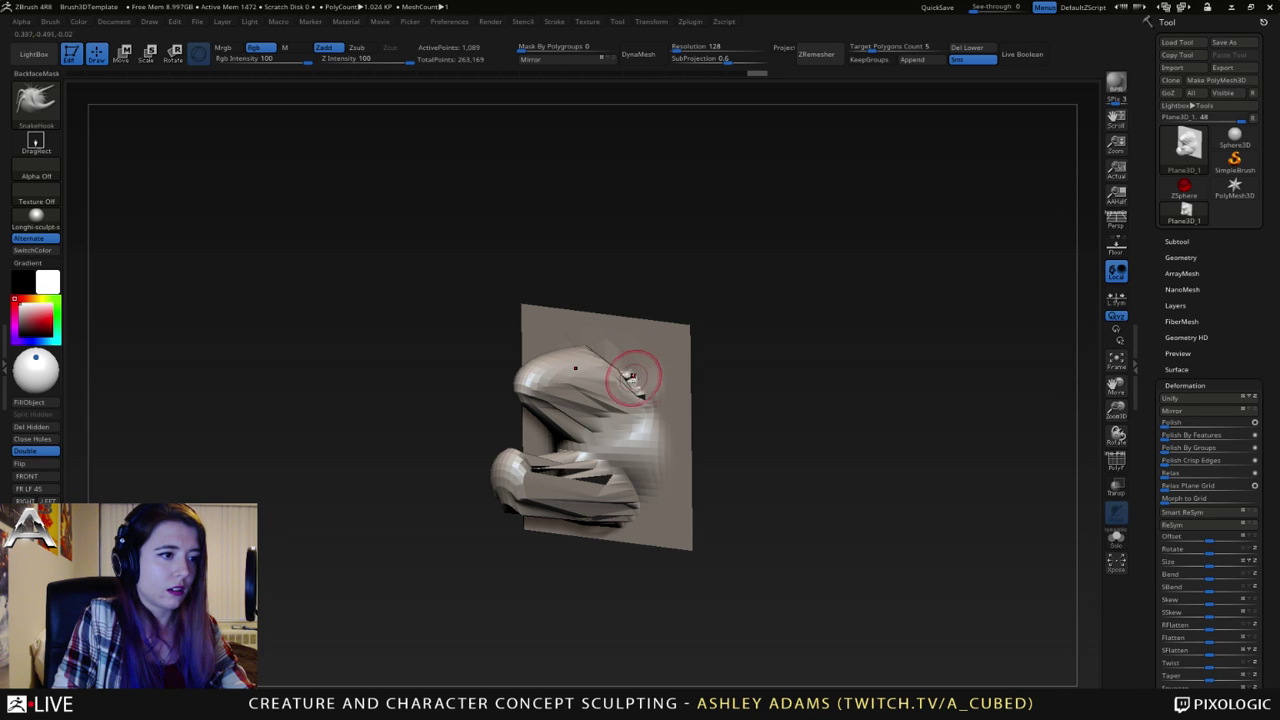
{"action": "mouse_move", "coordinate": [632, 376]}
{"action": "right_mouse_down"}
{"action": "mouse_move", "coordinate": [637, 392]}
{"action": "mouse_move", "coordinate": [560, 397]}
{"action": "mouse_move", "coordinate": [549, 334]}
{"action": "right_mouse_up"}
{"action": "mouse_move", "coordinate": [541, 593]}
{"action": "right_mouse_down"}
{"action": "mouse_move", "coordinate": [491, 491]}
{"action": "mouse_move", "coordinate": [596, 536]}
{"action": "right_mouse_up"}
{"action": "left_click_drag", "start_coordinate": [572, 584], "coordinate": [540, 603]}
{"action": "mouse_move", "coordinate": [470, 626]}
{"action": "left_mouse_down", "text": "ctrl"}
{"action": "mouse_move", "coordinate": [836, 548]}
{"action": "mouse_move", "coordinate": [820, 543]}
{"action": "left_mouse_up", "text": "ctrl"}
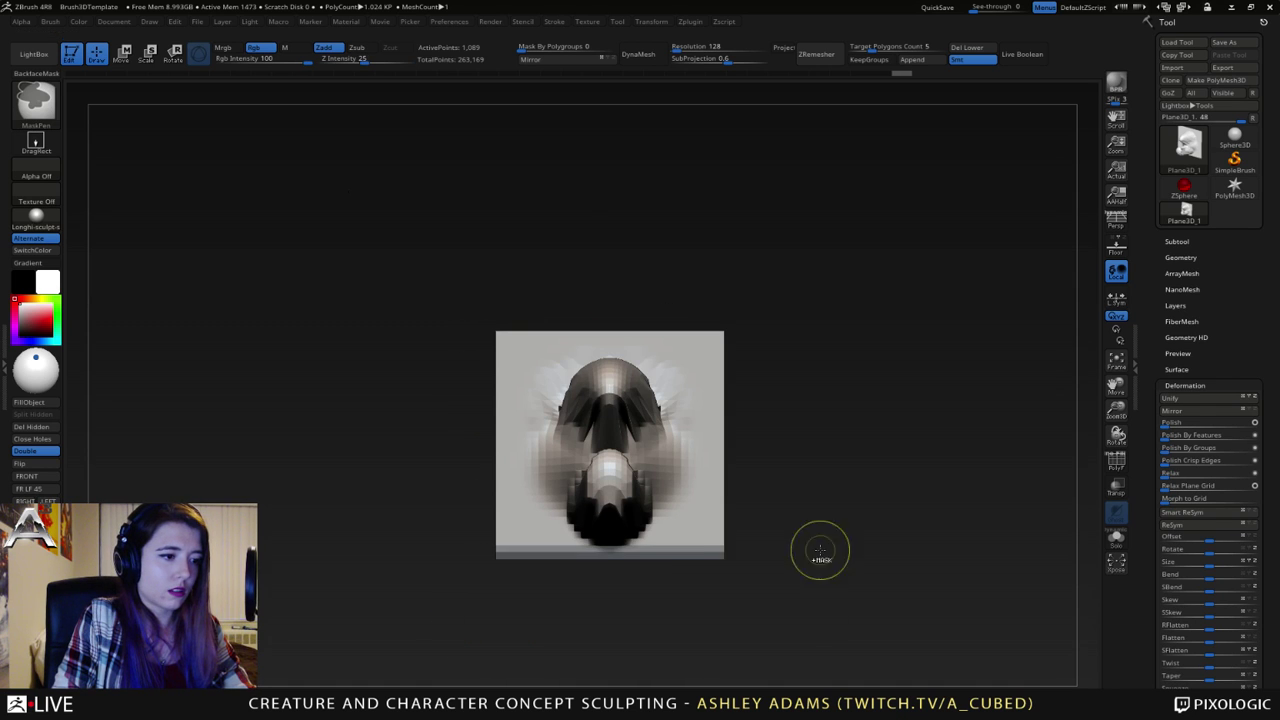
- Pull the underside of the lower jaw's base into shape with SnakeHook
{"action": "right_click_drag", "start_coordinate": [640, 466], "coordinate": [692, 468]}
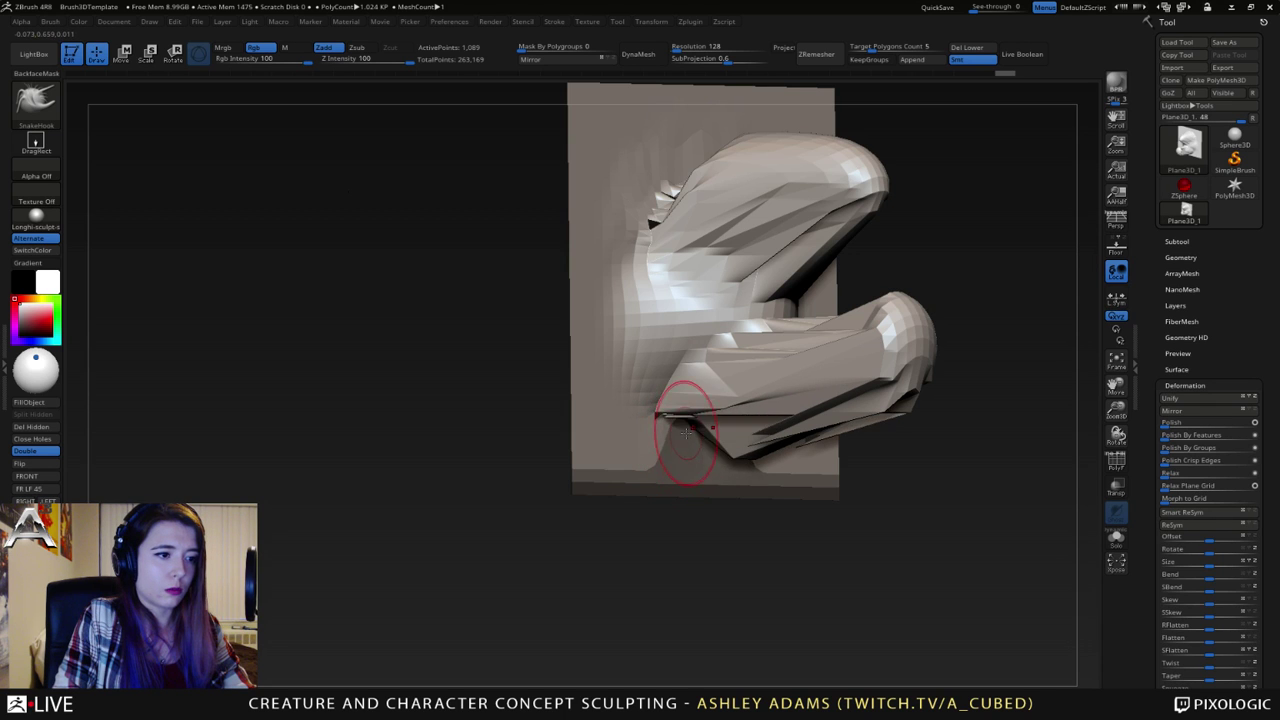
{"action": "right_click_drag", "start_coordinate": [686, 433], "coordinate": [623, 434]}
{"action": "left_click_drag", "start_coordinate": [806, 424], "coordinate": [804, 382]}
{"action": "mouse_move", "coordinate": [804, 388]}
{"action": "right_mouse_down"}
{"action": "mouse_move", "coordinate": [756, 400]}
{"action": "mouse_move", "coordinate": [777, 452]}
{"action": "right_mouse_up"}
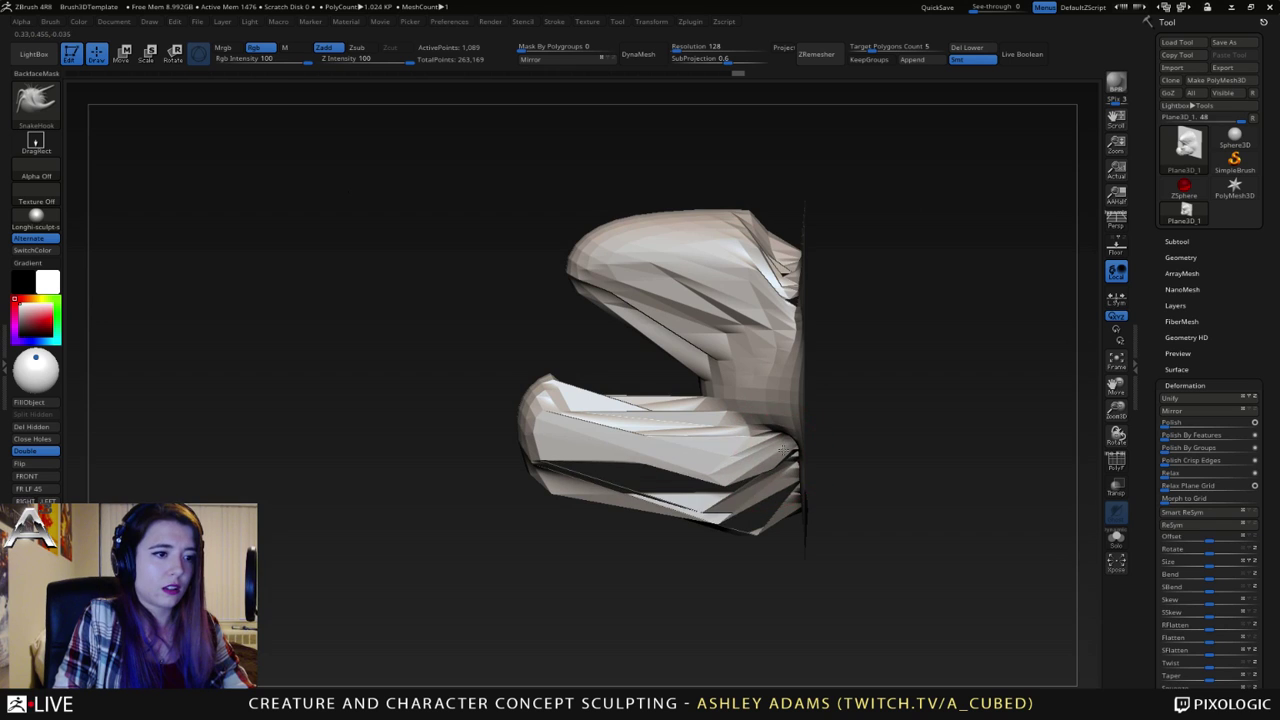
- Smooth the side of the lower jaw and subdivide the mesh once
{"action": "right_click_drag", "start_coordinate": [718, 515], "coordinate": [720, 511]}
{"action": "left_click_drag", "start_coordinate": [689, 500], "coordinate": [673, 475], "text": "shift"}
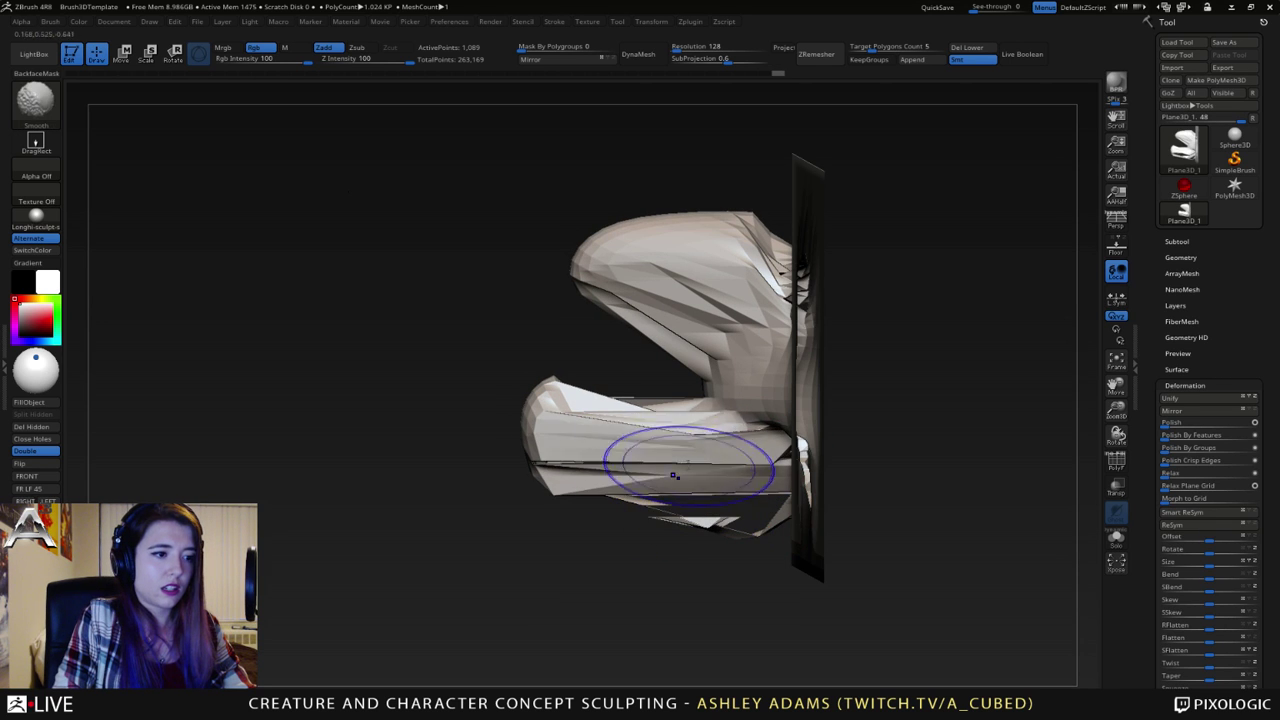
{"action": "mouse_move", "coordinate": [710, 492]}
{"action": "right_mouse_down", "text": "shift"}
{"action": "mouse_move", "coordinate": [670, 483]}
{"action": "mouse_move", "coordinate": [660, 445]}
{"action": "mouse_move", "coordinate": [586, 429]}
{"action": "mouse_move", "coordinate": [719, 474]}
{"action": "mouse_move", "coordinate": [743, 463]}
{"action": "right_mouse_up", "text": "shift"}
{"action": "mouse_move", "coordinate": [702, 468]}
{"action": "right_mouse_down"}
{"action": "mouse_move", "coordinate": [765, 468]}
{"action": "mouse_move", "coordinate": [724, 485]}
{"action": "mouse_move", "coordinate": [754, 486]}
{"action": "right_mouse_up"}
{"action": "right_click", "coordinate": [694, 438]}
{"action": "right_click_drag", "start_coordinate": [694, 436], "coordinate": [645, 434]}
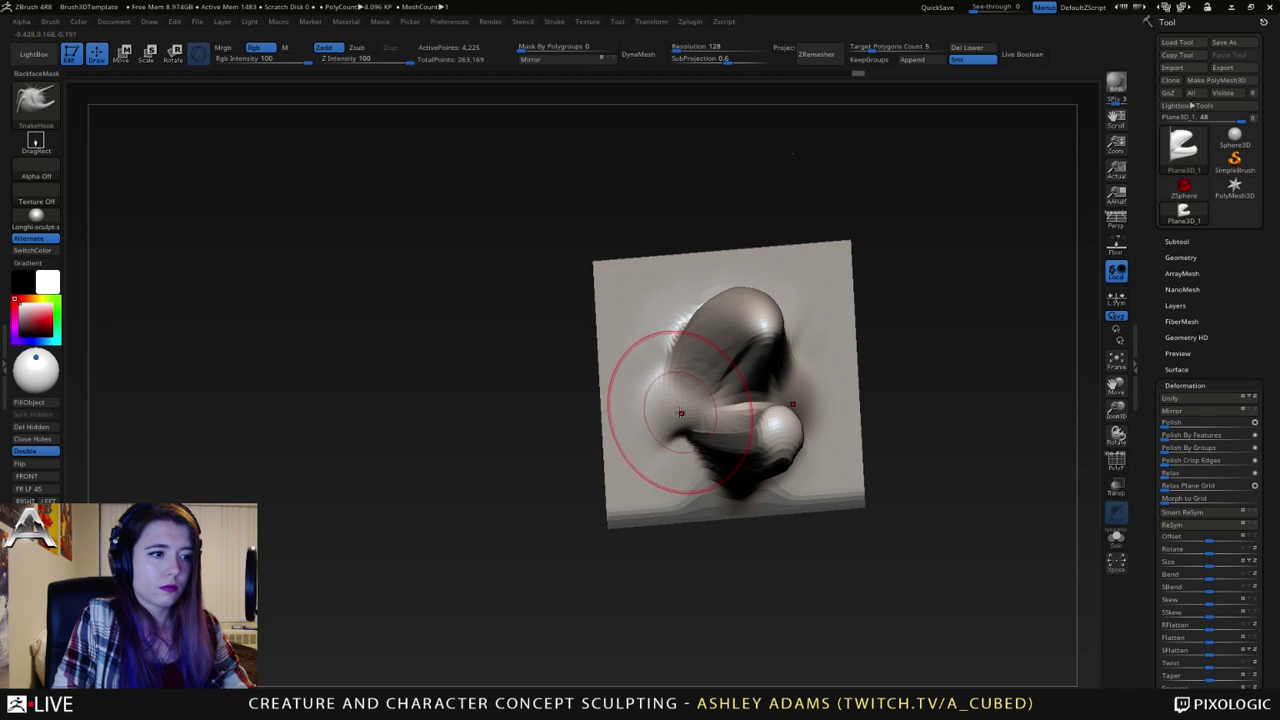
- Resize the SnakeHook brush and stretch the upper snout forward into a longer, slightly downturned tip
{"action": "key", "text": "space"}
{"action": "left_click_drag", "start_coordinate": [684, 415], "coordinate": [668, 413]}
{"action": "right_click_drag", "start_coordinate": [667, 412], "coordinate": [632, 413]}
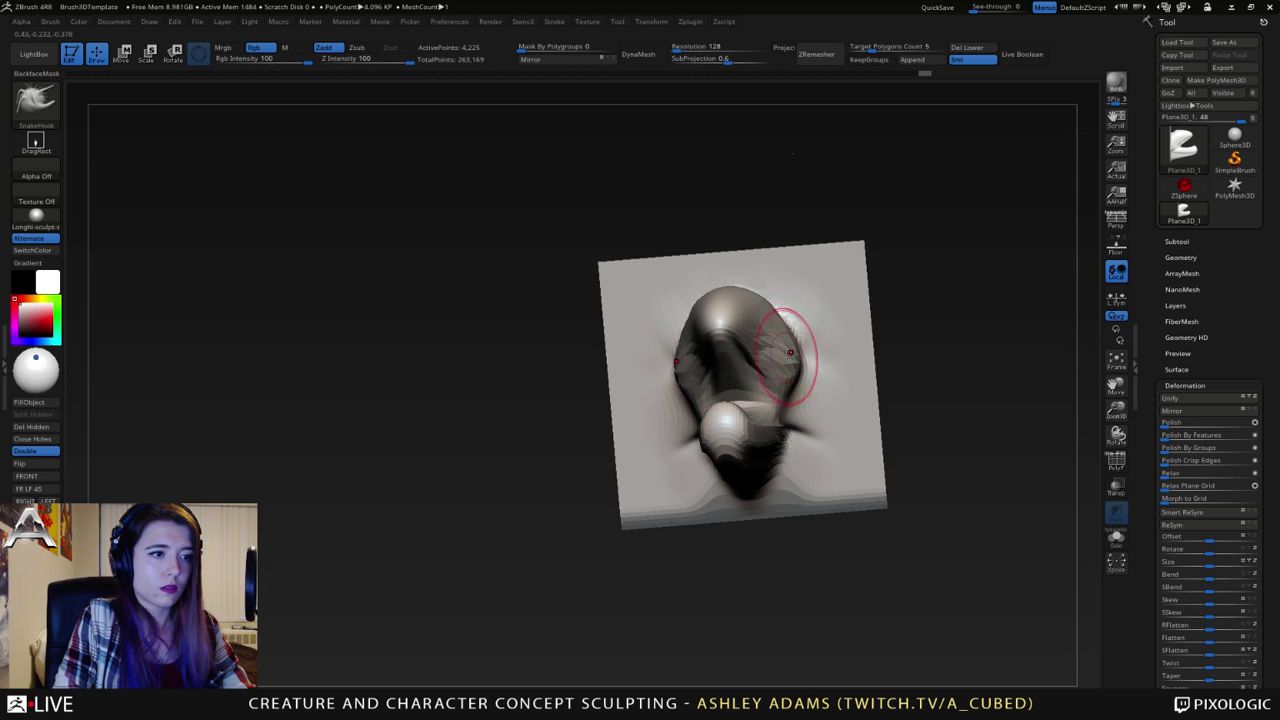
{"action": "right_click_drag", "start_coordinate": [788, 357], "coordinate": [874, 358]}
{"action": "right_click", "coordinate": [681, 414]}
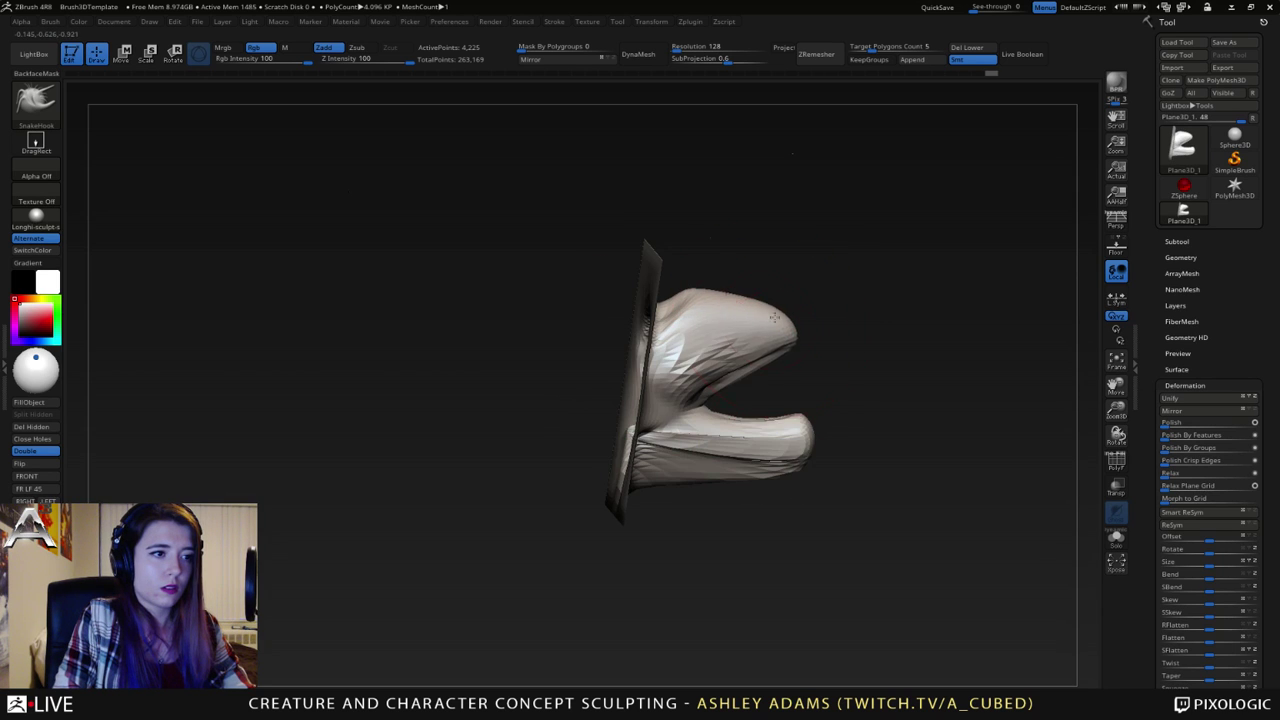
{"action": "left_click_drag", "start_coordinate": [792, 362], "coordinate": [802, 338]}
{"action": "right_click_drag", "start_coordinate": [688, 384], "coordinate": [671, 383]}
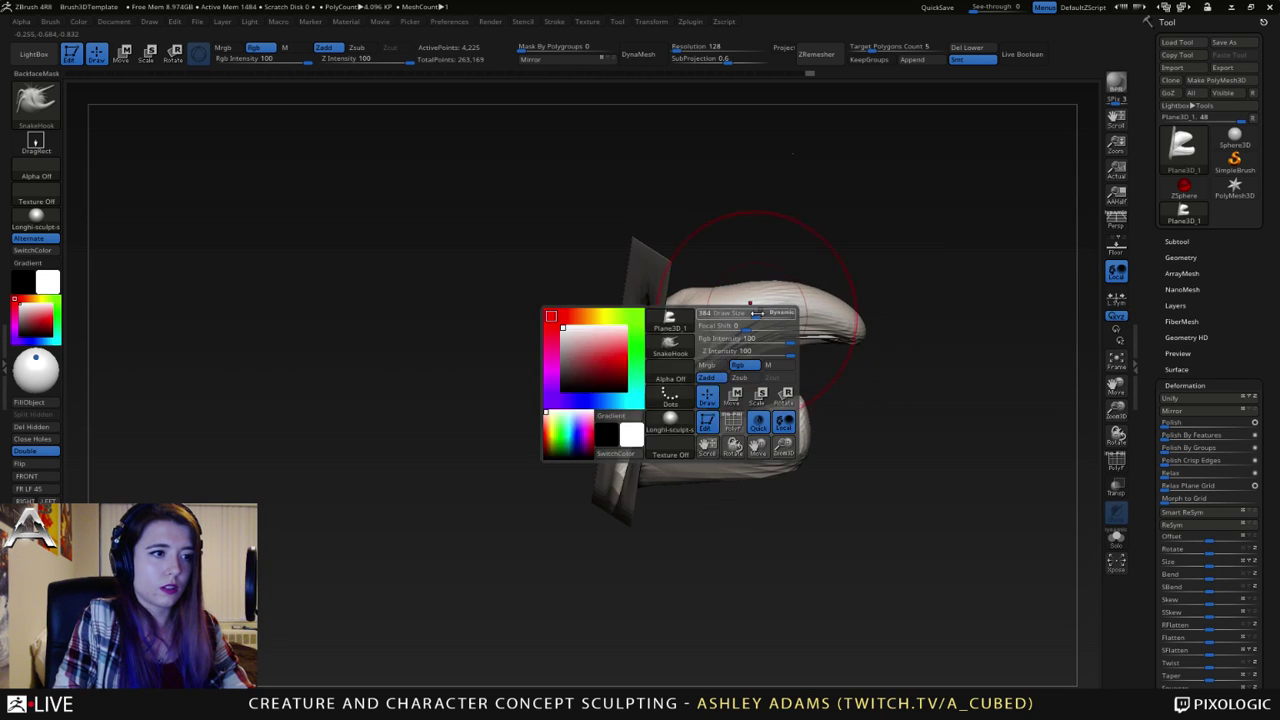
- Bend the lower jaw with SnakeHook so its tip curls up toward the snout
{"action": "left_click_drag", "start_coordinate": [738, 308], "coordinate": [746, 299]}
{"action": "mouse_move", "coordinate": [900, 325]}
{"action": "right_mouse_down"}
{"action": "mouse_move", "coordinate": [769, 336]}
{"action": "mouse_move", "coordinate": [740, 320]}
{"action": "right_mouse_up"}
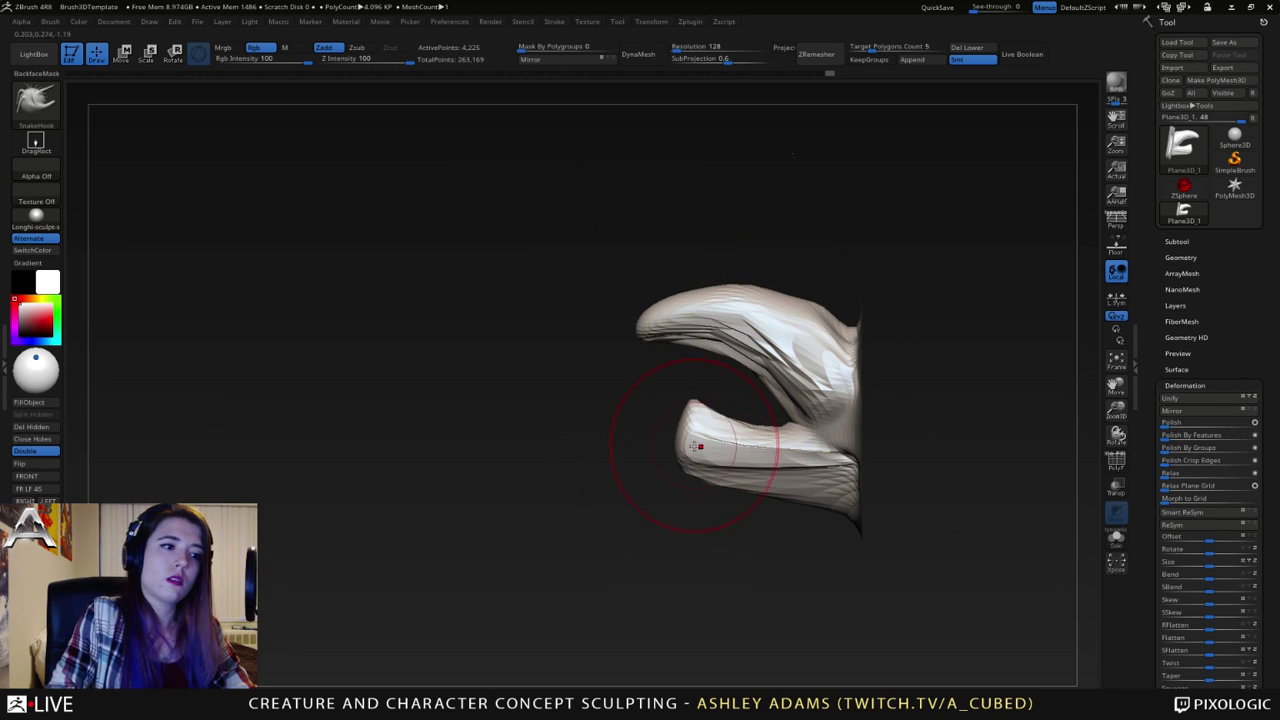
{"action": "mouse_move", "coordinate": [736, 432]}
{"action": "left_mouse_down"}
{"action": "mouse_move", "coordinate": [741, 455]}
{"action": "mouse_move", "coordinate": [700, 447]}
{"action": "mouse_move", "coordinate": [757, 484]}
{"action": "left_mouse_up"}
{"action": "mouse_move", "coordinate": [678, 450]}
{"action": "right_mouse_down"}
{"action": "mouse_move", "coordinate": [809, 414]}
{"action": "mouse_move", "coordinate": [834, 443]}
{"action": "mouse_move", "coordinate": [774, 452]}
{"action": "right_mouse_up"}
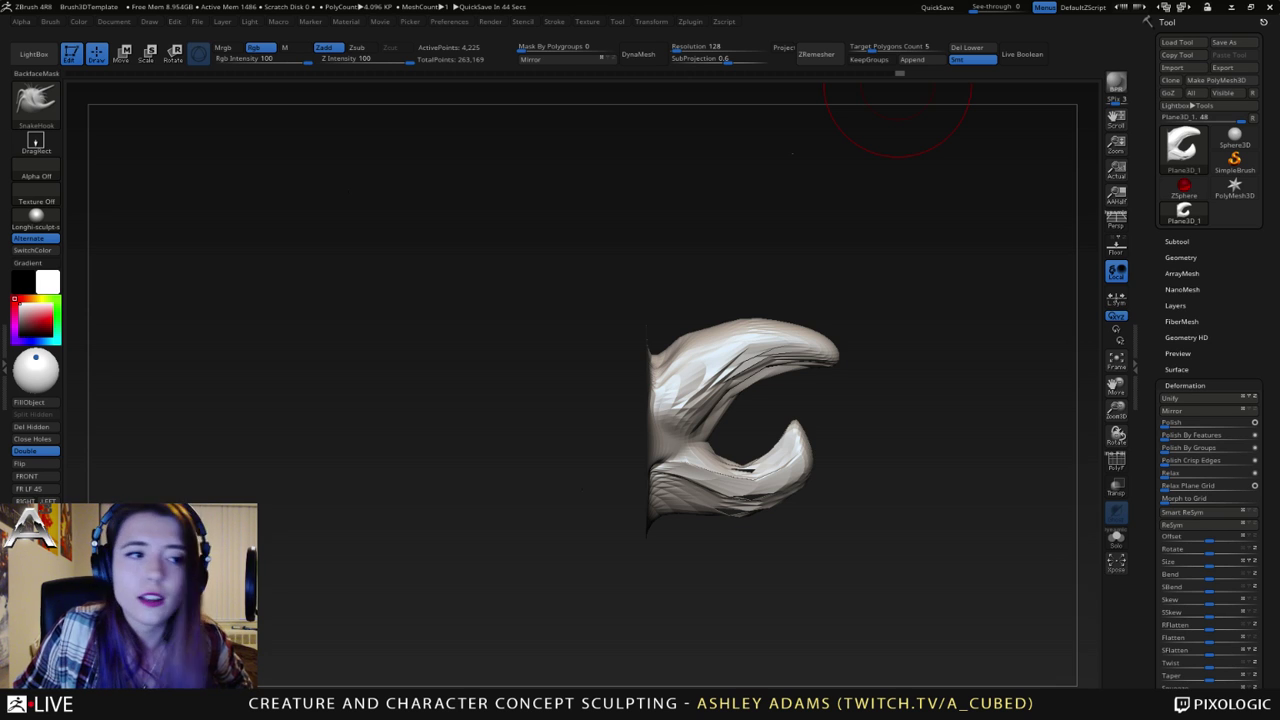
- Turn the sculpted plane to face the front and select the chisel_acubed brush
{"action": "left_click_drag", "start_coordinate": [1030, 440], "coordinate": [566, 297]}
{"action": "left_click_drag", "start_coordinate": [974, 597], "coordinate": [693, 465]}
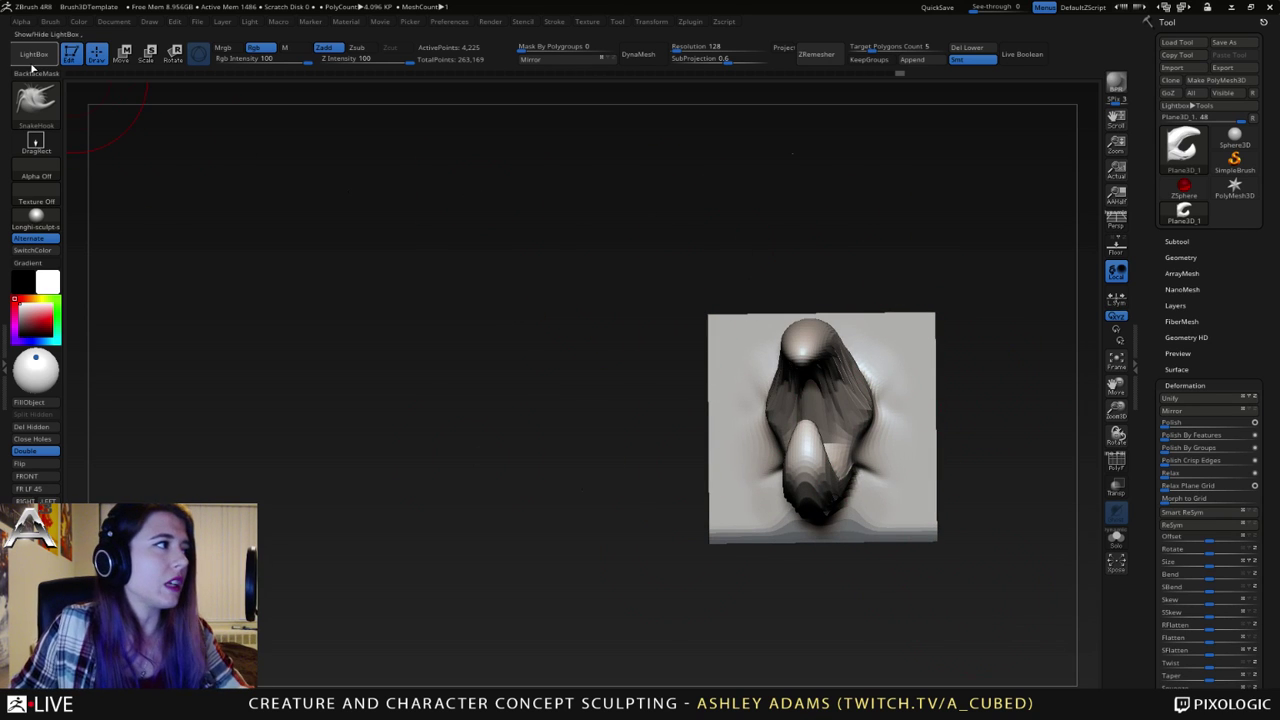
{"action": "left_click", "coordinate": [50, 21]}
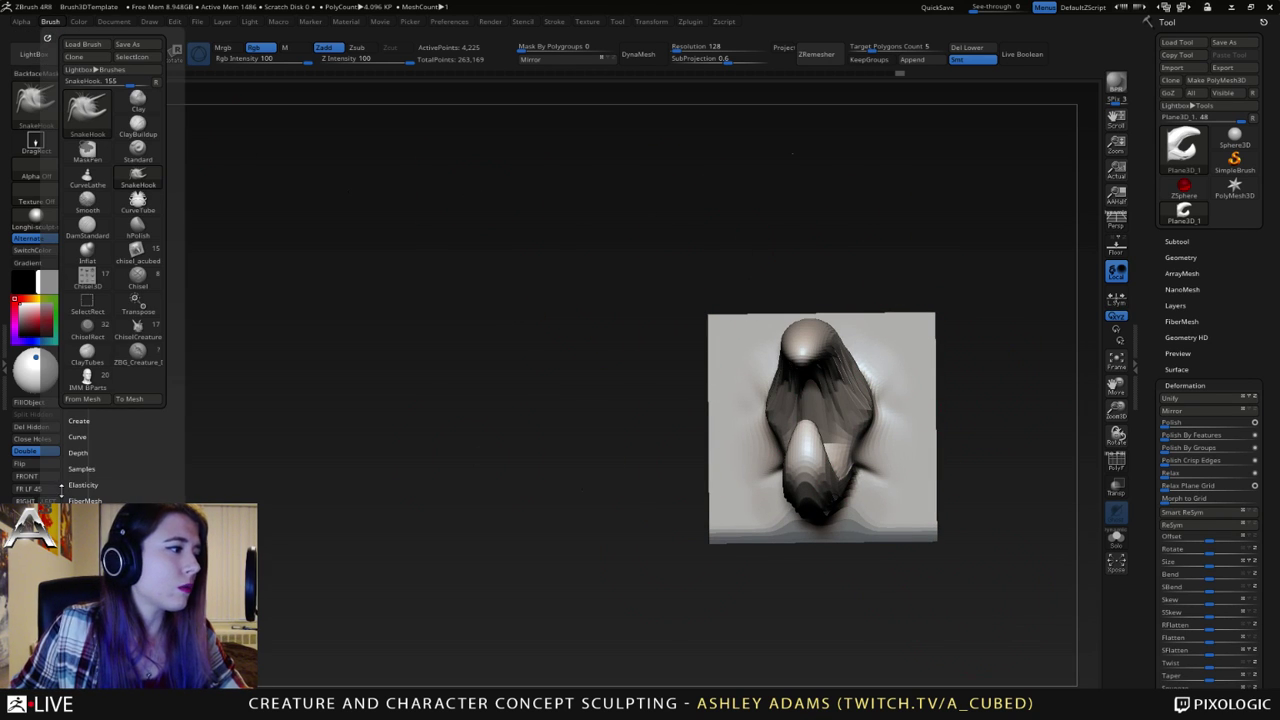
{"action": "mouse_move", "coordinate": [53, 443]}
{"action": "left_mouse_down"}
{"action": "mouse_move", "coordinate": [62, 420]}
{"action": "mouse_move", "coordinate": [71, 437]}
{"action": "mouse_move", "coordinate": [77, 324]}
{"action": "left_mouse_up"}
{"action": "scroll", "coordinate": [77, 323], "scroll_direction": "down", "scroll_amount": 4}
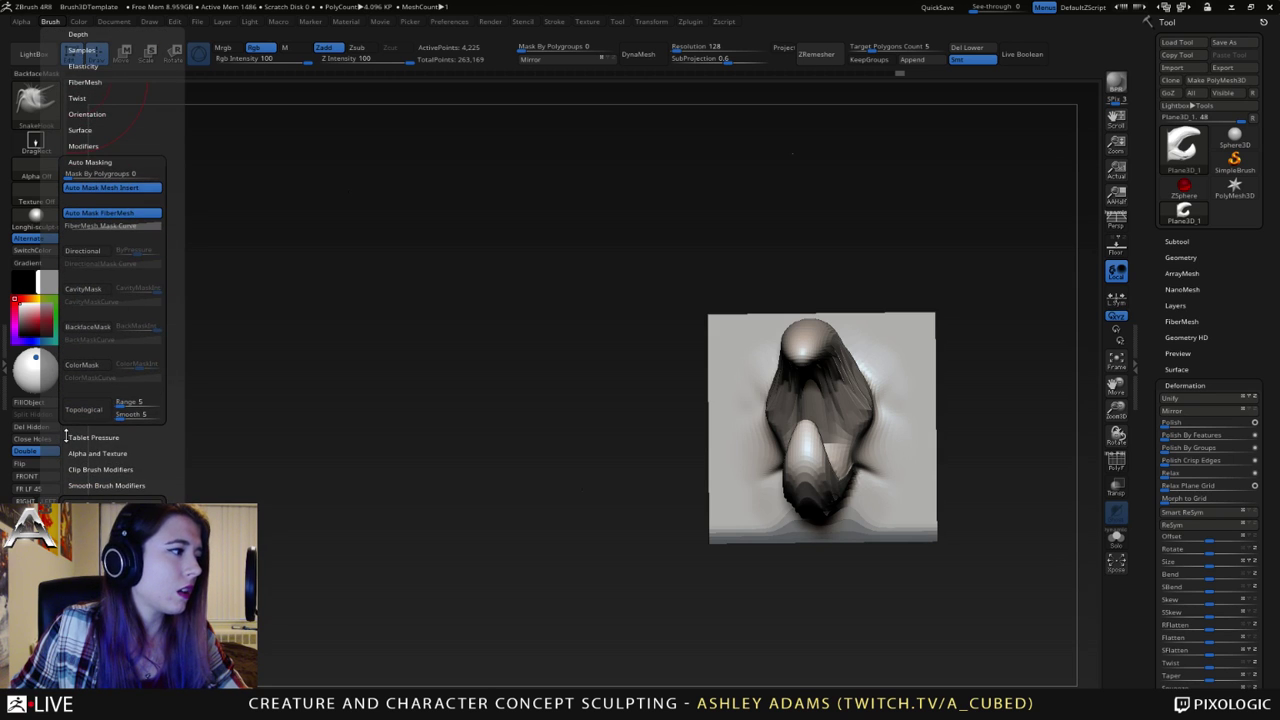
{"action": "left_click", "coordinate": [90, 162]}
{"action": "scroll", "coordinate": [81, 212], "scroll_direction": "up", "scroll_amount": 8}
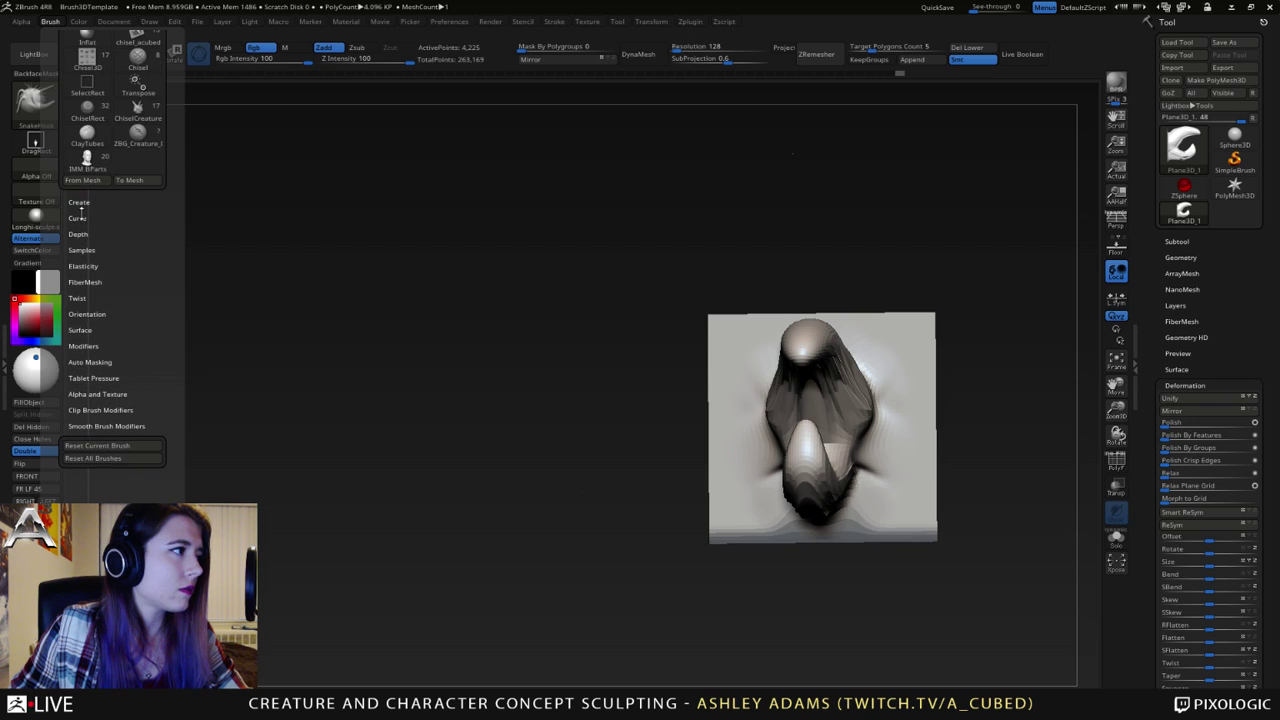
{"action": "scroll", "coordinate": [130, 85], "scroll_direction": "up", "scroll_amount": 6}
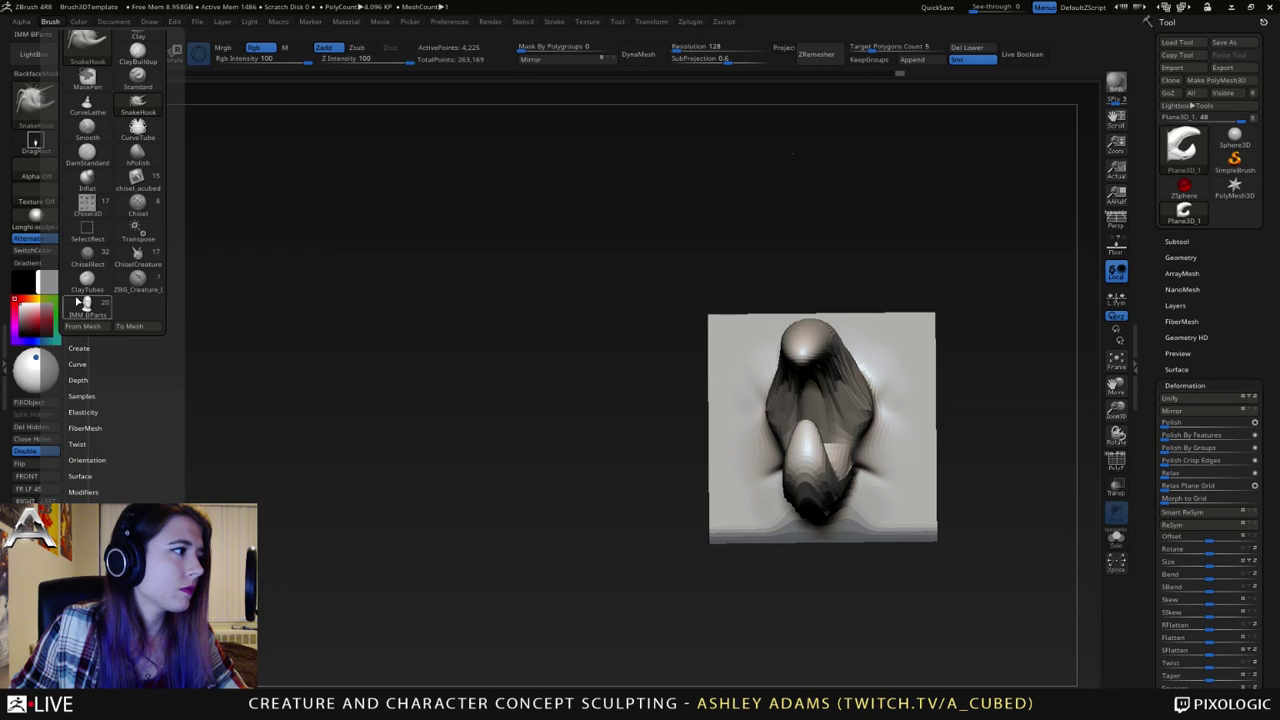
{"action": "scroll", "coordinate": [90, 200], "scroll_direction": "up", "scroll_amount": 3}
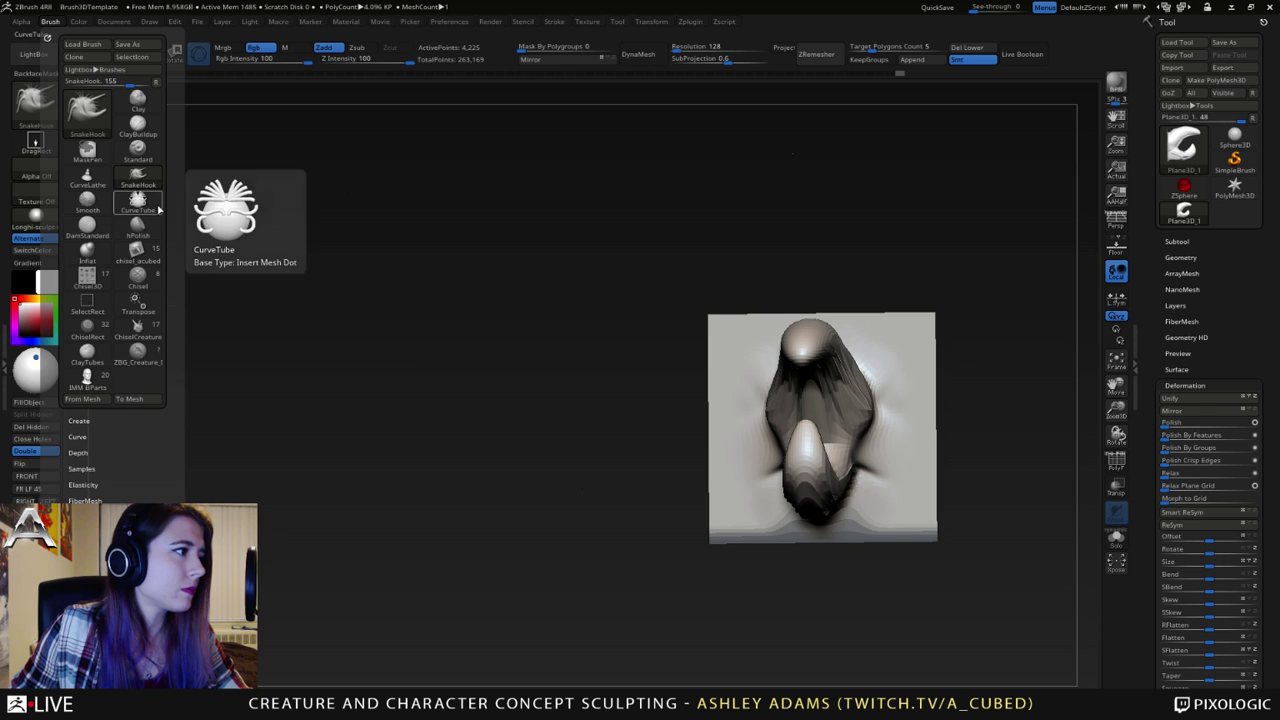
{"action": "left_click", "coordinate": [148, 258]}
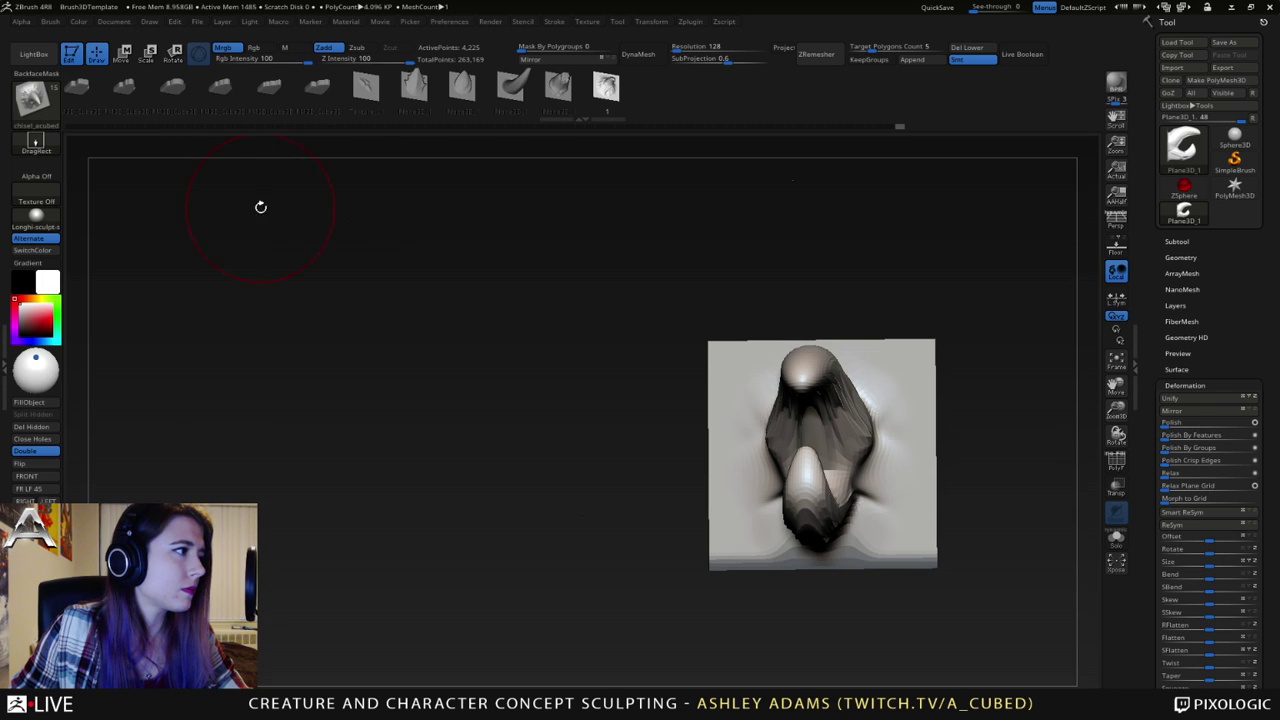
- Look through the chisel_acubed brush's settings, including its modifiers, for the options that manage its meshes
{"action": "left_click", "coordinate": [52, 22]}
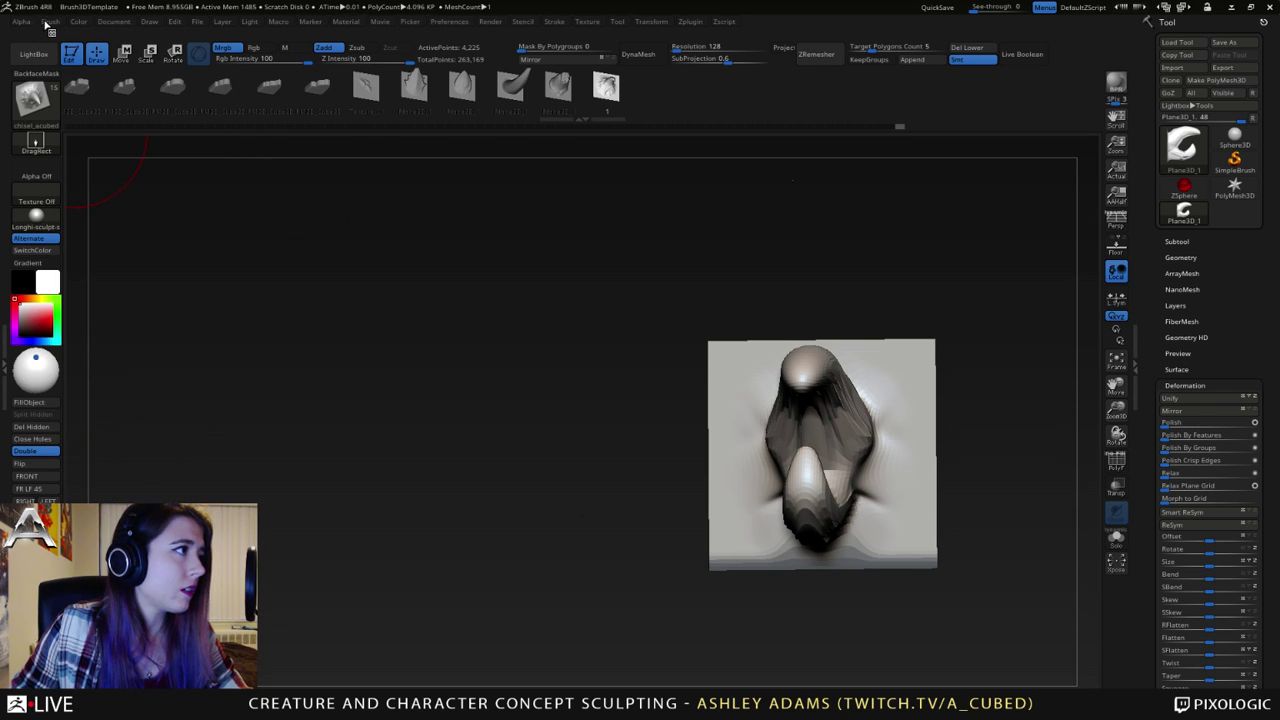
{"action": "left_click", "coordinate": [50, 21]}
{"action": "scroll", "coordinate": [110, 470], "scroll_direction": "down", "scroll_amount": 2}
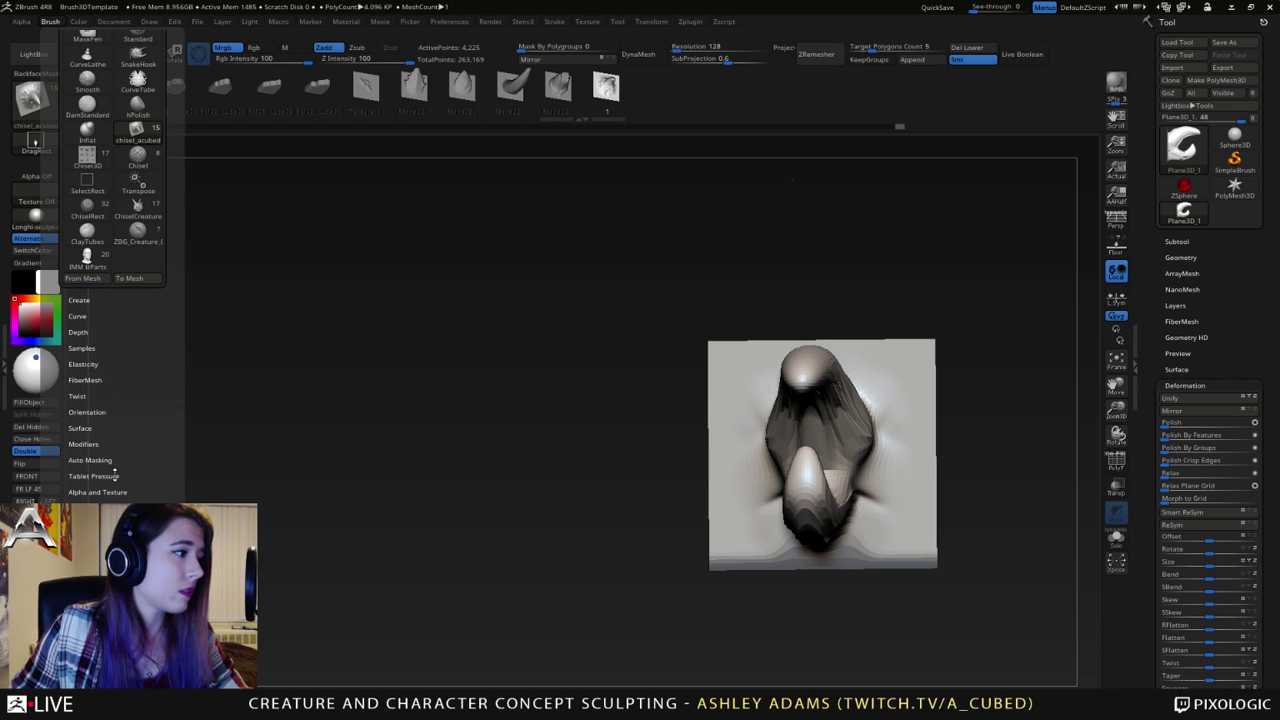
{"action": "left_click", "coordinate": [106, 444]}
{"action": "left_click", "coordinate": [88, 443]}
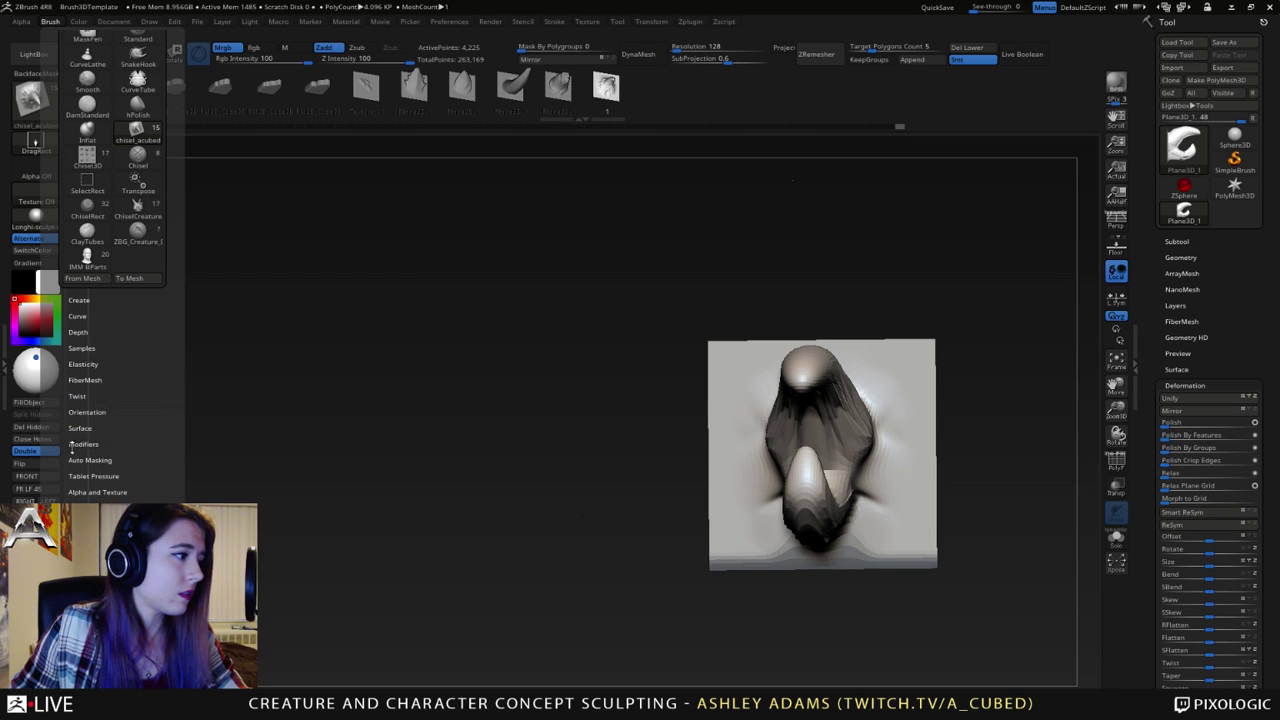
{"action": "scroll", "coordinate": [105, 450], "scroll_direction": "down", "scroll_amount": 2}
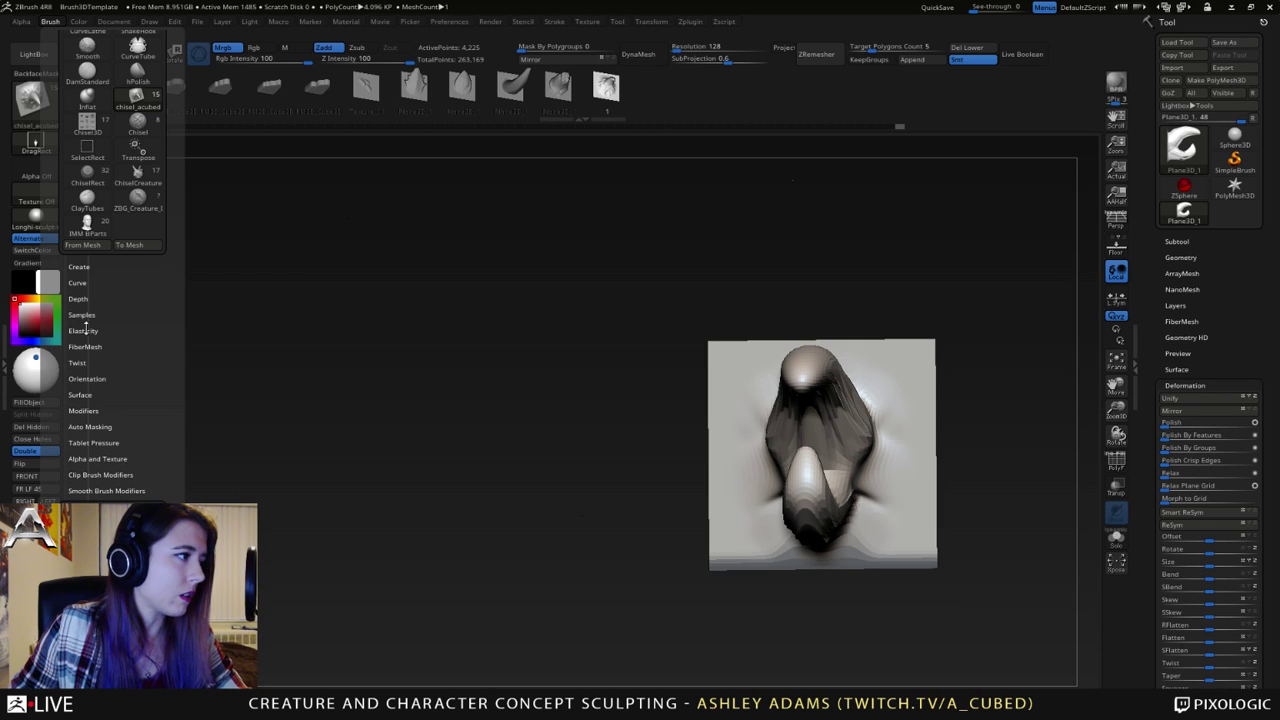
{"action": "left_click", "coordinate": [96, 408]}
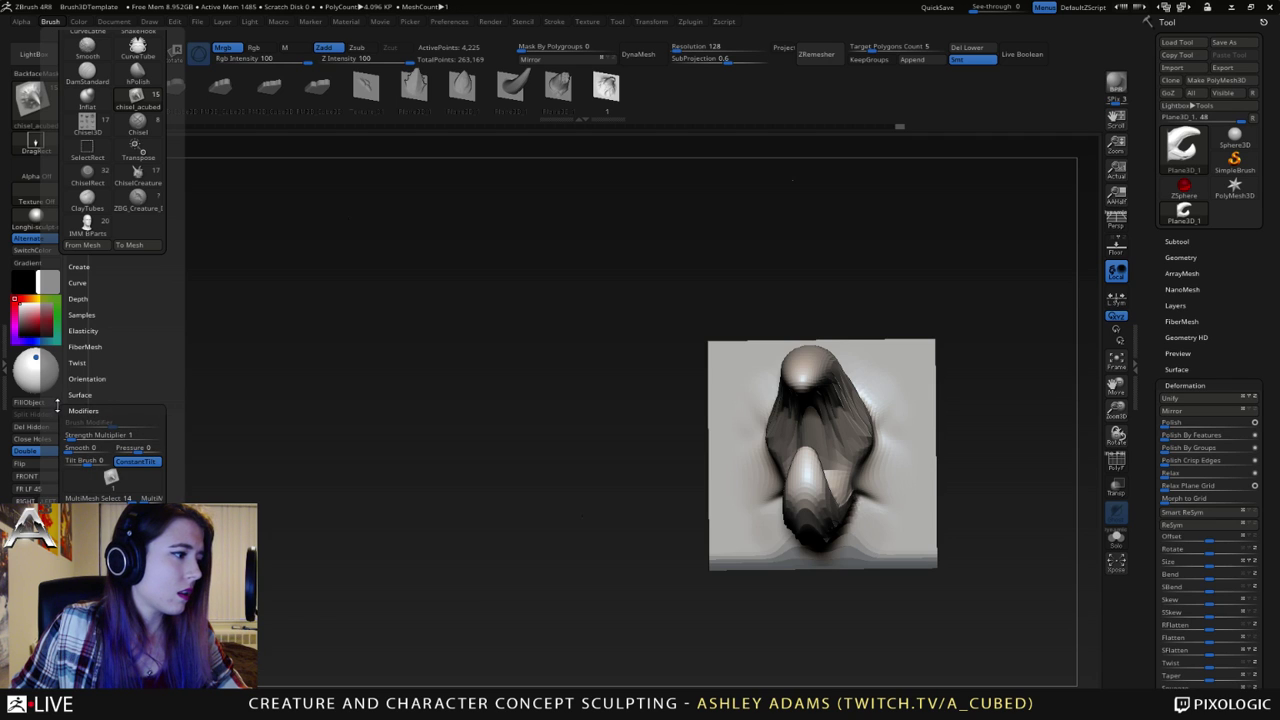
{"action": "left_click_drag", "start_coordinate": [59, 406], "coordinate": [60, 402]}
{"action": "left_click", "coordinate": [83, 407]}
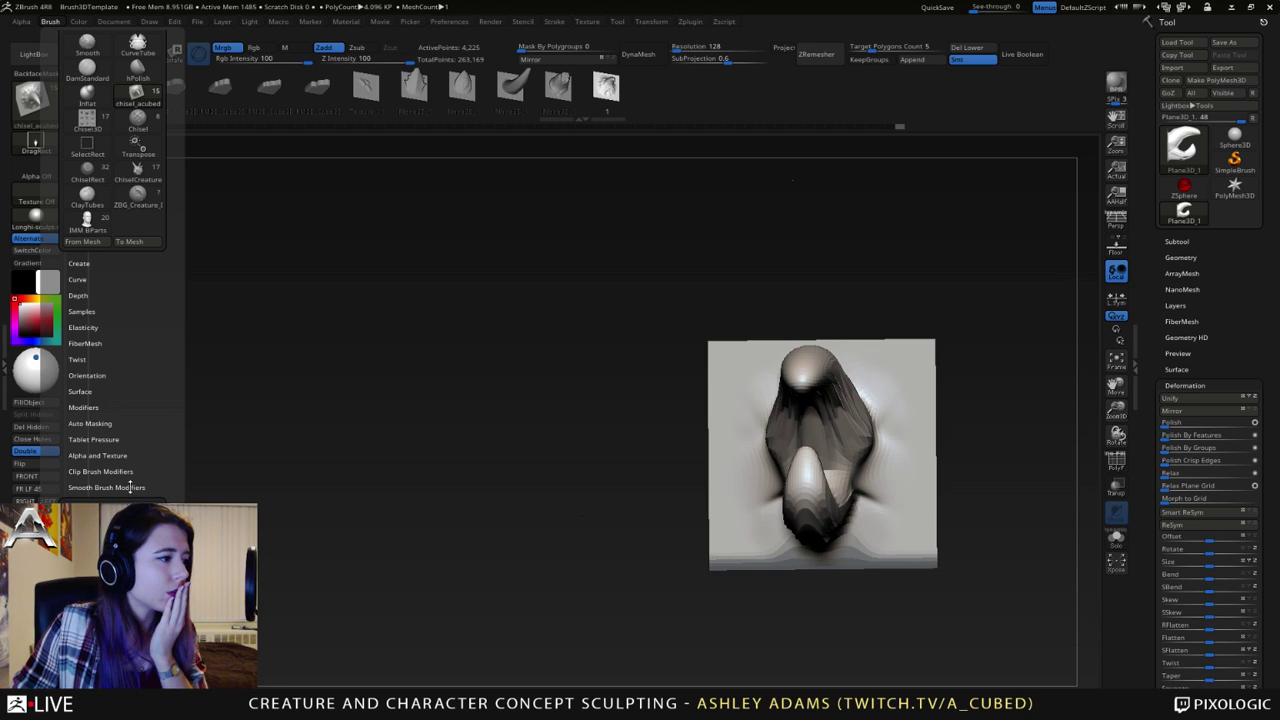
{"action": "left_click_drag", "start_coordinate": [124, 376], "coordinate": [124, 533]}
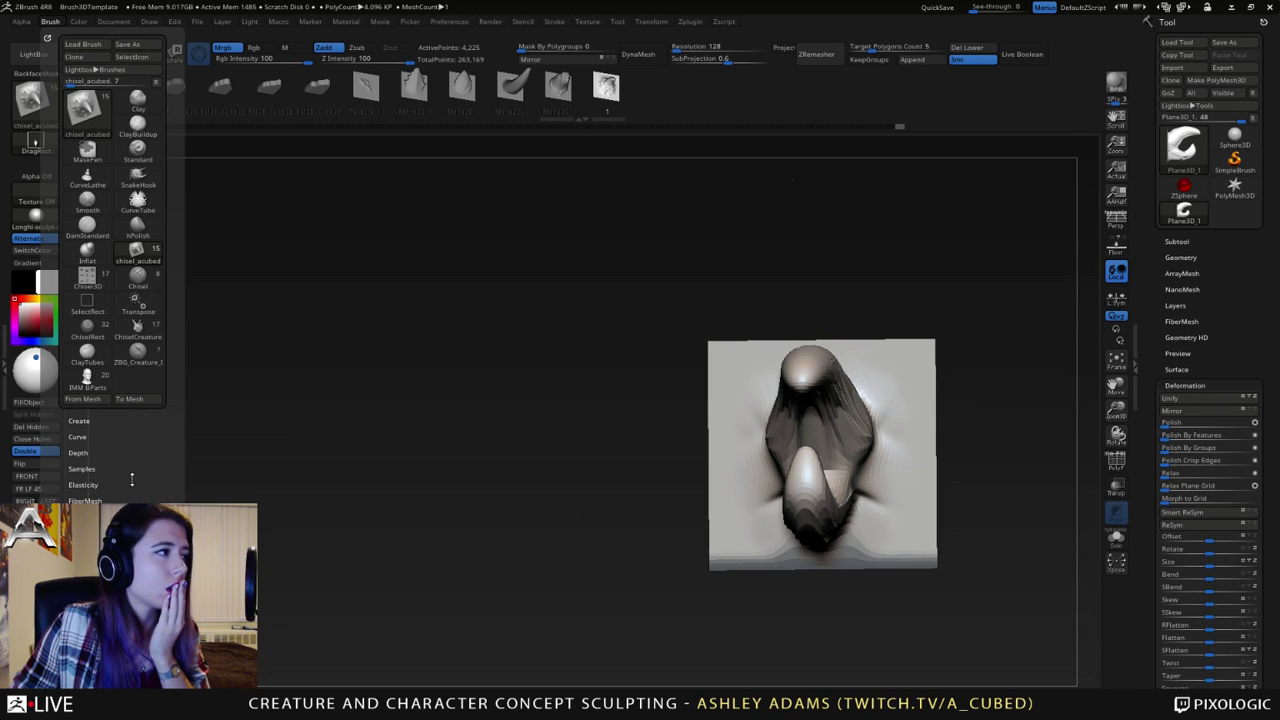
{"action": "left_click_drag", "start_coordinate": [152, 489], "coordinate": [86, 426]}
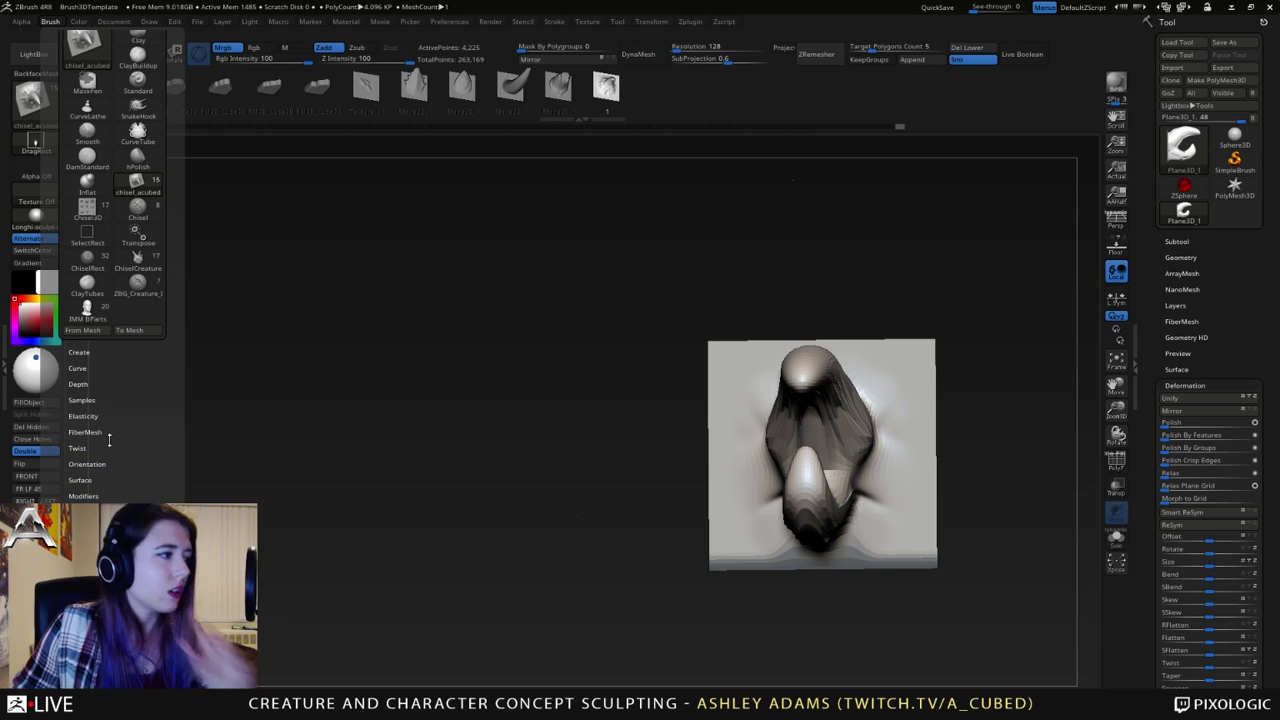
- Delete surplus meshes one at a time from the chisel_acubed brush
{"action": "left_click", "coordinate": [84, 352]}
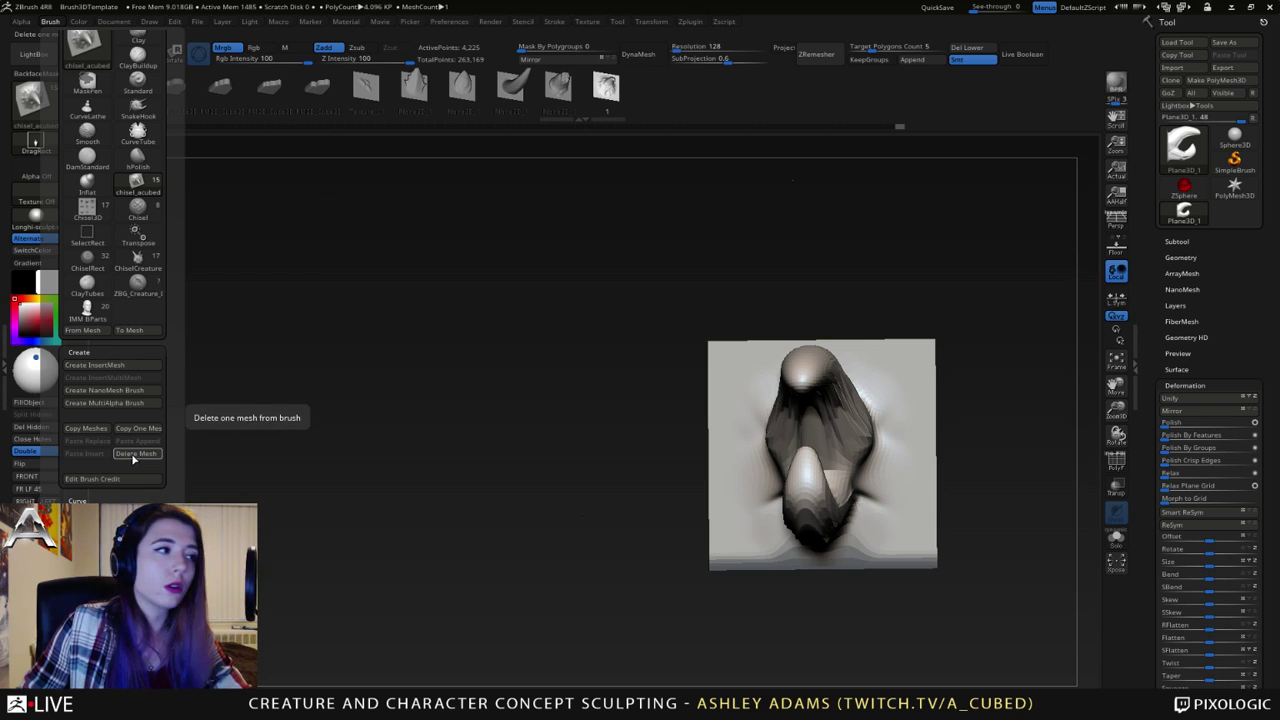
{"action": "left_click", "coordinate": [313, 95]}
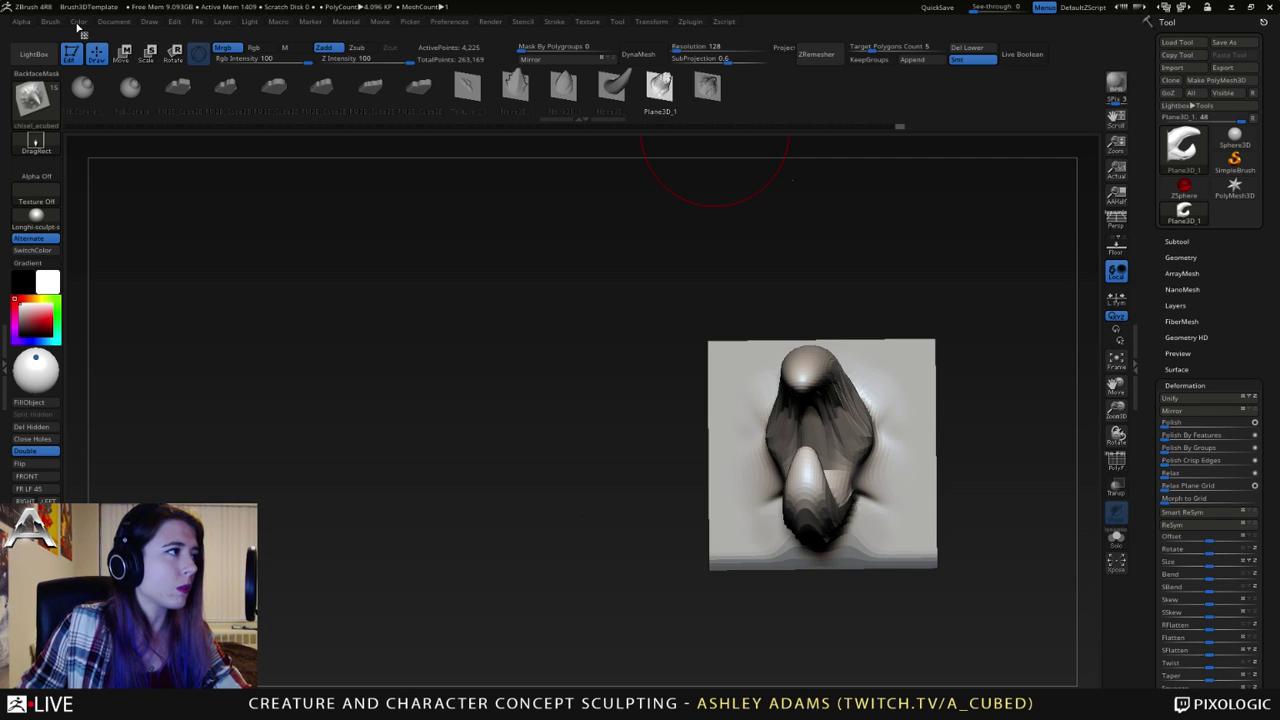
{"action": "left_click", "coordinate": [55, 23]}
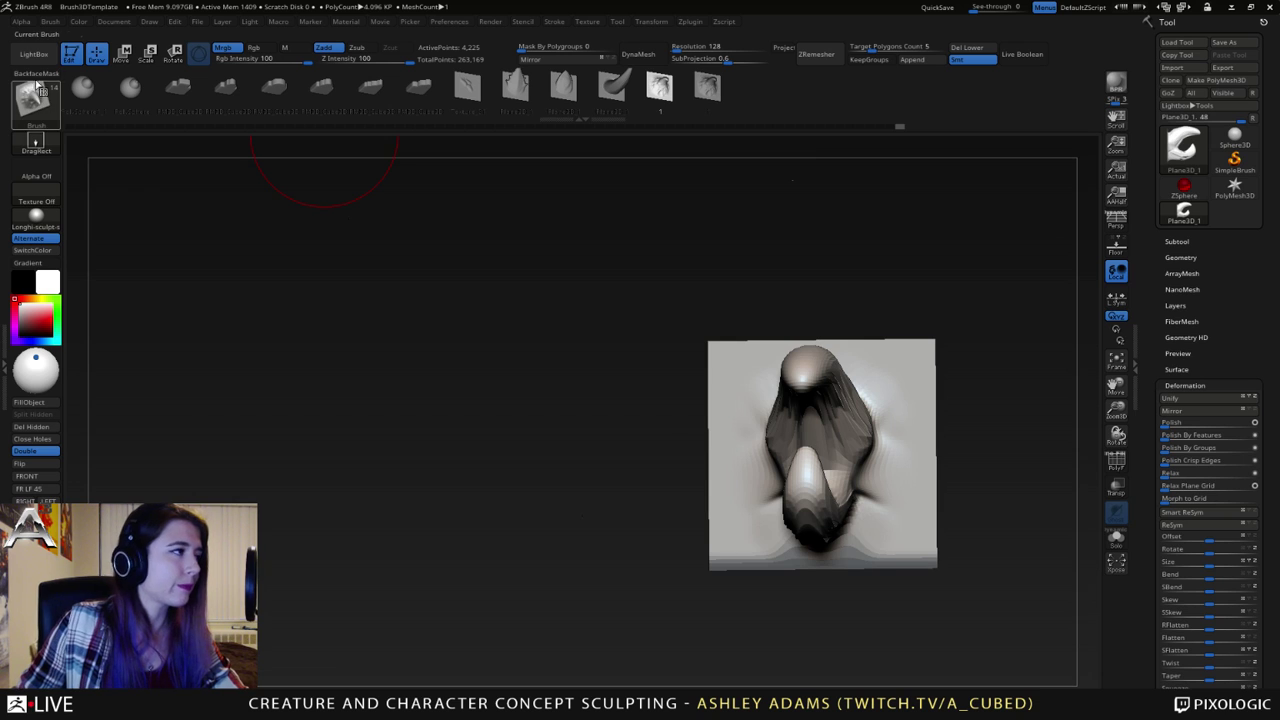
{"action": "left_click", "coordinate": [22, 21]}
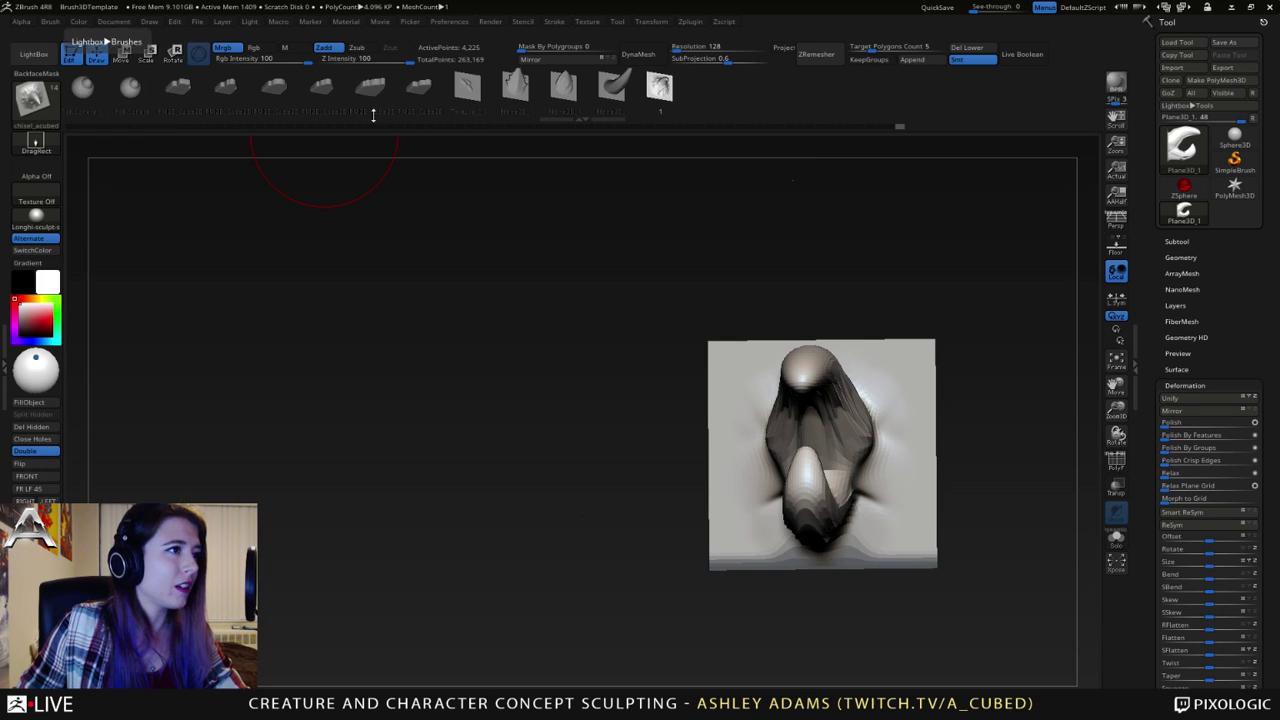
{"action": "left_click", "coordinate": [50, 21]}
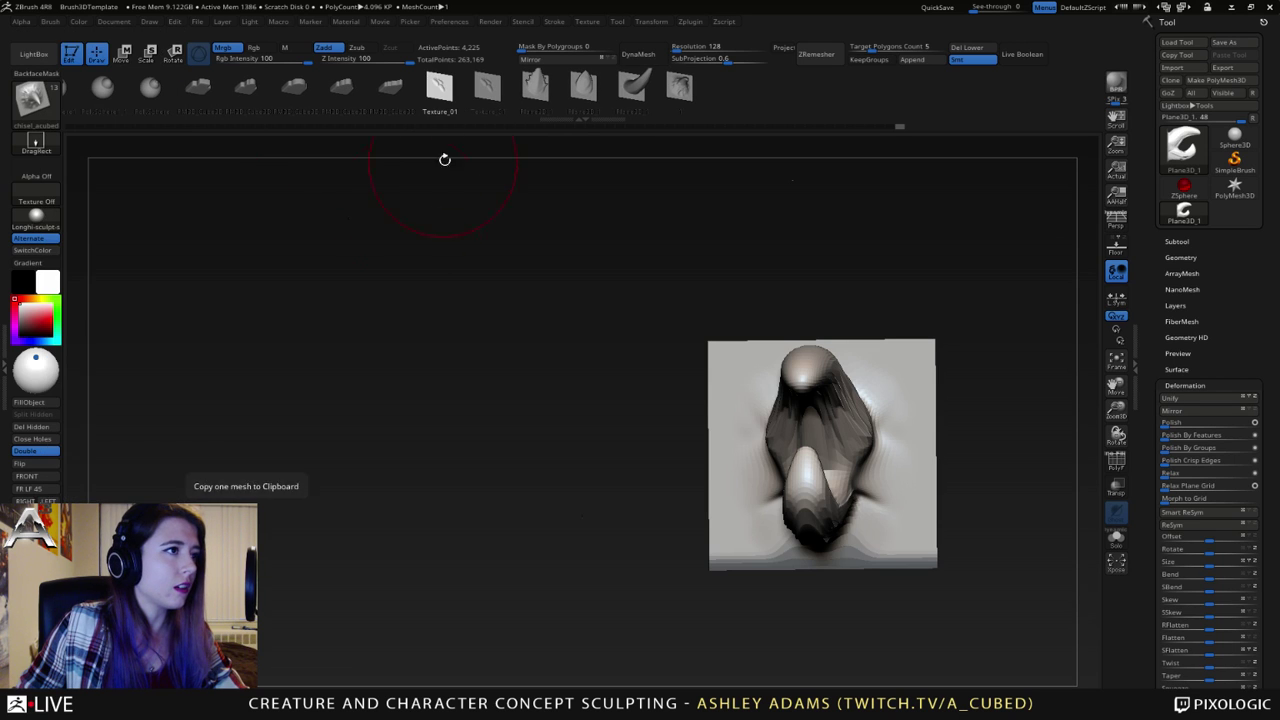
- Remove the PM3D_Cube3D meshes from the chisel_acubed brush one by one, stopping at the Texture_01 mesh
{"action": "left_click", "coordinate": [50, 21]}
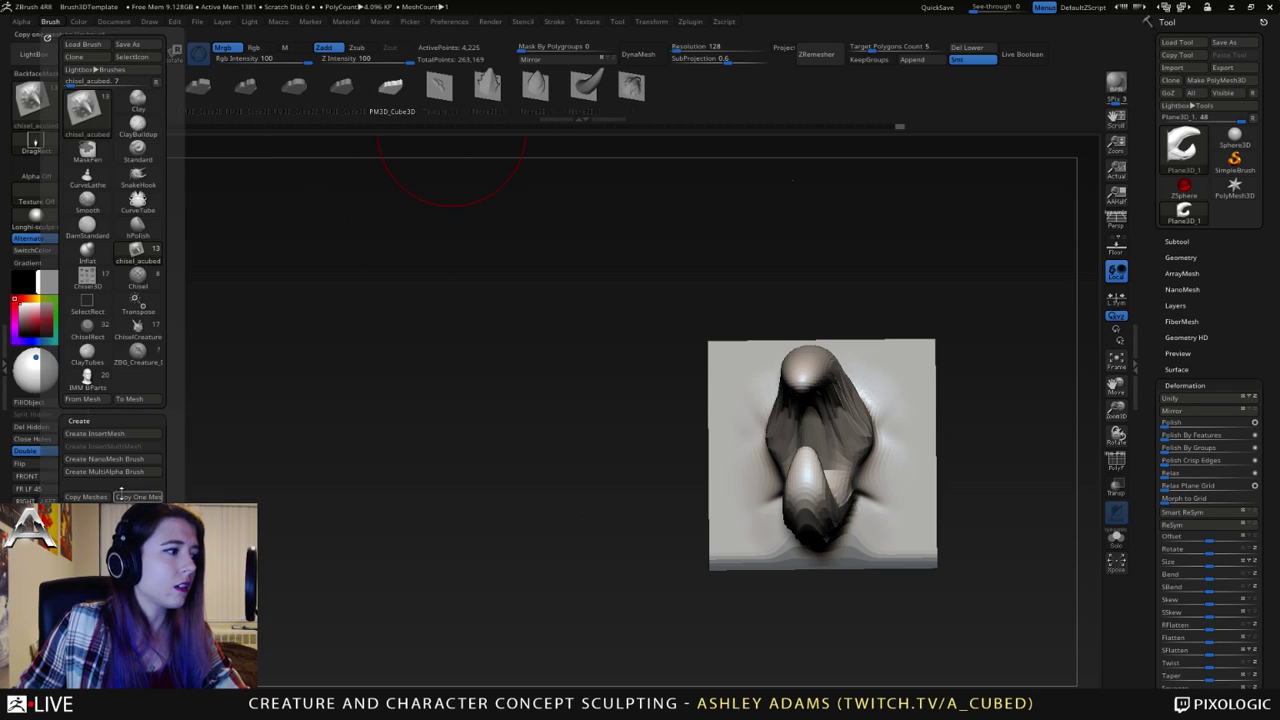
{"action": "left_click", "coordinate": [50, 21]}
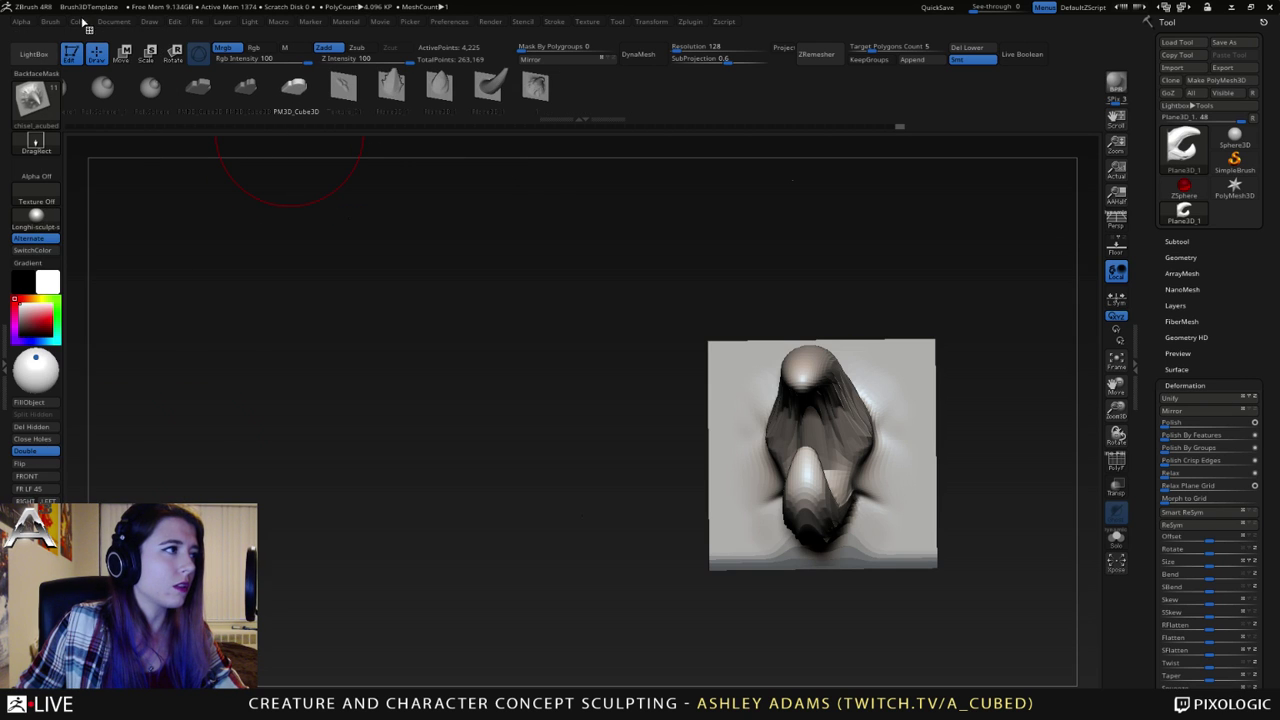
{"action": "left_click", "coordinate": [52, 22]}
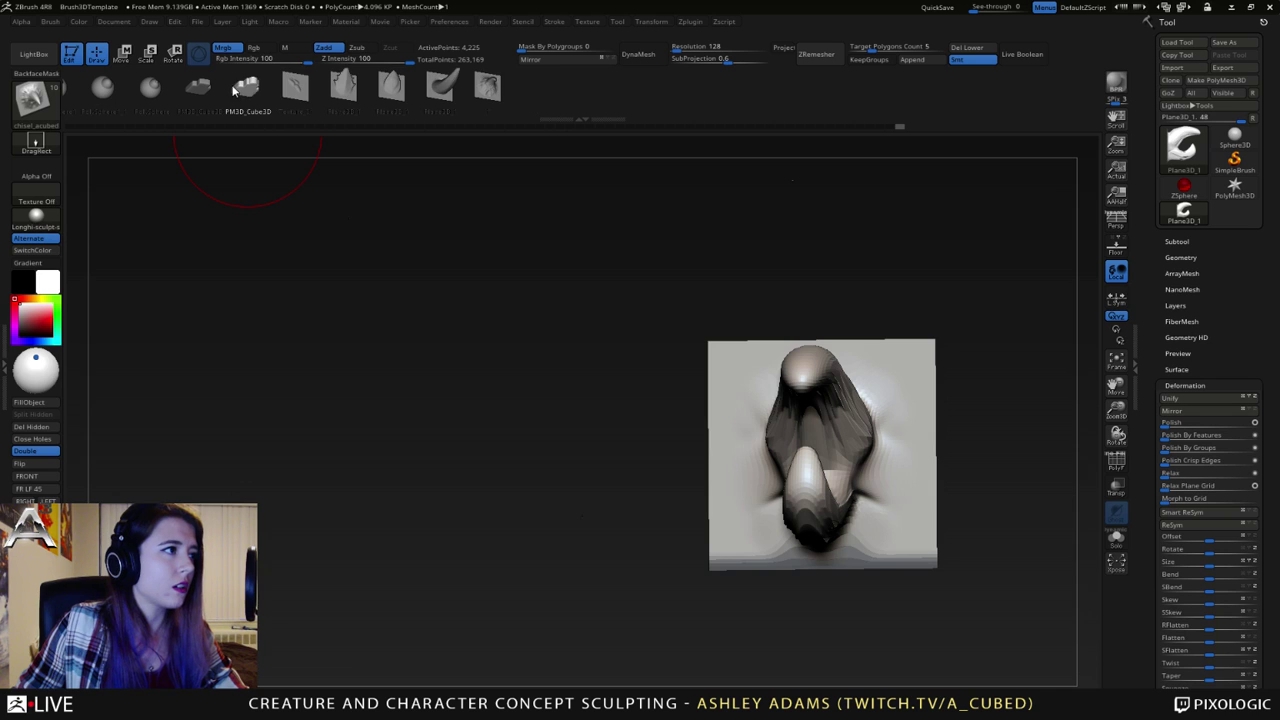
{"action": "left_click", "coordinate": [52, 22]}
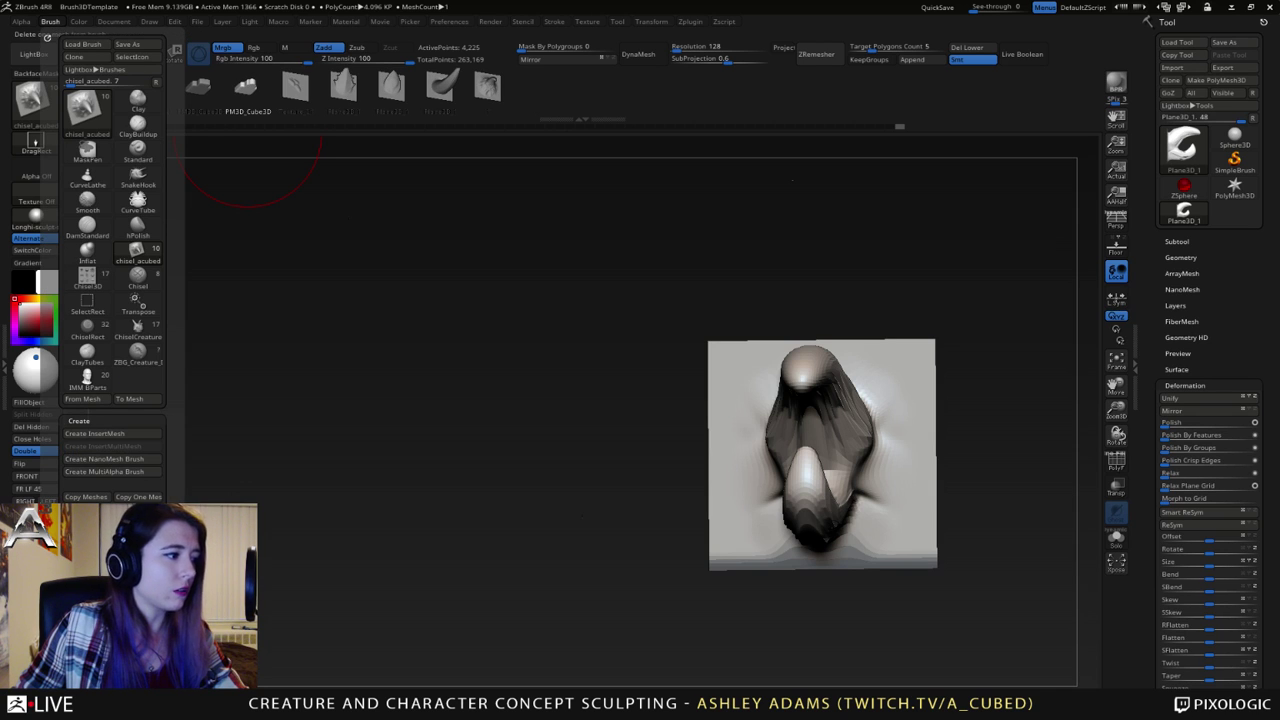
{"action": "left_click", "coordinate": [46, 24]}
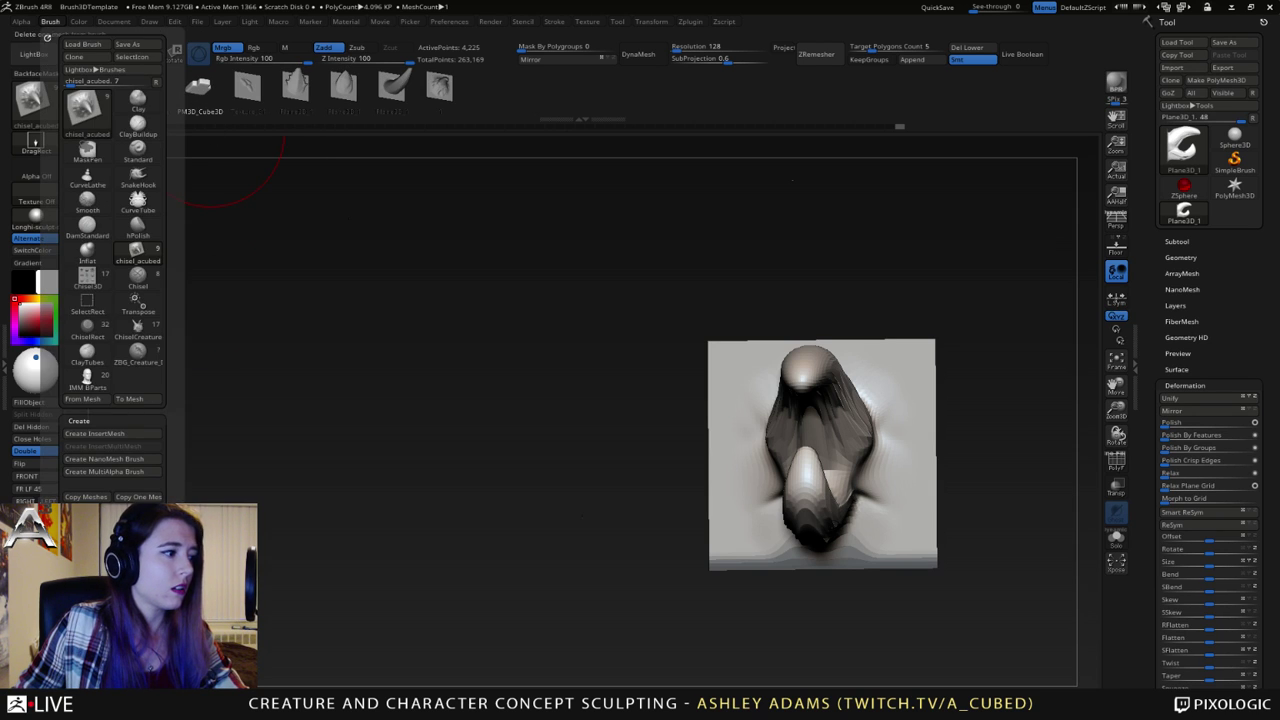
{"action": "left_click", "coordinate": [110, 524]}
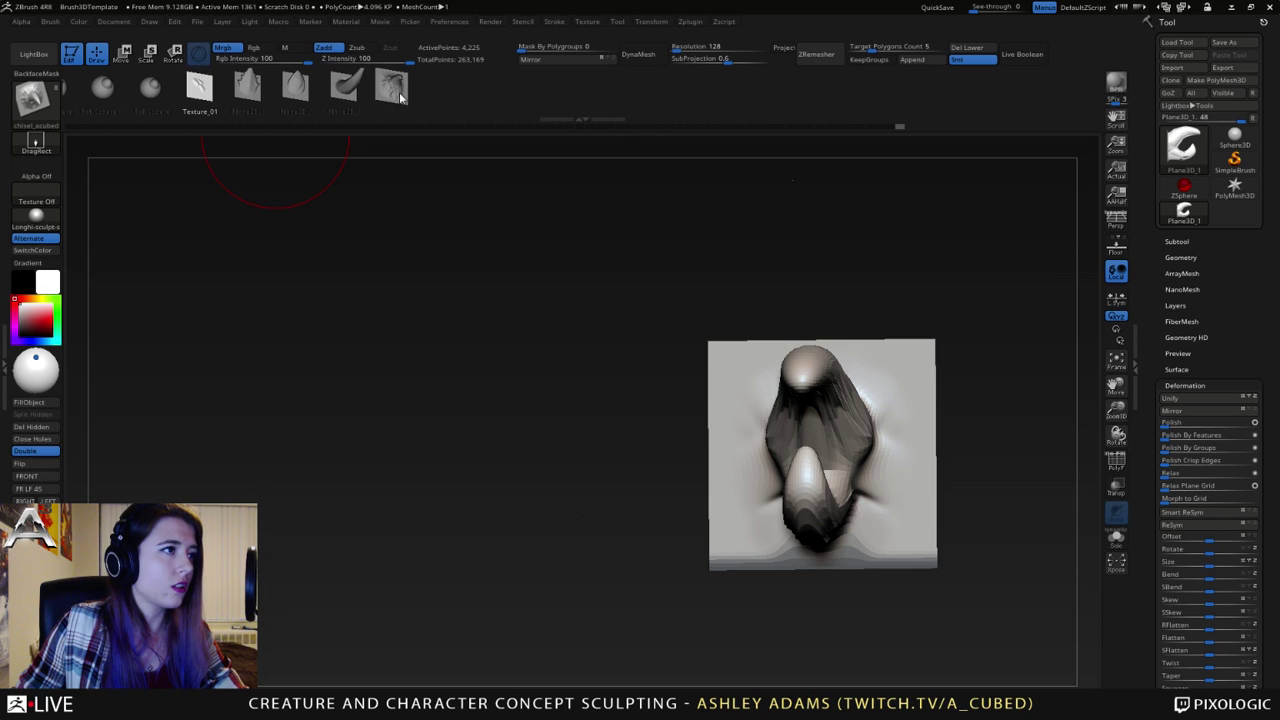
- Edit the chisel_acubed brush's credit and enter "scales" in its name field
{"action": "left_click", "coordinate": [46, 22]}
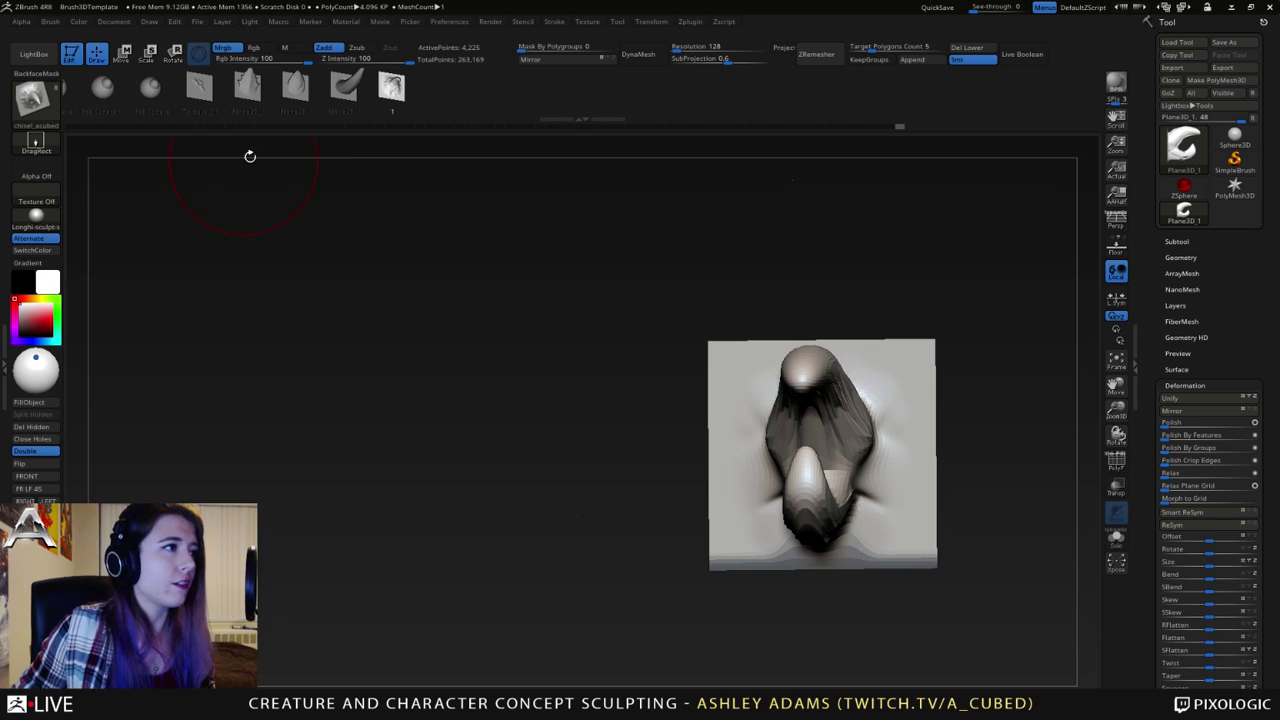
{"action": "left_click", "coordinate": [50, 21]}
{"action": "left_click", "coordinate": [47, 36]}
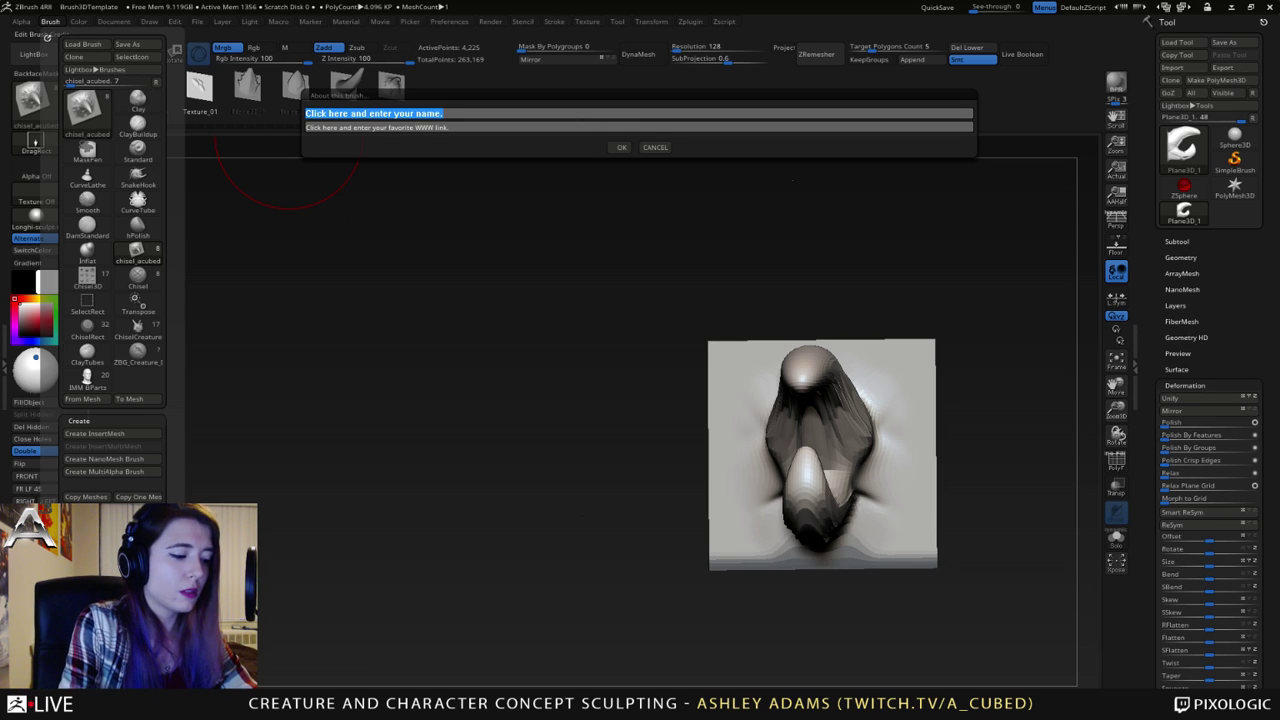
{"action": "type", "text": "scales"}
{"action": "key", "text": "Return"}
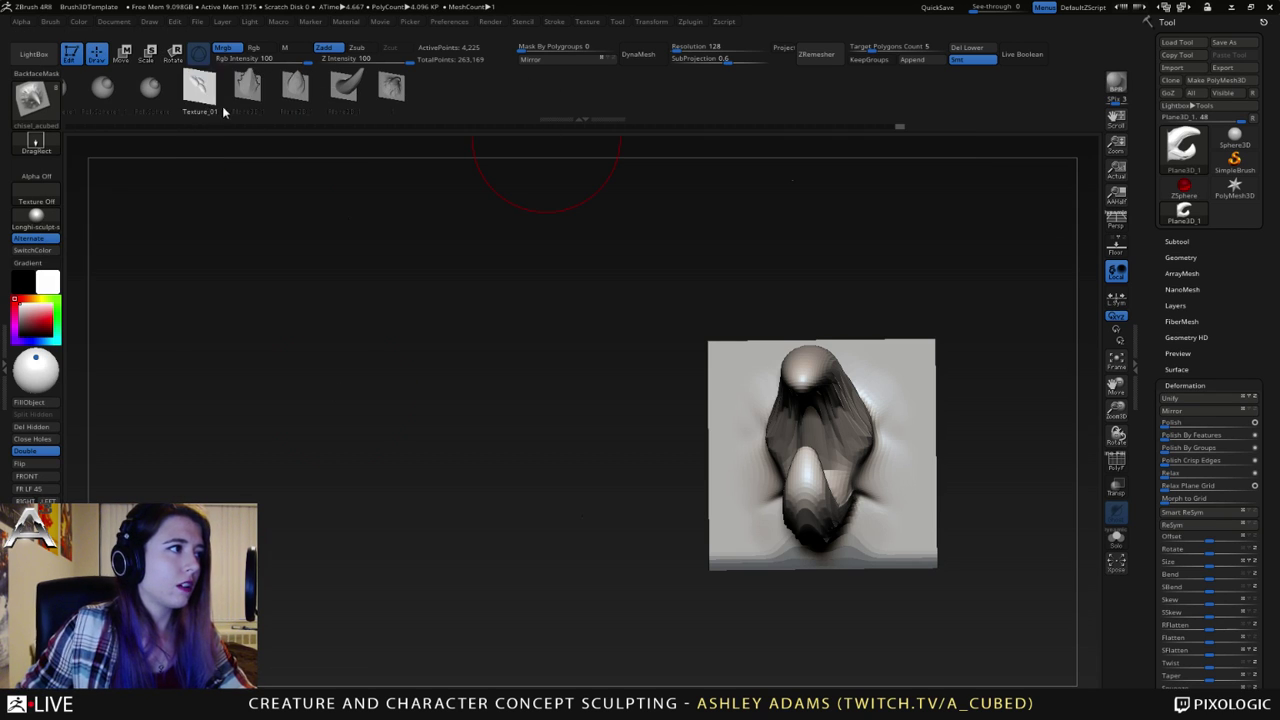
- Review the chisel_acubed brush's credit entry and look through its creation and mesh options
{"action": "left_click", "coordinate": [50, 23]}
{"action": "left_click", "coordinate": [108, 522]}
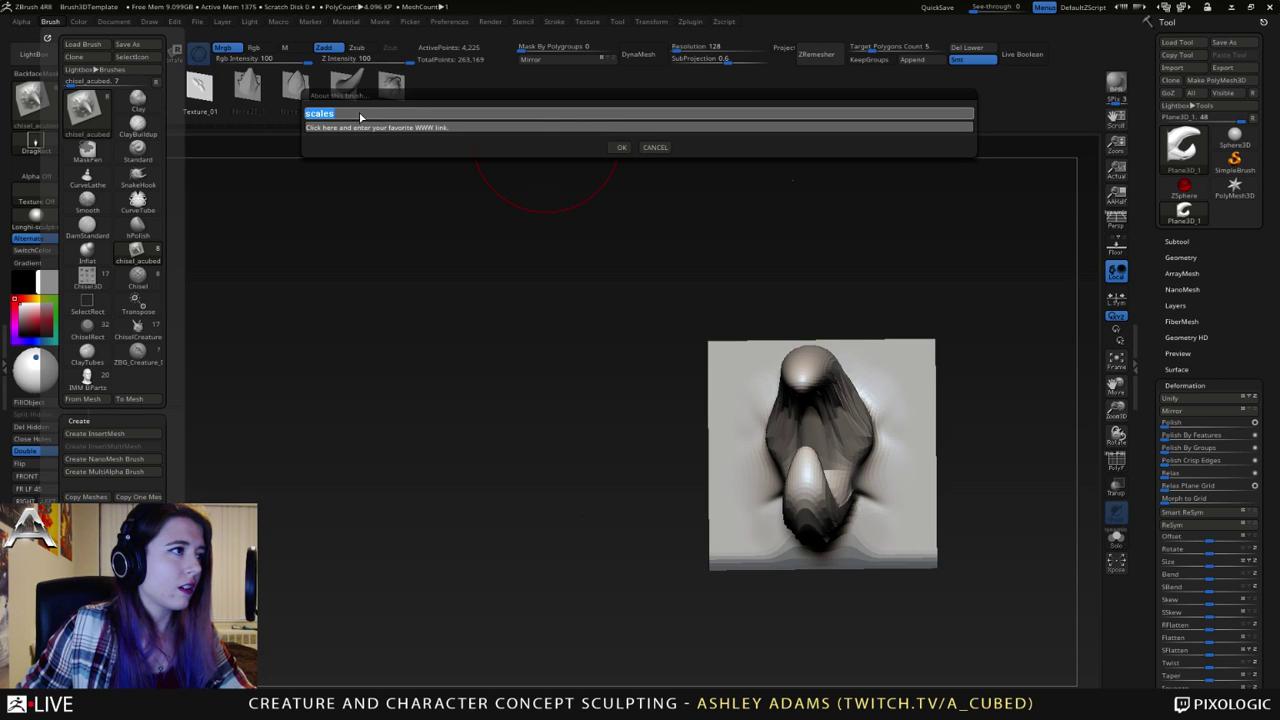
{"action": "left_click", "coordinate": [617, 148]}
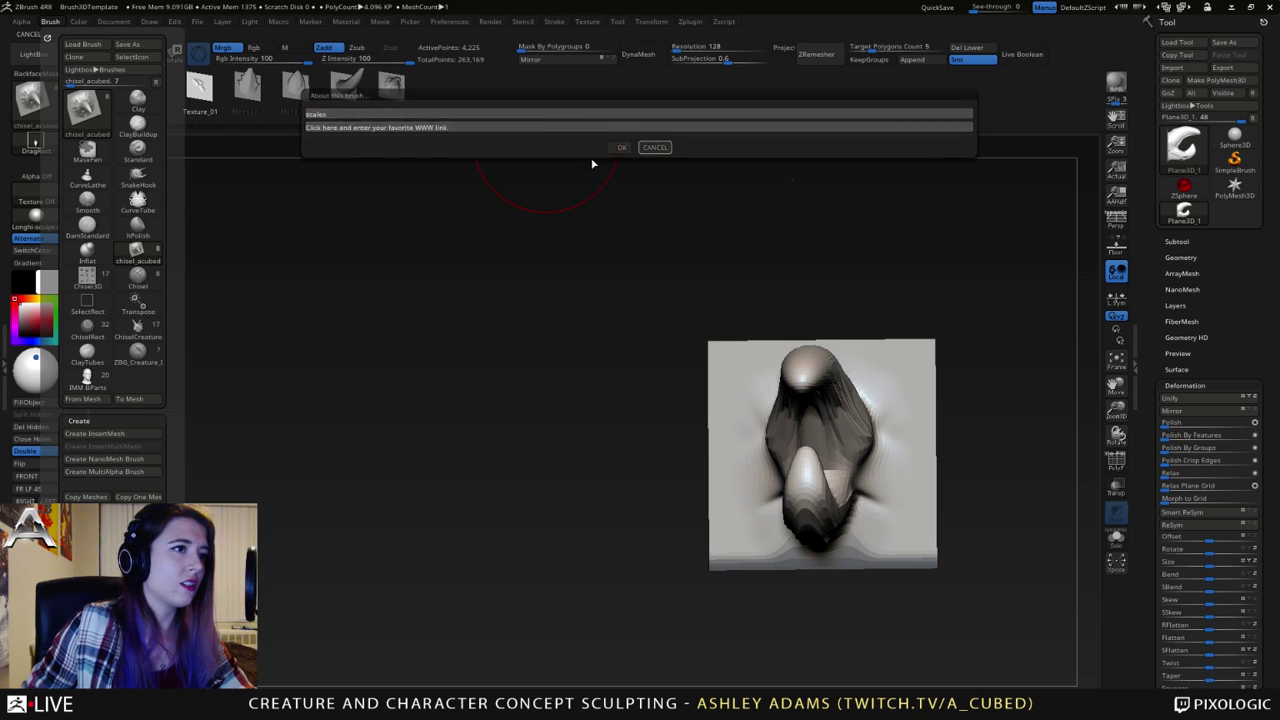
{"action": "left_click", "coordinate": [49, 20]}
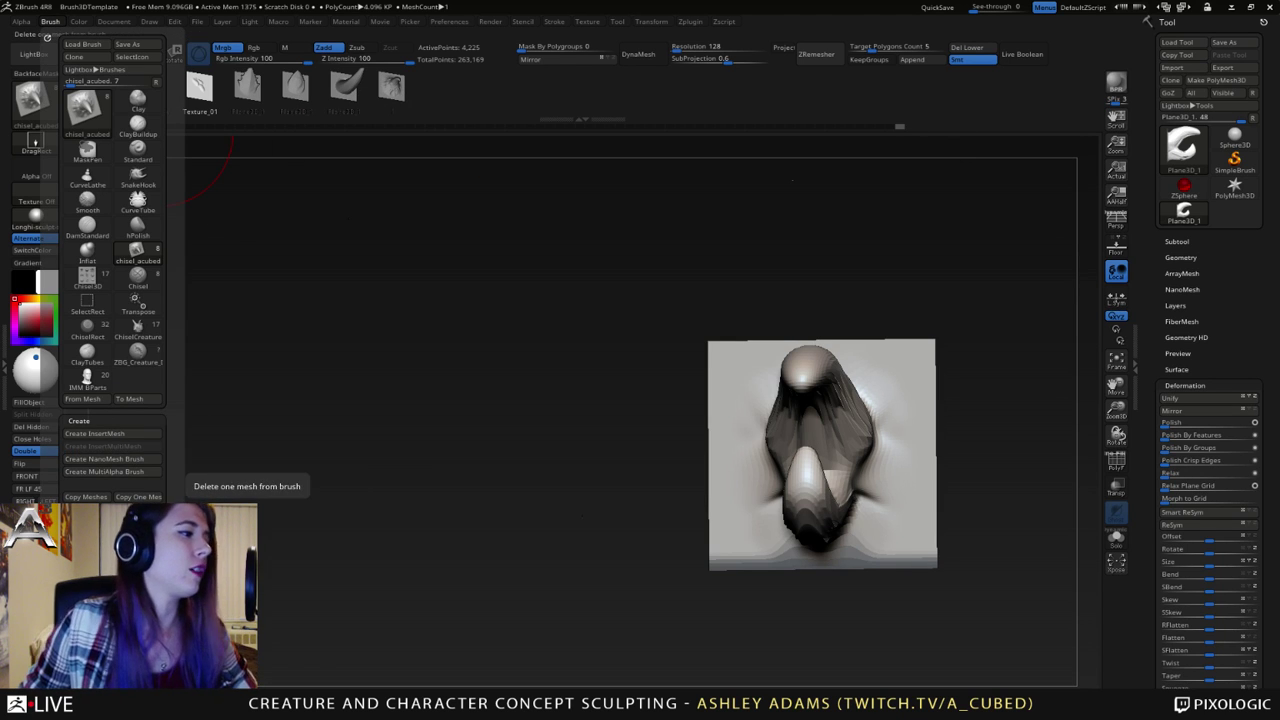
{"action": "left_click", "coordinate": [125, 432]}
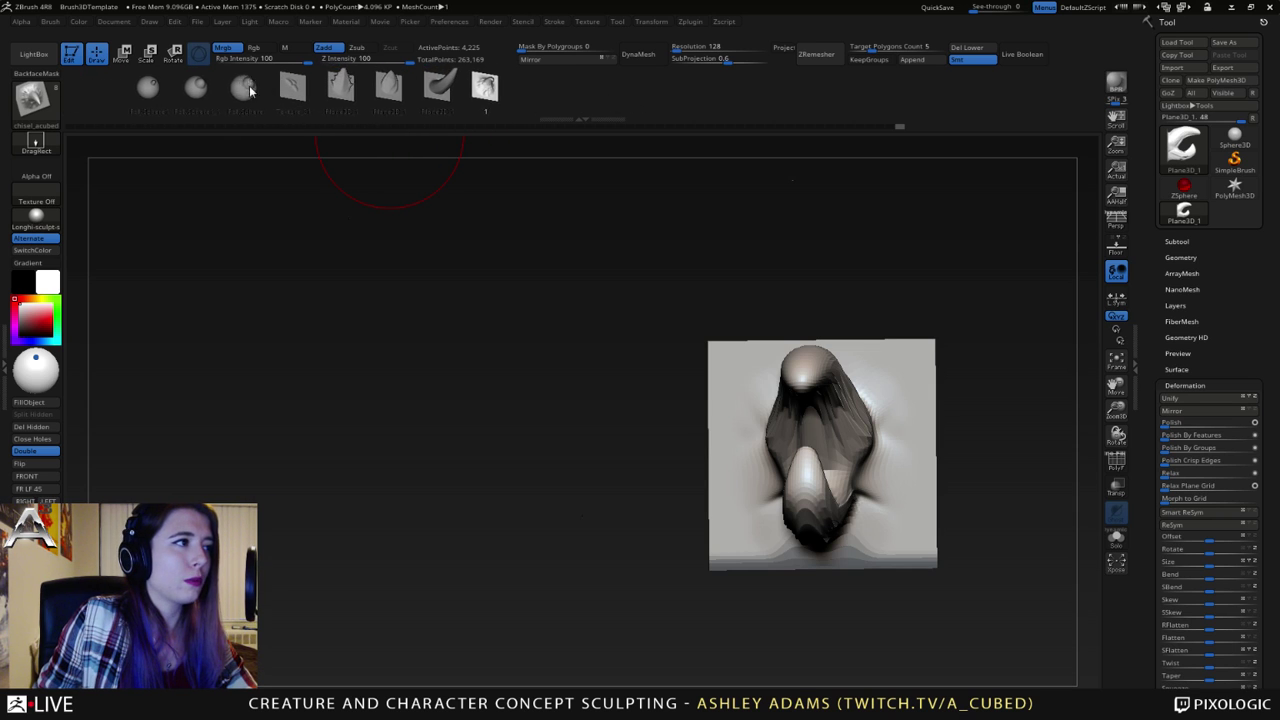
- Rename the Plane3D_1 subtool as Crab claw
{"action": "left_click", "coordinate": [1178, 241]}
{"action": "mouse_move", "coordinate": [1215, 273]}
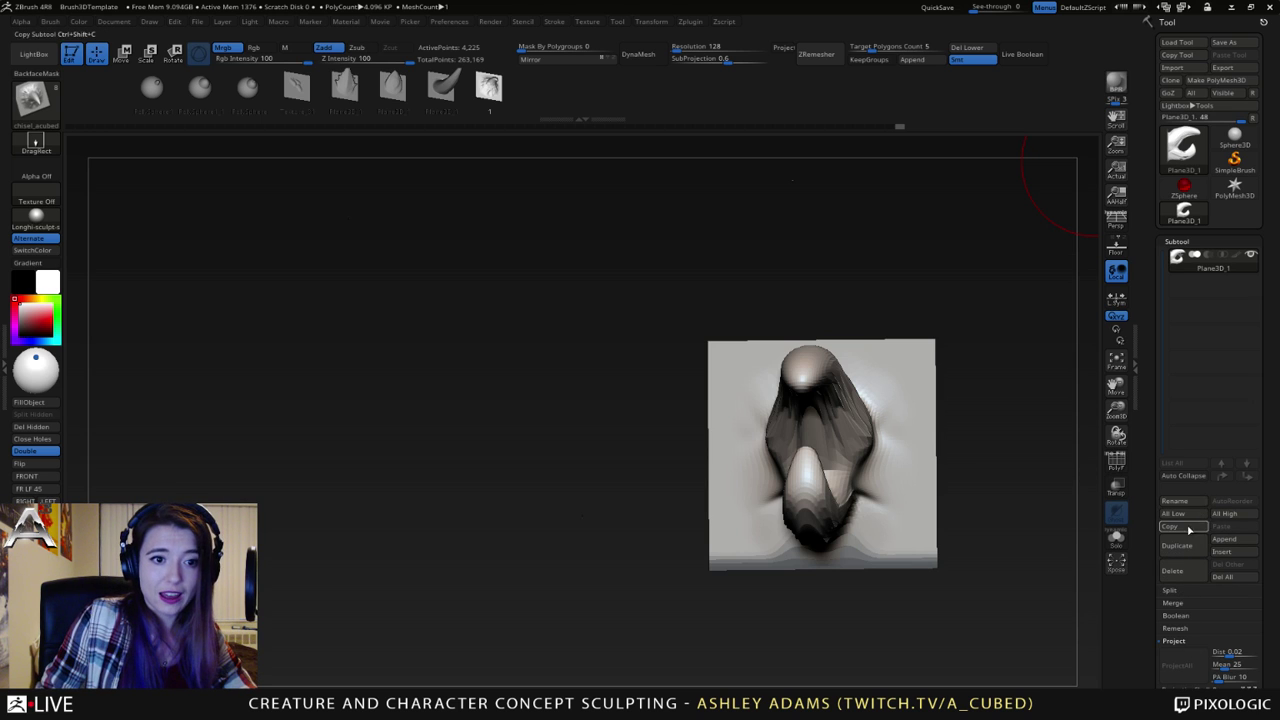
{"action": "left_click", "coordinate": [1187, 502]}
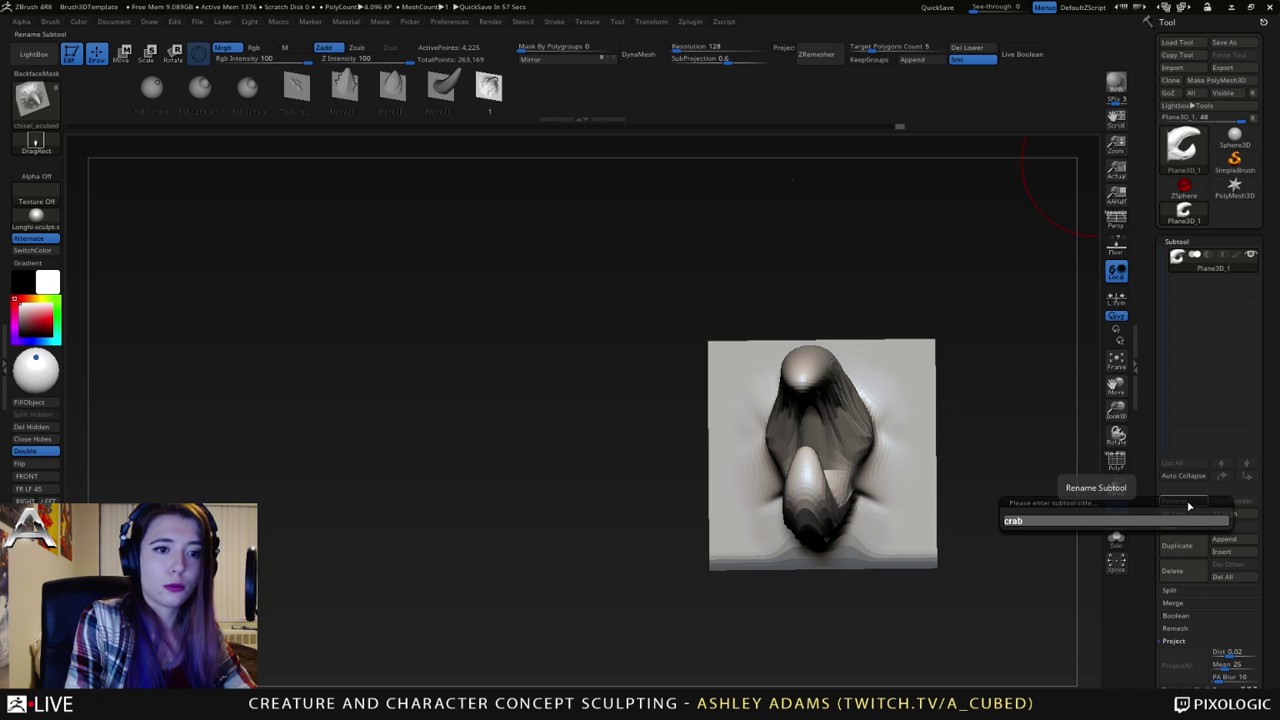
{"action": "type", "text": "crab claw"}
{"action": "key", "text": "Return"}
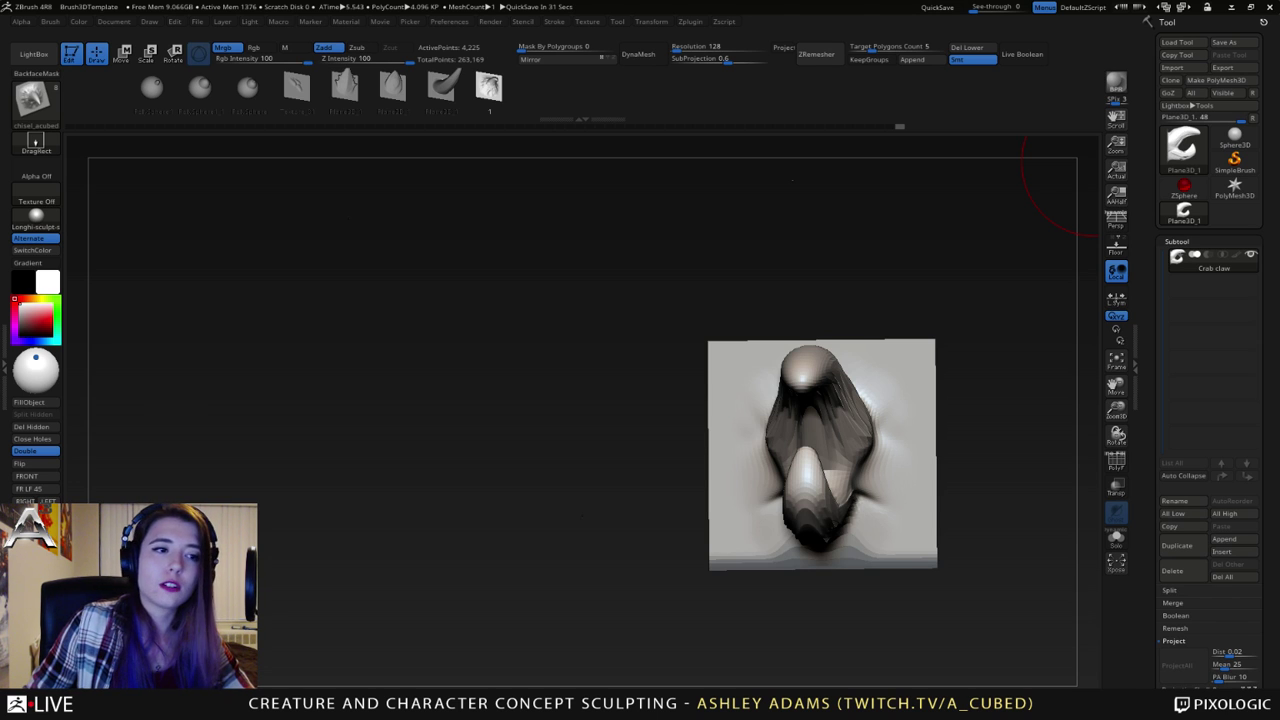
- Turn the crab claw to a side view and select the SnakeHook brush
{"action": "left_click_drag", "start_coordinate": [810, 290], "coordinate": [975, 308]}
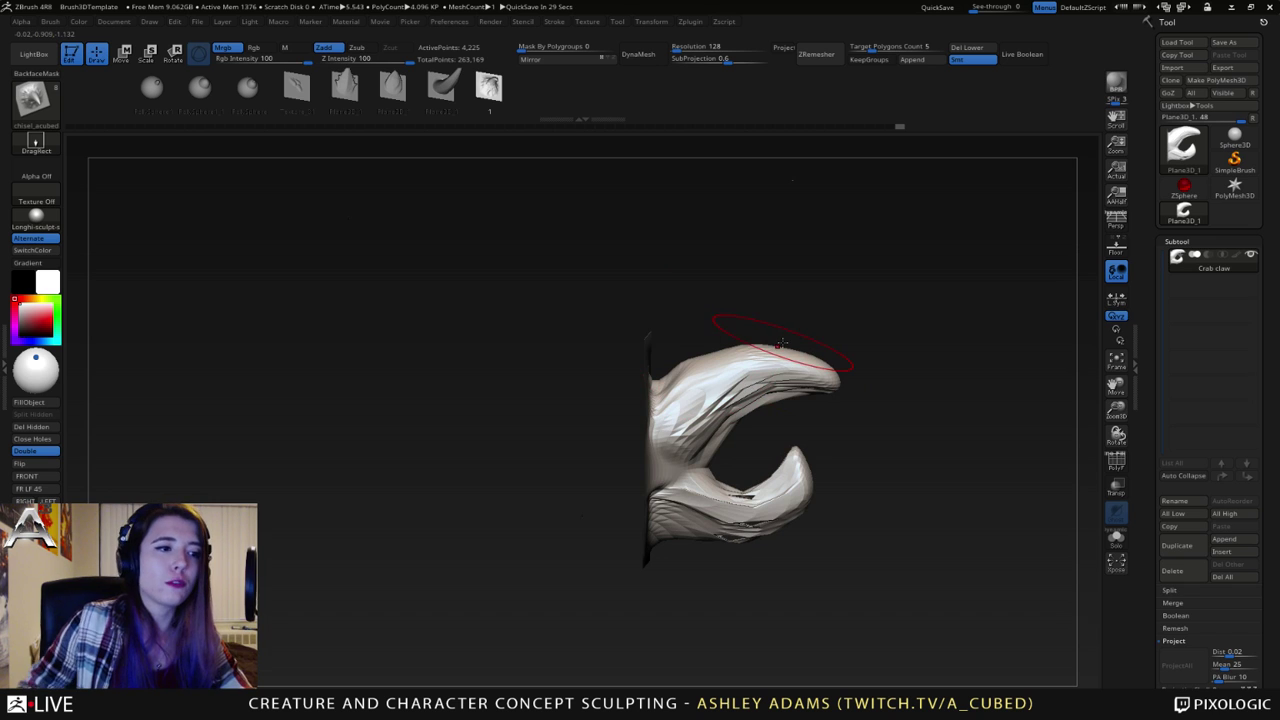
{"action": "right_click_drag", "start_coordinate": [710, 362], "coordinate": [731, 350], "text": "ctrl"}
{"action": "key", "text": "space"}
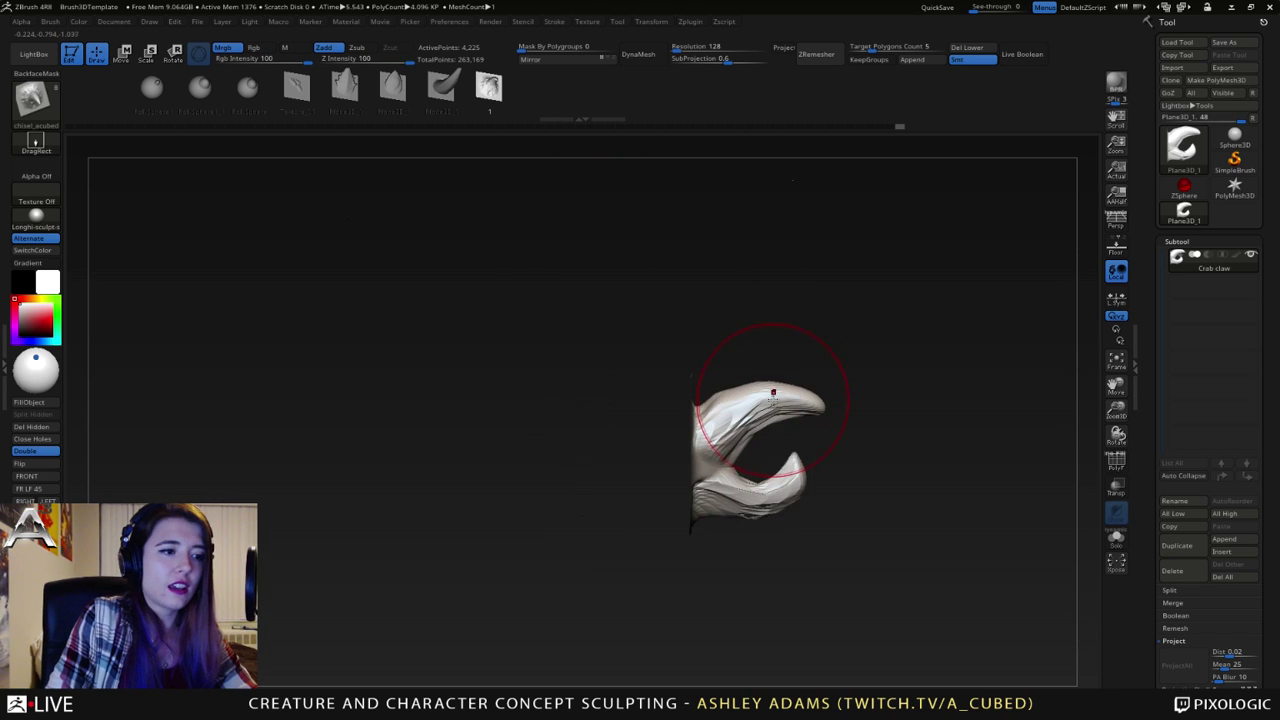
{"action": "key", "text": "b"}
{"action": "key", "text": "s"}
{"action": "key", "text": "h"}
- Try pulling the upper pincer with SnakeHook, and try masking the plane's outer border
{"action": "mouse_move", "coordinate": [781, 383]}
{"action": "left_mouse_down"}
{"action": "mouse_move", "coordinate": [805, 355]}
{"action": "mouse_move", "coordinate": [812, 310]}
{"action": "mouse_move", "coordinate": [630, 350]}
{"action": "mouse_move", "coordinate": [660, 326]}
{"action": "left_mouse_up"}
{"action": "key", "text": "ctrl+z"}
{"action": "left_click_drag", "start_coordinate": [585, 314], "coordinate": [884, 352], "text": "ctrl"}
{"action": "left_click_drag", "start_coordinate": [891, 529], "coordinate": [768, 308], "text": "ctrl"}
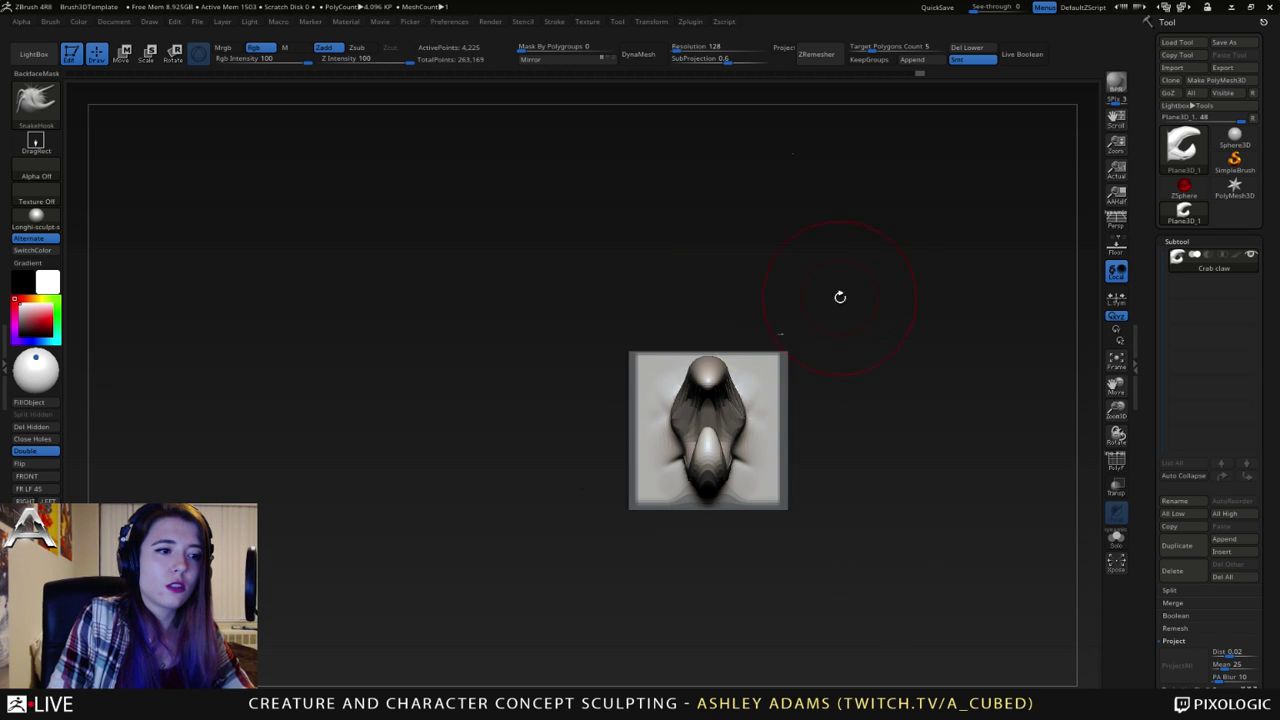
{"action": "left_click_drag", "start_coordinate": [876, 296], "coordinate": [841, 370]}
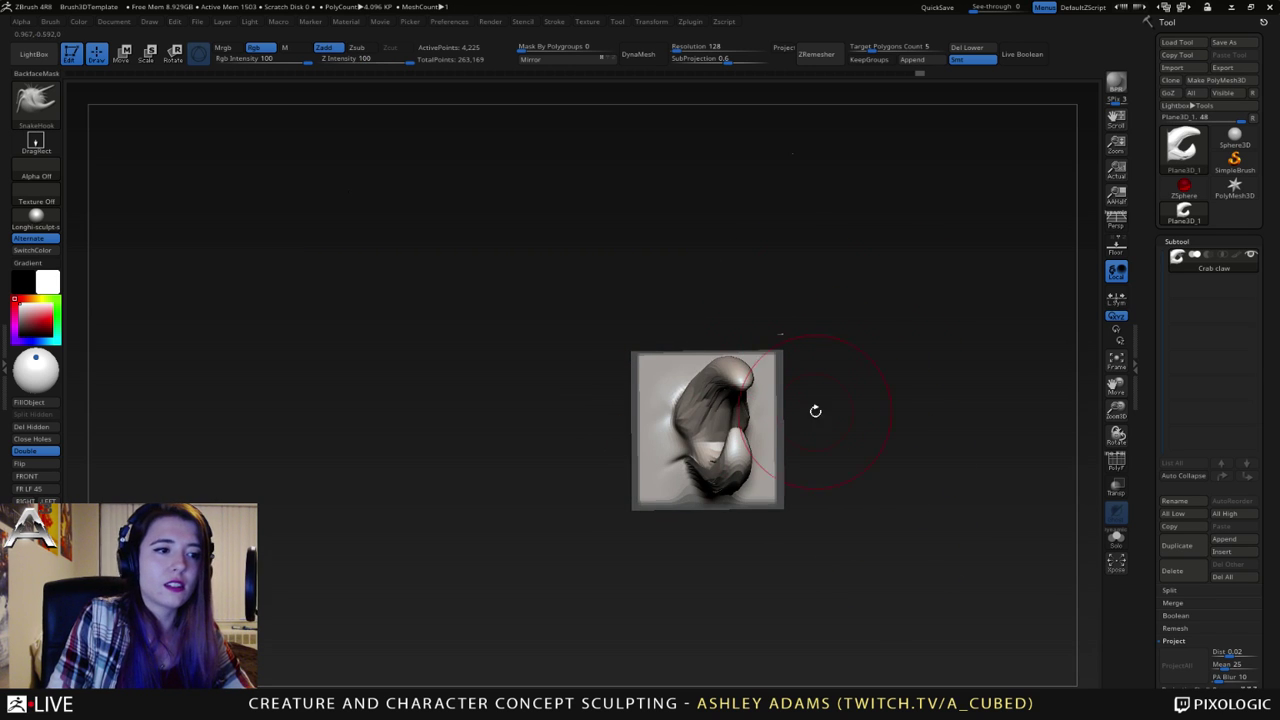
{"action": "left_click_drag", "start_coordinate": [774, 343], "coordinate": [808, 377], "text": "alt"}
{"action": "key", "text": "ctrl+z"}
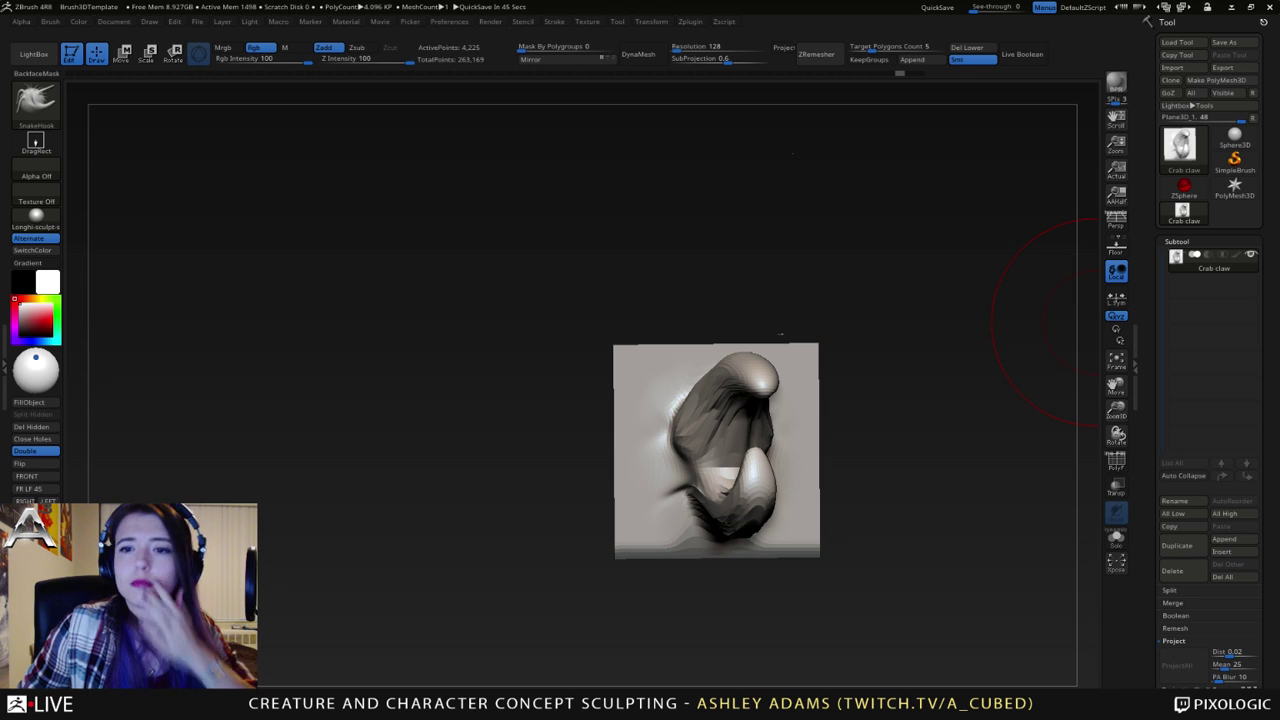
- Mask the outer border of the plane, leaving the claw and the area around its base unmasked
{"action": "right_click_drag", "start_coordinate": [900, 350], "coordinate": [750, 390]}
{"action": "right_click_drag", "start_coordinate": [750, 390], "coordinate": [630, 400], "text": "ctrl"}
{"action": "right_click_drag", "start_coordinate": [630, 400], "coordinate": [629, 509]}
{"action": "right_click", "coordinate": [675, 457]}
{"action": "right_click", "coordinate": [692, 443]}
{"action": "mouse_move", "coordinate": [515, 643]}
{"action": "left_mouse_down", "text": "ctrl"}
{"action": "mouse_move", "coordinate": [603, 334]}
{"action": "mouse_move", "coordinate": [648, 300]}
{"action": "left_mouse_up", "text": "ctrl"}
{"action": "left_click_drag", "start_coordinate": [557, 334], "coordinate": [889, 384], "text": "ctrl"}
{"action": "right_click_drag", "start_coordinate": [889, 384], "coordinate": [823, 373]}
{"action": "mouse_move", "coordinate": [822, 372]}
{"action": "left_mouse_down"}
{"action": "mouse_move", "coordinate": [748, 320]}
{"action": "mouse_move", "coordinate": [820, 357]}
{"action": "mouse_move", "coordinate": [826, 431]}
{"action": "mouse_move", "coordinate": [700, 430]}
{"action": "mouse_move", "coordinate": [786, 400]}
{"action": "left_mouse_up"}
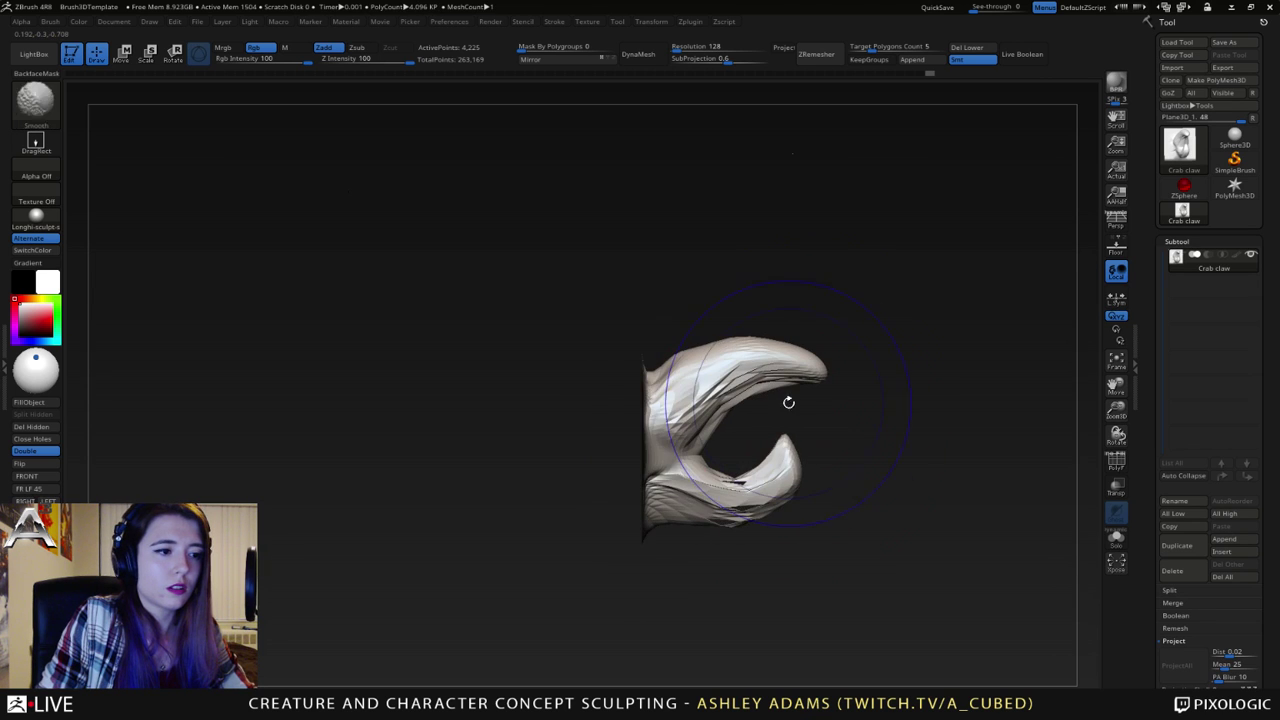
- Try to shift the unmasked claw away from the plane's masked border, and undo the change
{"action": "key", "text": "w"}
{"action": "left_click_drag", "start_coordinate": [720, 438], "coordinate": [769, 410]}
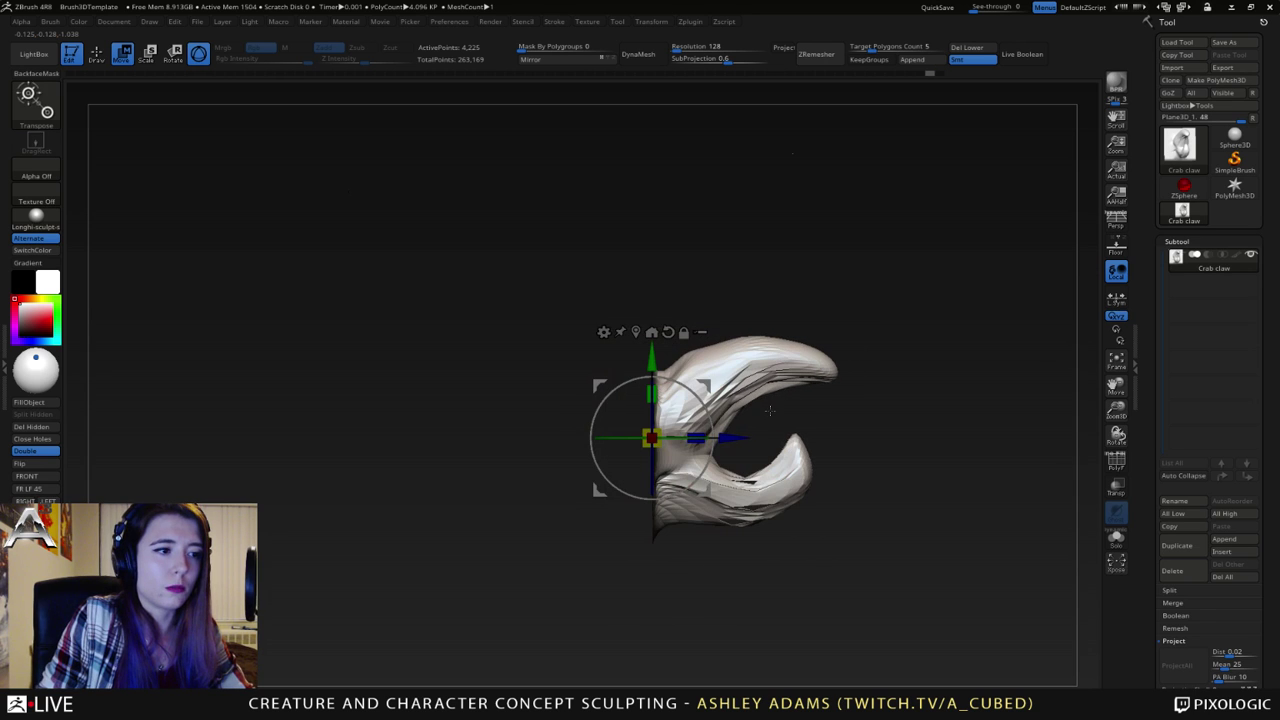
{"action": "key", "text": "q"}
{"action": "key", "text": "space"}
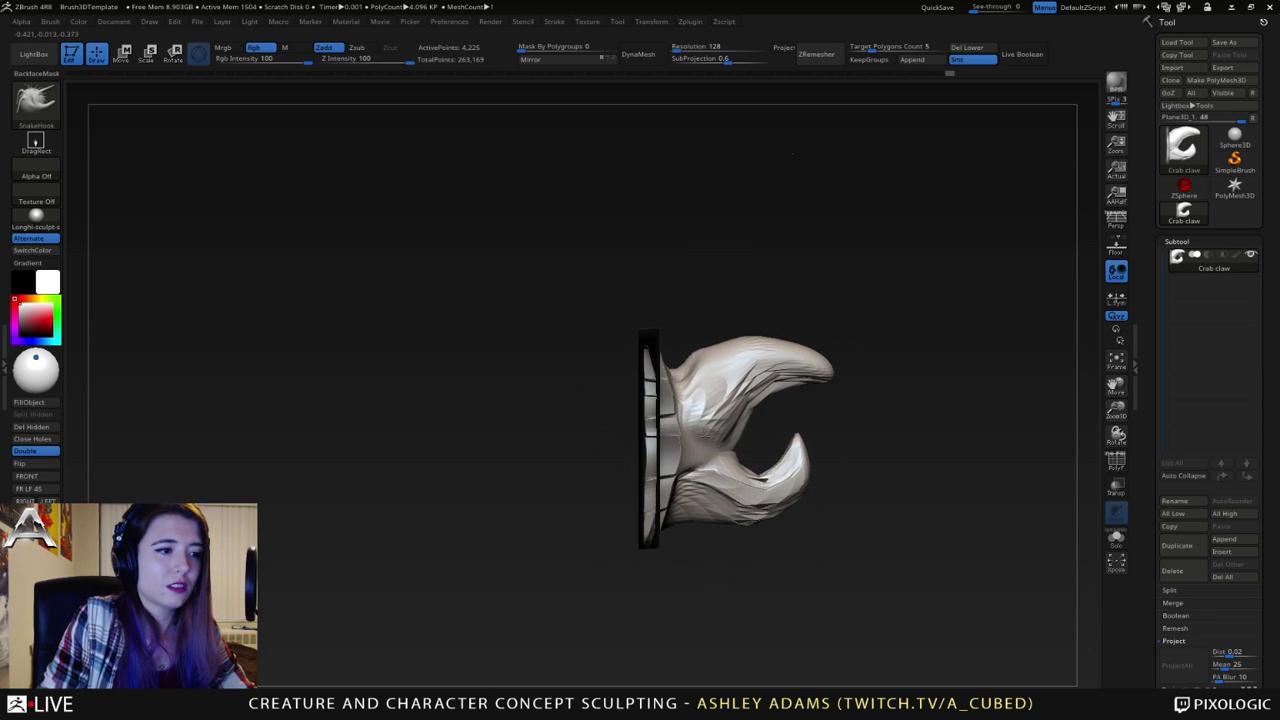
{"action": "left_click_drag", "start_coordinate": [801, 389], "coordinate": [755, 391]}
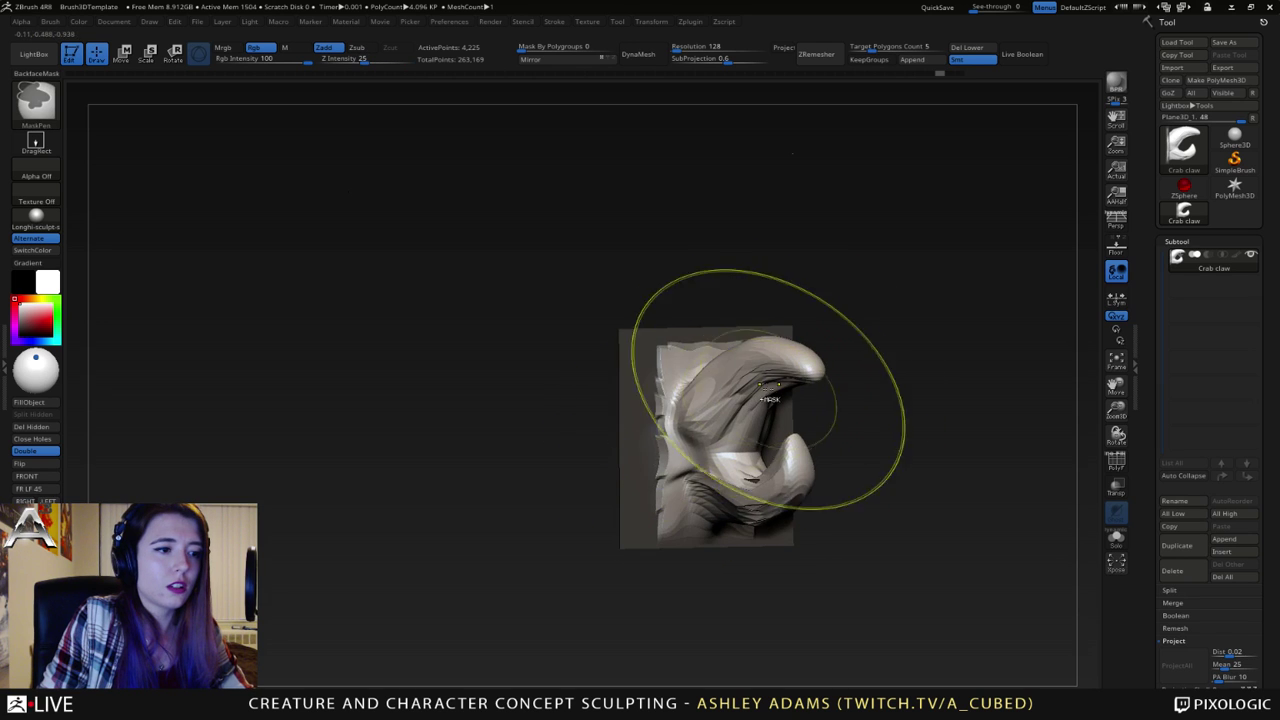
{"action": "left_click_drag", "start_coordinate": [878, 354], "coordinate": [789, 379], "text": "shift"}
{"action": "key", "text": "ctrl+z"}
{"action": "key", "text": "ctrl+z"}
- Reshape the plane around the lower pincer's base with a smaller SnakeHook brush
{"action": "key", "text": "space"}
{"action": "left_click_drag", "start_coordinate": [885, 375], "coordinate": [835, 386]}
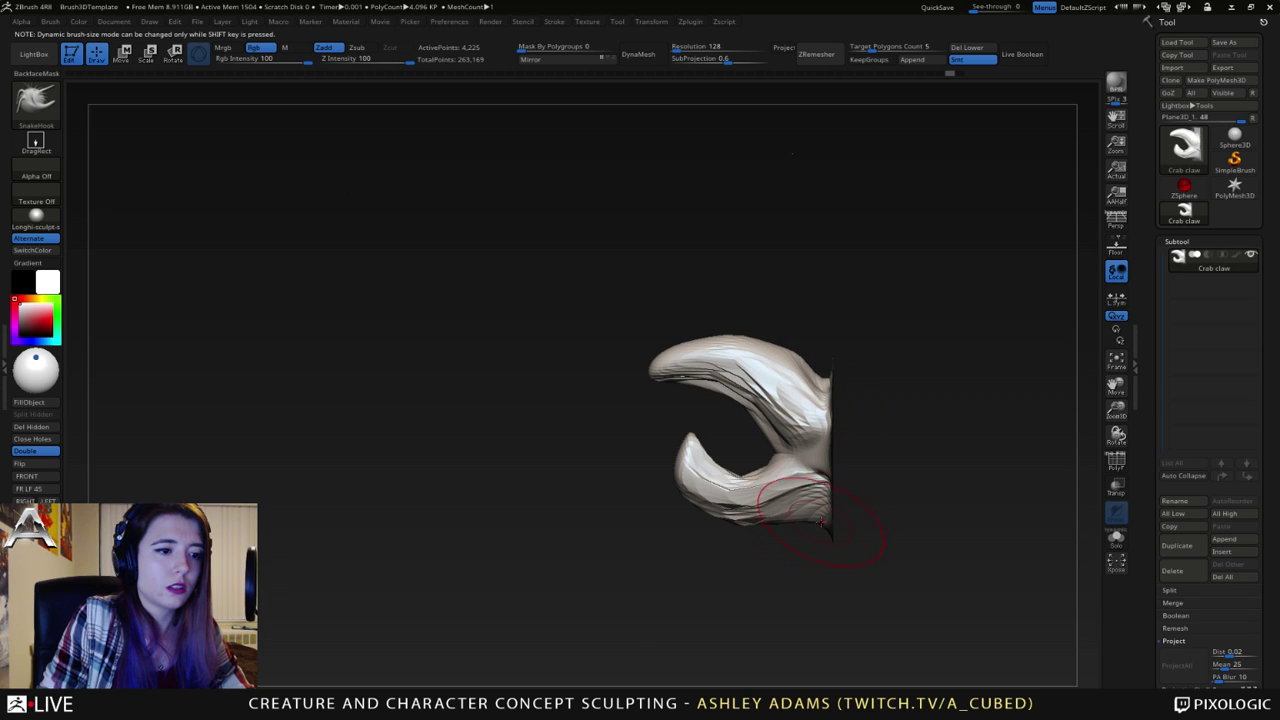
{"action": "key", "text": "space"}
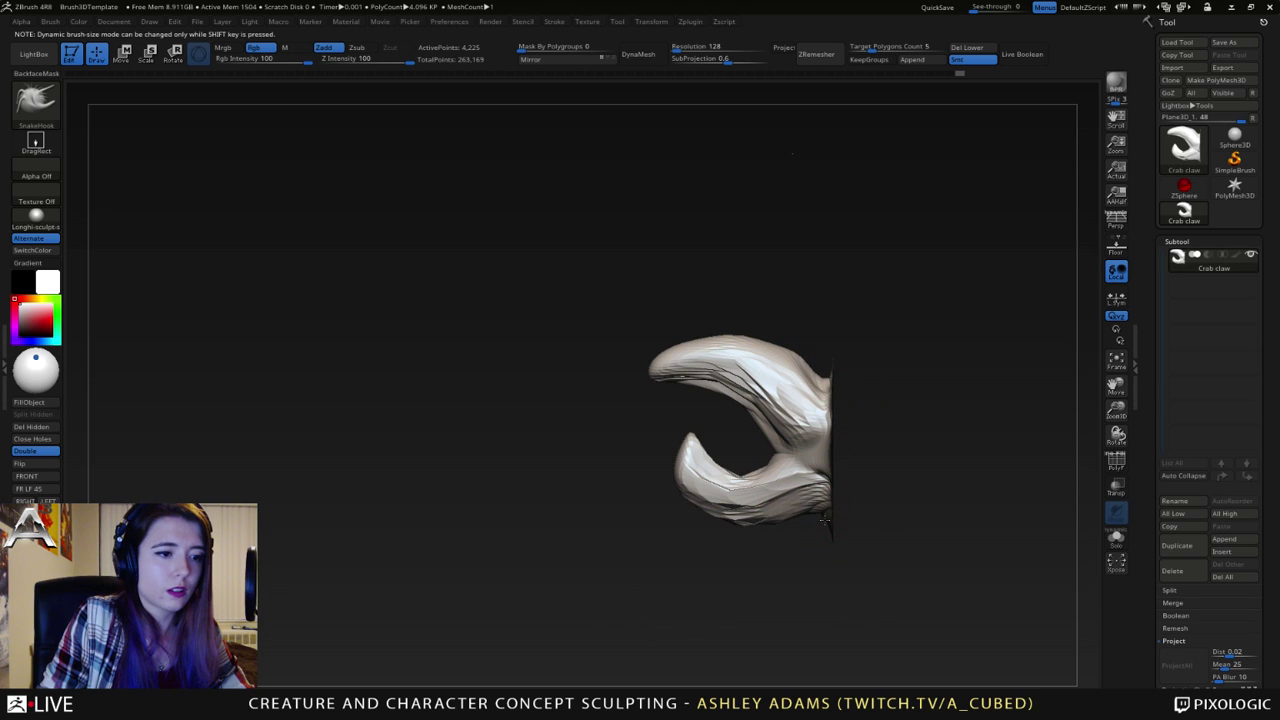
{"action": "mouse_move", "coordinate": [876, 516]}
{"action": "left_mouse_down"}
{"action": "mouse_move", "coordinate": [903, 522]}
{"action": "mouse_move", "coordinate": [893, 518]}
{"action": "left_mouse_up"}
{"action": "key", "text": "space"}
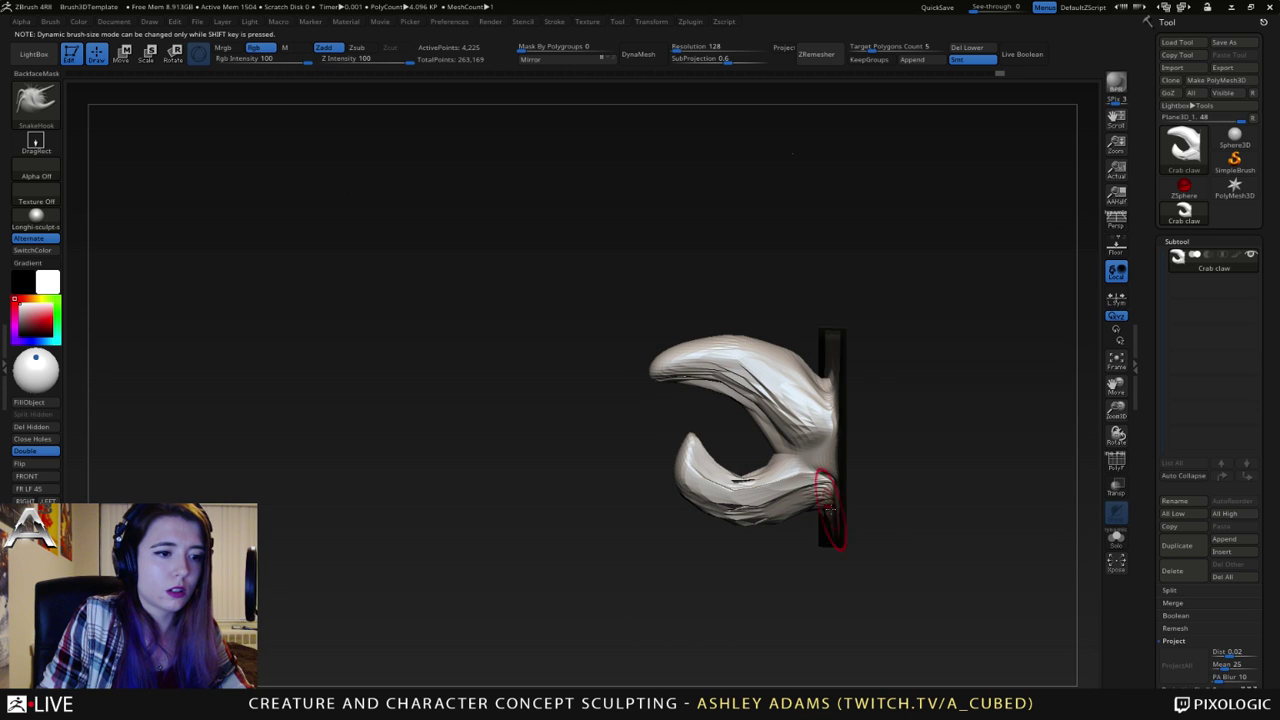
{"action": "mouse_move", "coordinate": [829, 510]}
{"action": "left_mouse_down"}
{"action": "mouse_move", "coordinate": [808, 510]}
{"action": "mouse_move", "coordinate": [803, 584]}
{"action": "left_mouse_up"}
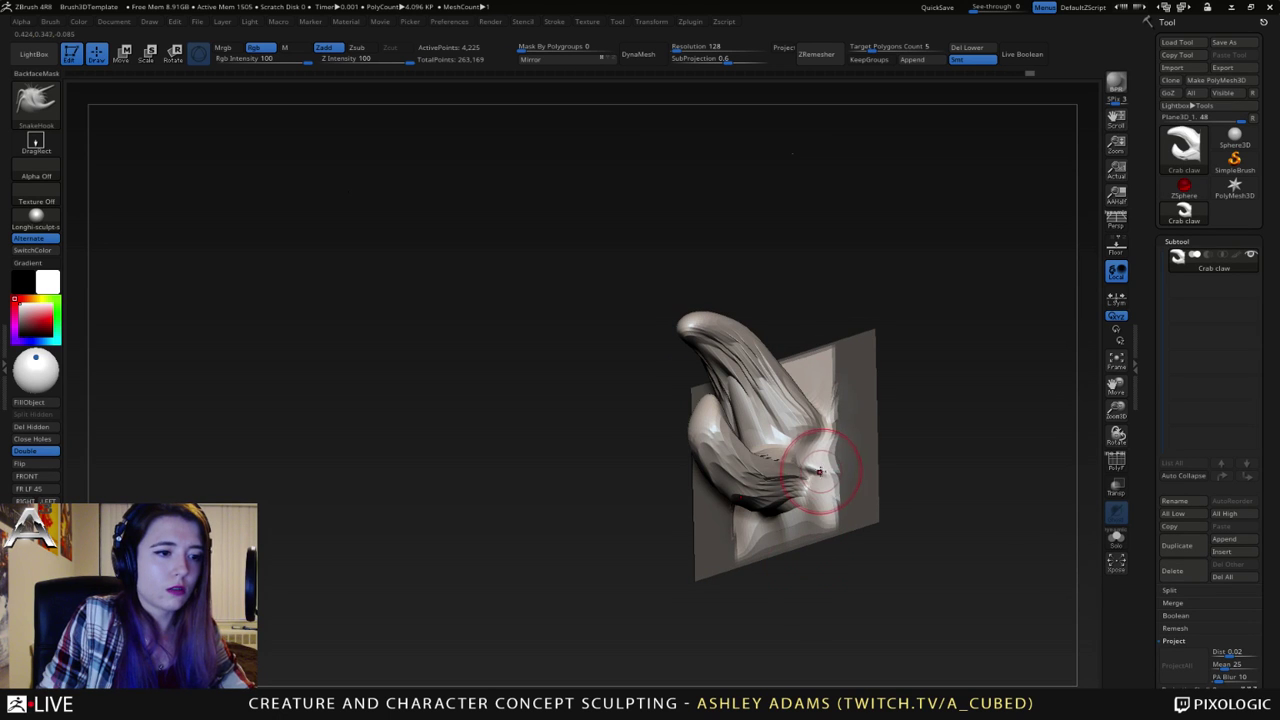
- Adjust the crease where the lower pincer meets the plane with the Move brush and smooth it
{"action": "key", "text": "b"}
{"action": "key", "text": "m"}
{"action": "key", "text": "v"}
{"action": "left_click_drag", "start_coordinate": [808, 471], "coordinate": [820, 469]}
{"action": "right_click_drag", "start_coordinate": [818, 446], "coordinate": [817, 471]}
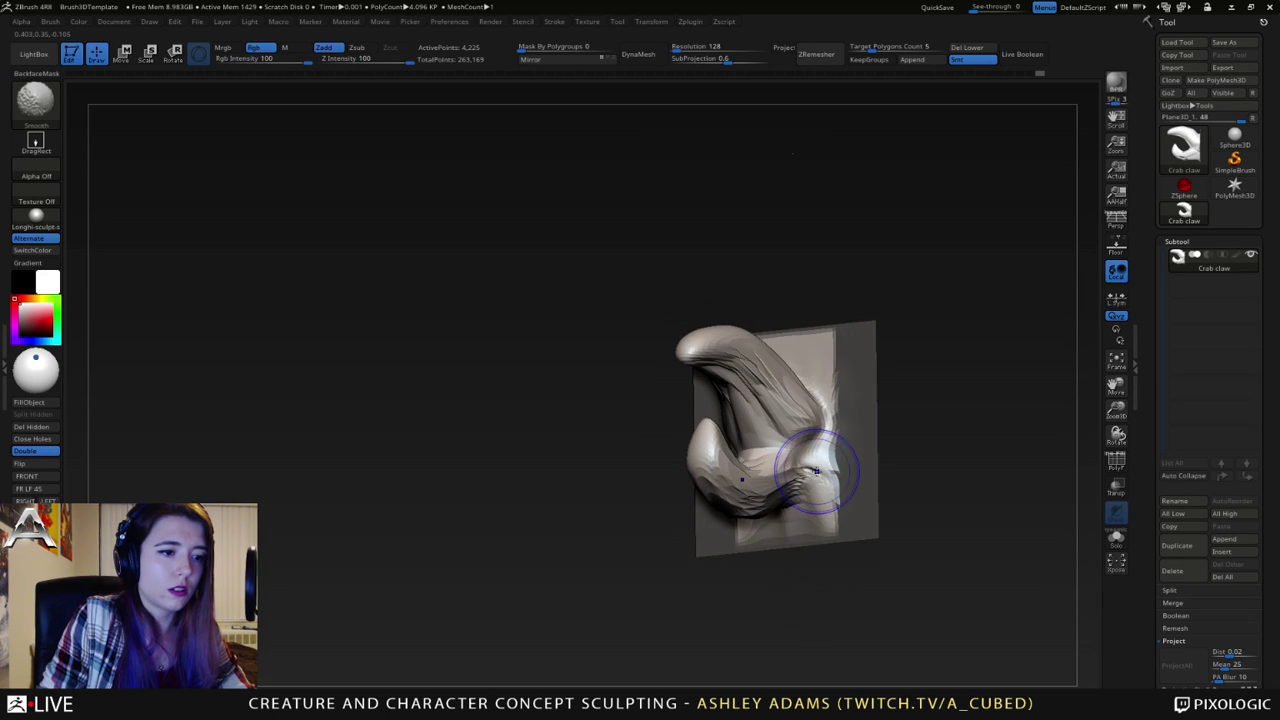
{"action": "left_click_drag", "start_coordinate": [817, 471], "coordinate": [822, 458], "text": "shift"}
- Build up the side of the claw's base with ClayBuildup and inspect both sides of the shape
{"action": "mouse_move", "coordinate": [816, 490]}
{"action": "right_mouse_down"}
{"action": "mouse_move", "coordinate": [776, 496]}
{"action": "mouse_move", "coordinate": [812, 500]}
{"action": "right_mouse_up"}
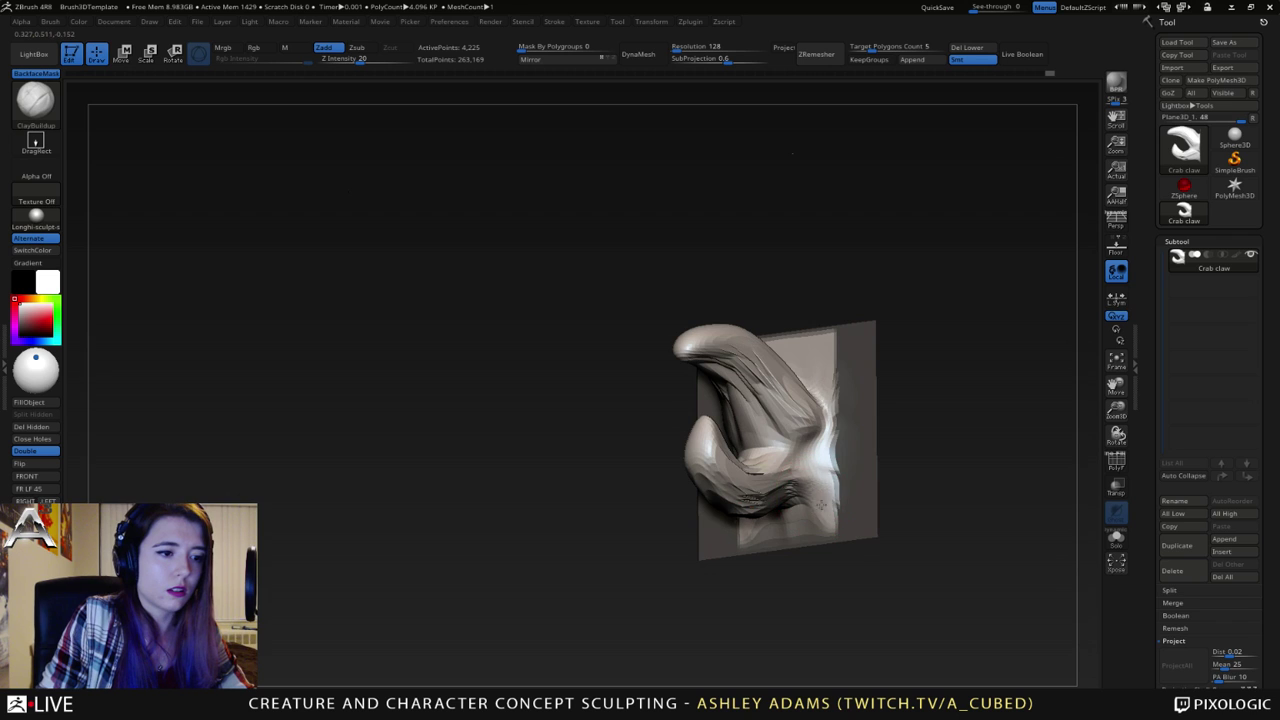
{"action": "left_click_drag", "start_coordinate": [816, 468], "coordinate": [829, 484]}
{"action": "right_click_drag", "start_coordinate": [668, 476], "coordinate": [745, 516]}
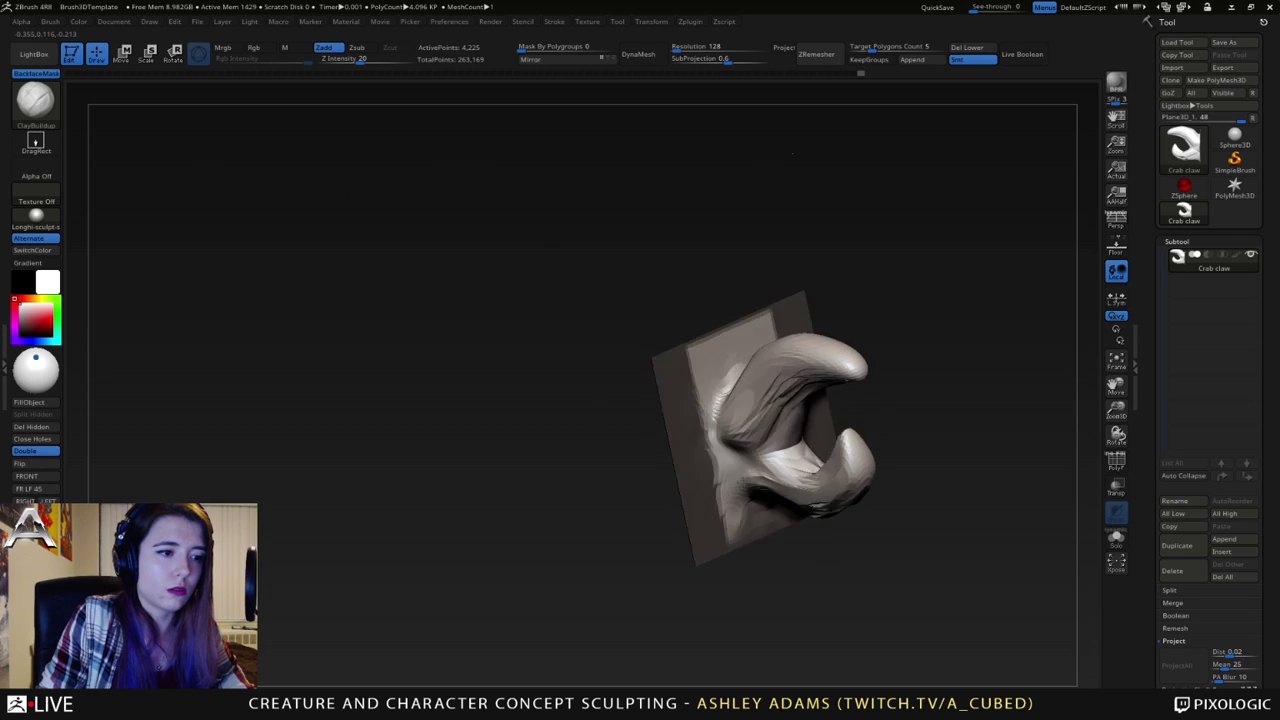
{"action": "mouse_move", "coordinate": [806, 510]}
{"action": "left_mouse_down"}
{"action": "mouse_move", "coordinate": [738, 438]}
{"action": "mouse_move", "coordinate": [800, 420]}
{"action": "mouse_move", "coordinate": [994, 434]}
{"action": "mouse_move", "coordinate": [961, 392]}
{"action": "mouse_move", "coordinate": [886, 476]}
{"action": "left_mouse_up"}
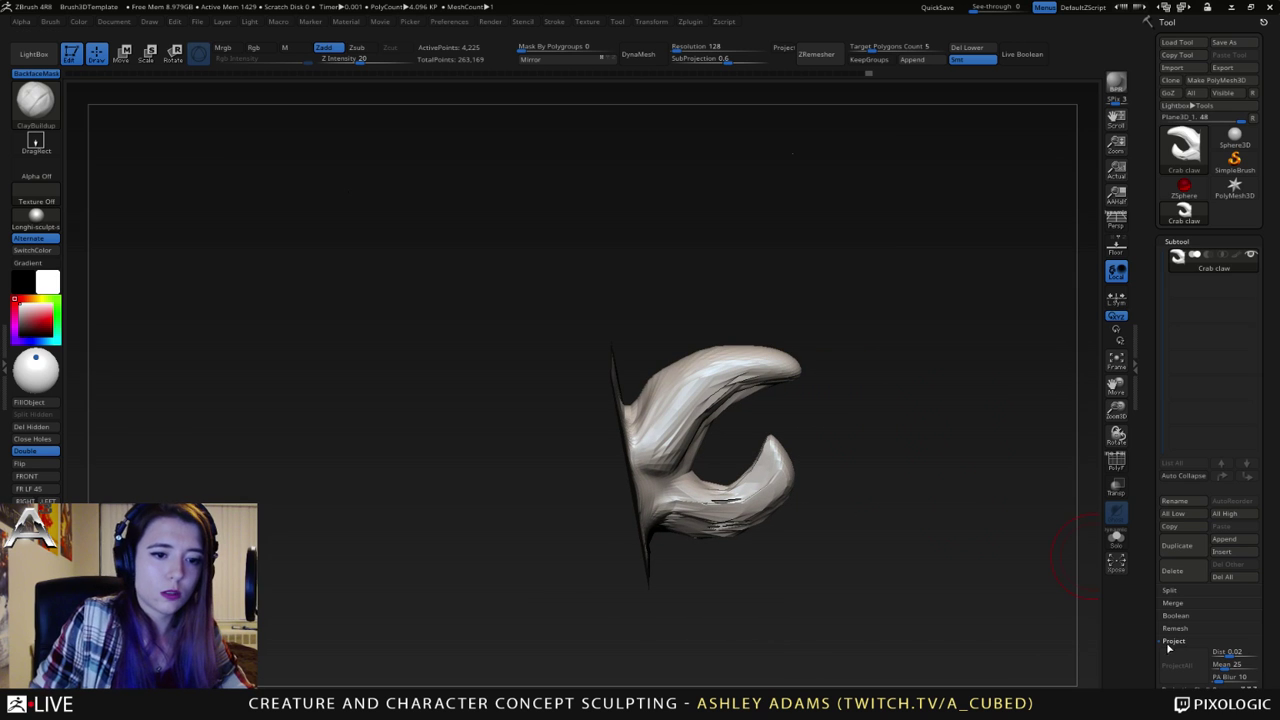
- Apply the Relax Plane Grid deformation to the claw mesh and inspect the relaxed surface around its base
{"action": "left_click_drag", "start_coordinate": [1168, 648], "coordinate": [1169, 494]}
{"action": "left_click", "coordinate": [1187, 235]}
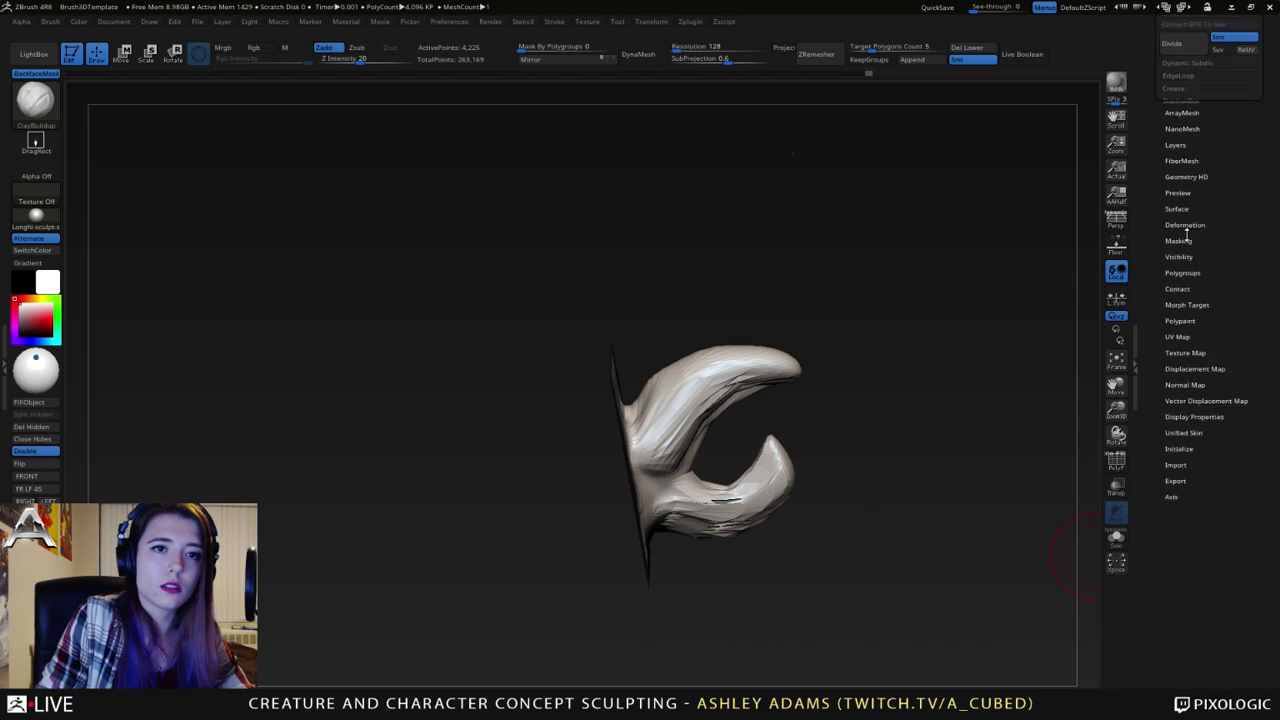
{"action": "left_click_drag", "start_coordinate": [1187, 232], "coordinate": [1198, 333]}
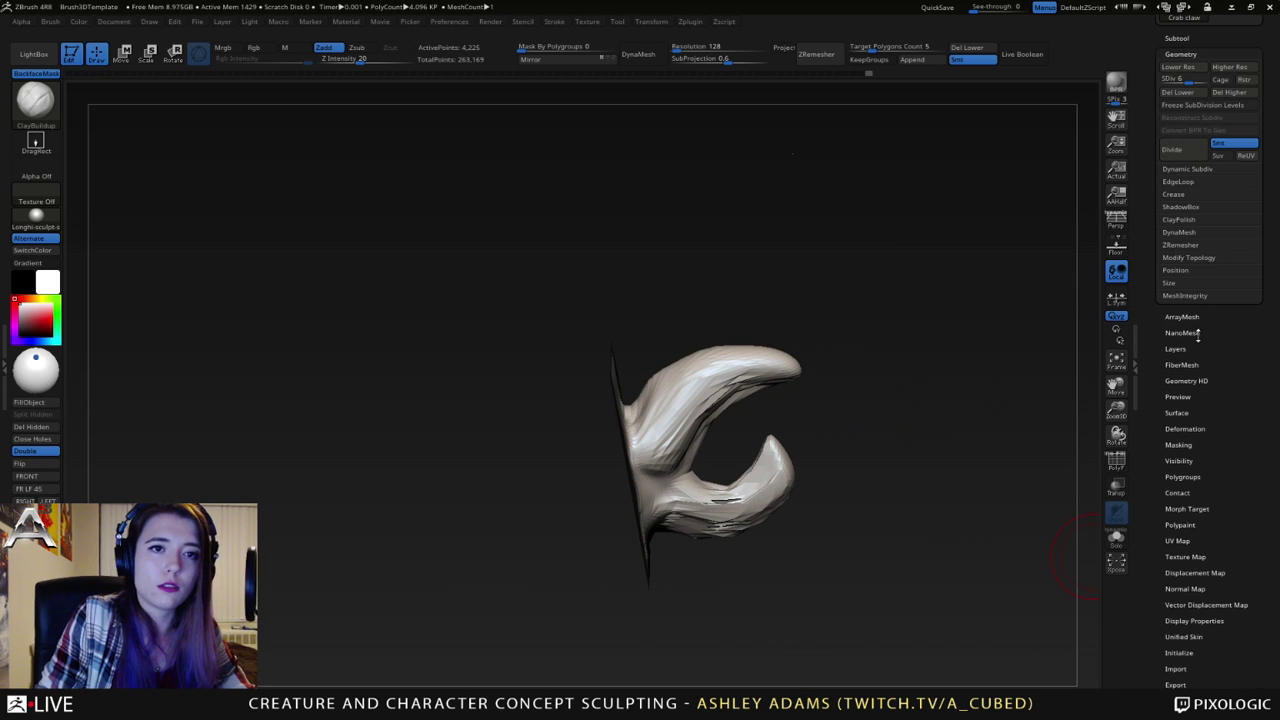
{"action": "left_click", "coordinate": [1185, 428]}
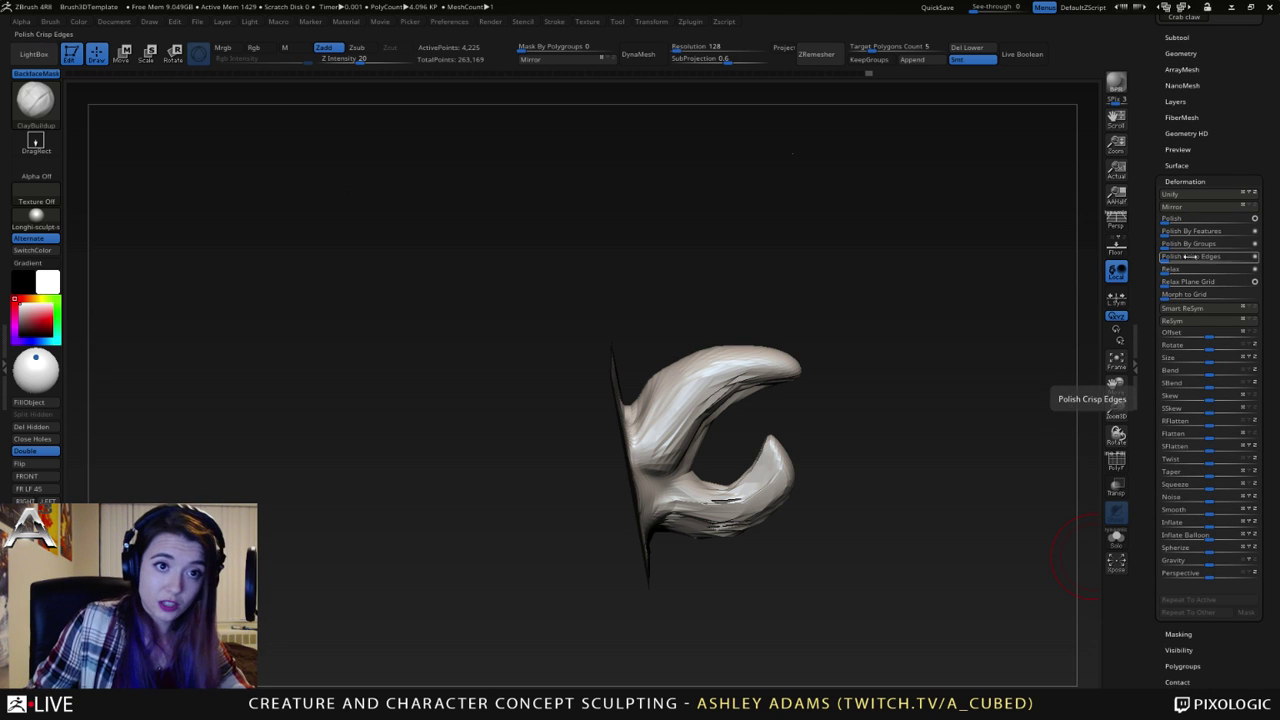
{"action": "left_click", "coordinate": [1167, 282]}
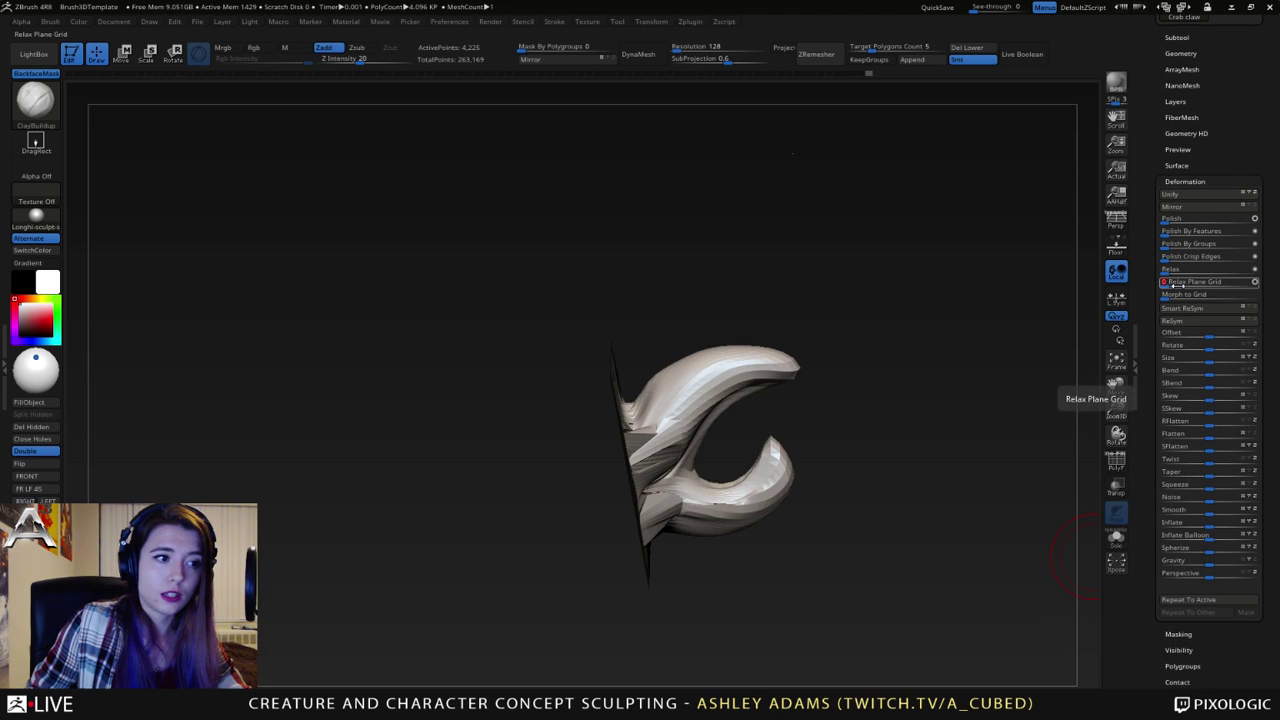
{"action": "mouse_move", "coordinate": [780, 395]}
{"action": "left_mouse_down"}
{"action": "mouse_move", "coordinate": [705, 385]}
{"action": "mouse_move", "coordinate": [894, 403]}
{"action": "mouse_move", "coordinate": [903, 366]}
{"action": "left_mouse_up"}
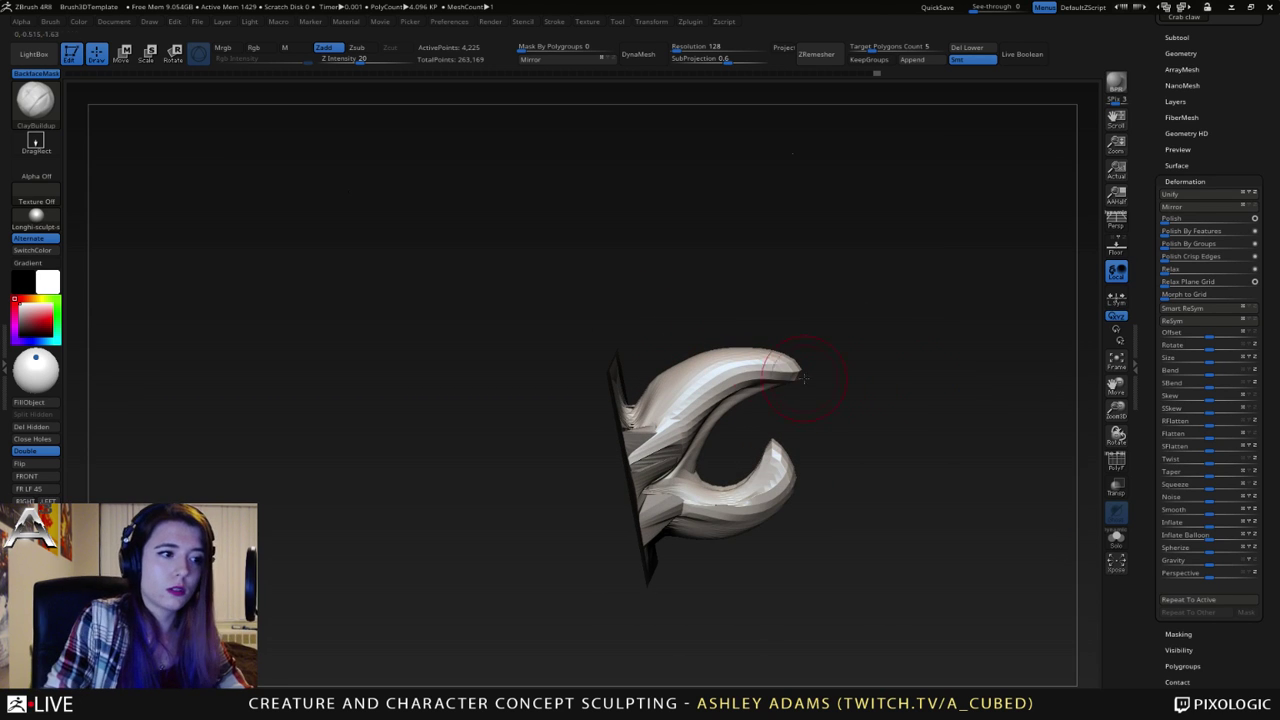
{"action": "mouse_move", "coordinate": [830, 420]}
{"action": "left_mouse_down"}
{"action": "mouse_move", "coordinate": [823, 403]}
{"action": "mouse_move", "coordinate": [755, 405]}
{"action": "left_mouse_up"}
{"action": "mouse_move", "coordinate": [663, 429]}
{"action": "left_mouse_down", "text": "shift"}
{"action": "mouse_move", "coordinate": [651, 434]}
{"action": "mouse_move", "coordinate": [676, 510]}
{"action": "mouse_move", "coordinate": [662, 508]}
{"action": "left_mouse_up", "text": "shift"}
{"action": "left_click_drag", "start_coordinate": [850, 425], "coordinate": [755, 432]}
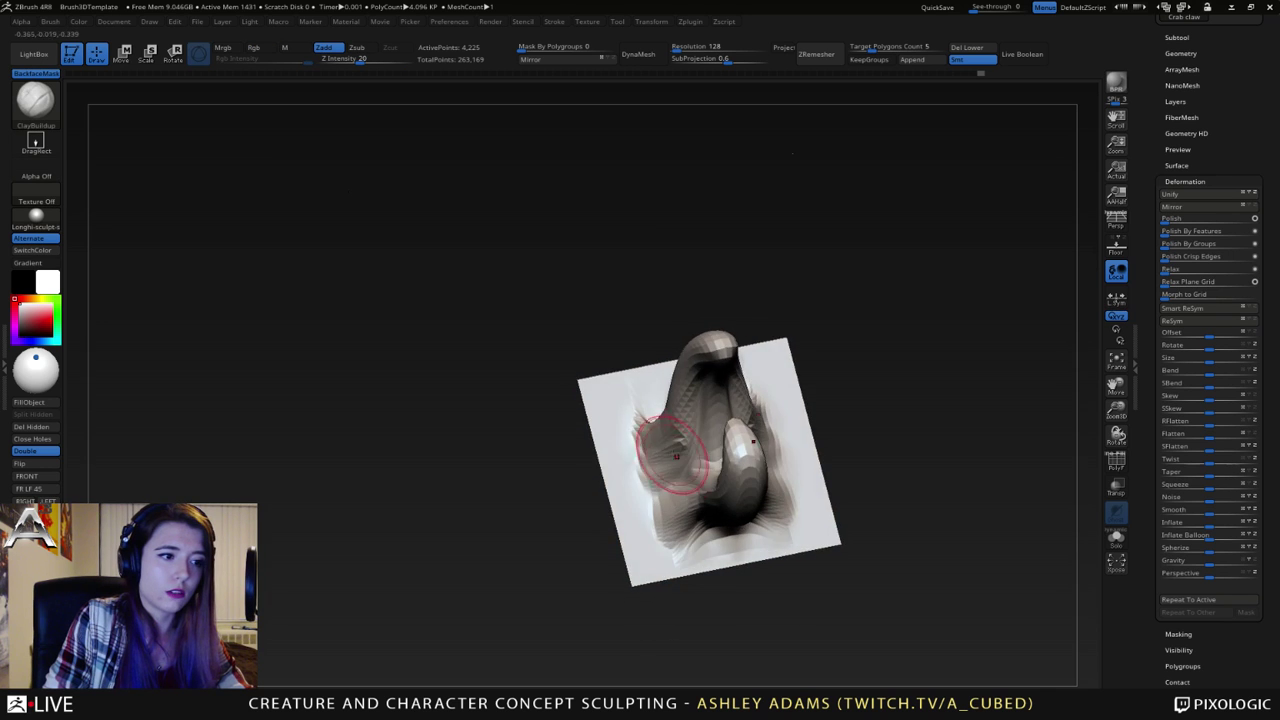
{"action": "left_click_drag", "start_coordinate": [605, 572], "coordinate": [625, 515]}
{"action": "right_click", "coordinate": [603, 562]}
{"action": "left_click_drag", "start_coordinate": [630, 582], "coordinate": [605, 578]}
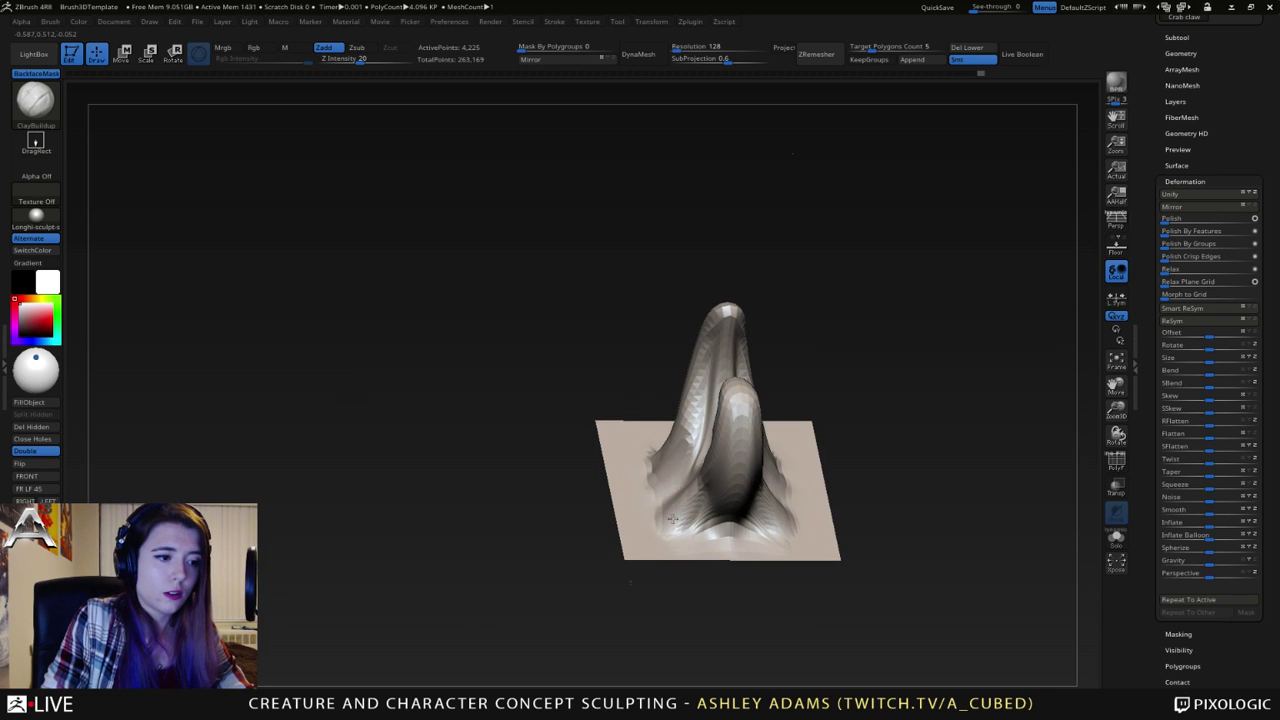
- Pull the plane's surface around the claw's base into shape with the SnakeHook brush, working on both sides
{"action": "right_click_drag", "start_coordinate": [670, 514], "coordinate": [658, 507]}
{"action": "key", "text": "b"}
{"action": "key", "text": "s"}
{"action": "key", "text": "h"}
{"action": "left_click_drag", "start_coordinate": [660, 516], "coordinate": [692, 513]}
{"action": "right_click_drag", "start_coordinate": [664, 519], "coordinate": [716, 529]}
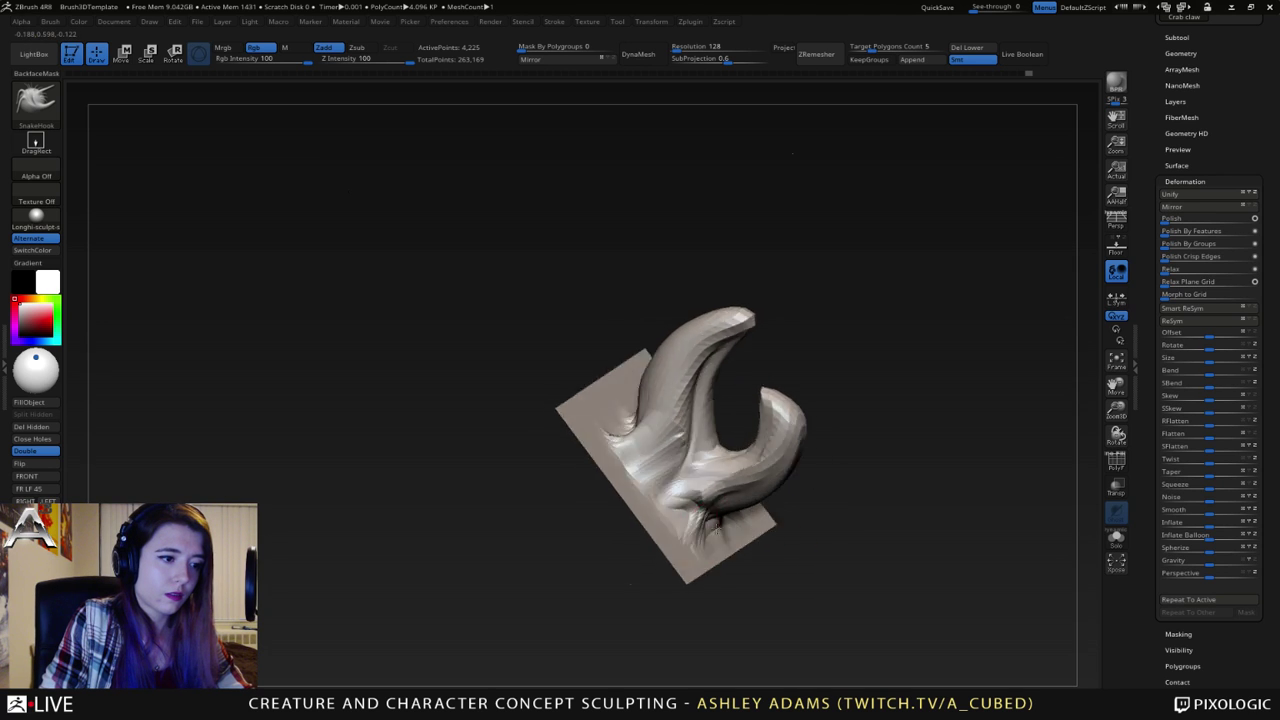
{"action": "left_click_drag", "start_coordinate": [716, 527], "coordinate": [697, 493]}
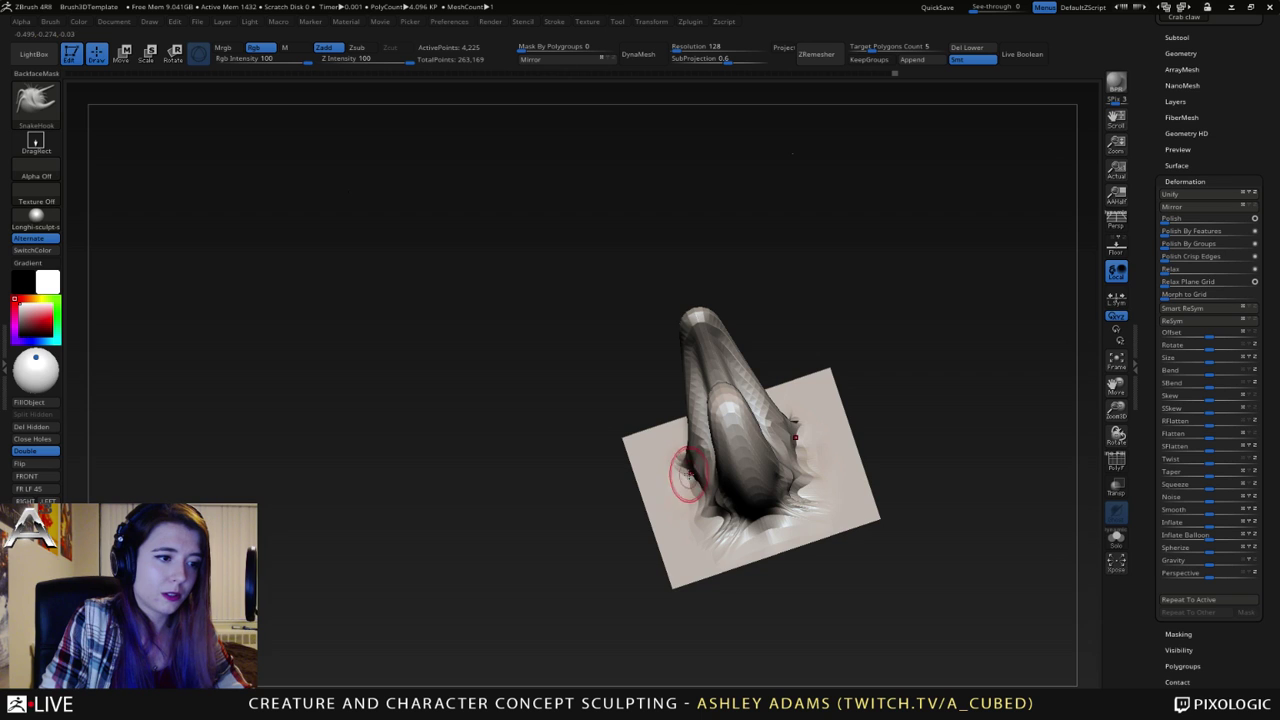
{"action": "left_click_drag", "start_coordinate": [697, 470], "coordinate": [801, 403]}
{"action": "key", "text": "space"}
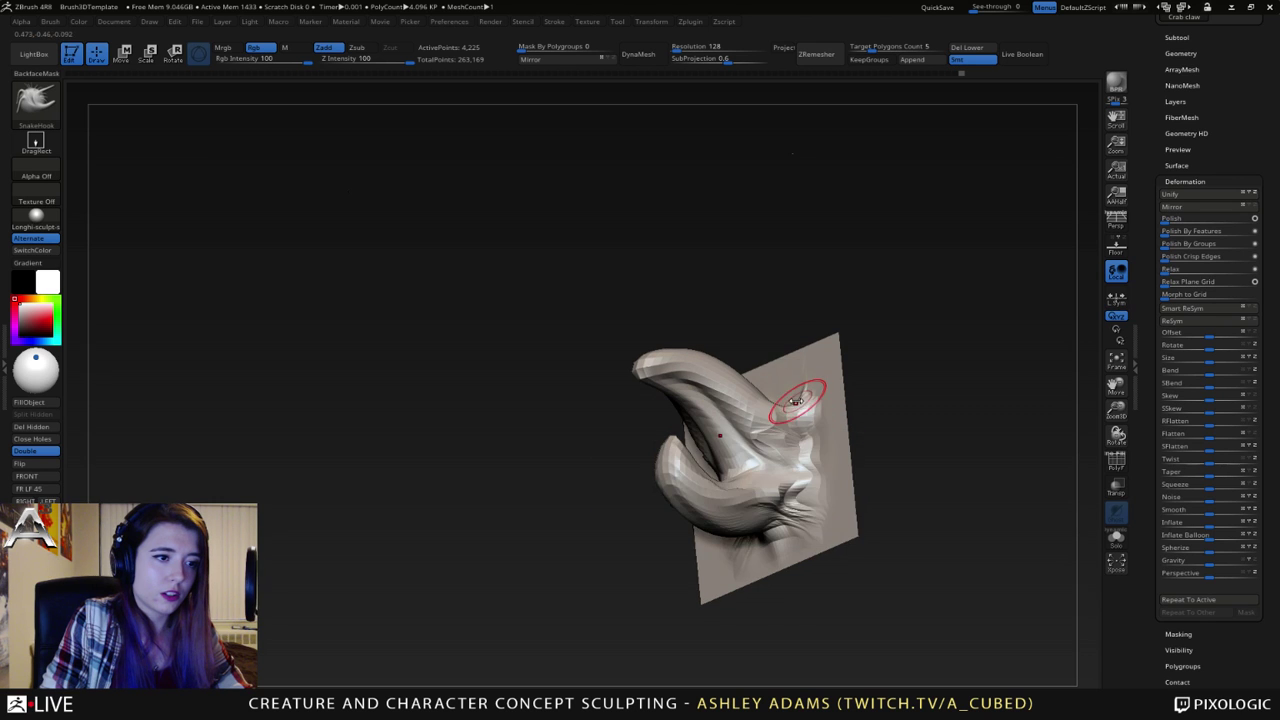
- Smooth the folds where the upper pincer meets the plane and switch to the DamStandard brush
{"action": "mouse_move", "coordinate": [797, 403]}
{"action": "right_mouse_down"}
{"action": "mouse_move", "coordinate": [829, 458]}
{"action": "mouse_move", "coordinate": [843, 454]}
{"action": "right_mouse_up"}
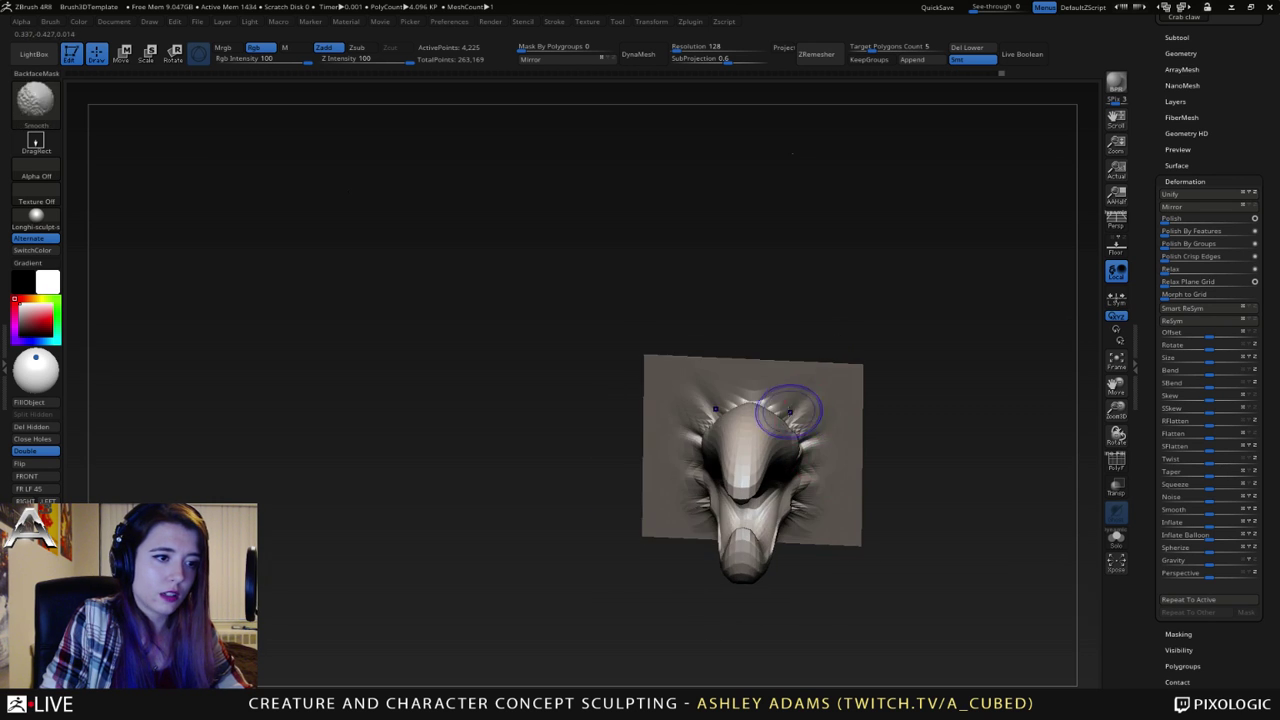
{"action": "mouse_move", "coordinate": [768, 406]}
{"action": "left_mouse_down", "text": "shift"}
{"action": "mouse_move", "coordinate": [791, 414]}
{"action": "mouse_move", "coordinate": [816, 461]}
{"action": "mouse_move", "coordinate": [776, 400]}
{"action": "mouse_move", "coordinate": [790, 406]}
{"action": "left_mouse_up", "text": "shift"}
{"action": "right_click_drag", "start_coordinate": [790, 406], "coordinate": [768, 386]}
{"action": "left_click_drag", "start_coordinate": [806, 424], "coordinate": [803, 409], "text": "shift"}
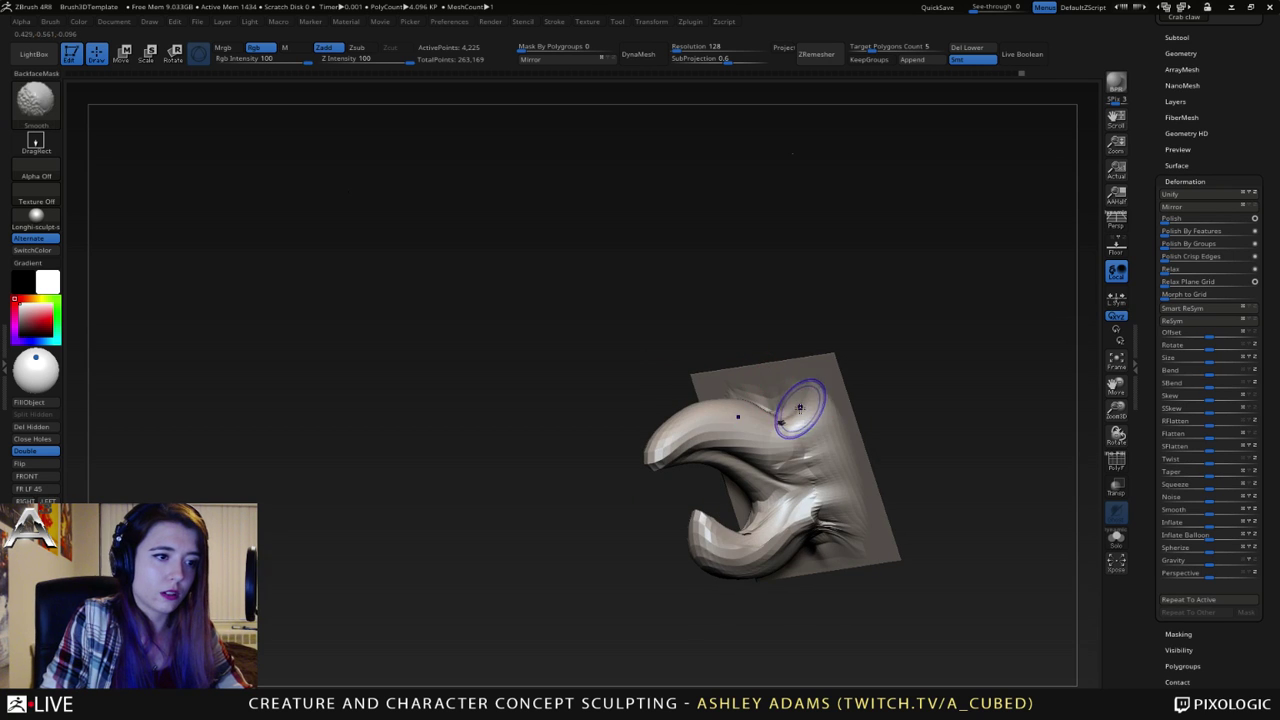
{"action": "mouse_move", "coordinate": [827, 437]}
{"action": "right_mouse_down"}
{"action": "mouse_move", "coordinate": [790, 408]}
{"action": "mouse_move", "coordinate": [808, 422]}
{"action": "right_mouse_up"}
{"action": "key", "text": "b"}
{"action": "key", "text": "d"}
{"action": "key", "text": "s"}
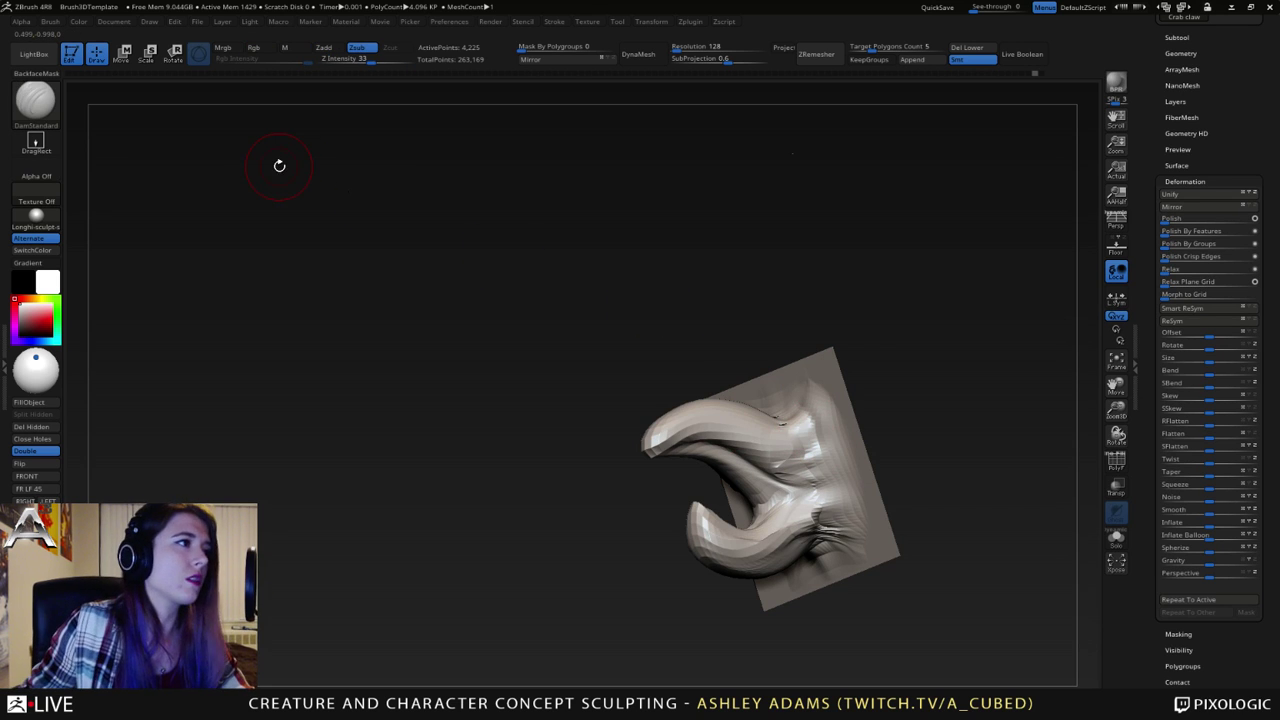
- Roll the undo history back to the flat, unsculpted plane and set its subdivision level to 6
{"action": "left_click_drag", "start_coordinate": [138, 76], "coordinate": [67, 75]}
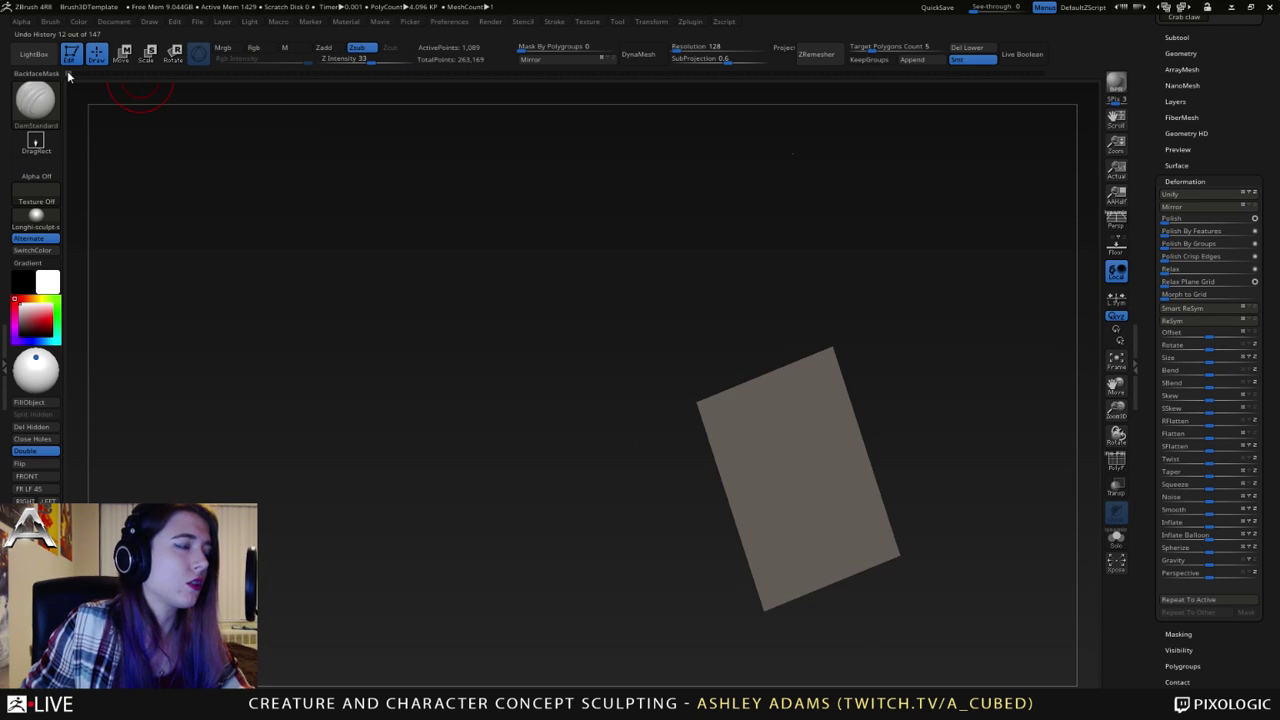
{"action": "left_click", "coordinate": [1183, 53]}
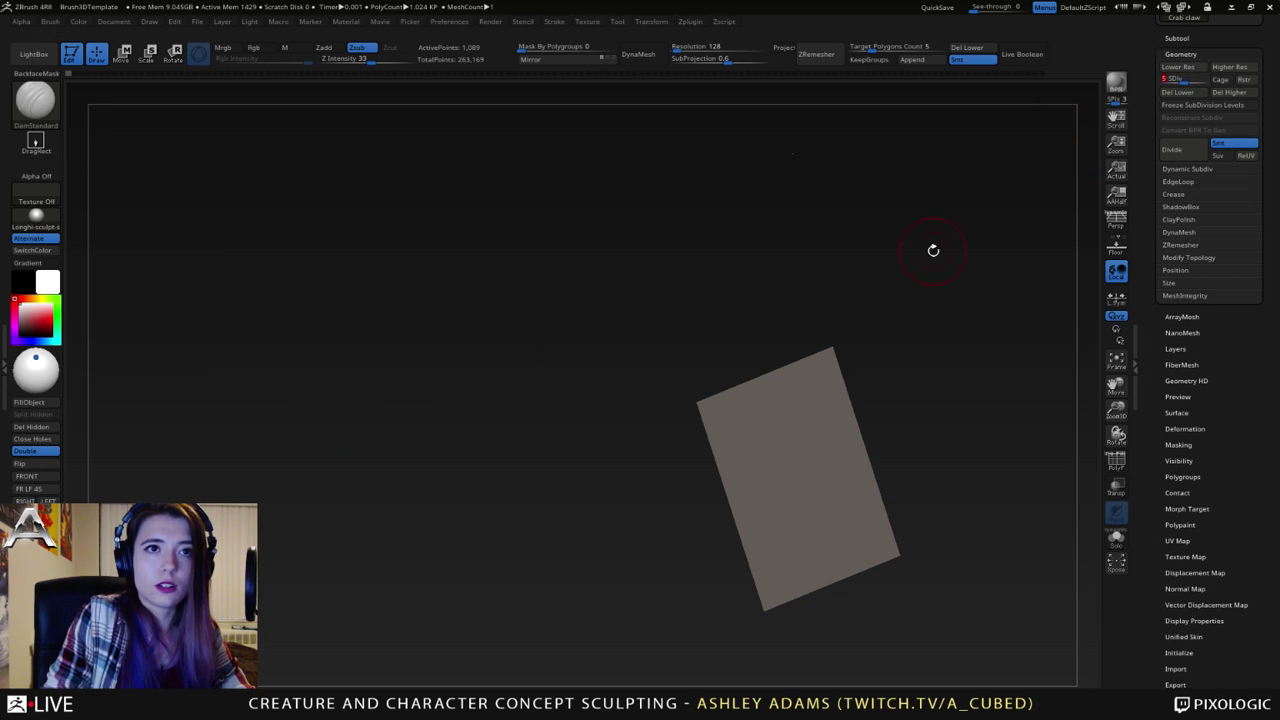
{"action": "left_click", "coordinate": [1188, 82]}
{"action": "right_click_drag", "start_coordinate": [835, 420], "coordinate": [684, 485]}
{"action": "right_click", "coordinate": [684, 487]}
{"action": "right_click_drag", "start_coordinate": [750, 409], "coordinate": [652, 392], "text": "alt"}
{"action": "mouse_move", "coordinate": [652, 392]}
{"action": "right_mouse_down"}
{"action": "mouse_move", "coordinate": [710, 453]}
{"action": "mouse_move", "coordinate": [724, 446]}
{"action": "right_mouse_up"}
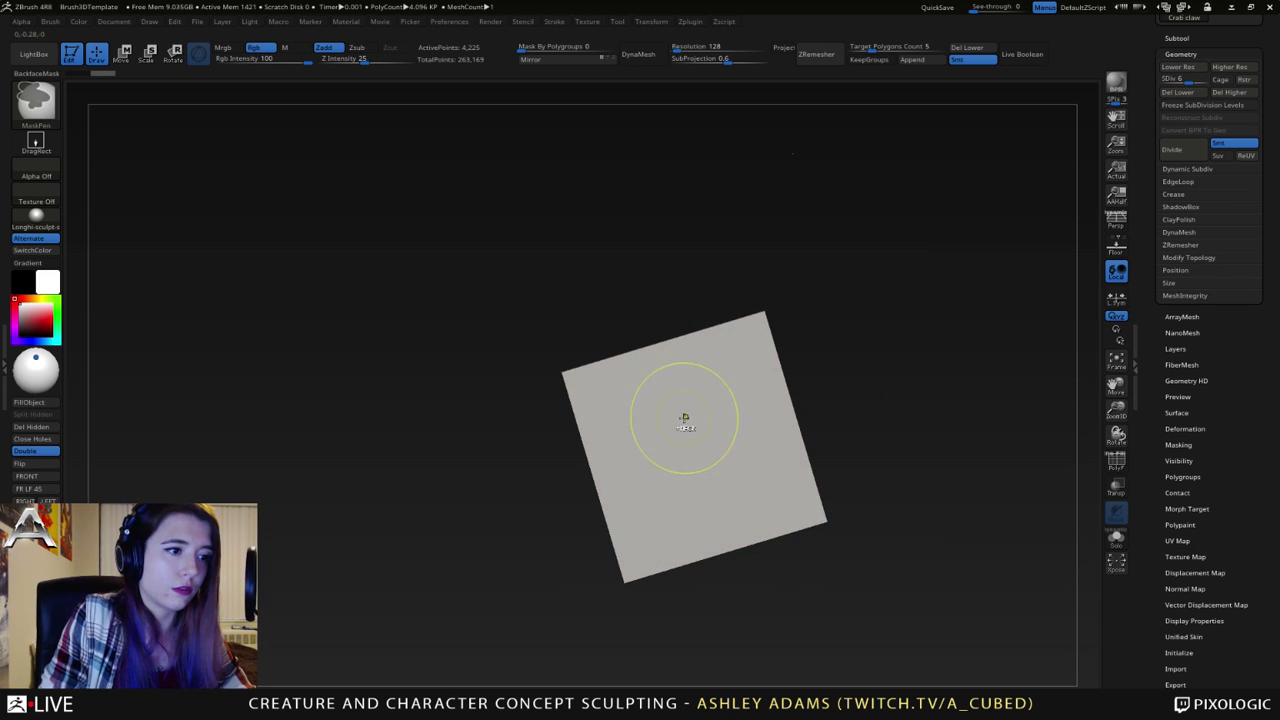
- Paint a round mask at the centre of the plane and invert it so only the circle stays editable
{"action": "mouse_move", "coordinate": [686, 420]}
{"action": "left_mouse_down", "text": "ctrl"}
{"action": "mouse_move", "coordinate": [697, 456]}
{"action": "mouse_move", "coordinate": [680, 416]}
{"action": "mouse_move", "coordinate": [720, 452]}
{"action": "left_mouse_up", "text": "ctrl"}
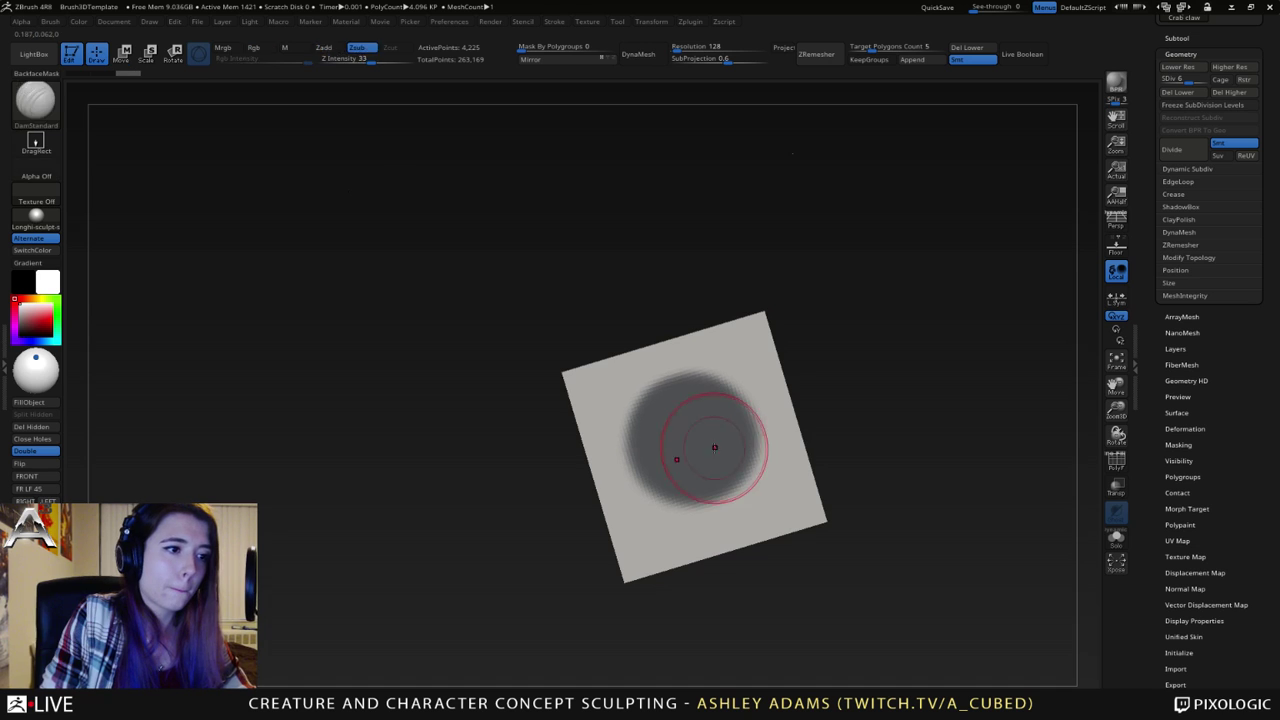
{"action": "right_click_drag", "start_coordinate": [714, 446], "coordinate": [776, 474], "text": "ctrl"}
{"action": "mouse_move", "coordinate": [776, 474]}
{"action": "right_mouse_down"}
{"action": "mouse_move", "coordinate": [820, 458]}
{"action": "mouse_move", "coordinate": [722, 452]}
{"action": "right_mouse_up"}
{"action": "left_click", "coordinate": [820, 460], "text": "ctrl"}
{"action": "key", "text": "space"}
{"action": "left_click_drag", "start_coordinate": [720, 452], "coordinate": [731, 451]}
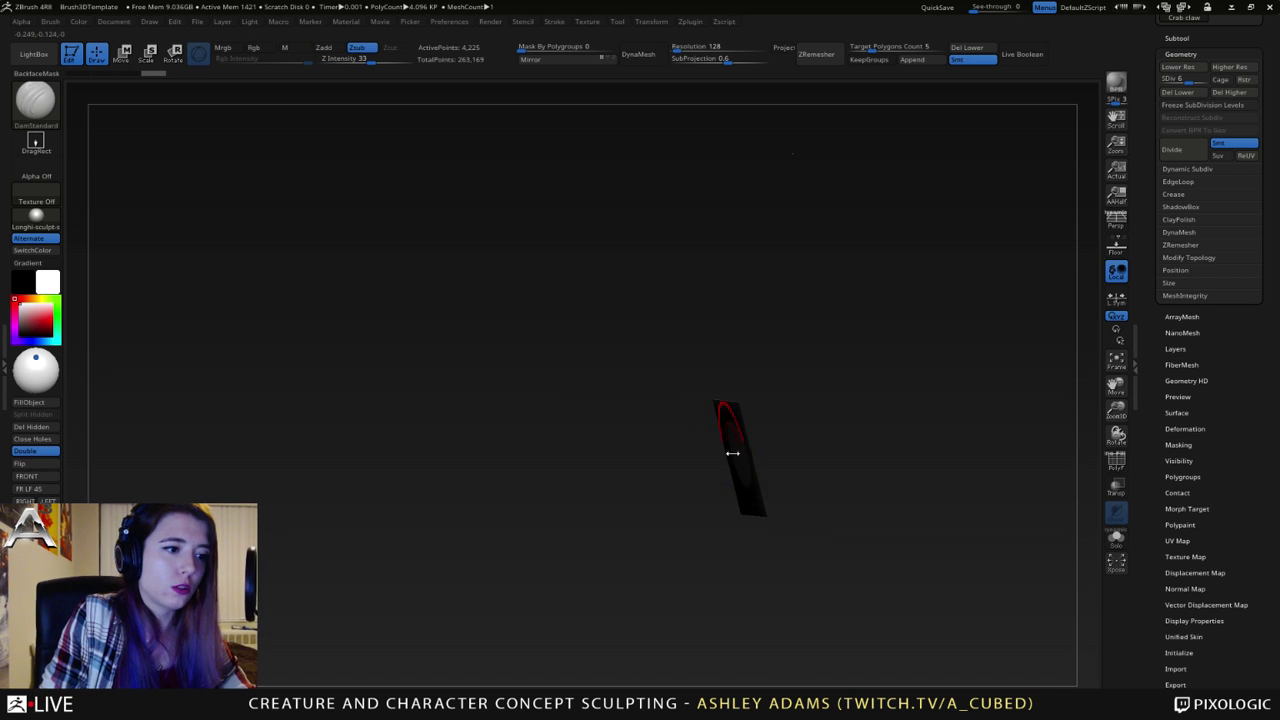
- Pull the unmasked circle out of the plane into a thick protruding form with a large SnakeHook brush
{"action": "right_click_drag", "start_coordinate": [731, 451], "coordinate": [747, 391], "text": "alt"}
{"action": "right_click_drag", "start_coordinate": [747, 391], "coordinate": [737, 472], "text": "ctrl"}
{"action": "key", "text": "b"}
{"action": "key", "text": "s"}
{"action": "key", "text": "h"}
{"action": "key", "text": "space"}
{"action": "left_click_drag", "start_coordinate": [737, 407], "coordinate": [758, 406]}
{"action": "right_click_drag", "start_coordinate": [758, 405], "coordinate": [732, 396]}
{"action": "left_click_drag", "start_coordinate": [735, 392], "coordinate": [631, 378]}
{"action": "mouse_move", "coordinate": [548, 388]}
{"action": "left_mouse_down"}
{"action": "mouse_move", "coordinate": [745, 358]}
{"action": "mouse_move", "coordinate": [689, 376]}
{"action": "mouse_move", "coordinate": [701, 346]}
{"action": "left_mouse_up"}
- Bend the protrusion into a downward-curving horn and refine its underside with SnakeHook, undoing one stray change
{"action": "key", "text": "space"}
{"action": "left_click", "coordinate": [672, 377]}
{"action": "mouse_move", "coordinate": [716, 394]}
{"action": "left_mouse_down", "text": "shift"}
{"action": "mouse_move", "coordinate": [688, 360]}
{"action": "mouse_move", "coordinate": [622, 331]}
{"action": "left_mouse_up", "text": "shift"}
{"action": "mouse_move", "coordinate": [704, 356]}
{"action": "left_mouse_down"}
{"action": "mouse_move", "coordinate": [724, 366]}
{"action": "mouse_move", "coordinate": [734, 400]}
{"action": "mouse_move", "coordinate": [678, 394]}
{"action": "left_mouse_up"}
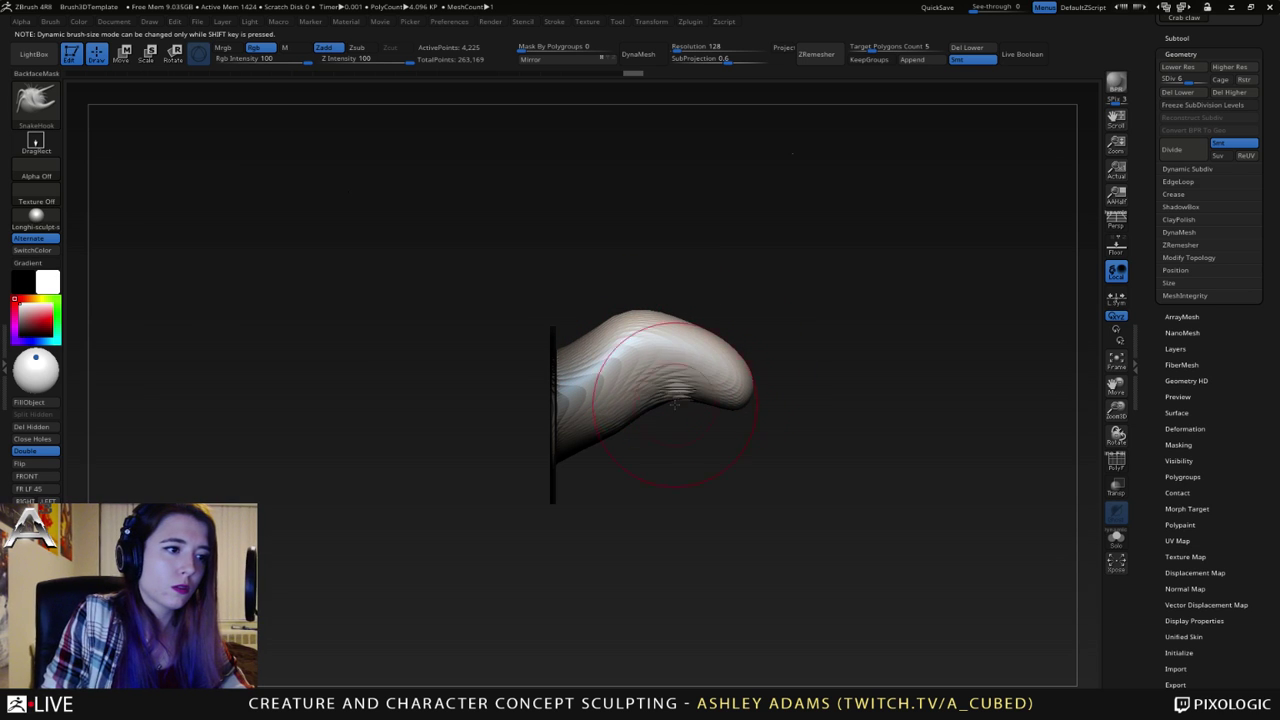
{"action": "left_click_drag", "start_coordinate": [615, 428], "coordinate": [620, 413]}
{"action": "right_click_drag", "start_coordinate": [650, 386], "coordinate": [706, 396]}
{"action": "left_click_drag", "start_coordinate": [636, 395], "coordinate": [632, 379]}
{"action": "mouse_move", "coordinate": [644, 424]}
{"action": "left_mouse_down"}
{"action": "mouse_move", "coordinate": [620, 404]}
{"action": "mouse_move", "coordinate": [640, 432]}
{"action": "left_mouse_up"}
{"action": "mouse_move", "coordinate": [645, 434]}
{"action": "left_mouse_down", "text": "shift"}
{"action": "mouse_move", "coordinate": [696, 443]}
{"action": "mouse_move", "coordinate": [556, 494]}
{"action": "left_mouse_up", "text": "shift"}
{"action": "key", "text": "ctrl+z"}
{"action": "left_click_drag", "start_coordinate": [686, 449], "coordinate": [651, 430]}
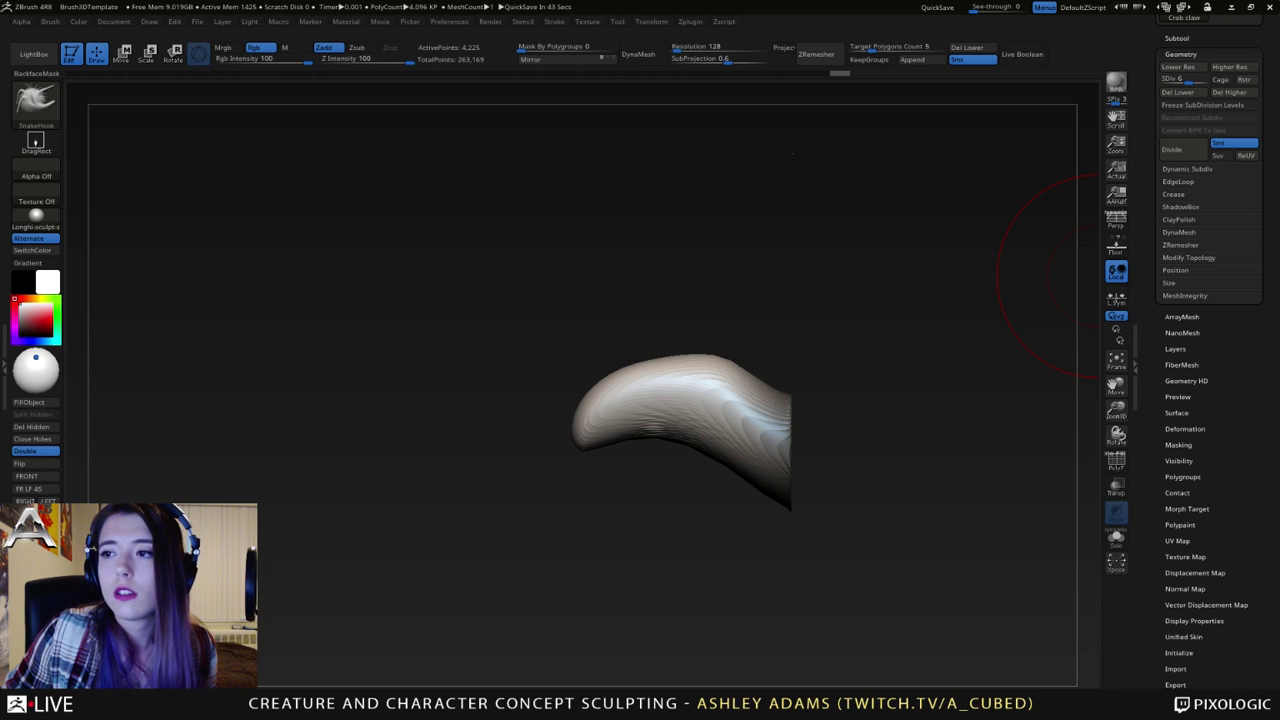
{"action": "left_click_drag", "start_coordinate": [861, 209], "coordinate": [1030, 240]}
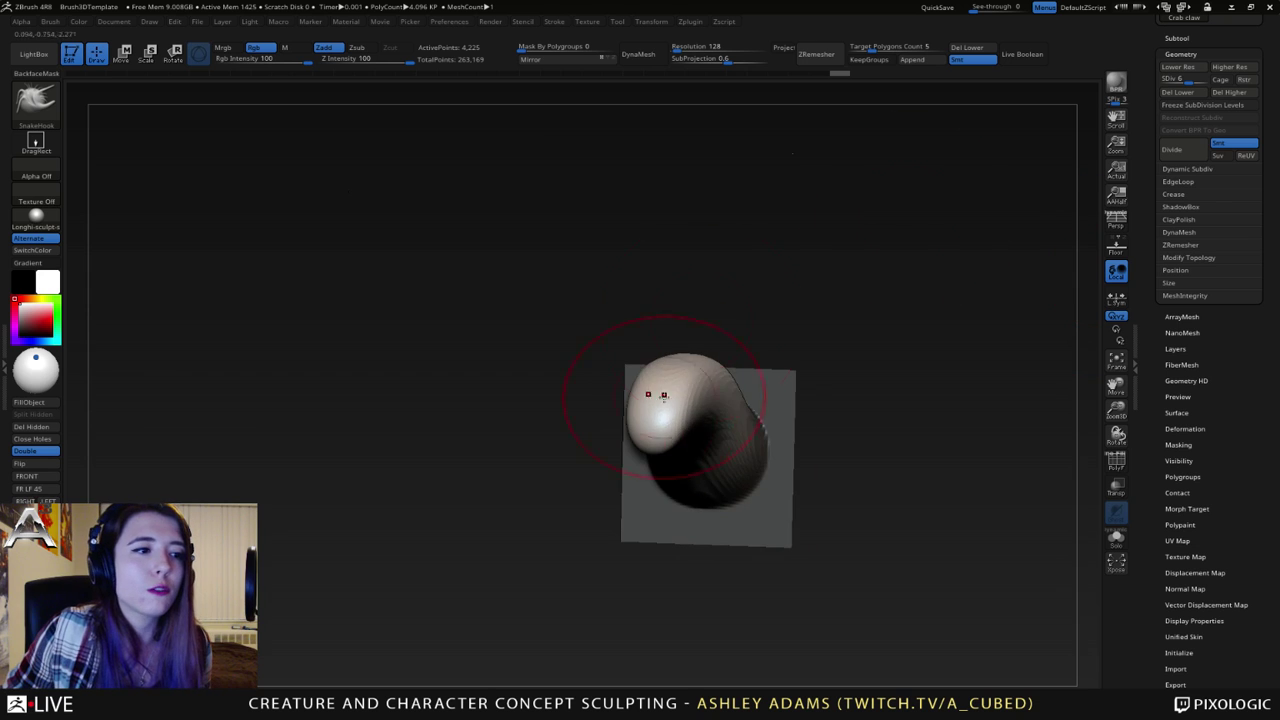
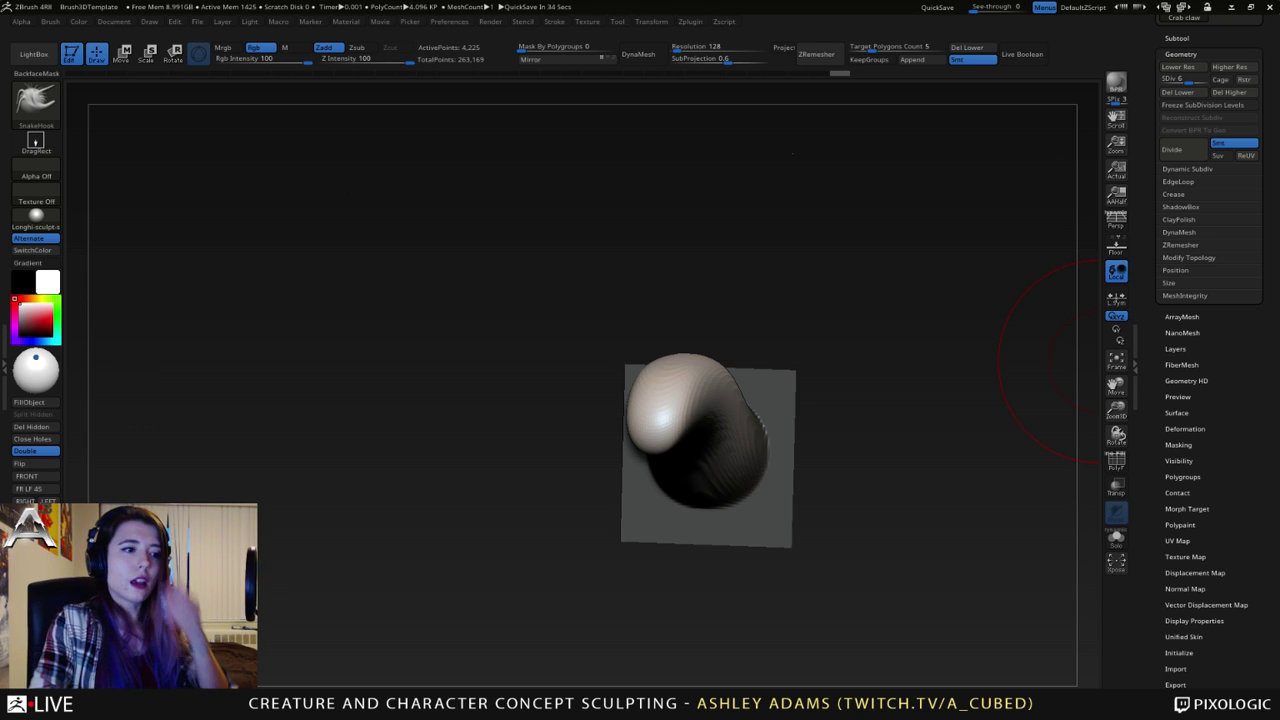
- Undo the horn sculpting and the masking until the plane is flat again
{"action": "mouse_move", "coordinate": [1098, 362]}
{"action": "left_mouse_down"}
{"action": "mouse_move", "coordinate": [880, 363]}
{"action": "mouse_move", "coordinate": [1105, 338]}
{"action": "left_mouse_up"}
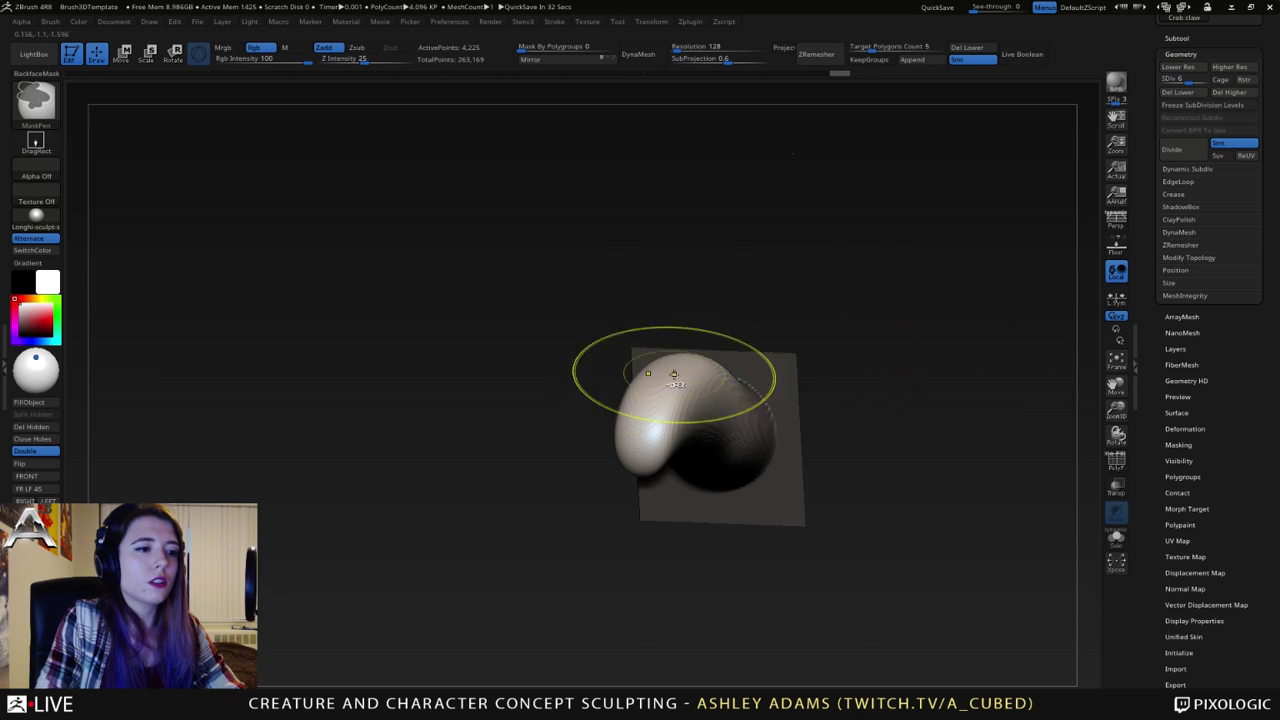
{"action": "key", "text": "ctrl+z"}
{"action": "key", "text": "ctrl+z"}
{"action": "key", "text": "ctrl+z"}
{"action": "key", "text": "ctrl+z"}
{"action": "key", "text": "ctrl+z"}
{"action": "key", "text": "ctrl+z"}
{"action": "key", "text": "ctrl+z"}
{"action": "key", "text": "ctrl+z"}
{"action": "key", "text": "ctrl+z"}
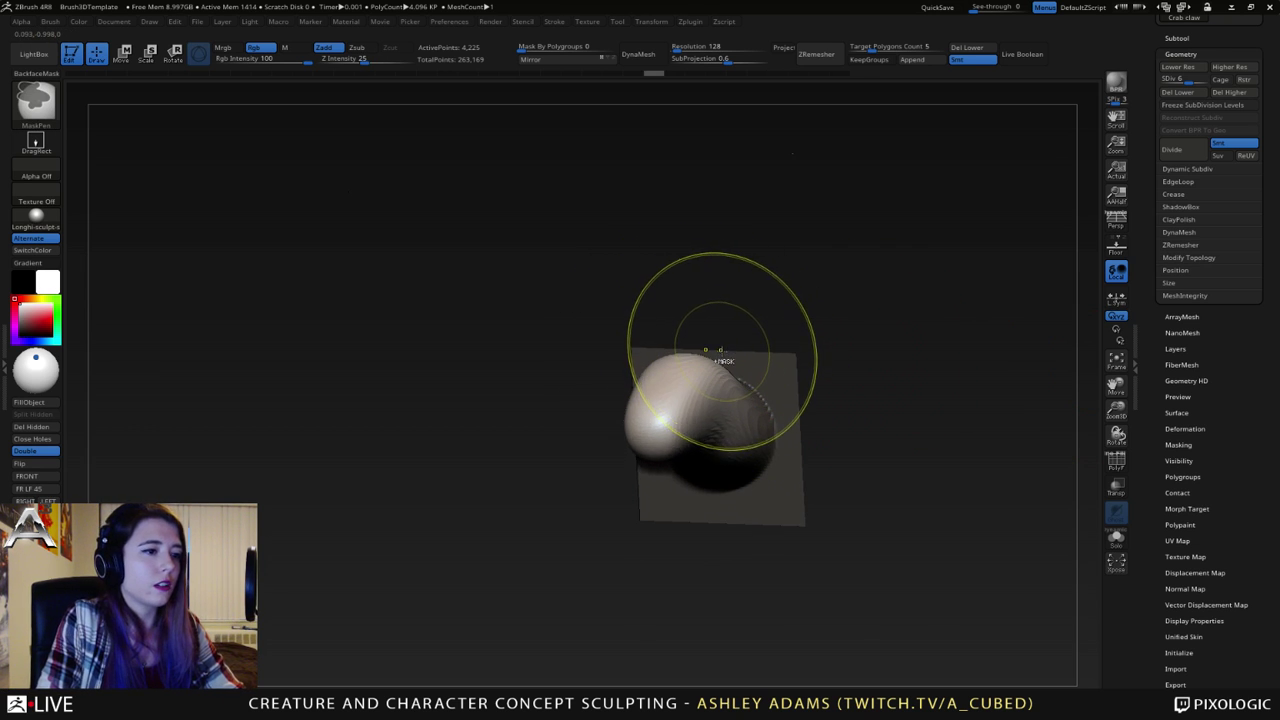
{"action": "key", "text": "ctrl+z"}
{"action": "key", "text": "ctrl+z"}
{"action": "key", "text": "ctrl+z"}
{"action": "key", "text": "ctrl+z"}
{"action": "key", "text": "ctrl+z"}
{"action": "key", "text": "ctrl+z"}
{"action": "key", "text": "ctrl+z"}
{"action": "key", "text": "ctrl+z"}
{"action": "key", "text": "ctrl+z"}
{"action": "key", "text": "ctrl+z"}
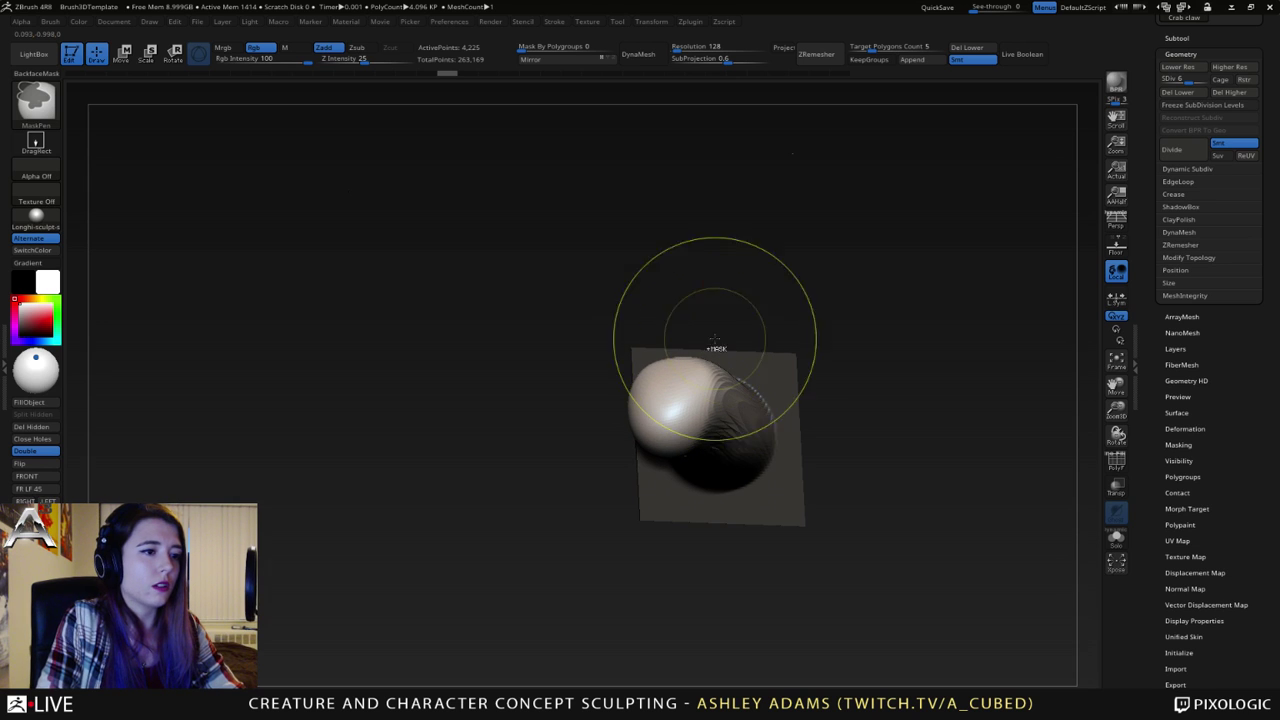
{"action": "key", "text": "ctrl+z"}
{"action": "key", "text": "ctrl+z"}
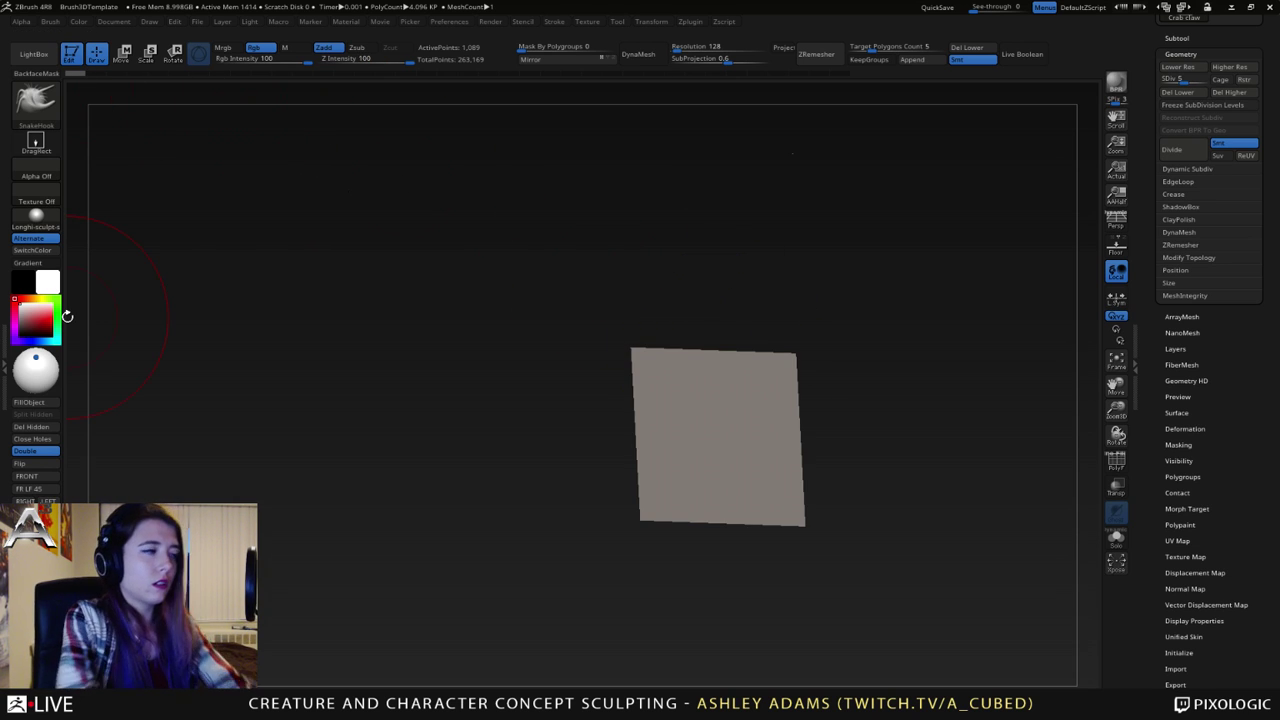
- Raise the plane to subdivision level 10 and stamp the scaly horn at its centre with the chisel_acubed brush
{"action": "left_click", "coordinate": [50, 22]}
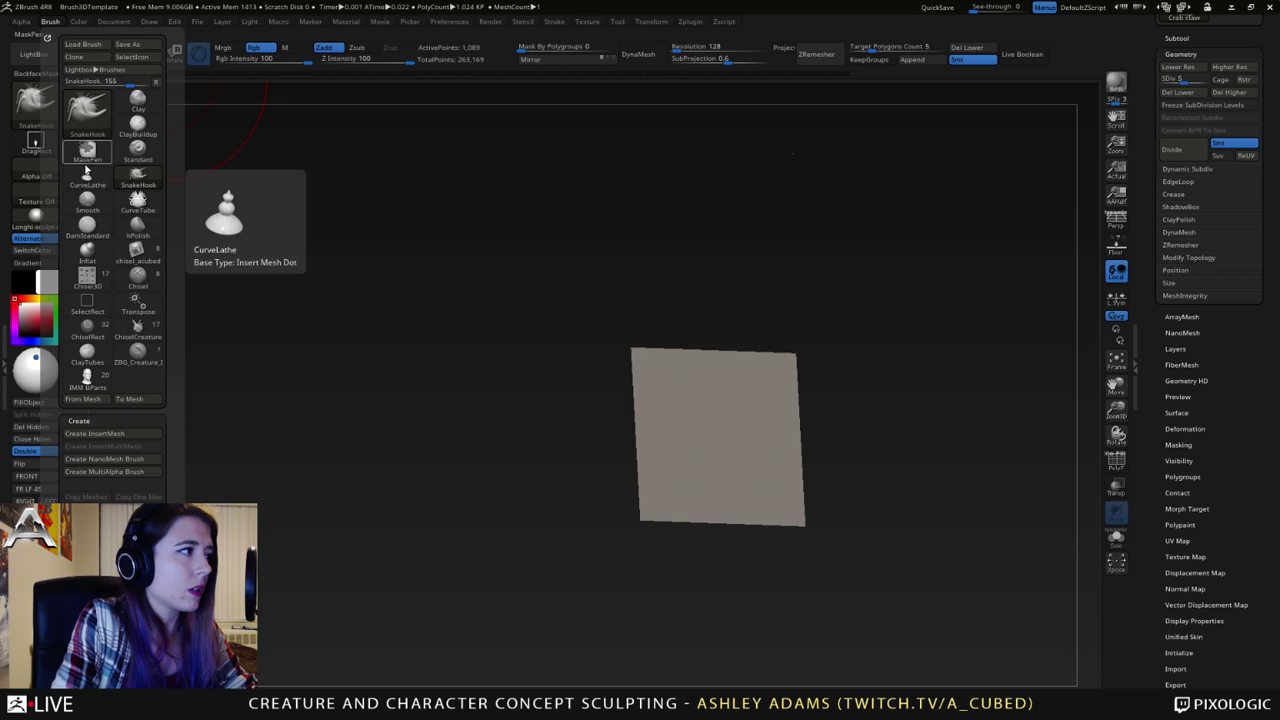
{"action": "left_click", "coordinate": [140, 250]}
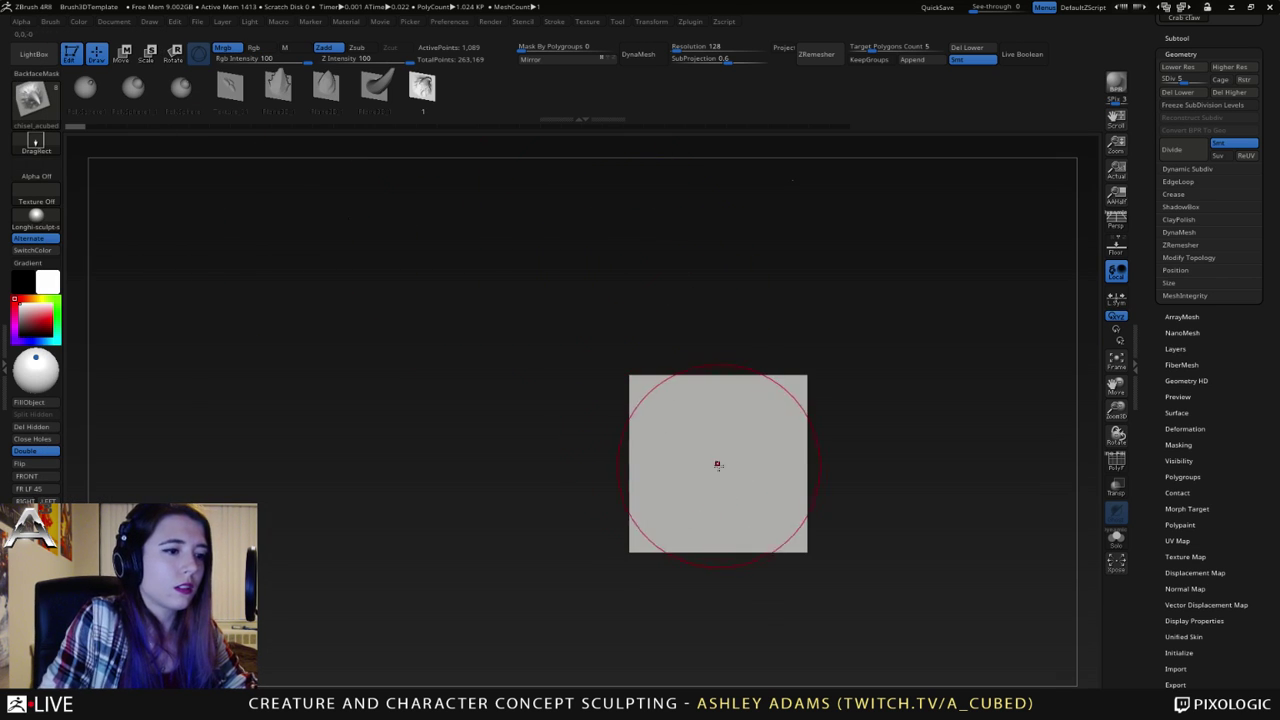
{"action": "left_click_drag", "start_coordinate": [1196, 79], "coordinate": [1212, 79]}
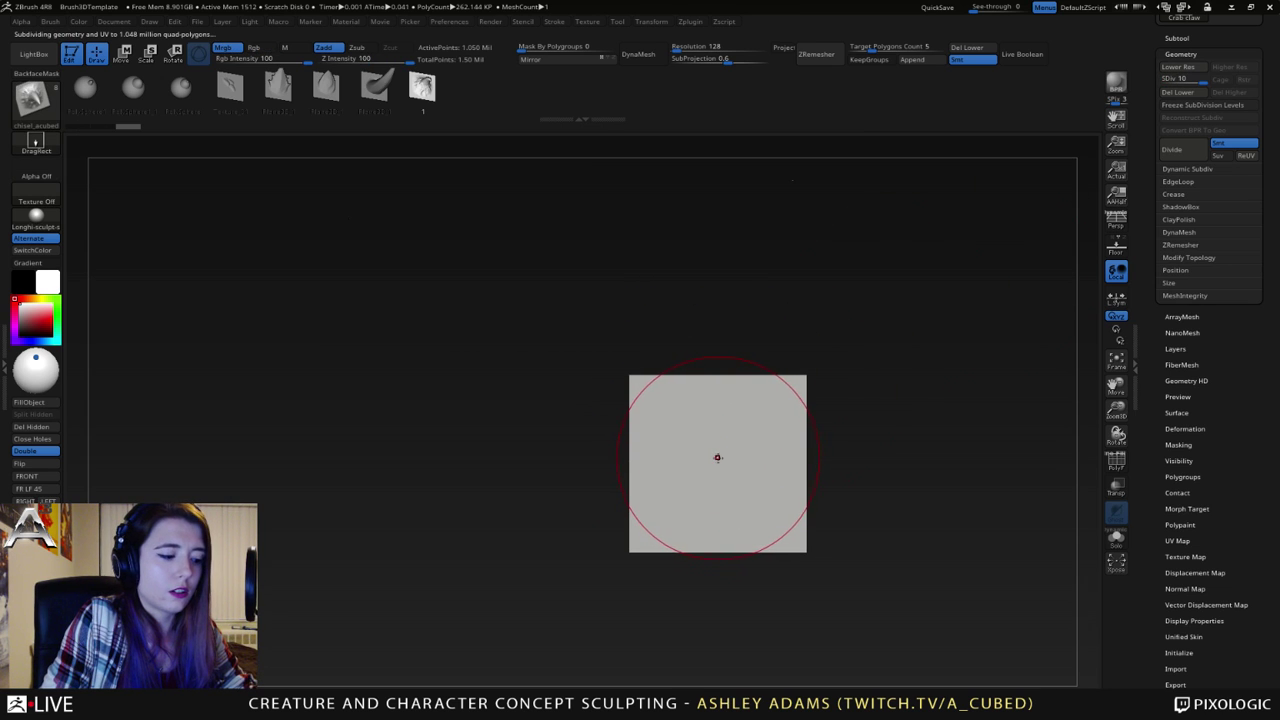
{"action": "mouse_move", "coordinate": [716, 460]}
{"action": "left_mouse_down"}
{"action": "mouse_move", "coordinate": [755, 565]}
{"action": "mouse_move", "coordinate": [741, 594]}
{"action": "mouse_move", "coordinate": [717, 582]}
{"action": "mouse_move", "coordinate": [783, 434]}
{"action": "mouse_move", "coordinate": [816, 517]}
{"action": "left_mouse_up"}
{"action": "right_click_drag", "start_coordinate": [816, 517], "coordinate": [740, 446]}
- Examine the stamped horn from several angles along with the subtool list and the chisel_acubed brush's stored meshes
{"action": "left_click_drag", "start_coordinate": [1160, 48], "coordinate": [1194, 180]}
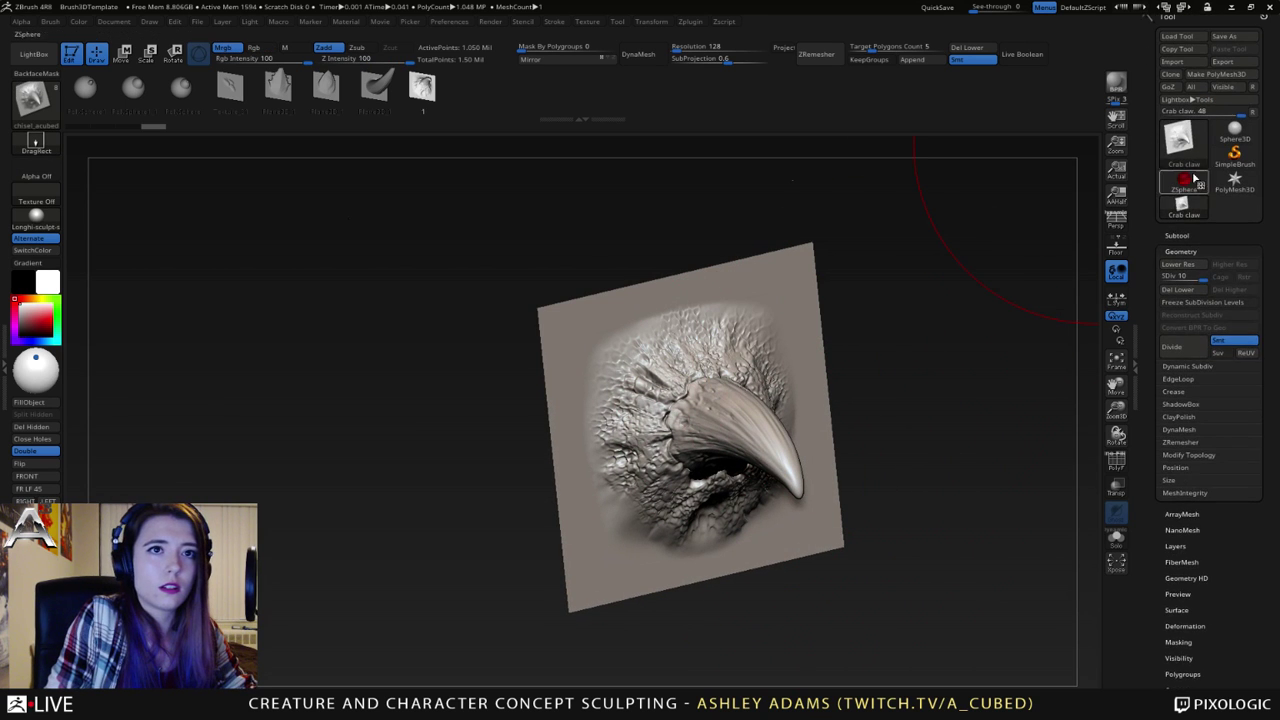
{"action": "left_click", "coordinate": [1178, 235]}
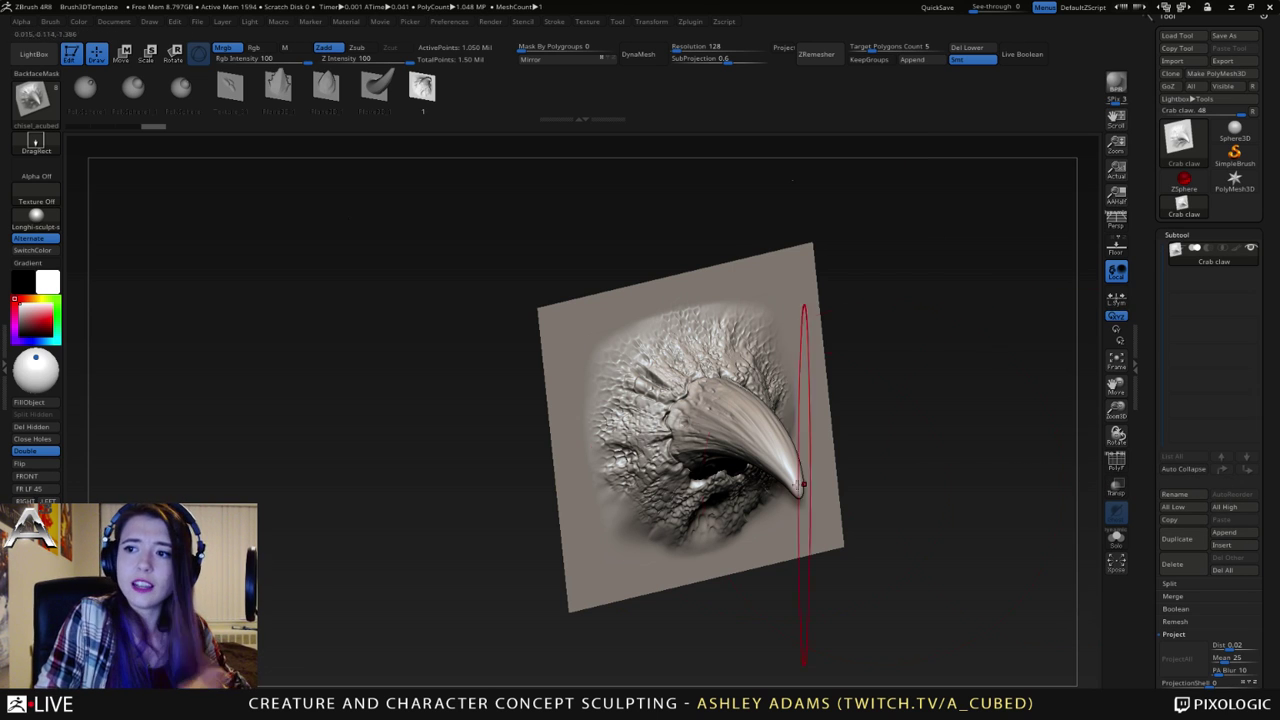
{"action": "right_click_drag", "start_coordinate": [645, 462], "coordinate": [703, 446]}
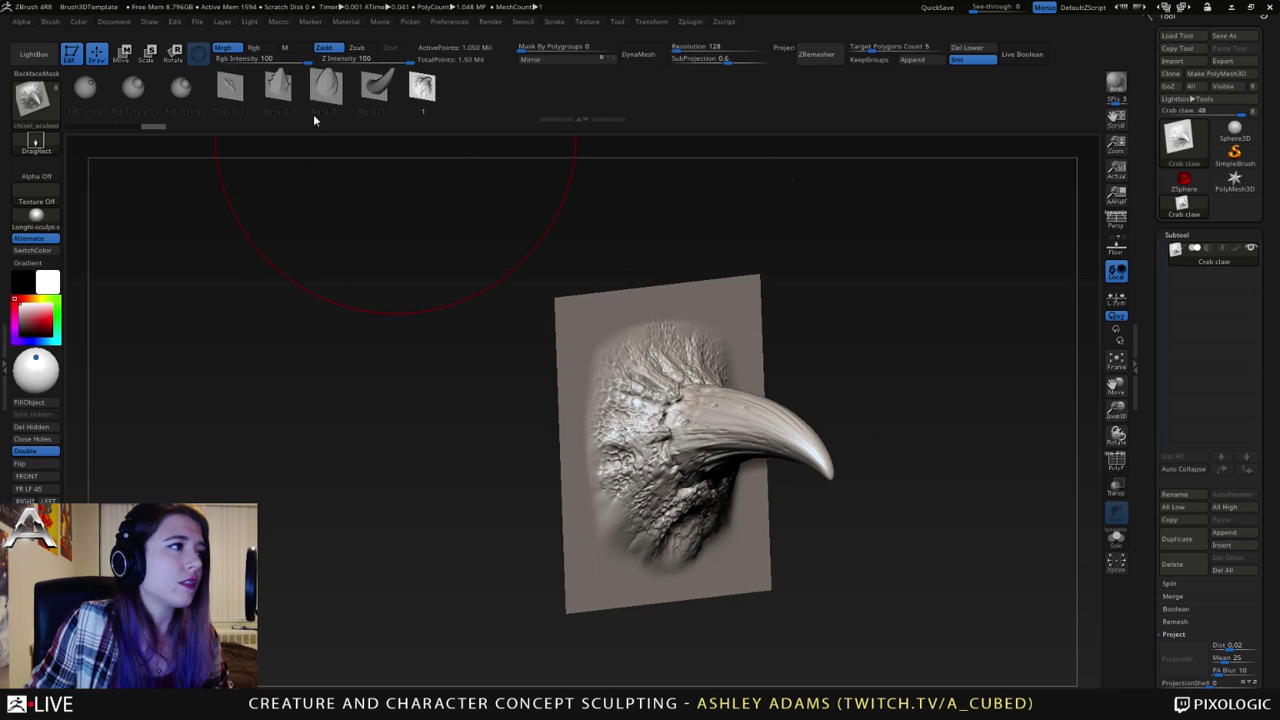
{"action": "left_click_drag", "start_coordinate": [503, 98], "coordinate": [553, 102]}
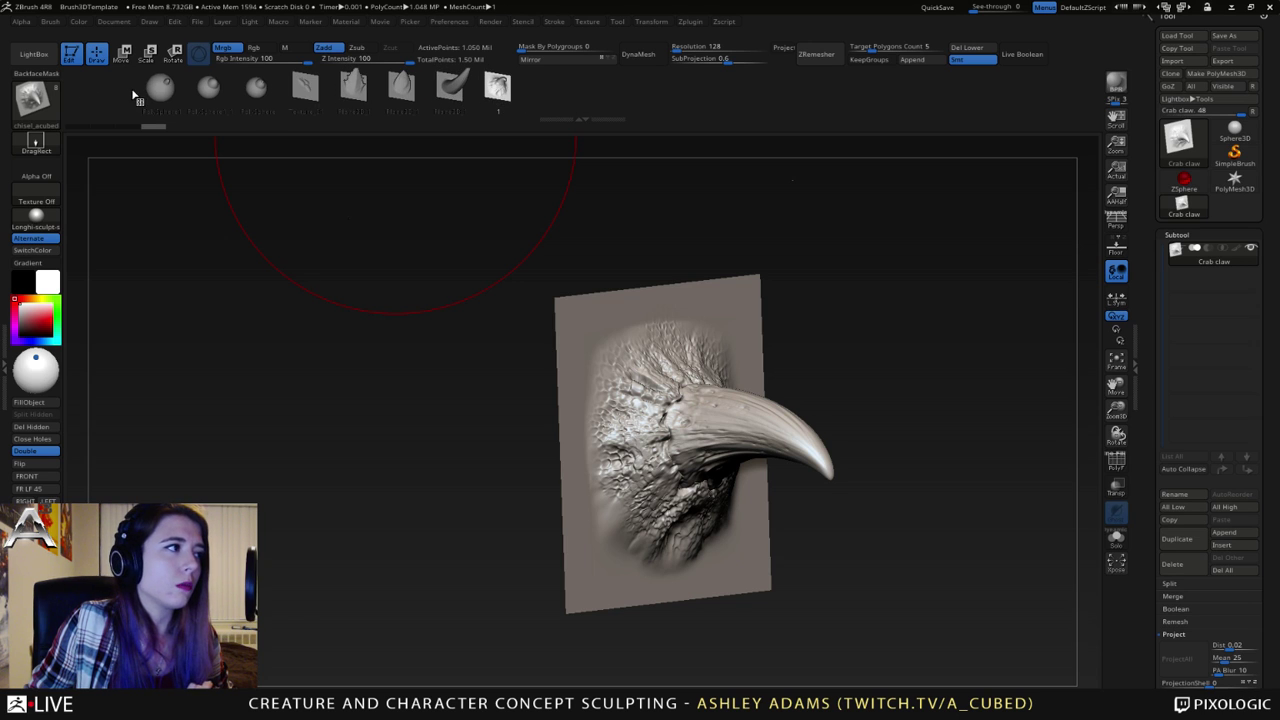
{"action": "left_click", "coordinate": [52, 22]}
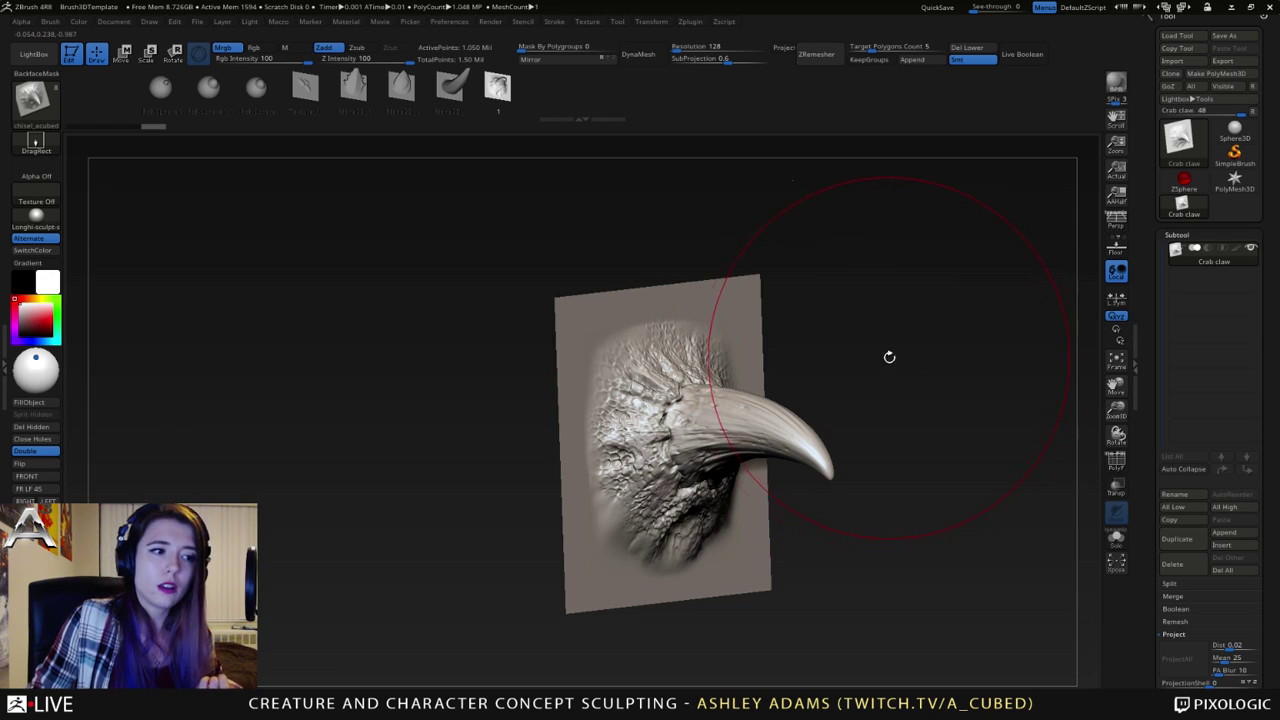
{"action": "left_click_drag", "start_coordinate": [889, 357], "coordinate": [851, 366]}
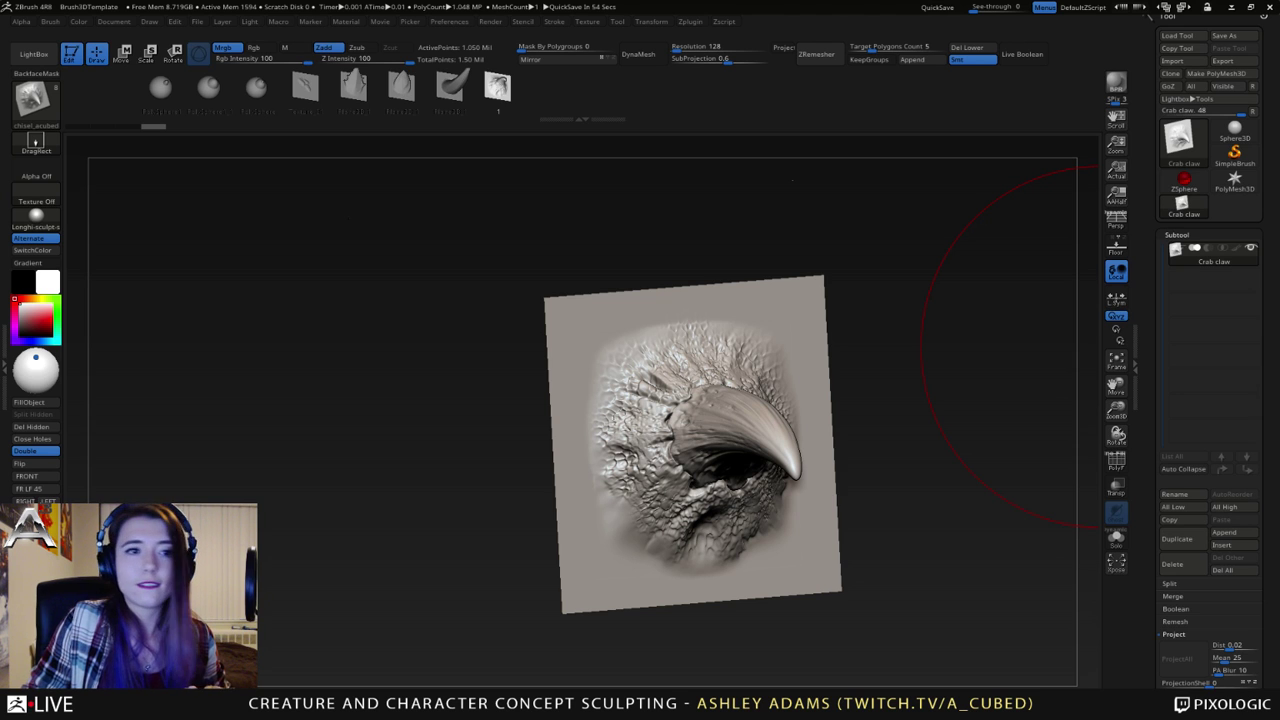
- Undo the horn stamp and stamp the scaly horn again from the centre of the plane with the chisel_acubed brush
{"action": "left_click_drag", "start_coordinate": [949, 331], "coordinate": [972, 334]}
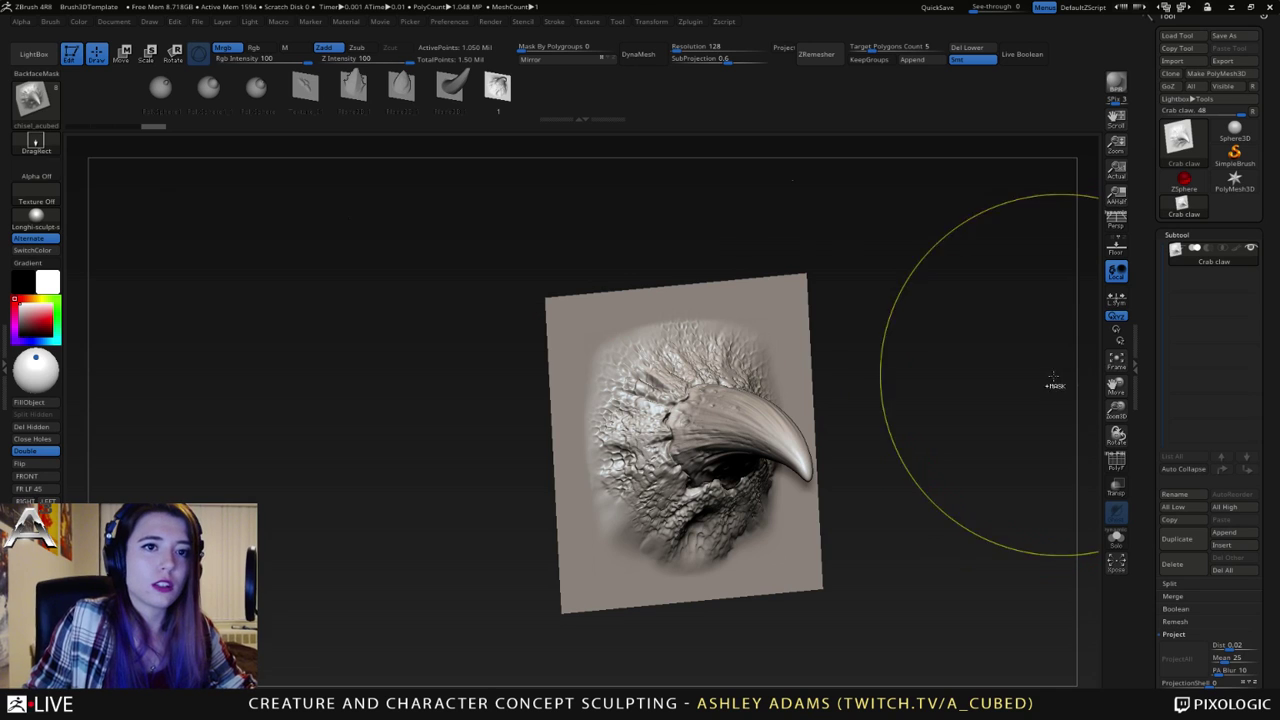
{"action": "key", "text": "ctrl+z"}
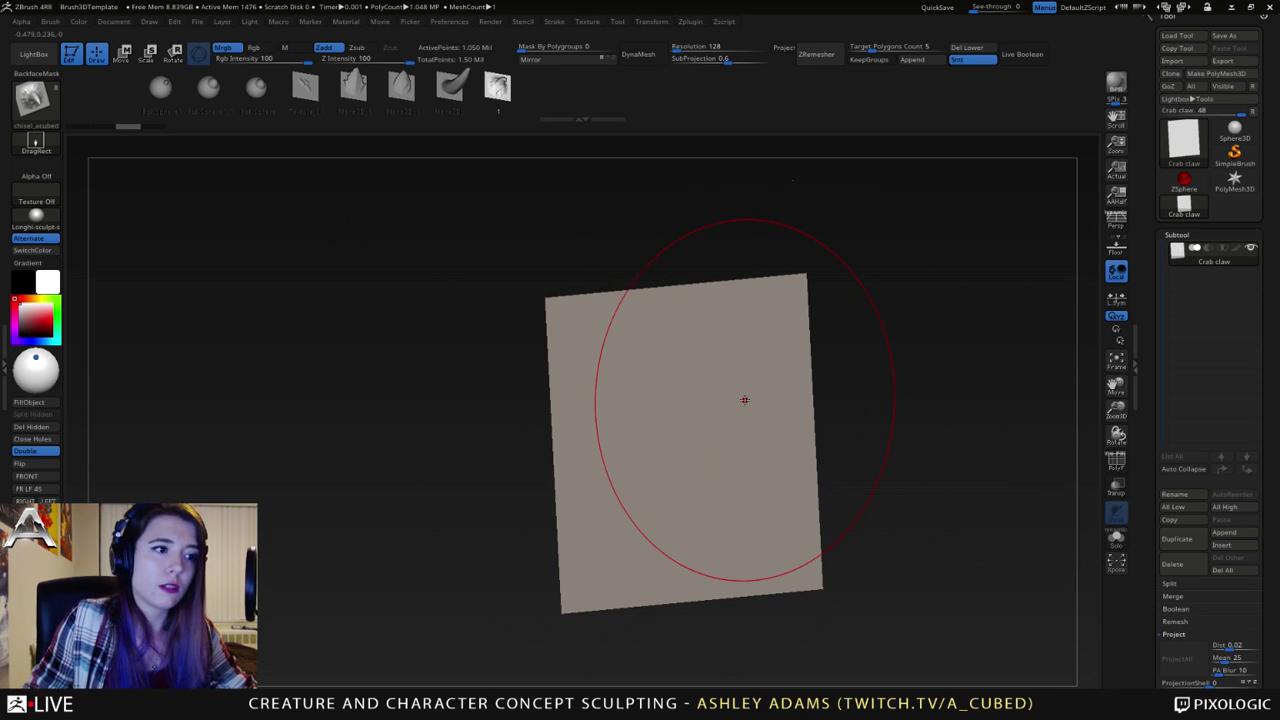
{"action": "right_click_drag", "start_coordinate": [745, 400], "coordinate": [722, 364]}
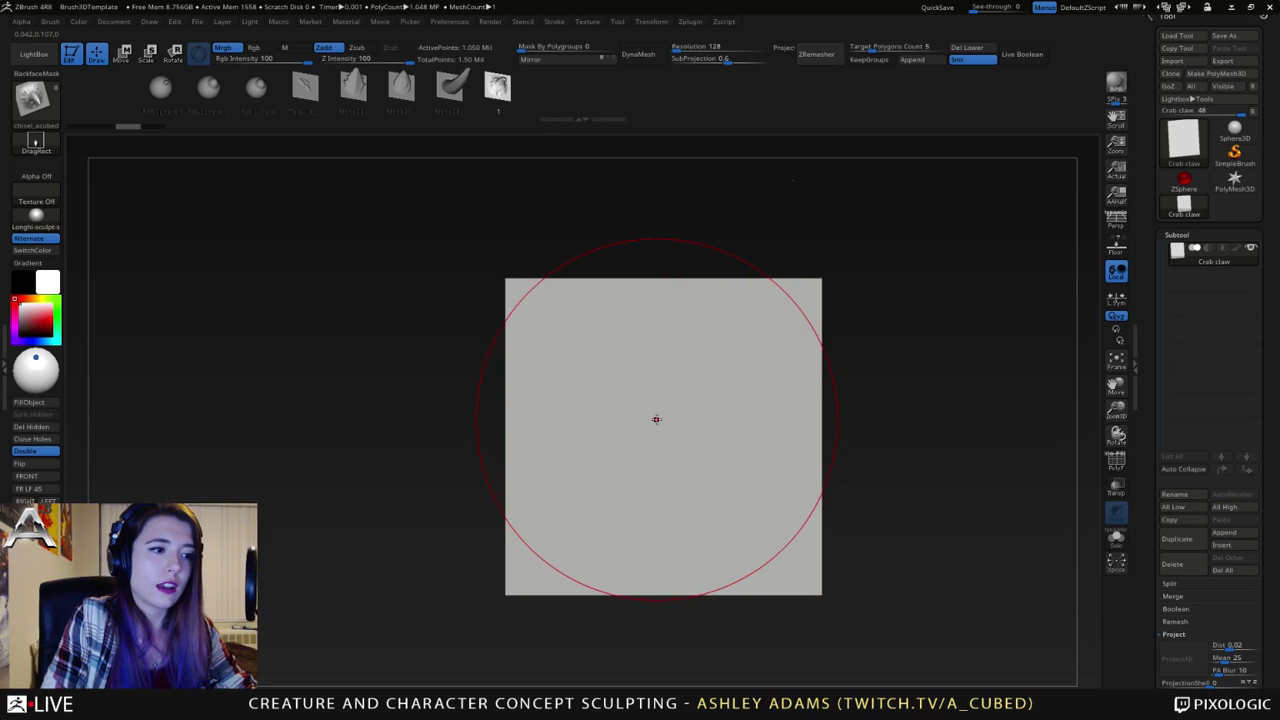
{"action": "left_click_drag", "start_coordinate": [658, 421], "coordinate": [651, 632]}
{"action": "right_click_drag", "start_coordinate": [652, 632], "coordinate": [1084, 522]}
- Check the plane's subdivision level in its geometry settings and examine the stamped horn from the side
{"action": "scroll", "coordinate": [1190, 580], "scroll_direction": "down", "scroll_amount": 3}
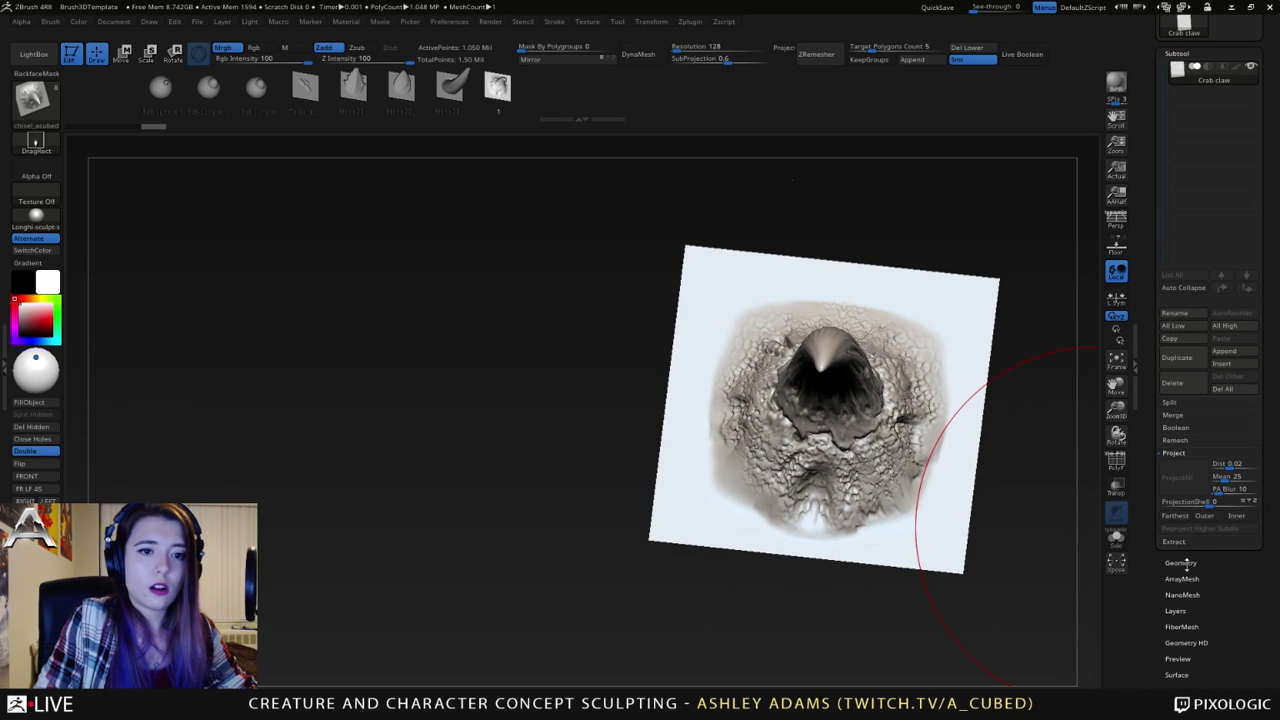
{"action": "left_click", "coordinate": [1181, 563]}
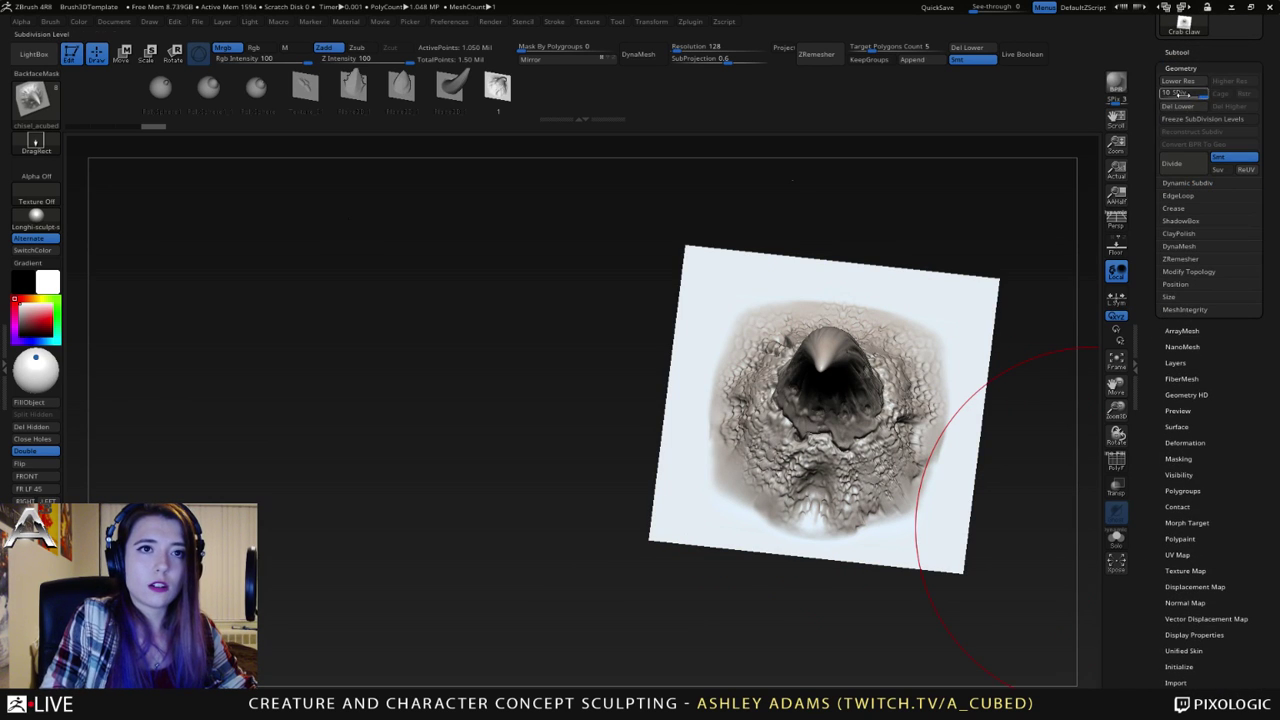
{"action": "mouse_move", "coordinate": [1190, 96]}
{"action": "left_mouse_down"}
{"action": "mouse_move", "coordinate": [1166, 97]}
{"action": "mouse_move", "coordinate": [1210, 96]}
{"action": "left_mouse_up"}
{"action": "right_click_drag", "start_coordinate": [690, 325], "coordinate": [861, 338]}
{"action": "left_click_drag", "start_coordinate": [792, 372], "coordinate": [783, 355]}
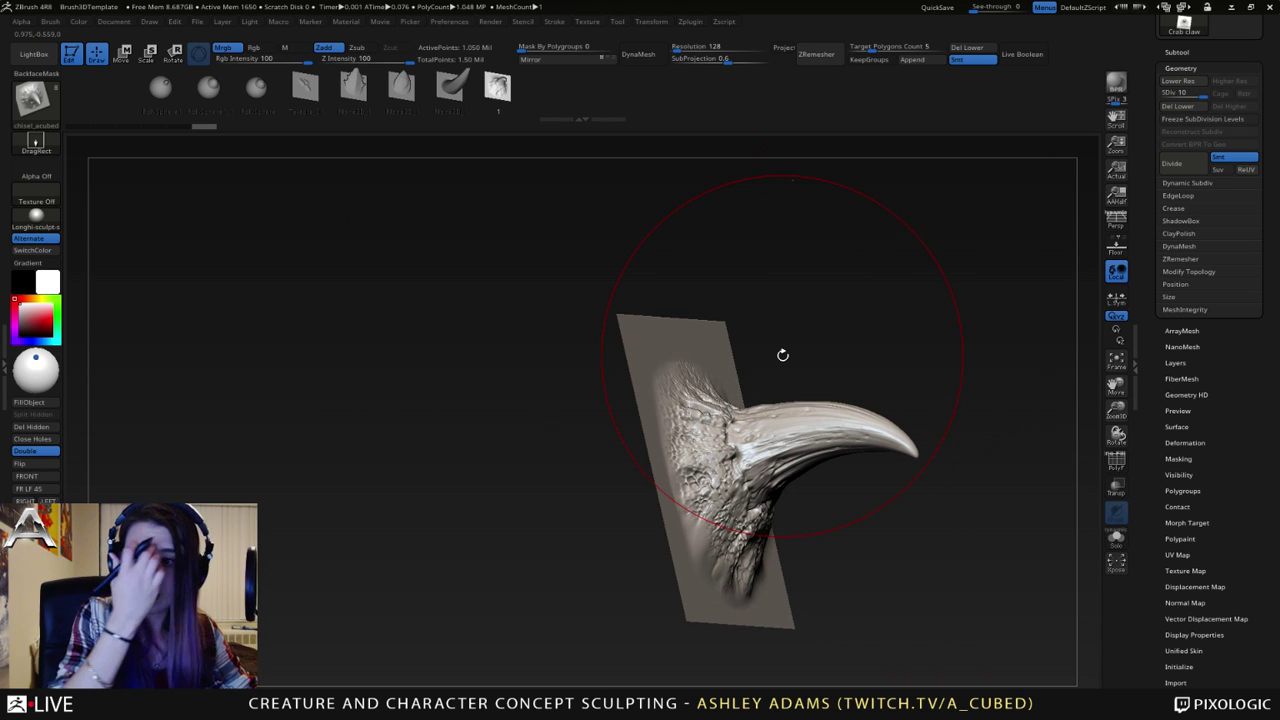
- Undo the horn stamp and restamp the scaly horn at the centre of the flat plane at subdivision level 10
{"action": "right_click_drag", "start_coordinate": [823, 320], "coordinate": [720, 402]}
{"action": "key", "text": "shift+d"}
{"action": "key", "text": "shift+d"}
{"action": "key", "text": "shift+d"}
{"action": "key", "text": "shift+d"}
{"action": "key", "text": "shift+d"}
{"action": "key", "text": "shift+d"}
{"action": "key", "text": "shift+d"}
{"action": "key", "text": "shift+d"}
{"action": "key", "text": "ctrl+z"}
{"action": "key", "text": "ctrl+z"}
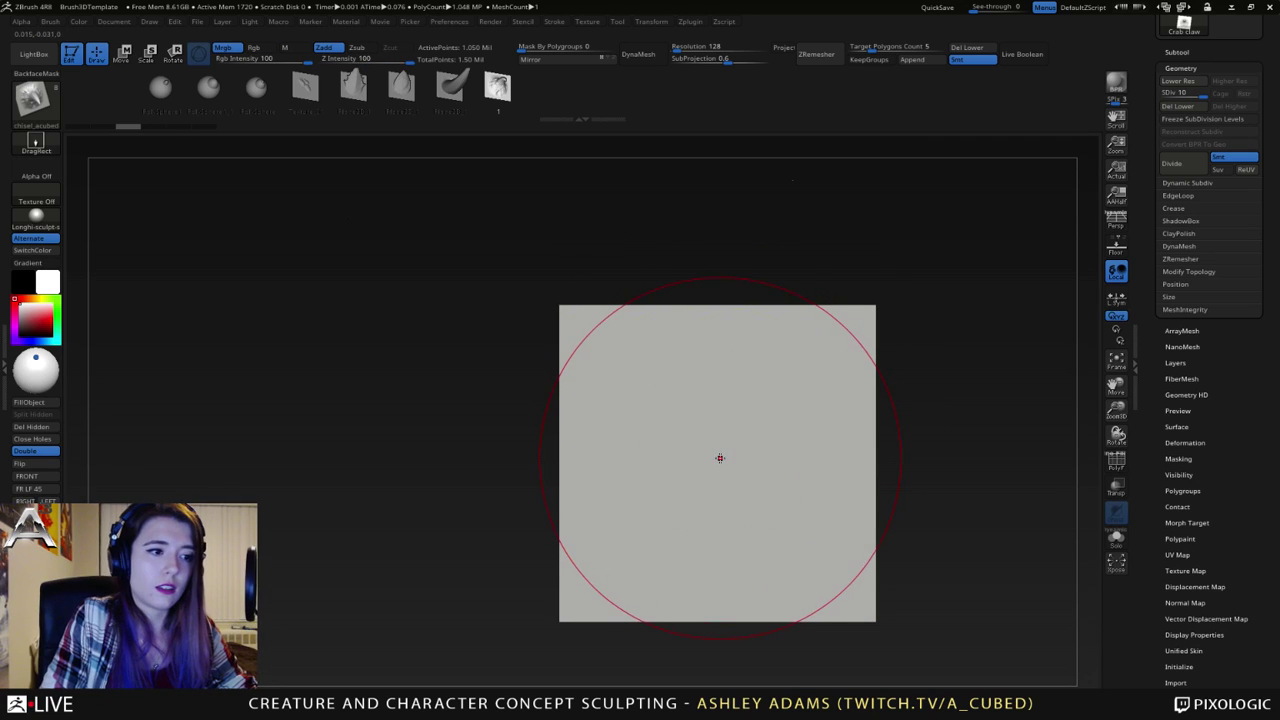
{"action": "left_click_drag", "start_coordinate": [718, 451], "coordinate": [718, 671]}
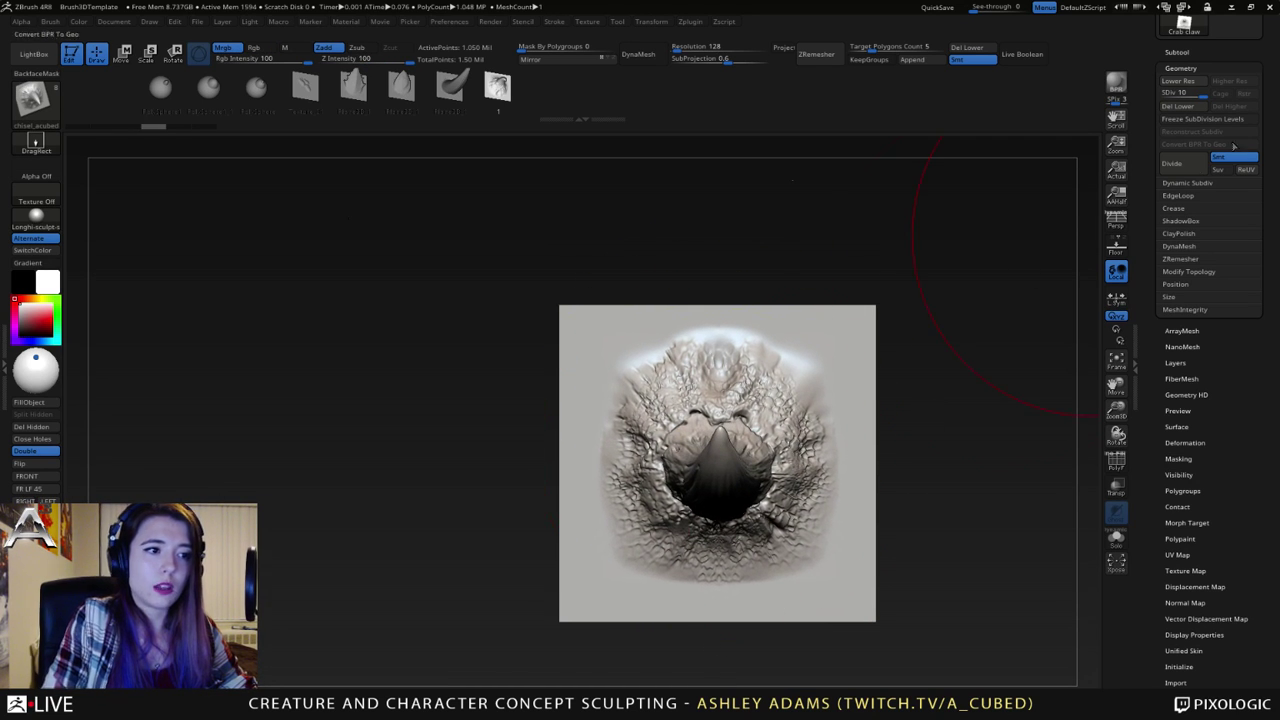
- Rename the horn plane's subtool as tooth-01
{"action": "left_click", "coordinate": [1178, 52]}
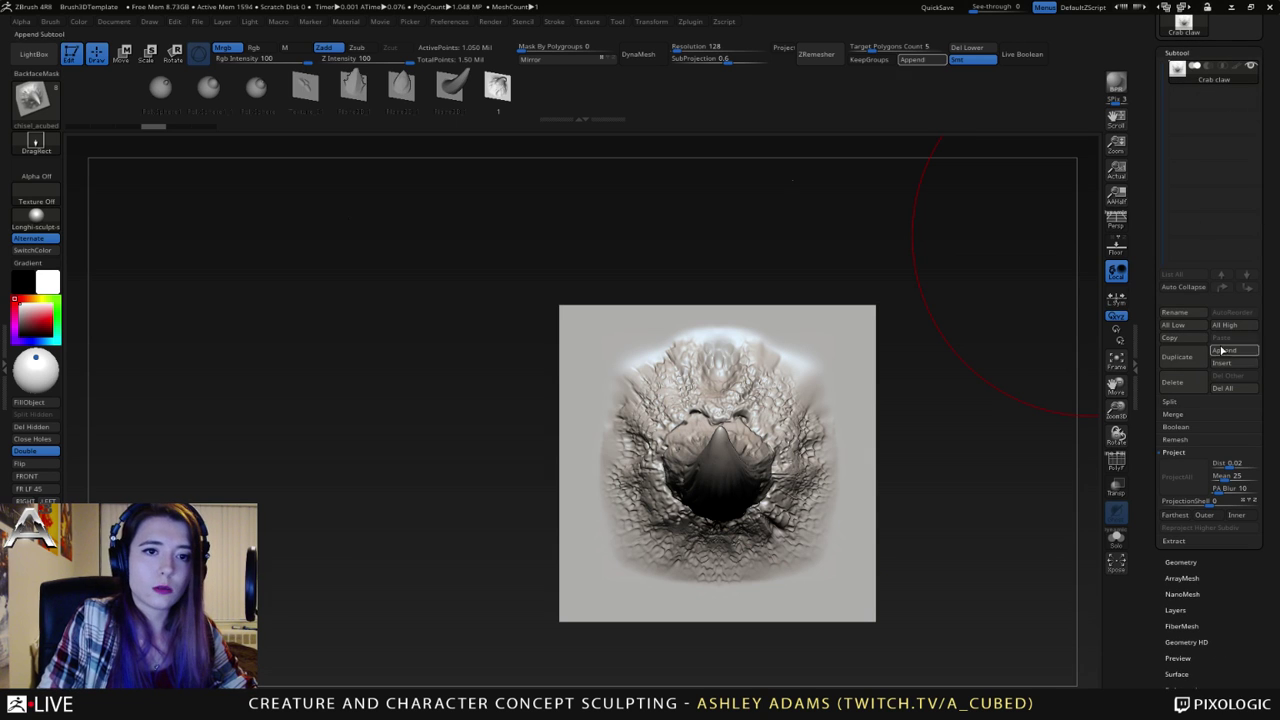
{"action": "left_click", "coordinate": [1178, 312]}
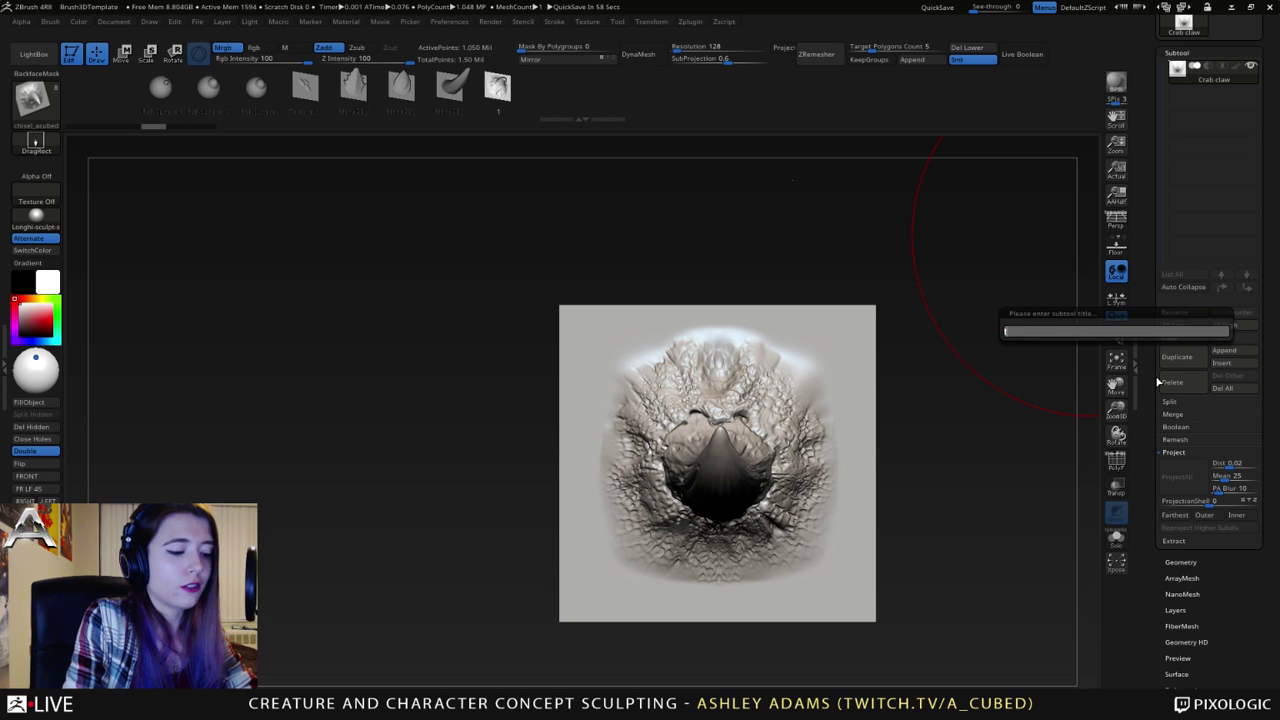
{"action": "type", "text": "-01"}
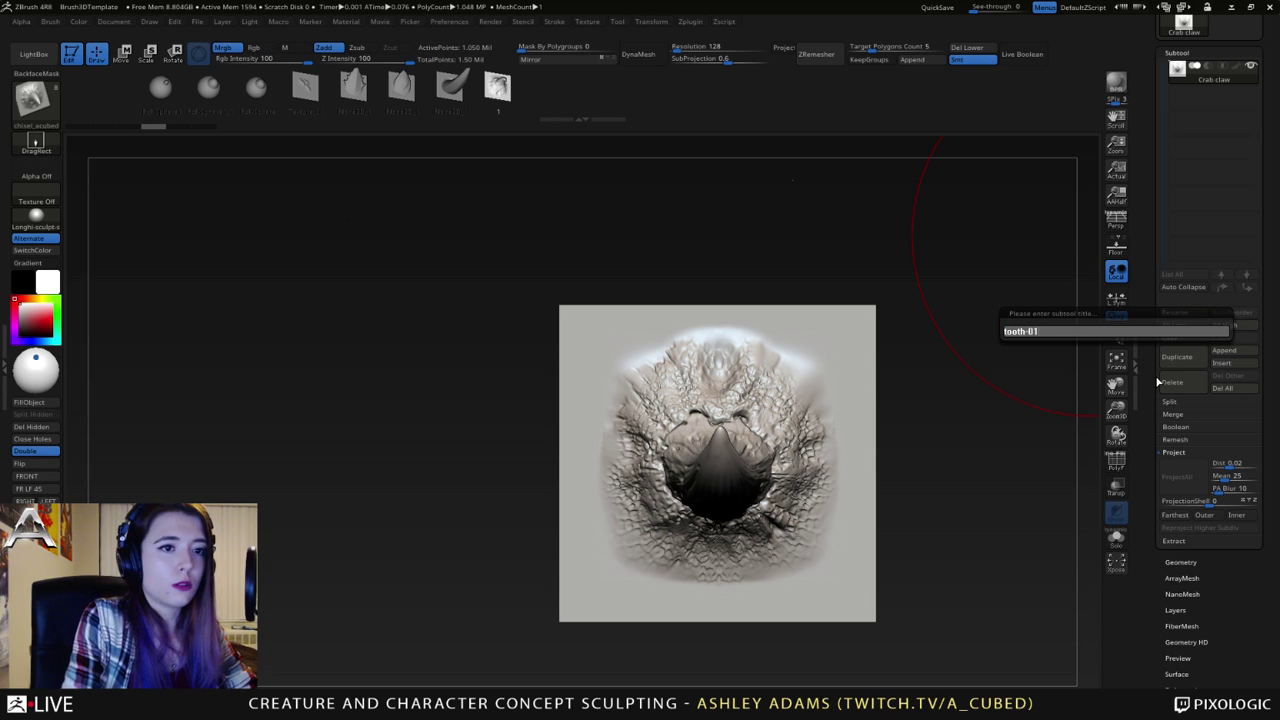
{"action": "key", "text": "Return"}
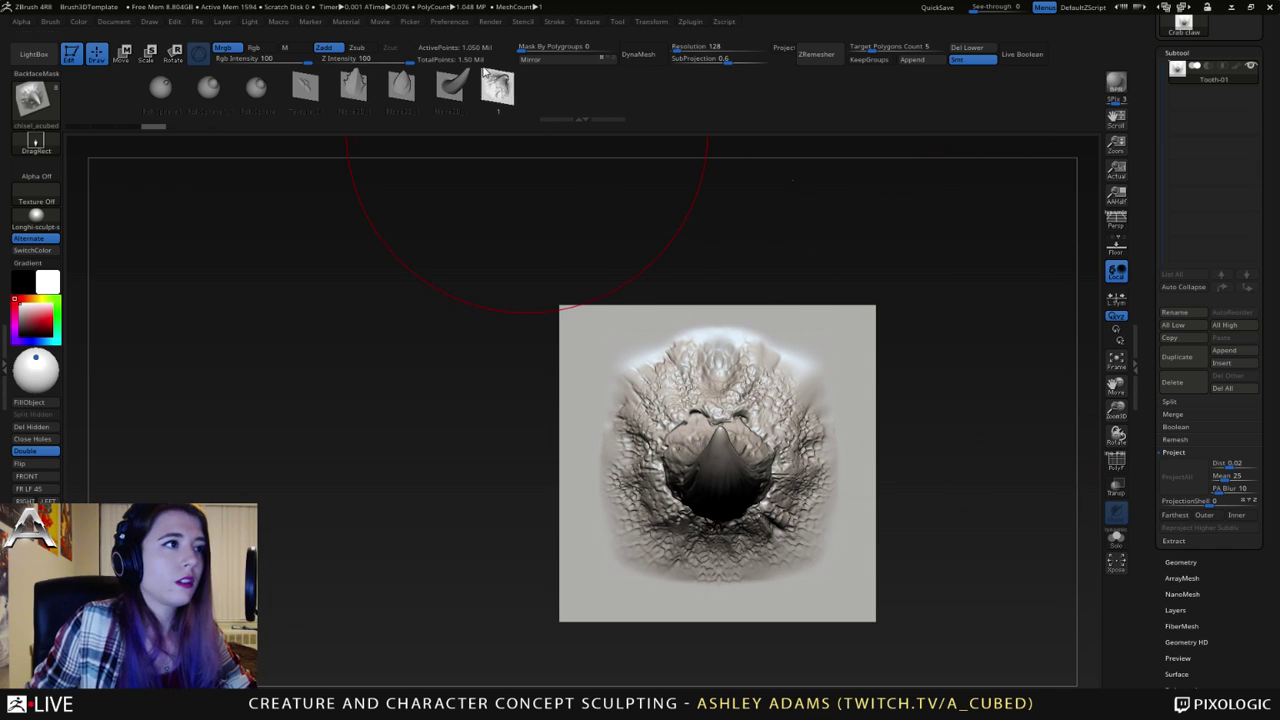
- Delete the last stored mesh from the chisel_acubed brush and append the renamed horn plane to it
{"action": "left_click", "coordinate": [50, 22]}
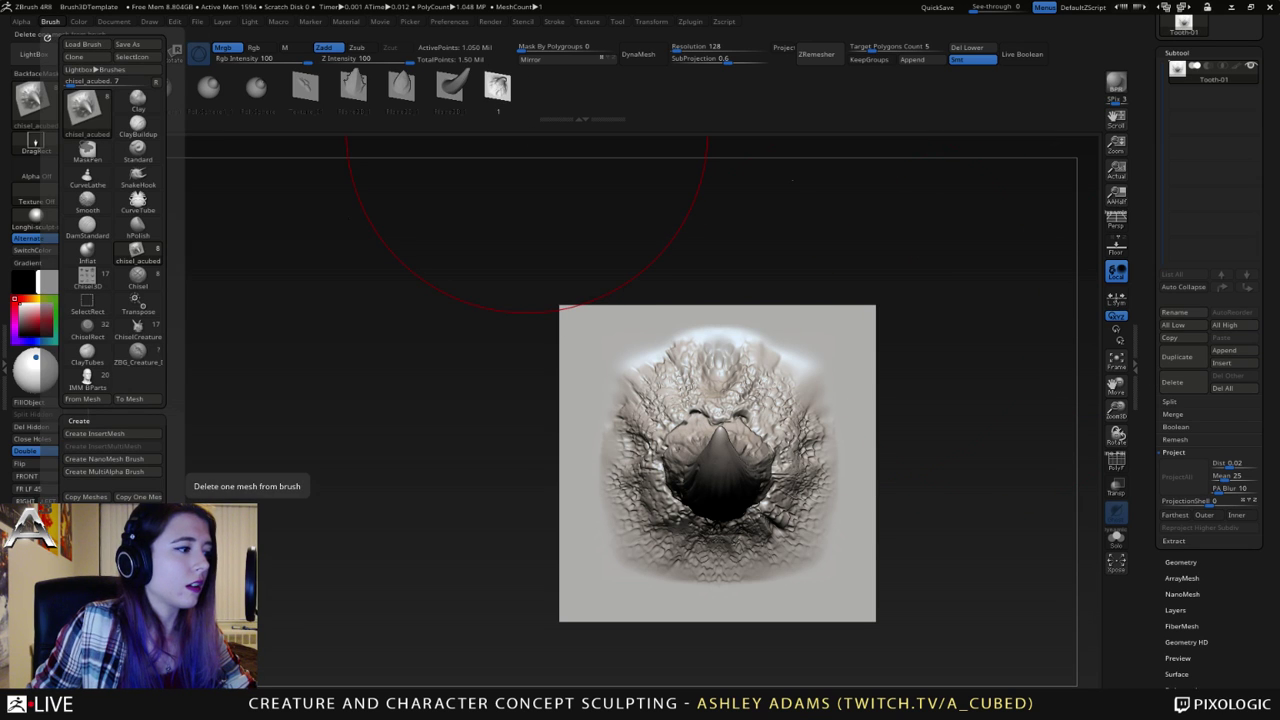
{"action": "left_click", "coordinate": [138, 510]}
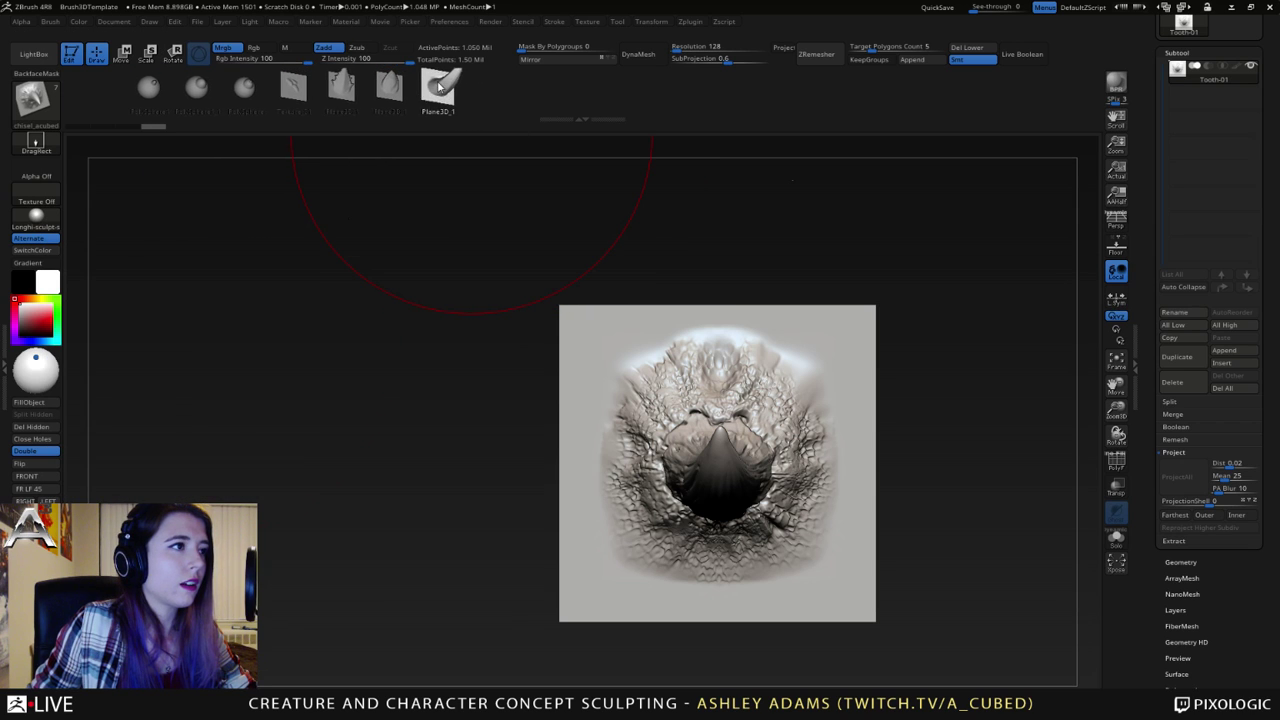
{"action": "left_click", "coordinate": [51, 22]}
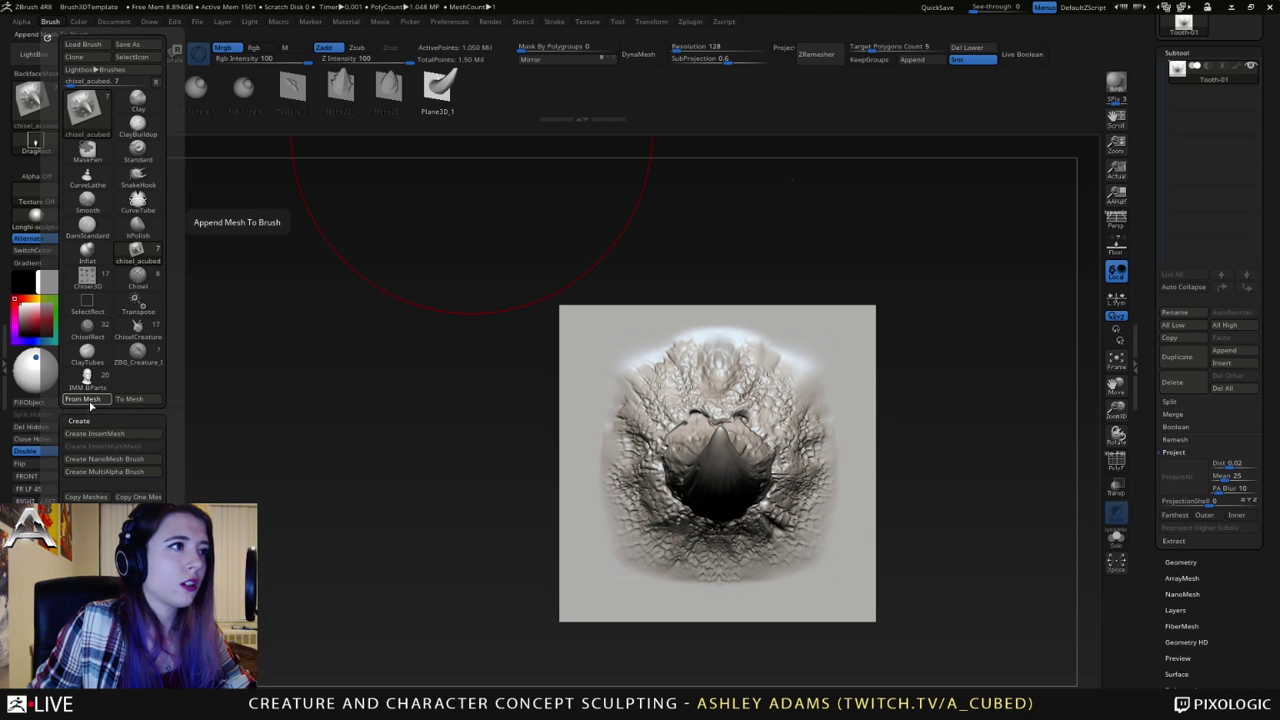
{"action": "left_click", "coordinate": [90, 400]}
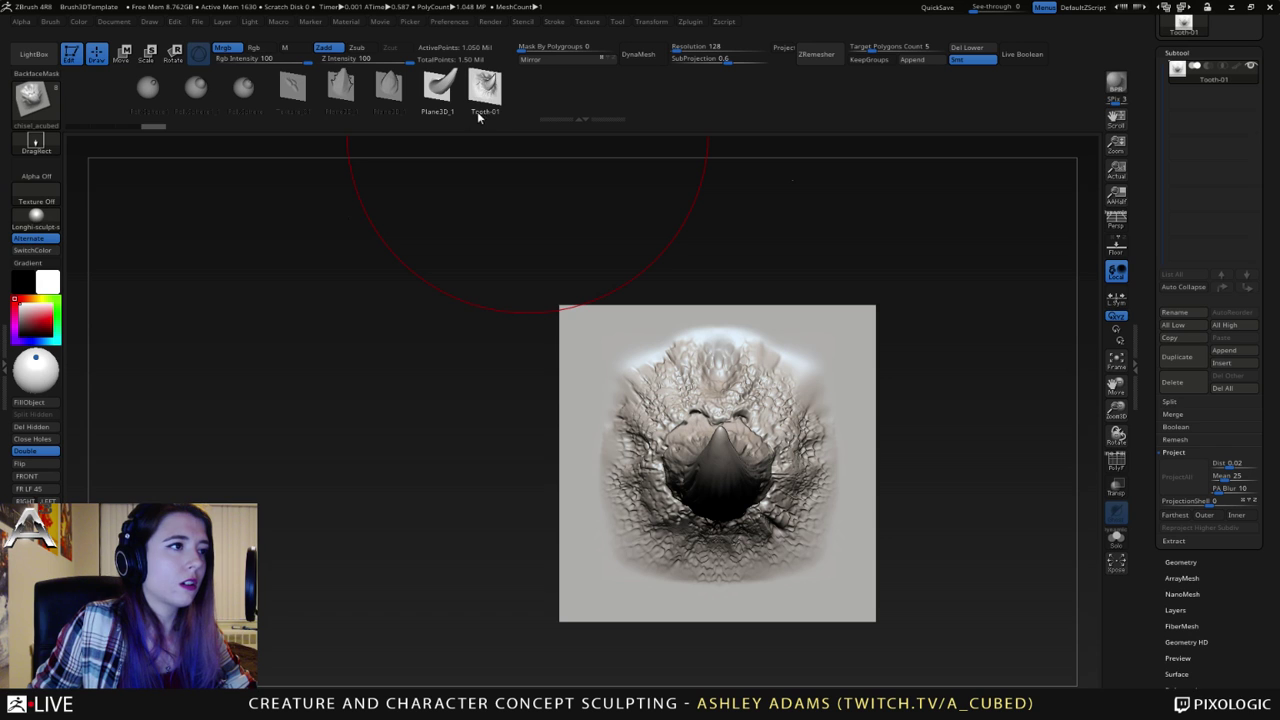
- Switch the active tool to Sphere3D and convert it to a PolyMesh3D
{"action": "left_click_drag", "start_coordinate": [1147, 82], "coordinate": [1146, 163]}
{"action": "left_click", "coordinate": [1243, 71]}
{"action": "scroll", "coordinate": [1170, 60], "scroll_direction": "up", "scroll_amount": 2}
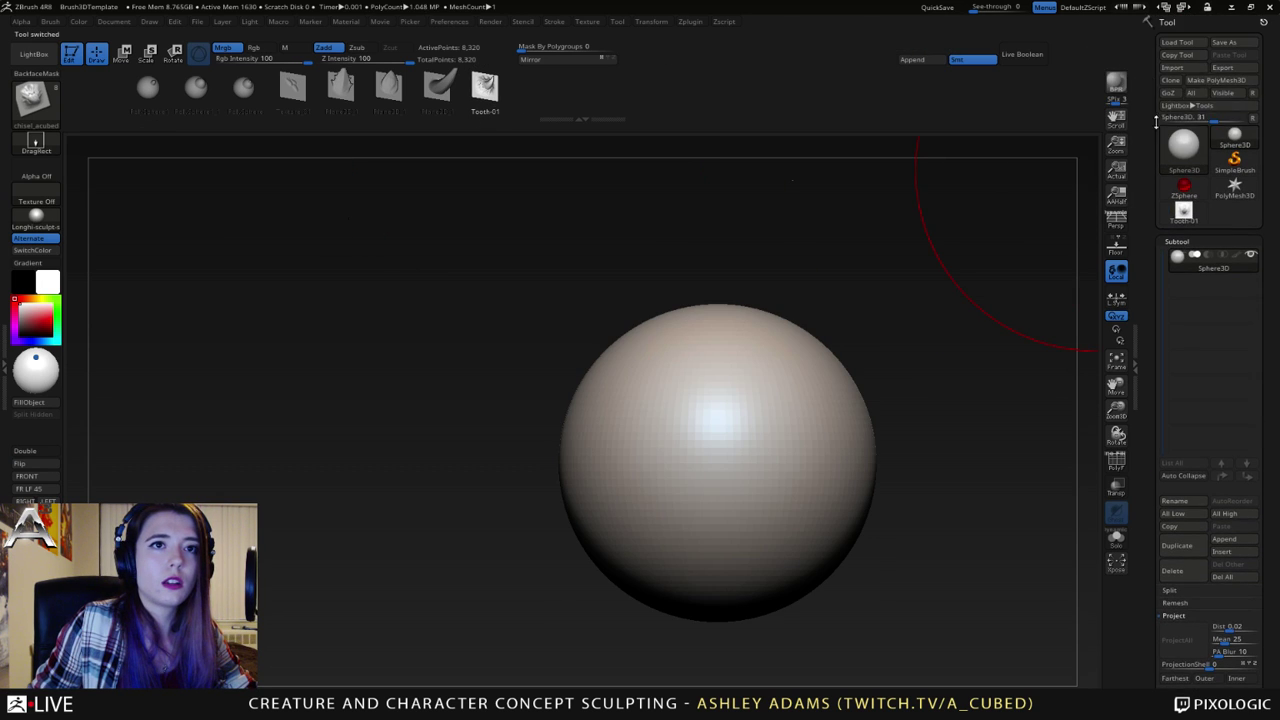
{"action": "left_click", "coordinate": [1214, 80]}
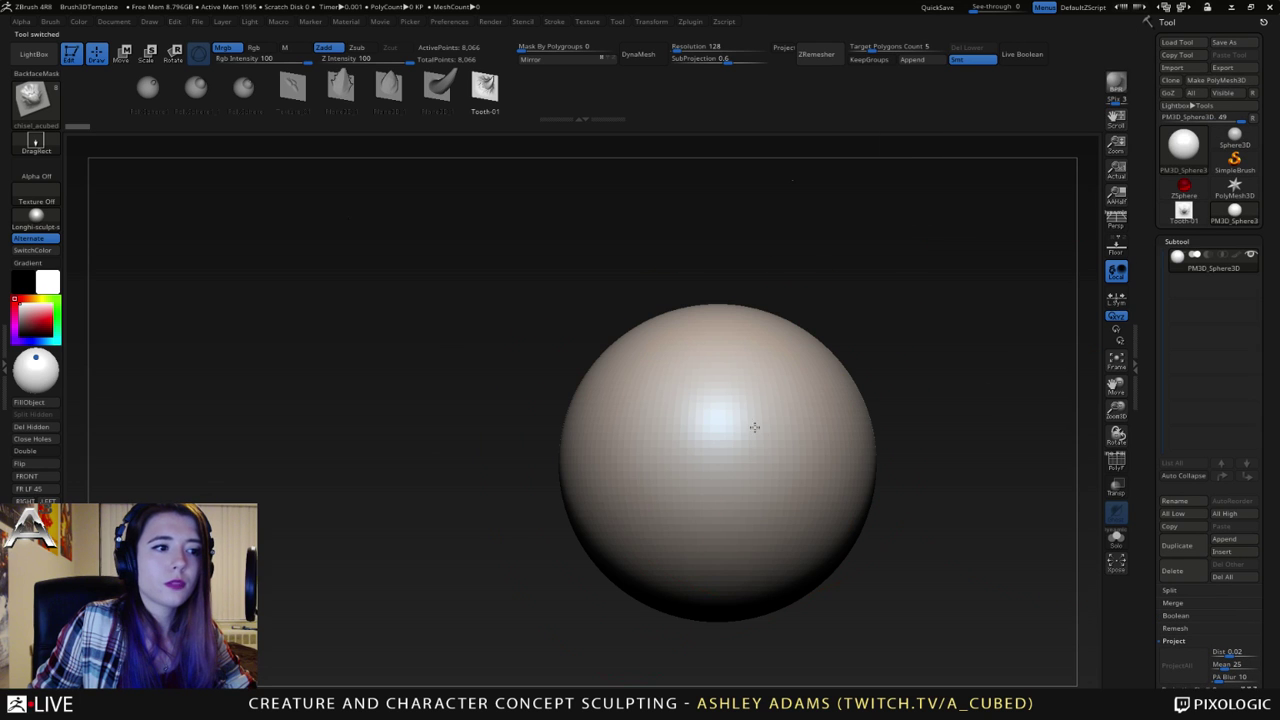
- Subdivide the sphere four times and try stamping the Tooth-01 mesh on it, undoing the stamp
{"action": "key", "text": "ctrl+d"}
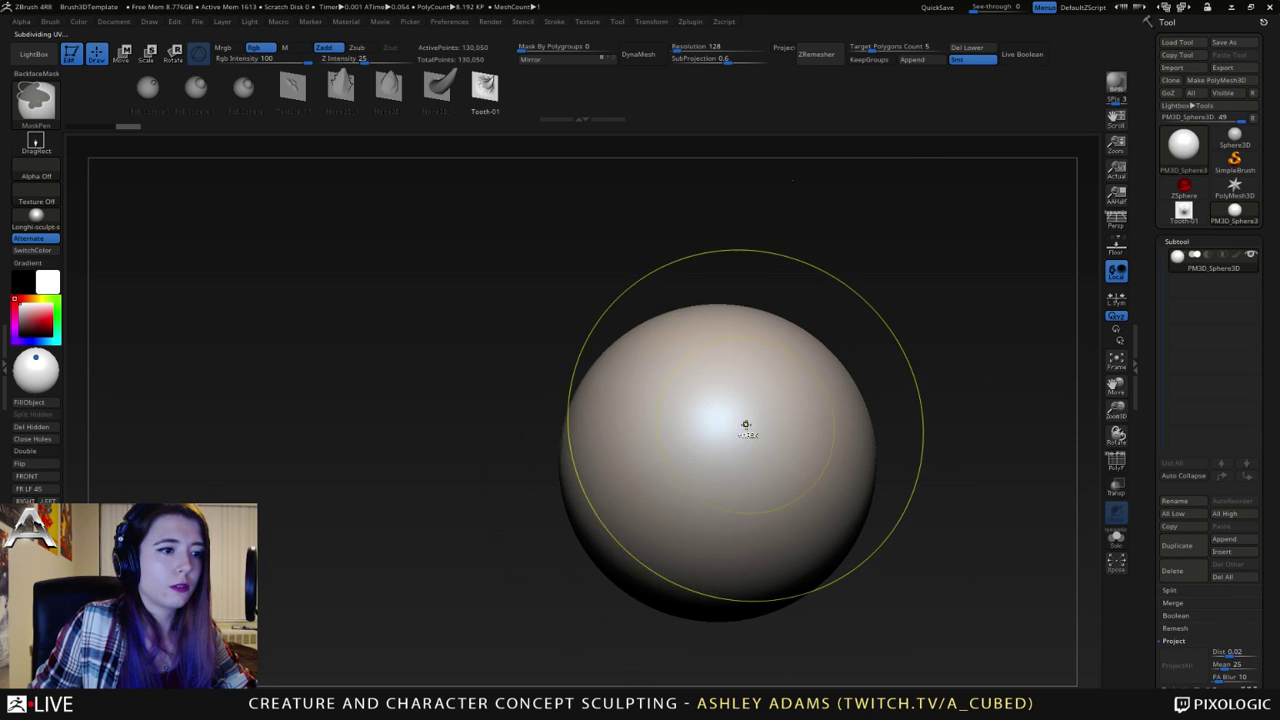
{"action": "key", "text": "ctrl+d"}
{"action": "key", "text": "ctrl+d"}
{"action": "key", "text": "ctrl+d"}
{"action": "left_click_drag", "start_coordinate": [762, 452], "coordinate": [827, 523]}
{"action": "key", "text": "ctrl+z"}
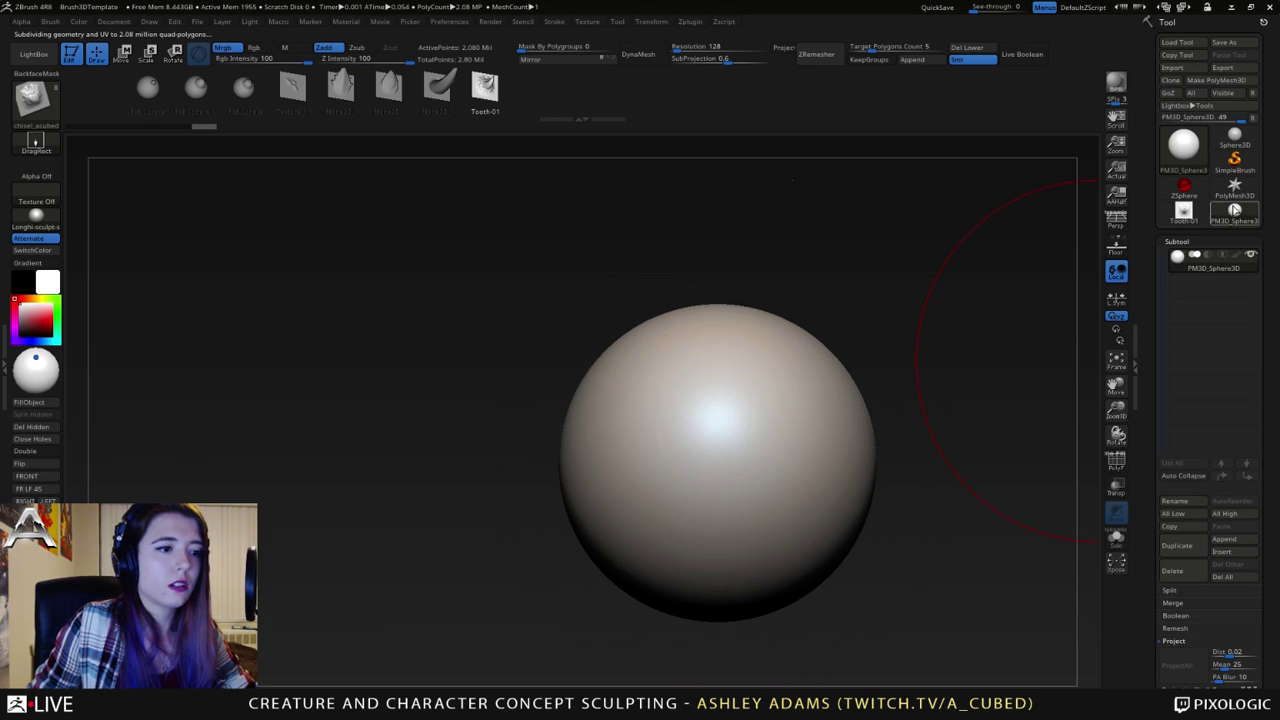
- Return to the Tooth-01 plane, undo its horn stamp and stamp the newly stored Tooth-01 mesh at its centre
{"action": "left_click", "coordinate": [1189, 214]}
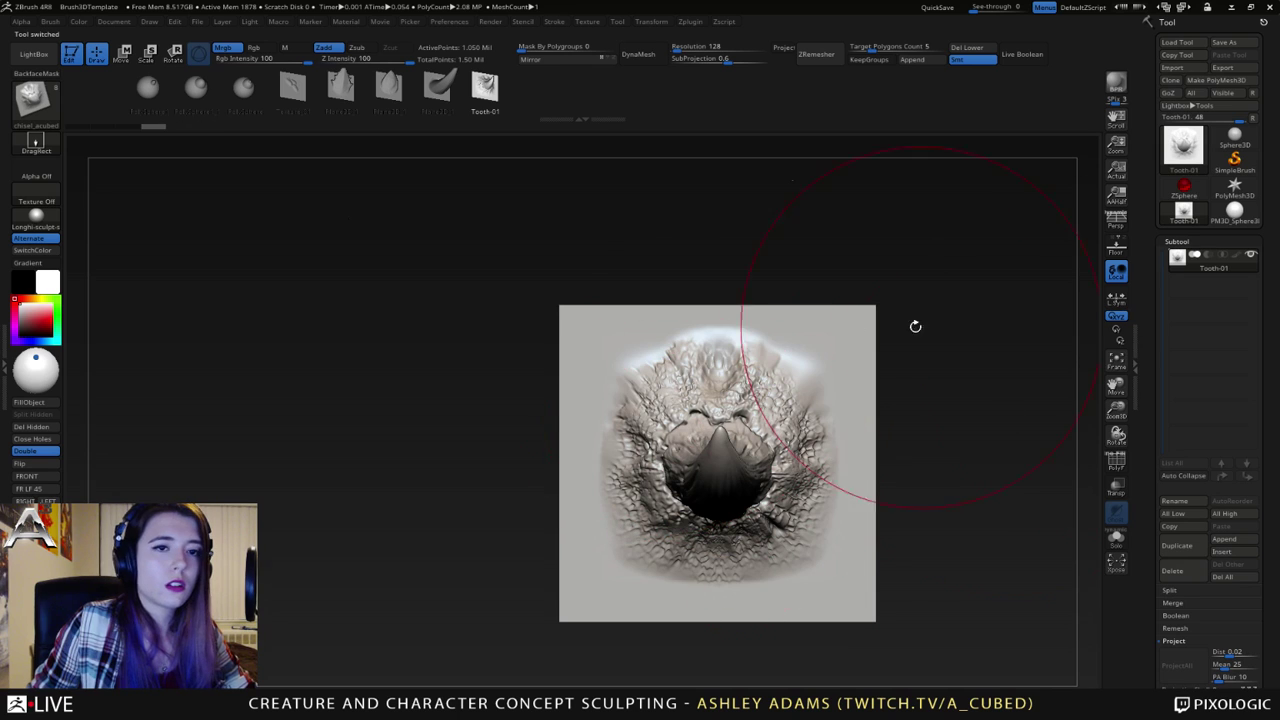
{"action": "key", "text": "ctrl+z"}
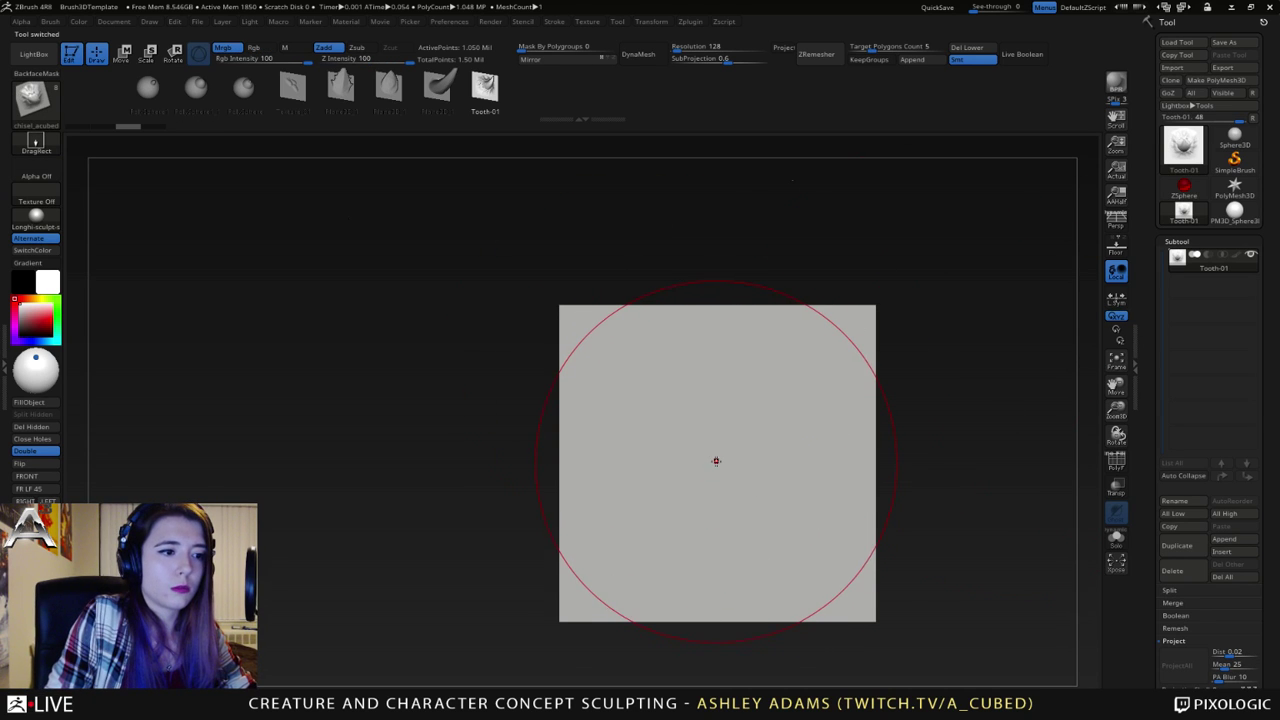
{"action": "mouse_move", "coordinate": [717, 464]}
{"action": "left_mouse_down"}
{"action": "mouse_move", "coordinate": [728, 490]}
{"action": "mouse_move", "coordinate": [717, 677]}
{"action": "mouse_move", "coordinate": [714, 463]}
{"action": "mouse_move", "coordinate": [707, 692]}
{"action": "left_mouse_up"}
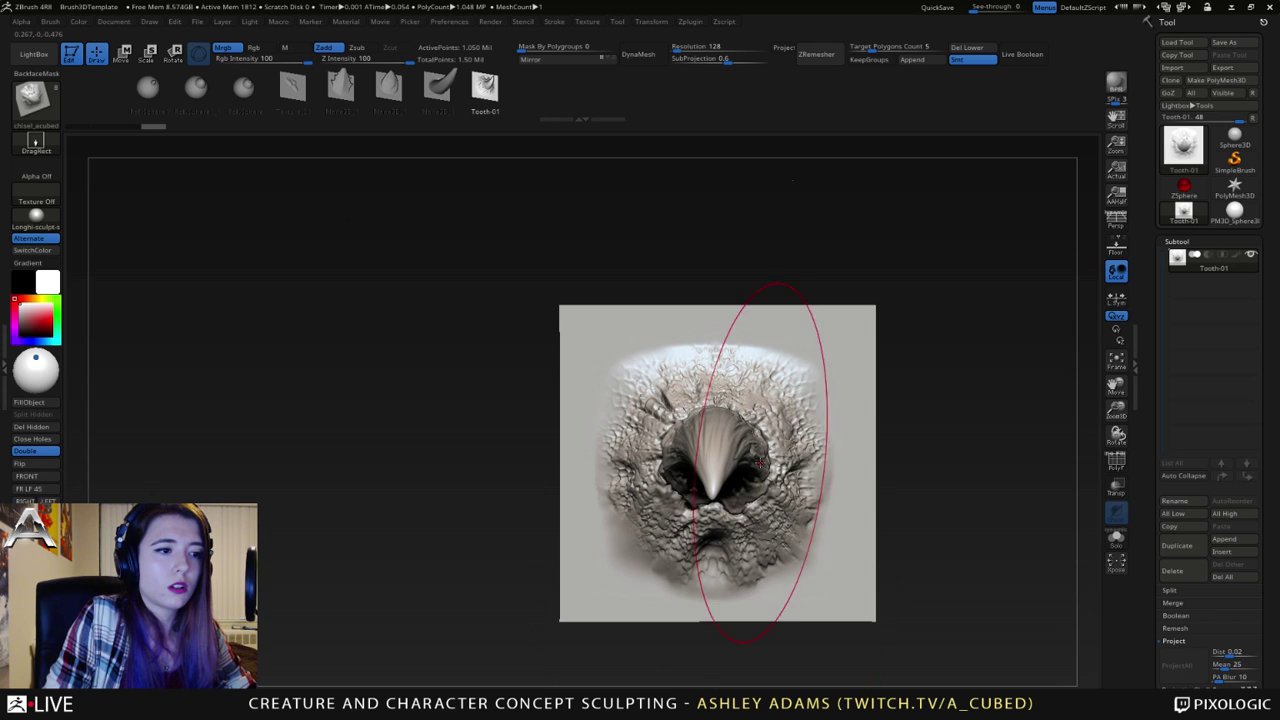
- Mask strips along the plane's edges and invert the mask so it covers the central horn area instead
{"action": "mouse_move", "coordinate": [467, 237]}
{"action": "left_mouse_down", "text": "ctrl"}
{"action": "mouse_move", "coordinate": [804, 261]}
{"action": "mouse_move", "coordinate": [1060, 335]}
{"action": "left_mouse_up", "text": "ctrl"}
{"action": "mouse_move", "coordinate": [518, 686]}
{"action": "left_mouse_down", "text": "ctrl"}
{"action": "mouse_move", "coordinate": [1040, 634]}
{"action": "mouse_move", "coordinate": [1046, 596]}
{"action": "mouse_move", "coordinate": [843, 240]}
{"action": "left_mouse_up", "text": "ctrl"}
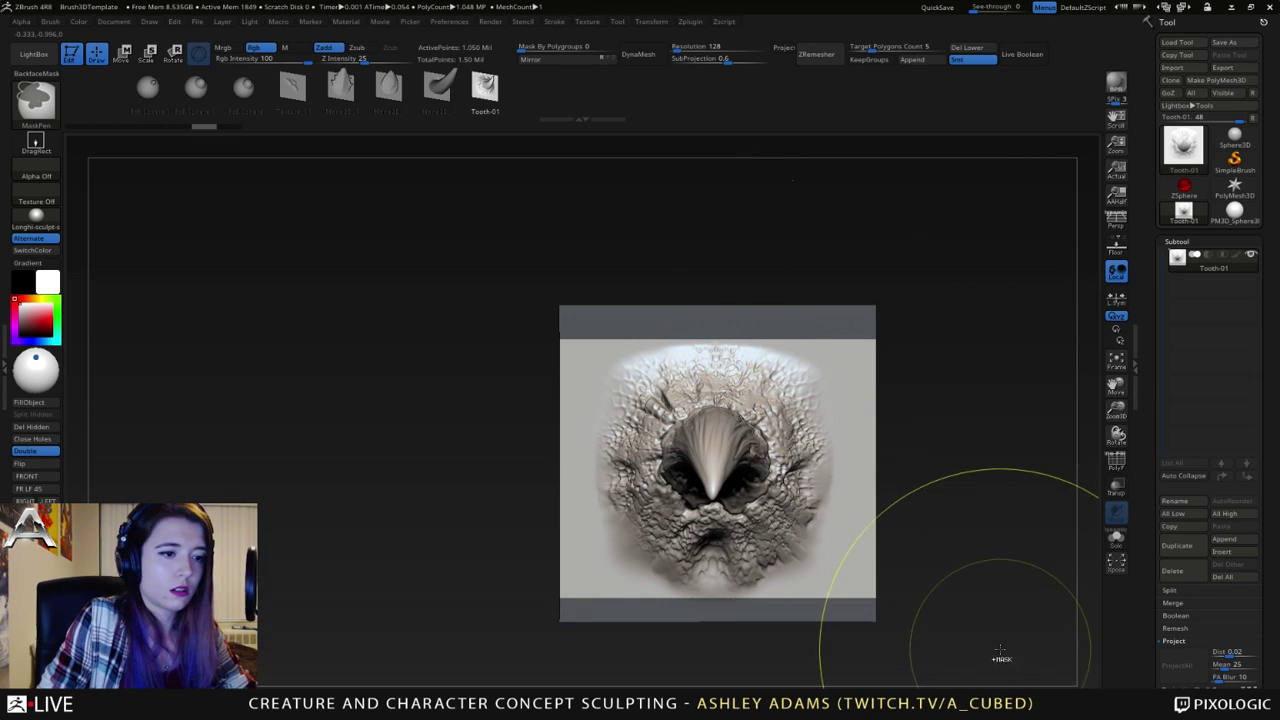
{"action": "left_click_drag", "start_coordinate": [985, 660], "coordinate": [840, 190], "text": "ctrl"}
{"action": "left_click", "coordinate": [951, 457], "text": "ctrl"}
{"action": "scroll", "coordinate": [1228, 417], "scroll_direction": "down", "scroll_amount": 5}
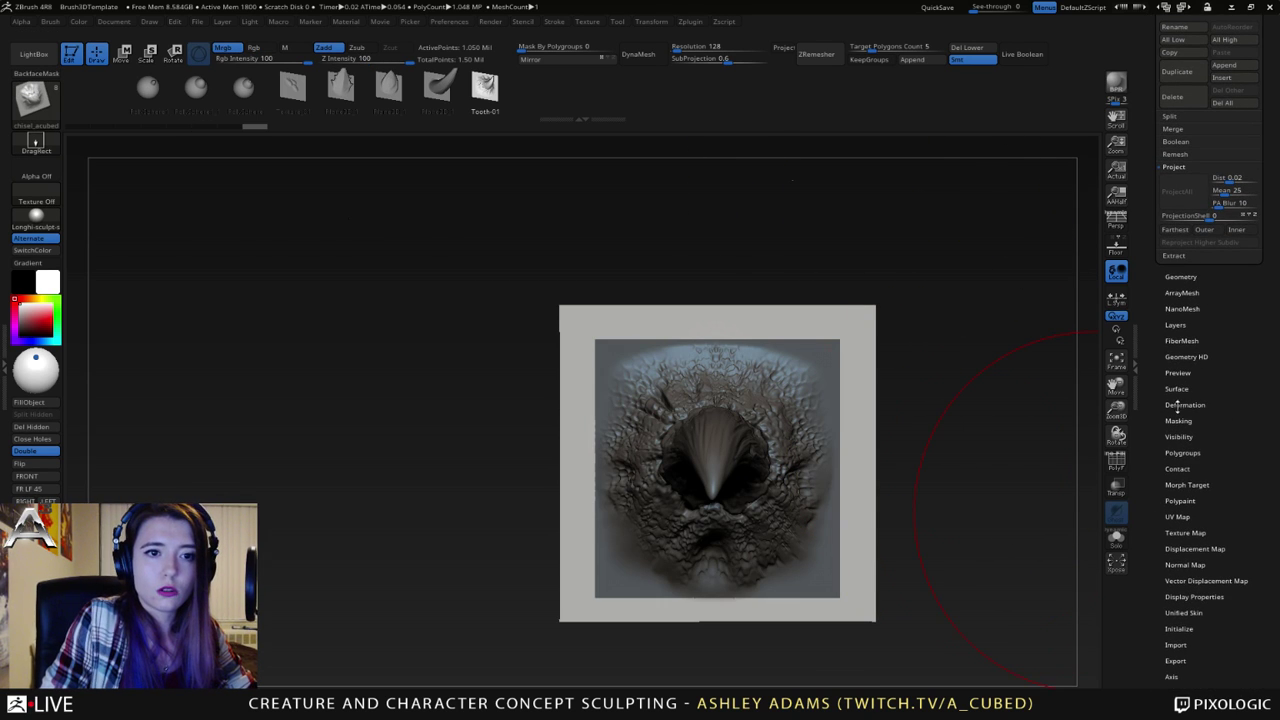
- Flatten the unmasked border of the plane with the Morph to Grid deformation and clear the mask
{"action": "left_click", "coordinate": [1185, 405]}
{"action": "scroll", "coordinate": [1190, 262], "scroll_direction": "up", "scroll_amount": 3}
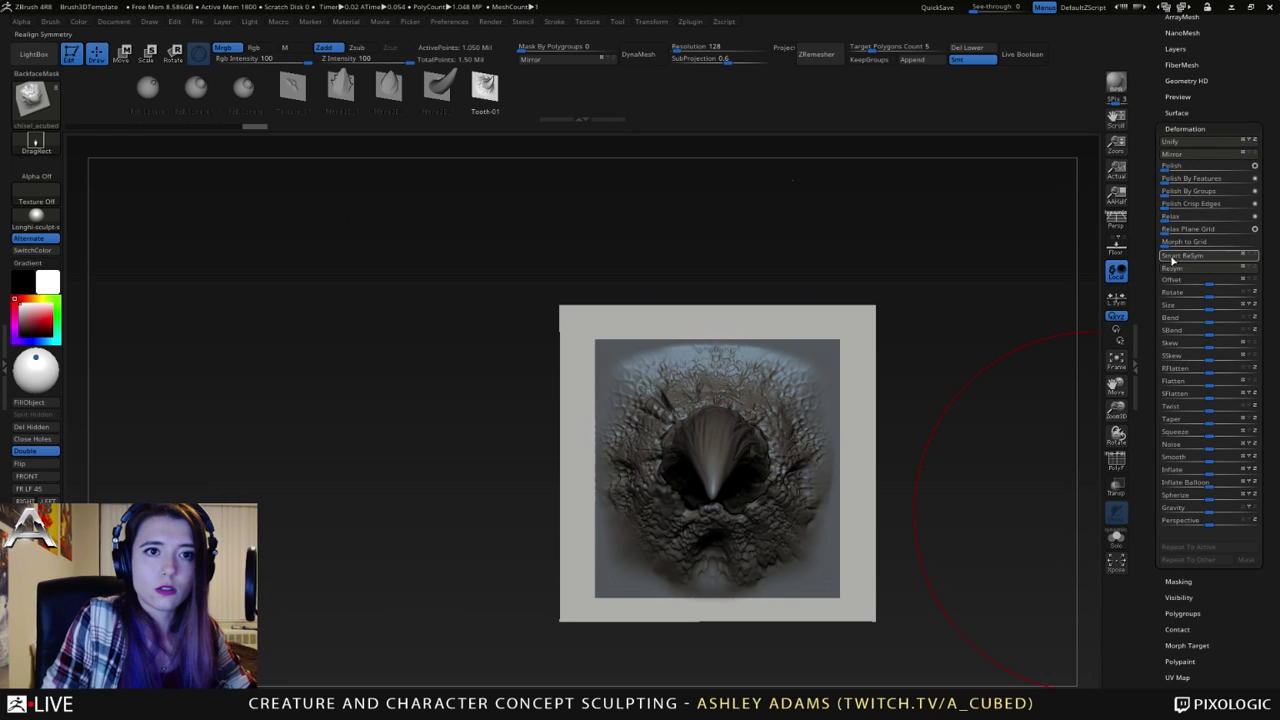
{"action": "left_click", "coordinate": [1220, 241]}
{"action": "left_click_drag", "start_coordinate": [1266, 232], "coordinate": [1266, 232]}
{"action": "left_click_drag", "start_coordinate": [914, 349], "coordinate": [832, 338], "text": "alt"}
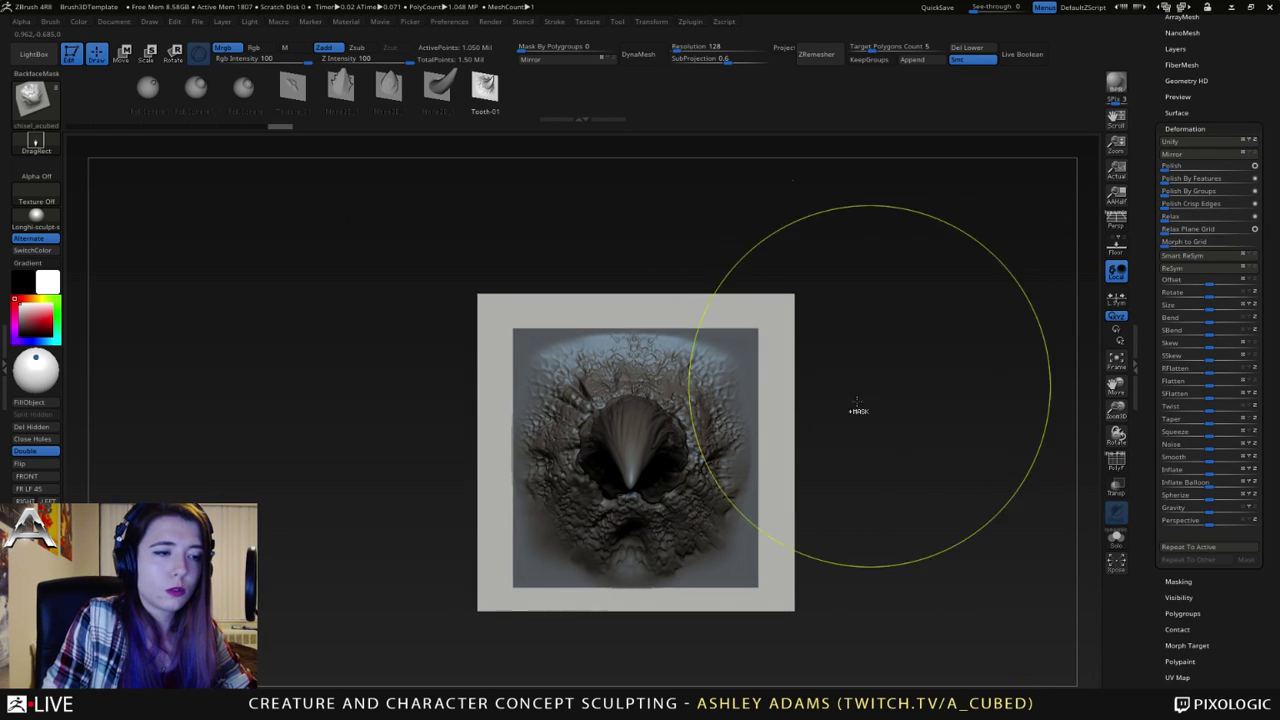
{"action": "left_click_drag", "start_coordinate": [871, 386], "coordinate": [890, 405], "text": "ctrl"}
- Resize the Smooth brush and soften the outer edge of the scaly skin around the tooth on the plane
{"action": "key", "text": "space"}
{"action": "left_click_drag", "start_coordinate": [763, 343], "coordinate": [742, 343]}
{"action": "right_click_drag", "start_coordinate": [506, 463], "coordinate": [534, 460]}
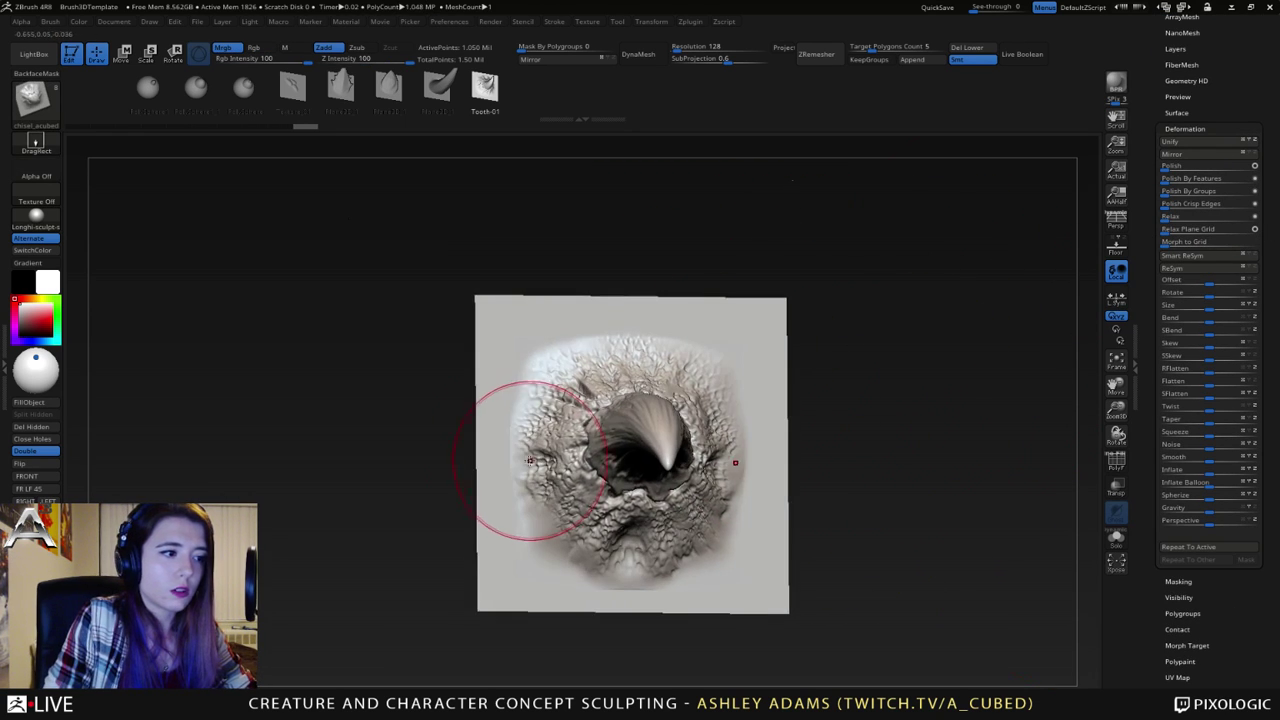
{"action": "key", "text": "space"}
{"action": "left_click_drag", "start_coordinate": [533, 461], "coordinate": [518, 461]}
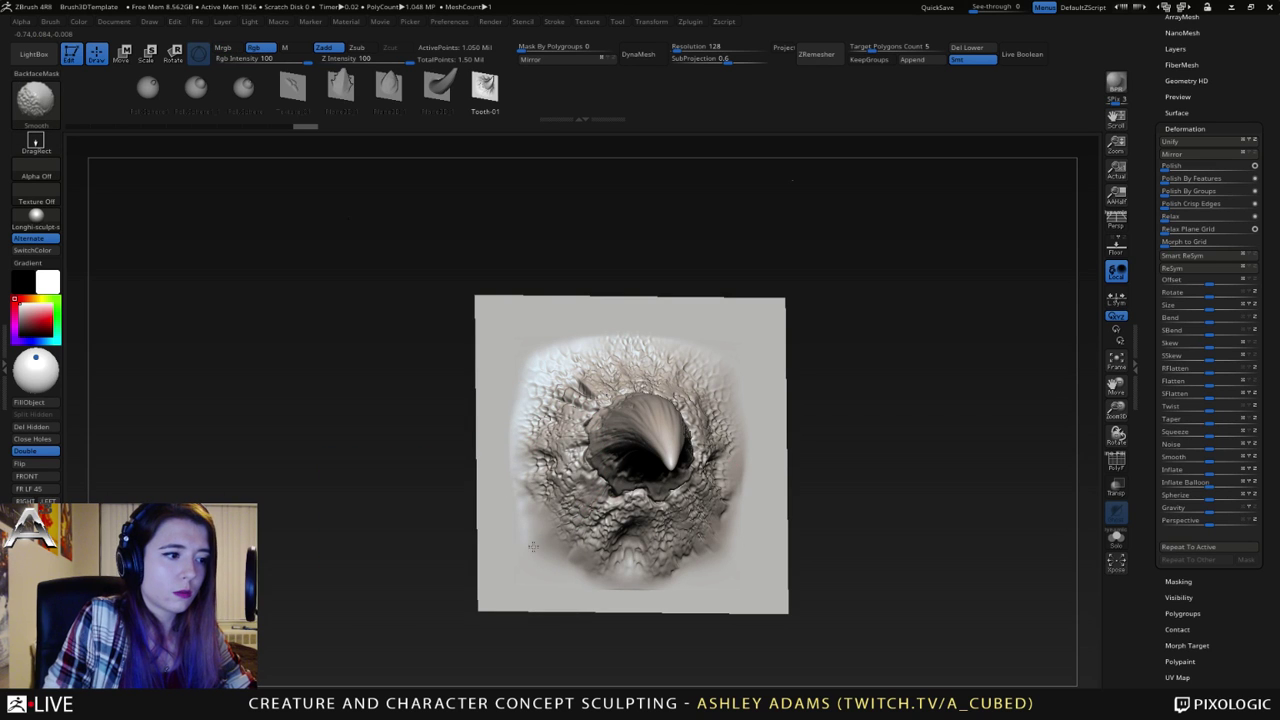
{"action": "key", "text": "space"}
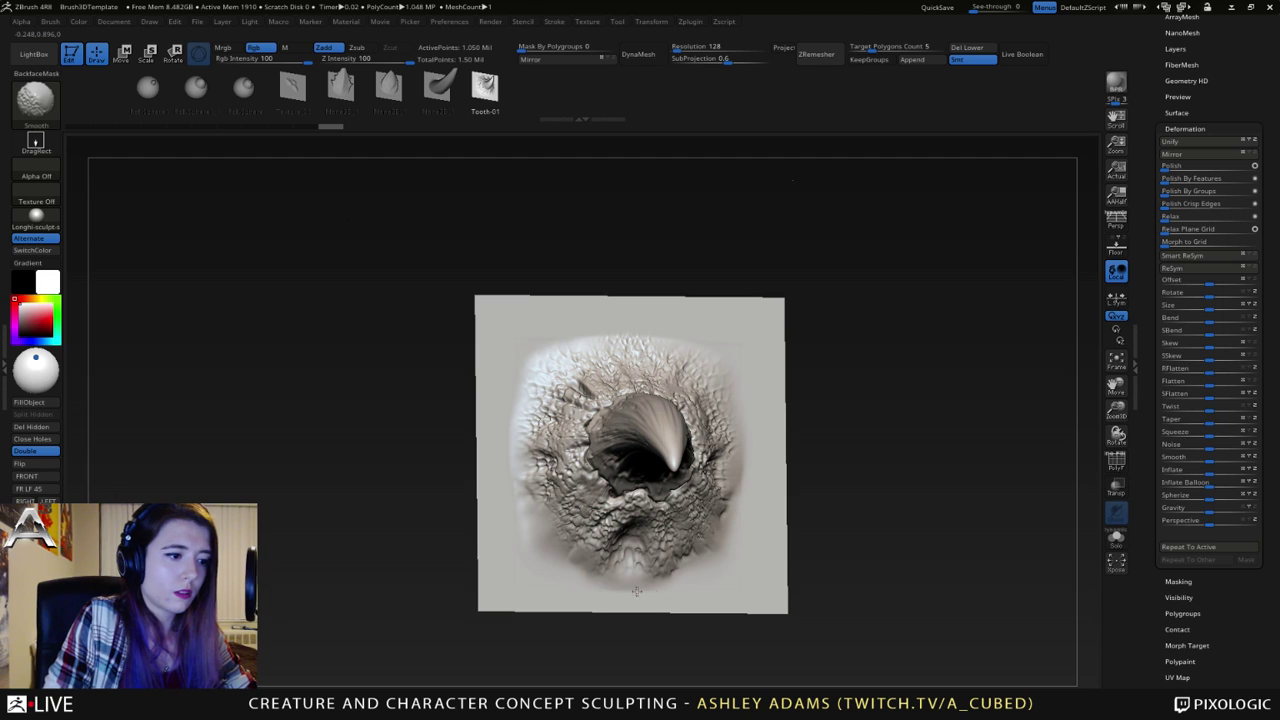
{"action": "left_click_drag", "start_coordinate": [523, 503], "coordinate": [600, 349]}
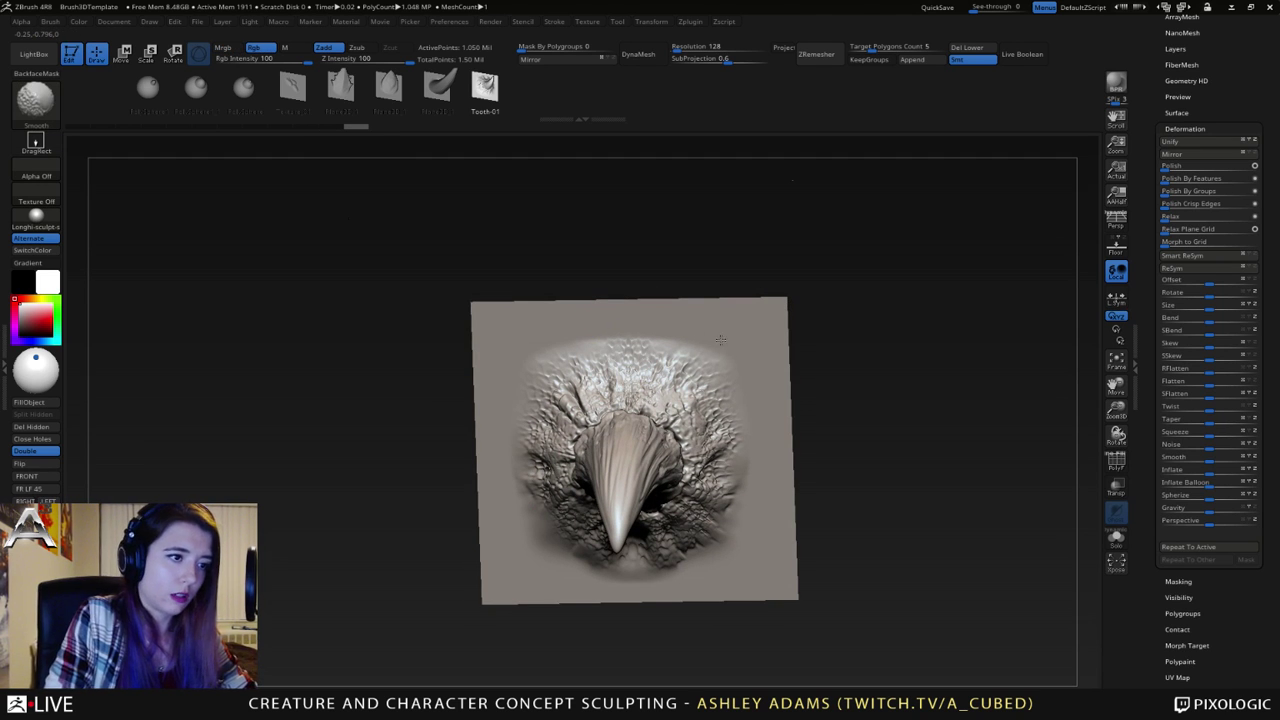
- Smooth the remaining upper and side edges of the skin detail and return the plane to a straight front view
{"action": "right_click_drag", "start_coordinate": [715, 328], "coordinate": [698, 410]}
{"action": "right_click", "coordinate": [698, 414]}
{"action": "right_click_drag", "start_coordinate": [526, 337], "coordinate": [705, 334]}
{"action": "left_click_drag", "start_coordinate": [700, 486], "coordinate": [714, 409]}
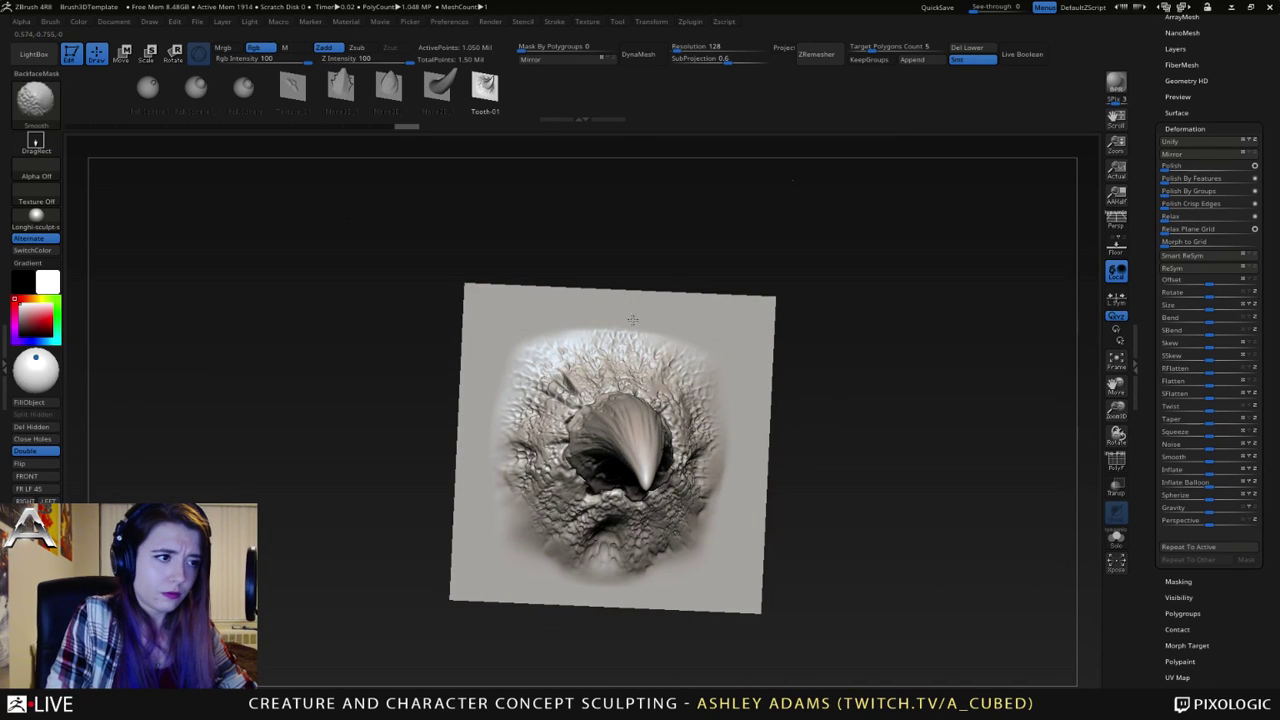
{"action": "left_click_drag", "start_coordinate": [698, 338], "coordinate": [734, 389]}
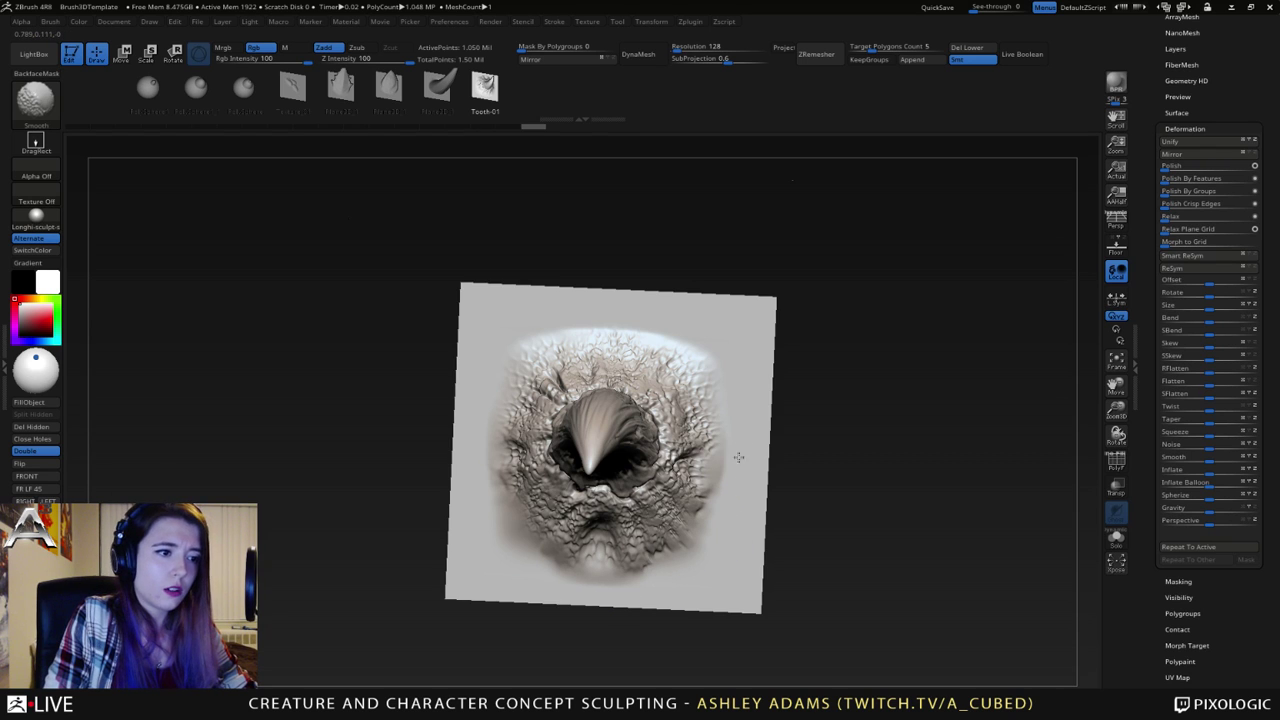
{"action": "right_click_drag", "start_coordinate": [617, 314], "coordinate": [640, 320], "text": "shift"}
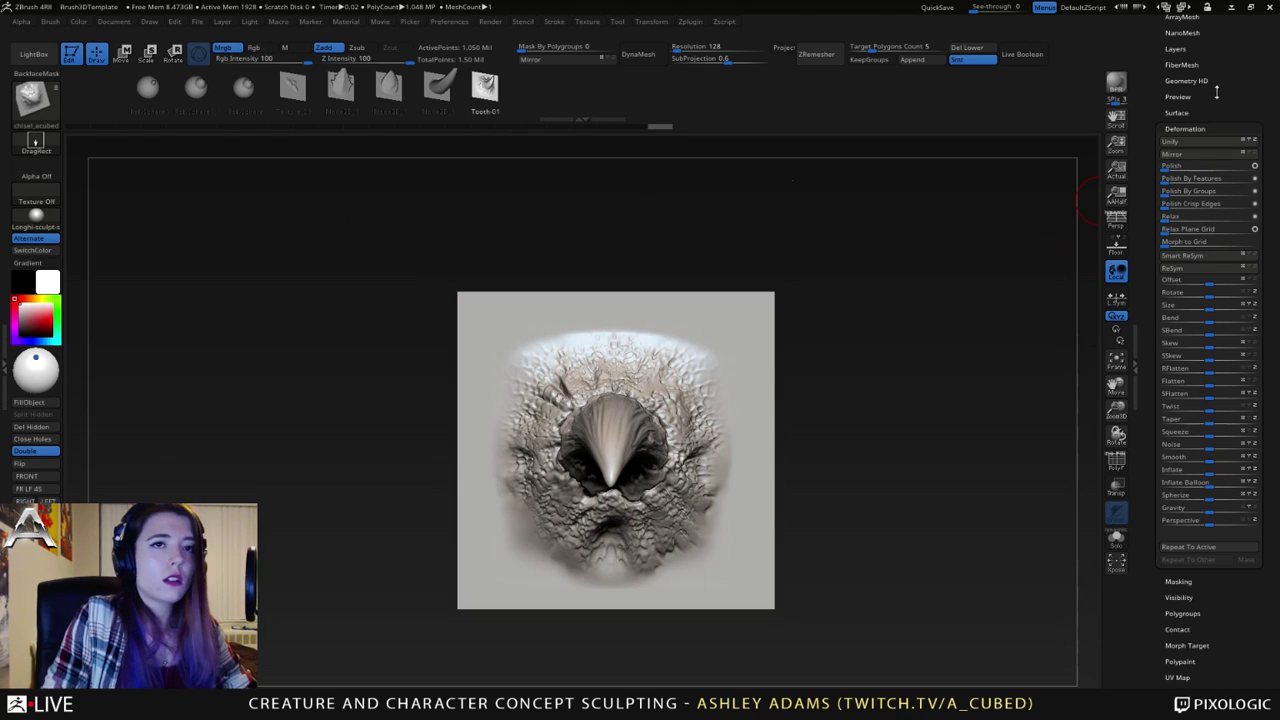
- Replace the Tooth-01 mesh in the chisel_acubed brush by removing it and appending the smoothed plane From Mesh
{"action": "left_click", "coordinate": [51, 22]}
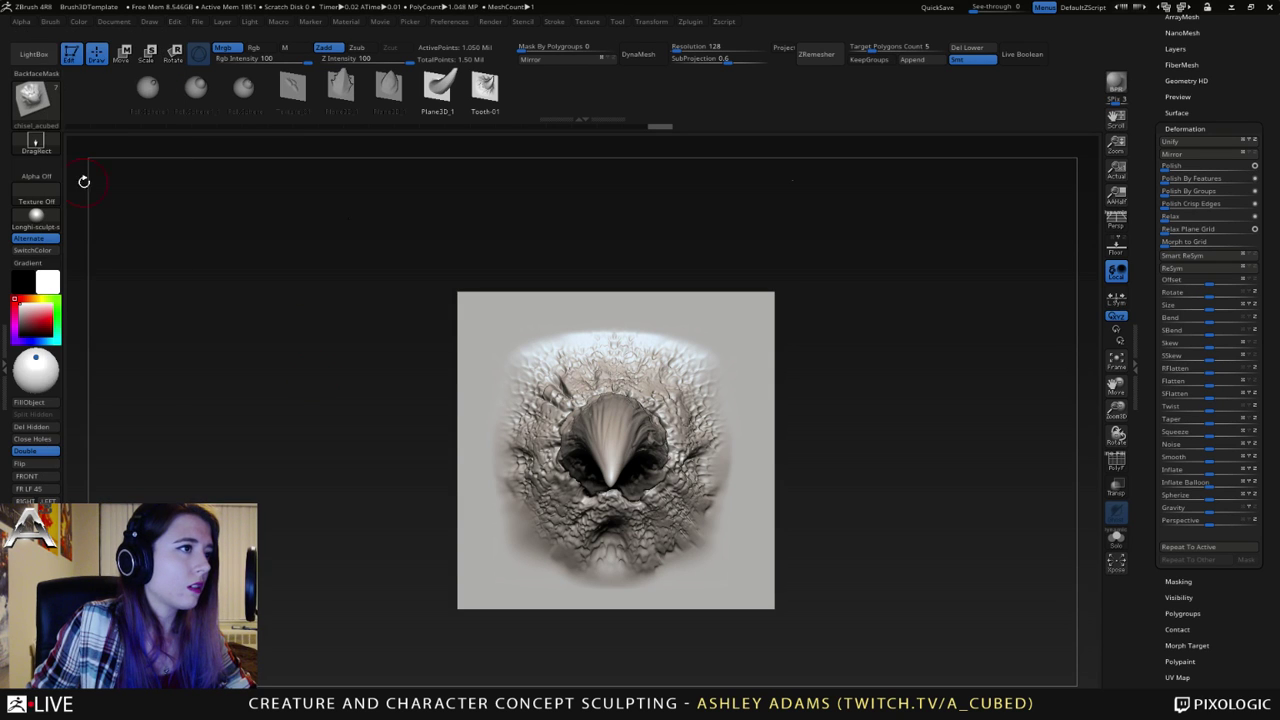
{"action": "left_click", "coordinate": [51, 24]}
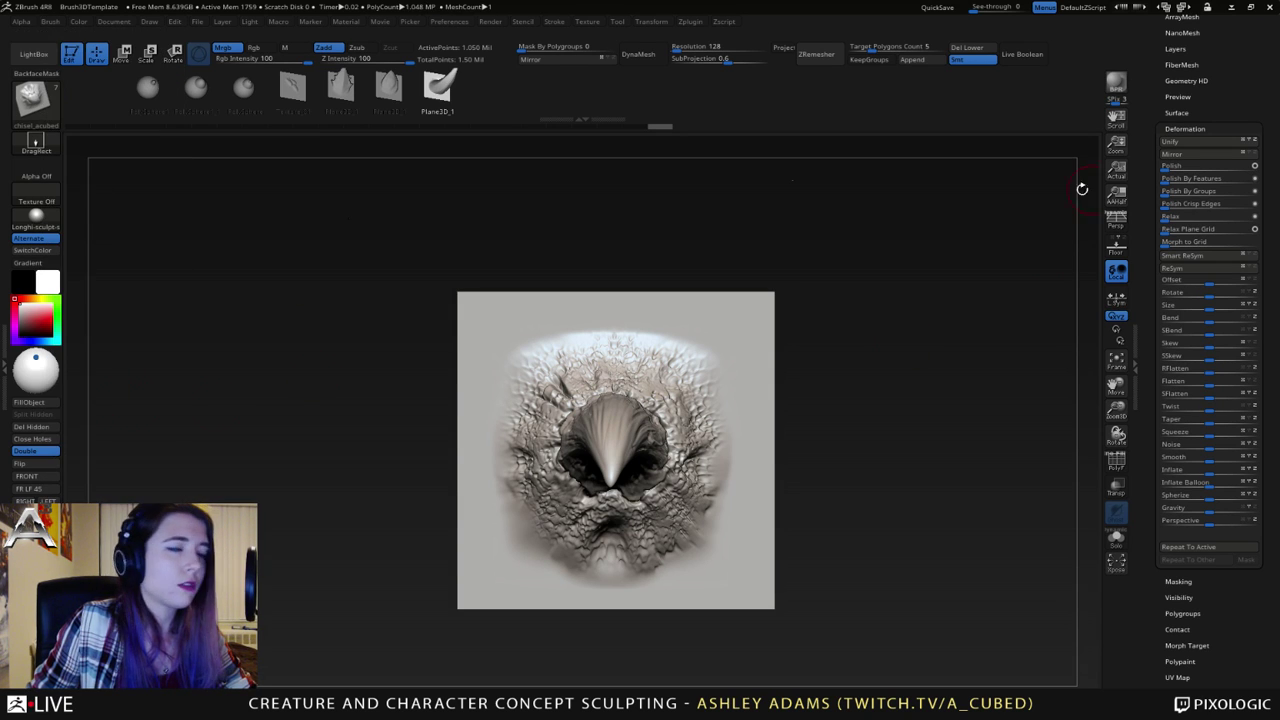
{"action": "left_click", "coordinate": [50, 21]}
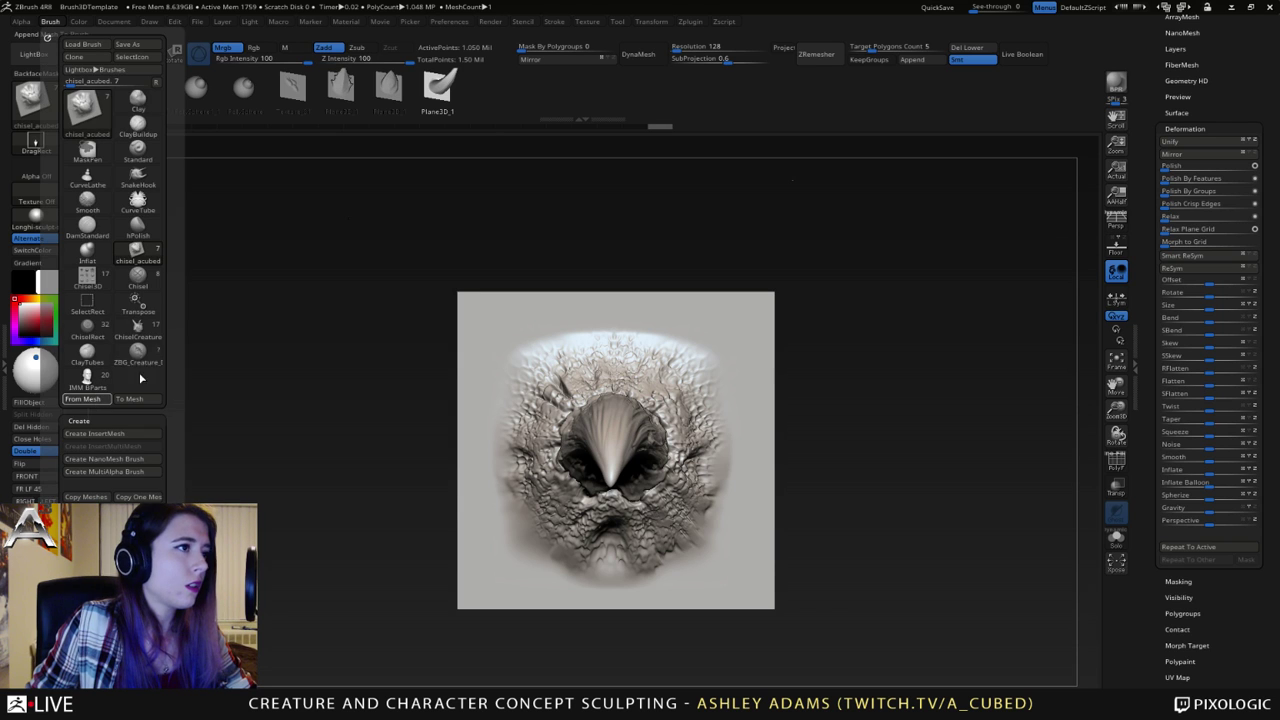
- Test the updated Tooth-01 brush by stamping it on PM3D_Sphere3D, inspect the stamp, and undo it
{"action": "left_click_drag", "start_coordinate": [1151, 44], "coordinate": [1156, 270]}
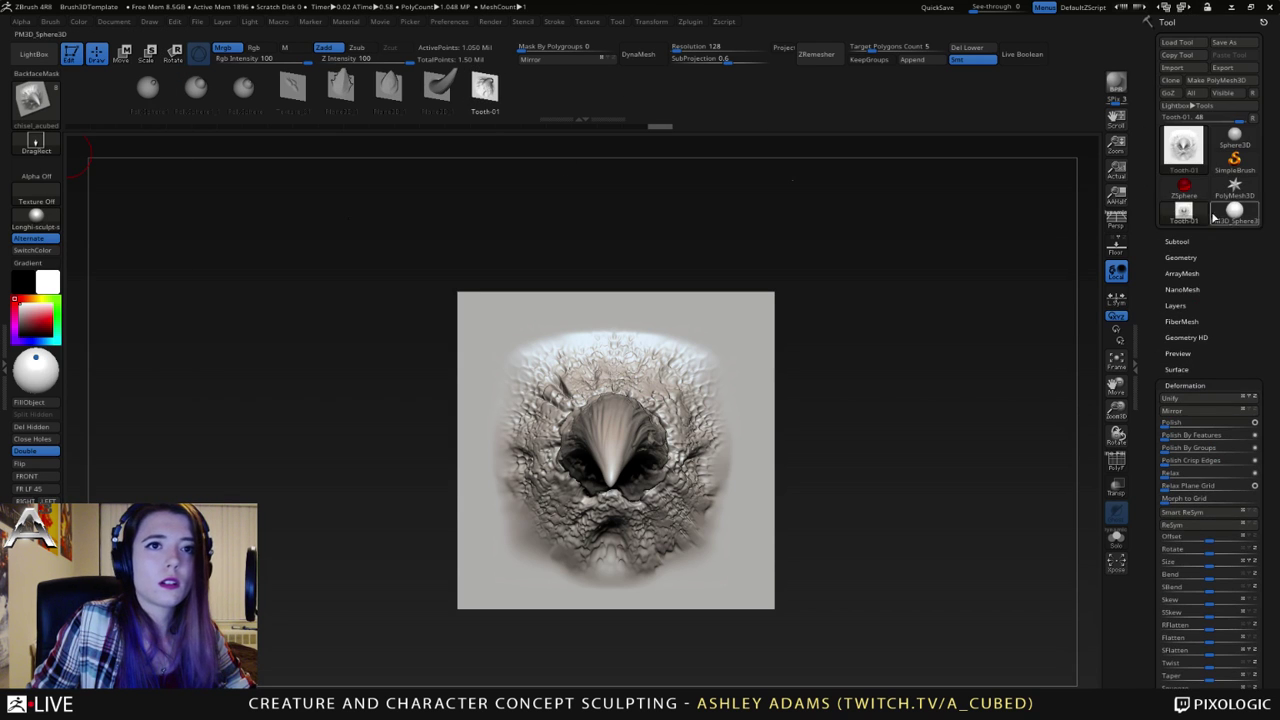
{"action": "left_click", "coordinate": [1234, 211]}
{"action": "mouse_move", "coordinate": [634, 424]}
{"action": "left_mouse_down"}
{"action": "mouse_move", "coordinate": [712, 519]}
{"action": "mouse_move", "coordinate": [742, 522]}
{"action": "left_mouse_up"}
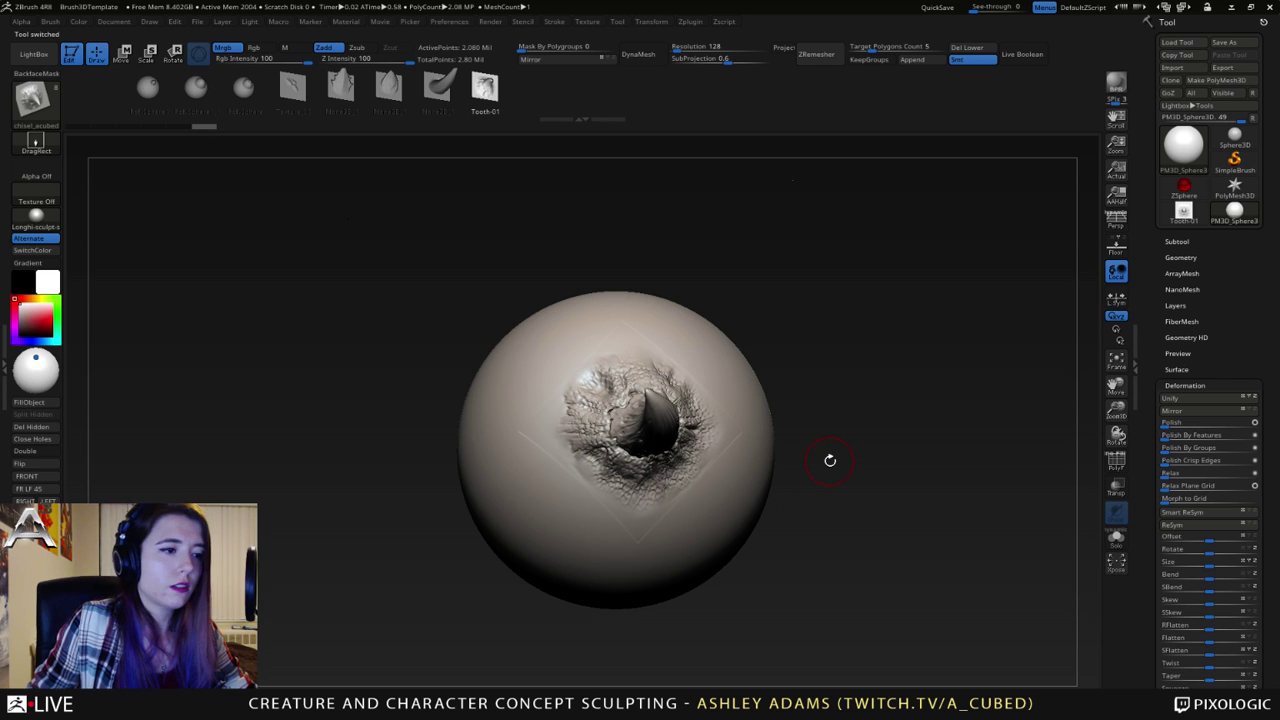
{"action": "right_click_drag", "start_coordinate": [648, 346], "coordinate": [580, 420]}
{"action": "key", "text": "ctrl+z"}
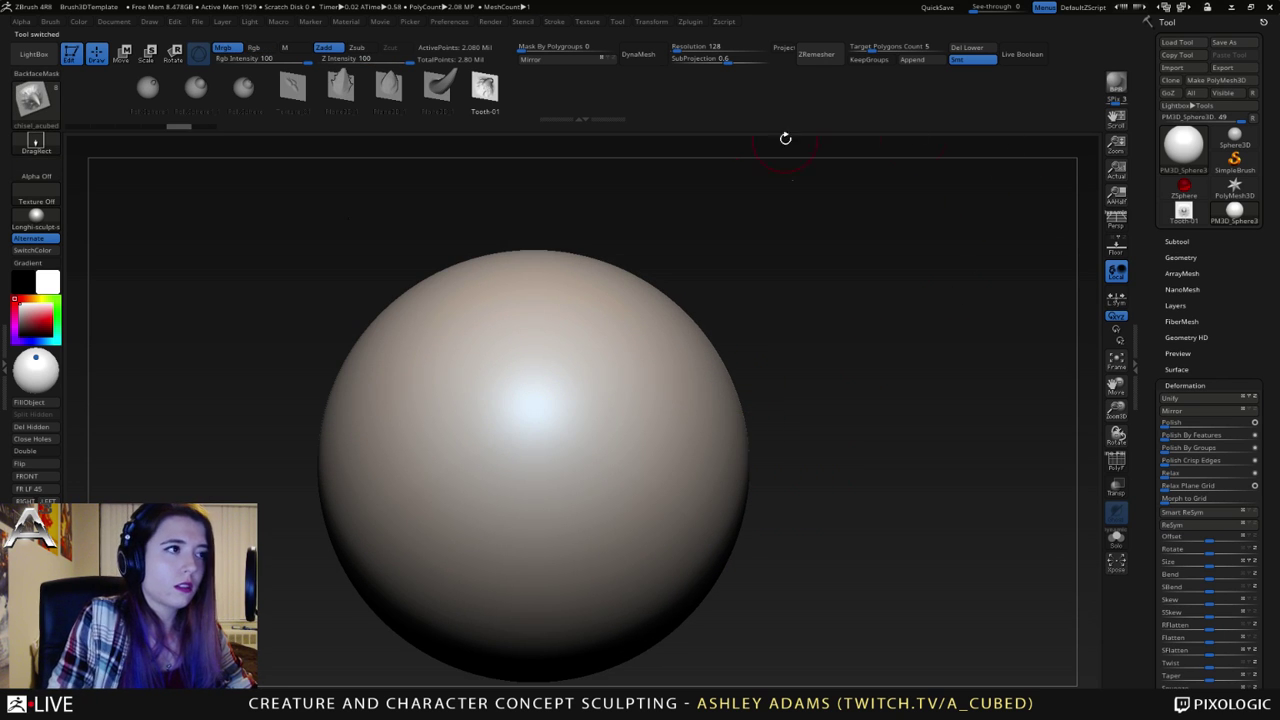
- Switch back to the Tooth-01 plane and mask its outer border on all four sides around the detail
{"action": "left_click", "coordinate": [1184, 214]}
{"action": "right_click_drag", "start_coordinate": [700, 420], "coordinate": [900, 340], "text": "alt"}
{"action": "right_click_drag", "start_coordinate": [562, 418], "coordinate": [520, 289], "text": "shift"}
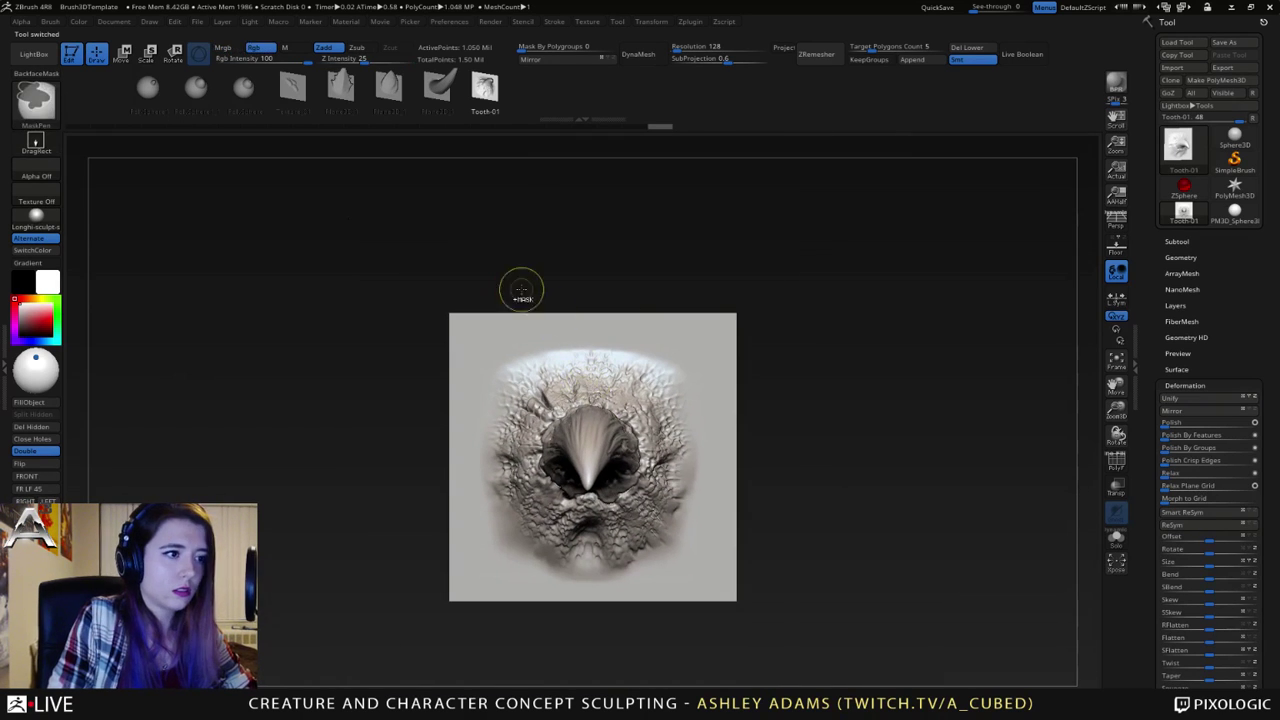
{"action": "left_click_drag", "start_coordinate": [380, 248], "coordinate": [850, 346], "text": "ctrl"}
{"action": "right_click_drag", "start_coordinate": [850, 346], "coordinate": [902, 230], "text": "alt"}
{"action": "left_click_drag", "start_coordinate": [412, 558], "coordinate": [898, 455], "text": "ctrl"}
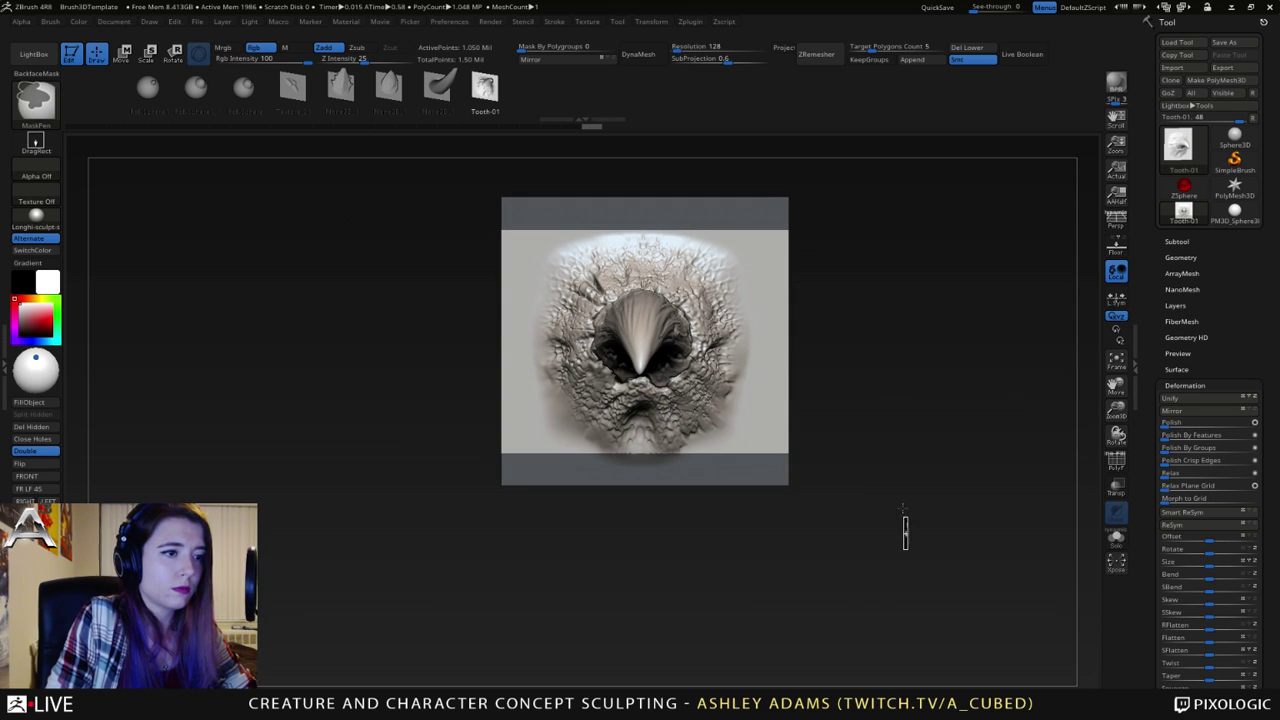
{"action": "left_click_drag", "start_coordinate": [908, 549], "coordinate": [774, 358], "text": "ctrl"}
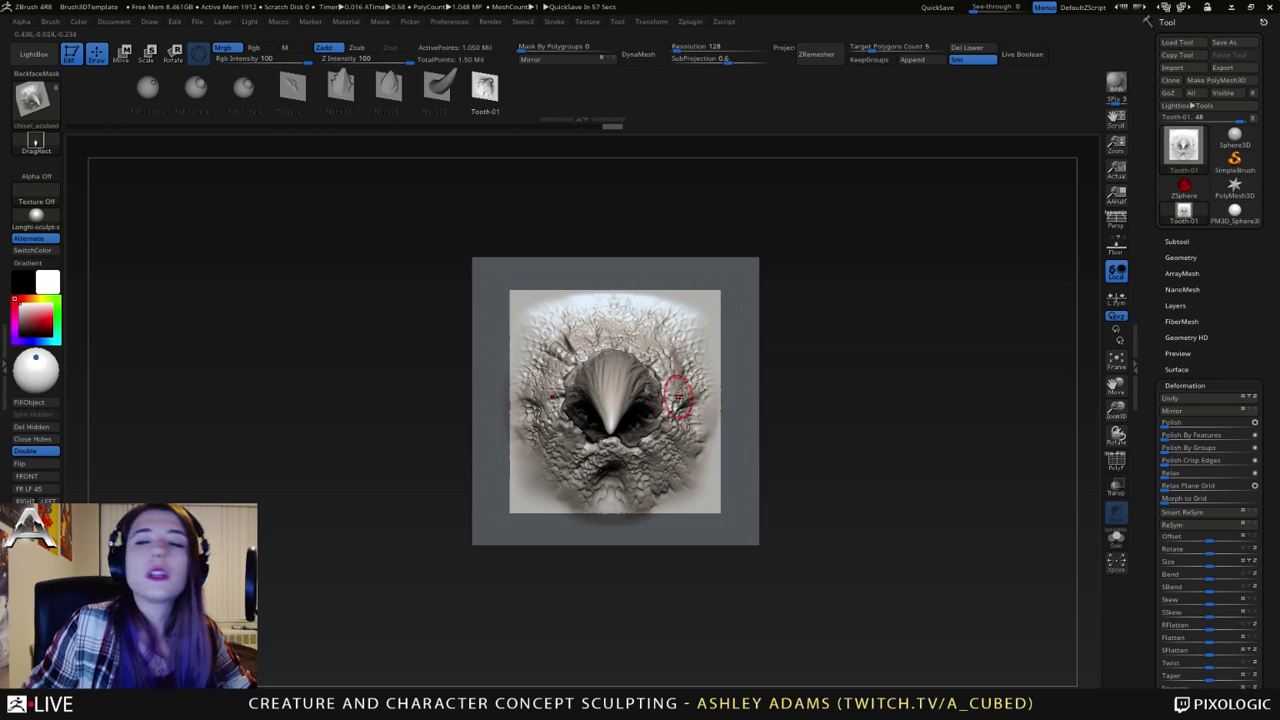
- Browse the Misc project folder in LightBox for the Brush3DTemplate projects and close the browser
{"action": "left_click", "coordinate": [34, 54]}
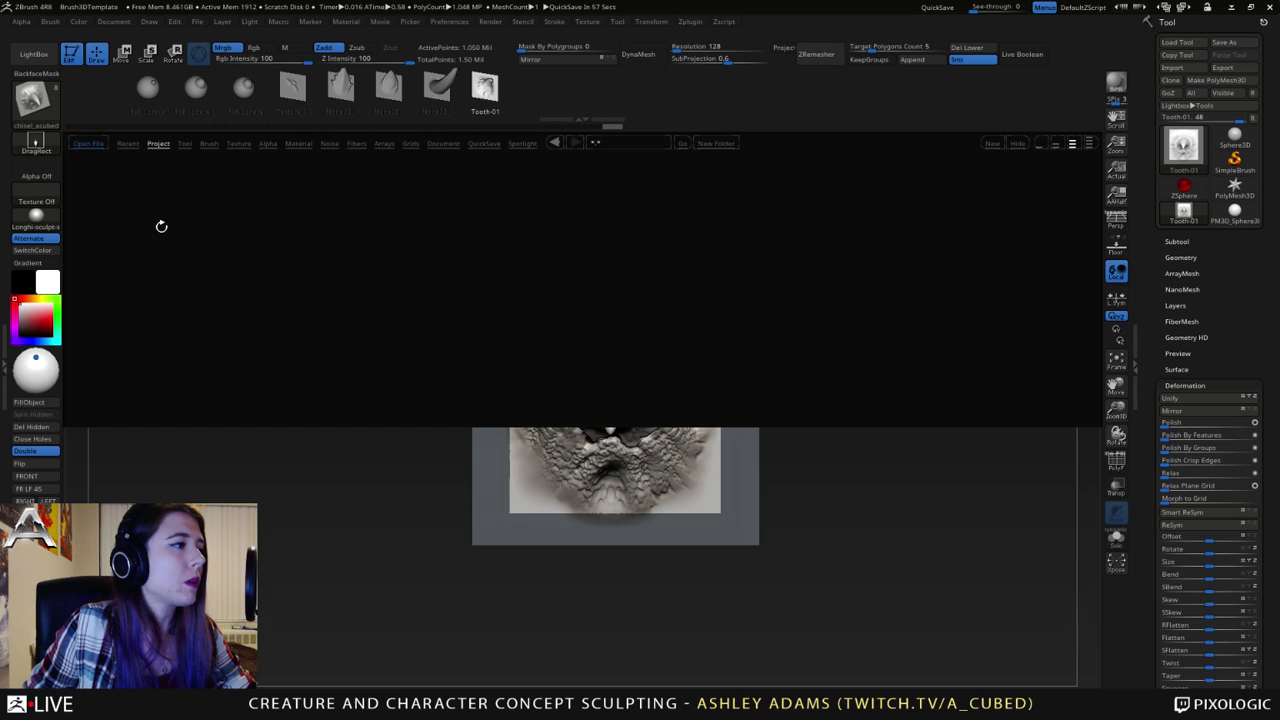
{"action": "left_click", "coordinate": [159, 144]}
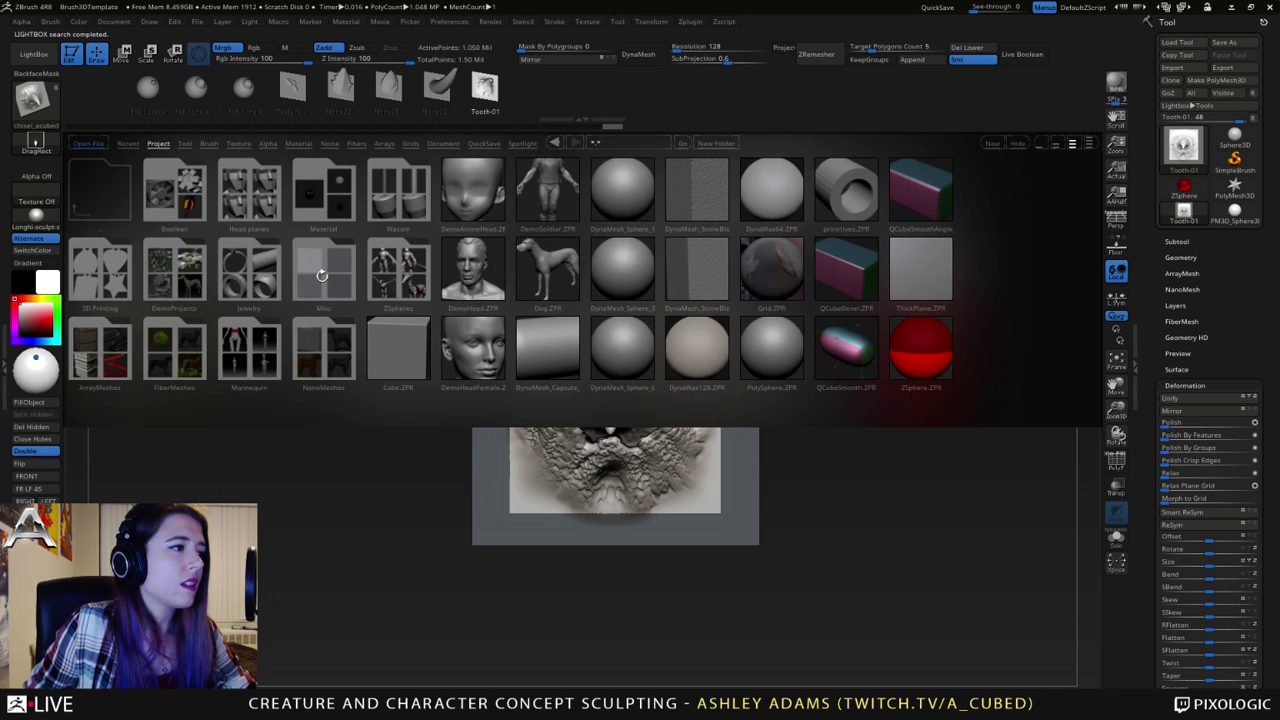
{"action": "left_click", "coordinate": [321, 276]}
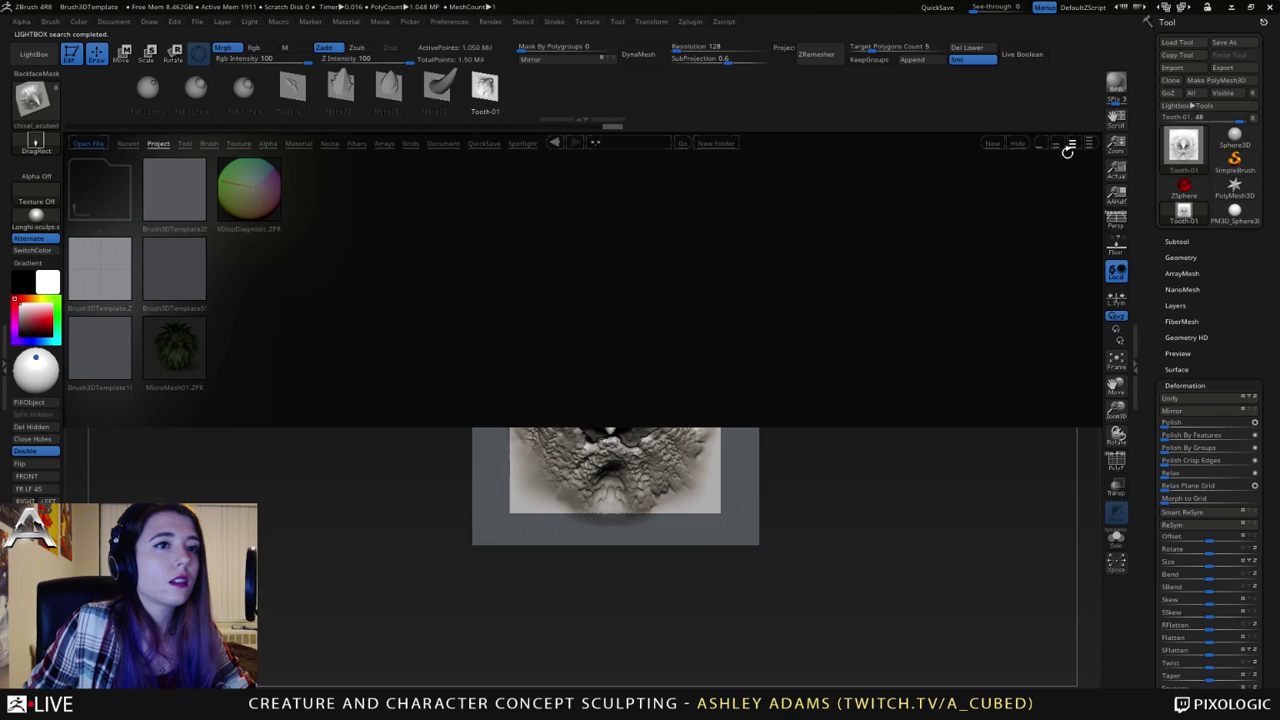
{"action": "left_click", "coordinate": [21, 61]}
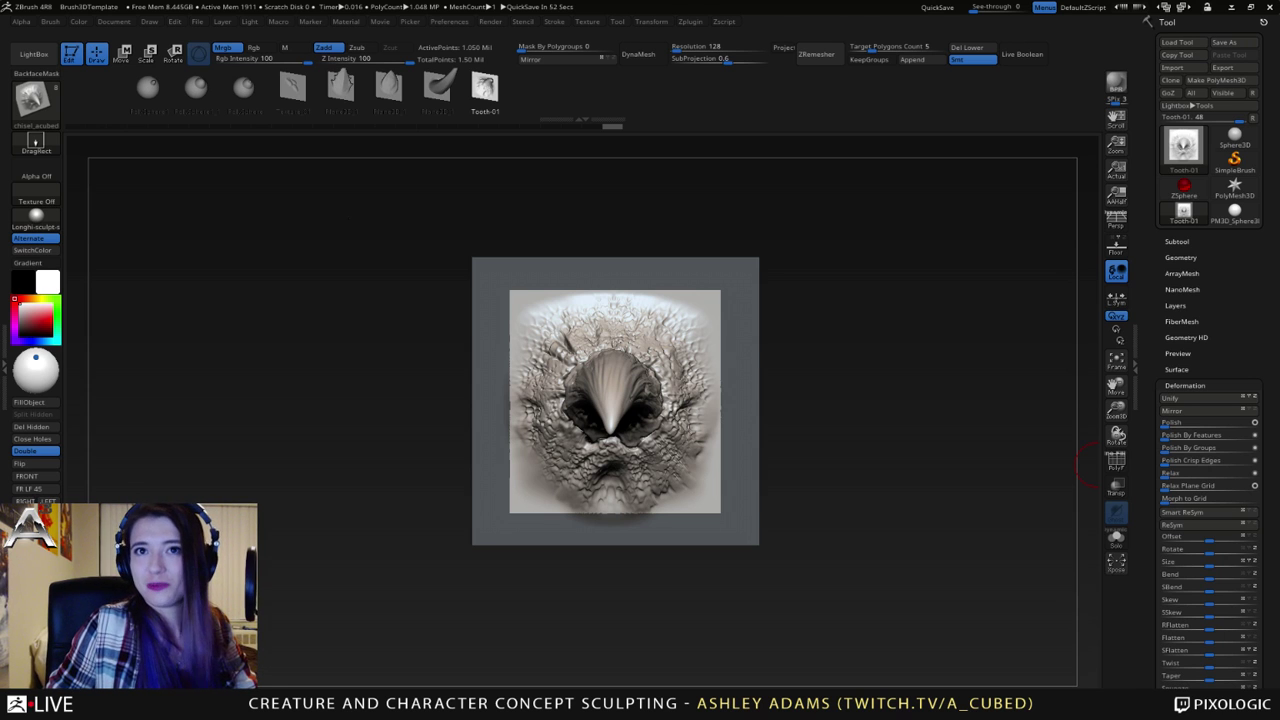
- Soften the inner edge of the border mask, invert it, and flatten the plane's outer border with Morph to Grid
{"action": "mouse_move", "coordinate": [775, 373]}
{"action": "left_mouse_down"}
{"action": "mouse_move", "coordinate": [855, 375]}
{"action": "mouse_move", "coordinate": [763, 373]}
{"action": "left_mouse_up"}
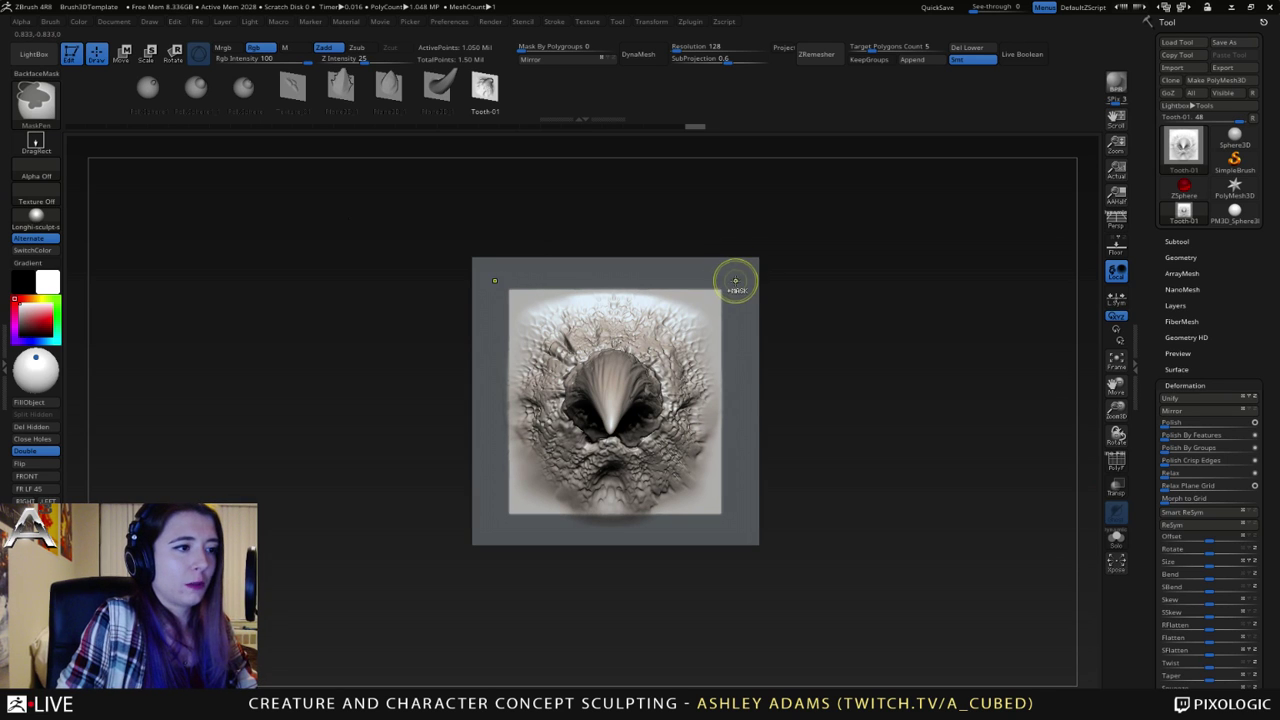
{"action": "key", "text": "space"}
{"action": "left_click_drag", "start_coordinate": [661, 299], "coordinate": [694, 300]}
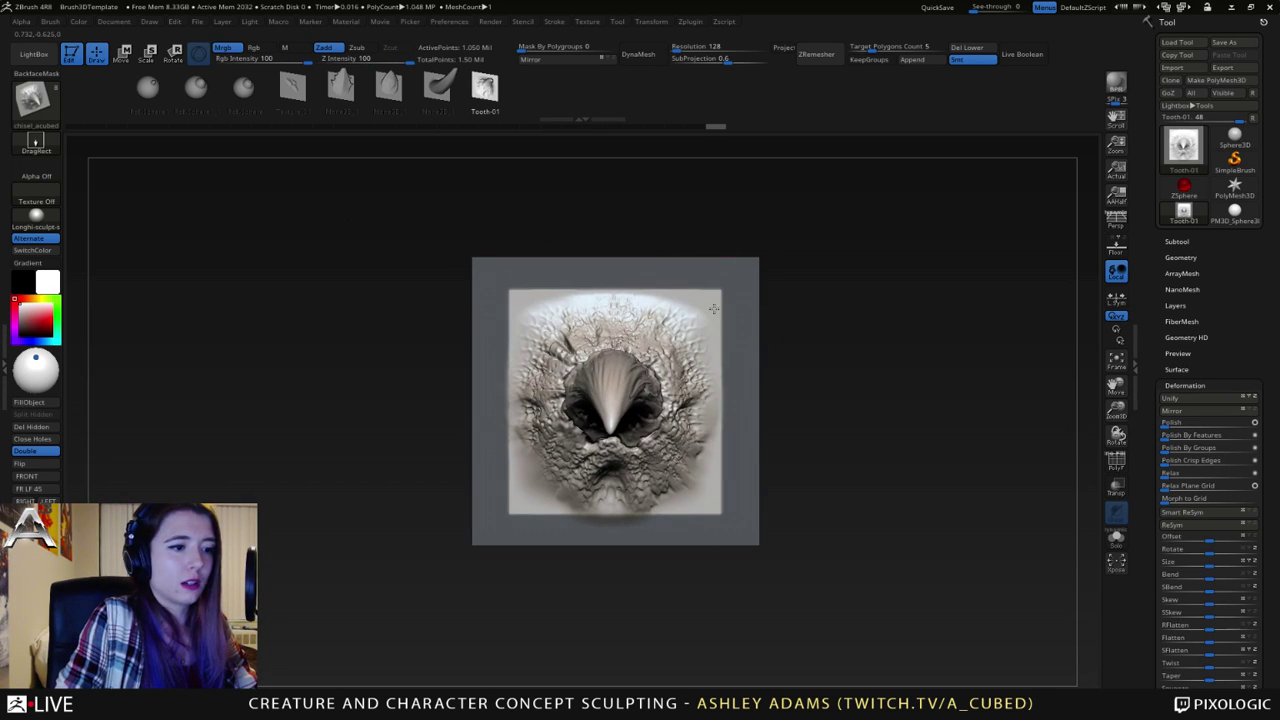
{"action": "left_click_drag", "start_coordinate": [850, 375], "coordinate": [817, 339], "text": "alt"}
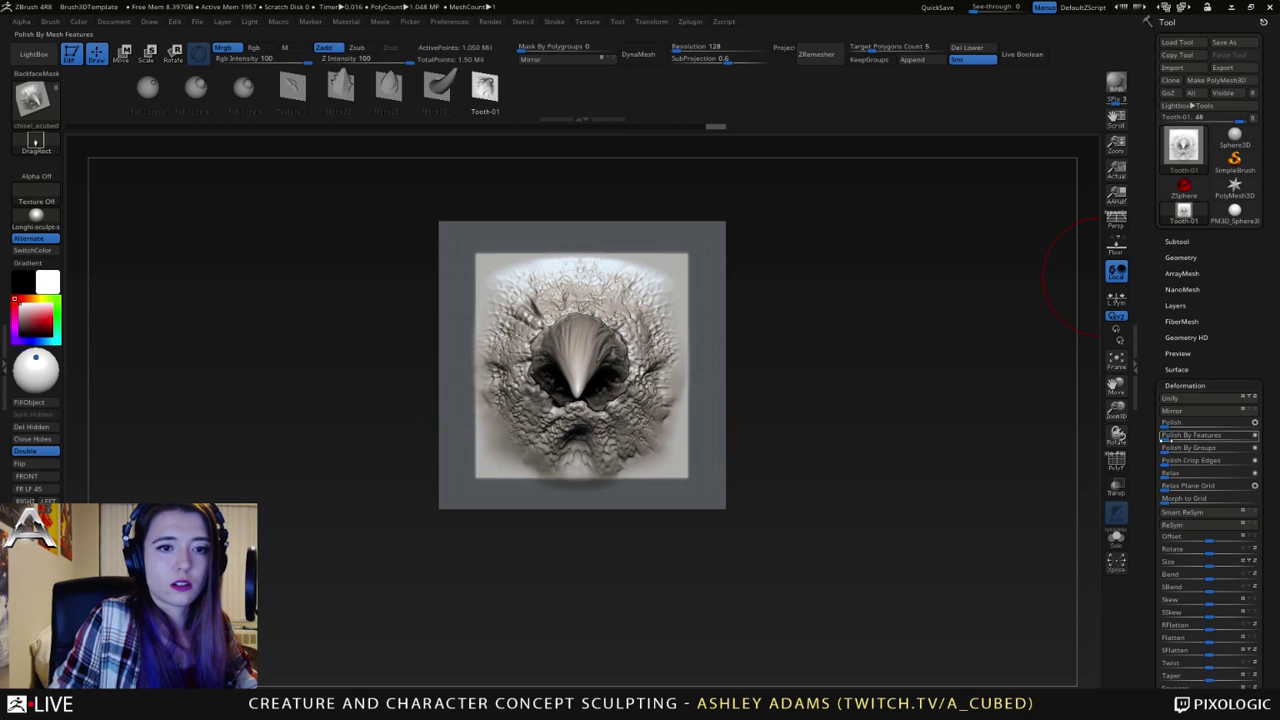
{"action": "left_click", "coordinate": [984, 484], "text": "ctrl"}
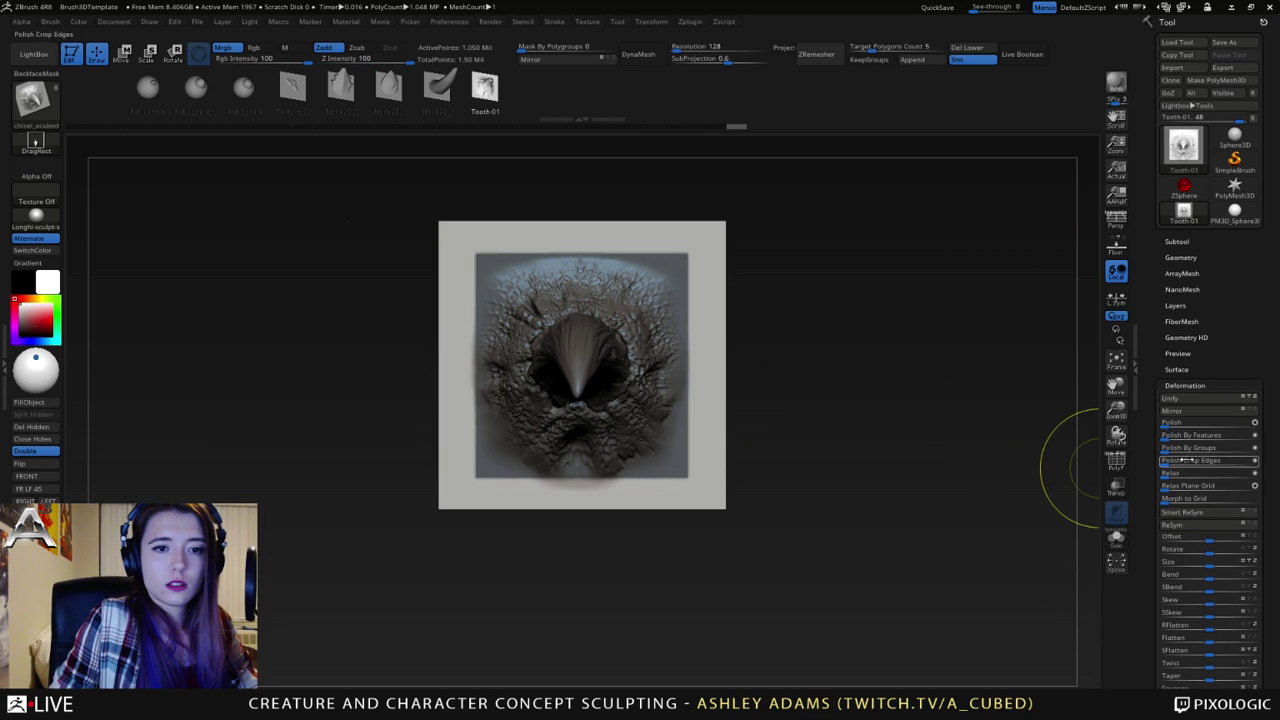
{"action": "left_click", "coordinate": [1181, 499]}
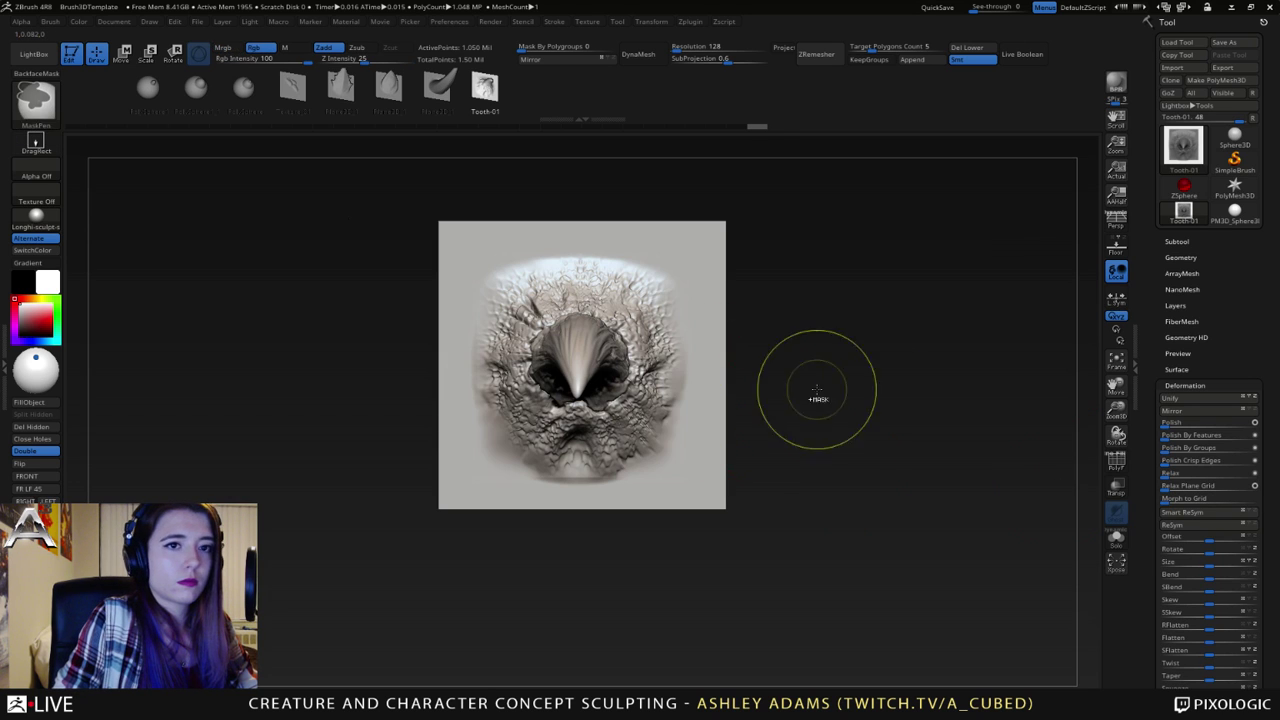
- Drop the plane two subdivision levels and smooth the lower edge of the skin detail below the tooth
{"action": "key", "text": "shift"}
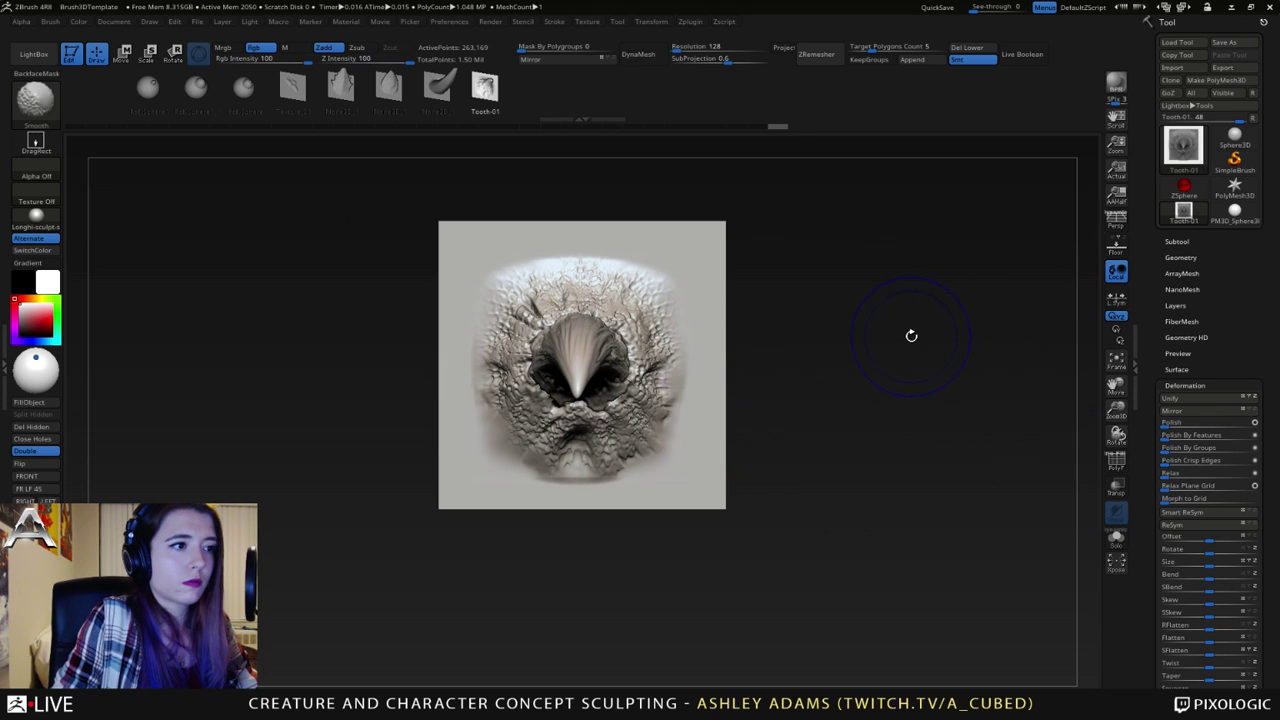
{"action": "key", "text": "shift+d"}
{"action": "right_click", "coordinate": [515, 249]}
{"action": "right_click_drag", "start_coordinate": [510, 451], "coordinate": [572, 483], "text": "ctrl"}
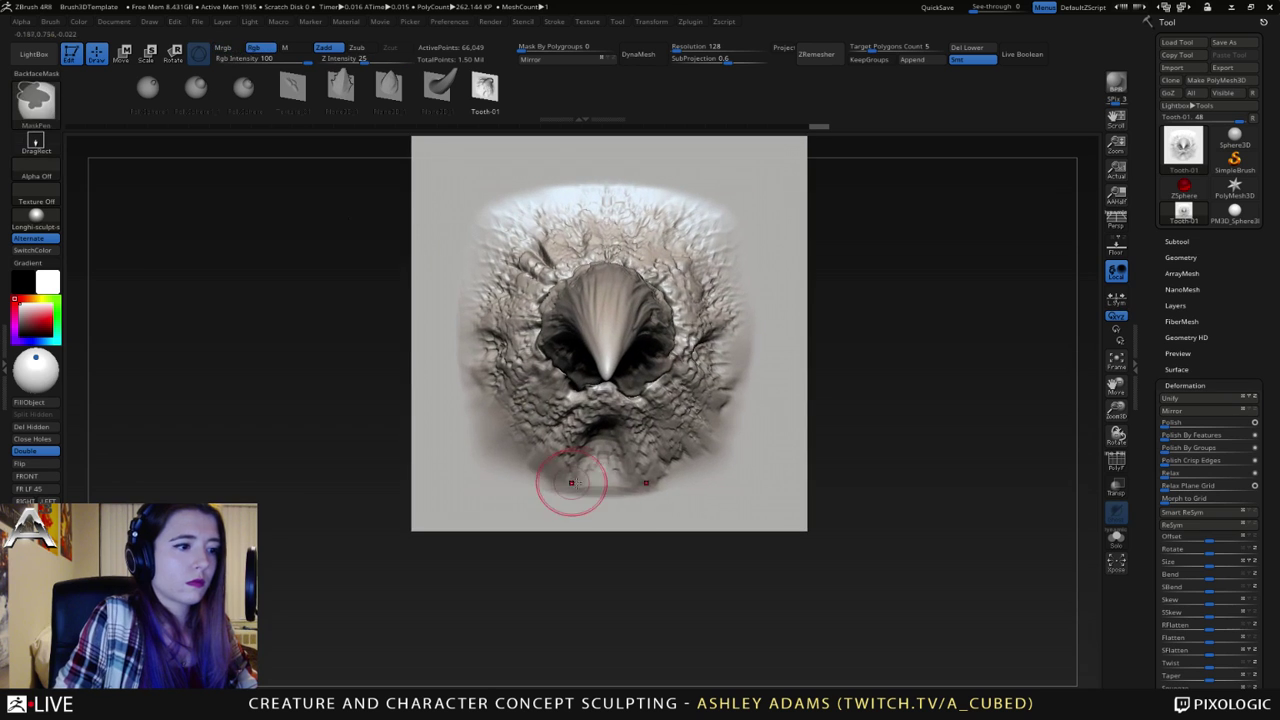
{"action": "key", "text": "space"}
{"action": "mouse_move", "coordinate": [575, 479]}
{"action": "left_mouse_down"}
{"action": "mouse_move", "coordinate": [559, 479]}
{"action": "mouse_move", "coordinate": [605, 492]}
{"action": "left_mouse_up"}
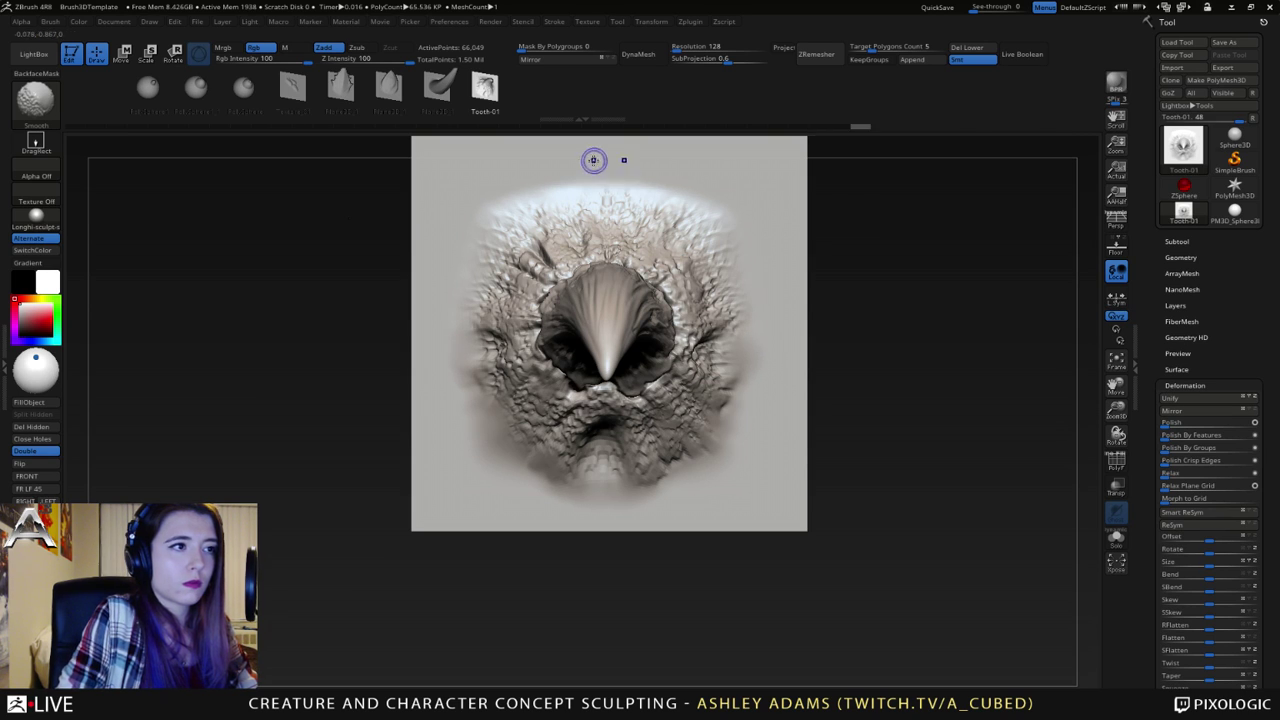
- Smooth the upper and side edges of the skin detail into the flat plane at the low subdivision level
{"action": "right_click_drag", "start_coordinate": [769, 170], "coordinate": [750, 223], "text": "alt"}
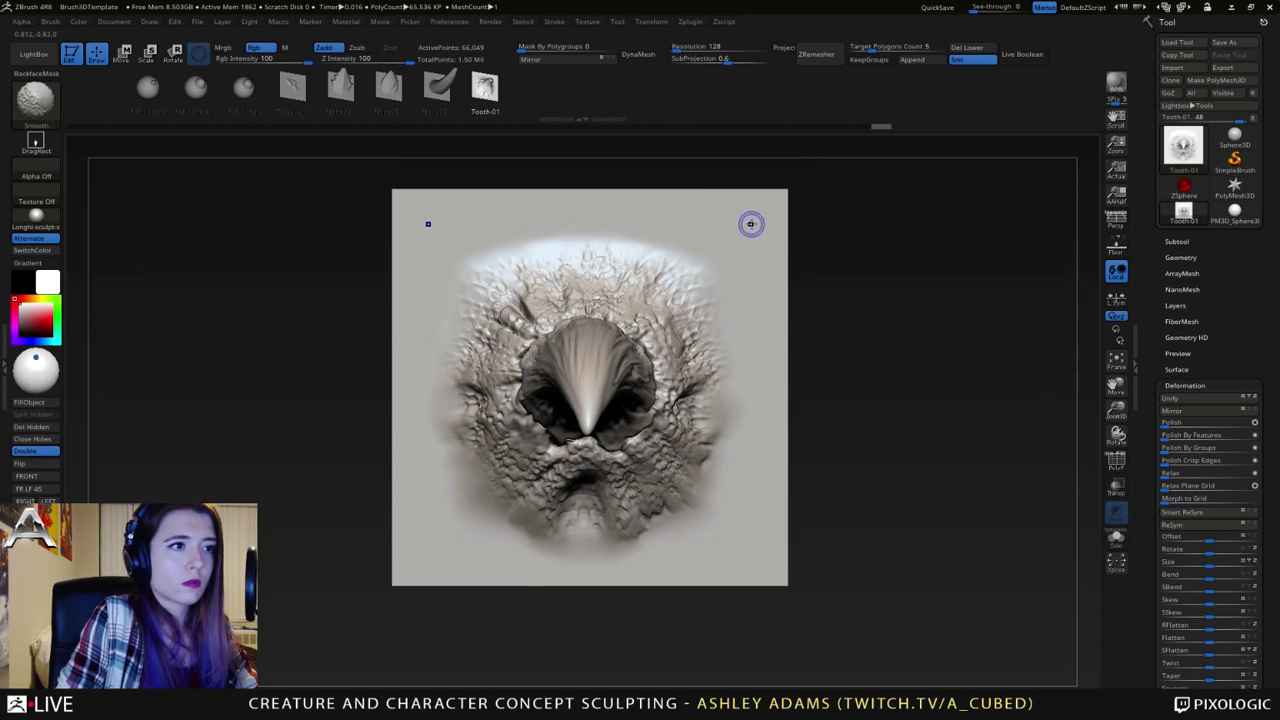
{"action": "key", "text": "shift"}
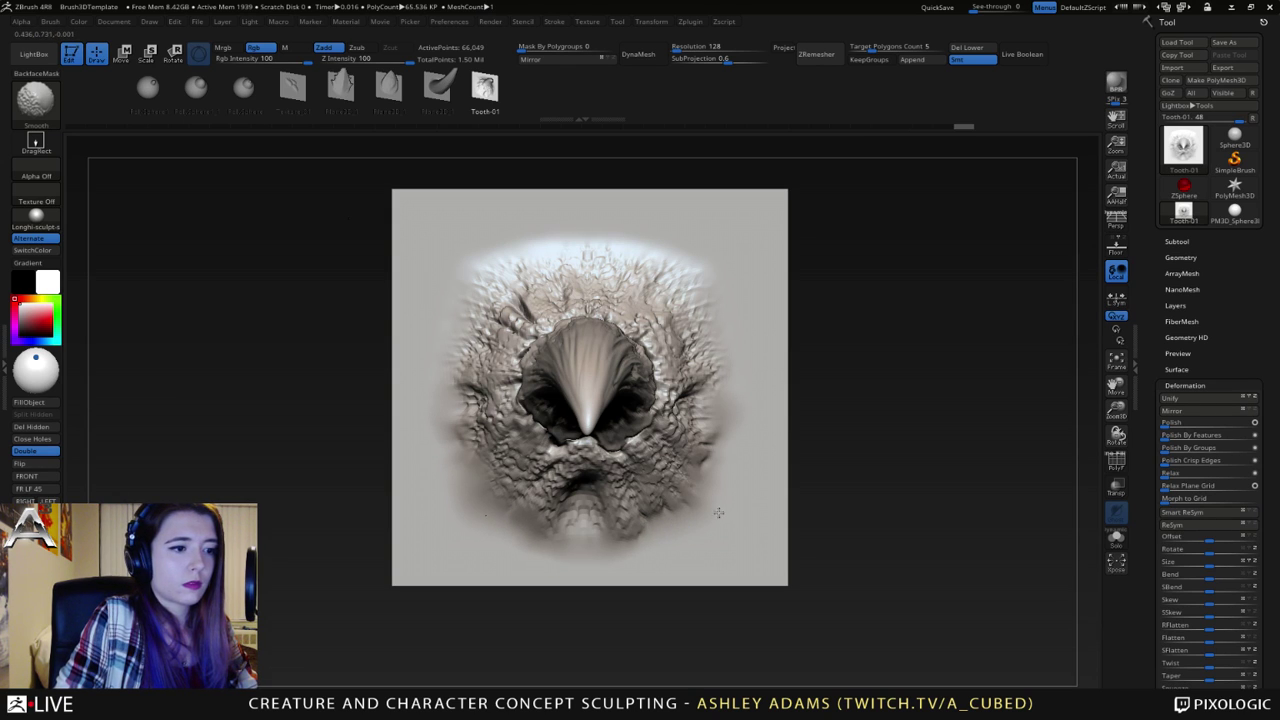
{"action": "left_click_drag", "start_coordinate": [718, 513], "coordinate": [727, 497], "text": "shift"}
- Raise the plane back up two subdivision levels and smooth the outer edges of the skin detail
{"action": "key", "text": "ctrl+d"}
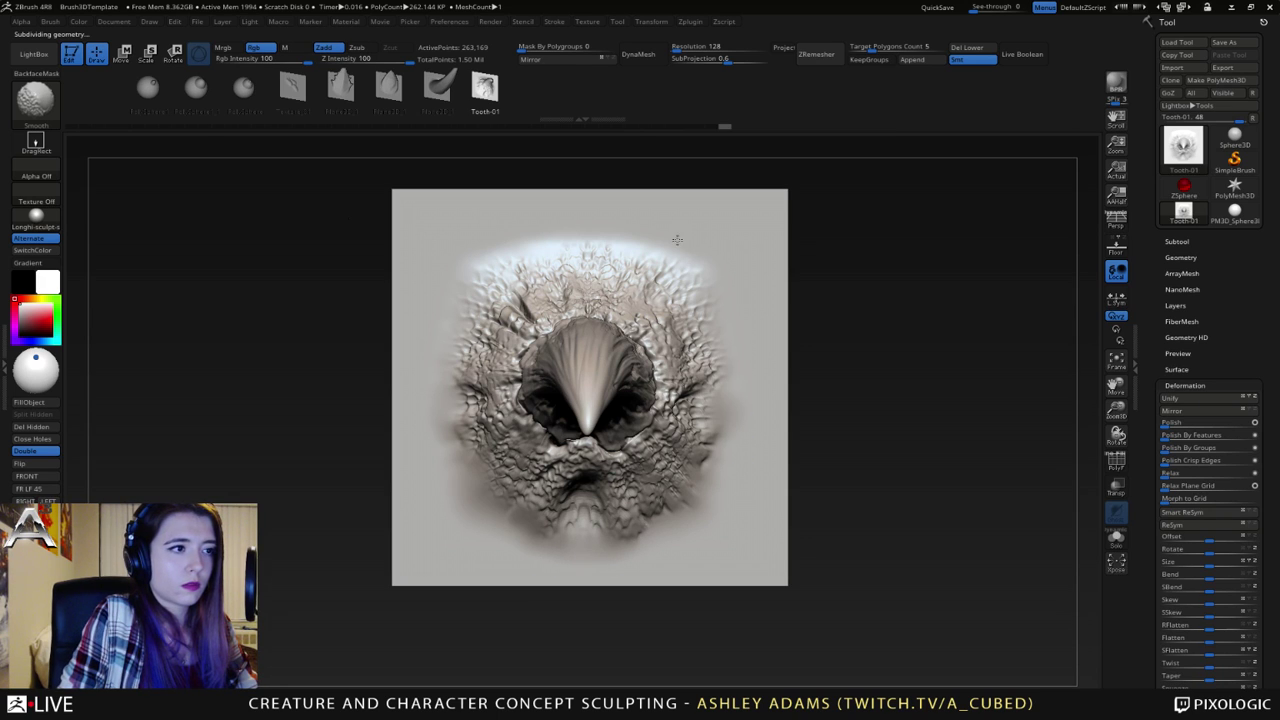
{"action": "key", "text": "ctrl+d"}
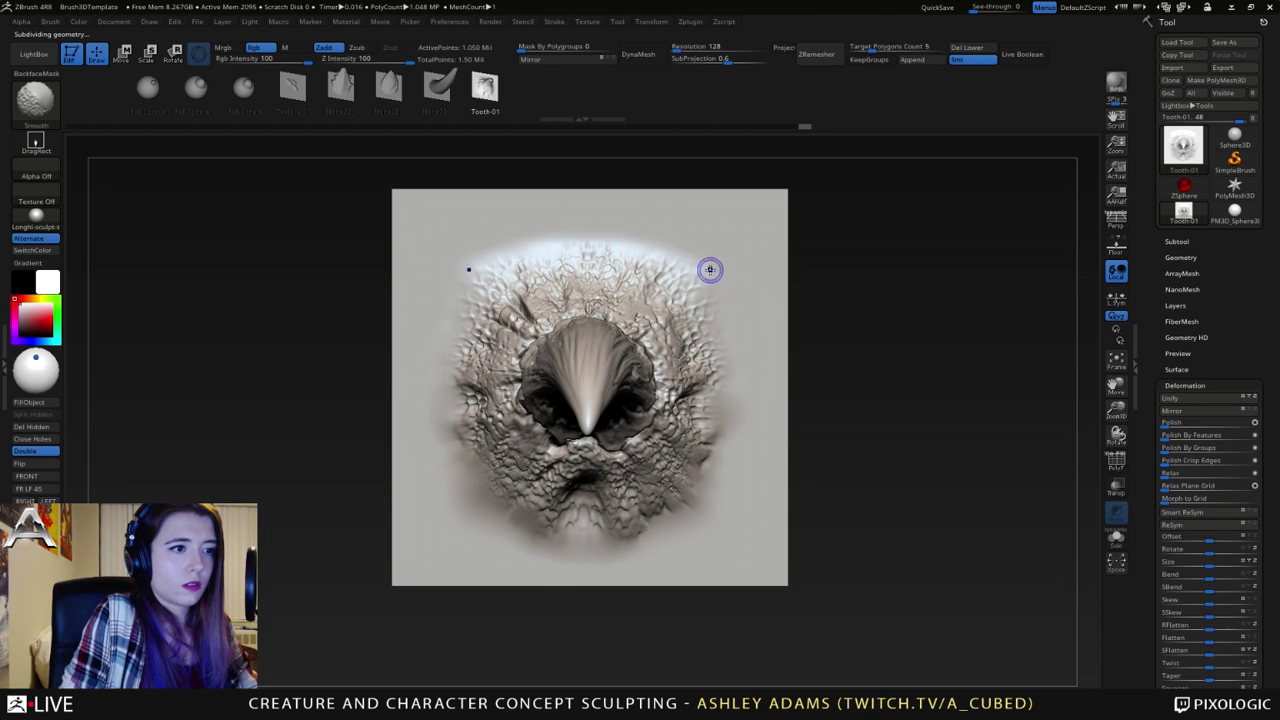
{"action": "left_click_drag", "start_coordinate": [741, 441], "coordinate": [688, 532], "text": "shift"}
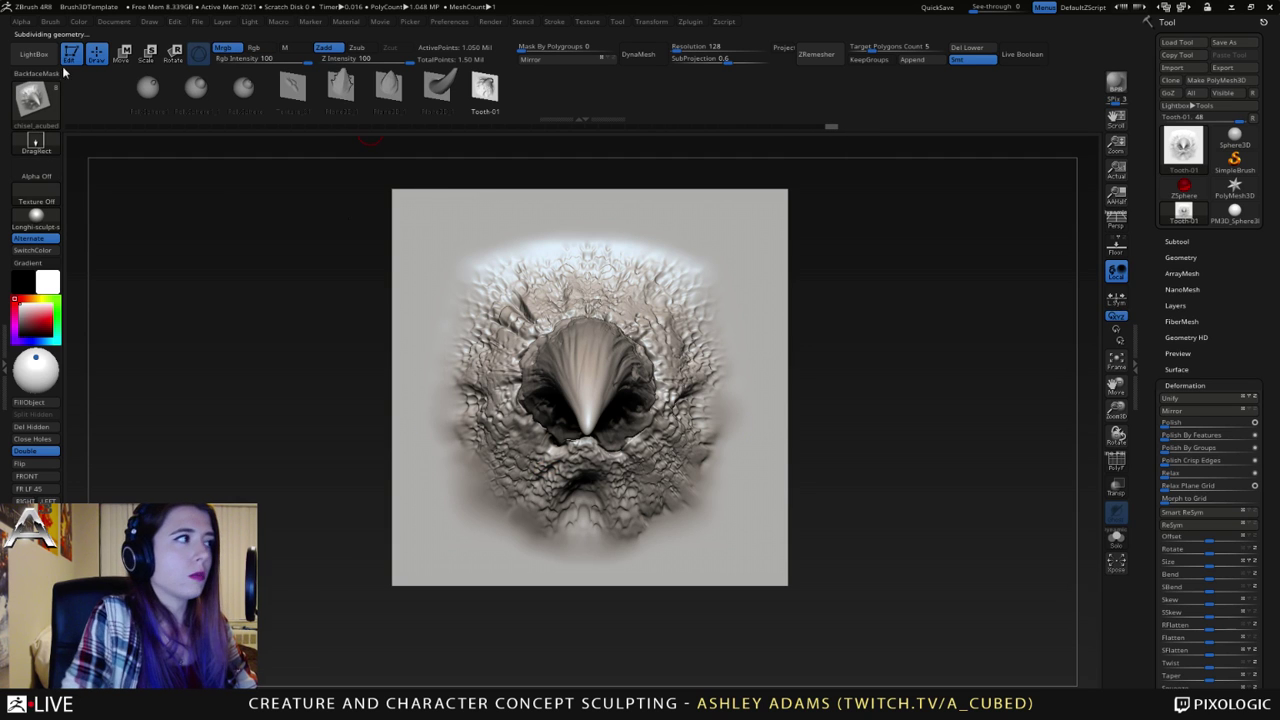
- Replace the old Tooth-01 mesh in the chisel_acubed brush with the cleaned-up Tooth-01 plane
{"action": "left_click", "coordinate": [51, 22]}
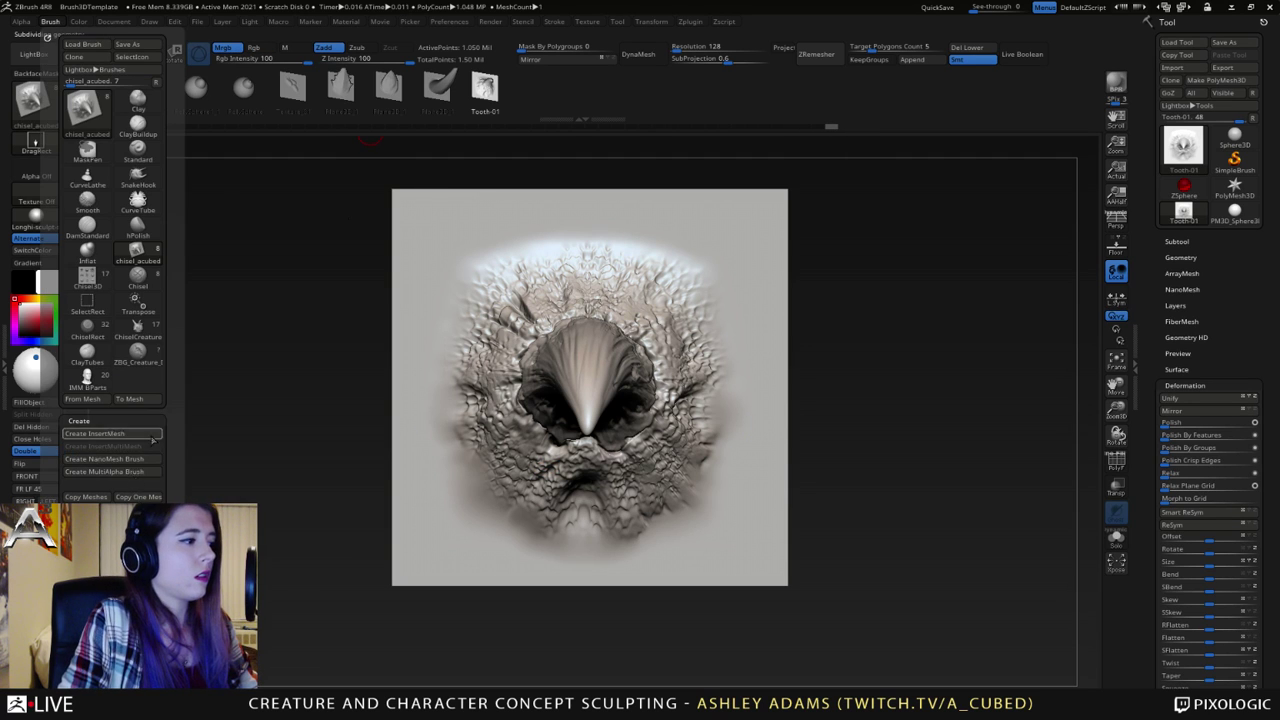
{"action": "left_click_drag", "start_coordinate": [299, 303], "coordinate": [366, 311]}
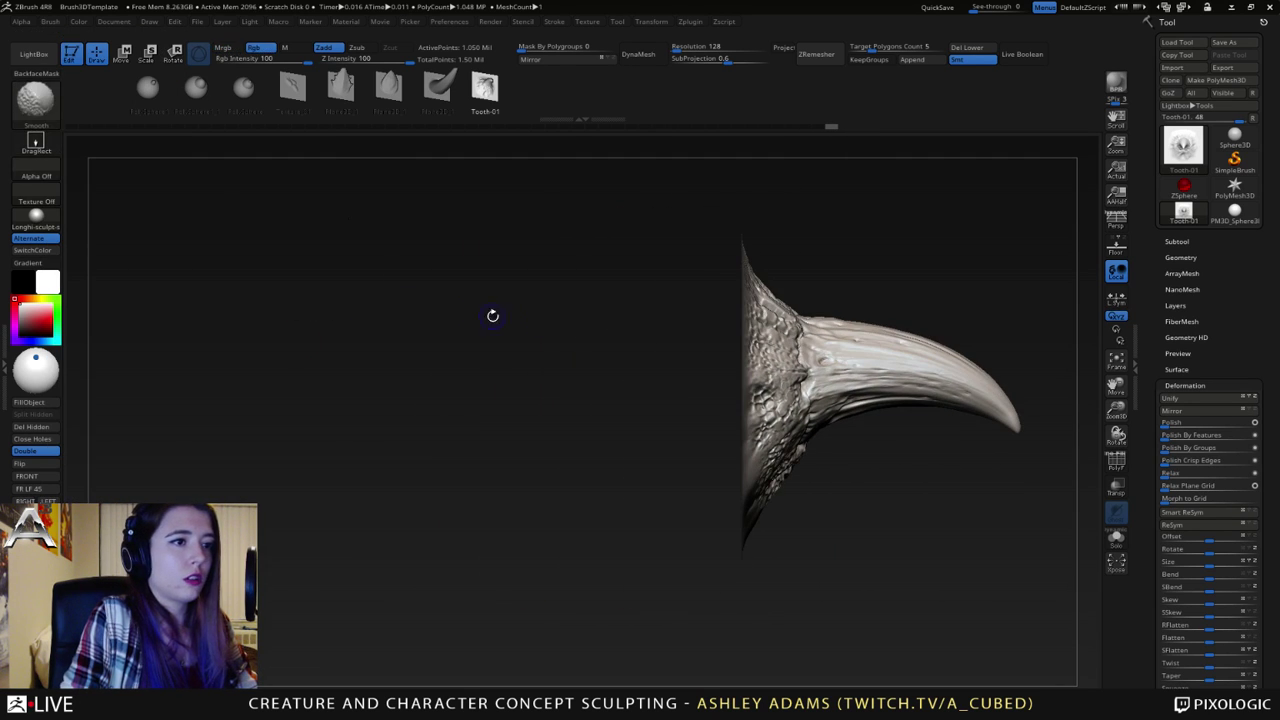
{"action": "left_click_drag", "start_coordinate": [606, 374], "coordinate": [535, 366], "text": "shift"}
{"action": "left_click", "coordinate": [53, 22]}
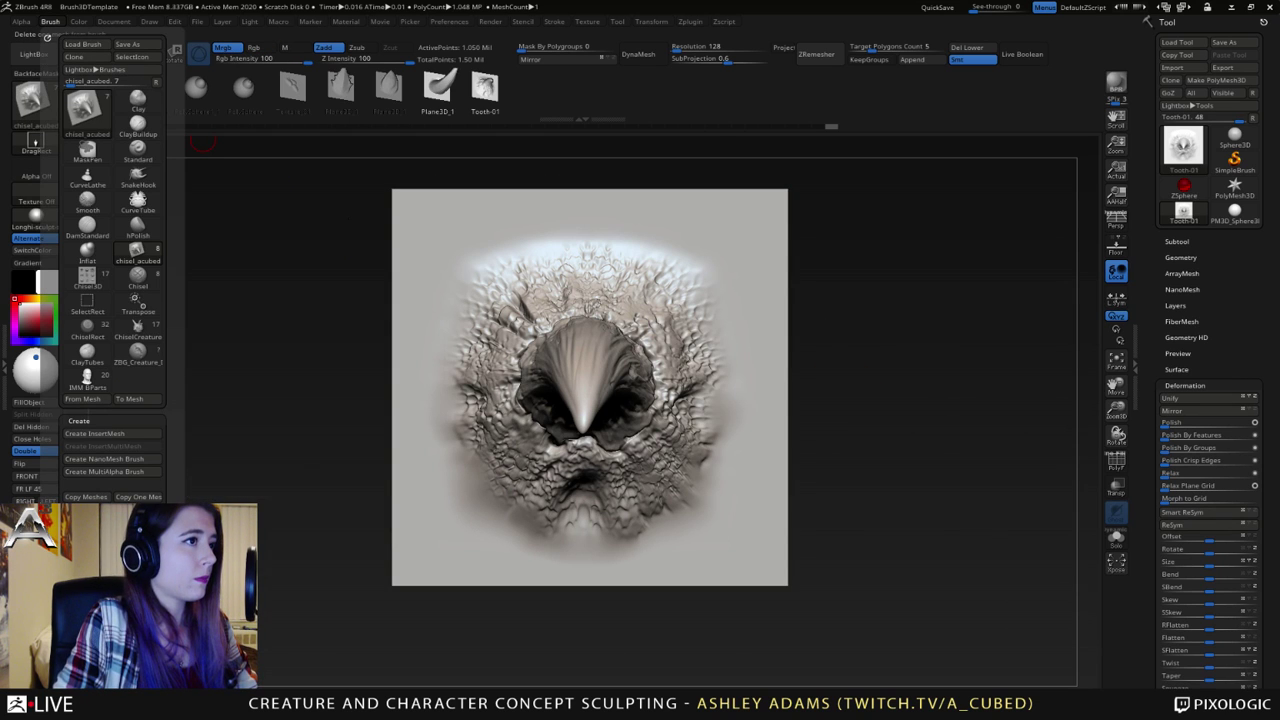
{"action": "left_click", "coordinate": [46, 36]}
{"action": "left_click", "coordinate": [53, 22]}
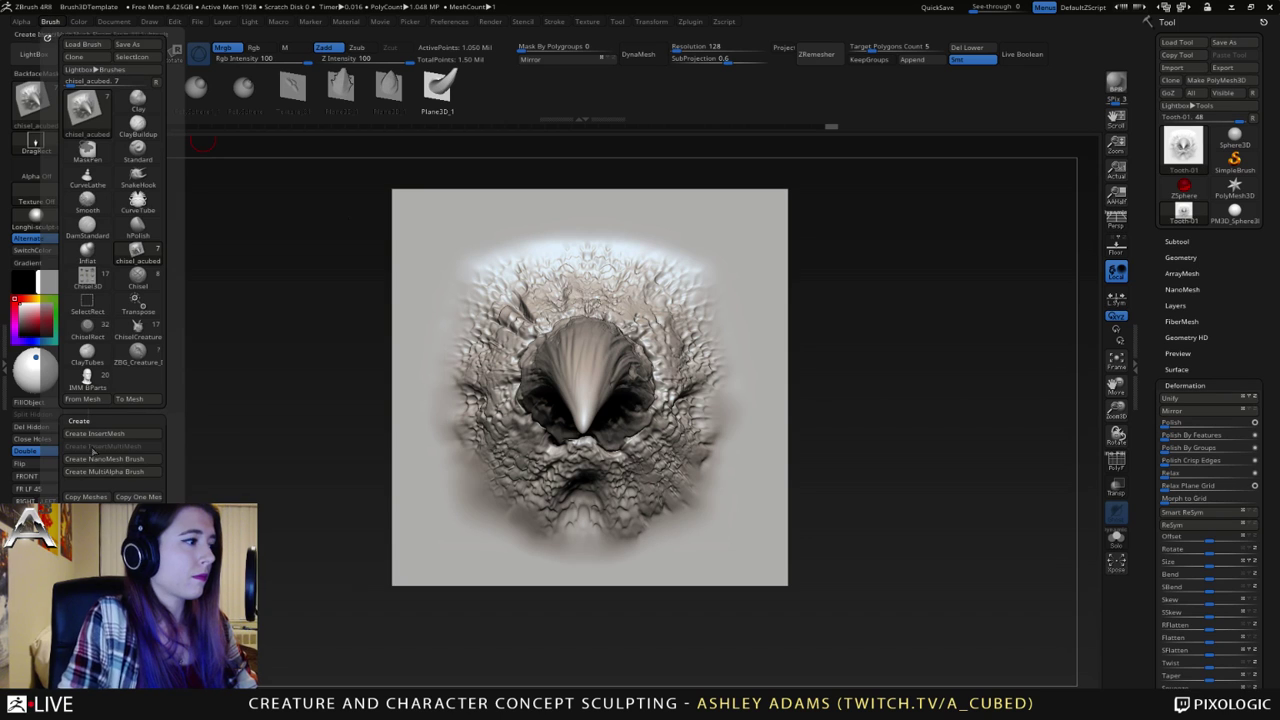
{"action": "left_click", "coordinate": [93, 405]}
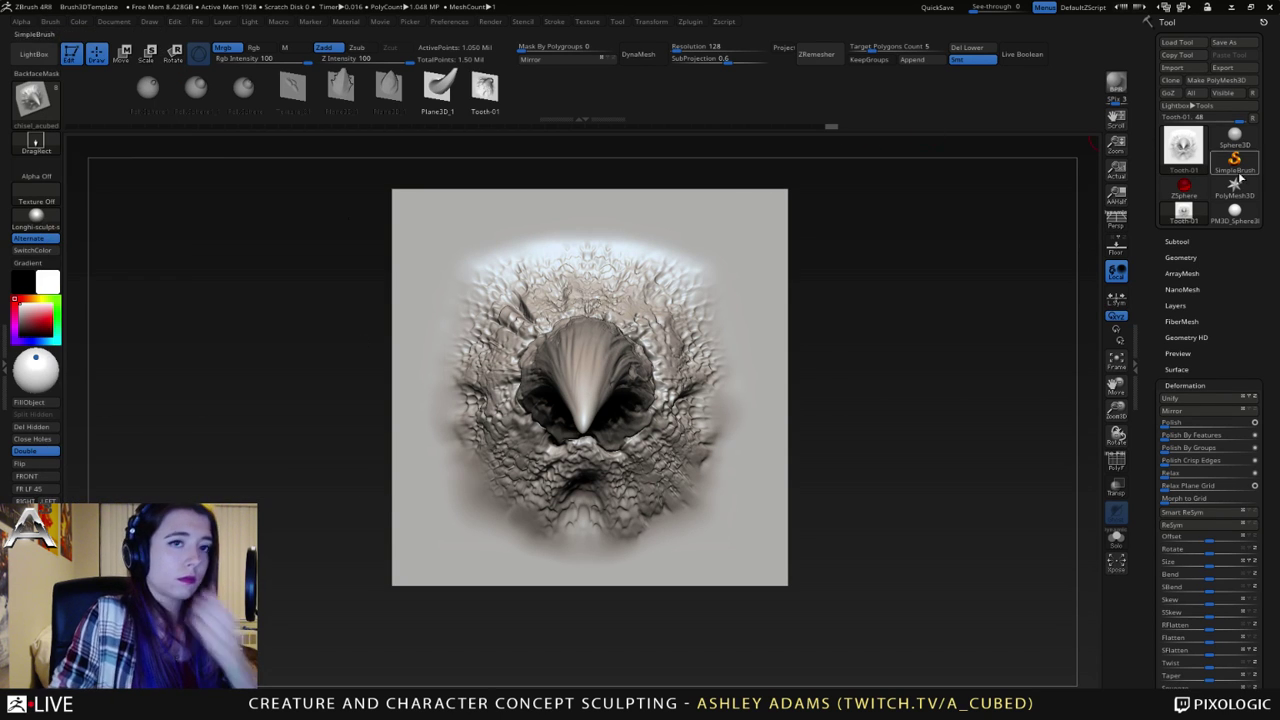
- Try stamping the tooth mesh onto the PM3D_Sphere3D sphere, and undo the test stamp
{"action": "left_click", "coordinate": [1236, 212]}
{"action": "left_click_drag", "start_coordinate": [607, 362], "coordinate": [677, 427]}
{"action": "key", "text": "ctrl"}
{"action": "mouse_move", "coordinate": [568, 325]}
{"action": "right_mouse_down", "text": "ctrl"}
{"action": "mouse_move", "coordinate": [583, 410]}
{"action": "mouse_move", "coordinate": [650, 420]}
{"action": "mouse_move", "coordinate": [640, 395]}
{"action": "mouse_move", "coordinate": [670, 423]}
{"action": "right_mouse_up", "text": "ctrl"}
{"action": "key", "text": "ctrl+z"}
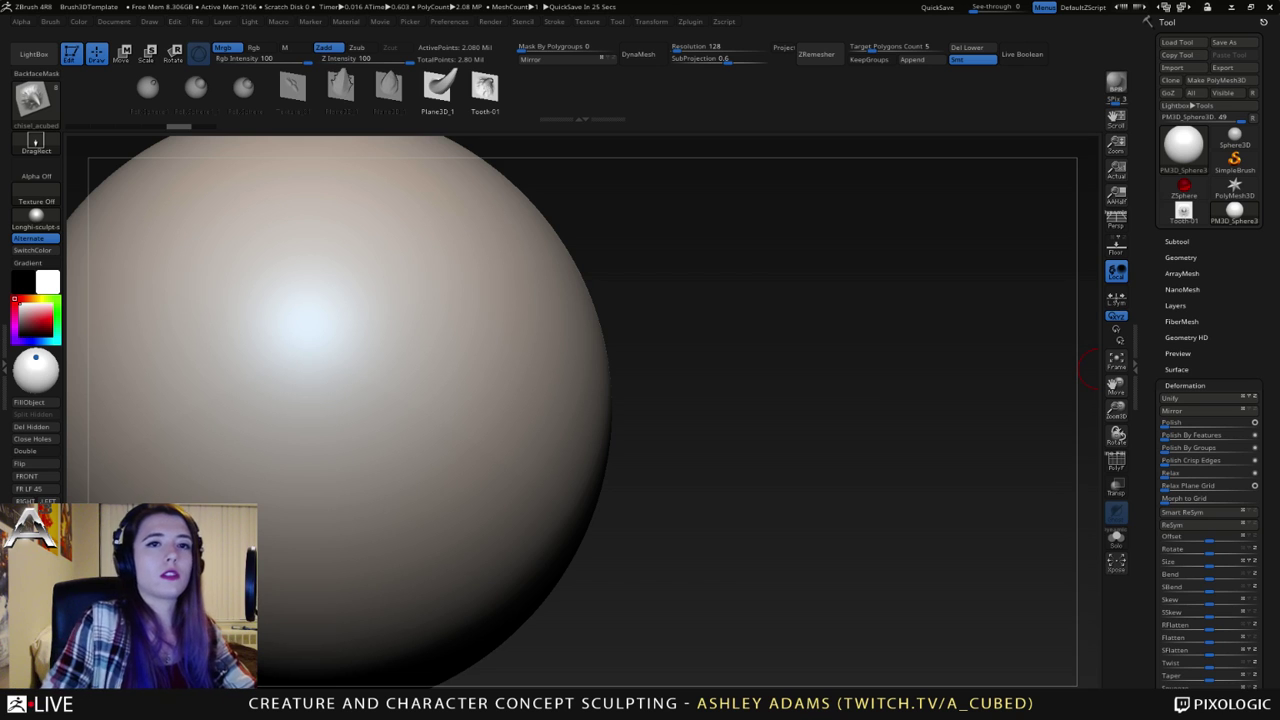
- Return to the Tooth-01 plane and load the chisel_acubed brush with its larger mesh set
{"action": "left_click", "coordinate": [1184, 211]}
{"action": "right_click_drag", "start_coordinate": [731, 498], "coordinate": [829, 460], "text": "ctrl"}
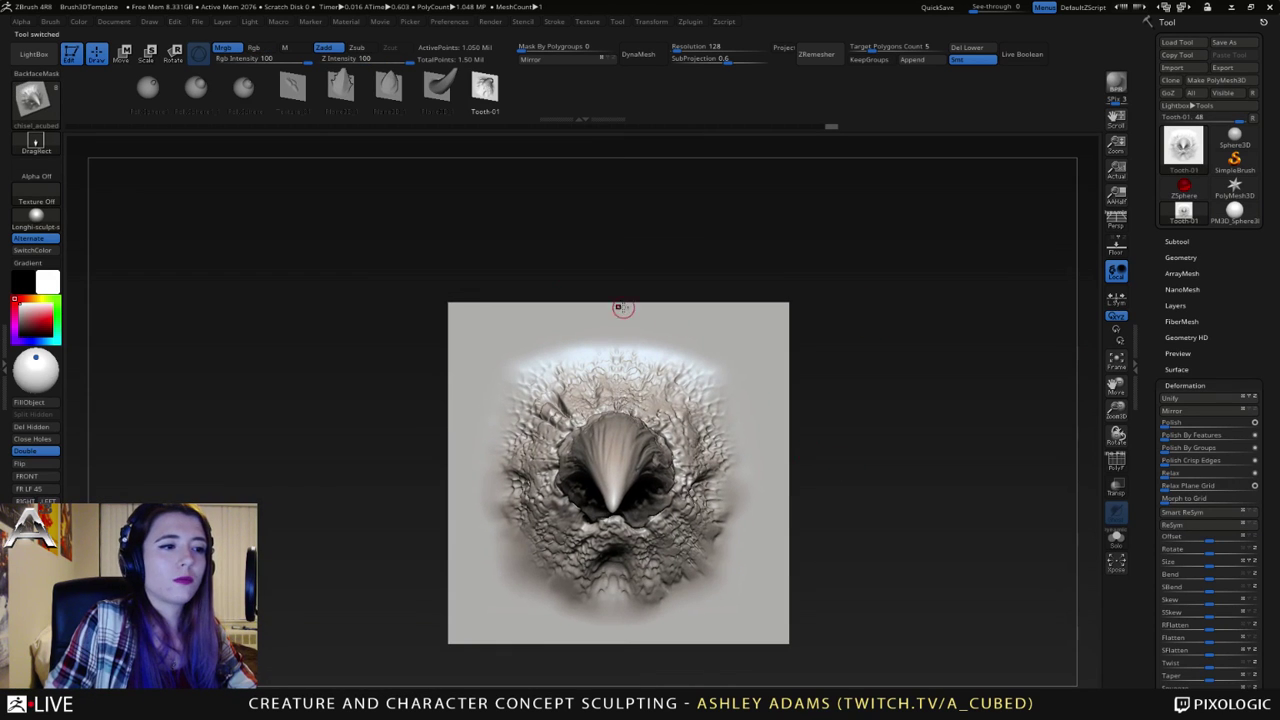
{"action": "left_click", "coordinate": [50, 21]}
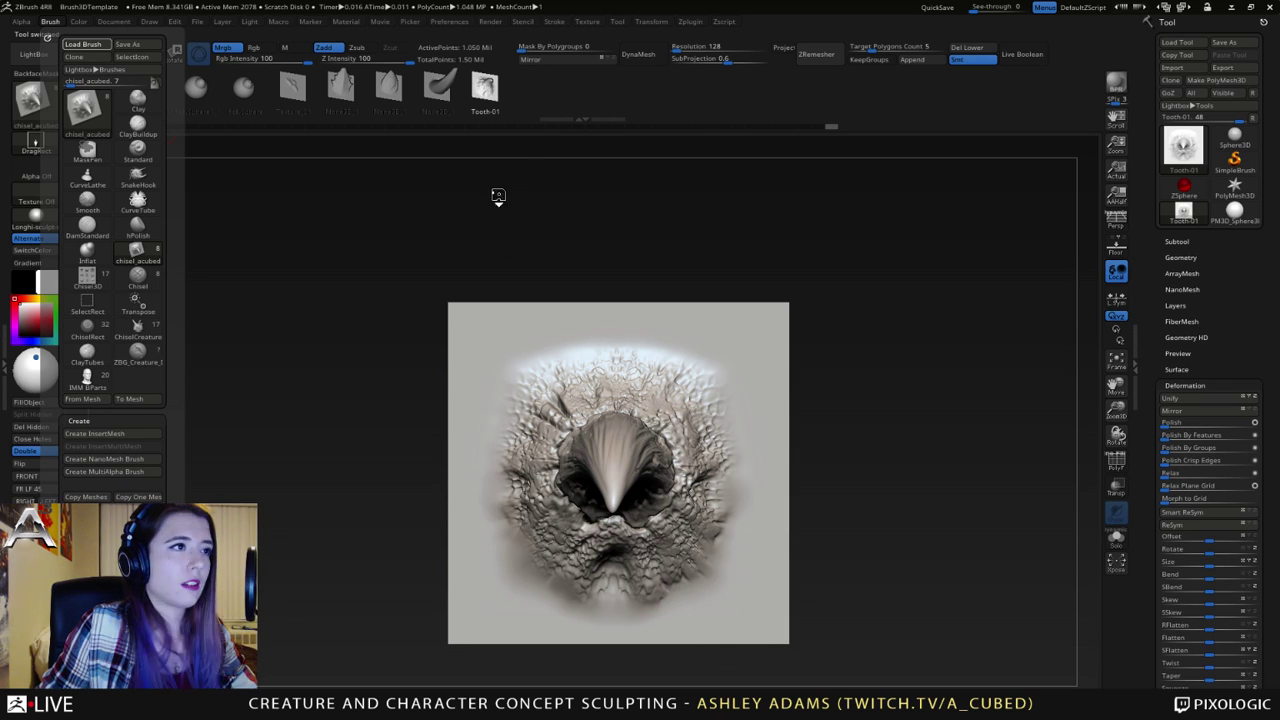
{"action": "left_click", "coordinate": [88, 105]}
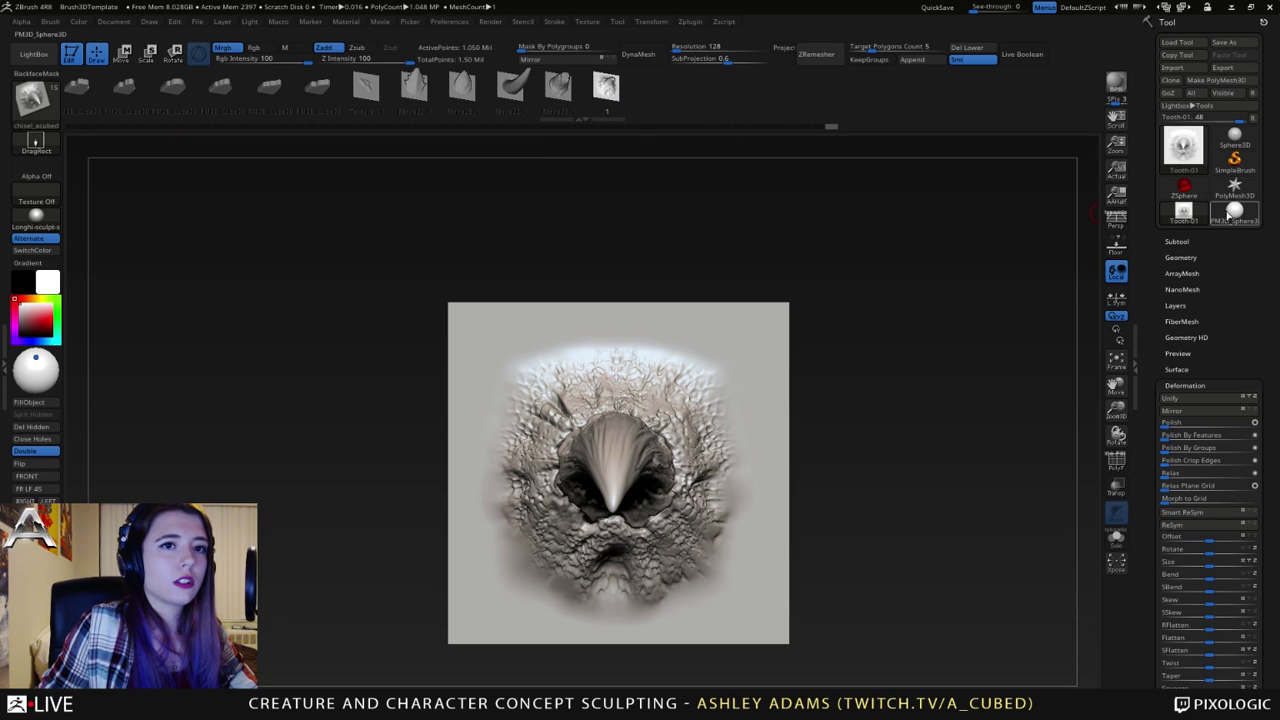
- Roll the Tooth-01 undo history back to its start to restore the flat, unsculpted plane
{"action": "left_click", "coordinate": [1176, 241]}
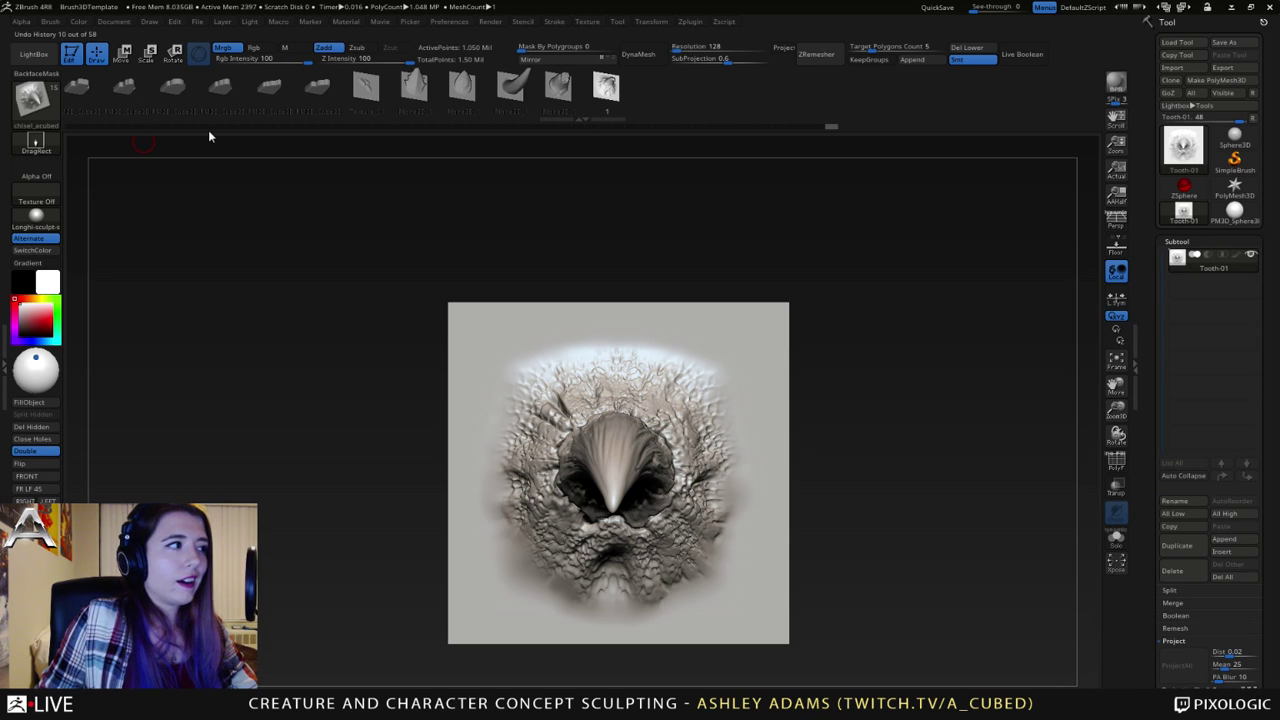
{"action": "left_click_drag", "start_coordinate": [208, 128], "coordinate": [63, 128]}
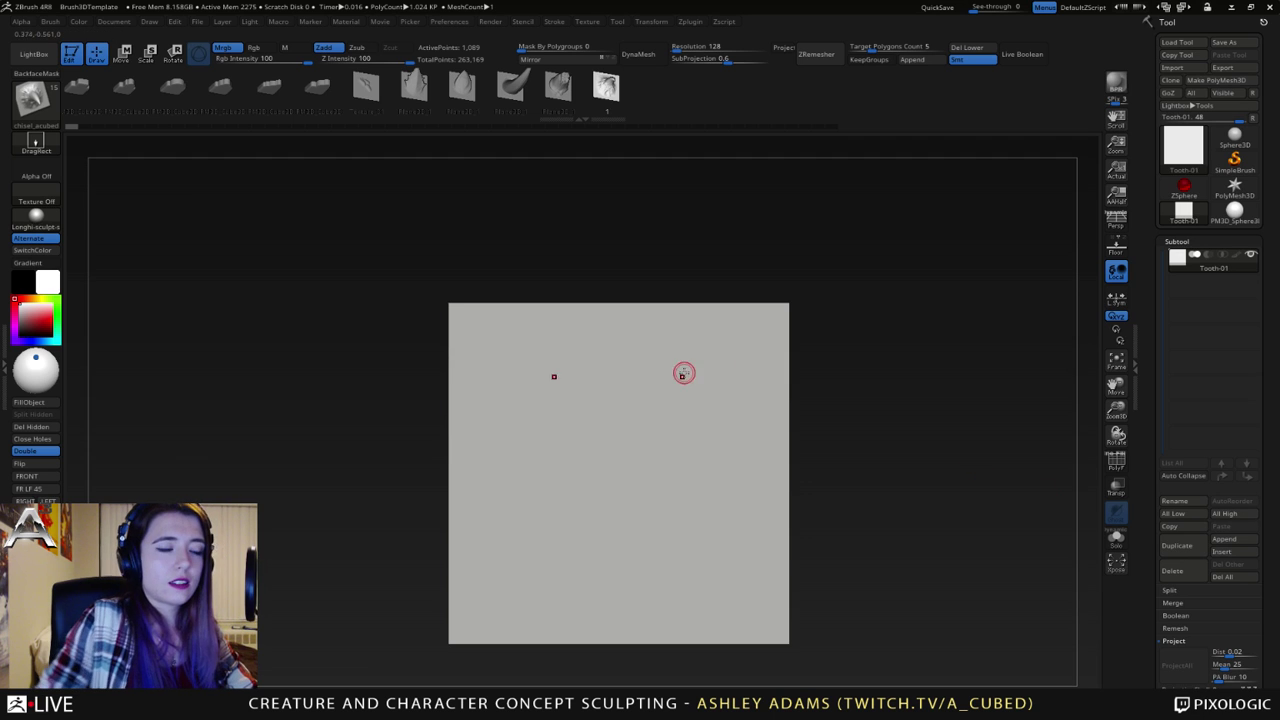
{"action": "right_click_drag", "start_coordinate": [684, 372], "coordinate": [666, 292], "text": "alt"}
{"action": "right_click", "coordinate": [588, 383]}
{"action": "right_click_drag", "start_coordinate": [590, 385], "coordinate": [618, 368], "text": "ctrl"}
- Raise the flat plane to subdivision level 9
{"action": "left_click_drag", "start_coordinate": [1153, 650], "coordinate": [1206, 458]}
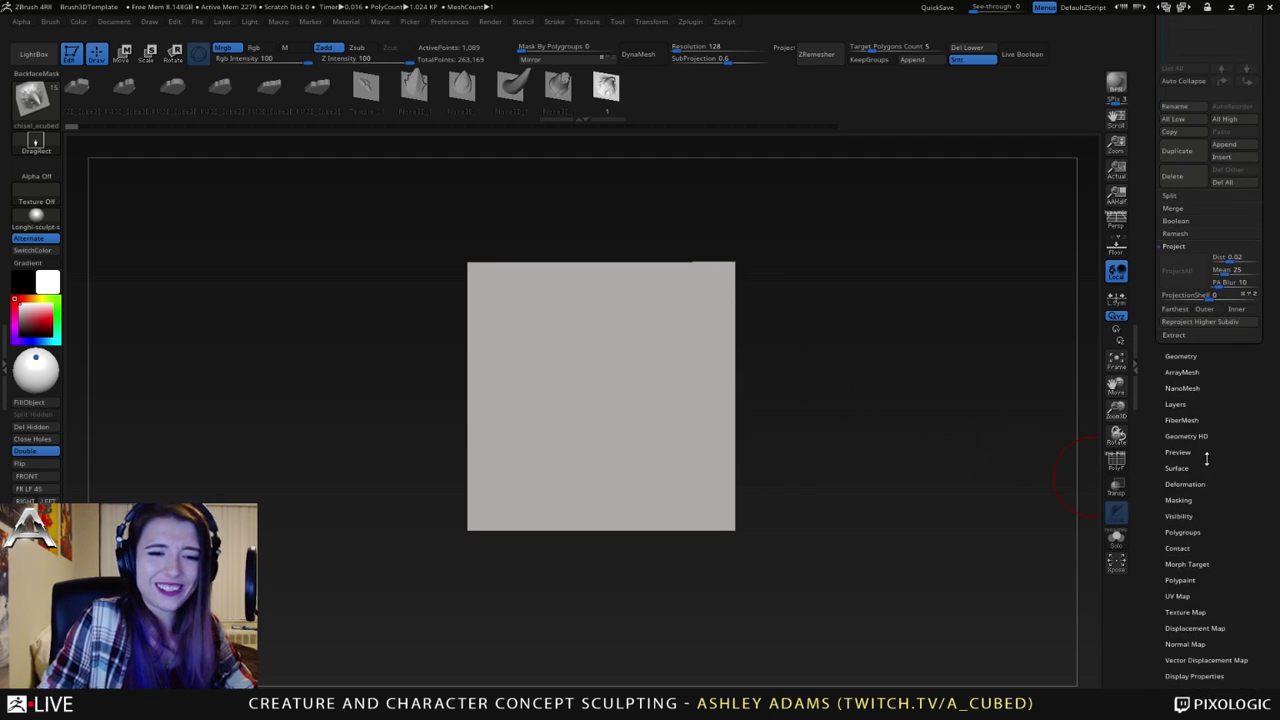
{"action": "left_click", "coordinate": [1175, 355]}
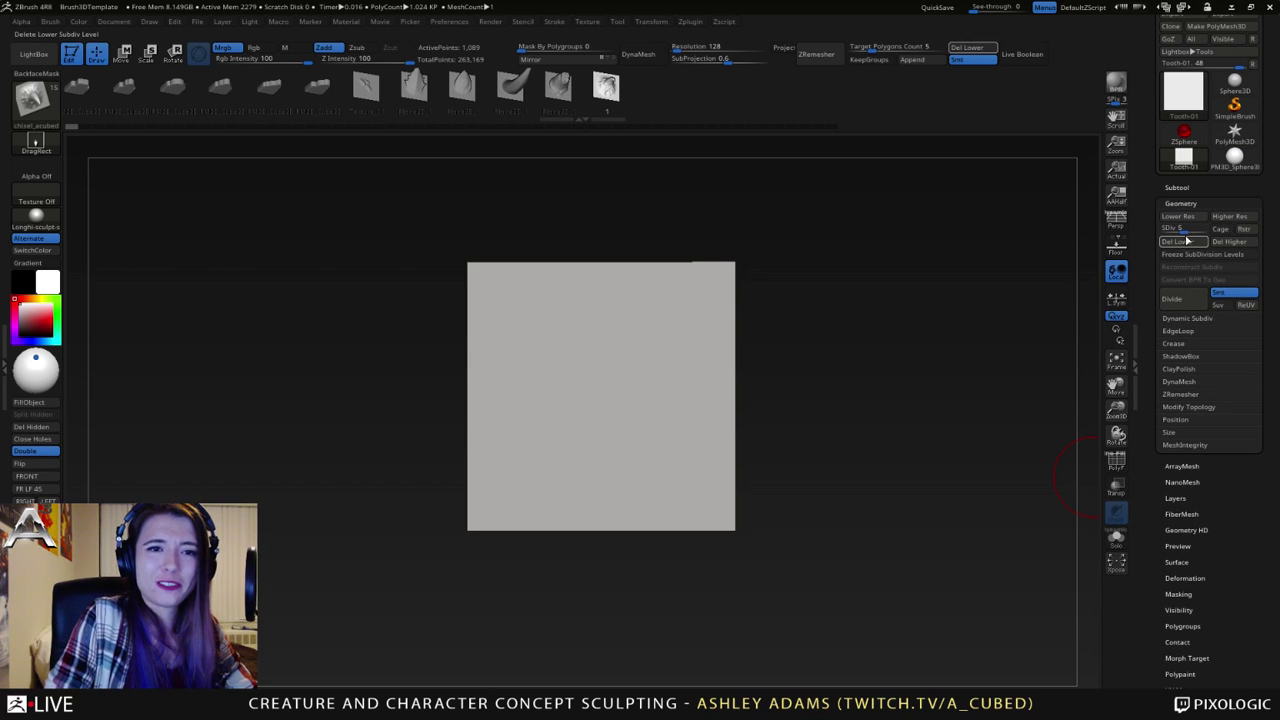
{"action": "left_click_drag", "start_coordinate": [1220, 229], "coordinate": [1220, 229]}
{"action": "right_click_drag", "start_coordinate": [549, 406], "coordinate": [619, 415]}
{"action": "right_click", "coordinate": [587, 376]}
- Choose the SnakeHook brush and paint an upright oval mask in the middle of the plane
{"action": "key", "text": "b"}
{"action": "key", "text": "s"}
{"action": "key", "text": "h"}
{"action": "mouse_move", "coordinate": [619, 415]}
{"action": "right_mouse_down"}
{"action": "mouse_move", "coordinate": [600, 428]}
{"action": "mouse_move", "coordinate": [710, 422]}
{"action": "right_mouse_up"}
{"action": "left_click", "coordinate": [607, 427], "text": "ctrl"}
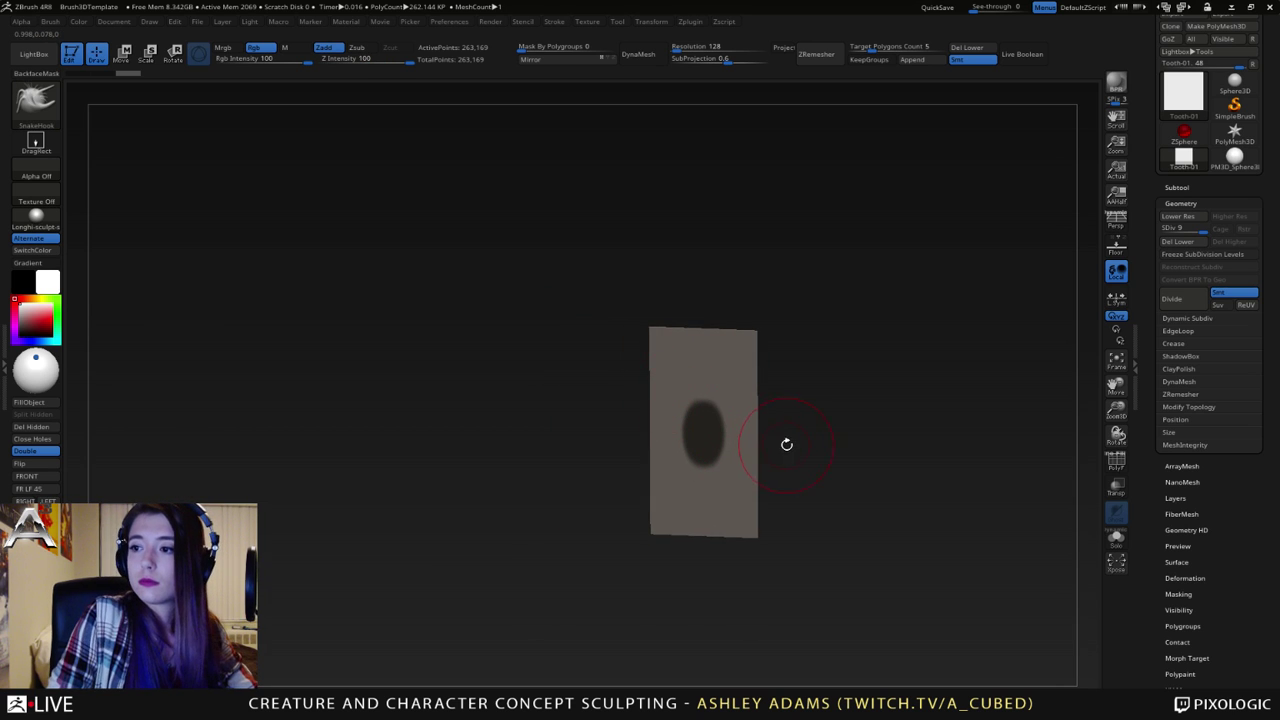
{"action": "right_click_drag", "start_coordinate": [789, 443], "coordinate": [755, 438]}
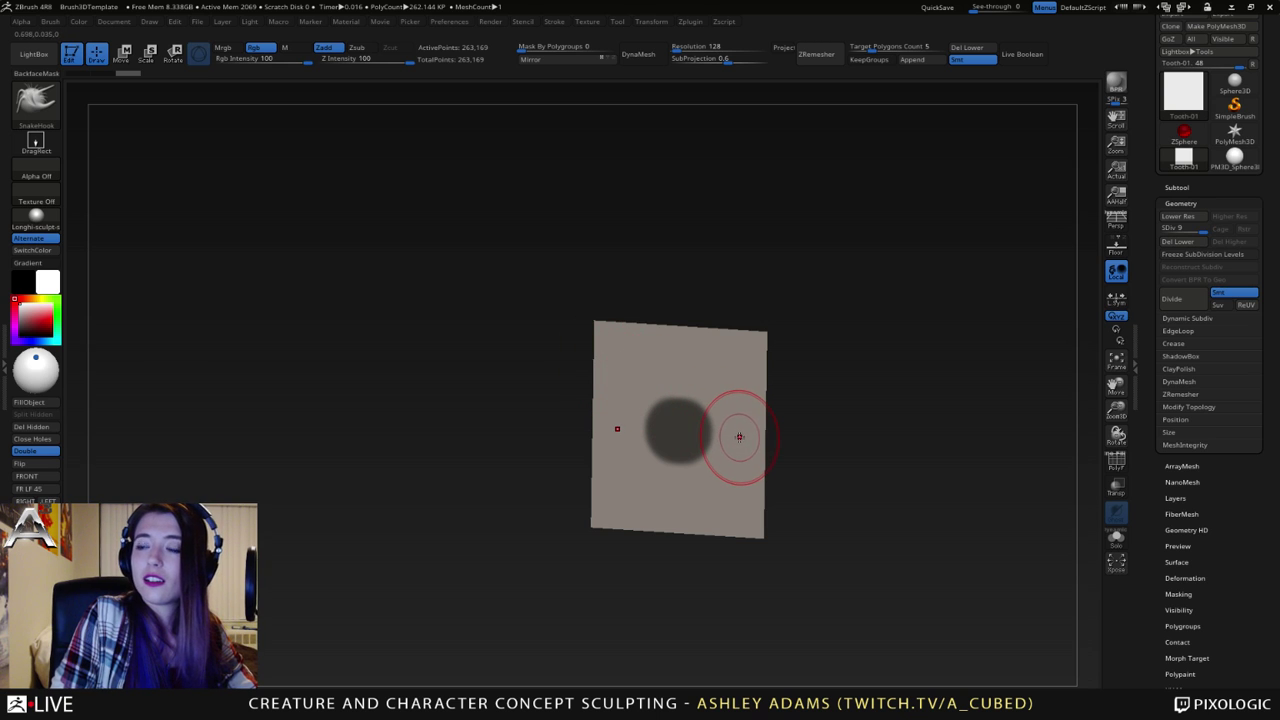
{"action": "key", "text": "ctrl"}
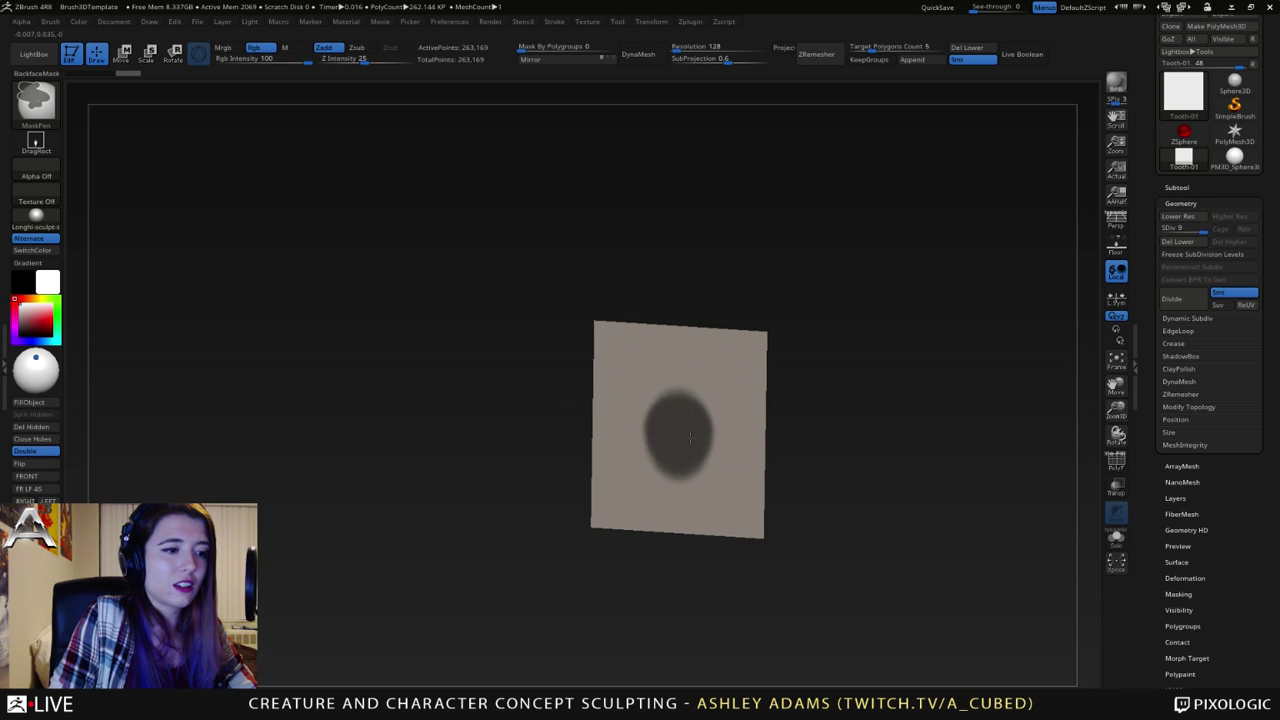
{"action": "left_click_drag", "start_coordinate": [688, 452], "coordinate": [676, 443], "text": "ctrl"}
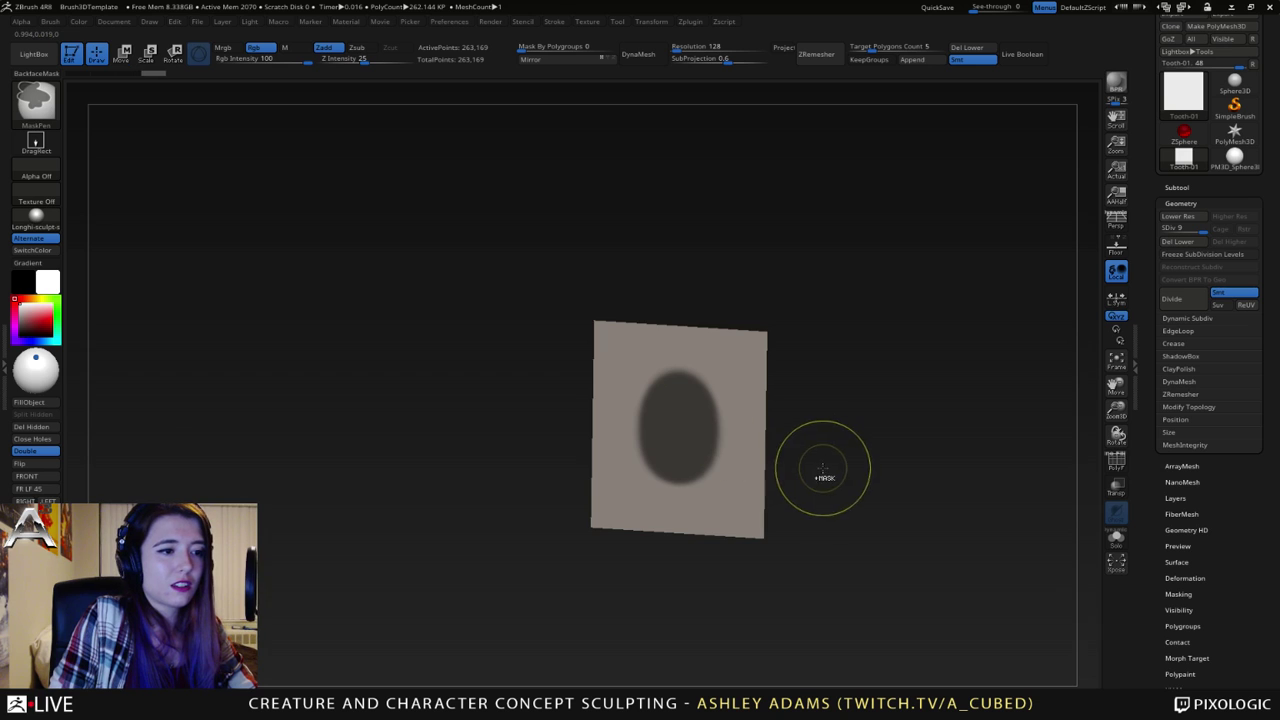
{"action": "mouse_move", "coordinate": [823, 468]}
{"action": "left_mouse_down", "text": "shift"}
{"action": "mouse_move", "coordinate": [668, 409]}
{"action": "mouse_move", "coordinate": [688, 406]}
{"action": "mouse_move", "coordinate": [686, 427]}
{"action": "mouse_move", "coordinate": [644, 412]}
{"action": "mouse_move", "coordinate": [630, 432]}
{"action": "left_mouse_up", "text": "shift"}
- Invert the mask, pull the plane's oval centre out into a rounded knob with SnakeHook, and clear the mask
{"action": "key", "text": "space"}
{"action": "left_click_drag", "start_coordinate": [669, 384], "coordinate": [664, 402]}
{"action": "left_click_drag", "start_coordinate": [657, 484], "coordinate": [658, 468]}
{"action": "left_click_drag", "start_coordinate": [662, 478], "coordinate": [662, 452]}
{"action": "mouse_move", "coordinate": [500, 440]}
{"action": "left_mouse_down"}
{"action": "mouse_move", "coordinate": [705, 434]}
{"action": "mouse_move", "coordinate": [661, 430]}
{"action": "left_mouse_up"}
{"action": "left_click", "coordinate": [776, 477], "text": "ctrl"}
{"action": "key", "text": "space"}
{"action": "left_click_drag", "start_coordinate": [428, 231], "coordinate": [820, 352], "text": "ctrl"}
{"action": "key", "text": "ctrl+z"}
- Store a morph target of the plane with the pulled-out knob
{"action": "left_click_drag", "start_coordinate": [1161, 604], "coordinate": [1161, 598]}
{"action": "scroll", "coordinate": [1161, 598], "scroll_direction": "down", "scroll_amount": 5}
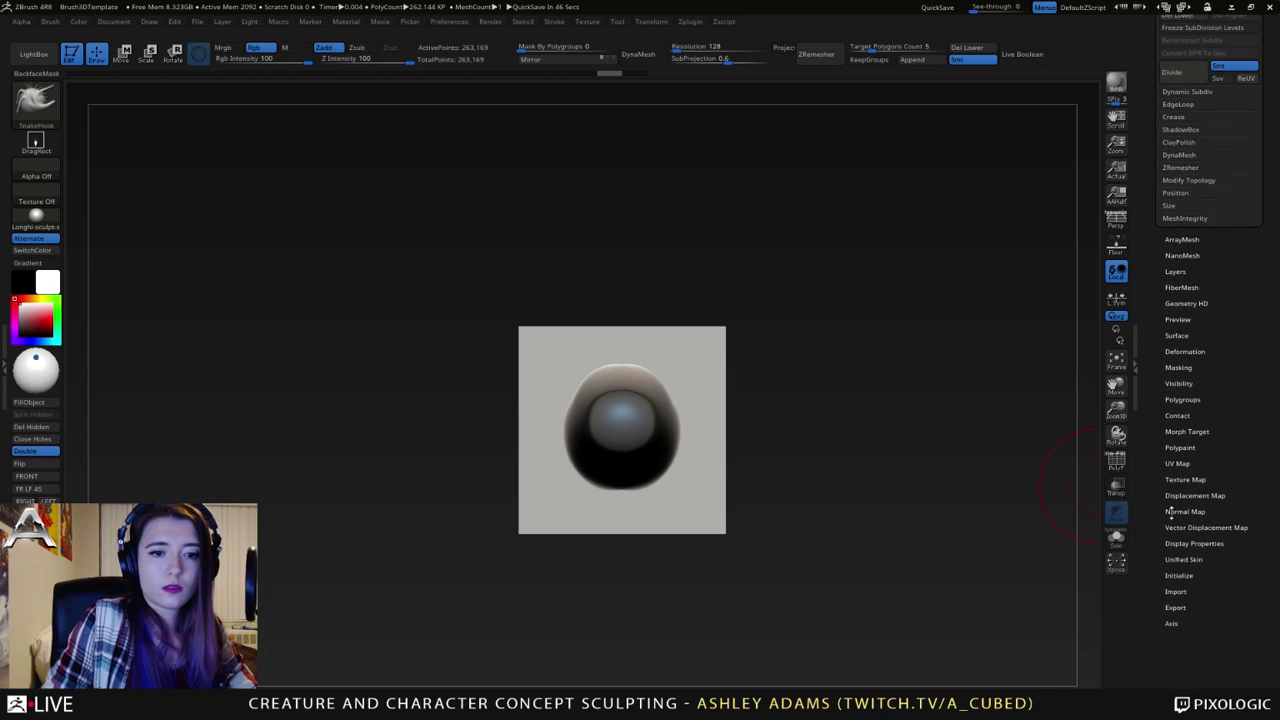
{"action": "left_click_drag", "start_coordinate": [1172, 520], "coordinate": [1173, 523]}
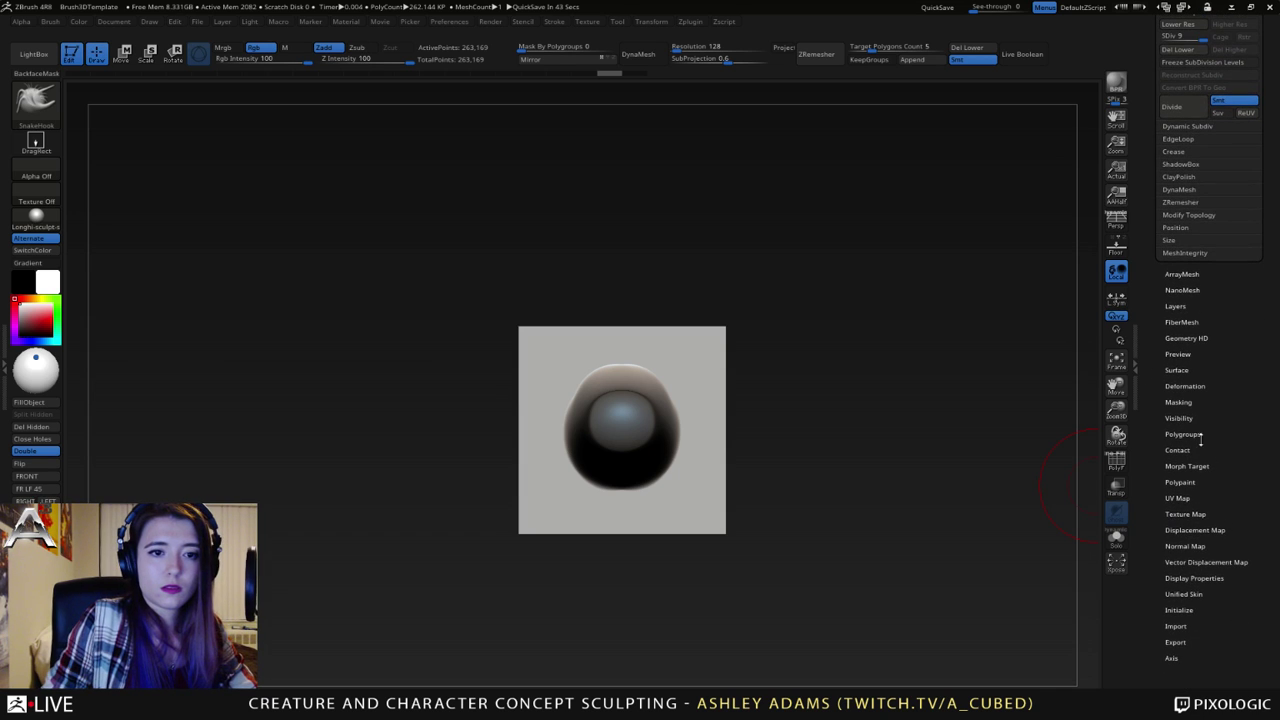
{"action": "left_click", "coordinate": [1191, 466]}
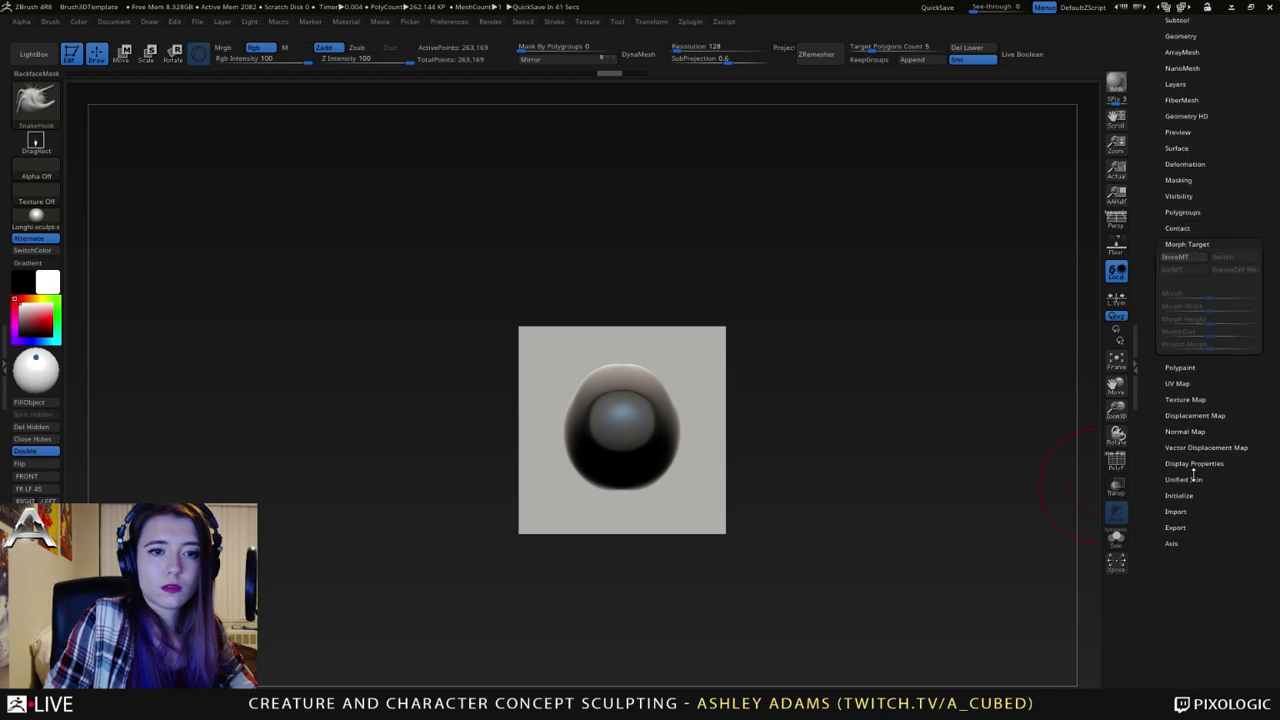
- Adjust the SnakeHook brush size and push the upper rim of the knob's base inward
{"action": "mouse_move", "coordinate": [597, 364]}
{"action": "right_mouse_down"}
{"action": "mouse_move", "coordinate": [712, 372]}
{"action": "mouse_move", "coordinate": [662, 377]}
{"action": "right_mouse_up"}
{"action": "key", "text": "space"}
{"action": "left_click_drag", "start_coordinate": [658, 376], "coordinate": [637, 375]}
{"action": "right_click_drag", "start_coordinate": [636, 354], "coordinate": [651, 385], "text": "ctrl"}
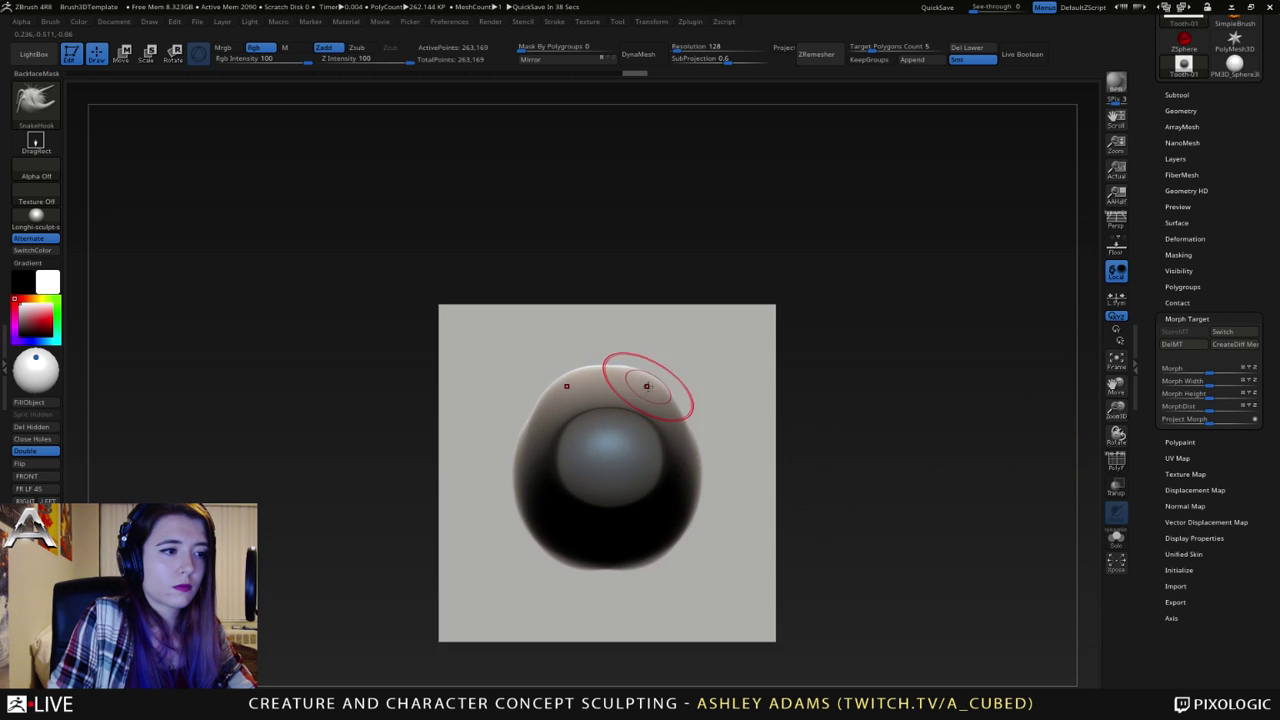
{"action": "key", "text": "space"}
{"action": "left_click_drag", "start_coordinate": [652, 376], "coordinate": [621, 378]}
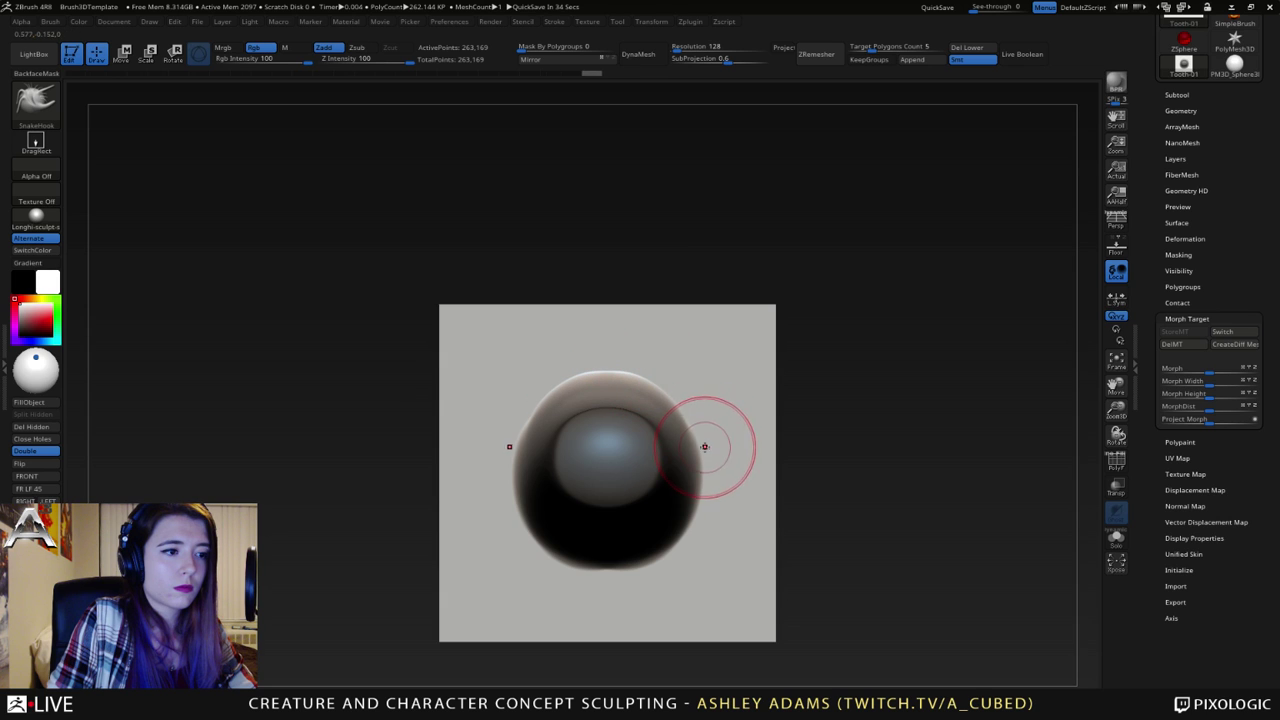
- Push the sides and lower rim of the knob's base inward to narrow it all around
{"action": "left_click_drag", "start_coordinate": [706, 448], "coordinate": [700, 451]}
{"action": "mouse_move", "coordinate": [709, 496]}
{"action": "left_mouse_down"}
{"action": "mouse_move", "coordinate": [680, 554]}
{"action": "mouse_move", "coordinate": [625, 571]}
{"action": "left_mouse_up"}
{"action": "mouse_move", "coordinate": [627, 580]}
{"action": "right_mouse_down"}
{"action": "mouse_move", "coordinate": [715, 575]}
{"action": "mouse_move", "coordinate": [600, 550]}
{"action": "right_mouse_up"}
{"action": "left_click_drag", "start_coordinate": [672, 381], "coordinate": [664, 394]}
{"action": "left_click_drag", "start_coordinate": [664, 383], "coordinate": [623, 380]}
{"action": "mouse_move", "coordinate": [691, 412]}
{"action": "left_mouse_down"}
{"action": "mouse_move", "coordinate": [694, 529]}
{"action": "mouse_move", "coordinate": [667, 553]}
{"action": "mouse_move", "coordinate": [613, 560]}
{"action": "left_mouse_up"}
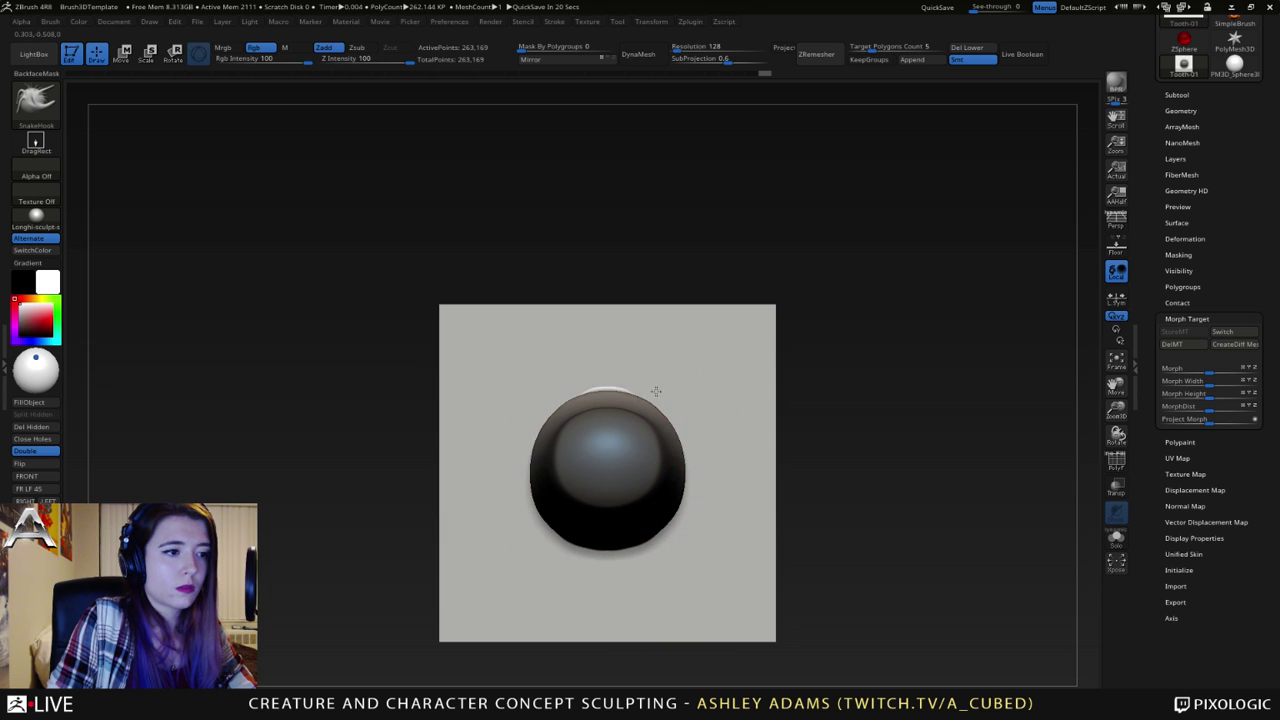
- Tuck in the lower rim of the knob's base further and smooth the knob's side surface
{"action": "right_click_drag", "start_coordinate": [622, 384], "coordinate": [686, 390], "text": "alt"}
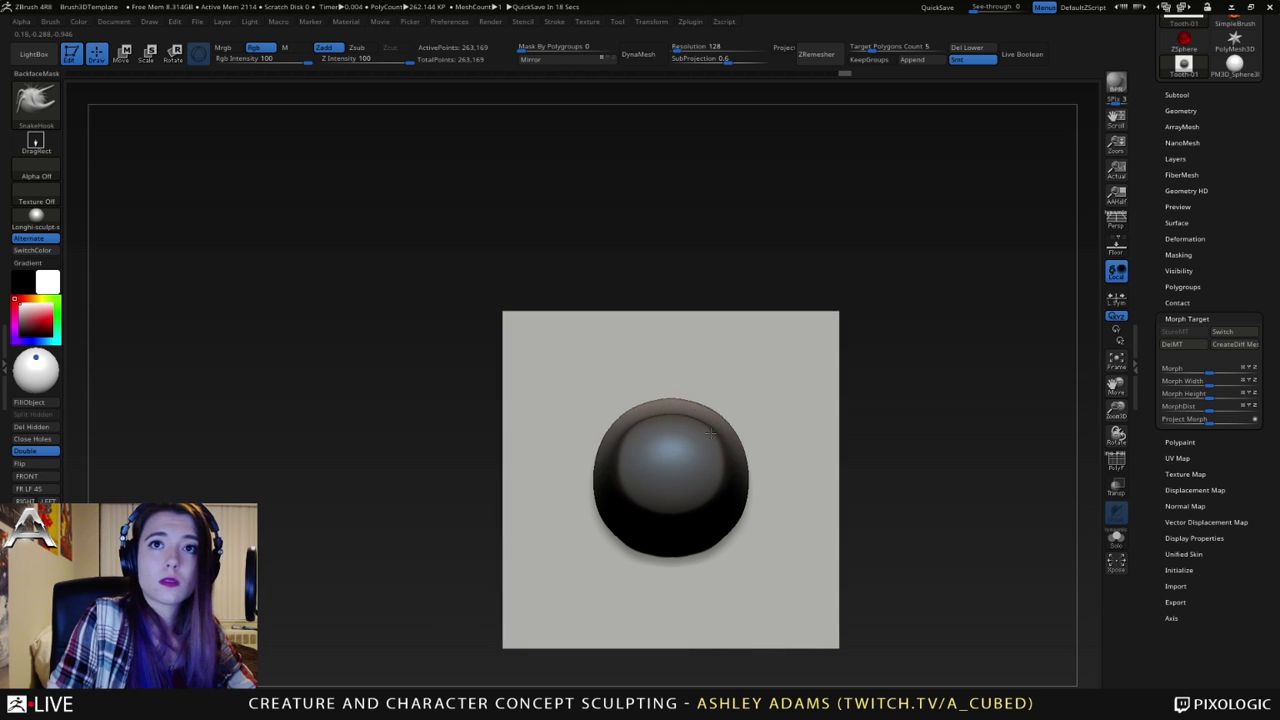
{"action": "right_click_drag", "start_coordinate": [760, 425], "coordinate": [663, 443]}
{"action": "mouse_move", "coordinate": [728, 423]}
{"action": "left_mouse_down", "text": "shift"}
{"action": "mouse_move", "coordinate": [829, 449]}
{"action": "mouse_move", "coordinate": [815, 437]}
{"action": "mouse_move", "coordinate": [828, 436]}
{"action": "left_mouse_up", "text": "shift"}
{"action": "right_click_drag", "start_coordinate": [828, 436], "coordinate": [829, 436], "text": "shift"}
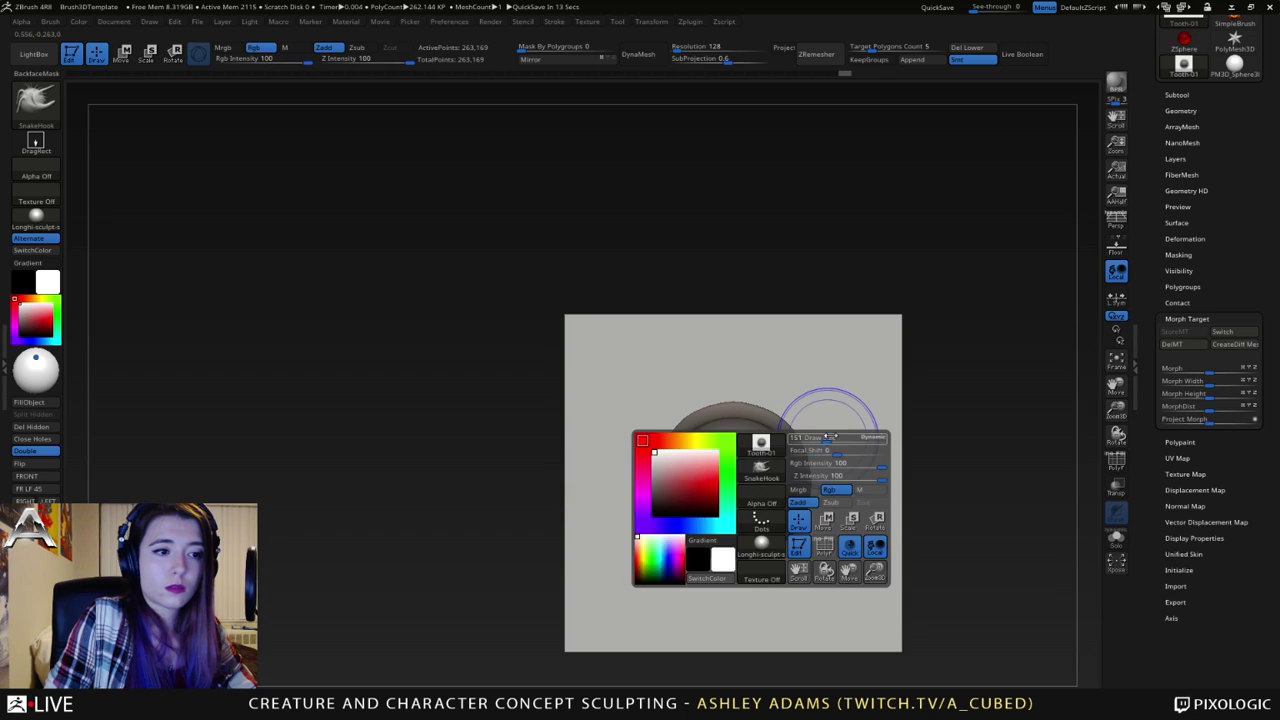
{"action": "mouse_move", "coordinate": [825, 527]}
{"action": "left_mouse_down"}
{"action": "mouse_move", "coordinate": [792, 560]}
{"action": "mouse_move", "coordinate": [731, 575]}
{"action": "left_mouse_up"}
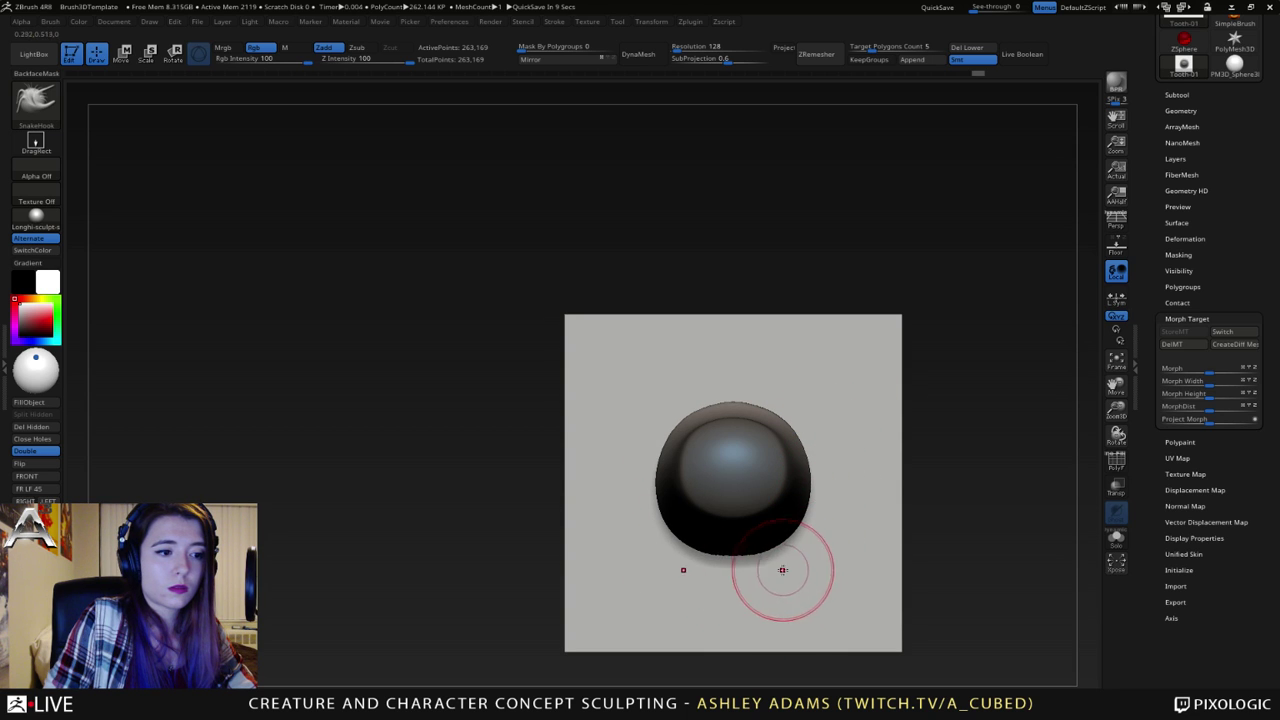
{"action": "right_click_drag", "start_coordinate": [840, 522], "coordinate": [938, 516]}
{"action": "left_click_drag", "start_coordinate": [708, 465], "coordinate": [631, 460], "text": "shift"}
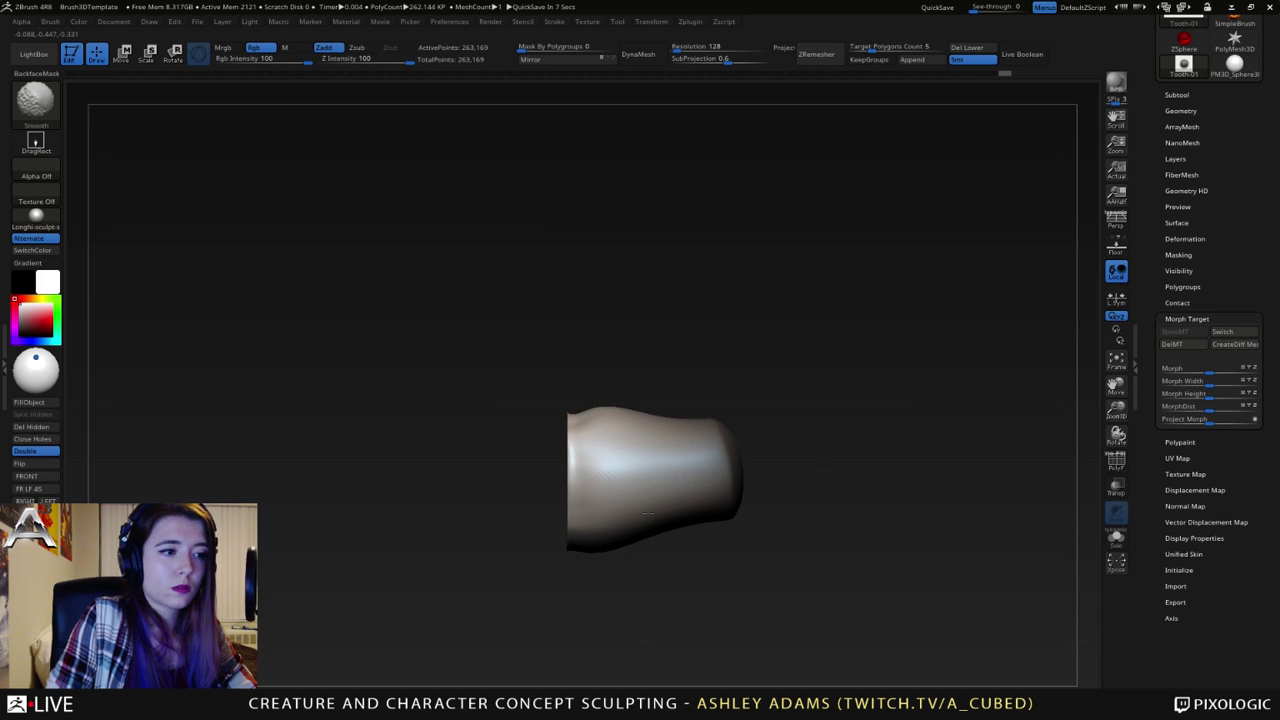
- Pull the knob's end outward from the side view with SnakeHook and shape it into a rounded tip
{"action": "right_click", "coordinate": [758, 462]}
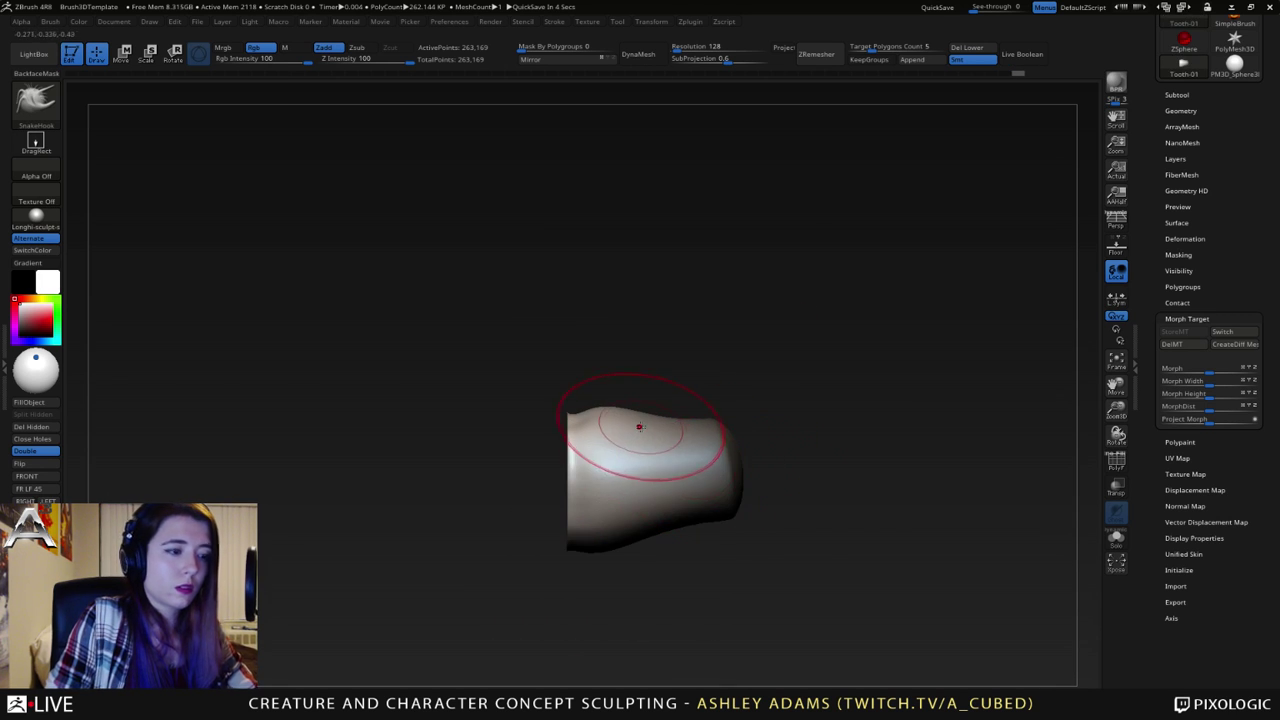
{"action": "right_click", "coordinate": [719, 447]}
{"action": "left_click_drag", "start_coordinate": [720, 447], "coordinate": [731, 460]}
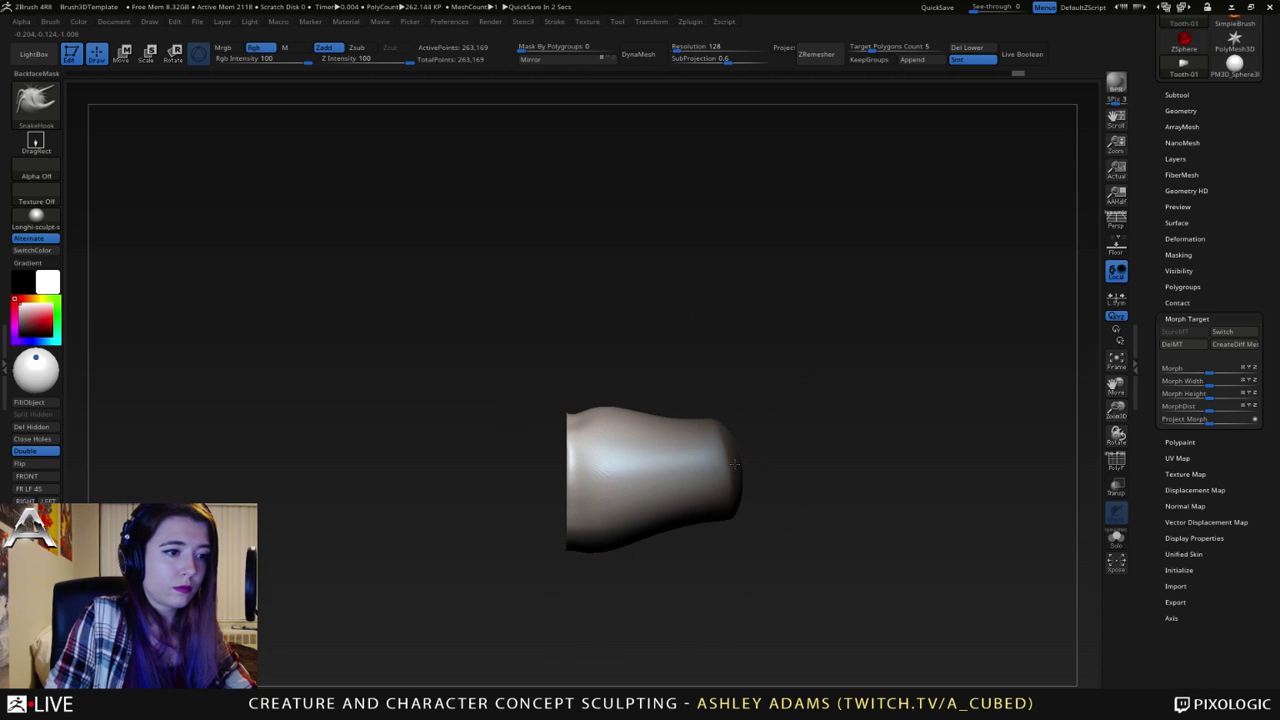
{"action": "right_click", "coordinate": [748, 463]}
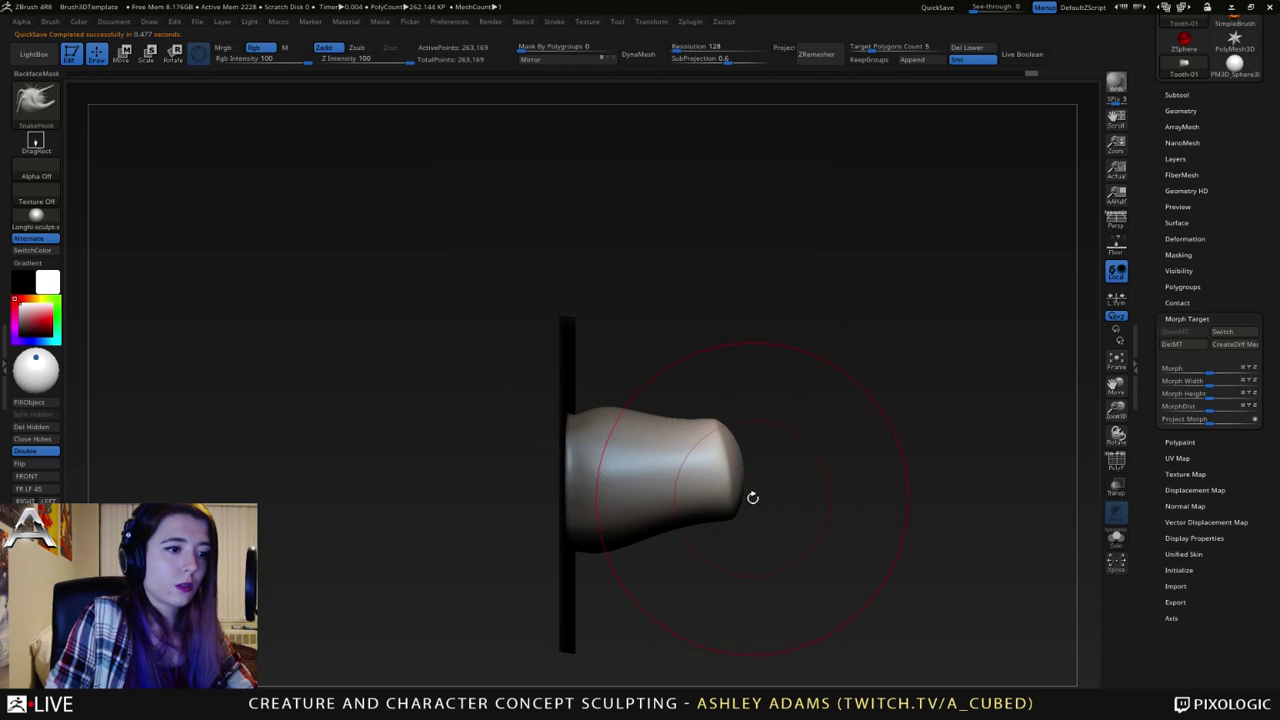
{"action": "right_click_drag", "start_coordinate": [751, 497], "coordinate": [748, 470], "text": "ctrl"}
{"action": "right_click_drag", "start_coordinate": [748, 470], "coordinate": [752, 459]}
{"action": "left_click_drag", "start_coordinate": [743, 466], "coordinate": [794, 467]}
{"action": "left_click_drag", "start_coordinate": [738, 435], "coordinate": [738, 452]}
{"action": "right_click_drag", "start_coordinate": [790, 477], "coordinate": [754, 466], "text": "alt"}
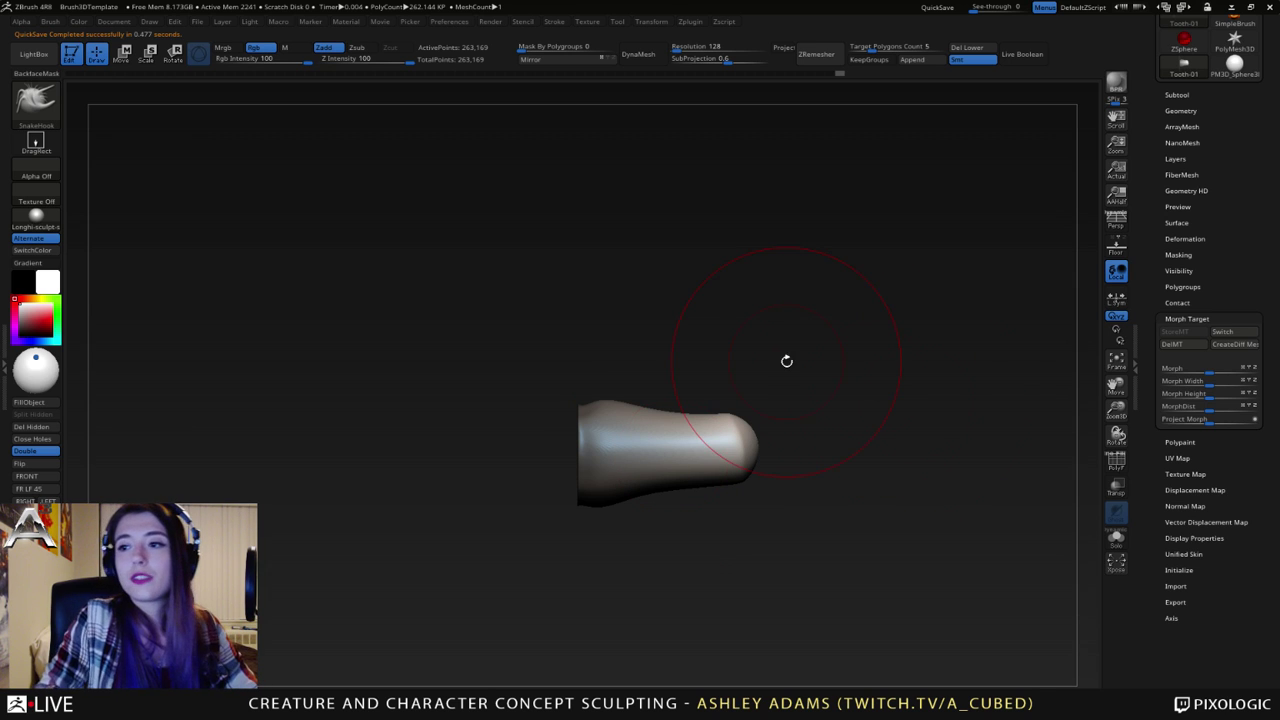
- Turn on LazyMouse for the SnakeHook brush stroke
{"action": "mouse_move", "coordinate": [688, 428]}
{"action": "right_mouse_down"}
{"action": "mouse_move", "coordinate": [640, 425]}
{"action": "mouse_move", "coordinate": [671, 420]}
{"action": "right_mouse_up"}
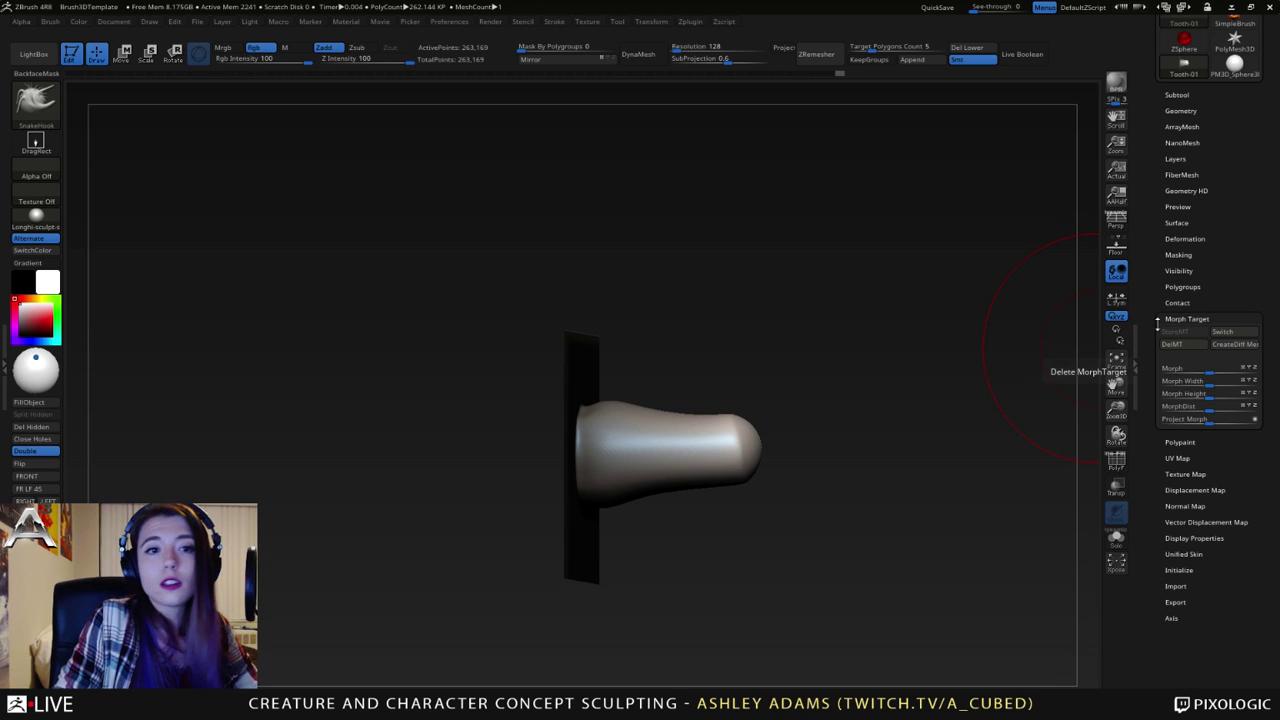
{"action": "left_click_drag", "start_coordinate": [1157, 297], "coordinate": [1164, 330]}
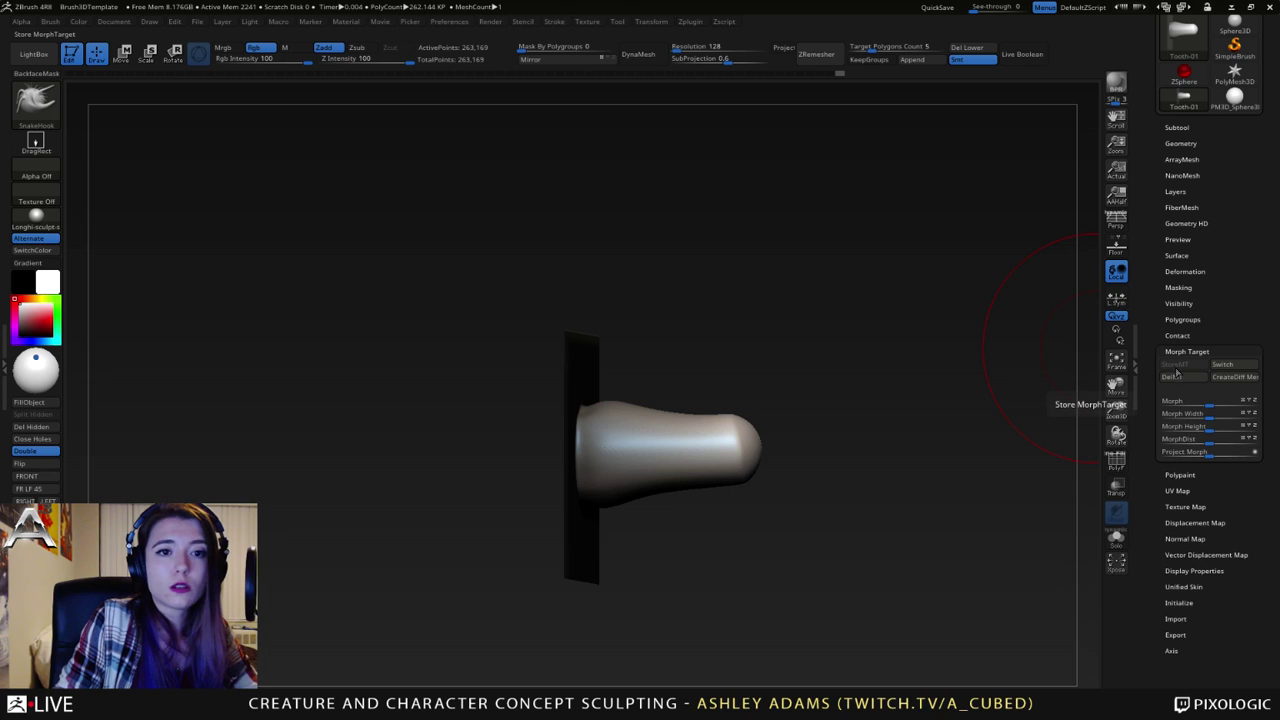
{"action": "left_click", "coordinate": [555, 22]}
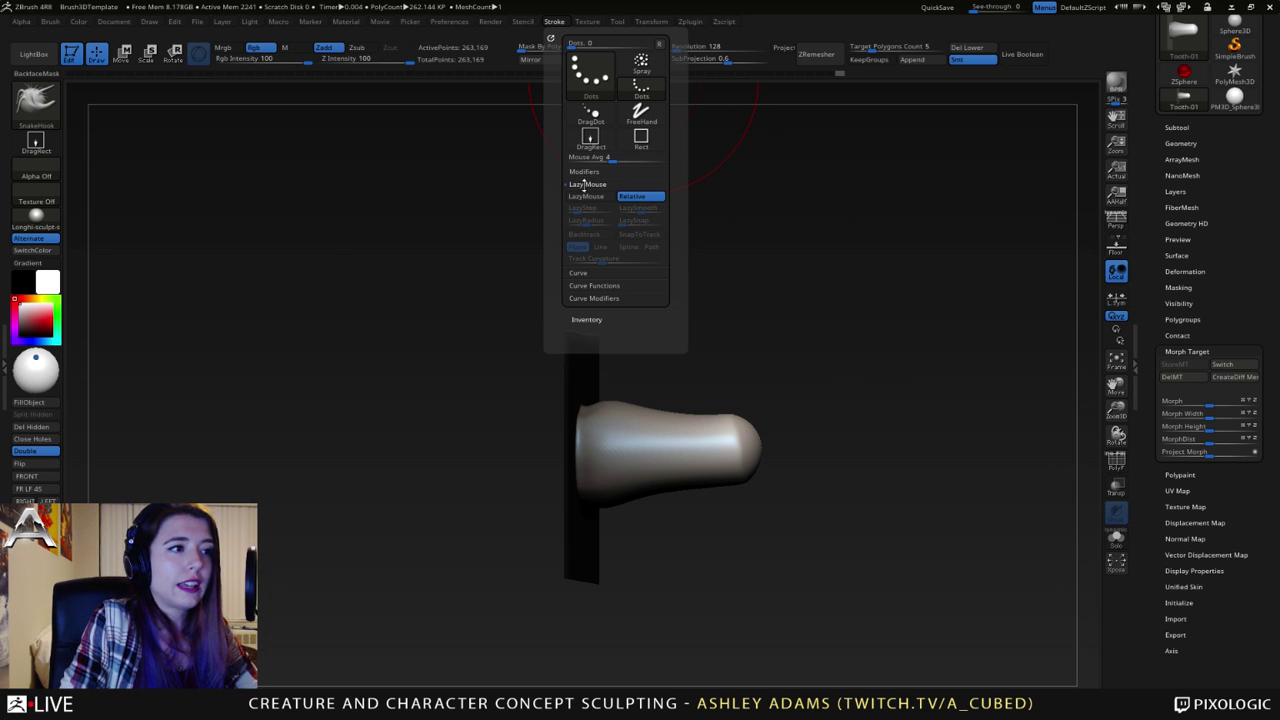
{"action": "left_click", "coordinate": [588, 198]}
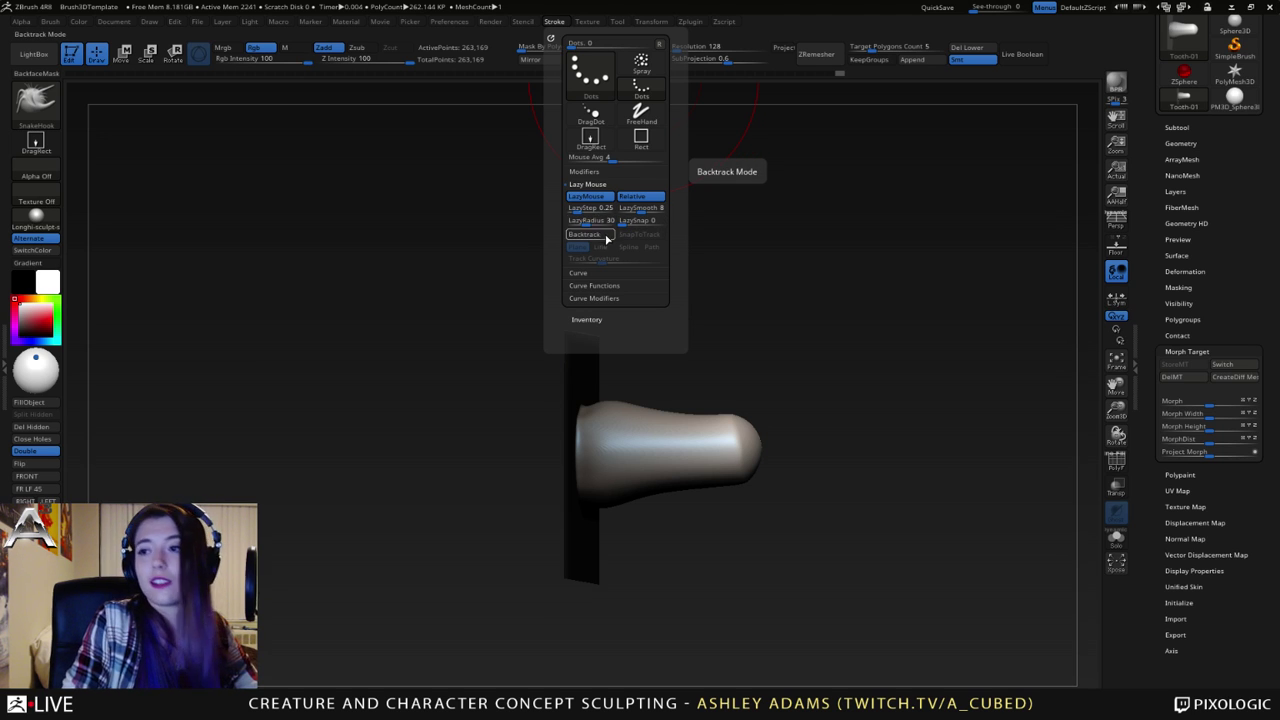
- Raise LazySnap for the SnakeHook stroke and switch LazyMouse off for that brush
{"action": "left_click_drag", "start_coordinate": [623, 220], "coordinate": [634, 221]}
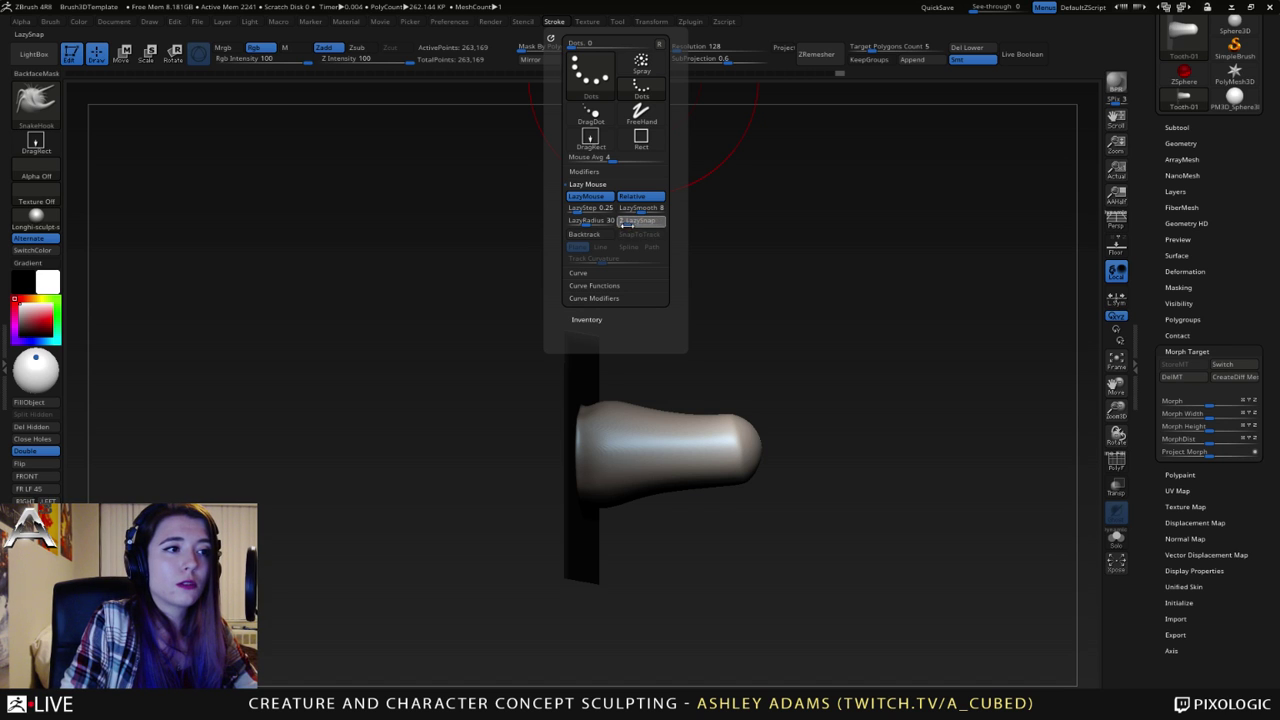
{"action": "key", "text": "Return"}
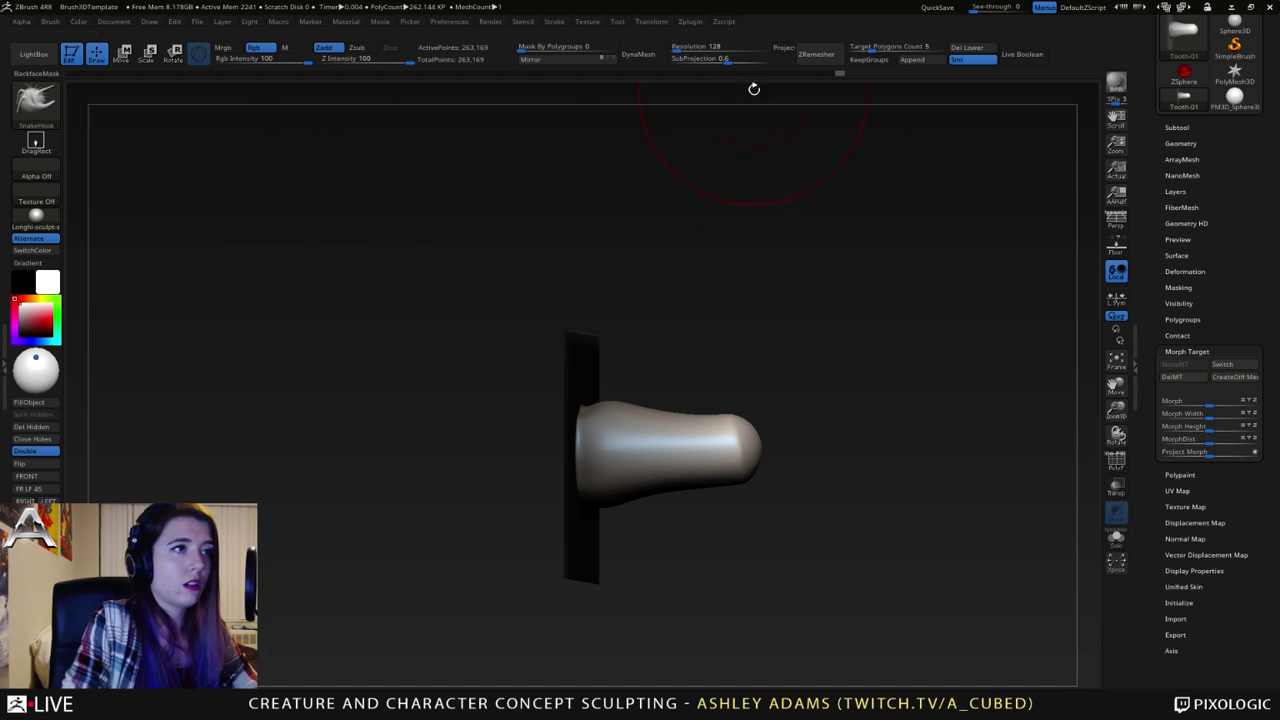
{"action": "left_click", "coordinate": [38, 102]}
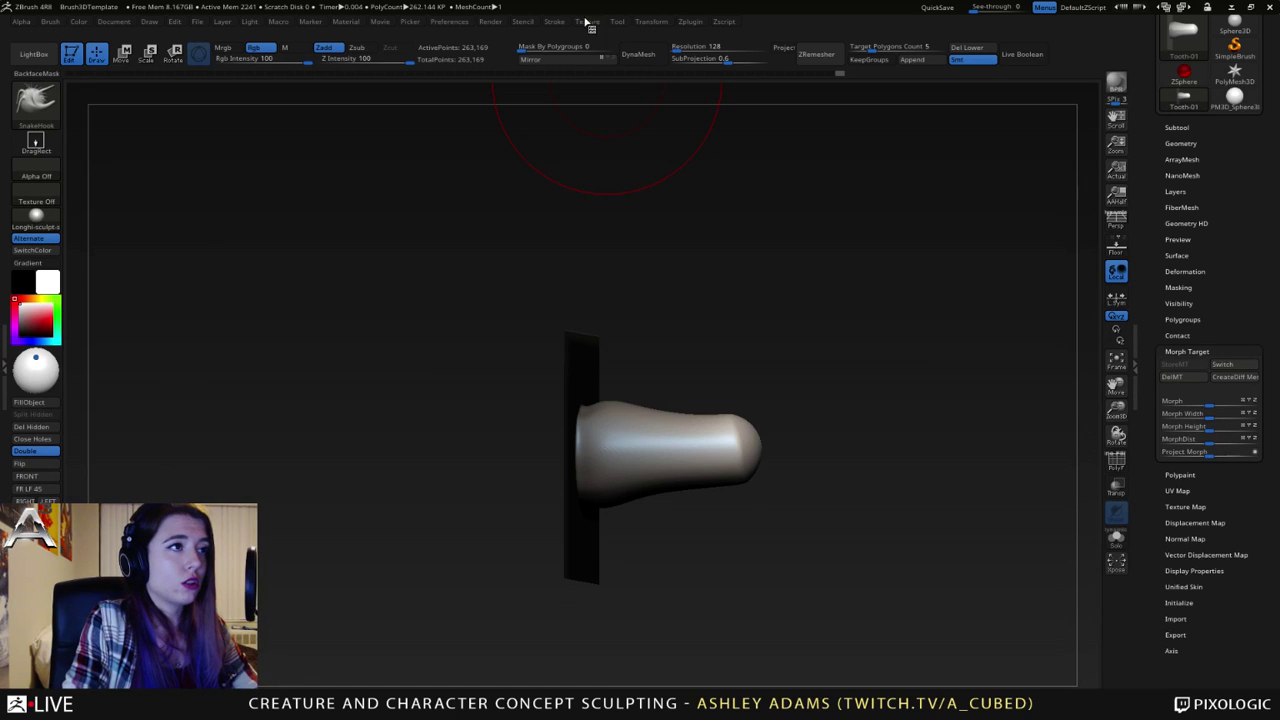
{"action": "left_click", "coordinate": [555, 22]}
{"action": "left_click", "coordinate": [589, 195]}
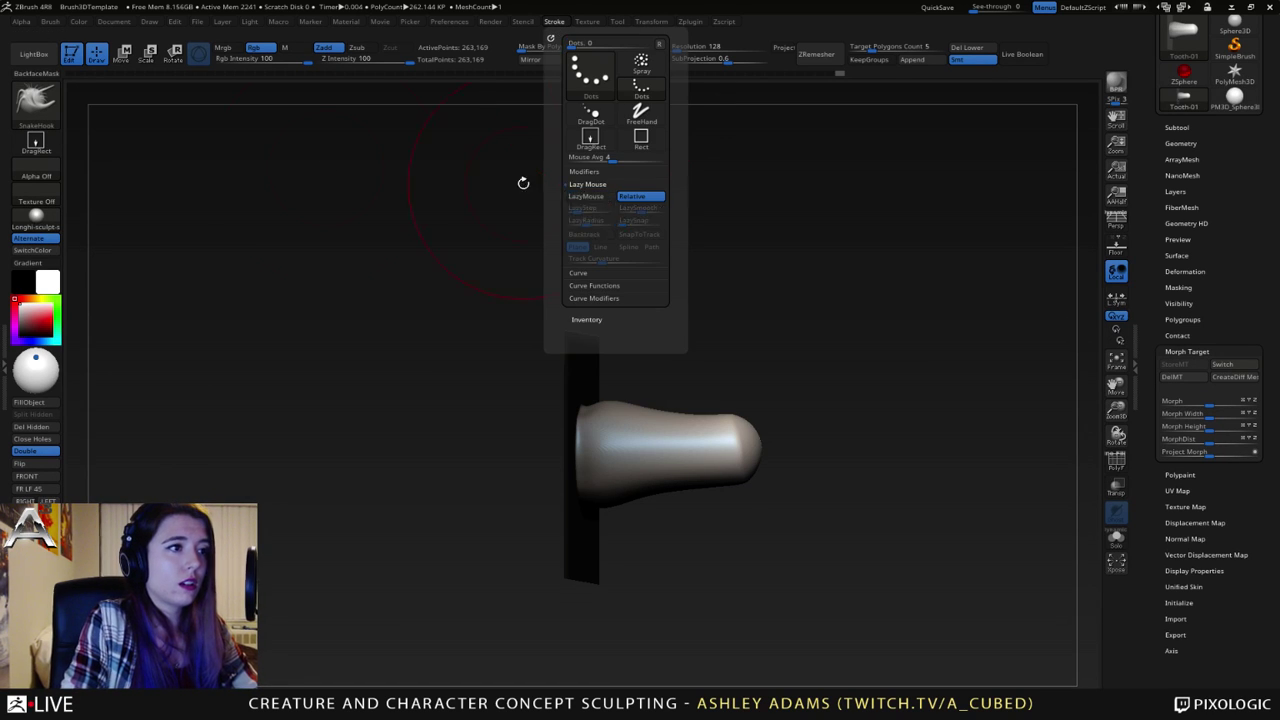
- Select the DamStandard brush and set its LazySnap to 39
{"action": "key", "text": "b"}
{"action": "key", "text": "d"}
{"action": "key", "text": "s"}
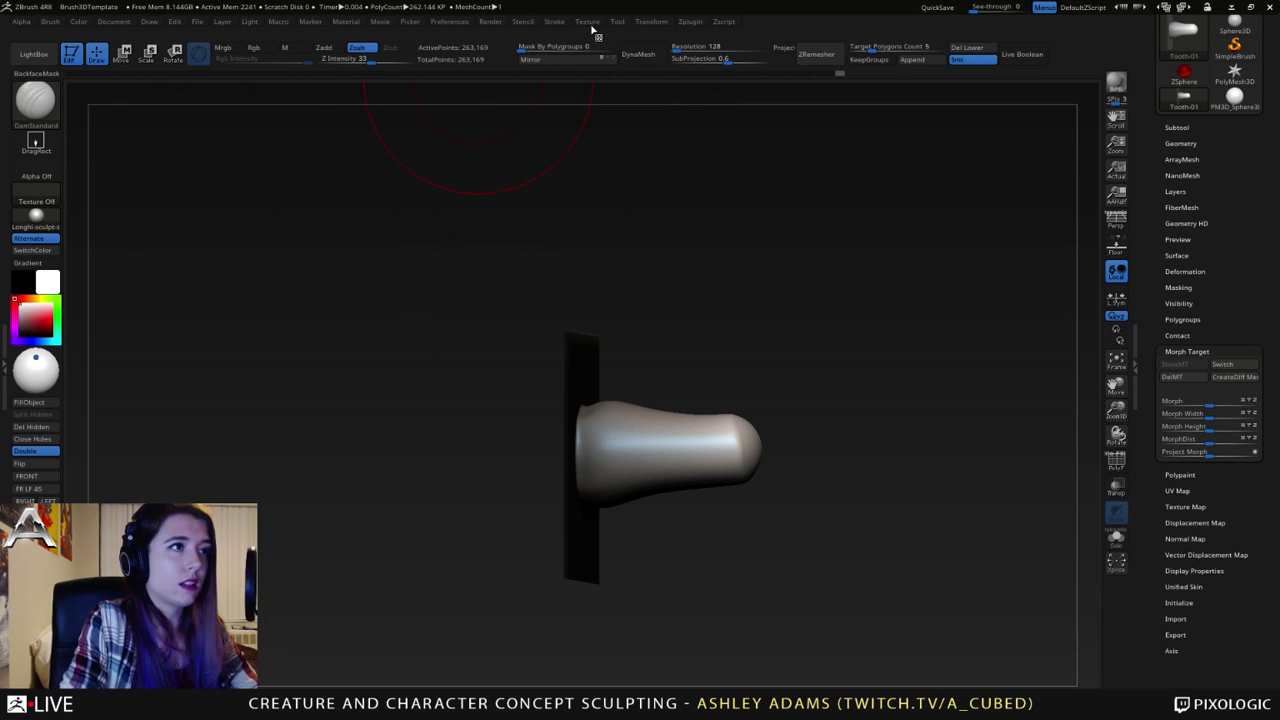
{"action": "left_click", "coordinate": [555, 22]}
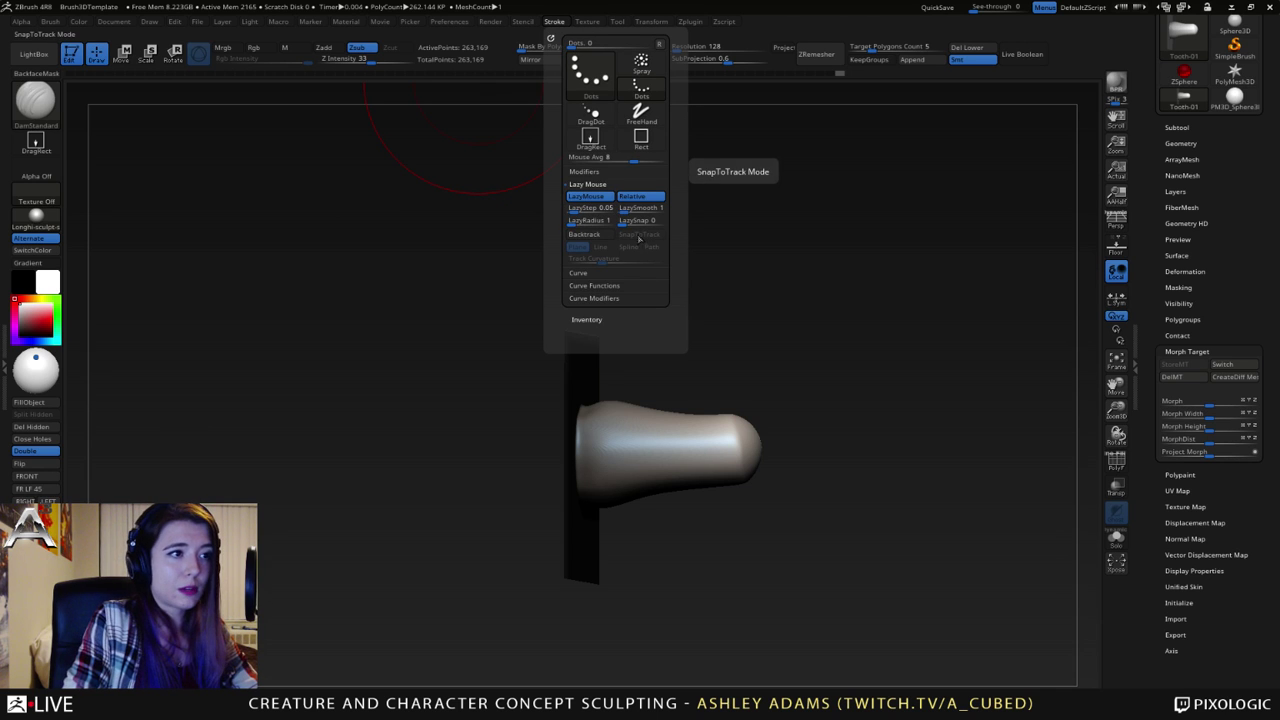
- Reduce the DamStandard draw size, carve a test groove along the knob's side and undo it
{"action": "key", "text": "space"}
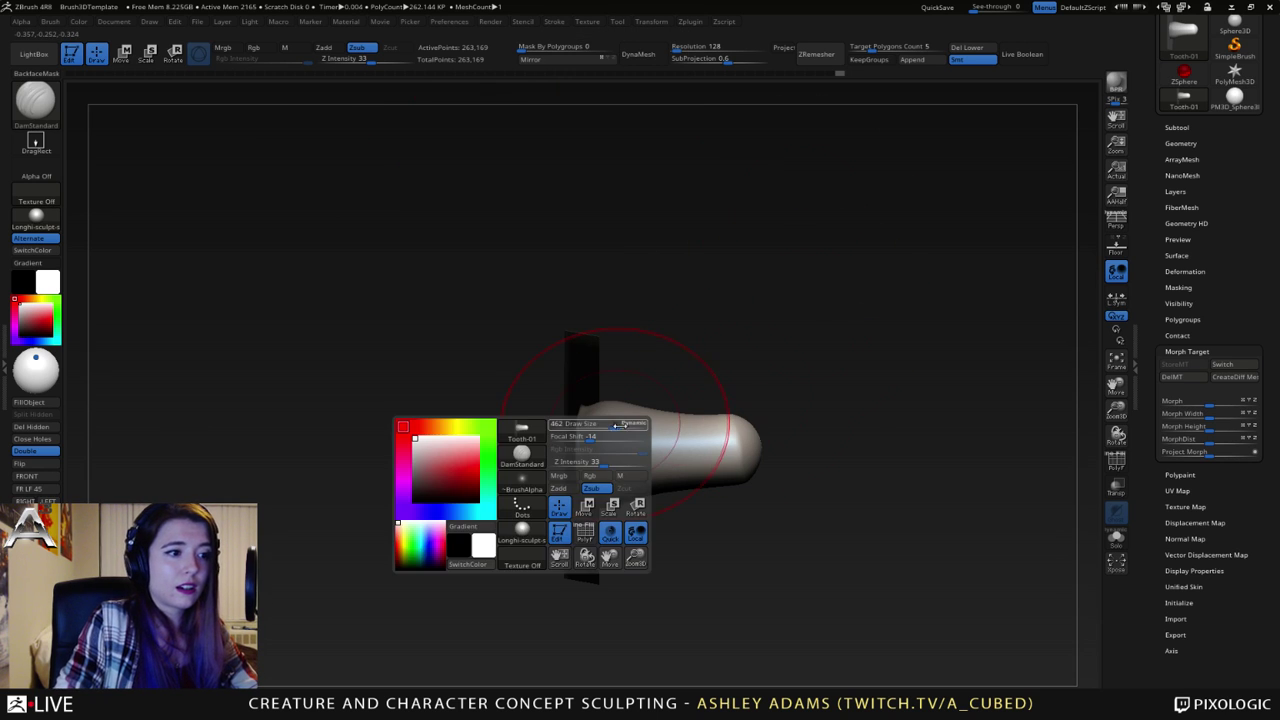
{"action": "left_click_drag", "start_coordinate": [617, 426], "coordinate": [592, 427]}
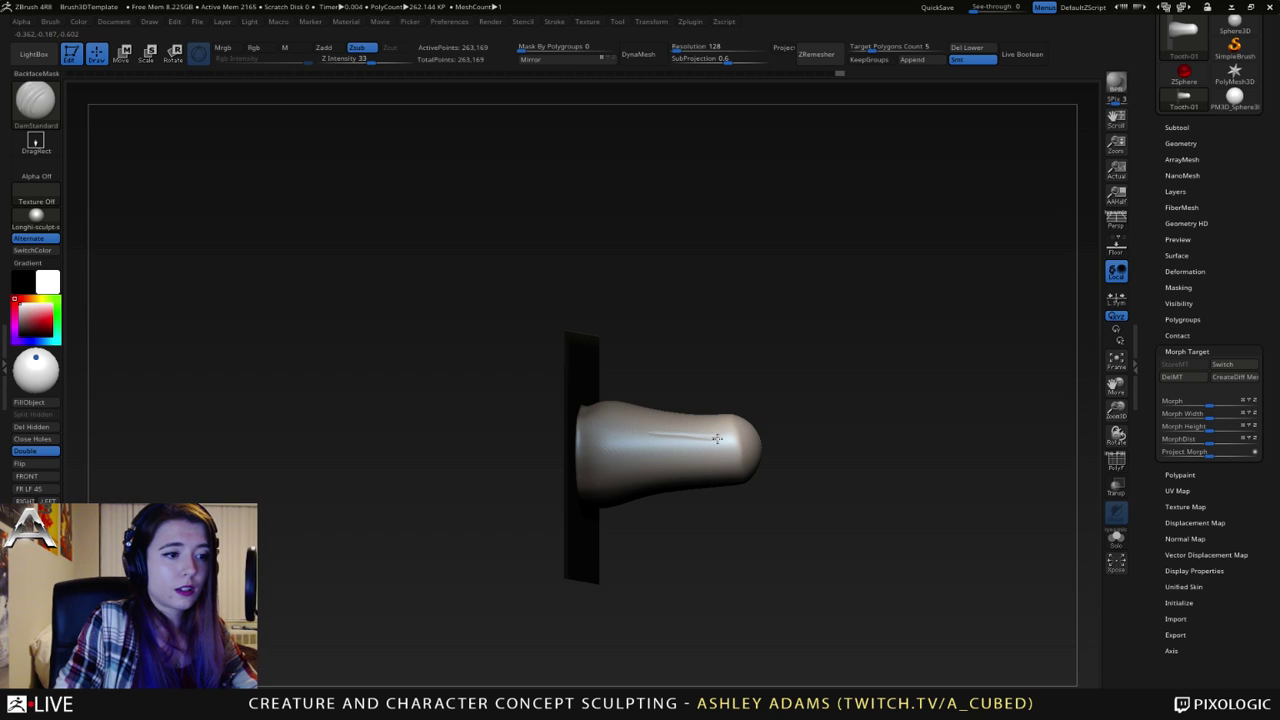
{"action": "right_click_drag", "start_coordinate": [715, 405], "coordinate": [734, 486]}
{"action": "key", "text": "ctrl+z"}
{"action": "key", "text": "ctrl+z"}
{"action": "mouse_move", "coordinate": [700, 430]}
{"action": "right_mouse_down"}
{"action": "mouse_move", "coordinate": [637, 435]}
{"action": "mouse_move", "coordinate": [655, 432]}
{"action": "right_mouse_up"}
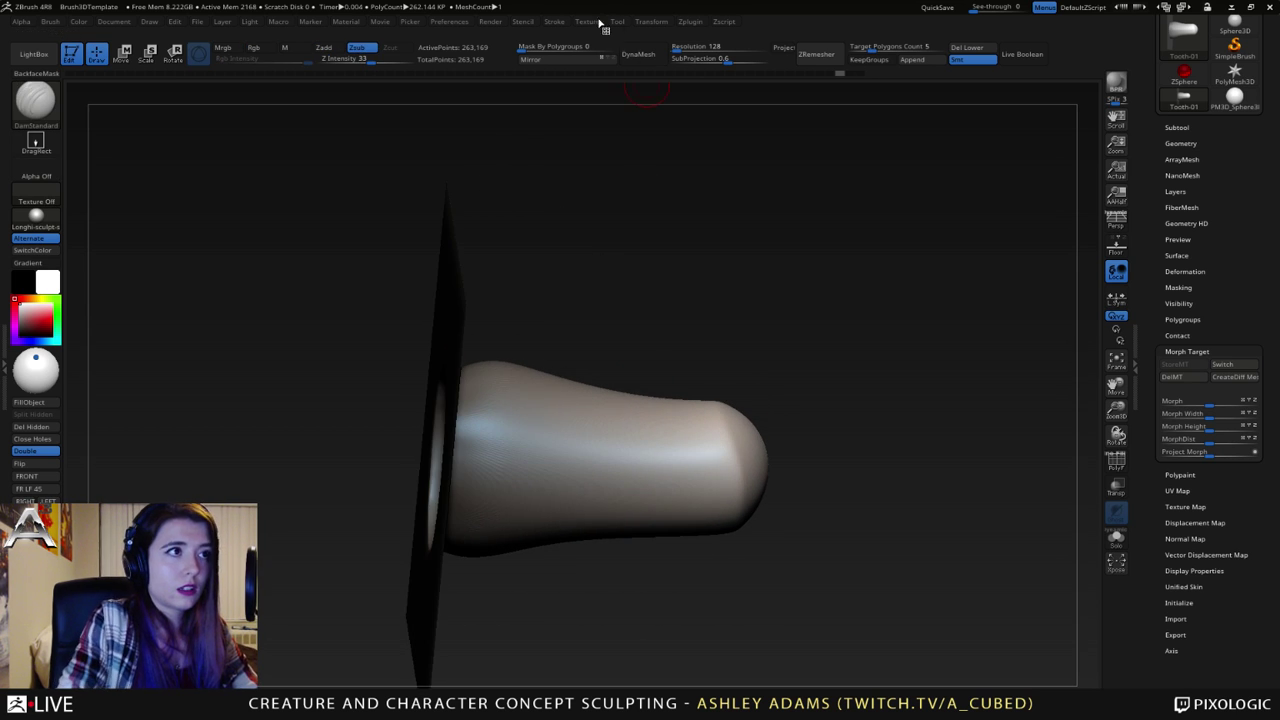
- Increase the LazyRadius, carve a symmetrical zigzag of test grooves across the knob's rounded tip and undo them
{"action": "left_click", "coordinate": [555, 21]}
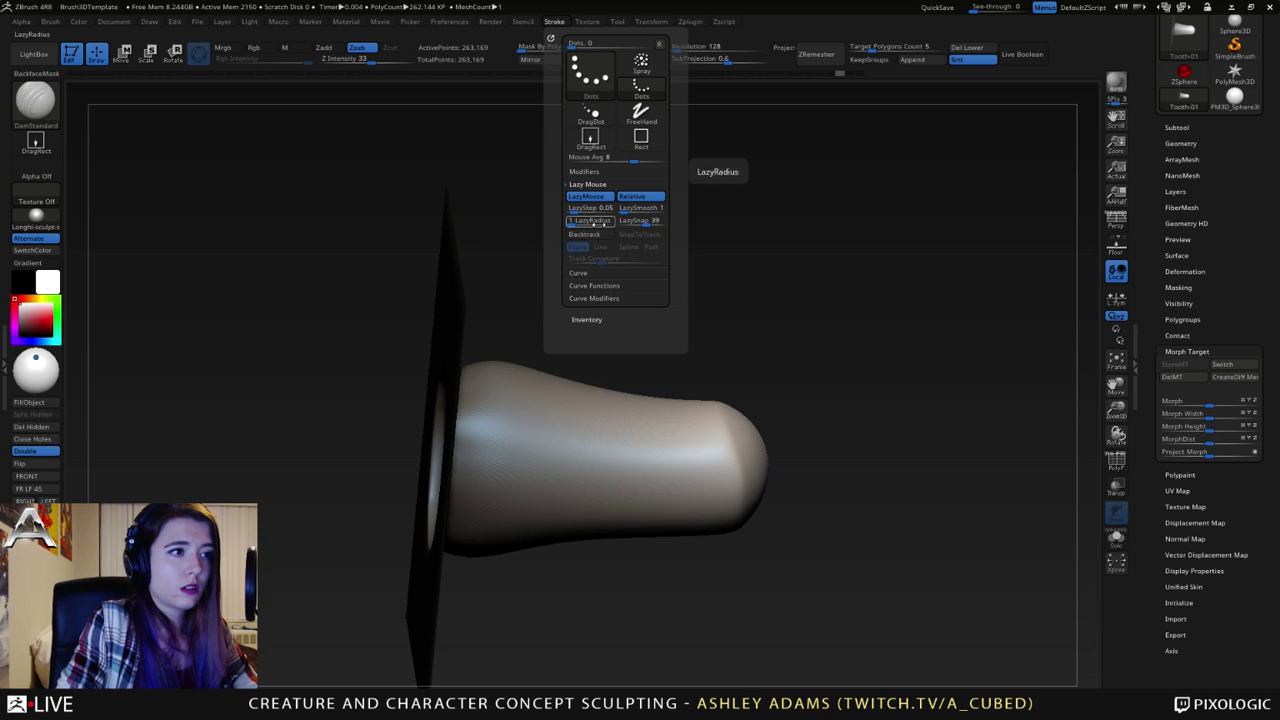
{"action": "left_click_drag", "start_coordinate": [574, 224], "coordinate": [586, 225]}
{"action": "mouse_move", "coordinate": [672, 432]}
{"action": "right_mouse_down"}
{"action": "mouse_move", "coordinate": [623, 437]}
{"action": "mouse_move", "coordinate": [645, 444]}
{"action": "right_mouse_up"}
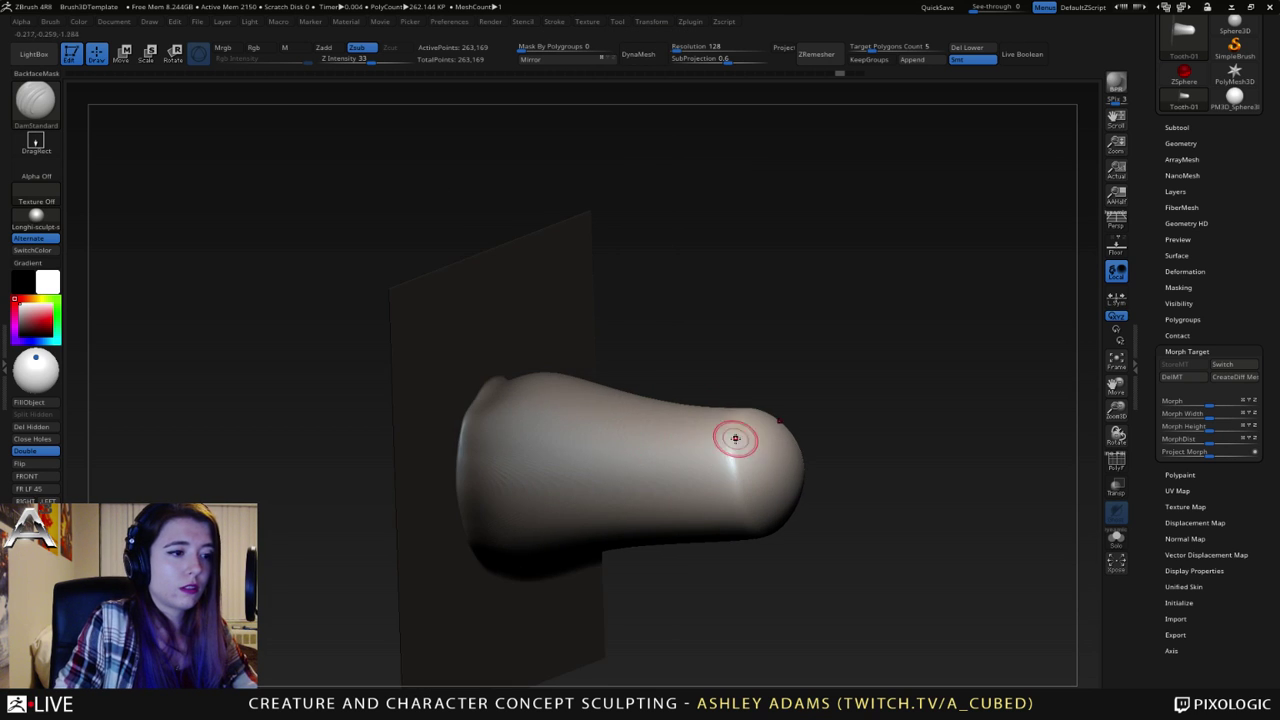
{"action": "right_click_drag", "start_coordinate": [734, 437], "coordinate": [814, 483]}
{"action": "mouse_move", "coordinate": [745, 456]}
{"action": "left_mouse_down"}
{"action": "mouse_move", "coordinate": [803, 496]}
{"action": "mouse_move", "coordinate": [762, 507]}
{"action": "mouse_move", "coordinate": [714, 458]}
{"action": "mouse_move", "coordinate": [810, 507]}
{"action": "left_mouse_up"}
{"action": "right_click_drag", "start_coordinate": [777, 457], "coordinate": [788, 467]}
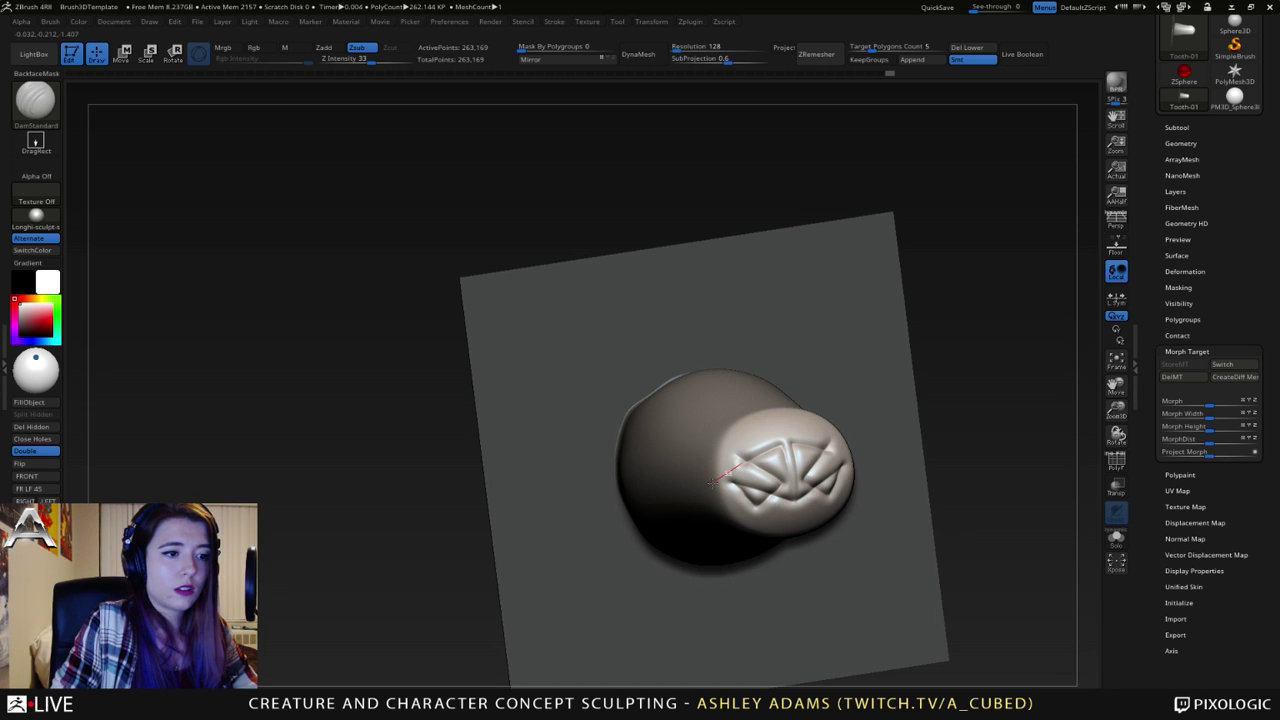
{"action": "mouse_move", "coordinate": [728, 462]}
{"action": "right_mouse_down"}
{"action": "mouse_move", "coordinate": [731, 436]}
{"action": "mouse_move", "coordinate": [740, 500]}
{"action": "mouse_move", "coordinate": [862, 430]}
{"action": "mouse_move", "coordinate": [850, 405]}
{"action": "mouse_move", "coordinate": [862, 387]}
{"action": "right_mouse_up"}
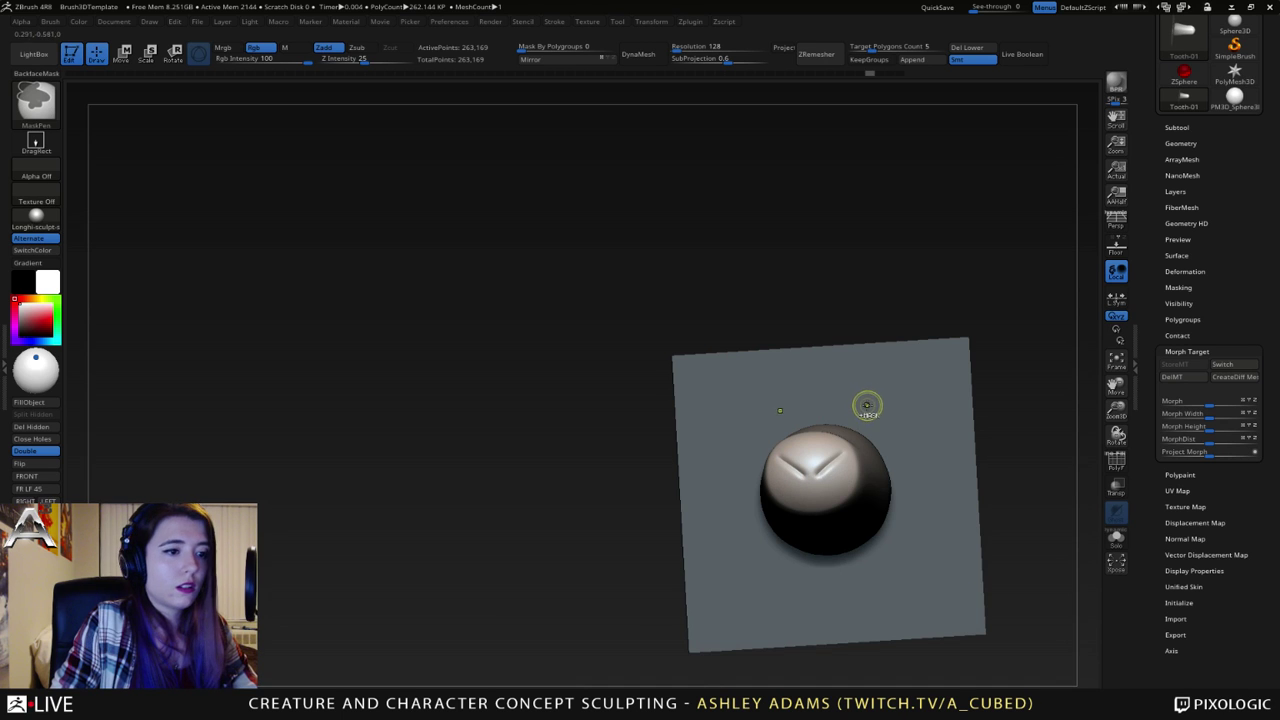
{"action": "mouse_move", "coordinate": [771, 431]}
{"action": "right_mouse_down"}
{"action": "mouse_move", "coordinate": [835, 448]}
{"action": "mouse_move", "coordinate": [645, 392]}
{"action": "right_mouse_up"}
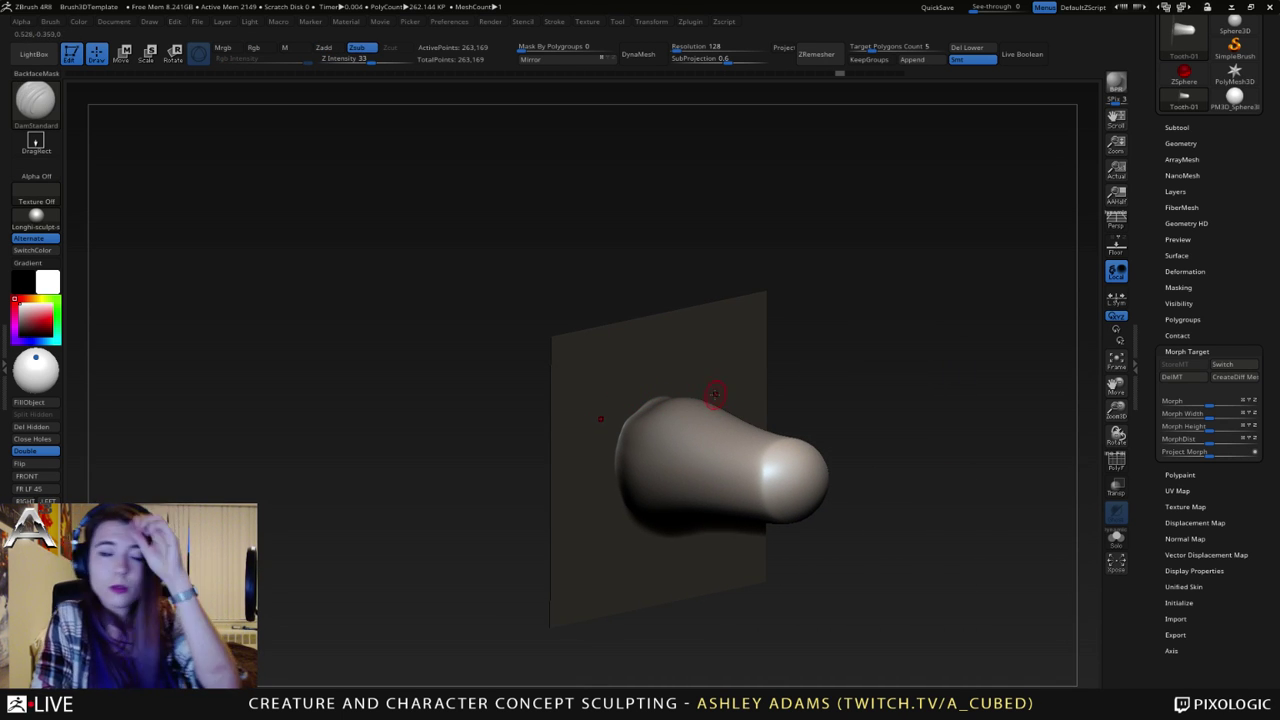
- Pull the knob's rounded tip slightly upward and outward from the side view with the SnakeHook brush
{"action": "mouse_move", "coordinate": [682, 415]}
{"action": "right_mouse_down"}
{"action": "mouse_move", "coordinate": [685, 398]}
{"action": "mouse_move", "coordinate": [705, 397]}
{"action": "right_mouse_up"}
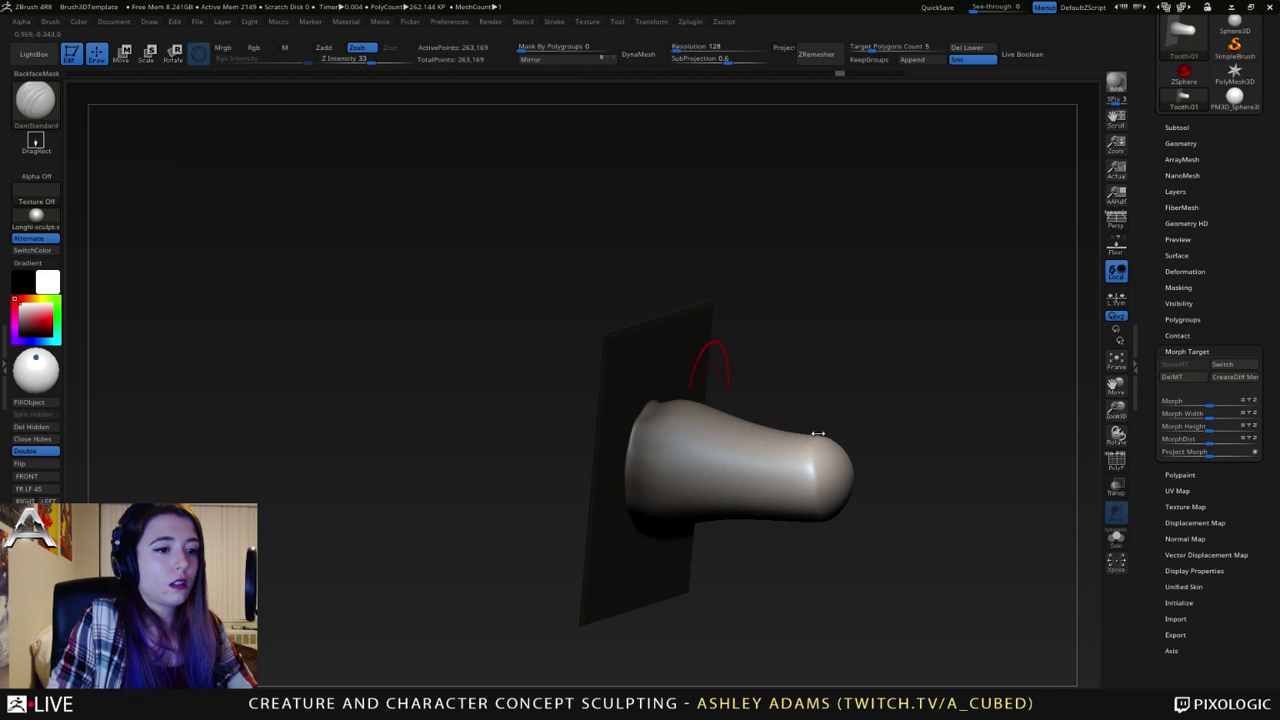
{"action": "right_click_drag", "start_coordinate": [817, 434], "coordinate": [697, 411], "text": "shift"}
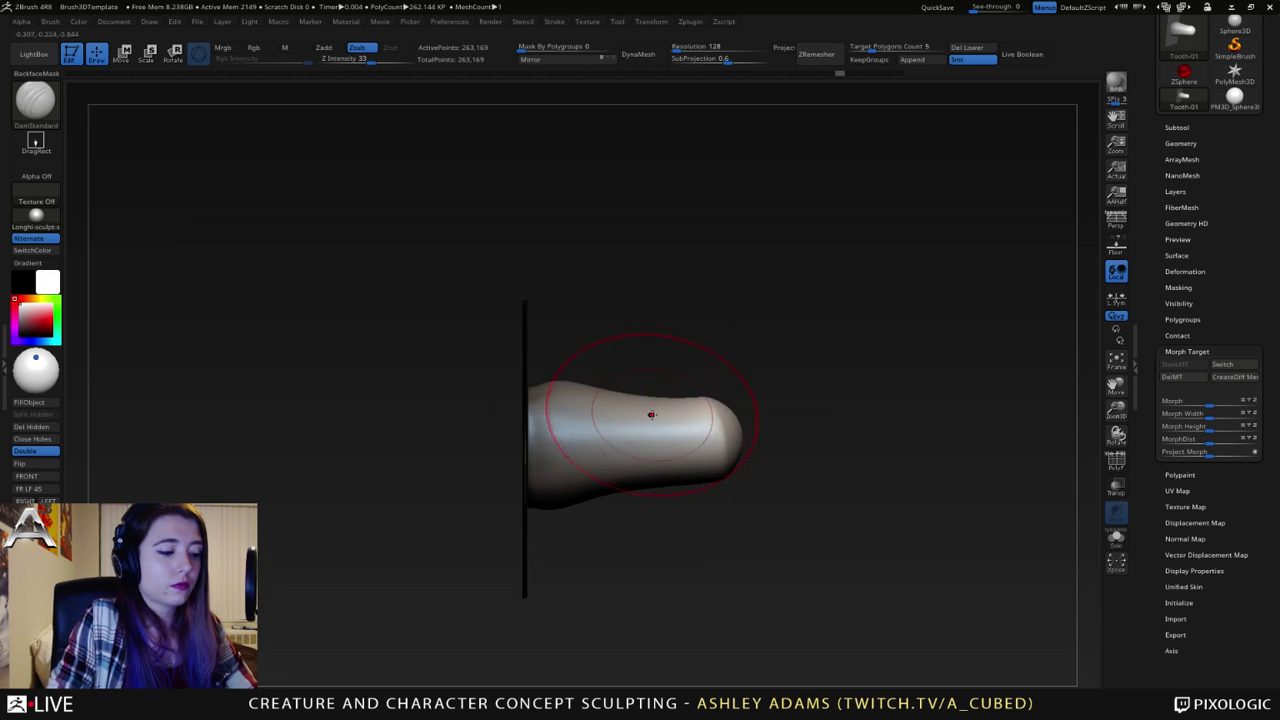
{"action": "key", "text": "b"}
{"action": "key", "text": "s"}
{"action": "key", "text": "h"}
{"action": "left_click_drag", "start_coordinate": [725, 450], "coordinate": [756, 424]}
{"action": "right_click_drag", "start_coordinate": [710, 410], "coordinate": [645, 418]}
{"action": "mouse_move", "coordinate": [816, 418]}
{"action": "right_mouse_down"}
{"action": "mouse_move", "coordinate": [779, 425]}
{"action": "mouse_move", "coordinate": [780, 514]}
{"action": "mouse_move", "coordinate": [811, 411]}
{"action": "right_mouse_up"}
- Push the knob's sides inward from the top view to form a narrow shaft with a rounded end, and smooth them
{"action": "key", "text": "space"}
{"action": "left_click_drag", "start_coordinate": [792, 366], "coordinate": [806, 364]}
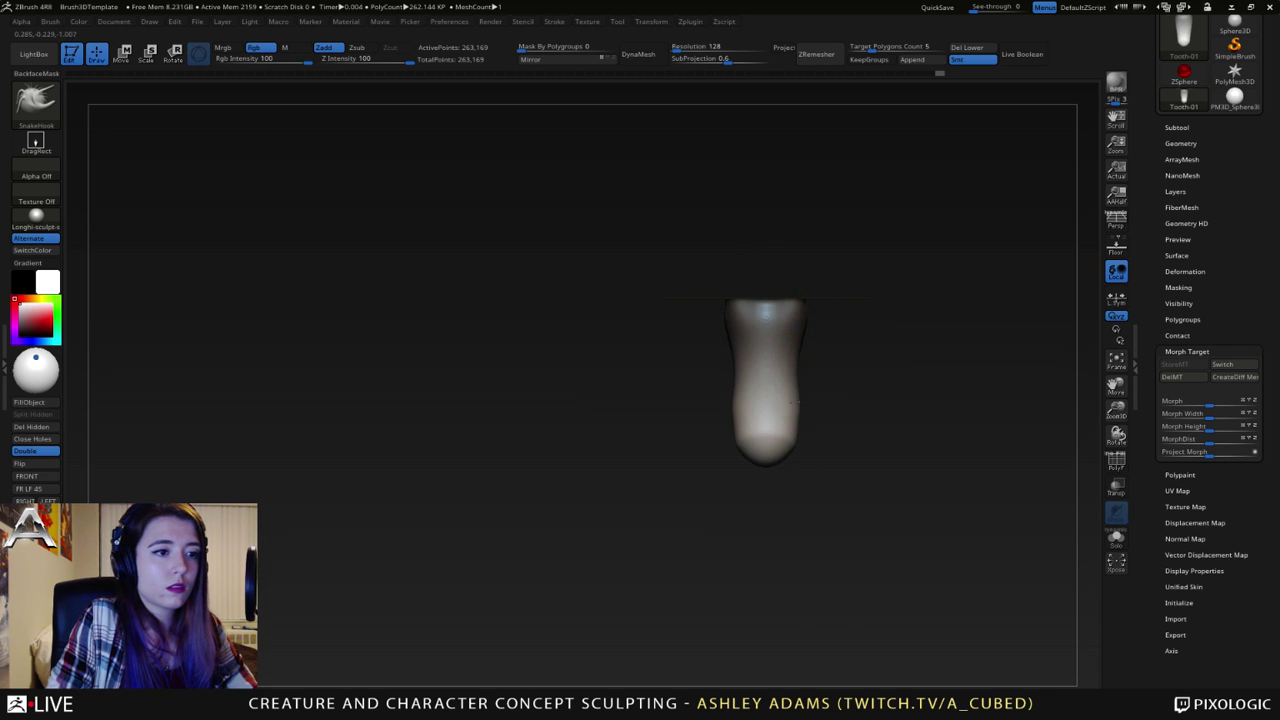
{"action": "mouse_move", "coordinate": [798, 402]}
{"action": "left_mouse_down"}
{"action": "mouse_move", "coordinate": [783, 391]}
{"action": "mouse_move", "coordinate": [793, 443]}
{"action": "left_mouse_up"}
{"action": "key", "text": "space"}
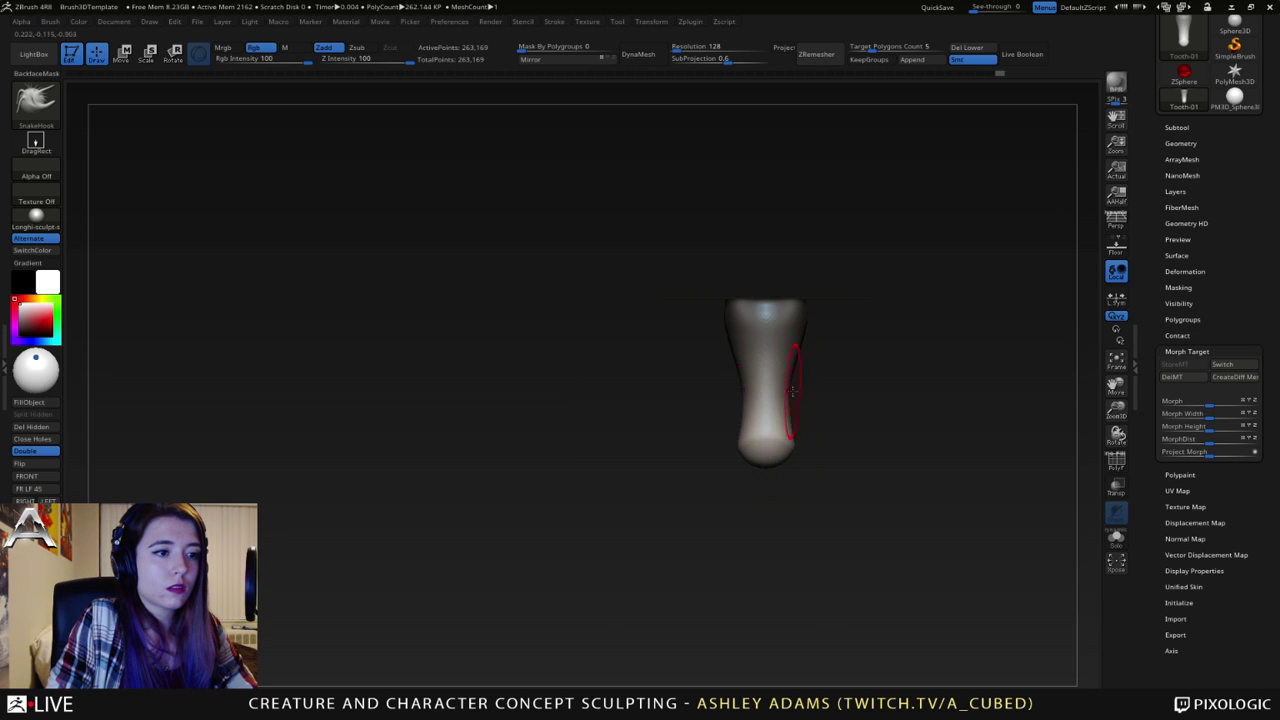
{"action": "mouse_move", "coordinate": [850, 400]}
{"action": "left_mouse_down"}
{"action": "mouse_move", "coordinate": [920, 370]}
{"action": "mouse_move", "coordinate": [960, 390]}
{"action": "left_mouse_up"}
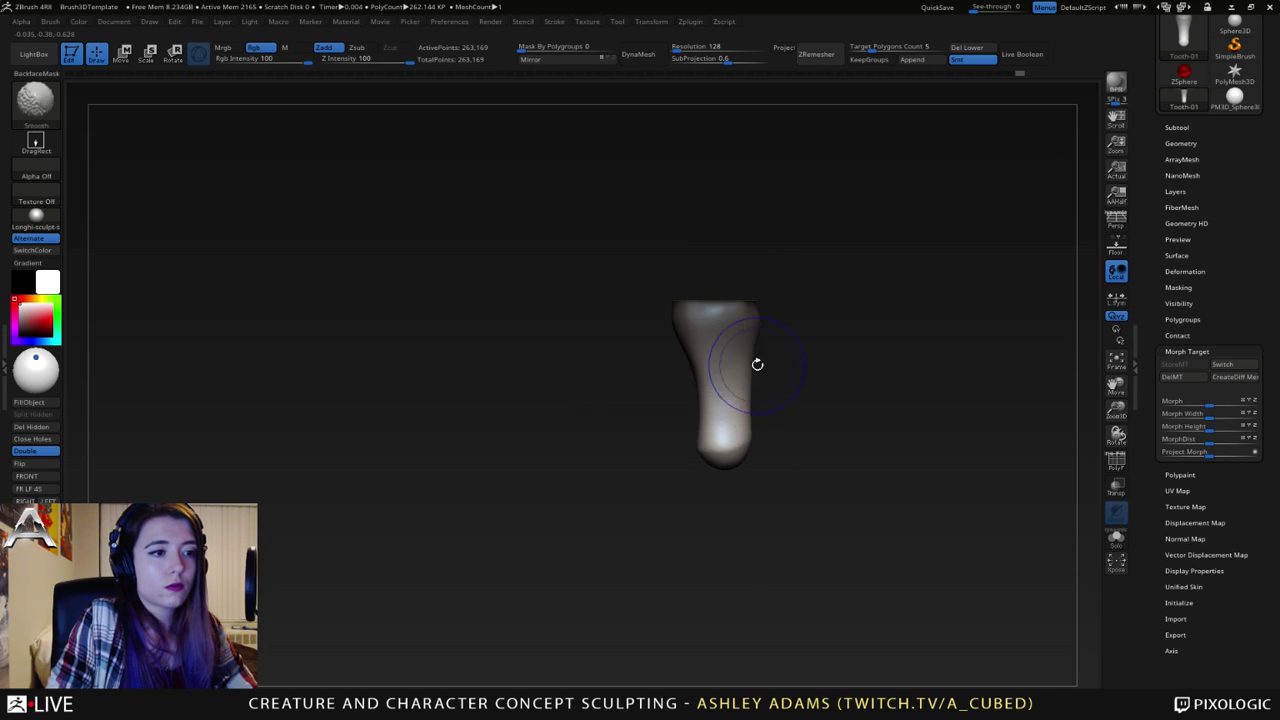
{"action": "left_click_drag", "start_coordinate": [758, 350], "coordinate": [752, 348]}
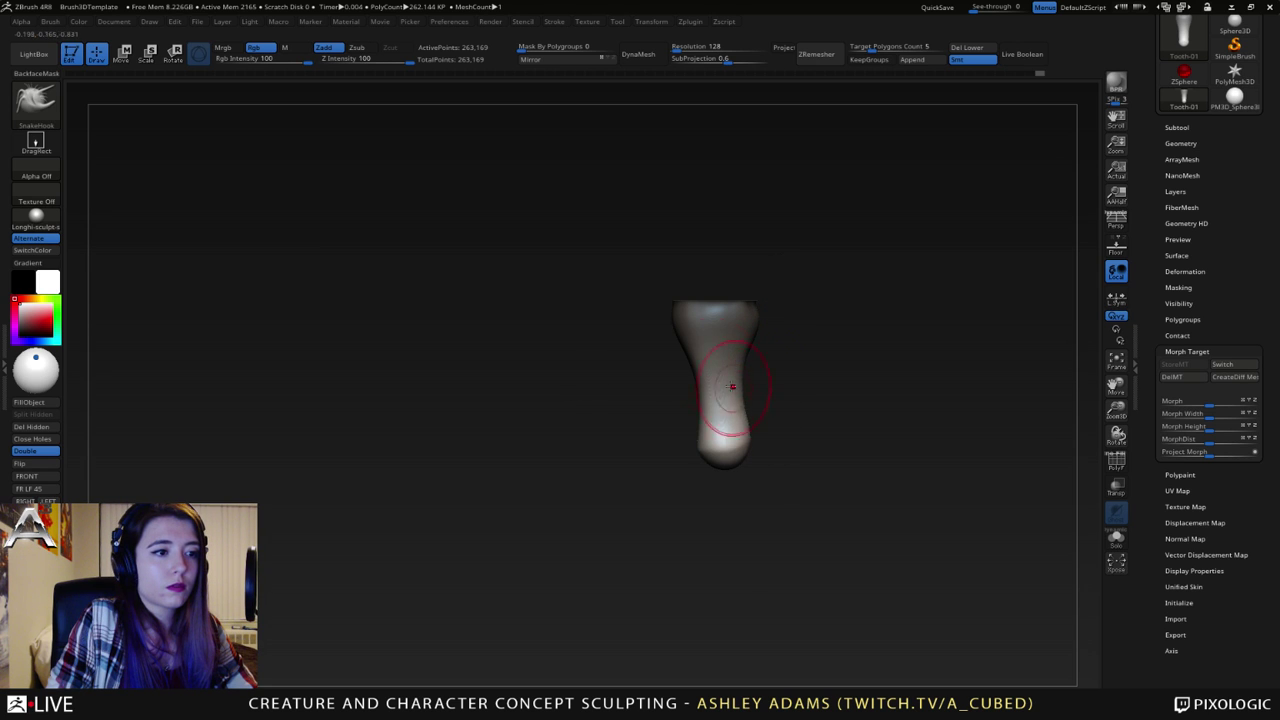
{"action": "key", "text": "space"}
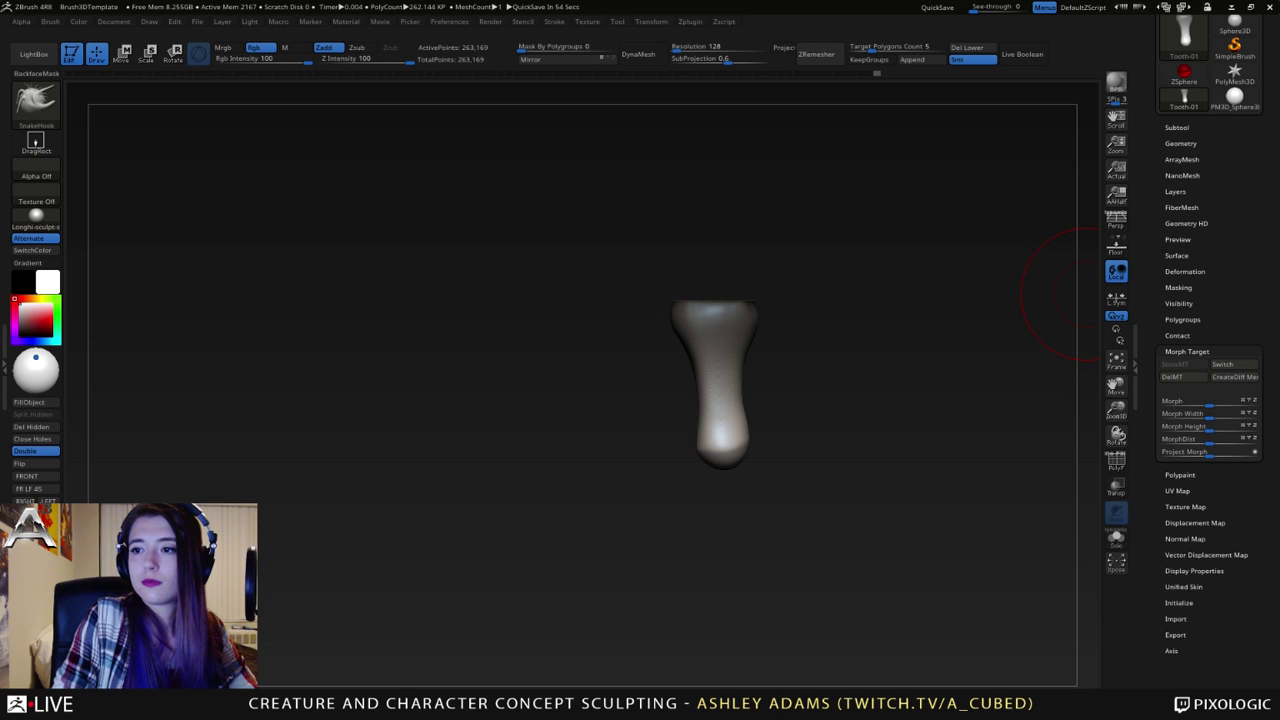
- Enlarge the SnakeHook brush and slim the middle of the shaft from the side view
{"action": "mouse_move", "coordinate": [1060, 295]}
{"action": "left_mouse_down"}
{"action": "mouse_move", "coordinate": [764, 360]}
{"action": "mouse_move", "coordinate": [851, 389]}
{"action": "mouse_move", "coordinate": [666, 446]}
{"action": "left_mouse_up"}
{"action": "right_click_drag", "start_coordinate": [666, 446], "coordinate": [642, 436]}
{"action": "right_click", "coordinate": [571, 358]}
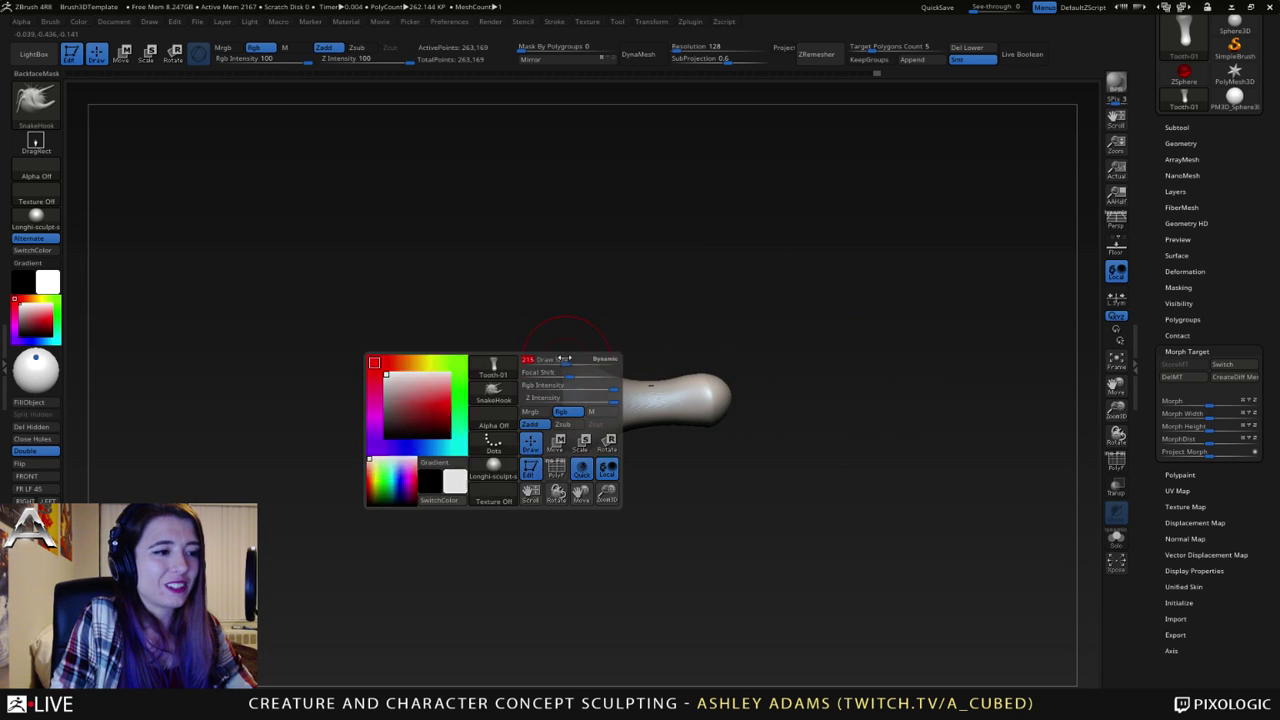
{"action": "right_click_drag", "start_coordinate": [585, 362], "coordinate": [701, 389], "text": "ctrl"}
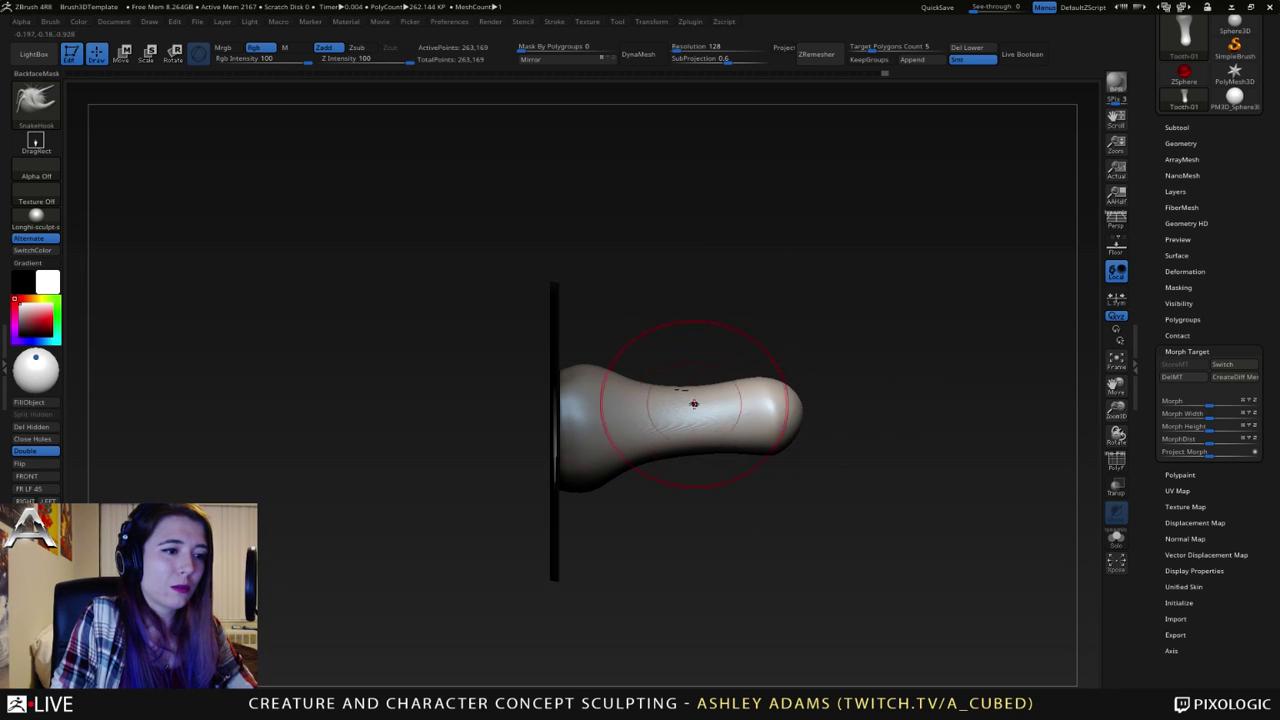
{"action": "right_click_drag", "start_coordinate": [764, 413], "coordinate": [685, 415], "text": "alt"}
{"action": "right_click", "coordinate": [686, 408]}
{"action": "right_click", "coordinate": [673, 400]}
{"action": "right_click", "coordinate": [676, 411]}
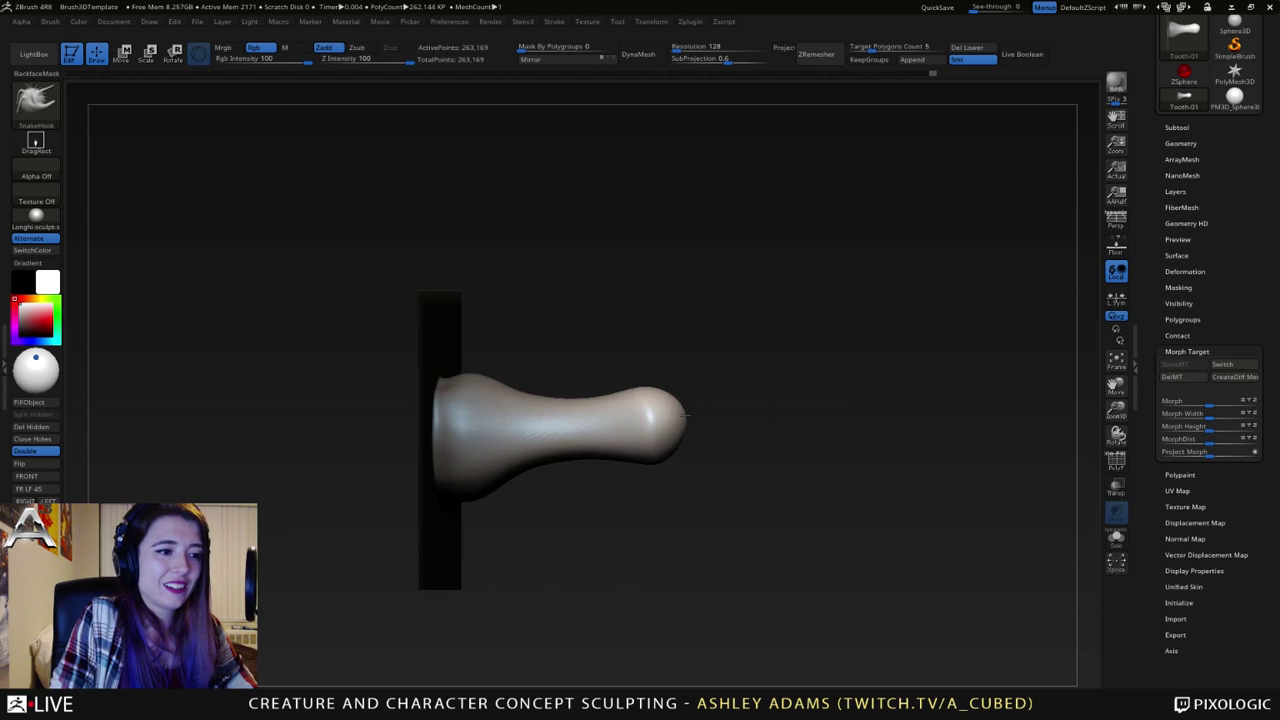
- Pull the shaft's rounded end out into a long arm that arches upward and hooks down at its tip
{"action": "right_click", "coordinate": [668, 398]}
{"action": "mouse_move", "coordinate": [664, 396]}
{"action": "left_mouse_down"}
{"action": "mouse_move", "coordinate": [698, 352]}
{"action": "mouse_move", "coordinate": [825, 368]}
{"action": "mouse_move", "coordinate": [815, 383]}
{"action": "left_mouse_up"}
{"action": "right_click", "coordinate": [664, 397]}
{"action": "right_click_drag", "start_coordinate": [690, 396], "coordinate": [683, 397]}
{"action": "right_click", "coordinate": [680, 398]}
{"action": "left_click_drag", "start_coordinate": [683, 397], "coordinate": [677, 397]}
{"action": "right_click_drag", "start_coordinate": [677, 397], "coordinate": [635, 410]}
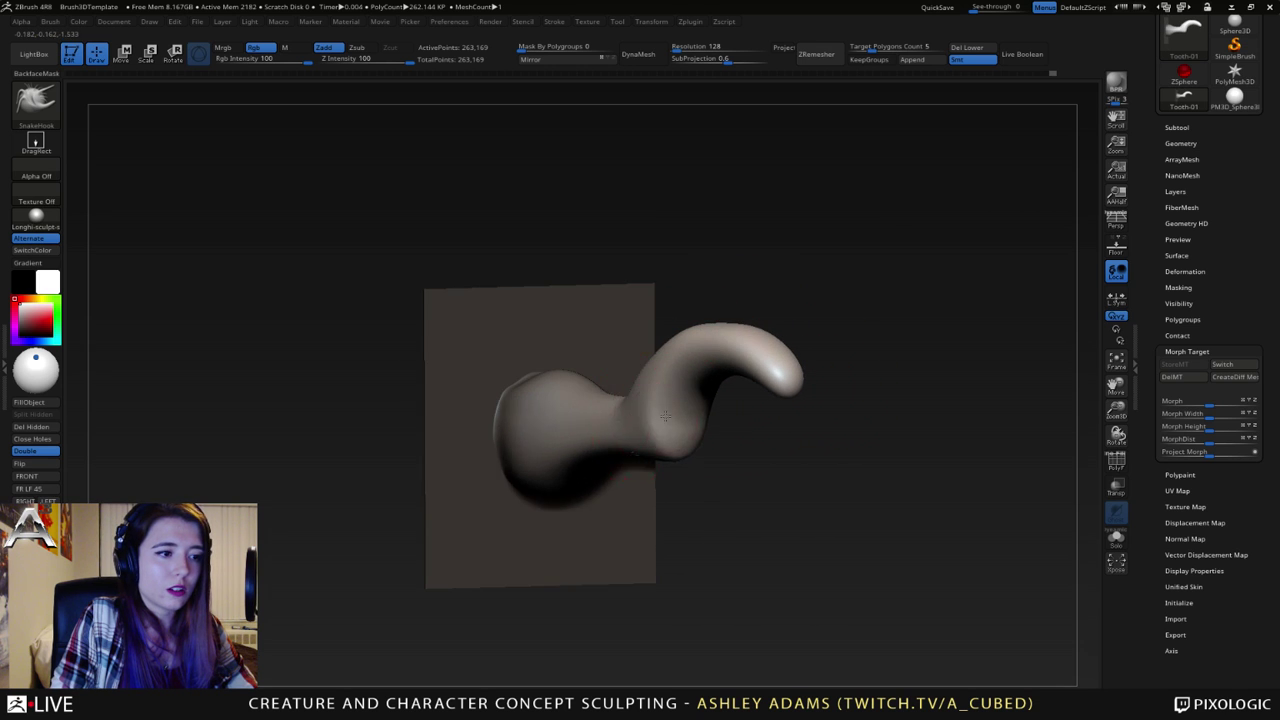
- Reshape the lower bend where the hooked arm leaves the shaft into a smoother curve
{"action": "right_click", "coordinate": [648, 414]}
{"action": "left_click_drag", "start_coordinate": [654, 414], "coordinate": [643, 414]}
{"action": "mouse_move", "coordinate": [643, 414]}
{"action": "right_mouse_down"}
{"action": "mouse_move", "coordinate": [672, 444]}
{"action": "mouse_move", "coordinate": [650, 446]}
{"action": "right_mouse_up"}
{"action": "right_click", "coordinate": [645, 446]}
{"action": "left_click_drag", "start_coordinate": [645, 446], "coordinate": [676, 447]}
{"action": "right_click", "coordinate": [660, 450]}
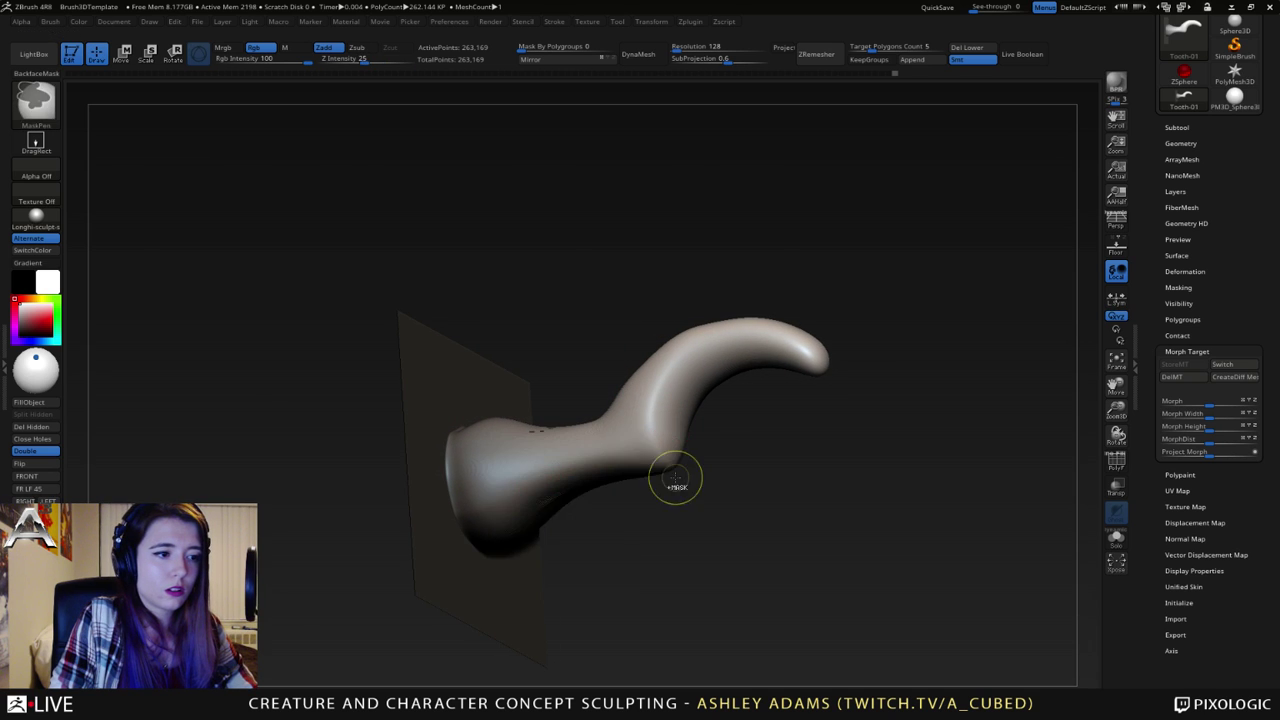
- Pull a second, shorter prong out of the bend beneath the hooked arm
{"action": "right_click_drag", "start_coordinate": [675, 480], "coordinate": [655, 464], "text": "ctrl"}
{"action": "right_click_drag", "start_coordinate": [655, 464], "coordinate": [666, 471]}
{"action": "left_click_drag", "start_coordinate": [666, 470], "coordinate": [656, 462]}
{"action": "key", "text": "space"}
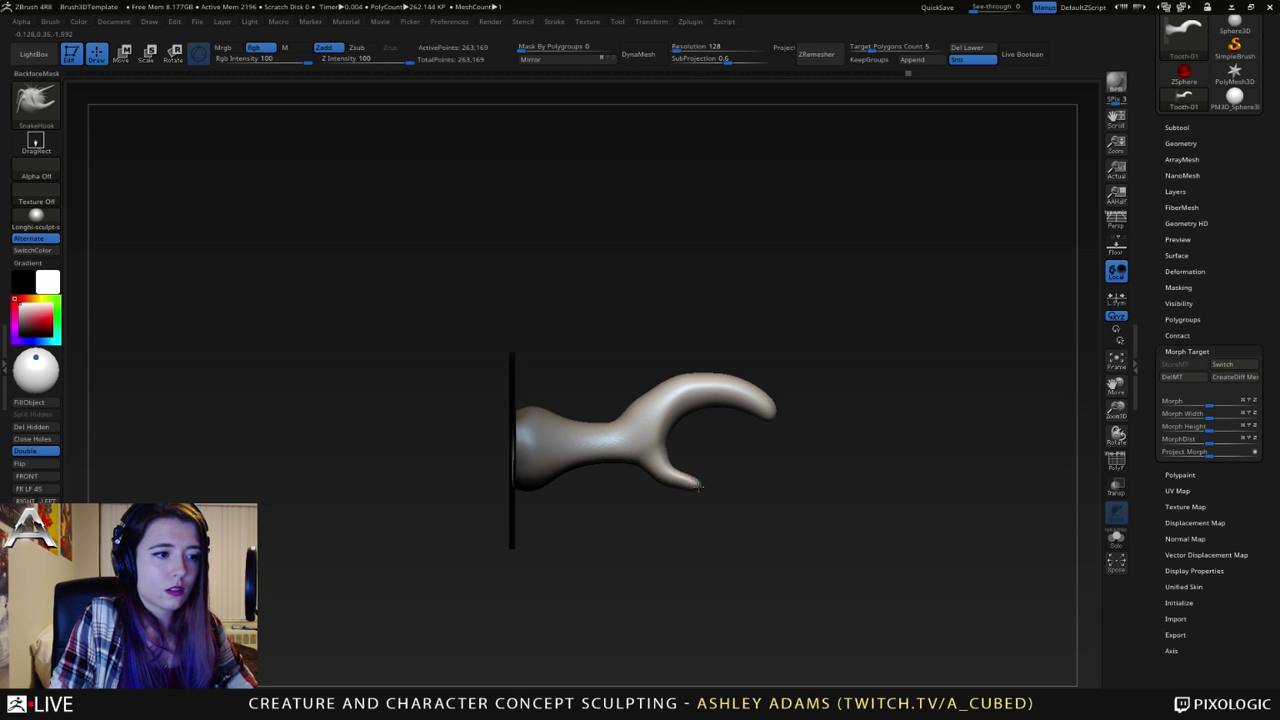
- Smooth the lower prong and stretch it into a thin point curving up toward the upper arm
{"action": "mouse_move", "coordinate": [664, 473]}
{"action": "left_mouse_down", "text": "shift"}
{"action": "mouse_move", "coordinate": [720, 481]}
{"action": "mouse_move", "coordinate": [686, 482]}
{"action": "mouse_move", "coordinate": [673, 459]}
{"action": "left_mouse_up", "text": "shift"}
{"action": "right_click", "coordinate": [662, 459]}
{"action": "mouse_move", "coordinate": [660, 466]}
{"action": "left_mouse_down"}
{"action": "mouse_move", "coordinate": [673, 486]}
{"action": "mouse_move", "coordinate": [718, 479]}
{"action": "left_mouse_up"}
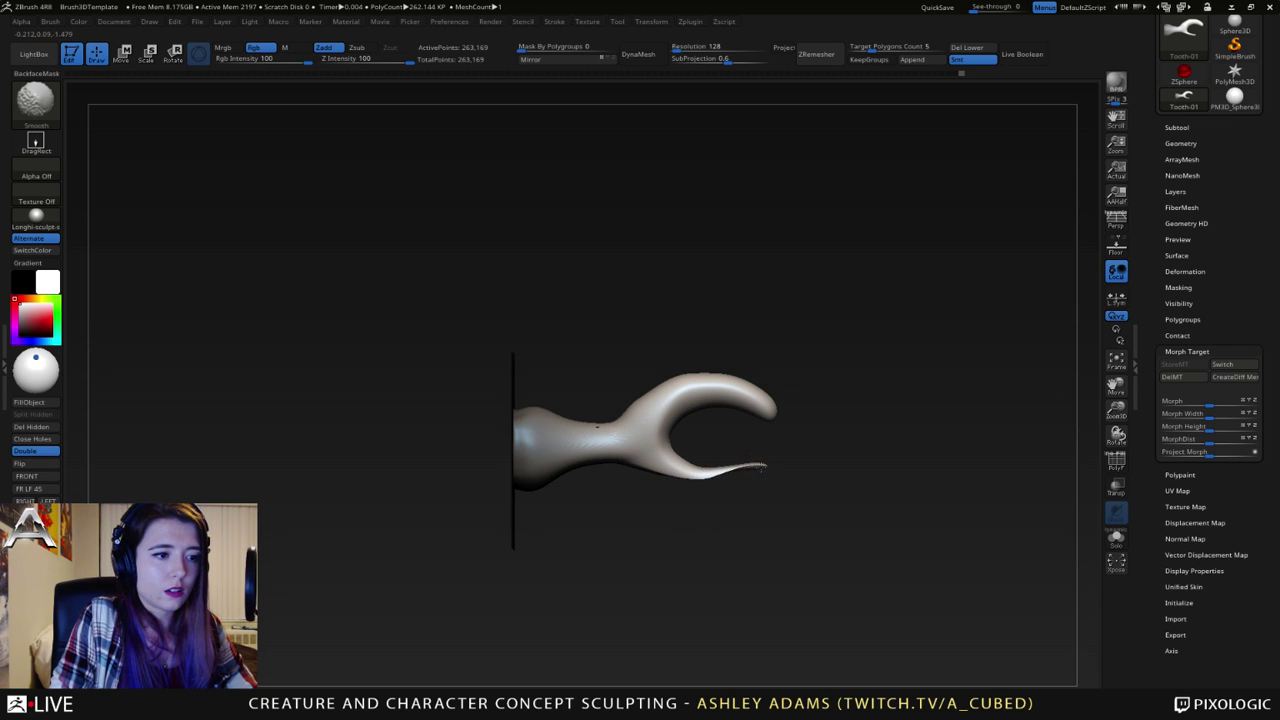
{"action": "key", "text": "space"}
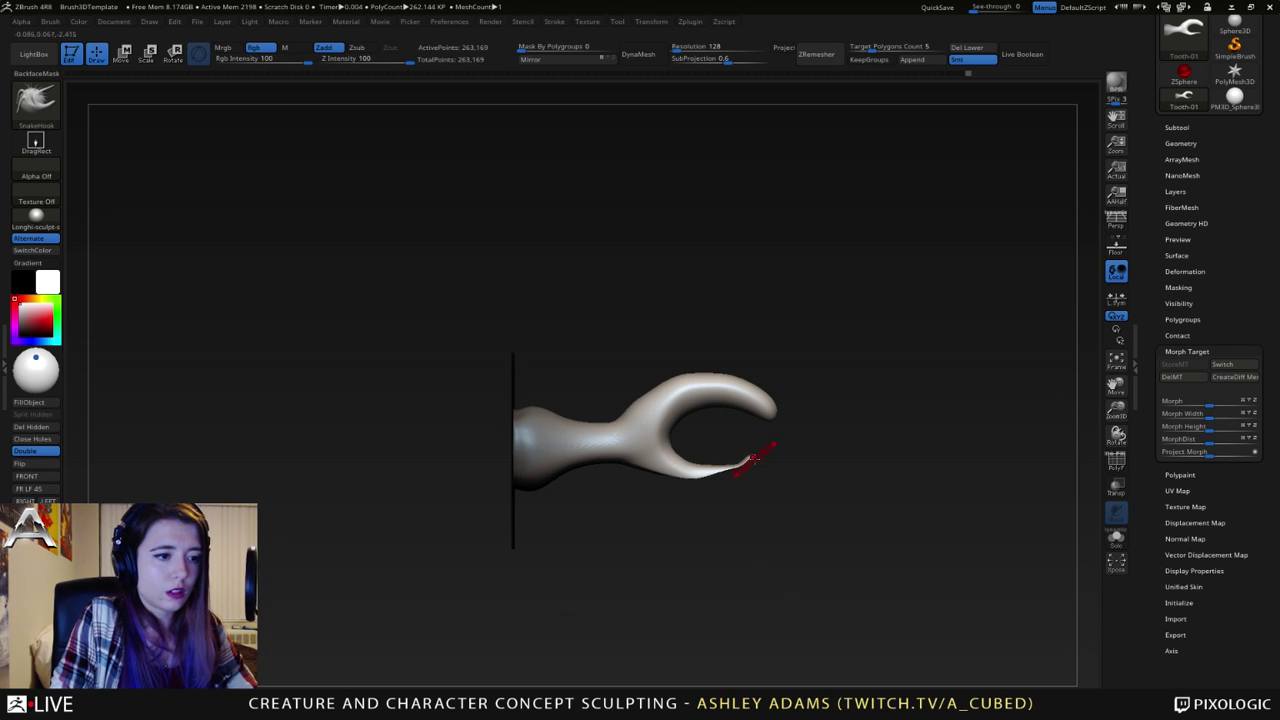
- Thicken the thin end of the lower prong with the Inflat brush and smooth it
{"action": "key", "text": "b"}
{"action": "key", "text": "i"}
{"action": "key", "text": "n"}
{"action": "right_click", "coordinate": [677, 522]}
{"action": "left_click", "coordinate": [741, 457]}
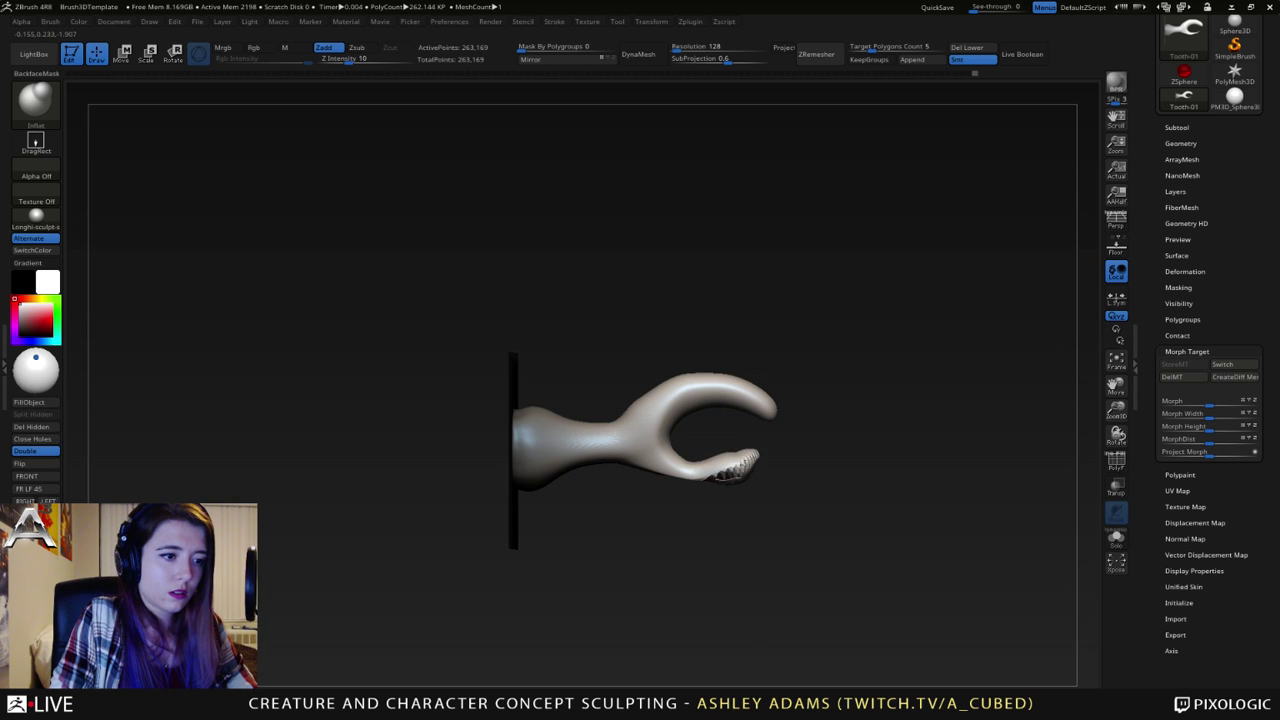
{"action": "left_click_drag", "start_coordinate": [745, 462], "coordinate": [742, 465], "text": "shift"}
{"action": "mouse_move", "coordinate": [810, 490]}
{"action": "left_mouse_down"}
{"action": "mouse_move", "coordinate": [669, 381]}
{"action": "mouse_move", "coordinate": [668, 355]}
{"action": "mouse_move", "coordinate": [763, 594]}
{"action": "mouse_move", "coordinate": [757, 526]}
{"action": "left_mouse_up"}
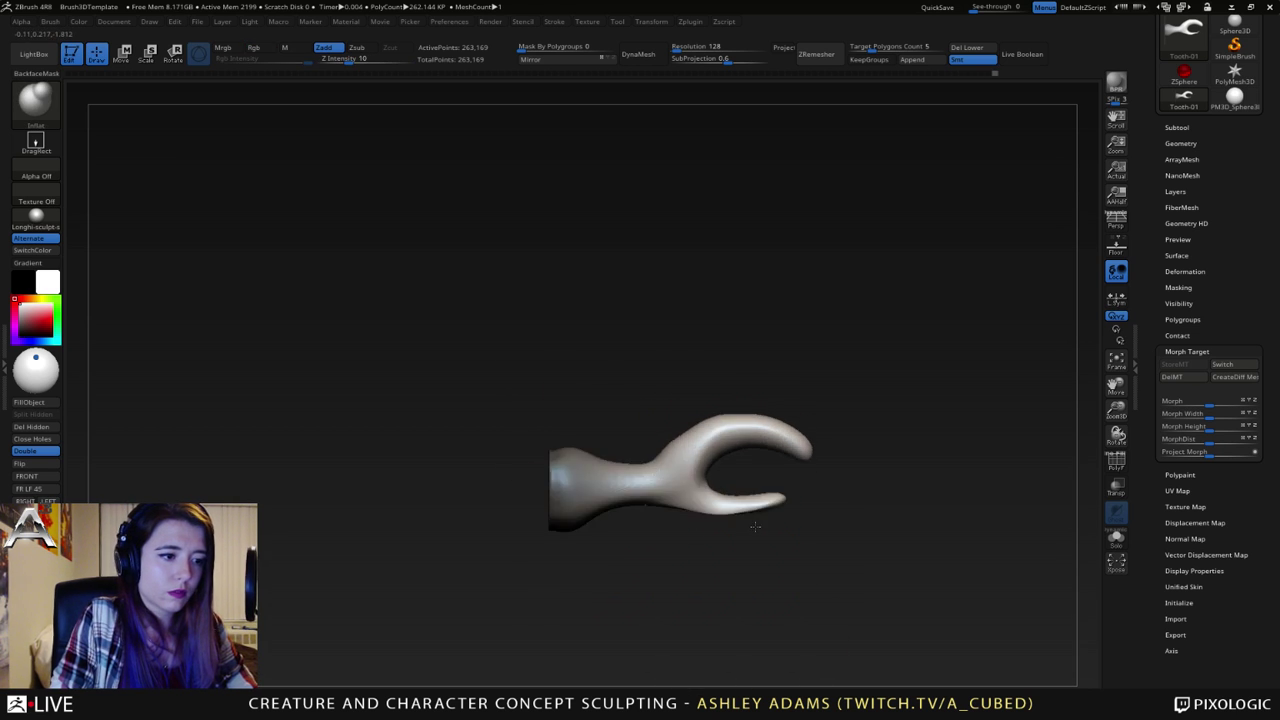
- Bulk up the upper arm with SnakeHook into a broad pincer whose tip curves down over the lower prong
{"action": "key", "text": "b"}
{"action": "key", "text": "s"}
{"action": "key", "text": "h"}
{"action": "key", "text": "space"}
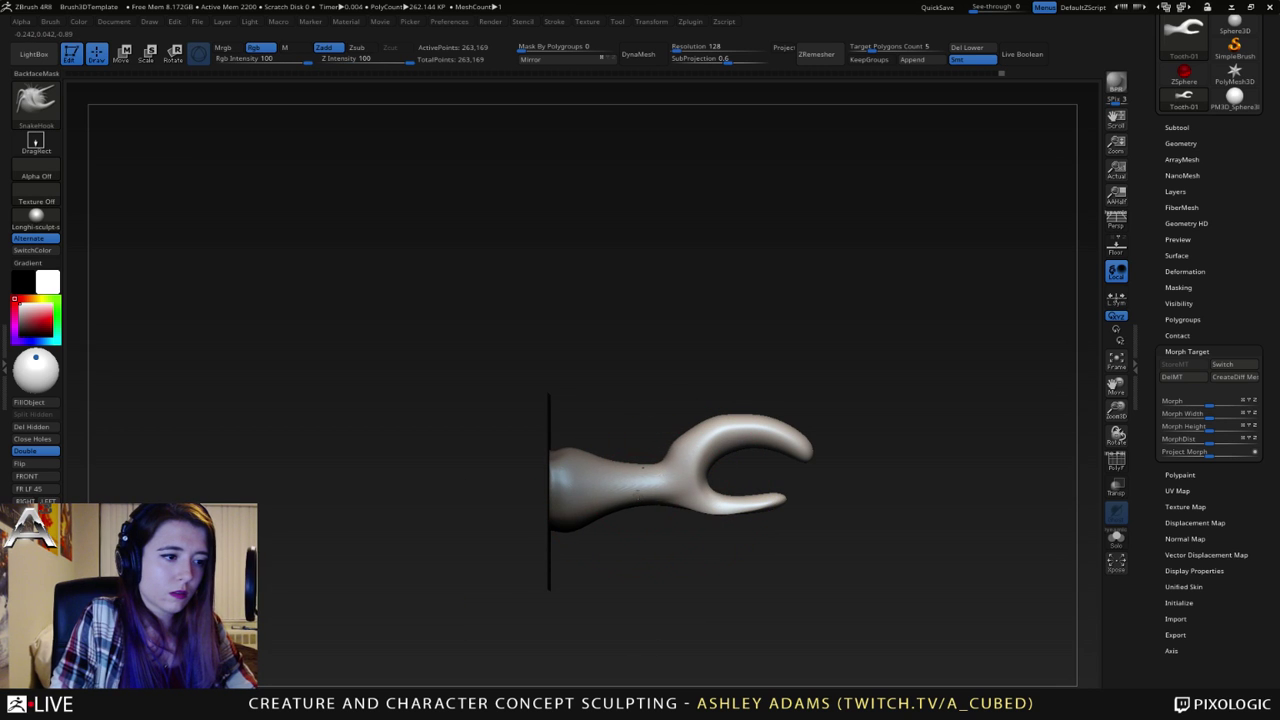
{"action": "mouse_move", "coordinate": [694, 434]}
{"action": "left_mouse_down"}
{"action": "mouse_move", "coordinate": [680, 426]}
{"action": "mouse_move", "coordinate": [690, 412]}
{"action": "mouse_move", "coordinate": [805, 428]}
{"action": "mouse_move", "coordinate": [800, 473]}
{"action": "mouse_move", "coordinate": [800, 437]}
{"action": "mouse_move", "coordinate": [743, 453]}
{"action": "left_mouse_up"}
{"action": "key", "text": "space"}
{"action": "mouse_move", "coordinate": [735, 444]}
{"action": "left_mouse_down"}
{"action": "mouse_move", "coordinate": [724, 456]}
{"action": "mouse_move", "coordinate": [777, 462]}
{"action": "left_mouse_up"}
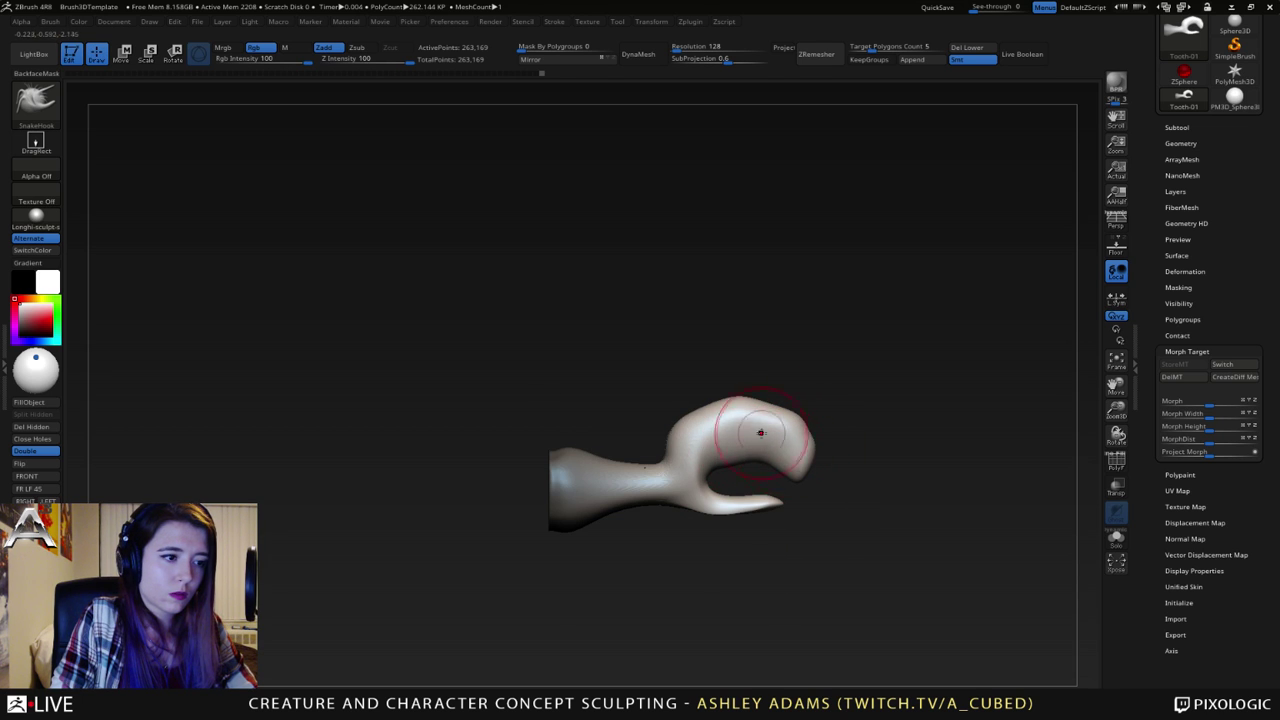
- Adjust the SnakeHook draw size and bend the lower prong's tip upward from the opposite side
{"action": "left_click_drag", "start_coordinate": [850, 443], "coordinate": [697, 456]}
{"action": "key", "text": "space"}
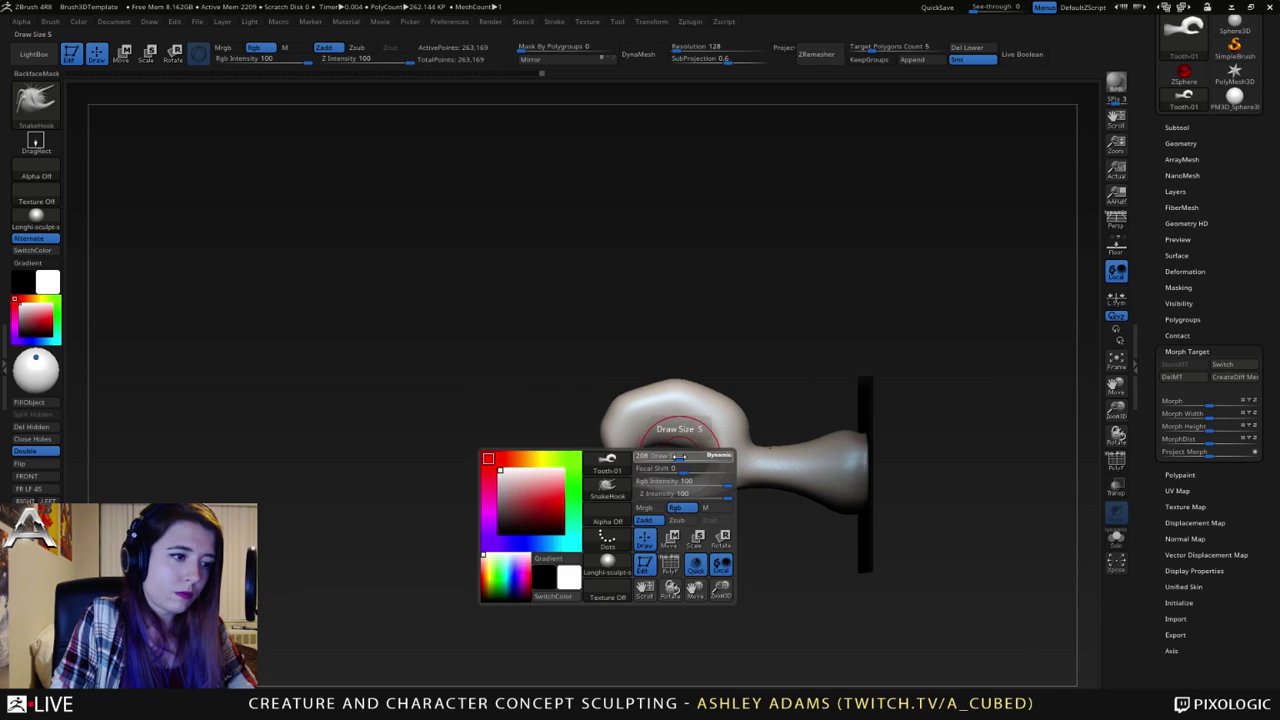
{"action": "right_click_drag", "start_coordinate": [608, 527], "coordinate": [623, 506], "text": "ctrl"}
{"action": "left_click_drag", "start_coordinate": [594, 502], "coordinate": [607, 484]}
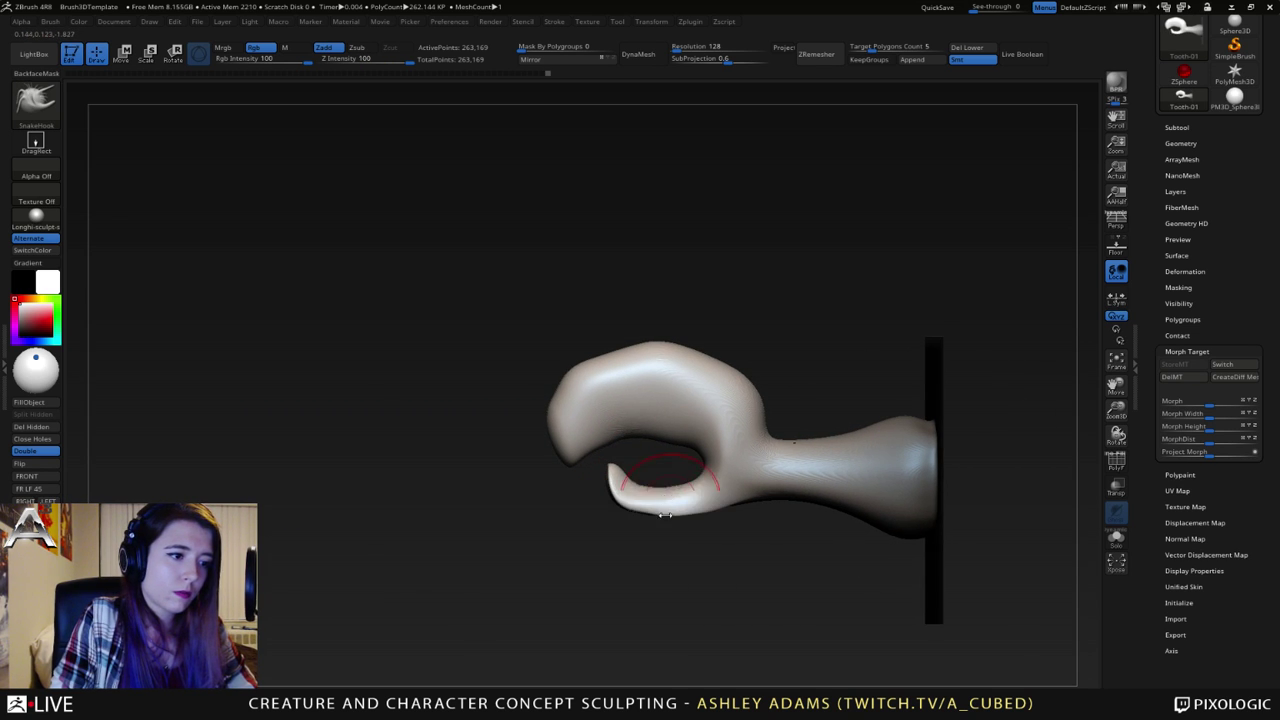
- Bulge the lower prong's underside downward and round the upper arm's back with SnakeHook, smoothing the lower prong
{"action": "left_click_drag", "start_coordinate": [678, 520], "coordinate": [681, 531]}
{"action": "mouse_move", "coordinate": [640, 416]}
{"action": "right_mouse_down", "text": "alt"}
{"action": "mouse_move", "coordinate": [697, 411]}
{"action": "mouse_move", "coordinate": [640, 384]}
{"action": "right_mouse_up", "text": "alt"}
{"action": "mouse_move", "coordinate": [623, 365]}
{"action": "left_mouse_down"}
{"action": "mouse_move", "coordinate": [770, 350]}
{"action": "mouse_move", "coordinate": [694, 348]}
{"action": "left_mouse_up"}
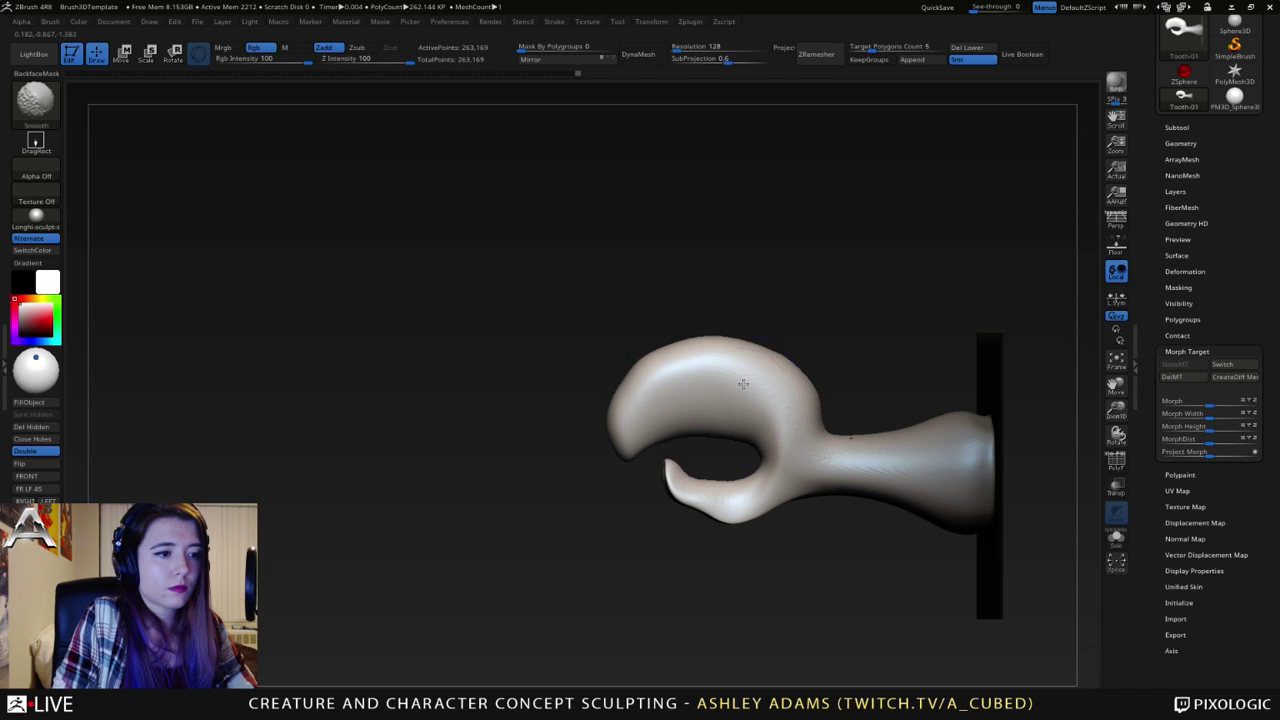
{"action": "left_click_drag", "start_coordinate": [726, 493], "coordinate": [690, 500], "text": "shift"}
- Build up the underside of the lower prong with ClayBuildup and smooth the strokes from several angles
{"action": "mouse_move", "coordinate": [596, 540]}
{"action": "right_mouse_down"}
{"action": "mouse_move", "coordinate": [682, 493]}
{"action": "mouse_move", "coordinate": [752, 502]}
{"action": "right_mouse_up"}
{"action": "key", "text": "b"}
{"action": "key", "text": "c"}
{"action": "key", "text": "b"}
{"action": "key", "text": "space"}
{"action": "left_click_drag", "start_coordinate": [672, 480], "coordinate": [770, 550]}
{"action": "left_click_drag", "start_coordinate": [702, 514], "coordinate": [746, 506]}
{"action": "right_click_drag", "start_coordinate": [746, 510], "coordinate": [706, 556]}
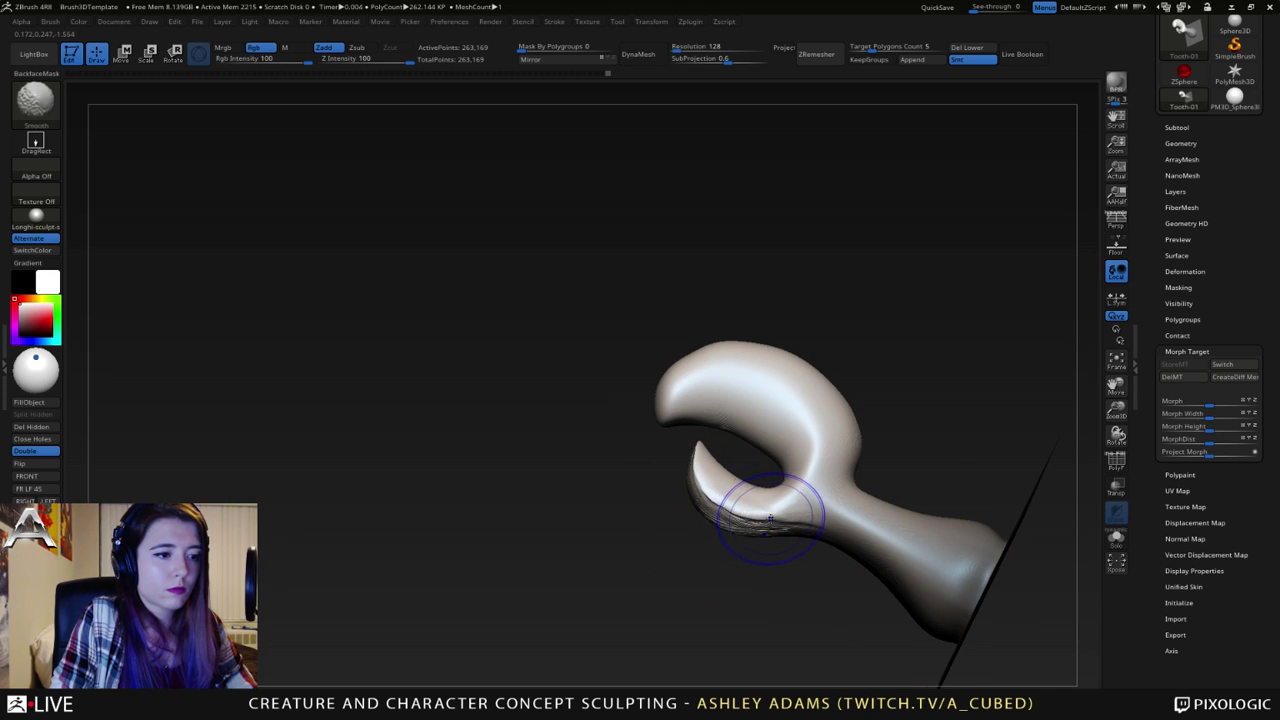
{"action": "mouse_move", "coordinate": [768, 520]}
{"action": "left_mouse_down", "text": "shift"}
{"action": "mouse_move", "coordinate": [710, 478]}
{"action": "mouse_move", "coordinate": [738, 514]}
{"action": "mouse_move", "coordinate": [762, 508]}
{"action": "left_mouse_up", "text": "shift"}
{"action": "right_click_drag", "start_coordinate": [755, 498], "coordinate": [778, 438]}
{"action": "left_click_drag", "start_coordinate": [738, 526], "coordinate": [812, 522], "text": "shift"}
{"action": "mouse_move", "coordinate": [820, 511]}
{"action": "right_mouse_down"}
{"action": "mouse_move", "coordinate": [801, 538]}
{"action": "mouse_move", "coordinate": [805, 395]}
{"action": "right_mouse_up"}
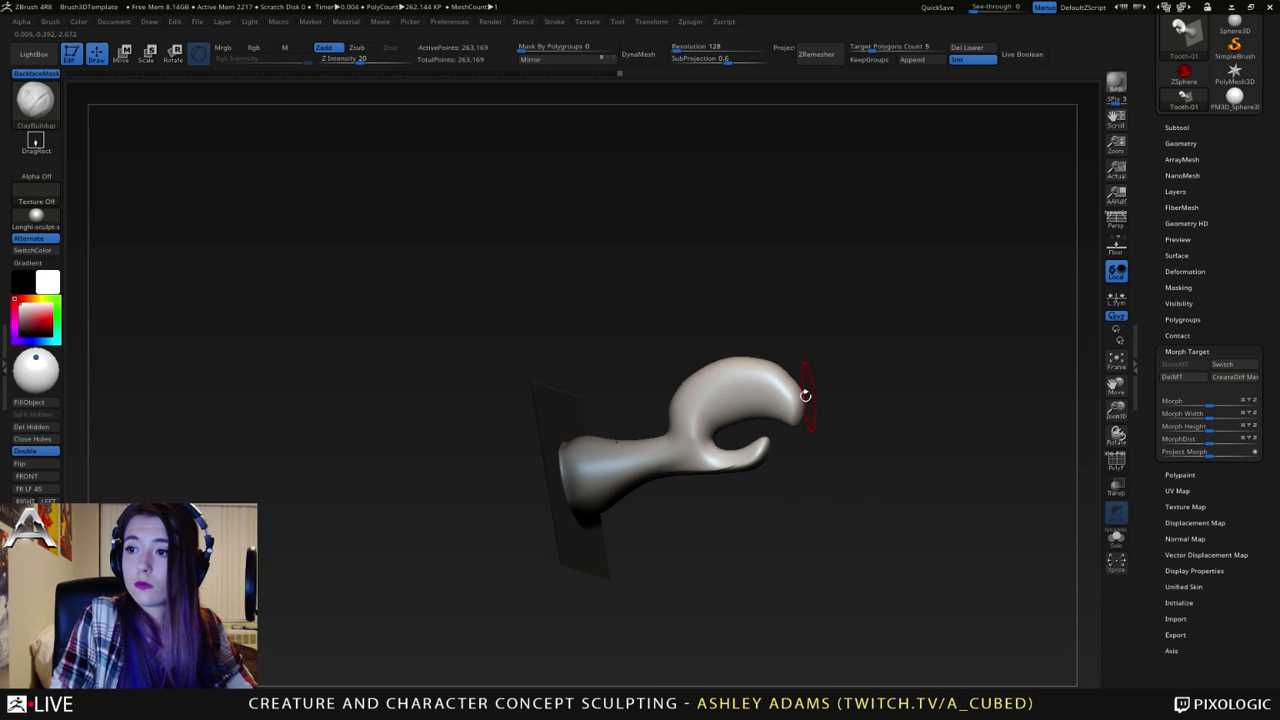
- Carve a curved crease along the side of the upper arm with DamStandard and smooth it near the arm's base
{"action": "right_click_drag", "start_coordinate": [689, 336], "coordinate": [634, 466]}
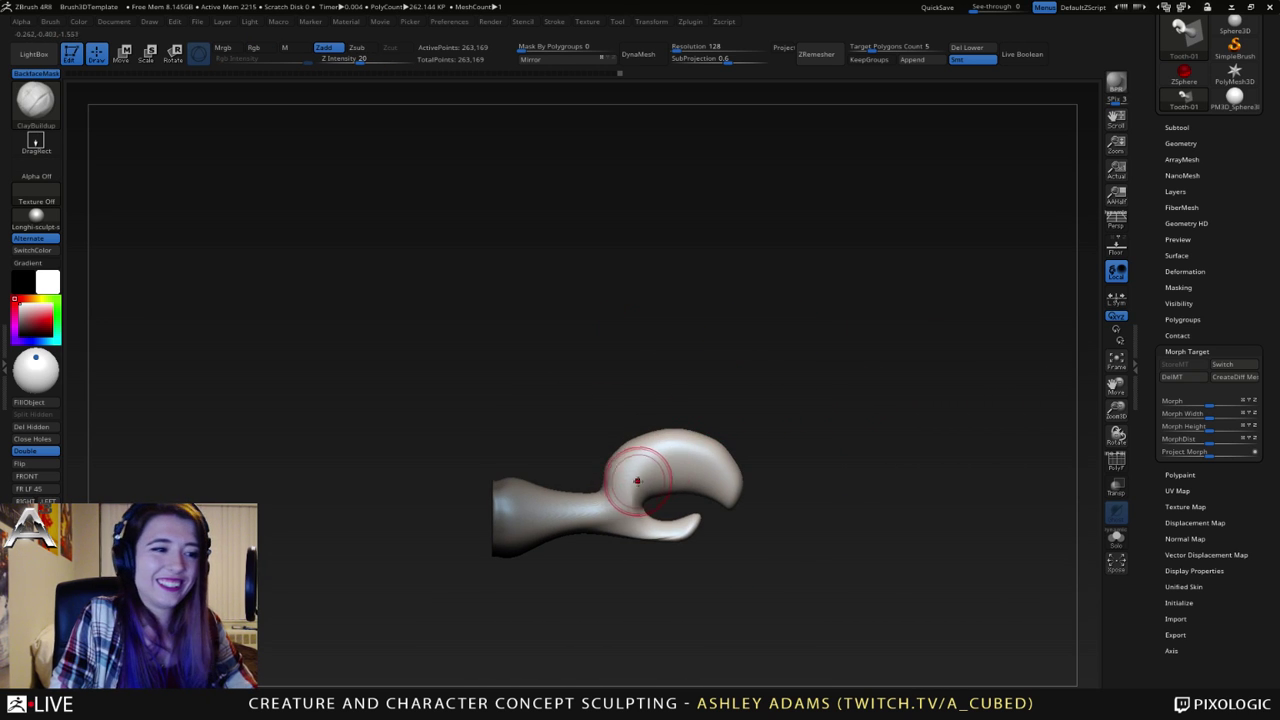
{"action": "key", "text": "b"}
{"action": "key", "text": "d"}
{"action": "key", "text": "s"}
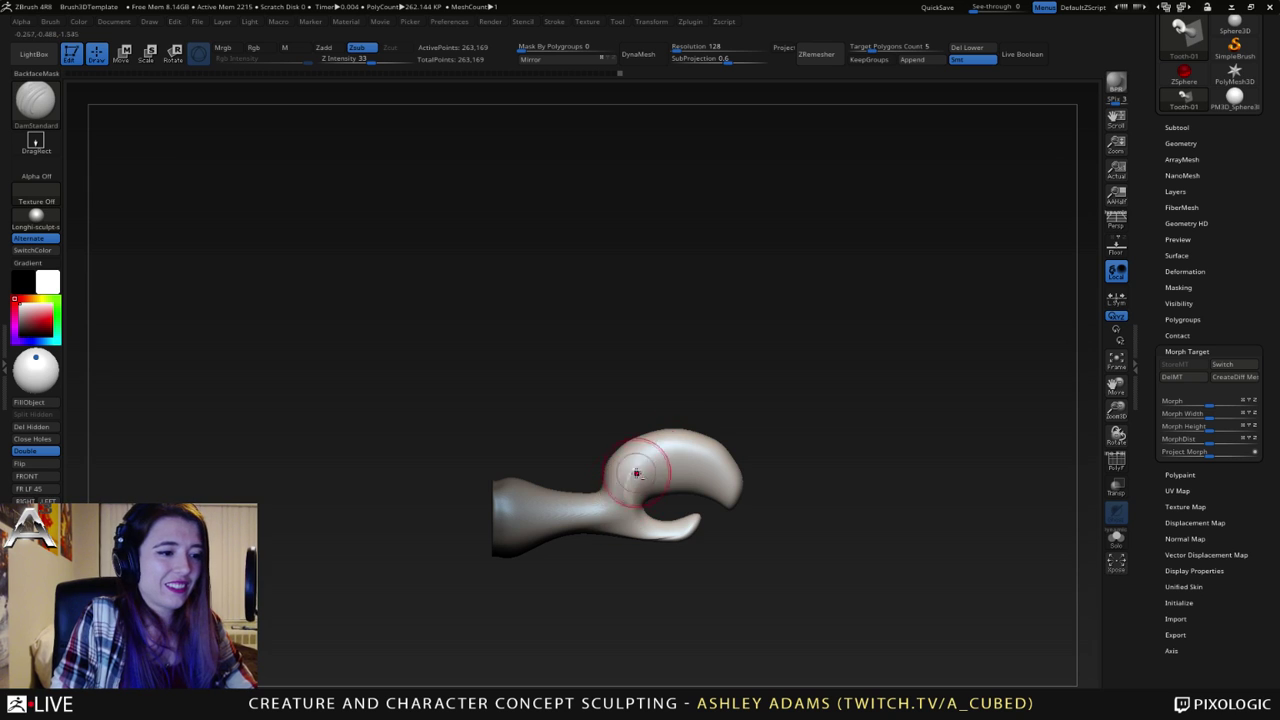
{"action": "left_click_drag", "start_coordinate": [706, 457], "coordinate": [736, 513]}
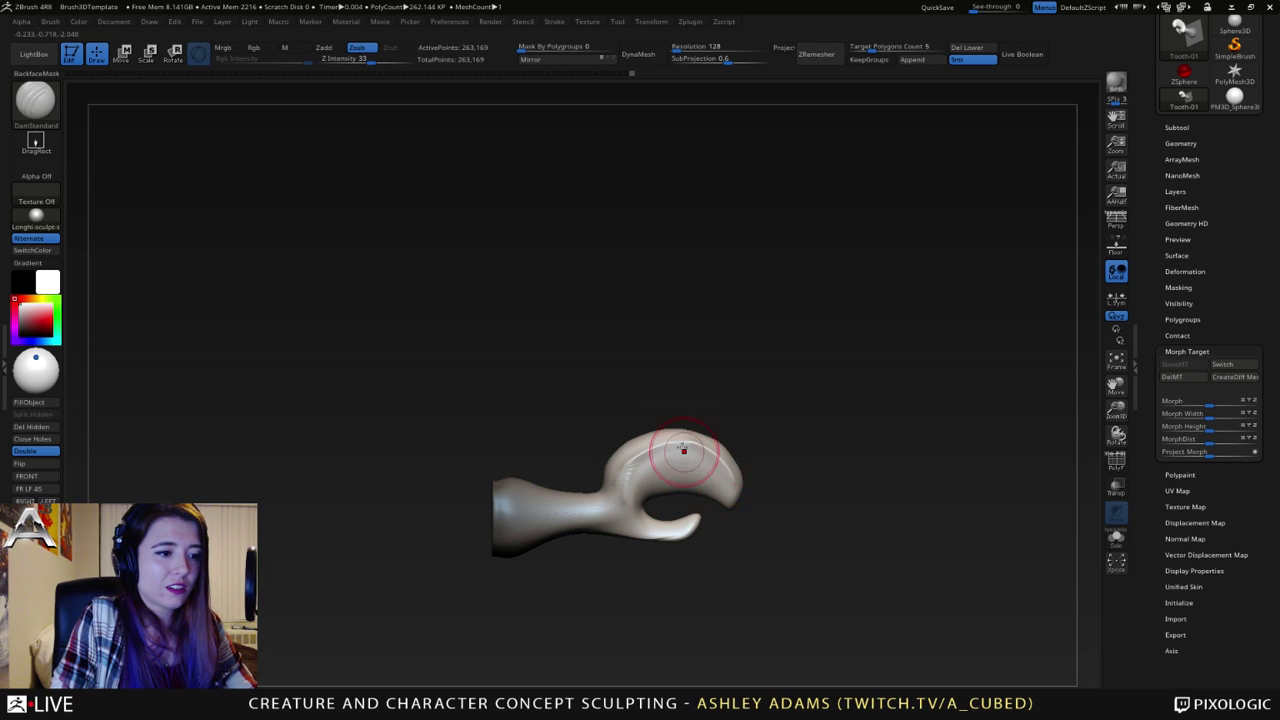
{"action": "right_click_drag", "start_coordinate": [683, 450], "coordinate": [663, 429]}
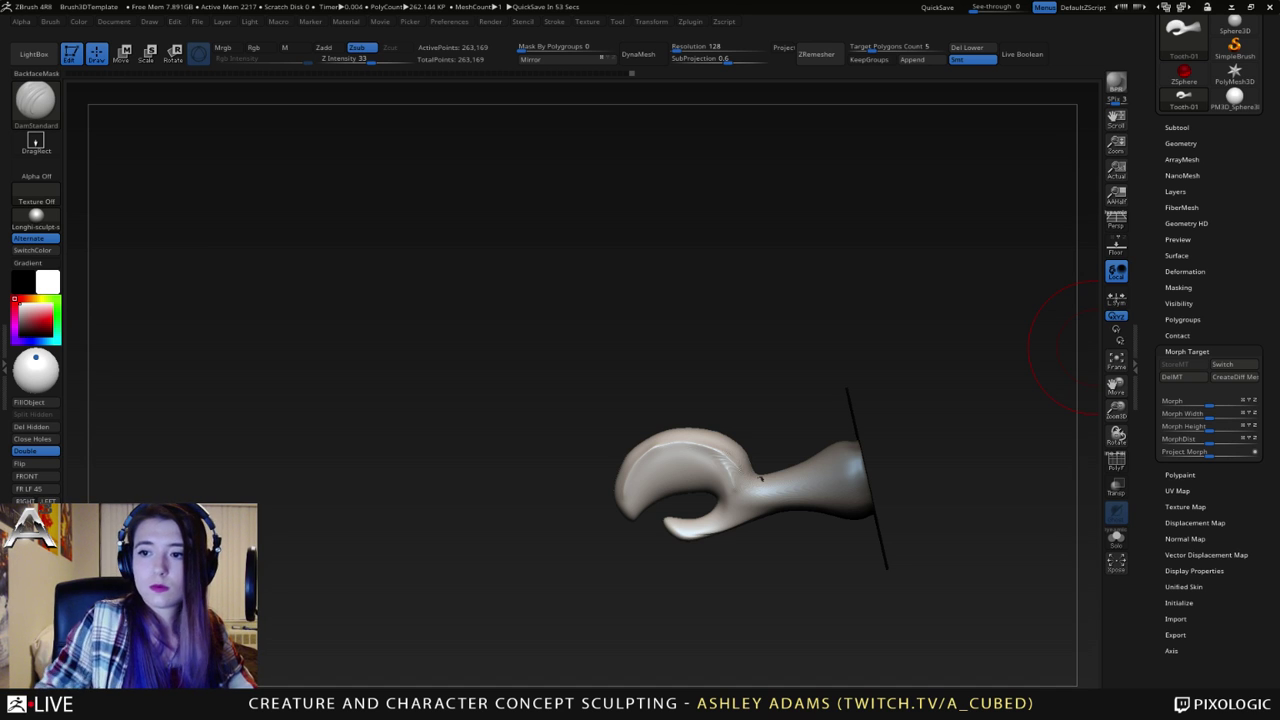
{"action": "left_click_drag", "start_coordinate": [1068, 345], "coordinate": [908, 403]}
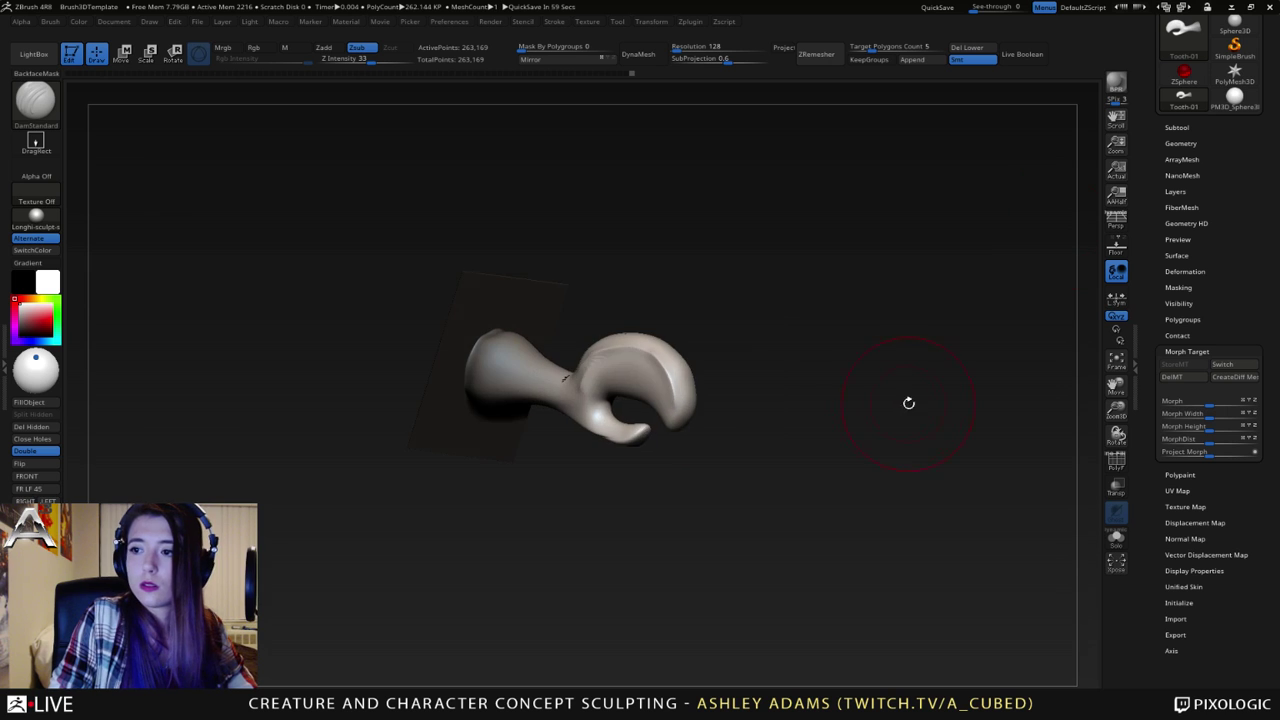
{"action": "mouse_move", "coordinate": [632, 402]}
{"action": "right_mouse_down"}
{"action": "mouse_move", "coordinate": [635, 363]}
{"action": "mouse_move", "coordinate": [600, 372]}
{"action": "right_mouse_up"}
{"action": "mouse_move", "coordinate": [600, 372]}
{"action": "right_mouse_down"}
{"action": "mouse_move", "coordinate": [531, 383]}
{"action": "mouse_move", "coordinate": [588, 369]}
{"action": "right_mouse_up"}
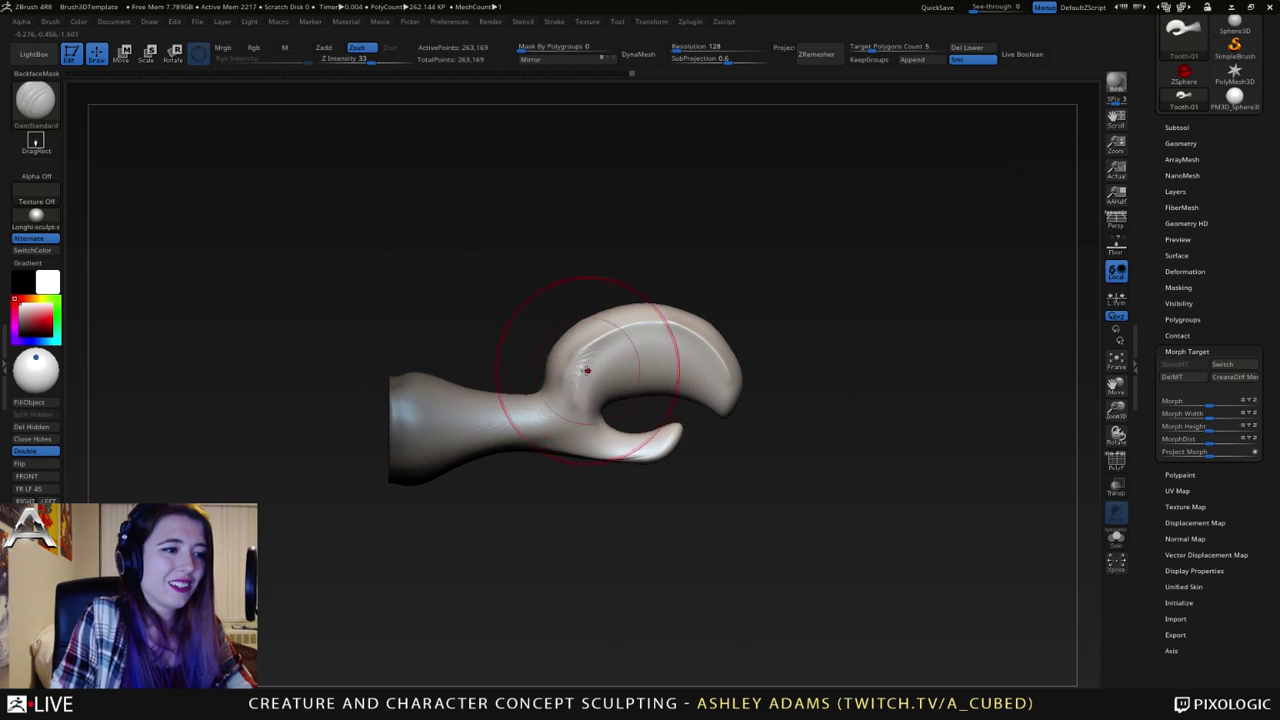
{"action": "mouse_move", "coordinate": [588, 369]}
{"action": "left_mouse_down", "text": "shift"}
{"action": "mouse_move", "coordinate": [589, 357]}
{"action": "mouse_move", "coordinate": [682, 346]}
{"action": "mouse_move", "coordinate": [700, 362]}
{"action": "mouse_move", "coordinate": [663, 362]}
{"action": "left_mouse_up", "text": "shift"}
- Switch to SnakeHook, adjust its draw size and fill out the upper edge where the upper arm meets the wrist
{"action": "key", "text": "space"}
{"action": "key", "text": "space"}
{"action": "key", "text": "b"}
{"action": "key", "text": "s"}
{"action": "key", "text": "h"}
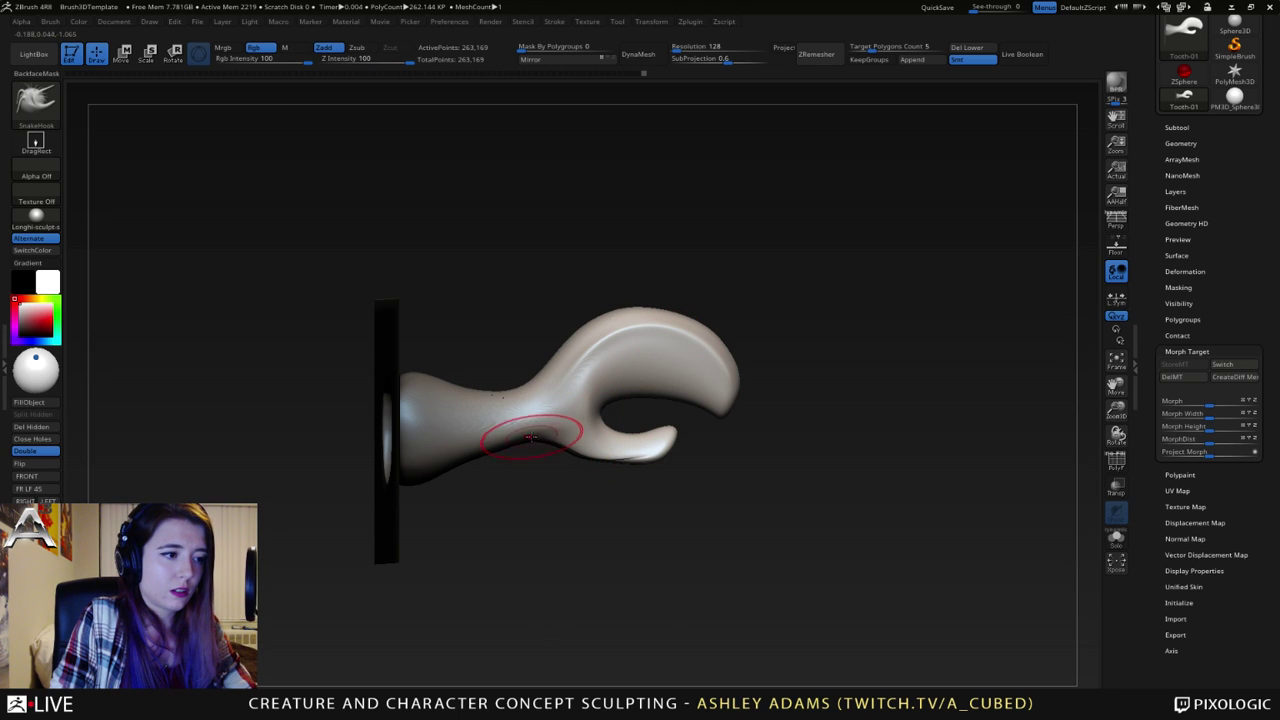
{"action": "mouse_move", "coordinate": [498, 312]}
{"action": "left_mouse_down"}
{"action": "mouse_move", "coordinate": [487, 348]}
{"action": "mouse_move", "coordinate": [468, 325]}
{"action": "left_mouse_up"}
{"action": "key", "text": "space"}
{"action": "left_click_drag", "start_coordinate": [456, 384], "coordinate": [448, 384]}
- Pull the upper arm's base outward with SnakeHook so it slopes evenly into the narrow part of the wrist
{"action": "right_click_drag", "start_coordinate": [446, 384], "coordinate": [612, 368], "text": "alt"}
{"action": "right_click_drag", "start_coordinate": [612, 368], "coordinate": [638, 373]}
{"action": "key", "text": "space"}
{"action": "left_click_drag", "start_coordinate": [594, 376], "coordinate": [601, 376]}
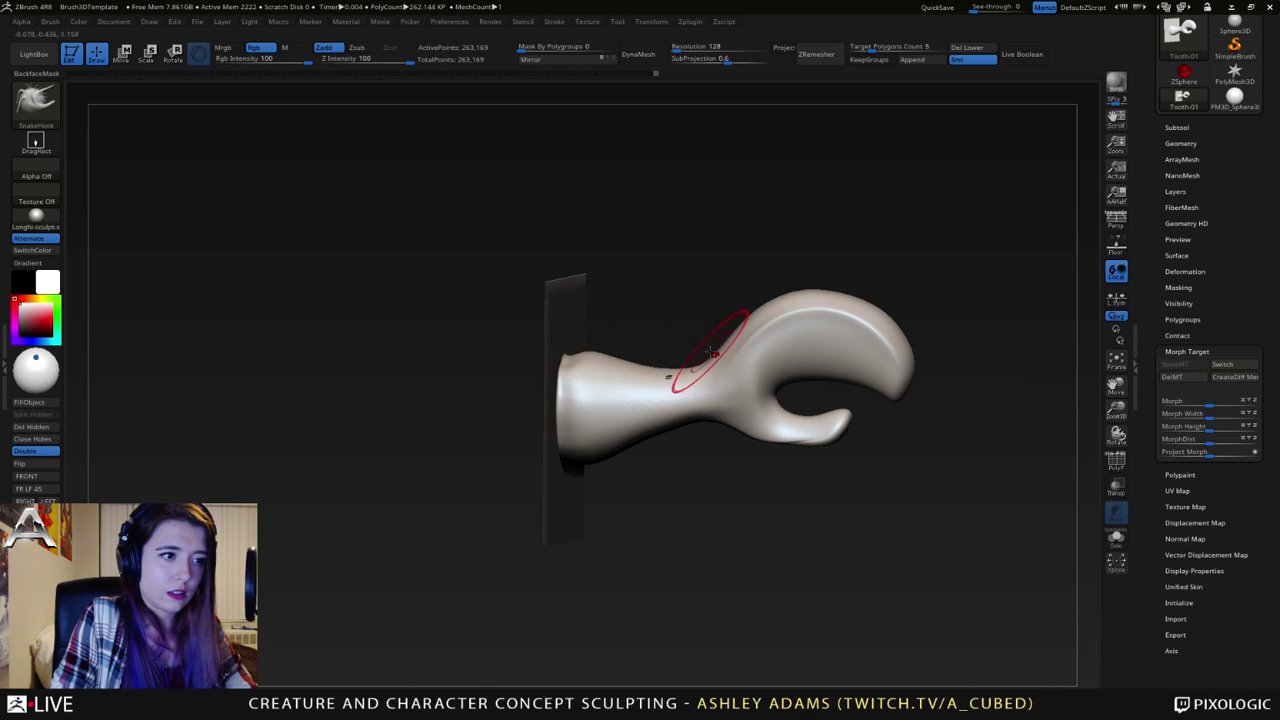
{"action": "left_click_drag", "start_coordinate": [706, 359], "coordinate": [677, 366]}
{"action": "left_click_drag", "start_coordinate": [737, 327], "coordinate": [735, 317]}
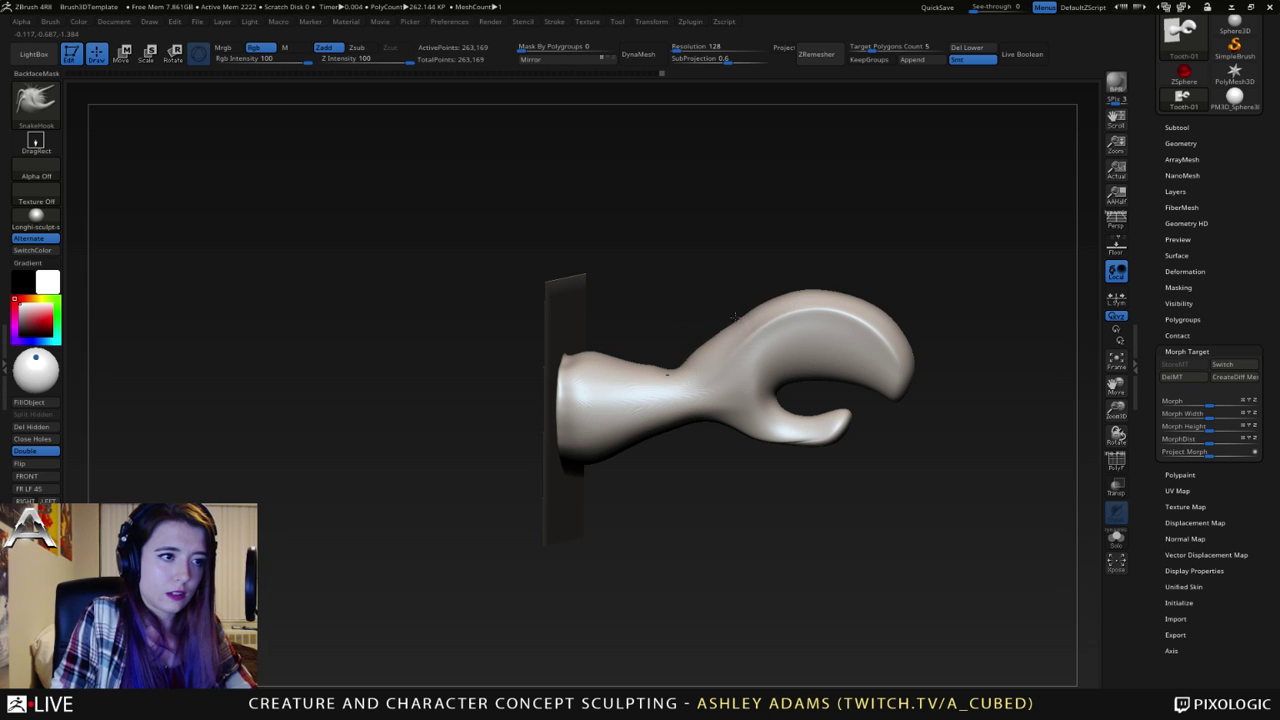
- Reshape the upper arm with SnakeHook into a straighter, slimmer pincer with a raised hump near its base
{"action": "right_click_drag", "start_coordinate": [774, 298], "coordinate": [808, 302], "text": "shift"}
{"action": "key", "text": "space"}
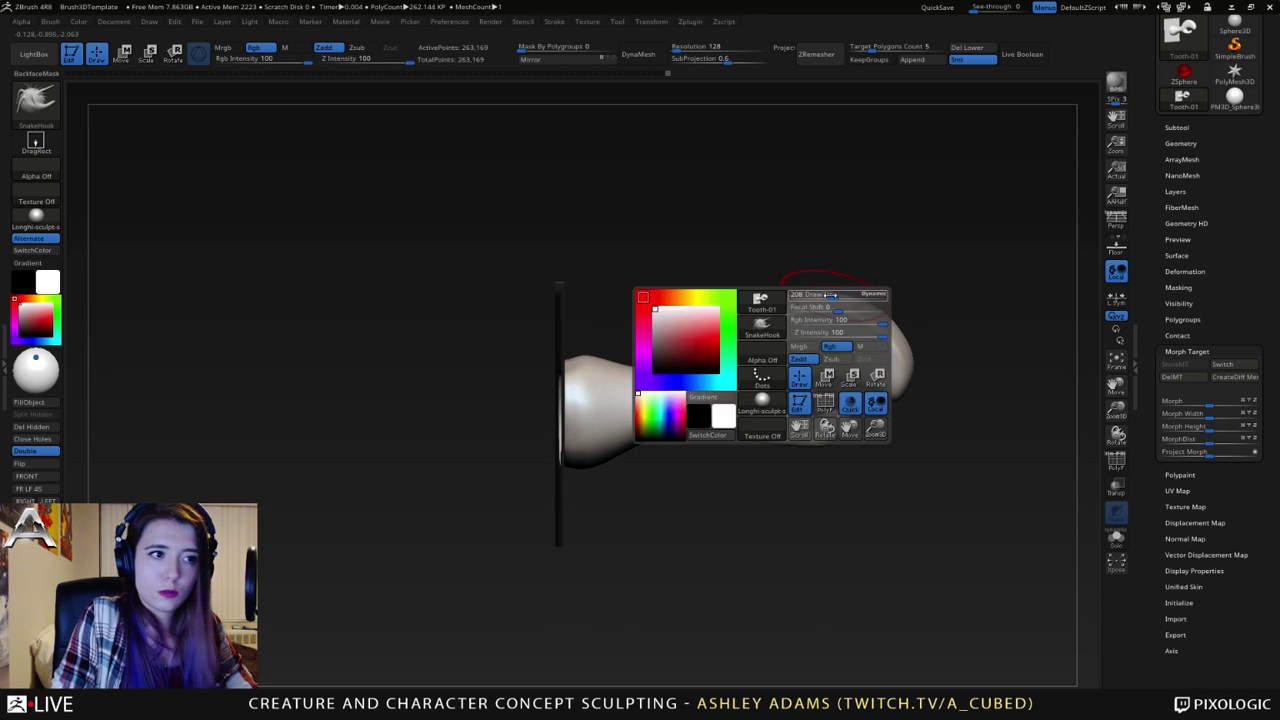
{"action": "left_click_drag", "start_coordinate": [836, 306], "coordinate": [891, 369]}
{"action": "left_click_drag", "start_coordinate": [784, 321], "coordinate": [787, 311]}
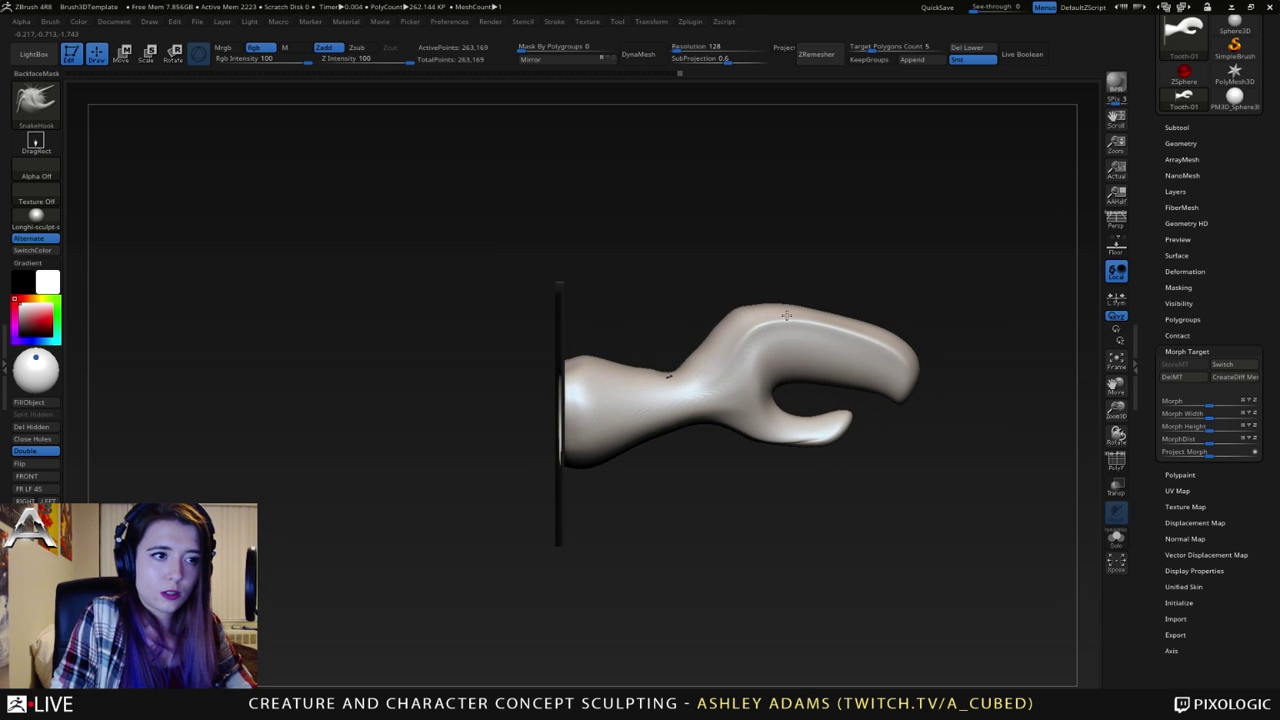
{"action": "right_click", "coordinate": [761, 428]}
{"action": "mouse_move", "coordinate": [849, 354]}
{"action": "left_mouse_down"}
{"action": "mouse_move", "coordinate": [826, 355]}
{"action": "mouse_move", "coordinate": [834, 415]}
{"action": "left_mouse_up"}
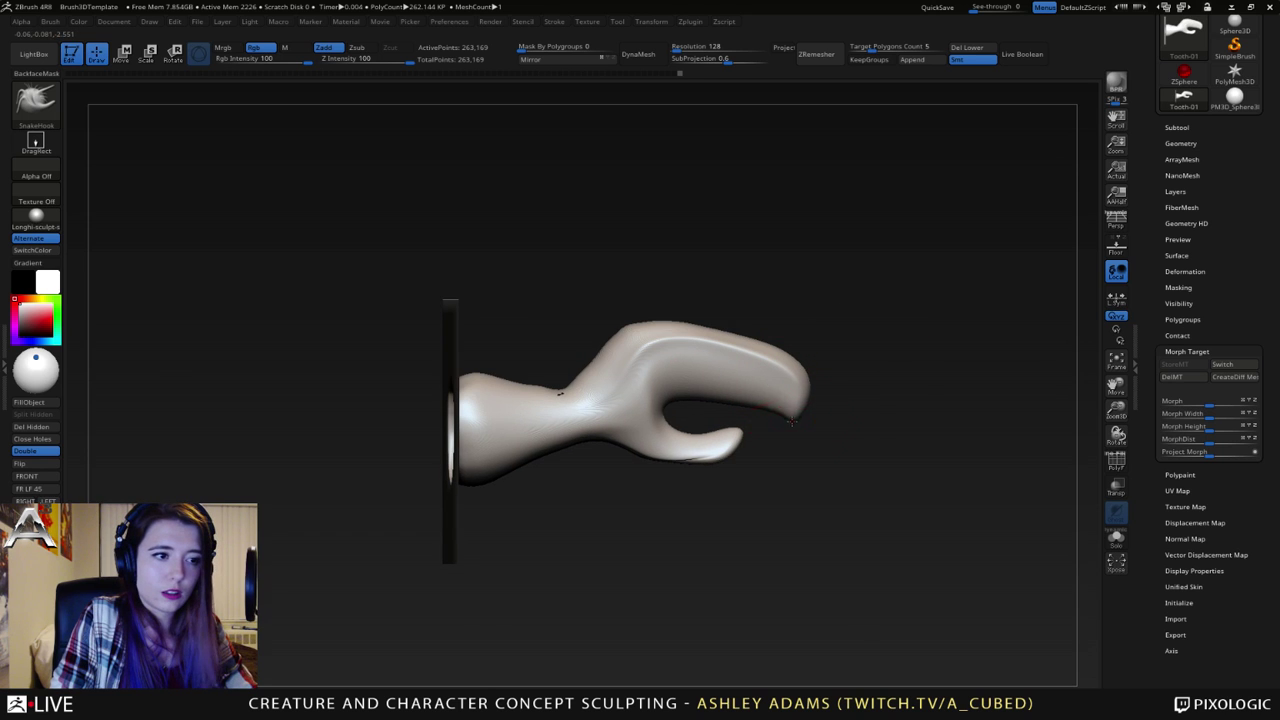
- Adjust the SnakeHook draw size, taper the outer end of the upper arm and smooth it
{"action": "key", "text": "space"}
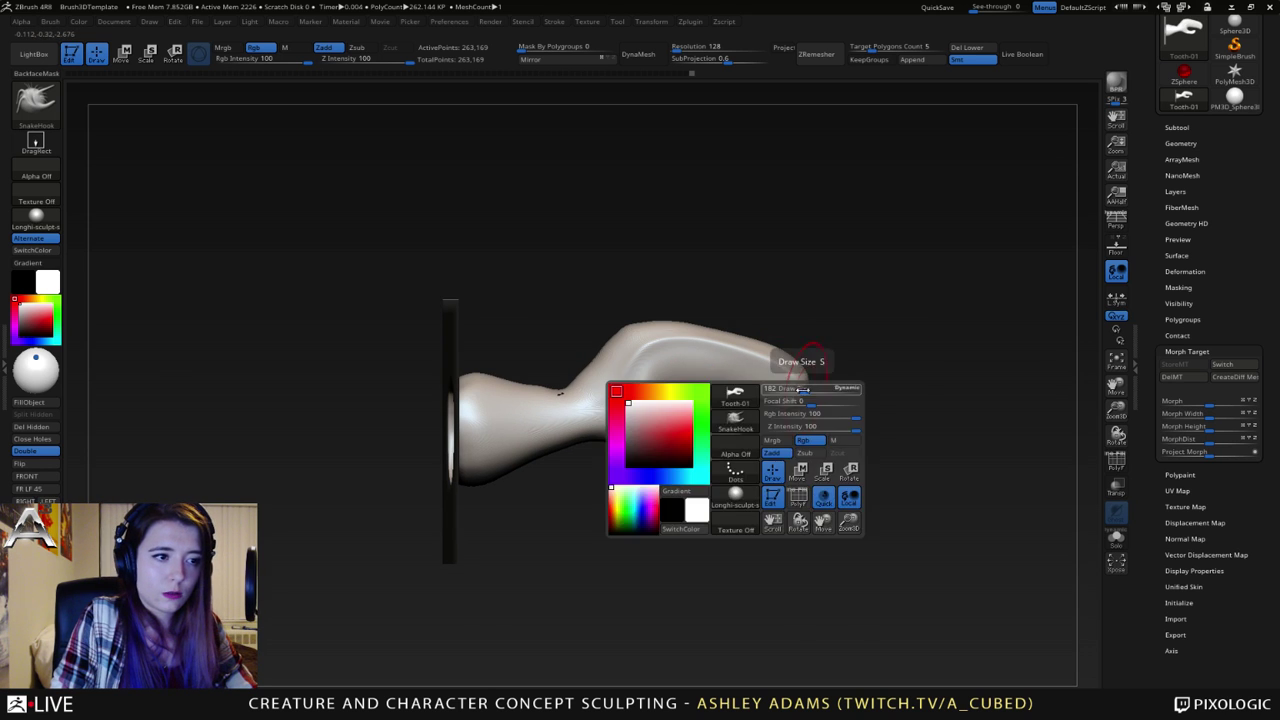
{"action": "key", "text": "space"}
{"action": "left_click_drag", "start_coordinate": [930, 415], "coordinate": [780, 360]}
{"action": "mouse_move", "coordinate": [829, 364]}
{"action": "left_mouse_down", "text": "shift"}
{"action": "mouse_move", "coordinate": [871, 314]}
{"action": "mouse_move", "coordinate": [905, 302]}
{"action": "left_mouse_up", "text": "shift"}
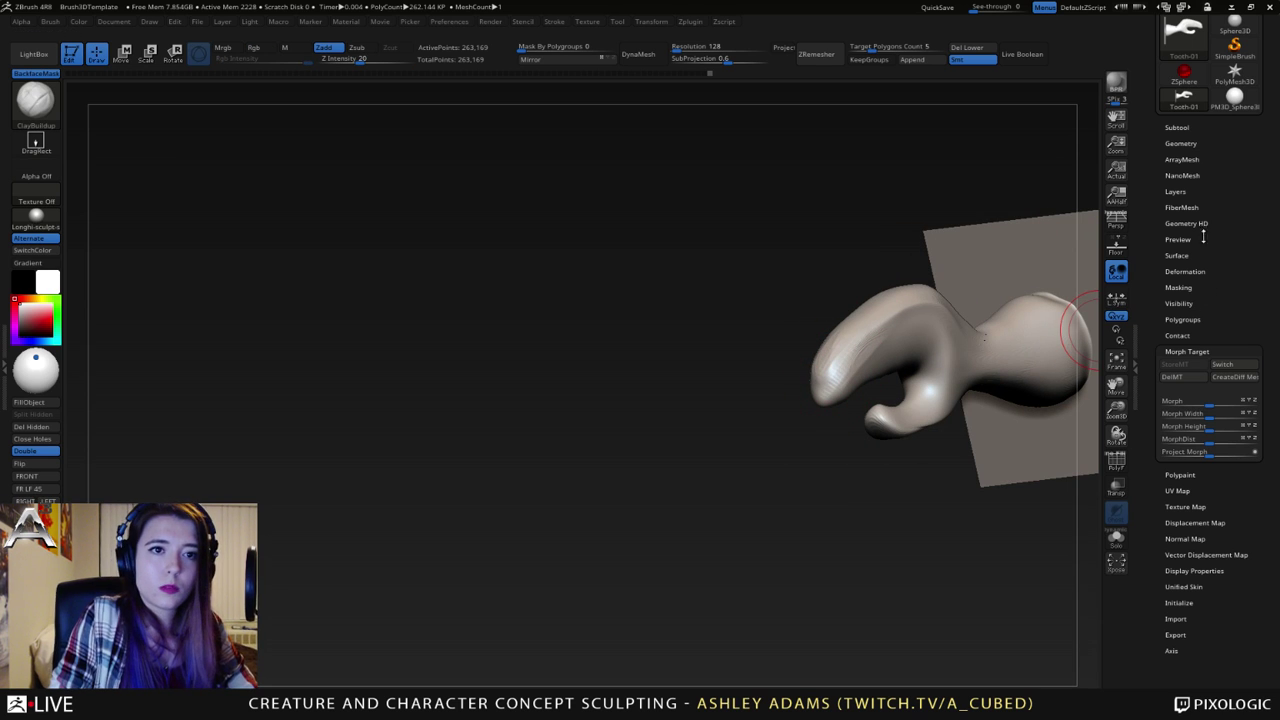
- Open the Deformation settings and mask the outer plane, leaving a square around the claw's base unmasked
{"action": "left_click", "coordinate": [1186, 271]}
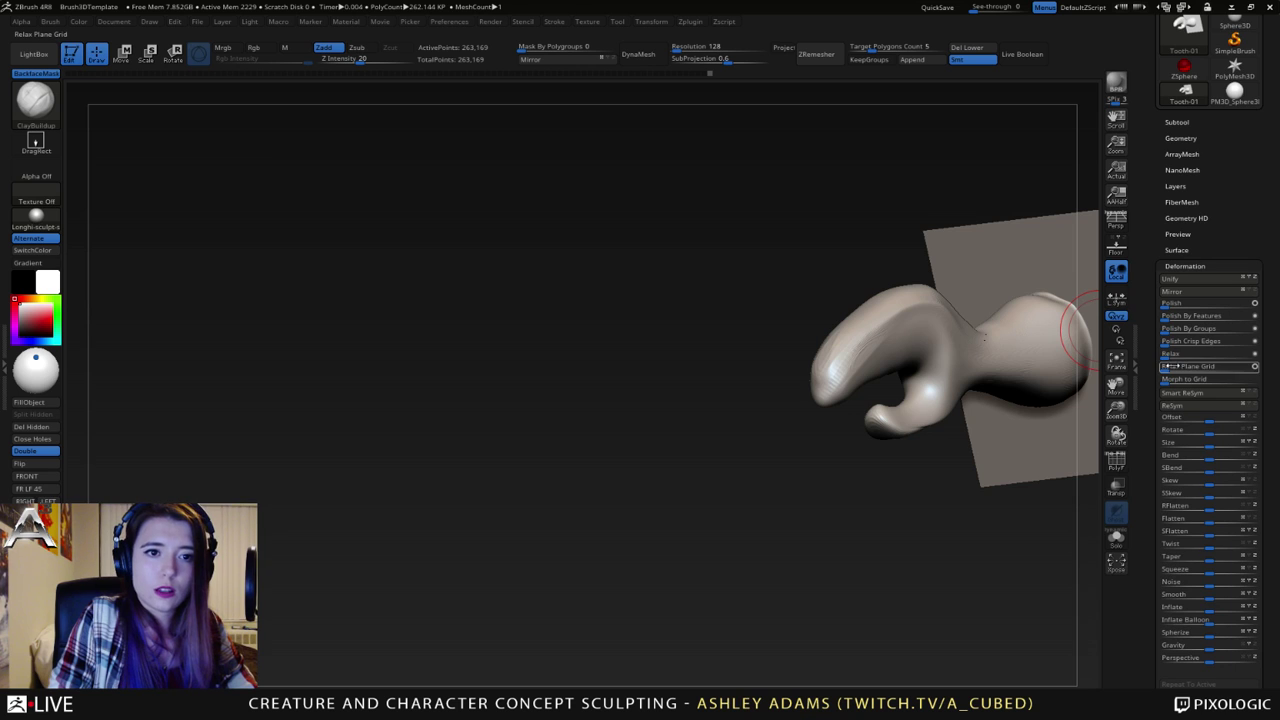
{"action": "right_click_drag", "start_coordinate": [995, 246], "coordinate": [871, 283], "text": "alt"}
{"action": "left_click_drag", "start_coordinate": [718, 184], "coordinate": [852, 636], "text": "ctrl"}
{"action": "left_click_drag", "start_coordinate": [710, 620], "coordinate": [1083, 466], "text": "ctrl"}
{"action": "left_click_drag", "start_coordinate": [745, 429], "coordinate": [790, 430]}
{"action": "left_click_drag", "start_coordinate": [706, 178], "coordinate": [973, 323], "text": "ctrl"}
{"action": "right_click_drag", "start_coordinate": [980, 320], "coordinate": [922, 300]}
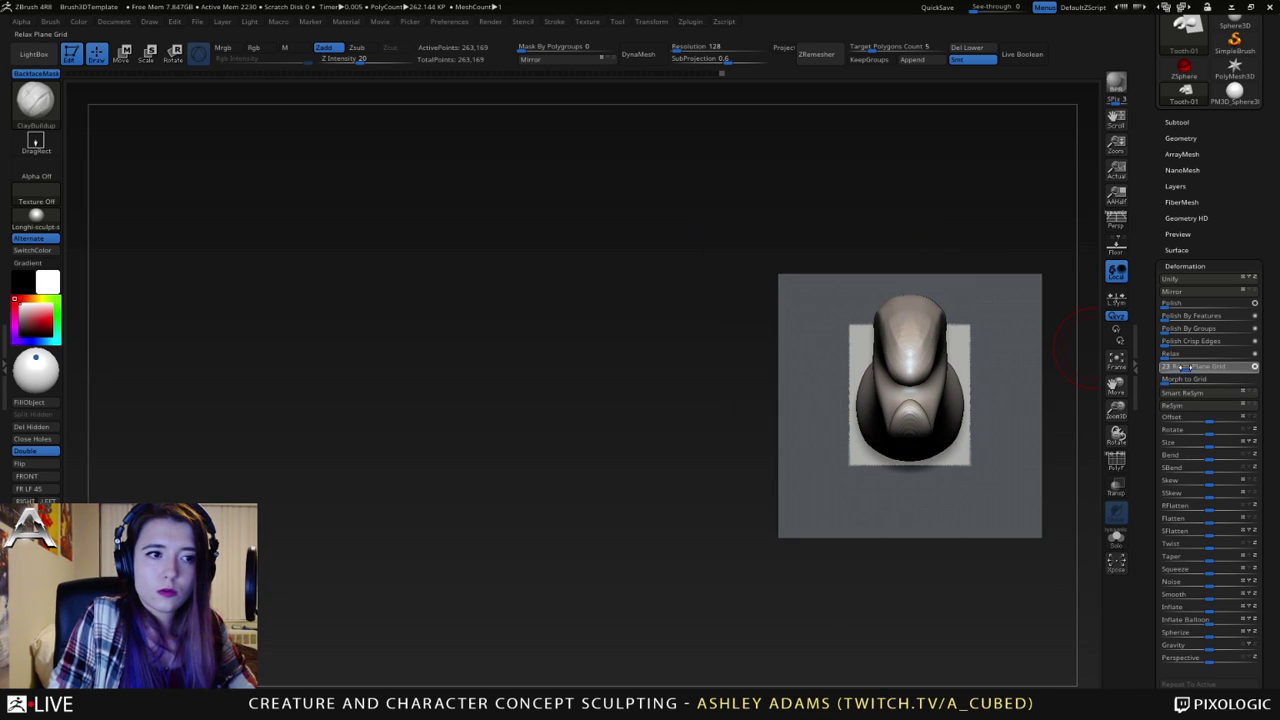
- Try the Relax Plane Grid deformation and lower subdivision levels on the partly masked claw, and revert through the undo history
{"action": "left_click_drag", "start_coordinate": [1185, 367], "coordinate": [1187, 367]}
{"action": "right_click_drag", "start_coordinate": [957, 366], "coordinate": [838, 356]}
{"action": "key", "text": "ctrl+z"}
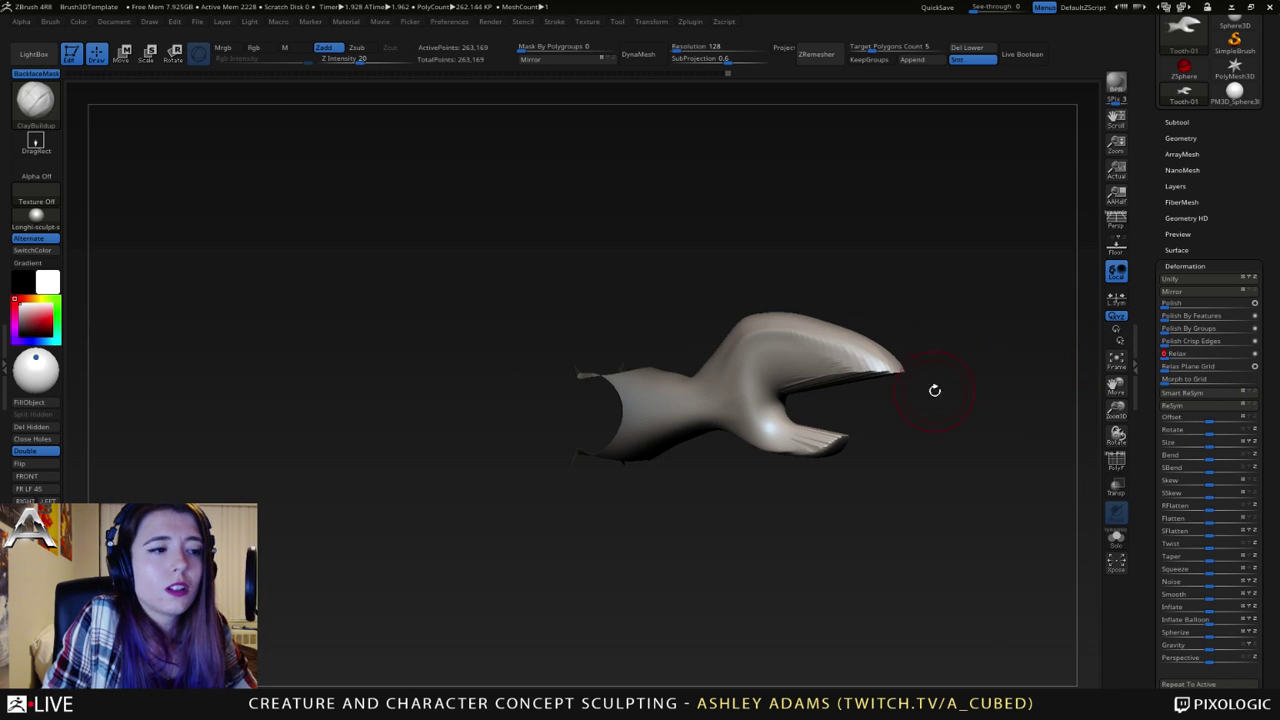
{"action": "key", "text": "shift+d"}
{"action": "left_click_drag", "start_coordinate": [923, 380], "coordinate": [908, 298]}
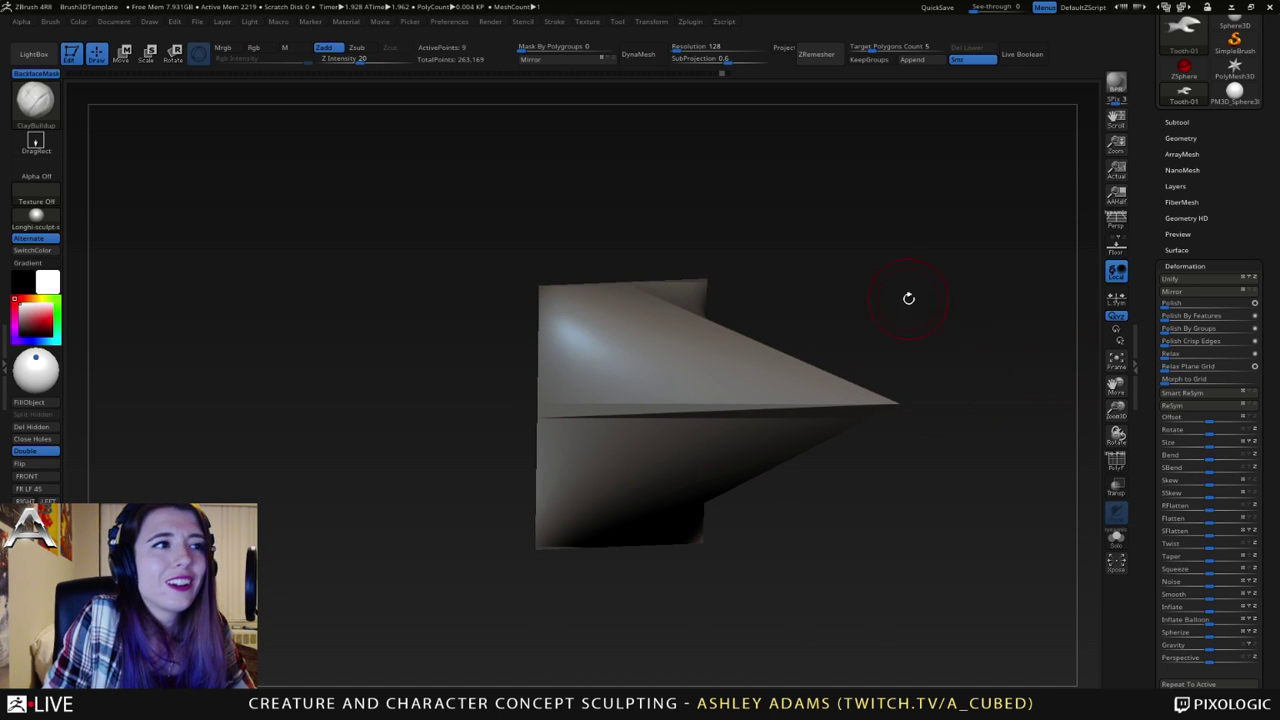
{"action": "left_click", "coordinate": [714, 72]}
{"action": "left_click_drag", "start_coordinate": [826, 294], "coordinate": [880, 359]}
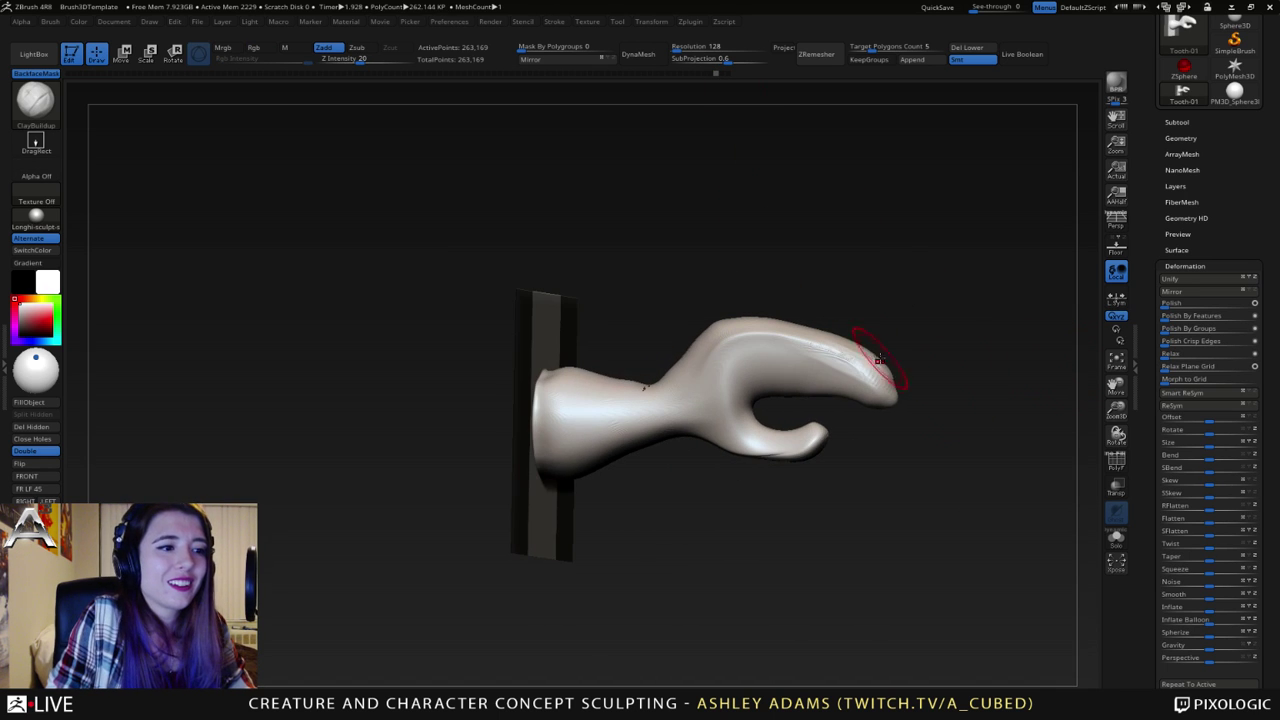
{"action": "key", "text": "ctrl+z"}
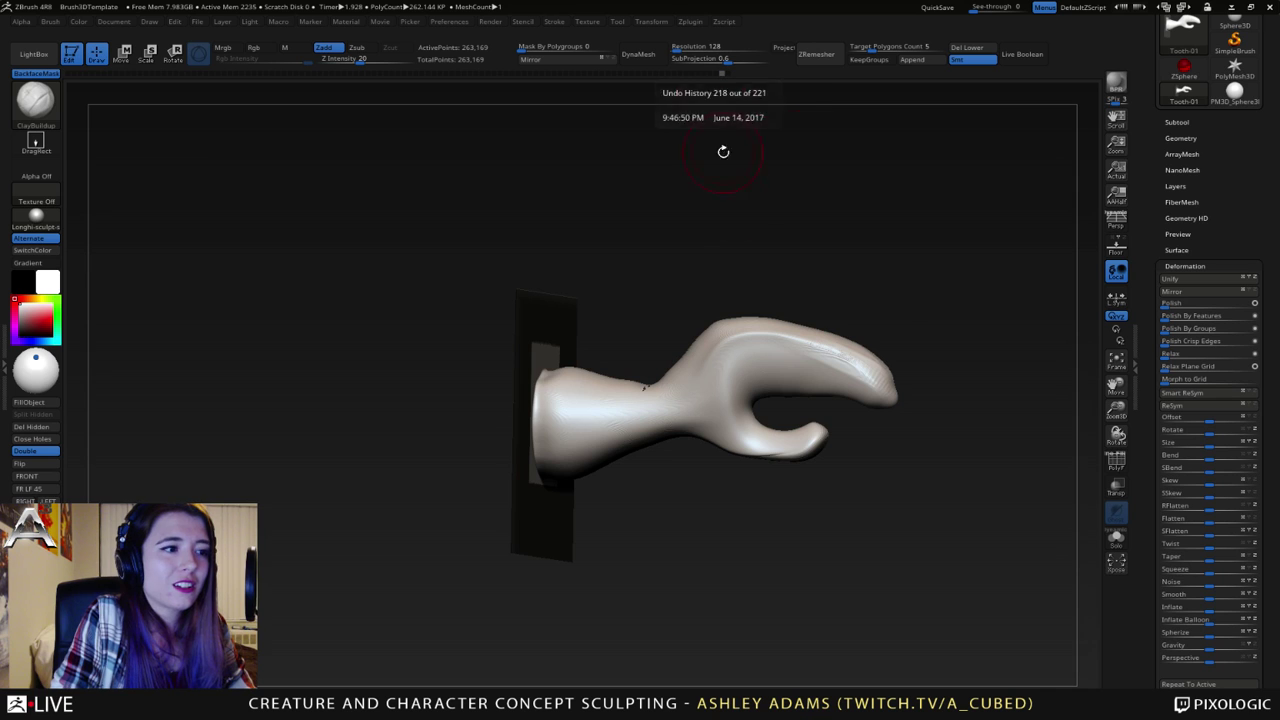
- Try the Relax Plane Grid deformation on the masked claw again and undo it
{"action": "left_click", "coordinate": [1168, 367]}
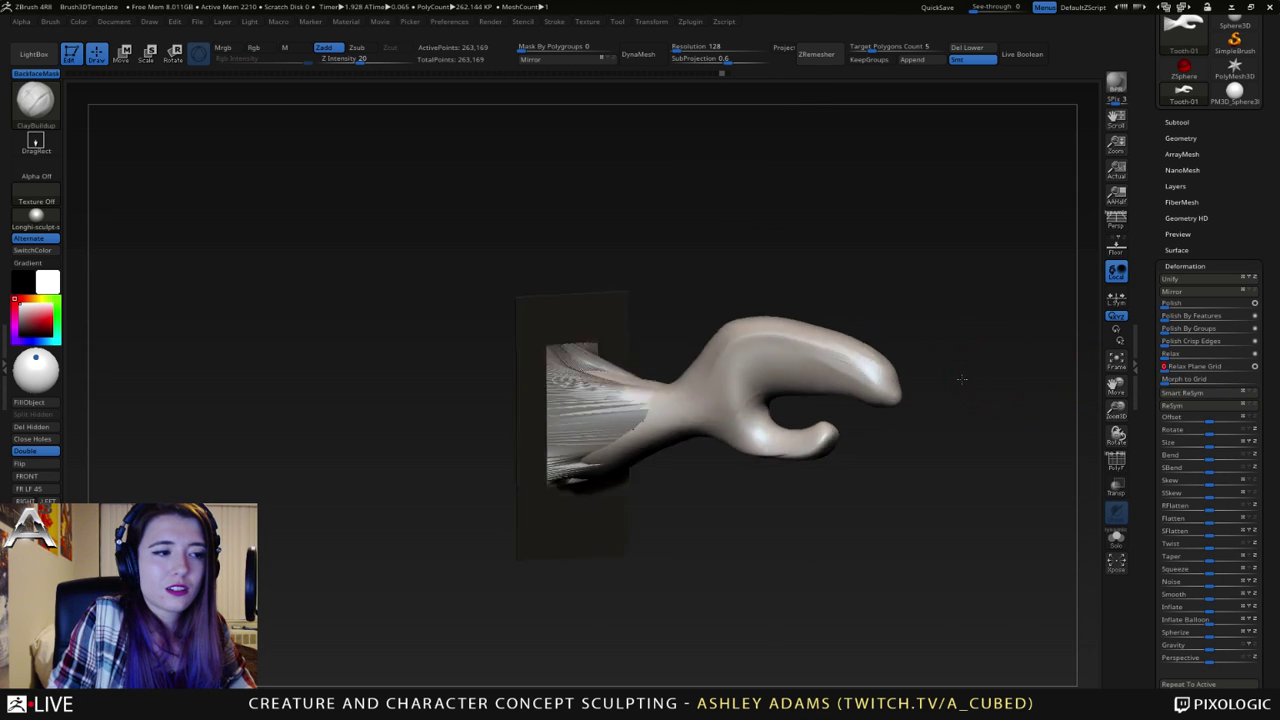
{"action": "left_click_drag", "start_coordinate": [962, 379], "coordinate": [890, 383]}
{"action": "mouse_move", "coordinate": [650, 384]}
{"action": "right_mouse_down"}
{"action": "mouse_move", "coordinate": [648, 426]}
{"action": "mouse_move", "coordinate": [749, 373]}
{"action": "right_mouse_up"}
{"action": "key", "text": "ctrl+z"}
- Lower the claw by two subdivision levels and smooth the upper arm and the wrist
{"action": "key", "text": "shift"}
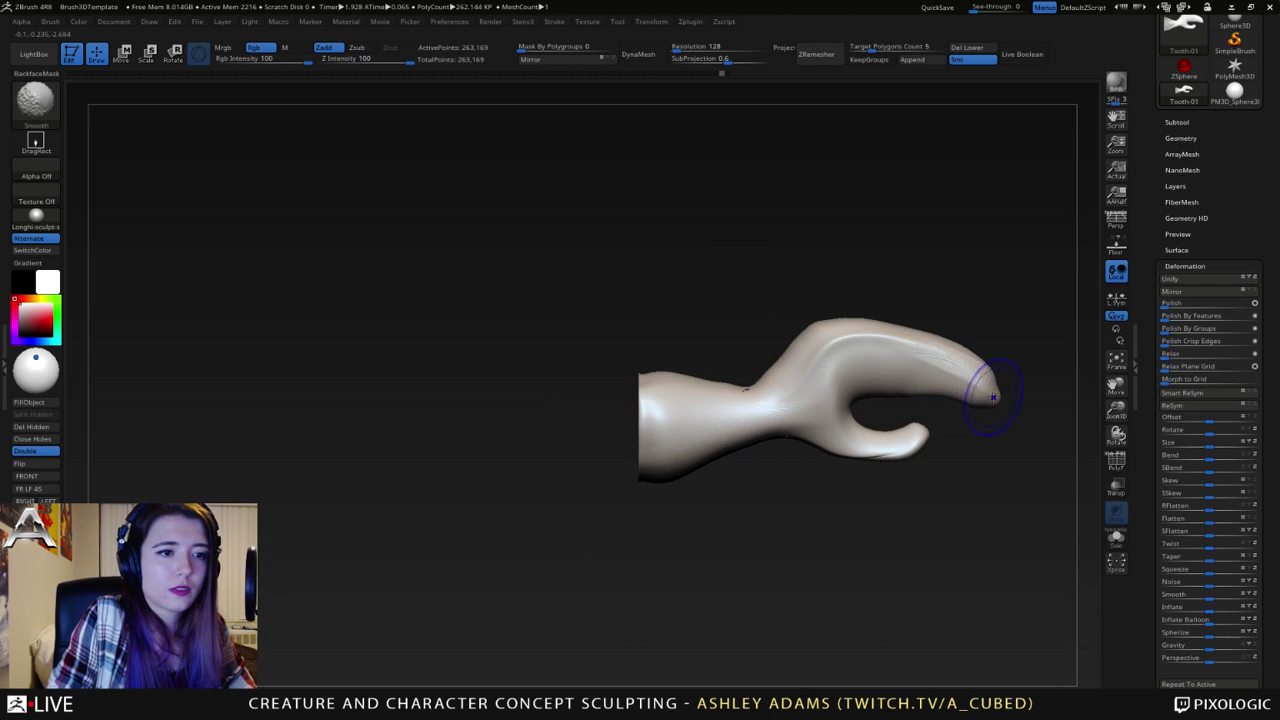
{"action": "key", "text": "shift+d"}
{"action": "key", "text": "shift+d"}
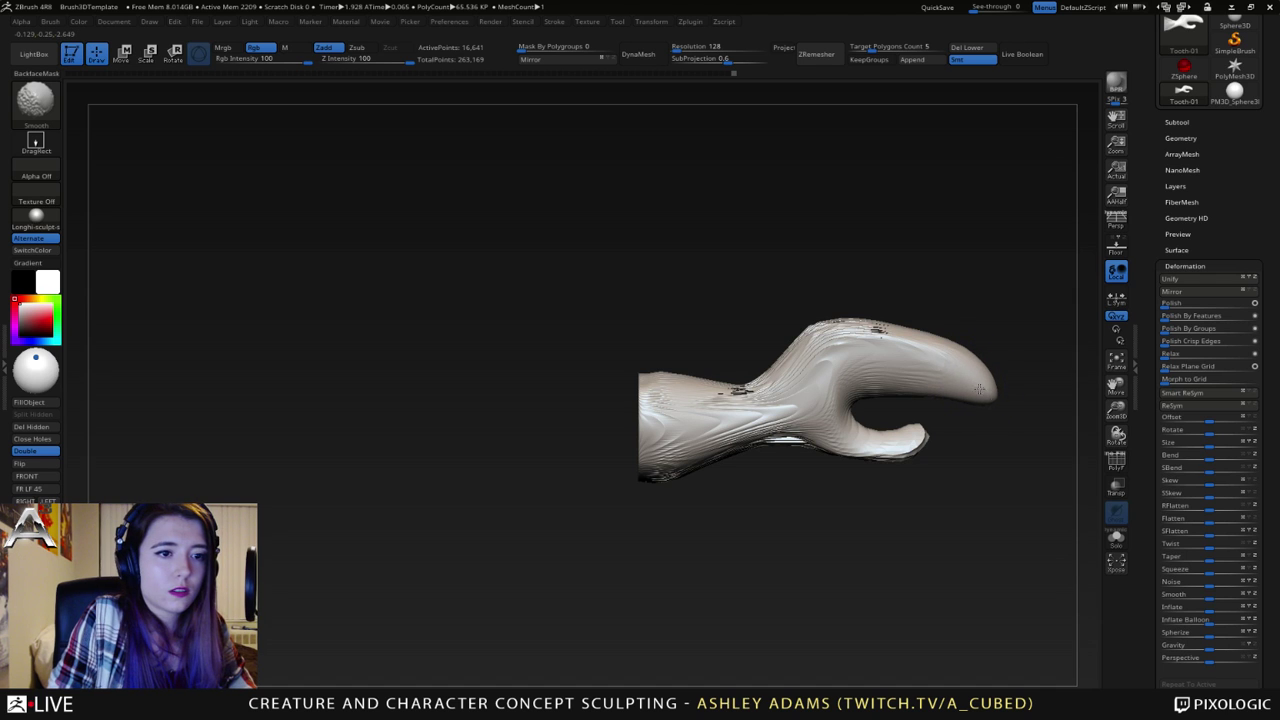
{"action": "mouse_move", "coordinate": [938, 365]}
{"action": "left_mouse_down", "text": "shift"}
{"action": "mouse_move", "coordinate": [780, 351]}
{"action": "mouse_move", "coordinate": [800, 364]}
{"action": "mouse_move", "coordinate": [728, 392]}
{"action": "left_mouse_up", "text": "shift"}
{"action": "left_click_drag", "start_coordinate": [805, 425], "coordinate": [760, 434], "text": "shift"}
{"action": "right_click", "coordinate": [806, 430]}
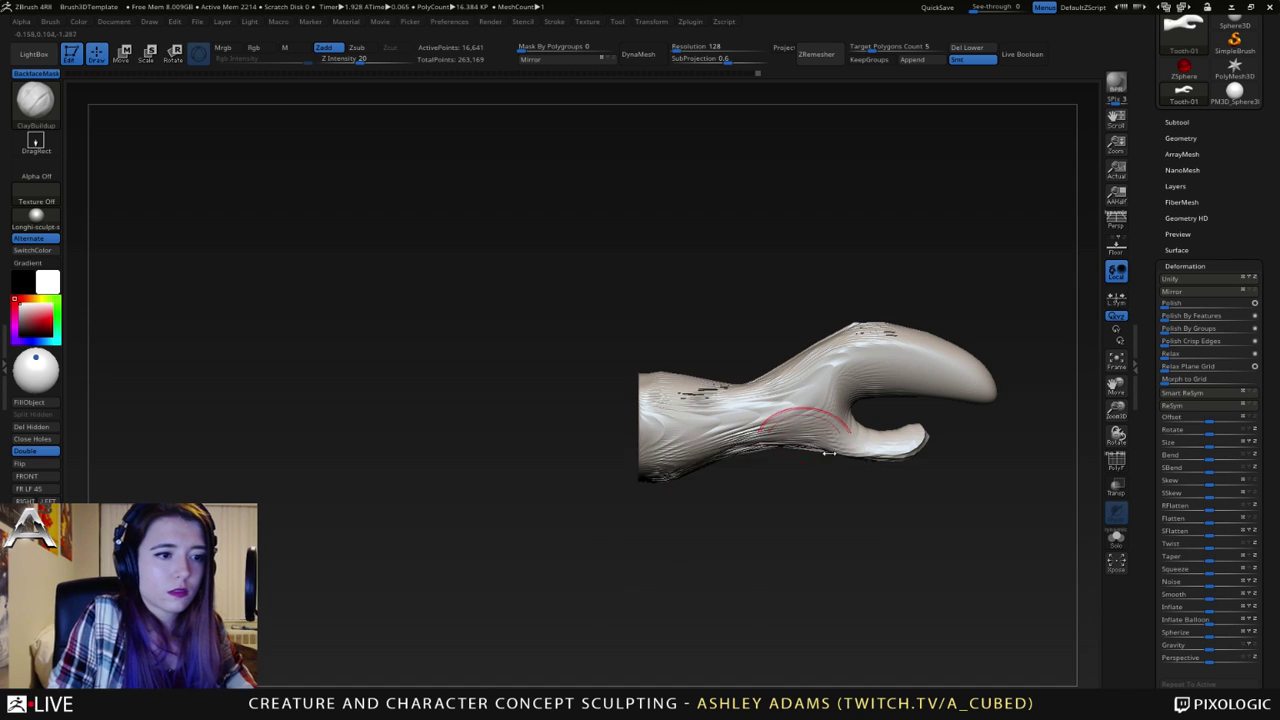
- Smooth the lower prong away until it merges into the wrist, and even out the remaining upper arm
{"action": "right_click_drag", "start_coordinate": [806, 430], "coordinate": [838, 453]}
{"action": "mouse_move", "coordinate": [838, 452]}
{"action": "left_mouse_down", "text": "shift"}
{"action": "mouse_move", "coordinate": [760, 456]}
{"action": "mouse_move", "coordinate": [905, 470]}
{"action": "left_mouse_up", "text": "shift"}
{"action": "right_click_drag", "start_coordinate": [942, 482], "coordinate": [938, 448], "text": "shift"}
{"action": "mouse_move", "coordinate": [890, 470]}
{"action": "left_mouse_down", "text": "shift"}
{"action": "mouse_move", "coordinate": [906, 471]}
{"action": "mouse_move", "coordinate": [700, 468]}
{"action": "mouse_move", "coordinate": [751, 461]}
{"action": "left_mouse_up", "text": "shift"}
{"action": "mouse_move", "coordinate": [751, 461]}
{"action": "right_mouse_down"}
{"action": "mouse_move", "coordinate": [754, 543]}
{"action": "mouse_move", "coordinate": [771, 457]}
{"action": "right_mouse_up"}
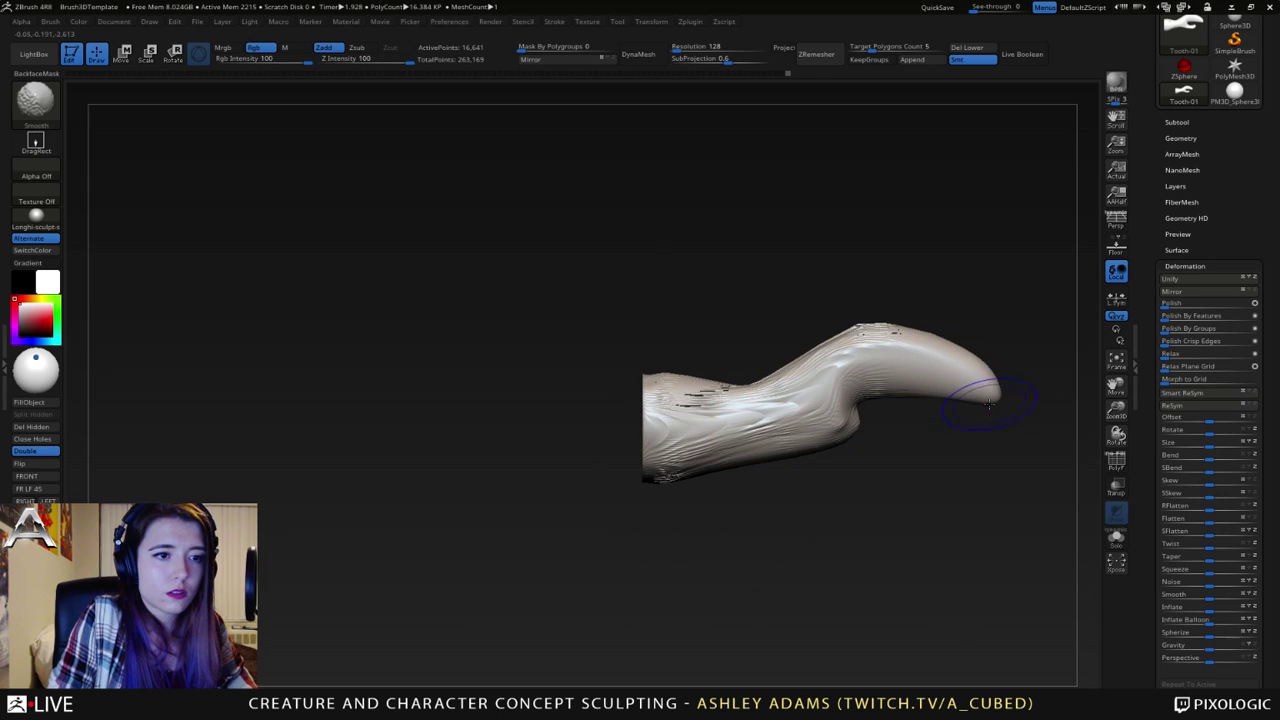
{"action": "mouse_move", "coordinate": [940, 367]}
{"action": "left_mouse_down", "text": "shift"}
{"action": "mouse_move", "coordinate": [905, 345]}
{"action": "mouse_move", "coordinate": [840, 372]}
{"action": "mouse_move", "coordinate": [884, 342]}
{"action": "left_mouse_up", "text": "shift"}
- Bulk out the remaining arm with SnakeHook, filling the hollow on its underside, and smooth the transition
{"action": "key", "text": "b"}
{"action": "key", "text": "s"}
{"action": "key", "text": "h"}
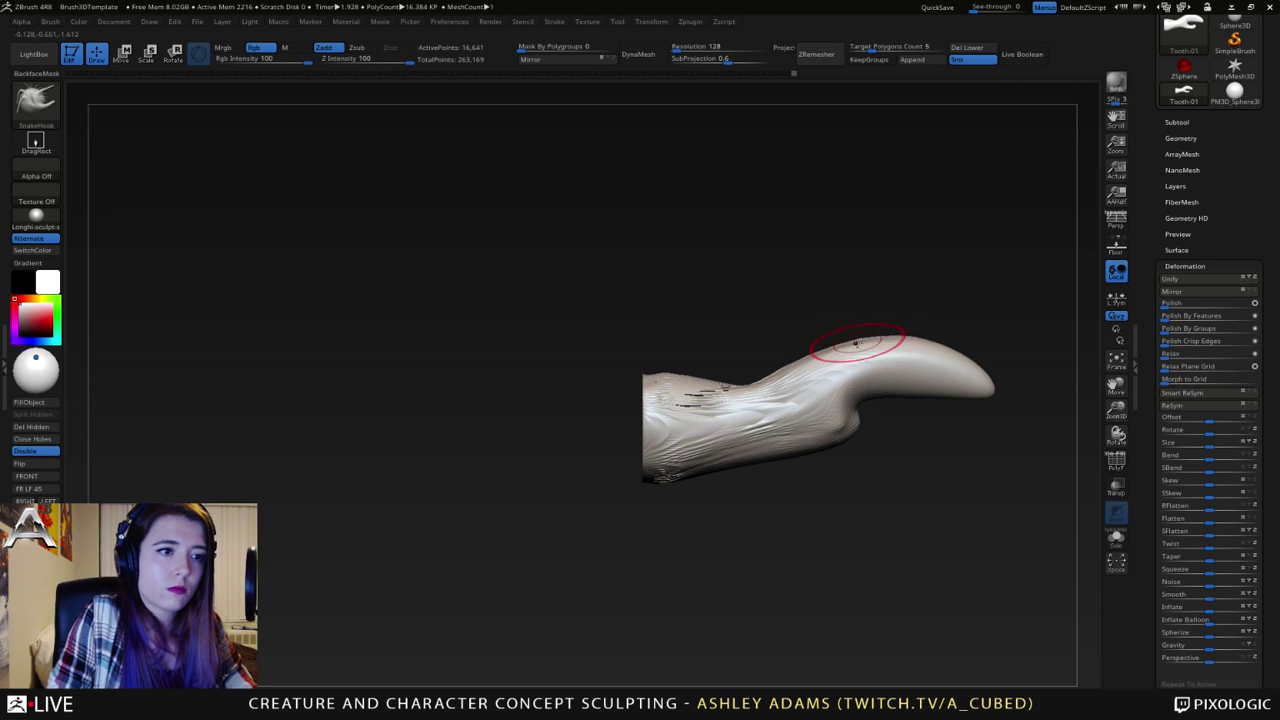
{"action": "right_click_drag", "start_coordinate": [852, 343], "coordinate": [874, 343]}
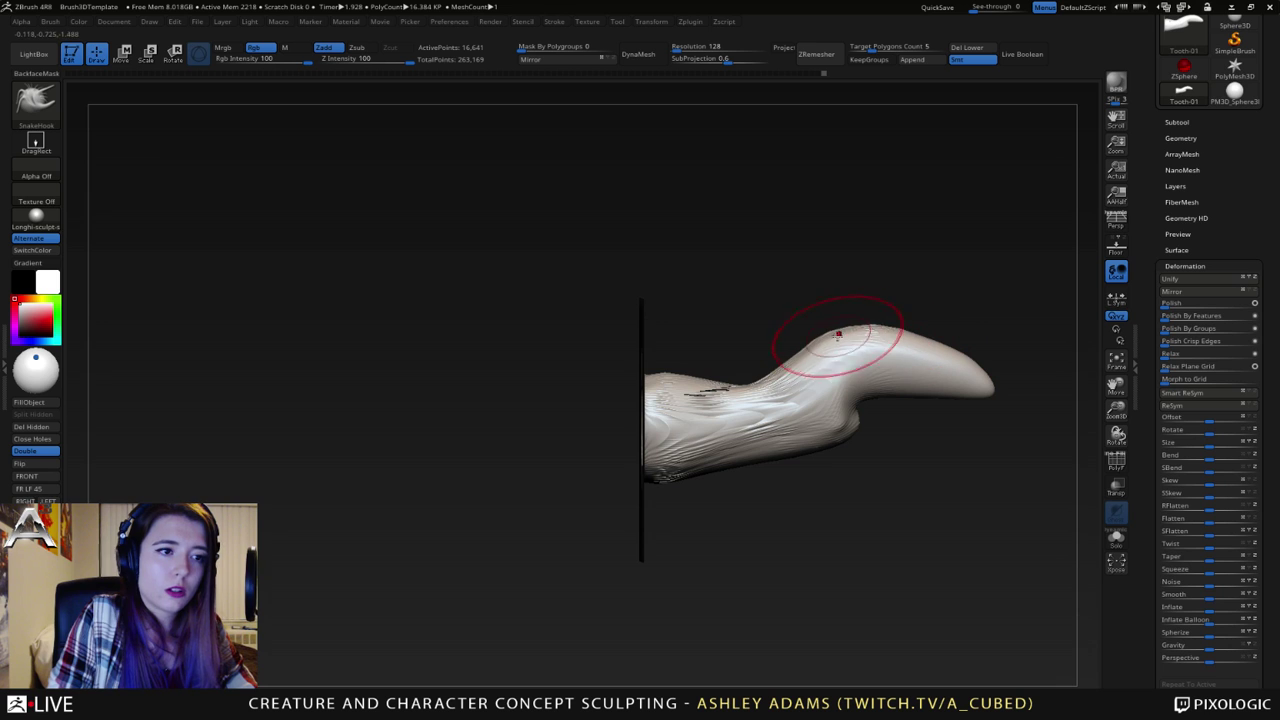
{"action": "right_click_drag", "start_coordinate": [882, 345], "coordinate": [801, 342], "text": "alt"}
{"action": "left_click_drag", "start_coordinate": [783, 376], "coordinate": [779, 408]}
{"action": "right_click_drag", "start_coordinate": [786, 404], "coordinate": [815, 392]}
{"action": "left_click_drag", "start_coordinate": [792, 420], "coordinate": [806, 412], "text": "shift"}
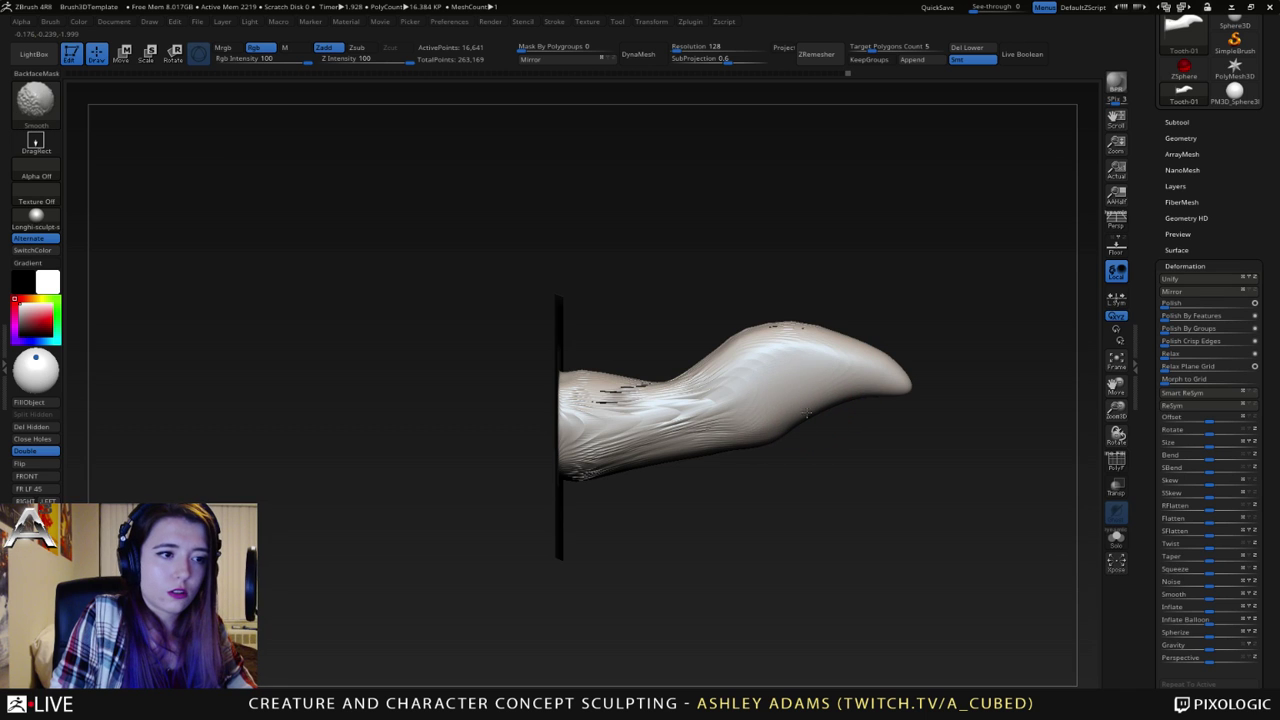
- Build up the sides of the remaining arm with ClayBuildup, smooth the strokes and adjust the brush's draw size
{"action": "right_click_drag", "start_coordinate": [871, 371], "coordinate": [778, 368]}
{"action": "left_click_drag", "start_coordinate": [779, 369], "coordinate": [764, 382]}
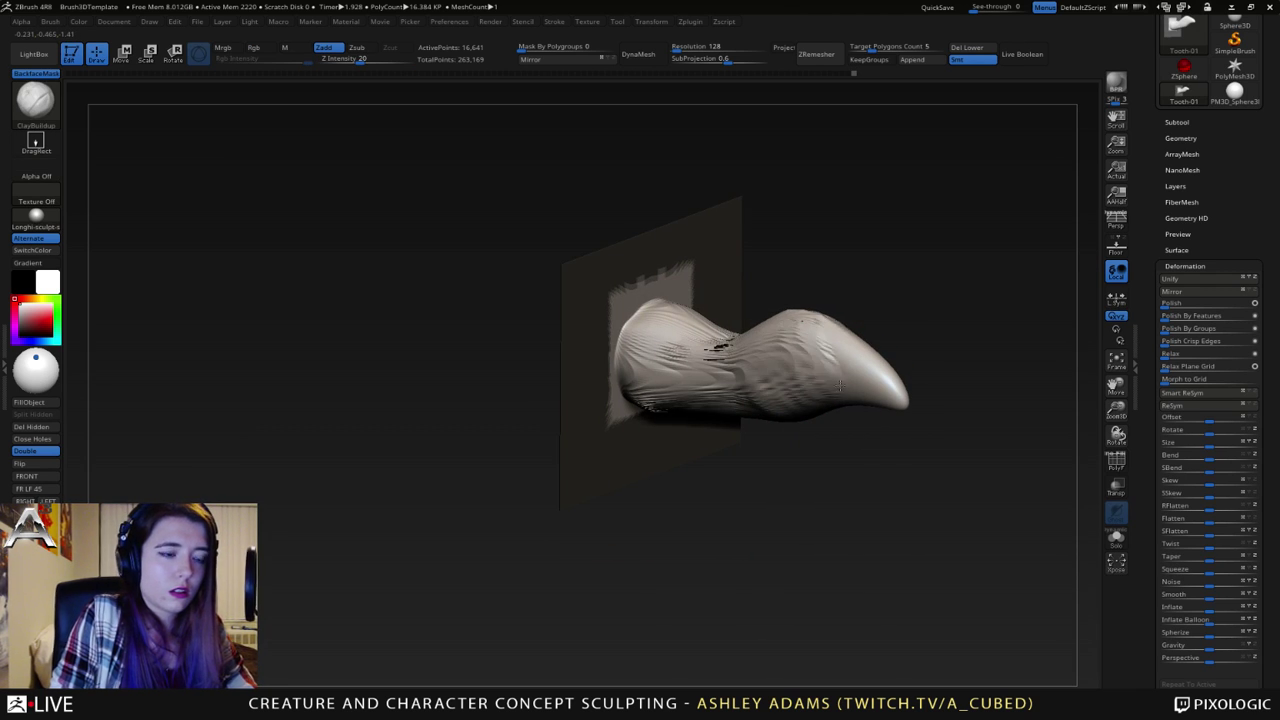
{"action": "left_click_drag", "start_coordinate": [810, 338], "coordinate": [748, 396]}
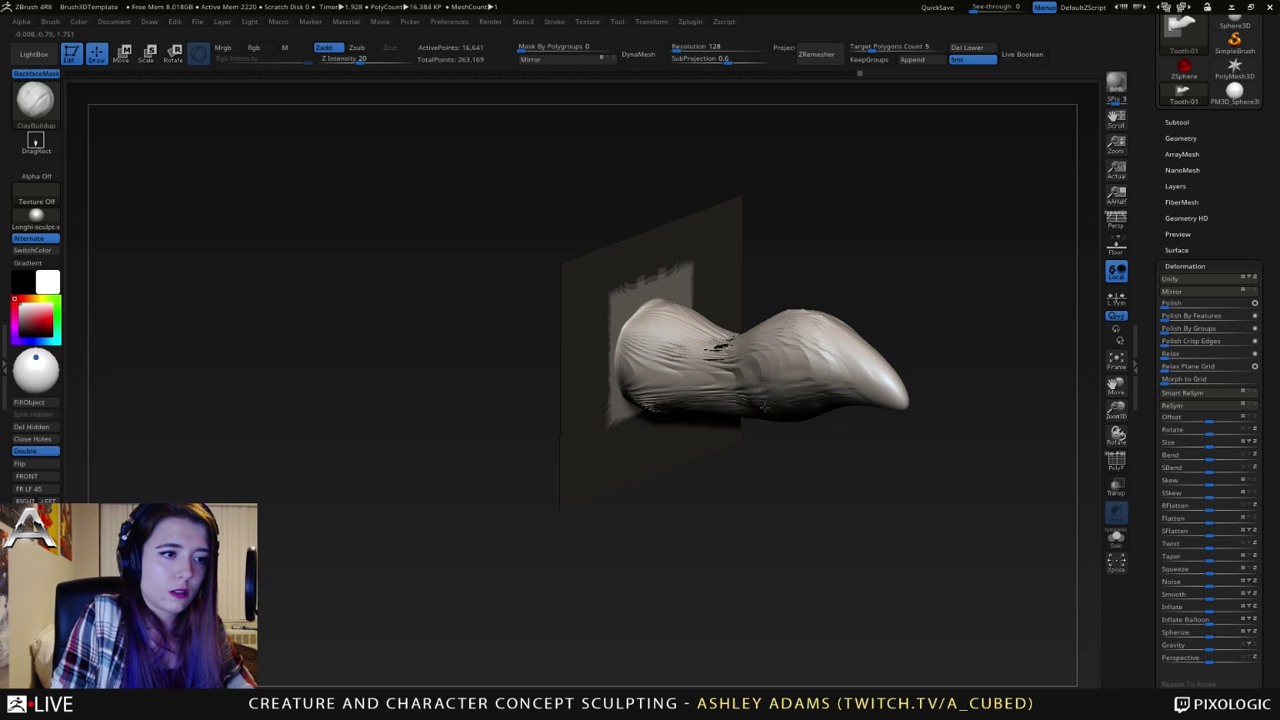
{"action": "mouse_move", "coordinate": [772, 366]}
{"action": "right_mouse_down"}
{"action": "mouse_move", "coordinate": [808, 306]}
{"action": "mouse_move", "coordinate": [824, 340]}
{"action": "right_mouse_up"}
{"action": "left_click_drag", "start_coordinate": [818, 344], "coordinate": [752, 393]}
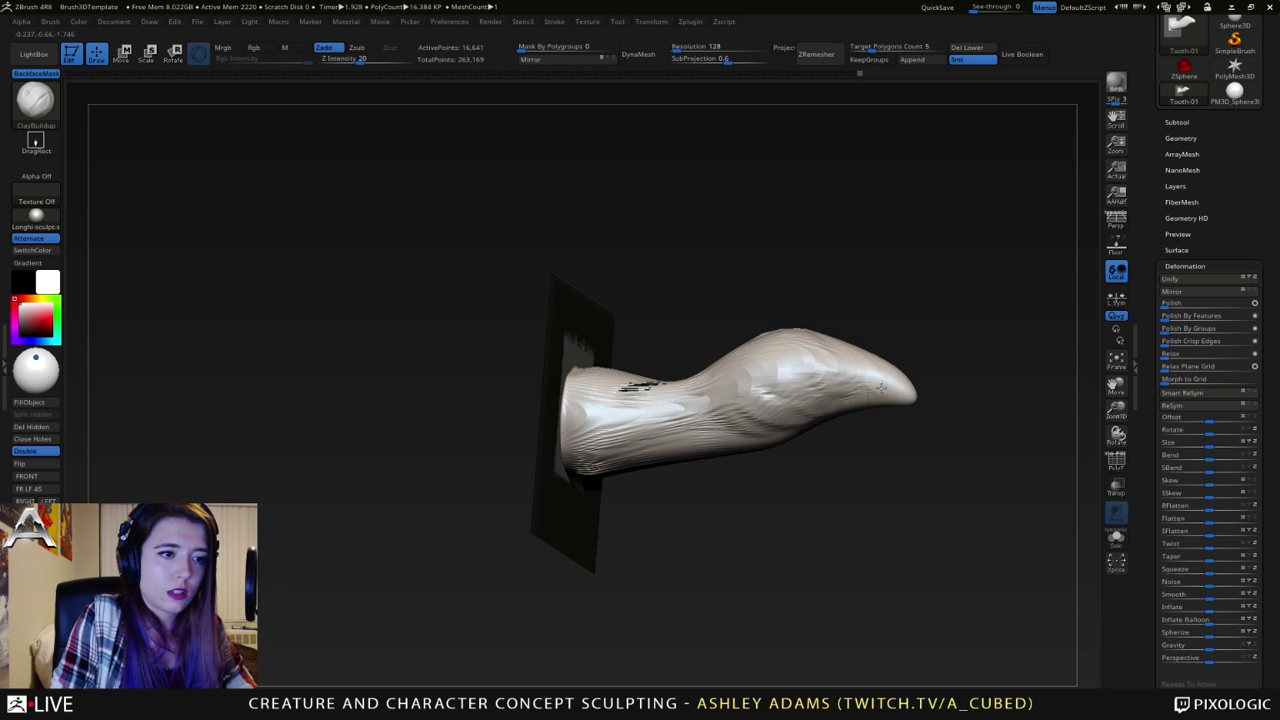
{"action": "left_click_drag", "start_coordinate": [880, 388], "coordinate": [805, 405], "text": "shift"}
{"action": "mouse_move", "coordinate": [805, 419]}
{"action": "right_mouse_down"}
{"action": "mouse_move", "coordinate": [830, 400]}
{"action": "mouse_move", "coordinate": [811, 423]}
{"action": "right_mouse_up"}
{"action": "key", "text": "space"}
{"action": "left_click_drag", "start_coordinate": [811, 421], "coordinate": [803, 419]}
{"action": "key", "text": "ctrl"}
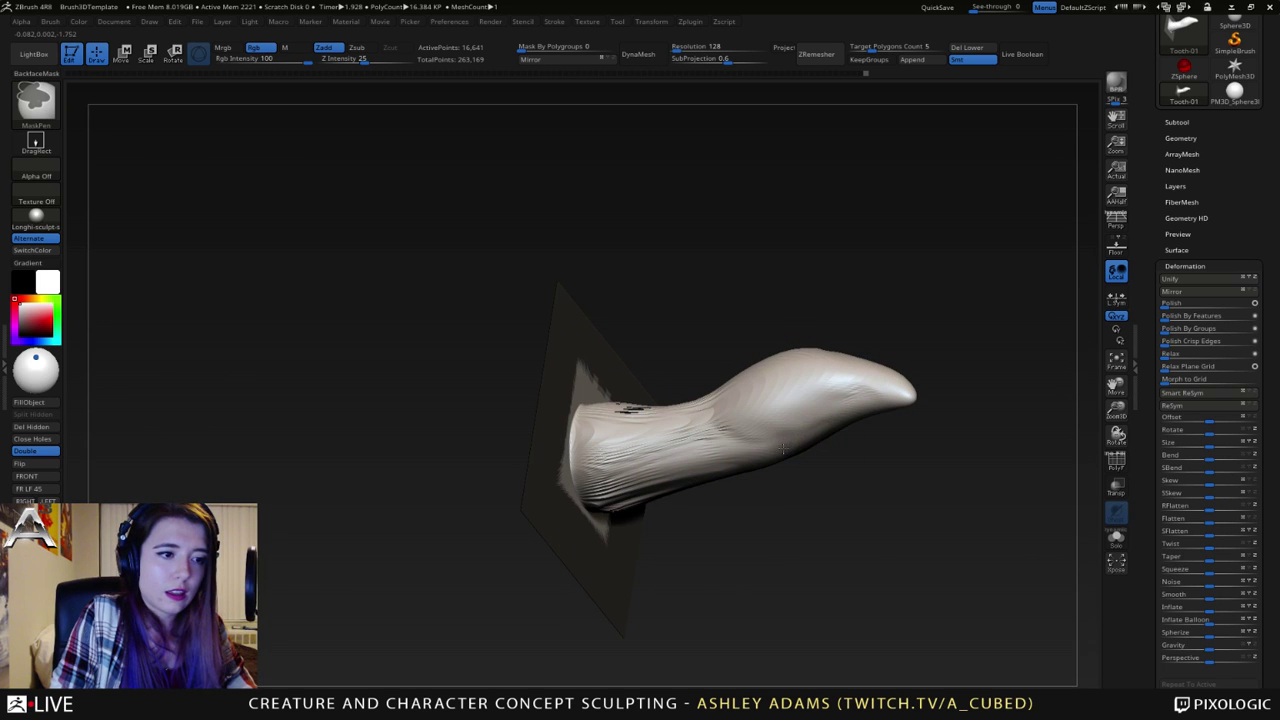
- Mask a patch on the claw's underside, invert the mask and pull a lower prong out of it with SnakeHook
{"action": "mouse_move", "coordinate": [846, 489]}
{"action": "left_mouse_down", "text": "ctrl"}
{"action": "mouse_move", "coordinate": [830, 478]}
{"action": "mouse_move", "coordinate": [892, 468]}
{"action": "left_mouse_up", "text": "ctrl"}
{"action": "left_click", "coordinate": [847, 477], "text": "ctrl"}
{"action": "key", "text": "space"}
{"action": "left_click", "coordinate": [800, 434]}
{"action": "key", "text": "b"}
{"action": "key", "text": "s"}
{"action": "key", "text": "h"}
{"action": "mouse_move", "coordinate": [788, 447]}
{"action": "left_mouse_down"}
{"action": "mouse_move", "coordinate": [825, 455]}
{"action": "mouse_move", "coordinate": [844, 433]}
{"action": "mouse_move", "coordinate": [877, 456]}
{"action": "mouse_move", "coordinate": [836, 444]}
{"action": "mouse_move", "coordinate": [870, 462]}
{"action": "left_mouse_up"}
- Invert the mask to protect the lower prong and pull the upper prong into a slimmer, downward-curving tip with SnakeHook
{"action": "key", "text": "space"}
{"action": "left_click", "coordinate": [881, 439]}
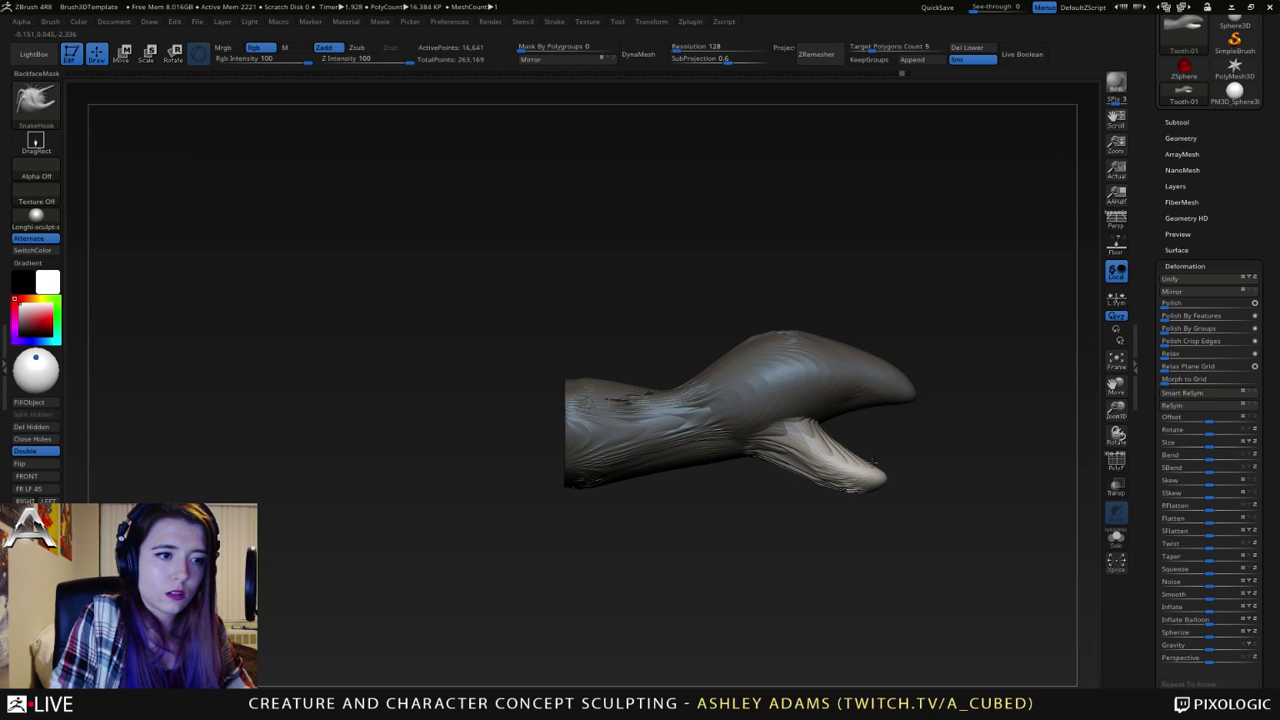
{"action": "left_click", "coordinate": [945, 434], "text": "ctrl"}
{"action": "key", "text": "space"}
{"action": "left_click", "coordinate": [891, 381]}
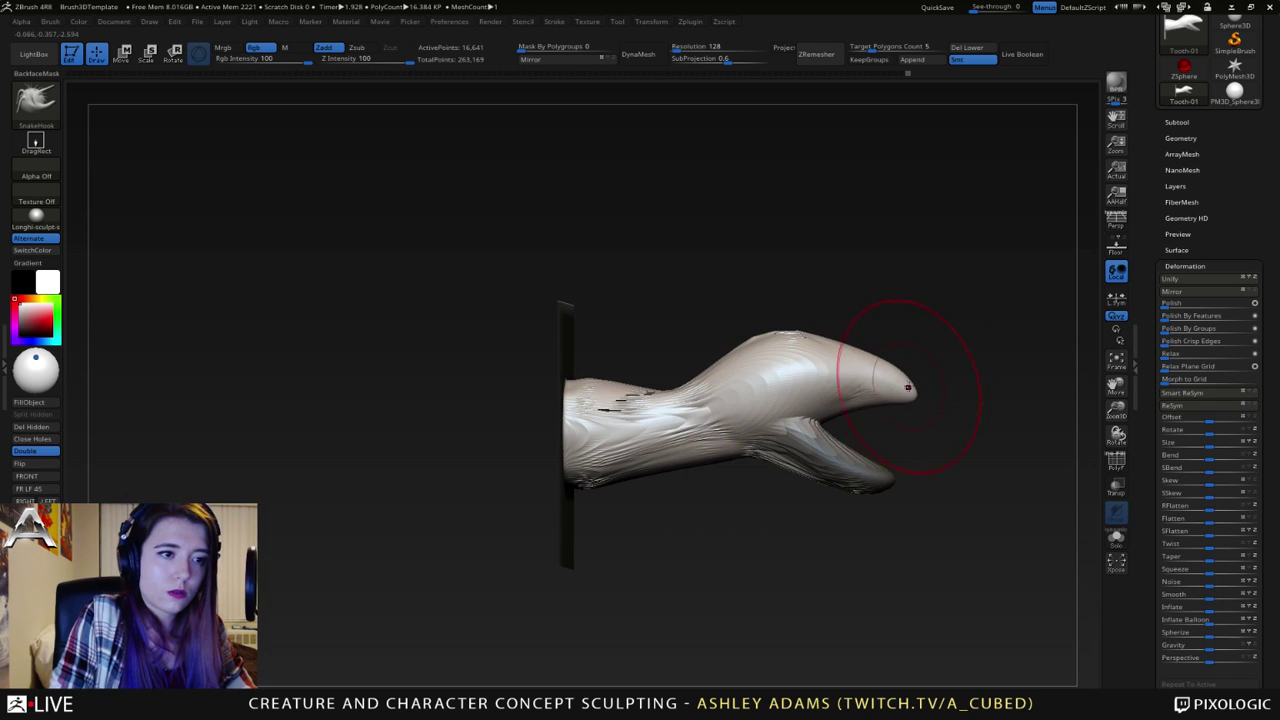
{"action": "mouse_move", "coordinate": [908, 386]}
{"action": "left_mouse_down"}
{"action": "mouse_move", "coordinate": [962, 388]}
{"action": "mouse_move", "coordinate": [818, 388]}
{"action": "left_mouse_up"}
{"action": "right_click_drag", "start_coordinate": [990, 362], "coordinate": [735, 386], "text": "alt"}
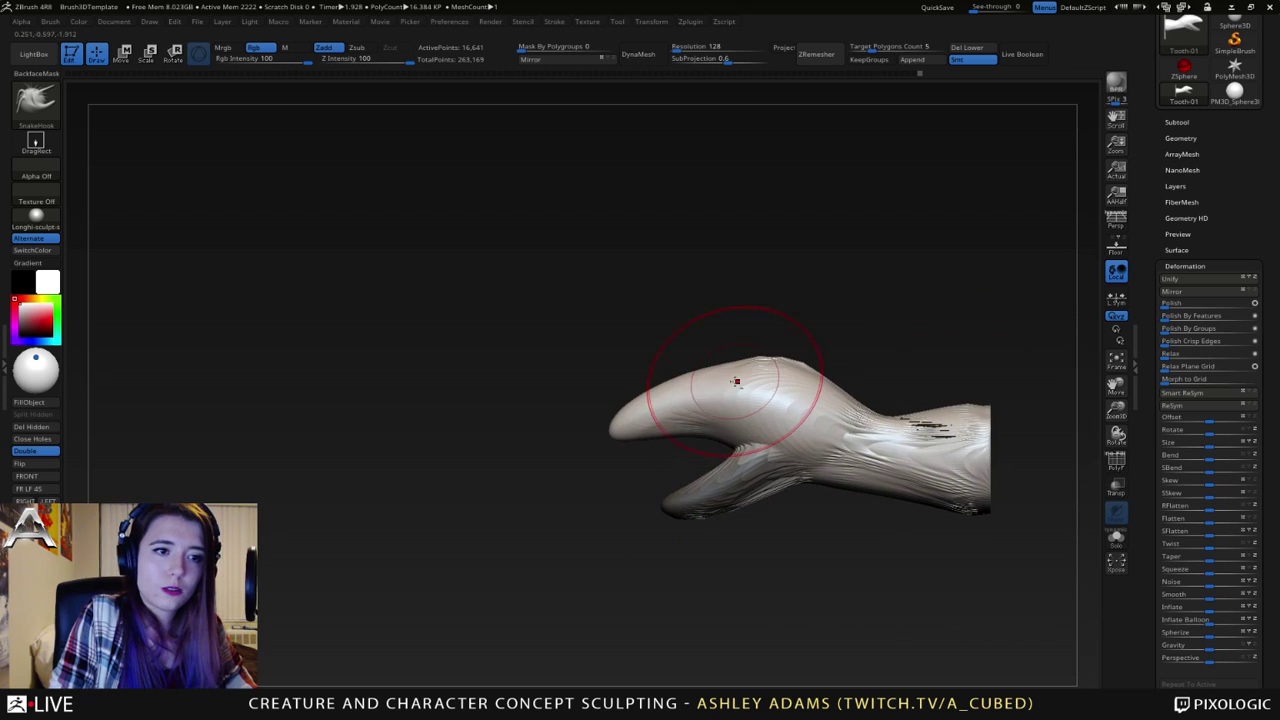
{"action": "key", "text": "space"}
{"action": "left_click", "coordinate": [649, 428]}
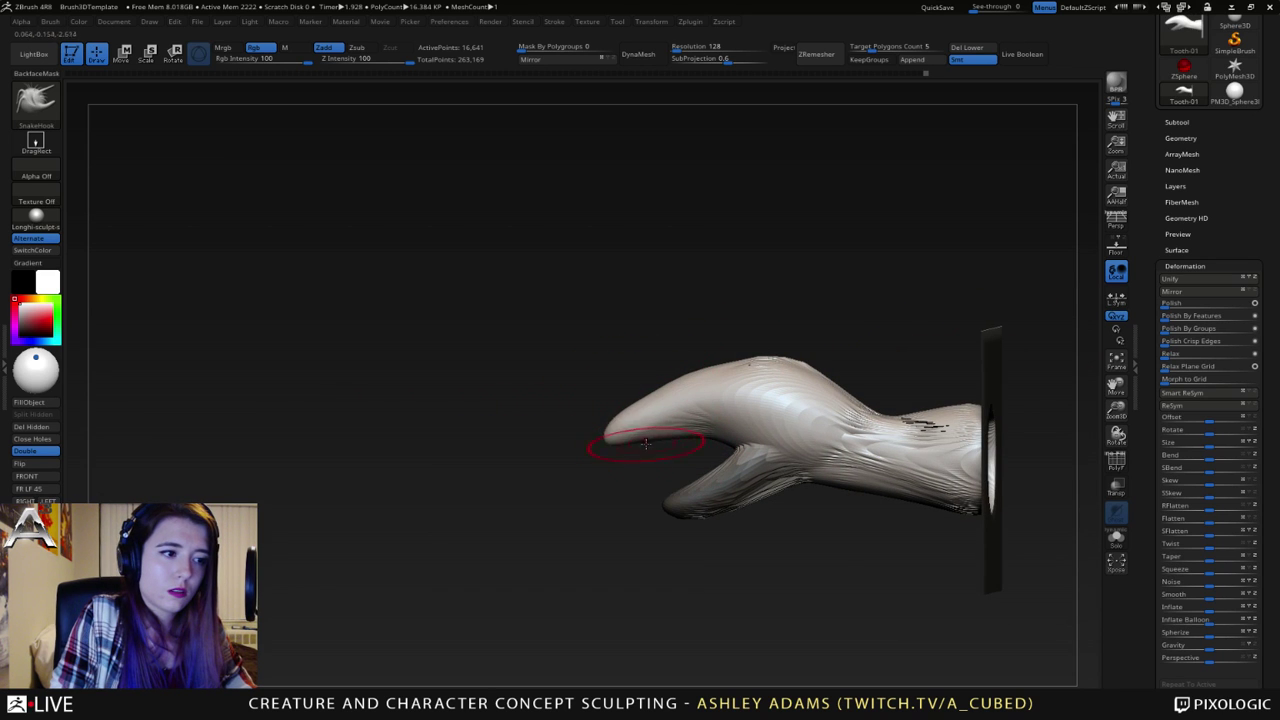
{"action": "left_click_drag", "start_coordinate": [630, 417], "coordinate": [606, 432]}
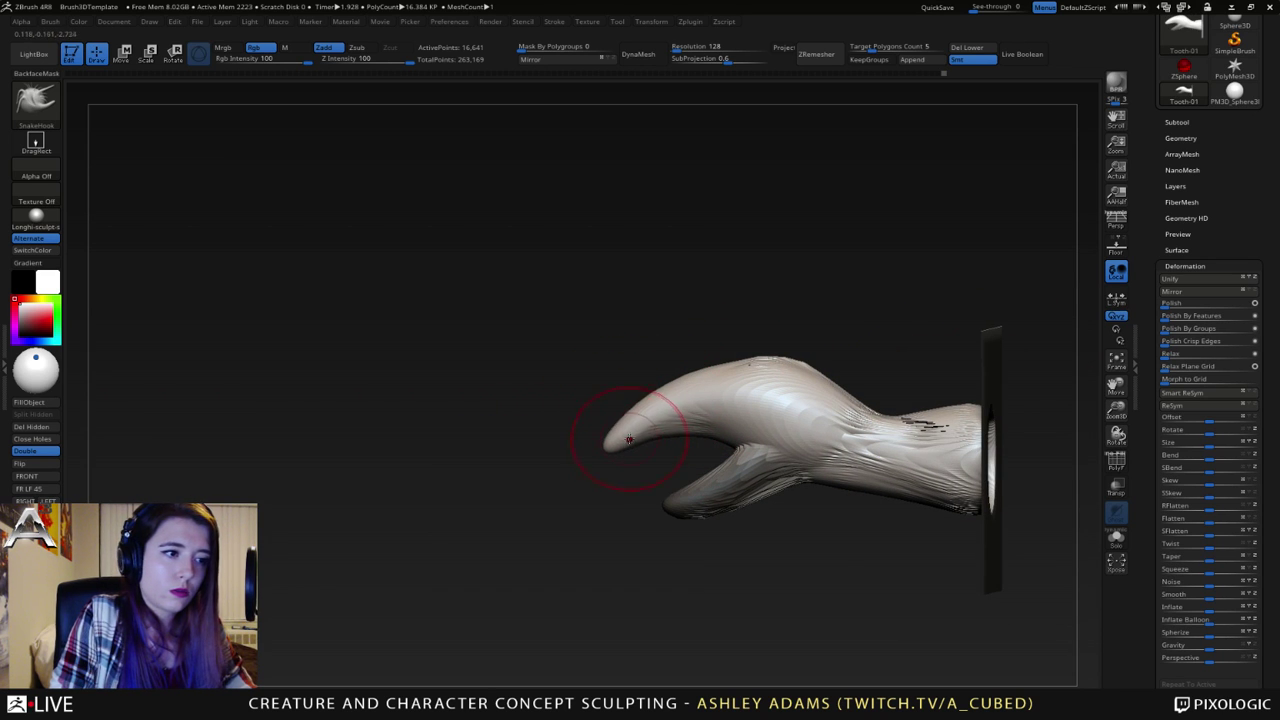
{"action": "left_click_drag", "start_coordinate": [585, 373], "coordinate": [653, 391], "text": "alt"}
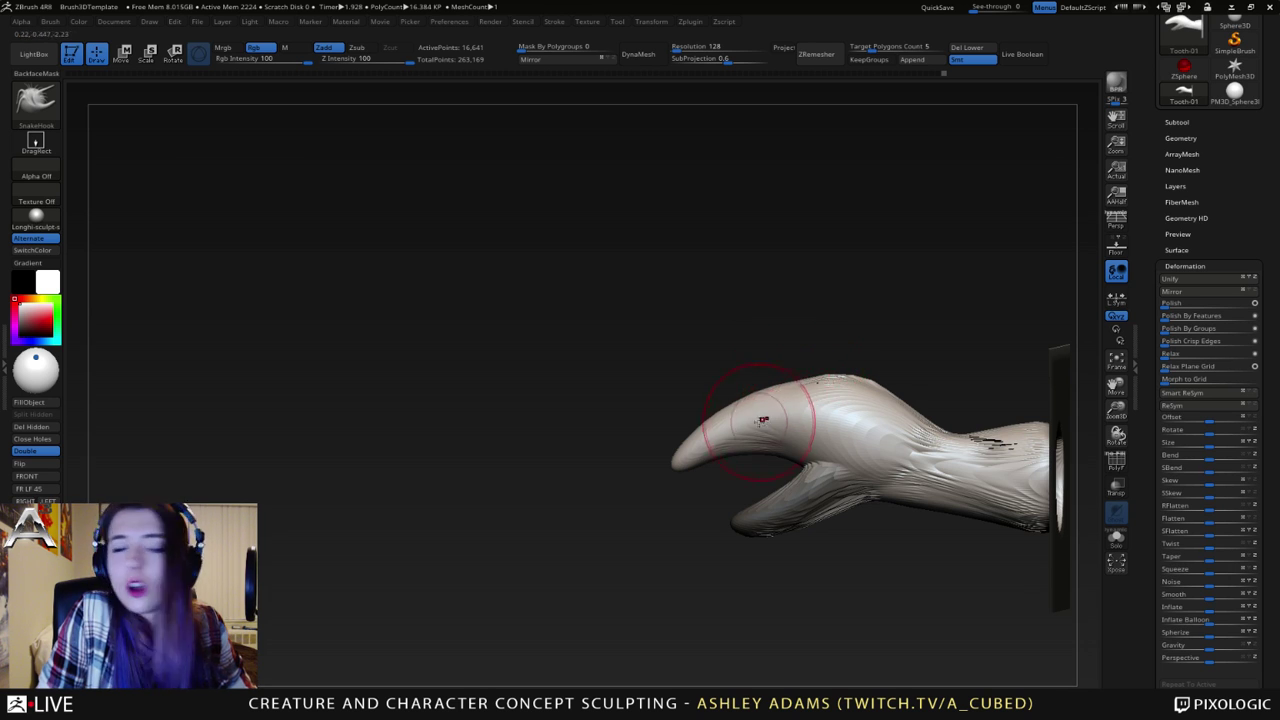
- Build up the side of the claw behind the prongs with ClayBuildup strokes
{"action": "mouse_move", "coordinate": [761, 420]}
{"action": "right_mouse_down"}
{"action": "mouse_move", "coordinate": [743, 412]}
{"action": "mouse_move", "coordinate": [820, 443]}
{"action": "mouse_move", "coordinate": [875, 435]}
{"action": "right_mouse_up"}
{"action": "key", "text": "b"}
{"action": "key", "text": "c"}
{"action": "key", "text": "b"}
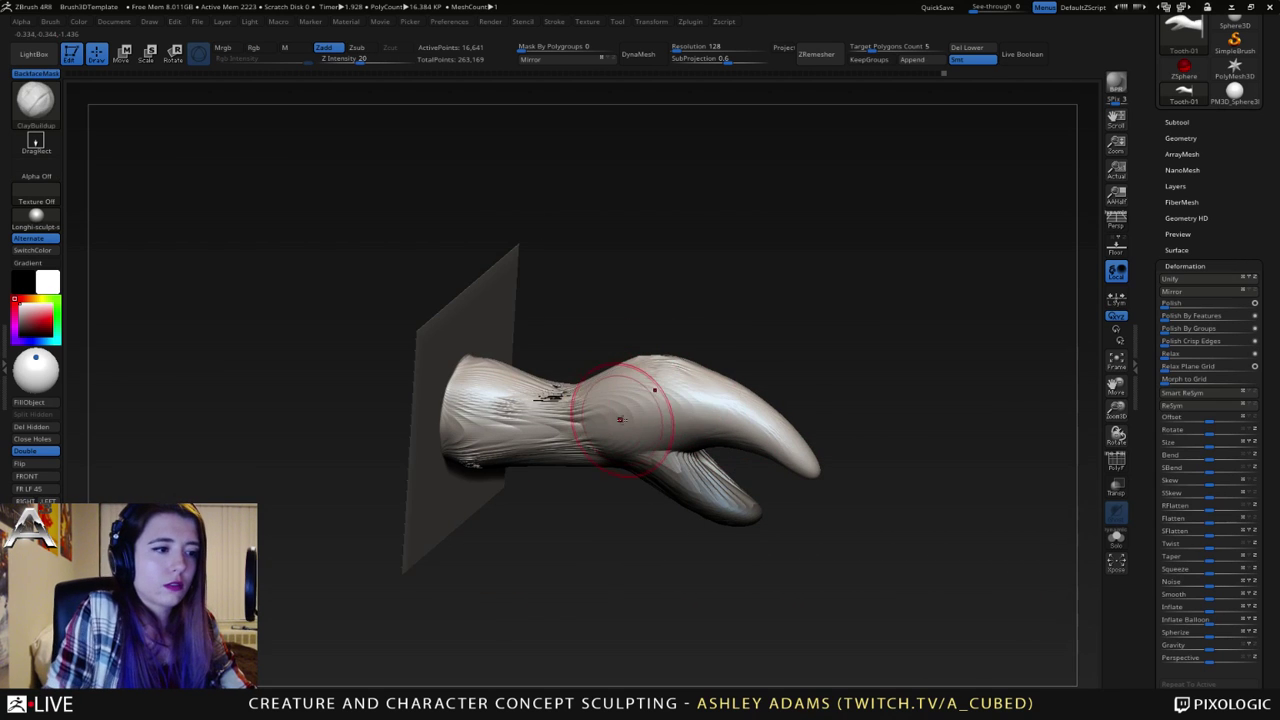
{"action": "left_click_drag", "start_coordinate": [632, 407], "coordinate": [720, 415]}
{"action": "mouse_move", "coordinate": [801, 459]}
{"action": "right_mouse_down"}
{"action": "mouse_move", "coordinate": [725, 482]}
{"action": "mouse_move", "coordinate": [708, 510]}
{"action": "right_mouse_up"}
{"action": "left_click_drag", "start_coordinate": [653, 373], "coordinate": [742, 388]}
{"action": "right_click_drag", "start_coordinate": [648, 371], "coordinate": [663, 277]}
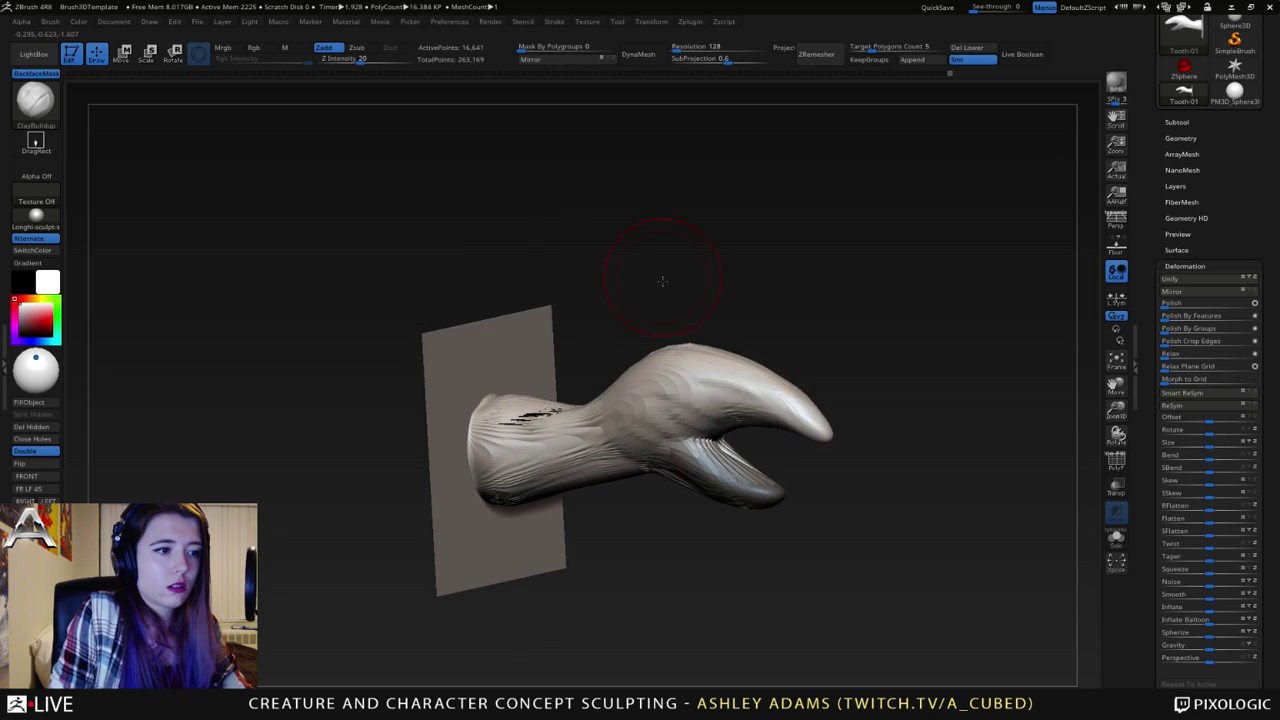
- Switch to SnakeHook, smooth the inner edge of the upper prong and clear the mask
{"action": "mouse_move", "coordinate": [757, 407]}
{"action": "right_mouse_down"}
{"action": "mouse_move", "coordinate": [832, 404]}
{"action": "mouse_move", "coordinate": [786, 421]}
{"action": "right_mouse_up"}
{"action": "key", "text": "b"}
{"action": "key", "text": "s"}
{"action": "key", "text": "h"}
{"action": "mouse_move", "coordinate": [800, 435]}
{"action": "left_mouse_down", "text": "shift"}
{"action": "mouse_move", "coordinate": [815, 433]}
{"action": "mouse_move", "coordinate": [800, 434]}
{"action": "left_mouse_up", "text": "shift"}
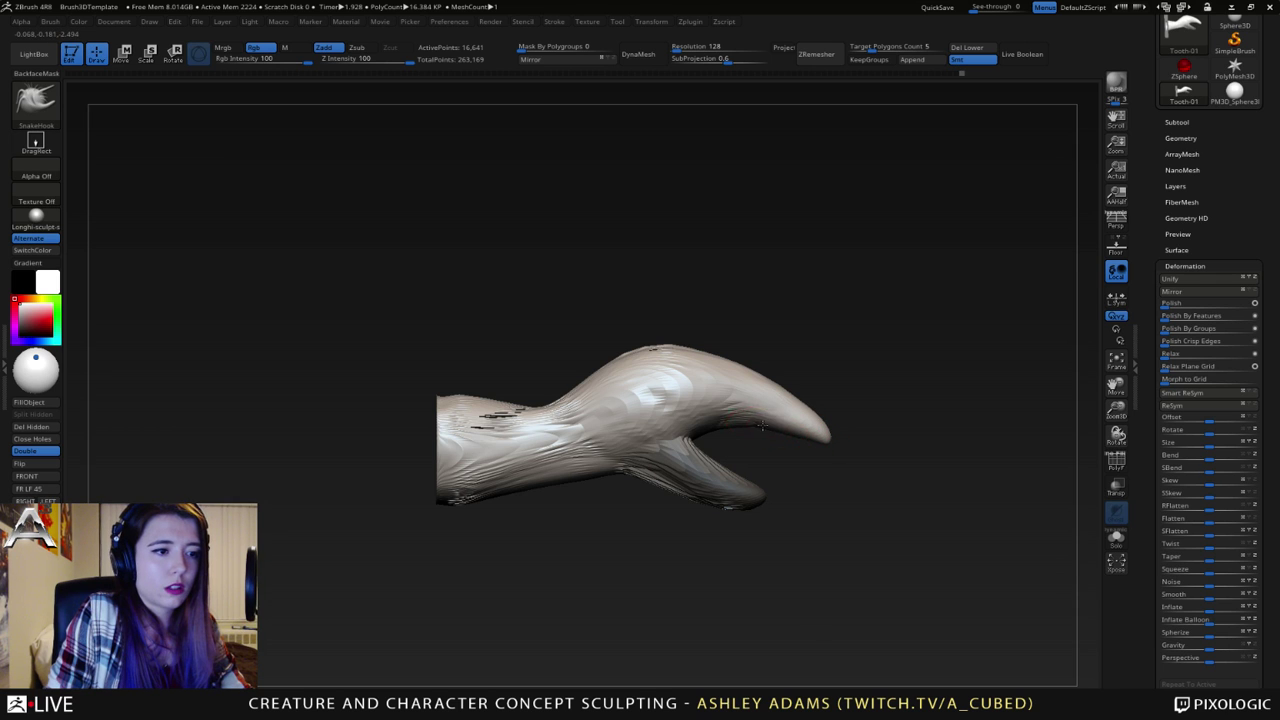
{"action": "left_click_drag", "start_coordinate": [800, 491], "coordinate": [822, 478], "text": "ctrl"}
{"action": "mouse_move", "coordinate": [822, 478]}
{"action": "right_mouse_down"}
{"action": "mouse_move", "coordinate": [744, 494]}
{"action": "mouse_move", "coordinate": [668, 477]}
{"action": "right_mouse_up"}
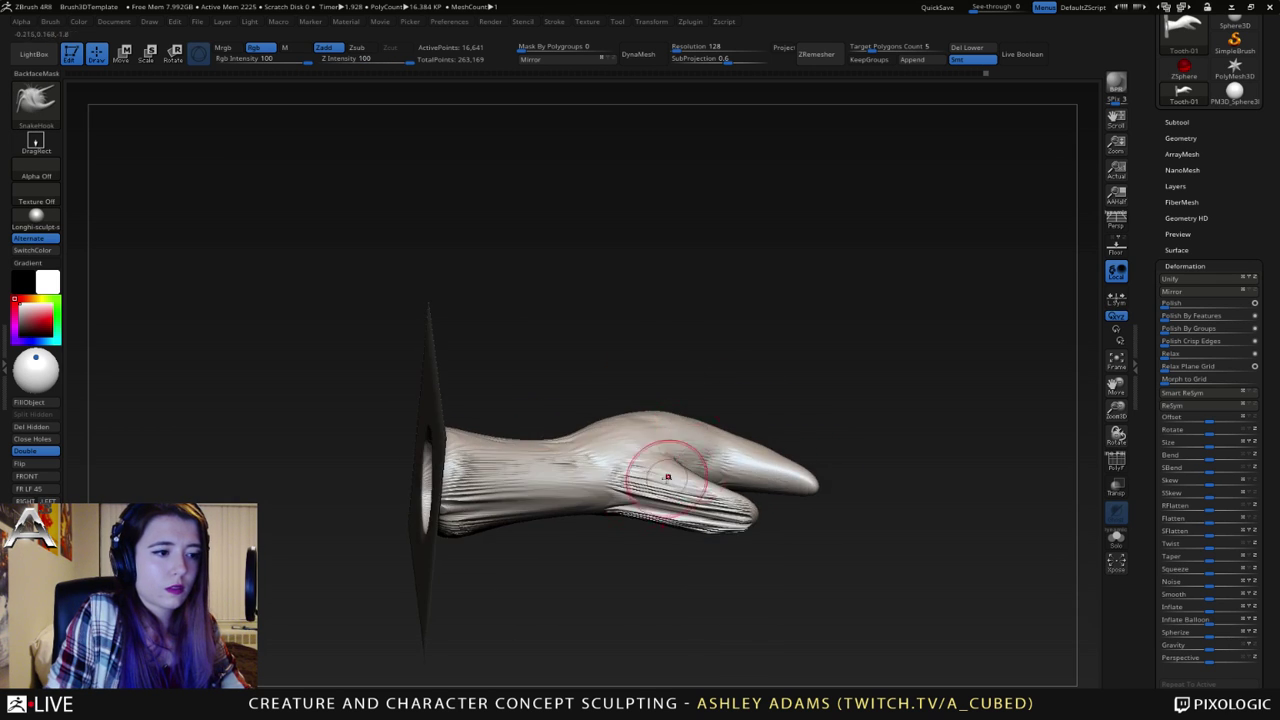
- Smooth the lower prong and slim it to a point, adjusting the SnakeHook draw size
{"action": "key", "text": "space"}
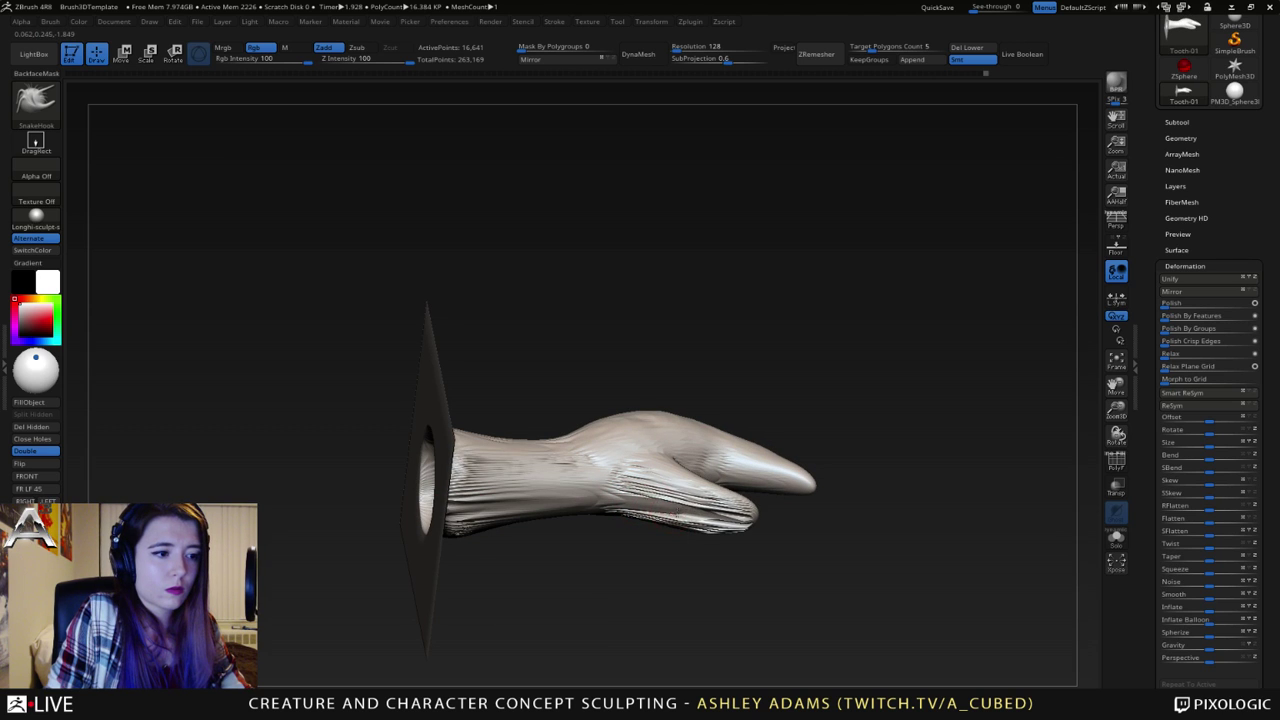
{"action": "mouse_move", "coordinate": [623, 502]}
{"action": "left_mouse_down"}
{"action": "mouse_move", "coordinate": [655, 509]}
{"action": "mouse_move", "coordinate": [603, 501]}
{"action": "left_mouse_up"}
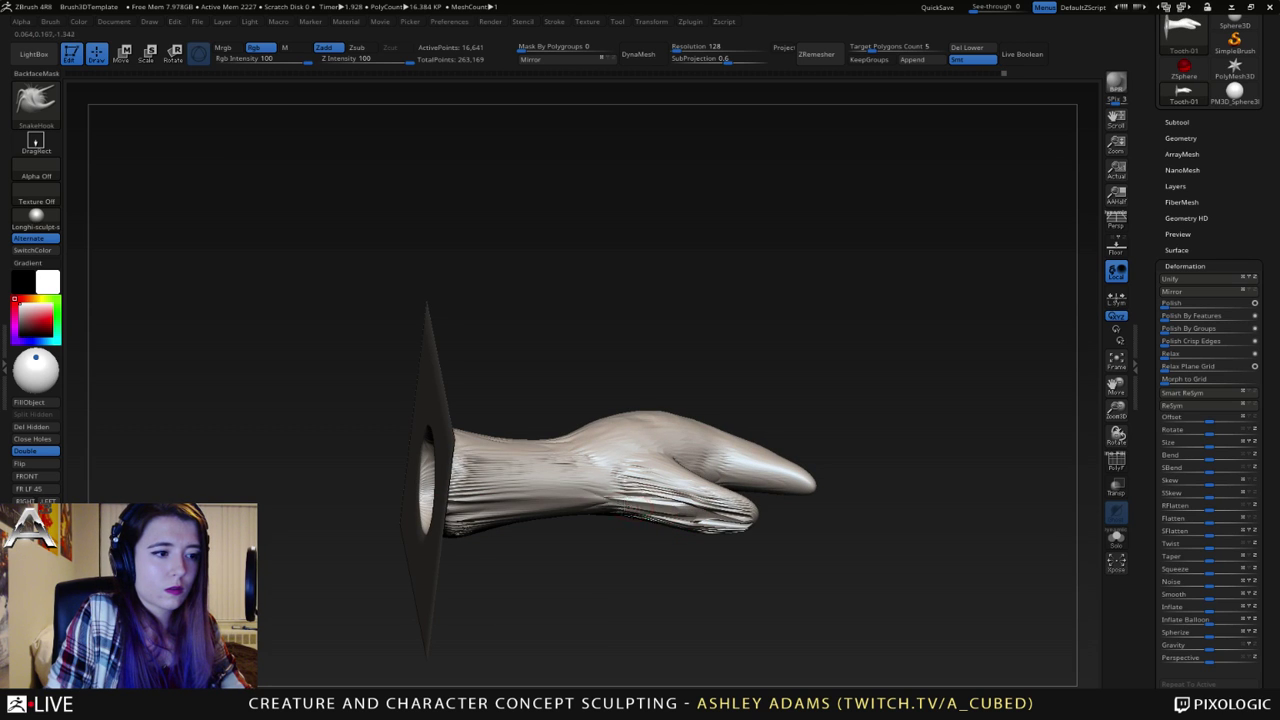
{"action": "mouse_move", "coordinate": [697, 516]}
{"action": "left_mouse_down", "text": "shift"}
{"action": "mouse_move", "coordinate": [709, 520]}
{"action": "mouse_move", "coordinate": [667, 507]}
{"action": "mouse_move", "coordinate": [650, 518]}
{"action": "left_mouse_up", "text": "shift"}
{"action": "mouse_move", "coordinate": [737, 497]}
{"action": "right_mouse_down"}
{"action": "mouse_move", "coordinate": [745, 507]}
{"action": "mouse_move", "coordinate": [704, 530]}
{"action": "mouse_move", "coordinate": [704, 565]}
{"action": "right_mouse_up"}
{"action": "left_click_drag", "start_coordinate": [692, 496], "coordinate": [678, 487], "text": "shift"}
{"action": "right_click_drag", "start_coordinate": [680, 485], "coordinate": [708, 471]}
{"action": "key", "text": "space"}
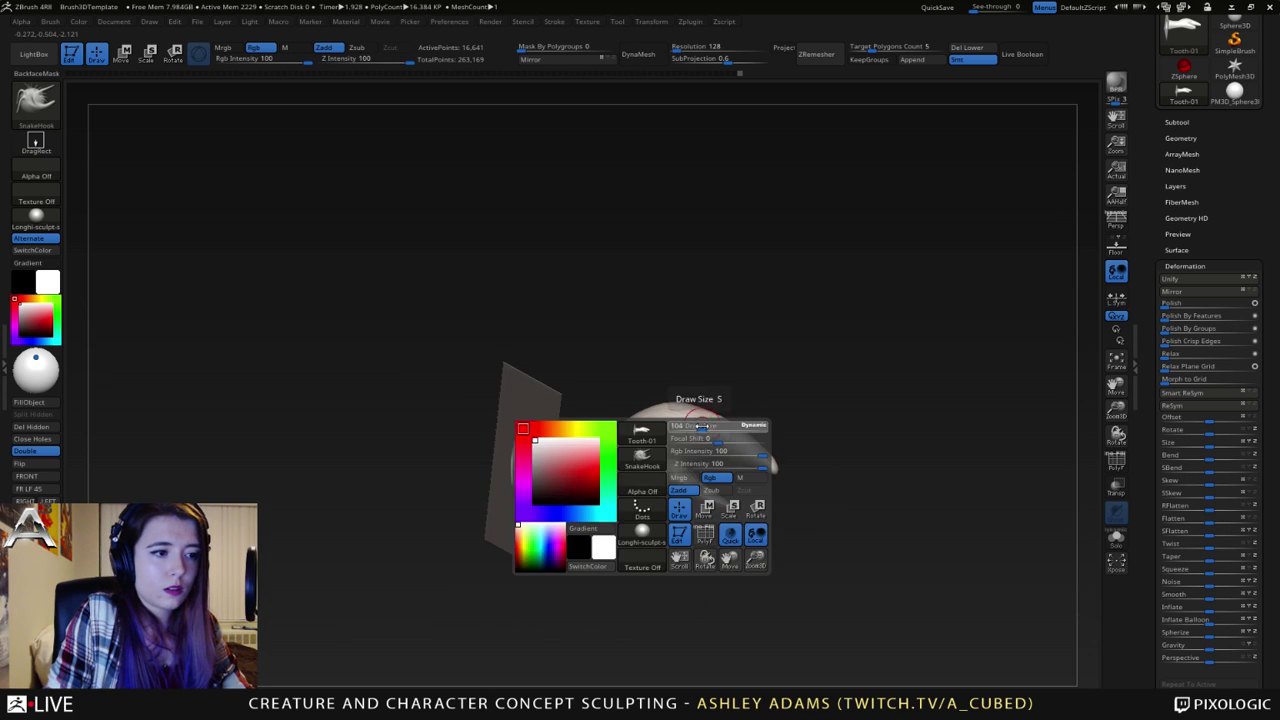
{"action": "right_click_drag", "start_coordinate": [695, 427], "coordinate": [557, 422]}
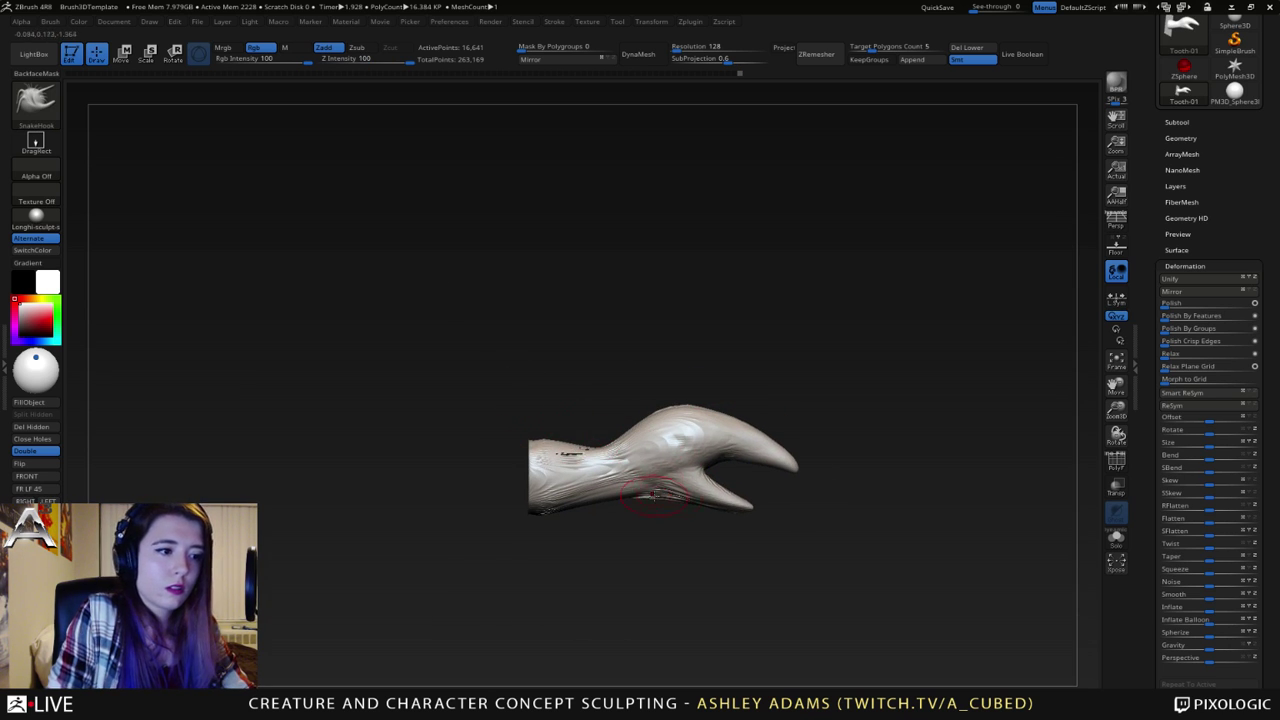
{"action": "key", "text": "space"}
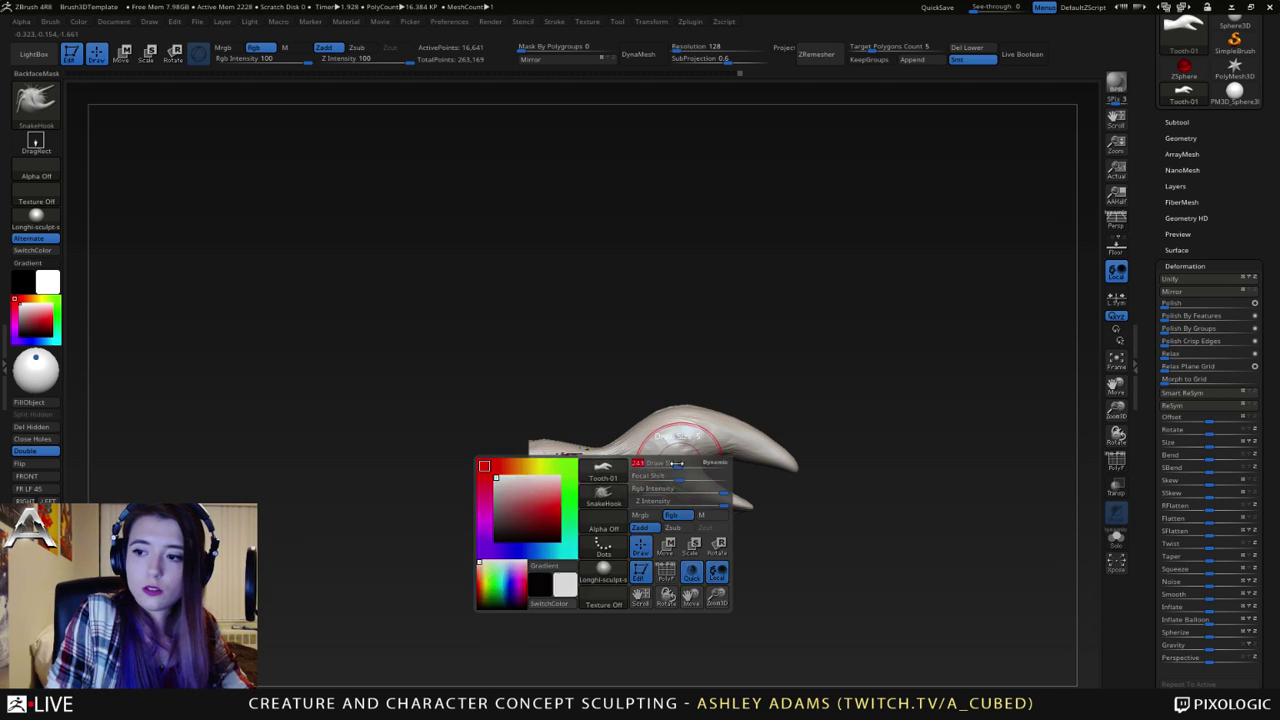
{"action": "right_click_drag", "start_coordinate": [690, 455], "coordinate": [620, 426]}
{"action": "mouse_move", "coordinate": [774, 447]}
{"action": "right_mouse_down"}
{"action": "mouse_move", "coordinate": [752, 447]}
{"action": "mouse_move", "coordinate": [818, 464]}
{"action": "right_mouse_up"}
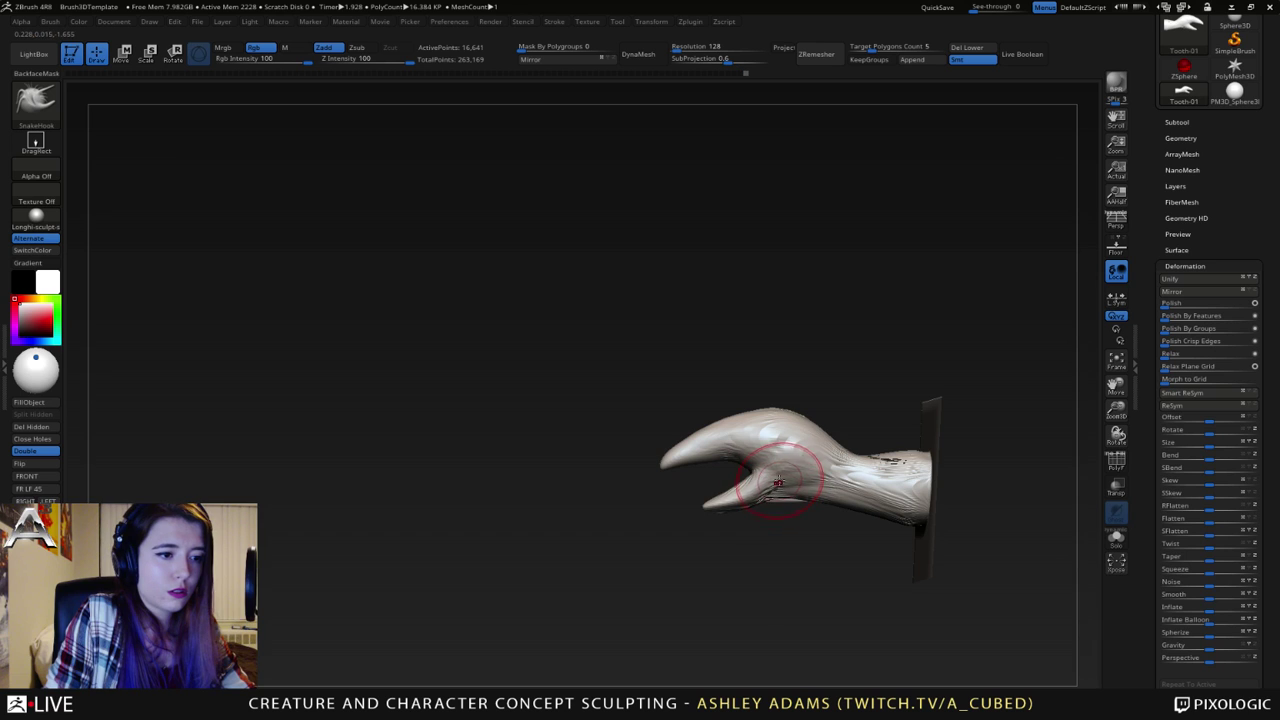
- Add volume with ClayBuildup where the claw's underside meets the wrist
{"action": "key", "text": "b"}
{"action": "key", "text": "c"}
{"action": "key", "text": "b"}
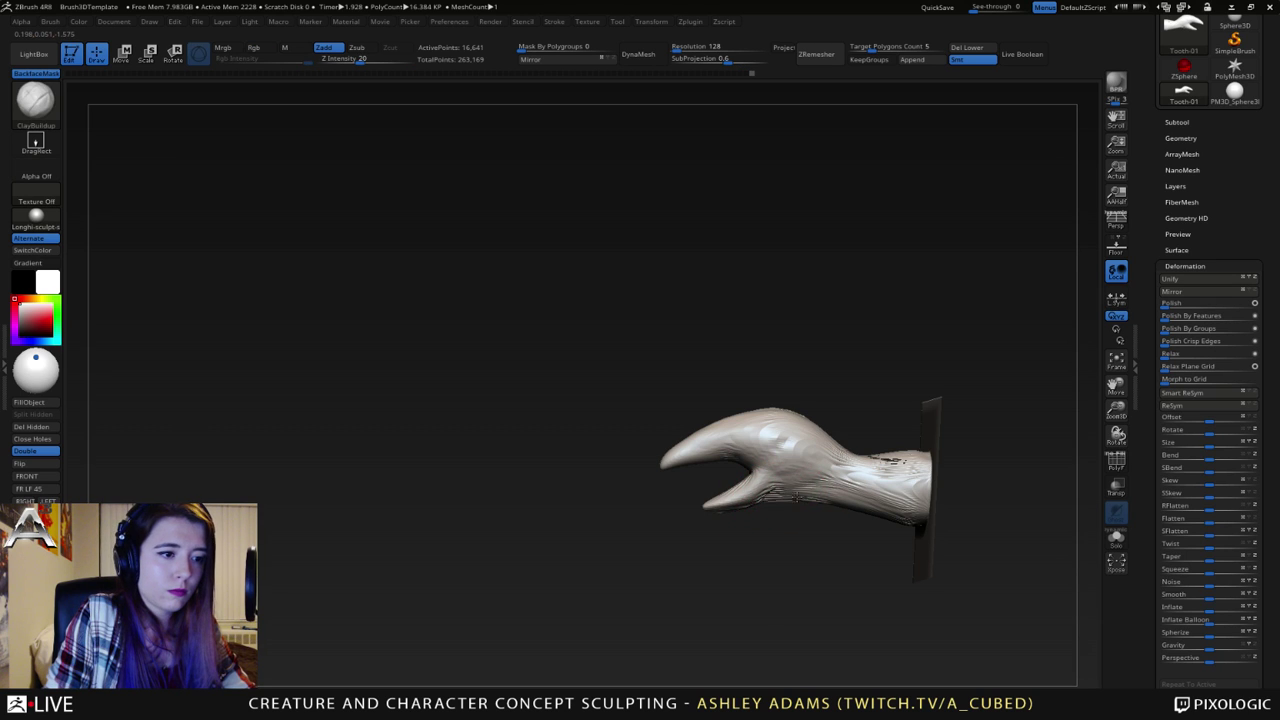
{"action": "left_click_drag", "start_coordinate": [820, 455], "coordinate": [880, 455]}
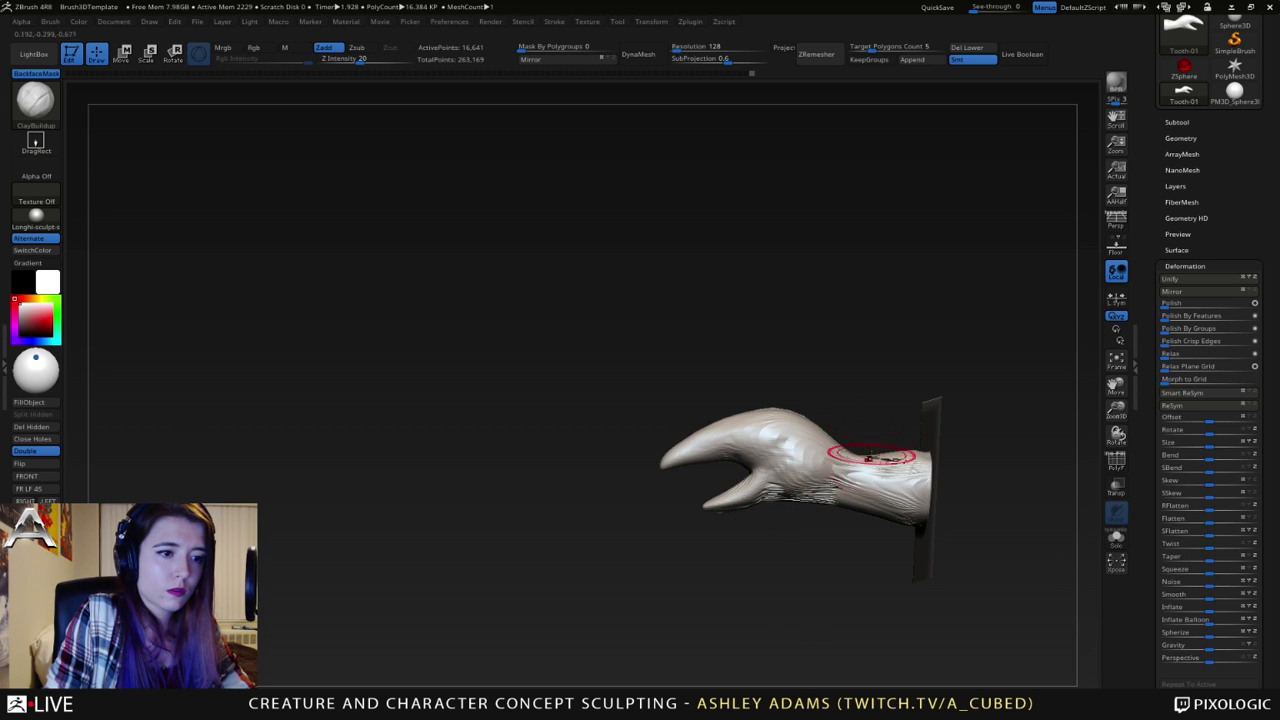
{"action": "right_click_drag", "start_coordinate": [886, 453], "coordinate": [864, 447], "text": "alt"}
- Refine the wrist's profile with SnakeHook and adjust the brush's draw size
{"action": "key", "text": "b"}
{"action": "key", "text": "s"}
{"action": "key", "text": "h"}
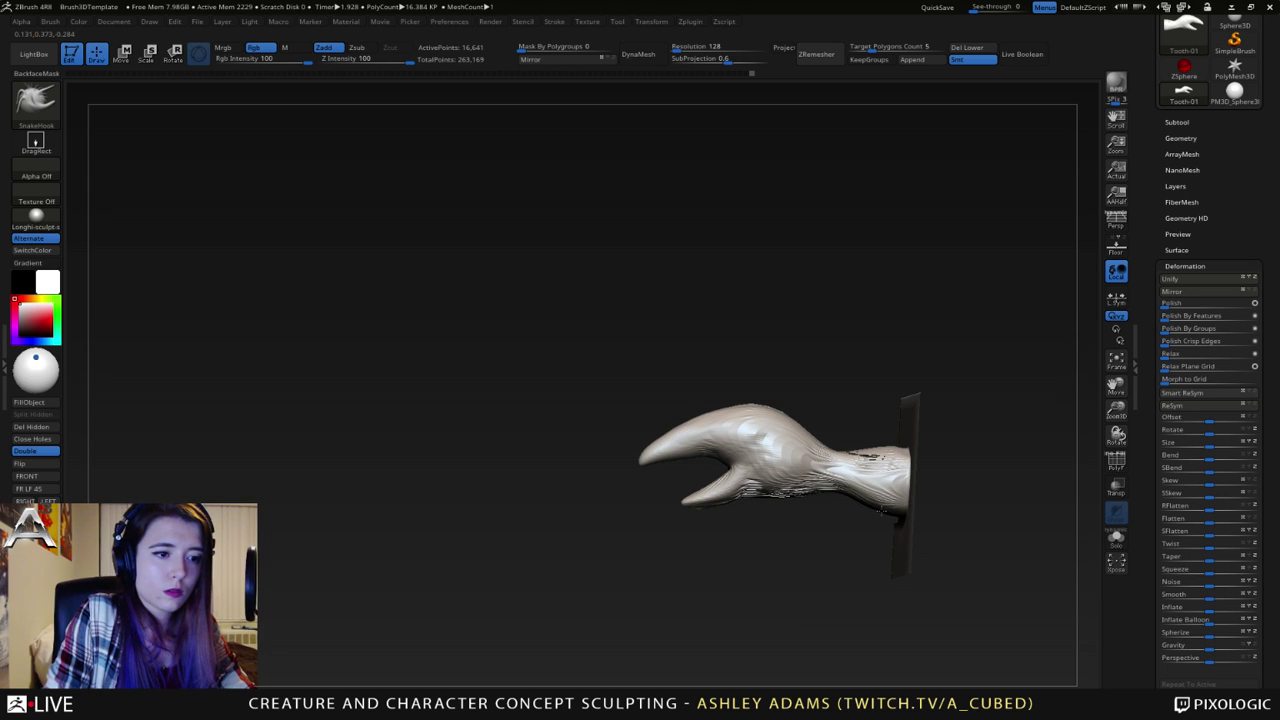
{"action": "mouse_move", "coordinate": [880, 510]}
{"action": "right_mouse_down"}
{"action": "mouse_move", "coordinate": [914, 503]}
{"action": "mouse_move", "coordinate": [896, 495]}
{"action": "right_mouse_up"}
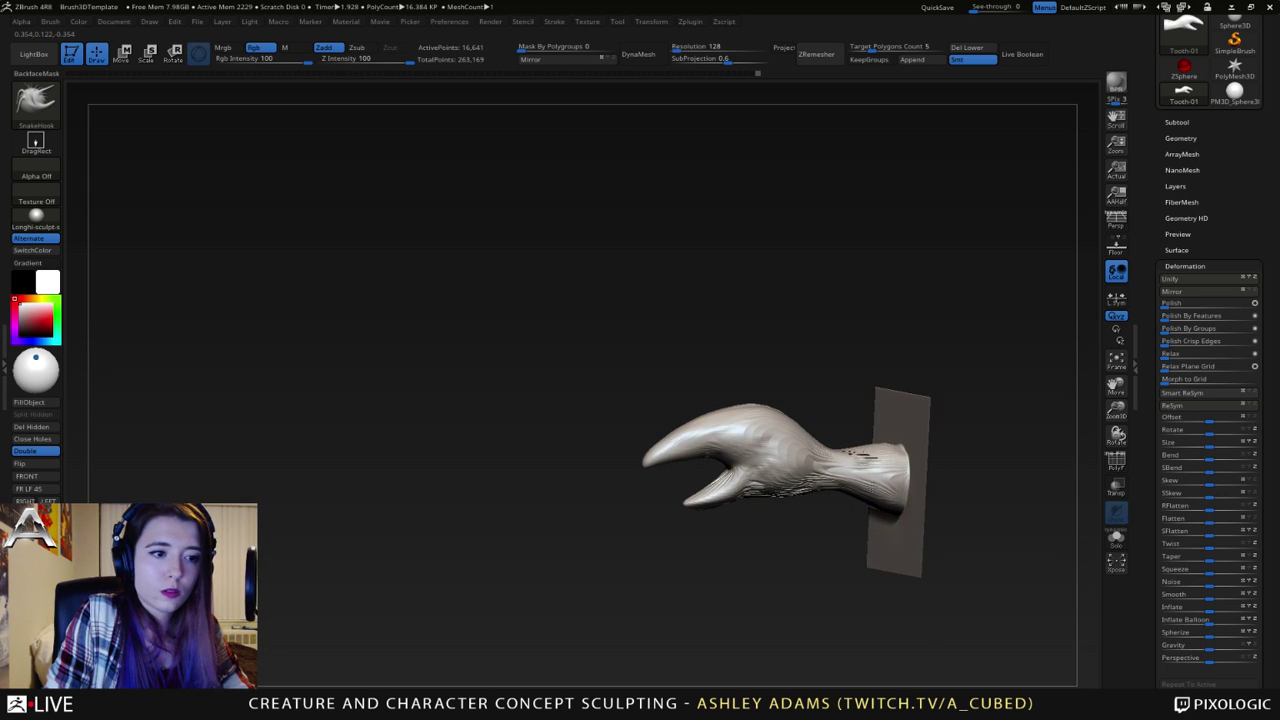
{"action": "mouse_move", "coordinate": [863, 451]}
{"action": "right_mouse_down"}
{"action": "mouse_move", "coordinate": [840, 460]}
{"action": "mouse_move", "coordinate": [843, 482]}
{"action": "mouse_move", "coordinate": [866, 455]}
{"action": "right_mouse_up"}
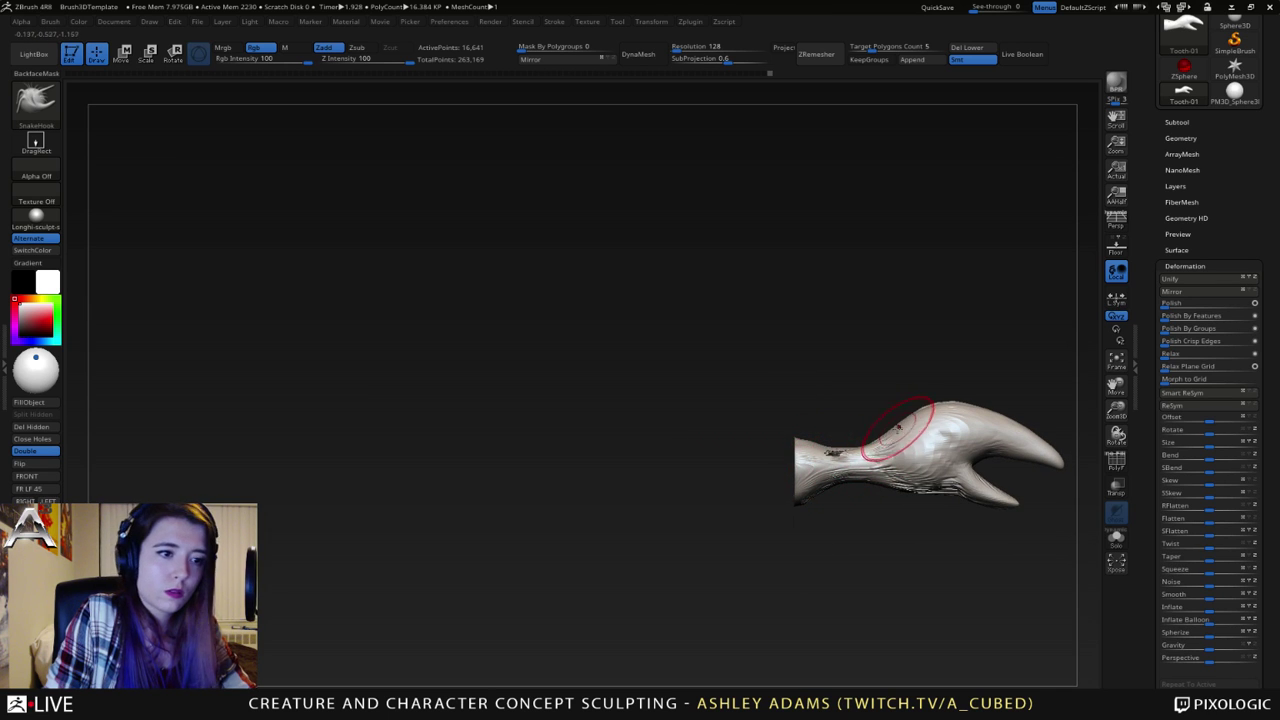
{"action": "right_click_drag", "start_coordinate": [934, 423], "coordinate": [871, 420]}
{"action": "key", "text": "space"}
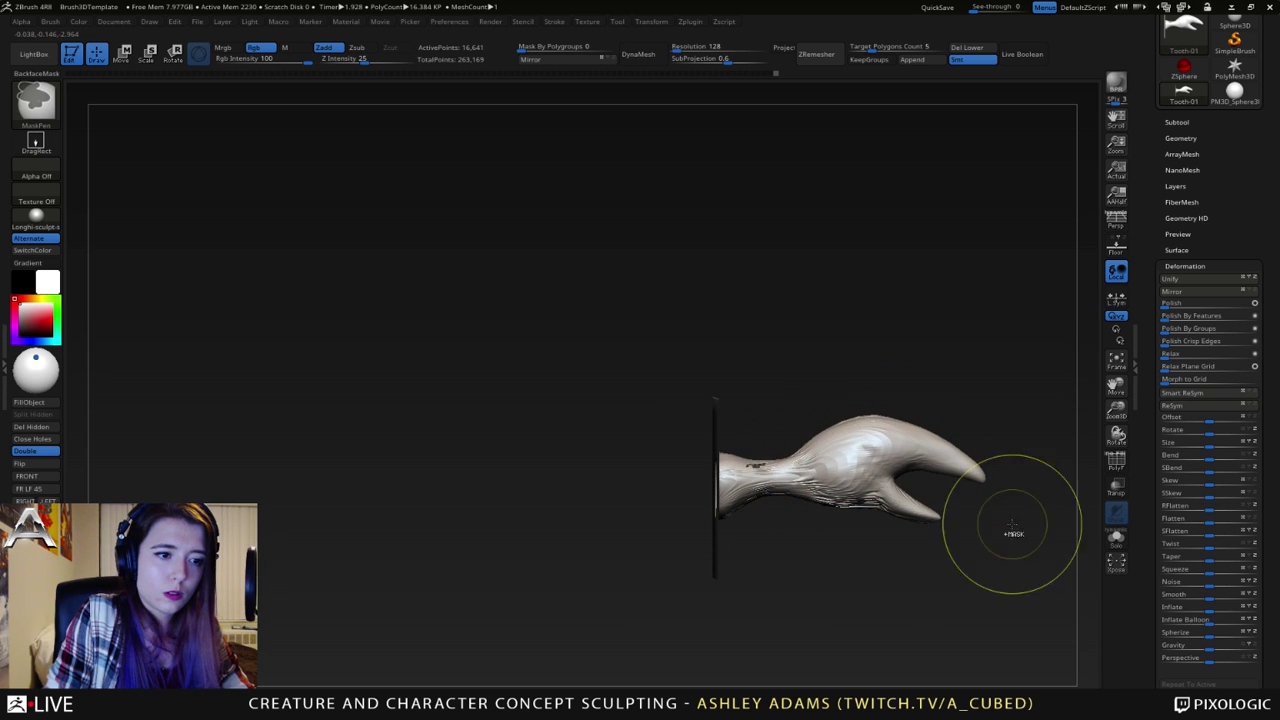
- Mask the plane and wrist, shift the claw slightly downward with the unlocked Gizmo and clear the mask
{"action": "left_click_drag", "start_coordinate": [1046, 534], "coordinate": [812, 387], "text": "ctrl"}
{"action": "left_click", "coordinate": [812, 387], "text": "ctrl"}
{"action": "key", "text": "w"}
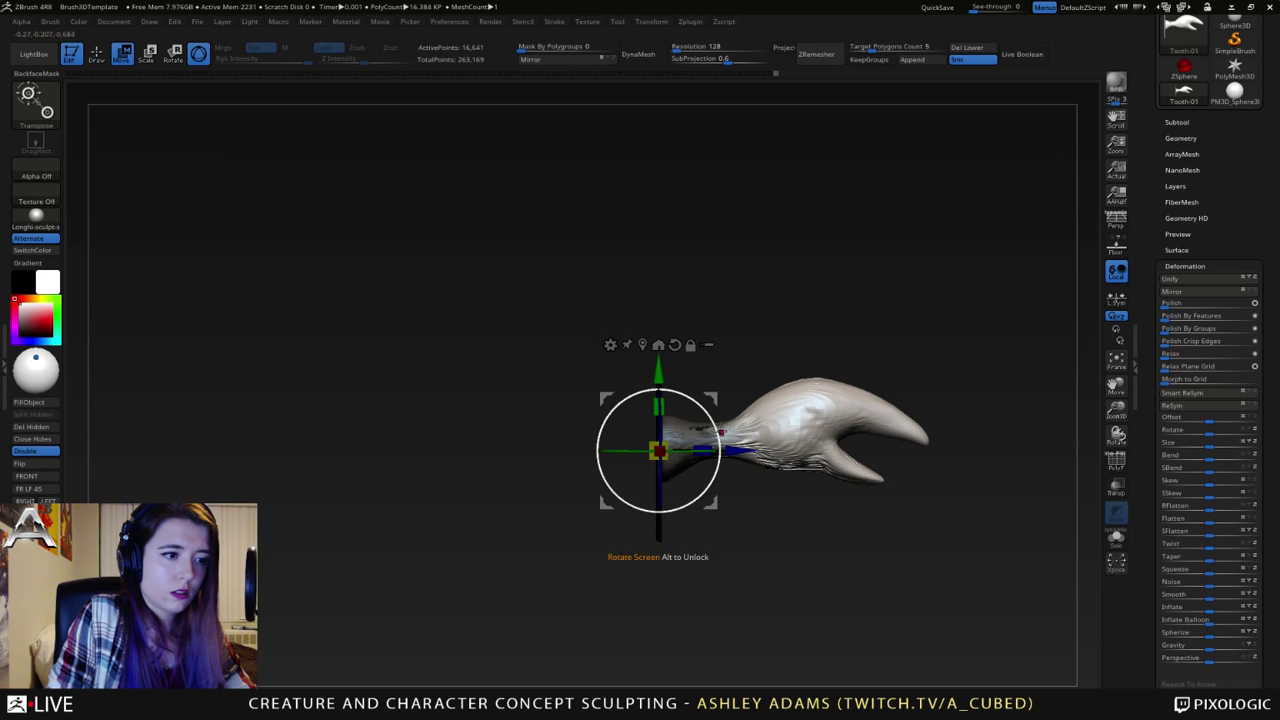
{"action": "left_click_drag", "start_coordinate": [711, 398], "coordinate": [818, 373]}
{"action": "key", "text": "ctrl+z"}
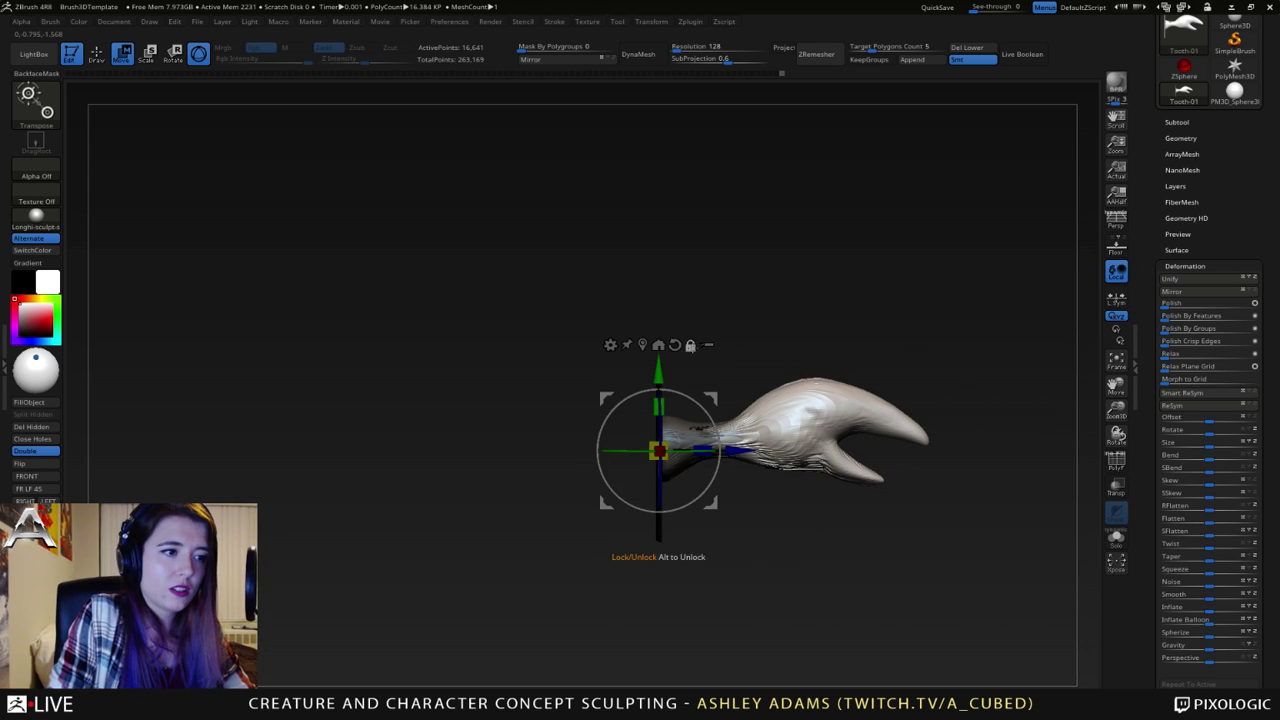
{"action": "left_click", "coordinate": [691, 346]}
{"action": "mouse_move", "coordinate": [712, 395]}
{"action": "left_mouse_down"}
{"action": "mouse_move", "coordinate": [880, 362]}
{"action": "mouse_move", "coordinate": [756, 336]}
{"action": "mouse_move", "coordinate": [735, 362]}
{"action": "left_mouse_up"}
{"action": "key", "text": "q"}
{"action": "left_click_drag", "start_coordinate": [809, 376], "coordinate": [799, 363], "text": "ctrl"}
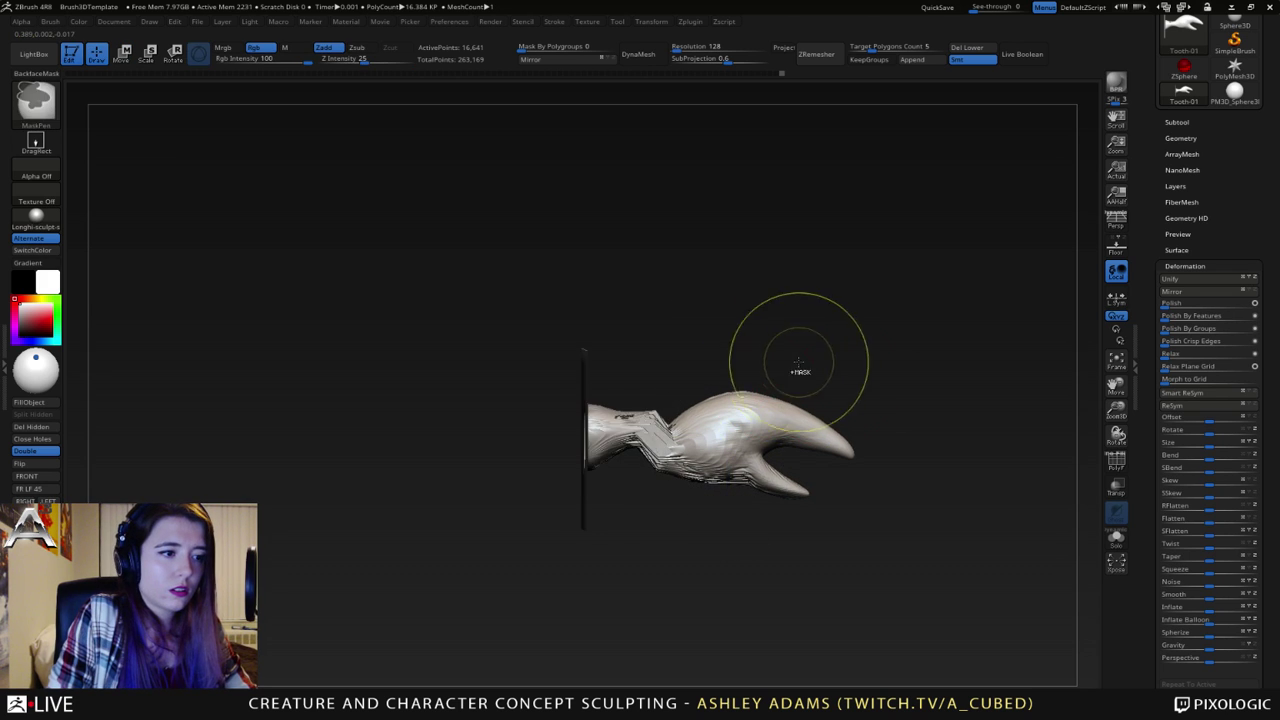
- Smooth the bend between the wrist and the claw, and switch to the DamStandard brush
{"action": "key", "text": "space"}
{"action": "mouse_move", "coordinate": [657, 464]}
{"action": "left_mouse_down", "text": "shift"}
{"action": "mouse_move", "coordinate": [661, 421]}
{"action": "mouse_move", "coordinate": [665, 434]}
{"action": "mouse_move", "coordinate": [645, 437]}
{"action": "mouse_move", "coordinate": [649, 414]}
{"action": "mouse_move", "coordinate": [663, 428]}
{"action": "left_mouse_up", "text": "shift"}
{"action": "key", "text": "space"}
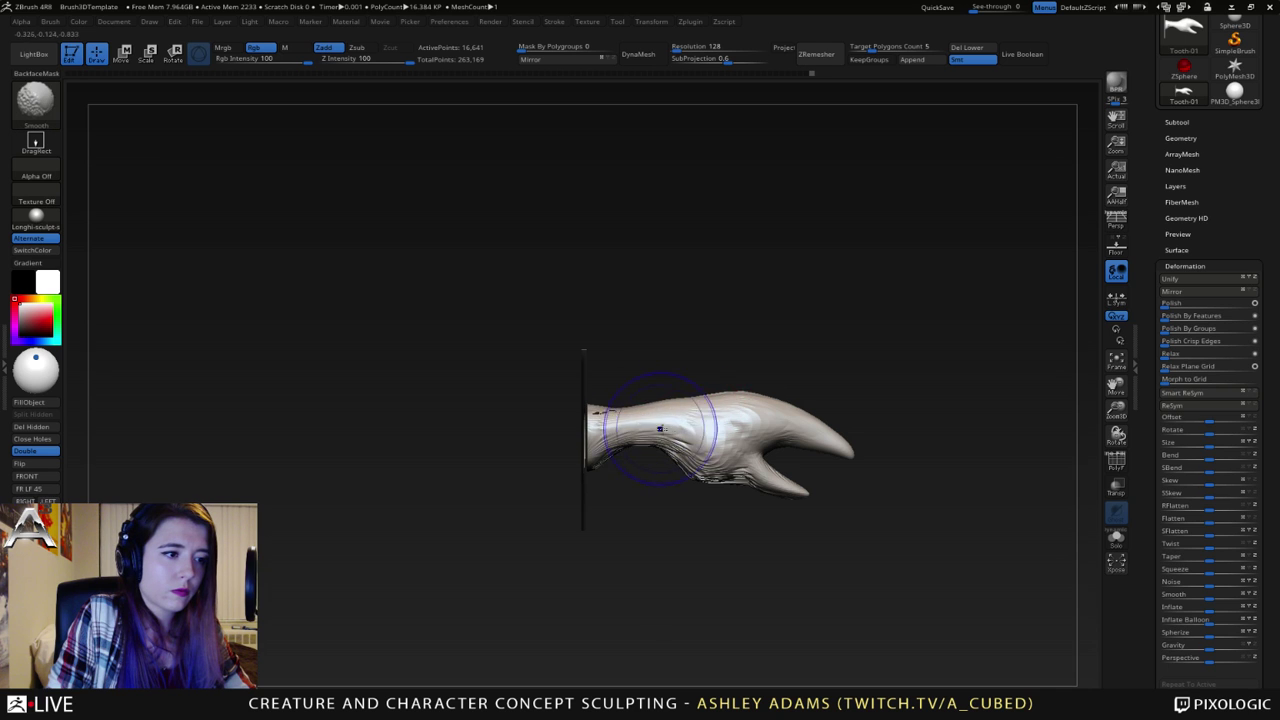
{"action": "right_click_drag", "start_coordinate": [665, 431], "coordinate": [555, 431]}
{"action": "key", "text": "b"}
{"action": "key", "text": "d"}
{"action": "key", "text": "s"}
{"action": "key", "text": "space"}
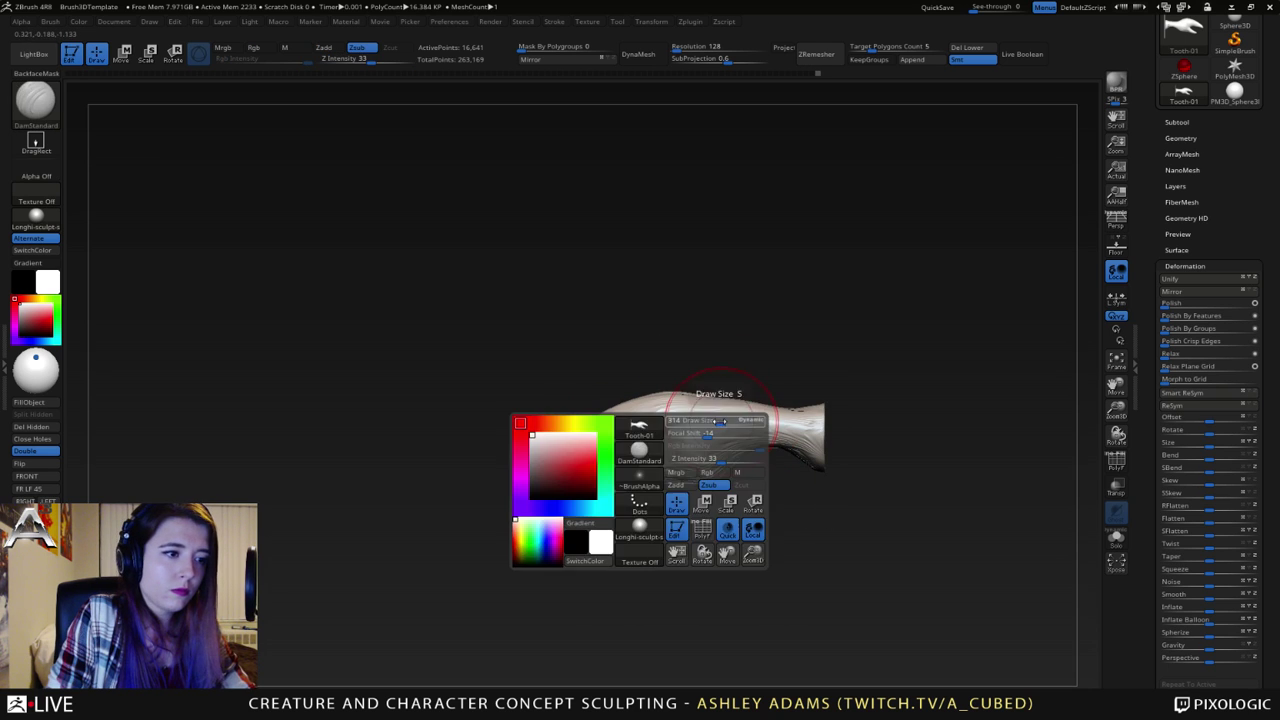
- Raise the claw by one subdivision level and smooth its underside and the lower prong
{"action": "key", "text": "d"}
{"action": "mouse_move", "coordinate": [677, 424]}
{"action": "right_mouse_down", "text": "ctrl"}
{"action": "mouse_move", "coordinate": [668, 516]}
{"action": "mouse_move", "coordinate": [686, 522]}
{"action": "right_mouse_up", "text": "ctrl"}
{"action": "right_click", "coordinate": [662, 514]}
{"action": "mouse_move", "coordinate": [686, 522]}
{"action": "left_mouse_down", "text": "shift"}
{"action": "mouse_move", "coordinate": [716, 540]}
{"action": "mouse_move", "coordinate": [780, 540]}
{"action": "mouse_move", "coordinate": [866, 514]}
{"action": "left_mouse_up", "text": "shift"}
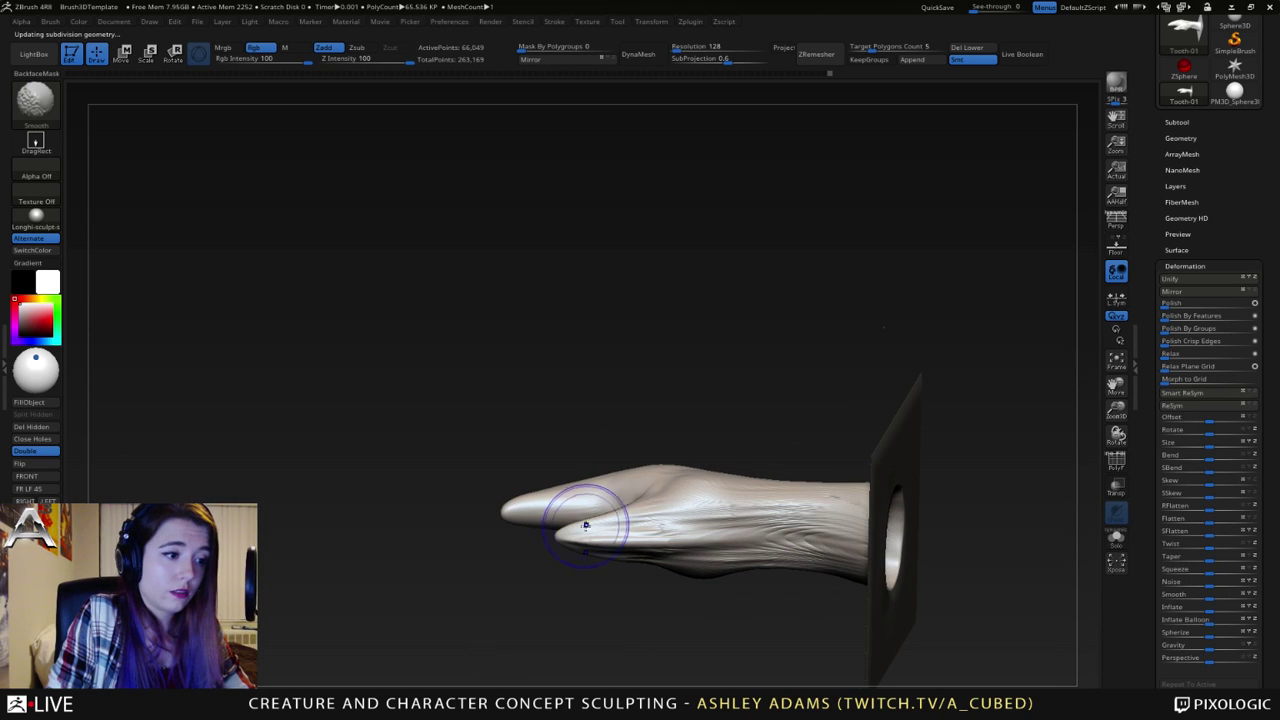
{"action": "left_click_drag", "start_coordinate": [588, 523], "coordinate": [692, 524], "text": "shift"}
- Thicken the lower prong with ClayBuildup, and smooth it and the wrist
{"action": "right_click_drag", "start_coordinate": [700, 523], "coordinate": [676, 526]}
{"action": "key", "text": "b"}
{"action": "key", "text": "c"}
{"action": "key", "text": "b"}
{"action": "mouse_move", "coordinate": [620, 526]}
{"action": "left_mouse_down"}
{"action": "mouse_move", "coordinate": [804, 533]}
{"action": "mouse_move", "coordinate": [682, 543]}
{"action": "left_mouse_up"}
{"action": "right_click_drag", "start_coordinate": [690, 541], "coordinate": [697, 500]}
{"action": "left_click_drag", "start_coordinate": [662, 556], "coordinate": [618, 545], "text": "shift"}
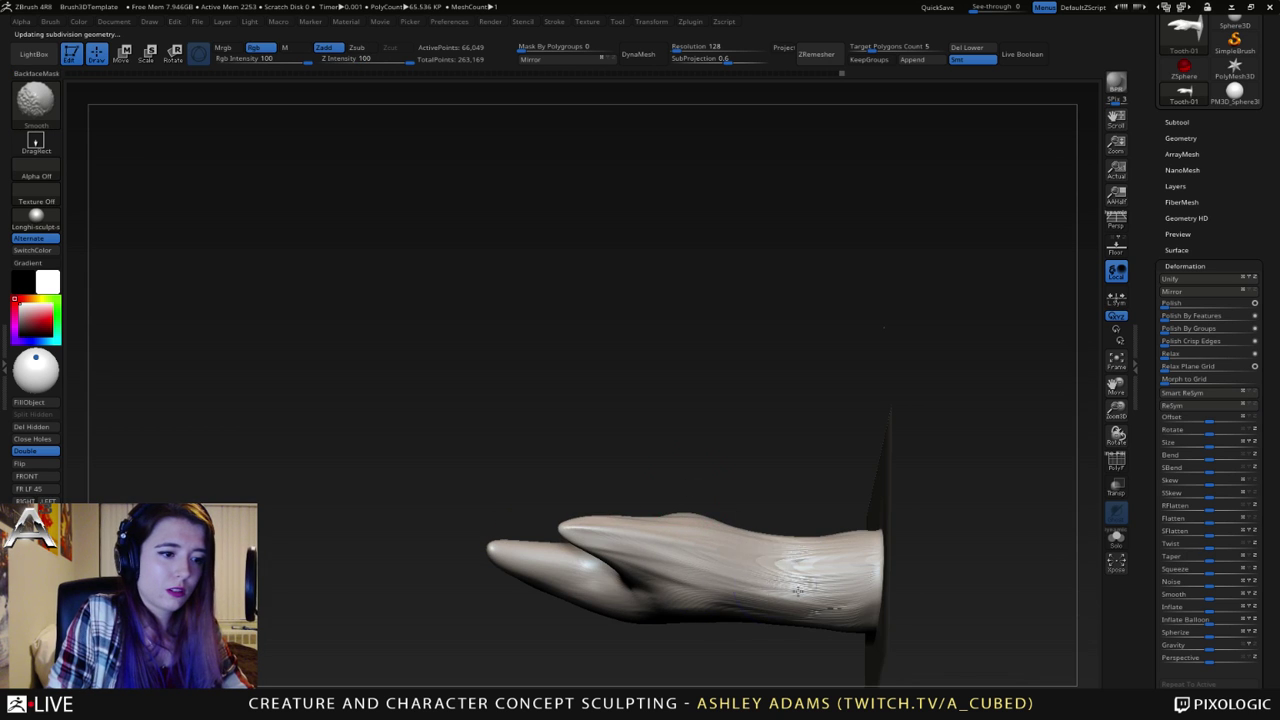
{"action": "left_click_drag", "start_coordinate": [798, 591], "coordinate": [782, 588], "text": "shift"}
- Adjust the wrist's outline with SnakeHook, viewed from below
{"action": "right_click_drag", "start_coordinate": [780, 590], "coordinate": [742, 612]}
{"action": "key", "text": "b"}
{"action": "key", "text": "s"}
{"action": "key", "text": "h"}
{"action": "left_click_drag", "start_coordinate": [767, 497], "coordinate": [774, 482]}
{"action": "right_click_drag", "start_coordinate": [780, 482], "coordinate": [772, 521]}
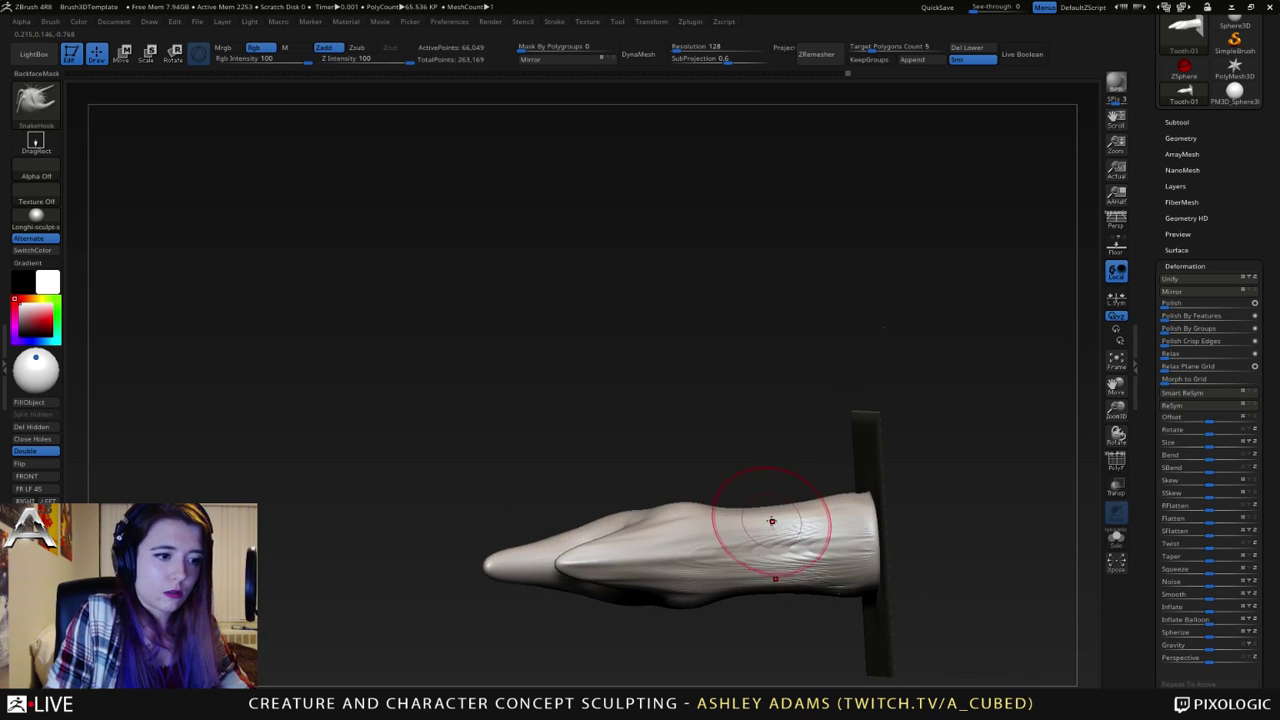
- Pull the side of the wrist into shape with SnakeHook and smooth its transition into the claw
{"action": "mouse_move", "coordinate": [772, 521]}
{"action": "left_mouse_down"}
{"action": "mouse_move", "coordinate": [757, 527]}
{"action": "mouse_move", "coordinate": [817, 525]}
{"action": "mouse_move", "coordinate": [765, 528]}
{"action": "left_mouse_up"}
{"action": "right_click_drag", "start_coordinate": [765, 528], "coordinate": [788, 586]}
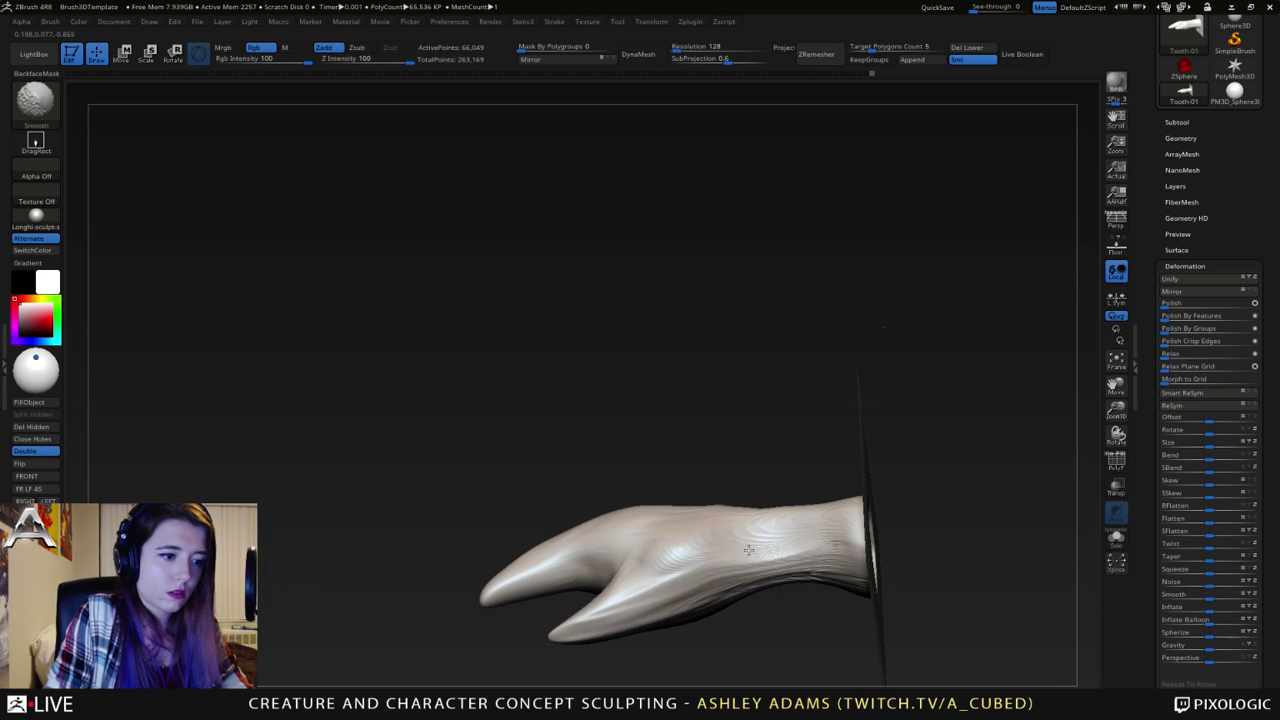
{"action": "left_click_drag", "start_coordinate": [788, 540], "coordinate": [800, 535], "text": "shift"}
{"action": "right_click_drag", "start_coordinate": [800, 535], "coordinate": [762, 565]}
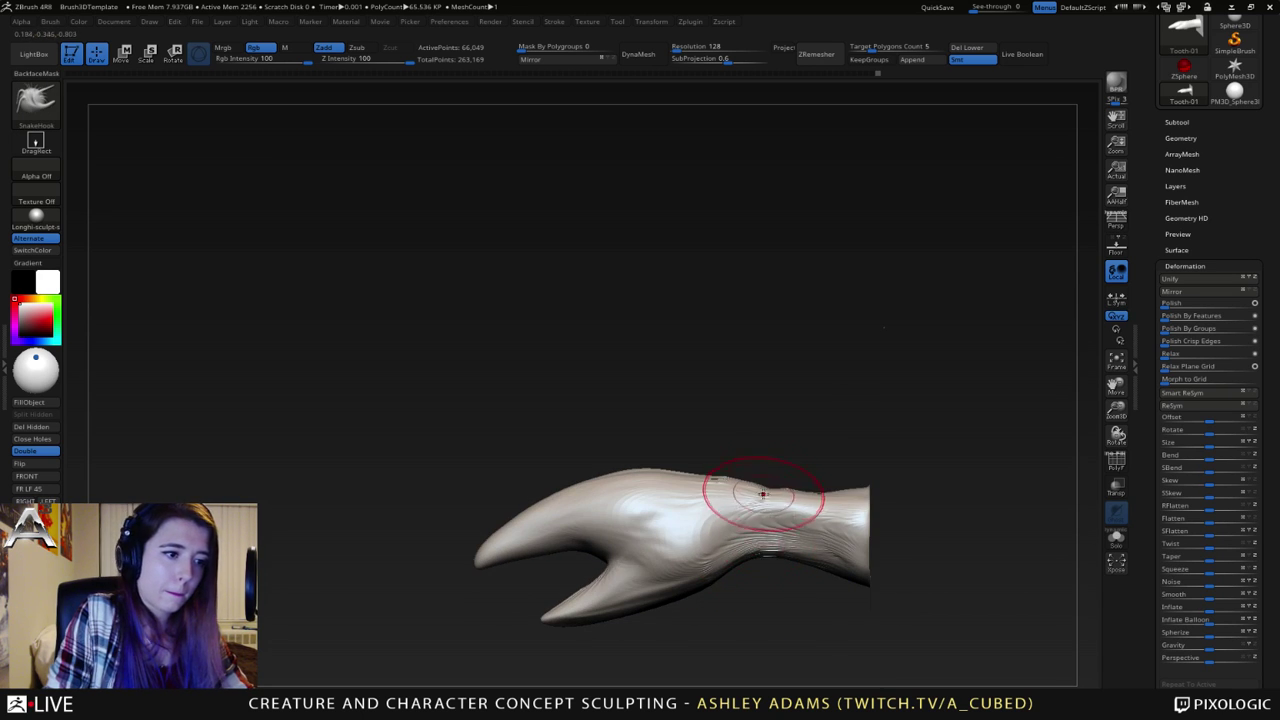
{"action": "left_click_drag", "start_coordinate": [762, 494], "coordinate": [772, 487], "text": "shift"}
- Bend the upper prong into a stronger hook and draw the lower prong out to a curved tip with SnakeHook
{"action": "mouse_move", "coordinate": [668, 472]}
{"action": "left_mouse_down", "text": "alt"}
{"action": "mouse_move", "coordinate": [765, 422]}
{"action": "mouse_move", "coordinate": [712, 436]}
{"action": "left_mouse_up", "text": "alt"}
{"action": "key", "text": "space"}
{"action": "mouse_move", "coordinate": [628, 485]}
{"action": "left_mouse_down"}
{"action": "mouse_move", "coordinate": [620, 477]}
{"action": "mouse_move", "coordinate": [556, 520]}
{"action": "mouse_move", "coordinate": [606, 525]}
{"action": "mouse_move", "coordinate": [724, 450]}
{"action": "left_mouse_up"}
{"action": "key", "text": "space"}
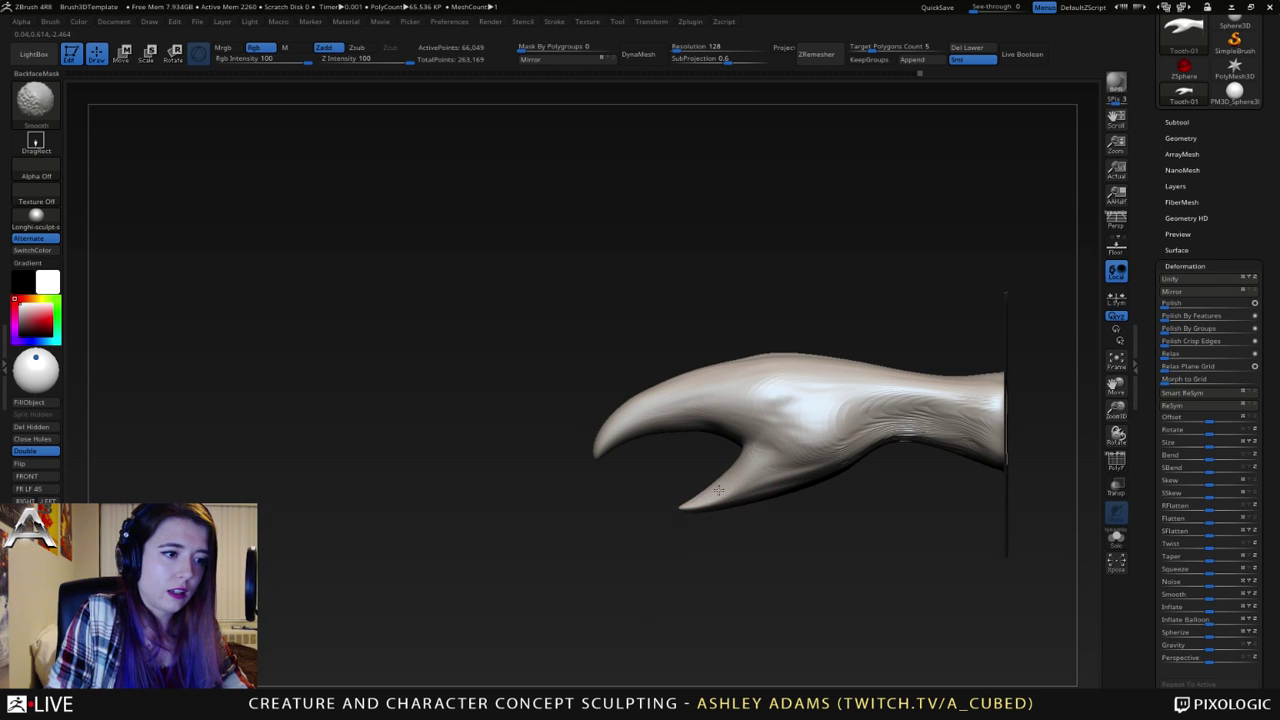
{"action": "key", "text": "space"}
{"action": "mouse_move", "coordinate": [676, 513]}
{"action": "left_mouse_down"}
{"action": "mouse_move", "coordinate": [643, 543]}
{"action": "mouse_move", "coordinate": [695, 495]}
{"action": "mouse_move", "coordinate": [786, 491]}
{"action": "left_mouse_up"}
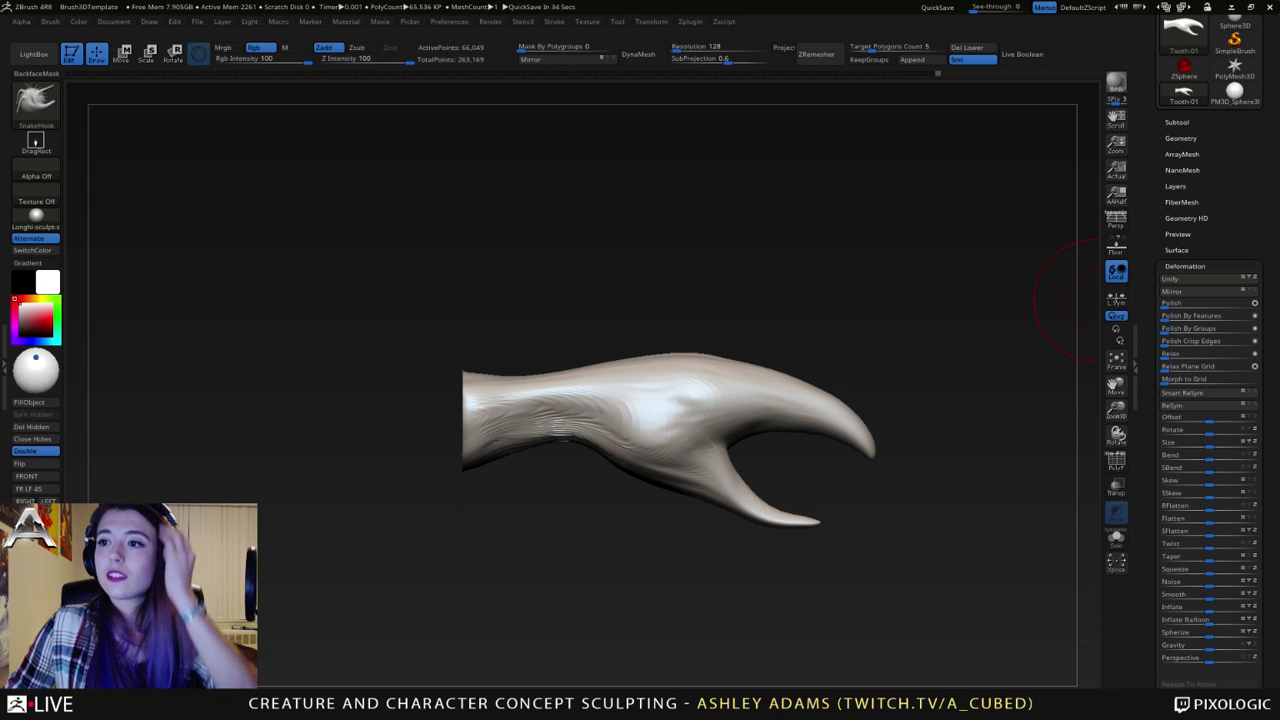
{"action": "mouse_move", "coordinate": [1075, 300]}
{"action": "left_mouse_down"}
{"action": "mouse_move", "coordinate": [586, 386]}
{"action": "mouse_move", "coordinate": [714, 357]}
{"action": "mouse_move", "coordinate": [892, 392]}
{"action": "mouse_move", "coordinate": [784, 394]}
{"action": "left_mouse_up"}
{"action": "key", "text": "s"}
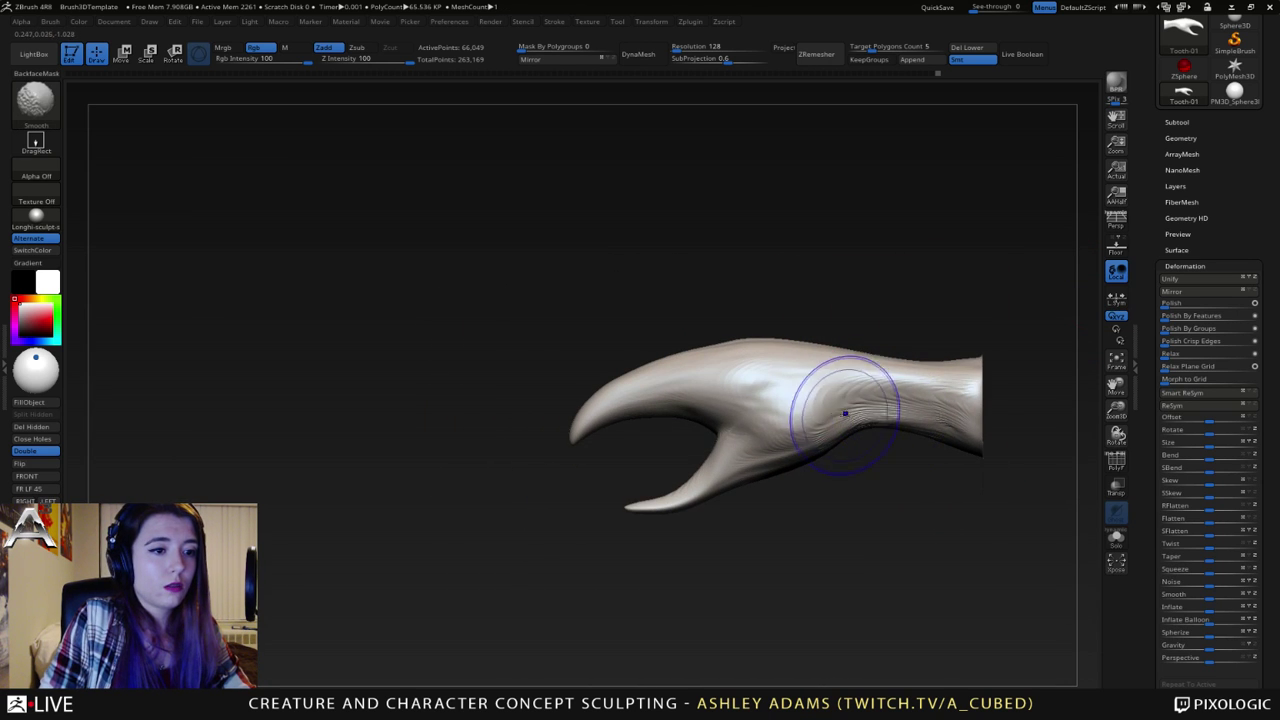
- Carve creases around the base of the lower prong using DamStandard with LazyMouse turned off
{"action": "key", "text": "b"}
{"action": "key", "text": "s"}
{"action": "key", "text": "h"}
{"action": "key", "text": "b"}
{"action": "key", "text": "d"}
{"action": "key", "text": "s"}
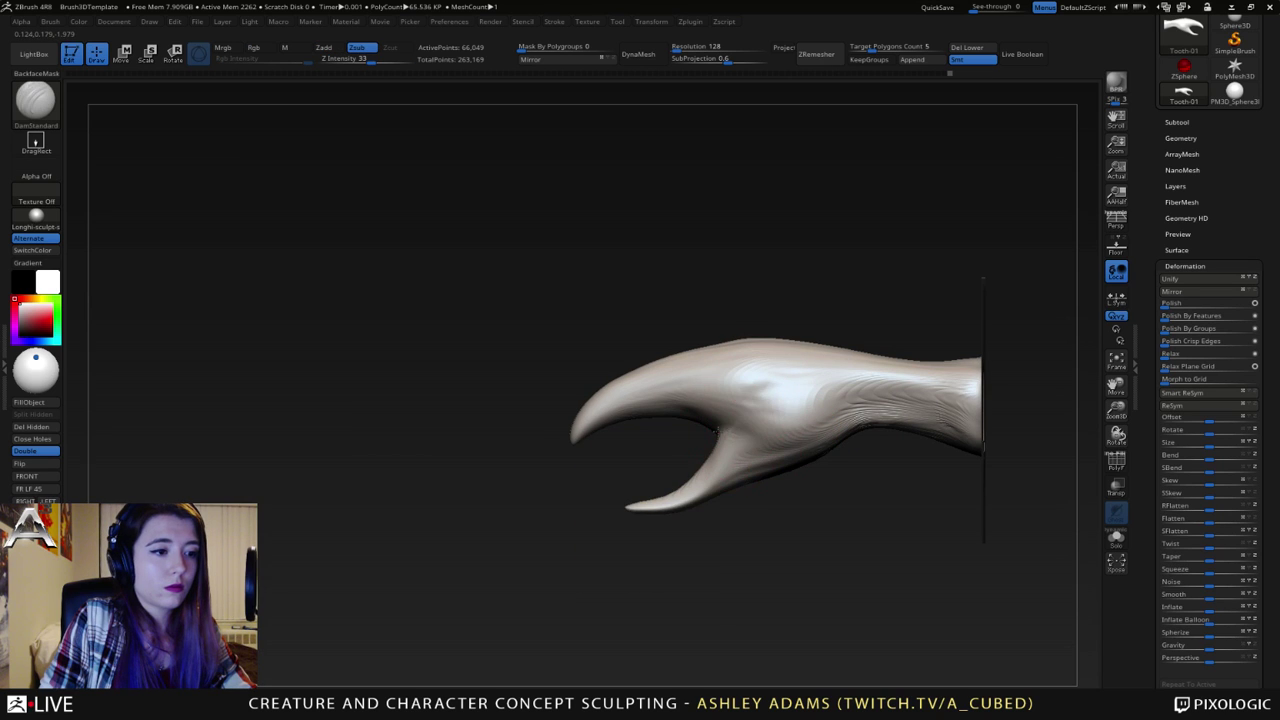
{"action": "left_click", "coordinate": [564, 22]}
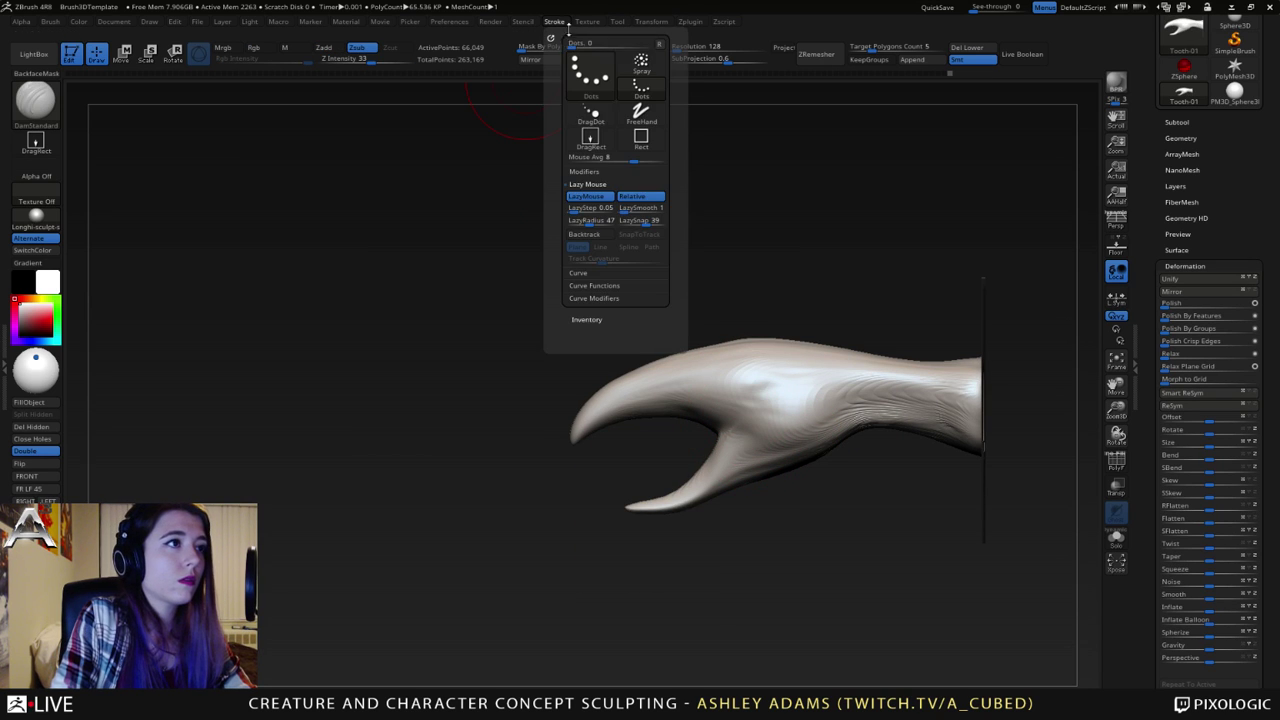
{"action": "left_click", "coordinate": [588, 197]}
{"action": "key", "text": "space"}
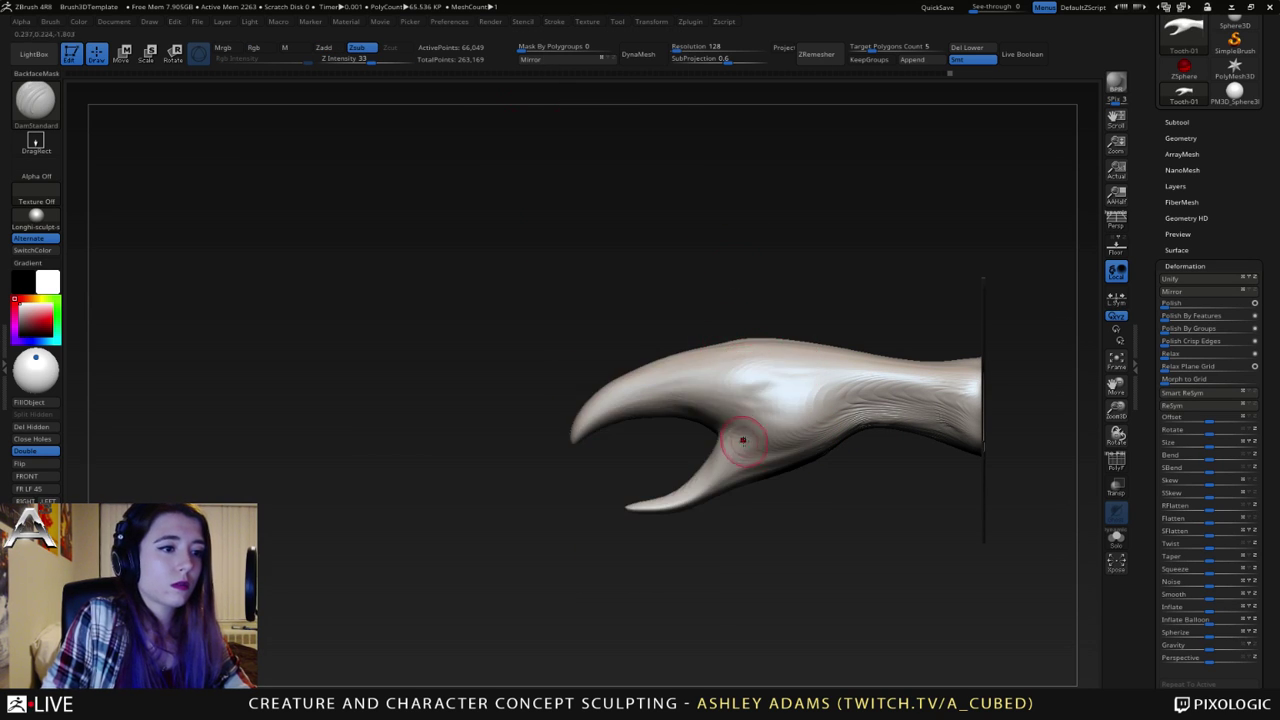
{"action": "mouse_move", "coordinate": [738, 454]}
{"action": "right_mouse_down"}
{"action": "mouse_move", "coordinate": [760, 458]}
{"action": "mouse_move", "coordinate": [771, 423]}
{"action": "mouse_move", "coordinate": [760, 364]}
{"action": "mouse_move", "coordinate": [764, 381]}
{"action": "mouse_move", "coordinate": [716, 381]}
{"action": "mouse_move", "coordinate": [799, 390]}
{"action": "mouse_move", "coordinate": [786, 366]}
{"action": "mouse_move", "coordinate": [663, 323]}
{"action": "right_mouse_up"}
{"action": "key", "text": "space"}
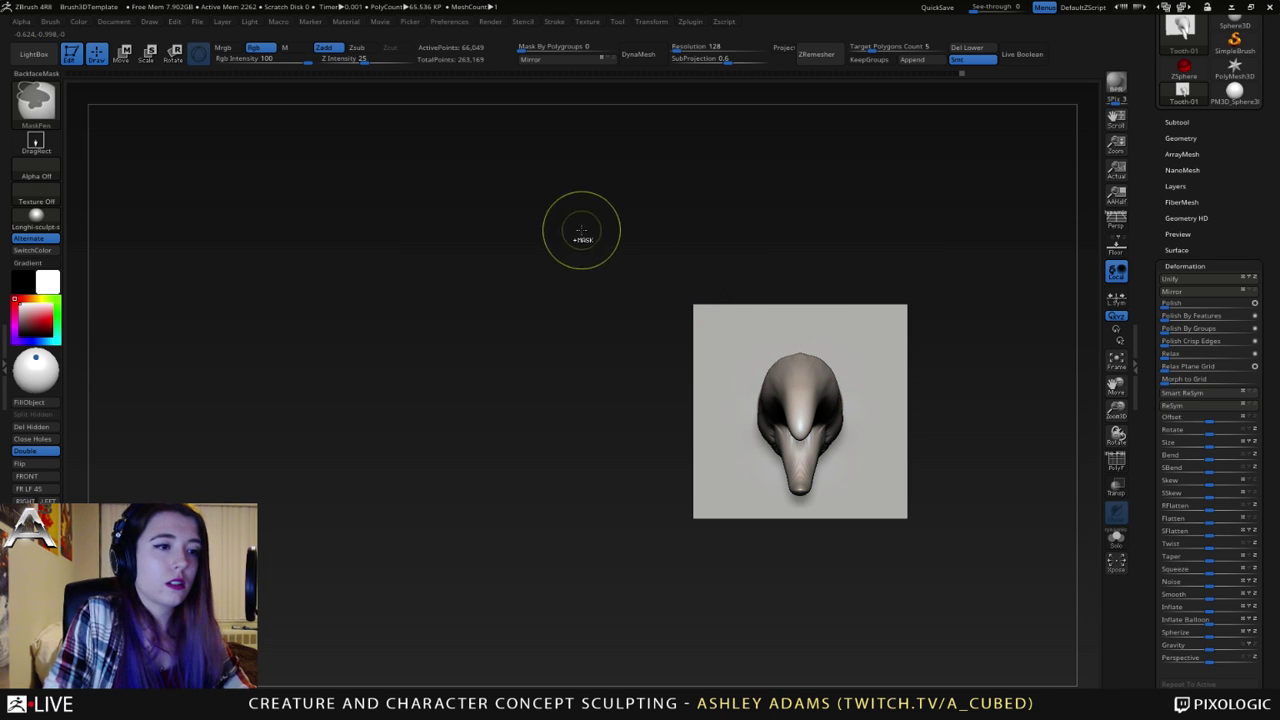
- Mask a border along all four edges of the base plane and turn on the PolyFrame display
{"action": "left_click_drag", "start_coordinate": [583, 228], "coordinate": [996, 341], "text": "ctrl"}
{"action": "left_click_drag", "start_coordinate": [624, 578], "coordinate": [980, 496], "text": "ctrl"}
{"action": "left_click_drag", "start_coordinate": [562, 429], "coordinate": [1018, 326], "text": "ctrl"}
{"action": "mouse_move", "coordinate": [960, 580]}
{"action": "left_mouse_down", "text": "ctrl"}
{"action": "mouse_move", "coordinate": [894, 243]}
{"action": "mouse_move", "coordinate": [850, 195]}
{"action": "left_mouse_up", "text": "ctrl"}
{"action": "mouse_move", "coordinate": [940, 314]}
{"action": "left_mouse_down"}
{"action": "mouse_move", "coordinate": [860, 336]}
{"action": "mouse_move", "coordinate": [849, 371]}
{"action": "mouse_move", "coordinate": [794, 371]}
{"action": "mouse_move", "coordinate": [817, 429]}
{"action": "mouse_move", "coordinate": [929, 274]}
{"action": "left_mouse_up"}
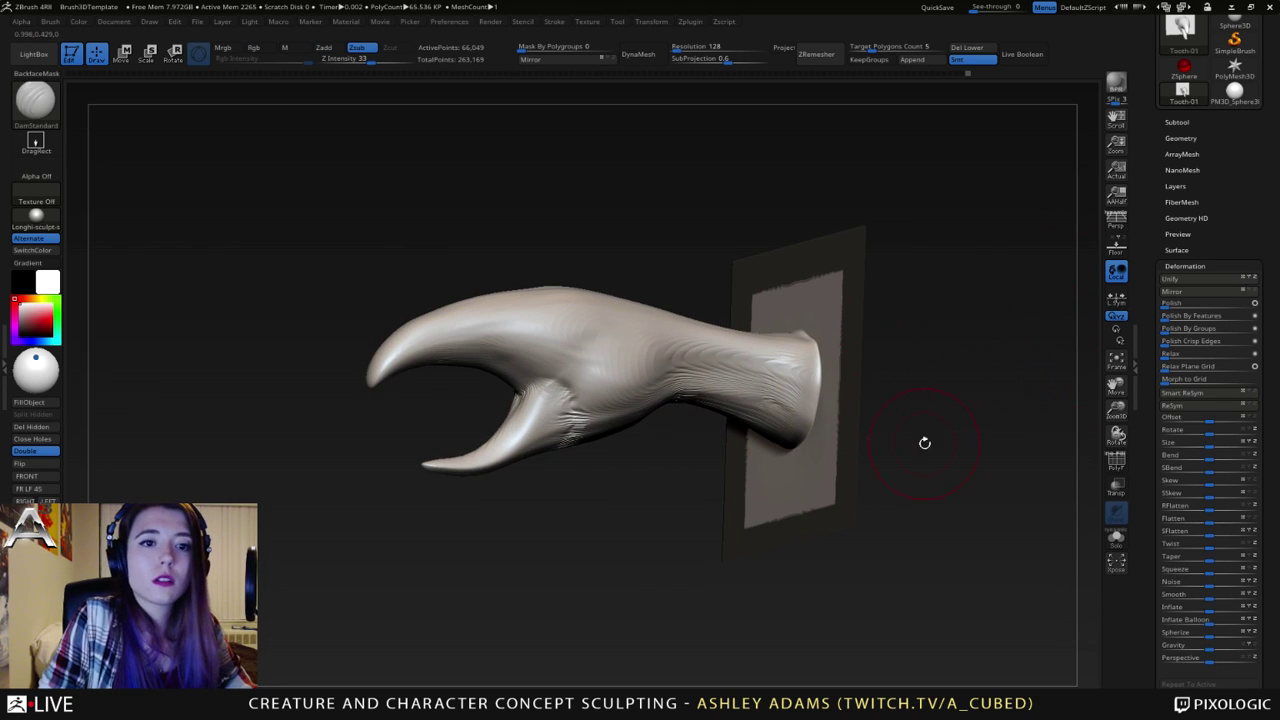
{"action": "left_click_drag", "start_coordinate": [883, 434], "coordinate": [945, 448]}
{"action": "left_click", "coordinate": [1115, 460]}
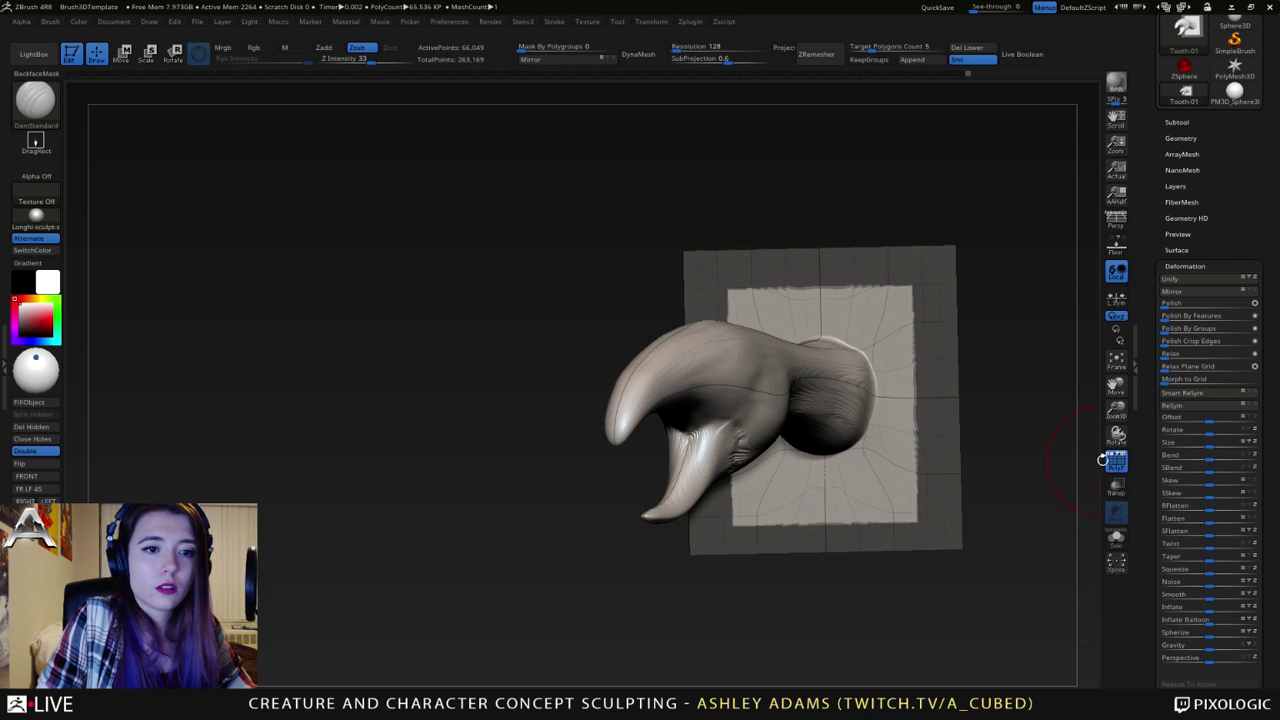
- Try to pull the wrist's base outward where it meets the plane with SnakeHook
{"action": "mouse_move", "coordinate": [888, 364]}
{"action": "right_mouse_down"}
{"action": "mouse_move", "coordinate": [903, 410]}
{"action": "mouse_move", "coordinate": [908, 346]}
{"action": "mouse_move", "coordinate": [880, 334]}
{"action": "right_mouse_up"}
{"action": "key", "text": "space"}
{"action": "left_click", "coordinate": [883, 334]}
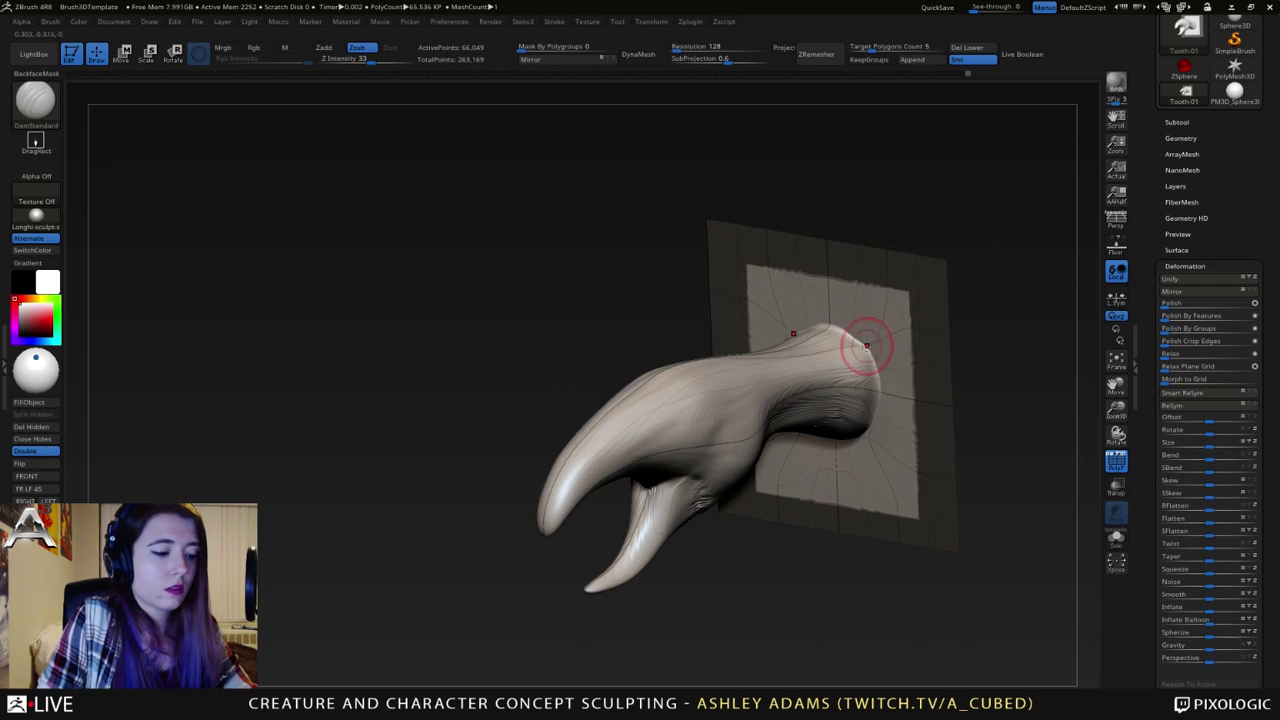
{"action": "key", "text": "b"}
{"action": "key", "text": "s"}
{"action": "key", "text": "h"}
{"action": "mouse_move", "coordinate": [857, 234]}
{"action": "left_mouse_down"}
{"action": "mouse_move", "coordinate": [851, 449]}
{"action": "mouse_move", "coordinate": [872, 437]}
{"action": "mouse_move", "coordinate": [836, 452]}
{"action": "left_mouse_up"}
{"action": "right_click_drag", "start_coordinate": [827, 445], "coordinate": [846, 430]}
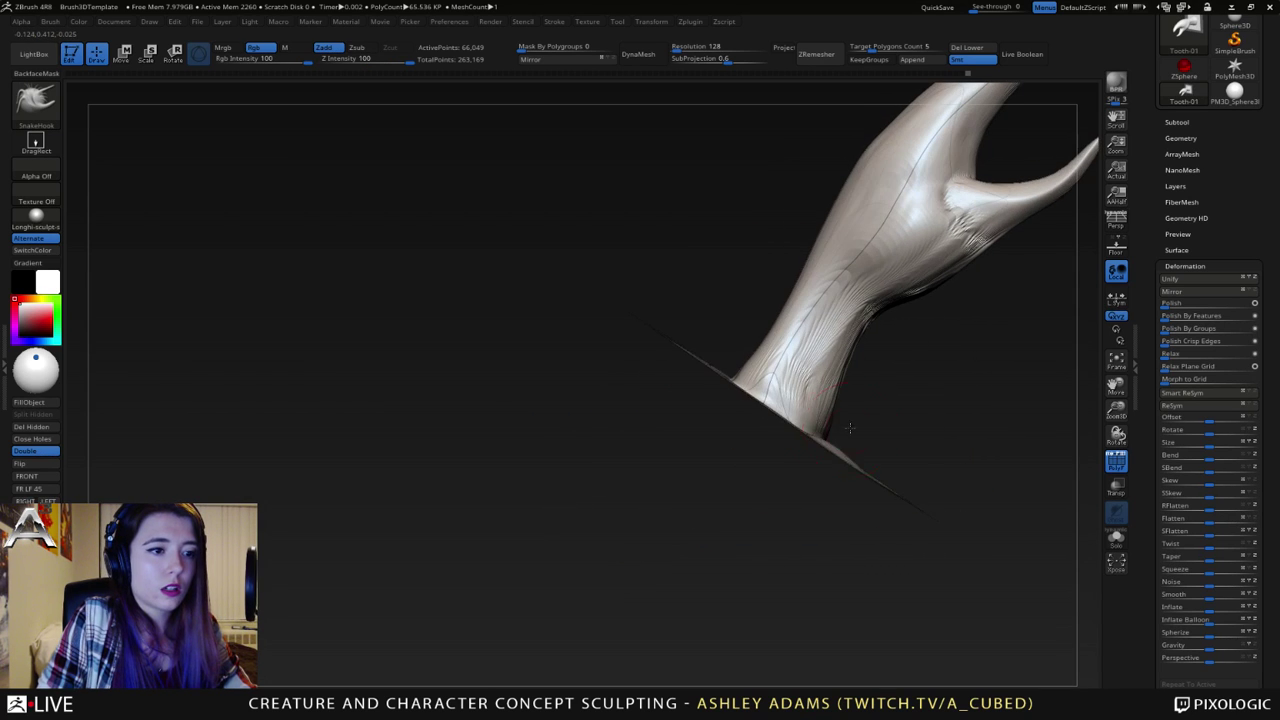
{"action": "mouse_move", "coordinate": [851, 427]}
{"action": "left_mouse_down"}
{"action": "mouse_move", "coordinate": [823, 451]}
{"action": "mouse_move", "coordinate": [794, 357]}
{"action": "mouse_move", "coordinate": [816, 363]}
{"action": "mouse_move", "coordinate": [855, 428]}
{"action": "left_mouse_up"}
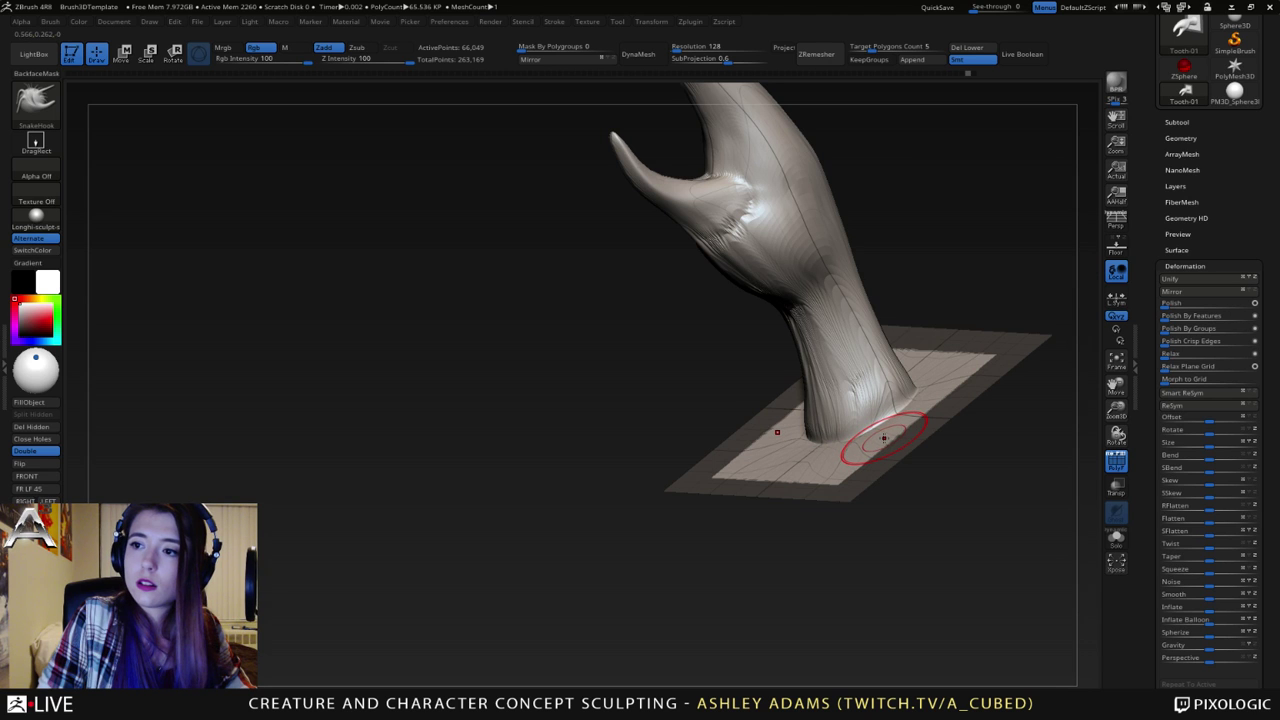
{"action": "left_click_drag", "start_coordinate": [890, 422], "coordinate": [840, 455]}
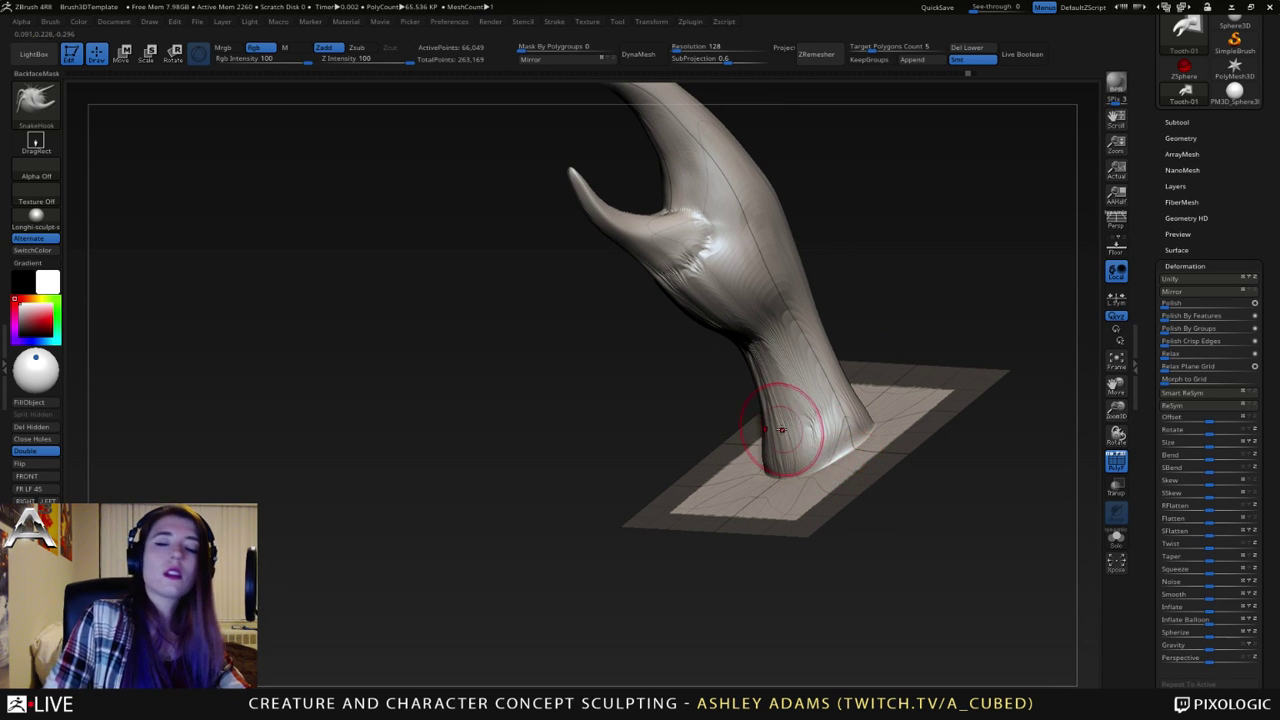
- Try smoothing the wrist and its join with the plane, and undo the recent base edits
{"action": "key", "text": "shift"}
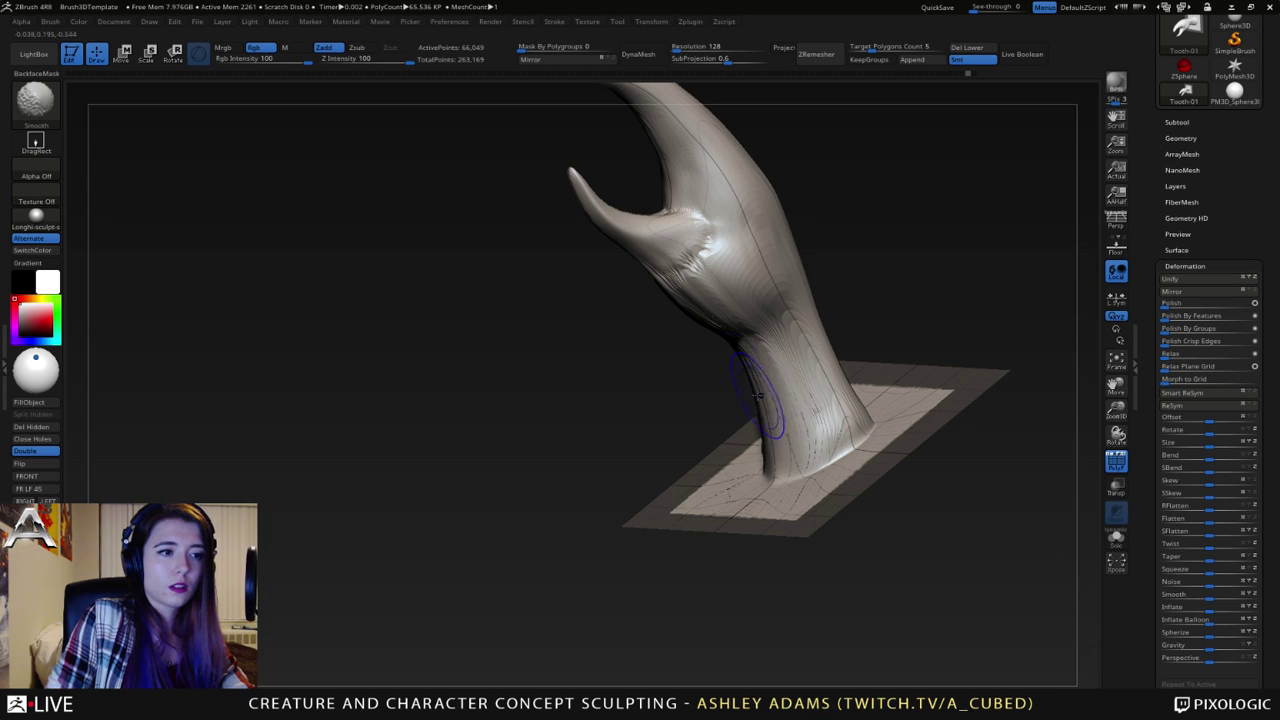
{"action": "left_click_drag", "start_coordinate": [760, 380], "coordinate": [772, 468], "text": "shift"}
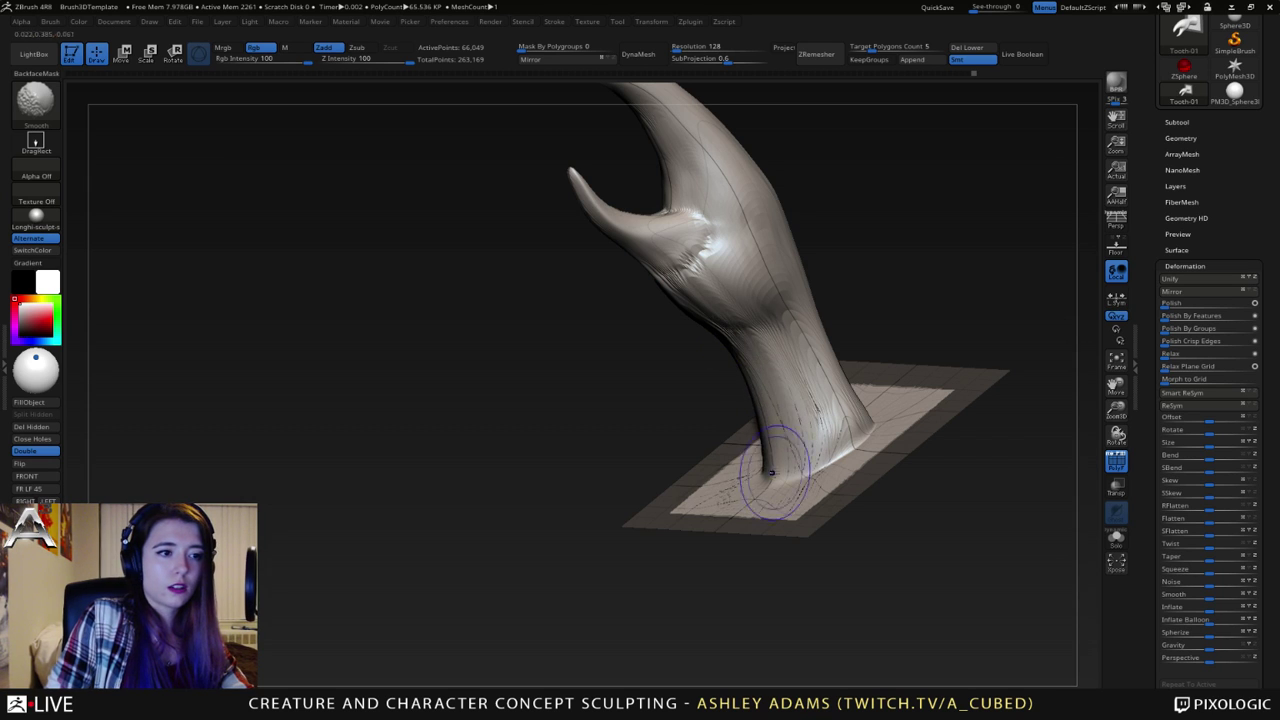
{"action": "left_click_drag", "start_coordinate": [748, 404], "coordinate": [722, 382]}
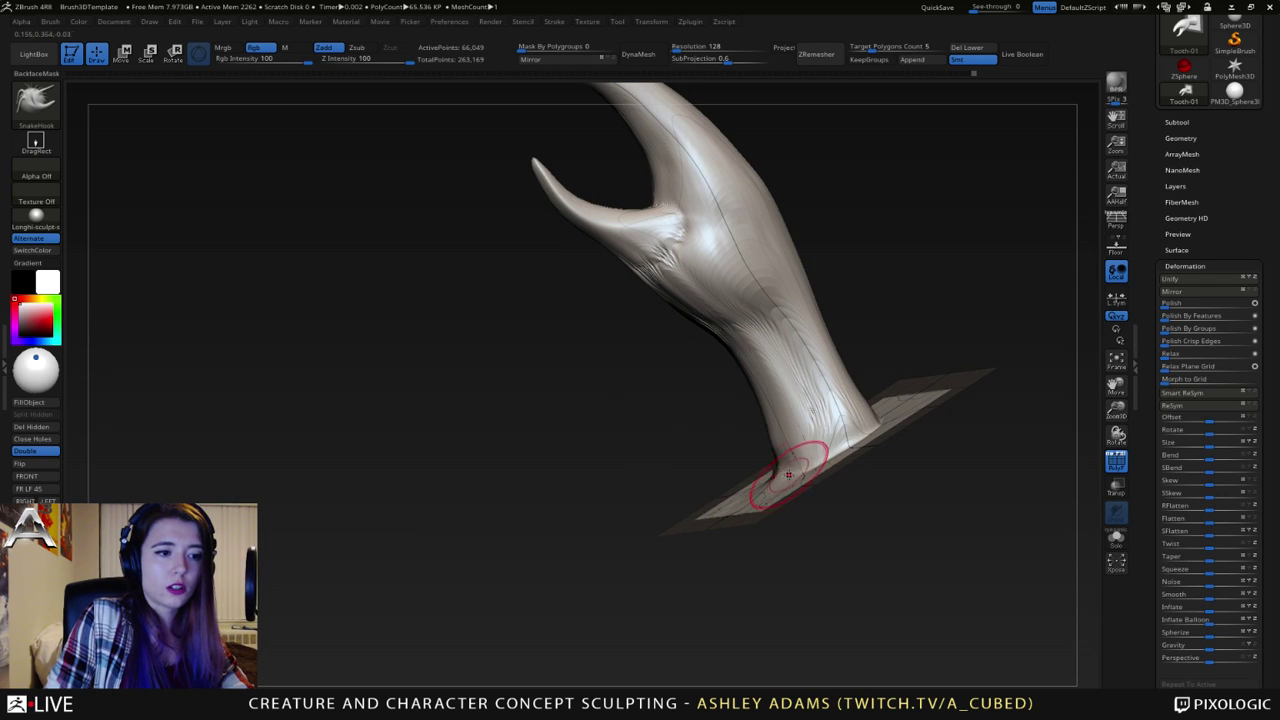
{"action": "key", "text": "ctrl+z"}
{"action": "key", "text": "ctrl+z"}
{"action": "key", "text": "ctrl+z"}
{"action": "key", "text": "ctrl+z"}
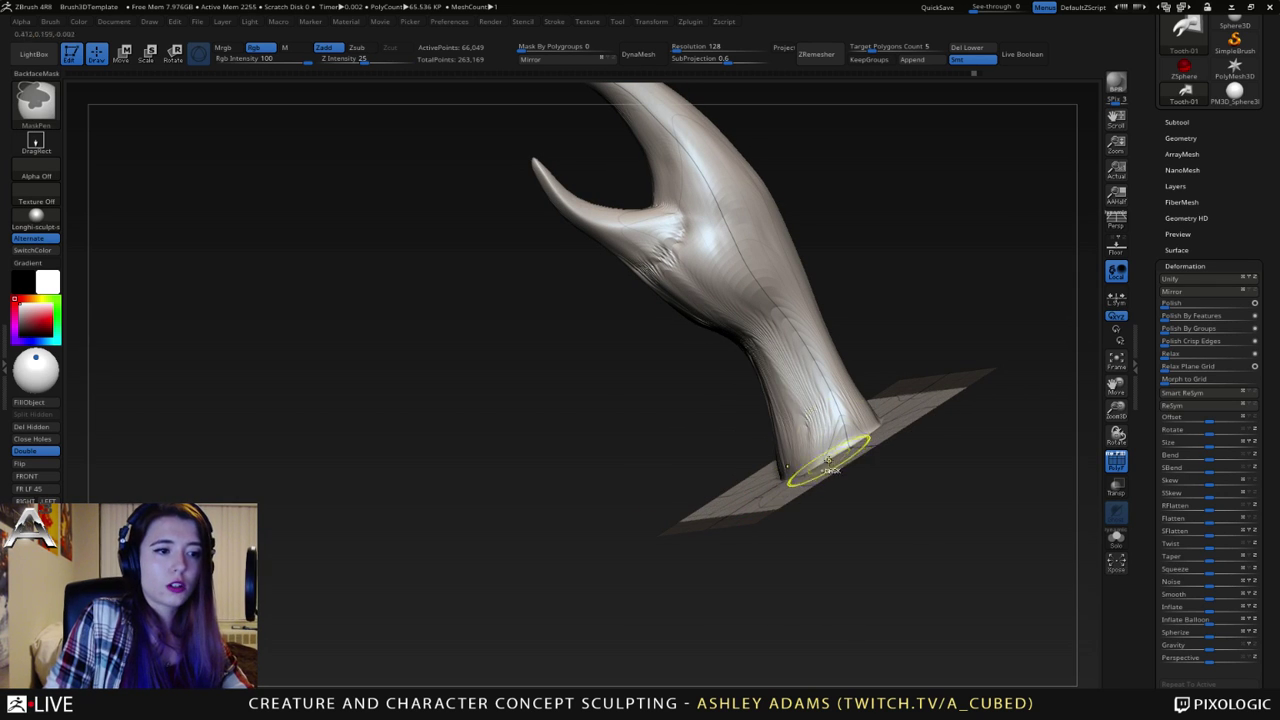
{"action": "key", "text": "ctrl+z"}
- Mask the plane's two side edges again from the front view
{"action": "left_click_drag", "start_coordinate": [832, 484], "coordinate": [909, 506]}
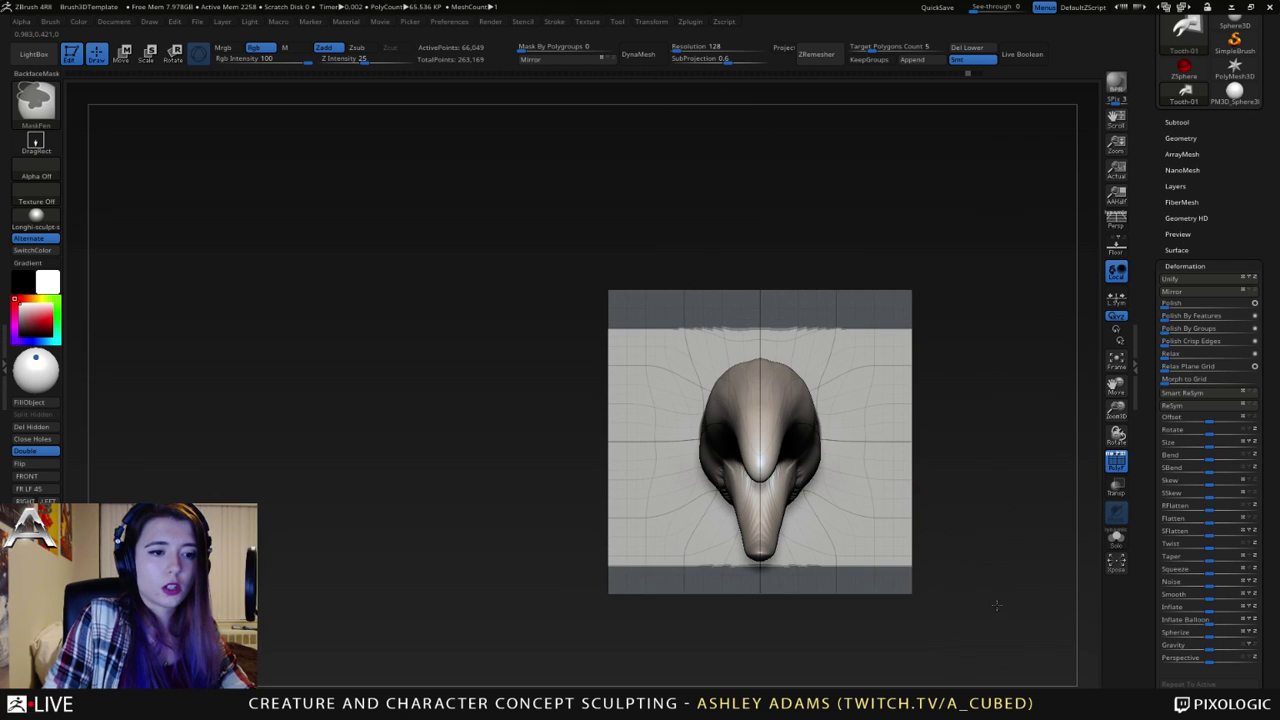
{"action": "mouse_move", "coordinate": [996, 604]}
{"action": "left_mouse_down", "text": "ctrl"}
{"action": "mouse_move", "coordinate": [851, 206]}
{"action": "mouse_move", "coordinate": [890, 206]}
{"action": "left_mouse_up", "text": "ctrl"}
{"action": "mouse_move", "coordinate": [917, 286]}
{"action": "left_mouse_down"}
{"action": "mouse_move", "coordinate": [857, 411]}
{"action": "mouse_move", "coordinate": [811, 434]}
{"action": "mouse_move", "coordinate": [868, 478]}
{"action": "mouse_move", "coordinate": [865, 433]}
{"action": "mouse_move", "coordinate": [1037, 381]}
{"action": "mouse_move", "coordinate": [1040, 395]}
{"action": "left_mouse_up"}
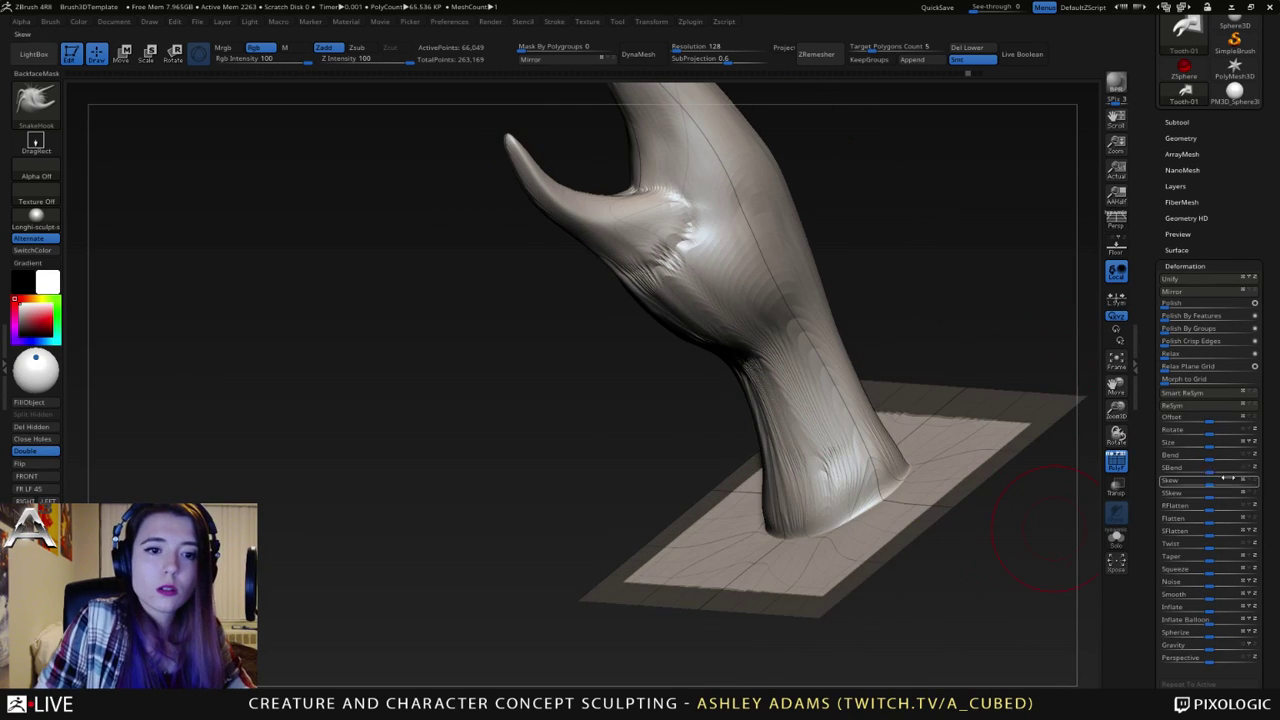
- Try the Relax Plane Grid and Morph to Grid deformations on the unmasked mesh, undoing each one
{"action": "left_click", "coordinate": [1172, 368]}
{"action": "key", "text": "ctrl+z"}
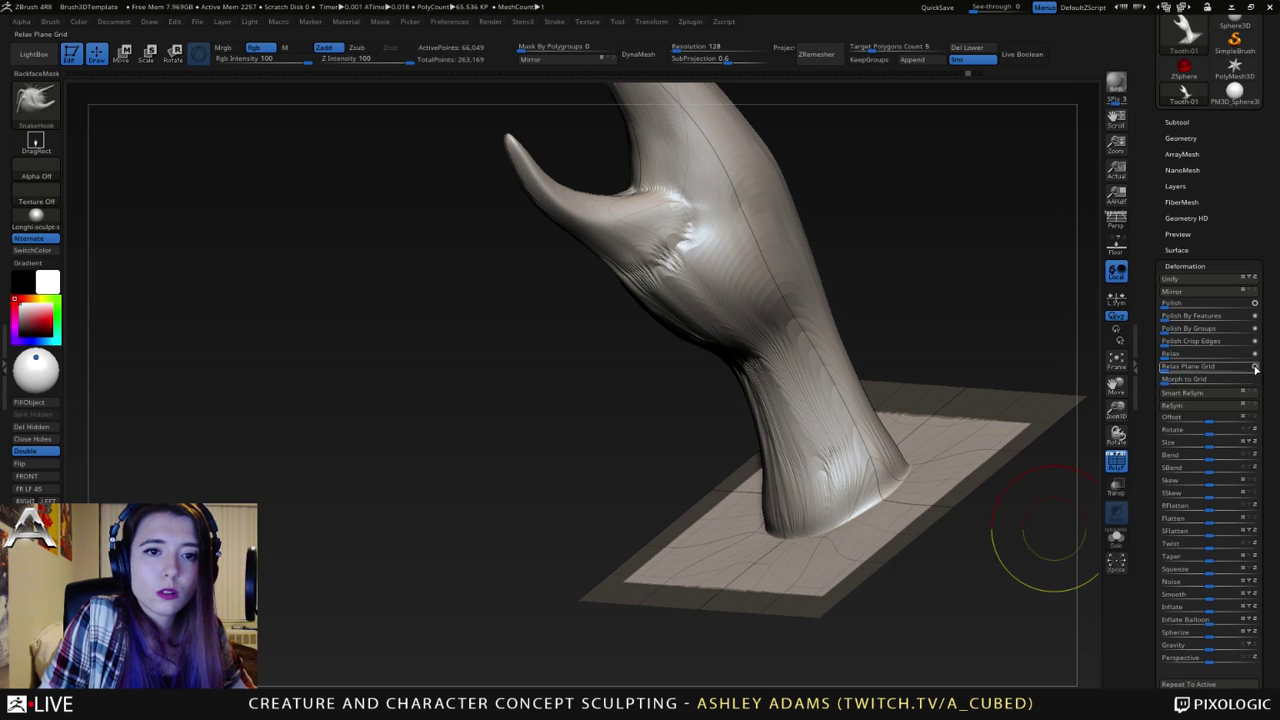
{"action": "left_click", "coordinate": [1180, 379]}
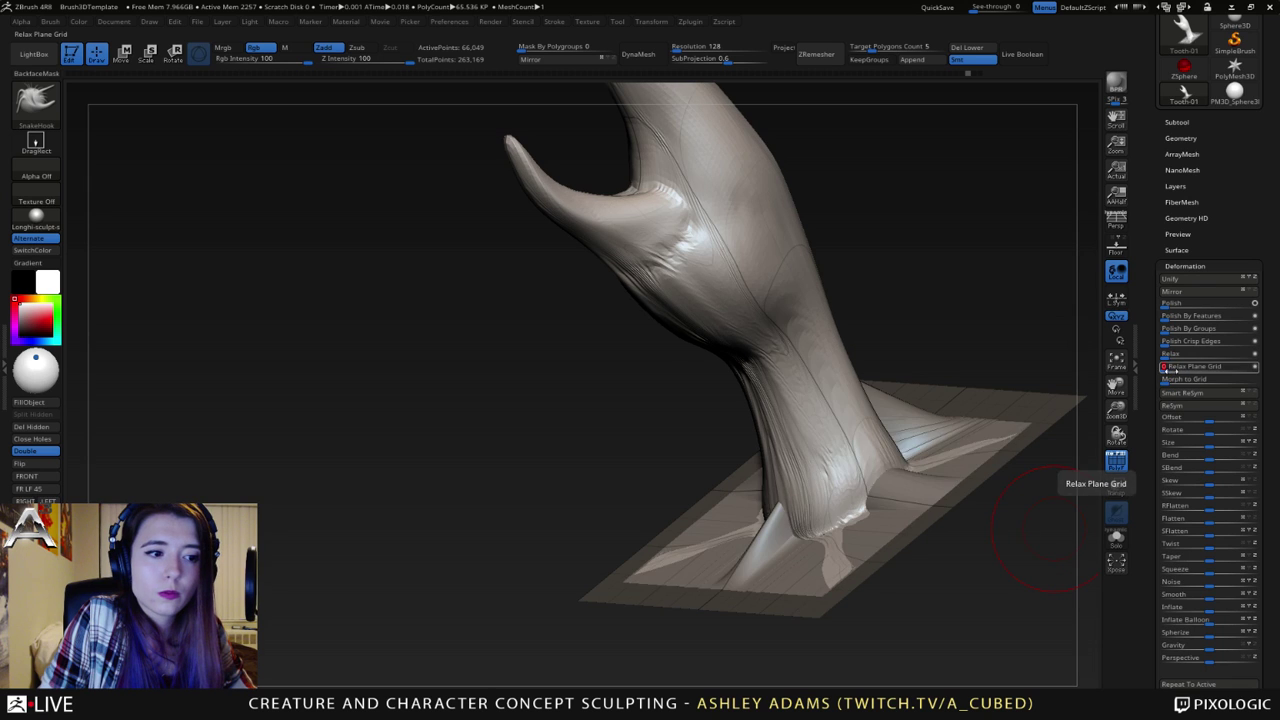
{"action": "key", "text": "ctrl+z"}
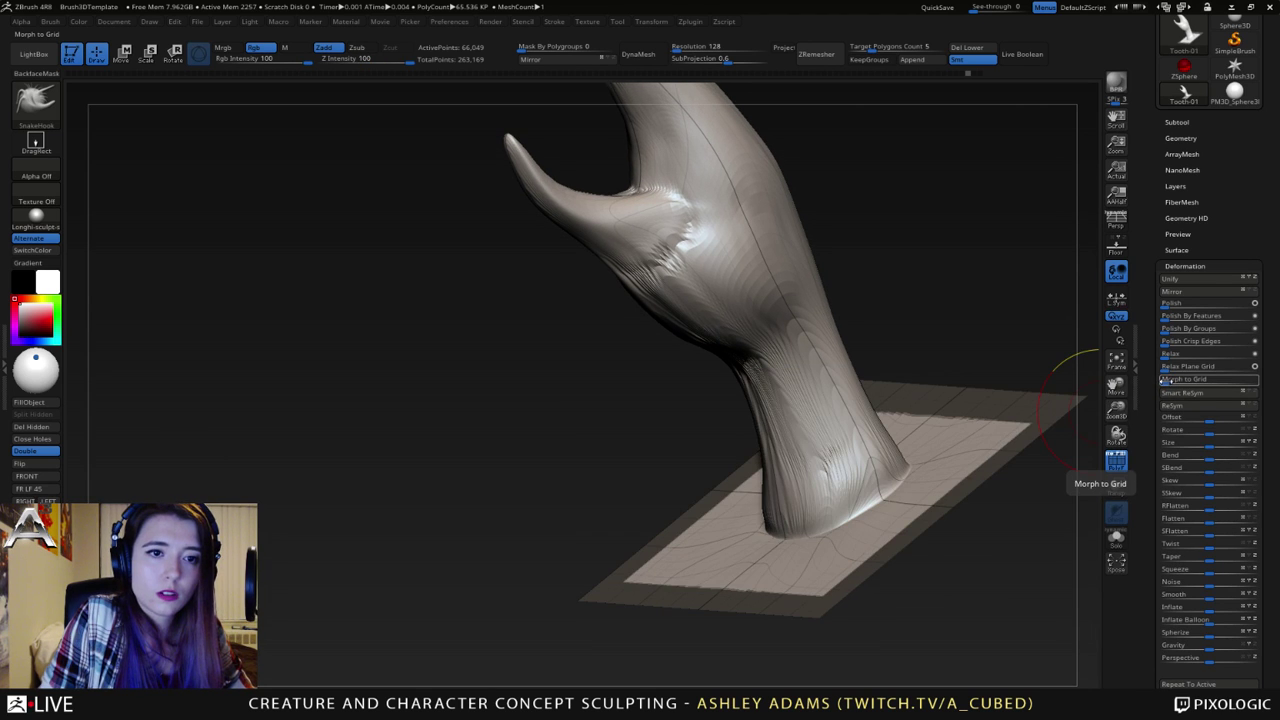
{"action": "left_click_drag", "start_coordinate": [1165, 381], "coordinate": [1173, 381]}
{"action": "key", "text": "ctrl+z"}
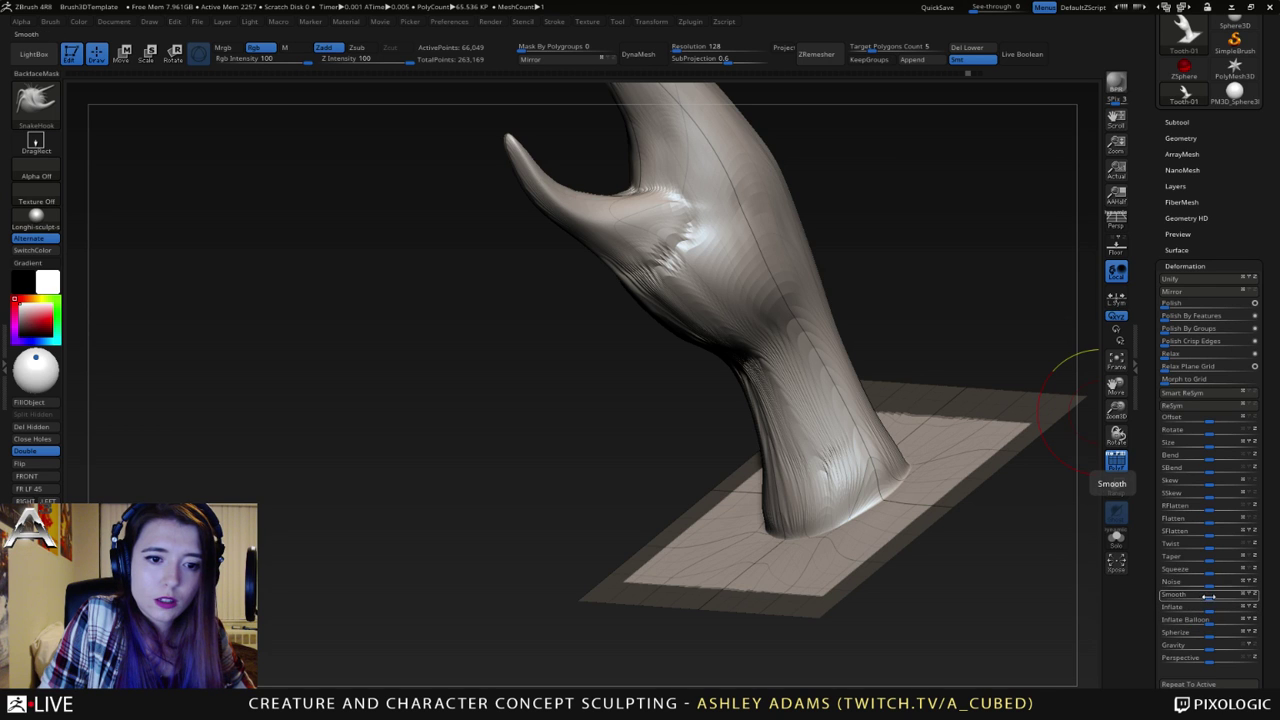
- Apply a slight Smooth deformation to the unmasked mesh and check the wrist's base from several sides
{"action": "left_click_drag", "start_coordinate": [1208, 597], "coordinate": [1222, 596]}
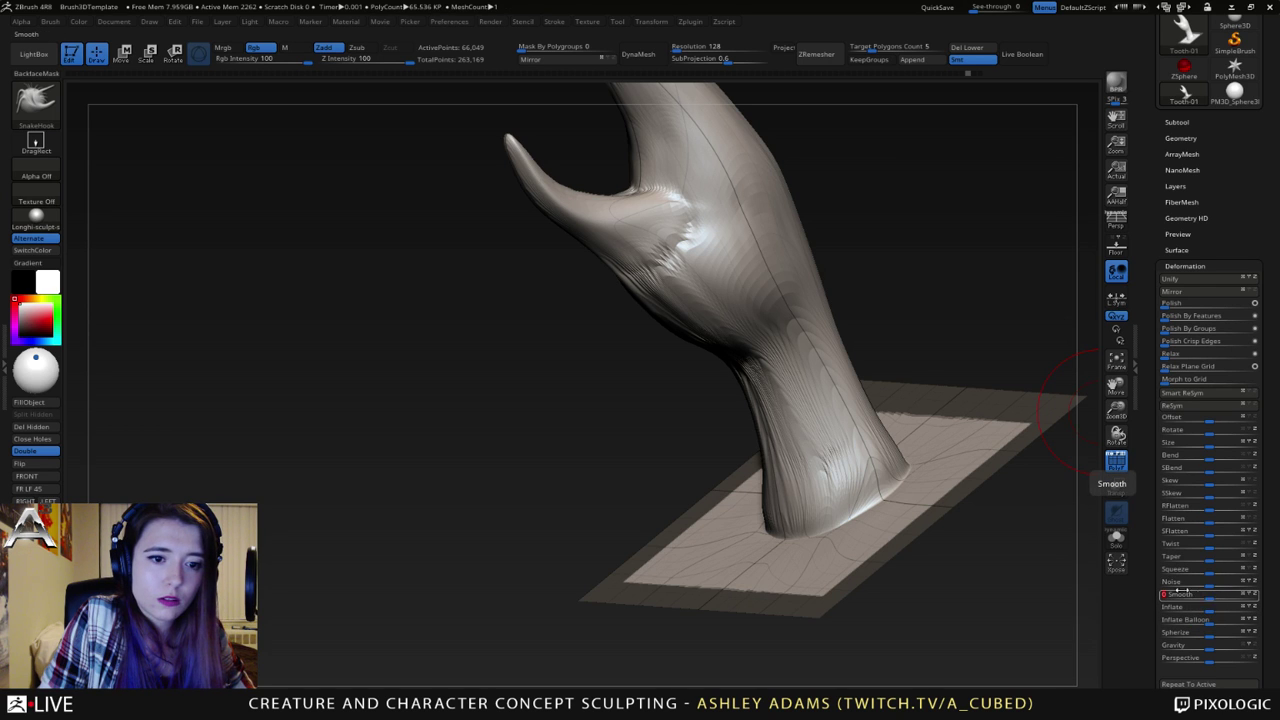
{"action": "left_click_drag", "start_coordinate": [1003, 512], "coordinate": [1000, 532]}
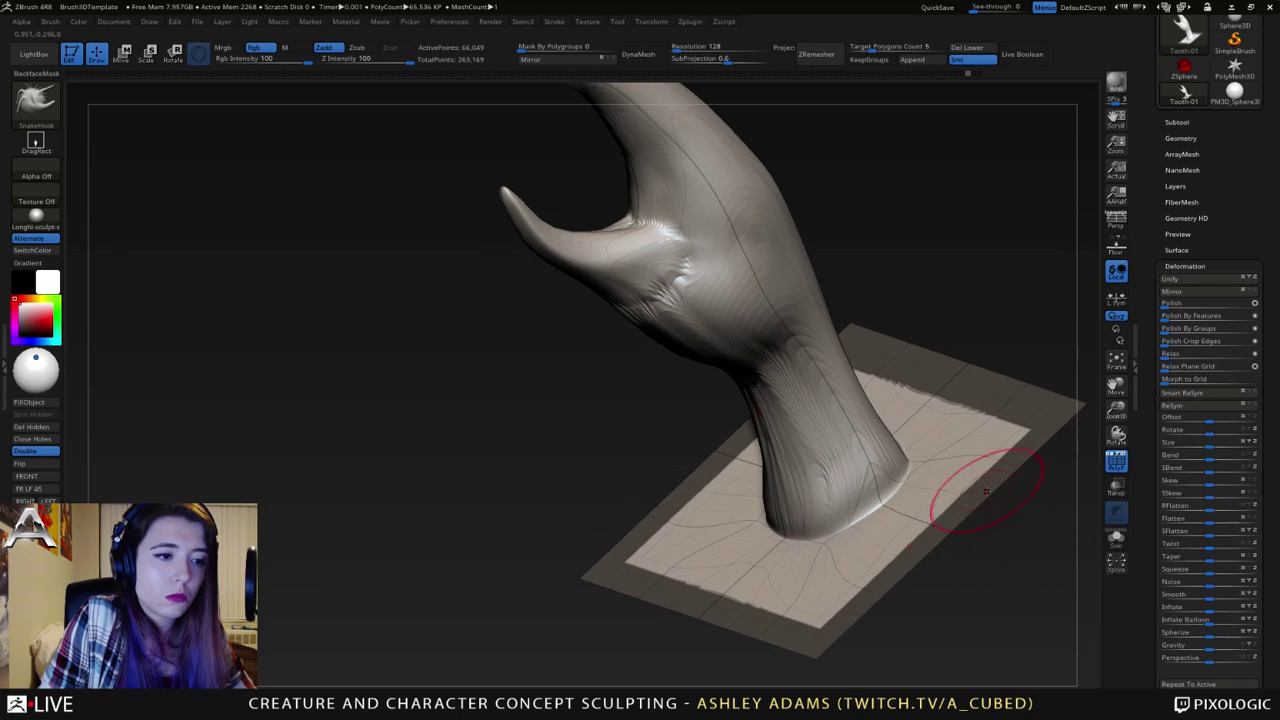
{"action": "right_click_drag", "start_coordinate": [940, 515], "coordinate": [897, 484]}
{"action": "mouse_move", "coordinate": [740, 488]}
{"action": "right_mouse_down"}
{"action": "mouse_move", "coordinate": [752, 458]}
{"action": "mouse_move", "coordinate": [783, 476]}
{"action": "mouse_move", "coordinate": [776, 500]}
{"action": "mouse_move", "coordinate": [788, 487]}
{"action": "right_mouse_up"}
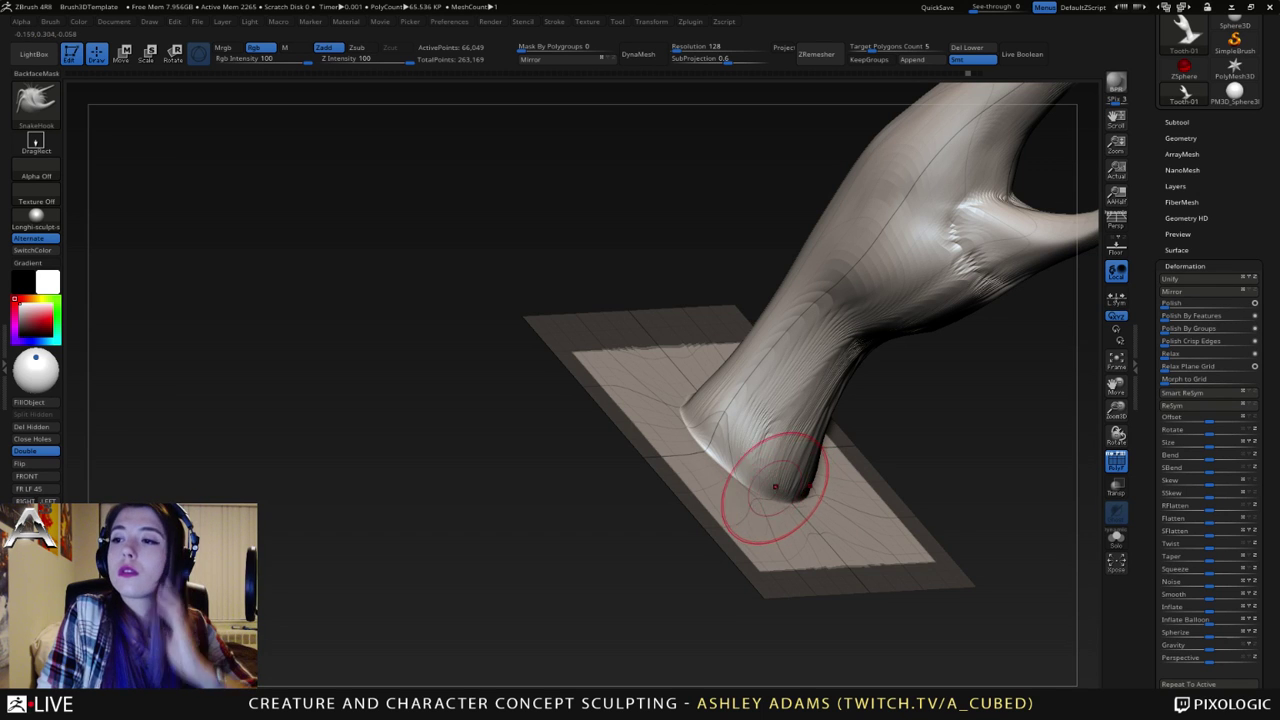
{"action": "left_click_drag", "start_coordinate": [686, 400], "coordinate": [751, 418]}
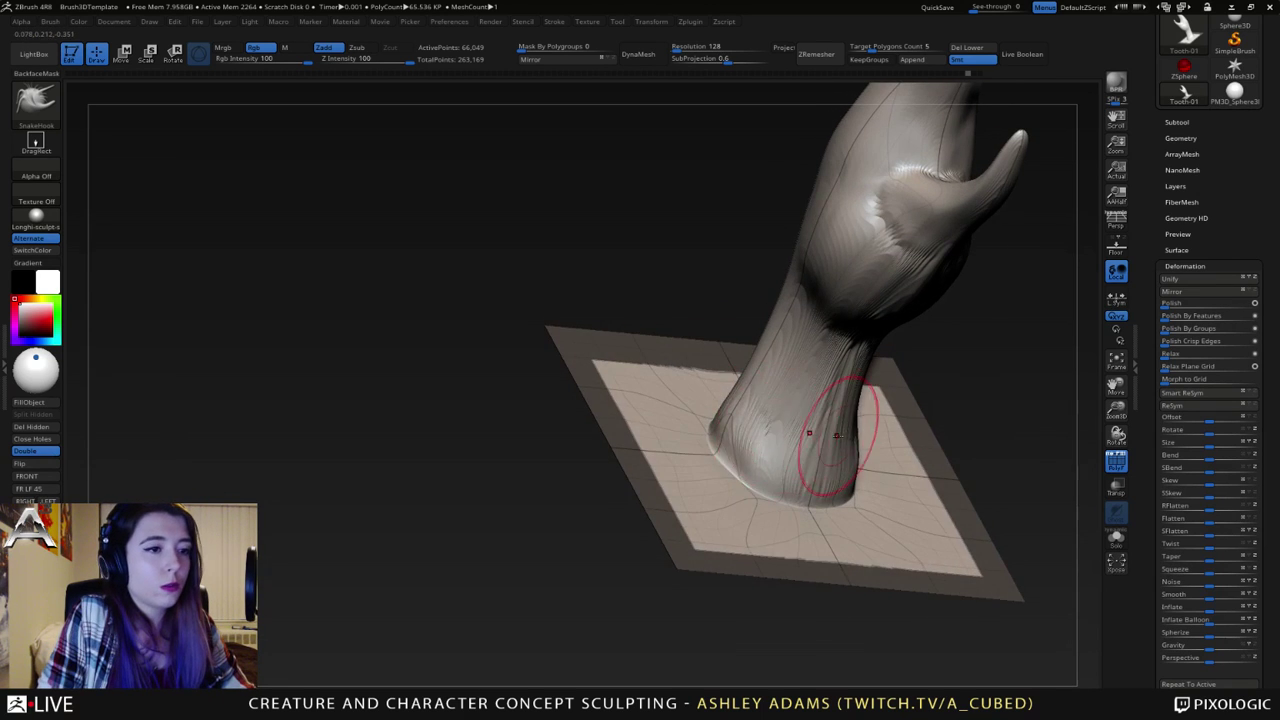
{"action": "mouse_move", "coordinate": [823, 443]}
{"action": "left_mouse_down"}
{"action": "mouse_move", "coordinate": [829, 434]}
{"action": "mouse_move", "coordinate": [798, 438]}
{"action": "left_mouse_up"}
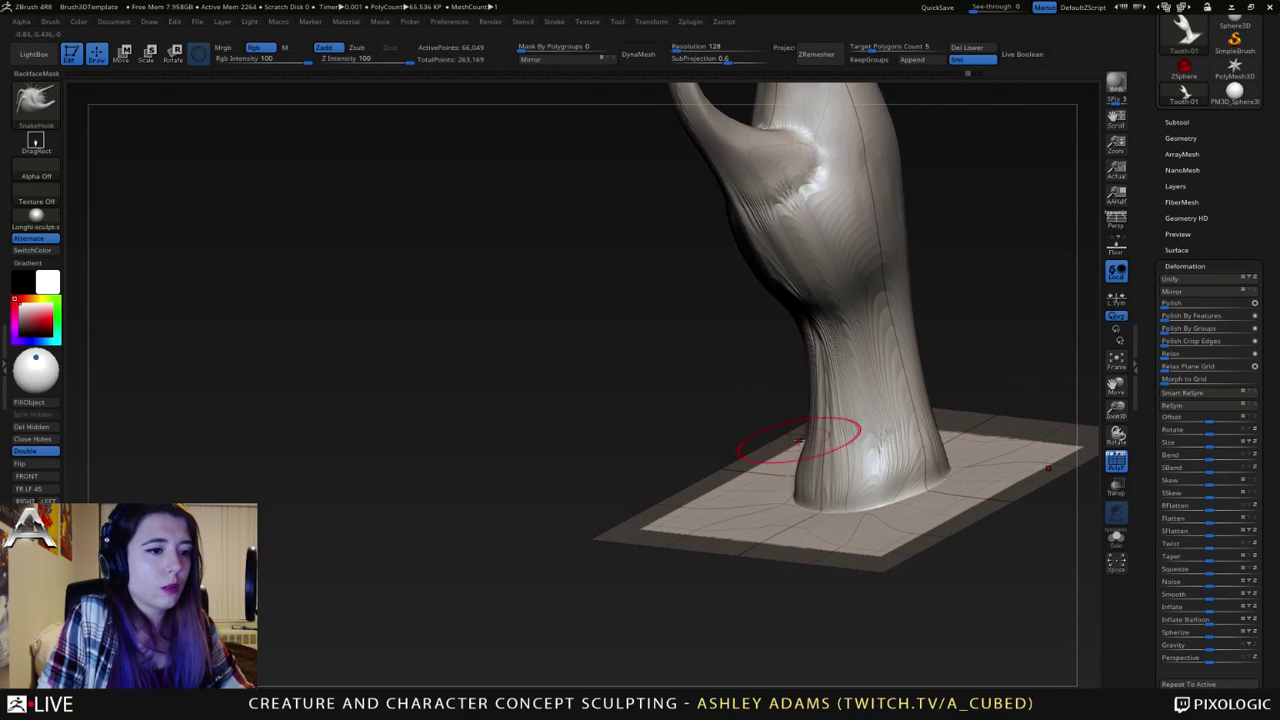
- Clear the mask, lower the mesh by three subdivision levels and smooth the plane around the wrist's base
{"action": "left_click", "coordinate": [677, 406], "text": "ctrl"}
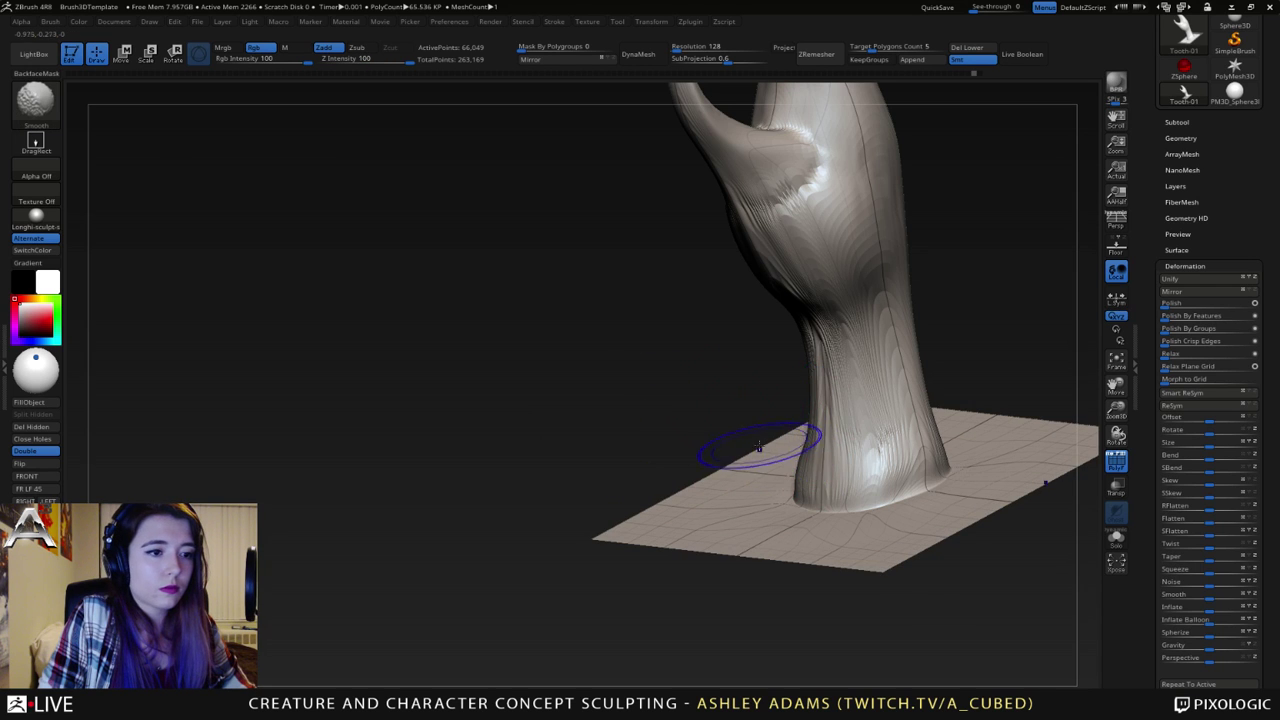
{"action": "key", "text": "shift+d"}
{"action": "key", "text": "shift+d"}
{"action": "key", "text": "shift+d"}
{"action": "right_click_drag", "start_coordinate": [828, 463], "coordinate": [799, 552]}
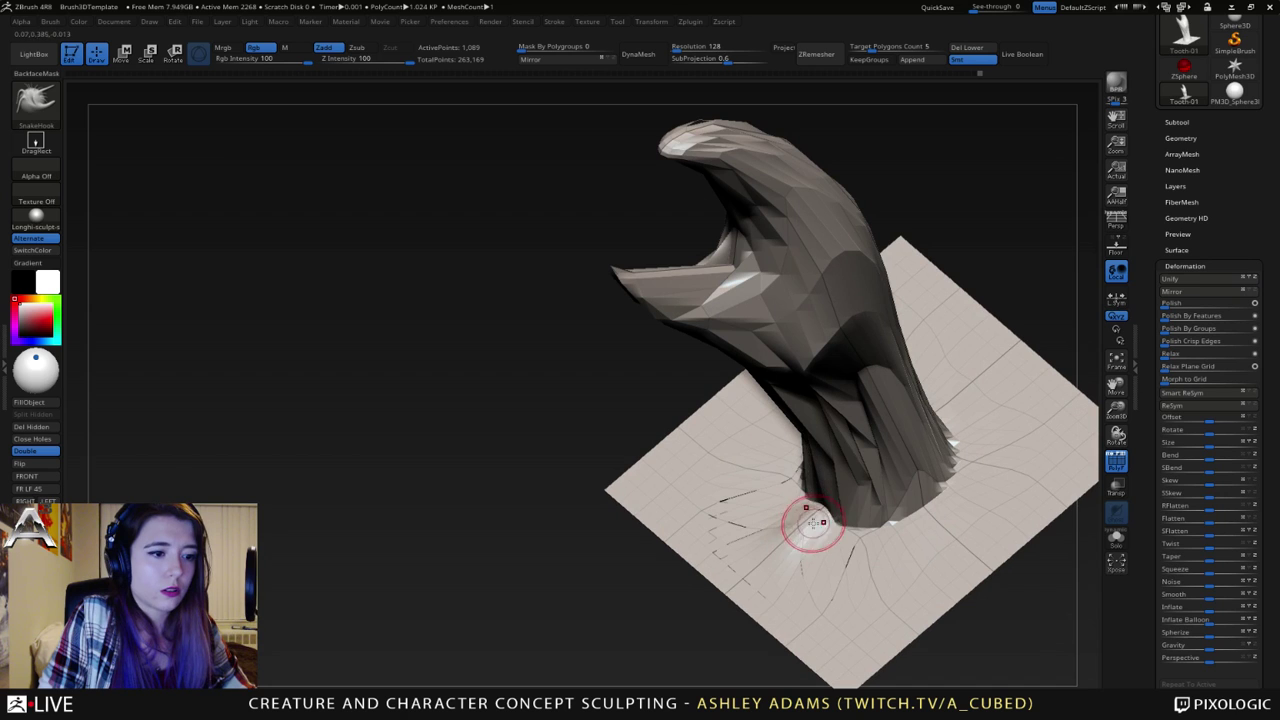
{"action": "left_click_drag", "start_coordinate": [813, 523], "coordinate": [817, 505], "text": "shift"}
{"action": "mouse_move", "coordinate": [817, 505]}
{"action": "right_mouse_down"}
{"action": "mouse_move", "coordinate": [823, 560]}
{"action": "mouse_move", "coordinate": [879, 594]}
{"action": "mouse_move", "coordinate": [845, 585]}
{"action": "right_mouse_up"}
{"action": "right_click_drag", "start_coordinate": [845, 585], "coordinate": [808, 550], "text": "ctrl"}
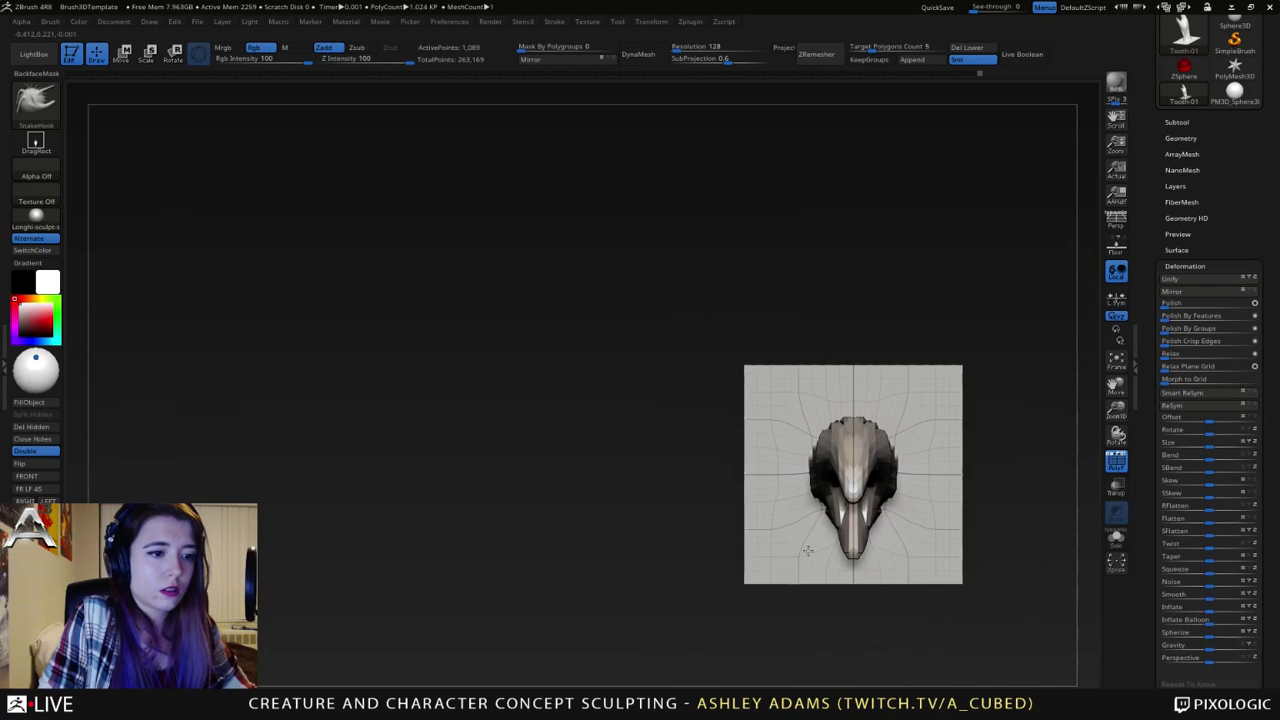
- Mask the plane's border on all four sides from the front view at a lower subdivision level
{"action": "mouse_move", "coordinate": [1005, 614]}
{"action": "left_mouse_down", "text": "ctrl"}
{"action": "mouse_move", "coordinate": [917, 320]}
{"action": "mouse_move", "coordinate": [940, 305]}
{"action": "mouse_move", "coordinate": [943, 343]}
{"action": "mouse_move", "coordinate": [972, 338]}
{"action": "mouse_move", "coordinate": [948, 310]}
{"action": "left_mouse_up", "text": "ctrl"}
{"action": "key", "text": "shift"}
{"action": "left_click_drag", "start_coordinate": [694, 308], "coordinate": [1068, 392], "text": "ctrl"}
{"action": "left_click_drag", "start_coordinate": [719, 638], "coordinate": [1040, 562], "text": "ctrl"}
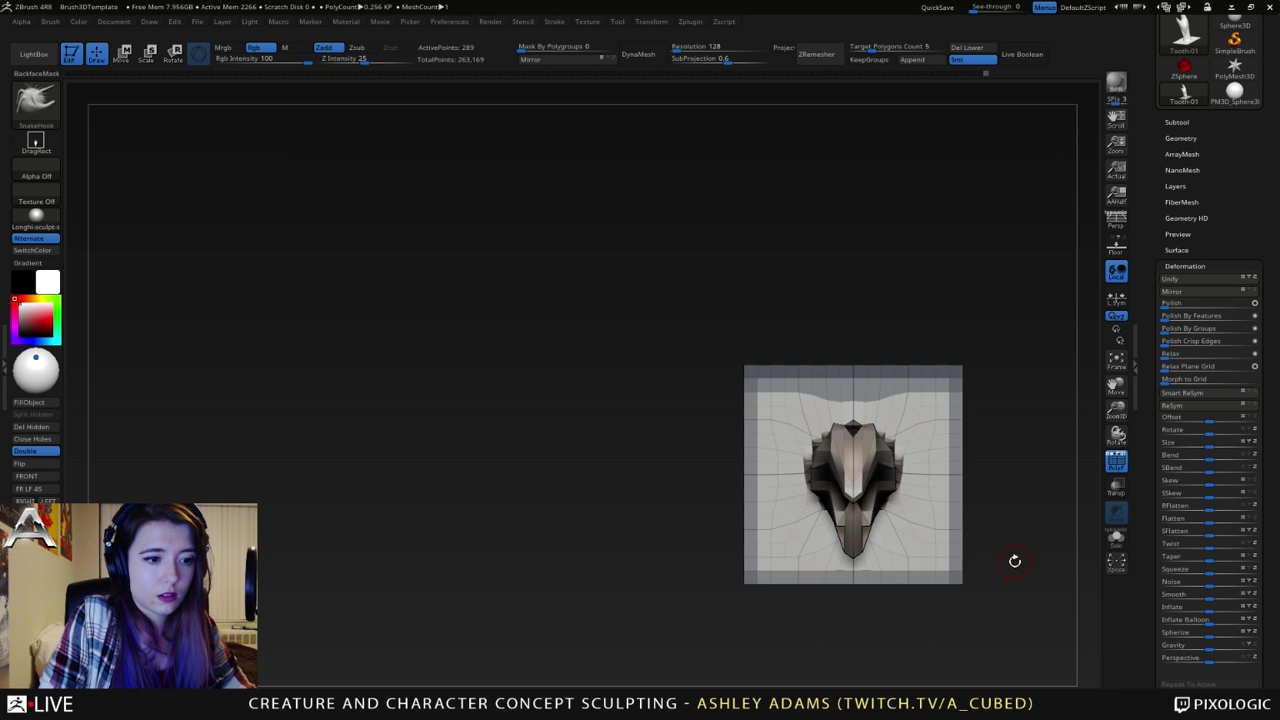
- Try to pull the plane up against the wrist's base with SnakeHook on the low-resolution mesh
{"action": "mouse_move", "coordinate": [799, 521]}
{"action": "right_mouse_down", "text": "ctrl"}
{"action": "mouse_move", "coordinate": [799, 553]}
{"action": "mouse_move", "coordinate": [861, 490]}
{"action": "right_mouse_up", "text": "ctrl"}
{"action": "key", "text": "space"}
{"action": "left_click_drag", "start_coordinate": [861, 490], "coordinate": [876, 490]}
{"action": "right_click_drag", "start_coordinate": [891, 455], "coordinate": [830, 538]}
{"action": "key", "text": "space"}
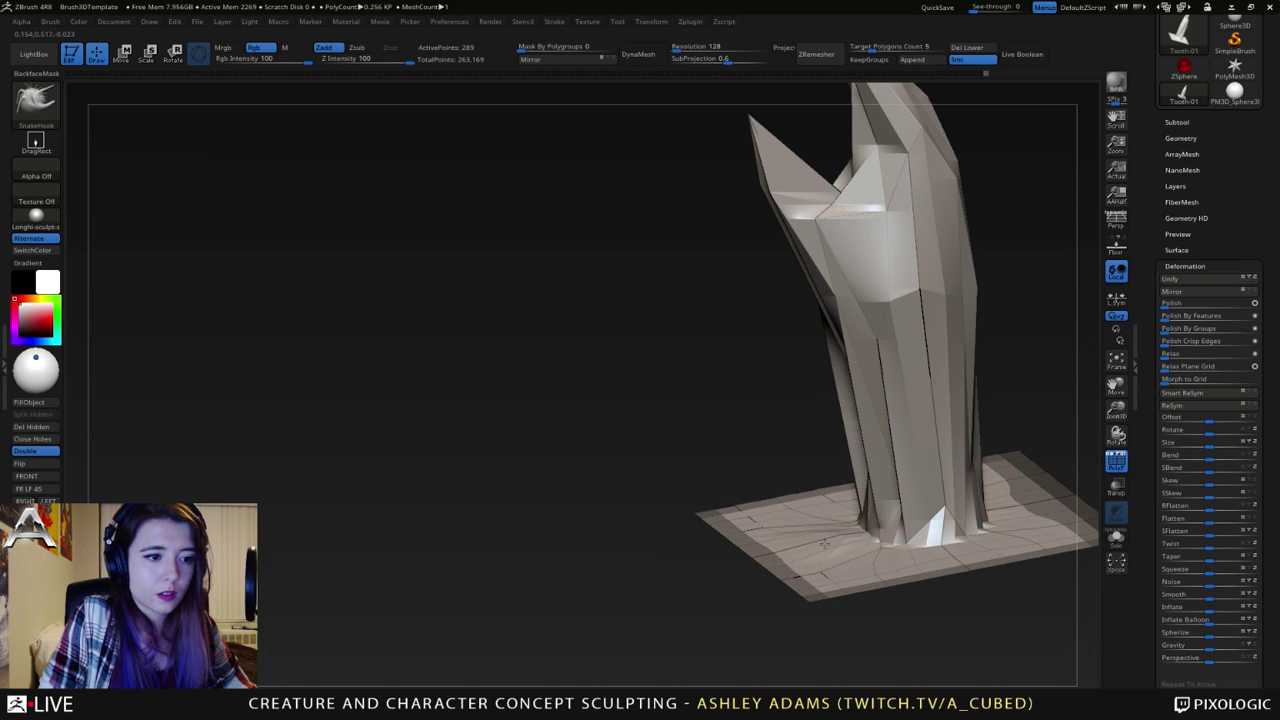
{"action": "left_click_drag", "start_coordinate": [848, 445], "coordinate": [829, 512]}
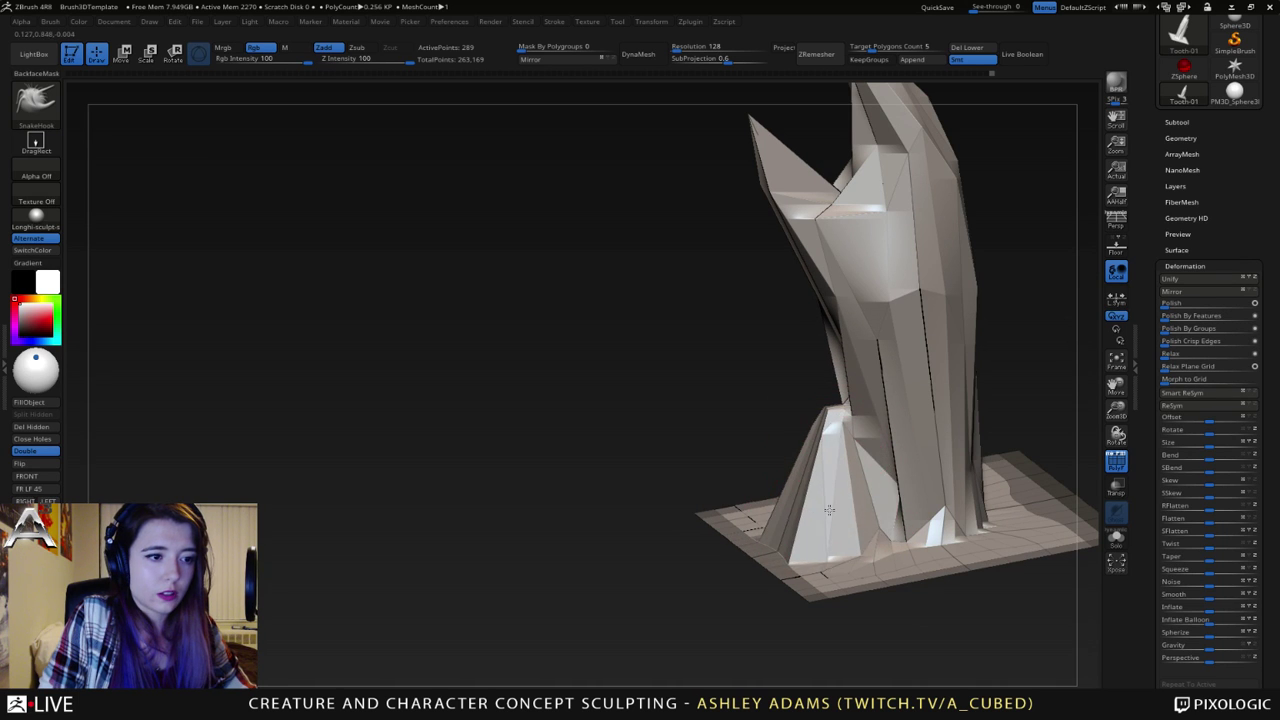
{"action": "key", "text": "ctrl+z"}
{"action": "key", "text": "ctrl+z"}
{"action": "key", "text": "ctrl+z"}
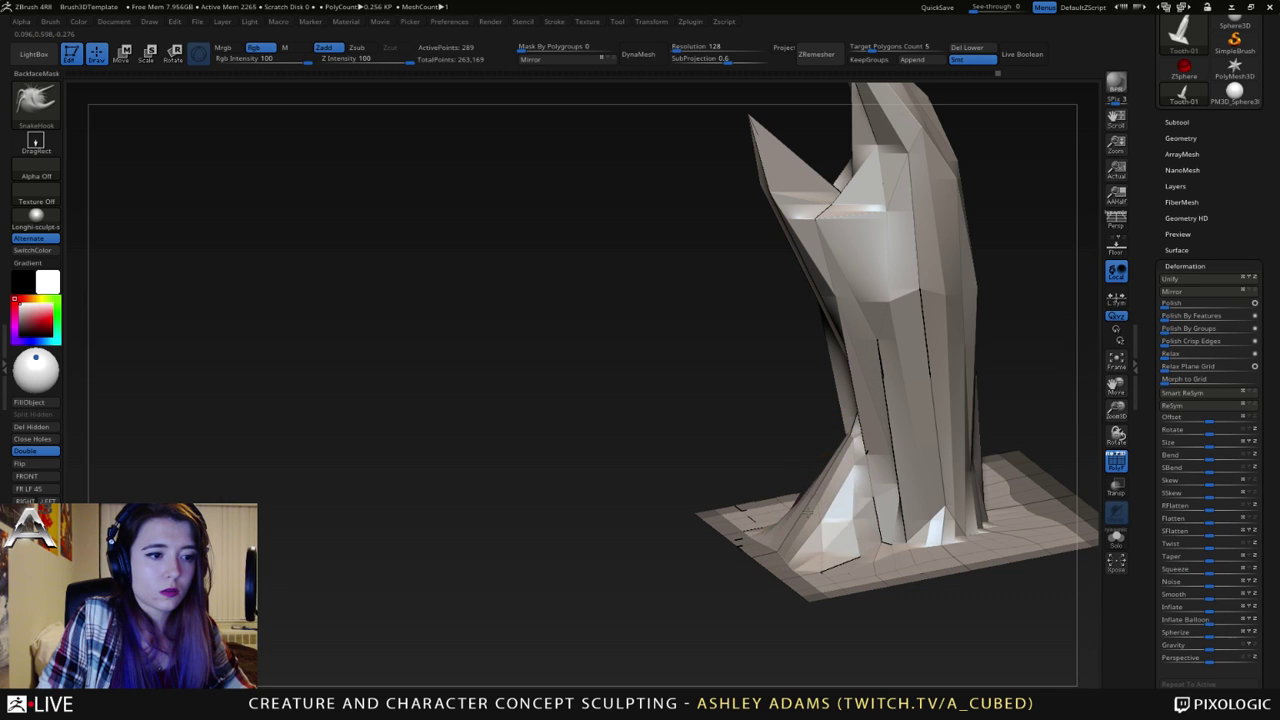
- Try smoothing the raised area beside the wrist, and undo the recent strokes on the plane
{"action": "key", "text": "shift"}
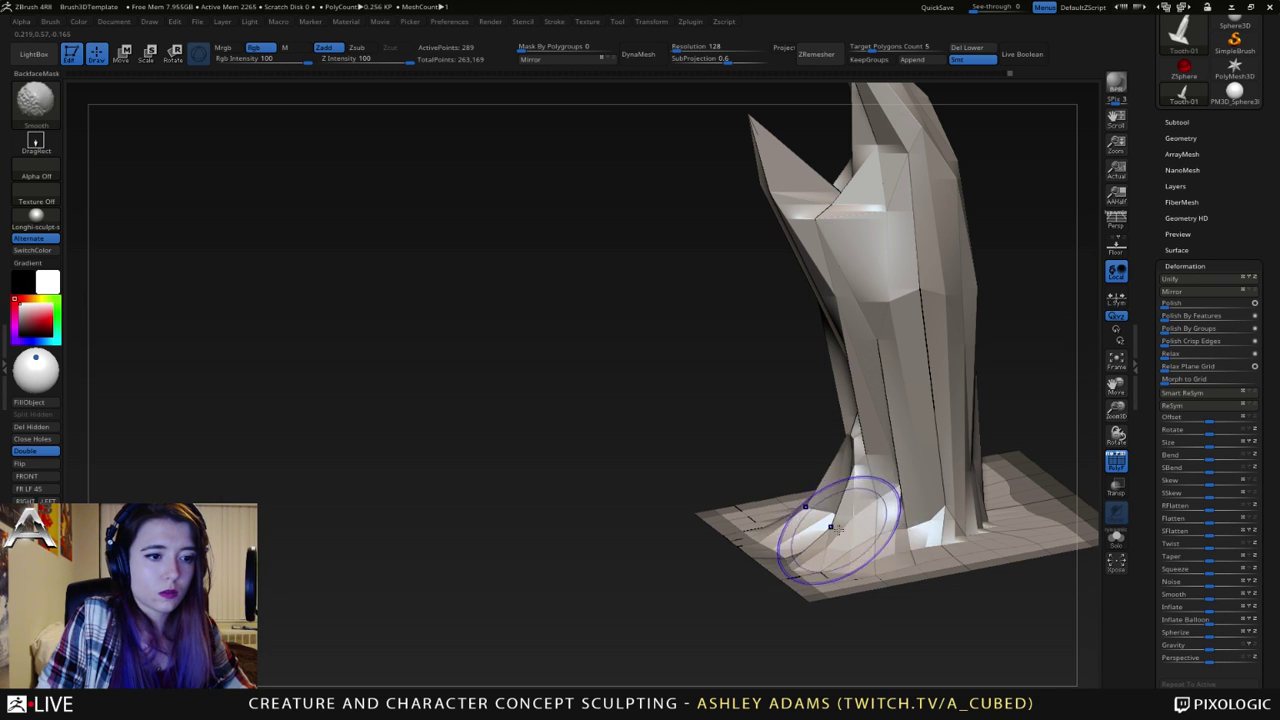
{"action": "right_click_drag", "start_coordinate": [838, 529], "coordinate": [903, 546]}
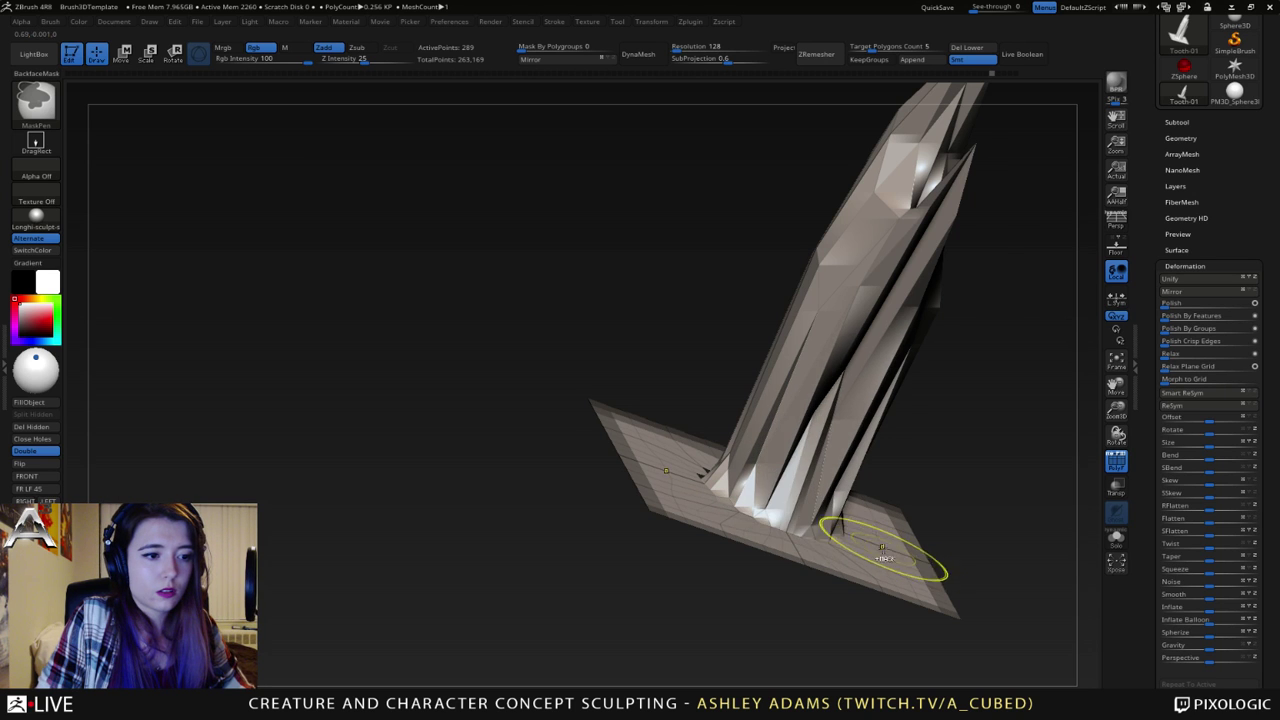
{"action": "key", "text": "ctrl+z"}
{"action": "mouse_move", "coordinate": [882, 547]}
{"action": "right_mouse_down"}
{"action": "mouse_move", "coordinate": [862, 556]}
{"action": "mouse_move", "coordinate": [860, 534]}
{"action": "mouse_move", "coordinate": [875, 548]}
{"action": "right_mouse_up"}
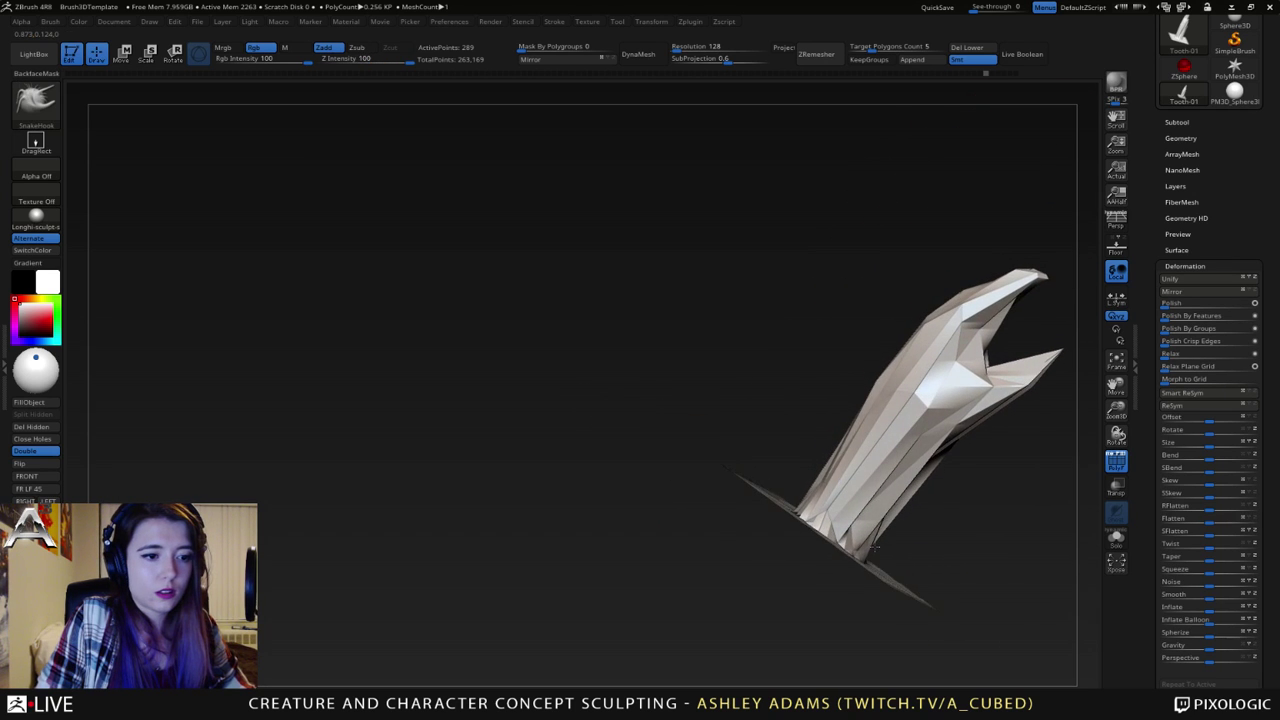
- Mask the plane's lower border, and try pulling the plane up around the wrist's base with the Move Topological brush
{"action": "left_click_drag", "start_coordinate": [876, 547], "coordinate": [906, 529]}
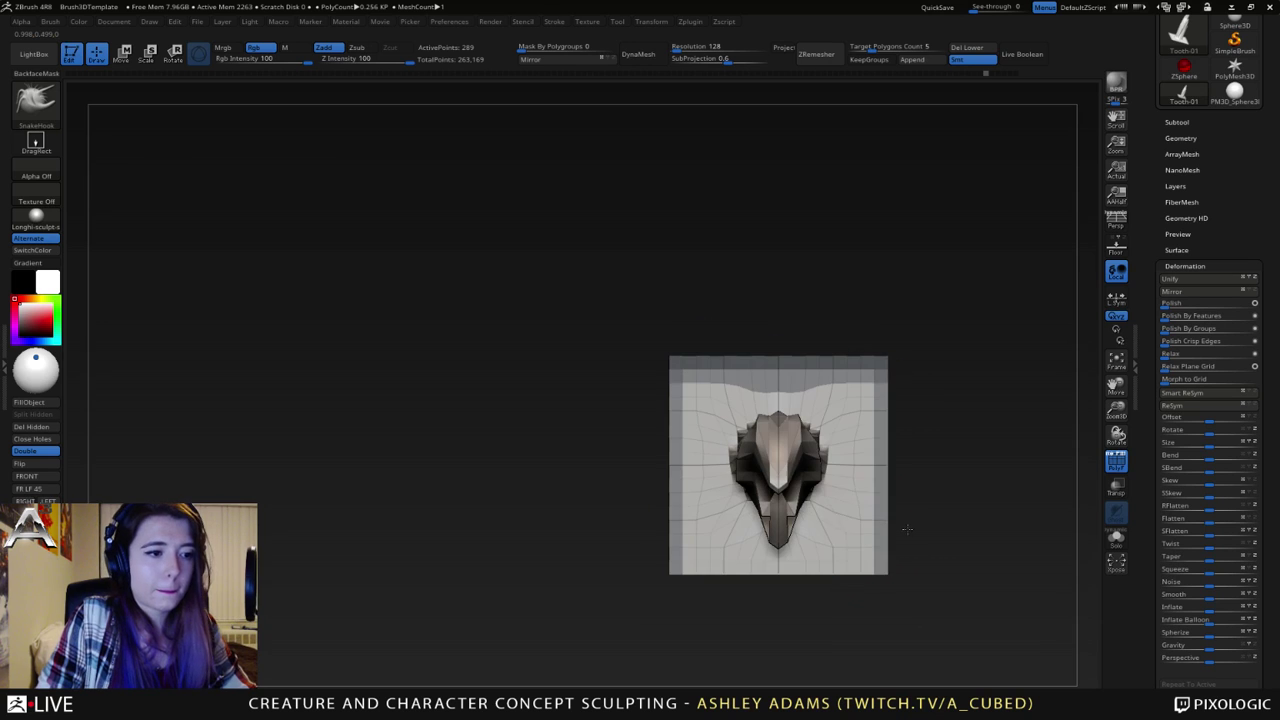
{"action": "mouse_move", "coordinate": [630, 652]}
{"action": "left_mouse_down", "text": "ctrl"}
{"action": "mouse_move", "coordinate": [953, 585]}
{"action": "mouse_move", "coordinate": [962, 563]}
{"action": "left_mouse_up", "text": "ctrl"}
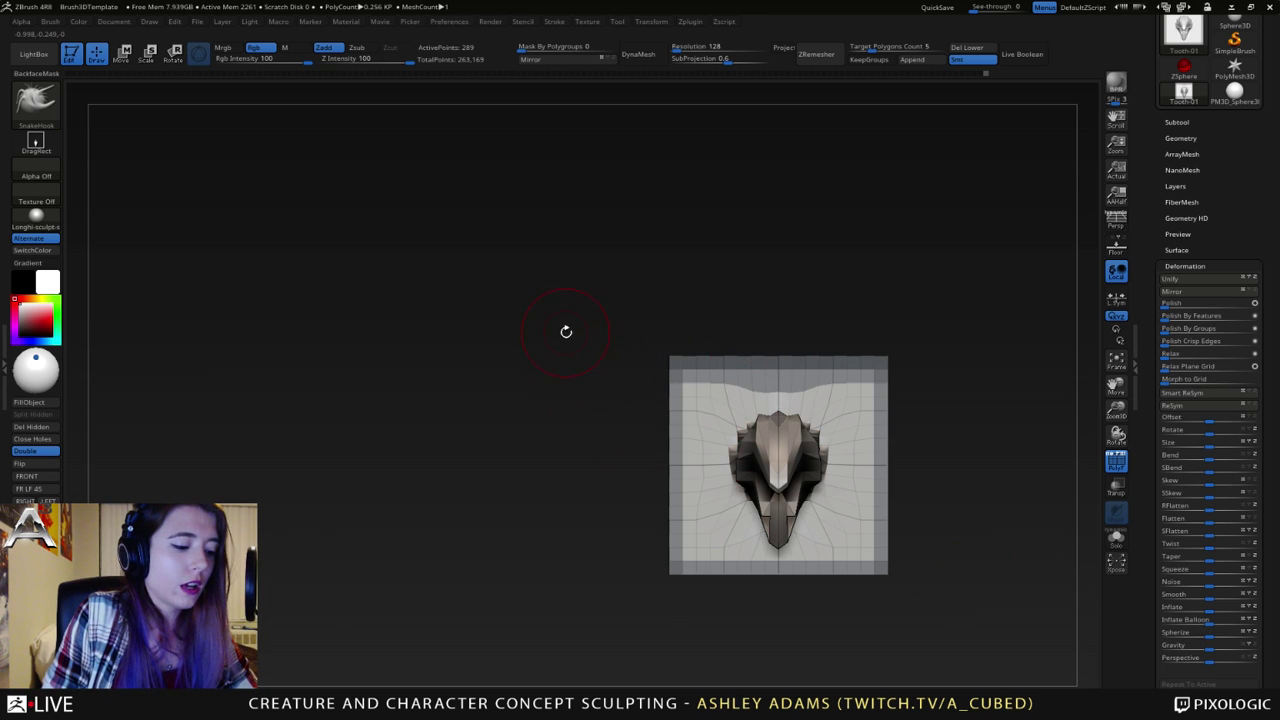
{"action": "key", "text": "b"}
{"action": "key", "text": "b"}
{"action": "key", "text": "m"}
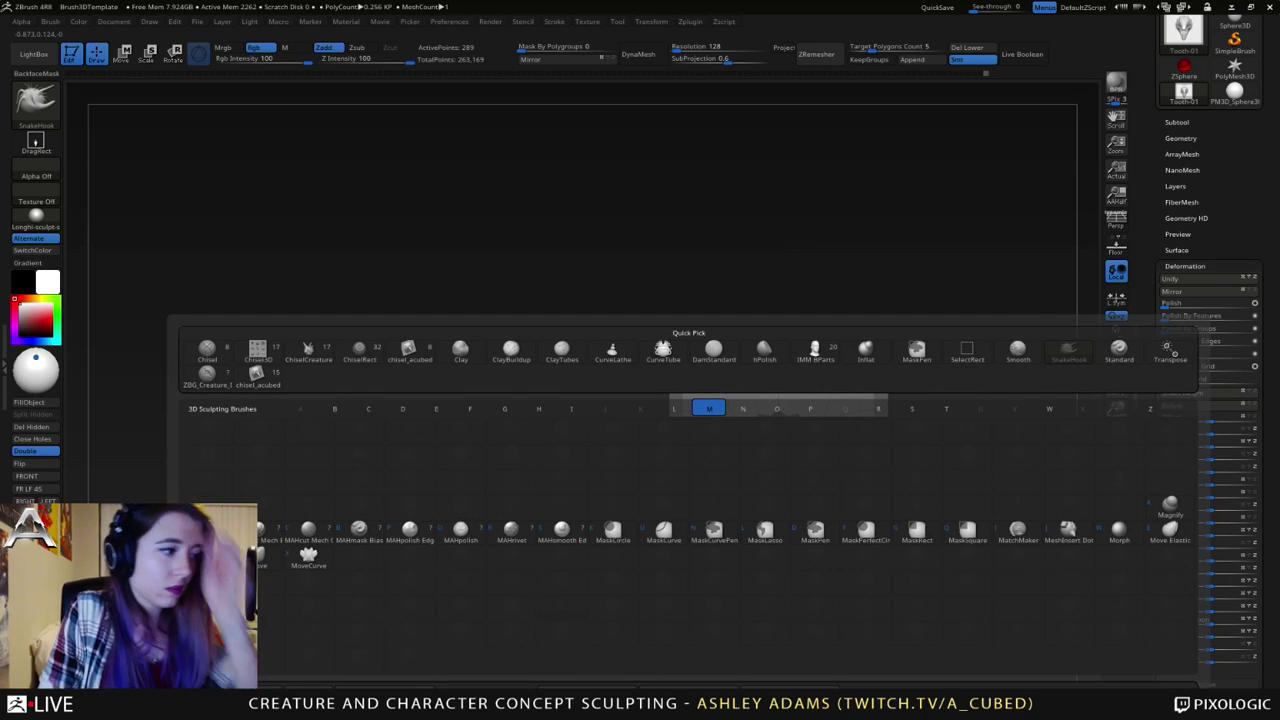
{"action": "key", "text": "t"}
{"action": "right_click_drag", "start_coordinate": [785, 590], "coordinate": [817, 489]}
{"action": "mouse_move", "coordinate": [817, 545]}
{"action": "right_mouse_down", "text": "ctrl"}
{"action": "mouse_move", "coordinate": [823, 617]}
{"action": "mouse_move", "coordinate": [827, 480]}
{"action": "right_mouse_up", "text": "ctrl"}
{"action": "mouse_move", "coordinate": [787, 425]}
{"action": "left_mouse_down"}
{"action": "mouse_move", "coordinate": [776, 503]}
{"action": "mouse_move", "coordinate": [766, 480]}
{"action": "left_mouse_up"}
{"action": "mouse_move", "coordinate": [766, 480]}
{"action": "right_mouse_down"}
{"action": "mouse_move", "coordinate": [803, 470]}
{"action": "mouse_move", "coordinate": [763, 474]}
{"action": "right_mouse_up"}
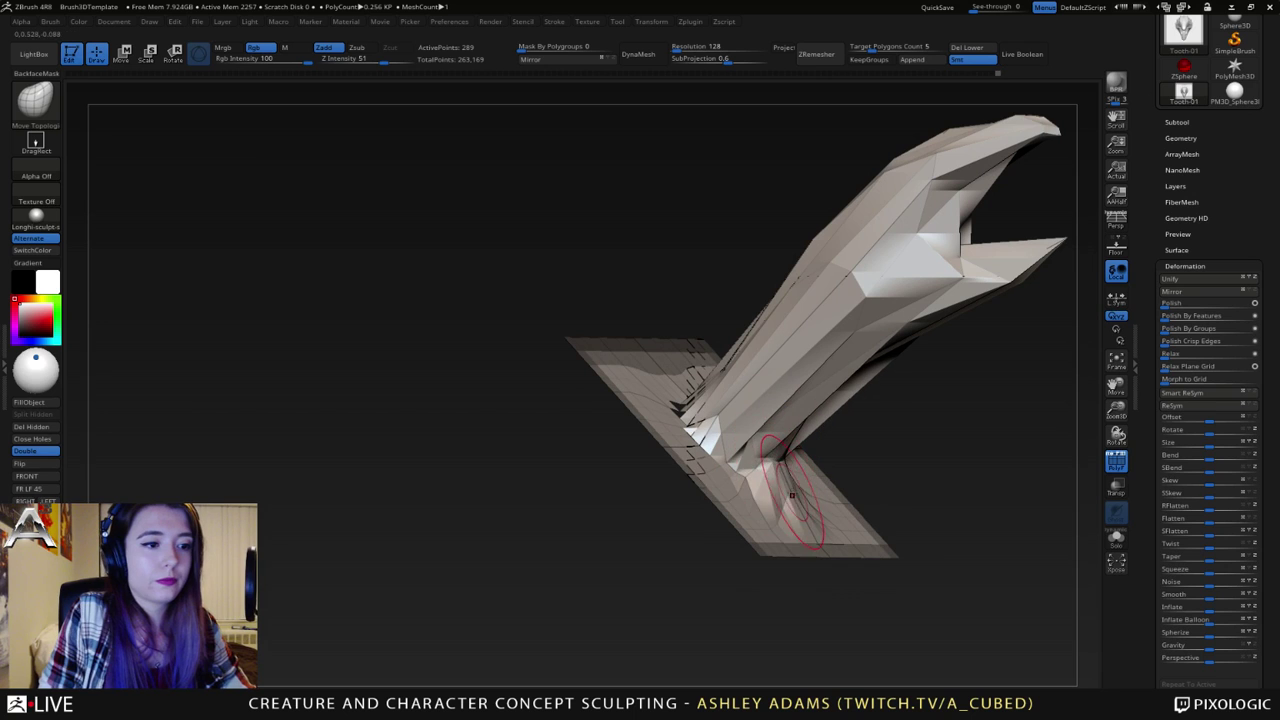
{"action": "left_click_drag", "start_coordinate": [792, 495], "coordinate": [744, 476]}
{"action": "right_click_drag", "start_coordinate": [742, 475], "coordinate": [706, 482]}
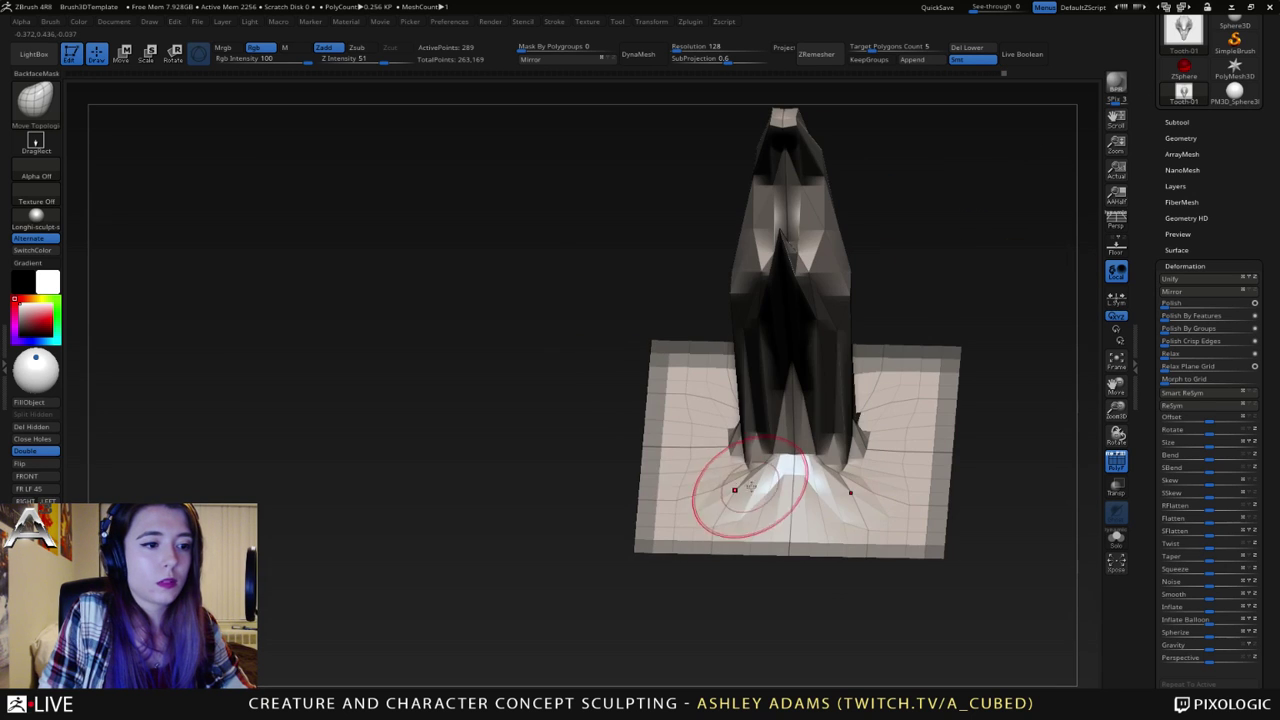
{"action": "left_click_drag", "start_coordinate": [751, 487], "coordinate": [714, 450]}
{"action": "right_click_drag", "start_coordinate": [714, 450], "coordinate": [795, 453]}
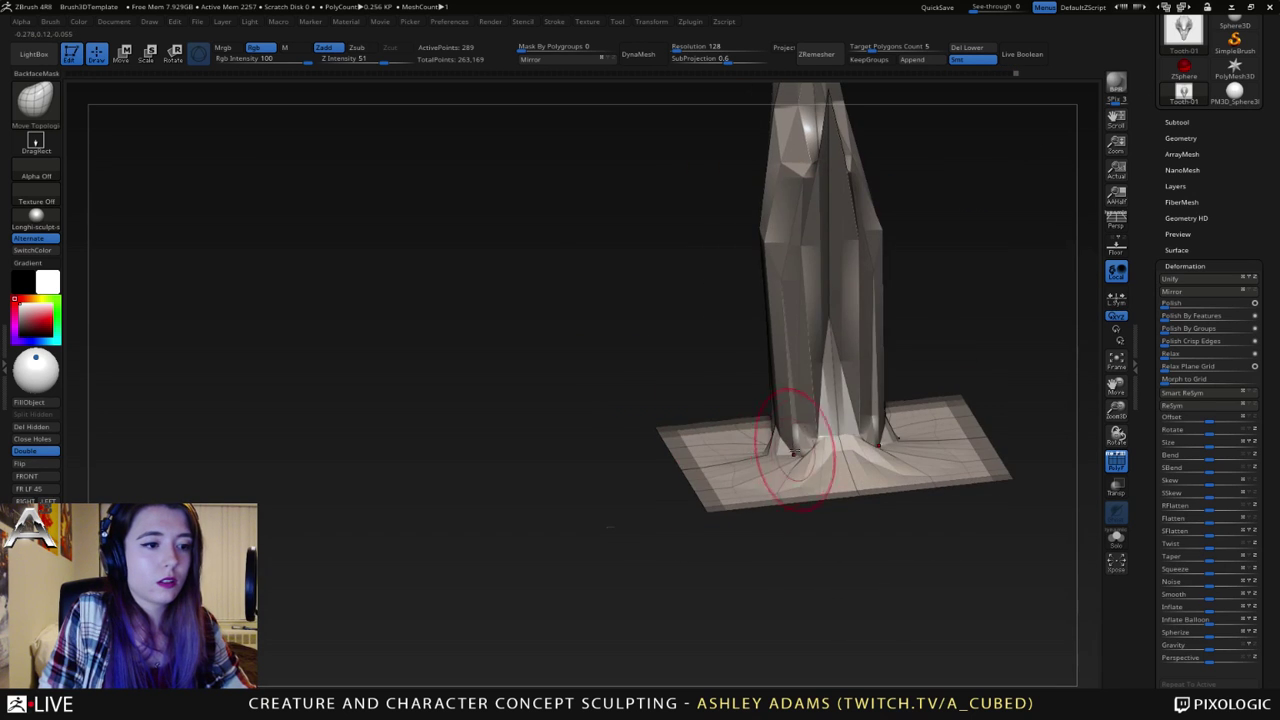
{"action": "left_click_drag", "start_coordinate": [795, 453], "coordinate": [733, 470]}
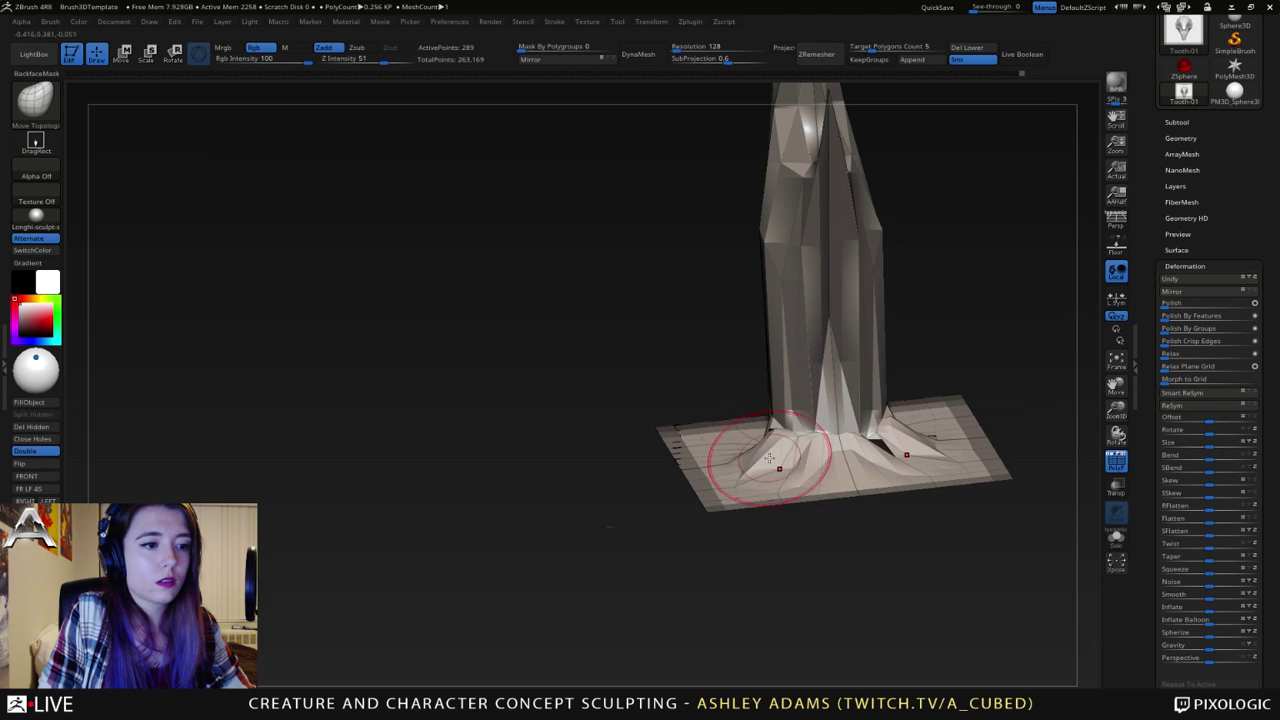
- Undo the recent Move Topological strokes around the wrist's base
{"action": "key", "text": "ctrl+z"}
{"action": "key", "text": "ctrl+z"}
{"action": "key", "text": "ctrl+z"}
{"action": "key", "text": "ctrl+z"}
{"action": "key", "text": "ctrl+z"}
{"action": "key", "text": "ctrl+z"}
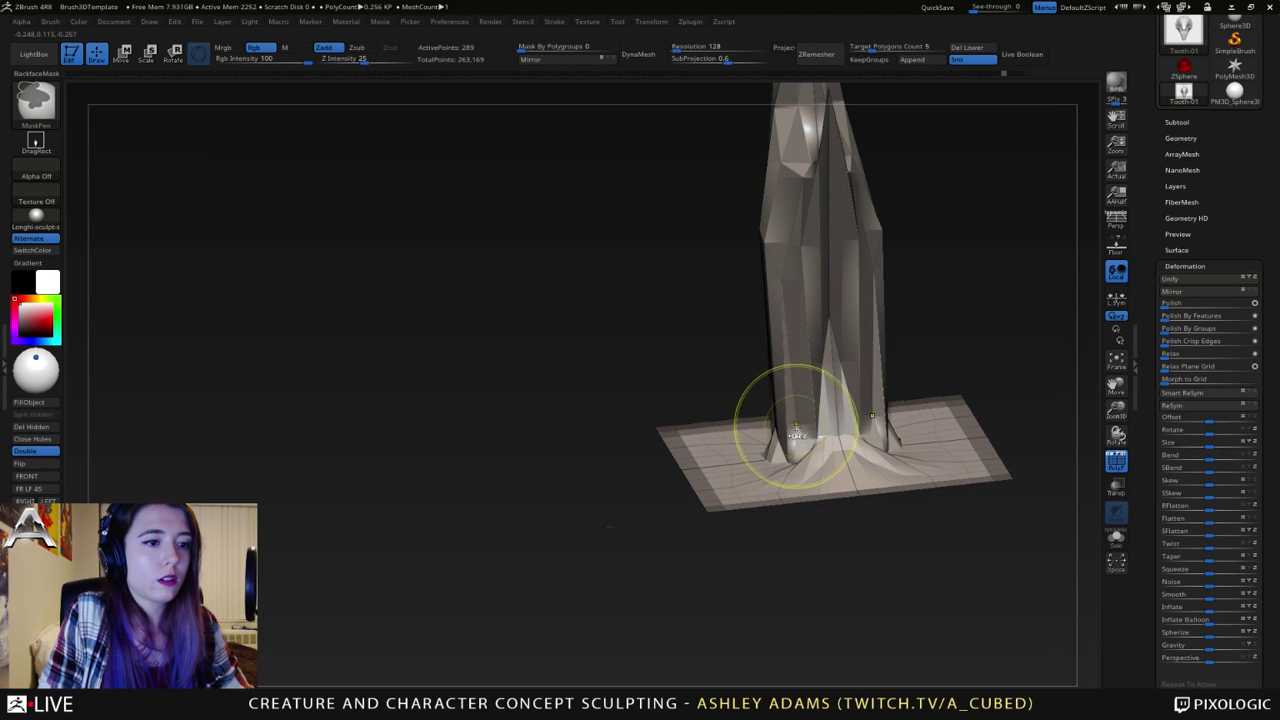
{"action": "key", "text": "ctrl+z"}
{"action": "key", "text": "ctrl+z"}
{"action": "key", "text": "ctrl+z"}
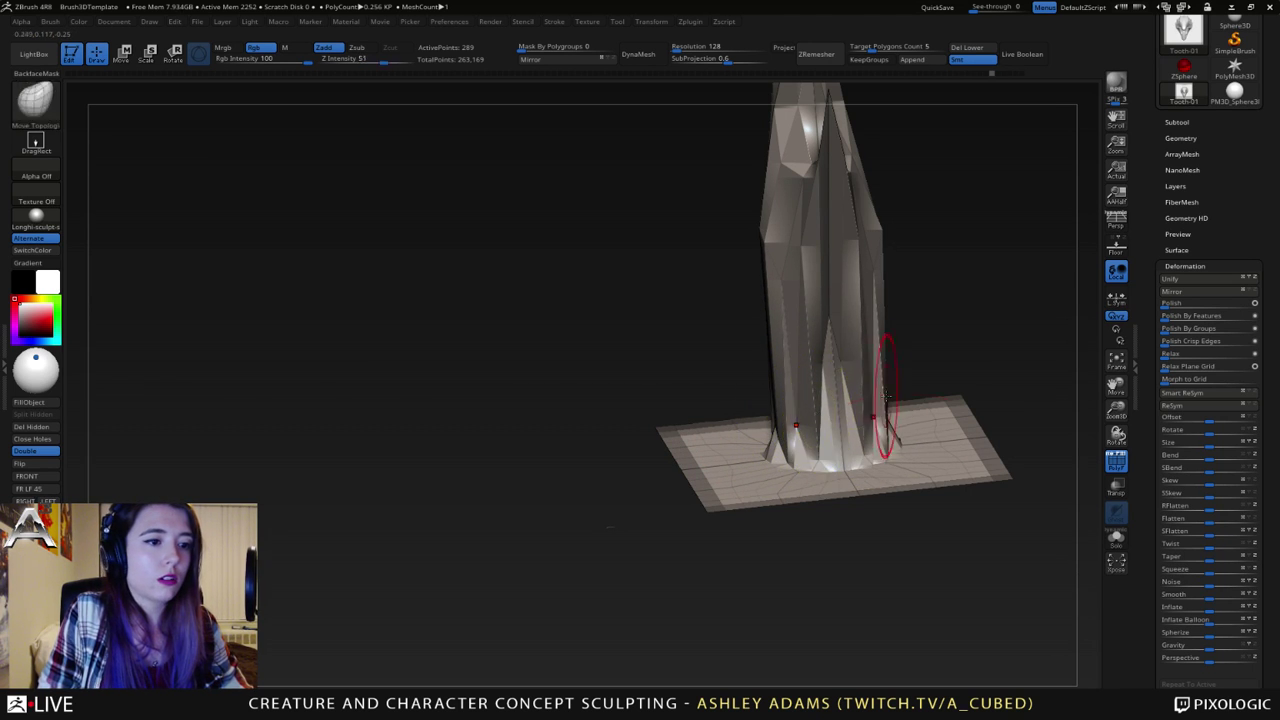
{"action": "right_click_drag", "start_coordinate": [888, 395], "coordinate": [917, 486]}
{"action": "key", "text": "ctrl+z"}
- Undo the last masking of the plane, leaving only its two side borders masked
{"action": "right_click_drag", "start_coordinate": [943, 300], "coordinate": [911, 536], "text": "shift"}
{"action": "right_click_drag", "start_coordinate": [972, 486], "coordinate": [834, 440], "text": "alt"}
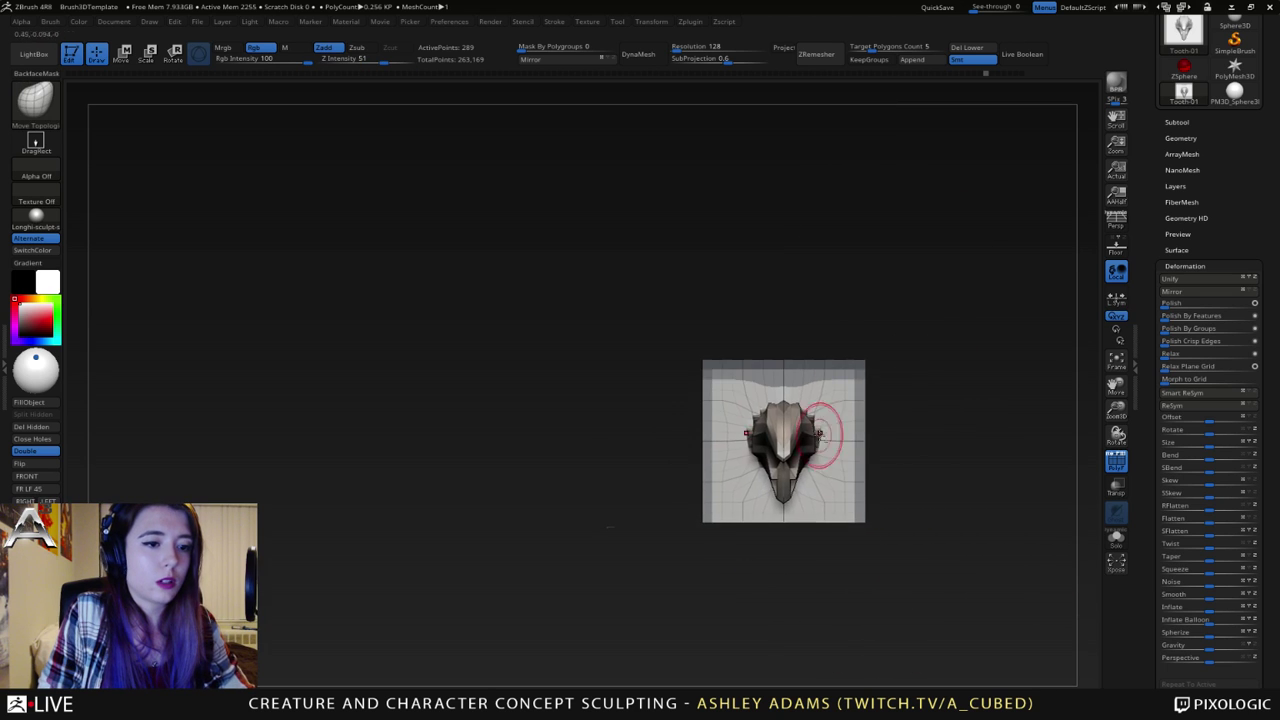
{"action": "right_click_drag", "start_coordinate": [960, 437], "coordinate": [843, 430]}
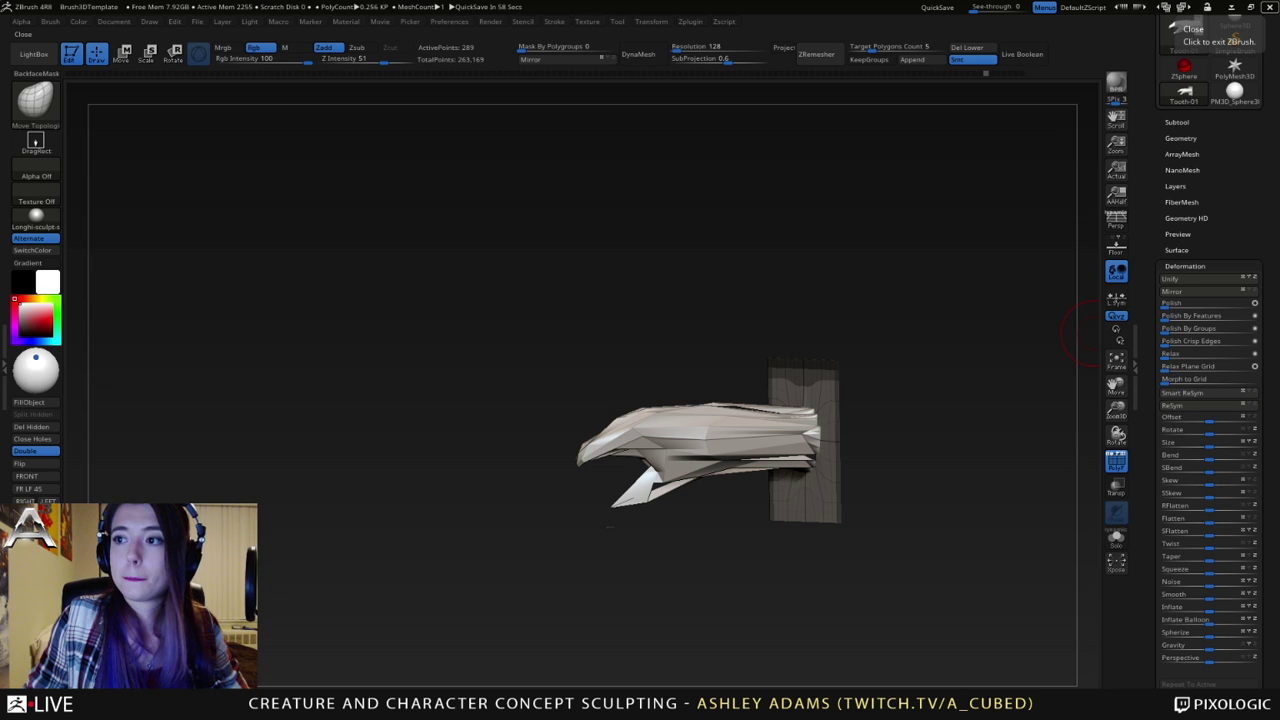
{"action": "right_click_drag", "start_coordinate": [790, 480], "coordinate": [810, 418]}
{"action": "right_click_drag", "start_coordinate": [810, 418], "coordinate": [878, 447], "text": "ctrl"}
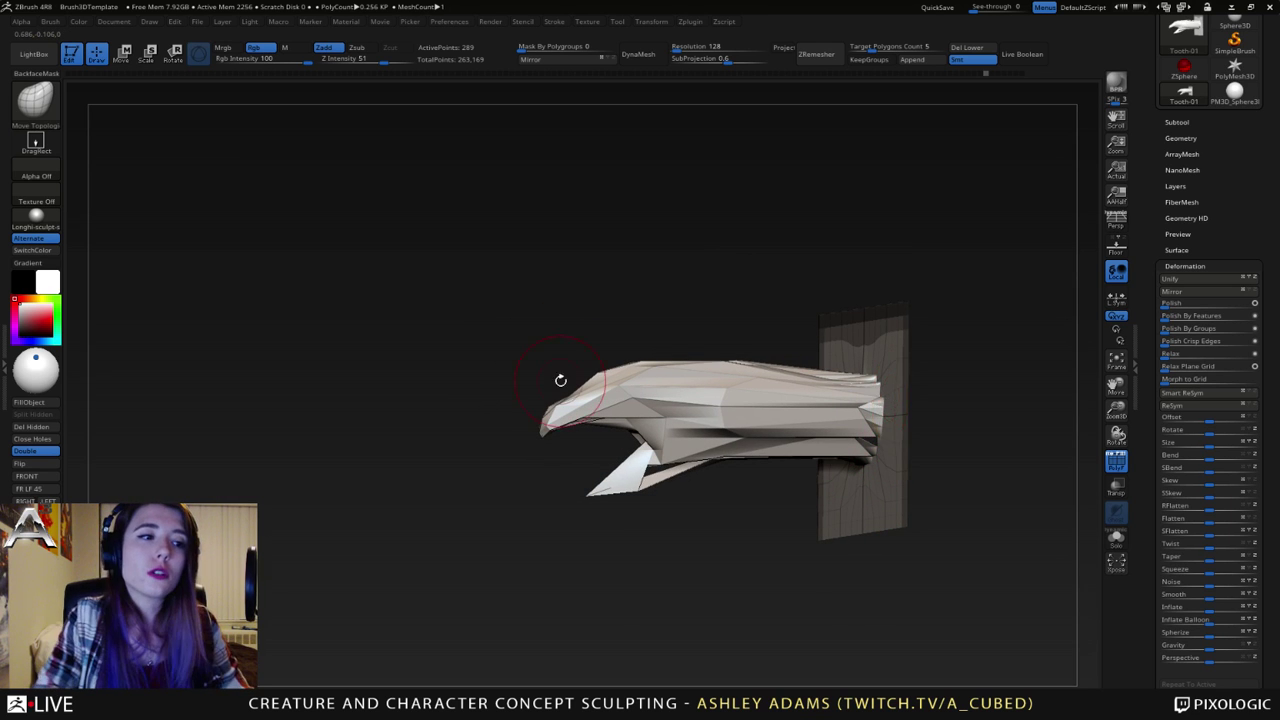
{"action": "left_click_drag", "start_coordinate": [560, 380], "coordinate": [848, 457]}
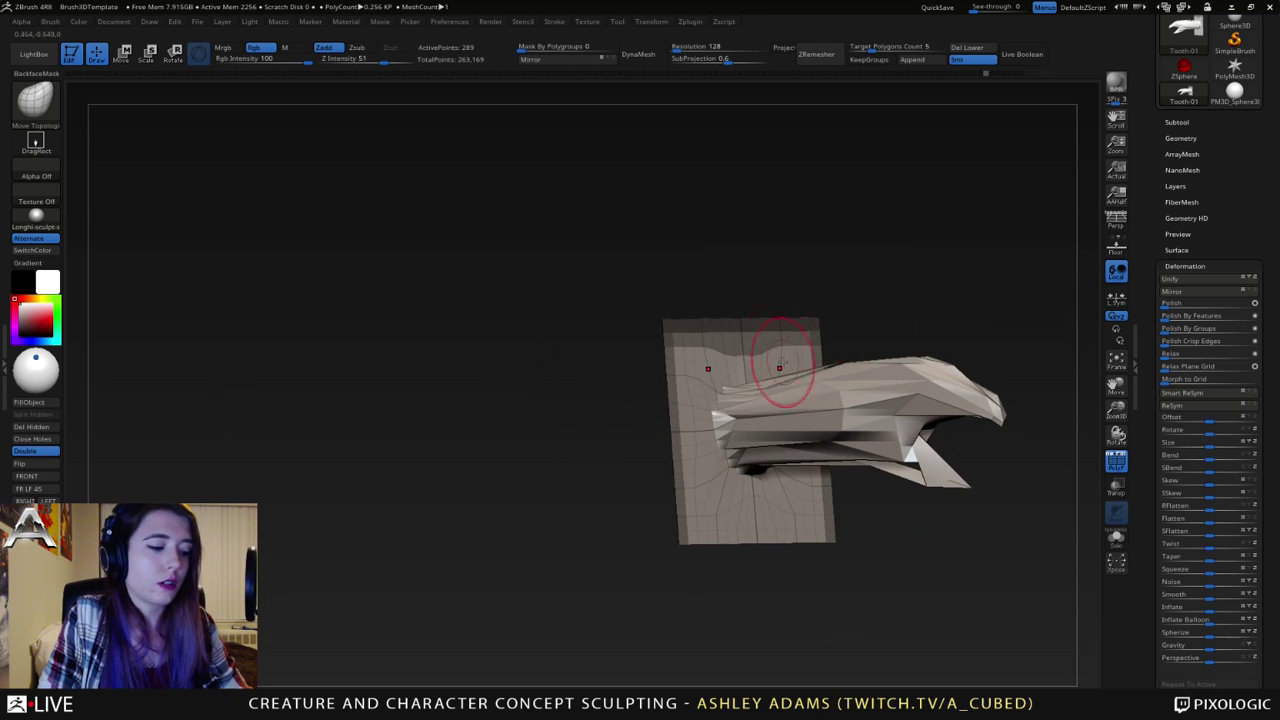
{"action": "key", "text": "ctrl+z"}
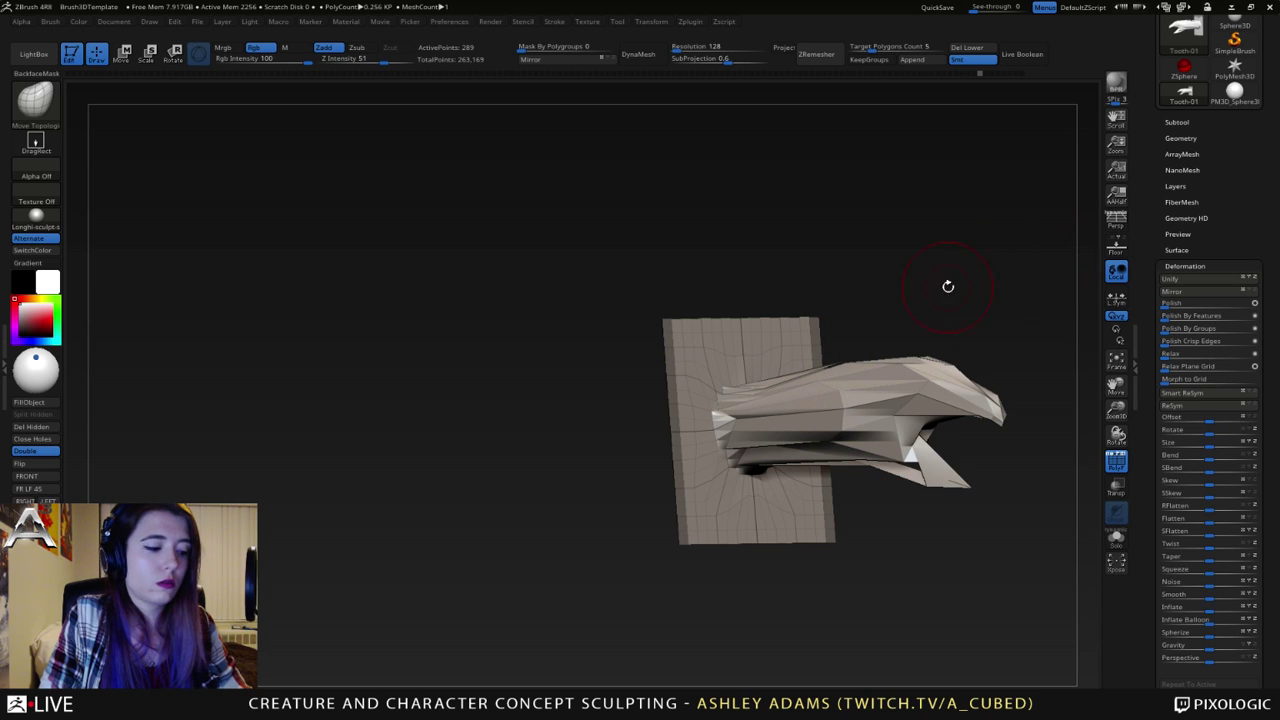
- Raise the pincer mesh to its highest subdivision level
{"action": "key", "text": "shift+d"}
{"action": "key", "text": "d"}
{"action": "key", "text": "d"}
{"action": "key", "text": "d"}
{"action": "key", "text": "d"}
{"action": "key", "text": "d"}
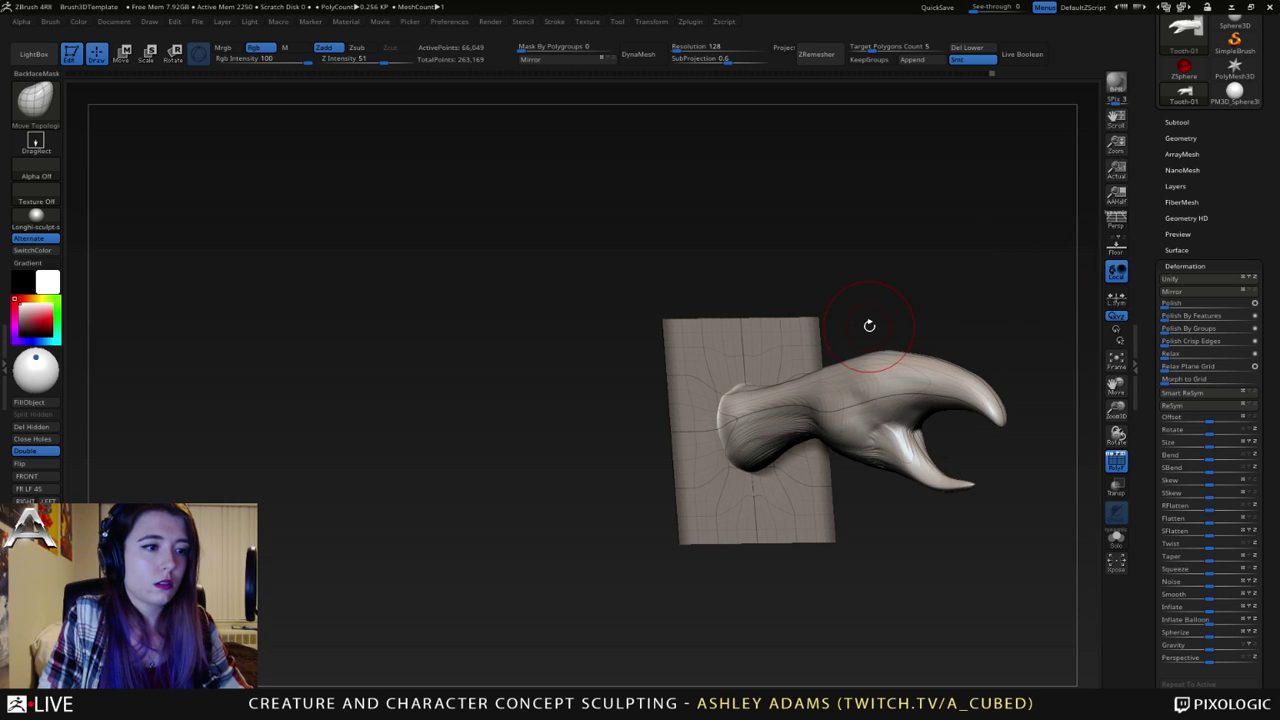
{"action": "key", "text": "d"}
- Examine the pincer's surface and wrist transition with the PolyFrame display off, and turn PolyFrame back on
{"action": "left_click_drag", "start_coordinate": [866, 333], "coordinate": [886, 349]}
{"action": "right_click_drag", "start_coordinate": [914, 408], "coordinate": [831, 405], "text": "alt"}
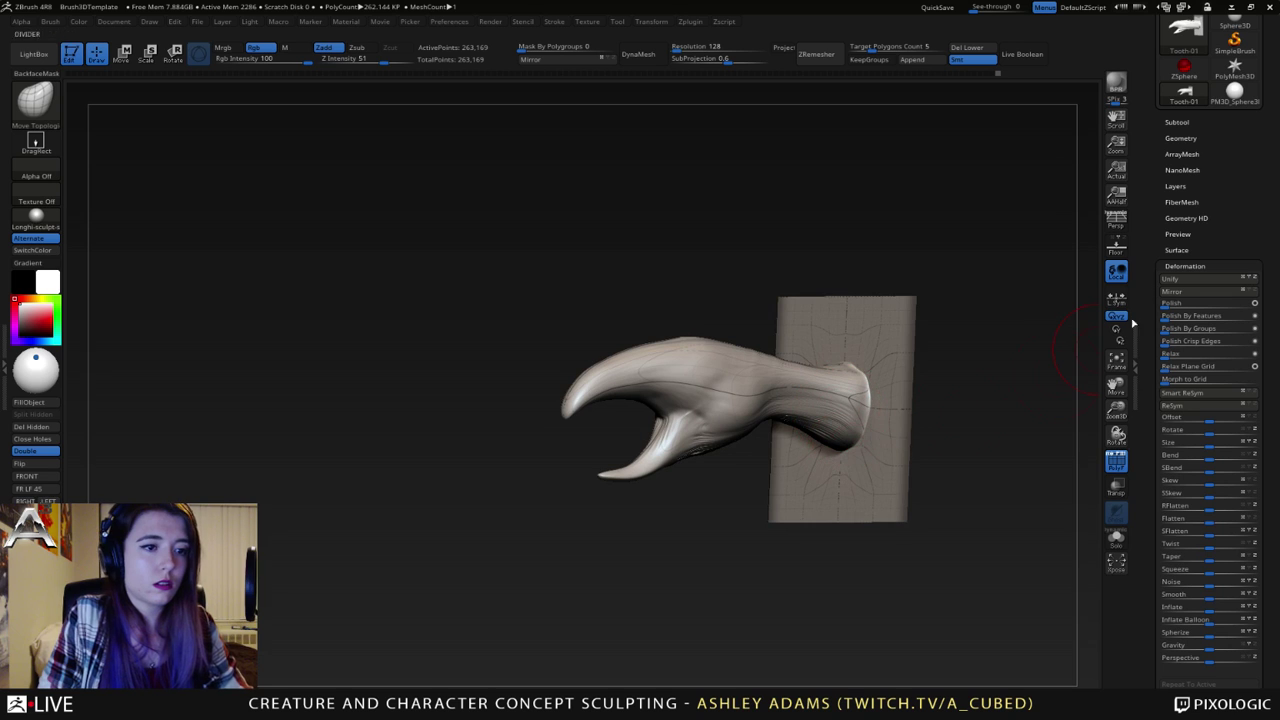
{"action": "left_click", "coordinate": [1128, 469]}
{"action": "right_click_drag", "start_coordinate": [826, 490], "coordinate": [820, 438]}
{"action": "right_click", "coordinate": [818, 438]}
{"action": "left_click_drag", "start_coordinate": [818, 430], "coordinate": [823, 444]}
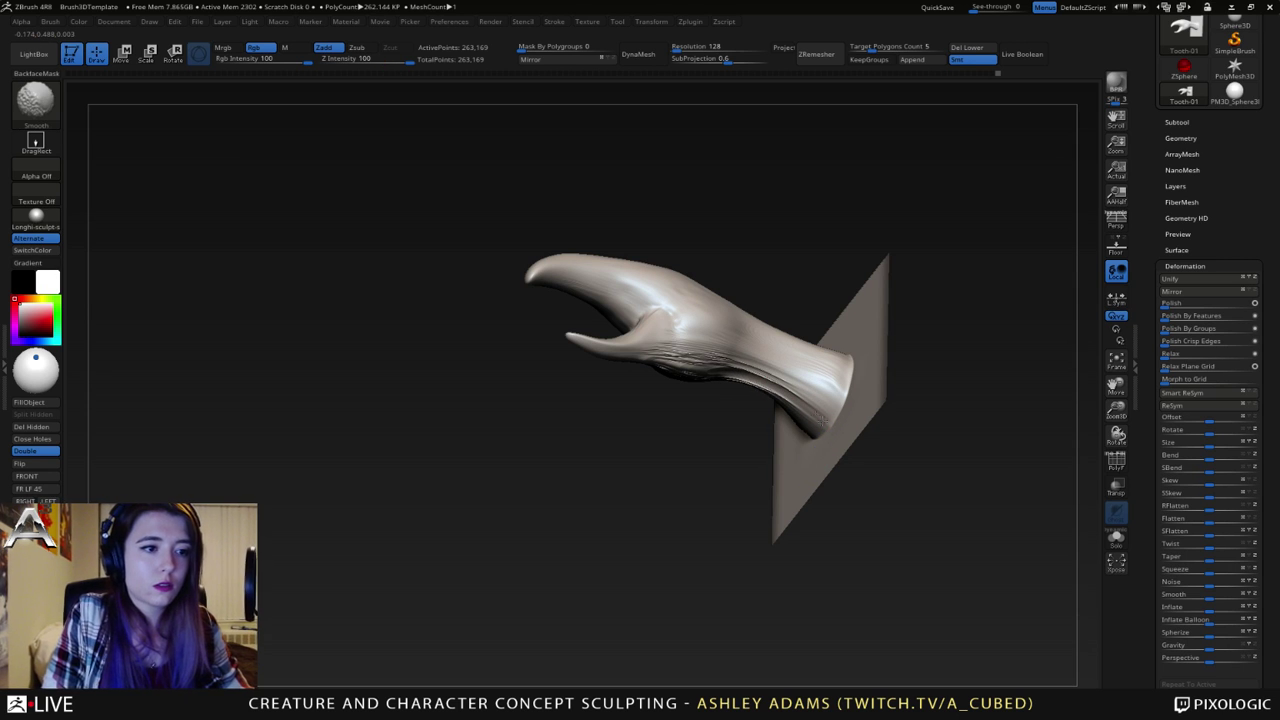
{"action": "left_click_drag", "start_coordinate": [762, 375], "coordinate": [726, 379], "text": "shift"}
{"action": "left_click_drag", "start_coordinate": [918, 412], "coordinate": [963, 418]}
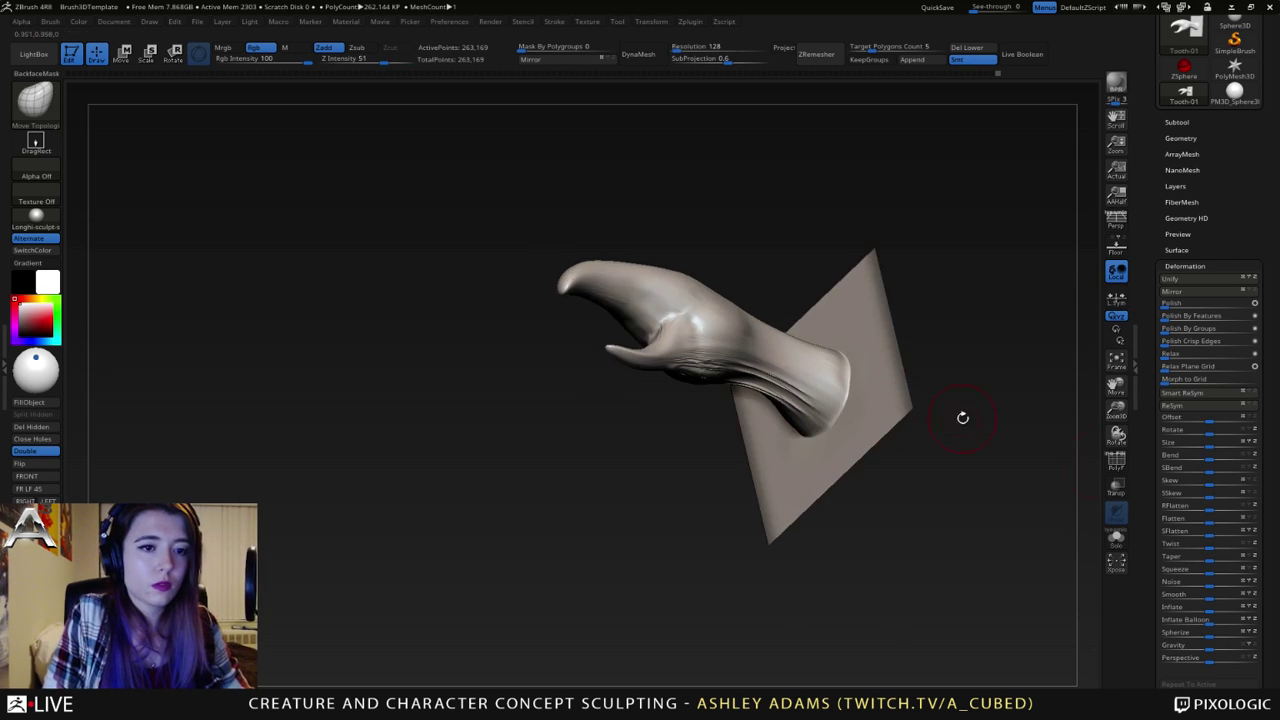
{"action": "left_click", "coordinate": [1117, 467]}
- Lower the mesh by two subdivision levels and smooth the wrist's underside into the plane
{"action": "mouse_move", "coordinate": [838, 410]}
{"action": "right_mouse_down", "text": "ctrl"}
{"action": "mouse_move", "coordinate": [831, 447]}
{"action": "mouse_move", "coordinate": [875, 461]}
{"action": "right_mouse_up", "text": "ctrl"}
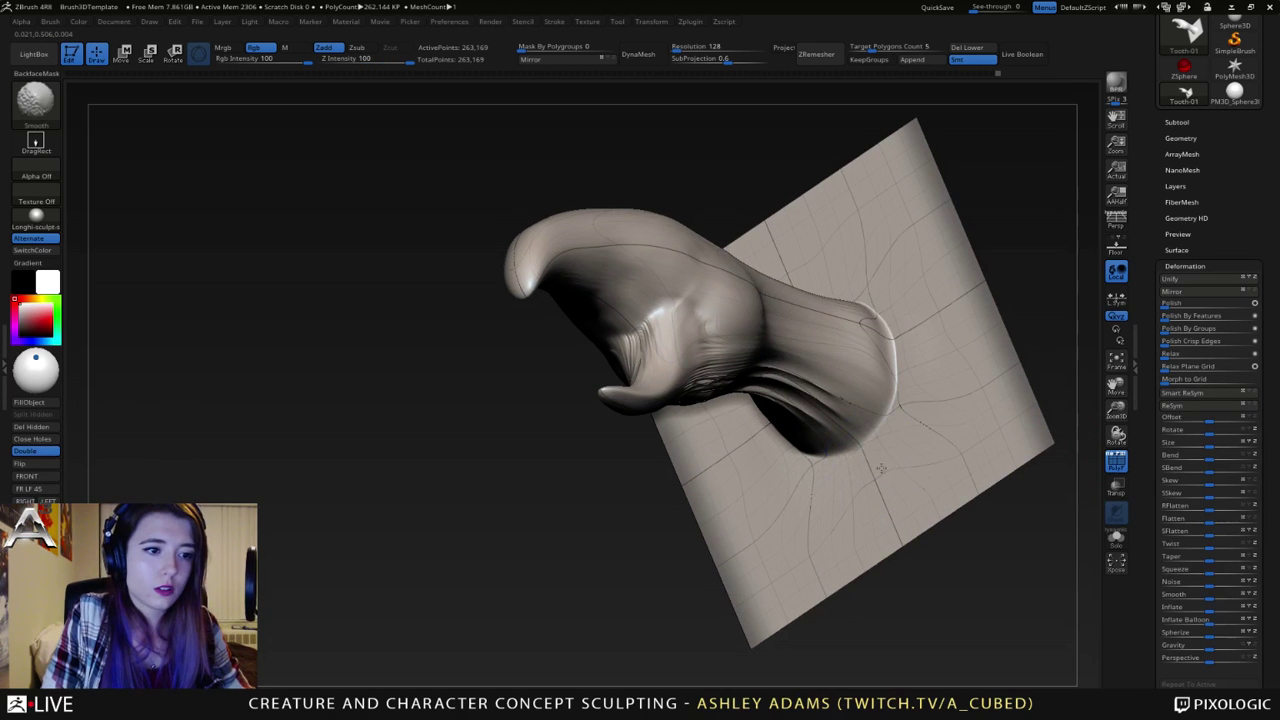
{"action": "key", "text": "shift+d"}
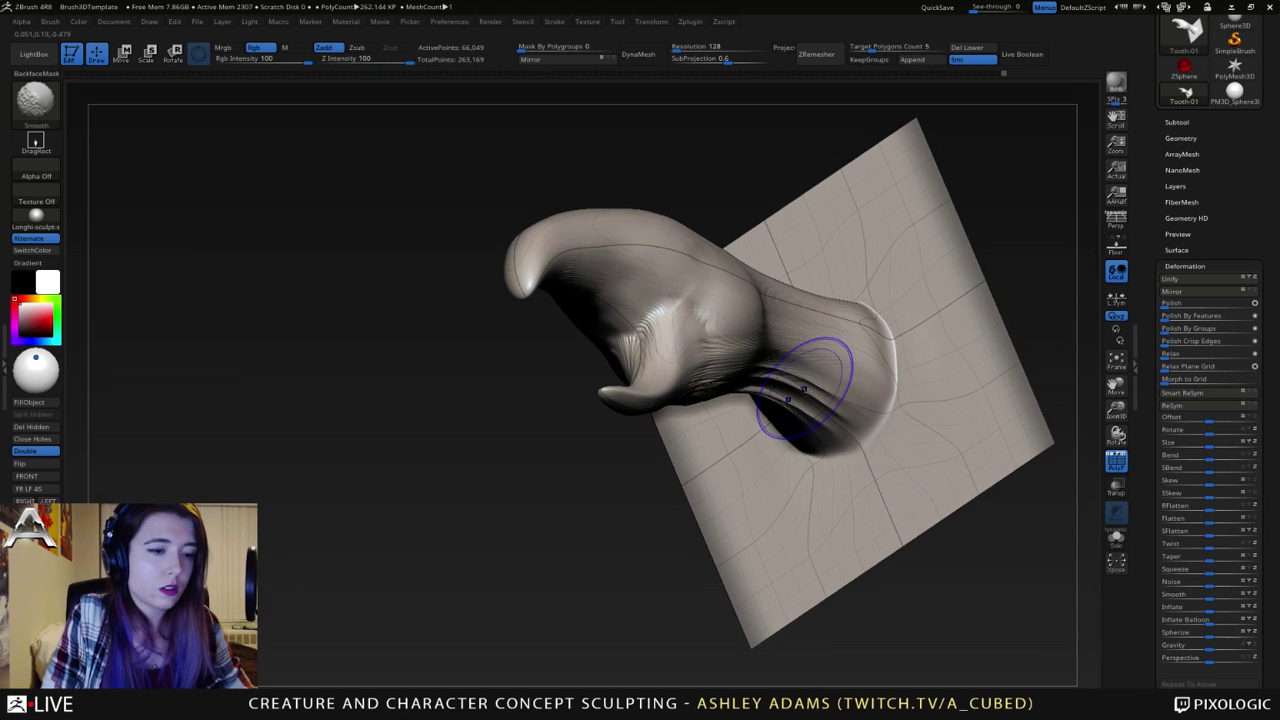
{"action": "key", "text": "shift+d"}
{"action": "left_click_drag", "start_coordinate": [806, 394], "coordinate": [865, 443], "text": "shift"}
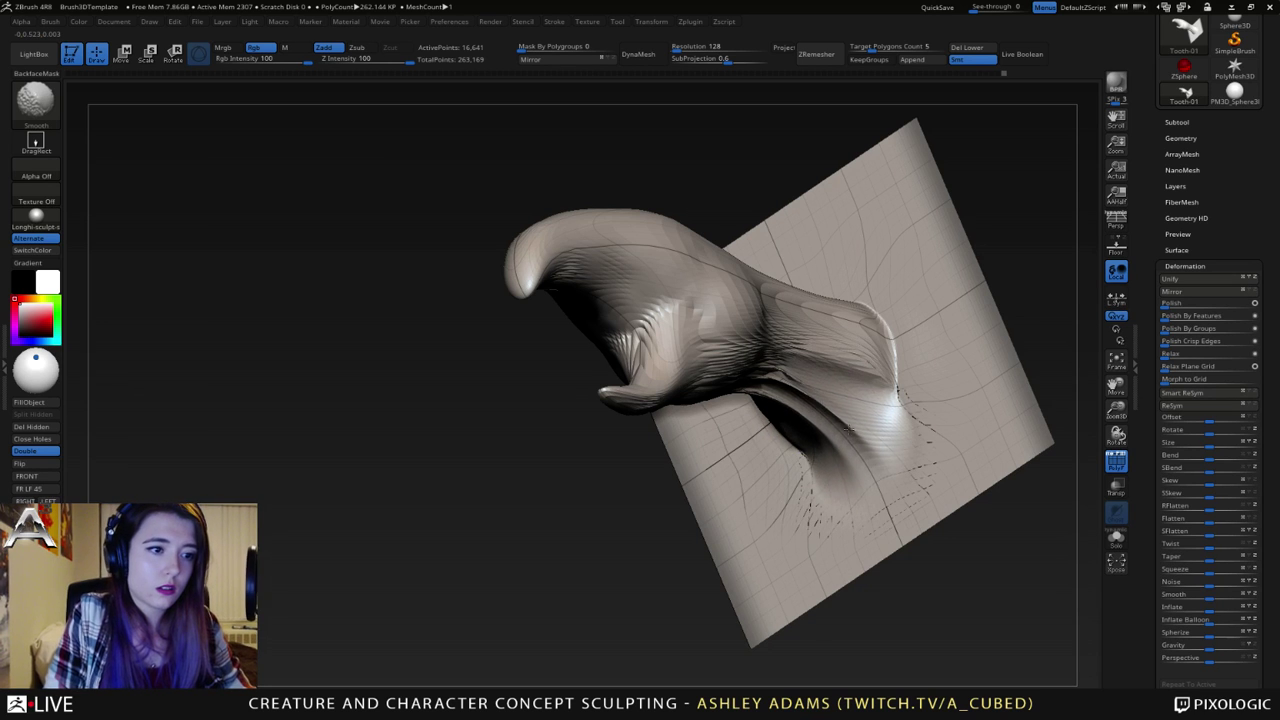
{"action": "mouse_move", "coordinate": [849, 429]}
{"action": "right_mouse_down"}
{"action": "mouse_move", "coordinate": [905, 440]}
{"action": "mouse_move", "coordinate": [893, 436]}
{"action": "right_mouse_up"}
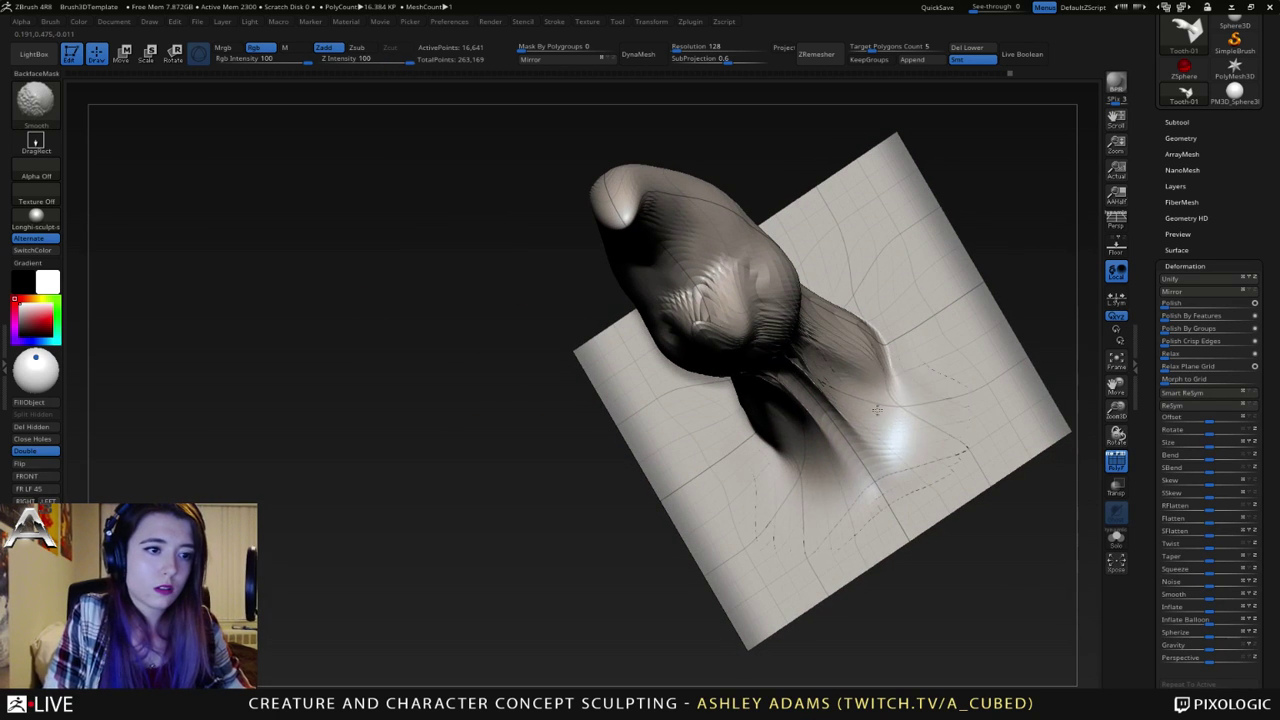
{"action": "right_click_drag", "start_coordinate": [860, 392], "coordinate": [862, 392]}
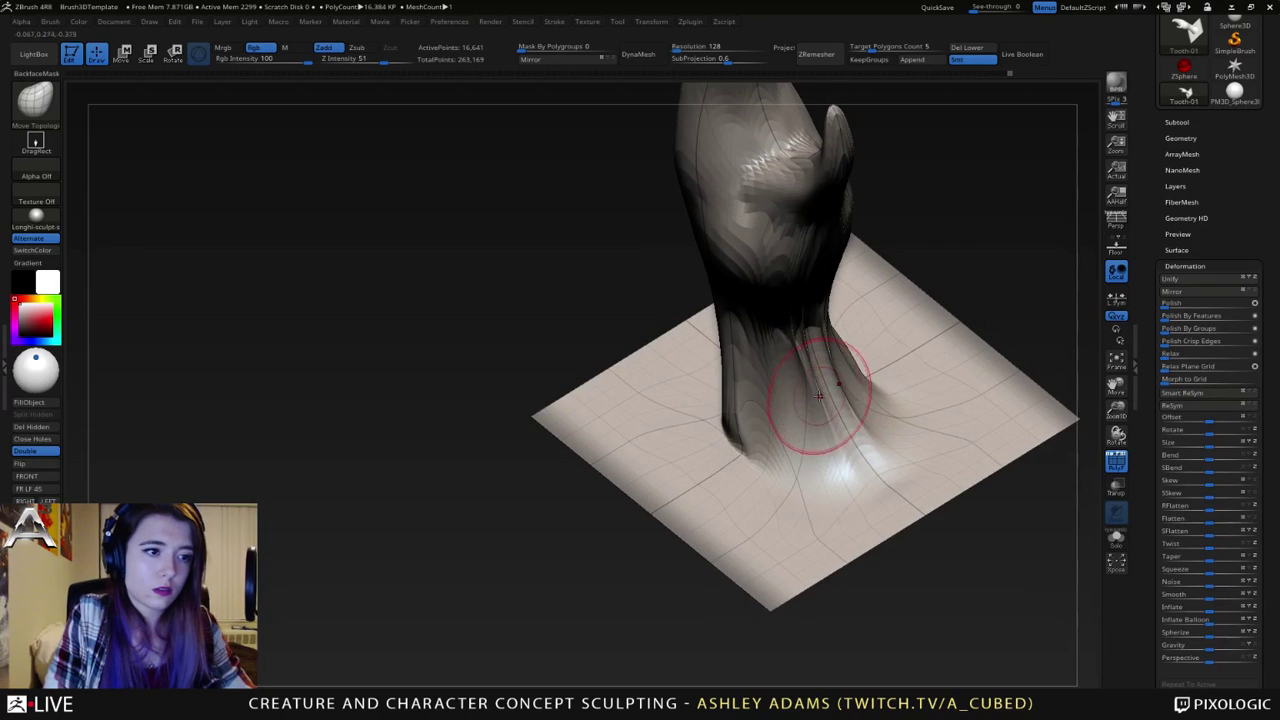
- Select the hPolish brush and smooth the folds along the underside of the wrist down to the plane
{"action": "key", "text": "b"}
{"action": "key", "text": "h"}
{"action": "key", "text": "p"}
{"action": "right_click_drag", "start_coordinate": [798, 334], "coordinate": [800, 318]}
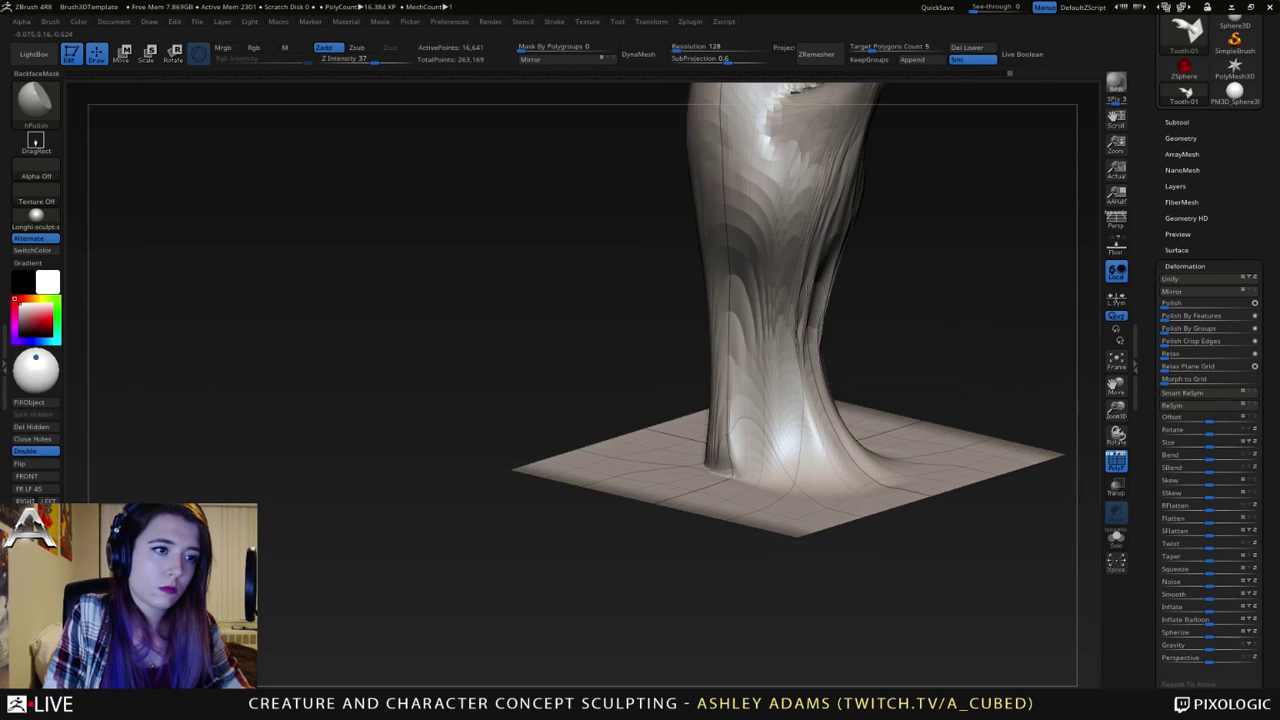
{"action": "left_click_drag", "start_coordinate": [814, 339], "coordinate": [806, 292], "text": "shift"}
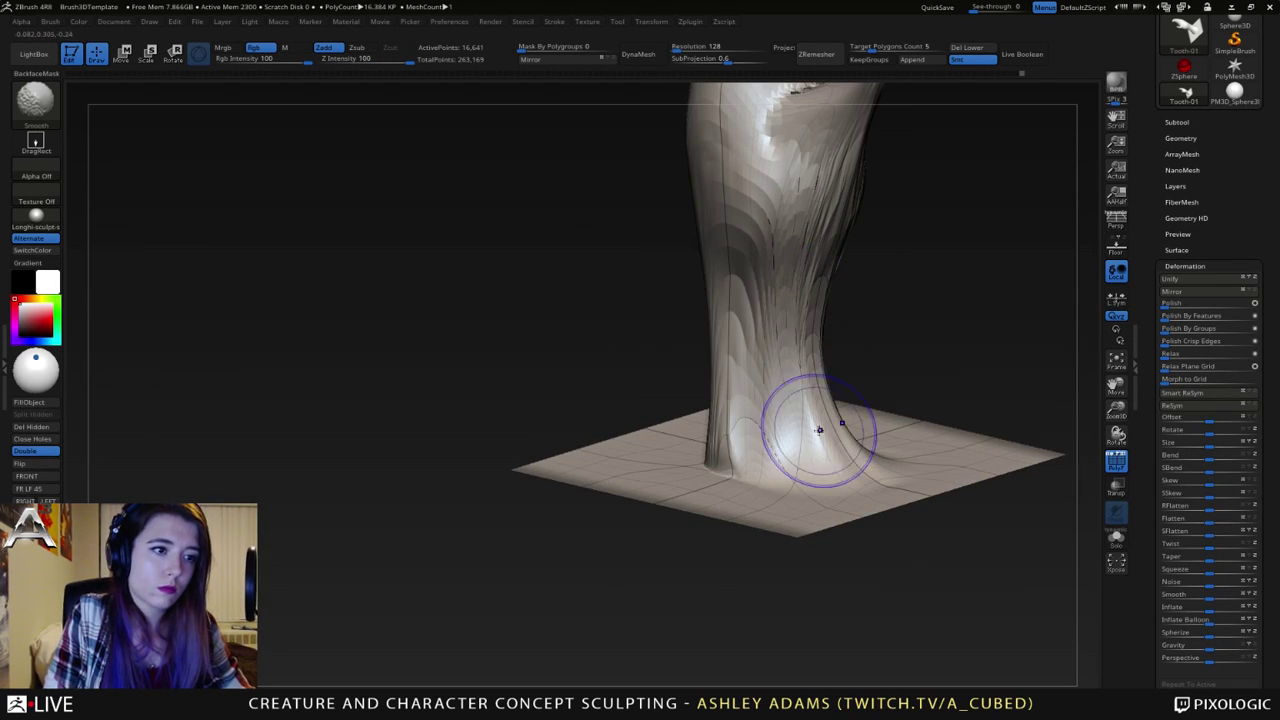
{"action": "right_click_drag", "start_coordinate": [829, 257], "coordinate": [829, 429]}
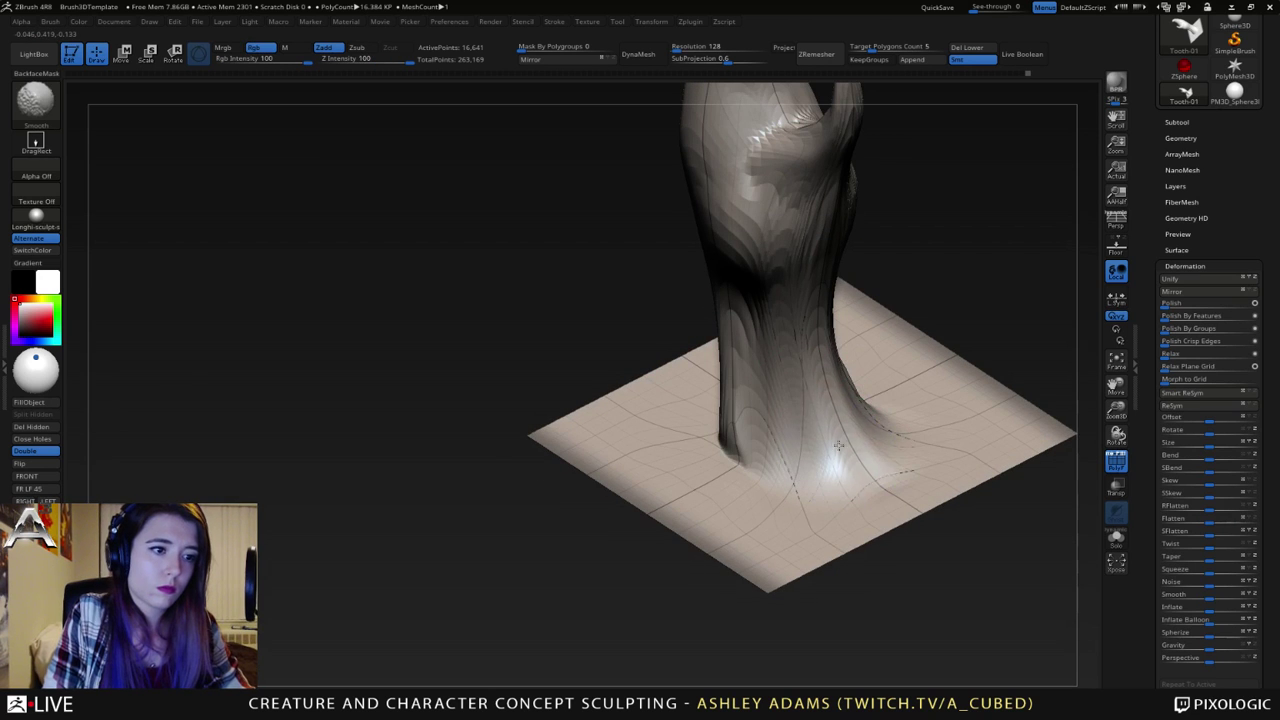
{"action": "mouse_move", "coordinate": [822, 478]}
{"action": "right_mouse_down"}
{"action": "mouse_move", "coordinate": [829, 382]}
{"action": "mouse_move", "coordinate": [872, 320]}
{"action": "mouse_move", "coordinate": [829, 455]}
{"action": "right_mouse_up"}
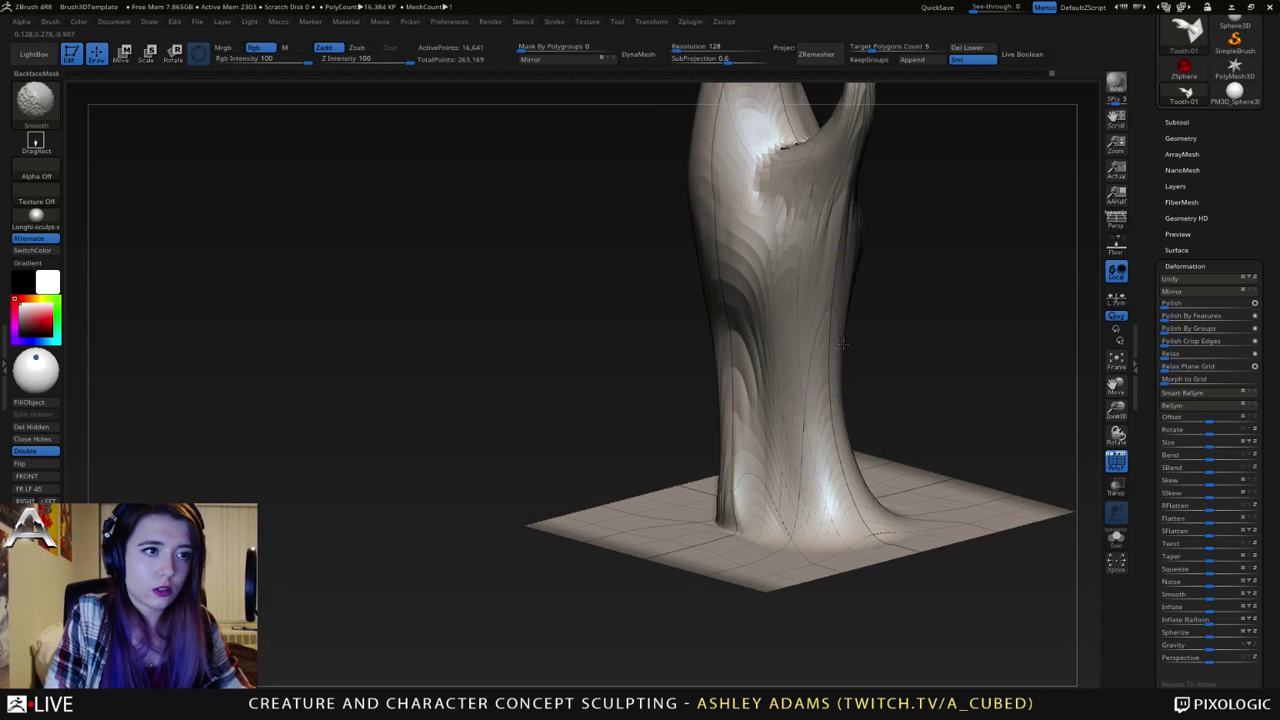
{"action": "mouse_move", "coordinate": [843, 344]}
{"action": "right_mouse_down"}
{"action": "mouse_move", "coordinate": [885, 425]}
{"action": "mouse_move", "coordinate": [920, 443]}
{"action": "mouse_move", "coordinate": [886, 457]}
{"action": "right_mouse_up"}
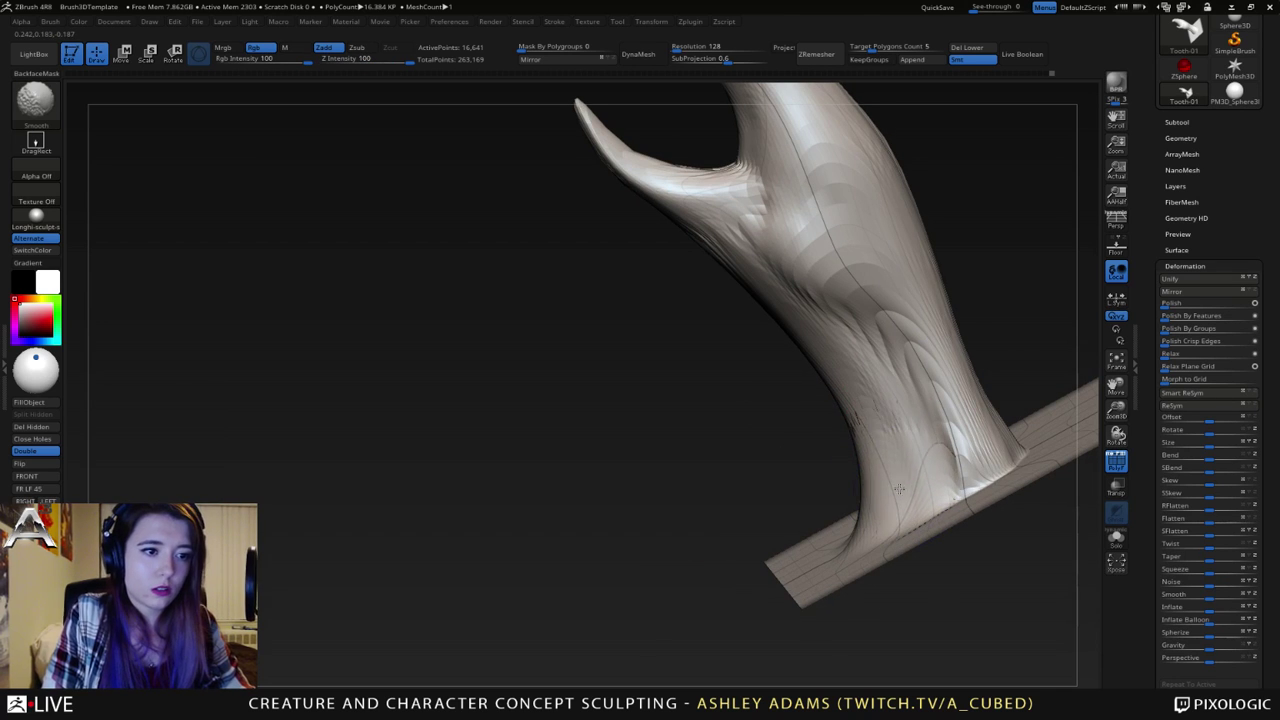
- Smooth the underside and flanks of the wrist's base so they flare evenly into the plane
{"action": "mouse_move", "coordinate": [899, 489]}
{"action": "left_mouse_down", "text": "shift"}
{"action": "mouse_move", "coordinate": [912, 428]}
{"action": "mouse_move", "coordinate": [868, 343]}
{"action": "left_mouse_up", "text": "shift"}
{"action": "mouse_move", "coordinate": [876, 350]}
{"action": "right_mouse_down"}
{"action": "mouse_move", "coordinate": [866, 377]}
{"action": "mouse_move", "coordinate": [894, 457]}
{"action": "right_mouse_up"}
{"action": "mouse_move", "coordinate": [894, 457]}
{"action": "left_mouse_down", "text": "shift"}
{"action": "mouse_move", "coordinate": [948, 468]}
{"action": "mouse_move", "coordinate": [929, 400]}
{"action": "mouse_move", "coordinate": [857, 340]}
{"action": "mouse_move", "coordinate": [820, 371]}
{"action": "left_mouse_up", "text": "shift"}
{"action": "right_click_drag", "start_coordinate": [820, 371], "coordinate": [880, 518]}
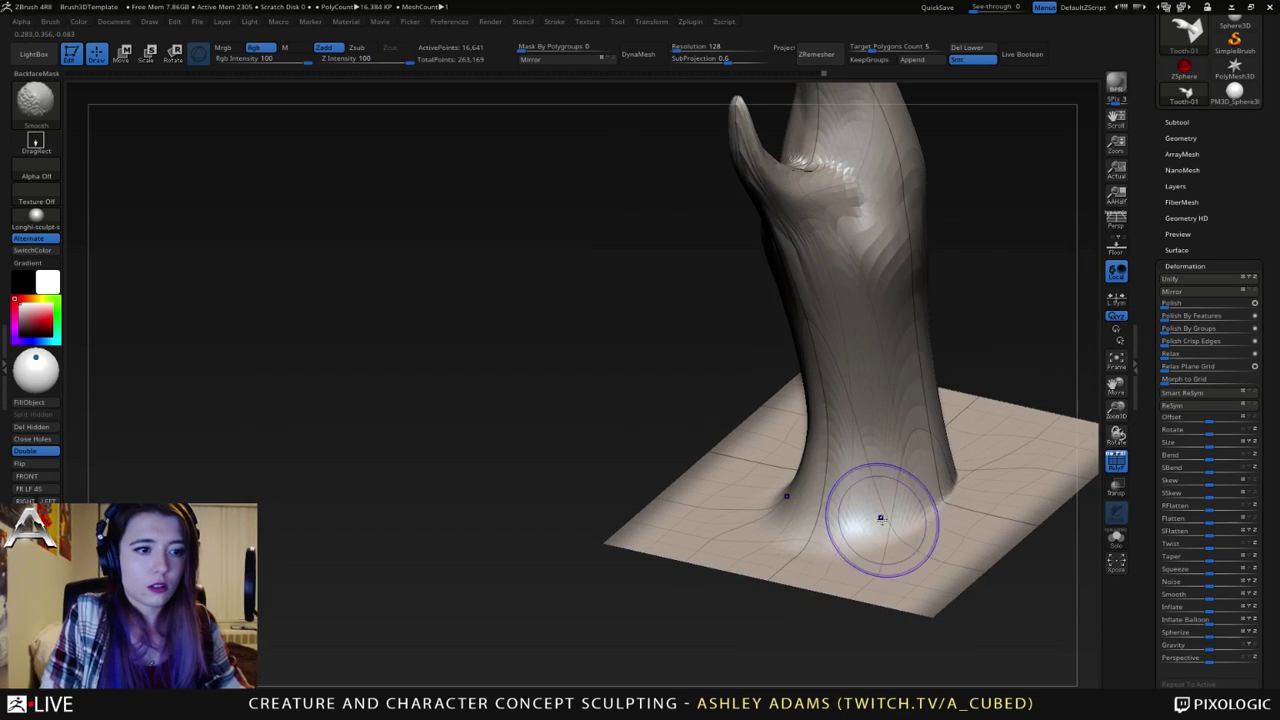
{"action": "mouse_move", "coordinate": [881, 518]}
{"action": "left_mouse_down", "text": "shift"}
{"action": "mouse_move", "coordinate": [838, 435]}
{"action": "mouse_move", "coordinate": [805, 425]}
{"action": "left_mouse_up", "text": "shift"}
{"action": "right_click_drag", "start_coordinate": [805, 425], "coordinate": [888, 457]}
{"action": "left_click_drag", "start_coordinate": [888, 457], "coordinate": [820, 462], "text": "shift"}
{"action": "right_click_drag", "start_coordinate": [790, 450], "coordinate": [811, 419]}
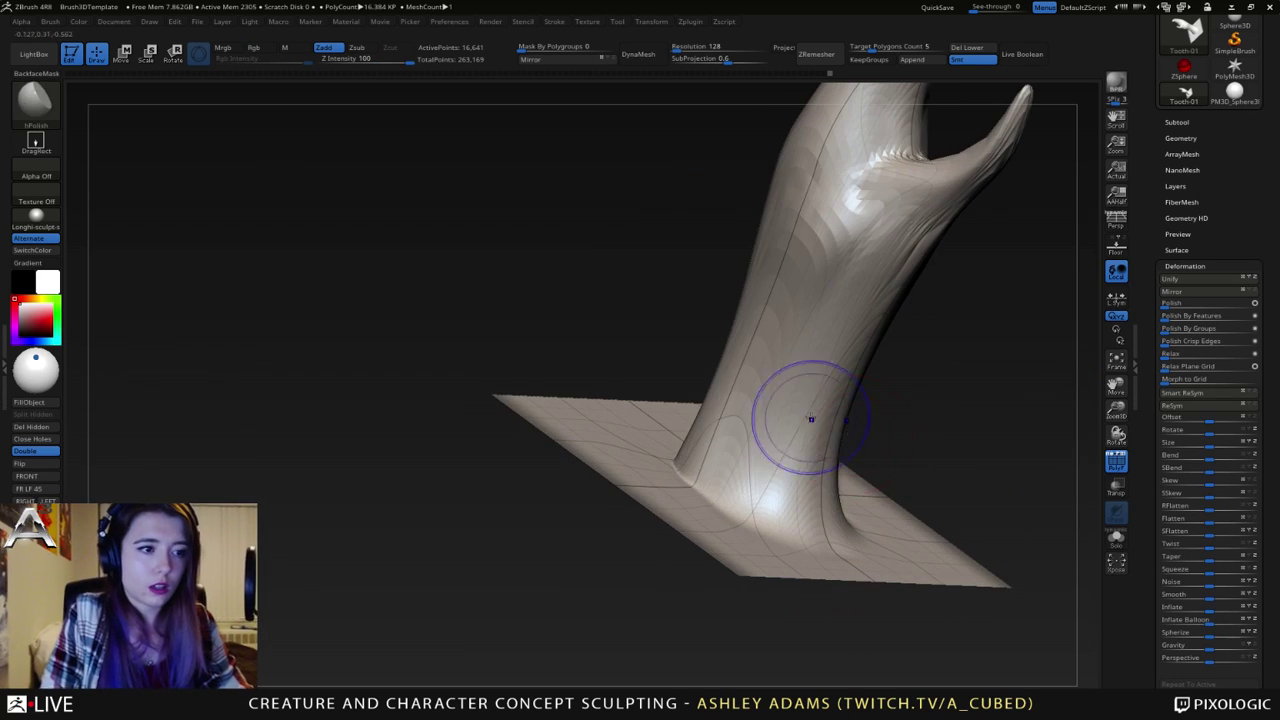
- Smooth the side of the wrist and blend the hard edge at its side and top into the plane
{"action": "mouse_move", "coordinate": [811, 419]}
{"action": "left_mouse_down", "text": "shift"}
{"action": "mouse_move", "coordinate": [754, 409]}
{"action": "mouse_move", "coordinate": [775, 375]}
{"action": "left_mouse_up", "text": "shift"}
{"action": "right_click_drag", "start_coordinate": [791, 346], "coordinate": [655, 405]}
{"action": "left_click_drag", "start_coordinate": [640, 417], "coordinate": [700, 350], "text": "shift"}
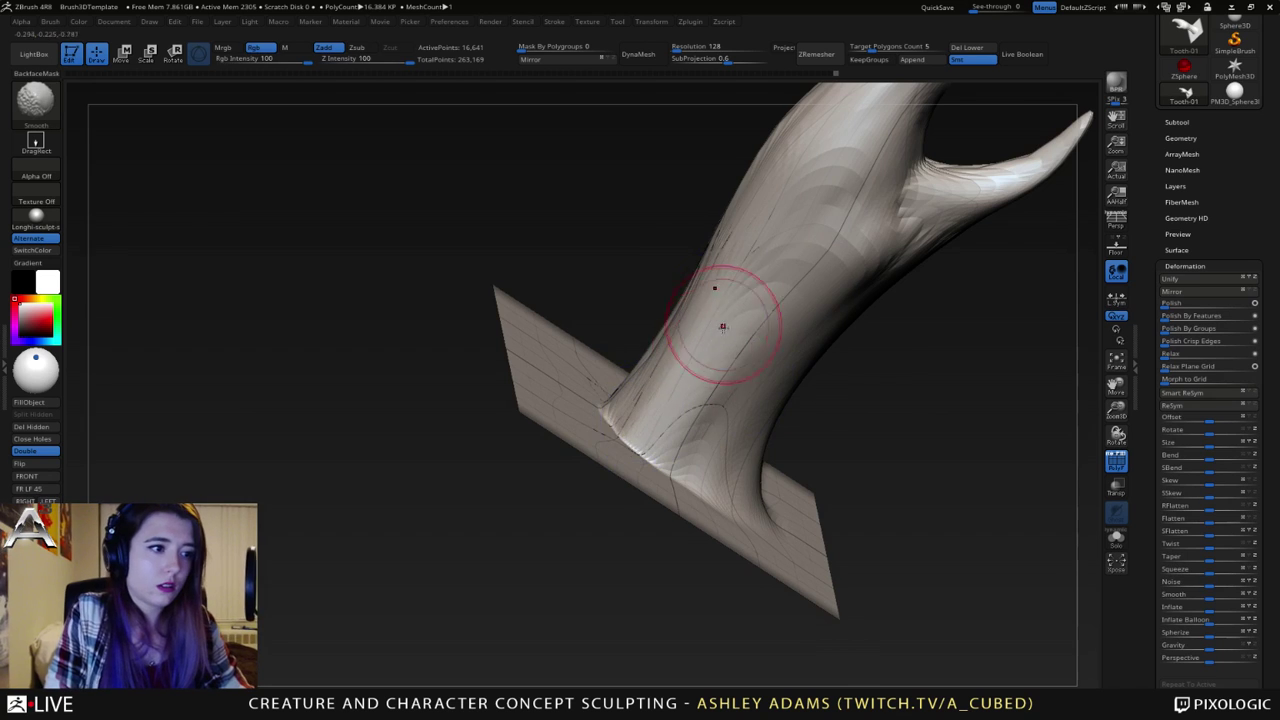
{"action": "mouse_move", "coordinate": [723, 326]}
{"action": "right_mouse_down"}
{"action": "mouse_move", "coordinate": [700, 390]}
{"action": "mouse_move", "coordinate": [690, 385]}
{"action": "right_mouse_up"}
{"action": "mouse_move", "coordinate": [668, 415]}
{"action": "left_mouse_down", "text": "shift"}
{"action": "mouse_move", "coordinate": [652, 445]}
{"action": "mouse_move", "coordinate": [645, 430]}
{"action": "mouse_move", "coordinate": [628, 454]}
{"action": "mouse_move", "coordinate": [640, 470]}
{"action": "left_mouse_up", "text": "shift"}
{"action": "right_click_drag", "start_coordinate": [640, 470], "coordinate": [634, 457]}
{"action": "mouse_move", "coordinate": [634, 457]}
{"action": "left_mouse_down", "text": "shift"}
{"action": "mouse_move", "coordinate": [643, 491]}
{"action": "mouse_move", "coordinate": [735, 518]}
{"action": "left_mouse_up", "text": "shift"}
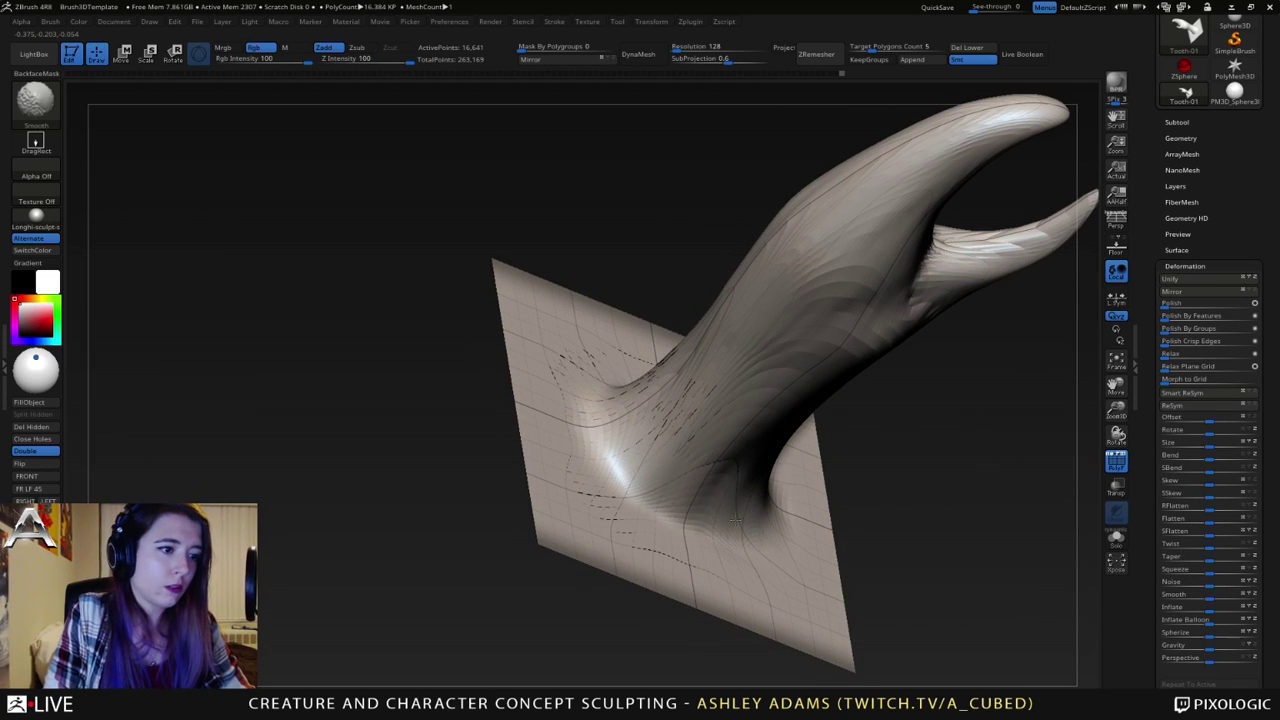
- Smooth the remaining bumps along the wrist's side and the upper part of its junction with the plane
{"action": "right_click_drag", "start_coordinate": [735, 520], "coordinate": [708, 478]}
{"action": "left_click_drag", "start_coordinate": [696, 522], "coordinate": [706, 482], "text": "shift"}
{"action": "left_click_drag", "start_coordinate": [752, 417], "coordinate": [778, 368], "text": "shift"}
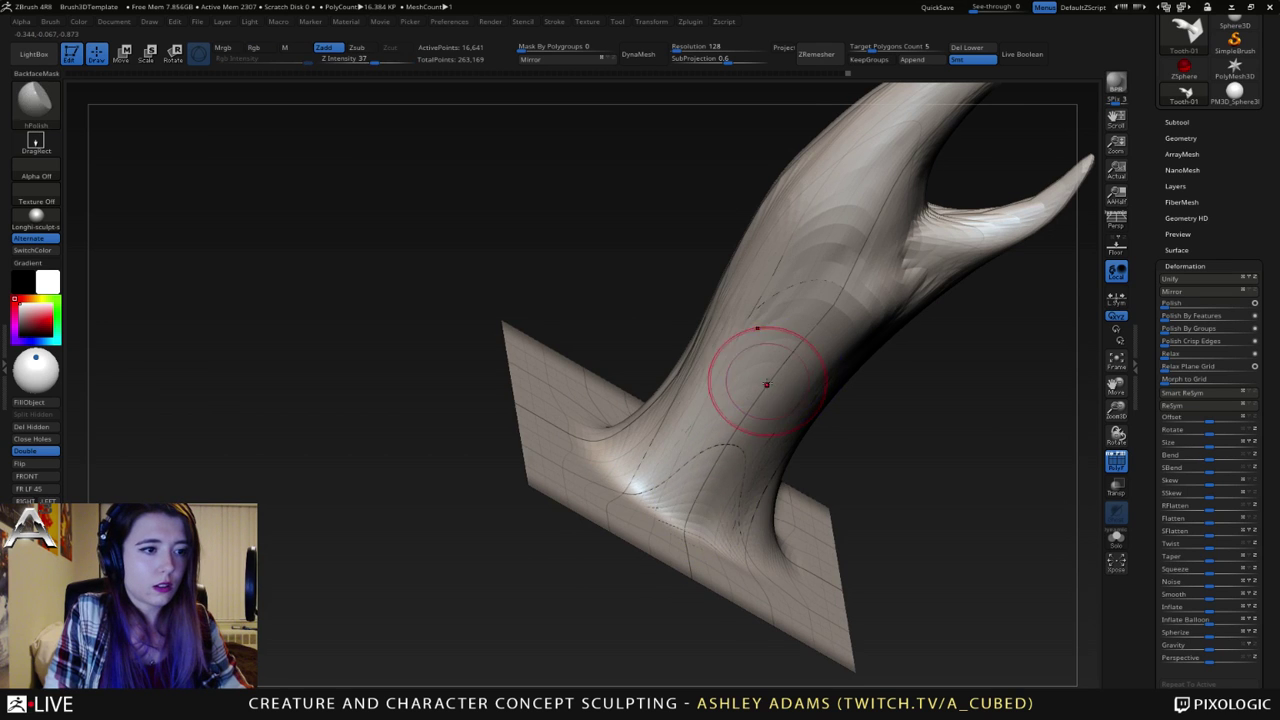
{"action": "right_click_drag", "start_coordinate": [766, 383], "coordinate": [773, 390]}
{"action": "left_click_drag", "start_coordinate": [773, 390], "coordinate": [748, 314], "text": "shift"}
{"action": "mouse_move", "coordinate": [657, 329]}
{"action": "right_mouse_down"}
{"action": "mouse_move", "coordinate": [640, 345]}
{"action": "mouse_move", "coordinate": [657, 360]}
{"action": "right_mouse_up"}
{"action": "left_click_drag", "start_coordinate": [621, 407], "coordinate": [640, 378], "text": "shift"}
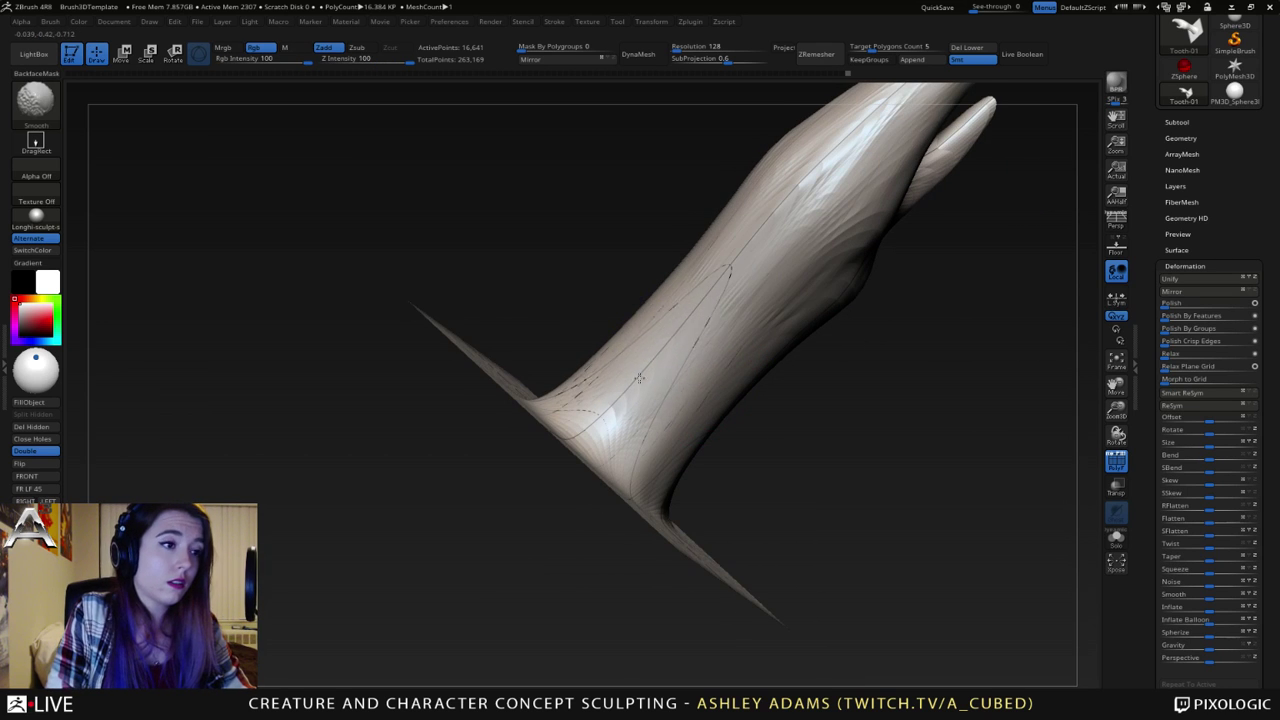
{"action": "right_click_drag", "start_coordinate": [669, 331], "coordinate": [634, 378]}
{"action": "left_click_drag", "start_coordinate": [631, 381], "coordinate": [633, 396], "text": "shift"}
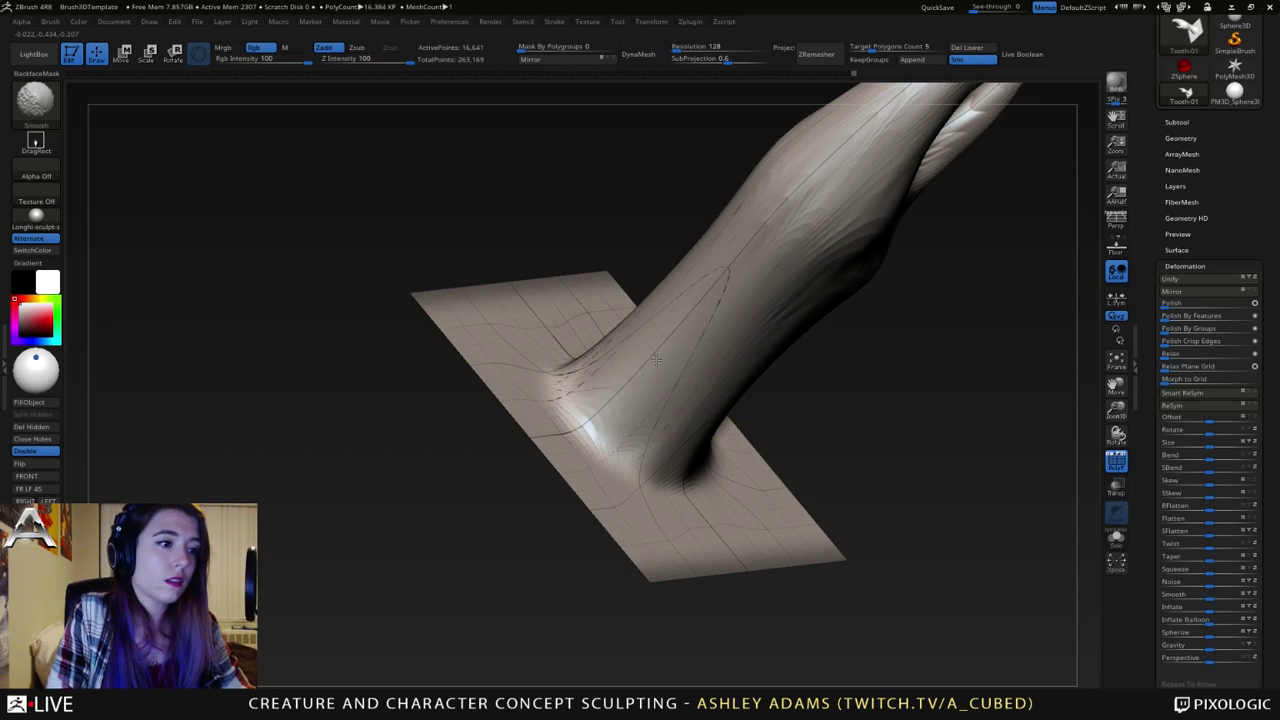
- Smooth the flared junction between wrist and plane, then smooth the underside of the wrist up towards the palm
{"action": "mouse_move", "coordinate": [655, 360]}
{"action": "right_mouse_down"}
{"action": "mouse_move", "coordinate": [674, 343]}
{"action": "mouse_move", "coordinate": [634, 463]}
{"action": "right_mouse_up"}
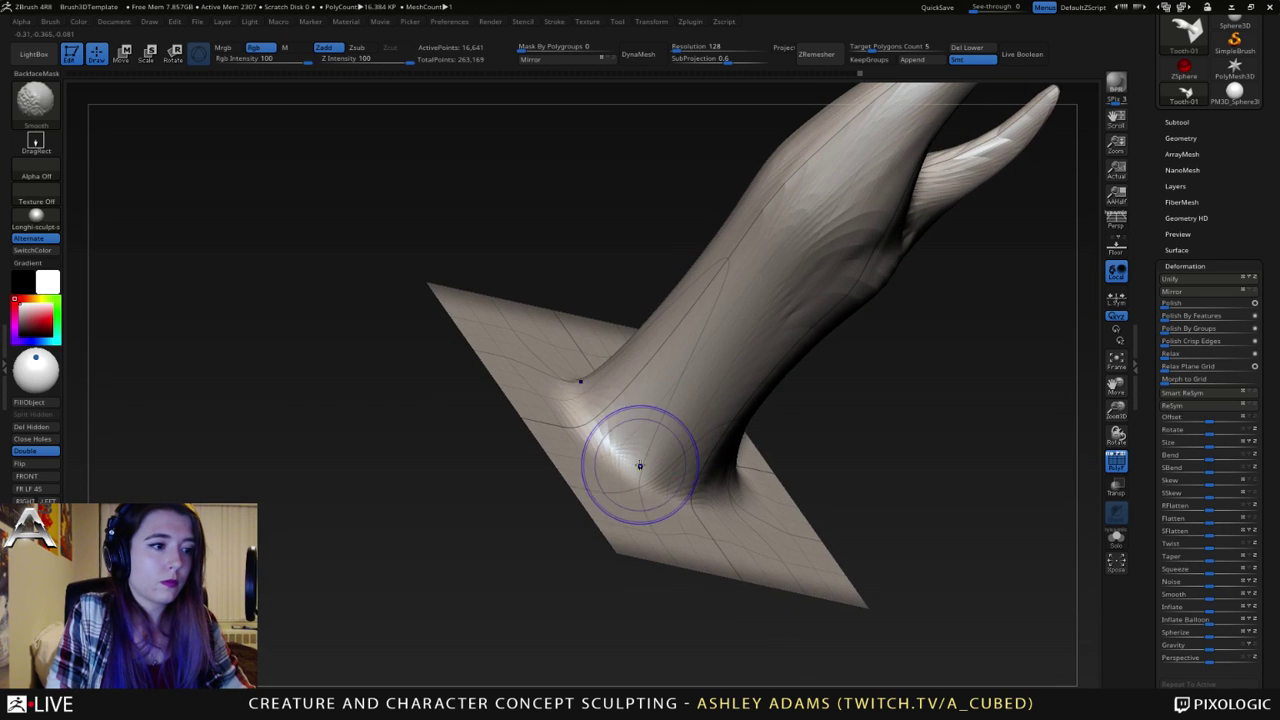
{"action": "mouse_move", "coordinate": [634, 463]}
{"action": "left_mouse_down", "text": "shift"}
{"action": "mouse_move", "coordinate": [614, 449]}
{"action": "mouse_move", "coordinate": [632, 453]}
{"action": "left_mouse_up", "text": "shift"}
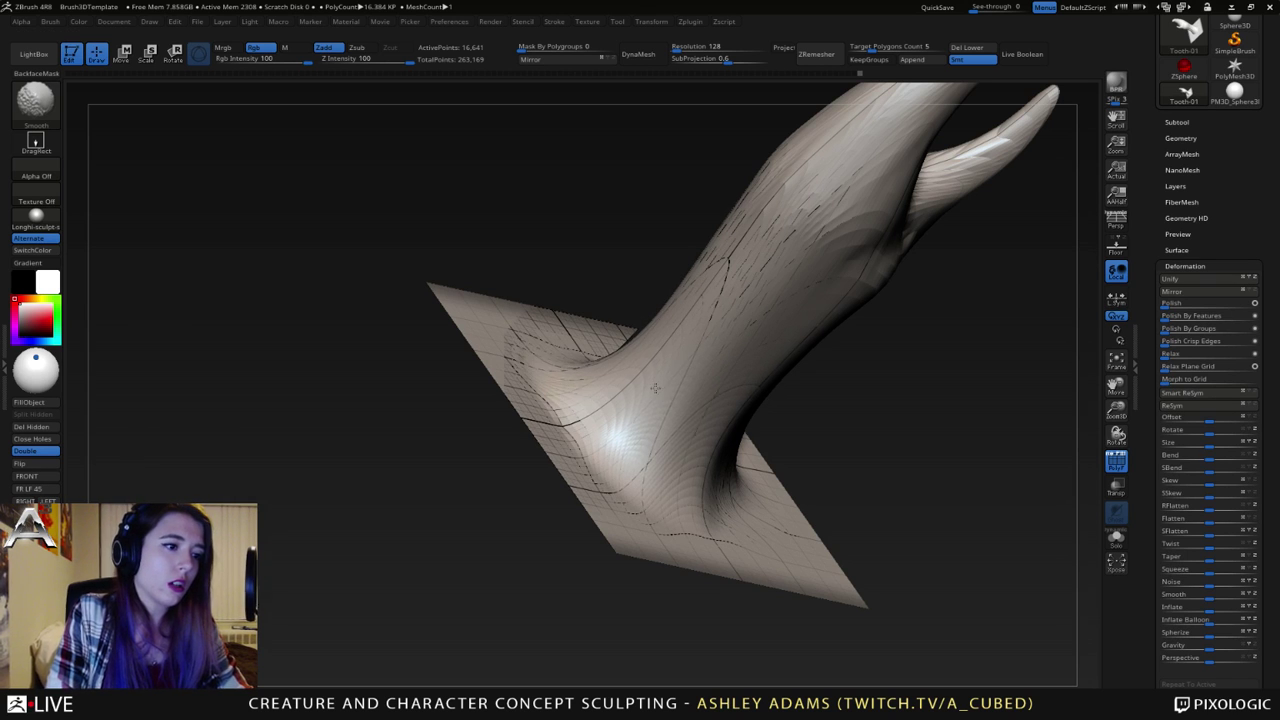
{"action": "right_click_drag", "start_coordinate": [680, 452], "coordinate": [610, 468]}
{"action": "left_click_drag", "start_coordinate": [725, 470], "coordinate": [759, 477], "text": "shift"}
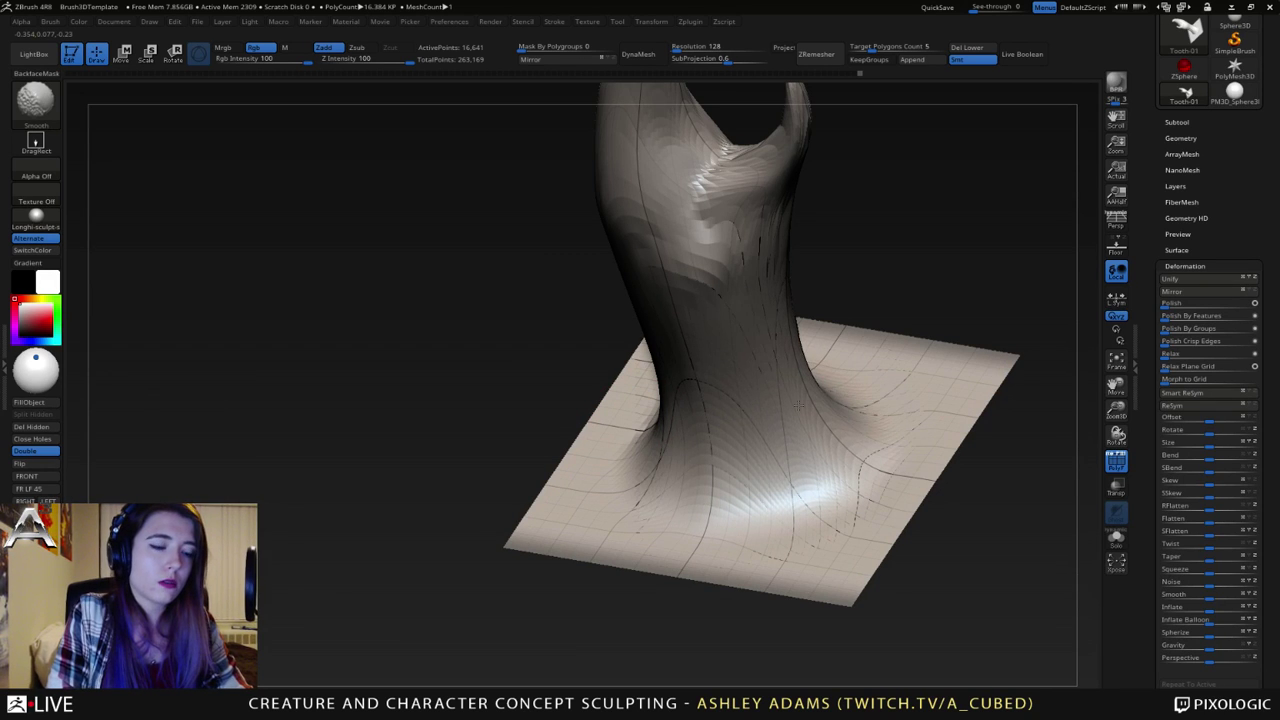
{"action": "mouse_move", "coordinate": [771, 305]}
{"action": "left_mouse_down", "text": "shift"}
{"action": "mouse_move", "coordinate": [767, 237]}
{"action": "mouse_move", "coordinate": [786, 265]}
{"action": "mouse_move", "coordinate": [722, 185]}
{"action": "left_mouse_up", "text": "shift"}
{"action": "mouse_move", "coordinate": [752, 300]}
{"action": "right_mouse_down", "text": "ctrl"}
{"action": "mouse_move", "coordinate": [749, 257]}
{"action": "mouse_move", "coordinate": [783, 303]}
{"action": "mouse_move", "coordinate": [778, 337]}
{"action": "right_mouse_up", "text": "ctrl"}
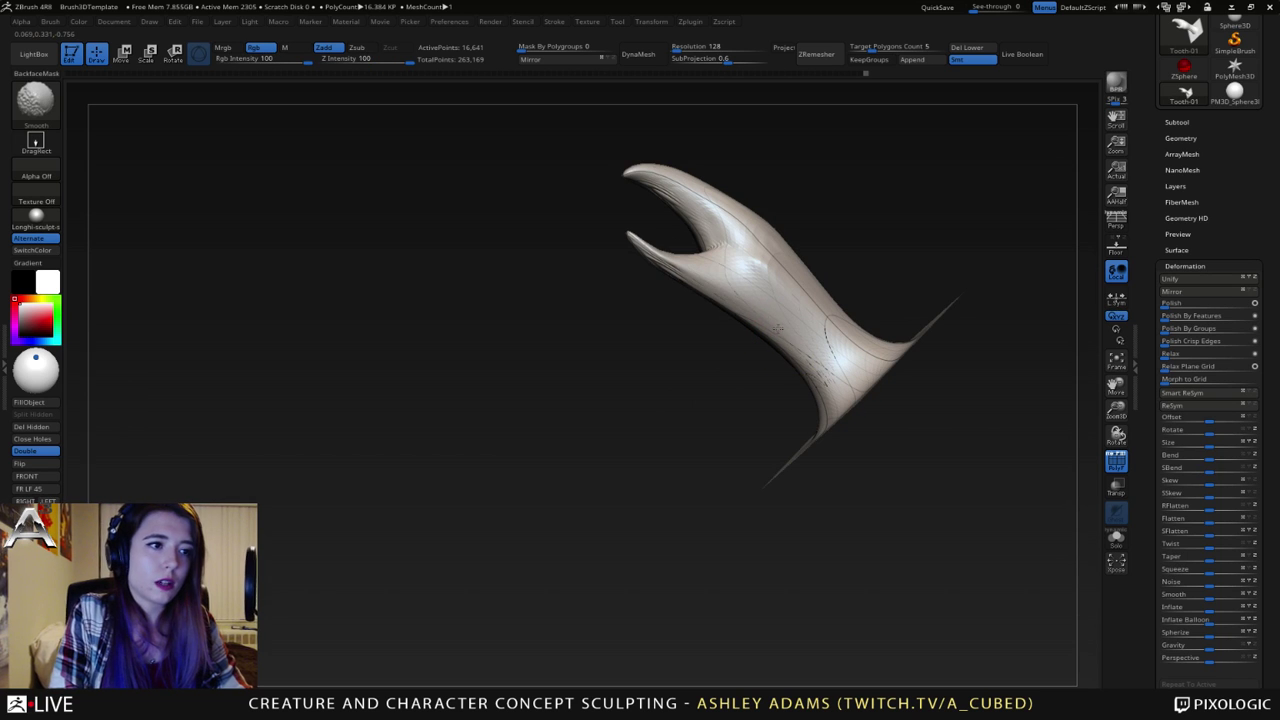
- Mask the plane's border on all four sides, invert the mask, flatten the border with Morph to Grid and clear the mask
{"action": "mouse_move", "coordinate": [746, 304]}
{"action": "right_mouse_down"}
{"action": "mouse_move", "coordinate": [838, 335]}
{"action": "mouse_move", "coordinate": [743, 410]}
{"action": "right_mouse_up"}
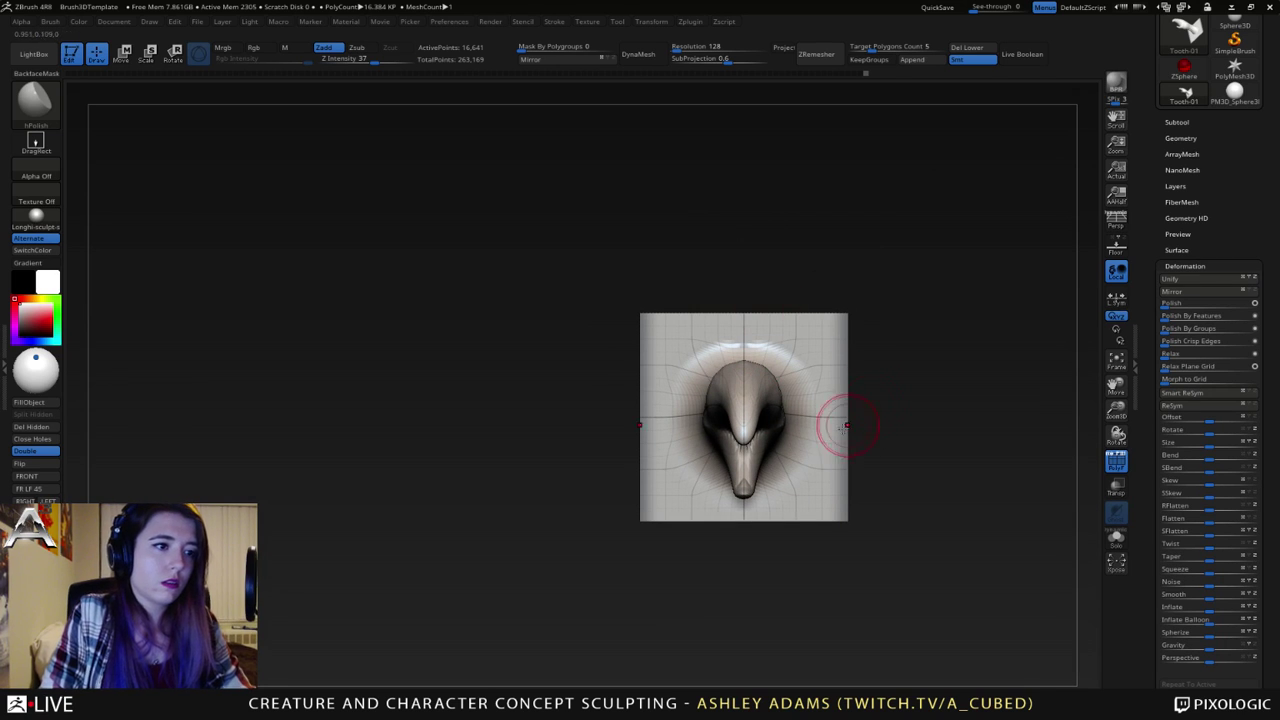
{"action": "left_click_drag", "start_coordinate": [568, 605], "coordinate": [977, 509], "text": "ctrl"}
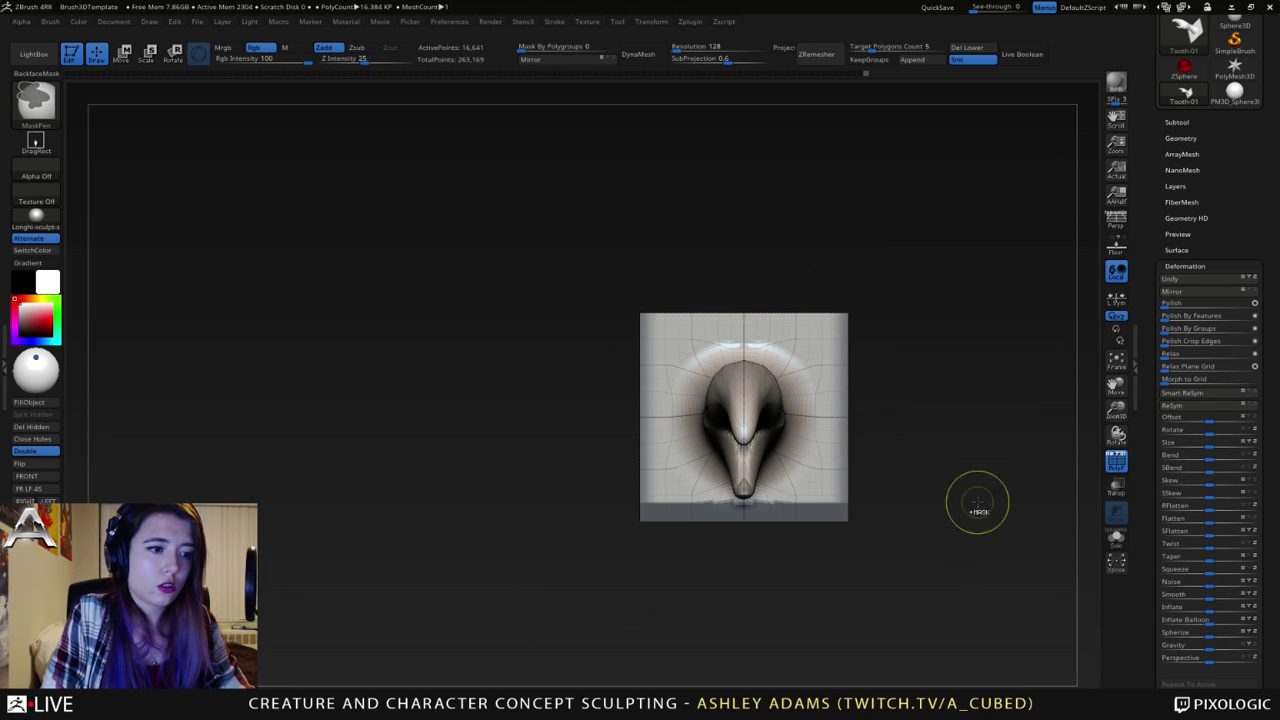
{"action": "left_click_drag", "start_coordinate": [966, 586], "coordinate": [822, 258], "text": "ctrl"}
{"action": "mouse_move", "coordinate": [583, 241]}
{"action": "left_mouse_down", "text": "ctrl"}
{"action": "mouse_move", "coordinate": [954, 309]}
{"action": "mouse_move", "coordinate": [966, 338]}
{"action": "left_mouse_up", "text": "ctrl"}
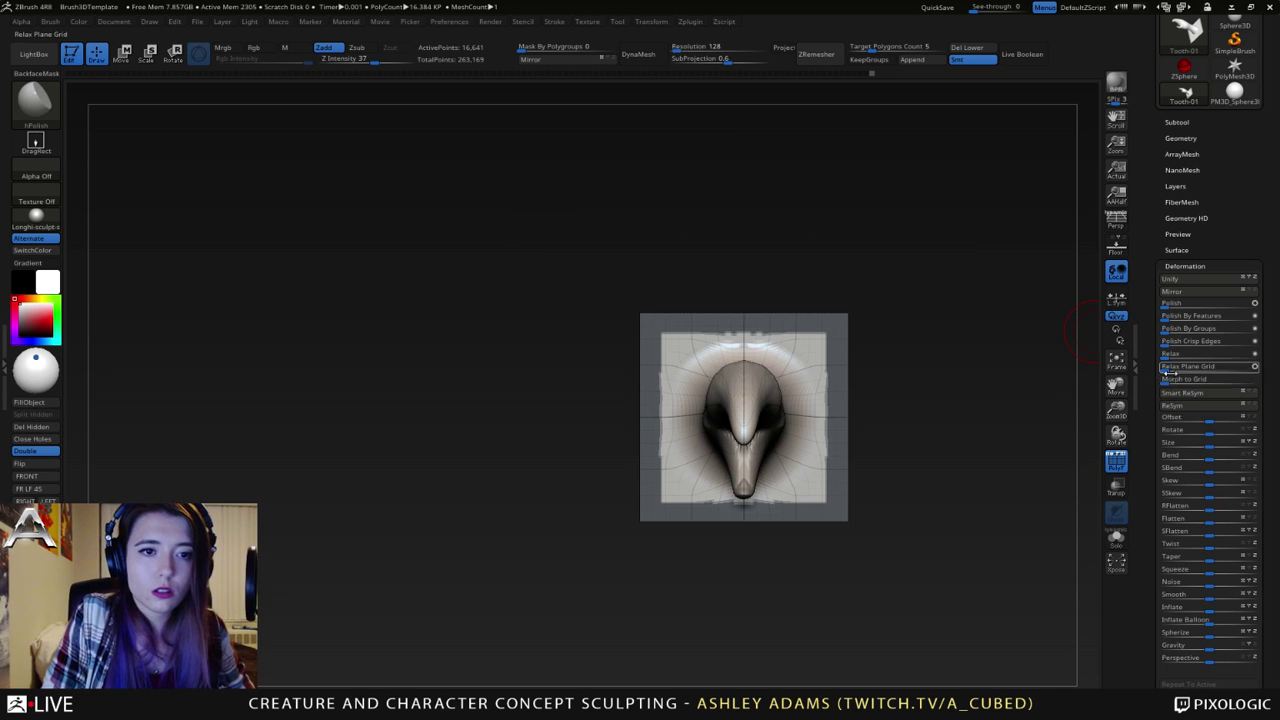
{"action": "left_click", "coordinate": [986, 423], "text": "ctrl"}
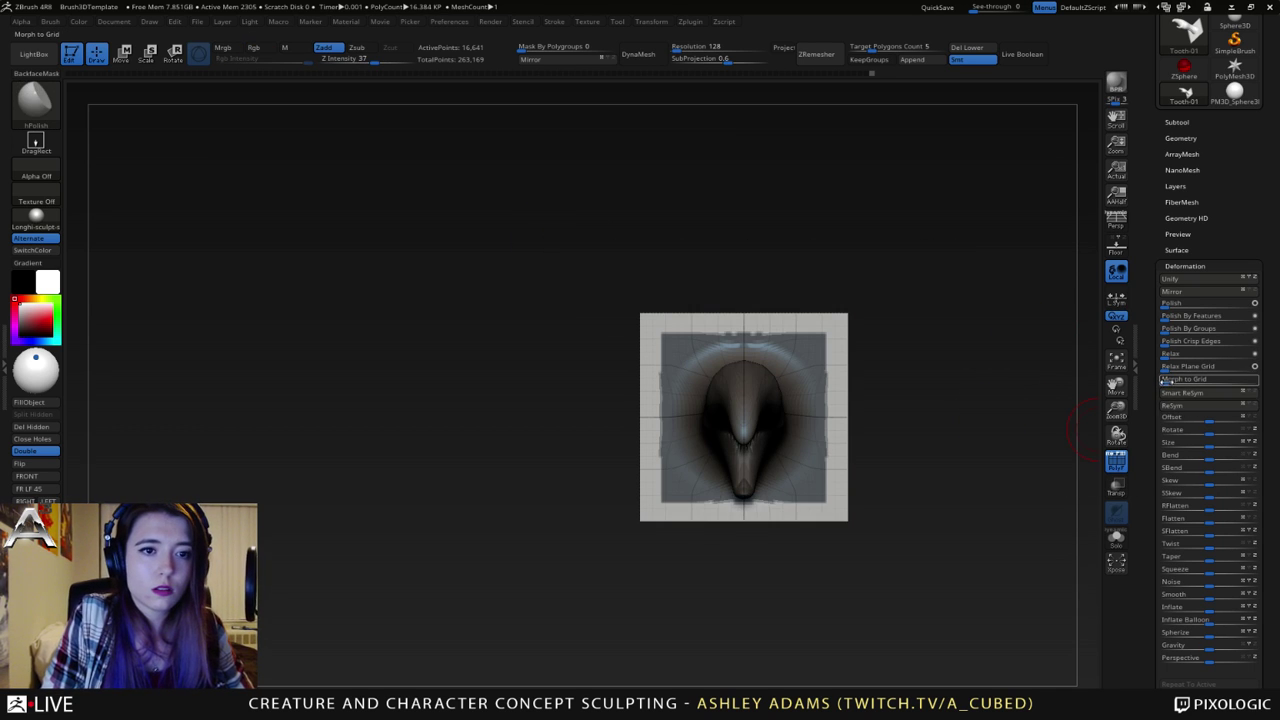
{"action": "left_click", "coordinate": [1186, 380]}
{"action": "right_click_drag", "start_coordinate": [927, 359], "coordinate": [945, 438], "text": "ctrl"}
{"action": "mouse_move", "coordinate": [945, 438]}
{"action": "right_mouse_down"}
{"action": "mouse_move", "coordinate": [745, 442]}
{"action": "mouse_move", "coordinate": [962, 420]}
{"action": "mouse_move", "coordinate": [978, 455]}
{"action": "right_mouse_up"}
{"action": "left_click_drag", "start_coordinate": [981, 496], "coordinate": [987, 442], "text": "ctrl"}
{"action": "right_click_drag", "start_coordinate": [949, 457], "coordinate": [930, 433], "text": "alt"}
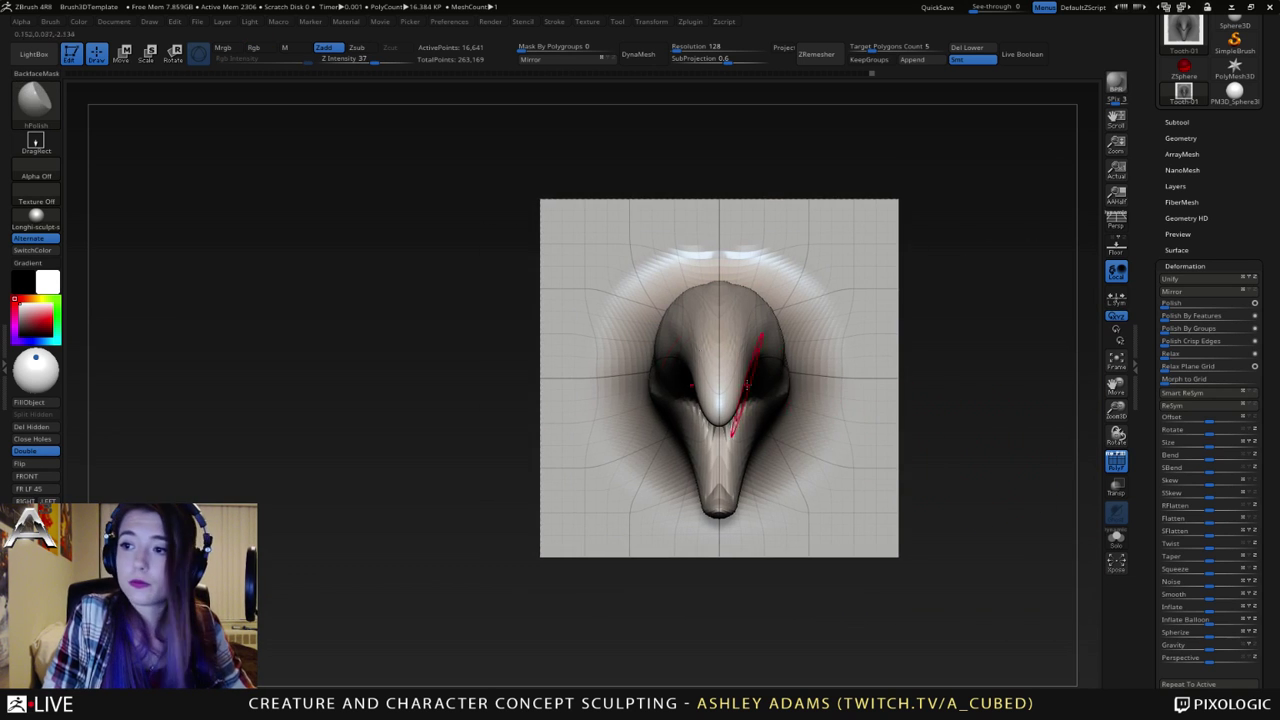
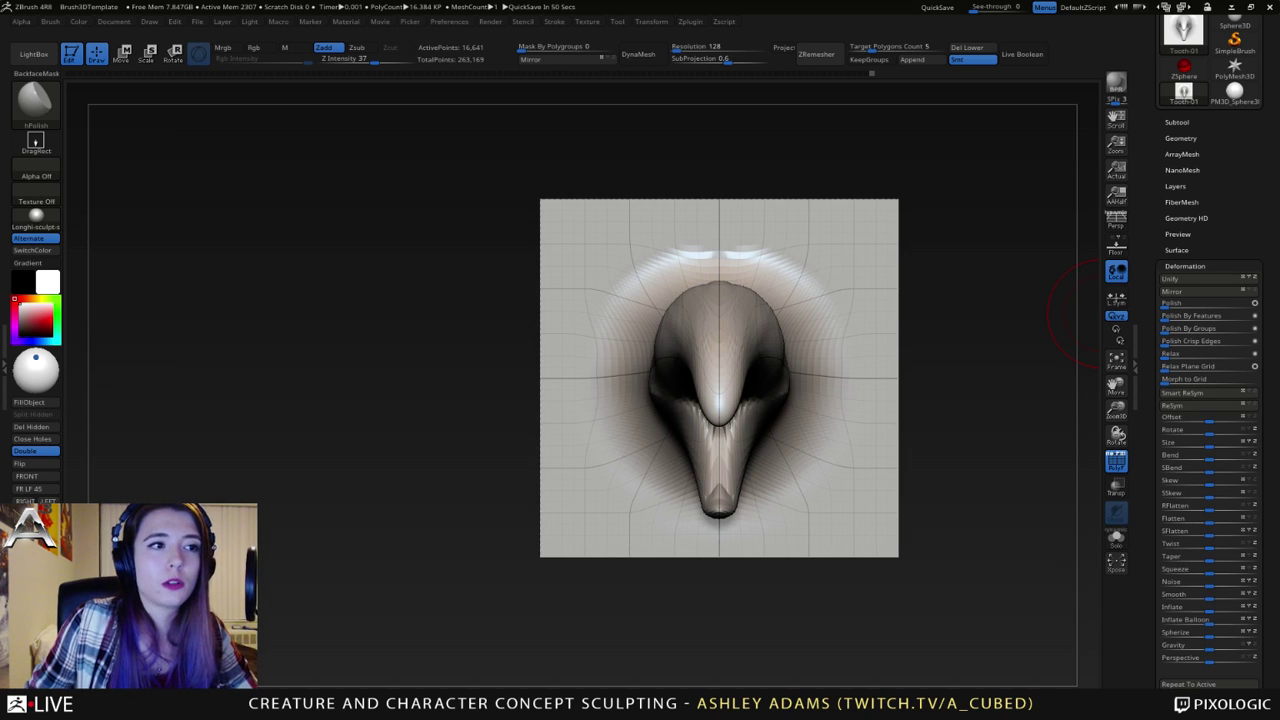
- Turn off the polygon frame display, raise the mesh by two subdivision levels and smooth the stepped surface of the wrist
{"action": "left_click", "coordinate": [1111, 466]}
{"action": "right_click_drag", "start_coordinate": [827, 376], "coordinate": [798, 362]}
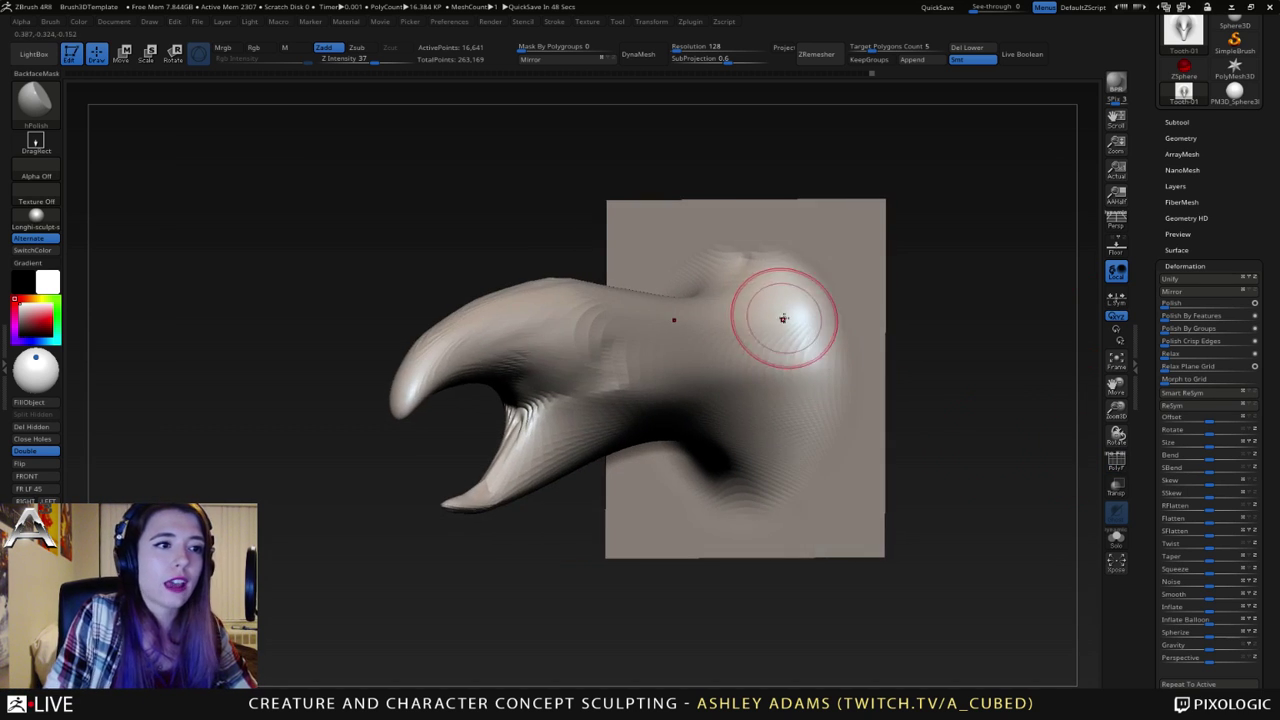
{"action": "key", "text": "d"}
{"action": "key", "text": "d"}
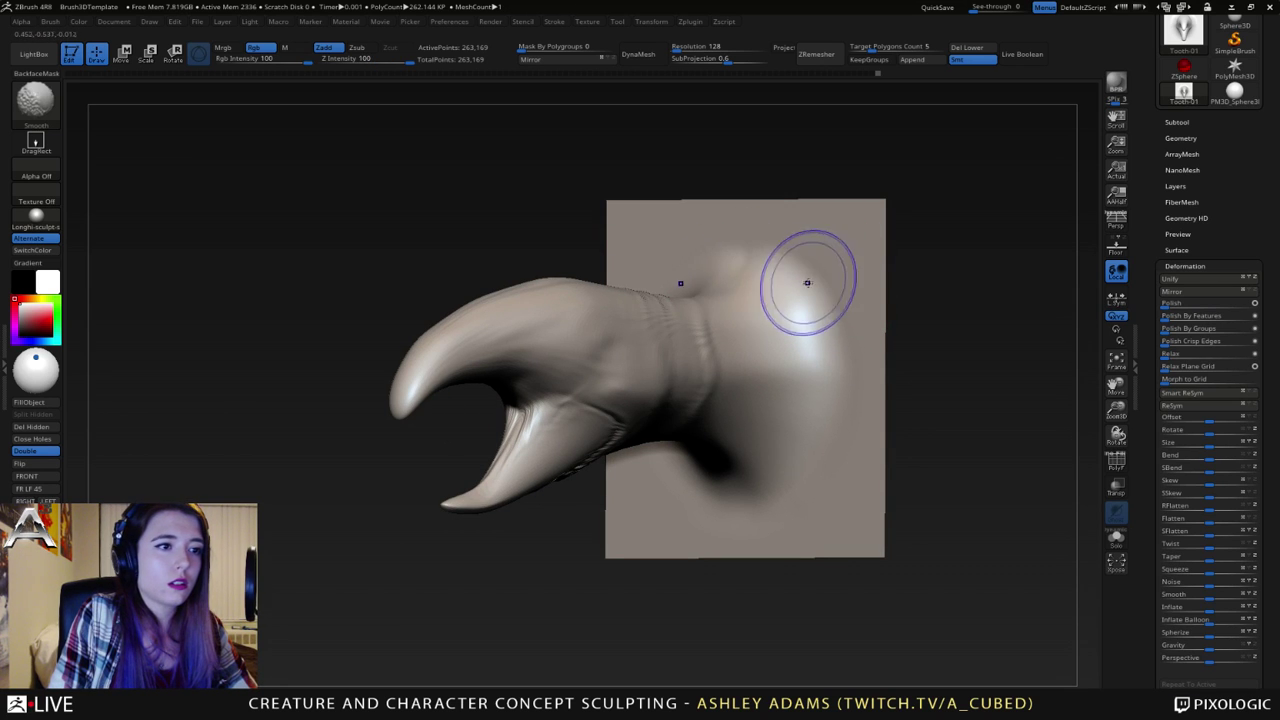
{"action": "right_click_drag", "start_coordinate": [747, 361], "coordinate": [714, 389]}
{"action": "left_click_drag", "start_coordinate": [714, 389], "coordinate": [689, 377], "text": "shift"}
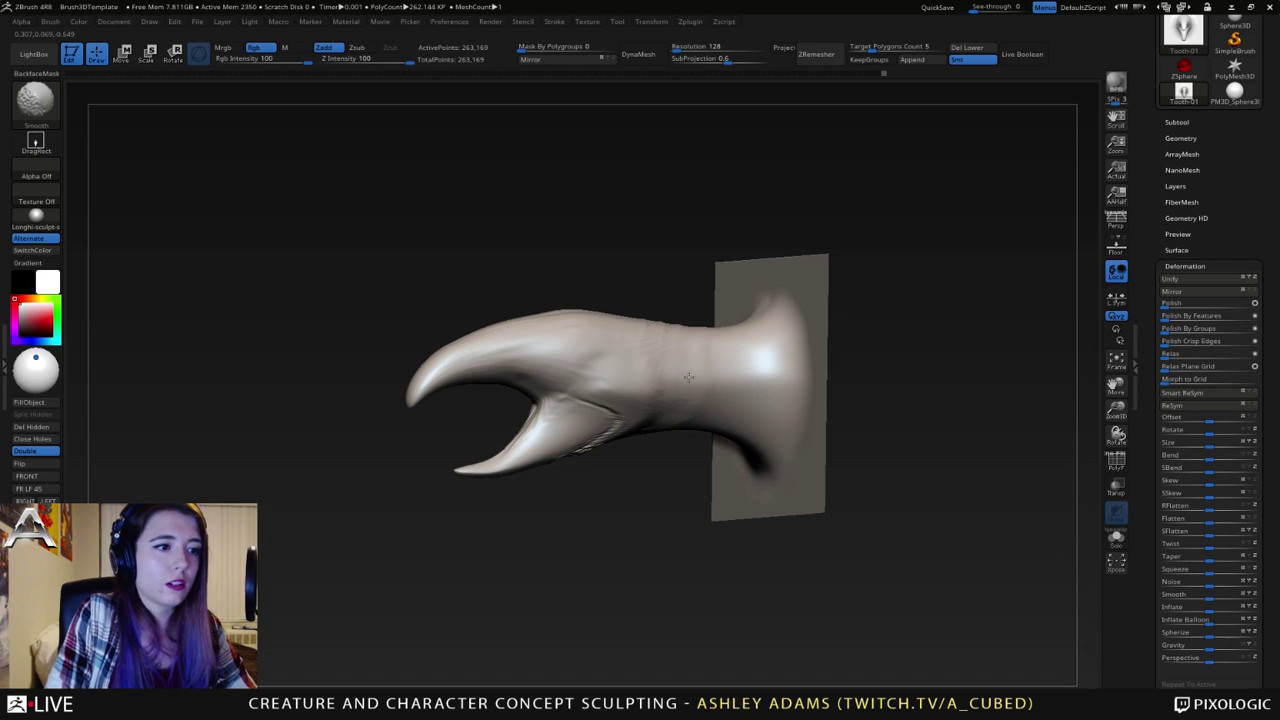
- Pull the underside of the wrist and its flare upwards with the SnakeHook brush to reshape the side profile
{"action": "right_click_drag", "start_coordinate": [666, 371], "coordinate": [683, 377], "text": "shift"}
{"action": "key", "text": "space"}
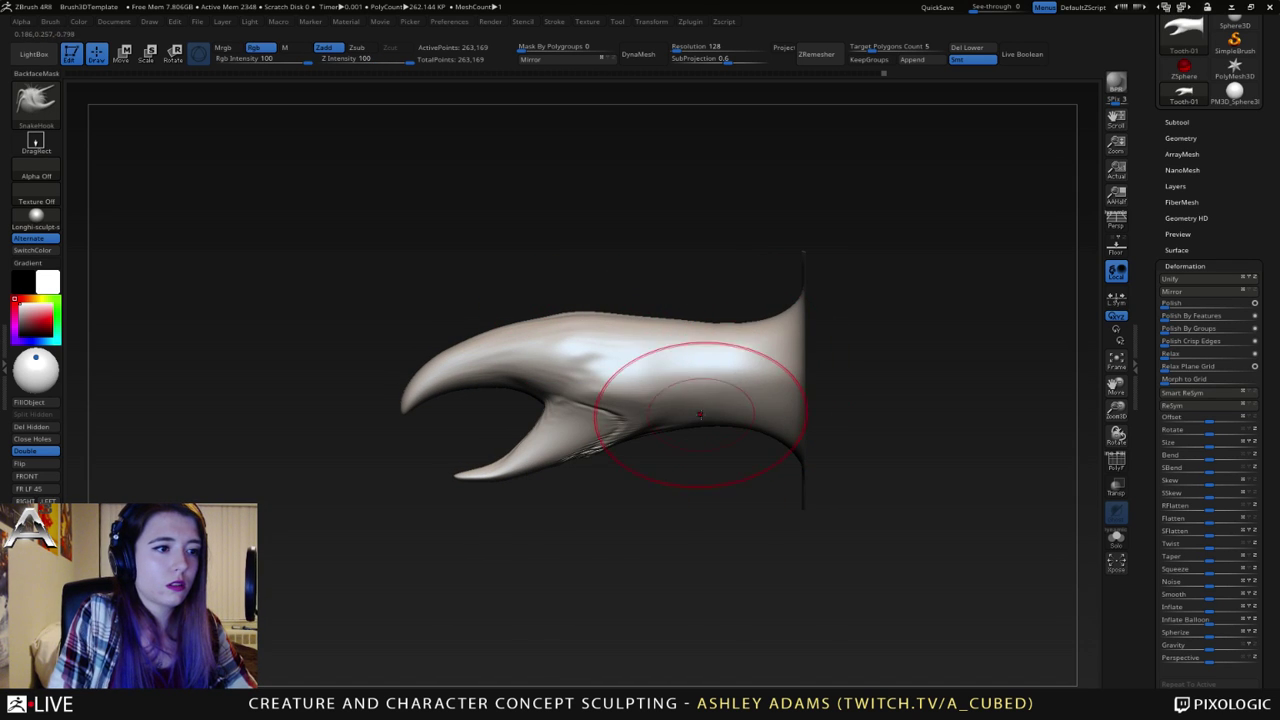
{"action": "left_click_drag", "start_coordinate": [704, 413], "coordinate": [671, 405]}
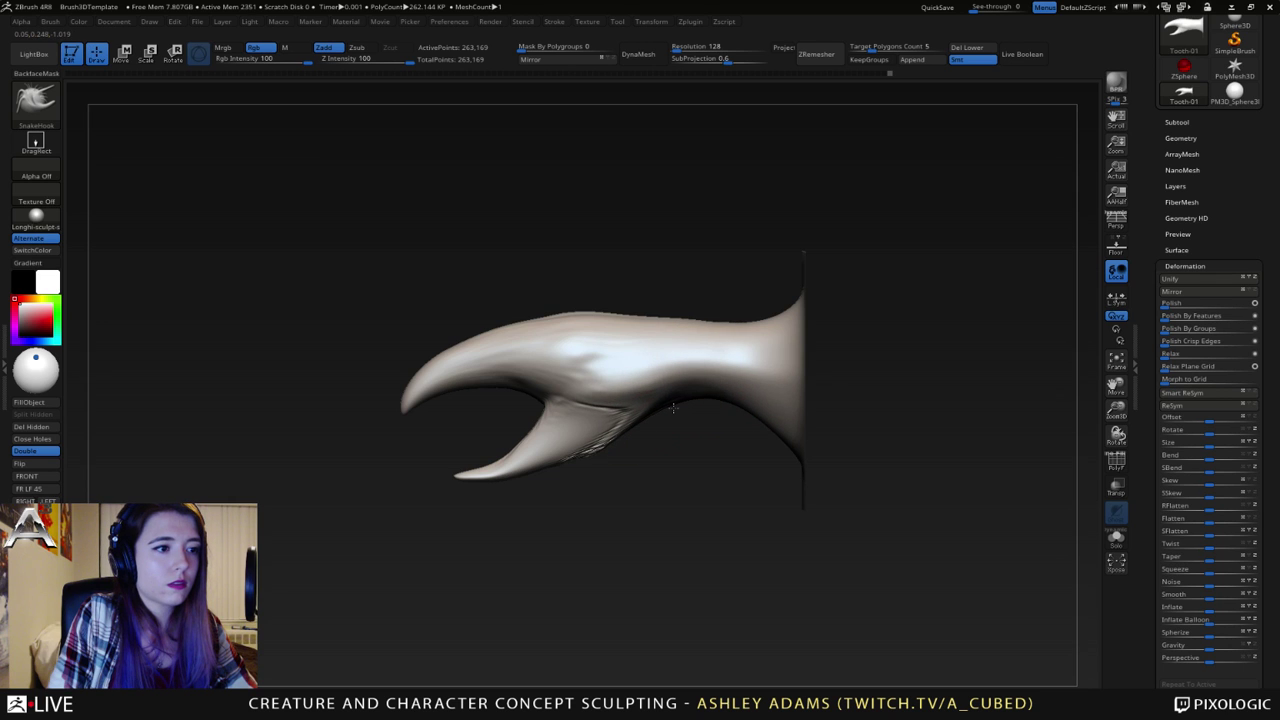
{"action": "right_click_drag", "start_coordinate": [673, 407], "coordinate": [706, 400]}
{"action": "key", "text": "space"}
{"action": "left_click_drag", "start_coordinate": [607, 407], "coordinate": [561, 407]}
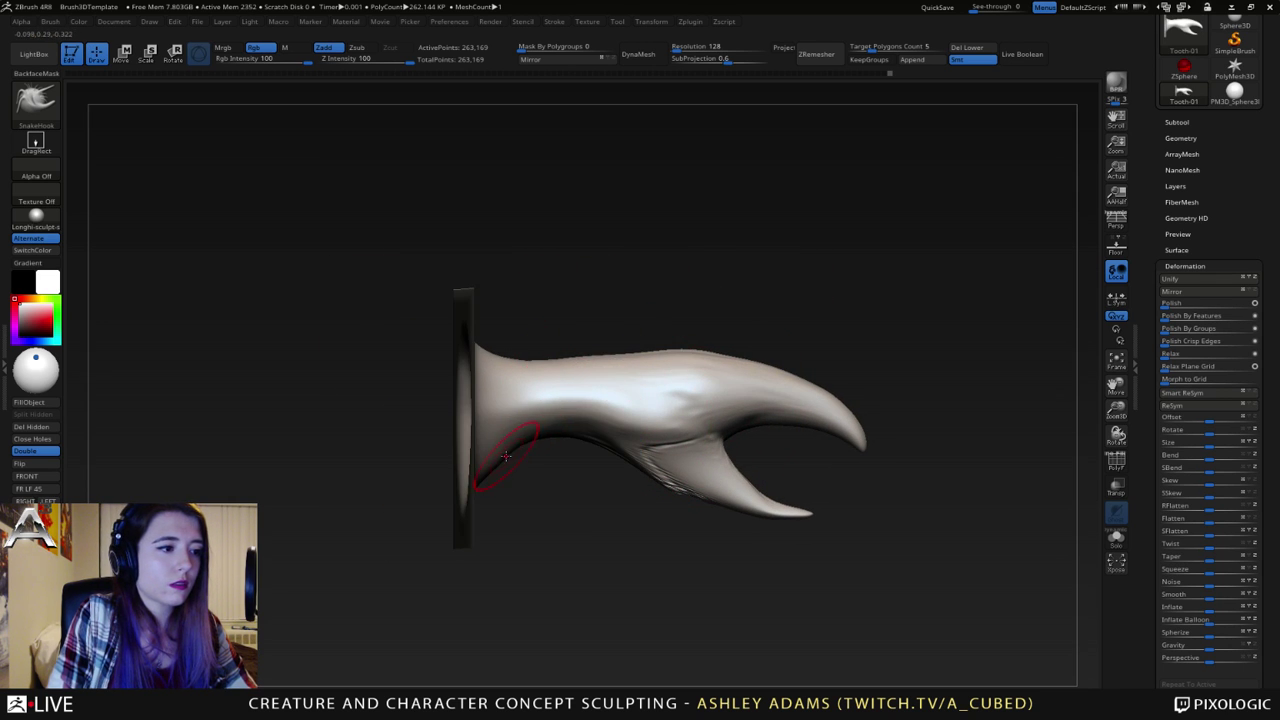
{"action": "left_click_drag", "start_coordinate": [505, 455], "coordinate": [499, 453]}
- Carve a crease around the wrist's base where it meets the plane, using the DamStandard brush
{"action": "right_click_drag", "start_coordinate": [532, 438], "coordinate": [664, 332]}
{"action": "key", "text": "b"}
{"action": "key", "text": "d"}
{"action": "key", "text": "s"}
{"action": "mouse_move", "coordinate": [558, 328]}
{"action": "left_mouse_down"}
{"action": "mouse_move", "coordinate": [620, 345]}
{"action": "mouse_move", "coordinate": [621, 359]}
{"action": "left_mouse_up"}
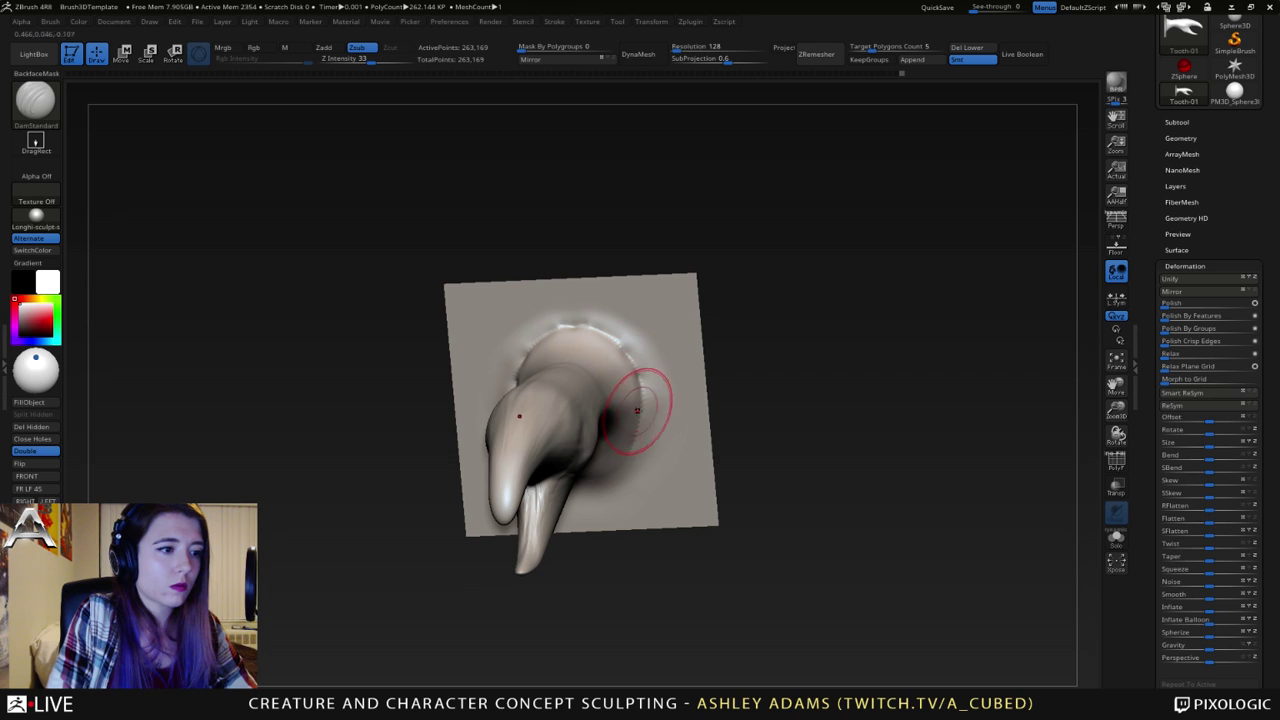
{"action": "right_click_drag", "start_coordinate": [643, 400], "coordinate": [511, 453]}
{"action": "mouse_move", "coordinate": [509, 453]}
{"action": "left_mouse_down"}
{"action": "mouse_move", "coordinate": [574, 492]}
{"action": "mouse_move", "coordinate": [508, 432]}
{"action": "left_mouse_up"}
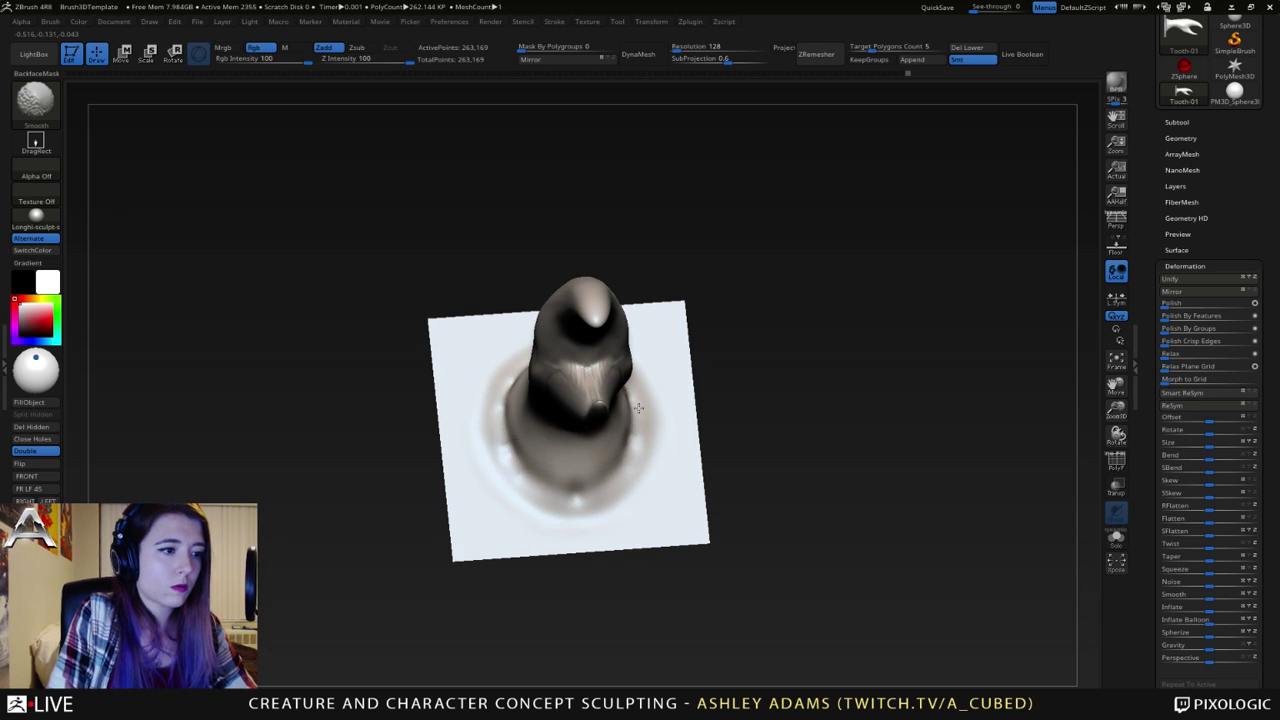
- Build up a raised, ridged collar around the wrist's base with the ClayBuildup brush, and reduce the brush's draw size
{"action": "mouse_move", "coordinate": [508, 432]}
{"action": "right_mouse_down"}
{"action": "mouse_move", "coordinate": [634, 469]}
{"action": "mouse_move", "coordinate": [597, 486]}
{"action": "right_mouse_up"}
{"action": "key", "text": "b"}
{"action": "key", "text": "c"}
{"action": "key", "text": "b"}
{"action": "mouse_move", "coordinate": [600, 498]}
{"action": "left_mouse_down"}
{"action": "mouse_move", "coordinate": [649, 446]}
{"action": "mouse_move", "coordinate": [648, 356]}
{"action": "mouse_move", "coordinate": [619, 334]}
{"action": "left_mouse_up"}
{"action": "right_click_drag", "start_coordinate": [583, 337], "coordinate": [628, 362]}
{"action": "key", "text": "space"}
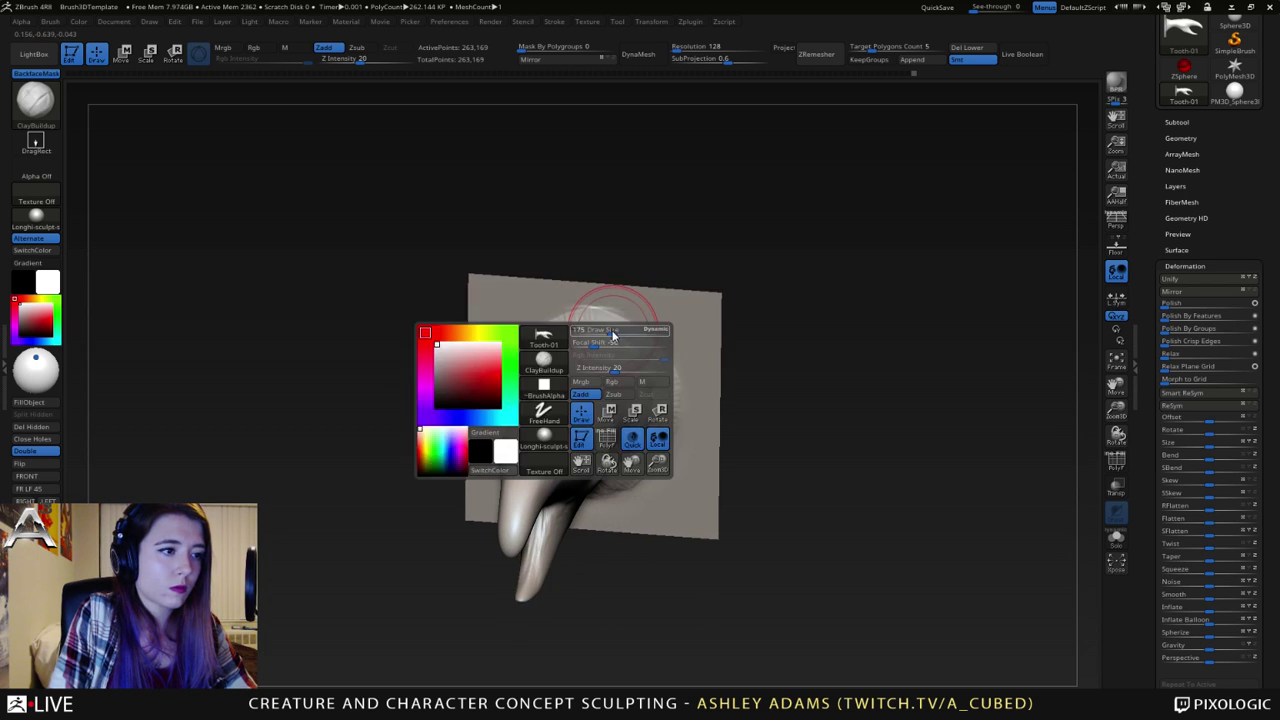
{"action": "left_click_drag", "start_coordinate": [613, 335], "coordinate": [594, 334]}
{"action": "key", "text": "shift"}
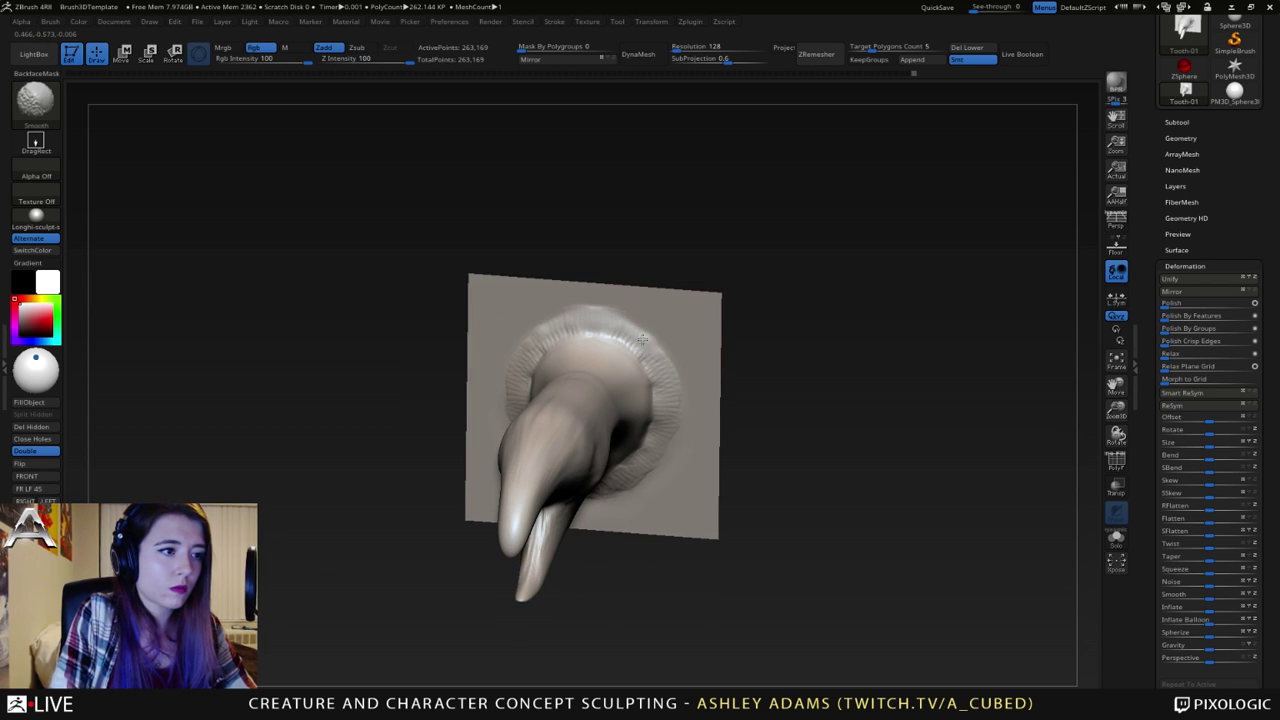
- Adjust the ClayBuildup draw size, then add strokes along the side and underside of the collar and smooth them
{"action": "right_click_drag", "start_coordinate": [649, 455], "coordinate": [598, 432]}
{"action": "key", "text": "space"}
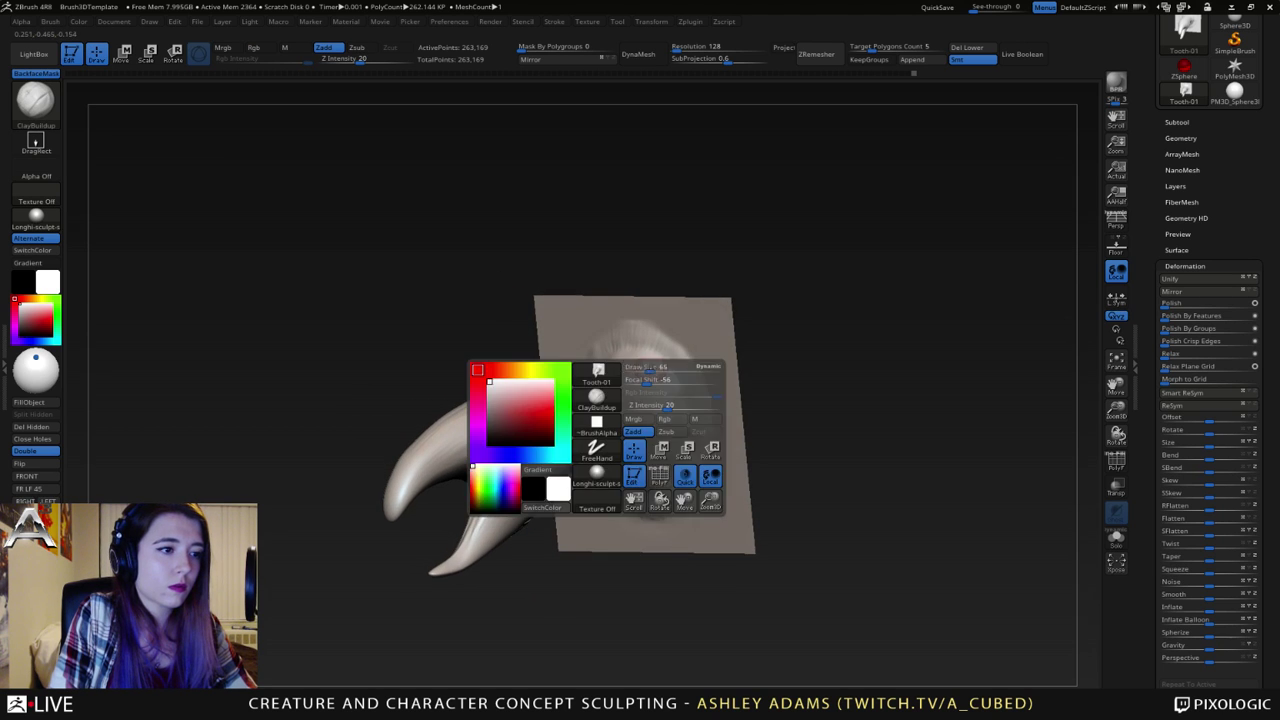
{"action": "left_click_drag", "start_coordinate": [642, 369], "coordinate": [656, 369]}
{"action": "mouse_move", "coordinate": [656, 369]}
{"action": "right_mouse_down"}
{"action": "mouse_move", "coordinate": [617, 343]}
{"action": "mouse_move", "coordinate": [666, 447]}
{"action": "right_mouse_up"}
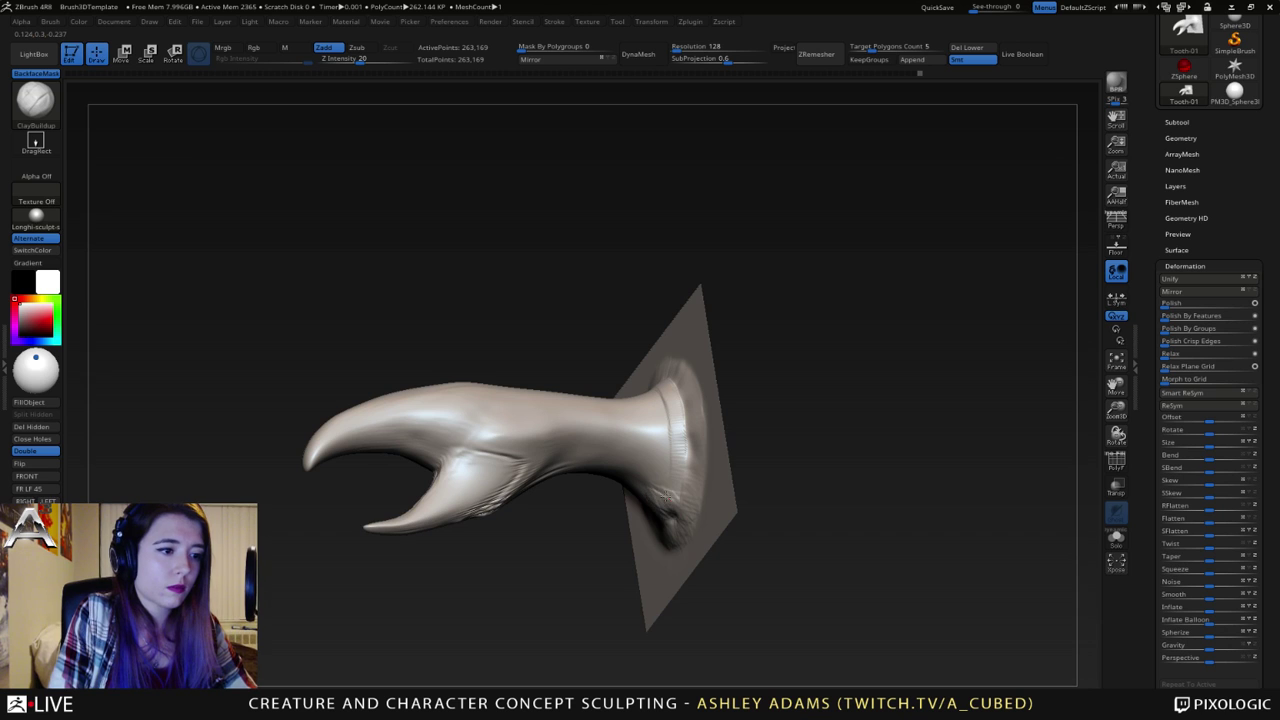
{"action": "mouse_move", "coordinate": [673, 473]}
{"action": "left_mouse_down"}
{"action": "mouse_move", "coordinate": [673, 460]}
{"action": "mouse_move", "coordinate": [667, 505]}
{"action": "left_mouse_up"}
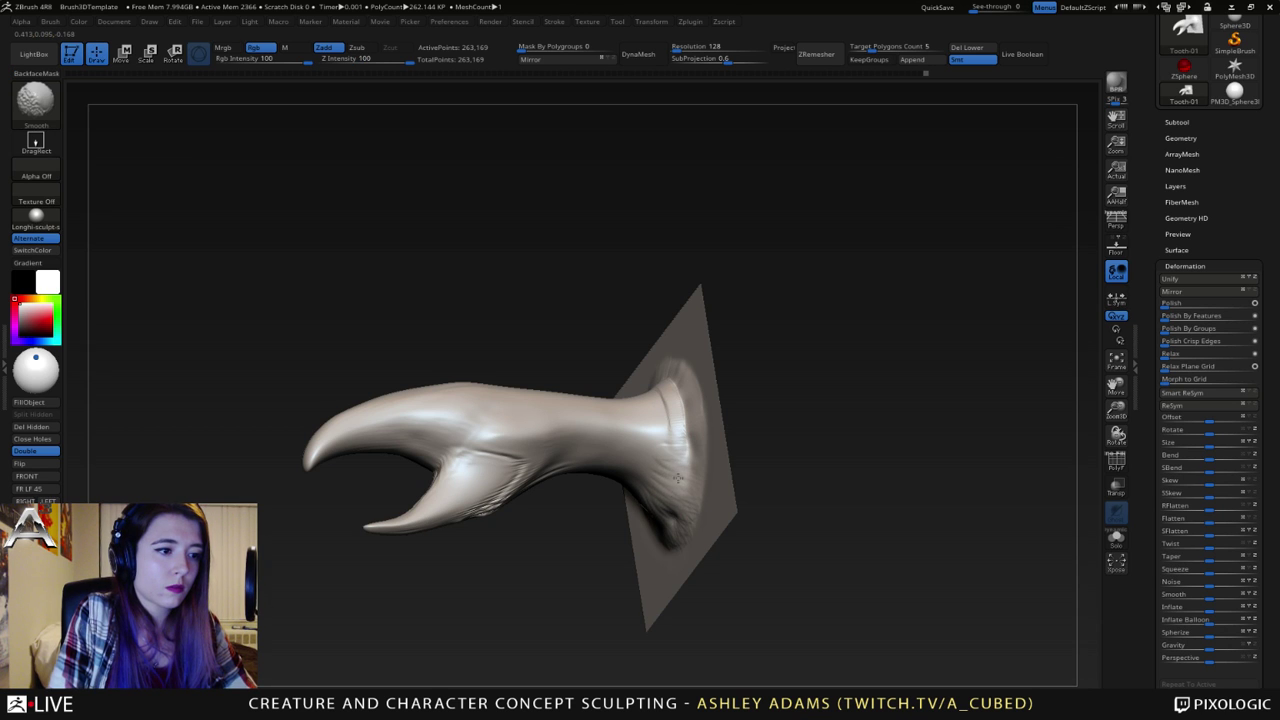
{"action": "mouse_move", "coordinate": [678, 478]}
{"action": "right_mouse_down"}
{"action": "mouse_move", "coordinate": [725, 472]}
{"action": "mouse_move", "coordinate": [715, 488]}
{"action": "right_mouse_up"}
- Add ClayBuildup wrinkle strokes across the side and underside of the palm behind the smaller prong
{"action": "mouse_move", "coordinate": [583, 377]}
{"action": "right_mouse_down"}
{"action": "mouse_move", "coordinate": [654, 402]}
{"action": "mouse_move", "coordinate": [634, 449]}
{"action": "mouse_move", "coordinate": [593, 483]}
{"action": "right_mouse_up"}
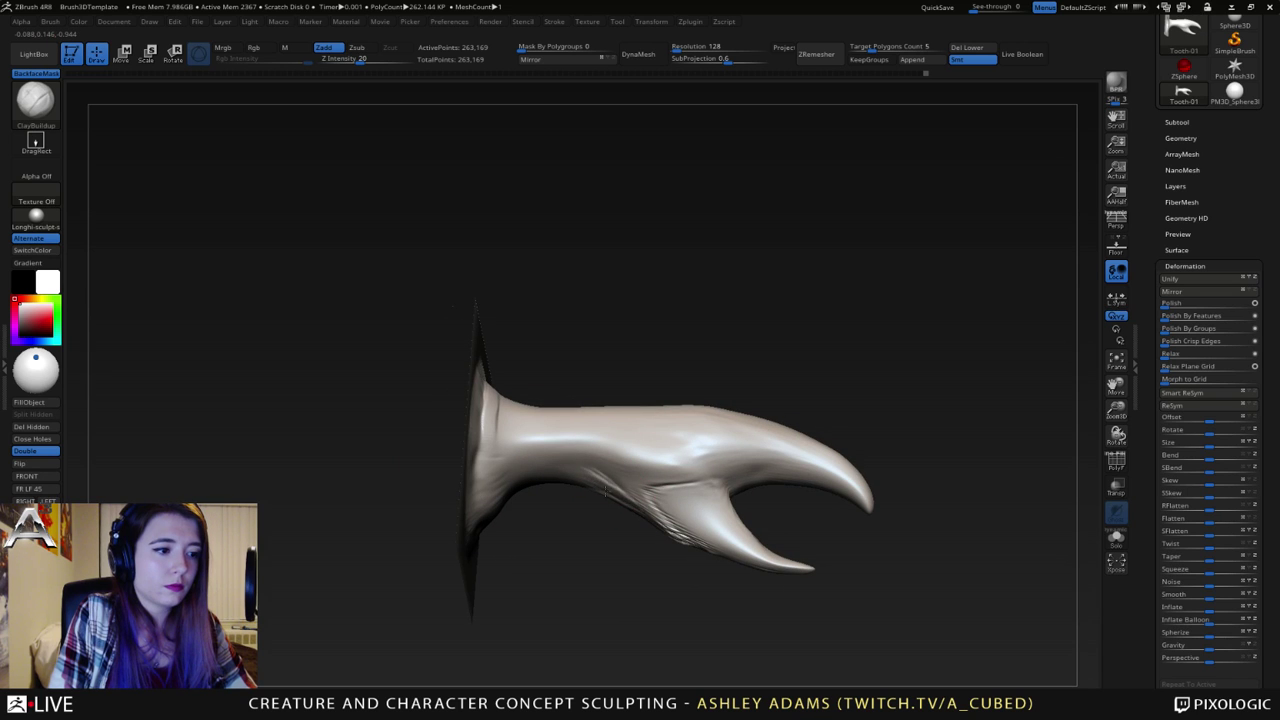
{"action": "mouse_move", "coordinate": [605, 490]}
{"action": "left_mouse_down"}
{"action": "mouse_move", "coordinate": [632, 500]}
{"action": "mouse_move", "coordinate": [624, 482]}
{"action": "mouse_move", "coordinate": [683, 476]}
{"action": "left_mouse_up"}
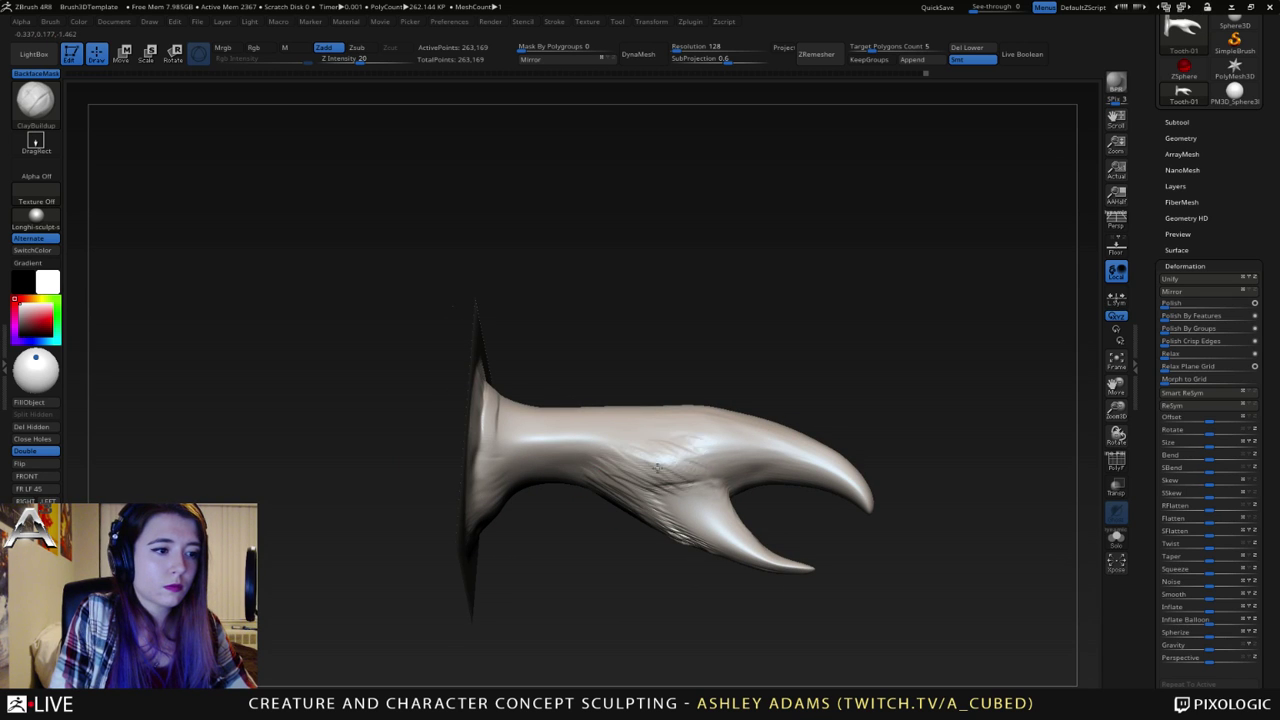
{"action": "right_click_drag", "start_coordinate": [657, 467], "coordinate": [661, 496]}
{"action": "mouse_move", "coordinate": [634, 510]}
{"action": "left_mouse_down"}
{"action": "mouse_move", "coordinate": [605, 510]}
{"action": "mouse_move", "coordinate": [630, 478]}
{"action": "mouse_move", "coordinate": [612, 480]}
{"action": "left_mouse_up"}
{"action": "right_click_drag", "start_coordinate": [618, 442], "coordinate": [586, 522]}
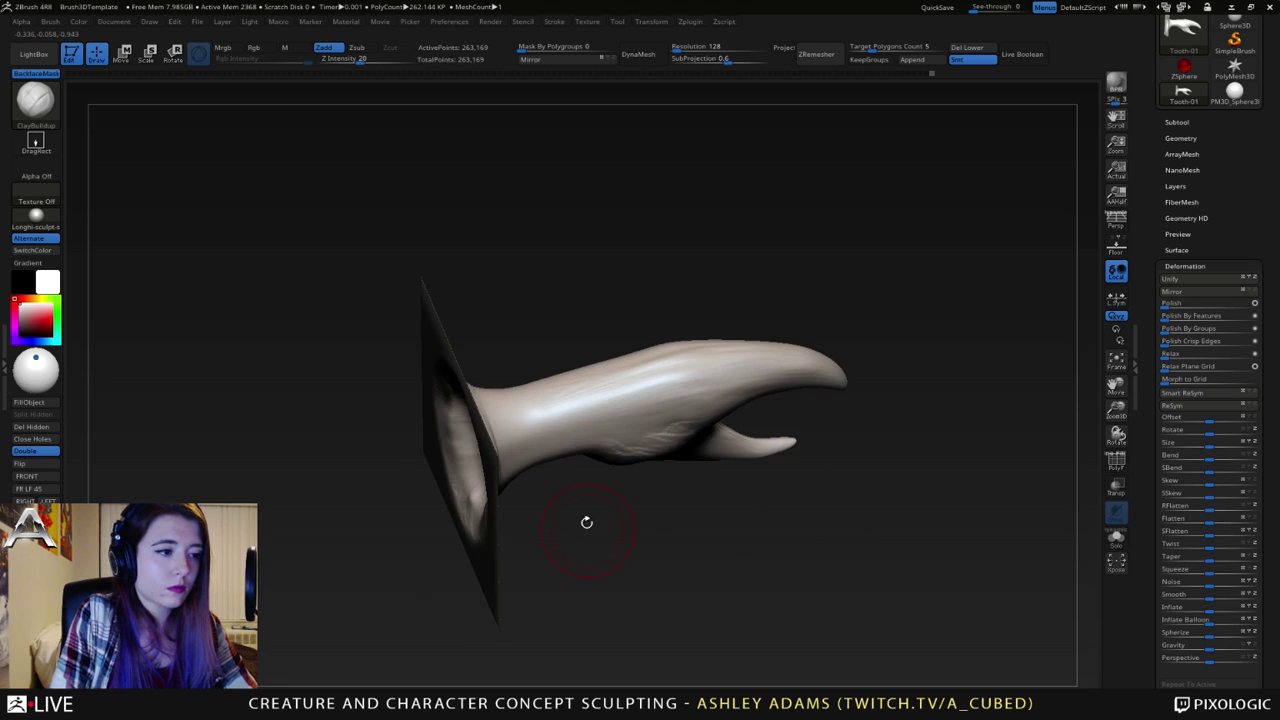
- Select the SnakeHook brush and pull both sides of the wrist inwards to slim it between the collar and palm
{"action": "key", "text": "b"}
{"action": "key", "text": "s"}
{"action": "key", "text": "h"}
{"action": "key", "text": "space"}
{"action": "right_click_drag", "start_coordinate": [589, 434], "coordinate": [573, 446]}
{"action": "left_click_drag", "start_coordinate": [561, 428], "coordinate": [565, 443]}
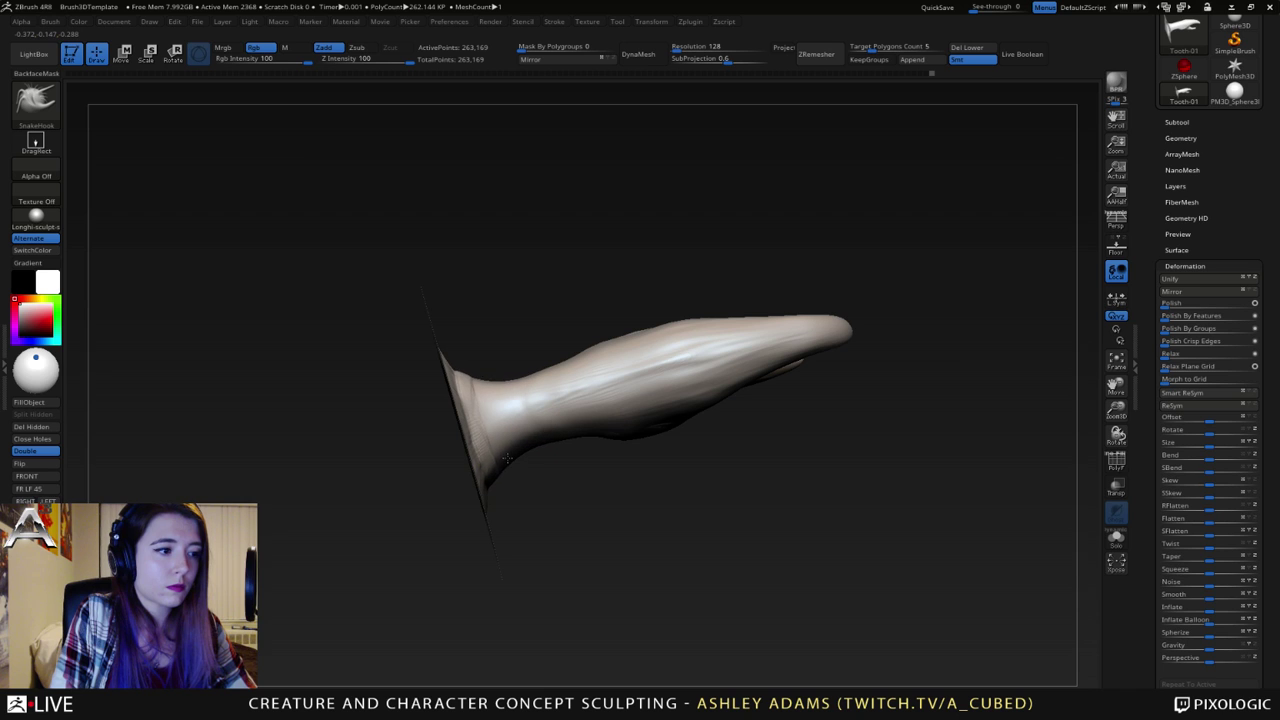
{"action": "right_click_drag", "start_coordinate": [501, 463], "coordinate": [572, 442]}
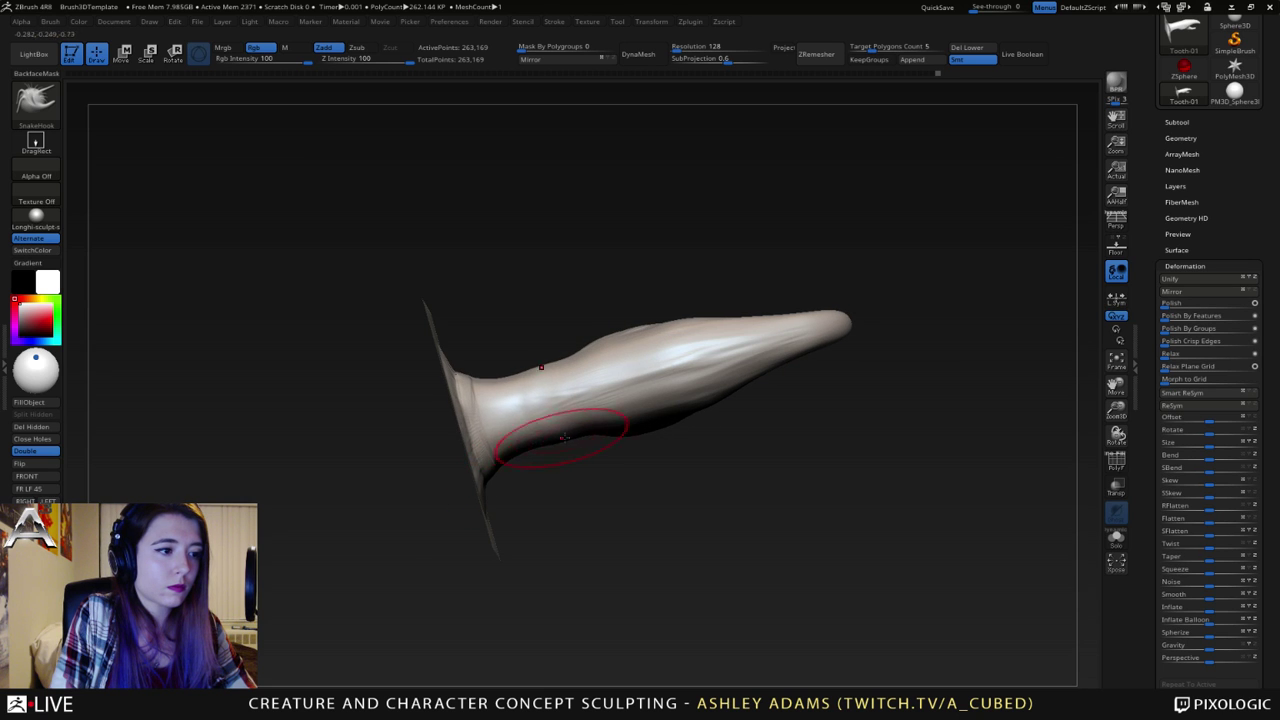
{"action": "key", "text": "space"}
{"action": "left_click_drag", "start_coordinate": [566, 442], "coordinate": [560, 430]}
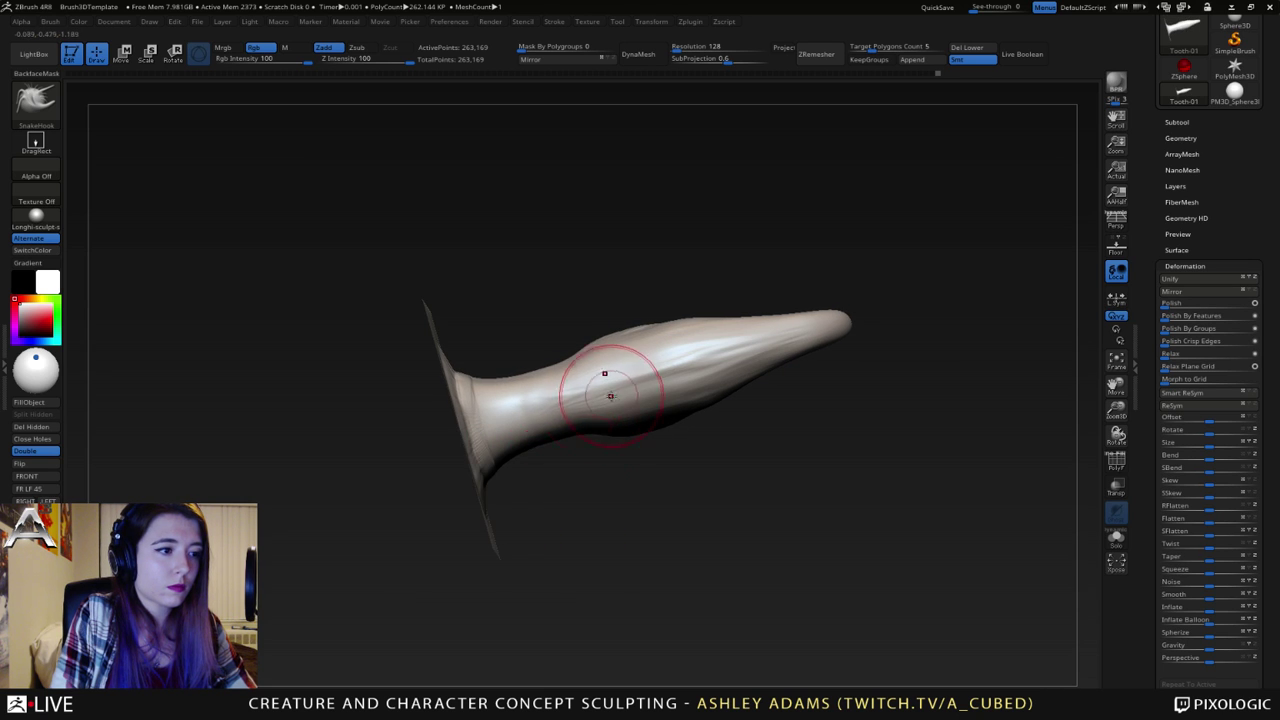
- Adjust the SnakeHook size, bulge the sides of the palm outwards and reshape the contour towards the larger prong
{"action": "key", "text": "space"}
{"action": "left_click_drag", "start_coordinate": [613, 395], "coordinate": [618, 394]}
{"action": "key", "text": "space"}
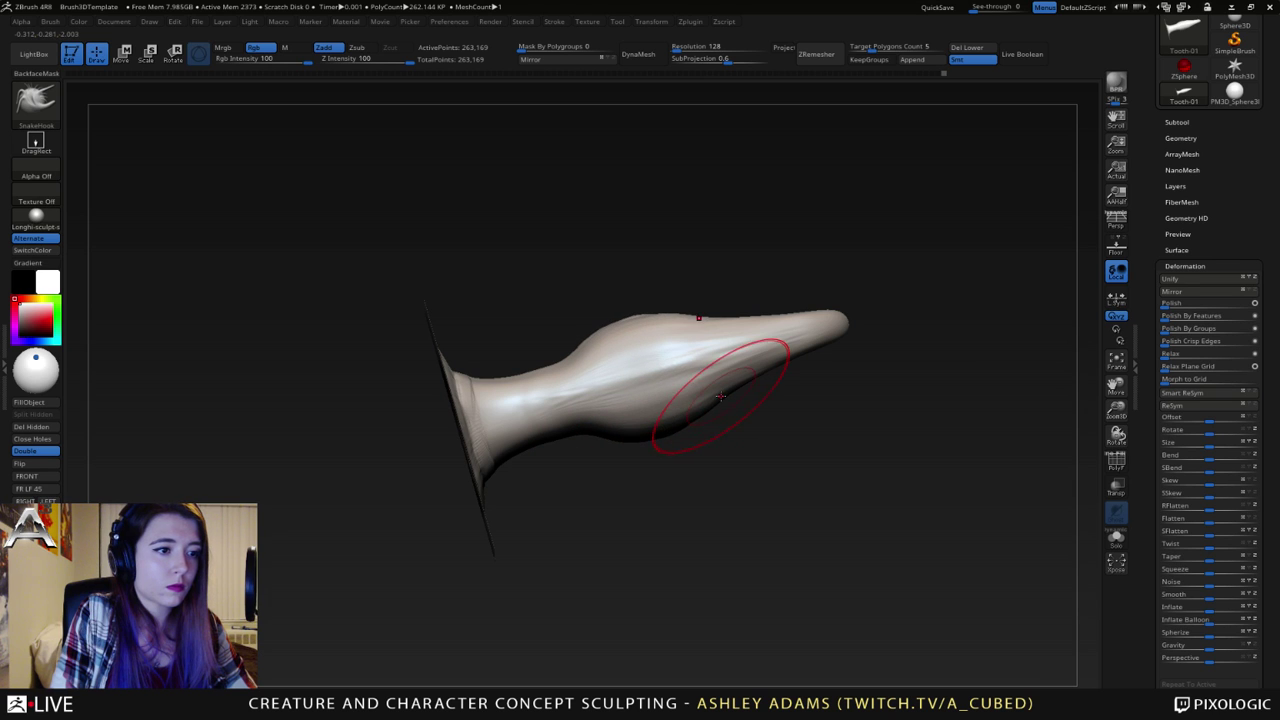
{"action": "mouse_move", "coordinate": [741, 387]}
{"action": "left_mouse_down"}
{"action": "mouse_move", "coordinate": [784, 369]}
{"action": "mouse_move", "coordinate": [772, 362]}
{"action": "mouse_move", "coordinate": [825, 378]}
{"action": "mouse_move", "coordinate": [750, 434]}
{"action": "mouse_move", "coordinate": [614, 434]}
{"action": "mouse_move", "coordinate": [698, 327]}
{"action": "left_mouse_up"}
{"action": "key", "text": "space"}
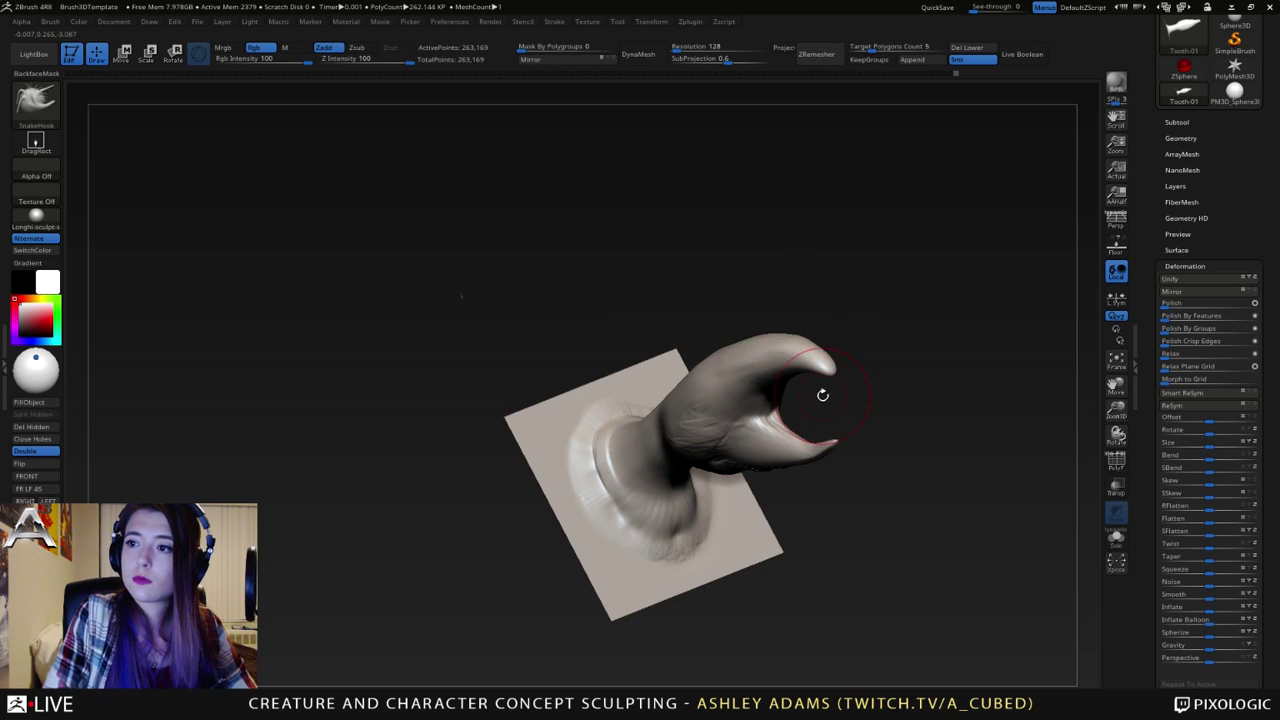
- Adjust the SnakeHook draw size, refine the prongs and pull the underside of the palm outwards behind the smaller prong
{"action": "left_click_drag", "start_coordinate": [822, 395], "coordinate": [744, 288]}
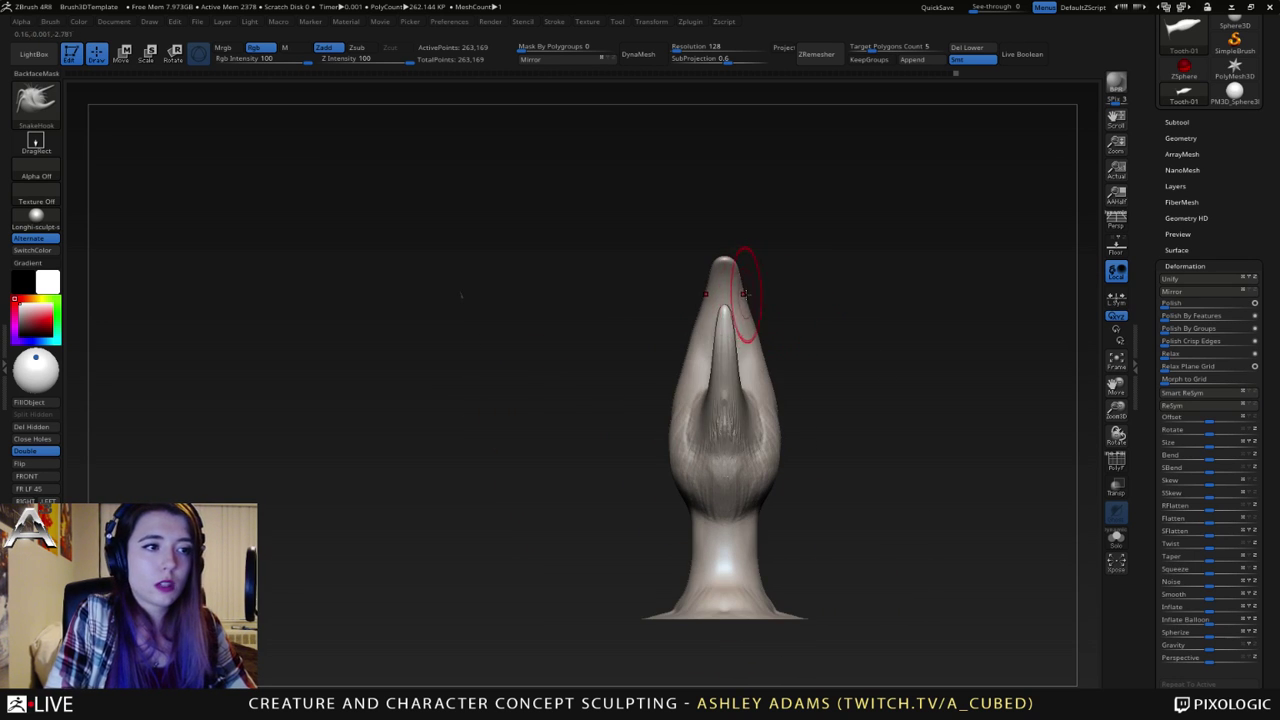
{"action": "right_click", "coordinate": [744, 291]}
{"action": "right_click_drag", "start_coordinate": [744, 288], "coordinate": [741, 262]}
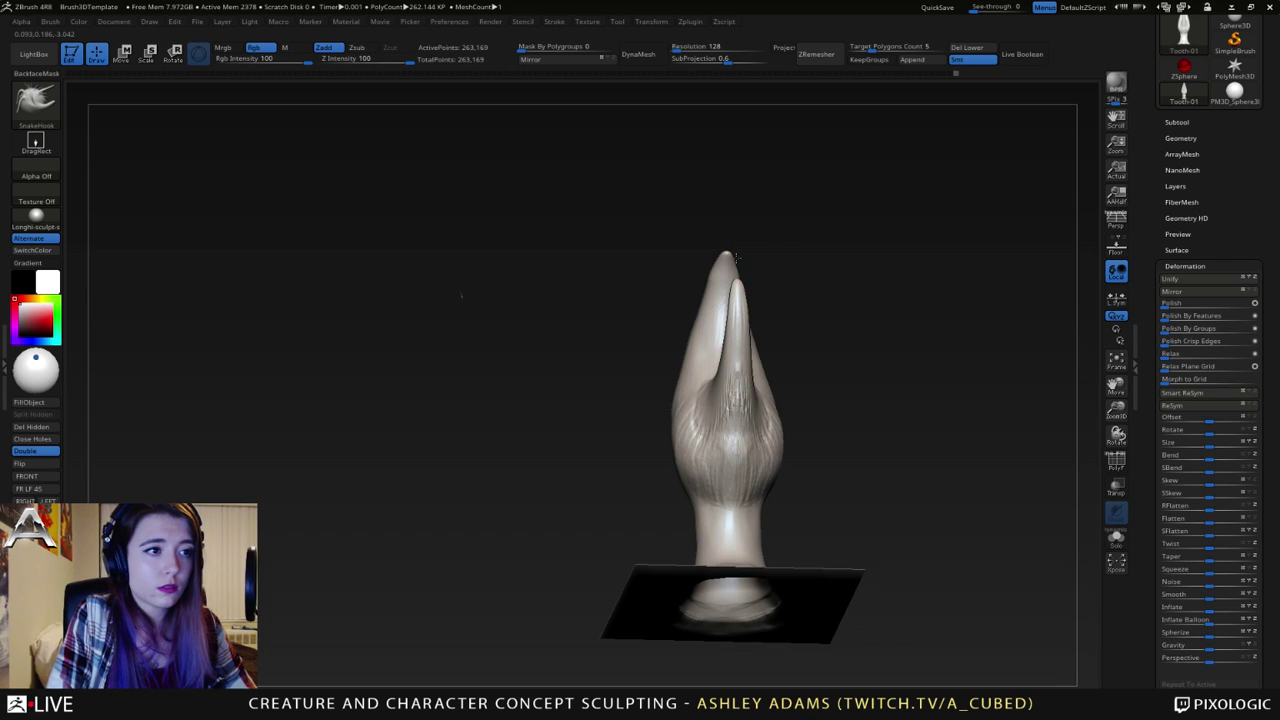
{"action": "mouse_move", "coordinate": [736, 258]}
{"action": "left_mouse_down"}
{"action": "mouse_move", "coordinate": [666, 465]}
{"action": "mouse_move", "coordinate": [682, 433]}
{"action": "left_mouse_up"}
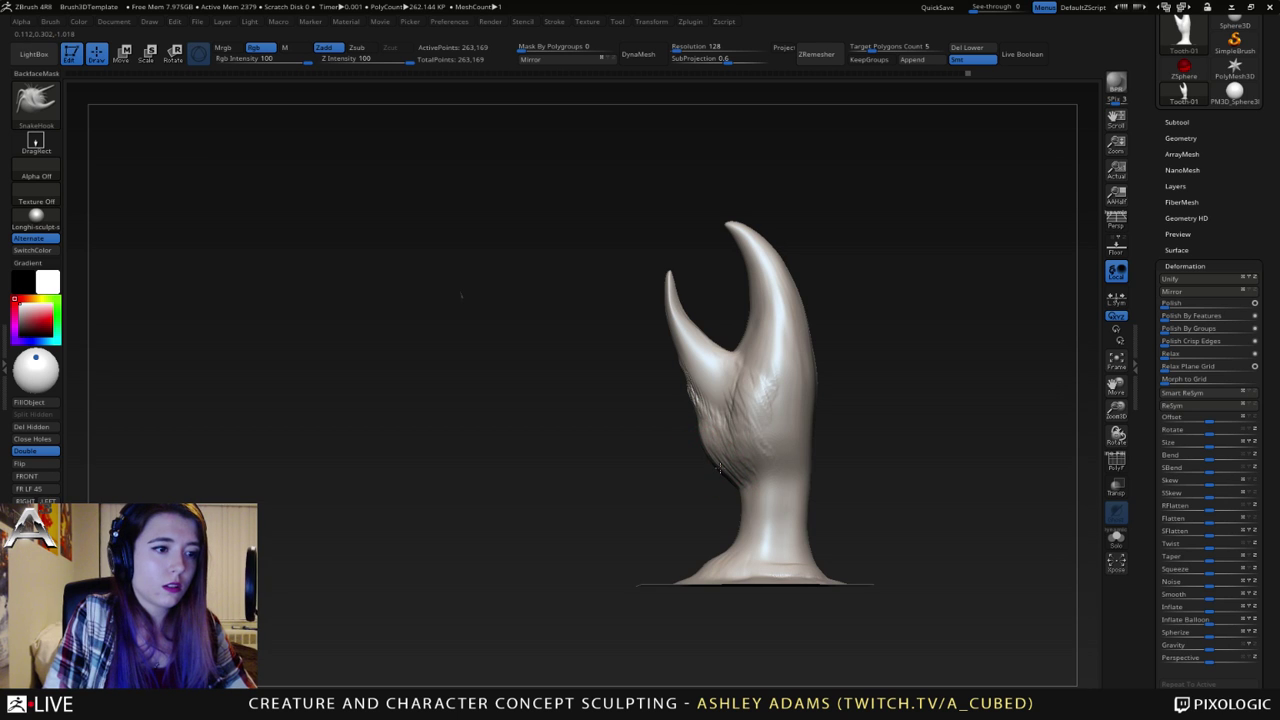
{"action": "key", "text": "space"}
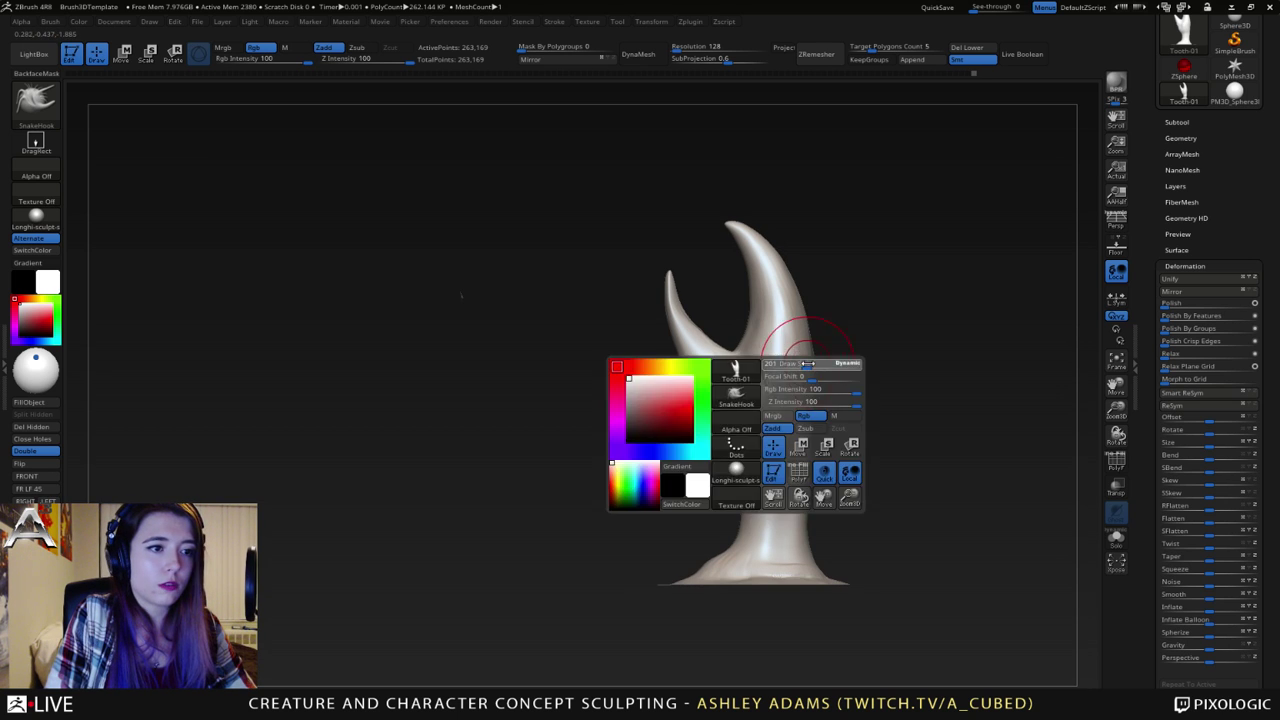
{"action": "mouse_move", "coordinate": [925, 445]}
{"action": "left_mouse_down"}
{"action": "mouse_move", "coordinate": [850, 462]}
{"action": "mouse_move", "coordinate": [833, 369]}
{"action": "mouse_move", "coordinate": [851, 423]}
{"action": "mouse_move", "coordinate": [929, 423]}
{"action": "mouse_move", "coordinate": [812, 360]}
{"action": "left_mouse_up"}
{"action": "key", "text": "space"}
{"action": "left_click_drag", "start_coordinate": [905, 515], "coordinate": [869, 525], "text": "alt"}
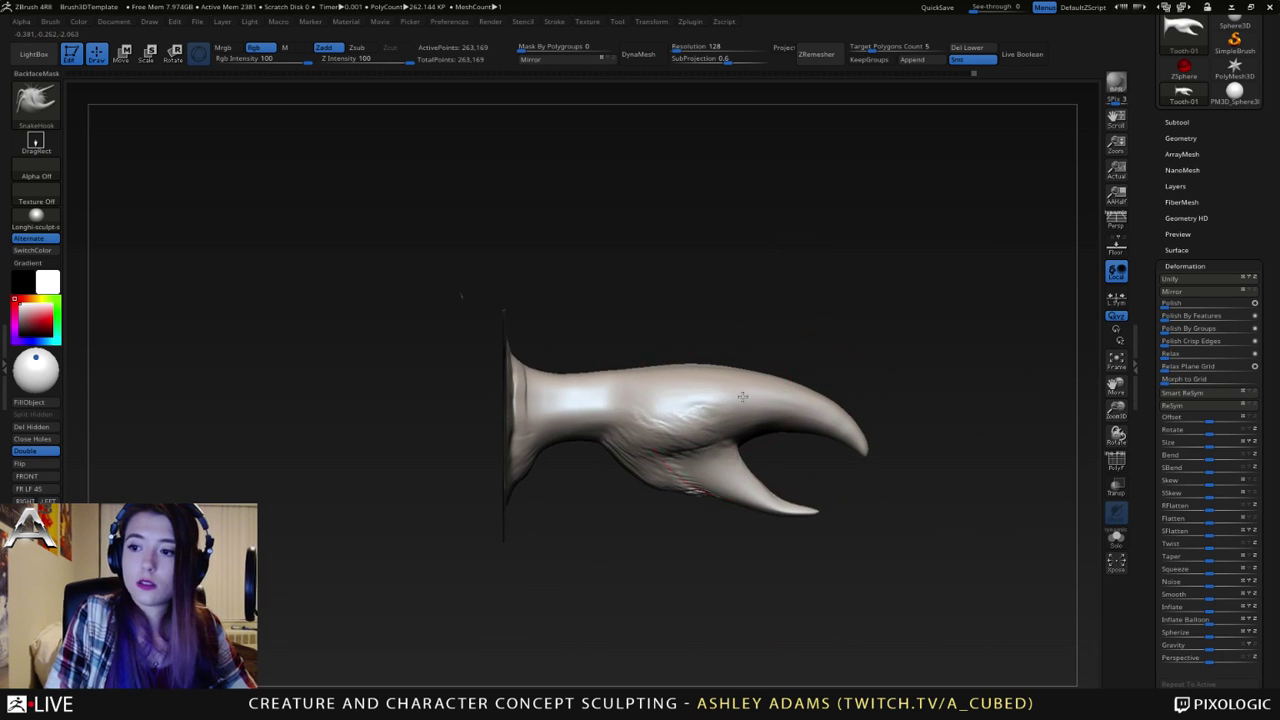
{"action": "left_click_drag", "start_coordinate": [666, 470], "coordinate": [711, 500]}
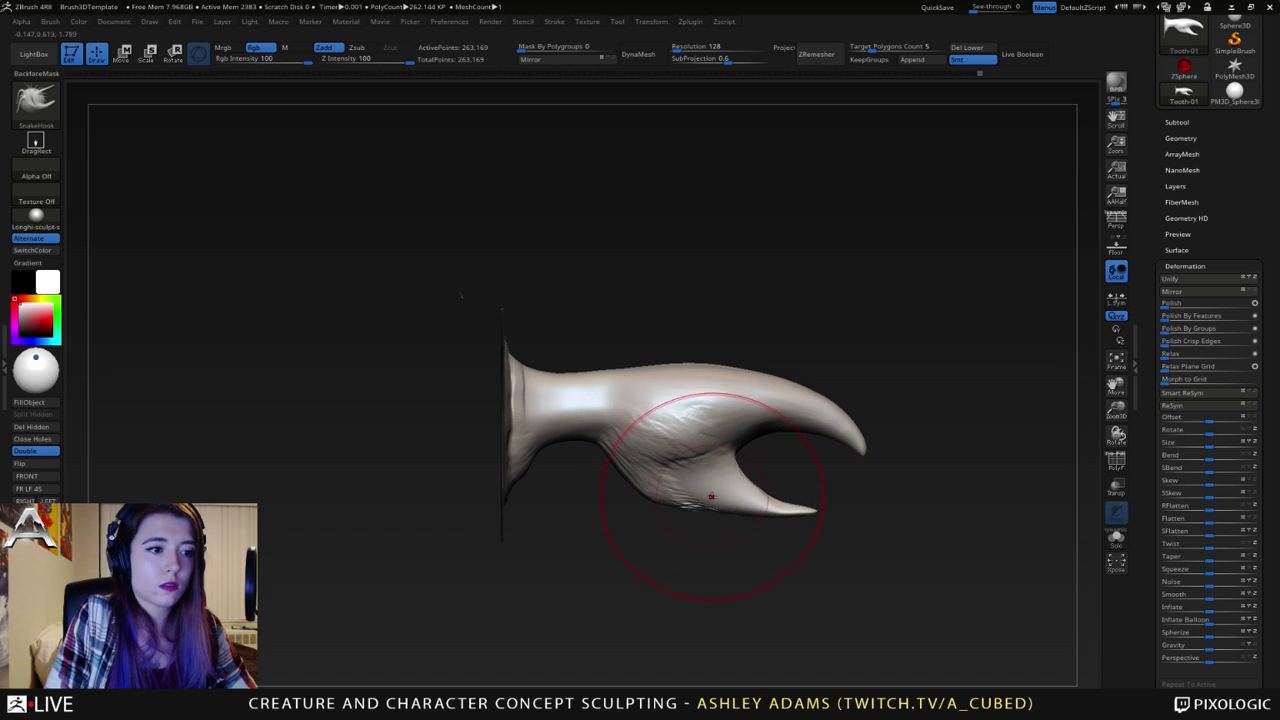
{"action": "right_click_drag", "start_coordinate": [676, 425], "coordinate": [735, 431], "text": "alt"}
- Change the draw size and carve a DamStandard crease around the joint between the wrist and palm
{"action": "key", "text": "space"}
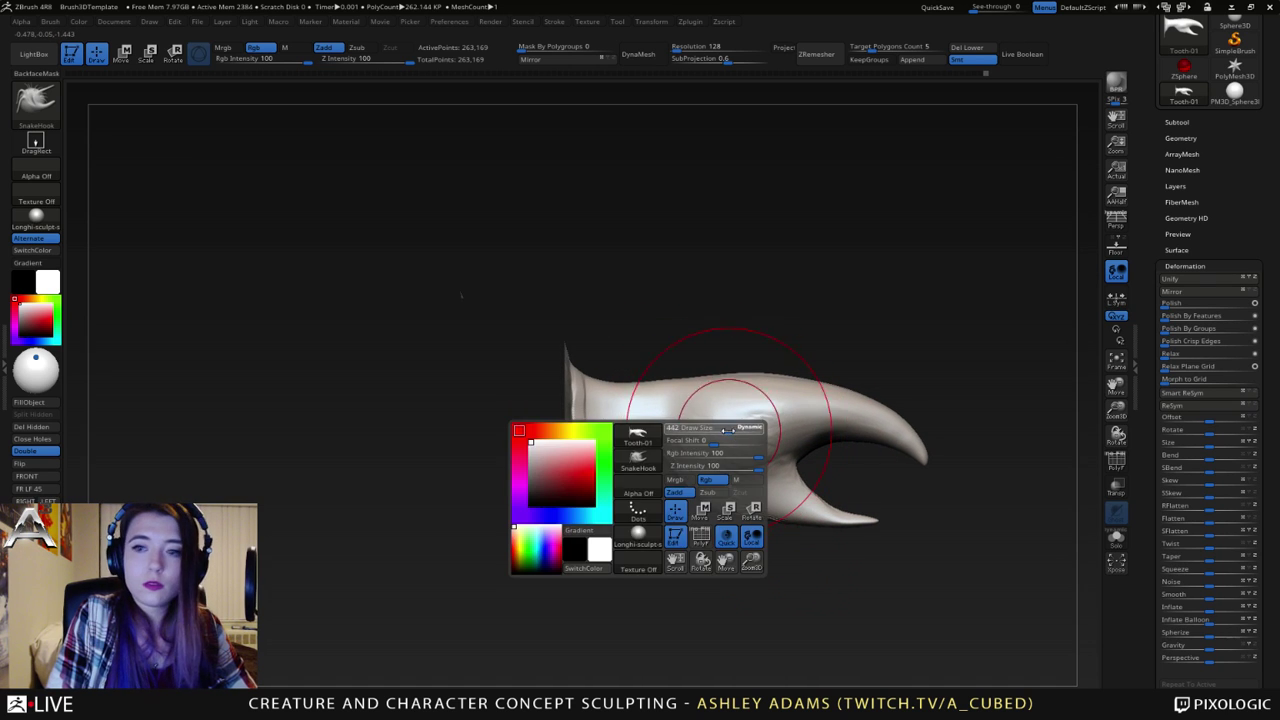
{"action": "left_click_drag", "start_coordinate": [736, 430], "coordinate": [697, 430]}
{"action": "key", "text": "b"}
{"action": "key", "text": "d"}
{"action": "key", "text": "s"}
{"action": "left_click_drag", "start_coordinate": [683, 374], "coordinate": [688, 433]}
{"action": "mouse_move", "coordinate": [662, 434]}
{"action": "right_mouse_down"}
{"action": "mouse_move", "coordinate": [692, 366]}
{"action": "mouse_move", "coordinate": [670, 358]}
{"action": "right_mouse_up"}
- Build up ClayBuildup folds across the wrist and wrinkles on the adjoining back edge of the palm
{"action": "key", "text": "b"}
{"action": "key", "text": "c"}
{"action": "key", "text": "b"}
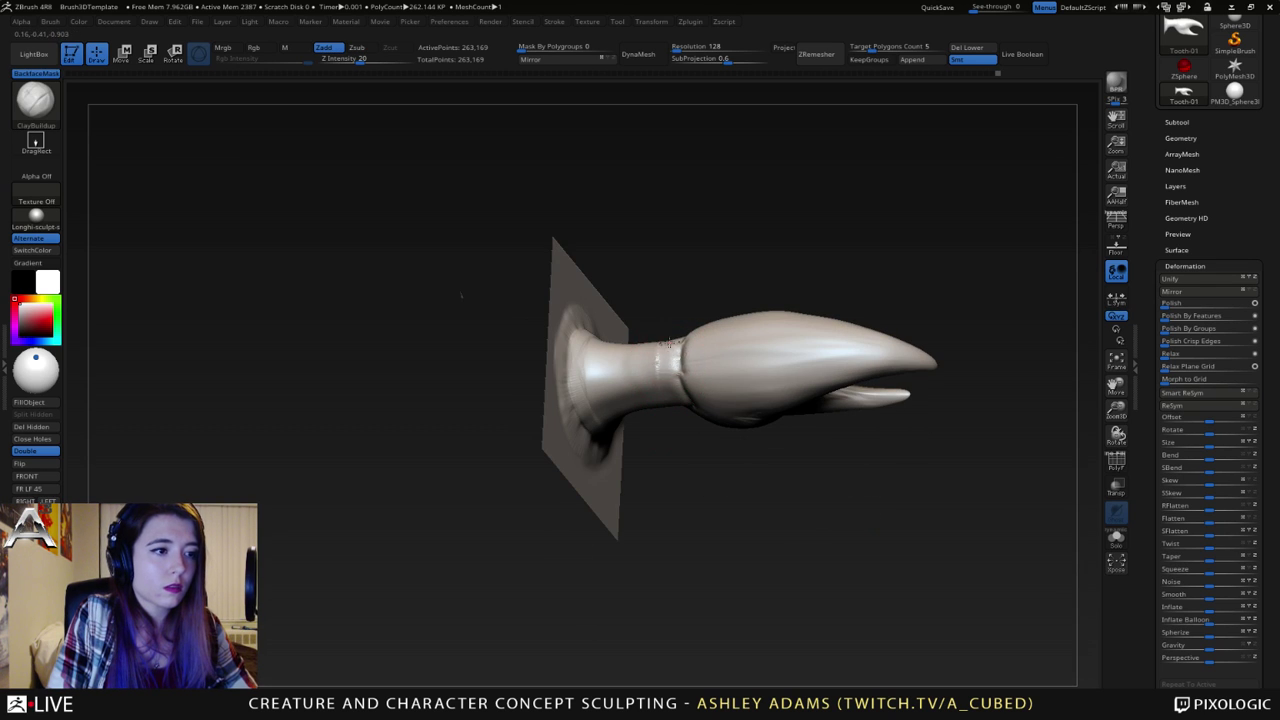
{"action": "left_click_drag", "start_coordinate": [668, 343], "coordinate": [664, 408]}
{"action": "left_click_drag", "start_coordinate": [648, 345], "coordinate": [664, 390]}
{"action": "right_click_drag", "start_coordinate": [664, 372], "coordinate": [693, 366]}
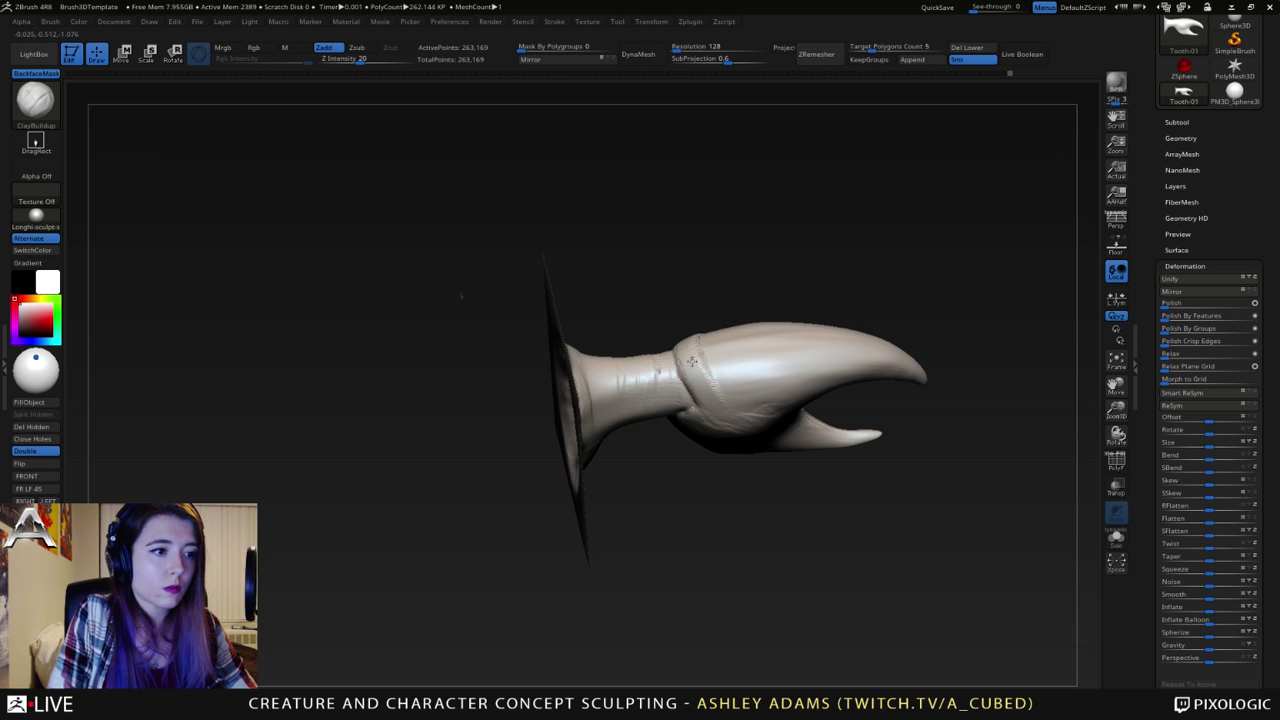
{"action": "right_click_drag", "start_coordinate": [770, 370], "coordinate": [715, 420]}
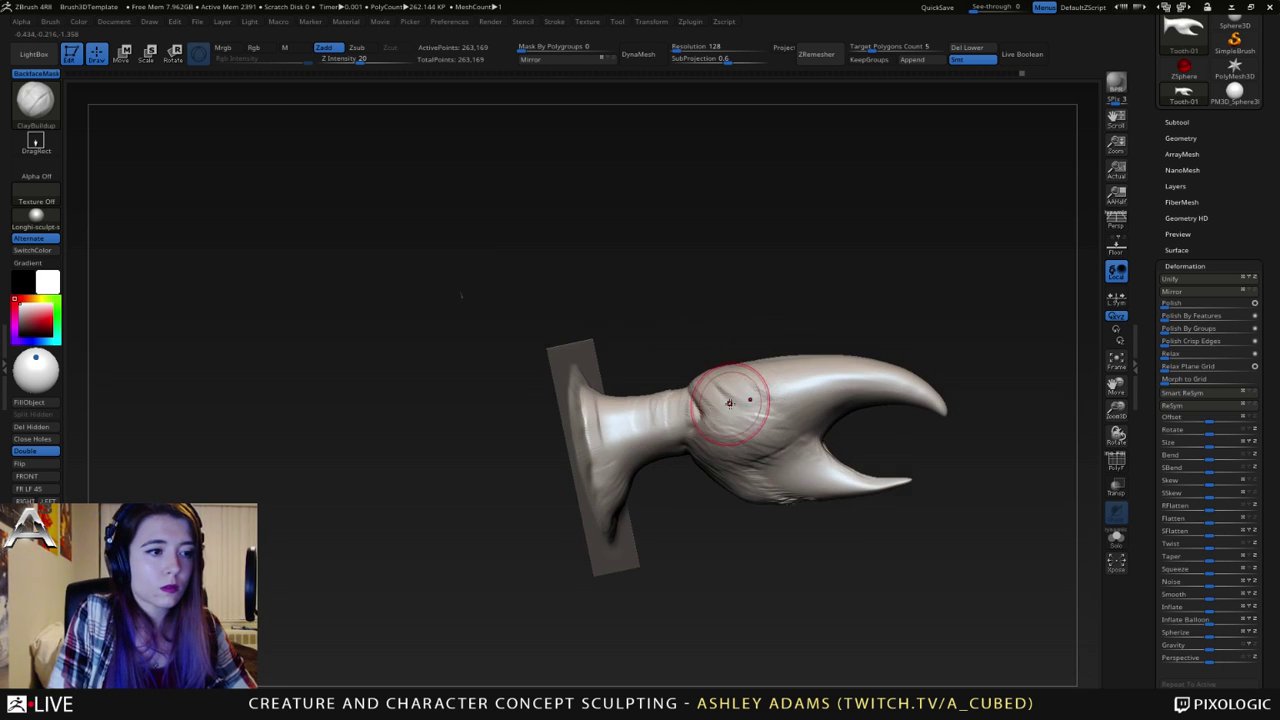
- Carve DamStandard wrinkles into the palm near the wrist, then add ClayBuildup strokes across its side towards the smaller prong
{"action": "key", "text": "b"}
{"action": "key", "text": "d"}
{"action": "key", "text": "s"}
{"action": "right_click_drag", "start_coordinate": [640, 312], "coordinate": [629, 334]}
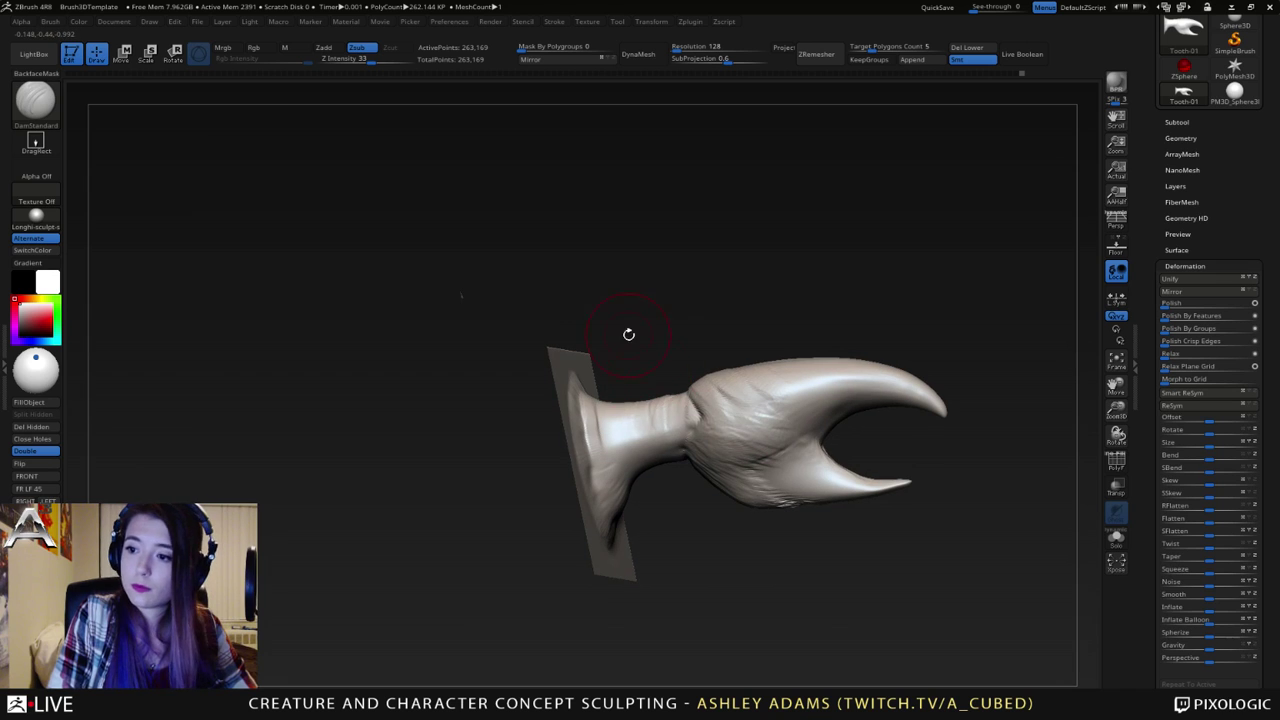
{"action": "key", "text": "b"}
{"action": "key", "text": "c"}
{"action": "key", "text": "b"}
{"action": "left_click_drag", "start_coordinate": [742, 488], "coordinate": [770, 435]}
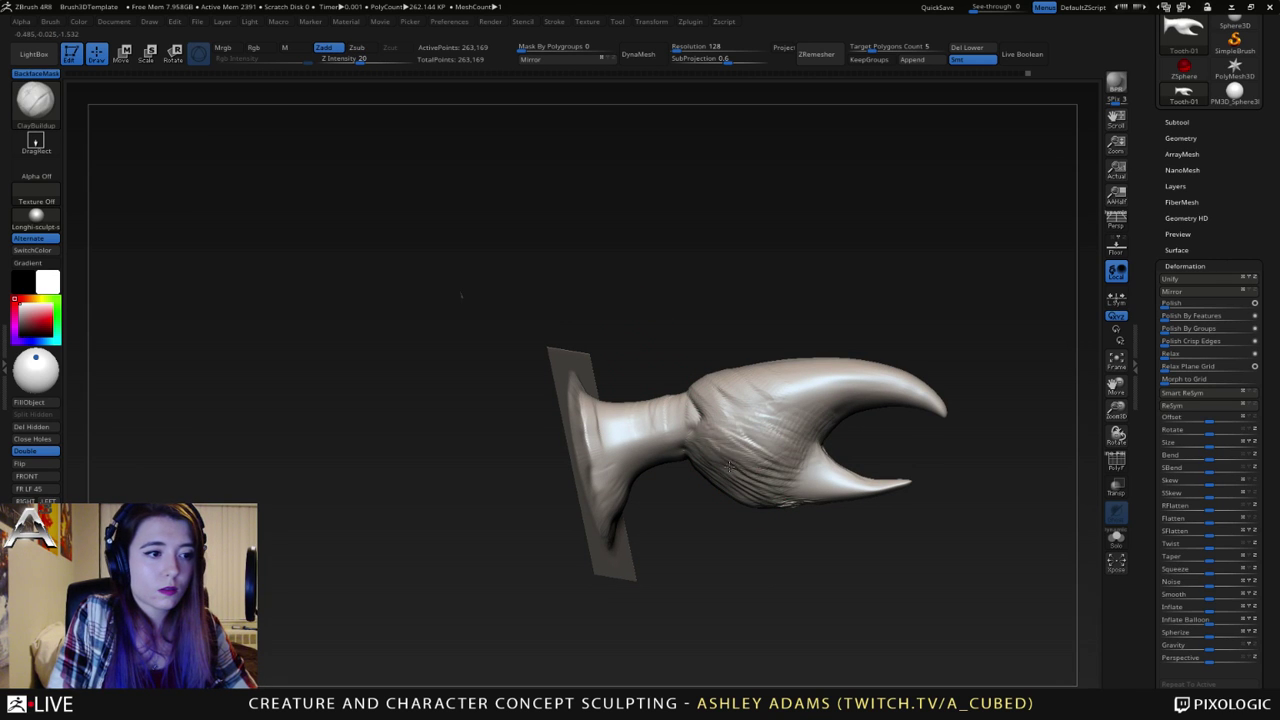
{"action": "right_click_drag", "start_coordinate": [736, 474], "coordinate": [748, 505]}
{"action": "right_click_drag", "start_coordinate": [786, 466], "coordinate": [810, 459]}
- Carve DamStandard creases where the smaller prong meets the palm
{"action": "key", "text": "b"}
{"action": "key", "text": "d"}
{"action": "key", "text": "s"}
{"action": "left_click_drag", "start_coordinate": [820, 445], "coordinate": [796, 470]}
{"action": "mouse_move", "coordinate": [819, 482]}
{"action": "right_mouse_down"}
{"action": "mouse_move", "coordinate": [827, 433]}
{"action": "mouse_move", "coordinate": [806, 421]}
{"action": "right_mouse_up"}
- Adjust the ClayBuildup brush and add strokes along the smaller prong from its tip to its base
{"action": "key", "text": "b"}
{"action": "key", "text": "c"}
{"action": "key", "text": "b"}
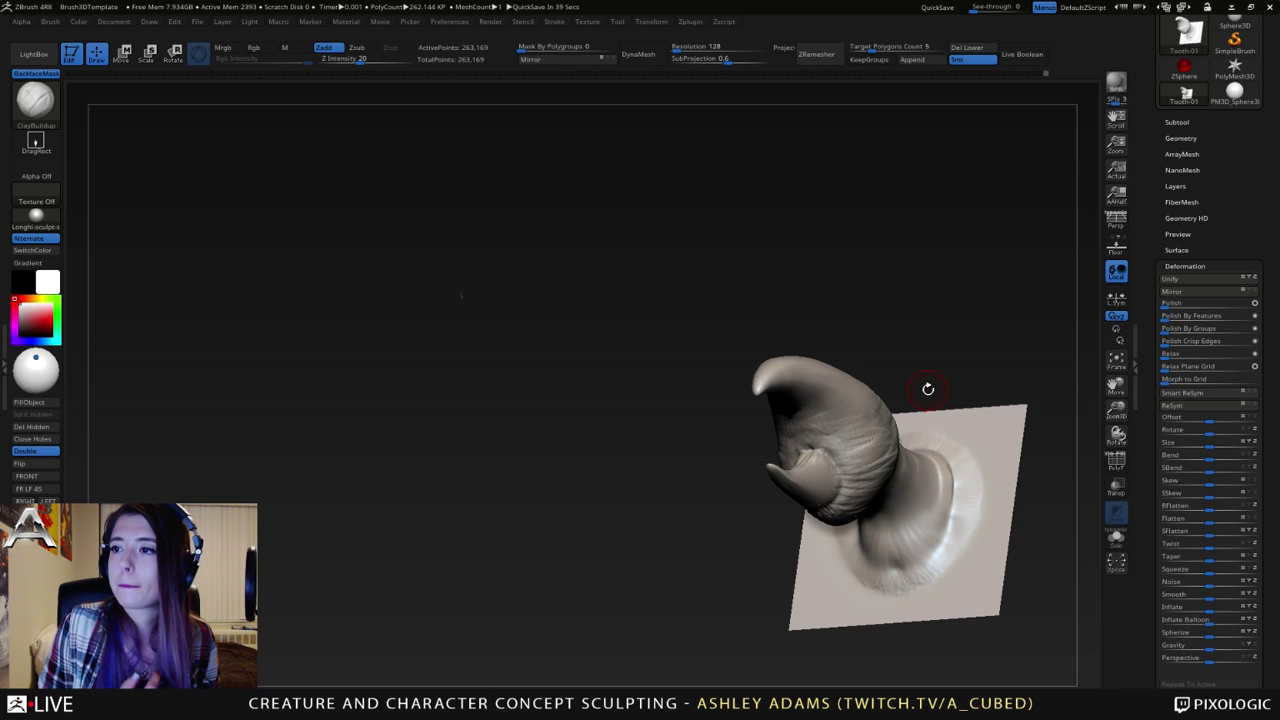
{"action": "mouse_move", "coordinate": [928, 389]}
{"action": "left_mouse_down"}
{"action": "mouse_move", "coordinate": [768, 452]}
{"action": "mouse_move", "coordinate": [743, 395]}
{"action": "mouse_move", "coordinate": [723, 489]}
{"action": "mouse_move", "coordinate": [787, 435]}
{"action": "mouse_move", "coordinate": [769, 432]}
{"action": "left_mouse_up"}
{"action": "key", "text": "space"}
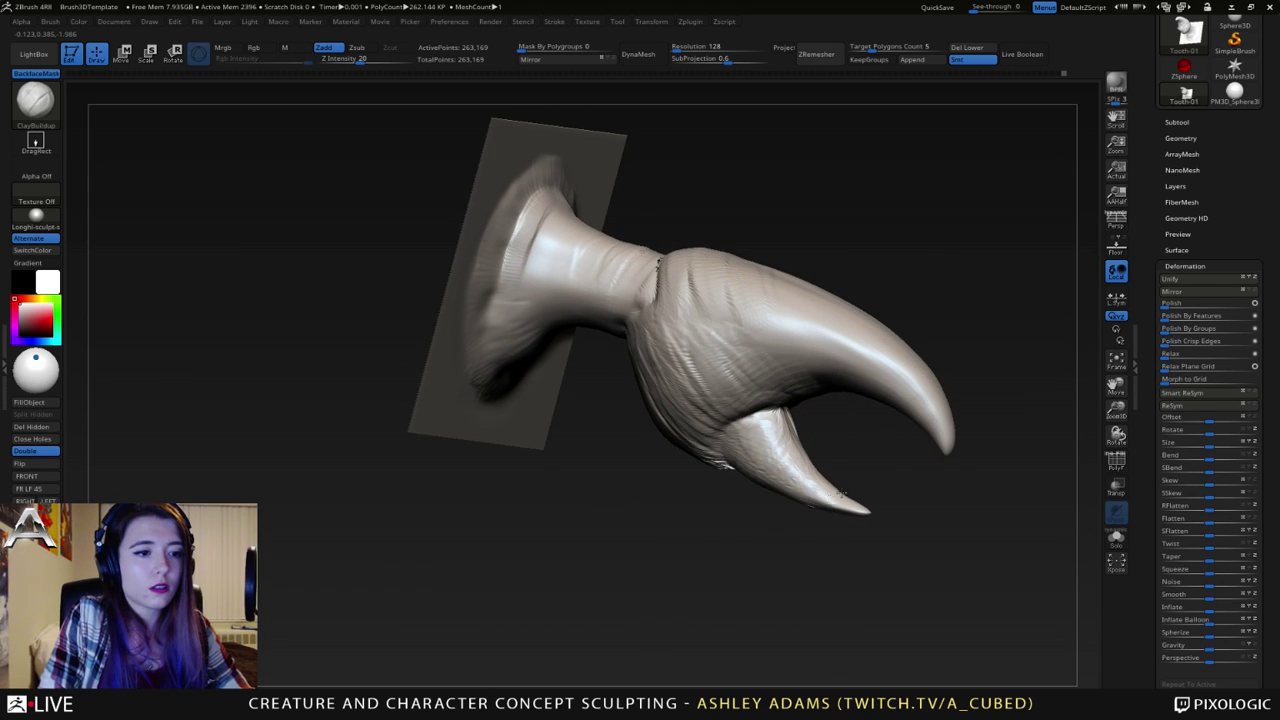
{"action": "mouse_move", "coordinate": [840, 492]}
{"action": "left_mouse_down"}
{"action": "mouse_move", "coordinate": [890, 361]}
{"action": "mouse_move", "coordinate": [815, 403]}
{"action": "left_mouse_up"}
{"action": "mouse_move", "coordinate": [742, 393]}
{"action": "left_mouse_down", "text": "alt"}
{"action": "mouse_move", "coordinate": [780, 409]}
{"action": "mouse_move", "coordinate": [771, 418]}
{"action": "left_mouse_up", "text": "alt"}
- Reshape the inner base of the smaller prong with SnakeHook and smooth it
{"action": "key", "text": "b"}
{"action": "key", "text": "s"}
{"action": "key", "text": "h"}
{"action": "key", "text": "space"}
{"action": "key", "text": "space"}
{"action": "key", "text": "space"}
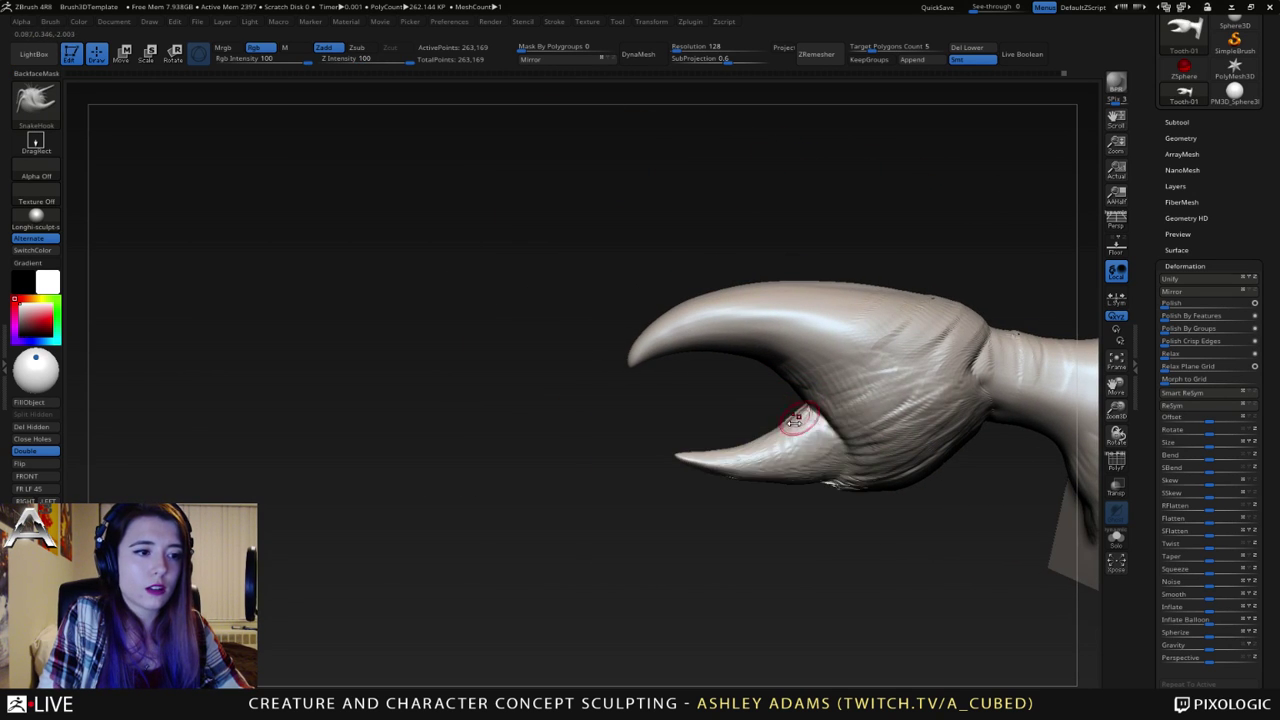
{"action": "right_click_drag", "start_coordinate": [794, 414], "coordinate": [772, 416]}
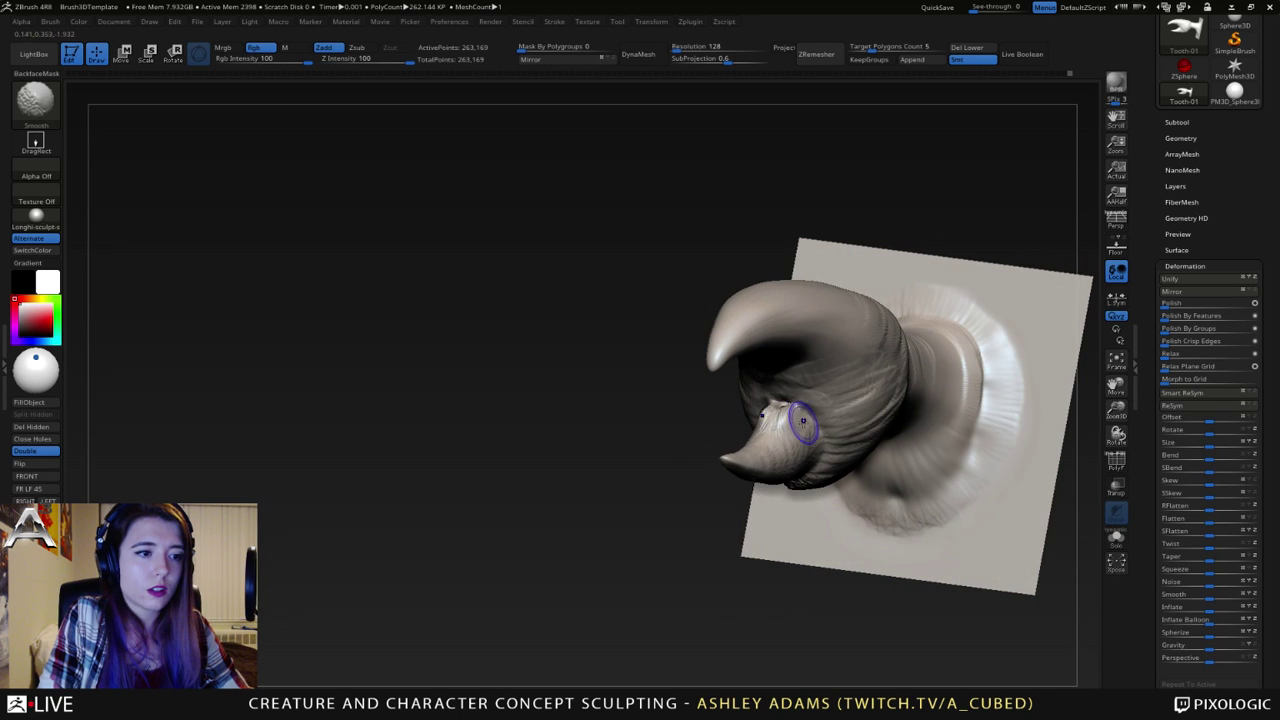
{"action": "left_click_drag", "start_coordinate": [781, 413], "coordinate": [797, 422], "text": "shift"}
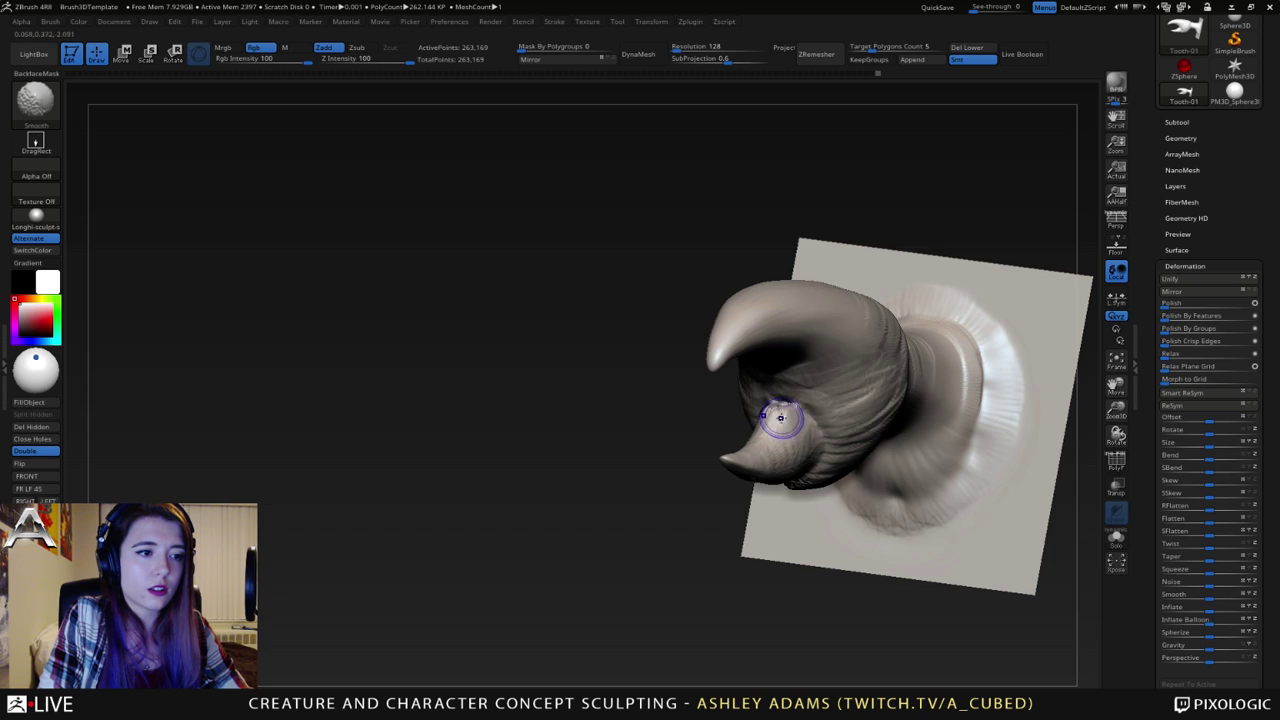
{"action": "mouse_move", "coordinate": [781, 417]}
{"action": "right_mouse_down"}
{"action": "mouse_move", "coordinate": [766, 423]}
{"action": "mouse_move", "coordinate": [760, 409]}
{"action": "mouse_move", "coordinate": [826, 401]}
{"action": "right_mouse_up"}
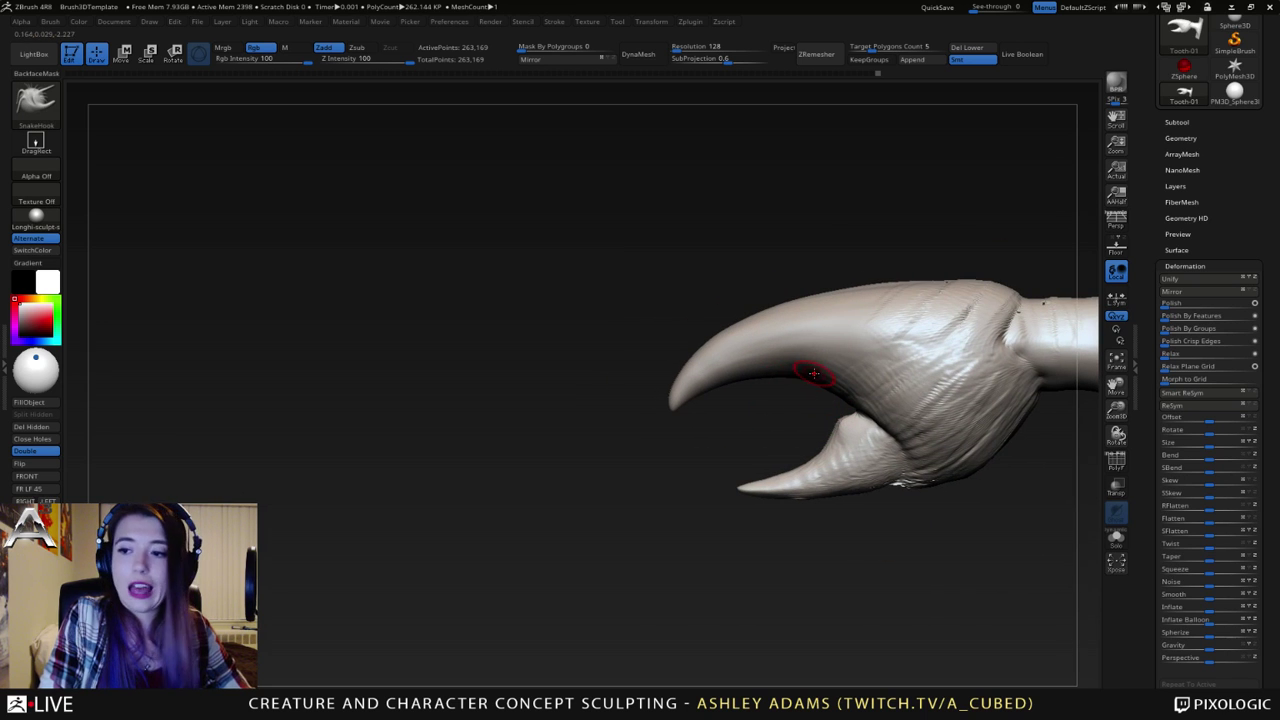
{"action": "key", "text": "space"}
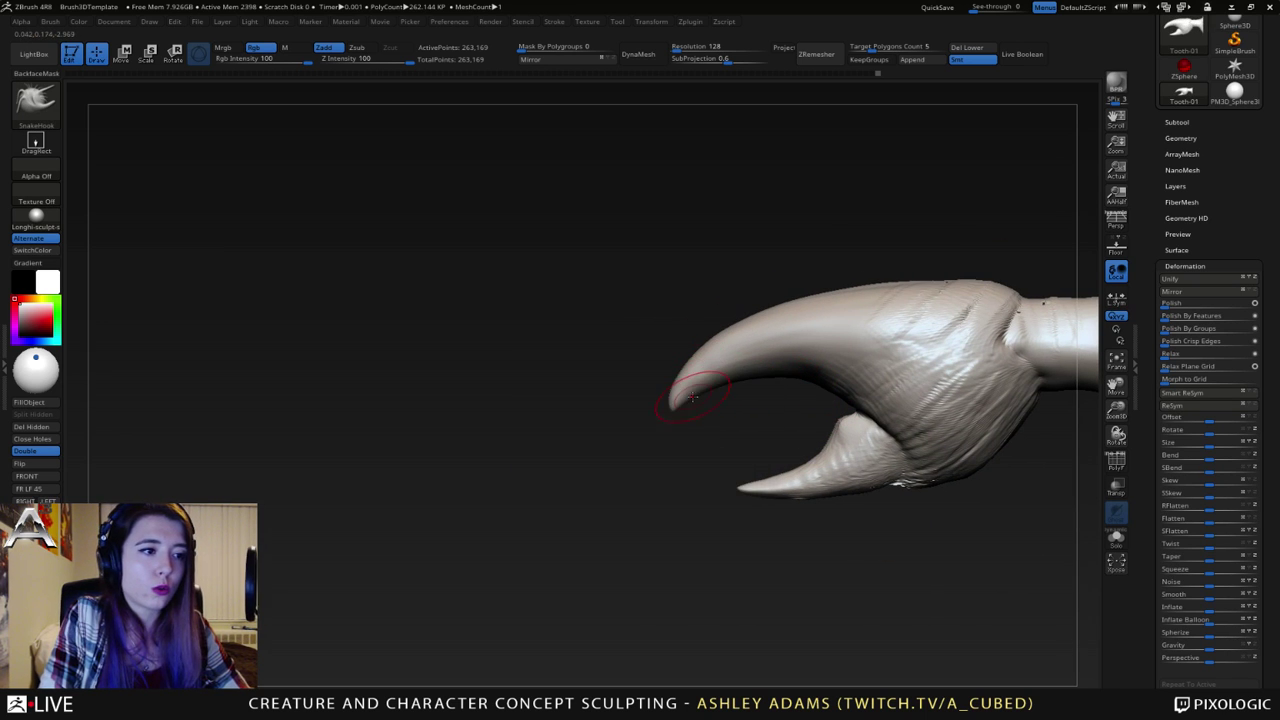
- Open the mesh's Geometry settings and smooth the wrinkles across the side and back of the palm
{"action": "left_click", "coordinate": [1190, 138]}
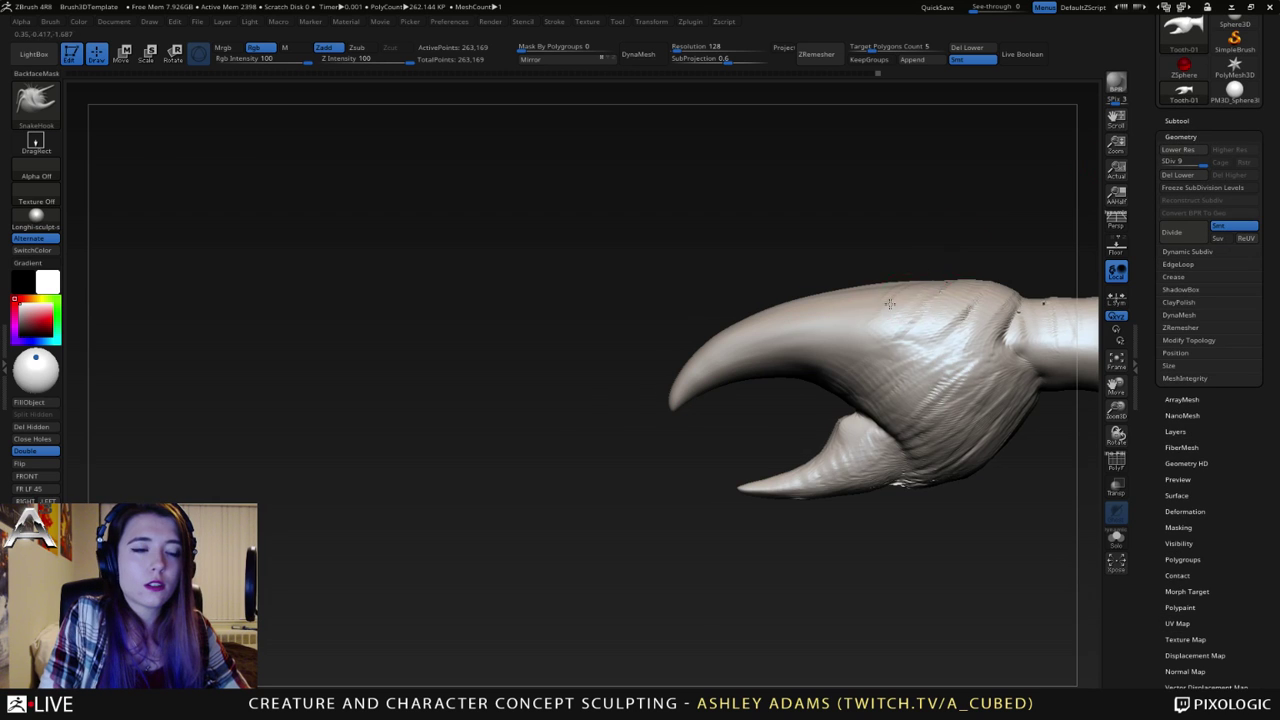
{"action": "right_click_drag", "start_coordinate": [890, 315], "coordinate": [765, 337], "text": "alt"}
{"action": "key", "text": "space"}
{"action": "mouse_move", "coordinate": [851, 414]}
{"action": "left_mouse_down", "text": "shift"}
{"action": "mouse_move", "coordinate": [800, 494]}
{"action": "mouse_move", "coordinate": [856, 484]}
{"action": "mouse_move", "coordinate": [830, 345]}
{"action": "mouse_move", "coordinate": [743, 337]}
{"action": "left_mouse_up", "text": "shift"}
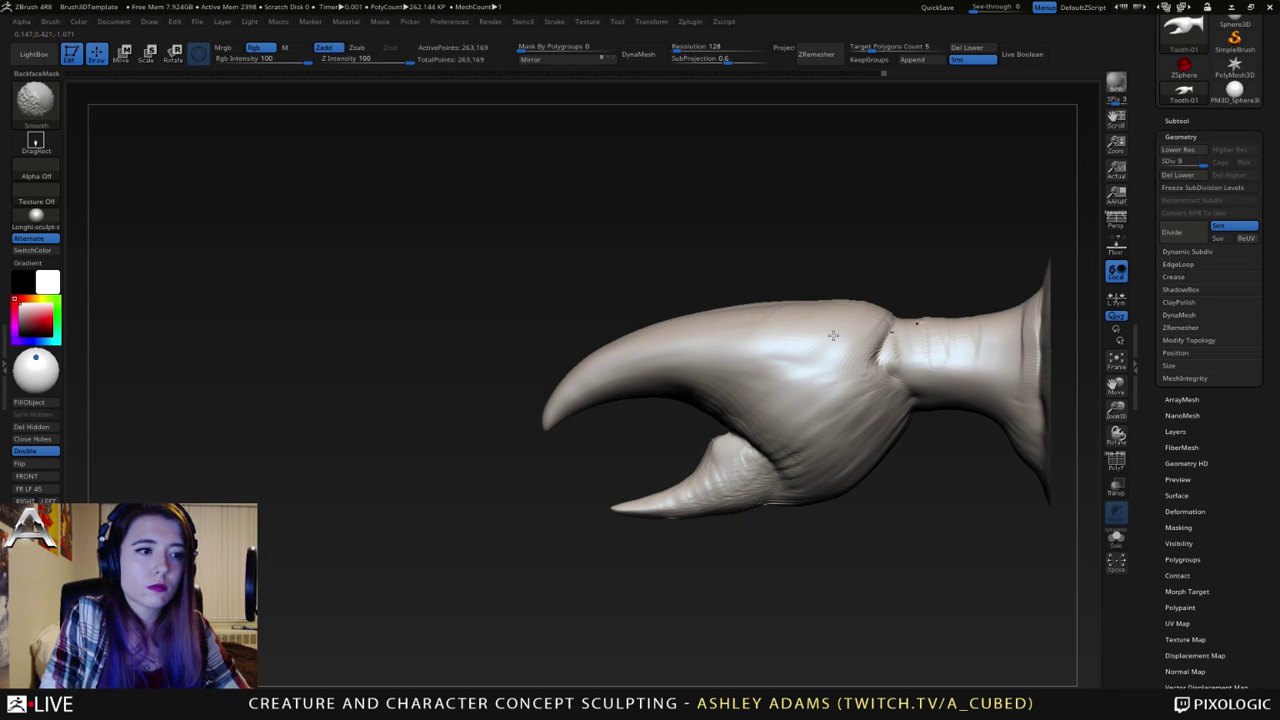
{"action": "mouse_move", "coordinate": [822, 287]}
{"action": "left_mouse_down", "text": "shift"}
{"action": "mouse_move", "coordinate": [930, 358]}
{"action": "mouse_move", "coordinate": [902, 316]}
{"action": "mouse_move", "coordinate": [880, 318]}
{"action": "mouse_move", "coordinate": [865, 345]}
{"action": "left_mouse_up", "text": "shift"}
{"action": "key", "text": "space"}
- Set the DamStandard focal shift to -14 and sharpen the crease between the wrist and palm
{"action": "key", "text": "b"}
{"action": "key", "text": "d"}
{"action": "key", "text": "s"}
{"action": "key", "text": "space"}
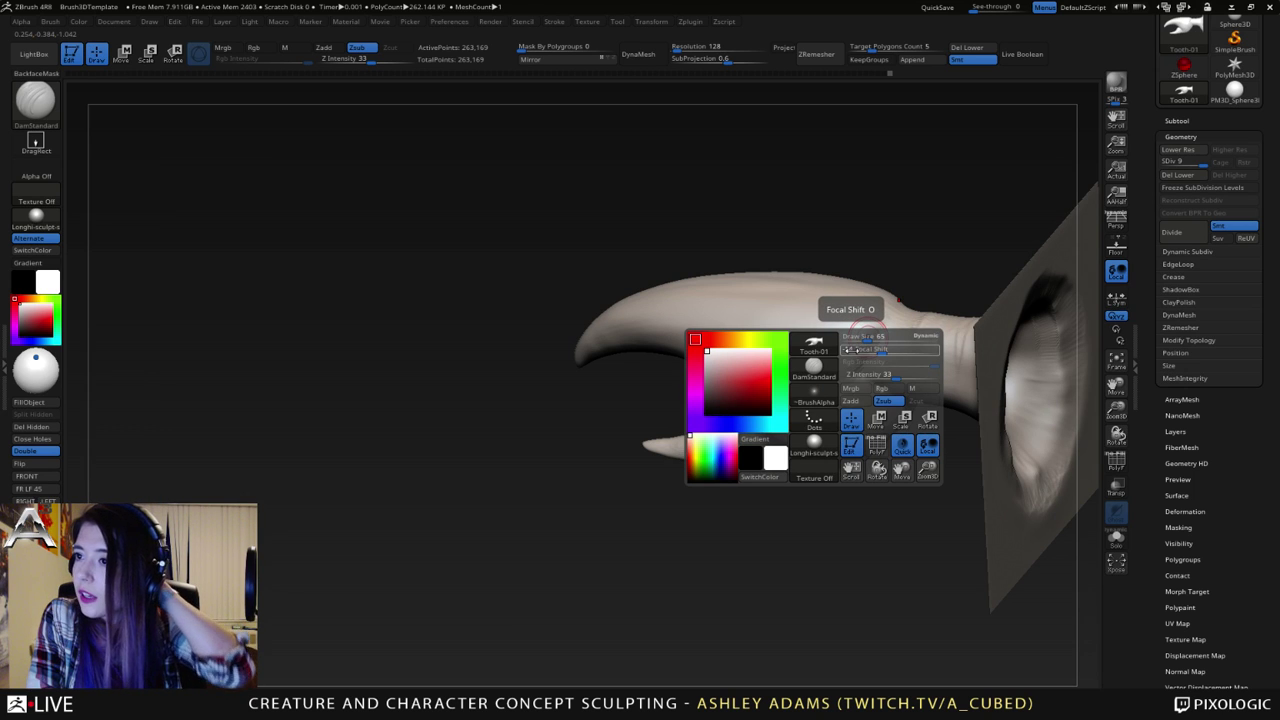
{"action": "left_click_drag", "start_coordinate": [848, 349], "coordinate": [840, 350]}
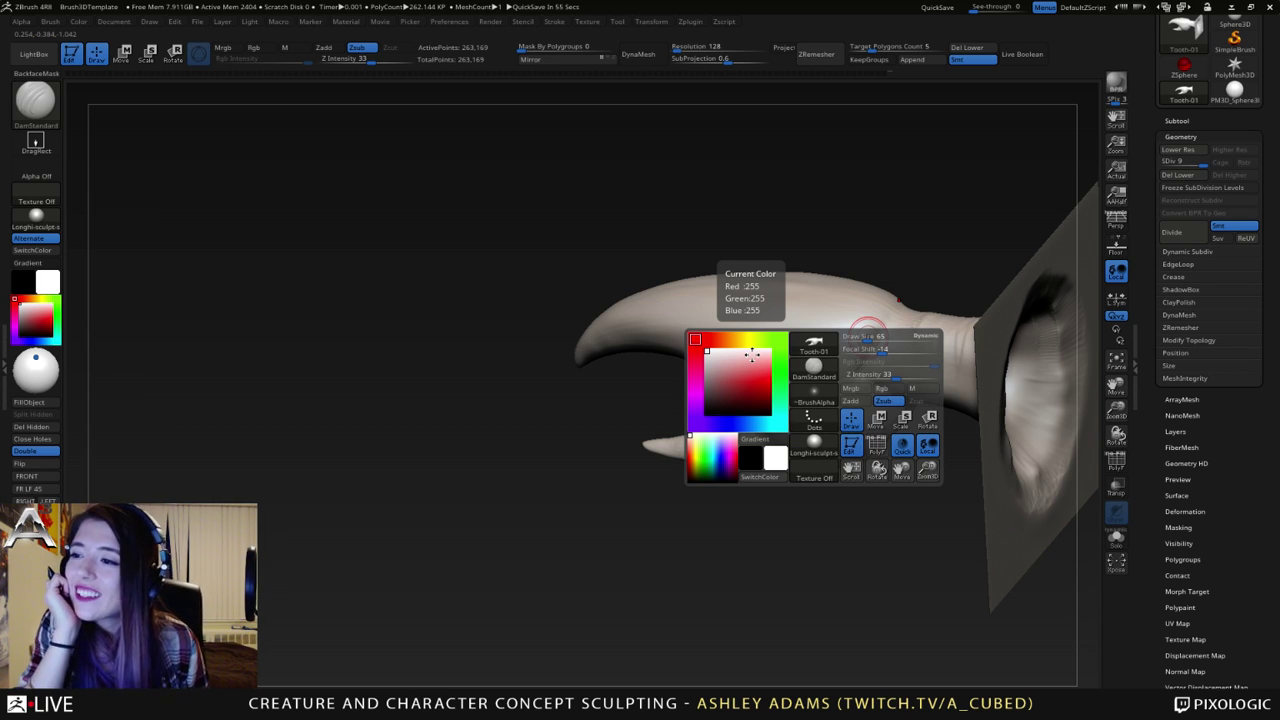
{"action": "right_click_drag", "start_coordinate": [751, 355], "coordinate": [895, 315]}
{"action": "left_click_drag", "start_coordinate": [898, 321], "coordinate": [925, 279]}
{"action": "right_click_drag", "start_coordinate": [925, 279], "coordinate": [925, 265]}
{"action": "left_click_drag", "start_coordinate": [930, 238], "coordinate": [903, 301]}
{"action": "right_click_drag", "start_coordinate": [909, 292], "coordinate": [879, 345]}
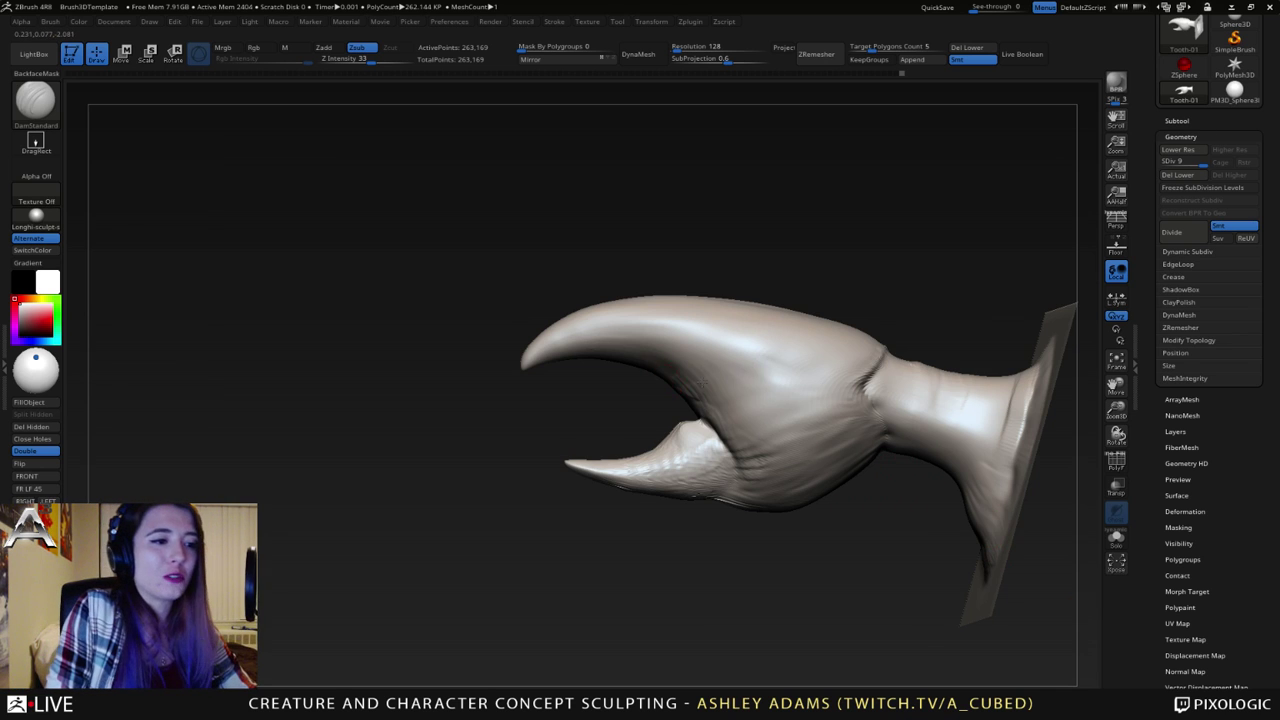
- Carve a DamStandard crease in the crook between the prongs and adjust its shape with SnakeHook
{"action": "right_click_drag", "start_coordinate": [702, 374], "coordinate": [714, 395]}
{"action": "left_click_drag", "start_coordinate": [723, 378], "coordinate": [680, 412]}
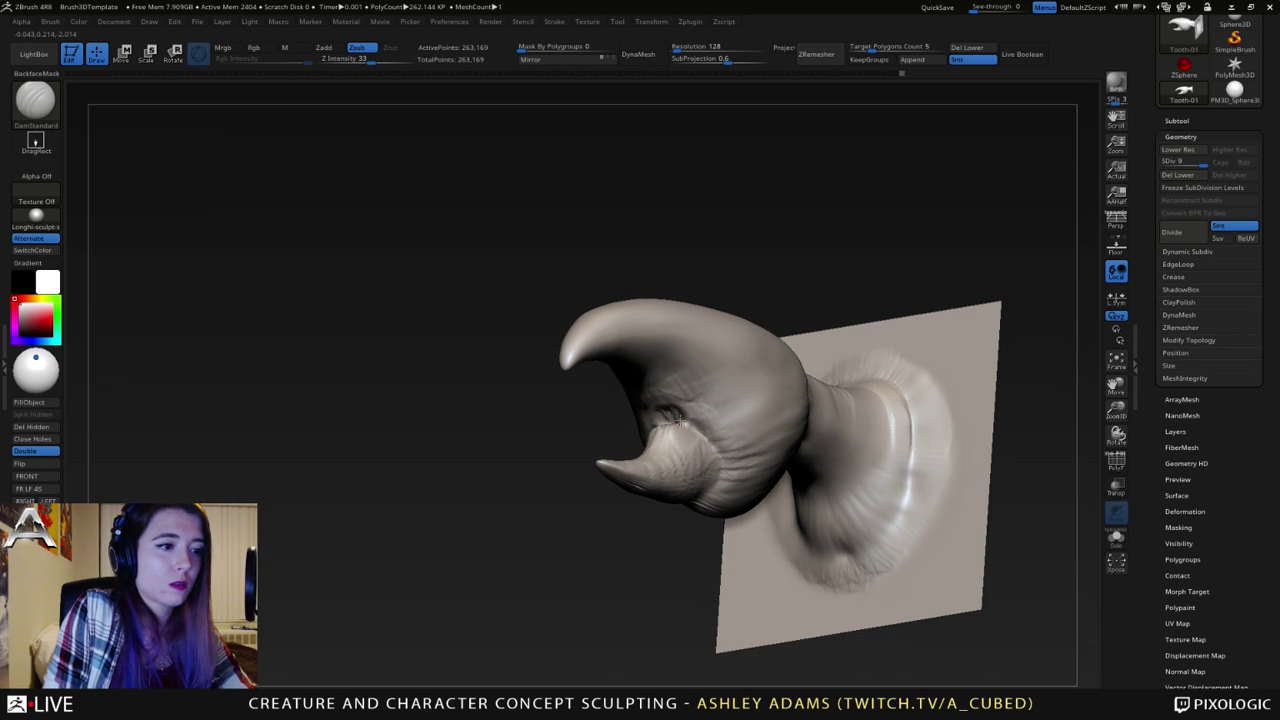
{"action": "right_click_drag", "start_coordinate": [700, 407], "coordinate": [671, 423]}
{"action": "key", "text": "b"}
{"action": "key", "text": "s"}
{"action": "key", "text": "h"}
{"action": "left_click_drag", "start_coordinate": [671, 423], "coordinate": [671, 437]}
{"action": "right_click_drag", "start_coordinate": [671, 437], "coordinate": [664, 426]}
- Carve a DamStandard groove from the crook down around the side of the smaller prong's base
{"action": "key", "text": "b"}
{"action": "key", "text": "d"}
{"action": "key", "text": "s"}
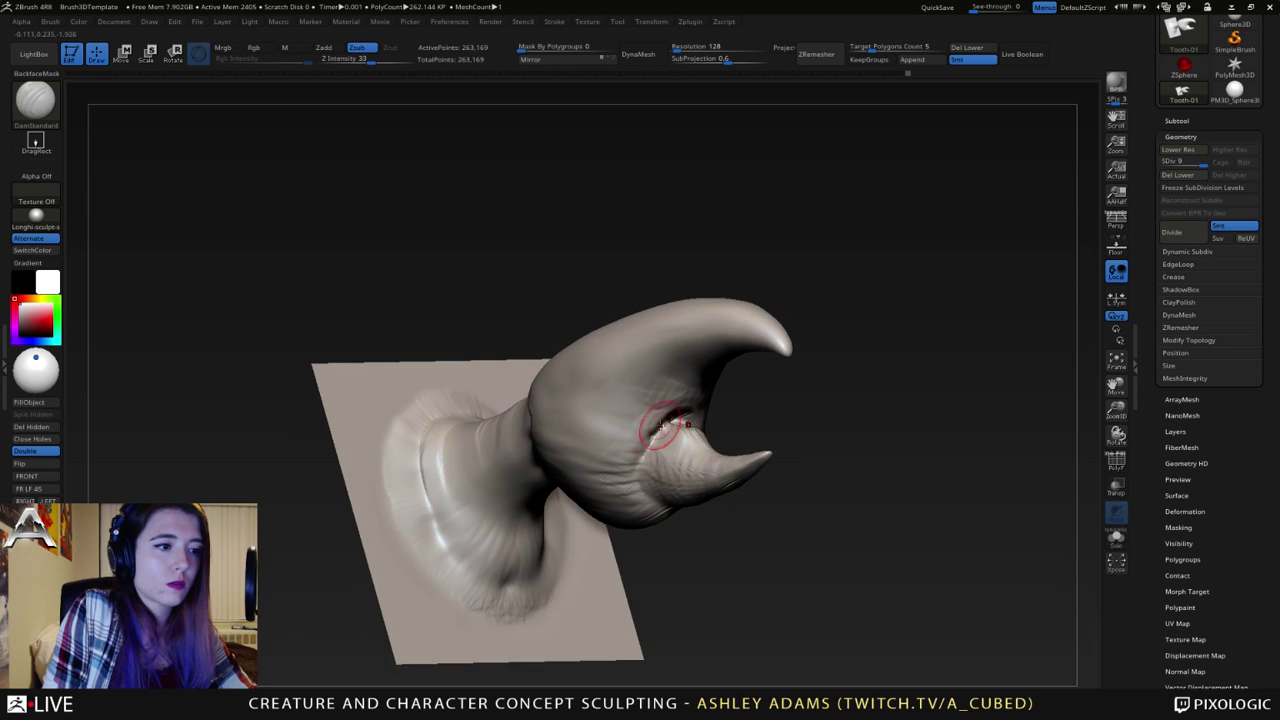
{"action": "left_click_drag", "start_coordinate": [664, 426], "coordinate": [650, 448]}
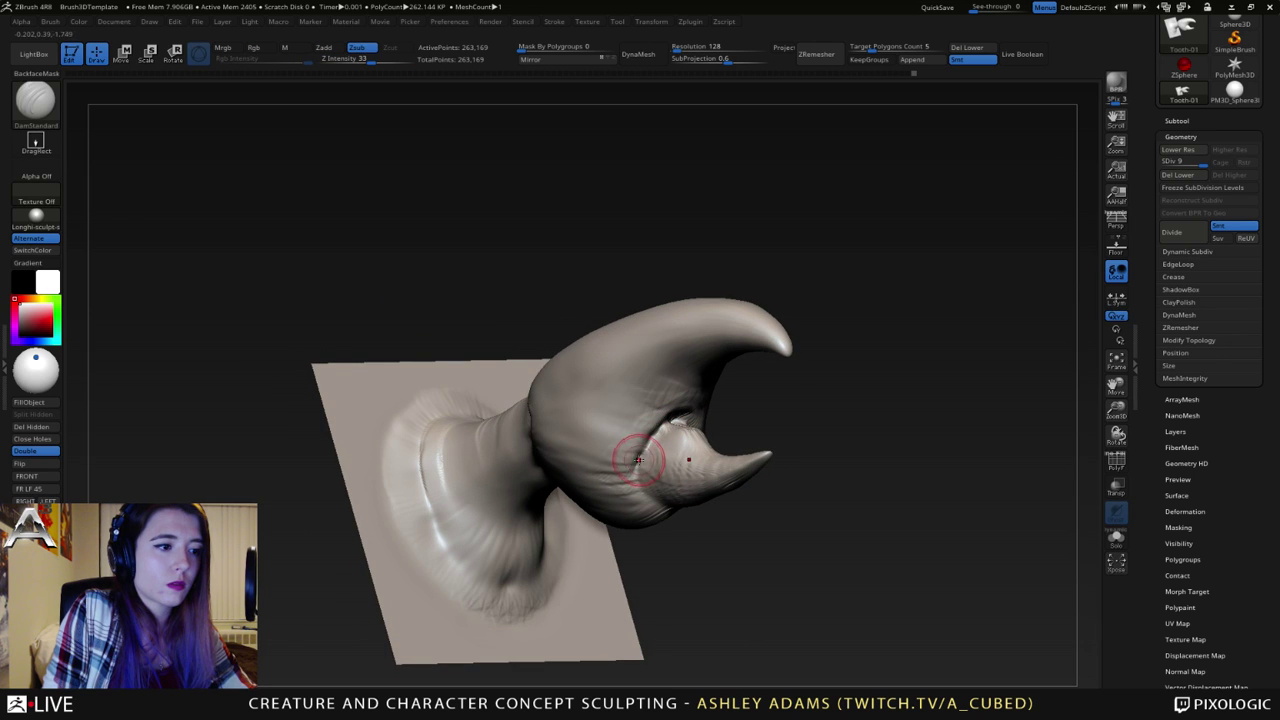
{"action": "mouse_move", "coordinate": [650, 470]}
{"action": "right_mouse_down"}
{"action": "mouse_move", "coordinate": [676, 503]}
{"action": "mouse_move", "coordinate": [640, 500]}
{"action": "mouse_move", "coordinate": [646, 520]}
{"action": "right_mouse_up"}
- Divide the pincer mesh to subdivision level 10
{"action": "key", "text": "ctrl"}
{"action": "key", "text": "ctrl+d"}
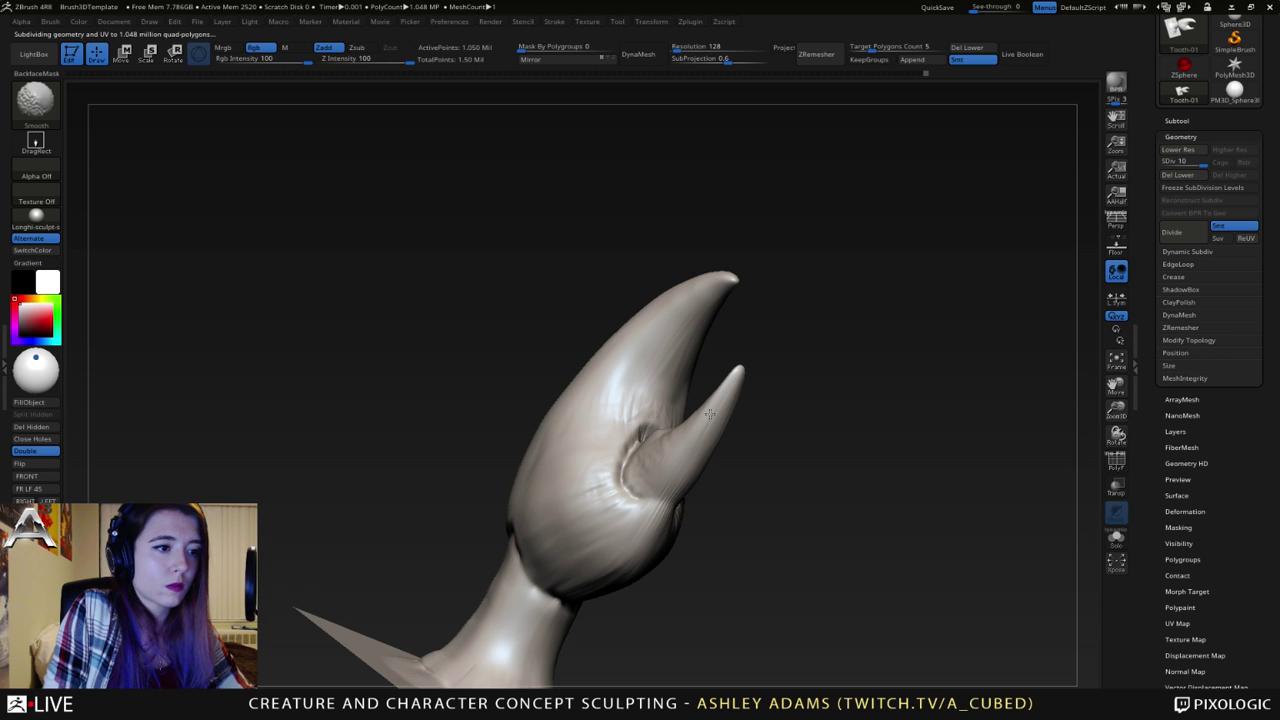
{"action": "mouse_move", "coordinate": [693, 451]}
{"action": "right_mouse_down"}
{"action": "mouse_move", "coordinate": [694, 506]}
{"action": "mouse_move", "coordinate": [651, 449]}
{"action": "mouse_move", "coordinate": [595, 480]}
{"action": "mouse_move", "coordinate": [623, 434]}
{"action": "right_mouse_up"}
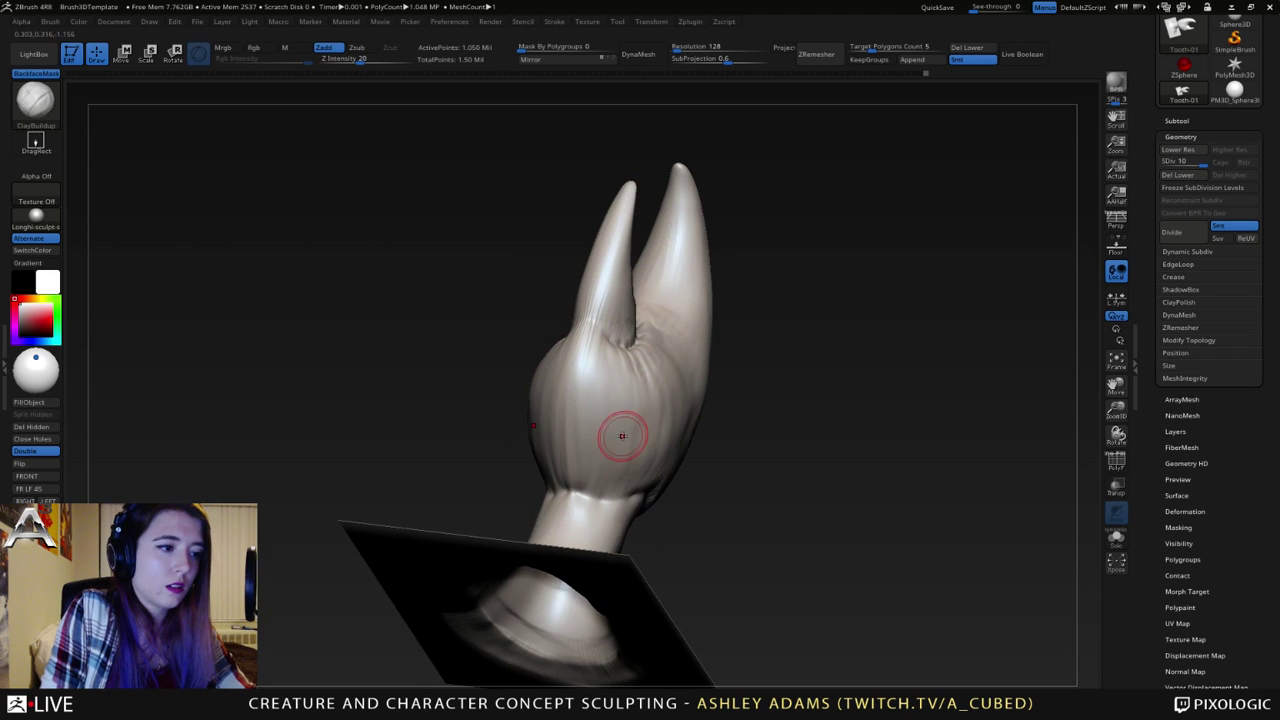
{"action": "mouse_move", "coordinate": [595, 362]}
{"action": "right_mouse_down"}
{"action": "mouse_move", "coordinate": [618, 350]}
{"action": "mouse_move", "coordinate": [608, 314]}
{"action": "right_mouse_up"}
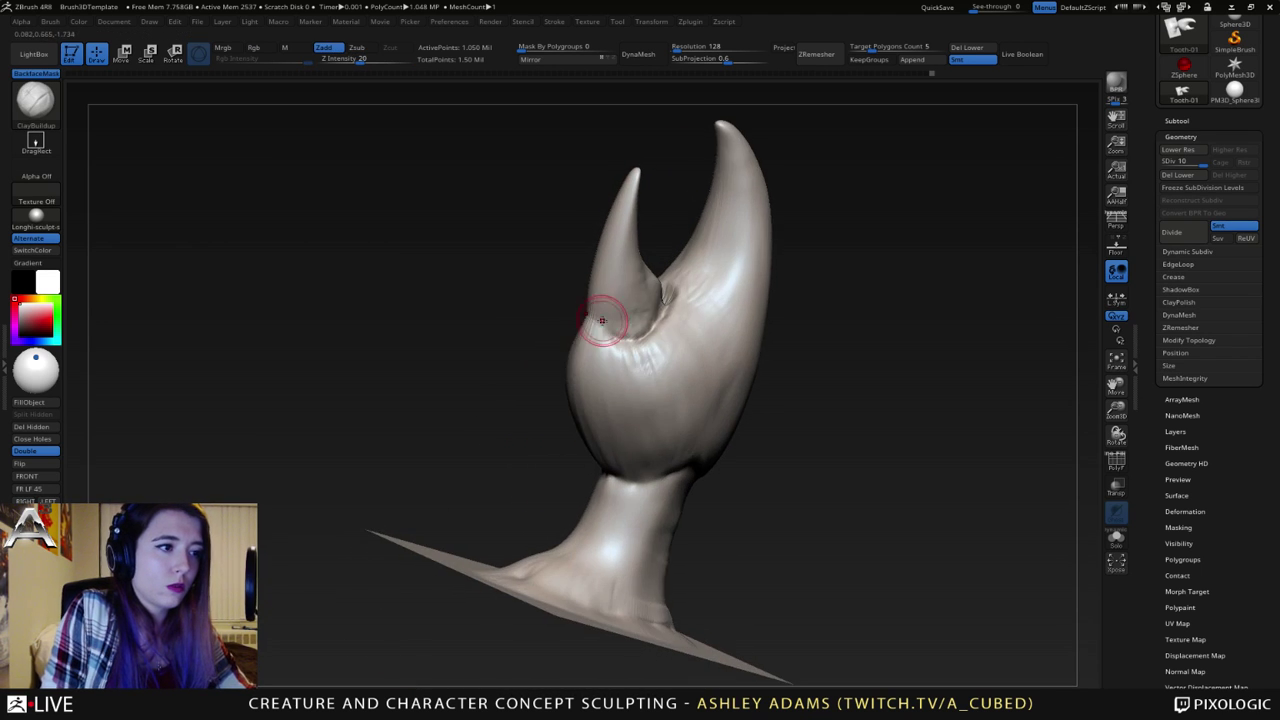
- Adjust DamStandard, deepen the groove all around the smaller prong's base and smooth the crook between the prongs
{"action": "key", "text": "b"}
{"action": "key", "text": "d"}
{"action": "key", "text": "s"}
{"action": "key", "text": "space"}
{"action": "mouse_move", "coordinate": [617, 306]}
{"action": "left_mouse_down"}
{"action": "mouse_move", "coordinate": [605, 306]}
{"action": "mouse_move", "coordinate": [604, 331]}
{"action": "mouse_move", "coordinate": [628, 342]}
{"action": "left_mouse_up"}
{"action": "right_click_drag", "start_coordinate": [610, 338], "coordinate": [557, 318]}
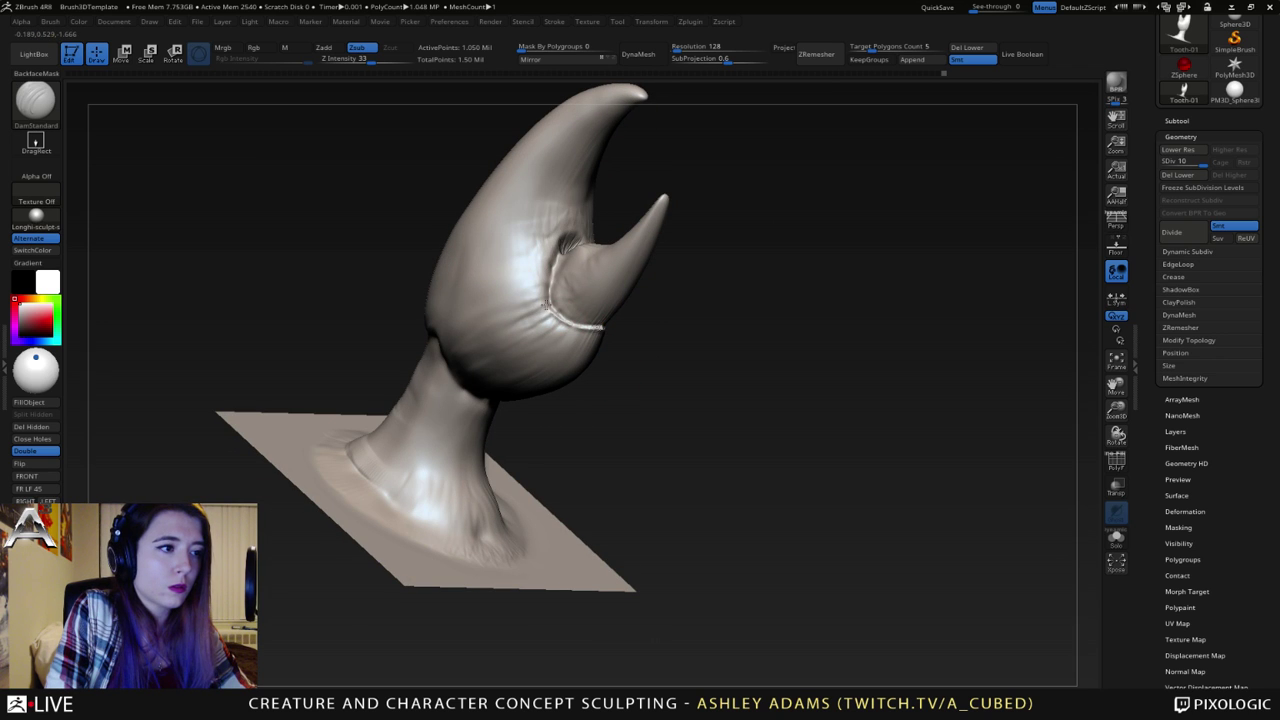
{"action": "left_click_drag", "start_coordinate": [548, 257], "coordinate": [560, 234]}
{"action": "right_click_drag", "start_coordinate": [573, 226], "coordinate": [485, 240]}
{"action": "left_click_drag", "start_coordinate": [563, 250], "coordinate": [573, 246], "text": "shift"}
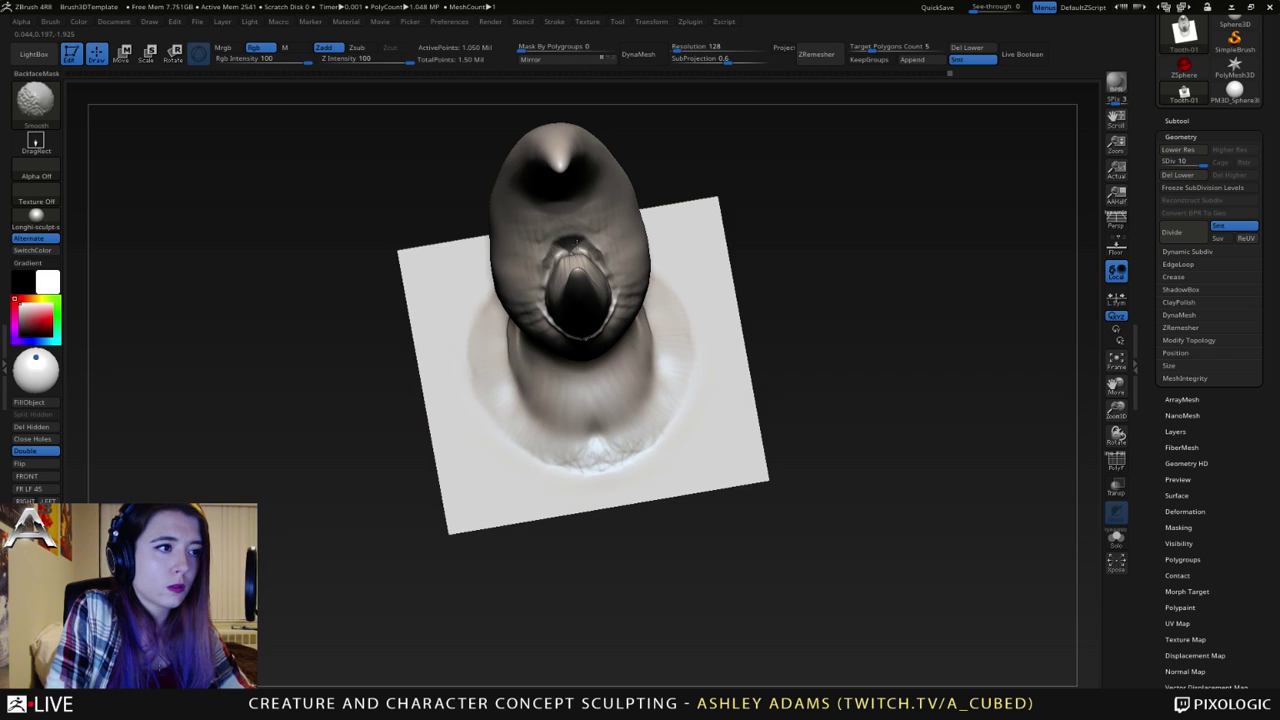
{"action": "right_click_drag", "start_coordinate": [576, 243], "coordinate": [569, 244]}
- Build up the smaller prong's base beside the crook with ClayBuildup and smooth the added clay
{"action": "key", "text": "space"}
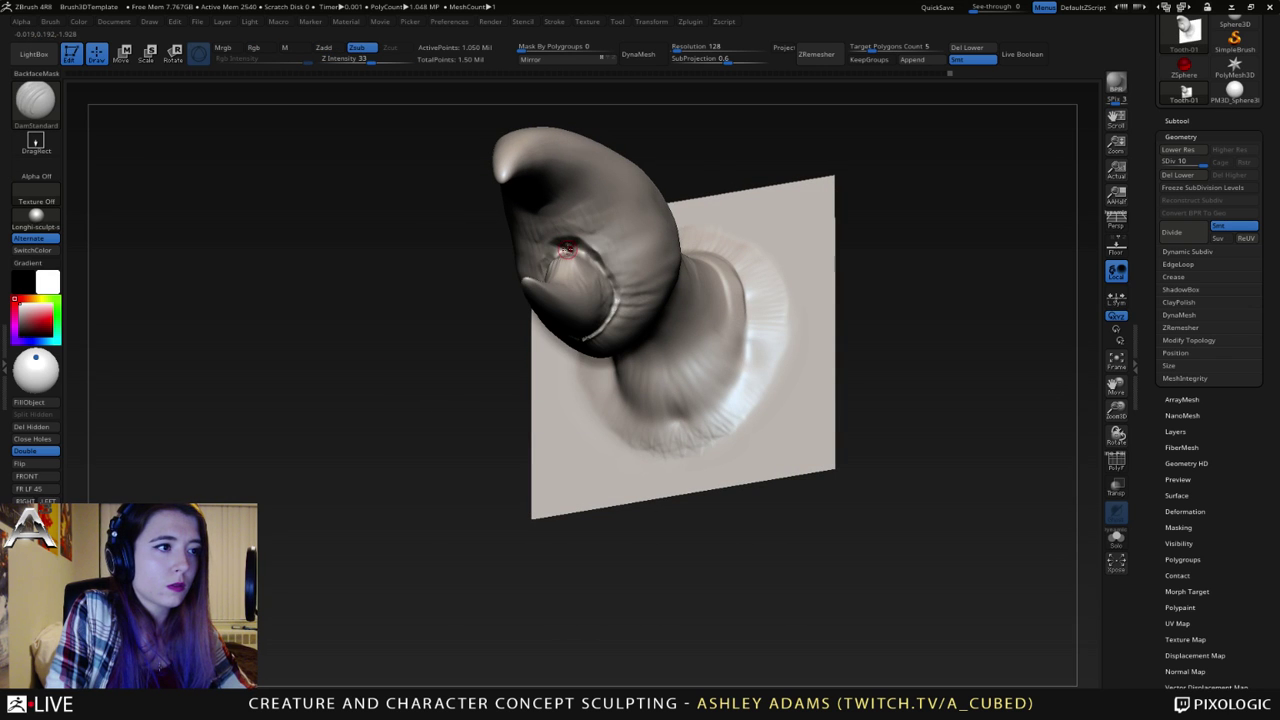
{"action": "mouse_move", "coordinate": [583, 251]}
{"action": "right_mouse_down", "text": "alt"}
{"action": "mouse_move", "coordinate": [629, 238]}
{"action": "mouse_move", "coordinate": [665, 271]}
{"action": "mouse_move", "coordinate": [636, 305]}
{"action": "mouse_move", "coordinate": [648, 310]}
{"action": "right_mouse_up", "text": "alt"}
{"action": "key", "text": "space"}
{"action": "key", "text": "b"}
{"action": "key", "text": "c"}
{"action": "key", "text": "b"}
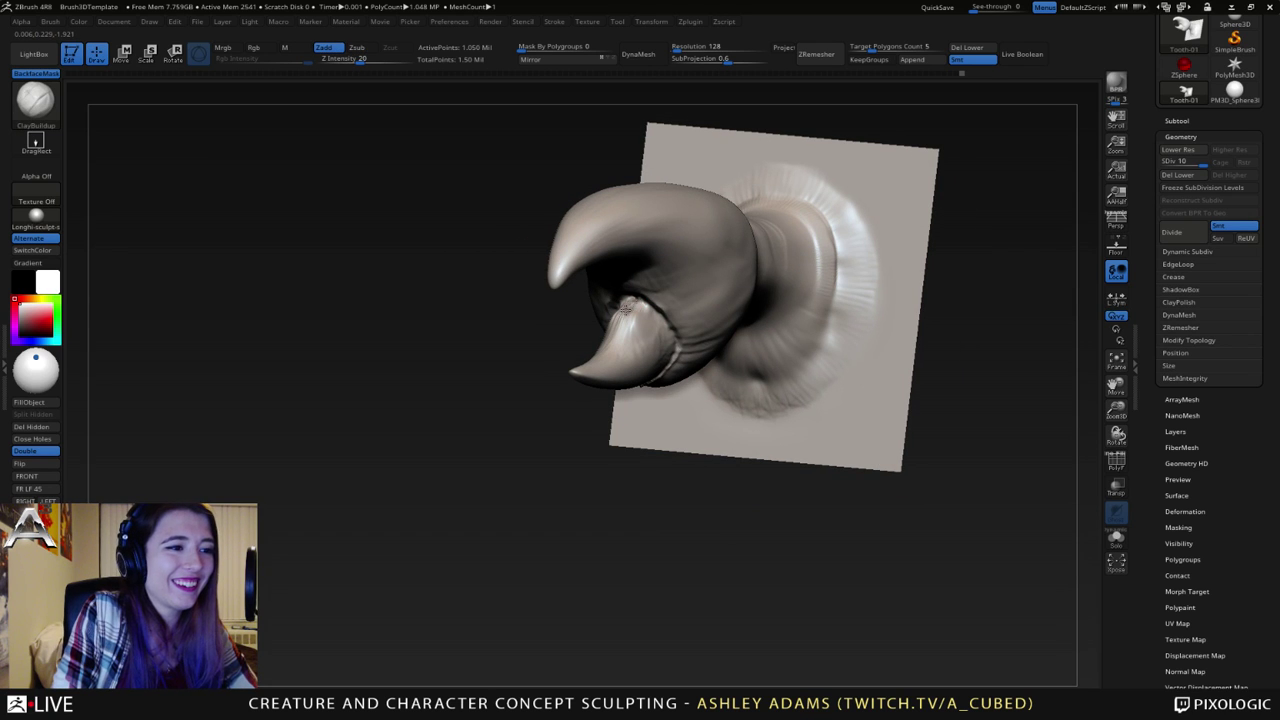
{"action": "key", "text": "shift"}
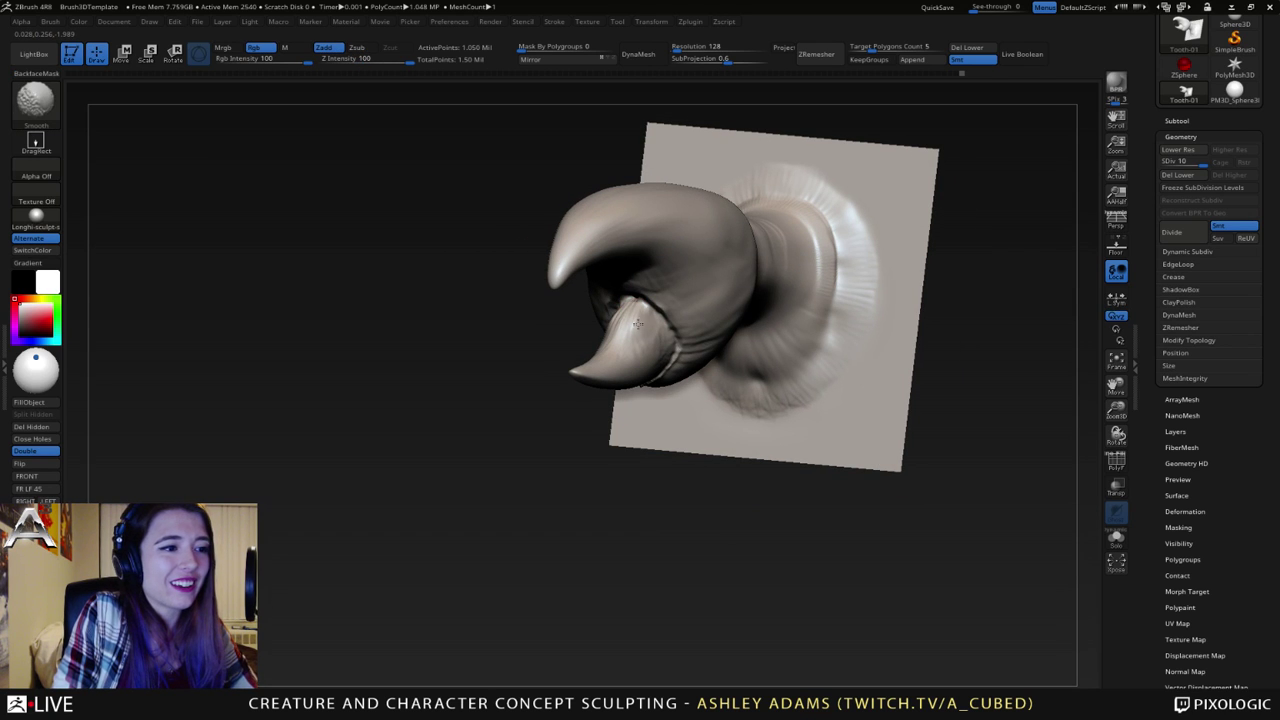
{"action": "right_click_drag", "start_coordinate": [638, 324], "coordinate": [641, 321]}
{"action": "key", "text": "space"}
{"action": "left_click_drag", "start_coordinate": [634, 329], "coordinate": [642, 309]}
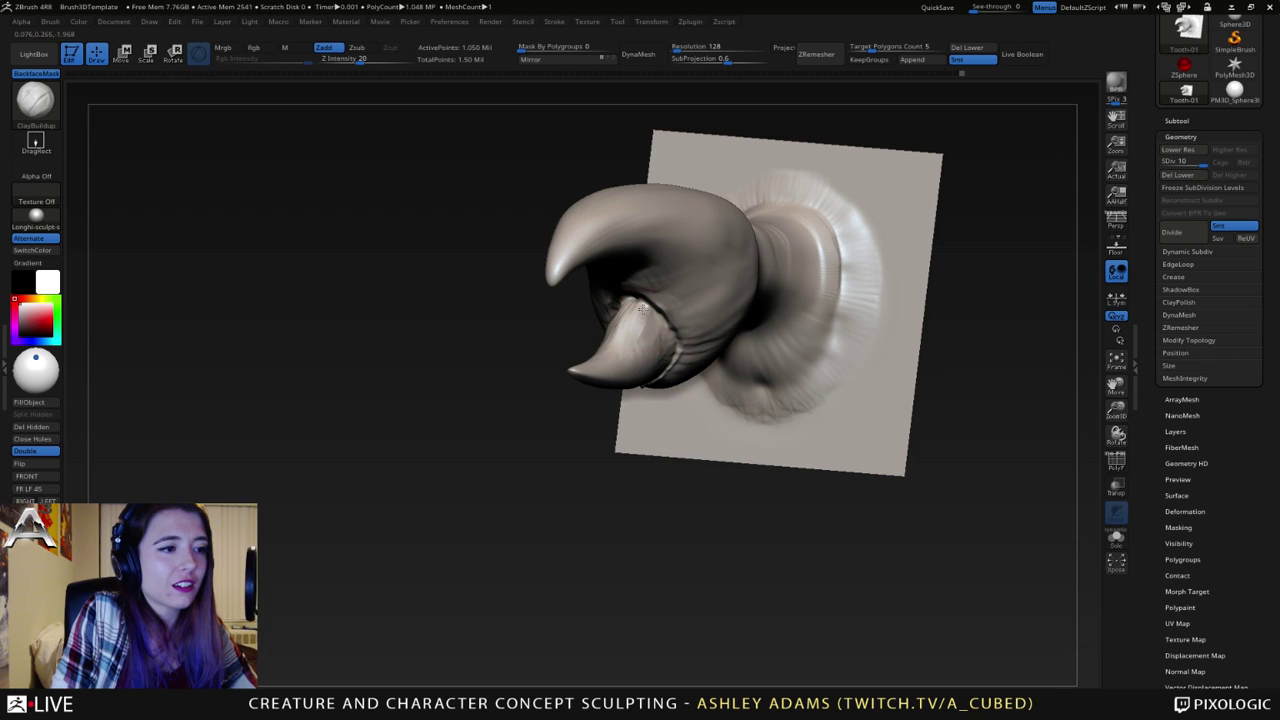
- Sharpen the crease between the crook and the smaller prong's base with DamStandard
{"action": "right_click_drag", "start_coordinate": [643, 322], "coordinate": [660, 303]}
{"action": "key", "text": "space"}
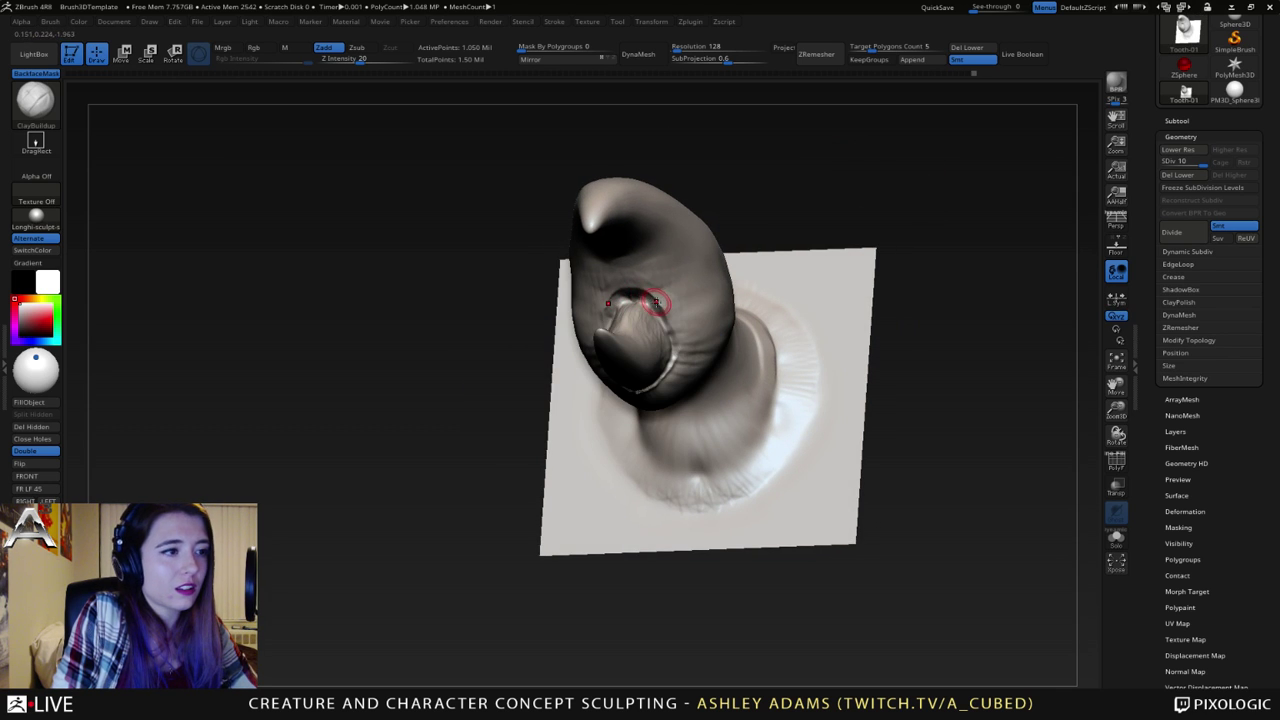
{"action": "key", "text": "b"}
{"action": "key", "text": "d"}
{"action": "key", "text": "s"}
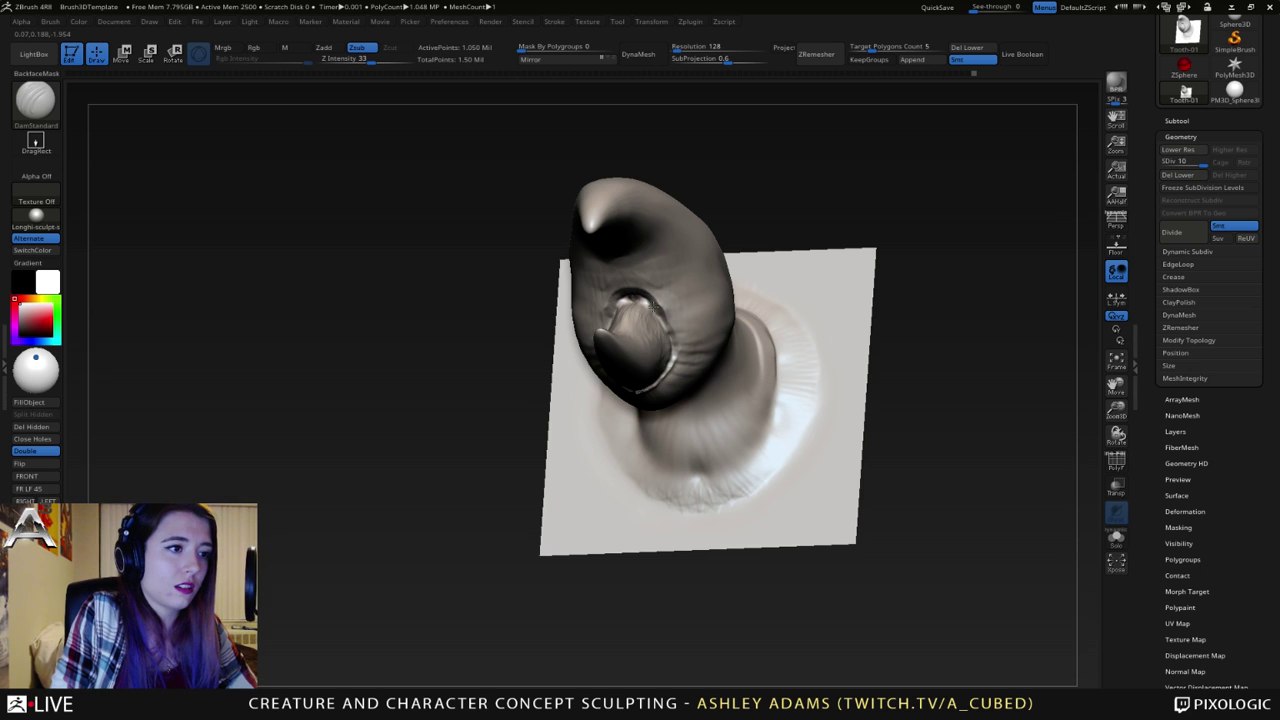
{"action": "mouse_move", "coordinate": [650, 321]}
{"action": "right_mouse_down"}
{"action": "mouse_move", "coordinate": [622, 310]}
{"action": "mouse_move", "coordinate": [630, 303]}
{"action": "mouse_move", "coordinate": [600, 340]}
{"action": "right_mouse_up"}
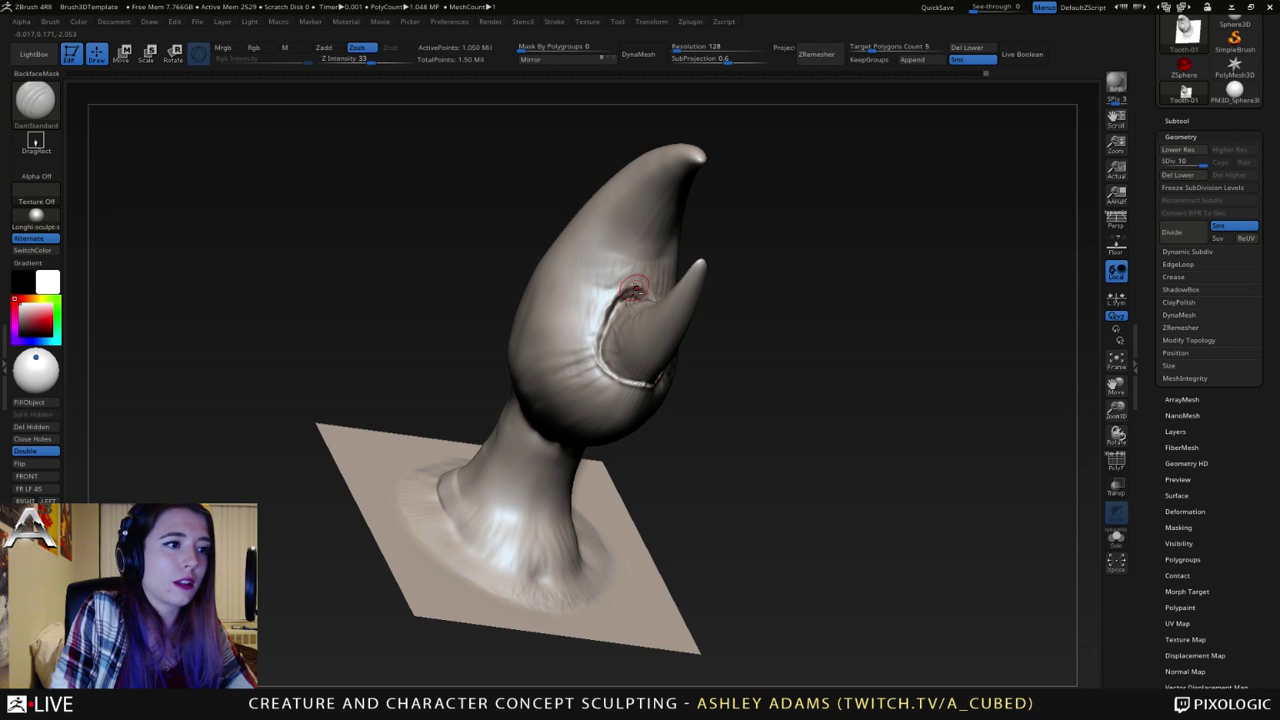
- Reshape the lower side of the smaller prong's base, where it meets the palm, with SnakeHook
{"action": "mouse_move", "coordinate": [626, 298]}
{"action": "right_mouse_down"}
{"action": "mouse_move", "coordinate": [666, 289]}
{"action": "mouse_move", "coordinate": [710, 320]}
{"action": "mouse_move", "coordinate": [700, 335]}
{"action": "mouse_move", "coordinate": [745, 401]}
{"action": "right_mouse_up"}
{"action": "key", "text": "b"}
{"action": "key", "text": "s"}
{"action": "key", "text": "h"}
{"action": "key", "text": "space"}
{"action": "key", "text": "space"}
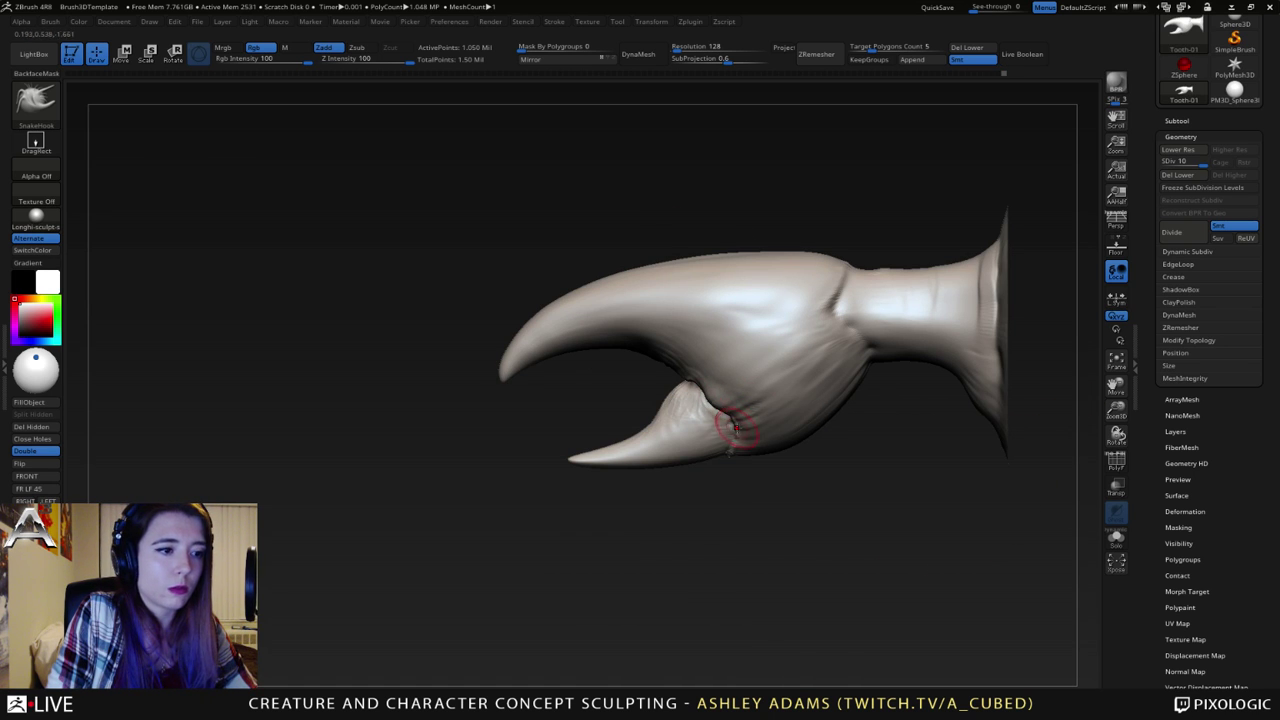
{"action": "left_click_drag", "start_coordinate": [736, 428], "coordinate": [740, 435]}
{"action": "right_click_drag", "start_coordinate": [733, 389], "coordinate": [728, 386]}
- Refine the crease along the other side of the smaller prong's base with DamStandard
{"action": "key", "text": "b"}
{"action": "key", "text": "d"}
{"action": "key", "text": "s"}
{"action": "key", "text": "space"}
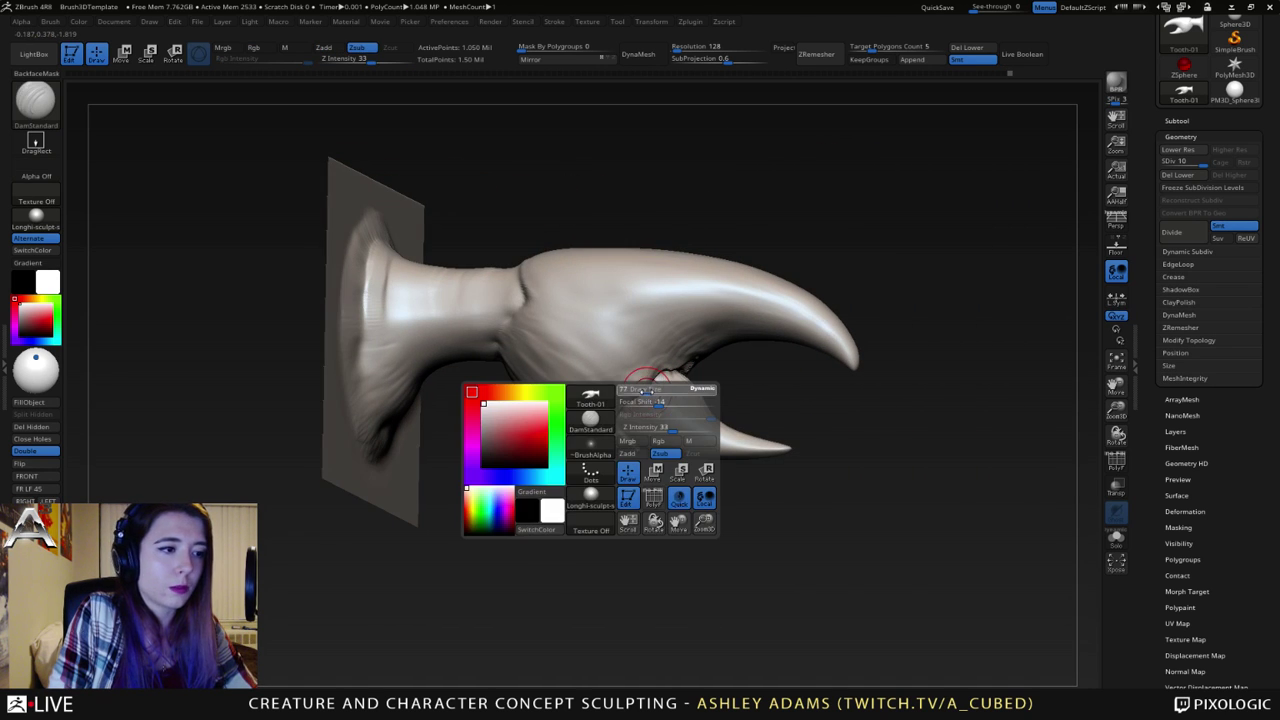
{"action": "mouse_move", "coordinate": [464, 418]}
{"action": "left_mouse_down", "text": "alt"}
{"action": "mouse_move", "coordinate": [543, 390]}
{"action": "mouse_move", "coordinate": [492, 394]}
{"action": "left_mouse_up", "text": "alt"}
- Add ClayBuildup volume to the smaller prong's base next to the groove
{"action": "key", "text": "b"}
{"action": "key", "text": "c"}
{"action": "key", "text": "b"}
{"action": "key", "text": "space"}
{"action": "left_click_drag", "start_coordinate": [736, 384], "coordinate": [708, 383]}
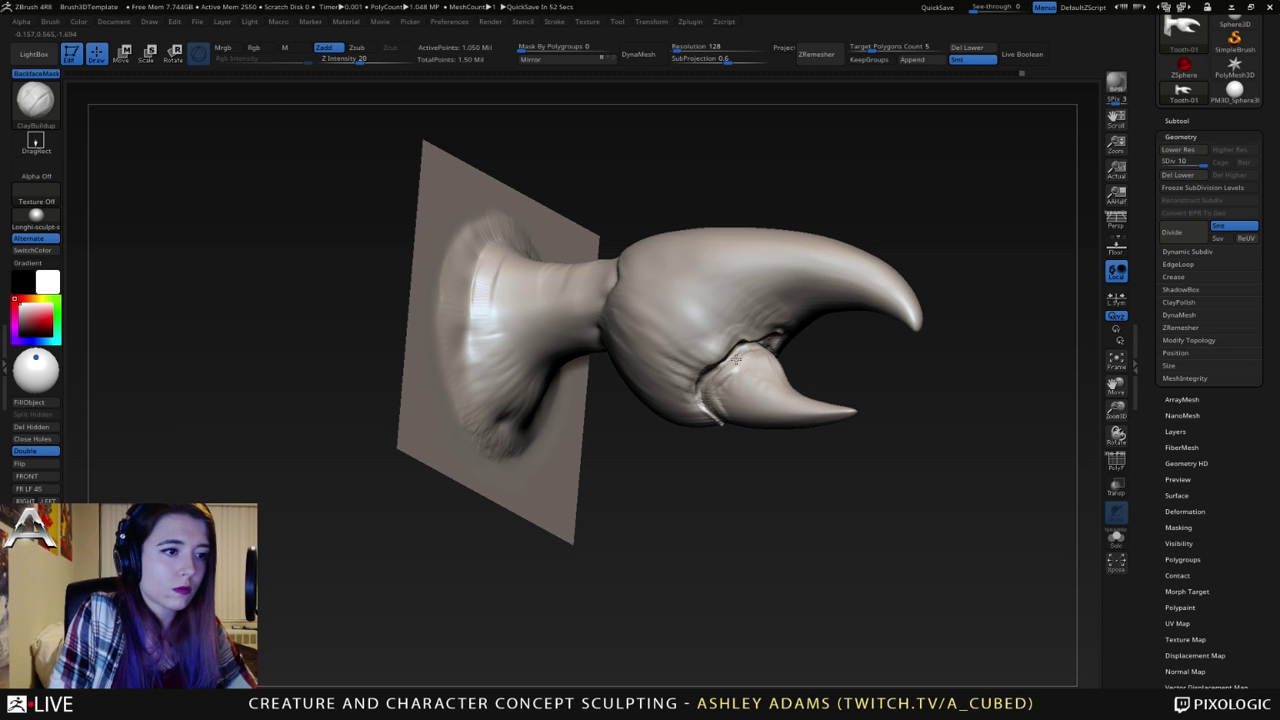
{"action": "left_click_drag", "start_coordinate": [940, 295], "coordinate": [757, 360]}
{"action": "mouse_move", "coordinate": [737, 363]}
{"action": "right_mouse_down"}
{"action": "mouse_move", "coordinate": [727, 392]}
{"action": "mouse_move", "coordinate": [742, 380]}
{"action": "right_mouse_up"}
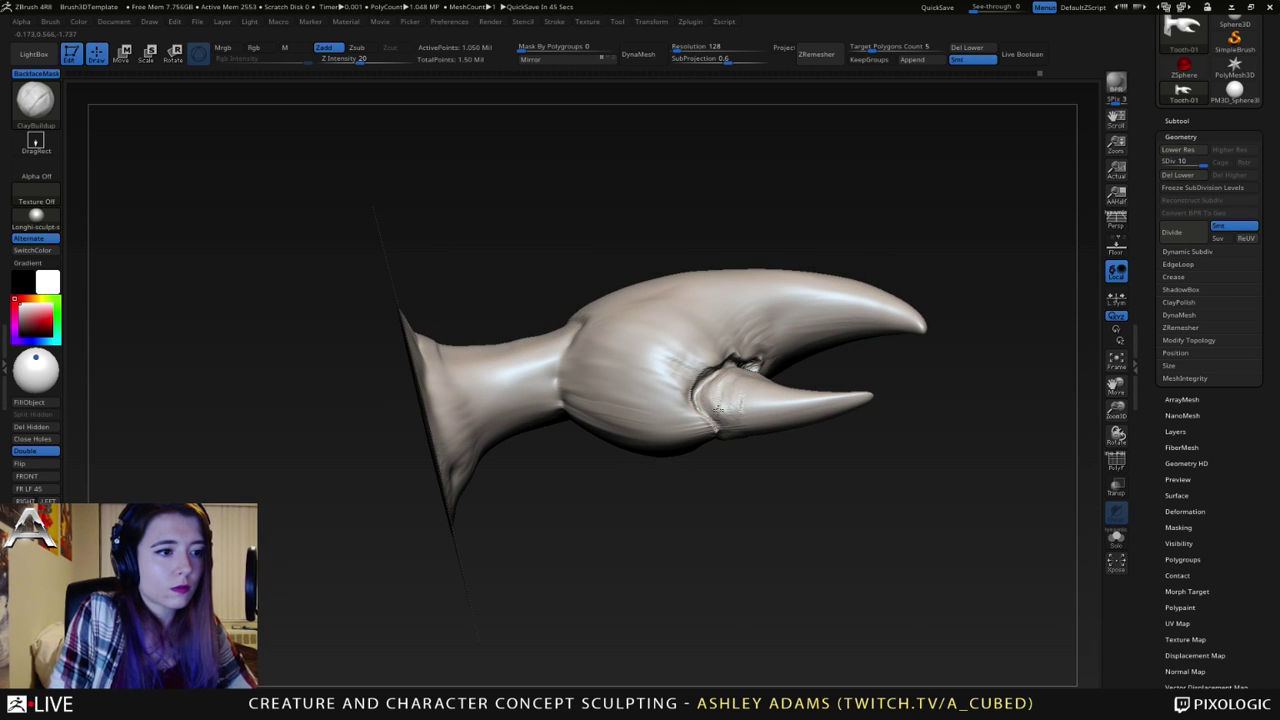
- Fill out both sides of the smaller prong's base with ClayBuildup and smooth the strokes into its surface
{"action": "left_click_drag", "start_coordinate": [718, 409], "coordinate": [730, 397]}
{"action": "right_click_drag", "start_coordinate": [734, 397], "coordinate": [731, 412]}
{"action": "left_click_drag", "start_coordinate": [731, 412], "coordinate": [729, 420], "text": "shift"}
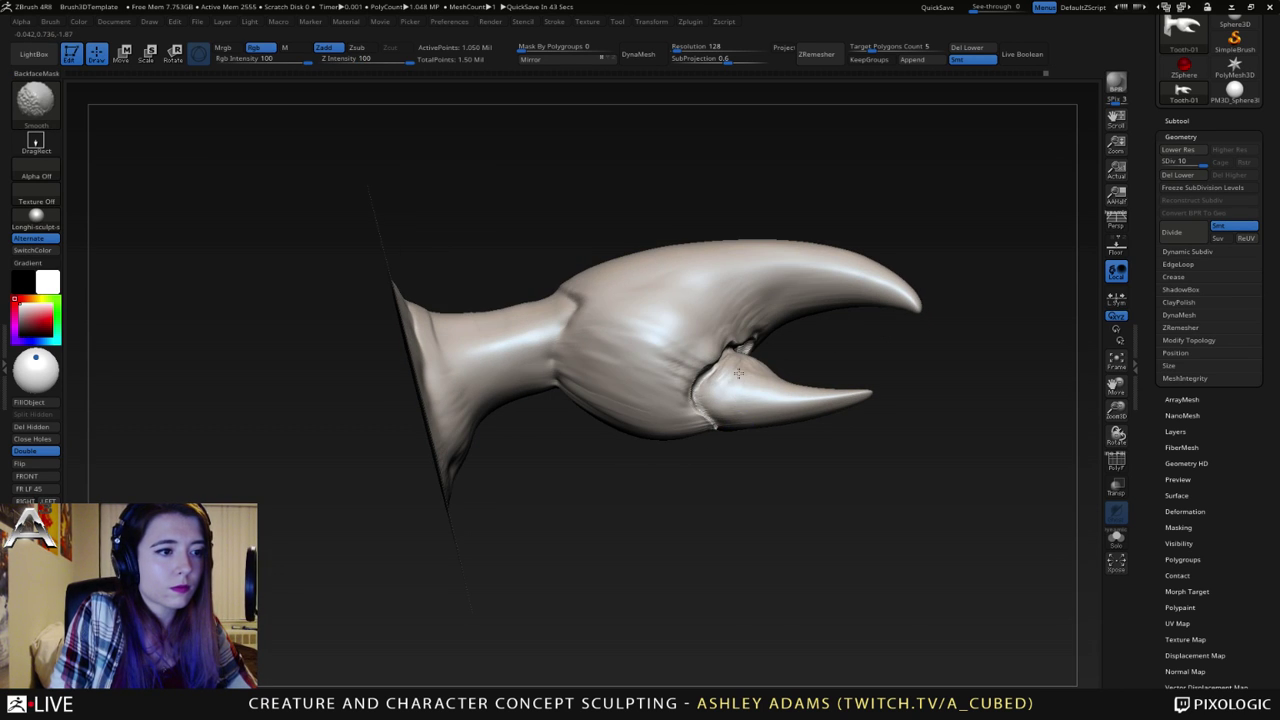
{"action": "mouse_move", "coordinate": [739, 373]}
{"action": "right_mouse_down"}
{"action": "mouse_move", "coordinate": [752, 379]}
{"action": "mouse_move", "coordinate": [739, 361]}
{"action": "right_mouse_up"}
{"action": "left_click_drag", "start_coordinate": [796, 361], "coordinate": [829, 408]}
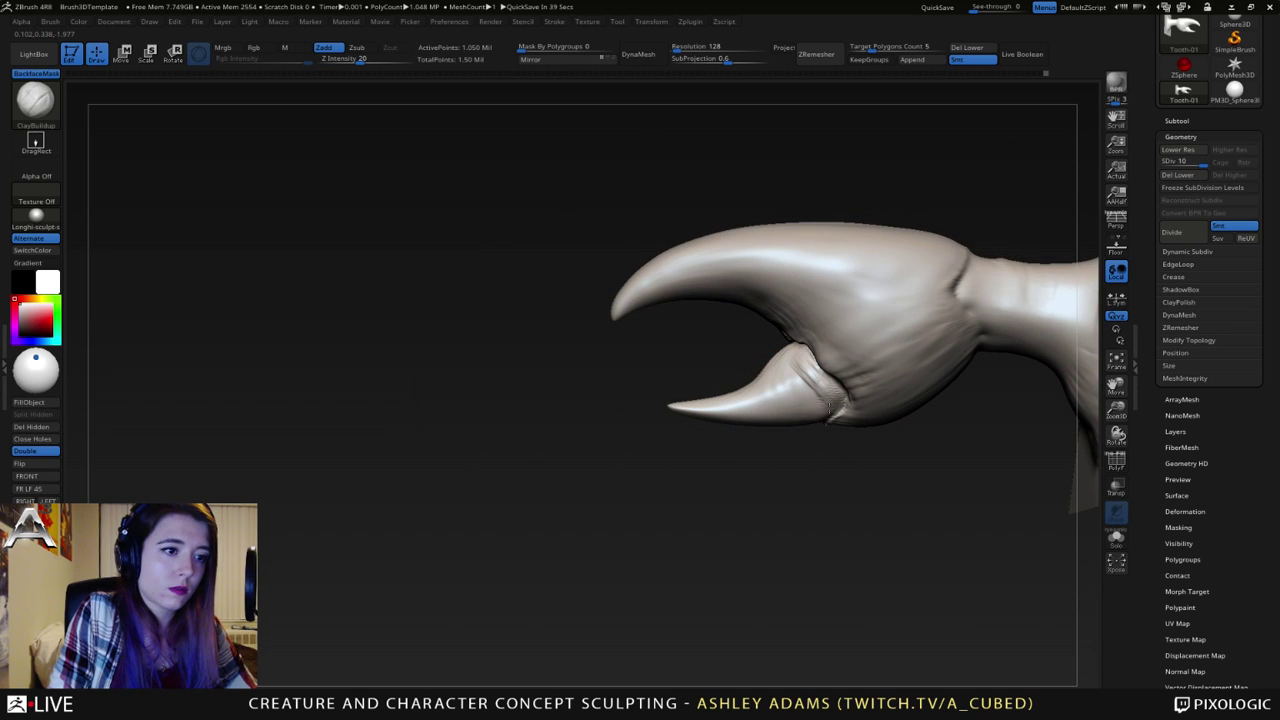
{"action": "key", "text": "shift"}
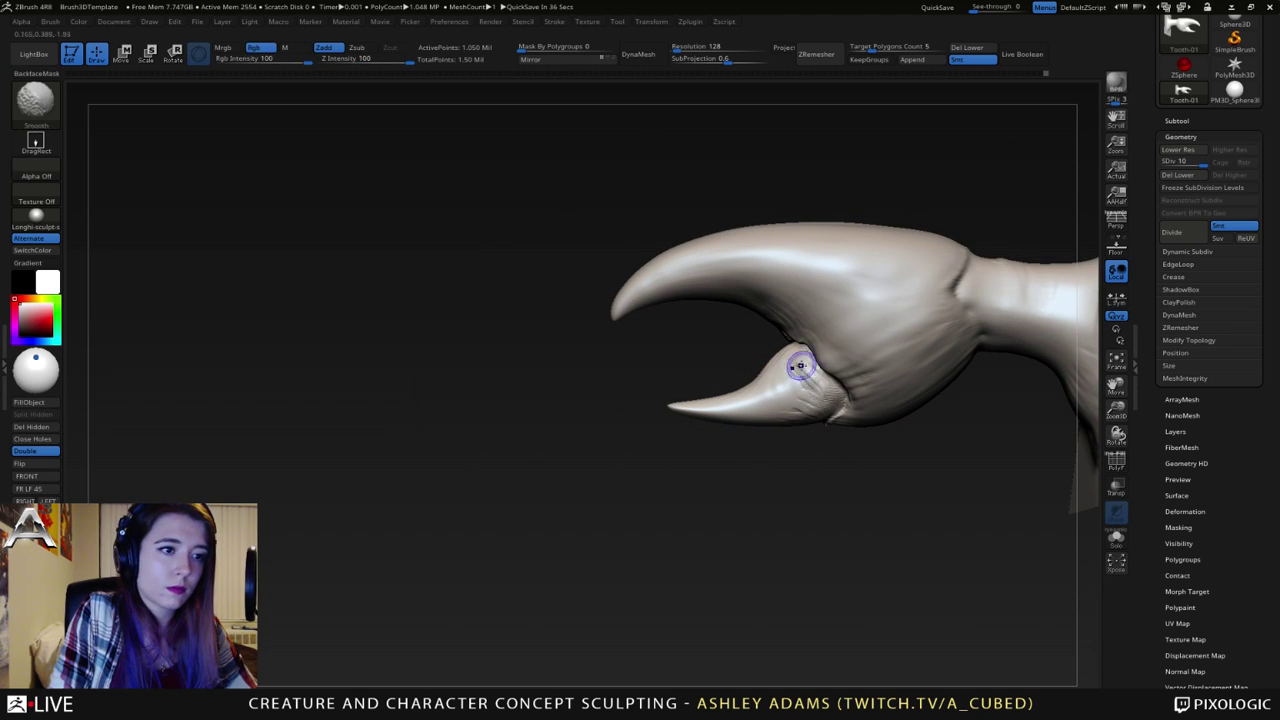
{"action": "mouse_move", "coordinate": [830, 398]}
{"action": "right_mouse_down"}
{"action": "mouse_move", "coordinate": [746, 340]}
{"action": "mouse_move", "coordinate": [782, 336]}
{"action": "right_mouse_up"}
{"action": "key", "text": "space"}
{"action": "left_click_drag", "start_coordinate": [732, 332], "coordinate": [738, 332]}
- Pull the palm's underside into shape and bend the smaller prong outward using a large SnakeHook brush
{"action": "right_click_drag", "start_coordinate": [754, 329], "coordinate": [650, 380]}
{"action": "key", "text": "b"}
{"action": "key", "text": "s"}
{"action": "key", "text": "h"}
{"action": "left_click_drag", "start_coordinate": [650, 379], "coordinate": [660, 408]}
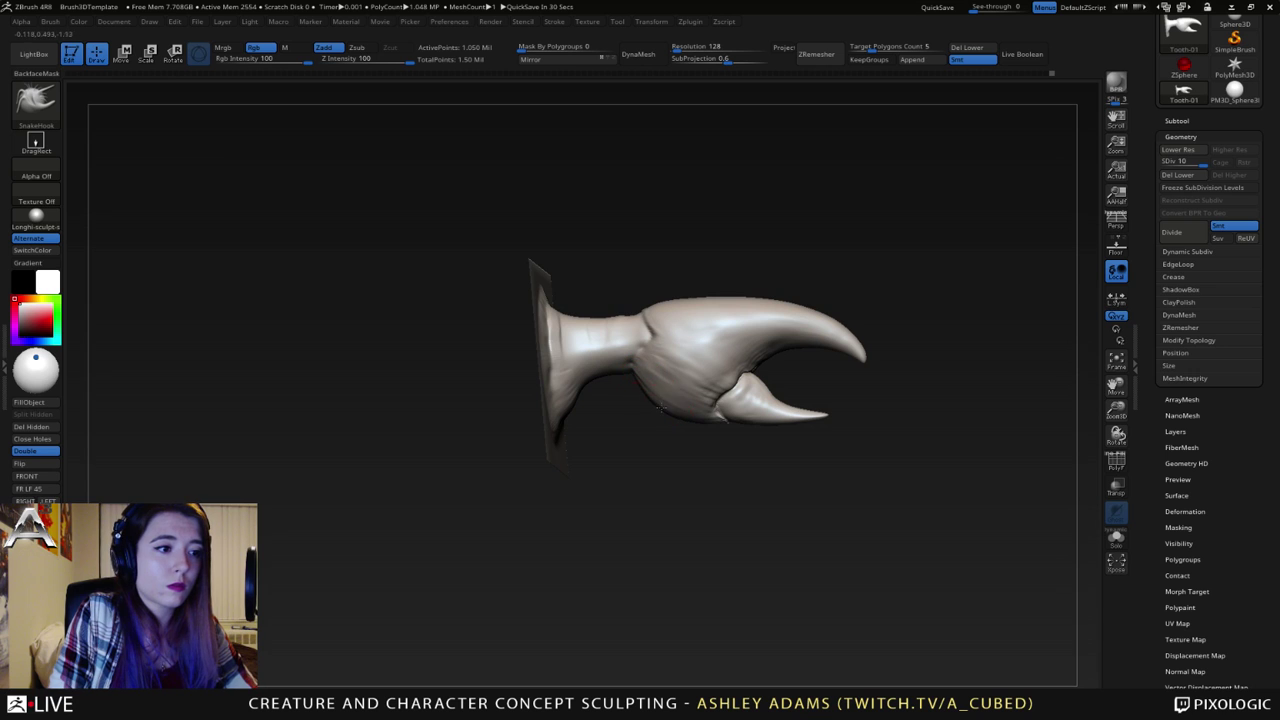
{"action": "right_click", "coordinate": [732, 424]}
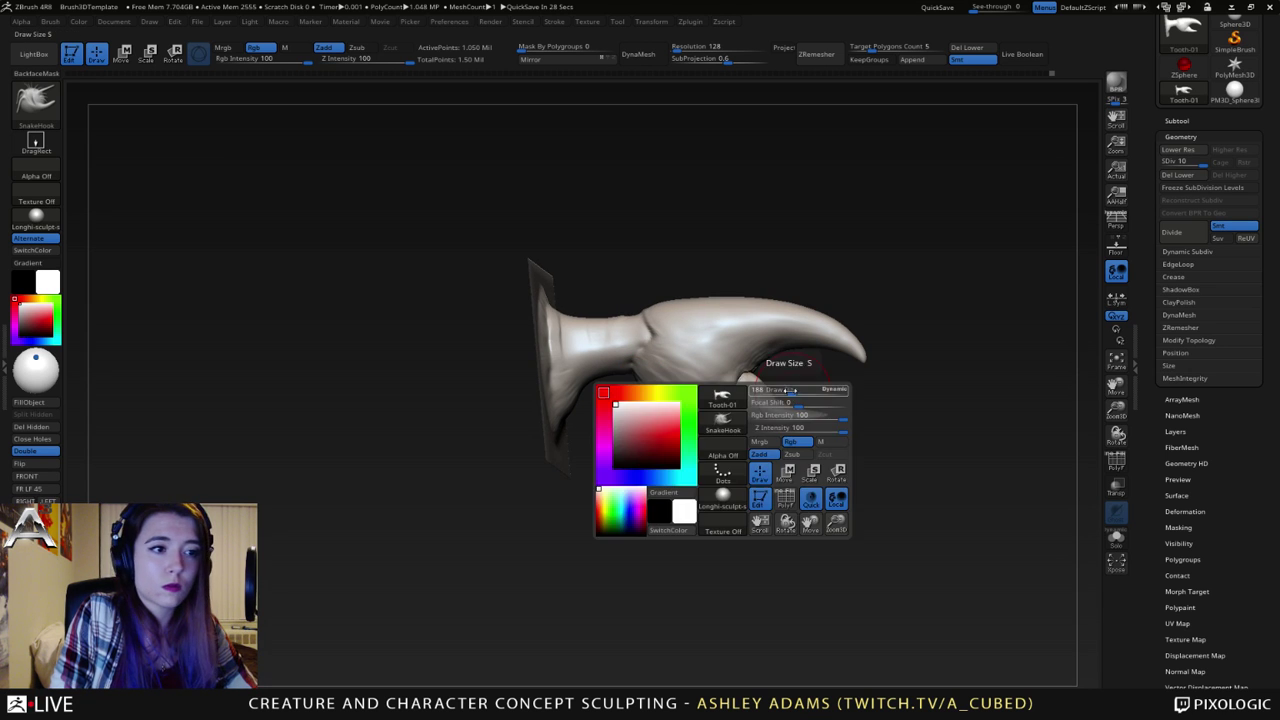
{"action": "right_click_drag", "start_coordinate": [840, 391], "coordinate": [797, 419]}
{"action": "mouse_move", "coordinate": [797, 419]}
{"action": "left_mouse_down"}
{"action": "mouse_move", "coordinate": [780, 427]}
{"action": "mouse_move", "coordinate": [819, 427]}
{"action": "mouse_move", "coordinate": [776, 424]}
{"action": "left_mouse_up"}
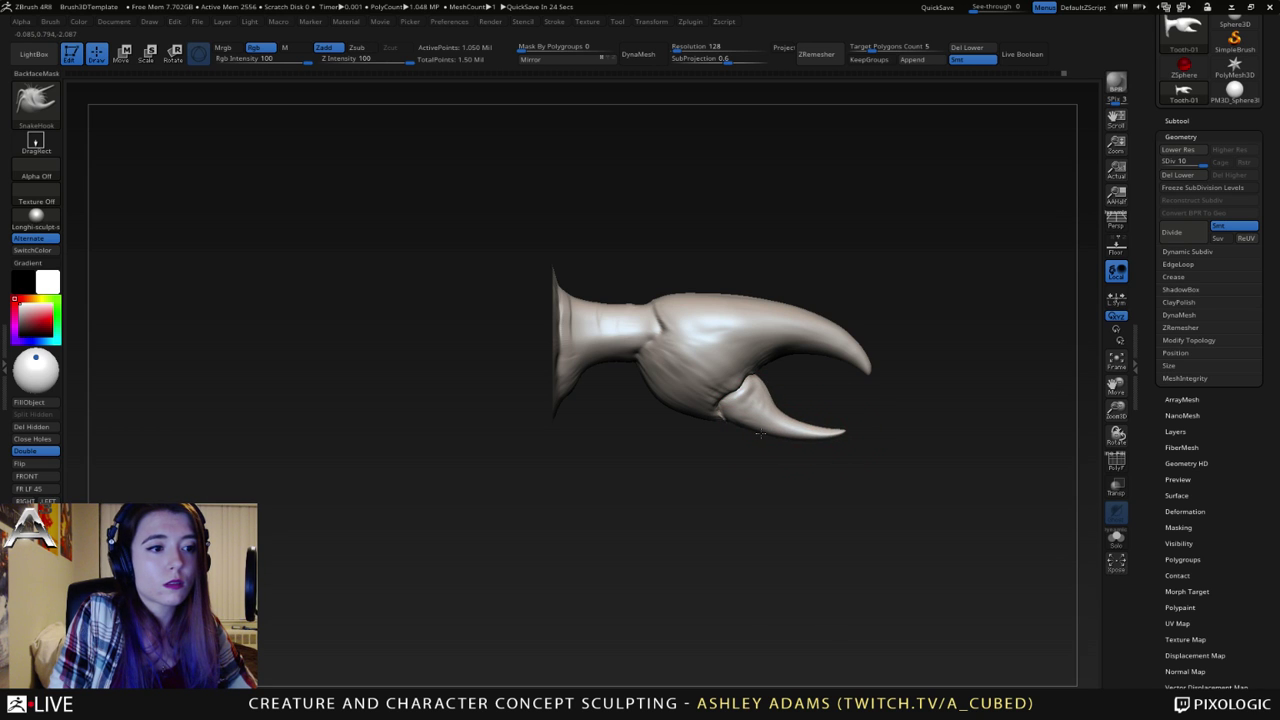
- Adjust the larger prong's tip with SnakeHook and increase the brush's draw size
{"action": "right_click_drag", "start_coordinate": [840, 341], "coordinate": [779, 364], "text": "alt"}
{"action": "key", "text": "space"}
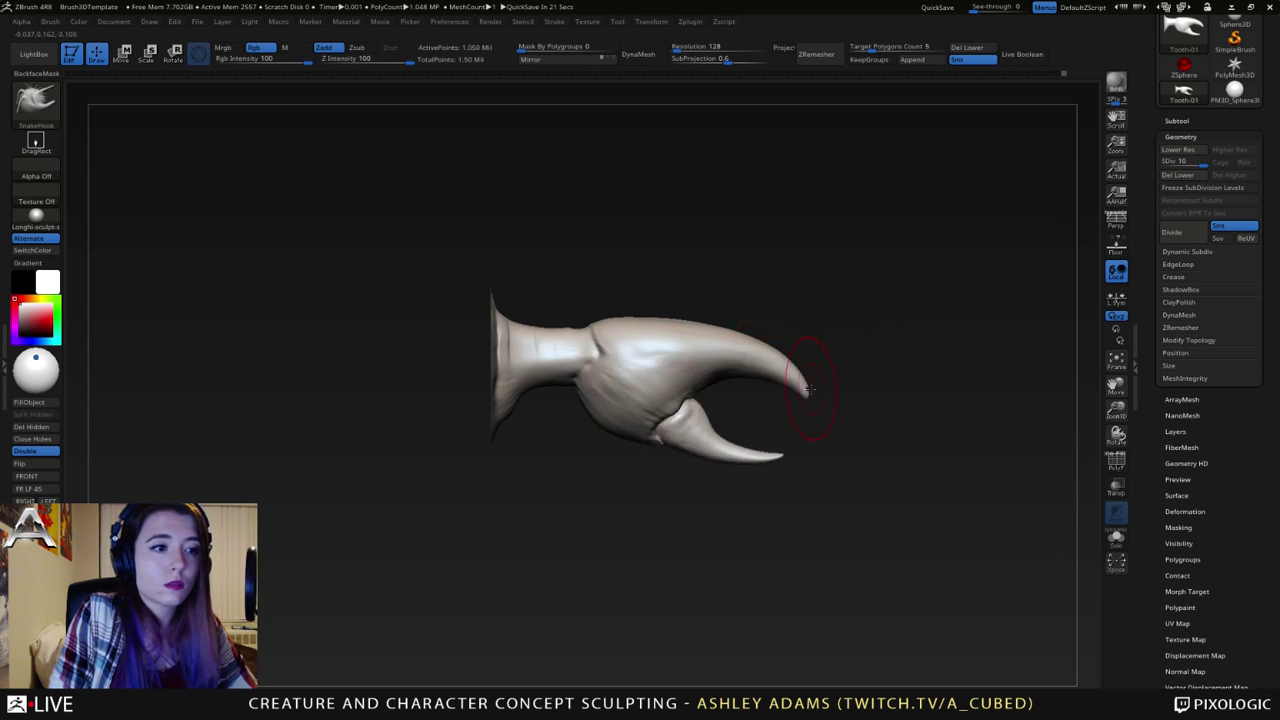
{"action": "key", "text": "space"}
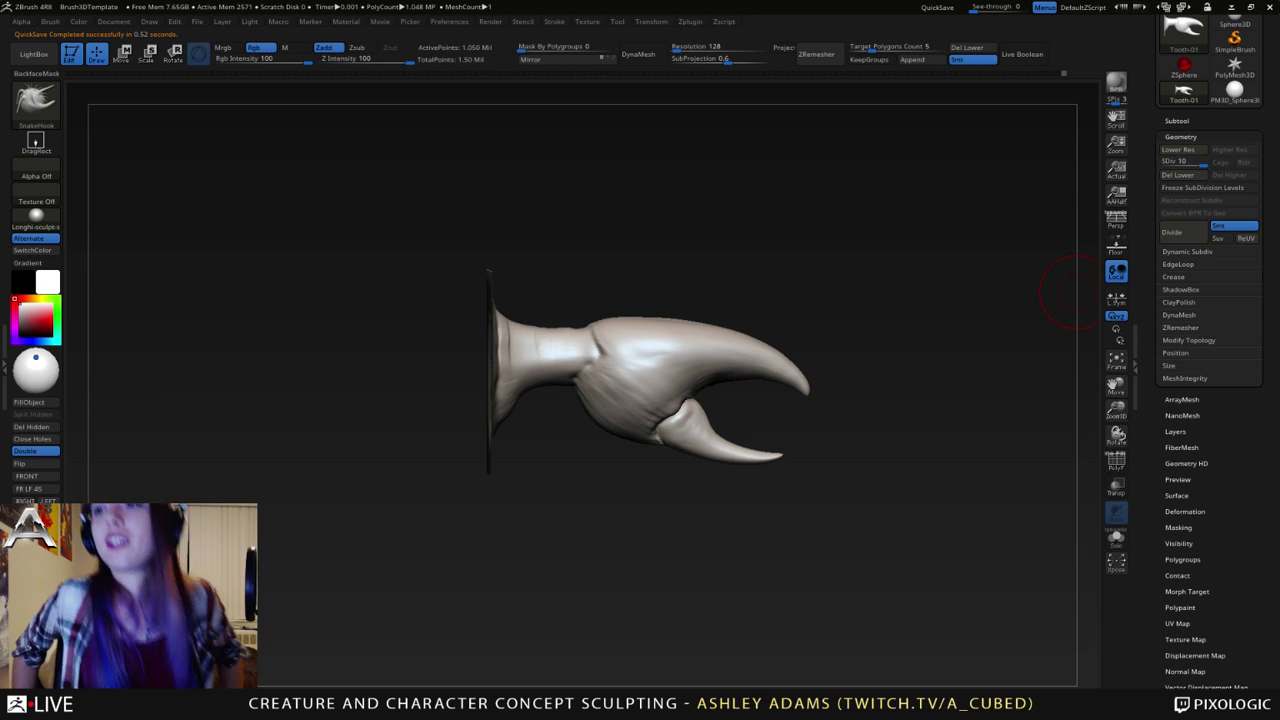
{"action": "right_click_drag", "start_coordinate": [660, 387], "coordinate": [694, 452]}
{"action": "right_click_drag", "start_coordinate": [666, 401], "coordinate": [659, 427], "text": "ctrl"}
{"action": "key", "text": "space"}
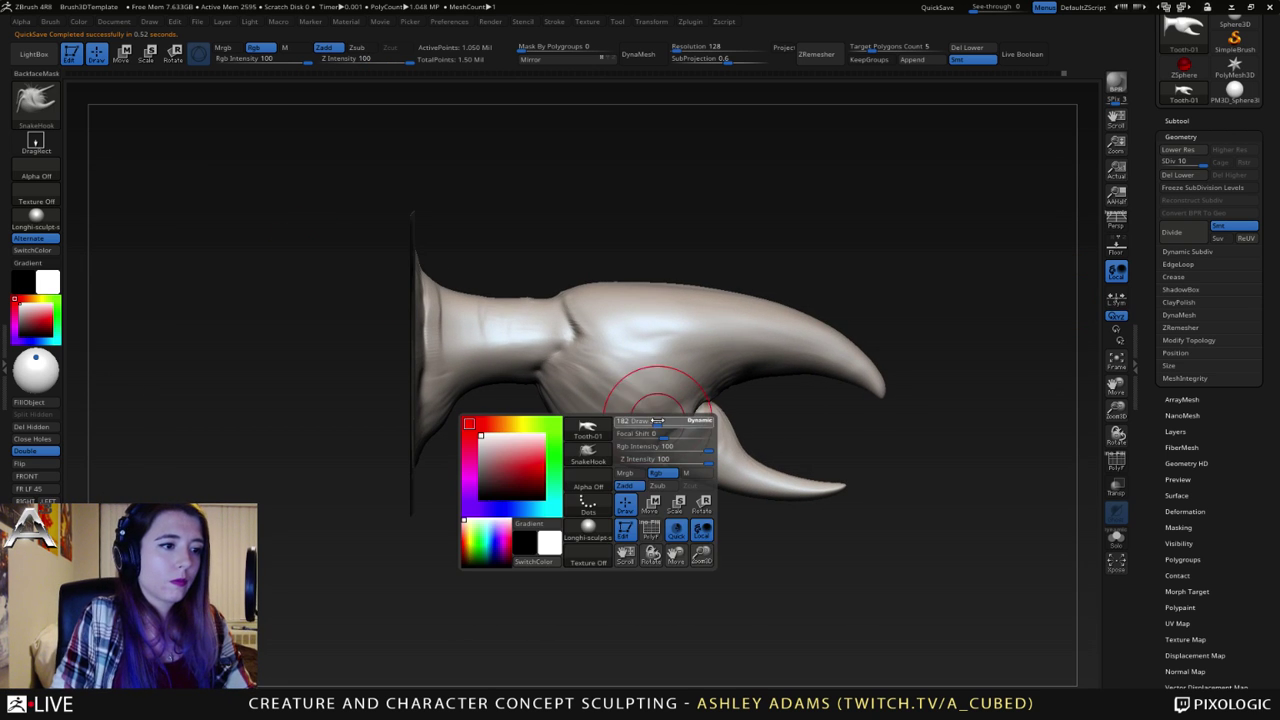
{"action": "left_click_drag", "start_coordinate": [654, 422], "coordinate": [676, 424]}
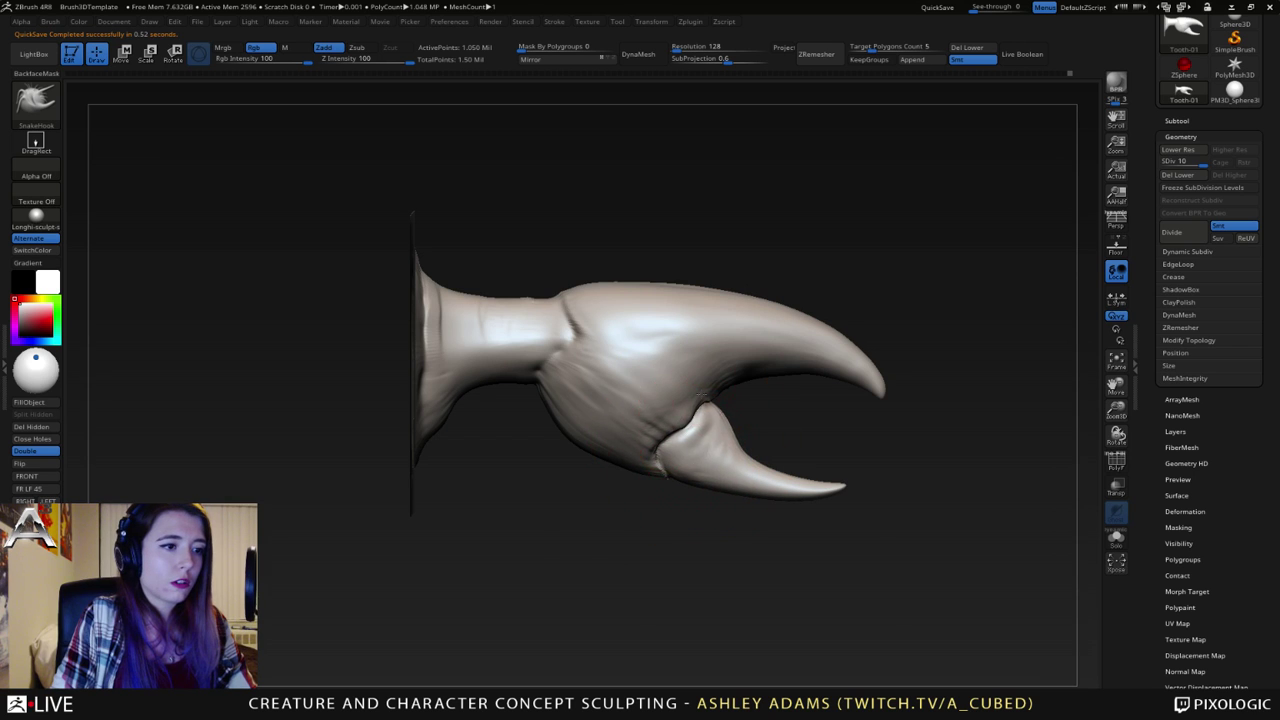
{"action": "key", "text": "space"}
- Reshape the larger prong's tip and outer curve with SnakeHook, varying the brush size
{"action": "right_click_drag", "start_coordinate": [723, 416], "coordinate": [712, 377]}
{"action": "key", "text": "space"}
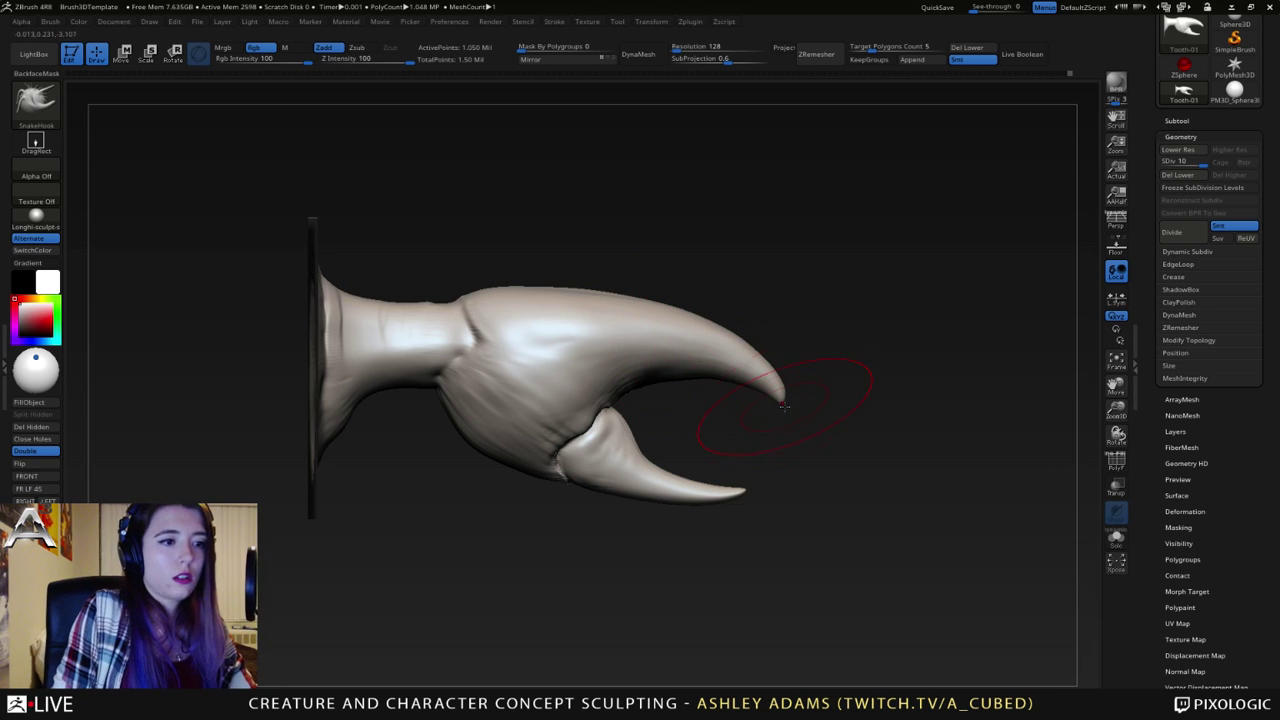
{"action": "key", "text": "space"}
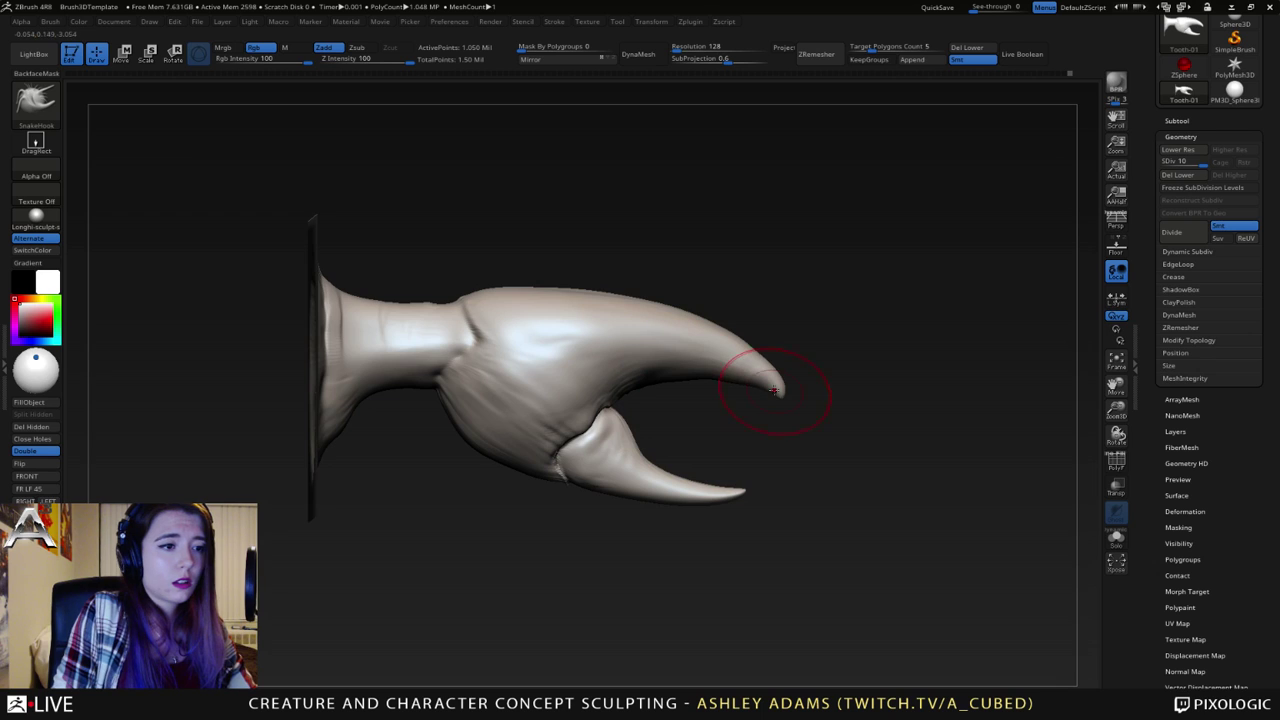
{"action": "mouse_move", "coordinate": [757, 386]}
{"action": "left_mouse_down"}
{"action": "mouse_move", "coordinate": [786, 388]}
{"action": "mouse_move", "coordinate": [698, 323]}
{"action": "left_mouse_up"}
{"action": "key", "text": "space"}
{"action": "key", "text": "space"}
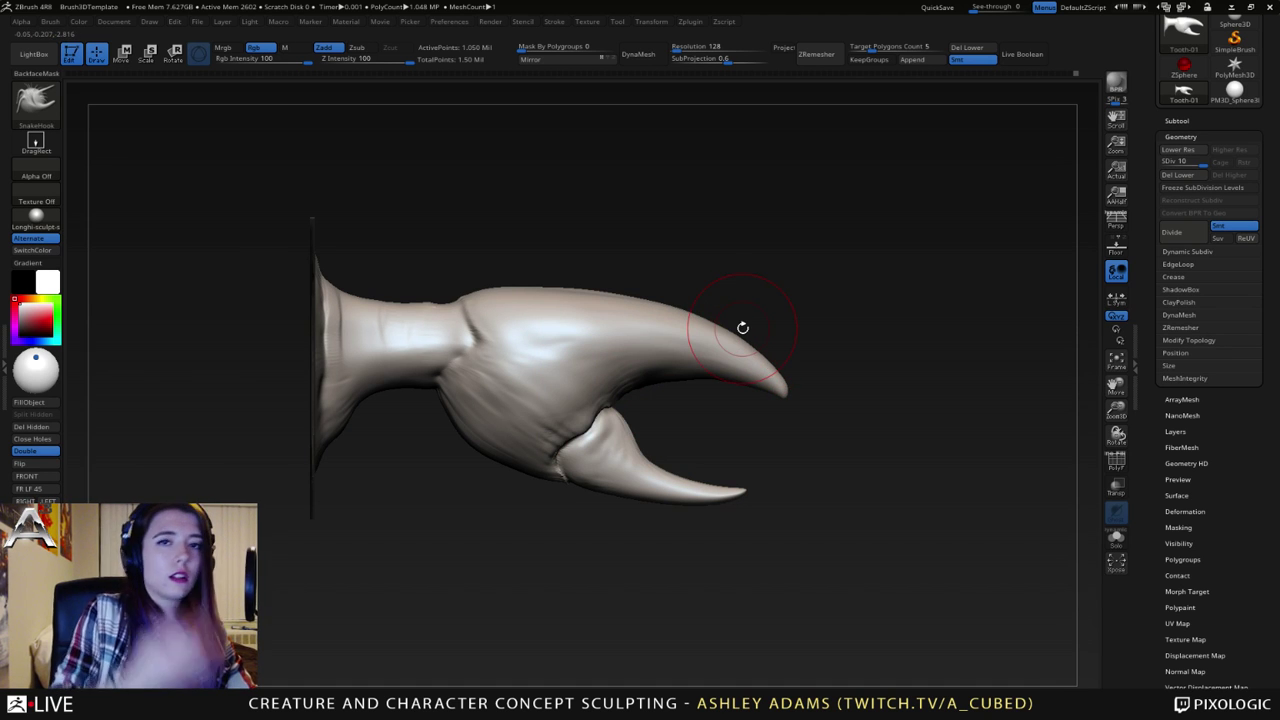
{"action": "mouse_move", "coordinate": [780, 331]}
{"action": "left_mouse_down"}
{"action": "mouse_move", "coordinate": [743, 358]}
{"action": "mouse_move", "coordinate": [769, 354]}
{"action": "left_mouse_up"}
{"action": "key", "text": "space"}
{"action": "mouse_move", "coordinate": [700, 335]}
{"action": "left_mouse_down"}
{"action": "mouse_move", "coordinate": [746, 336]}
{"action": "mouse_move", "coordinate": [781, 358]}
{"action": "mouse_move", "coordinate": [770, 388]}
{"action": "left_mouse_up"}
{"action": "key", "text": "space"}
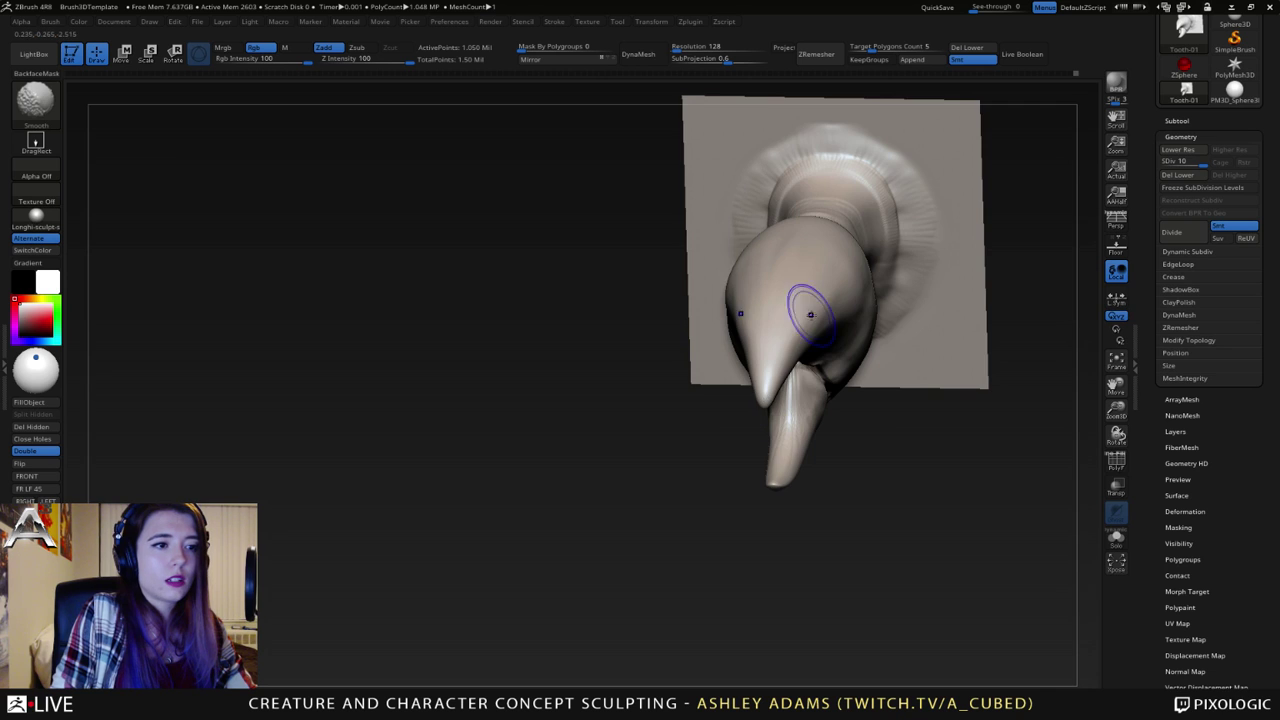
- Refine the larger prong's inner edge near the tip with SnakeHook from the opposite side
{"action": "right_click_drag", "start_coordinate": [811, 314], "coordinate": [766, 319], "text": "shift"}
{"action": "left_click_drag", "start_coordinate": [766, 318], "coordinate": [730, 323]}
{"action": "key", "text": "space"}
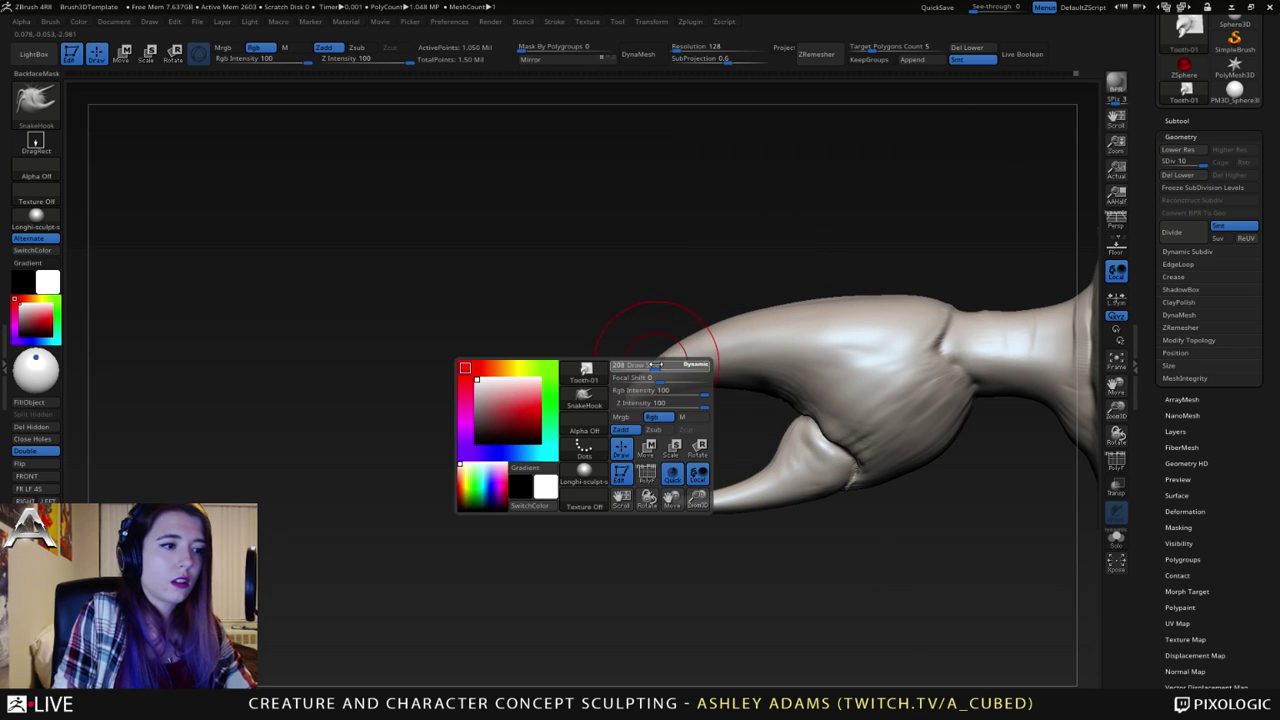
{"action": "left_click_drag", "start_coordinate": [640, 398], "coordinate": [638, 388]}
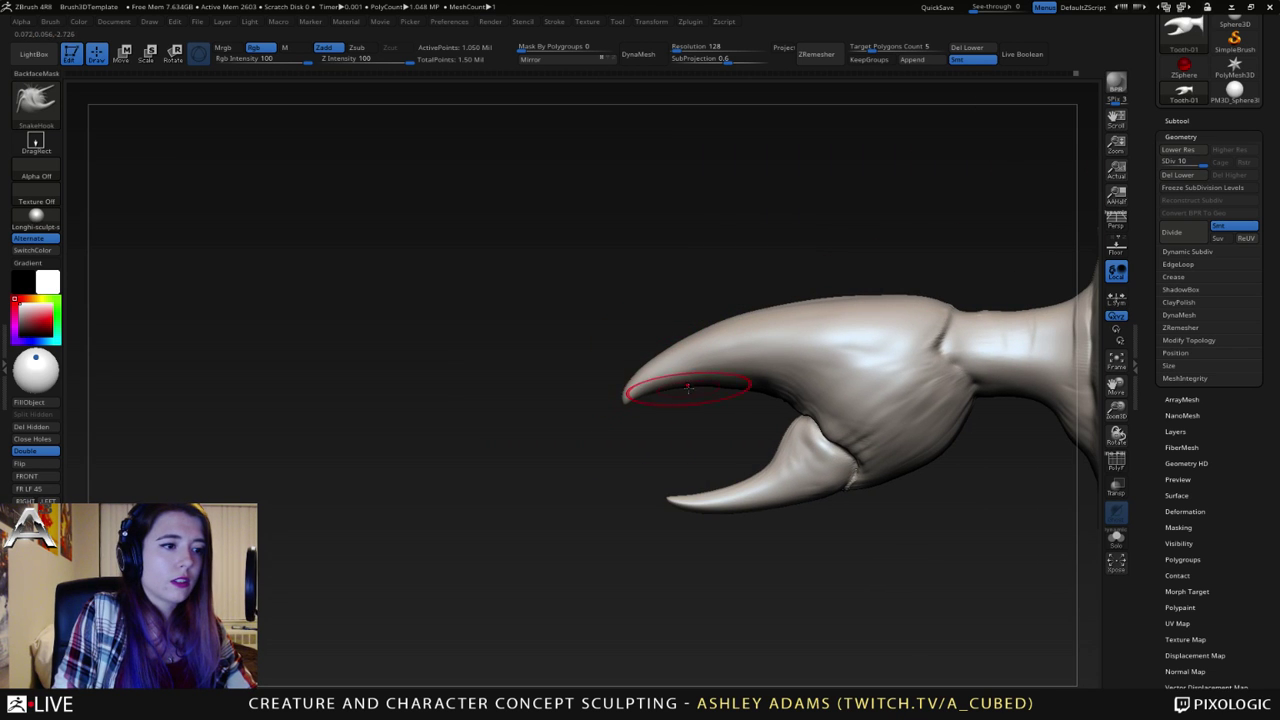
{"action": "left_click_drag", "start_coordinate": [722, 388], "coordinate": [725, 388]}
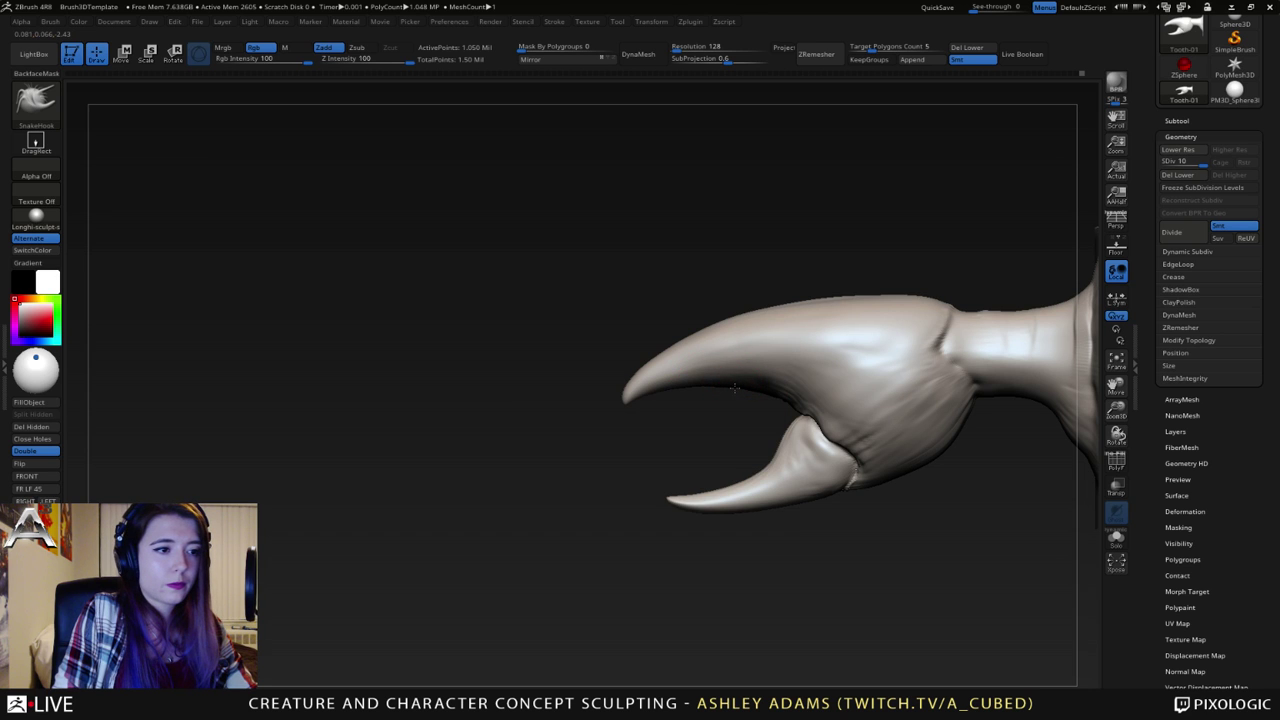
- Adjust the larger prong's inner curve near the crook with a smaller SnakeHook brush
{"action": "key", "text": "space"}
{"action": "left_click", "coordinate": [766, 386]}
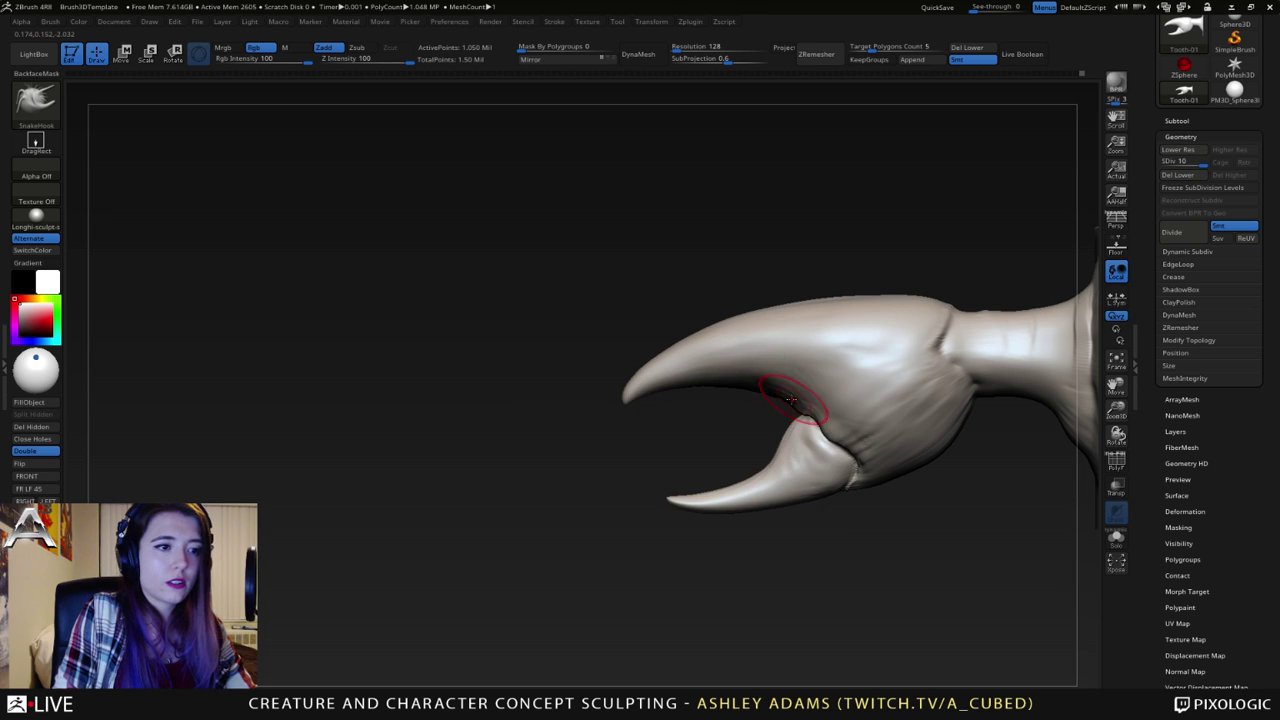
{"action": "mouse_move", "coordinate": [786, 392]}
{"action": "right_mouse_down"}
{"action": "mouse_move", "coordinate": [806, 396]}
{"action": "mouse_move", "coordinate": [780, 395]}
{"action": "right_mouse_up"}
{"action": "left_click_drag", "start_coordinate": [779, 393], "coordinate": [765, 392]}
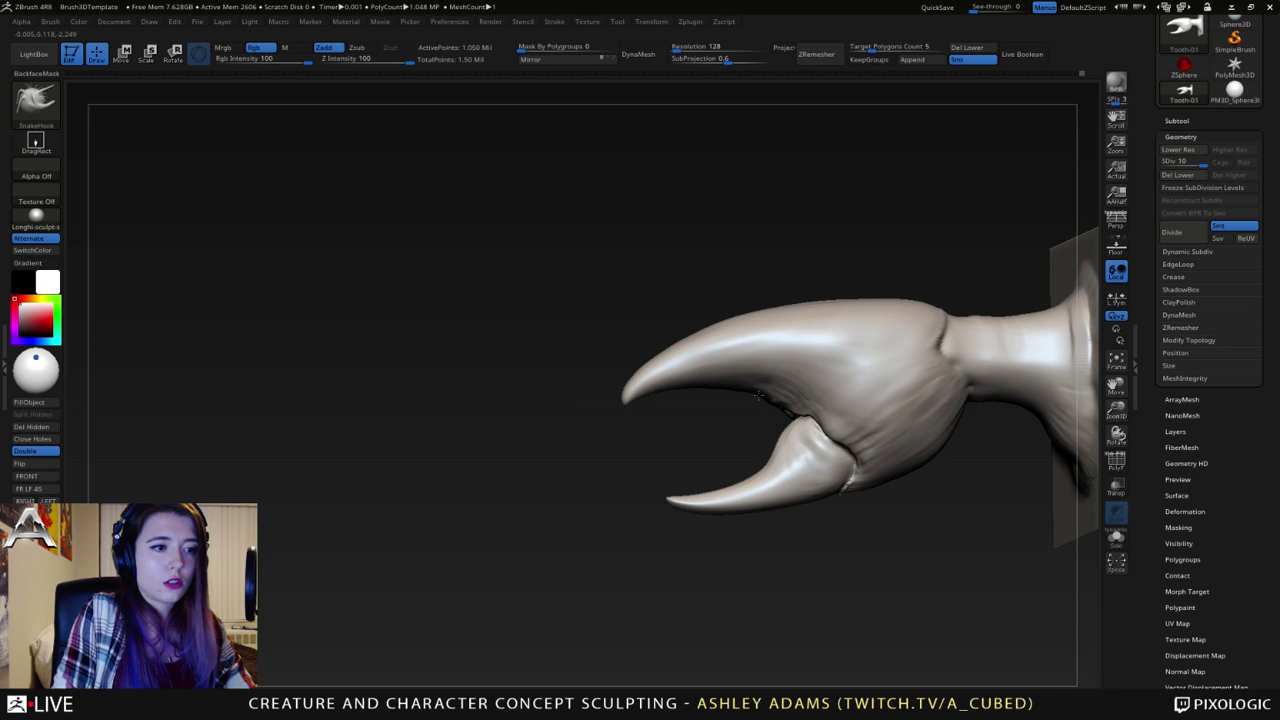
{"action": "right_click_drag", "start_coordinate": [768, 400], "coordinate": [814, 377], "text": "ctrl"}
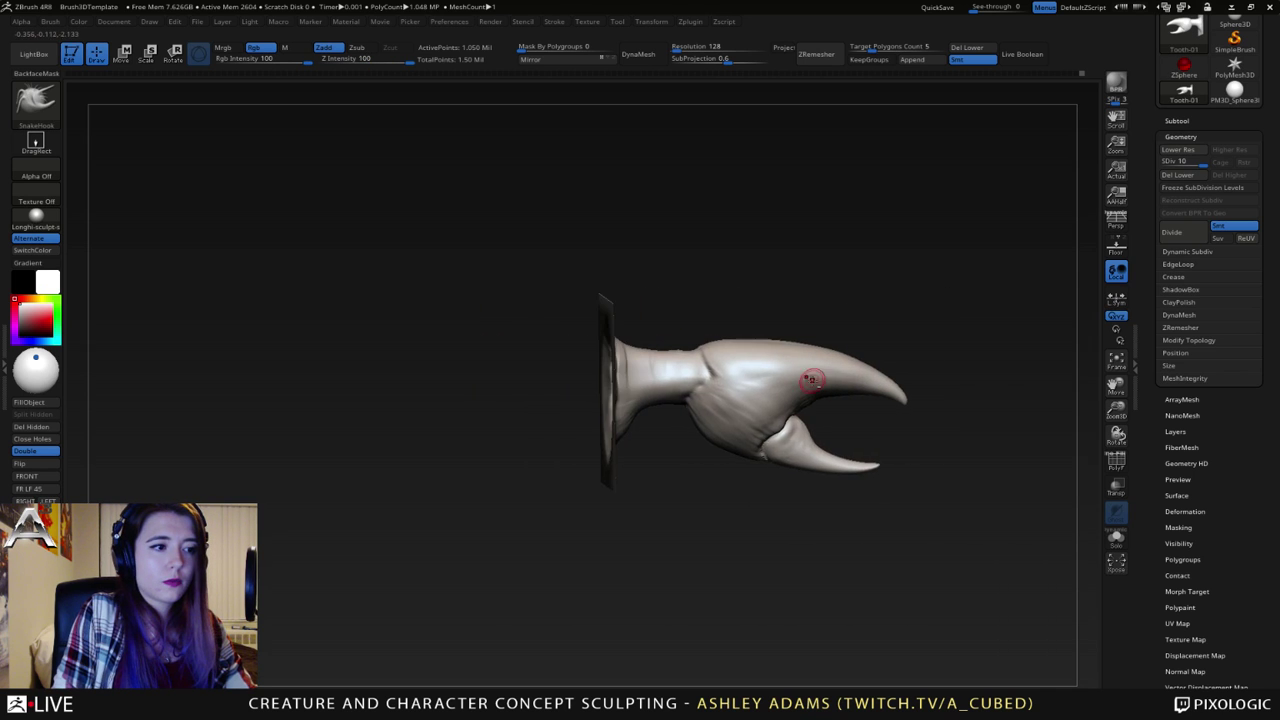
{"action": "key", "text": "space"}
{"action": "right_click_drag", "start_coordinate": [738, 388], "coordinate": [738, 346]}
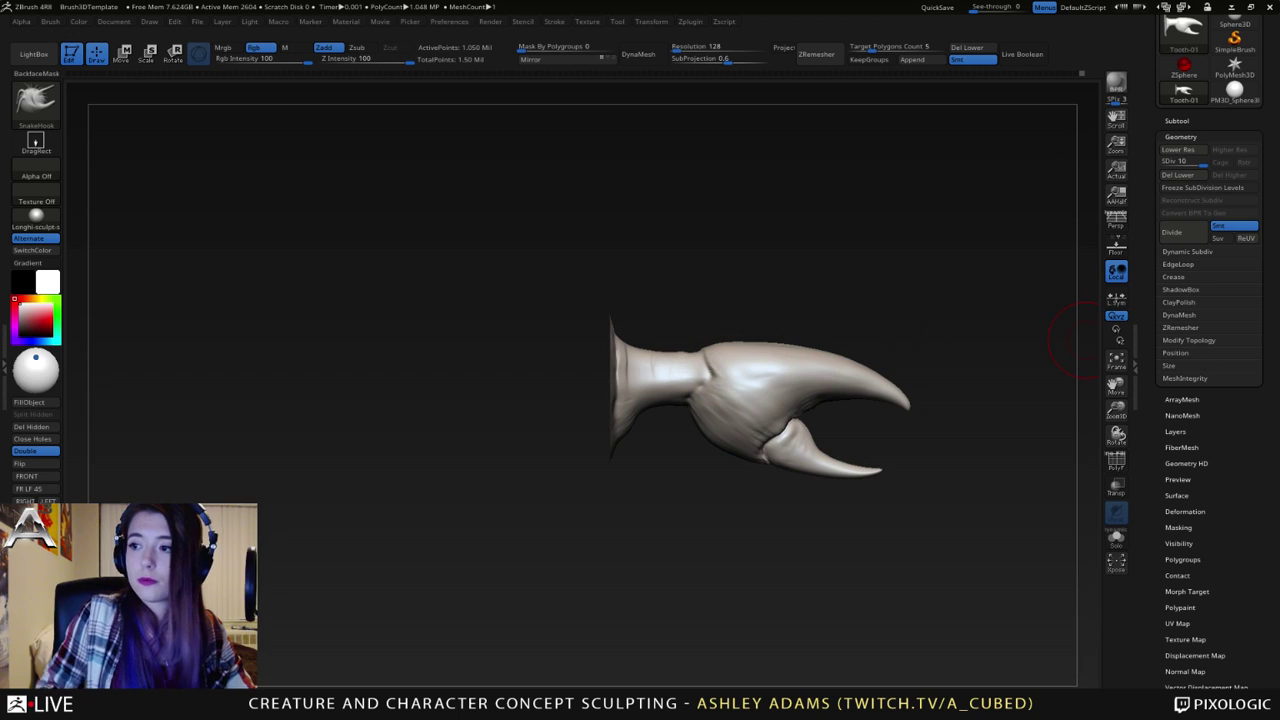
- Build up the joint between the wrist and palm with ClayBuildup and smooth the strokes
{"action": "right_click_drag", "start_coordinate": [867, 428], "coordinate": [926, 420], "text": "alt"}
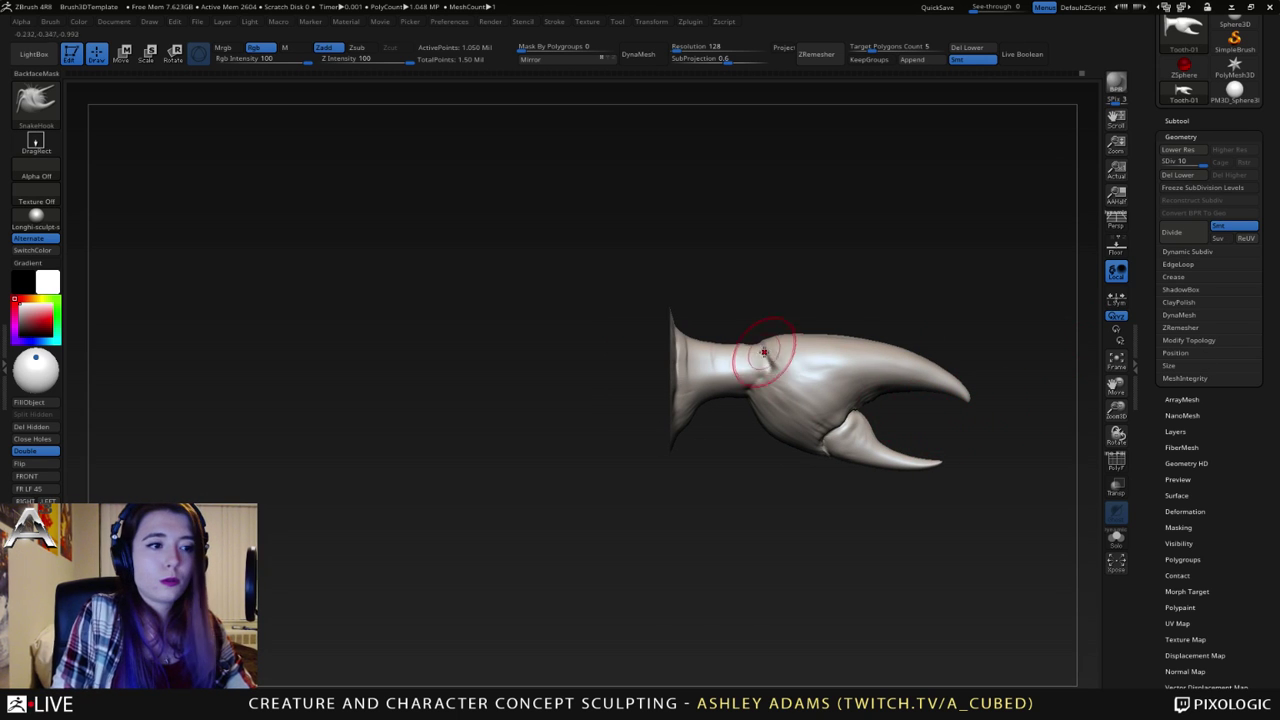
{"action": "key", "text": "b"}
{"action": "key", "text": "c"}
{"action": "key", "text": "b"}
{"action": "right_click_drag", "start_coordinate": [749, 346], "coordinate": [780, 350]}
{"action": "mouse_move", "coordinate": [771, 371]}
{"action": "left_mouse_down"}
{"action": "mouse_move", "coordinate": [757, 338]}
{"action": "mouse_move", "coordinate": [740, 340]}
{"action": "left_mouse_up"}
{"action": "key", "text": "shift"}
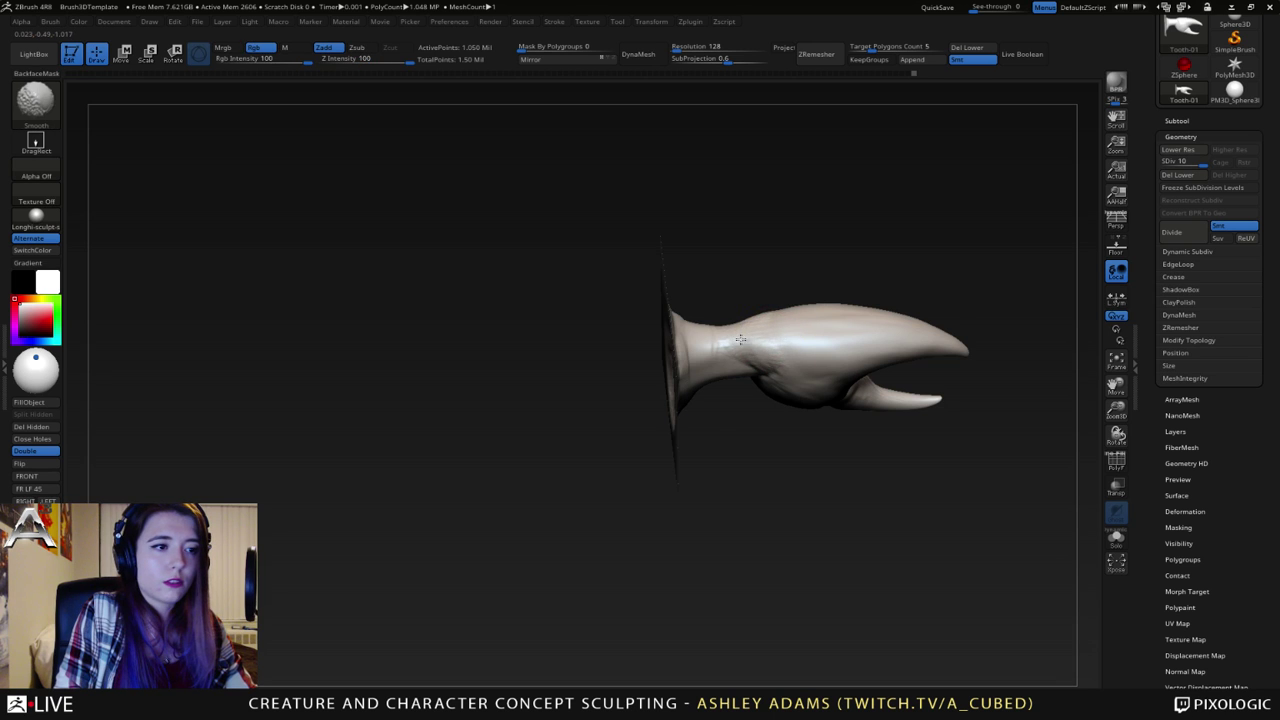
{"action": "right_click_drag", "start_coordinate": [740, 340], "coordinate": [752, 284], "text": "shift"}
- Carve a crease into the side of the wrist near the palm with DamStandard
{"action": "right_click_drag", "start_coordinate": [784, 348], "coordinate": [830, 332], "text": "alt"}
{"action": "mouse_move", "coordinate": [830, 332]}
{"action": "right_mouse_down", "text": "ctrl"}
{"action": "mouse_move", "coordinate": [834, 380]}
{"action": "mouse_move", "coordinate": [766, 352]}
{"action": "right_mouse_up", "text": "ctrl"}
{"action": "key", "text": "b"}
{"action": "key", "text": "d"}
{"action": "key", "text": "s"}
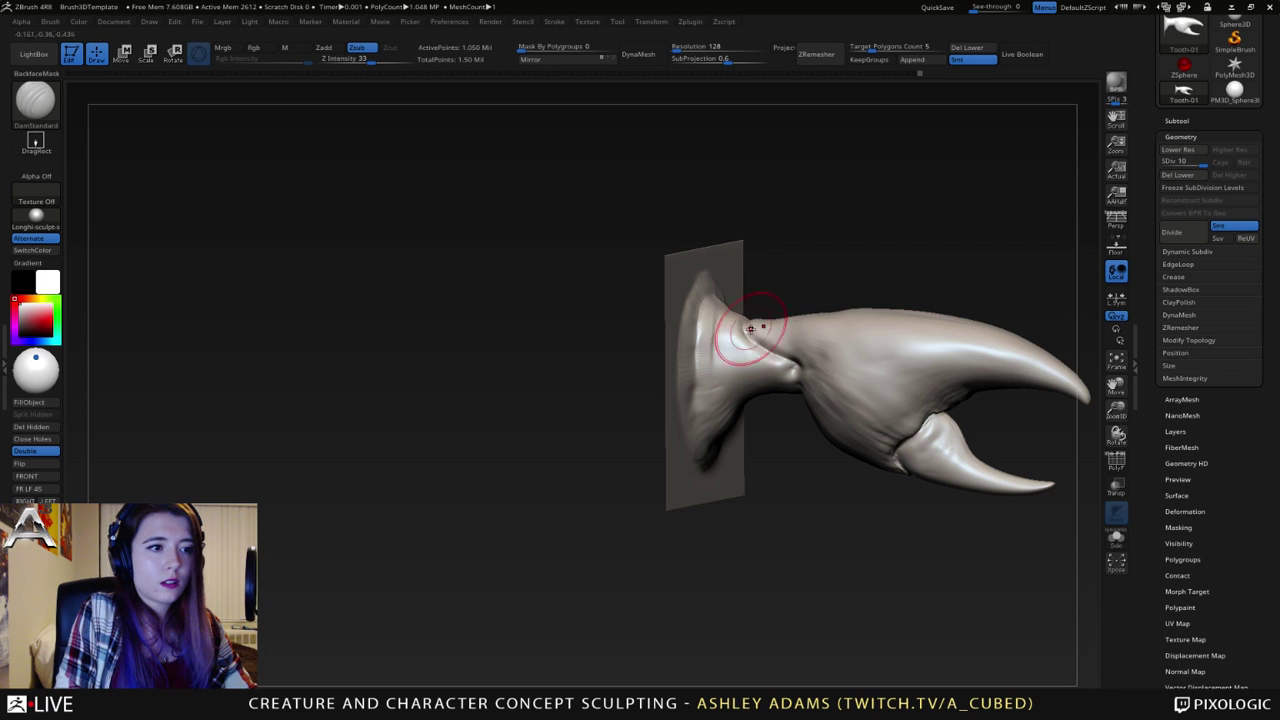
{"action": "mouse_move", "coordinate": [750, 328]}
{"action": "left_mouse_down"}
{"action": "mouse_move", "coordinate": [752, 357]}
{"action": "mouse_move", "coordinate": [773, 370]}
{"action": "left_mouse_up"}
- Build up the wrist beside the new crease with ClayBuildup and smooth the strokes
{"action": "key", "text": "b"}
{"action": "key", "text": "c"}
{"action": "key", "text": "b"}
{"action": "key", "text": "space"}
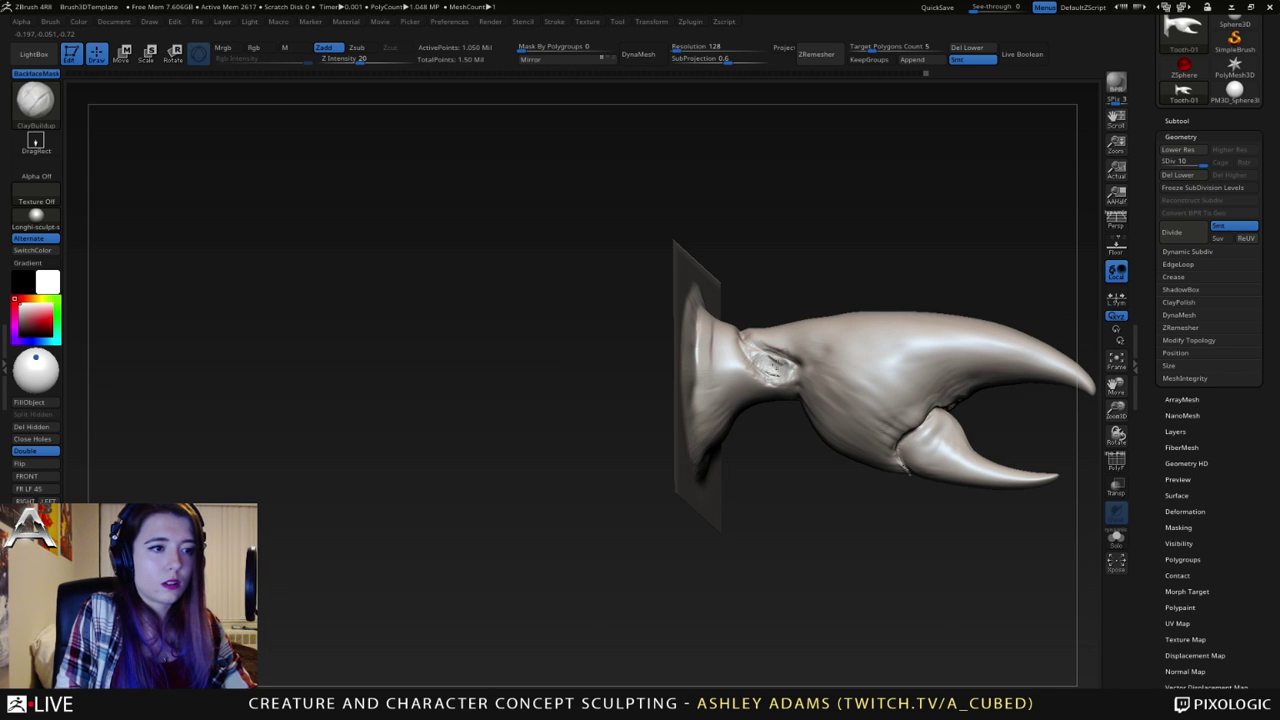
{"action": "mouse_move", "coordinate": [774, 370]}
{"action": "left_mouse_down", "text": "shift"}
{"action": "mouse_move", "coordinate": [786, 374]}
{"action": "mouse_move", "coordinate": [776, 366]}
{"action": "left_mouse_up", "text": "shift"}
- Build up a thick ring around the base of the wrist with ClayBuildup and smooth it
{"action": "right_click_drag", "start_coordinate": [795, 345], "coordinate": [743, 346]}
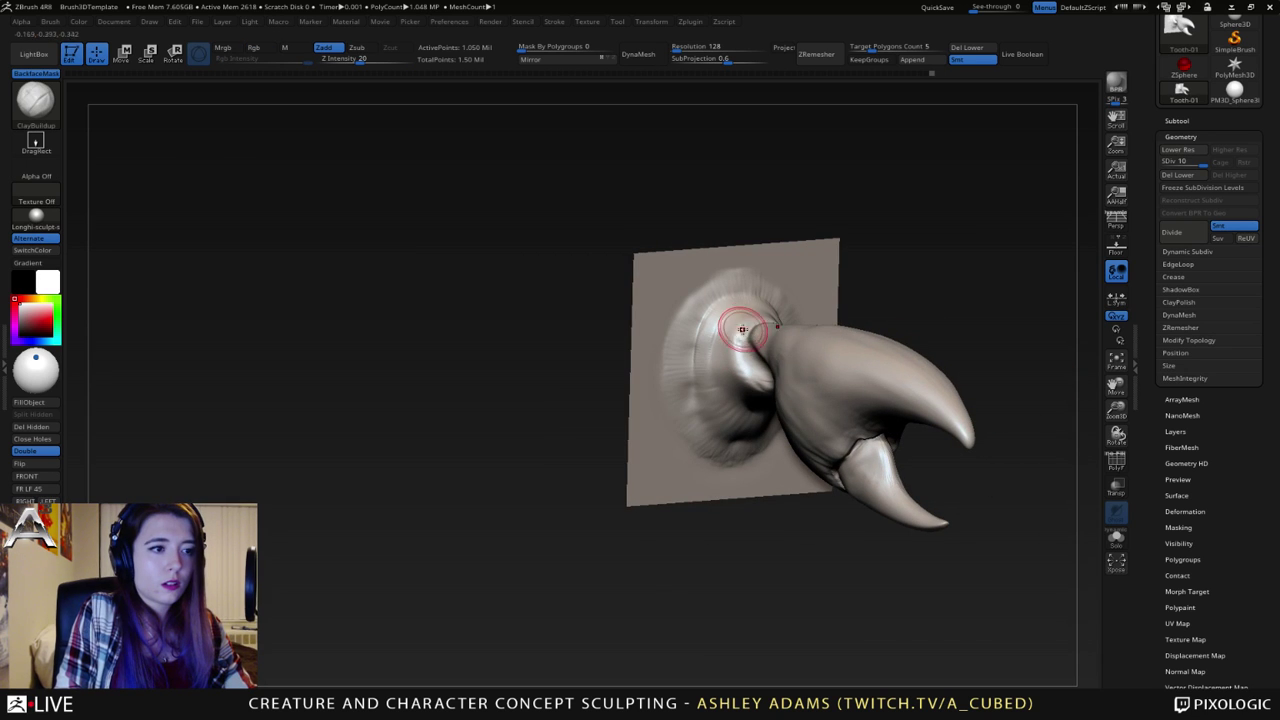
{"action": "mouse_move", "coordinate": [748, 322]}
{"action": "left_mouse_down"}
{"action": "mouse_move", "coordinate": [716, 388]}
{"action": "mouse_move", "coordinate": [741, 393]}
{"action": "mouse_move", "coordinate": [706, 390]}
{"action": "mouse_move", "coordinate": [738, 298]}
{"action": "mouse_move", "coordinate": [708, 398]}
{"action": "left_mouse_up"}
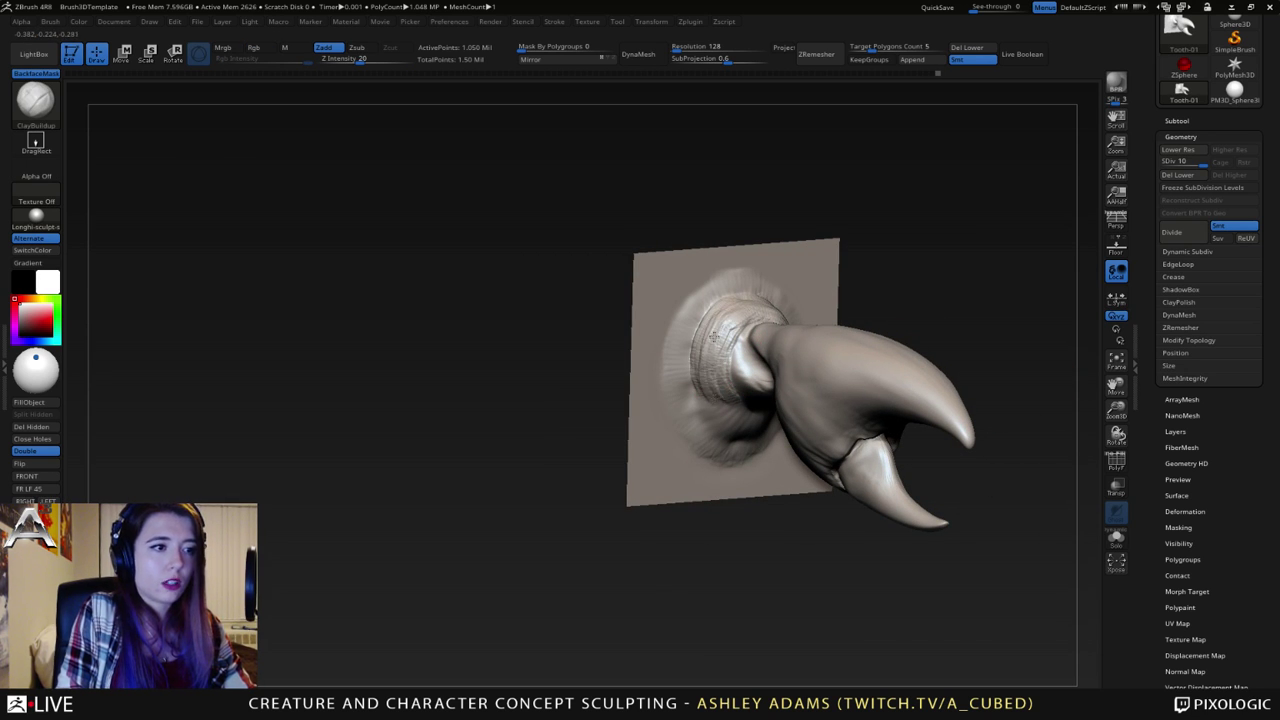
{"action": "right_click_drag", "start_coordinate": [710, 396], "coordinate": [728, 356]}
{"action": "left_click_drag", "start_coordinate": [728, 356], "coordinate": [748, 402]}
{"action": "mouse_move", "coordinate": [740, 388]}
{"action": "right_mouse_down"}
{"action": "mouse_move", "coordinate": [779, 363]}
{"action": "mouse_move", "coordinate": [806, 374]}
{"action": "mouse_move", "coordinate": [800, 336]}
{"action": "mouse_move", "coordinate": [812, 372]}
{"action": "mouse_move", "coordinate": [790, 395]}
{"action": "mouse_move", "coordinate": [803, 396]}
{"action": "right_mouse_up"}
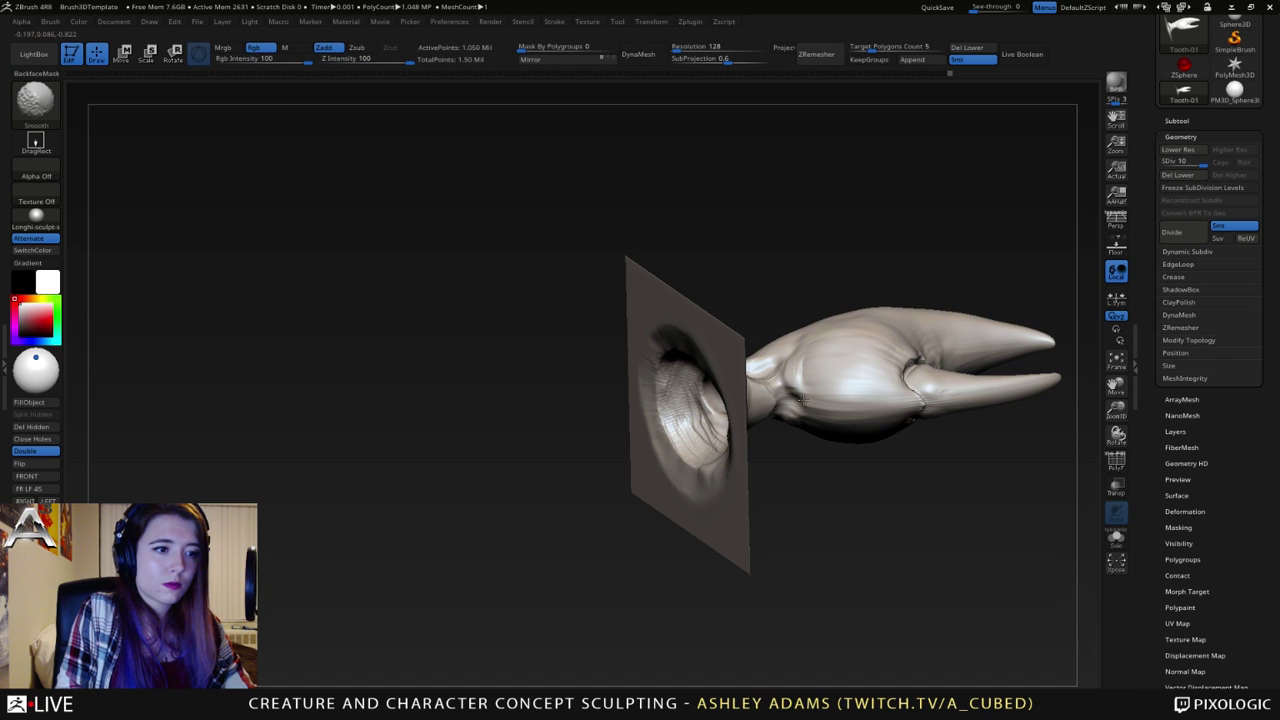
{"action": "right_click_drag", "start_coordinate": [779, 357], "coordinate": [765, 372]}
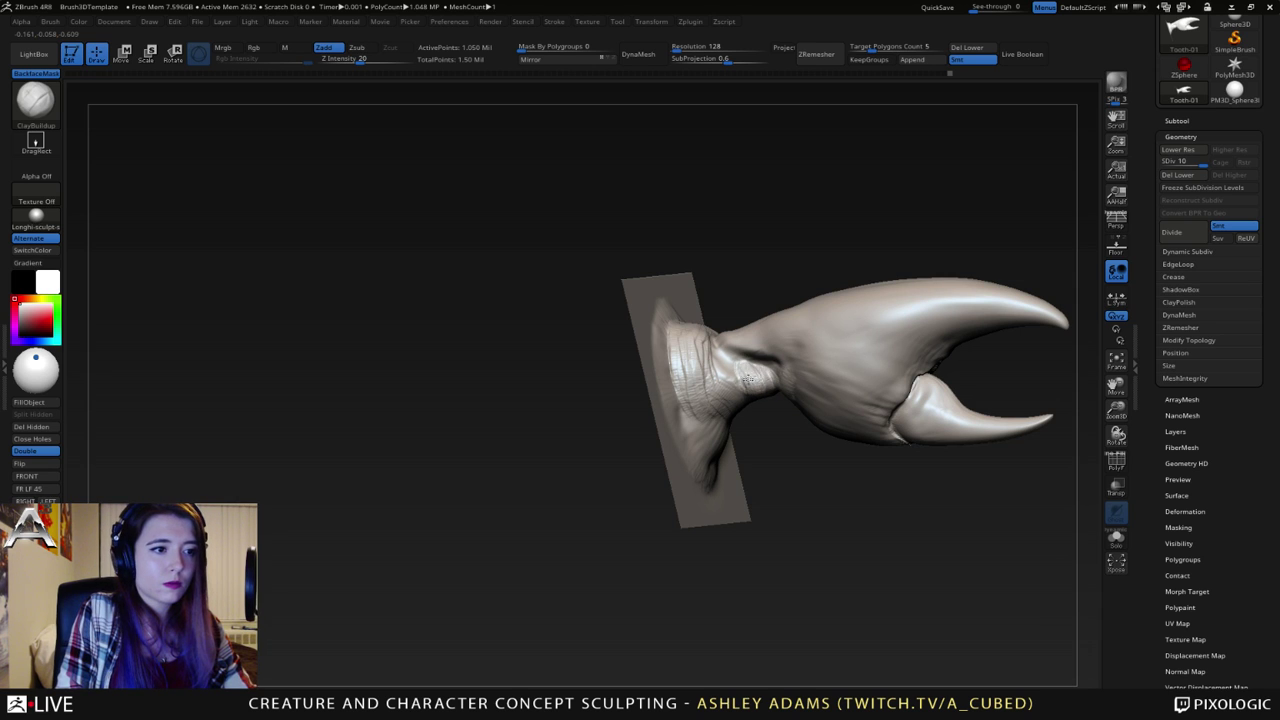
{"action": "right_click_drag", "start_coordinate": [718, 404], "coordinate": [740, 408]}
{"action": "mouse_move", "coordinate": [740, 408]}
{"action": "left_mouse_down", "text": "shift"}
{"action": "mouse_move", "coordinate": [732, 380]}
{"action": "mouse_move", "coordinate": [749, 376]}
{"action": "mouse_move", "coordinate": [702, 362]}
{"action": "left_mouse_up", "text": "shift"}
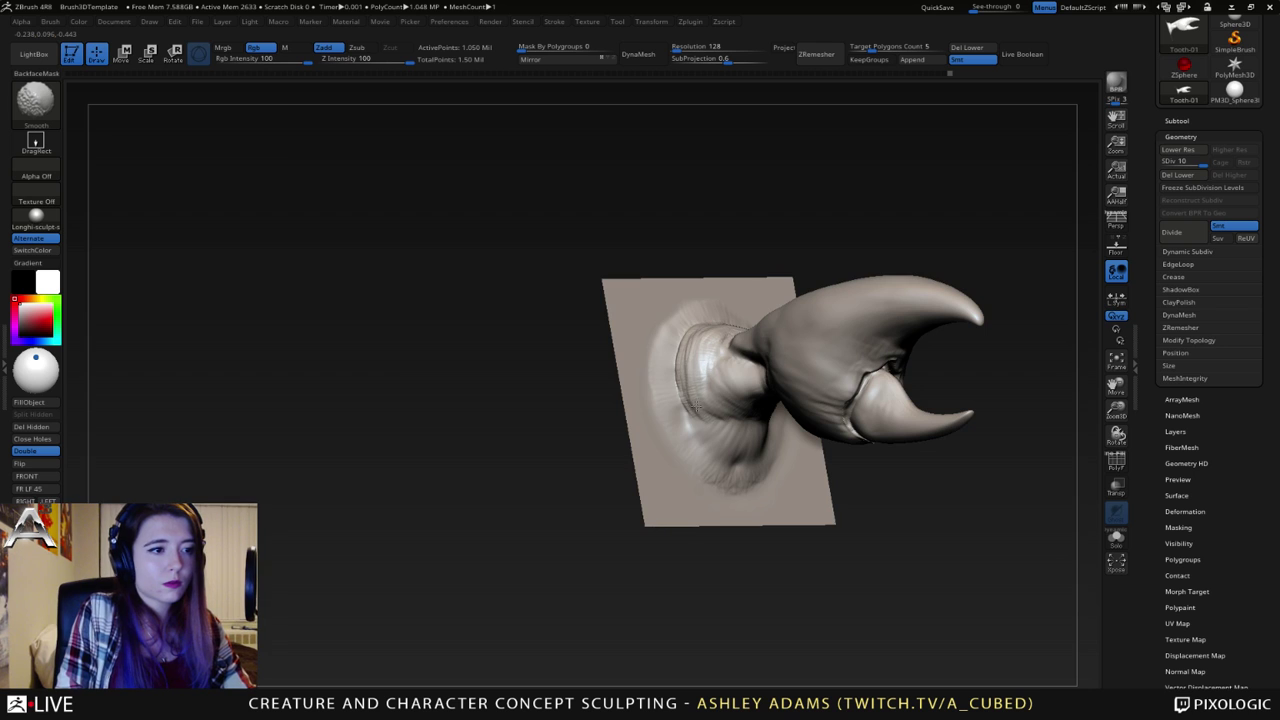
- Carve creases where the palm meets the wrist on the opposite side with DamStandard
{"action": "right_click_drag", "start_coordinate": [718, 341], "coordinate": [640, 358]}
{"action": "right_click", "coordinate": [726, 417]}
{"action": "mouse_move", "coordinate": [726, 417]}
{"action": "right_mouse_down"}
{"action": "mouse_move", "coordinate": [719, 398]}
{"action": "mouse_move", "coordinate": [777, 428]}
{"action": "right_mouse_up"}
{"action": "key", "text": "b"}
{"action": "key", "text": "d"}
{"action": "key", "text": "s"}
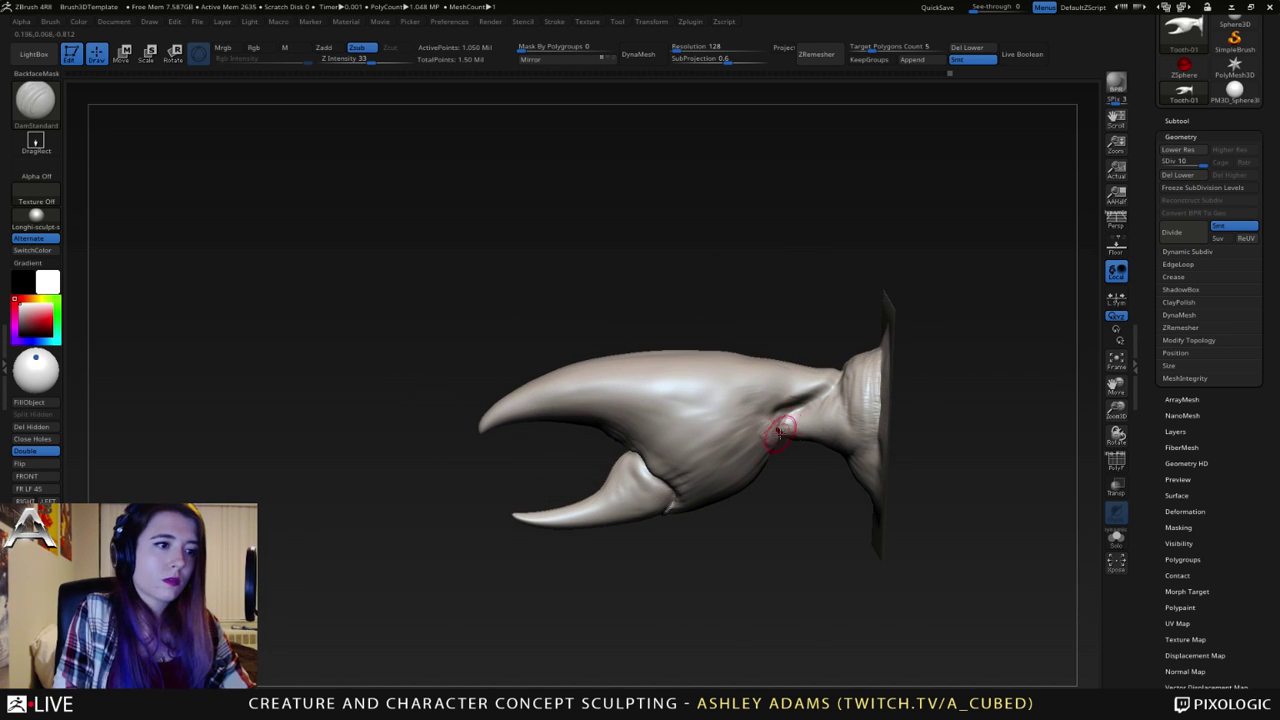
{"action": "left_click_drag", "start_coordinate": [783, 428], "coordinate": [763, 437]}
{"action": "mouse_move", "coordinate": [797, 389]}
{"action": "left_mouse_down"}
{"action": "mouse_move", "coordinate": [760, 422]}
{"action": "mouse_move", "coordinate": [819, 382]}
{"action": "mouse_move", "coordinate": [780, 403]}
{"action": "left_mouse_up"}
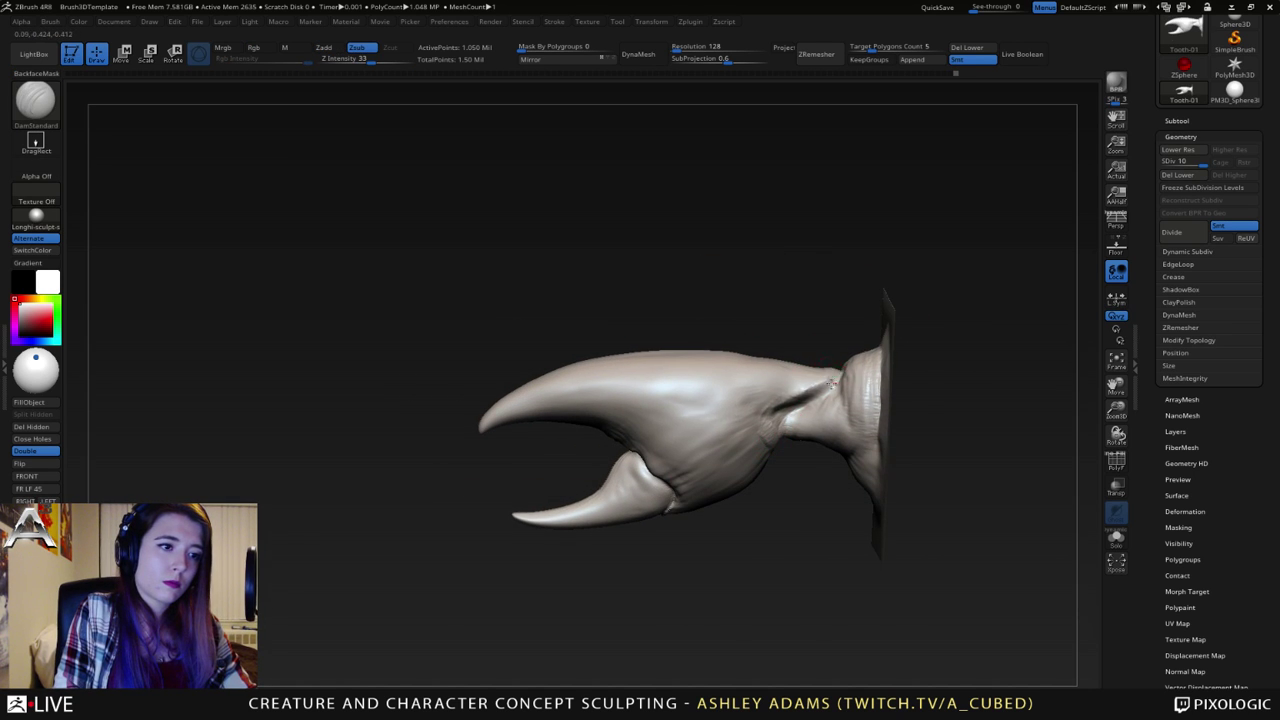
{"action": "mouse_move", "coordinate": [757, 395]}
{"action": "right_mouse_down"}
{"action": "mouse_move", "coordinate": [816, 362]}
{"action": "mouse_move", "coordinate": [775, 445]}
{"action": "mouse_move", "coordinate": [785, 412]}
{"action": "mouse_move", "coordinate": [766, 377]}
{"action": "mouse_move", "coordinate": [714, 356]}
{"action": "right_mouse_up"}
{"action": "right_click", "coordinate": [770, 380]}
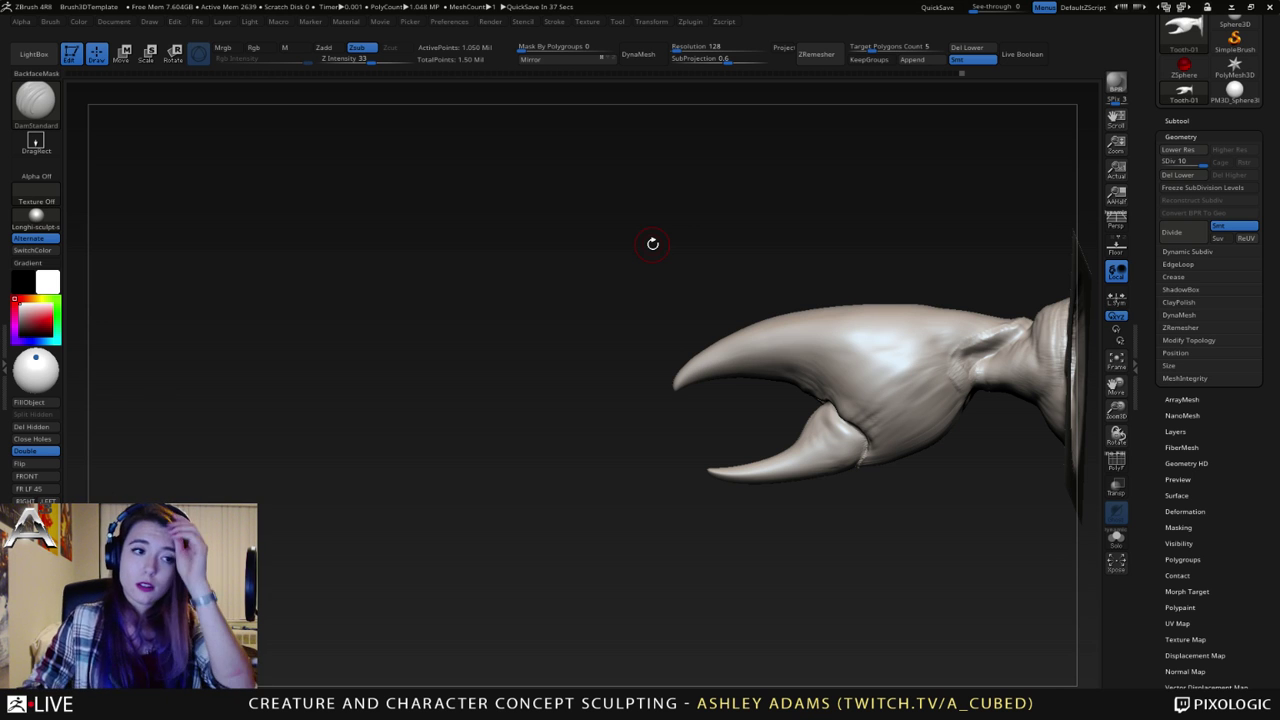
- Thicken the upper side of the ring around the wrist's base with ClayBuildup
{"action": "left_click_drag", "start_coordinate": [666, 357], "coordinate": [634, 289]}
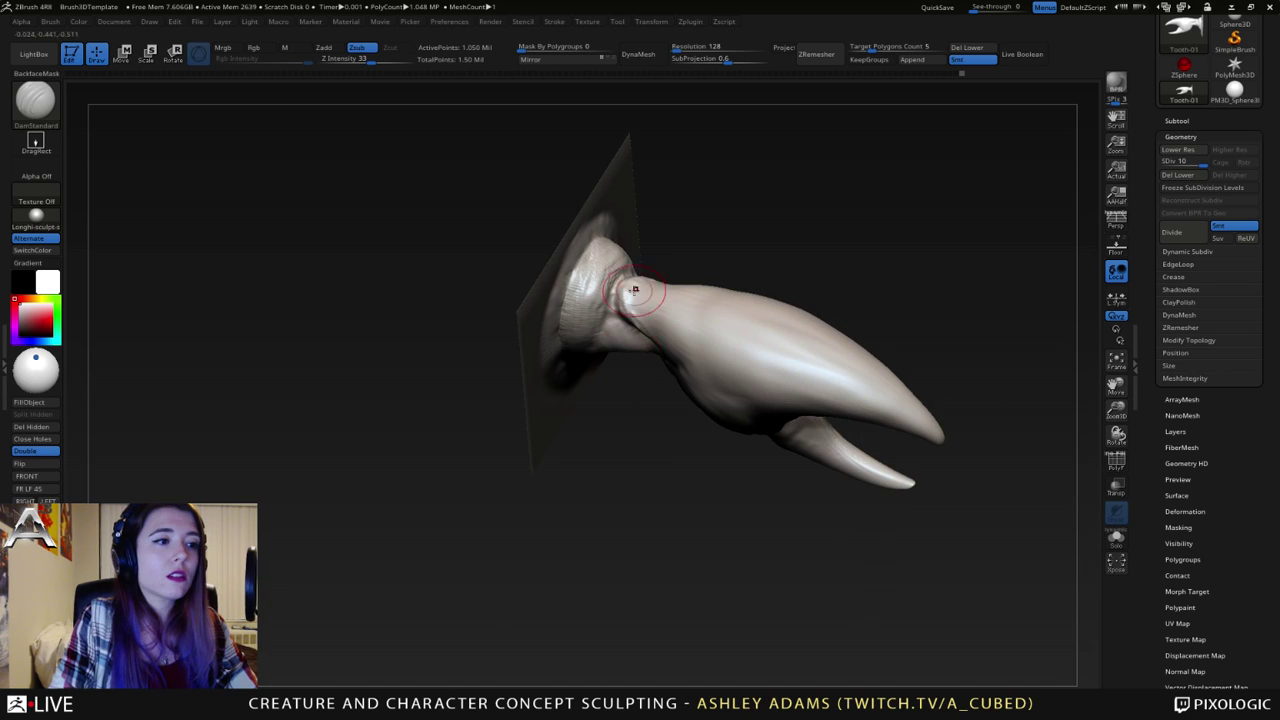
{"action": "key", "text": "b"}
{"action": "key", "text": "c"}
{"action": "key", "text": "b"}
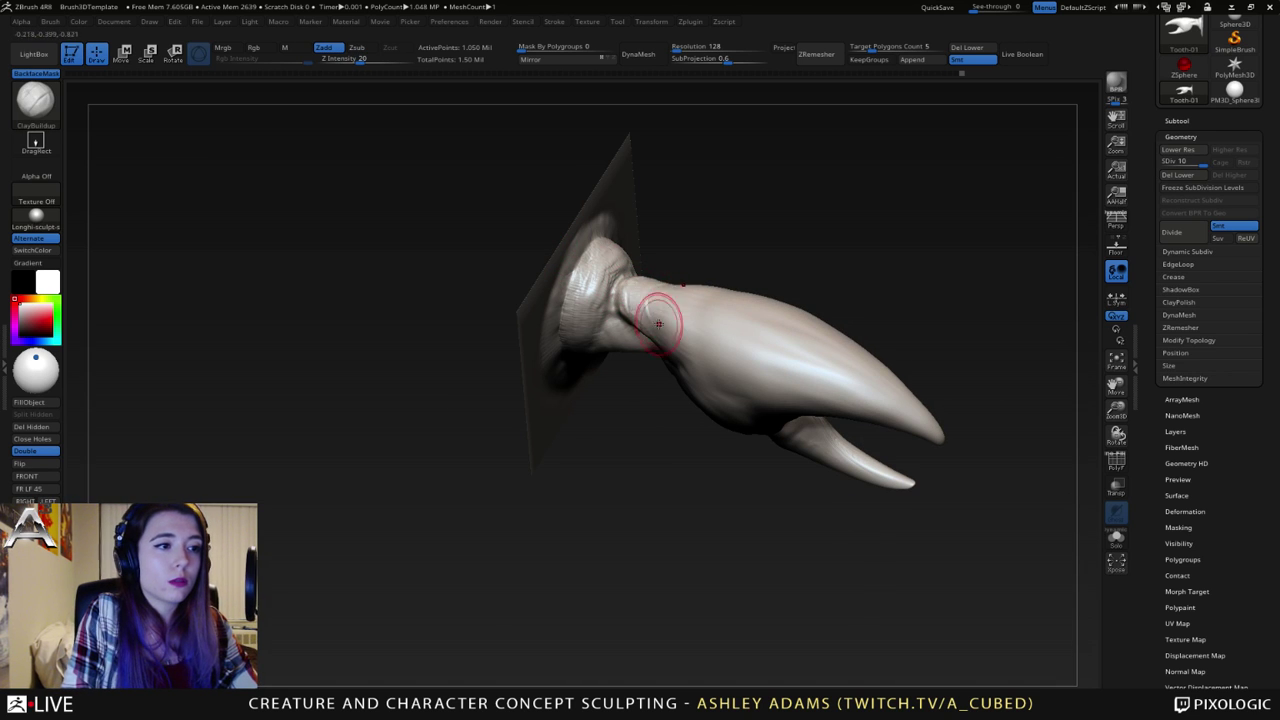
{"action": "mouse_move", "coordinate": [659, 324]}
{"action": "right_mouse_down"}
{"action": "mouse_move", "coordinate": [640, 289]}
{"action": "mouse_move", "coordinate": [643, 306]}
{"action": "right_mouse_up"}
{"action": "mouse_move", "coordinate": [643, 306]}
{"action": "left_mouse_down"}
{"action": "mouse_move", "coordinate": [626, 297]}
{"action": "mouse_move", "coordinate": [638, 311]}
{"action": "mouse_move", "coordinate": [582, 316]}
{"action": "mouse_move", "coordinate": [630, 290]}
{"action": "mouse_move", "coordinate": [617, 271]}
{"action": "left_mouse_up"}
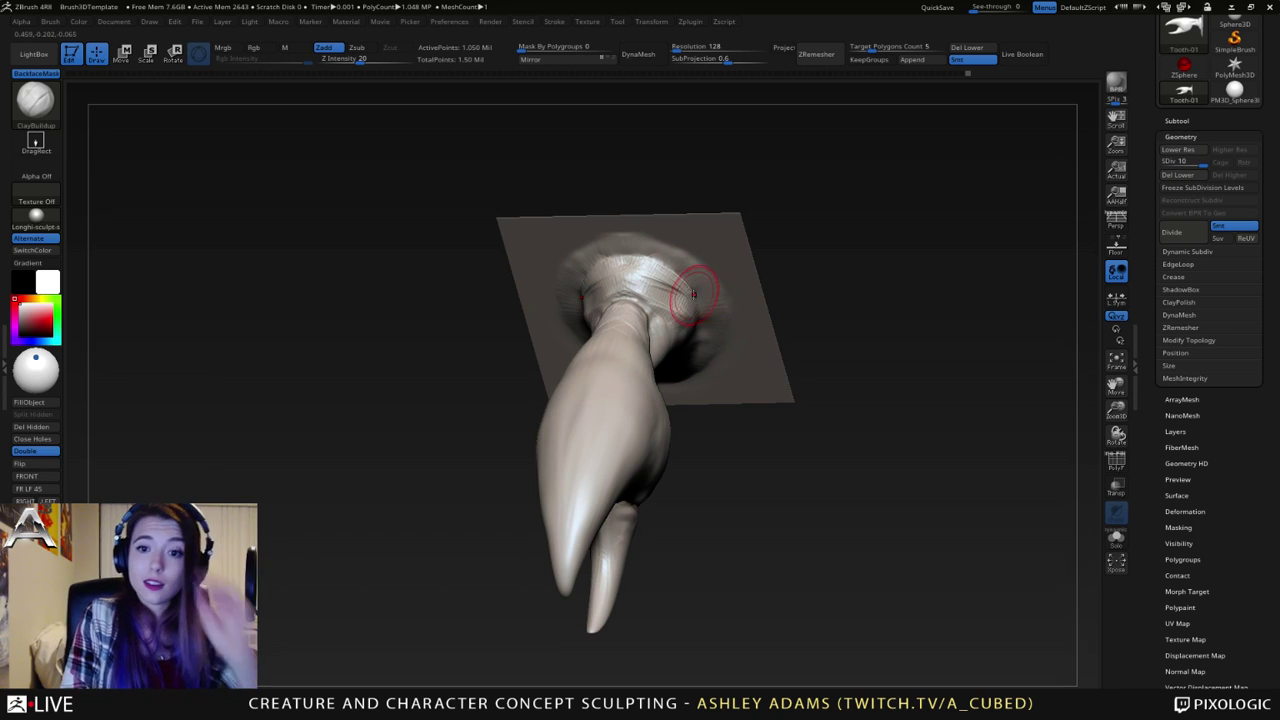
{"action": "left_click_drag", "start_coordinate": [693, 293], "coordinate": [610, 290]}
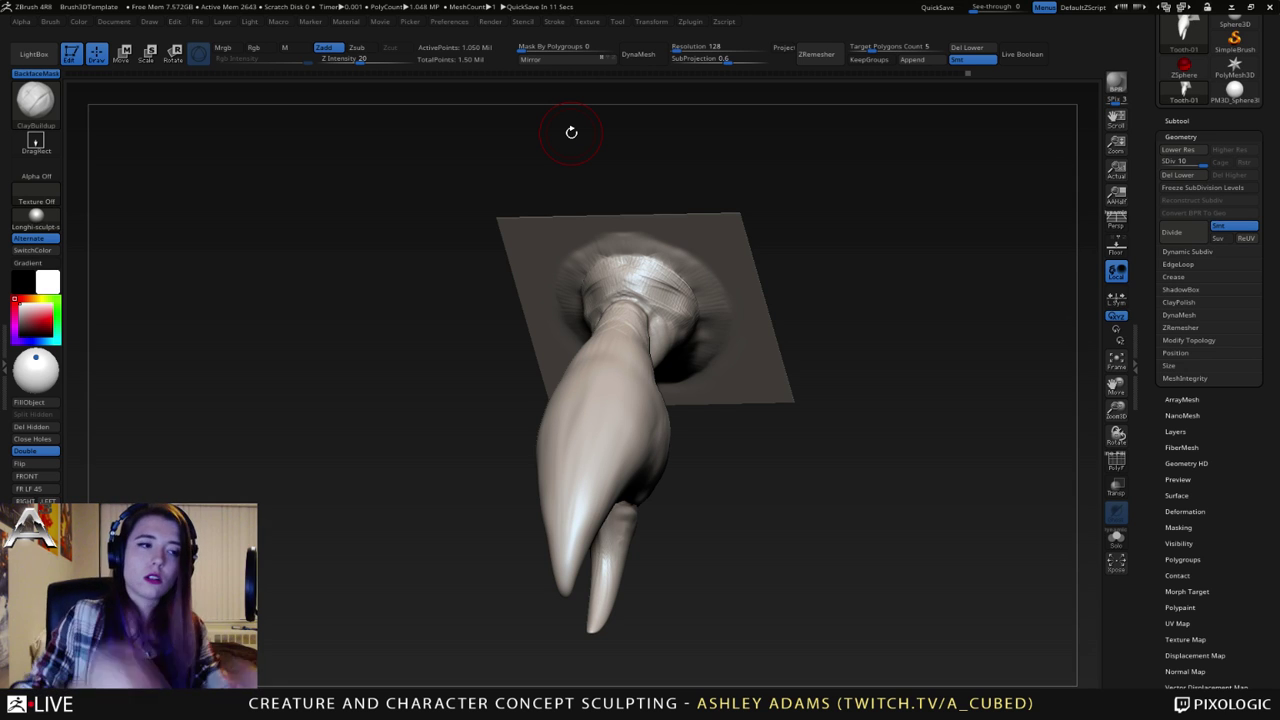
- Reshape the wrist's base ring and the joint above it with SnakeHook, adjusting the brush size
{"action": "mouse_move", "coordinate": [645, 288]}
{"action": "right_mouse_down"}
{"action": "mouse_move", "coordinate": [591, 291]}
{"action": "mouse_move", "coordinate": [571, 317]}
{"action": "right_mouse_up"}
{"action": "key", "text": "b"}
{"action": "key", "text": "s"}
{"action": "key", "text": "h"}
{"action": "key", "text": "space"}
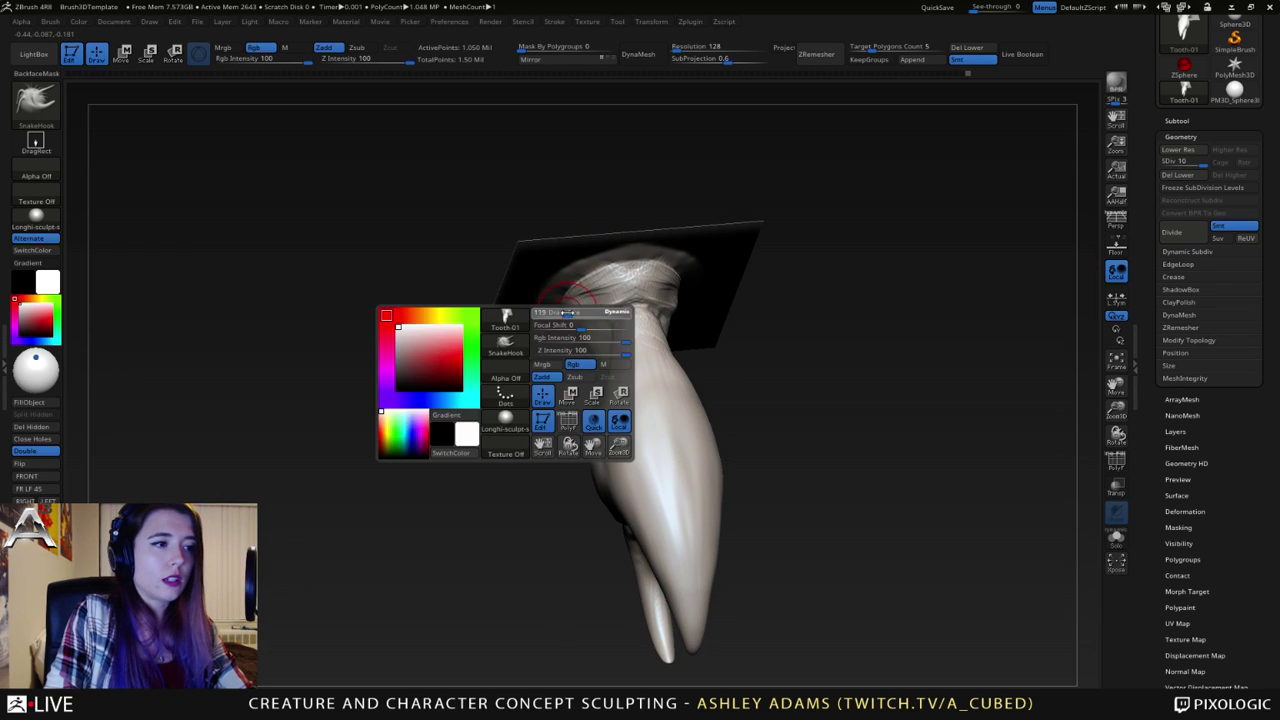
{"action": "key", "text": "space"}
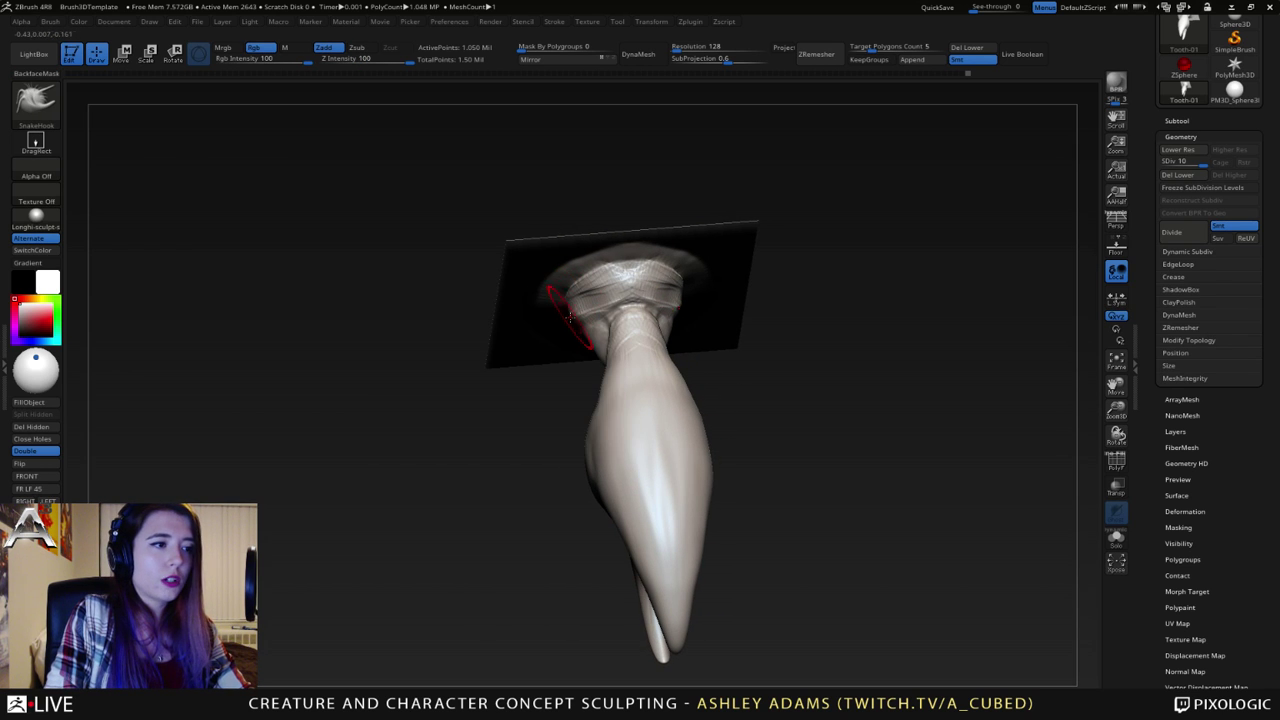
{"action": "left_click_drag", "start_coordinate": [567, 311], "coordinate": [578, 314]}
{"action": "mouse_move", "coordinate": [588, 330]}
{"action": "right_mouse_down"}
{"action": "mouse_move", "coordinate": [640, 280]}
{"action": "mouse_move", "coordinate": [677, 322]}
{"action": "mouse_move", "coordinate": [662, 327]}
{"action": "mouse_move", "coordinate": [668, 299]}
{"action": "right_mouse_up"}
{"action": "key", "text": "space"}
{"action": "mouse_move", "coordinate": [626, 267]}
{"action": "left_mouse_down"}
{"action": "mouse_move", "coordinate": [618, 259]}
{"action": "mouse_move", "coordinate": [584, 284]}
{"action": "left_mouse_up"}
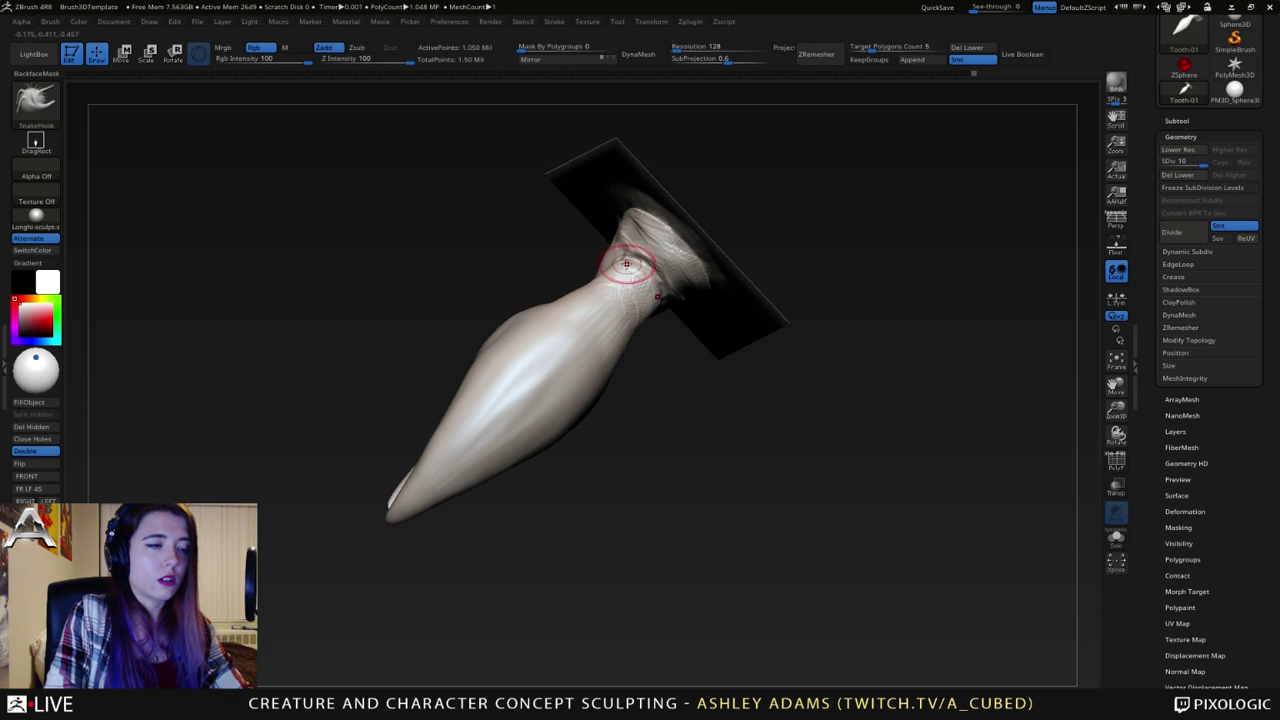
- Add volume along the side of the wrist between palm and base with ClayBuildup
{"action": "mouse_move", "coordinate": [623, 271]}
{"action": "right_mouse_down"}
{"action": "mouse_move", "coordinate": [655, 292]}
{"action": "mouse_move", "coordinate": [650, 352]}
{"action": "right_mouse_up"}
{"action": "key", "text": "b"}
{"action": "key", "text": "c"}
{"action": "key", "text": "b"}
{"action": "left_click_drag", "start_coordinate": [650, 352], "coordinate": [645, 366]}
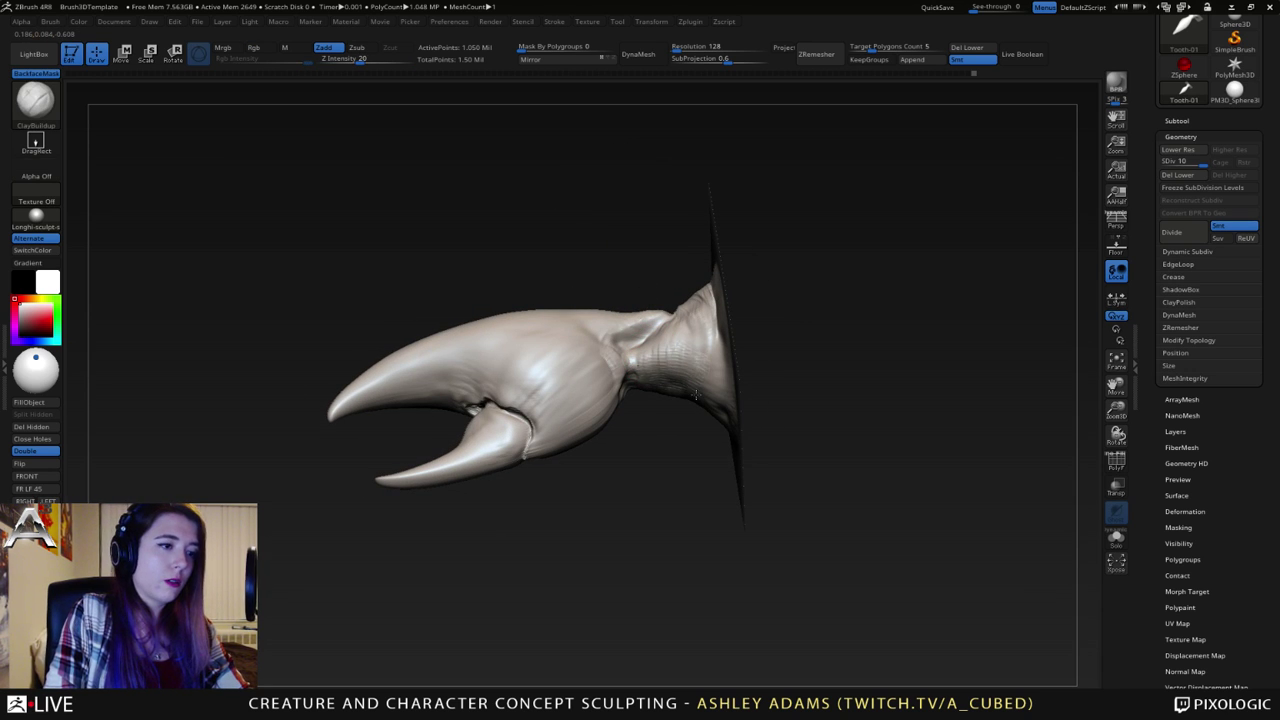
{"action": "left_click_drag", "start_coordinate": [679, 371], "coordinate": [677, 360]}
- Sharpen the crease between palm and wrist with DamStandard and return to ClayBuildup
{"action": "mouse_move", "coordinate": [664, 338]}
{"action": "right_mouse_down"}
{"action": "mouse_move", "coordinate": [632, 348]}
{"action": "mouse_move", "coordinate": [660, 349]}
{"action": "right_mouse_up"}
{"action": "key", "text": "b"}
{"action": "key", "text": "d"}
{"action": "key", "text": "s"}
{"action": "key", "text": "b"}
{"action": "key", "text": "c"}
{"action": "key", "text": "b"}
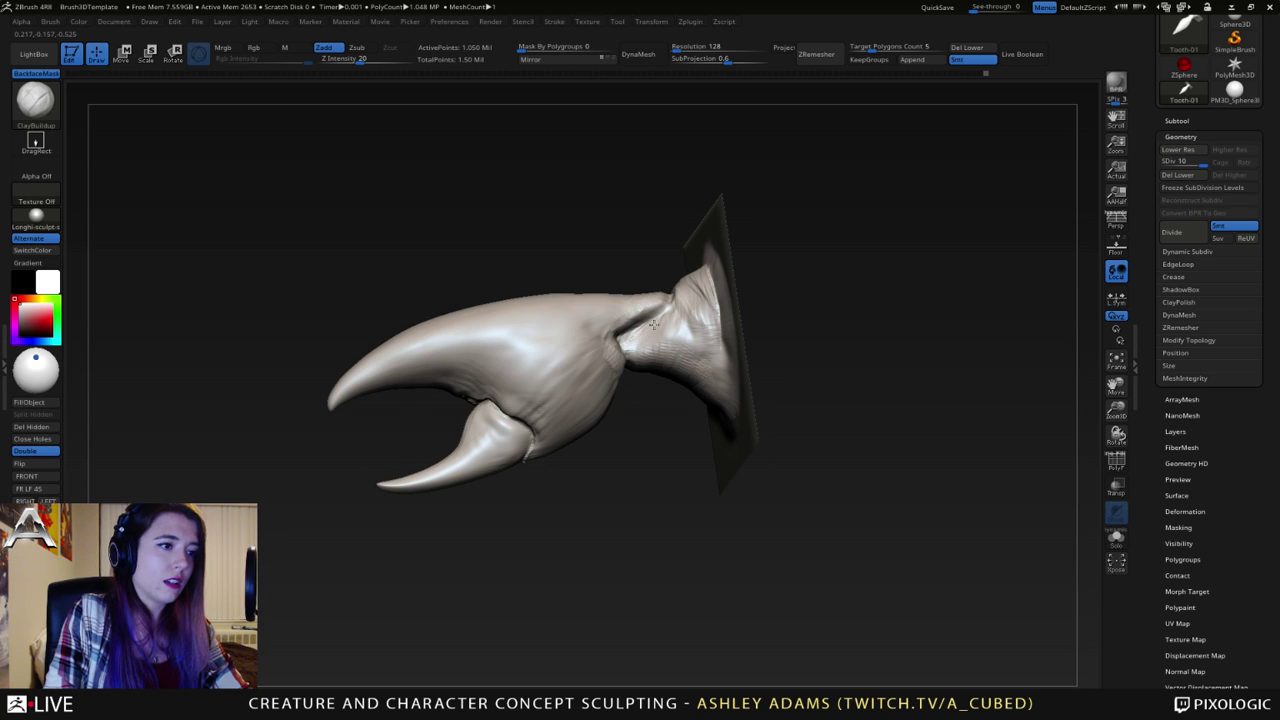
- Select DamStandard and enlarge its draw size to about 298
{"action": "mouse_move", "coordinate": [692, 331]}
{"action": "right_mouse_down"}
{"action": "mouse_move", "coordinate": [648, 336]}
{"action": "mouse_move", "coordinate": [668, 324]}
{"action": "mouse_move", "coordinate": [693, 362]}
{"action": "right_mouse_up"}
{"action": "key", "text": "b"}
{"action": "key", "text": "d"}
{"action": "key", "text": "s"}
{"action": "left_click_drag", "start_coordinate": [588, 362], "coordinate": [709, 355], "text": "alt"}
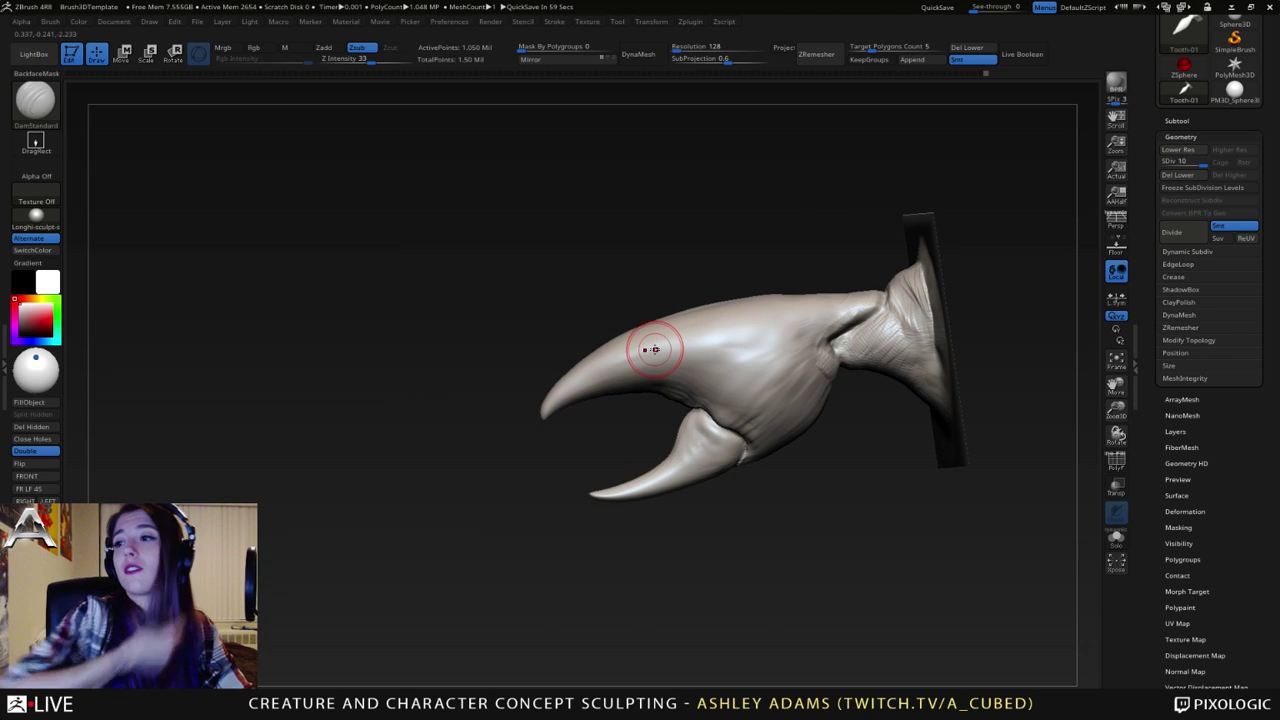
{"action": "right_click_drag", "start_coordinate": [655, 349], "coordinate": [605, 358]}
{"action": "key", "text": "space"}
{"action": "left_click_drag", "start_coordinate": [680, 417], "coordinate": [694, 417]}
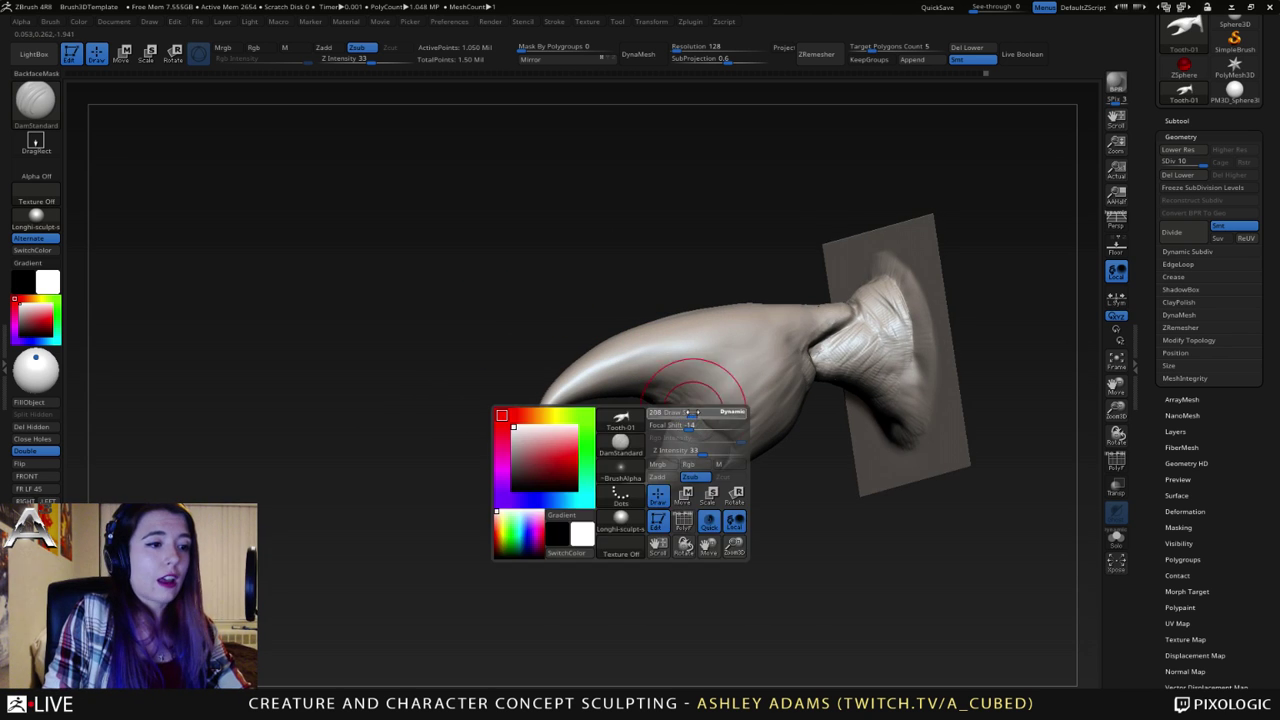
- Reshape the larger prong's inner edge near the crook with SnakeHook from both sides, adjusting the brush size
{"action": "right_click_drag", "start_coordinate": [645, 417], "coordinate": [716, 412]}
{"action": "key", "text": "b"}
{"action": "key", "text": "s"}
{"action": "key", "text": "h"}
{"action": "right_click_drag", "start_coordinate": [660, 362], "coordinate": [709, 337], "text": "shift"}
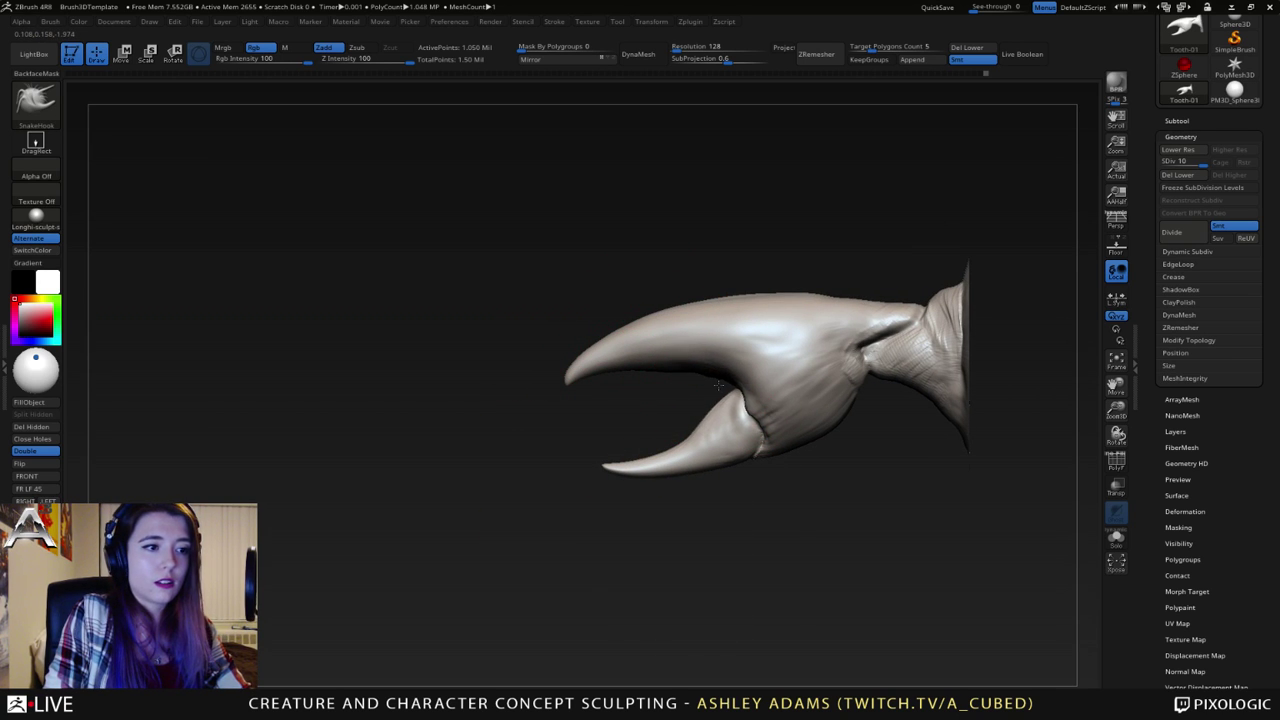
{"action": "key", "text": "space"}
{"action": "left_click_drag", "start_coordinate": [751, 375], "coordinate": [757, 375]}
{"action": "right_click_drag", "start_coordinate": [720, 371], "coordinate": [751, 364]}
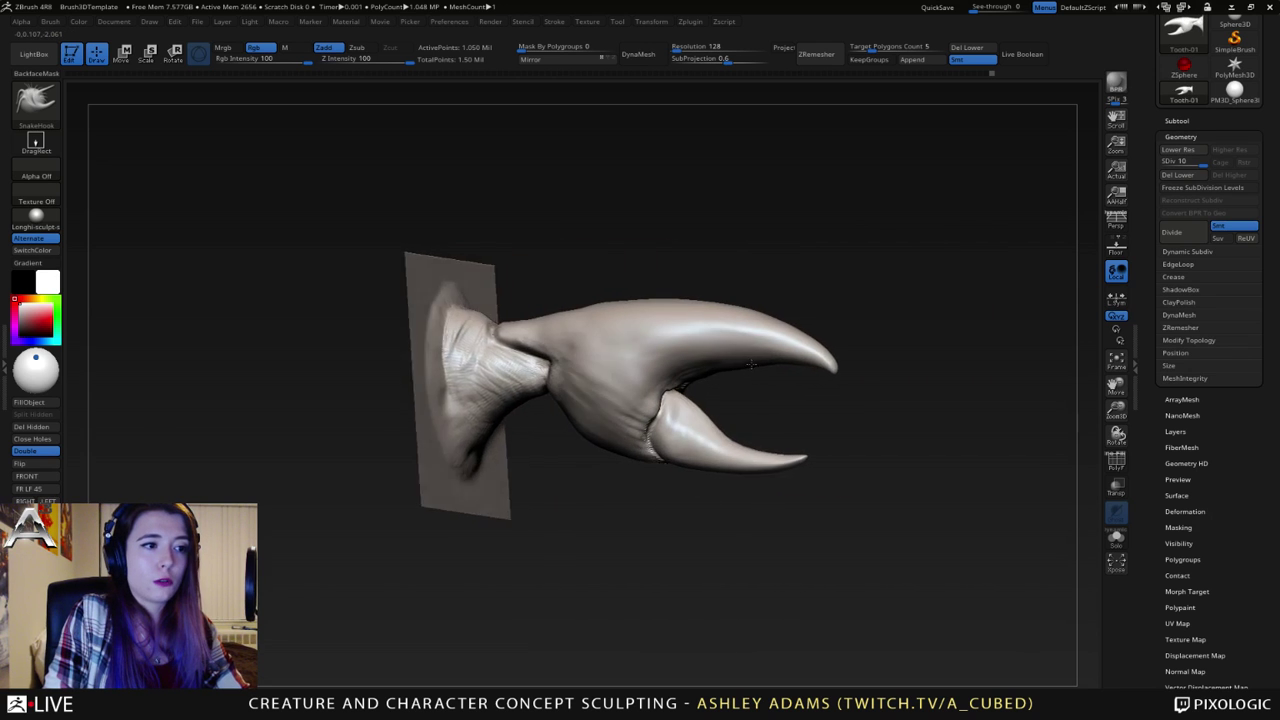
{"action": "mouse_move", "coordinate": [751, 365]}
{"action": "left_mouse_down"}
{"action": "mouse_move", "coordinate": [686, 343]}
{"action": "mouse_move", "coordinate": [614, 400]}
{"action": "mouse_move", "coordinate": [643, 371]}
{"action": "mouse_move", "coordinate": [629, 378]}
{"action": "mouse_move", "coordinate": [634, 352]}
{"action": "mouse_move", "coordinate": [757, 316]}
{"action": "mouse_move", "coordinate": [757, 371]}
{"action": "mouse_move", "coordinate": [774, 376]}
{"action": "mouse_move", "coordinate": [718, 358]}
{"action": "mouse_move", "coordinate": [724, 368]}
{"action": "left_mouse_up"}
{"action": "key", "text": "space"}
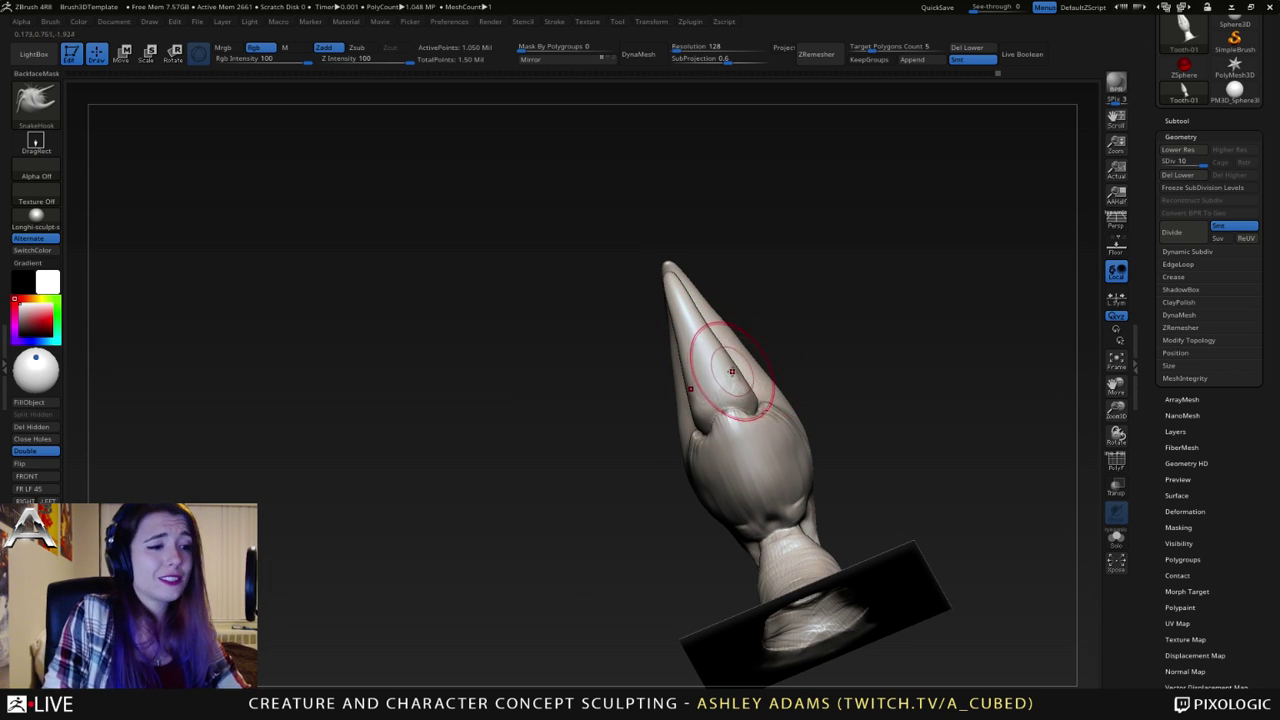
- Build up the base of the lower pincer beside the hinge with the ClayBuildup brush and smooth it
{"action": "left_click_drag", "start_coordinate": [722, 360], "coordinate": [770, 371]}
{"action": "right_click_drag", "start_coordinate": [770, 371], "coordinate": [770, 391]}
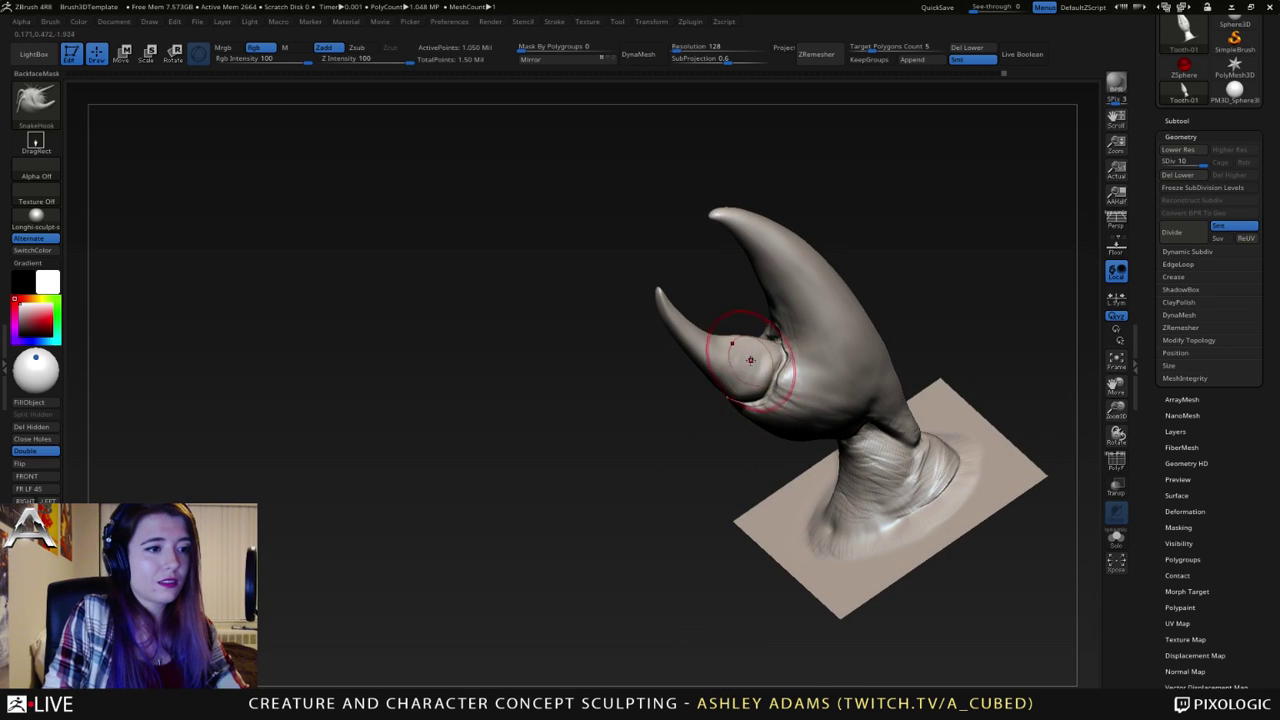
{"action": "key", "text": "b"}
{"action": "key", "text": "c"}
{"action": "key", "text": "b"}
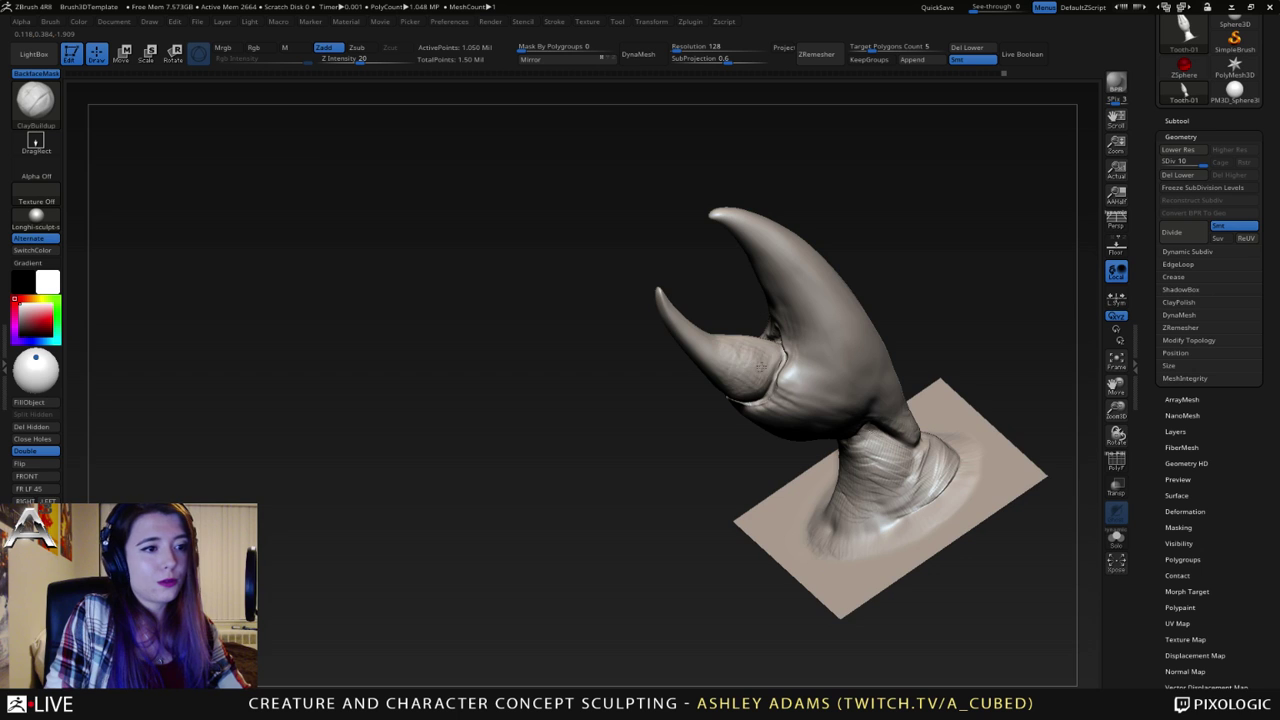
{"action": "left_click_drag", "start_coordinate": [760, 366], "coordinate": [786, 367]}
{"action": "key", "text": "shift"}
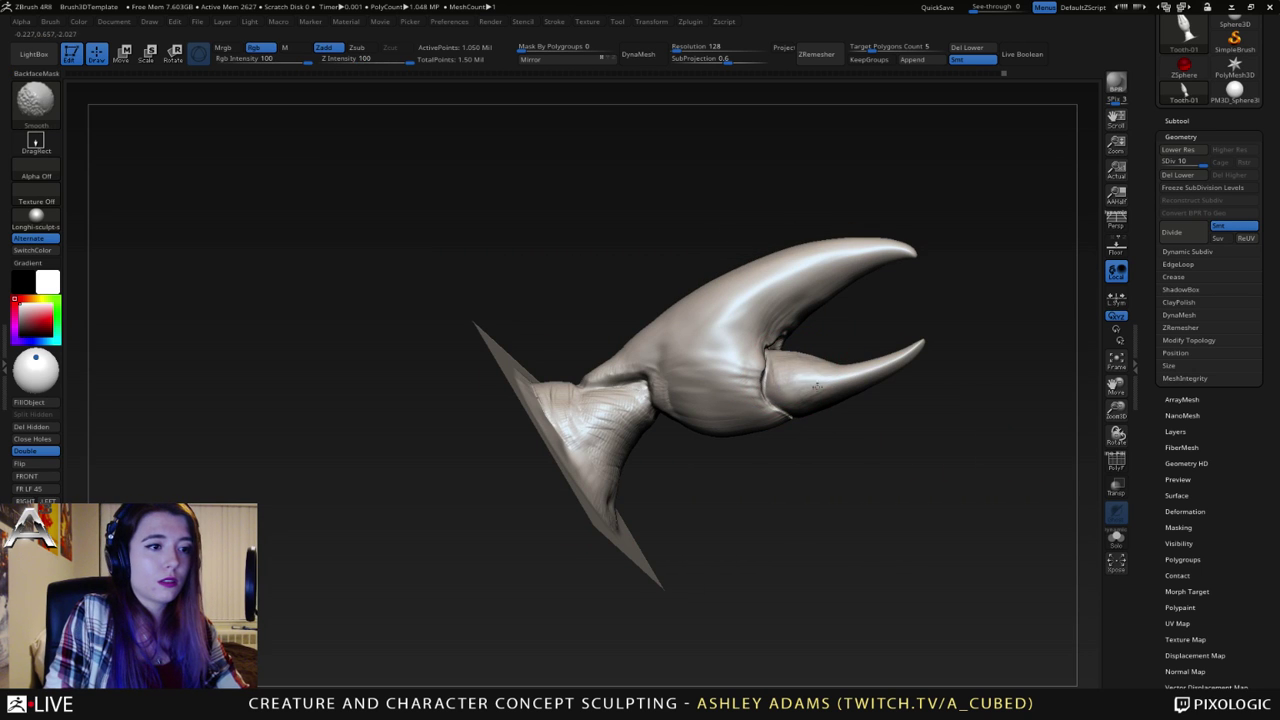
- Reshape the lower pincer with the SnakeHook brush, pulling its underside outward into a stronger curve towards the tip
{"action": "mouse_move", "coordinate": [700, 381]}
{"action": "right_mouse_down"}
{"action": "mouse_move", "coordinate": [722, 385]}
{"action": "mouse_move", "coordinate": [743, 424]}
{"action": "mouse_move", "coordinate": [674, 446]}
{"action": "mouse_move", "coordinate": [706, 429]}
{"action": "right_mouse_up"}
{"action": "right_click", "coordinate": [674, 446]}
{"action": "key", "text": "b"}
{"action": "key", "text": "s"}
{"action": "key", "text": "h"}
{"action": "right_click", "coordinate": [568, 490]}
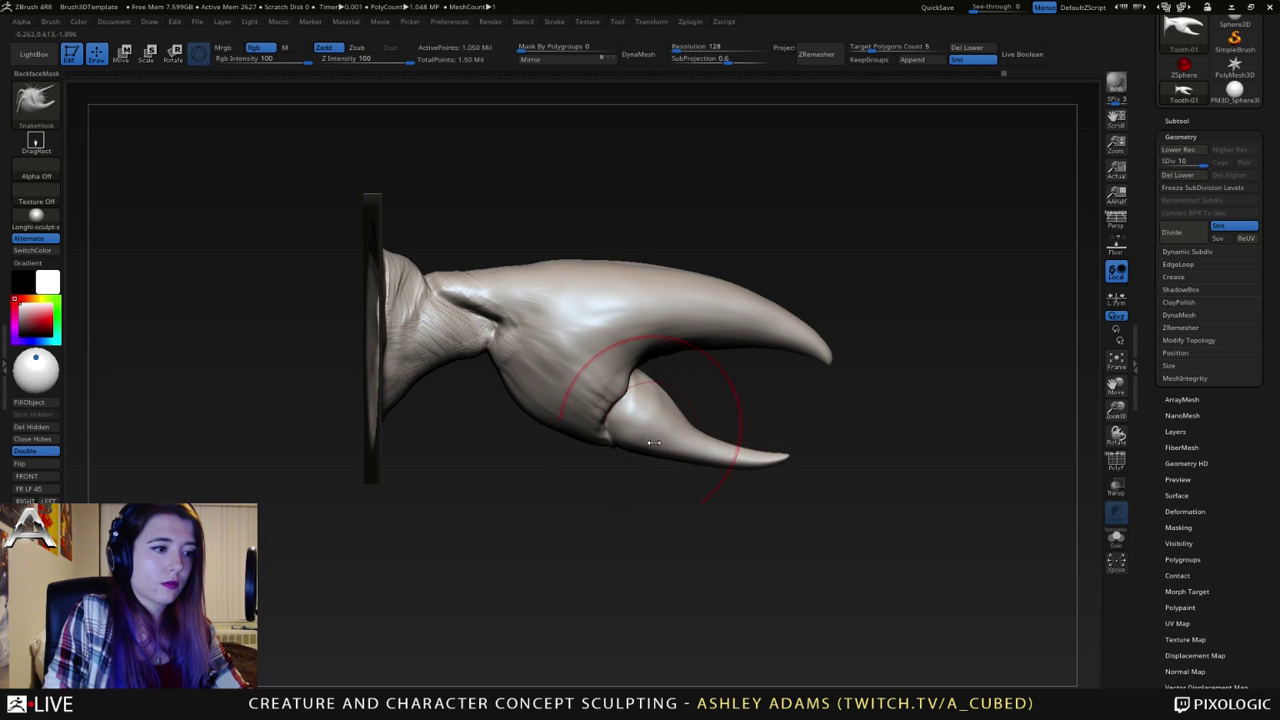
{"action": "mouse_move", "coordinate": [648, 426]}
{"action": "left_mouse_down"}
{"action": "mouse_move", "coordinate": [620, 451]}
{"action": "mouse_move", "coordinate": [681, 471]}
{"action": "left_mouse_up"}
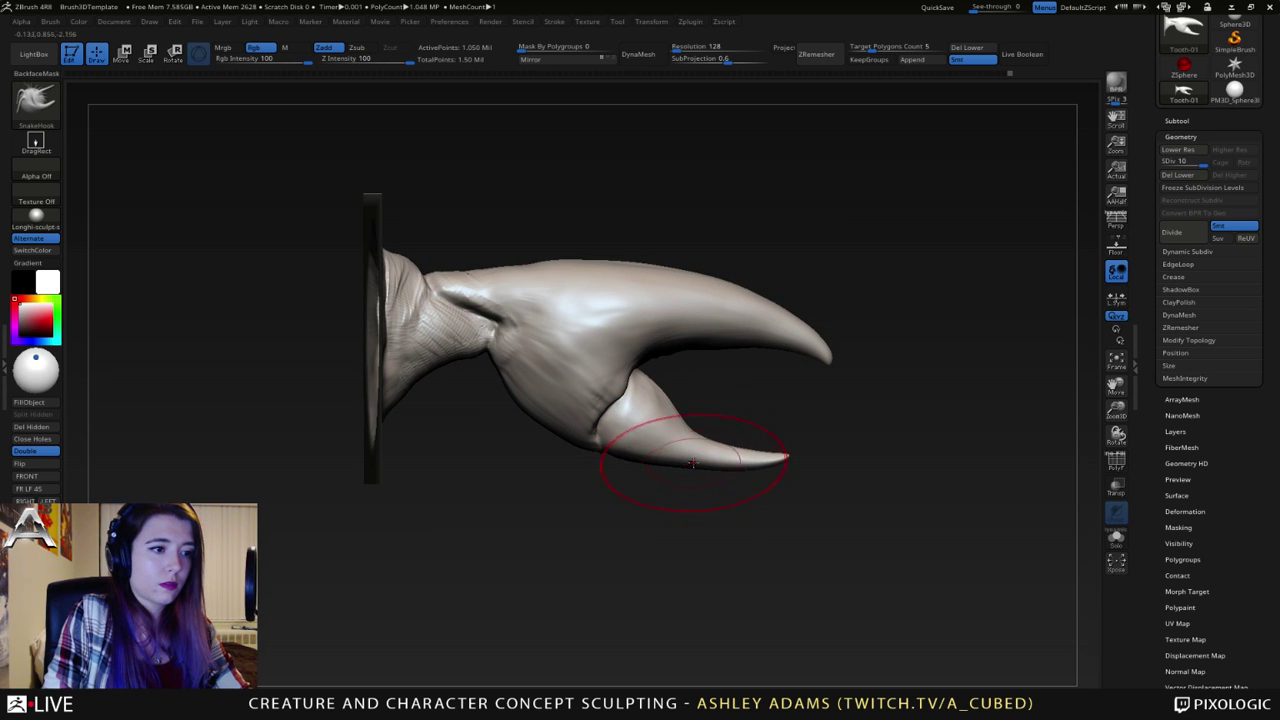
{"action": "right_click_drag", "start_coordinate": [706, 452], "coordinate": [758, 454], "text": "alt"}
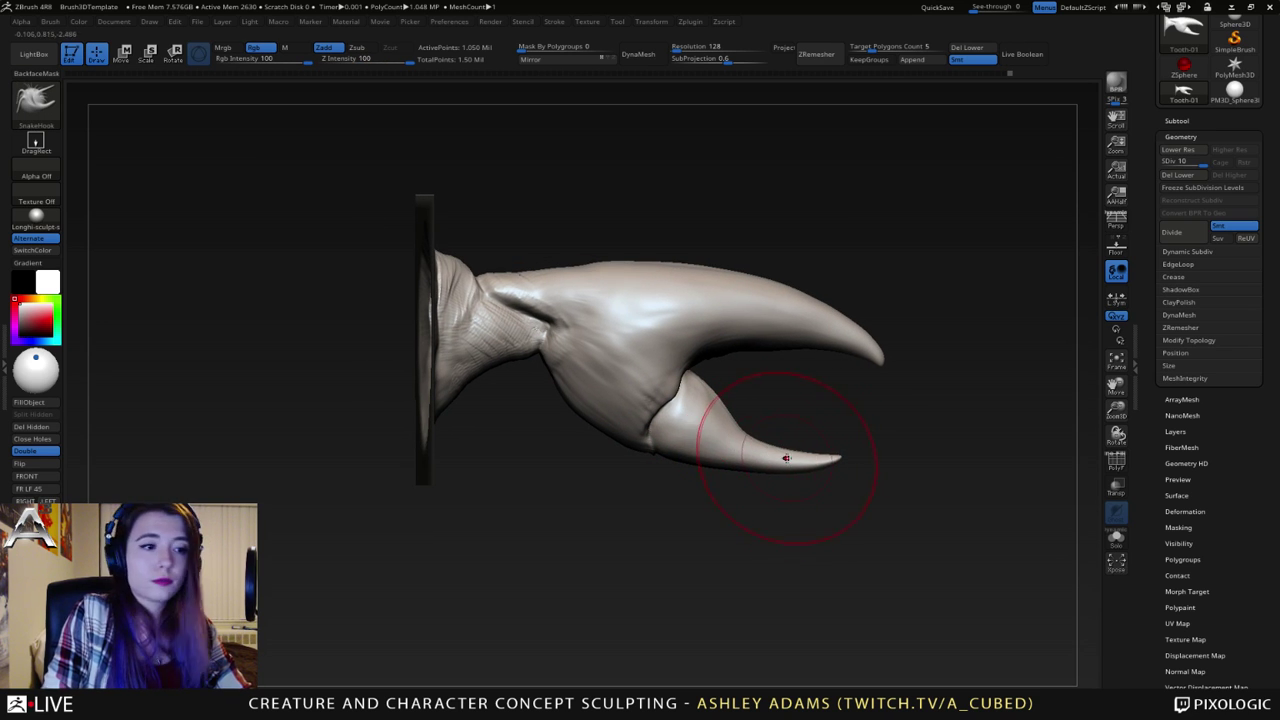
{"action": "mouse_move", "coordinate": [768, 447]}
{"action": "left_mouse_down"}
{"action": "mouse_move", "coordinate": [767, 460]}
{"action": "mouse_move", "coordinate": [722, 473]}
{"action": "left_mouse_up"}
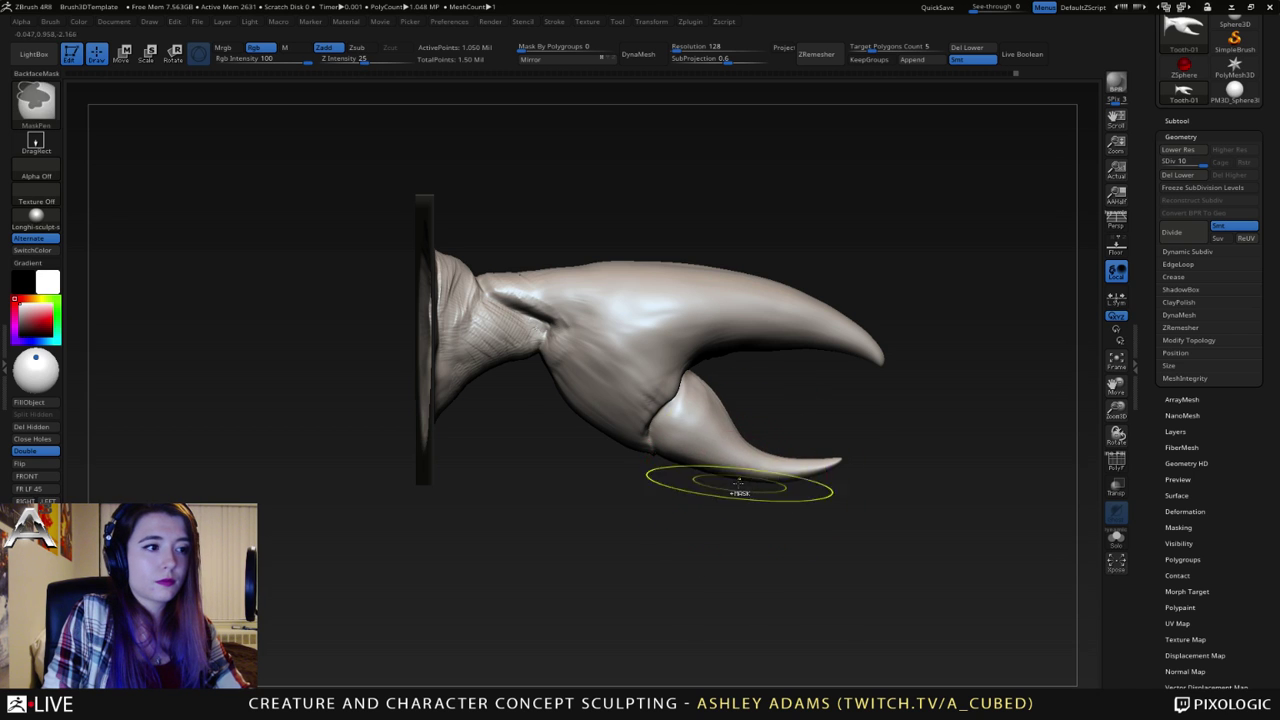
- Examine the claw's silhouette from the opposite side
{"action": "right_click_drag", "start_coordinate": [740, 490], "coordinate": [790, 415], "text": "ctrl"}
{"action": "right_click_drag", "start_coordinate": [790, 415], "coordinate": [750, 400]}
{"action": "right_click_drag", "start_coordinate": [844, 412], "coordinate": [722, 381], "text": "alt"}
{"action": "right_click", "coordinate": [648, 436]}
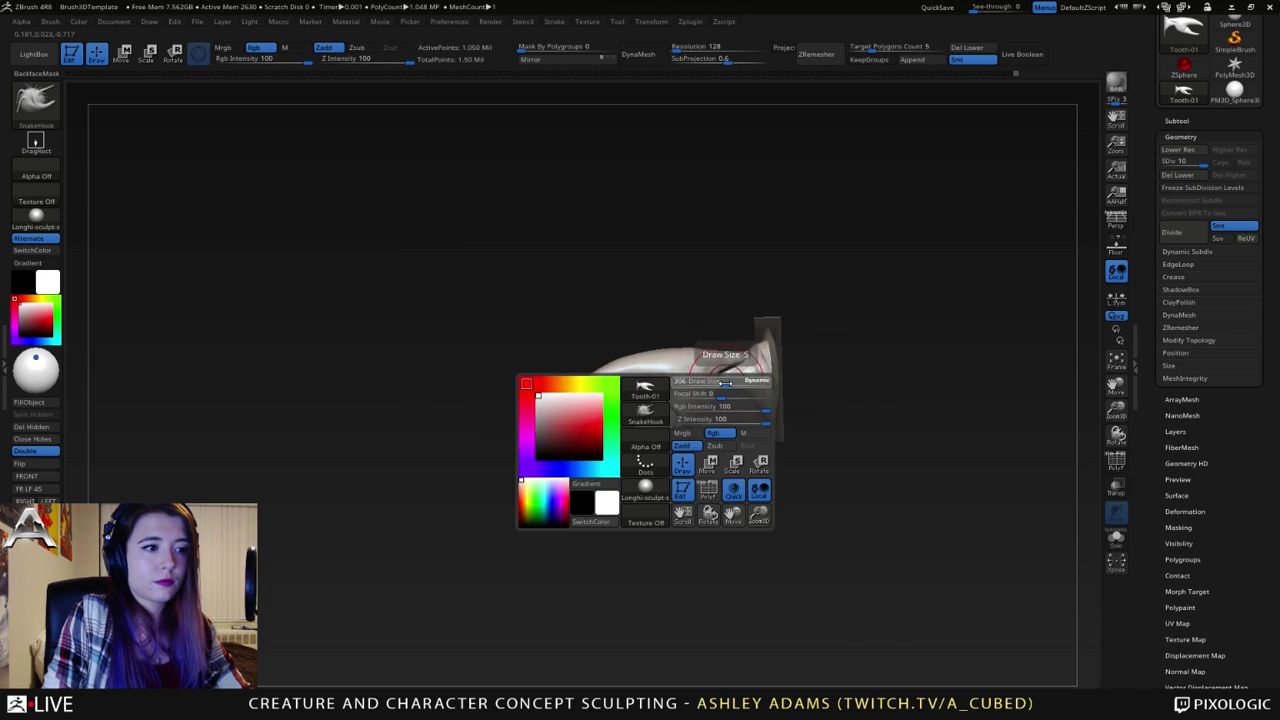
{"action": "right_click_drag", "start_coordinate": [668, 440], "coordinate": [690, 436]}
{"action": "right_click_drag", "start_coordinate": [716, 370], "coordinate": [733, 417], "text": "ctrl"}
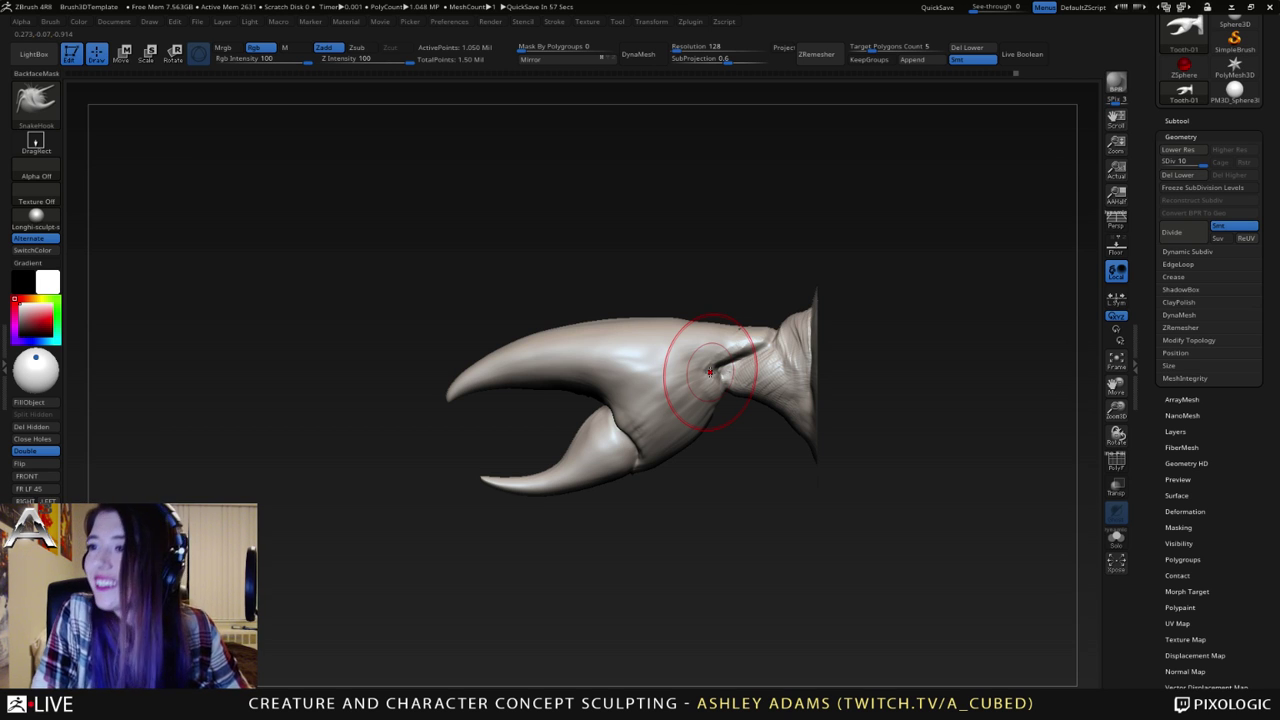
{"action": "right_click_drag", "start_coordinate": [479, 403], "coordinate": [659, 387], "text": "alt"}
{"action": "key", "text": "space"}
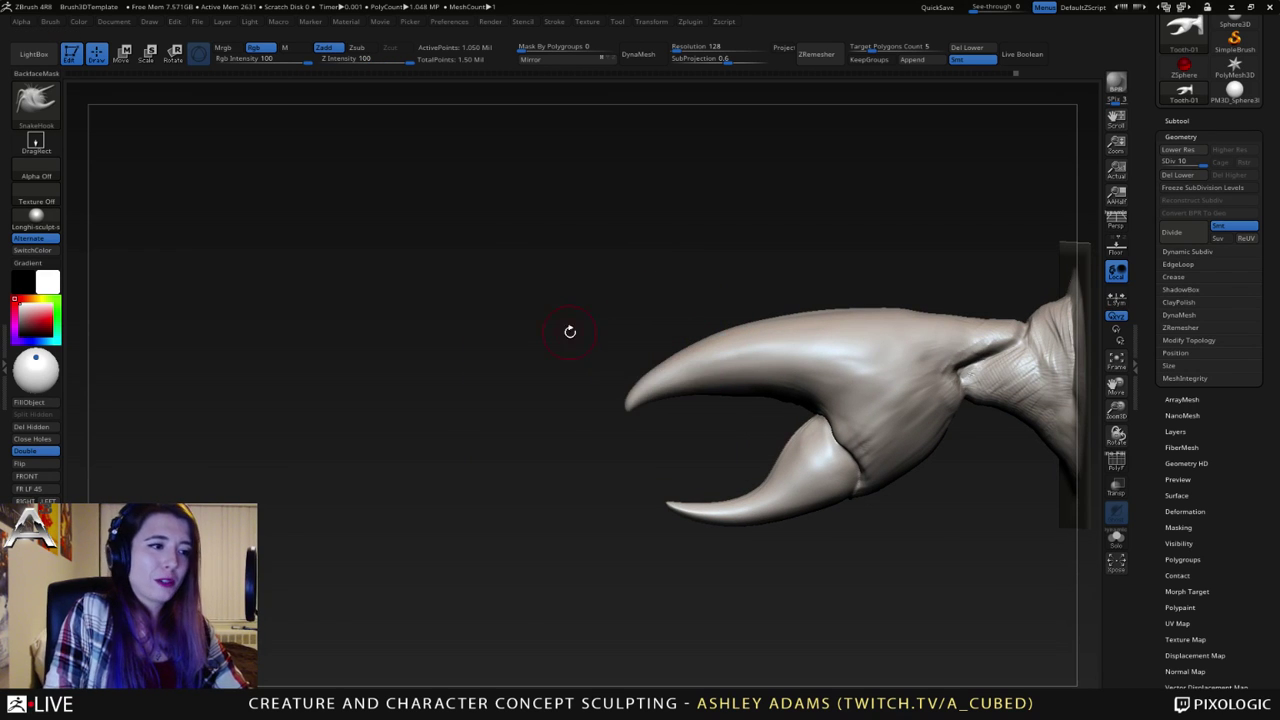
- Carve a crease along the inner edge of the upper pincer from the hinge to the tip with the DamStandard brush
{"action": "key", "text": "b"}
{"action": "key", "text": "d"}
{"action": "key", "text": "s"}
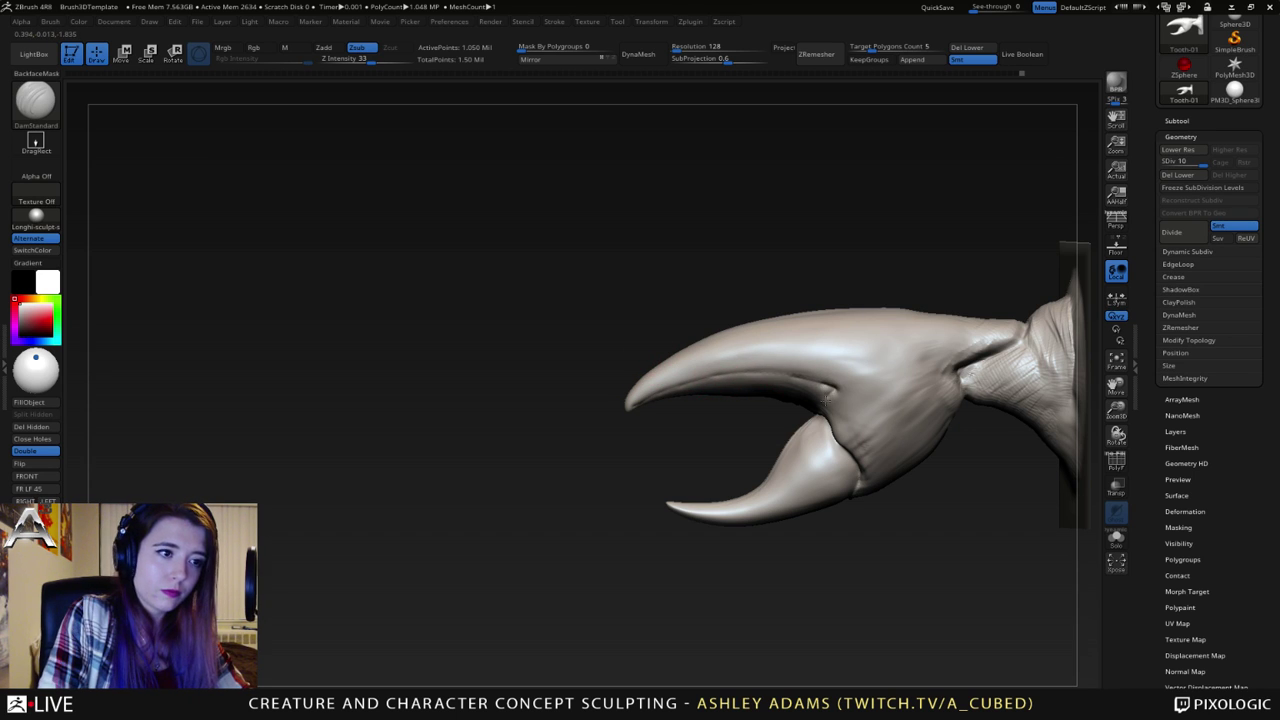
{"action": "right_click_drag", "start_coordinate": [797, 393], "coordinate": [797, 403]}
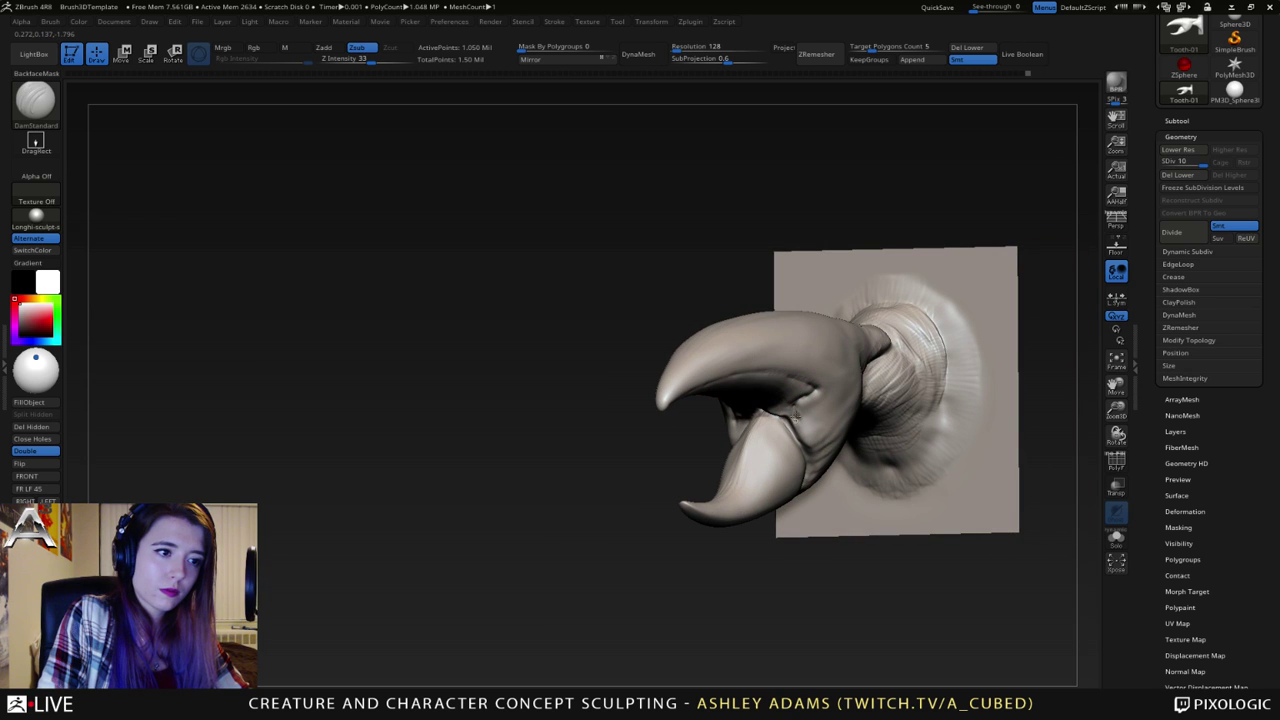
{"action": "right_click_drag", "start_coordinate": [760, 368], "coordinate": [672, 405]}
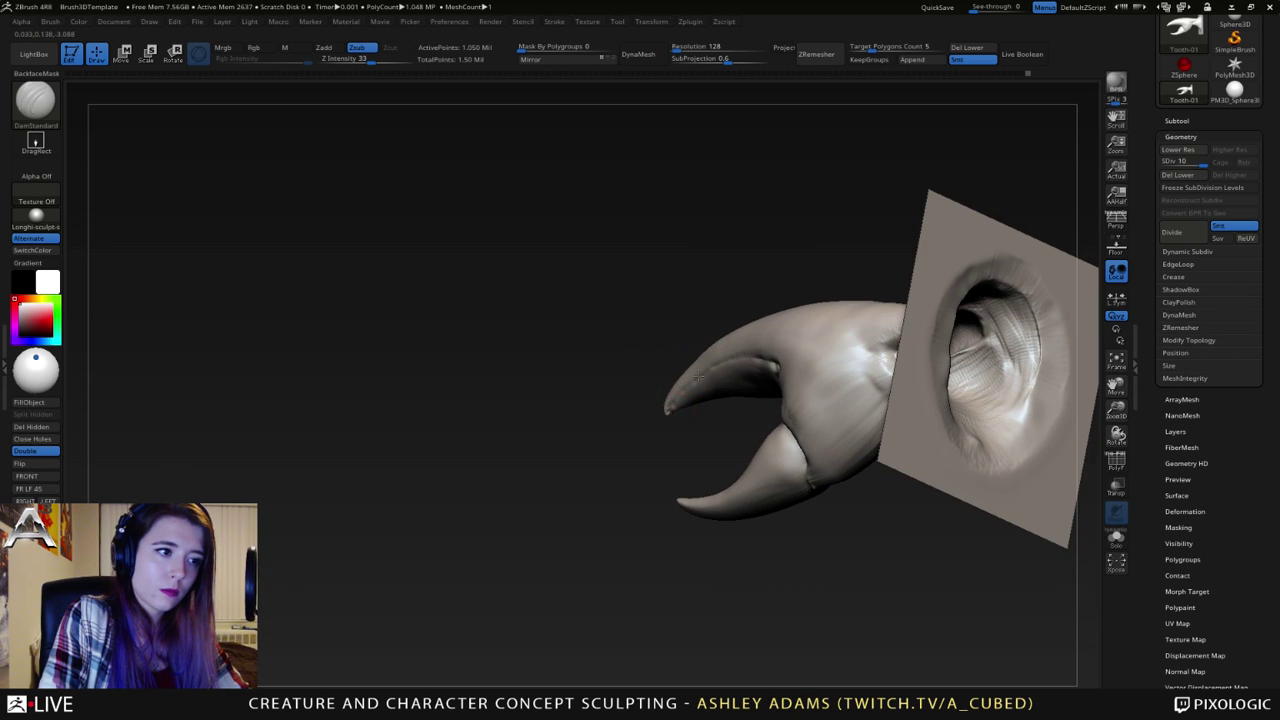
{"action": "right_click_drag", "start_coordinate": [740, 363], "coordinate": [686, 395]}
{"action": "mouse_move", "coordinate": [648, 415]}
{"action": "left_mouse_down"}
{"action": "mouse_move", "coordinate": [676, 384]}
{"action": "mouse_move", "coordinate": [770, 348]}
{"action": "mouse_move", "coordinate": [800, 352]}
{"action": "left_mouse_up"}
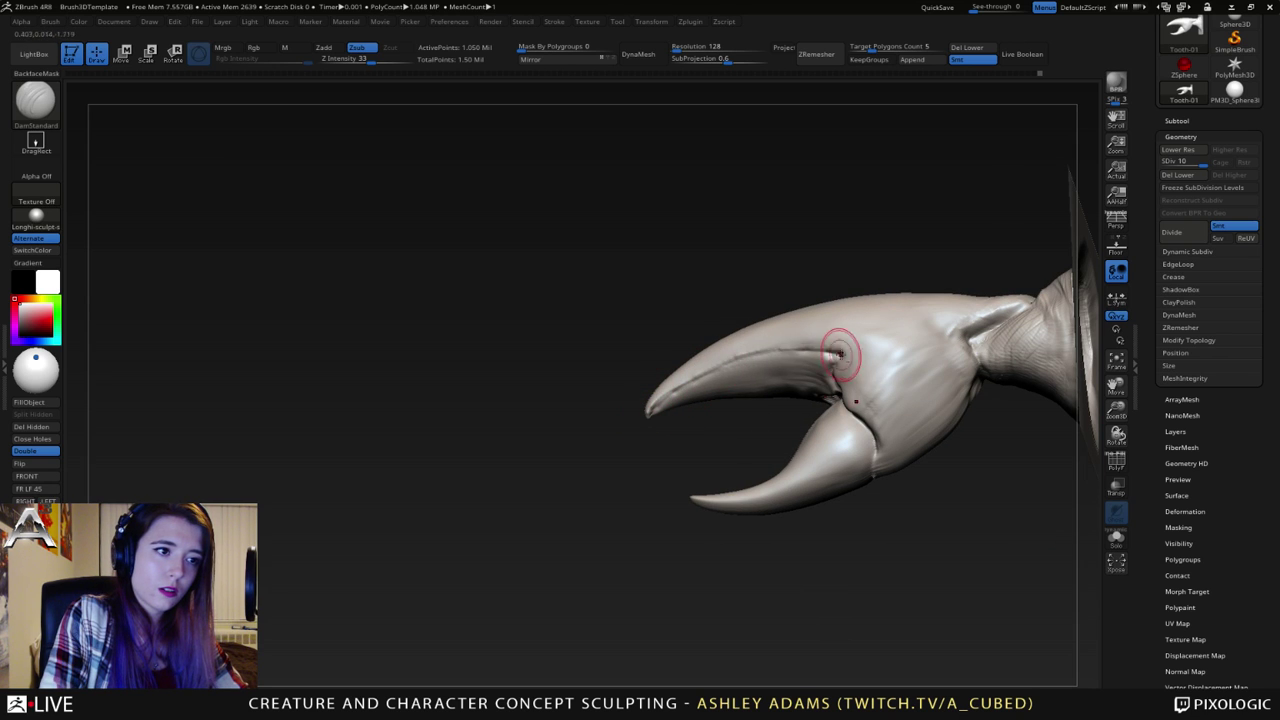
- Build up the surface around the upper pincer's inner crease near the hinge with the ClayBuildup brush
{"action": "right_click_drag", "start_coordinate": [843, 349], "coordinate": [773, 380]}
{"action": "key", "text": "b"}
{"action": "key", "text": "c"}
{"action": "key", "text": "b"}
{"action": "mouse_move", "coordinate": [766, 380]}
{"action": "left_mouse_down"}
{"action": "mouse_move", "coordinate": [820, 372]}
{"action": "mouse_move", "coordinate": [730, 374]}
{"action": "left_mouse_up"}
{"action": "right_click_drag", "start_coordinate": [730, 374], "coordinate": [766, 363]}
{"action": "mouse_move", "coordinate": [766, 366]}
{"action": "left_mouse_down"}
{"action": "mouse_move", "coordinate": [790, 402]}
{"action": "mouse_move", "coordinate": [742, 398]}
{"action": "mouse_move", "coordinate": [812, 384]}
{"action": "left_mouse_up"}
- Smooth away the wrinkles on the claw's neck where it joins the flat base plane
{"action": "right_click_drag", "start_coordinate": [480, 365], "coordinate": [757, 326]}
{"action": "right_click_drag", "start_coordinate": [430, 324], "coordinate": [694, 340]}
{"action": "right_click_drag", "start_coordinate": [543, 354], "coordinate": [740, 316], "text": "alt"}
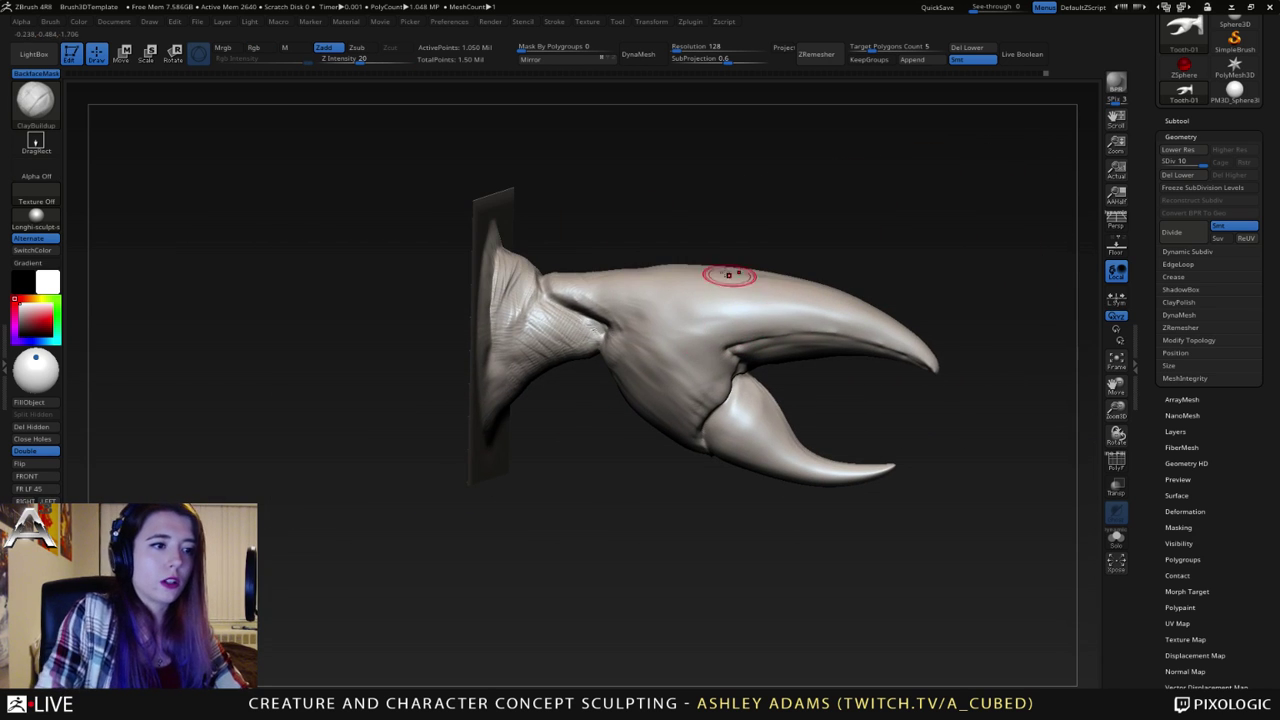
{"action": "right_click_drag", "start_coordinate": [574, 275], "coordinate": [510, 292]}
{"action": "left_click_drag", "start_coordinate": [574, 326], "coordinate": [522, 340], "text": "shift"}
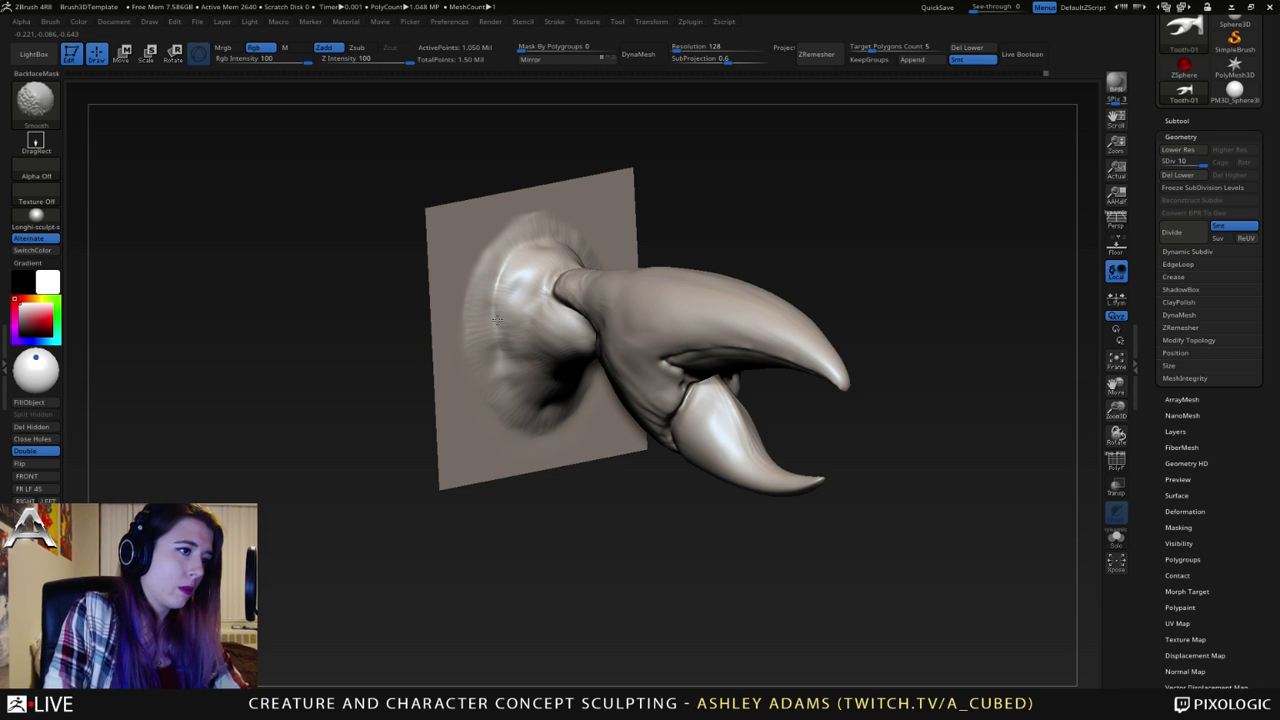
- Mask the flat base plane around the claw's neck with the MaskLasso brush, leaving the claw and neck unmasked
{"action": "mouse_move", "coordinate": [502, 280]}
{"action": "right_mouse_down"}
{"action": "mouse_move", "coordinate": [594, 206]}
{"action": "mouse_move", "coordinate": [537, 280]}
{"action": "mouse_move", "coordinate": [585, 357]}
{"action": "mouse_move", "coordinate": [640, 325]}
{"action": "mouse_move", "coordinate": [628, 288]}
{"action": "mouse_move", "coordinate": [580, 286]}
{"action": "right_mouse_up"}
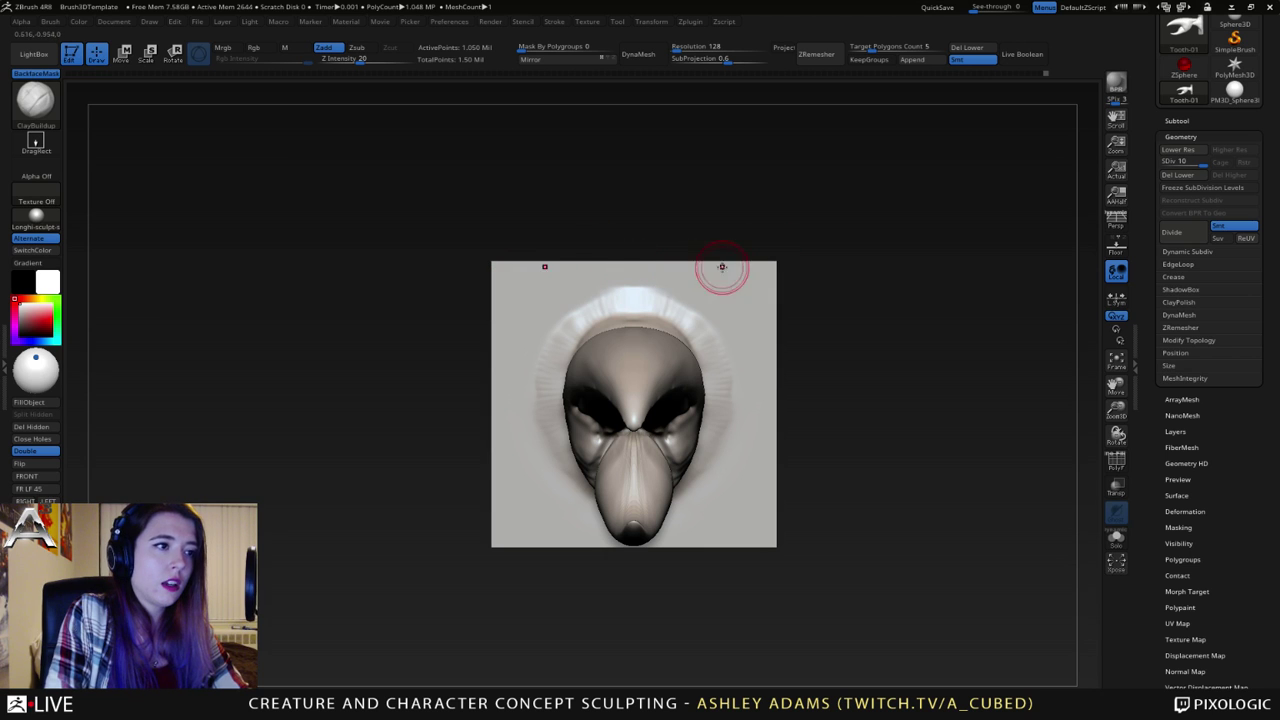
{"action": "left_click_drag", "start_coordinate": [666, 560], "coordinate": [451, 519]}
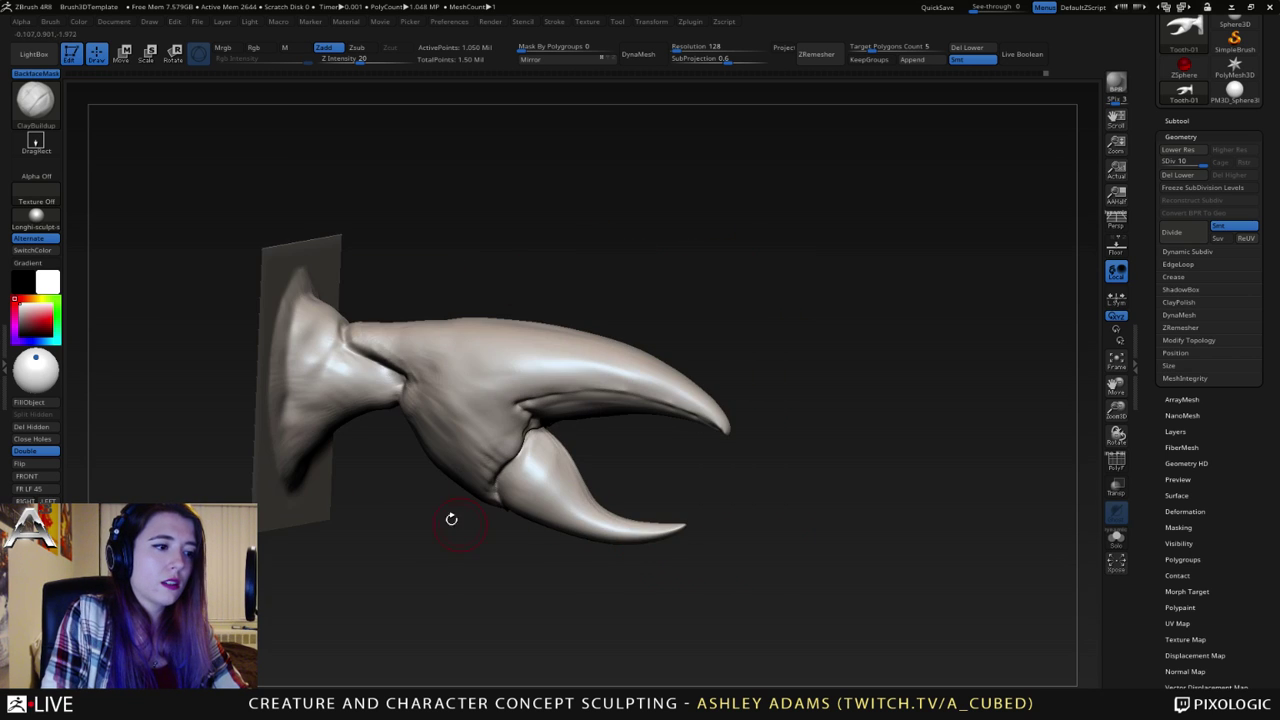
{"action": "left_click_drag", "start_coordinate": [276, 505], "coordinate": [668, 540]}
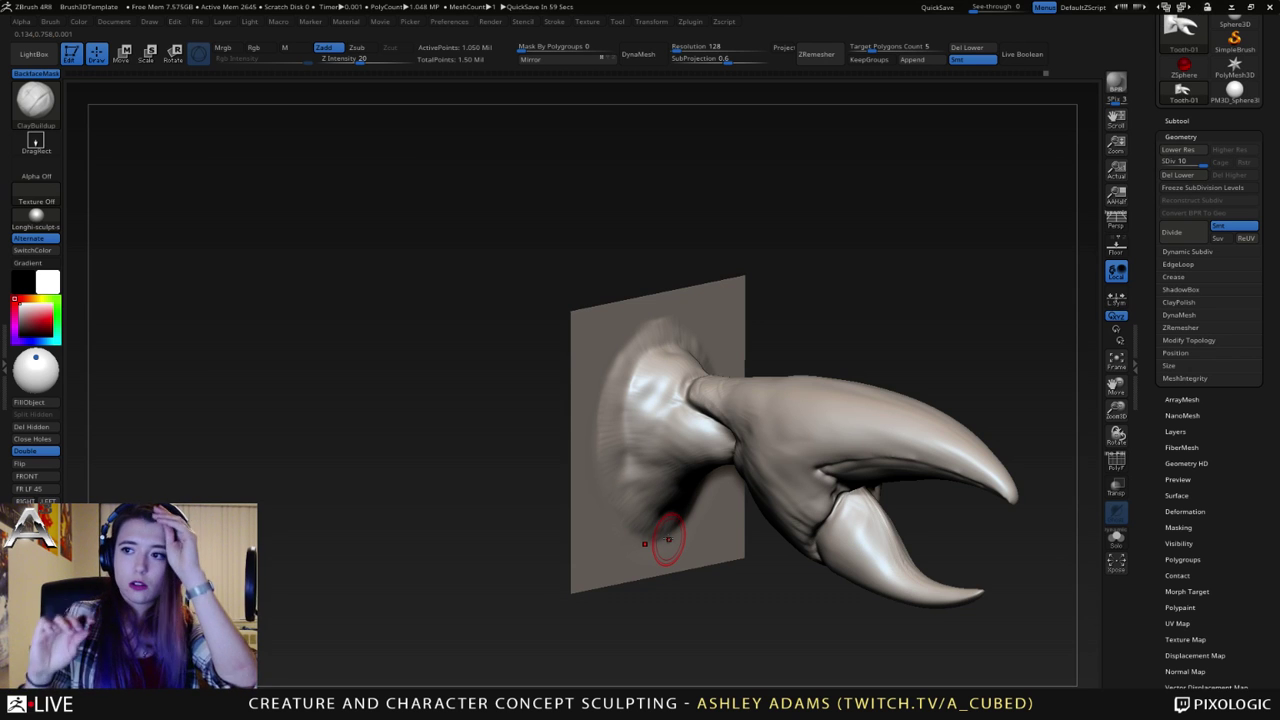
{"action": "left_click_drag", "start_coordinate": [668, 540], "coordinate": [608, 280]}
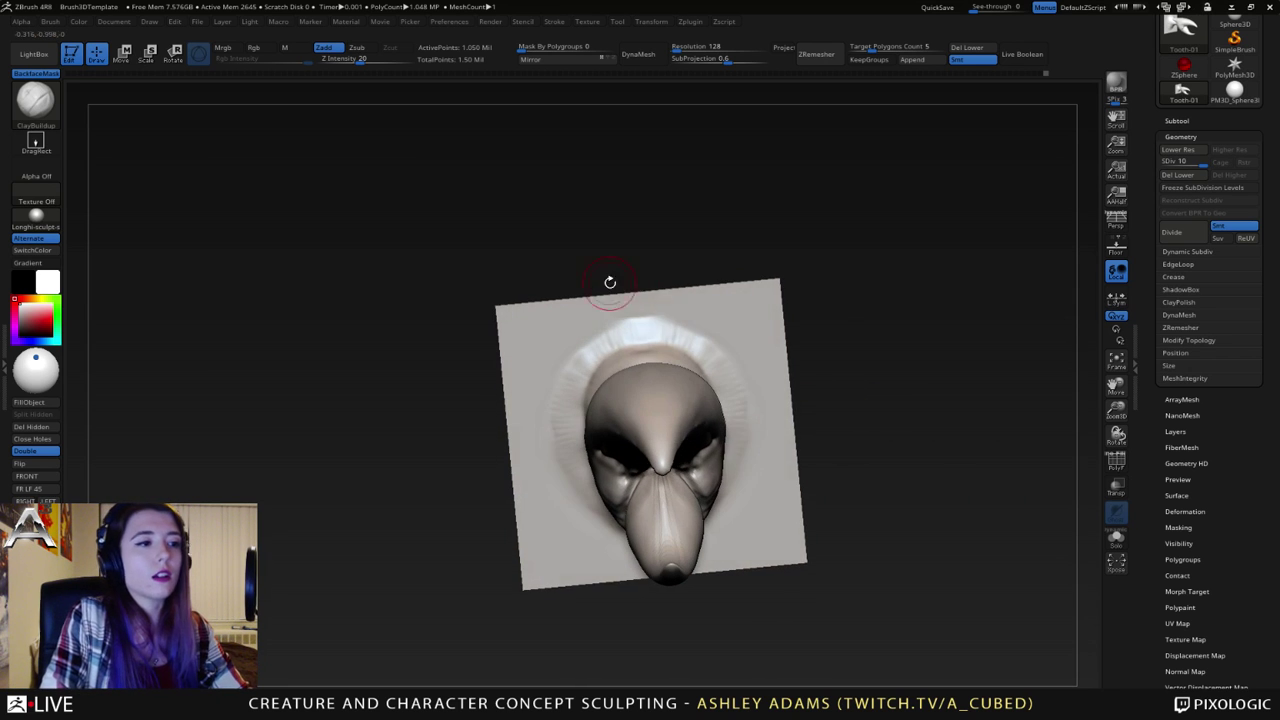
{"action": "right_click_drag", "start_coordinate": [565, 334], "coordinate": [640, 346]}
{"action": "key", "text": "space"}
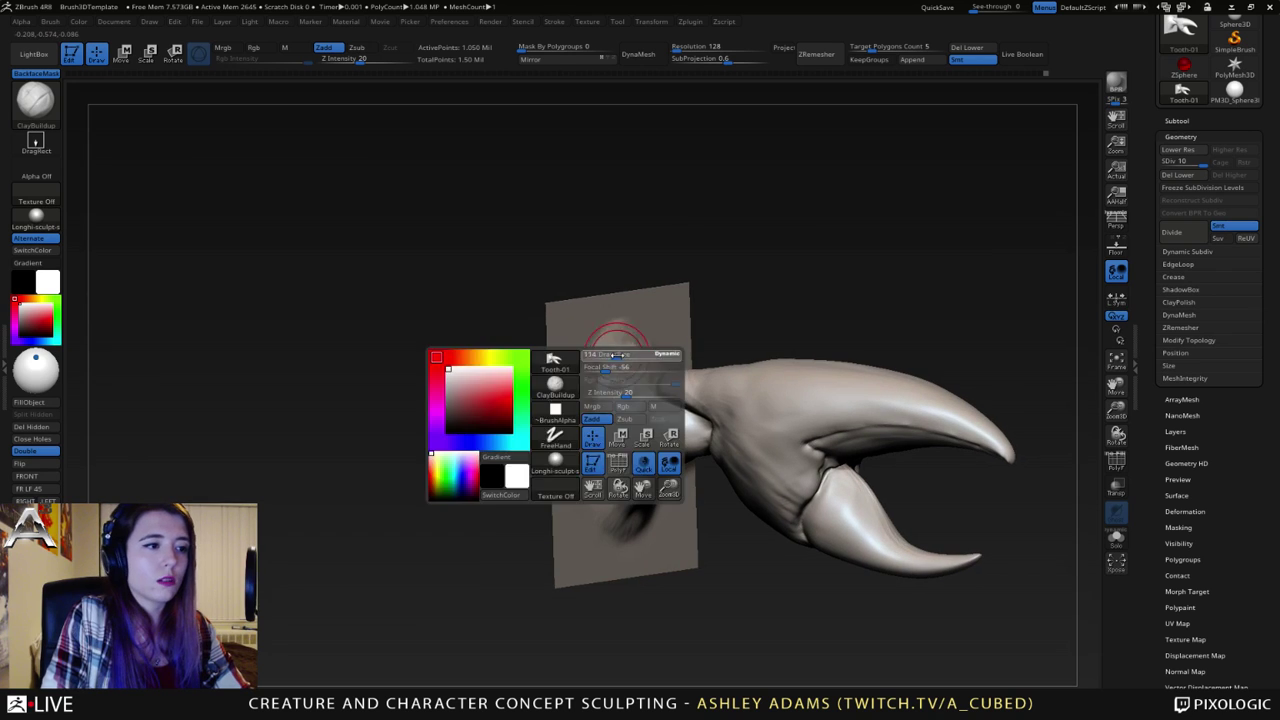
{"action": "left_click_drag", "start_coordinate": [598, 364], "coordinate": [538, 335]}
{"action": "left_click", "coordinate": [40, 104], "text": "ctrl"}
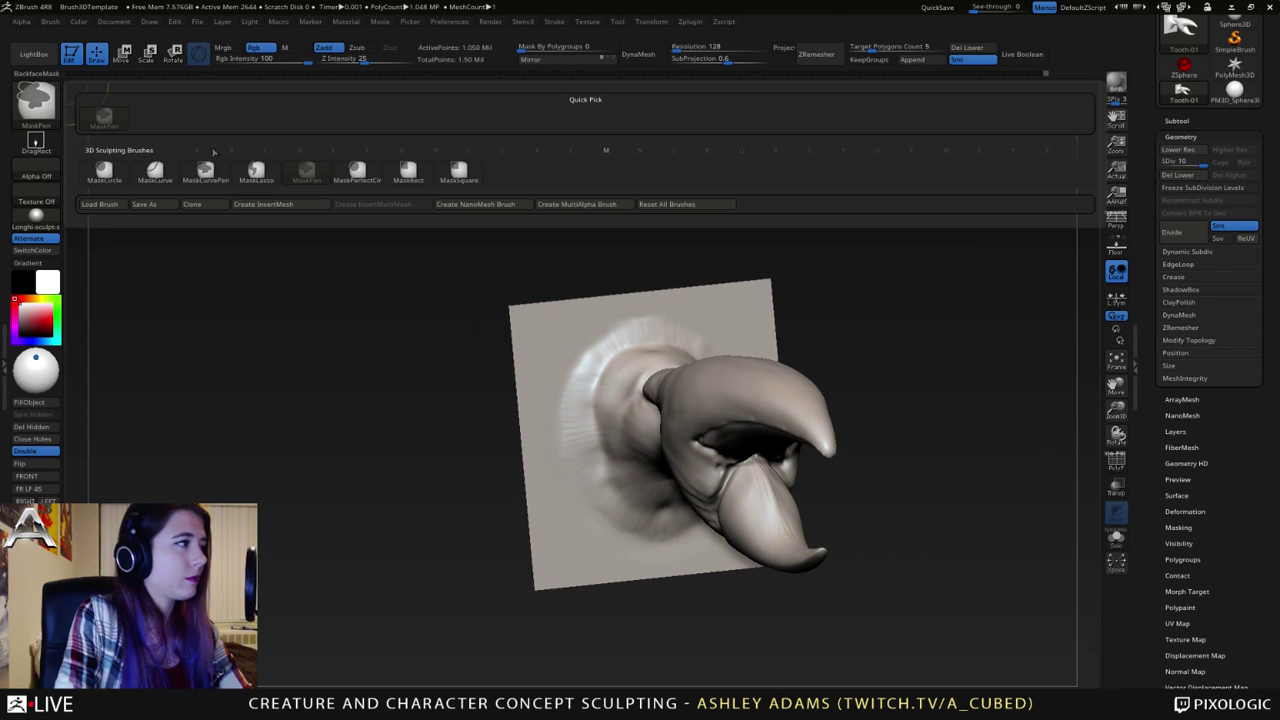
{"action": "left_click", "coordinate": [256, 172]}
{"action": "mouse_move", "coordinate": [478, 238]}
{"action": "left_mouse_down", "text": "ctrl"}
{"action": "mouse_move", "coordinate": [457, 495]}
{"action": "mouse_move", "coordinate": [600, 640]}
{"action": "mouse_move", "coordinate": [627, 537]}
{"action": "mouse_move", "coordinate": [600, 400]}
{"action": "mouse_move", "coordinate": [627, 349]}
{"action": "mouse_move", "coordinate": [670, 343]}
{"action": "left_mouse_up", "text": "ctrl"}
{"action": "mouse_move", "coordinate": [770, 221]}
{"action": "left_mouse_down"}
{"action": "mouse_move", "coordinate": [815, 273]}
{"action": "mouse_move", "coordinate": [820, 255]}
{"action": "mouse_move", "coordinate": [800, 275]}
{"action": "left_mouse_up"}
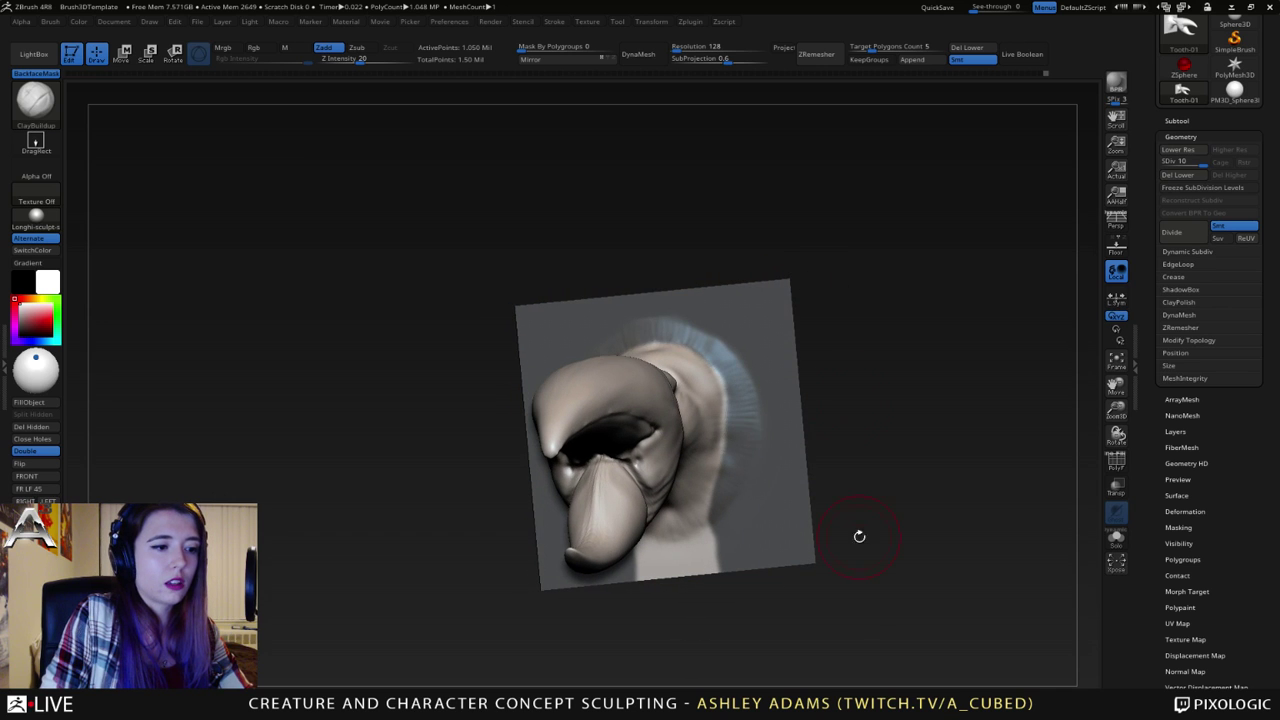
{"action": "mouse_move", "coordinate": [855, 625]}
{"action": "left_mouse_down", "text": "ctrl"}
{"action": "mouse_move", "coordinate": [820, 518]}
{"action": "mouse_move", "coordinate": [708, 494]}
{"action": "mouse_move", "coordinate": [645, 600]}
{"action": "mouse_move", "coordinate": [785, 610]}
{"action": "left_mouse_up", "text": "ctrl"}
- Pull the lower part of the neck near the masked plane into shape with the SnakeHook brush
{"action": "left_click_drag", "start_coordinate": [838, 350], "coordinate": [905, 337]}
{"action": "mouse_move", "coordinate": [757, 467]}
{"action": "left_mouse_down"}
{"action": "mouse_move", "coordinate": [780, 461]}
{"action": "mouse_move", "coordinate": [775, 433]}
{"action": "left_mouse_up"}
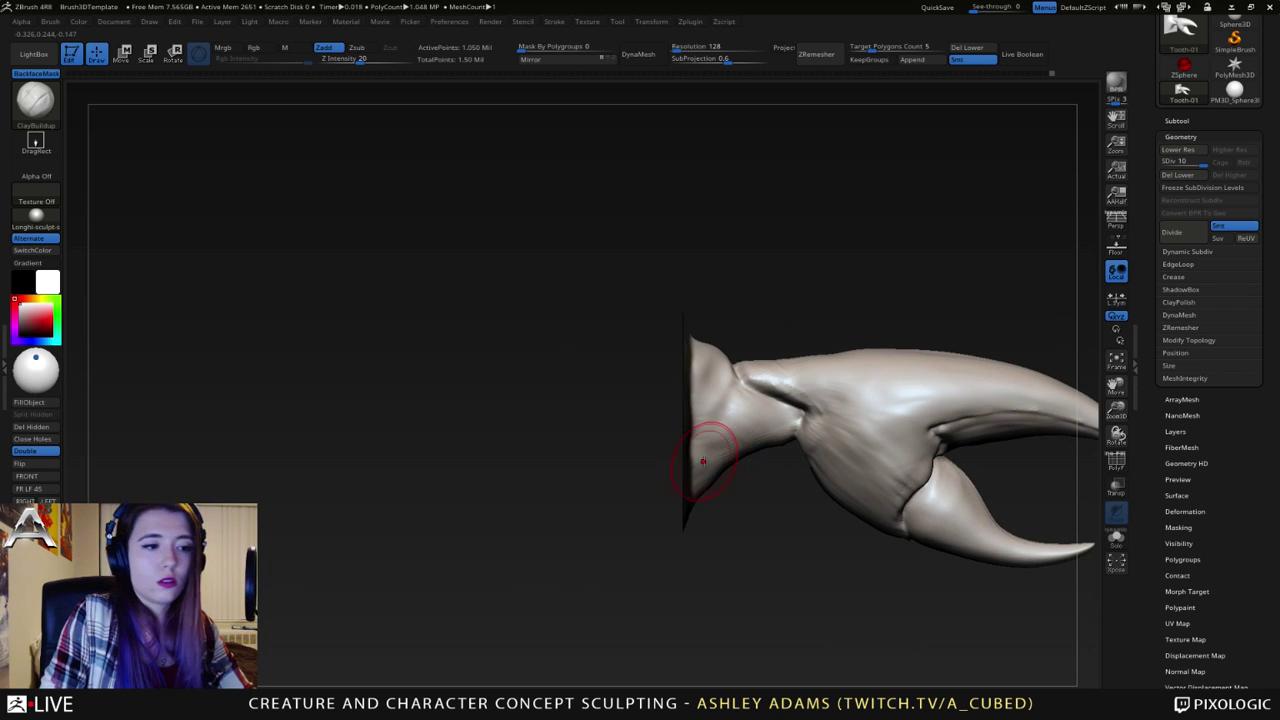
{"action": "key", "text": "b"}
{"action": "key", "text": "s"}
{"action": "key", "text": "h"}
{"action": "key", "text": "space"}
{"action": "left_click_drag", "start_coordinate": [700, 465], "coordinate": [711, 467]}
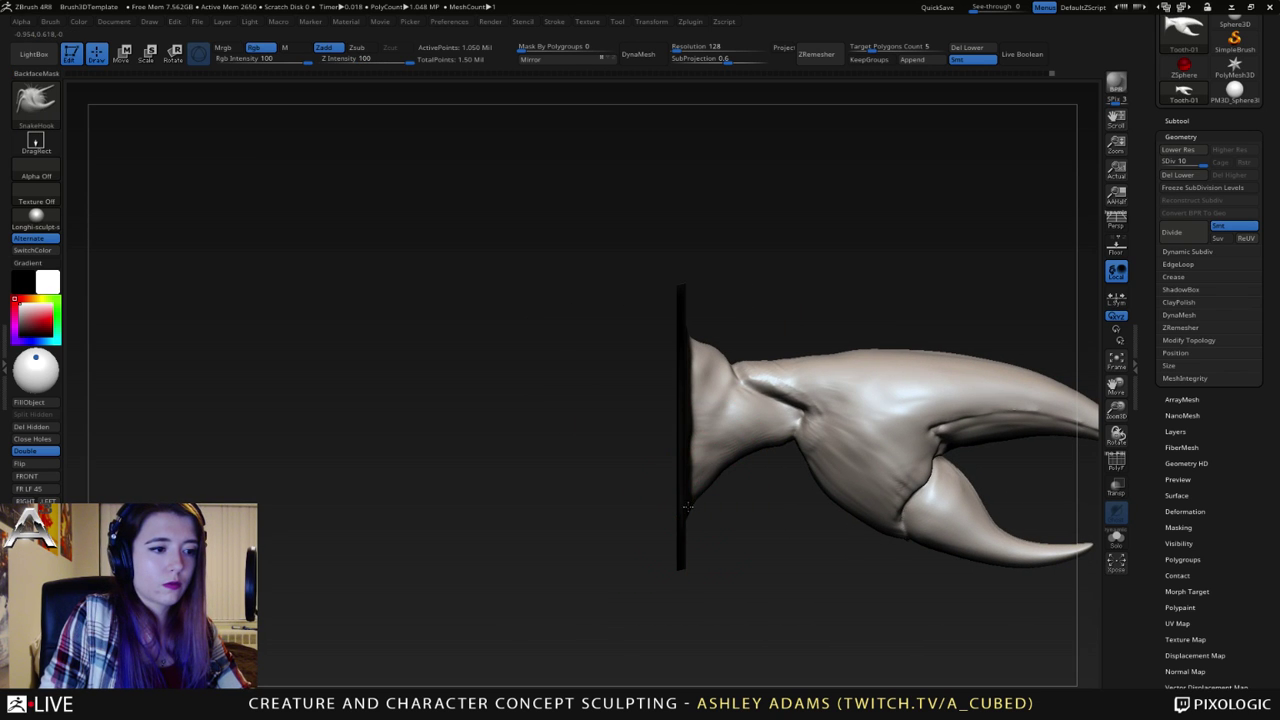
{"action": "mouse_move", "coordinate": [688, 472]}
{"action": "left_mouse_down"}
{"action": "mouse_move", "coordinate": [612, 445]}
{"action": "mouse_move", "coordinate": [670, 470]}
{"action": "mouse_move", "coordinate": [775, 480]}
{"action": "left_mouse_up"}
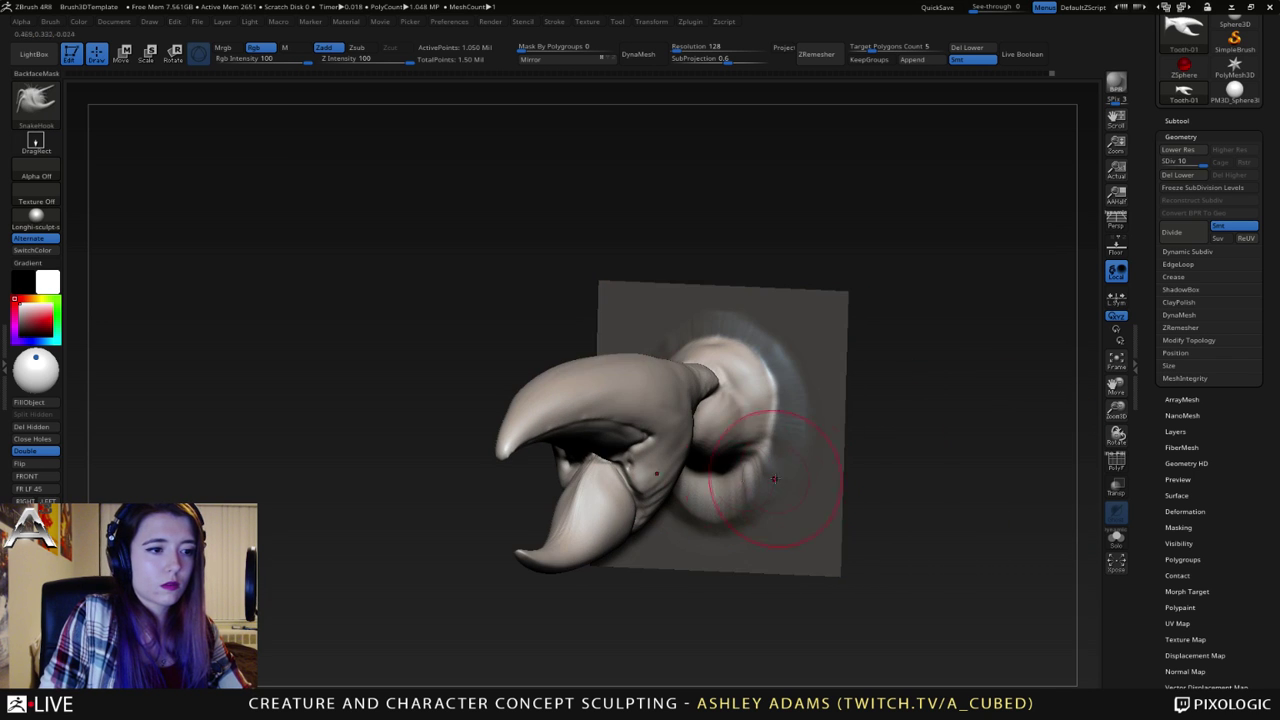
- Adjust the SnakeHook brush size and push the neck's top and underside into a rounder bulge behind the claw
{"action": "right_click_drag", "start_coordinate": [797, 411], "coordinate": [892, 400]}
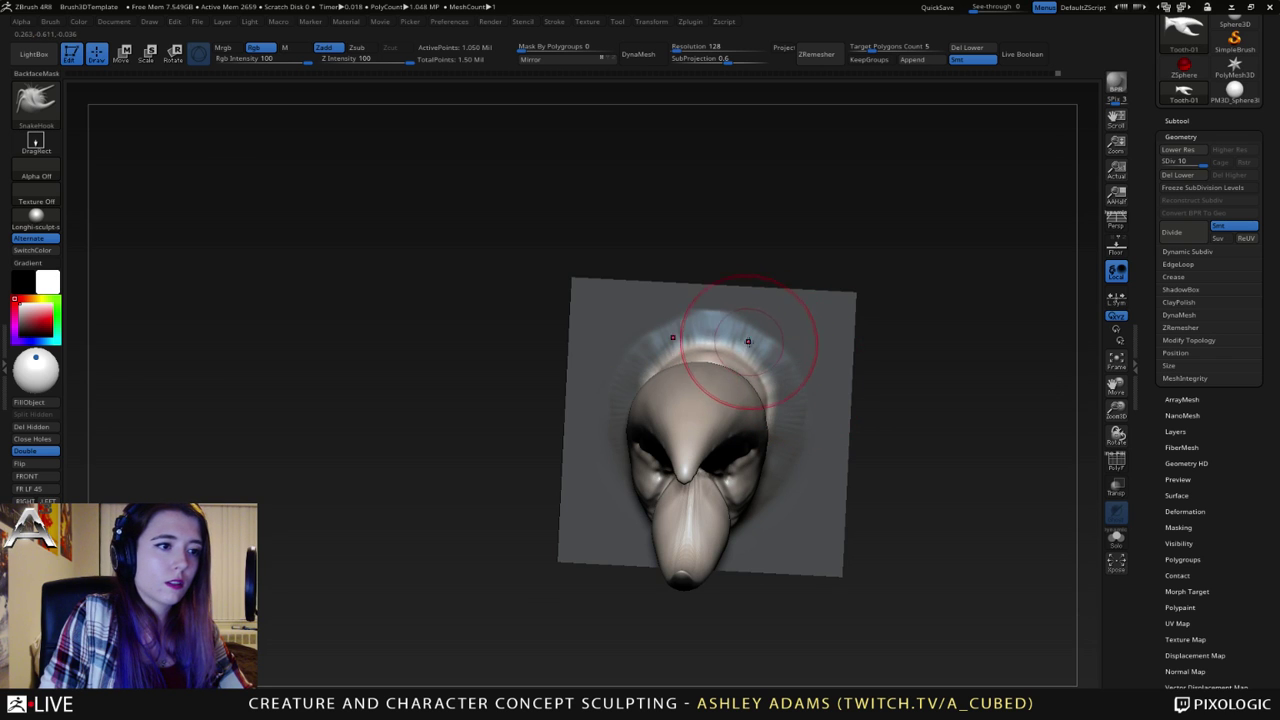
{"action": "right_click_drag", "start_coordinate": [749, 343], "coordinate": [655, 352]}
{"action": "key", "text": "space"}
{"action": "left_click_drag", "start_coordinate": [749, 366], "coordinate": [734, 364]}
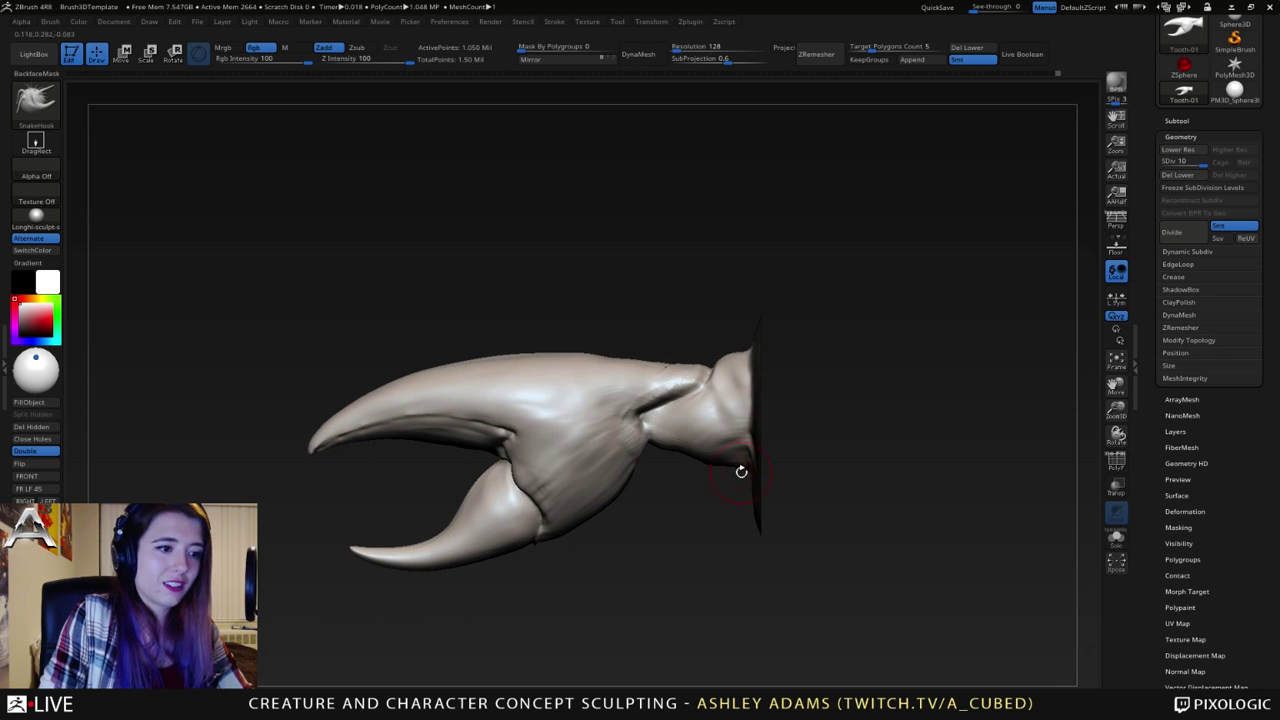
{"action": "key", "text": "space"}
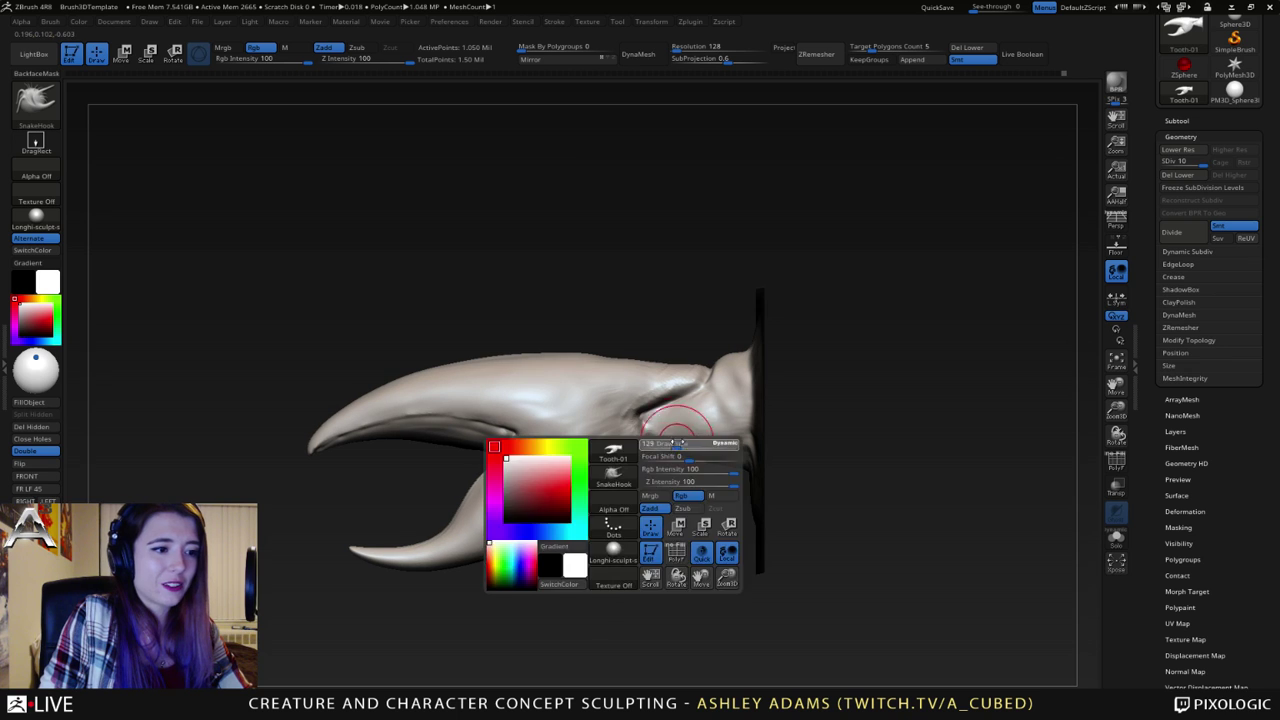
{"action": "left_click_drag", "start_coordinate": [685, 458], "coordinate": [681, 466]}
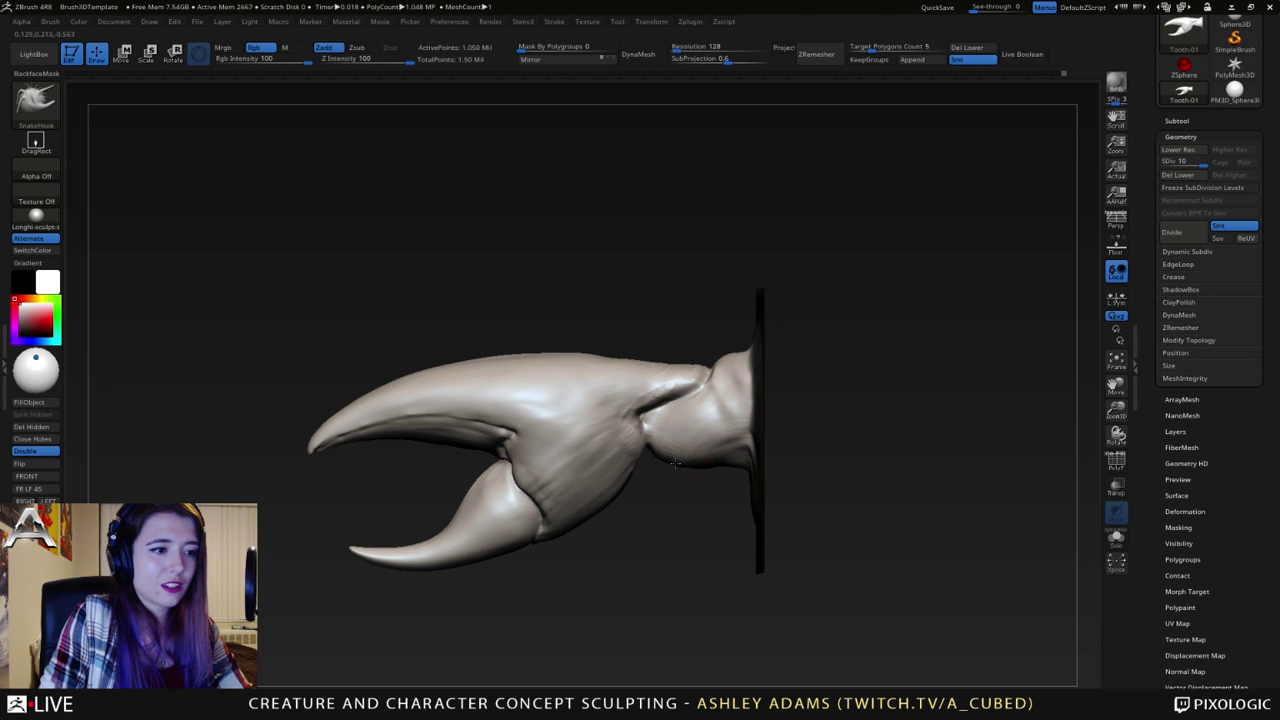
- Add volume and banded folds to the side of the neck with the ClayBuildup brush
{"action": "mouse_move", "coordinate": [737, 471]}
{"action": "right_mouse_down"}
{"action": "mouse_move", "coordinate": [775, 472]}
{"action": "mouse_move", "coordinate": [695, 443]}
{"action": "right_mouse_up"}
{"action": "key", "text": "b"}
{"action": "key", "text": "c"}
{"action": "key", "text": "b"}
{"action": "mouse_move", "coordinate": [740, 383]}
{"action": "left_mouse_down"}
{"action": "mouse_move", "coordinate": [749, 424]}
{"action": "mouse_move", "coordinate": [736, 415]}
{"action": "left_mouse_up"}
{"action": "right_click_drag", "start_coordinate": [758, 416], "coordinate": [728, 408]}
{"action": "mouse_move", "coordinate": [743, 409]}
{"action": "left_mouse_down"}
{"action": "mouse_move", "coordinate": [771, 414]}
{"action": "mouse_move", "coordinate": [690, 416]}
{"action": "left_mouse_up"}
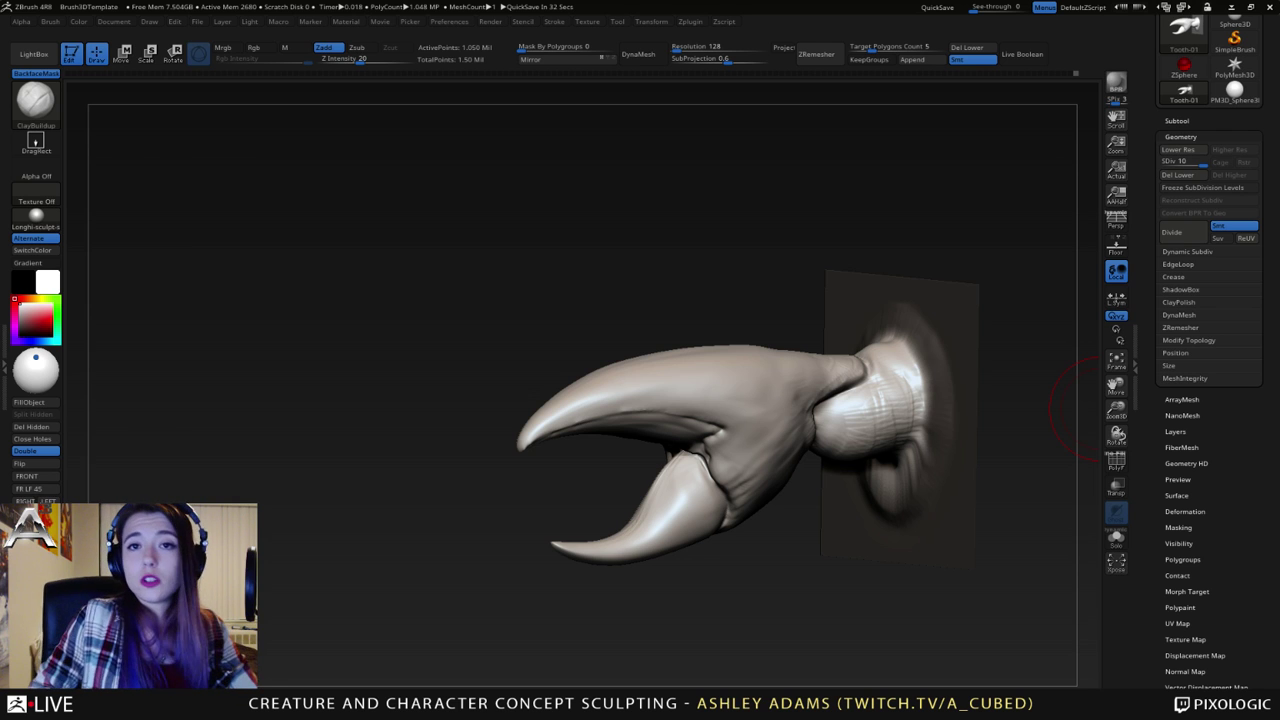
- Build up texture on the upper pincer's inner face from the tip towards the hinge with ClayBuildup strokes
{"action": "right_click_drag", "start_coordinate": [700, 430], "coordinate": [691, 378]}
{"action": "right_click_drag", "start_coordinate": [691, 378], "coordinate": [696, 428], "text": "ctrl"}
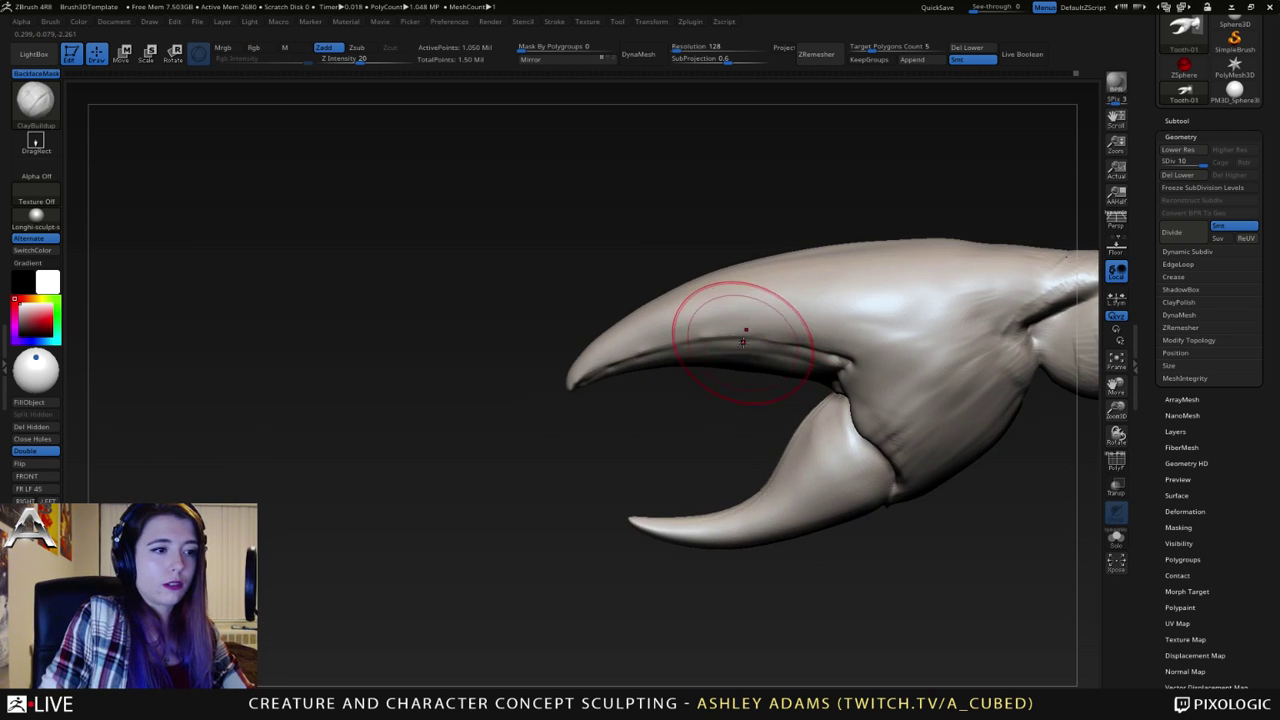
{"action": "mouse_move", "coordinate": [743, 337]}
{"action": "right_mouse_down"}
{"action": "mouse_move", "coordinate": [725, 338]}
{"action": "mouse_move", "coordinate": [723, 308]}
{"action": "mouse_move", "coordinate": [699, 322]}
{"action": "right_mouse_up"}
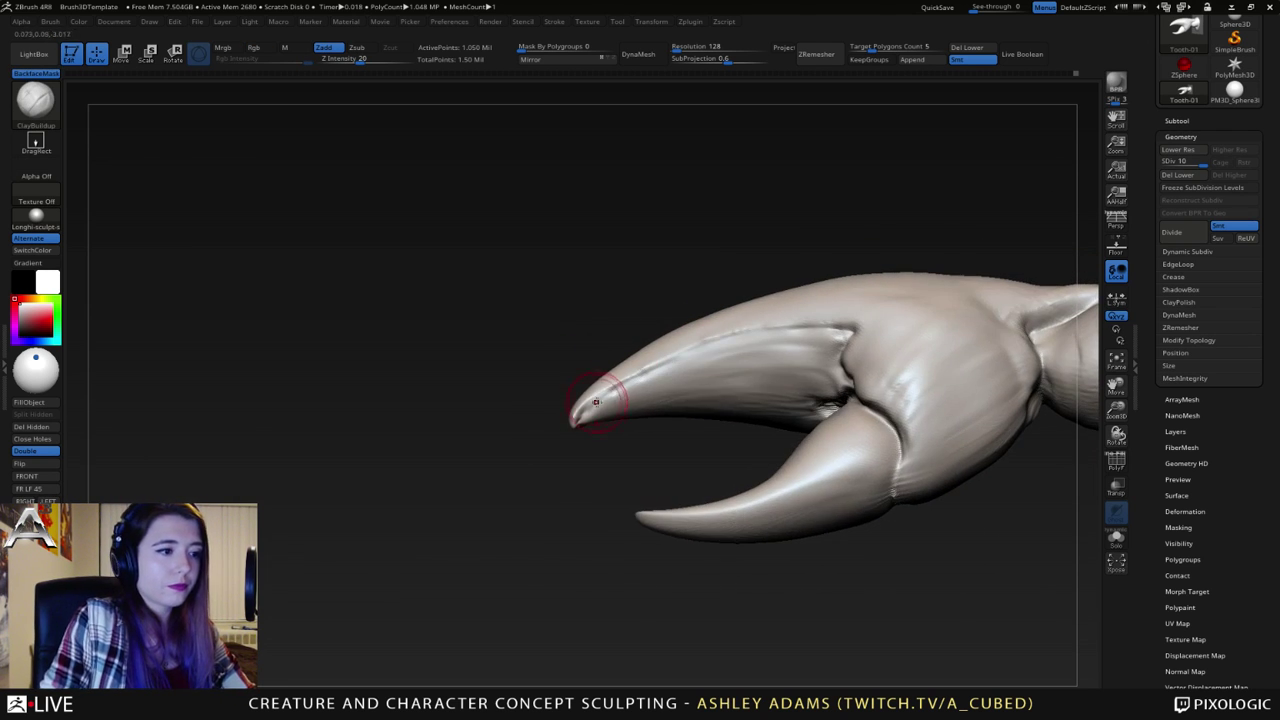
{"action": "left_click_drag", "start_coordinate": [607, 388], "coordinate": [592, 416]}
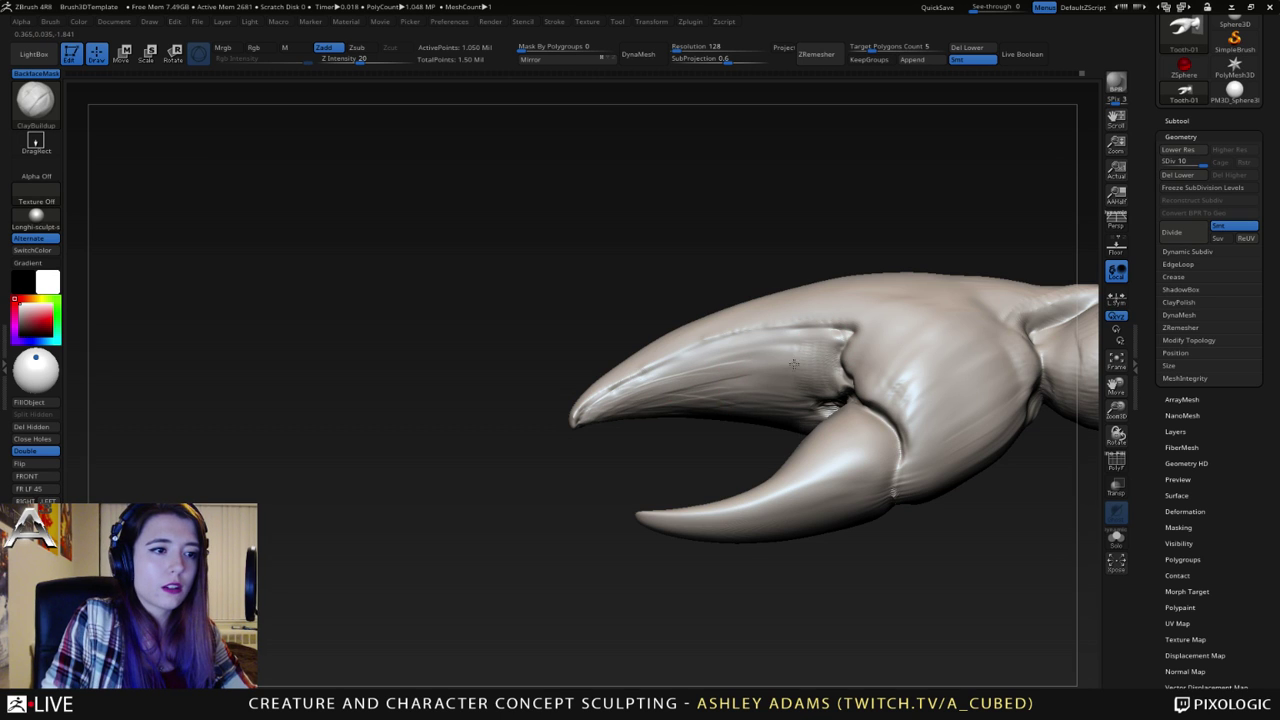
{"action": "left_click_drag", "start_coordinate": [794, 363], "coordinate": [662, 388]}
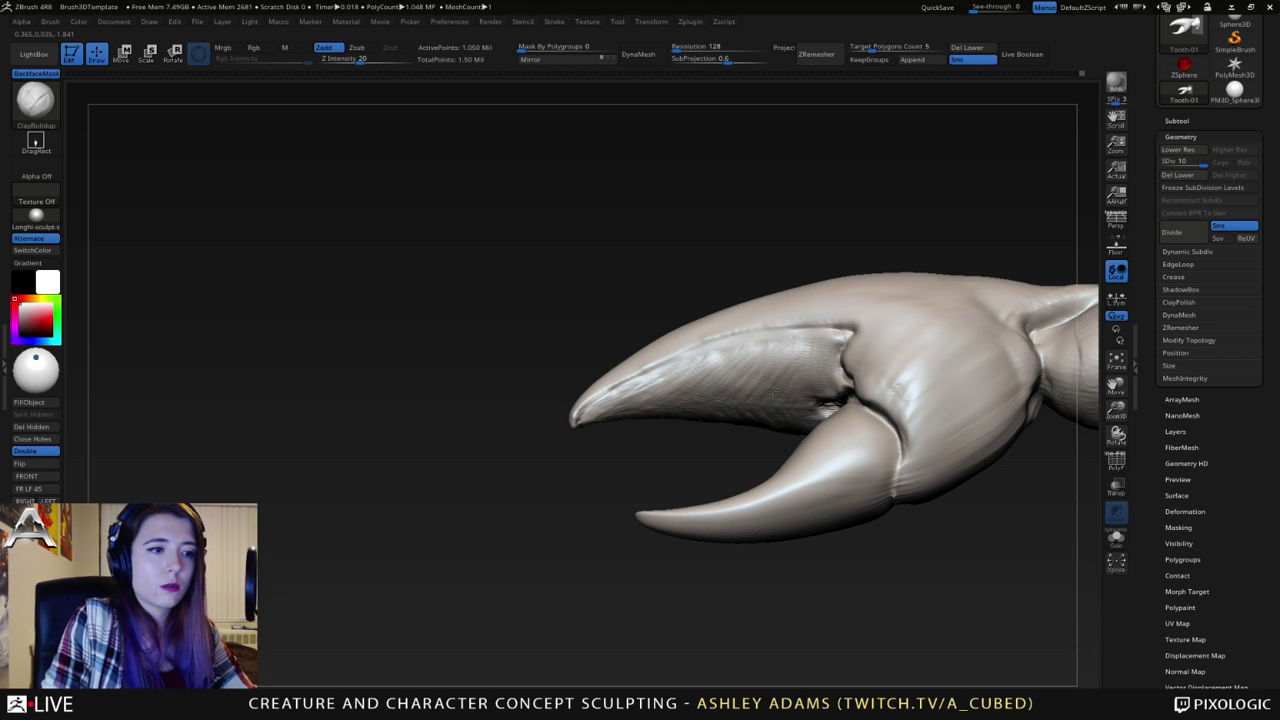
- Continue the ClayBuildup texture across the middle of the upper pincer's inner face
{"action": "mouse_move", "coordinate": [812, 345]}
{"action": "left_mouse_down"}
{"action": "mouse_move", "coordinate": [801, 422]}
{"action": "mouse_move", "coordinate": [812, 424]}
{"action": "left_mouse_up"}
{"action": "right_click_drag", "start_coordinate": [812, 373], "coordinate": [806, 425]}
{"action": "mouse_move", "coordinate": [808, 343]}
{"action": "left_mouse_down"}
{"action": "mouse_move", "coordinate": [678, 366]}
{"action": "mouse_move", "coordinate": [644, 387]}
{"action": "left_mouse_up"}
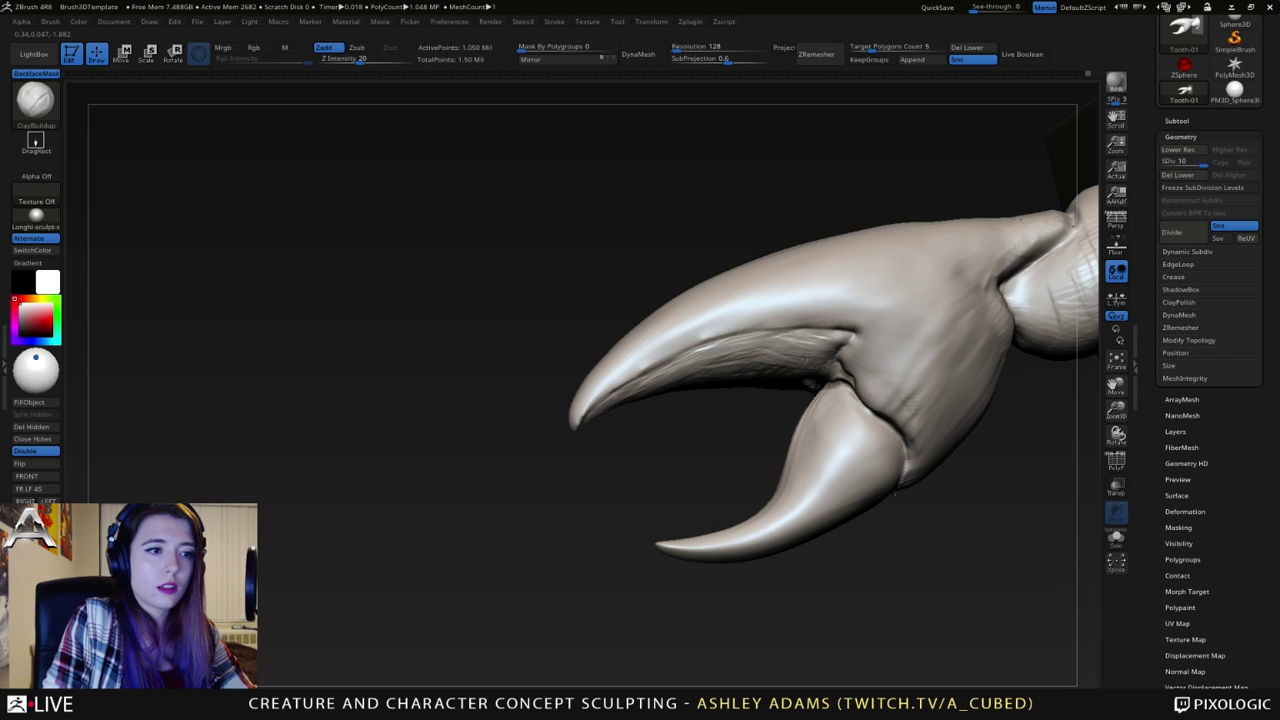
{"action": "mouse_move", "coordinate": [713, 353]}
{"action": "right_mouse_down"}
{"action": "mouse_move", "coordinate": [697, 346]}
{"action": "mouse_move", "coordinate": [695, 402]}
{"action": "right_mouse_up"}
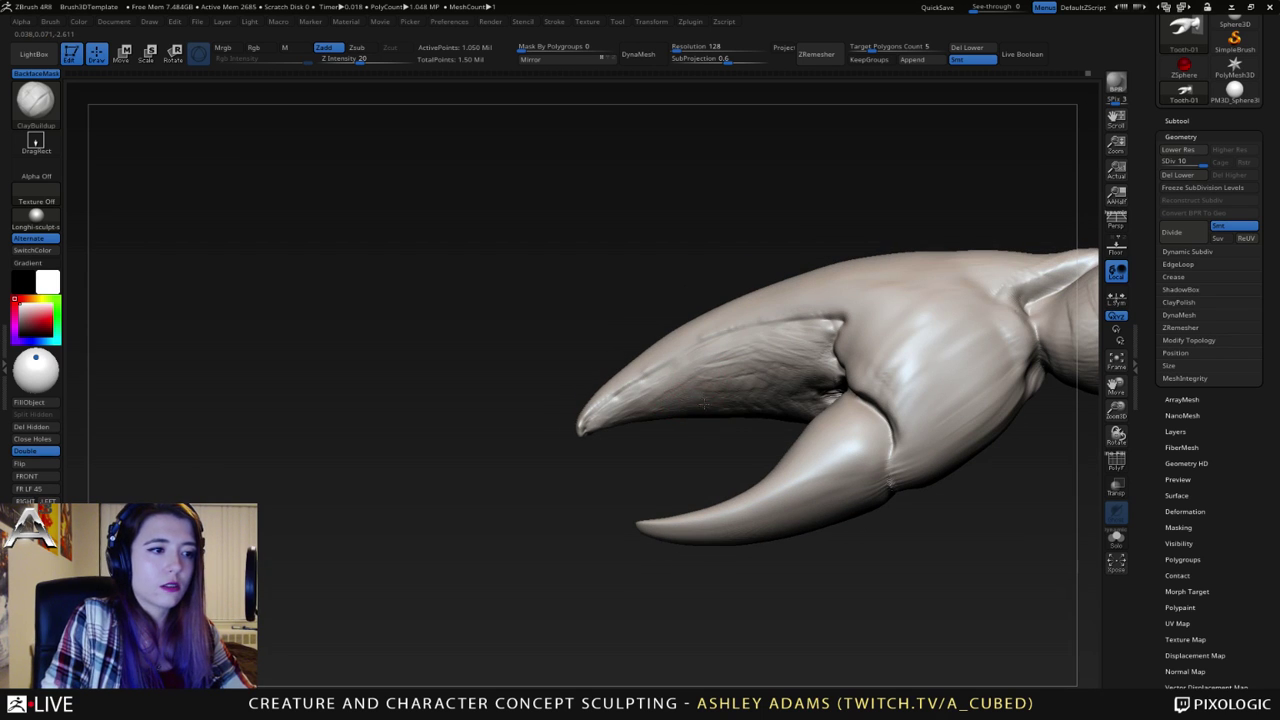
{"action": "mouse_move", "coordinate": [703, 373]}
{"action": "left_mouse_down"}
{"action": "mouse_move", "coordinate": [762, 382]}
{"action": "mouse_move", "coordinate": [825, 354]}
{"action": "left_mouse_up"}
{"action": "right_click_drag", "start_coordinate": [824, 352], "coordinate": [696, 386]}
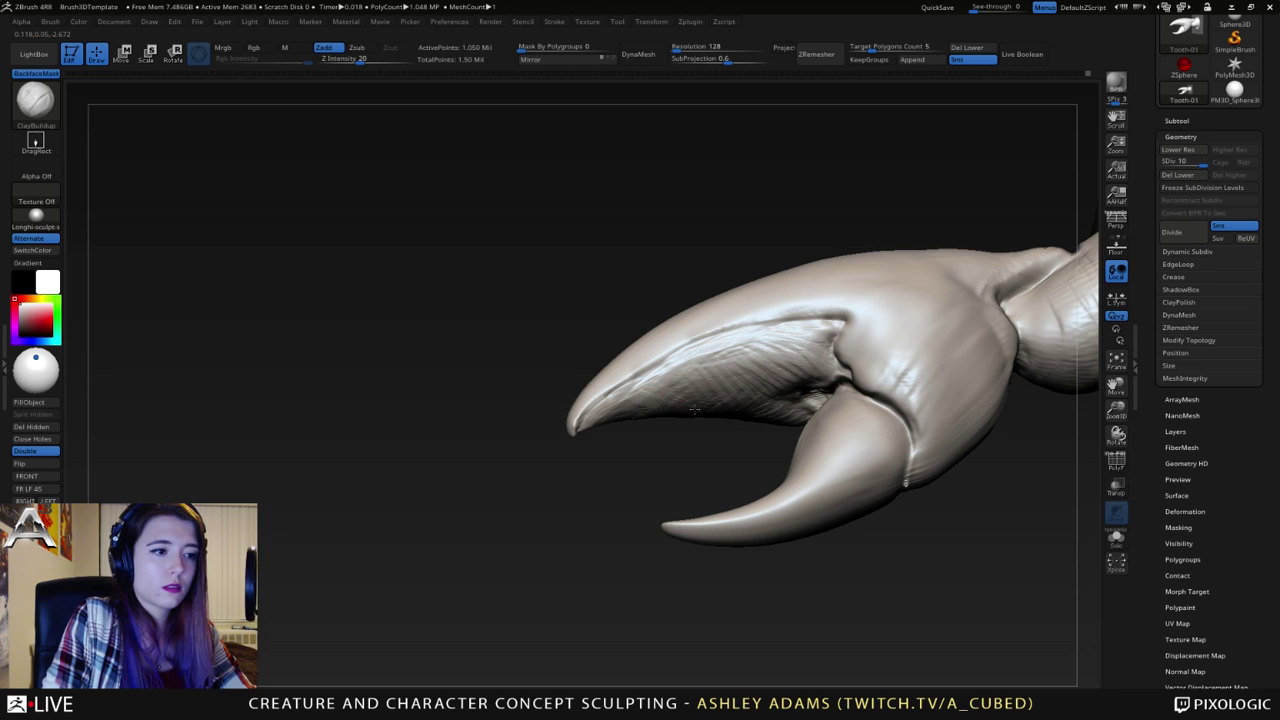
{"action": "mouse_move", "coordinate": [695, 405]}
{"action": "left_mouse_down"}
{"action": "mouse_move", "coordinate": [704, 370]}
{"action": "mouse_move", "coordinate": [788, 356]}
{"action": "mouse_move", "coordinate": [713, 366]}
{"action": "mouse_move", "coordinate": [722, 384]}
{"action": "left_mouse_up"}
- Switch to the DamStandard brush, adjust its size and carve the crease beside the hinge between the two pincers
{"action": "mouse_move", "coordinate": [750, 372]}
{"action": "right_mouse_down"}
{"action": "mouse_move", "coordinate": [825, 386]}
{"action": "mouse_move", "coordinate": [718, 392]}
{"action": "mouse_move", "coordinate": [790, 414]}
{"action": "right_mouse_up"}
{"action": "key", "text": "b"}
{"action": "key", "text": "d"}
{"action": "key", "text": "s"}
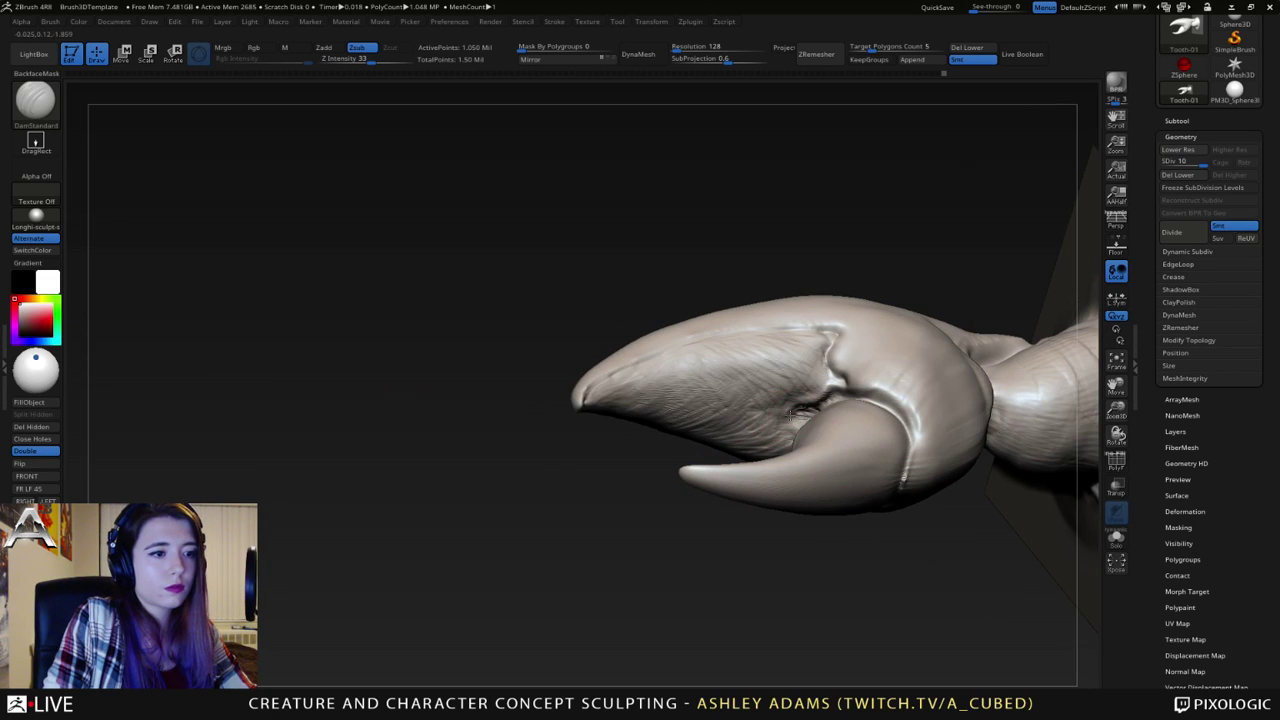
{"action": "right_click_drag", "start_coordinate": [824, 361], "coordinate": [869, 373]}
{"action": "key", "text": "space"}
{"action": "left_click", "coordinate": [834, 380]}
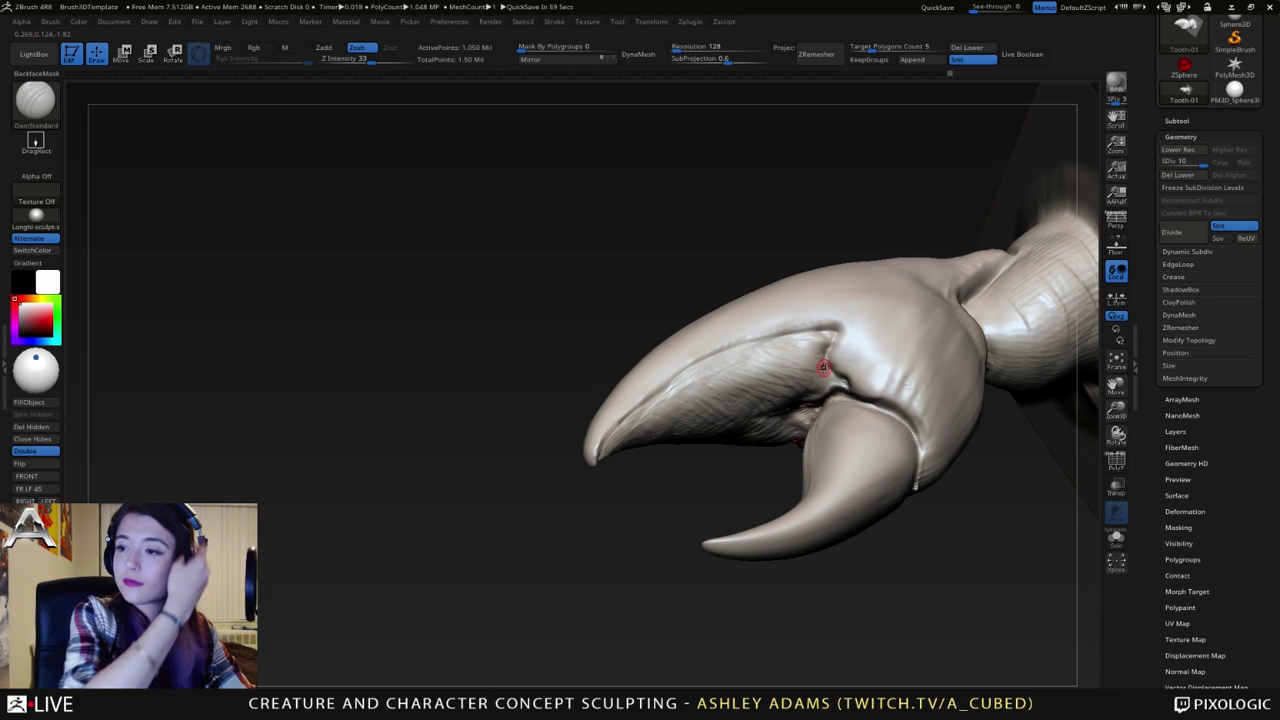
{"action": "mouse_move", "coordinate": [823, 367]}
{"action": "right_mouse_down"}
{"action": "mouse_move", "coordinate": [730, 453]}
{"action": "mouse_move", "coordinate": [727, 415]}
{"action": "right_mouse_up"}
{"action": "mouse_move", "coordinate": [727, 415]}
{"action": "right_mouse_down", "text": "shift"}
{"action": "mouse_move", "coordinate": [726, 447]}
{"action": "mouse_move", "coordinate": [771, 449]}
{"action": "mouse_move", "coordinate": [820, 383]}
{"action": "mouse_move", "coordinate": [785, 388]}
{"action": "right_mouse_up", "text": "shift"}
{"action": "key", "text": "space"}
{"action": "left_click_drag", "start_coordinate": [766, 437], "coordinate": [770, 437]}
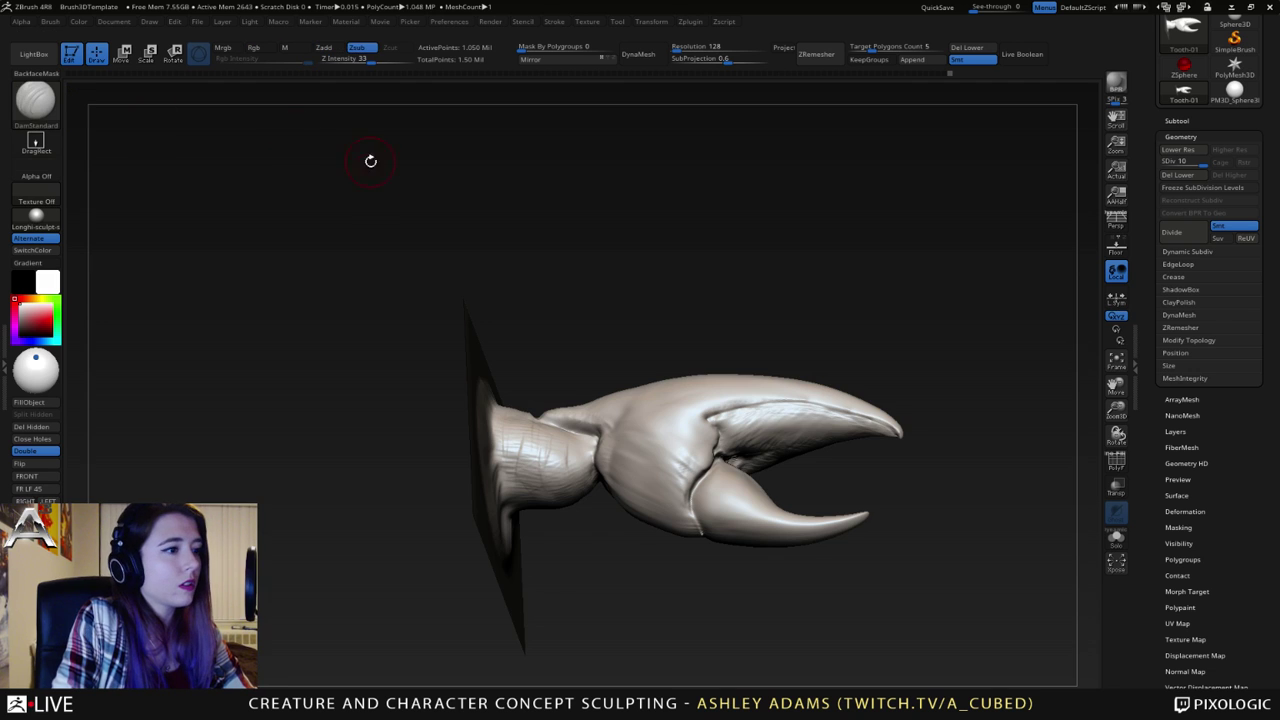
- Invert the mask so that the base plane is editable and the claw is protected
{"action": "right_click_drag", "start_coordinate": [369, 160], "coordinate": [346, 219]}
{"action": "right_click_drag", "start_coordinate": [480, 240], "coordinate": [448, 259]}
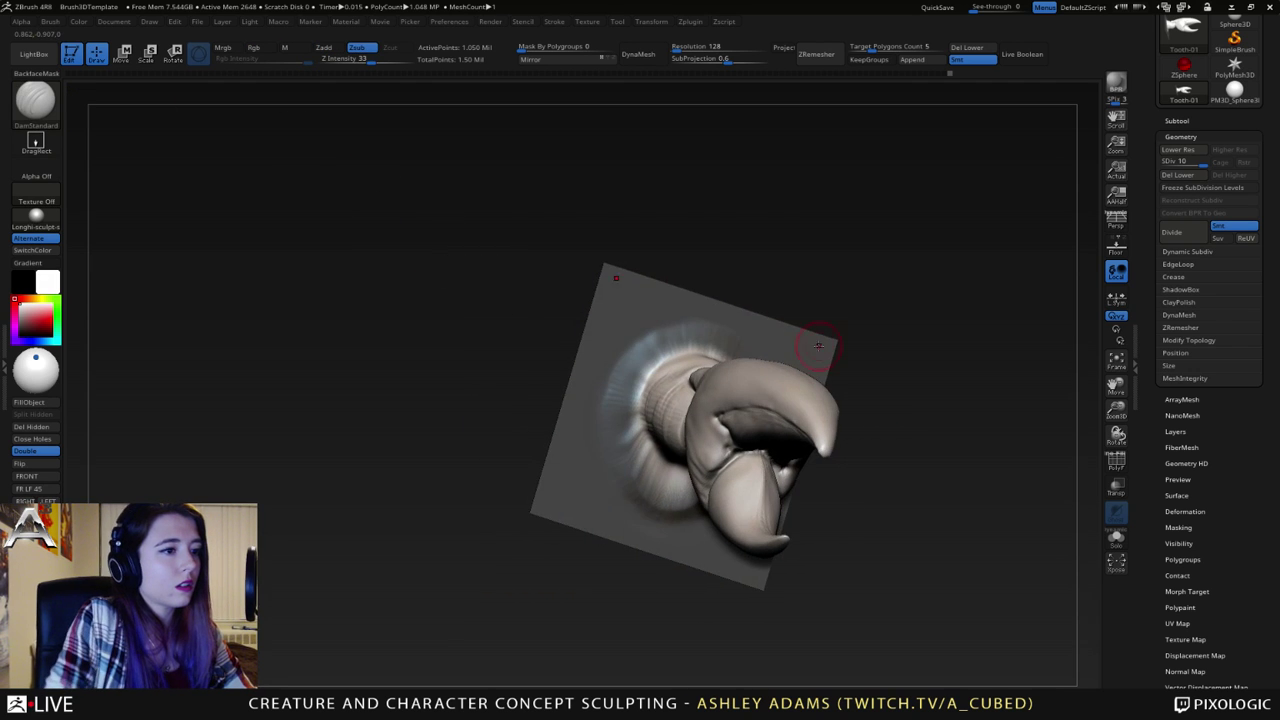
{"action": "right_click_drag", "start_coordinate": [907, 397], "coordinate": [874, 371]}
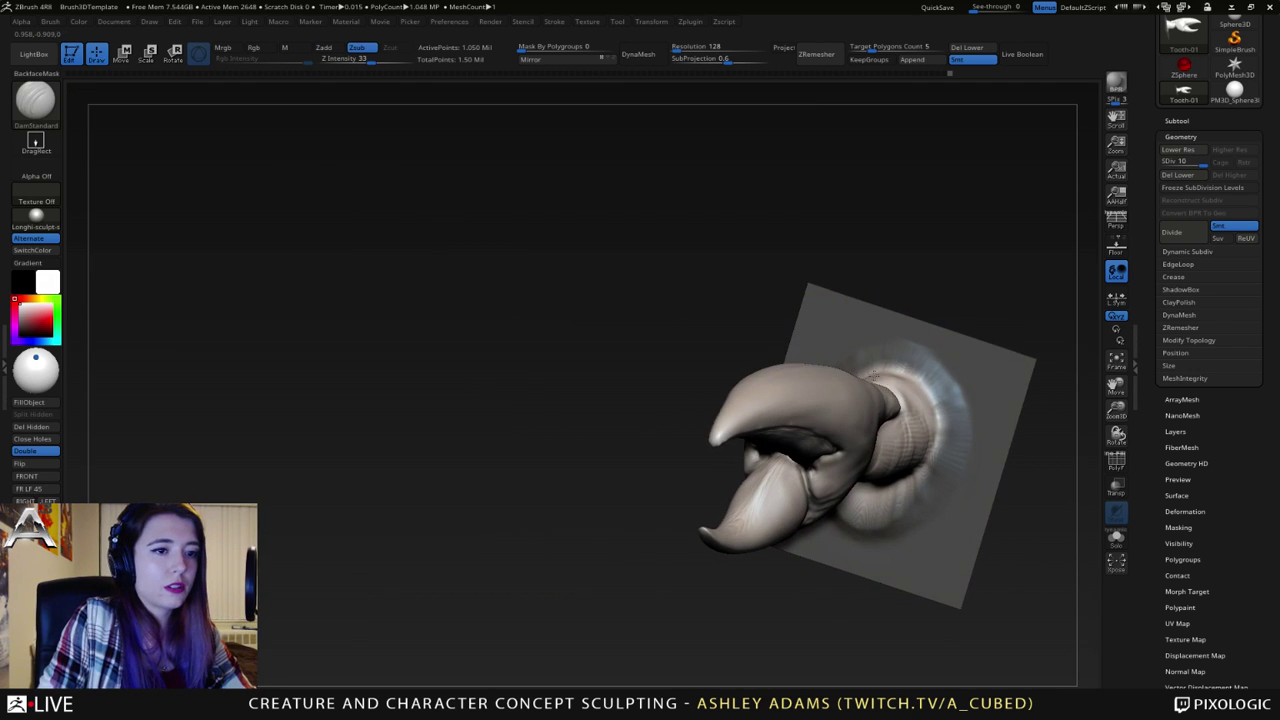
{"action": "left_click", "coordinate": [994, 300], "text": "ctrl"}
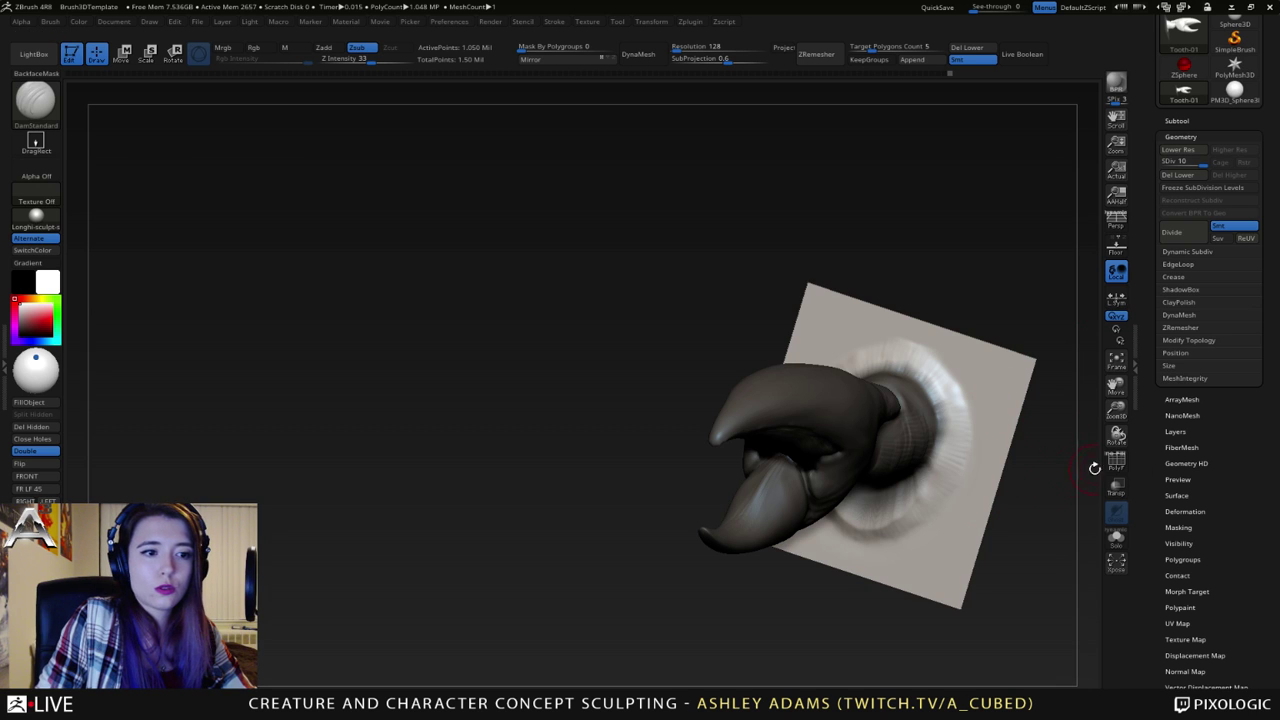
- Even out the warped base plane around the neck with repeated Morph to Grid deformations
{"action": "left_click", "coordinate": [1186, 511]}
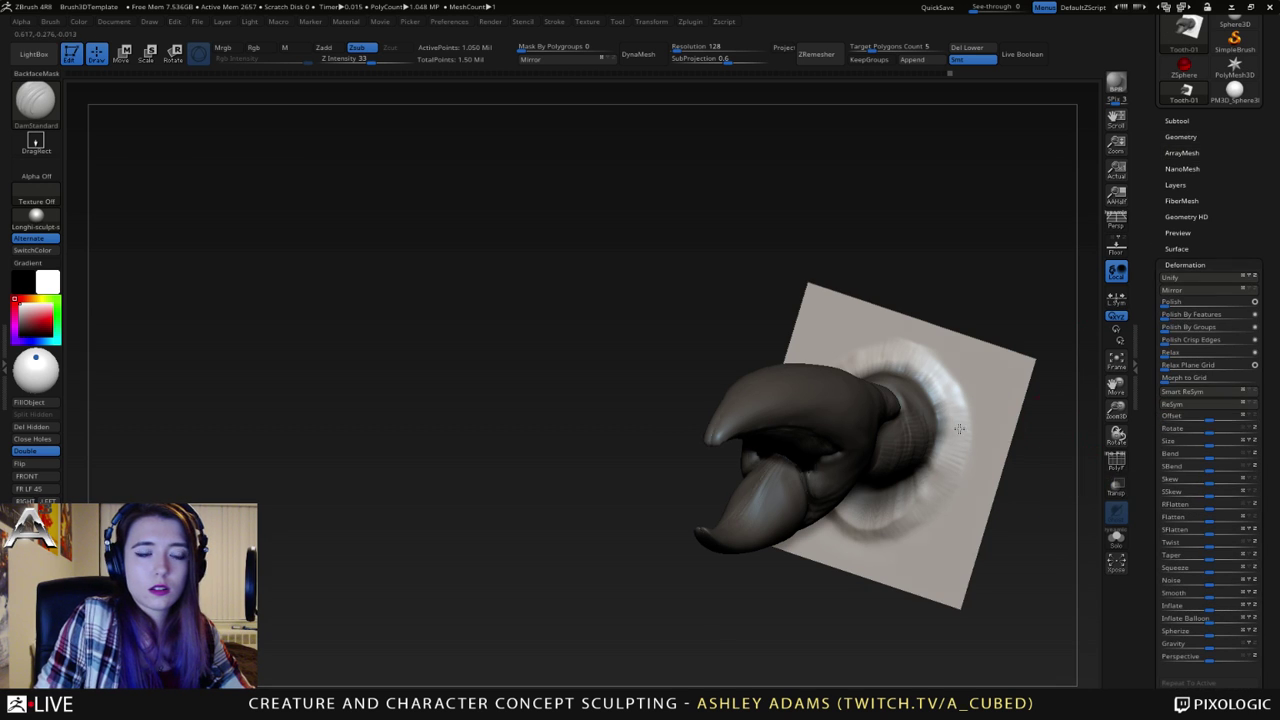
{"action": "left_click_drag", "start_coordinate": [1055, 435], "coordinate": [937, 423]}
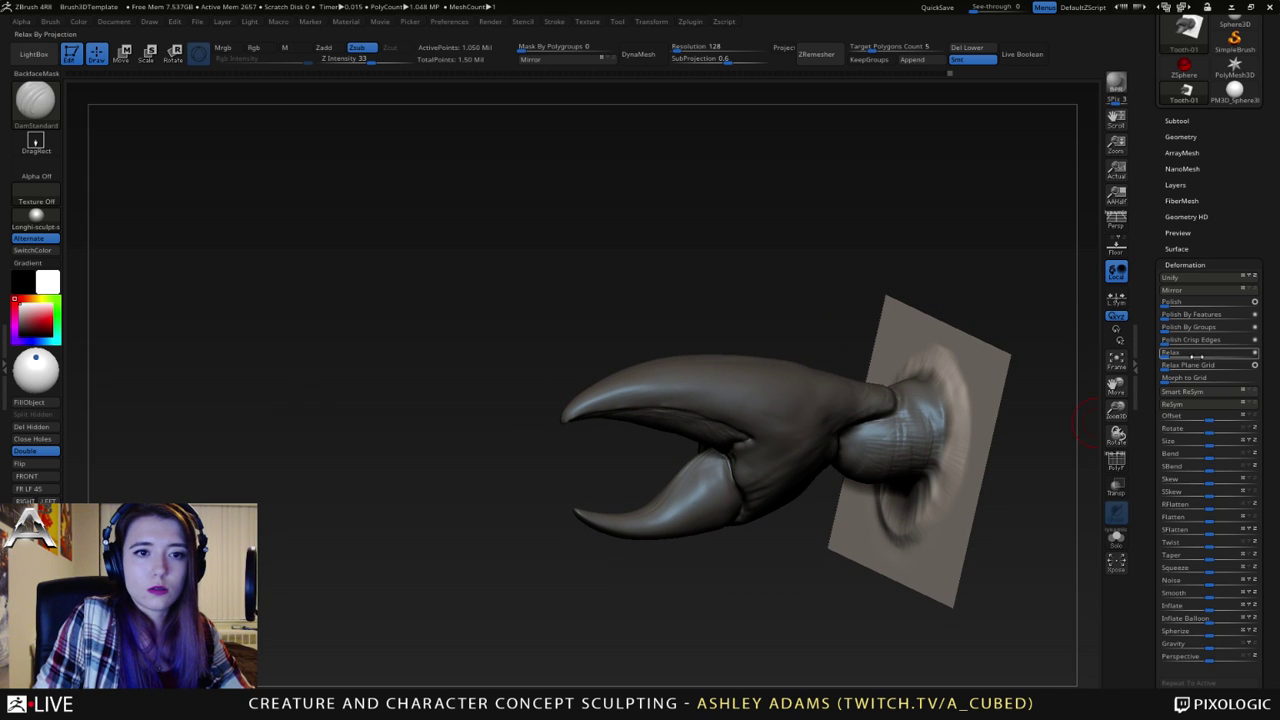
{"action": "left_click_drag", "start_coordinate": [1270, 374], "coordinate": [1276, 378]}
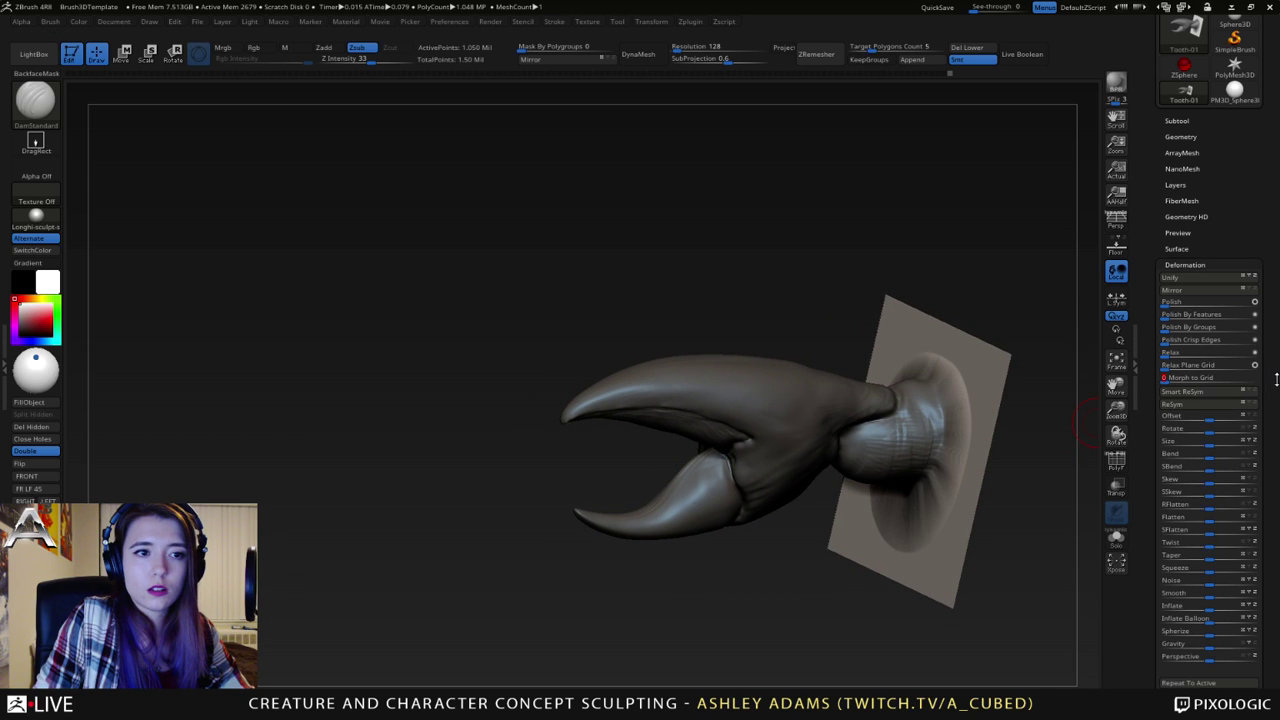
{"action": "left_click_drag", "start_coordinate": [1011, 434], "coordinate": [975, 436]}
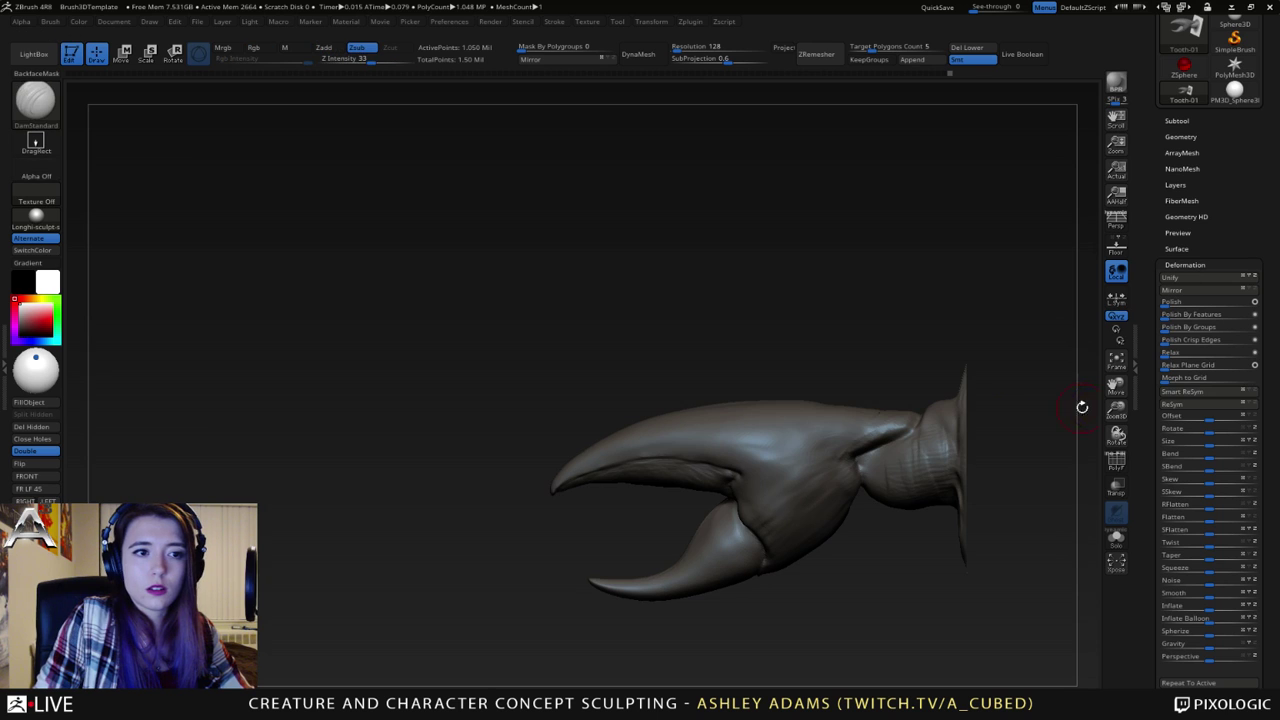
{"action": "left_click_drag", "start_coordinate": [1083, 406], "coordinate": [1014, 432]}
{"action": "left_click", "coordinate": [1270, 378]}
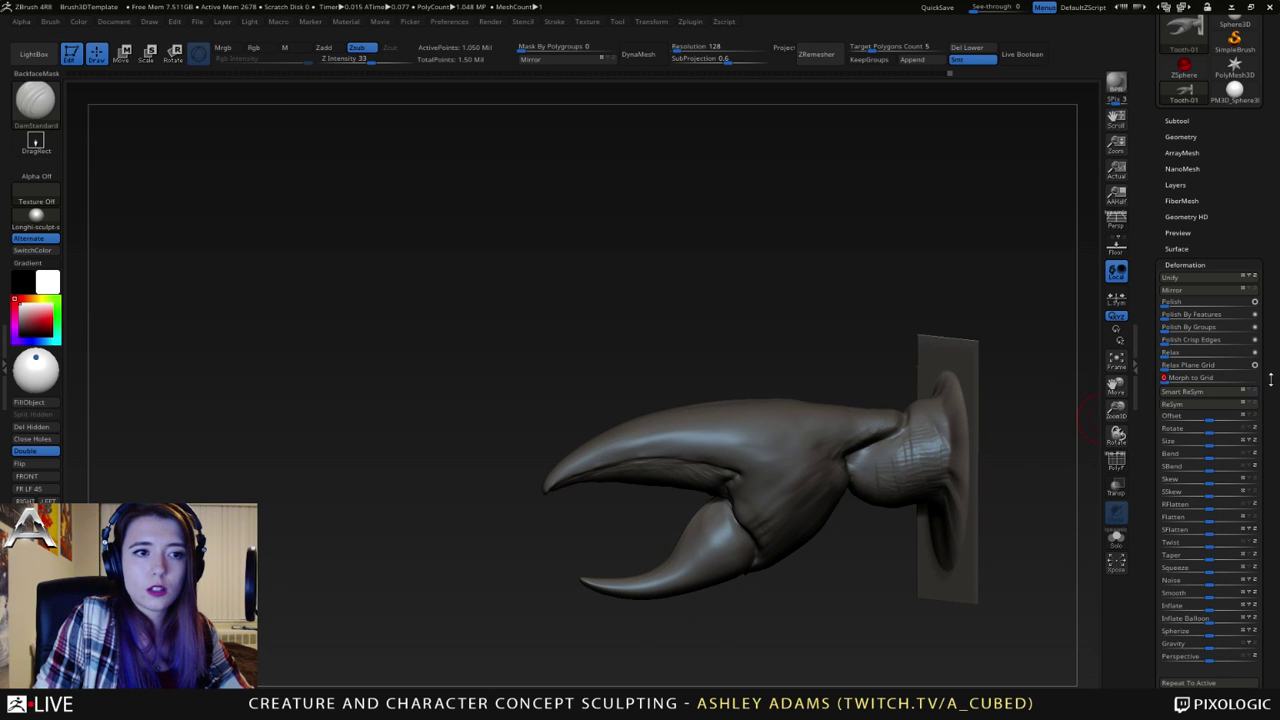
- Smooth the base ring and carve a DamStandard crease along the side of the neck where it meets the ring
{"action": "left_click_drag", "start_coordinate": [856, 385], "coordinate": [964, 380]}
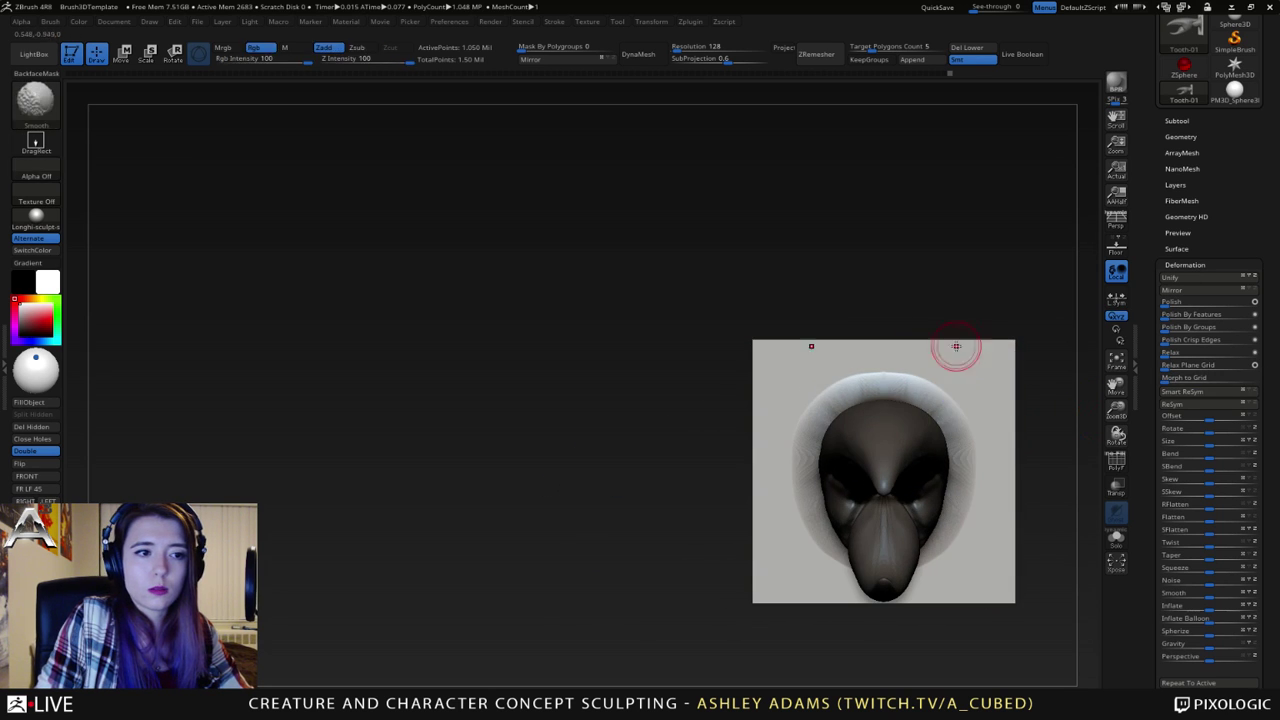
{"action": "mouse_move", "coordinate": [822, 379]}
{"action": "left_mouse_down"}
{"action": "mouse_move", "coordinate": [875, 290]}
{"action": "mouse_move", "coordinate": [777, 409]}
{"action": "mouse_move", "coordinate": [761, 371]}
{"action": "mouse_move", "coordinate": [771, 412]}
{"action": "left_mouse_up"}
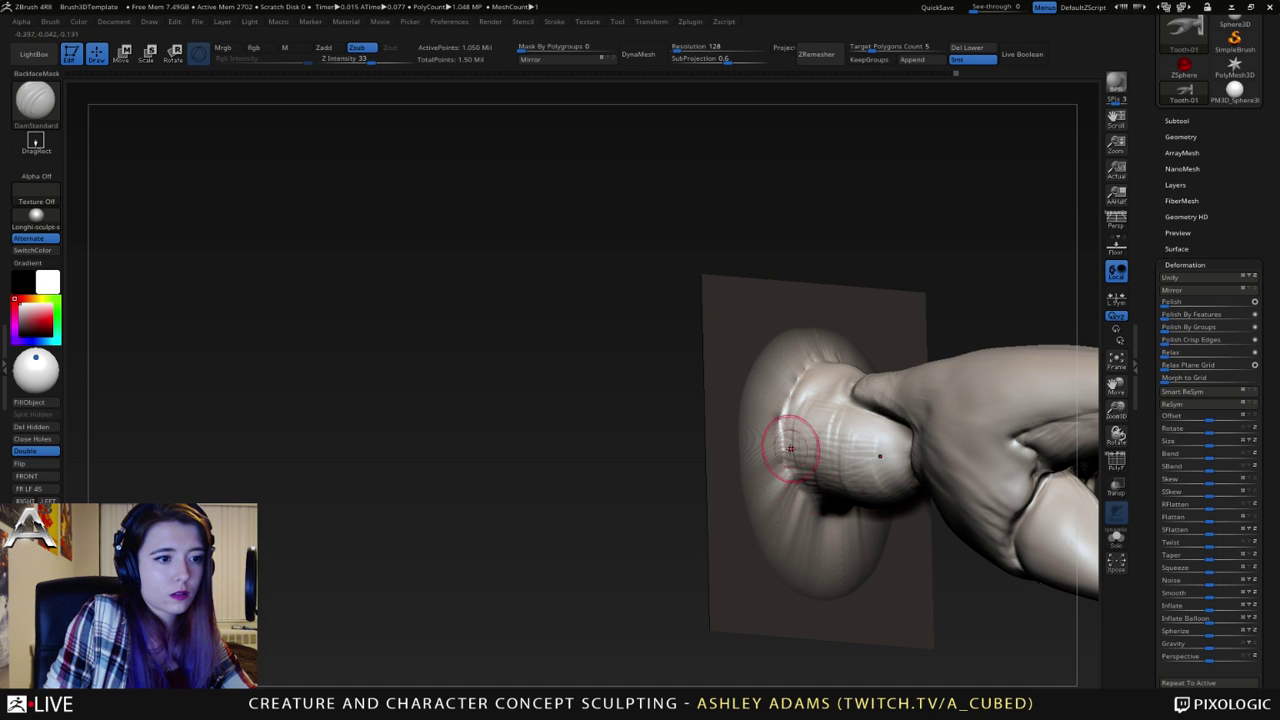
{"action": "mouse_move", "coordinate": [782, 440]}
{"action": "left_mouse_down"}
{"action": "mouse_move", "coordinate": [802, 496]}
{"action": "mouse_move", "coordinate": [834, 510]}
{"action": "left_mouse_up"}
{"action": "mouse_move", "coordinate": [834, 510]}
{"action": "right_mouse_down"}
{"action": "mouse_move", "coordinate": [826, 460]}
{"action": "mouse_move", "coordinate": [822, 490]}
{"action": "right_mouse_up"}
{"action": "left_click_drag", "start_coordinate": [822, 516], "coordinate": [844, 528], "text": "shift"}
{"action": "left_click_drag", "start_coordinate": [780, 455], "coordinate": [812, 508]}
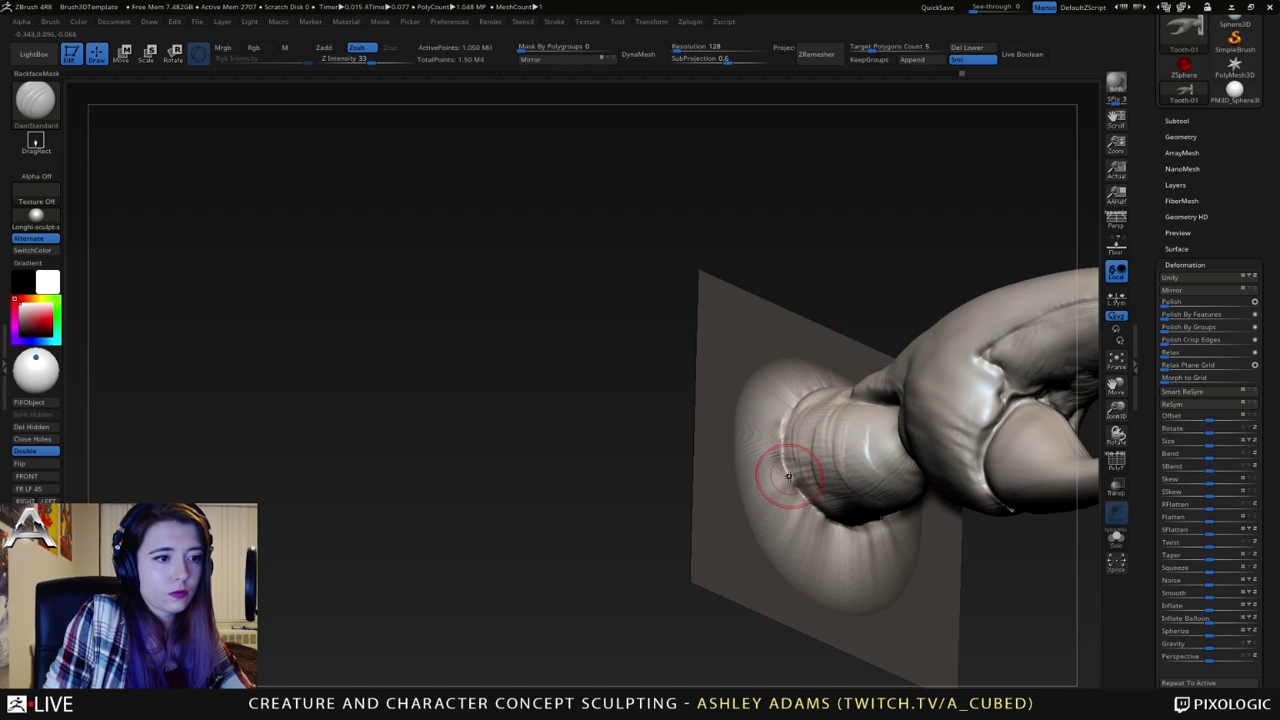
- Carry the DamStandard crease over the top of the neck's base and smooth the transition into the ring
{"action": "right_click_drag", "start_coordinate": [812, 382], "coordinate": [804, 430]}
{"action": "left_click_drag", "start_coordinate": [788, 420], "coordinate": [800, 392]}
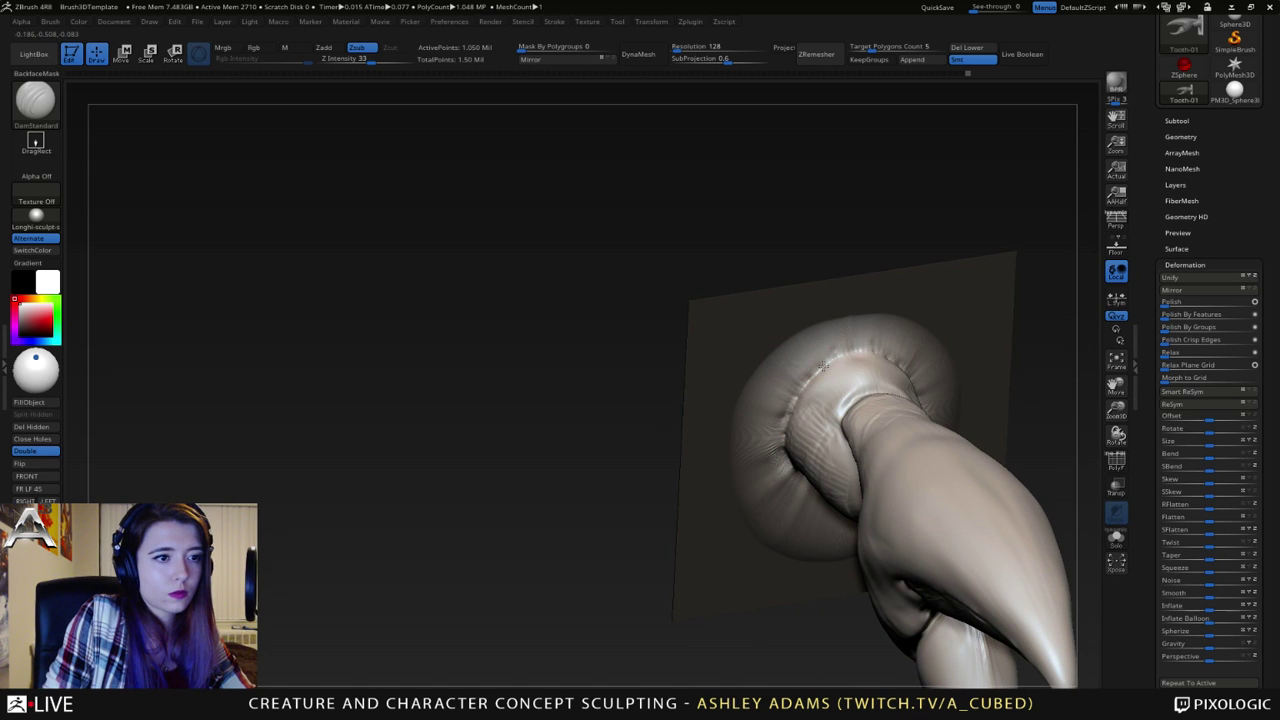
{"action": "right_click_drag", "start_coordinate": [785, 445], "coordinate": [722, 425]}
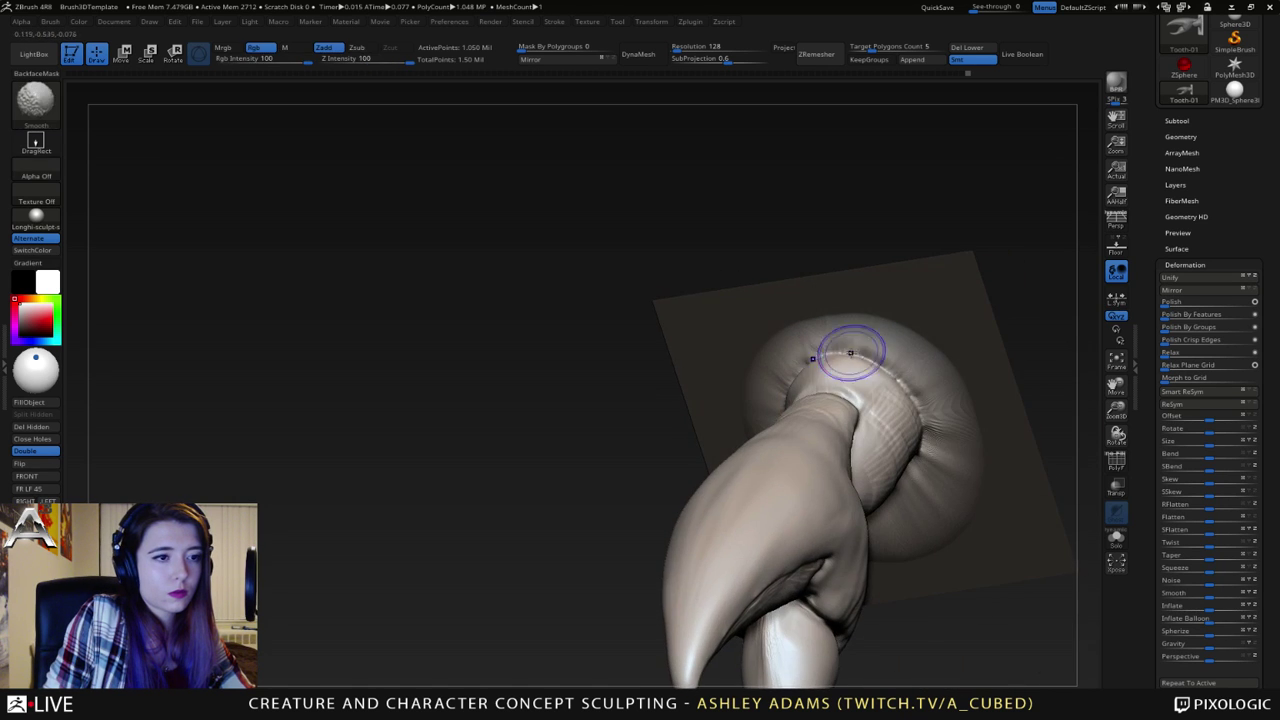
{"action": "mouse_move", "coordinate": [851, 352]}
{"action": "left_mouse_down", "text": "shift"}
{"action": "mouse_move", "coordinate": [886, 362]}
{"action": "mouse_move", "coordinate": [922, 410]}
{"action": "left_mouse_up", "text": "shift"}
{"action": "right_click_drag", "start_coordinate": [905, 405], "coordinate": [923, 345]}
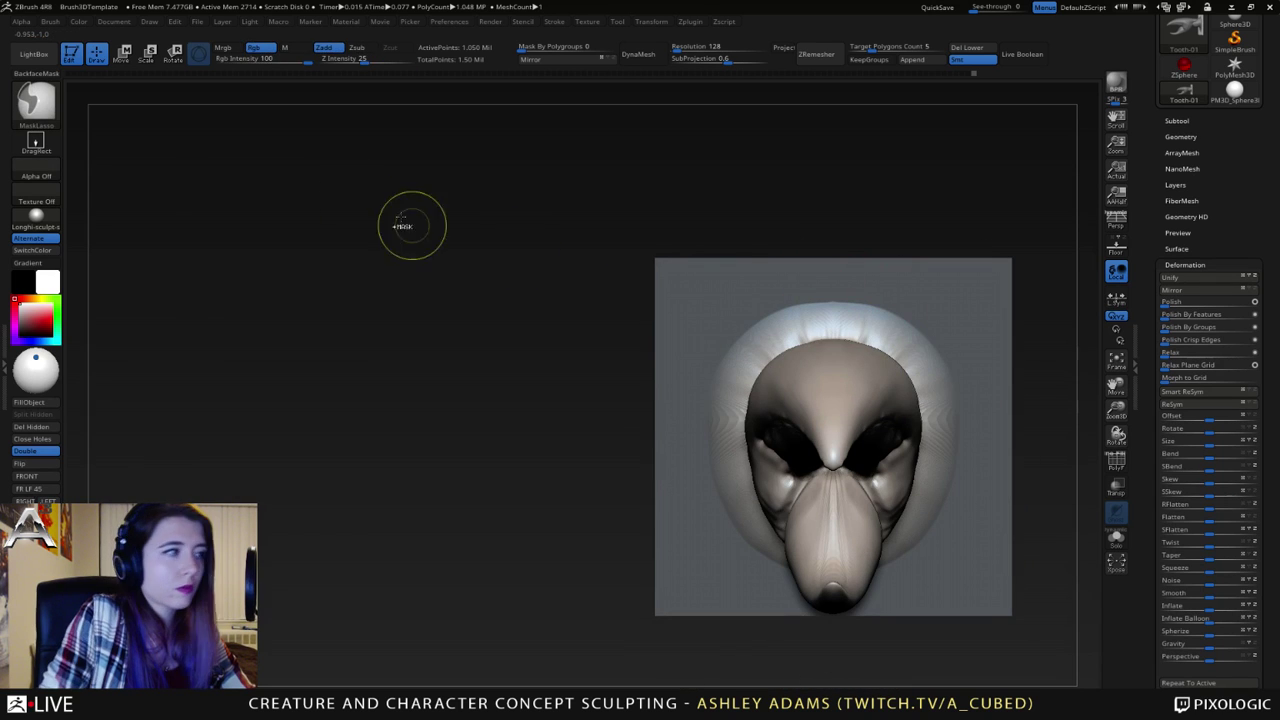
- Try pulling the ring around the neck's base into shape with the SnakeHook brush
{"action": "mouse_move", "coordinate": [826, 250]}
{"action": "right_mouse_down"}
{"action": "mouse_move", "coordinate": [855, 255]}
{"action": "mouse_move", "coordinate": [787, 304]}
{"action": "mouse_move", "coordinate": [774, 298]}
{"action": "right_mouse_up"}
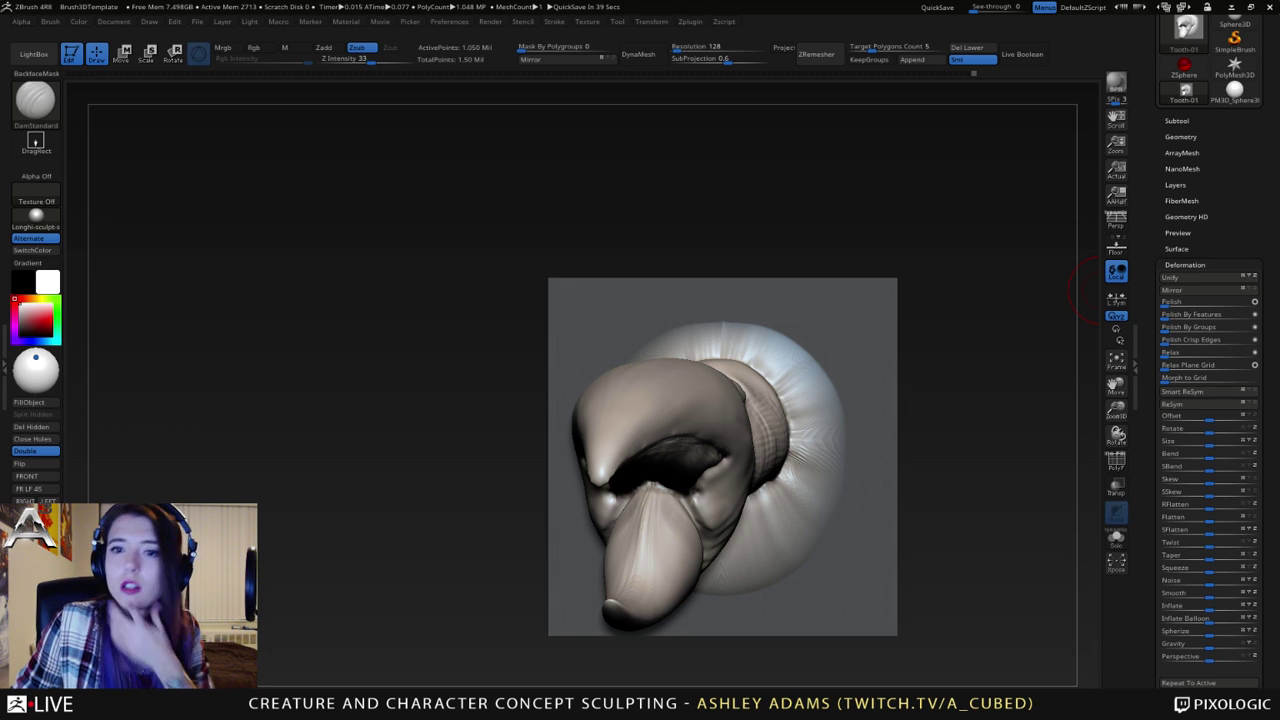
{"action": "left_click_drag", "start_coordinate": [505, 408], "coordinate": [709, 411]}
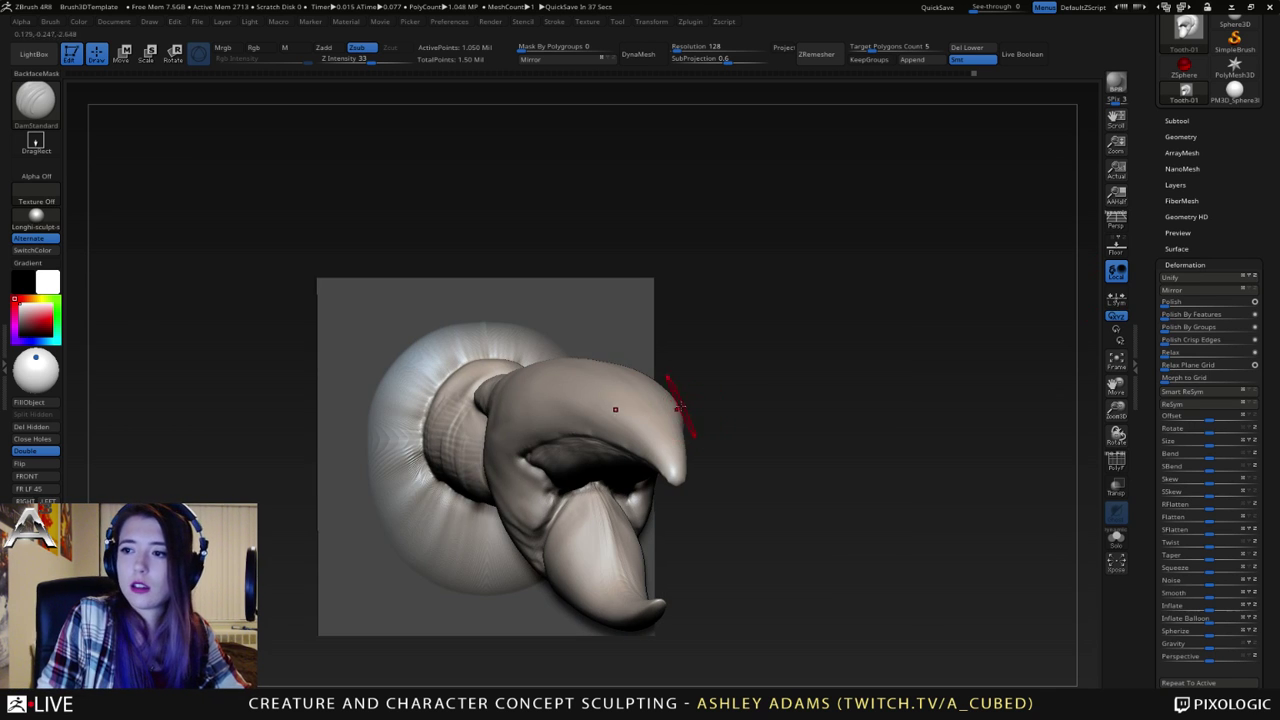
{"action": "right_click_drag", "start_coordinate": [600, 392], "coordinate": [680, 440]}
{"action": "right_click_drag", "start_coordinate": [600, 479], "coordinate": [600, 415], "text": "ctrl"}
{"action": "mouse_move", "coordinate": [600, 415]}
{"action": "right_mouse_down", "text": "alt"}
{"action": "mouse_move", "coordinate": [742, 362]}
{"action": "mouse_move", "coordinate": [574, 376]}
{"action": "mouse_move", "coordinate": [700, 350]}
{"action": "right_mouse_up", "text": "alt"}
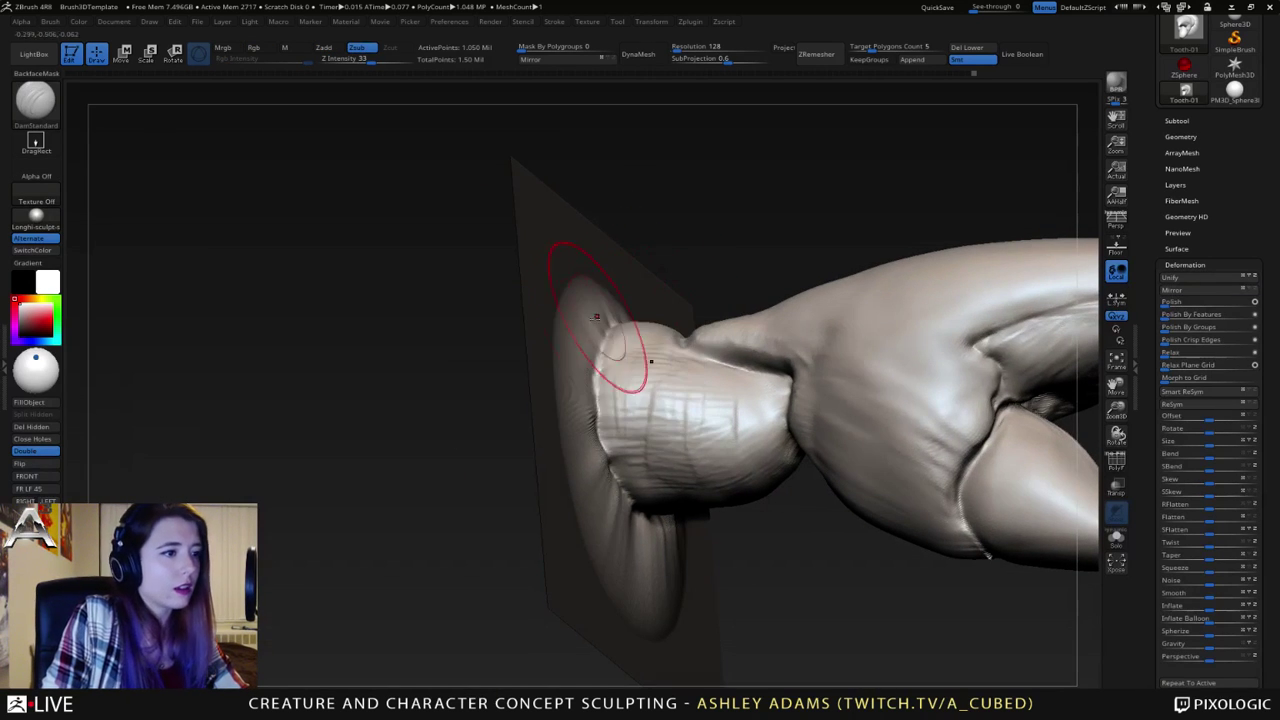
{"action": "key", "text": "b"}
{"action": "key", "text": "s"}
{"action": "key", "text": "h"}
{"action": "right_click_drag", "start_coordinate": [618, 325], "coordinate": [594, 303]}
{"action": "mouse_move", "coordinate": [594, 302]}
{"action": "left_mouse_down"}
{"action": "mouse_move", "coordinate": [596, 384]}
{"action": "mouse_move", "coordinate": [621, 452]}
{"action": "left_mouse_up"}
{"action": "mouse_move", "coordinate": [630, 450]}
{"action": "right_mouse_down"}
{"action": "mouse_move", "coordinate": [610, 490]}
{"action": "mouse_move", "coordinate": [620, 470]}
{"action": "right_mouse_up"}
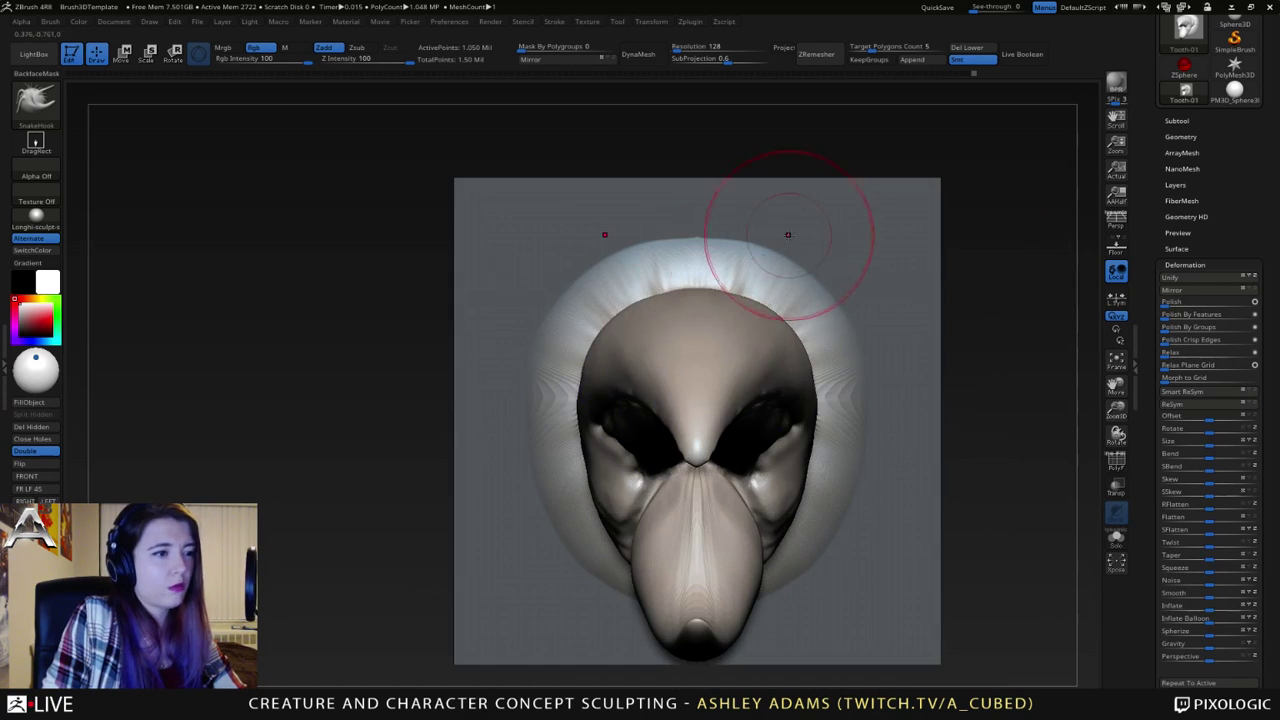
- Lasso-mask the corners of the base plane and the ring around the neck
{"action": "mouse_move", "coordinate": [736, 240]}
{"action": "right_mouse_down", "text": "ctrl"}
{"action": "mouse_move", "coordinate": [732, 276]}
{"action": "mouse_move", "coordinate": [765, 304]}
{"action": "mouse_move", "coordinate": [729, 287]}
{"action": "right_mouse_up", "text": "ctrl"}
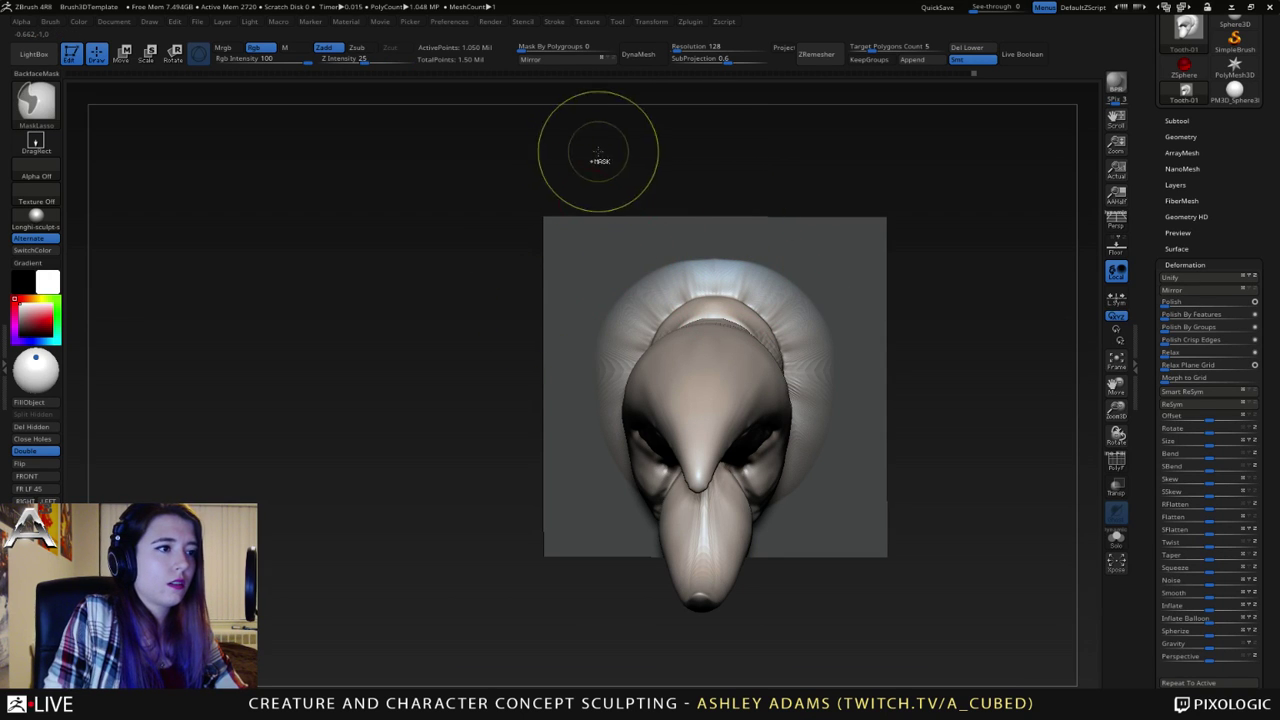
{"action": "mouse_move", "coordinate": [580, 155]}
{"action": "left_mouse_down", "text": "ctrl"}
{"action": "mouse_move", "coordinate": [590, 330]}
{"action": "mouse_move", "coordinate": [764, 301]}
{"action": "left_mouse_up", "text": "ctrl"}
{"action": "mouse_move", "coordinate": [780, 248]}
{"action": "left_mouse_down", "text": "ctrl"}
{"action": "mouse_move", "coordinate": [900, 365]}
{"action": "mouse_move", "coordinate": [740, 295]}
{"action": "mouse_move", "coordinate": [783, 380]}
{"action": "mouse_move", "coordinate": [985, 455]}
{"action": "left_mouse_up", "text": "ctrl"}
{"action": "mouse_move", "coordinate": [914, 409]}
{"action": "left_mouse_down"}
{"action": "mouse_move", "coordinate": [908, 369]}
{"action": "mouse_move", "coordinate": [925, 375]}
{"action": "left_mouse_up"}
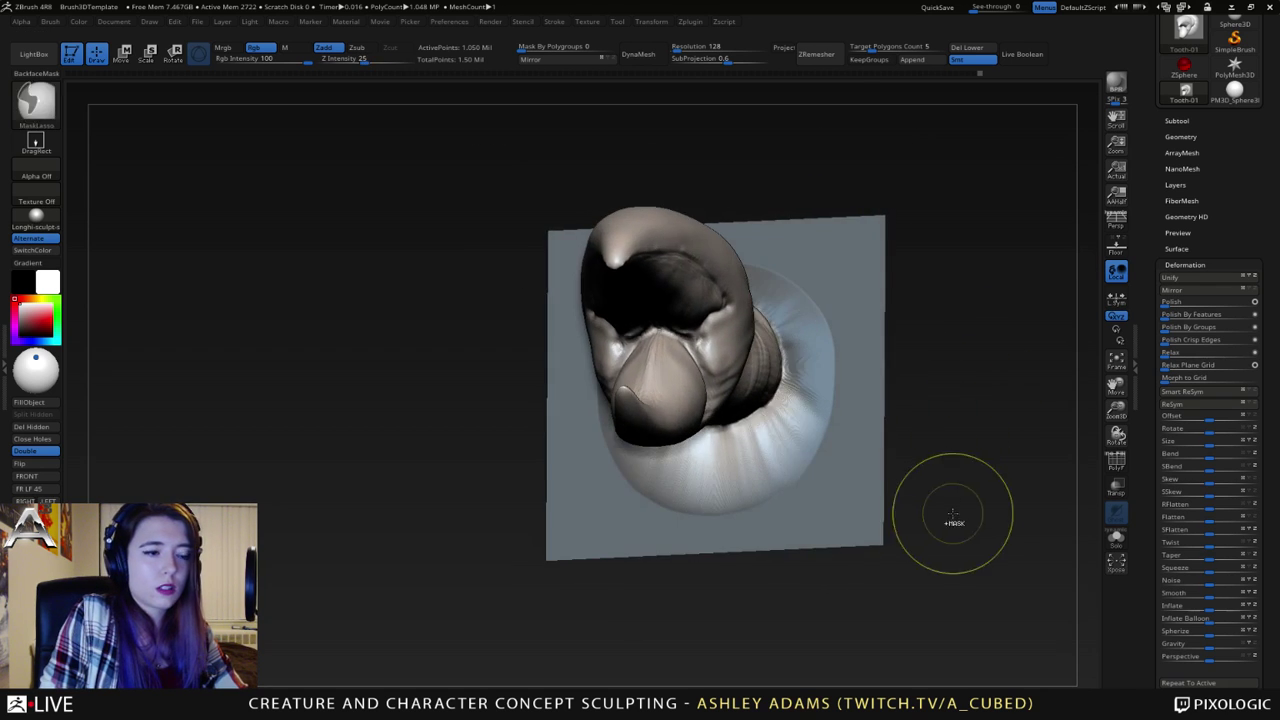
{"action": "mouse_move", "coordinate": [953, 512]}
{"action": "left_mouse_down", "text": "ctrl"}
{"action": "mouse_move", "coordinate": [812, 352]}
{"action": "mouse_move", "coordinate": [727, 428]}
{"action": "mouse_move", "coordinate": [691, 491]}
{"action": "mouse_move", "coordinate": [790, 600]}
{"action": "left_mouse_up", "text": "ctrl"}
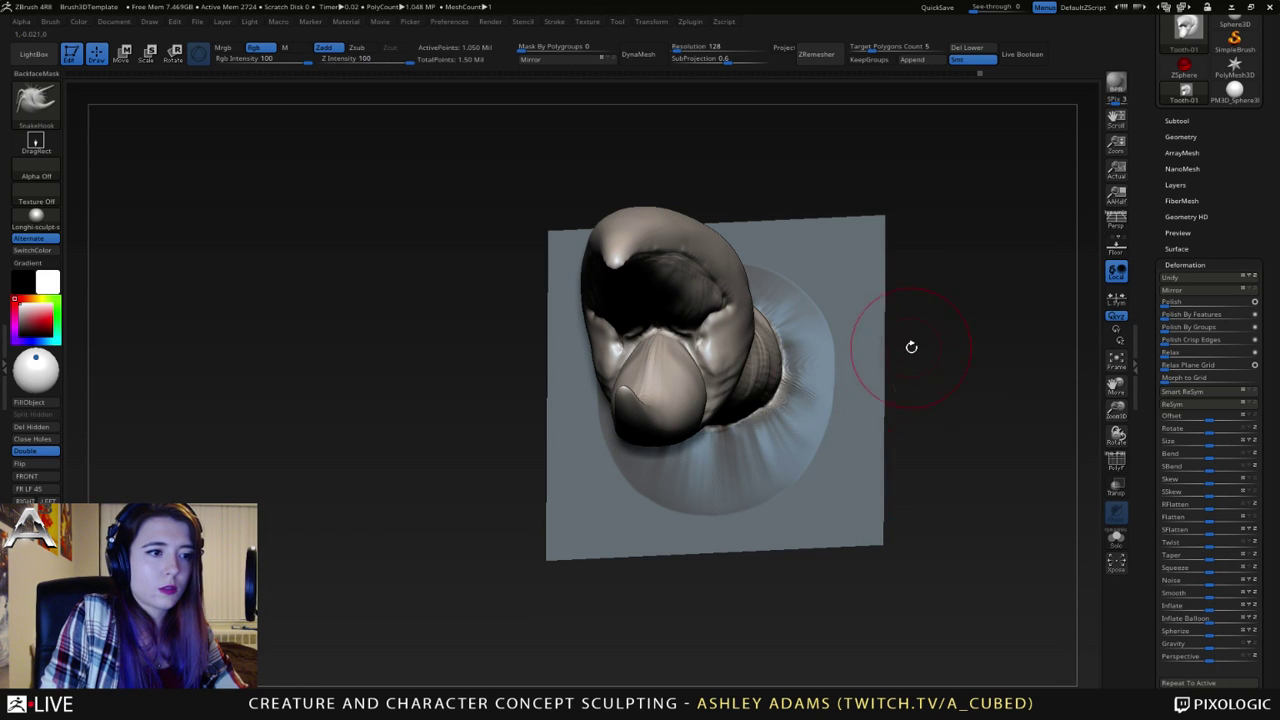
- Invert the mask onto the claw and apply Morph to Grid to the exposed base plane
{"action": "mouse_move", "coordinate": [911, 346]}
{"action": "left_mouse_down"}
{"action": "mouse_move", "coordinate": [918, 433]}
{"action": "mouse_move", "coordinate": [1010, 412]}
{"action": "left_mouse_up"}
{"action": "left_click", "coordinate": [918, 433], "text": "ctrl"}
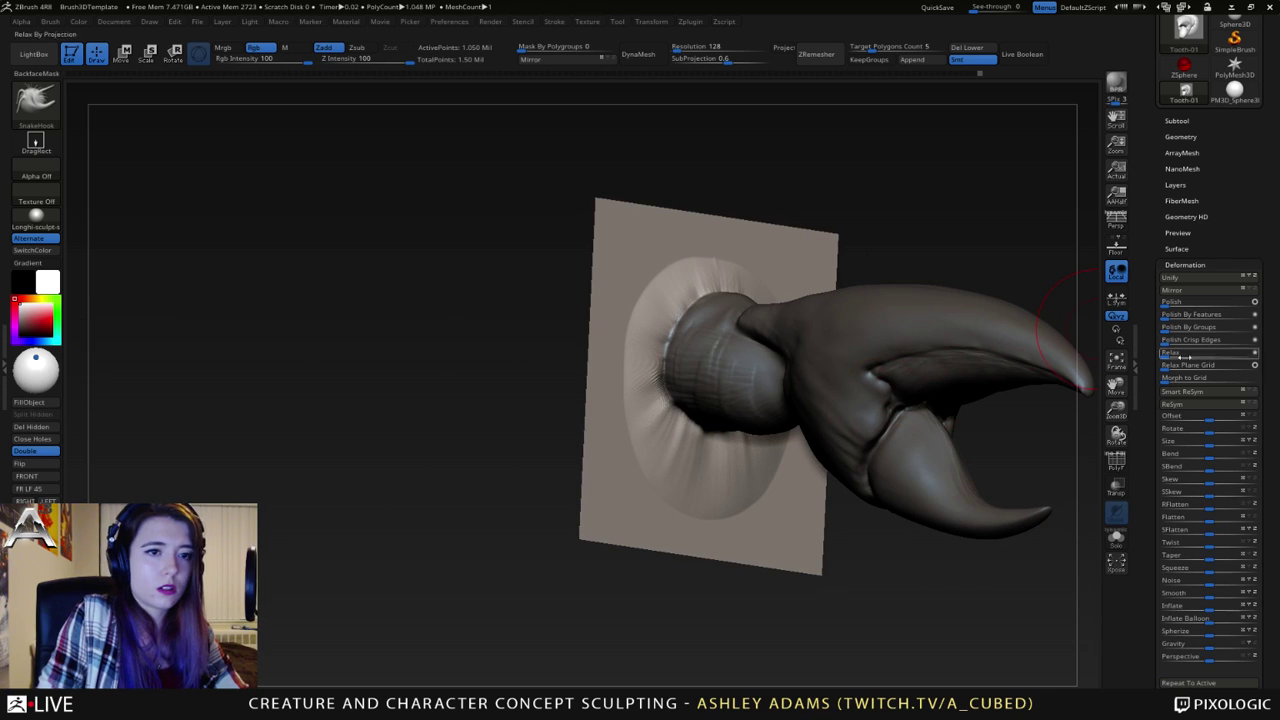
{"action": "left_click_drag", "start_coordinate": [1180, 378], "coordinate": [1264, 367]}
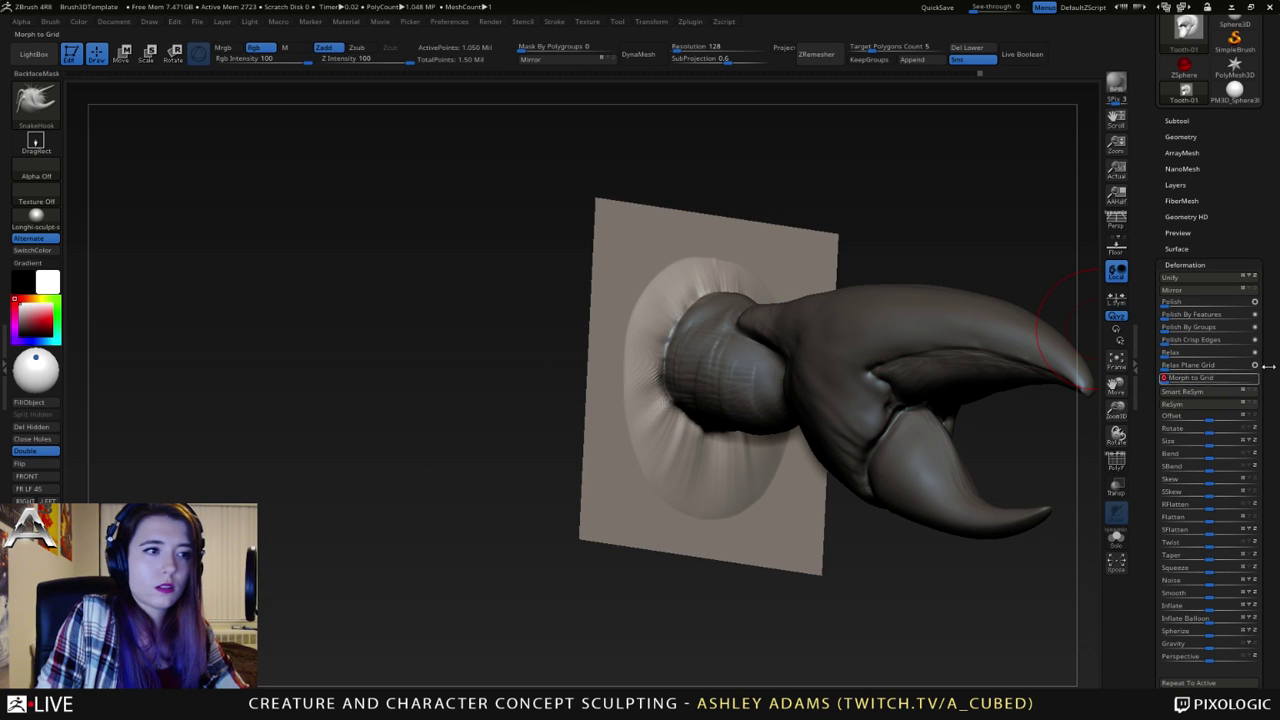
{"action": "left_click_drag", "start_coordinate": [862, 286], "coordinate": [766, 278]}
- Clear the mask and smooth the ring where the neck joins the base plane
{"action": "mouse_move", "coordinate": [925, 309]}
{"action": "left_mouse_down", "text": "ctrl"}
{"action": "mouse_move", "coordinate": [913, 305]}
{"action": "mouse_move", "coordinate": [920, 320]}
{"action": "left_mouse_up", "text": "ctrl"}
{"action": "left_click_drag", "start_coordinate": [900, 312], "coordinate": [712, 287]}
{"action": "key", "text": "space"}
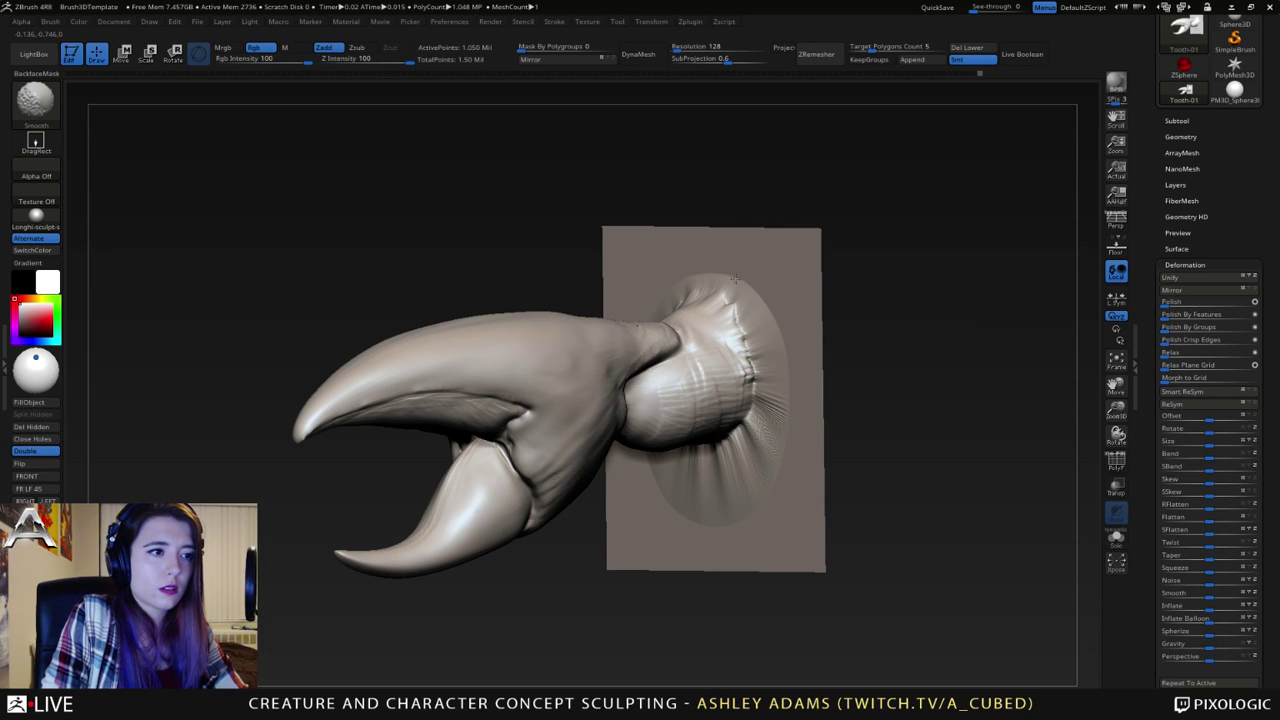
{"action": "left_click_drag", "start_coordinate": [756, 490], "coordinate": [745, 479], "text": "shift"}
{"action": "mouse_move", "coordinate": [744, 480]}
{"action": "right_mouse_down", "text": "ctrl"}
{"action": "mouse_move", "coordinate": [734, 401]}
{"action": "mouse_move", "coordinate": [814, 396]}
{"action": "right_mouse_up", "text": "ctrl"}
- Undo the recent base edits and roll the undo history back to the claw's earlier neck shape
{"action": "key", "text": "ctrl+z"}
{"action": "key", "text": "ctrl+z"}
{"action": "key", "text": "ctrl+z"}
{"action": "key", "text": "ctrl+z"}
{"action": "key", "text": "ctrl+z"}
{"action": "key", "text": "ctrl+z"}
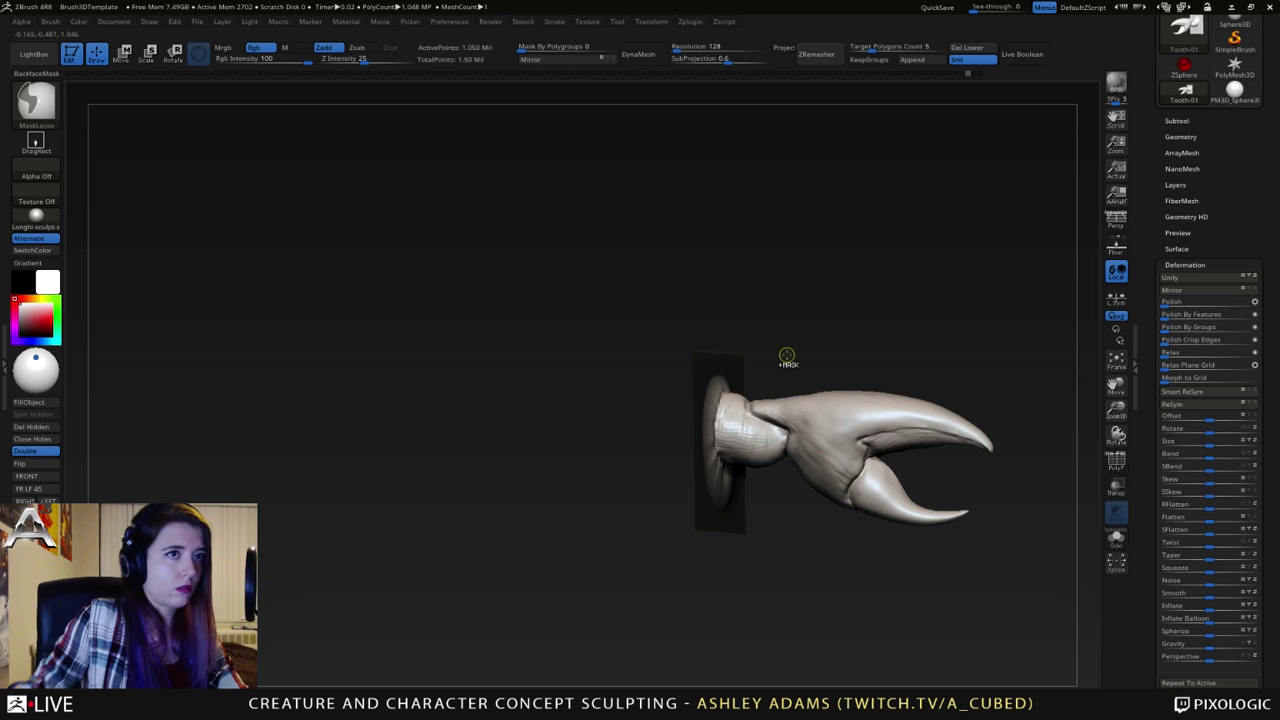
{"action": "left_click_drag", "start_coordinate": [967, 72], "coordinate": [905, 58]}
{"action": "mouse_move", "coordinate": [779, 330]}
{"action": "left_mouse_down"}
{"action": "mouse_move", "coordinate": [840, 410]}
{"action": "mouse_move", "coordinate": [789, 437]}
{"action": "mouse_move", "coordinate": [823, 416]}
{"action": "left_mouse_up"}
{"action": "key", "text": "space"}
{"action": "right_click_drag", "start_coordinate": [803, 430], "coordinate": [776, 436]}
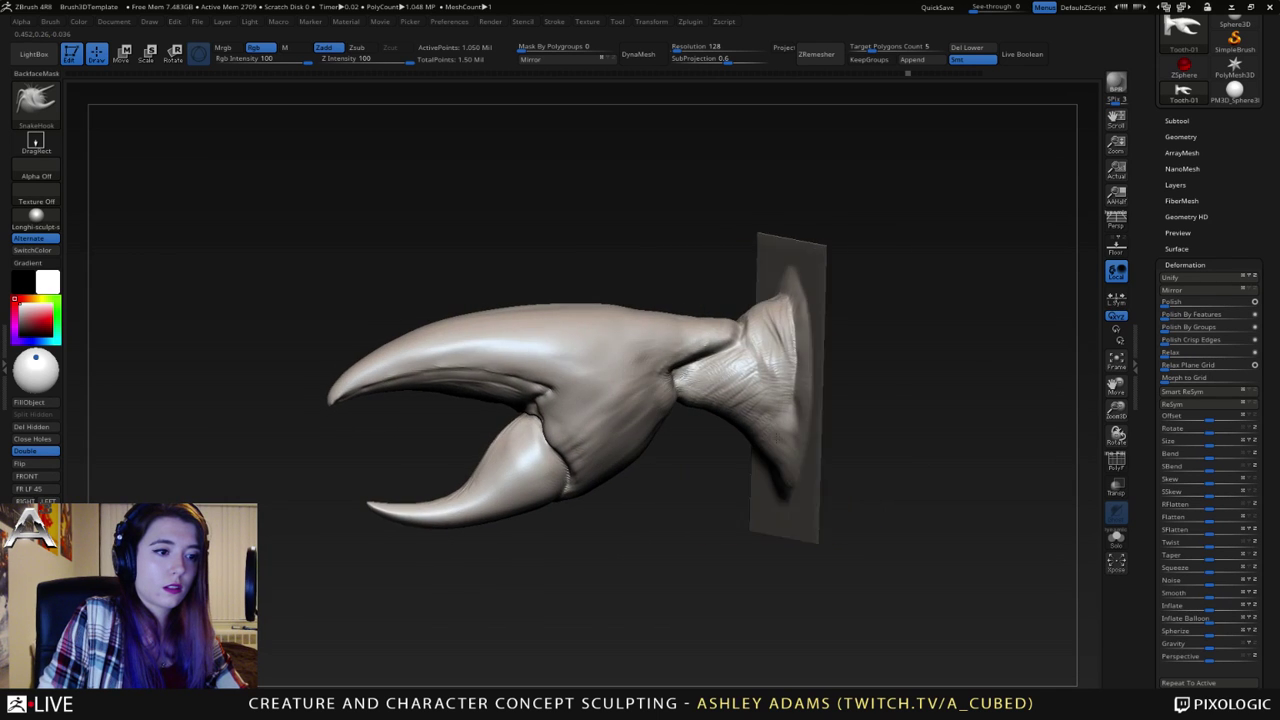
- Pull the underside of the neck into a fuller curve behind the claw with the SnakeHook brush
{"action": "left_click", "coordinate": [719, 421]}
{"action": "left_click", "coordinate": [717, 458]}
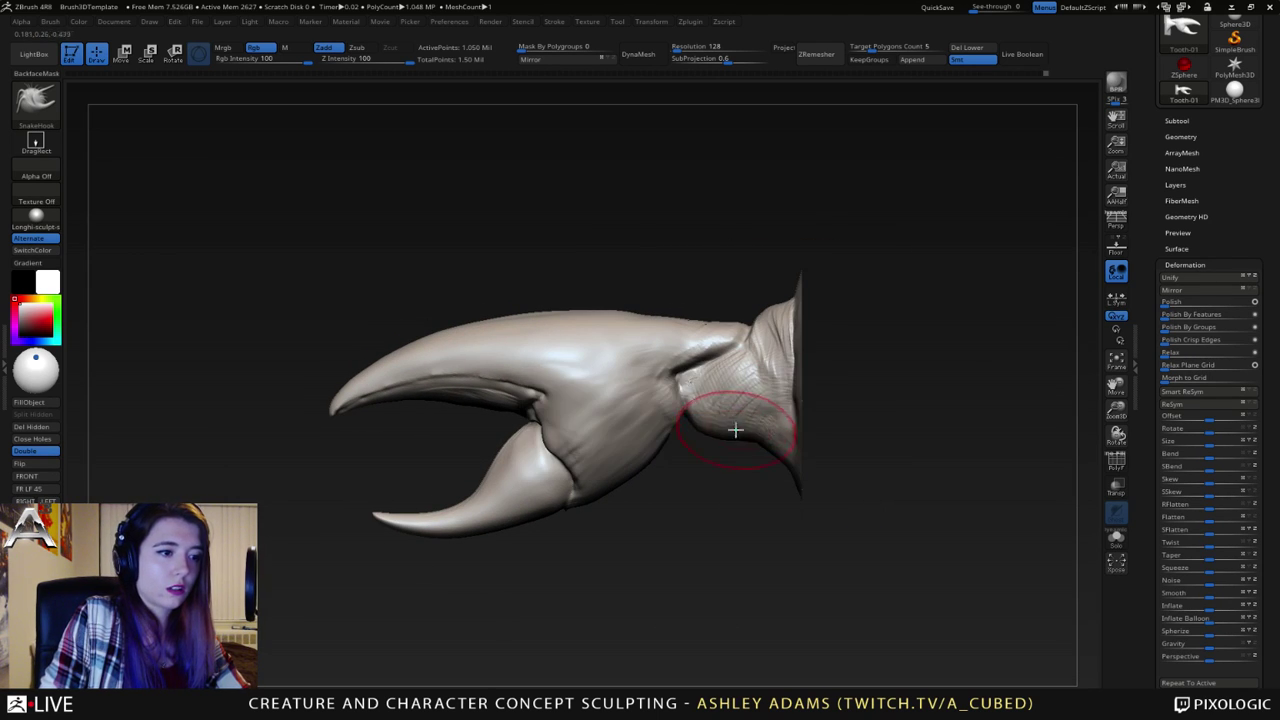
{"action": "right_click_drag", "start_coordinate": [752, 442], "coordinate": [820, 440]}
{"action": "key", "text": "space"}
{"action": "right_click_drag", "start_coordinate": [745, 417], "coordinate": [805, 415]}
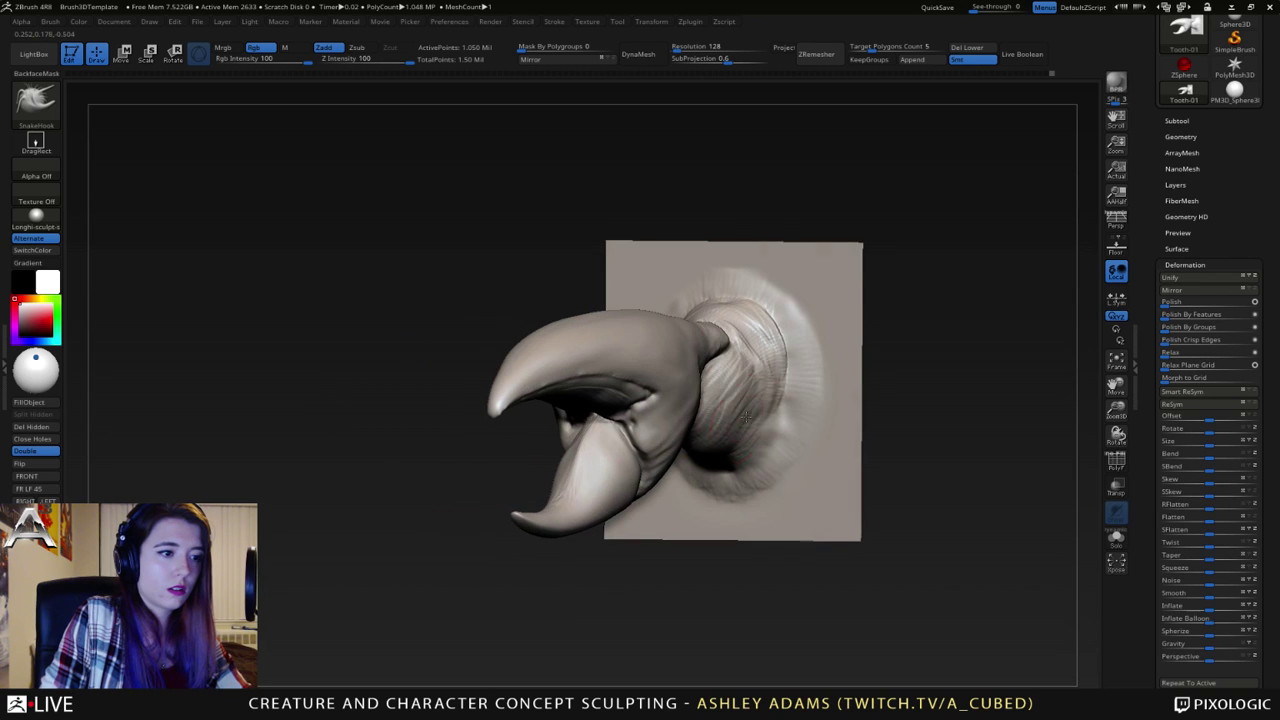
- Resize the SnakeHook brush and reshape the side folds of the neck near the base plane
{"action": "left_click_drag", "start_coordinate": [735, 415], "coordinate": [758, 386]}
{"action": "right_click_drag", "start_coordinate": [758, 386], "coordinate": [779, 394]}
{"action": "mouse_move", "coordinate": [778, 395]}
{"action": "left_mouse_down"}
{"action": "mouse_move", "coordinate": [775, 322]}
{"action": "mouse_move", "coordinate": [785, 365]}
{"action": "left_mouse_up"}
{"action": "right_click_drag", "start_coordinate": [786, 384], "coordinate": [795, 388]}
{"action": "key", "text": "space"}
{"action": "left_click_drag", "start_coordinate": [794, 388], "coordinate": [780, 388]}
- Step the claw mesh down to a lower subdivision level
{"action": "key", "text": "shift+d"}
{"action": "key", "text": "shift+d"}
{"action": "key", "text": "shift+d"}
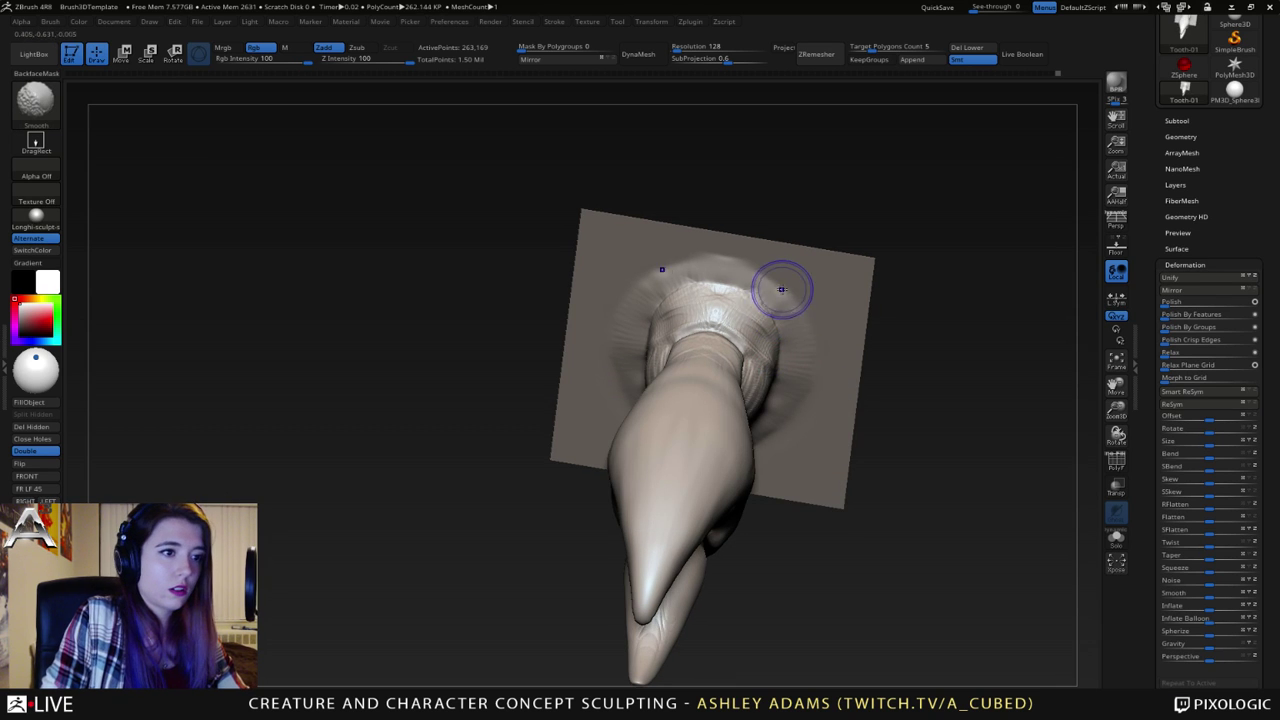
- Smooth the raised ridge on the base plane around the upper edge and lower side of the neck
{"action": "right_click_drag", "start_coordinate": [795, 308], "coordinate": [798, 281], "text": "shift"}
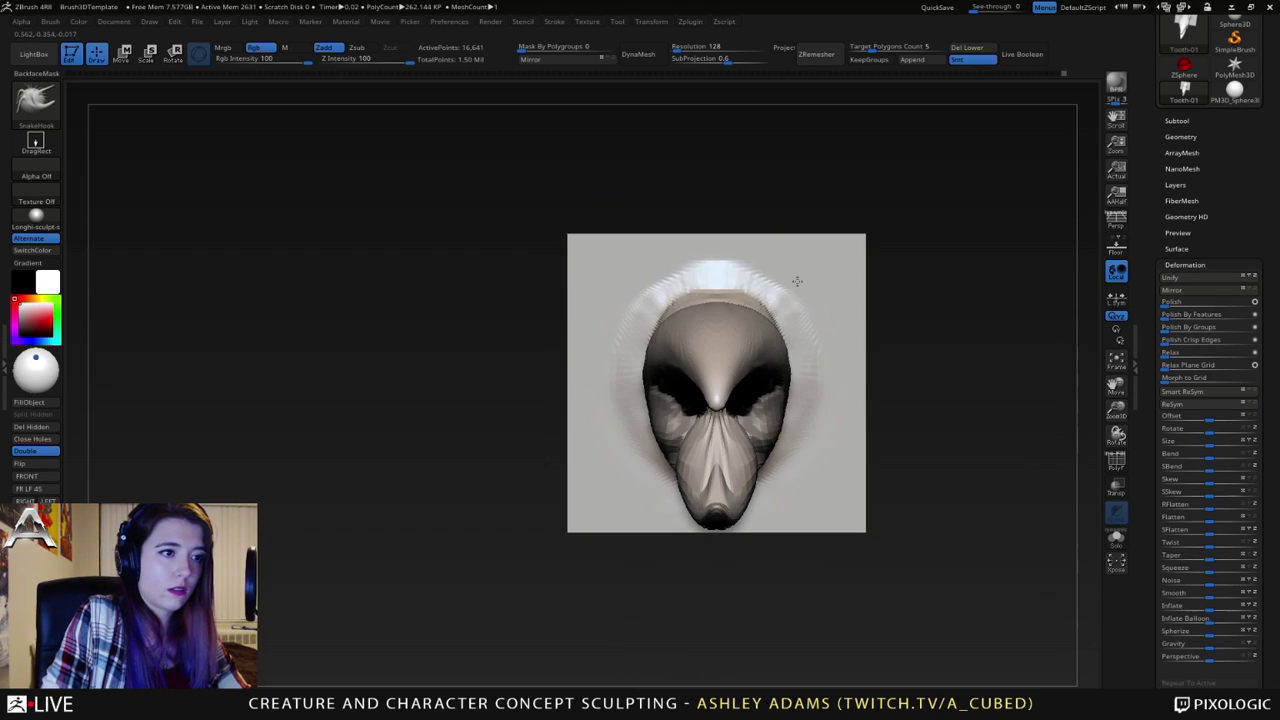
{"action": "mouse_move", "coordinate": [763, 281]}
{"action": "left_mouse_down", "text": "shift"}
{"action": "mouse_move", "coordinate": [805, 343]}
{"action": "mouse_move", "coordinate": [748, 270]}
{"action": "left_mouse_up", "text": "shift"}
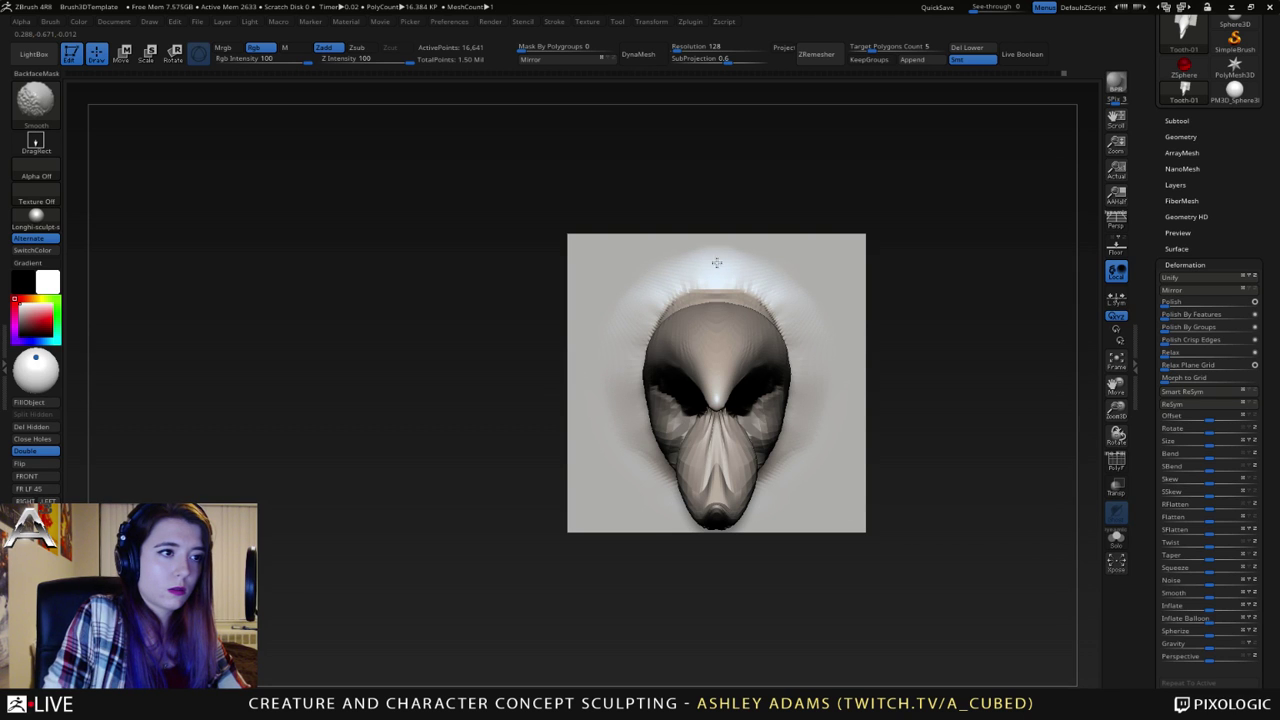
{"action": "left_click_drag", "start_coordinate": [824, 408], "coordinate": [787, 466], "text": "shift"}
{"action": "right_click_drag", "start_coordinate": [735, 452], "coordinate": [772, 437]}
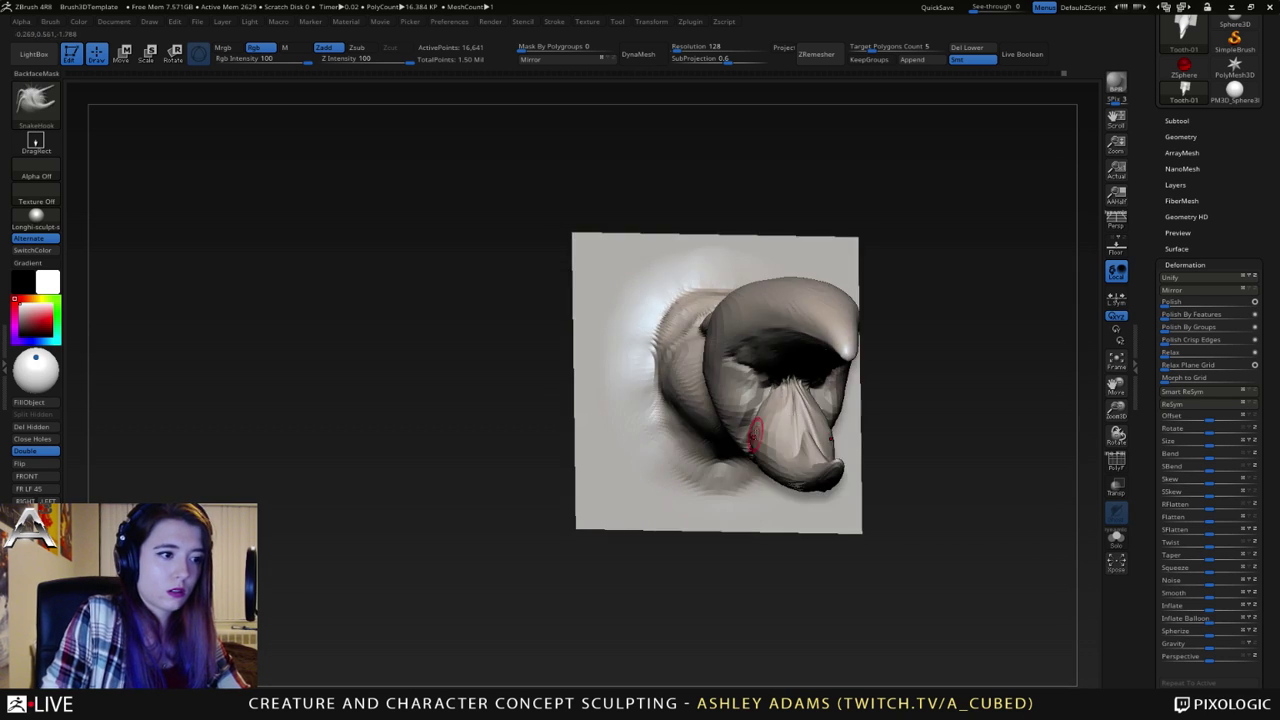
{"action": "left_click_drag", "start_coordinate": [708, 492], "coordinate": [677, 487], "text": "shift"}
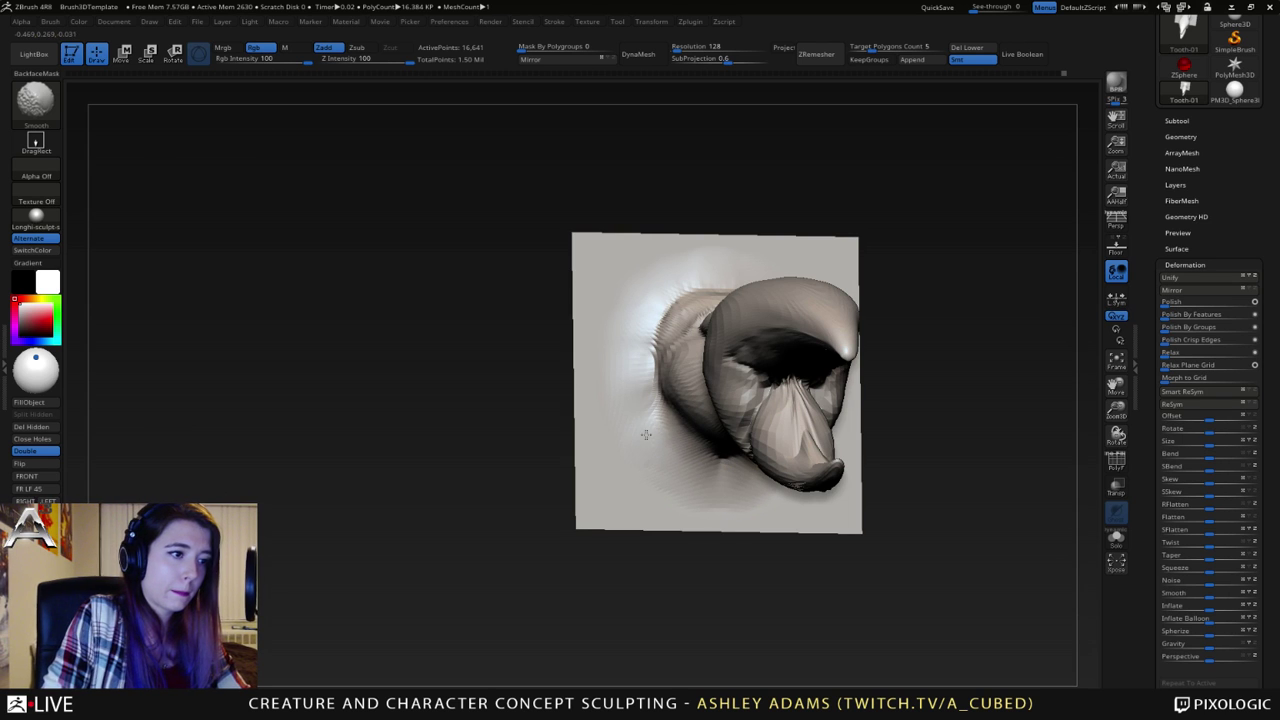
- Smooth the base plane along the neck's side so the folds blend into the flat surface
{"action": "left_click_drag", "start_coordinate": [646, 435], "coordinate": [636, 352], "text": "shift"}
{"action": "right_click_drag", "start_coordinate": [636, 352], "coordinate": [720, 368]}
{"action": "left_click_drag", "start_coordinate": [656, 422], "coordinate": [632, 346], "text": "shift"}
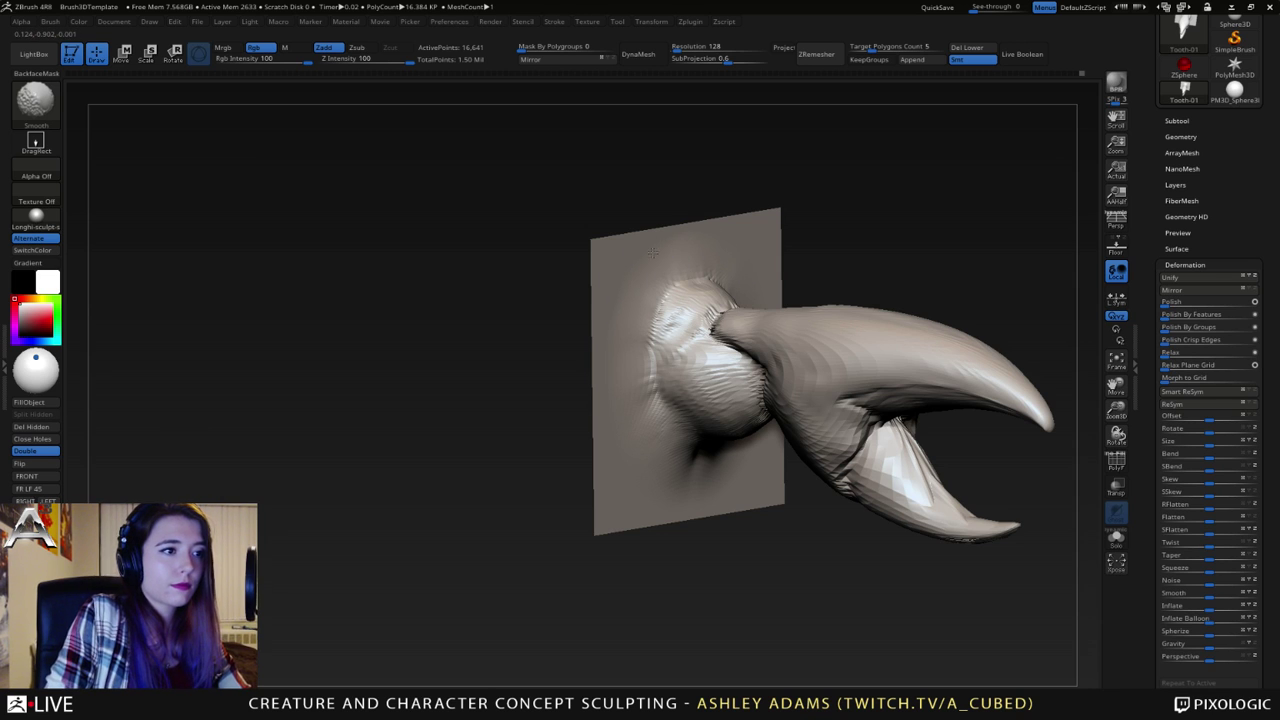
{"action": "right_click_drag", "start_coordinate": [622, 286], "coordinate": [770, 260]}
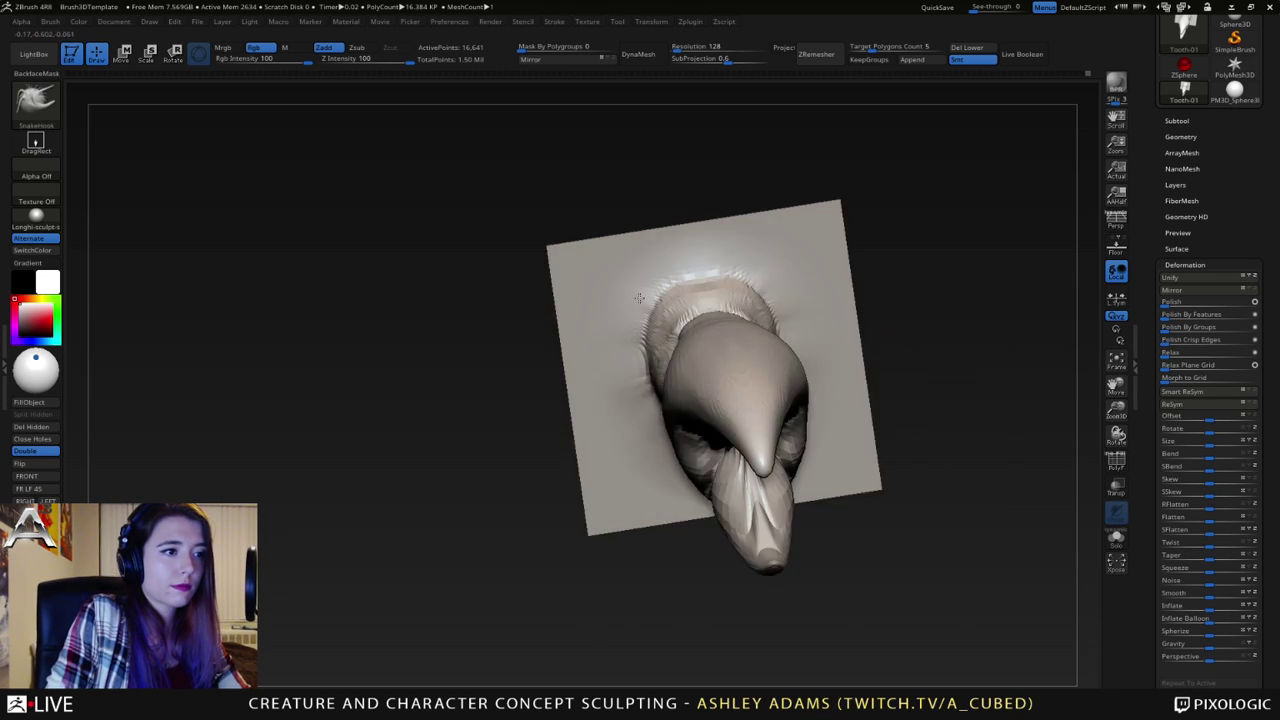
{"action": "right_click_drag", "start_coordinate": [795, 330], "coordinate": [660, 340]}
- Bring the claw mesh back up to its dense subdivision level and smooth the base plane above the neck
{"action": "key", "text": "ctrl+d"}
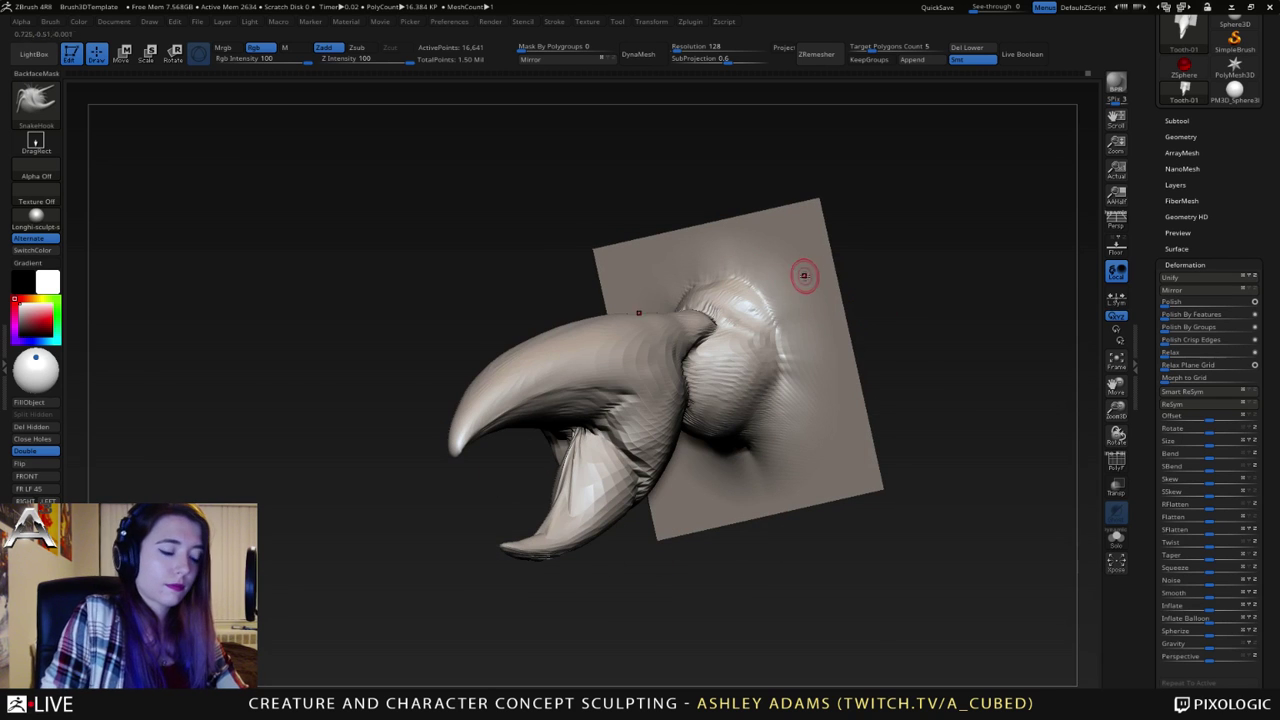
{"action": "key", "text": "ctrl+d"}
{"action": "key", "text": "shift"}
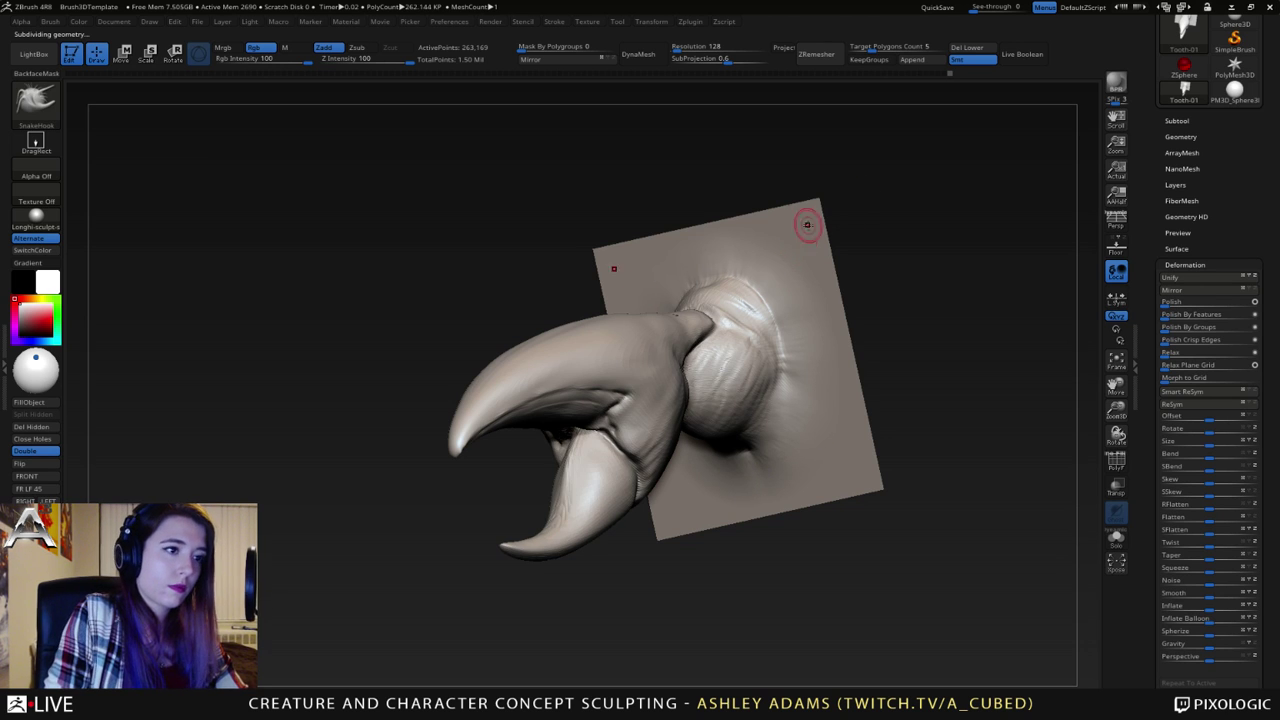
{"action": "key", "text": "ctrl+d"}
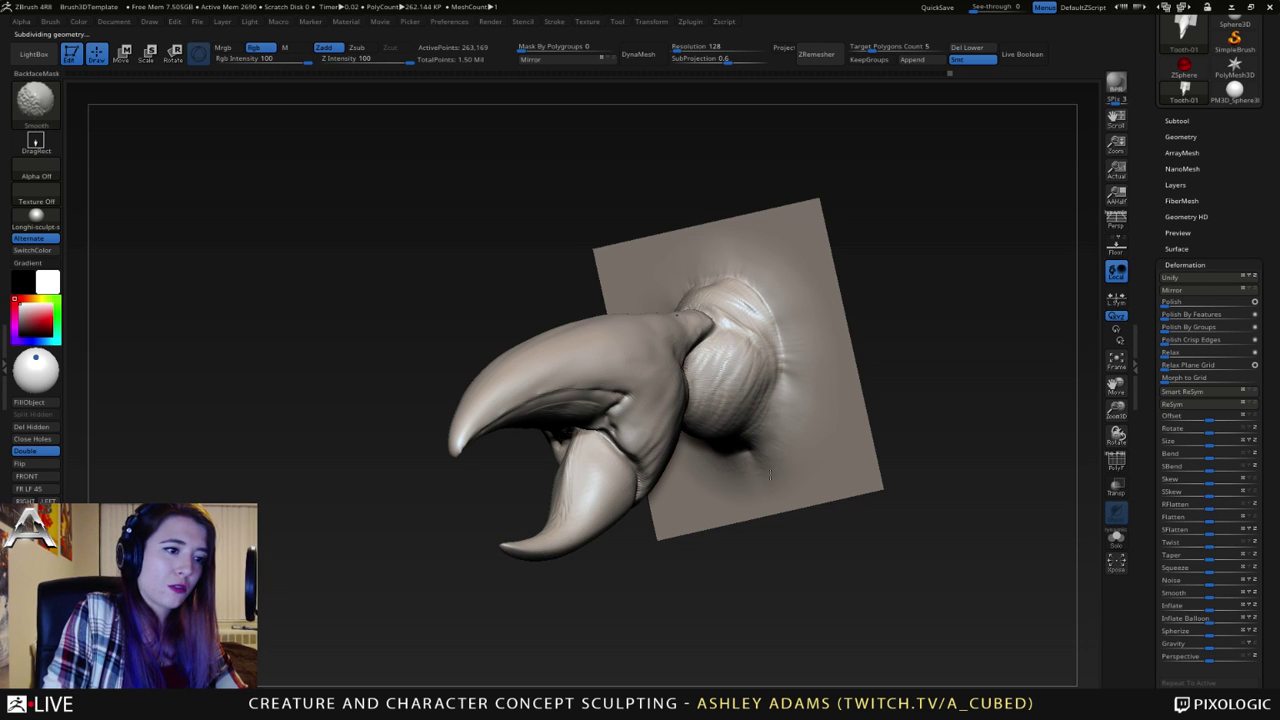
{"action": "right_click_drag", "start_coordinate": [766, 374], "coordinate": [880, 385]}
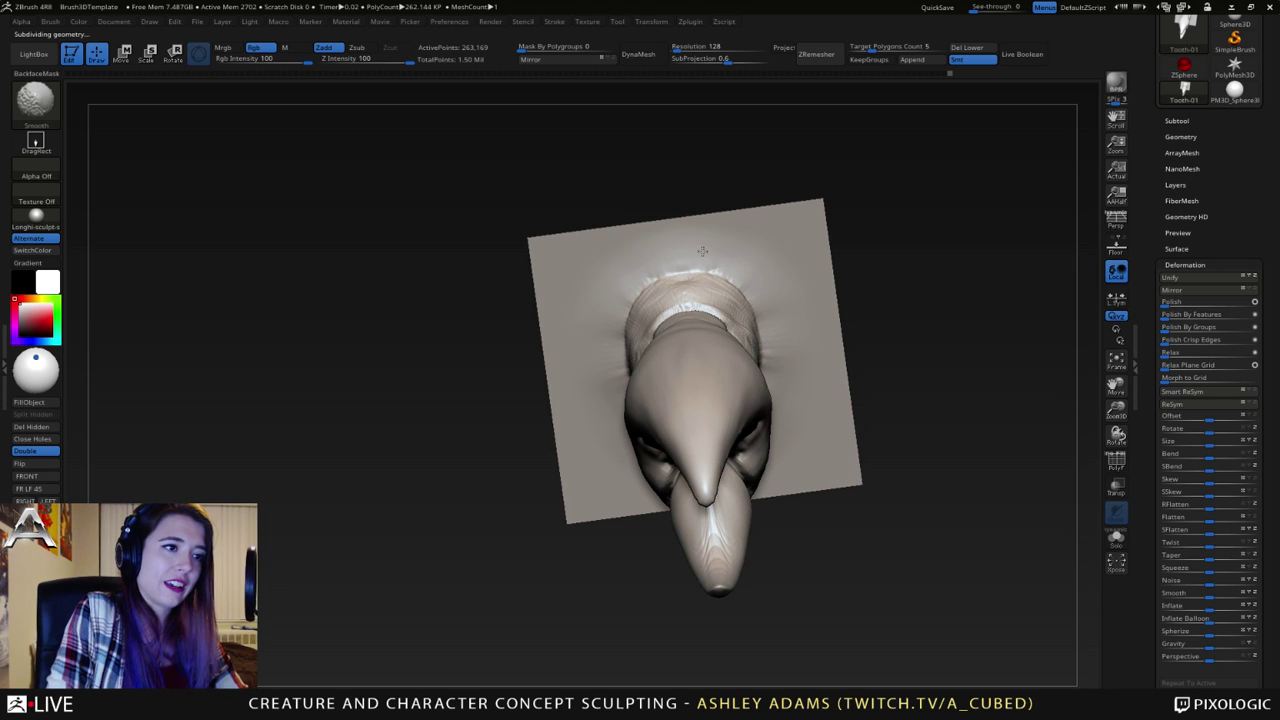
{"action": "left_click_drag", "start_coordinate": [702, 250], "coordinate": [659, 248]}
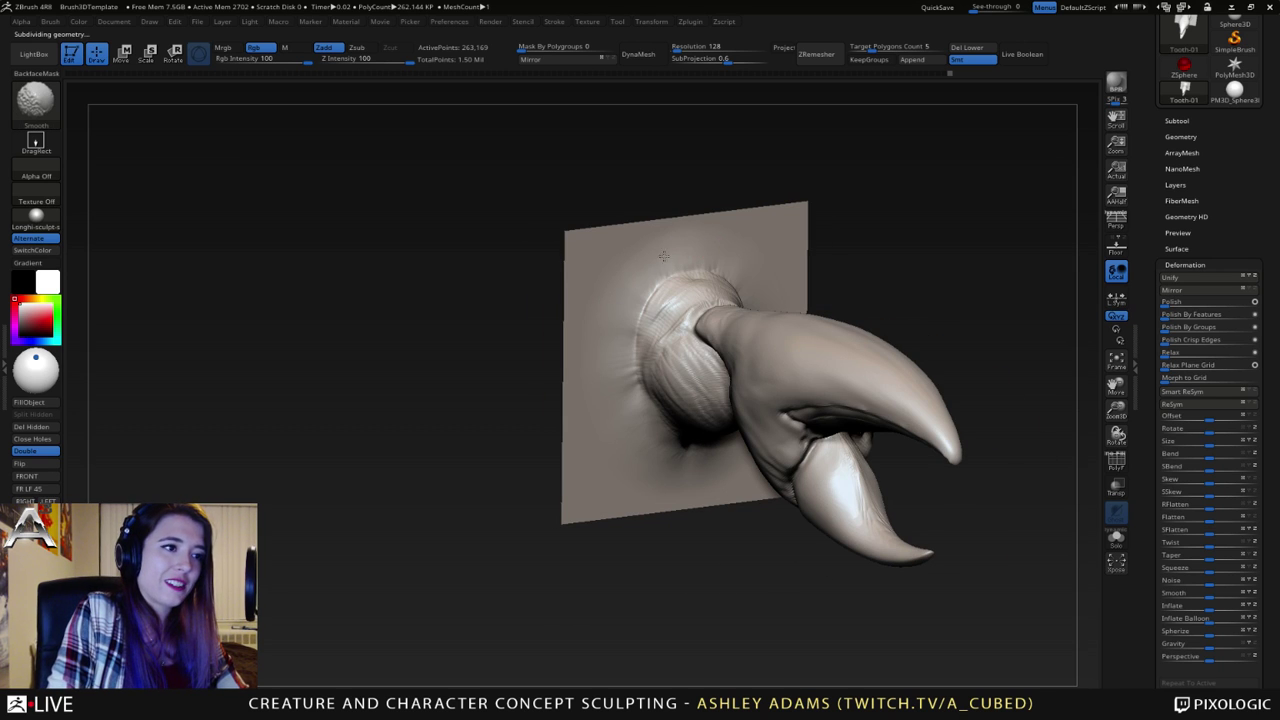
{"action": "key", "text": "d"}
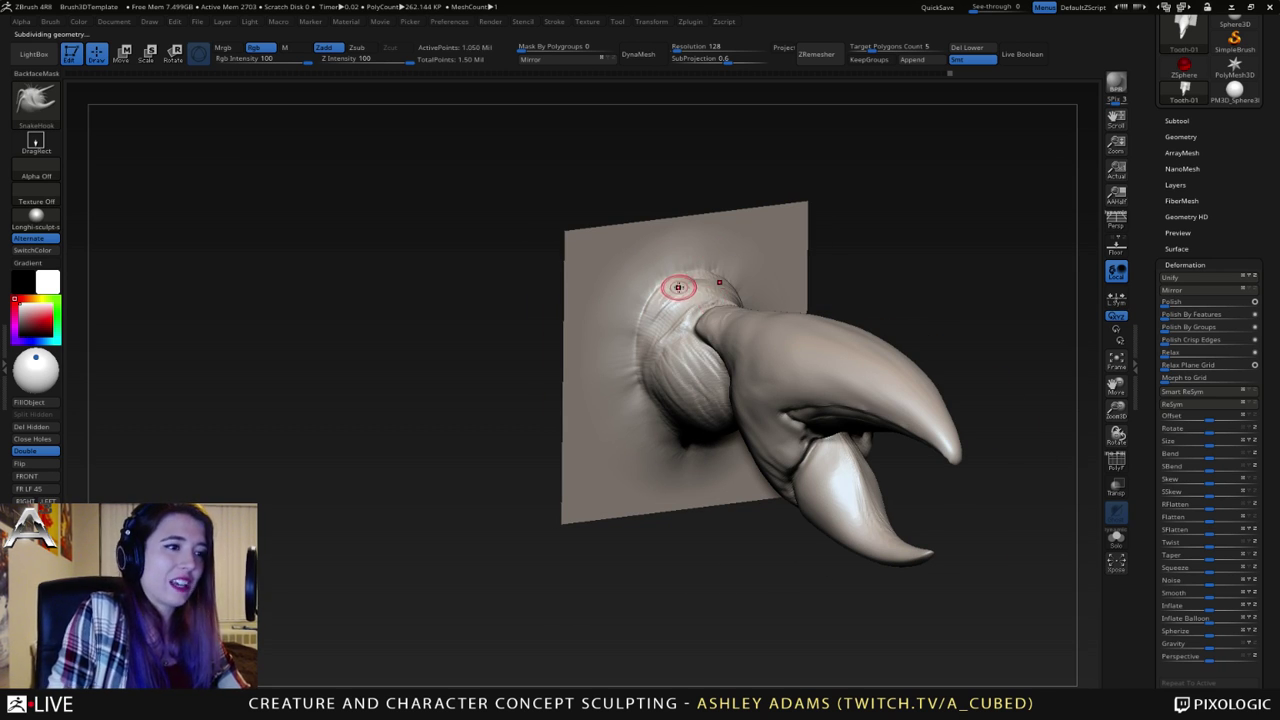
- Build up the neck's underside with the ClayBuildup brush and smooth the creases where it meets the base plane
{"action": "right_click_drag", "start_coordinate": [680, 267], "coordinate": [706, 326]}
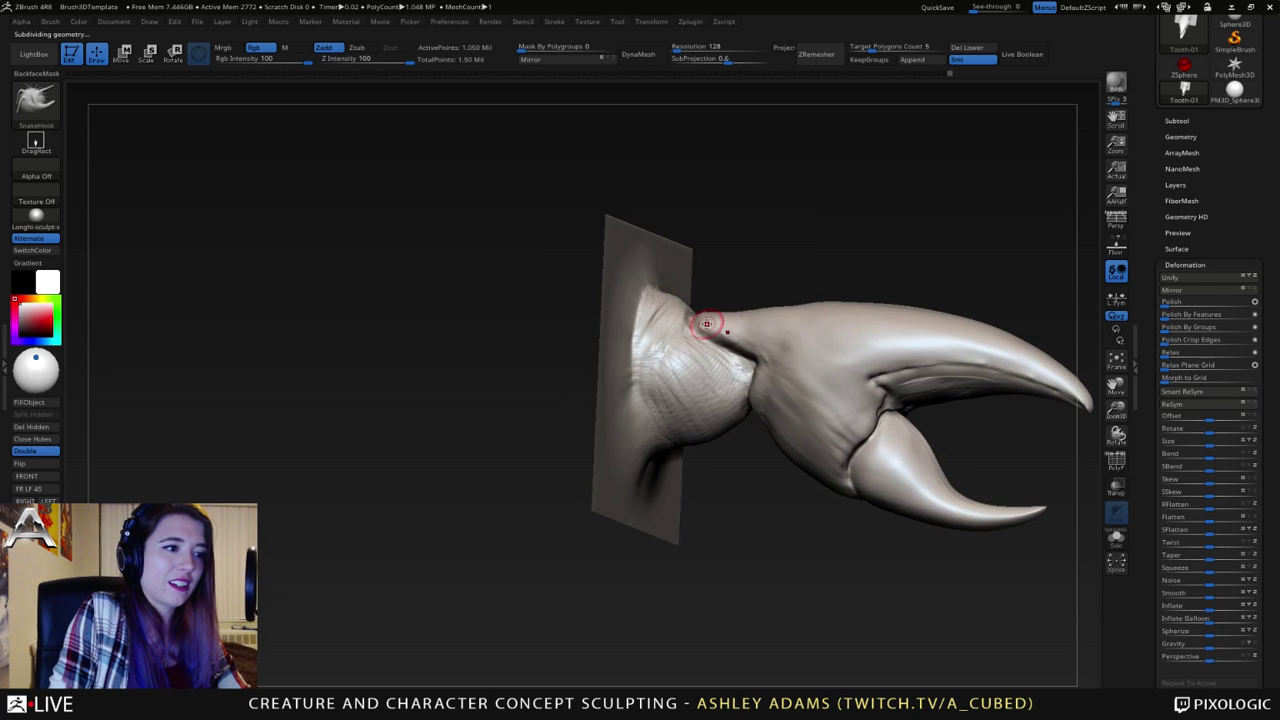
{"action": "right_click", "coordinate": [704, 328]}
{"action": "mouse_move", "coordinate": [680, 395]}
{"action": "right_mouse_down"}
{"action": "mouse_move", "coordinate": [702, 418]}
{"action": "mouse_move", "coordinate": [668, 443]}
{"action": "right_mouse_up"}
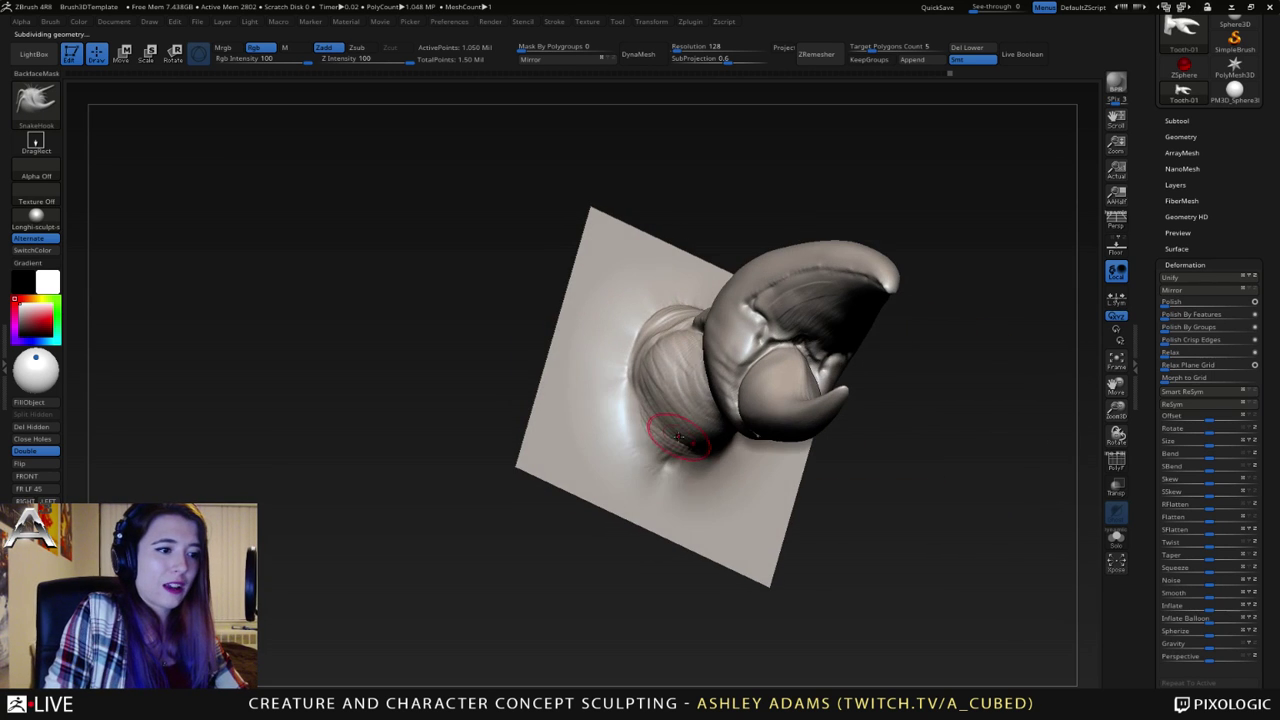
{"action": "key", "text": "b"}
{"action": "key", "text": "c"}
{"action": "key", "text": "b"}
{"action": "key", "text": "shift"}
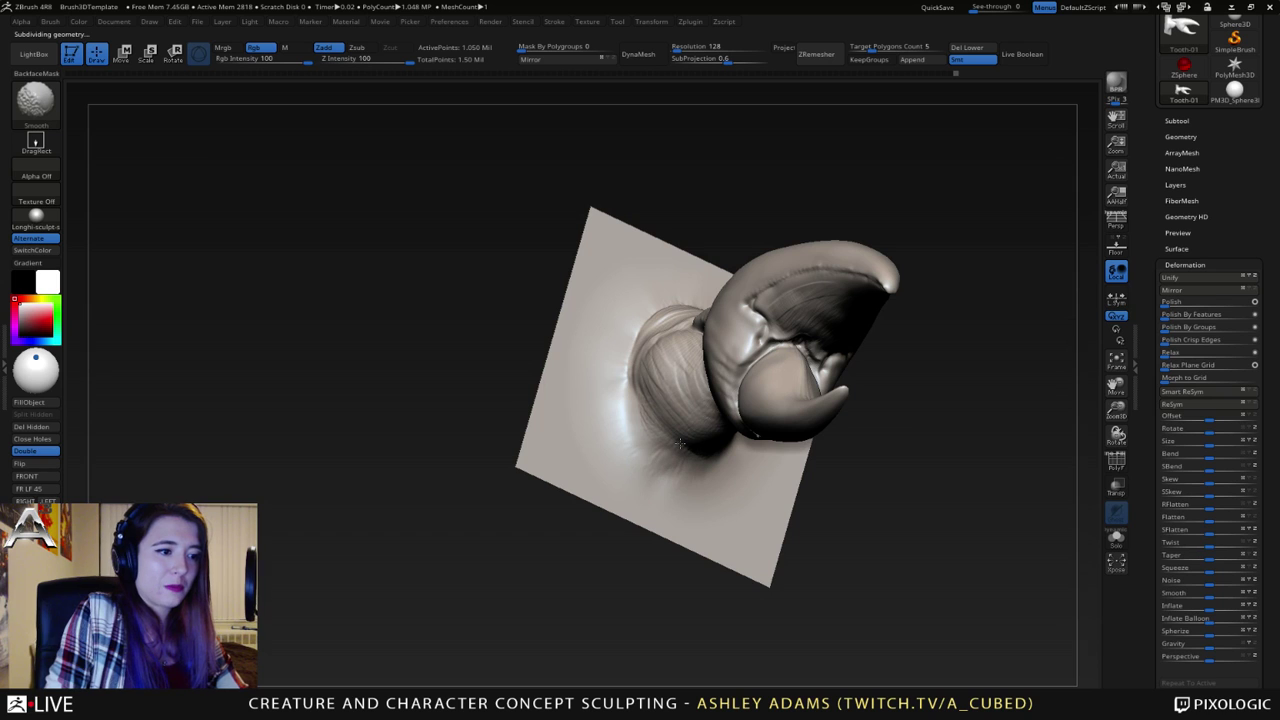
{"action": "mouse_move", "coordinate": [660, 340]}
{"action": "right_mouse_down", "text": "shift"}
{"action": "mouse_move", "coordinate": [656, 375]}
{"action": "mouse_move", "coordinate": [703, 310]}
{"action": "mouse_move", "coordinate": [740, 350]}
{"action": "mouse_move", "coordinate": [629, 329]}
{"action": "right_mouse_up", "text": "shift"}
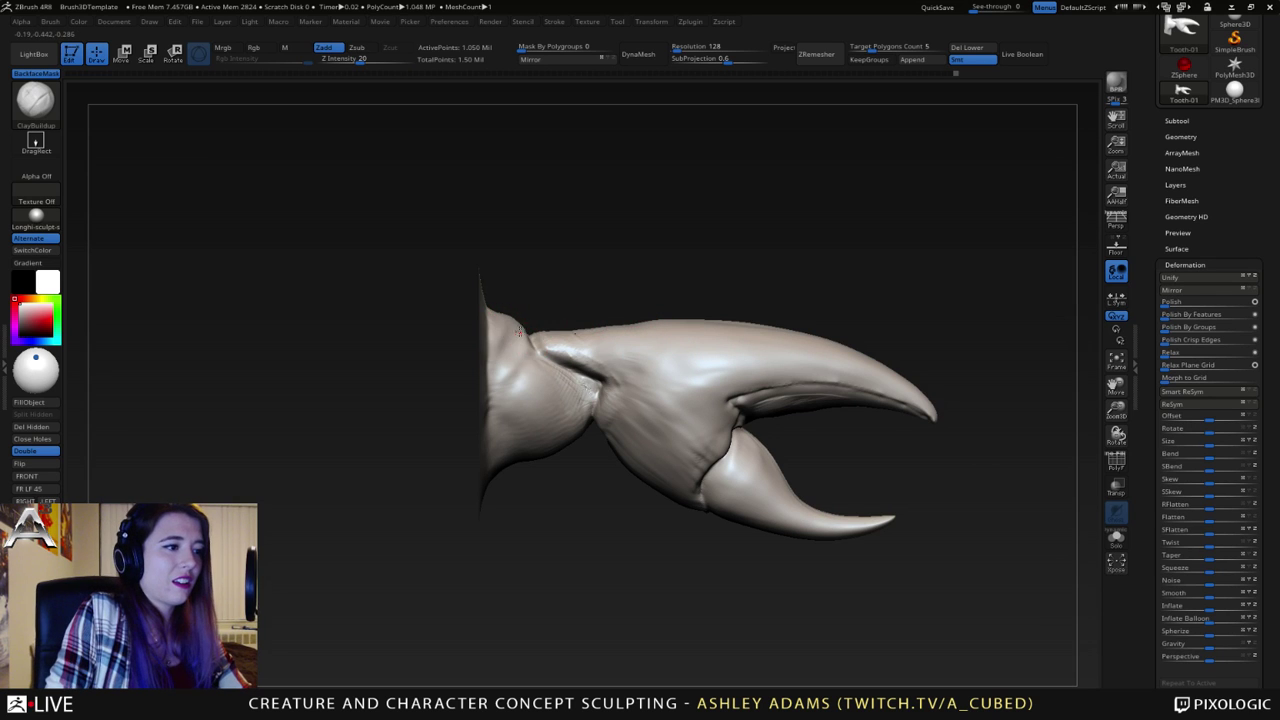
- Add clay to the side of the neck near the base plane and adjust the ClayBuildup brush's draw size
{"action": "right_click_drag", "start_coordinate": [522, 342], "coordinate": [425, 350]}
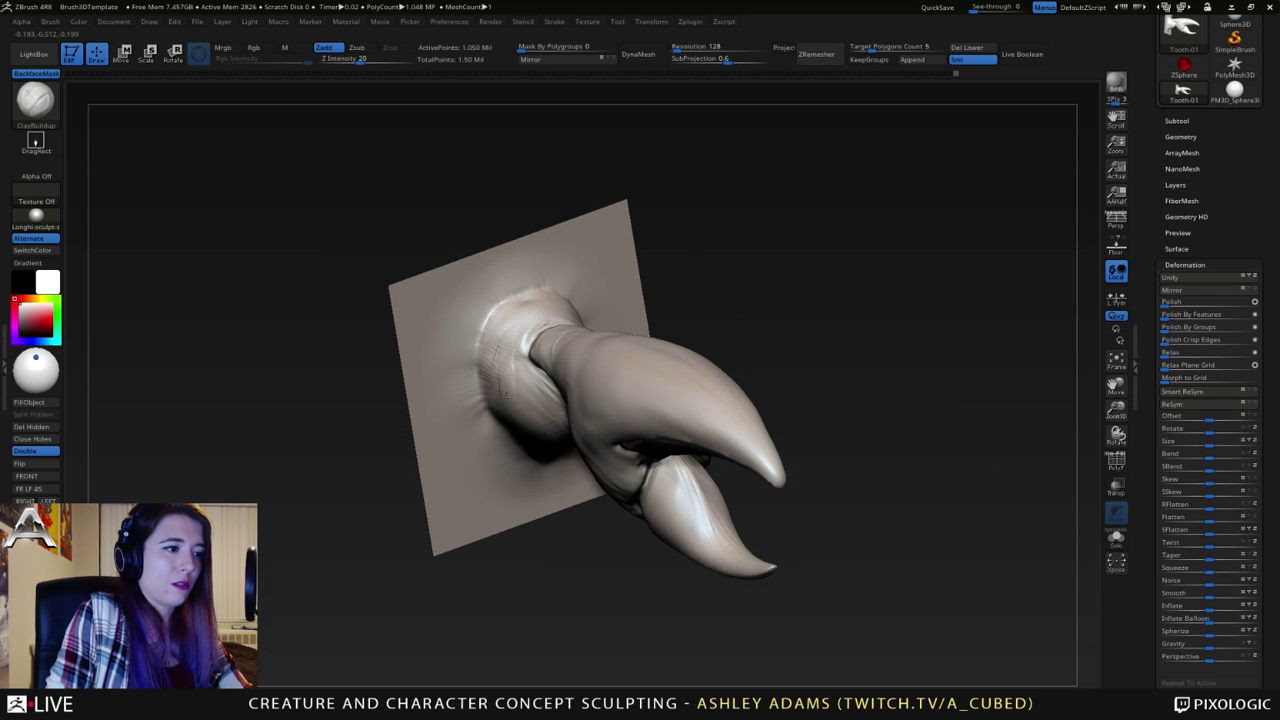
{"action": "mouse_move", "coordinate": [503, 386]}
{"action": "right_mouse_down"}
{"action": "mouse_move", "coordinate": [620, 378]}
{"action": "mouse_move", "coordinate": [600, 385]}
{"action": "mouse_move", "coordinate": [617, 368]}
{"action": "right_mouse_up"}
{"action": "right_click", "coordinate": [617, 368]}
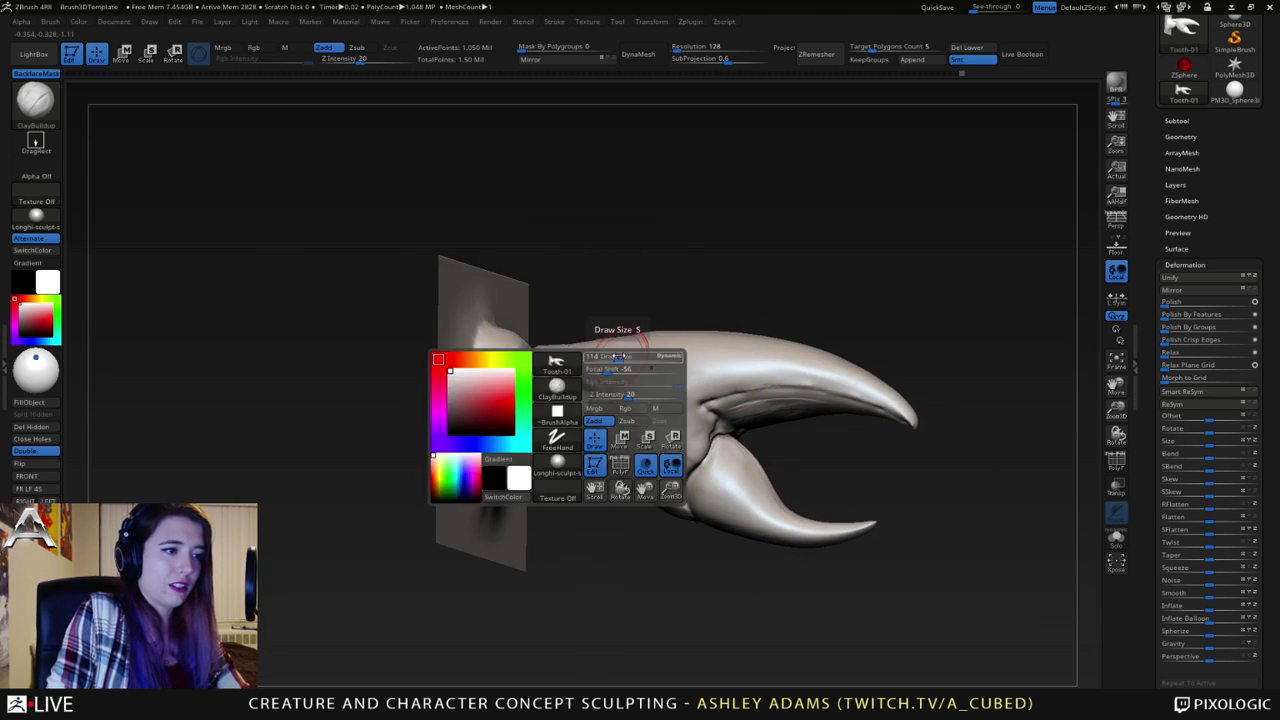
{"action": "mouse_move", "coordinate": [670, 415]}
{"action": "right_mouse_down", "text": "alt"}
{"action": "mouse_move", "coordinate": [604, 375]}
{"action": "mouse_move", "coordinate": [688, 427]}
{"action": "right_mouse_up", "text": "alt"}
{"action": "right_click_drag", "start_coordinate": [752, 366], "coordinate": [705, 332]}
- Mask a small spot on the inner face of the upper pincer with the MaskPen brush and invert the mask
{"action": "left_click", "coordinate": [38, 104], "text": "ctrl"}
{"action": "left_click", "coordinate": [155, 120]}
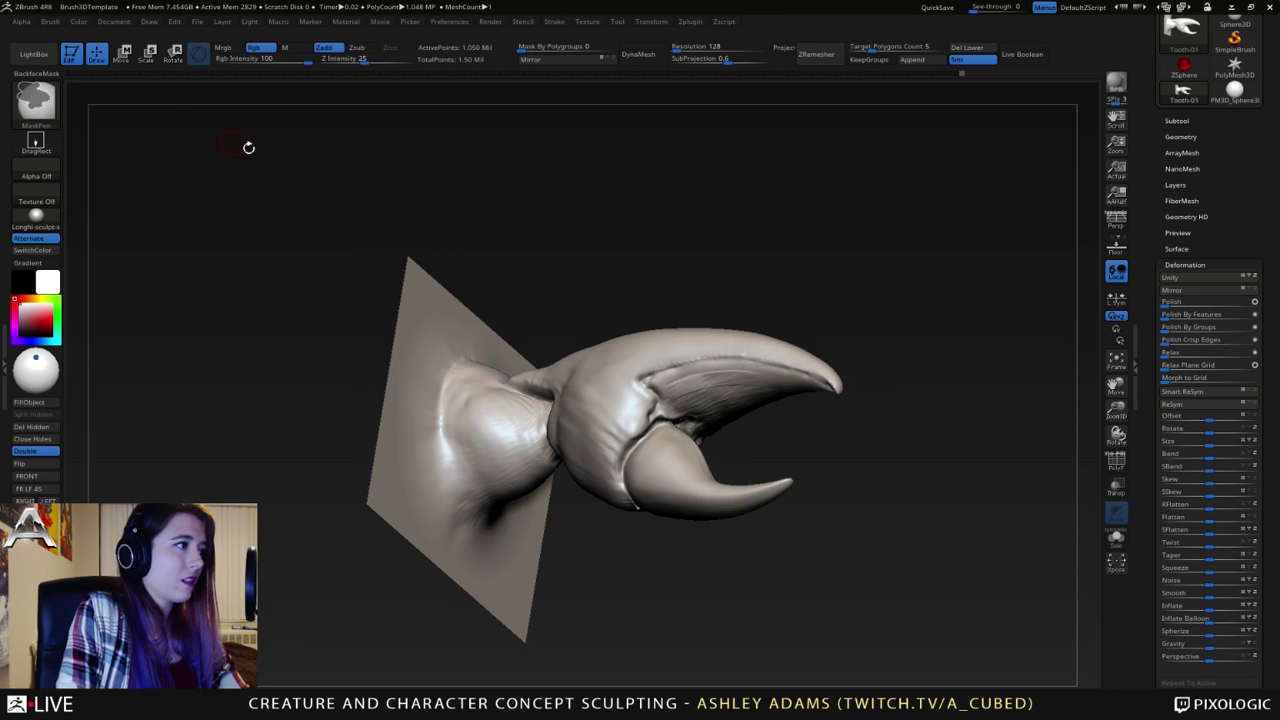
{"action": "right_click_drag", "start_coordinate": [714, 414], "coordinate": [750, 410]}
{"action": "key", "text": "ctrl+i"}
- Resize the SnakeHook brush and pull the unmasked spot out of the upper pincer into a rounded tooth
{"action": "key", "text": "b"}
{"action": "key", "text": "m"}
{"action": "key", "text": "v"}
{"action": "key", "text": "space"}
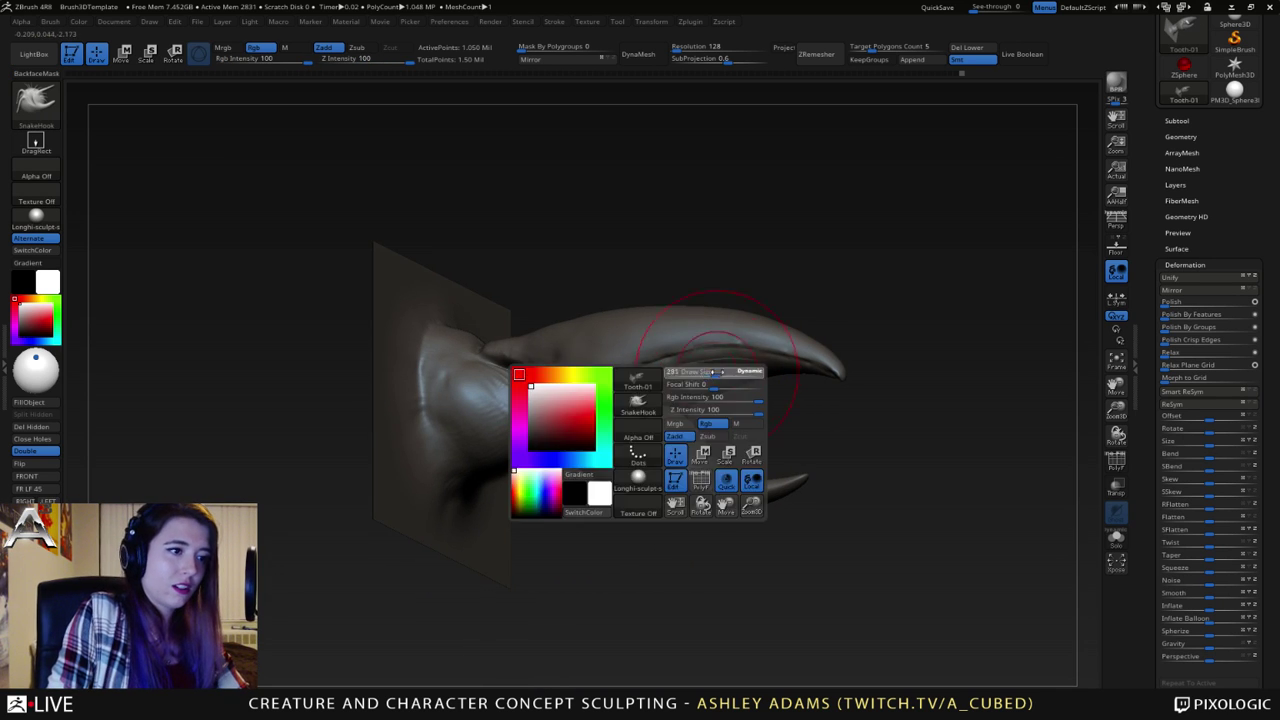
{"action": "mouse_move", "coordinate": [700, 382]}
{"action": "left_mouse_down"}
{"action": "mouse_move", "coordinate": [726, 408]}
{"action": "mouse_move", "coordinate": [704, 394]}
{"action": "left_mouse_up"}
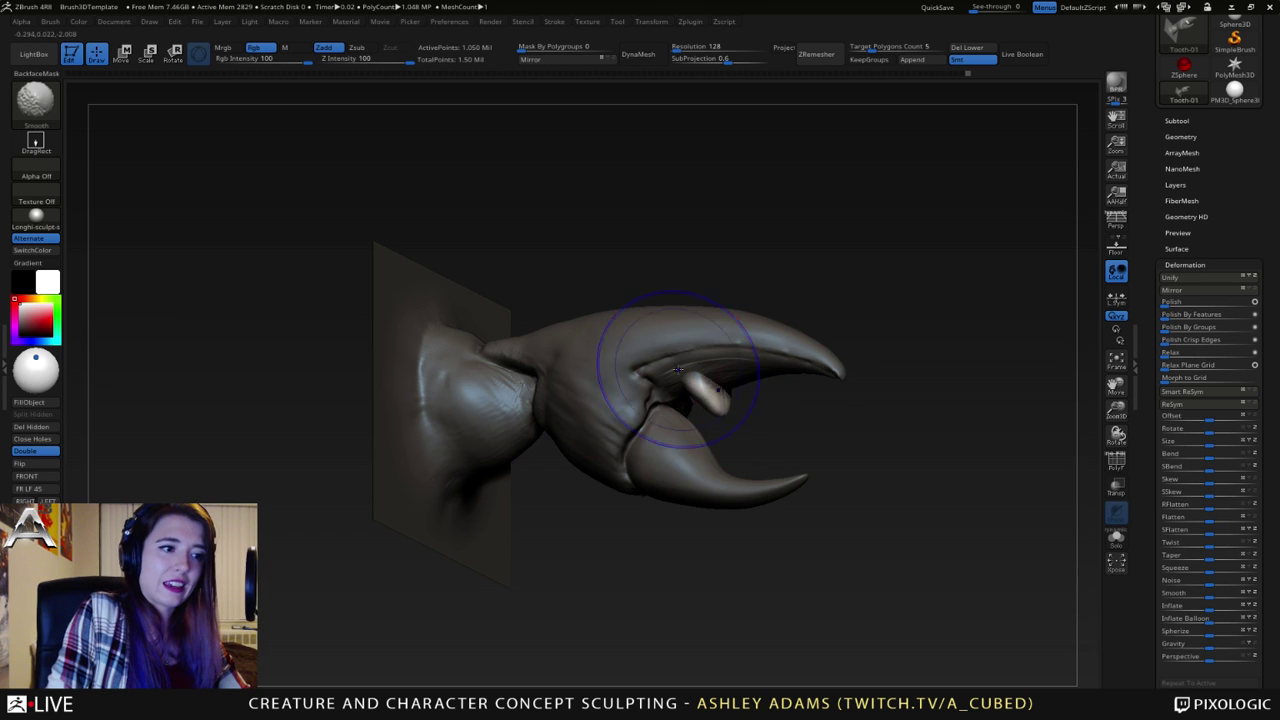
{"action": "right_click_drag", "start_coordinate": [677, 374], "coordinate": [590, 380]}
{"action": "left_click_drag", "start_coordinate": [728, 394], "coordinate": [735, 400]}
{"action": "right_click_drag", "start_coordinate": [700, 378], "coordinate": [708, 388]}
{"action": "left_click_drag", "start_coordinate": [748, 412], "coordinate": [760, 390]}
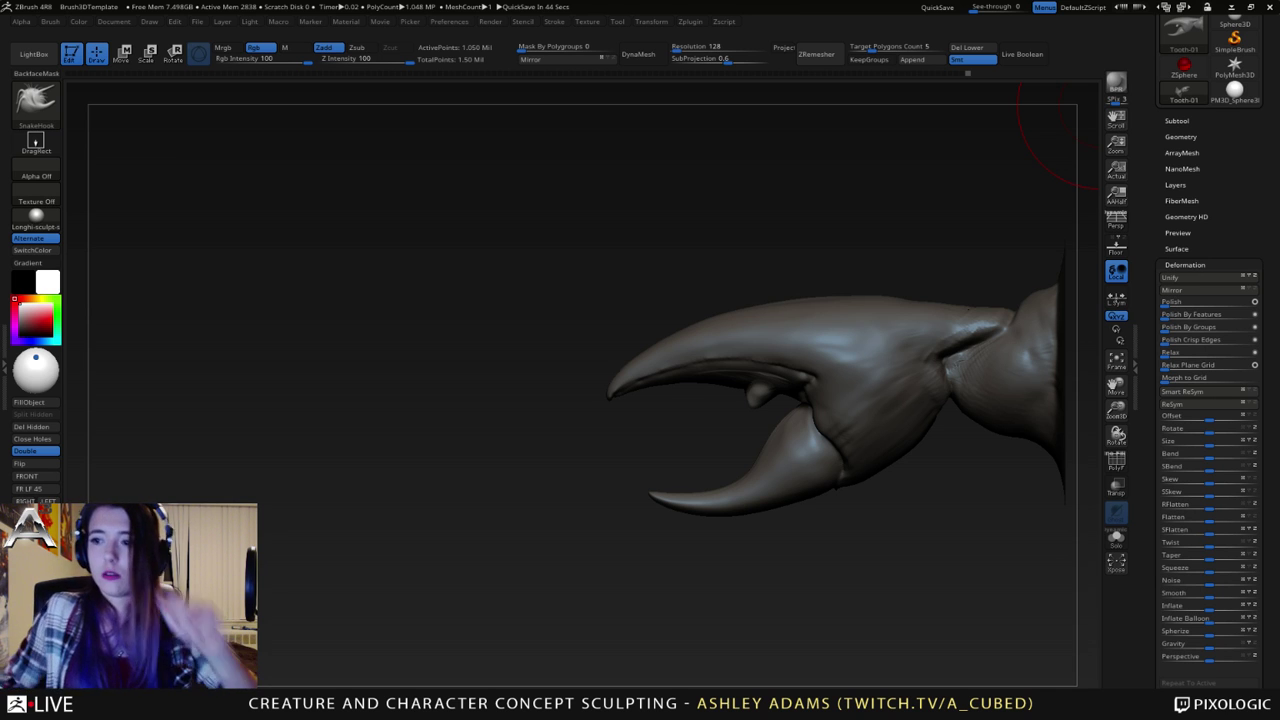
- Clear the mask and reshape the new tooth with a resized SnakeHook brush
{"action": "left_click_drag", "start_coordinate": [700, 290], "coordinate": [767, 277]}
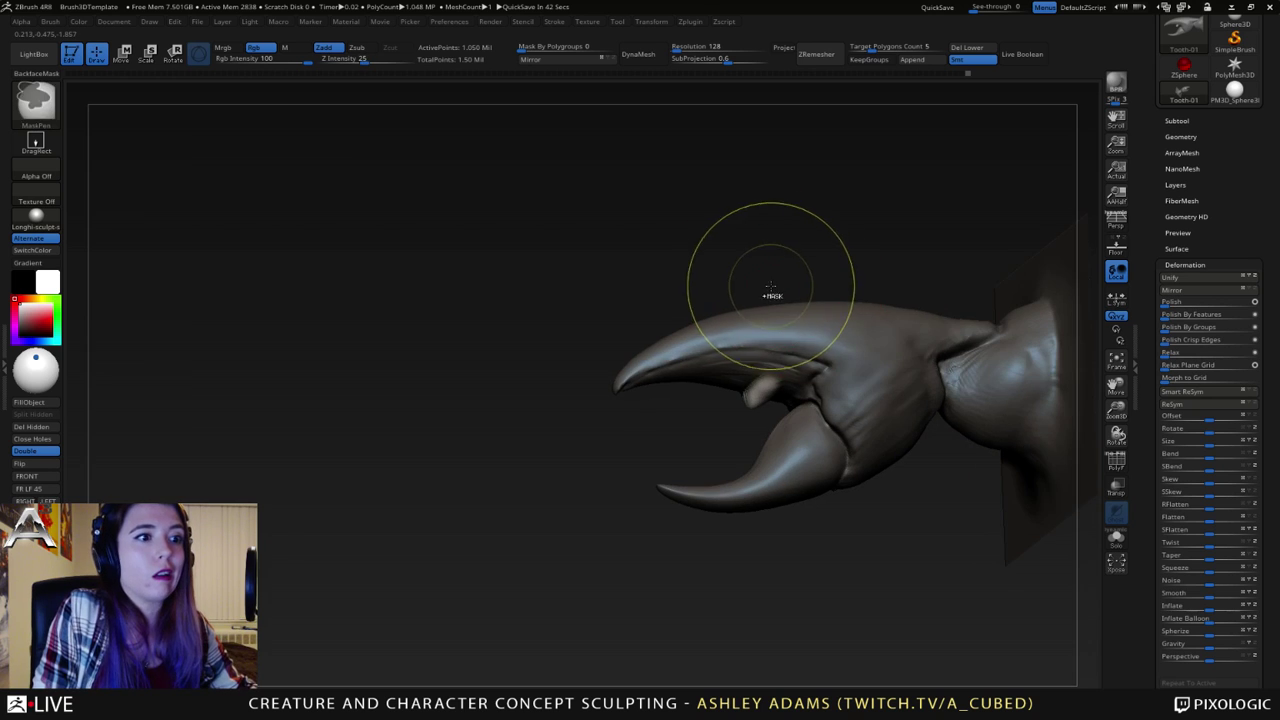
{"action": "left_click", "coordinate": [771, 288], "text": "ctrl"}
{"action": "key", "text": "space"}
{"action": "left_click_drag", "start_coordinate": [760, 381], "coordinate": [749, 381]}
{"action": "right_click_drag", "start_coordinate": [749, 381], "coordinate": [718, 436]}
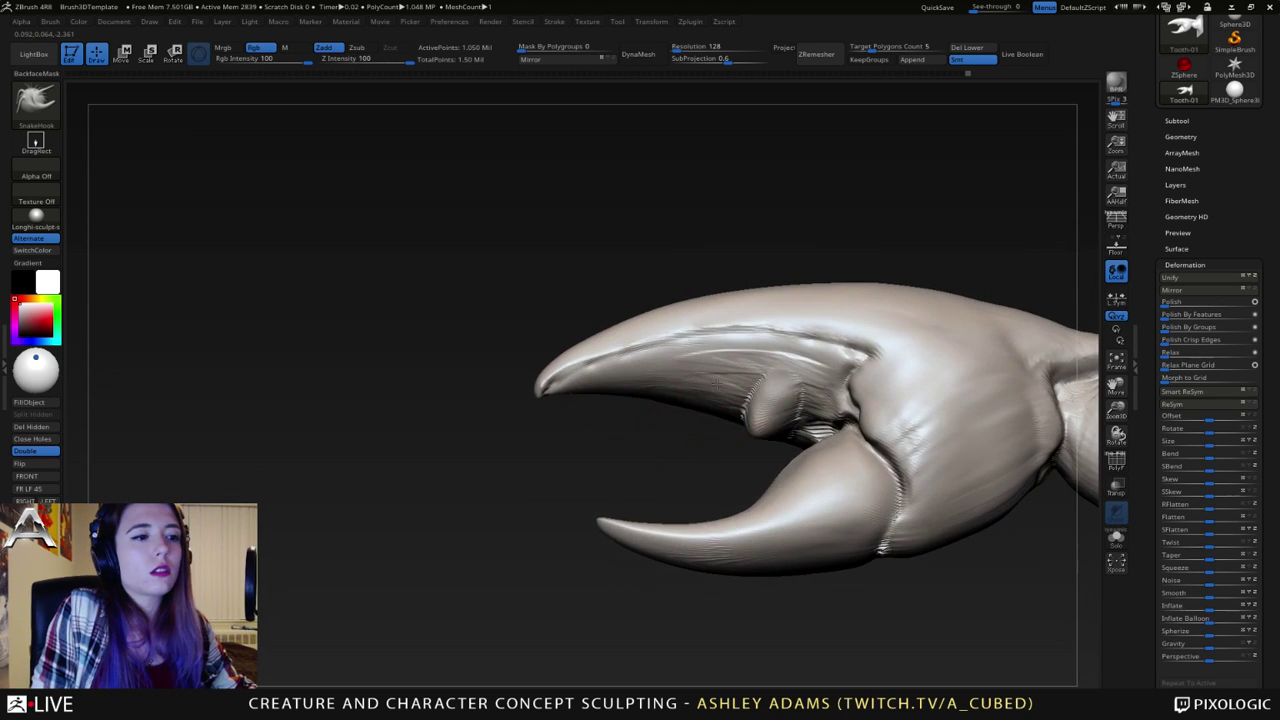
- Mask a second spot in front of the first tooth on the upper pincer and invert the mask
{"action": "key", "text": "space"}
{"action": "left_click_drag", "start_coordinate": [726, 382], "coordinate": [712, 382]}
{"action": "right_click_drag", "start_coordinate": [706, 367], "coordinate": [709, 392]}
{"action": "mouse_move", "coordinate": [709, 393]}
{"action": "left_mouse_down", "text": "ctrl"}
{"action": "mouse_move", "coordinate": [716, 405]}
{"action": "mouse_move", "coordinate": [702, 396]}
{"action": "mouse_move", "coordinate": [712, 390]}
{"action": "left_mouse_up", "text": "ctrl"}
{"action": "right_click_drag", "start_coordinate": [723, 366], "coordinate": [733, 318]}
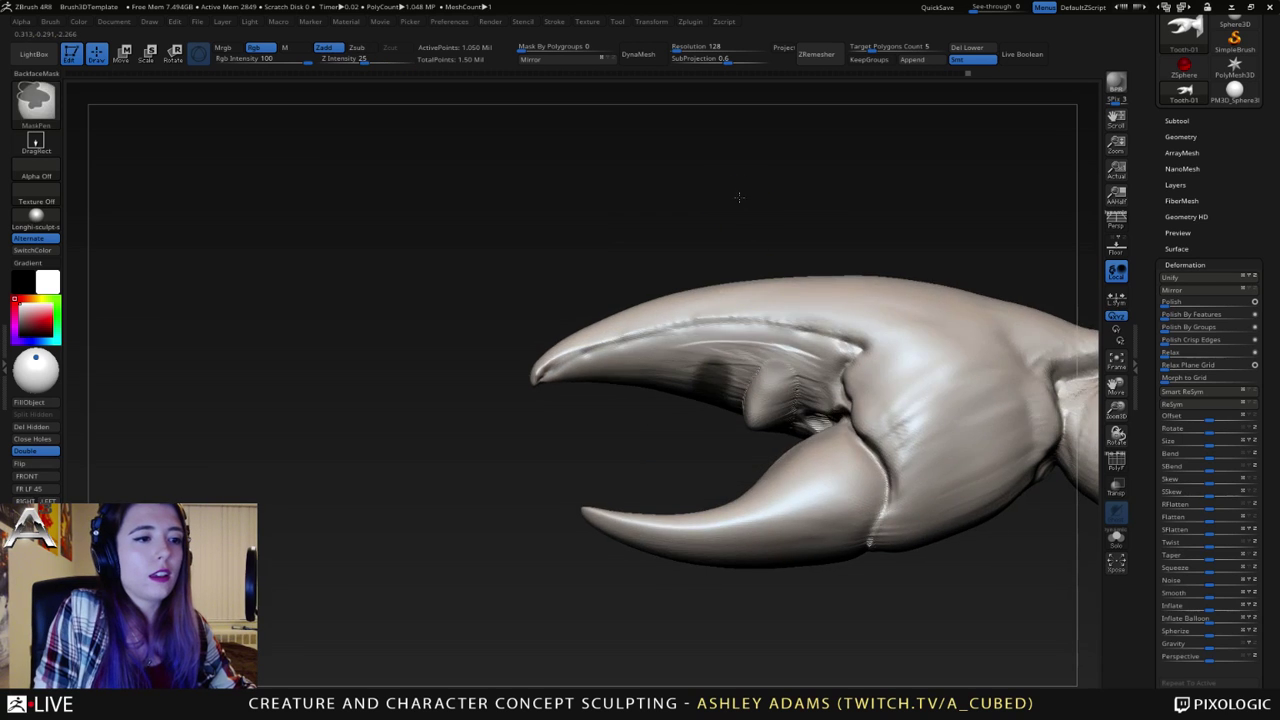
{"action": "left_click", "coordinate": [740, 202], "text": "ctrl"}
- Pull the second unmasked spot down into a smaller tooth with the SnakeHook brush and clear the mask
{"action": "key", "text": "space"}
{"action": "left_click_drag", "start_coordinate": [748, 316], "coordinate": [717, 396]}
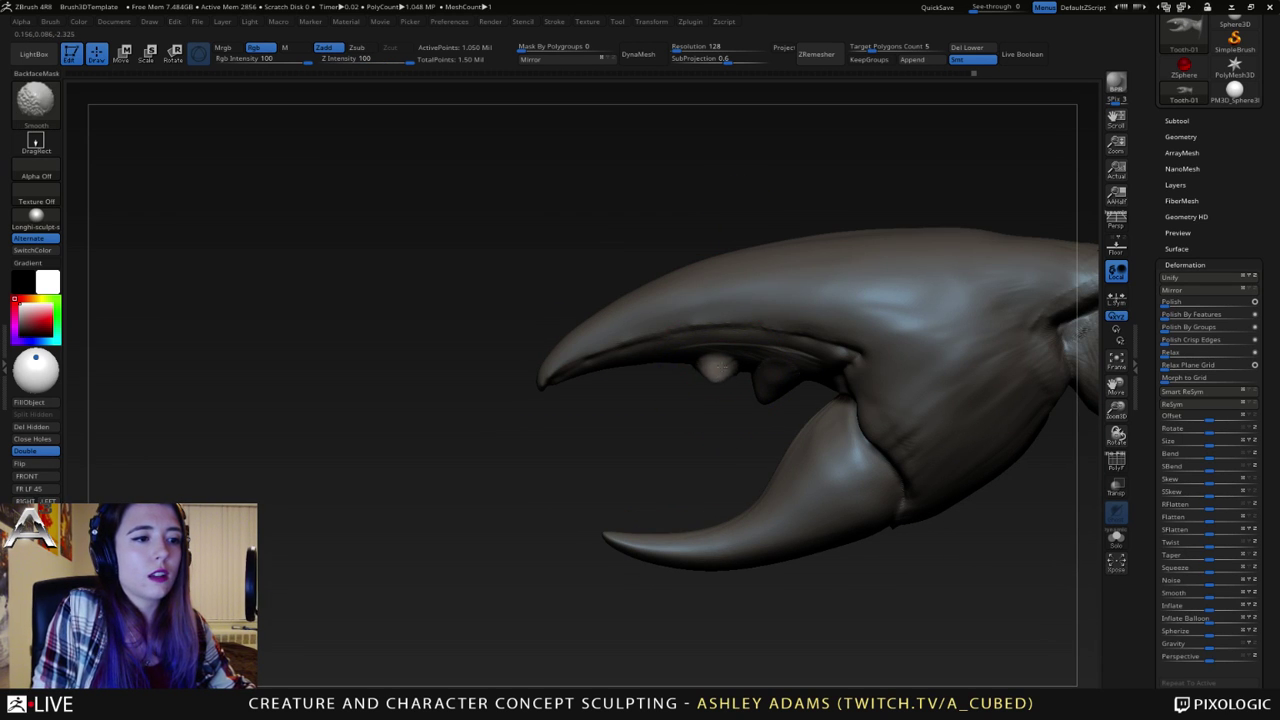
{"action": "left_click_drag", "start_coordinate": [660, 218], "coordinate": [678, 234], "text": "ctrl"}
- Reduce the brush size and smooth the stretched surface around the second tooth
{"action": "key", "text": "space"}
{"action": "left_click_drag", "start_coordinate": [706, 377], "coordinate": [689, 374]}
{"action": "right_click_drag", "start_coordinate": [689, 374], "coordinate": [656, 360]}
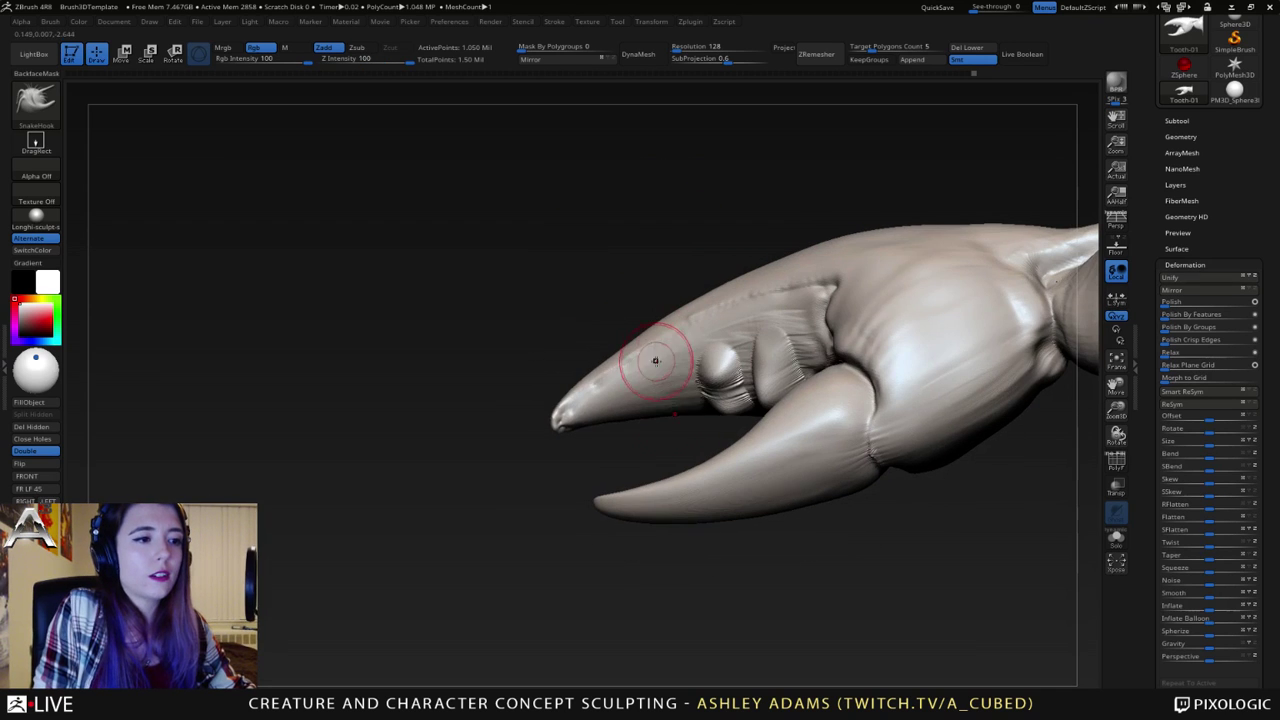
{"action": "mouse_move", "coordinate": [714, 376]}
{"action": "left_mouse_down", "text": "shift"}
{"action": "mouse_move", "coordinate": [711, 390]}
{"action": "mouse_move", "coordinate": [738, 392]}
{"action": "left_mouse_up", "text": "shift"}
{"action": "key", "text": "space"}
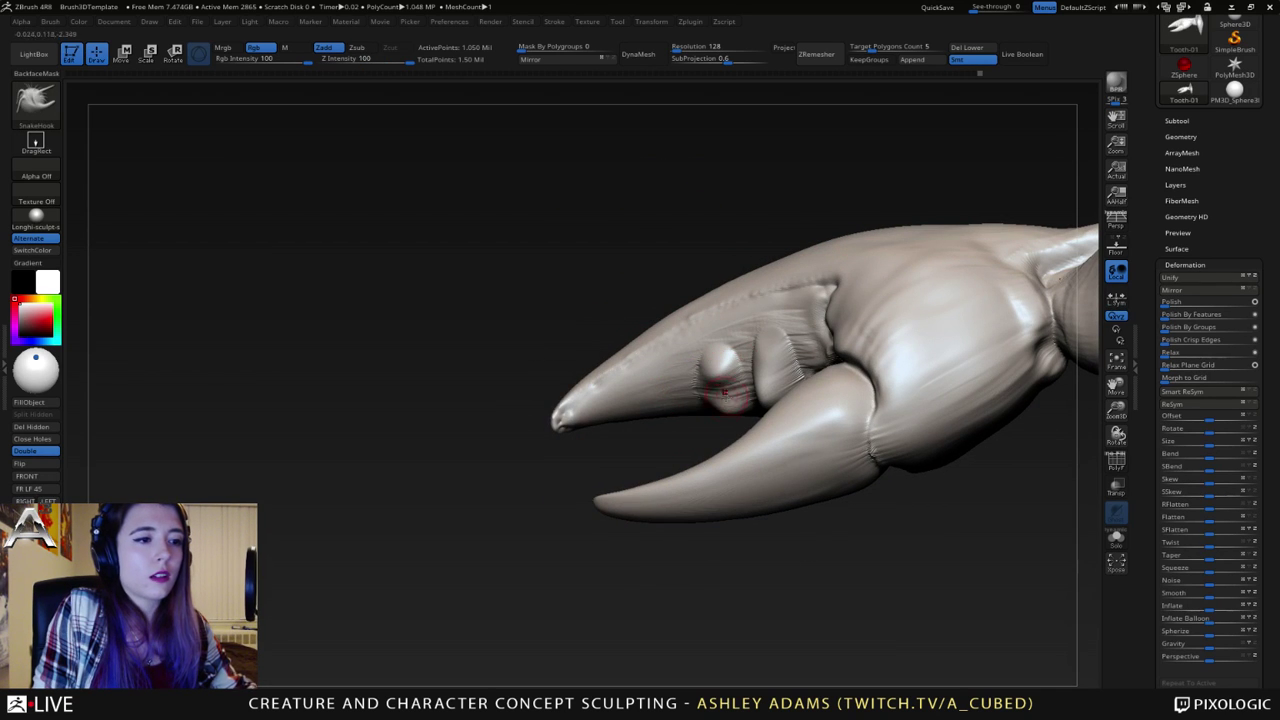
- Fill in around the roots of both teeth with the ClayBuildup brush and smooth them into the upper pincer
{"action": "key", "text": "b"}
{"action": "key", "text": "c"}
{"action": "key", "text": "b"}
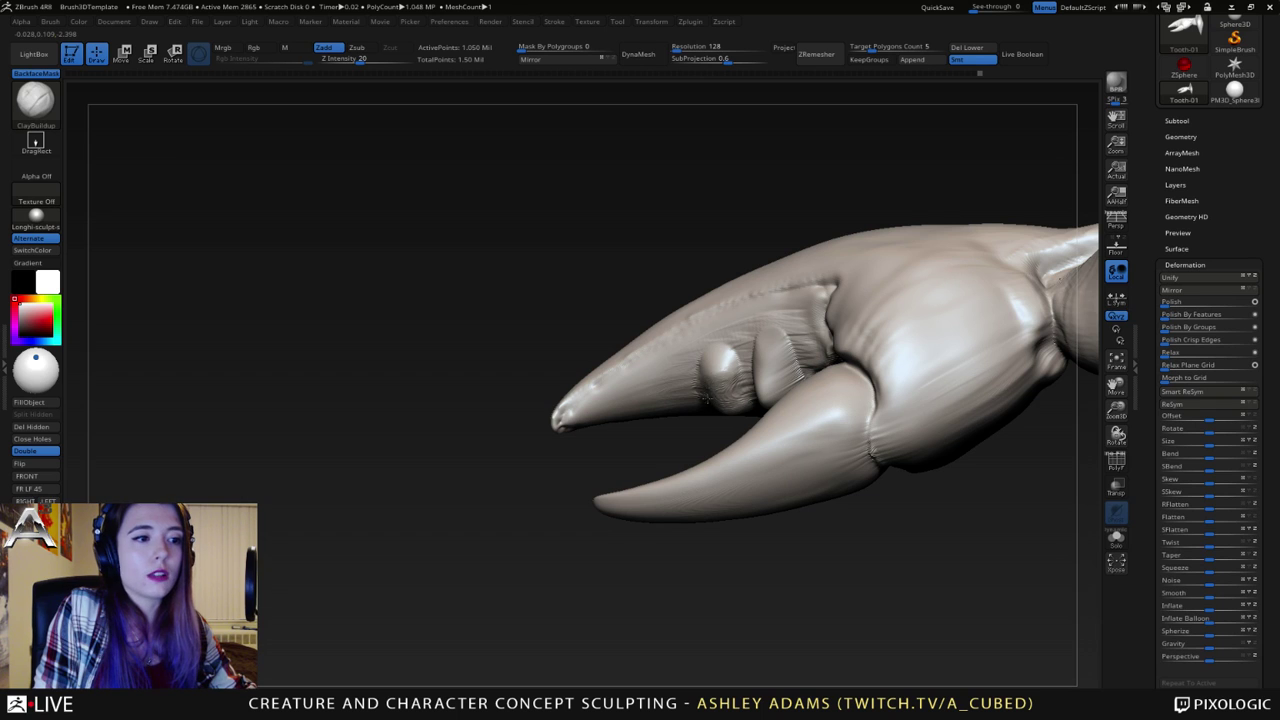
{"action": "key", "text": "shift"}
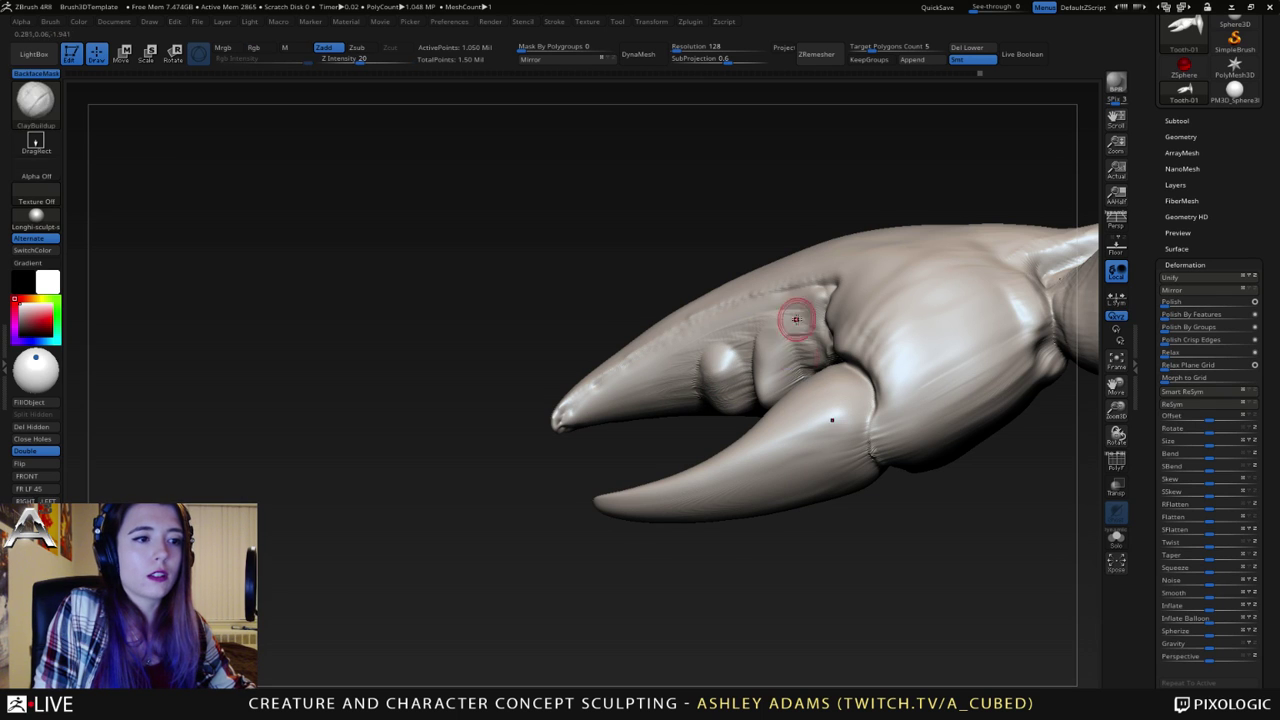
{"action": "right_click_drag", "start_coordinate": [797, 320], "coordinate": [831, 420]}
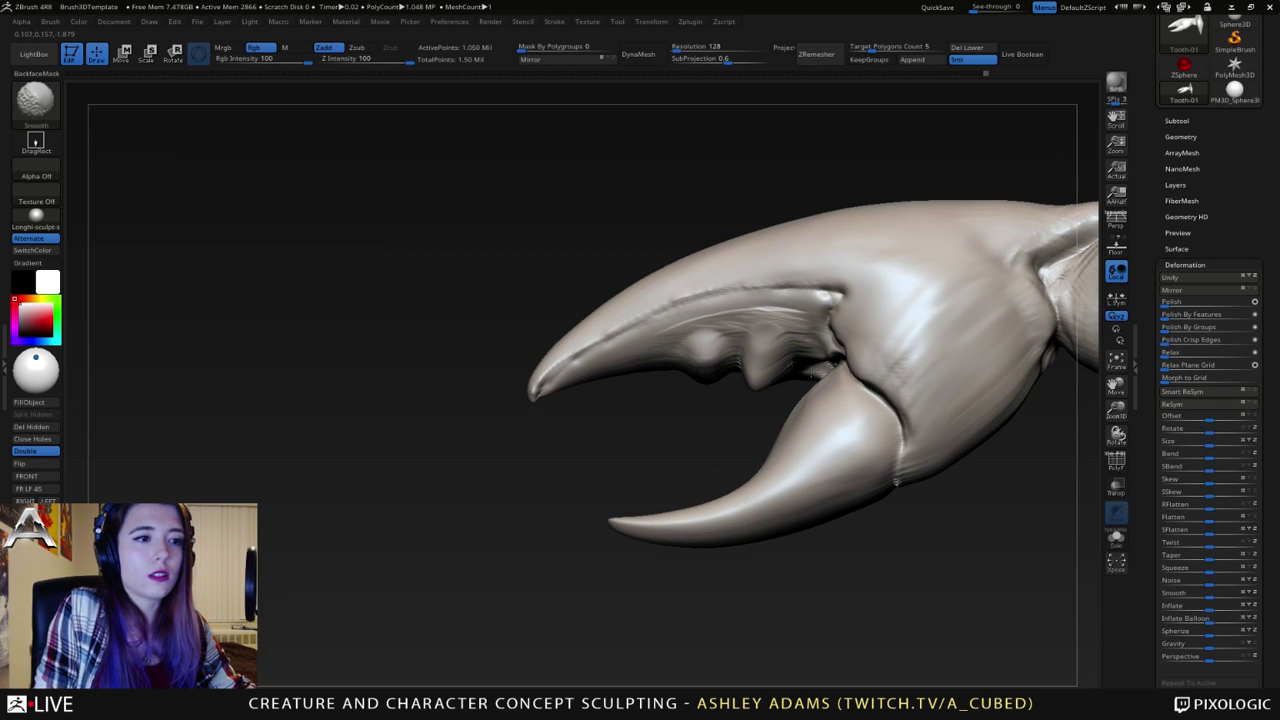
- Expand the Geometry settings, then add clay along the upper pincer's inner face toward the tip and smooth it
{"action": "left_click", "coordinate": [1180, 138]}
{"action": "mouse_move", "coordinate": [626, 326]}
{"action": "right_mouse_down"}
{"action": "mouse_move", "coordinate": [632, 293]}
{"action": "mouse_move", "coordinate": [642, 368]}
{"action": "right_mouse_up"}
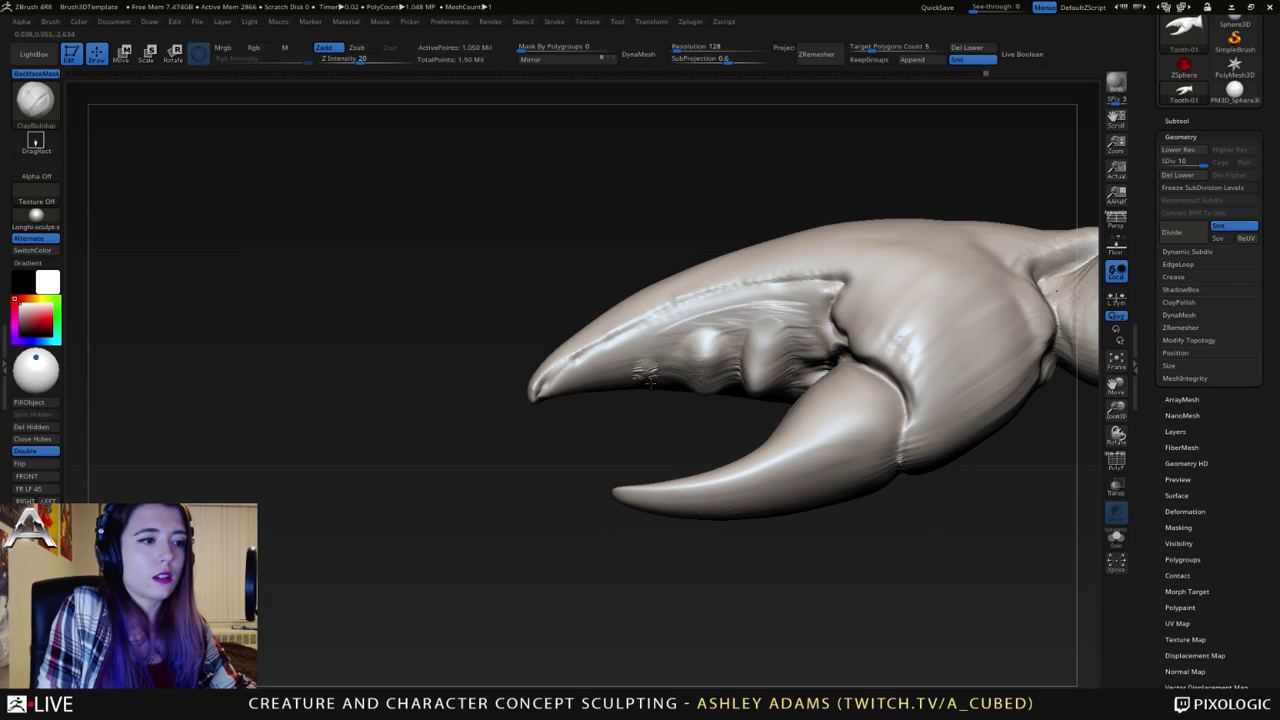
{"action": "key", "text": "shift"}
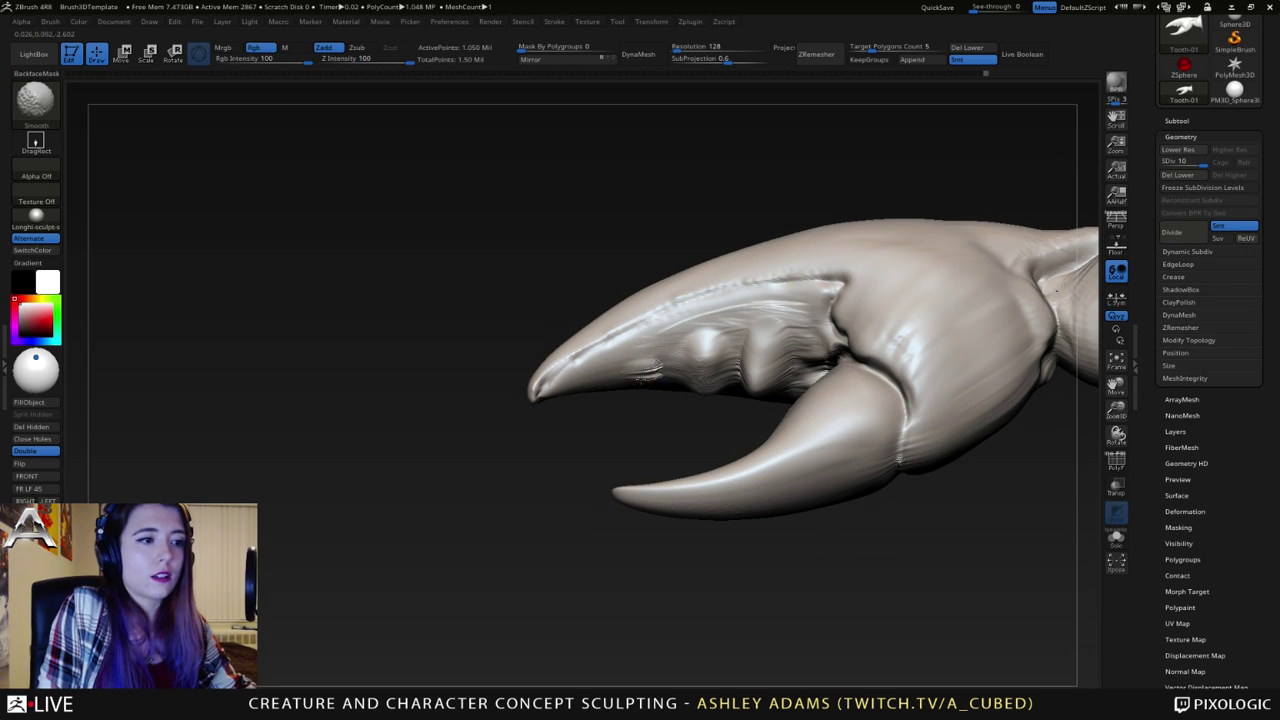
{"action": "right_click_drag", "start_coordinate": [636, 363], "coordinate": [652, 314]}
{"action": "right_click", "coordinate": [577, 488]}
{"action": "right_click_drag", "start_coordinate": [697, 425], "coordinate": [683, 366]}
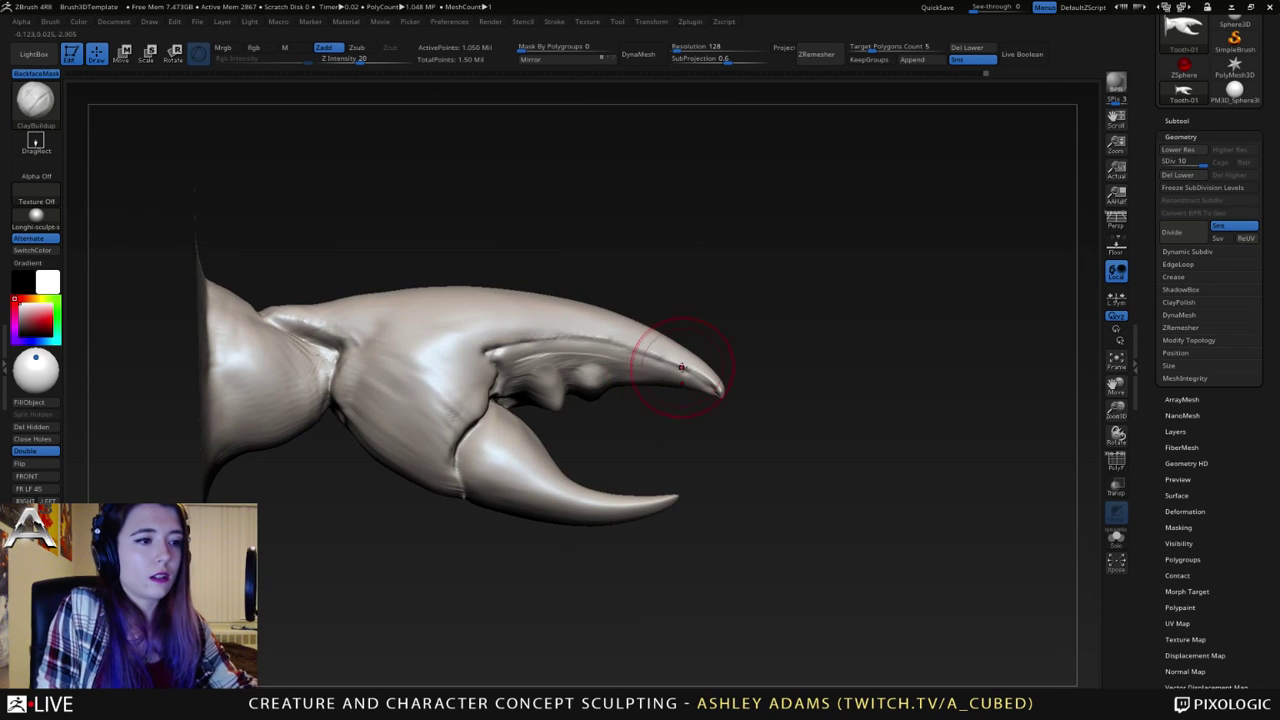
- Mask a third spot inside the upper pincer, invert the mask, pull the spot down into a tooth with SnakeHook and clear the mask
{"action": "key", "text": "shift"}
{"action": "key", "text": "space"}
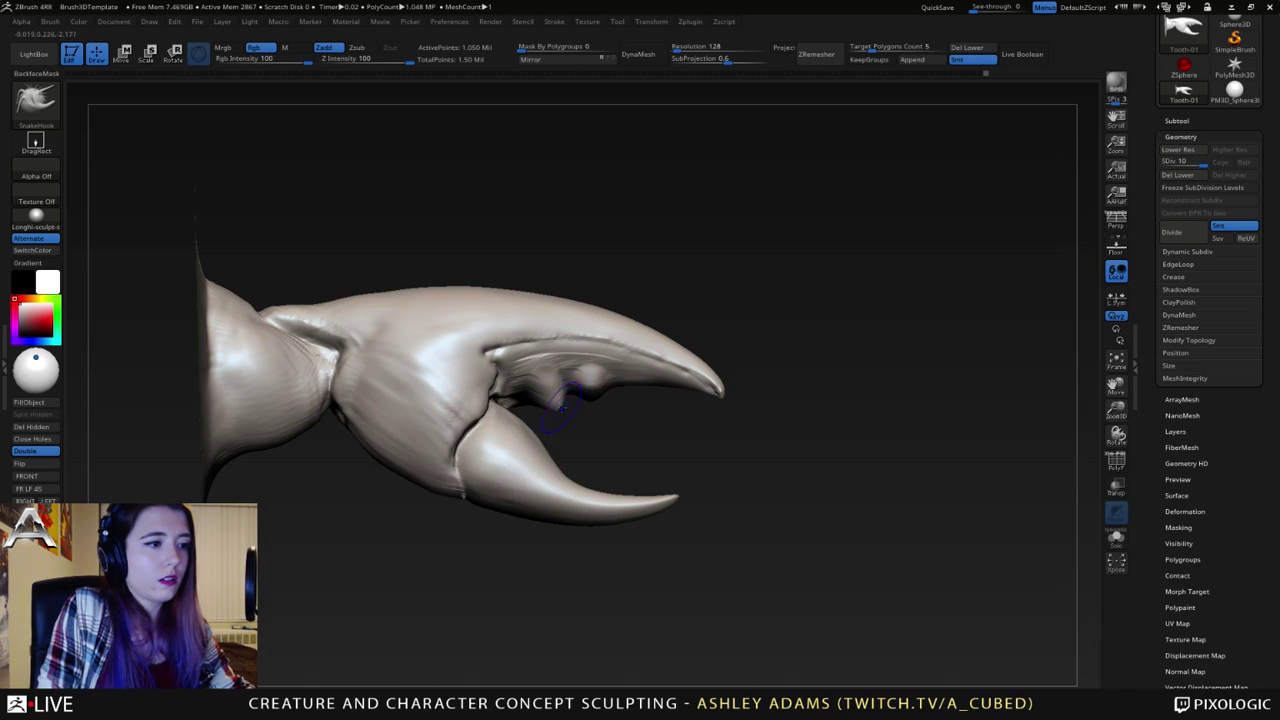
{"action": "key", "text": "b"}
{"action": "key", "text": "s"}
{"action": "key", "text": "h"}
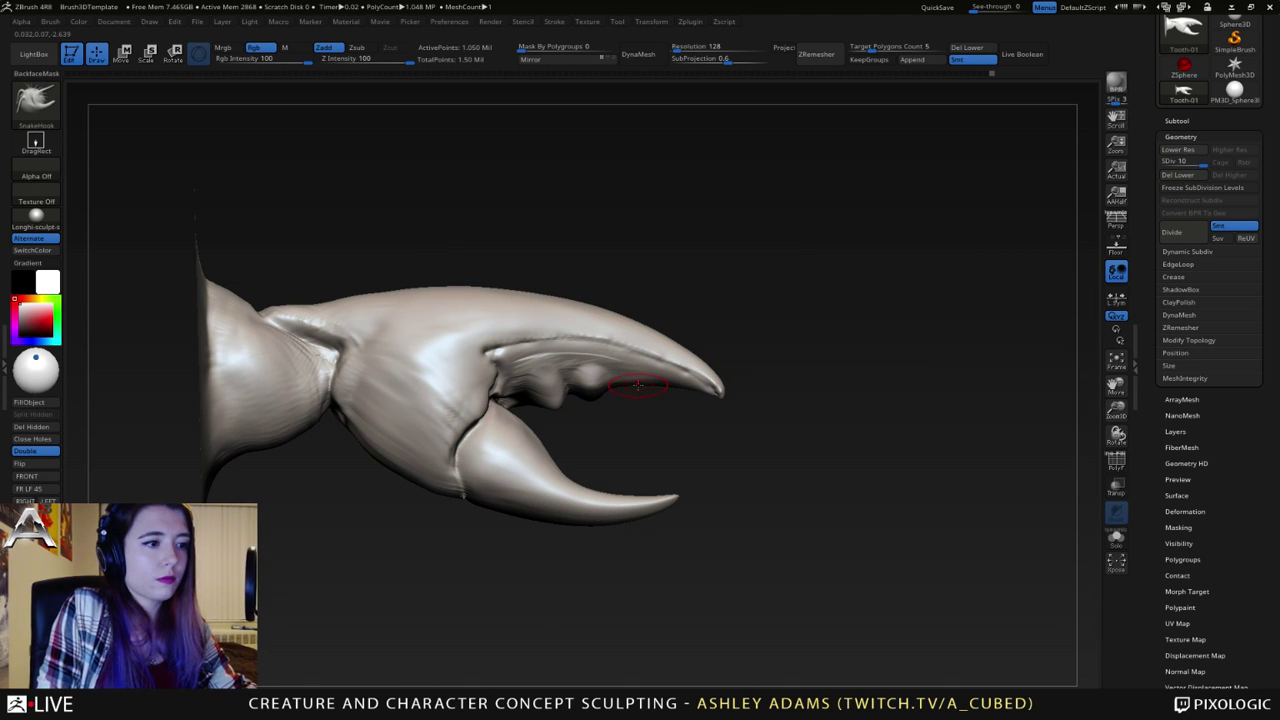
{"action": "right_click_drag", "start_coordinate": [638, 386], "coordinate": [650, 394]}
{"action": "left_click_drag", "start_coordinate": [642, 387], "coordinate": [638, 381], "text": "ctrl"}
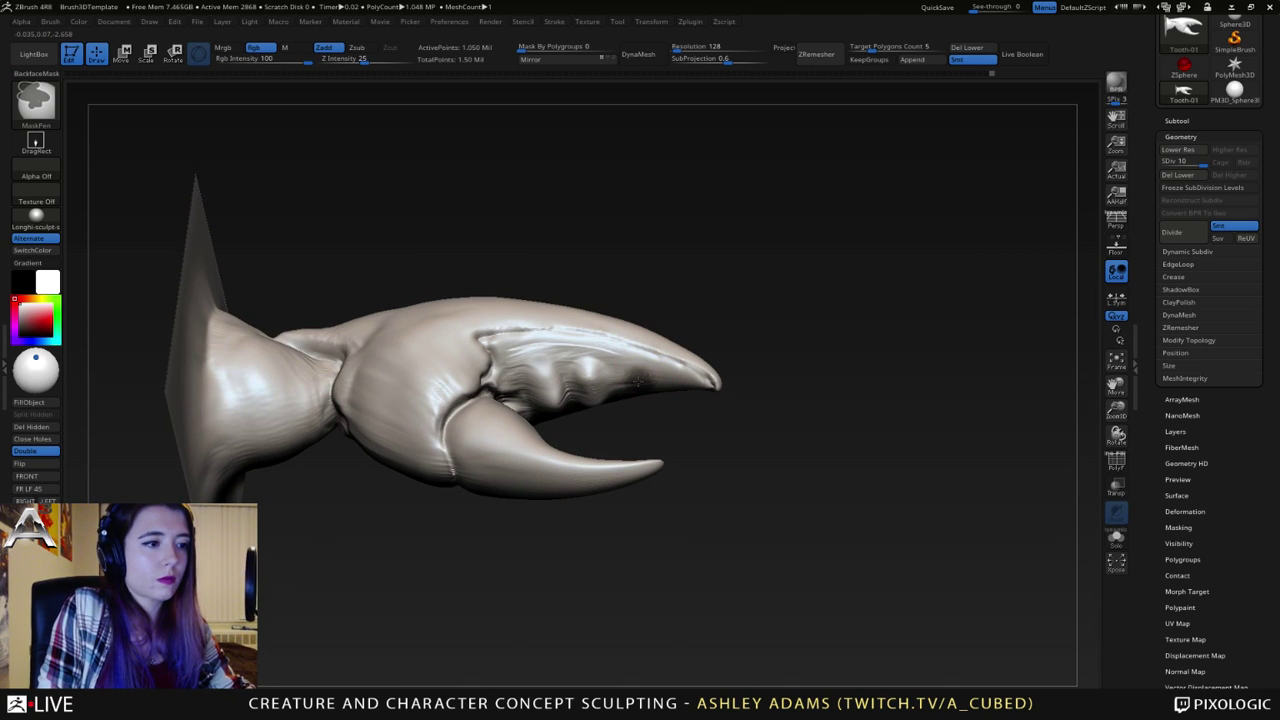
{"action": "left_click", "coordinate": [684, 427], "text": "ctrl"}
{"action": "right_click_drag", "start_coordinate": [684, 427], "coordinate": [668, 396], "text": "shift"}
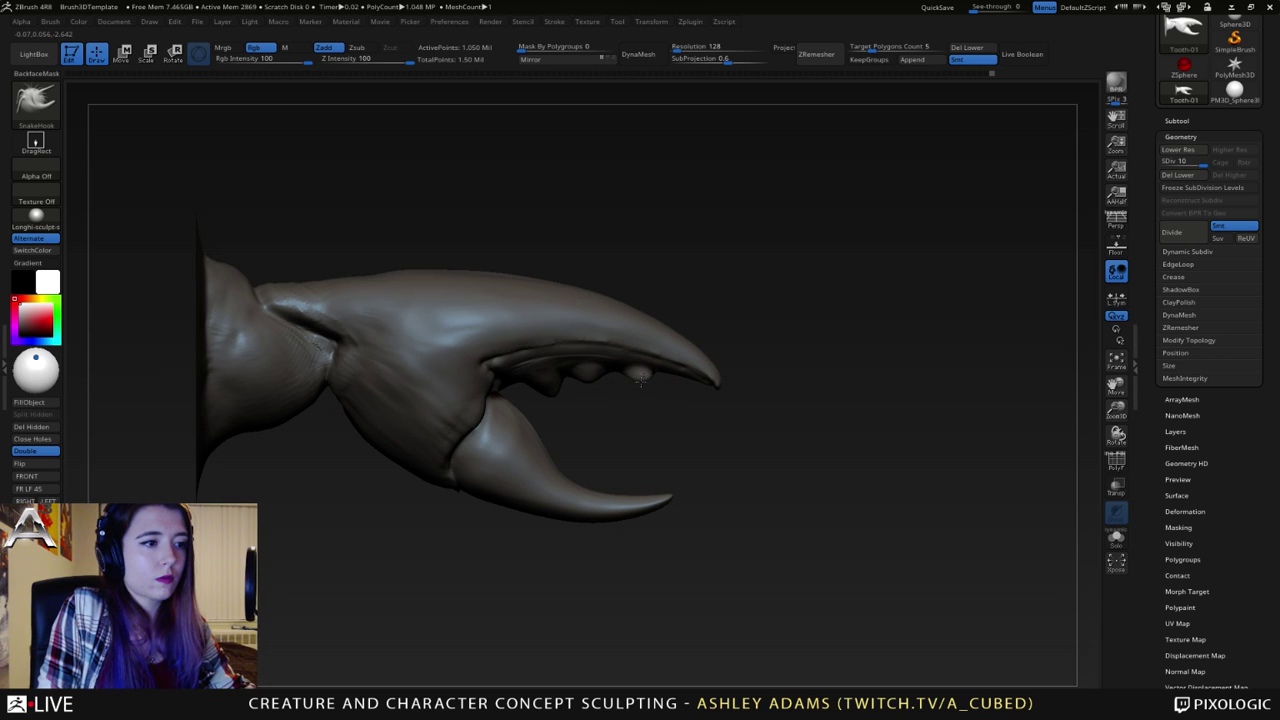
{"action": "left_click_drag", "start_coordinate": [630, 415], "coordinate": [626, 409], "text": "ctrl"}
{"action": "mouse_move", "coordinate": [620, 415]}
{"action": "right_mouse_down"}
{"action": "mouse_move", "coordinate": [642, 342]}
{"action": "mouse_move", "coordinate": [614, 384]}
{"action": "mouse_move", "coordinate": [588, 388]}
{"action": "right_mouse_up"}
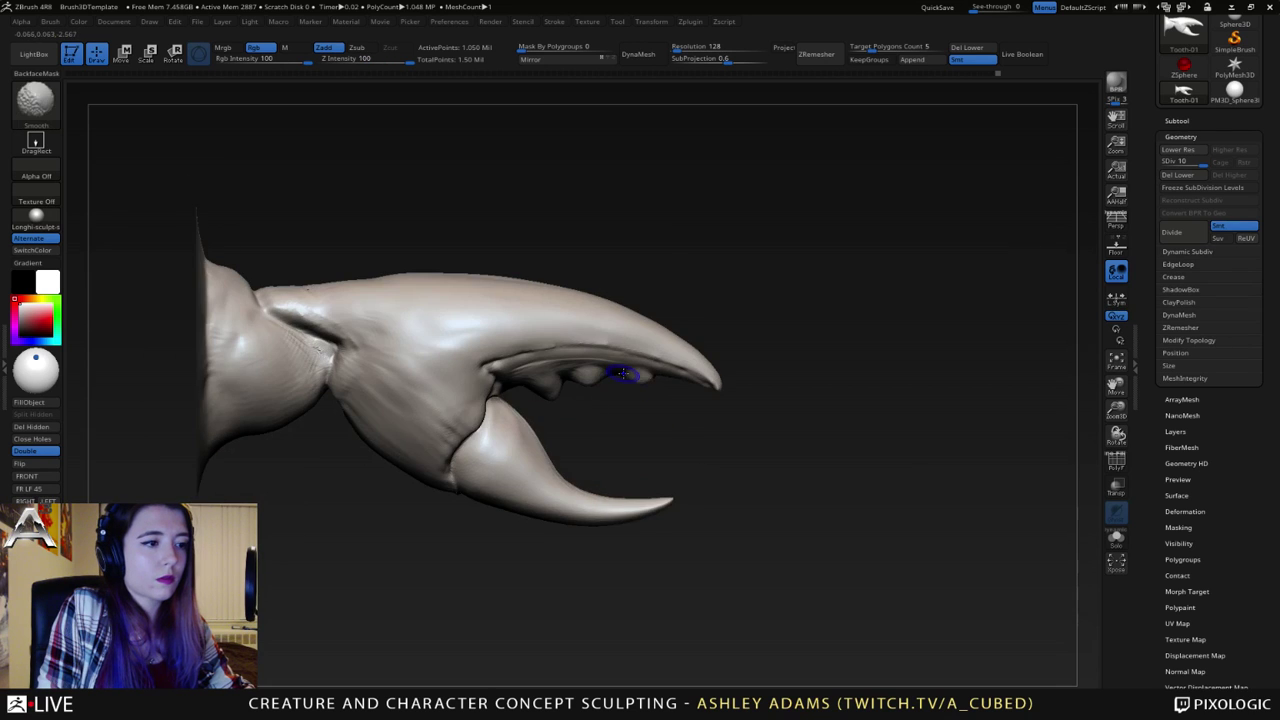
- Mask a spot near the upper pincer's tip, invert it, pull out a small fourth tooth with SnakeHook and clear the mask
{"action": "key", "text": "space"}
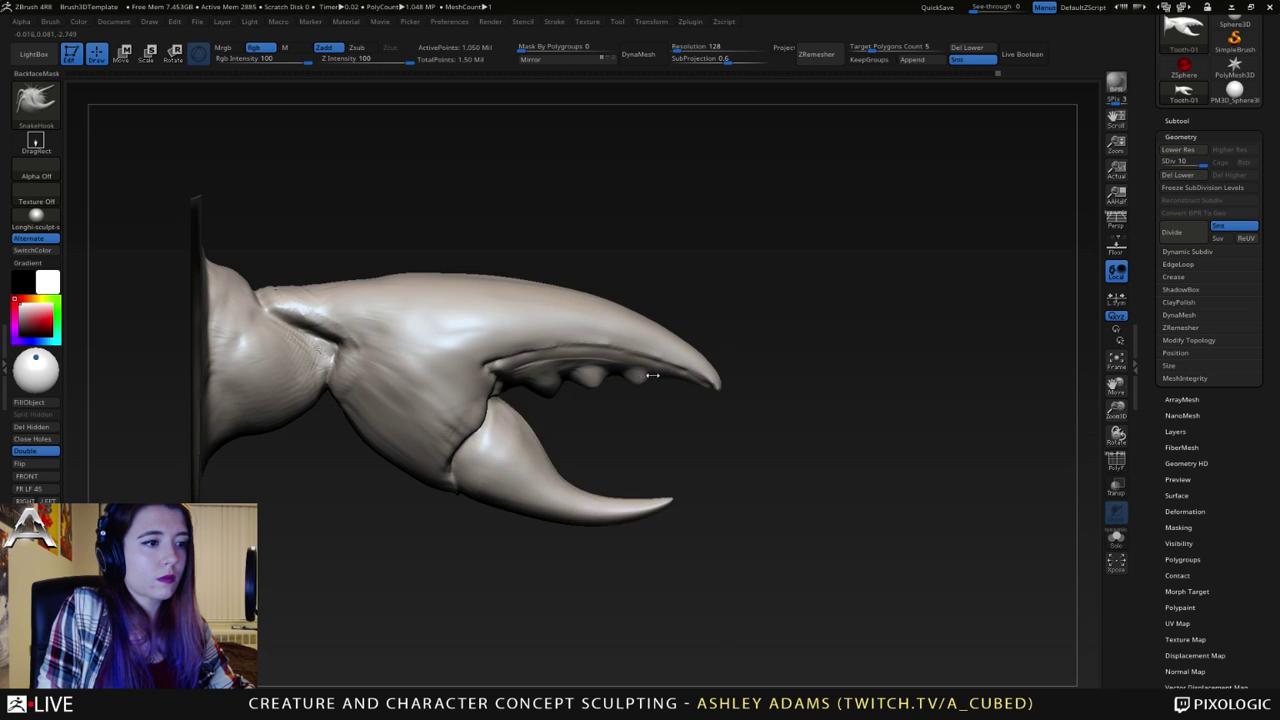
{"action": "mouse_move", "coordinate": [659, 378]}
{"action": "right_mouse_down"}
{"action": "mouse_move", "coordinate": [650, 386]}
{"action": "mouse_move", "coordinate": [670, 388]}
{"action": "right_mouse_up"}
{"action": "key", "text": "shift"}
{"action": "key", "text": "ctrl"}
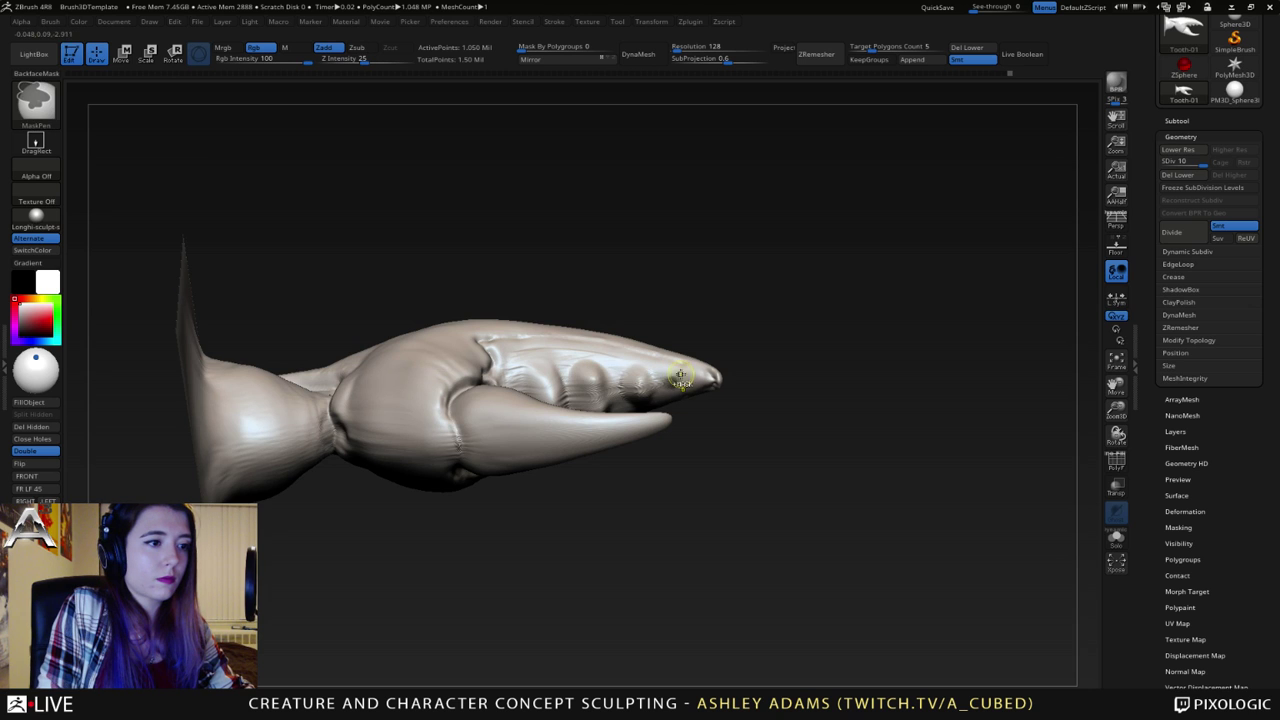
{"action": "left_click", "coordinate": [702, 334], "text": "ctrl"}
{"action": "right_click_drag", "start_coordinate": [686, 320], "coordinate": [680, 386], "text": "shift"}
{"action": "key", "text": "space"}
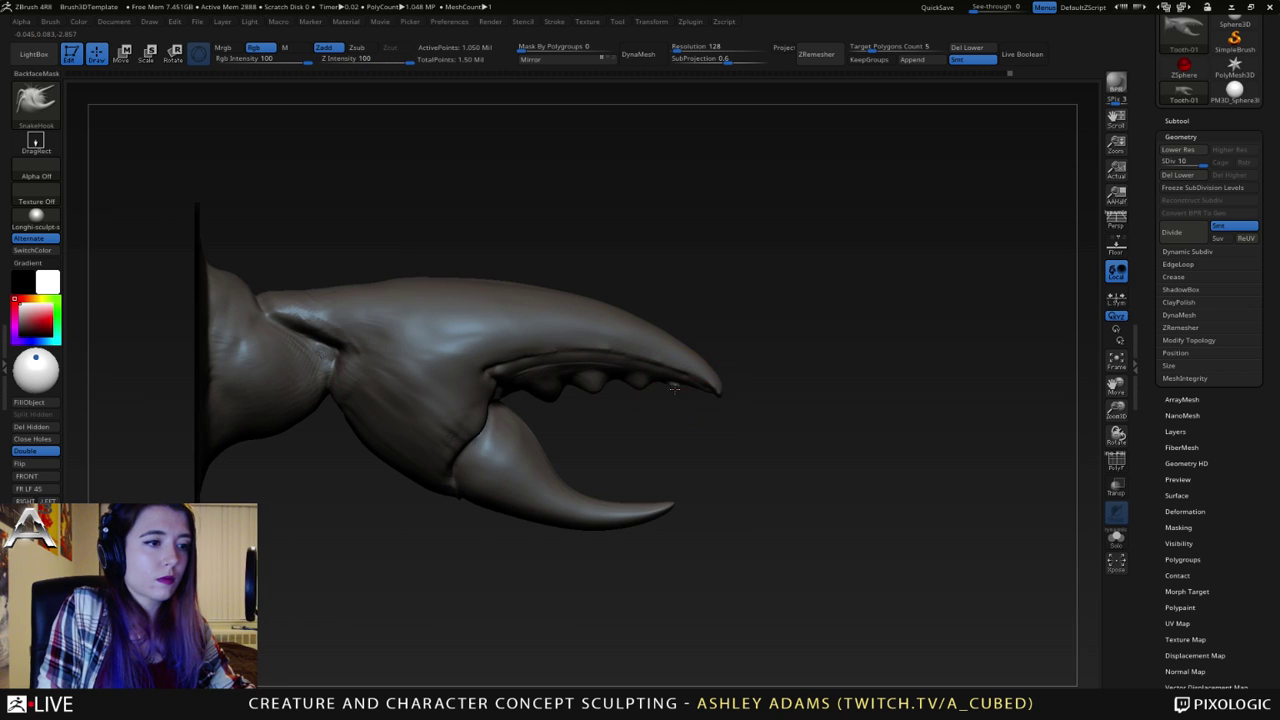
{"action": "mouse_move", "coordinate": [672, 387]}
{"action": "left_mouse_down"}
{"action": "mouse_move", "coordinate": [671, 400]}
{"action": "mouse_move", "coordinate": [674, 390]}
{"action": "left_mouse_up"}
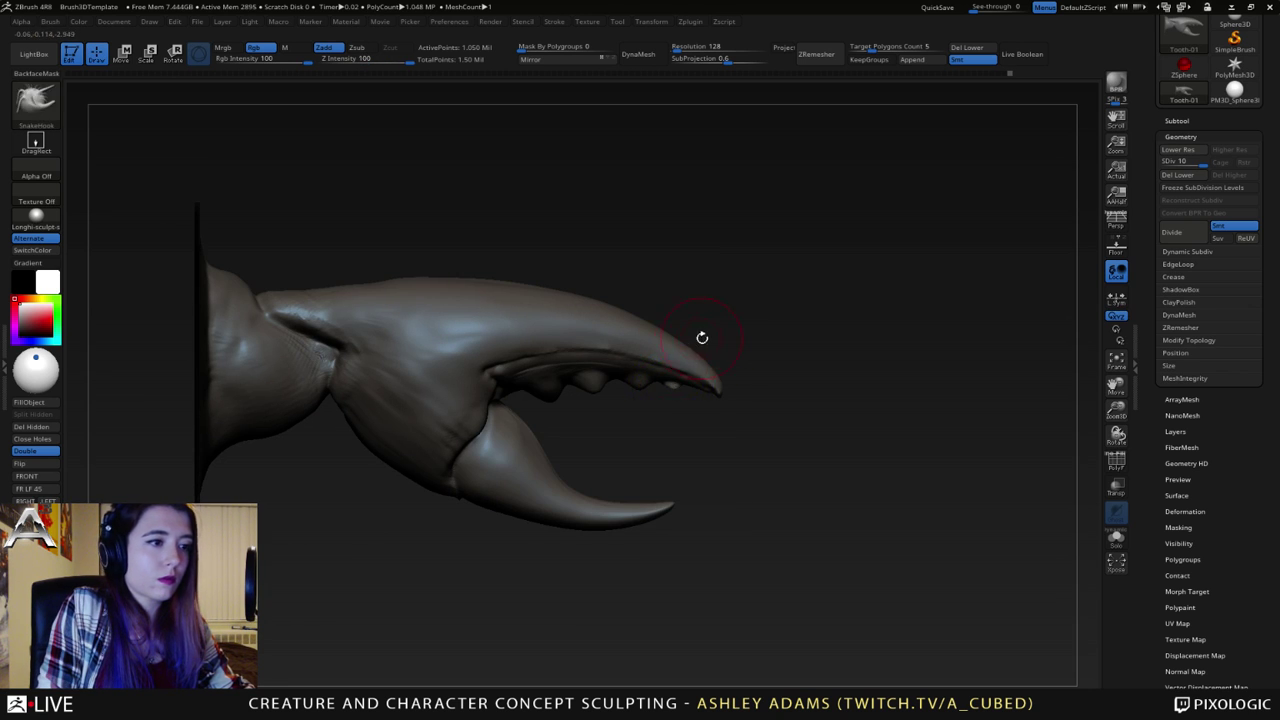
{"action": "left_click_drag", "start_coordinate": [735, 332], "coordinate": [757, 351], "text": "ctrl"}
{"action": "right_click_drag", "start_coordinate": [757, 351], "coordinate": [700, 345], "text": "ctrl"}
- Smooth around the fourth tooth, then add clay along the upper pincer's tip on the opposite side with ClayBuildup and smooth it
{"action": "mouse_move", "coordinate": [700, 345]}
{"action": "right_mouse_down"}
{"action": "mouse_move", "coordinate": [586, 363]}
{"action": "mouse_move", "coordinate": [728, 358]}
{"action": "mouse_move", "coordinate": [695, 370]}
{"action": "right_mouse_up"}
{"action": "right_click_drag", "start_coordinate": [695, 370], "coordinate": [657, 367]}
{"action": "key", "text": "1"}
{"action": "mouse_move", "coordinate": [618, 410]}
{"action": "right_mouse_down"}
{"action": "mouse_move", "coordinate": [580, 440]}
{"action": "mouse_move", "coordinate": [594, 400]}
{"action": "right_mouse_up"}
{"action": "key", "text": "space"}
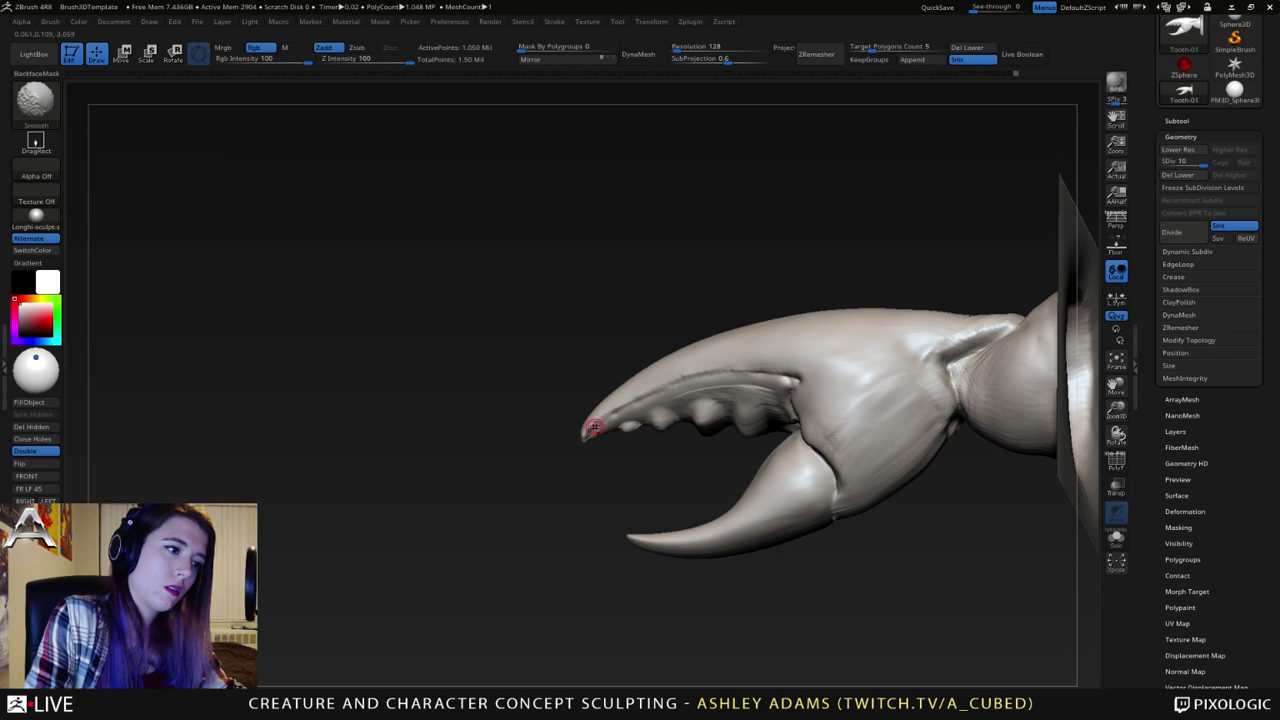
{"action": "key", "text": "2"}
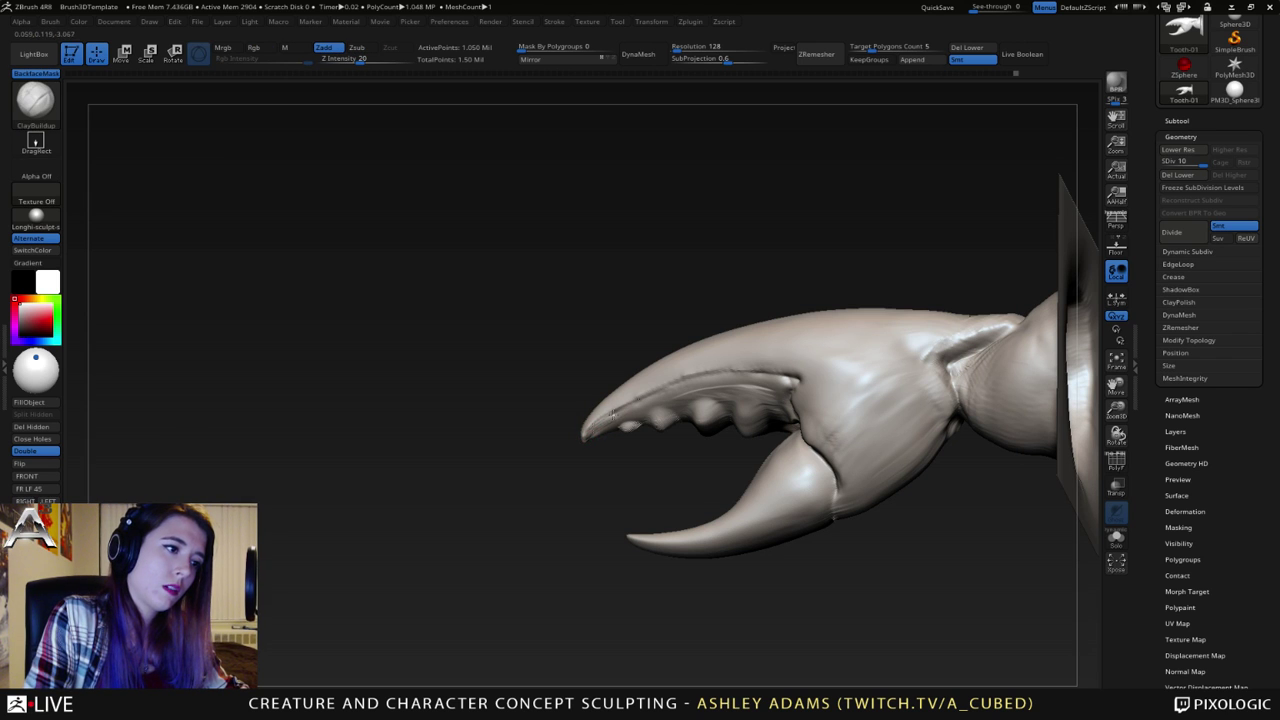
{"action": "right_click_drag", "start_coordinate": [613, 412], "coordinate": [601, 387]}
{"action": "right_click_drag", "start_coordinate": [588, 436], "coordinate": [580, 462]}
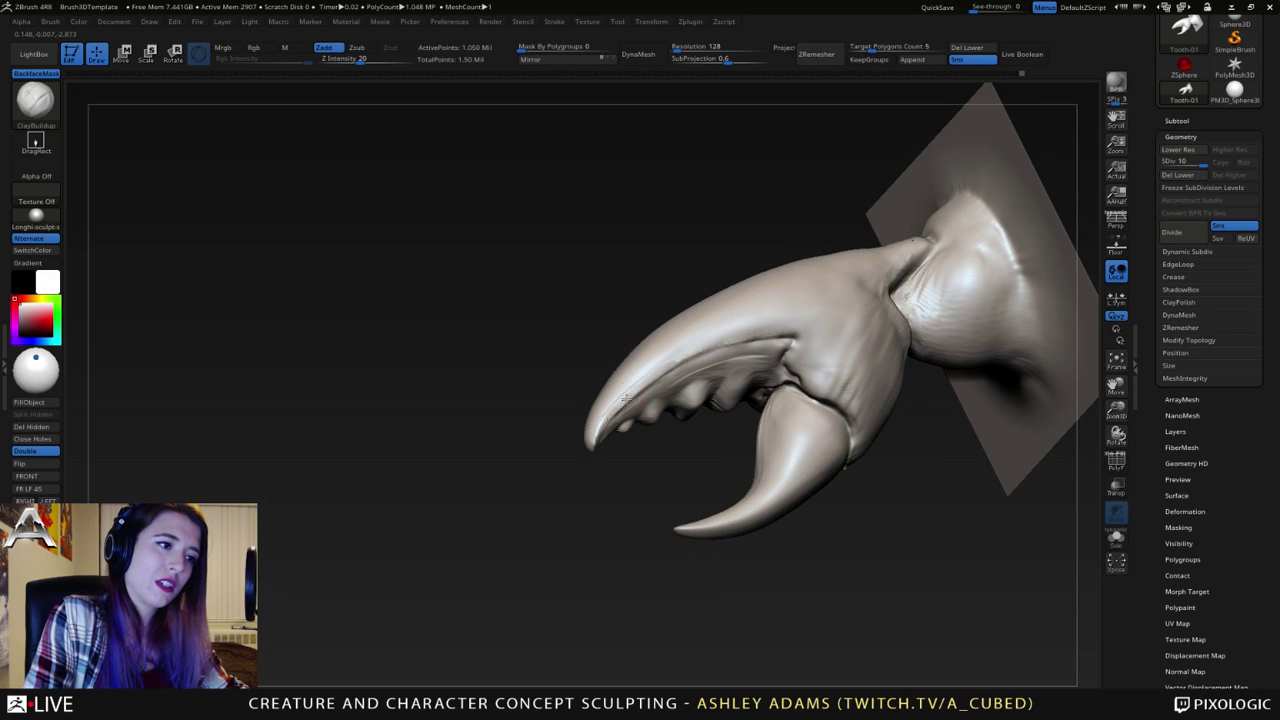
{"action": "key", "text": "shift"}
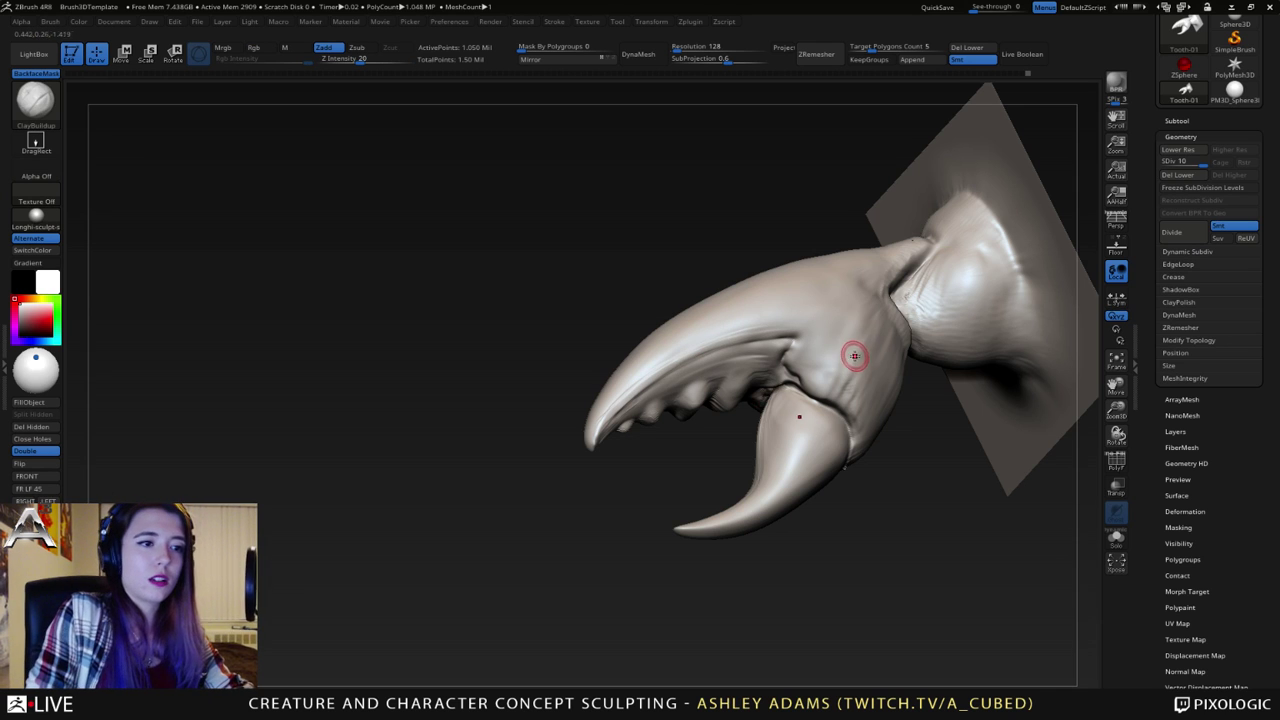
- Flatten and even out the surface of the claw's broad body with the hPolish brush
{"action": "key", "text": "b"}
{"action": "key", "text": "h"}
{"action": "key", "text": "p"}
{"action": "right_click", "coordinate": [804, 428]}
{"action": "left_click_drag", "start_coordinate": [848, 377], "coordinate": [853, 381]}
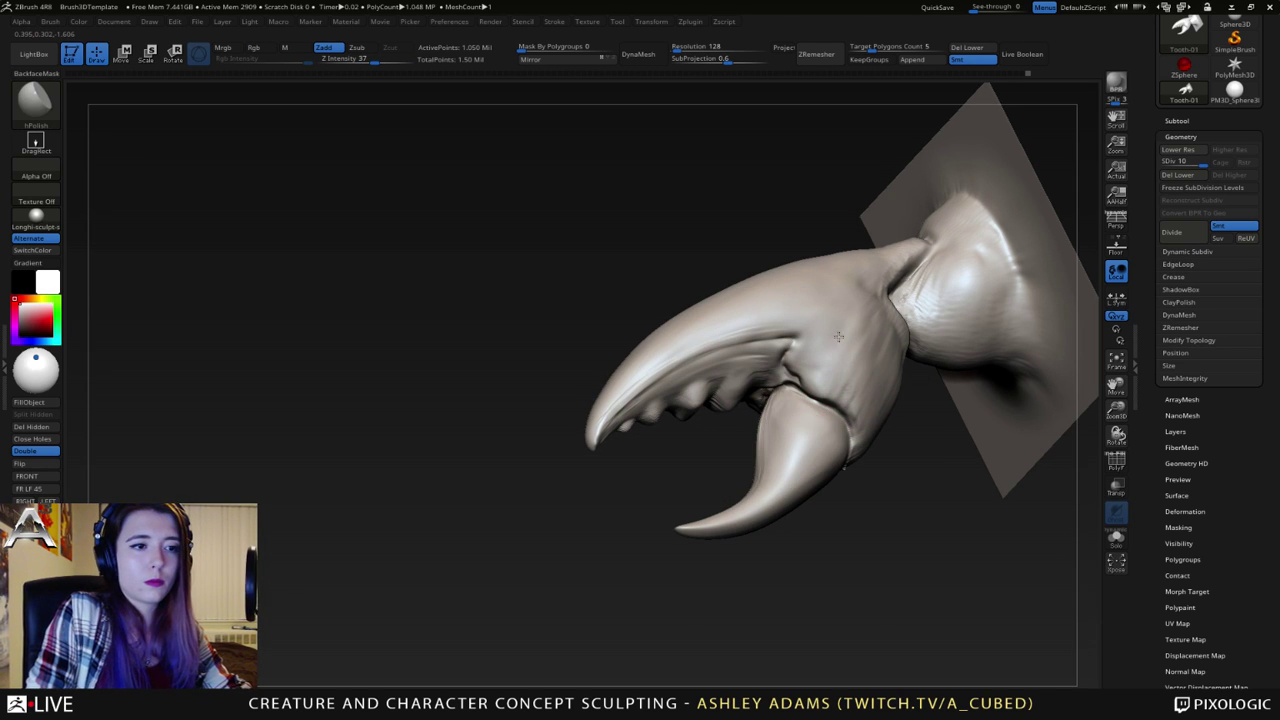
{"action": "right_click_drag", "start_coordinate": [879, 338], "coordinate": [883, 389]}
{"action": "left_click_drag", "start_coordinate": [883, 391], "coordinate": [920, 391]}
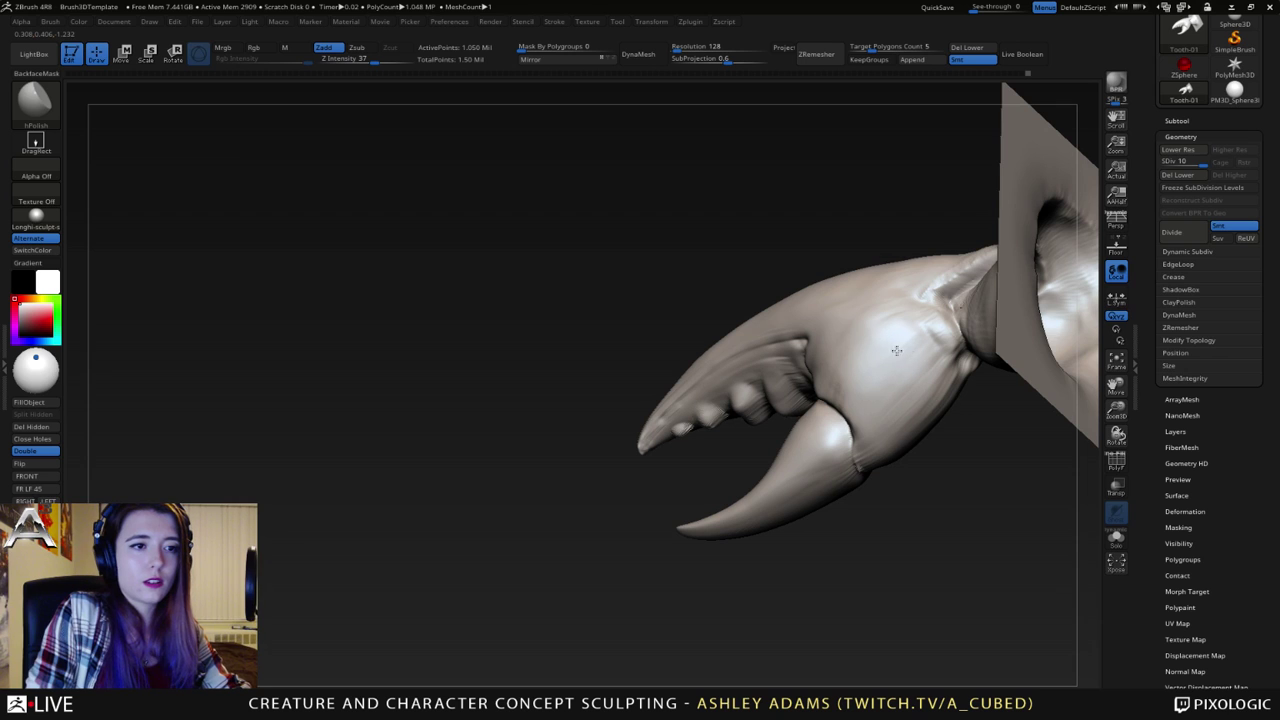
{"action": "mouse_move", "coordinate": [892, 424]}
{"action": "right_mouse_down"}
{"action": "mouse_move", "coordinate": [913, 370]}
{"action": "mouse_move", "coordinate": [890, 308]}
{"action": "mouse_move", "coordinate": [1013, 309]}
{"action": "mouse_move", "coordinate": [838, 305]}
{"action": "right_mouse_up"}
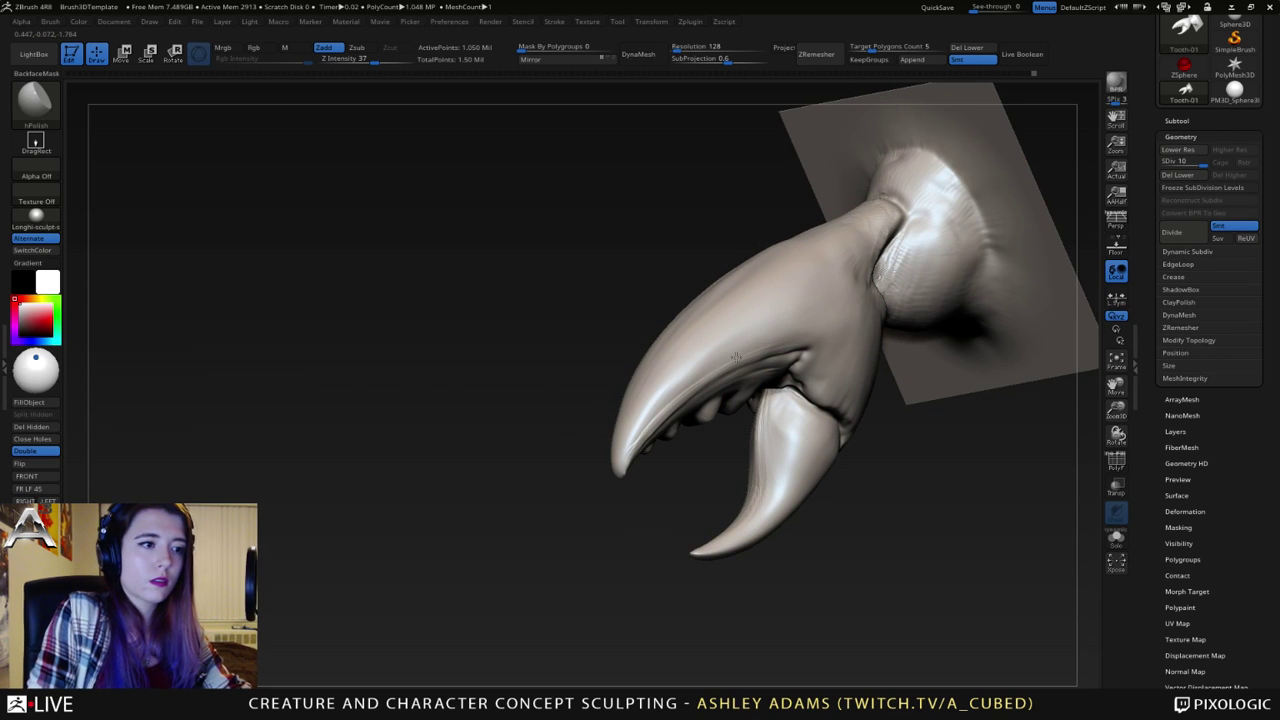
- Build up the outer side of the upper pincer above its inner edge with ClayBuildup and smooth the strokes
{"action": "right_click_drag", "start_coordinate": [736, 345], "coordinate": [702, 364]}
{"action": "key", "text": "b"}
{"action": "key", "text": "c"}
{"action": "key", "text": "b"}
{"action": "mouse_move", "coordinate": [690, 375]}
{"action": "left_mouse_down"}
{"action": "mouse_move", "coordinate": [650, 410]}
{"action": "mouse_move", "coordinate": [791, 327]}
{"action": "mouse_move", "coordinate": [683, 395]}
{"action": "left_mouse_up"}
{"action": "left_click_drag", "start_coordinate": [780, 332], "coordinate": [694, 371]}
{"action": "mouse_move", "coordinate": [694, 371]}
{"action": "right_mouse_down"}
{"action": "mouse_move", "coordinate": [770, 372]}
{"action": "mouse_move", "coordinate": [755, 372]}
{"action": "right_mouse_up"}
{"action": "mouse_move", "coordinate": [680, 390]}
{"action": "left_mouse_down", "text": "shift"}
{"action": "mouse_move", "coordinate": [770, 337]}
{"action": "mouse_move", "coordinate": [738, 354]}
{"action": "left_mouse_up", "text": "shift"}
{"action": "right_click_drag", "start_coordinate": [729, 366], "coordinate": [759, 361]}
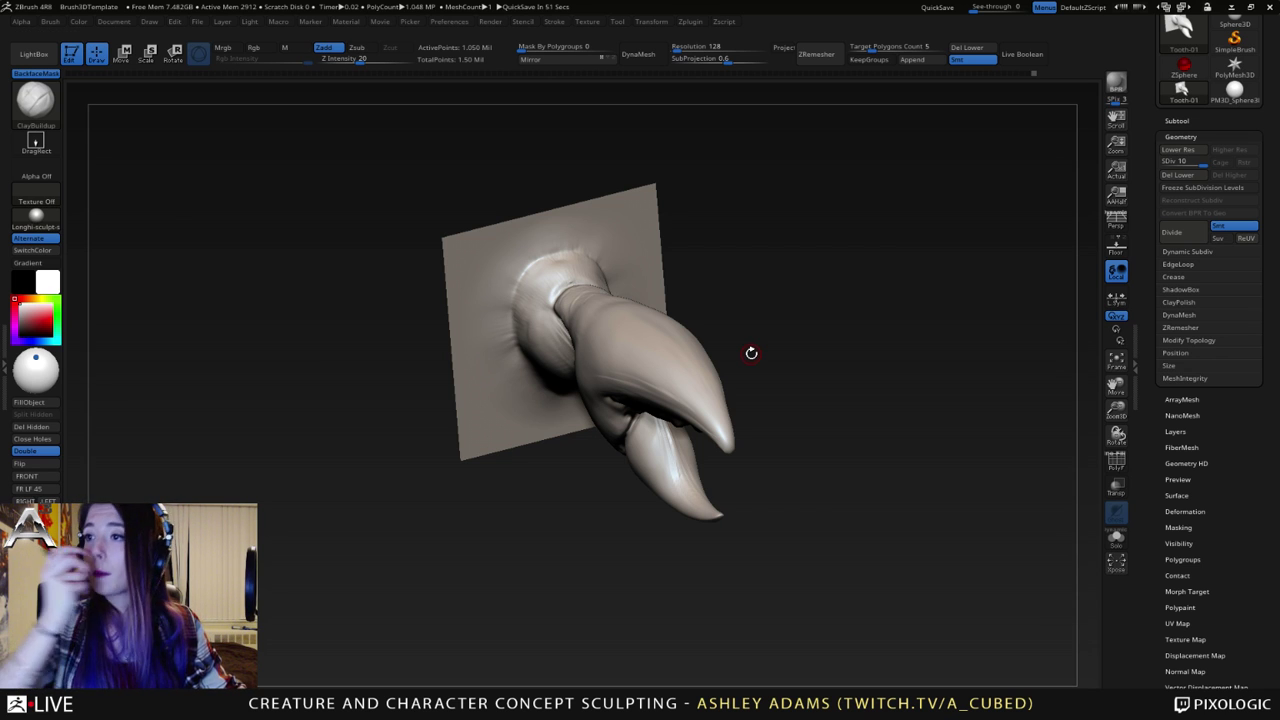
- Reshape the underside of the claw body near the neck with the SnakeHook brush
{"action": "mouse_move", "coordinate": [490, 281]}
{"action": "right_mouse_down"}
{"action": "mouse_move", "coordinate": [563, 349]}
{"action": "mouse_move", "coordinate": [521, 318]}
{"action": "mouse_move", "coordinate": [669, 376]}
{"action": "right_mouse_up"}
{"action": "right_click", "coordinate": [520, 316]}
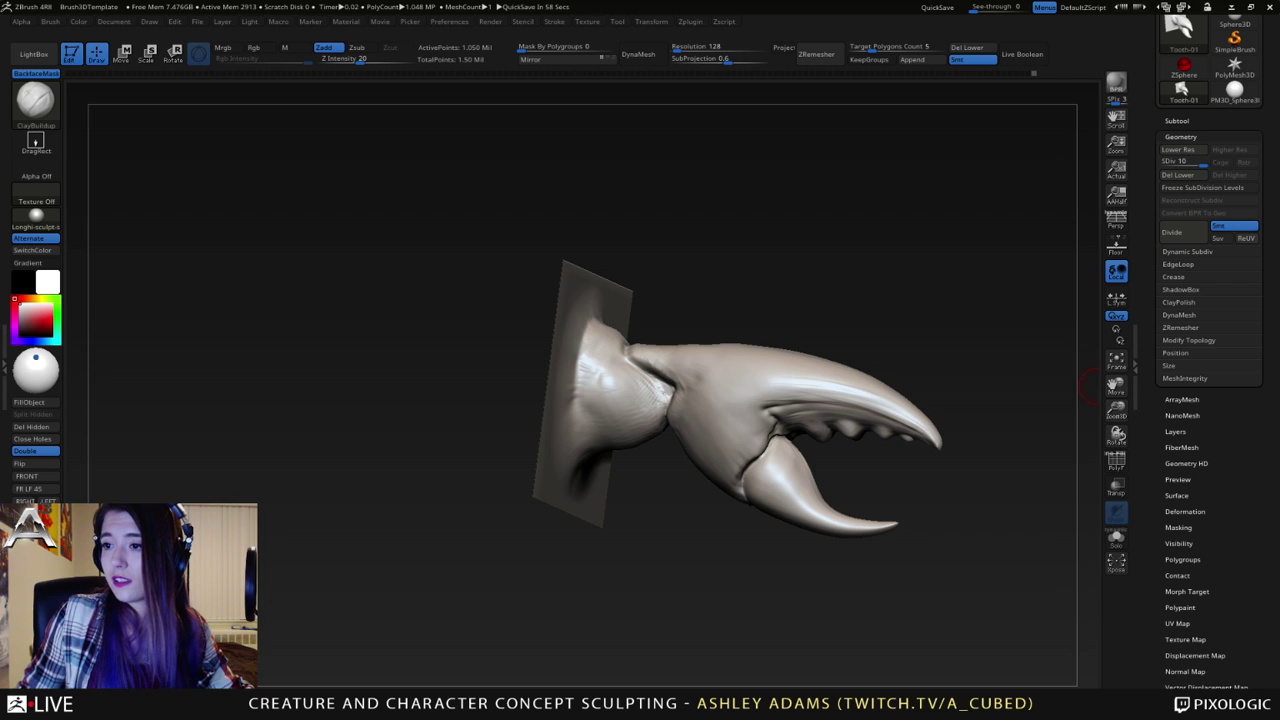
{"action": "mouse_move", "coordinate": [722, 362]}
{"action": "right_mouse_down"}
{"action": "mouse_move", "coordinate": [708, 397]}
{"action": "mouse_move", "coordinate": [670, 416]}
{"action": "right_mouse_up"}
{"action": "key", "text": "b"}
{"action": "key", "text": "s"}
{"action": "key", "text": "h"}
{"action": "right_click", "coordinate": [632, 453]}
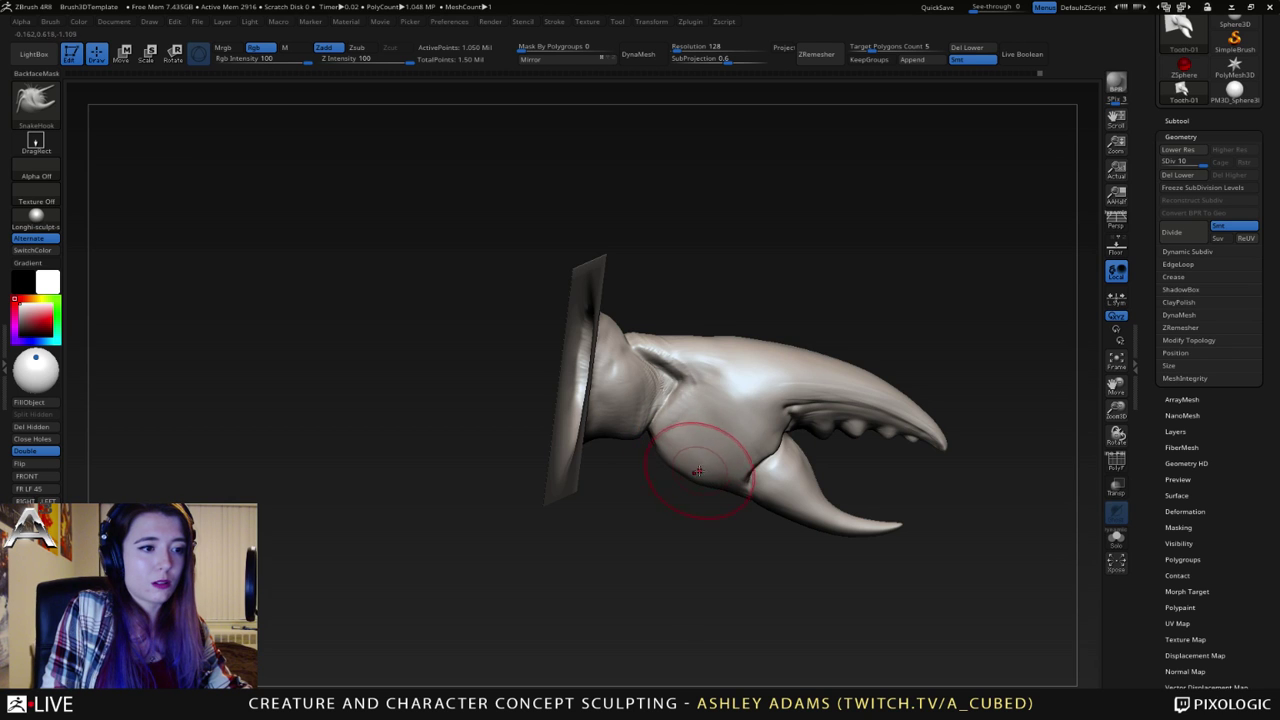
{"action": "mouse_move", "coordinate": [686, 457]}
{"action": "right_mouse_down"}
{"action": "mouse_move", "coordinate": [700, 414]}
{"action": "mouse_move", "coordinate": [630, 445]}
{"action": "right_mouse_up"}
{"action": "key", "text": "space"}
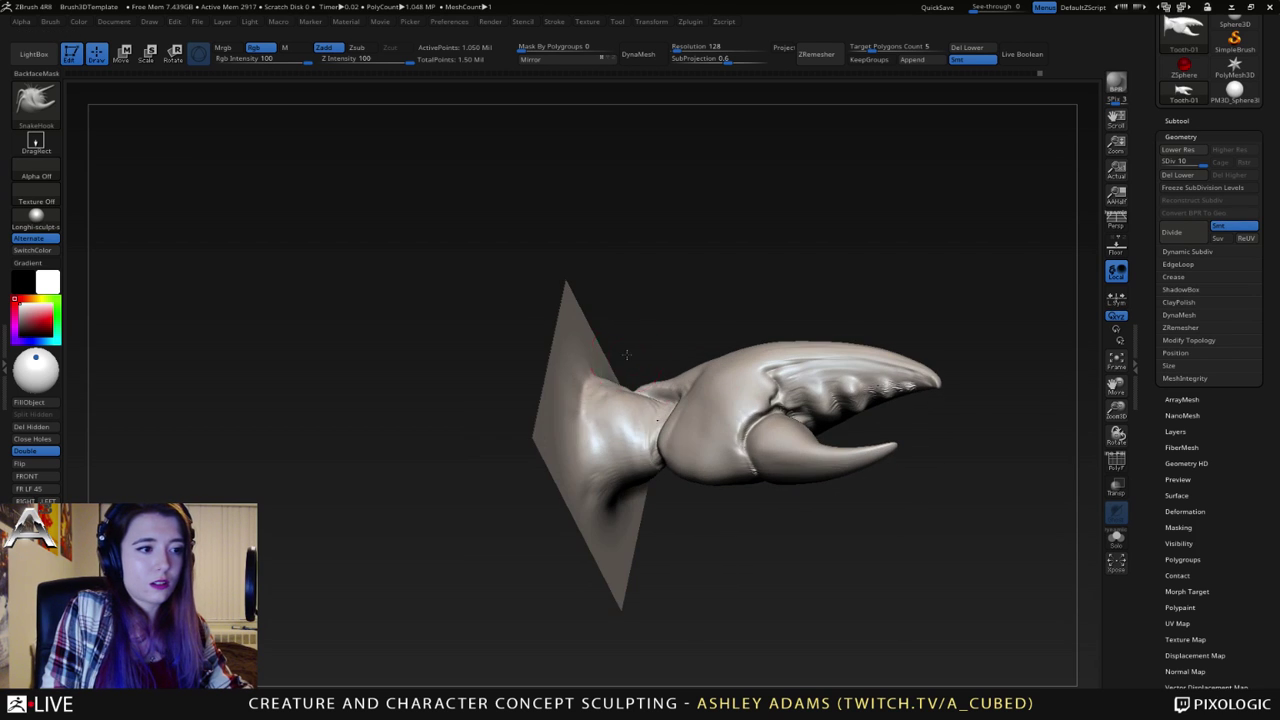
- Build up bands of clay around the neck between the base plane and the claw with ClayBuildup
{"action": "key", "text": "b"}
{"action": "key", "text": "c"}
{"action": "key", "text": "b"}
{"action": "mouse_move", "coordinate": [625, 442]}
{"action": "left_mouse_down"}
{"action": "mouse_move", "coordinate": [605, 490]}
{"action": "mouse_move", "coordinate": [608, 401]}
{"action": "mouse_move", "coordinate": [622, 440]}
{"action": "left_mouse_up"}
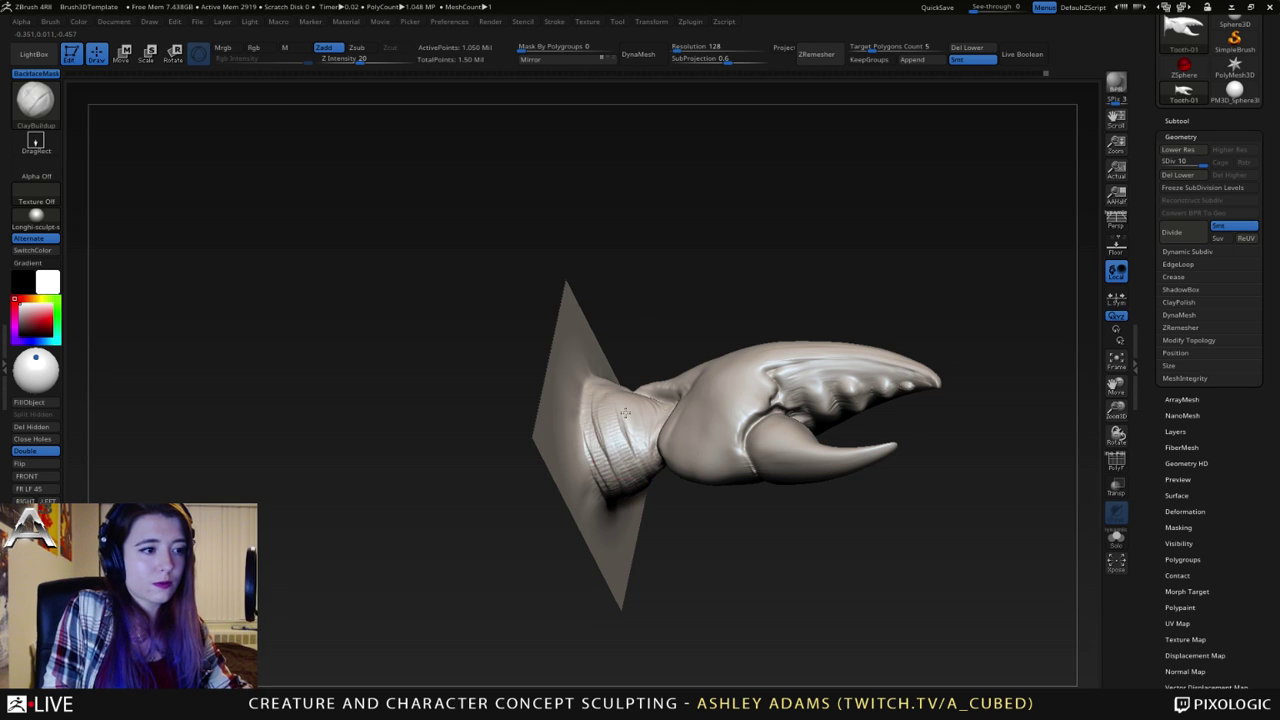
{"action": "right_click_drag", "start_coordinate": [608, 410], "coordinate": [632, 432]}
{"action": "left_click_drag", "start_coordinate": [632, 432], "coordinate": [640, 401]}
{"action": "right_click_drag", "start_coordinate": [632, 425], "coordinate": [691, 419]}
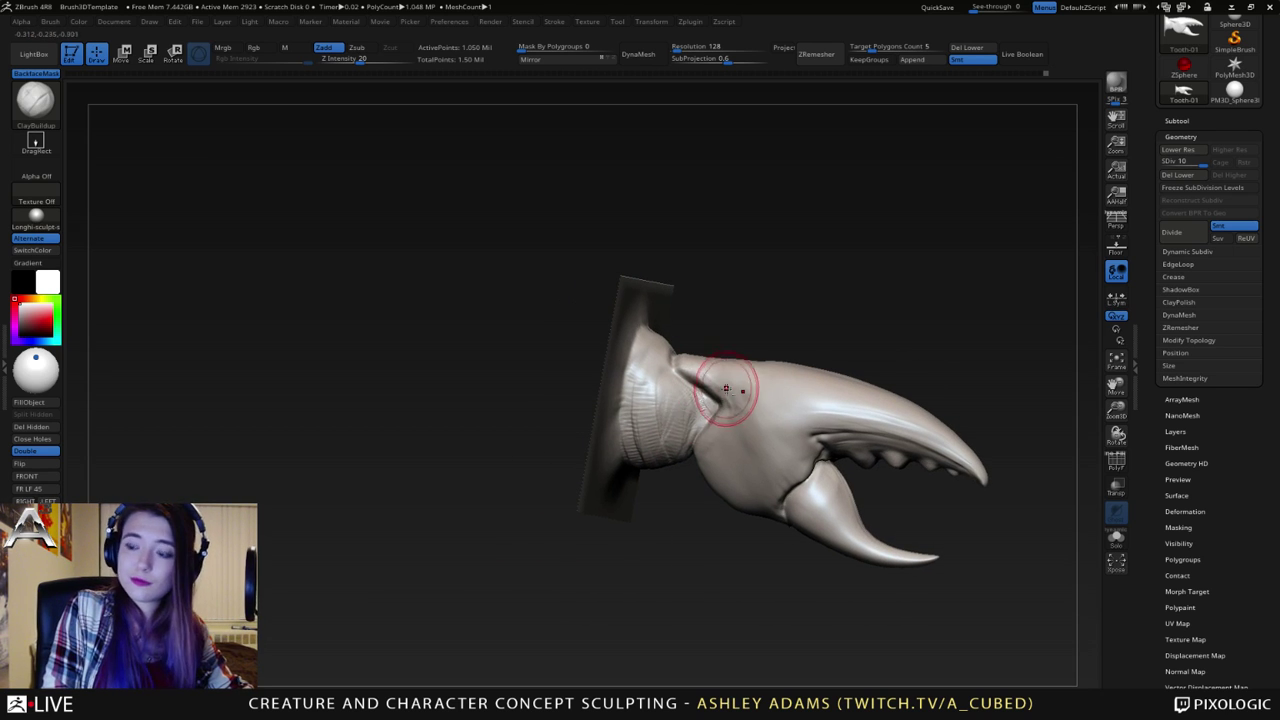
- Build a rounded knob on the side of the neck where it meets the claw and smooth it
{"action": "mouse_move", "coordinate": [686, 402]}
{"action": "left_mouse_down"}
{"action": "mouse_move", "coordinate": [680, 424]}
{"action": "mouse_move", "coordinate": [682, 402]}
{"action": "left_mouse_up"}
{"action": "mouse_move", "coordinate": [682, 402]}
{"action": "right_mouse_down"}
{"action": "mouse_move", "coordinate": [640, 420]}
{"action": "mouse_move", "coordinate": [690, 420]}
{"action": "right_mouse_up"}
{"action": "key", "text": "space"}
{"action": "left_click_drag", "start_coordinate": [717, 386], "coordinate": [710, 386]}
{"action": "right_click_drag", "start_coordinate": [686, 418], "coordinate": [773, 417], "text": "alt"}
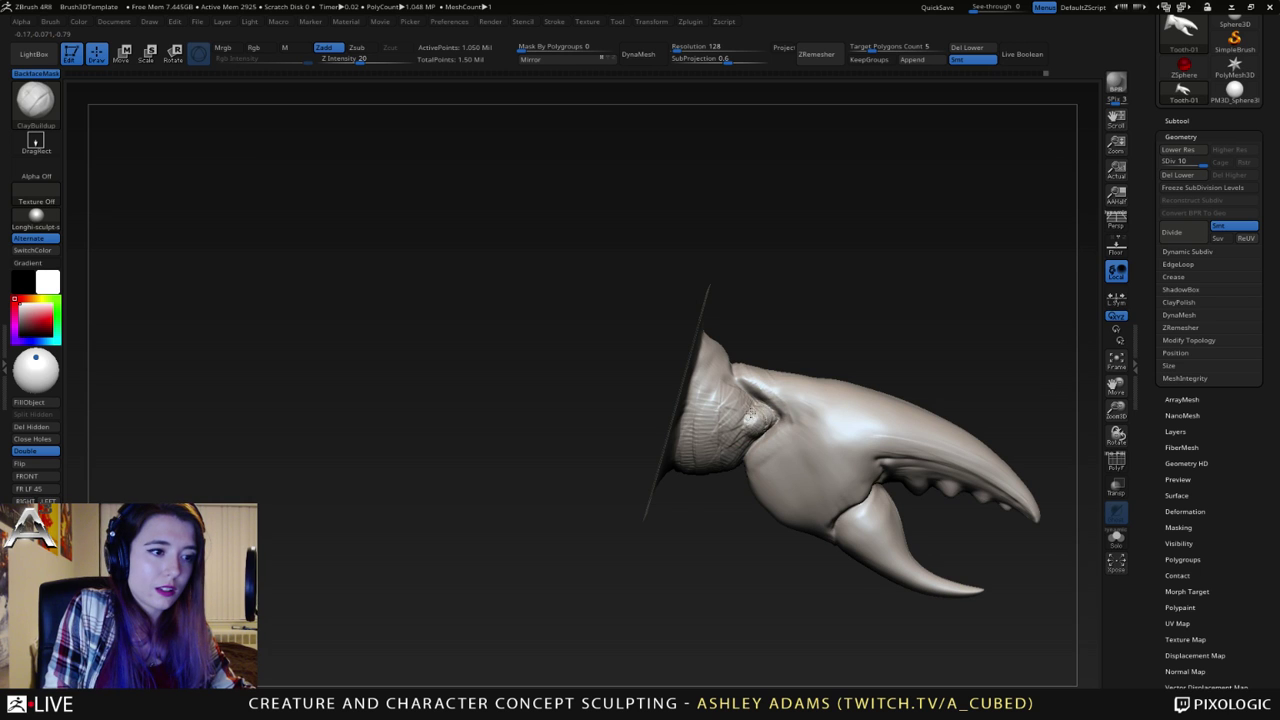
{"action": "mouse_move", "coordinate": [770, 418]}
{"action": "right_mouse_down"}
{"action": "mouse_move", "coordinate": [731, 428]}
{"action": "mouse_move", "coordinate": [763, 410]}
{"action": "right_mouse_up"}
{"action": "key", "text": "shift"}
{"action": "left_click_drag", "start_coordinate": [728, 451], "coordinate": [713, 423], "text": "shift"}
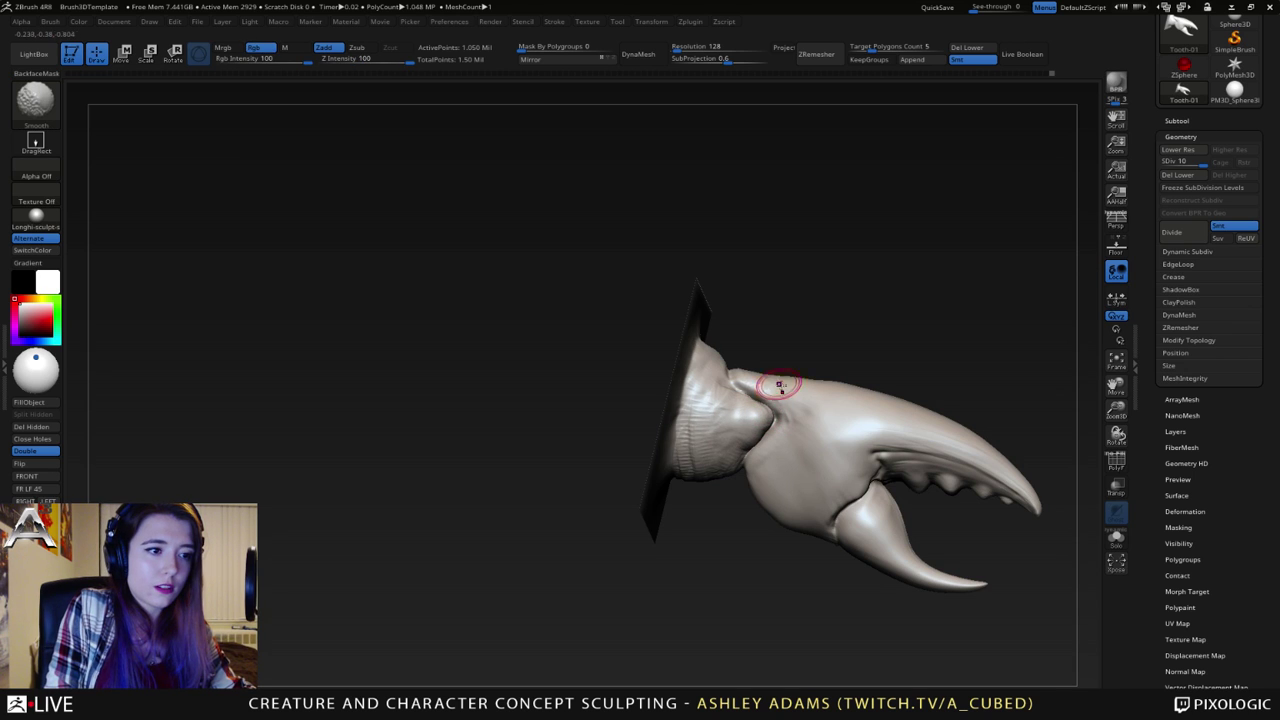
- Carve a crease between the neck's knob and the claw body with the DamStandard brush
{"action": "right_click_drag", "start_coordinate": [777, 384], "coordinate": [750, 388]}
{"action": "key", "text": "b"}
{"action": "key", "text": "d"}
{"action": "key", "text": "s"}
{"action": "left_click_drag", "start_coordinate": [744, 385], "coordinate": [780, 405]}
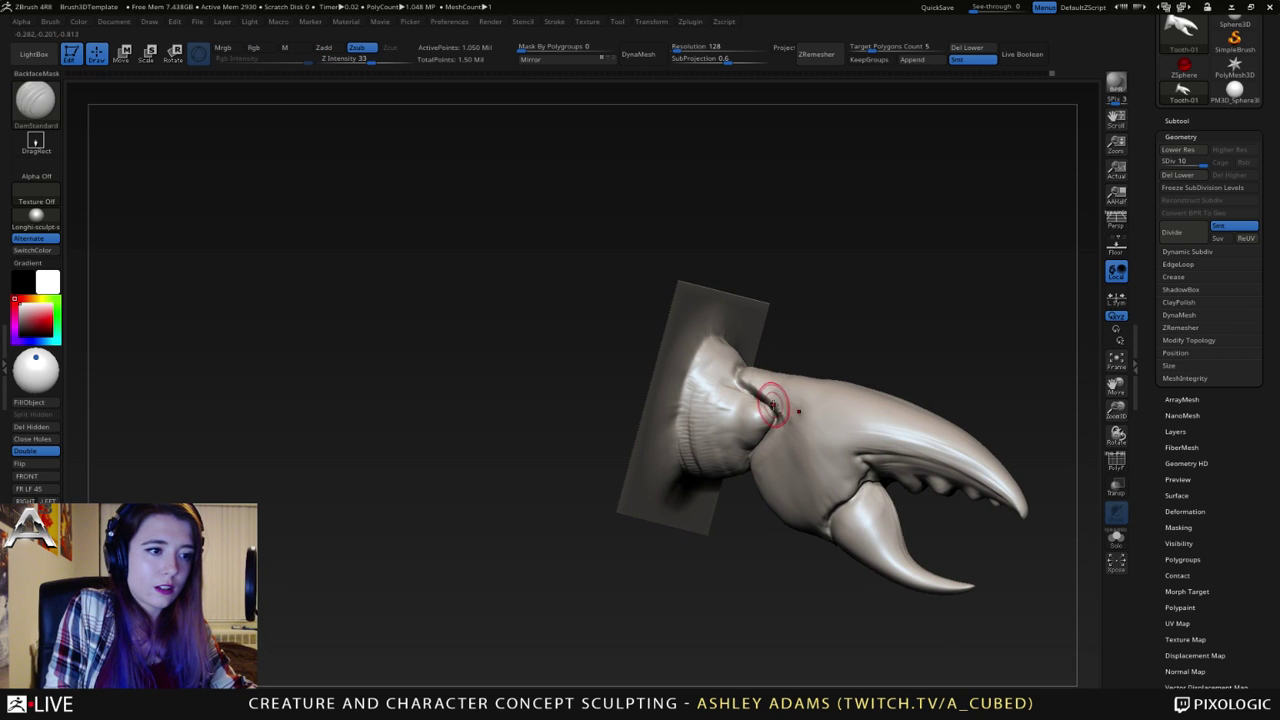
- Smooth the rough clay on the neck around the knob and toward the base plane
{"action": "mouse_move", "coordinate": [780, 433]}
{"action": "right_mouse_down"}
{"action": "mouse_move", "coordinate": [757, 457]}
{"action": "mouse_move", "coordinate": [718, 435]}
{"action": "right_mouse_up"}
{"action": "left_click_drag", "start_coordinate": [712, 425], "coordinate": [693, 462], "text": "shift"}
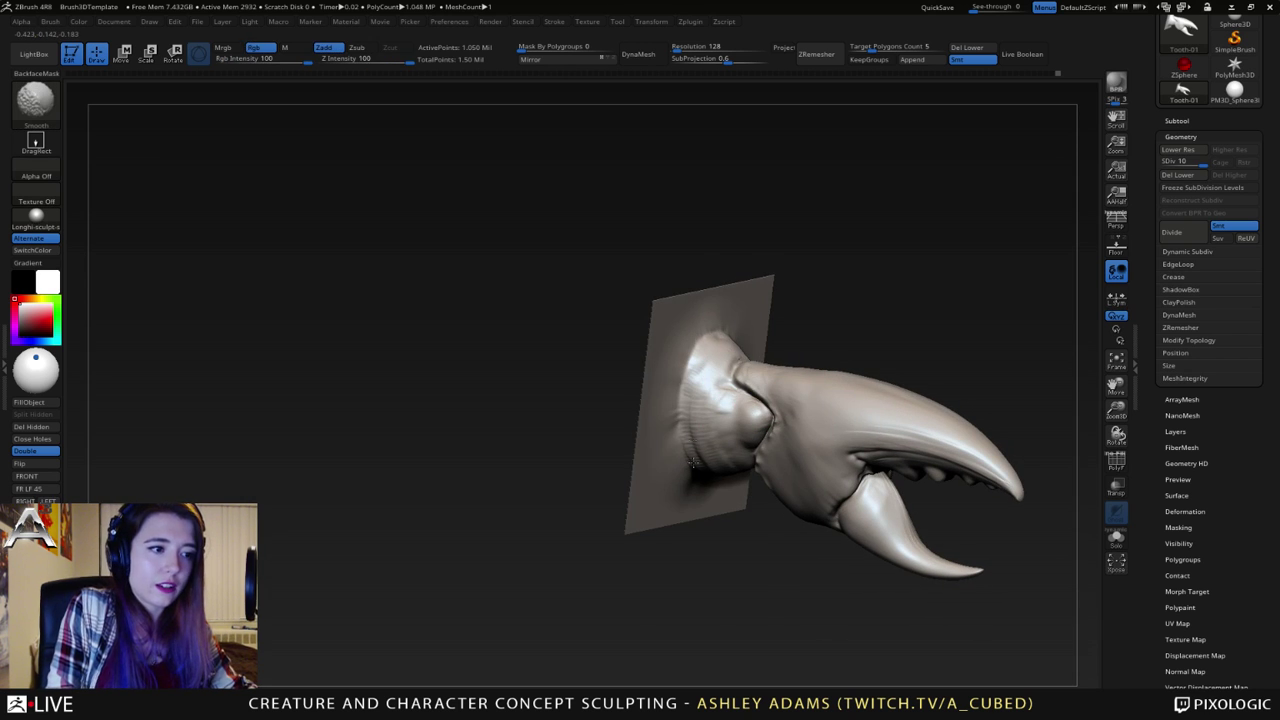
{"action": "right_click_drag", "start_coordinate": [686, 430], "coordinate": [743, 346]}
{"action": "left_click_drag", "start_coordinate": [743, 346], "coordinate": [714, 337], "text": "shift"}
{"action": "mouse_move", "coordinate": [800, 345]}
{"action": "right_mouse_down"}
{"action": "mouse_move", "coordinate": [775, 365]}
{"action": "mouse_move", "coordinate": [790, 394]}
{"action": "mouse_move", "coordinate": [830, 388]}
{"action": "right_mouse_up"}
- Carve a crease at the upper pincer's inner corner and along its inner edge to the tip with DamStandard
{"action": "key", "text": "b"}
{"action": "key", "text": "s"}
{"action": "key", "text": "h"}
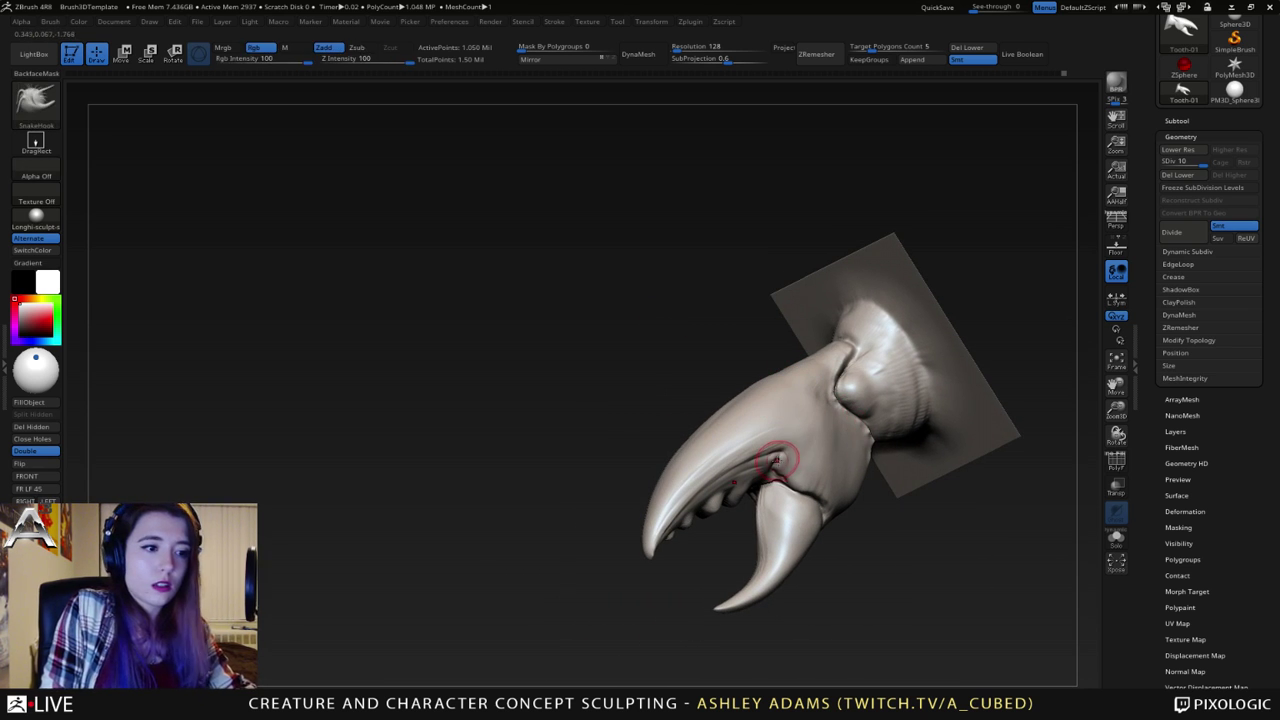
{"action": "key", "text": "space"}
{"action": "right_click_drag", "start_coordinate": [776, 457], "coordinate": [791, 457]}
{"action": "key", "text": "b"}
{"action": "key", "text": "d"}
{"action": "key", "text": "s"}
{"action": "left_click_drag", "start_coordinate": [780, 453], "coordinate": [778, 478]}
{"action": "right_click_drag", "start_coordinate": [786, 482], "coordinate": [782, 462]}
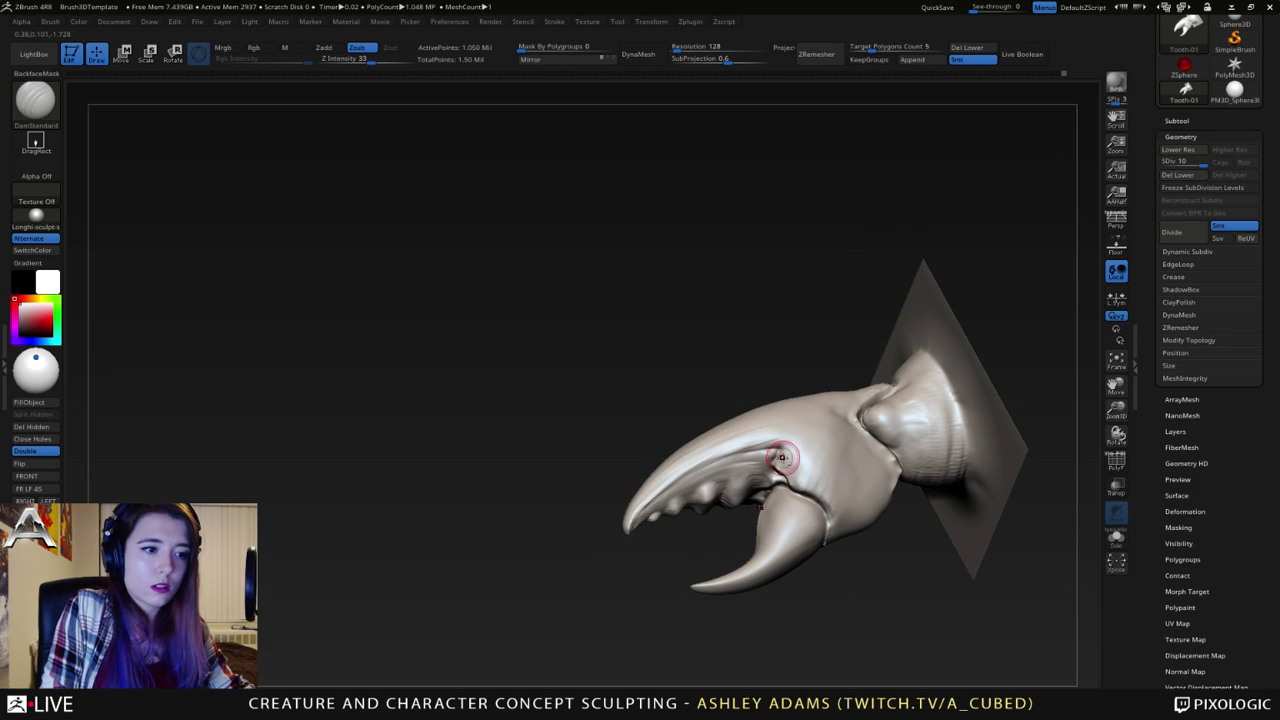
{"action": "mouse_move", "coordinate": [766, 446]}
{"action": "left_mouse_down"}
{"action": "mouse_move", "coordinate": [694, 467]}
{"action": "mouse_move", "coordinate": [634, 520]}
{"action": "left_mouse_up"}
{"action": "mouse_move", "coordinate": [681, 495]}
{"action": "right_mouse_down"}
{"action": "mouse_move", "coordinate": [683, 469]}
{"action": "mouse_move", "coordinate": [715, 431]}
{"action": "right_mouse_up"}
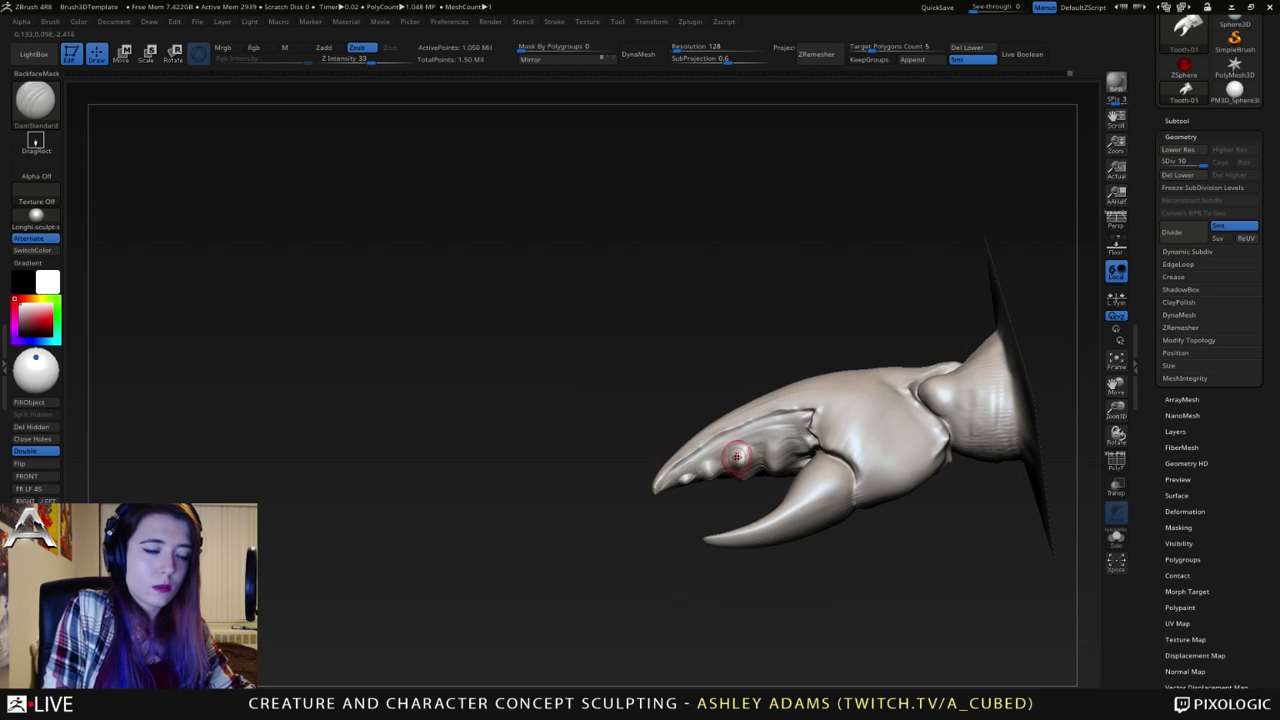
- Carve grooves around the roots of the upper pincer's teeth with the DamStandard brush
{"action": "left_click_drag", "start_coordinate": [728, 450], "coordinate": [733, 464]}
{"action": "left_click_drag", "start_coordinate": [752, 442], "coordinate": [689, 471]}
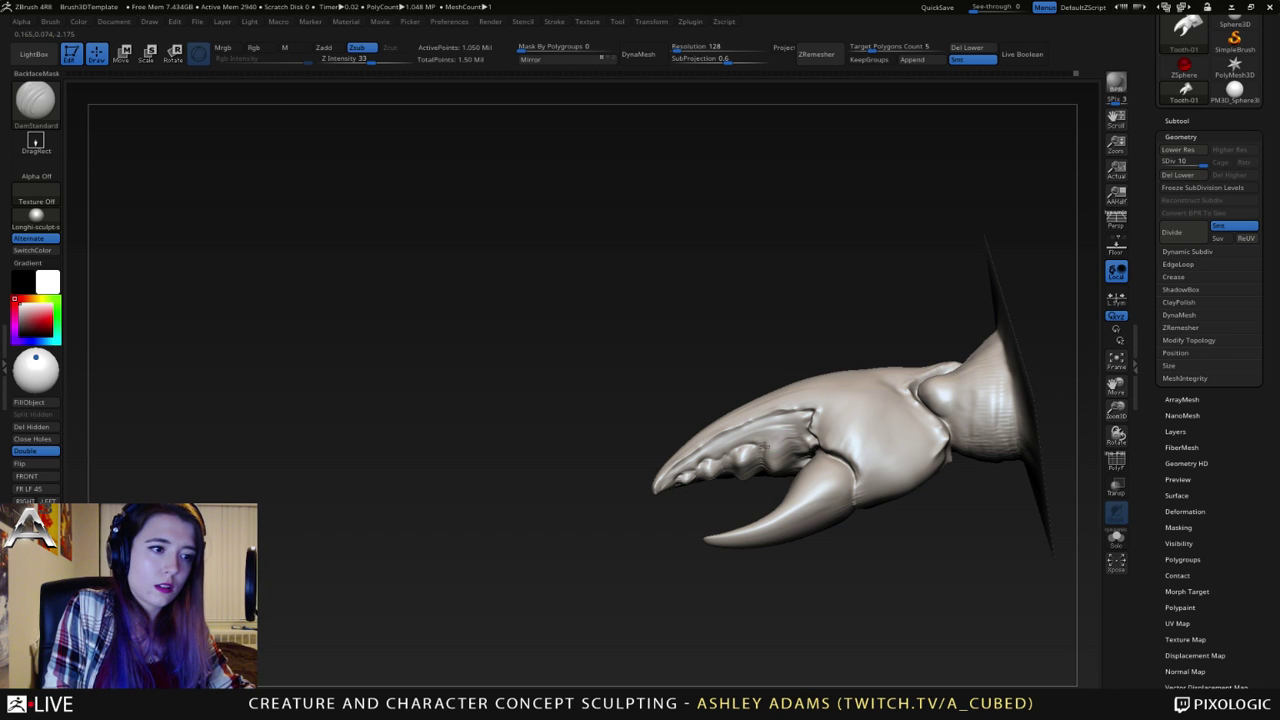
{"action": "left_click_drag", "start_coordinate": [770, 440], "coordinate": [799, 439]}
- Mask a spot on the lower pincer's inner edge, invert it, pull it into a tooth with SnakeHook and clear the mask
{"action": "mouse_move", "coordinate": [799, 439]}
{"action": "right_mouse_down"}
{"action": "mouse_move", "coordinate": [832, 440]}
{"action": "mouse_move", "coordinate": [780, 470]}
{"action": "mouse_move", "coordinate": [831, 480]}
{"action": "mouse_move", "coordinate": [846, 458]}
{"action": "mouse_move", "coordinate": [832, 425]}
{"action": "mouse_move", "coordinate": [765, 418]}
{"action": "mouse_move", "coordinate": [780, 430]}
{"action": "right_mouse_up"}
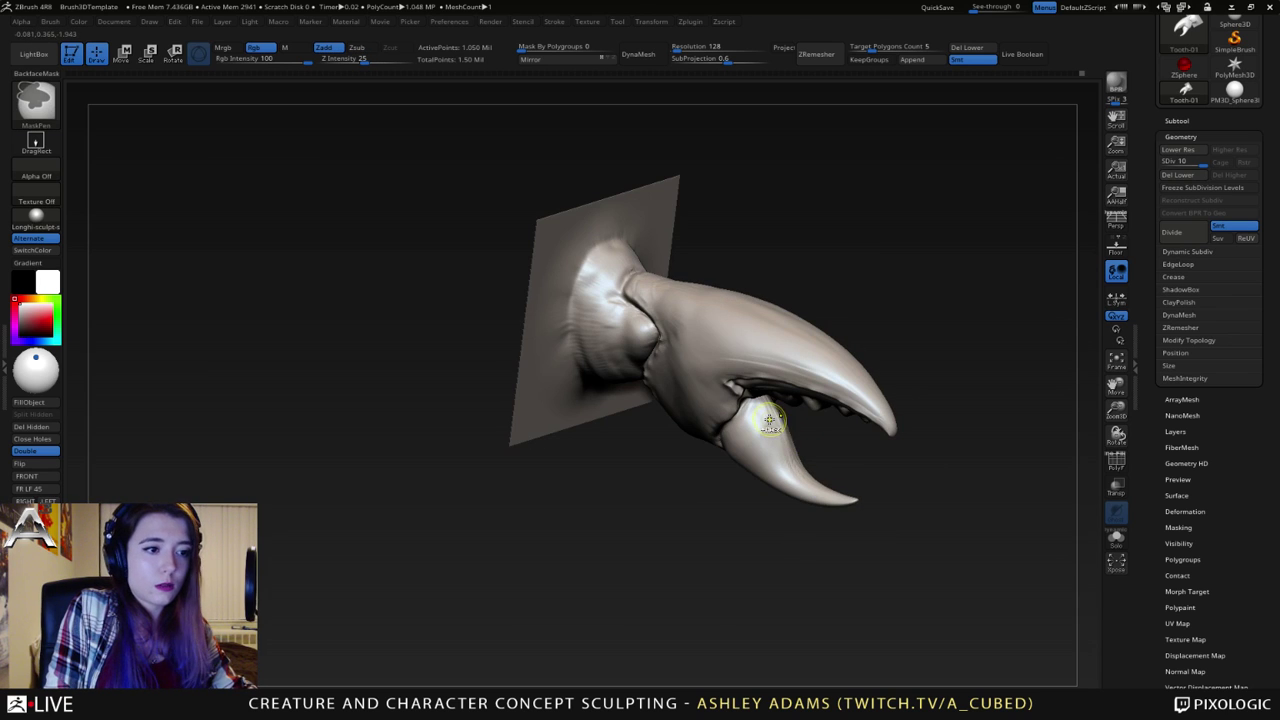
{"action": "left_click_drag", "start_coordinate": [769, 420], "coordinate": [786, 446], "text": "ctrl"}
{"action": "left_click", "coordinate": [818, 442], "text": "ctrl"}
{"action": "mouse_move", "coordinate": [818, 442]}
{"action": "right_mouse_down"}
{"action": "mouse_move", "coordinate": [826, 418]}
{"action": "mouse_move", "coordinate": [814, 421]}
{"action": "right_mouse_up"}
{"action": "key", "text": "b"}
{"action": "key", "text": "s"}
{"action": "key", "text": "h"}
{"action": "key", "text": "space"}
{"action": "left_click_drag", "start_coordinate": [777, 428], "coordinate": [790, 431]}
{"action": "right_click_drag", "start_coordinate": [790, 431], "coordinate": [794, 437]}
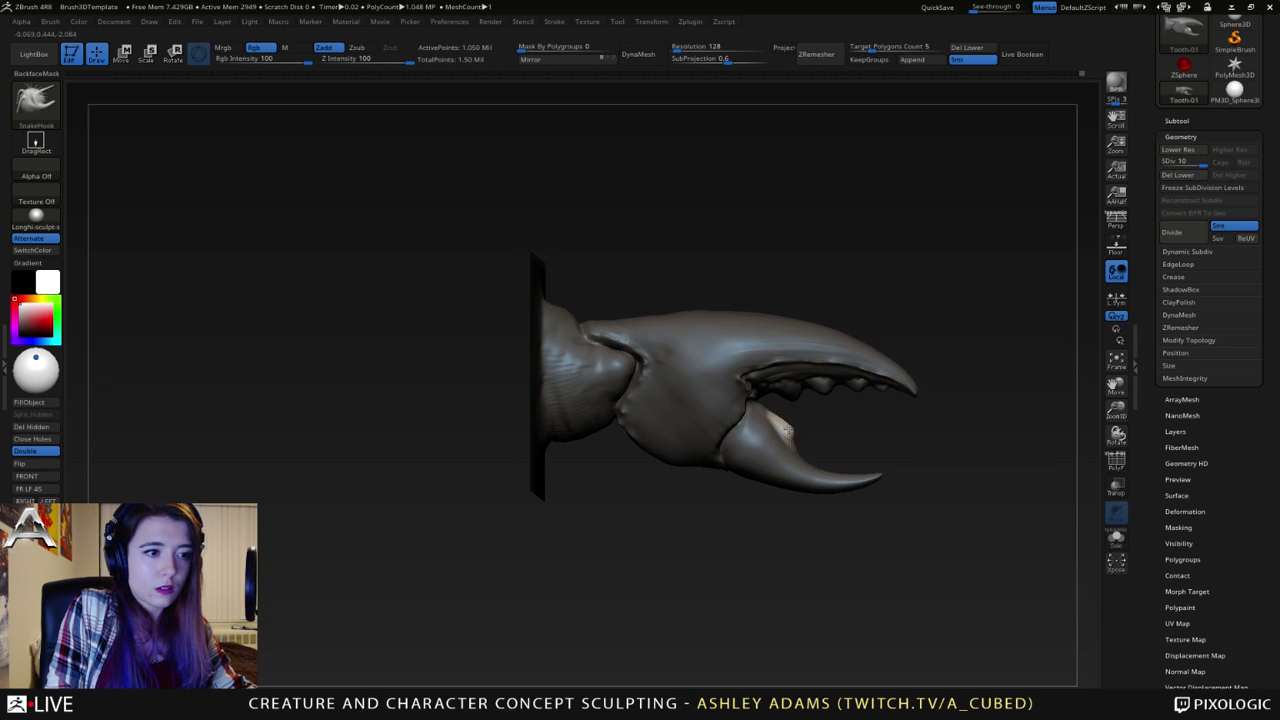
{"action": "right_click_drag", "start_coordinate": [846, 428], "coordinate": [802, 451]}
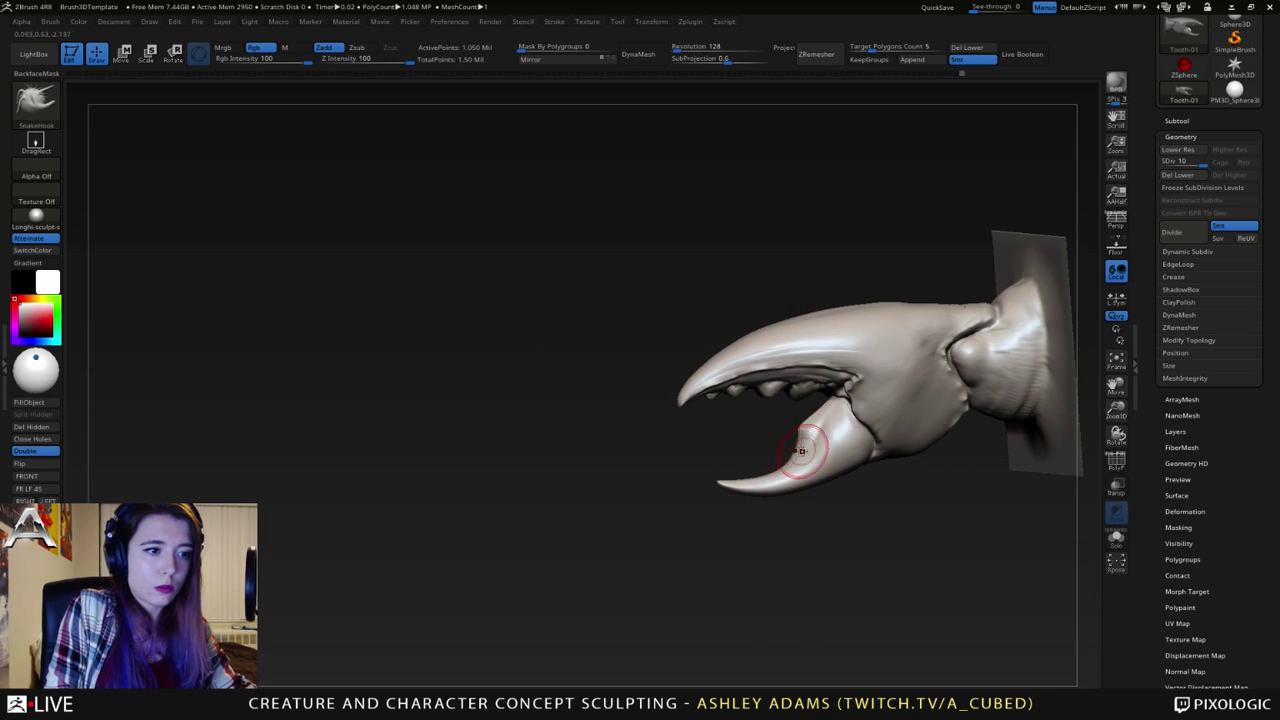
- Define the lower pincer's tooth by carving around it with DamStandard, working from several angles
{"action": "key", "text": "b"}
{"action": "key", "text": "d"}
{"action": "key", "text": "s"}
{"action": "mouse_move", "coordinate": [802, 455]}
{"action": "left_mouse_down"}
{"action": "mouse_move", "coordinate": [818, 436]}
{"action": "mouse_move", "coordinate": [802, 458]}
{"action": "left_mouse_up"}
{"action": "right_click_drag", "start_coordinate": [836, 424], "coordinate": [862, 424]}
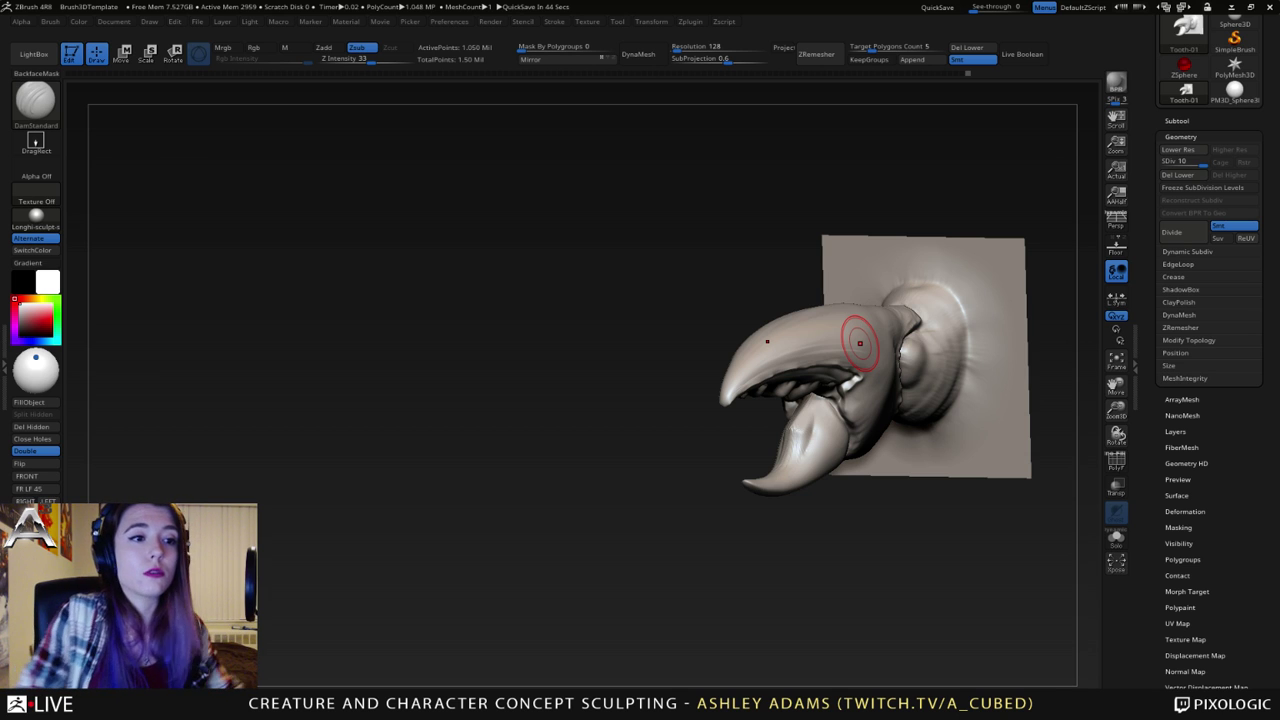
{"action": "mouse_move", "coordinate": [610, 400]}
{"action": "left_mouse_down"}
{"action": "mouse_move", "coordinate": [840, 390]}
{"action": "mouse_move", "coordinate": [905, 360]}
{"action": "left_mouse_up"}
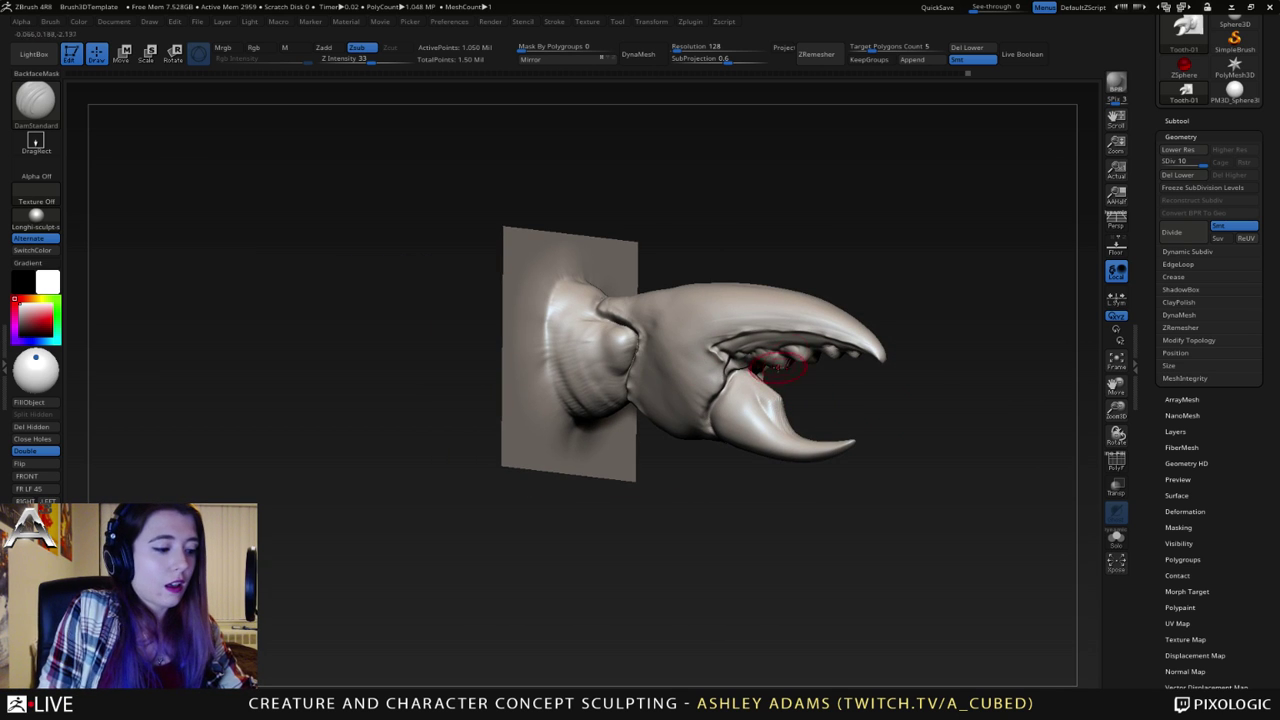
- Adjust the lower pincer's inner edge around its tooth with the SnakeHook brush and smooth the area
{"action": "key", "text": "space"}
{"action": "mouse_move", "coordinate": [778, 365]}
{"action": "left_mouse_down"}
{"action": "mouse_move", "coordinate": [766, 364]}
{"action": "mouse_move", "coordinate": [765, 410]}
{"action": "left_mouse_up"}
{"action": "left_click_drag", "start_coordinate": [765, 410], "coordinate": [780, 440], "text": "alt"}
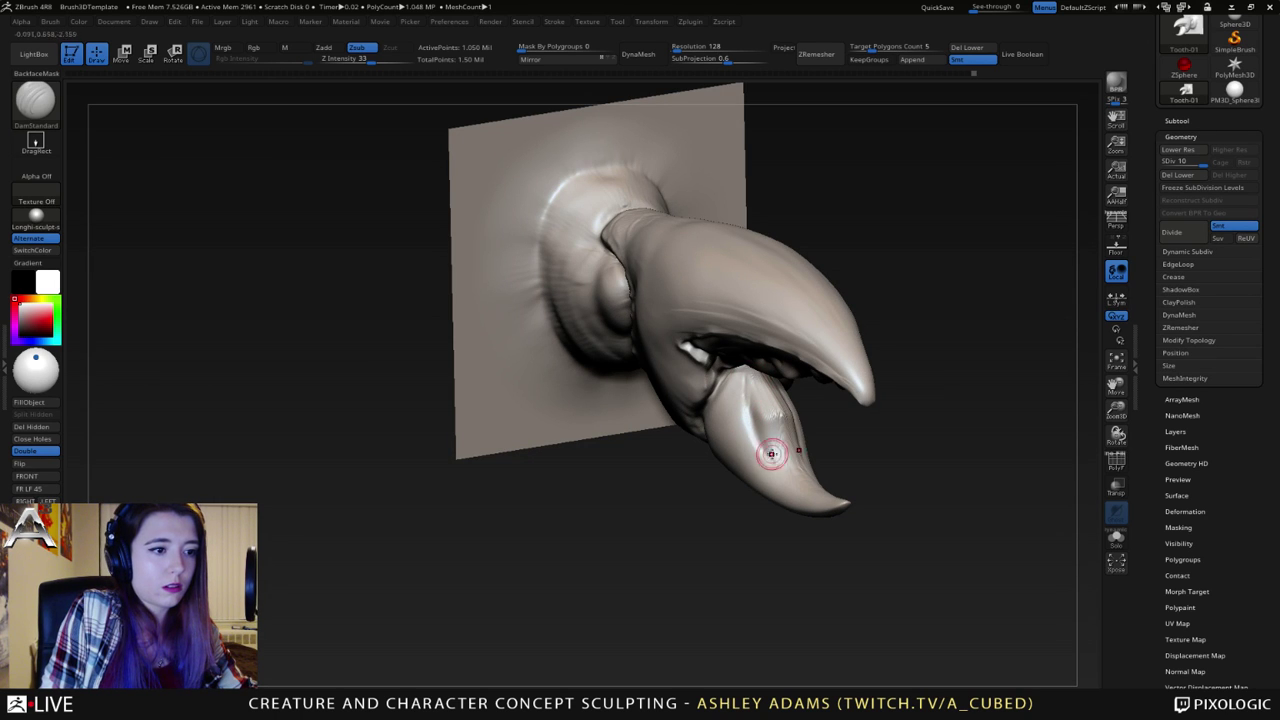
{"action": "right_click_drag", "start_coordinate": [782, 464], "coordinate": [764, 432]}
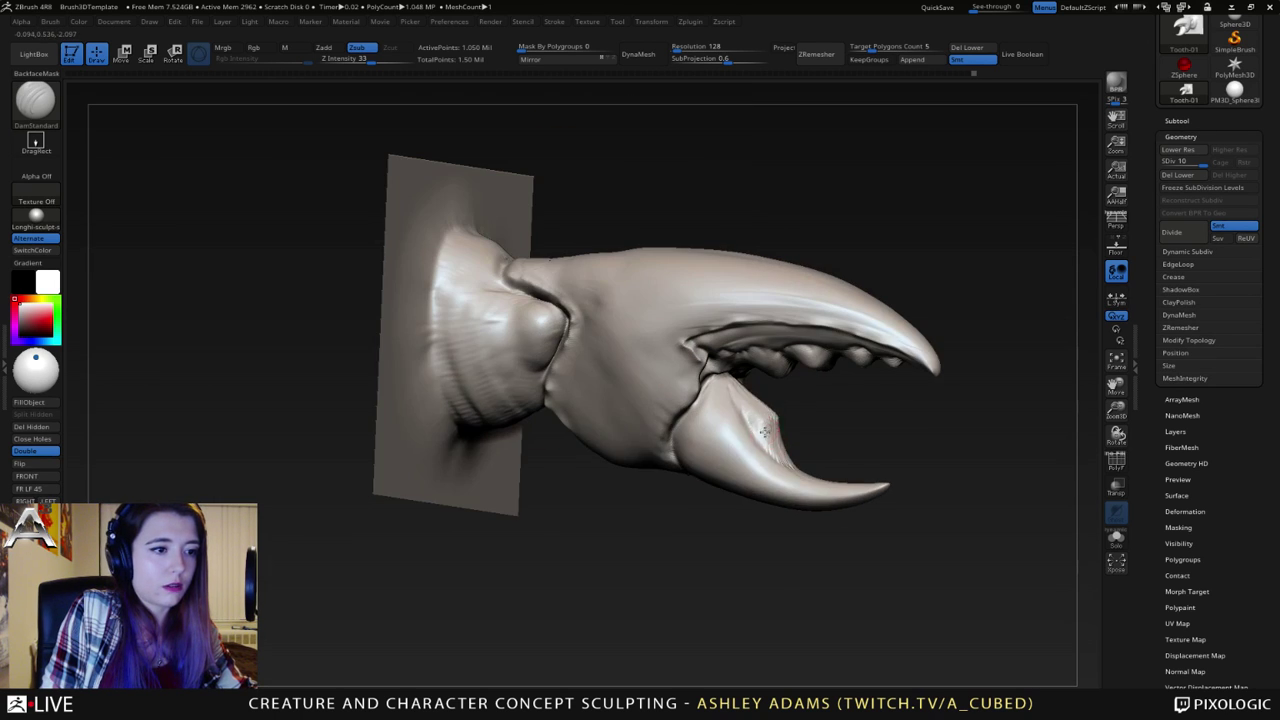
{"action": "key", "text": "space"}
{"action": "left_click_drag", "start_coordinate": [800, 397], "coordinate": [803, 417]}
{"action": "key", "text": "b"}
{"action": "key", "text": "s"}
{"action": "key", "text": "h"}
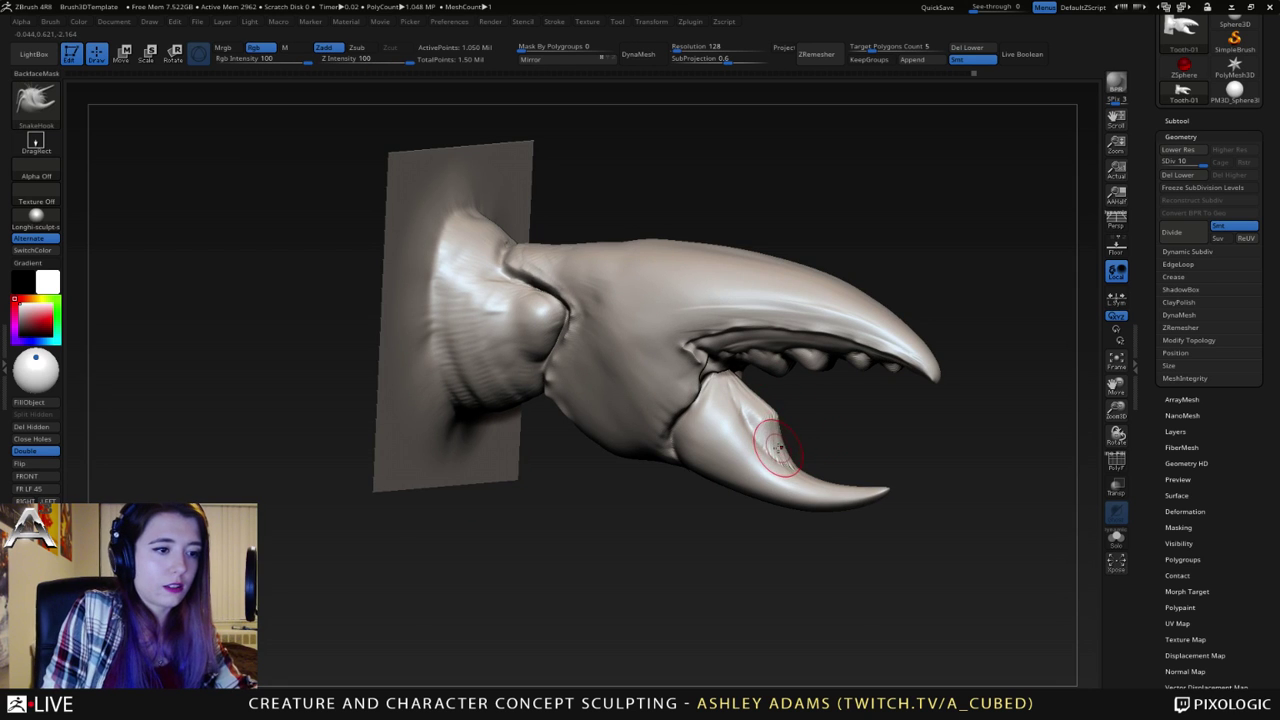
{"action": "right_click_drag", "start_coordinate": [779, 447], "coordinate": [722, 440]}
{"action": "left_click_drag", "start_coordinate": [777, 435], "coordinate": [773, 400], "text": "shift"}
{"action": "mouse_move", "coordinate": [773, 397]}
{"action": "right_mouse_down"}
{"action": "mouse_move", "coordinate": [757, 411]}
{"action": "mouse_move", "coordinate": [796, 407]}
{"action": "mouse_move", "coordinate": [831, 378]}
{"action": "mouse_move", "coordinate": [830, 360]}
{"action": "right_mouse_up"}
- Examine the claw's pincers, teeth and creases from below and from both sides
{"action": "key", "text": "space"}
{"action": "key", "text": "space"}
{"action": "key", "text": "b"}
{"action": "key", "text": "c"}
{"action": "key", "text": "b"}
{"action": "key", "text": "shift"}
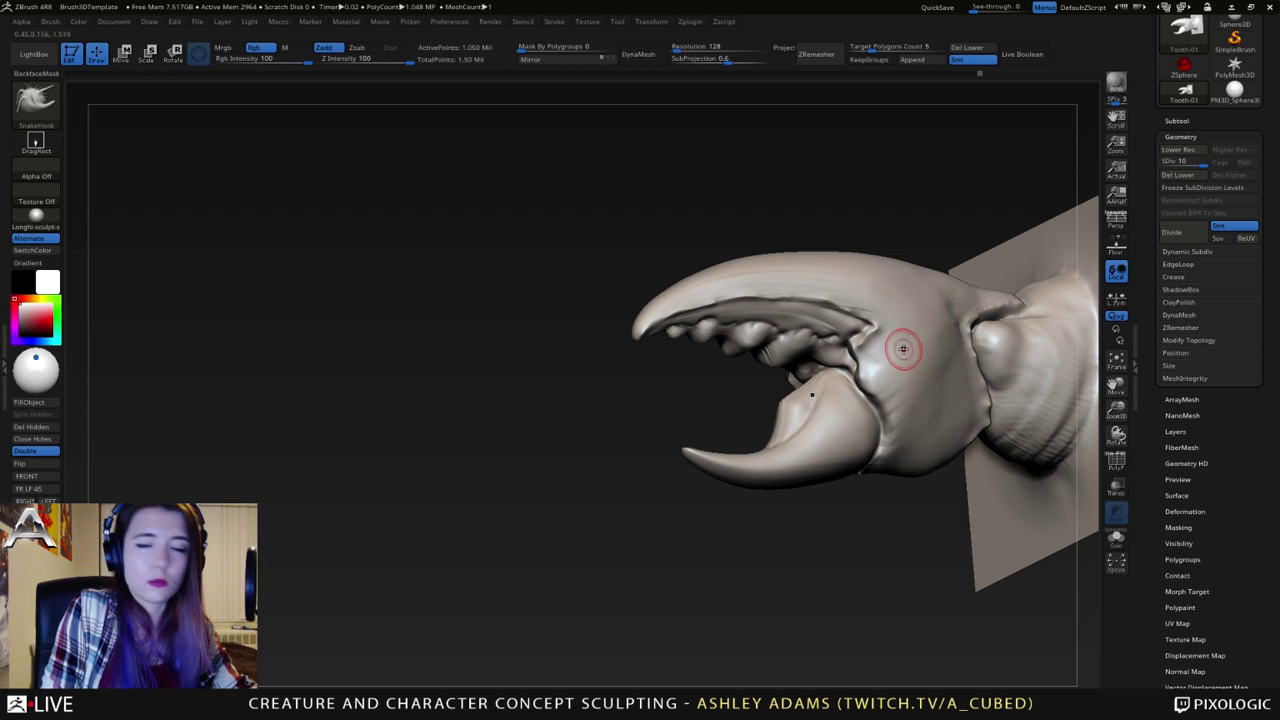
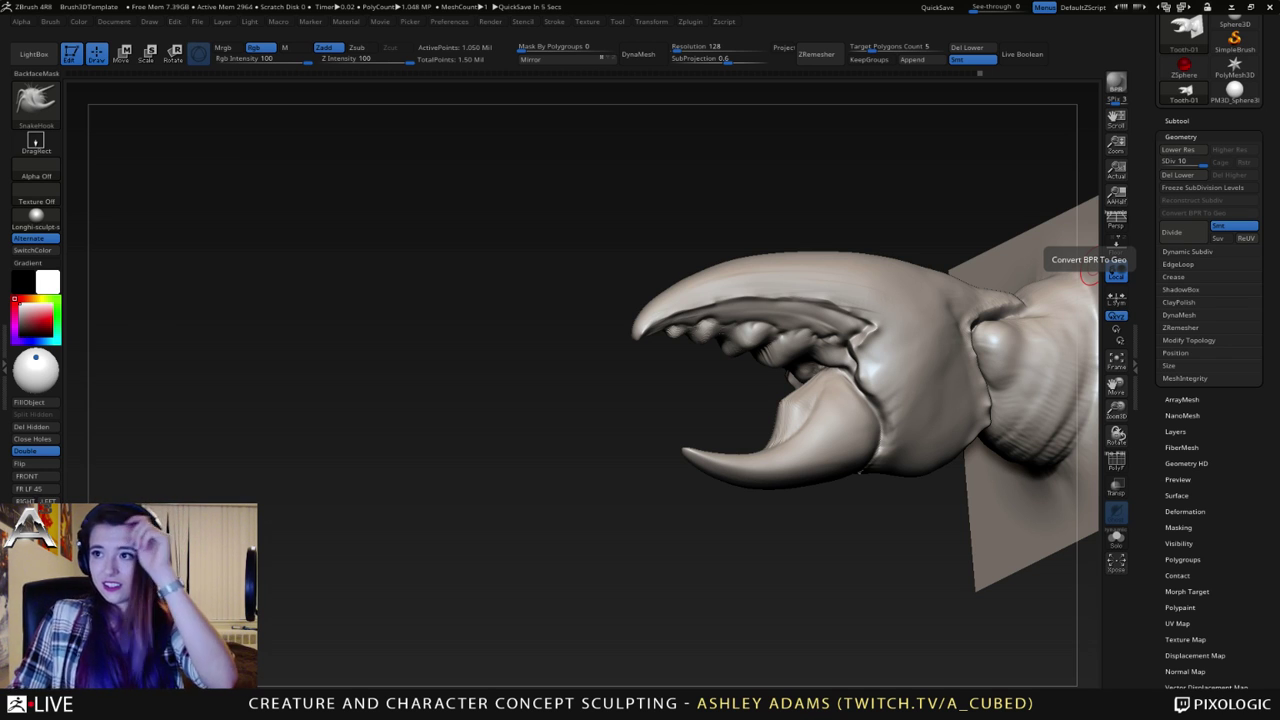
{"action": "mouse_move", "coordinate": [742, 369]}
{"action": "left_mouse_down"}
{"action": "mouse_move", "coordinate": [669, 421]}
{"action": "mouse_move", "coordinate": [706, 434]}
{"action": "mouse_move", "coordinate": [668, 474]}
{"action": "mouse_move", "coordinate": [613, 482]}
{"action": "mouse_move", "coordinate": [662, 476]}
{"action": "mouse_move", "coordinate": [677, 451]}
{"action": "mouse_move", "coordinate": [660, 430]}
{"action": "mouse_move", "coordinate": [745, 416]}
{"action": "left_mouse_up"}
{"action": "mouse_move", "coordinate": [747, 396]}
{"action": "right_mouse_down"}
{"action": "mouse_move", "coordinate": [785, 360]}
{"action": "mouse_move", "coordinate": [772, 397]}
{"action": "mouse_move", "coordinate": [737, 347]}
{"action": "mouse_move", "coordinate": [757, 365]}
{"action": "mouse_move", "coordinate": [730, 390]}
{"action": "mouse_move", "coordinate": [765, 372]}
{"action": "mouse_move", "coordinate": [778, 336]}
{"action": "mouse_move", "coordinate": [770, 373]}
{"action": "right_mouse_up"}
{"action": "right_click", "coordinate": [737, 347]}
{"action": "right_click", "coordinate": [757, 365]}
{"action": "left_click", "coordinate": [759, 365]}
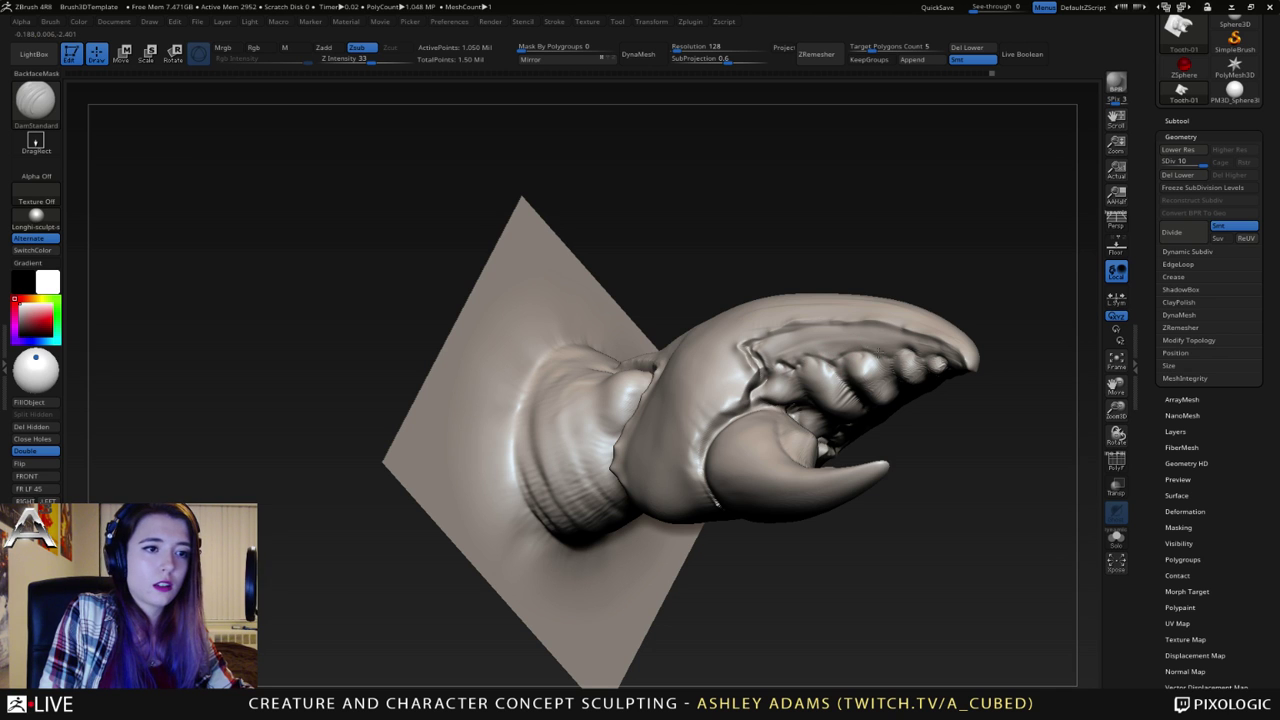
{"action": "mouse_move", "coordinate": [917, 350]}
{"action": "right_mouse_down"}
{"action": "mouse_move", "coordinate": [905, 380]}
{"action": "mouse_move", "coordinate": [915, 335]}
{"action": "right_mouse_up"}
{"action": "right_click_drag", "start_coordinate": [915, 335], "coordinate": [829, 326]}
{"action": "mouse_move", "coordinate": [1016, 331]}
{"action": "right_mouse_down", "text": "alt"}
{"action": "mouse_move", "coordinate": [825, 356]}
{"action": "mouse_move", "coordinate": [849, 334]}
{"action": "mouse_move", "coordinate": [870, 362]}
{"action": "right_mouse_up", "text": "alt"}
{"action": "key", "text": "shift"}
{"action": "right_click_drag", "start_coordinate": [826, 319], "coordinate": [815, 330]}
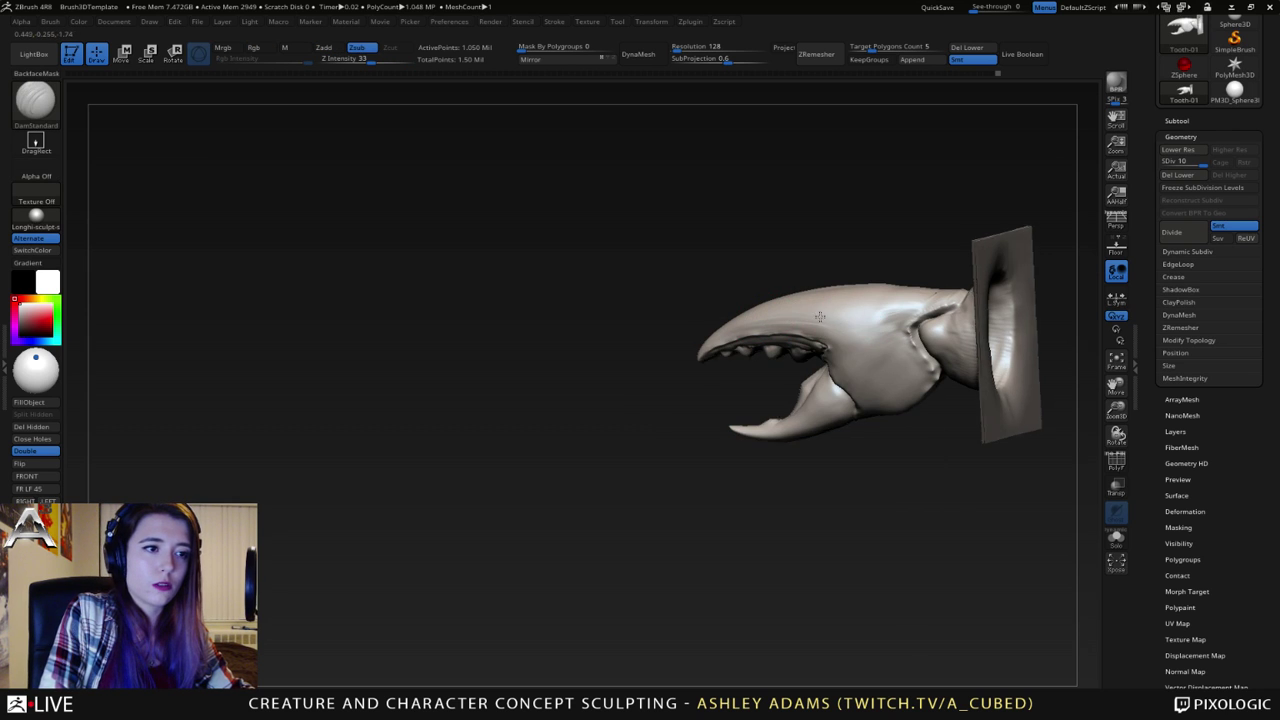
{"action": "right_click", "coordinate": [756, 372]}
{"action": "right_click_drag", "start_coordinate": [756, 372], "coordinate": [780, 345], "text": "shift"}
- Tighten the creases where the pincers meet the palm with the Pinch brush
{"action": "key", "text": "b"}
{"action": "key", "text": "h"}
{"action": "key", "text": "p"}
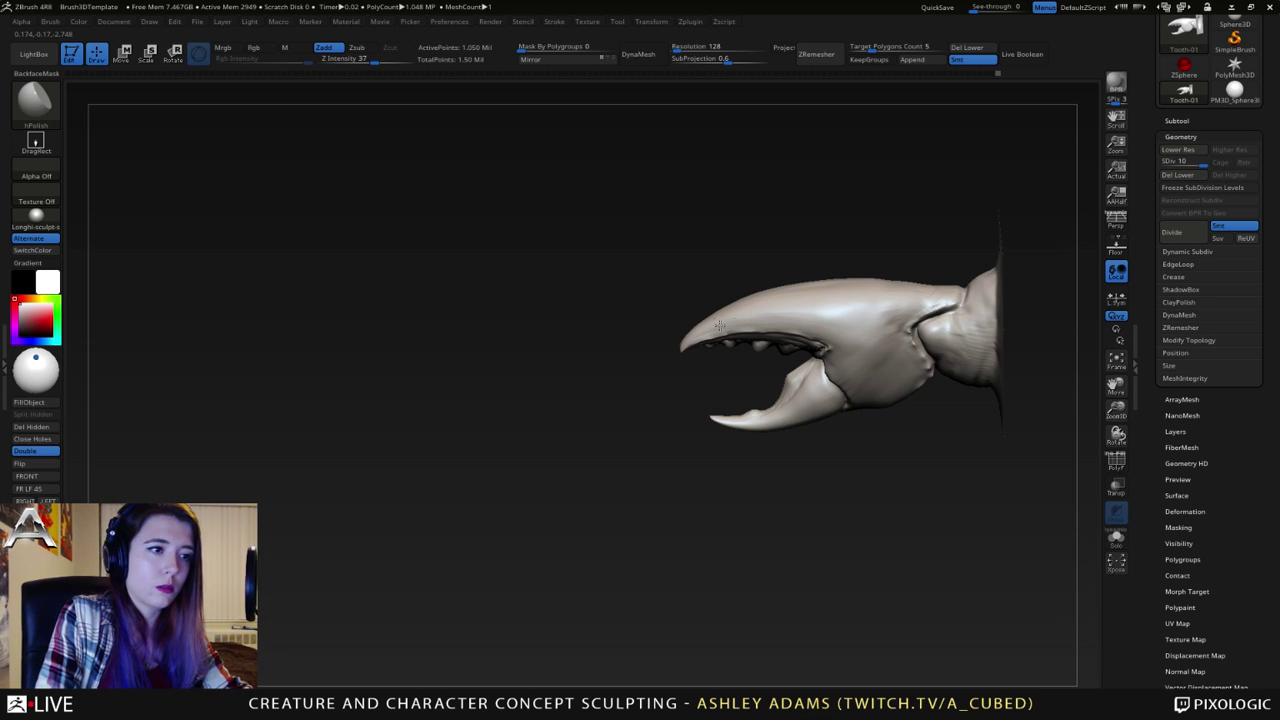
{"action": "key", "text": "space"}
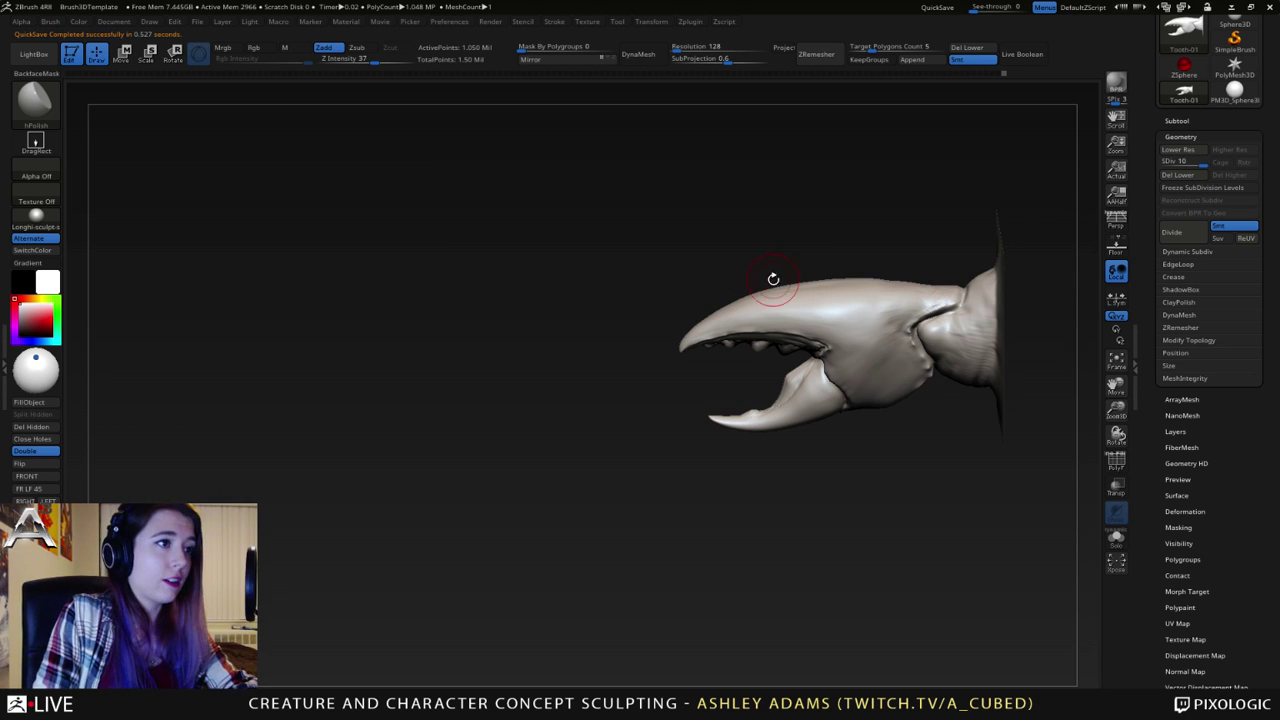
{"action": "left_click_drag", "start_coordinate": [757, 361], "coordinate": [785, 371]}
{"action": "key", "text": "b"}
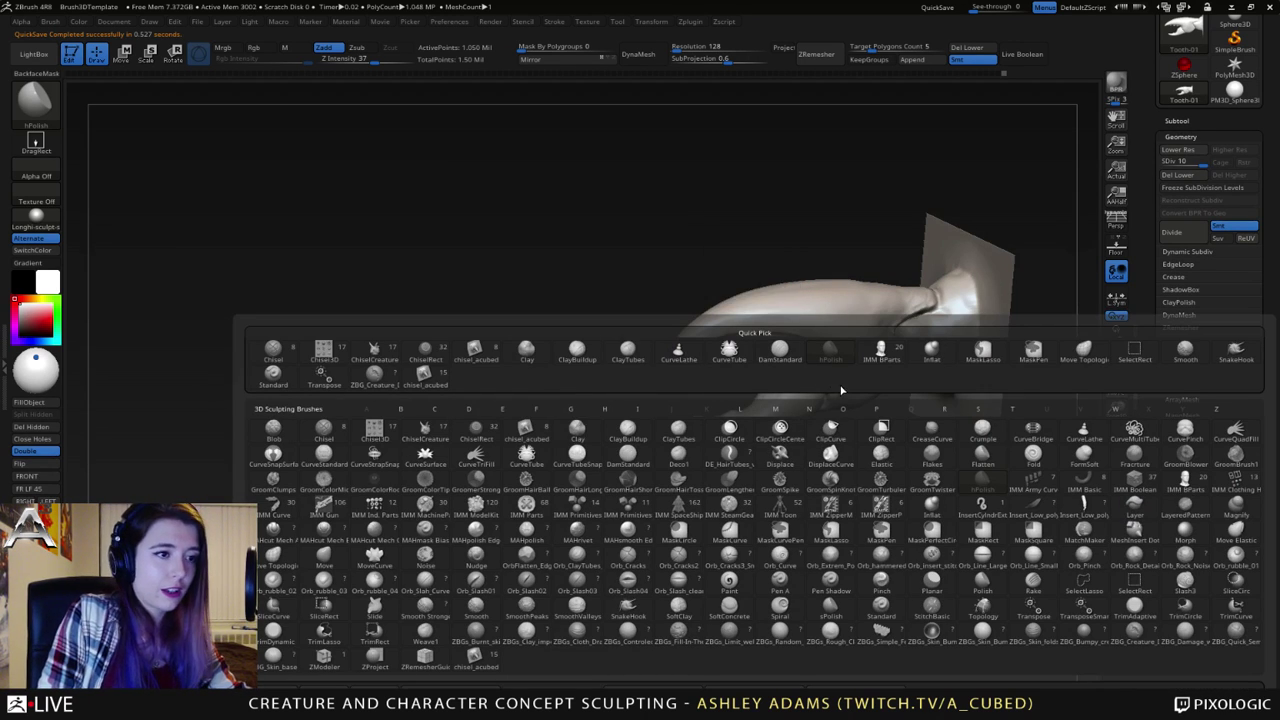
{"action": "key", "text": "p"}
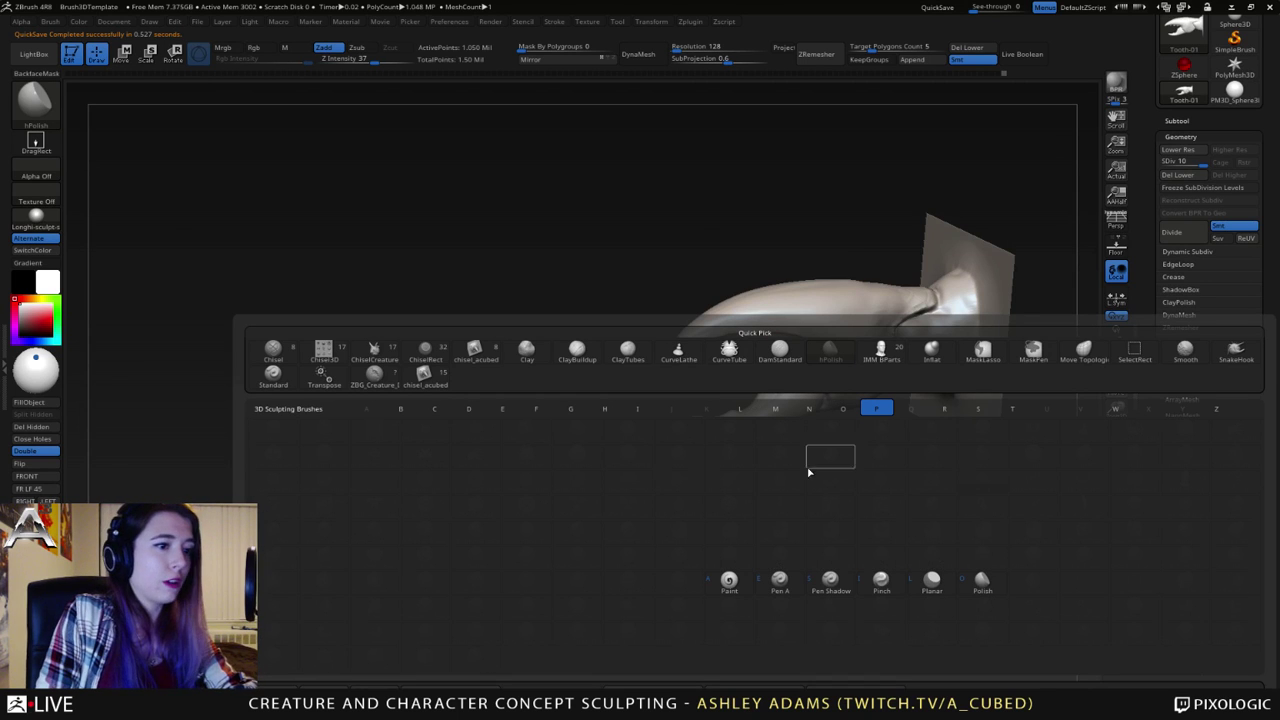
{"action": "left_click", "coordinate": [881, 578]}
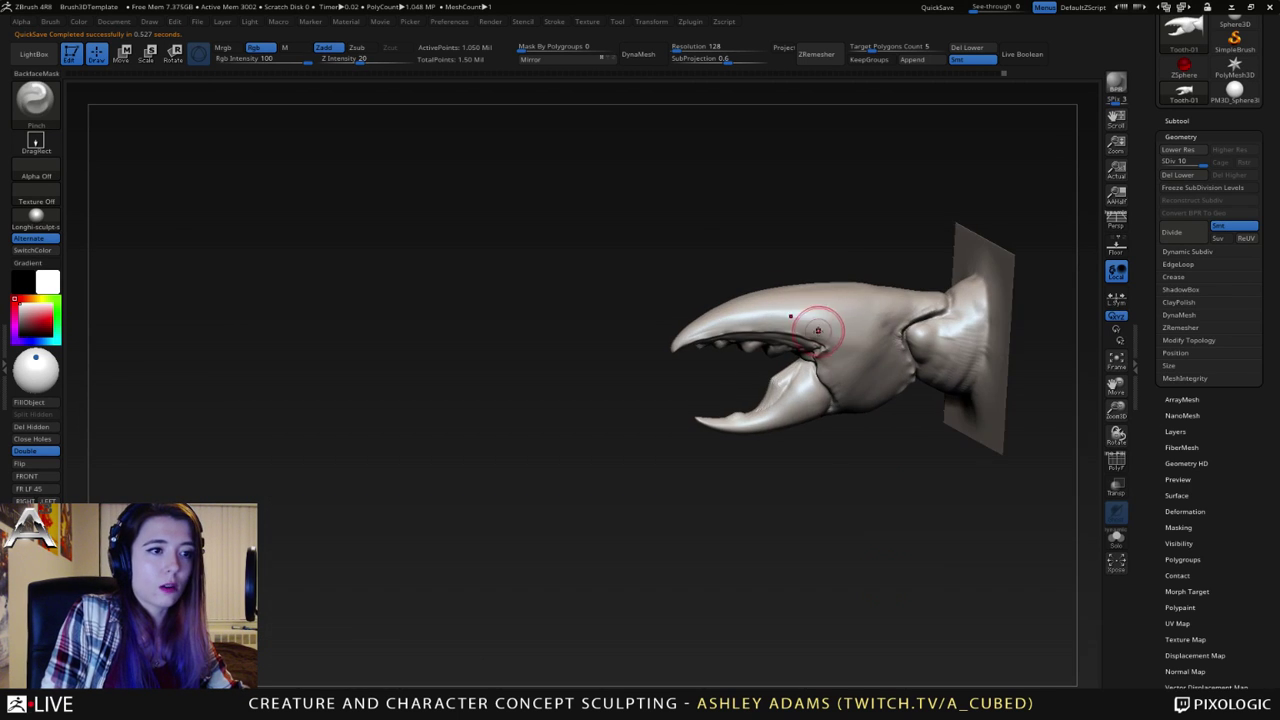
{"action": "right_click_drag", "start_coordinate": [870, 314], "coordinate": [791, 346], "text": "shift"}
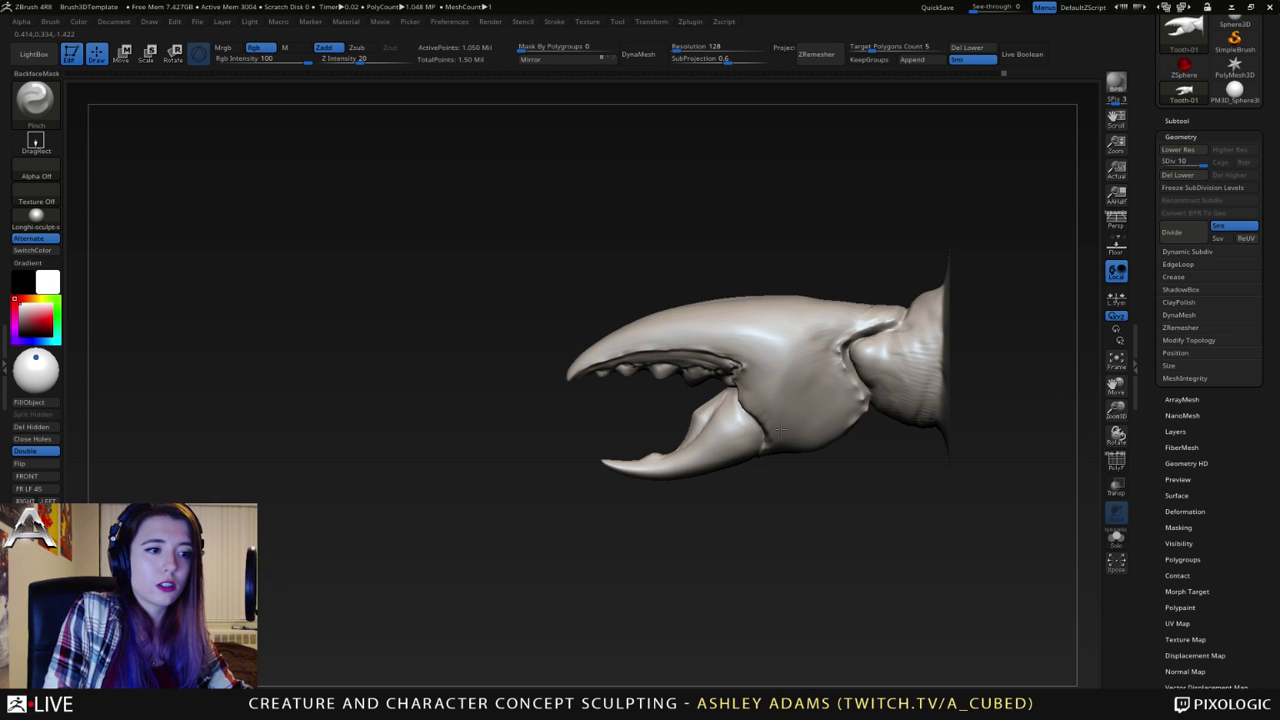
{"action": "right_click_drag", "start_coordinate": [751, 335], "coordinate": [872, 335]}
{"action": "mouse_move", "coordinate": [650, 359]}
{"action": "right_mouse_down"}
{"action": "mouse_move", "coordinate": [831, 338]}
{"action": "mouse_move", "coordinate": [790, 365]}
{"action": "right_mouse_up"}
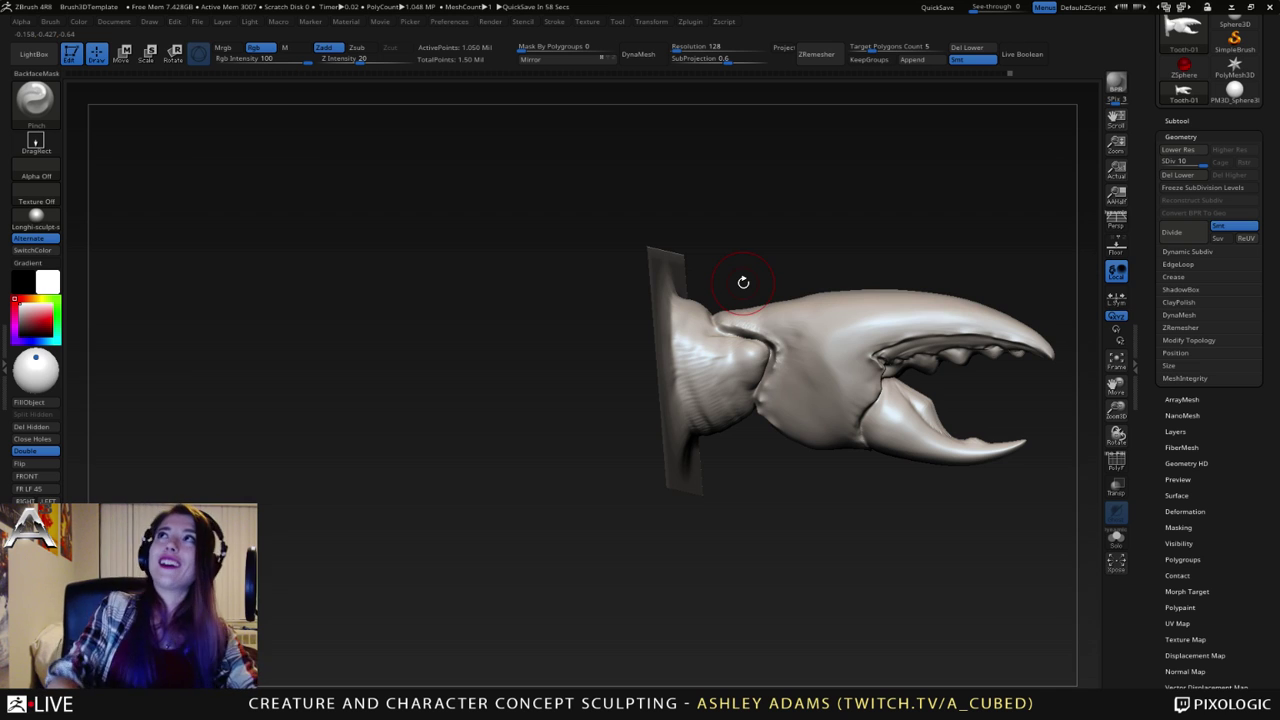
- Adjust the underside of the palm at the neck joint with the SnakeHook brush
{"action": "right_click_drag", "start_coordinate": [712, 366], "coordinate": [674, 368]}
{"action": "key", "text": "b"}
{"action": "key", "text": "s"}
{"action": "key", "text": "h"}
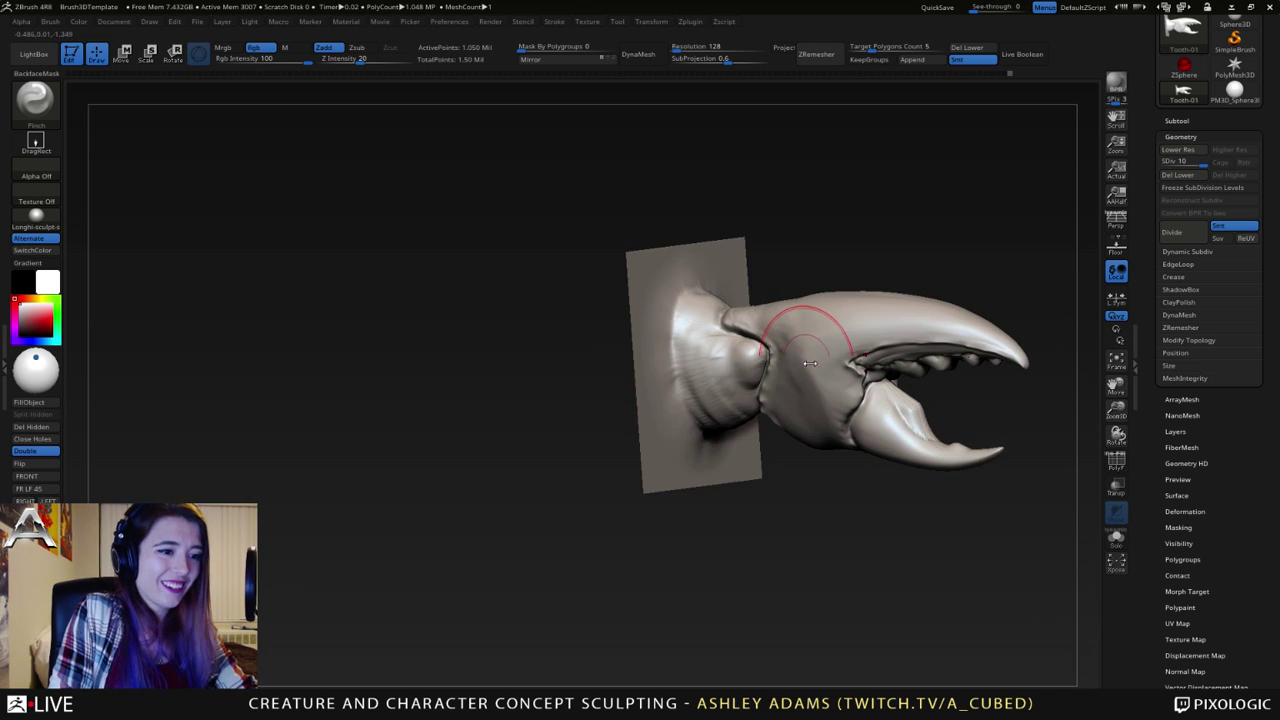
{"action": "right_click_drag", "start_coordinate": [808, 349], "coordinate": [780, 415]}
{"action": "right_click_drag", "start_coordinate": [752, 373], "coordinate": [825, 367]}
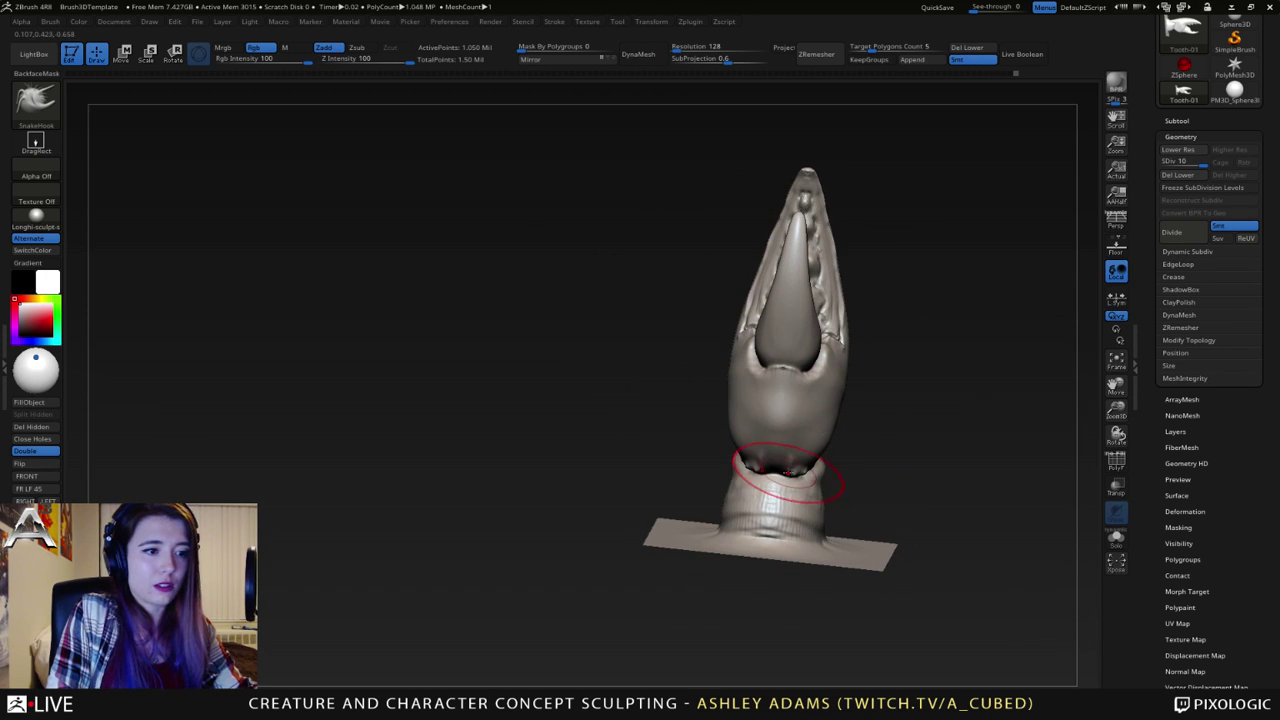
{"action": "right_click_drag", "start_coordinate": [748, 492], "coordinate": [739, 497]}
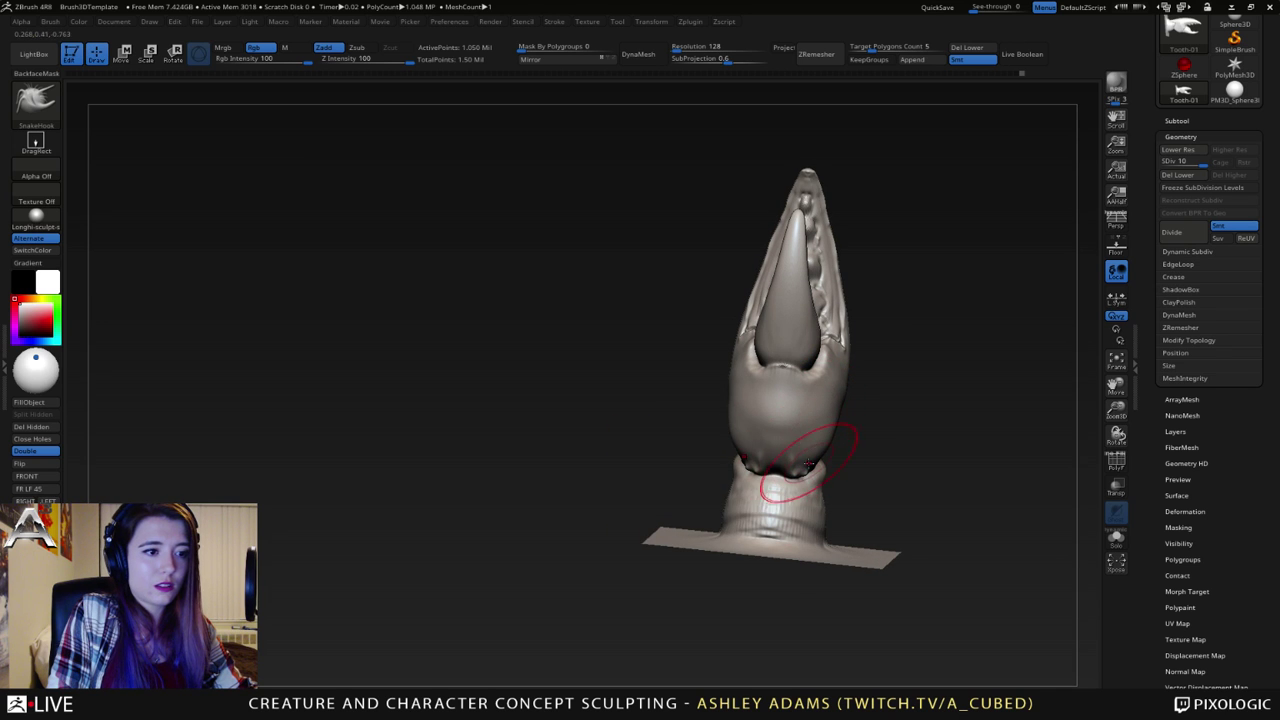
- Build up the palm's surface beside the neck joint crease with the ClayBuildup brush
{"action": "right_click_drag", "start_coordinate": [826, 426], "coordinate": [892, 384]}
{"action": "key", "text": "b"}
{"action": "key", "text": "c"}
{"action": "key", "text": "b"}
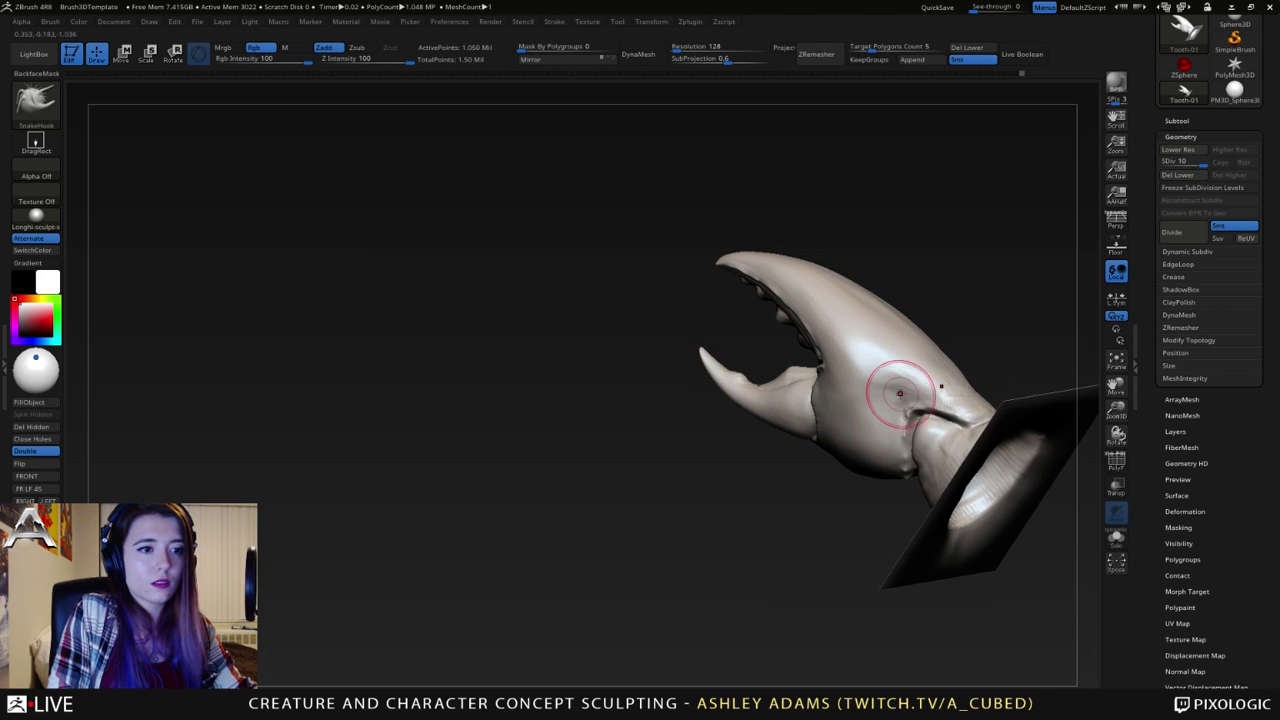
{"action": "mouse_move", "coordinate": [880, 420]}
{"action": "left_mouse_down"}
{"action": "mouse_move", "coordinate": [900, 388]}
{"action": "mouse_move", "coordinate": [892, 405]}
{"action": "mouse_move", "coordinate": [926, 398]}
{"action": "left_mouse_up"}
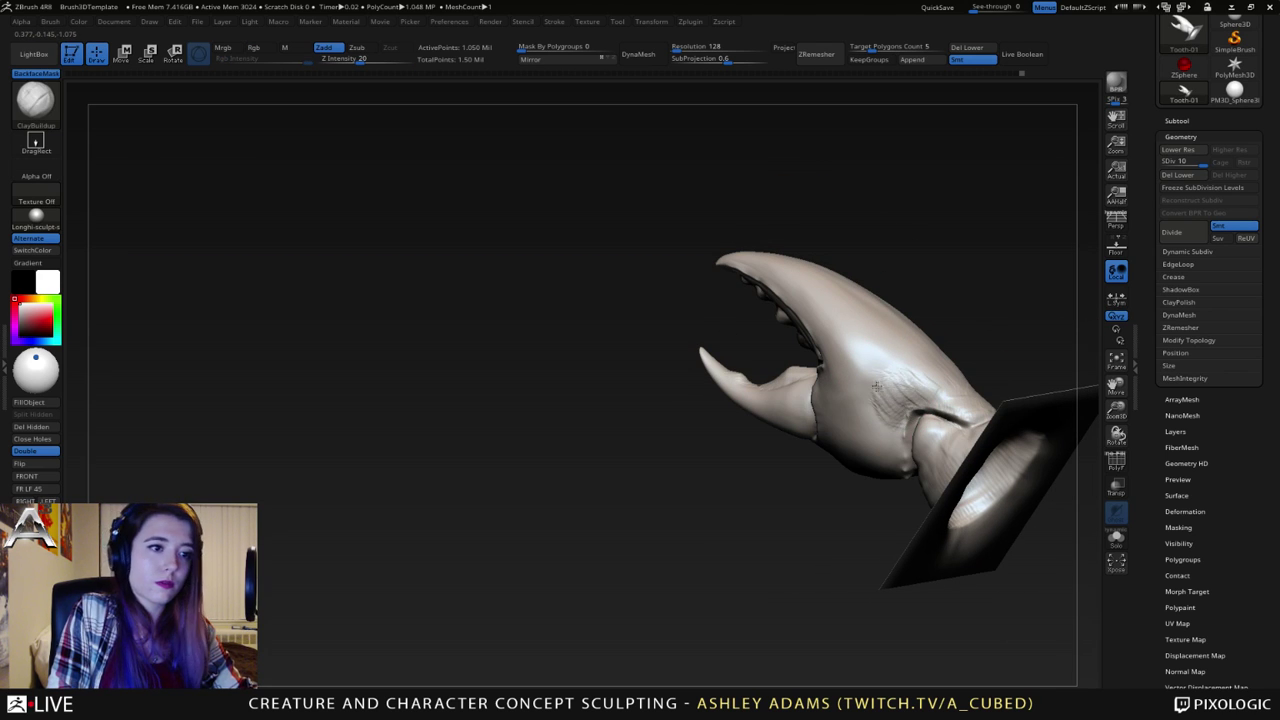
{"action": "mouse_move", "coordinate": [930, 400]}
{"action": "right_mouse_down"}
{"action": "mouse_move", "coordinate": [903, 362]}
{"action": "mouse_move", "coordinate": [922, 330]}
{"action": "mouse_move", "coordinate": [929, 349]}
{"action": "mouse_move", "coordinate": [830, 316]}
{"action": "mouse_move", "coordinate": [790, 348]}
{"action": "right_mouse_up"}
{"action": "right_click", "coordinate": [922, 335]}
- Smooth out the fine ridges around the neck between the joint and the base plane
{"action": "left_click_drag", "start_coordinate": [662, 304], "coordinate": [656, 346]}
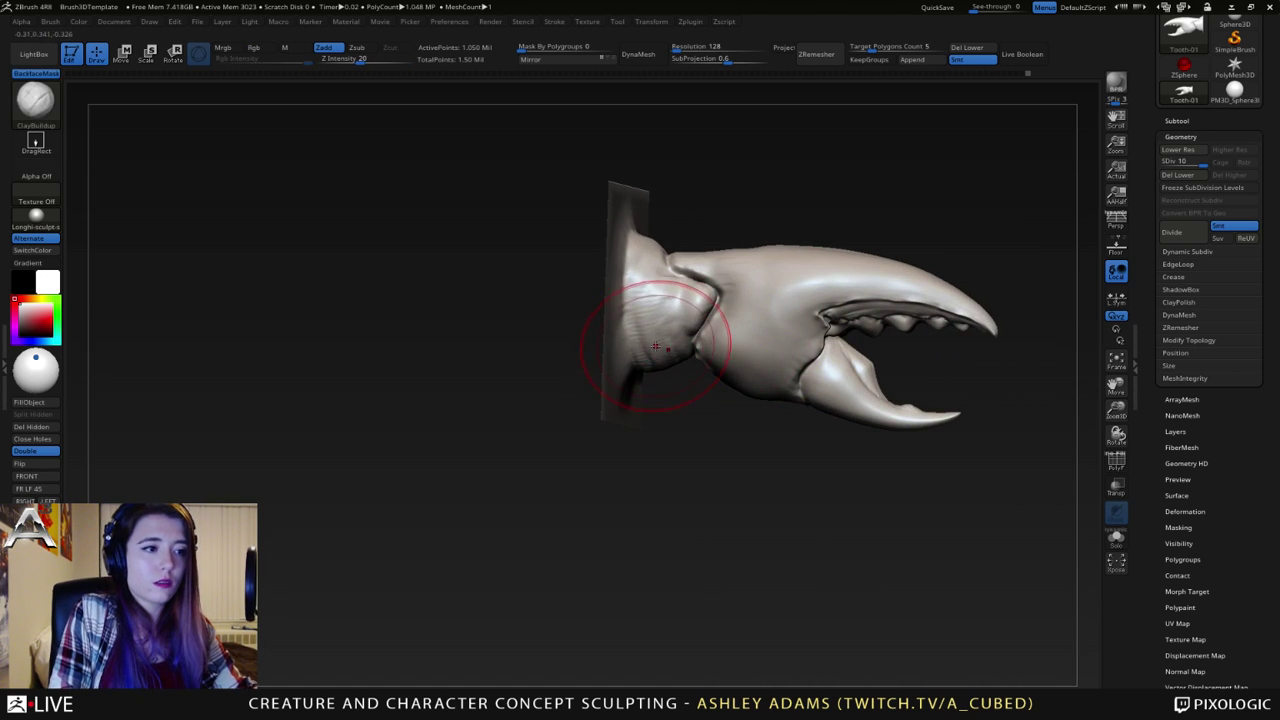
{"action": "right_click_drag", "start_coordinate": [640, 330], "coordinate": [666, 360]}
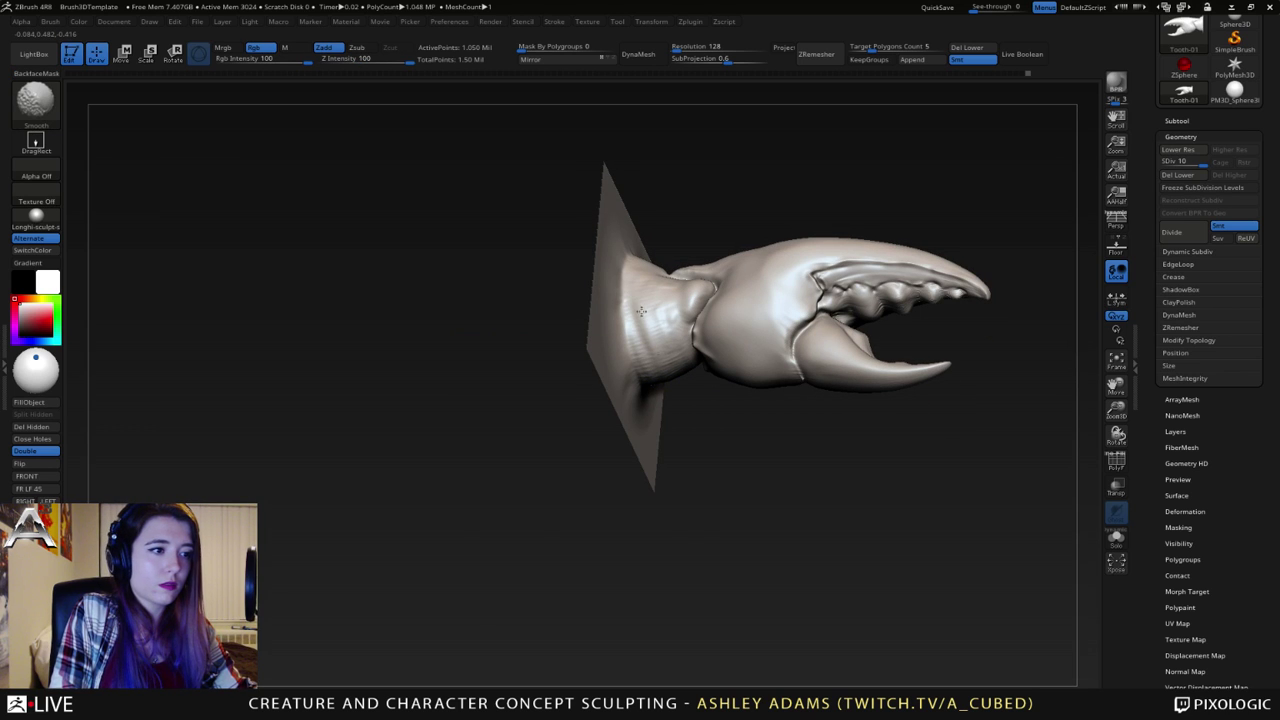
{"action": "mouse_move", "coordinate": [643, 303]}
{"action": "left_mouse_down"}
{"action": "mouse_move", "coordinate": [640, 334]}
{"action": "mouse_move", "coordinate": [626, 325]}
{"action": "mouse_move", "coordinate": [648, 357]}
{"action": "mouse_move", "coordinate": [664, 356]}
{"action": "left_mouse_up"}
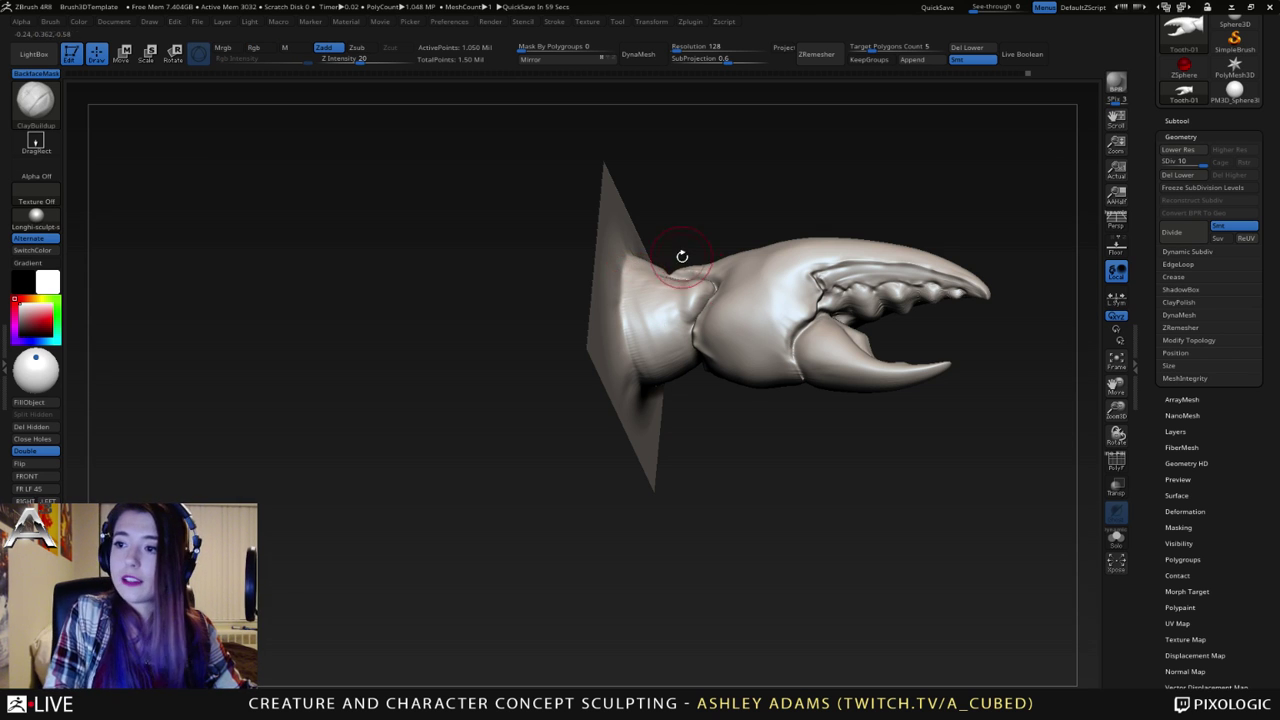
- Mask the claw up to the middle of the neck, then invert the mask onto the neck's root and base plane
{"action": "right_click_drag", "start_coordinate": [682, 258], "coordinate": [728, 270]}
{"action": "right_click_drag", "start_coordinate": [728, 270], "coordinate": [797, 356]}
{"action": "left_click_drag", "start_coordinate": [557, 509], "coordinate": [858, 226], "text": "ctrl"}
{"action": "mouse_move", "coordinate": [780, 285]}
{"action": "right_mouse_down", "text": "ctrl"}
{"action": "mouse_move", "coordinate": [762, 362]}
{"action": "mouse_move", "coordinate": [807, 371]}
{"action": "mouse_move", "coordinate": [796, 365]}
{"action": "right_mouse_up", "text": "ctrl"}
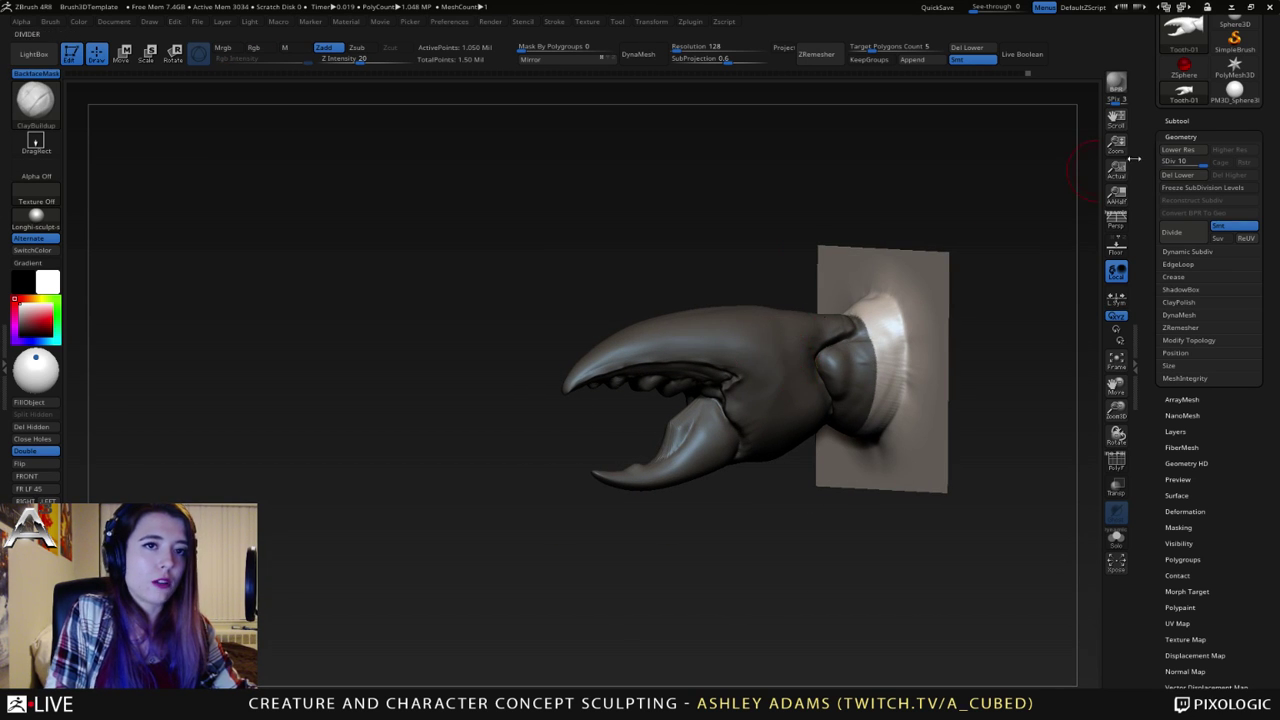
{"action": "right_click_drag", "start_coordinate": [792, 354], "coordinate": [860, 277]}
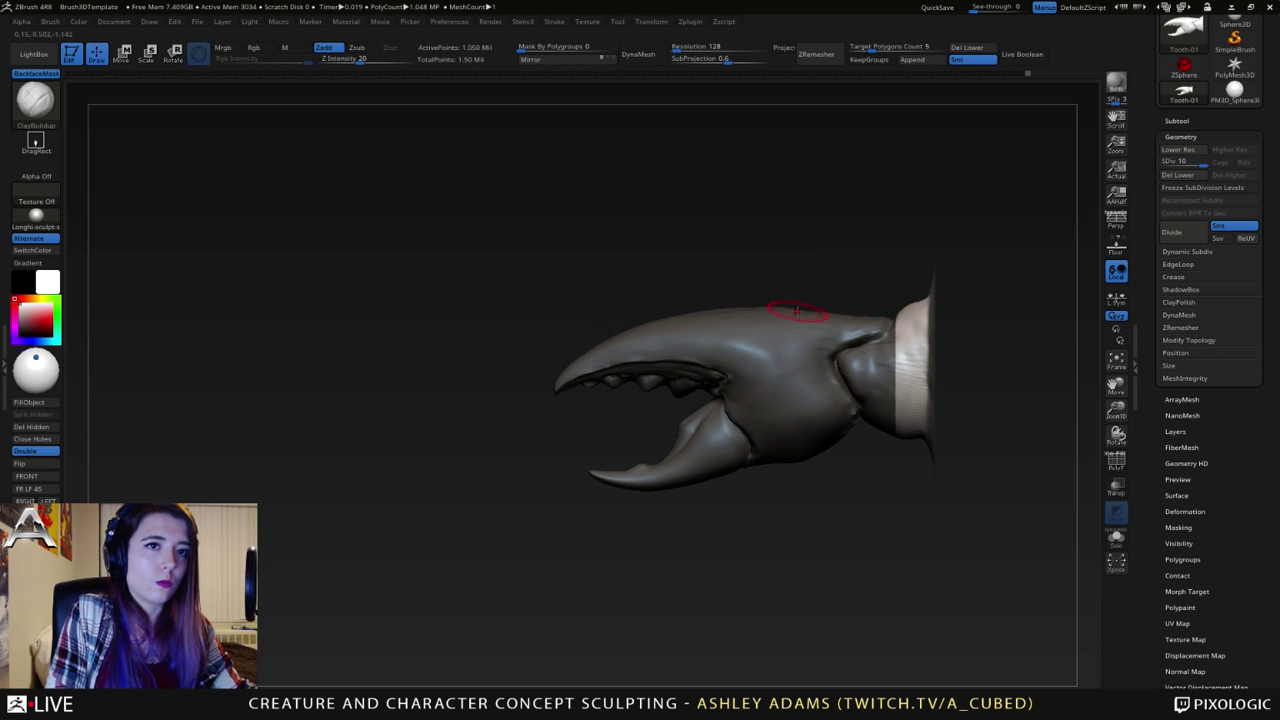
{"action": "mouse_move", "coordinate": [796, 311]}
{"action": "right_mouse_down"}
{"action": "mouse_move", "coordinate": [859, 275]}
{"action": "mouse_move", "coordinate": [754, 378]}
{"action": "right_mouse_up"}
{"action": "left_click", "coordinate": [772, 281], "text": "ctrl"}
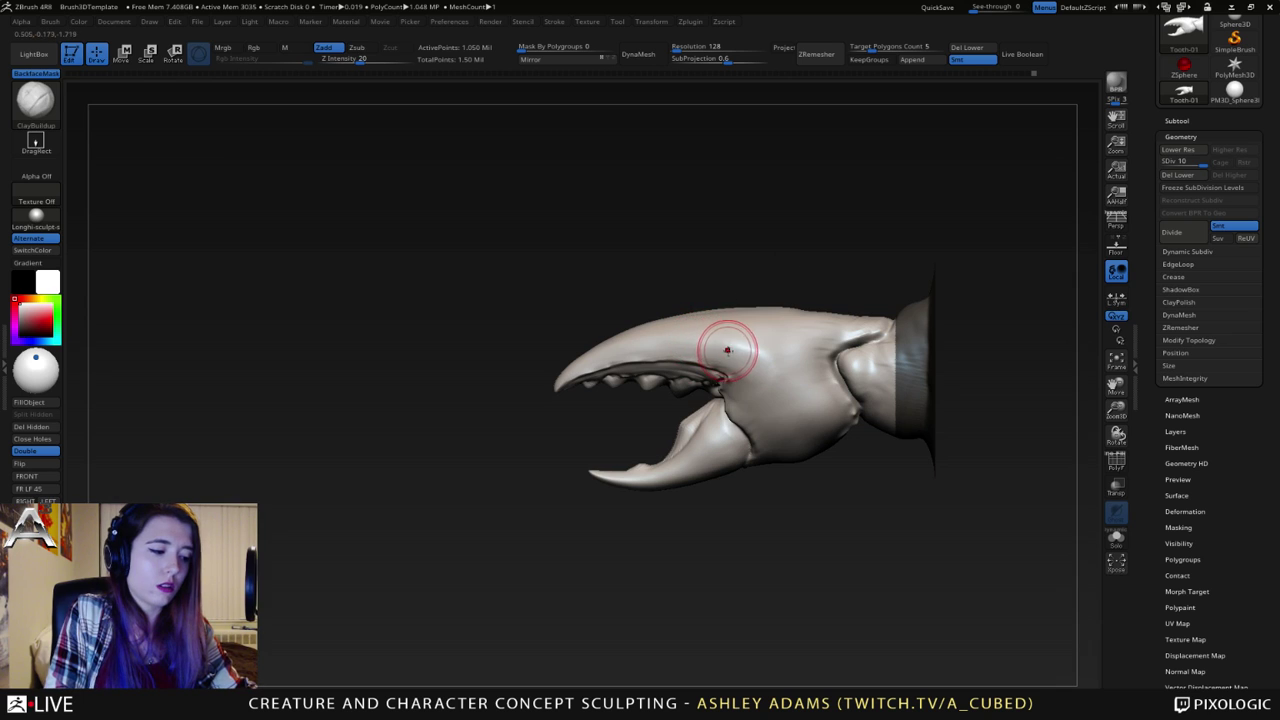
- Try to apply the gizmo's Bend Arc and Deformer to the unmasked claw
{"action": "key", "text": "w"}
{"action": "left_click", "coordinate": [694, 260]}
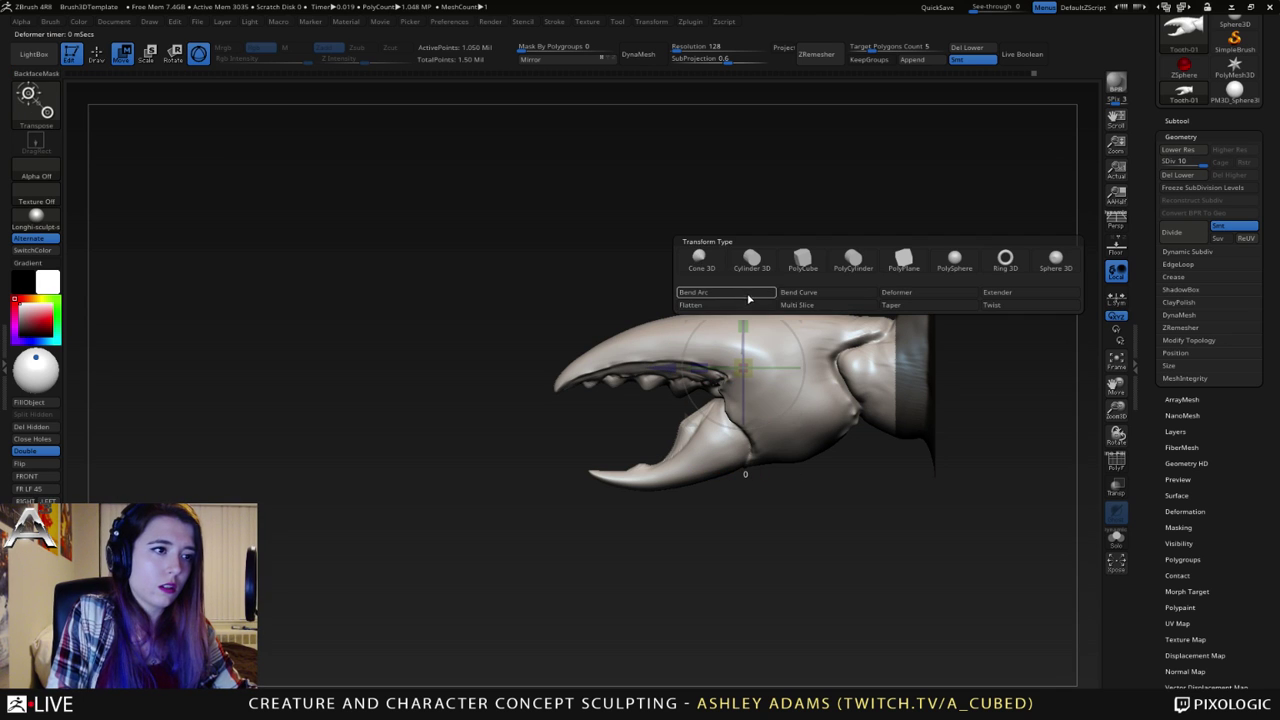
{"action": "left_click", "coordinate": [748, 298]}
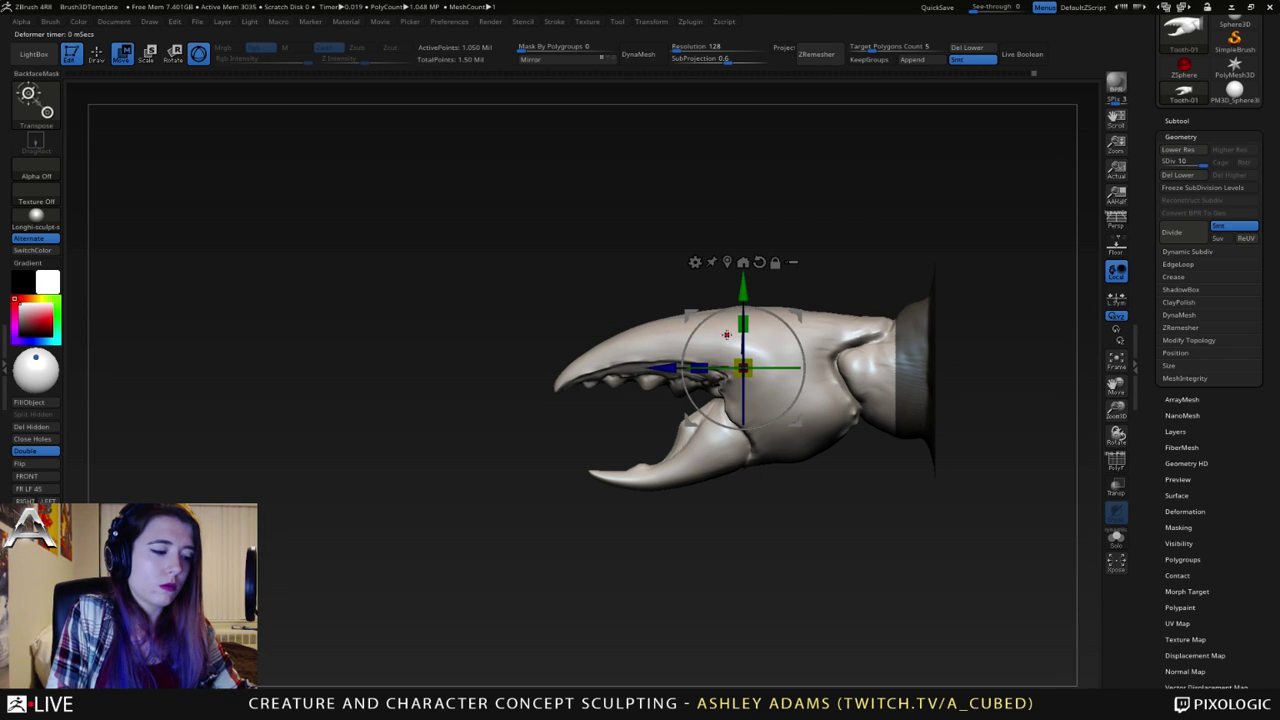
{"action": "left_click", "coordinate": [695, 262]}
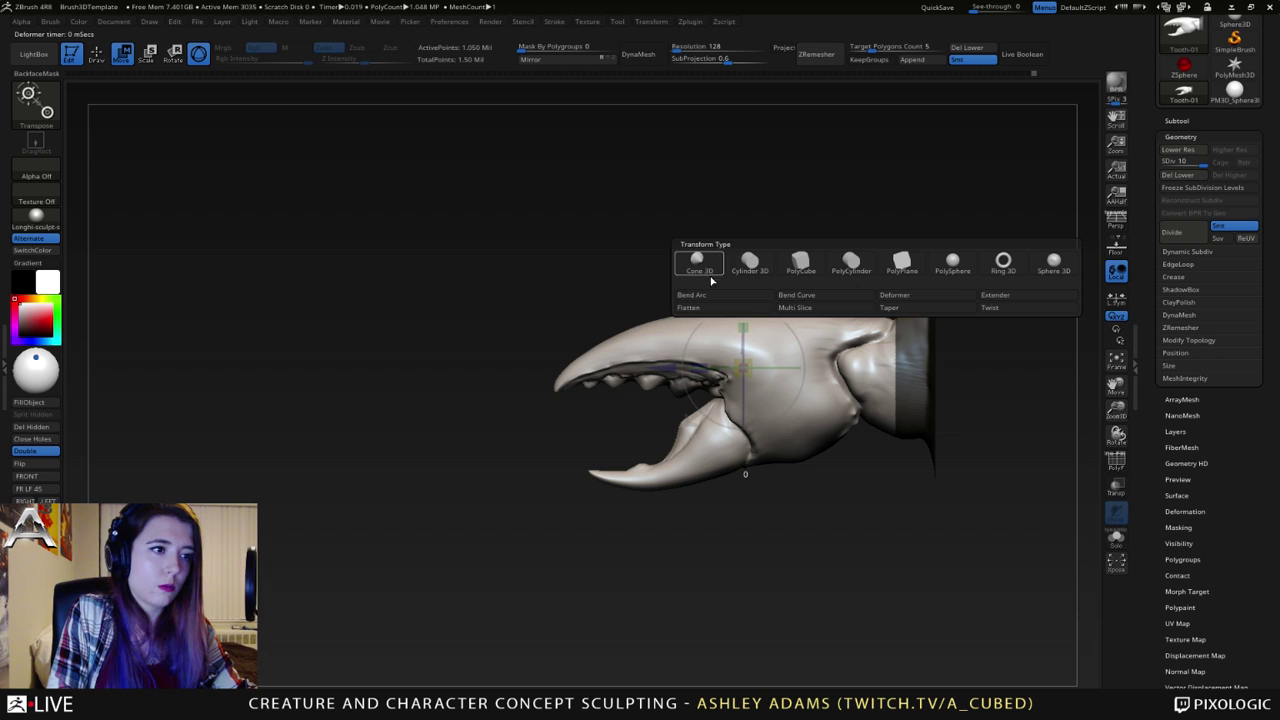
{"action": "left_click", "coordinate": [921, 298]}
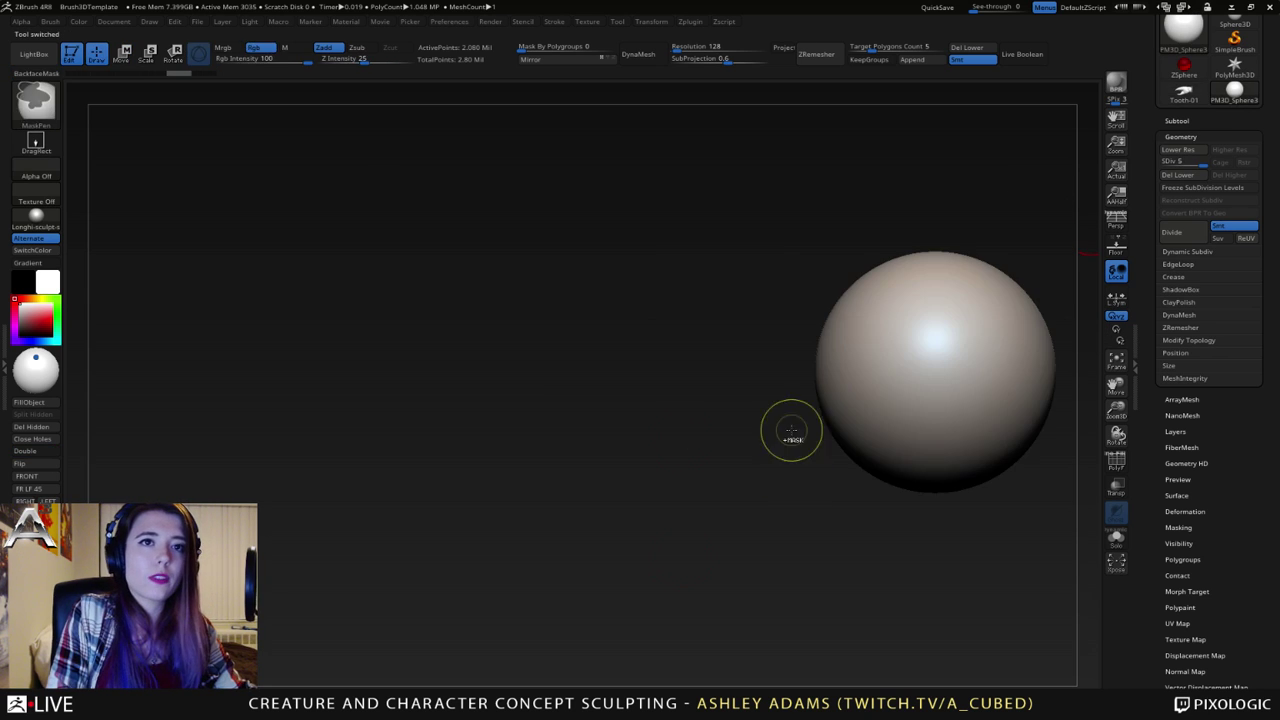
- Switch to the sphere model, enlarge it in the view and bring up its transform gizmo
{"action": "right_click_drag", "start_coordinate": [791, 430], "coordinate": [791, 370], "text": "ctrl"}
{"action": "mouse_move", "coordinate": [791, 370]}
{"action": "right_mouse_down", "text": "alt"}
{"action": "mouse_move", "coordinate": [595, 378]}
{"action": "mouse_move", "coordinate": [551, 364]}
{"action": "right_mouse_up", "text": "alt"}
{"action": "mouse_move", "coordinate": [551, 364]}
{"action": "right_mouse_down", "text": "ctrl"}
{"action": "mouse_move", "coordinate": [734, 400]}
{"action": "mouse_move", "coordinate": [872, 372]}
{"action": "mouse_move", "coordinate": [650, 377]}
{"action": "mouse_move", "coordinate": [723, 394]}
{"action": "mouse_move", "coordinate": [708, 399]}
{"action": "right_mouse_up", "text": "ctrl"}
{"action": "key", "text": "w"}
{"action": "right_click_drag", "start_coordinate": [690, 326], "coordinate": [726, 385], "text": "ctrl"}
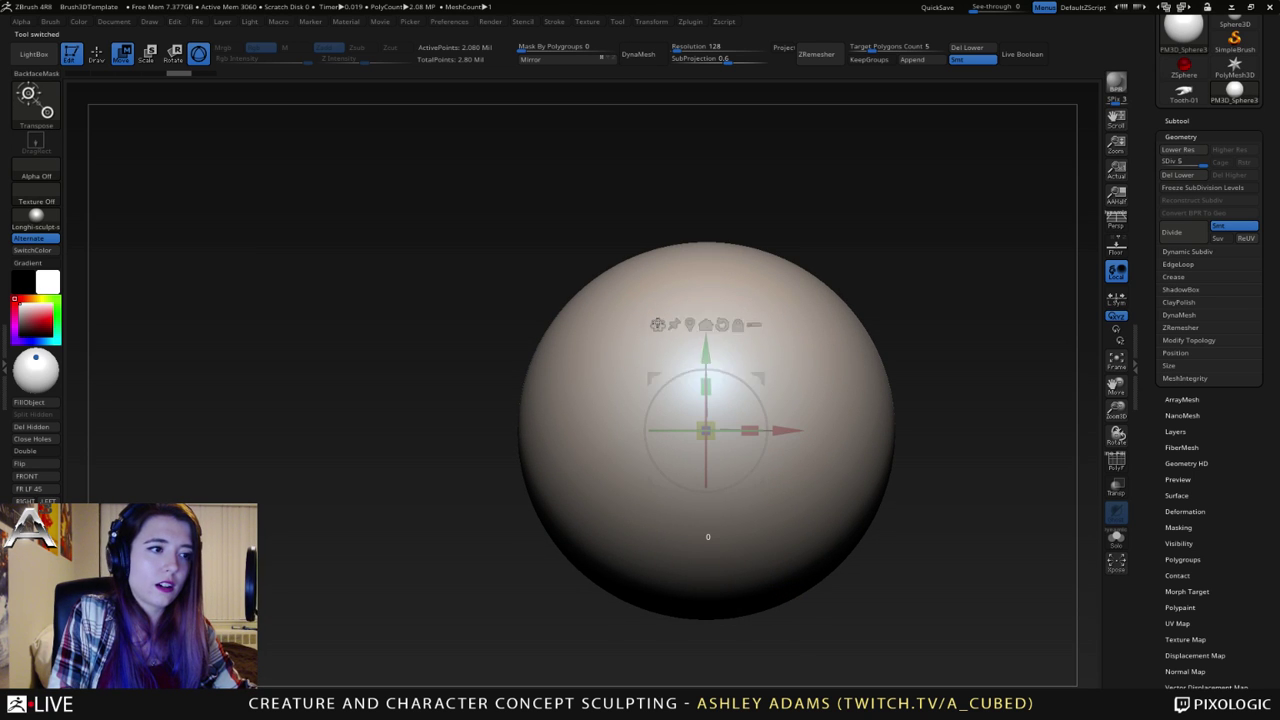
- Delete the sphere's lower subdivision levels so that the gizmo's Deformer can be applied to it
{"action": "left_click", "coordinate": [658, 325]}
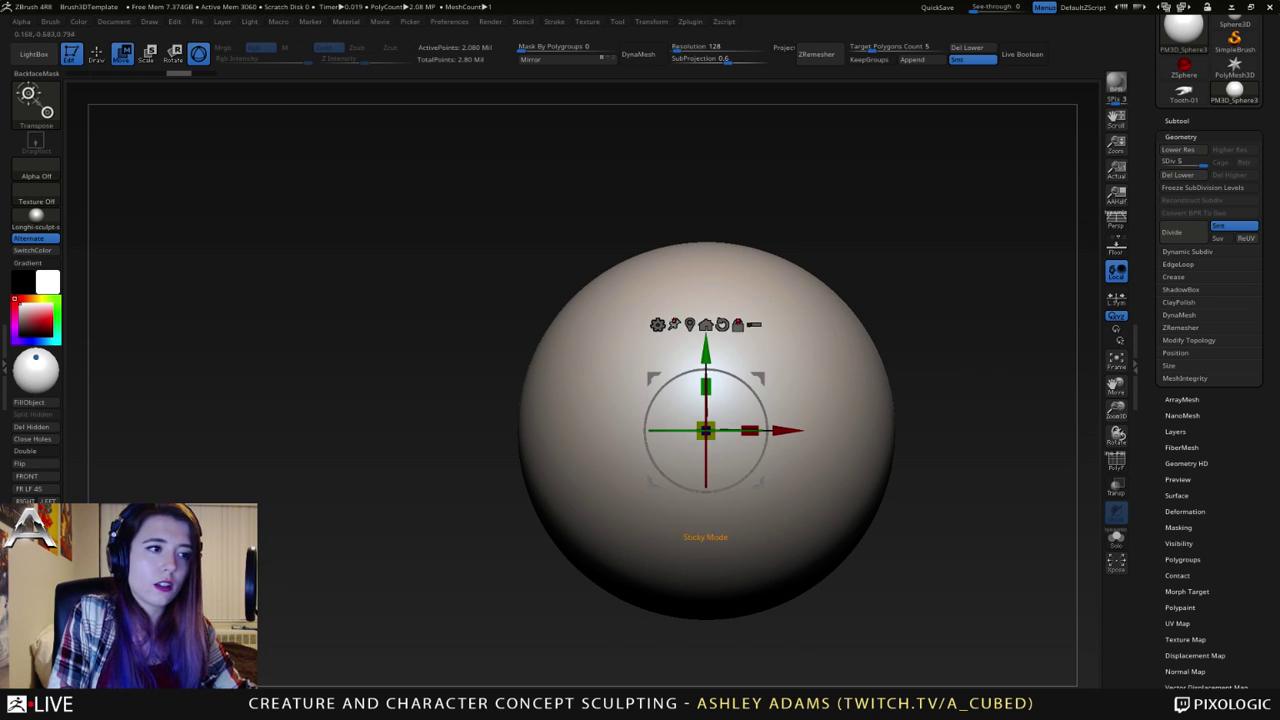
{"action": "left_click", "coordinate": [658, 325]}
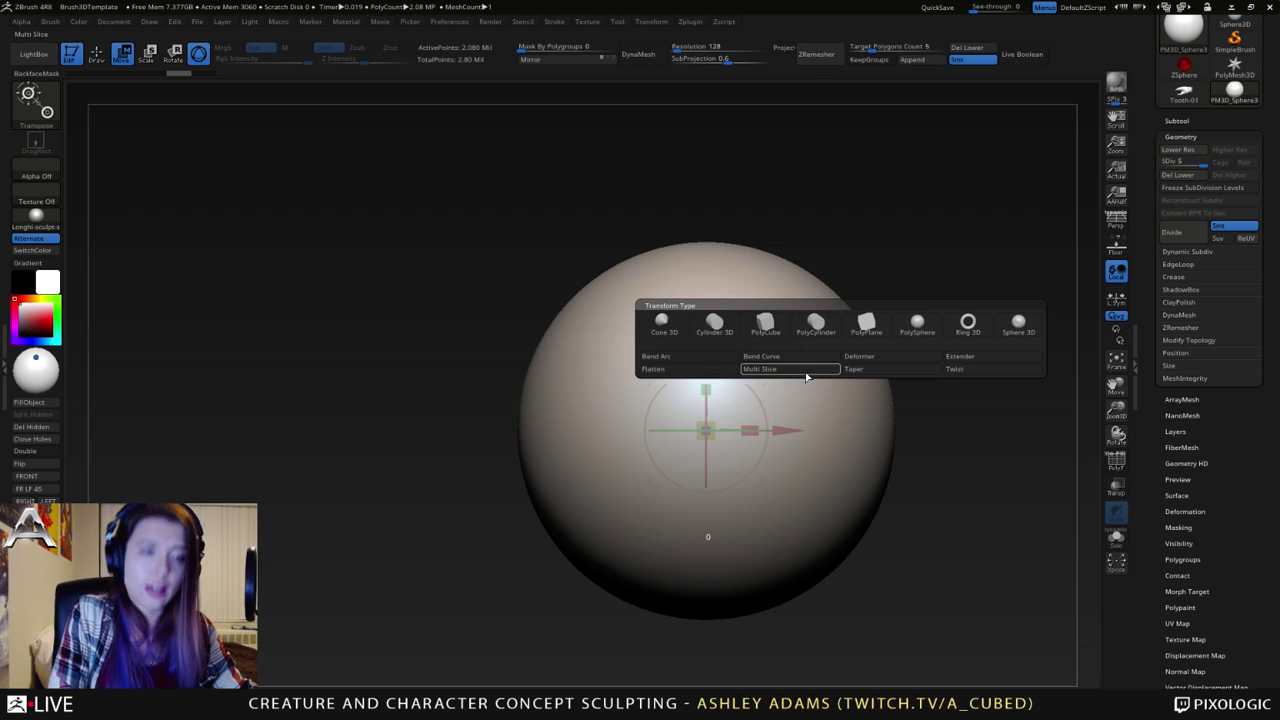
{"action": "left_click", "coordinate": [862, 357]}
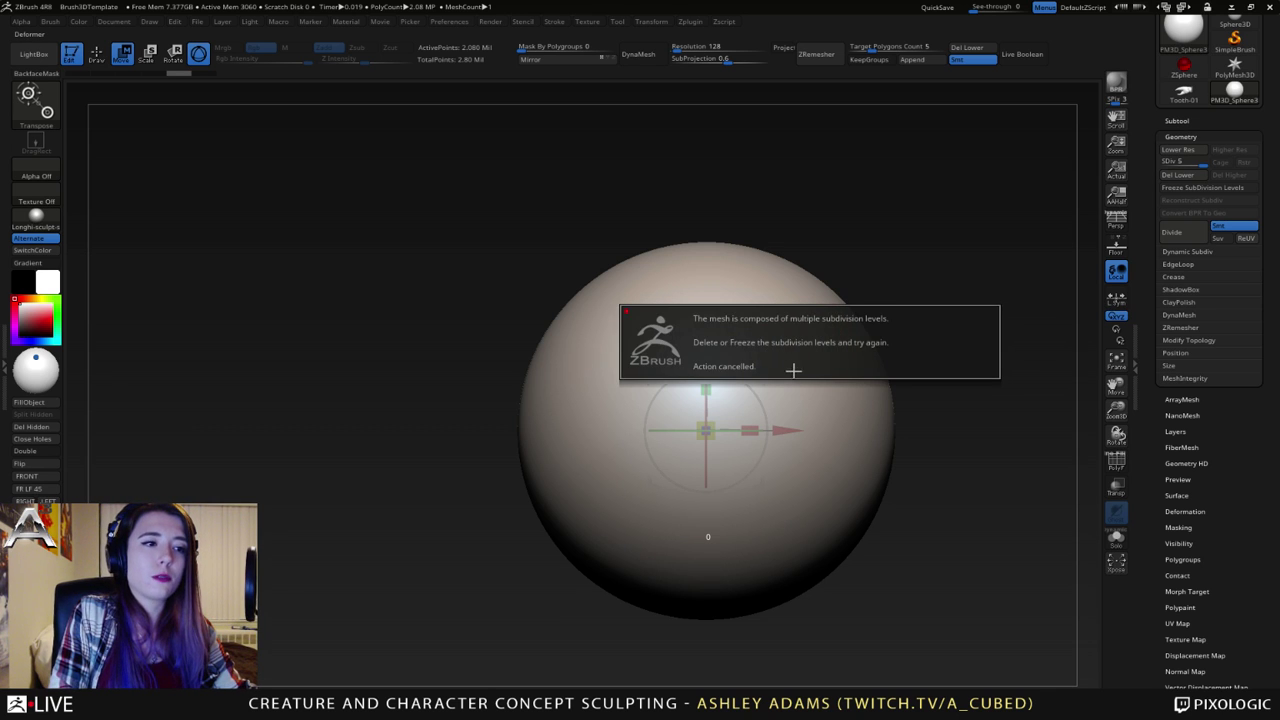
{"action": "left_click", "coordinate": [1177, 175]}
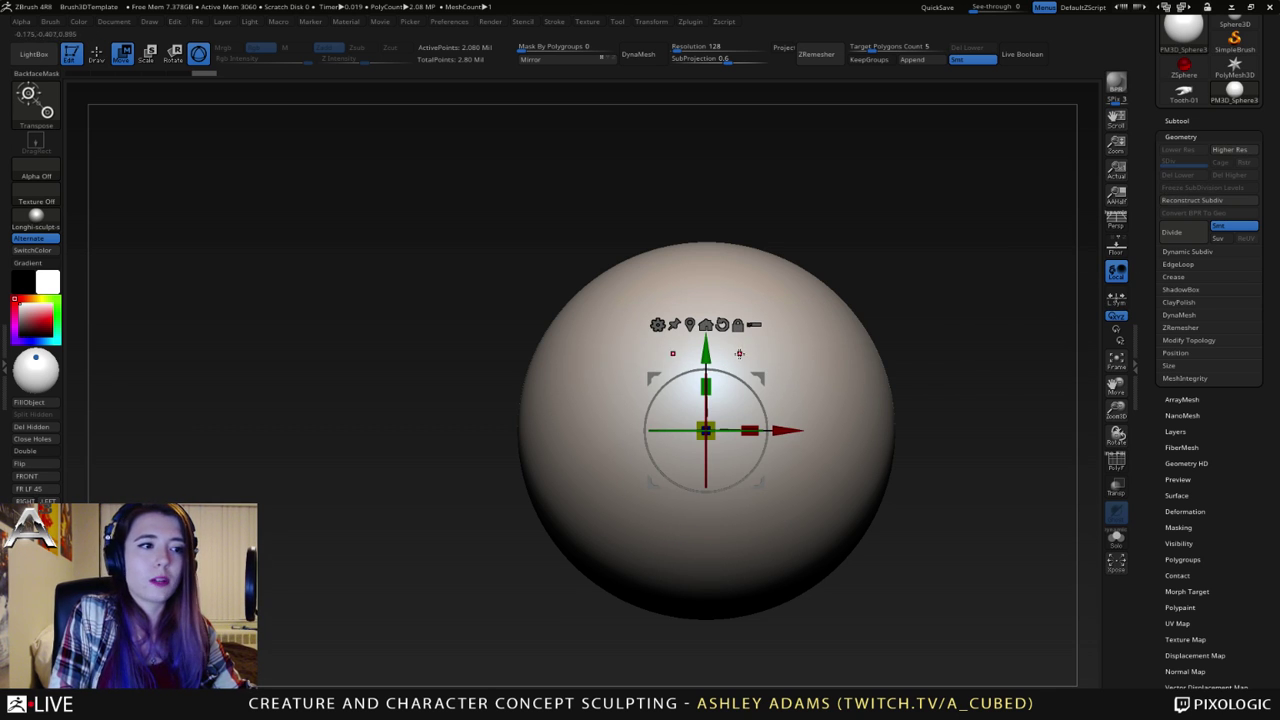
- Wrap the sphere in the control lattice of the gizmo's Deformer
{"action": "left_click", "coordinate": [657, 324]}
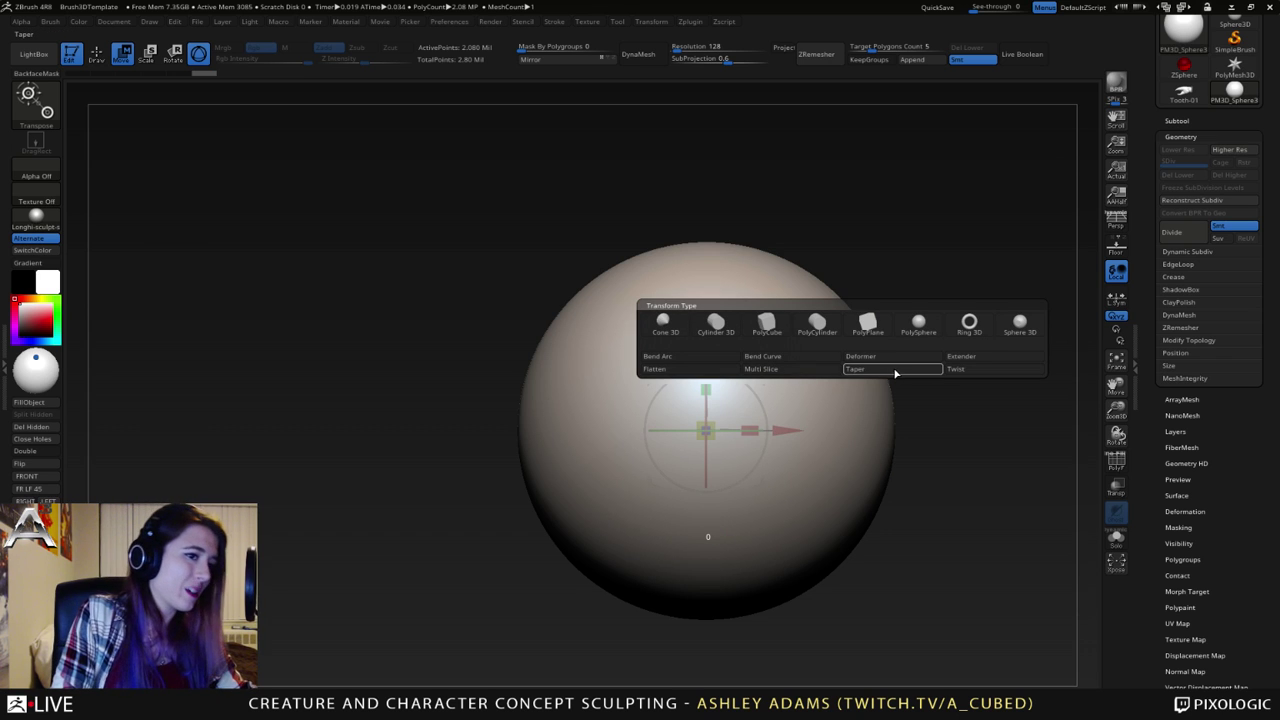
{"action": "left_click", "coordinate": [861, 359]}
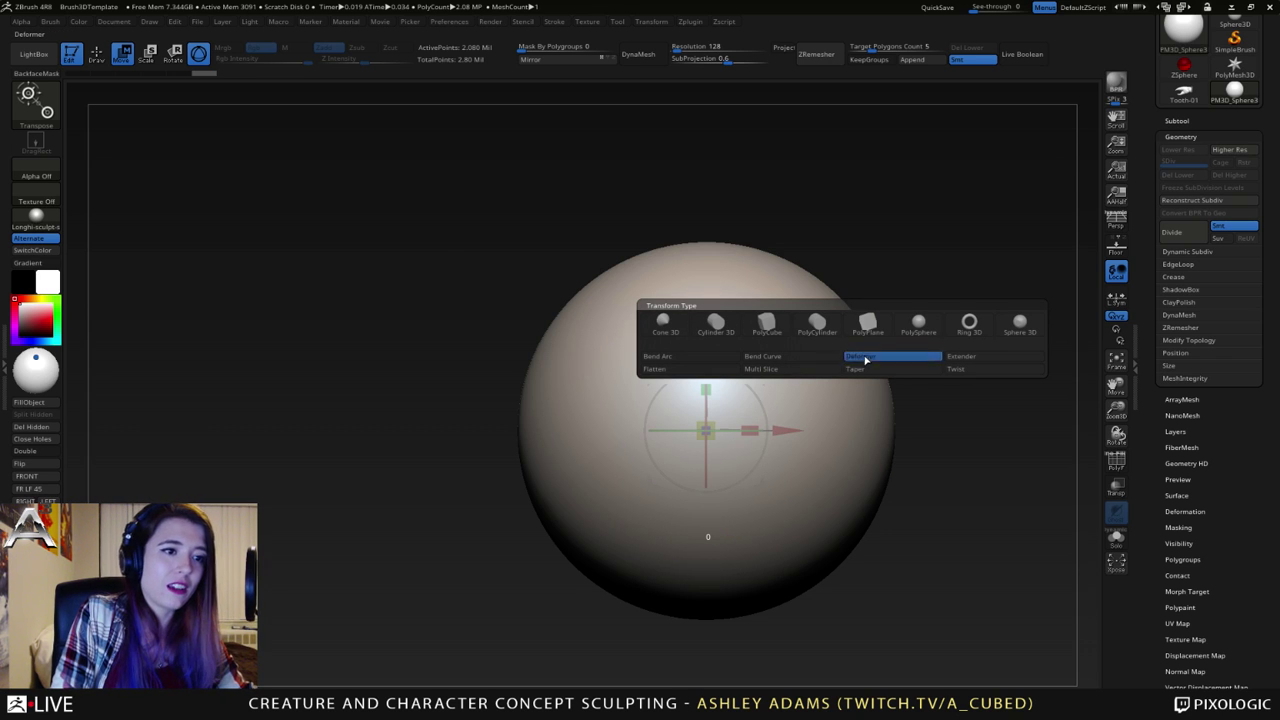
{"action": "left_click_drag", "start_coordinate": [686, 362], "coordinate": [618, 210]}
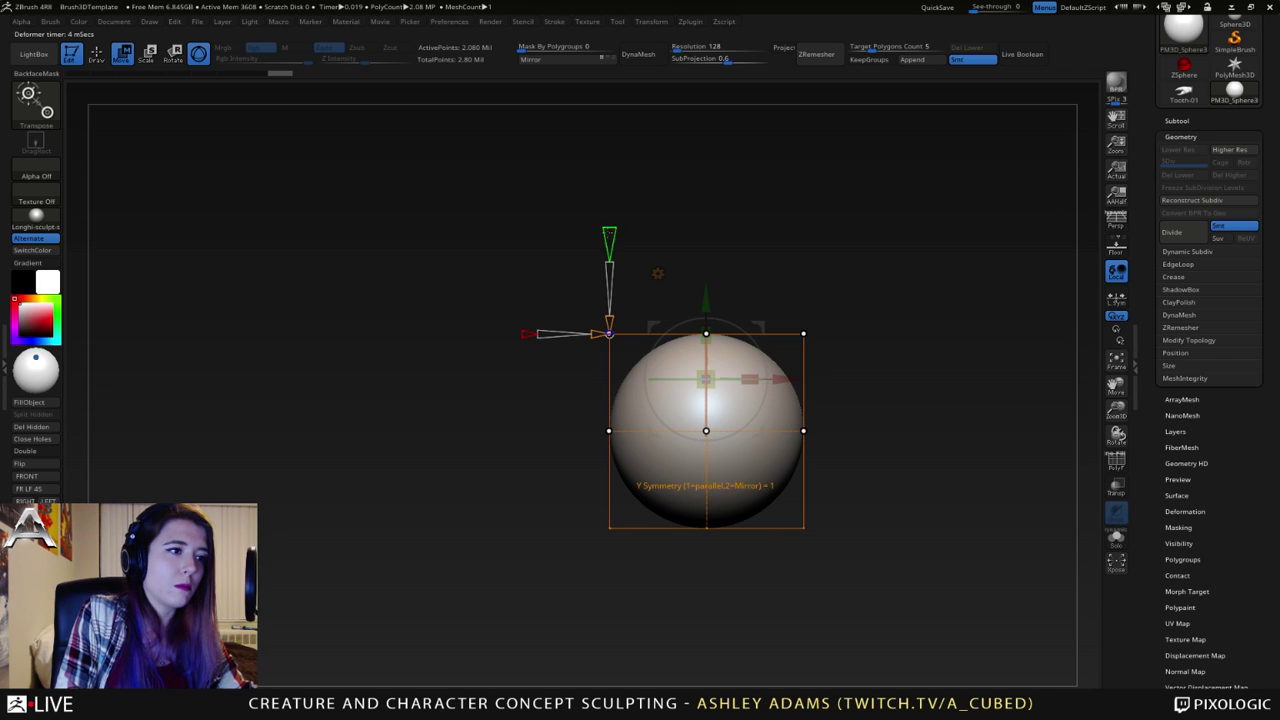
{"action": "left_click_drag", "start_coordinate": [615, 250], "coordinate": [578, 294]}
{"action": "key", "text": "ctrl+z"}
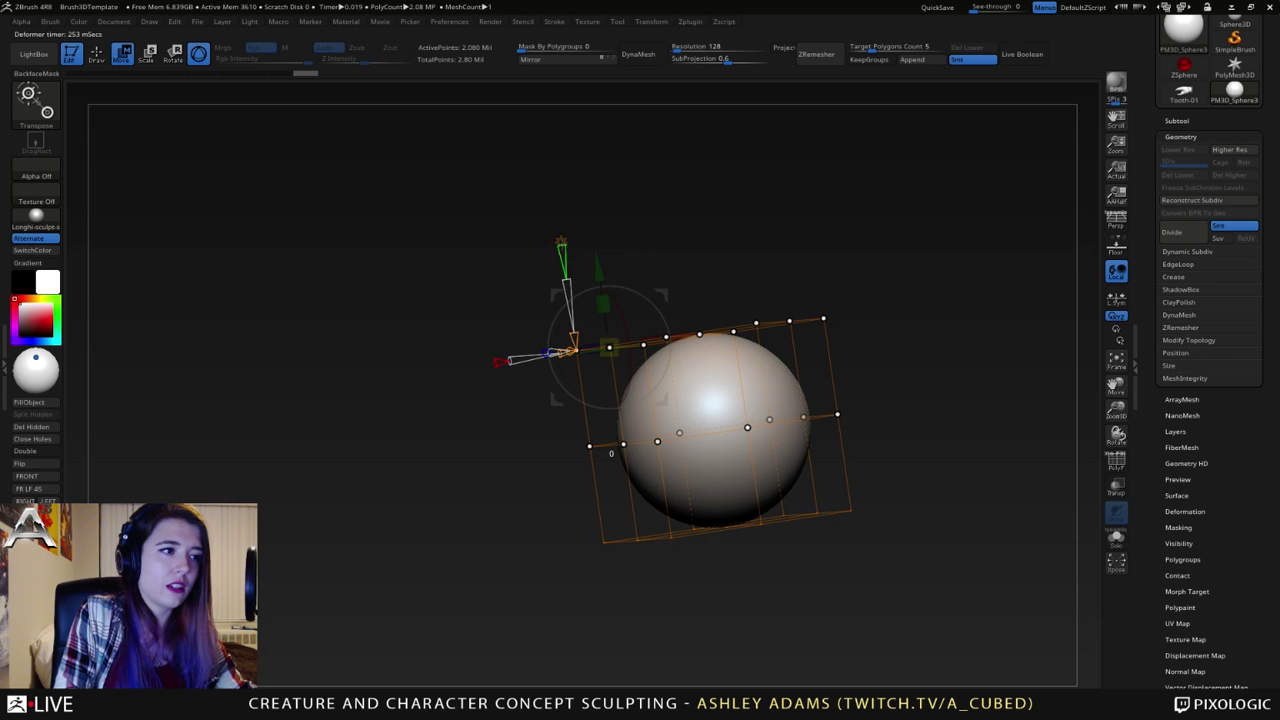
- Try to shift the deformer lattice's upper front corner control point inward across the sphere
{"action": "left_click", "coordinate": [562, 240]}
{"action": "left_click", "coordinate": [614, 216]}
{"action": "left_click_drag", "start_coordinate": [628, 252], "coordinate": [622, 282]}
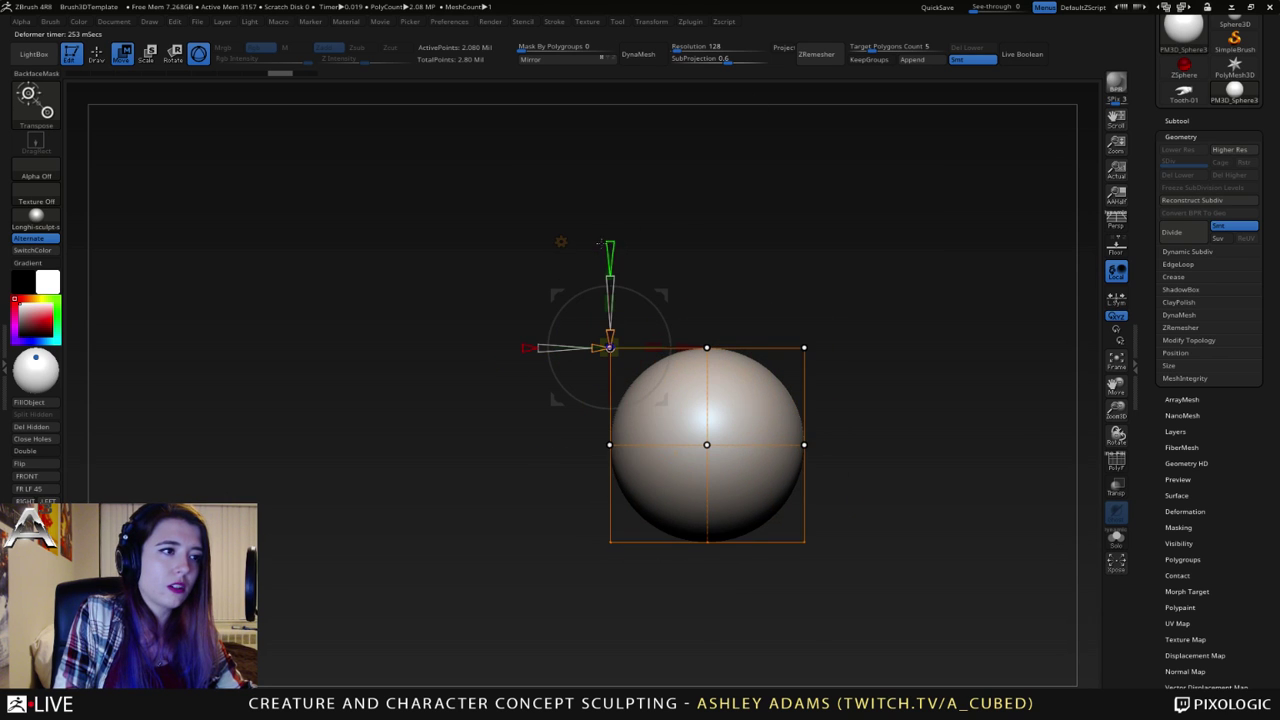
{"action": "left_click_drag", "start_coordinate": [700, 230], "coordinate": [697, 266]}
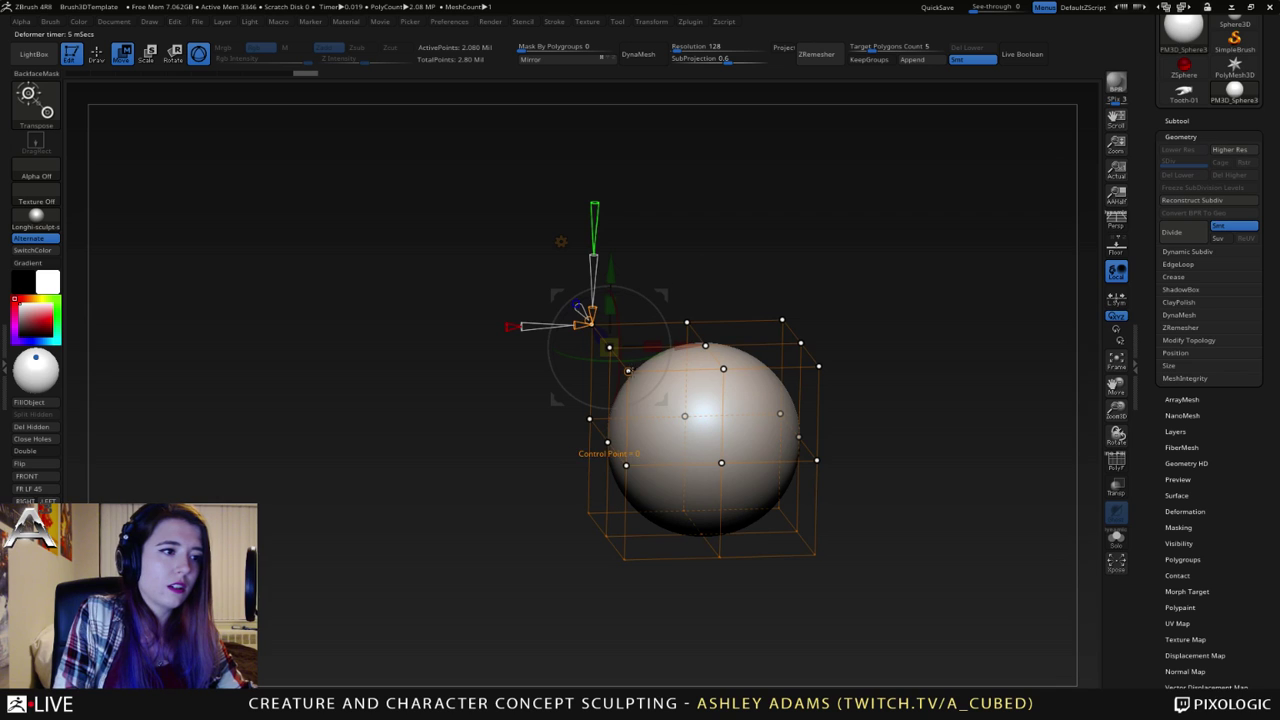
{"action": "left_click_drag", "start_coordinate": [617, 374], "coordinate": [671, 348]}
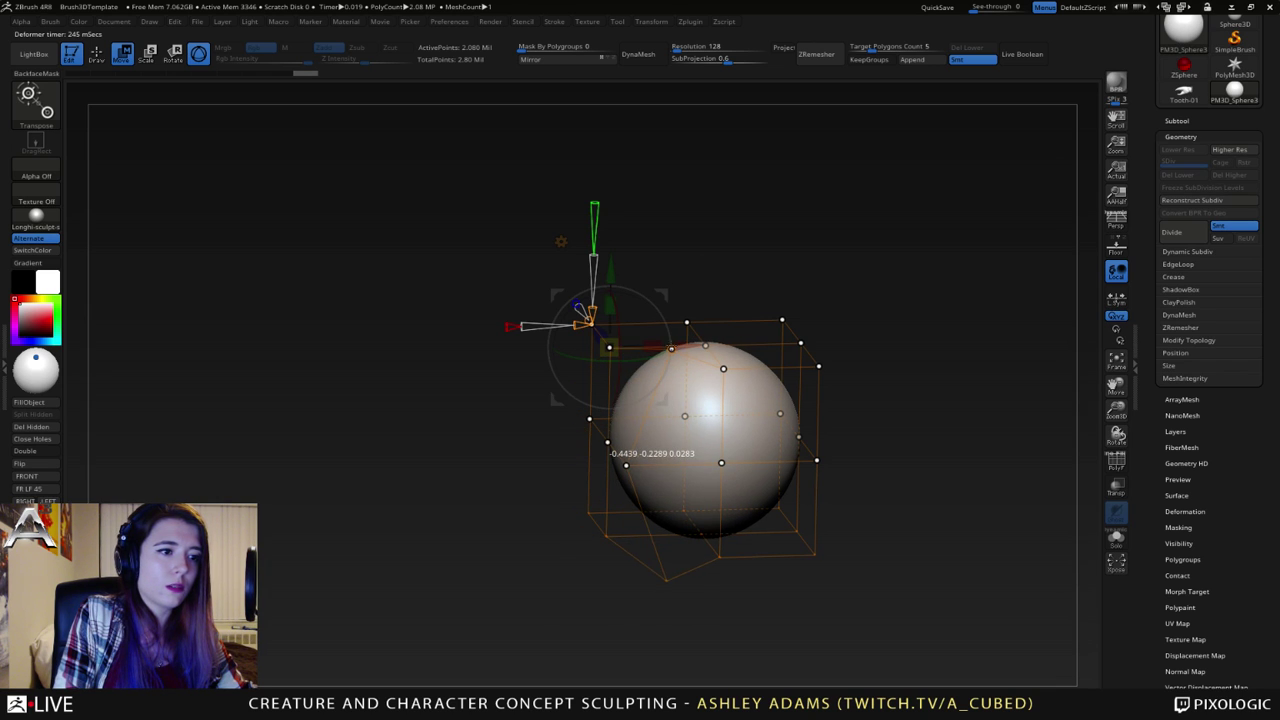
{"action": "left_click_drag", "start_coordinate": [715, 234], "coordinate": [686, 204], "text": "shift"}
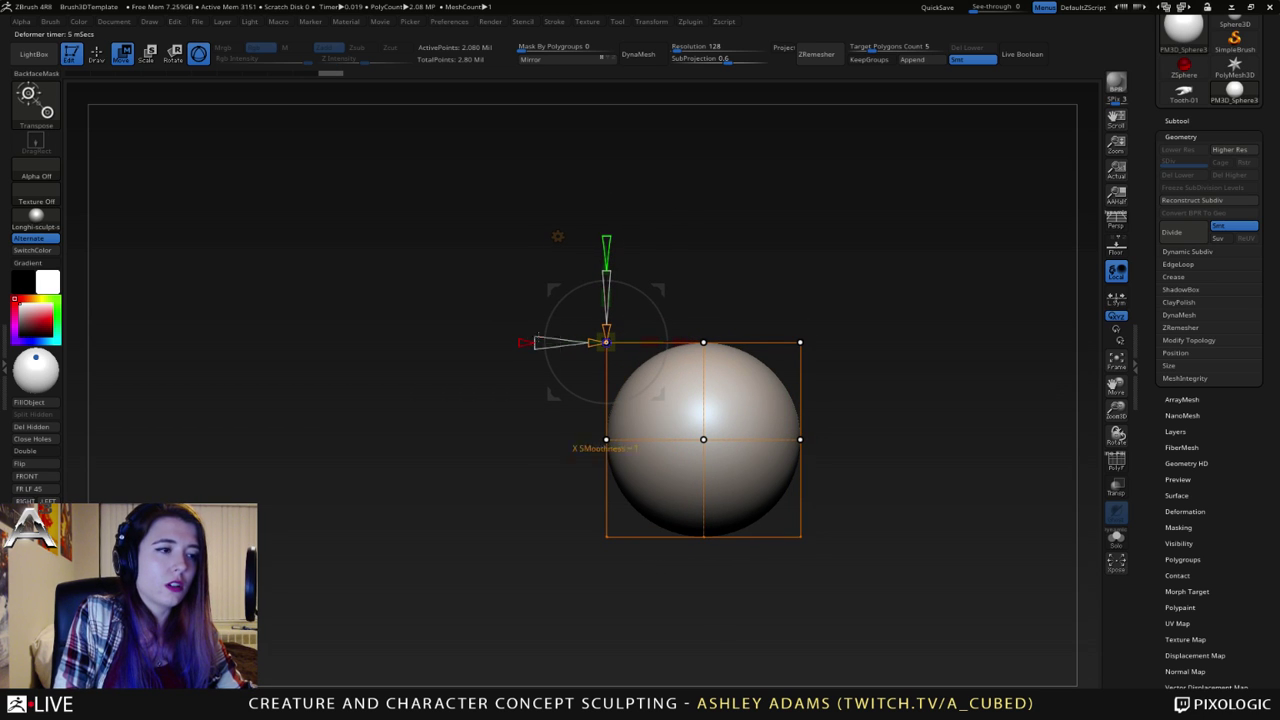
- Raise the deformer's X smoothness and try to pull the lattice's upper middle control point upward
{"action": "left_click_drag", "start_coordinate": [521, 342], "coordinate": [469, 339]}
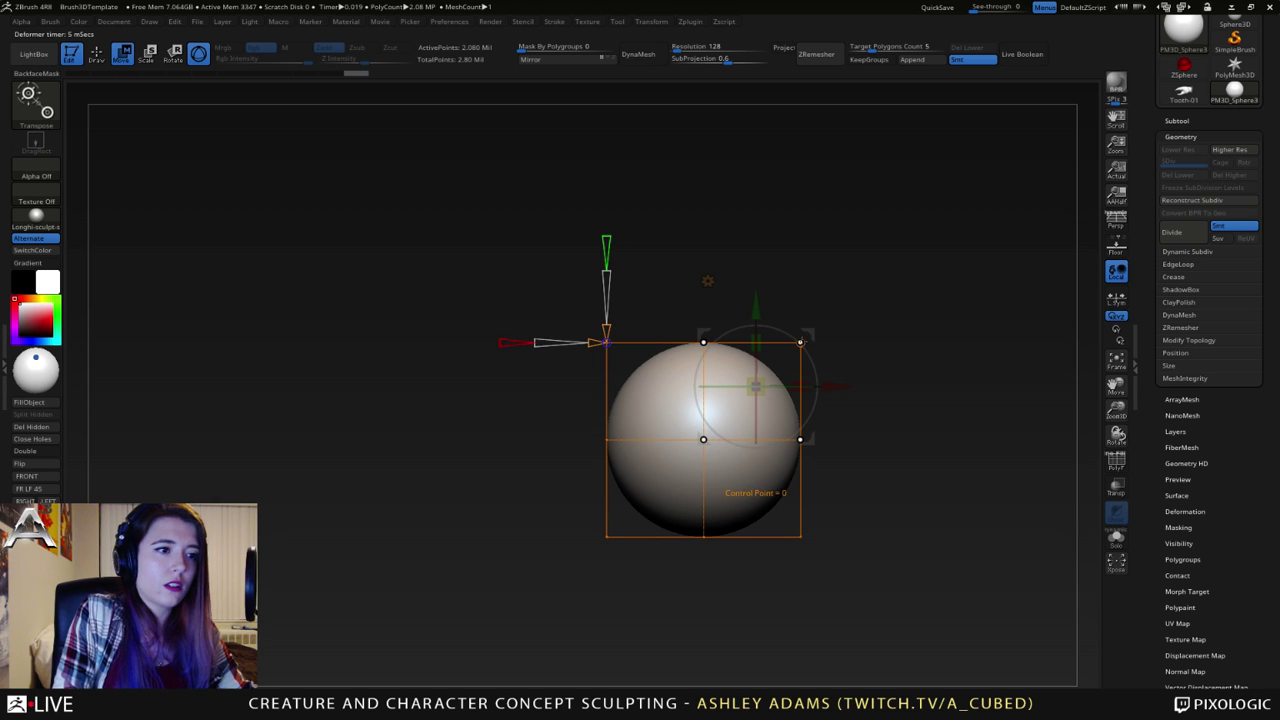
{"action": "left_click_drag", "start_coordinate": [708, 272], "coordinate": [704, 268]}
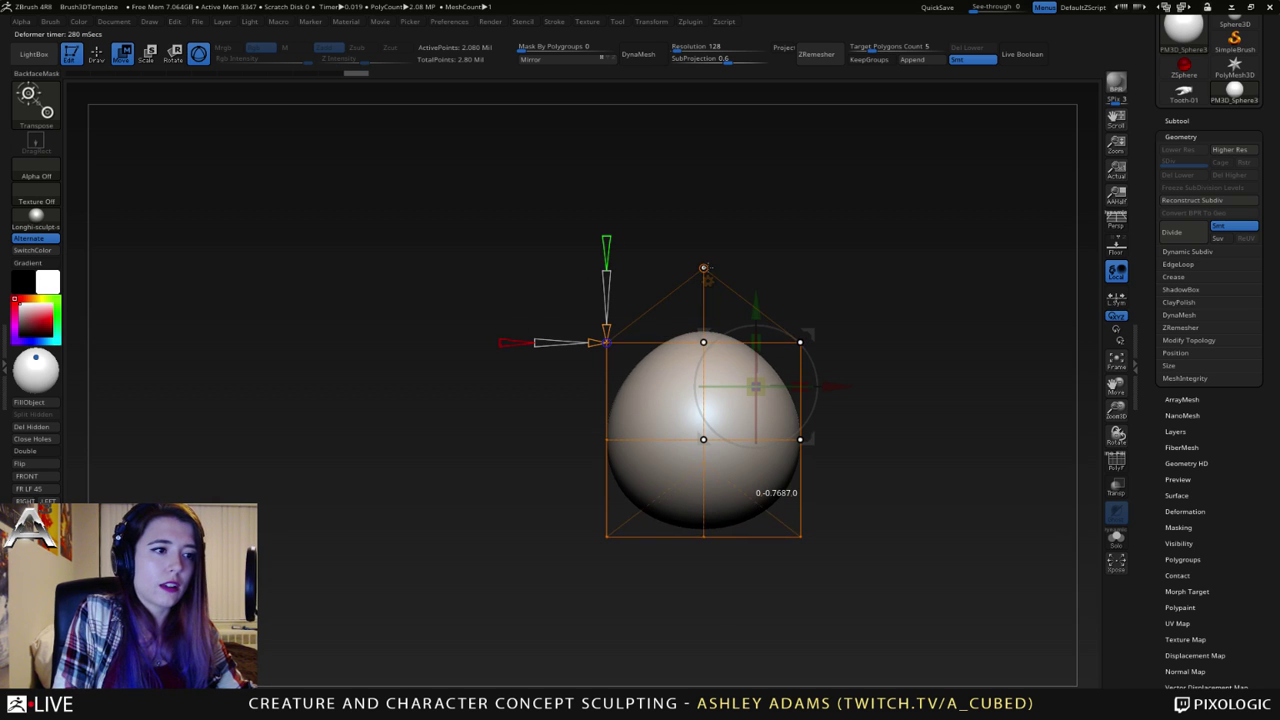
{"action": "key", "text": "ctrl+z"}
{"action": "left_click_drag", "start_coordinate": [777, 199], "coordinate": [592, 278]}
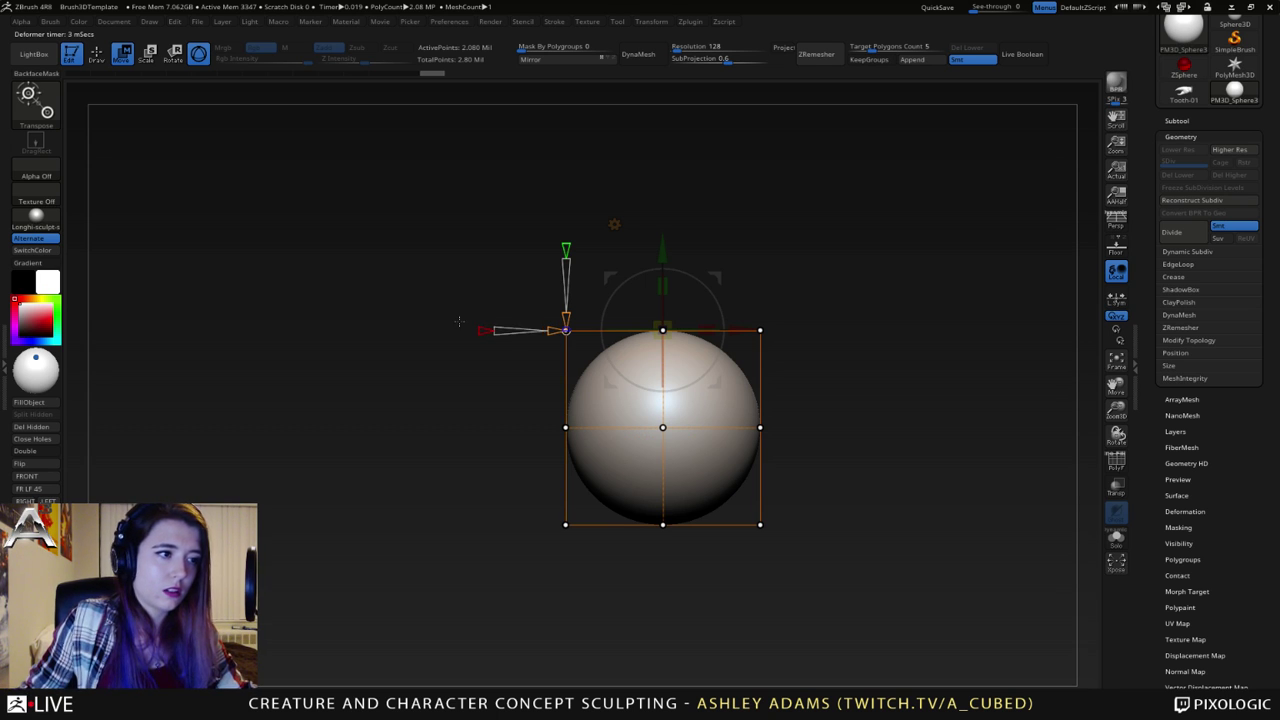
- Reduce the lattice's resolution and pull its far corner control points outward to stretch the sphere into an egg shape
{"action": "left_click_drag", "start_coordinate": [459, 321], "coordinate": [560, 364]}
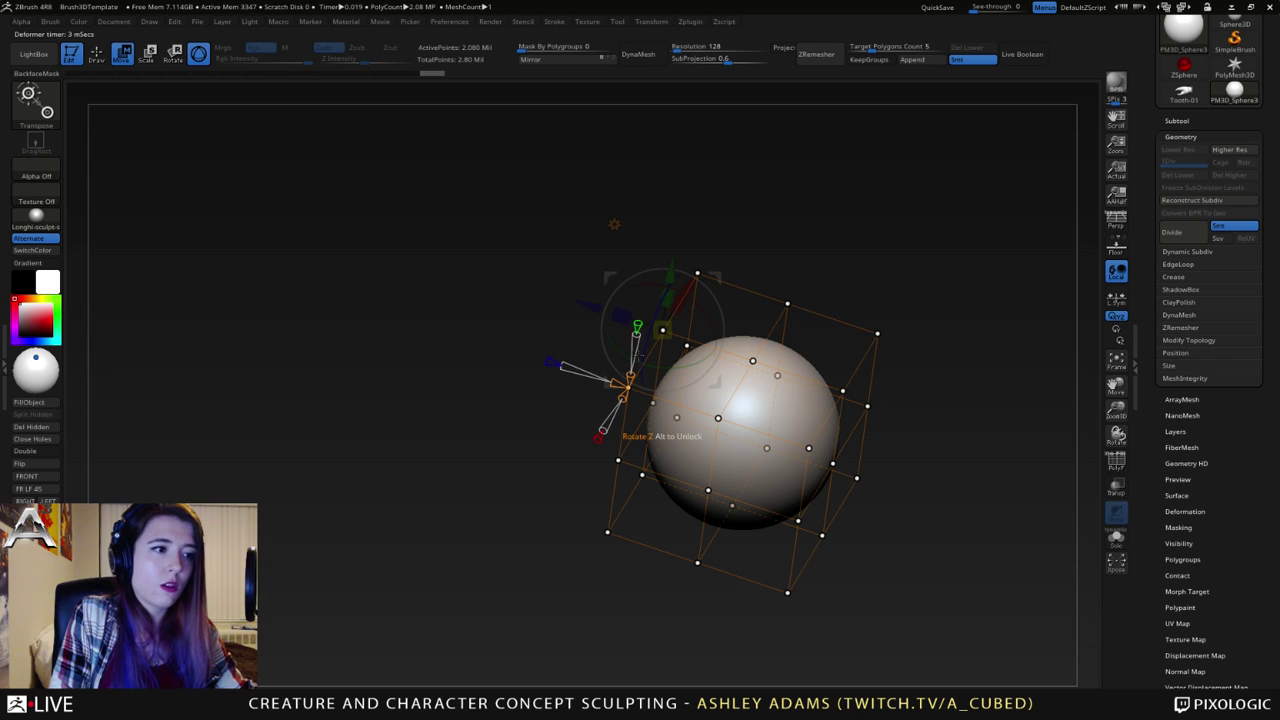
{"action": "mouse_move", "coordinate": [612, 383]}
{"action": "left_mouse_down"}
{"action": "mouse_move", "coordinate": [592, 377]}
{"action": "mouse_move", "coordinate": [617, 407]}
{"action": "mouse_move", "coordinate": [610, 383]}
{"action": "mouse_move", "coordinate": [629, 380]}
{"action": "left_mouse_up"}
{"action": "left_click_drag", "start_coordinate": [800, 354], "coordinate": [842, 295]}
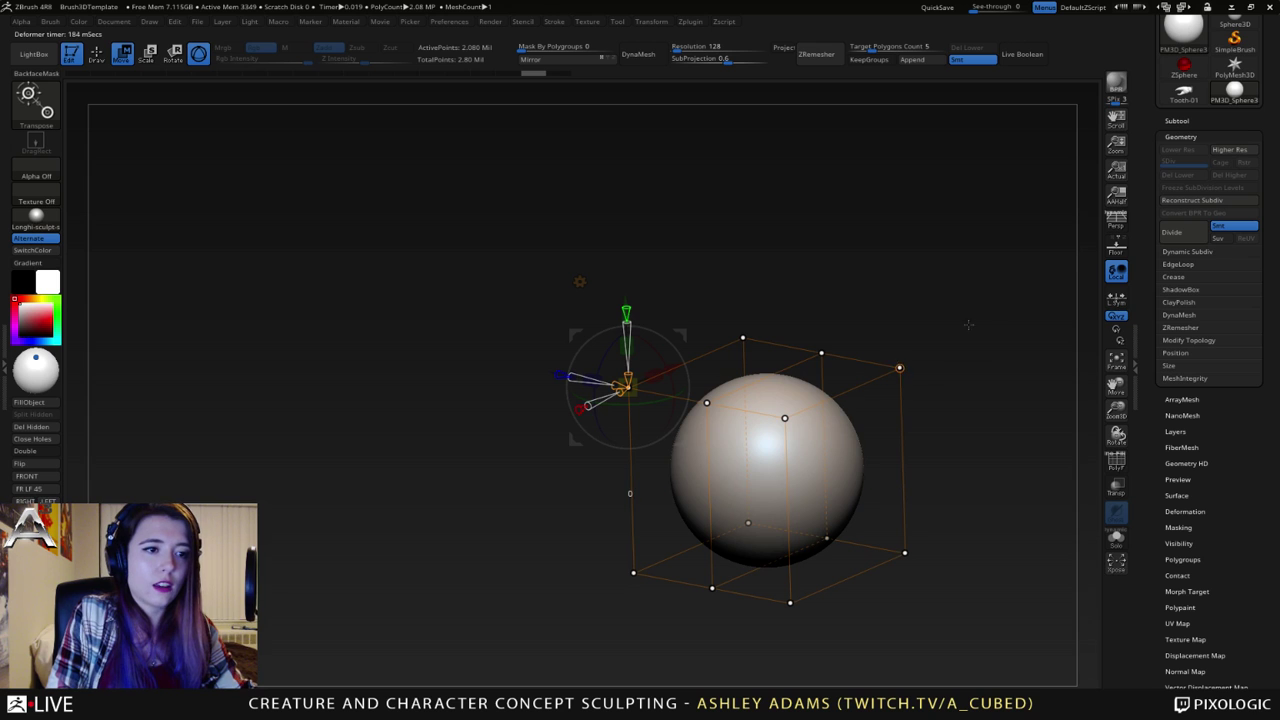
{"action": "left_click_drag", "start_coordinate": [899, 368], "coordinate": [1049, 264]}
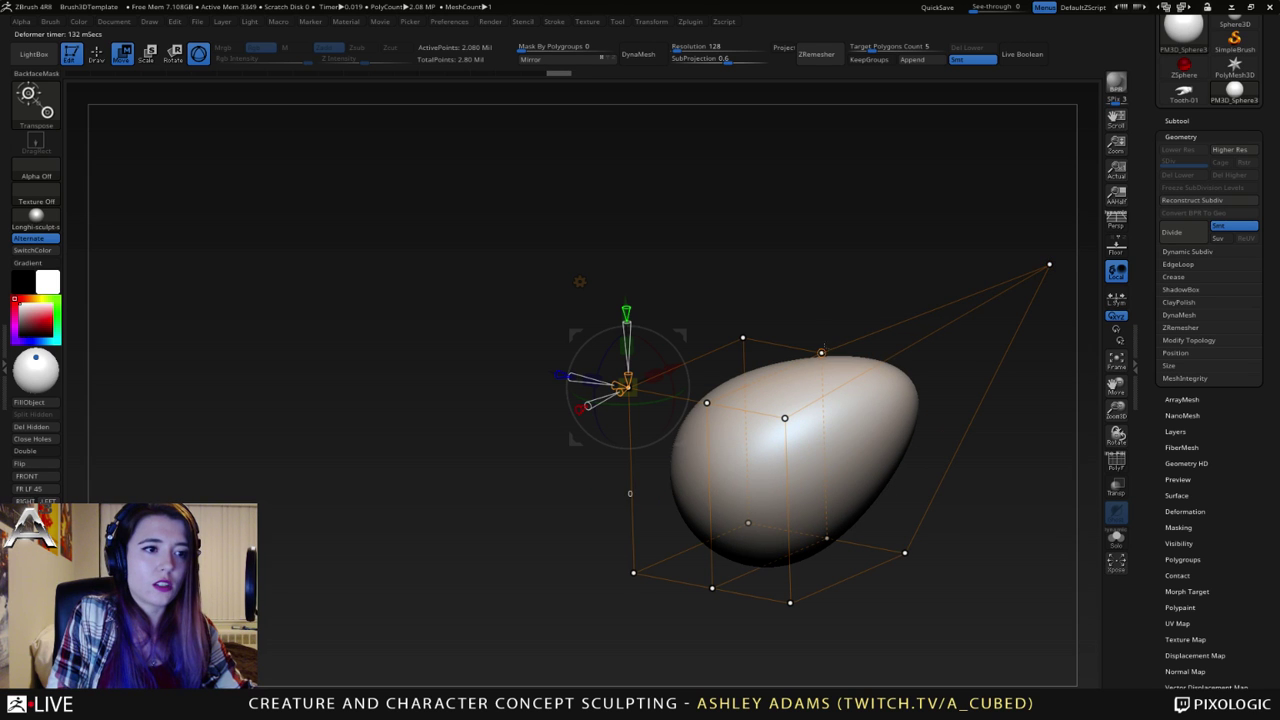
{"action": "left_click_drag", "start_coordinate": [822, 352], "coordinate": [745, 356]}
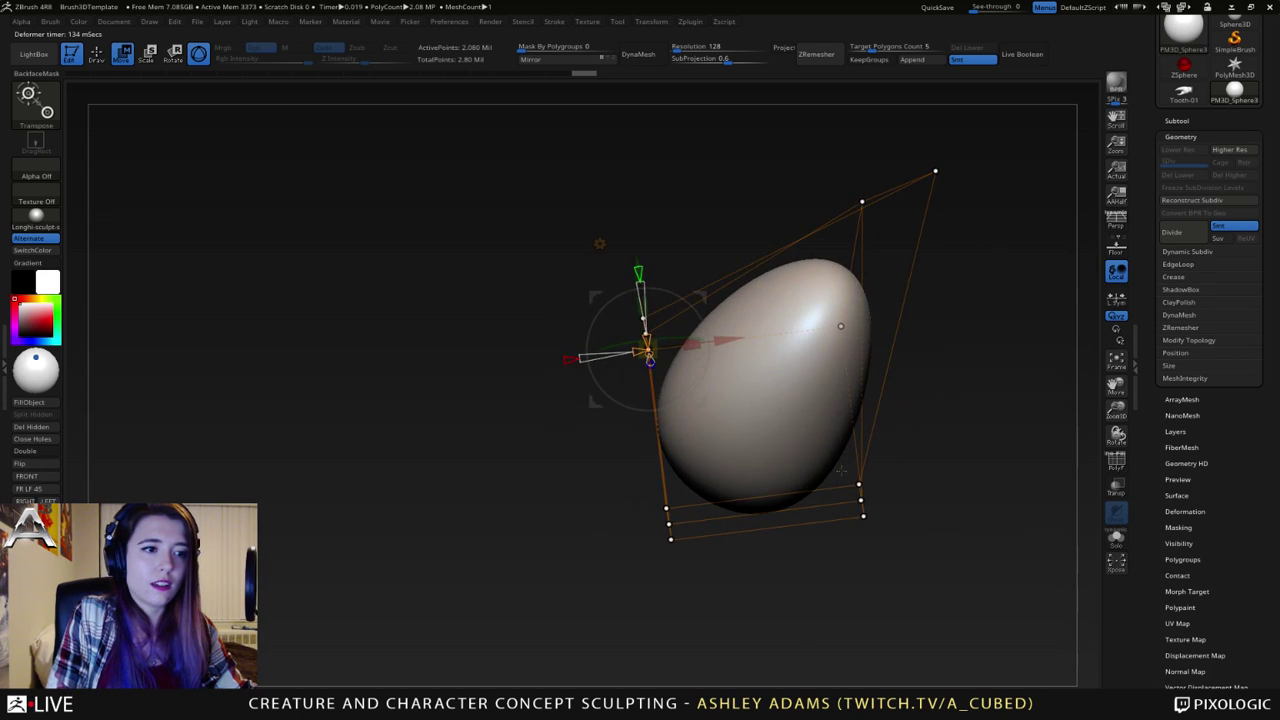
{"action": "left_click_drag", "start_coordinate": [860, 485], "coordinate": [960, 577]}
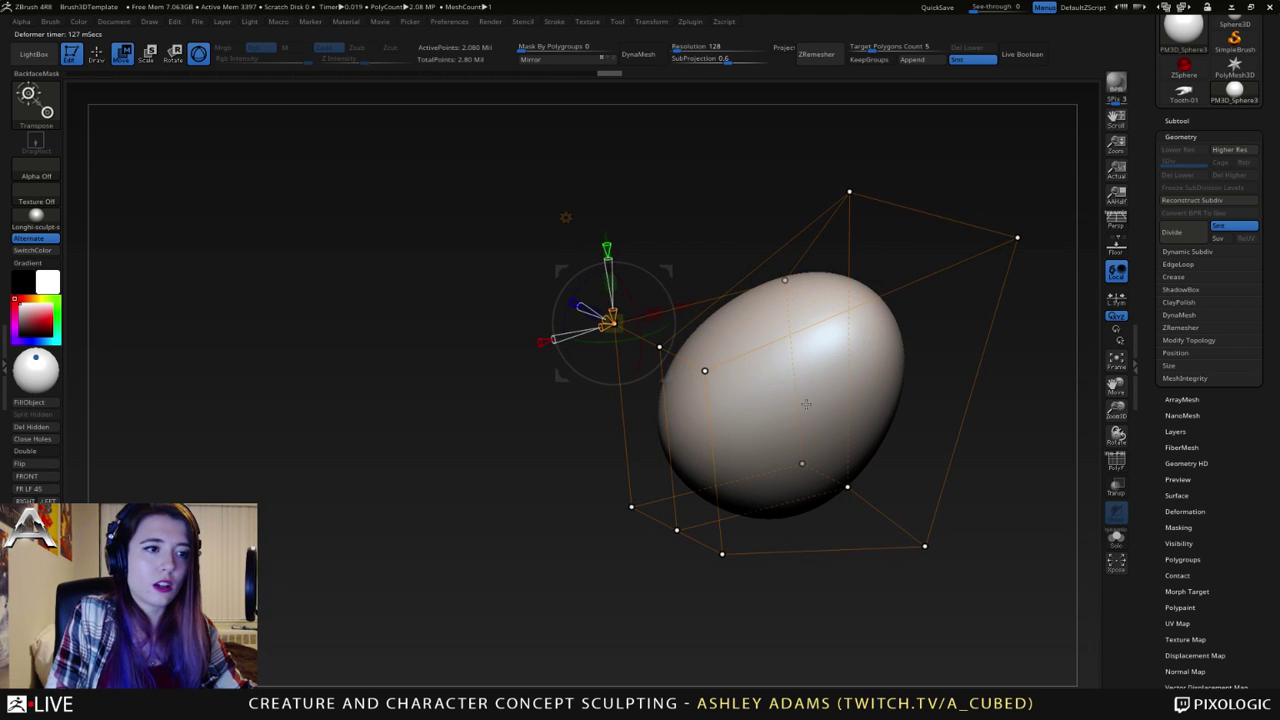
- Increase the lattice's X resolution and pull two upper control points up to form horn-like bumps on the sphere
{"action": "mouse_move", "coordinate": [603, 328]}
{"action": "left_mouse_down"}
{"action": "mouse_move", "coordinate": [574, 335]}
{"action": "mouse_move", "coordinate": [588, 331]}
{"action": "left_mouse_up"}
{"action": "left_click_drag", "start_coordinate": [892, 380], "coordinate": [860, 297]}
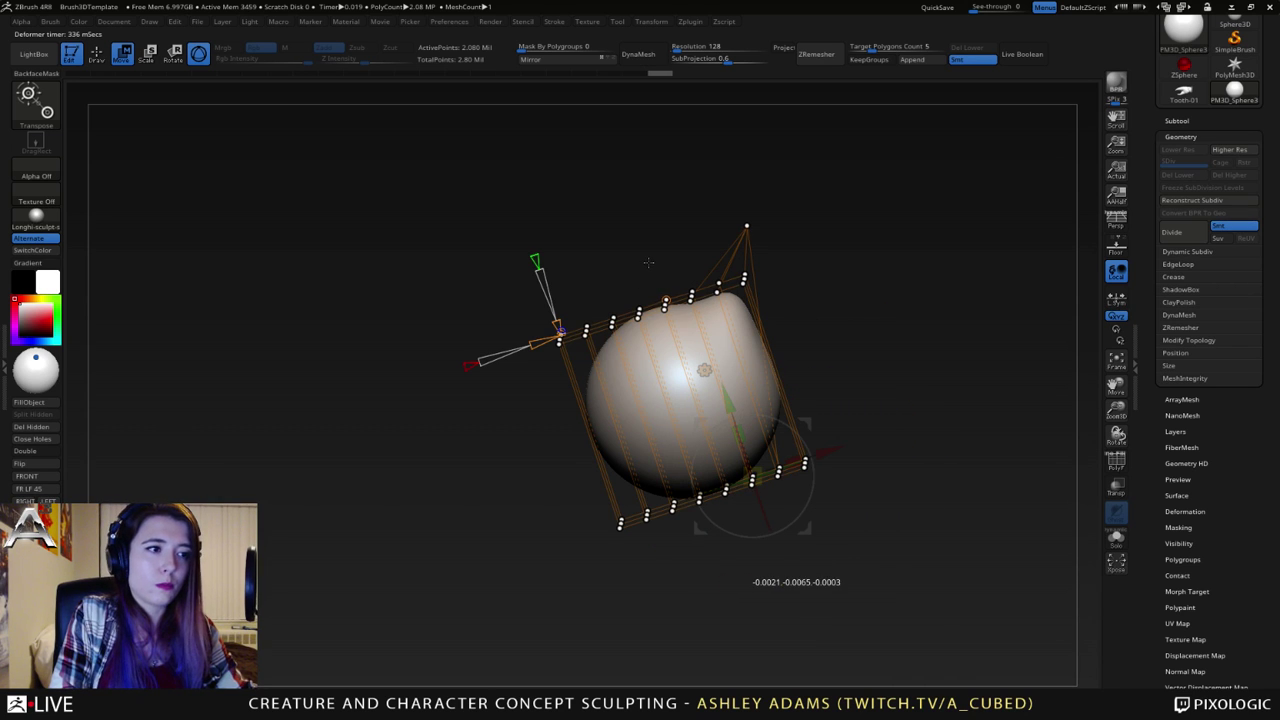
{"action": "left_click_drag", "start_coordinate": [650, 263], "coordinate": [833, 351]}
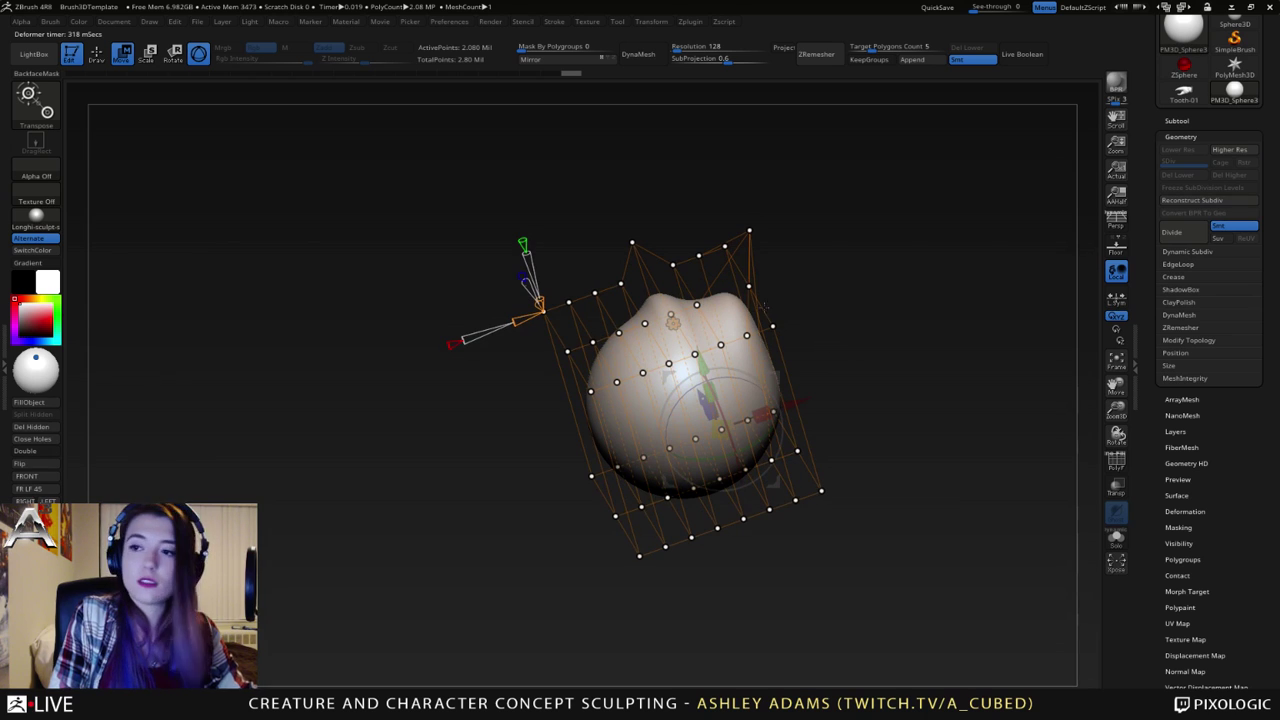
- Undo all the lattice edits back to the plain round sphere
{"action": "key", "text": "ctrl+z"}
{"action": "key", "text": "ctrl+z"}
{"action": "key", "text": "ctrl+z"}
{"action": "key", "text": "ctrl+z"}
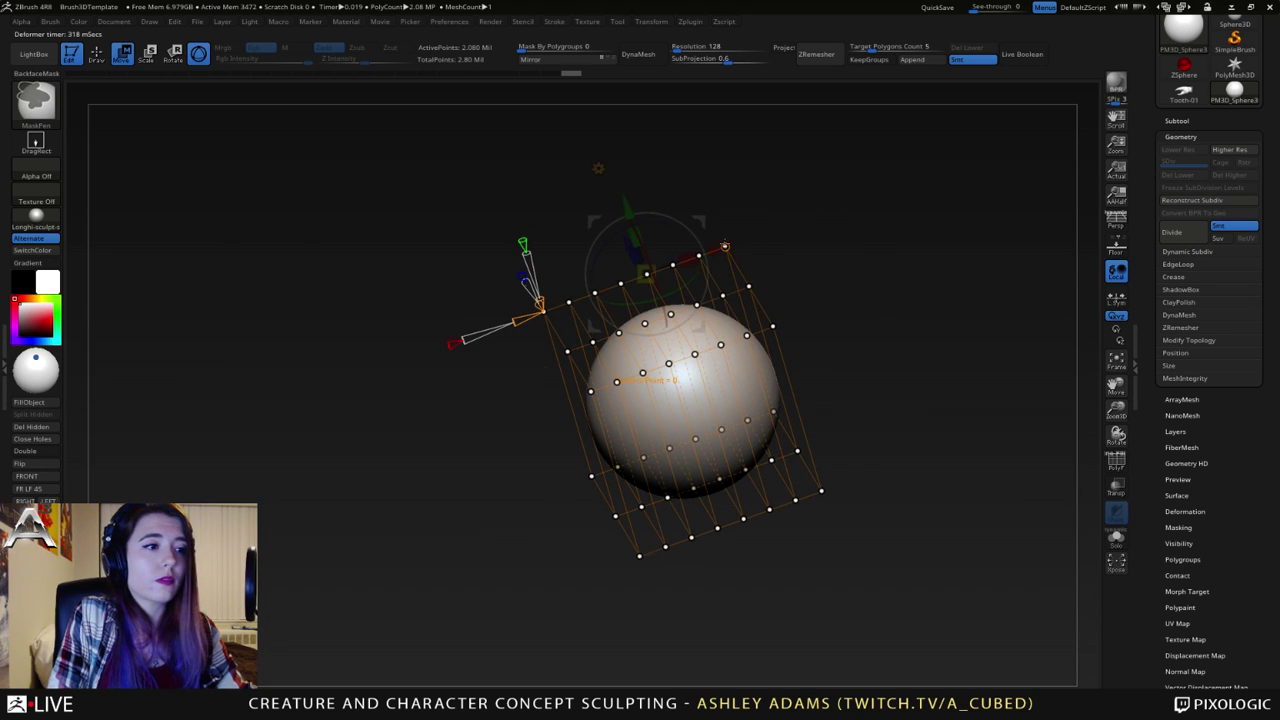
{"action": "key", "text": "ctrl+z"}
{"action": "key", "text": "ctrl+z"}
{"action": "key", "text": "ctrl+z"}
{"action": "key", "text": "ctrl+z"}
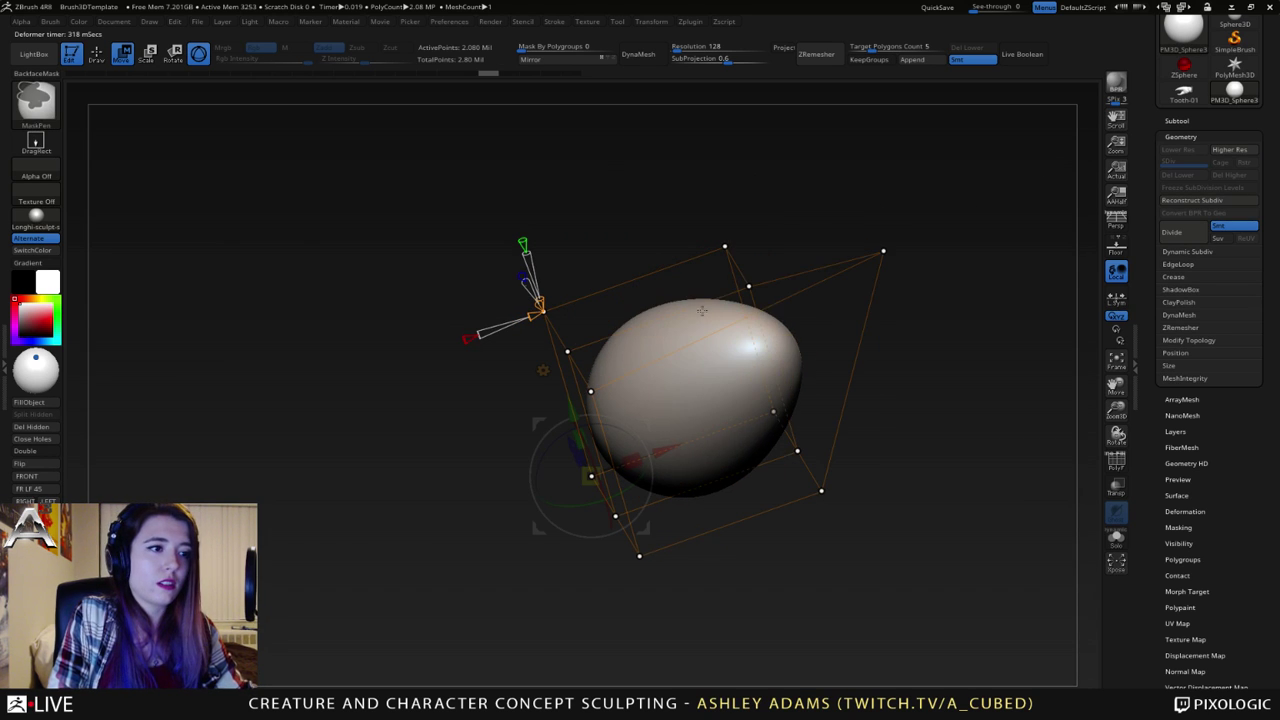
{"action": "key", "text": "ctrl+z"}
{"action": "key", "text": "ctrl+z"}
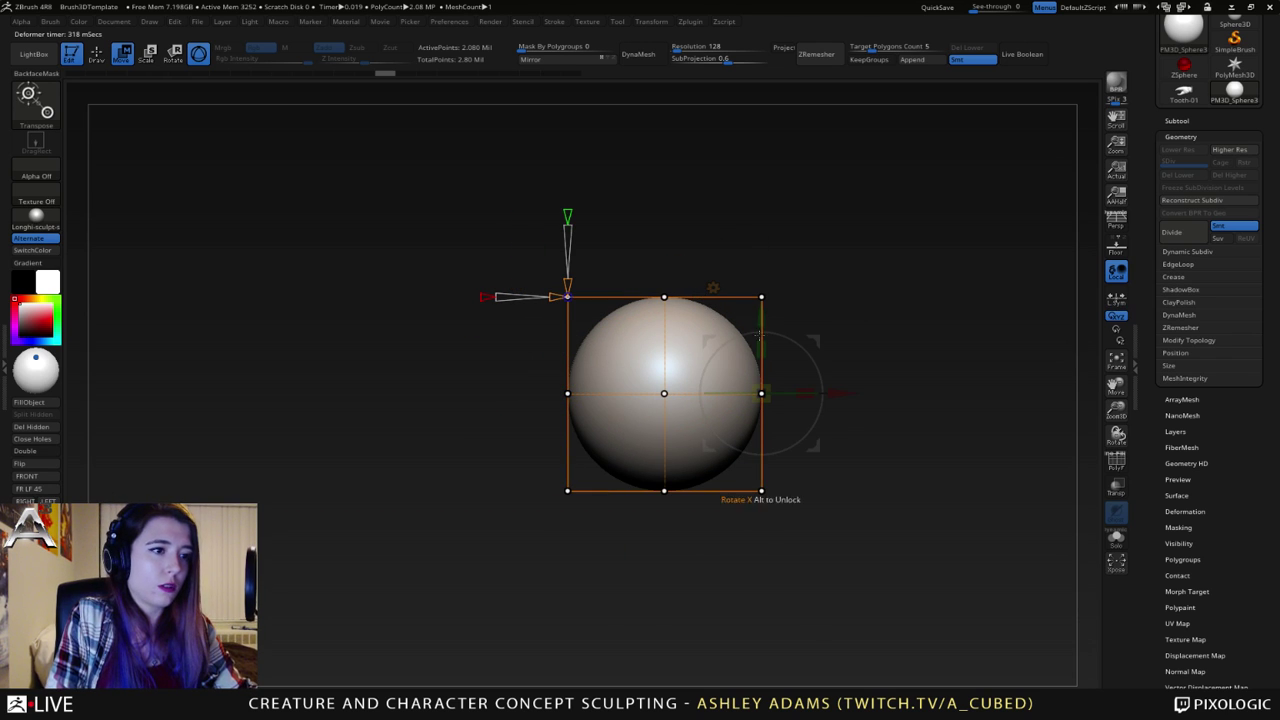
- Reset the Deformer and delete it from the sphere
{"action": "left_click", "coordinate": [712, 286]}
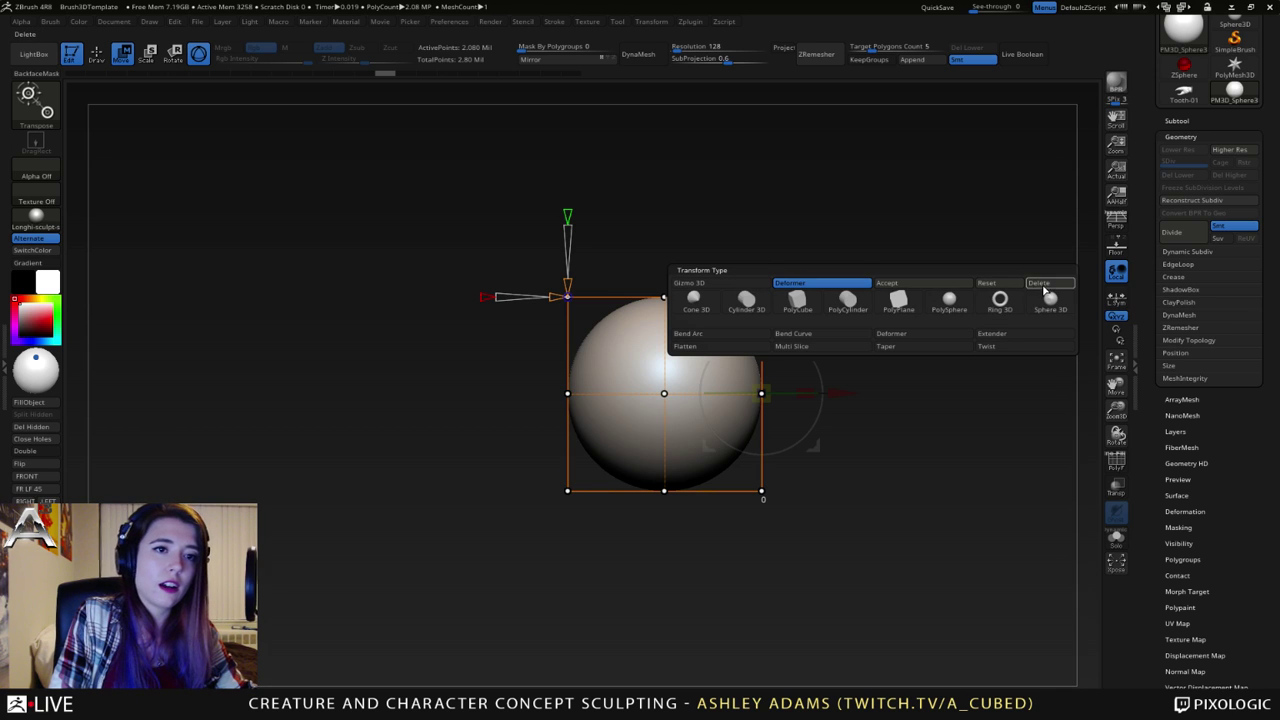
{"action": "left_click", "coordinate": [987, 285]}
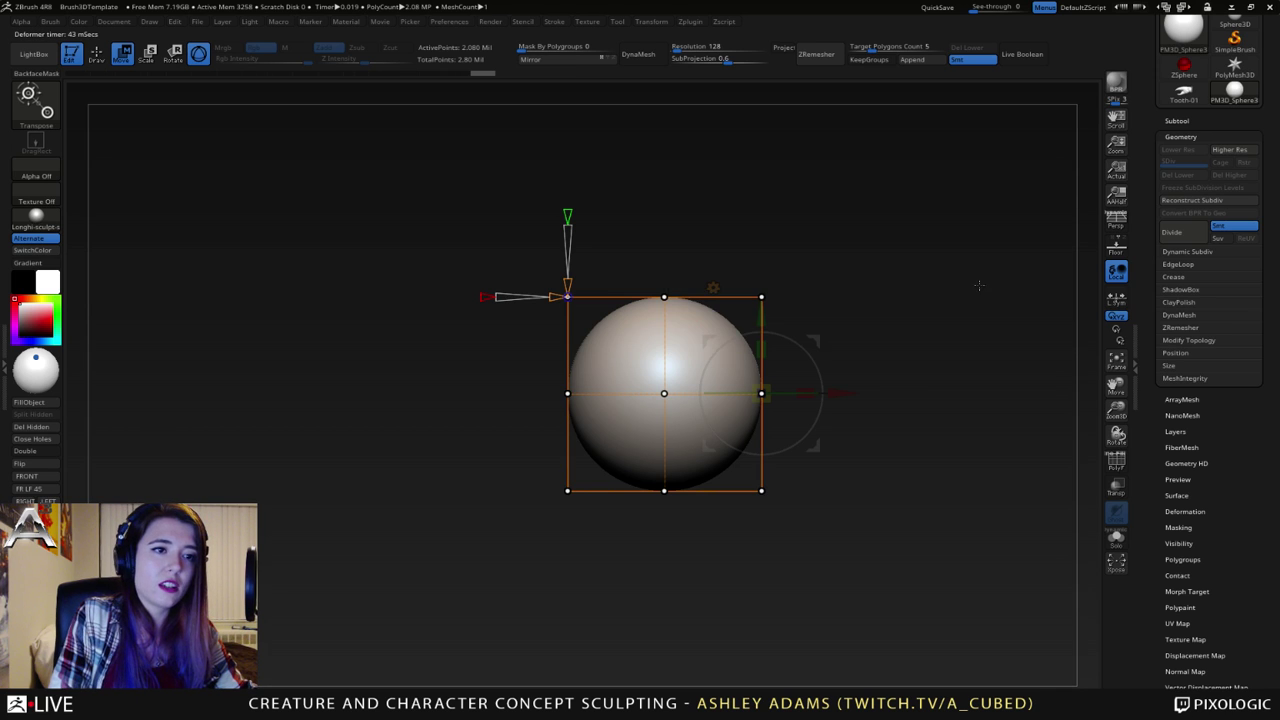
{"action": "left_click", "coordinate": [712, 289]}
{"action": "left_click", "coordinate": [1043, 300]}
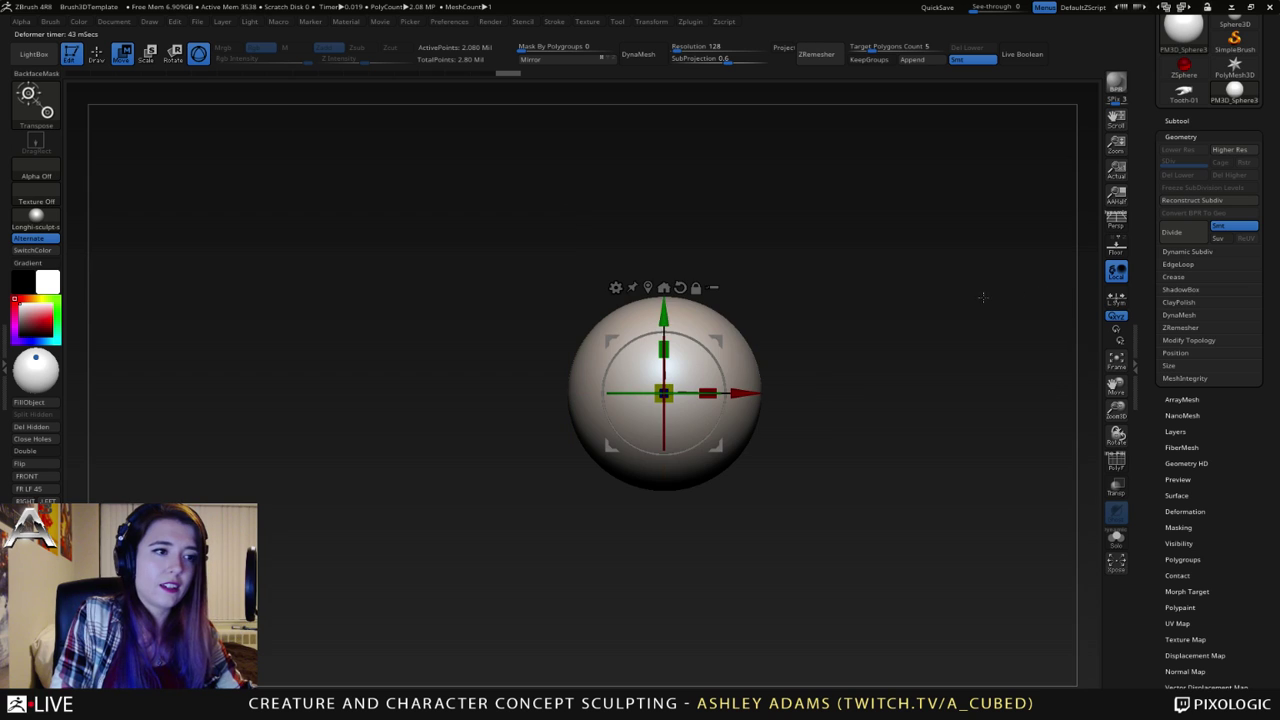
- Apply the gizmo's Bend Arc to the sphere and bend it into a wide bulb with a pointed lower end
{"action": "left_click", "coordinate": [615, 287]}
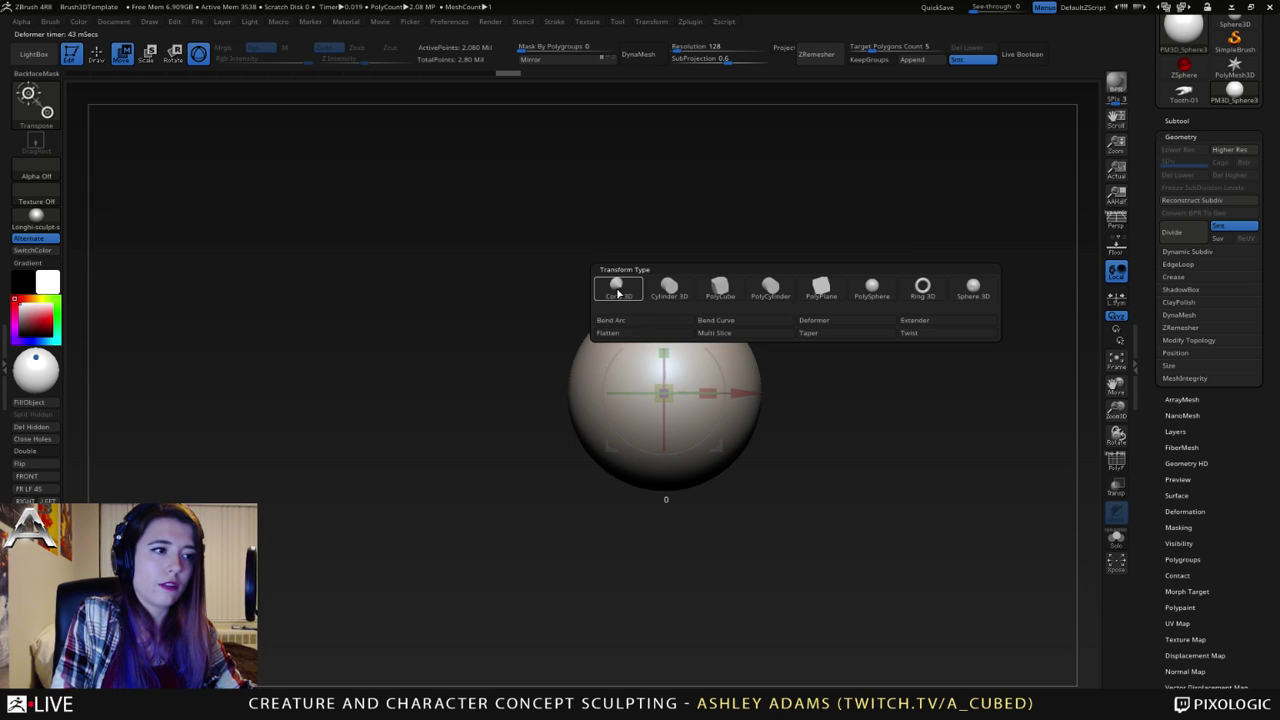
{"action": "left_click", "coordinate": [630, 320]}
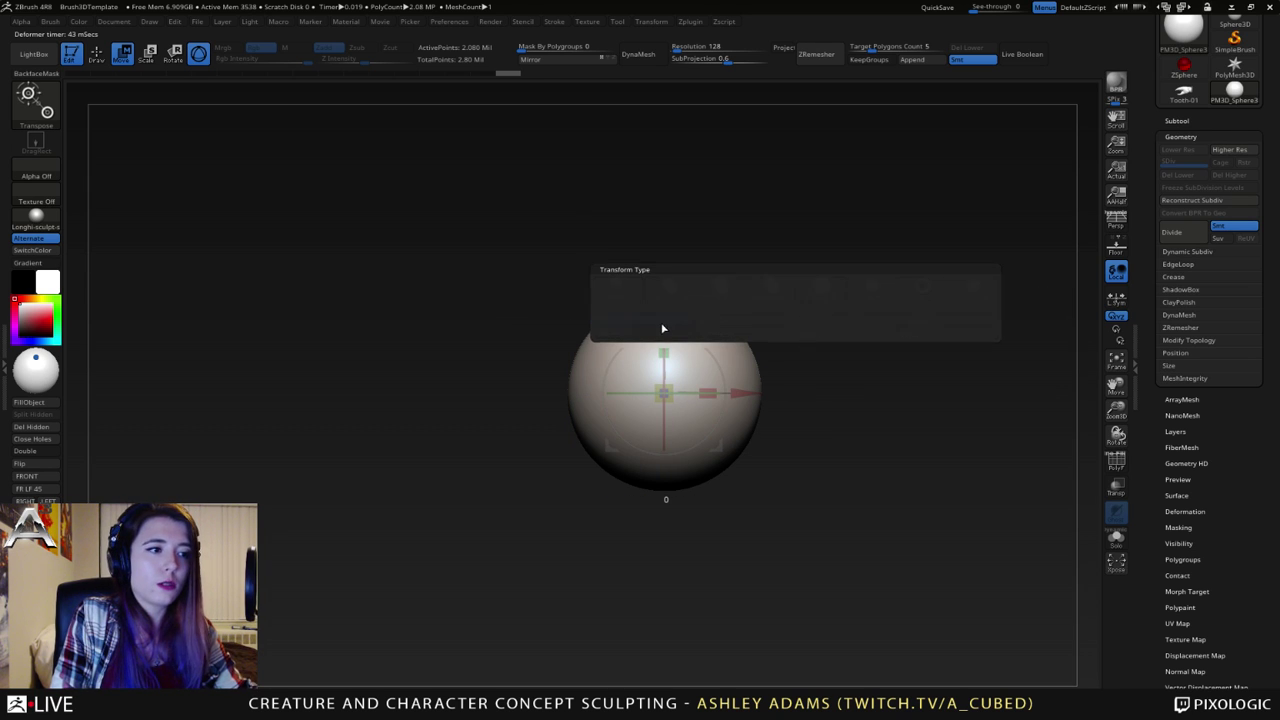
{"action": "left_click_drag", "start_coordinate": [762, 273], "coordinate": [684, 246]}
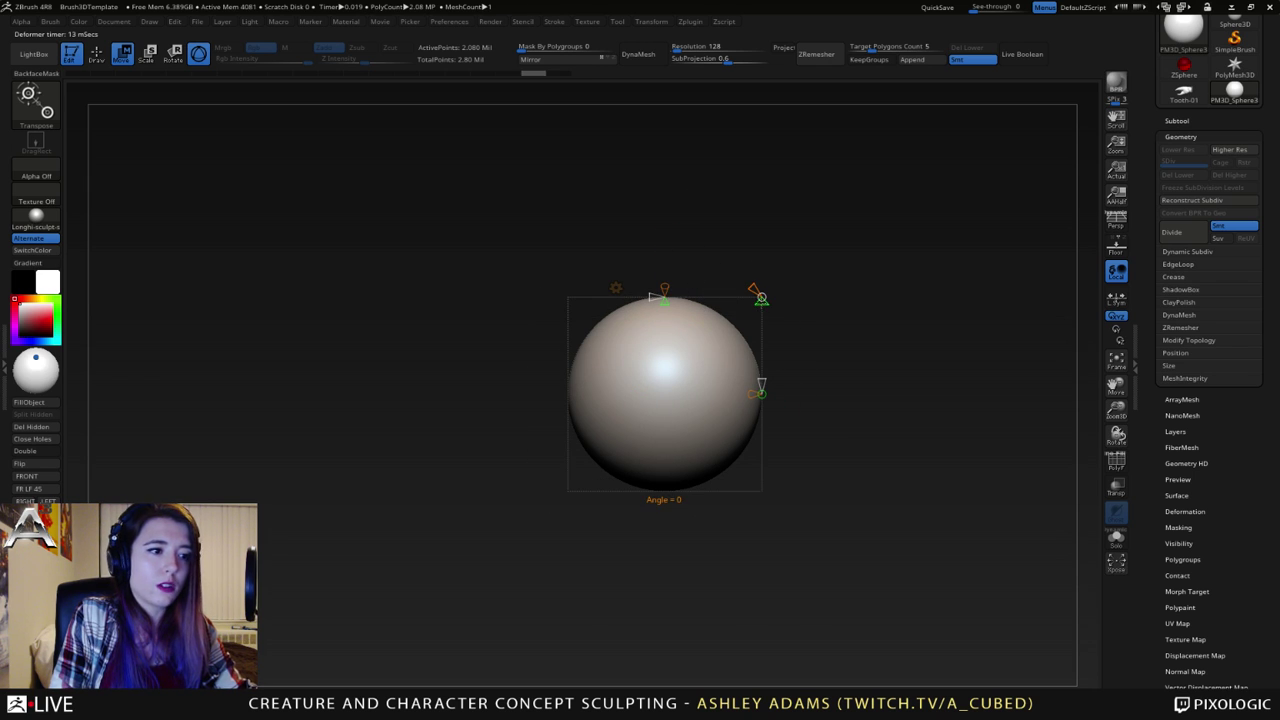
{"action": "mouse_move", "coordinate": [761, 298]}
{"action": "left_mouse_down"}
{"action": "mouse_move", "coordinate": [772, 366]}
{"action": "mouse_move", "coordinate": [773, 337]}
{"action": "mouse_move", "coordinate": [780, 346]}
{"action": "left_mouse_up"}
{"action": "mouse_move", "coordinate": [643, 340]}
{"action": "right_mouse_down"}
{"action": "mouse_move", "coordinate": [746, 344]}
{"action": "mouse_move", "coordinate": [628, 357]}
{"action": "mouse_move", "coordinate": [628, 340]}
{"action": "right_mouse_up"}
{"action": "left_click_drag", "start_coordinate": [628, 339], "coordinate": [687, 386]}
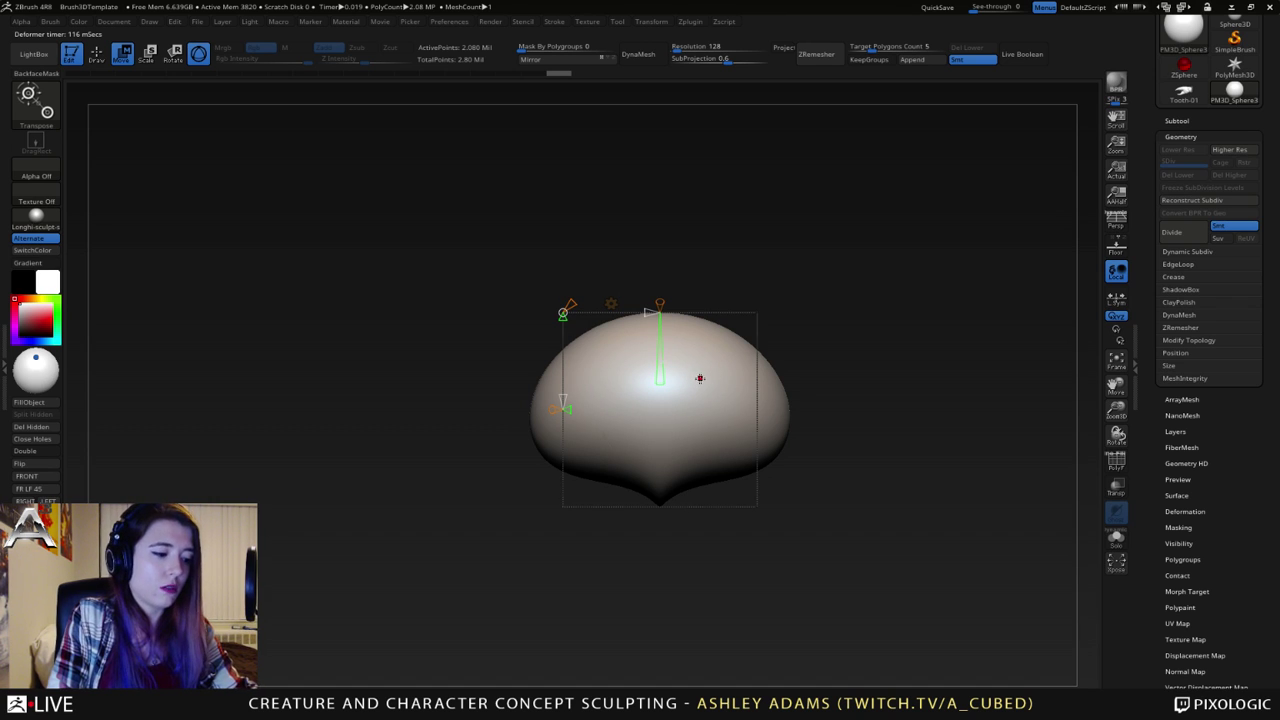
- Accept the Bend Arc deformation and open the gizmo's list of transform types for the bent shape
{"action": "key", "text": "w"}
{"action": "left_click", "coordinate": [610, 303]}
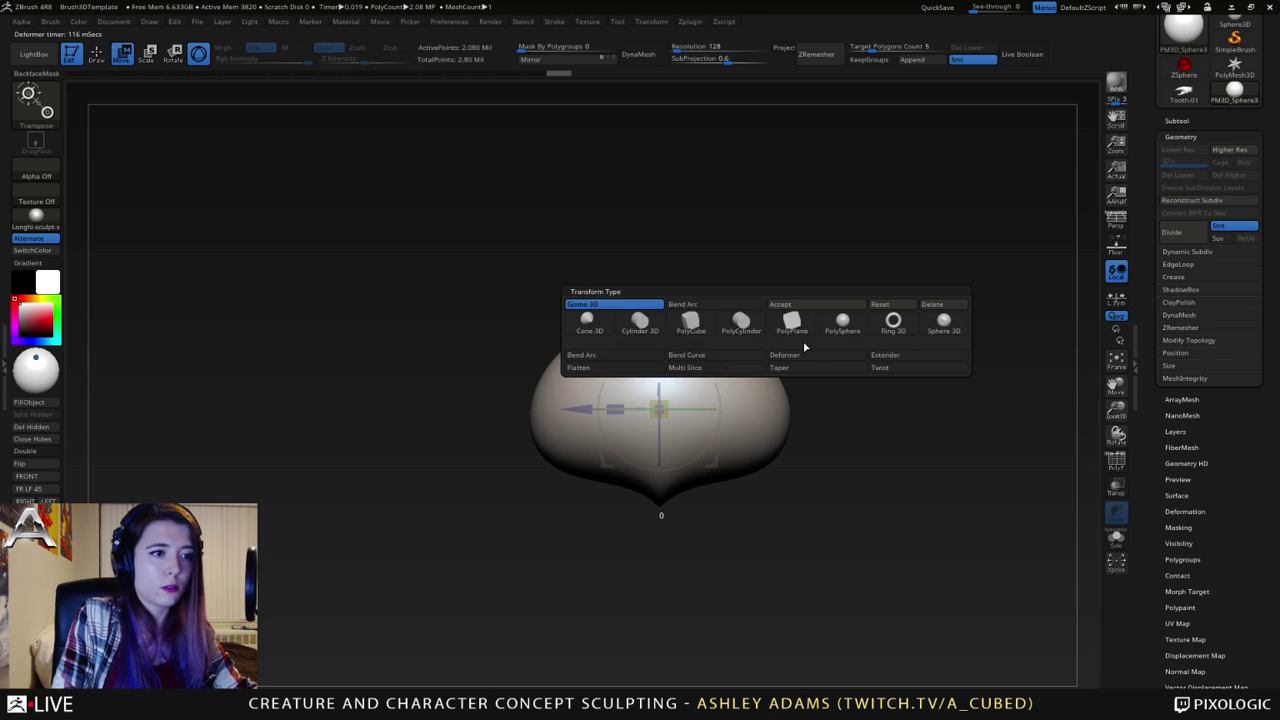
{"action": "left_click", "coordinate": [795, 305]}
{"action": "left_click_drag", "start_coordinate": [673, 383], "coordinate": [788, 330]}
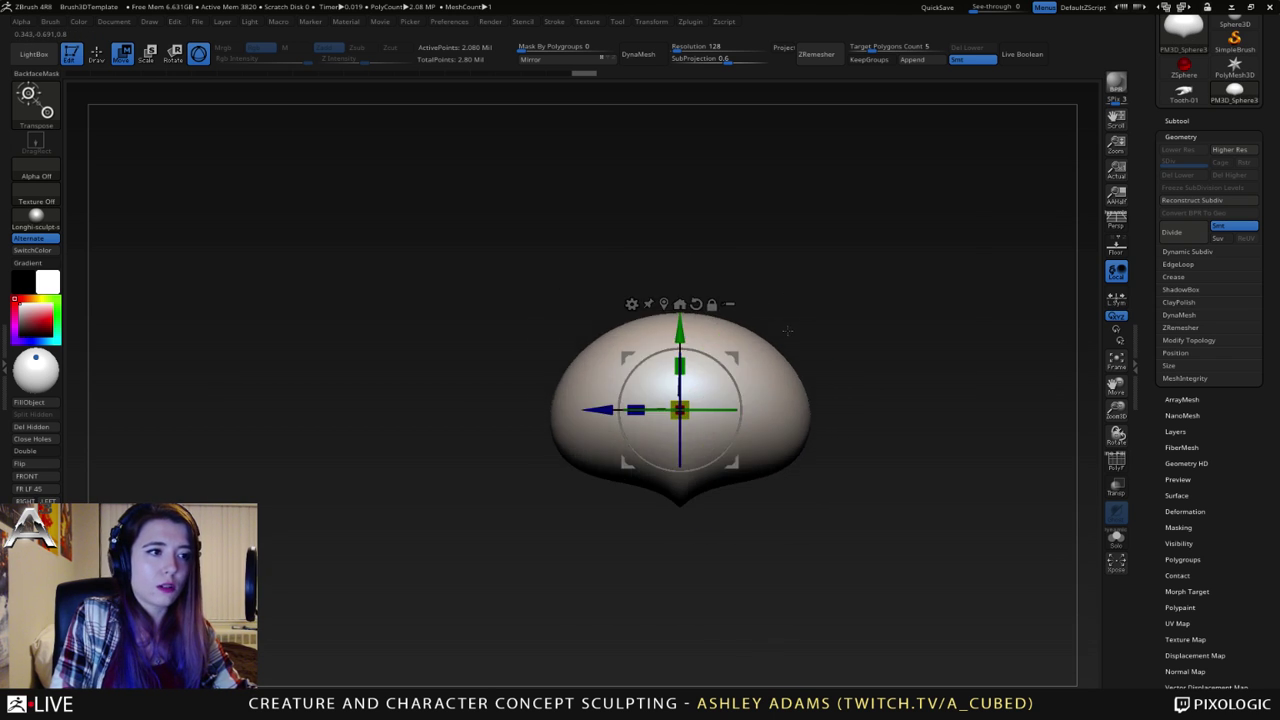
{"action": "left_click", "coordinate": [631, 304]}
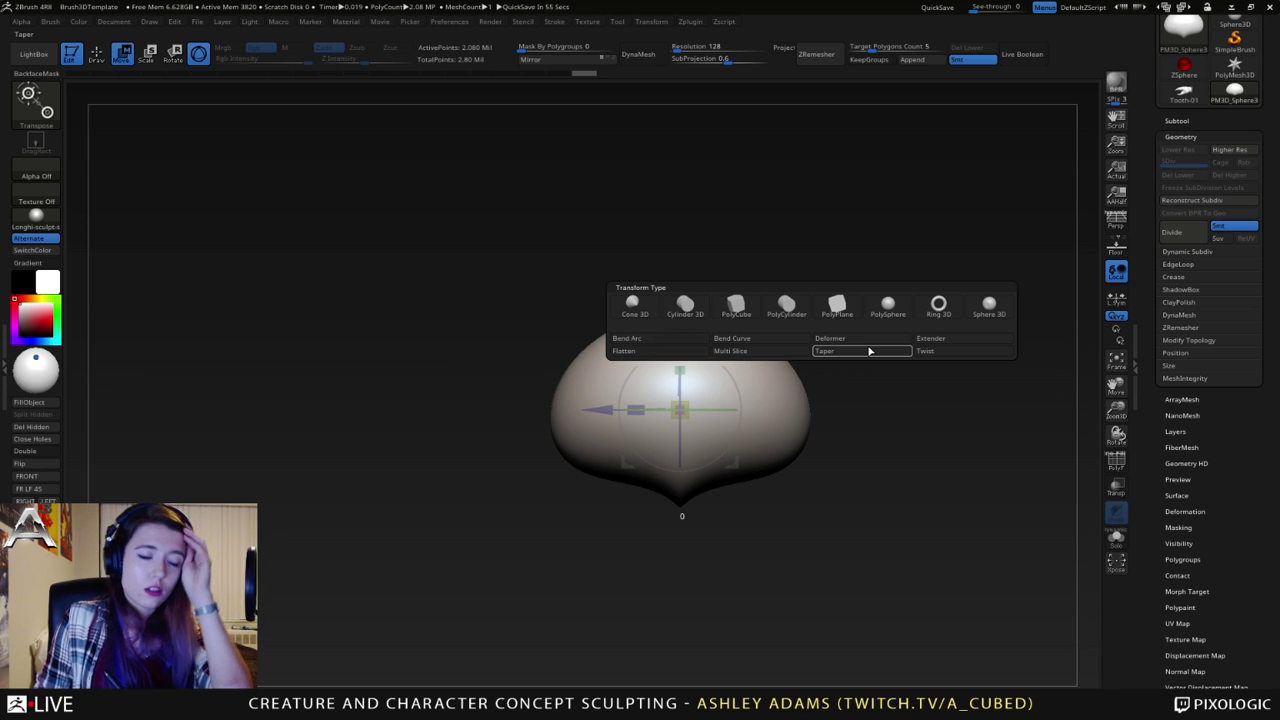
- Try the gizmo's Bend Curve on the bent shape, switch its curve axis and undo the last axis change
{"action": "left_click", "coordinate": [869, 351]}
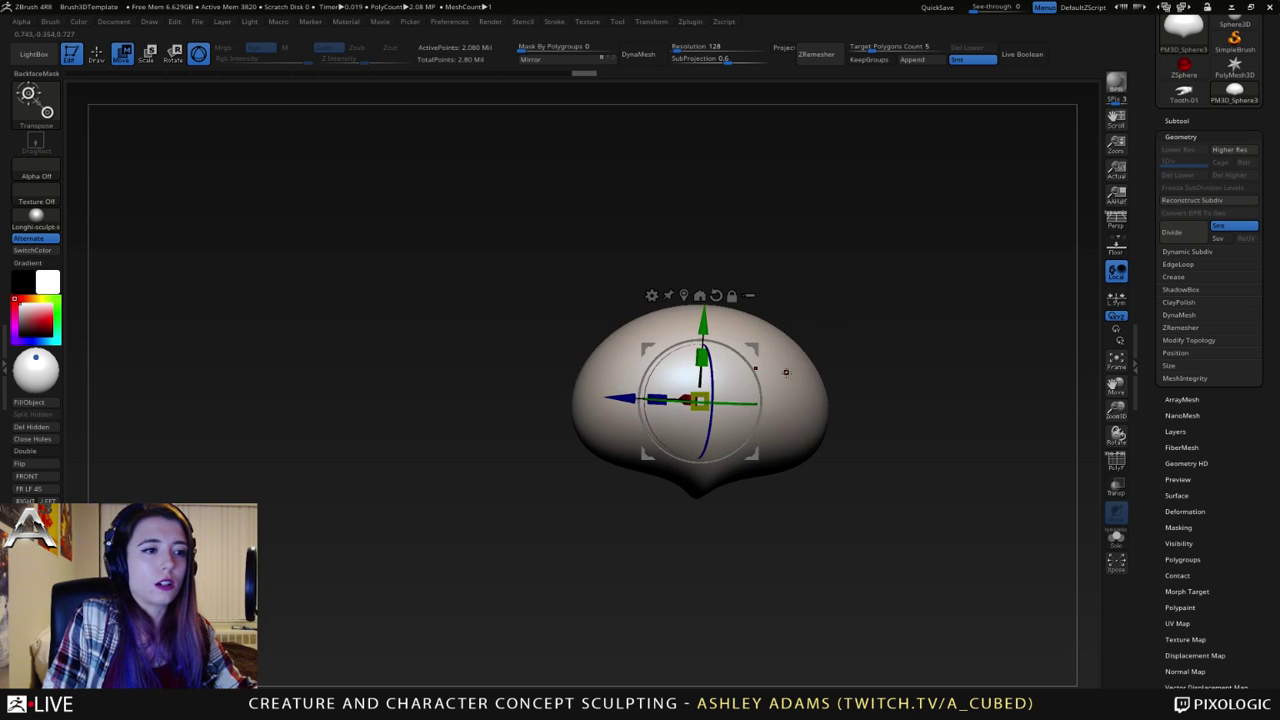
{"action": "left_click", "coordinate": [657, 298]}
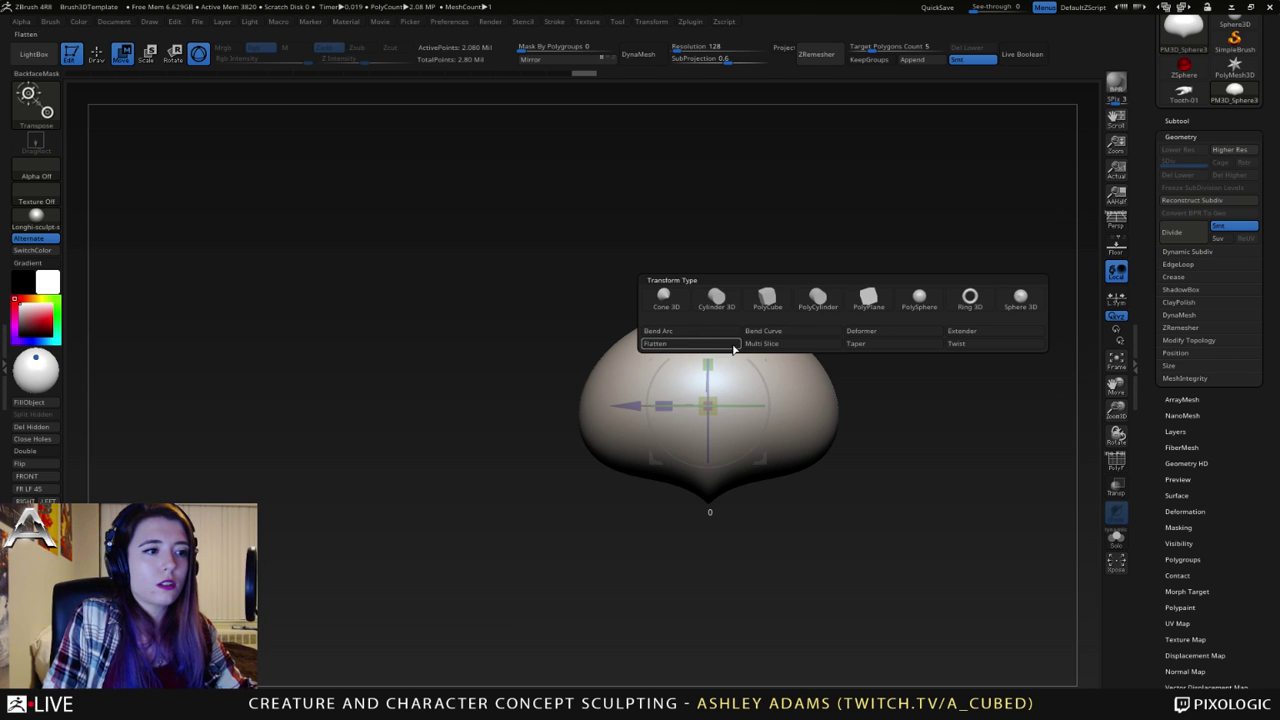
{"action": "left_click", "coordinate": [778, 333]}
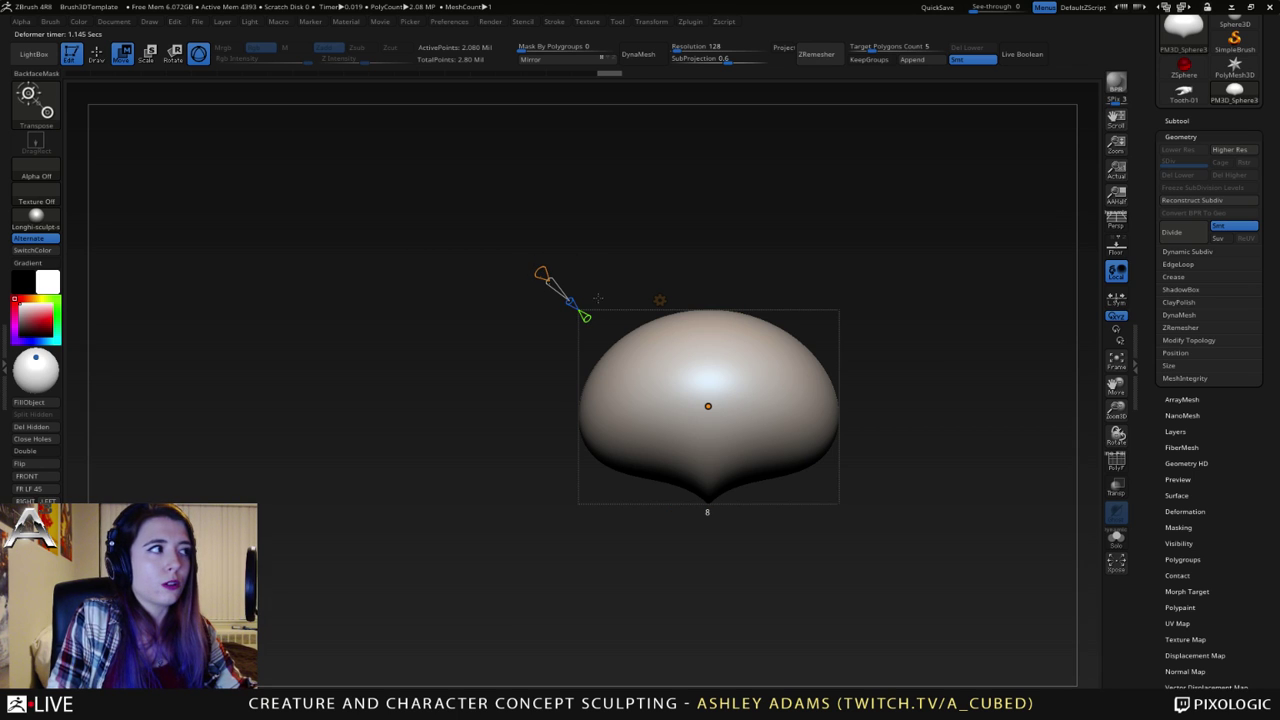
{"action": "left_click_drag", "start_coordinate": [607, 297], "coordinate": [617, 288]}
{"action": "left_click", "coordinate": [617, 288]}
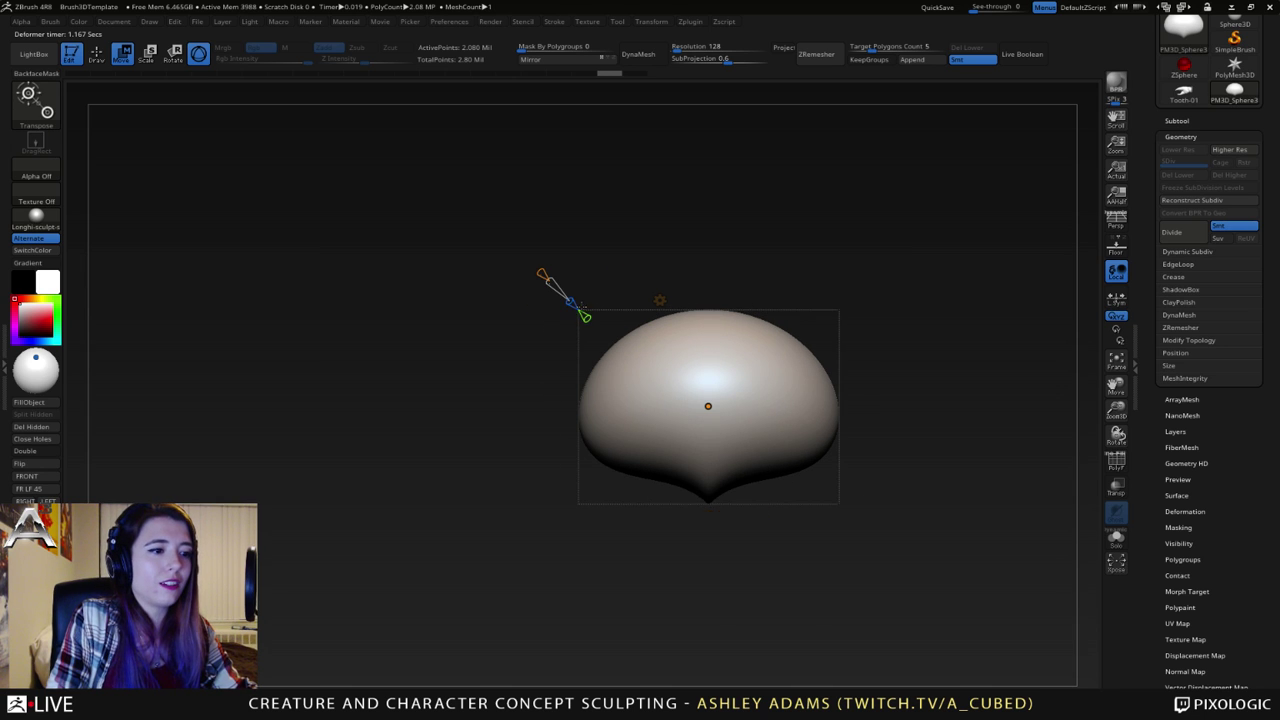
{"action": "left_click", "coordinate": [620, 276]}
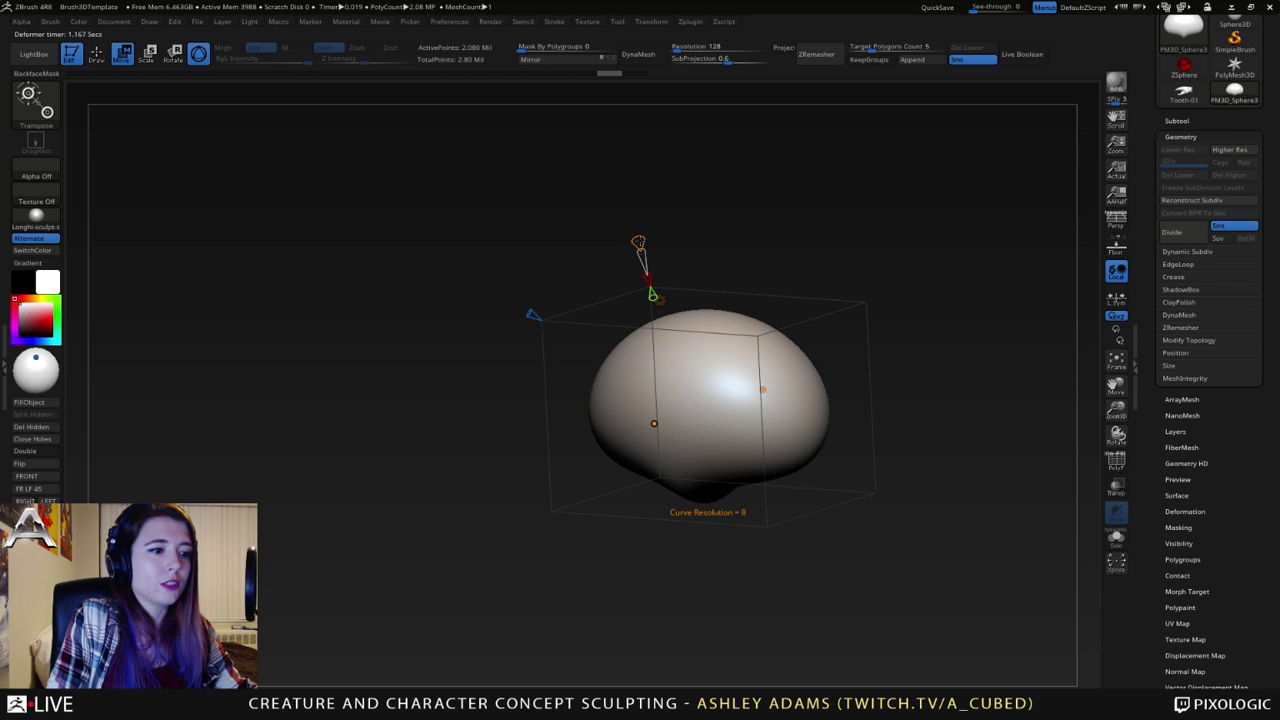
{"action": "left_click", "coordinate": [647, 278]}
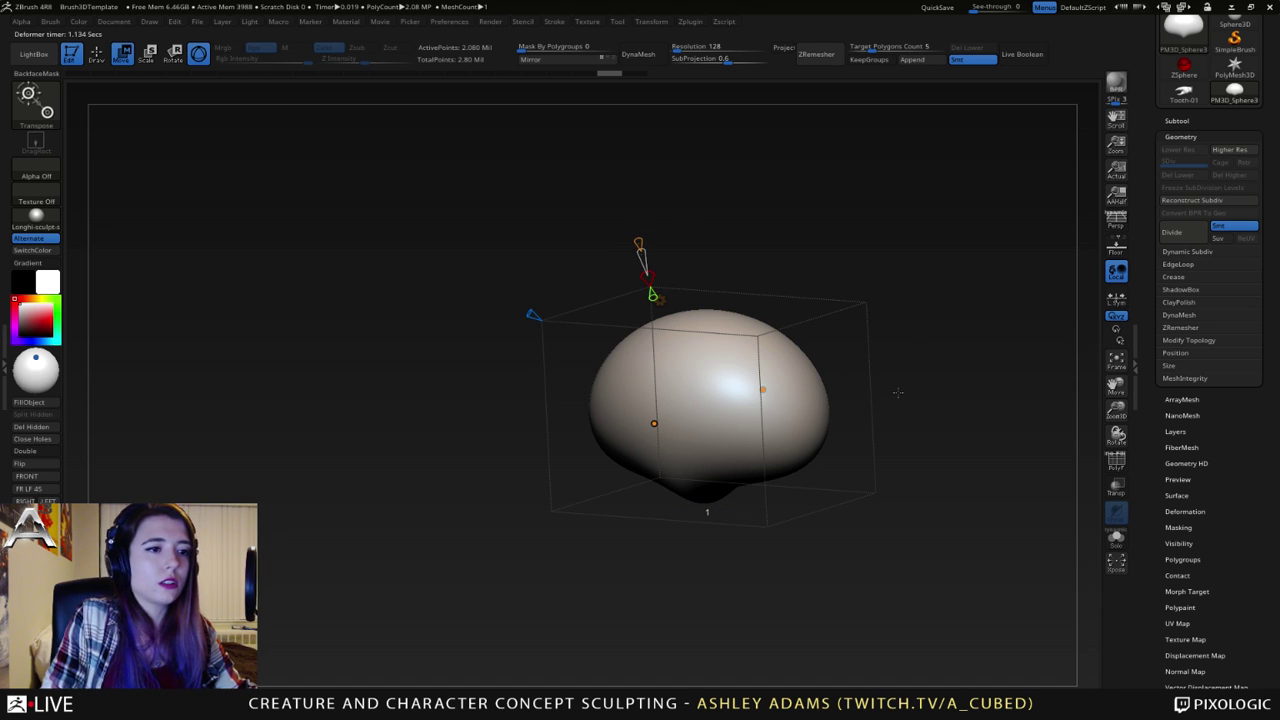
{"action": "left_click_drag", "start_coordinate": [898, 394], "coordinate": [897, 396]}
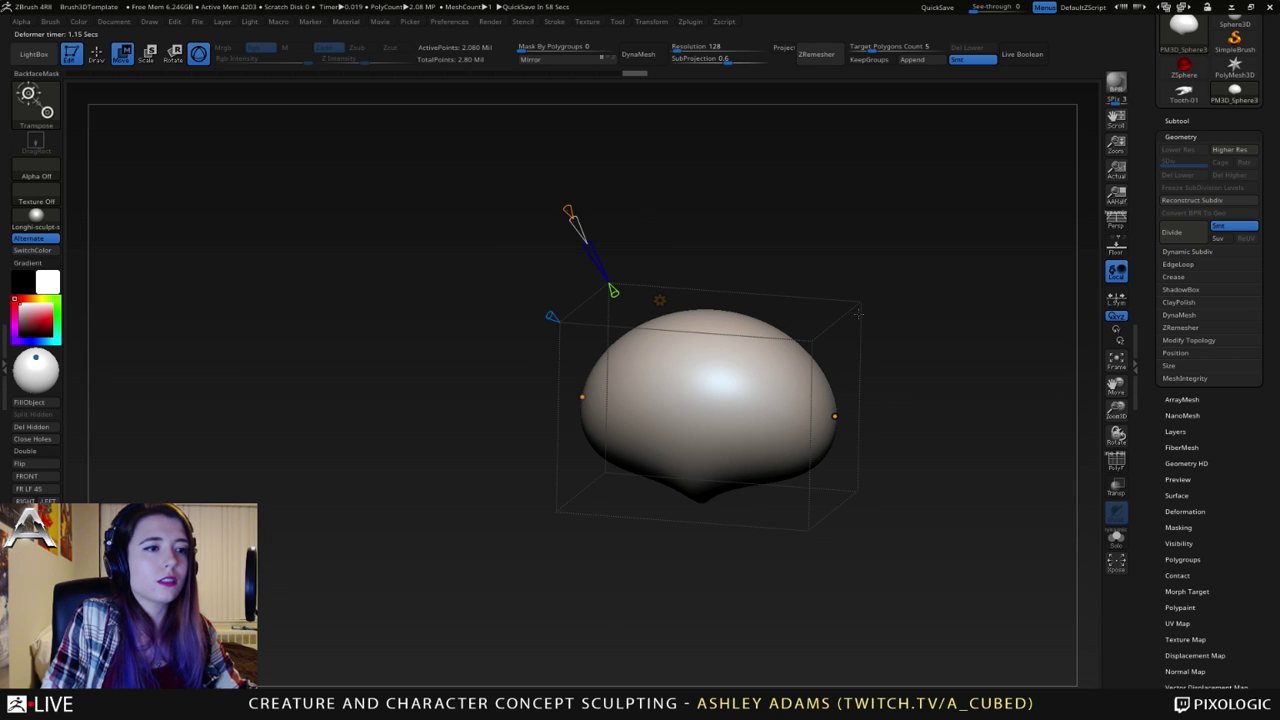
{"action": "key", "text": "ctrl+z"}
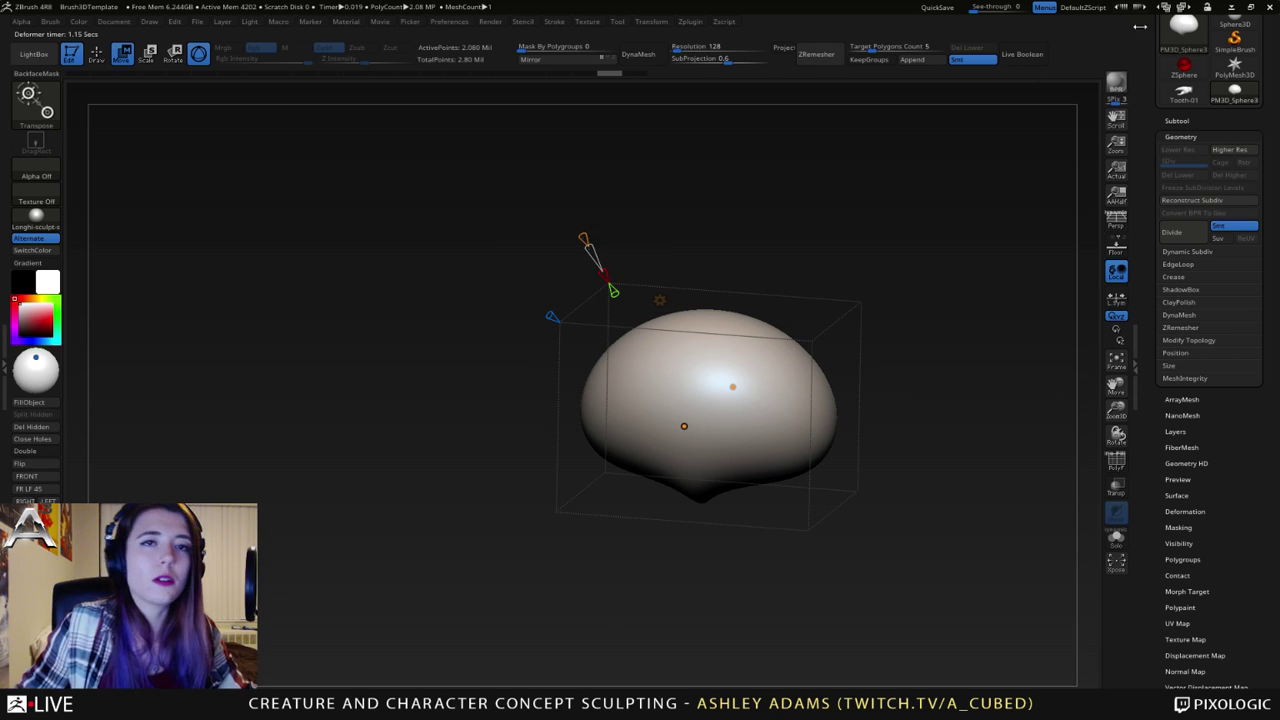
- Delete the bent sphere with all its subtools and switch back to the Tooth-01 claw
{"action": "left_click", "coordinate": [1178, 120]}
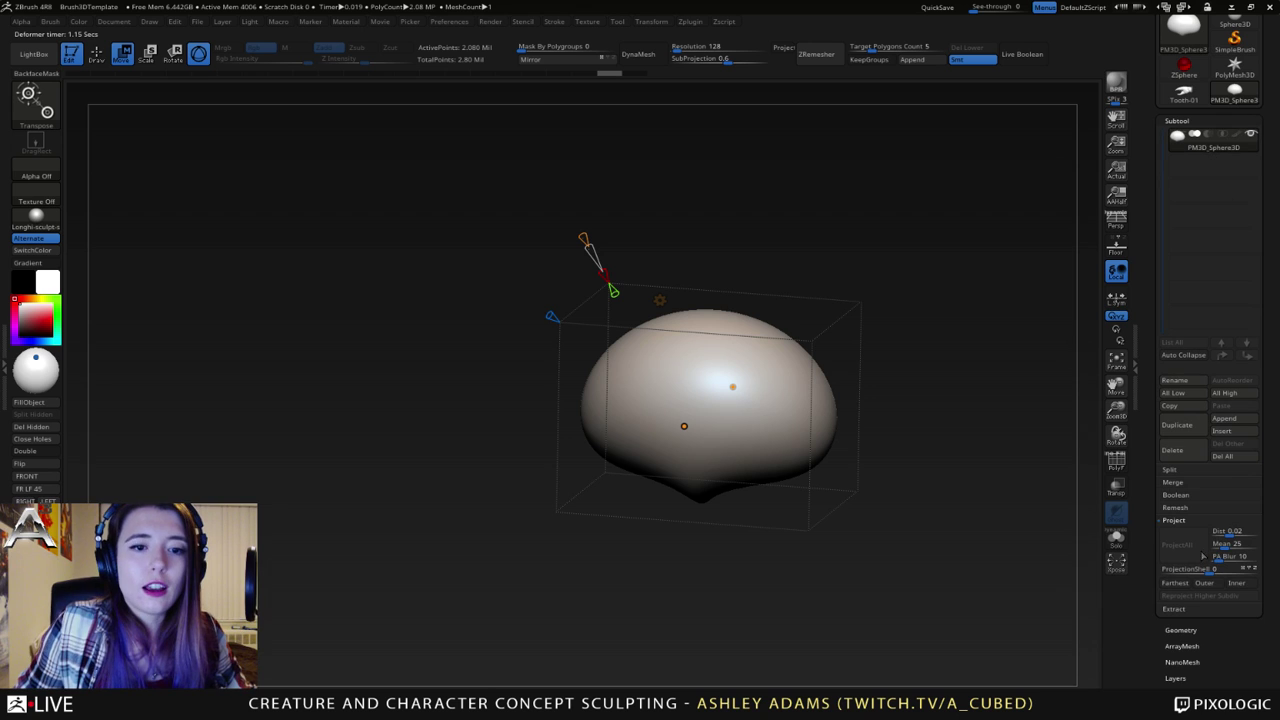
{"action": "left_click", "coordinate": [1227, 456]}
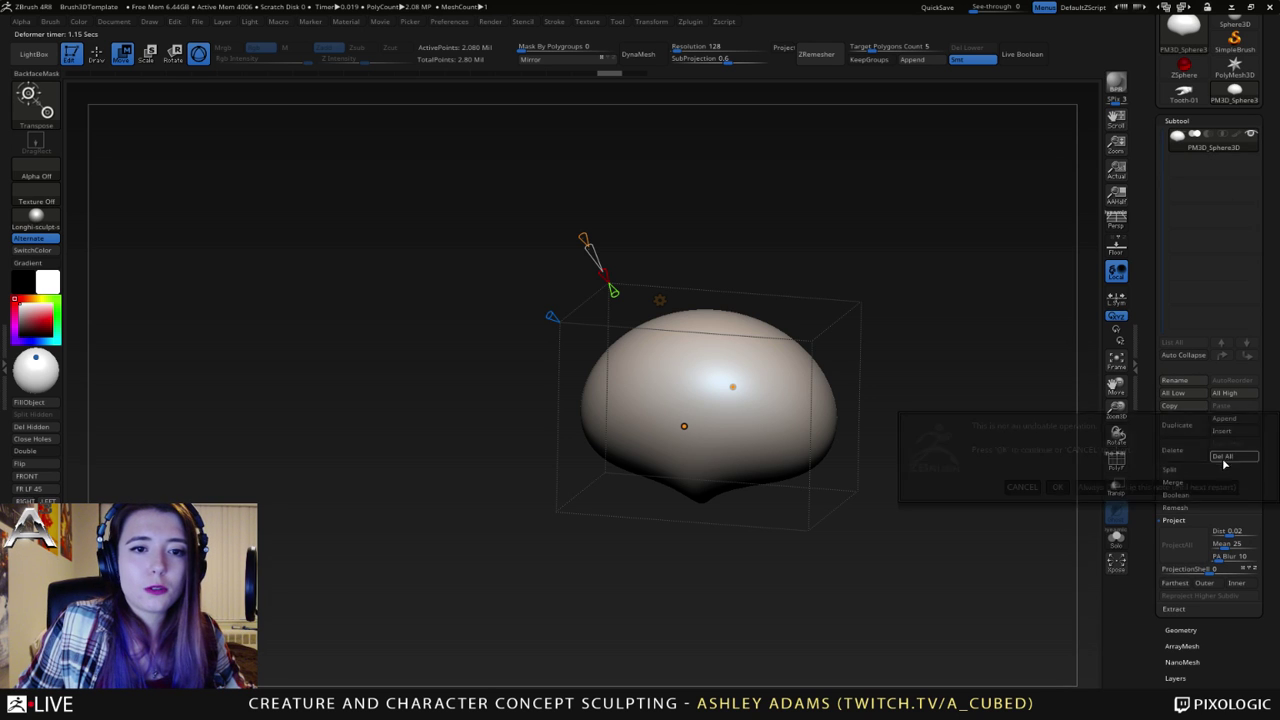
{"action": "left_click", "coordinate": [1057, 487]}
{"action": "left_click", "coordinate": [1184, 93]}
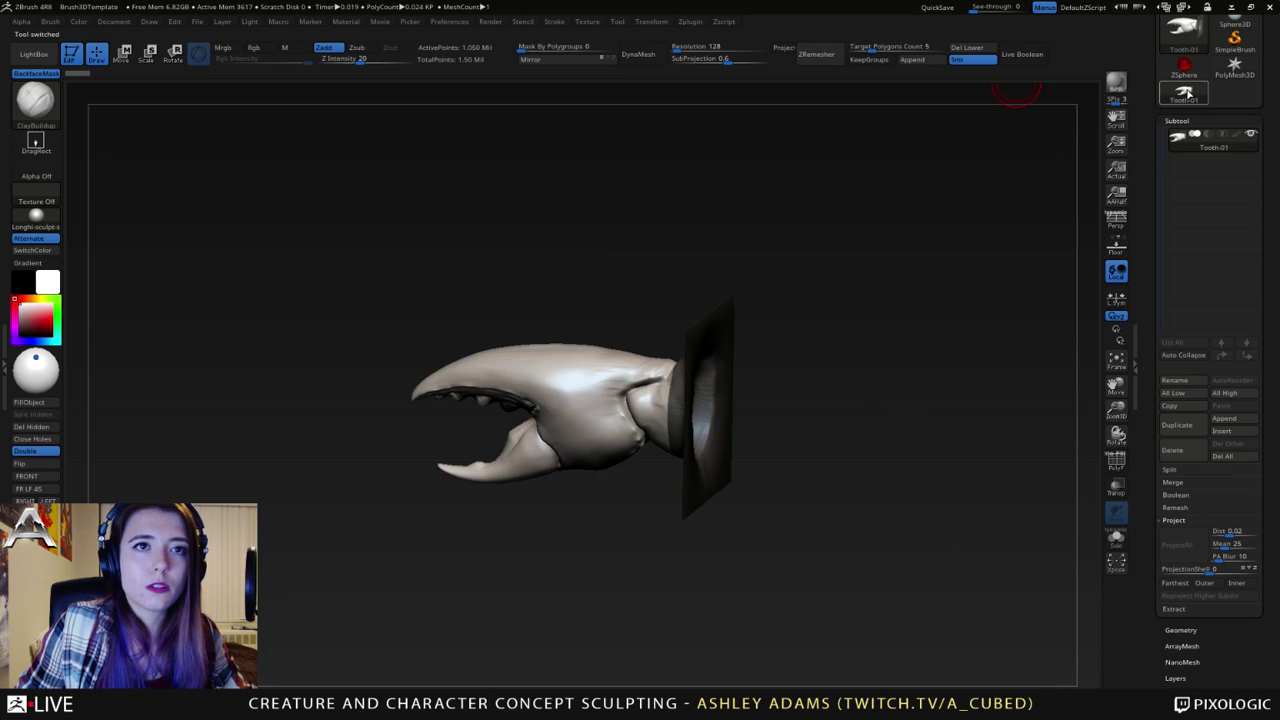
- Switch to the SnakeHook brush and examine the claw's jaws, teeth and neck joint from both sides
{"action": "mouse_move", "coordinate": [600, 400]}
{"action": "right_mouse_down"}
{"action": "mouse_move", "coordinate": [674, 388]}
{"action": "mouse_move", "coordinate": [720, 343]}
{"action": "mouse_move", "coordinate": [788, 363]}
{"action": "right_mouse_up"}
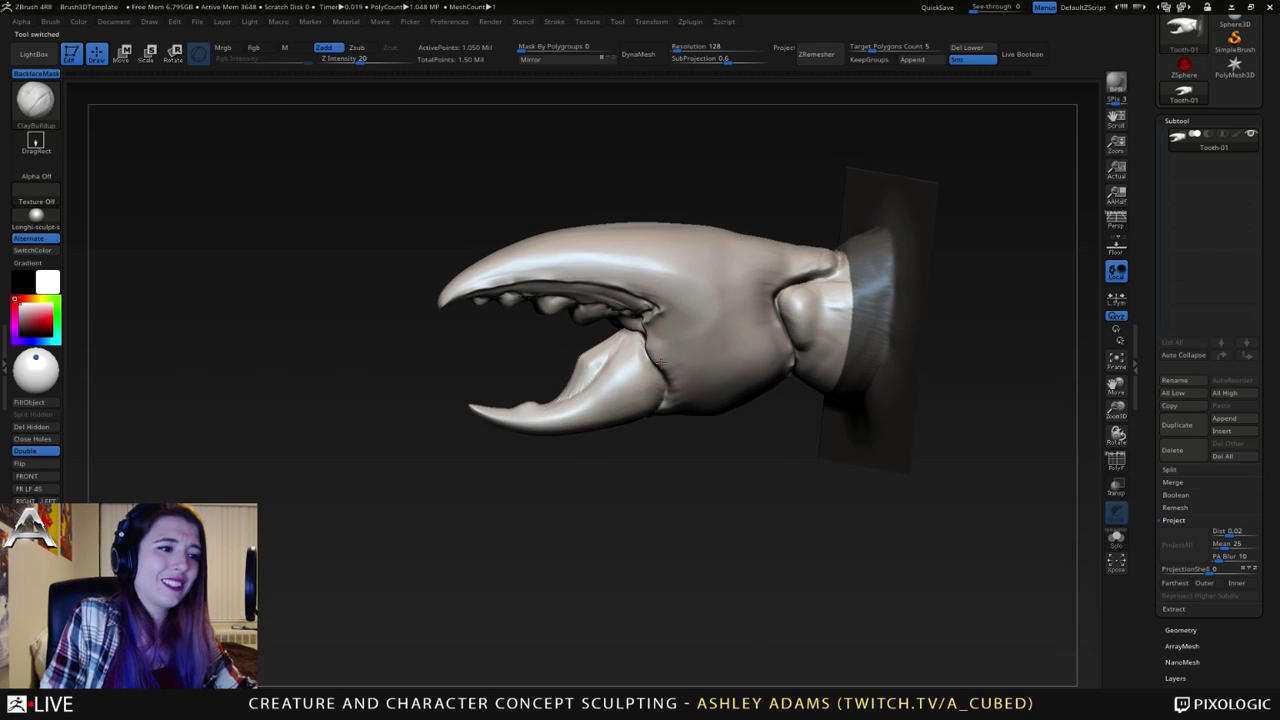
{"action": "key", "text": "space"}
{"action": "left_click_drag", "start_coordinate": [660, 363], "coordinate": [678, 363]}
{"action": "right_click_drag", "start_coordinate": [678, 363], "coordinate": [691, 391]}
{"action": "key", "text": "1"}
{"action": "left_click_drag", "start_coordinate": [672, 398], "coordinate": [692, 390]}
{"action": "mouse_move", "coordinate": [692, 390]}
{"action": "right_mouse_down"}
{"action": "mouse_move", "coordinate": [680, 394]}
{"action": "mouse_move", "coordinate": [690, 398]}
{"action": "right_mouse_up"}
{"action": "mouse_move", "coordinate": [658, 416]}
{"action": "left_mouse_down"}
{"action": "mouse_move", "coordinate": [665, 424]}
{"action": "mouse_move", "coordinate": [619, 436]}
{"action": "left_mouse_up"}
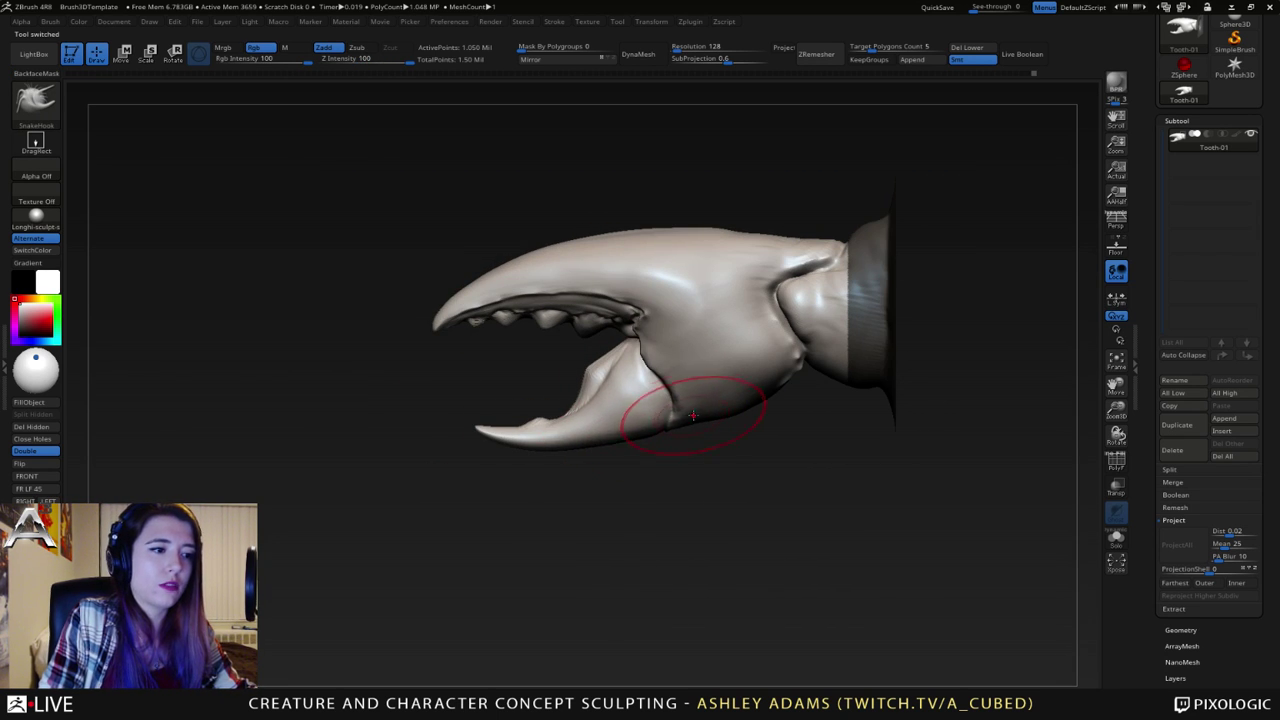
{"action": "key", "text": "space"}
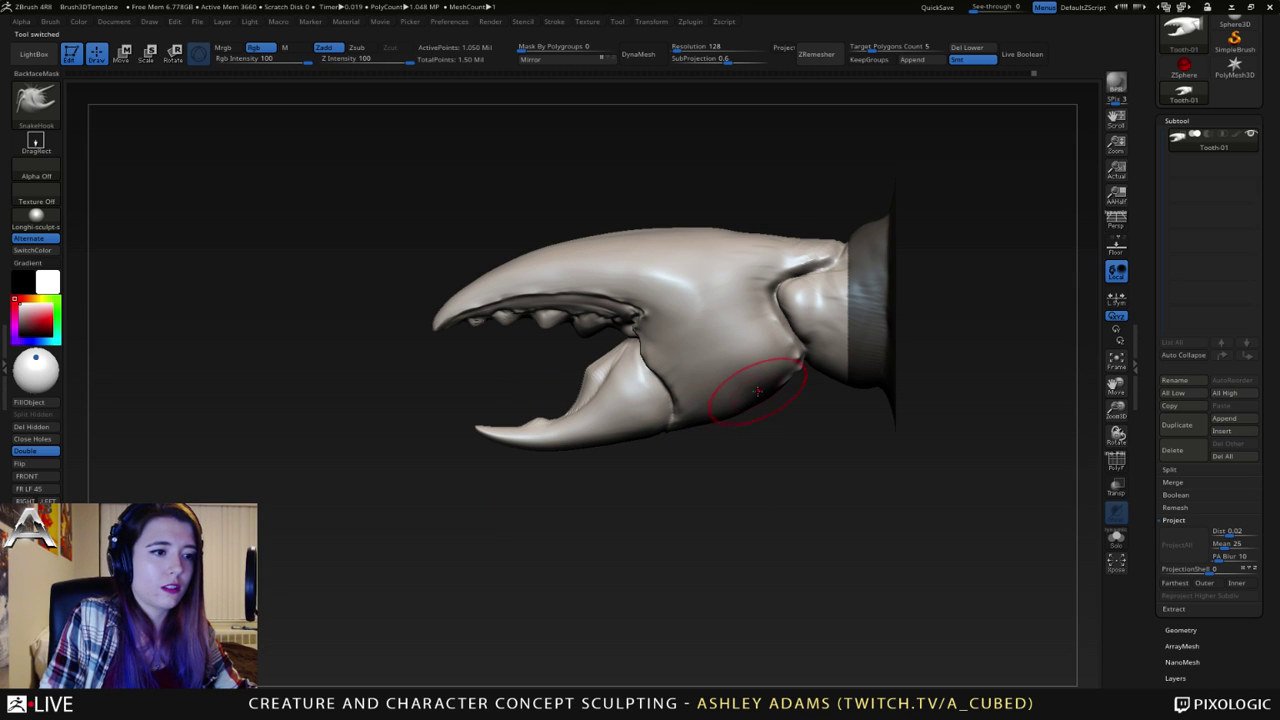
{"action": "mouse_move", "coordinate": [692, 375]}
{"action": "right_mouse_down"}
{"action": "mouse_move", "coordinate": [800, 392]}
{"action": "mouse_move", "coordinate": [614, 371]}
{"action": "mouse_move", "coordinate": [705, 424]}
{"action": "right_mouse_up"}
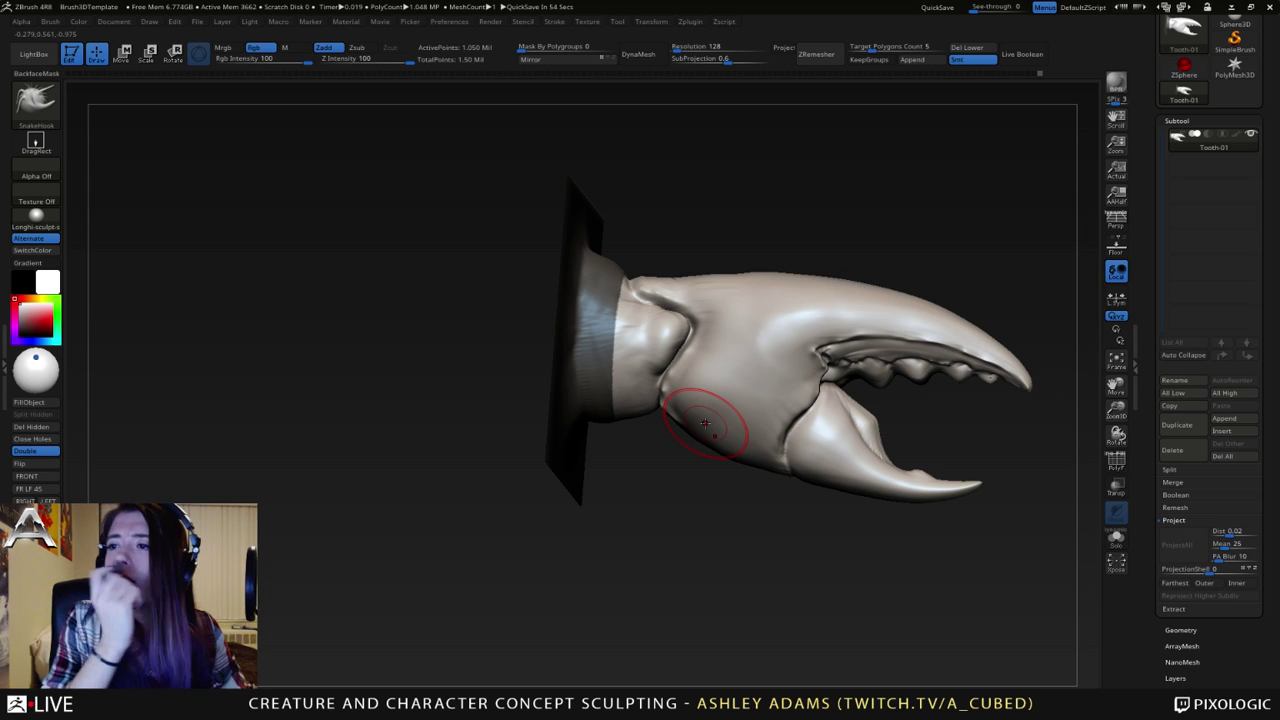
- Load a fresh Sphere3D primitive and convert it to a PolyMesh3D
{"action": "left_click", "coordinate": [1235, 68]}
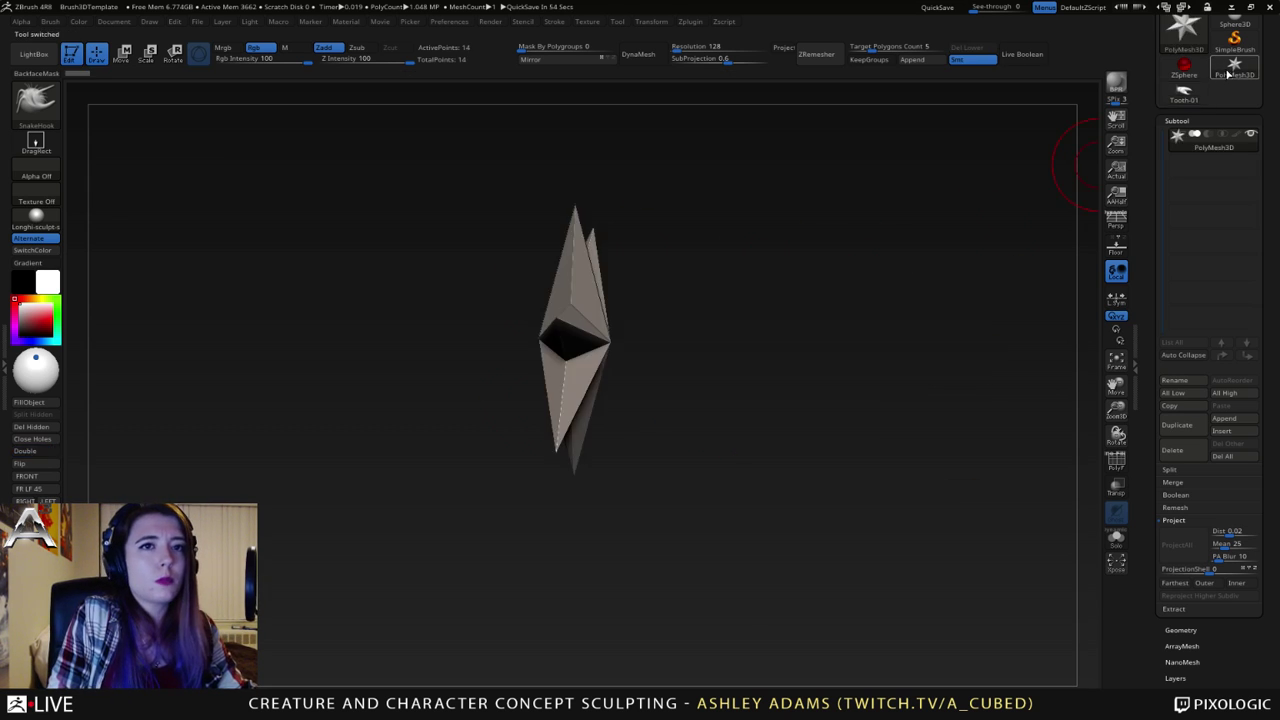
{"action": "scroll", "coordinate": [1162, 82], "scroll_direction": "up", "scroll_amount": 2}
{"action": "left_click", "coordinate": [1235, 68]}
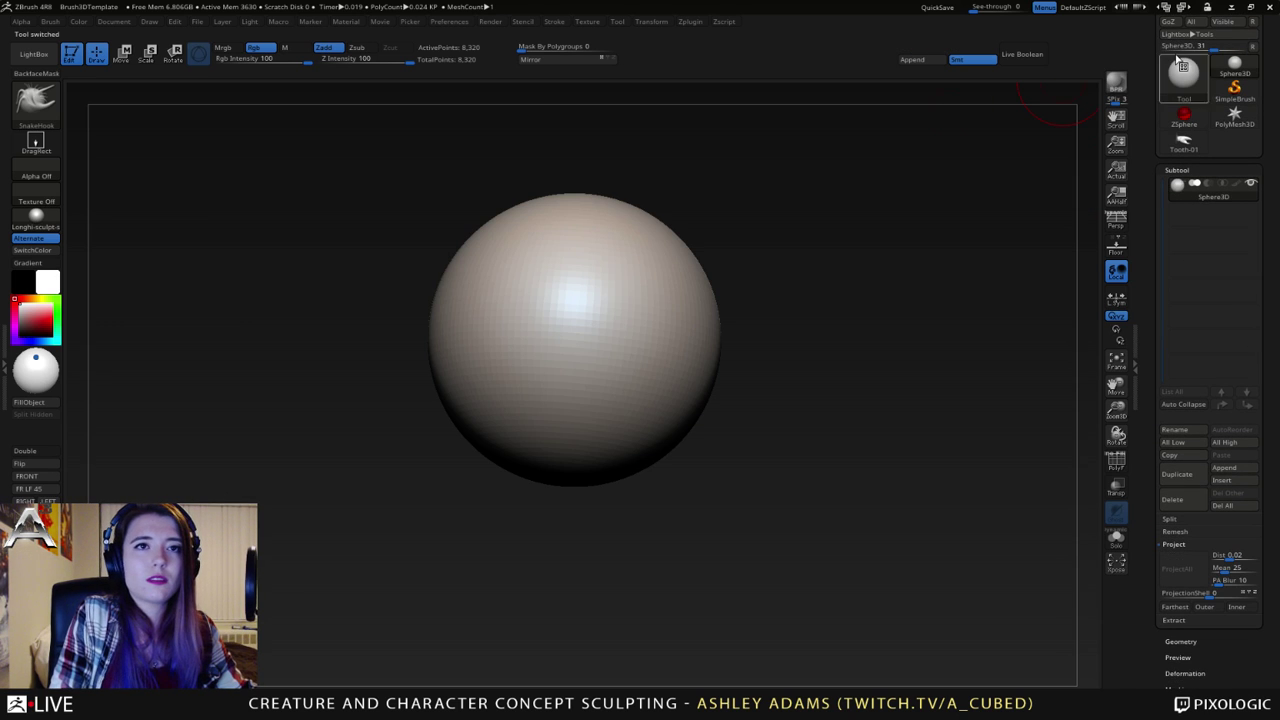
{"action": "scroll", "coordinate": [1200, 80], "scroll_direction": "up", "scroll_amount": 3}
{"action": "left_click", "coordinate": [1216, 75]}
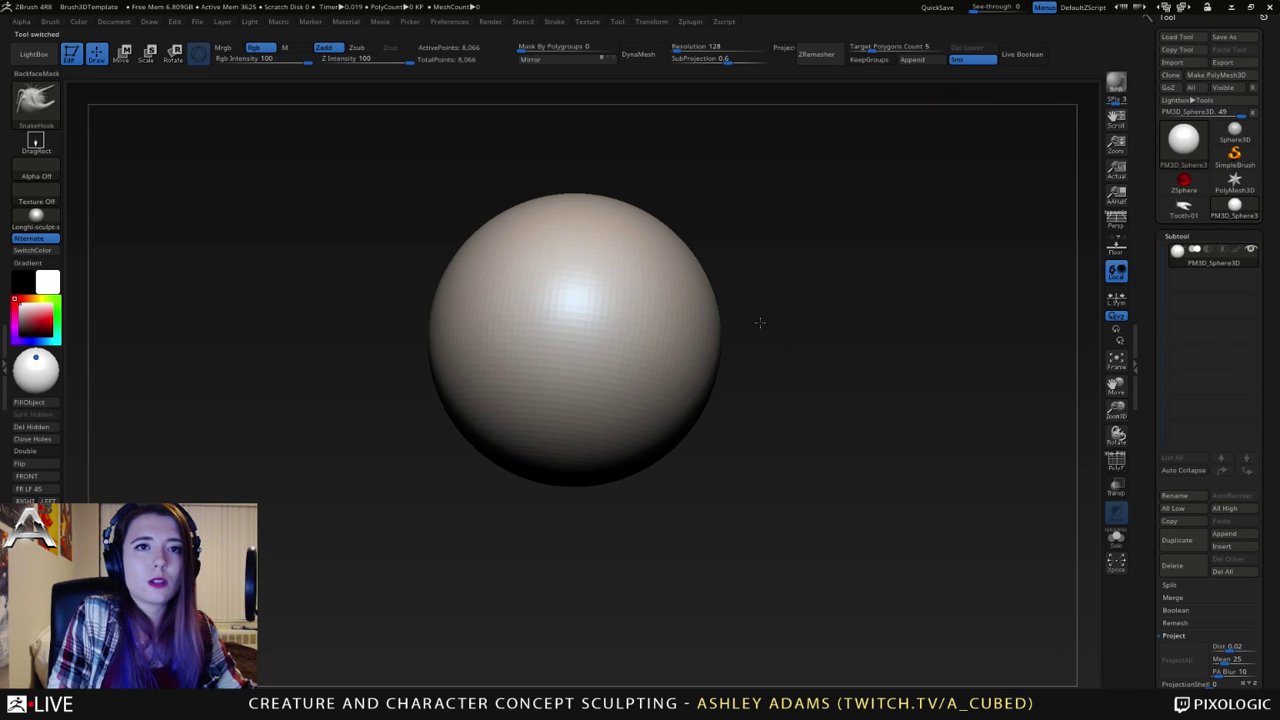
{"action": "right_click_drag", "start_coordinate": [651, 335], "coordinate": [690, 410], "text": "ctrl"}
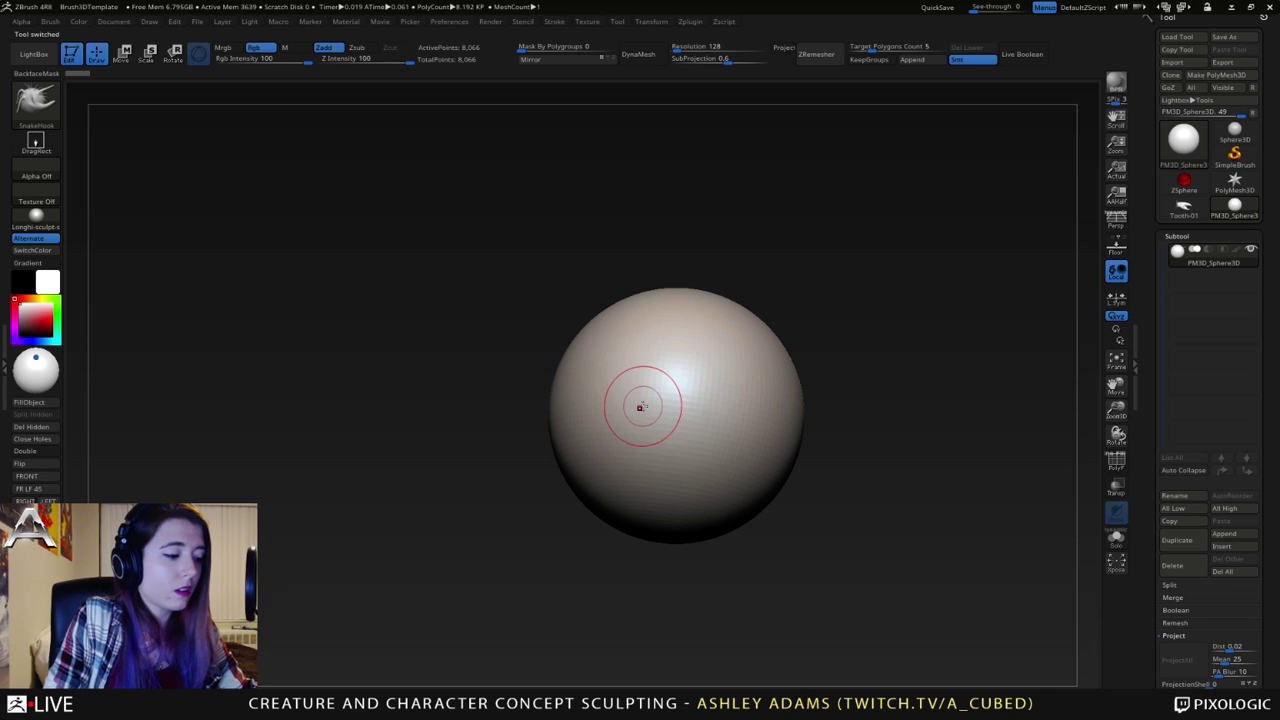
- Activate the move gizmo on the new sphere and apply its Deformer lattice
{"action": "key", "text": "w"}
{"action": "left_click", "coordinate": [628, 308]}
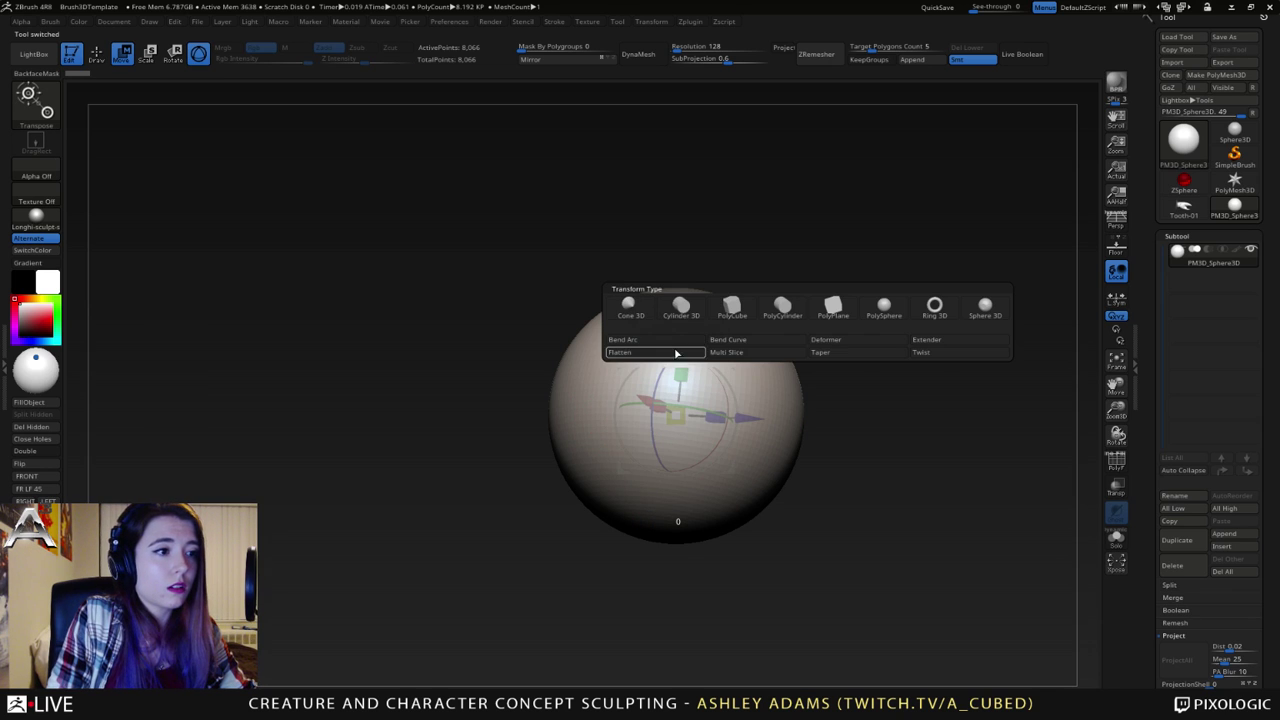
{"action": "left_click", "coordinate": [876, 343]}
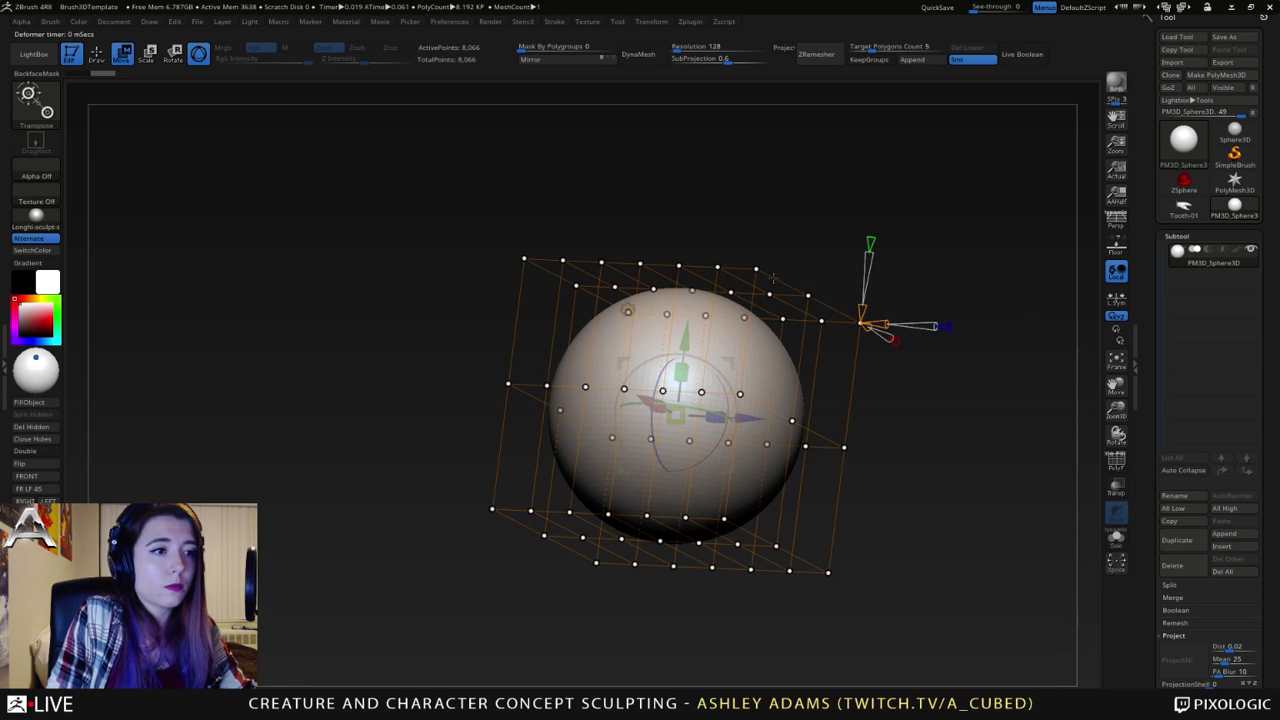
{"action": "left_click_drag", "start_coordinate": [756, 257], "coordinate": [746, 248]}
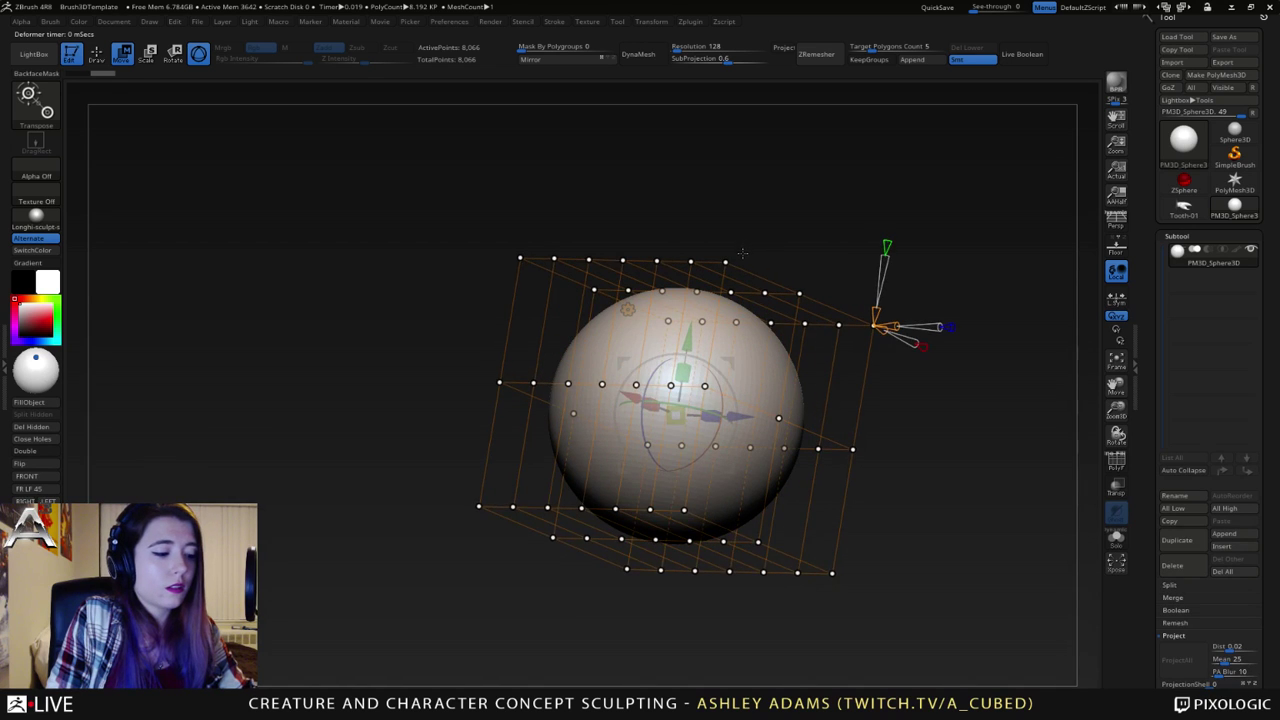
{"action": "key", "text": "q"}
{"action": "key", "text": "w"}
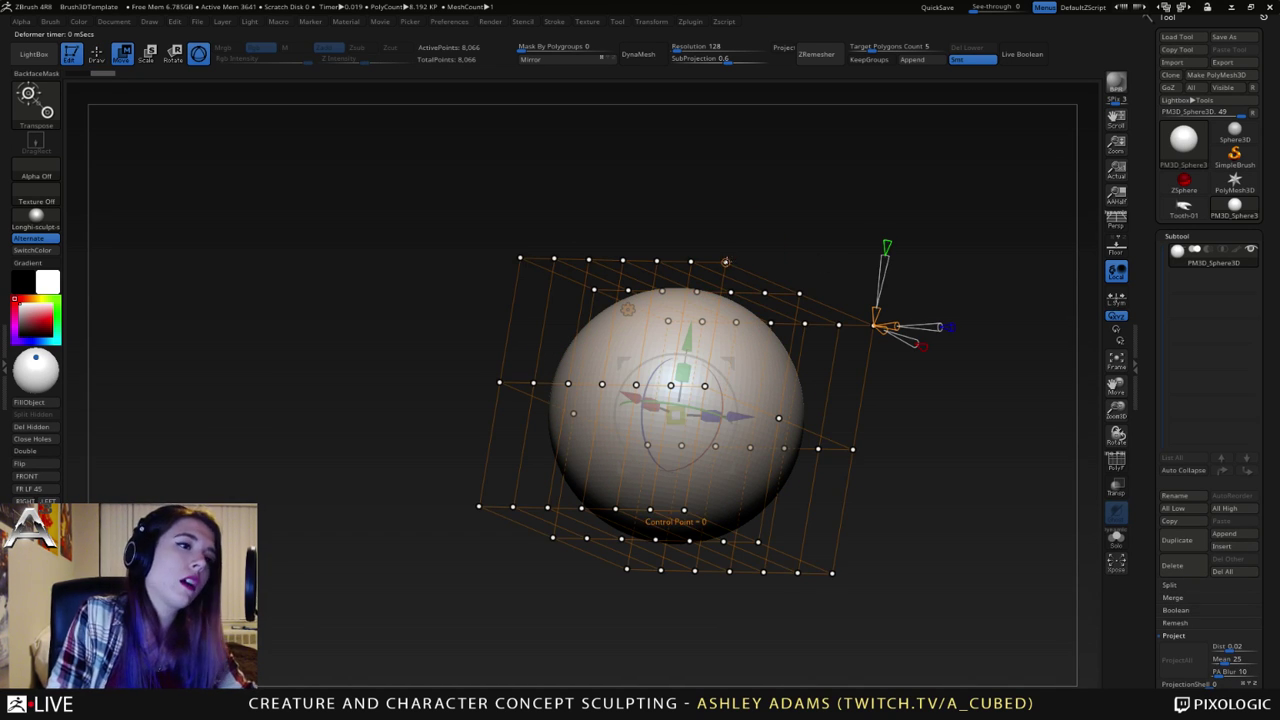
- Demonstrate pulling single lattice points away from the sphere, undoing each pull
{"action": "left_click_drag", "start_coordinate": [726, 262], "coordinate": [882, 147]}
{"action": "key", "text": "ctrl+z"}
{"action": "left_click_drag", "start_coordinate": [805, 324], "coordinate": [997, 403]}
{"action": "left_click_drag", "start_coordinate": [985, 340], "coordinate": [835, 380]}
{"action": "key", "text": "ctrl+z"}
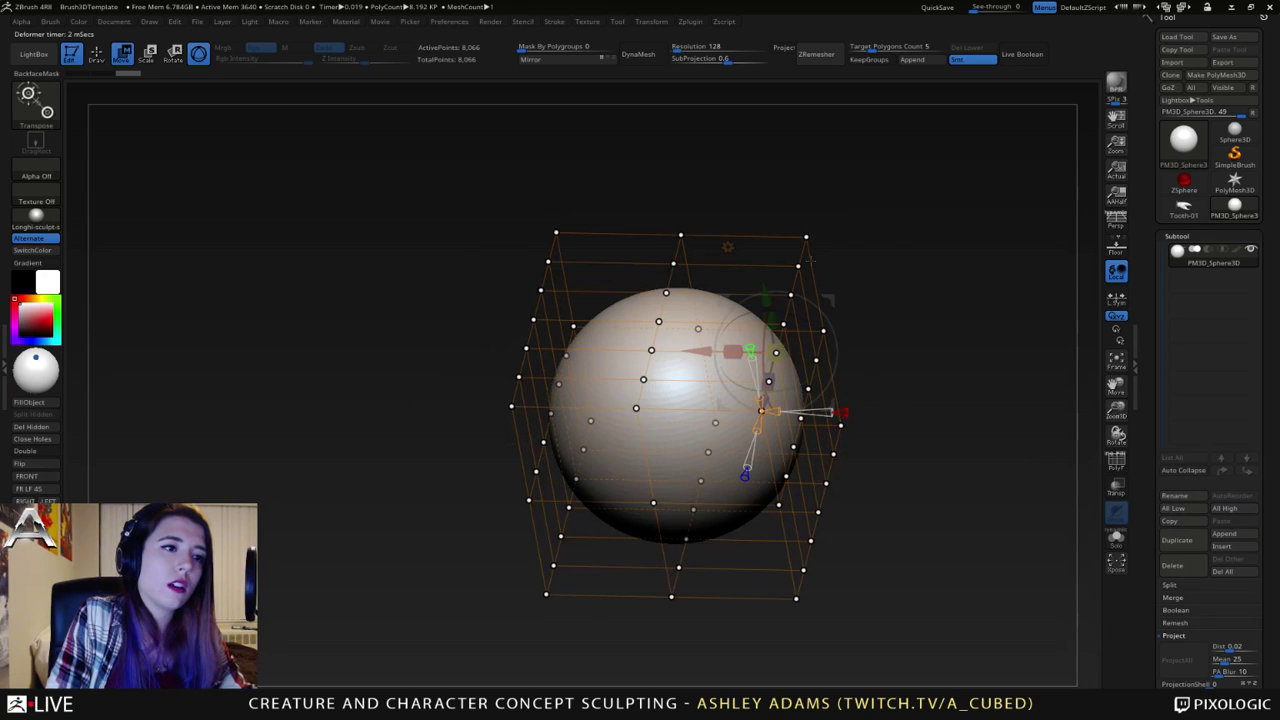
{"action": "left_click_drag", "start_coordinate": [806, 237], "coordinate": [988, 144]}
{"action": "key", "text": "ctrl+z"}
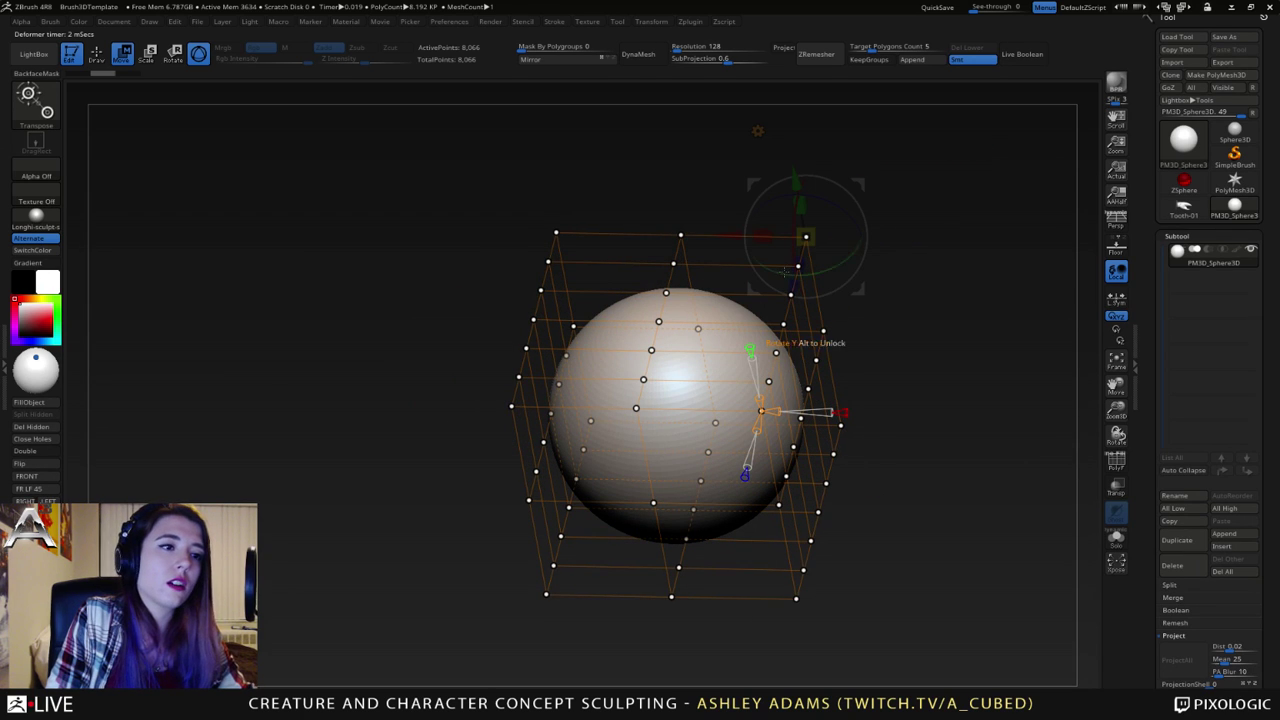
{"action": "left_click_drag", "start_coordinate": [681, 235], "coordinate": [666, 124]}
{"action": "key", "text": "ctrl+z"}
{"action": "left_click_drag", "start_coordinate": [556, 233], "coordinate": [394, 141]}
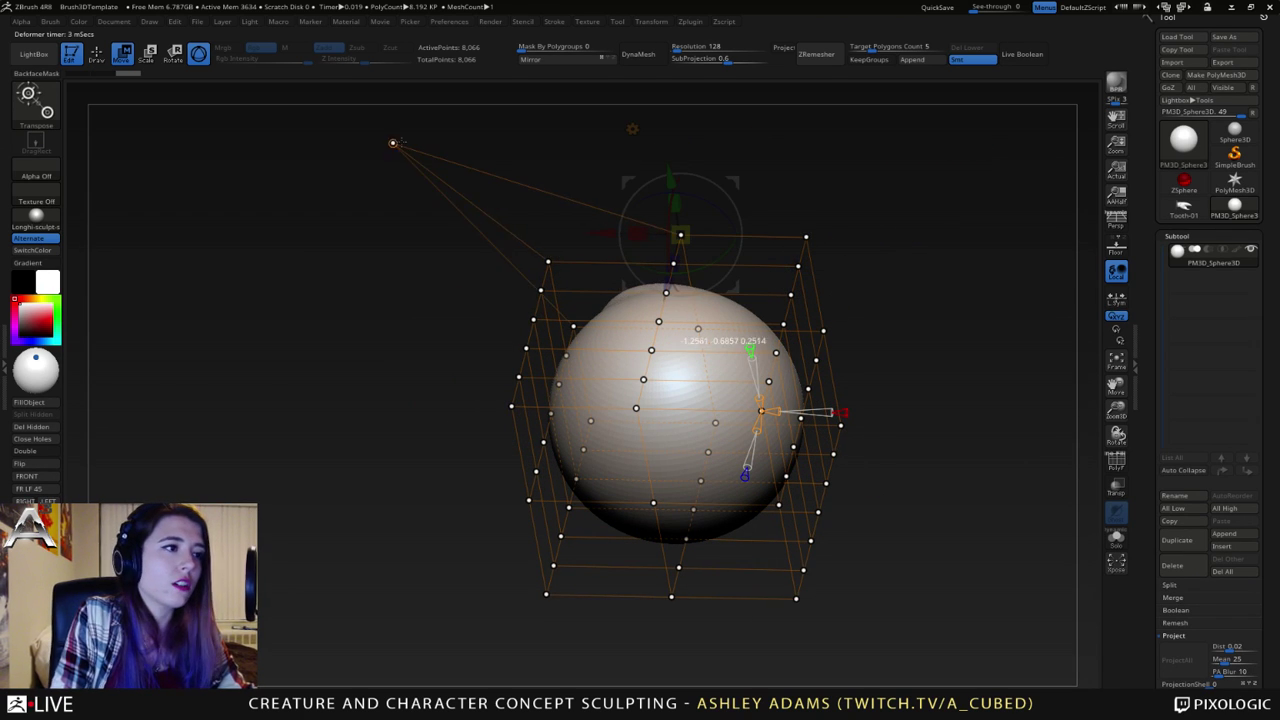
{"action": "key", "text": "ctrl+z"}
{"action": "left_click_drag", "start_coordinate": [512, 406], "coordinate": [389, 449]}
{"action": "key", "text": "ctrl+z"}
- Mask part of the lattice points, try moving the unmasked ones with the gizmo, and undo the edits
{"action": "mouse_move", "coordinate": [615, 465]}
{"action": "right_mouse_down"}
{"action": "mouse_move", "coordinate": [651, 417]}
{"action": "mouse_move", "coordinate": [640, 475]}
{"action": "mouse_move", "coordinate": [617, 452]}
{"action": "right_mouse_up"}
{"action": "left_click_drag", "start_coordinate": [888, 427], "coordinate": [639, 312], "text": "ctrl"}
{"action": "right_click_drag", "start_coordinate": [722, 243], "coordinate": [727, 344]}
{"action": "left_click_drag", "start_coordinate": [665, 337], "coordinate": [766, 297]}
{"action": "key", "text": "ctrl+z"}
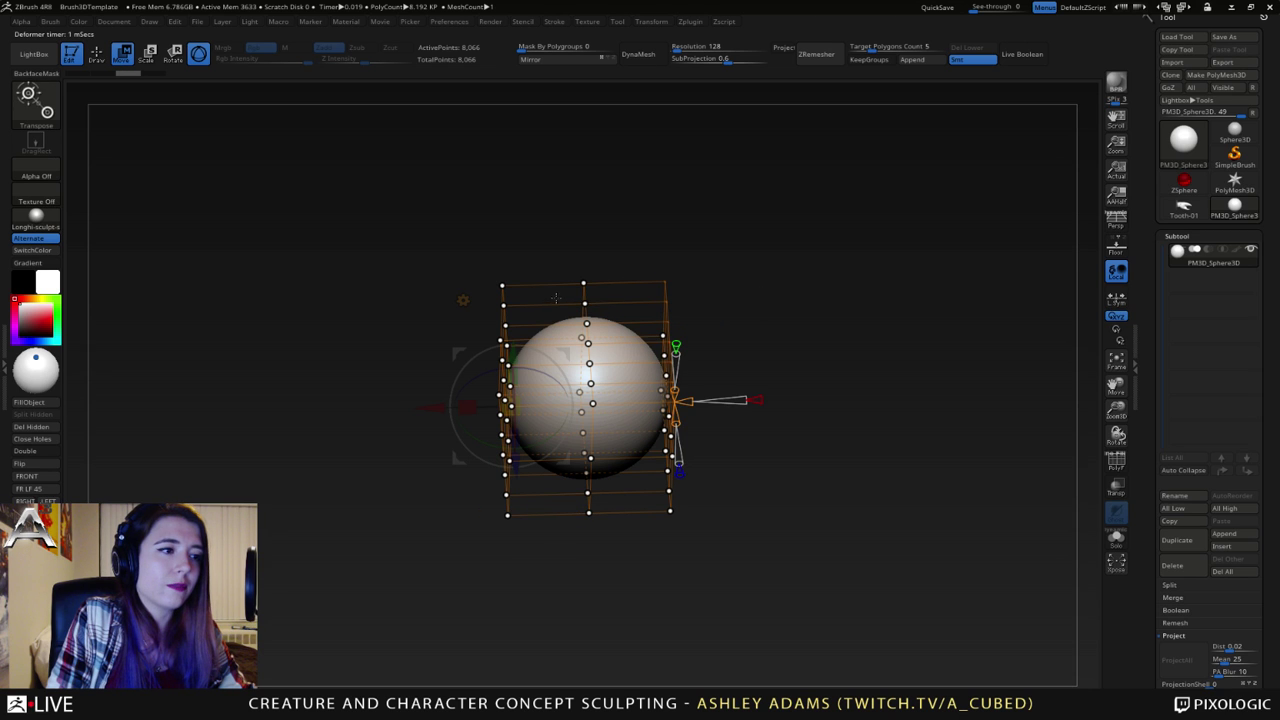
{"action": "right_click_drag", "start_coordinate": [603, 265], "coordinate": [609, 209], "text": "shift"}
{"action": "key", "text": "ctrl+z"}
- Mask all lattice points except one side face, stretch the sphere outward from that face, and undo the stretch
{"action": "right_click_drag", "start_coordinate": [755, 318], "coordinate": [747, 263]}
{"action": "left_click_drag", "start_coordinate": [747, 263], "coordinate": [757, 256]}
{"action": "right_click_drag", "start_coordinate": [757, 256], "coordinate": [818, 287]}
{"action": "mouse_move", "coordinate": [432, 542]}
{"action": "left_mouse_down", "text": "ctrl"}
{"action": "mouse_move", "coordinate": [632, 224]}
{"action": "mouse_move", "coordinate": [740, 386]}
{"action": "mouse_move", "coordinate": [756, 390]}
{"action": "left_mouse_up", "text": "ctrl"}
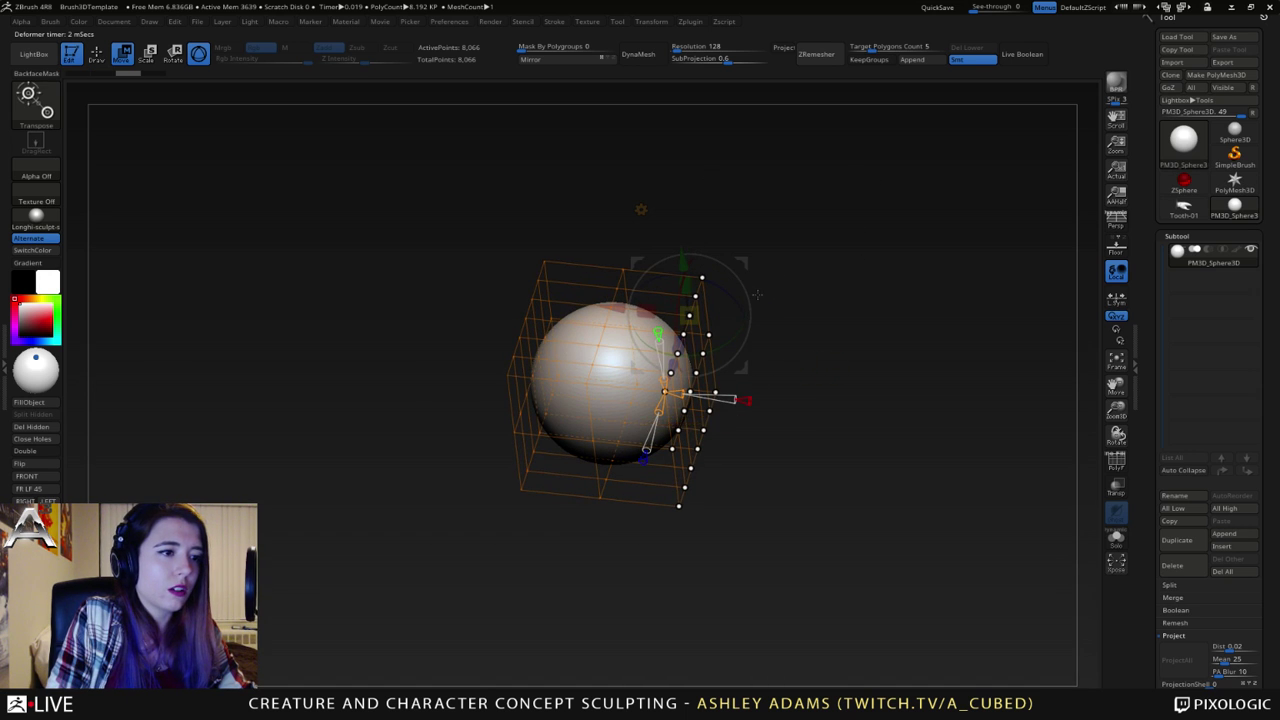
{"action": "left_click_drag", "start_coordinate": [757, 294], "coordinate": [831, 325]}
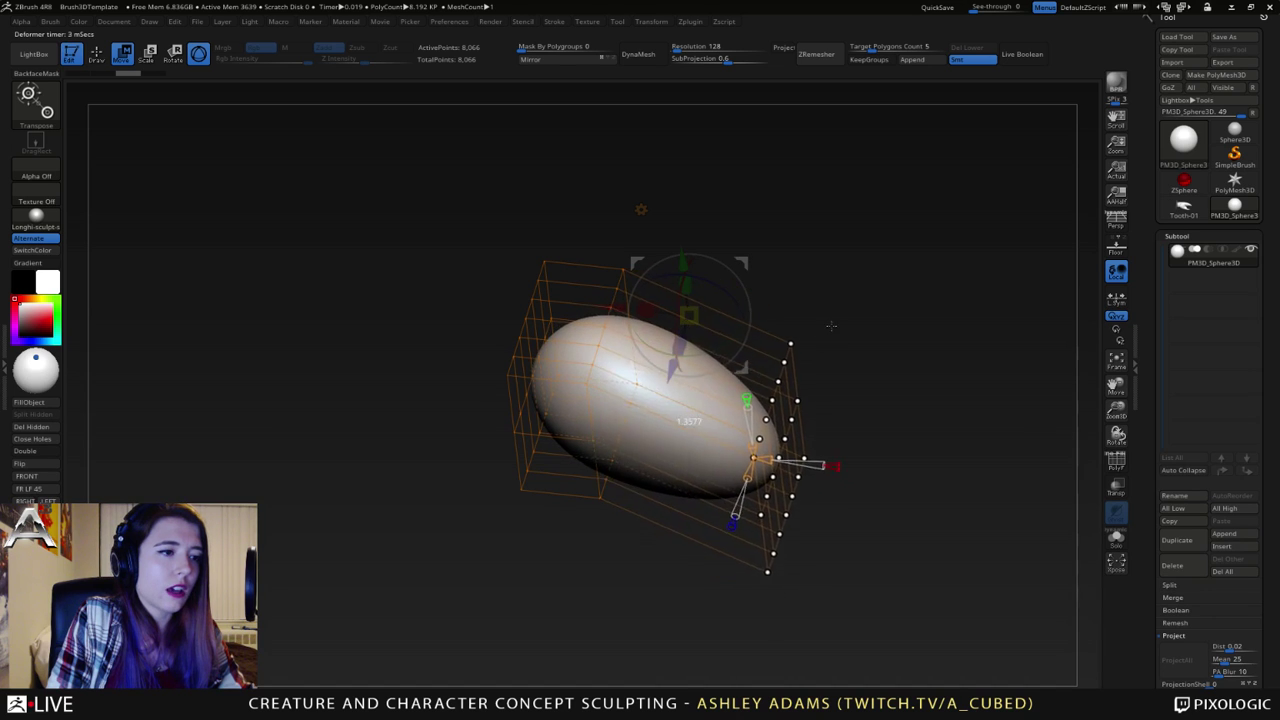
{"action": "key", "text": "ctrl+z"}
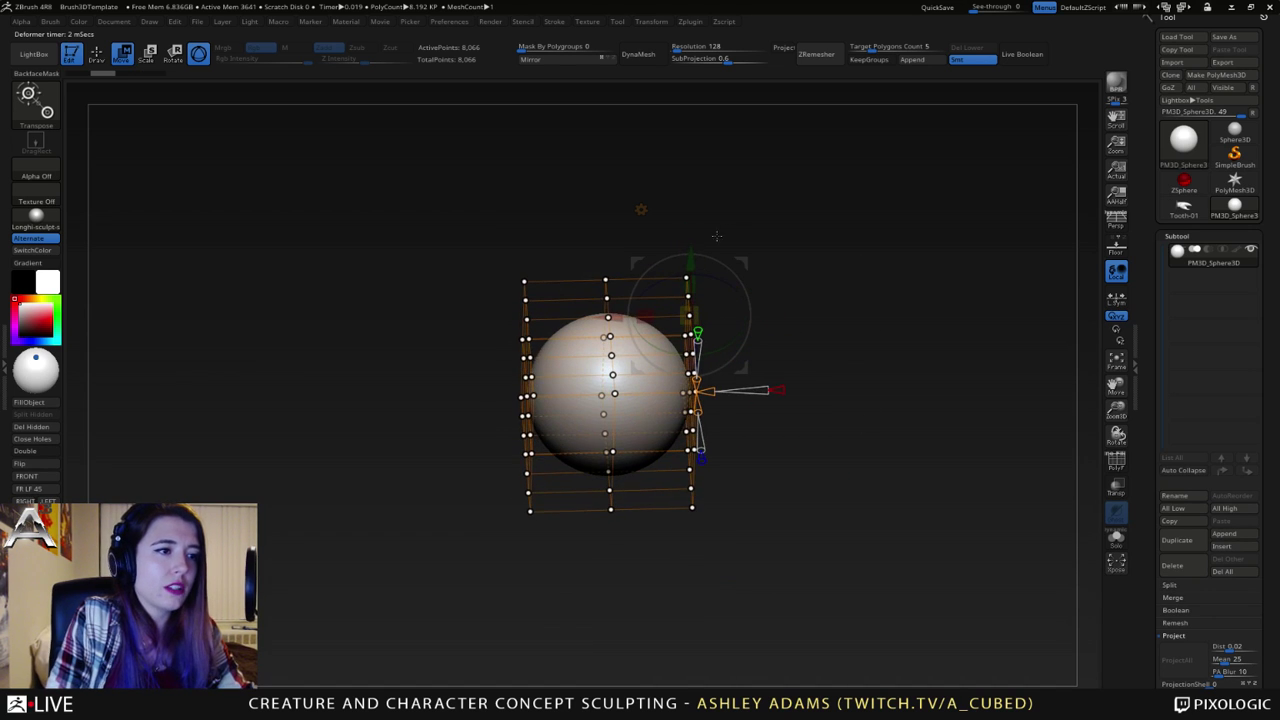
- Mask only the lattice's left face, pull the remaining points sideways into a long egg shape, and undo the pull
{"action": "left_click_drag", "start_coordinate": [597, 310], "coordinate": [640, 386]}
{"action": "left_click_drag", "start_coordinate": [440, 235], "coordinate": [574, 536], "text": "ctrl"}
{"action": "left_click_drag", "start_coordinate": [836, 206], "coordinate": [829, 308]}
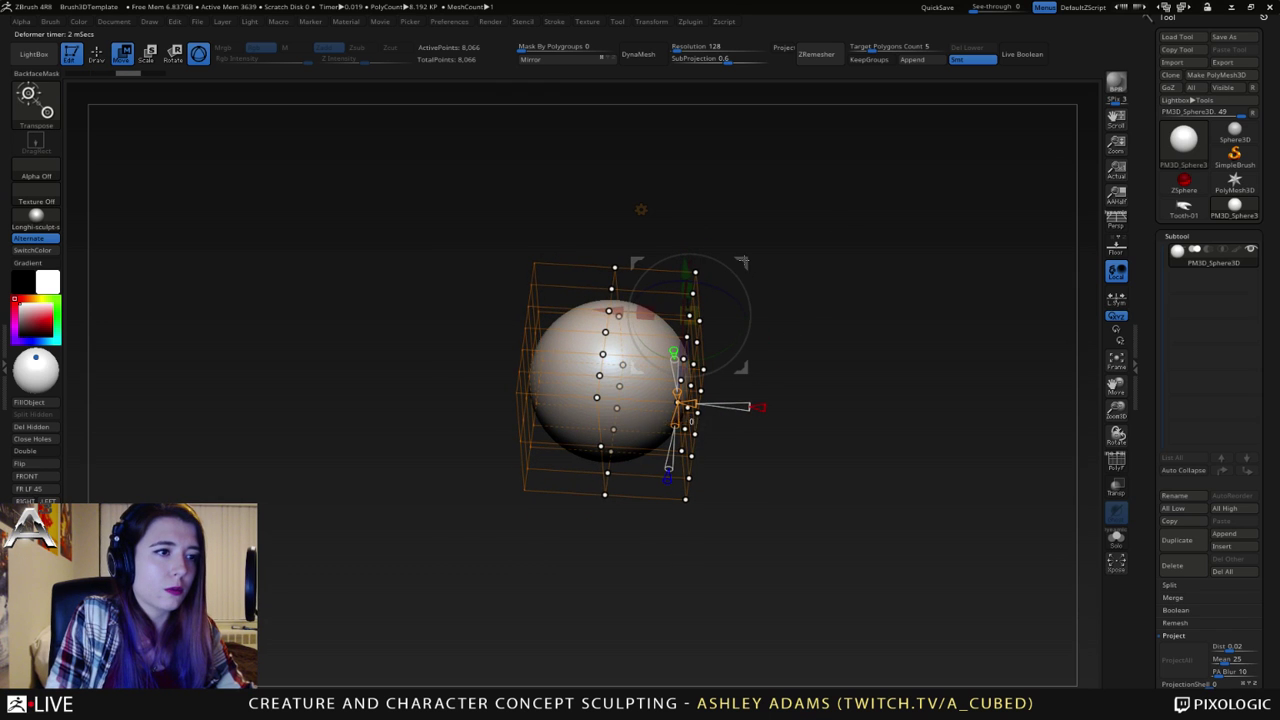
{"action": "left_click_drag", "start_coordinate": [743, 260], "coordinate": [888, 245]}
{"action": "key", "text": "ctrl+z"}
{"action": "left_click_drag", "start_coordinate": [900, 291], "coordinate": [838, 253]}
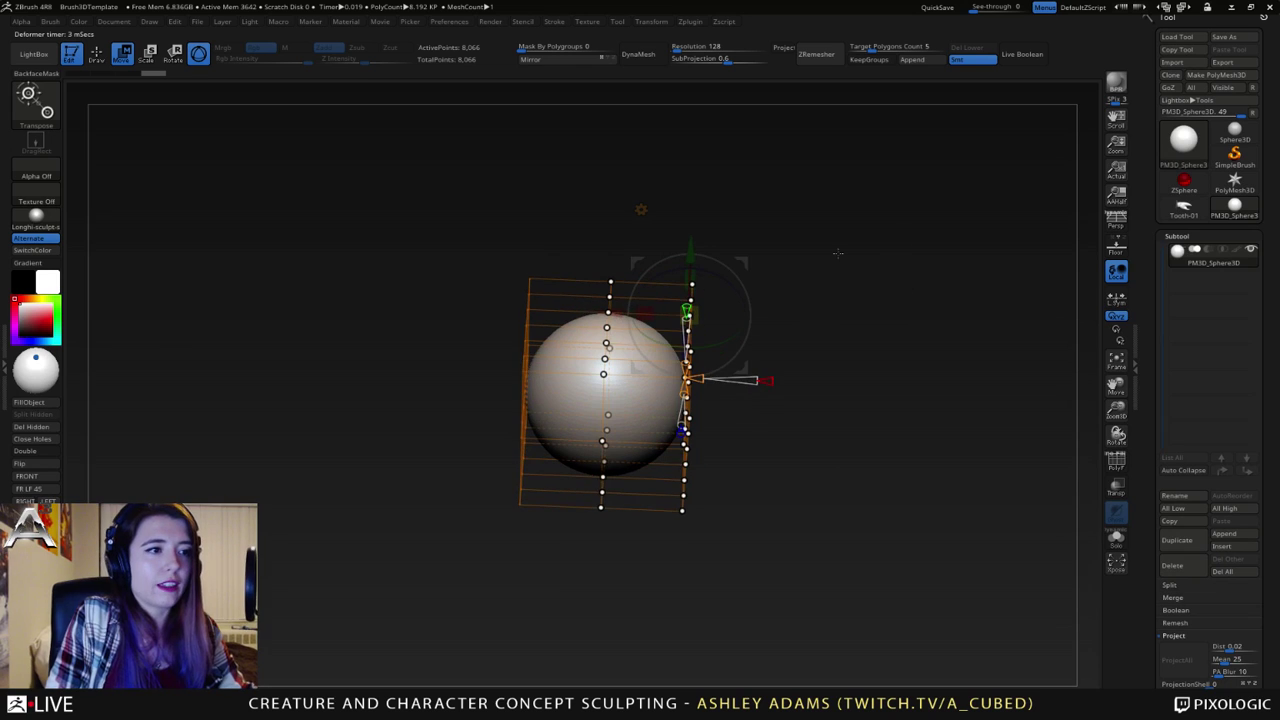
{"action": "left_click_drag", "start_coordinate": [743, 262], "coordinate": [860, 238]}
{"action": "key", "text": "ctrl+z"}
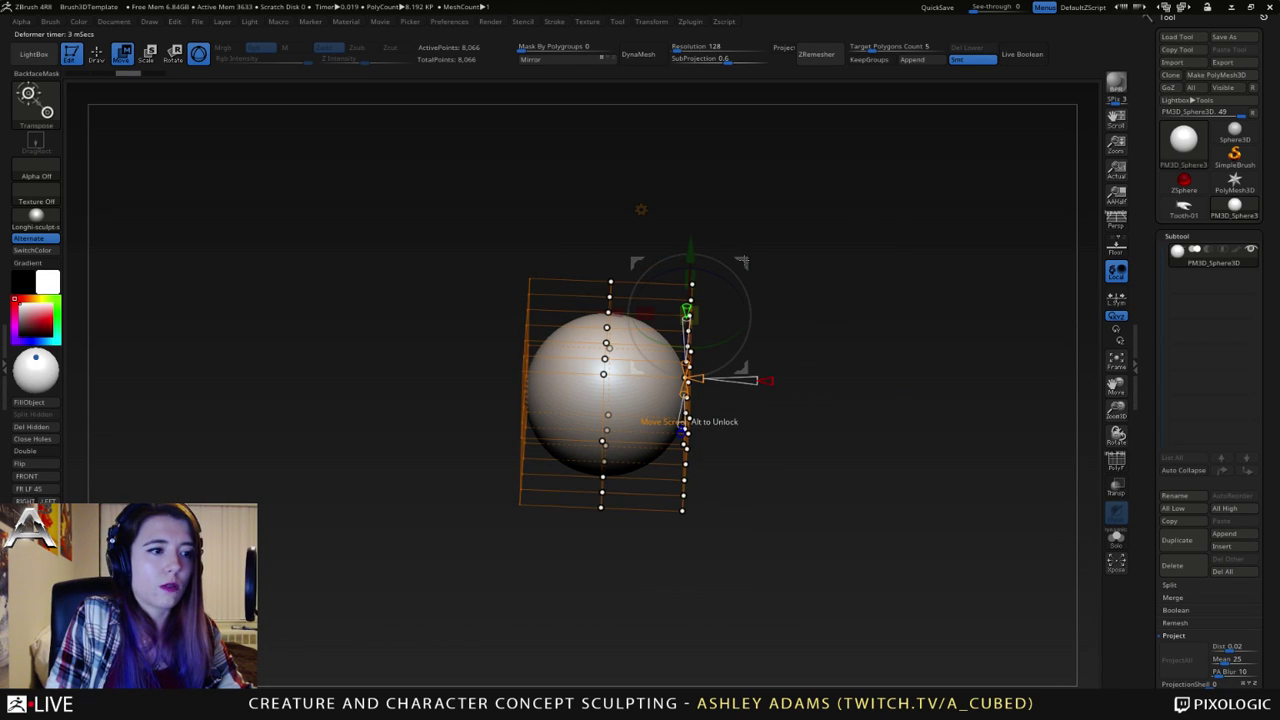
{"action": "key", "text": "ctrl+shift+z"}
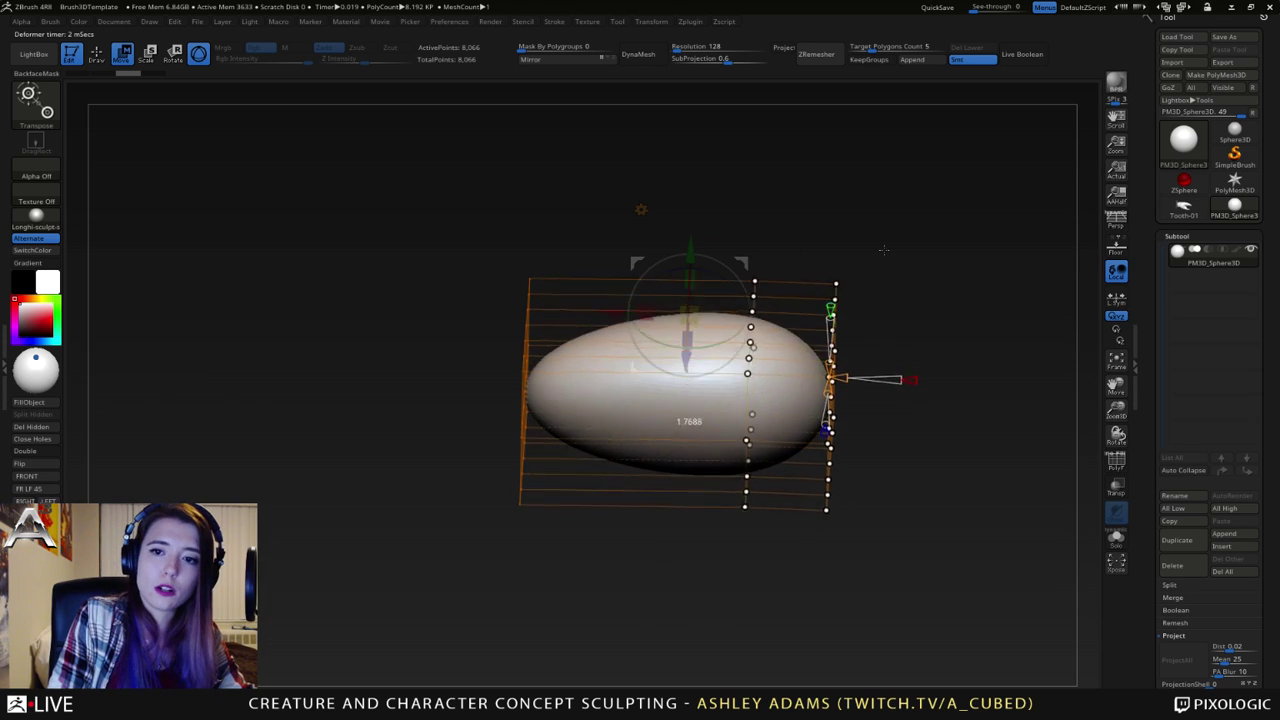
{"action": "key", "text": "ctrl+z"}
- Try masking different groups of the sphere's lattice points, and undo back to the plain, undeformed sphere
{"action": "left_click_drag", "start_coordinate": [790, 421], "coordinate": [812, 492]}
{"action": "left_click_drag", "start_coordinate": [922, 579], "coordinate": [668, 424], "text": "ctrl"}
{"action": "left_click_drag", "start_coordinate": [862, 446], "coordinate": [794, 381]}
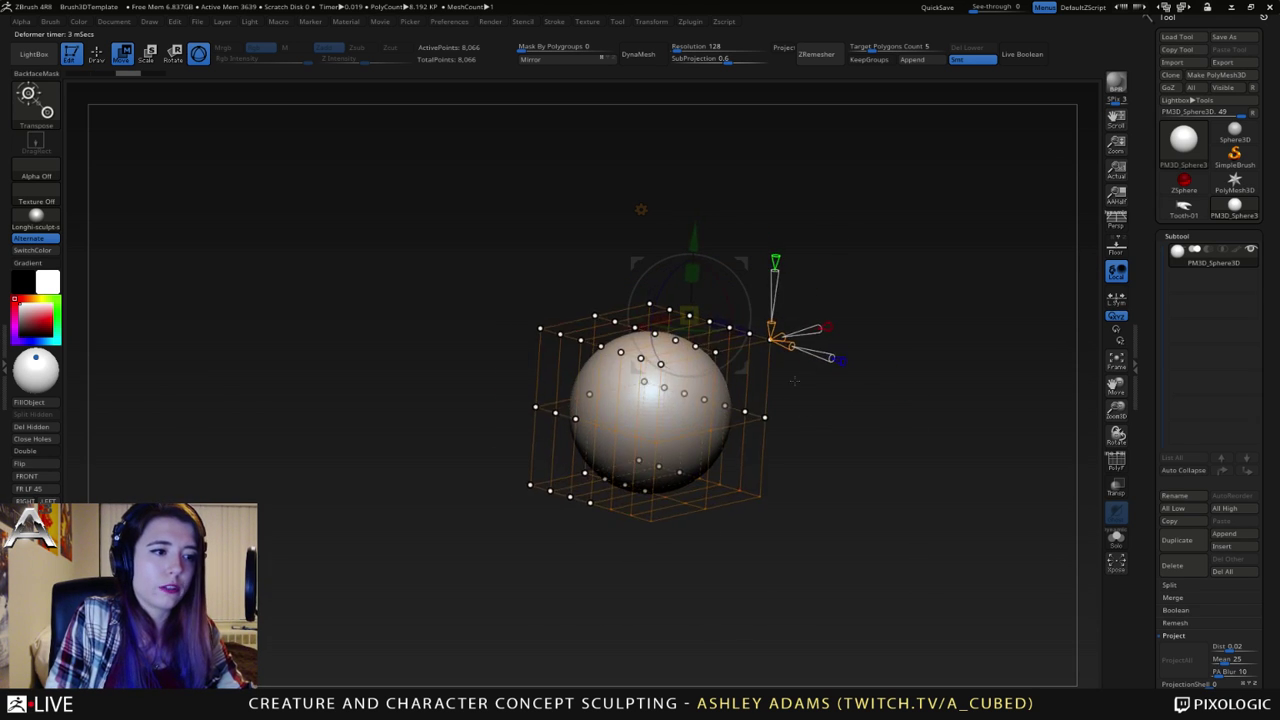
{"action": "left_click_drag", "start_coordinate": [738, 260], "coordinate": [611, 136]}
{"action": "left_click_drag", "start_coordinate": [864, 342], "coordinate": [803, 395]}
{"action": "key", "text": "ctrl+z"}
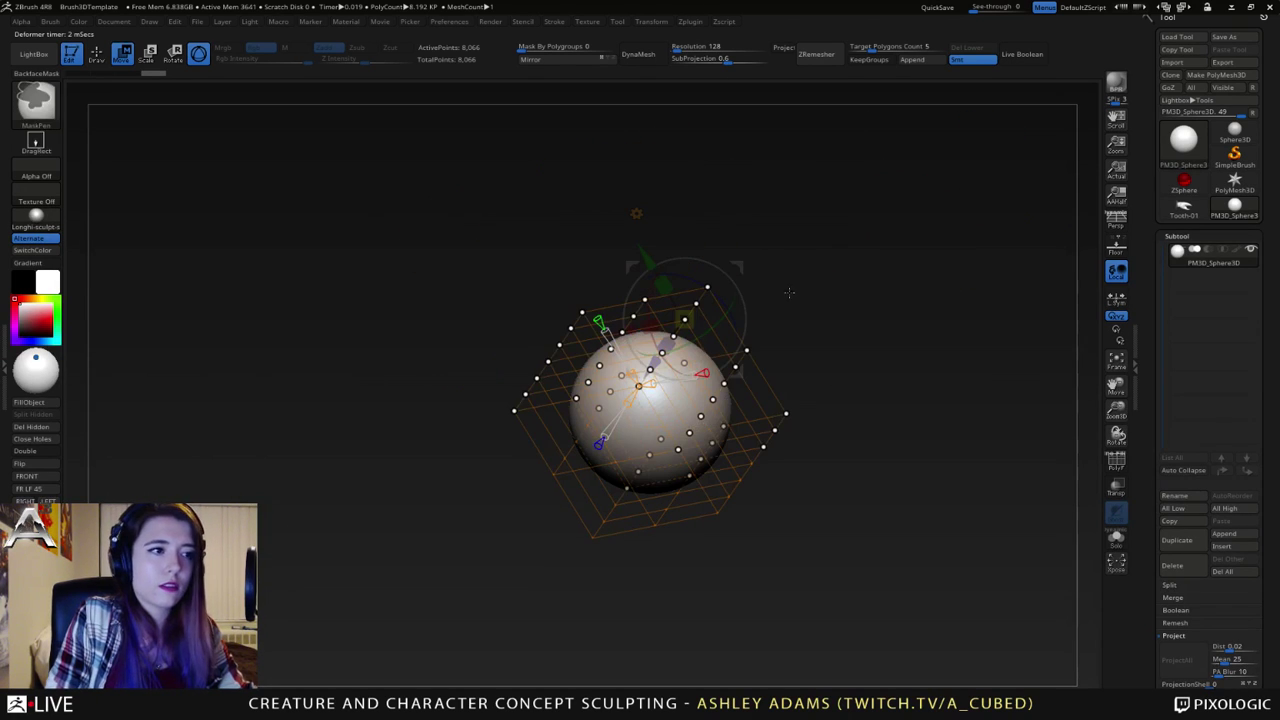
{"action": "key", "text": "ctrl+z"}
{"action": "key", "text": "ctrl+z"}
{"action": "key", "text": "ctrl+z"}
{"action": "left_click_drag", "start_coordinate": [914, 280], "coordinate": [804, 311], "text": "shift"}
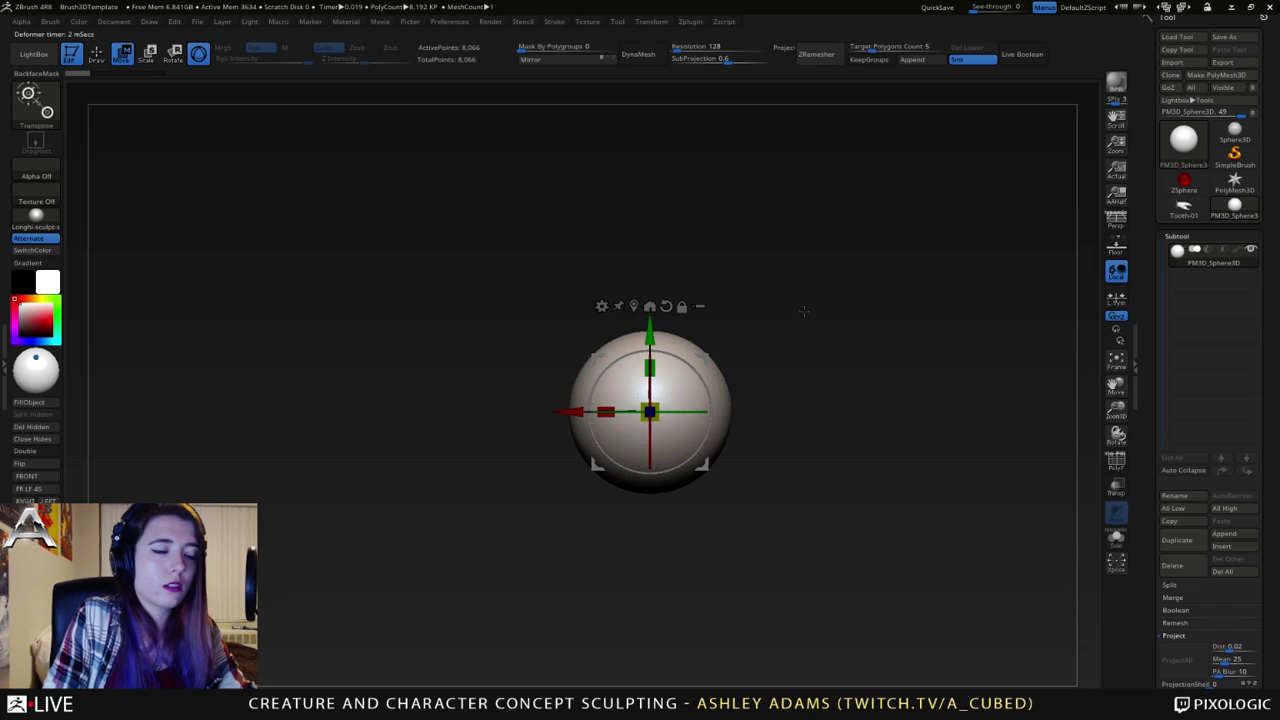
- Return to the Tooth-01 claw model and switch to Draw mode
{"action": "left_click", "coordinate": [1182, 207]}
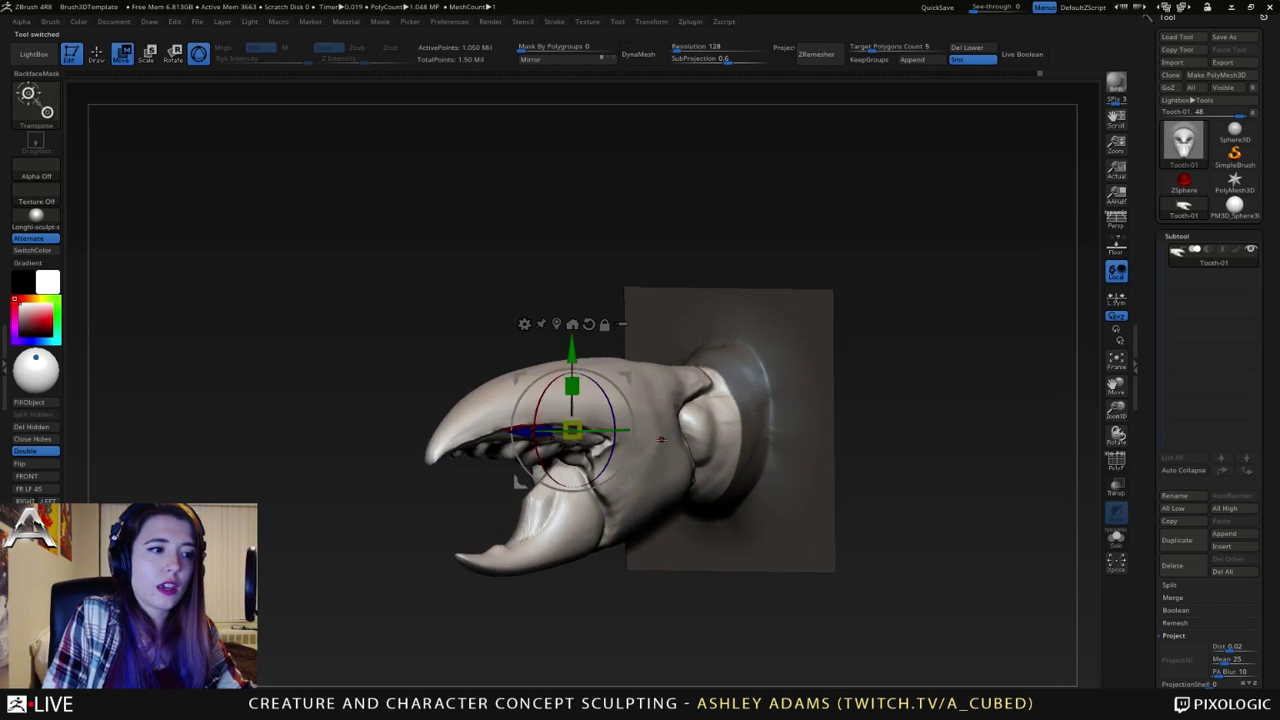
{"action": "key", "text": "q"}
{"action": "key", "text": "space"}
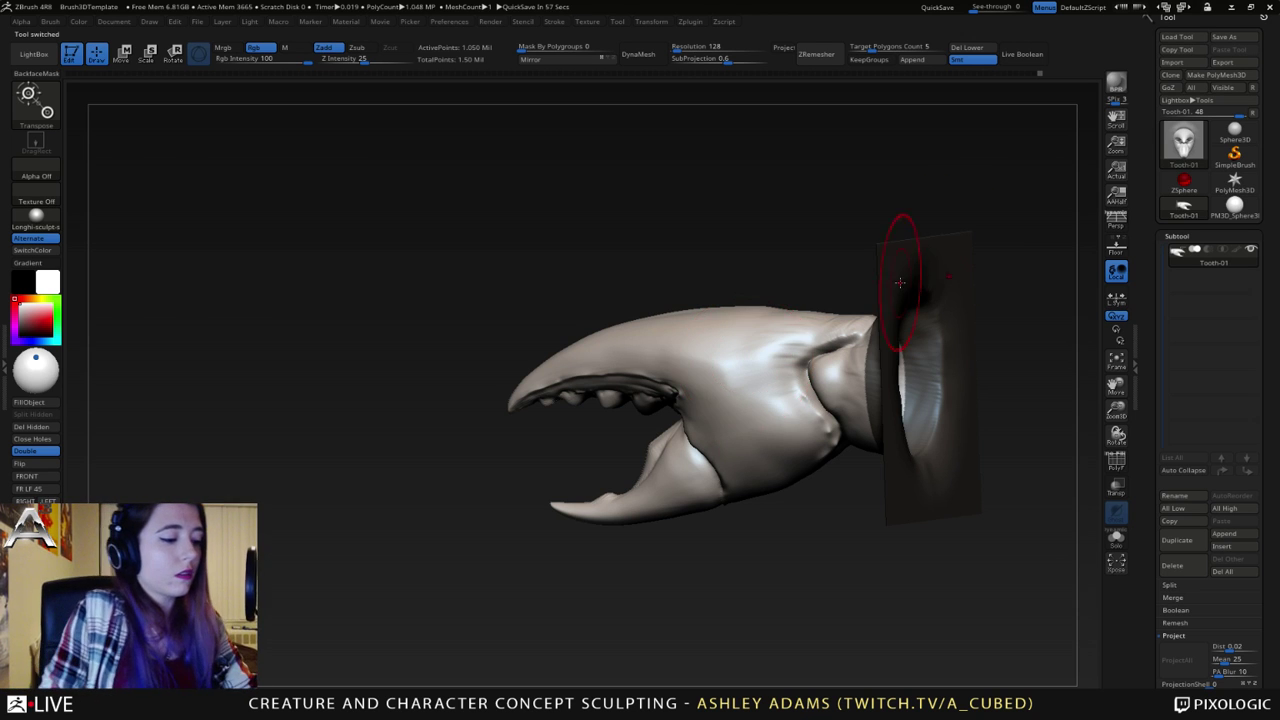
- Reshape the base of the lower pincer near the jaw corner with the SnakeHook brush
{"action": "key", "text": "b"}
{"action": "key", "text": "s"}
{"action": "key", "text": "h"}
{"action": "right_click_drag", "start_coordinate": [740, 423], "coordinate": [723, 446]}
{"action": "key", "text": "space"}
{"action": "left_click_drag", "start_coordinate": [689, 449], "coordinate": [664, 449]}
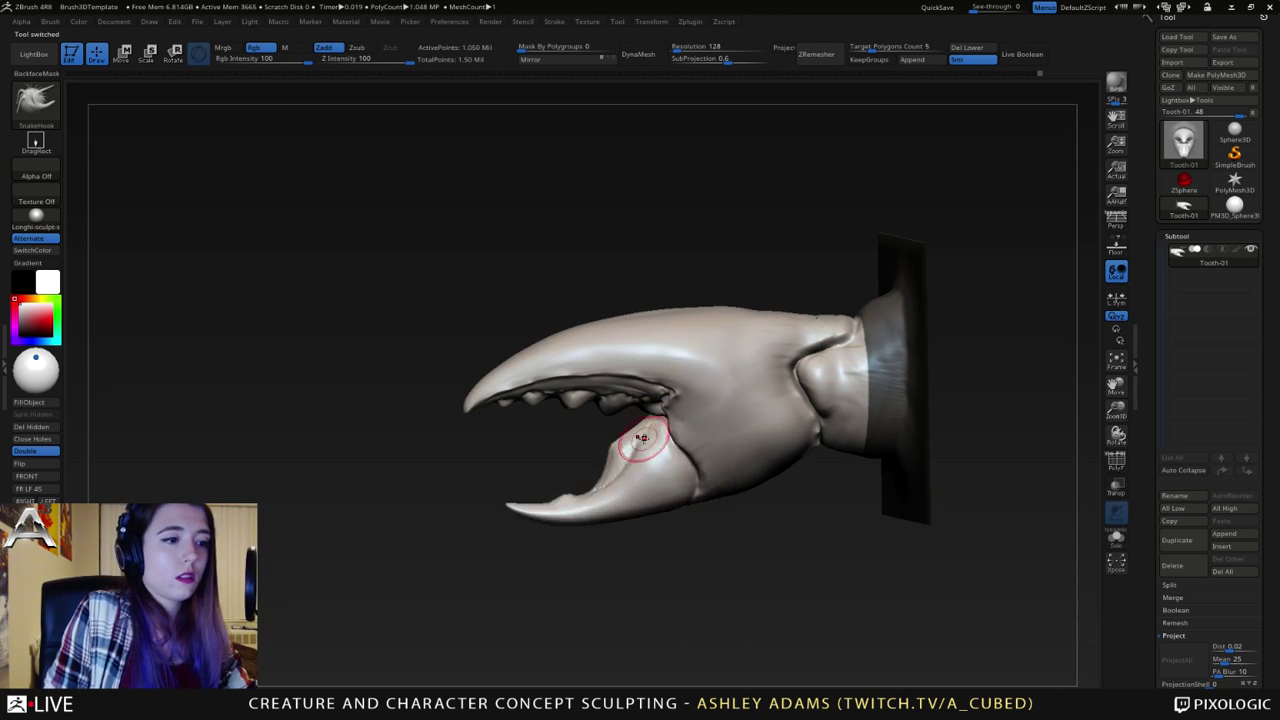
{"action": "right_click_drag", "start_coordinate": [643, 440], "coordinate": [683, 420]}
{"action": "key", "text": "space"}
{"action": "left_click_drag", "start_coordinate": [683, 420], "coordinate": [670, 420]}
- Carve a DamStandard crease where the lower pincer's base meets the palm, adjusting the brush size as needed
{"action": "key", "text": "b"}
{"action": "key", "text": "d"}
{"action": "key", "text": "s"}
{"action": "right_click_drag", "start_coordinate": [662, 420], "coordinate": [690, 420]}
{"action": "key", "text": "space"}
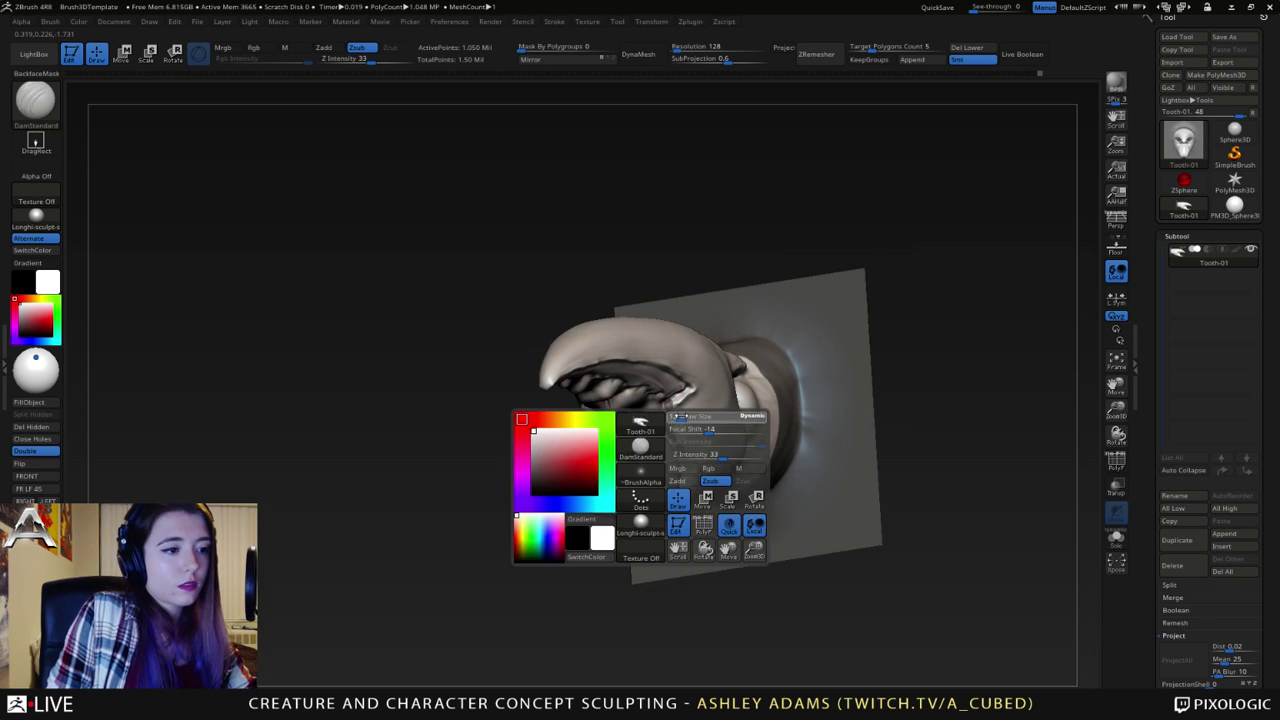
{"action": "left_click_drag", "start_coordinate": [690, 420], "coordinate": [666, 420]}
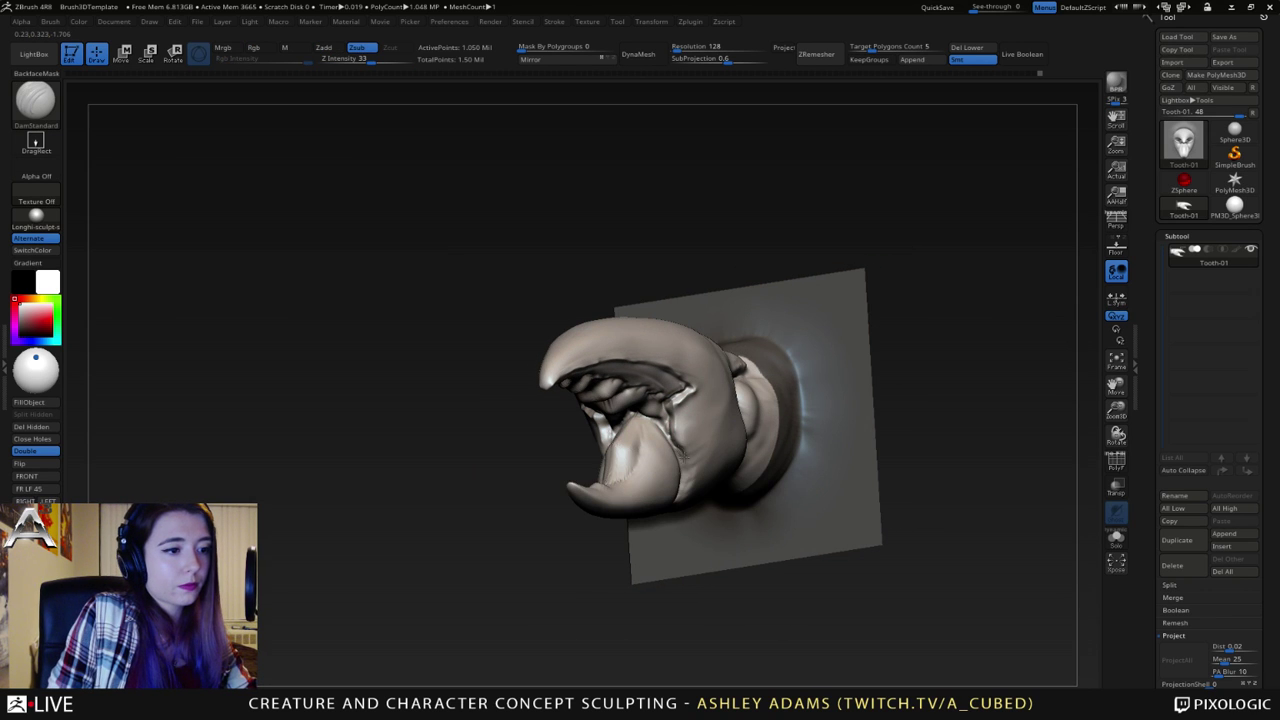
{"action": "right_click_drag", "start_coordinate": [690, 477], "coordinate": [657, 425]}
{"action": "key", "text": "space"}
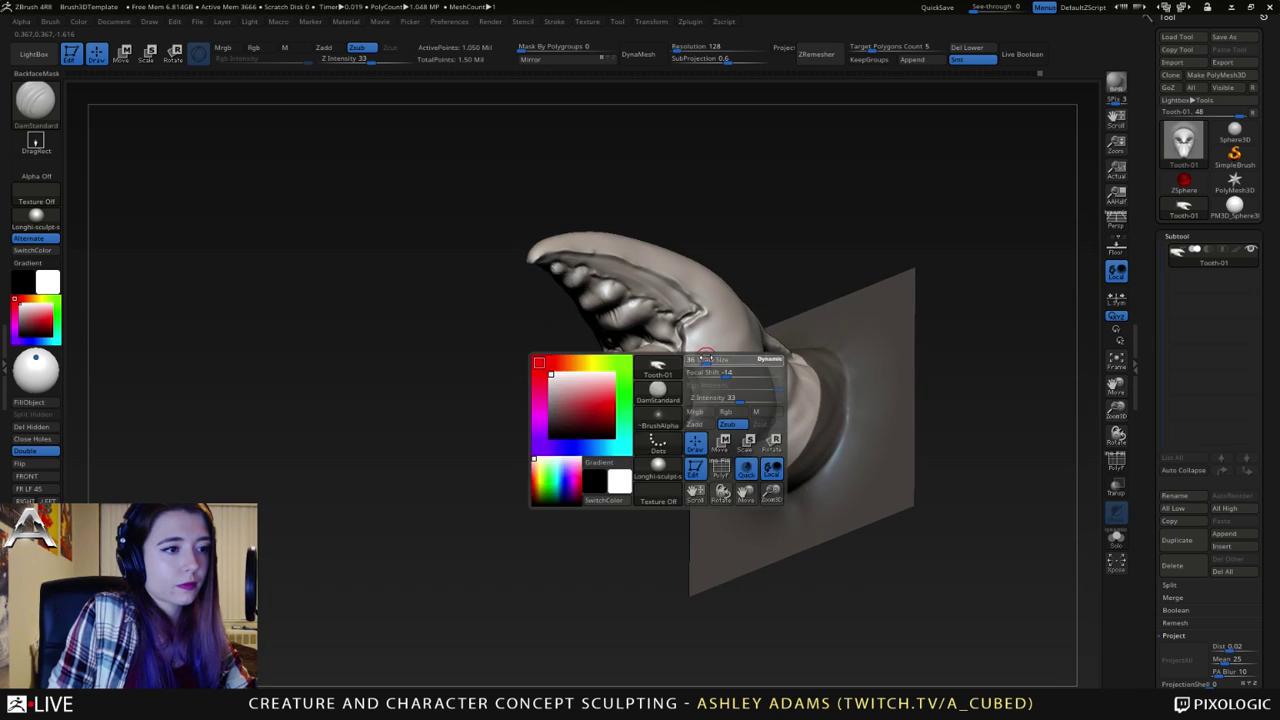
{"action": "left_click_drag", "start_coordinate": [698, 400], "coordinate": [710, 400]}
{"action": "right_click_drag", "start_coordinate": [690, 395], "coordinate": [678, 361]}
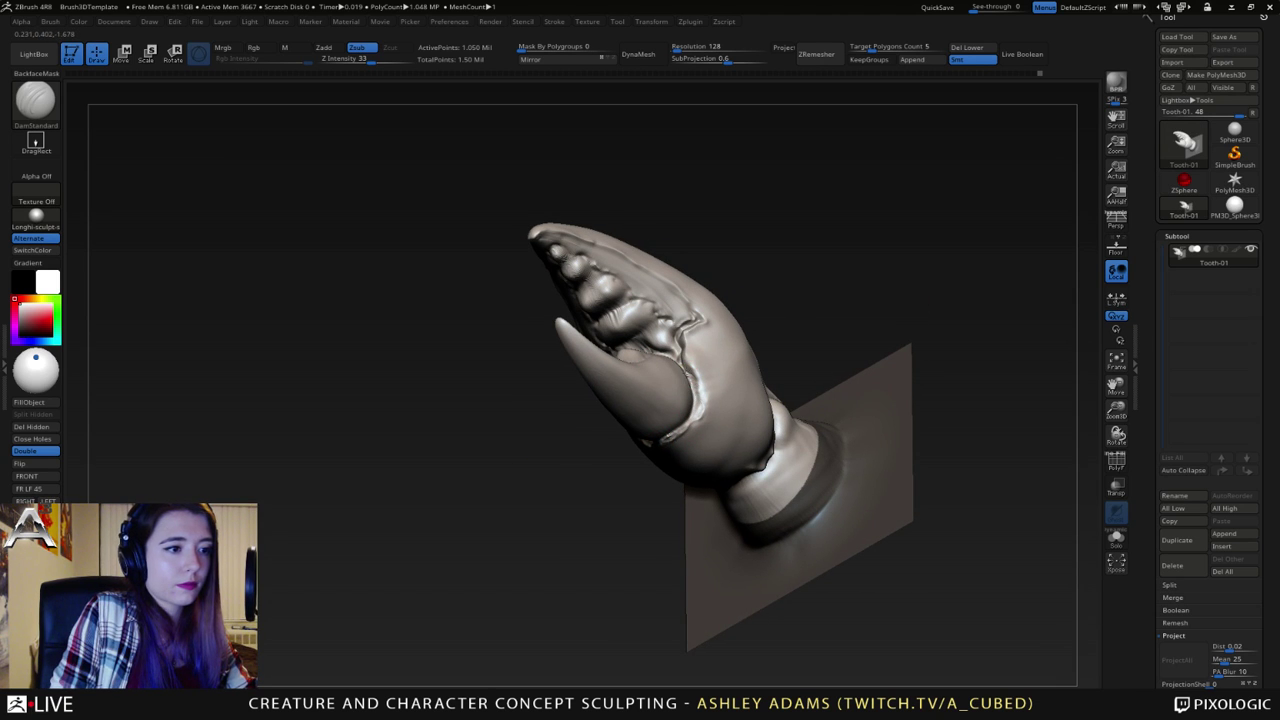
{"action": "right_click_drag", "start_coordinate": [668, 397], "coordinate": [740, 400]}
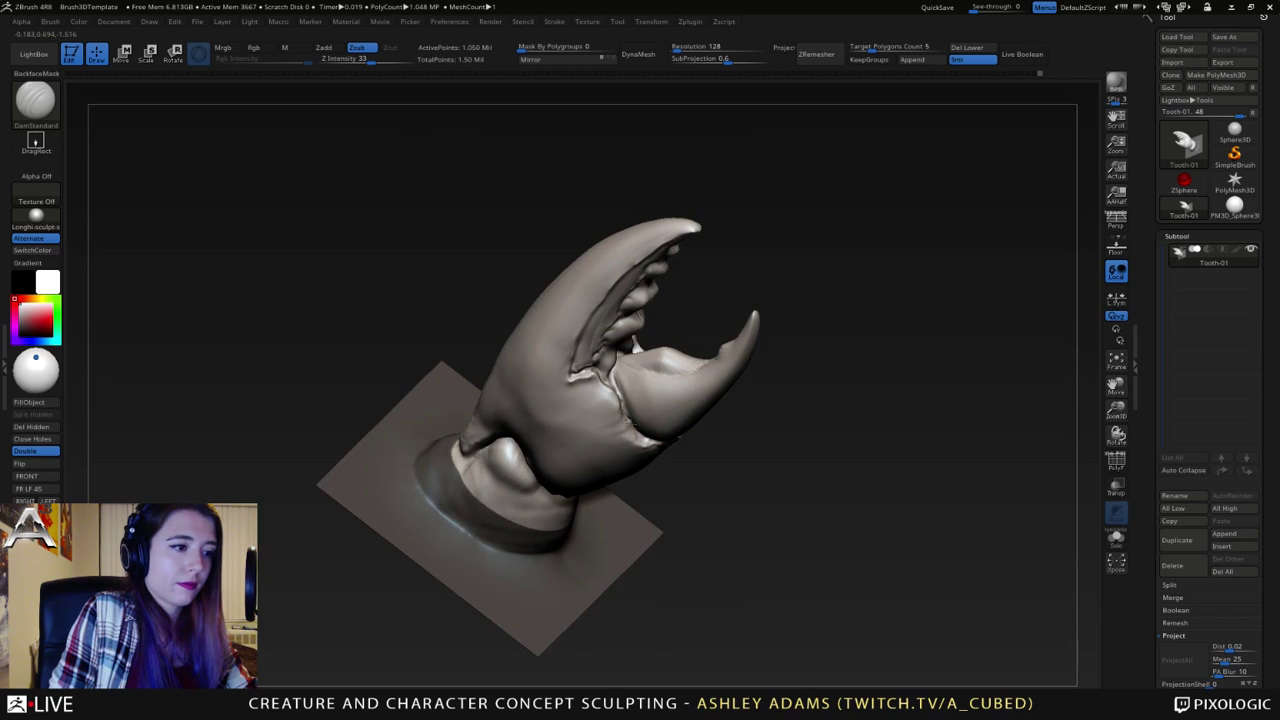
- Deepen the hinge crease around the lower pincer's base from the claw's opposite side
{"action": "left_click_drag", "start_coordinate": [700, 360], "coordinate": [634, 431]}
{"action": "right_click", "coordinate": [637, 434]}
{"action": "mouse_move", "coordinate": [640, 433]}
{"action": "right_mouse_down"}
{"action": "mouse_move", "coordinate": [646, 404]}
{"action": "mouse_move", "coordinate": [708, 412]}
{"action": "right_mouse_up"}
{"action": "right_click", "coordinate": [637, 424]}
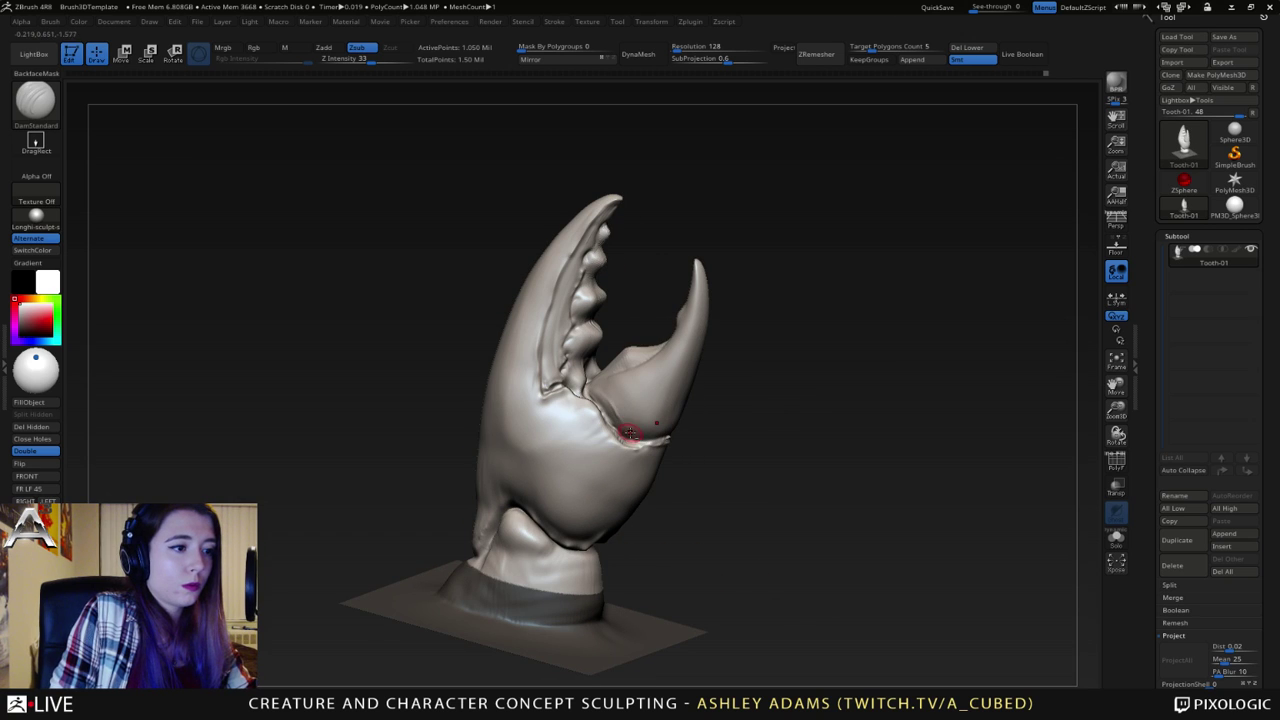
{"action": "left_click_drag", "start_coordinate": [628, 433], "coordinate": [656, 442]}
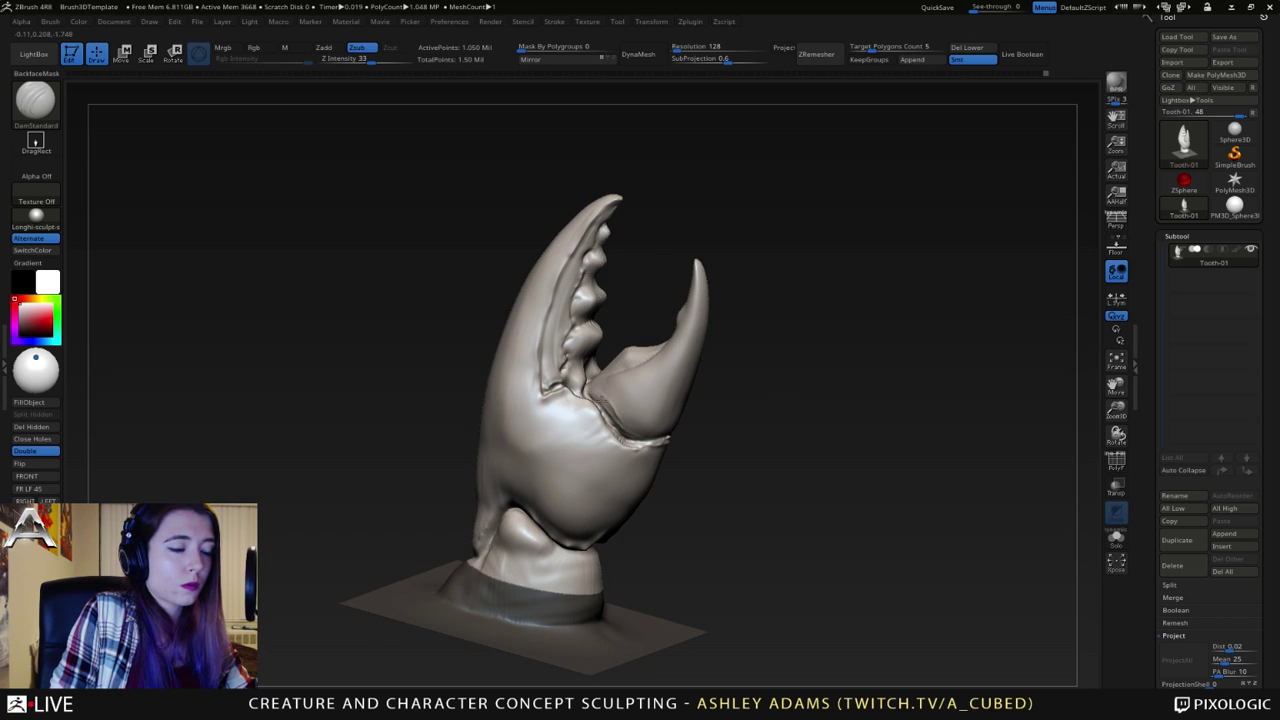
- Polish the edge of the lower pincer's hinge with the hPolish brush
{"action": "key", "text": "b"}
{"action": "key", "text": "h"}
{"action": "key", "text": "p"}
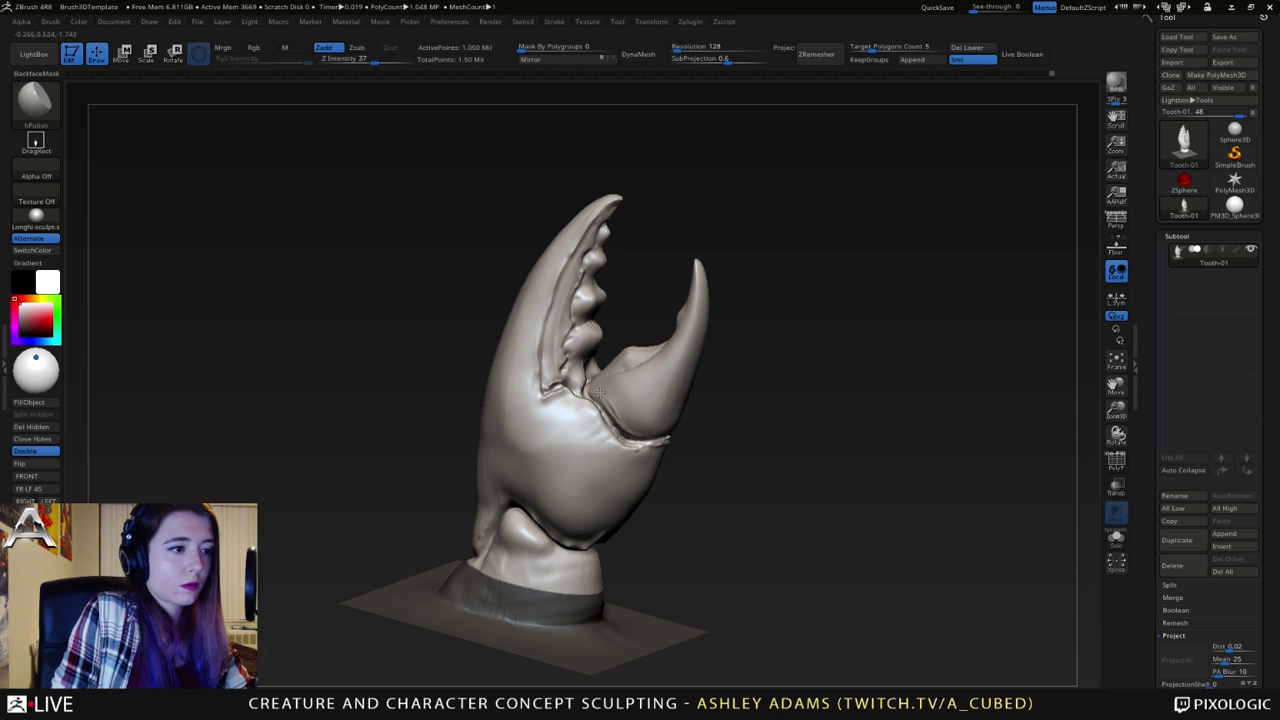
{"action": "left_click_drag", "start_coordinate": [790, 388], "coordinate": [681, 348]}
- Sharpen the seam between the lower pincer and the palm with further DamStandard strokes
{"action": "key", "text": "b"}
{"action": "key", "text": "d"}
{"action": "key", "text": "s"}
{"action": "left_click_drag", "start_coordinate": [742, 308], "coordinate": [727, 330]}
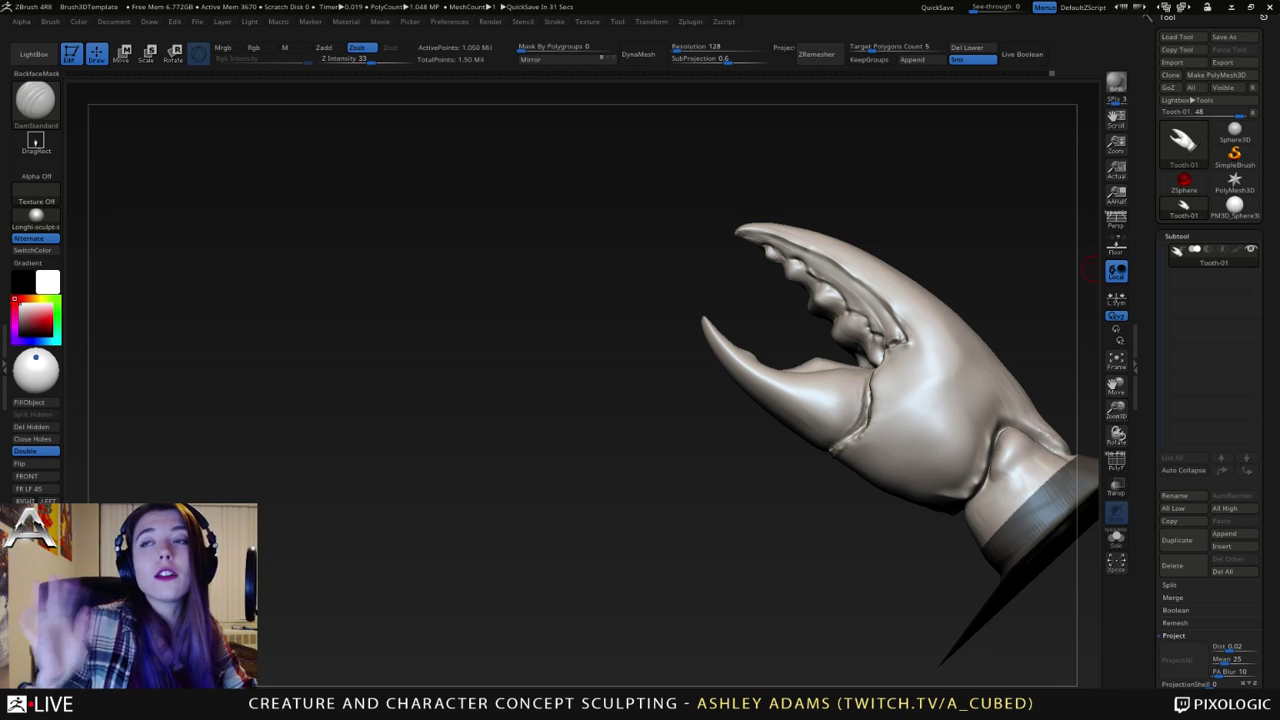
{"action": "left_click_drag", "start_coordinate": [1090, 270], "coordinate": [734, 345]}
{"action": "right_click_drag", "start_coordinate": [734, 345], "coordinate": [560, 352]}
{"action": "right_click_drag", "start_coordinate": [797, 349], "coordinate": [799, 392], "text": "ctrl"}
{"action": "right_click_drag", "start_coordinate": [881, 410], "coordinate": [846, 389]}
{"action": "mouse_move", "coordinate": [846, 389]}
{"action": "left_mouse_down"}
{"action": "mouse_move", "coordinate": [845, 425]}
{"action": "mouse_move", "coordinate": [828, 437]}
{"action": "left_mouse_up"}
{"action": "right_click_drag", "start_coordinate": [828, 437], "coordinate": [862, 412]}
{"action": "left_click_drag", "start_coordinate": [862, 412], "coordinate": [861, 434]}
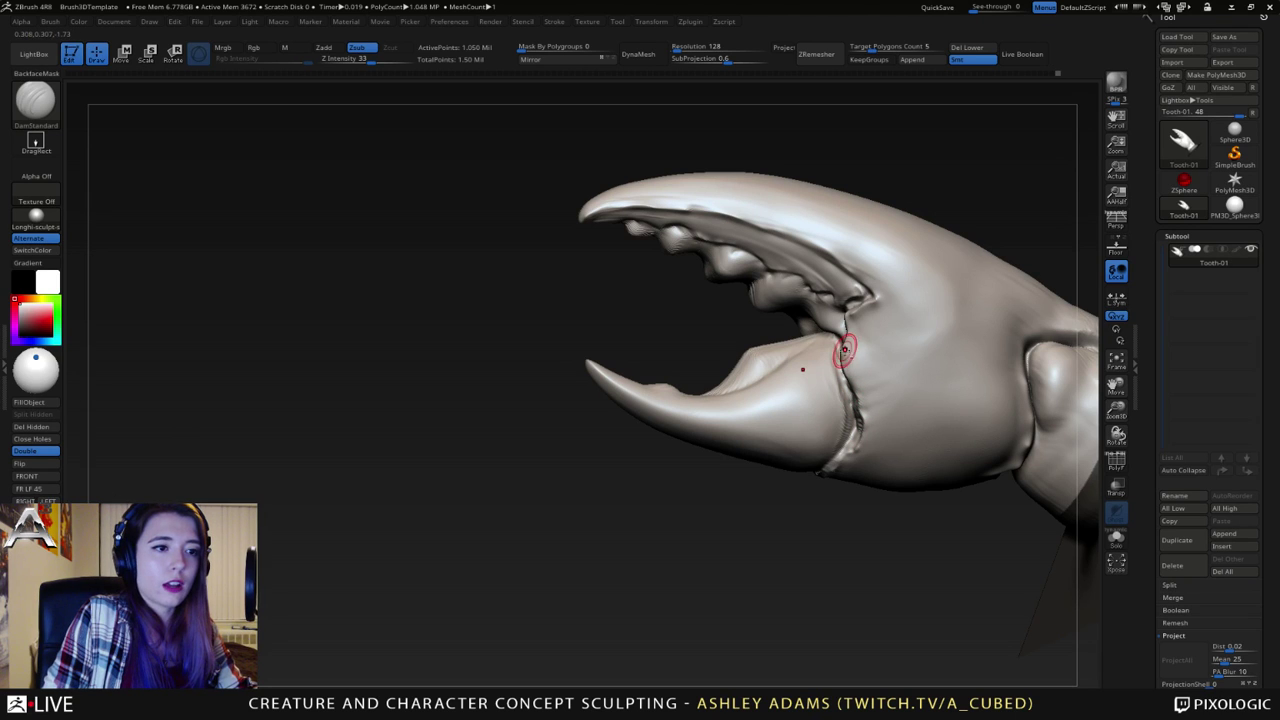
- Extend the seam up through the jaw corner towards the toothed rim, working from both sides of the claw
{"action": "left_click_drag", "start_coordinate": [843, 332], "coordinate": [891, 323]}
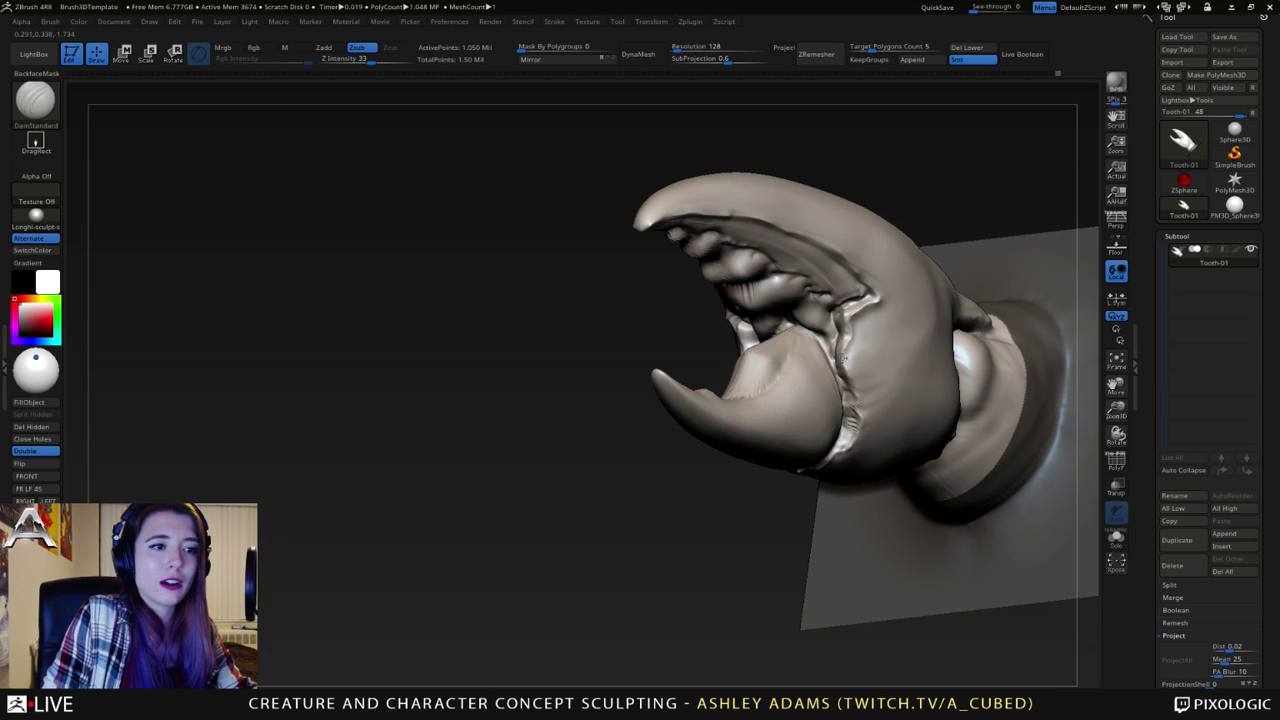
{"action": "right_click_drag", "start_coordinate": [853, 369], "coordinate": [950, 385]}
{"action": "right_click", "coordinate": [809, 381]}
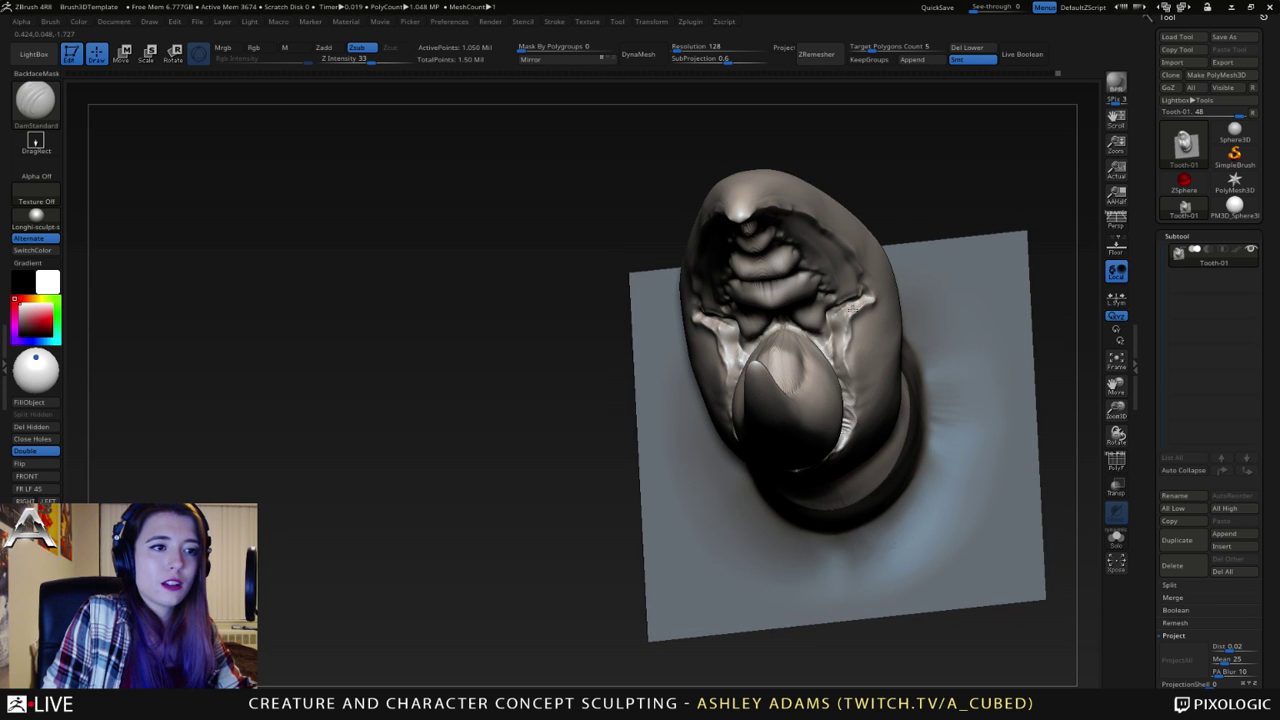
{"action": "right_click_drag", "start_coordinate": [846, 325], "coordinate": [758, 324]}
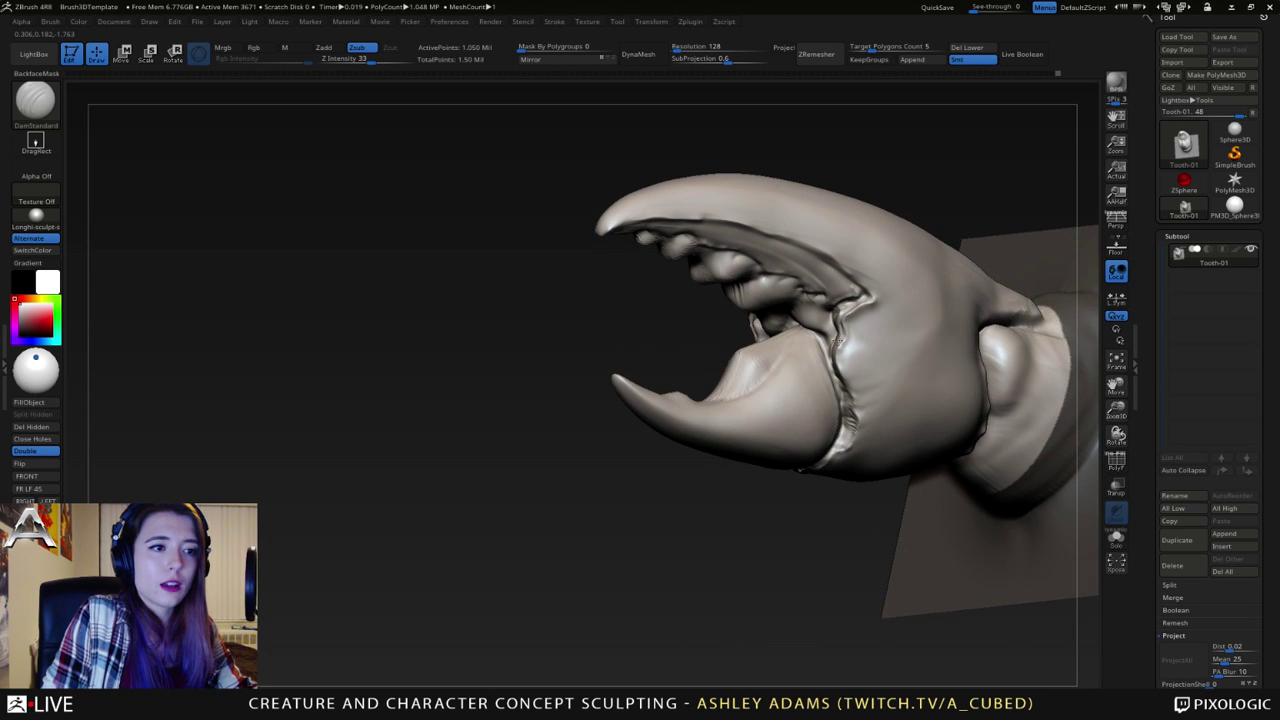
{"action": "right_click_drag", "start_coordinate": [836, 347], "coordinate": [930, 342]}
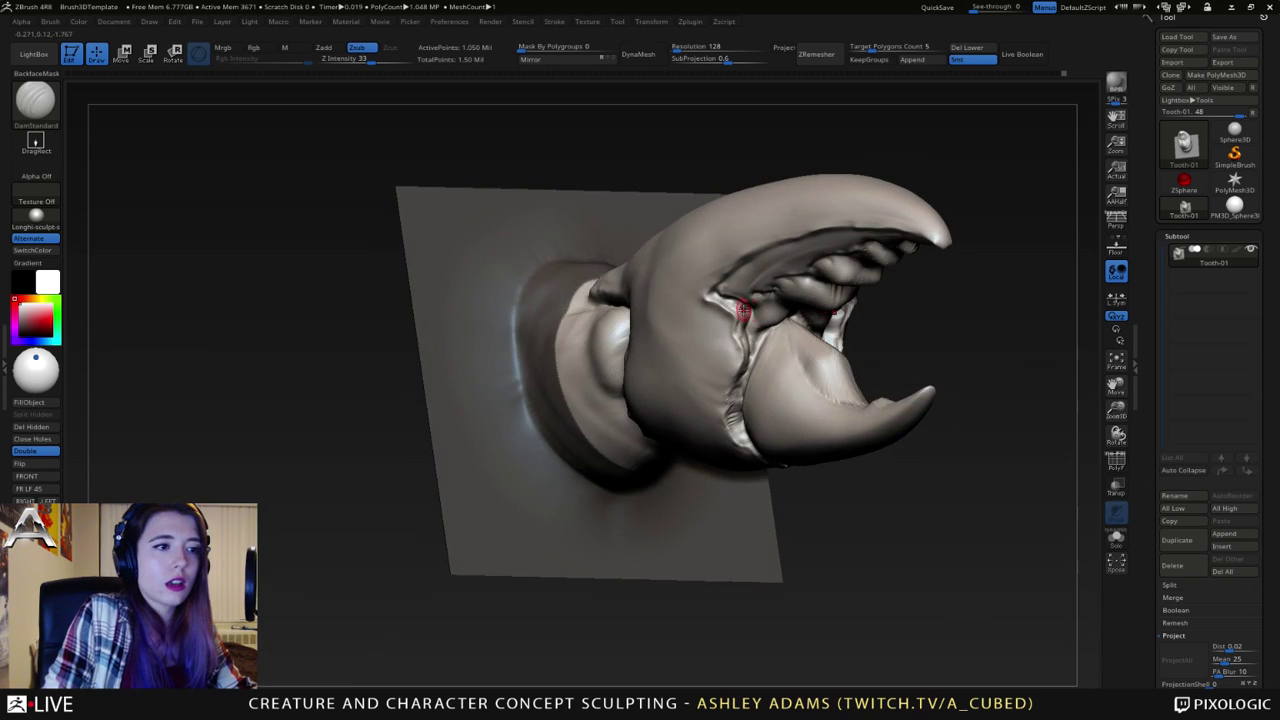
{"action": "right_click_drag", "start_coordinate": [746, 310], "coordinate": [665, 298]}
{"action": "right_click_drag", "start_coordinate": [717, 393], "coordinate": [788, 340]}
{"action": "right_click_drag", "start_coordinate": [868, 350], "coordinate": [764, 356]}
- Build up the upper pincer's inner rim above the teeth with the ClayBuildup brush
{"action": "key", "text": "space"}
{"action": "right_click_drag", "start_coordinate": [782, 286], "coordinate": [811, 283]}
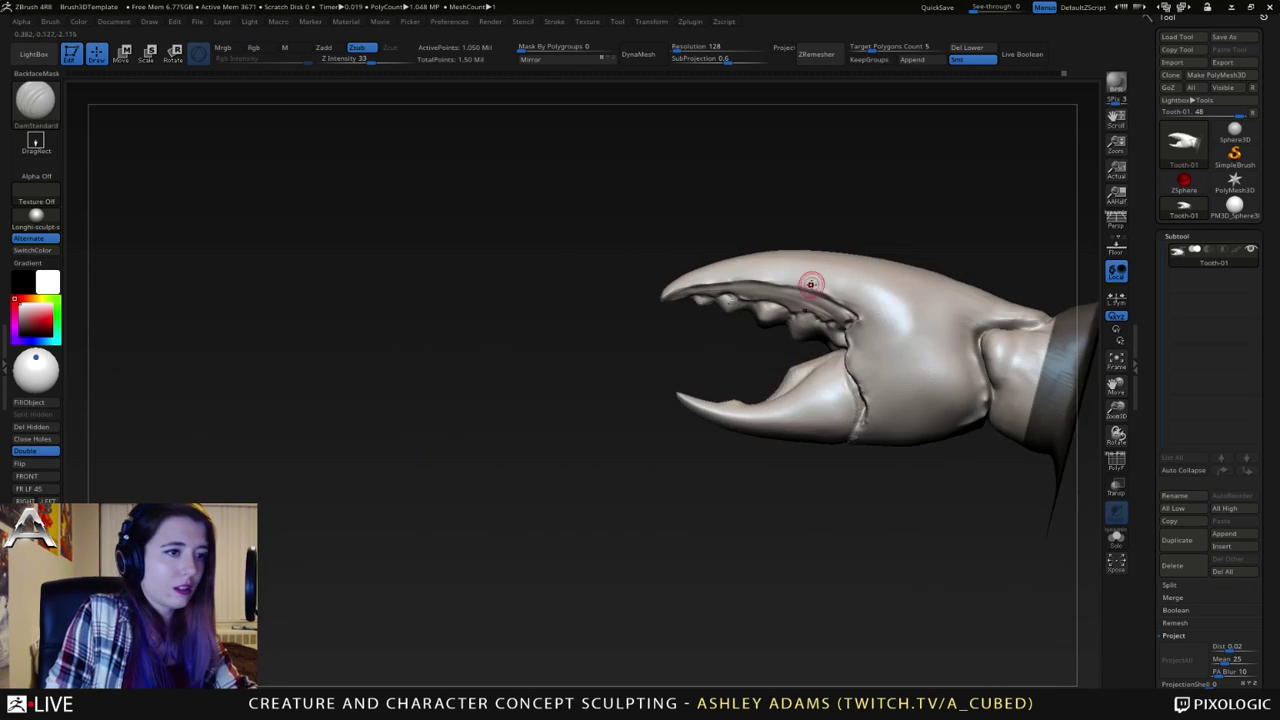
{"action": "key", "text": "b"}
{"action": "key", "text": "c"}
{"action": "key", "text": "b"}
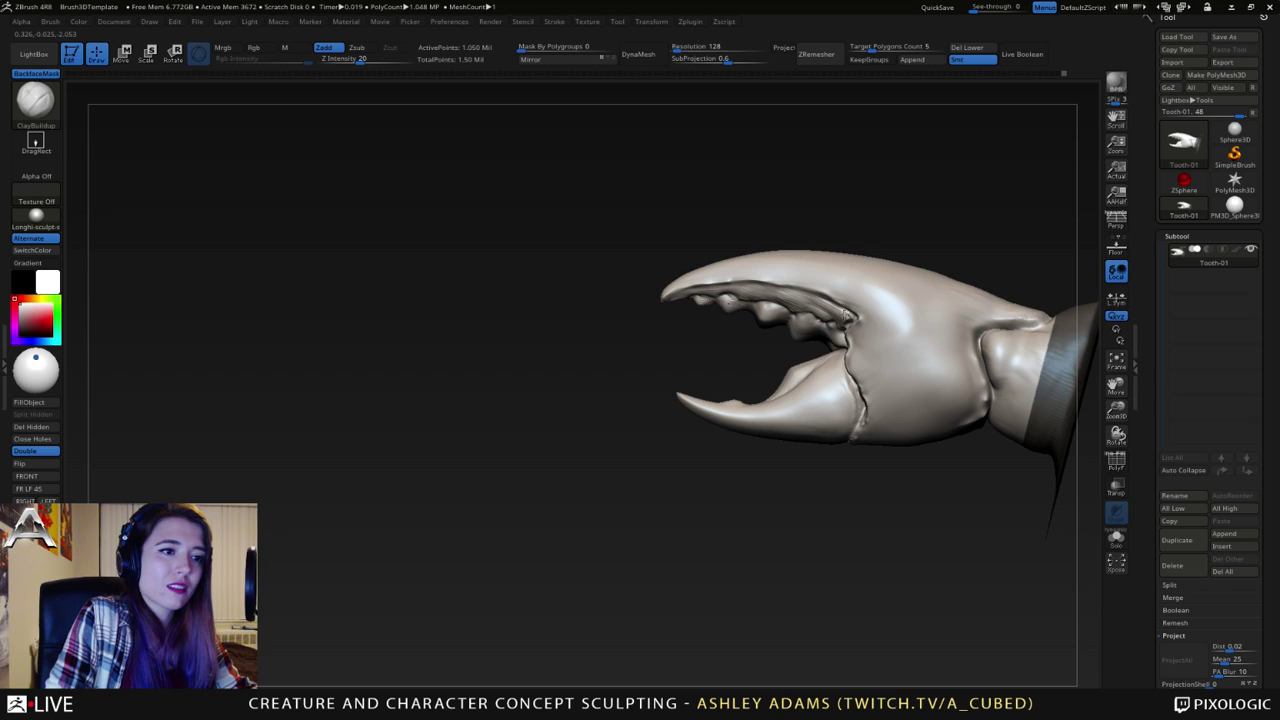
{"action": "right_click_drag", "start_coordinate": [826, 318], "coordinate": [800, 305]}
- Define the upper pincer's inner rim with DamStandard and smooth it
{"action": "key", "text": "b"}
{"action": "key", "text": "d"}
{"action": "key", "text": "s"}
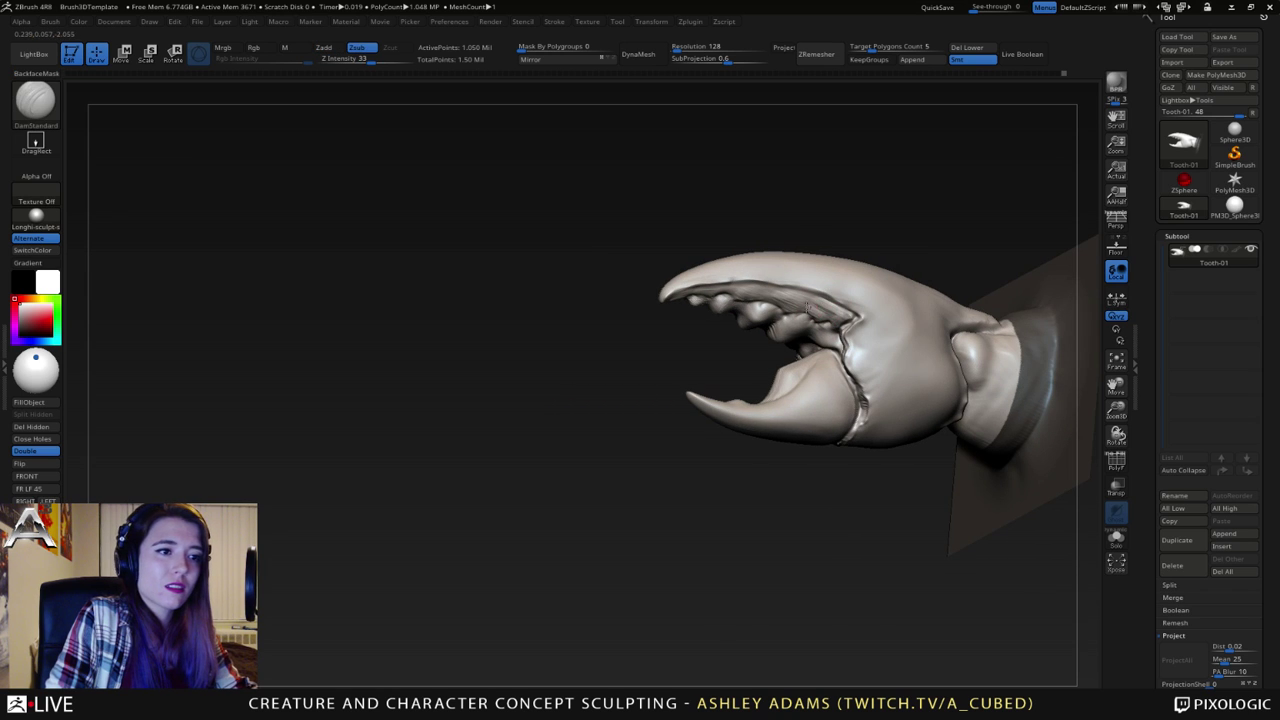
{"action": "key", "text": "shift"}
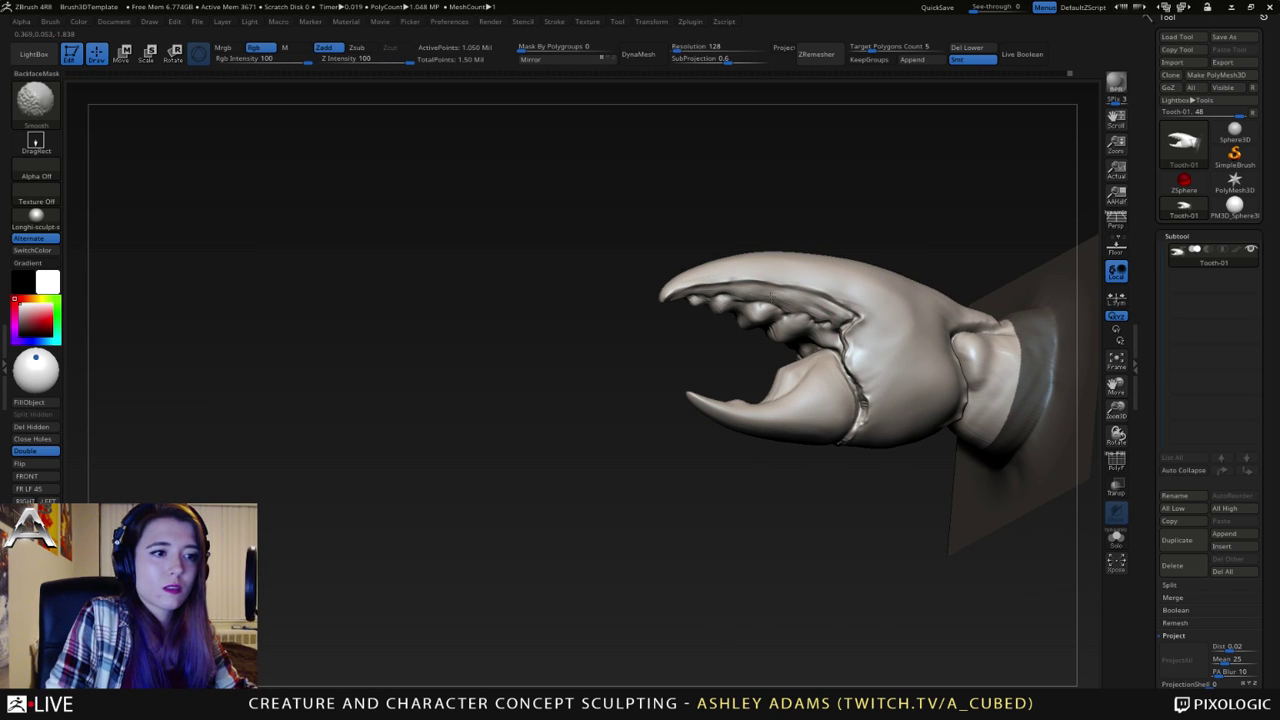
- Build up the side of the wrist joint behind the palm with the ClayBuildup brush
{"action": "mouse_move", "coordinate": [771, 295]}
{"action": "right_mouse_down"}
{"action": "mouse_move", "coordinate": [890, 318]}
{"action": "mouse_move", "coordinate": [797, 306]}
{"action": "mouse_move", "coordinate": [600, 342]}
{"action": "right_mouse_up"}
{"action": "key", "text": "space"}
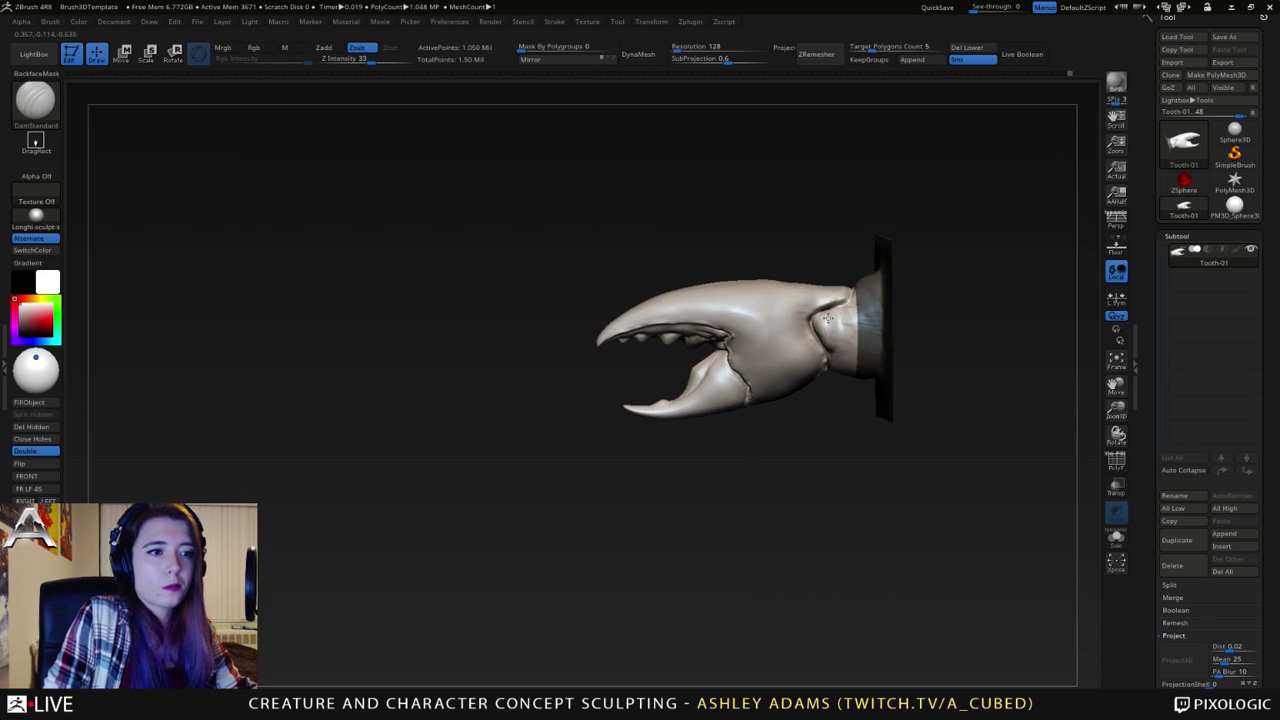
{"action": "right_click_drag", "start_coordinate": [828, 318], "coordinate": [755, 303], "text": "ctrl"}
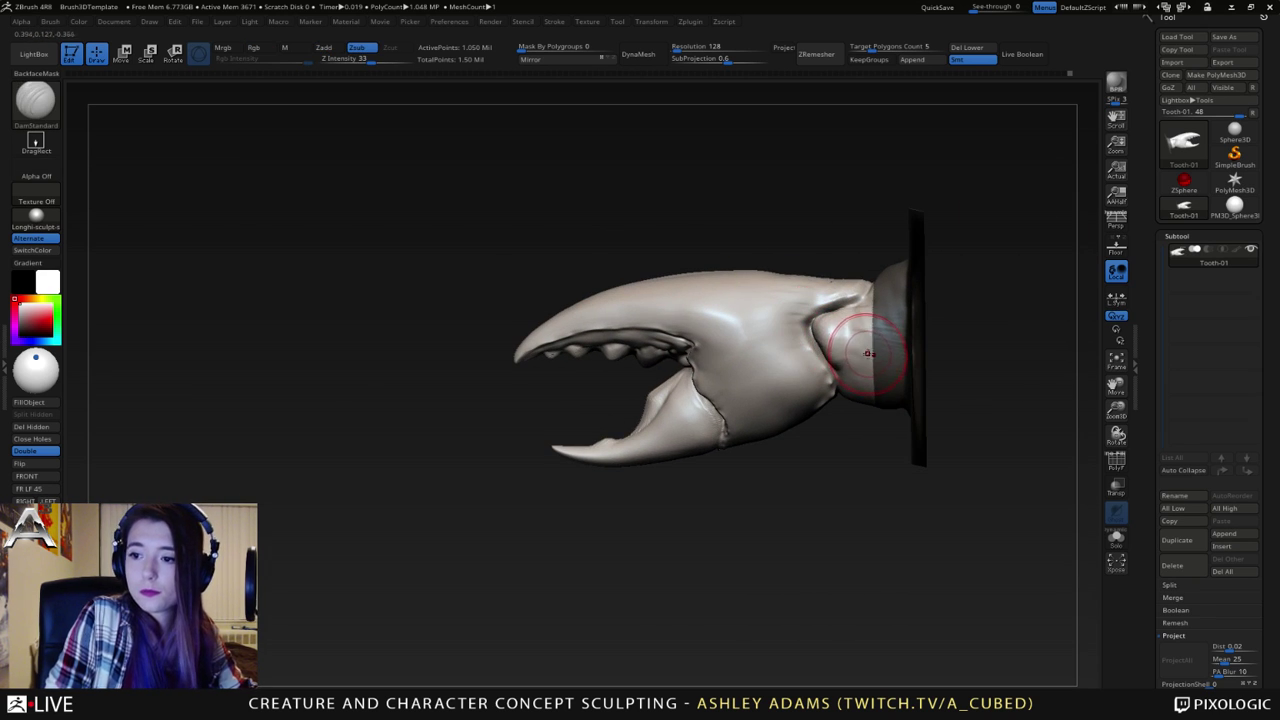
{"action": "key", "text": "b"}
{"action": "key", "text": "c"}
{"action": "key", "text": "b"}
{"action": "mouse_move", "coordinate": [836, 374]}
{"action": "left_mouse_down"}
{"action": "mouse_move", "coordinate": [852, 322]}
{"action": "mouse_move", "coordinate": [858, 350]}
{"action": "mouse_move", "coordinate": [856, 318]}
{"action": "left_mouse_up"}
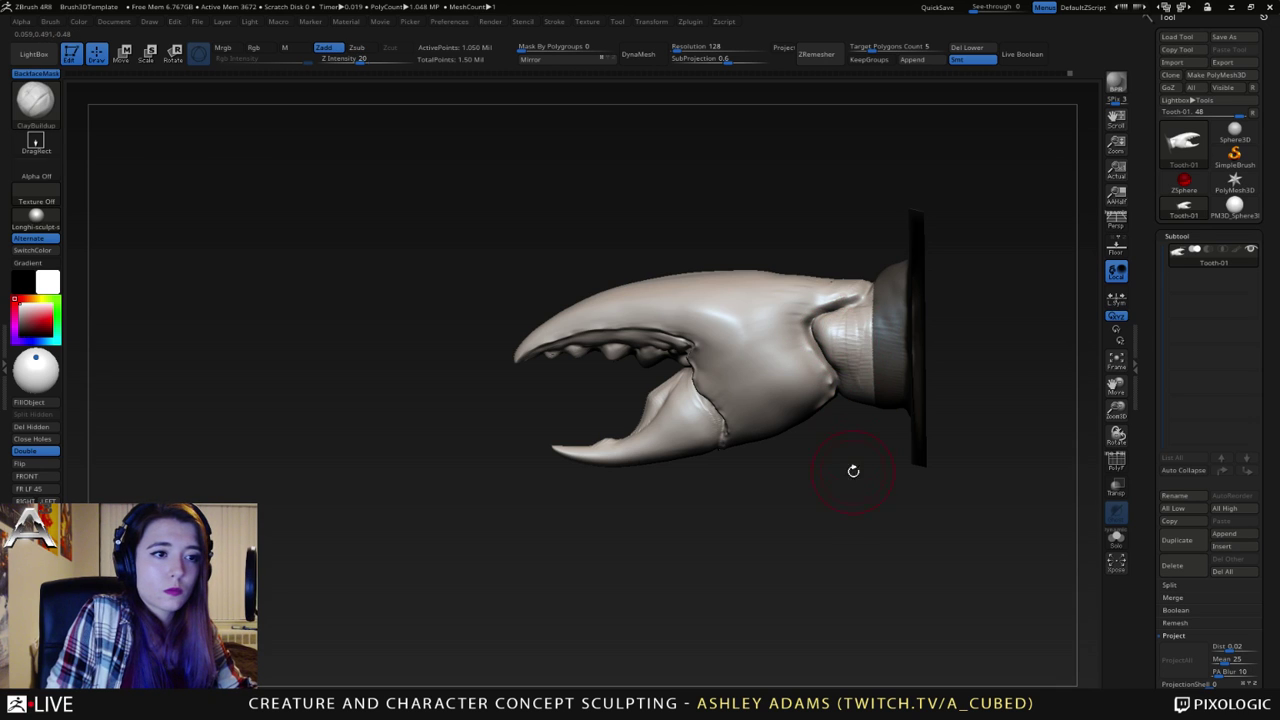
- Clear the mask and add clay across the wrist's base near the backing plate
{"action": "left_click_drag", "start_coordinate": [853, 471], "coordinate": [872, 484], "text": "ctrl"}
{"action": "right_click_drag", "start_coordinate": [856, 405], "coordinate": [886, 403]}
{"action": "mouse_move", "coordinate": [884, 384]}
{"action": "left_mouse_down"}
{"action": "mouse_move", "coordinate": [895, 307]}
{"action": "mouse_move", "coordinate": [905, 352]}
{"action": "mouse_move", "coordinate": [902, 378]}
{"action": "mouse_move", "coordinate": [882, 336]}
{"action": "mouse_move", "coordinate": [868, 381]}
{"action": "mouse_move", "coordinate": [902, 325]}
{"action": "mouse_move", "coordinate": [890, 310]}
{"action": "left_mouse_up"}
- Polish the built-up wrist surface with the hPolish brush
{"action": "key", "text": "b"}
{"action": "key", "text": "h"}
{"action": "key", "text": "p"}
{"action": "left_click_drag", "start_coordinate": [890, 310], "coordinate": [858, 342]}
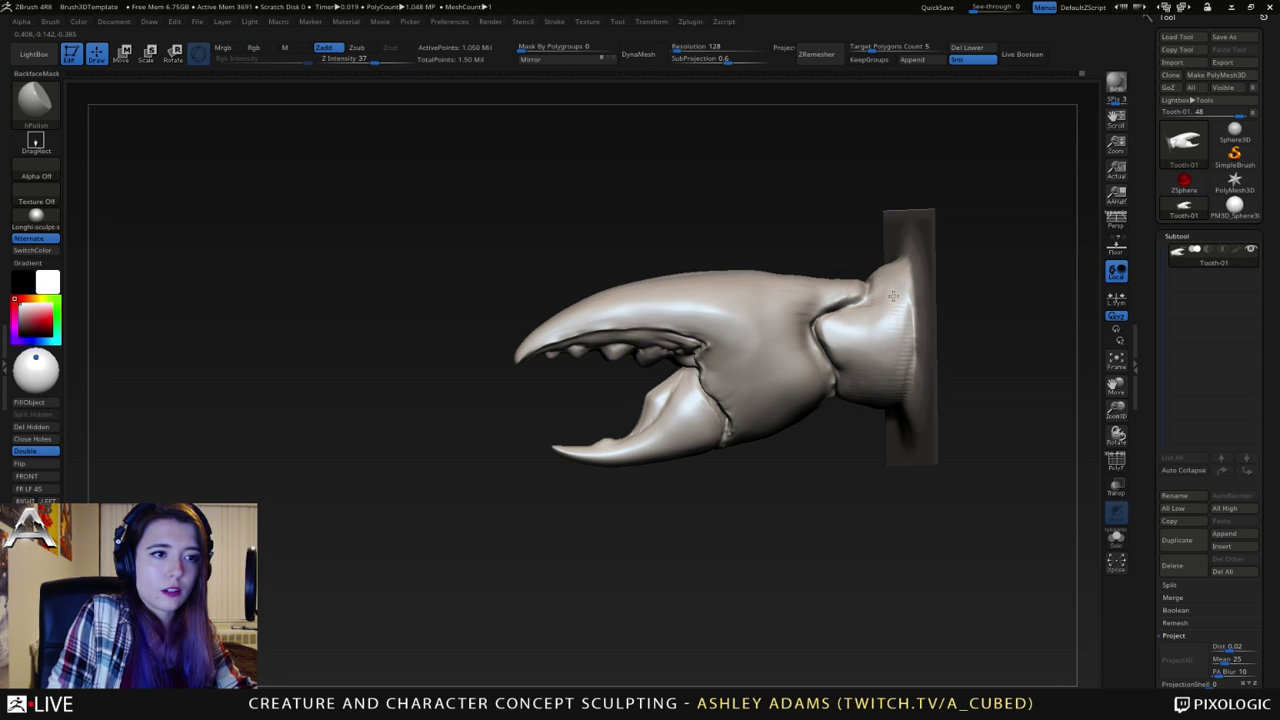
- Build up the palm's upper rear edge where it meets the wrist with ClayBuildup, and smooth it
{"action": "mouse_move", "coordinate": [893, 296]}
{"action": "right_mouse_down"}
{"action": "mouse_move", "coordinate": [901, 276]}
{"action": "mouse_move", "coordinate": [848, 264]}
{"action": "right_mouse_up"}
{"action": "mouse_move", "coordinate": [848, 264]}
{"action": "left_mouse_down", "text": "shift"}
{"action": "mouse_move", "coordinate": [856, 282]}
{"action": "mouse_move", "coordinate": [800, 258]}
{"action": "left_mouse_up", "text": "shift"}
{"action": "key", "text": "b"}
{"action": "key", "text": "c"}
{"action": "key", "text": "b"}
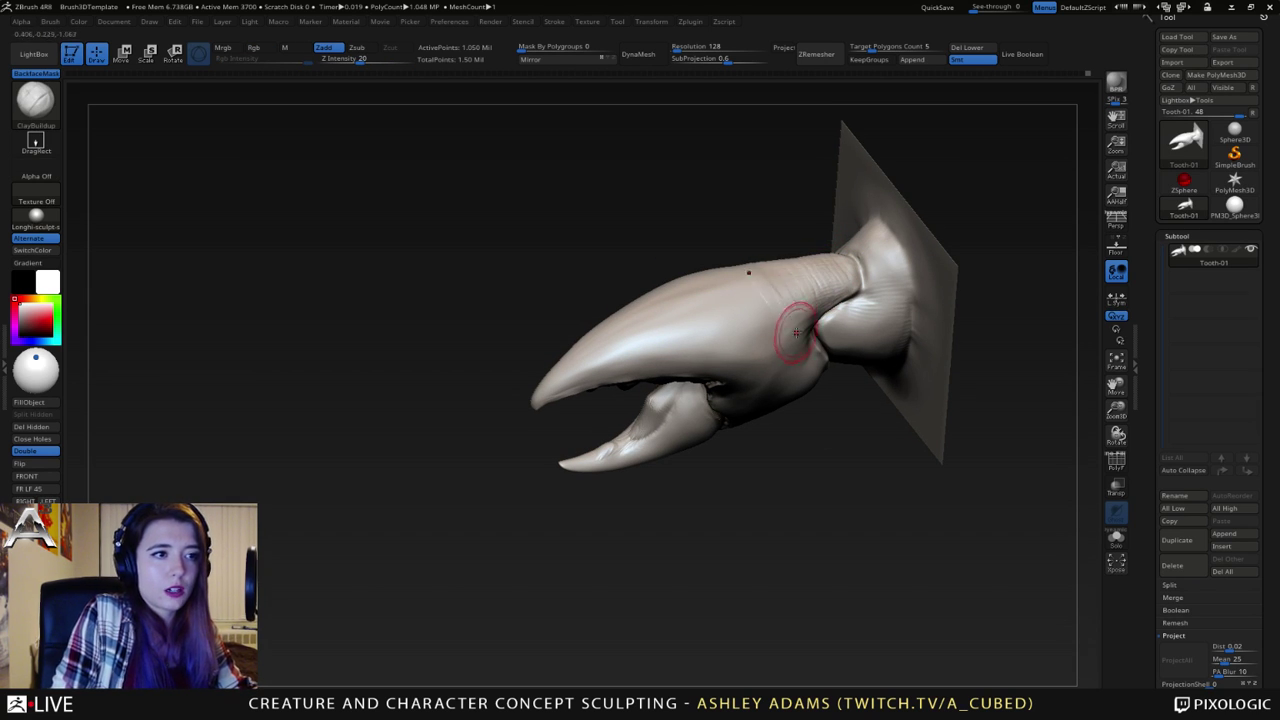
{"action": "mouse_move", "coordinate": [785, 297]}
{"action": "left_mouse_down", "text": "shift"}
{"action": "mouse_move", "coordinate": [784, 310]}
{"action": "mouse_move", "coordinate": [848, 276]}
{"action": "left_mouse_up", "text": "shift"}
{"action": "right_click_drag", "start_coordinate": [857, 275], "coordinate": [820, 241]}
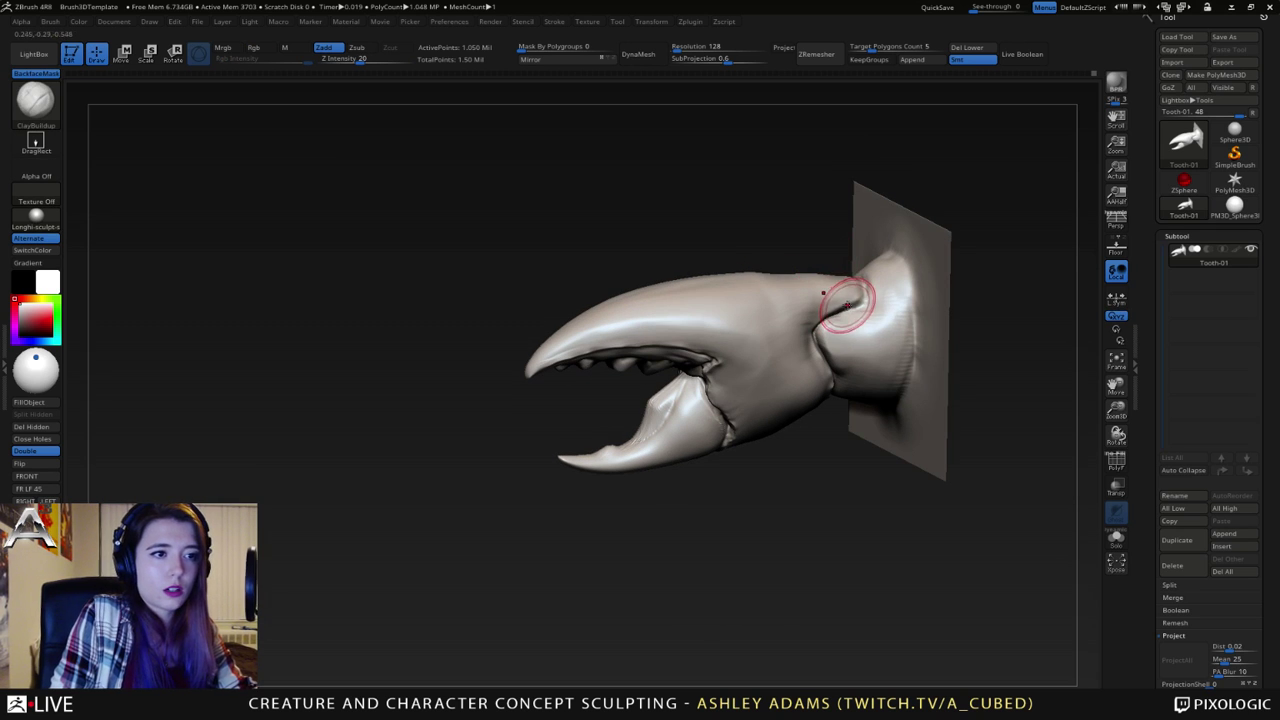
- Carve a DamStandard crease along the side where the palm's rear edge overlaps the wrist
{"action": "key", "text": "b"}
{"action": "key", "text": "d"}
{"action": "key", "text": "s"}
{"action": "left_click_drag", "start_coordinate": [852, 287], "coordinate": [820, 316]}
{"action": "right_click_drag", "start_coordinate": [820, 300], "coordinate": [858, 304]}
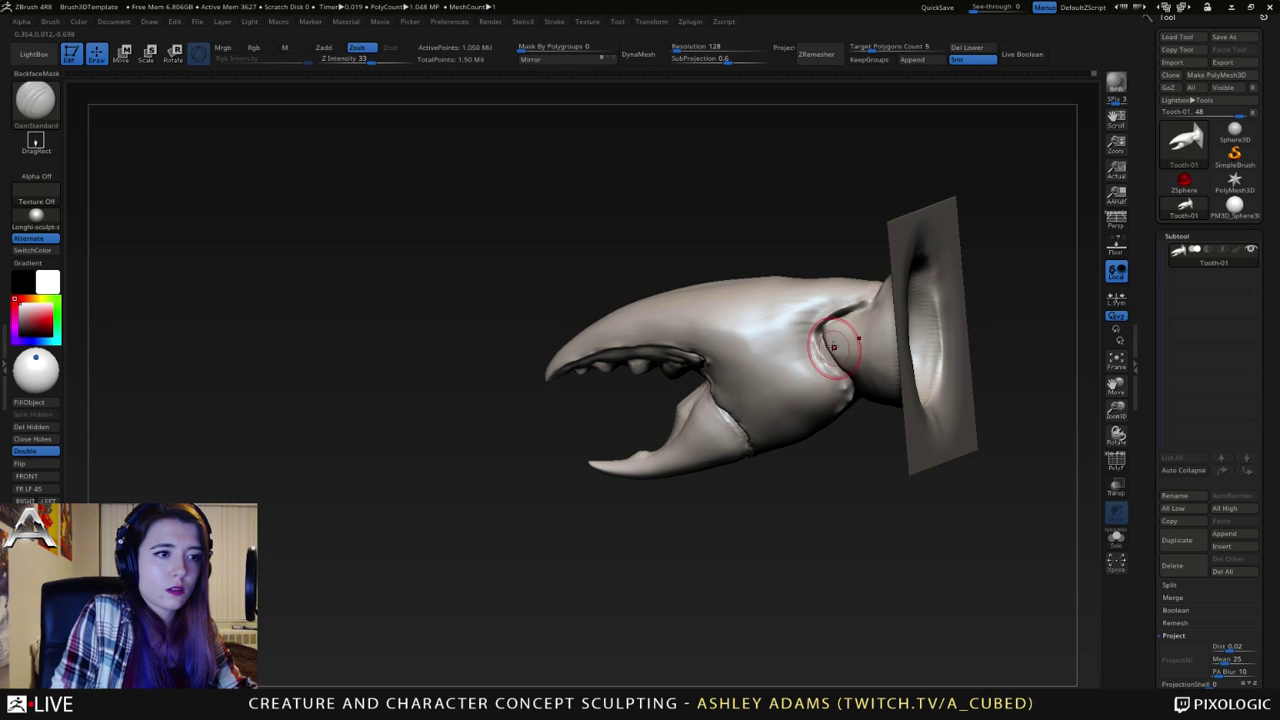
- Continue the wrist crease over the top of the claw's rear edge
{"action": "right_click_drag", "start_coordinate": [845, 340], "coordinate": [828, 330]}
{"action": "left_click_drag", "start_coordinate": [860, 311], "coordinate": [882, 290]}
{"action": "right_click_drag", "start_coordinate": [880, 286], "coordinate": [874, 291]}
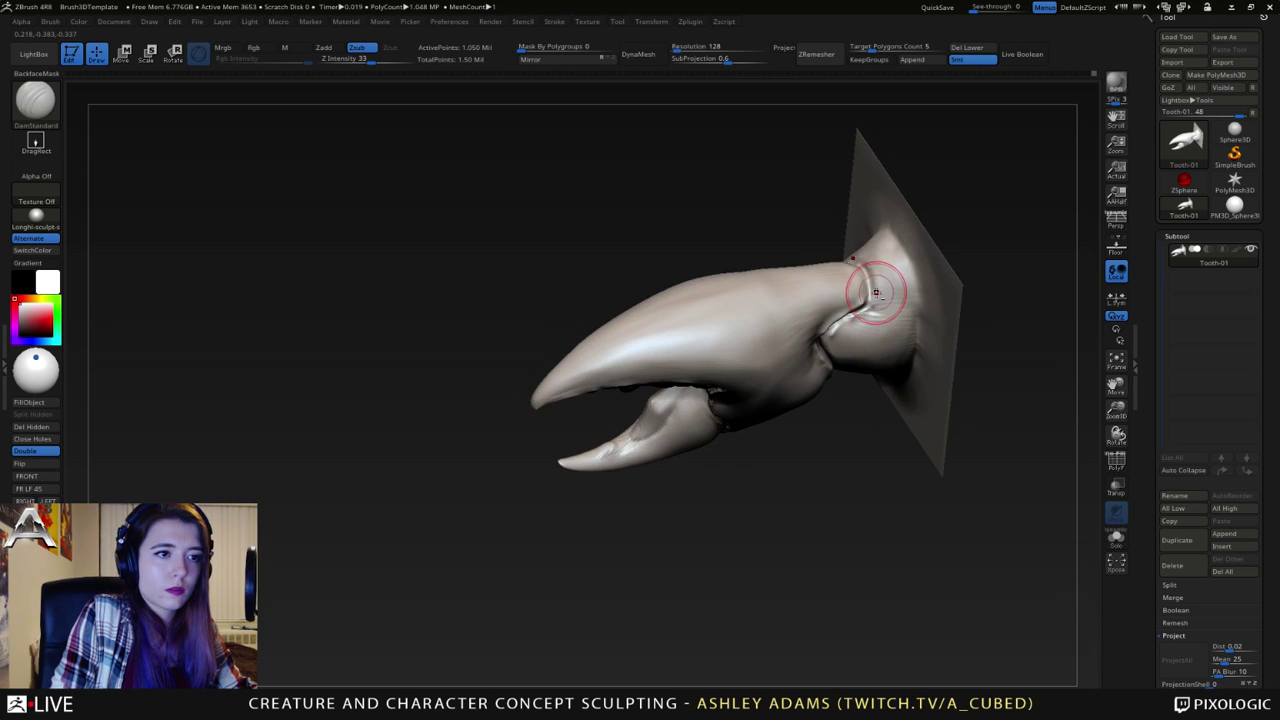
{"action": "left_click_drag", "start_coordinate": [876, 292], "coordinate": [848, 256]}
{"action": "right_click_drag", "start_coordinate": [843, 262], "coordinate": [859, 293]}
{"action": "left_click_drag", "start_coordinate": [858, 292], "coordinate": [862, 272]}
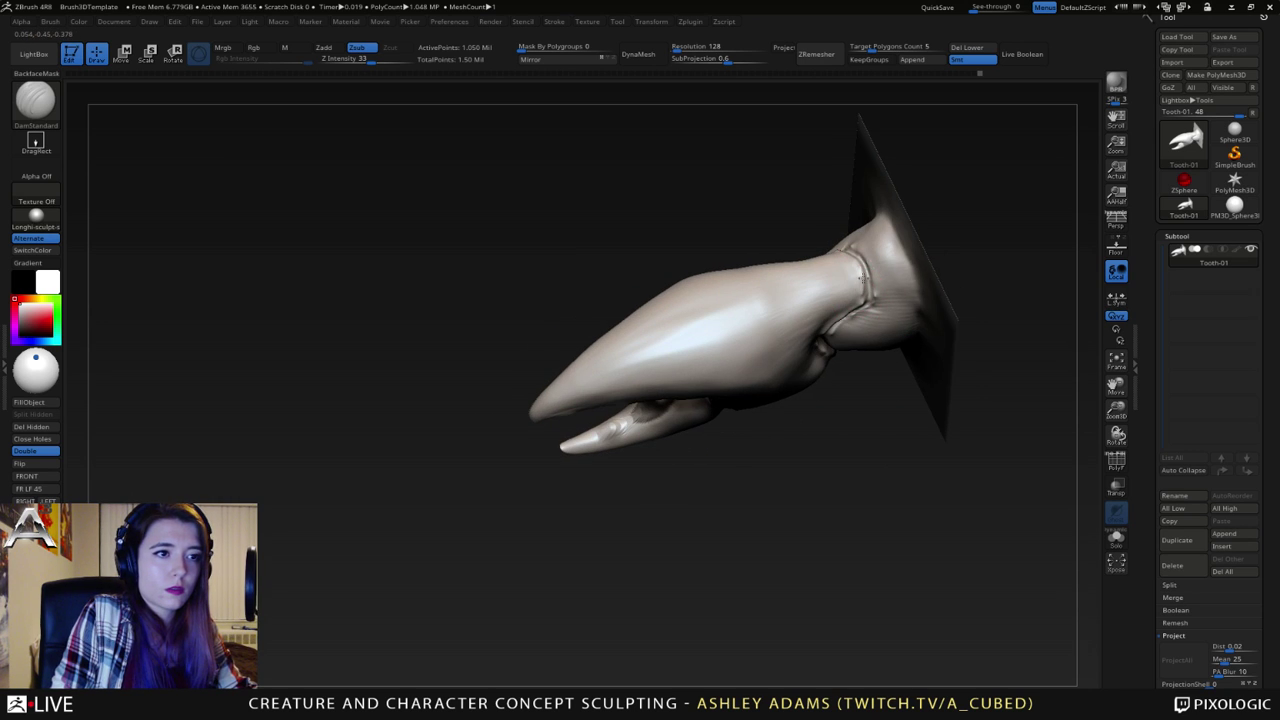
- Mask the top, side and bottom margins of the claw's backing plate from the front, and invert the mask
{"action": "mouse_move", "coordinate": [822, 325]}
{"action": "right_mouse_down"}
{"action": "mouse_move", "coordinate": [857, 349]}
{"action": "mouse_move", "coordinate": [847, 331]}
{"action": "mouse_move", "coordinate": [834, 380]}
{"action": "mouse_move", "coordinate": [793, 337]}
{"action": "mouse_move", "coordinate": [824, 494]}
{"action": "right_mouse_up"}
{"action": "right_click_drag", "start_coordinate": [762, 377], "coordinate": [763, 517], "text": "shift"}
{"action": "mouse_move", "coordinate": [828, 328]}
{"action": "right_mouse_down", "text": "alt"}
{"action": "mouse_move", "coordinate": [791, 411]}
{"action": "mouse_move", "coordinate": [791, 490]}
{"action": "right_mouse_up", "text": "alt"}
{"action": "left_click_drag", "start_coordinate": [440, 262], "coordinate": [884, 348], "text": "ctrl"}
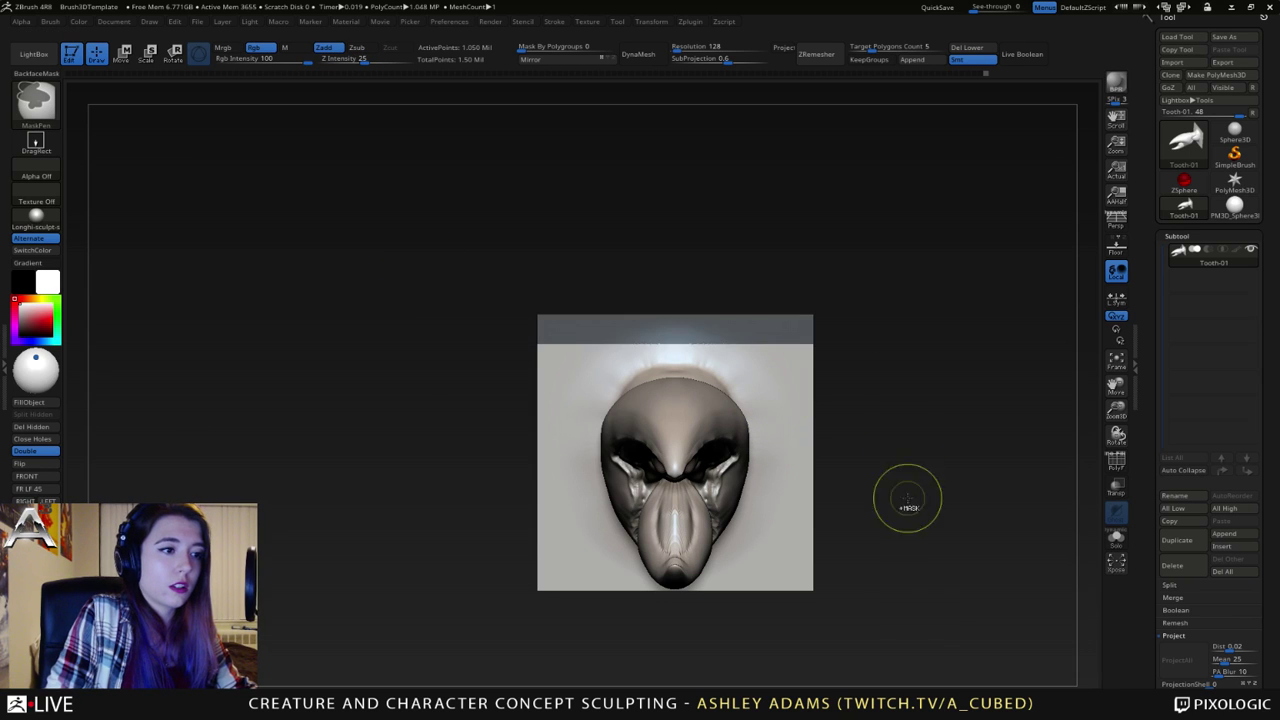
{"action": "left_click_drag", "start_coordinate": [929, 622], "coordinate": [771, 242], "text": "ctrl"}
{"action": "right_click_drag", "start_coordinate": [846, 365], "coordinate": [898, 228], "text": "alt"}
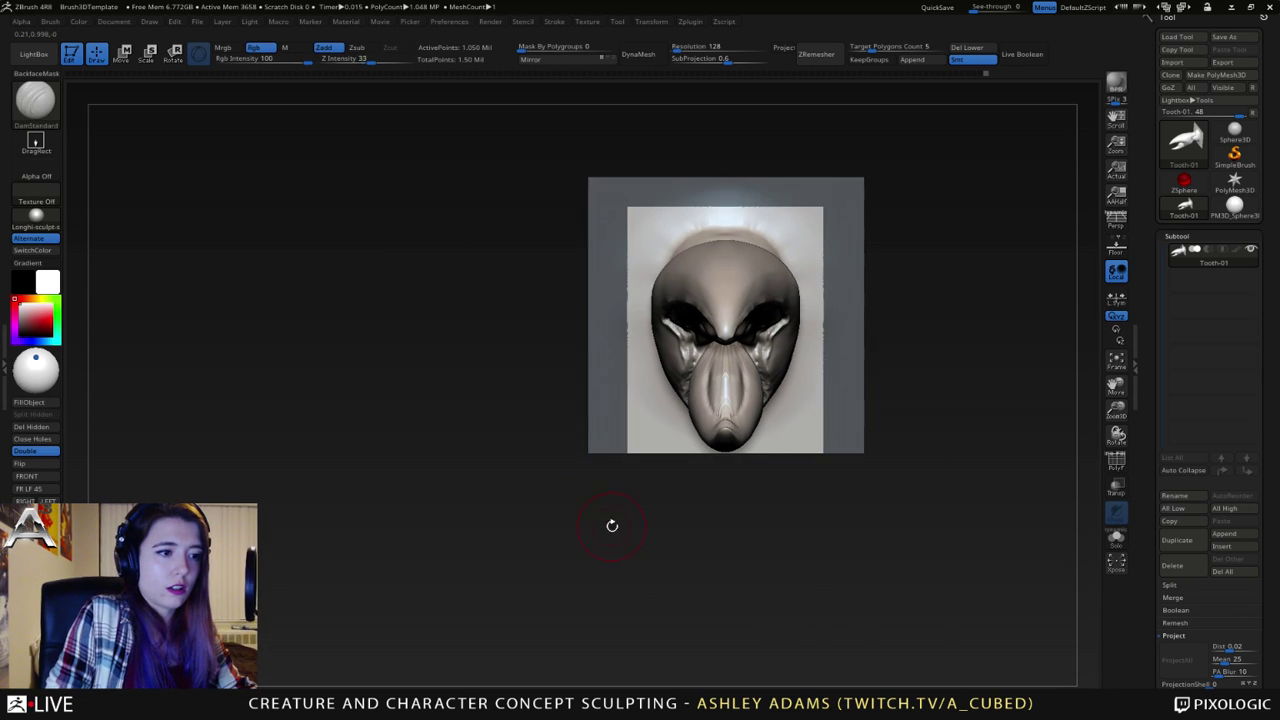
{"action": "right_click_drag", "start_coordinate": [611, 526], "coordinate": [641, 514]}
{"action": "left_click_drag", "start_coordinate": [544, 531], "coordinate": [947, 419], "text": "ctrl"}
{"action": "right_click_drag", "start_coordinate": [920, 340], "coordinate": [950, 320]}
{"action": "right_click_drag", "start_coordinate": [962, 308], "coordinate": [896, 399], "text": "alt"}
{"action": "left_click", "coordinate": [984, 361], "text": "ctrl"}
- Flatten the backing plate's unmasked margins with the Morph to Grid deformation, and clear the mask
{"action": "scroll", "coordinate": [1165, 640], "scroll_direction": "down", "scroll_amount": 4}
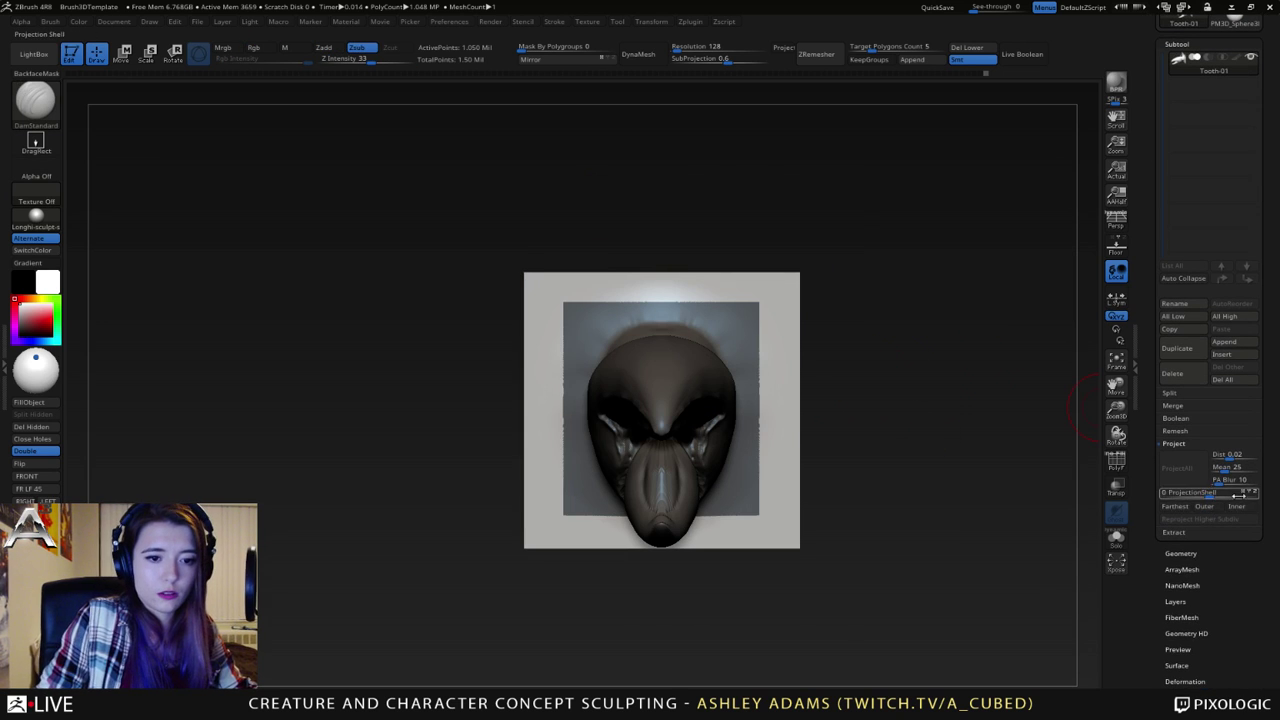
{"action": "scroll", "coordinate": [1176, 568], "scroll_direction": "down", "scroll_amount": 1}
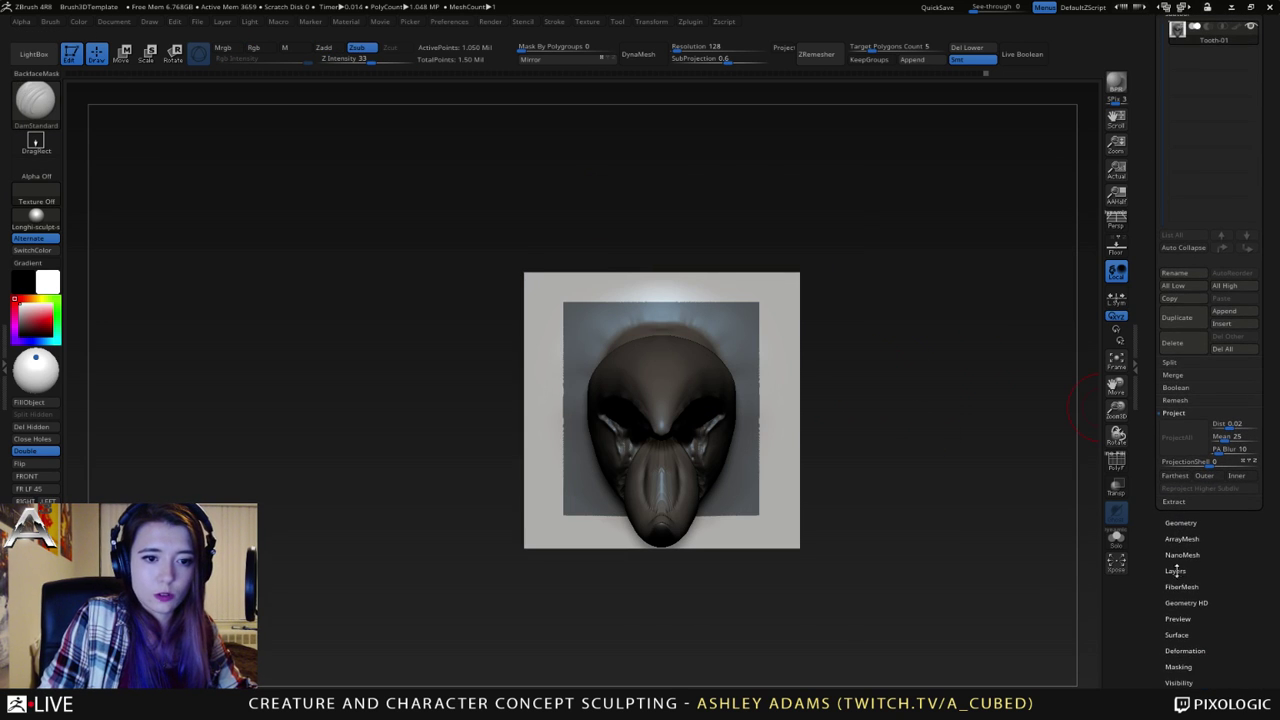
{"action": "left_click", "coordinate": [1185, 650]}
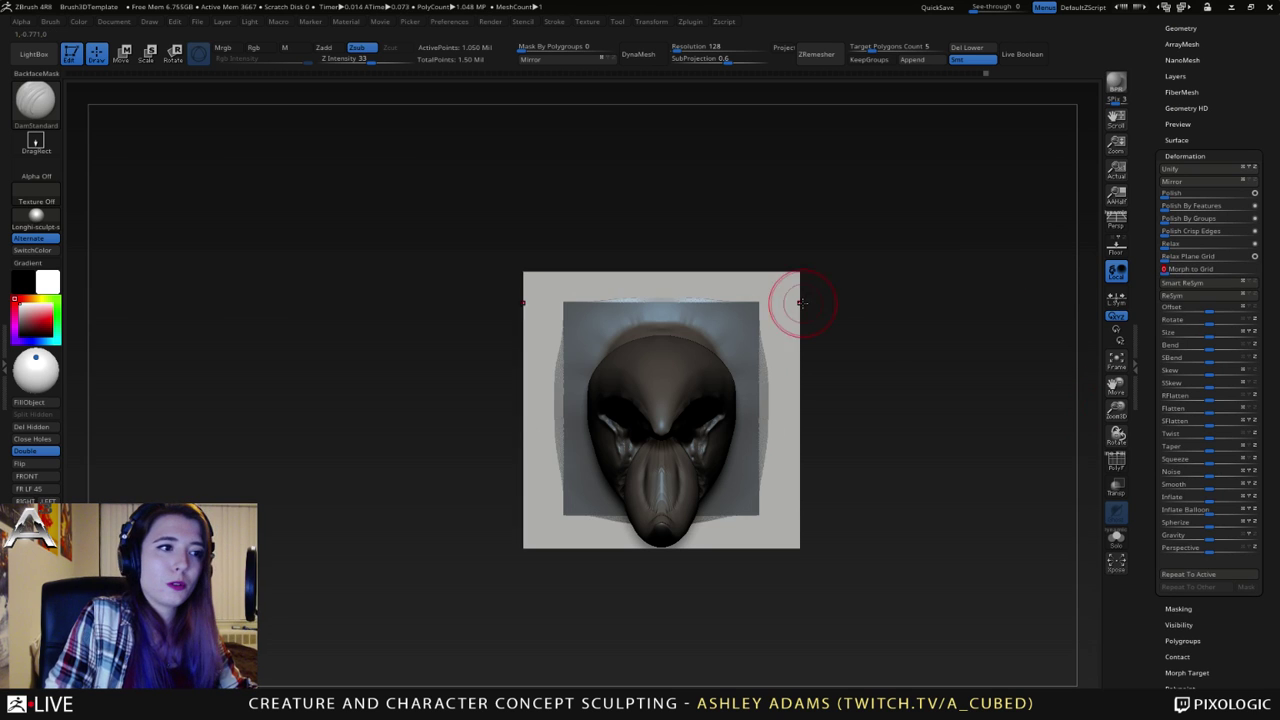
{"action": "left_click_drag", "start_coordinate": [855, 356], "coordinate": [858, 318], "text": "ctrl"}
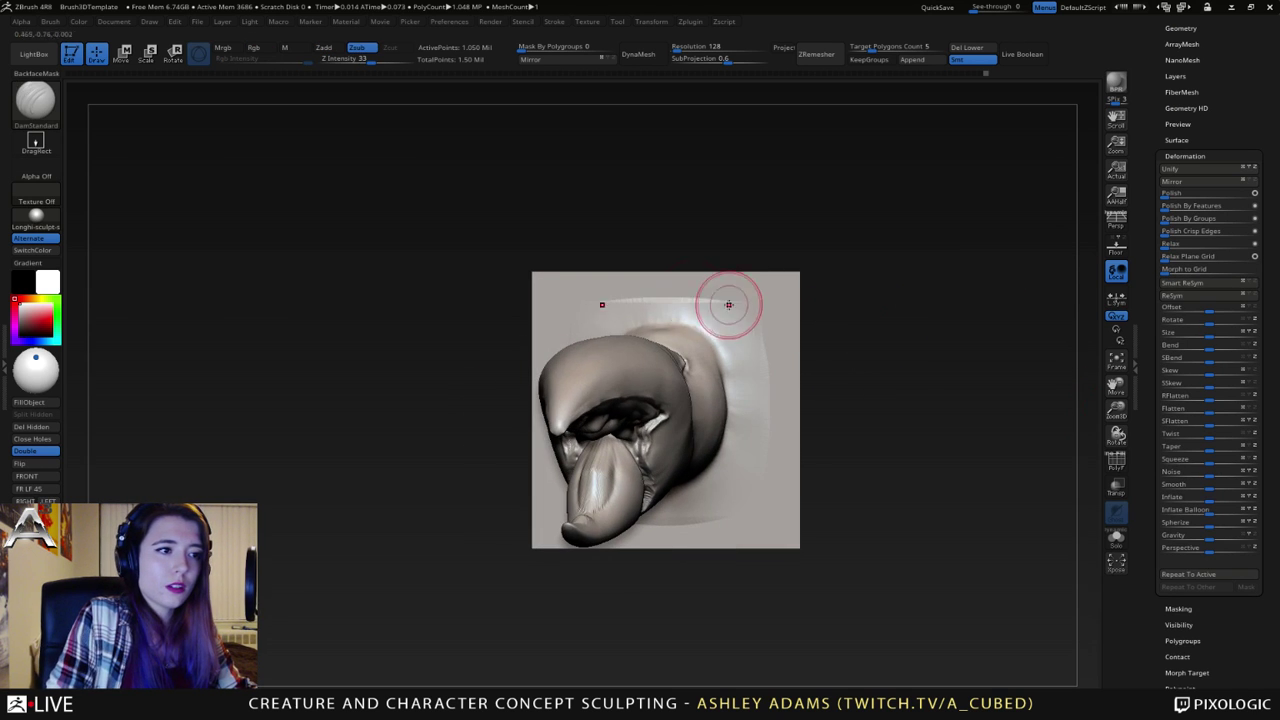
- Drop two subdivision levels and smooth the ridge between the flattened margins and the rest of the backing plate
{"action": "right_click", "coordinate": [661, 298]}
{"action": "mouse_move", "coordinate": [656, 291]}
{"action": "left_mouse_down"}
{"action": "mouse_move", "coordinate": [642, 291]}
{"action": "mouse_move", "coordinate": [671, 298]}
{"action": "mouse_move", "coordinate": [641, 299]}
{"action": "left_mouse_up"}
{"action": "key", "text": "shift+d"}
{"action": "key", "text": "shift+d"}
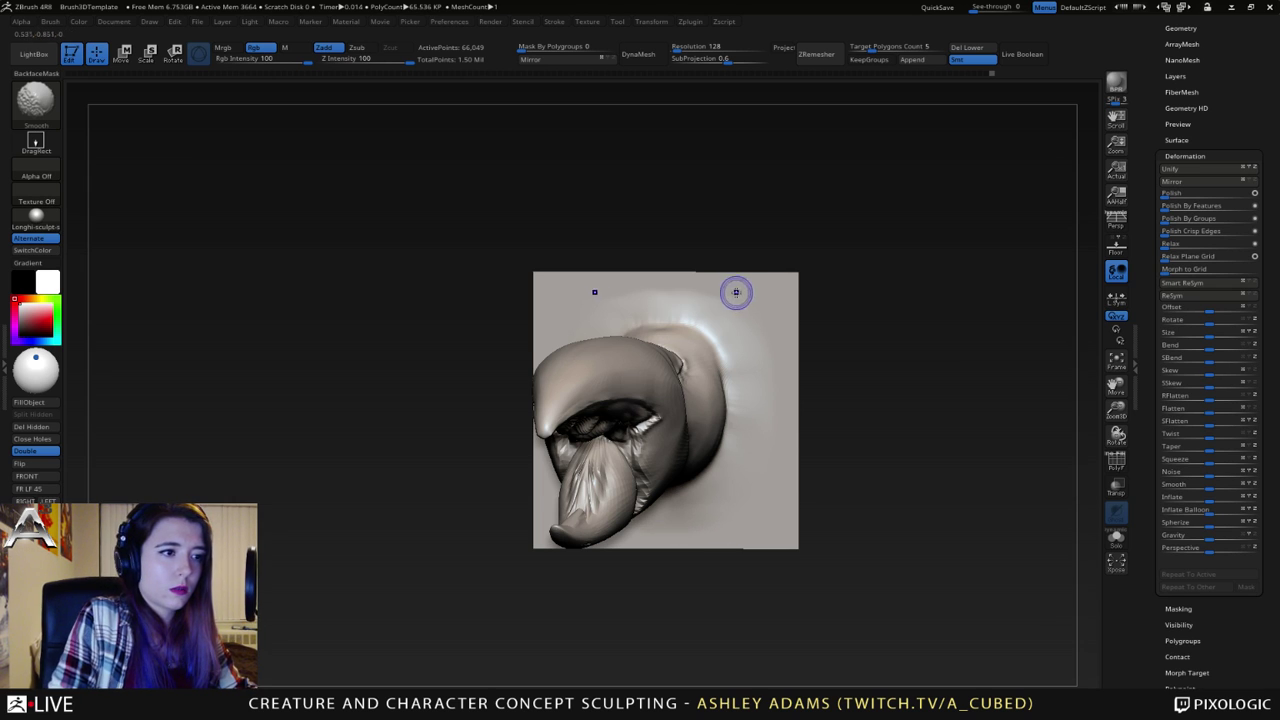
{"action": "key", "text": "shift"}
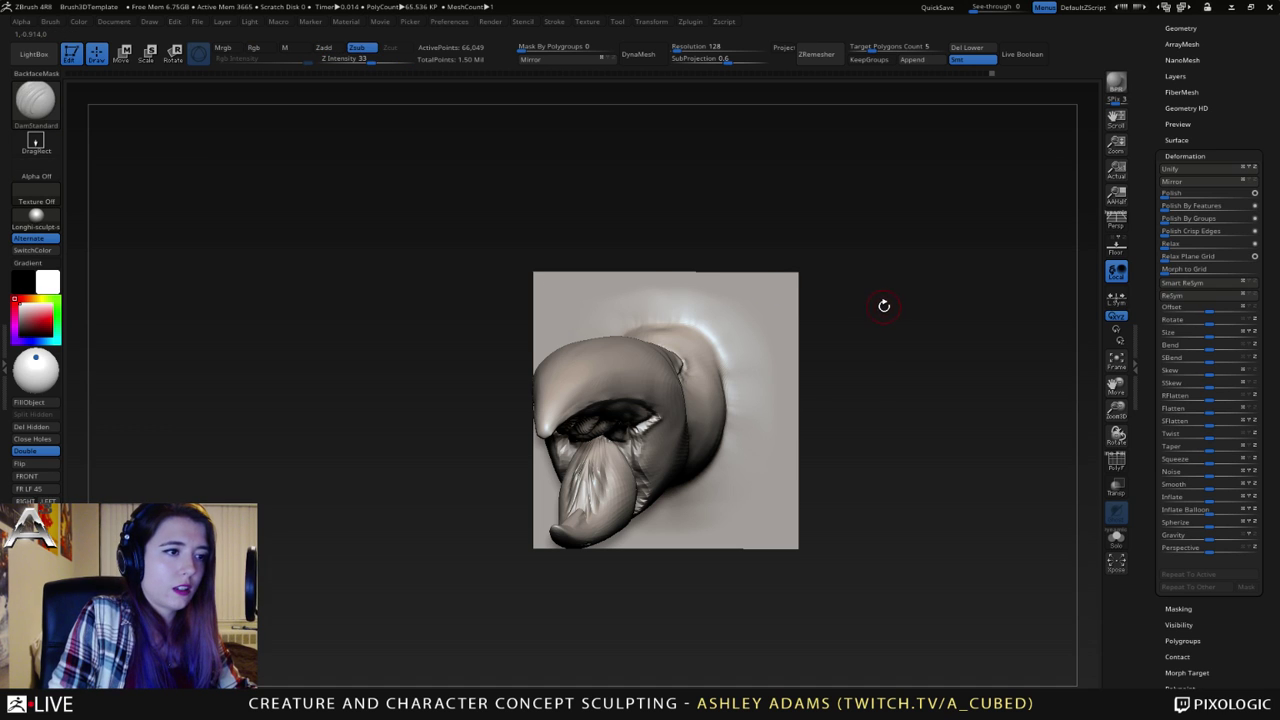
- Go back up through the subdivision levels, smoothing the backing plate around the claw
{"action": "key", "text": "ctrl+d"}
{"action": "key", "text": "shift"}
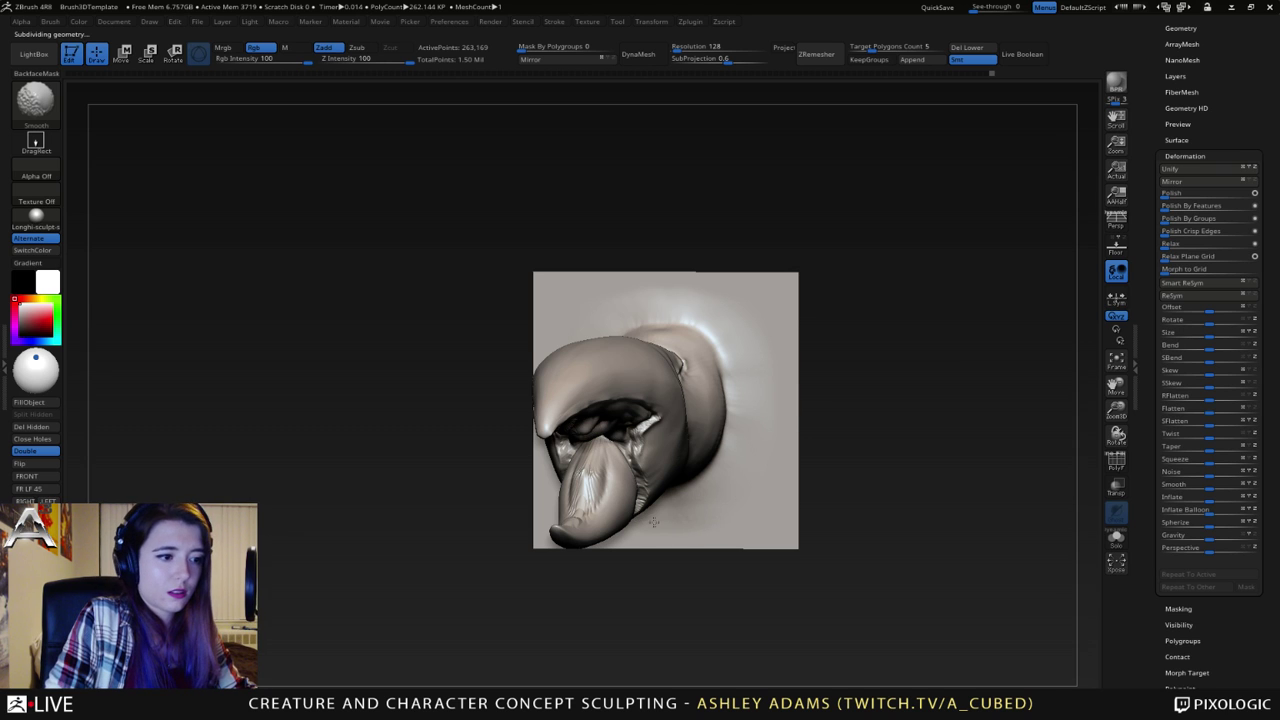
{"action": "right_click_drag", "start_coordinate": [727, 309], "coordinate": [736, 318]}
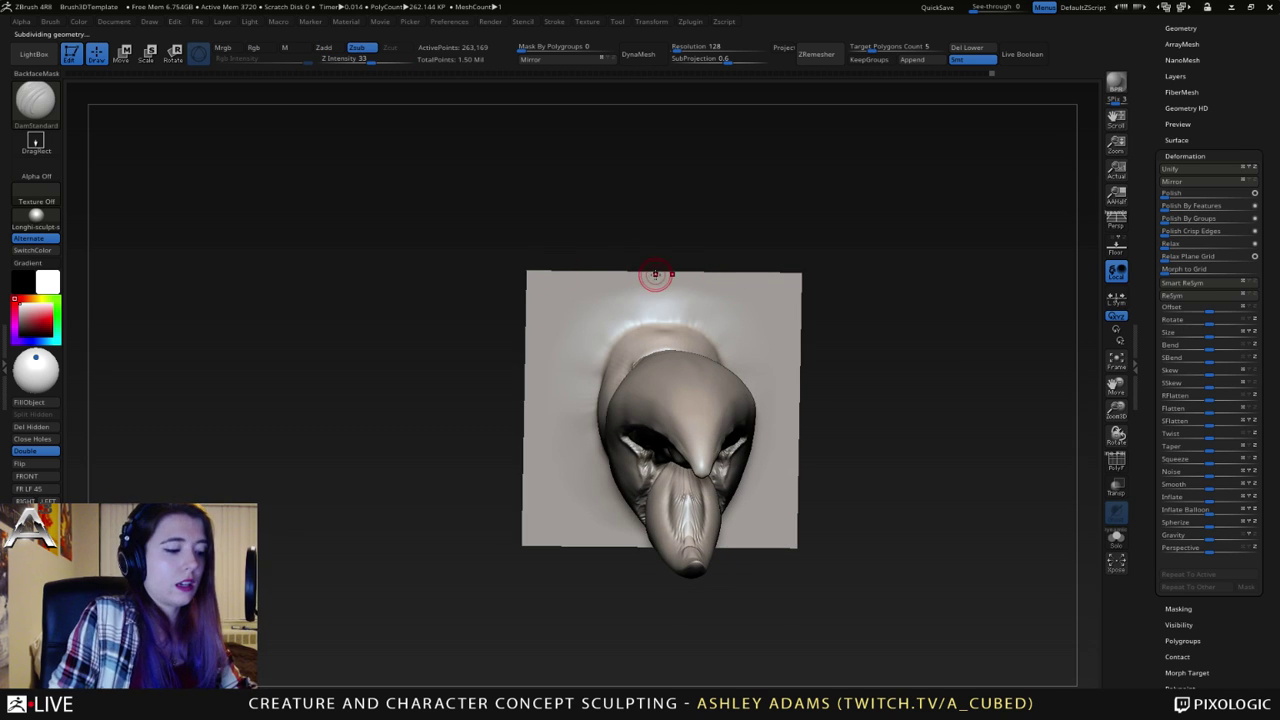
{"action": "key", "text": "shift"}
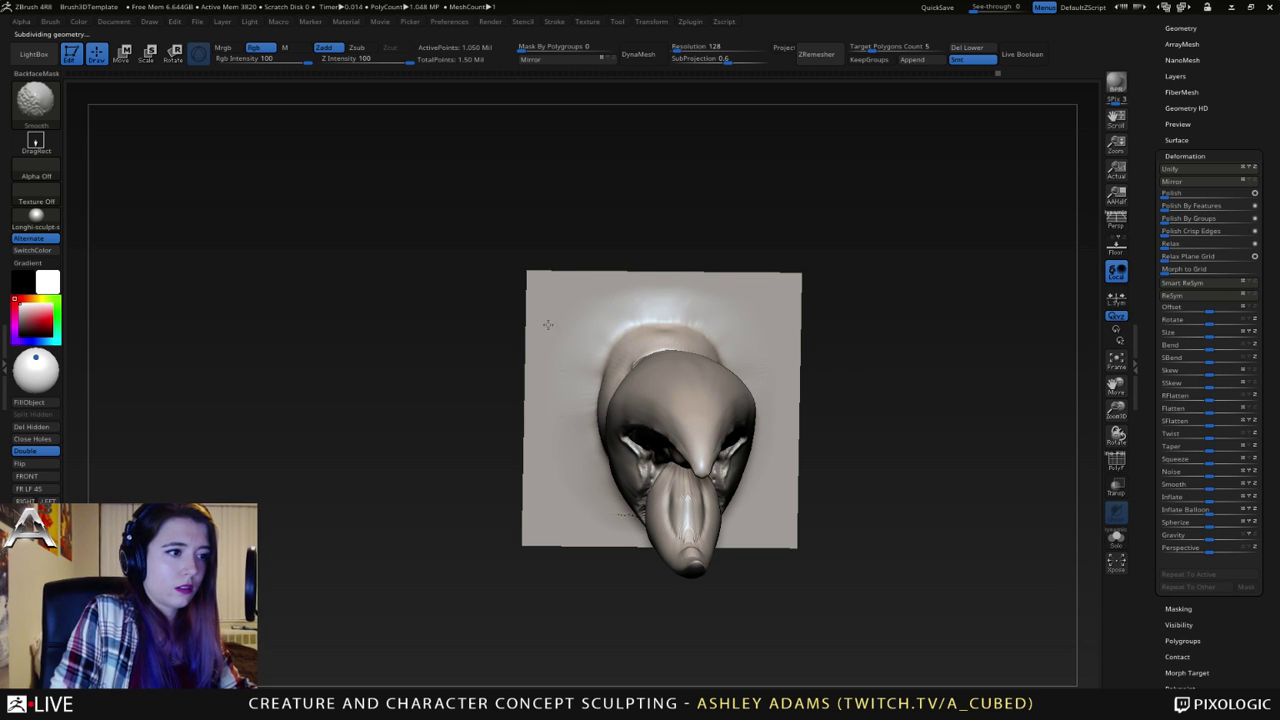
- Smooth the backing plate's surface beside, below and above the claw's base at the highest subdivision level
{"action": "right_click_drag", "start_coordinate": [578, 442], "coordinate": [634, 370]}
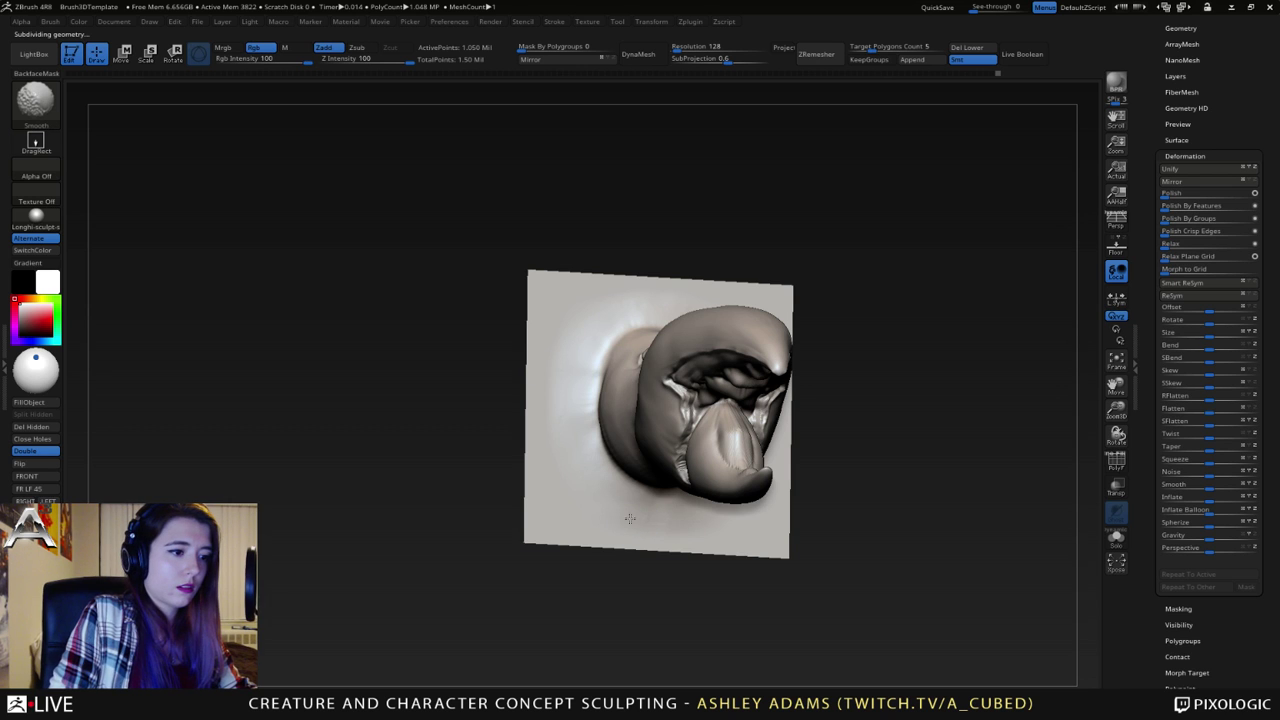
{"action": "right_click_drag", "start_coordinate": [585, 510], "coordinate": [734, 457]}
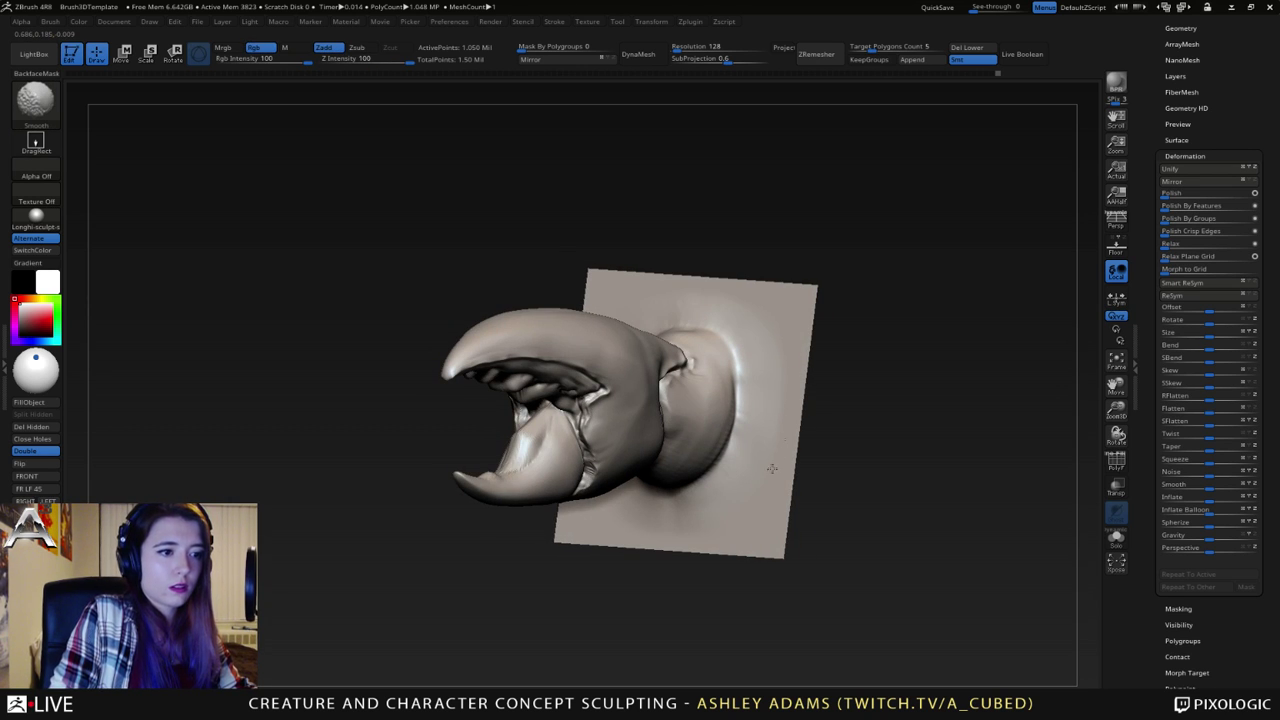
{"action": "right_click_drag", "start_coordinate": [772, 315], "coordinate": [634, 366]}
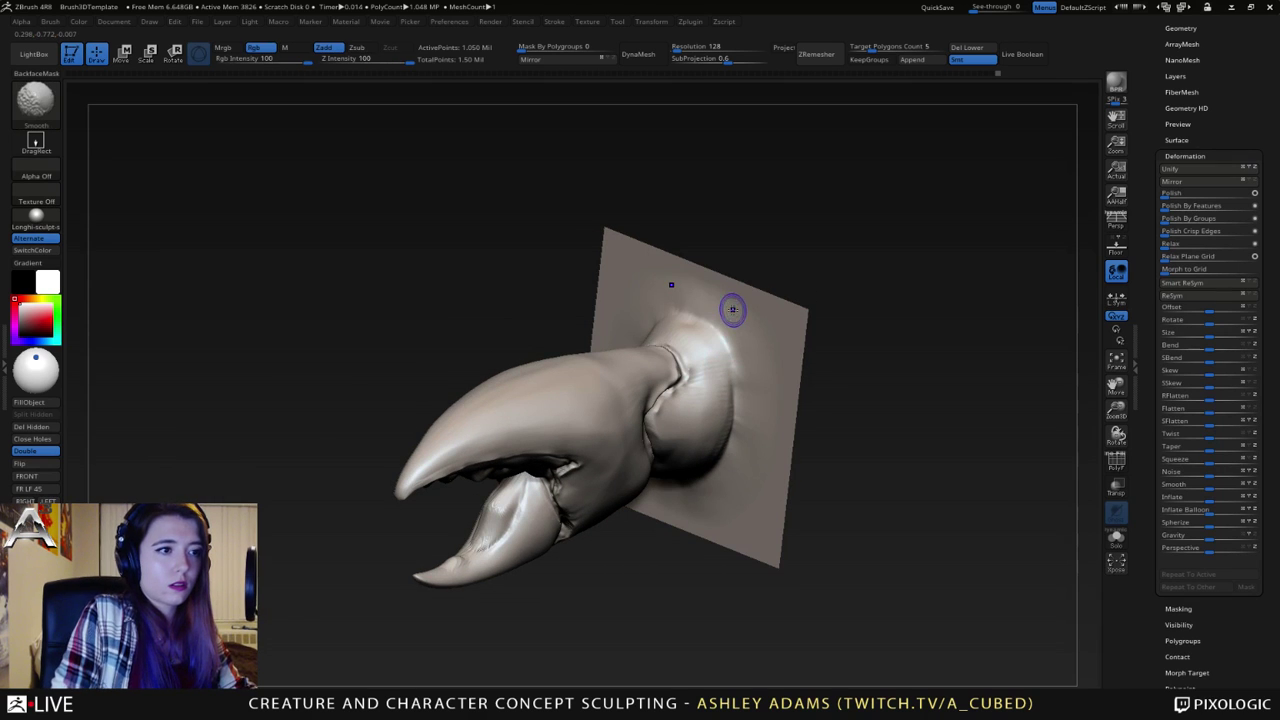
{"action": "key", "text": "shift"}
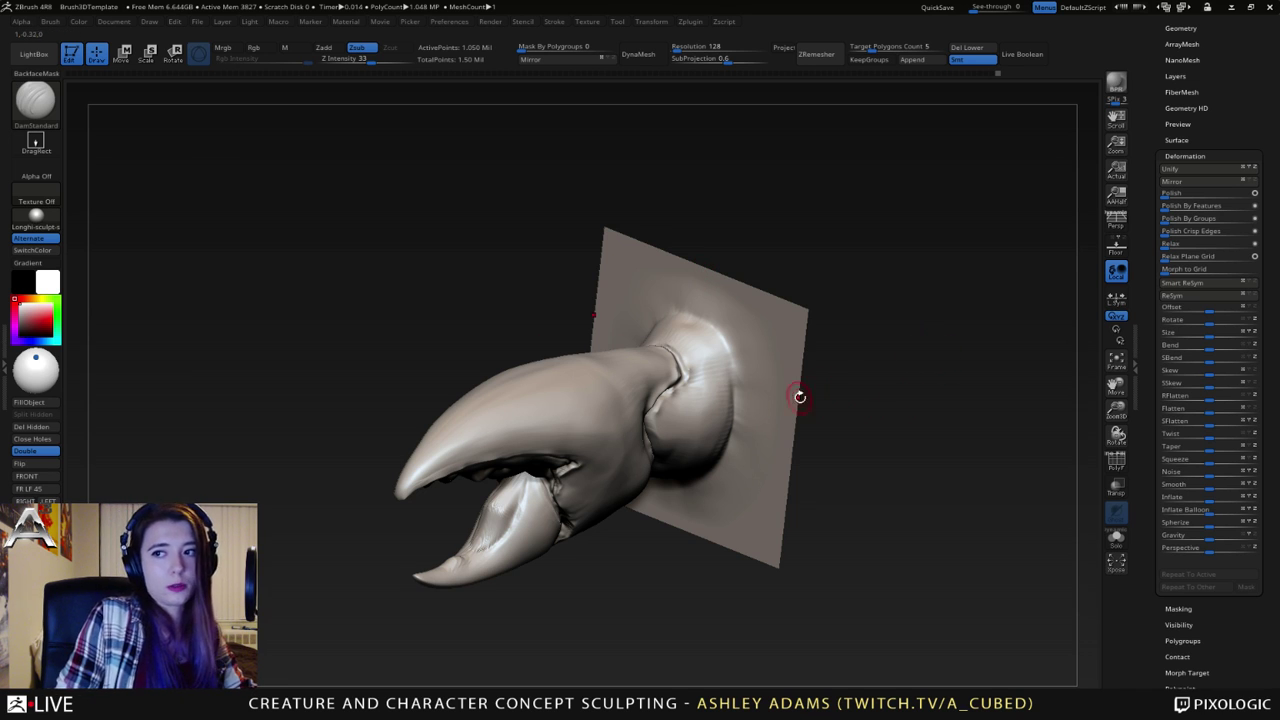
- Undo the last three smoothing strokes on the backing plate
{"action": "left_click_drag", "start_coordinate": [800, 397], "coordinate": [697, 297]}
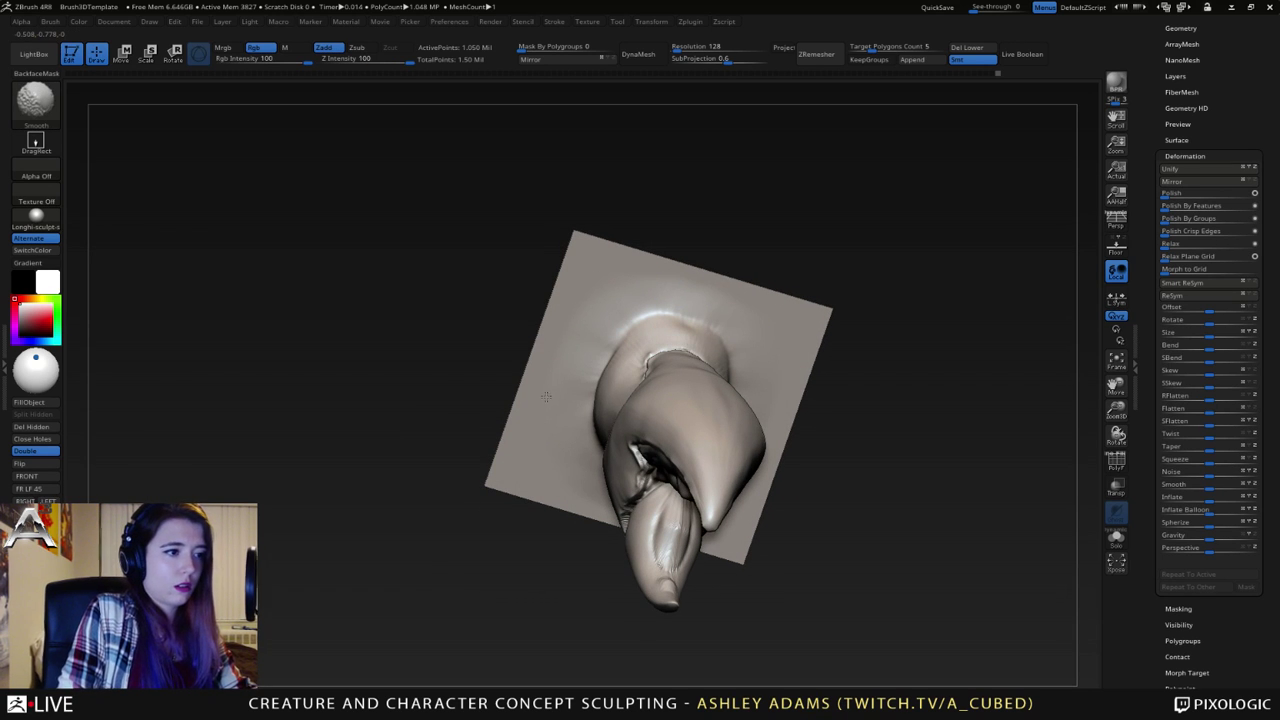
{"action": "key", "text": "ctrl+z"}
{"action": "key", "text": "ctrl+z"}
{"action": "key", "text": "ctrl+z"}
- Snap the claw to a straight front view and select the chisel_acubed brush that contains the Tooth-01 mesh
{"action": "mouse_move", "coordinate": [820, 390]}
{"action": "left_mouse_down", "text": "alt"}
{"action": "mouse_move", "coordinate": [757, 323]}
{"action": "mouse_move", "coordinate": [808, 374]}
{"action": "left_mouse_up", "text": "alt"}
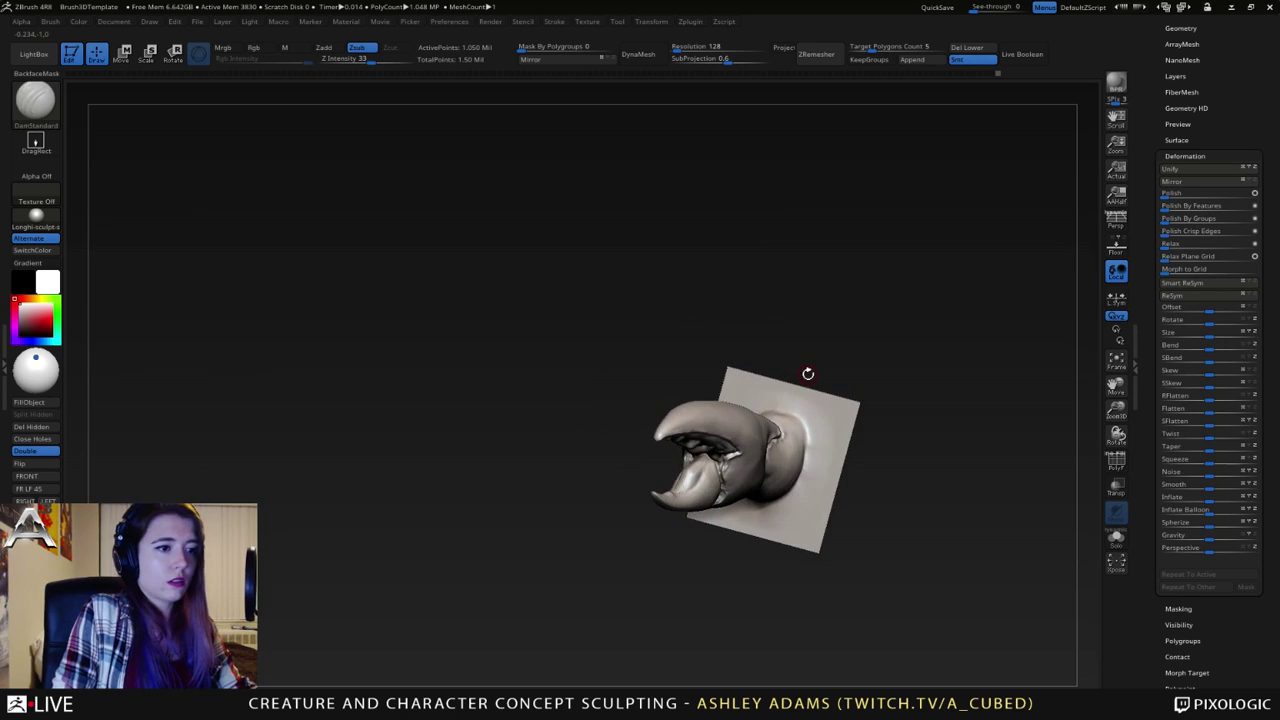
{"action": "right_click_drag", "start_coordinate": [808, 374], "coordinate": [880, 414], "text": "shift"}
{"action": "right_click_drag", "start_coordinate": [890, 352], "coordinate": [734, 343], "text": "alt"}
{"action": "mouse_move", "coordinate": [686, 280]}
{"action": "right_mouse_down", "text": "ctrl"}
{"action": "mouse_move", "coordinate": [680, 303]}
{"action": "mouse_move", "coordinate": [709, 261]}
{"action": "mouse_move", "coordinate": [741, 305]}
{"action": "mouse_move", "coordinate": [834, 299]}
{"action": "right_mouse_up", "text": "ctrl"}
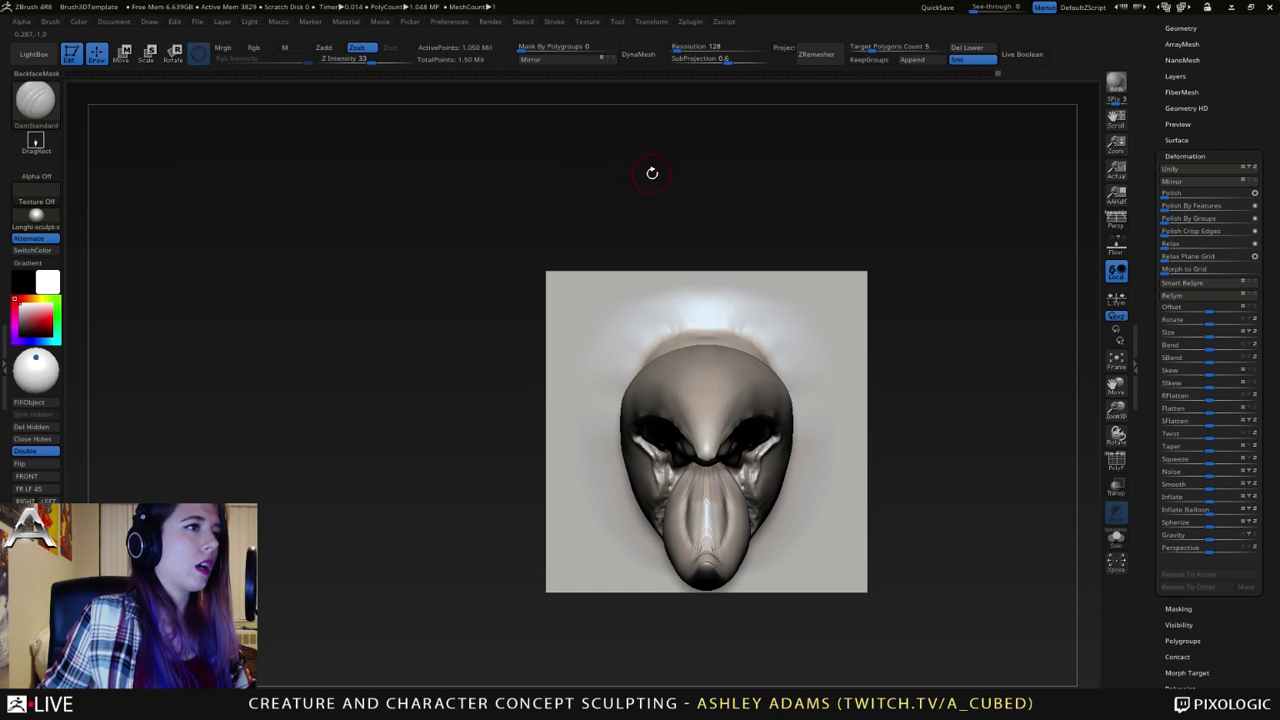
{"action": "left_click", "coordinate": [48, 21]}
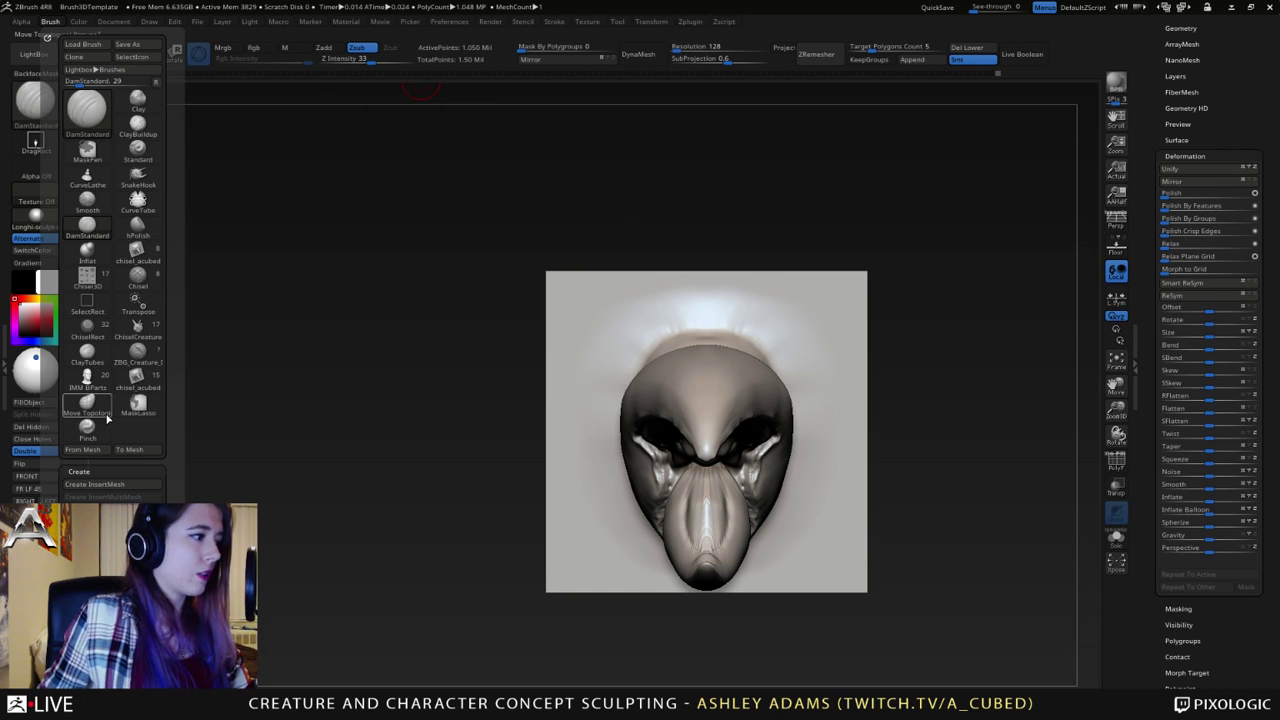
{"action": "left_click", "coordinate": [137, 255]}
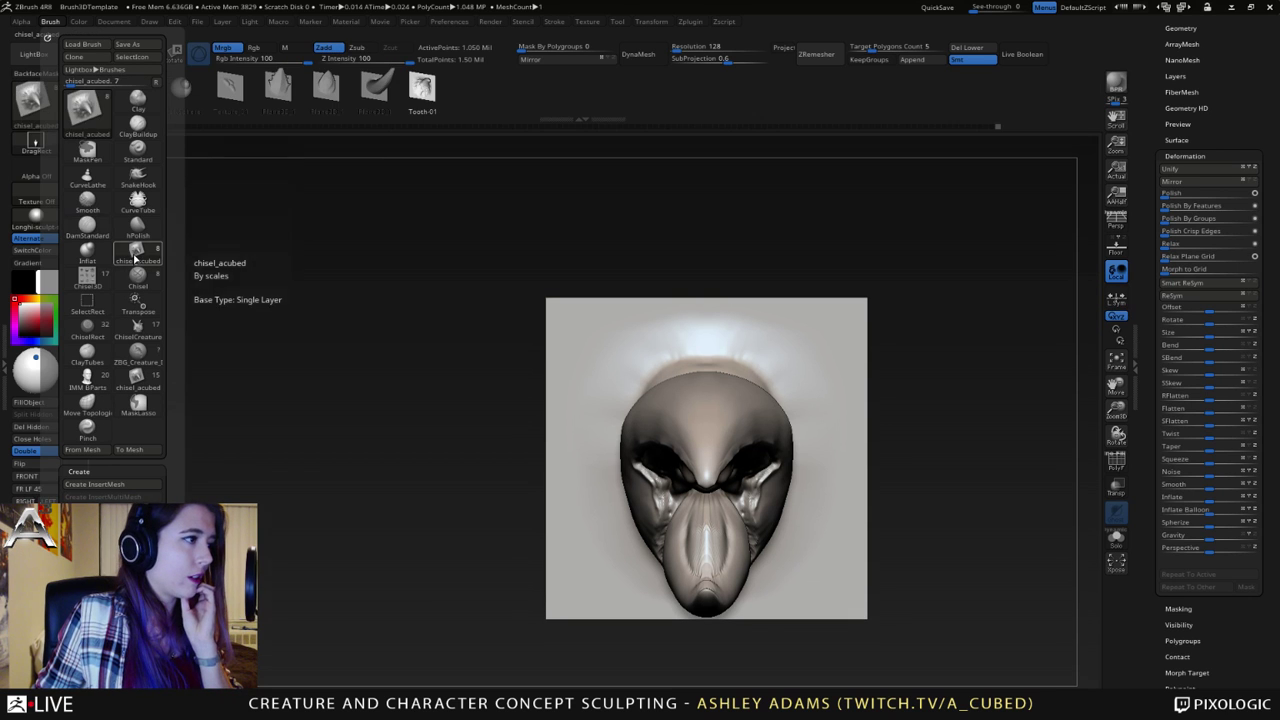
- Rename the Tooth-01 subtool as Crab claw
{"action": "left_click_drag", "start_coordinate": [1167, 55], "coordinate": [1163, 119]}
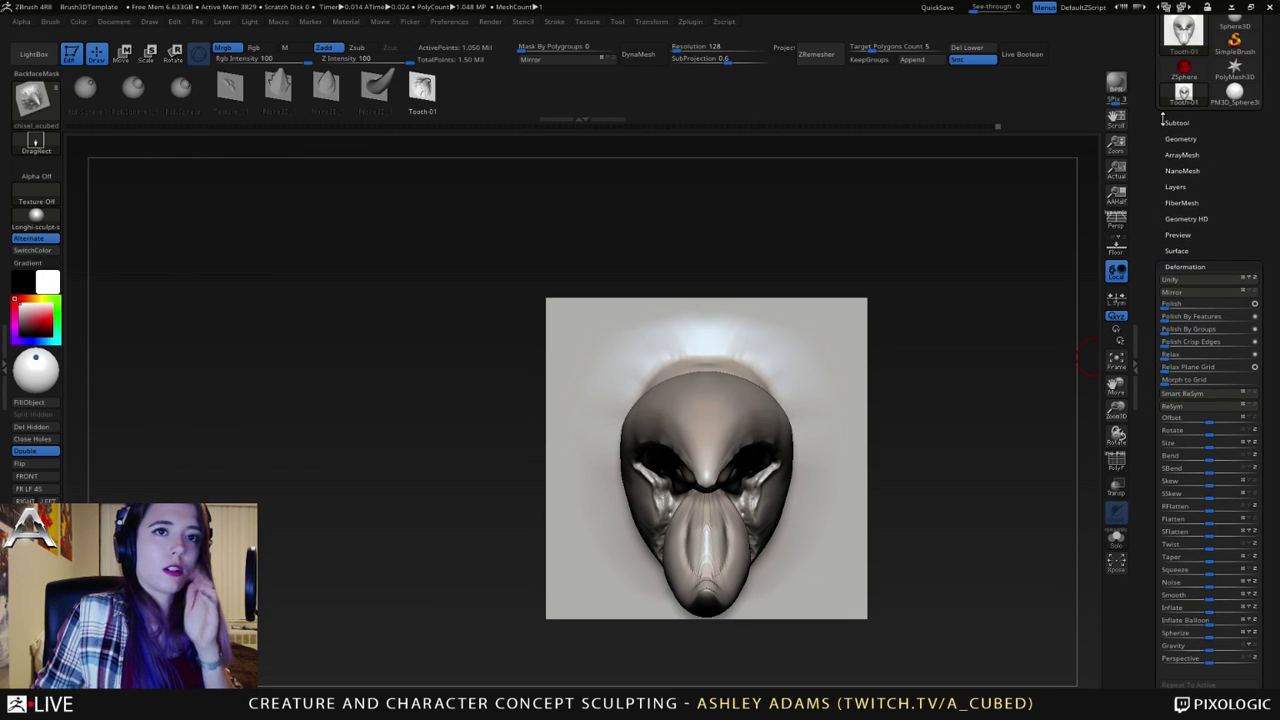
{"action": "left_click", "coordinate": [1176, 122]}
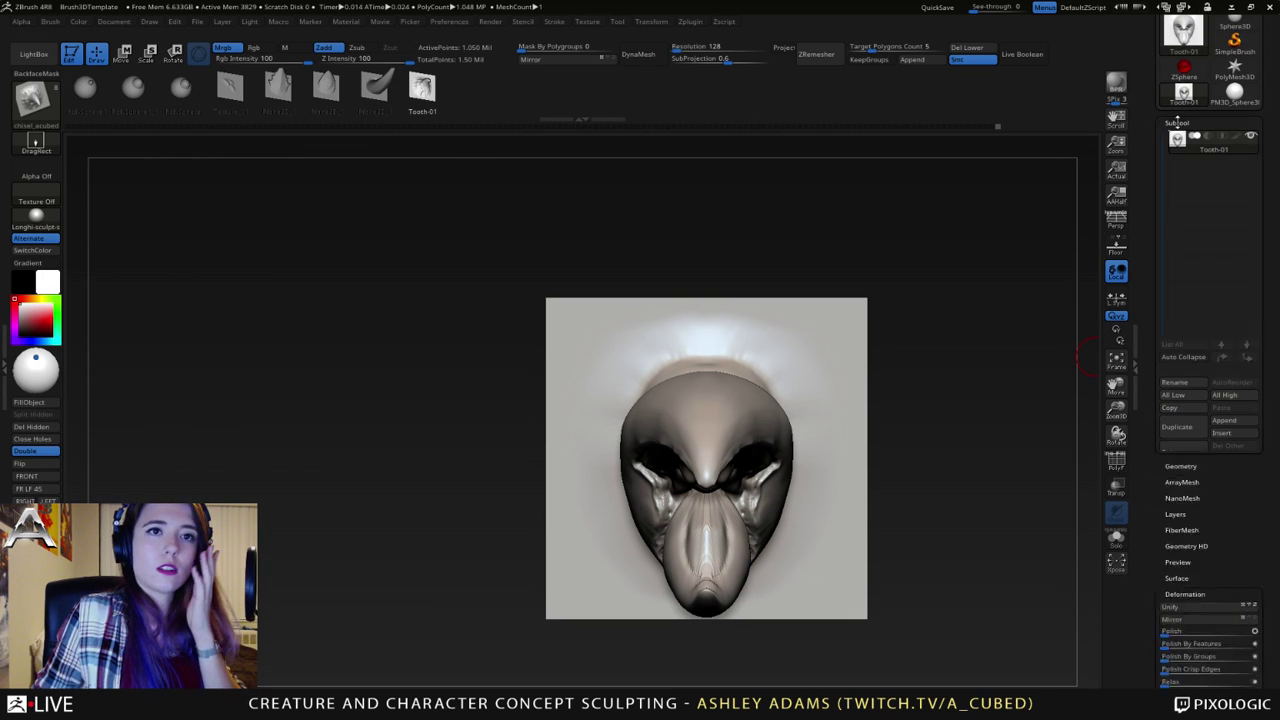
{"action": "left_click", "coordinate": [1189, 383]}
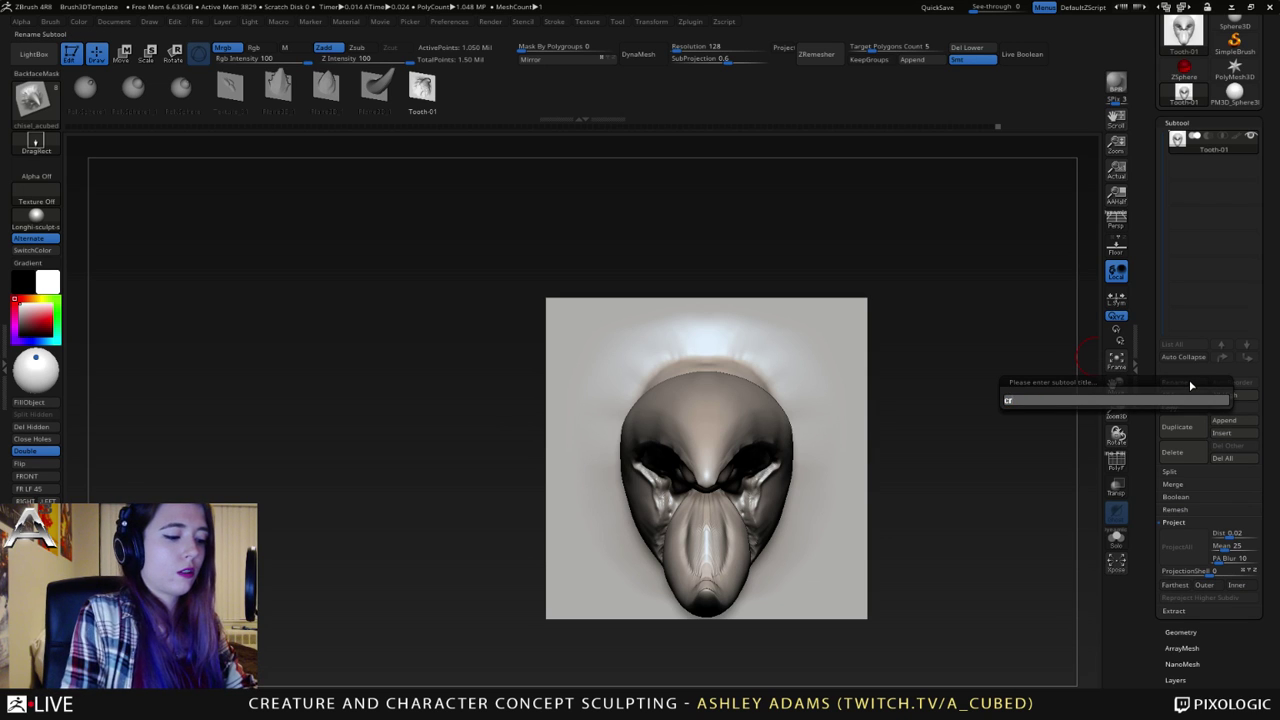
{"action": "key", "text": "Return"}
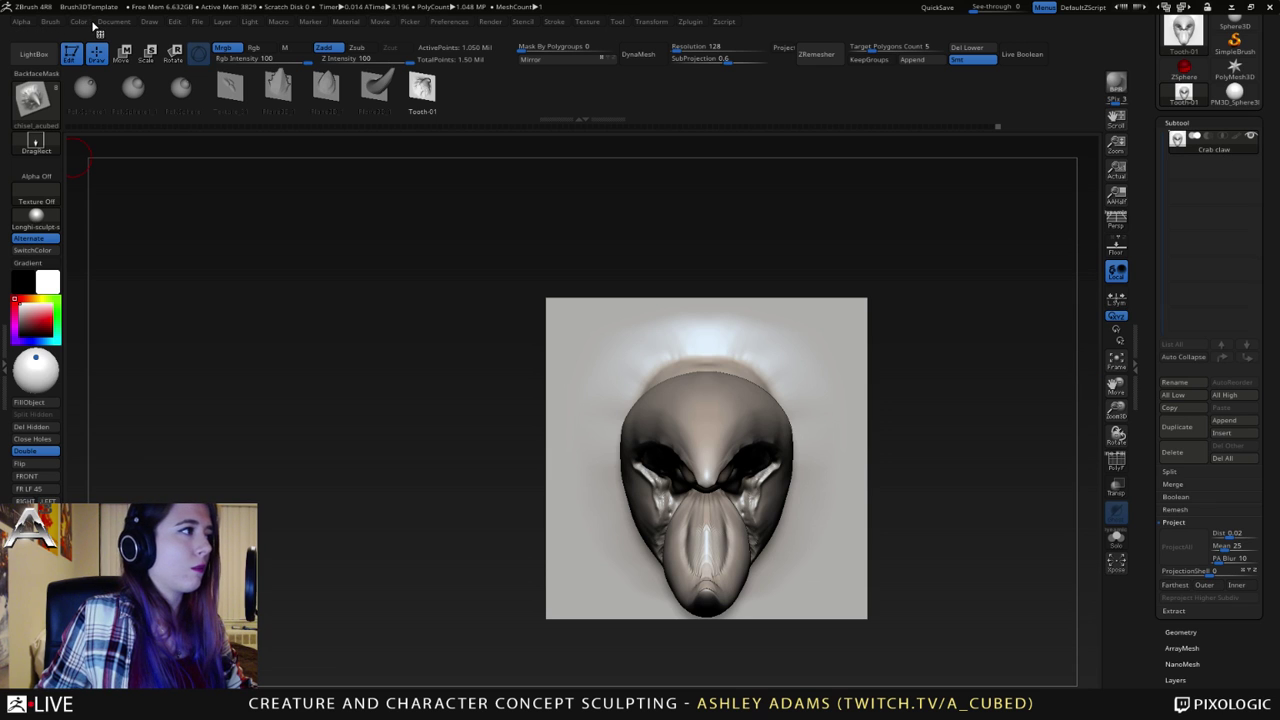
- Append the Crab claw mesh to the chisel_acubed brush
{"action": "left_click", "coordinate": [50, 23]}
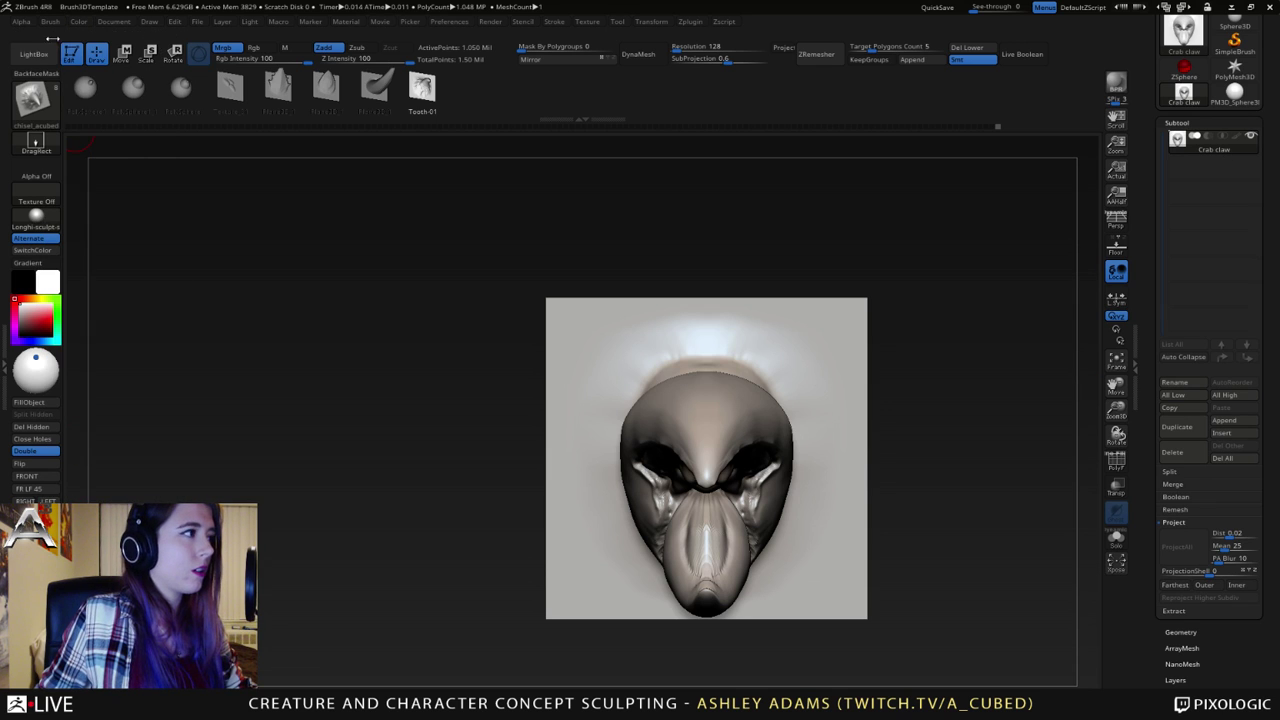
{"action": "left_click", "coordinate": [60, 21]}
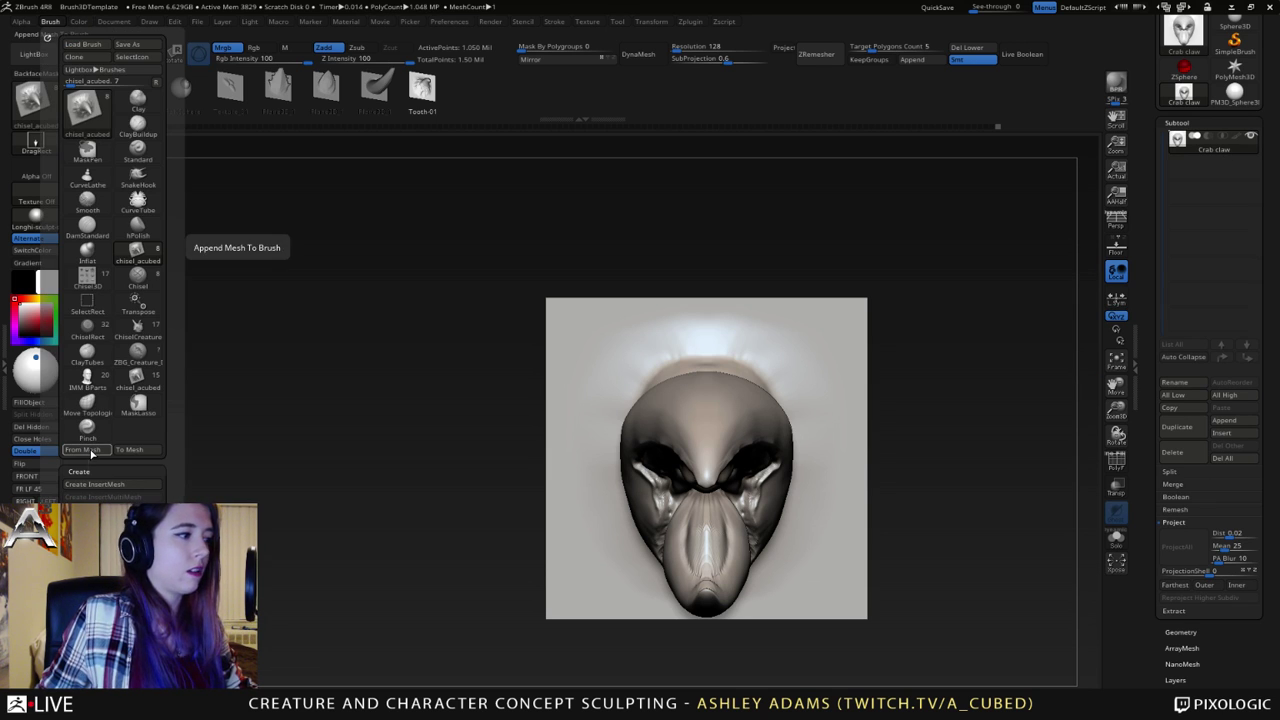
{"action": "left_click", "coordinate": [92, 451]}
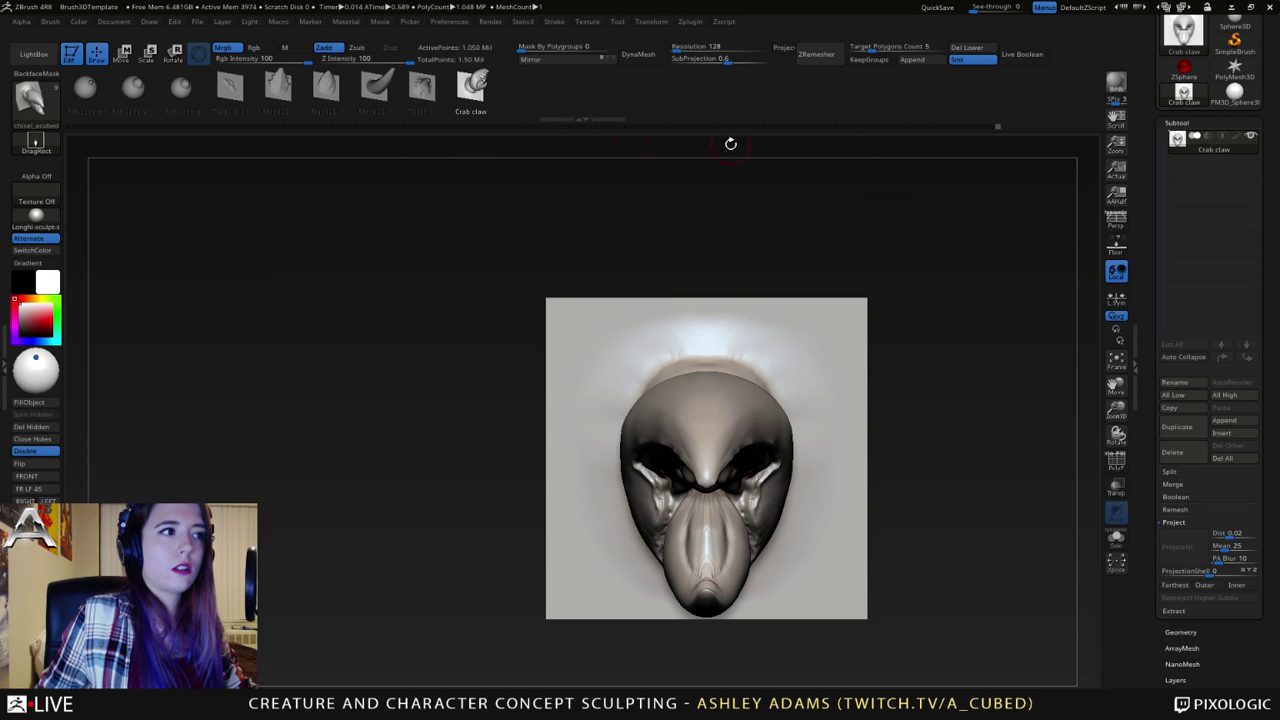
- Switch to the PM3D_Sphere3D tool, and subdivide the sphere after undoing a trial Crab claw stroke
{"action": "left_click", "coordinate": [1235, 100]}
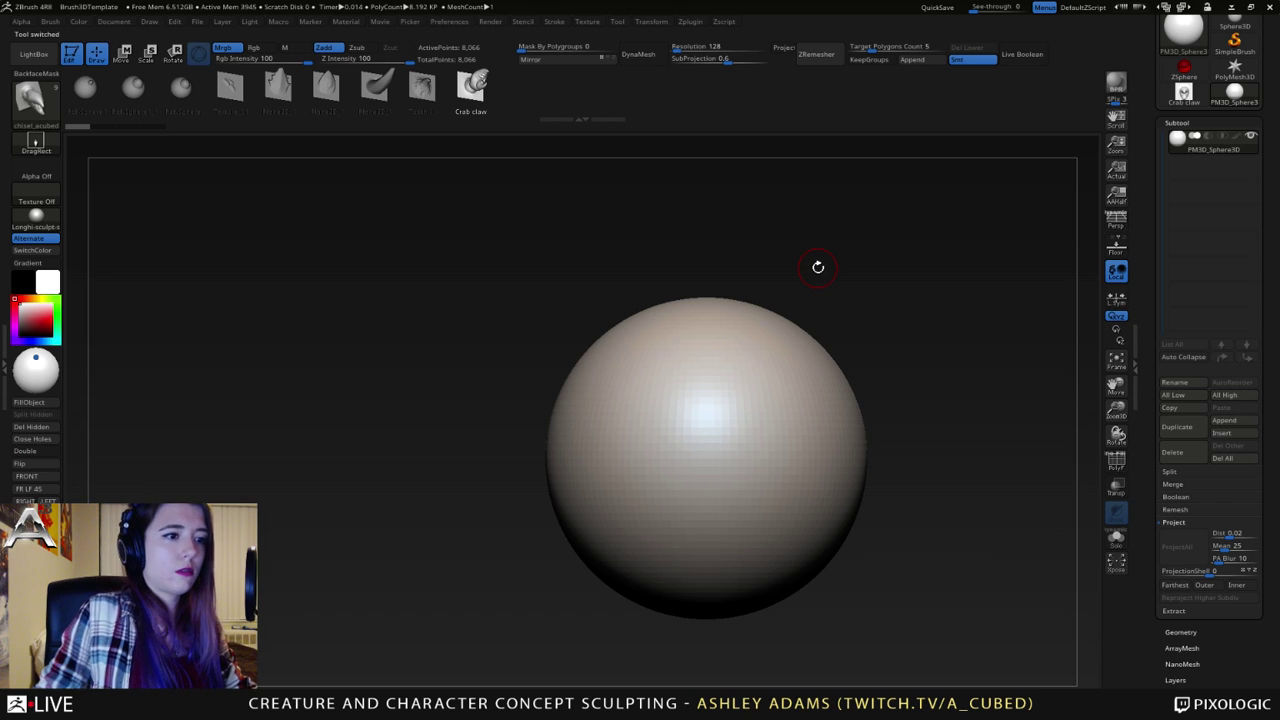
{"action": "left_click_drag", "start_coordinate": [750, 458], "coordinate": [790, 492]}
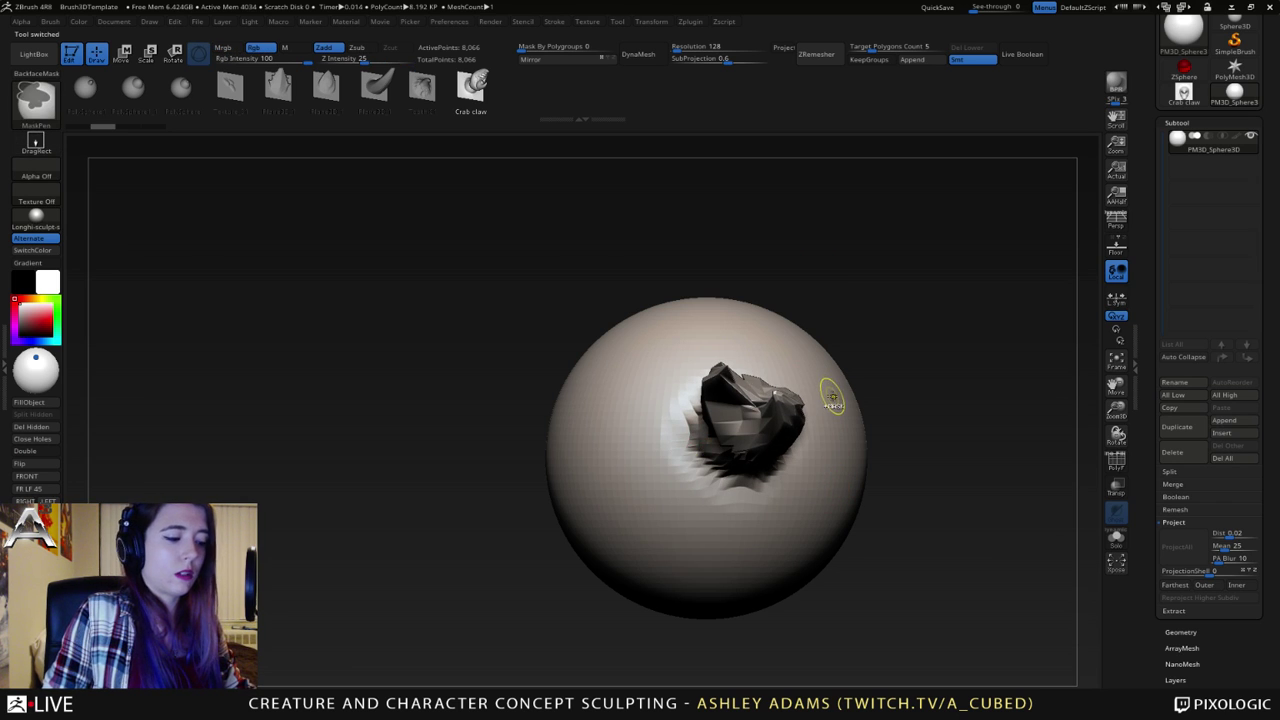
{"action": "key", "text": "ctrl+z"}
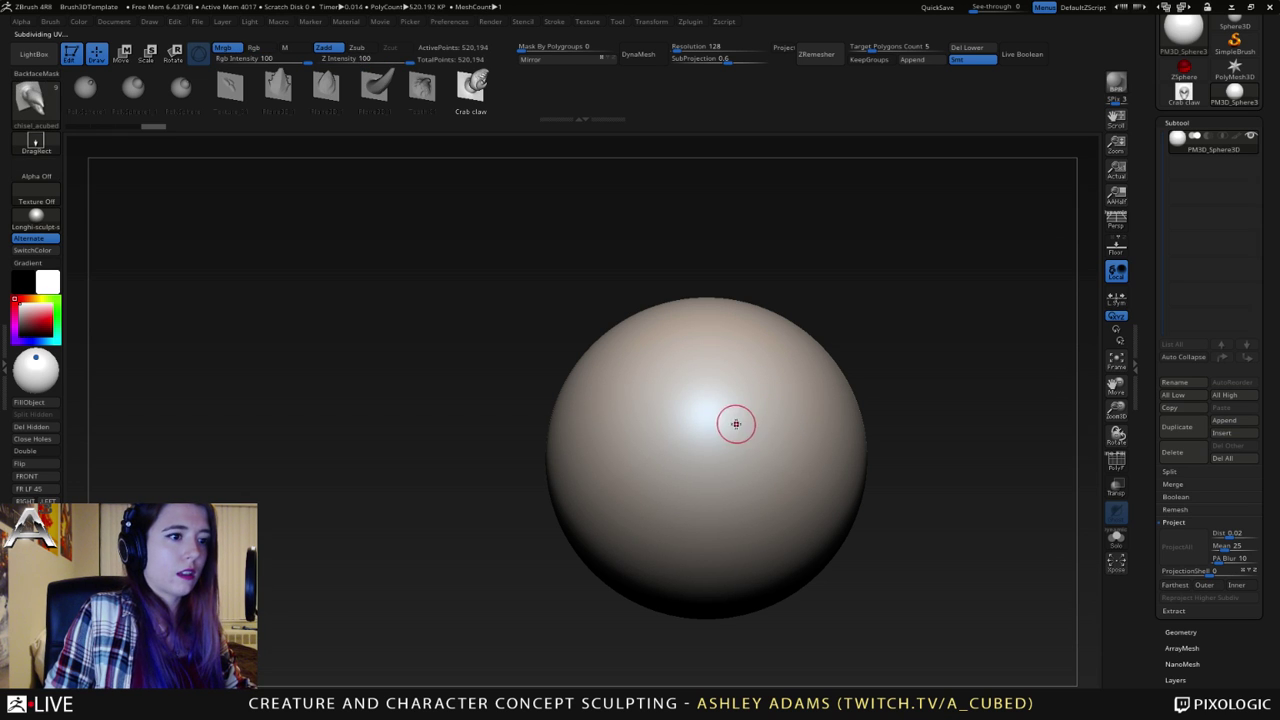
- Try the Crab claw brush on the side of the subdivided sphere, and undo the strokes
{"action": "mouse_move", "coordinate": [737, 423]}
{"action": "left_mouse_down"}
{"action": "mouse_move", "coordinate": [815, 494]}
{"action": "mouse_move", "coordinate": [810, 482]}
{"action": "left_mouse_up"}
{"action": "right_click_drag", "start_coordinate": [810, 482], "coordinate": [729, 447]}
{"action": "mouse_move", "coordinate": [729, 447]}
{"action": "left_mouse_down"}
{"action": "mouse_move", "coordinate": [742, 575]}
{"action": "mouse_move", "coordinate": [743, 563]}
{"action": "mouse_move", "coordinate": [660, 543]}
{"action": "left_mouse_up"}
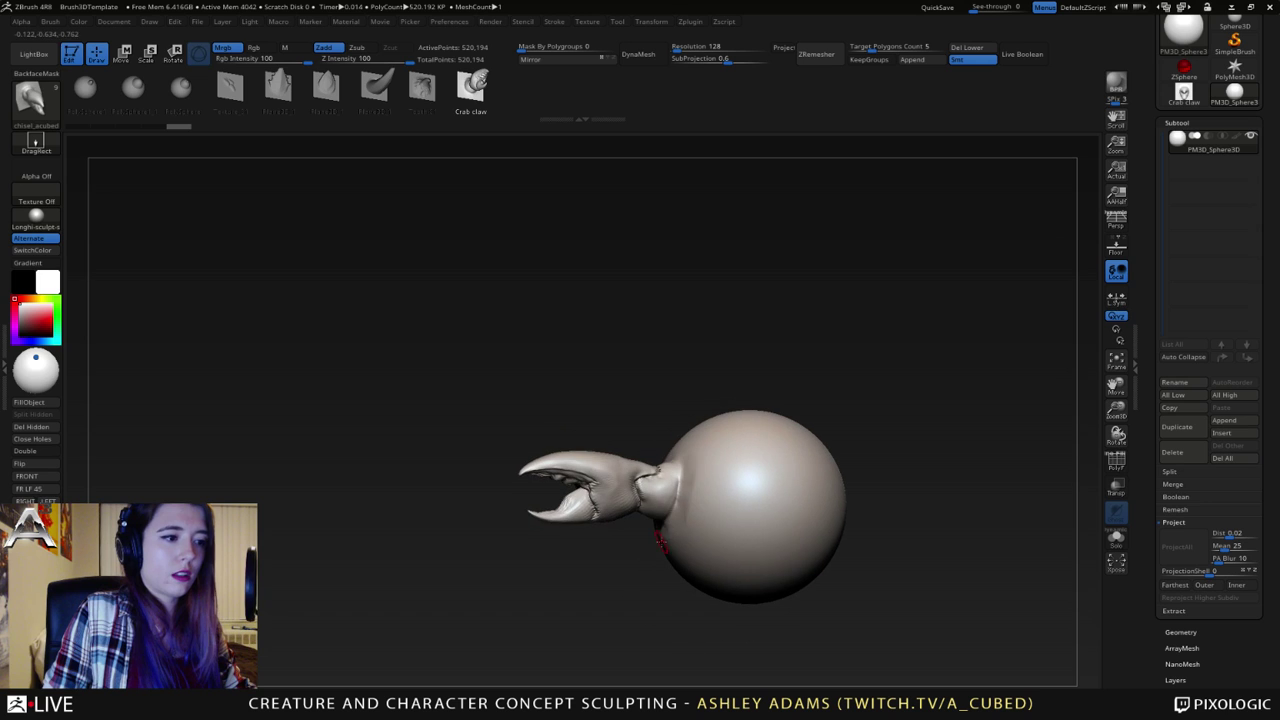
{"action": "key", "text": "ctrl+z"}
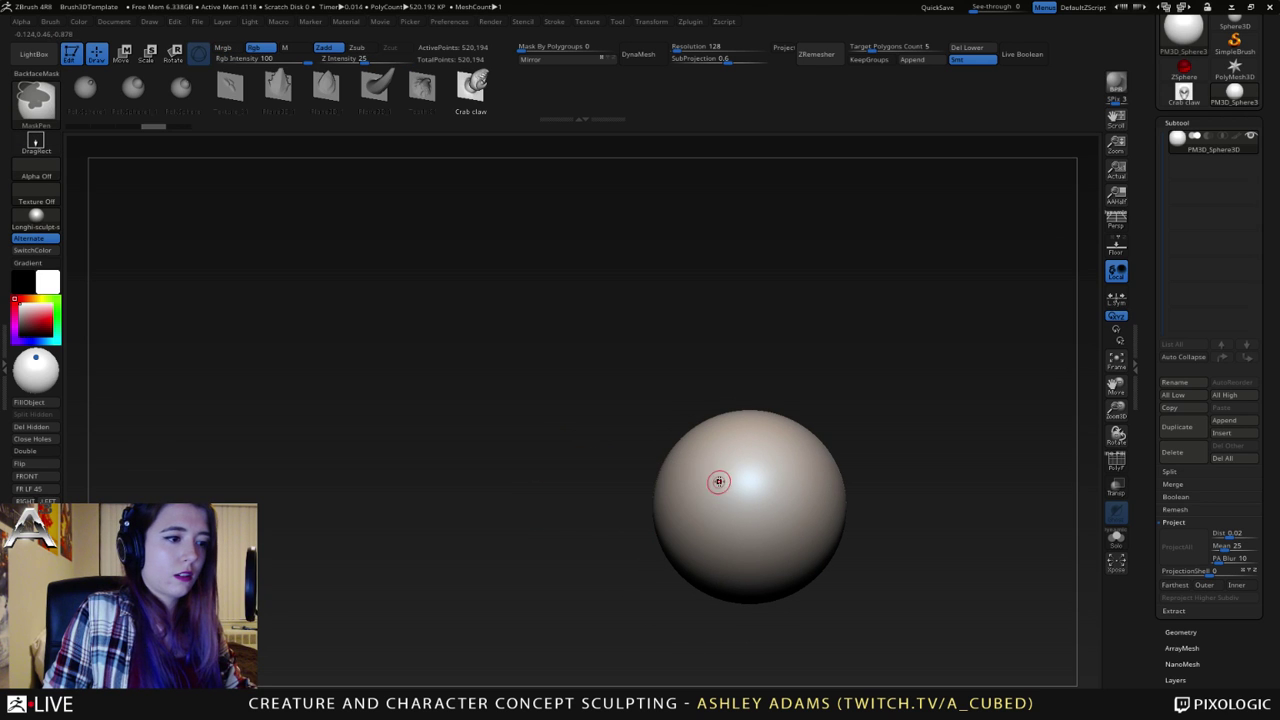
- Subdivide the sphere once more, and test two neighbouring Crab claws on its upper side before undoing them
{"action": "key", "text": "ctrl+d"}
{"action": "right_click_drag", "start_coordinate": [717, 489], "coordinate": [737, 417], "text": "alt"}
{"action": "right_click_drag", "start_coordinate": [737, 417], "coordinate": [742, 466], "text": "ctrl"}
{"action": "left_click_drag", "start_coordinate": [664, 401], "coordinate": [720, 462]}
{"action": "right_click_drag", "start_coordinate": [720, 462], "coordinate": [729, 452]}
{"action": "mouse_move", "coordinate": [729, 451]}
{"action": "left_mouse_down"}
{"action": "mouse_move", "coordinate": [672, 518]}
{"action": "mouse_move", "coordinate": [594, 491]}
{"action": "mouse_move", "coordinate": [643, 371]}
{"action": "mouse_move", "coordinate": [707, 460]}
{"action": "mouse_move", "coordinate": [752, 448]}
{"action": "left_mouse_up"}
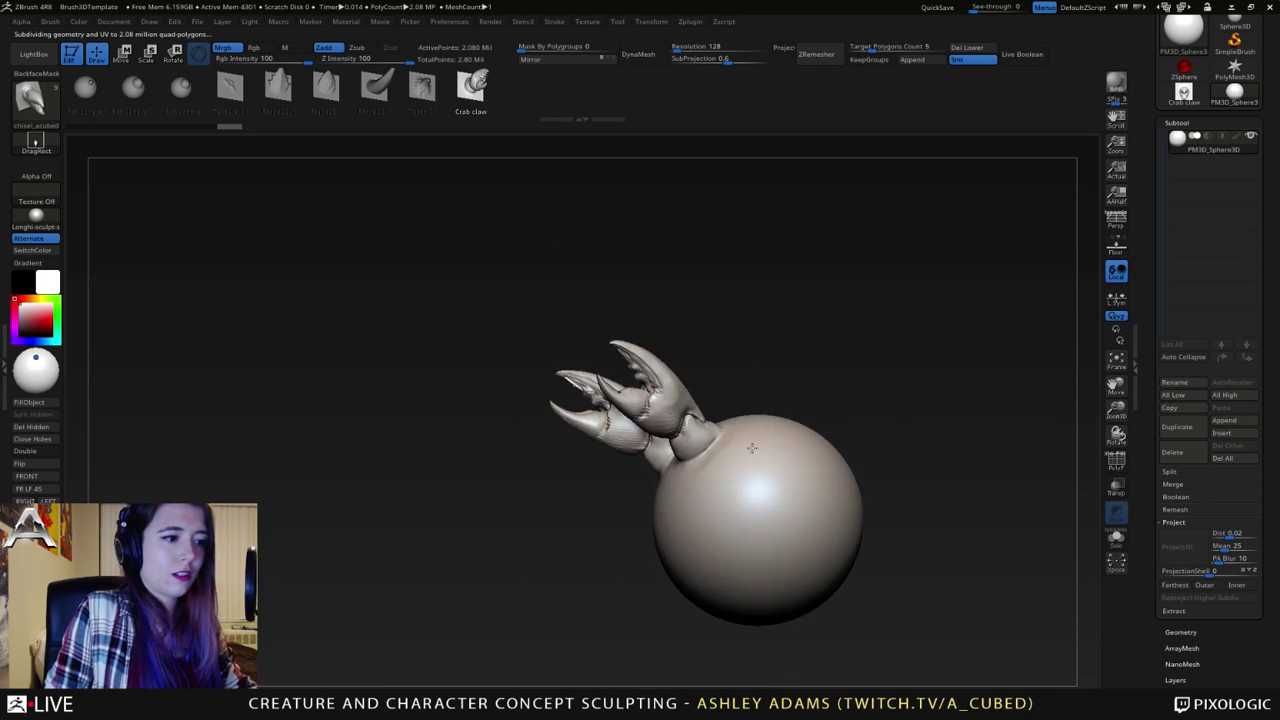
{"action": "key", "text": "ctrl+z"}
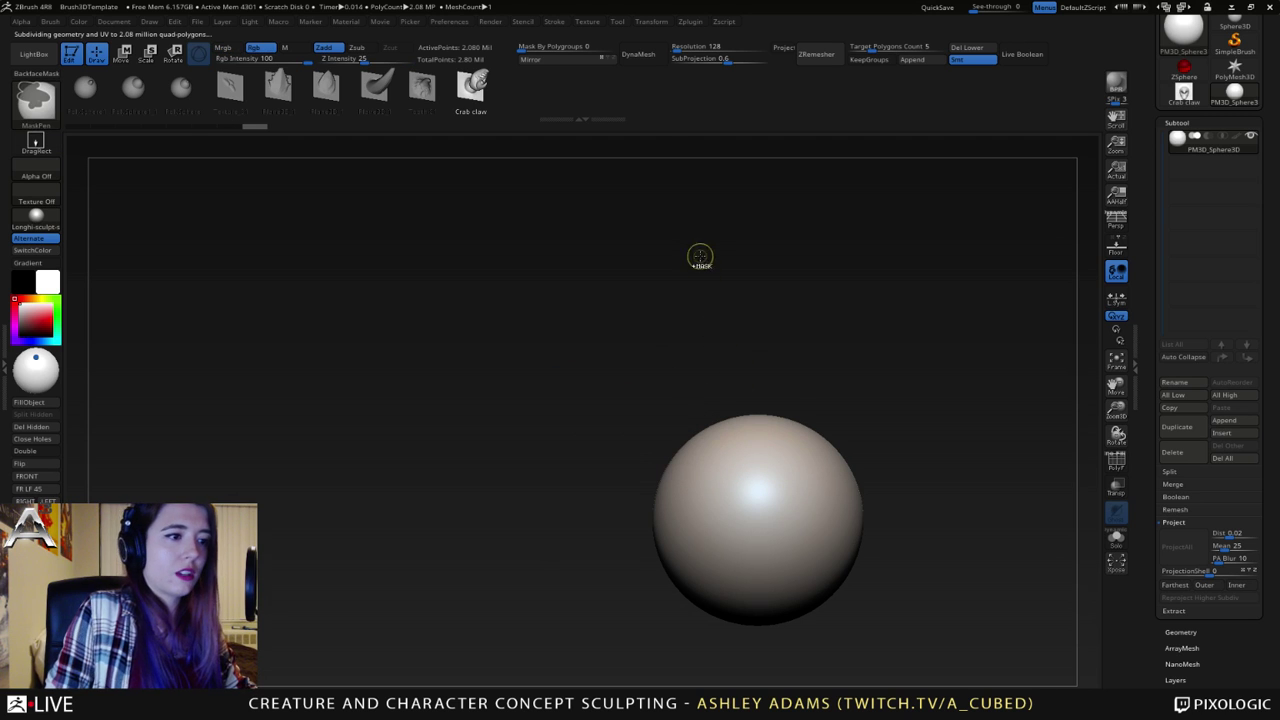
- Turn on radial symmetry for the sphere across the X, Y and Z axes, with a radial count of 8
{"action": "left_click", "coordinate": [556, 23]}
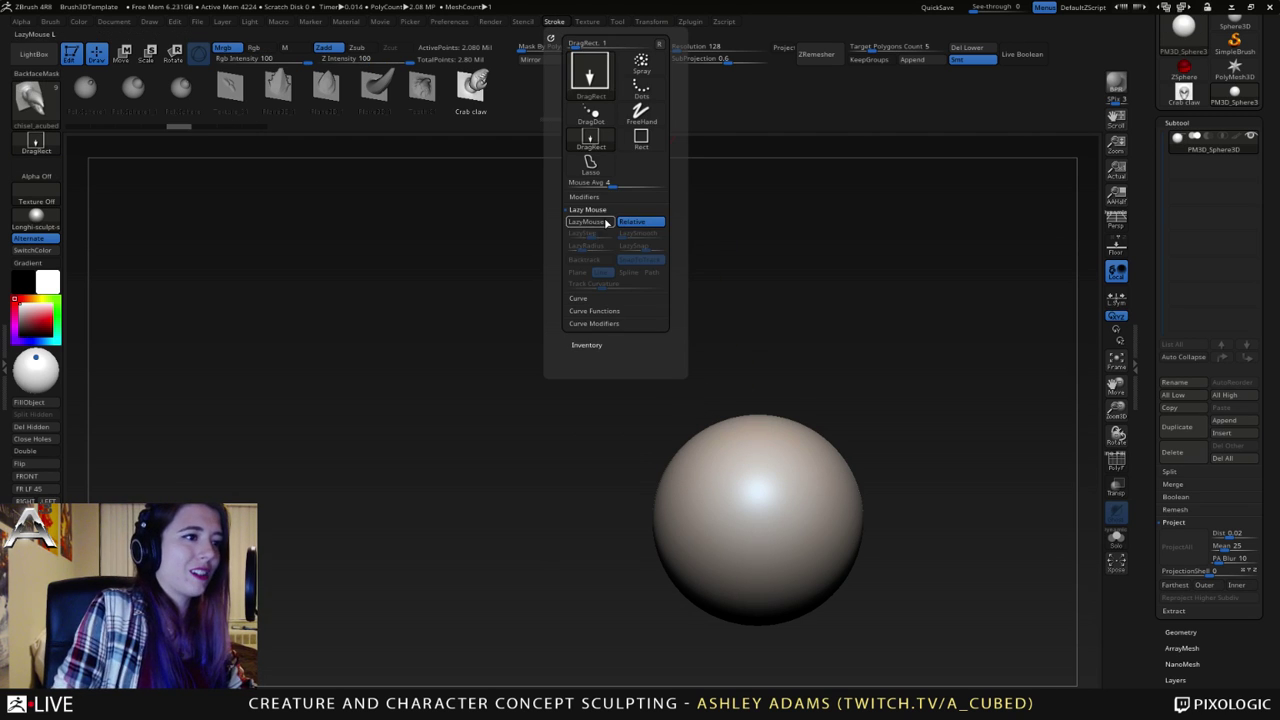
{"action": "left_click", "coordinate": [651, 21]}
{"action": "left_click", "coordinate": [688, 311]}
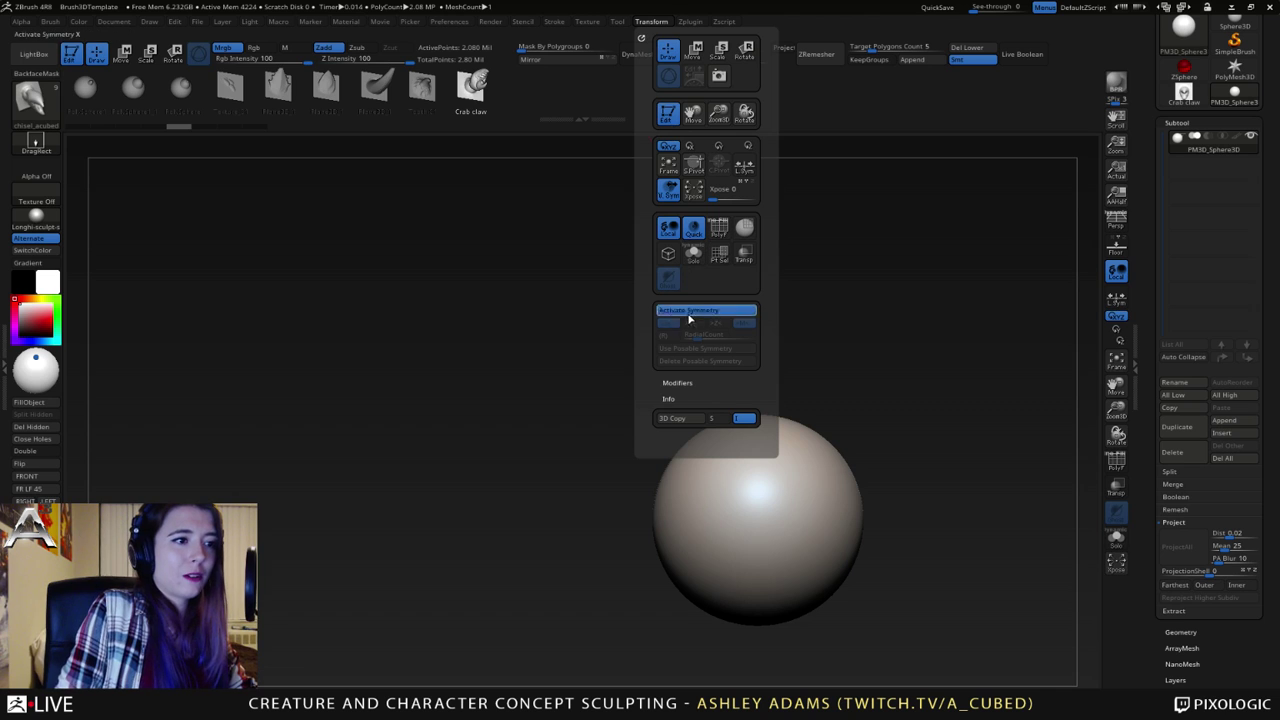
{"action": "left_click", "coordinate": [719, 324]}
{"action": "left_click", "coordinate": [667, 336]}
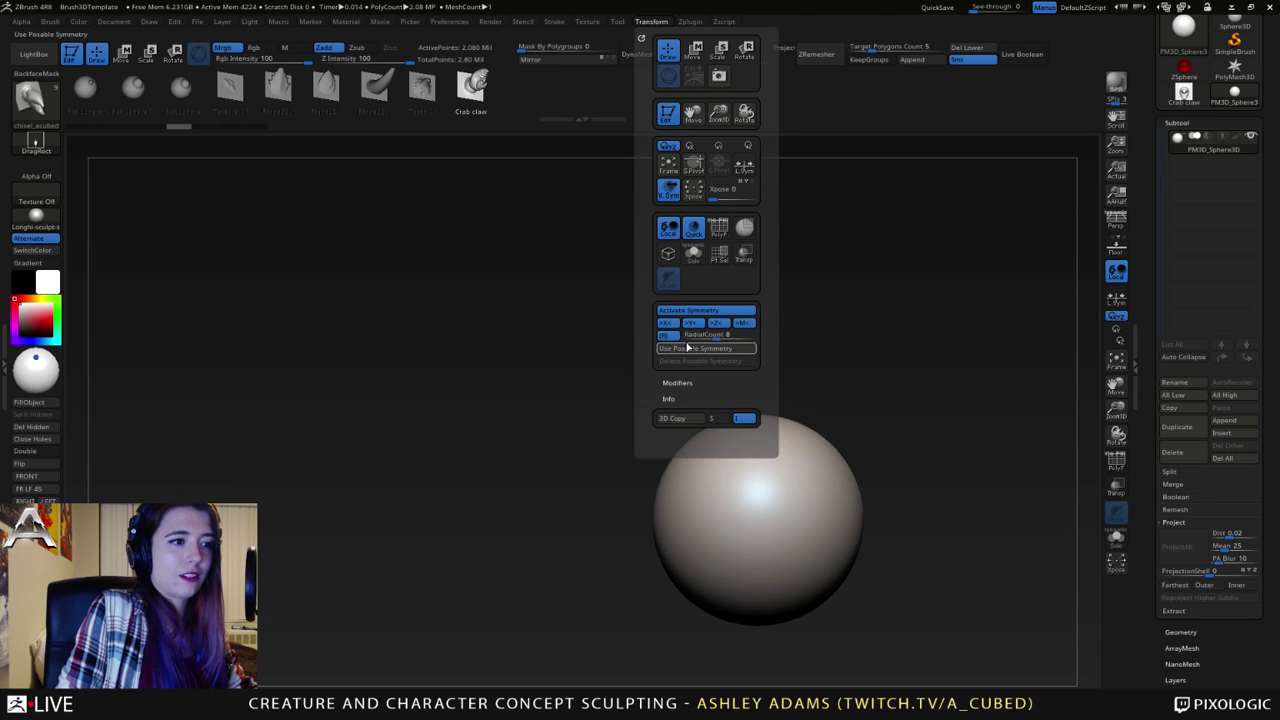
- Cover the whole sphere with radially mirrored Crab claws and inspect them from several sides
{"action": "left_click_drag", "start_coordinate": [748, 502], "coordinate": [783, 517]}
{"action": "mouse_move", "coordinate": [909, 342]}
{"action": "left_mouse_down"}
{"action": "mouse_move", "coordinate": [862, 353]}
{"action": "mouse_move", "coordinate": [890, 345]}
{"action": "mouse_move", "coordinate": [905, 391]}
{"action": "mouse_move", "coordinate": [931, 389]}
{"action": "left_mouse_up"}
{"action": "left_click_drag", "start_coordinate": [874, 324], "coordinate": [885, 342], "text": "alt"}
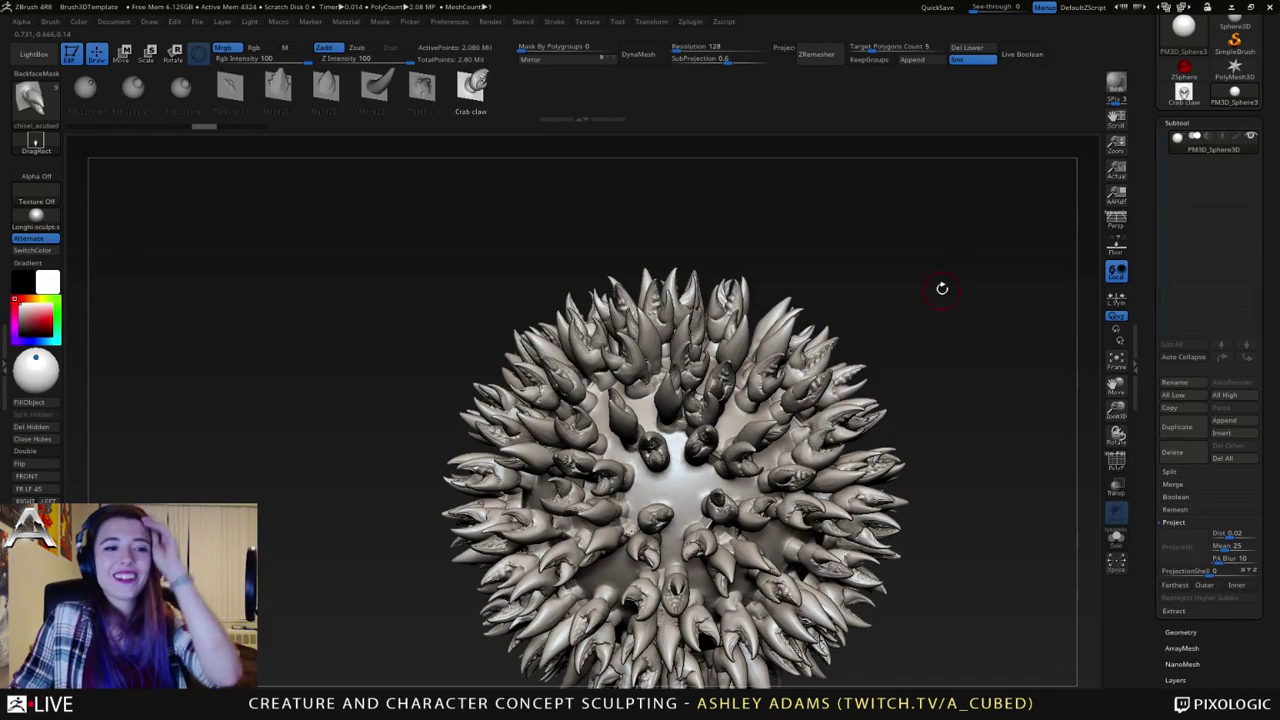
{"action": "left_click_drag", "start_coordinate": [957, 326], "coordinate": [931, 270], "text": "alt"}
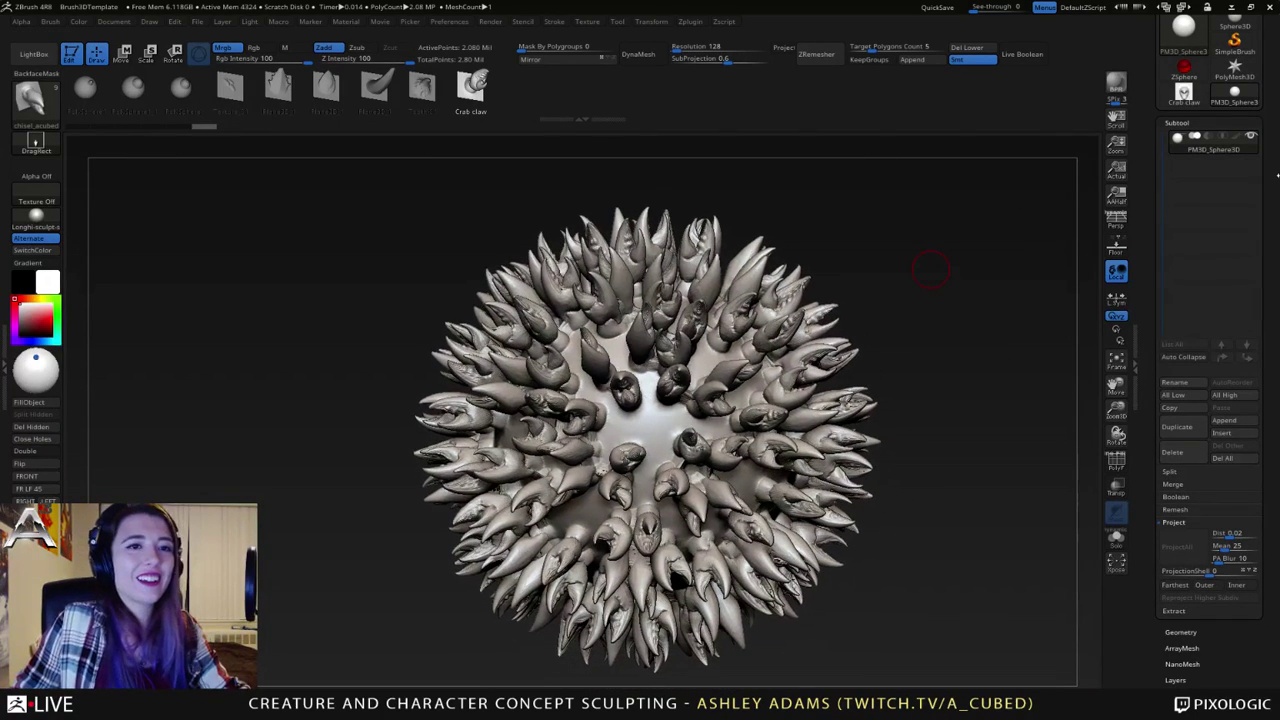
- Save the chisel_acubed brush, and undo the radial Crab claws on the sphere
{"action": "mouse_move", "coordinate": [1236, 97]}
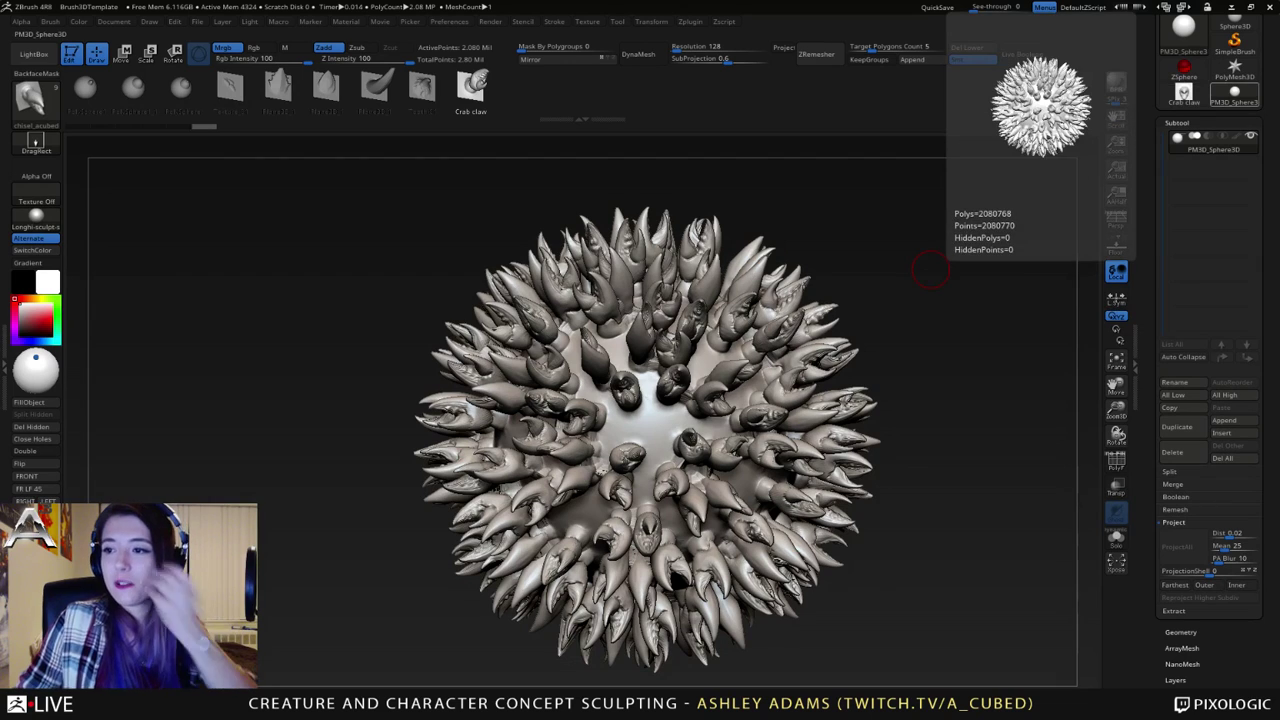
{"action": "left_click", "coordinate": [50, 21]}
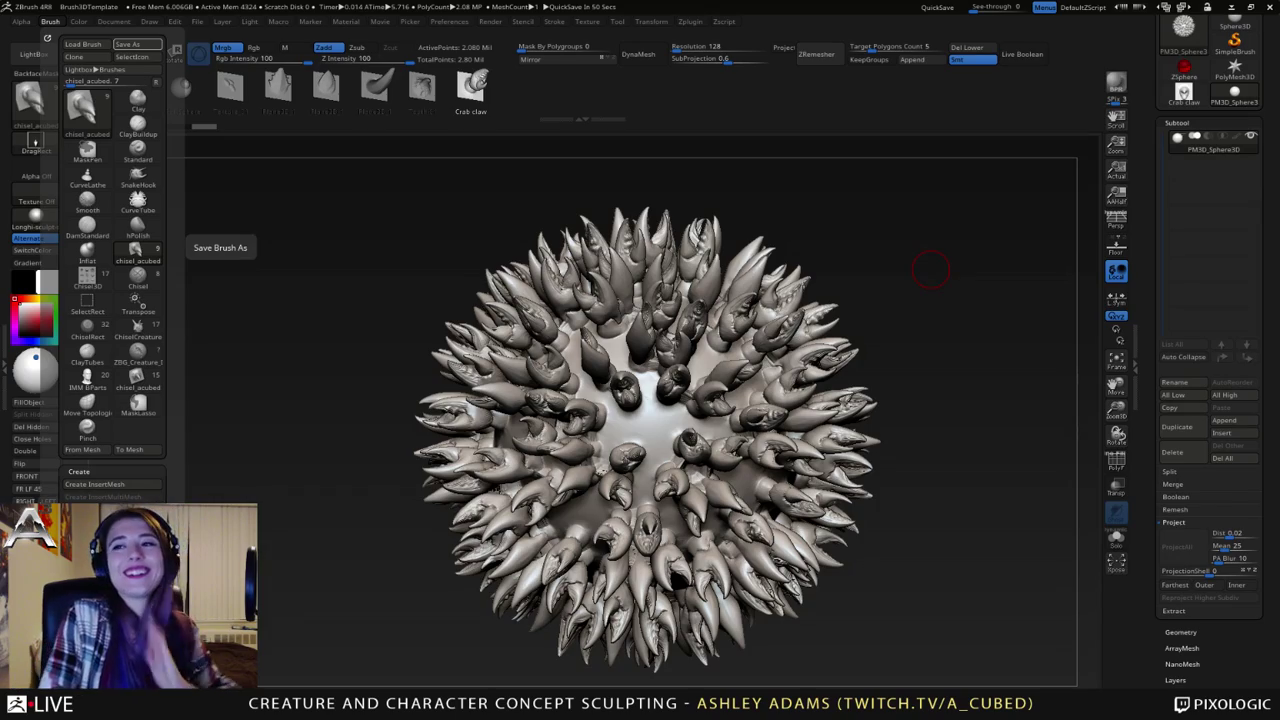
{"action": "mouse_move", "coordinate": [930, 270]}
{"action": "left_mouse_down"}
{"action": "mouse_move", "coordinate": [749, 352]}
{"action": "mouse_move", "coordinate": [725, 400]}
{"action": "left_mouse_up"}
{"action": "key", "text": "ctrl+z"}
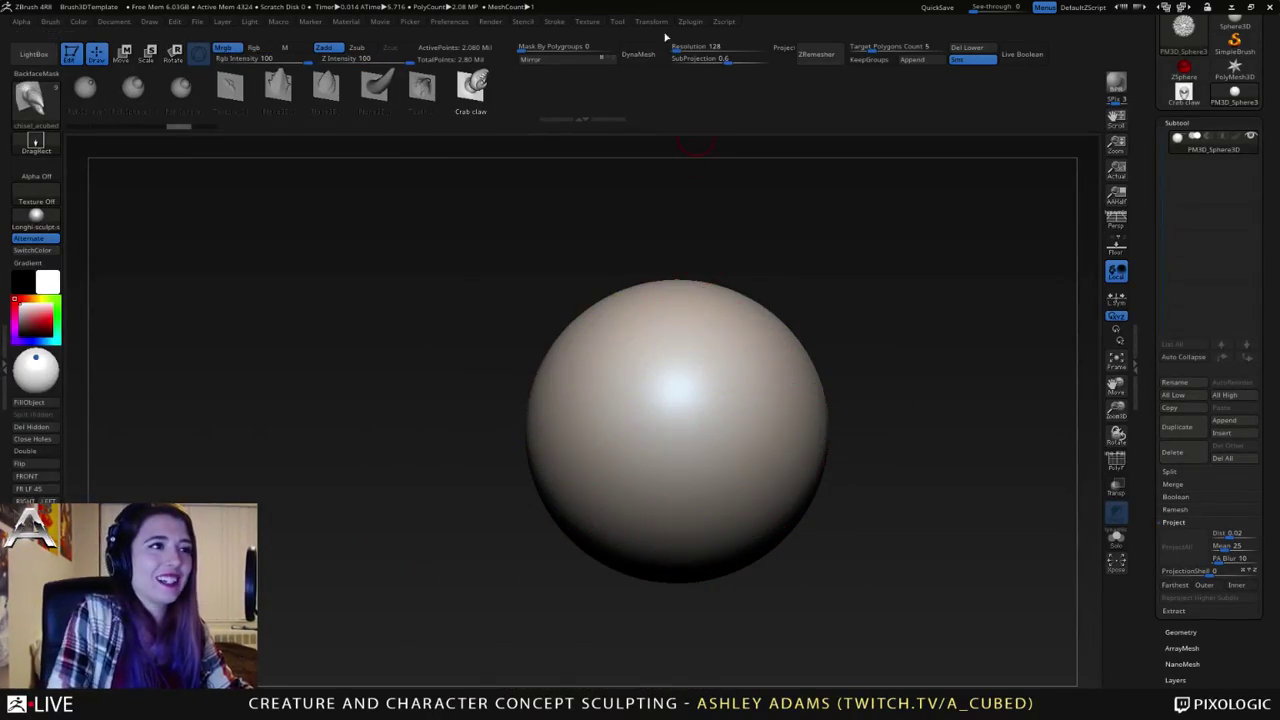
- Set the radial symmetry count to 6, and turn off the Y and Z symmetry axes
{"action": "left_click", "coordinate": [692, 25]}
{"action": "mouse_move", "coordinate": [642, 25]}
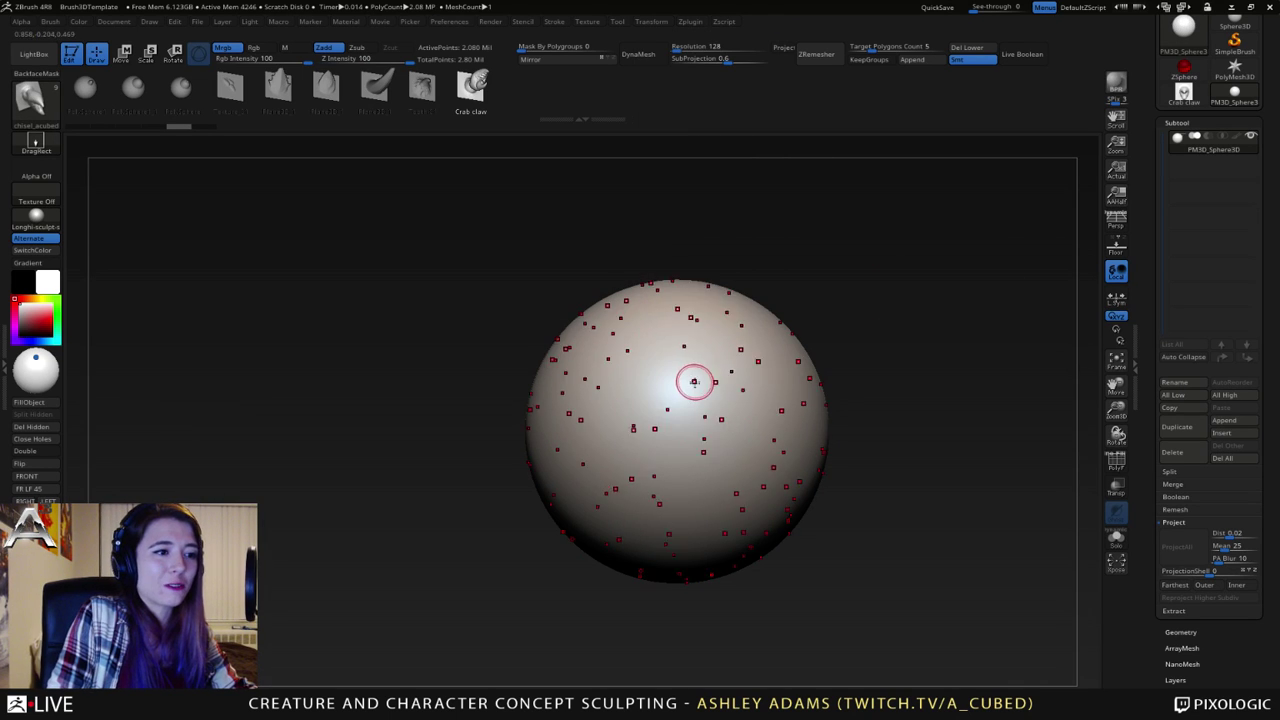
{"action": "left_click", "coordinate": [623, 22]}
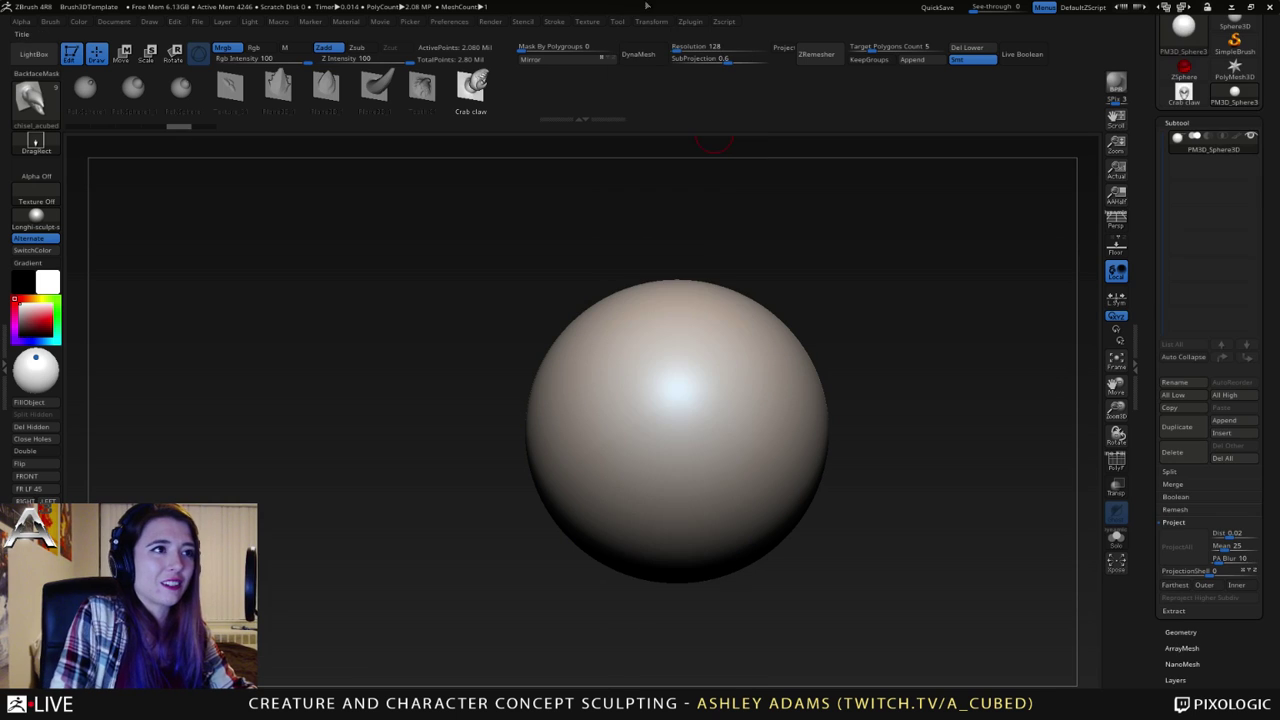
{"action": "left_click", "coordinate": [651, 22]}
{"action": "left_click", "coordinate": [690, 26]}
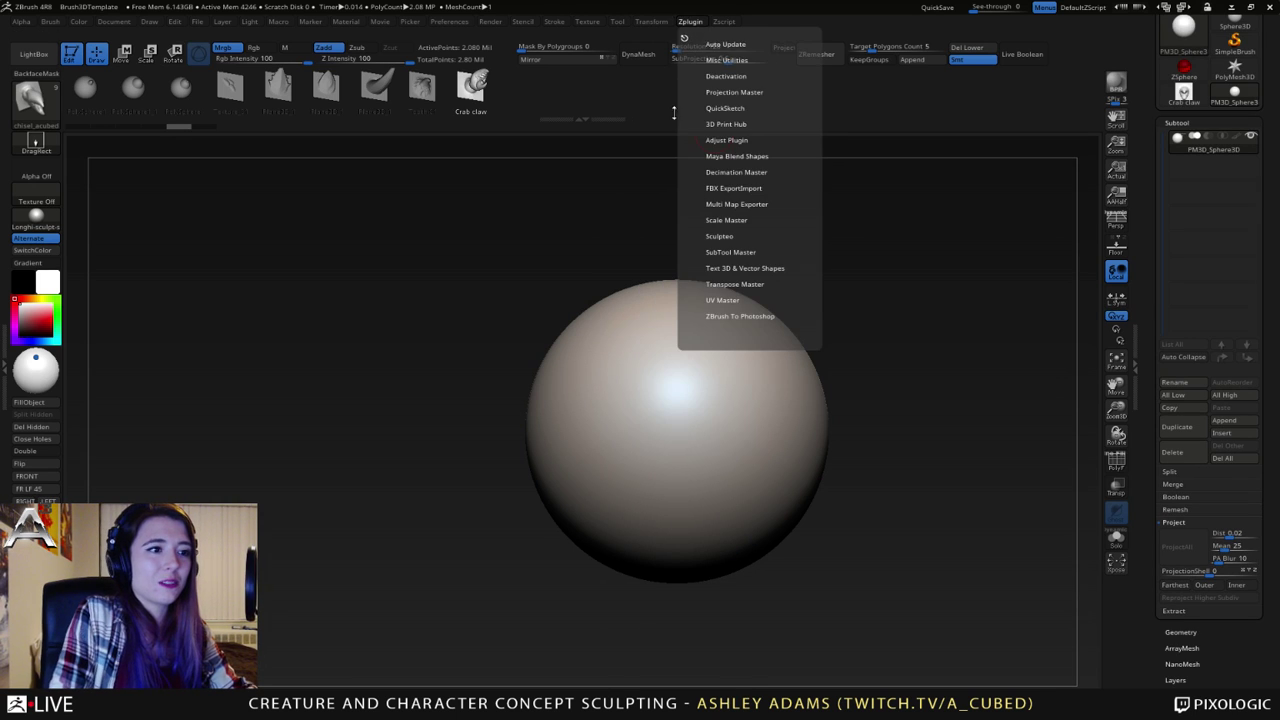
{"action": "left_click", "coordinate": [652, 25]}
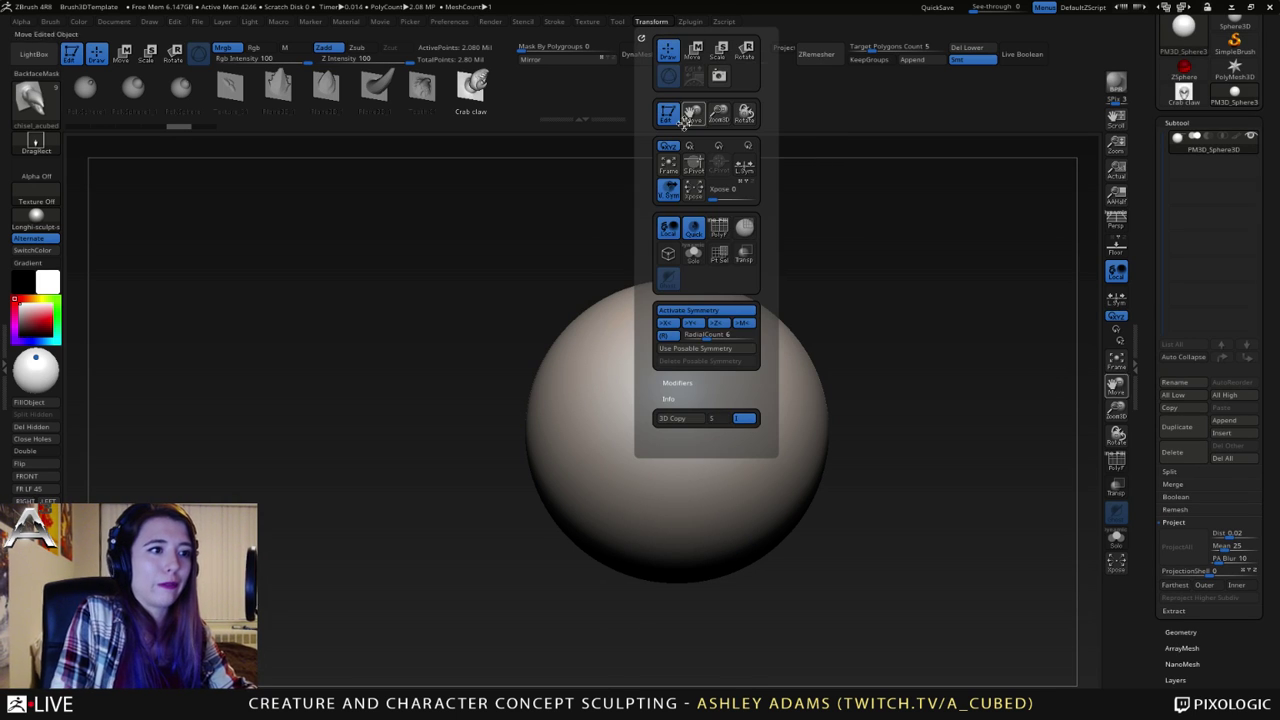
{"action": "left_click", "coordinate": [692, 324]}
{"action": "left_click", "coordinate": [718, 324]}
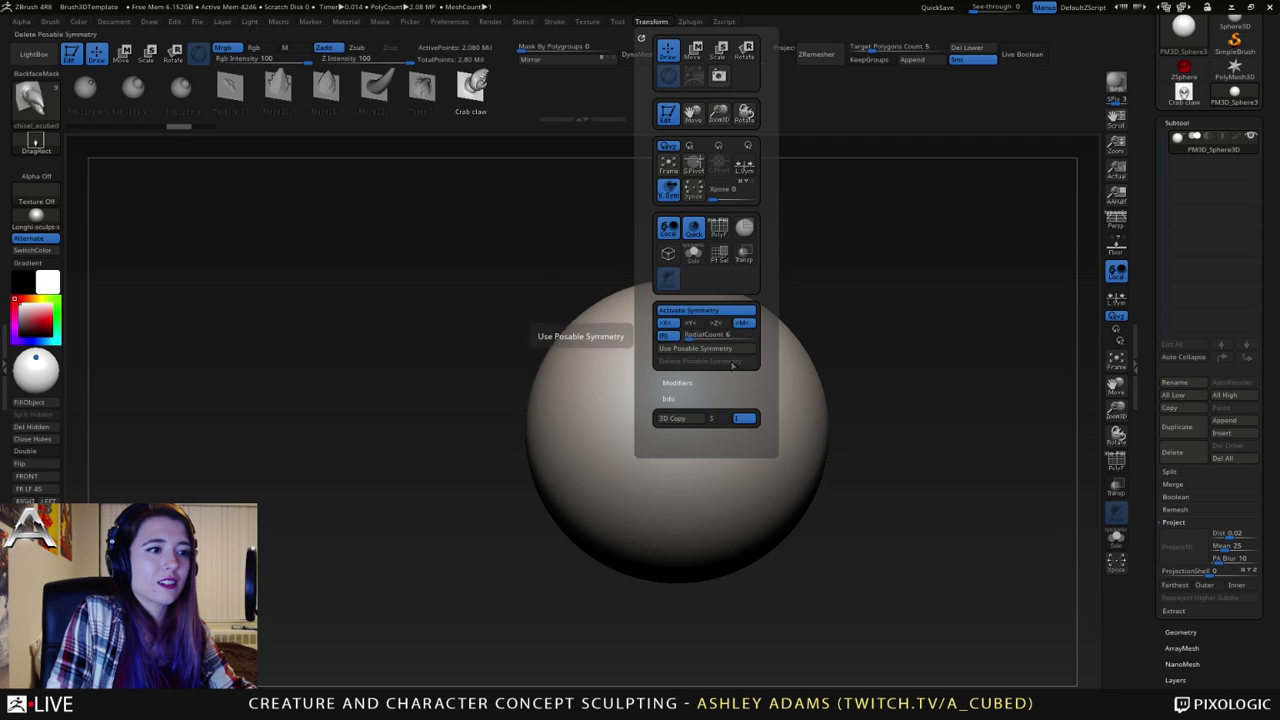
- Stamp a ring of six raised Crab claws around the sphere's pole, and carve a ring of inverted claws below it
{"action": "left_click_drag", "start_coordinate": [655, 395], "coordinate": [706, 416]}
{"action": "mouse_move", "coordinate": [647, 364]}
{"action": "left_mouse_down", "text": "alt"}
{"action": "mouse_move", "coordinate": [678, 375]}
{"action": "mouse_move", "coordinate": [662, 370]}
{"action": "left_mouse_up", "text": "alt"}
{"action": "right_click_drag", "start_coordinate": [692, 367], "coordinate": [655, 360]}
{"action": "key", "text": "ctrl+z"}
{"action": "left_click_drag", "start_coordinate": [746, 410], "coordinate": [867, 448], "text": "alt"}
{"action": "mouse_move", "coordinate": [835, 392]}
{"action": "right_mouse_down"}
{"action": "mouse_move", "coordinate": [754, 372]}
{"action": "mouse_move", "coordinate": [826, 292]}
{"action": "mouse_move", "coordinate": [838, 323]}
{"action": "mouse_move", "coordinate": [815, 318]}
{"action": "right_mouse_up"}
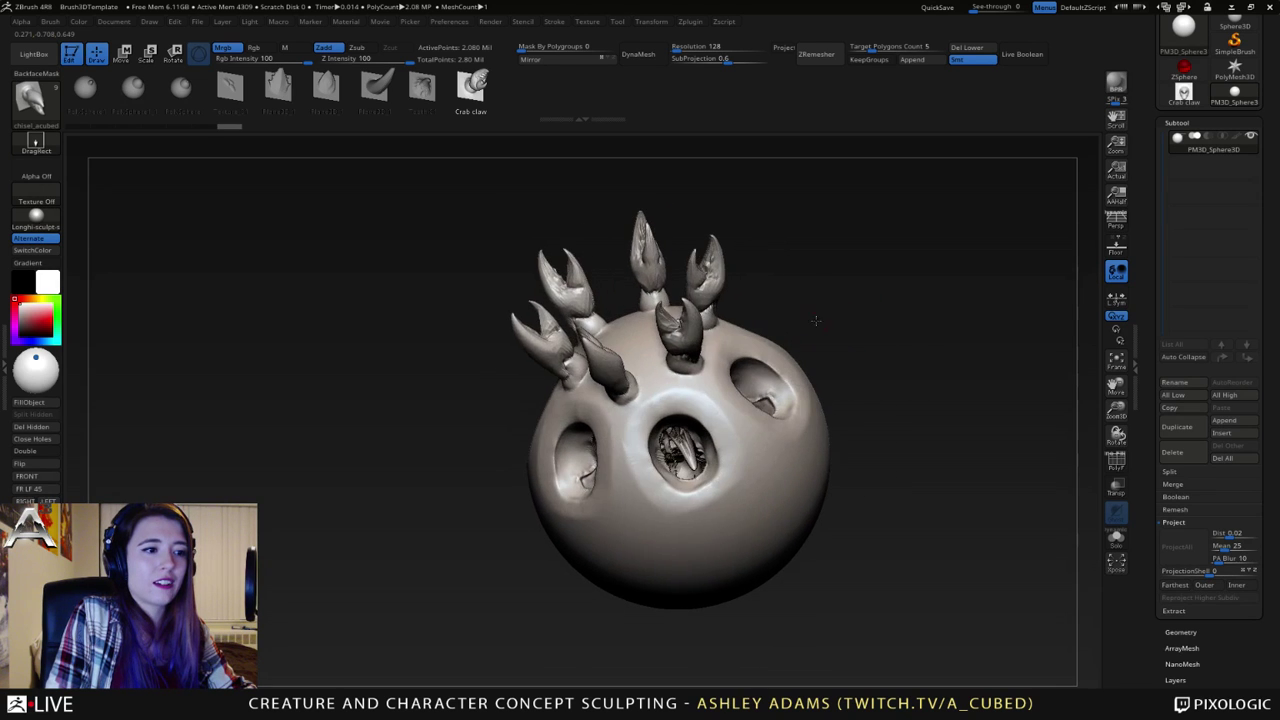
- Smooth the carved recesses around the sphere below the ring of raised claws
{"action": "left_click_drag", "start_coordinate": [676, 440], "coordinate": [684, 452], "text": "shift"}
{"action": "right_click_drag", "start_coordinate": [660, 440], "coordinate": [711, 411]}
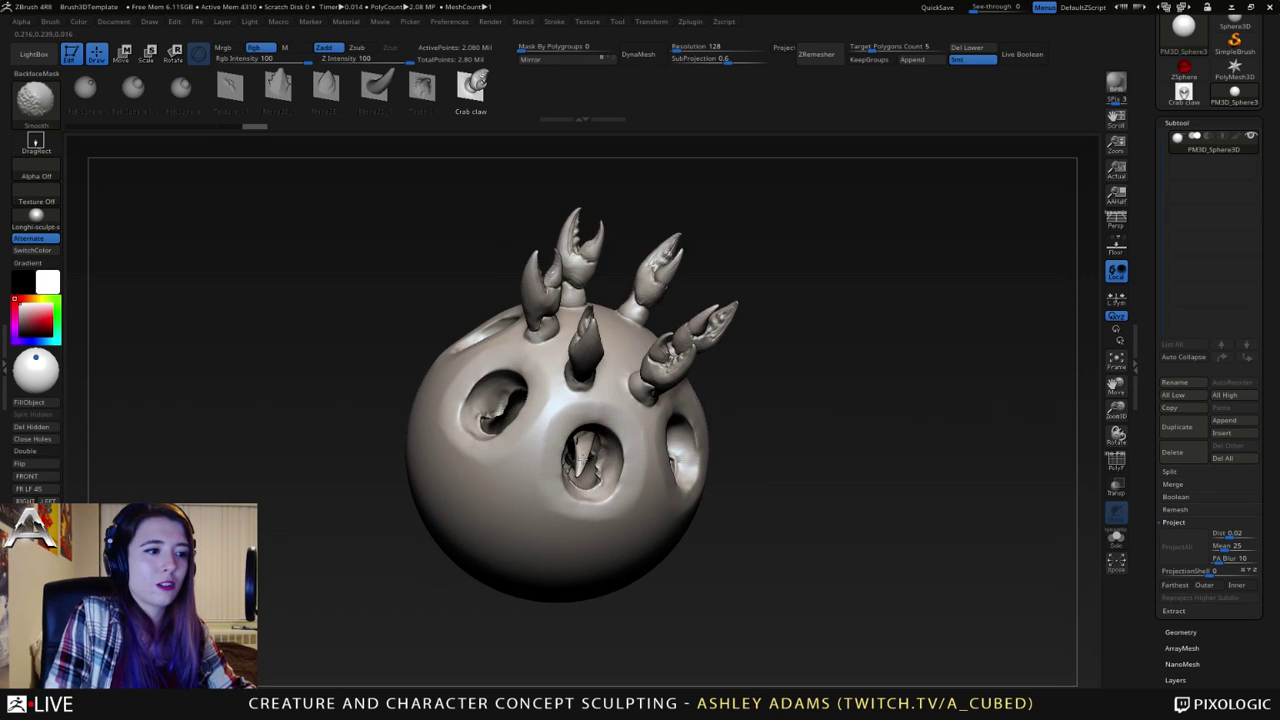
{"action": "right_click_drag", "start_coordinate": [595, 418], "coordinate": [553, 382]}
{"action": "mouse_move", "coordinate": [552, 383]}
{"action": "left_mouse_down"}
{"action": "mouse_move", "coordinate": [545, 370]}
{"action": "mouse_move", "coordinate": [586, 465]}
{"action": "mouse_move", "coordinate": [651, 428]}
{"action": "mouse_move", "coordinate": [649, 346]}
{"action": "mouse_move", "coordinate": [573, 252]}
{"action": "left_mouse_up"}
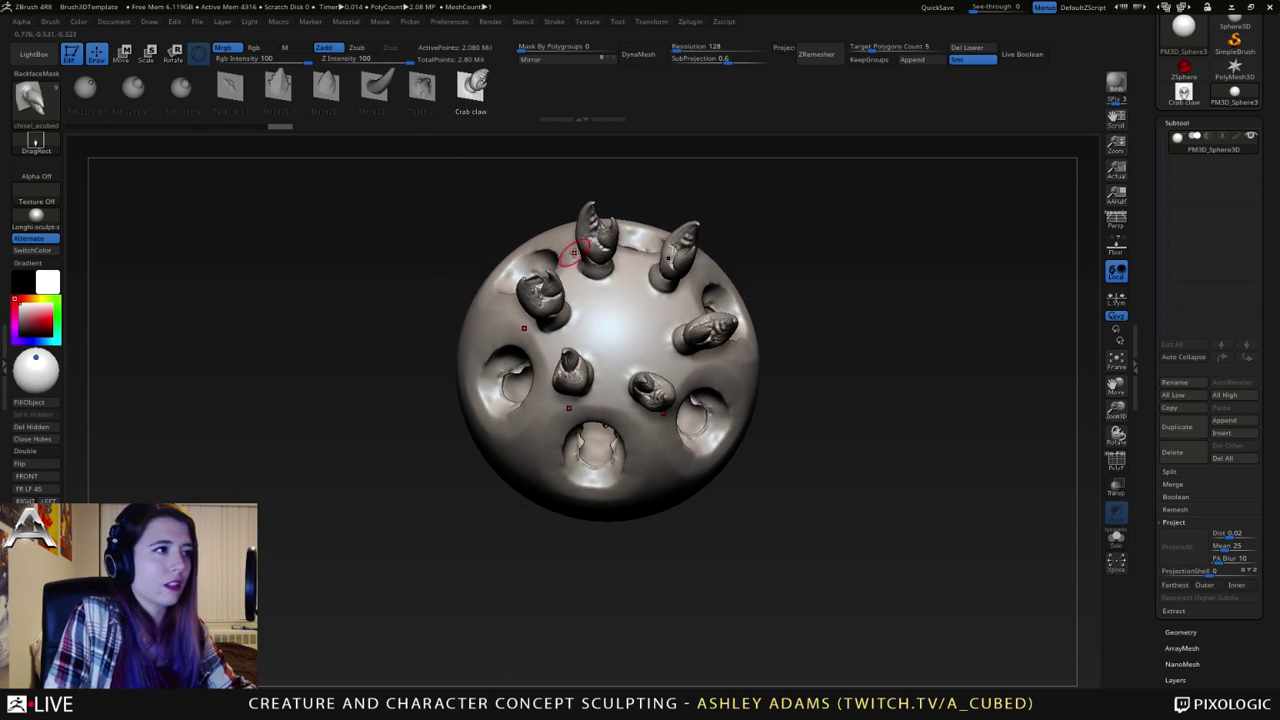
- Set Z Intensity to 28, and add rings of small Crab claw bumps inside the ring of large claws
{"action": "left_click", "coordinate": [368, 59]}
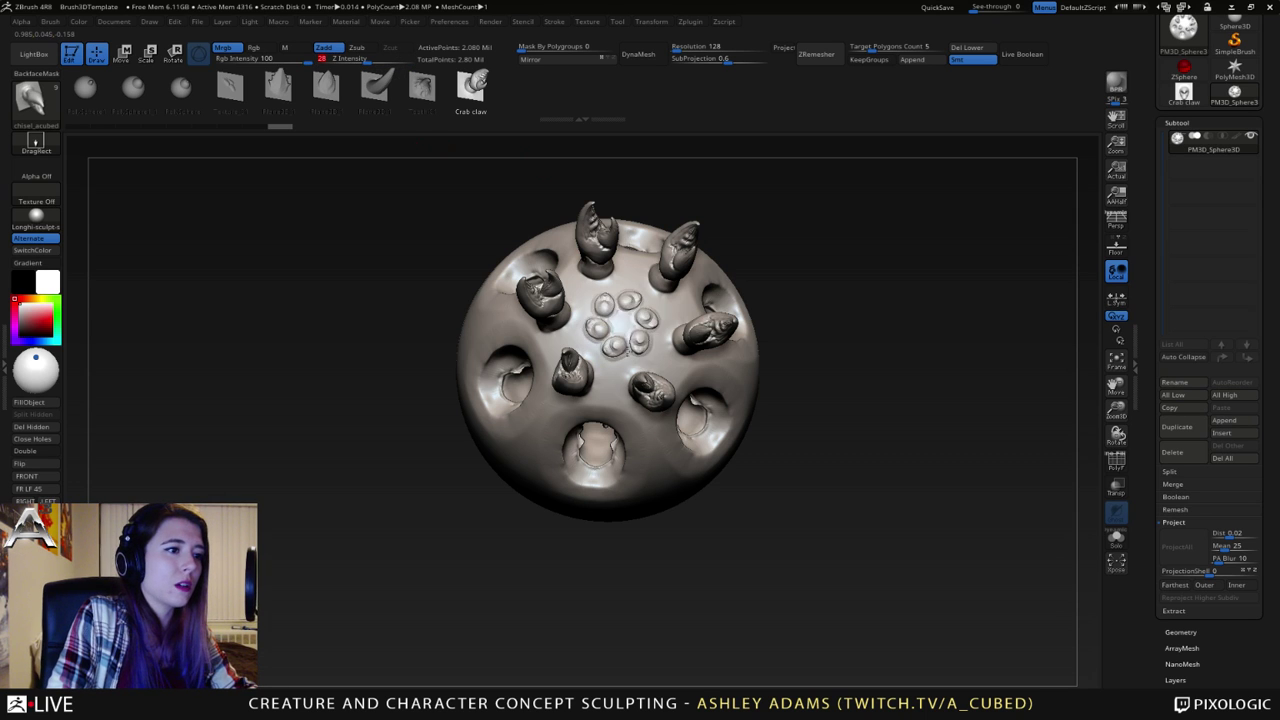
{"action": "right_click_drag", "start_coordinate": [617, 345], "coordinate": [650, 265]}
{"action": "right_click_drag", "start_coordinate": [650, 265], "coordinate": [681, 286], "text": "ctrl"}
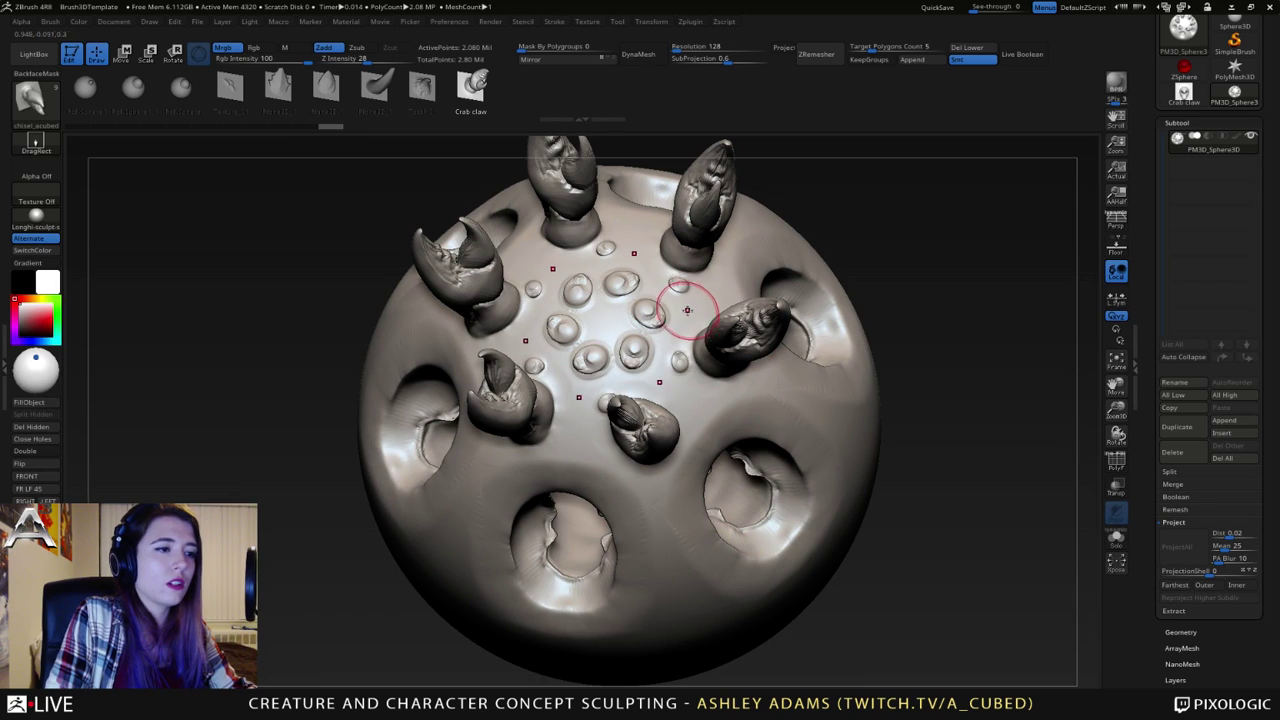
{"action": "right_click_drag", "start_coordinate": [624, 322], "coordinate": [532, 208], "text": "ctrl"}
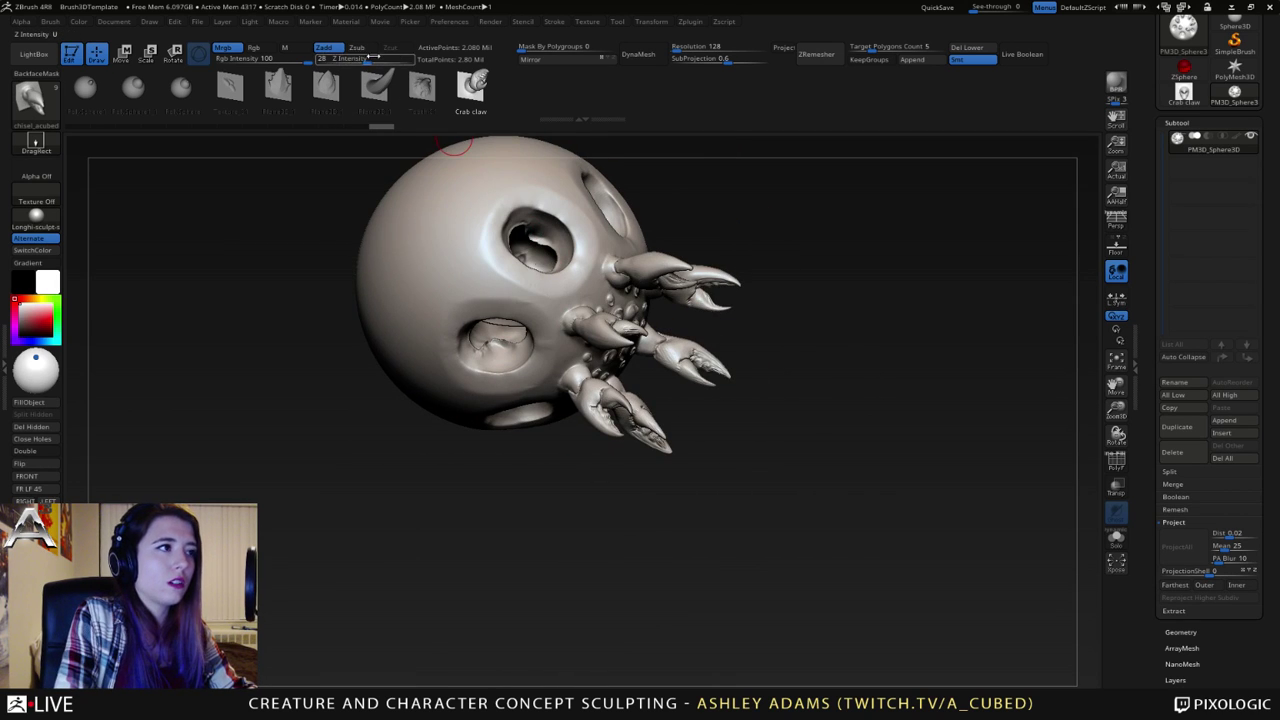
- Set Z Intensity to 60, and stamp small Crab claws of varied sizes around the sphere's middle beneath the recesses
{"action": "left_click_drag", "start_coordinate": [373, 57], "coordinate": [391, 58]}
{"action": "left_click_drag", "start_coordinate": [444, 271], "coordinate": [477, 265]}
{"action": "right_click_drag", "start_coordinate": [477, 265], "coordinate": [477, 194]}
{"action": "left_click_drag", "start_coordinate": [423, 281], "coordinate": [445, 269]}
{"action": "right_click_drag", "start_coordinate": [469, 257], "coordinate": [430, 292]}
{"action": "left_click_drag", "start_coordinate": [403, 294], "coordinate": [440, 280]}
{"action": "right_click_drag", "start_coordinate": [460, 277], "coordinate": [474, 261]}
{"action": "left_click_drag", "start_coordinate": [474, 238], "coordinate": [486, 230]}
{"action": "right_click_drag", "start_coordinate": [490, 228], "coordinate": [559, 186], "text": "ctrl"}
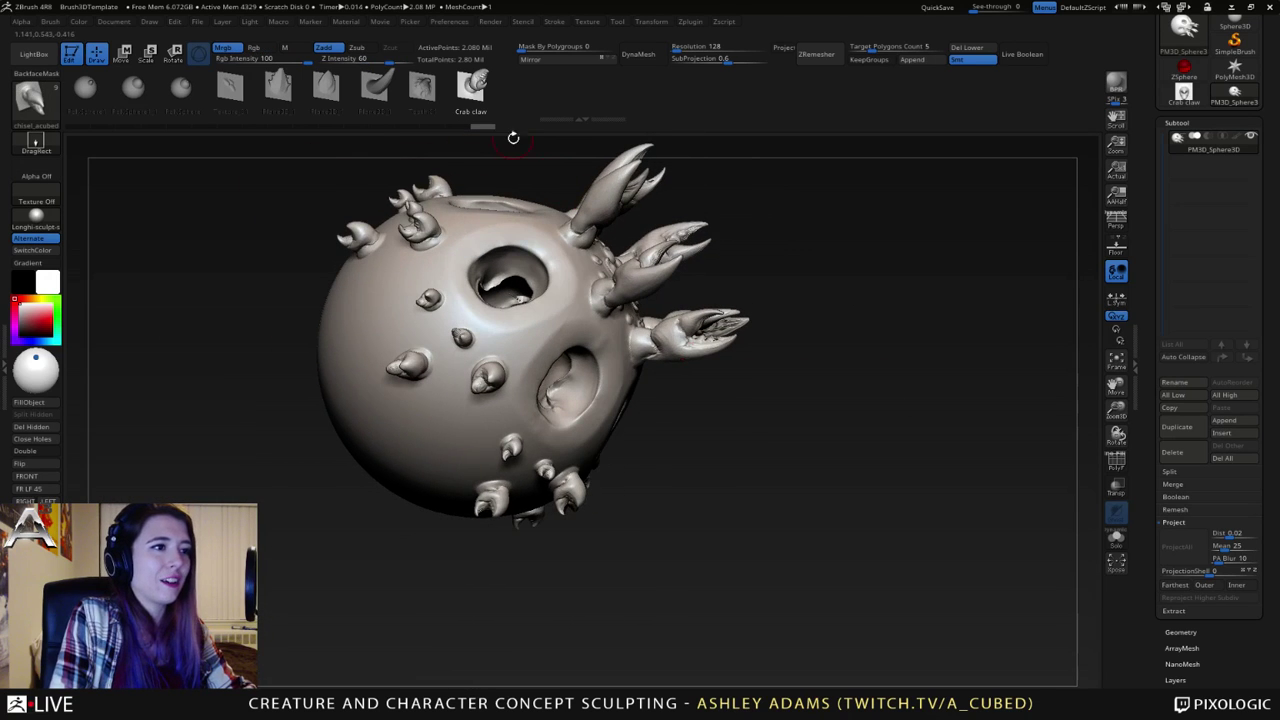
- Set Z Intensity to 100, and edit the brush's Strength Multiplier
{"action": "left_click_drag", "start_coordinate": [381, 61], "coordinate": [430, 60]}
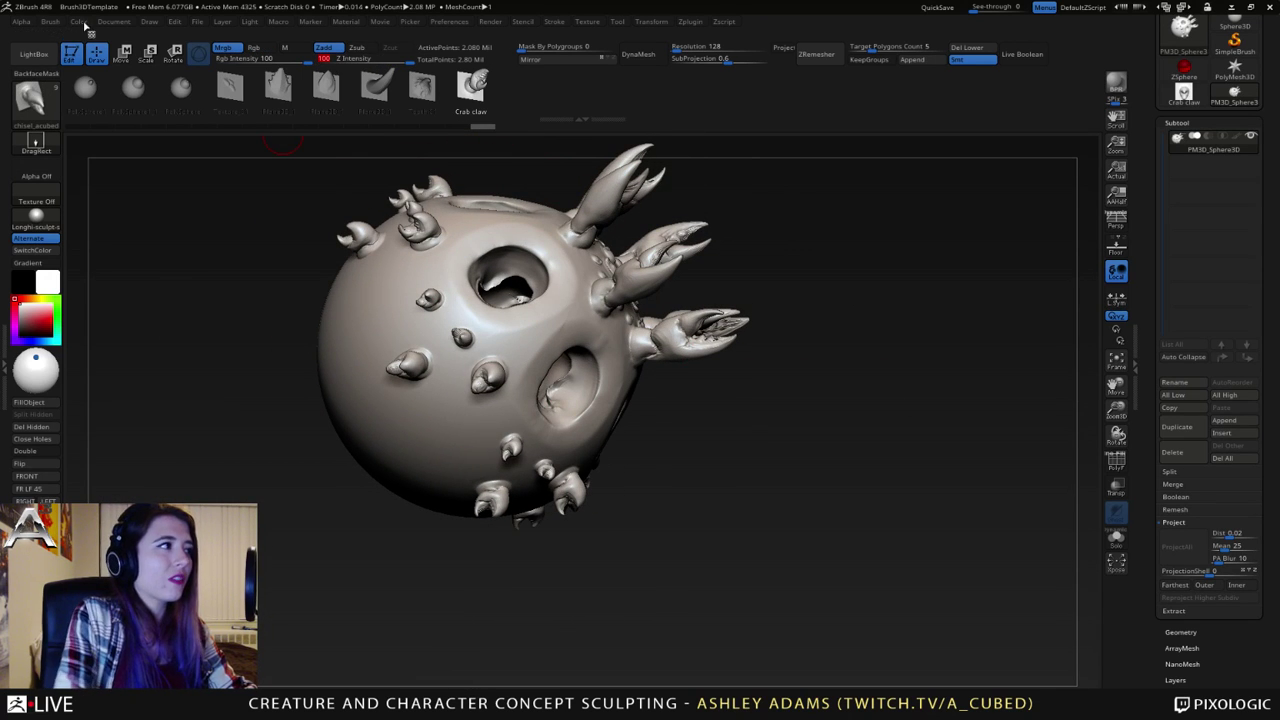
{"action": "left_click", "coordinate": [50, 21]}
{"action": "scroll", "coordinate": [77, 342], "scroll_direction": "down", "scroll_amount": 5}
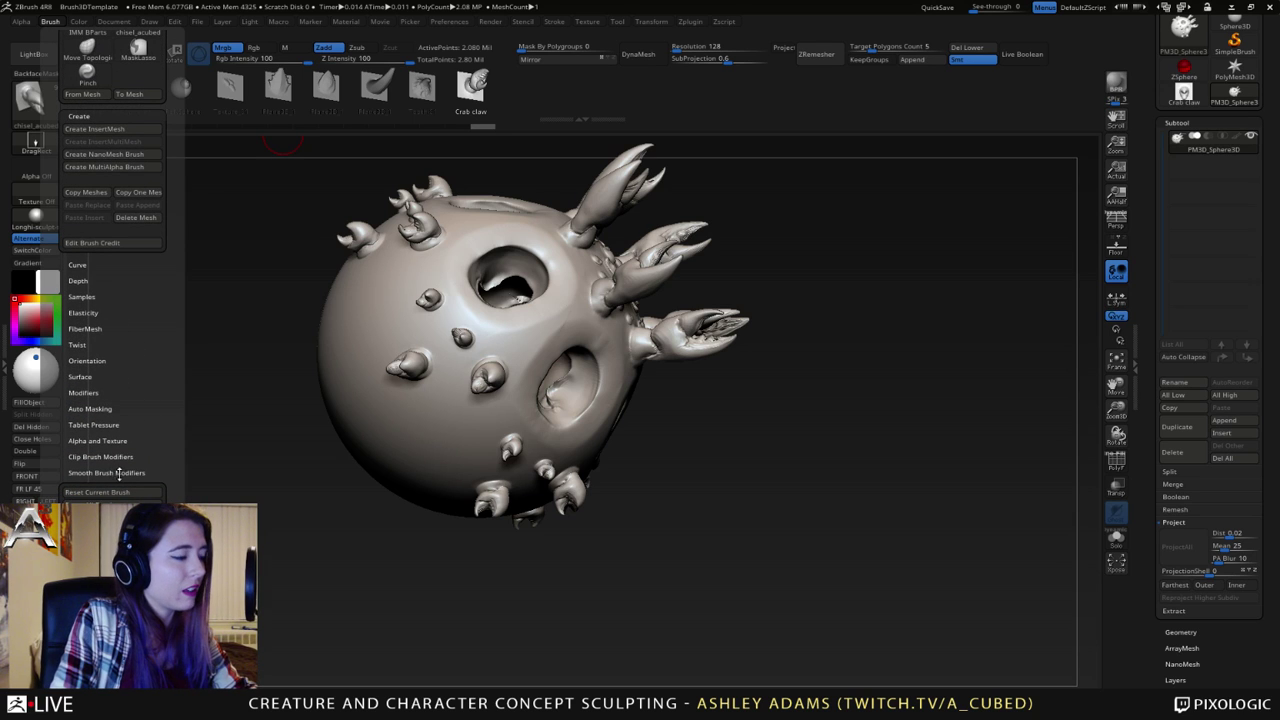
{"action": "left_click", "coordinate": [86, 392]}
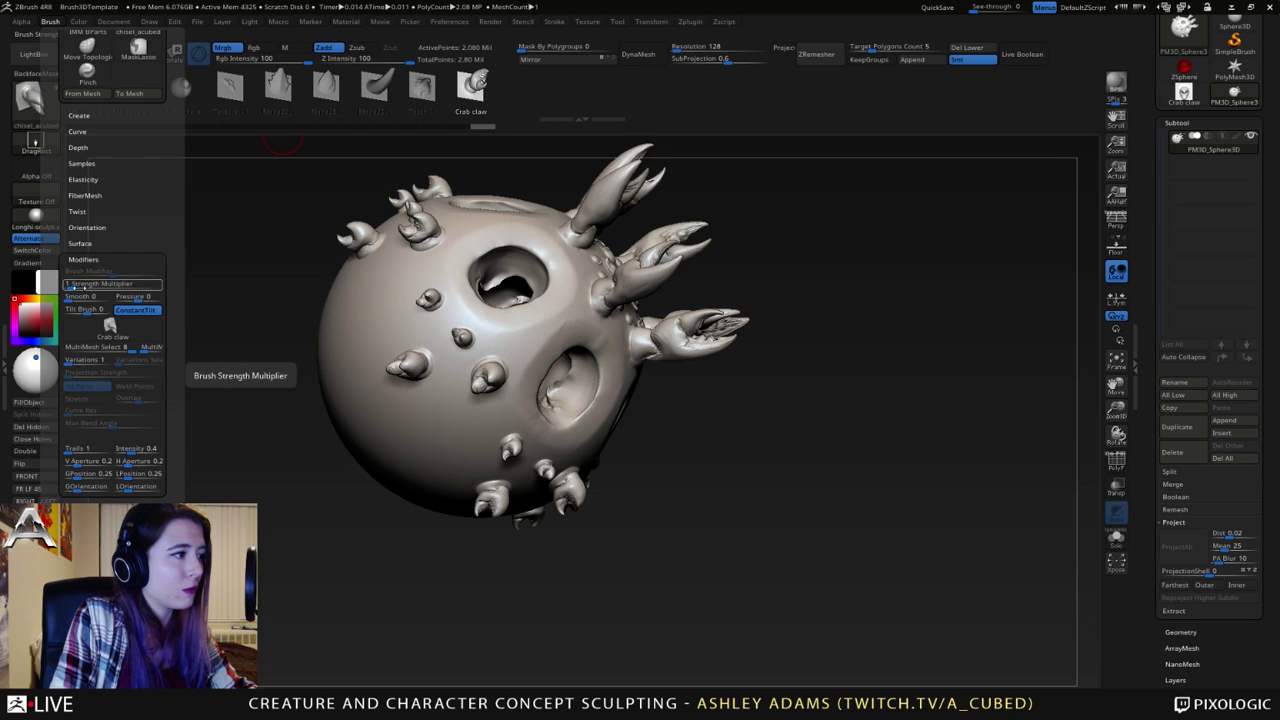
{"action": "left_click", "coordinate": [80, 283]}
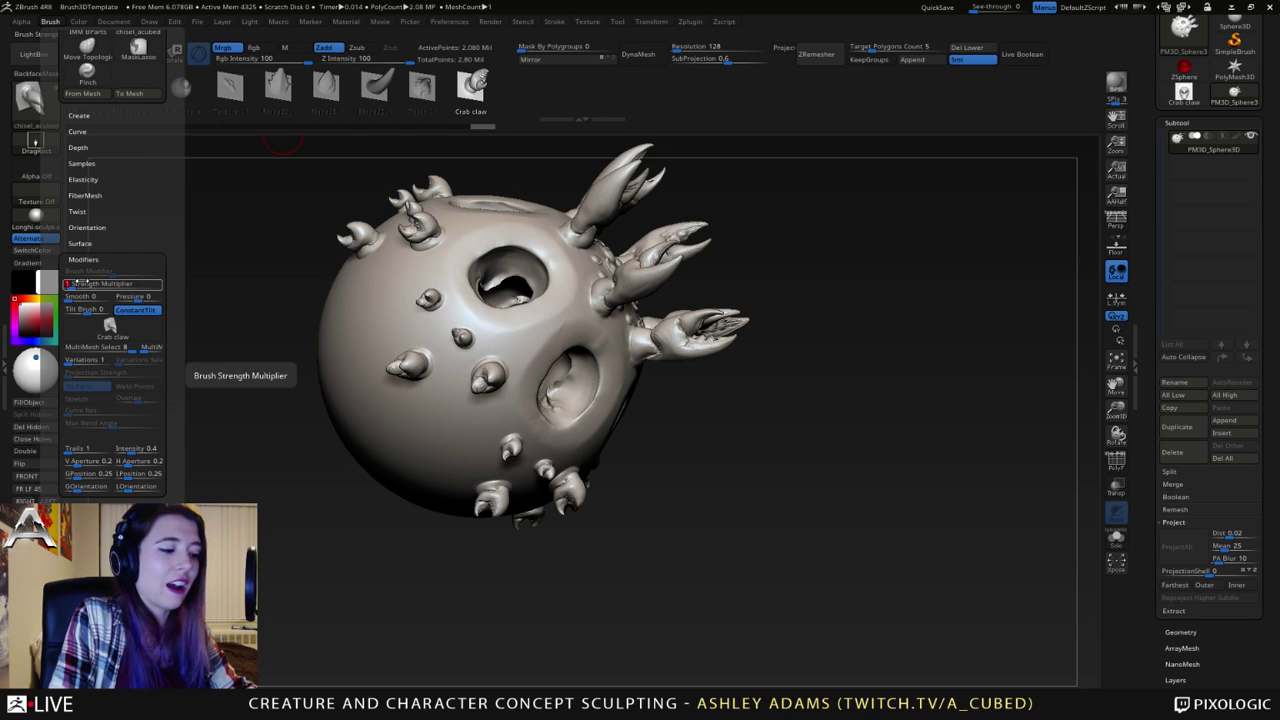
{"action": "key", "text": "Return"}
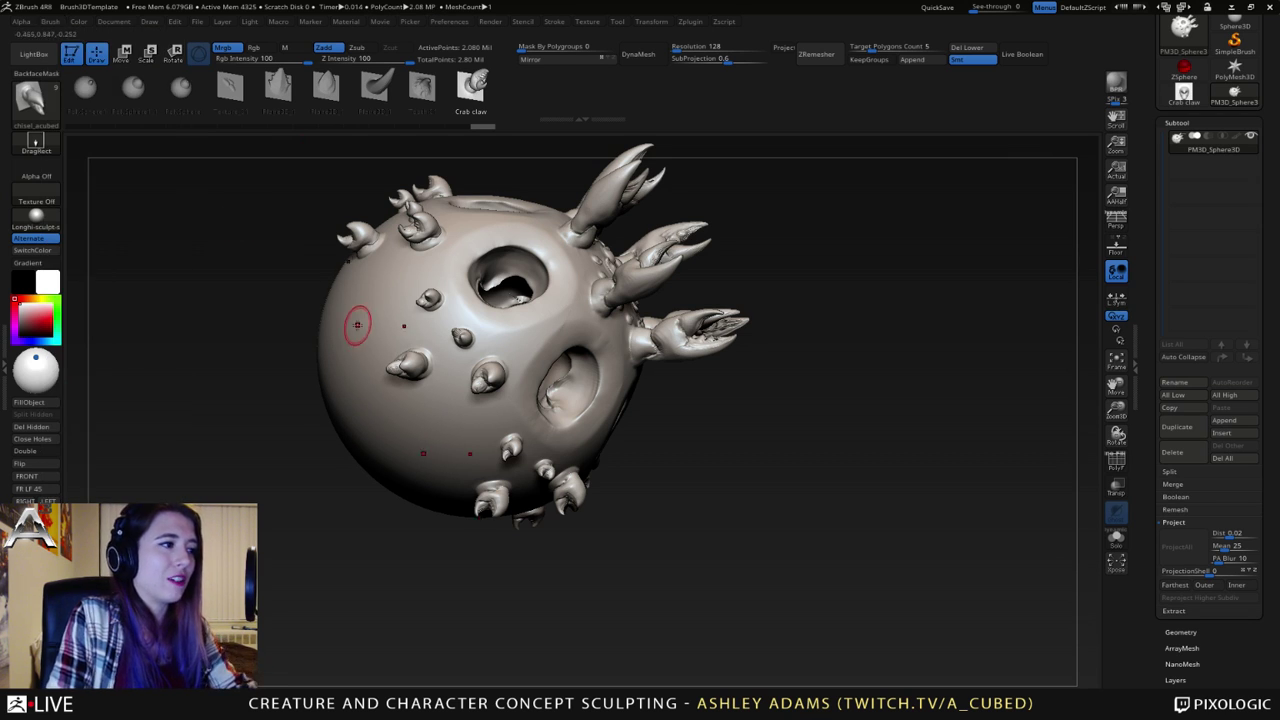
- Try a ring of long Crab claws on the sphere's underside, and undo it
{"action": "left_click_drag", "start_coordinate": [352, 324], "coordinate": [298, 304]}
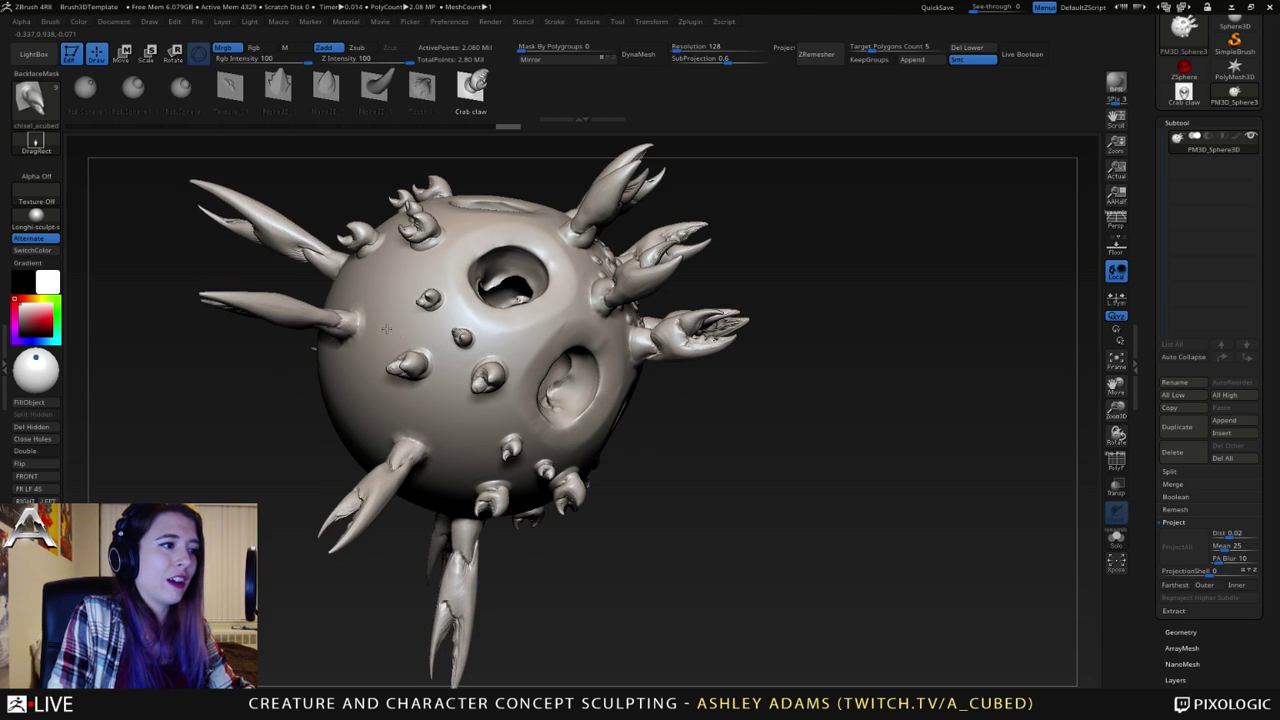
{"action": "left_click_drag", "start_coordinate": [312, 190], "coordinate": [354, 239]}
{"action": "right_click_drag", "start_coordinate": [354, 239], "coordinate": [325, 208]}
{"action": "right_click_drag", "start_coordinate": [540, 400], "coordinate": [420, 430], "text": "ctrl"}
{"action": "right_click_drag", "start_coordinate": [377, 355], "coordinate": [487, 369], "text": "alt"}
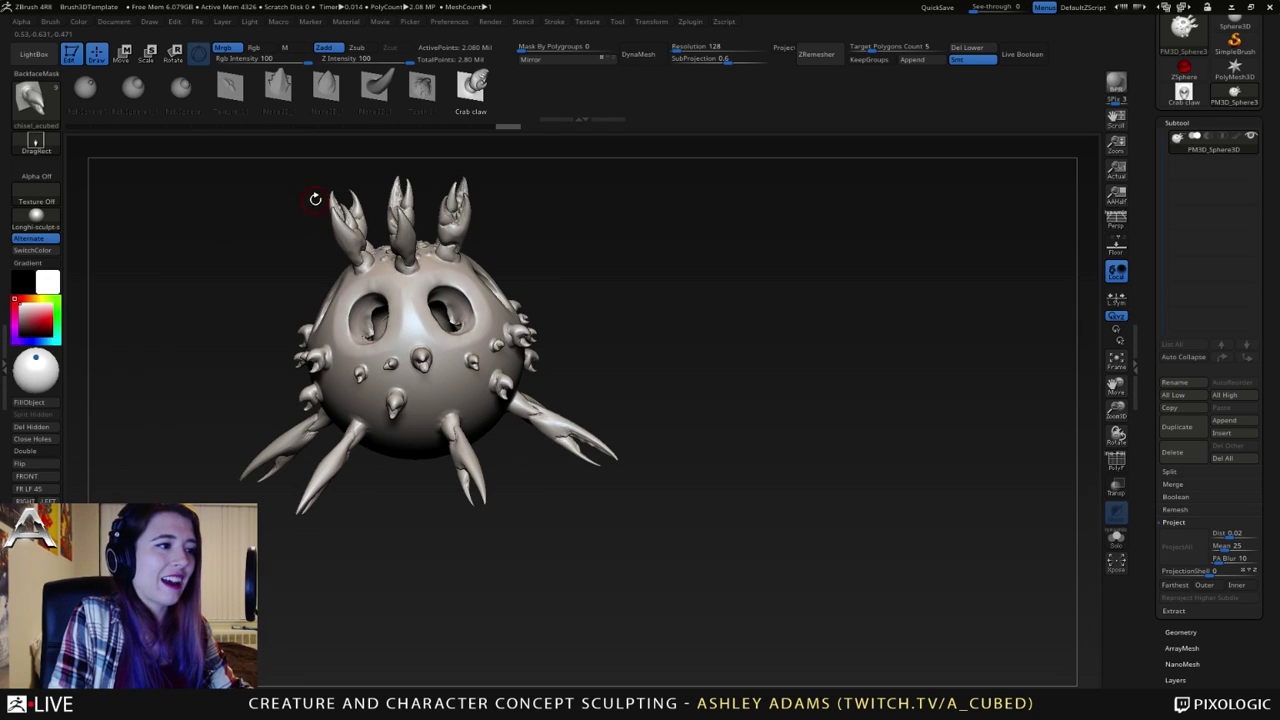
{"action": "key", "text": "ctrl+z"}
- Choose the Tooth-01 mesh, and pull out a ring of long spikes on the sphere's underside
{"action": "left_click", "coordinate": [422, 88]}
{"action": "right_click_drag", "start_coordinate": [515, 420], "coordinate": [474, 338]}
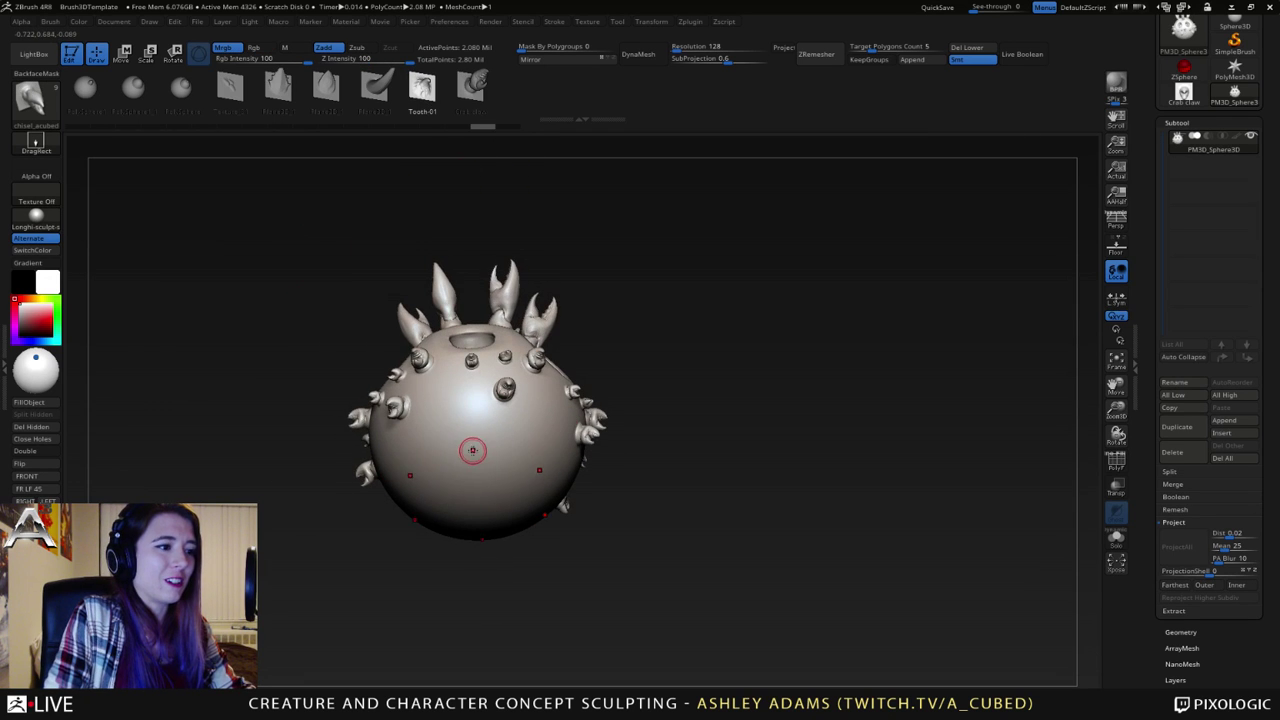
{"action": "left_click_drag", "start_coordinate": [473, 450], "coordinate": [517, 443]}
{"action": "right_click_drag", "start_coordinate": [517, 443], "coordinate": [520, 541]}
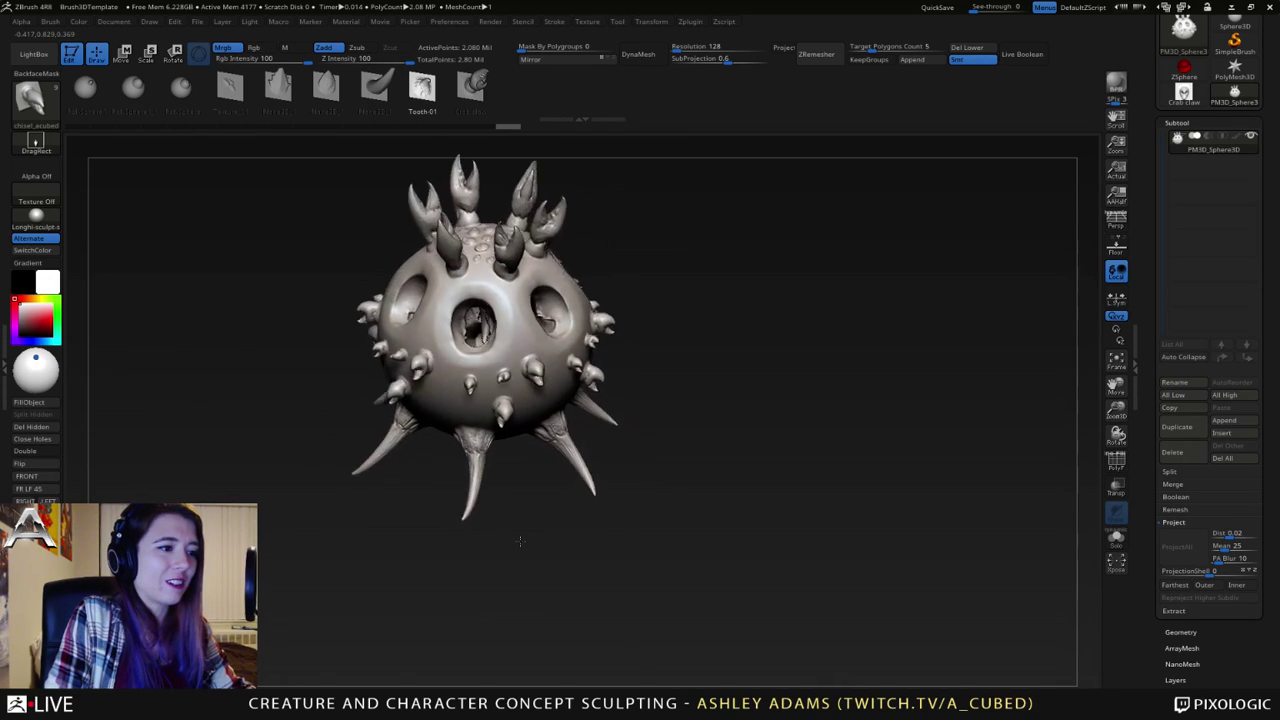
- Add more Tooth-01 spikes of varied sizes between the claws, recesses and bumps on the rest of the sphere
{"action": "left_click_drag", "start_coordinate": [520, 541], "coordinate": [505, 407]}
{"action": "mouse_move", "coordinate": [421, 340]}
{"action": "left_mouse_down"}
{"action": "mouse_move", "coordinate": [486, 360]}
{"action": "mouse_move", "coordinate": [511, 338]}
{"action": "left_mouse_up"}
{"action": "right_click_drag", "start_coordinate": [470, 300], "coordinate": [531, 285]}
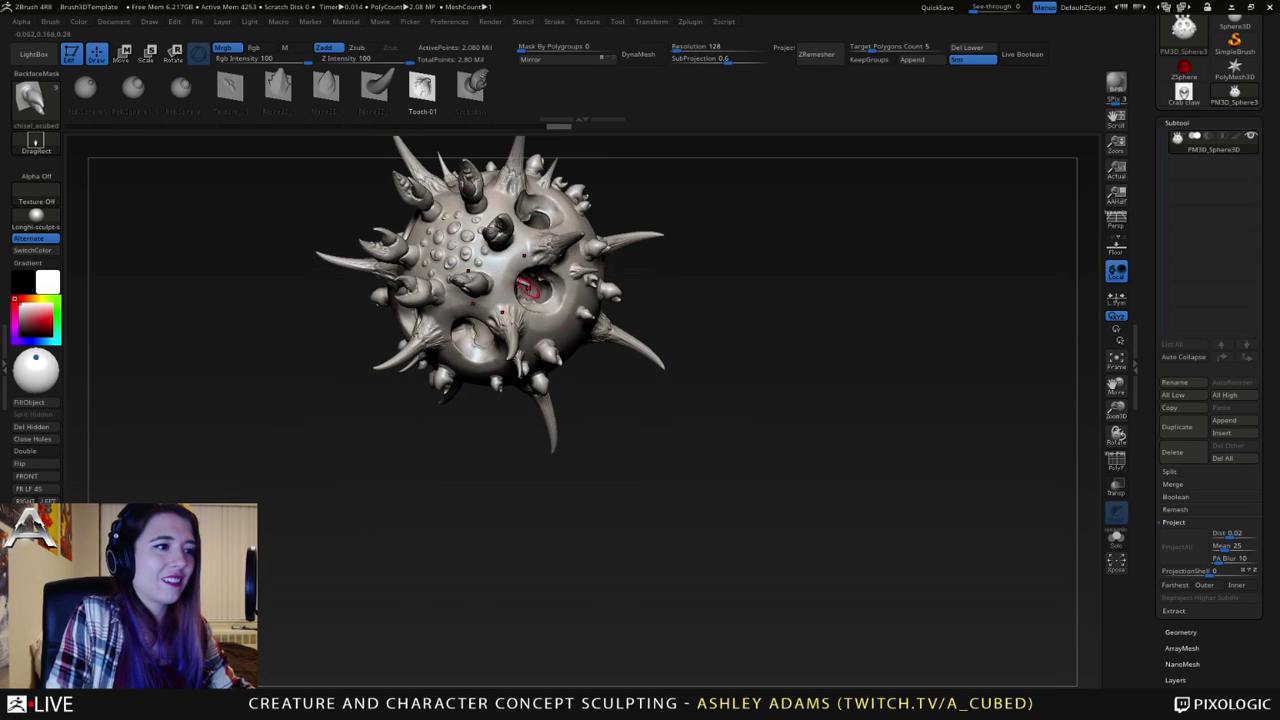
{"action": "mouse_move", "coordinate": [456, 305]}
{"action": "right_mouse_down"}
{"action": "mouse_move", "coordinate": [575, 312]}
{"action": "mouse_move", "coordinate": [617, 348]}
{"action": "right_mouse_up"}
{"action": "mouse_move", "coordinate": [658, 266]}
{"action": "right_mouse_down"}
{"action": "mouse_move", "coordinate": [694, 274]}
{"action": "mouse_move", "coordinate": [725, 217]}
{"action": "mouse_move", "coordinate": [698, 331]}
{"action": "mouse_move", "coordinate": [778, 425]}
{"action": "mouse_move", "coordinate": [663, 365]}
{"action": "mouse_move", "coordinate": [663, 379]}
{"action": "right_mouse_up"}
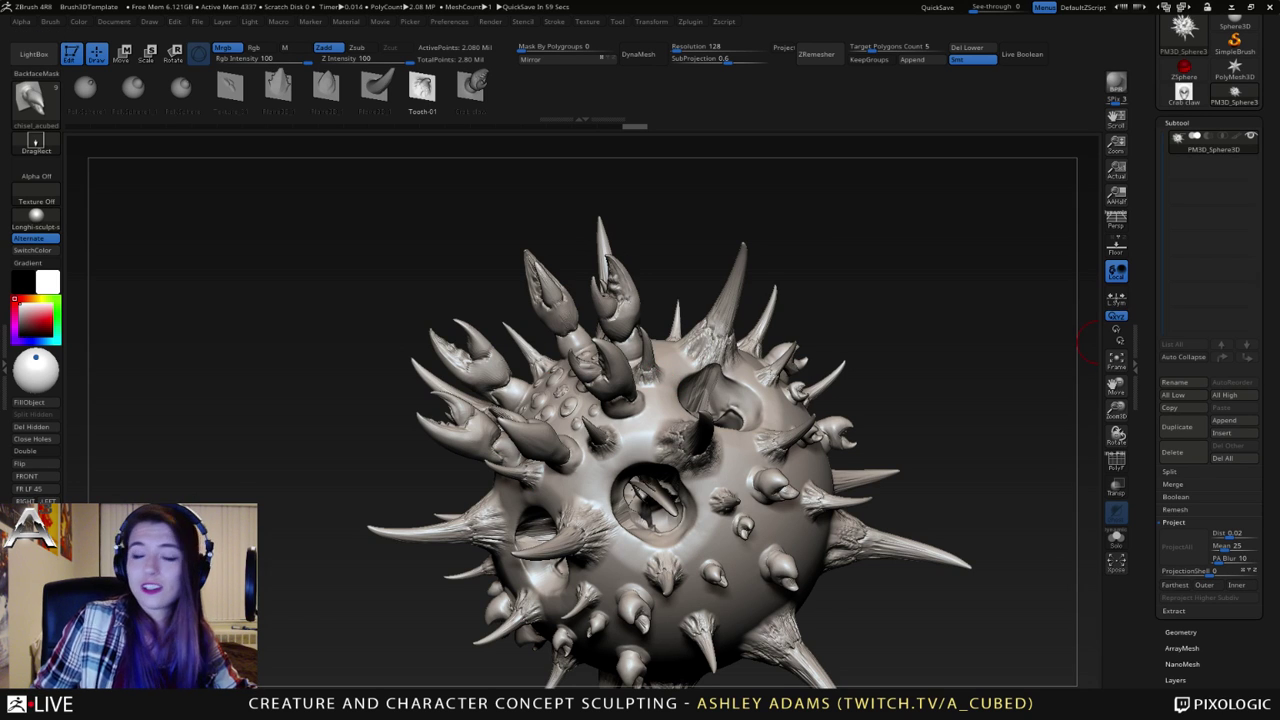
{"action": "mouse_move", "coordinate": [681, 393]}
{"action": "right_mouse_down"}
{"action": "mouse_move", "coordinate": [652, 440]}
{"action": "mouse_move", "coordinate": [657, 391]}
{"action": "mouse_move", "coordinate": [675, 371]}
{"action": "right_mouse_up"}
- Switch to the Crab claw tool, and save it to disk
{"action": "left_click", "coordinate": [1184, 92]}
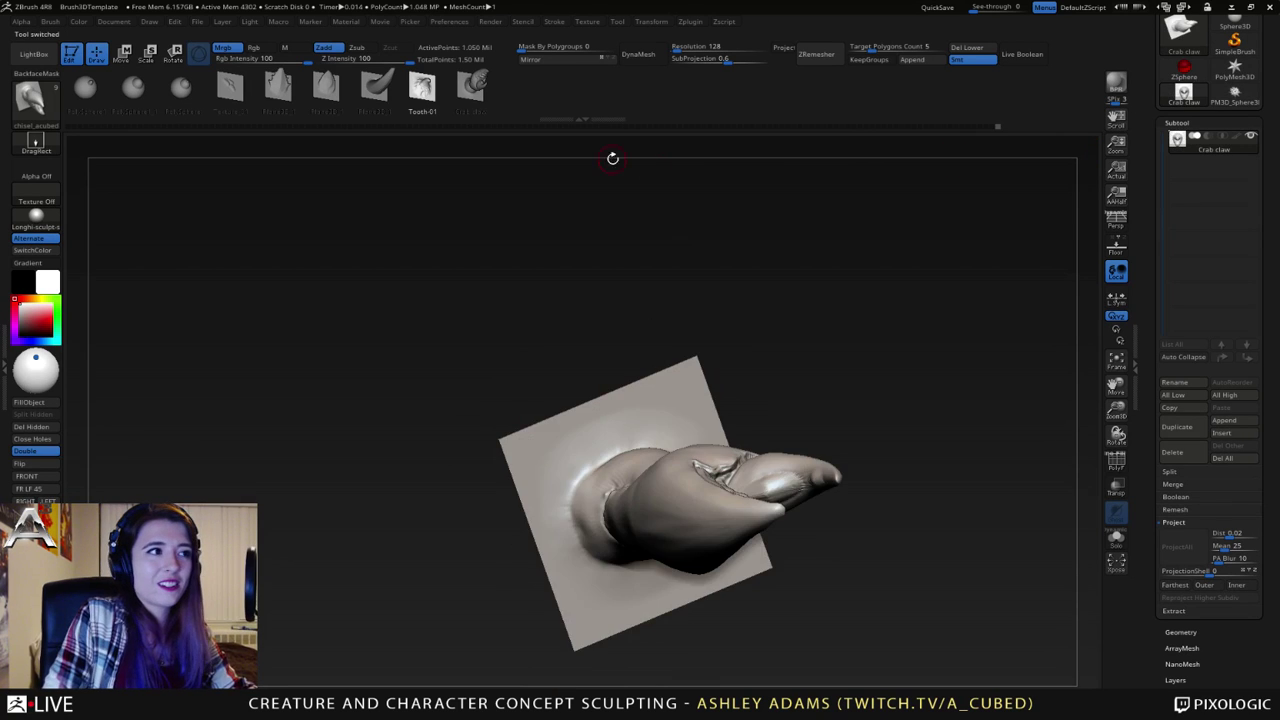
{"action": "left_click_drag", "start_coordinate": [611, 157], "coordinate": [848, 324]}
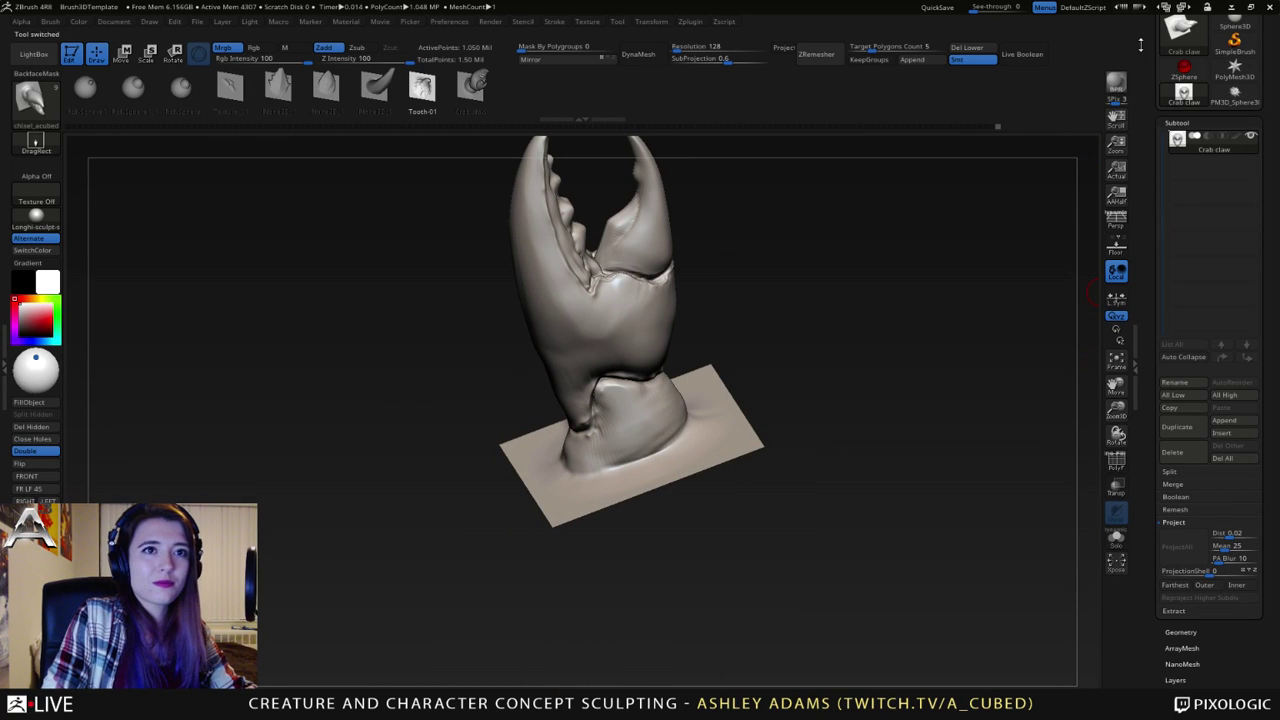
{"action": "scroll", "coordinate": [1215, 60], "scroll_direction": "up", "scroll_amount": 3}
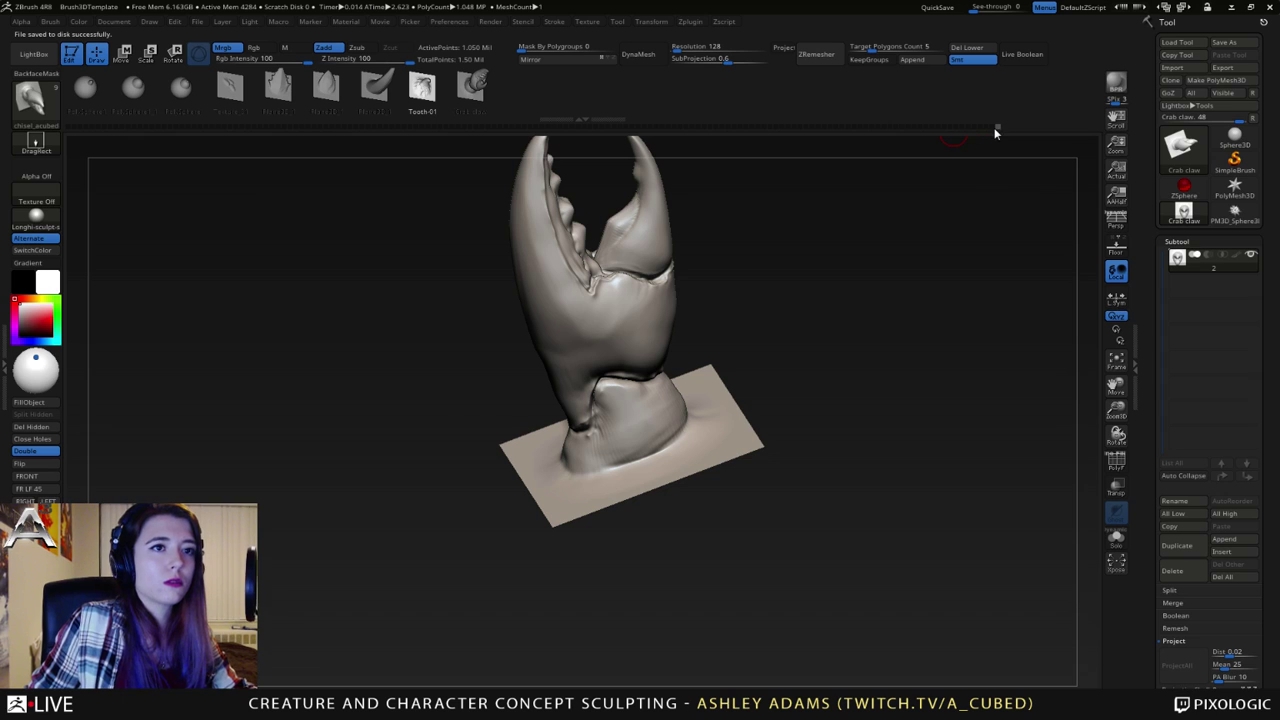
- Rewind the Crab claw's undo history past the early dome shape to the flat starting plane
{"action": "left_click_drag", "start_coordinate": [997, 127], "coordinate": [913, 127]}
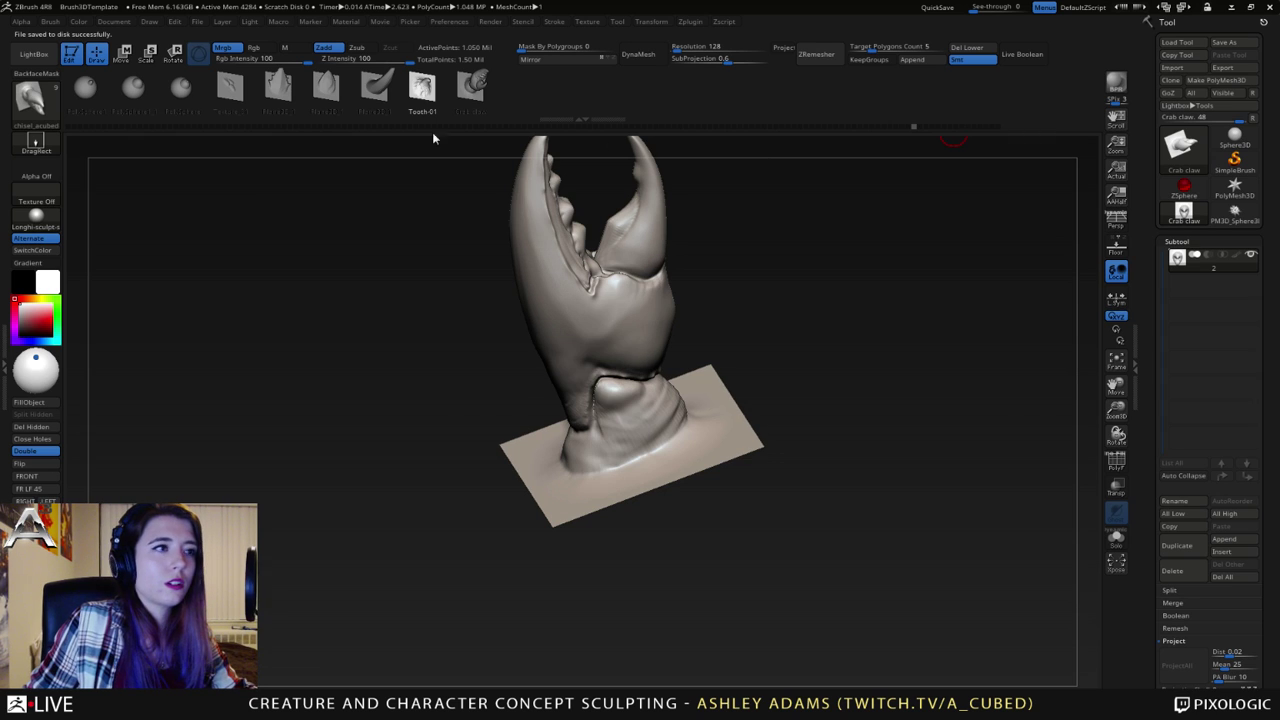
{"action": "left_click", "coordinate": [69, 126]}
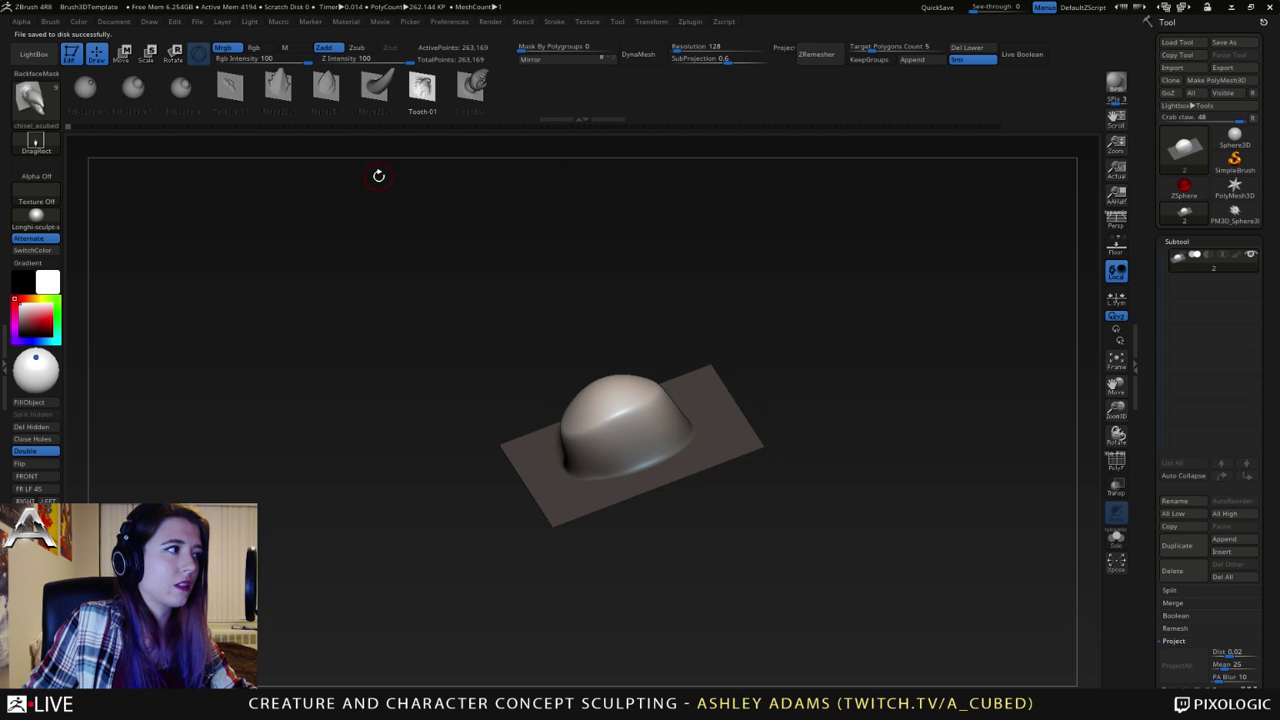
{"action": "left_click", "coordinate": [64, 126]}
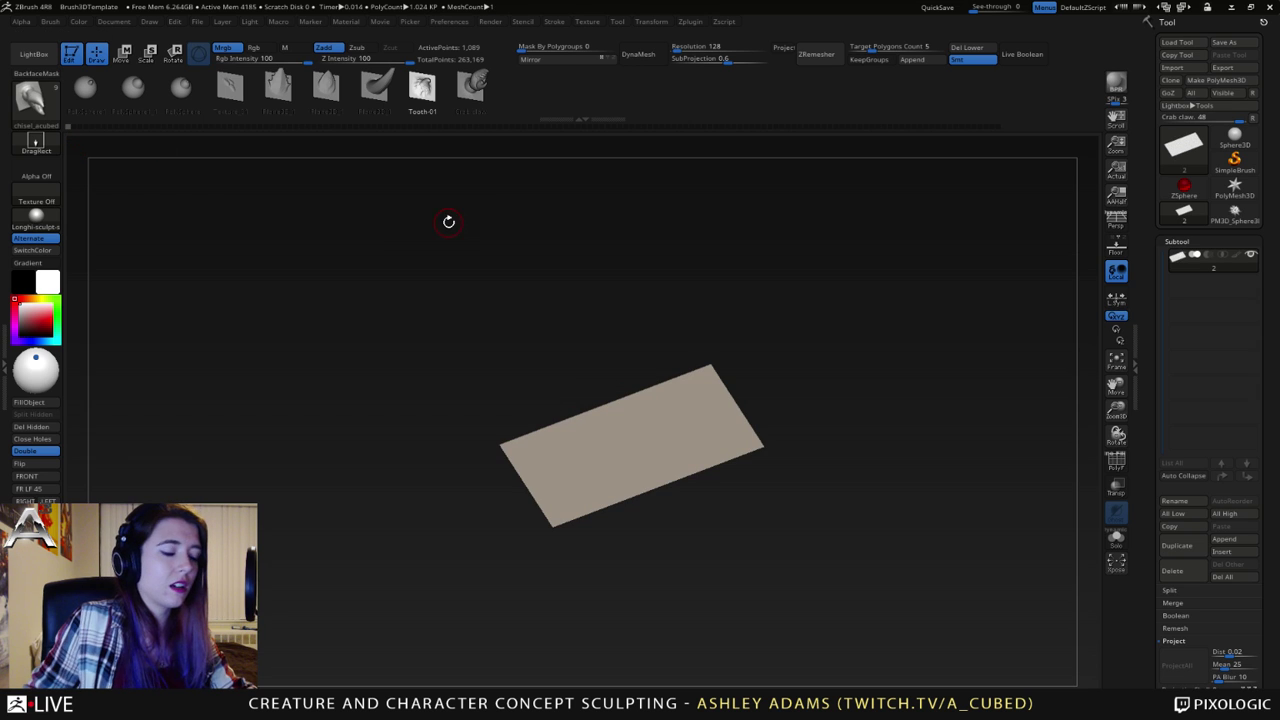
- Show the starting plane's geometry settings to check its subdivision levels, and view the plane straight on
{"action": "left_click", "coordinate": [1175, 241]}
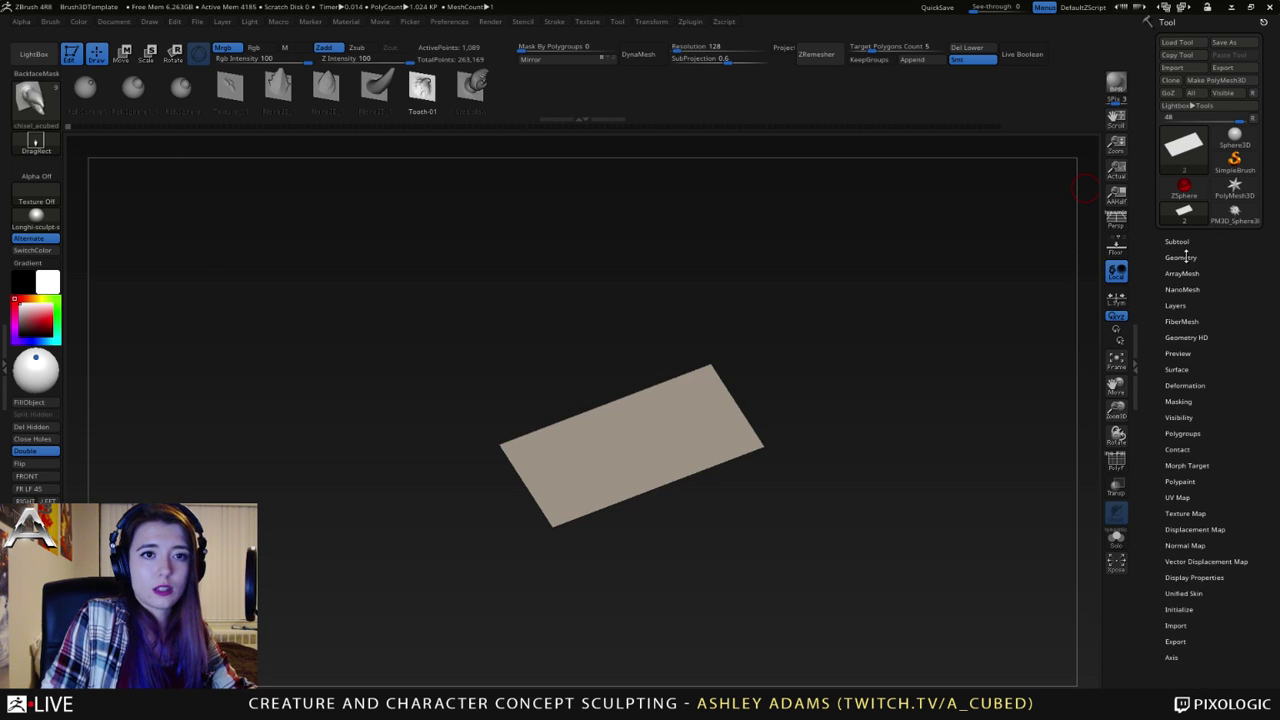
{"action": "left_click", "coordinate": [1186, 257]}
{"action": "mouse_move", "coordinate": [680, 443]}
{"action": "right_mouse_down"}
{"action": "mouse_move", "coordinate": [688, 521]}
{"action": "mouse_move", "coordinate": [623, 463]}
{"action": "mouse_move", "coordinate": [649, 401]}
{"action": "right_mouse_up"}
{"action": "key", "text": "space"}
{"action": "left_click_drag", "start_coordinate": [649, 401], "coordinate": [660, 402]}
{"action": "mouse_move", "coordinate": [660, 402]}
{"action": "right_mouse_down"}
{"action": "mouse_move", "coordinate": [577, 402]}
{"action": "mouse_move", "coordinate": [651, 451]}
{"action": "mouse_move", "coordinate": [665, 307]}
{"action": "mouse_move", "coordinate": [689, 449]}
{"action": "mouse_move", "coordinate": [700, 403]}
{"action": "right_mouse_up"}
{"action": "key", "text": "ctrl"}
{"action": "right_click_drag", "start_coordinate": [700, 403], "coordinate": [652, 466], "text": "alt"}
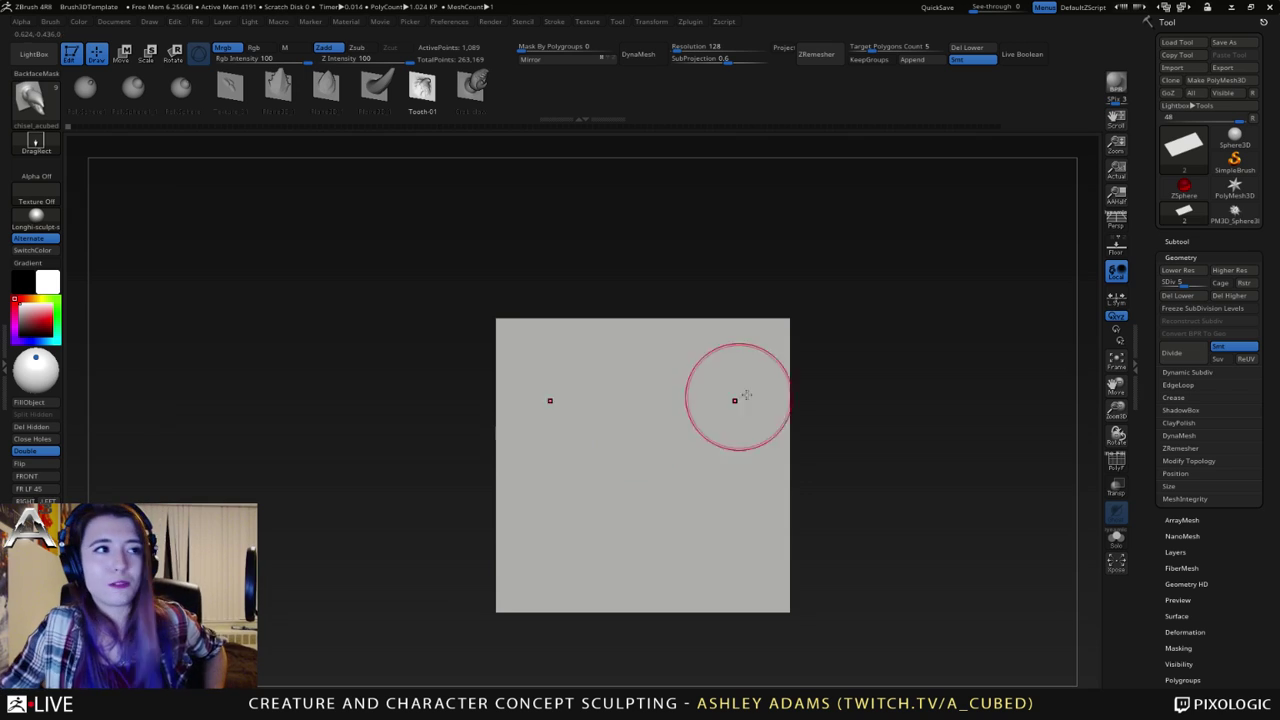
- Switch to the PM3D_Sphere3D tool, and return to the flat plane tool
{"action": "left_click", "coordinate": [1234, 214]}
{"action": "left_click_drag", "start_coordinate": [907, 274], "coordinate": [829, 251]}
{"action": "left_click", "coordinate": [1173, 215]}
{"action": "mouse_move", "coordinate": [1172, 216]}
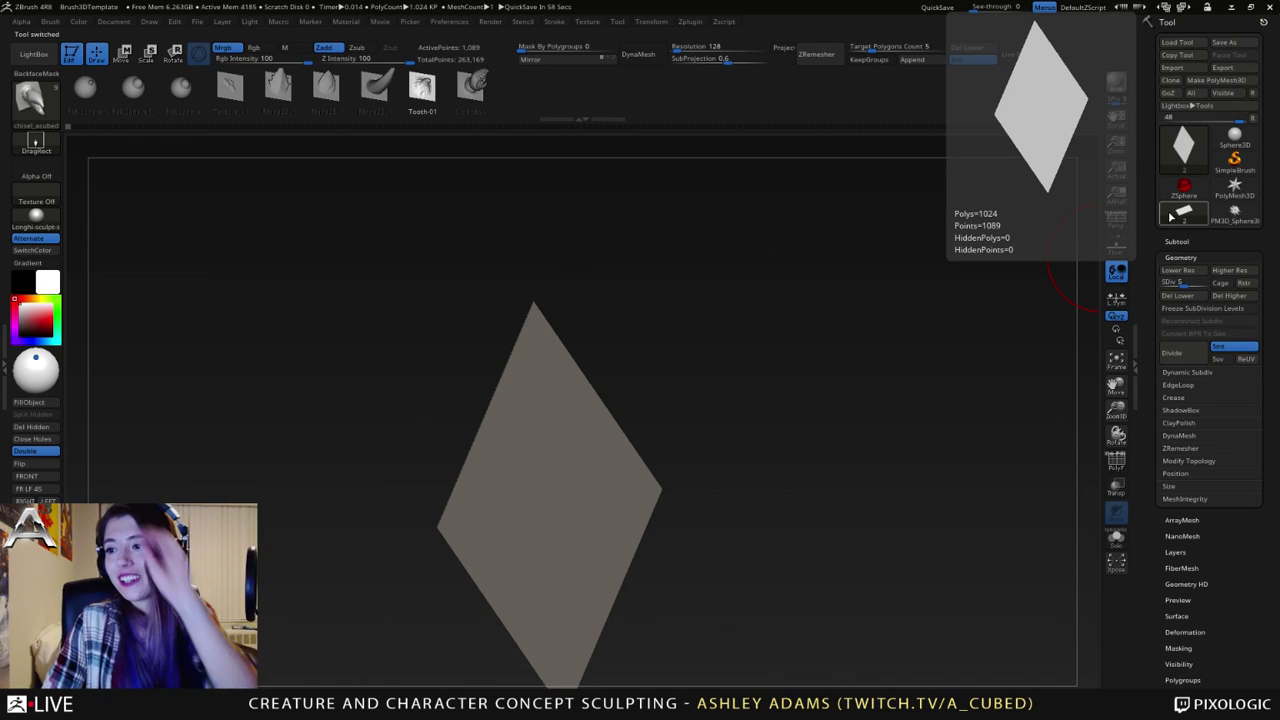
- Frame the whole creature bust in side view, and turn on Live Boolean for it
{"action": "left_click_drag", "start_coordinate": [457, 423], "coordinate": [560, 375]}
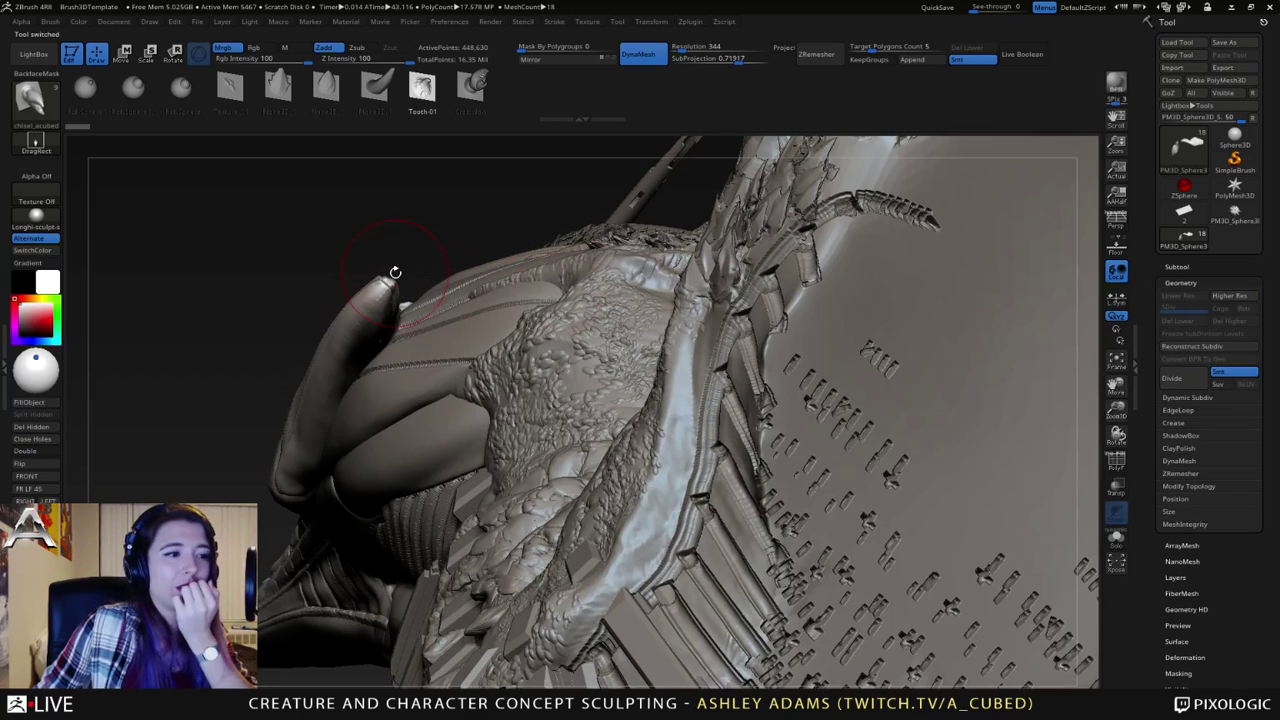
{"action": "mouse_move", "coordinate": [538, 454]}
{"action": "right_mouse_down", "text": "ctrl"}
{"action": "mouse_move", "coordinate": [405, 325]}
{"action": "mouse_move", "coordinate": [559, 391]}
{"action": "right_mouse_up", "text": "ctrl"}
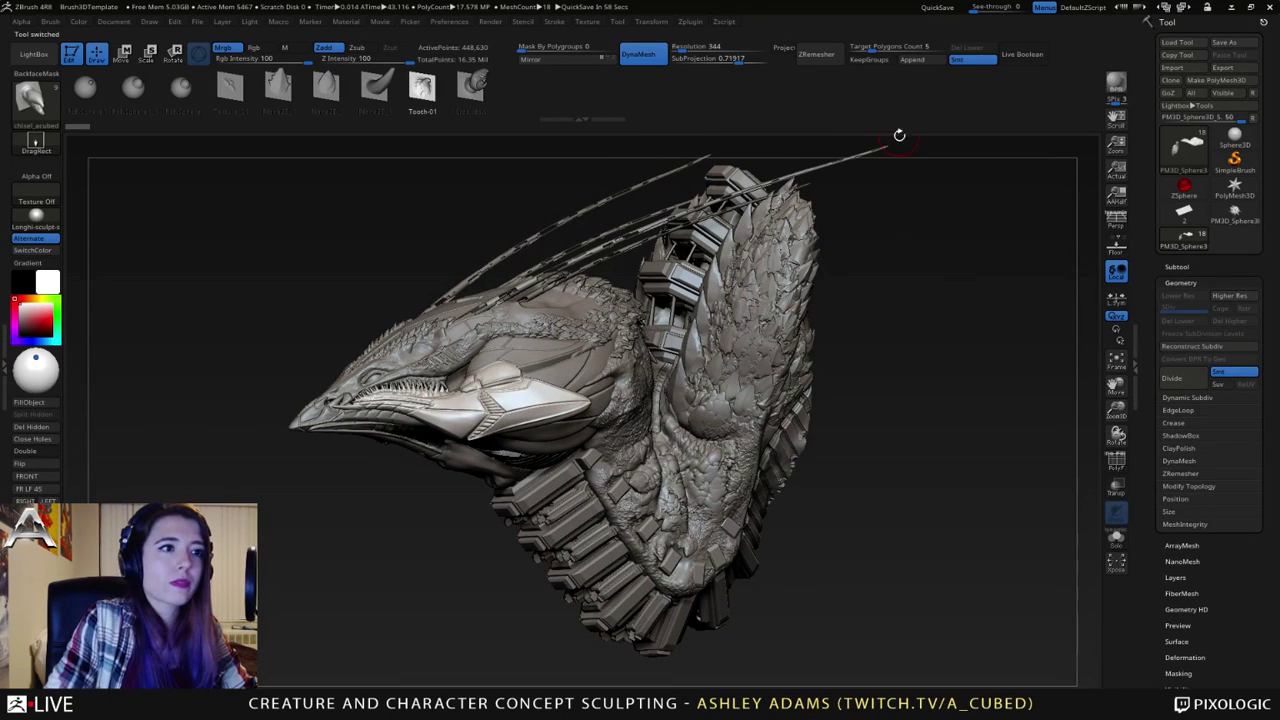
{"action": "left_click", "coordinate": [1022, 54]}
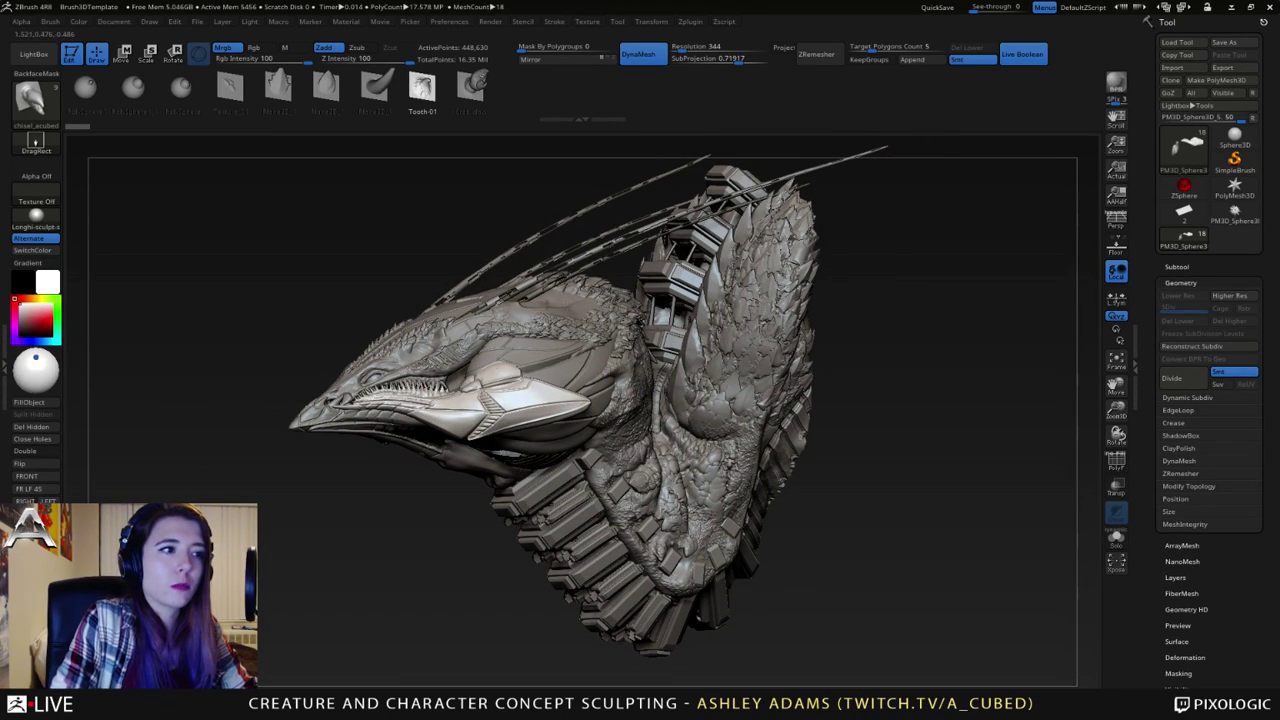
- Examine the creature bust's head, scaly hood and mechanical neck segments from the side, above and the front
{"action": "mouse_move", "coordinate": [800, 192]}
{"action": "right_mouse_down"}
{"action": "mouse_move", "coordinate": [443, 300]}
{"action": "mouse_move", "coordinate": [720, 369]}
{"action": "mouse_move", "coordinate": [587, 333]}
{"action": "right_mouse_up"}
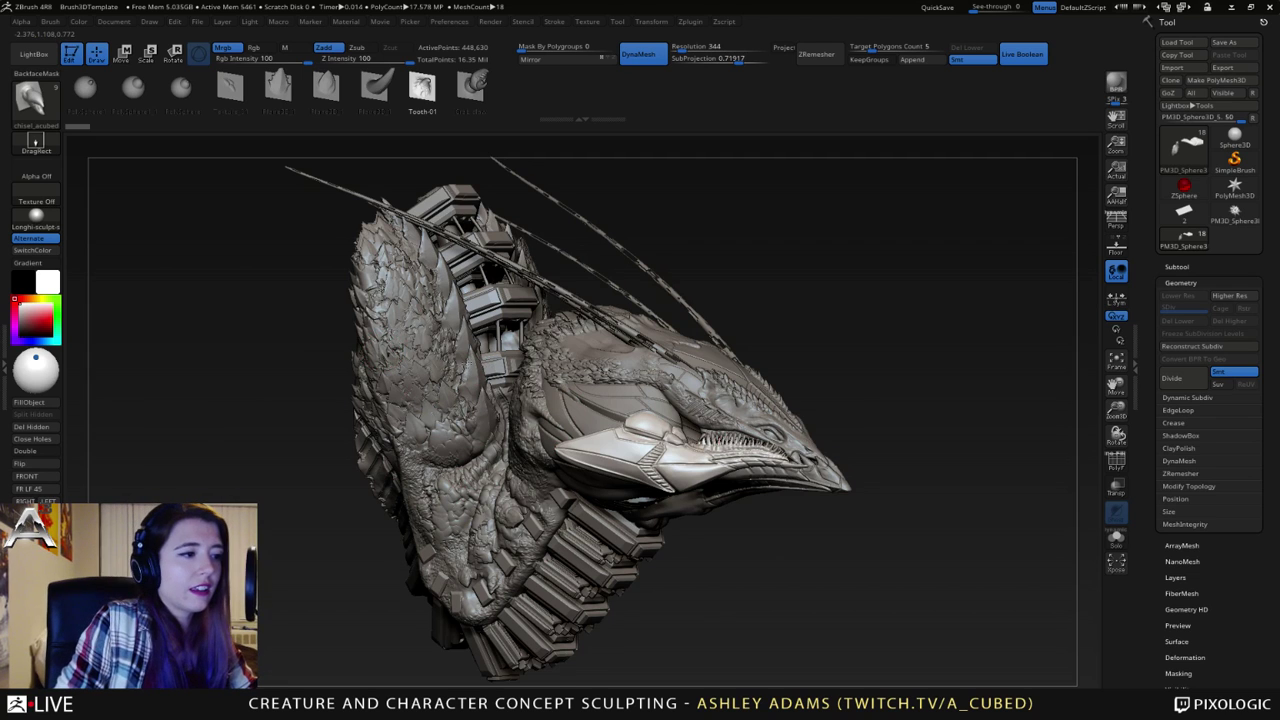
{"action": "right_click_drag", "start_coordinate": [487, 367], "coordinate": [480, 358]}
{"action": "left_click_drag", "start_coordinate": [480, 356], "coordinate": [410, 455]}
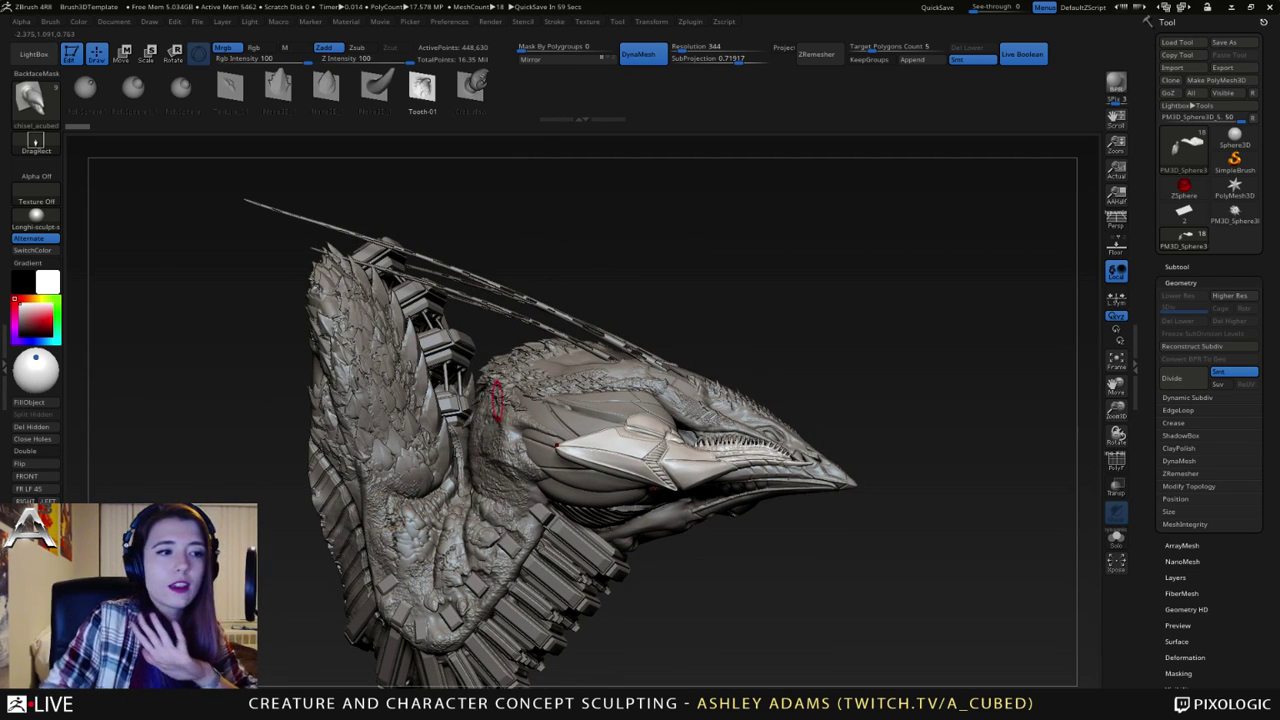
{"action": "left_click_drag", "start_coordinate": [514, 350], "coordinate": [527, 311]}
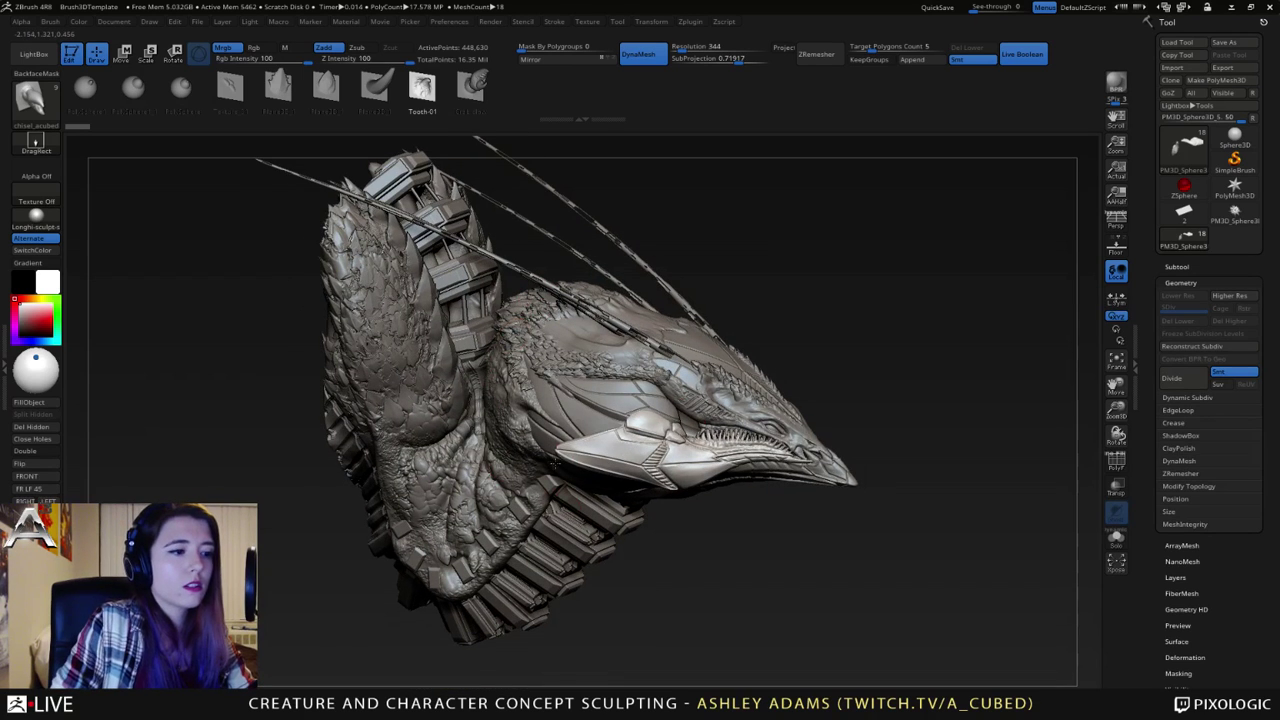
{"action": "left_click_drag", "start_coordinate": [555, 462], "coordinate": [722, 485]}
{"action": "right_click_drag", "start_coordinate": [650, 555], "coordinate": [677, 466], "text": "alt"}
{"action": "mouse_move", "coordinate": [591, 262]}
{"action": "right_mouse_down"}
{"action": "mouse_move", "coordinate": [583, 308]}
{"action": "mouse_move", "coordinate": [512, 304]}
{"action": "right_mouse_up"}
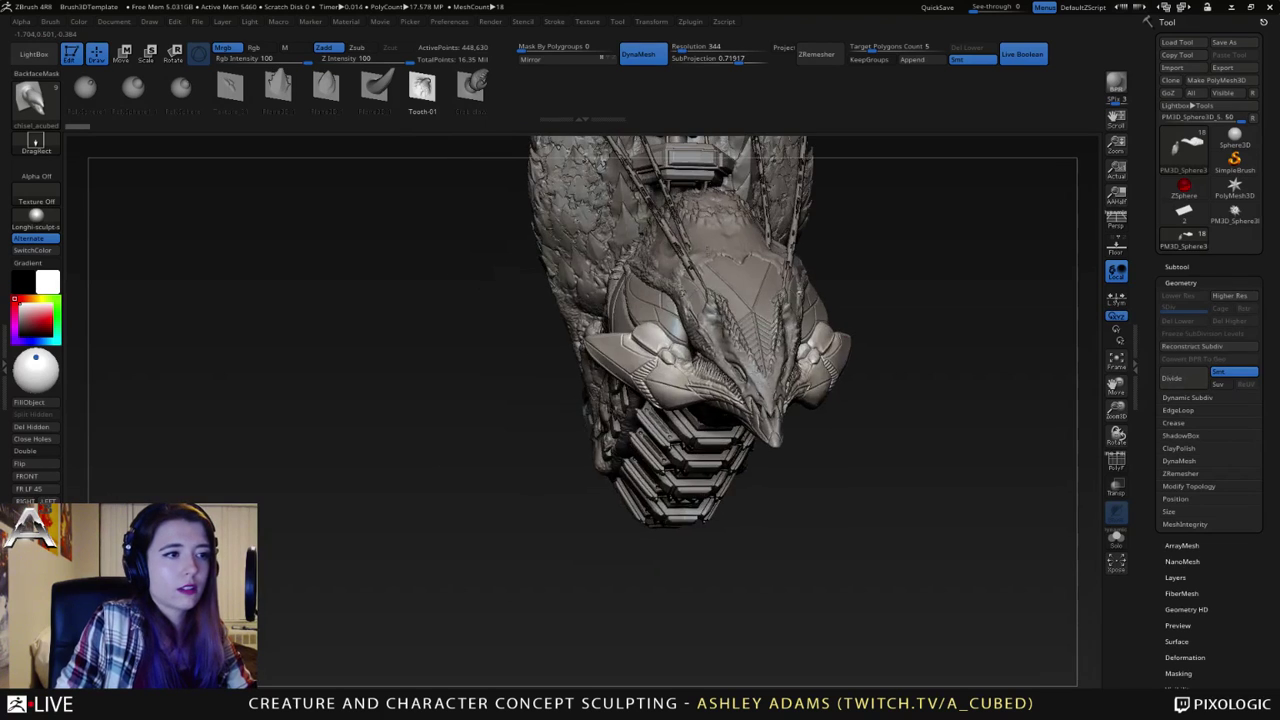
- Select the spine thing1_2 subtool behind the creature's head, and inspect how its segments sit between the hood halves
{"action": "right_click_drag", "start_coordinate": [640, 230], "coordinate": [596, 440], "text": "alt"}
{"action": "right_click_drag", "start_coordinate": [612, 290], "coordinate": [607, 315]}
{"action": "left_click", "coordinate": [607, 315], "text": "alt"}
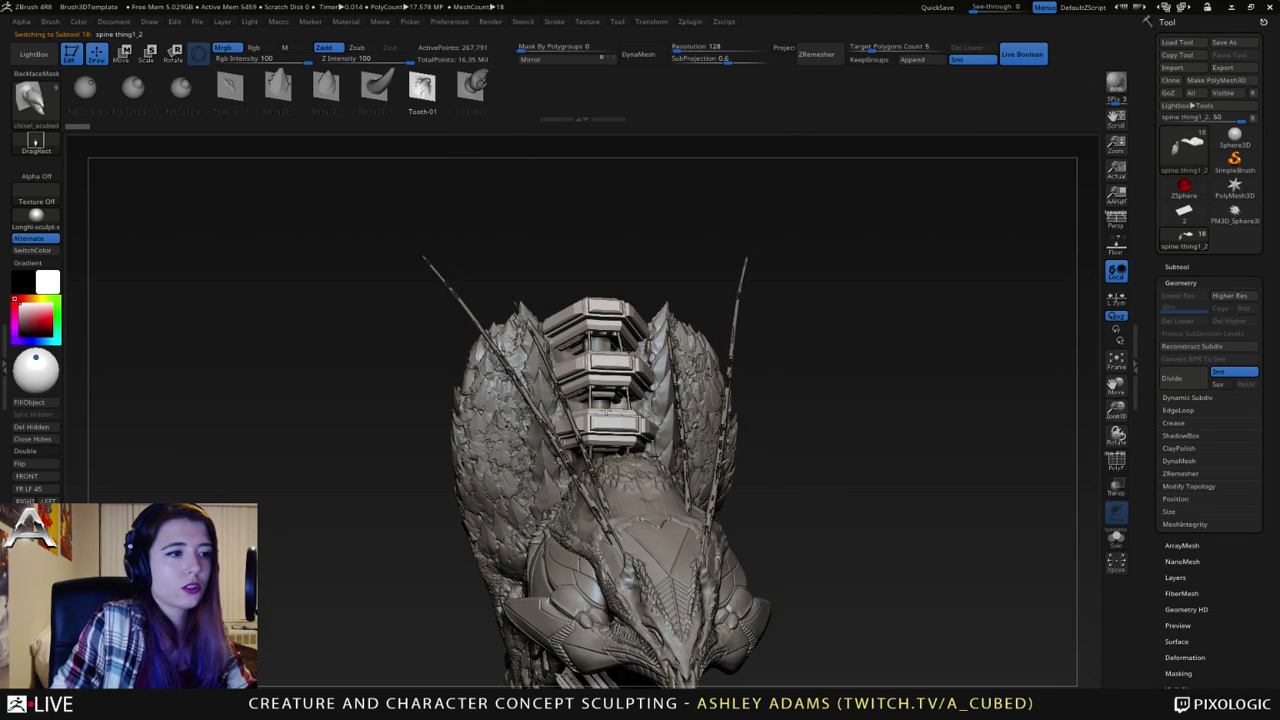
{"action": "left_click_drag", "start_coordinate": [915, 405], "coordinate": [803, 372]}
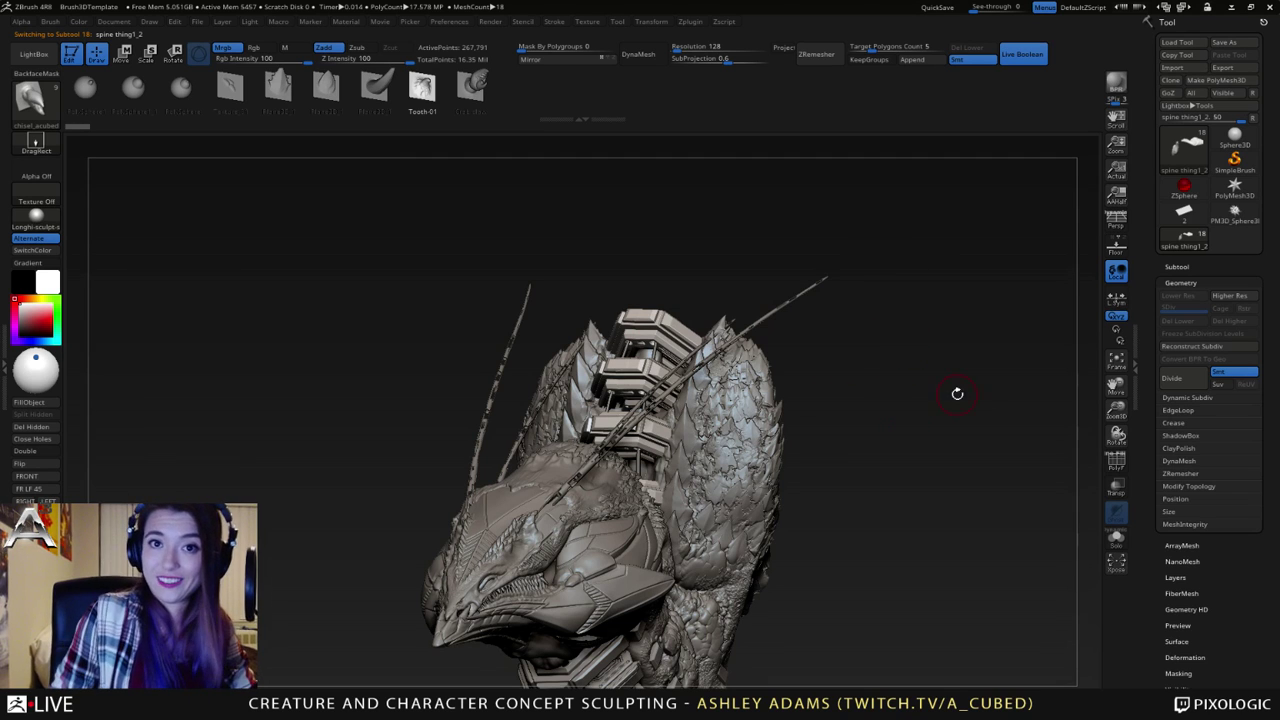
{"action": "left_click_drag", "start_coordinate": [735, 463], "coordinate": [730, 520]}
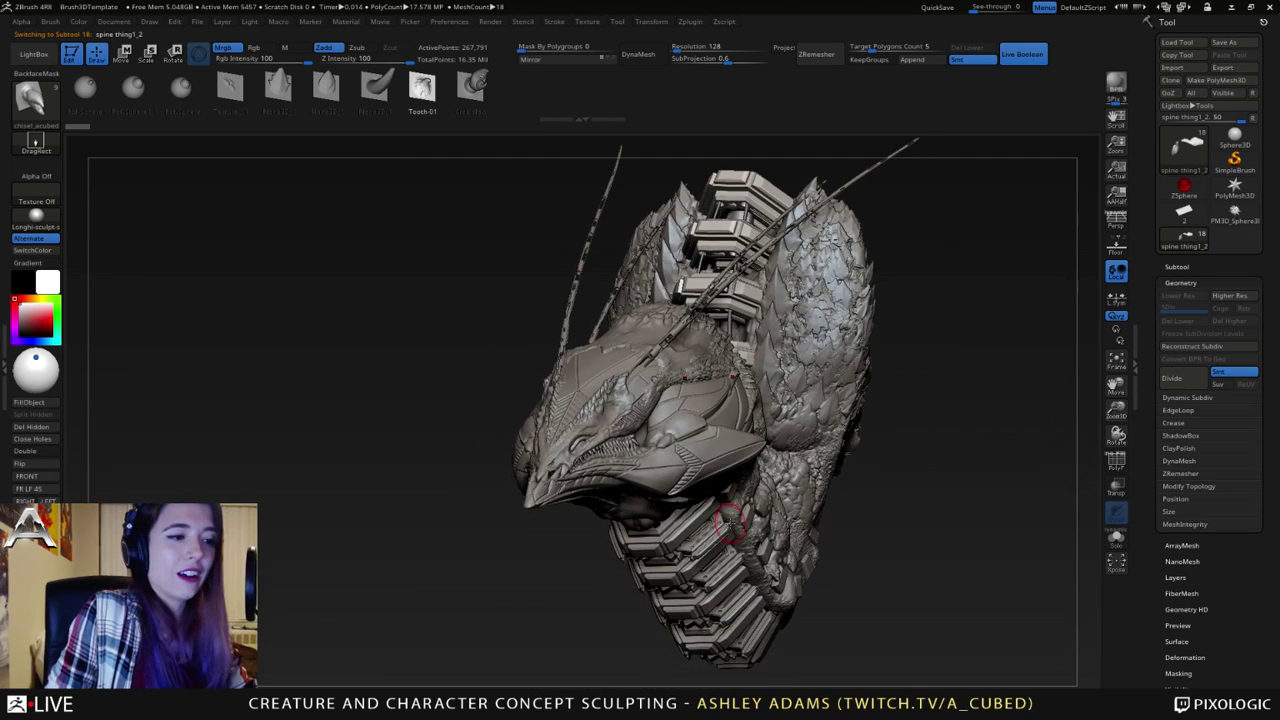
- Select the spine thing2 subtool under the jaw, inspect its plates in isolation, and show the whole bust again
{"action": "left_click", "coordinate": [684, 531], "text": "alt"}
{"action": "mouse_move", "coordinate": [712, 528]}
{"action": "right_mouse_down", "text": "alt"}
{"action": "mouse_move", "coordinate": [765, 393]}
{"action": "mouse_move", "coordinate": [763, 449]}
{"action": "mouse_move", "coordinate": [773, 426]}
{"action": "mouse_move", "coordinate": [732, 361]}
{"action": "mouse_move", "coordinate": [846, 416]}
{"action": "mouse_move", "coordinate": [770, 421]}
{"action": "mouse_move", "coordinate": [862, 411]}
{"action": "mouse_move", "coordinate": [851, 419]}
{"action": "right_mouse_up", "text": "alt"}
{"action": "left_click", "coordinate": [1118, 542]}
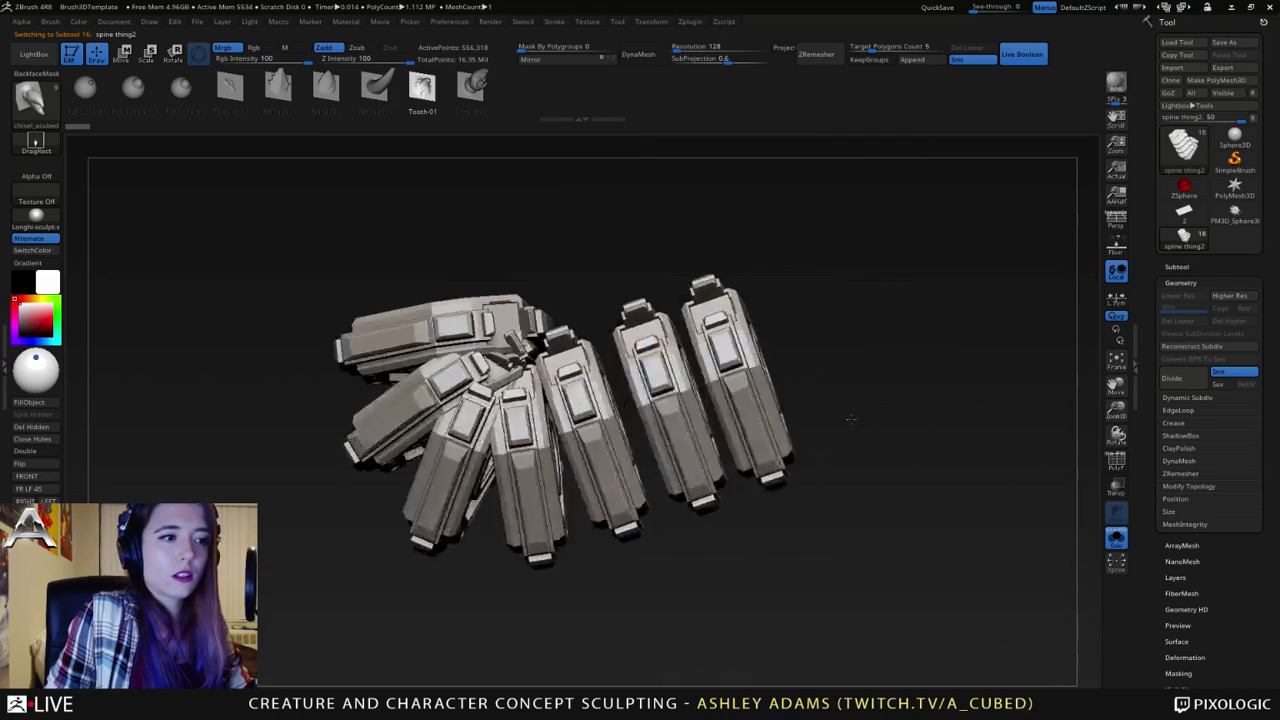
{"action": "left_click_drag", "start_coordinate": [850, 419], "coordinate": [824, 400]}
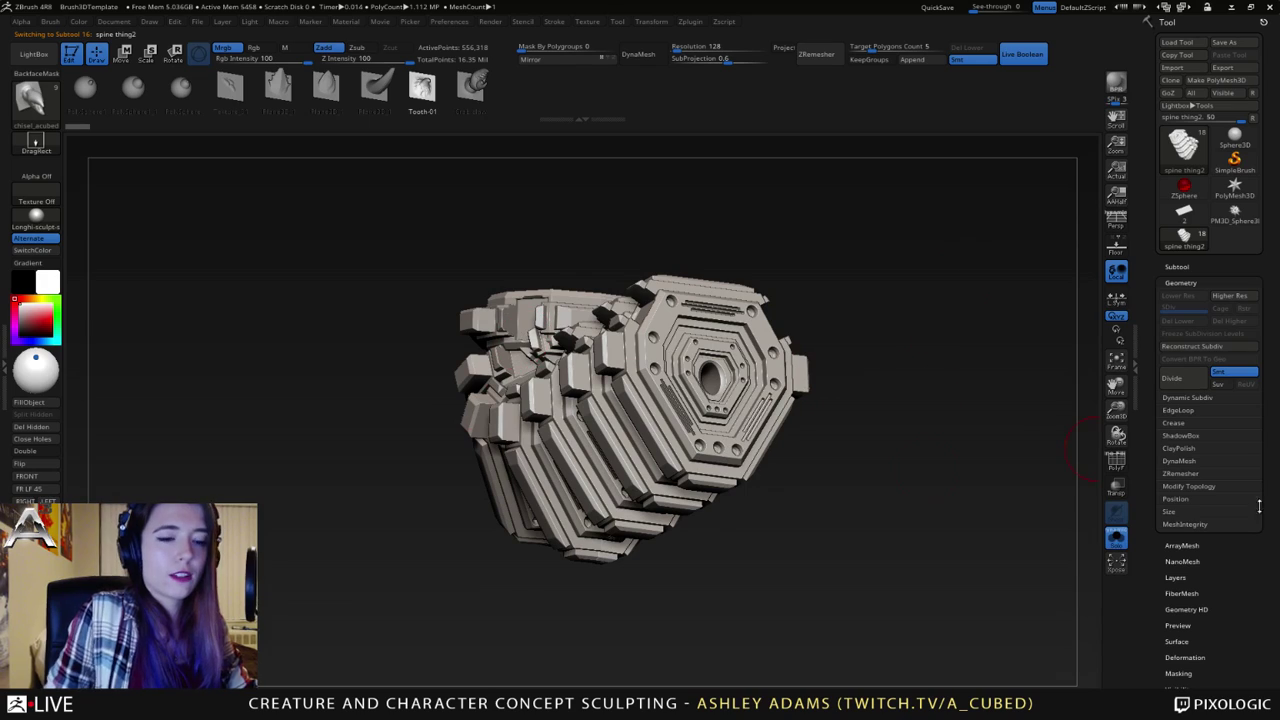
{"action": "left_click", "coordinate": [1114, 545]}
{"action": "right_click_drag", "start_coordinate": [889, 404], "coordinate": [816, 350]}
{"action": "left_click_drag", "start_coordinate": [700, 412], "coordinate": [844, 440]}
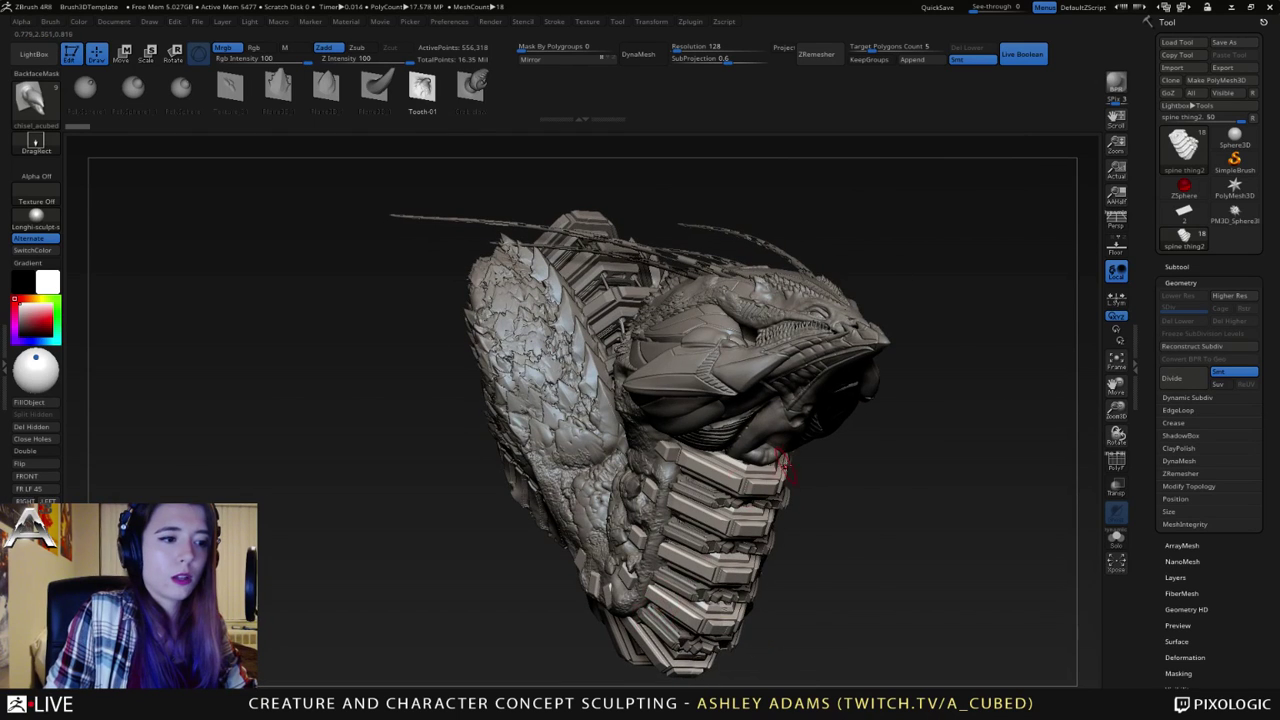
- Select the spine thing1 subtool between the throat plates, inspect it in isolation, and show the whole bust again
{"action": "left_click_drag", "start_coordinate": [915, 470], "coordinate": [810, 500]}
{"action": "left_click", "coordinate": [805, 505], "text": "alt"}
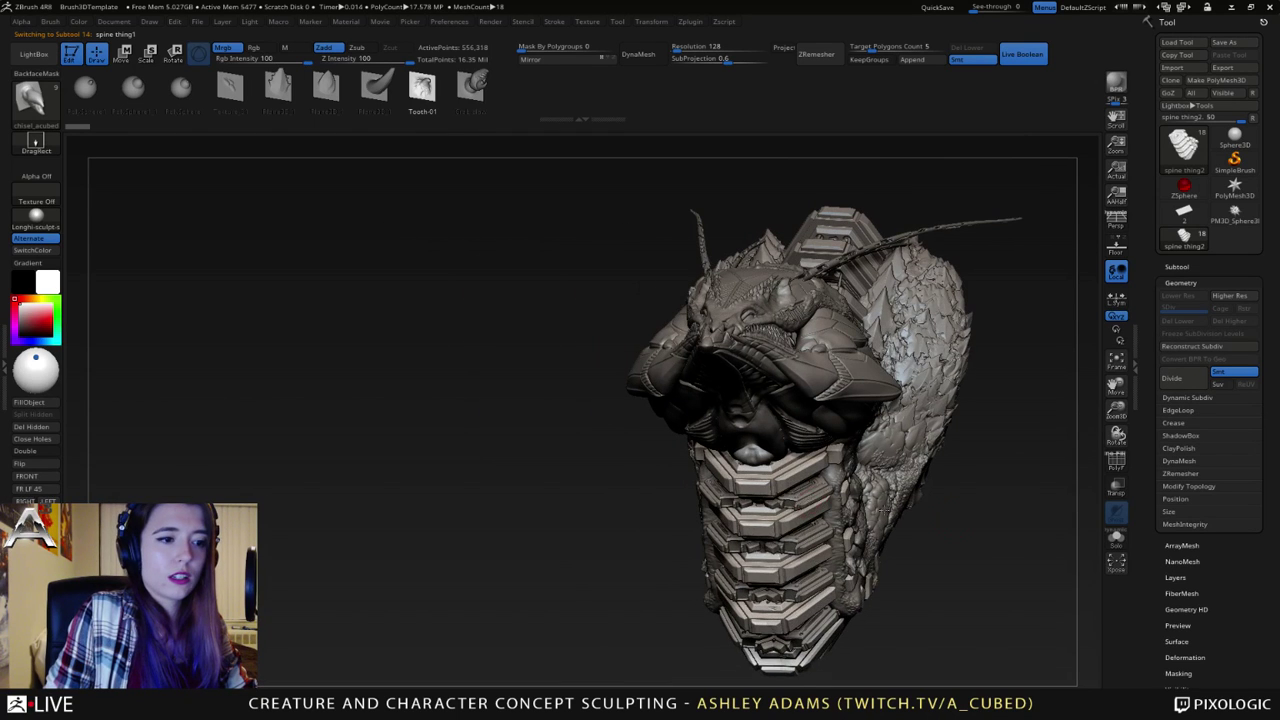
{"action": "left_click", "coordinate": [1116, 537]}
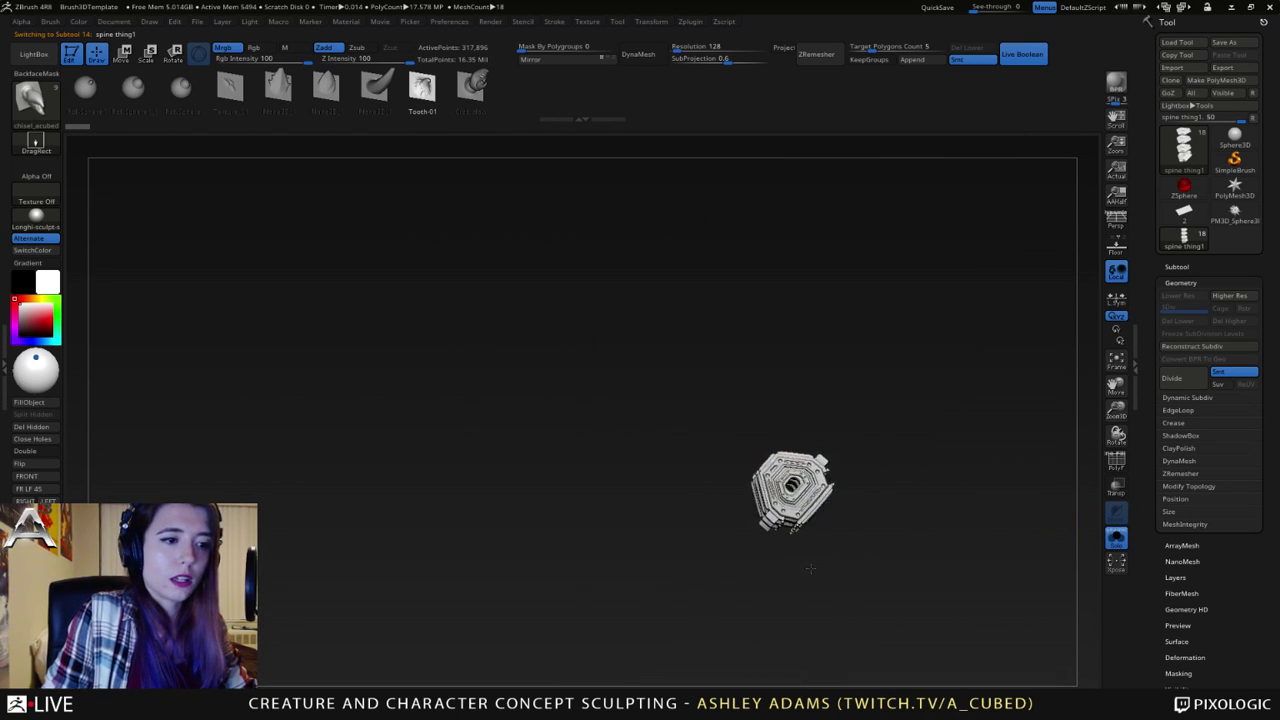
{"action": "left_click_drag", "start_coordinate": [866, 430], "coordinate": [803, 510]}
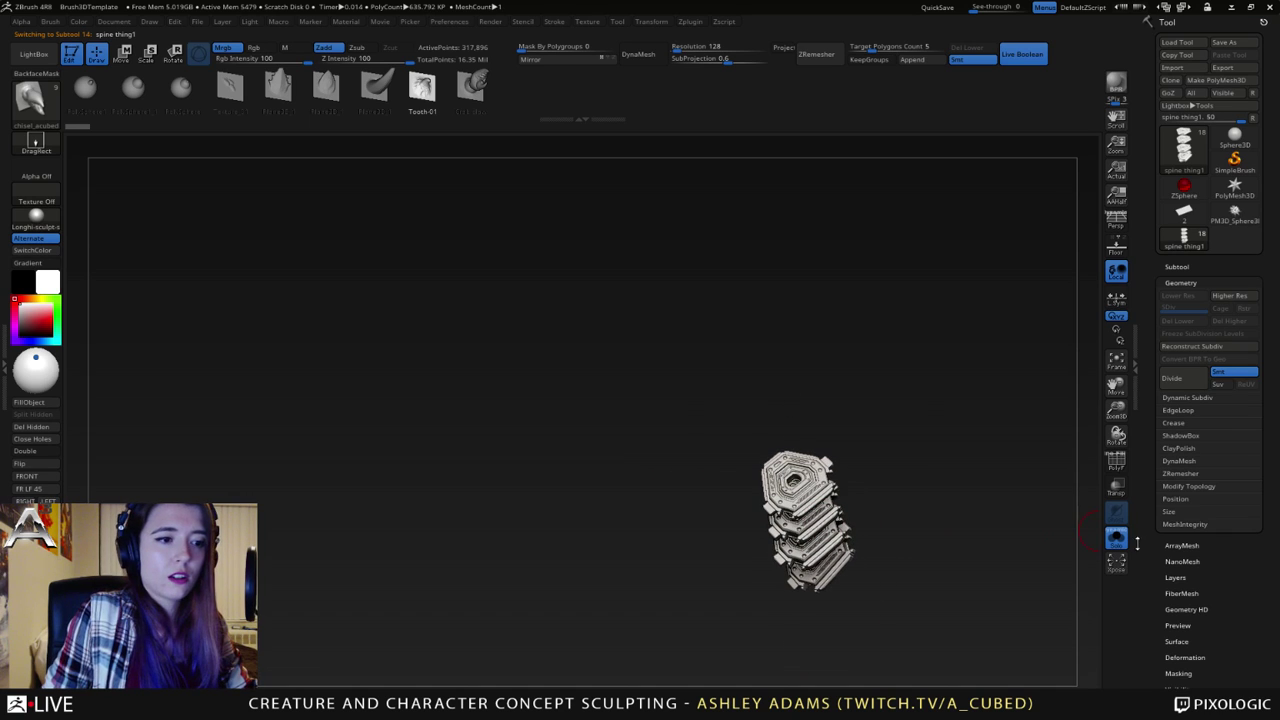
{"action": "left_click", "coordinate": [1117, 537]}
{"action": "left_click_drag", "start_coordinate": [1002, 522], "coordinate": [896, 348]}
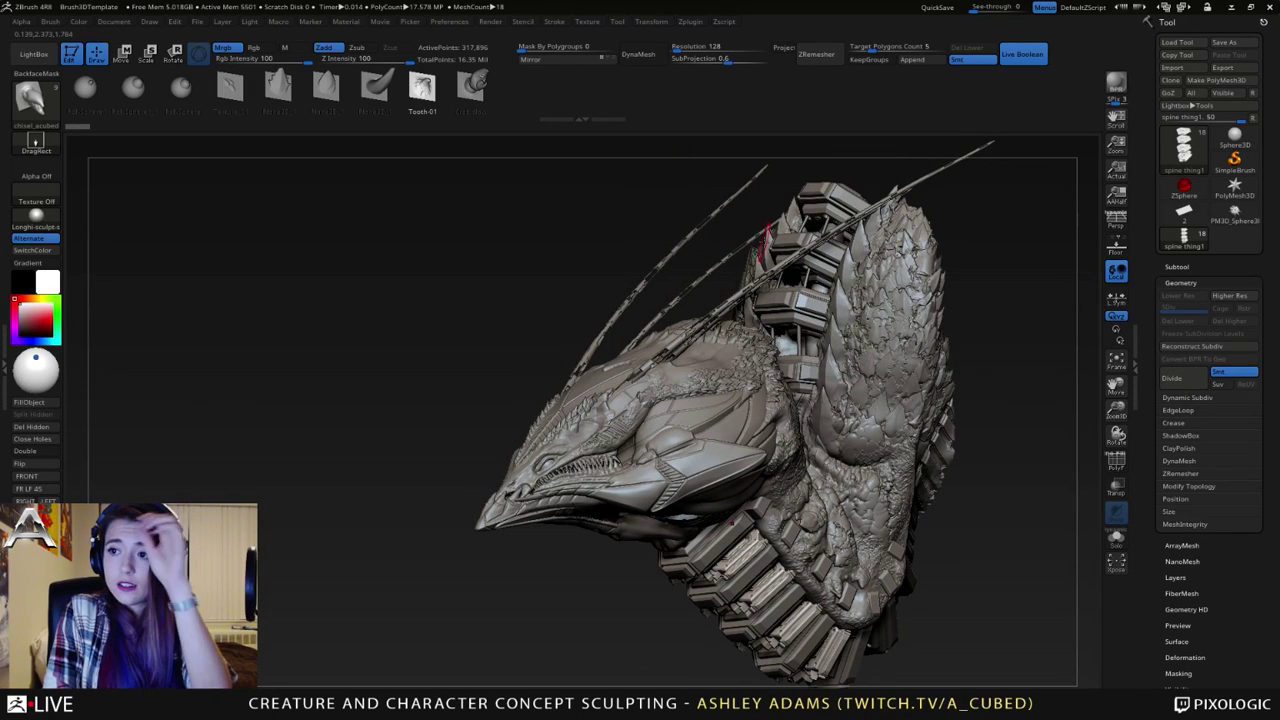
- Examine the creature's cheek plates, teeth, beak and forehead up close from the side and front
{"action": "left_click_drag", "start_coordinate": [594, 318], "coordinate": [868, 345]}
{"action": "mouse_move", "coordinate": [868, 345]}
{"action": "right_mouse_down", "text": "alt"}
{"action": "mouse_move", "coordinate": [814, 295]}
{"action": "mouse_move", "coordinate": [640, 300]}
{"action": "right_mouse_up", "text": "alt"}
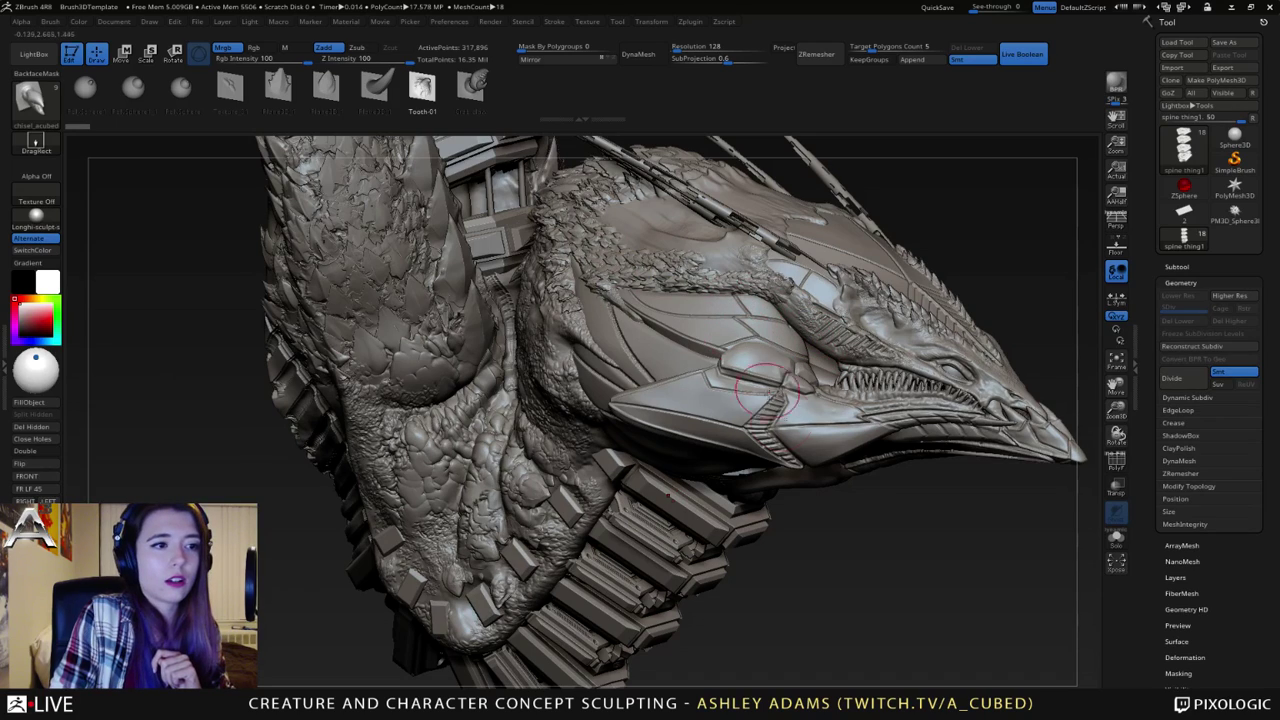
{"action": "left_click_drag", "start_coordinate": [1000, 300], "coordinate": [760, 387]}
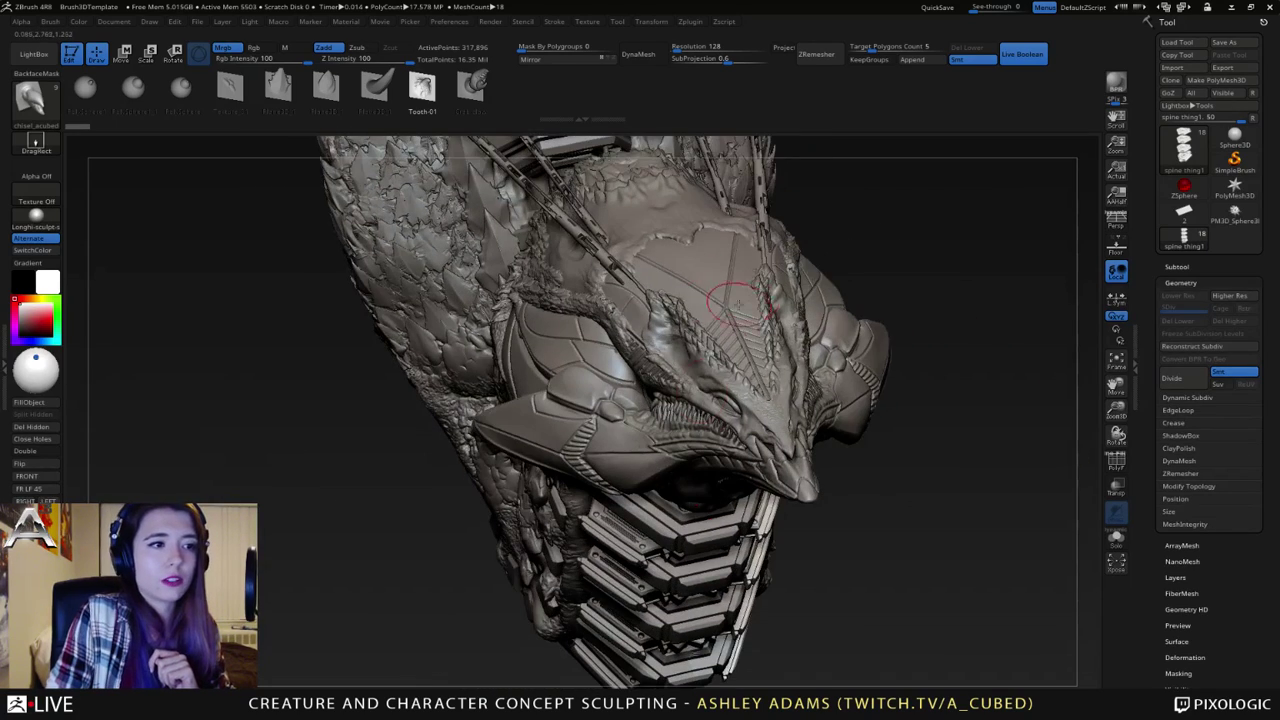
{"action": "mouse_move", "coordinate": [735, 305]}
{"action": "left_mouse_down"}
{"action": "mouse_move", "coordinate": [760, 330]}
{"action": "mouse_move", "coordinate": [728, 372]}
{"action": "mouse_move", "coordinate": [975, 335]}
{"action": "mouse_move", "coordinate": [870, 310]}
{"action": "mouse_move", "coordinate": [775, 360]}
{"action": "left_mouse_up"}
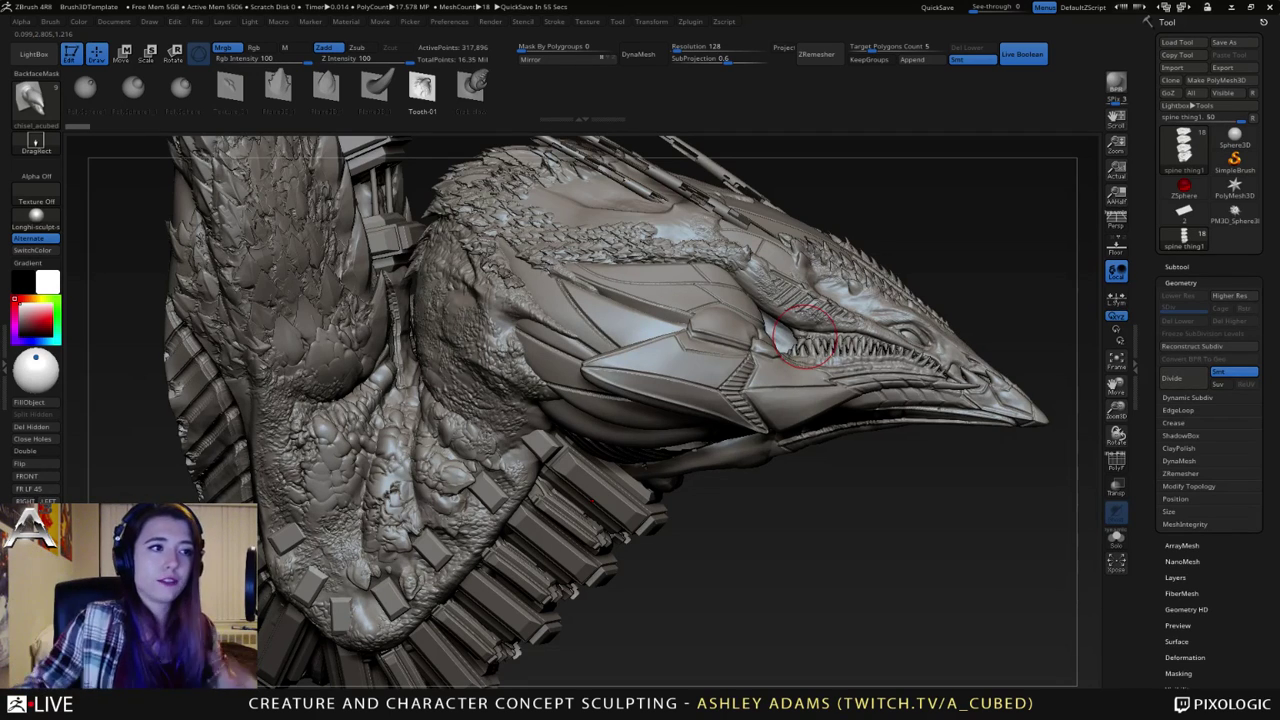
{"action": "left_click_drag", "start_coordinate": [808, 359], "coordinate": [695, 345]}
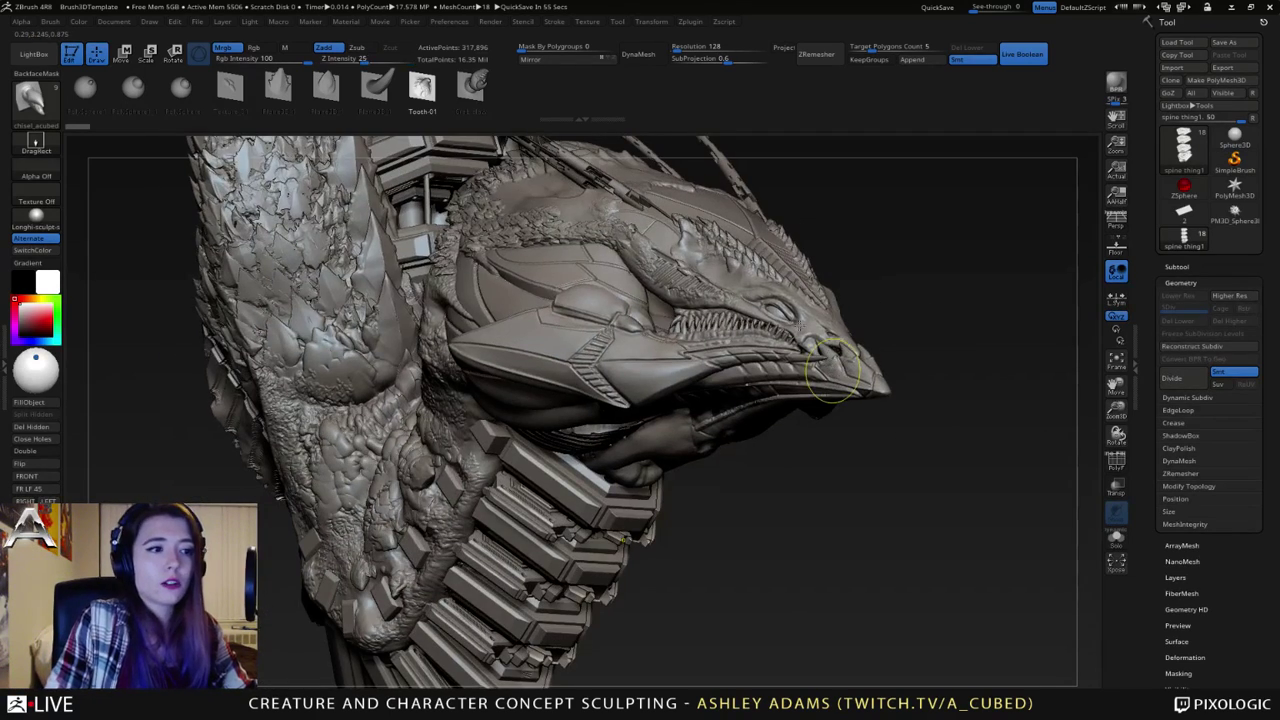
- Select the toothed side mandible subtool on the creature's head and activate the Move gizmo on it
{"action": "left_click_drag", "start_coordinate": [868, 390], "coordinate": [752, 316], "text": "alt"}
{"action": "right_click_drag", "start_coordinate": [752, 316], "coordinate": [715, 325]}
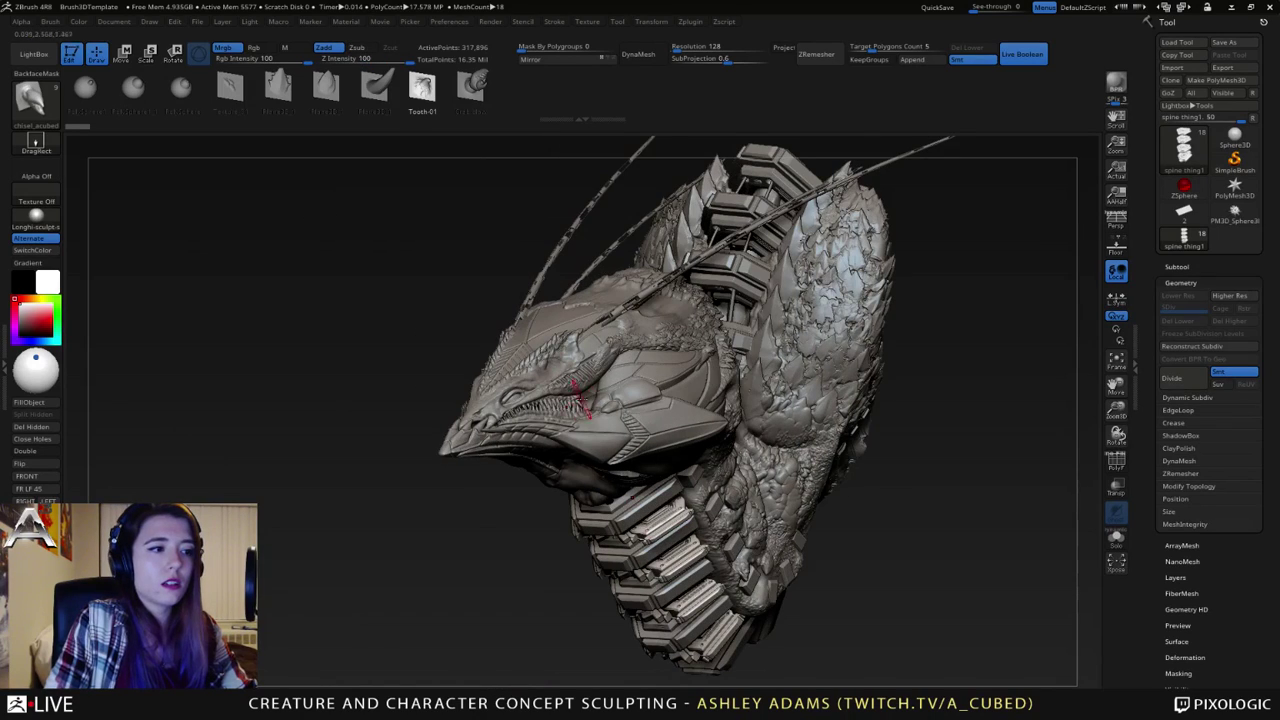
{"action": "mouse_move", "coordinate": [587, 412]}
{"action": "right_mouse_down"}
{"action": "mouse_move", "coordinate": [435, 410]}
{"action": "mouse_move", "coordinate": [545, 420]}
{"action": "right_mouse_up"}
{"action": "left_click_drag", "start_coordinate": [675, 304], "coordinate": [722, 372]}
{"action": "left_click", "coordinate": [725, 374], "text": "alt"}
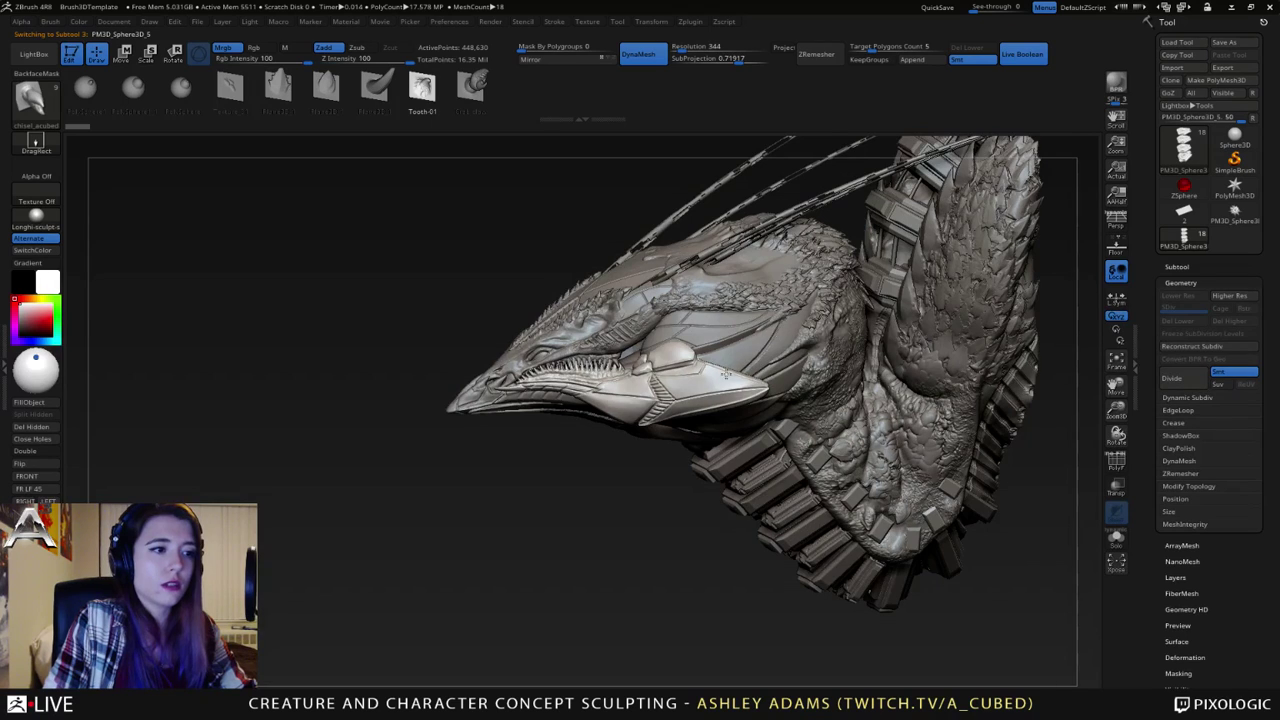
{"action": "right_click_drag", "start_coordinate": [725, 374], "coordinate": [737, 364]}
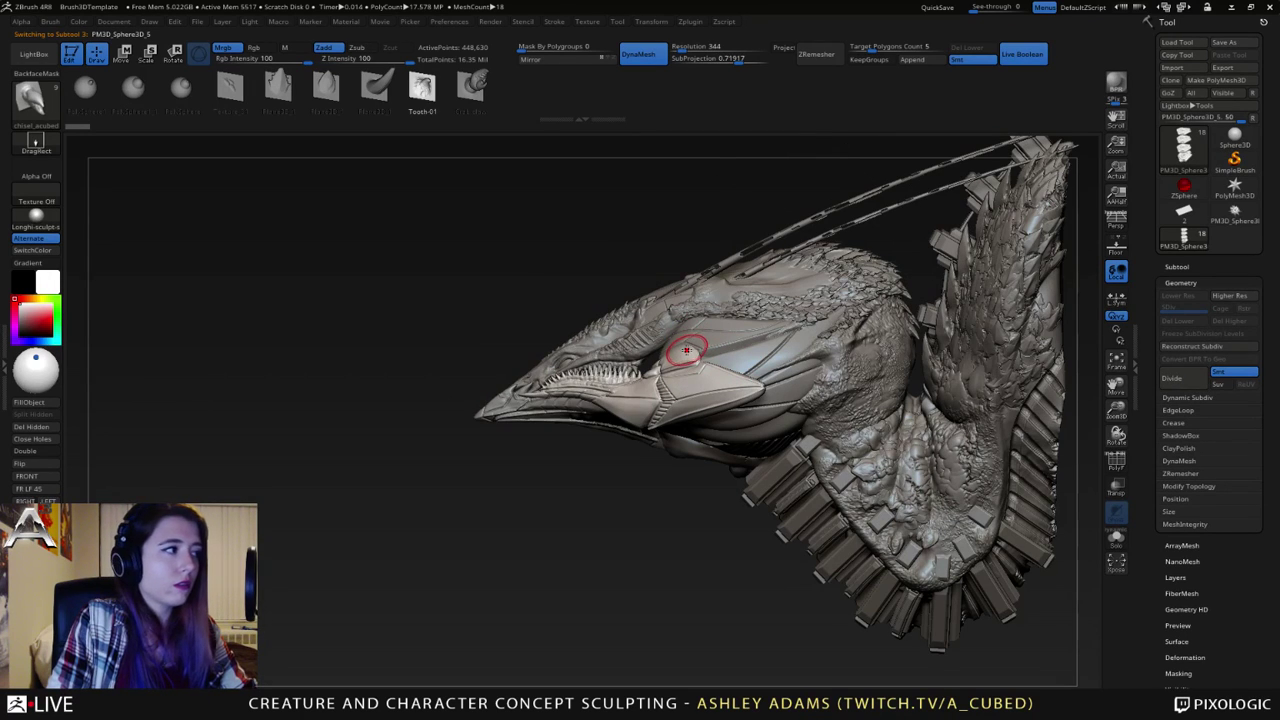
{"action": "key", "text": "w"}
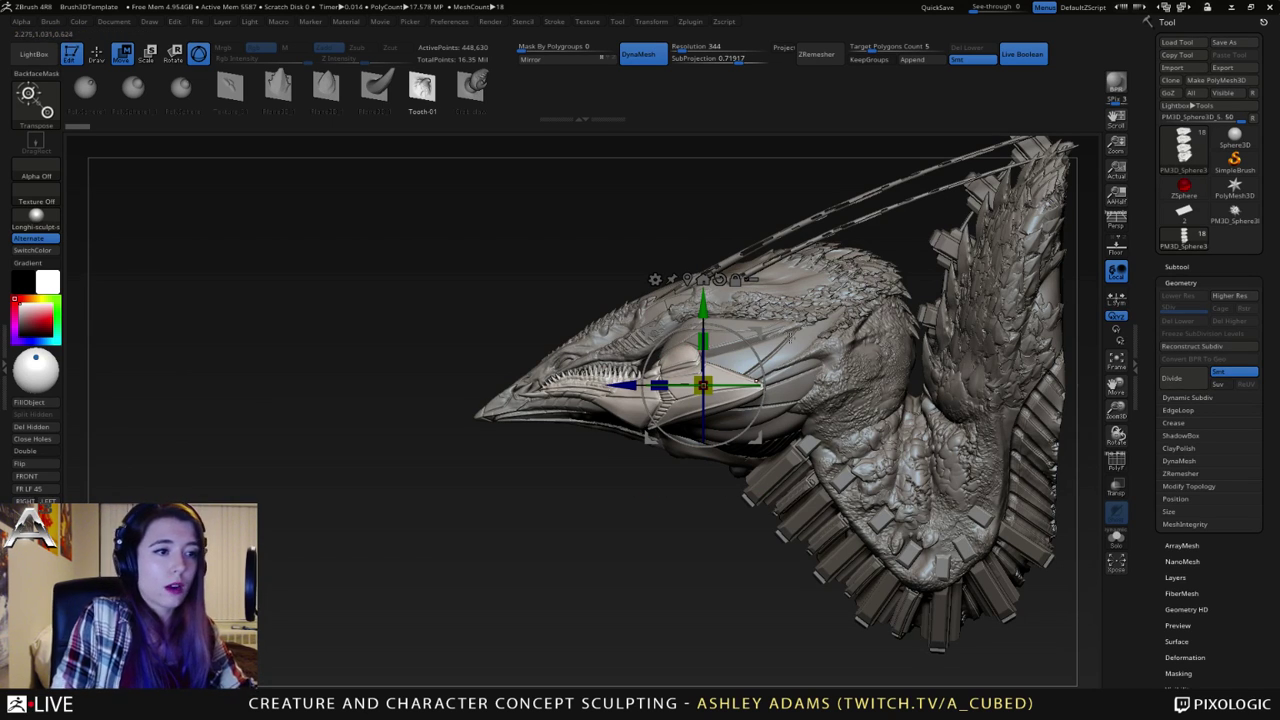
{"action": "left_click_drag", "start_coordinate": [734, 372], "coordinate": [691, 349]}
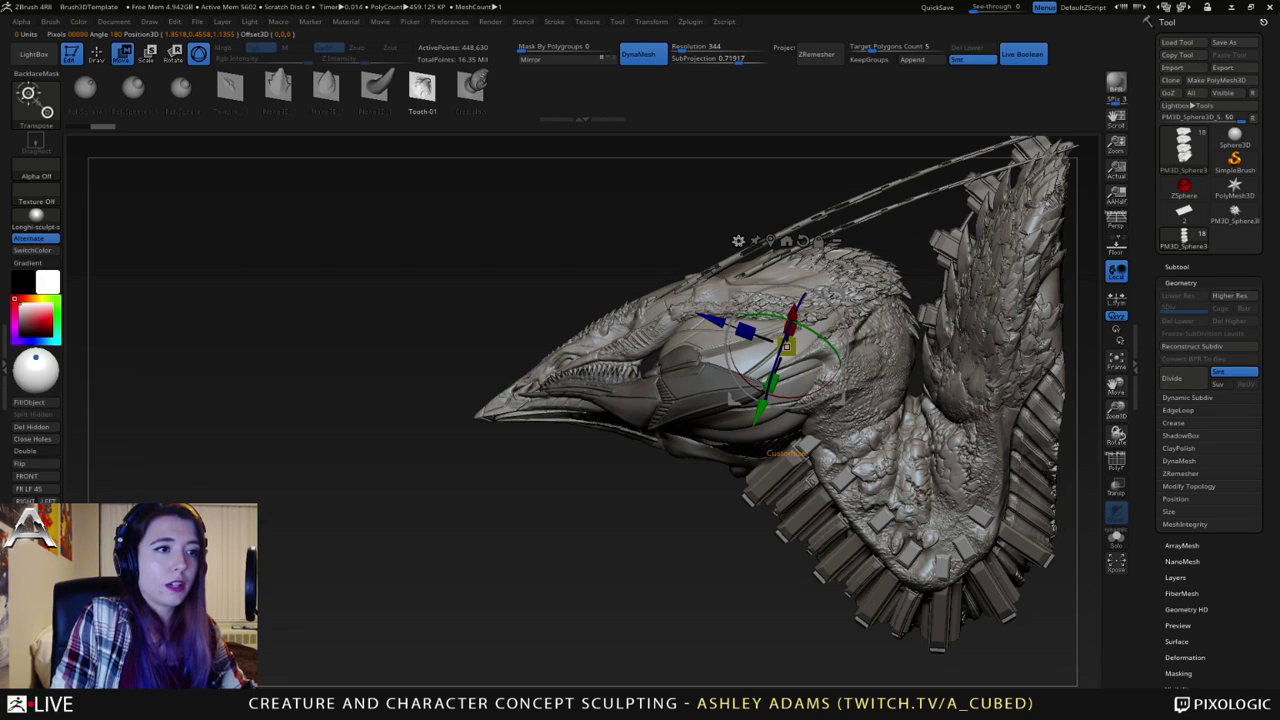
{"action": "key", "text": "ctrl"}
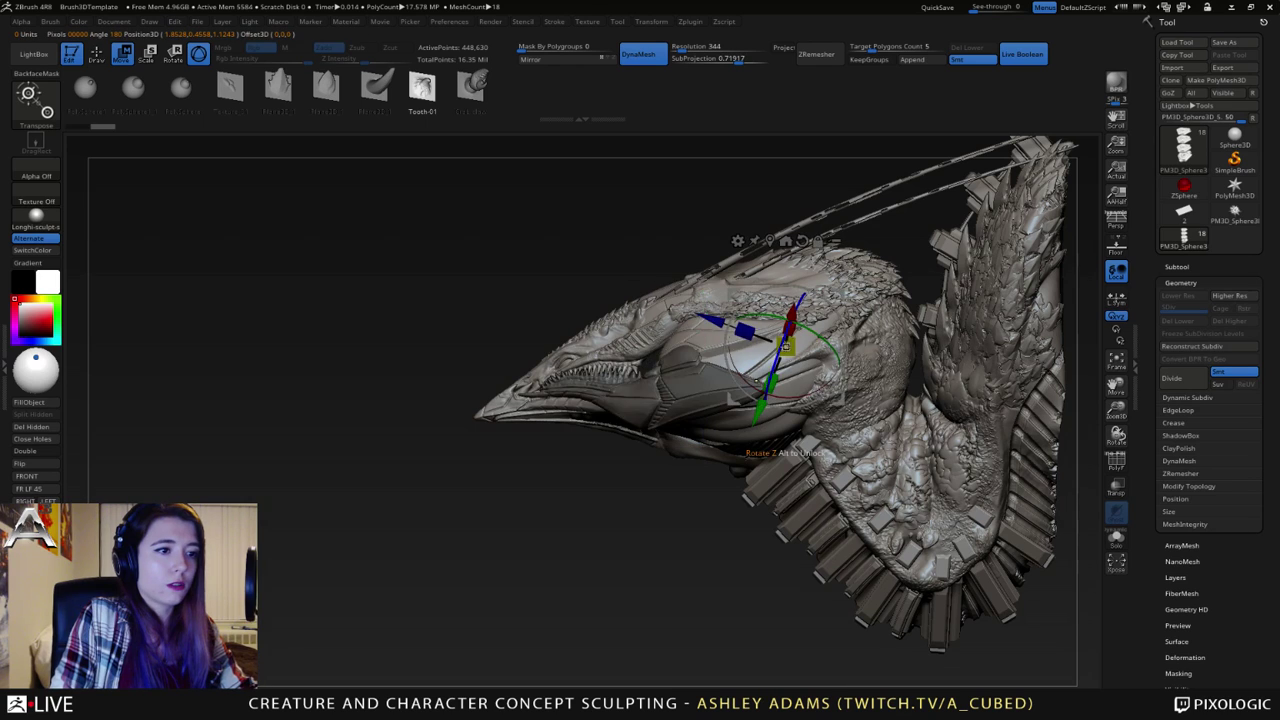
{"action": "key", "text": "ctrl+z"}
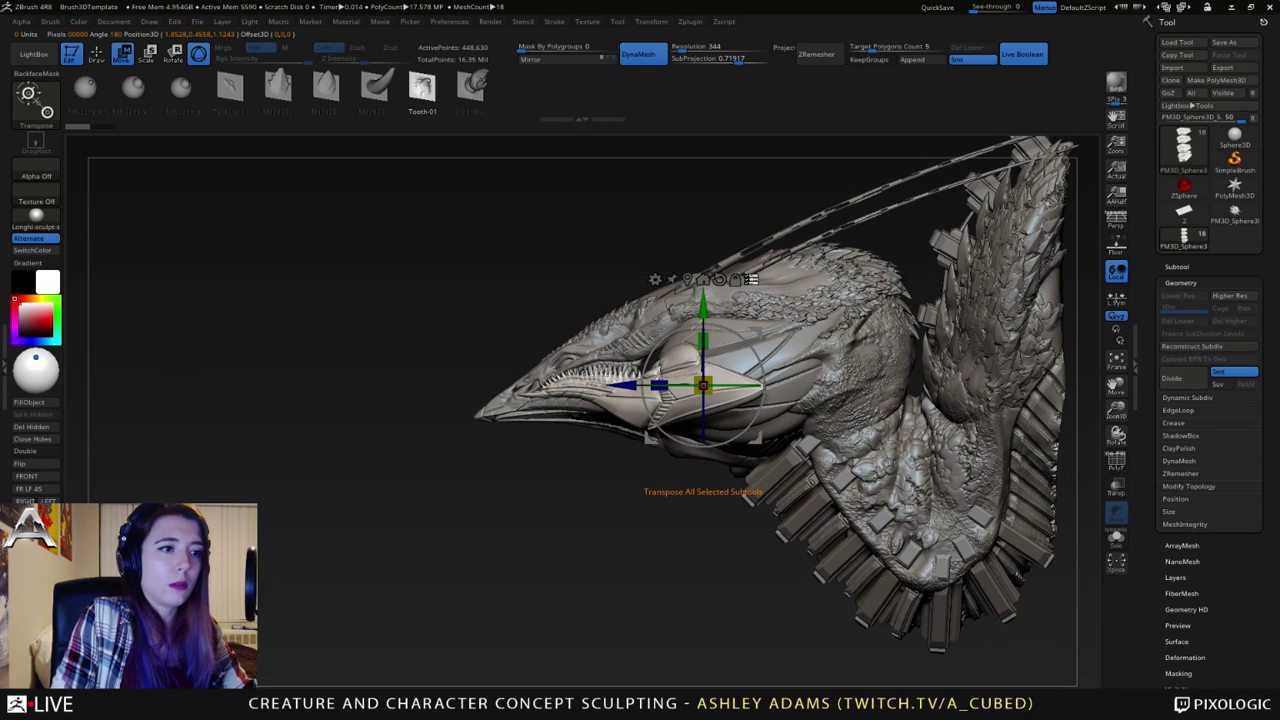
- Enable Transpose All Selected Subtools and select the cheek plates, the toothed side mandibles and the lower jaw
{"action": "left_click", "coordinate": [751, 281]}
{"action": "left_click", "coordinate": [788, 349], "text": "ctrl+shift"}
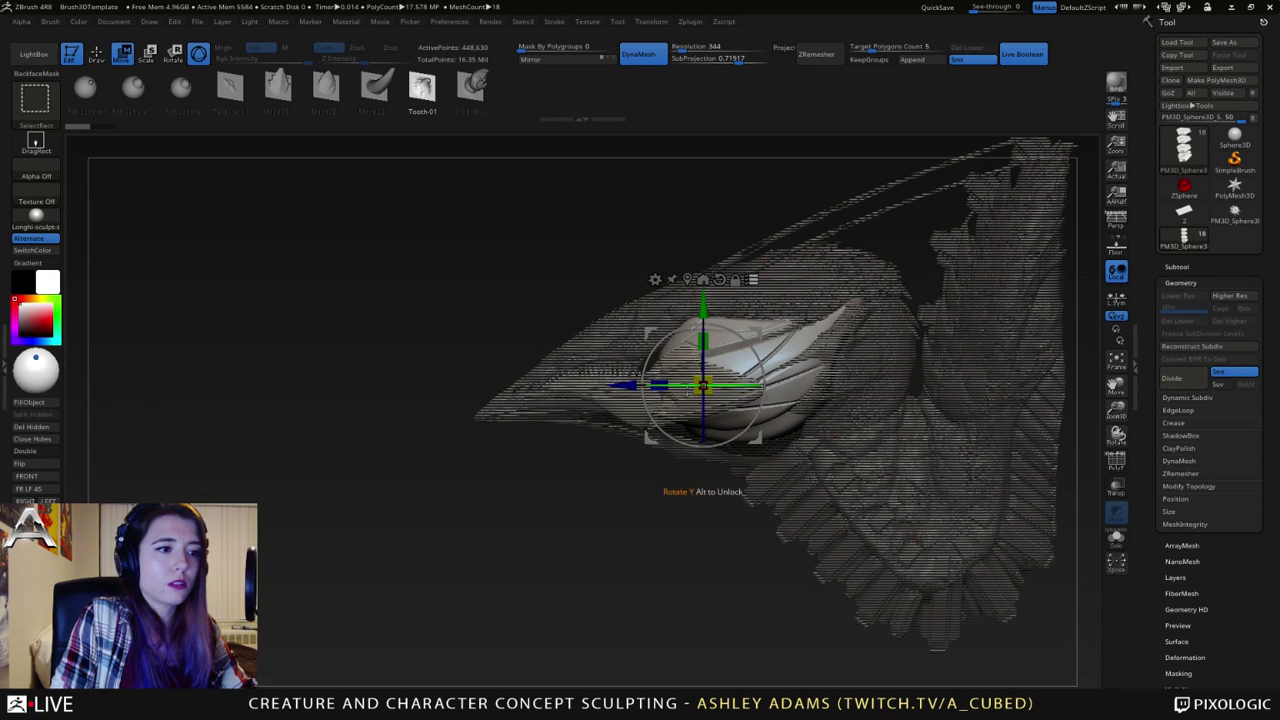
{"action": "left_click", "coordinate": [620, 400], "text": "ctrl+shift"}
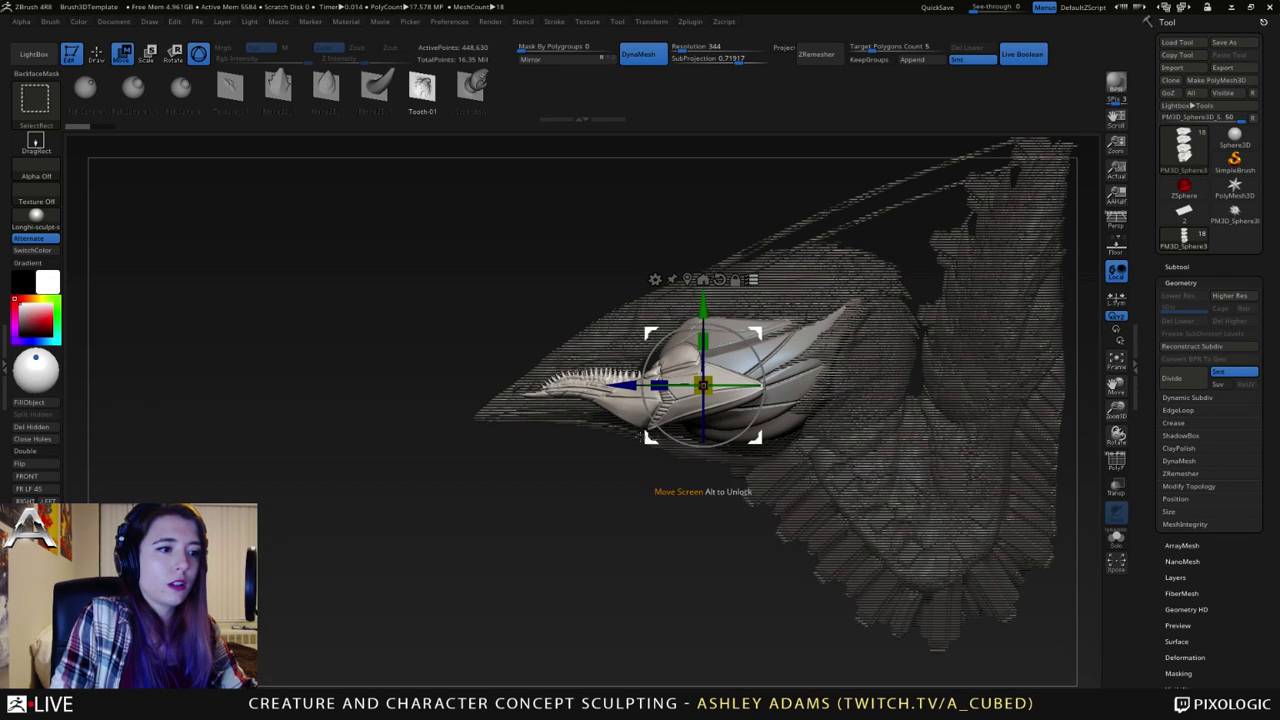
{"action": "left_click", "coordinate": [603, 426], "text": "ctrl+shift"}
{"action": "left_click_drag", "start_coordinate": [600, 480], "coordinate": [606, 422], "text": "alt"}
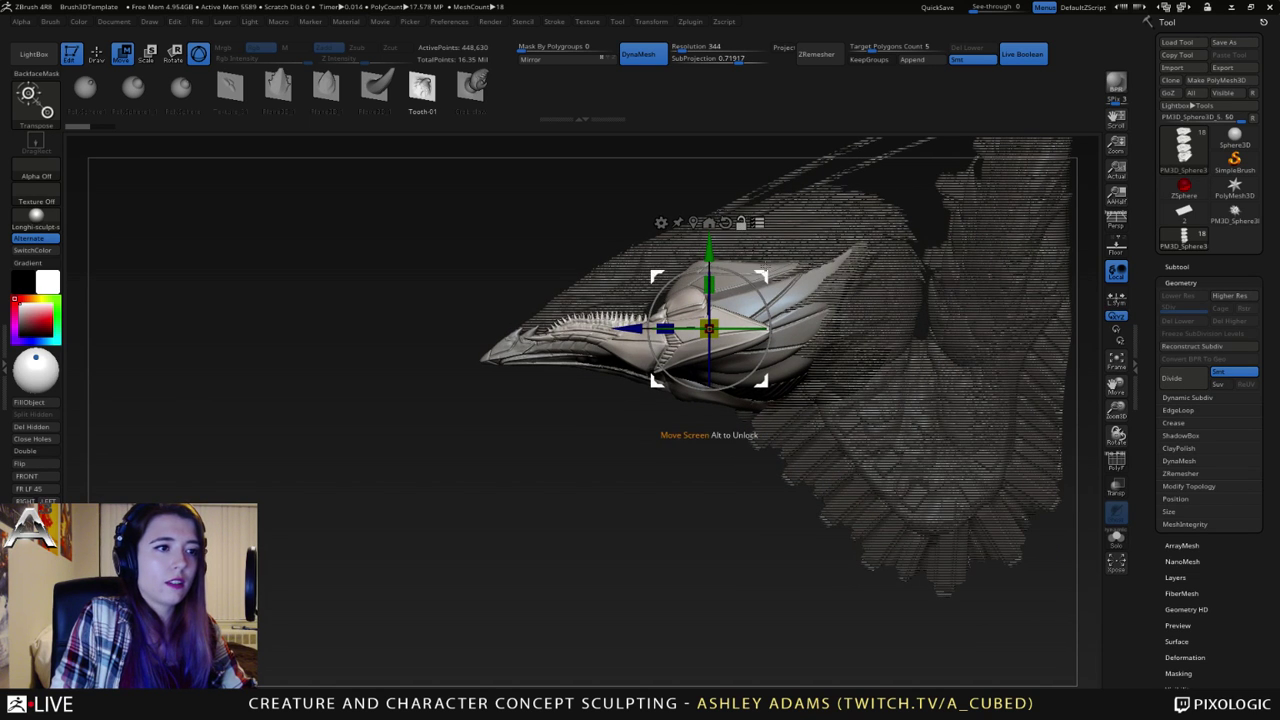
- Place the gizmo pivot at the jaw hinge, rotate the selected jaw parts downward to open the mouth, and clear the subtool selection
{"action": "left_click_drag", "start_coordinate": [765, 271], "coordinate": [876, 215]}
{"action": "left_click_drag", "start_coordinate": [850, 288], "coordinate": [826, 298]}
{"action": "left_click", "coordinate": [781, 159]}
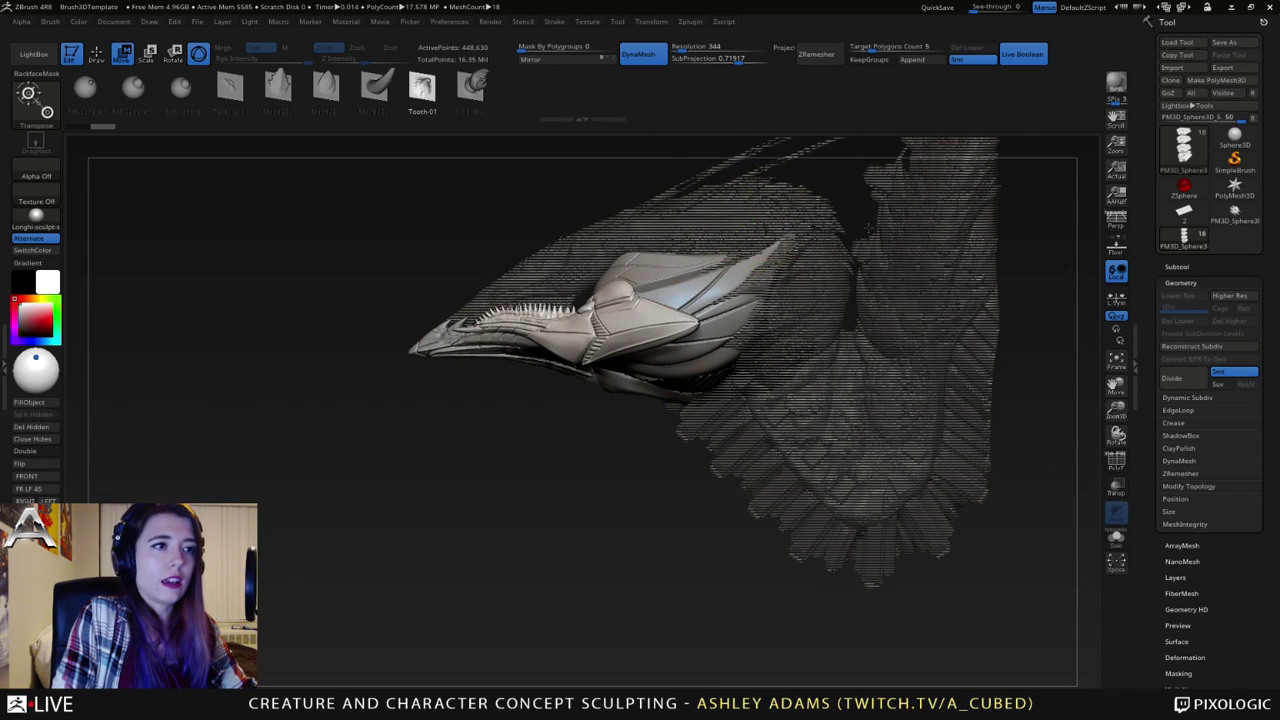
{"action": "mouse_move", "coordinate": [736, 211]}
{"action": "left_mouse_down", "text": "alt"}
{"action": "mouse_move", "coordinate": [776, 240]}
{"action": "mouse_move", "coordinate": [735, 257]}
{"action": "left_mouse_up", "text": "alt"}
{"action": "key", "text": "ctrl+shift"}
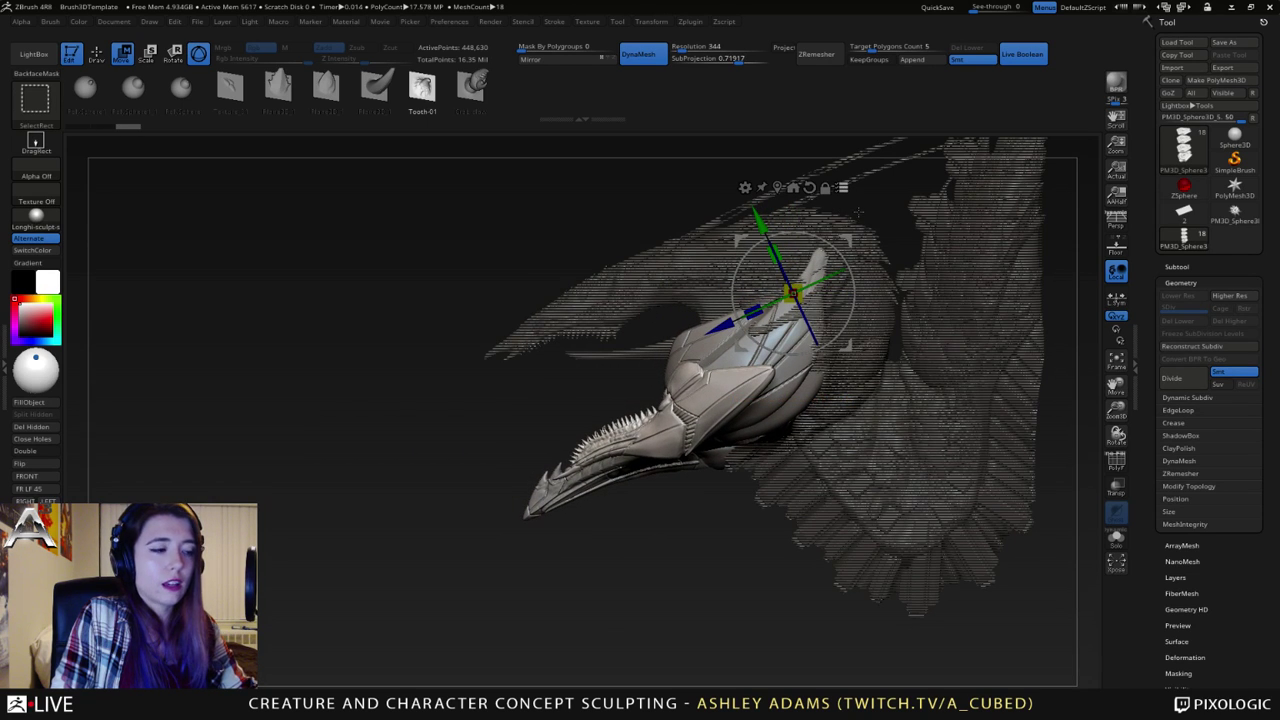
{"action": "mouse_move", "coordinate": [860, 218]}
{"action": "left_mouse_down", "text": "ctrl+shift"}
{"action": "mouse_move", "coordinate": [900, 193]}
{"action": "mouse_move", "coordinate": [612, 306]}
{"action": "mouse_move", "coordinate": [640, 340]}
{"action": "mouse_move", "coordinate": [625, 379]}
{"action": "left_mouse_up", "text": "ctrl+shift"}
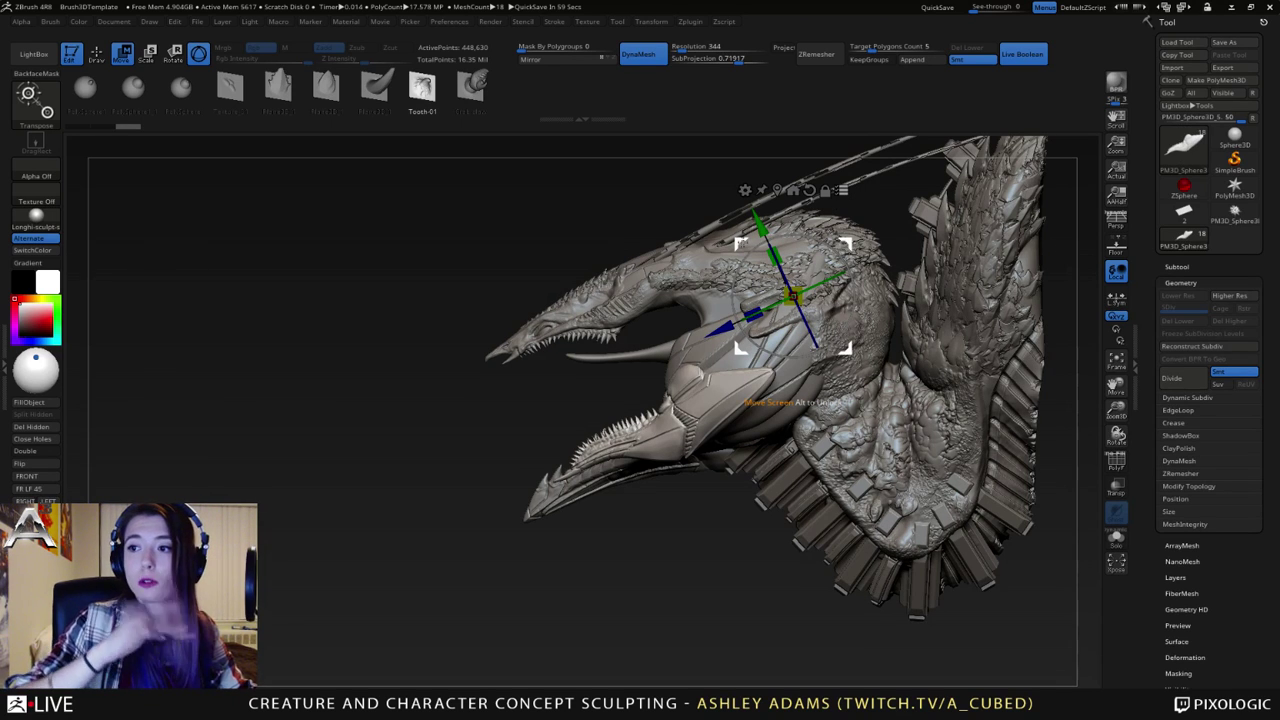
- Select only the toothed side mandibles and cheek plates and rotate them outward around the Y axis, spreading them away from the head
{"action": "key", "text": "ctrl+shift"}
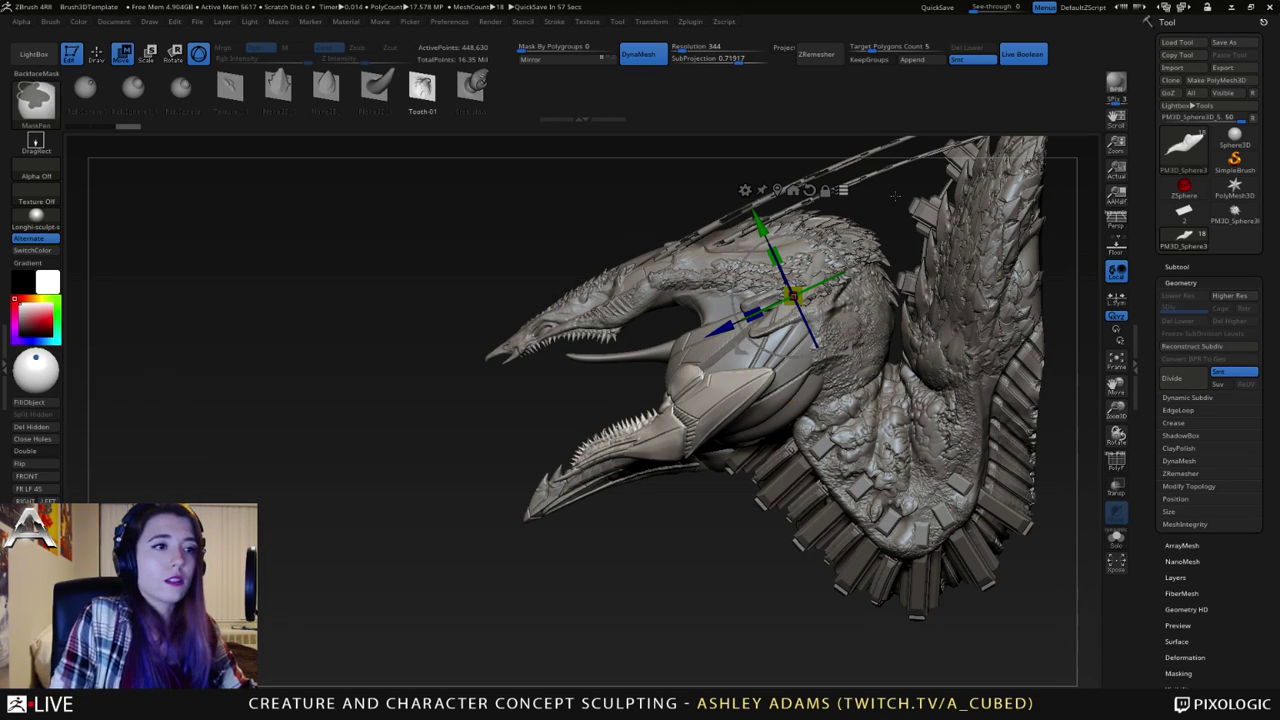
{"action": "left_click", "coordinate": [706, 398], "text": "ctrl+shift"}
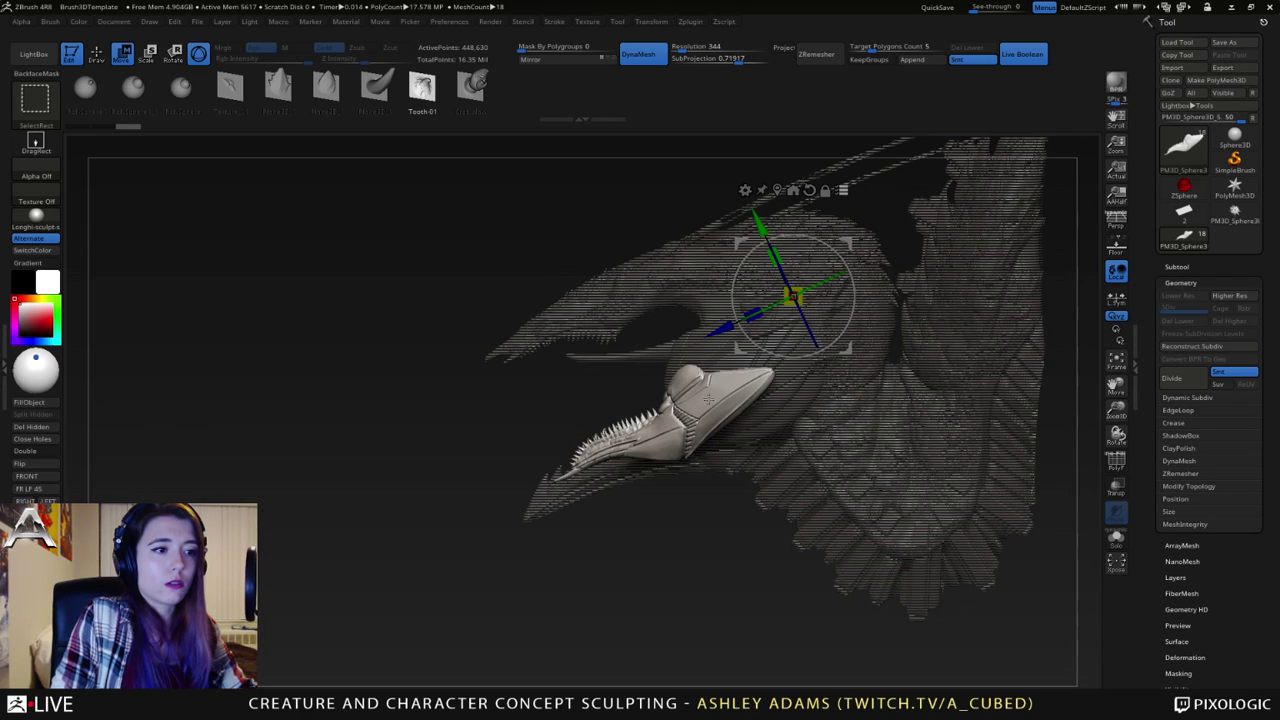
{"action": "left_click", "coordinate": [718, 343], "text": "ctrl+shift"}
{"action": "left_click", "coordinate": [777, 345], "text": "ctrl+shift"}
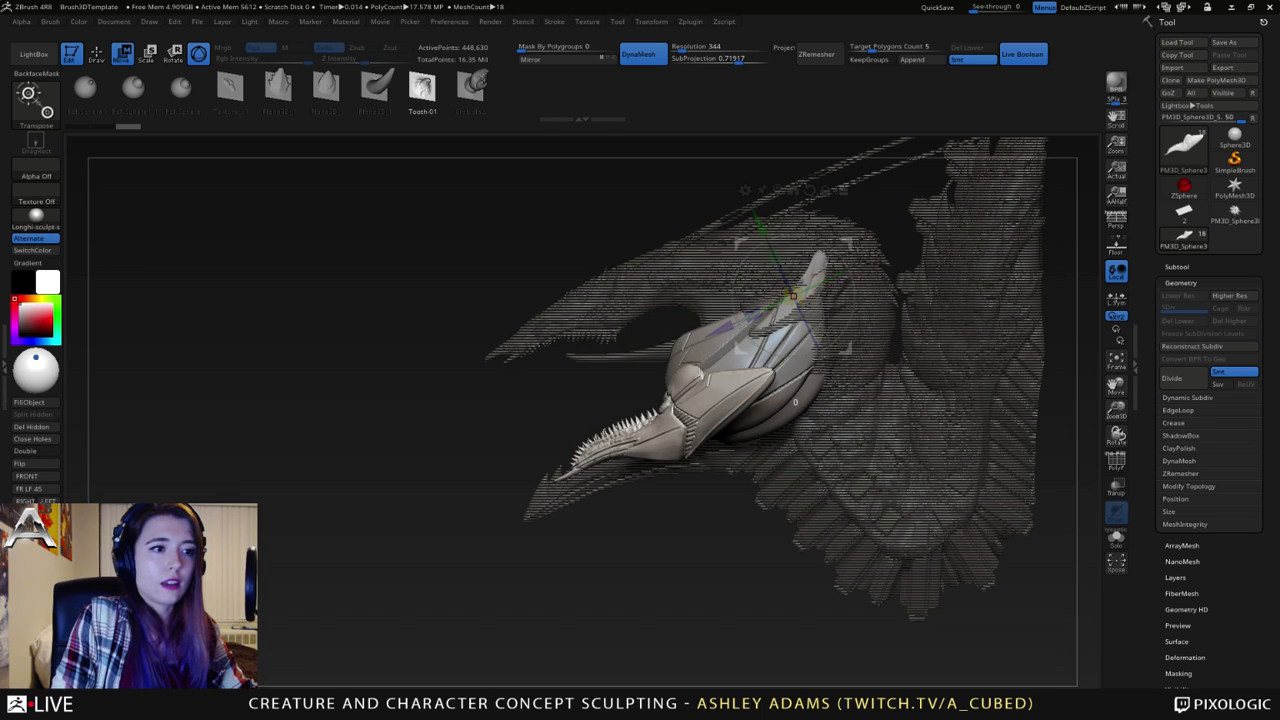
{"action": "left_click_drag", "start_coordinate": [848, 243], "coordinate": [881, 271]}
{"action": "key", "text": "ctrl+z"}
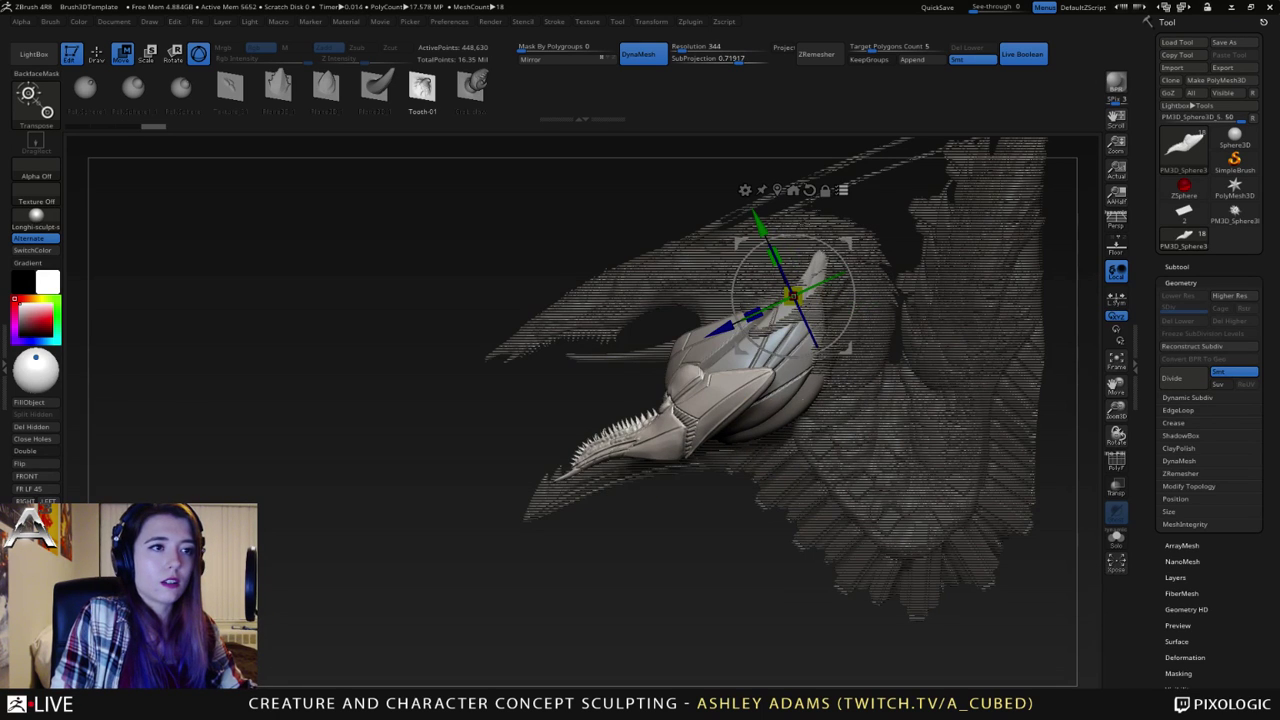
{"action": "mouse_move", "coordinate": [791, 235]}
{"action": "left_mouse_down"}
{"action": "mouse_move", "coordinate": [840, 241]}
{"action": "mouse_move", "coordinate": [819, 230]}
{"action": "mouse_move", "coordinate": [990, 291]}
{"action": "left_mouse_up"}
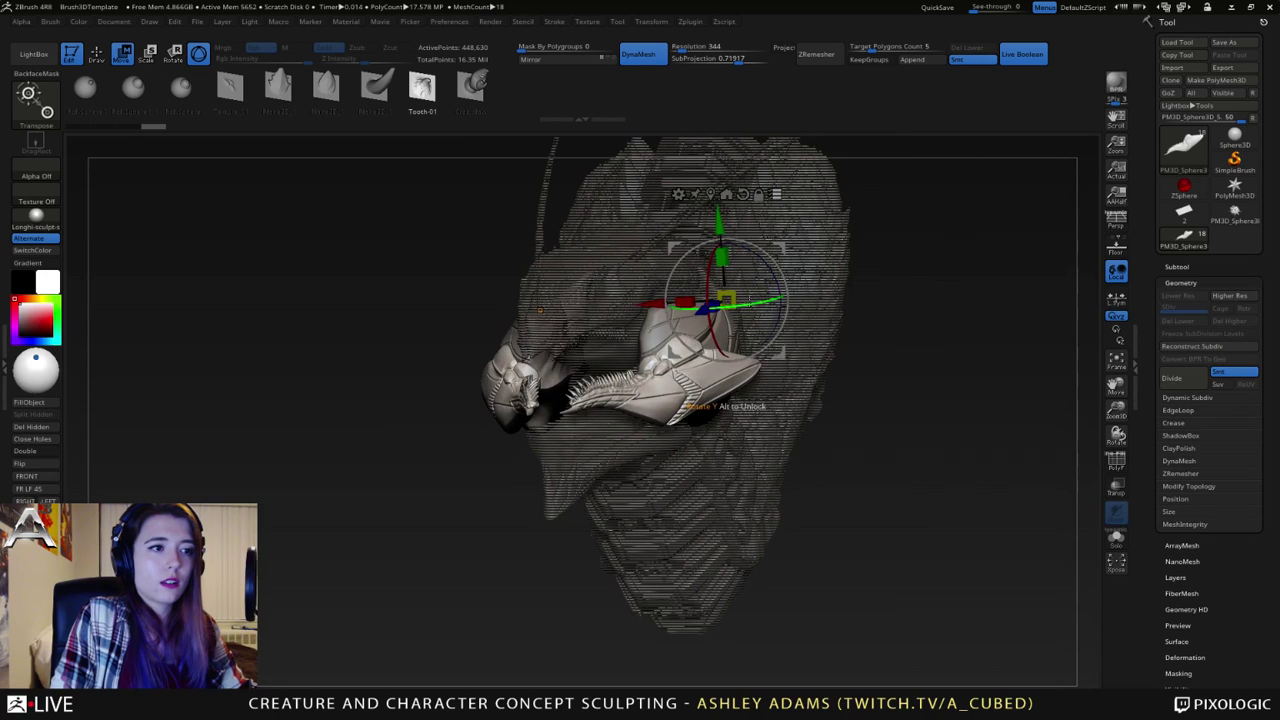
{"action": "mouse_move", "coordinate": [757, 303]}
{"action": "left_mouse_down"}
{"action": "mouse_move", "coordinate": [782, 298]}
{"action": "mouse_move", "coordinate": [748, 305]}
{"action": "mouse_move", "coordinate": [770, 301]}
{"action": "left_mouse_up"}
{"action": "left_click_drag", "start_coordinate": [889, 357], "coordinate": [1020, 360]}
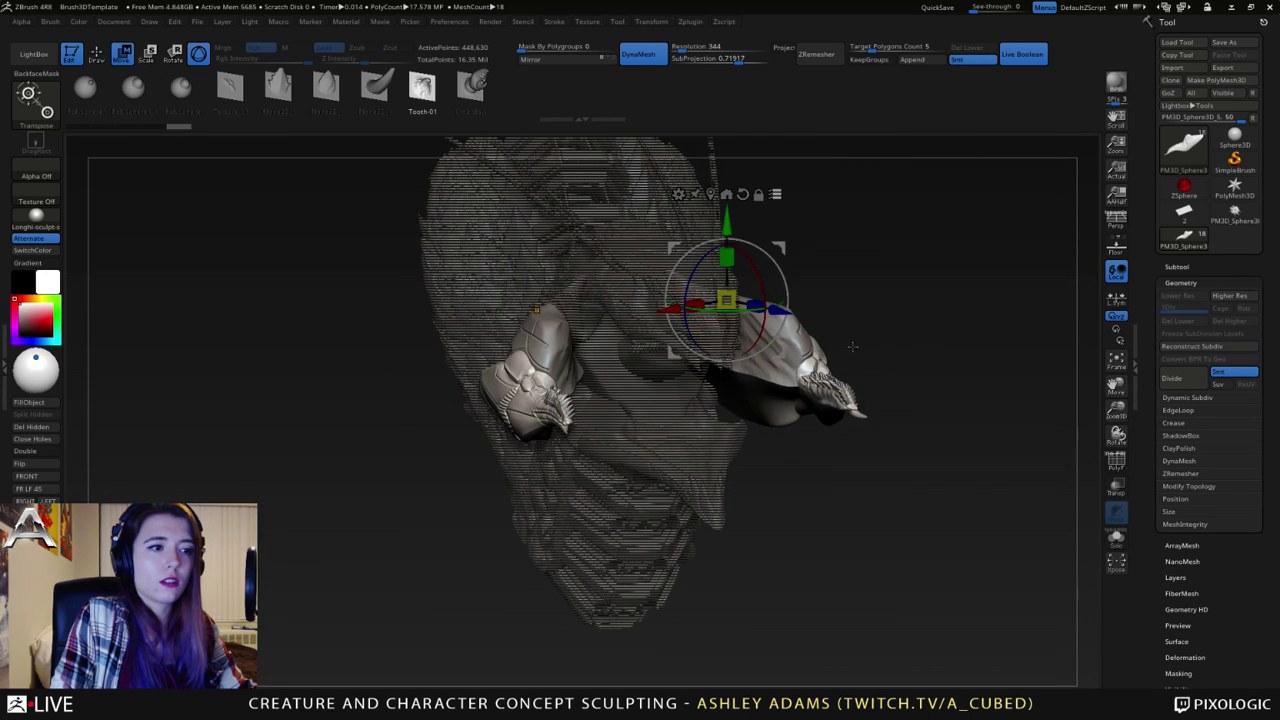
{"action": "left_click_drag", "start_coordinate": [852, 346], "coordinate": [730, 492]}
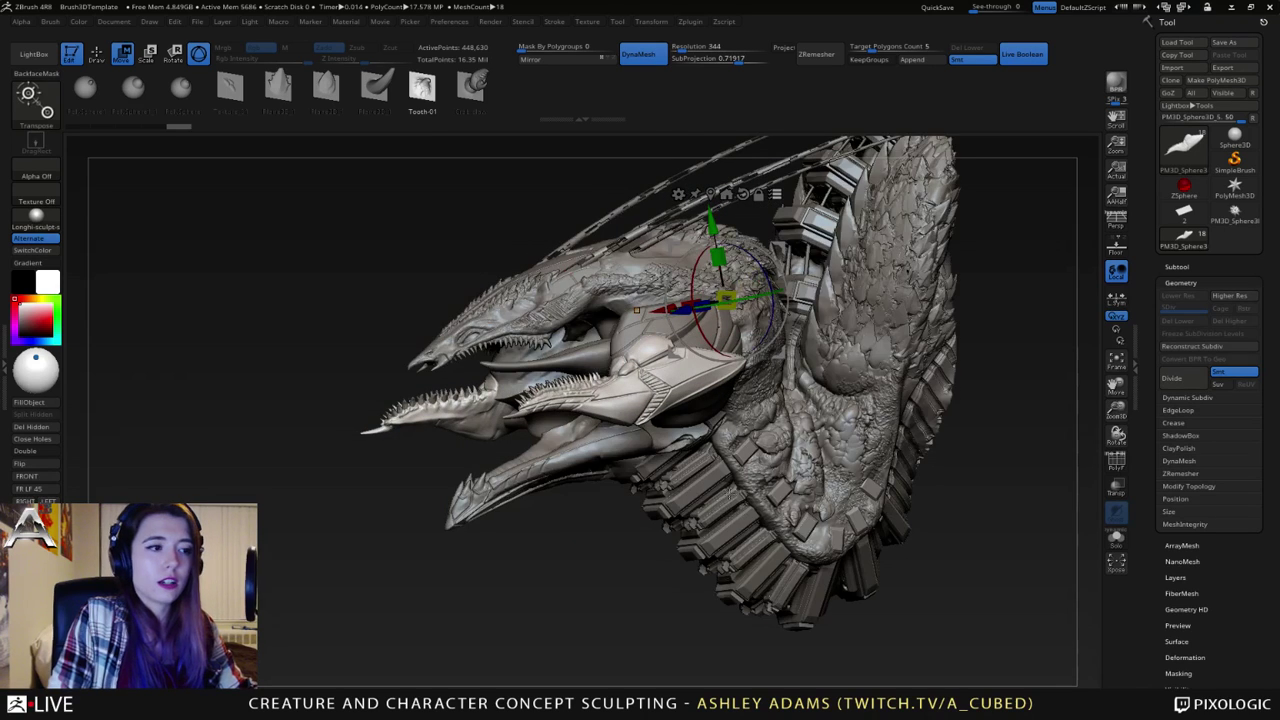
- Review the head with its jaws and mandibles spread open and return to Draw mode
{"action": "right_click_drag", "start_coordinate": [731, 493], "coordinate": [733, 288]}
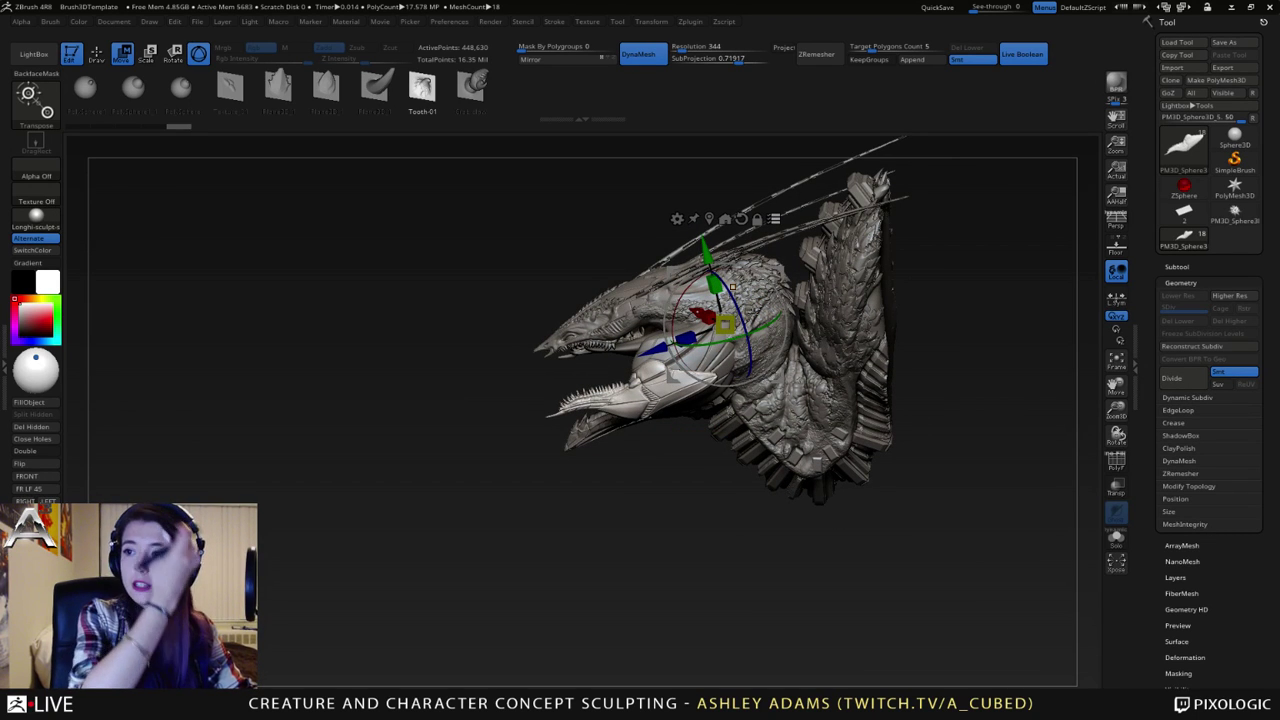
{"action": "left_click_drag", "start_coordinate": [481, 347], "coordinate": [545, 357]}
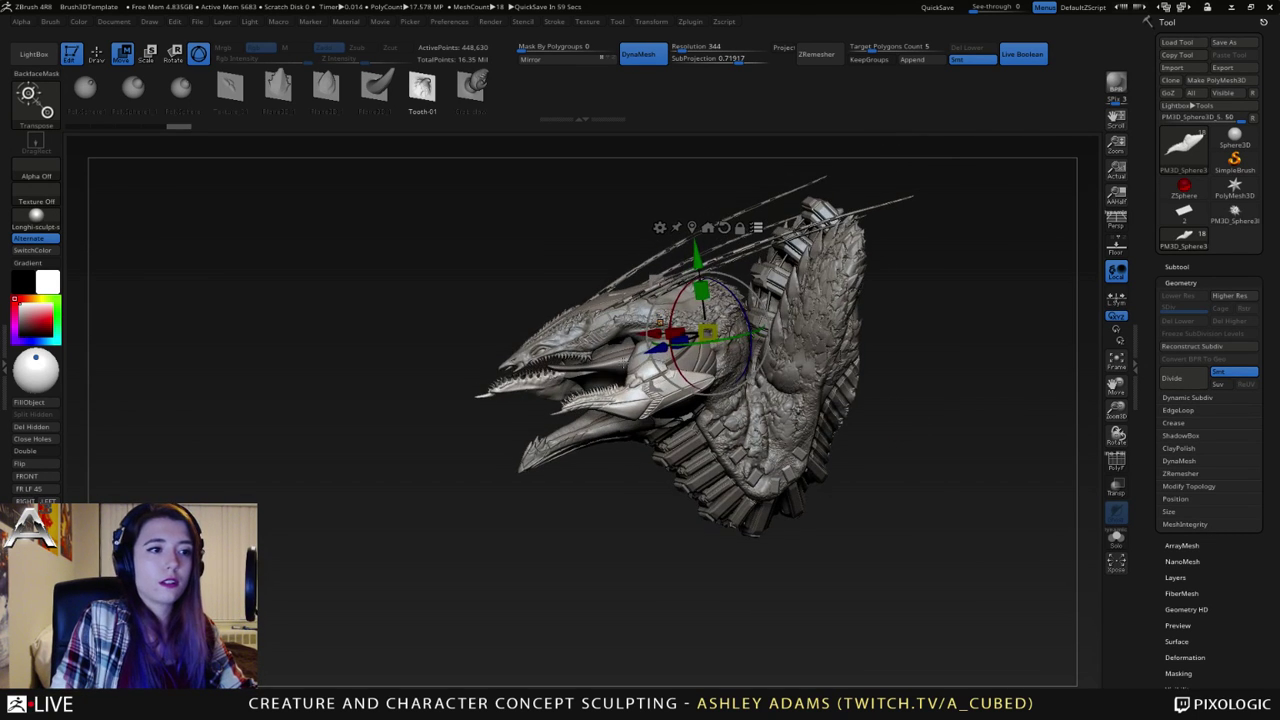
{"action": "key", "text": "q"}
{"action": "right_click_drag", "start_coordinate": [771, 306], "coordinate": [788, 281], "text": "ctrl"}
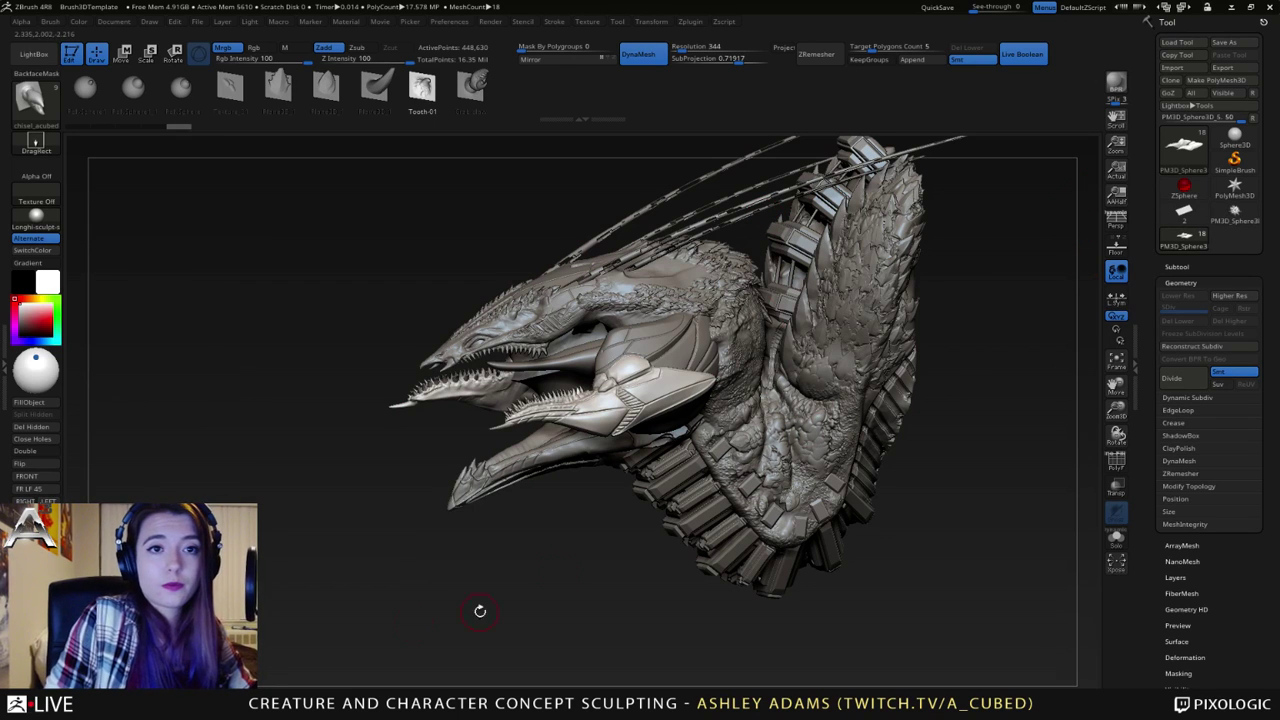
- Load the full-body creature tool and make it the active model
{"action": "left_click", "coordinate": [1243, 213]}
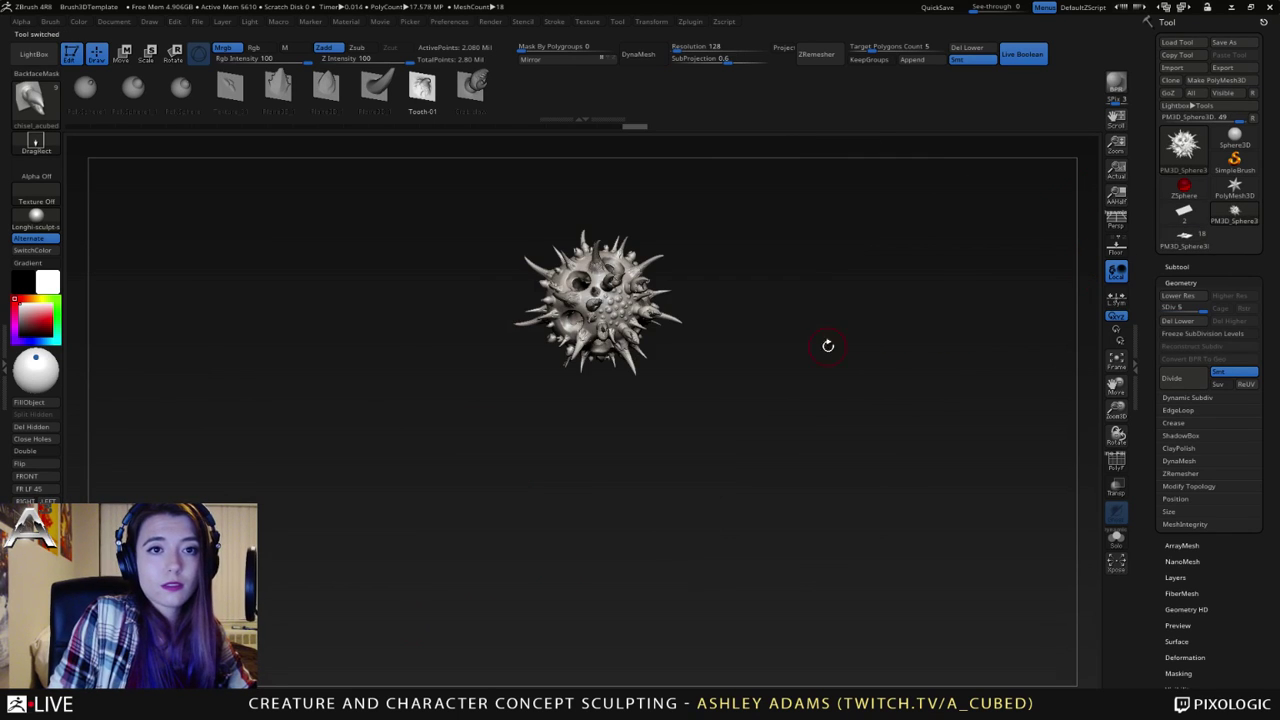
{"action": "left_click", "coordinate": [1180, 240]}
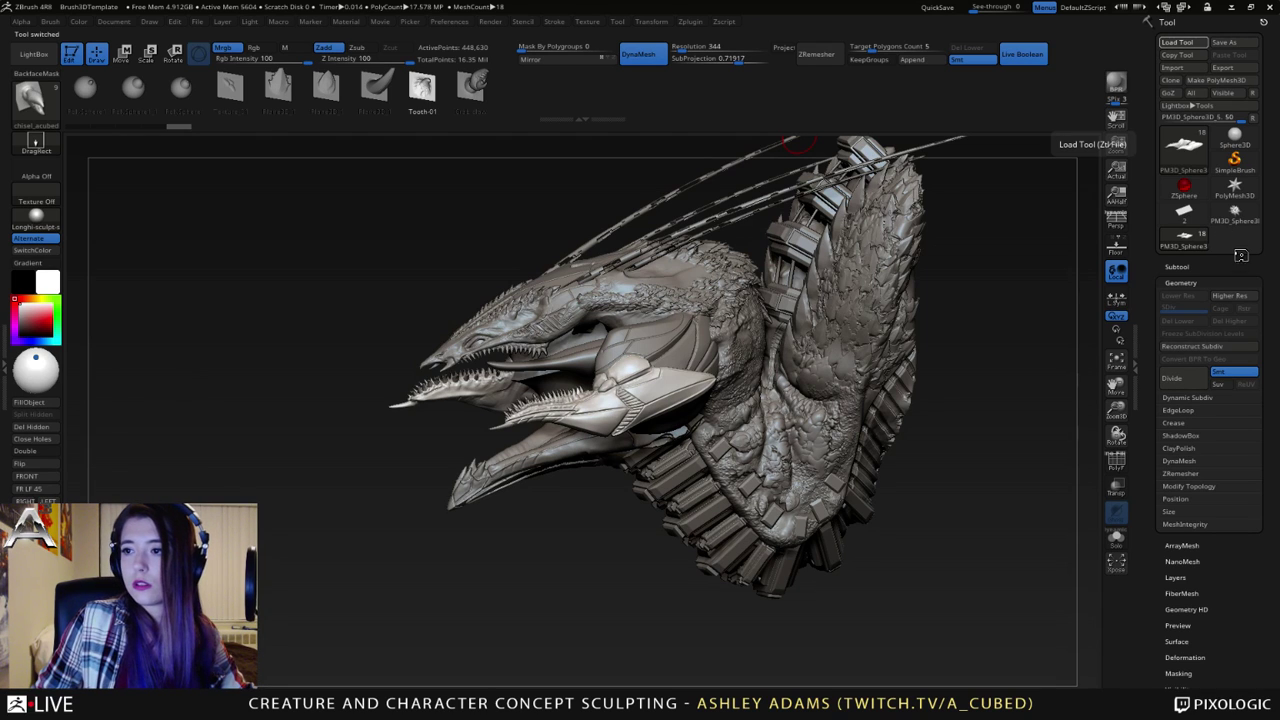
{"action": "left_click", "coordinate": [1236, 240]}
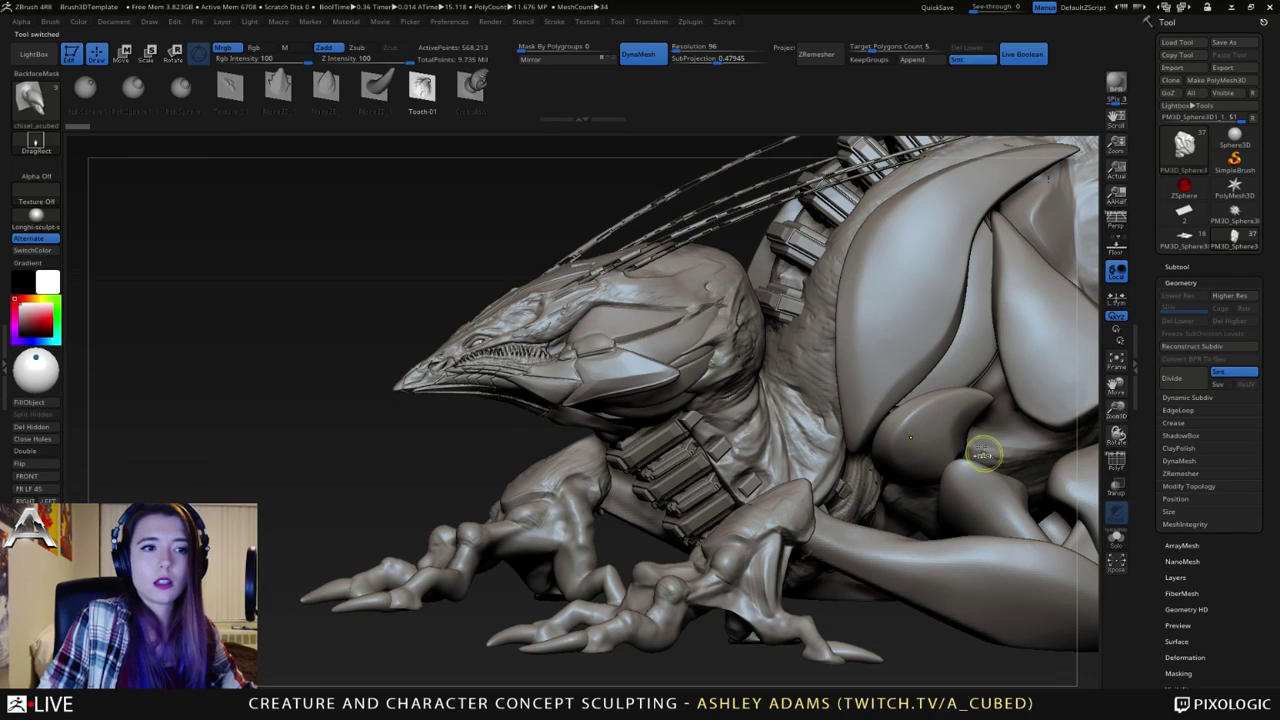
- Examine the full-body creature from both sides, from above and from a front three-quarter angle
{"action": "mouse_move", "coordinate": [984, 453]}
{"action": "right_mouse_down", "text": "ctrl"}
{"action": "mouse_move", "coordinate": [963, 390]}
{"action": "mouse_move", "coordinate": [935, 397]}
{"action": "mouse_move", "coordinate": [964, 315]}
{"action": "mouse_move", "coordinate": [555, 343]}
{"action": "mouse_move", "coordinate": [712, 330]}
{"action": "mouse_move", "coordinate": [722, 358]}
{"action": "right_mouse_up", "text": "ctrl"}
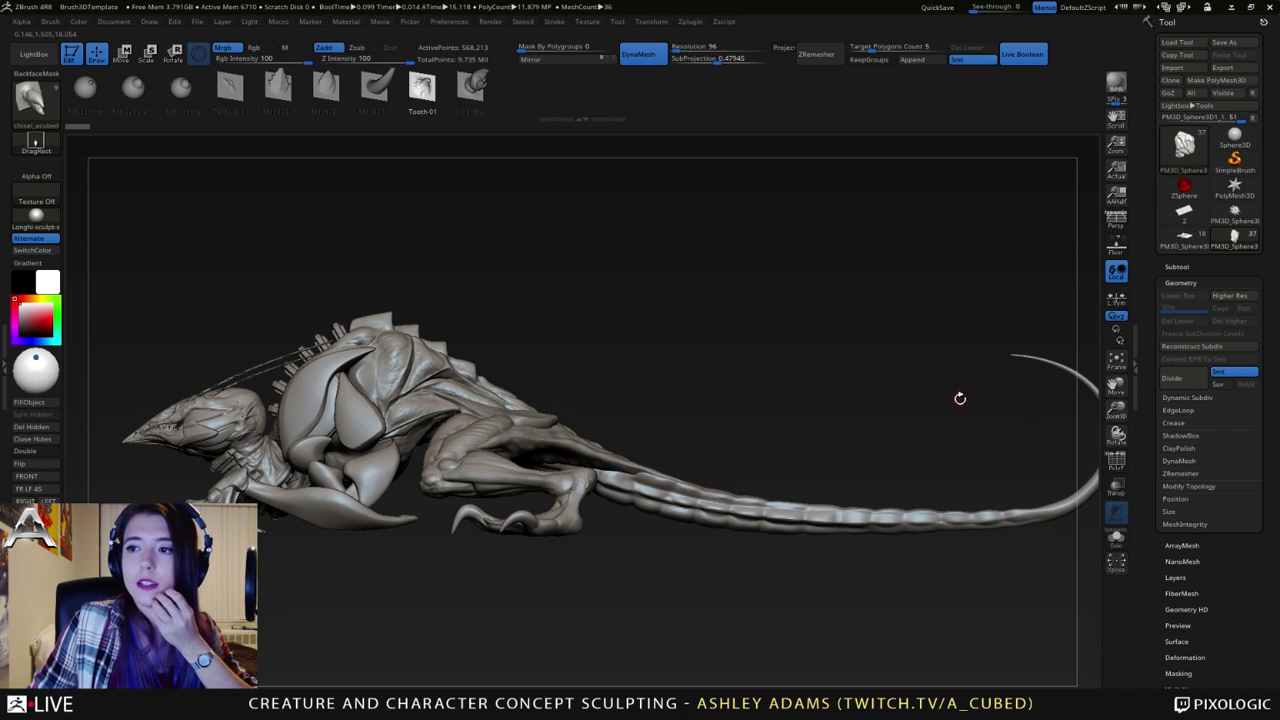
{"action": "right_click_drag", "start_coordinate": [753, 365], "coordinate": [836, 327]}
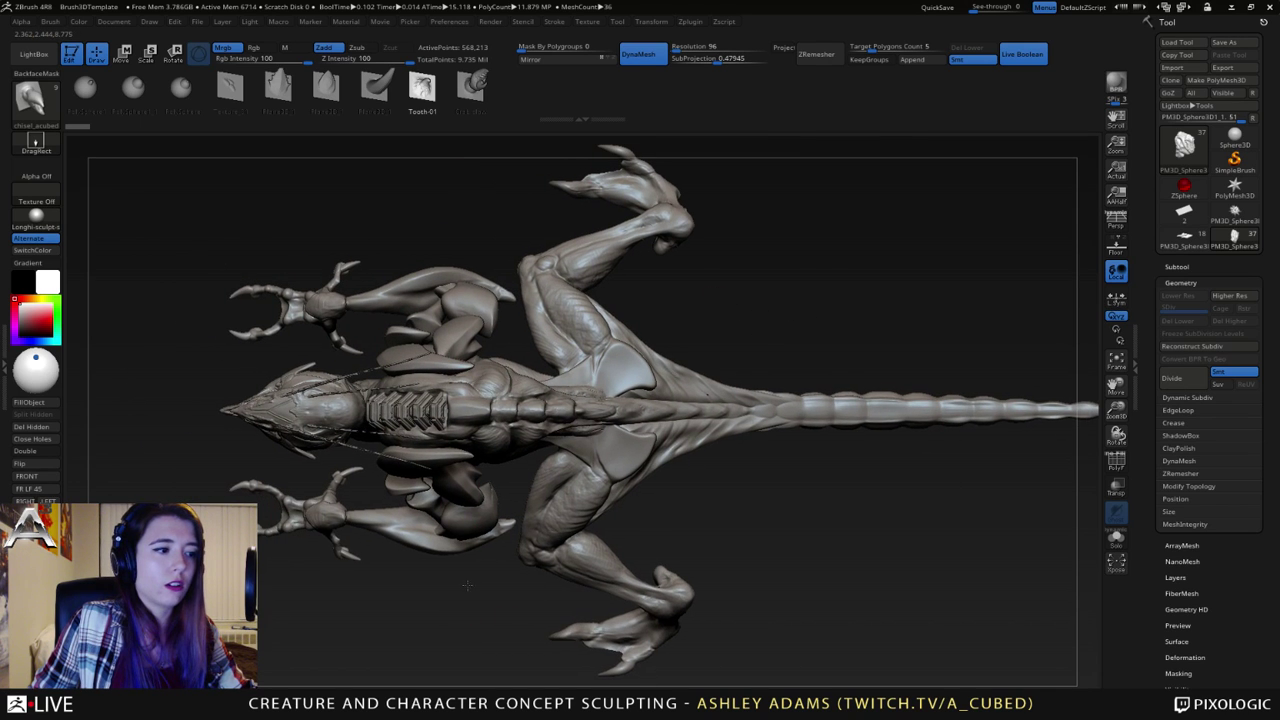
{"action": "right_click_drag", "start_coordinate": [466, 585], "coordinate": [455, 440]}
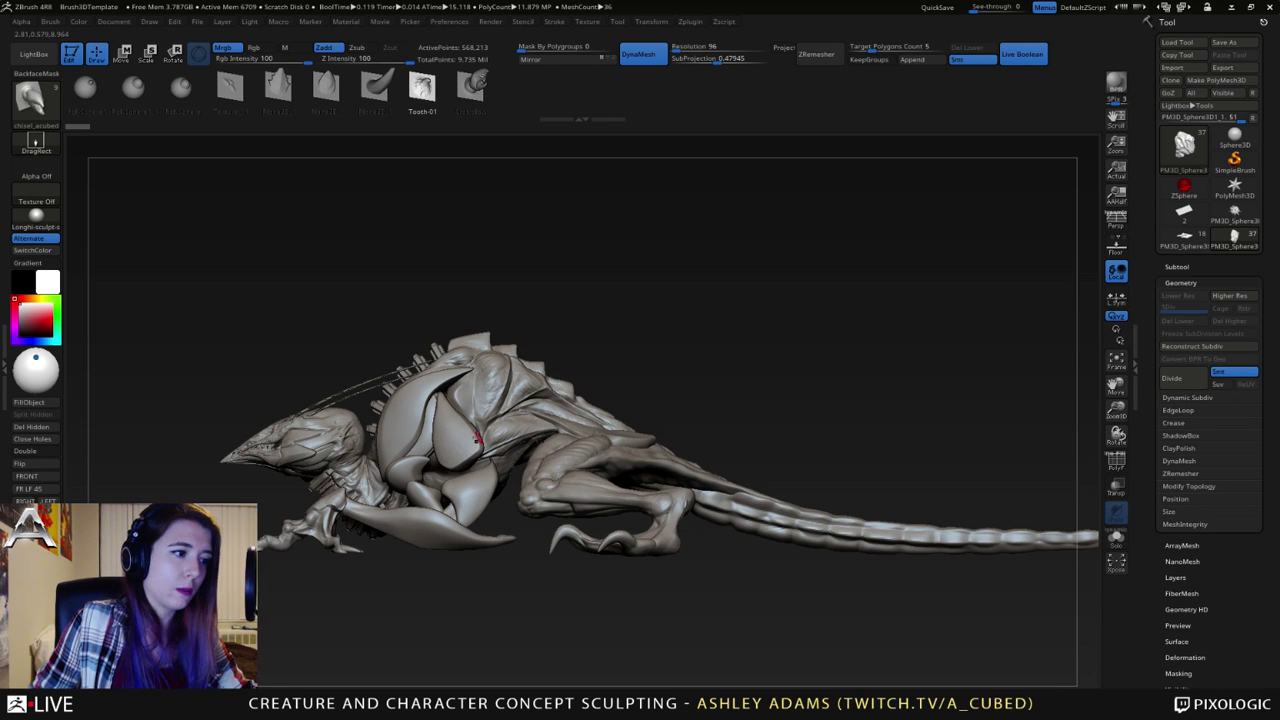
{"action": "right_click_drag", "start_coordinate": [503, 313], "coordinate": [640, 313]}
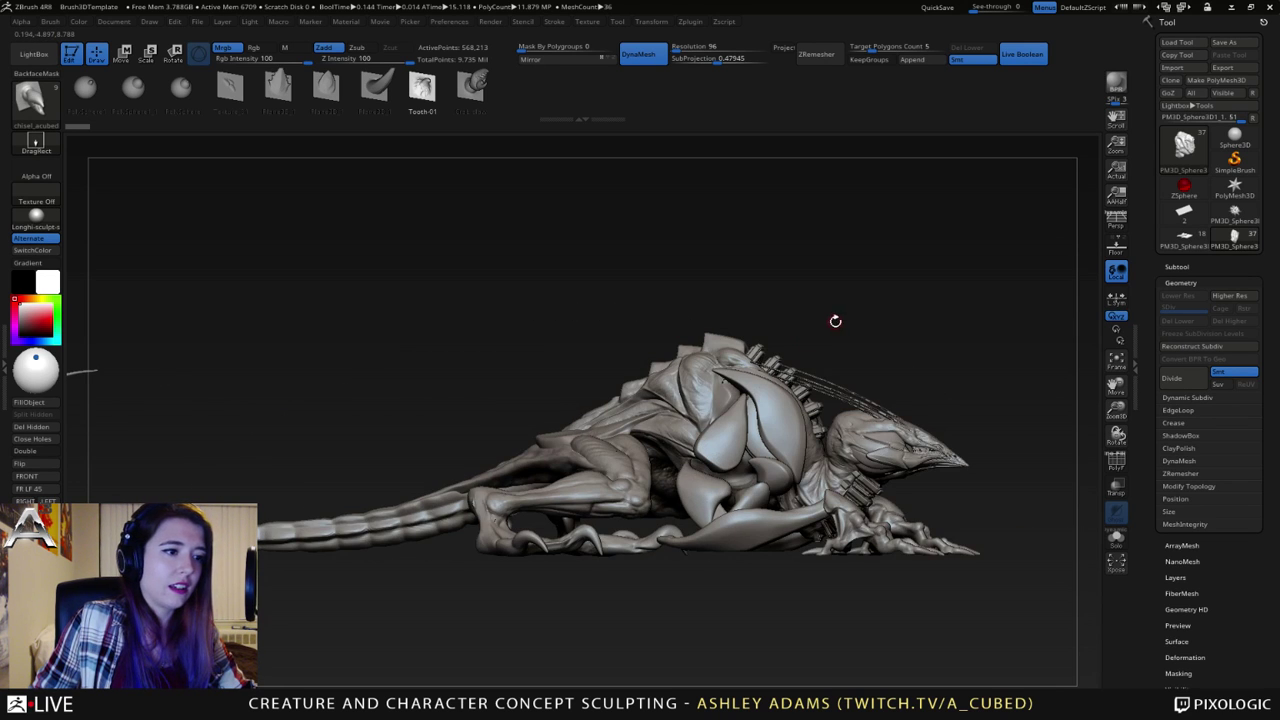
{"action": "right_click_drag", "start_coordinate": [860, 318], "coordinate": [730, 331]}
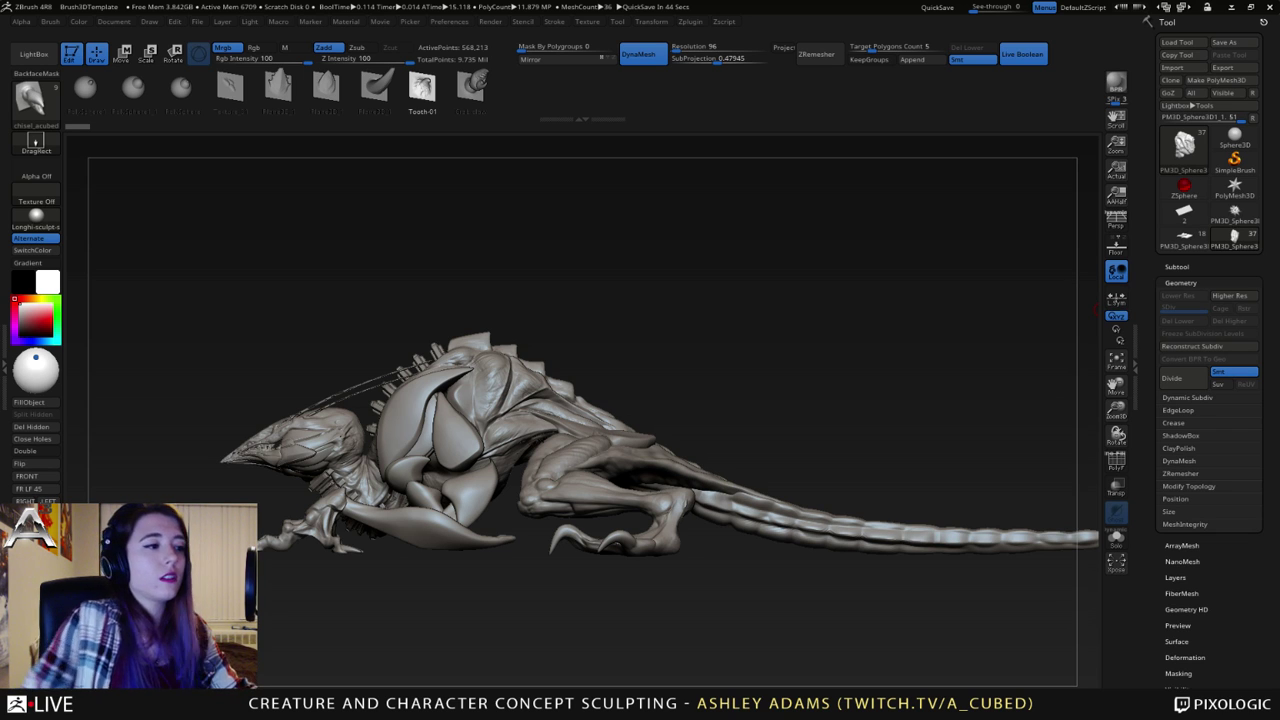
{"action": "left_click_drag", "start_coordinate": [615, 423], "coordinate": [523, 554]}
{"action": "left_click_drag", "start_coordinate": [560, 600], "coordinate": [623, 408]}
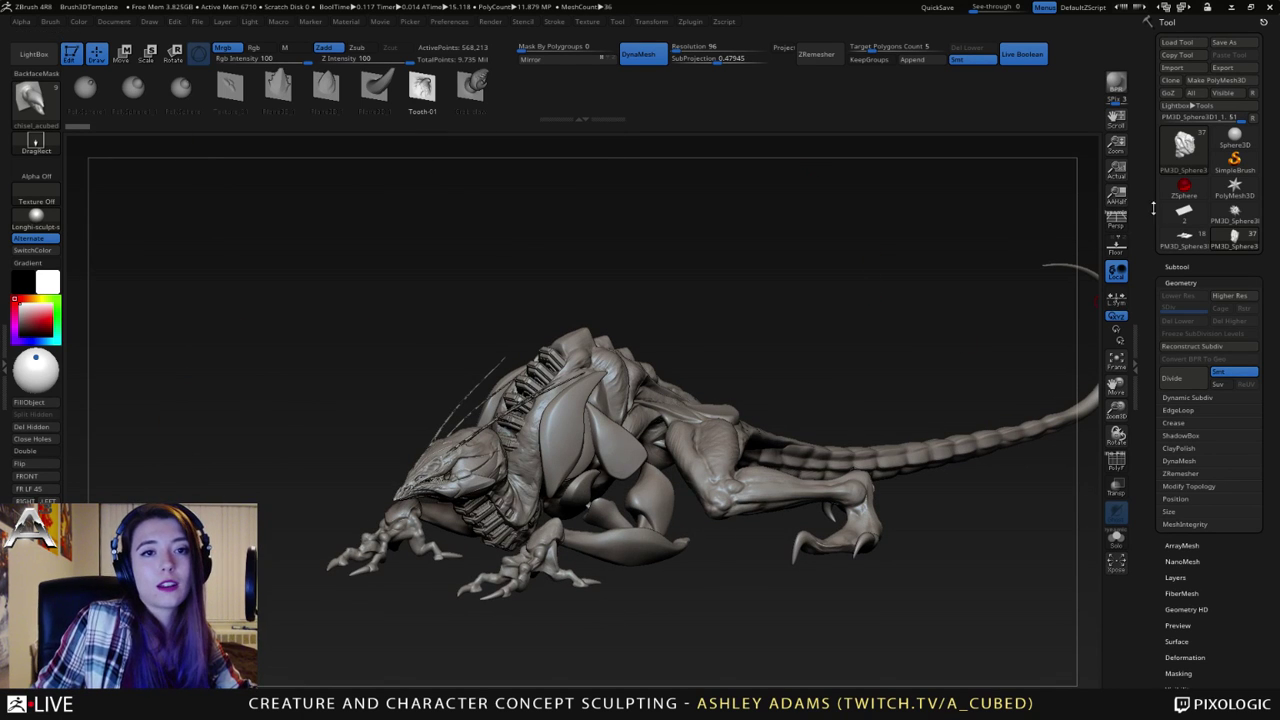
- Delete all subtools of the full-body creature tool and confirm the deletion
{"action": "left_click", "coordinate": [1184, 268]}
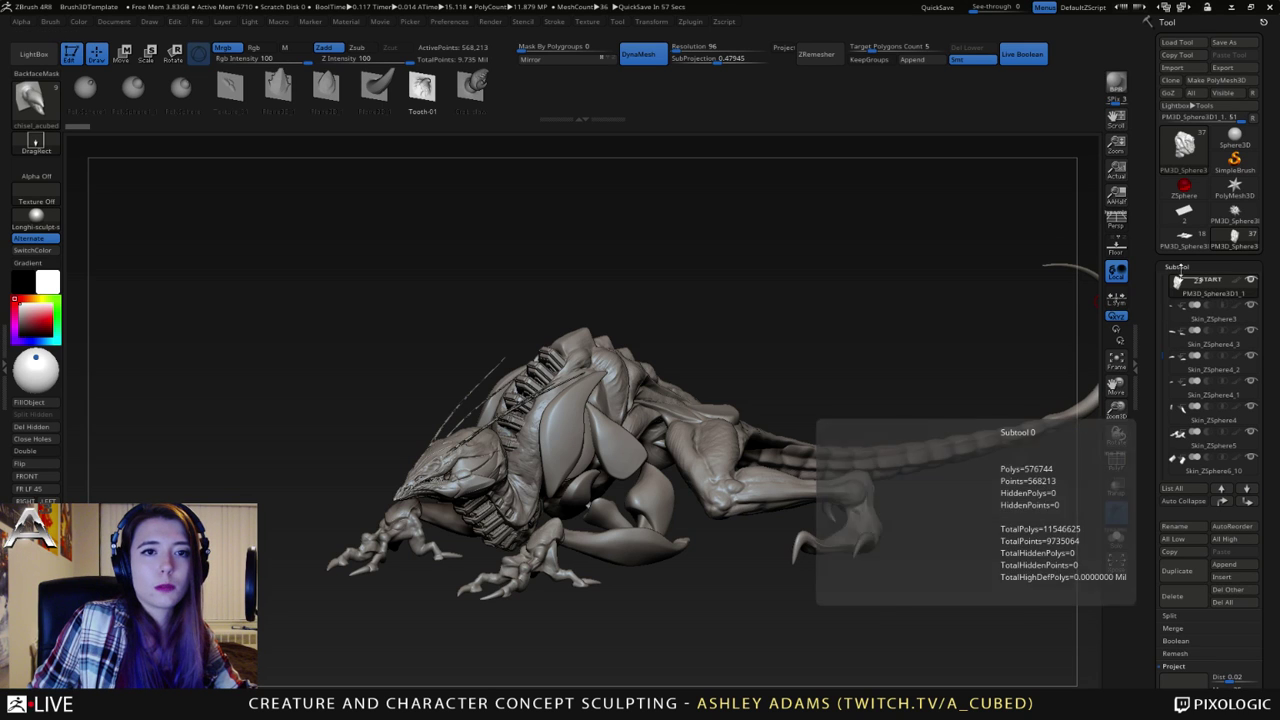
{"action": "left_click_drag", "start_coordinate": [659, 343], "coordinate": [578, 322]}
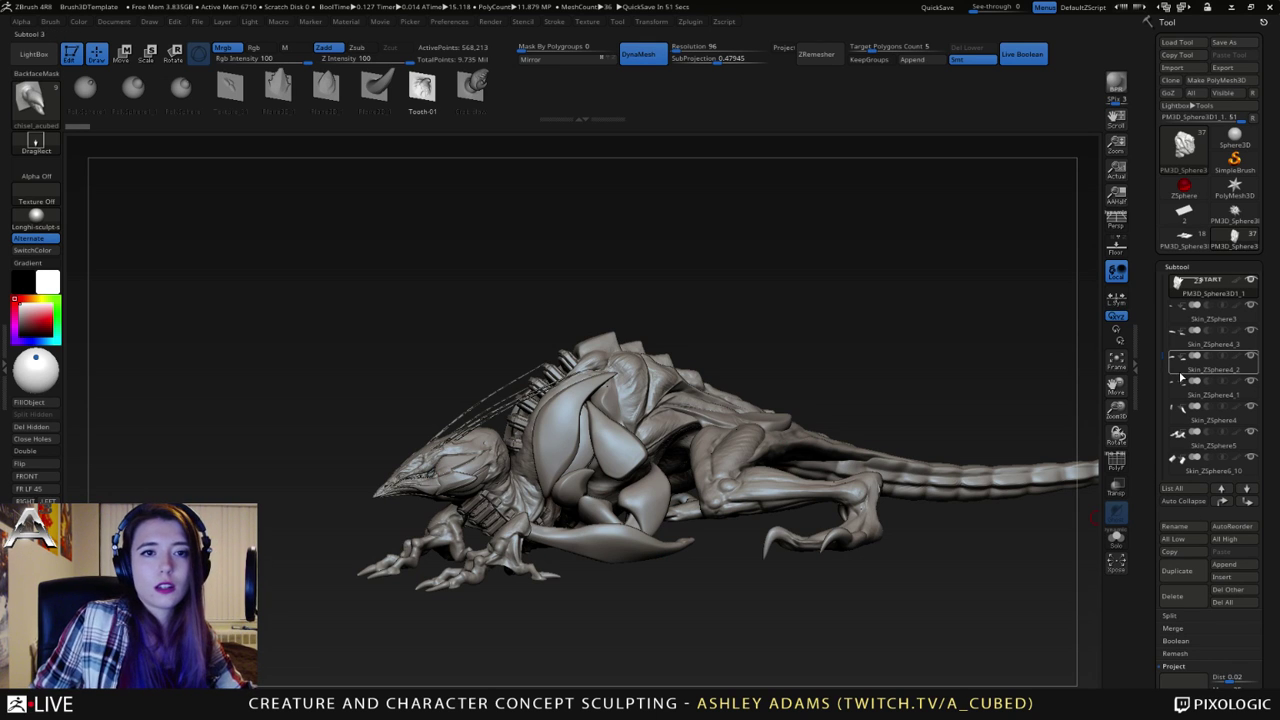
{"action": "left_click", "coordinate": [1223, 601]}
{"action": "left_click", "coordinate": [1057, 630]}
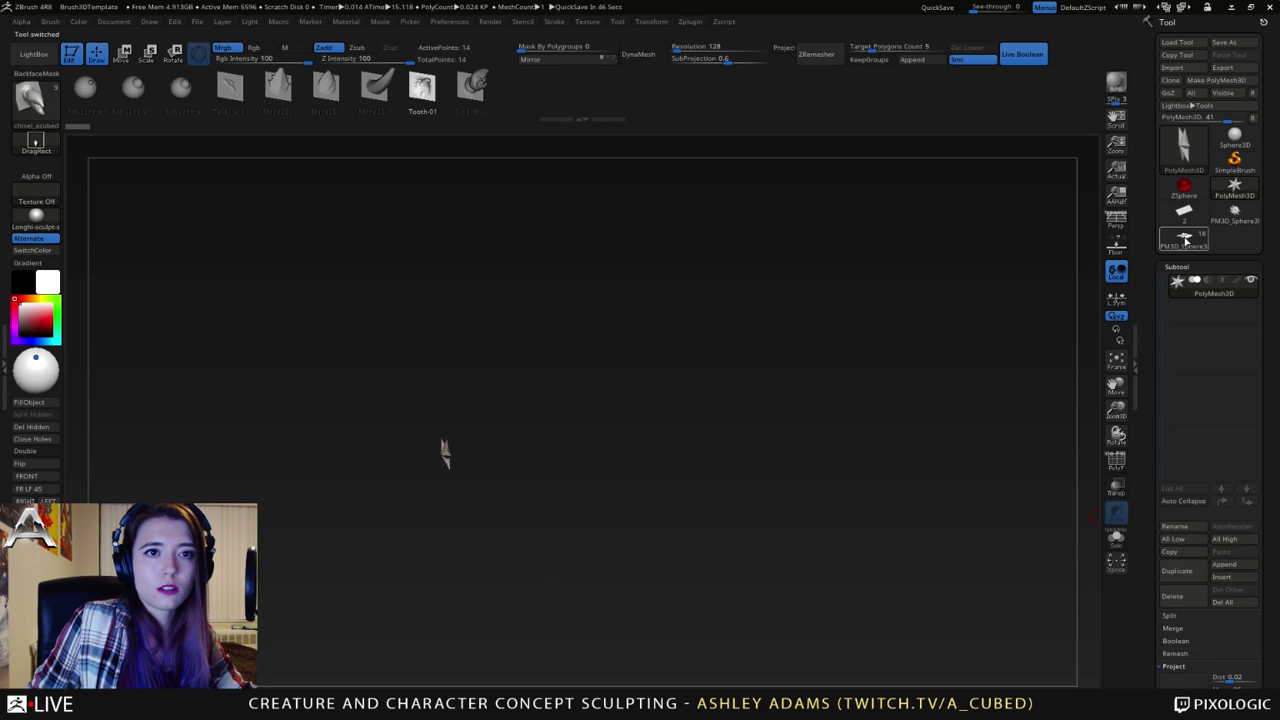
- Delete all subtools of the creature head tool and confirm the deletion
{"action": "left_click", "coordinate": [1235, 211]}
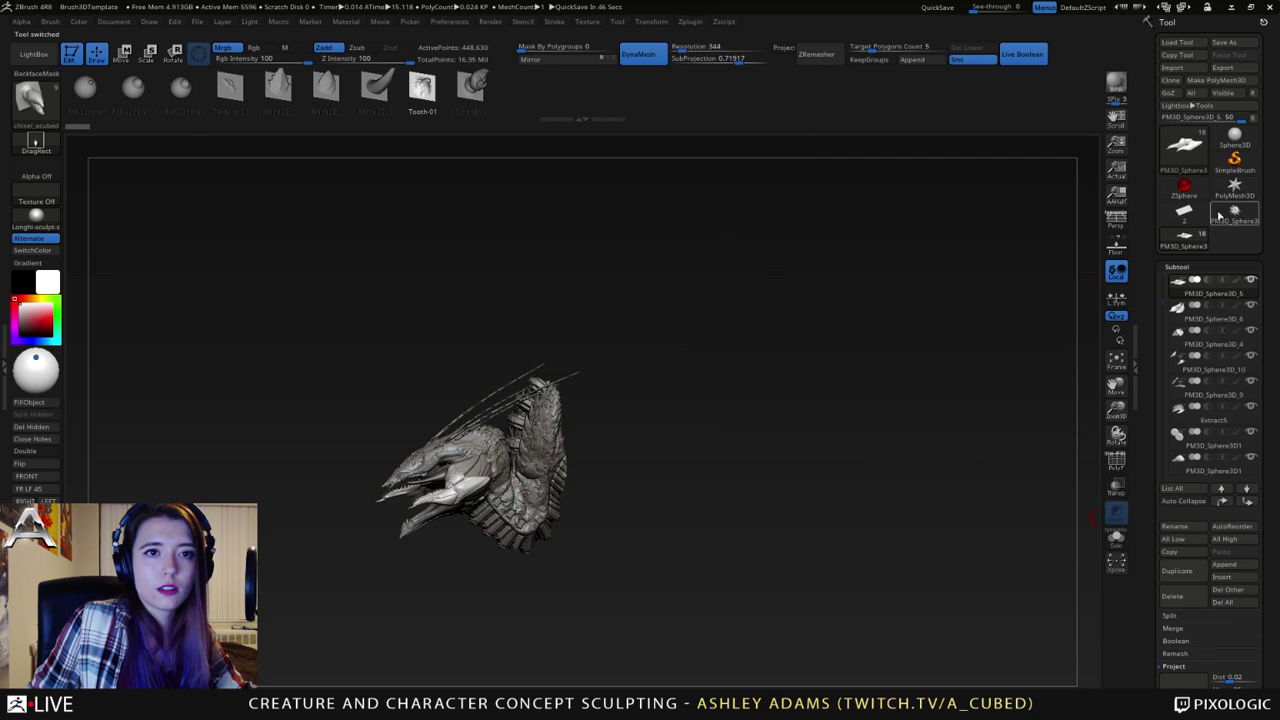
{"action": "left_click", "coordinate": [1230, 606]}
{"action": "left_click", "coordinate": [1057, 631]}
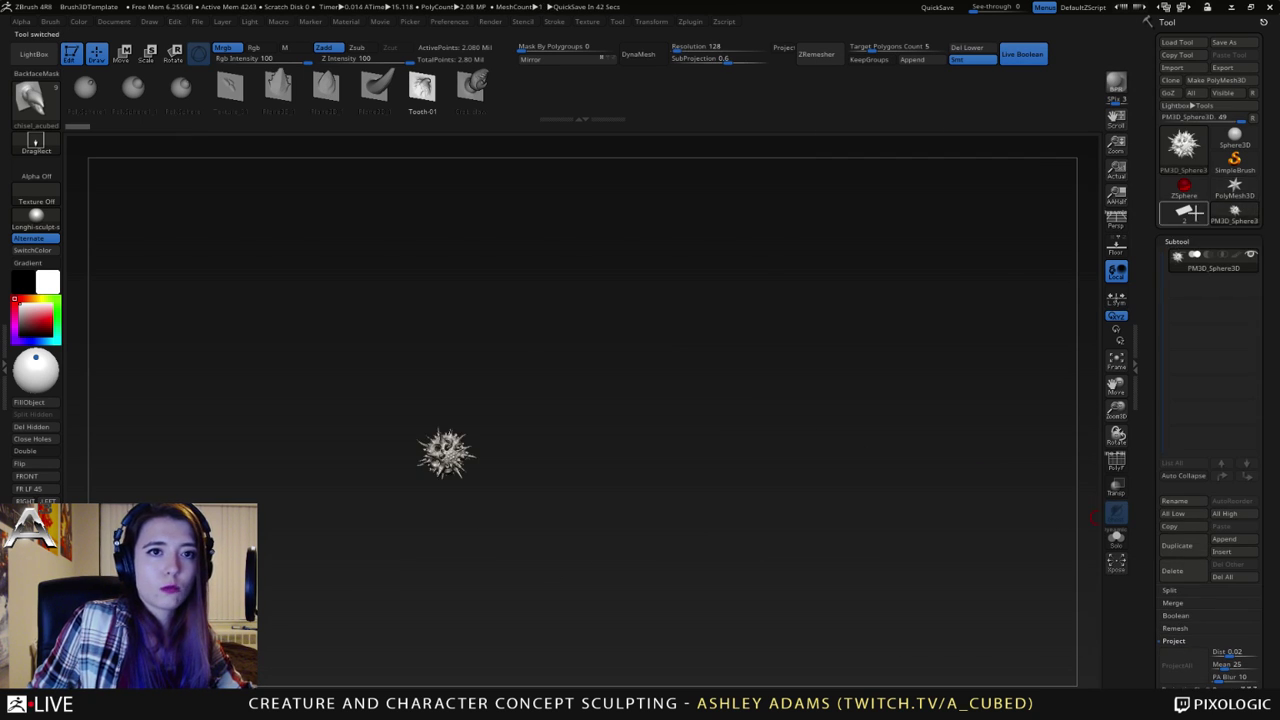
- Make the flat plane tool named 2 active and choose the SnakeHook brush
{"action": "mouse_move", "coordinate": [514, 421]}
{"action": "right_mouse_down"}
{"action": "mouse_move", "coordinate": [471, 428]}
{"action": "mouse_move", "coordinate": [503, 455]}
{"action": "mouse_move", "coordinate": [517, 504]}
{"action": "right_mouse_up"}
{"action": "right_click_drag", "start_coordinate": [506, 478], "coordinate": [616, 388], "text": "alt"}
{"action": "mouse_move", "coordinate": [616, 388]}
{"action": "right_mouse_down"}
{"action": "mouse_move", "coordinate": [594, 400]}
{"action": "mouse_move", "coordinate": [608, 405]}
{"action": "right_mouse_up"}
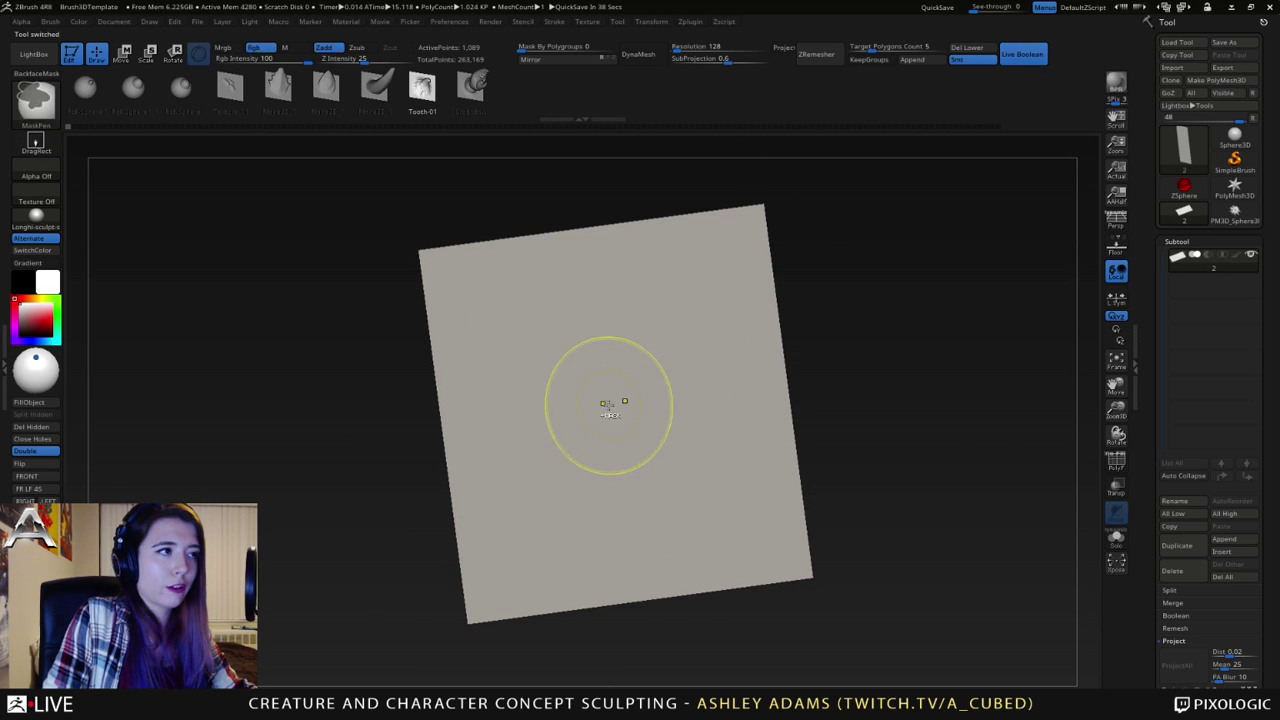
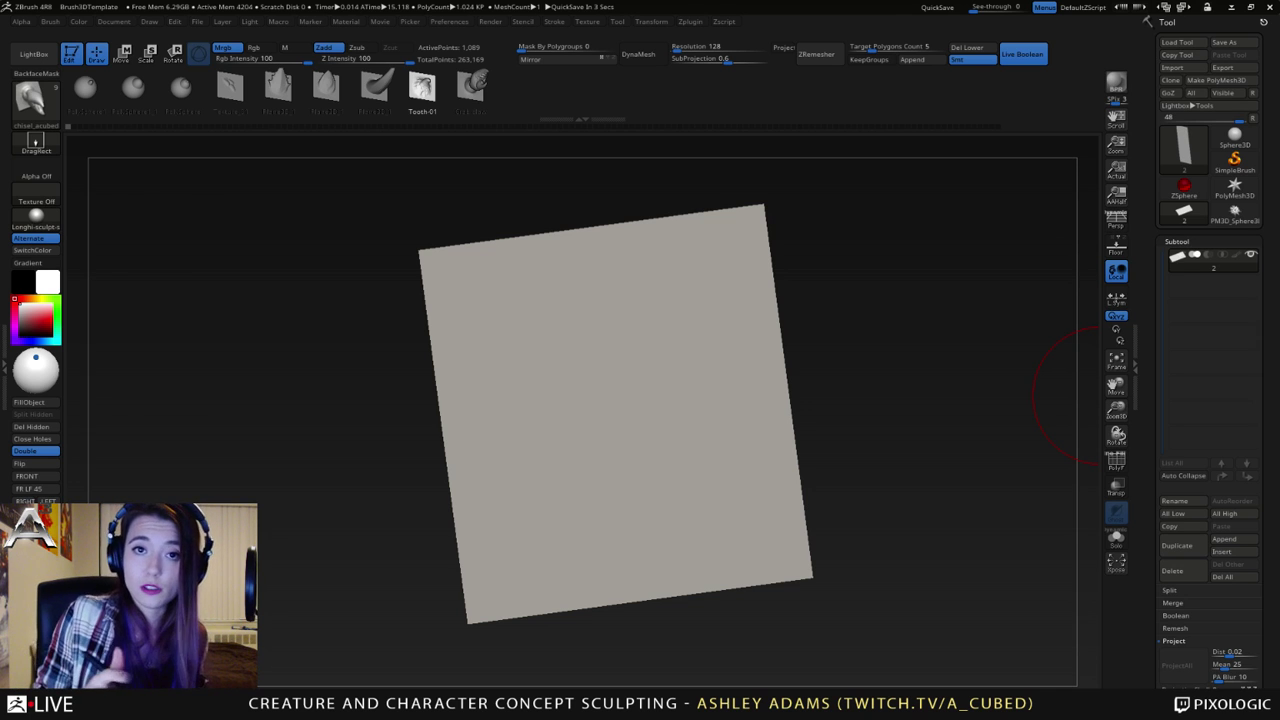
{"action": "left_click_drag", "start_coordinate": [850, 376], "coordinate": [596, 361]}
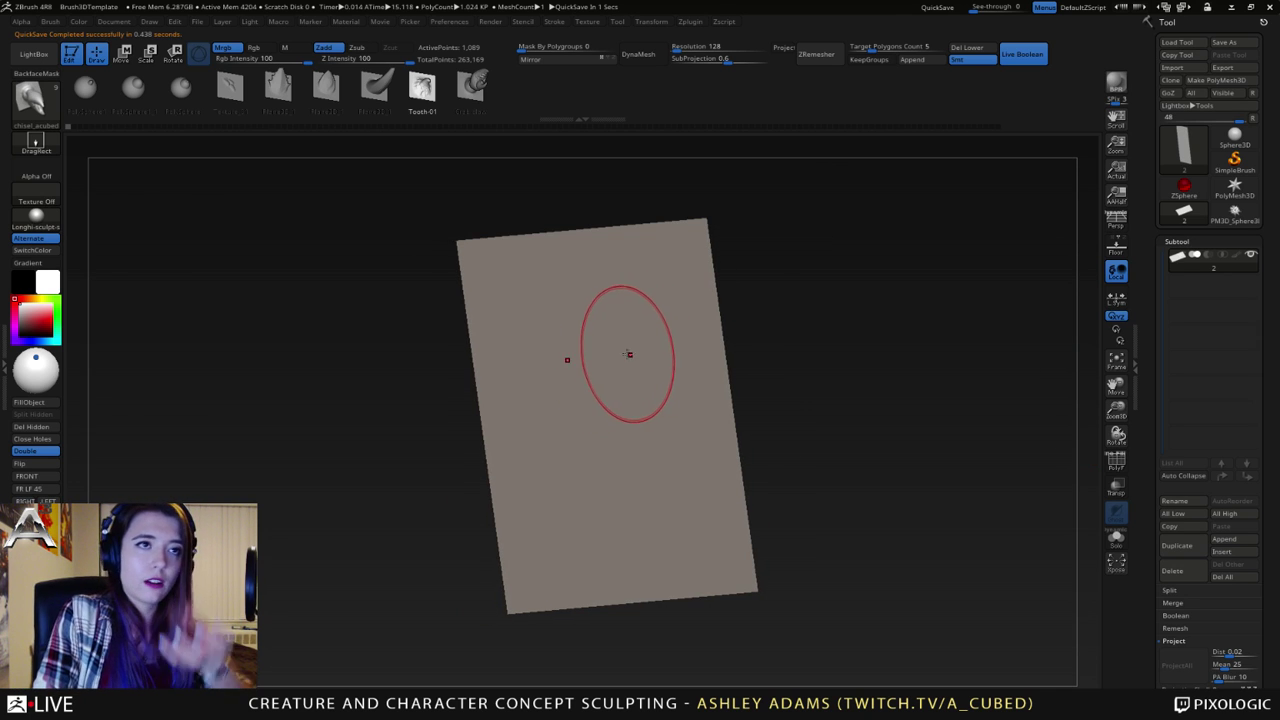
{"action": "mouse_move", "coordinate": [660, 317]}
{"action": "right_mouse_down"}
{"action": "mouse_move", "coordinate": [618, 407]}
{"action": "mouse_move", "coordinate": [620, 371]}
{"action": "mouse_move", "coordinate": [325, 271]}
{"action": "right_mouse_up"}
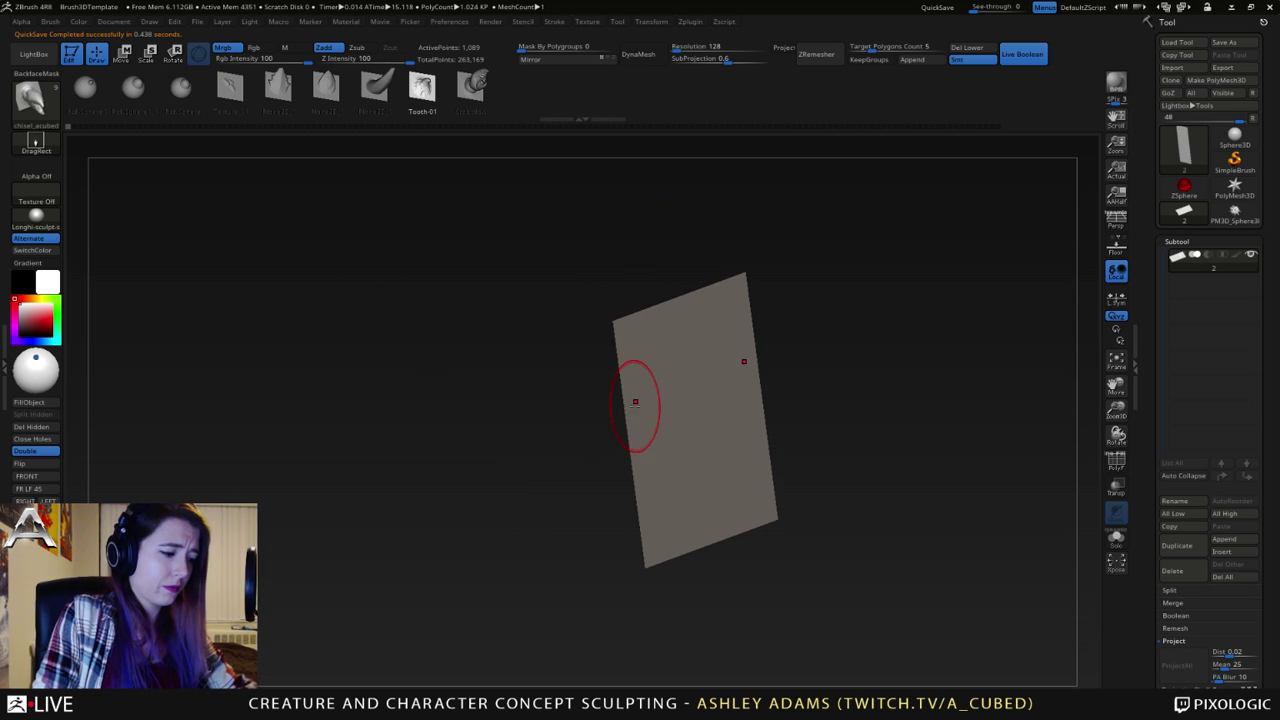
{"action": "key", "text": "b"}
{"action": "key", "text": "s"}
{"action": "key", "text": "h"}
{"action": "mouse_move", "coordinate": [667, 405]}
{"action": "right_mouse_down"}
{"action": "mouse_move", "coordinate": [649, 397]}
{"action": "mouse_move", "coordinate": [685, 396]}
{"action": "right_mouse_up"}
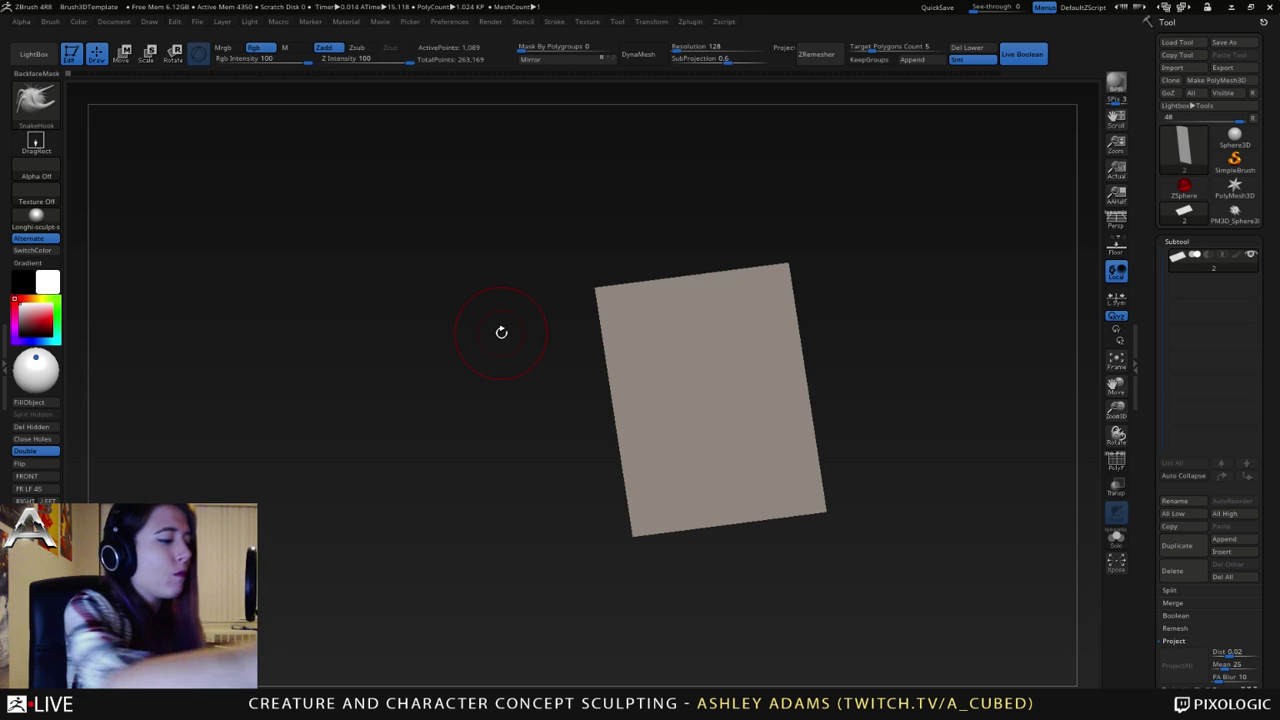
- Accept removing the newer undo history entries, clear the plane's mask and subdivide the plane repeatedly to 66,049 points
{"action": "mouse_move", "coordinate": [501, 332]}
{"action": "left_mouse_down"}
{"action": "mouse_move", "coordinate": [703, 389]}
{"action": "mouse_move", "coordinate": [685, 377]}
{"action": "left_mouse_up"}
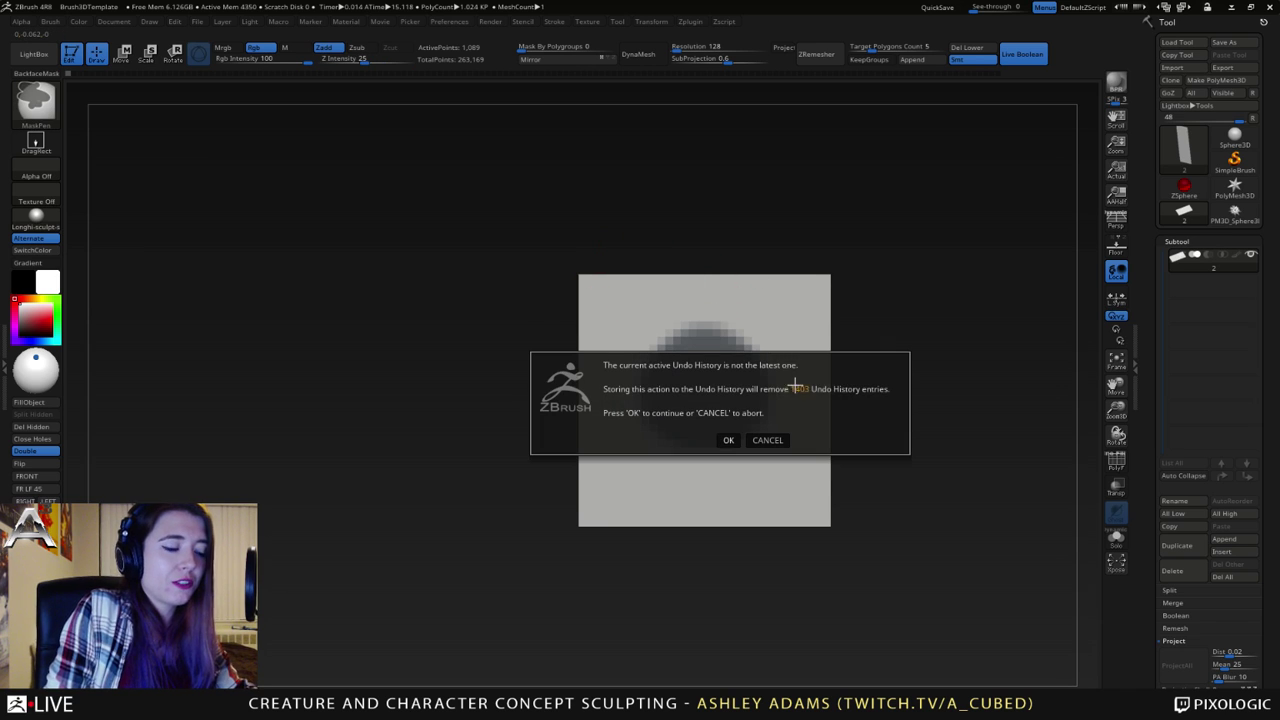
{"action": "left_click", "coordinate": [728, 441]}
{"action": "left_click_drag", "start_coordinate": [838, 383], "coordinate": [840, 390], "text": "ctrl"}
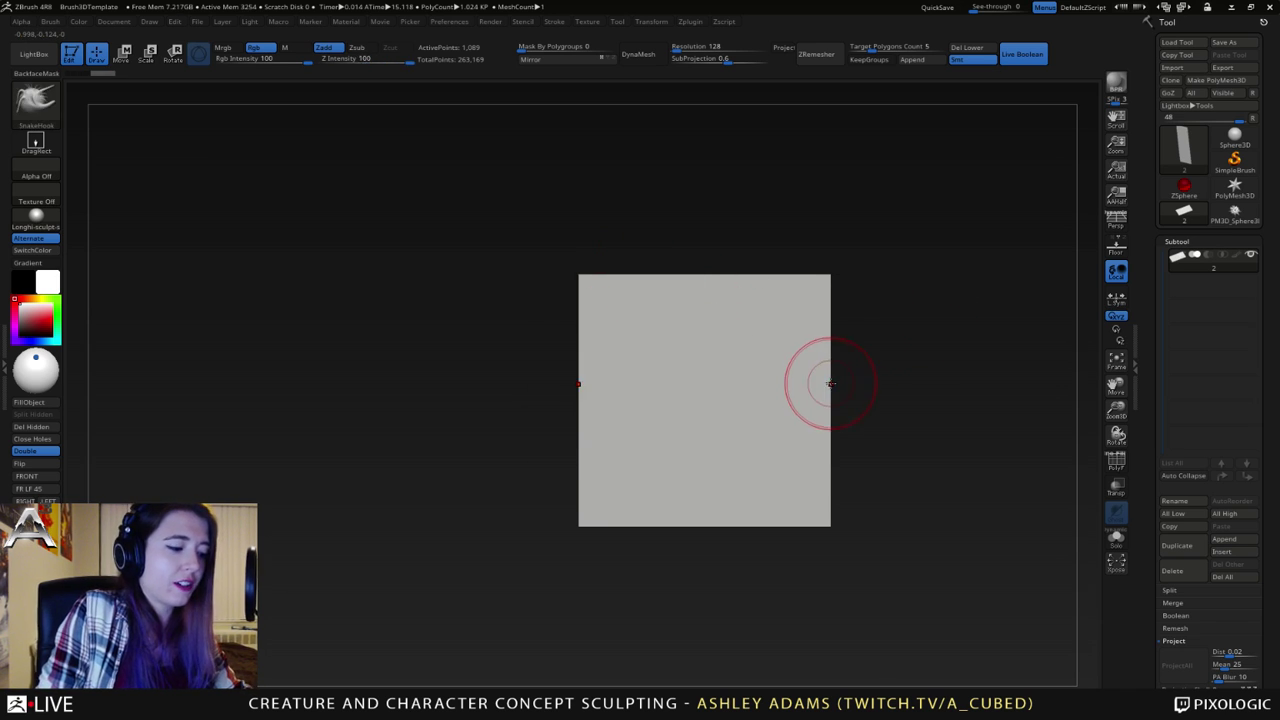
{"action": "key", "text": "ctrl+d"}
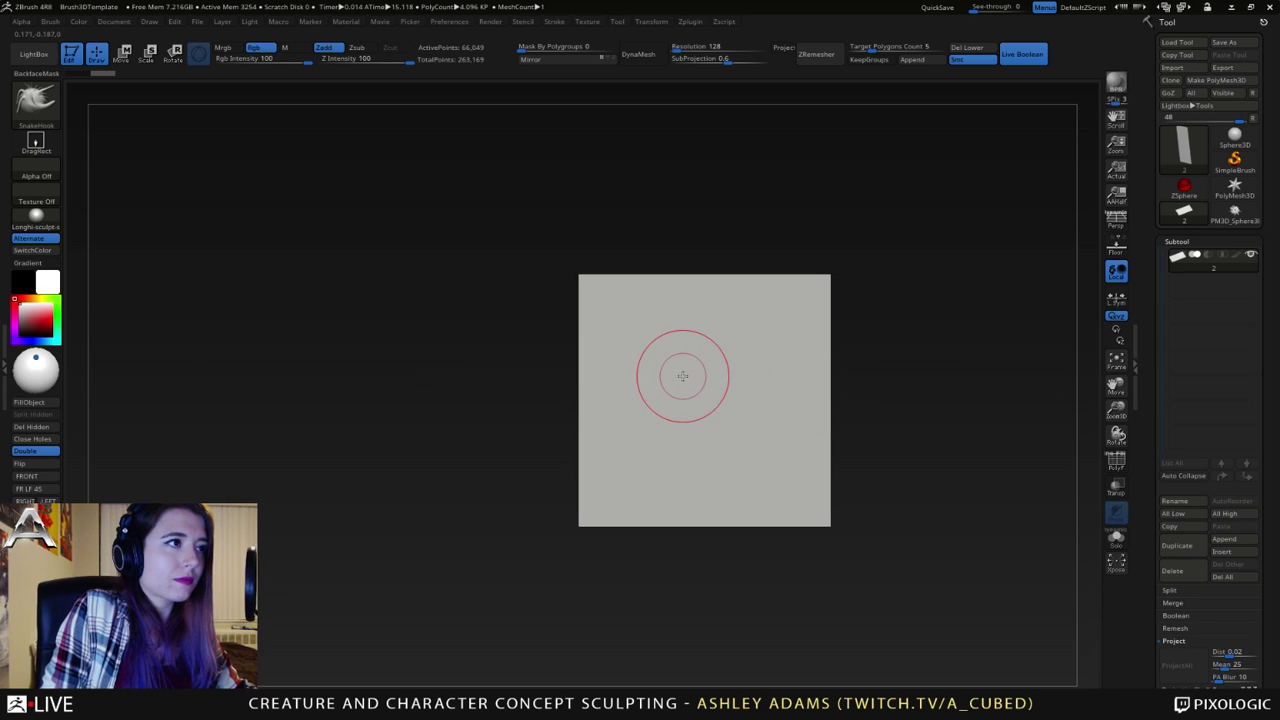
- Mask a large round area in the centre of the plane and invert the mask
{"action": "mouse_move", "coordinate": [698, 400]}
{"action": "left_mouse_down", "text": "ctrl"}
{"action": "mouse_move", "coordinate": [712, 392]}
{"action": "mouse_move", "coordinate": [682, 418]}
{"action": "mouse_move", "coordinate": [738, 412]}
{"action": "mouse_move", "coordinate": [679, 373]}
{"action": "mouse_move", "coordinate": [720, 335]}
{"action": "mouse_move", "coordinate": [640, 385]}
{"action": "mouse_move", "coordinate": [760, 440]}
{"action": "mouse_move", "coordinate": [695, 450]}
{"action": "left_mouse_up", "text": "ctrl"}
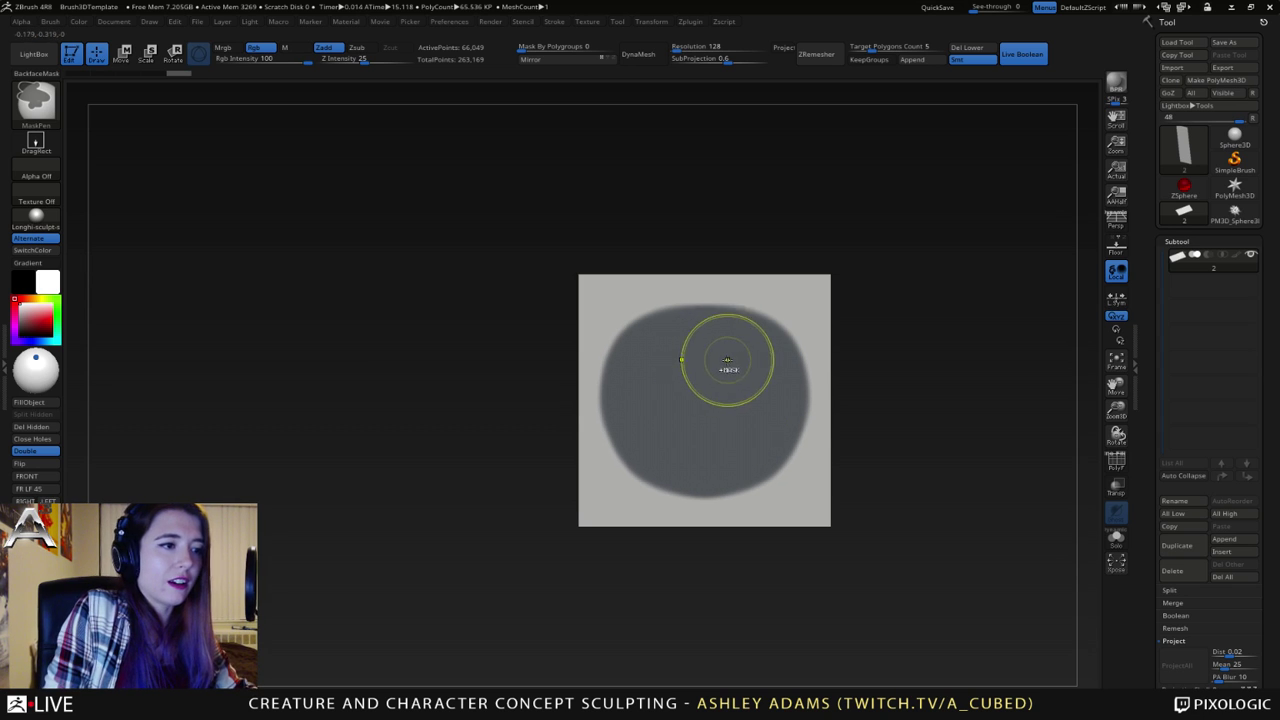
{"action": "key", "text": "ctrl+shift+a"}
{"action": "mouse_move", "coordinate": [686, 397]}
{"action": "left_mouse_down", "text": "ctrl"}
{"action": "mouse_move", "coordinate": [740, 440]}
{"action": "mouse_move", "coordinate": [700, 405]}
{"action": "mouse_move", "coordinate": [760, 350]}
{"action": "mouse_move", "coordinate": [729, 356]}
{"action": "mouse_move", "coordinate": [780, 360]}
{"action": "mouse_move", "coordinate": [679, 438]}
{"action": "left_mouse_up", "text": "ctrl"}
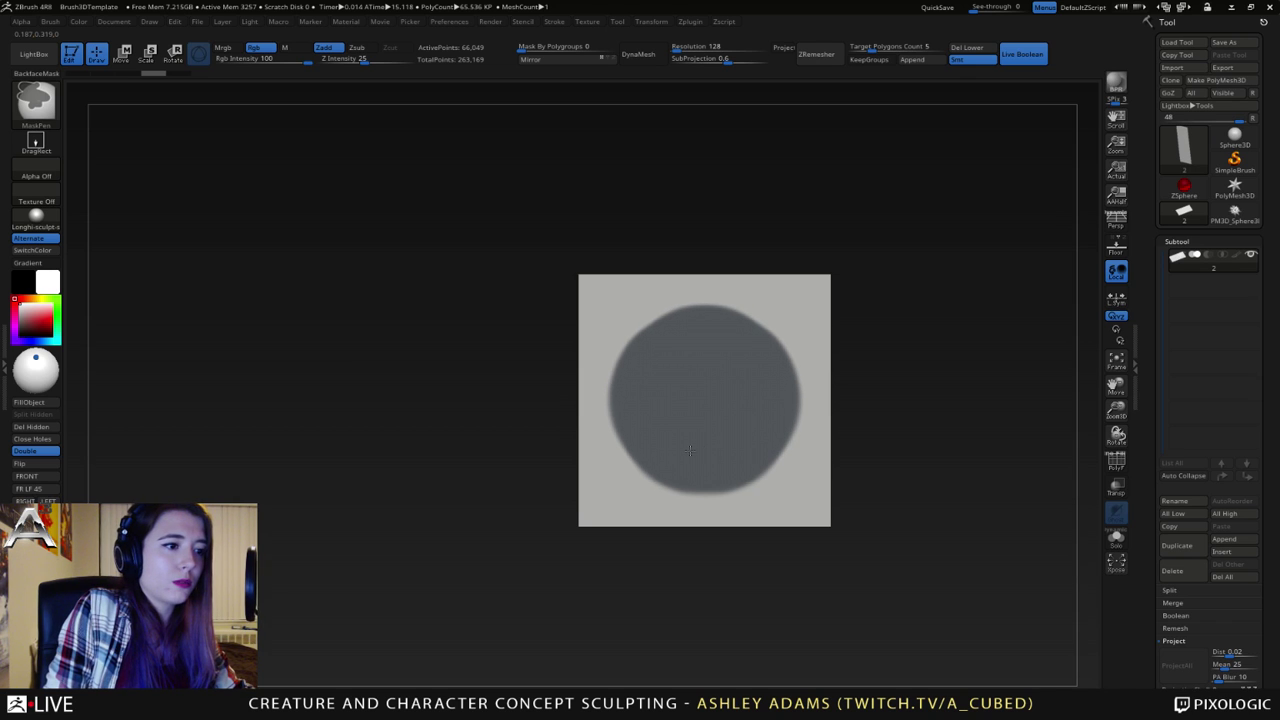
{"action": "left_click_drag", "start_coordinate": [656, 379], "coordinate": [652, 428], "text": "ctrl"}
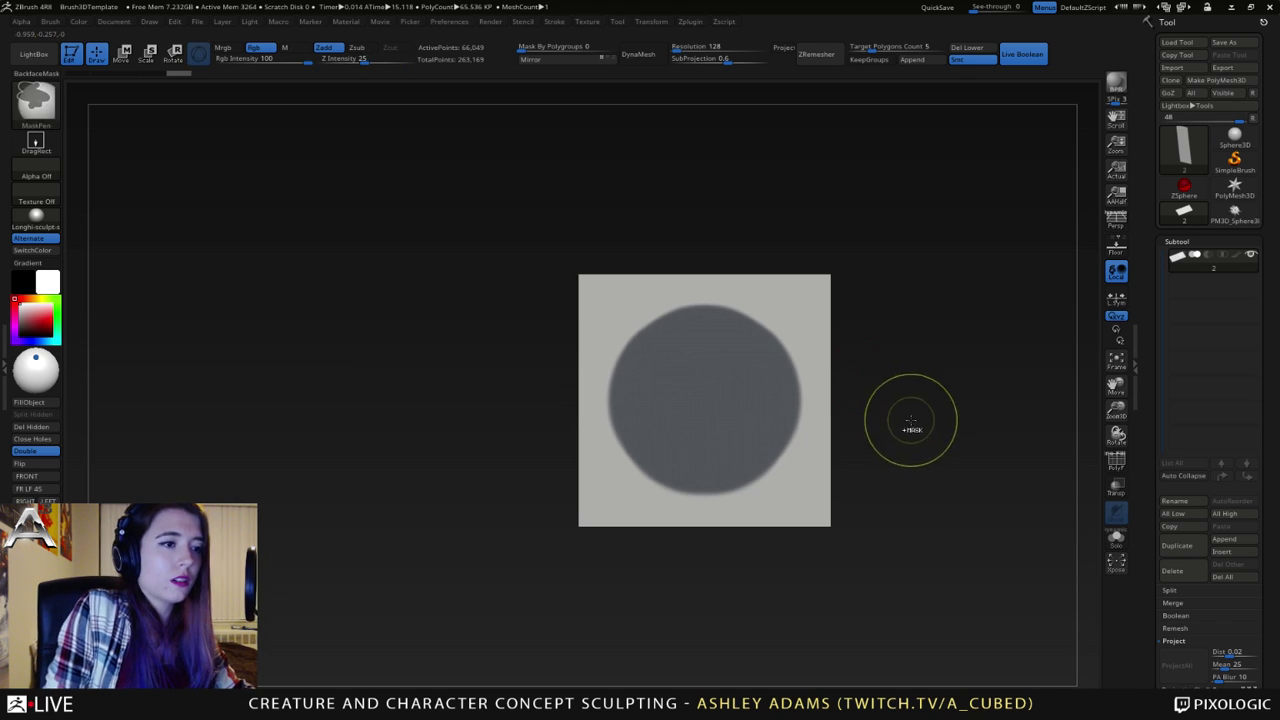
{"action": "left_click", "coordinate": [911, 420], "text": "ctrl"}
- Pull the unmasked disc out of the plane into a long rounded horn with SnakeHook and smooth its sides
{"action": "mouse_move", "coordinate": [800, 418]}
{"action": "right_mouse_down", "text": "ctrl"}
{"action": "mouse_move", "coordinate": [737, 360]}
{"action": "mouse_move", "coordinate": [740, 395]}
{"action": "right_mouse_up", "text": "ctrl"}
{"action": "key", "text": "space"}
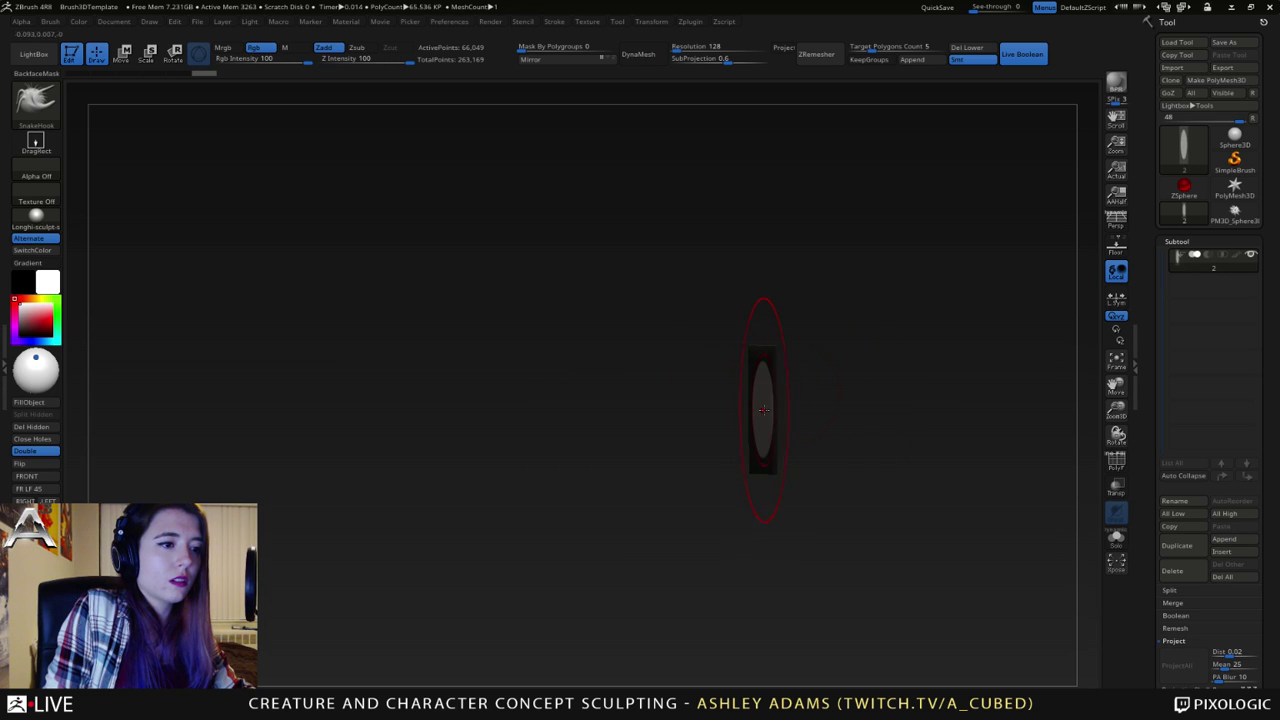
{"action": "mouse_move", "coordinate": [760, 405]}
{"action": "left_mouse_down"}
{"action": "mouse_move", "coordinate": [646, 385]}
{"action": "mouse_move", "coordinate": [562, 341]}
{"action": "mouse_move", "coordinate": [533, 343]}
{"action": "left_mouse_up"}
{"action": "right_click_drag", "start_coordinate": [533, 343], "coordinate": [571, 427]}
{"action": "mouse_move", "coordinate": [571, 426]}
{"action": "left_mouse_down"}
{"action": "mouse_move", "coordinate": [495, 325]}
{"action": "mouse_move", "coordinate": [514, 271]}
{"action": "mouse_move", "coordinate": [473, 348]}
{"action": "mouse_move", "coordinate": [540, 200]}
{"action": "mouse_move", "coordinate": [466, 335]}
{"action": "left_mouse_up"}
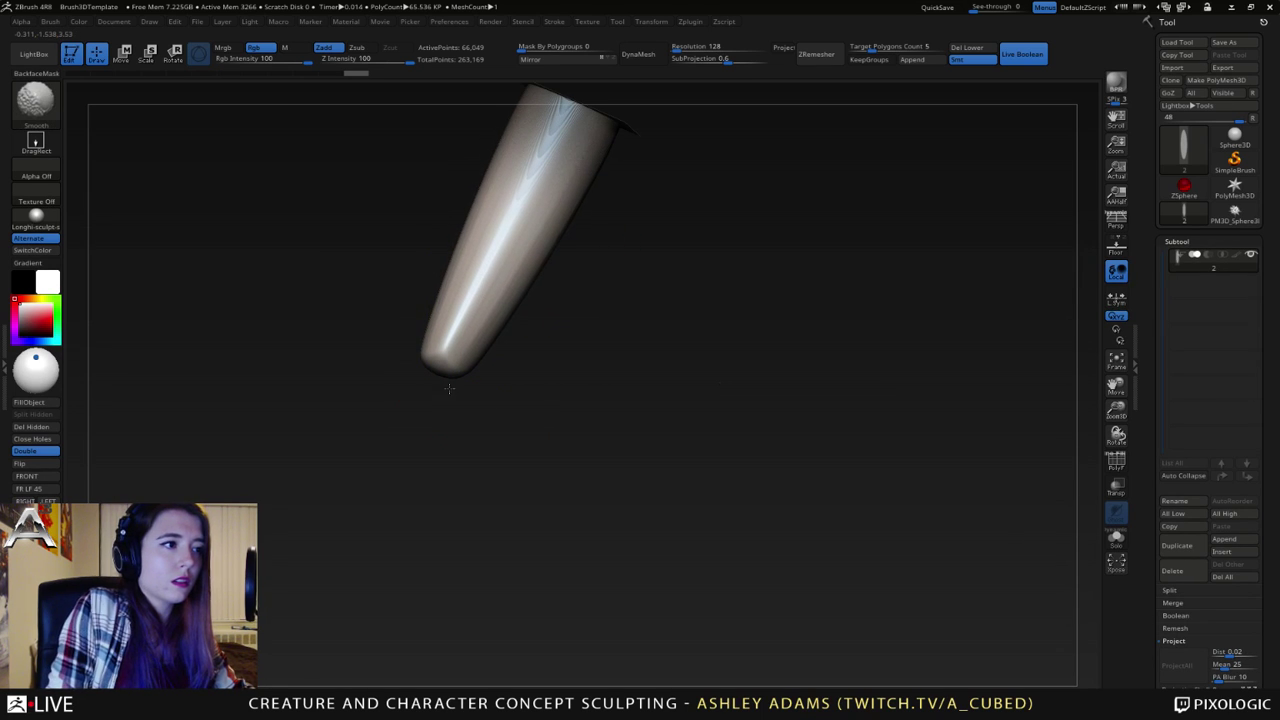
{"action": "left_click_drag", "start_coordinate": [542, 192], "coordinate": [496, 290], "text": "shift"}
- Apply the Relax Plane Grid deformation to the horn several times and smooth its surface
{"action": "mouse_move", "coordinate": [539, 296]}
{"action": "left_mouse_down", "text": "alt"}
{"action": "mouse_move", "coordinate": [551, 410]}
{"action": "mouse_move", "coordinate": [543, 363]}
{"action": "mouse_move", "coordinate": [511, 380]}
{"action": "mouse_move", "coordinate": [520, 423]}
{"action": "mouse_move", "coordinate": [606, 443]}
{"action": "mouse_move", "coordinate": [1061, 409]}
{"action": "left_mouse_up", "text": "alt"}
{"action": "left_click_drag", "start_coordinate": [1145, 645], "coordinate": [1200, 515]}
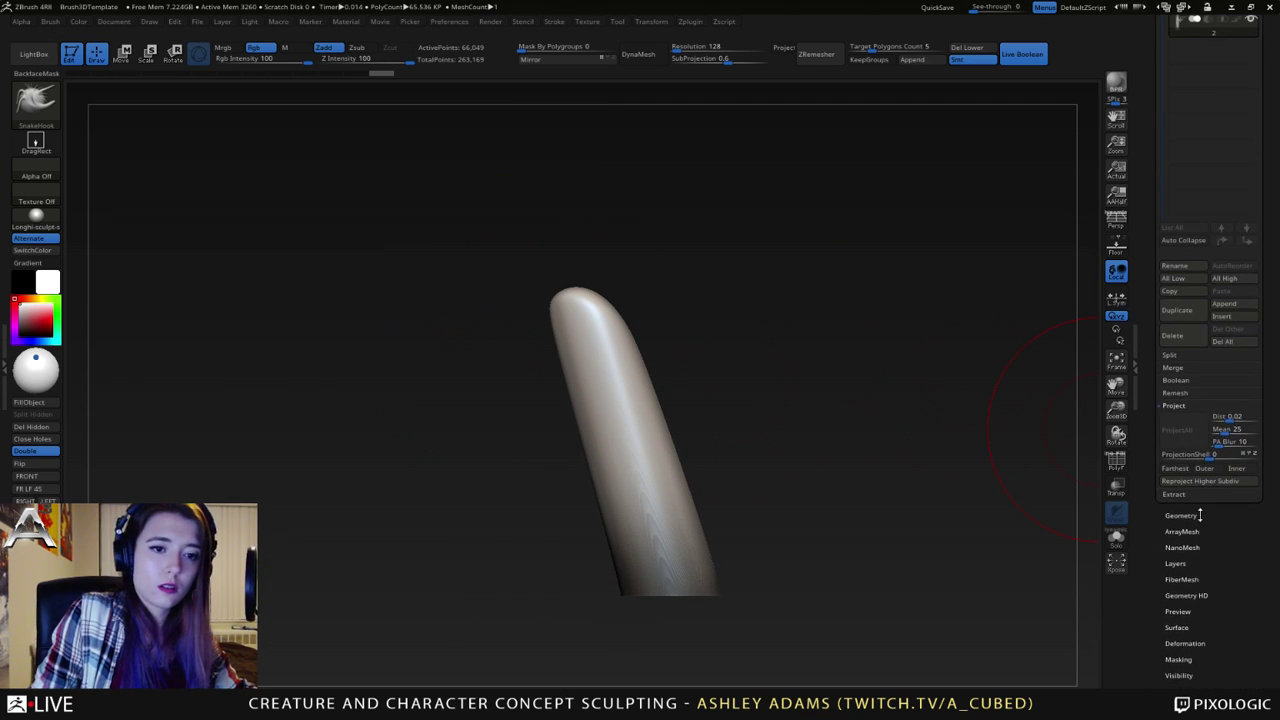
{"action": "left_click", "coordinate": [1192, 643]}
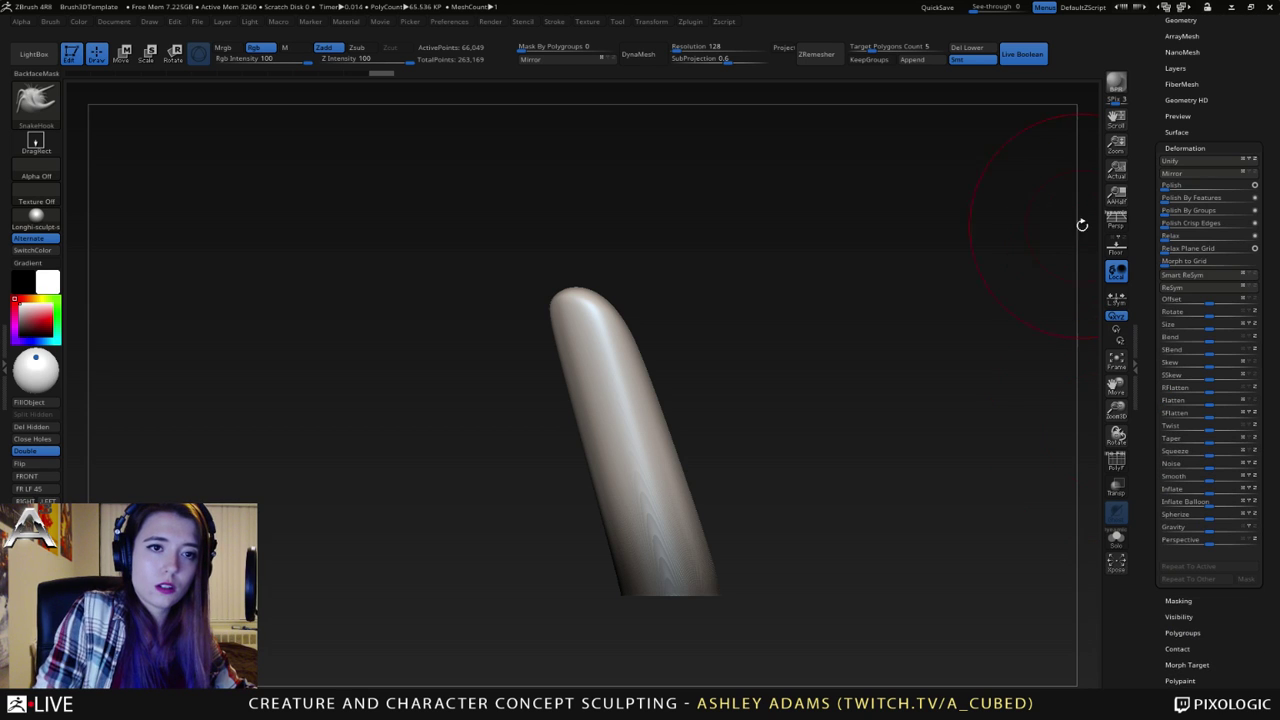
{"action": "left_click", "coordinate": [1168, 248]}
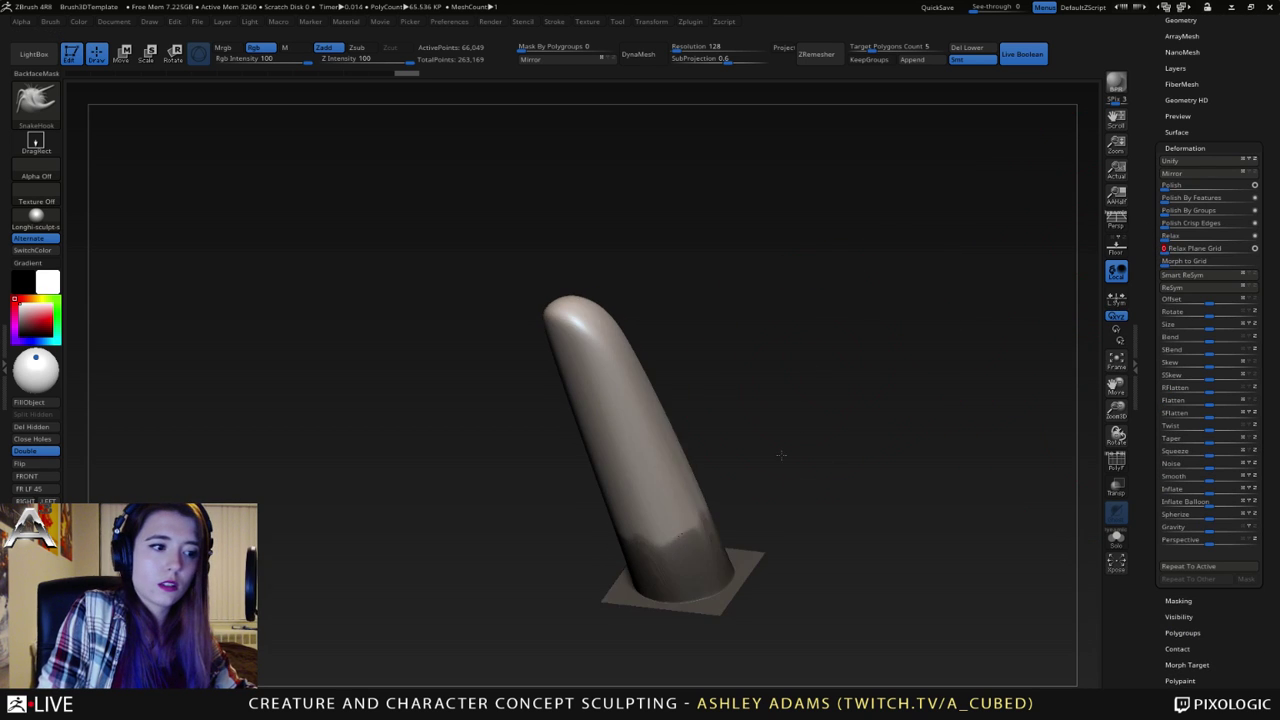
{"action": "left_click", "coordinate": [1168, 248]}
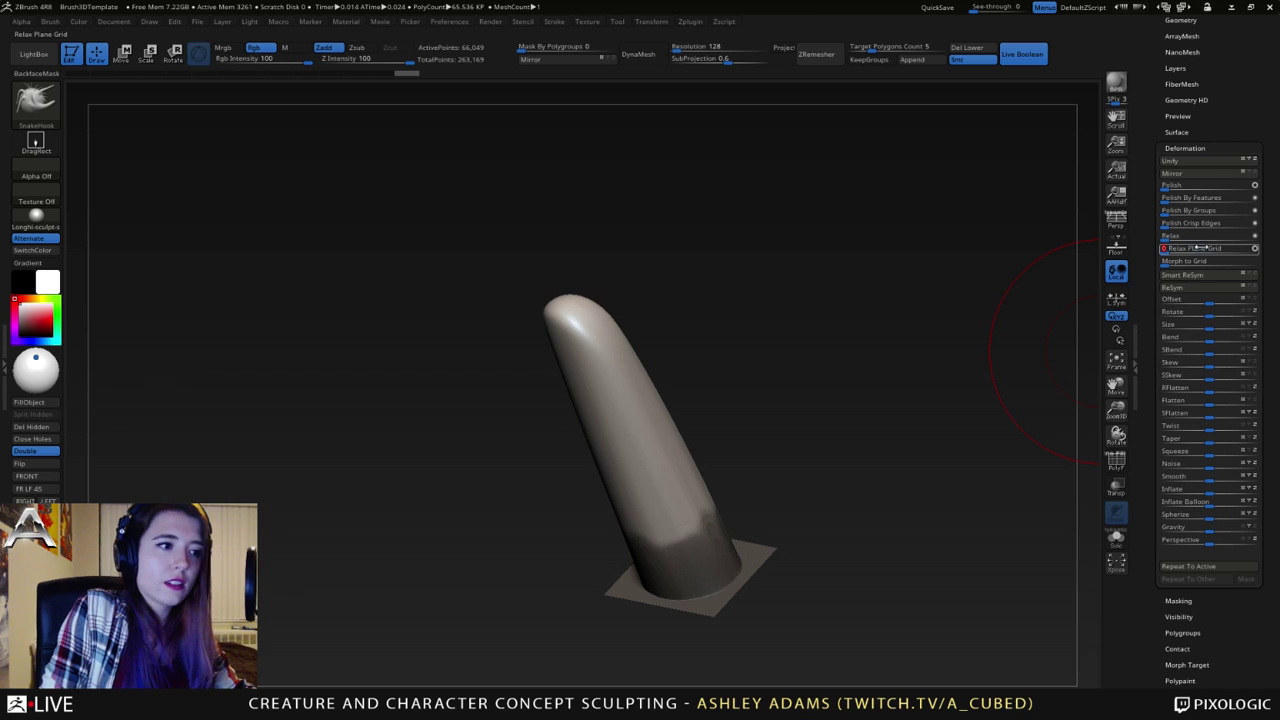
{"action": "left_click_drag", "start_coordinate": [1168, 248], "coordinate": [1206, 248]}
{"action": "mouse_move", "coordinate": [610, 325]}
{"action": "left_mouse_down", "text": "shift"}
{"action": "mouse_move", "coordinate": [575, 308]}
{"action": "mouse_move", "coordinate": [582, 326]}
{"action": "left_mouse_up", "text": "shift"}
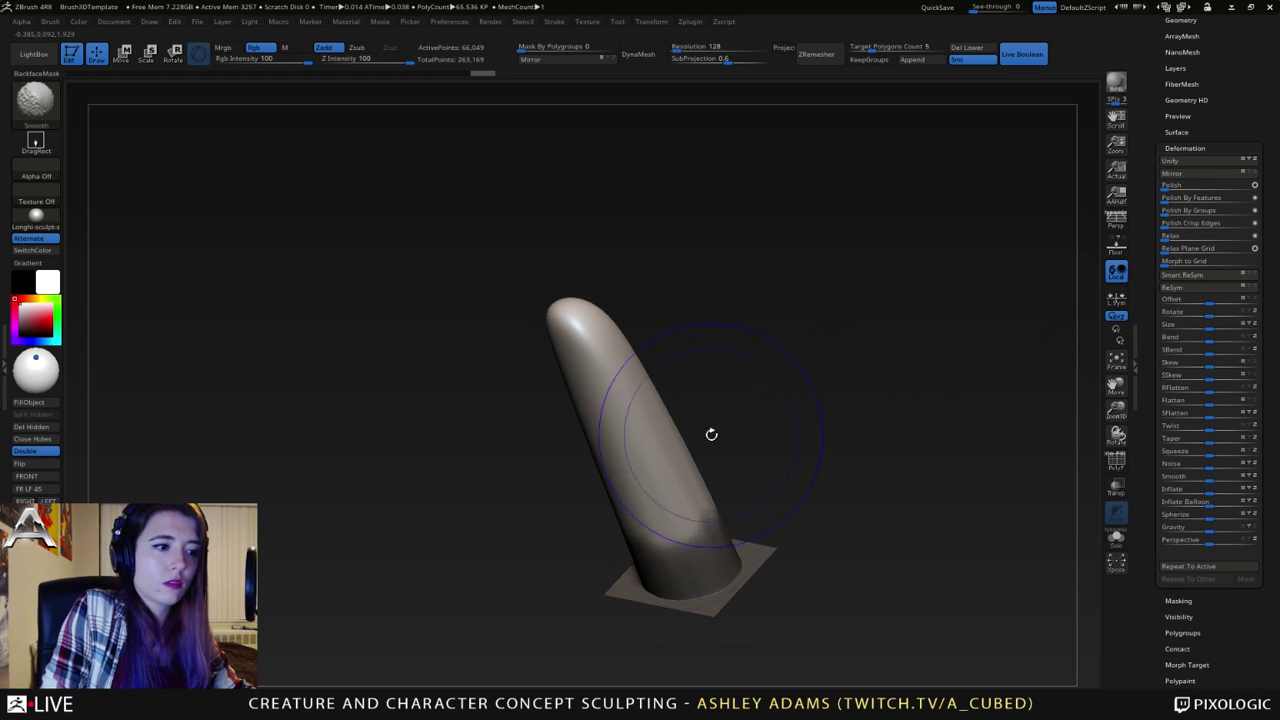
{"action": "left_click_drag", "start_coordinate": [711, 434], "coordinate": [720, 395], "text": "shift"}
- Clear the existing mask and mask the outer border of the base plane on all sides
{"action": "left_click_drag", "start_coordinate": [783, 443], "coordinate": [810, 393], "text": "ctrl"}
{"action": "mouse_move", "coordinate": [810, 392]}
{"action": "left_mouse_down"}
{"action": "mouse_move", "coordinate": [688, 443]}
{"action": "mouse_move", "coordinate": [739, 362]}
{"action": "left_mouse_up"}
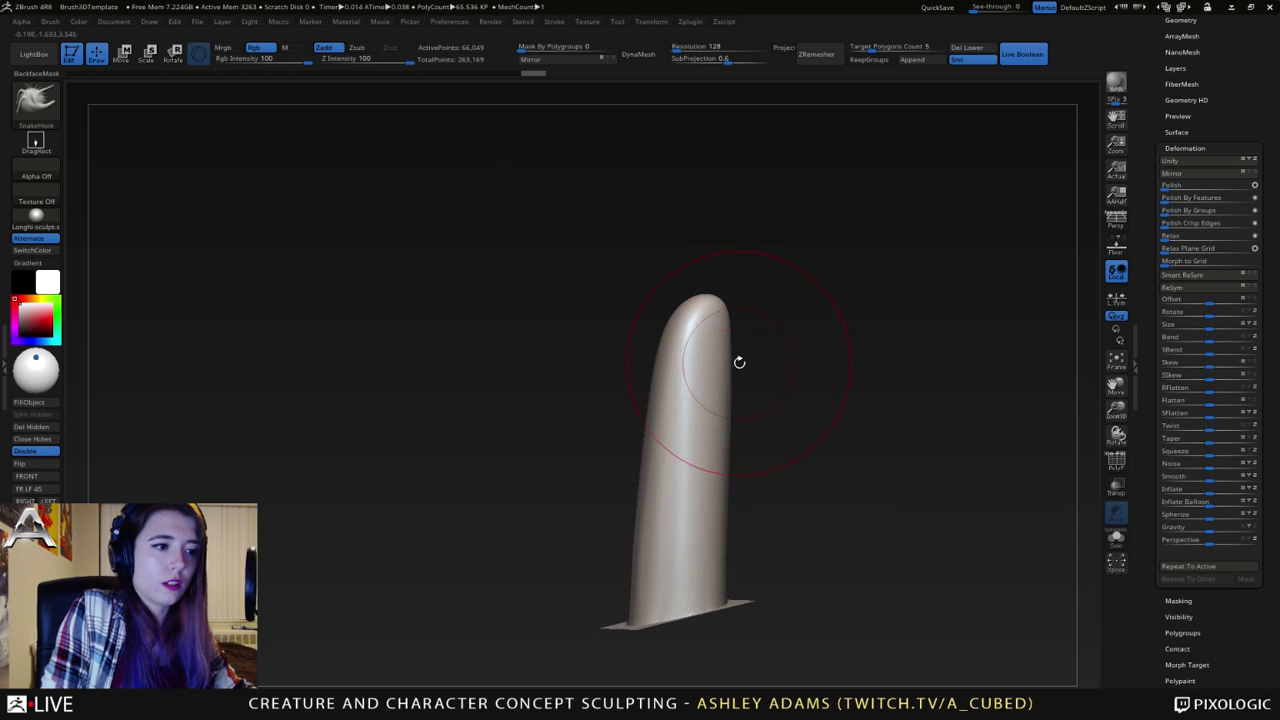
{"action": "right_click", "coordinate": [739, 362]}
{"action": "left_click", "coordinate": [739, 361]}
{"action": "mouse_move", "coordinate": [746, 340]}
{"action": "right_mouse_down"}
{"action": "mouse_move", "coordinate": [703, 367]}
{"action": "mouse_move", "coordinate": [686, 440]}
{"action": "mouse_move", "coordinate": [705, 460]}
{"action": "mouse_move", "coordinate": [702, 610]}
{"action": "mouse_move", "coordinate": [670, 622]}
{"action": "right_mouse_up"}
{"action": "left_click_drag", "start_coordinate": [551, 580], "coordinate": [789, 497], "text": "ctrl"}
{"action": "left_click_drag", "start_coordinate": [528, 592], "coordinate": [592, 328], "text": "ctrl"}
{"action": "mouse_move", "coordinate": [820, 380]}
{"action": "left_mouse_down"}
{"action": "mouse_move", "coordinate": [828, 585]}
{"action": "mouse_move", "coordinate": [817, 630]}
{"action": "mouse_move", "coordinate": [728, 480]}
{"action": "mouse_move", "coordinate": [712, 526]}
{"action": "left_mouse_up"}
{"action": "left_click_drag", "start_coordinate": [766, 460], "coordinate": [737, 503]}
{"action": "left_click_drag", "start_coordinate": [772, 604], "coordinate": [698, 527], "text": "ctrl"}
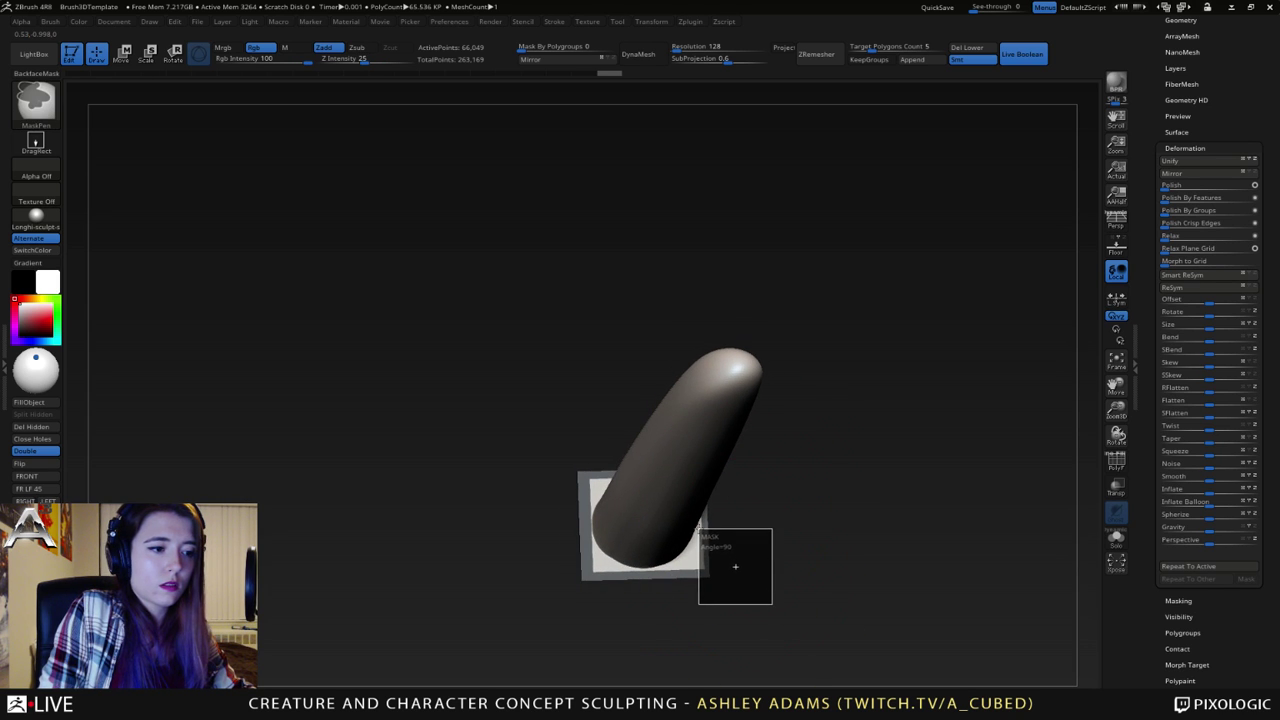
{"action": "left_click_drag", "start_coordinate": [735, 567], "coordinate": [737, 562], "text": "ctrl"}
- Smooth the horn along its length
{"action": "mouse_move", "coordinate": [737, 562]}
{"action": "left_mouse_down"}
{"action": "mouse_move", "coordinate": [698, 493]}
{"action": "mouse_move", "coordinate": [772, 465]}
{"action": "mouse_move", "coordinate": [808, 517]}
{"action": "mouse_move", "coordinate": [805, 502]}
{"action": "left_mouse_up"}
{"action": "left_click_drag", "start_coordinate": [774, 372], "coordinate": [798, 454], "text": "shift"}
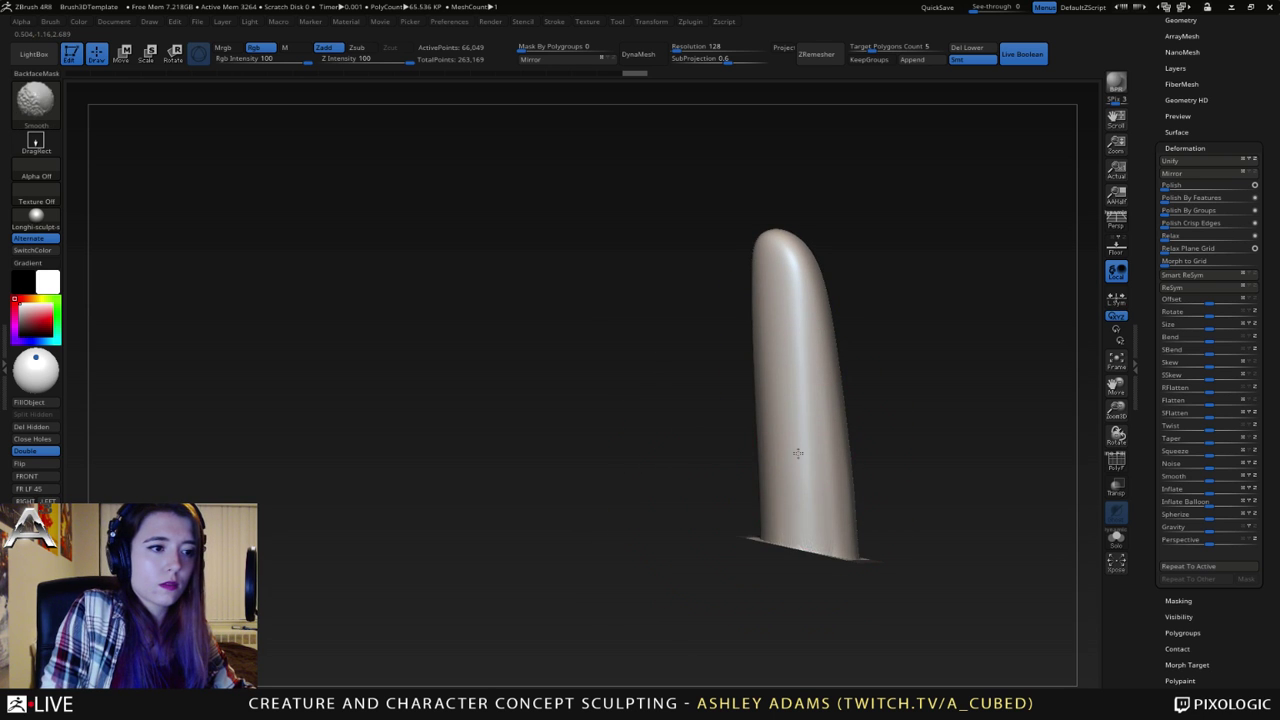
{"action": "left_click_drag", "start_coordinate": [796, 341], "coordinate": [719, 444]}
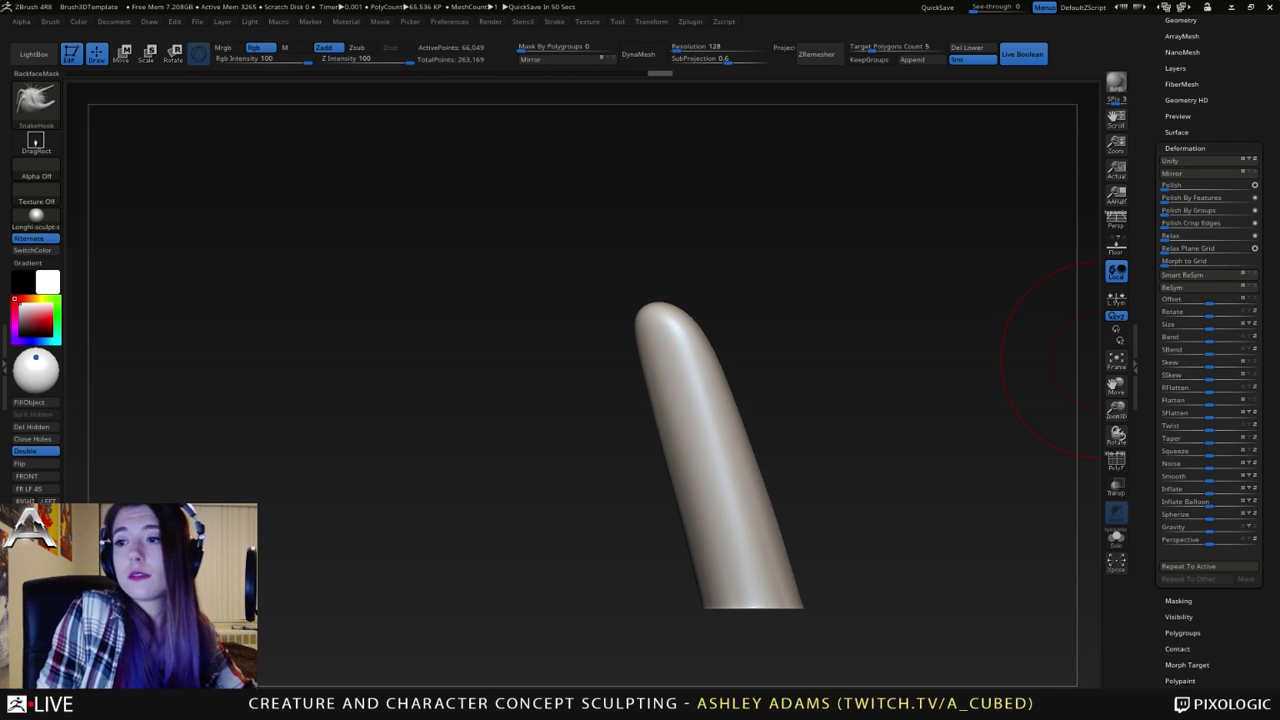
- Push the horn's upper and lower sections sideways with SnakeHook to form a curved shape
{"action": "right_click_drag", "start_coordinate": [692, 402], "coordinate": [678, 428]}
{"action": "right_click", "coordinate": [694, 428]}
{"action": "left_click", "coordinate": [697, 424]}
{"action": "right_click", "coordinate": [678, 428]}
{"action": "mouse_move", "coordinate": [676, 428]}
{"action": "left_mouse_down"}
{"action": "mouse_move", "coordinate": [670, 452]}
{"action": "mouse_move", "coordinate": [687, 470]}
{"action": "mouse_move", "coordinate": [708, 352]}
{"action": "left_mouse_up"}
{"action": "left_click_drag", "start_coordinate": [692, 346], "coordinate": [707, 332]}
{"action": "left_click_drag", "start_coordinate": [715, 464], "coordinate": [732, 457]}
{"action": "mouse_move", "coordinate": [706, 500]}
{"action": "left_mouse_down"}
{"action": "mouse_move", "coordinate": [731, 488]}
{"action": "mouse_move", "coordinate": [721, 402]}
{"action": "left_mouse_up"}
{"action": "mouse_move", "coordinate": [600, 440]}
{"action": "left_mouse_down"}
{"action": "mouse_move", "coordinate": [775, 470]}
{"action": "mouse_move", "coordinate": [715, 460]}
{"action": "left_mouse_up"}
- Push in the middle of the horn with SnakeHook to narrow it into a waist
{"action": "right_click", "coordinate": [714, 454]}
{"action": "right_click_drag", "start_coordinate": [714, 452], "coordinate": [658, 446]}
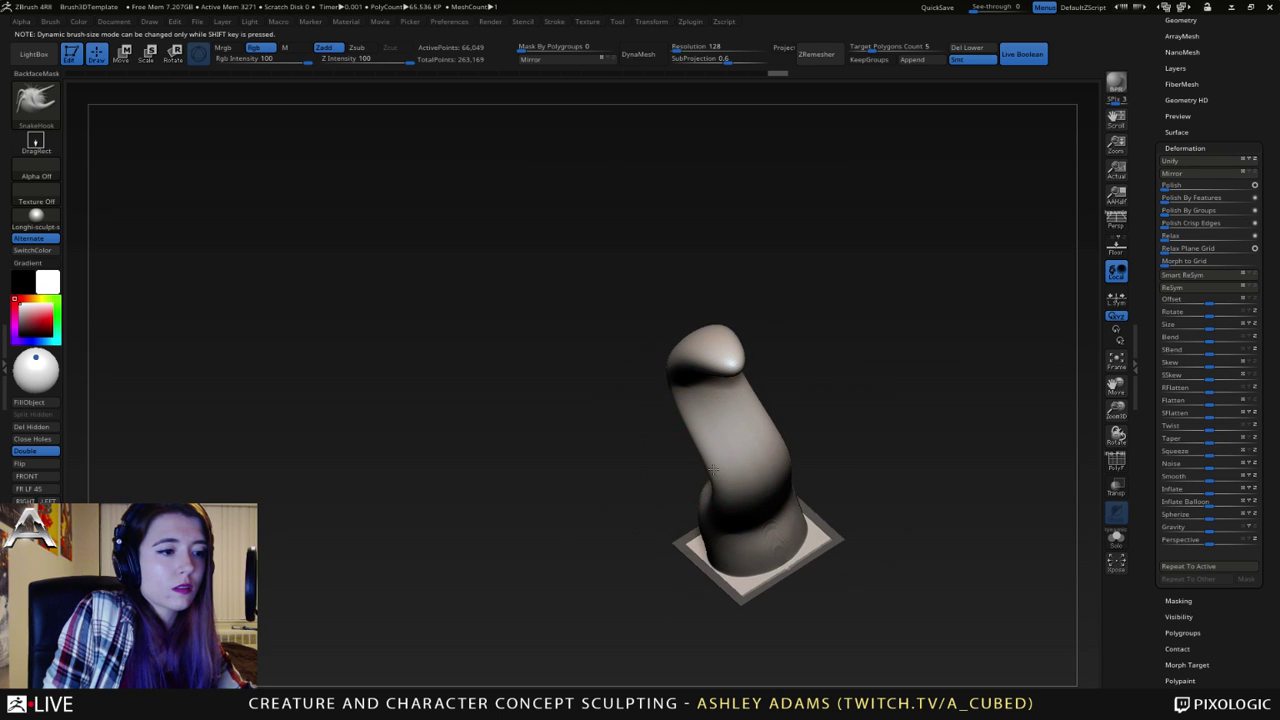
{"action": "left_click_drag", "start_coordinate": [700, 473], "coordinate": [725, 469]}
{"action": "right_click_drag", "start_coordinate": [698, 431], "coordinate": [692, 398]}
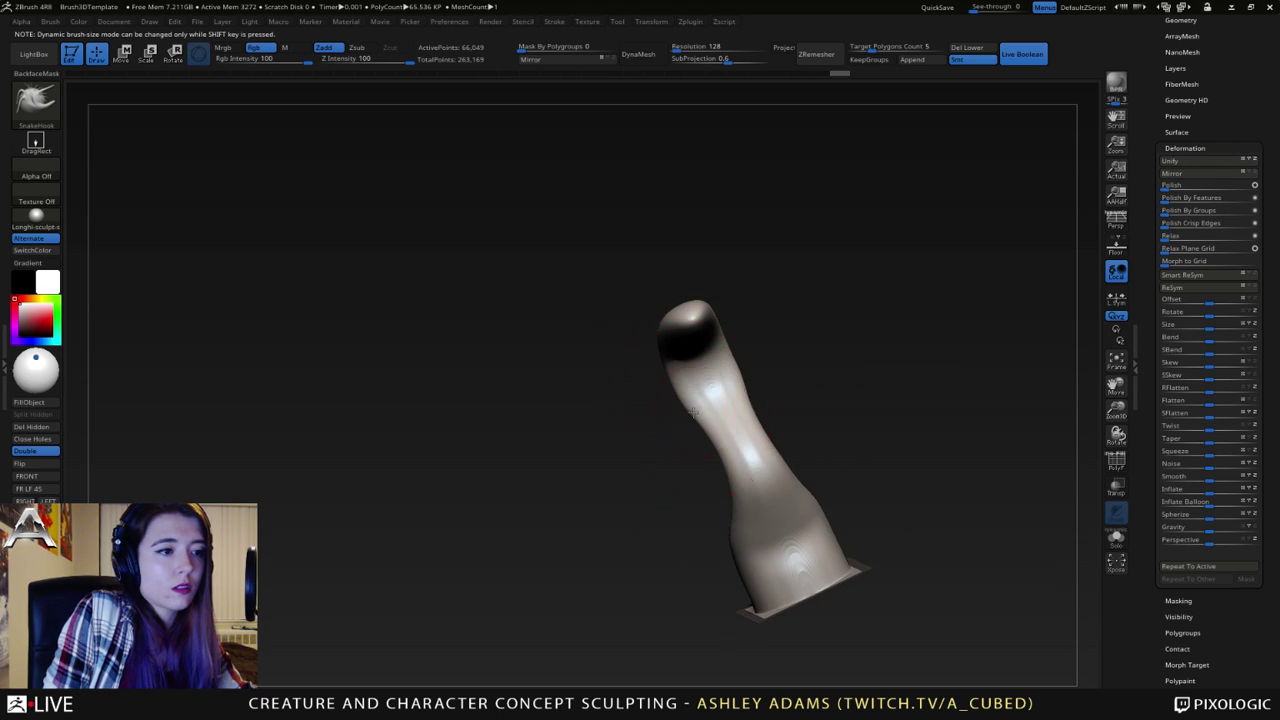
{"action": "left_click_drag", "start_coordinate": [693, 412], "coordinate": [708, 408]}
- Draw the horn's rounded end out into a narrower tip with a resized SnakeHook brush
{"action": "right_click_drag", "start_coordinate": [706, 410], "coordinate": [672, 338]}
{"action": "key", "text": "space"}
{"action": "left_click_drag", "start_coordinate": [674, 337], "coordinate": [663, 341]}
{"action": "right_click_drag", "start_coordinate": [660, 336], "coordinate": [652, 262]}
{"action": "key", "text": "space"}
{"action": "left_click_drag", "start_coordinate": [652, 283], "coordinate": [661, 286]}
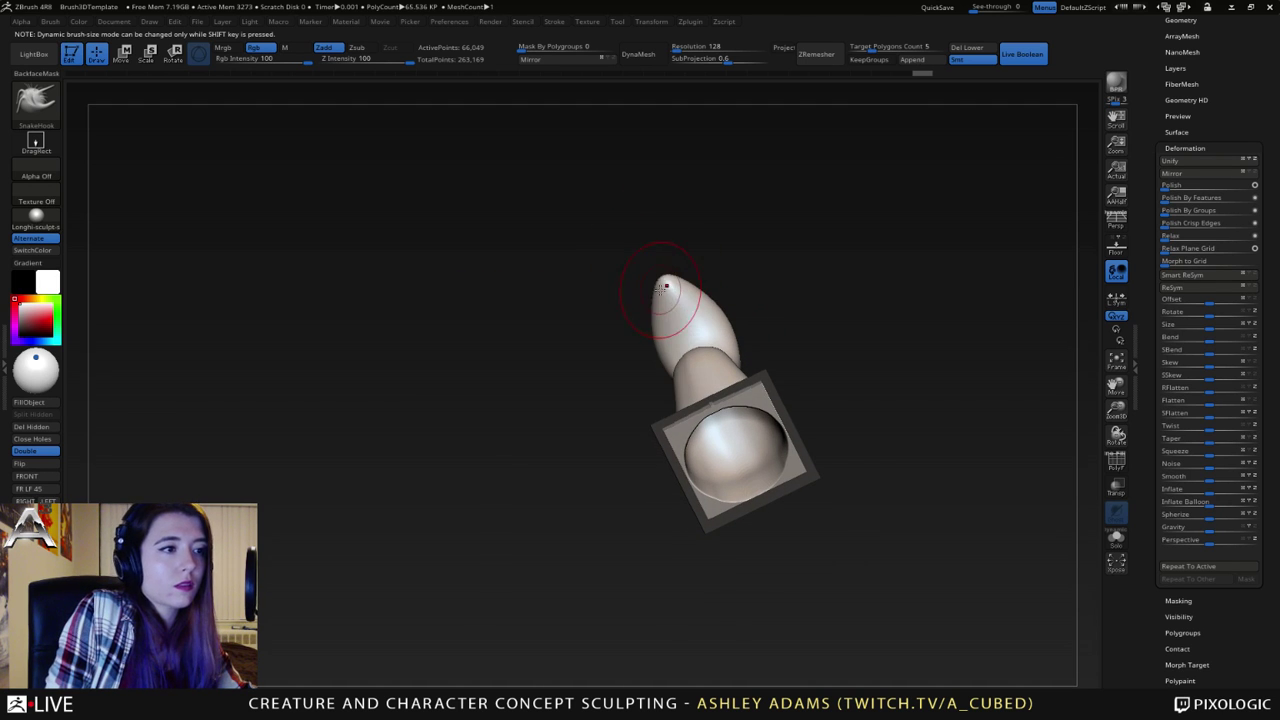
{"action": "right_click_drag", "start_coordinate": [693, 299], "coordinate": [725, 367]}
- Try adding volume to the horn's lower bend with the ClayBuildup brush and undo the strokes
{"action": "mouse_move", "coordinate": [737, 414]}
{"action": "right_mouse_down"}
{"action": "mouse_move", "coordinate": [745, 494]}
{"action": "mouse_move", "coordinate": [643, 521]}
{"action": "mouse_move", "coordinate": [675, 562]}
{"action": "mouse_move", "coordinate": [646, 509]}
{"action": "right_mouse_up"}
{"action": "key", "text": "b"}
{"action": "key", "text": "c"}
{"action": "key", "text": "b"}
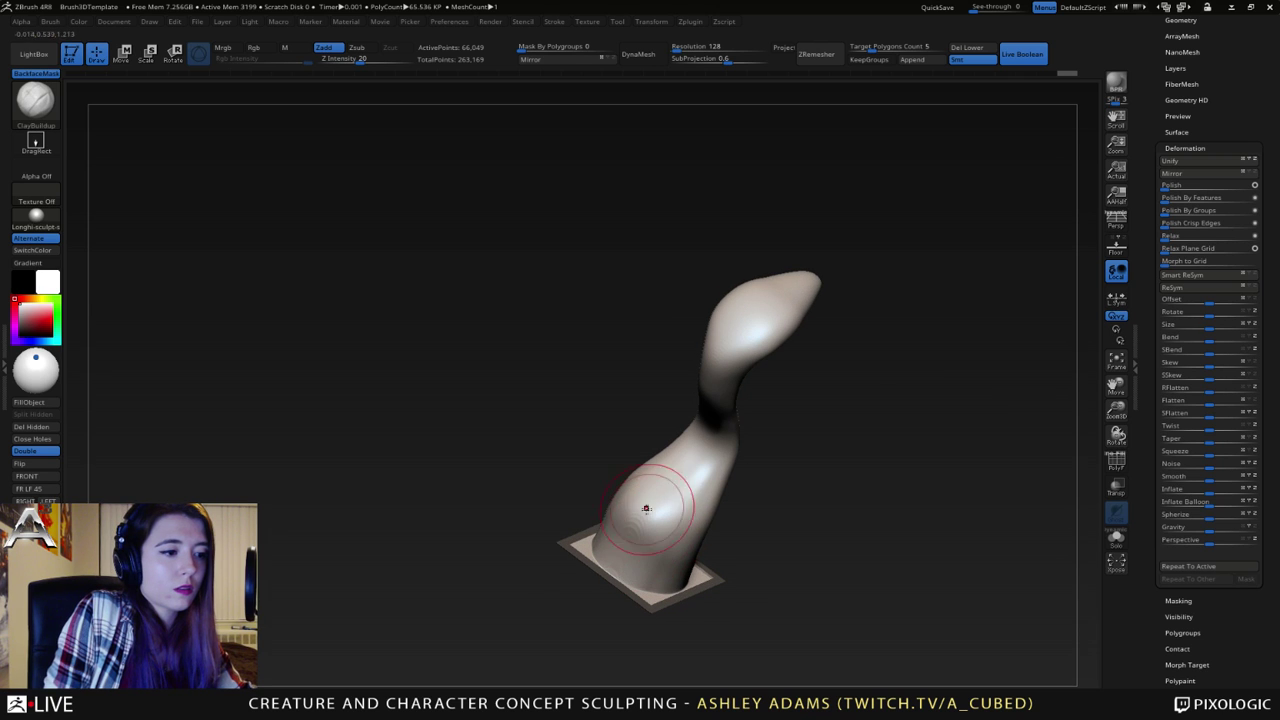
{"action": "right_click_drag", "start_coordinate": [682, 450], "coordinate": [666, 337]}
{"action": "mouse_move", "coordinate": [730, 398]}
{"action": "left_mouse_down"}
{"action": "mouse_move", "coordinate": [702, 357]}
{"action": "mouse_move", "coordinate": [728, 325]}
{"action": "mouse_move", "coordinate": [716, 430]}
{"action": "left_mouse_up"}
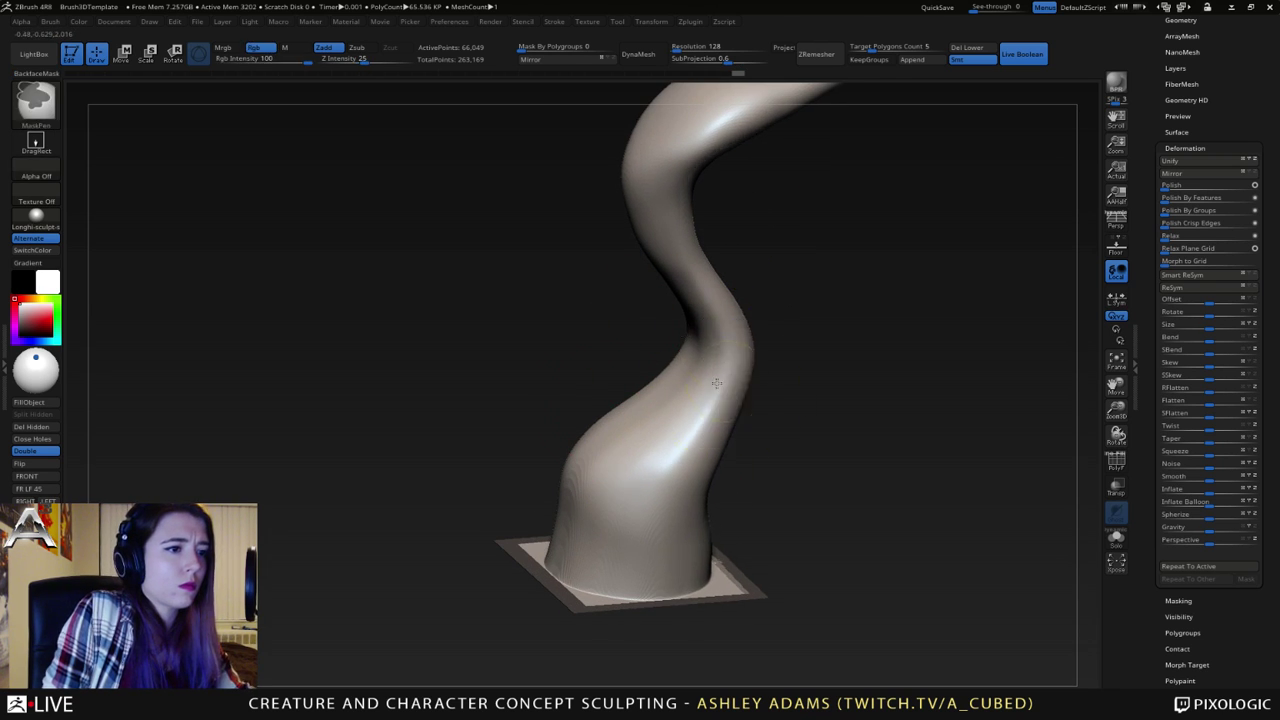
{"action": "right_click_drag", "start_coordinate": [716, 430], "coordinate": [751, 395]}
{"action": "left_click_drag", "start_coordinate": [716, 455], "coordinate": [744, 346]}
{"action": "key", "text": "ctrl+z"}
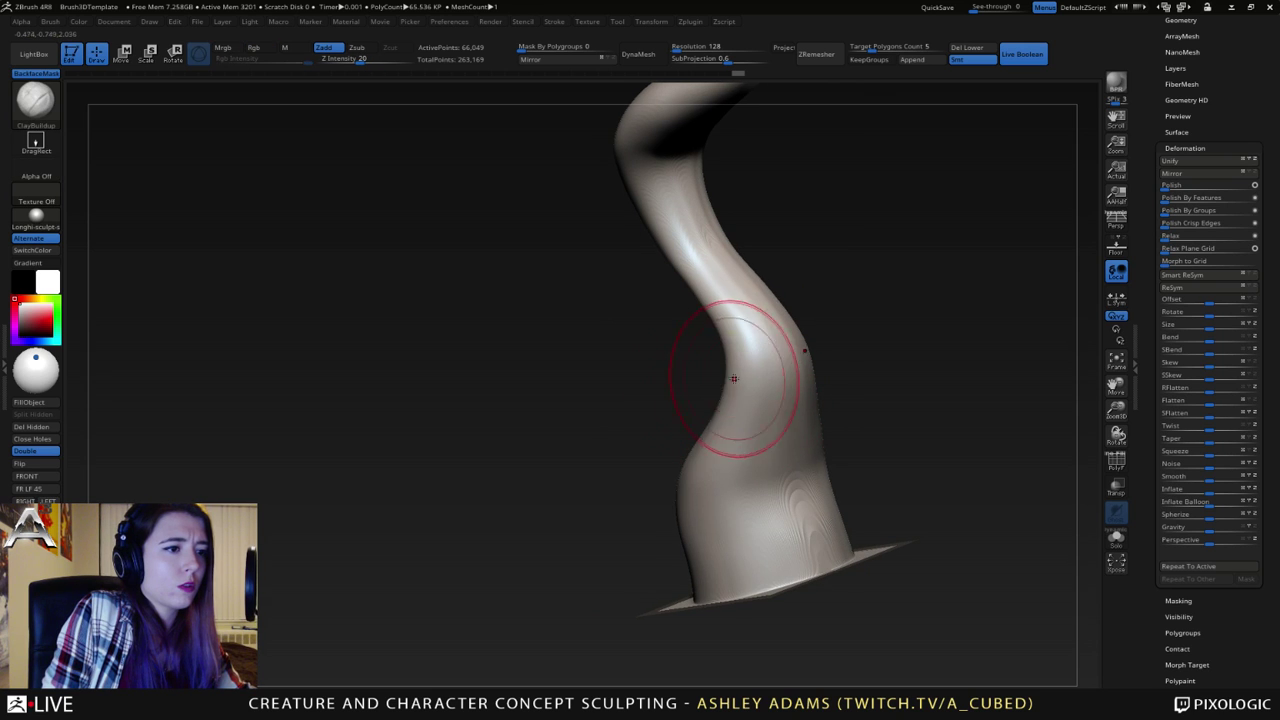
- Return to SnakeHook and smooth the horn's lower bend and the bulge above the base
{"action": "mouse_move", "coordinate": [734, 377]}
{"action": "right_mouse_down"}
{"action": "mouse_move", "coordinate": [754, 360]}
{"action": "mouse_move", "coordinate": [721, 329]}
{"action": "mouse_move", "coordinate": [738, 318]}
{"action": "right_mouse_up"}
{"action": "left_click_drag", "start_coordinate": [735, 335], "coordinate": [706, 398], "text": "shift"}
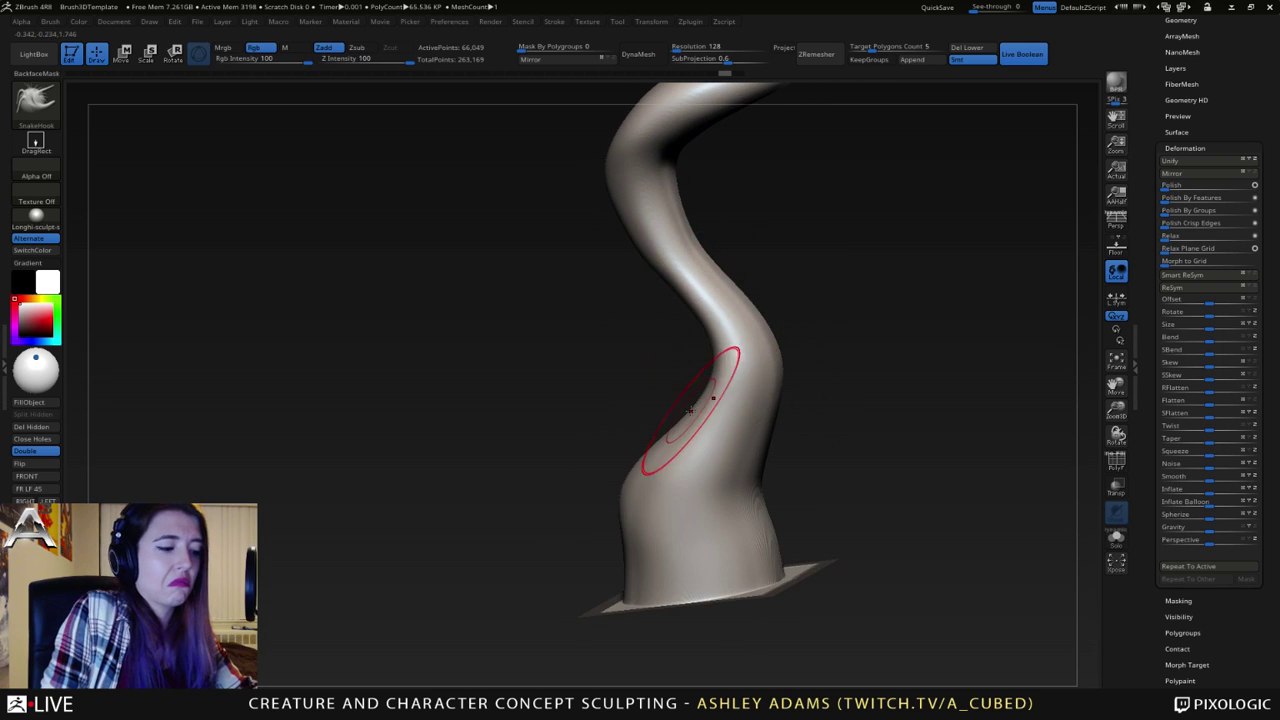
{"action": "right_click_drag", "start_coordinate": [708, 385], "coordinate": [691, 391]}
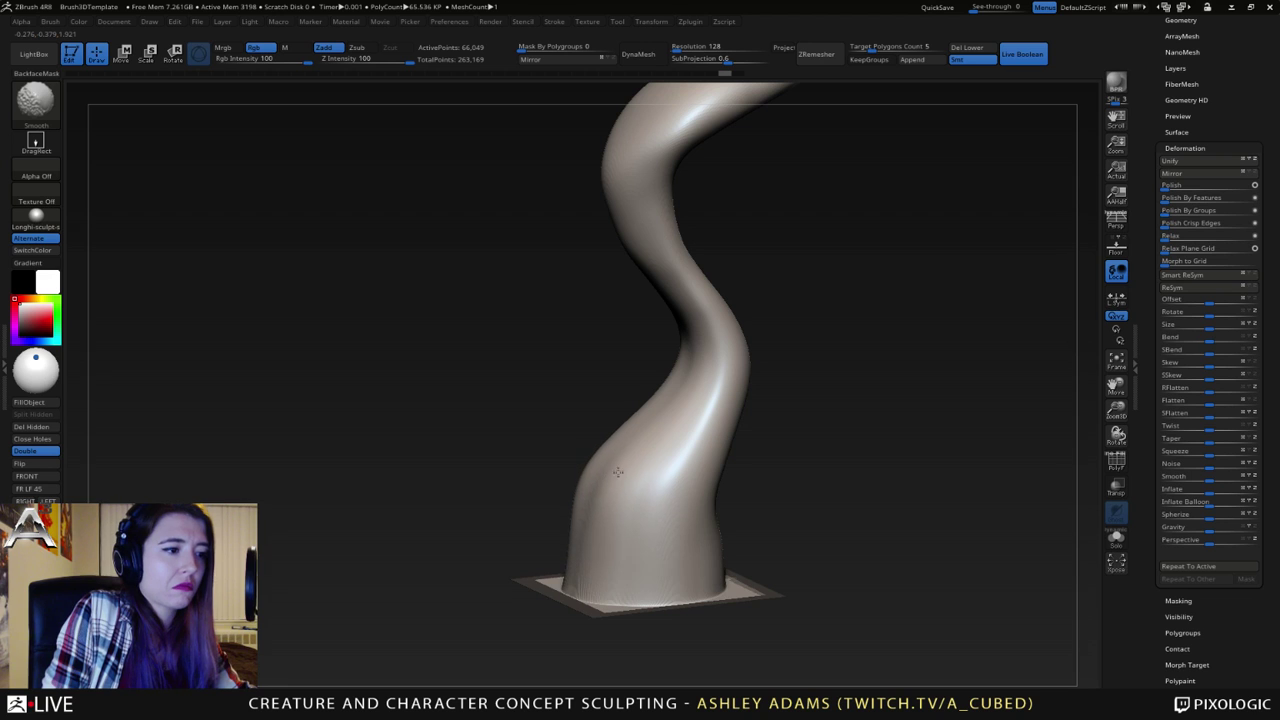
{"action": "left_click_drag", "start_coordinate": [618, 472], "coordinate": [635, 479], "text": "shift"}
- Check the horn's topology with the polyframe shown, hide it again and apply Relax Plane Grid to the mesh
{"action": "left_click", "coordinate": [1123, 467]}
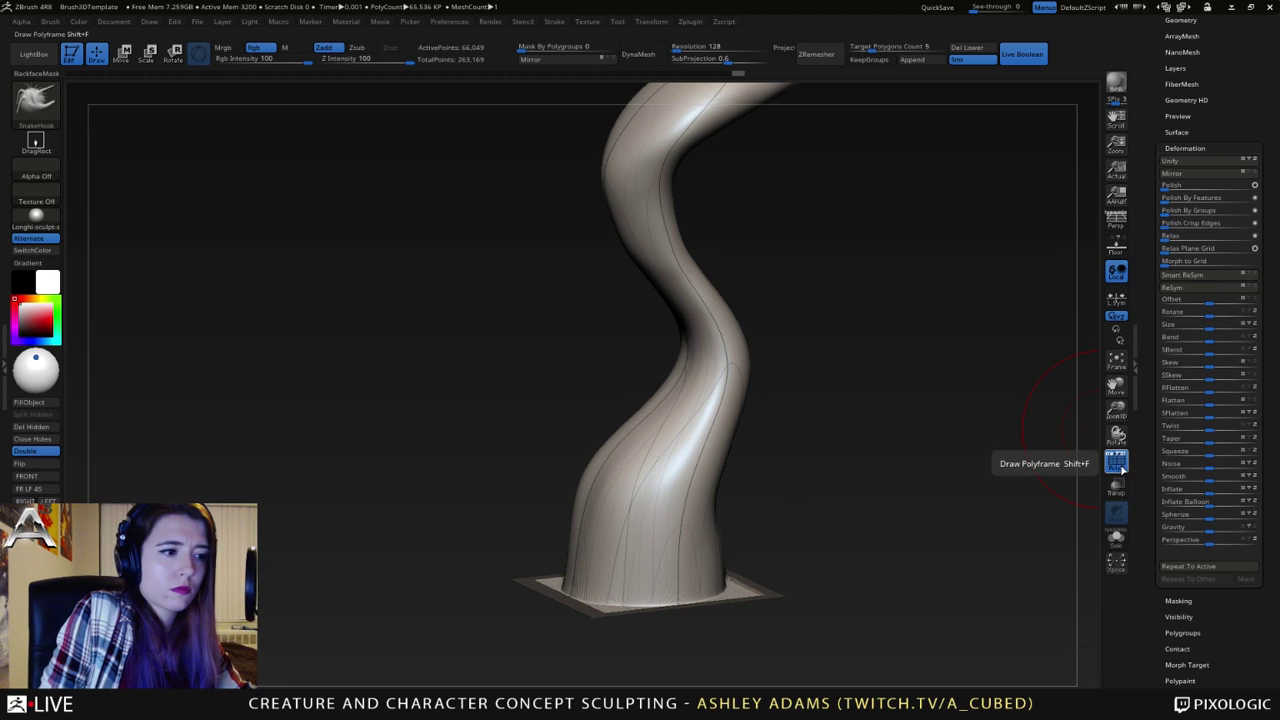
{"action": "left_click", "coordinate": [1121, 468]}
{"action": "right_click_drag", "start_coordinate": [737, 433], "coordinate": [664, 462]}
{"action": "right_click_drag", "start_coordinate": [623, 424], "coordinate": [608, 428]}
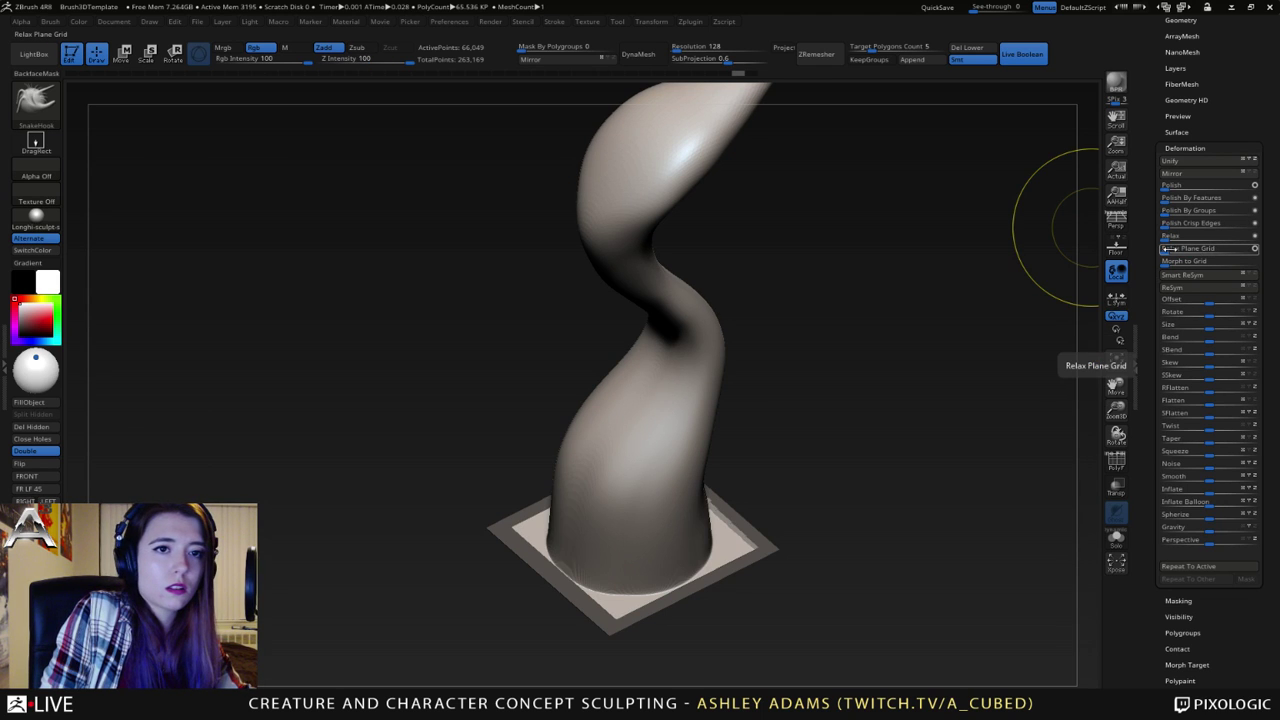
{"action": "left_click_drag", "start_coordinate": [1166, 249], "coordinate": [1236, 250]}
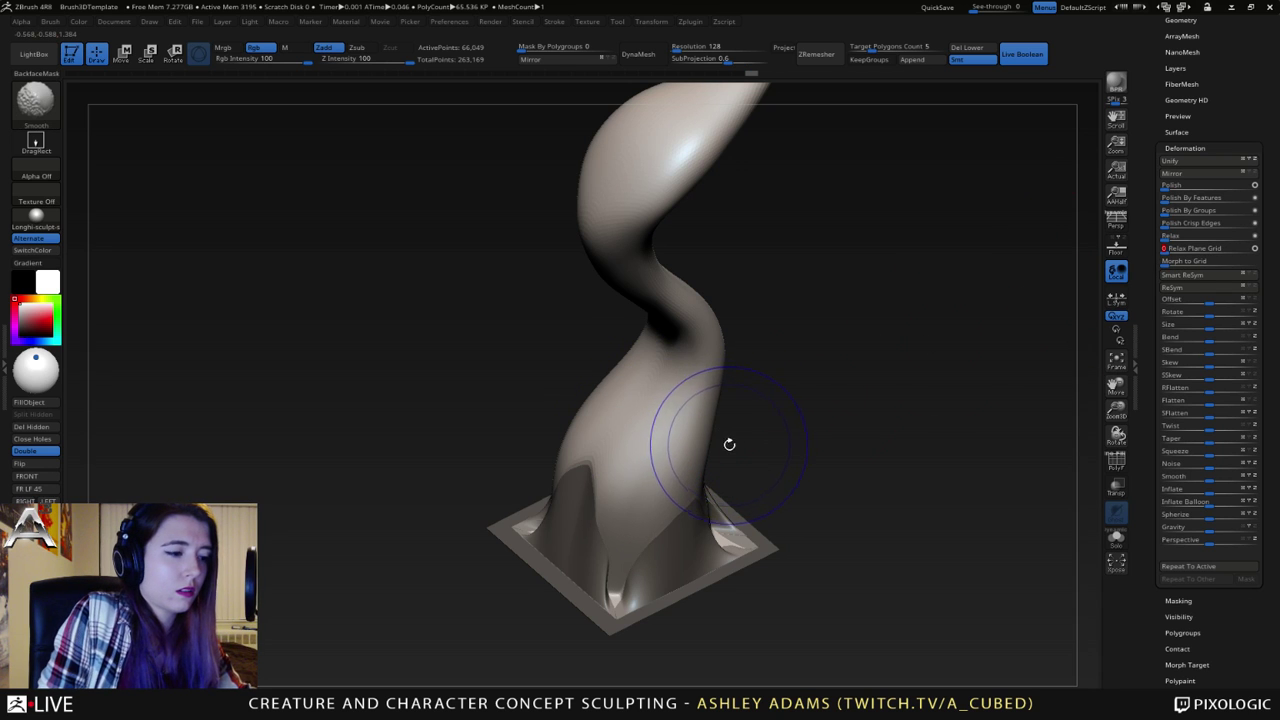
- Undo Relax Plane Grid on the horn mesh and try the Relax deformation at 12 instead
{"action": "key", "text": "ctrl+z"}
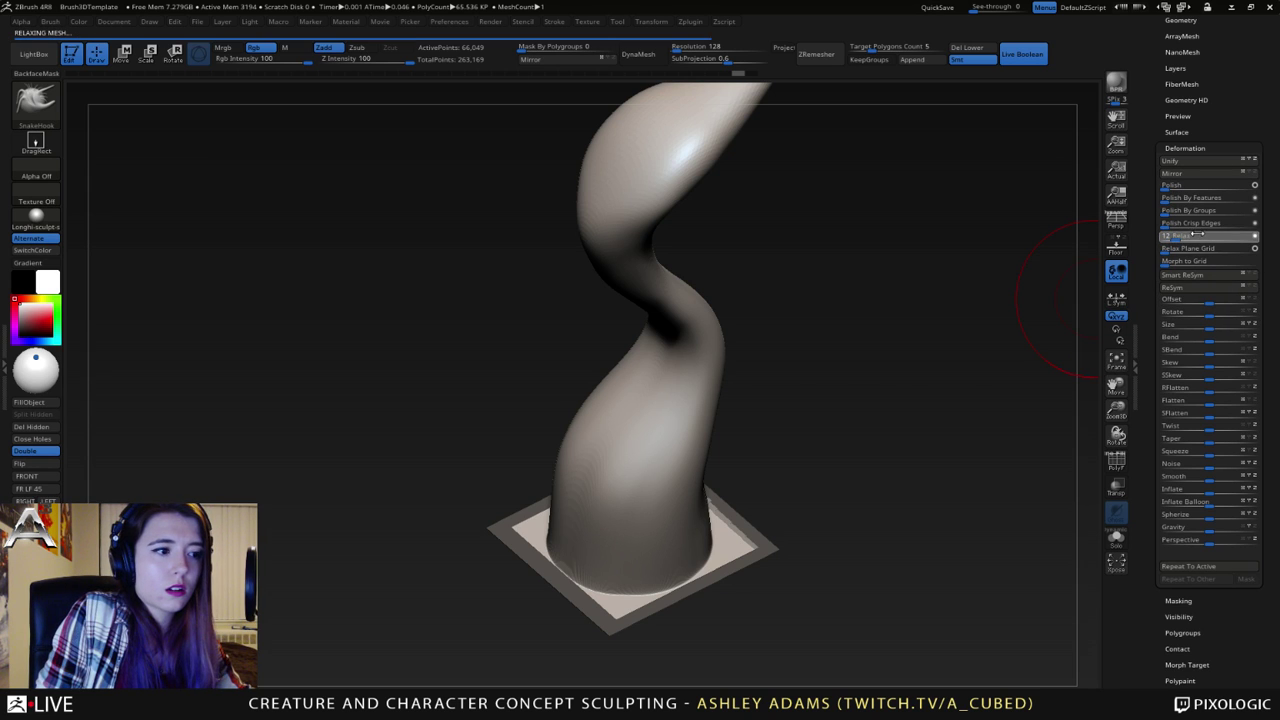
{"action": "left_click_drag", "start_coordinate": [774, 380], "coordinate": [786, 380]}
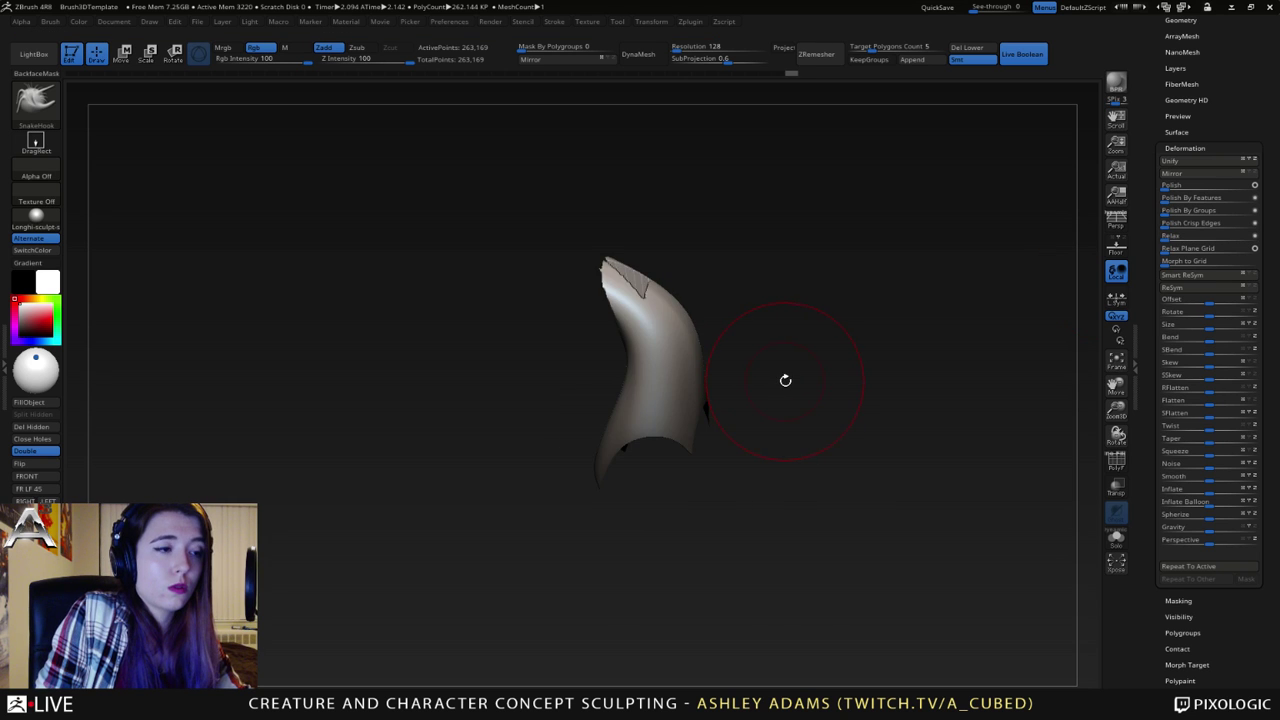
{"action": "key", "text": "ctrl+z"}
{"action": "key", "text": "ctrl+z"}
{"action": "key", "text": "ctrl+z"}
{"action": "key", "text": "ctrl+z"}
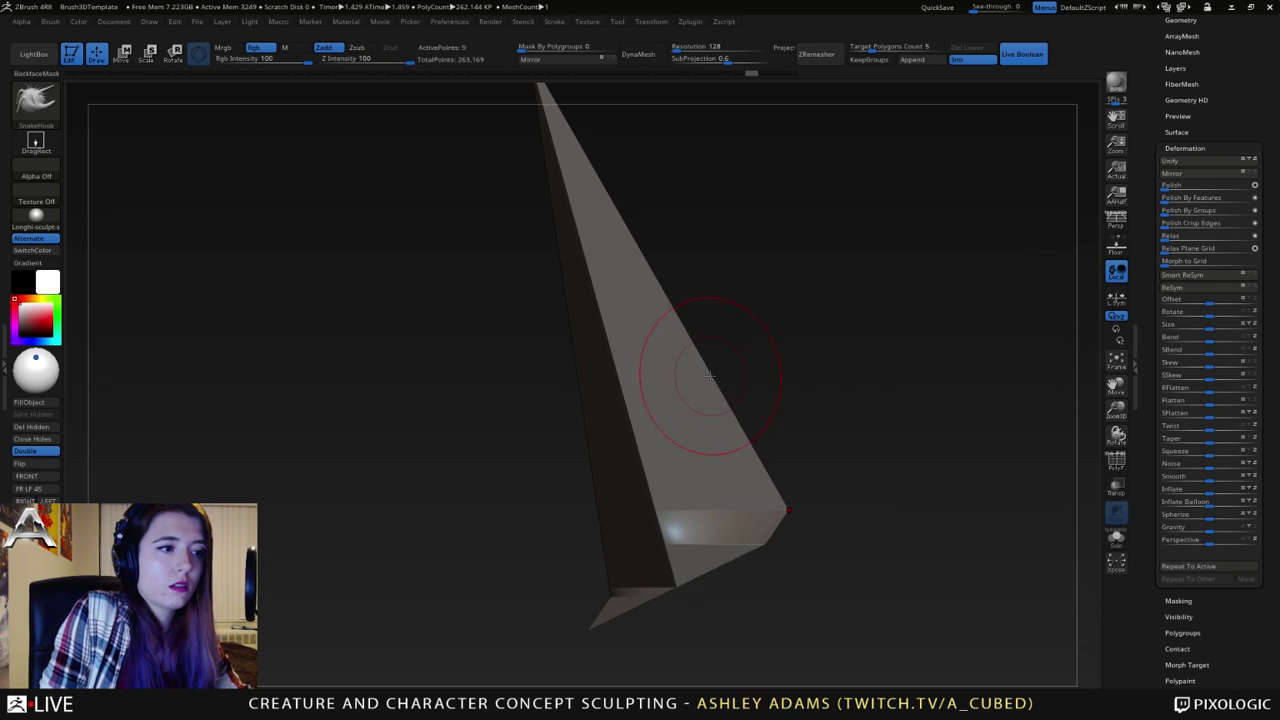
{"action": "mouse_move", "coordinate": [710, 410]}
{"action": "right_mouse_down"}
{"action": "mouse_move", "coordinate": [611, 497]}
{"action": "mouse_move", "coordinate": [630, 479]}
{"action": "right_mouse_up"}
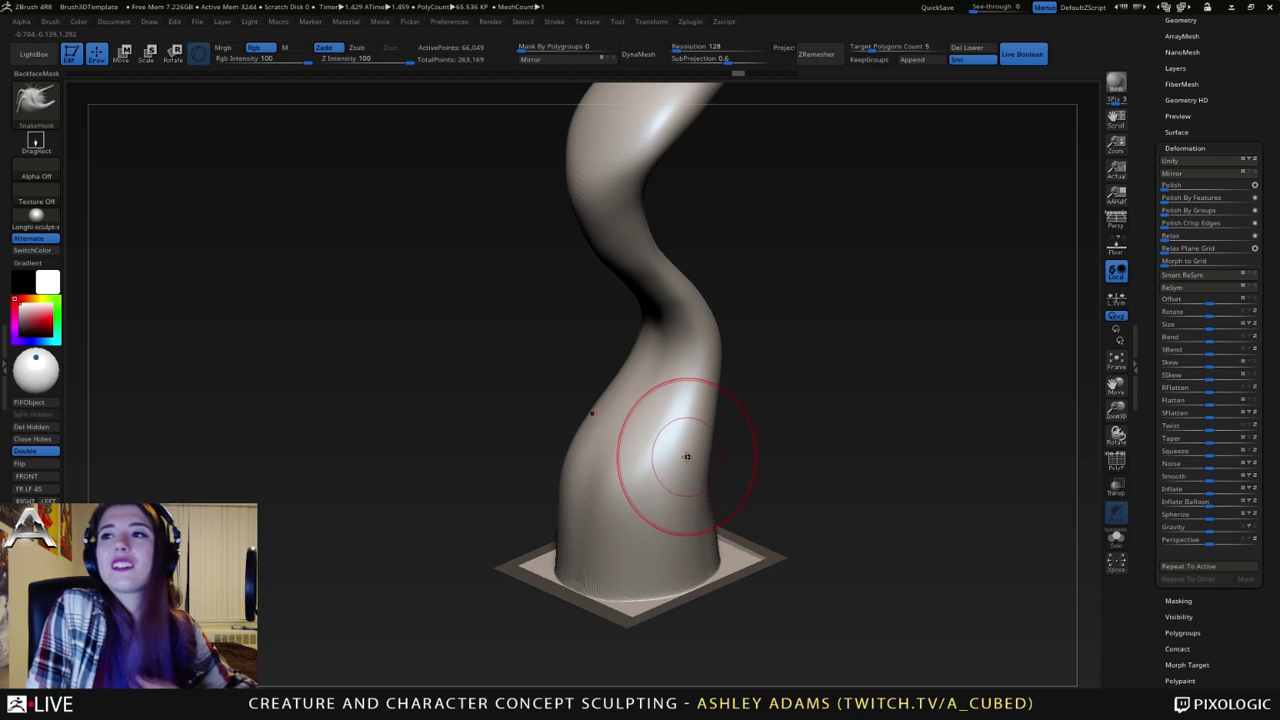
- Add volume around the sides of the horn's base with the Inflat brush
{"action": "mouse_move", "coordinate": [687, 457]}
{"action": "right_mouse_down"}
{"action": "mouse_move", "coordinate": [661, 429]}
{"action": "mouse_move", "coordinate": [713, 383]}
{"action": "mouse_move", "coordinate": [700, 459]}
{"action": "mouse_move", "coordinate": [666, 523]}
{"action": "right_mouse_up"}
{"action": "key", "text": "b"}
{"action": "key", "text": "i"}
{"action": "key", "text": "n"}
{"action": "right_click_drag", "start_coordinate": [668, 569], "coordinate": [512, 564]}
{"action": "left_click_drag", "start_coordinate": [585, 578], "coordinate": [563, 551]}
{"action": "right_click_drag", "start_coordinate": [563, 551], "coordinate": [632, 541]}
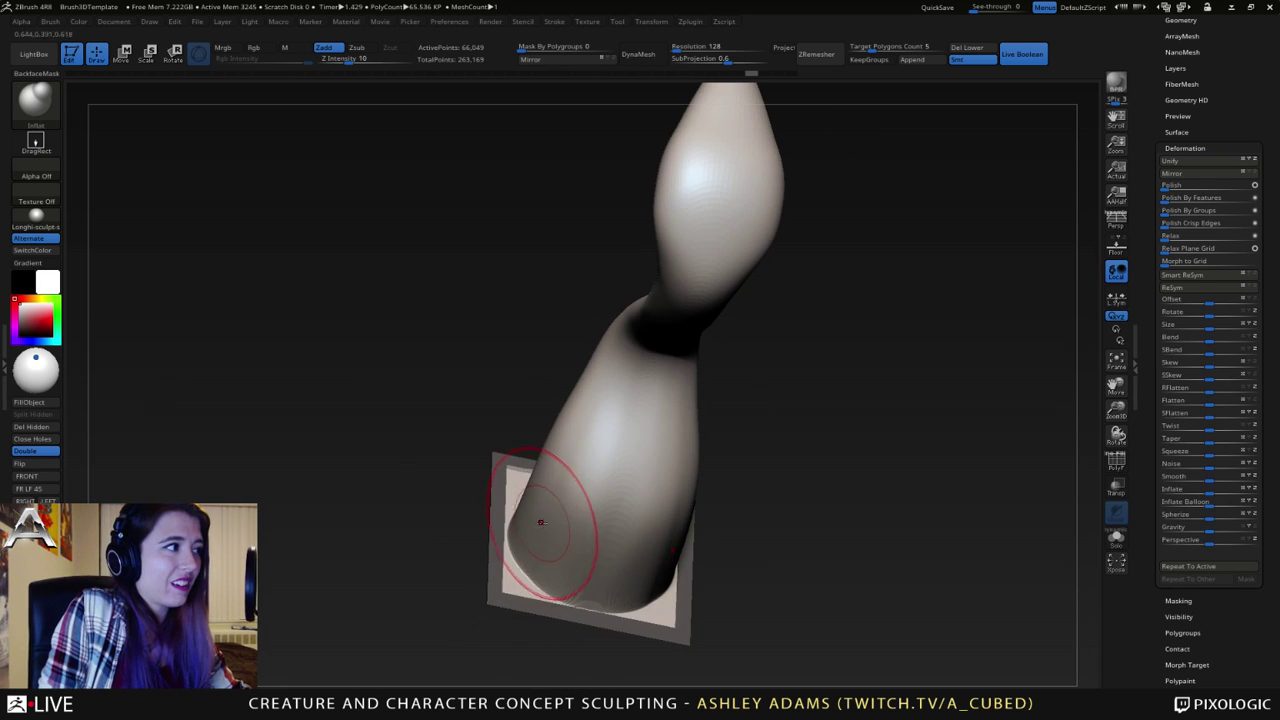
{"action": "mouse_move", "coordinate": [541, 522]}
{"action": "left_mouse_down"}
{"action": "mouse_move", "coordinate": [537, 548]}
{"action": "mouse_move", "coordinate": [549, 535]}
{"action": "left_mouse_up"}
- Even out the bulge and lower bend above the horn's base, and switch to the ClayBuildup brush
{"action": "right_click_drag", "start_coordinate": [600, 442], "coordinate": [728, 392]}
{"action": "right_click_drag", "start_coordinate": [728, 392], "coordinate": [731, 447], "text": "ctrl"}
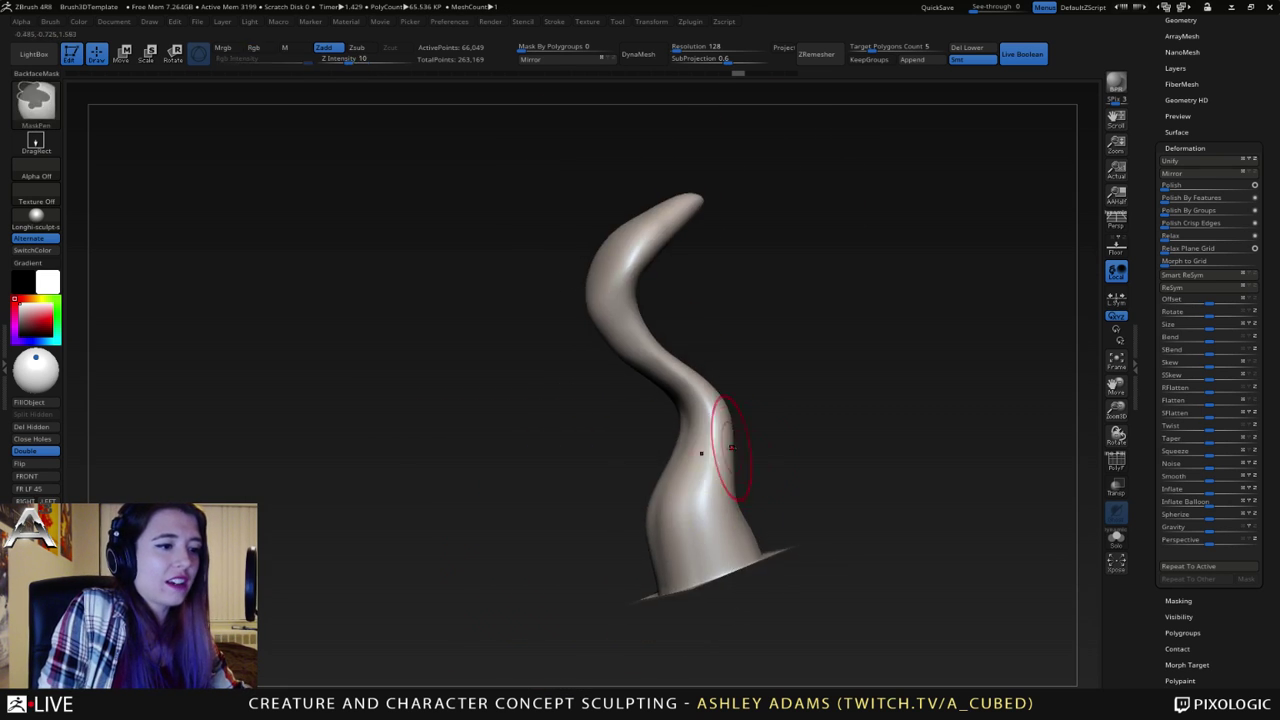
{"action": "mouse_move", "coordinate": [731, 447]}
{"action": "left_mouse_down"}
{"action": "mouse_move", "coordinate": [780, 430]}
{"action": "mouse_move", "coordinate": [777, 444]}
{"action": "mouse_move", "coordinate": [650, 488]}
{"action": "left_mouse_up"}
{"action": "mouse_move", "coordinate": [759, 428]}
{"action": "left_mouse_down"}
{"action": "mouse_move", "coordinate": [714, 451]}
{"action": "mouse_move", "coordinate": [749, 394]}
{"action": "mouse_move", "coordinate": [765, 436]}
{"action": "mouse_move", "coordinate": [754, 500]}
{"action": "mouse_move", "coordinate": [767, 440]}
{"action": "mouse_move", "coordinate": [755, 371]}
{"action": "left_mouse_up"}
{"action": "mouse_move", "coordinate": [757, 457]}
{"action": "left_mouse_down"}
{"action": "mouse_move", "coordinate": [729, 491]}
{"action": "mouse_move", "coordinate": [764, 428]}
{"action": "mouse_move", "coordinate": [735, 475]}
{"action": "left_mouse_up"}
{"action": "mouse_move", "coordinate": [770, 450]}
{"action": "right_mouse_down"}
{"action": "mouse_move", "coordinate": [785, 485]}
{"action": "mouse_move", "coordinate": [770, 510]}
{"action": "mouse_move", "coordinate": [754, 467]}
{"action": "right_mouse_up"}
{"action": "left_click_drag", "start_coordinate": [755, 467], "coordinate": [541, 393]}
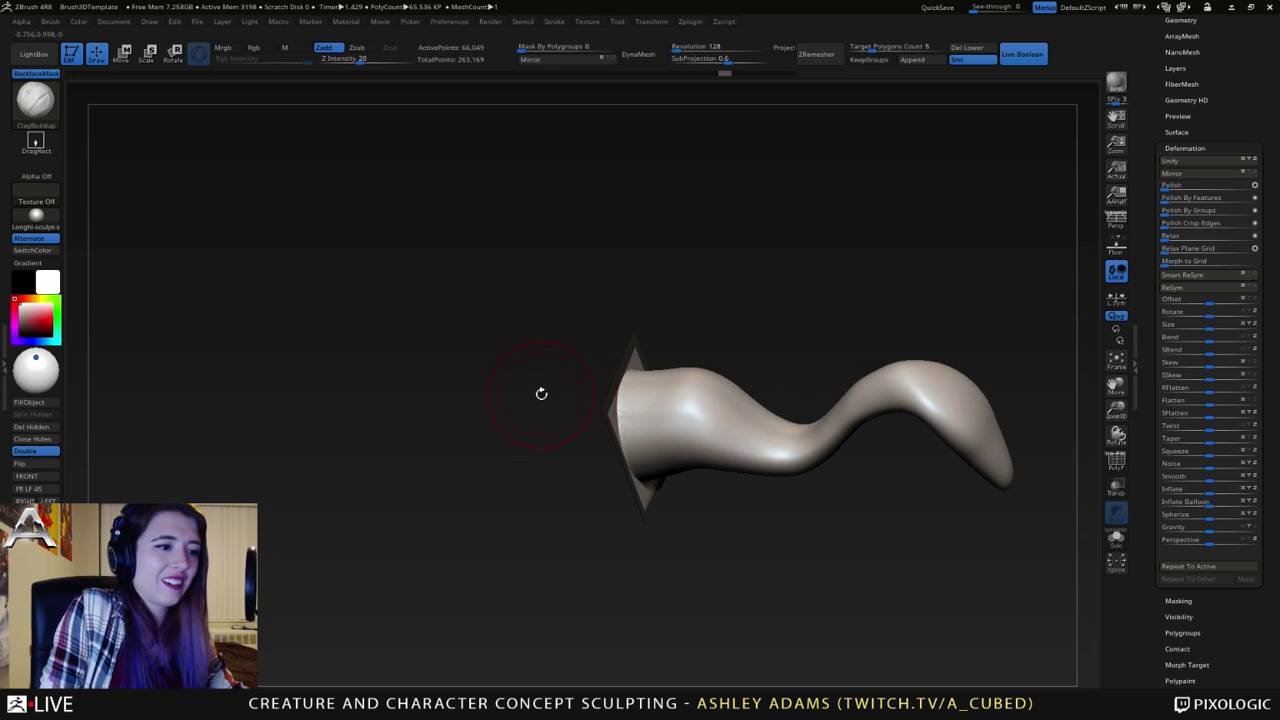
- Try to flip the mesh's normals and raise its subdivision level to 9
{"action": "left_click", "coordinate": [35, 463]}
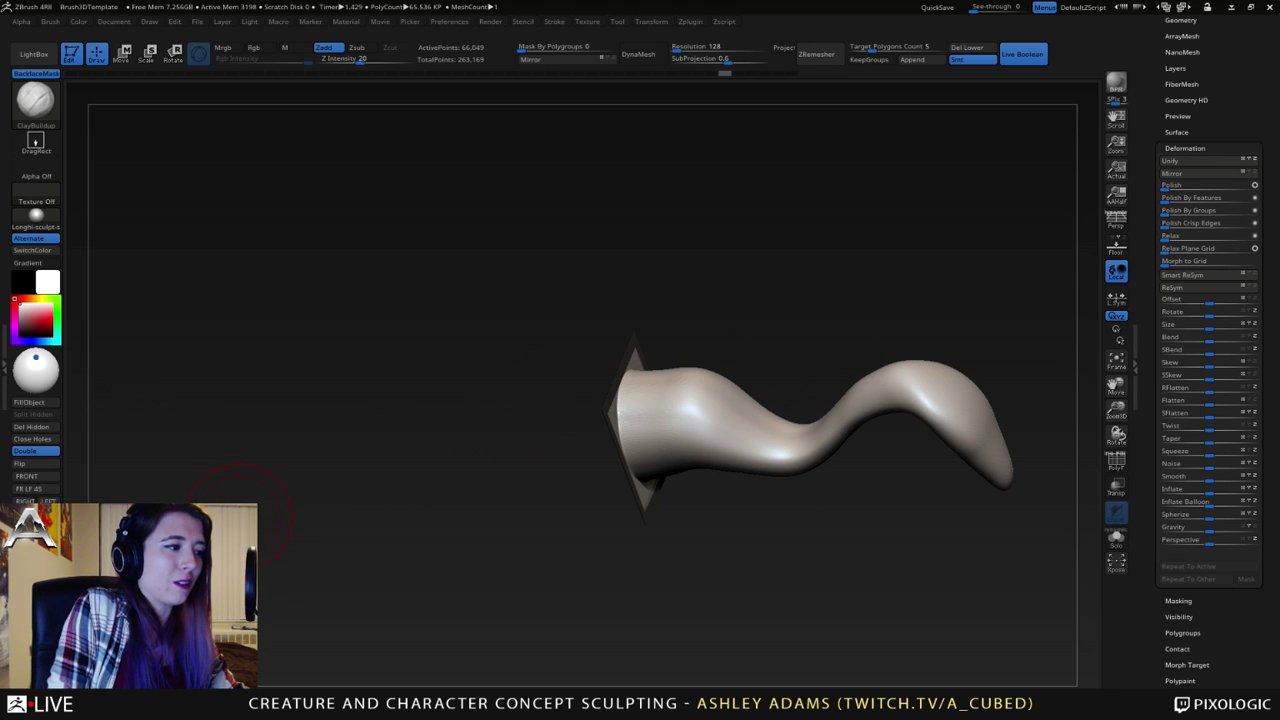
{"action": "right_click_drag", "start_coordinate": [665, 413], "coordinate": [668, 384]}
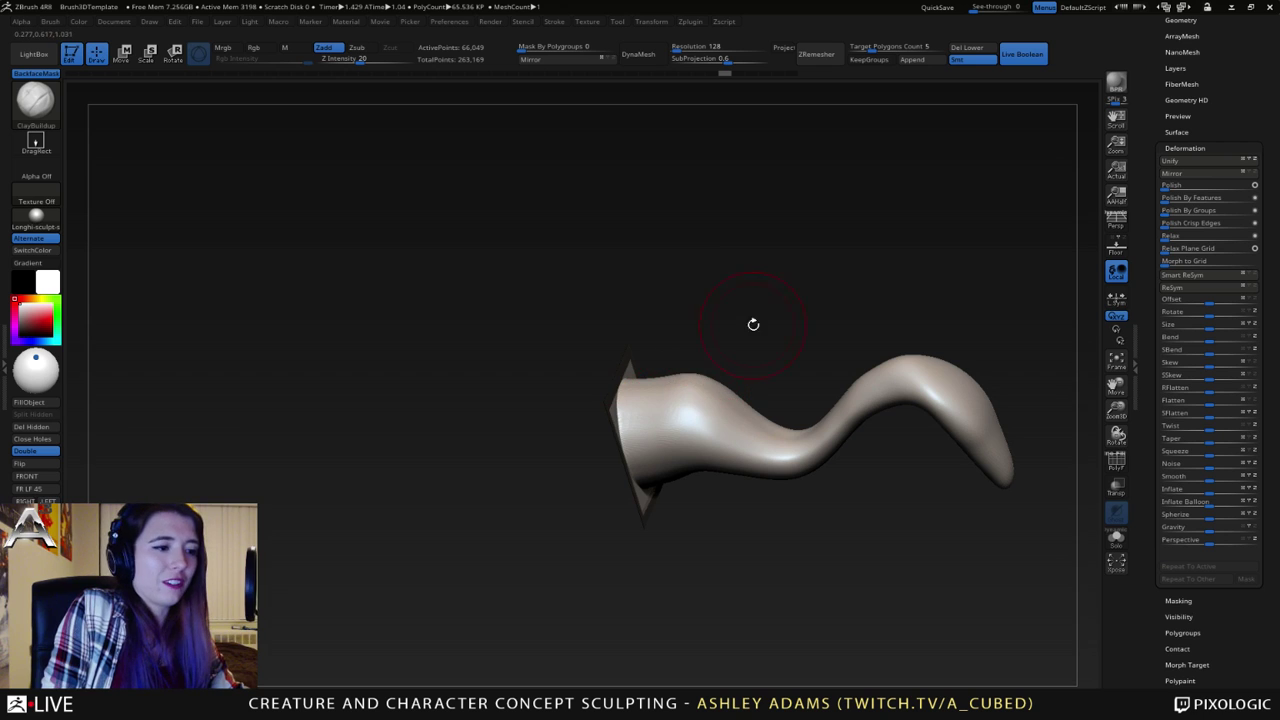
{"action": "left_click_drag", "start_coordinate": [1176, 62], "coordinate": [1197, 139]}
{"action": "left_click", "coordinate": [1183, 120]}
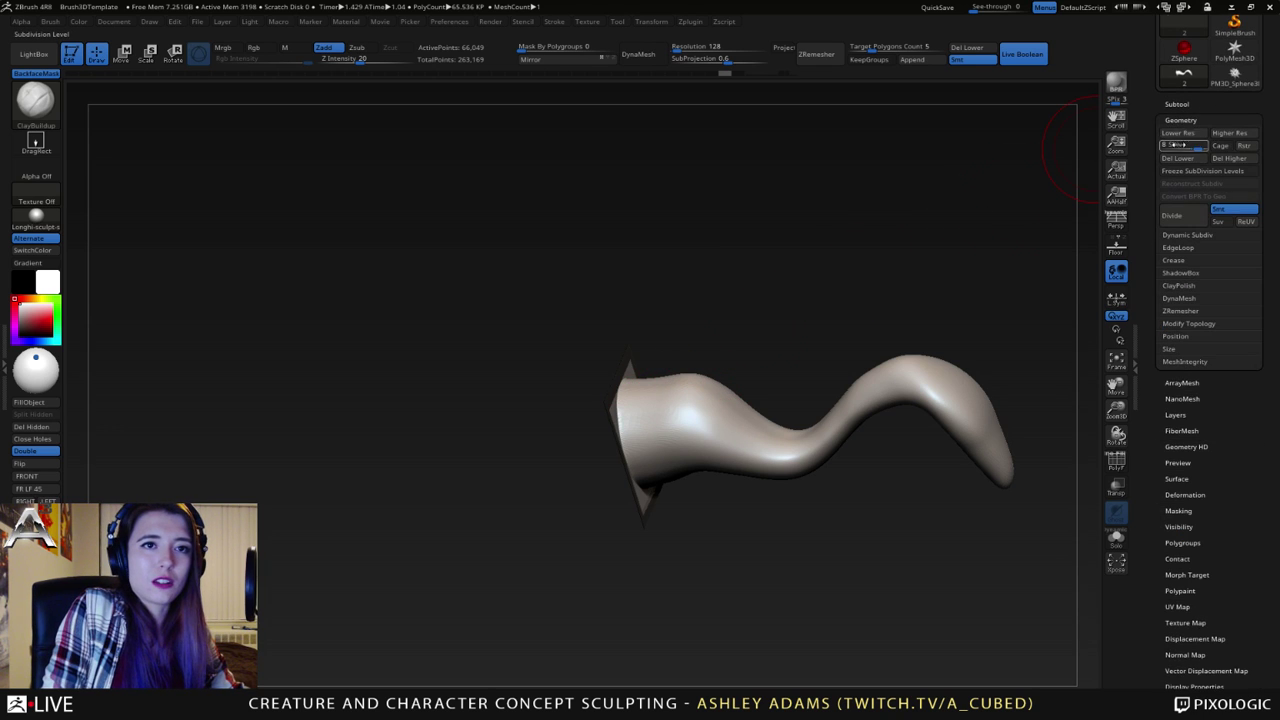
{"action": "left_click", "coordinate": [1220, 145]}
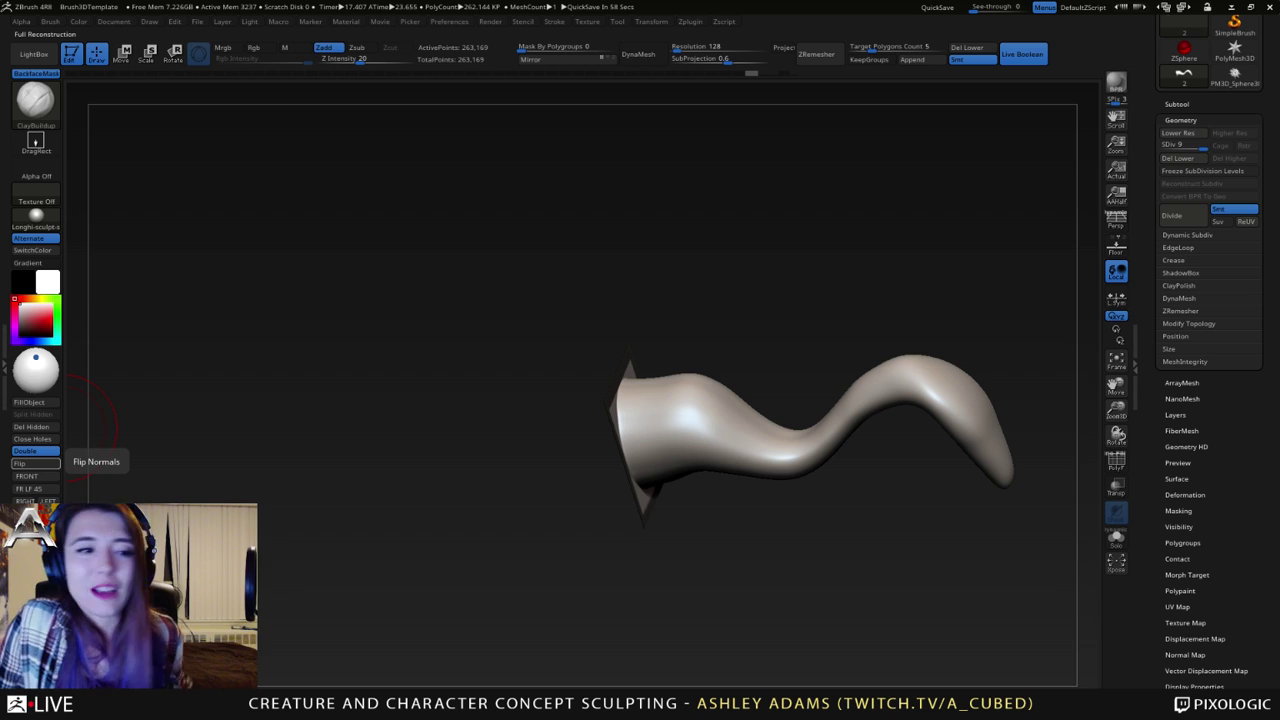
- Try ClayBuildup strokes across the bulge above the horn's base and undo them
{"action": "left_click_drag", "start_coordinate": [650, 310], "coordinate": [697, 363]}
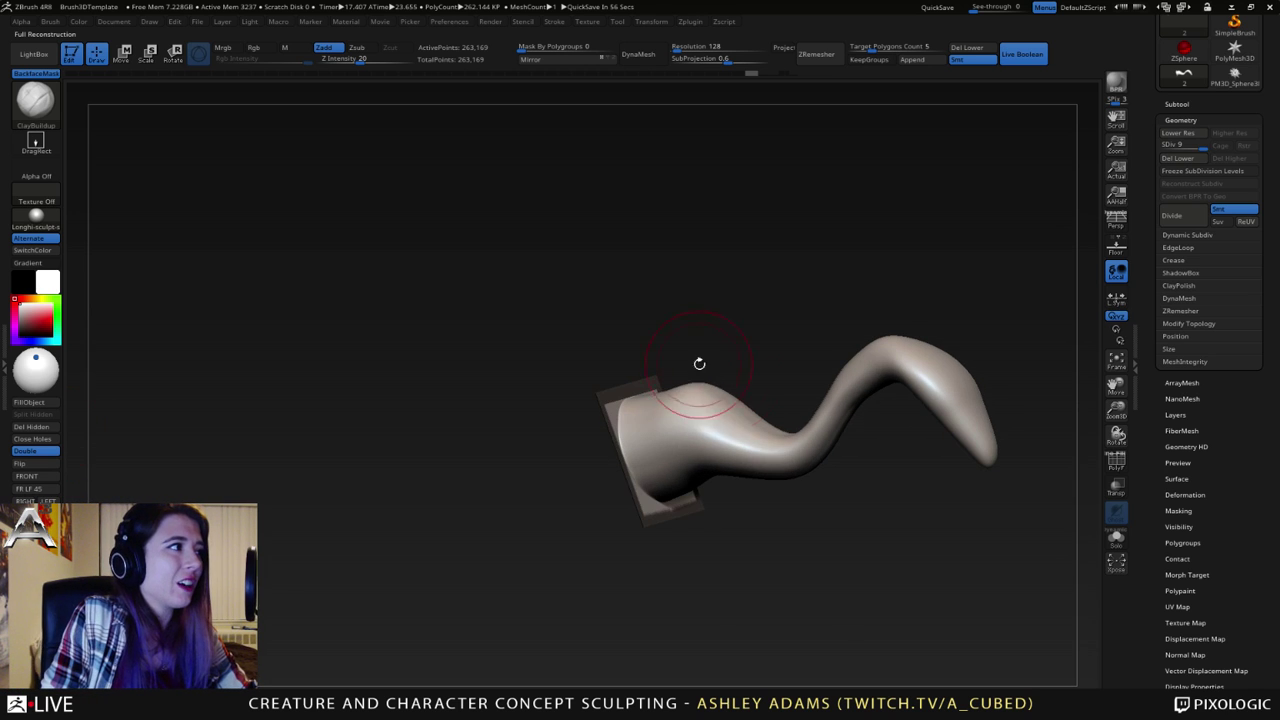
{"action": "mouse_move", "coordinate": [718, 434]}
{"action": "left_mouse_down", "text": "shift"}
{"action": "mouse_move", "coordinate": [700, 432]}
{"action": "mouse_move", "coordinate": [717, 447]}
{"action": "left_mouse_up", "text": "shift"}
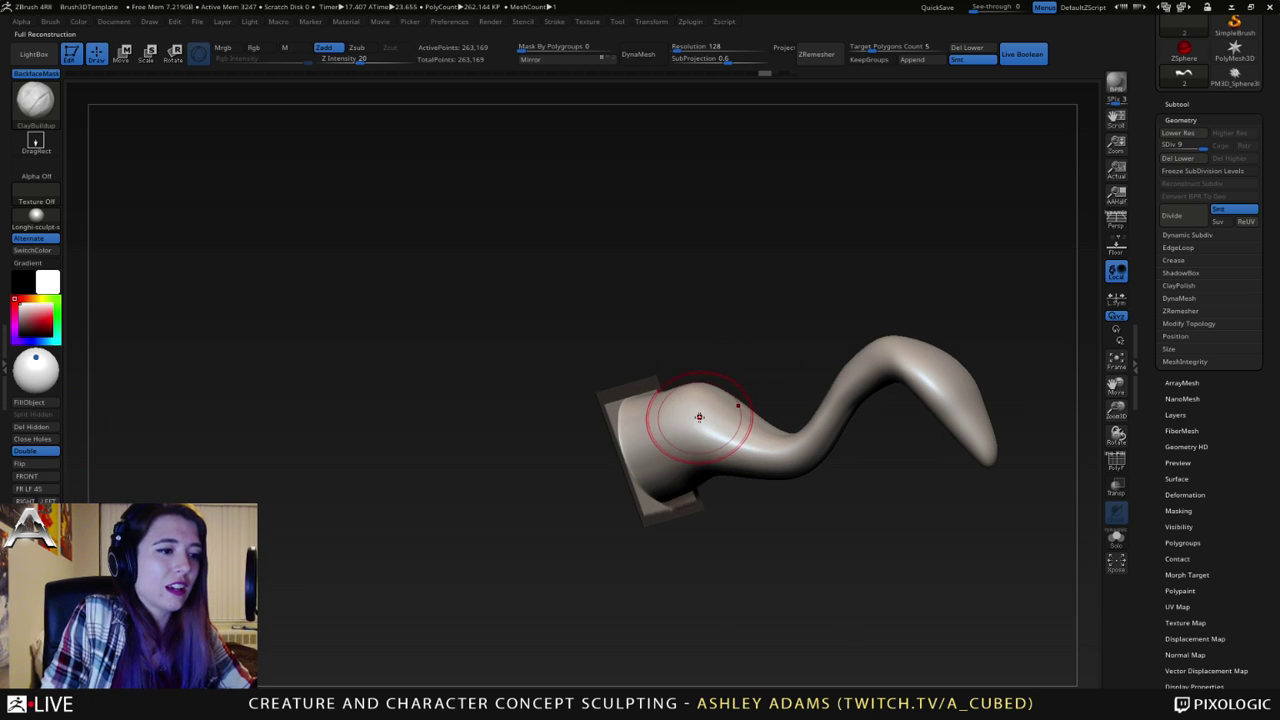
{"action": "left_click_drag", "start_coordinate": [690, 406], "coordinate": [710, 428]}
{"action": "key", "text": "ctrl+z"}
{"action": "mouse_move", "coordinate": [735, 414]}
{"action": "right_mouse_down"}
{"action": "mouse_move", "coordinate": [786, 414]}
{"action": "mouse_move", "coordinate": [629, 434]}
{"action": "mouse_move", "coordinate": [524, 343]}
{"action": "right_mouse_up"}
{"action": "mouse_move", "coordinate": [530, 402]}
{"action": "left_mouse_down"}
{"action": "mouse_move", "coordinate": [506, 402]}
{"action": "mouse_move", "coordinate": [563, 366]}
{"action": "mouse_move", "coordinate": [622, 411]}
{"action": "left_mouse_up"}
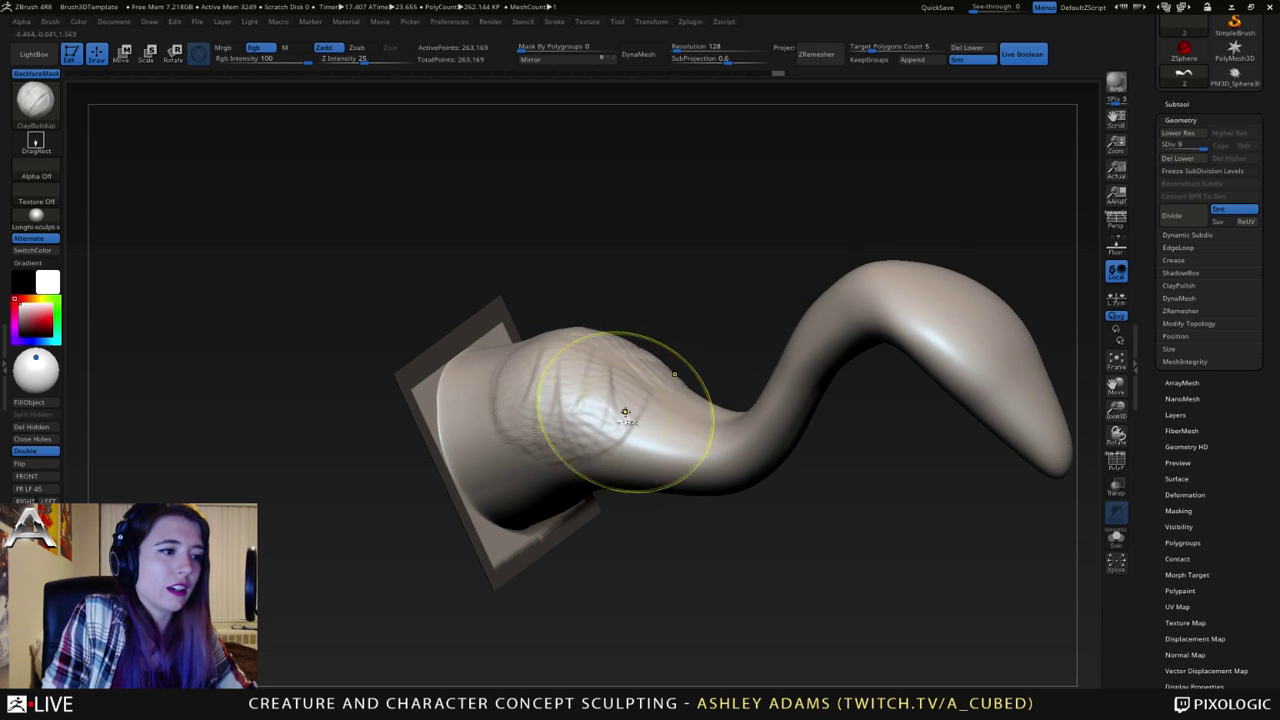
{"action": "key", "text": "ctrl+z"}
{"action": "right_click_drag", "start_coordinate": [628, 408], "coordinate": [670, 373]}
{"action": "right_click_drag", "start_coordinate": [514, 423], "coordinate": [480, 404]}
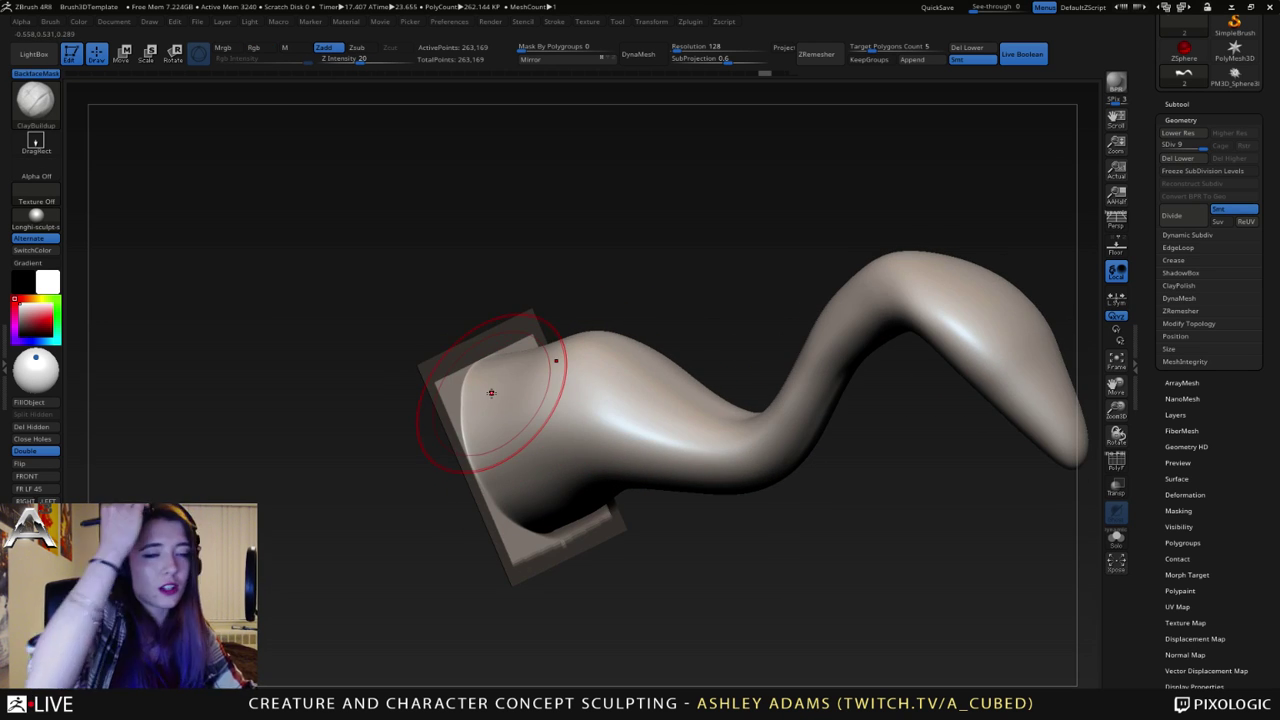
{"action": "left_click_drag", "start_coordinate": [491, 392], "coordinate": [540, 366]}
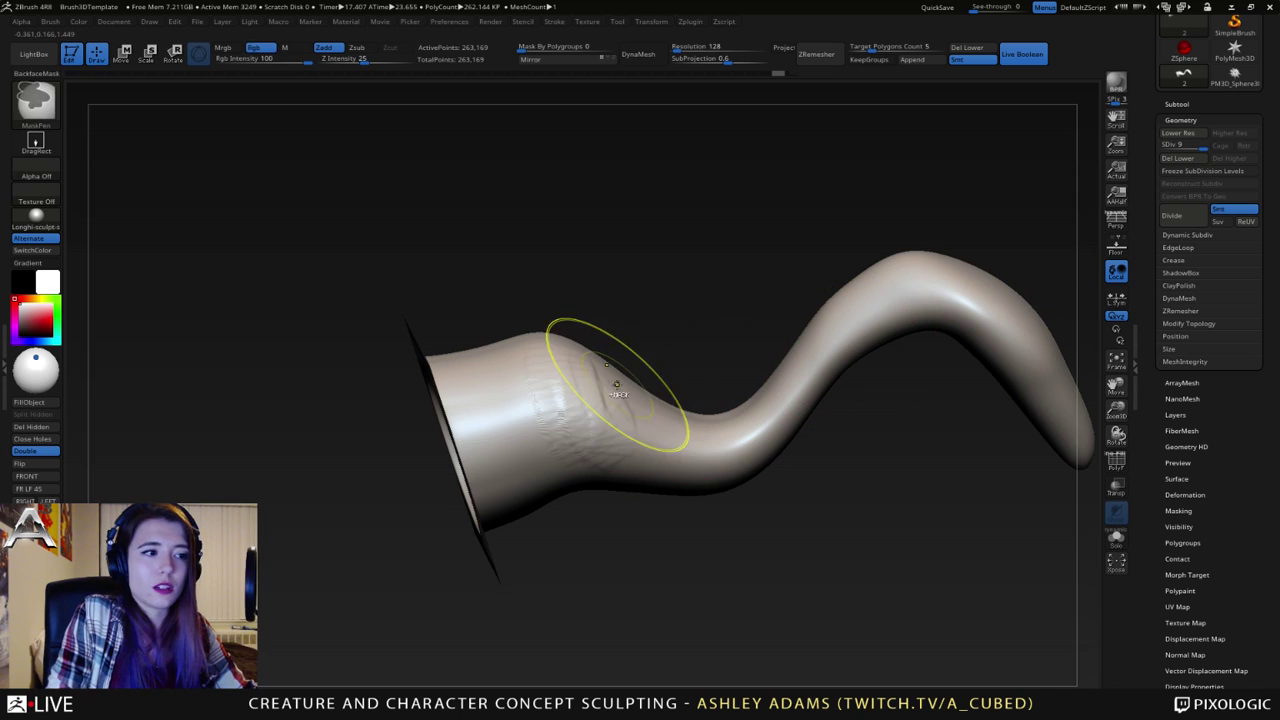
{"action": "key", "text": "ctrl+z"}
- Try ClayBuildup strokes along the side of the horn's base near the plane and undo them
{"action": "right_click_drag", "start_coordinate": [617, 386], "coordinate": [634, 403]}
{"action": "right_click_drag", "start_coordinate": [800, 395], "coordinate": [684, 310], "text": "alt"}
{"action": "left_click_drag", "start_coordinate": [683, 311], "coordinate": [662, 330]}
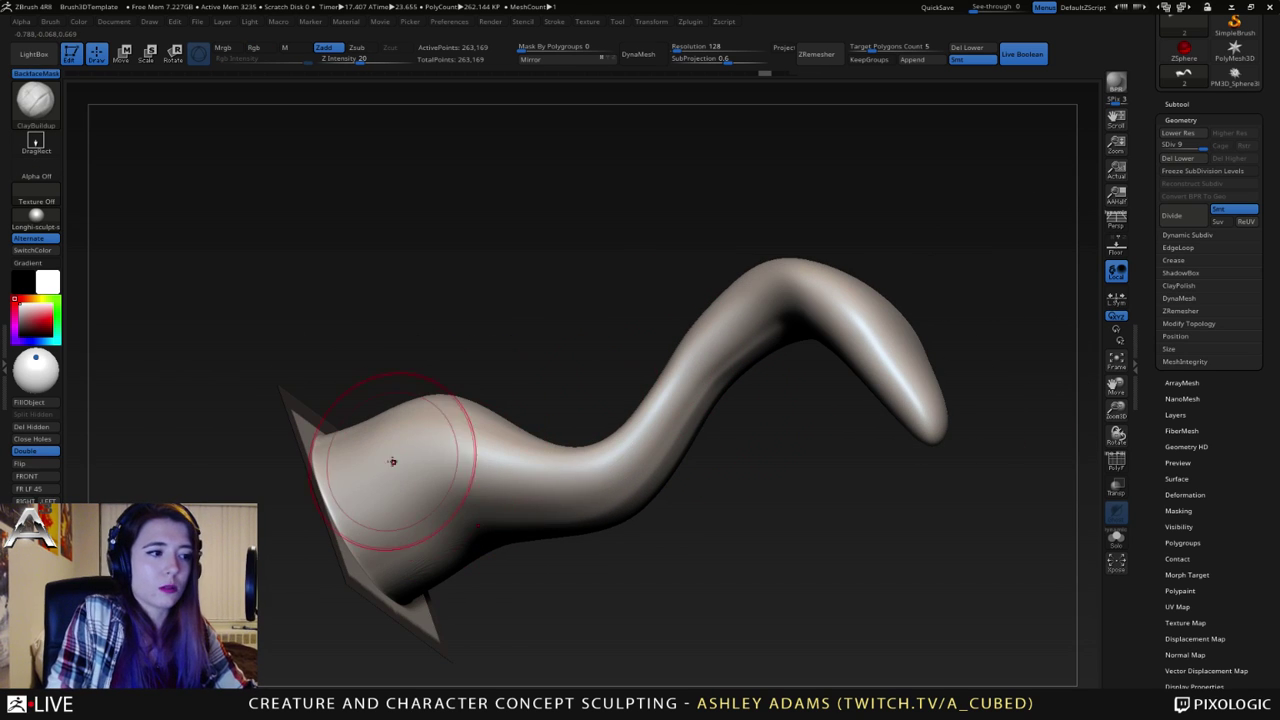
{"action": "left_click_drag", "start_coordinate": [425, 533], "coordinate": [484, 515]}
{"action": "key", "text": "ctrl+z"}
{"action": "right_click_drag", "start_coordinate": [442, 418], "coordinate": [449, 460]}
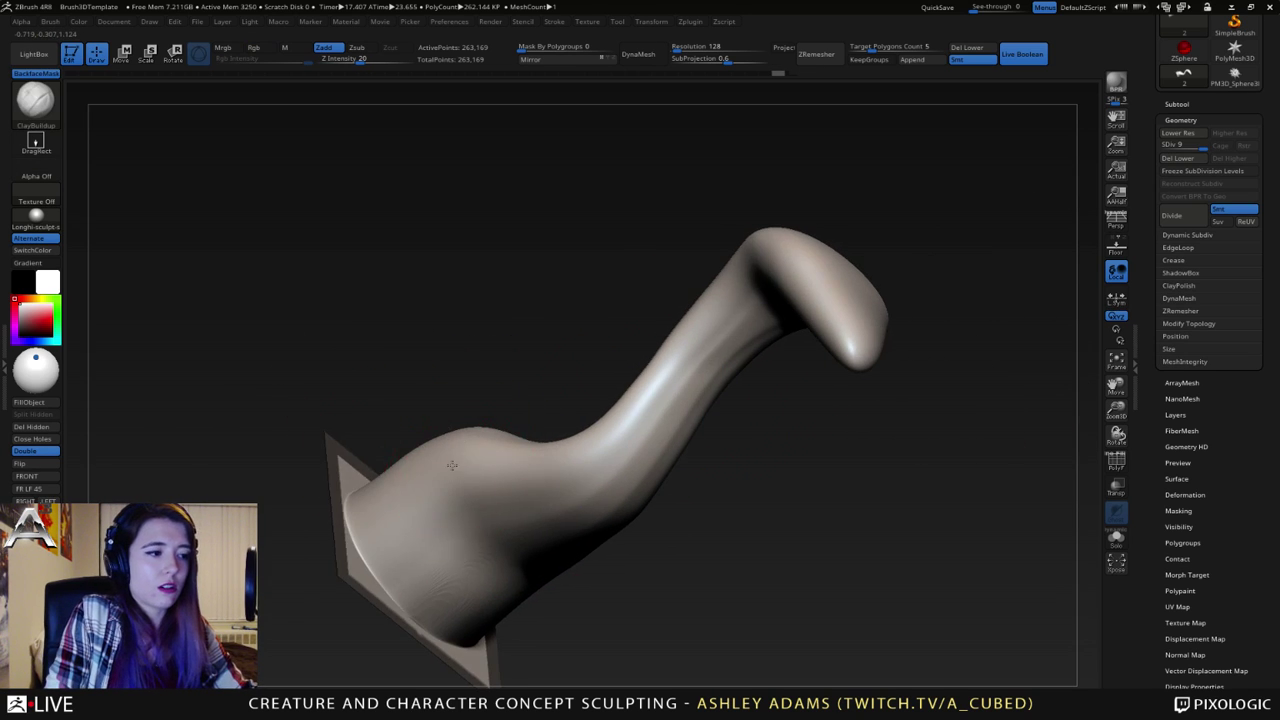
{"action": "mouse_move", "coordinate": [465, 476]}
{"action": "left_mouse_down"}
{"action": "mouse_move", "coordinate": [460, 525]}
{"action": "mouse_move", "coordinate": [500, 429]}
{"action": "mouse_move", "coordinate": [453, 440]}
{"action": "left_mouse_up"}
- Switch to SnakeHook, adjust the brush size, and reshape and smooth the sides of the horn's base
{"action": "key", "text": "b"}
{"action": "key", "text": "s"}
{"action": "key", "text": "h"}
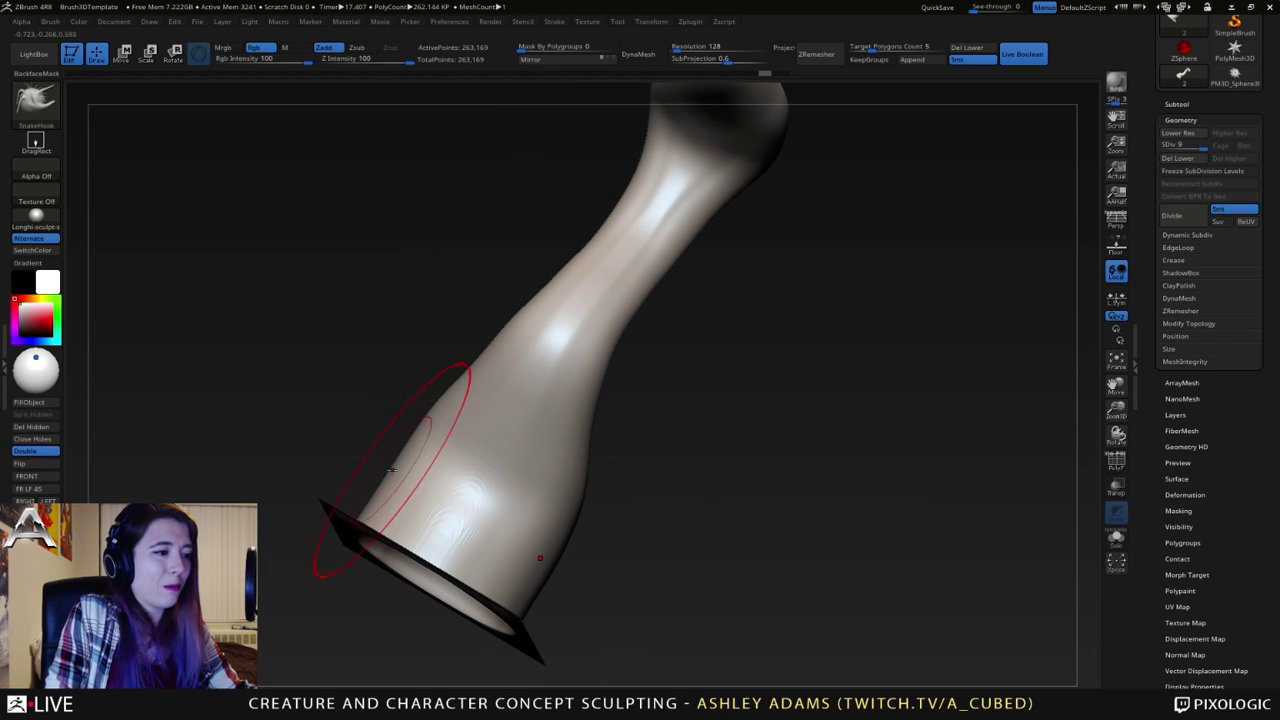
{"action": "mouse_move", "coordinate": [394, 471]}
{"action": "left_mouse_down"}
{"action": "mouse_move", "coordinate": [430, 470]}
{"action": "mouse_move", "coordinate": [414, 497]}
{"action": "left_mouse_up"}
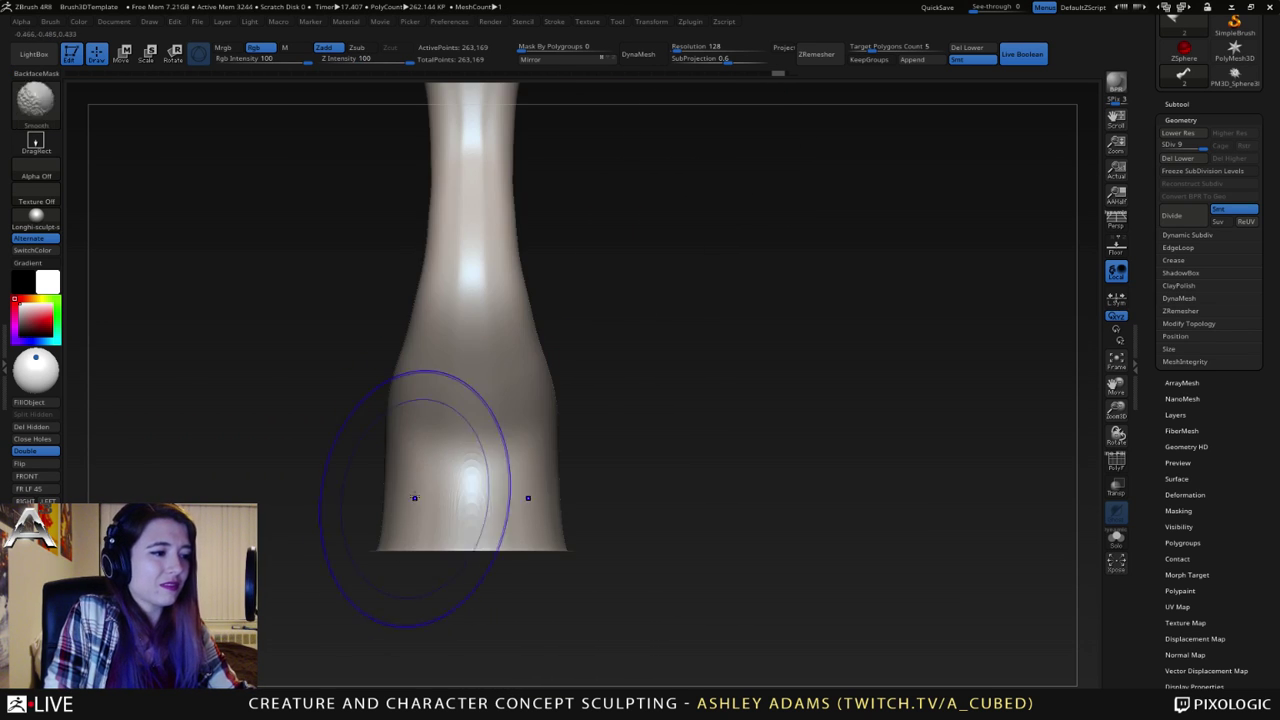
{"action": "key", "text": "space"}
{"action": "left_click_drag", "start_coordinate": [416, 449], "coordinate": [419, 440]}
{"action": "key", "text": "space"}
{"action": "right_click_drag", "start_coordinate": [419, 440], "coordinate": [421, 441]}
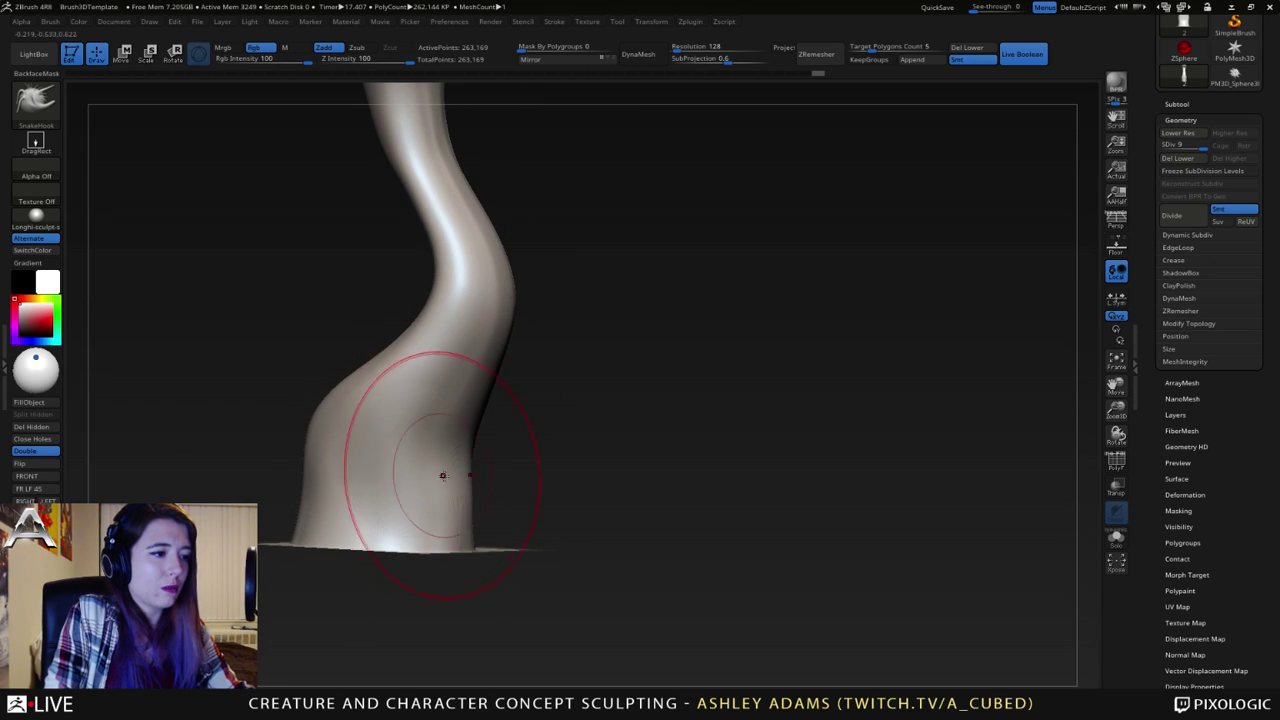
- Pull the base bulge and the lower bend outward with SnakeHook to strengthen the horn's S-curve
{"action": "mouse_move", "coordinate": [443, 476]}
{"action": "left_mouse_down"}
{"action": "mouse_move", "coordinate": [329, 463]}
{"action": "mouse_move", "coordinate": [328, 418]}
{"action": "mouse_move", "coordinate": [338, 448]}
{"action": "left_mouse_up"}
{"action": "right_click_drag", "start_coordinate": [396, 375], "coordinate": [406, 406], "text": "alt"}
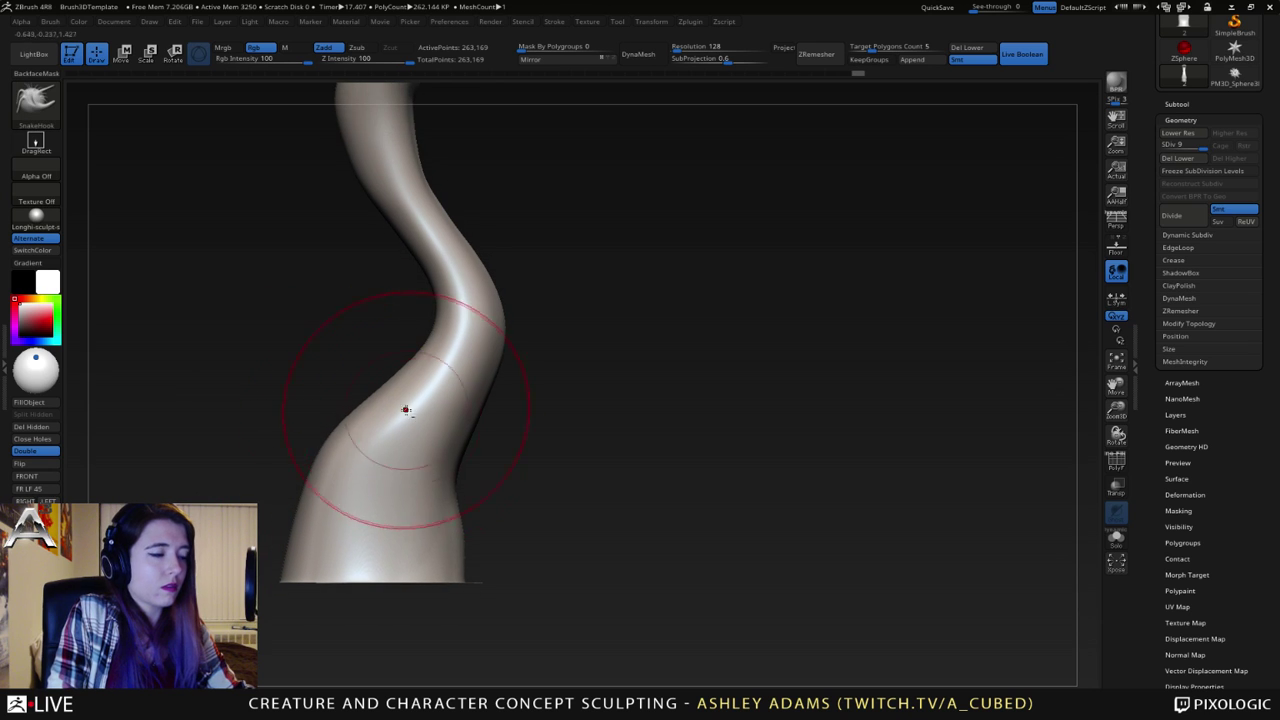
{"action": "mouse_move", "coordinate": [447, 481]}
{"action": "left_mouse_down"}
{"action": "mouse_move", "coordinate": [470, 468]}
{"action": "mouse_move", "coordinate": [457, 488]}
{"action": "mouse_move", "coordinate": [489, 438]}
{"action": "left_mouse_up"}
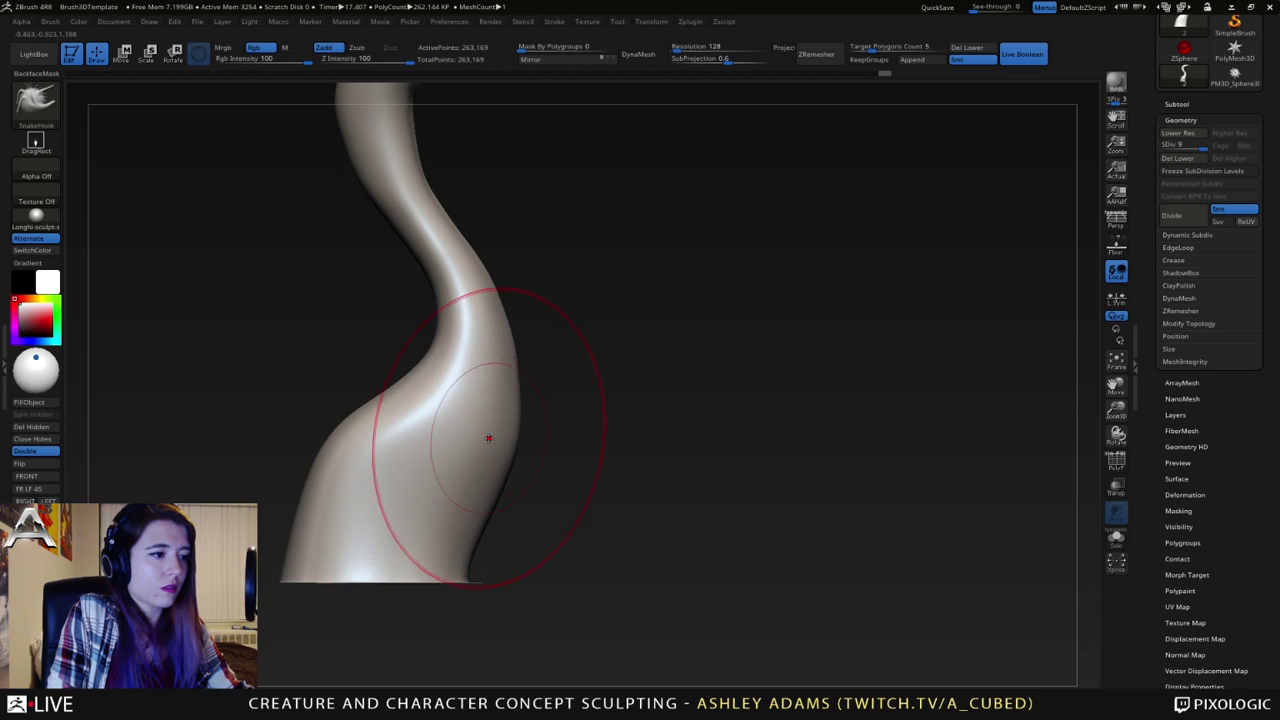
{"action": "right_click_drag", "start_coordinate": [455, 374], "coordinate": [526, 471], "text": "alt"}
{"action": "left_click_drag", "start_coordinate": [449, 277], "coordinate": [433, 314]}
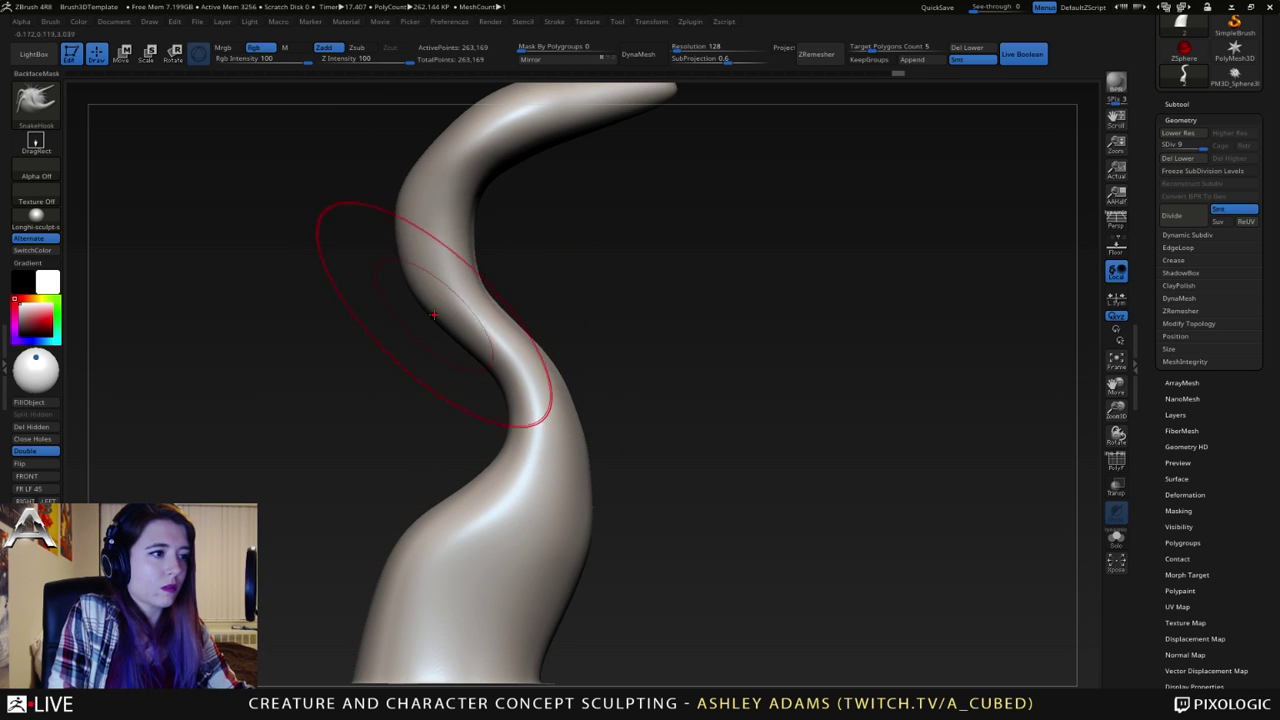
- Round out the horn's upper curve and curl its tip downward with SnakeHook
{"action": "mouse_move", "coordinate": [452, 369]}
{"action": "right_mouse_down", "text": "ctrl"}
{"action": "mouse_move", "coordinate": [451, 291]}
{"action": "mouse_move", "coordinate": [471, 371]}
{"action": "right_mouse_up", "text": "ctrl"}
{"action": "right_click", "coordinate": [474, 279]}
{"action": "right_click_drag", "start_coordinate": [466, 273], "coordinate": [452, 269], "text": "alt"}
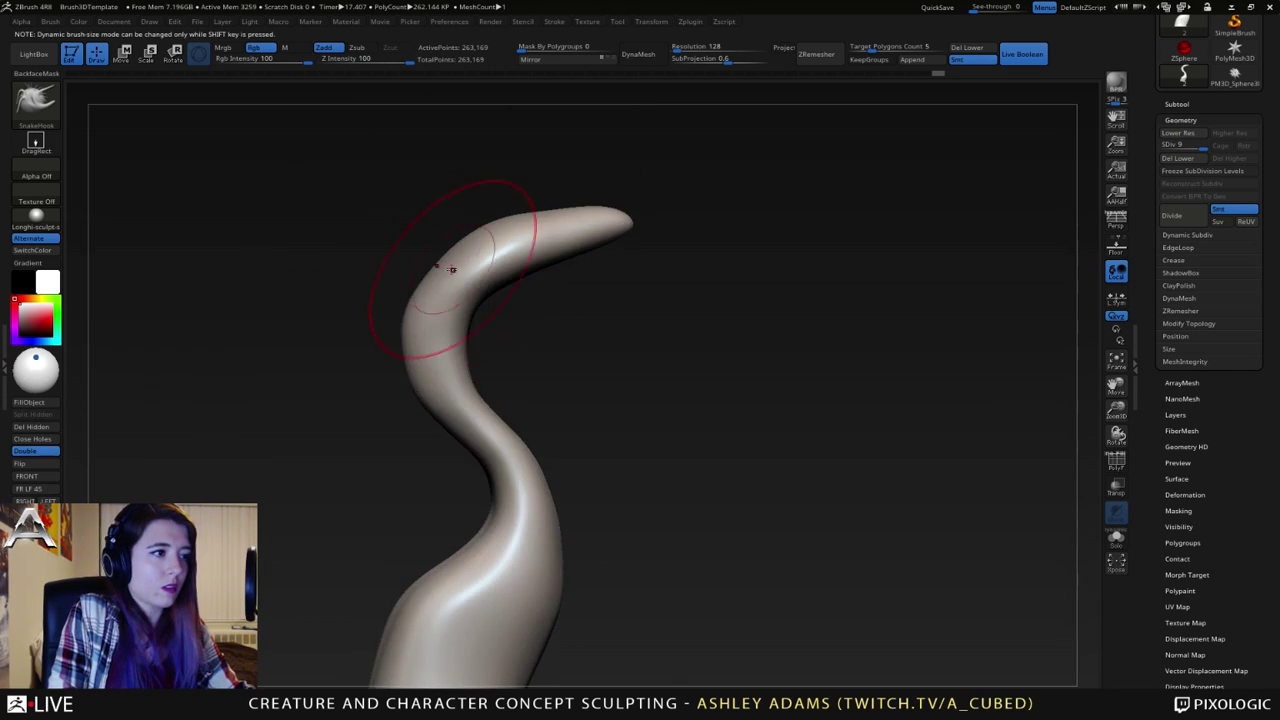
{"action": "left_click_drag", "start_coordinate": [452, 269], "coordinate": [437, 262]}
{"action": "mouse_move", "coordinate": [446, 266]}
{"action": "right_mouse_down", "text": "alt"}
{"action": "mouse_move", "coordinate": [458, 282]}
{"action": "mouse_move", "coordinate": [460, 267]}
{"action": "right_mouse_up", "text": "alt"}
{"action": "mouse_move", "coordinate": [508, 233]}
{"action": "left_mouse_down"}
{"action": "mouse_move", "coordinate": [513, 215]}
{"action": "mouse_move", "coordinate": [580, 227]}
{"action": "mouse_move", "coordinate": [646, 262]}
{"action": "mouse_move", "coordinate": [606, 231]}
{"action": "left_mouse_up"}
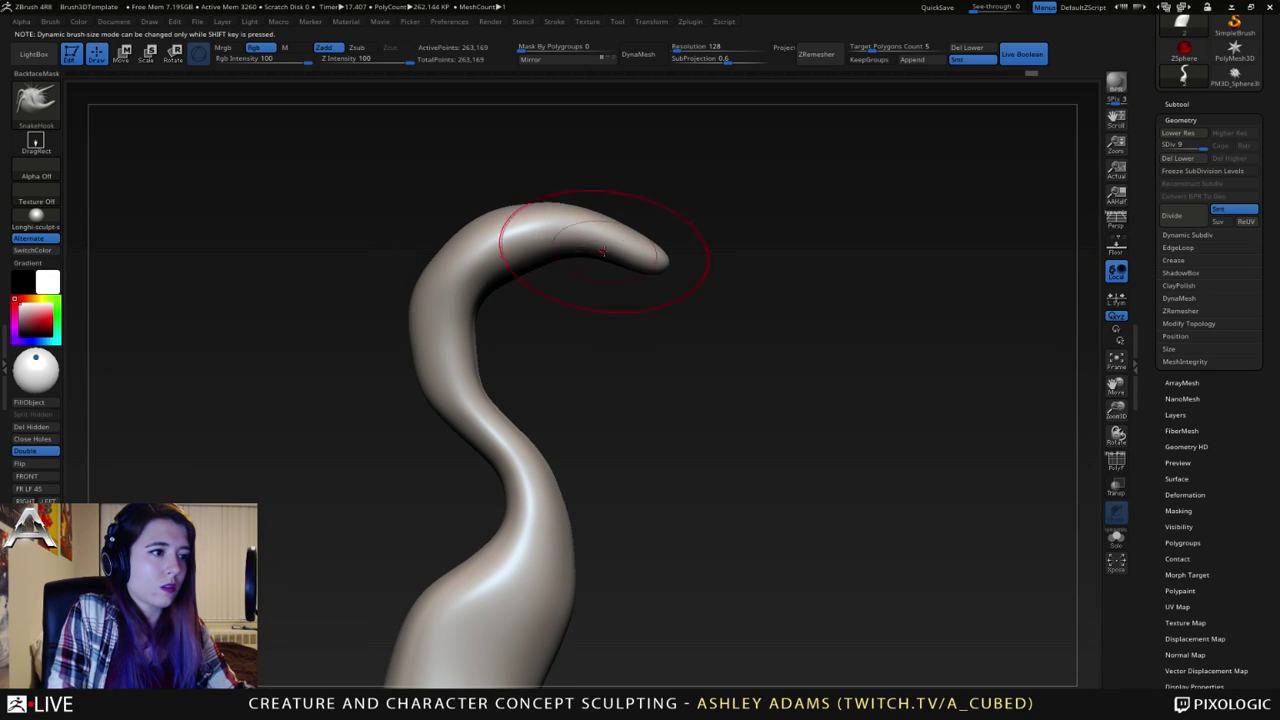
- Try building up and smoothing the horn's narrow middle with ClayBuildup, and undo the strokes
{"action": "mouse_move", "coordinate": [500, 360]}
{"action": "right_mouse_down", "text": "alt"}
{"action": "mouse_move", "coordinate": [540, 277]}
{"action": "mouse_move", "coordinate": [486, 304]}
{"action": "mouse_move", "coordinate": [503, 322]}
{"action": "mouse_move", "coordinate": [450, 308]}
{"action": "right_mouse_up", "text": "alt"}
{"action": "right_click", "coordinate": [460, 342]}
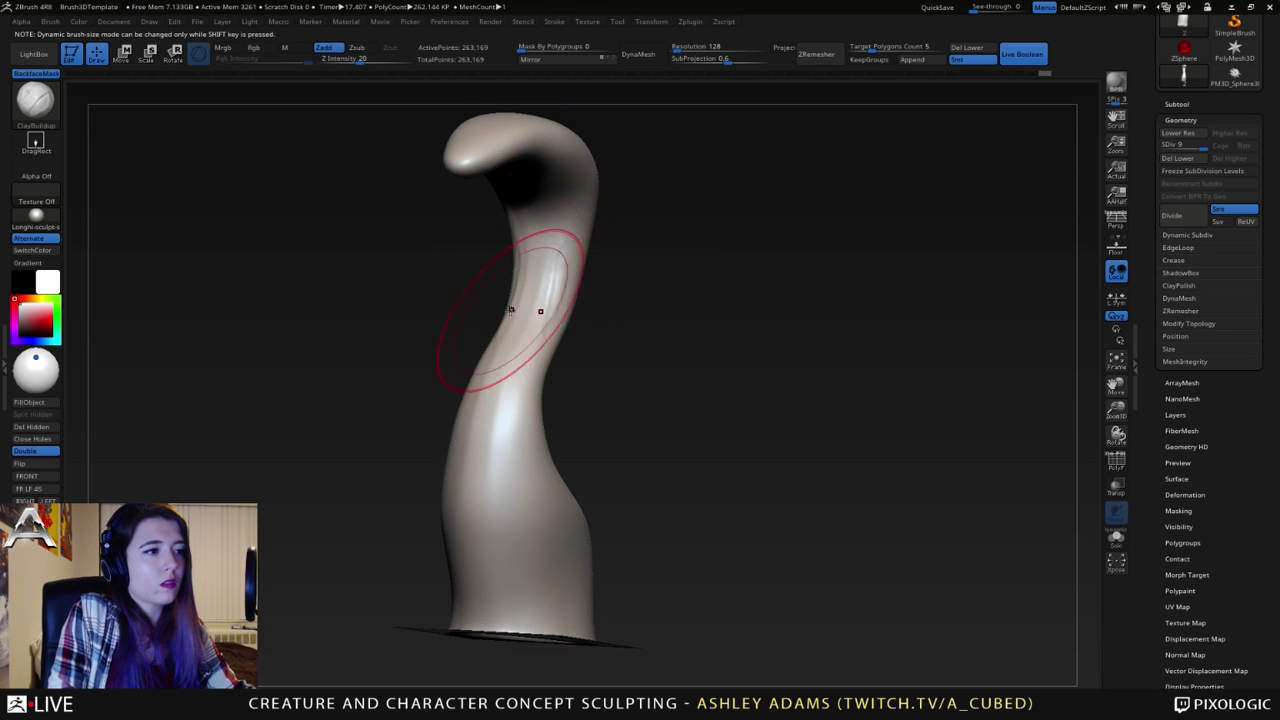
{"action": "key", "text": "shift"}
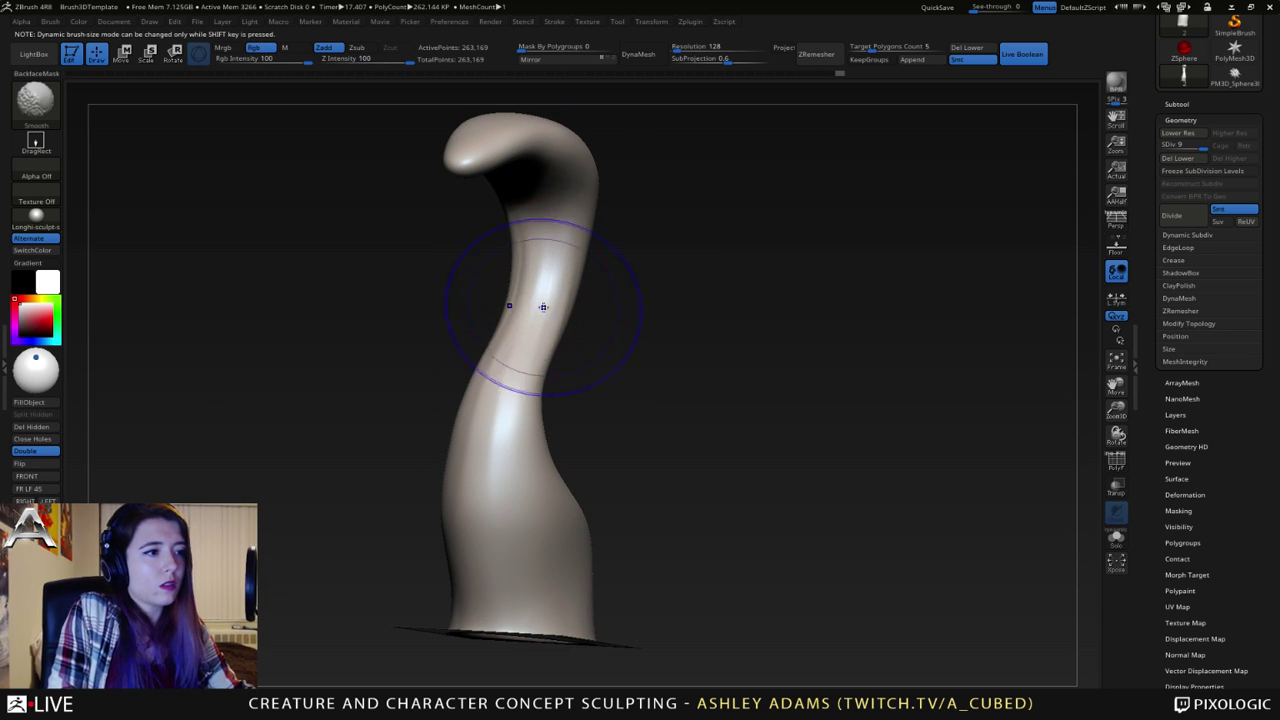
{"action": "key", "text": "ctrl+z"}
{"action": "key", "text": "ctrl+z"}
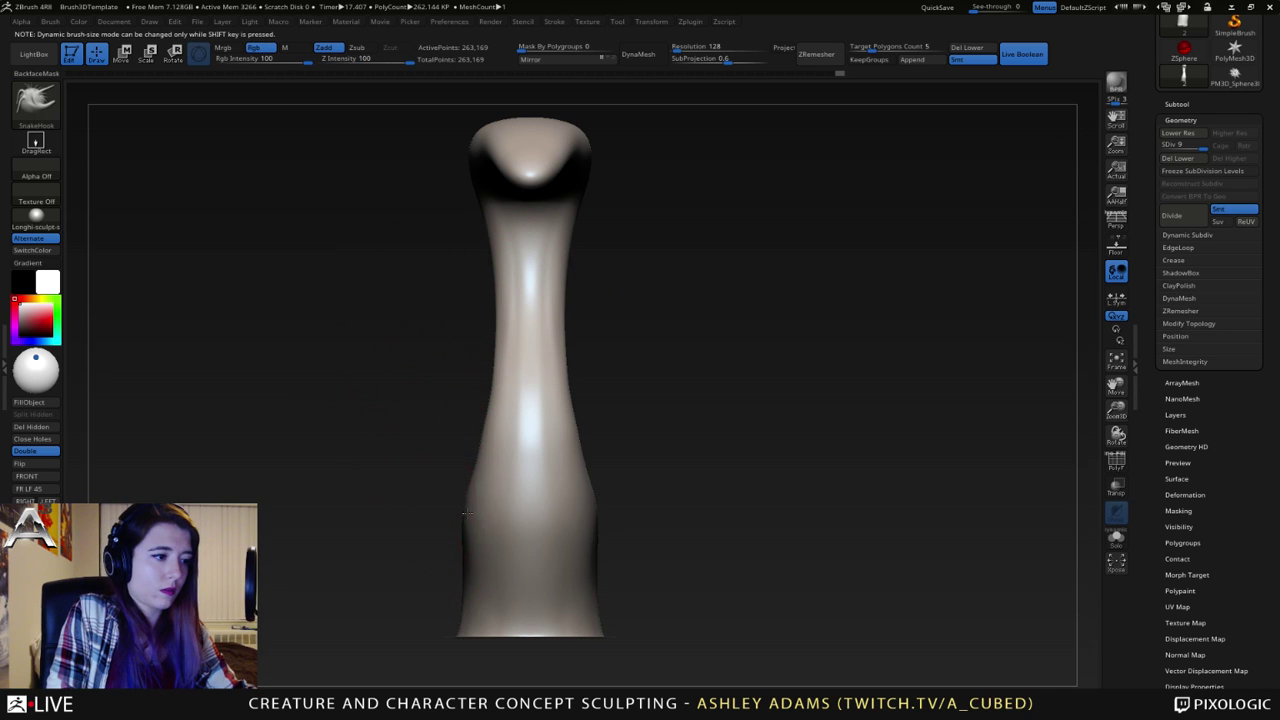
- Refine the horn's lower silhouette from the front with SnakeHook and smooth the transition into the base
{"action": "left_click_drag", "start_coordinate": [467, 513], "coordinate": [478, 490]}
{"action": "left_click_drag", "start_coordinate": [487, 439], "coordinate": [499, 434]}
{"action": "mouse_move", "coordinate": [529, 415]}
{"action": "right_mouse_down"}
{"action": "mouse_move", "coordinate": [592, 423]}
{"action": "mouse_move", "coordinate": [587, 390]}
{"action": "right_mouse_up"}
{"action": "right_click", "coordinate": [598, 394]}
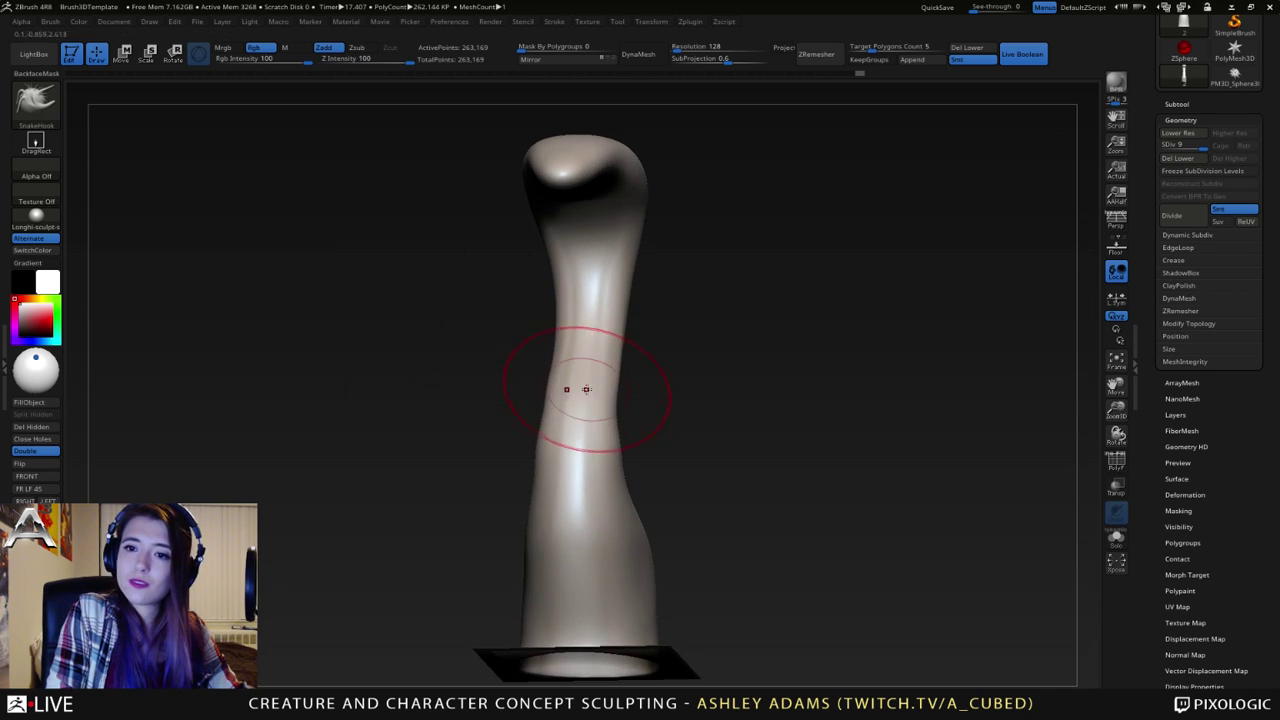
{"action": "left_click_drag", "start_coordinate": [586, 389], "coordinate": [626, 508], "text": "shift"}
{"action": "right_click_drag", "start_coordinate": [556, 392], "coordinate": [592, 412]}
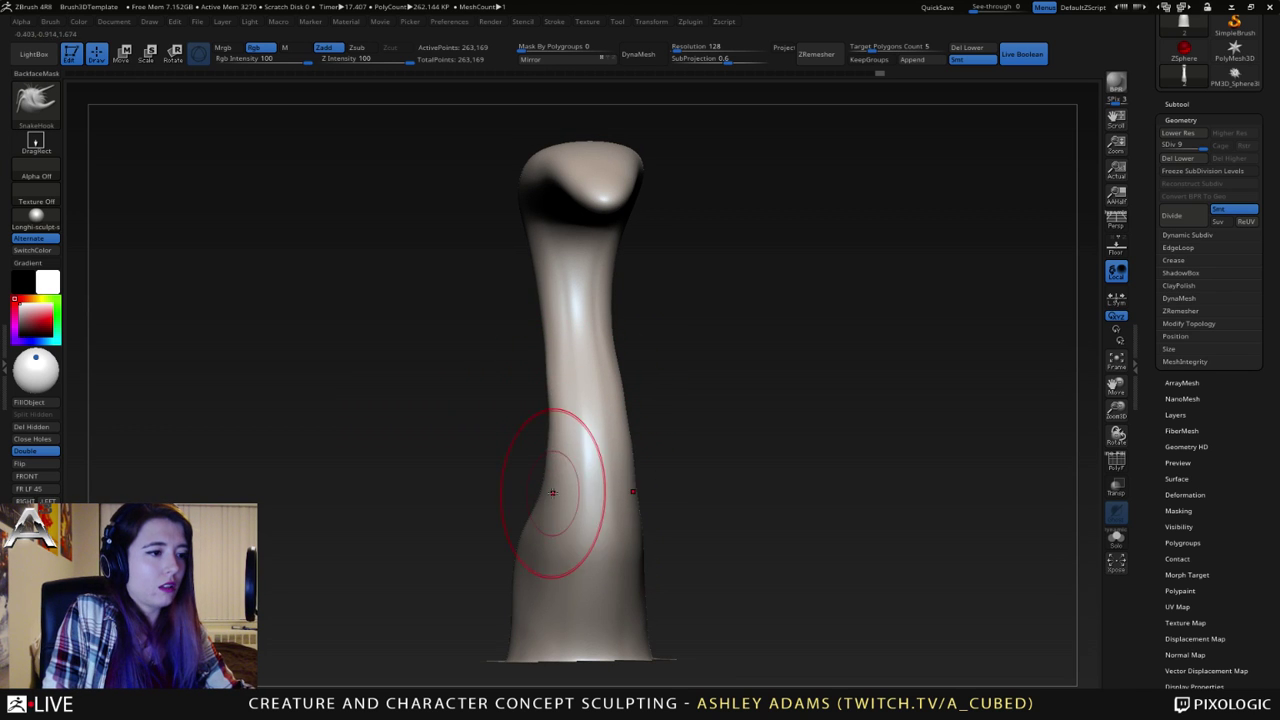
{"action": "right_click_drag", "start_coordinate": [552, 508], "coordinate": [672, 540]}
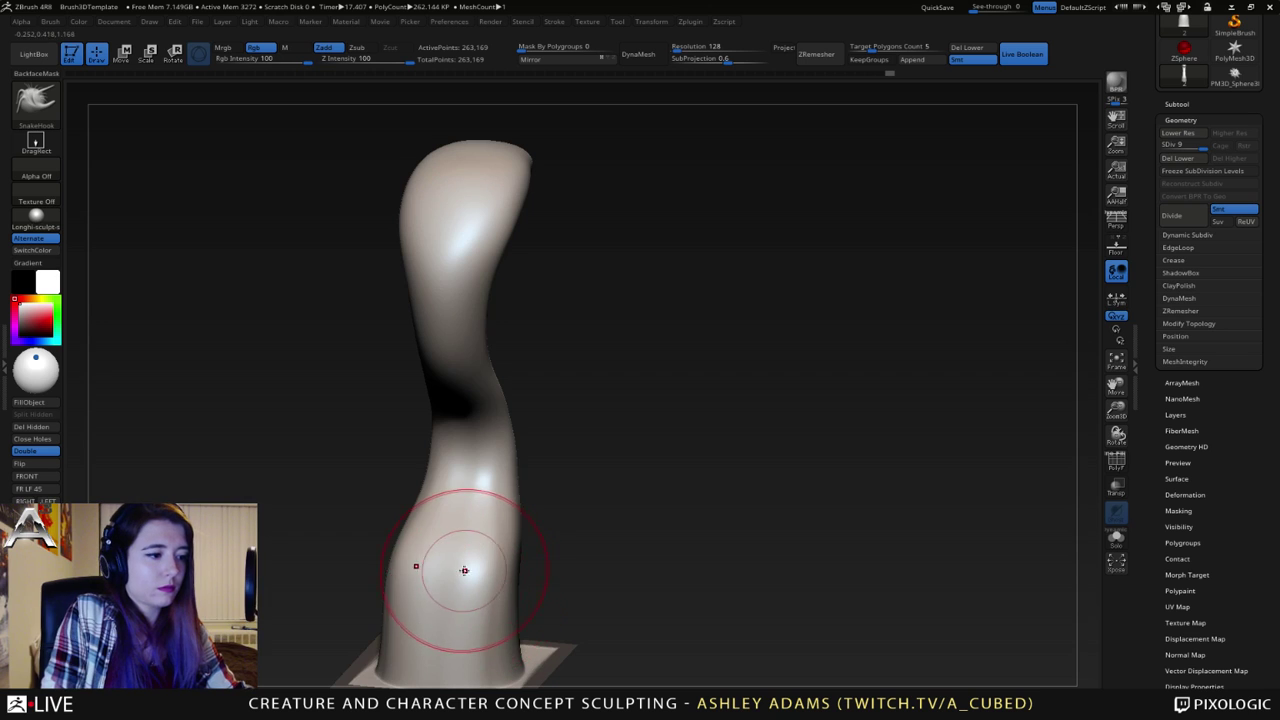
- Build up the outer bulge above the base with ClayBuildup and smooth the strokes
{"action": "right_click_drag", "start_coordinate": [463, 571], "coordinate": [484, 573]}
{"action": "key", "text": "b"}
{"action": "key", "text": "c"}
{"action": "key", "text": "b"}
{"action": "mouse_move", "coordinate": [497, 529]}
{"action": "left_mouse_down"}
{"action": "mouse_move", "coordinate": [506, 543]}
{"action": "mouse_move", "coordinate": [488, 511]}
{"action": "mouse_move", "coordinate": [470, 560]}
{"action": "mouse_move", "coordinate": [491, 586]}
{"action": "mouse_move", "coordinate": [494, 520]}
{"action": "mouse_move", "coordinate": [522, 504]}
{"action": "mouse_move", "coordinate": [503, 569]}
{"action": "left_mouse_up"}
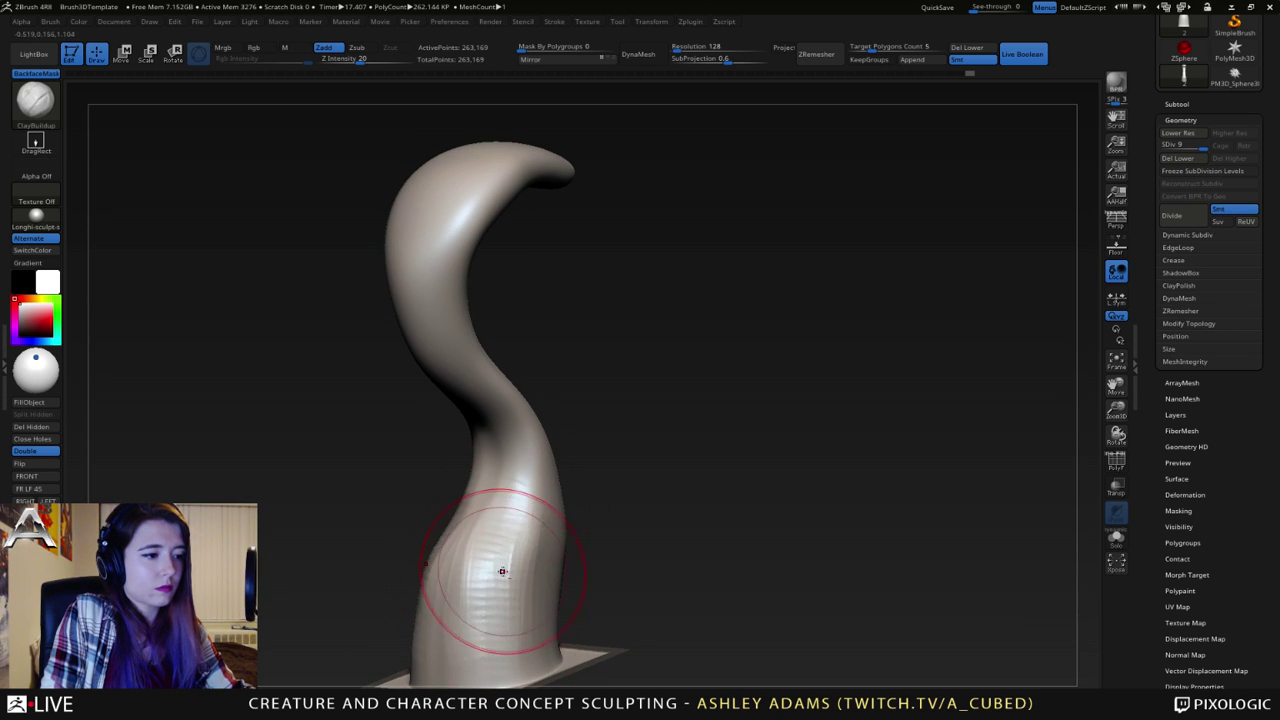
{"action": "right_click_drag", "start_coordinate": [503, 569], "coordinate": [540, 461], "text": "alt"}
{"action": "left_click_drag", "start_coordinate": [534, 454], "coordinate": [528, 460], "text": "shift"}
- Add ClayBuildup strokes down the lower part of the horn toward the plane
{"action": "right_click_drag", "start_coordinate": [533, 424], "coordinate": [486, 418]}
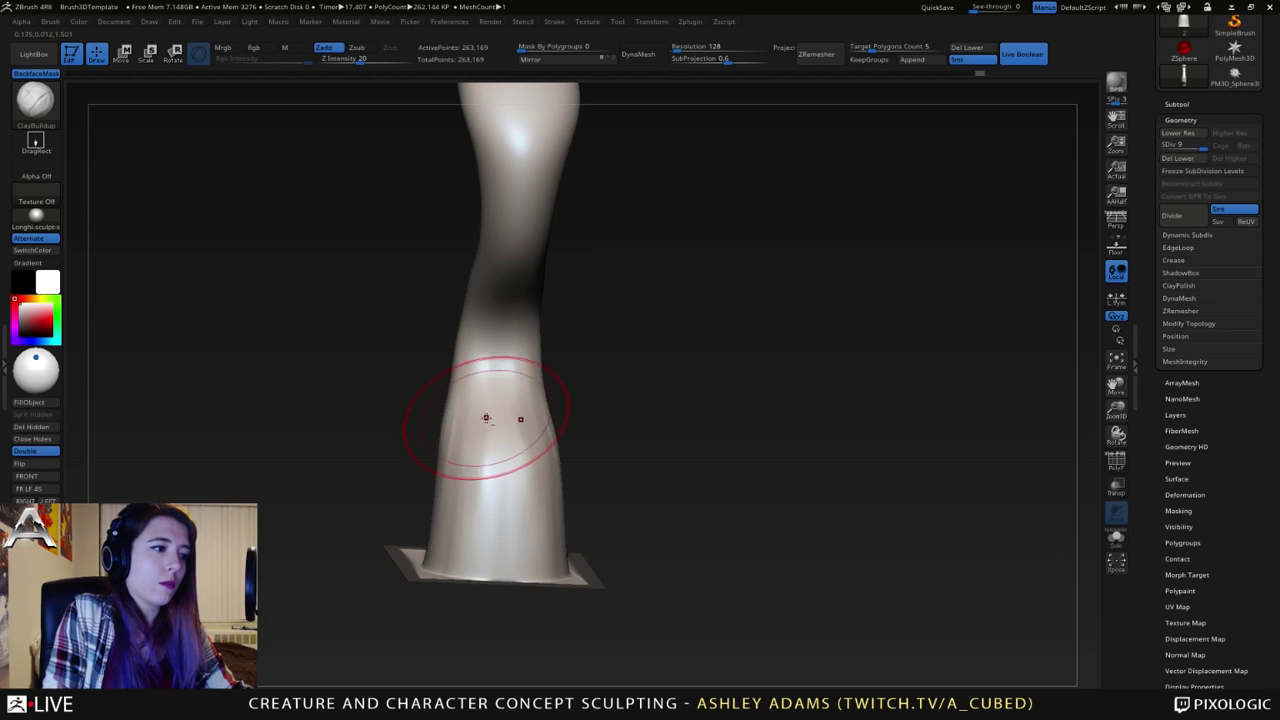
{"action": "left_click_drag", "start_coordinate": [482, 419], "coordinate": [482, 505]}
{"action": "right_click_drag", "start_coordinate": [440, 485], "coordinate": [483, 469]}
{"action": "mouse_move", "coordinate": [483, 469]}
{"action": "left_mouse_down"}
{"action": "mouse_move", "coordinate": [480, 429]}
{"action": "mouse_move", "coordinate": [514, 490]}
{"action": "mouse_move", "coordinate": [520, 553]}
{"action": "left_mouse_up"}
{"action": "left_click_drag", "start_coordinate": [527, 503], "coordinate": [502, 470]}
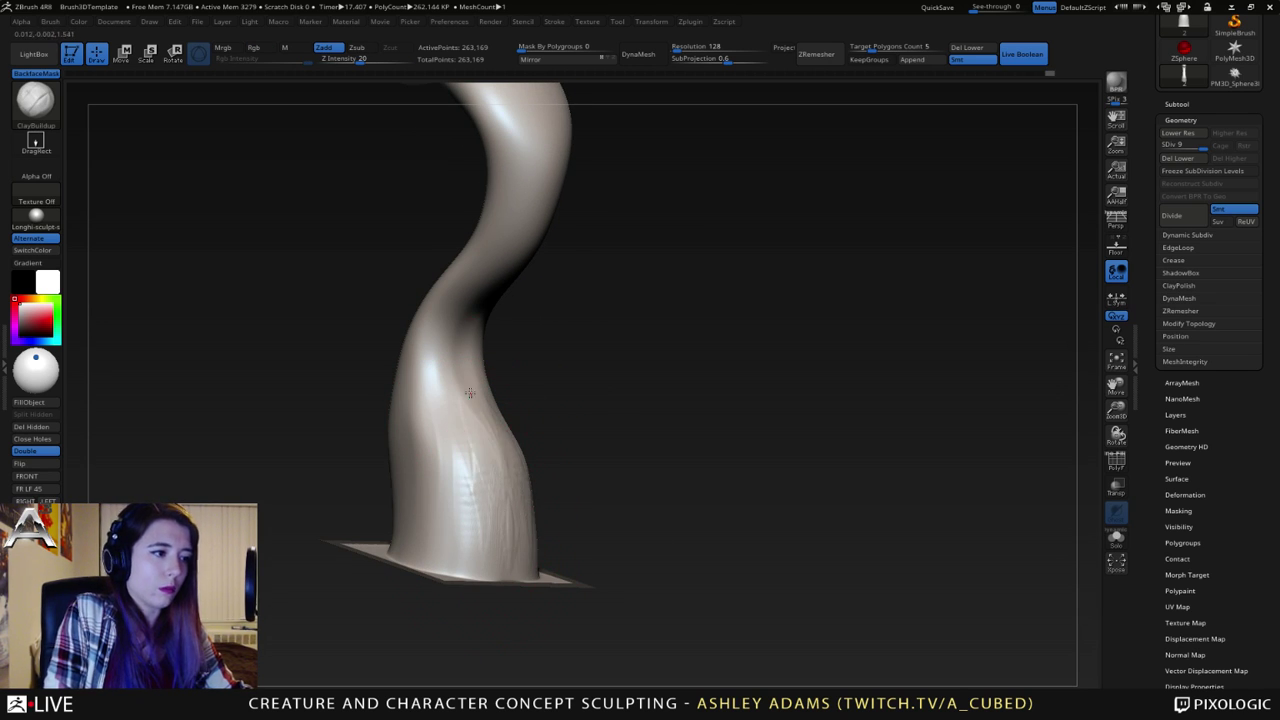
- Build up the horn's narrow middle above the crease with ClayBuildup strokes from several sides
{"action": "mouse_move", "coordinate": [469, 393]}
{"action": "right_mouse_down"}
{"action": "mouse_move", "coordinate": [457, 337]}
{"action": "mouse_move", "coordinate": [569, 429]}
{"action": "right_mouse_up"}
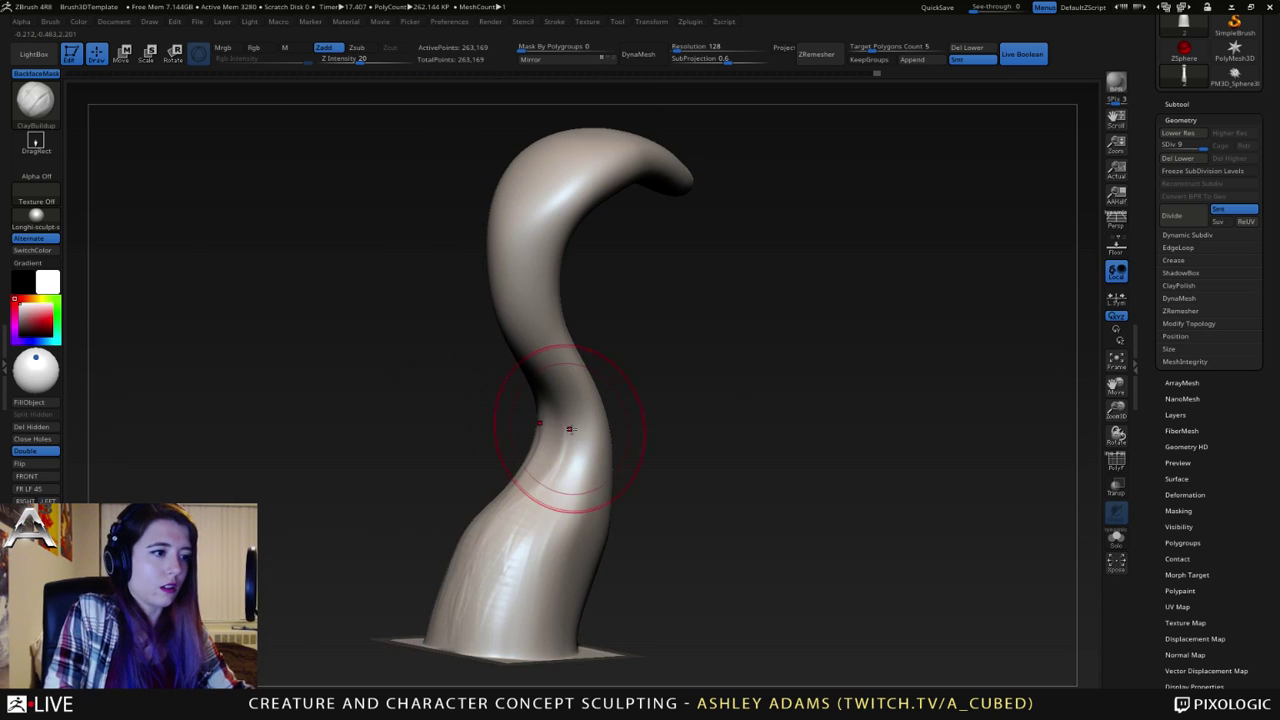
{"action": "right_click_drag", "start_coordinate": [523, 373], "coordinate": [550, 355]}
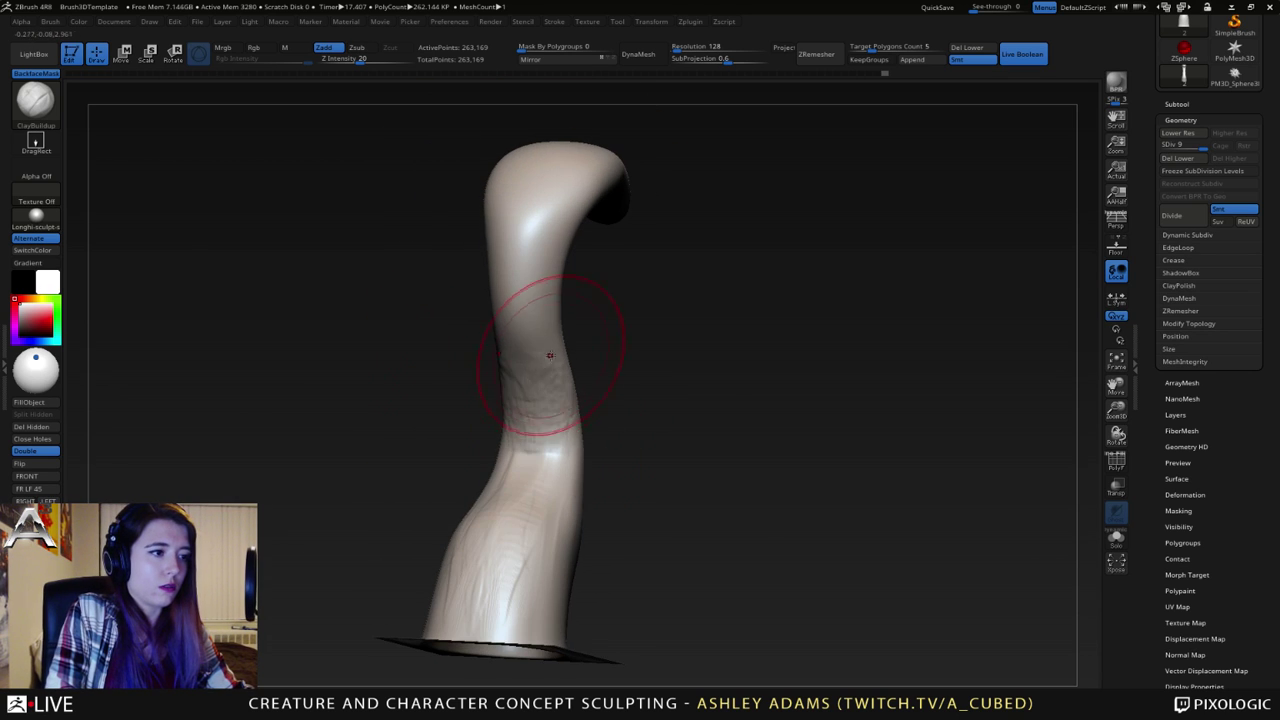
{"action": "mouse_move", "coordinate": [530, 412]}
{"action": "right_mouse_down"}
{"action": "mouse_move", "coordinate": [542, 428]}
{"action": "mouse_move", "coordinate": [546, 418]}
{"action": "right_mouse_up"}
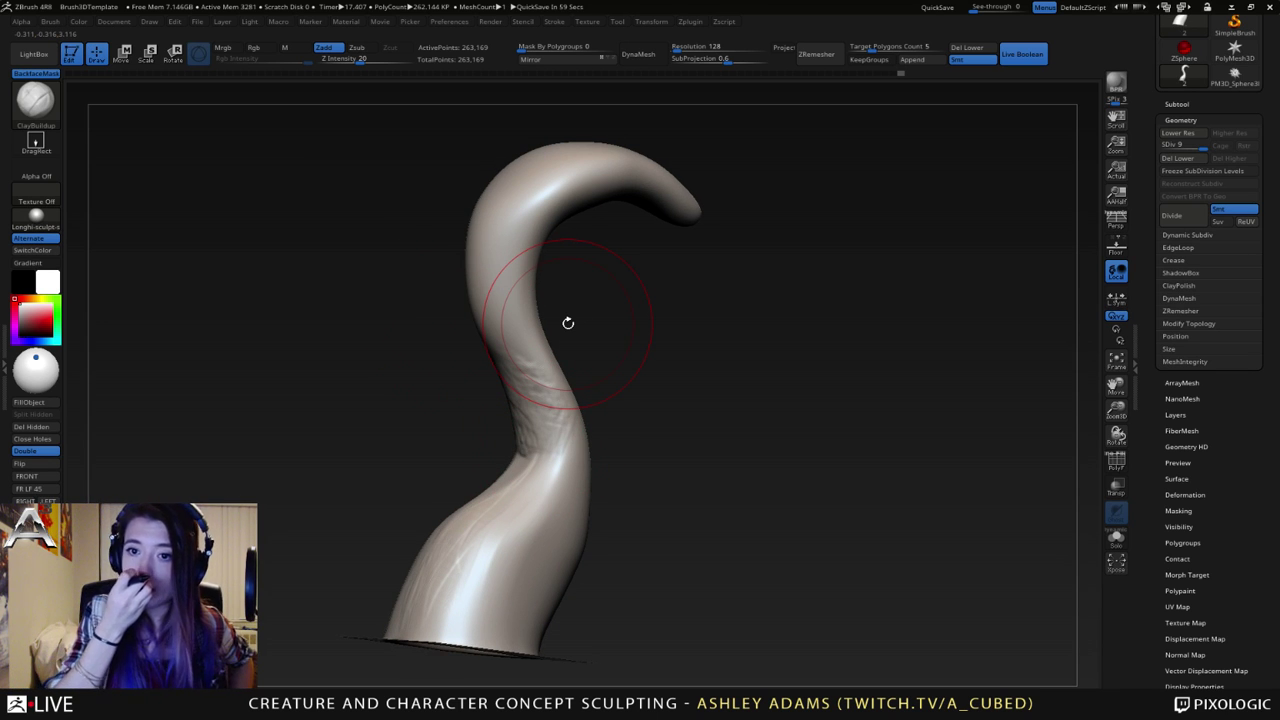
{"action": "mouse_move", "coordinate": [654, 477]}
{"action": "right_mouse_down"}
{"action": "mouse_move", "coordinate": [586, 389]}
{"action": "mouse_move", "coordinate": [515, 410]}
{"action": "right_mouse_up"}
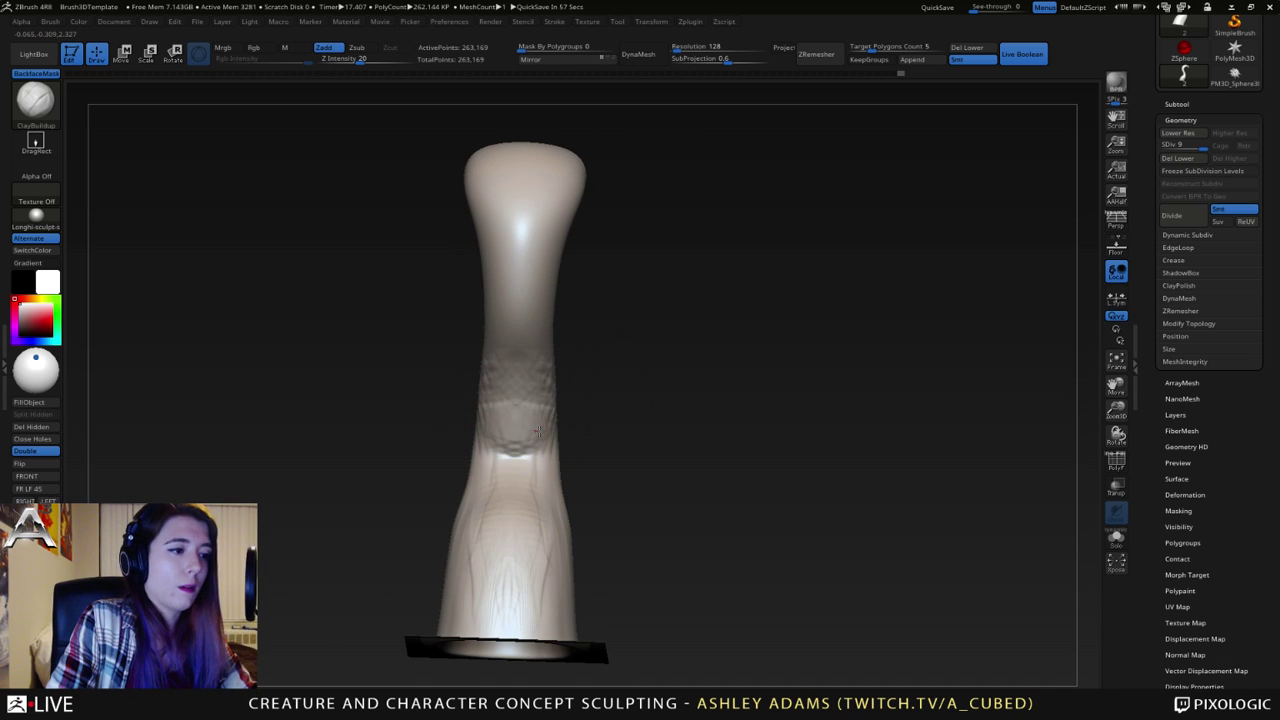
{"action": "mouse_move", "coordinate": [540, 357]}
{"action": "right_mouse_down"}
{"action": "mouse_move", "coordinate": [495, 440]}
{"action": "mouse_move", "coordinate": [521, 478]}
{"action": "mouse_move", "coordinate": [376, 445]}
{"action": "right_mouse_up"}
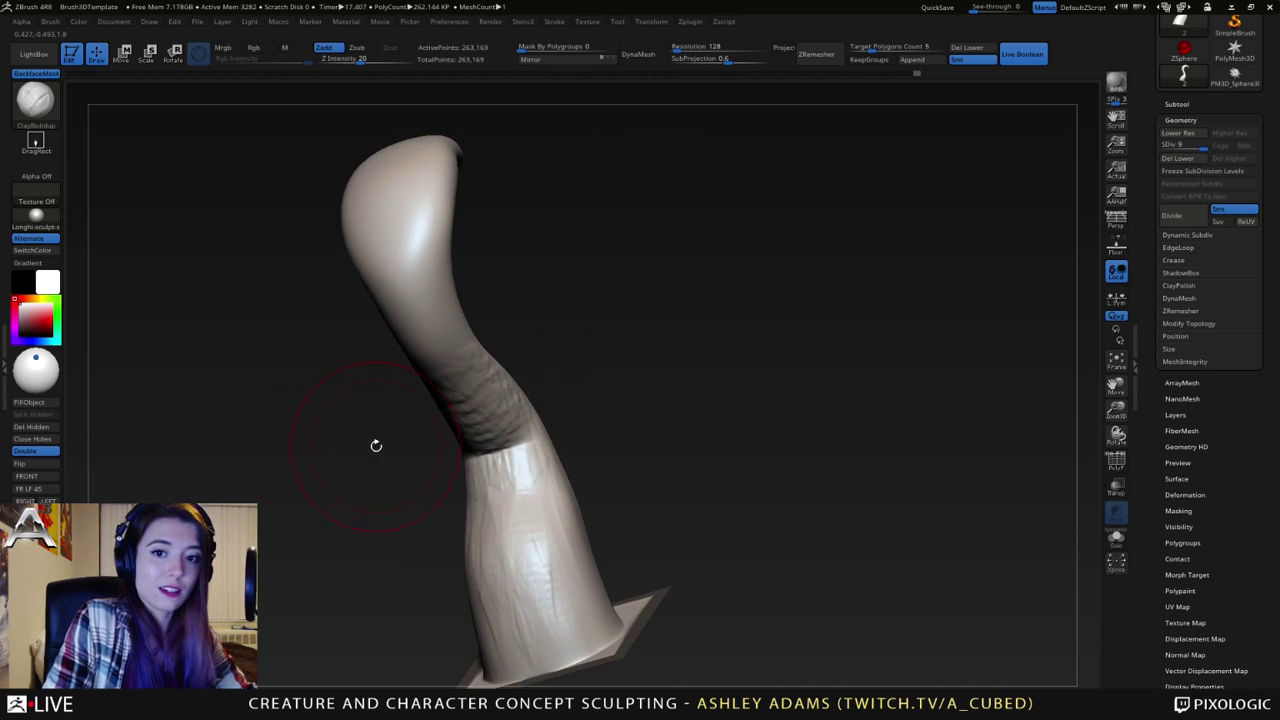
{"action": "right_click_drag", "start_coordinate": [422, 375], "coordinate": [528, 490]}
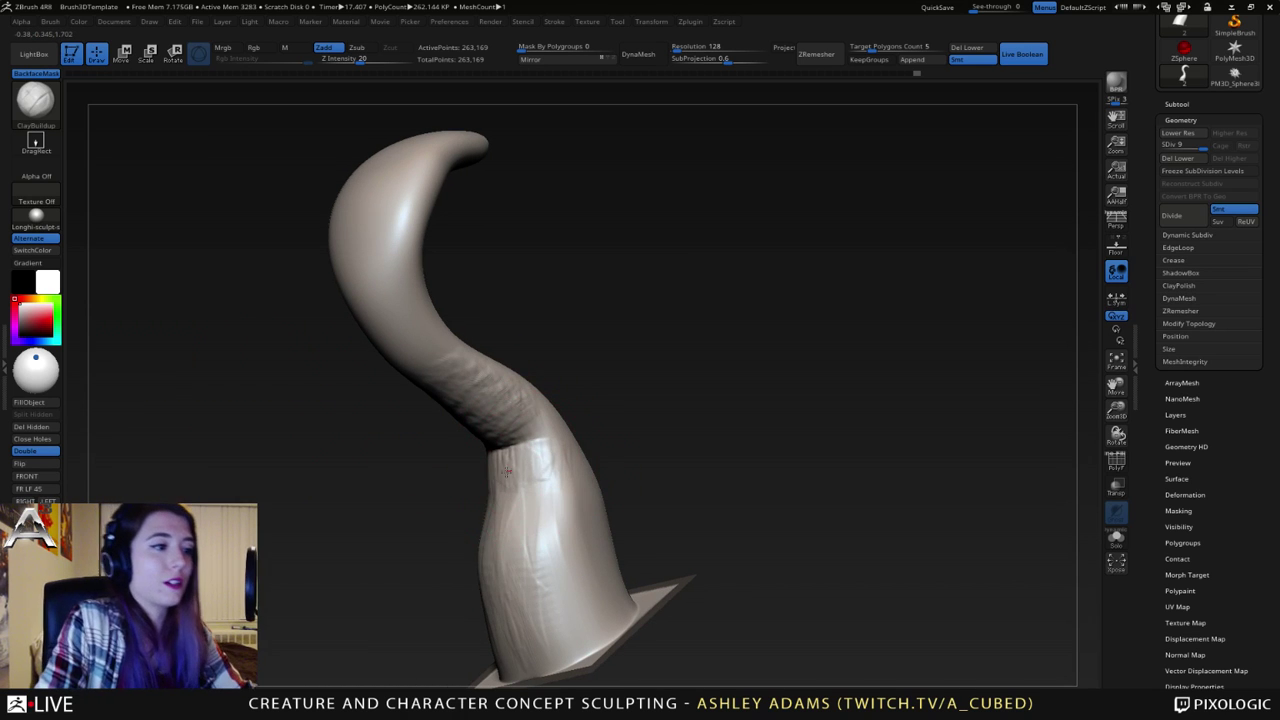
- Add crosswise ClayBuildup strokes over the bulge between the crease and the base
{"action": "left_click_drag", "start_coordinate": [562, 556], "coordinate": [496, 562]}
{"action": "left_click_drag", "start_coordinate": [582, 576], "coordinate": [494, 582]}
{"action": "left_click_drag", "start_coordinate": [557, 532], "coordinate": [482, 535]}
{"action": "left_click_drag", "start_coordinate": [556, 492], "coordinate": [484, 498]}
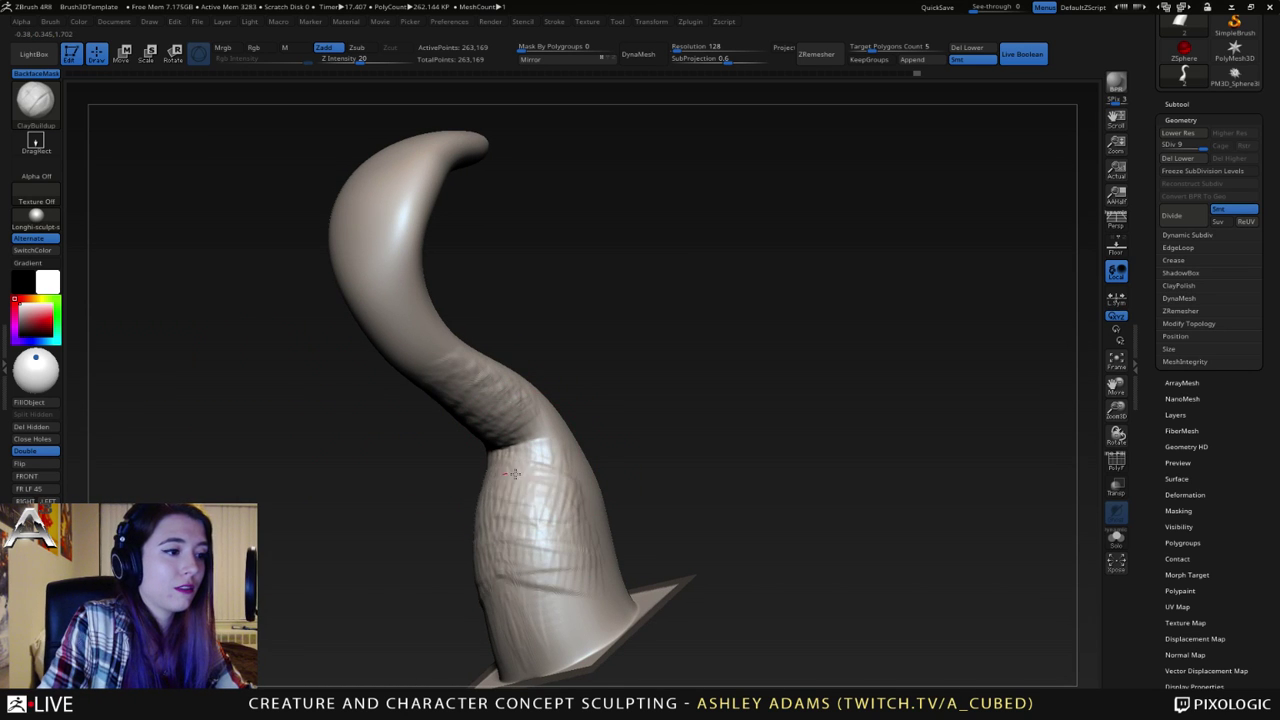
{"action": "right_click_drag", "start_coordinate": [490, 478], "coordinate": [543, 463]}
{"action": "left_click_drag", "start_coordinate": [582, 492], "coordinate": [507, 470]}
{"action": "mouse_move", "coordinate": [507, 455]}
{"action": "right_mouse_down"}
{"action": "mouse_move", "coordinate": [575, 452]}
{"action": "mouse_move", "coordinate": [515, 443]}
{"action": "right_mouse_up"}
- Inflate the crease where the horn's narrow middle meets the lower bulge
{"action": "key", "text": "b"}
{"action": "key", "text": "i"}
{"action": "key", "text": "n"}
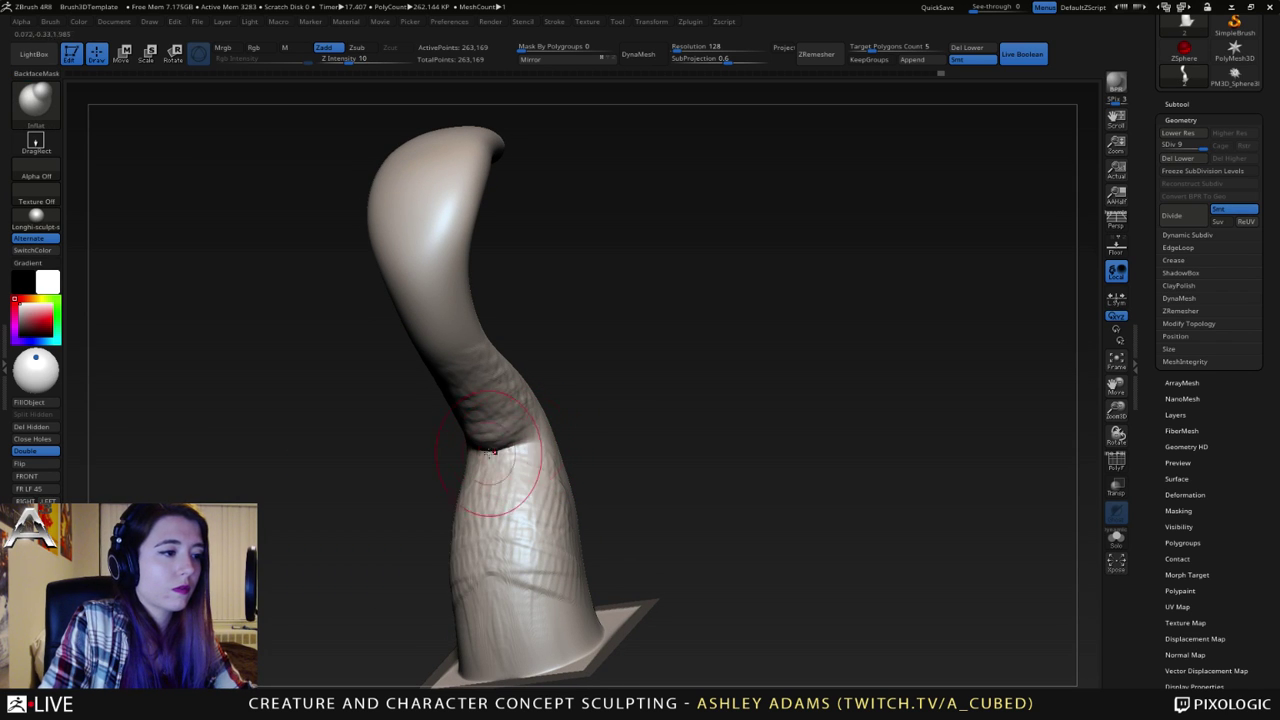
{"action": "mouse_move", "coordinate": [530, 440]}
{"action": "left_mouse_down"}
{"action": "mouse_move", "coordinate": [526, 452]}
{"action": "mouse_move", "coordinate": [470, 455]}
{"action": "left_mouse_up"}
{"action": "mouse_move", "coordinate": [468, 455]}
{"action": "right_mouse_down"}
{"action": "mouse_move", "coordinate": [530, 454]}
{"action": "mouse_move", "coordinate": [474, 430]}
{"action": "mouse_move", "coordinate": [332, 474]}
{"action": "right_mouse_up"}
- Pull the lower body's front silhouette outward in side view with SnakeHook, rounding it above the base
{"action": "key", "text": "b"}
{"action": "key", "text": "s"}
{"action": "key", "text": "h"}
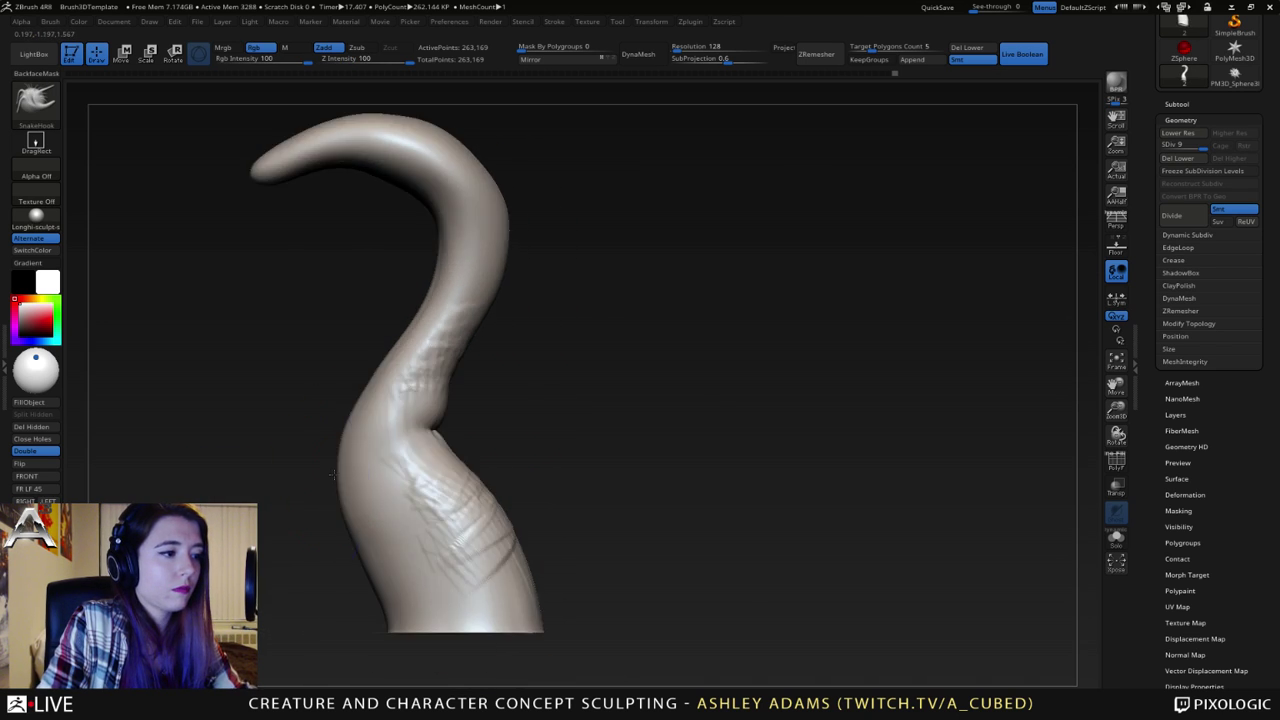
{"action": "left_click_drag", "start_coordinate": [352, 500], "coordinate": [350, 508]}
{"action": "left_click_drag", "start_coordinate": [362, 513], "coordinate": [360, 542]}
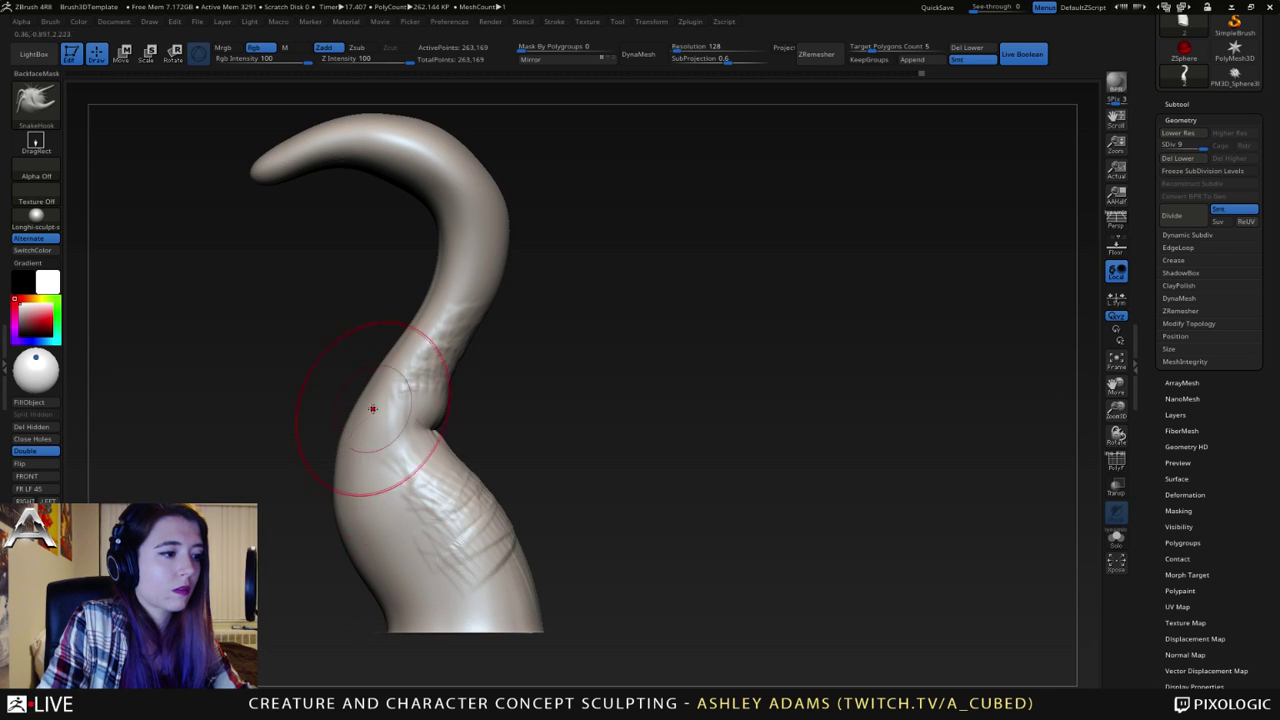
{"action": "right_click_drag", "start_coordinate": [412, 334], "coordinate": [460, 360], "text": "alt"}
{"action": "left_click_drag", "start_coordinate": [440, 386], "coordinate": [424, 394]}
{"action": "left_click_drag", "start_coordinate": [402, 468], "coordinate": [392, 482]}
{"action": "left_click_drag", "start_coordinate": [430, 410], "coordinate": [422, 412]}
- Narrow and reshape the upper bend's inner and outer curves with SnakeHook
{"action": "mouse_move", "coordinate": [531, 345]}
{"action": "left_mouse_down"}
{"action": "mouse_move", "coordinate": [559, 281]}
{"action": "mouse_move", "coordinate": [505, 287]}
{"action": "left_mouse_up"}
{"action": "right_click_drag", "start_coordinate": [491, 291], "coordinate": [505, 287]}
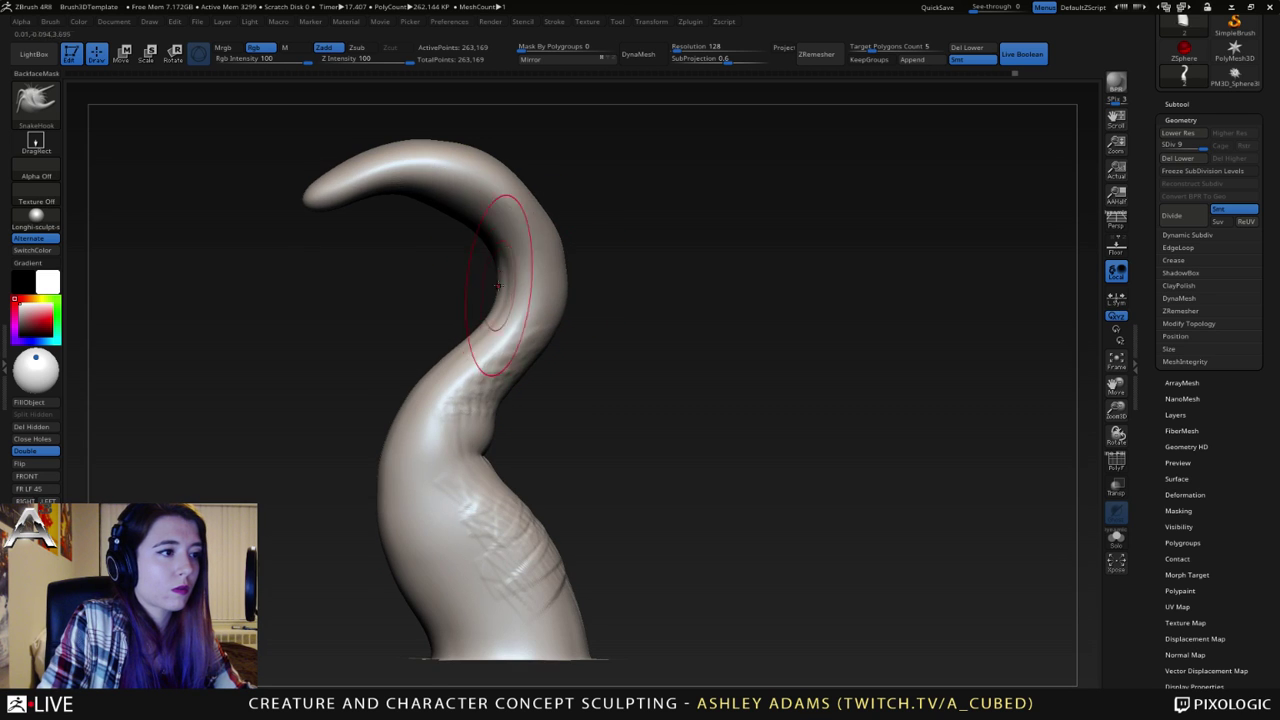
{"action": "left_click_drag", "start_coordinate": [506, 286], "coordinate": [519, 243]}
{"action": "right_click", "coordinate": [450, 226]}
{"action": "right_click_drag", "start_coordinate": [440, 192], "coordinate": [428, 188]}
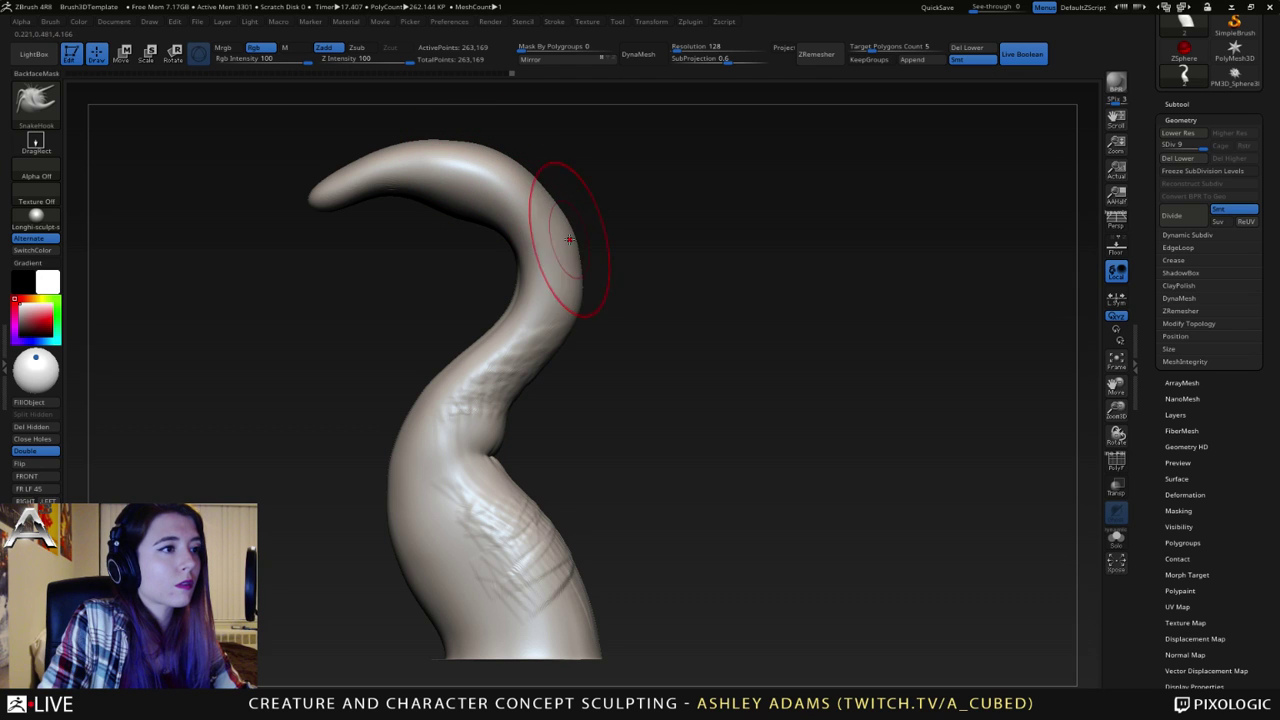
{"action": "left_click_drag", "start_coordinate": [576, 290], "coordinate": [570, 320]}
{"action": "mouse_move", "coordinate": [553, 267]}
{"action": "left_mouse_down"}
{"action": "mouse_move", "coordinate": [572, 267]}
{"action": "mouse_move", "coordinate": [554, 256]}
{"action": "left_mouse_up"}
- Build up the inner side of the upper bend beneath the hook with ClayBuildup
{"action": "mouse_move", "coordinate": [551, 311]}
{"action": "right_mouse_down", "text": "ctrl"}
{"action": "mouse_move", "coordinate": [460, 243]}
{"action": "mouse_move", "coordinate": [570, 293]}
{"action": "mouse_move", "coordinate": [556, 290]}
{"action": "mouse_move", "coordinate": [535, 335]}
{"action": "mouse_move", "coordinate": [545, 410]}
{"action": "right_mouse_up", "text": "ctrl"}
{"action": "right_click", "coordinate": [530, 282]}
{"action": "left_click", "coordinate": [530, 282]}
{"action": "right_click_drag", "start_coordinate": [400, 250], "coordinate": [305, 145]}
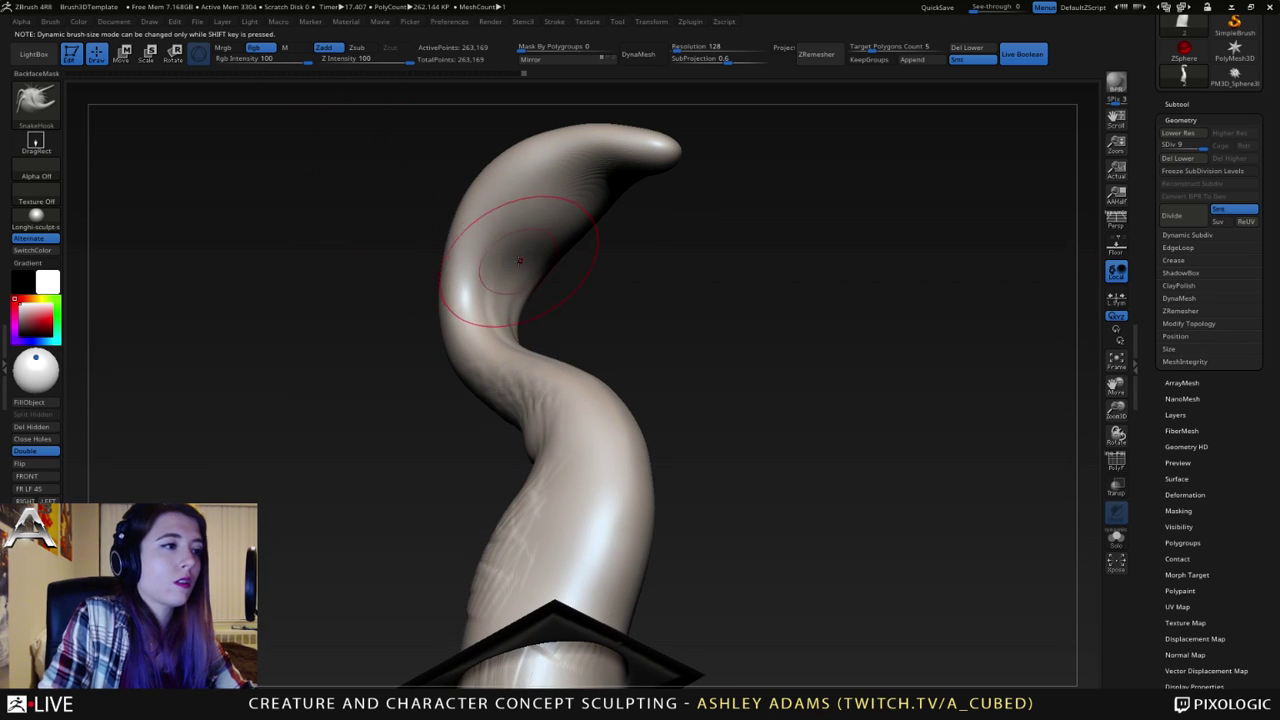
{"action": "key", "text": "b"}
{"action": "key", "text": "c"}
{"action": "key", "text": "b"}
{"action": "right_click_drag", "start_coordinate": [498, 327], "coordinate": [407, 387]}
{"action": "right_click", "coordinate": [407, 387]}
{"action": "right_click_drag", "start_coordinate": [503, 289], "coordinate": [420, 310]}
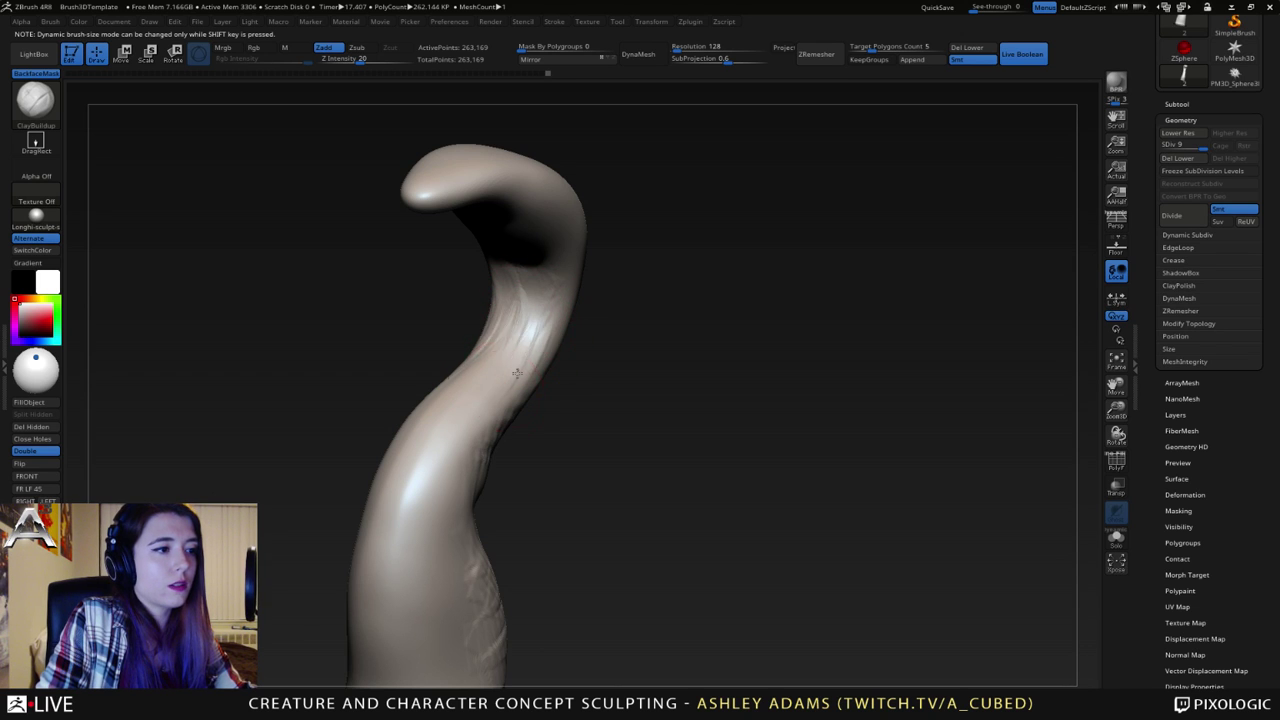
- Extend the ClayBuildup strokes from the upper bend down along the horn's narrow middle
{"action": "right_click_drag", "start_coordinate": [474, 382], "coordinate": [523, 337]}
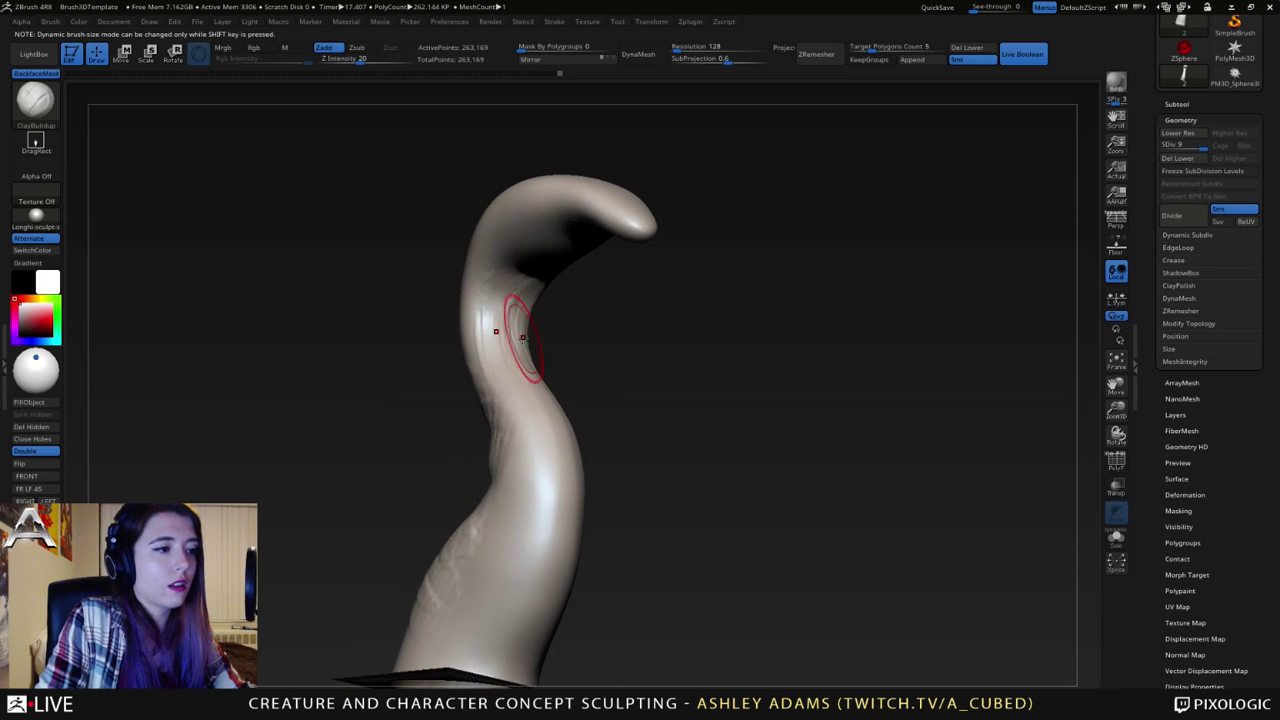
{"action": "left_click_drag", "start_coordinate": [522, 337], "coordinate": [505, 385]}
{"action": "right_click_drag", "start_coordinate": [478, 362], "coordinate": [528, 362]}
{"action": "left_click_drag", "start_coordinate": [484, 345], "coordinate": [467, 314]}
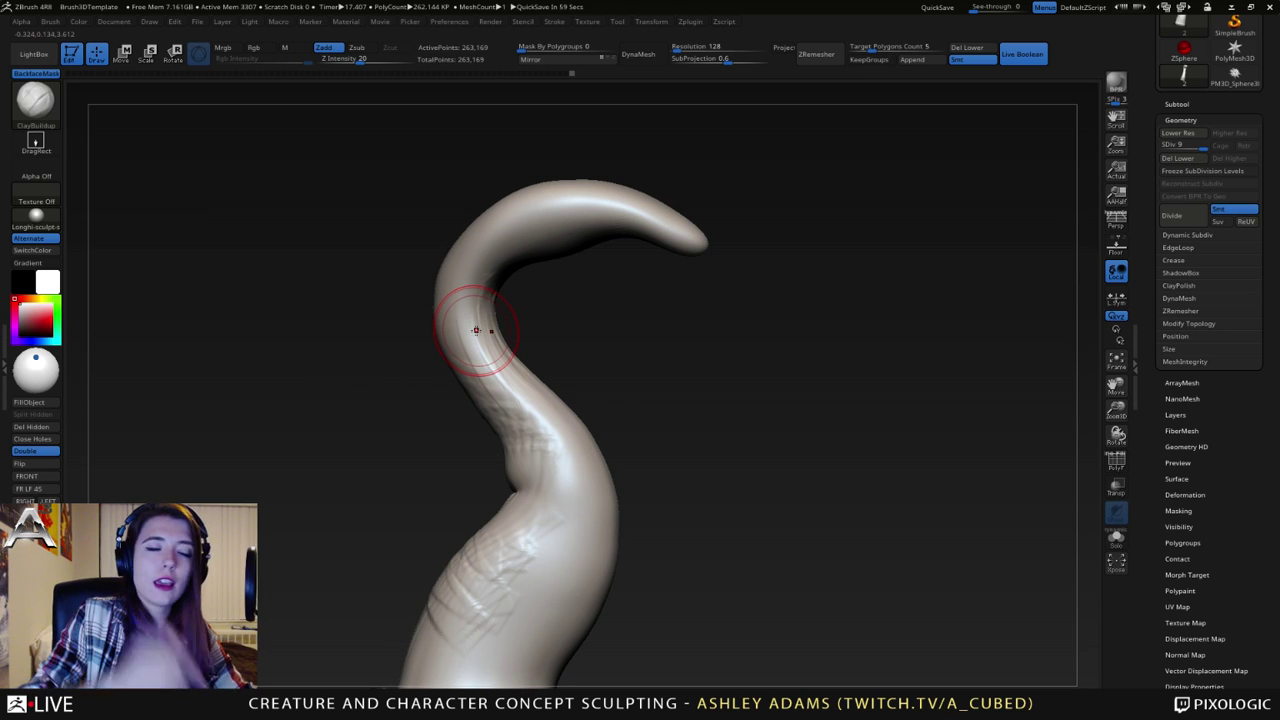
{"action": "mouse_move", "coordinate": [476, 330]}
{"action": "right_mouse_down"}
{"action": "mouse_move", "coordinate": [542, 382]}
{"action": "mouse_move", "coordinate": [506, 292]}
{"action": "mouse_move", "coordinate": [530, 285]}
{"action": "mouse_move", "coordinate": [488, 367]}
{"action": "right_mouse_up"}
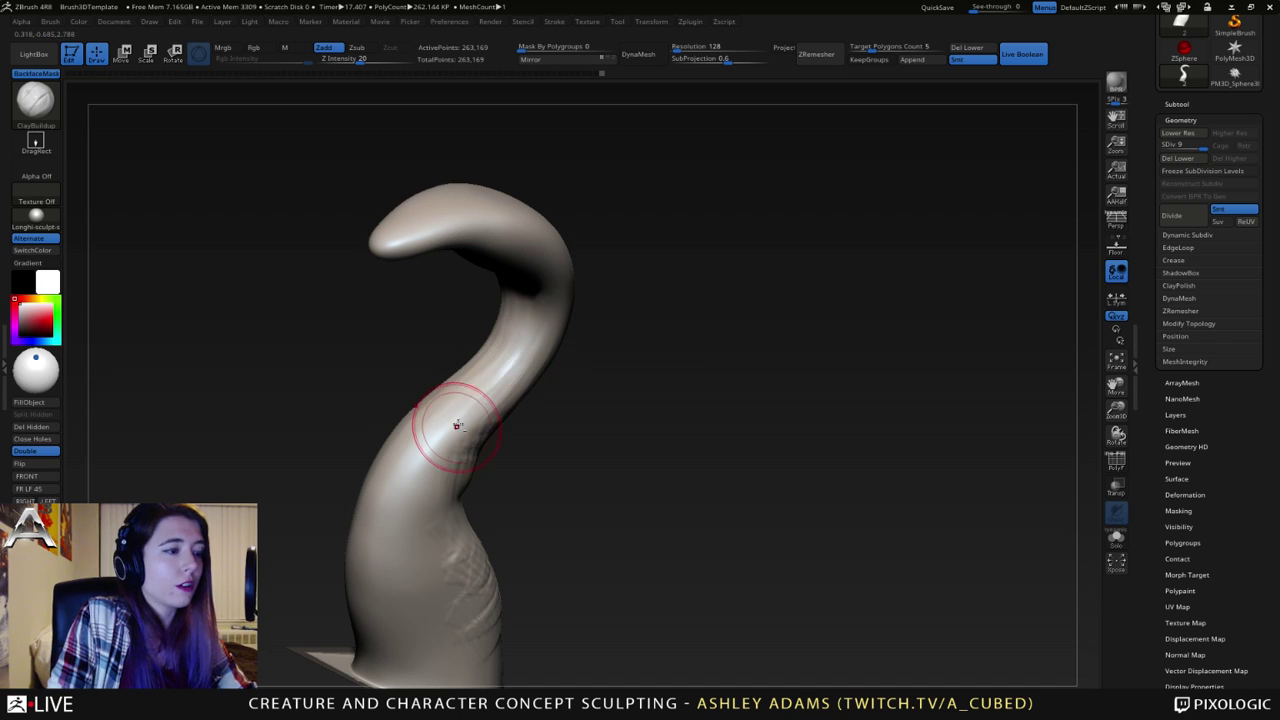
{"action": "right_click_drag", "start_coordinate": [457, 425], "coordinate": [498, 391]}
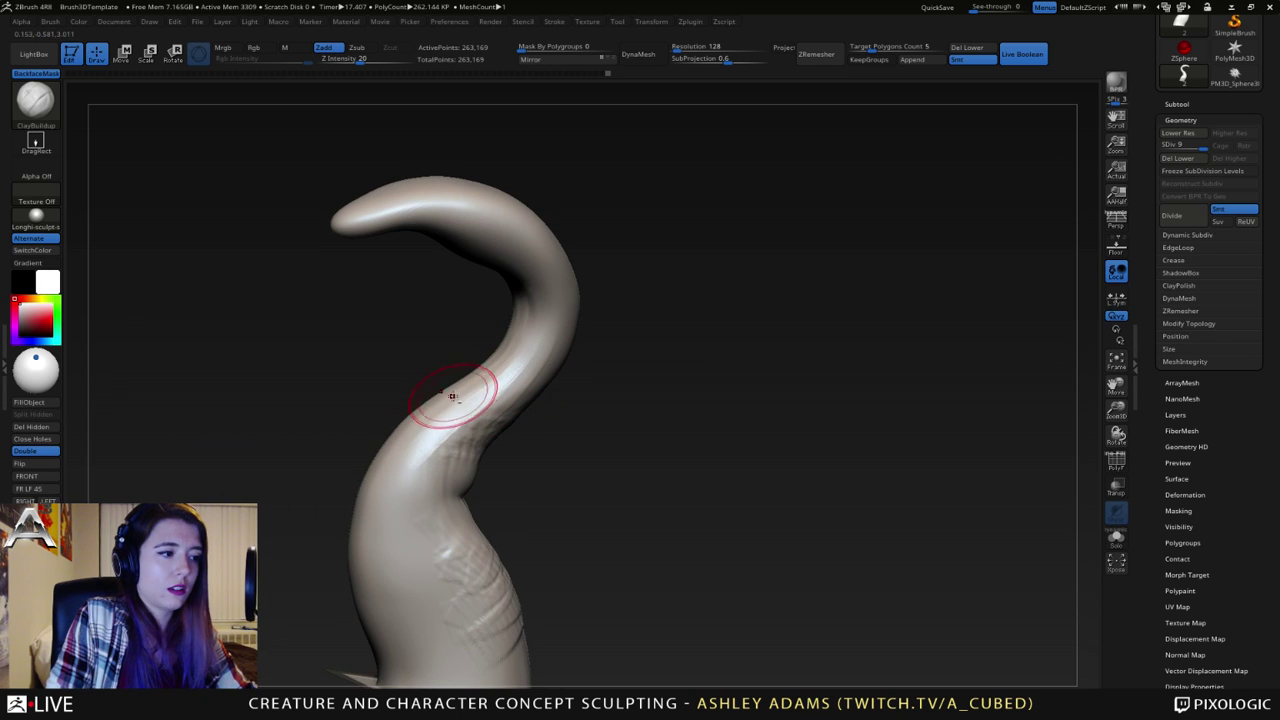
{"action": "right_click_drag", "start_coordinate": [487, 397], "coordinate": [482, 429]}
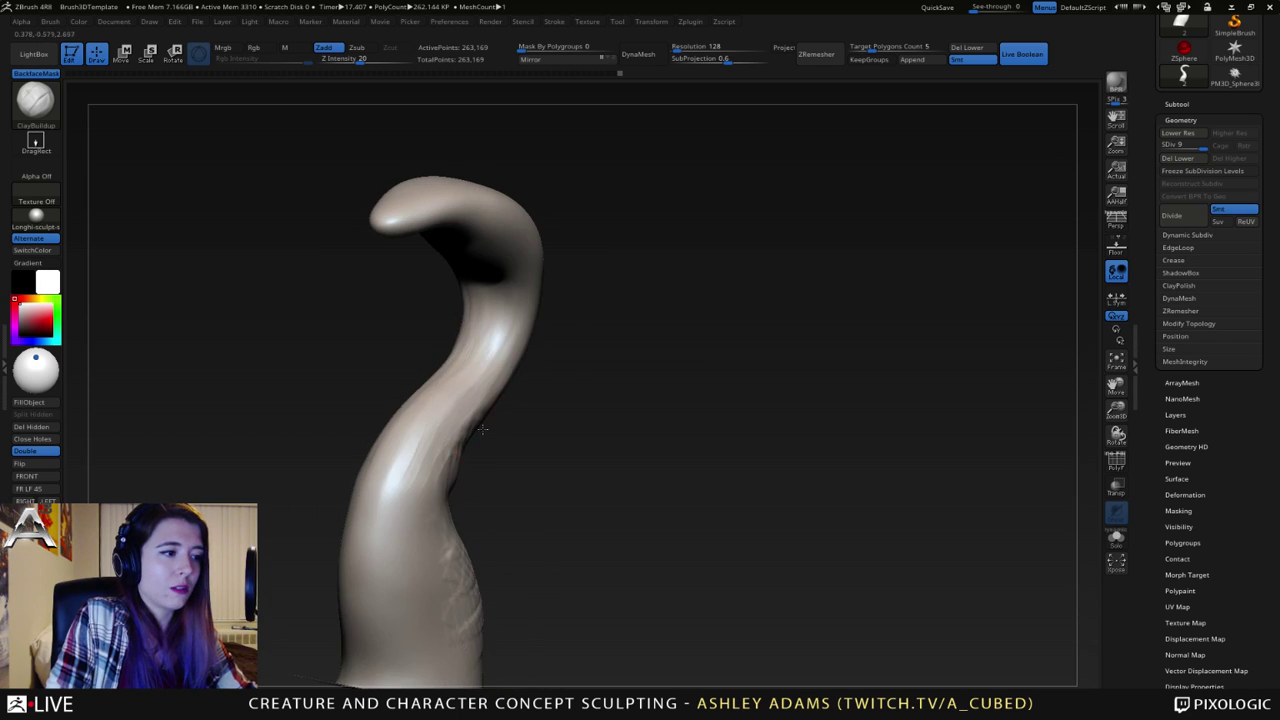
{"action": "right_click_drag", "start_coordinate": [391, 460], "coordinate": [508, 440]}
- Adjust the side silhouette of the lower horn from the front with SnakeHook
{"action": "key", "text": "space"}
{"action": "key", "text": "b"}
{"action": "key", "text": "s"}
{"action": "key", "text": "h"}
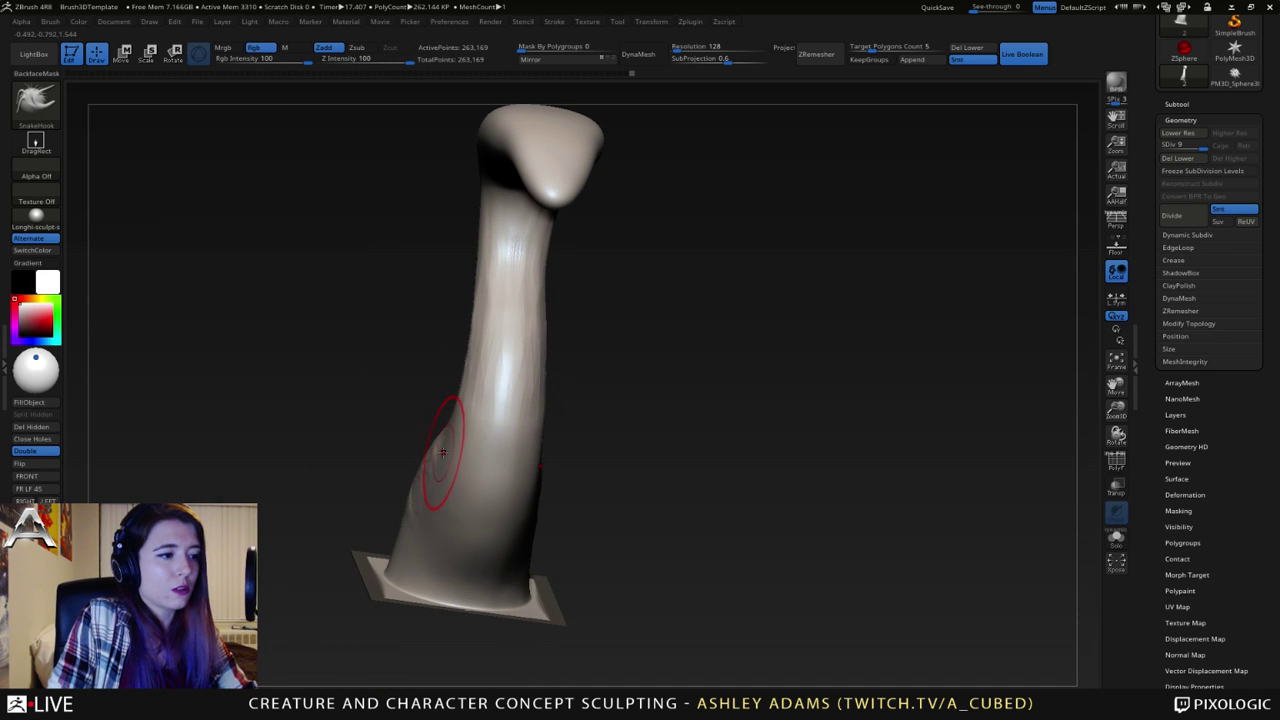
{"action": "right_click_drag", "start_coordinate": [425, 492], "coordinate": [423, 451]}
- Inflate the underside of the hook between the upper bend and the tip
{"action": "key", "text": "b"}
{"action": "key", "text": "i"}
{"action": "key", "text": "n"}
{"action": "mouse_move", "coordinate": [600, 254]}
{"action": "right_mouse_down", "text": "alt"}
{"action": "mouse_move", "coordinate": [589, 468]}
{"action": "mouse_move", "coordinate": [562, 334]}
{"action": "right_mouse_up", "text": "alt"}
{"action": "right_click_drag", "start_coordinate": [569, 278], "coordinate": [571, 283]}
{"action": "left_click_drag", "start_coordinate": [585, 275], "coordinate": [578, 312]}
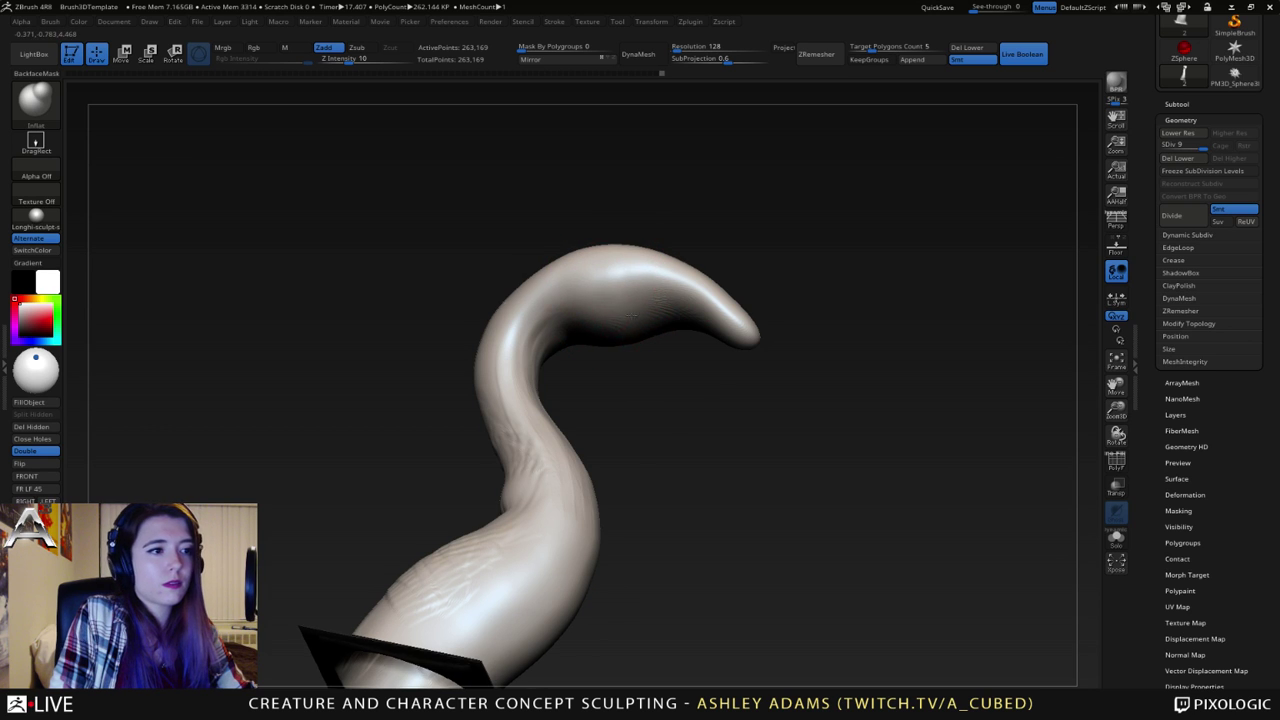
{"action": "right_click_drag", "start_coordinate": [631, 315], "coordinate": [592, 284]}
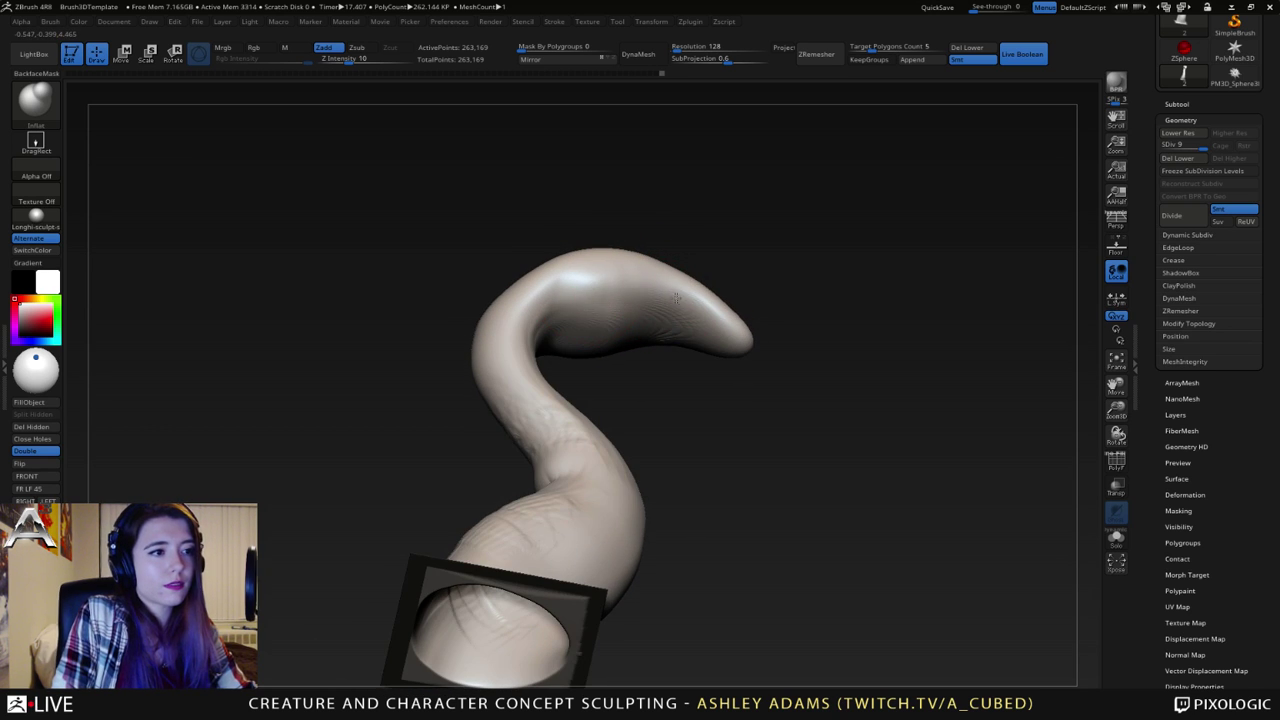
{"action": "left_click_drag", "start_coordinate": [677, 298], "coordinate": [692, 324]}
{"action": "right_click_drag", "start_coordinate": [726, 332], "coordinate": [704, 296]}
- Smooth the inflated underside of the hook from the tip back to the upper bend
{"action": "left_click_drag", "start_coordinate": [684, 320], "coordinate": [589, 340], "text": "shift"}
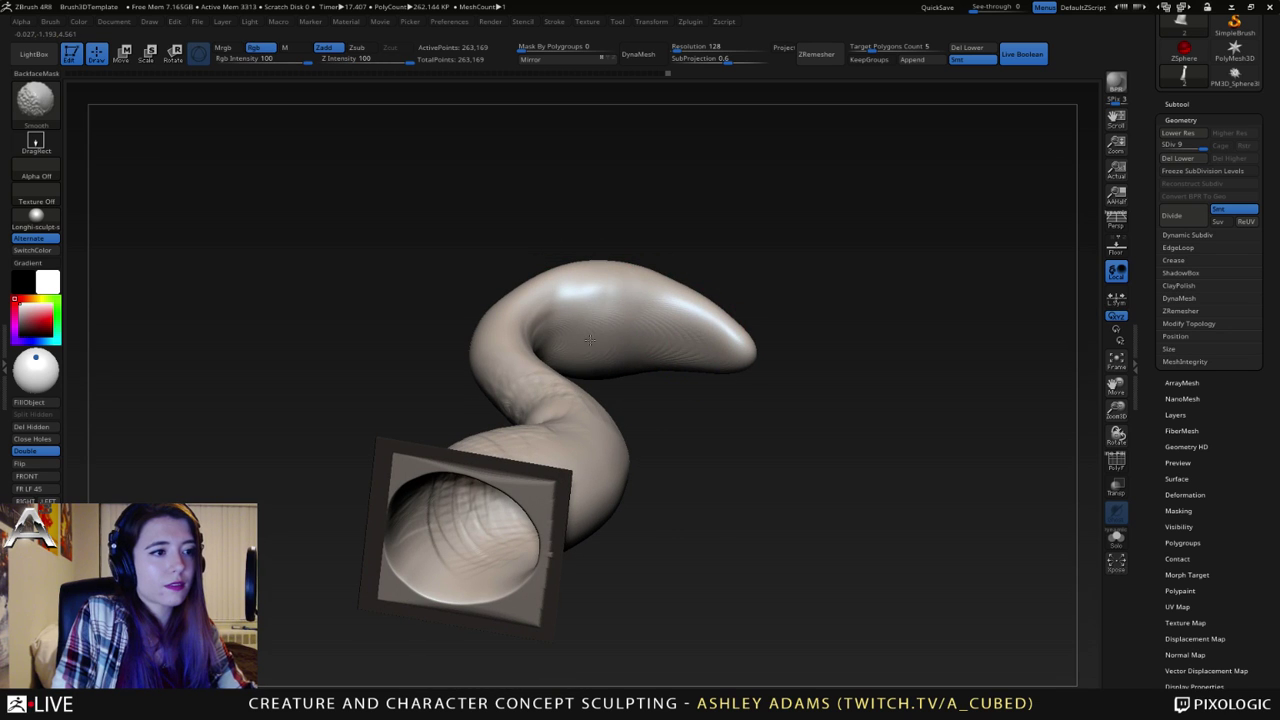
{"action": "right_click_drag", "start_coordinate": [614, 312], "coordinate": [608, 388]}
{"action": "mouse_move", "coordinate": [705, 344]}
{"action": "left_mouse_down", "text": "shift"}
{"action": "mouse_move", "coordinate": [618, 324]}
{"action": "mouse_move", "coordinate": [540, 332]}
{"action": "left_mouse_up", "text": "shift"}
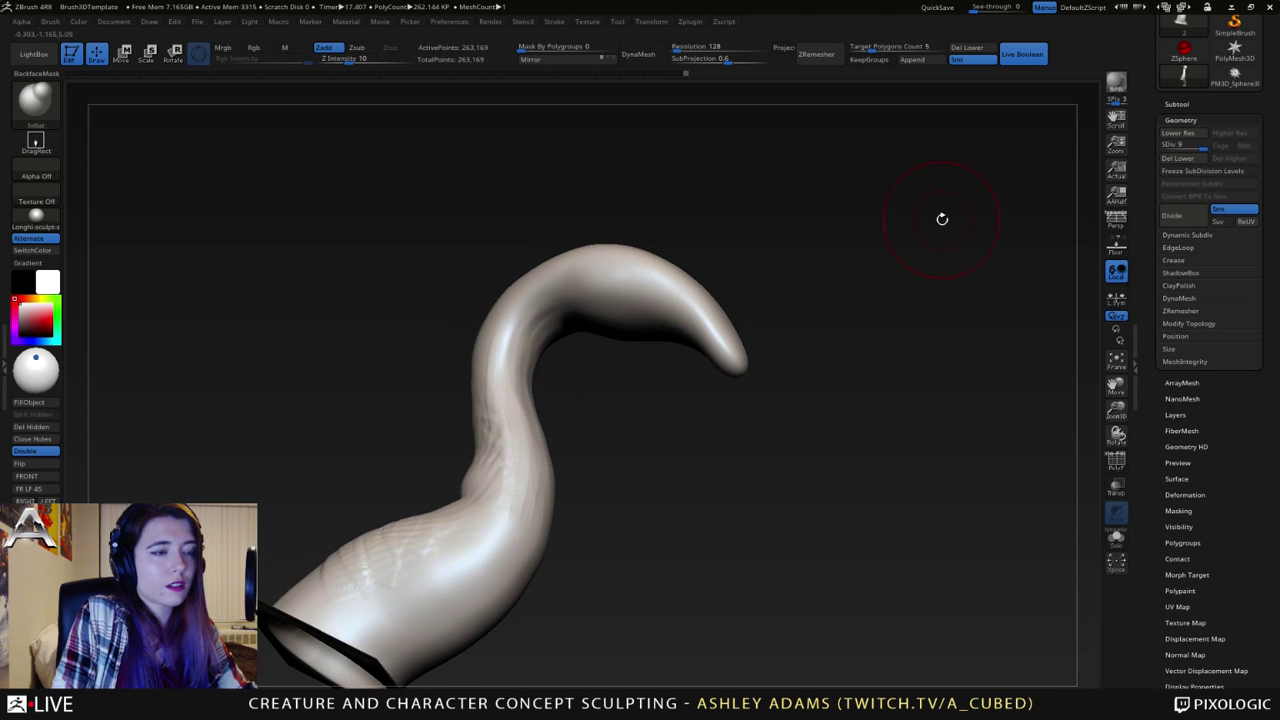
{"action": "right_click_drag", "start_coordinate": [518, 332], "coordinate": [562, 288]}
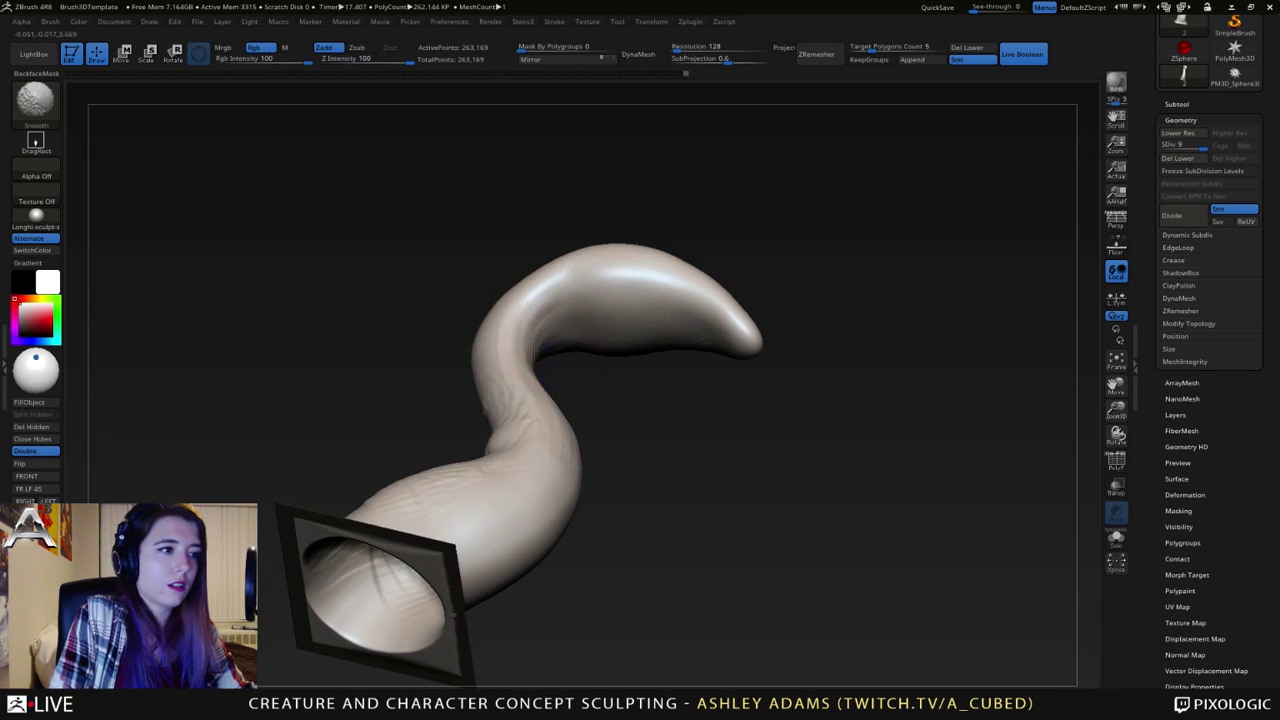
{"action": "left_click_drag", "start_coordinate": [692, 333], "coordinate": [708, 333], "text": "shift"}
{"action": "left_click_drag", "start_coordinate": [714, 333], "coordinate": [722, 329], "text": "shift"}
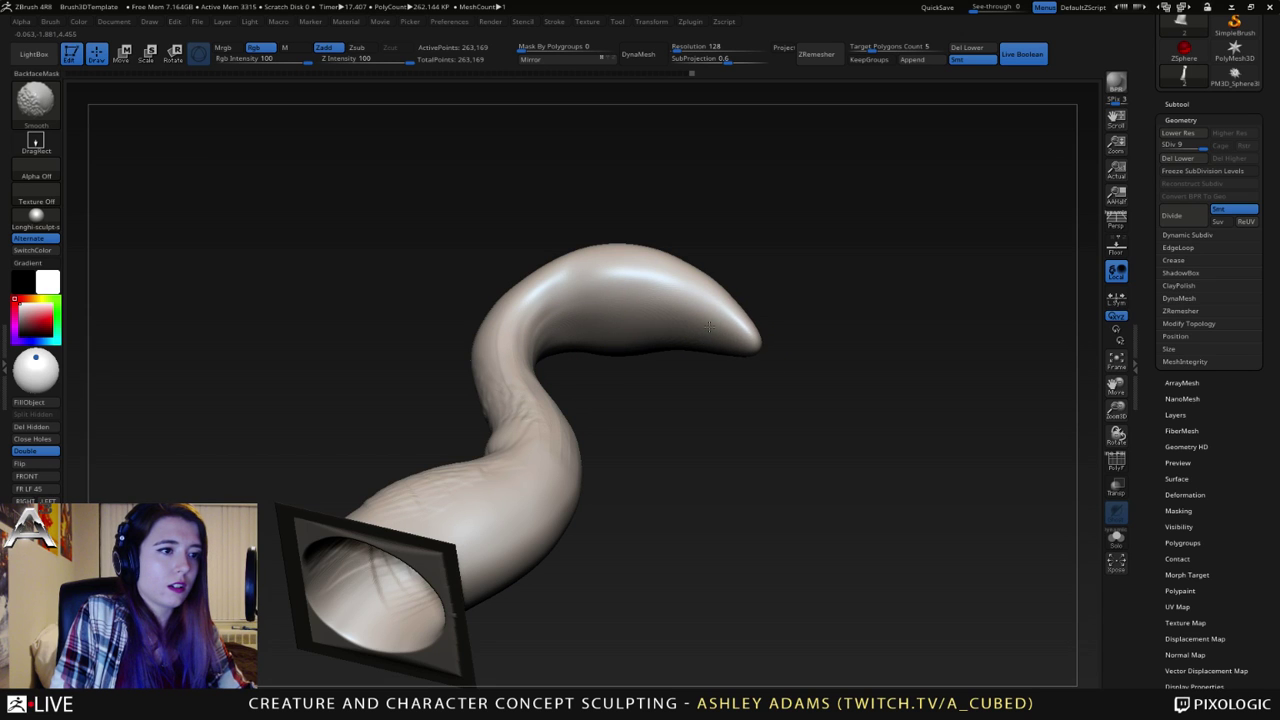
{"action": "left_click_drag", "start_coordinate": [589, 329], "coordinate": [612, 326], "text": "shift"}
- Reshape the hook's tip and the outer curve of the upper bend with SnakeHook
{"action": "mouse_move", "coordinate": [657, 294]}
{"action": "right_mouse_down"}
{"action": "mouse_move", "coordinate": [671, 306]}
{"action": "mouse_move", "coordinate": [630, 311]}
{"action": "right_mouse_up"}
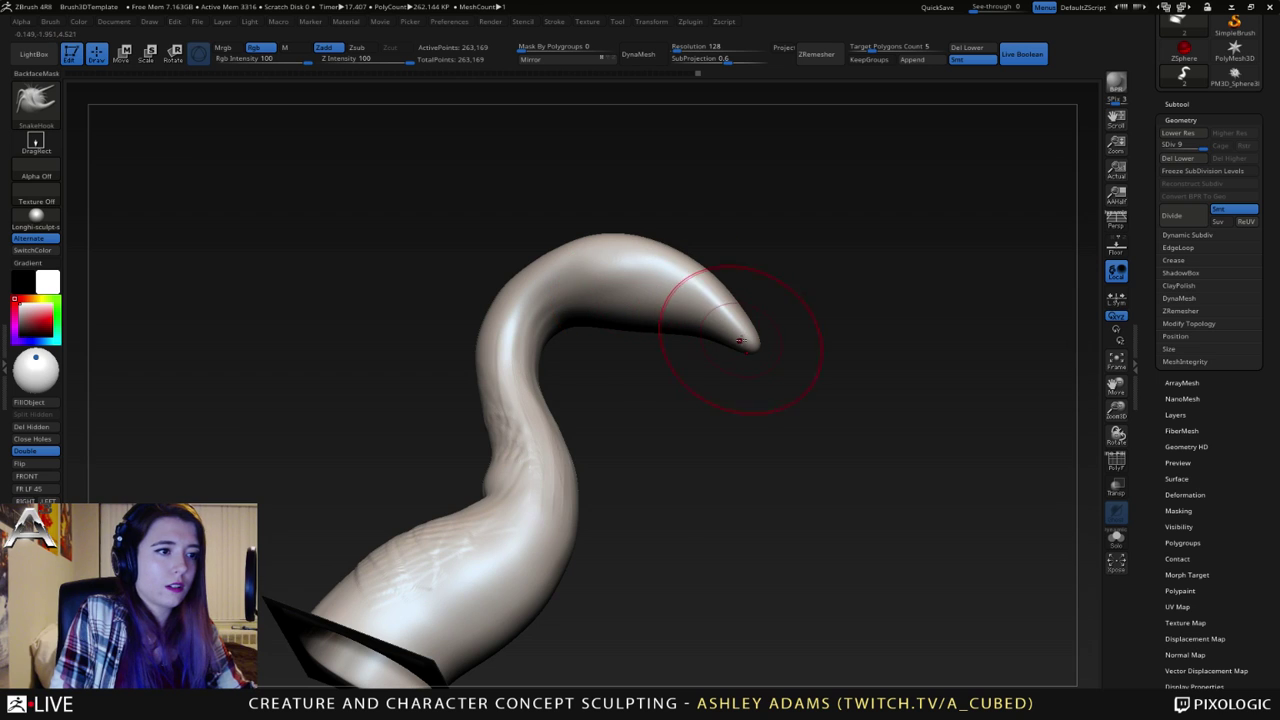
{"action": "right_click_drag", "start_coordinate": [743, 350], "coordinate": [676, 259]}
{"action": "left_click_drag", "start_coordinate": [463, 297], "coordinate": [471, 278]}
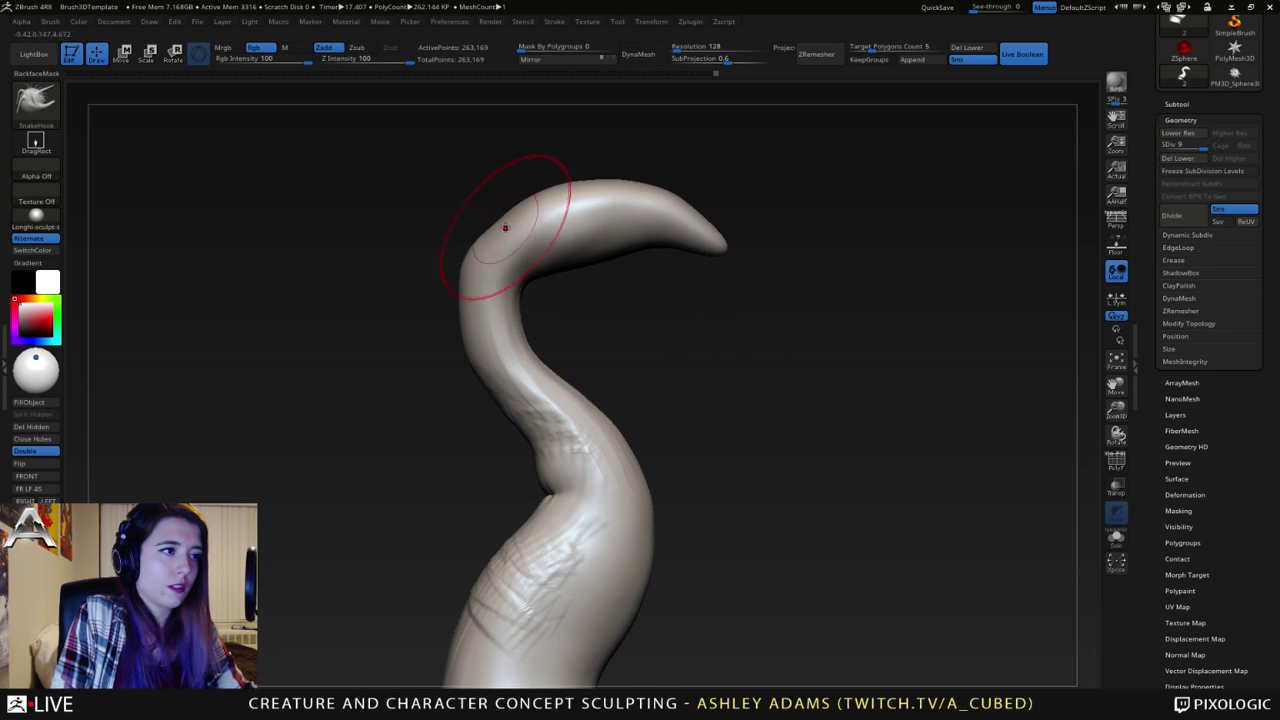
{"action": "key", "text": "space"}
{"action": "left_click_drag", "start_coordinate": [514, 214], "coordinate": [501, 214]}
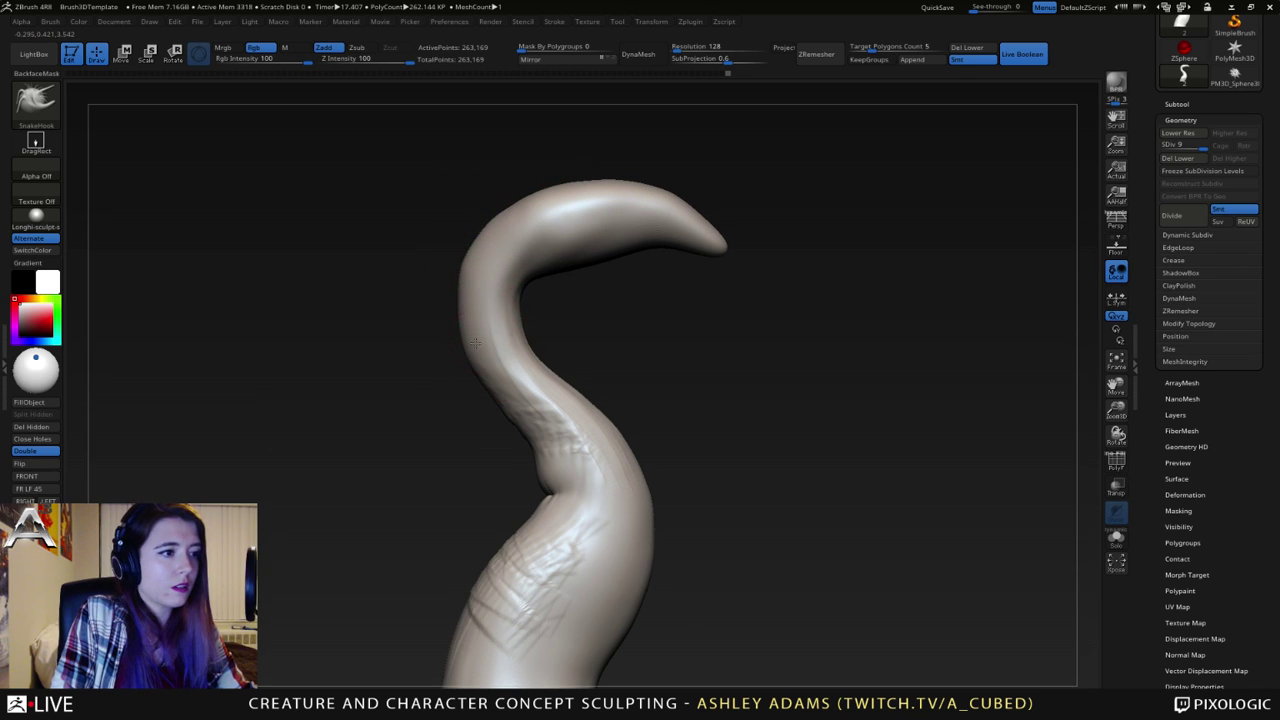
{"action": "left_click_drag", "start_coordinate": [475, 343], "coordinate": [486, 336]}
- Smooth the rough clay strokes on the horn's middle and lower bulge
{"action": "right_click_drag", "start_coordinate": [543, 428], "coordinate": [560, 350], "text": "ctrl"}
{"action": "mouse_move", "coordinate": [720, 350]}
{"action": "right_mouse_down"}
{"action": "mouse_move", "coordinate": [547, 396]}
{"action": "mouse_move", "coordinate": [647, 369]}
{"action": "mouse_move", "coordinate": [633, 373]}
{"action": "right_mouse_up"}
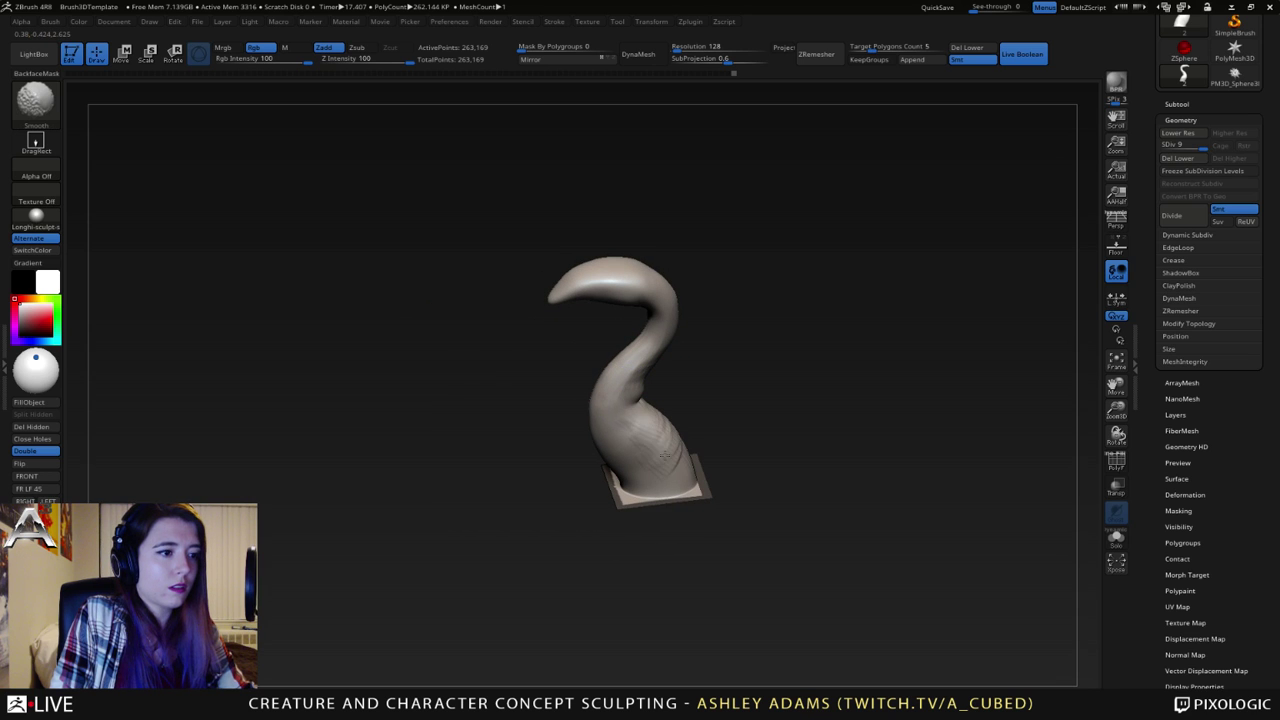
{"action": "mouse_move", "coordinate": [655, 427]}
{"action": "right_mouse_down"}
{"action": "mouse_move", "coordinate": [659, 405]}
{"action": "mouse_move", "coordinate": [611, 367]}
{"action": "right_mouse_up"}
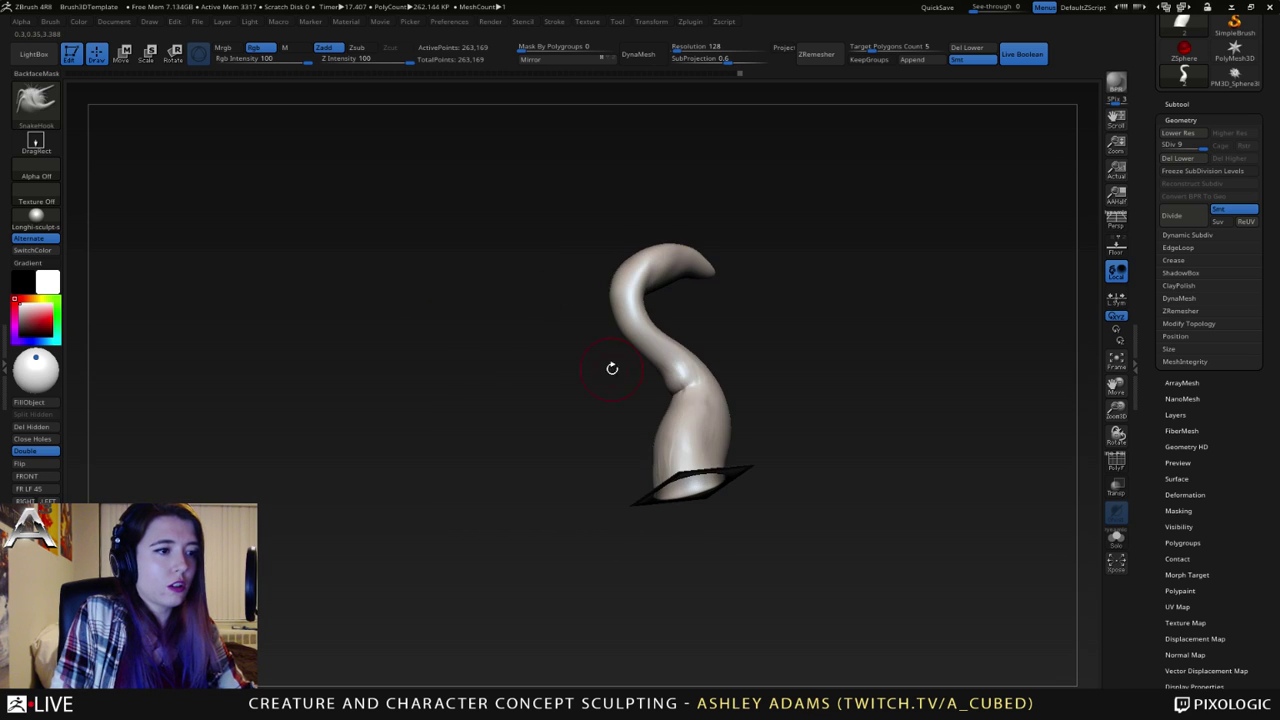
{"action": "left_click_drag", "start_coordinate": [692, 358], "coordinate": [700, 378], "text": "shift"}
{"action": "right_click_drag", "start_coordinate": [706, 402], "coordinate": [685, 315]}
{"action": "right_click_drag", "start_coordinate": [685, 315], "coordinate": [681, 372], "text": "ctrl"}
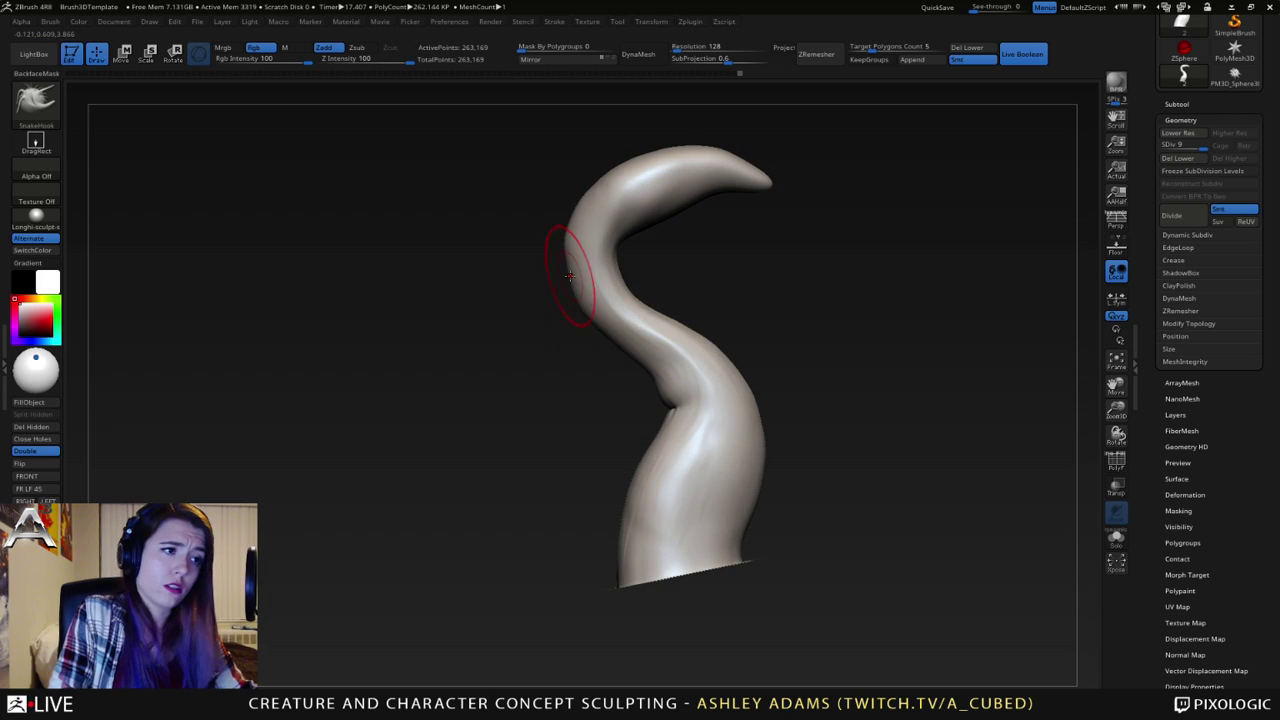
- Resize the SnakeHook brush and smooth the horn's middle stretch between the upper bend and the lower bulge
{"action": "key", "text": "space"}
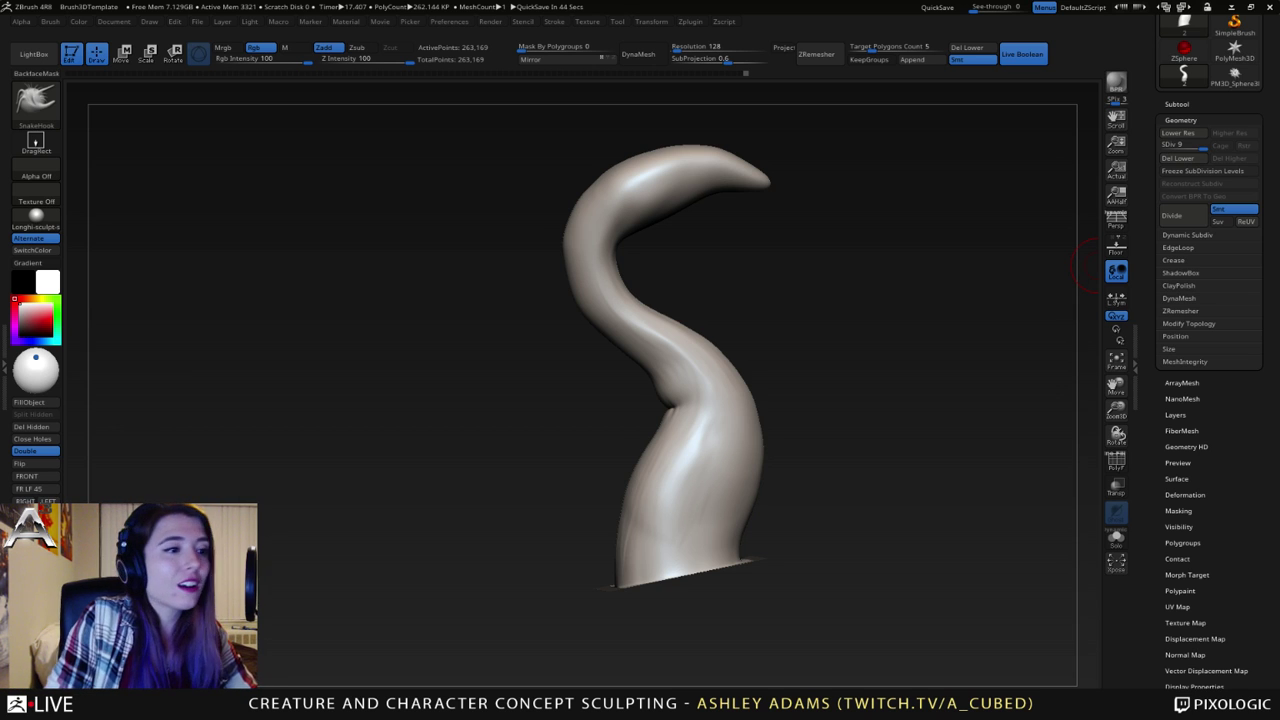
{"action": "left_click_drag", "start_coordinate": [1098, 265], "coordinate": [960, 325]}
{"action": "left_click_drag", "start_coordinate": [615, 392], "coordinate": [658, 386]}
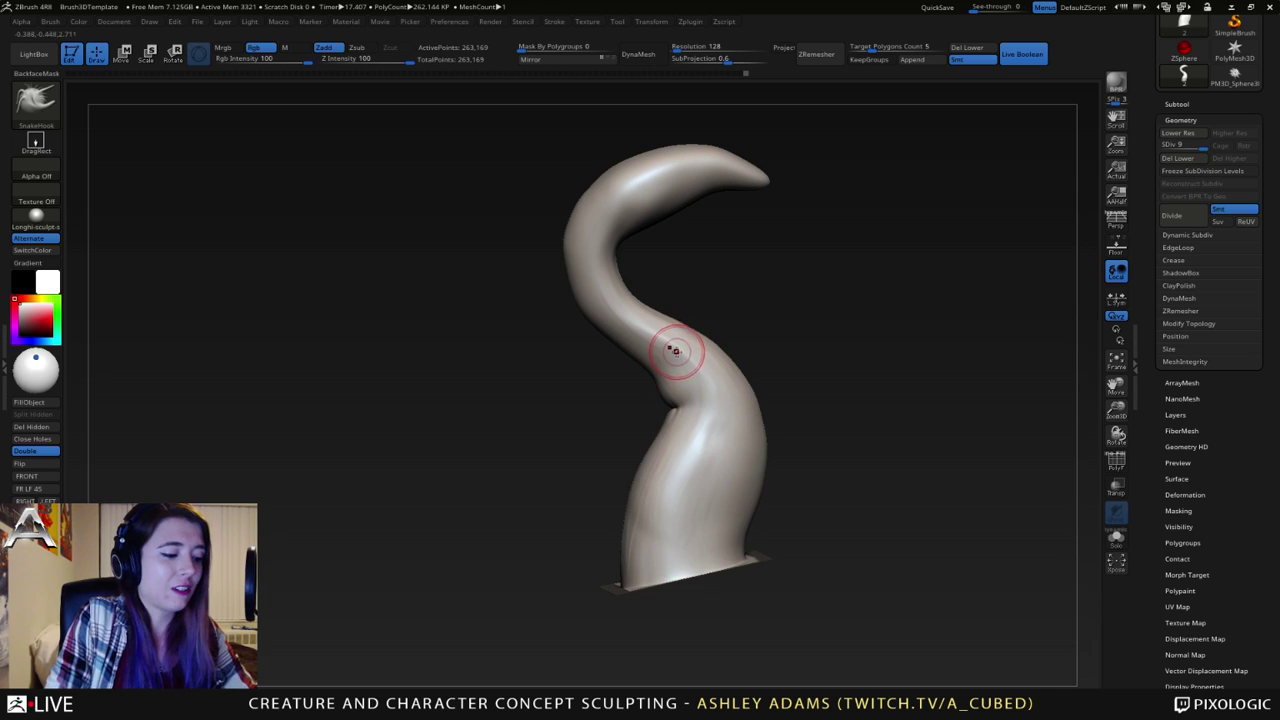
{"action": "key", "text": "space"}
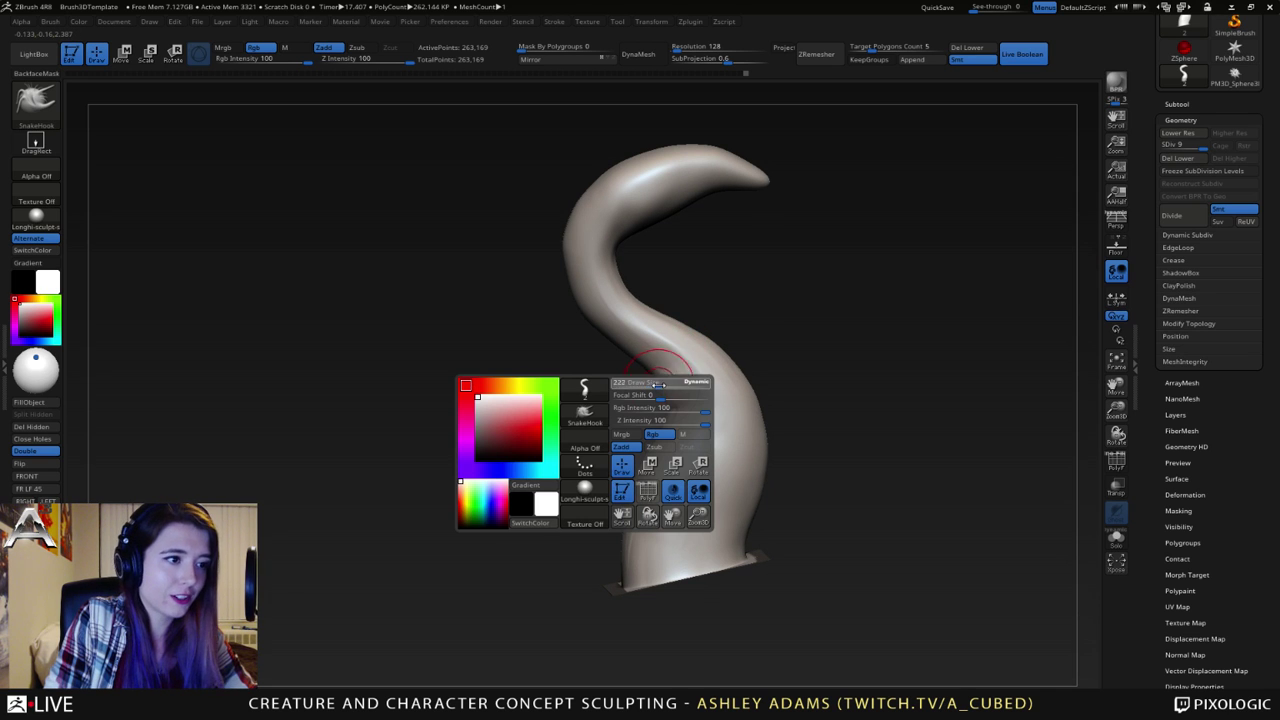
{"action": "mouse_move", "coordinate": [658, 386]}
{"action": "left_mouse_down"}
{"action": "mouse_move", "coordinate": [634, 386]}
{"action": "mouse_move", "coordinate": [646, 383]}
{"action": "left_mouse_up"}
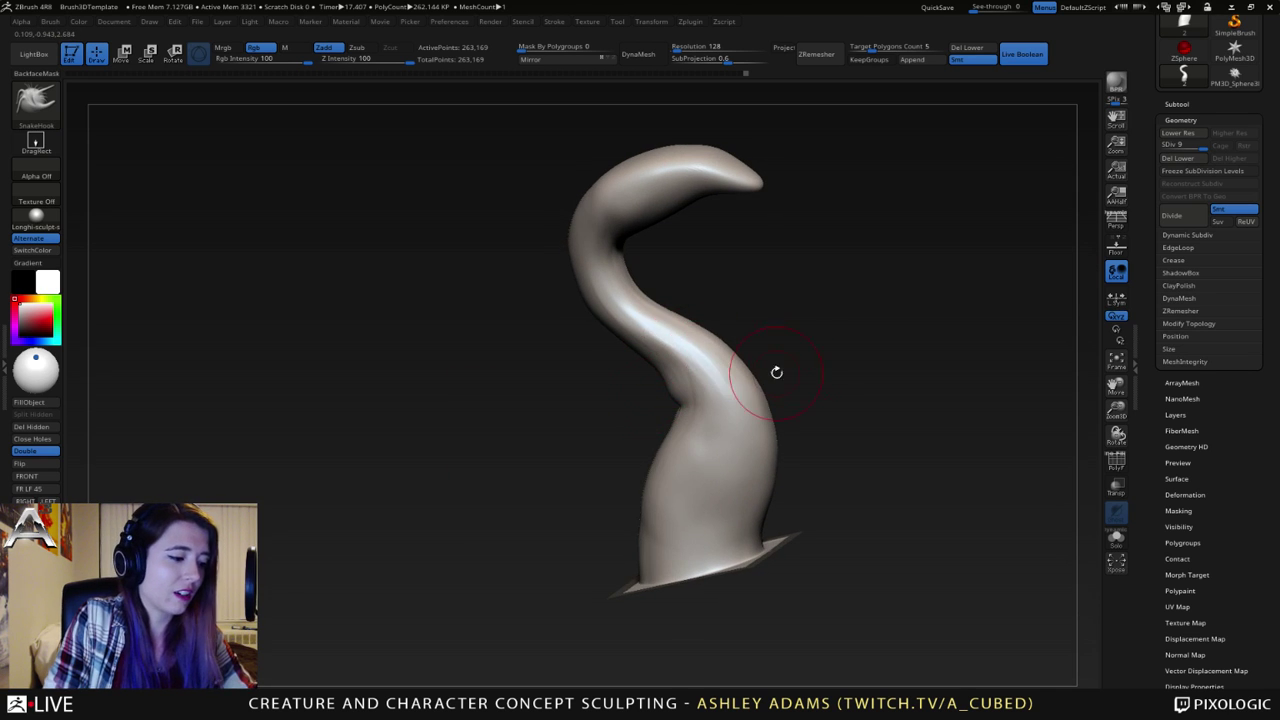
{"action": "left_click_drag", "start_coordinate": [776, 372], "coordinate": [720, 386]}
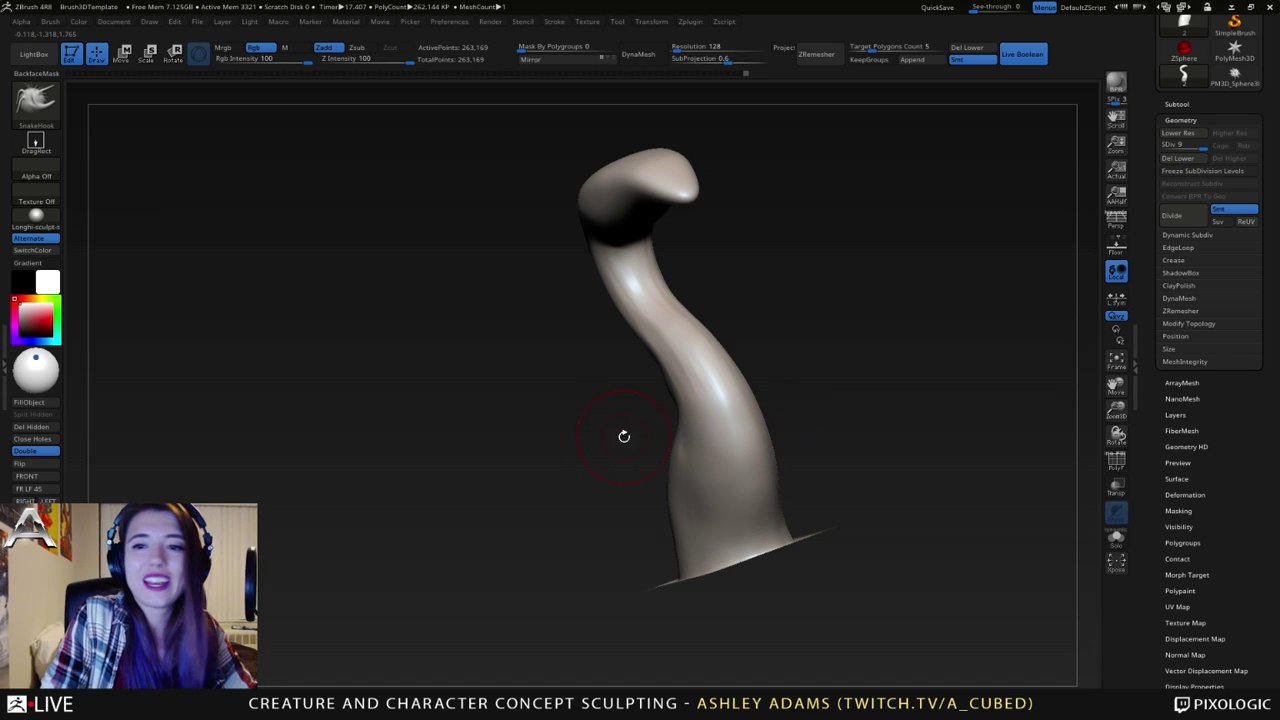
{"action": "mouse_move", "coordinate": [683, 401]}
{"action": "right_mouse_down"}
{"action": "mouse_move", "coordinate": [655, 390]}
{"action": "mouse_move", "coordinate": [635, 293]}
{"action": "right_mouse_up"}
{"action": "left_click_drag", "start_coordinate": [622, 290], "coordinate": [604, 286], "text": "shift"}
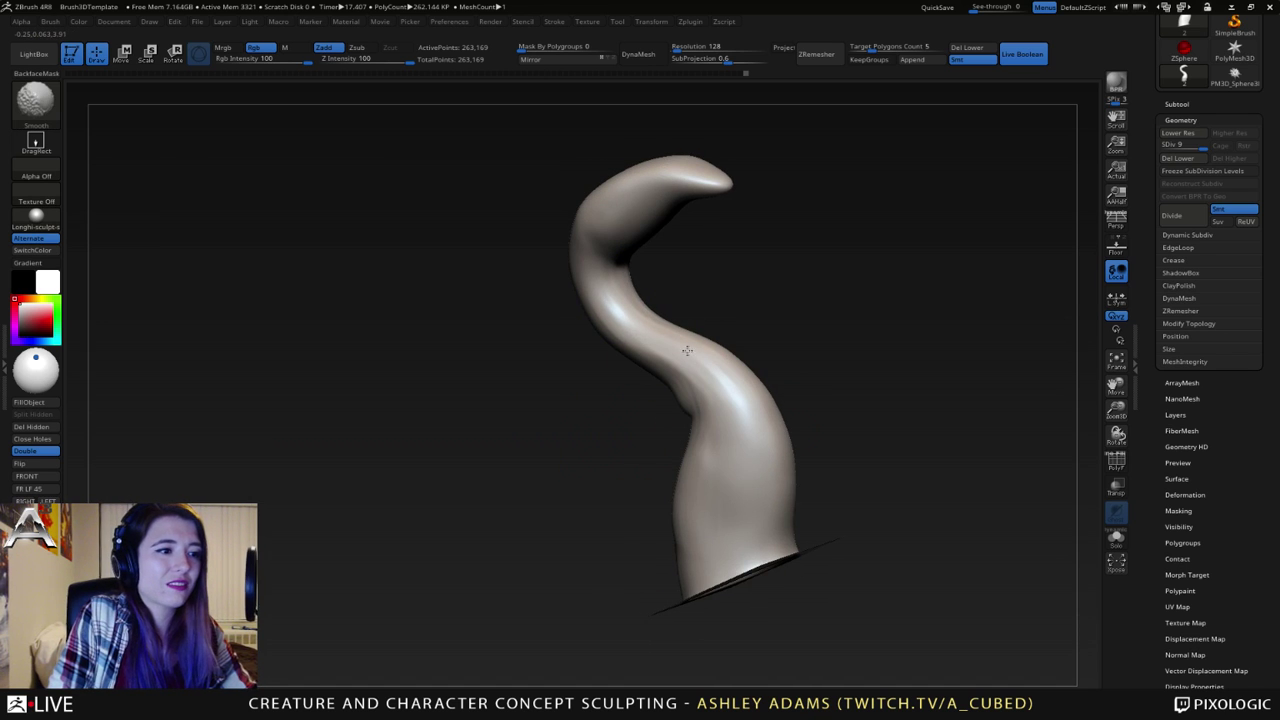
{"action": "left_click_drag", "start_coordinate": [687, 351], "coordinate": [722, 392], "text": "shift"}
{"action": "right_click_drag", "start_coordinate": [722, 392], "coordinate": [686, 338]}
- Inflate the outer side of the horn's upper bend with the Inflat brush
{"action": "key", "text": "b"}
{"action": "key", "text": "i"}
{"action": "key", "text": "n"}
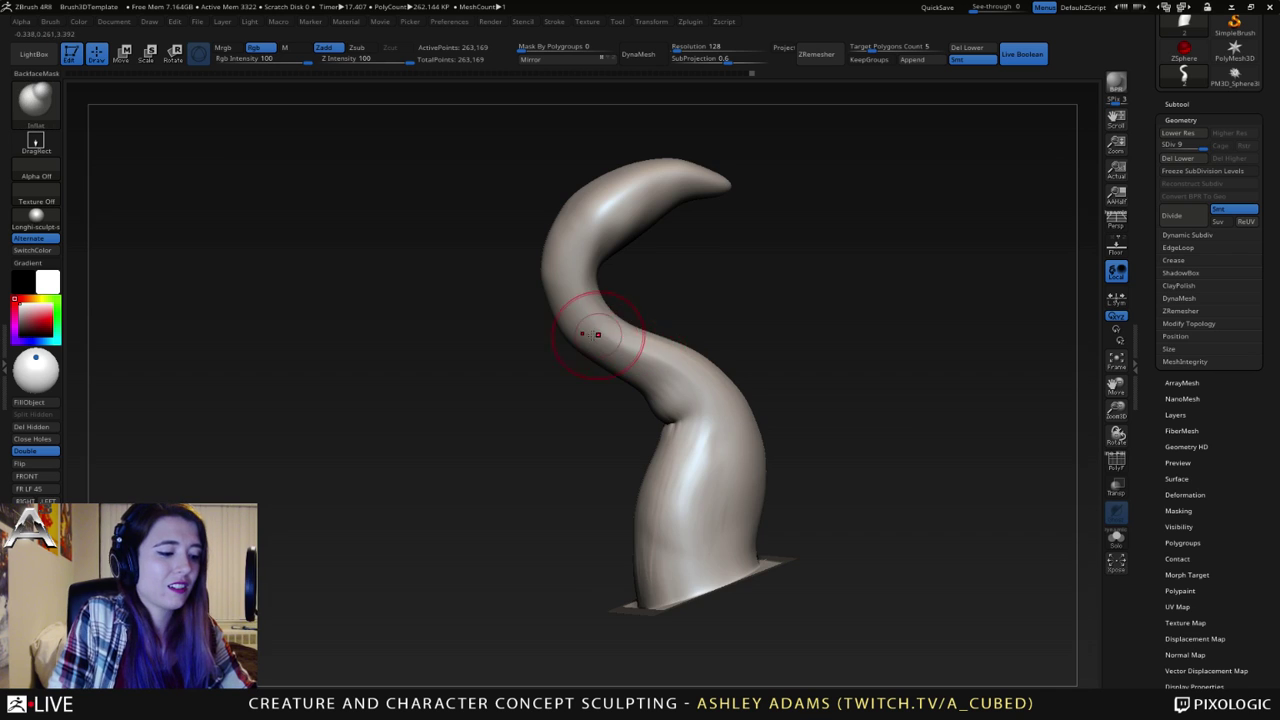
{"action": "right_click_drag", "start_coordinate": [597, 335], "coordinate": [611, 377]}
{"action": "left_click_drag", "start_coordinate": [624, 415], "coordinate": [615, 406]}
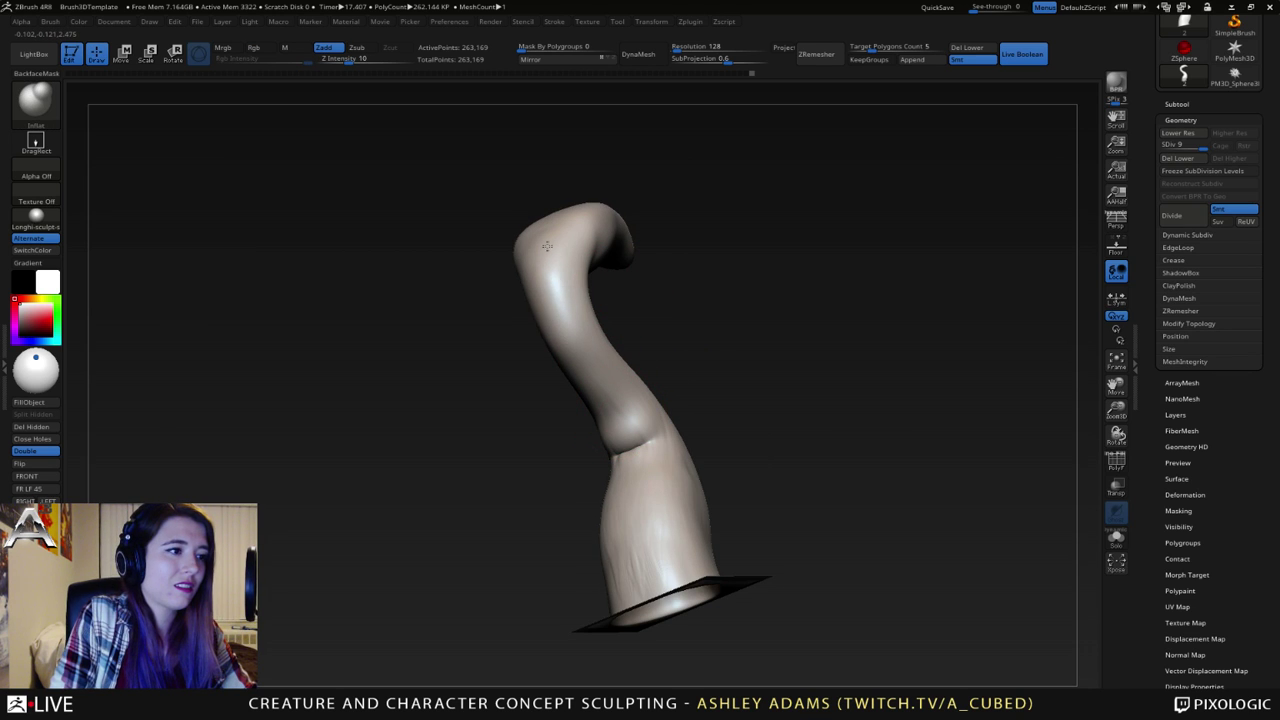
{"action": "left_click_drag", "start_coordinate": [547, 246], "coordinate": [574, 296]}
{"action": "right_click_drag", "start_coordinate": [578, 300], "coordinate": [577, 251]}
{"action": "left_click_drag", "start_coordinate": [560, 242], "coordinate": [557, 229]}
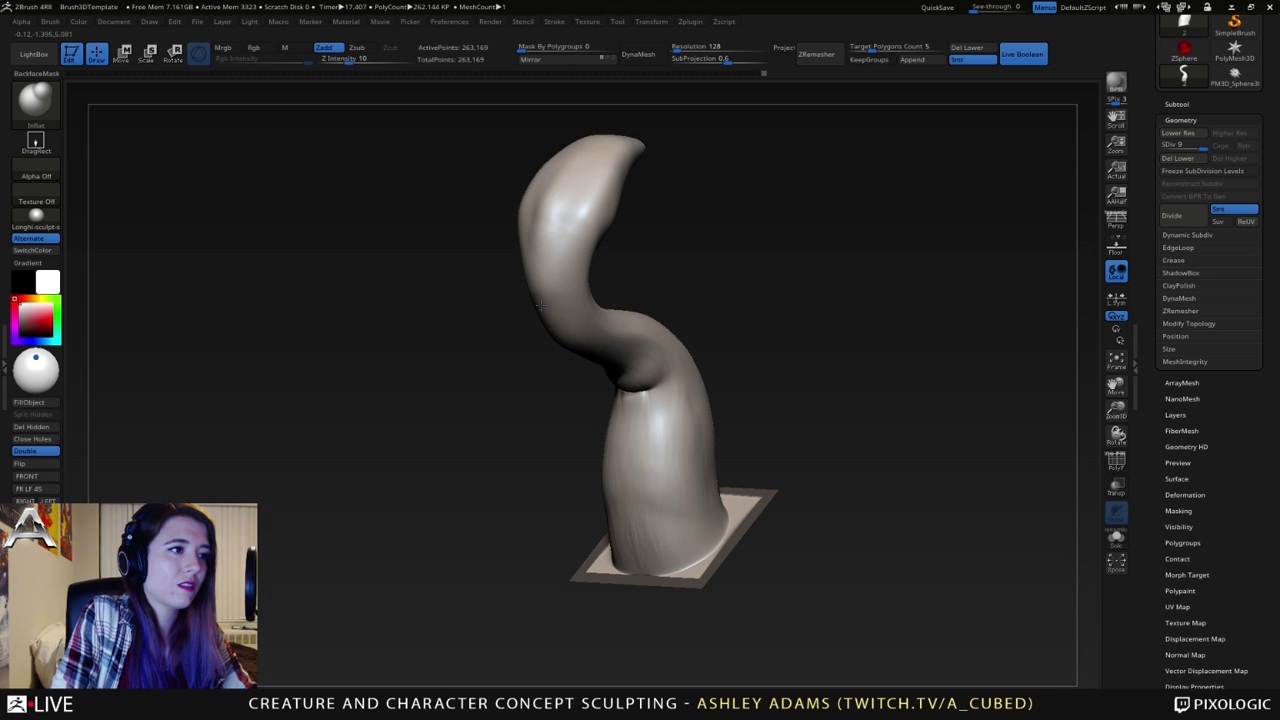
{"action": "left_click_drag", "start_coordinate": [561, 214], "coordinate": [543, 221]}
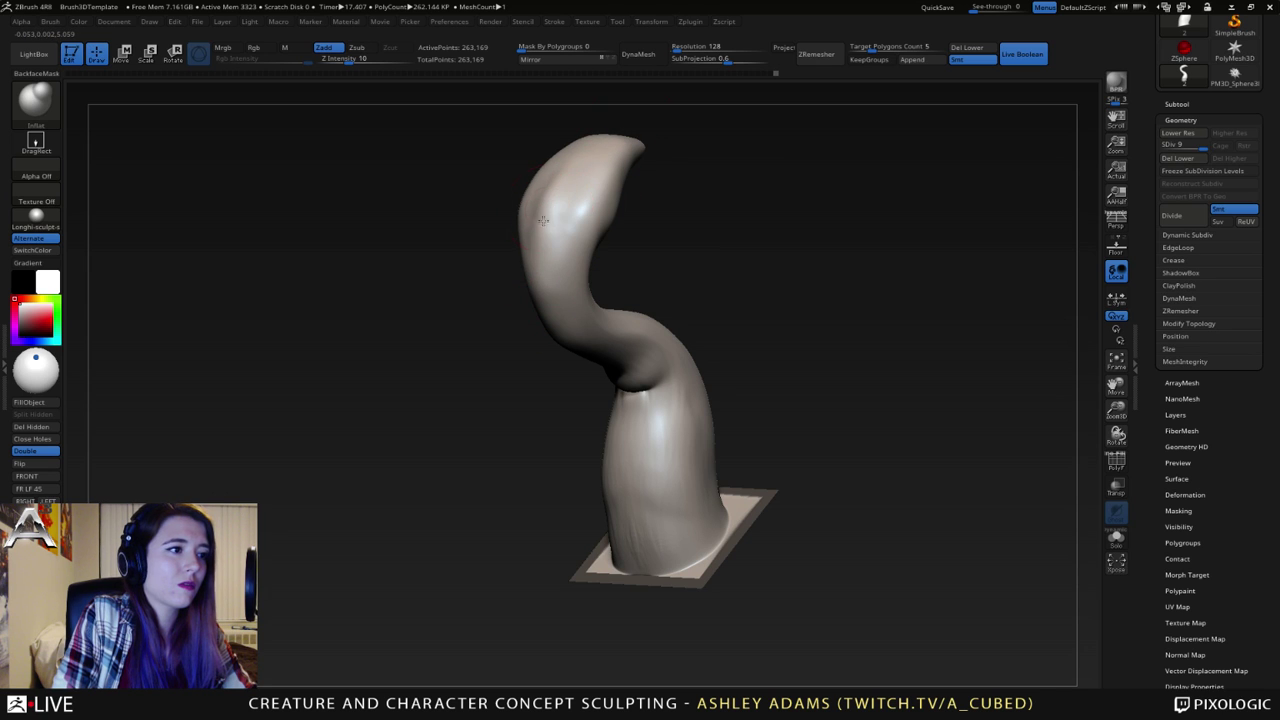
- Smooth the inflated upper bend and the underside of the hook toward the tip
{"action": "key", "text": "shift"}
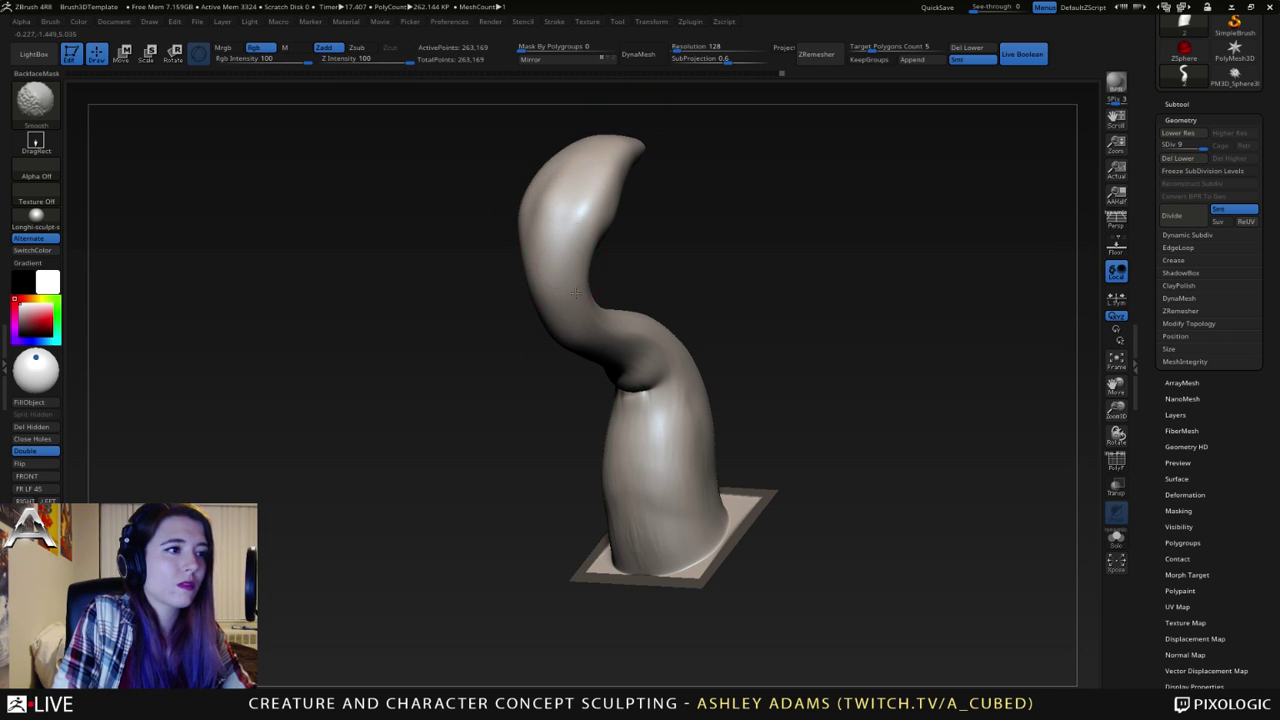
{"action": "mouse_move", "coordinate": [576, 293]}
{"action": "right_mouse_down"}
{"action": "mouse_move", "coordinate": [574, 245]}
{"action": "mouse_move", "coordinate": [611, 171]}
{"action": "right_mouse_up"}
{"action": "key", "text": "shift"}
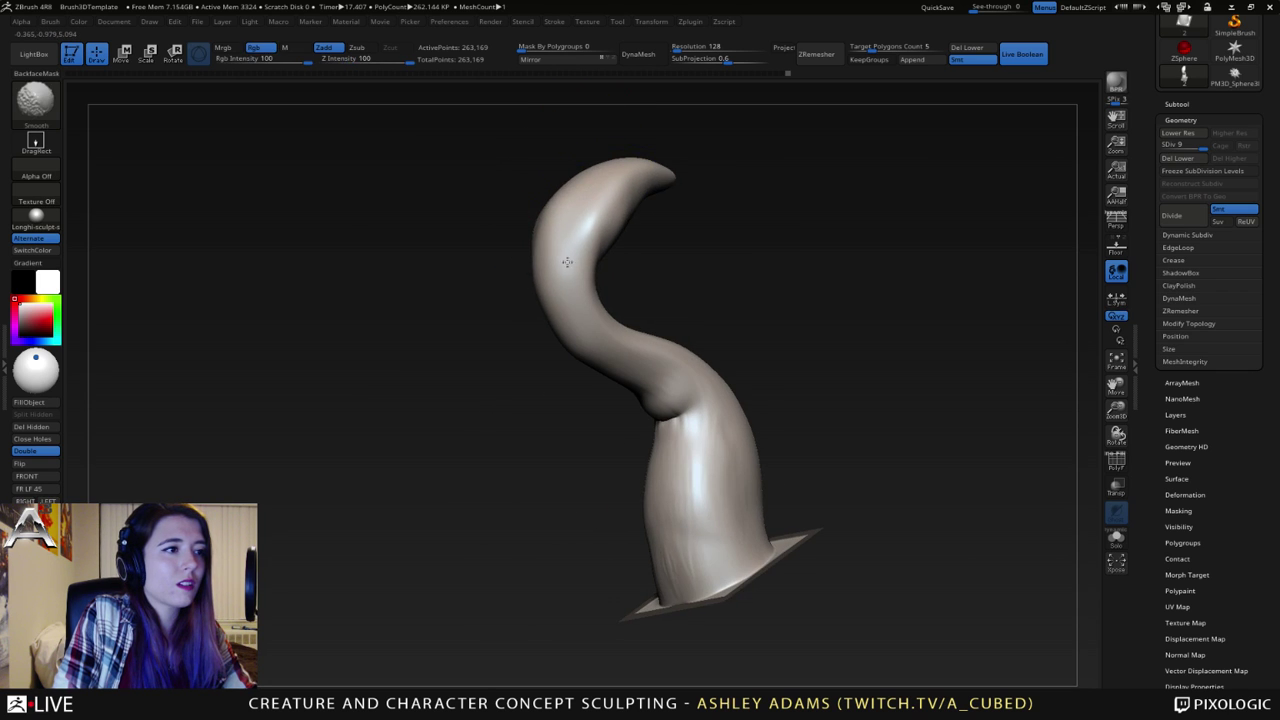
{"action": "right_click_drag", "start_coordinate": [567, 262], "coordinate": [529, 240]}
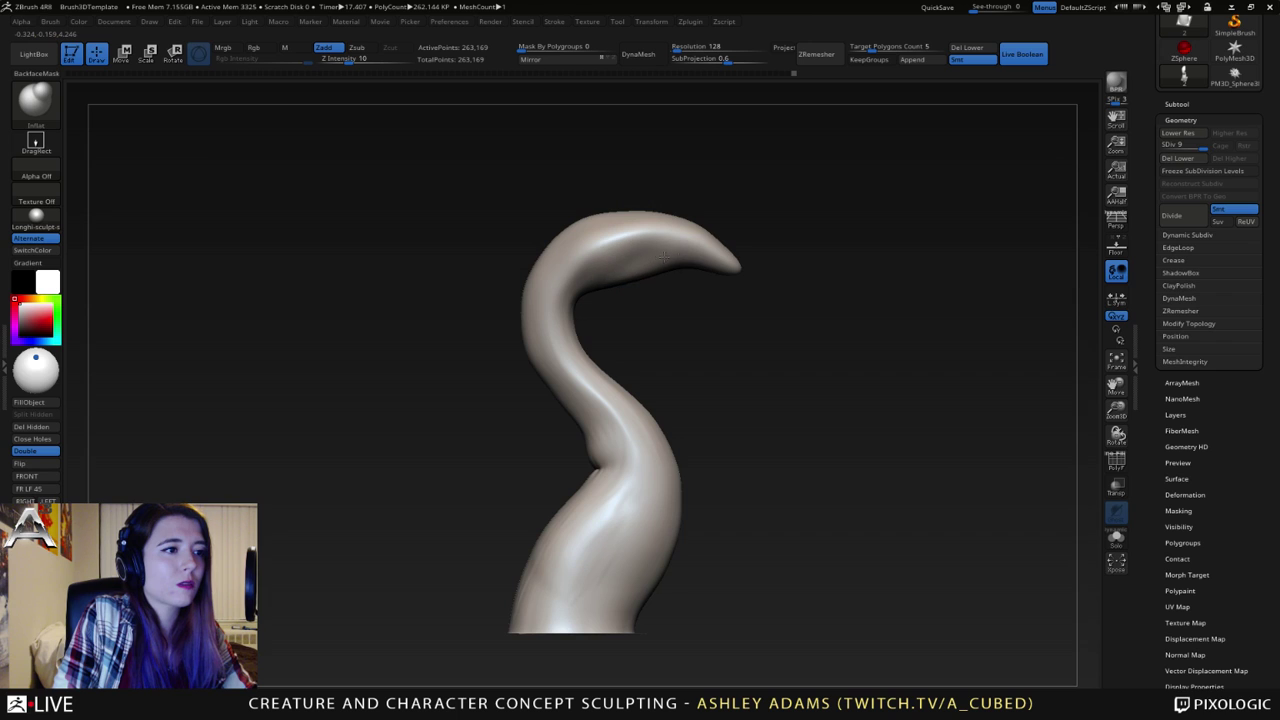
{"action": "right_click_drag", "start_coordinate": [656, 262], "coordinate": [571, 286]}
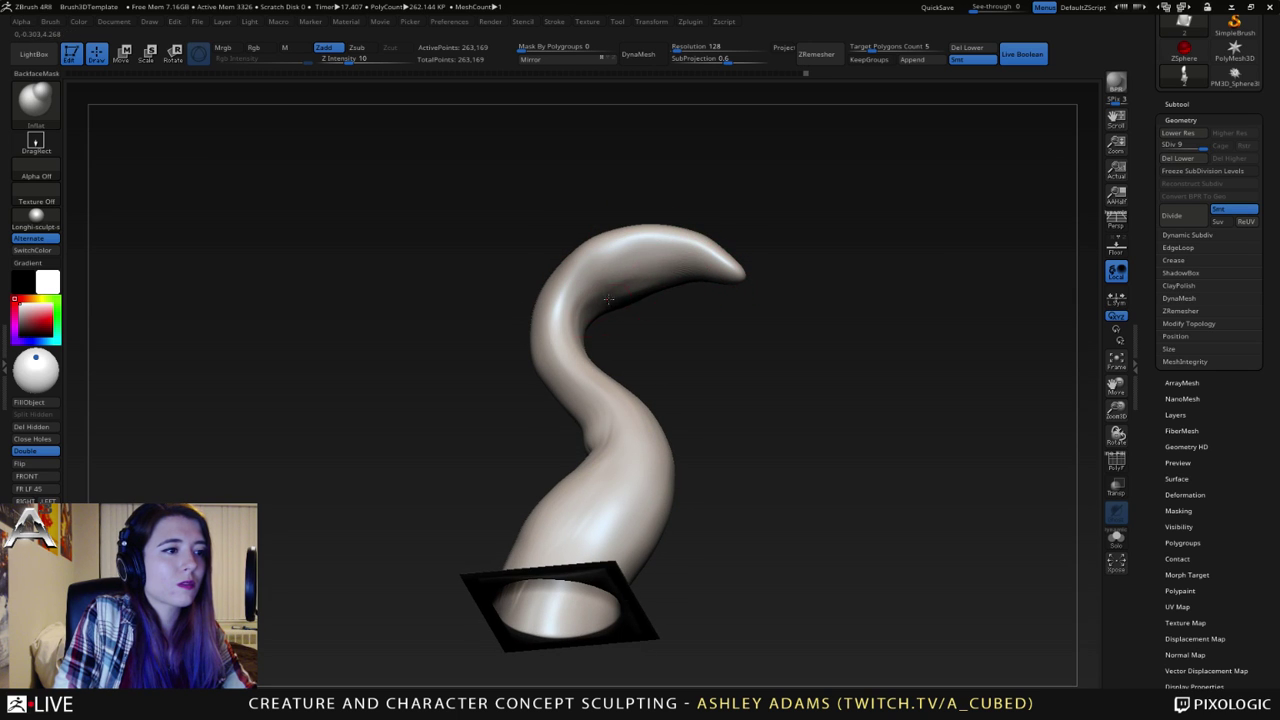
{"action": "right_click_drag", "start_coordinate": [592, 292], "coordinate": [663, 273]}
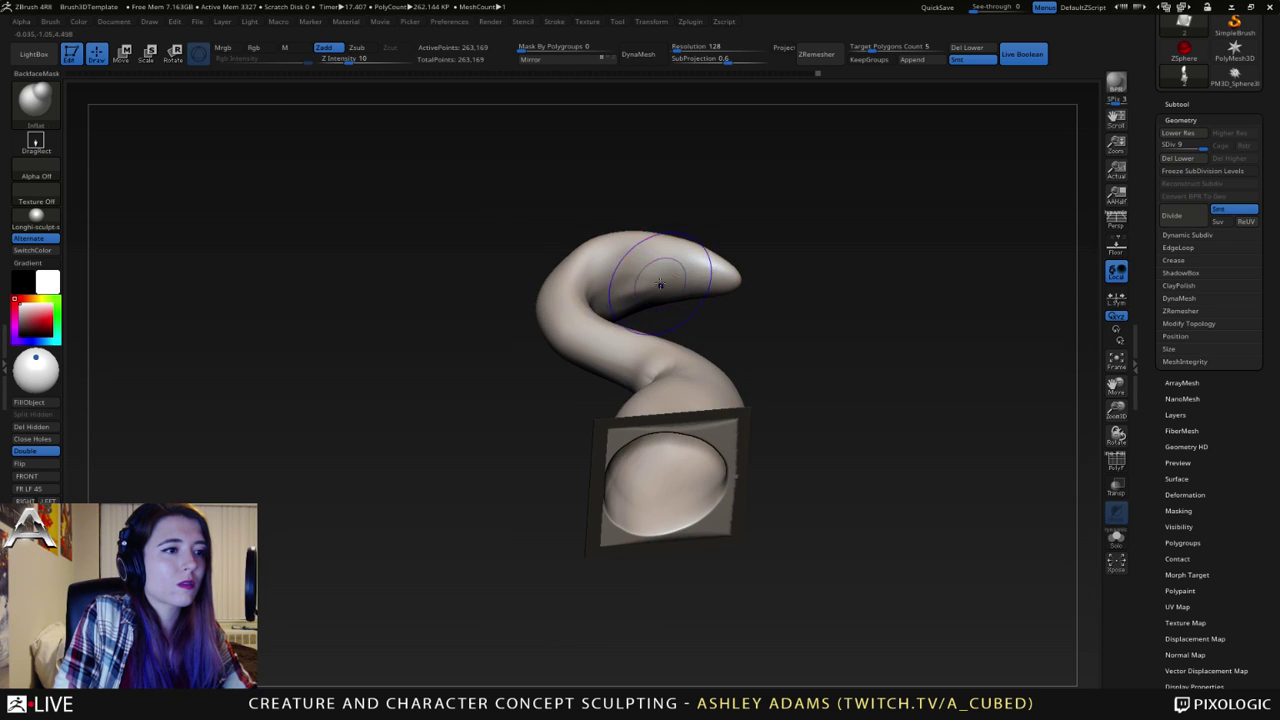
{"action": "left_click_drag", "start_coordinate": [663, 273], "coordinate": [633, 268], "text": "shift"}
- Smooth the back of the lower bulge between the middle crease and the plane
{"action": "mouse_move", "coordinate": [632, 268]}
{"action": "right_mouse_down"}
{"action": "mouse_move", "coordinate": [643, 343]}
{"action": "mouse_move", "coordinate": [613, 357]}
{"action": "mouse_move", "coordinate": [626, 366]}
{"action": "mouse_move", "coordinate": [618, 385]}
{"action": "mouse_move", "coordinate": [569, 460]}
{"action": "right_mouse_up"}
{"action": "right_click", "coordinate": [626, 366]}
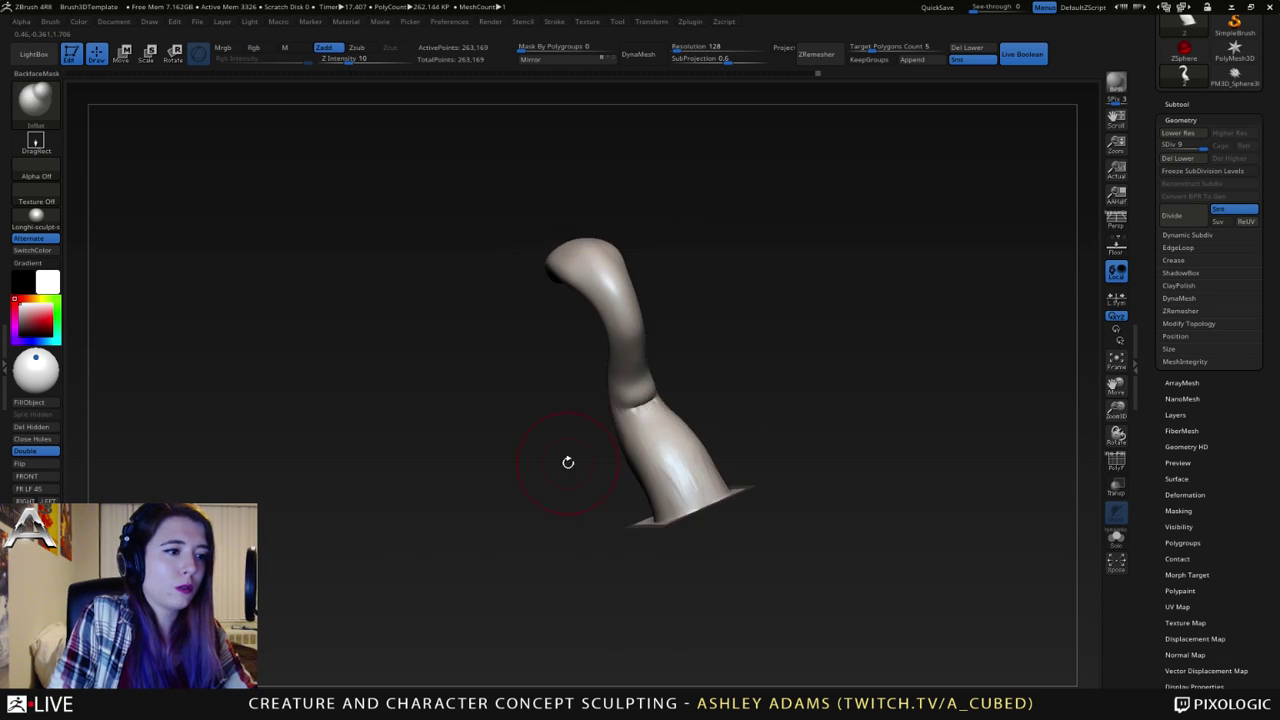
{"action": "left_click_drag", "start_coordinate": [645, 415], "coordinate": [666, 405]}
{"action": "right_click_drag", "start_coordinate": [654, 403], "coordinate": [632, 412]}
{"action": "left_click_drag", "start_coordinate": [632, 414], "coordinate": [616, 426]}
{"action": "mouse_move", "coordinate": [616, 426]}
{"action": "right_mouse_down"}
{"action": "mouse_move", "coordinate": [636, 380]}
{"action": "mouse_move", "coordinate": [669, 414]}
{"action": "right_mouse_up"}
{"action": "right_click_drag", "start_coordinate": [669, 414], "coordinate": [678, 446]}
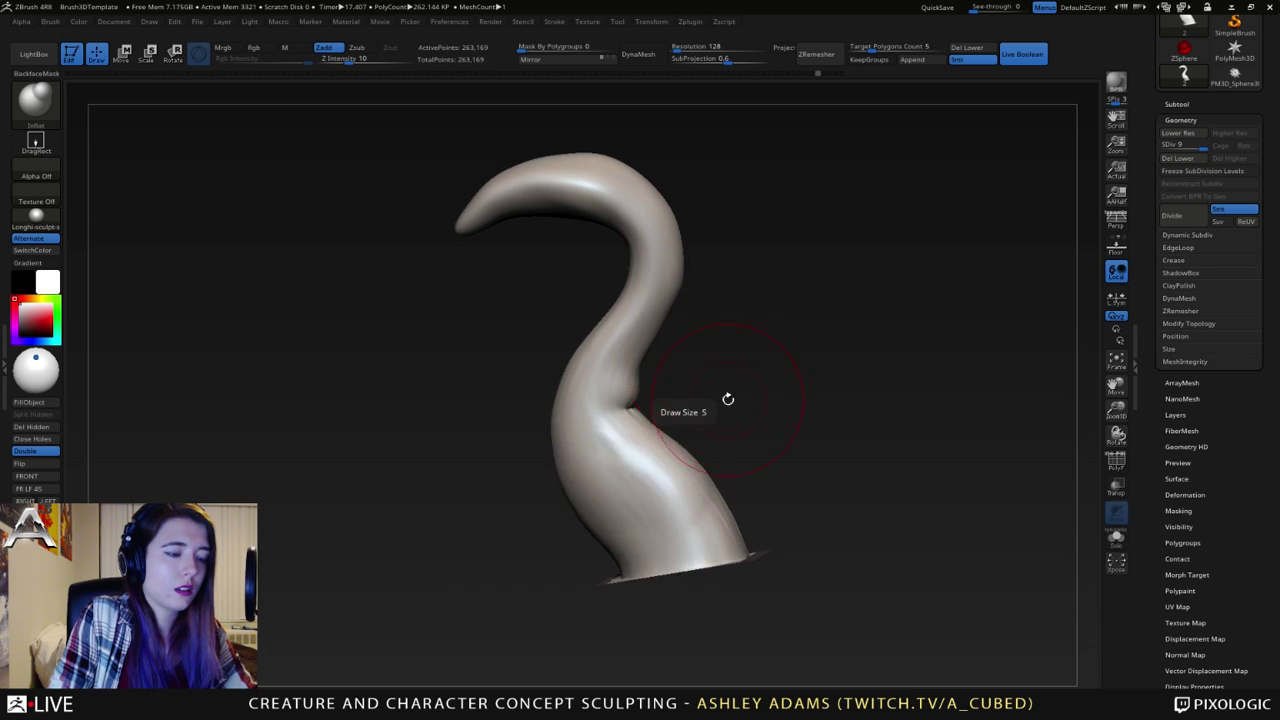
{"action": "right_click_drag", "start_coordinate": [726, 400], "coordinate": [686, 514]}
{"action": "mouse_move", "coordinate": [702, 530]}
{"action": "left_mouse_down"}
{"action": "mouse_move", "coordinate": [745, 490]}
{"action": "mouse_move", "coordinate": [732, 520]}
{"action": "left_mouse_up"}
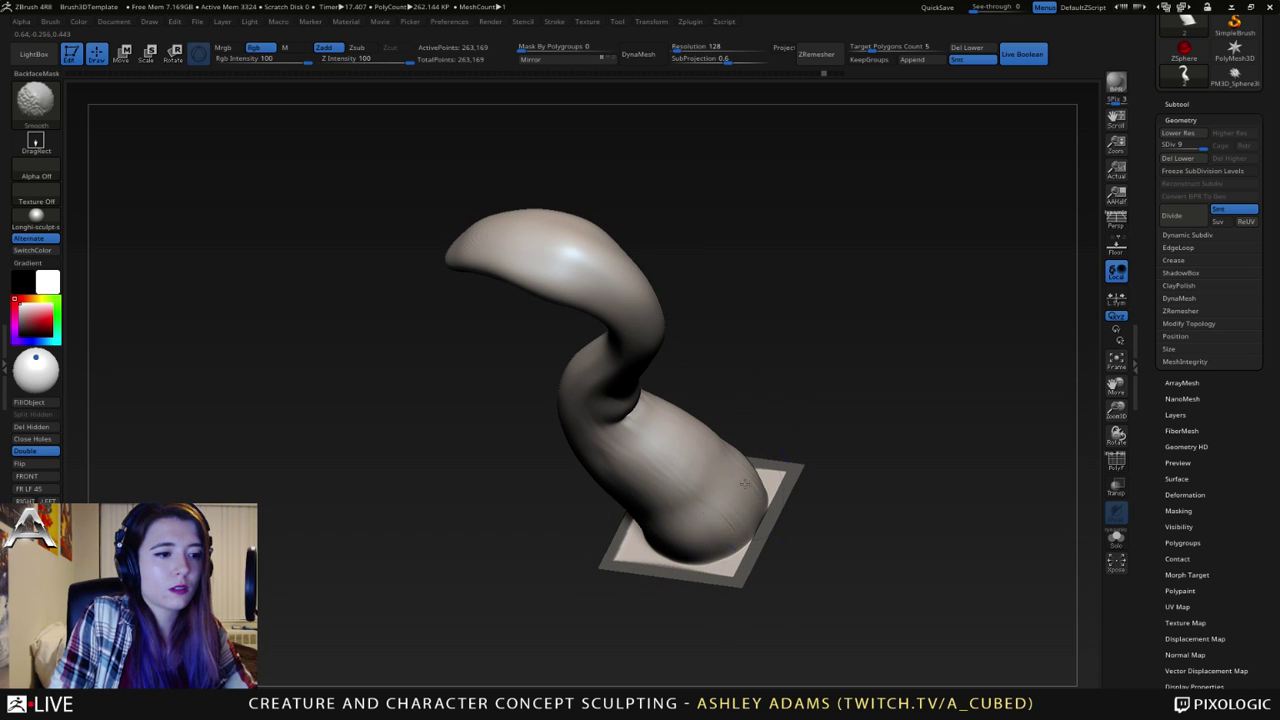
{"action": "mouse_move", "coordinate": [686, 543]}
{"action": "right_mouse_down"}
{"action": "mouse_move", "coordinate": [682, 489]}
{"action": "mouse_move", "coordinate": [620, 494]}
{"action": "right_mouse_up"}
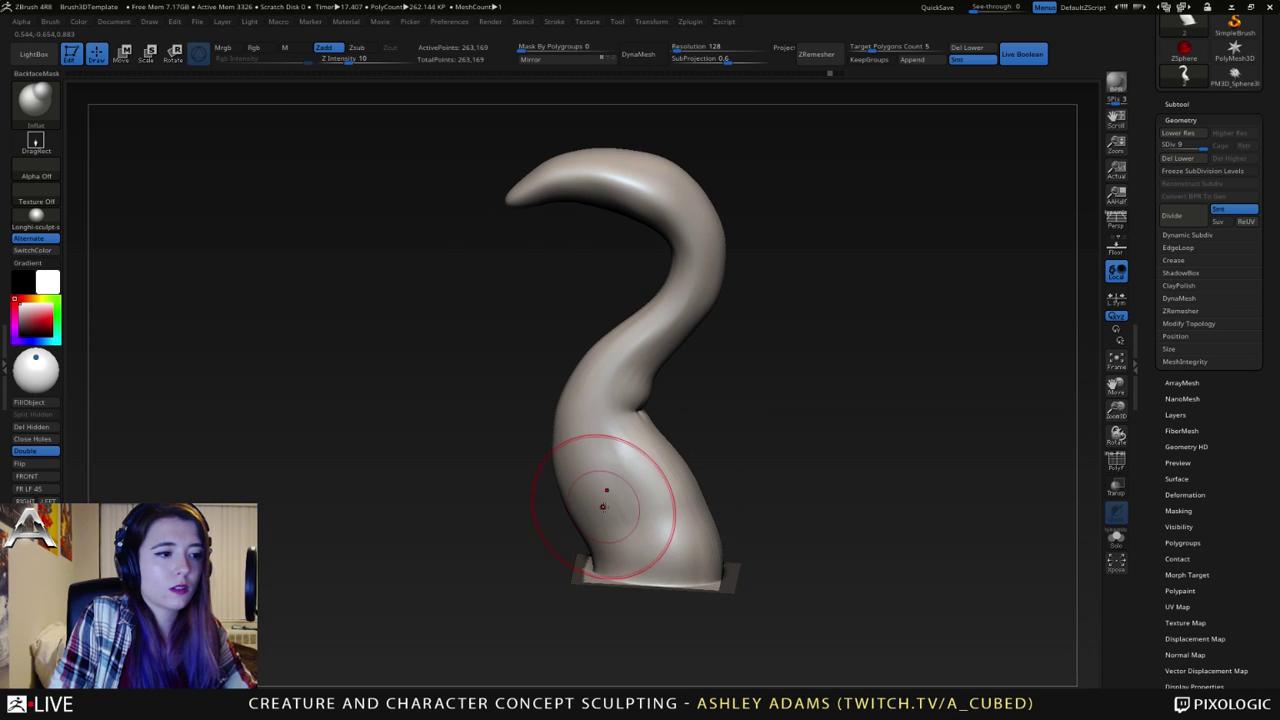
- Pull in the horn's profile just above the plane on the bulging side with SnakeHook
{"action": "key", "text": "b"}
{"action": "key", "text": "s"}
{"action": "key", "text": "h"}
{"action": "right_click_drag", "start_coordinate": [601, 557], "coordinate": [608, 554]}
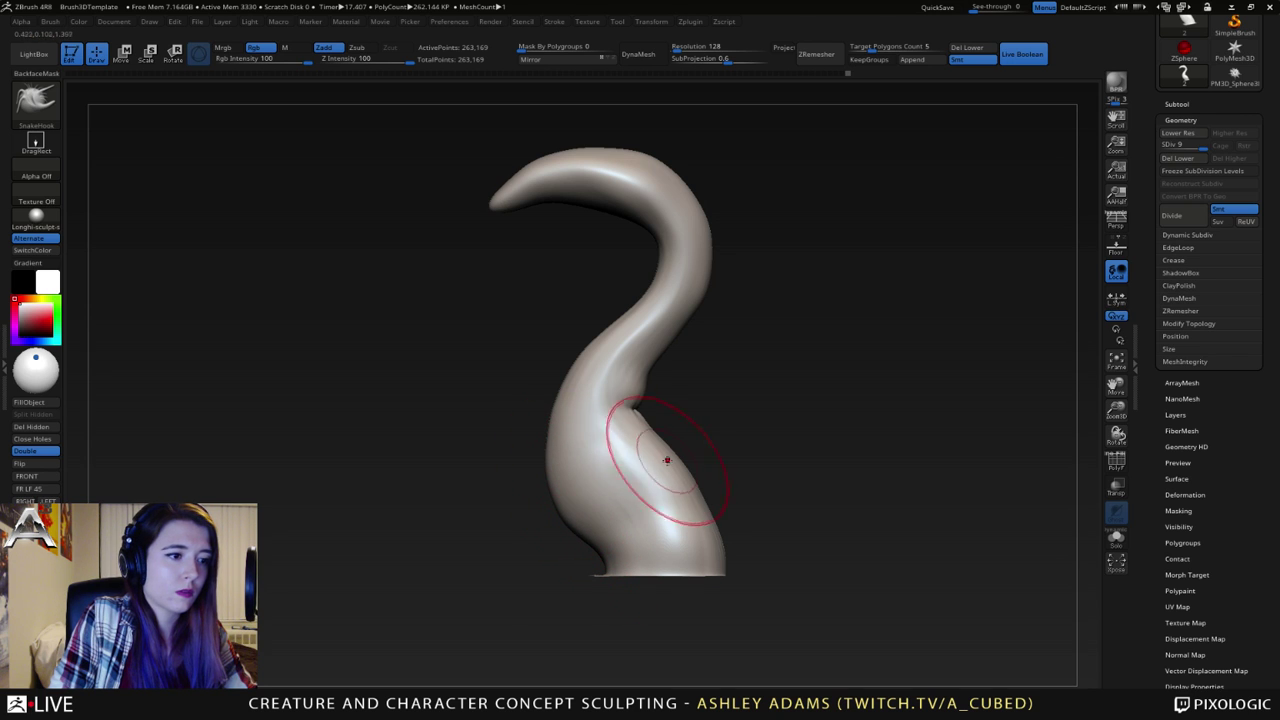
{"action": "key", "text": "space"}
{"action": "mouse_move", "coordinate": [638, 332]}
{"action": "left_mouse_down"}
{"action": "mouse_move", "coordinate": [652, 330]}
{"action": "mouse_move", "coordinate": [626, 335]}
{"action": "mouse_move", "coordinate": [656, 343]}
{"action": "left_mouse_up"}
{"action": "key", "text": "ctrl+z"}
- Reshape the middle crease and push the outer curve of the lower bulge outward with an enlarged SnakeHook brush
{"action": "key", "text": "space"}
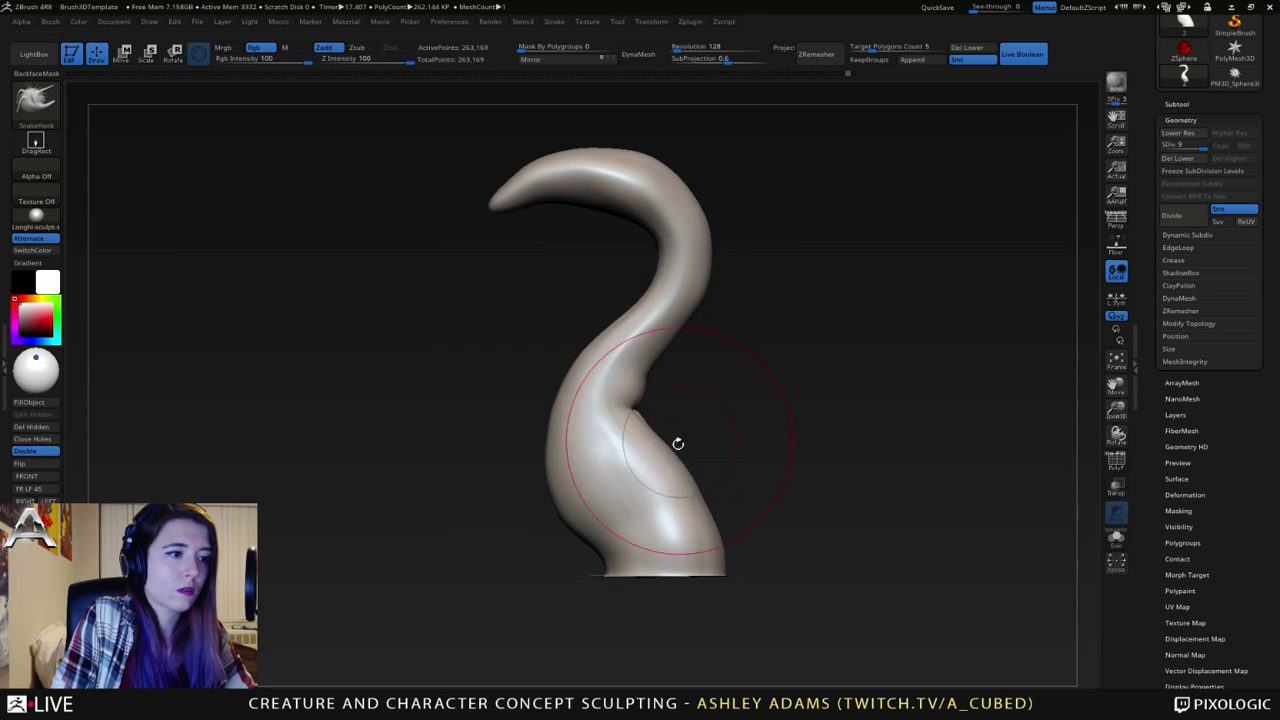
{"action": "left_click_drag", "start_coordinate": [679, 460], "coordinate": [668, 464]}
{"action": "left_click_drag", "start_coordinate": [608, 392], "coordinate": [625, 399]}
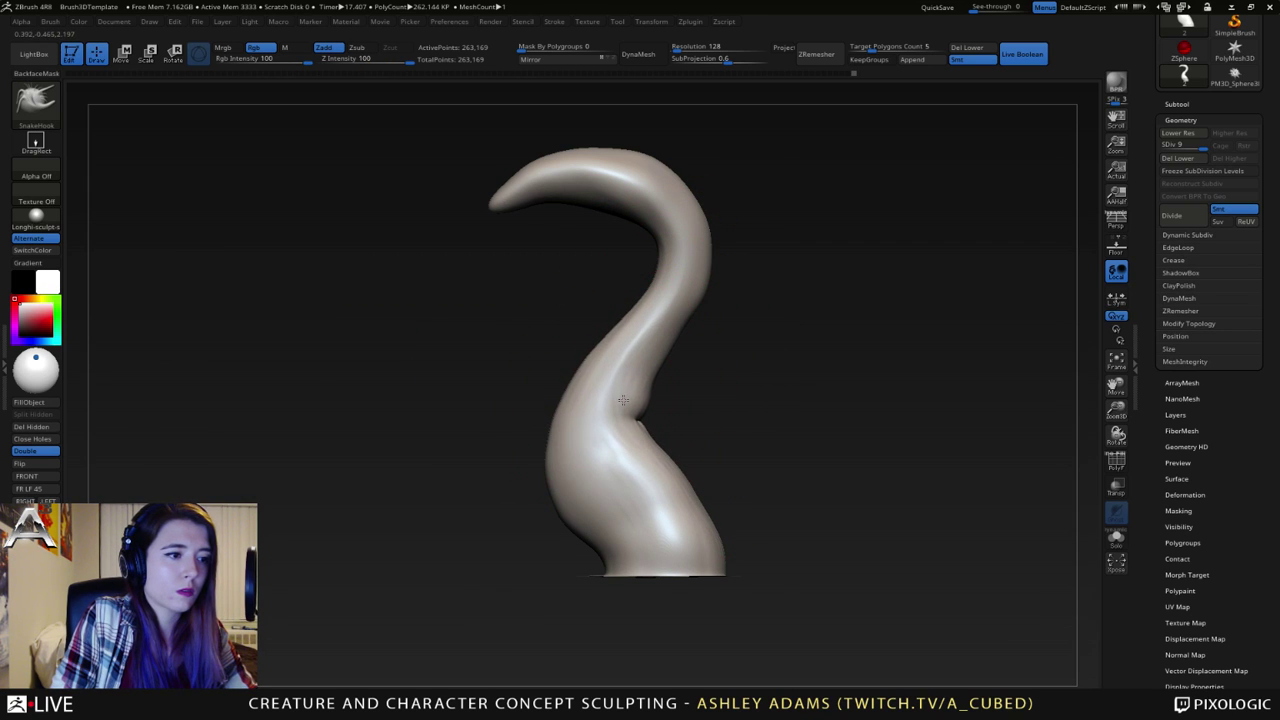
{"action": "mouse_move", "coordinate": [566, 458]}
{"action": "left_mouse_down"}
{"action": "mouse_move", "coordinate": [553, 482]}
{"action": "mouse_move", "coordinate": [494, 508]}
{"action": "mouse_move", "coordinate": [496, 490]}
{"action": "mouse_move", "coordinate": [555, 498]}
{"action": "left_mouse_up"}
{"action": "key", "text": "space"}
{"action": "left_click", "coordinate": [577, 499]}
{"action": "left_click_drag", "start_coordinate": [561, 450], "coordinate": [552, 442]}
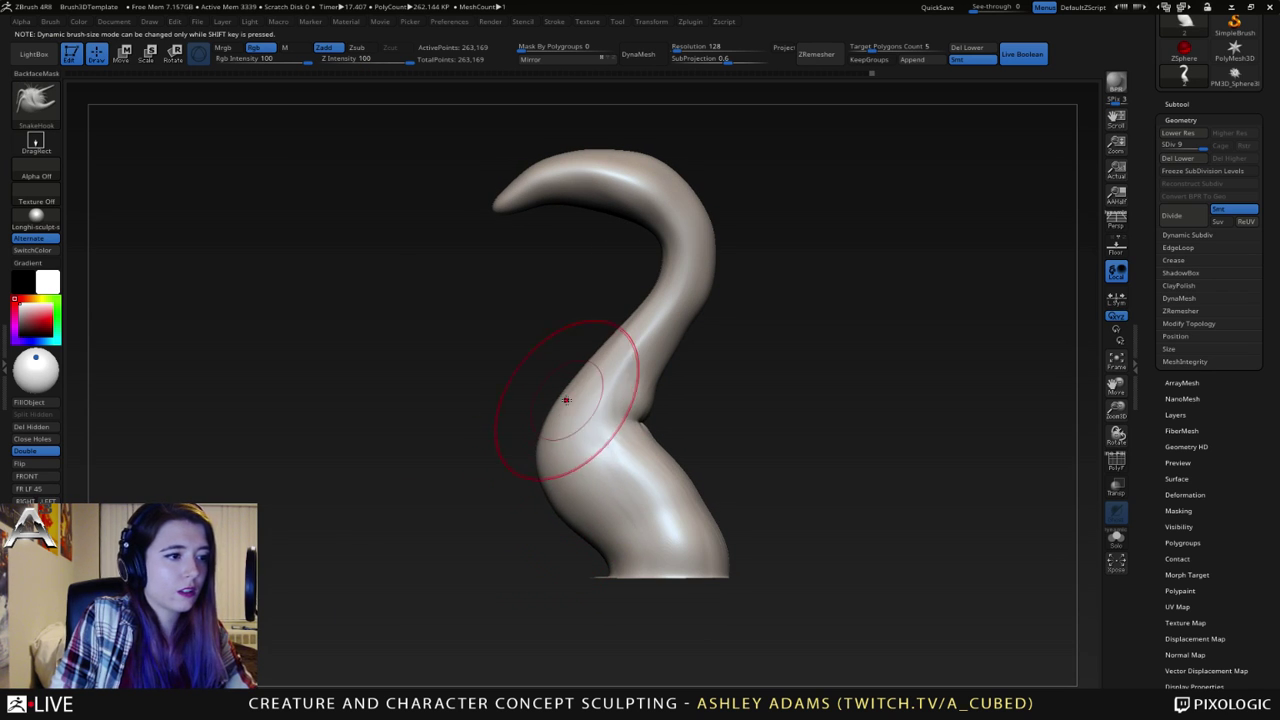
- Push the back of the neck and upper bend outward with SnakeHook, and smooth from the bend down to the bulge
{"action": "left_click_drag", "start_coordinate": [654, 342], "coordinate": [676, 340]}
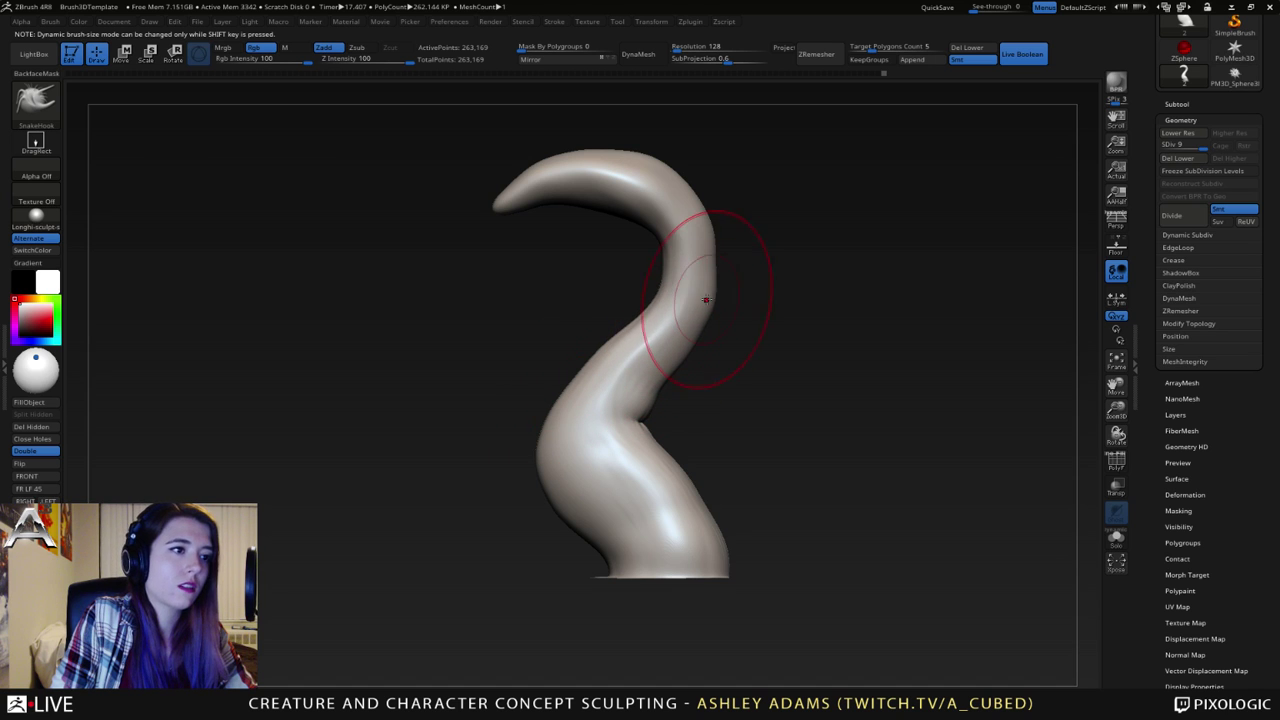
{"action": "left_click_drag", "start_coordinate": [709, 277], "coordinate": [726, 275]}
{"action": "left_click_drag", "start_coordinate": [610, 296], "coordinate": [880, 285]}
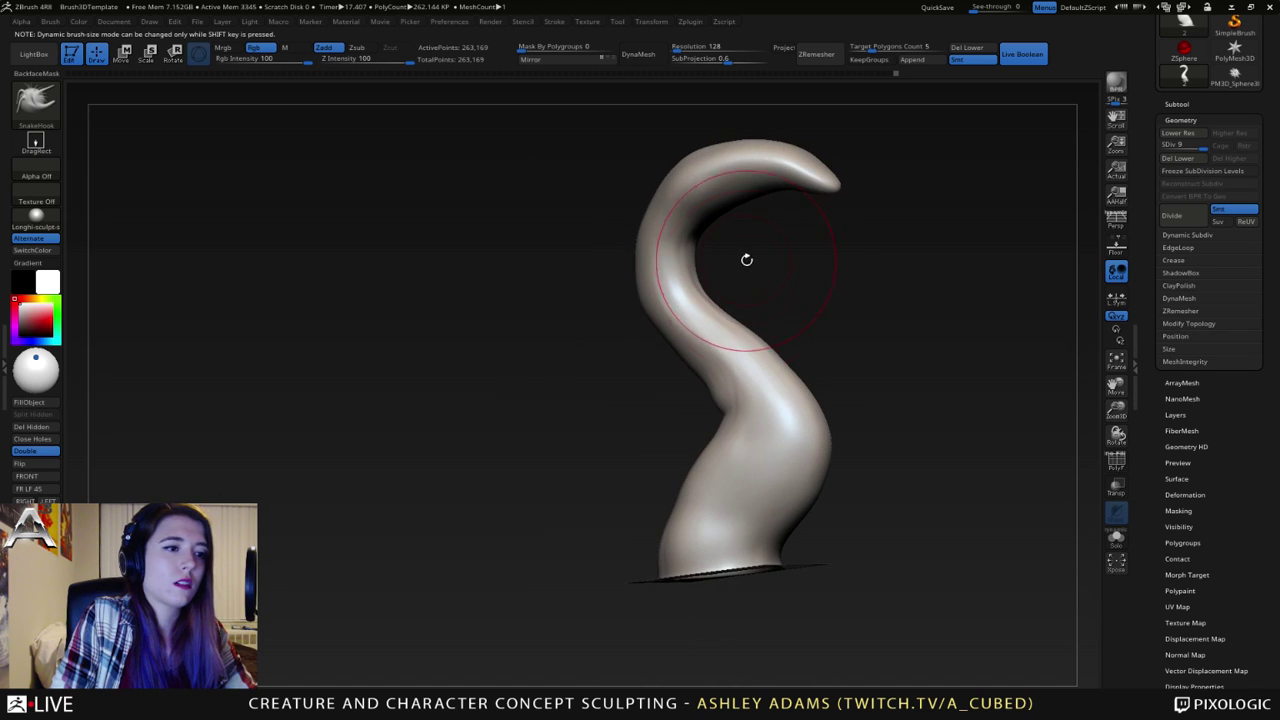
{"action": "left_click_drag", "start_coordinate": [684, 224], "coordinate": [770, 383], "text": "shift"}
{"action": "right_click_drag", "start_coordinate": [772, 376], "coordinate": [685, 476], "text": "alt"}
{"action": "key", "text": "space"}
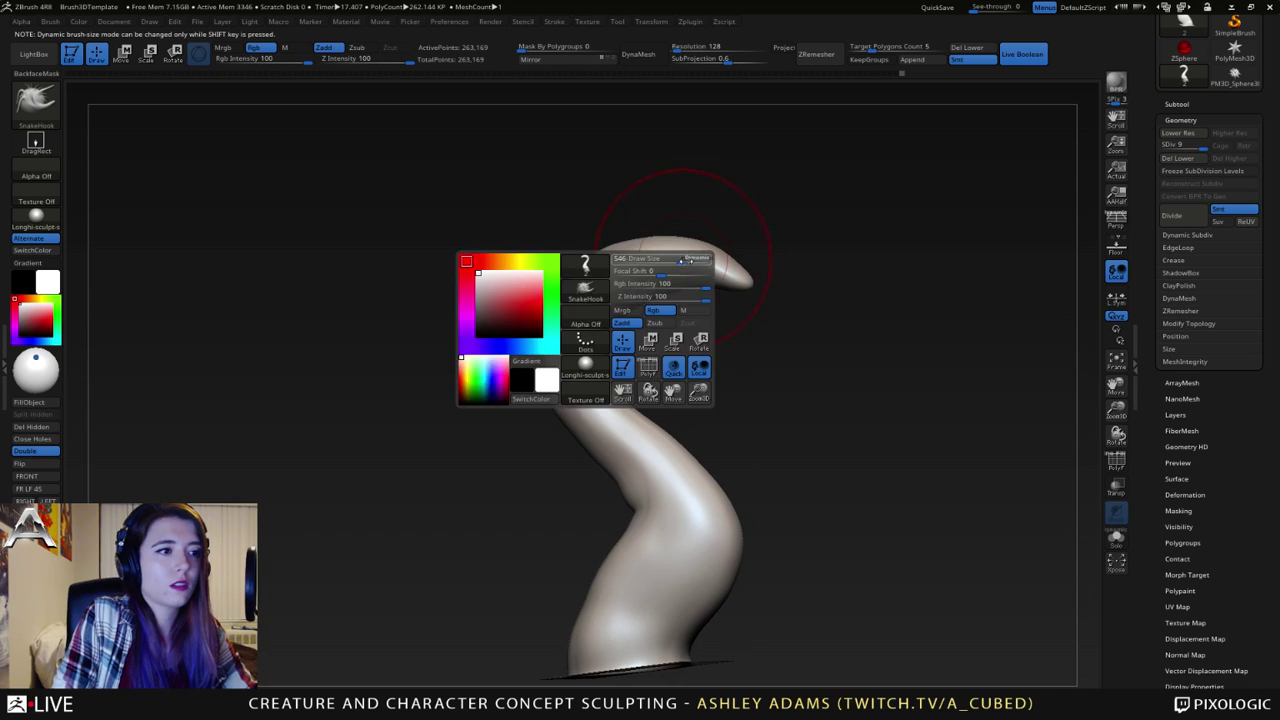
{"action": "left_click_drag", "start_coordinate": [686, 258], "coordinate": [660, 258]}
{"action": "left_click_drag", "start_coordinate": [523, 224], "coordinate": [589, 286]}
- Subdivide the mesh to subdivision level 10
{"action": "key", "text": "ctrl"}
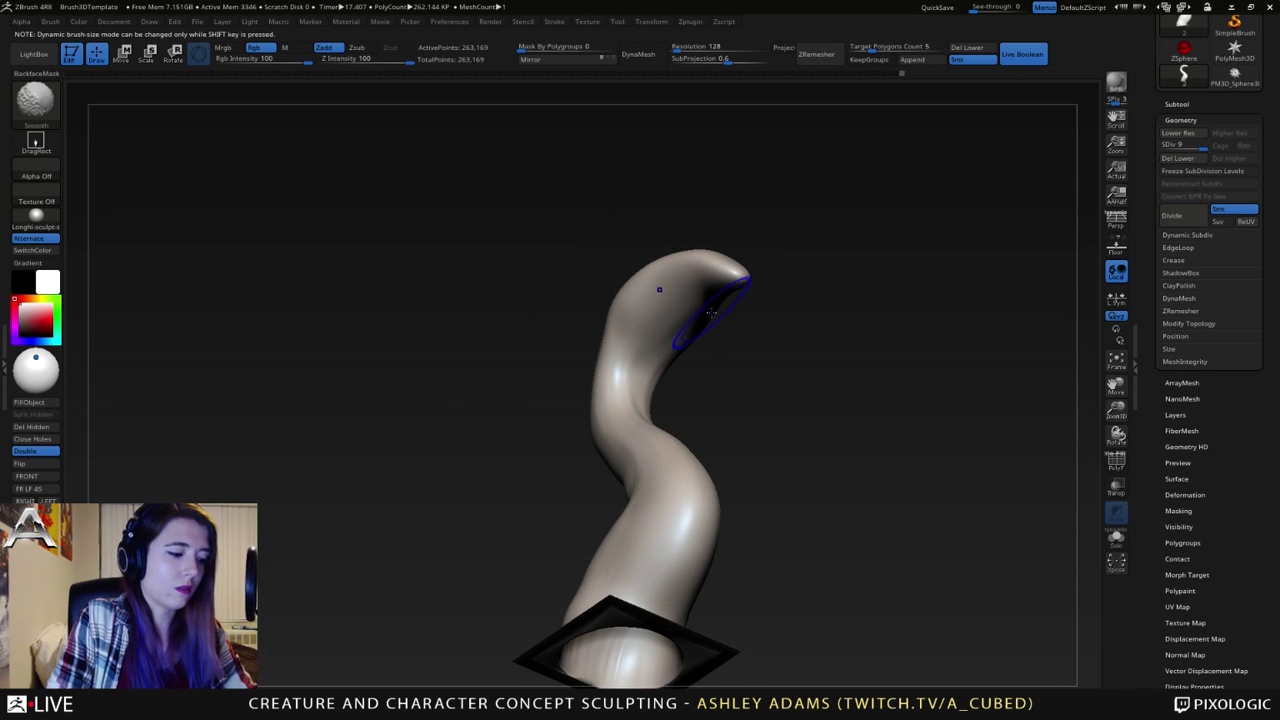
{"action": "key", "text": "ctrl+d"}
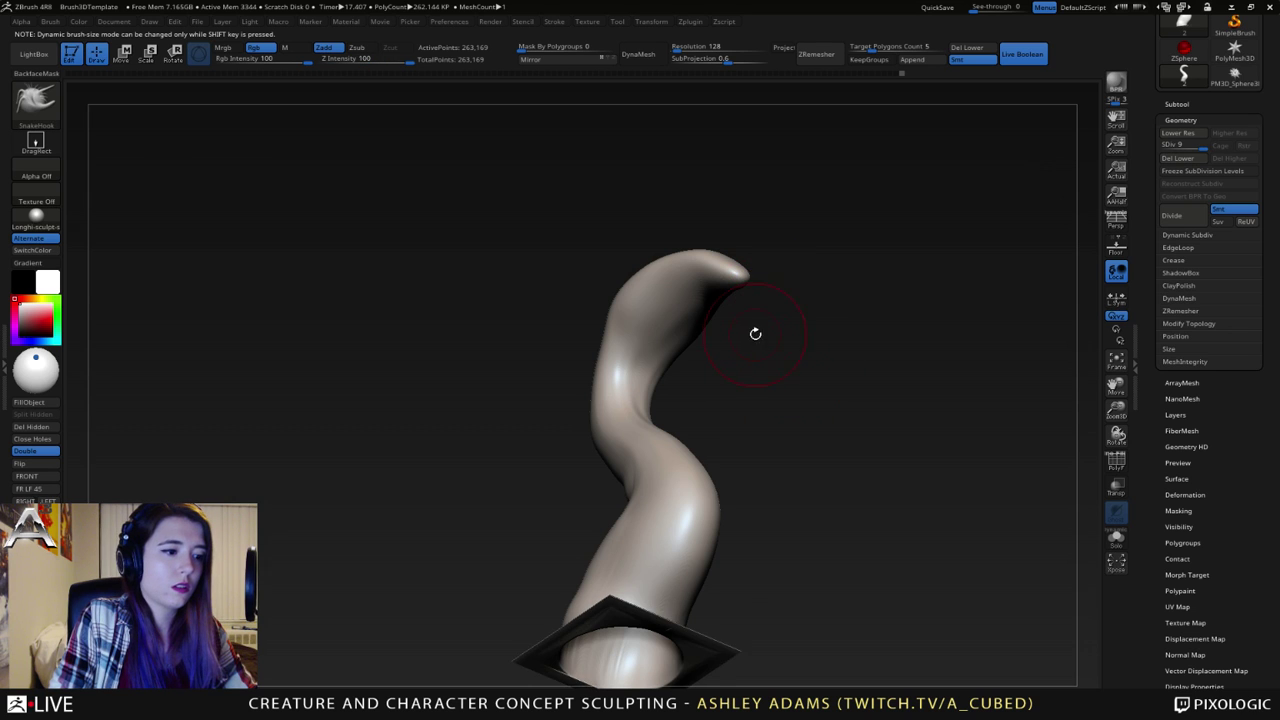
{"action": "left_click_drag", "start_coordinate": [755, 333], "coordinate": [726, 486]}
{"action": "key", "text": "ctrl+d"}
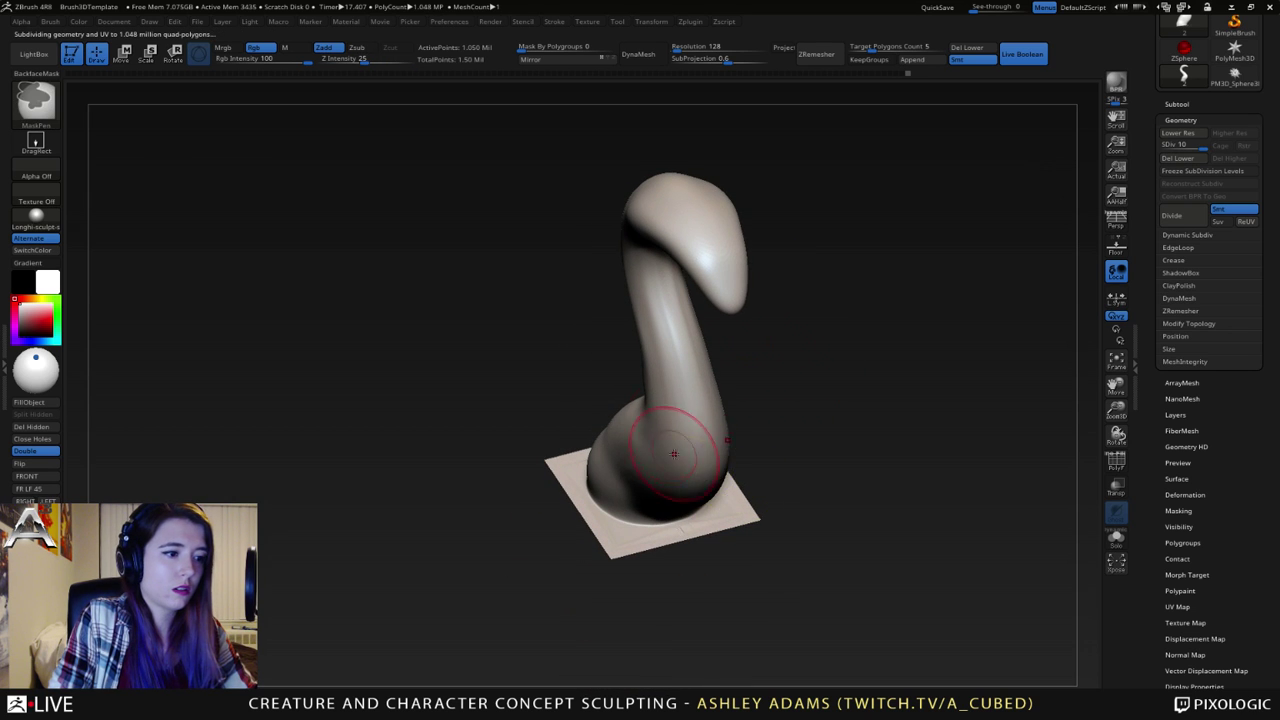
- Mask the plane's outer border along its edges, viewing the form from above
{"action": "mouse_move", "coordinate": [674, 454]}
{"action": "left_mouse_down"}
{"action": "mouse_move", "coordinate": [706, 531]}
{"action": "mouse_move", "coordinate": [737, 517]}
{"action": "mouse_move", "coordinate": [763, 427]}
{"action": "left_mouse_up"}
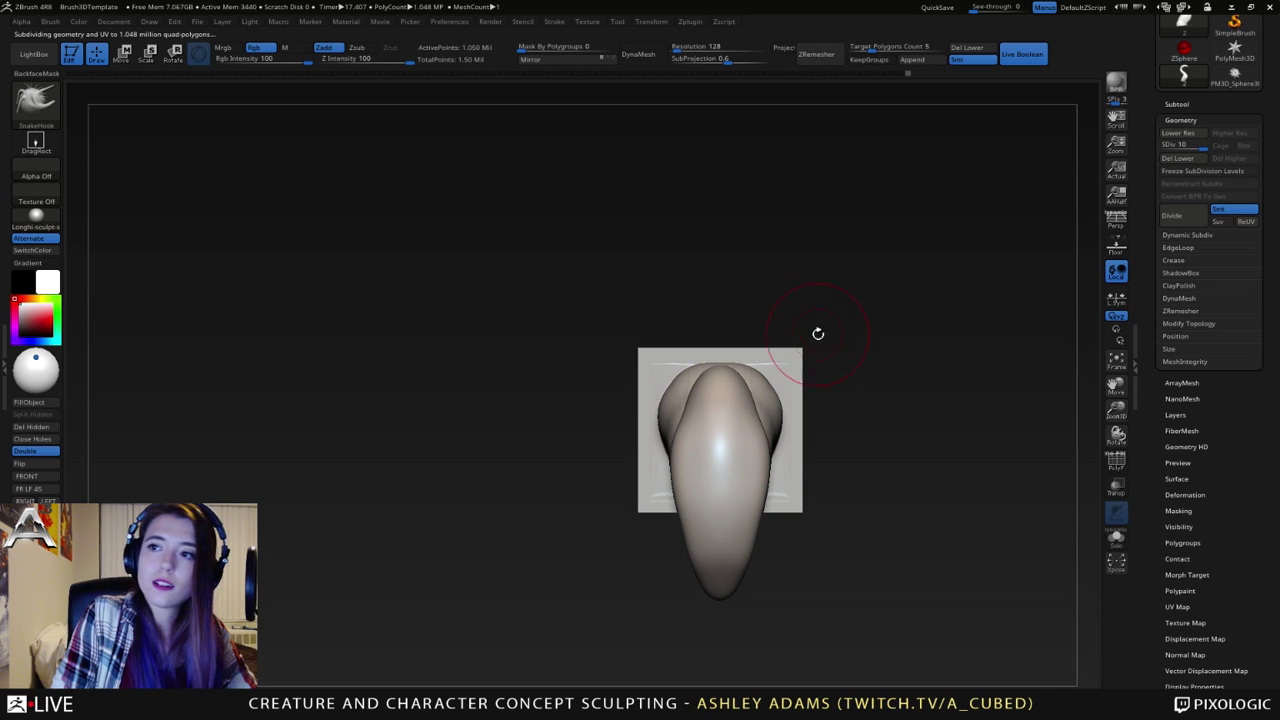
{"action": "mouse_move", "coordinate": [829, 557]}
{"action": "left_mouse_down", "text": "ctrl"}
{"action": "mouse_move", "coordinate": [834, 466]}
{"action": "mouse_move", "coordinate": [819, 430]}
{"action": "left_mouse_up", "text": "ctrl"}
{"action": "mouse_move", "coordinate": [594, 296]}
{"action": "left_mouse_down", "text": "ctrl"}
{"action": "mouse_move", "coordinate": [834, 351]}
{"action": "mouse_move", "coordinate": [860, 369]}
{"action": "left_mouse_up", "text": "ctrl"}
{"action": "mouse_move", "coordinate": [812, 446]}
{"action": "left_mouse_down"}
{"action": "mouse_move", "coordinate": [905, 425]}
{"action": "mouse_move", "coordinate": [790, 395]}
{"action": "mouse_move", "coordinate": [793, 384]}
{"action": "left_mouse_up"}
{"action": "left_click_drag", "start_coordinate": [633, 603], "coordinate": [853, 508], "text": "ctrl"}
{"action": "left_click_drag", "start_coordinate": [758, 520], "coordinate": [820, 511]}
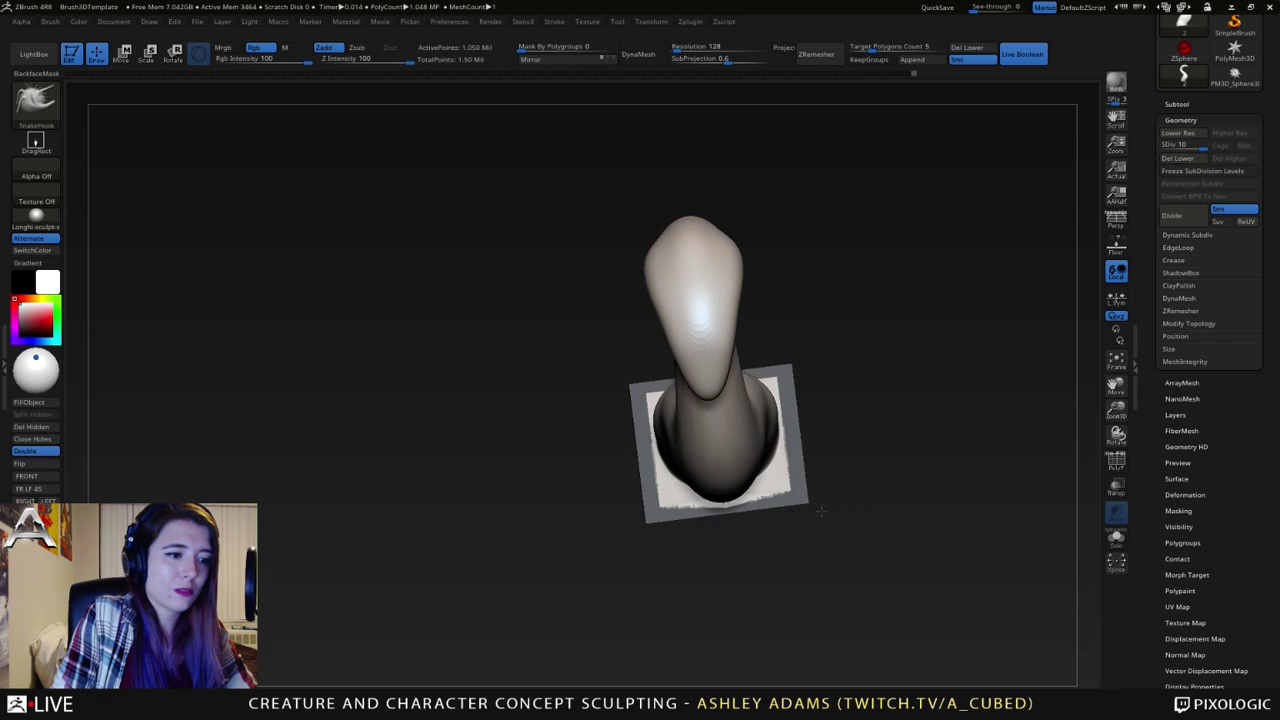
{"action": "left_click_drag", "start_coordinate": [715, 540], "coordinate": [785, 533]}
{"action": "mouse_move", "coordinate": [652, 585]}
{"action": "left_mouse_down", "text": "ctrl"}
{"action": "mouse_move", "coordinate": [826, 504]}
{"action": "mouse_move", "coordinate": [775, 588]}
{"action": "mouse_move", "coordinate": [773, 368]}
{"action": "left_mouse_up", "text": "ctrl"}
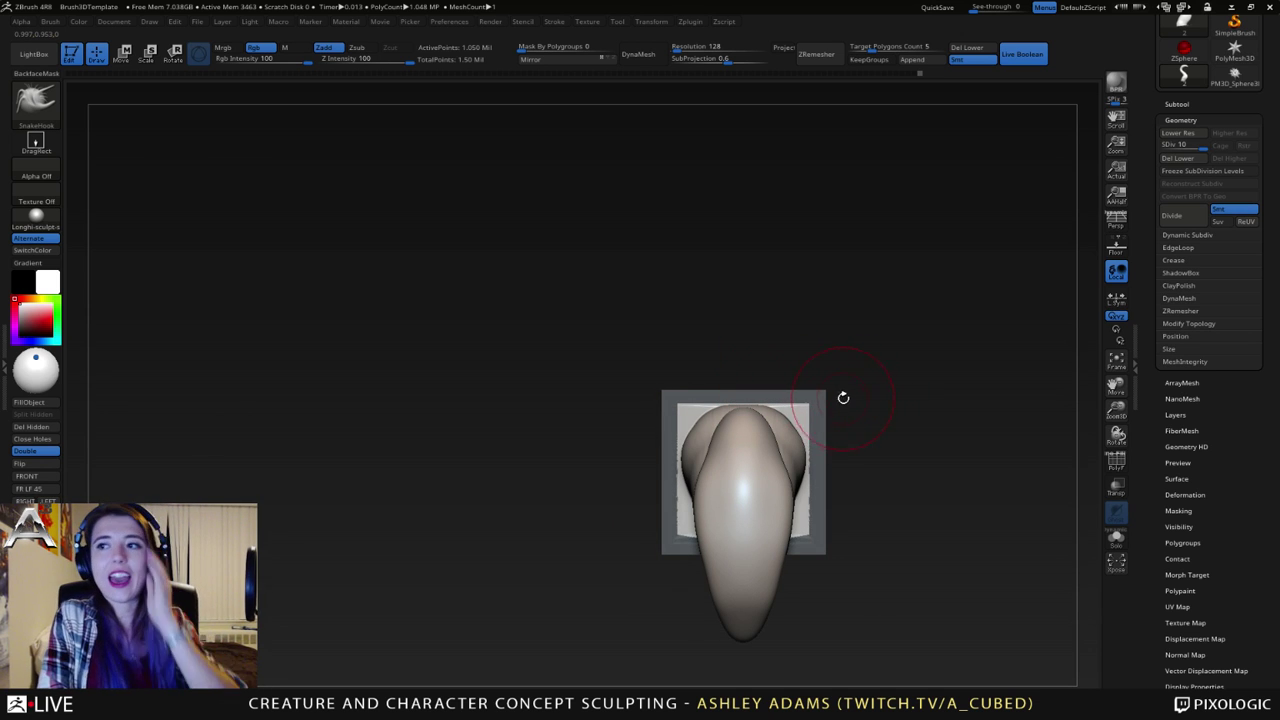
- Refine the horn's side silhouette around the lower bulge and middle crease with a resized SnakeHook brush
{"action": "left_click_drag", "start_coordinate": [600, 420], "coordinate": [749, 423]}
{"action": "left_click_drag", "start_coordinate": [660, 370], "coordinate": [743, 374]}
{"action": "key", "text": "space"}
{"action": "left_click", "coordinate": [736, 374]}
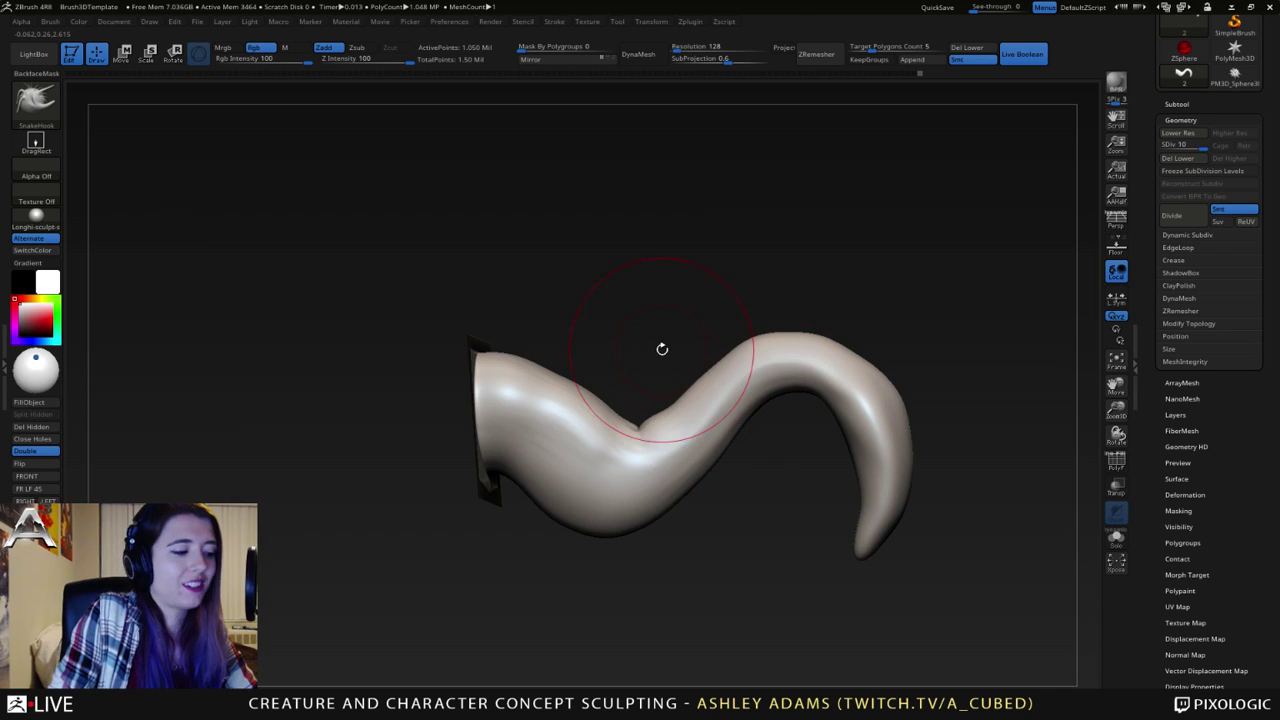
{"action": "mouse_move", "coordinate": [662, 349]}
{"action": "left_mouse_down"}
{"action": "mouse_move", "coordinate": [718, 378]}
{"action": "mouse_move", "coordinate": [691, 402]}
{"action": "mouse_move", "coordinate": [748, 371]}
{"action": "mouse_move", "coordinate": [710, 412]}
{"action": "left_mouse_up"}
{"action": "key", "text": "space"}
{"action": "left_click", "coordinate": [686, 400]}
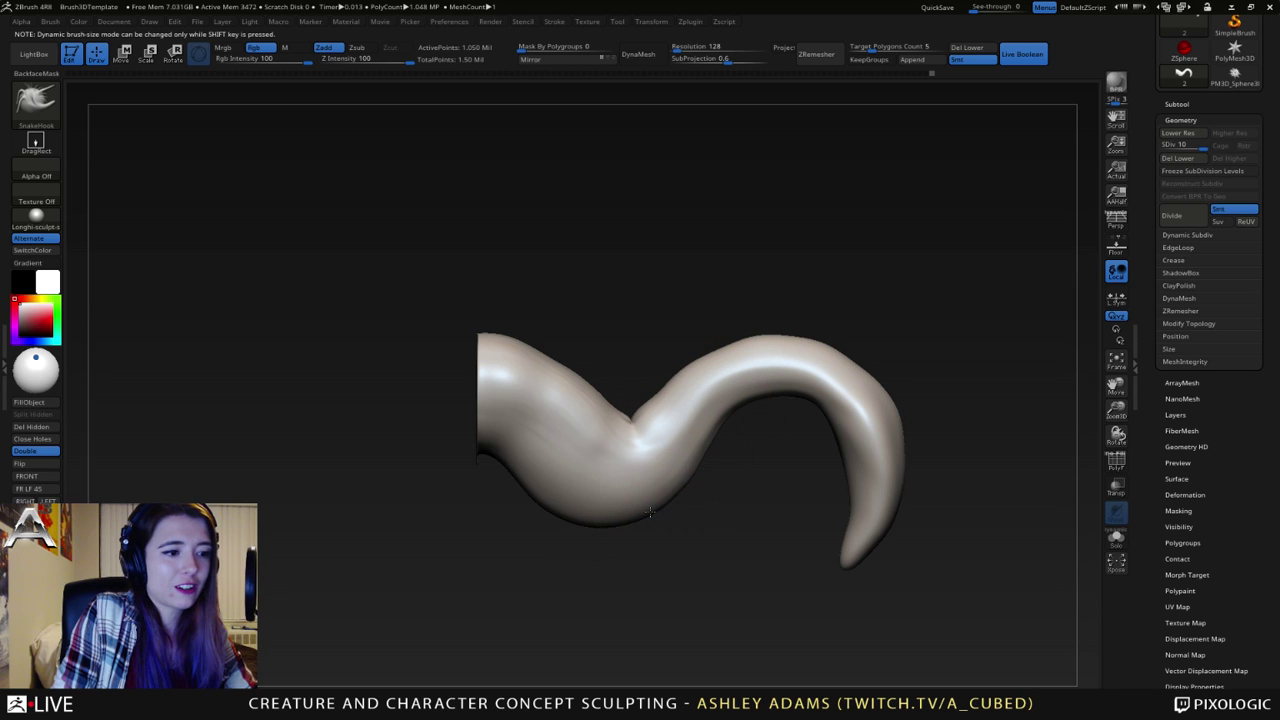
{"action": "left_click_drag", "start_coordinate": [579, 526], "coordinate": [589, 525]}
- Inflate the creased inner side of the bend between the lower bulge and the neck with the Inflat brush
{"action": "mouse_move", "coordinate": [777, 386]}
{"action": "right_mouse_down"}
{"action": "mouse_move", "coordinate": [692, 420]}
{"action": "mouse_move", "coordinate": [632, 414]}
{"action": "right_mouse_up"}
{"action": "key", "text": "b"}
{"action": "key", "text": "i"}
{"action": "key", "text": "n"}
{"action": "key", "text": "space"}
{"action": "left_click_drag", "start_coordinate": [638, 385], "coordinate": [630, 386]}
{"action": "right_click_drag", "start_coordinate": [650, 390], "coordinate": [637, 397]}
{"action": "mouse_move", "coordinate": [637, 395]}
{"action": "left_mouse_down"}
{"action": "mouse_move", "coordinate": [614, 423]}
{"action": "mouse_move", "coordinate": [587, 389]}
{"action": "left_mouse_up"}
{"action": "right_click_drag", "start_coordinate": [587, 389], "coordinate": [606, 412]}
{"action": "left_click_drag", "start_coordinate": [620, 413], "coordinate": [628, 430]}
{"action": "mouse_move", "coordinate": [631, 437]}
{"action": "right_mouse_down"}
{"action": "mouse_move", "coordinate": [637, 459]}
{"action": "mouse_move", "coordinate": [628, 426]}
{"action": "right_mouse_up"}
{"action": "mouse_move", "coordinate": [628, 427]}
{"action": "left_mouse_down"}
{"action": "mouse_move", "coordinate": [586, 429]}
{"action": "mouse_move", "coordinate": [723, 480]}
{"action": "mouse_move", "coordinate": [771, 543]}
{"action": "left_mouse_up"}
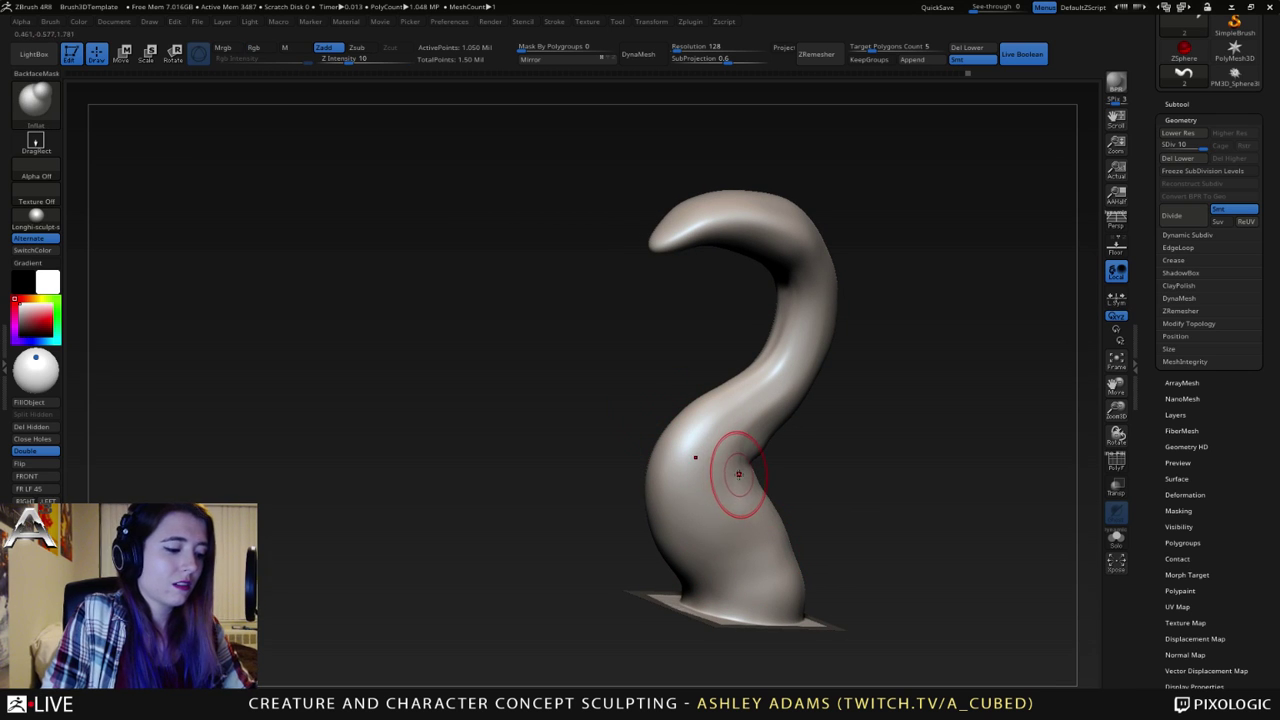
- Inflate a ridge along the side of the horn from the lower bulge up the neck, smoothing the inner bend
{"action": "key", "text": "space"}
{"action": "left_click_drag", "start_coordinate": [801, 293], "coordinate": [789, 292]}
{"action": "left_click_drag", "start_coordinate": [752, 345], "coordinate": [766, 360], "text": "shift"}
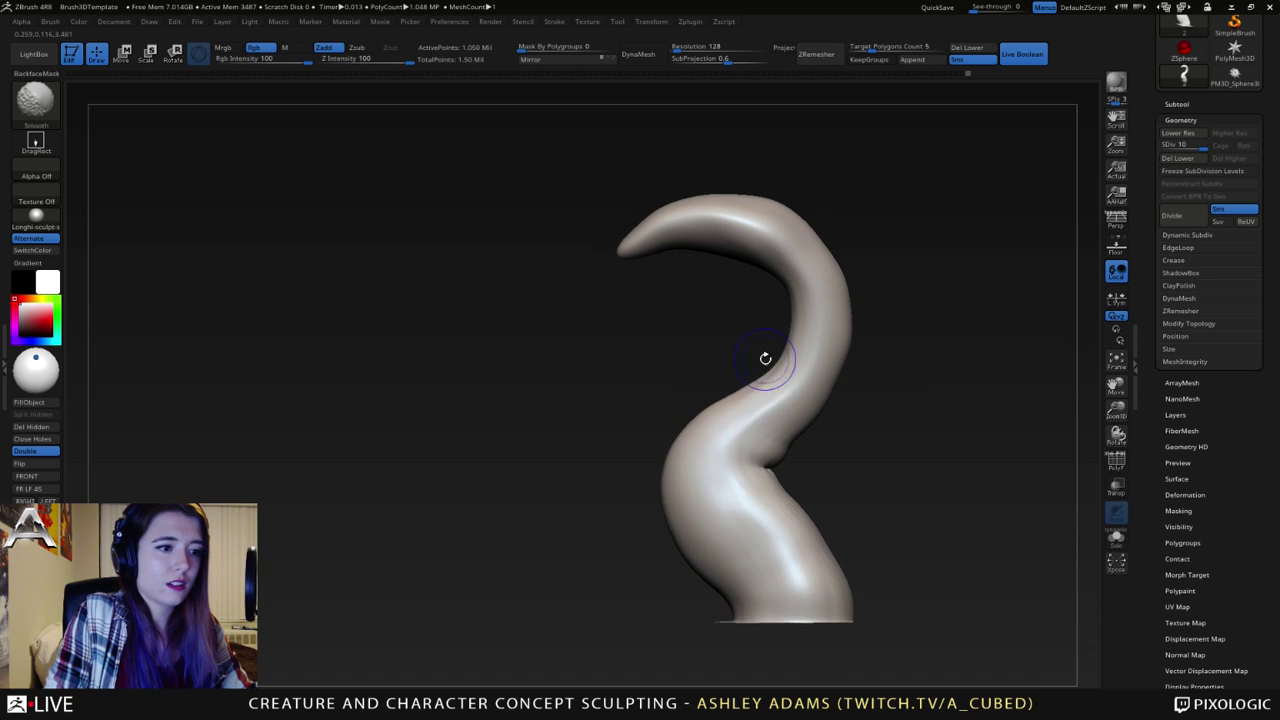
{"action": "mouse_move", "coordinate": [774, 568]}
{"action": "left_mouse_down"}
{"action": "mouse_move", "coordinate": [708, 482]}
{"action": "mouse_move", "coordinate": [706, 442]}
{"action": "mouse_move", "coordinate": [751, 401]}
{"action": "left_mouse_up"}
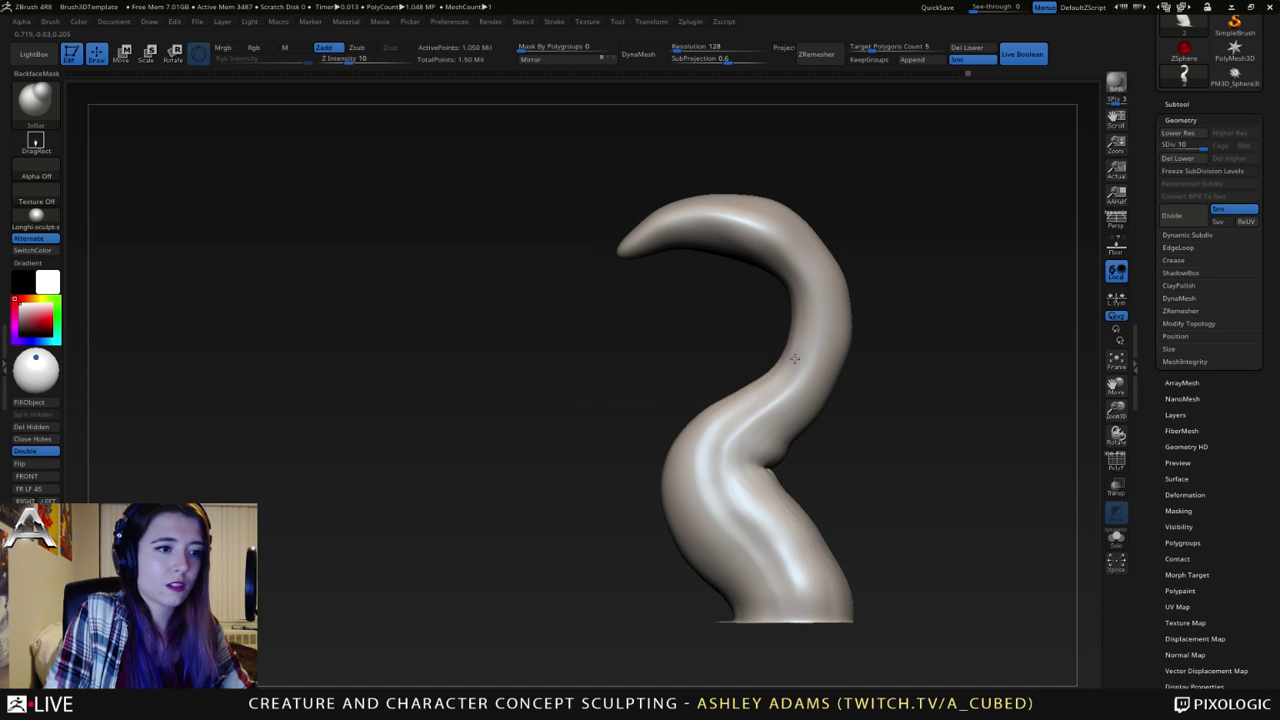
{"action": "mouse_move", "coordinate": [795, 359]}
{"action": "left_mouse_down"}
{"action": "mouse_move", "coordinate": [804, 313]}
{"action": "mouse_move", "coordinate": [752, 242]}
{"action": "left_mouse_up"}
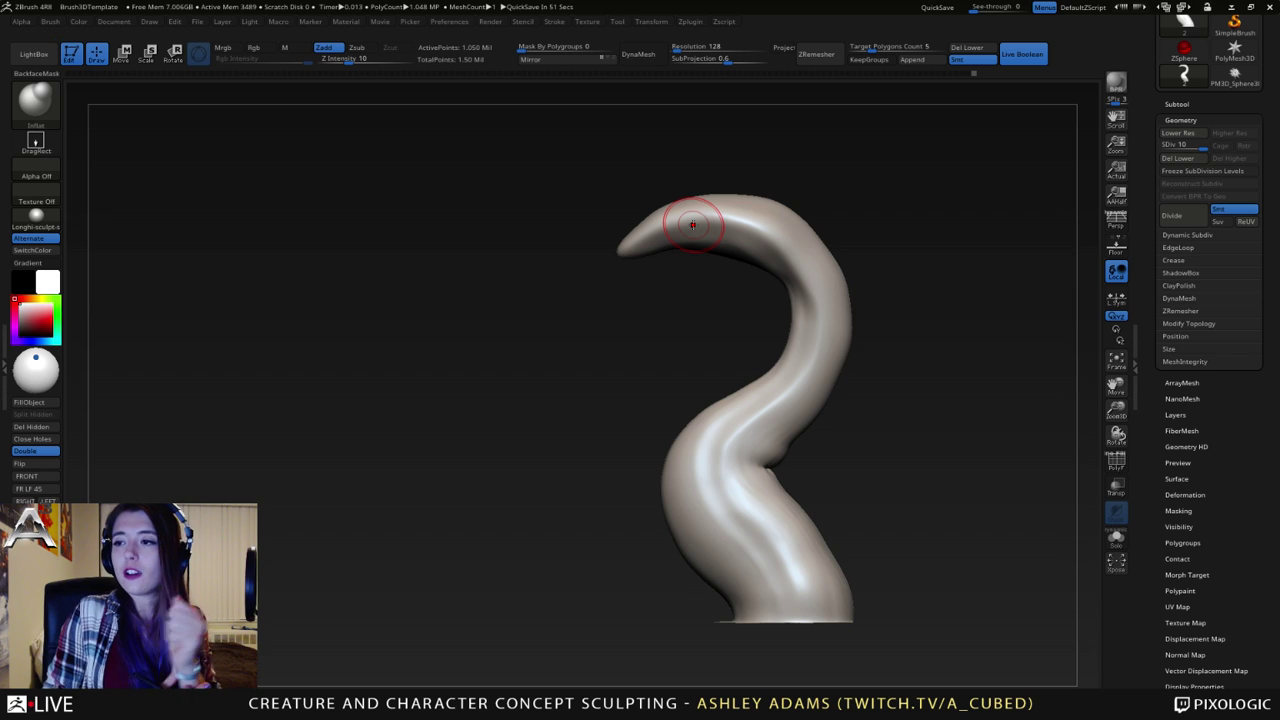
- Build up the opposite side of the bend and add wrinkle folds above the crease with a resized Inflat brush
{"action": "mouse_move", "coordinate": [683, 266]}
{"action": "left_mouse_down"}
{"action": "mouse_move", "coordinate": [700, 240]}
{"action": "mouse_move", "coordinate": [630, 223]}
{"action": "mouse_move", "coordinate": [645, 218]}
{"action": "mouse_move", "coordinate": [633, 248]}
{"action": "mouse_move", "coordinate": [640, 232]}
{"action": "mouse_move", "coordinate": [463, 200]}
{"action": "left_mouse_up"}
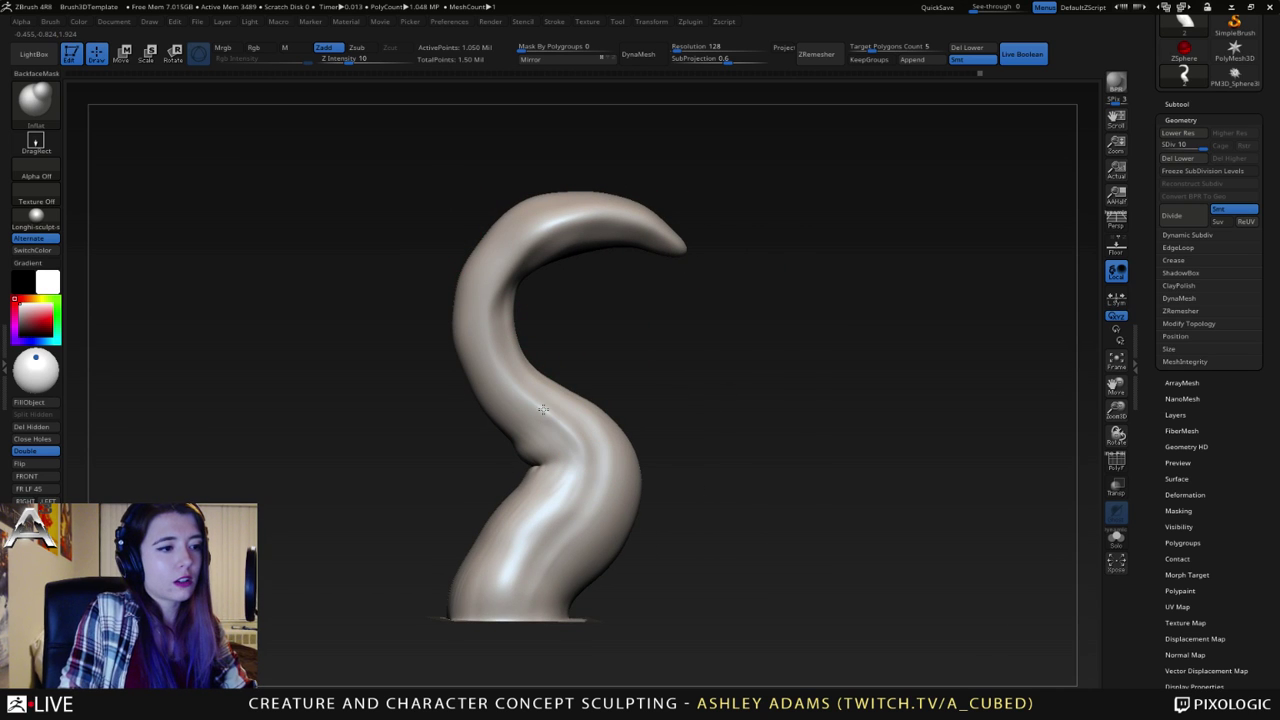
{"action": "left_click_drag", "start_coordinate": [583, 378], "coordinate": [560, 414]}
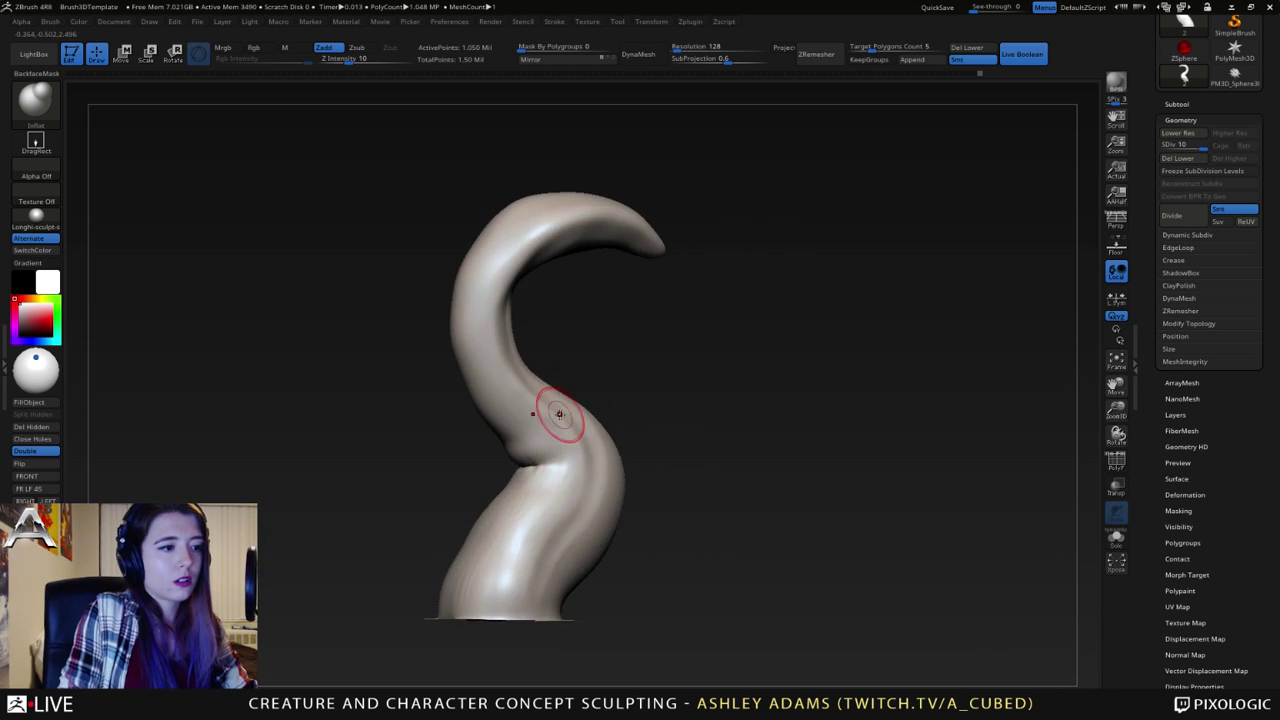
{"action": "key", "text": "space"}
{"action": "left_click", "coordinate": [518, 445]}
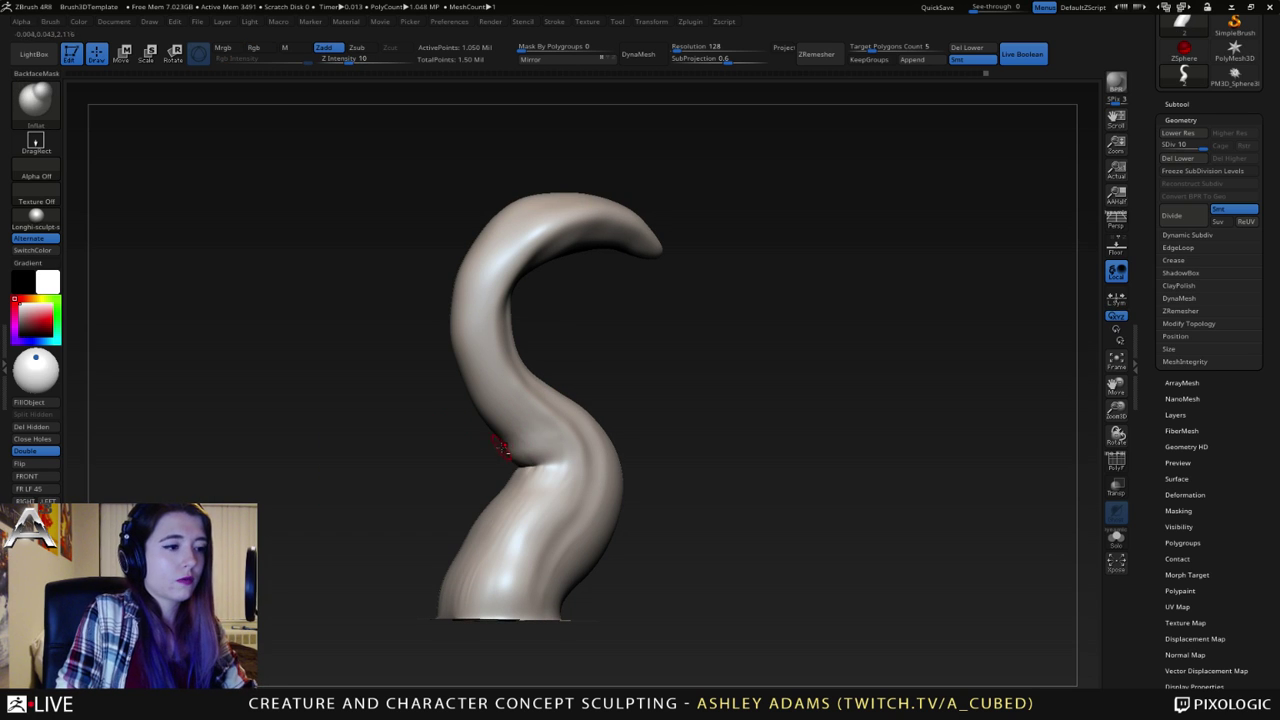
{"action": "left_click_drag", "start_coordinate": [563, 433], "coordinate": [570, 434]}
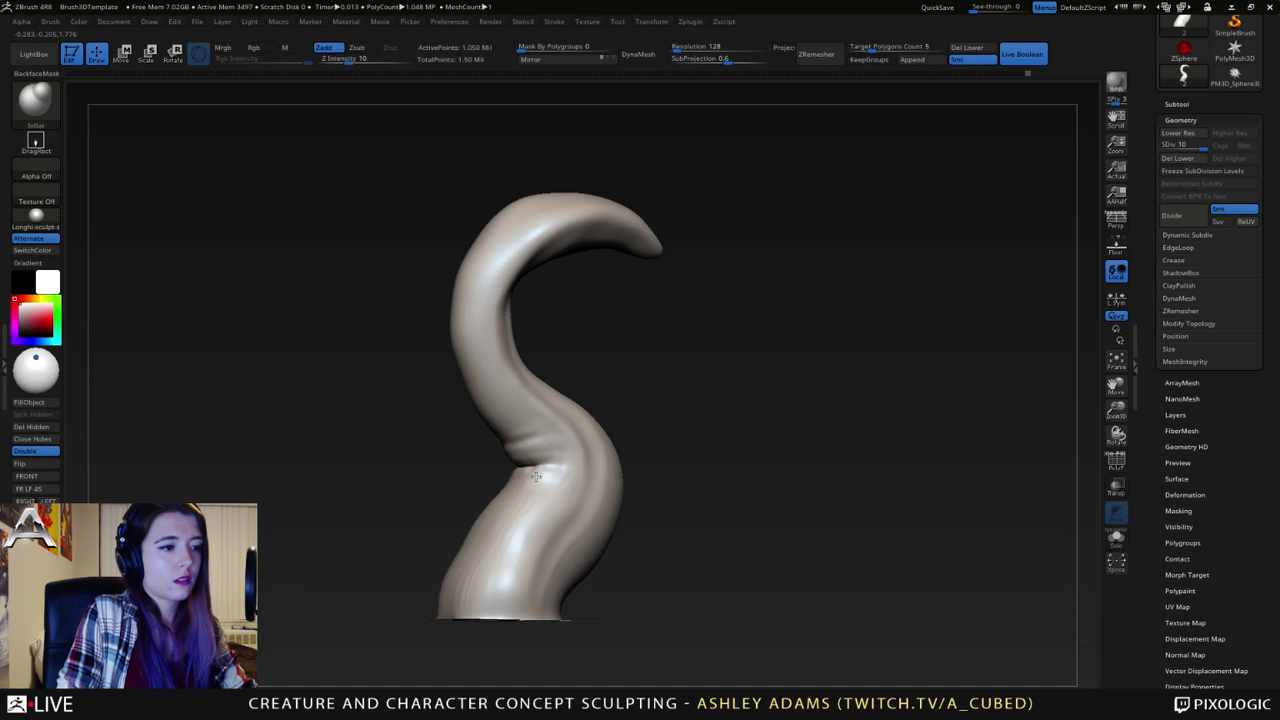
{"action": "left_click_drag", "start_coordinate": [432, 475], "coordinate": [560, 497]}
{"action": "mouse_move", "coordinate": [548, 474]}
{"action": "right_mouse_down"}
{"action": "mouse_move", "coordinate": [519, 460]}
{"action": "mouse_move", "coordinate": [491, 349]}
{"action": "mouse_move", "coordinate": [620, 422]}
{"action": "mouse_move", "coordinate": [603, 400]}
{"action": "right_mouse_up"}
{"action": "right_click", "coordinate": [592, 471]}
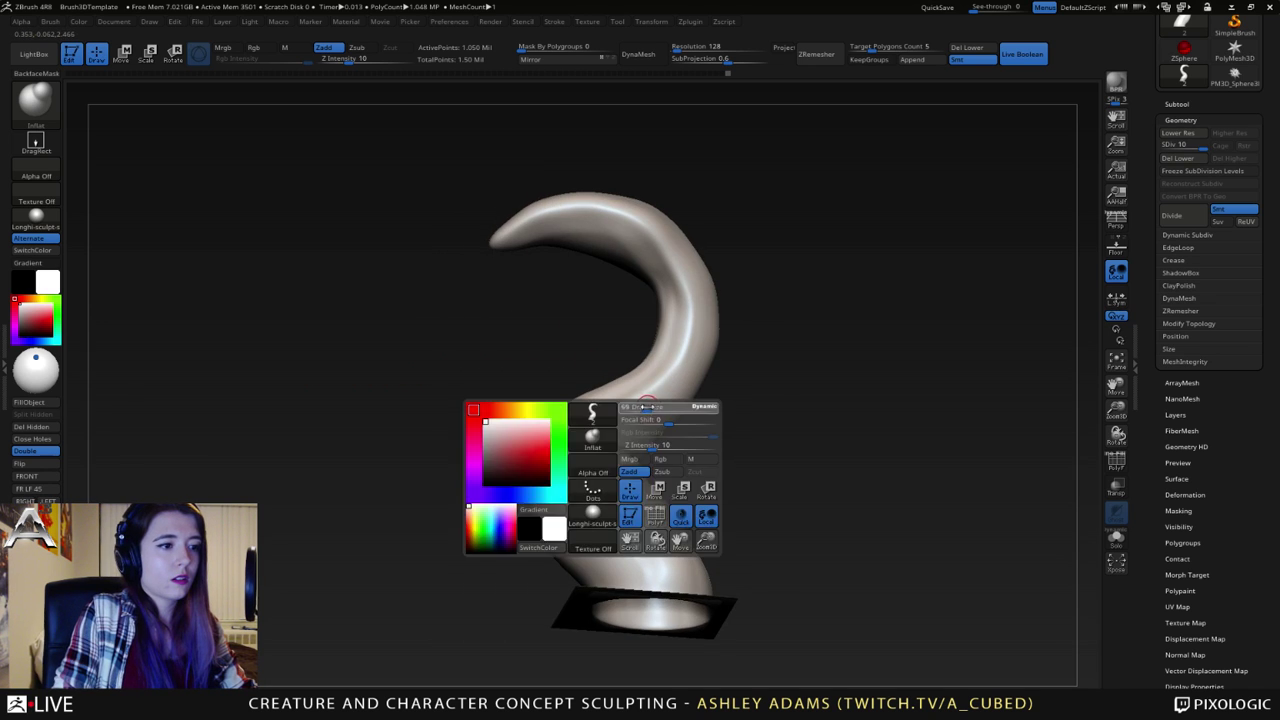
{"action": "right_click_drag", "start_coordinate": [592, 471], "coordinate": [590, 505]}
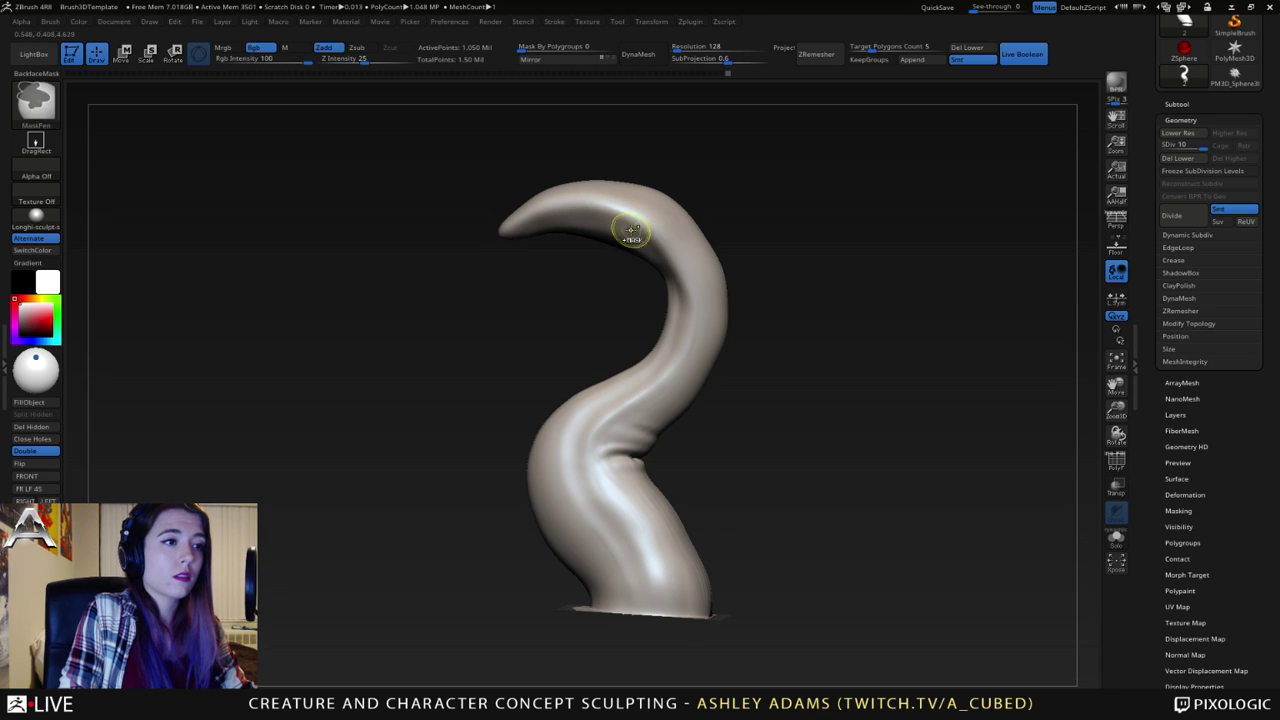
- Adjust the curve of the horn's neck with the SnakeHook brush
{"action": "mouse_move", "coordinate": [670, 265]}
{"action": "right_mouse_down"}
{"action": "mouse_move", "coordinate": [674, 255]}
{"action": "mouse_move", "coordinate": [718, 352]}
{"action": "mouse_move", "coordinate": [668, 338]}
{"action": "mouse_move", "coordinate": [724, 348]}
{"action": "mouse_move", "coordinate": [657, 463]}
{"action": "mouse_move", "coordinate": [603, 463]}
{"action": "right_mouse_up"}
{"action": "key", "text": "b"}
{"action": "key", "text": "s"}
{"action": "key", "text": "h"}
{"action": "right_click", "coordinate": [672, 258]}
{"action": "right_click", "coordinate": [667, 350]}
- Inflate the side of the lower bulge next to the crease with the Inflat brush and smooth the surface
{"action": "key", "text": "b"}
{"action": "key", "text": "i"}
{"action": "key", "text": "n"}
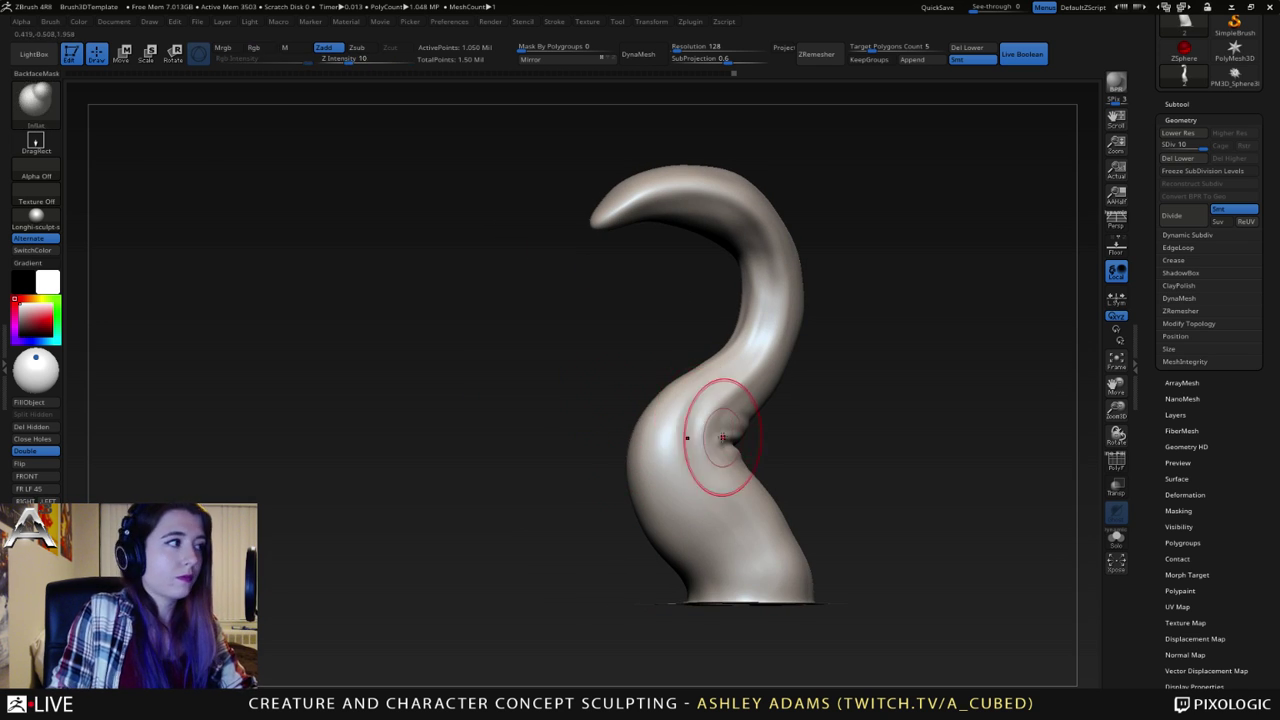
{"action": "mouse_move", "coordinate": [706, 421]}
{"action": "left_mouse_down"}
{"action": "mouse_move", "coordinate": [675, 430]}
{"action": "mouse_move", "coordinate": [675, 449]}
{"action": "left_mouse_up"}
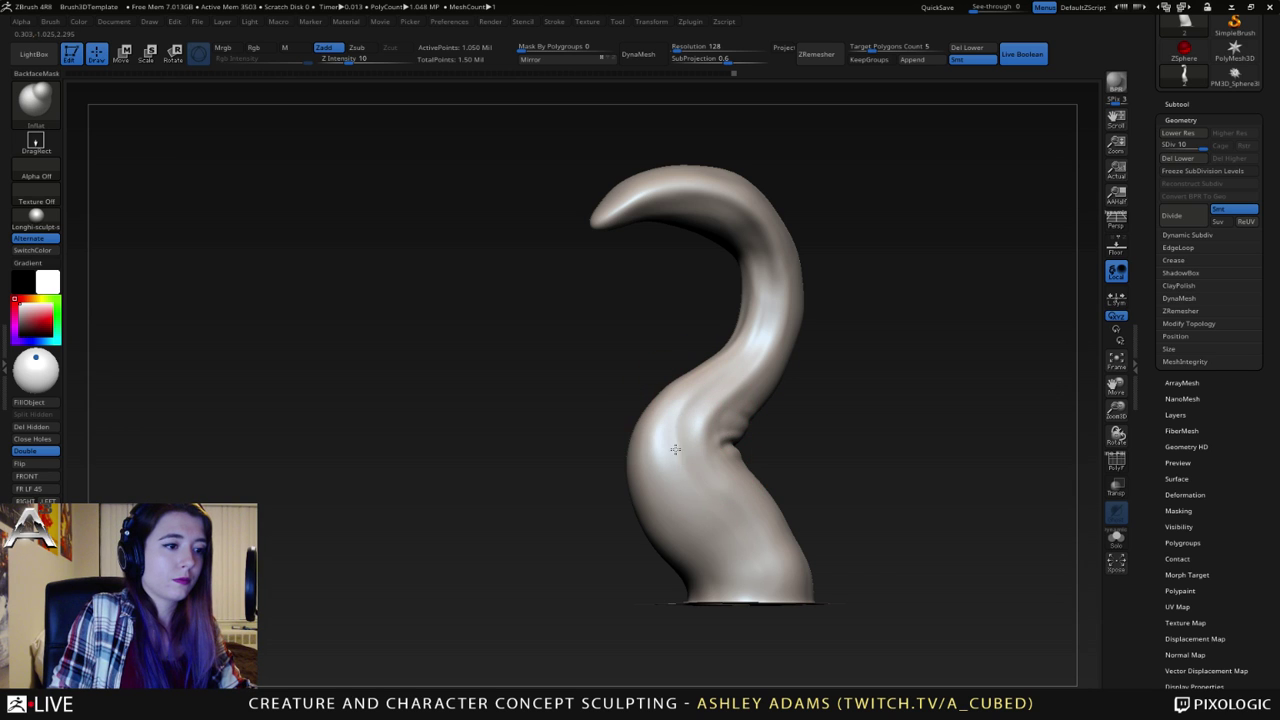
{"action": "left_click_drag", "start_coordinate": [735, 545], "coordinate": [699, 490]}
{"action": "left_click_drag", "start_coordinate": [710, 376], "coordinate": [687, 516]}
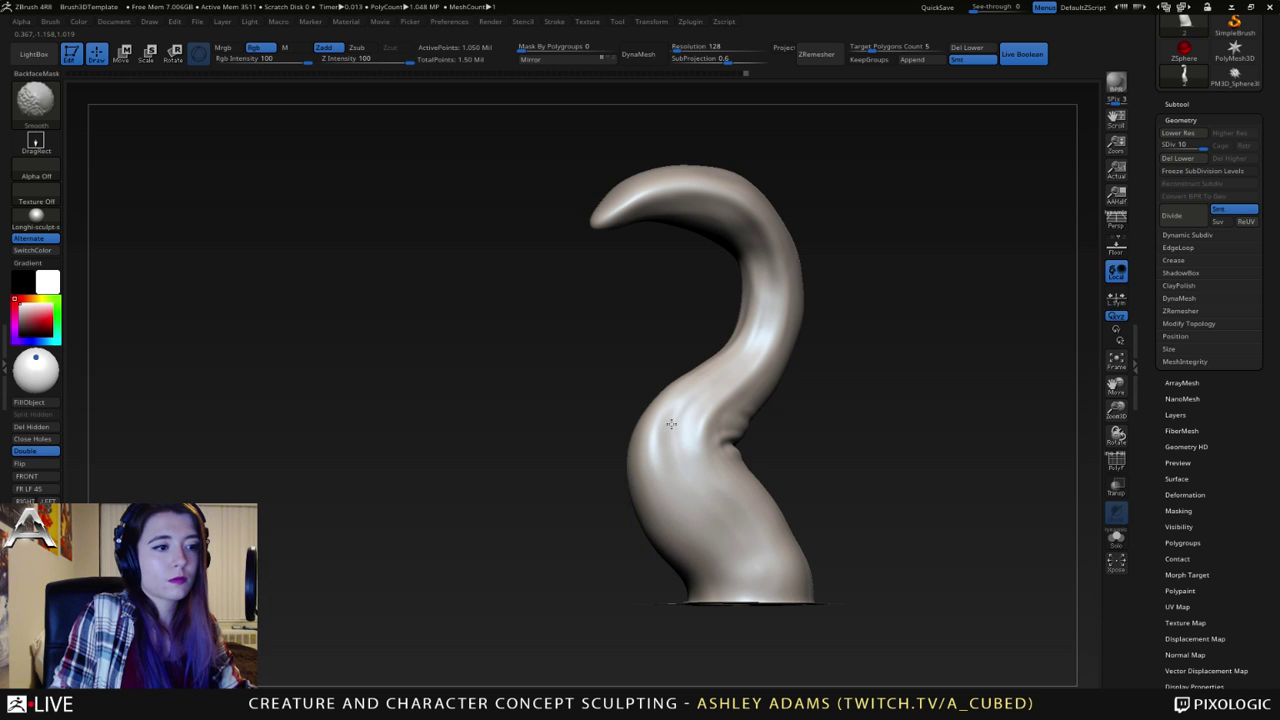
- Inflate the front of the horn where the neck runs into the lower bulge
{"action": "mouse_move", "coordinate": [735, 368]}
{"action": "right_mouse_down"}
{"action": "mouse_move", "coordinate": [777, 403]}
{"action": "mouse_move", "coordinate": [812, 390]}
{"action": "right_mouse_up"}
{"action": "right_click_drag", "start_coordinate": [722, 437], "coordinate": [726, 438]}
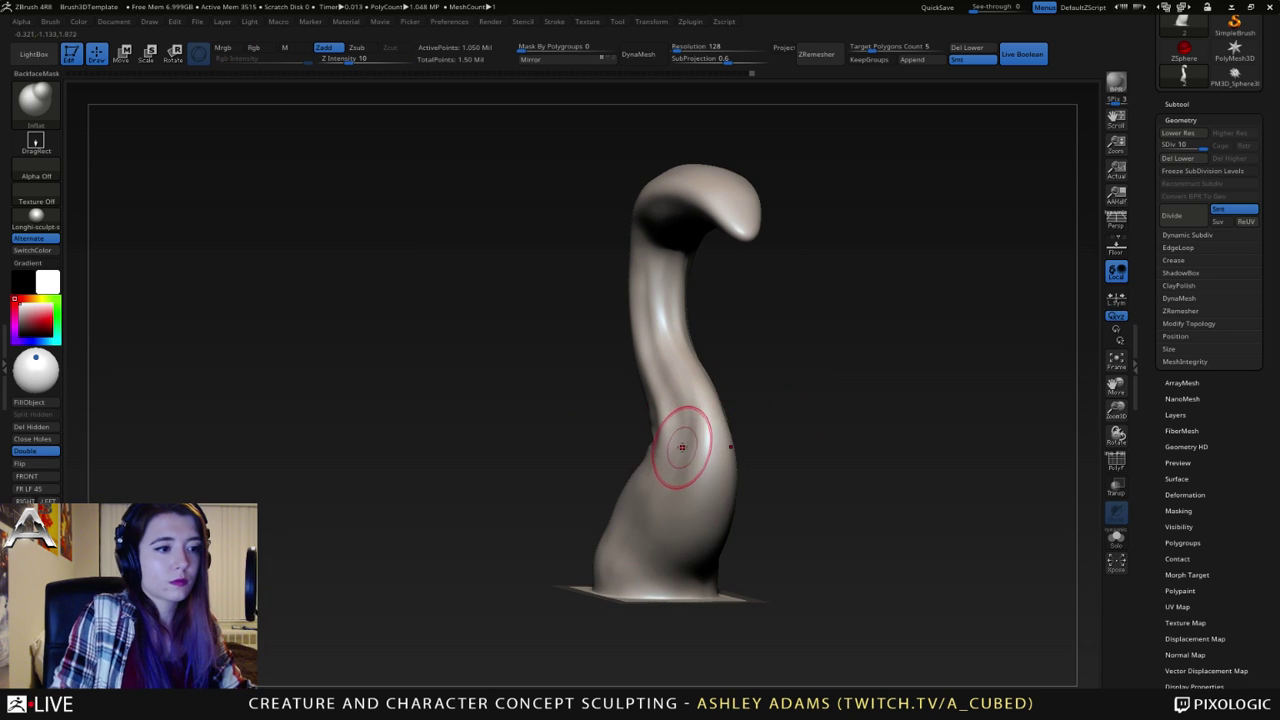
{"action": "left_click_drag", "start_coordinate": [683, 446], "coordinate": [682, 415]}
{"action": "left_click_drag", "start_coordinate": [674, 370], "coordinate": [690, 422]}
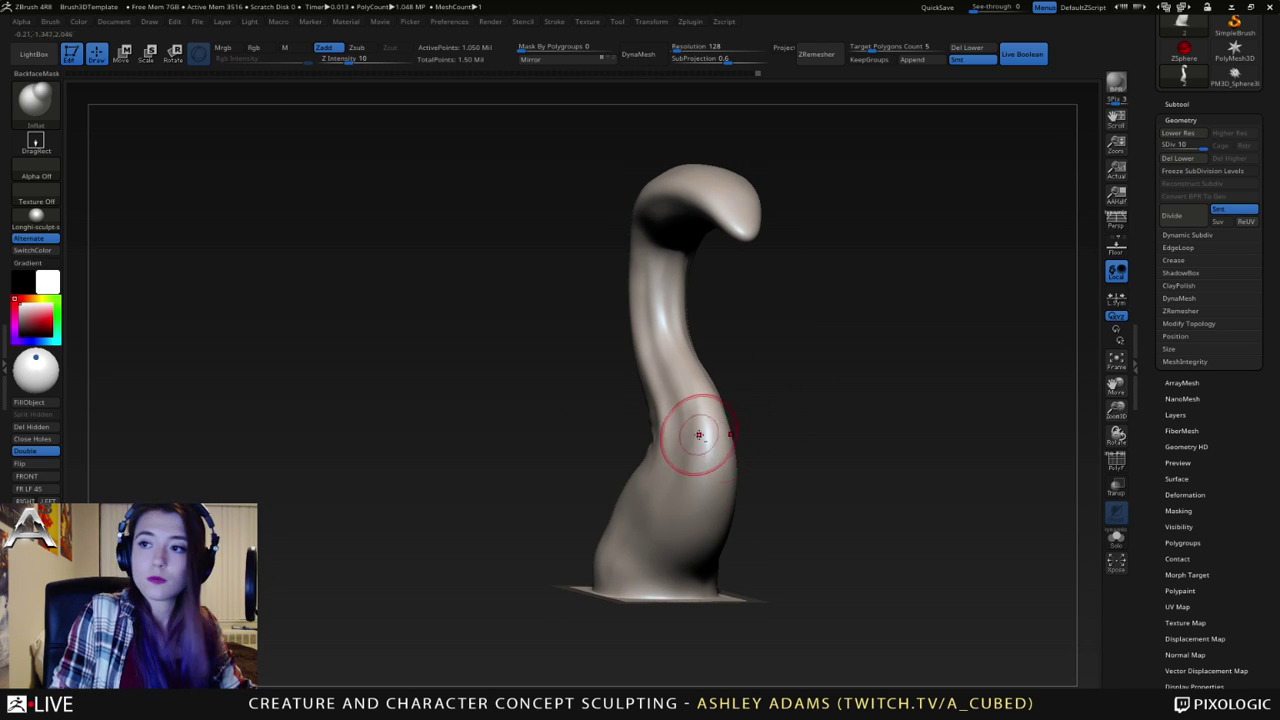
{"action": "right_click_drag", "start_coordinate": [702, 436], "coordinate": [811, 472], "text": "alt"}
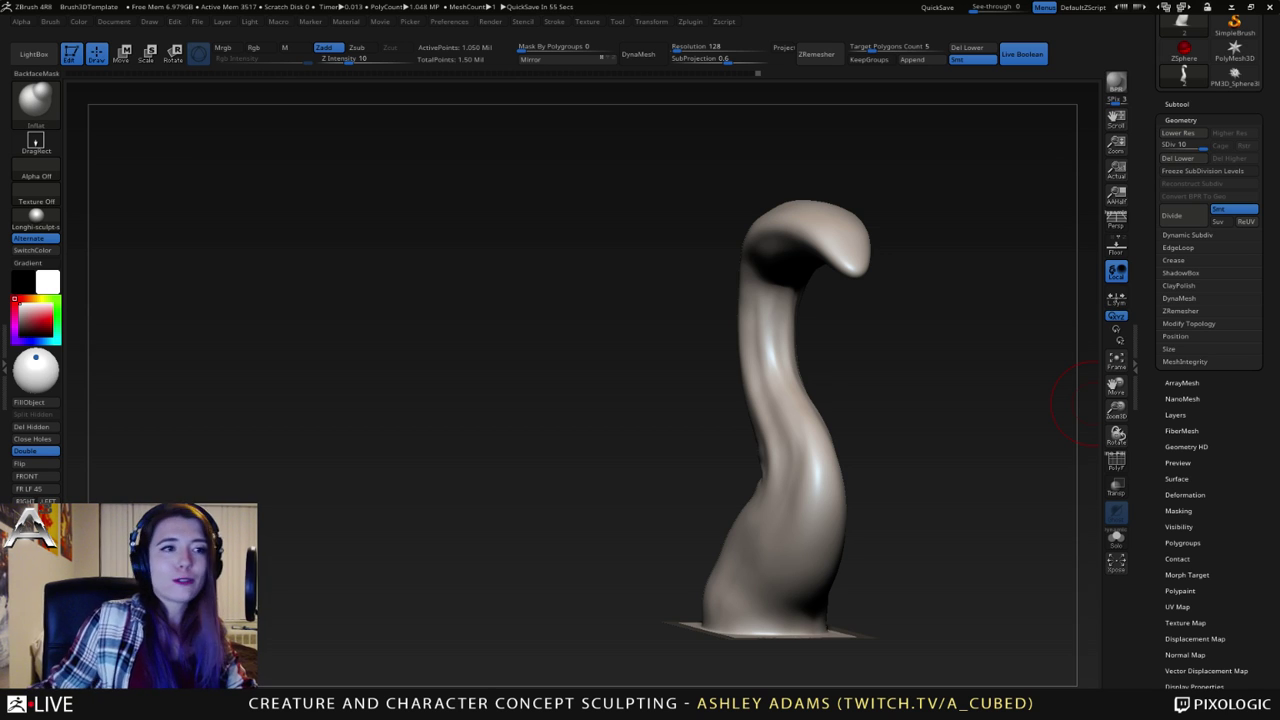
- Inflate soft muscle-like ridges down the lower bulge toward the base with a resized Inflat brush
{"action": "right_click_drag", "start_coordinate": [1090, 404], "coordinate": [741, 324]}
{"action": "right_click", "coordinate": [795, 243]}
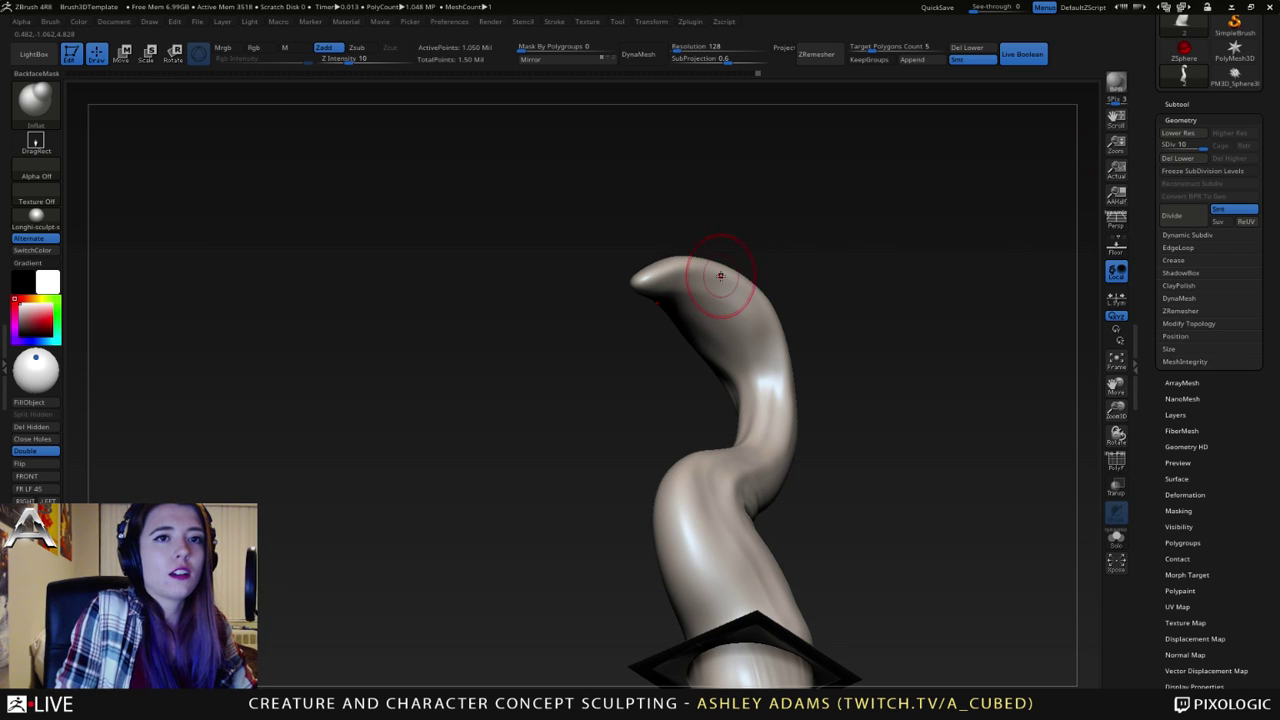
{"action": "left_click_drag", "start_coordinate": [790, 314], "coordinate": [662, 295]}
{"action": "right_click_drag", "start_coordinate": [686, 302], "coordinate": [716, 498]}
{"action": "mouse_move", "coordinate": [716, 498]}
{"action": "right_mouse_down", "text": "alt"}
{"action": "mouse_move", "coordinate": [718, 397]}
{"action": "mouse_move", "coordinate": [670, 397]}
{"action": "mouse_move", "coordinate": [718, 398]}
{"action": "mouse_move", "coordinate": [684, 433]}
{"action": "right_mouse_up", "text": "alt"}
{"action": "key", "text": "space"}
{"action": "right_click", "coordinate": [697, 400]}
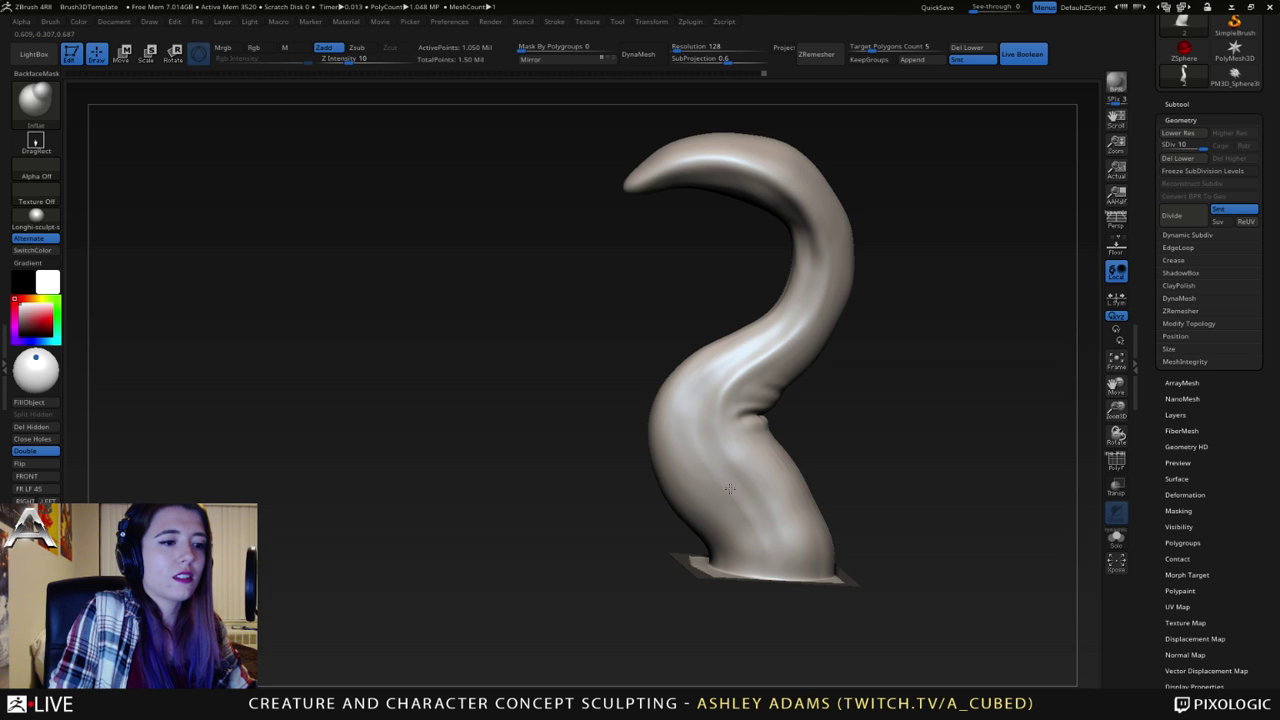
{"action": "right_click_drag", "start_coordinate": [713, 379], "coordinate": [717, 426]}
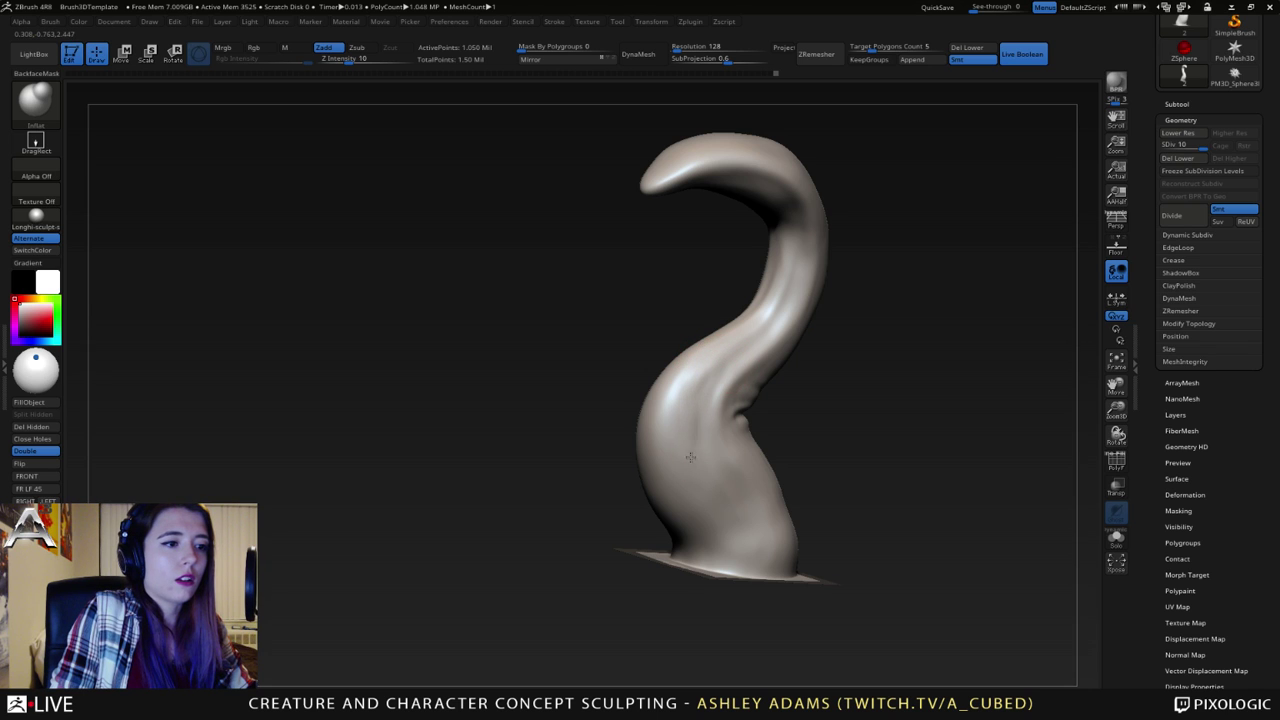
- Smooth the ridges on the lower bulge and around the back of the crease
{"action": "key", "text": "shift"}
{"action": "mouse_move", "coordinate": [705, 382]}
{"action": "right_mouse_down"}
{"action": "mouse_move", "coordinate": [751, 354]}
{"action": "mouse_move", "coordinate": [782, 380]}
{"action": "right_mouse_up"}
{"action": "mouse_move", "coordinate": [608, 314]}
{"action": "right_mouse_down"}
{"action": "mouse_move", "coordinate": [692, 328]}
{"action": "mouse_move", "coordinate": [570, 251]}
{"action": "mouse_move", "coordinate": [600, 290]}
{"action": "mouse_move", "coordinate": [602, 374]}
{"action": "right_mouse_up"}
{"action": "left_click_drag", "start_coordinate": [559, 374], "coordinate": [563, 366], "text": "shift"}
{"action": "right_click_drag", "start_coordinate": [563, 366], "coordinate": [514, 384]}
{"action": "left_click_drag", "start_coordinate": [514, 390], "coordinate": [507, 392], "text": "shift"}
{"action": "right_click_drag", "start_coordinate": [506, 400], "coordinate": [613, 384]}
- Reshape the sides of the lower body in front and back view with a resized SnakeHook brush
{"action": "key", "text": "b"}
{"action": "key", "text": "s"}
{"action": "key", "text": "h"}
{"action": "key", "text": "space"}
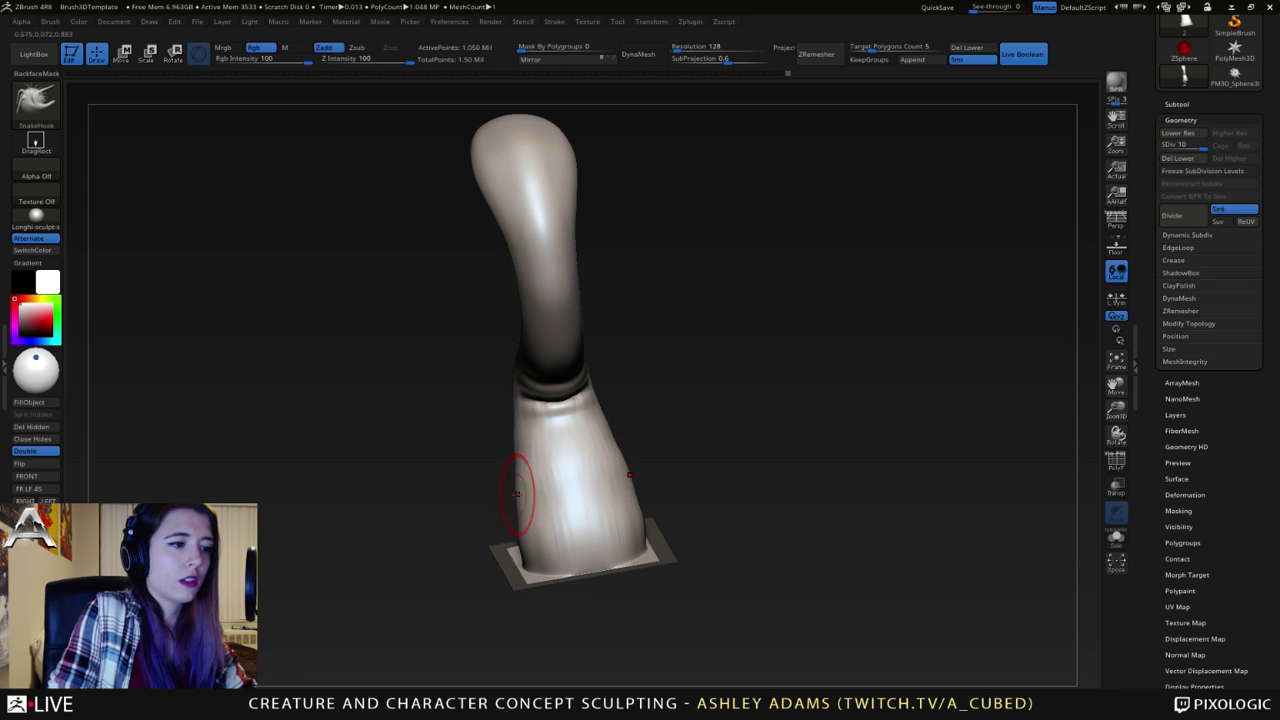
{"action": "mouse_move", "coordinate": [712, 482]}
{"action": "left_mouse_down"}
{"action": "mouse_move", "coordinate": [660, 492]}
{"action": "mouse_move", "coordinate": [704, 450]}
{"action": "mouse_move", "coordinate": [536, 438]}
{"action": "left_mouse_up"}
{"action": "right_click_drag", "start_coordinate": [536, 438], "coordinate": [593, 442]}
{"action": "right_click", "coordinate": [593, 442]}
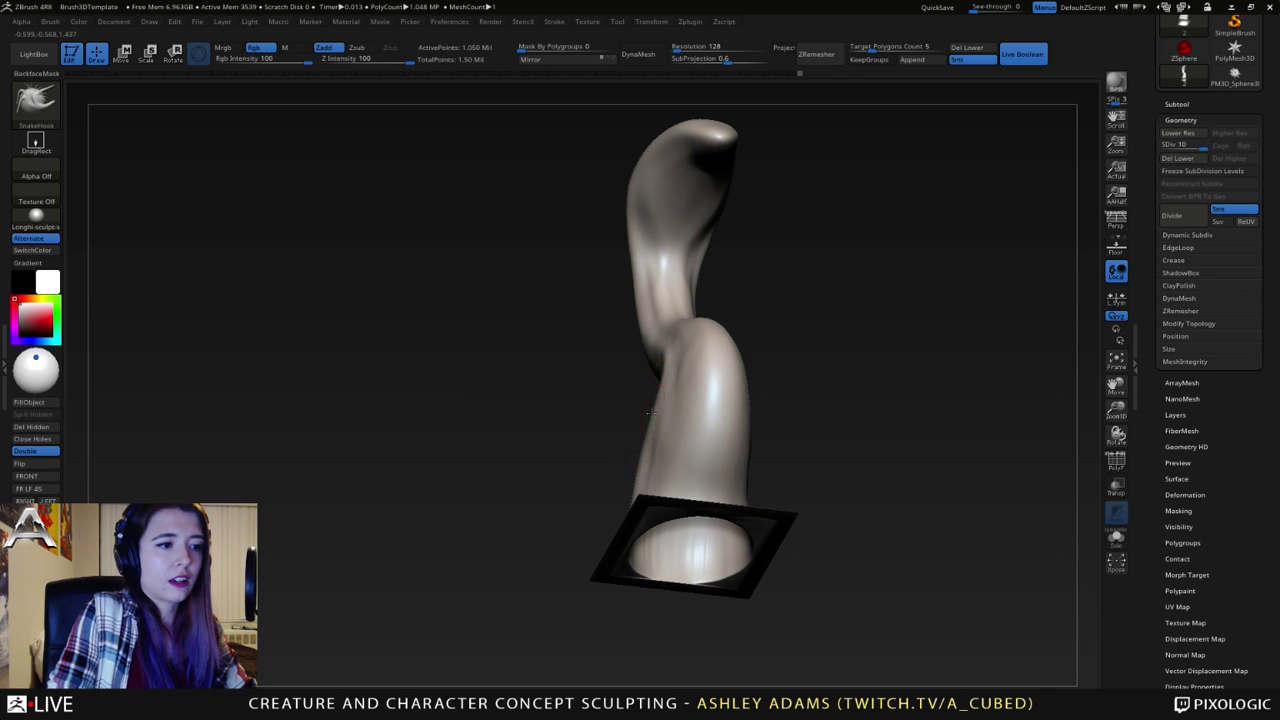
{"action": "left_click_drag", "start_coordinate": [650, 412], "coordinate": [752, 355]}
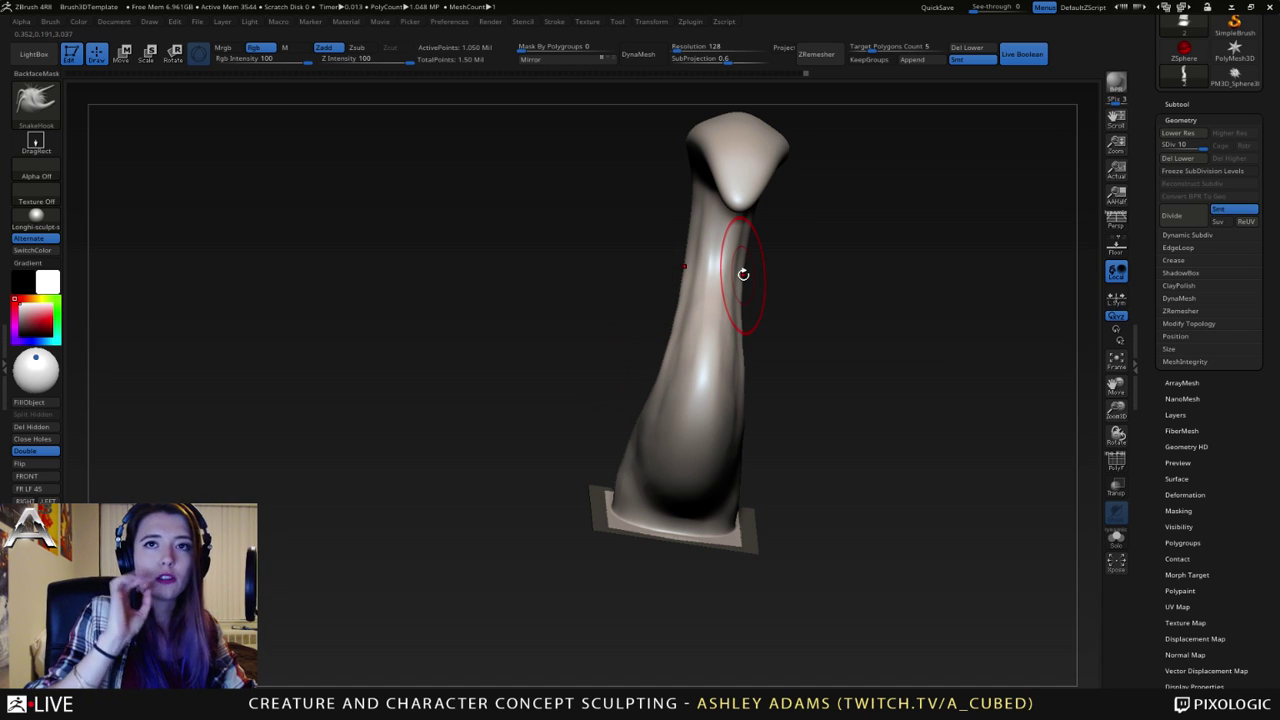
{"action": "left_click_drag", "start_coordinate": [610, 260], "coordinate": [480, 255]}
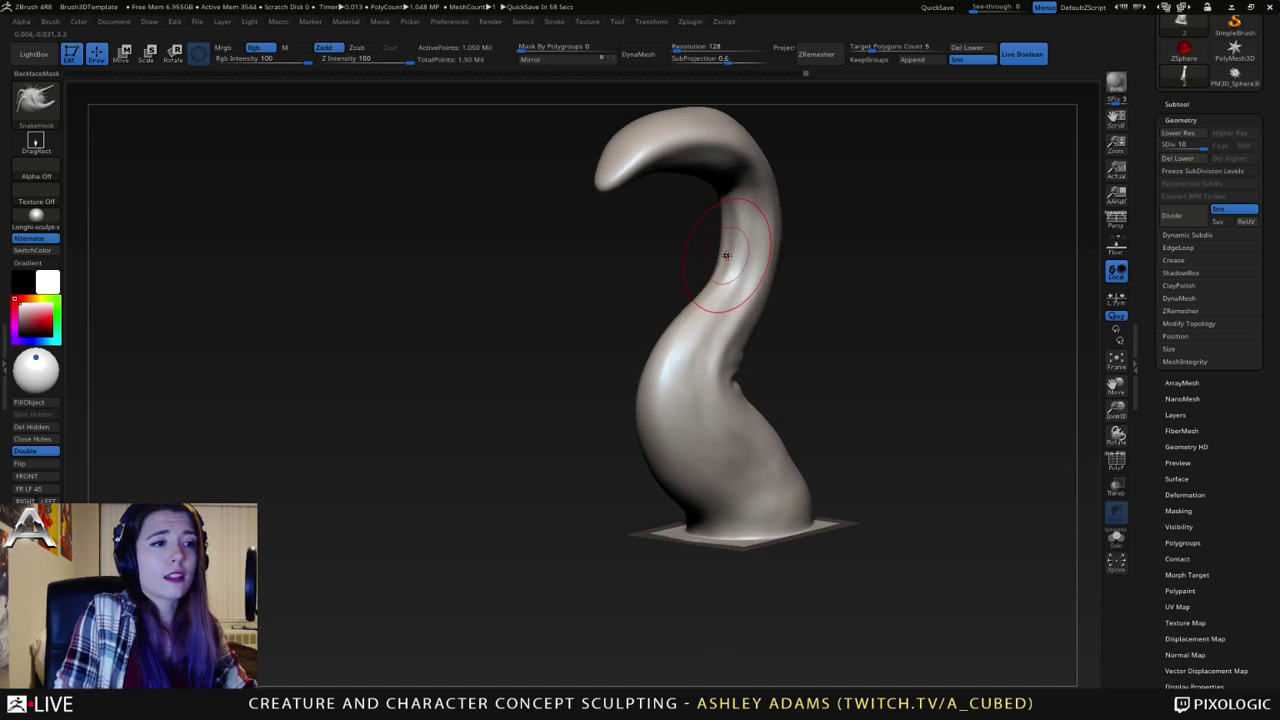
- Refine the inner neck curve and the top arch of the horn with a resized SnakeHook brush
{"action": "left_click_drag", "start_coordinate": [712, 265], "coordinate": [642, 320]}
{"action": "key", "text": "space"}
{"action": "mouse_move", "coordinate": [722, 248]}
{"action": "right_mouse_down", "text": "alt"}
{"action": "mouse_move", "coordinate": [651, 285]}
{"action": "mouse_move", "coordinate": [620, 266]}
{"action": "mouse_move", "coordinate": [702, 307]}
{"action": "mouse_move", "coordinate": [600, 271]}
{"action": "mouse_move", "coordinate": [631, 226]}
{"action": "right_mouse_up", "text": "alt"}
{"action": "right_click", "coordinate": [620, 272]}
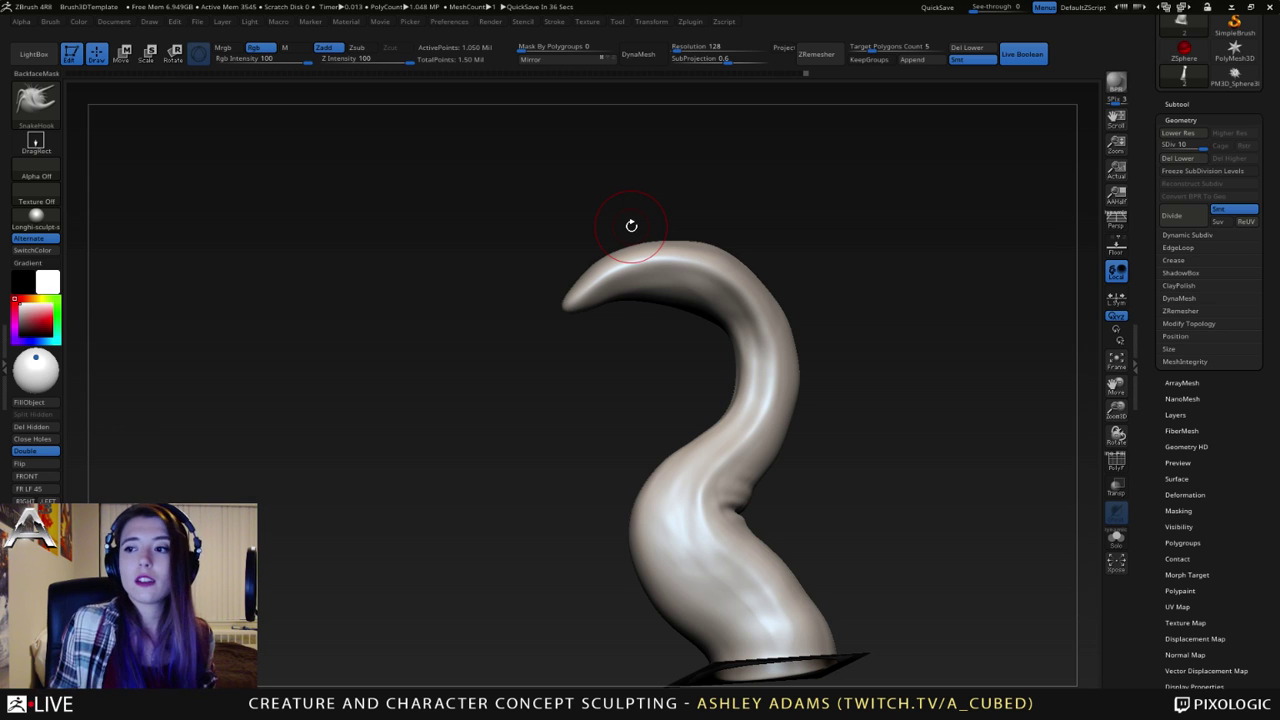
{"action": "mouse_move", "coordinate": [631, 226]}
{"action": "left_mouse_down"}
{"action": "mouse_move", "coordinate": [649, 271]}
{"action": "mouse_move", "coordinate": [622, 281]}
{"action": "mouse_move", "coordinate": [616, 252]}
{"action": "mouse_move", "coordinate": [619, 273]}
{"action": "left_mouse_up"}
- Polish the upper arch near the horn's tip with a resized hPolish brush
{"action": "key", "text": "b"}
{"action": "key", "text": "h"}
{"action": "key", "text": "p"}
{"action": "key", "text": "space"}
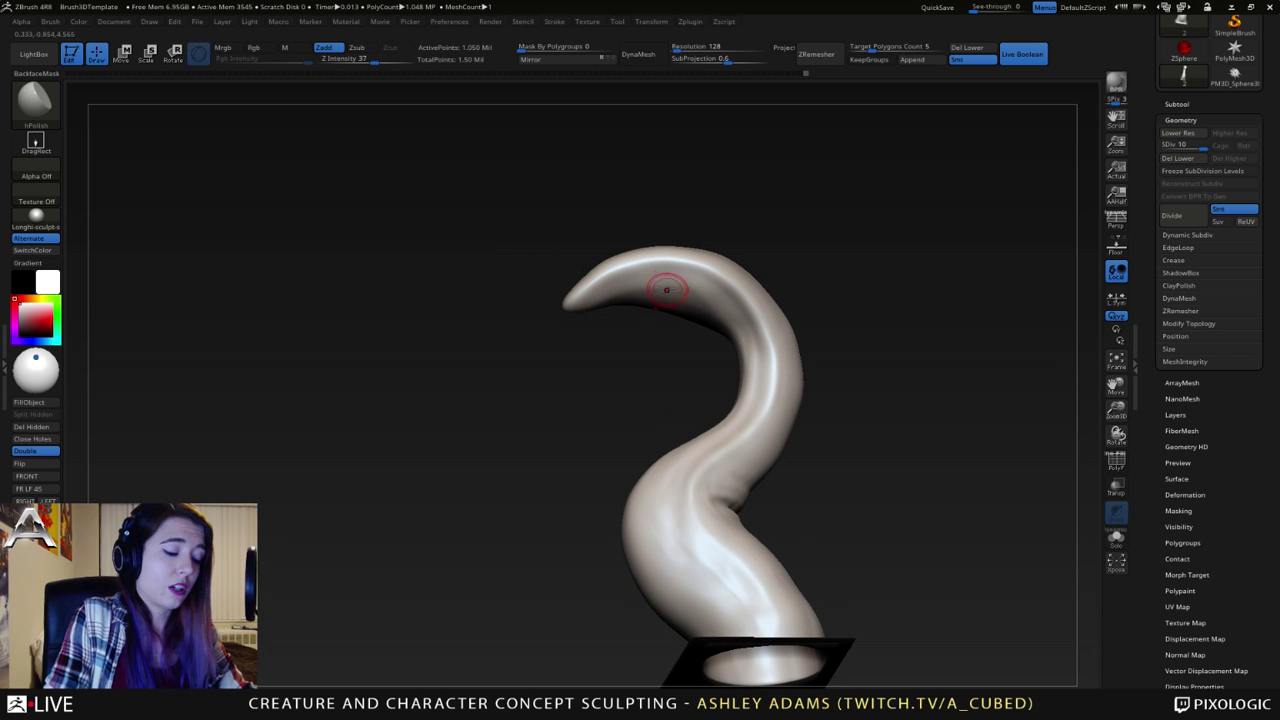
{"action": "right_click_drag", "start_coordinate": [671, 234], "coordinate": [534, 266], "text": "ctrl"}
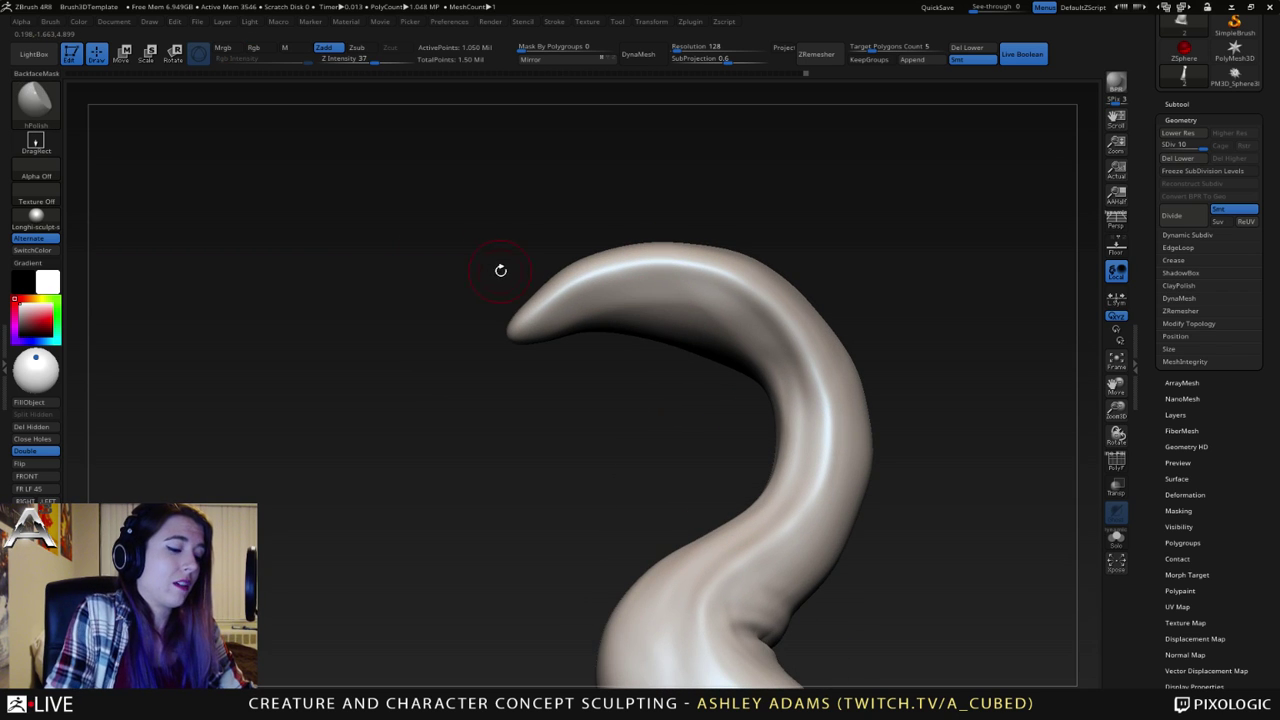
- Switch to the chisel_acubed brush and pick its PolySphere1_1 shape
{"action": "key", "text": "b"}
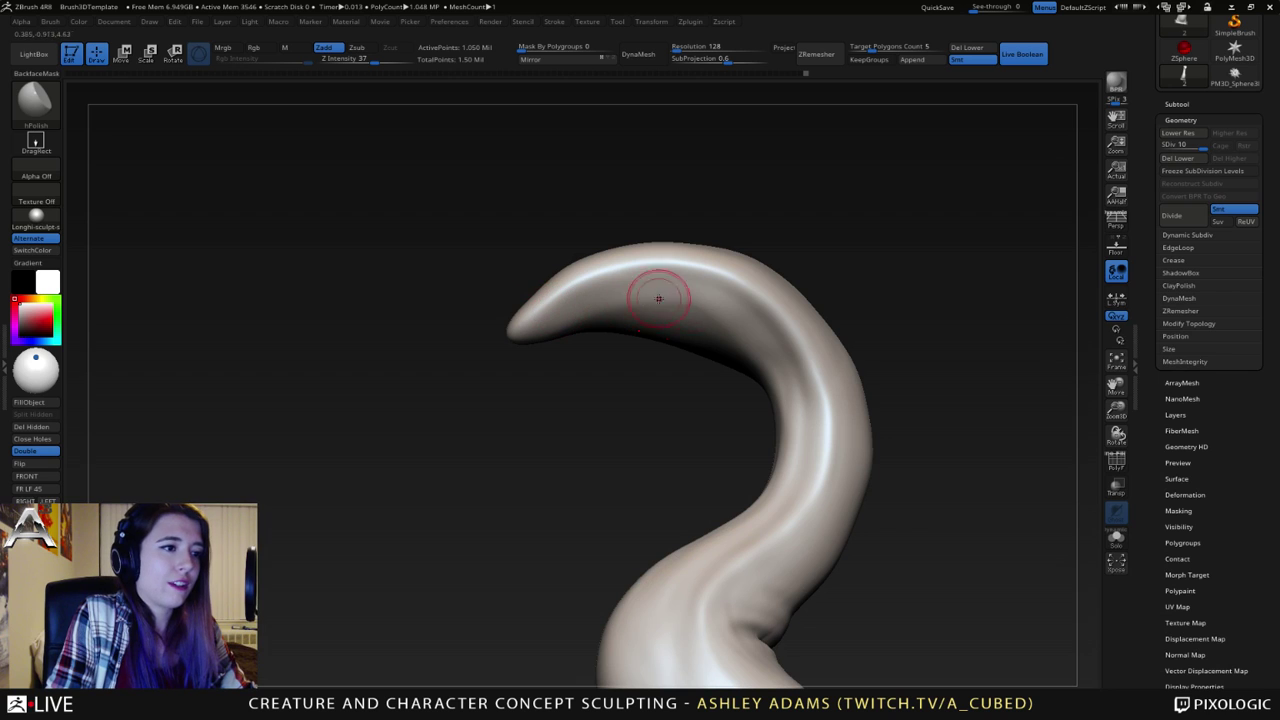
{"action": "left_click", "coordinate": [37, 115]}
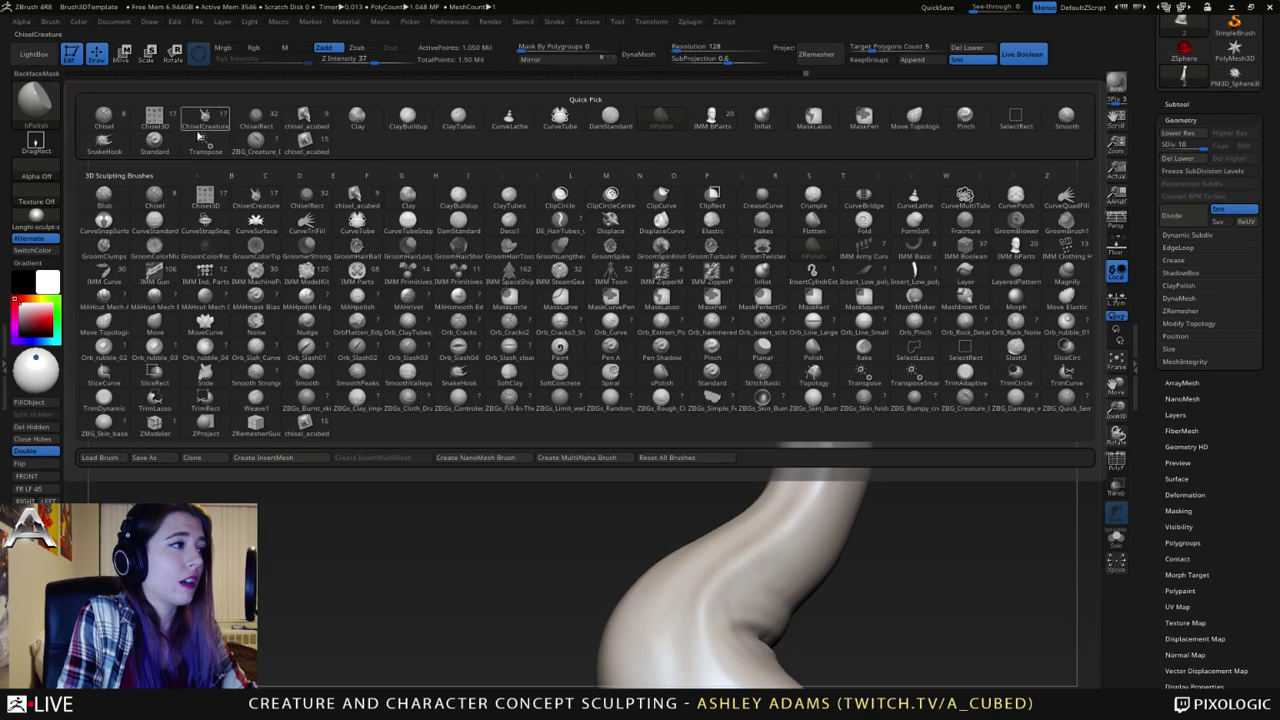
{"action": "mouse_move", "coordinate": [150, 120]}
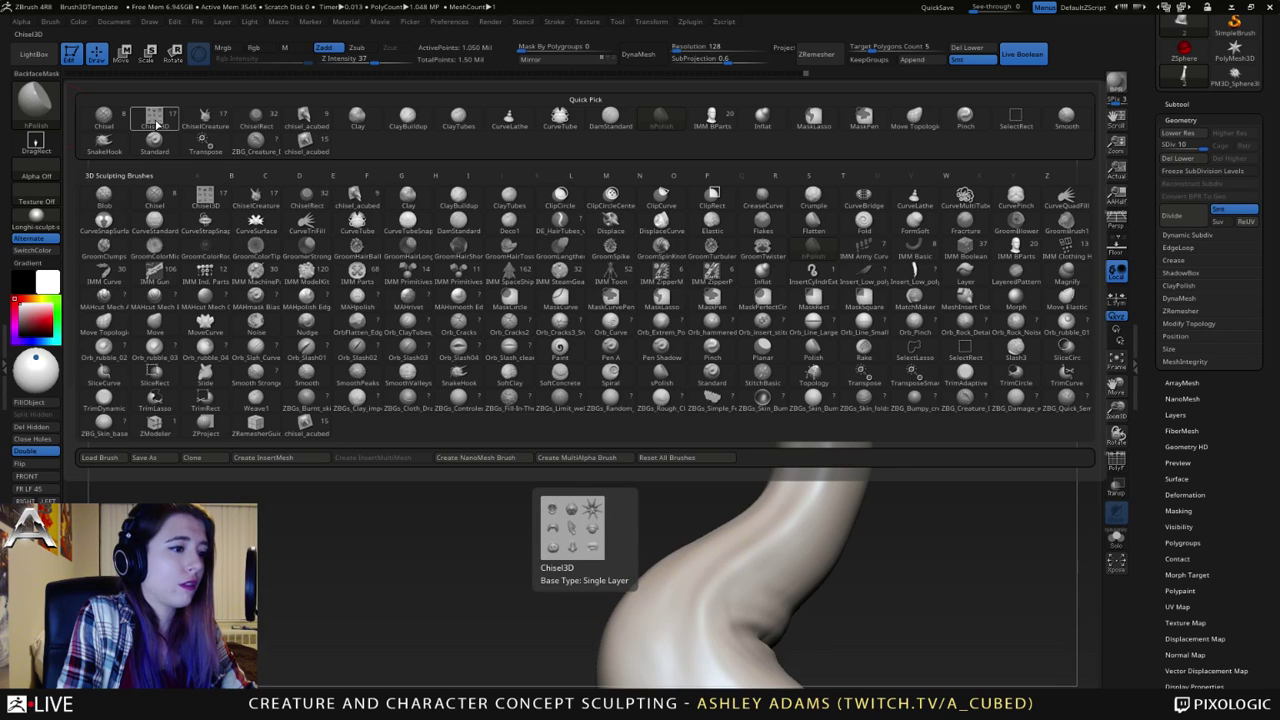
{"action": "left_click", "coordinate": [159, 123]}
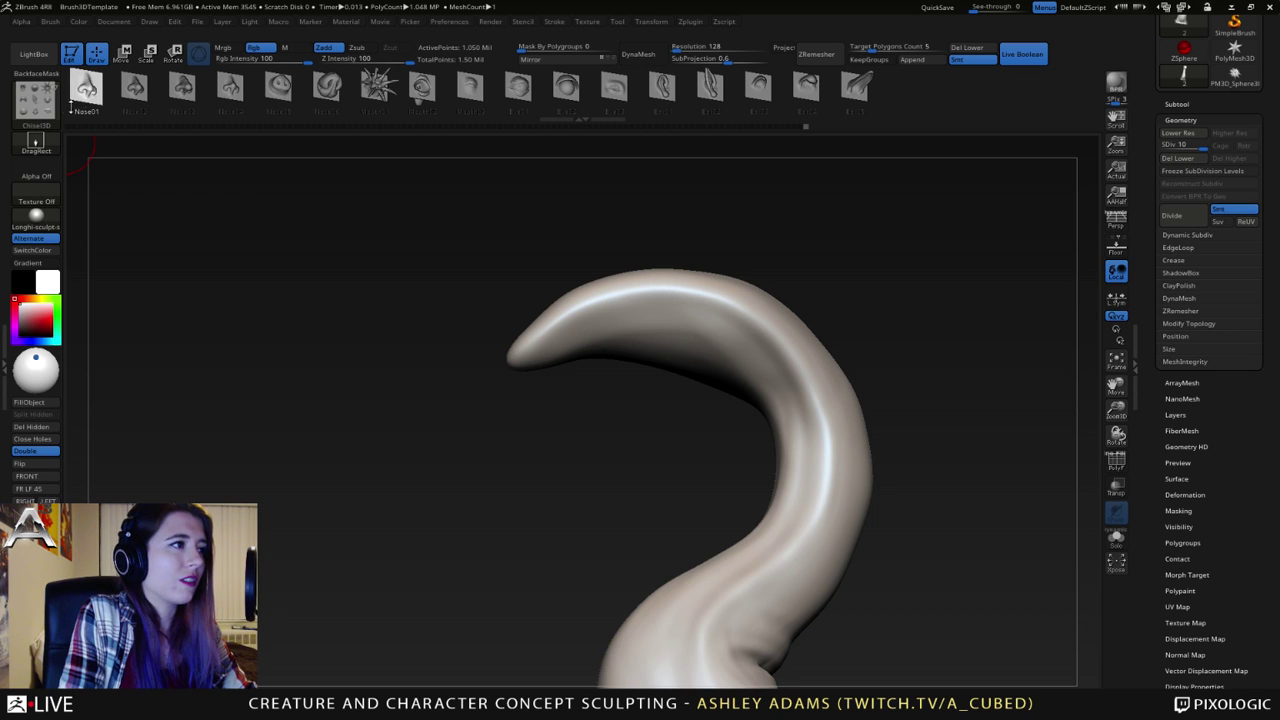
{"action": "left_click", "coordinate": [48, 110]}
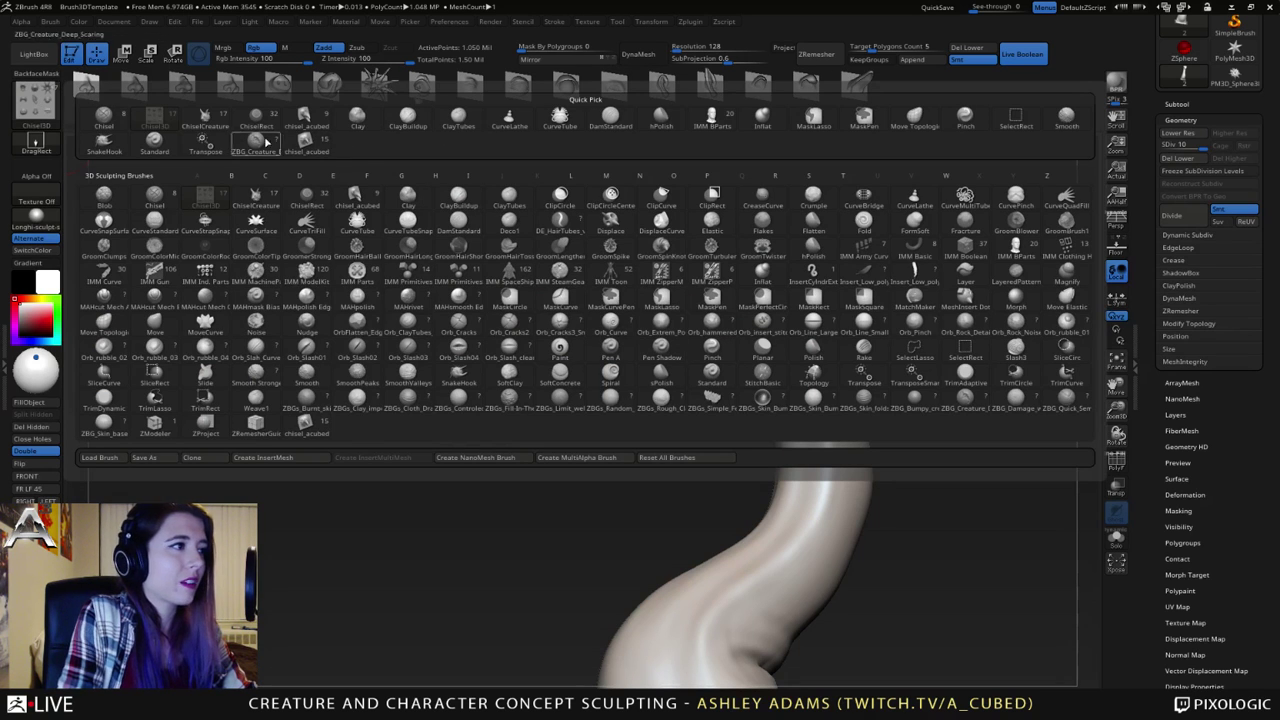
{"action": "left_click", "coordinate": [305, 141]}
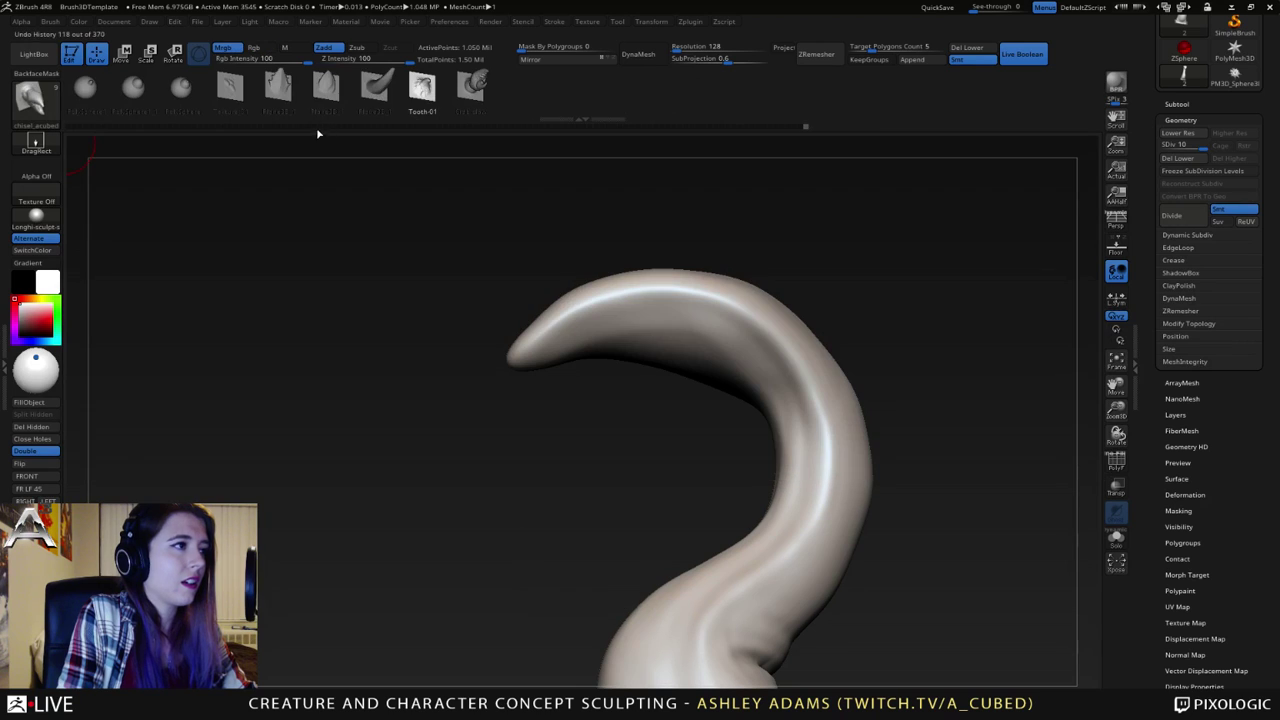
{"action": "left_click_drag", "start_coordinate": [516, 101], "coordinate": [651, 95]}
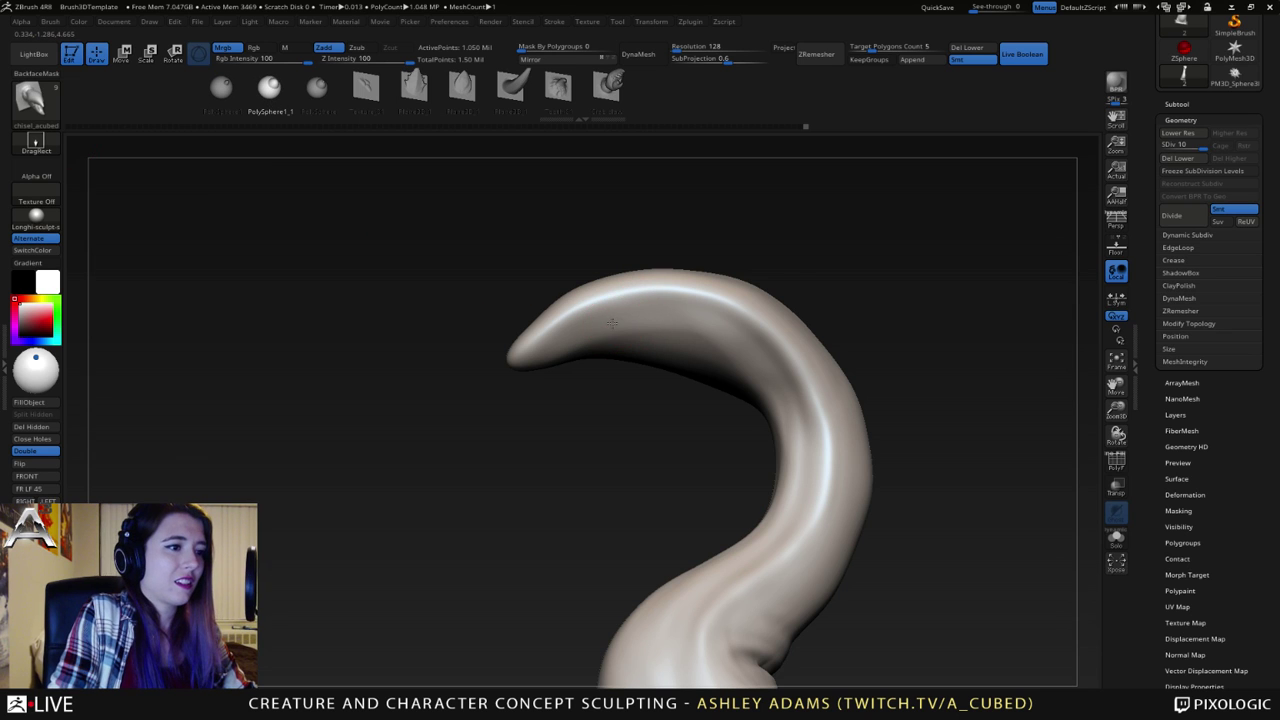
- Try stamping the PolySphere1_1 shape onto the underside near the horn's tip, and undo the stamps
{"action": "left_click_drag", "start_coordinate": [612, 323], "coordinate": [632, 322]}
{"action": "right_click_drag", "start_coordinate": [646, 320], "coordinate": [646, 254]}
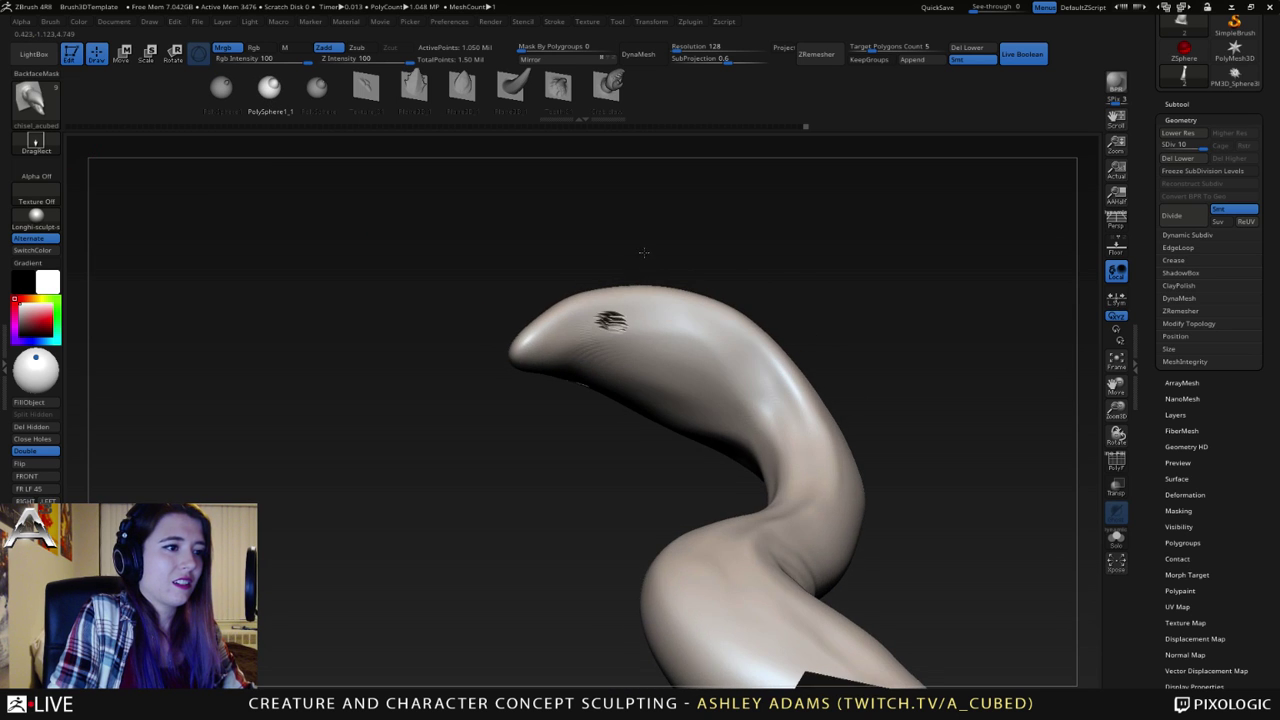
{"action": "key", "text": "ctrl+z"}
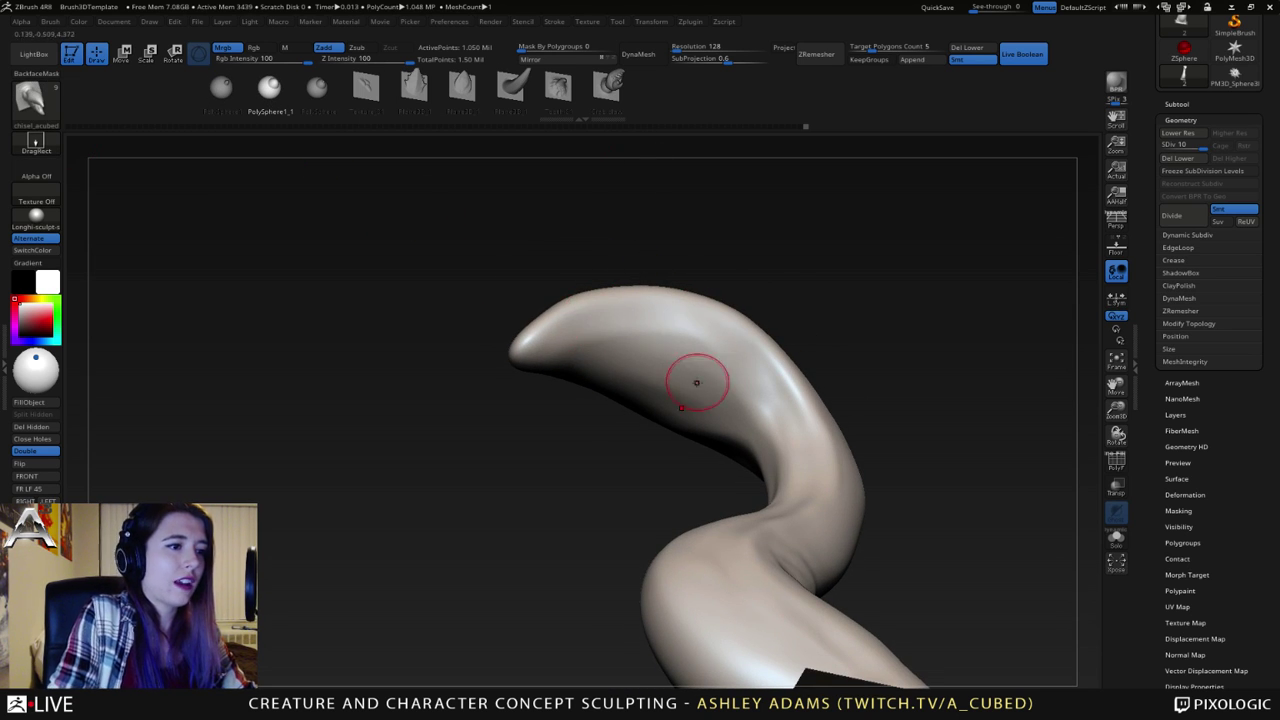
{"action": "left_click_drag", "start_coordinate": [592, 337], "coordinate": [690, 348]}
{"action": "right_click_drag", "start_coordinate": [722, 370], "coordinate": [717, 328], "text": "ctrl"}
{"action": "mouse_move", "coordinate": [717, 328]}
{"action": "right_mouse_down"}
{"action": "mouse_move", "coordinate": [763, 319]}
{"action": "mouse_move", "coordinate": [735, 318]}
{"action": "right_mouse_up"}
{"action": "key", "text": "ctrl+z"}
{"action": "key", "text": "ctrl+z"}
{"action": "key", "text": "ctrl+z"}
{"action": "mouse_move", "coordinate": [735, 318]}
{"action": "right_mouse_down", "text": "ctrl"}
{"action": "mouse_move", "coordinate": [728, 352]}
{"action": "mouse_move", "coordinate": [660, 248]}
{"action": "right_mouse_up", "text": "ctrl"}
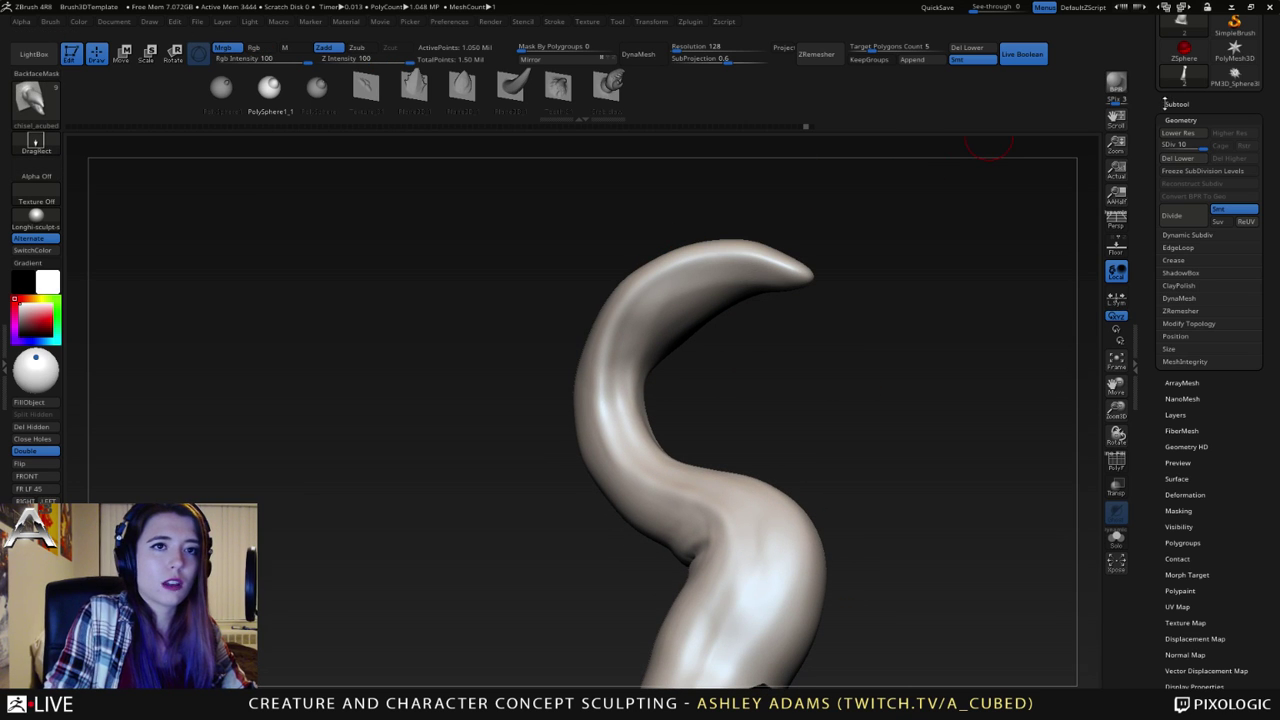
{"action": "left_click", "coordinate": [1175, 104]}
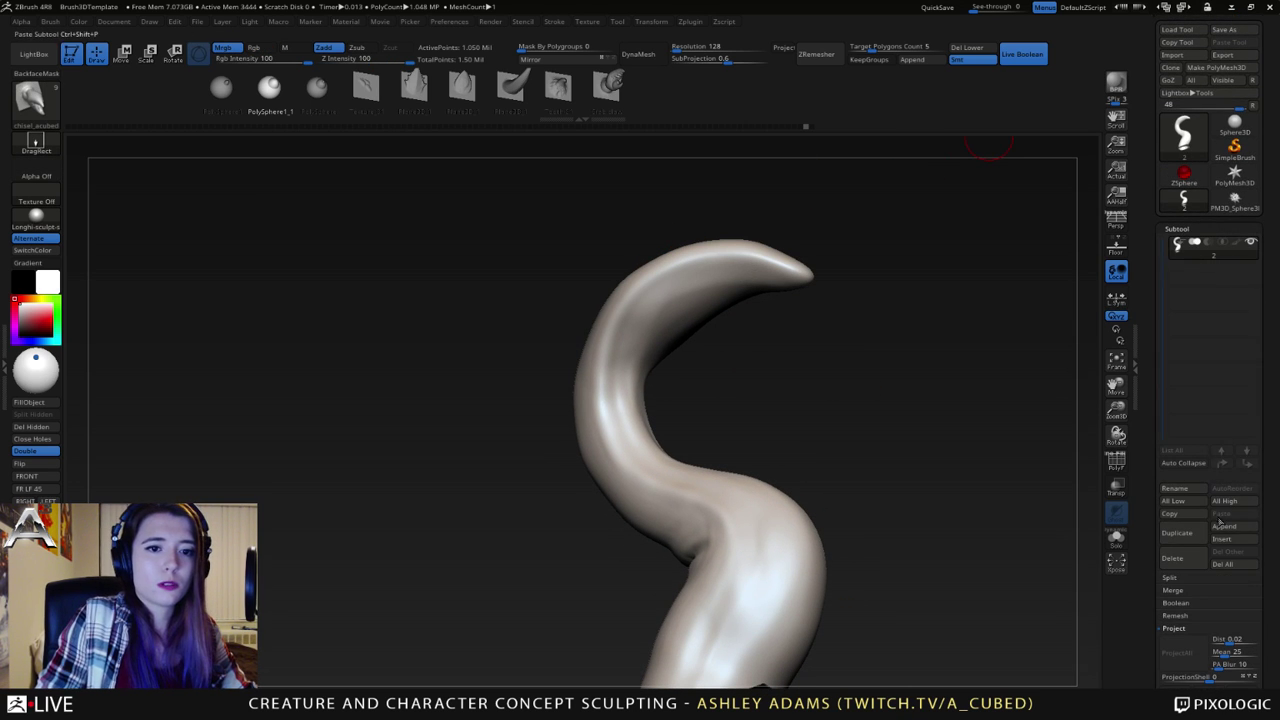
{"action": "left_click", "coordinate": [1177, 532]}
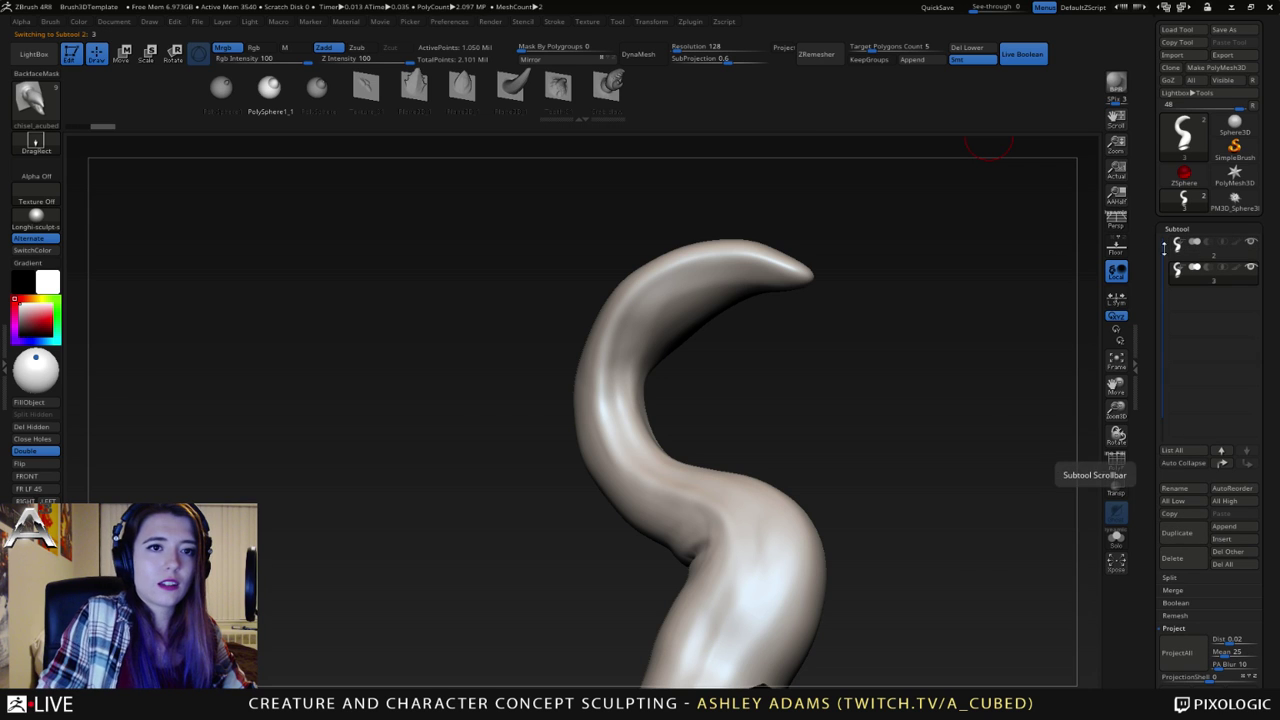
{"action": "mouse_move", "coordinate": [1178, 278]}
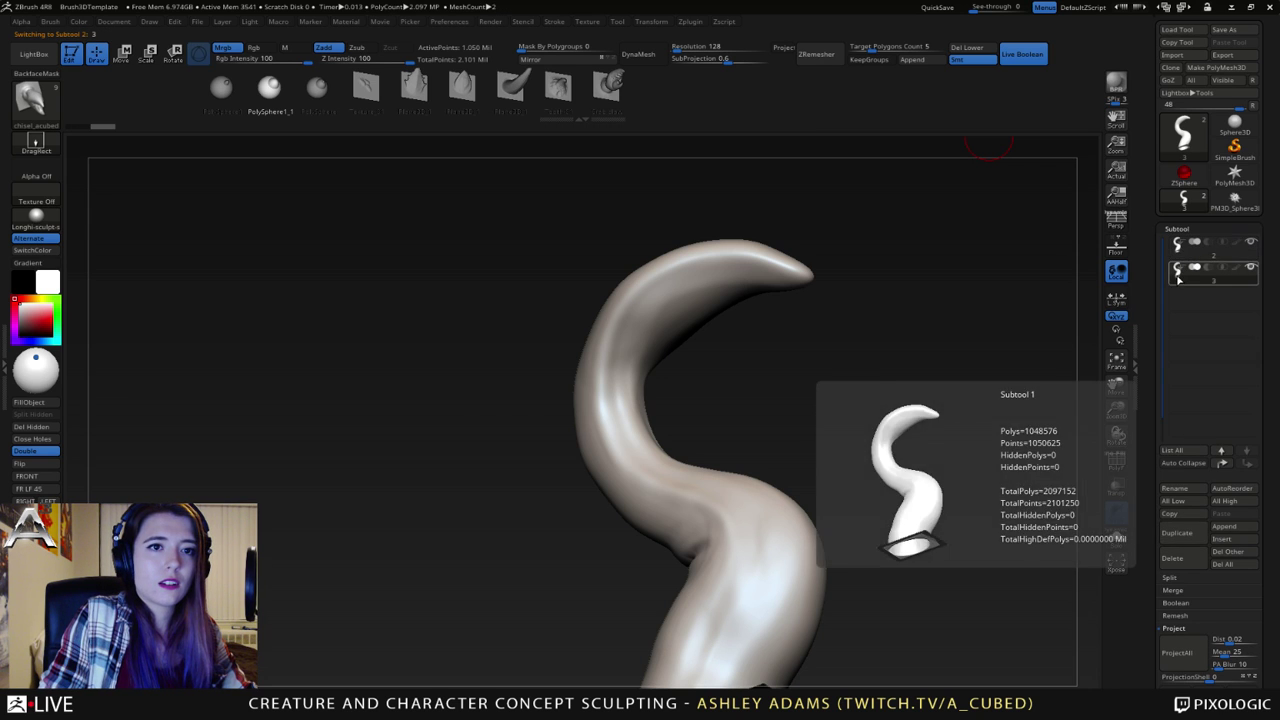
{"action": "mouse_move", "coordinate": [1174, 254]}
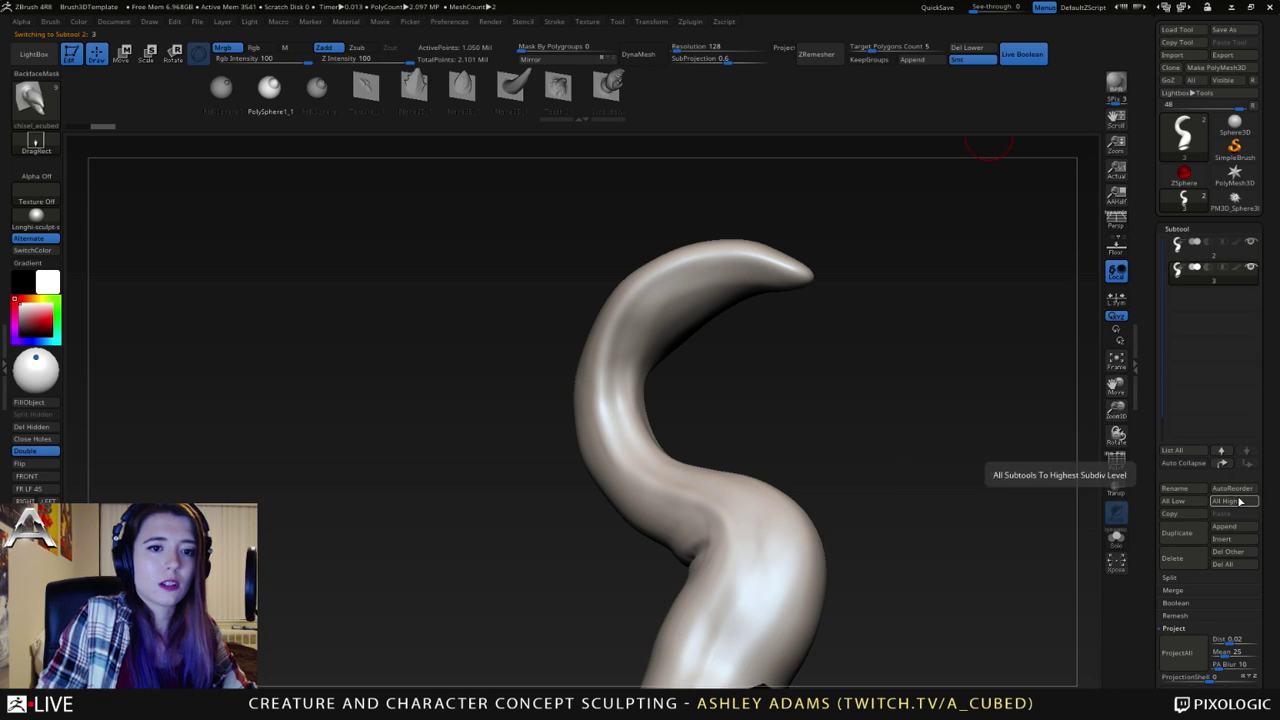
{"action": "left_click", "coordinate": [1172, 558]}
{"action": "key", "text": "Return"}
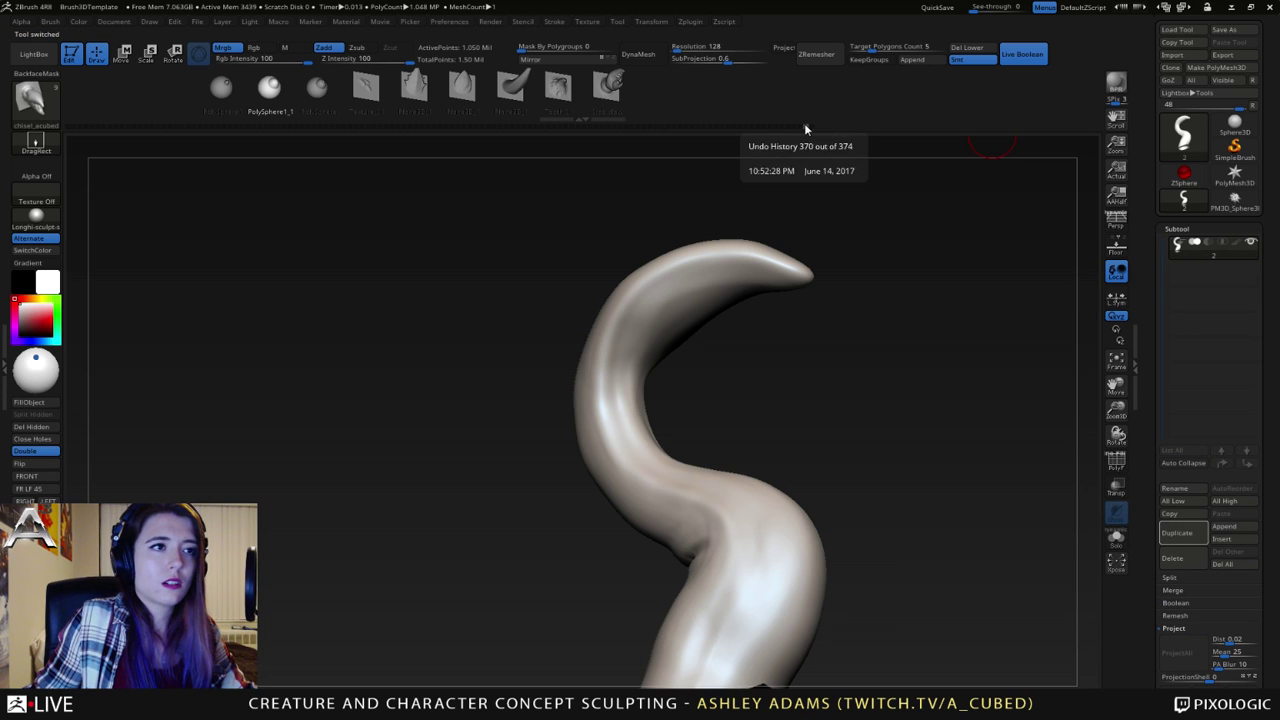
- Rewind the horn's undo history to the original flat plane, duplicate the plane as a second subtool and reselect the original
{"action": "left_click_drag", "start_coordinate": [804, 126], "coordinate": [66, 128]}
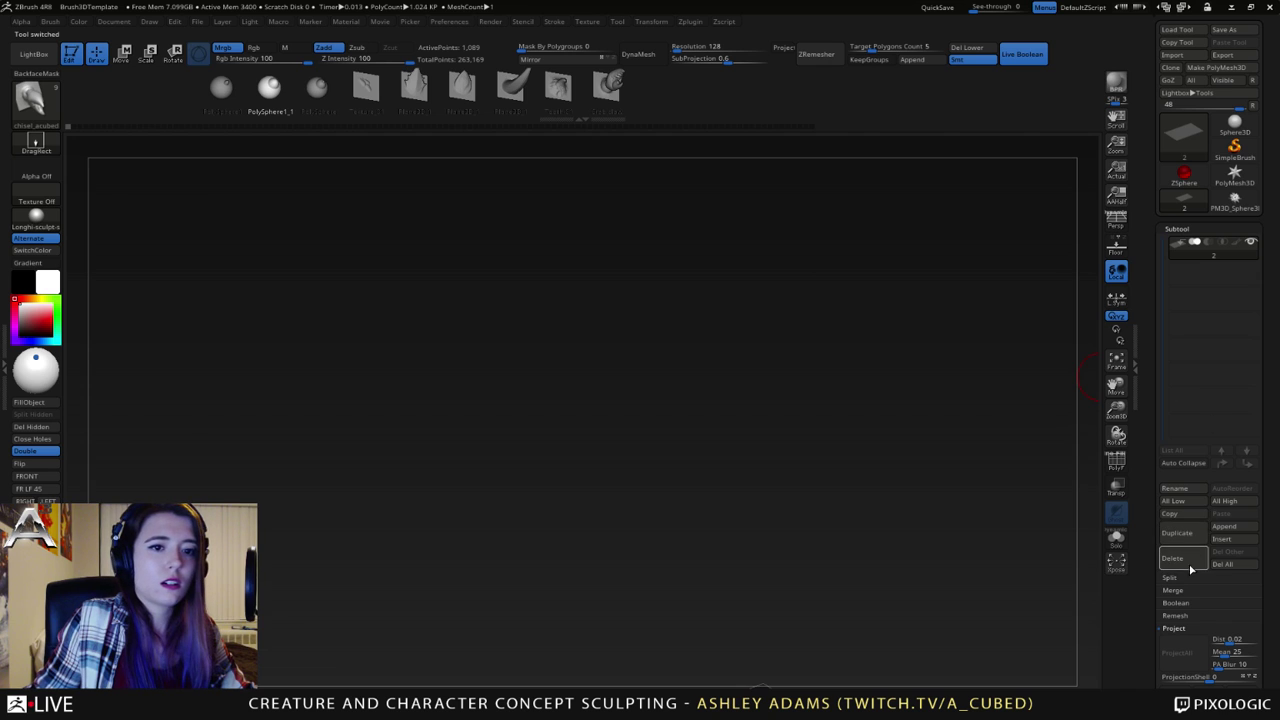
{"action": "left_click", "coordinate": [1178, 248]}
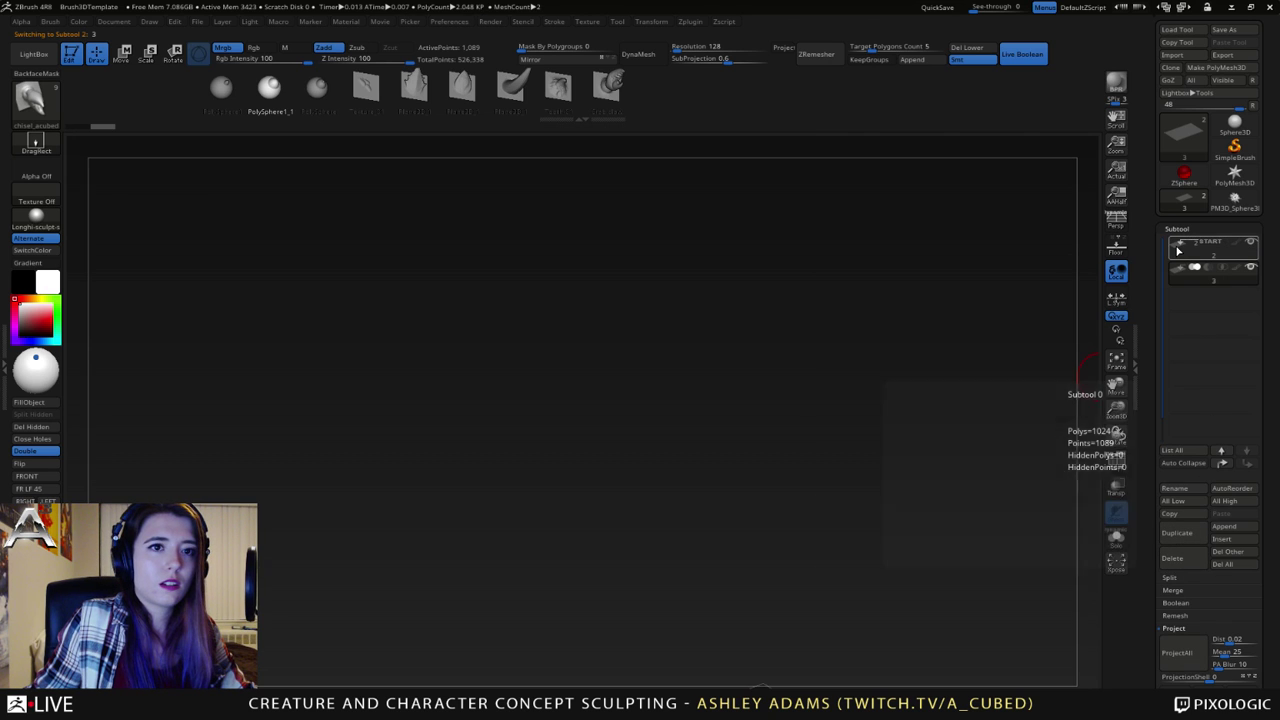
{"action": "left_click", "coordinate": [1178, 245]}
{"action": "left_click", "coordinate": [1183, 257]}
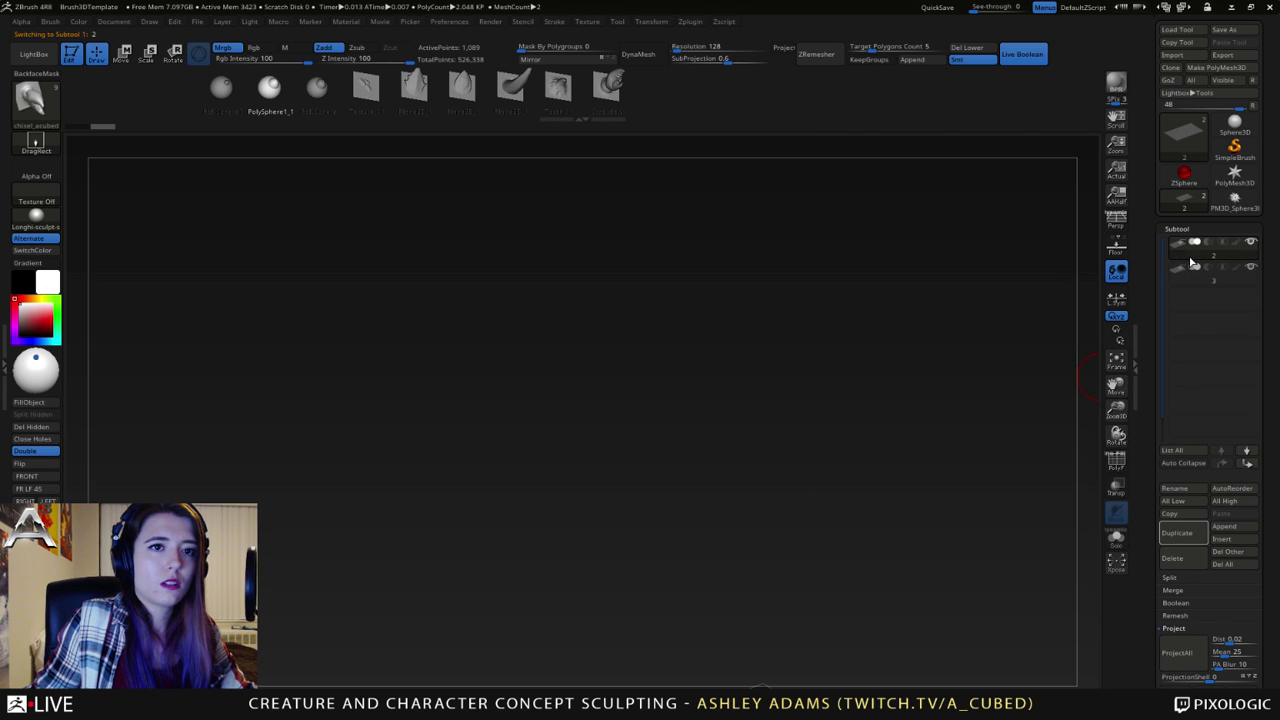
- Restore the original subtool to its sculpted horn state through the undo history, and undo the stamps near the tip
{"action": "left_click_drag", "start_coordinate": [565, 126], "coordinate": [840, 131]}
{"action": "key", "text": "ctrl+z"}
{"action": "key", "text": "ctrl+z"}
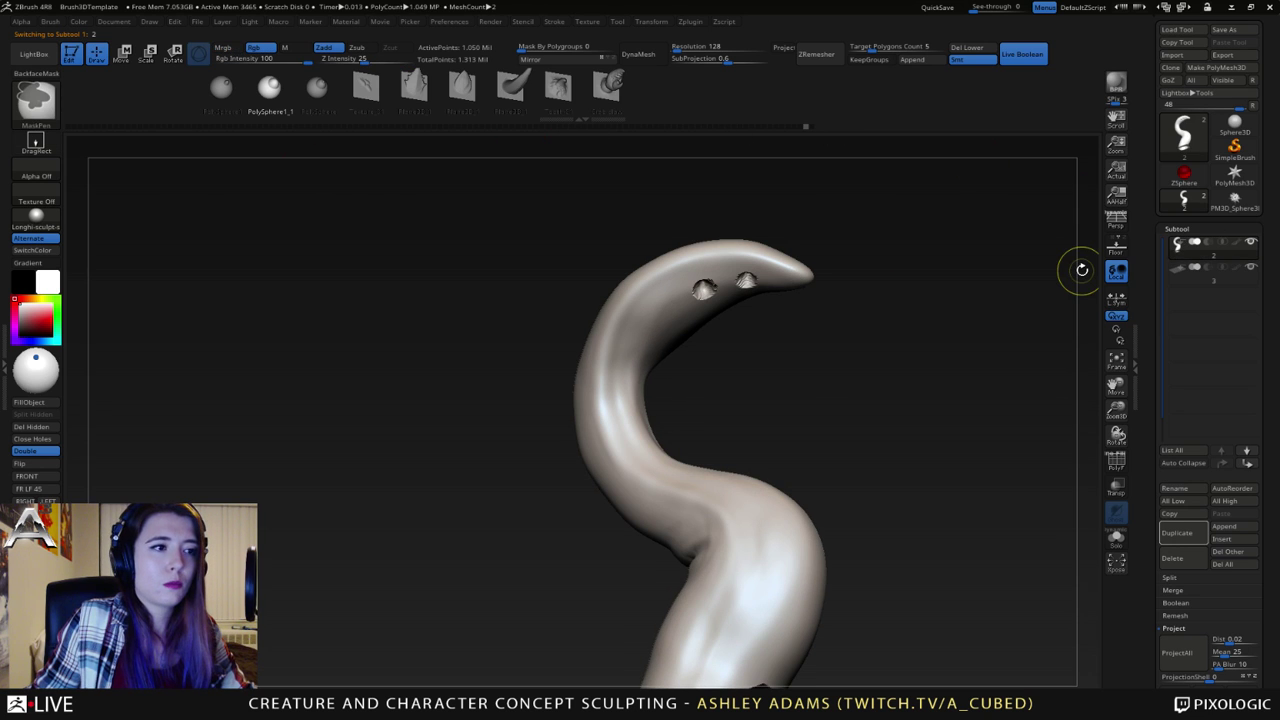
{"action": "key", "text": "ctrl+z"}
- Select the duplicated flat plane subtool and hide the horn subtool
{"action": "left_click", "coordinate": [1188, 268]}
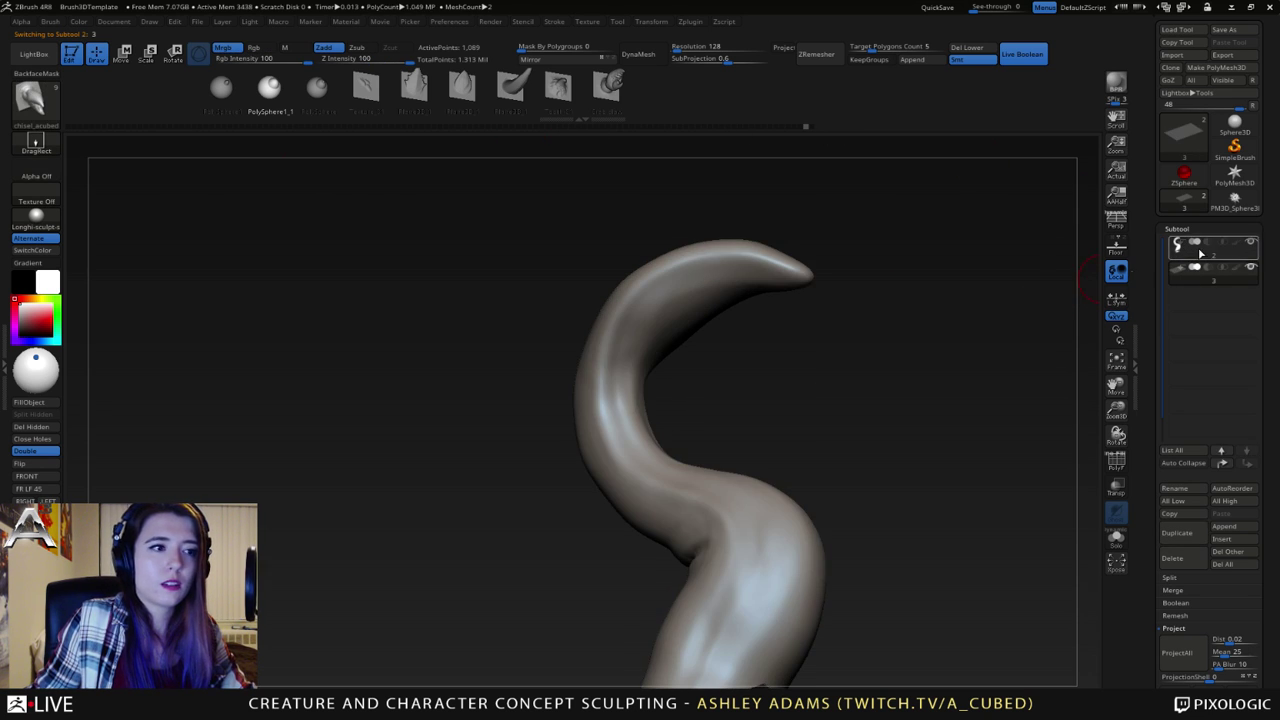
{"action": "left_click", "coordinate": [1252, 243]}
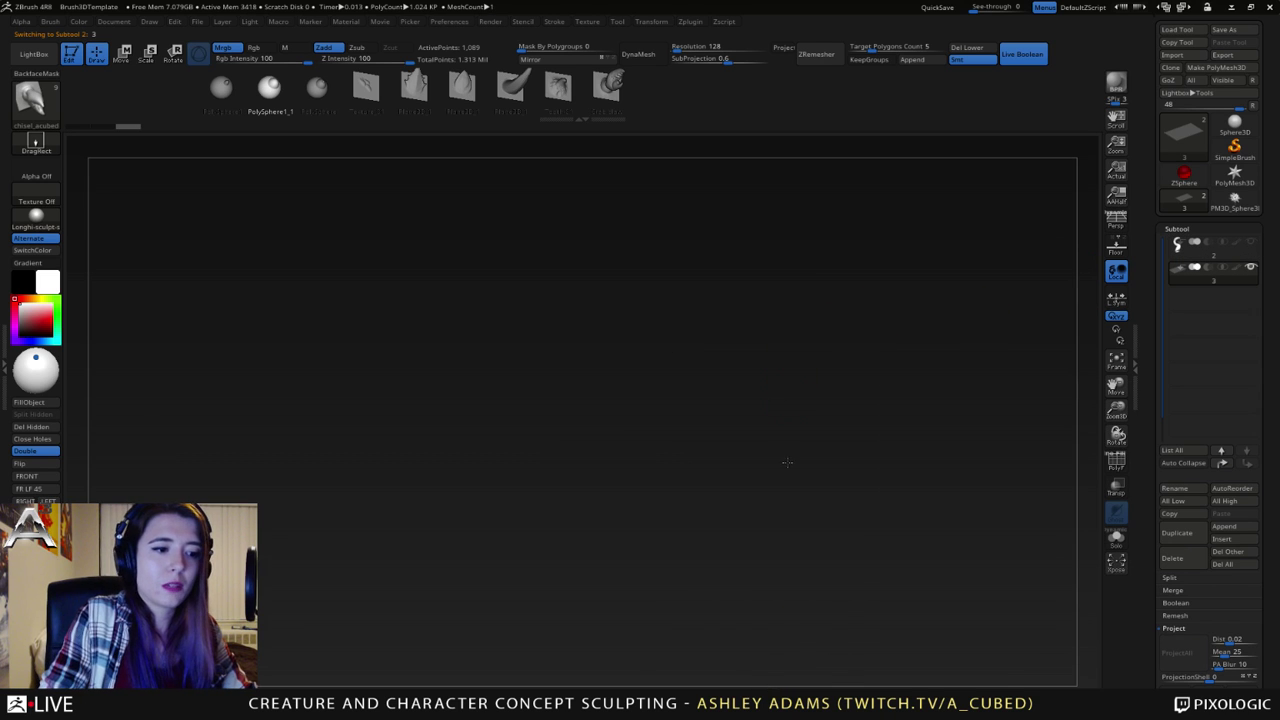
{"action": "mouse_move", "coordinate": [823, 453]}
{"action": "left_mouse_down", "text": "alt"}
{"action": "mouse_move", "coordinate": [708, 383]}
{"action": "mouse_move", "coordinate": [681, 420]}
{"action": "mouse_move", "coordinate": [642, 409]}
{"action": "left_mouse_up", "text": "alt"}
{"action": "key", "text": "space"}
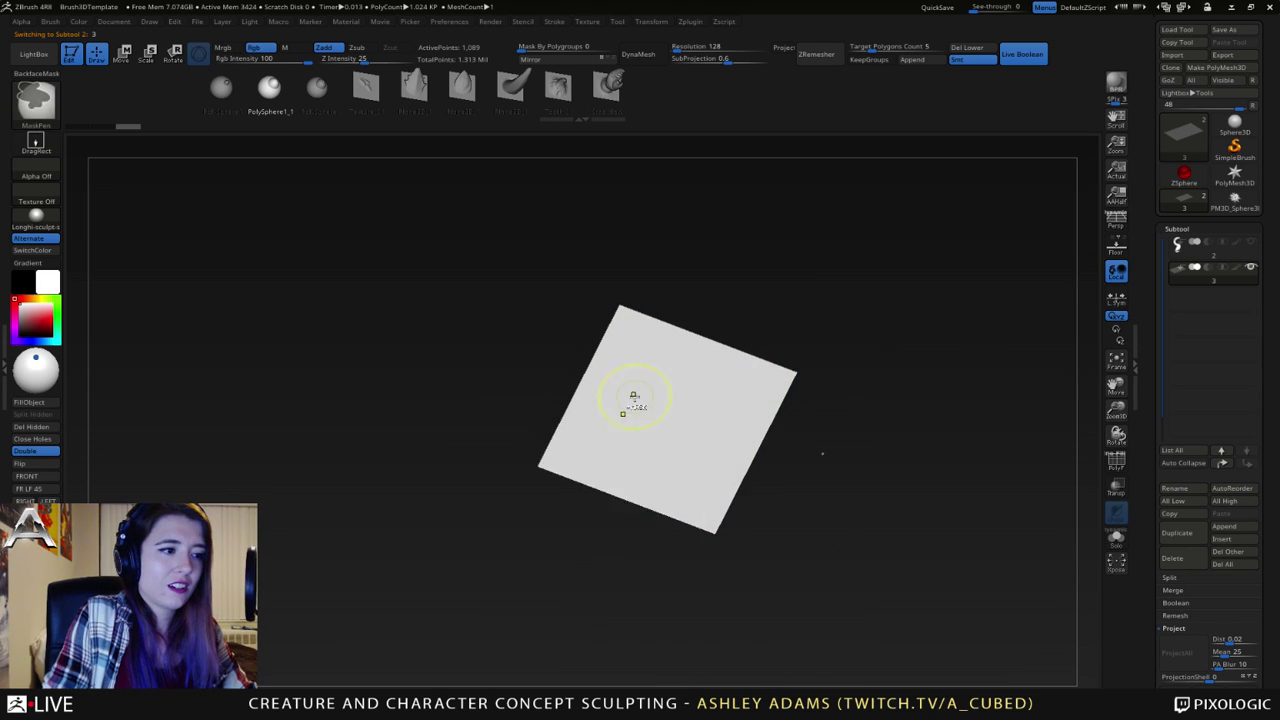
{"action": "right_click_drag", "start_coordinate": [634, 398], "coordinate": [666, 479], "text": "ctrl"}
{"action": "mouse_move", "coordinate": [666, 479]}
{"action": "right_mouse_down"}
{"action": "mouse_move", "coordinate": [680, 461]}
{"action": "mouse_move", "coordinate": [690, 478]}
{"action": "right_mouse_up"}
{"action": "right_click_drag", "start_coordinate": [690, 478], "coordinate": [677, 406], "text": "ctrl"}
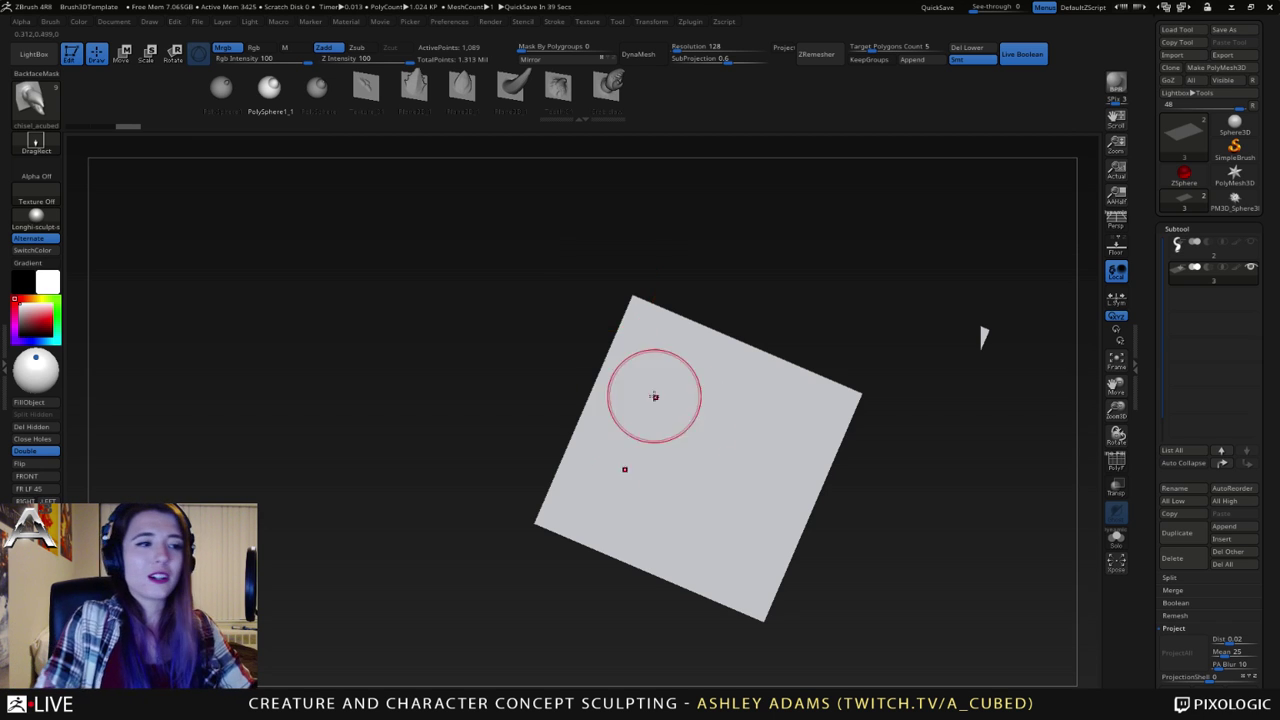
{"action": "right_click_drag", "start_coordinate": [654, 397], "coordinate": [723, 423]}
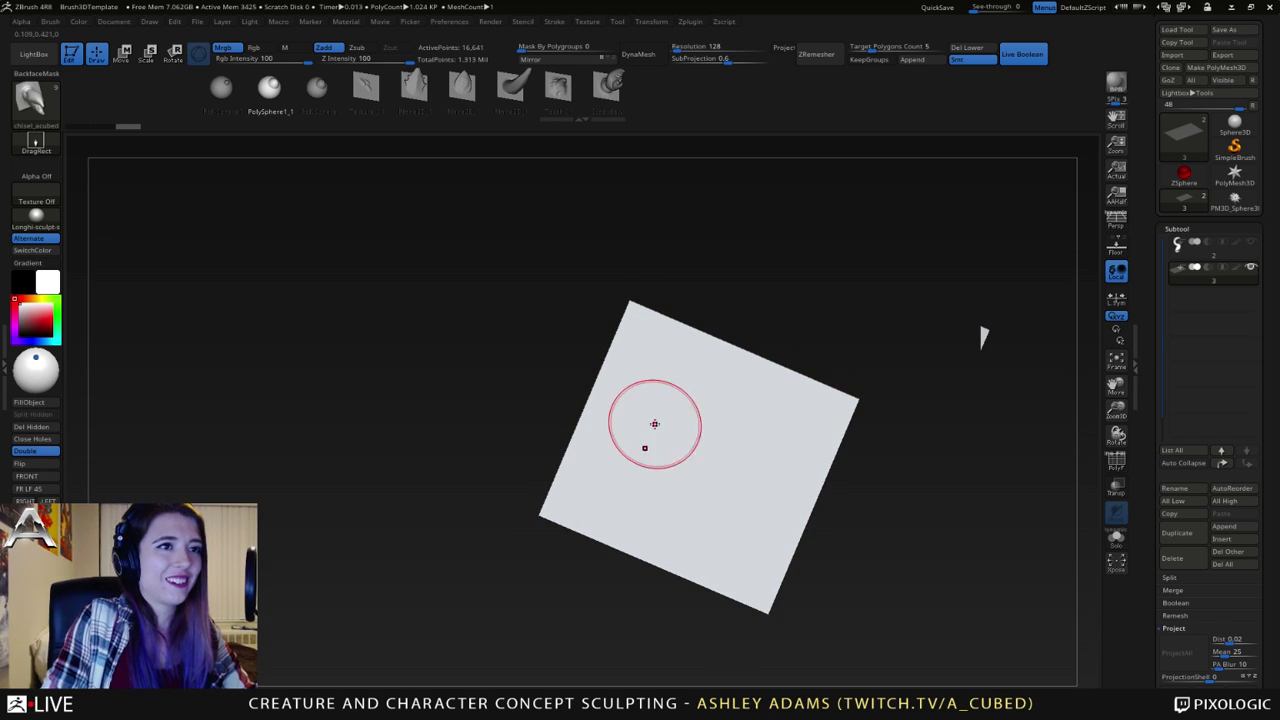
- Raise the flat plane's subdivision by two levels and enlarge the brush
{"action": "key", "text": "ctrl+d"}
{"action": "key", "text": "ctrl+d"}
{"action": "key", "text": "space"}
{"action": "left_click_drag", "start_coordinate": [675, 446], "coordinate": [706, 440]}
{"action": "right_click_drag", "start_coordinate": [706, 440], "coordinate": [684, 437], "text": "shift"}
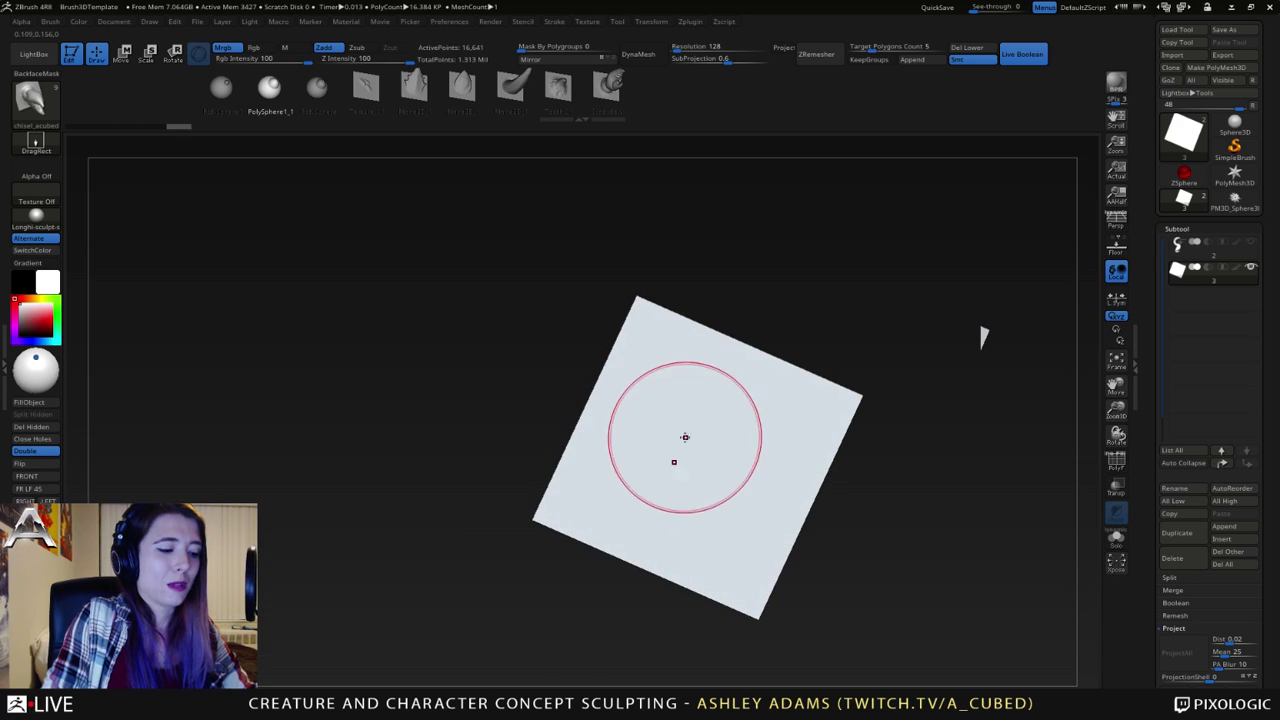
- Switch to the Inflat brush and size it to nearly cover the plane, viewed squarely from the front
{"action": "key", "text": "b"}
{"action": "key", "text": "i"}
{"action": "key", "text": "n"}
{"action": "key", "text": "space"}
{"action": "left_click_drag", "start_coordinate": [683, 435], "coordinate": [703, 429]}
{"action": "right_click_drag", "start_coordinate": [703, 429], "coordinate": [699, 412], "text": "shift"}
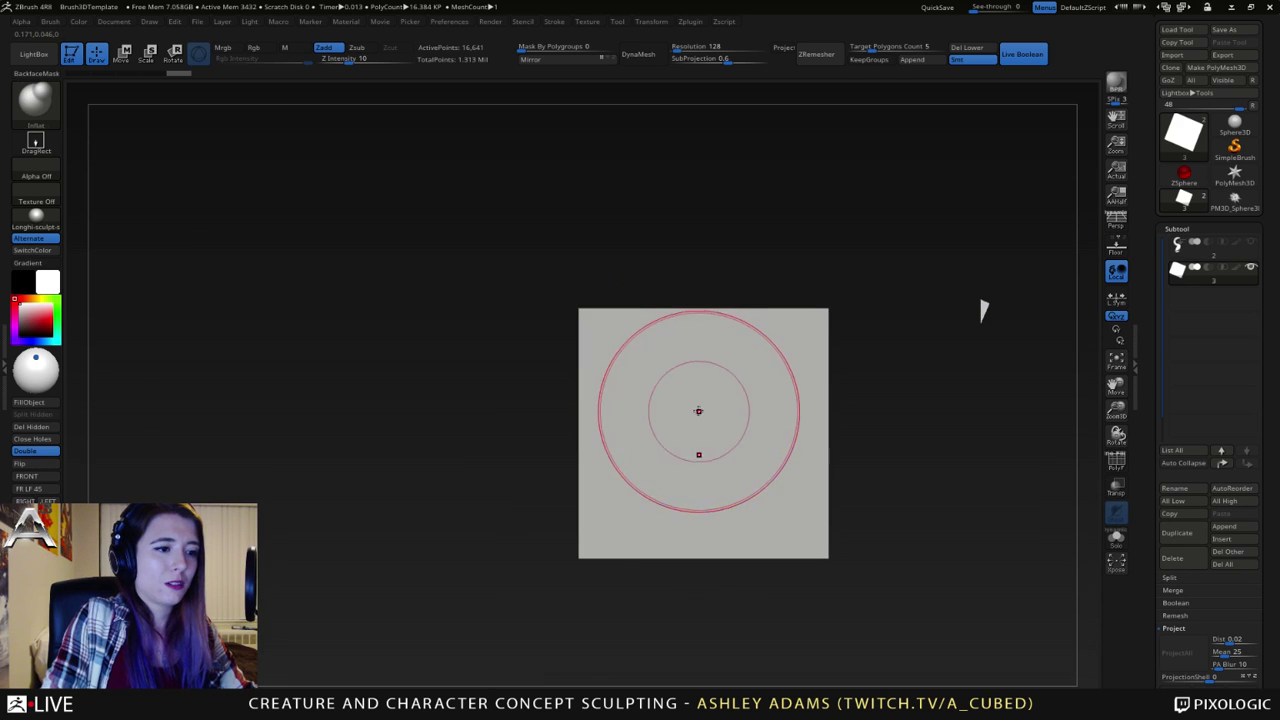
- Try inflating a dome at the plane's centre with different brush sizes, and undo it
{"action": "left_click_drag", "start_coordinate": [698, 432], "coordinate": [715, 436]}
{"action": "key", "text": "ctrl+z"}
{"action": "key", "text": "space"}
{"action": "right_click_drag", "start_coordinate": [700, 432], "coordinate": [712, 505]}
{"action": "mouse_move", "coordinate": [711, 505]}
{"action": "left_mouse_down"}
{"action": "mouse_move", "coordinate": [723, 394]}
{"action": "mouse_move", "coordinate": [695, 370]}
{"action": "mouse_move", "coordinate": [706, 364]}
{"action": "left_mouse_up"}
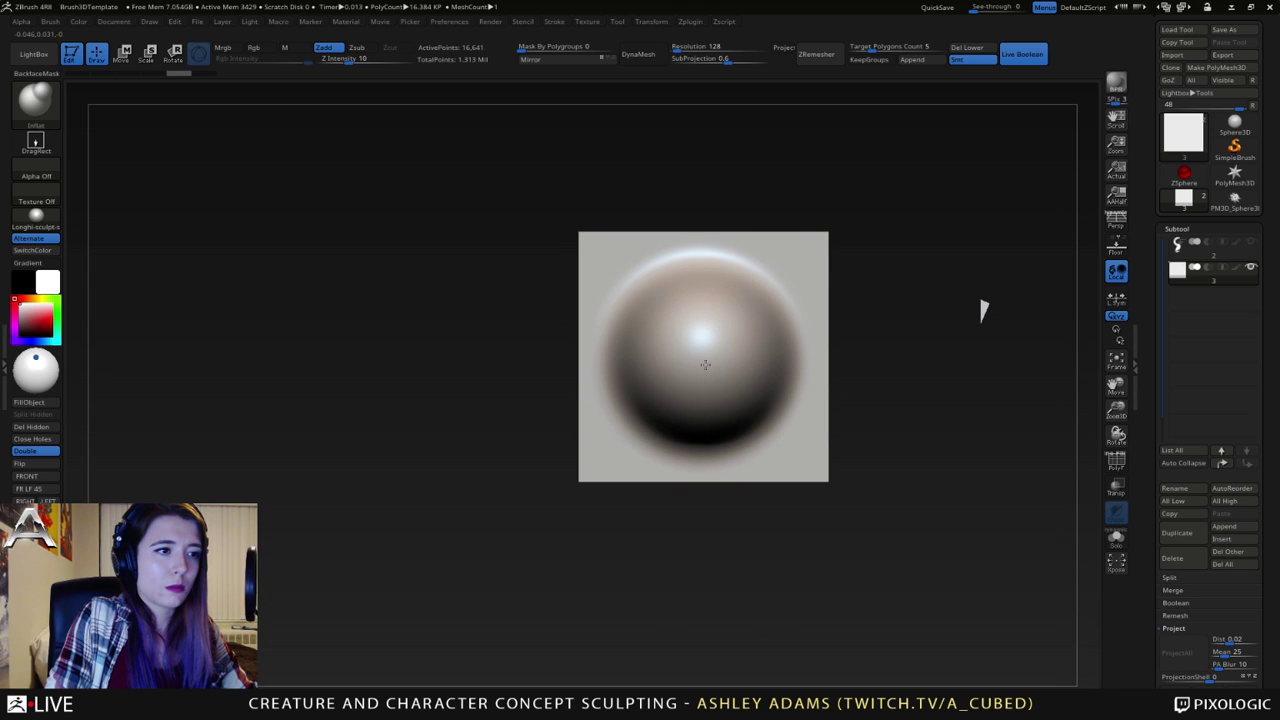
{"action": "key", "text": "ctrl+z"}
- Mask a narrow border strip along all four edges of the plane
{"action": "left_click_drag", "start_coordinate": [490, 173], "coordinate": [918, 250], "text": "ctrl"}
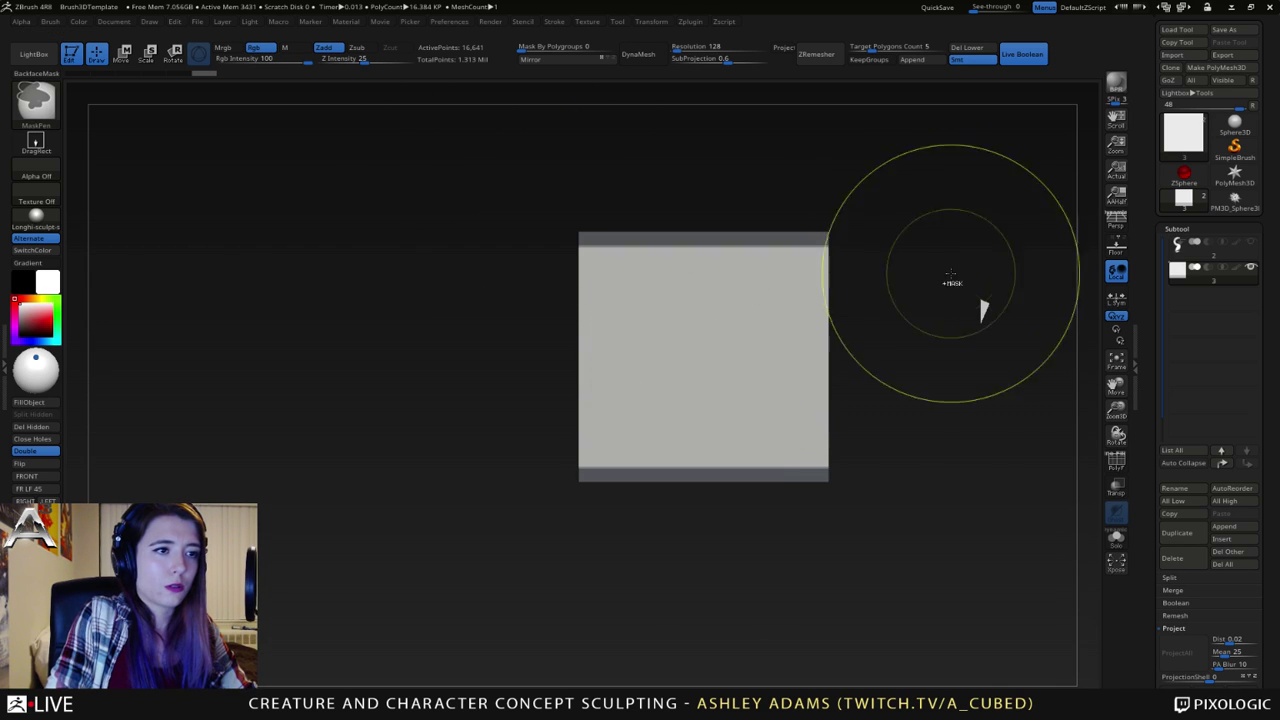
{"action": "mouse_move", "coordinate": [917, 557]}
{"action": "left_mouse_down", "text": "ctrl"}
{"action": "mouse_move", "coordinate": [914, 477]}
{"action": "mouse_move", "coordinate": [817, 149]}
{"action": "mouse_move", "coordinate": [849, 232]}
{"action": "left_mouse_up", "text": "ctrl"}
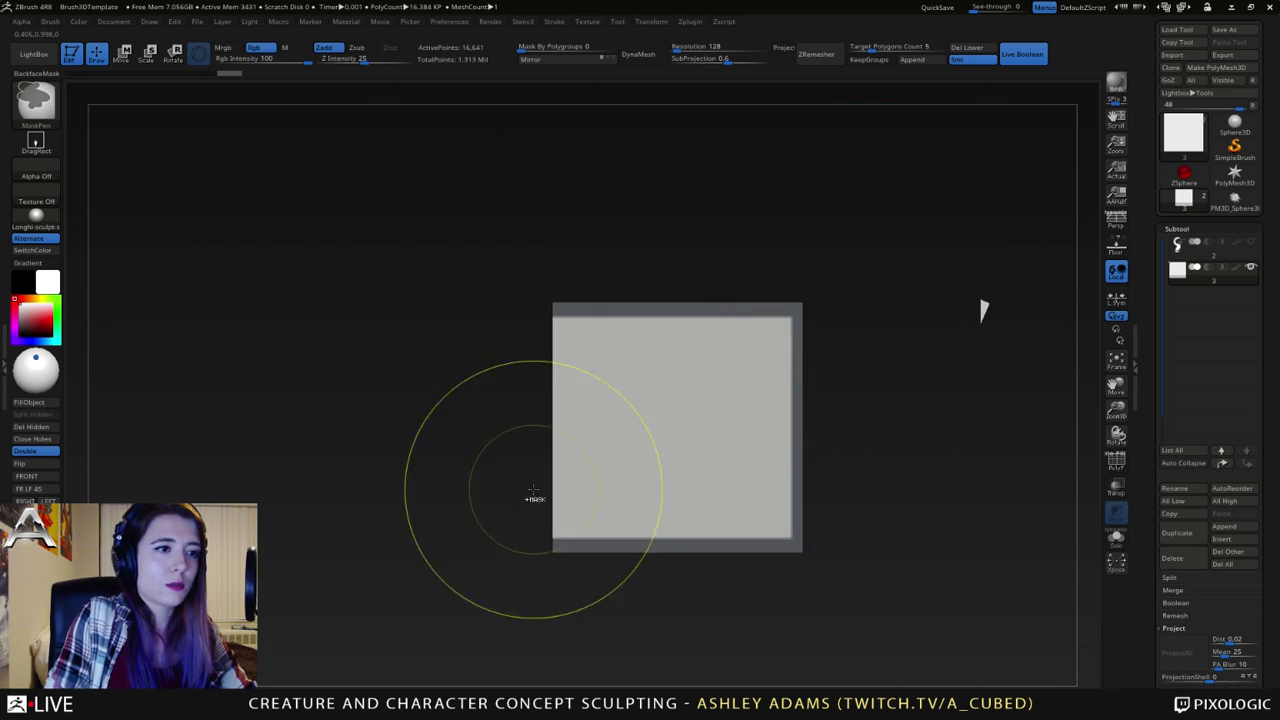
{"action": "left_click_drag", "start_coordinate": [512, 587], "coordinate": [571, 221], "text": "ctrl"}
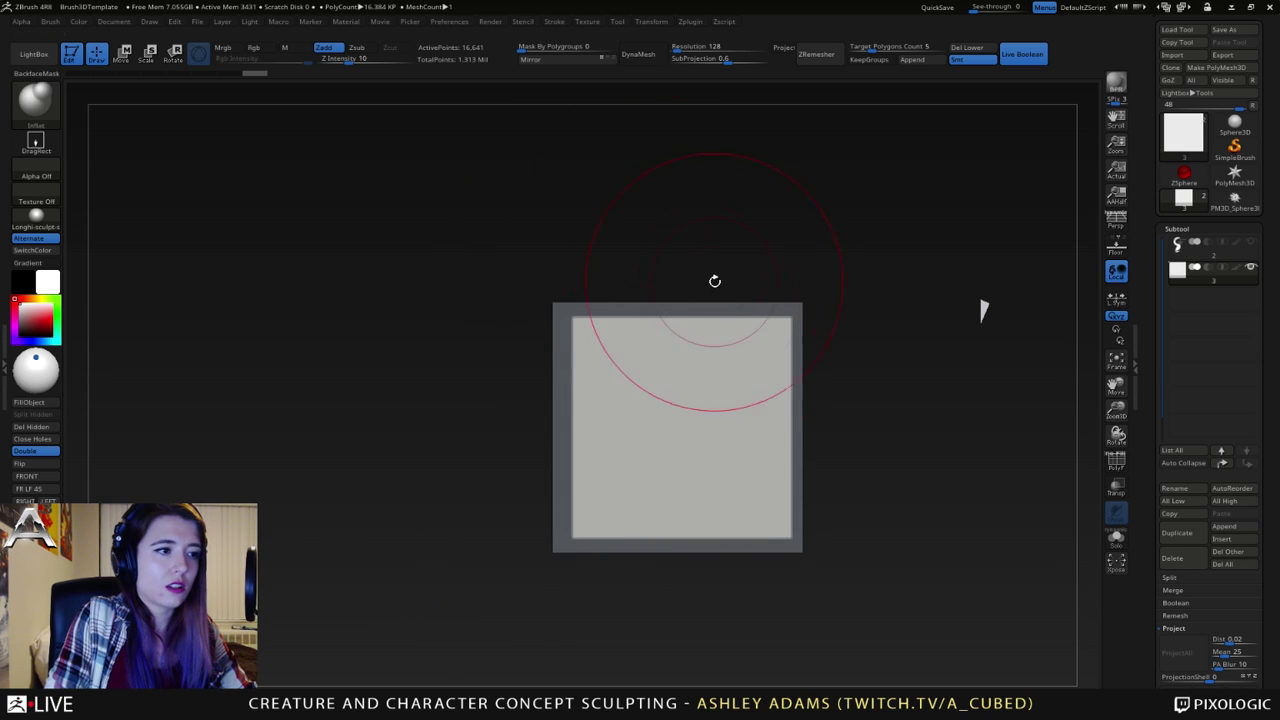
{"action": "mouse_move", "coordinate": [914, 597]}
{"action": "left_mouse_down", "text": "ctrl"}
{"action": "mouse_move", "coordinate": [806, 237]}
{"action": "mouse_move", "coordinate": [786, 222]}
{"action": "left_mouse_up", "text": "ctrl"}
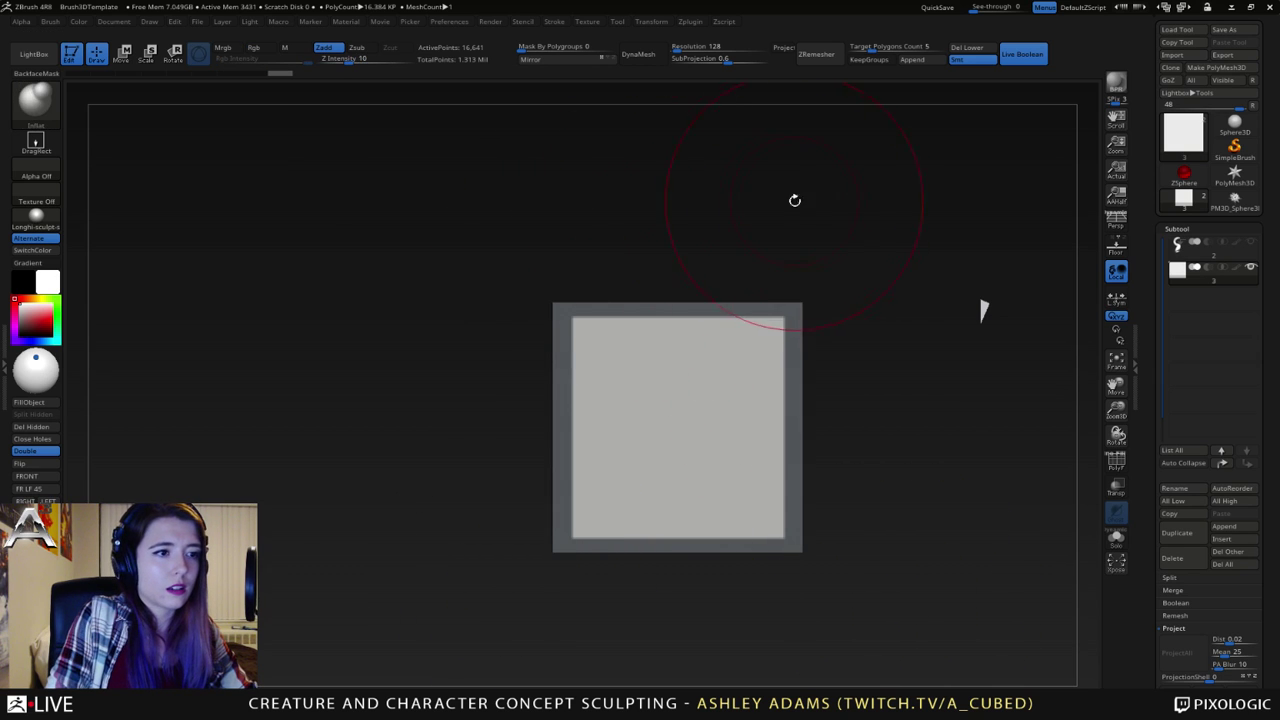
{"action": "left_click_drag", "start_coordinate": [462, 260], "coordinate": [859, 323], "text": "ctrl"}
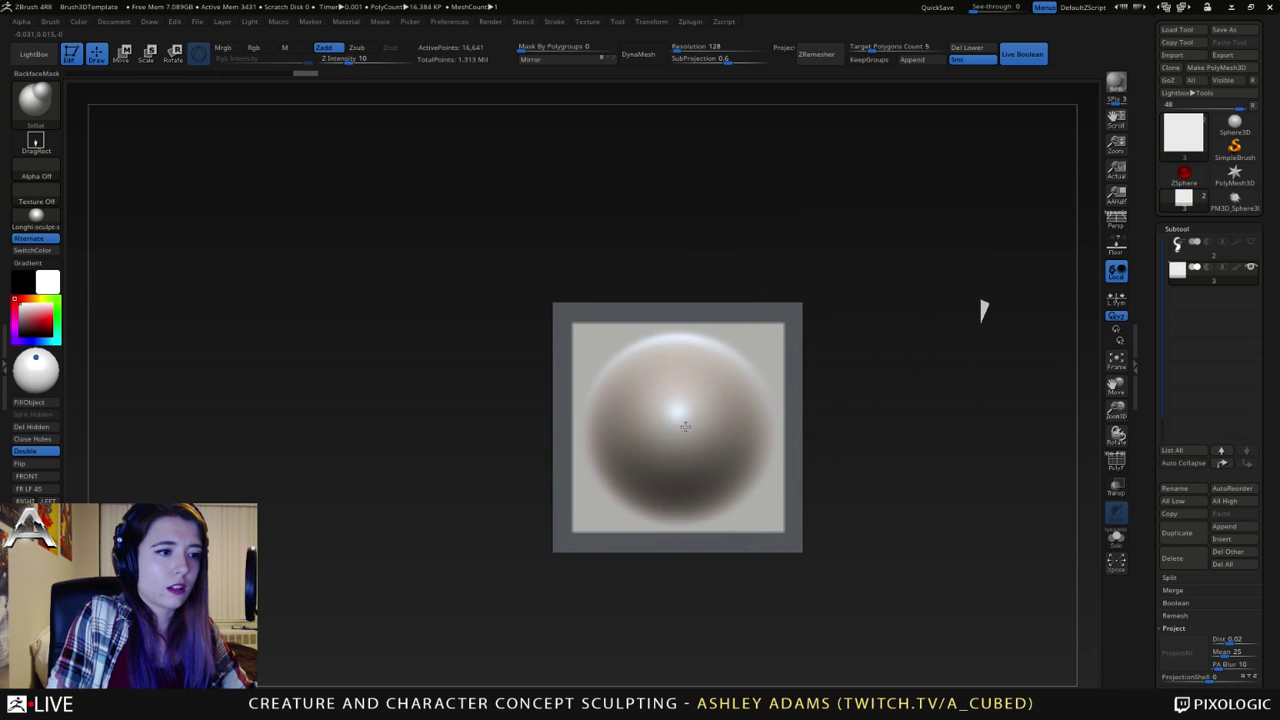
- Inflate a large round dome that fills the plane's unmasked centre, adjusting the brush size and undoing the unwanted attempt
{"action": "left_click_drag", "start_coordinate": [673, 425], "coordinate": [677, 428]}
{"action": "key", "text": "space"}
{"action": "left_click", "coordinate": [675, 428]}
{"action": "key", "text": "ctrl+z"}
{"action": "key", "text": "space"}
{"action": "left_click", "coordinate": [676, 431]}
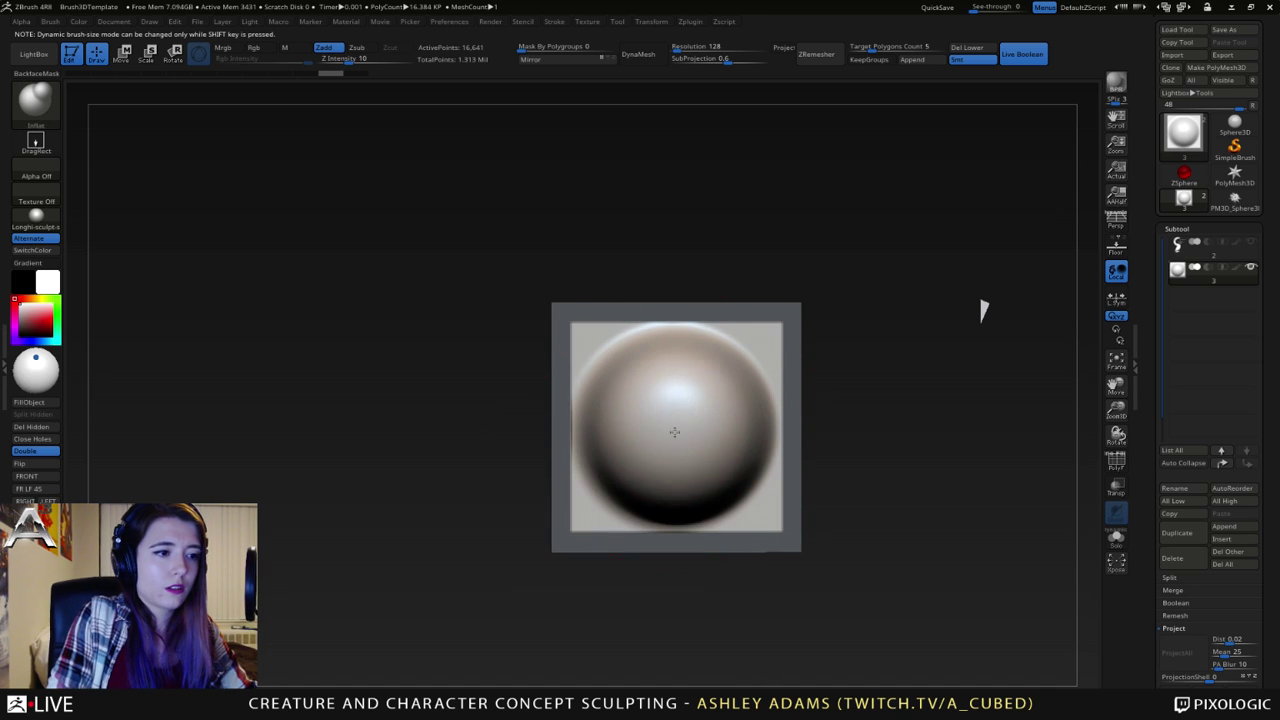
- Sink a round hollow into the centre of the dome and smooth it
{"action": "left_click_drag", "start_coordinate": [678, 434], "coordinate": [663, 434], "text": "shift"}
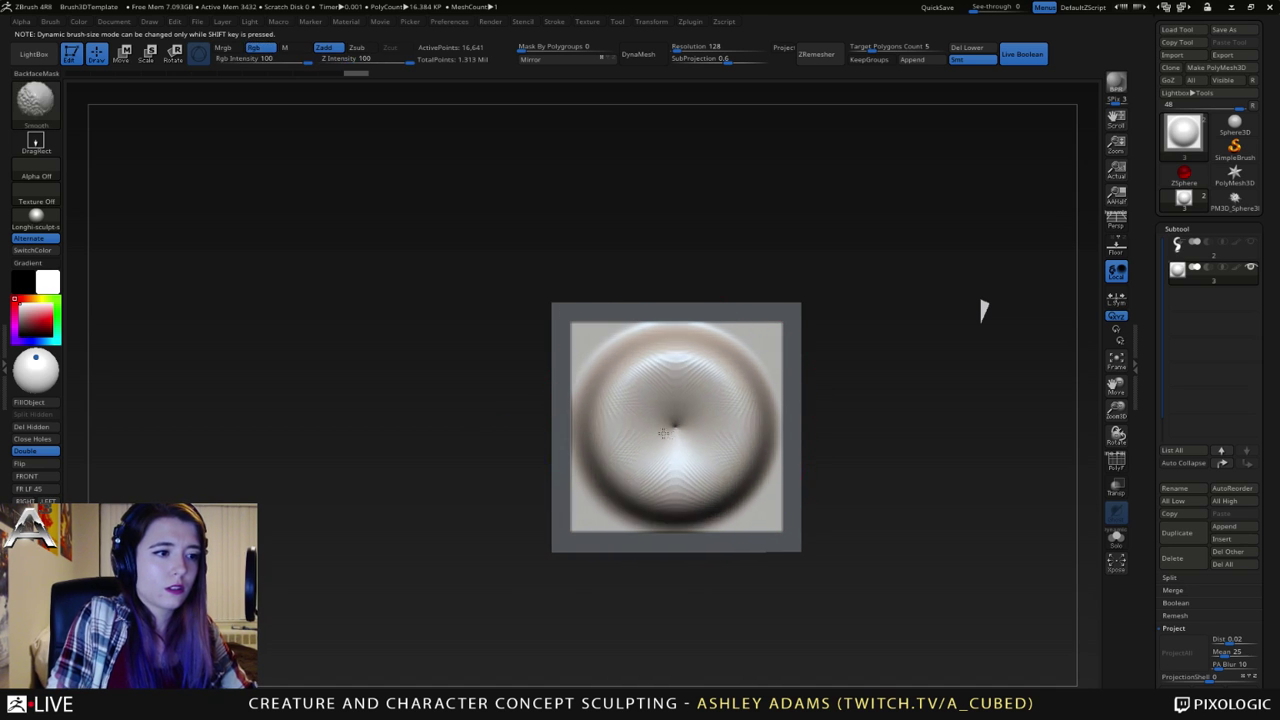
{"action": "mouse_move", "coordinate": [678, 430]}
{"action": "right_mouse_down"}
{"action": "mouse_move", "coordinate": [722, 404]}
{"action": "mouse_move", "coordinate": [675, 427]}
{"action": "right_mouse_up"}
{"action": "key", "text": "space"}
{"action": "left_click", "coordinate": [690, 428]}
- Flatten the hollow into a wide recessed floor with a clear circular rim, using a resized hPolish brush
{"action": "key", "text": "b"}
{"action": "key", "text": "h"}
{"action": "key", "text": "p"}
{"action": "key", "text": "space"}
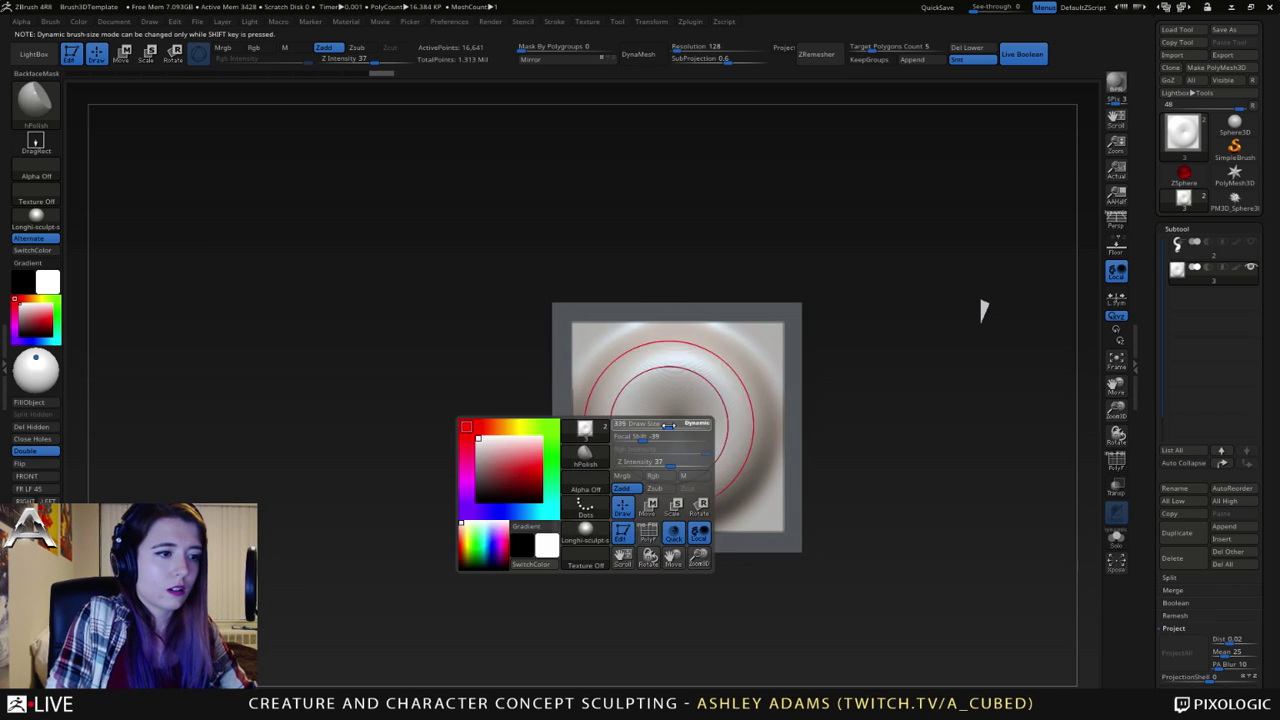
{"action": "left_click", "coordinate": [674, 429]}
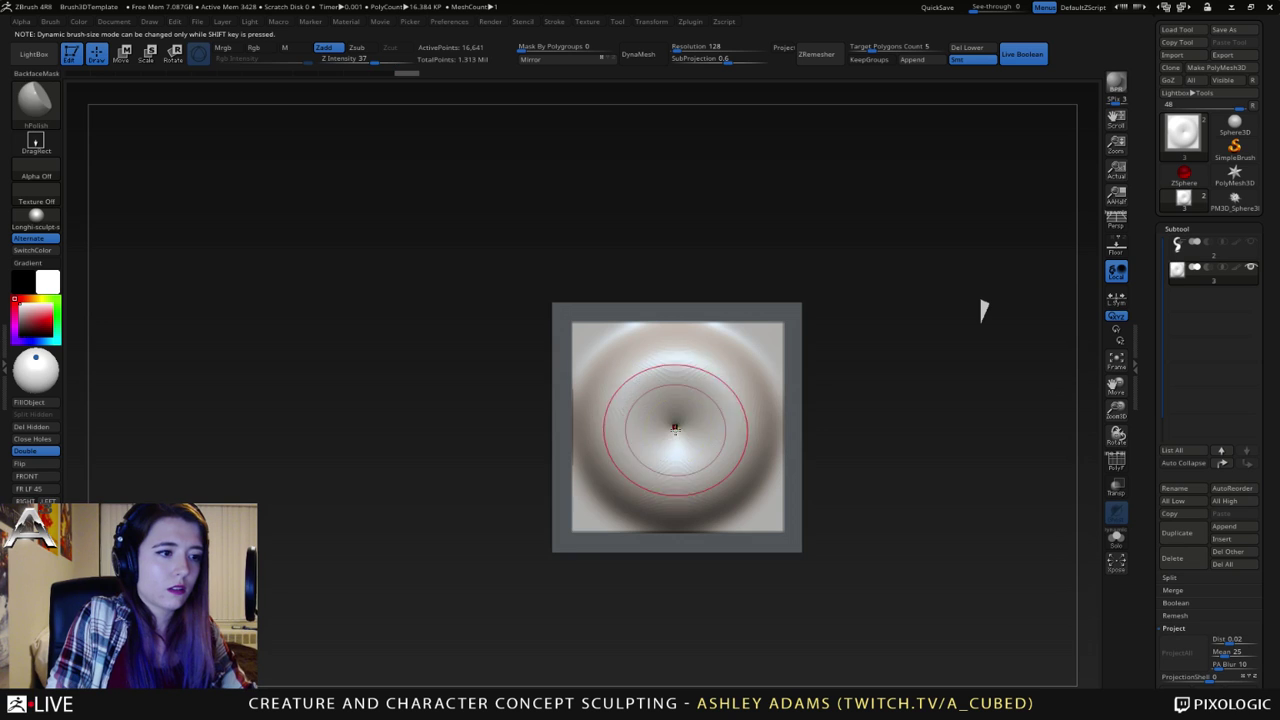
{"action": "key", "text": "space"}
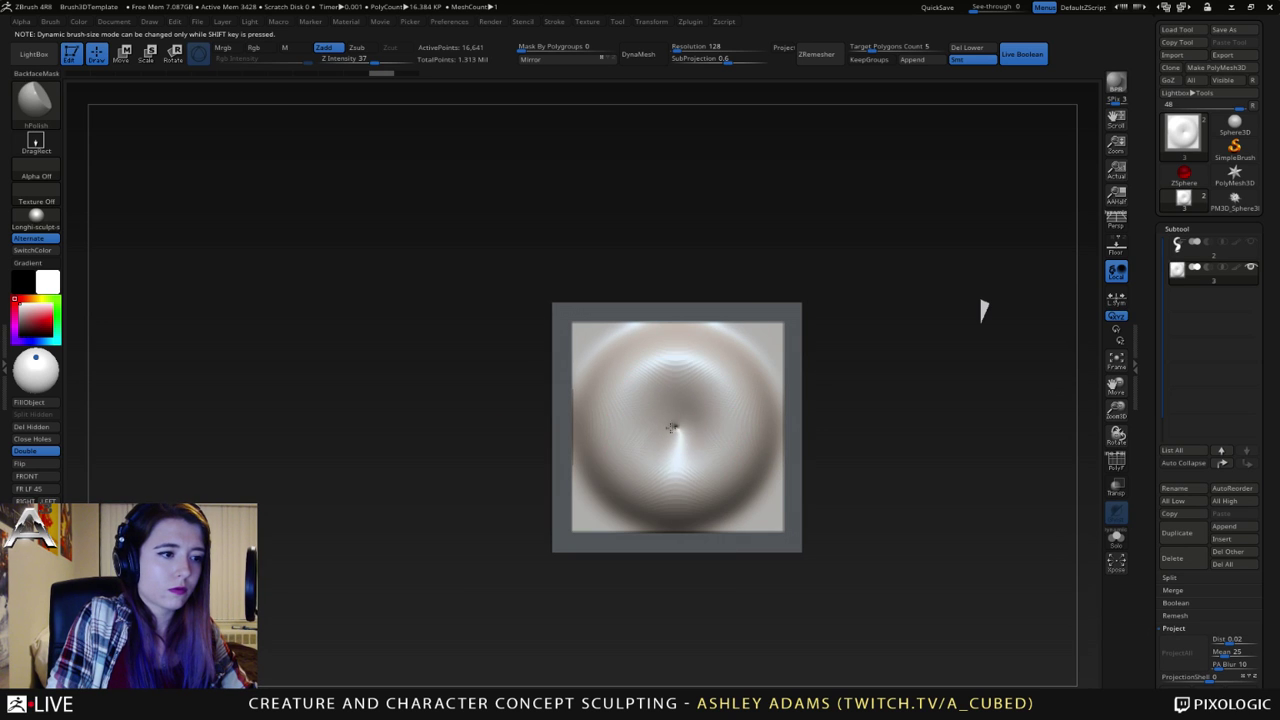
{"action": "left_click_drag", "start_coordinate": [677, 415], "coordinate": [673, 481]}
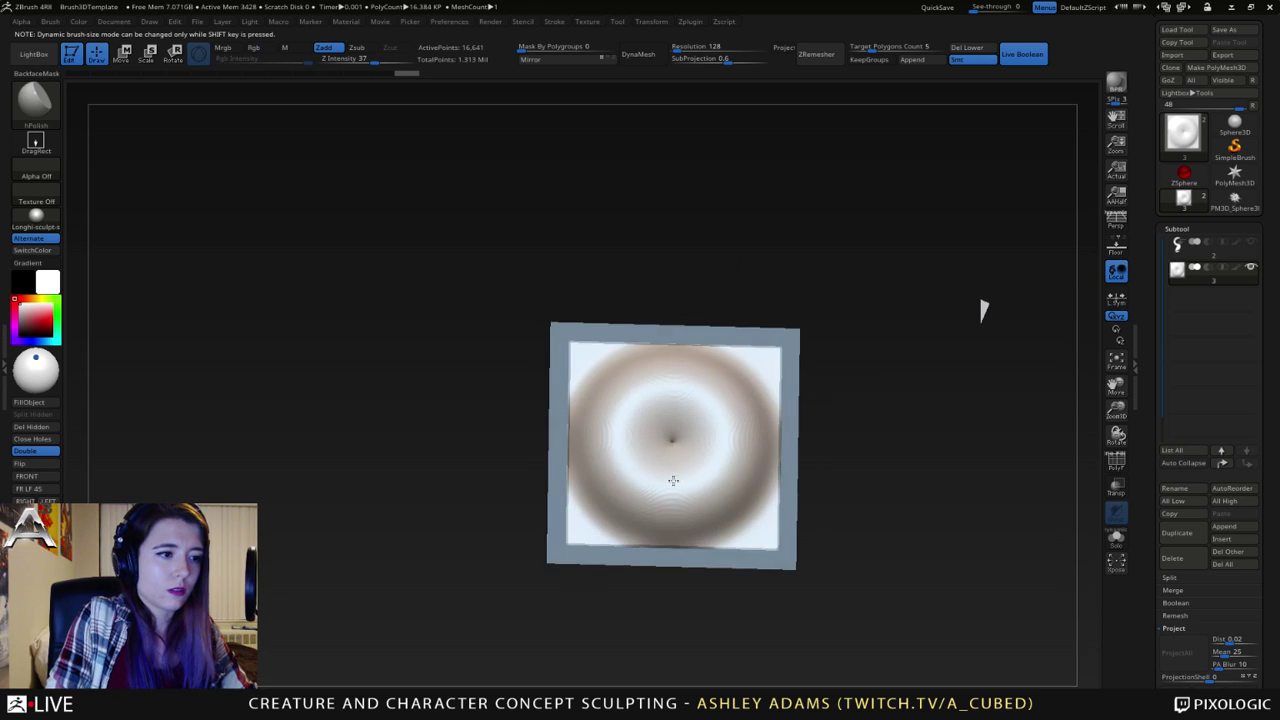
{"action": "right_click_drag", "start_coordinate": [668, 443], "coordinate": [683, 481]}
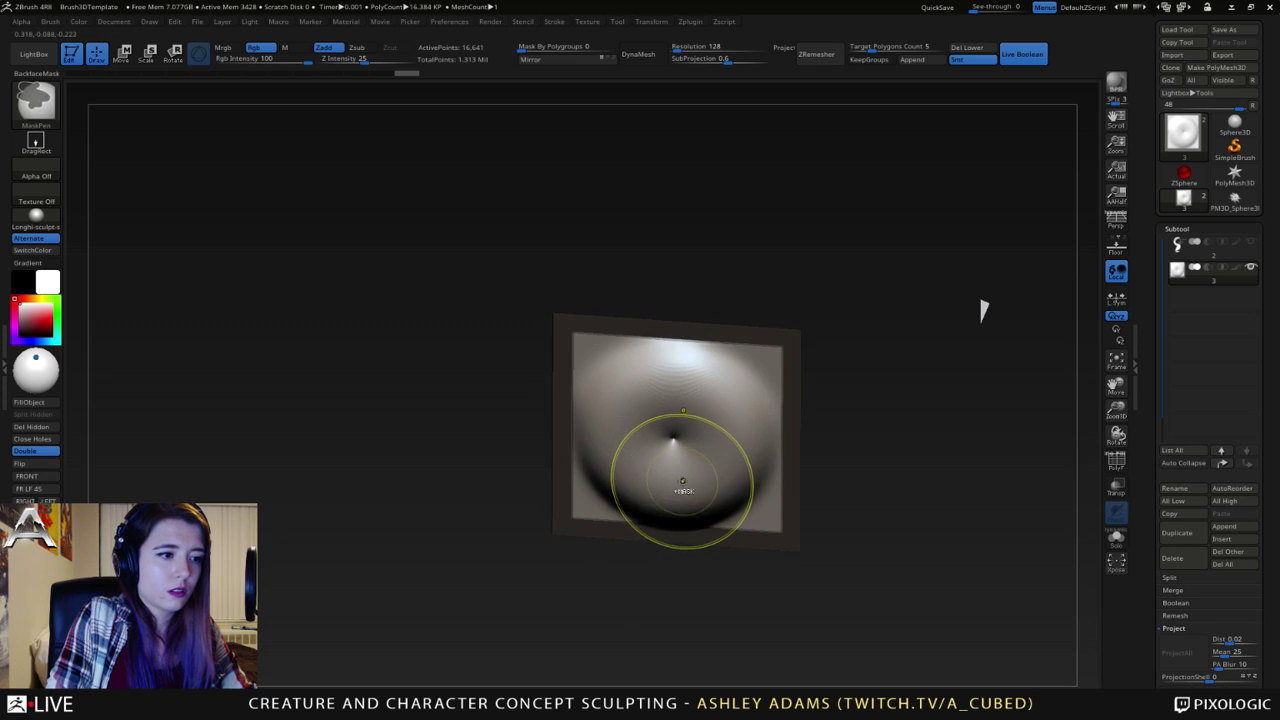
{"action": "mouse_move", "coordinate": [671, 376]}
{"action": "right_mouse_down"}
{"action": "mouse_move", "coordinate": [686, 401]}
{"action": "mouse_move", "coordinate": [658, 485]}
{"action": "right_mouse_up"}
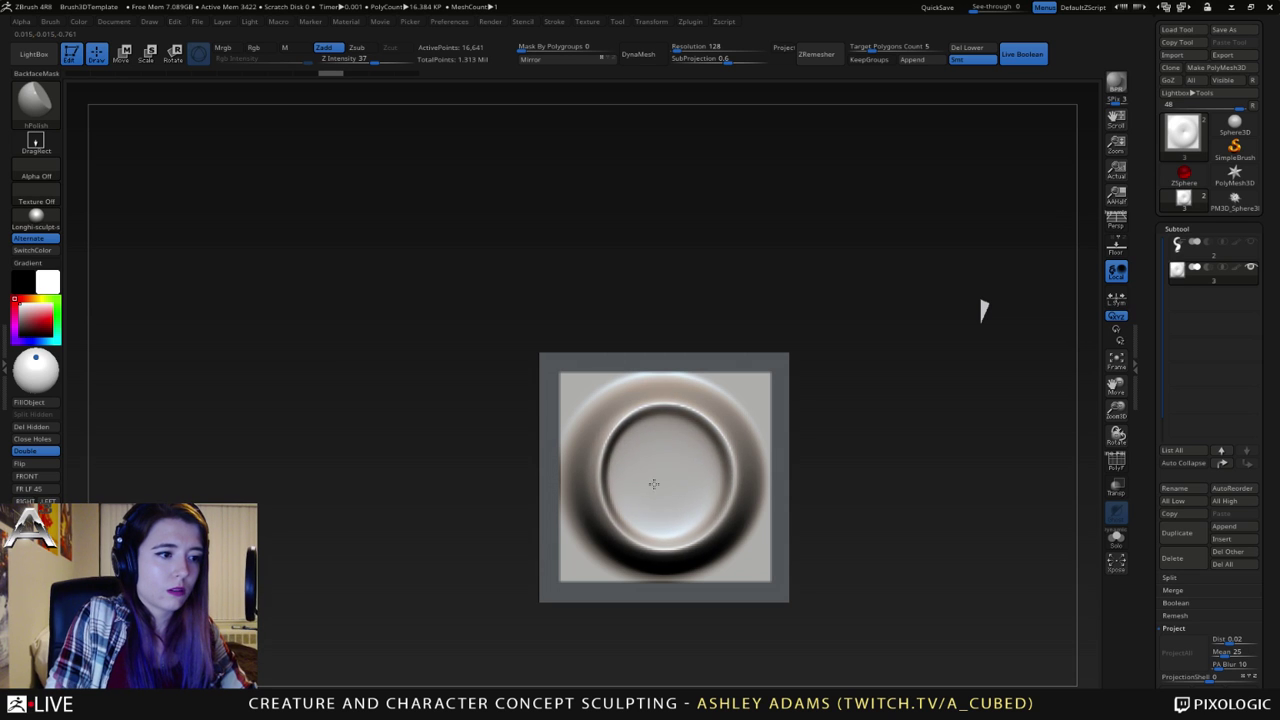
{"action": "mouse_move", "coordinate": [663, 485]}
{"action": "right_mouse_down"}
{"action": "mouse_move", "coordinate": [686, 377]}
{"action": "mouse_move", "coordinate": [667, 476]}
{"action": "right_mouse_up"}
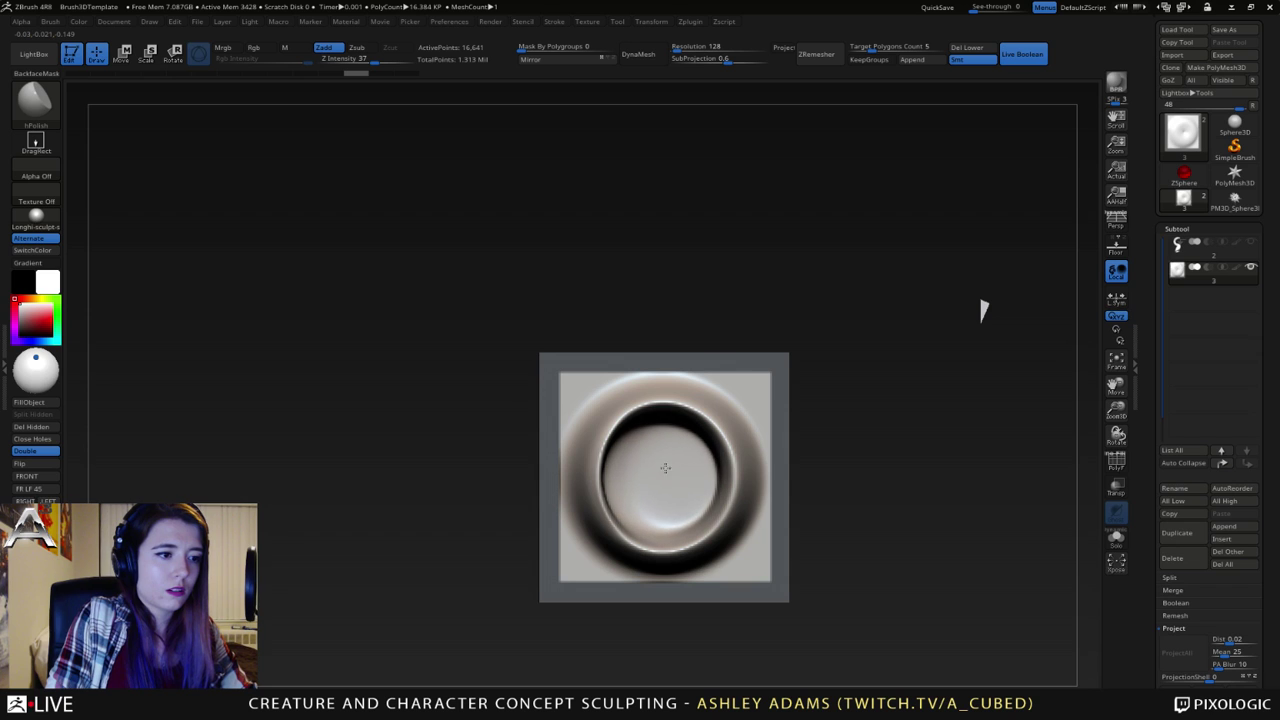
- Thicken the circular rim around the hollow with a smaller Inflat brush
{"action": "key", "text": "b"}
{"action": "key", "text": "i"}
{"action": "key", "text": "n"}
{"action": "key", "text": "space"}
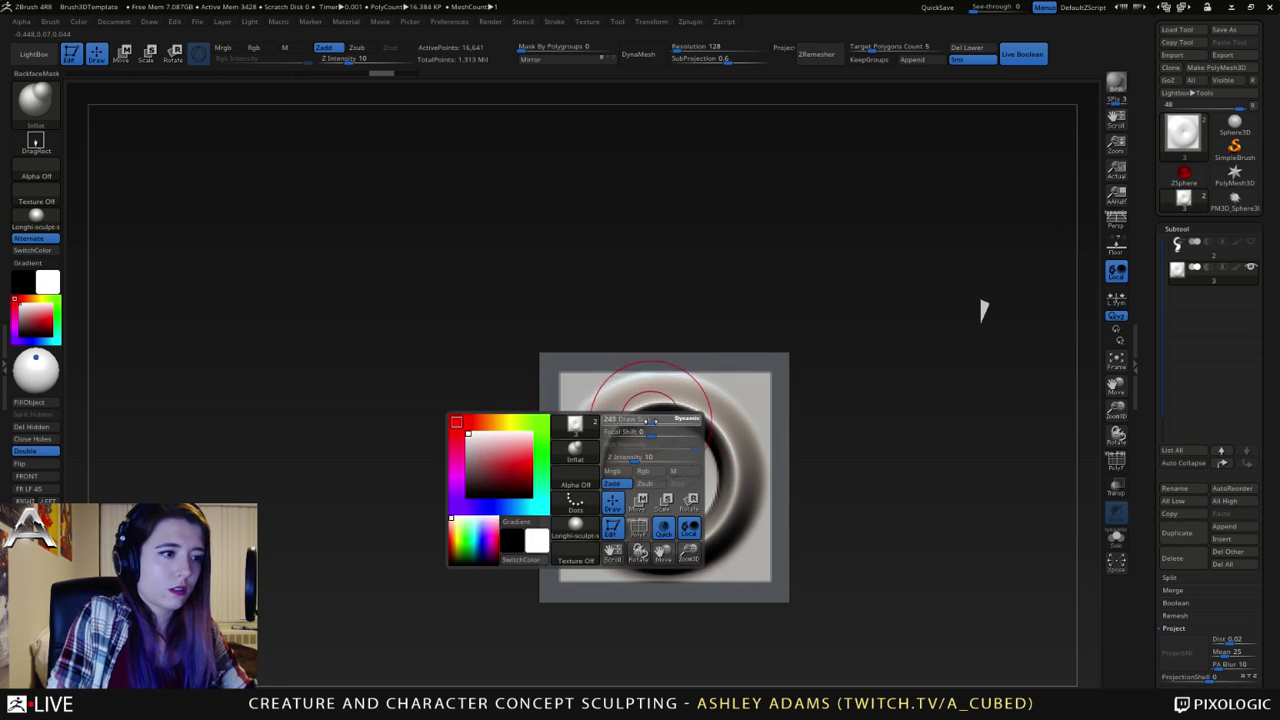
{"action": "left_click_drag", "start_coordinate": [651, 428], "coordinate": [640, 428]}
{"action": "left_click_drag", "start_coordinate": [730, 465], "coordinate": [674, 548]}
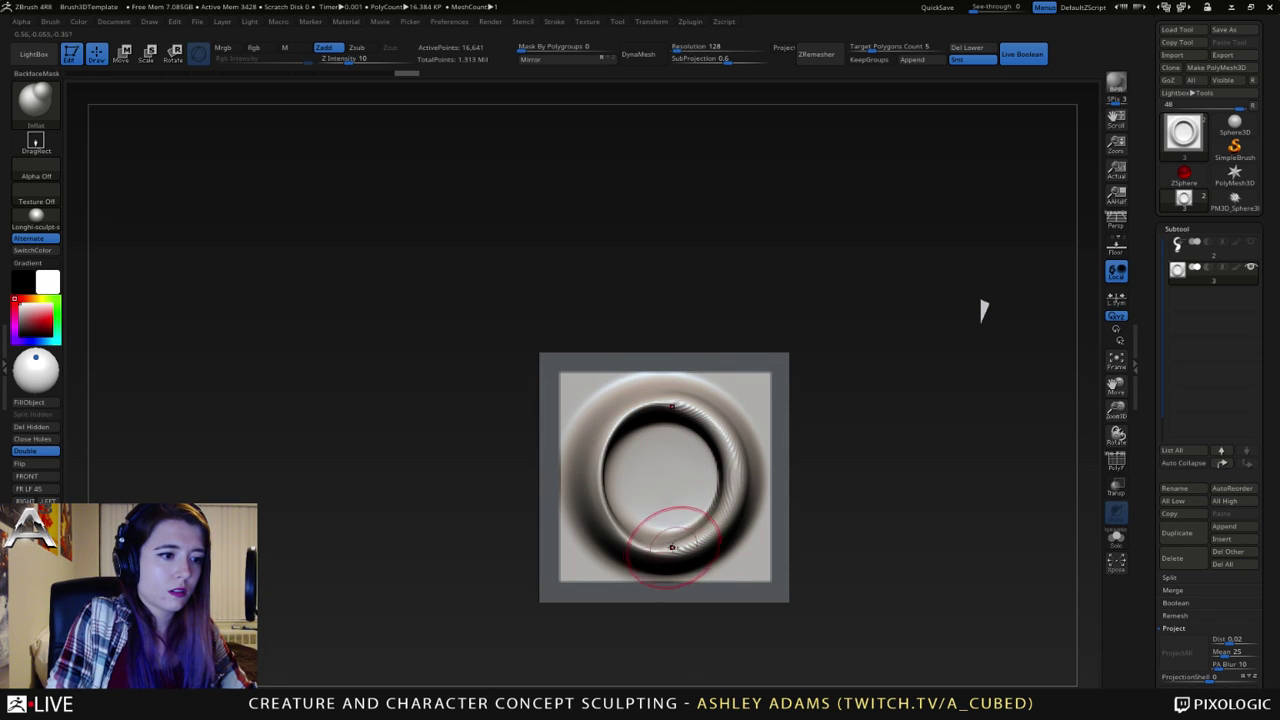
{"action": "mouse_move", "coordinate": [602, 430]}
{"action": "left_mouse_down"}
{"action": "mouse_move", "coordinate": [646, 366]}
{"action": "mouse_move", "coordinate": [638, 428]}
{"action": "left_mouse_up"}
{"action": "right_click_drag", "start_coordinate": [709, 466], "coordinate": [674, 484]}
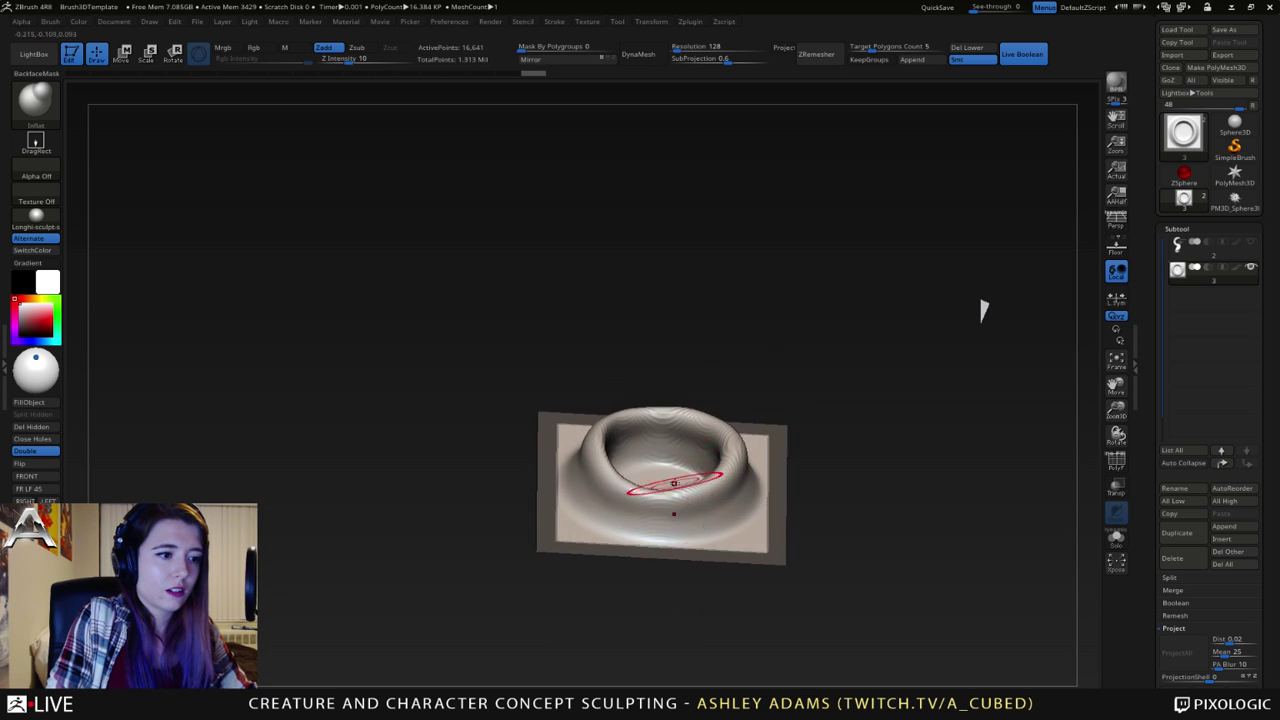
{"action": "right_click_drag", "start_coordinate": [613, 452], "coordinate": [625, 482]}
- Set the cup-shaped plane's subdivision level to 9
{"action": "left_click_drag", "start_coordinate": [1140, 672], "coordinate": [1142, 549]}
{"action": "left_click", "coordinate": [1187, 613]}
{"action": "left_click_drag", "start_coordinate": [1191, 148], "coordinate": [1207, 148]}
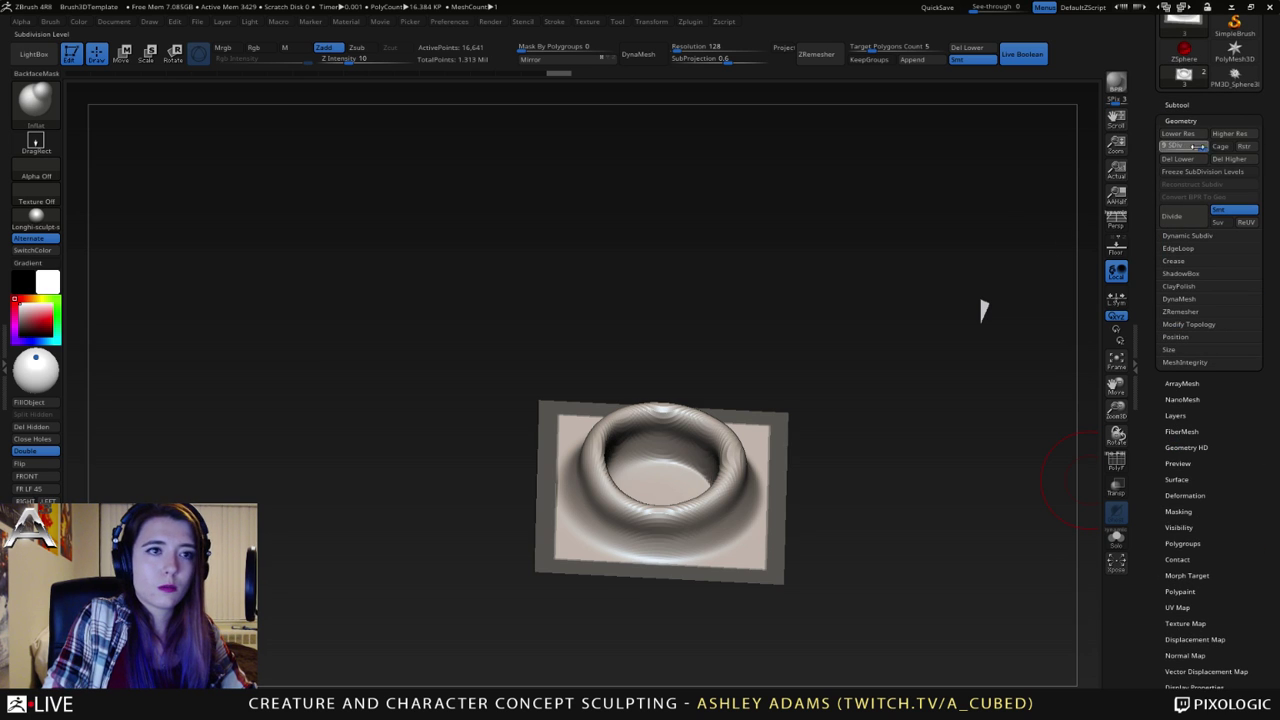
- Swell the raised rim and inner wall of the cup unevenly with the Inflat brush for a more organic outline
{"action": "right_click_drag", "start_coordinate": [676, 428], "coordinate": [663, 476]}
{"action": "mouse_move", "coordinate": [638, 414]}
{"action": "left_mouse_down"}
{"action": "mouse_move", "coordinate": [663, 486]}
{"action": "mouse_move", "coordinate": [677, 428]}
{"action": "mouse_move", "coordinate": [700, 510]}
{"action": "left_mouse_up"}
{"action": "right_click_drag", "start_coordinate": [700, 510], "coordinate": [703, 489]}
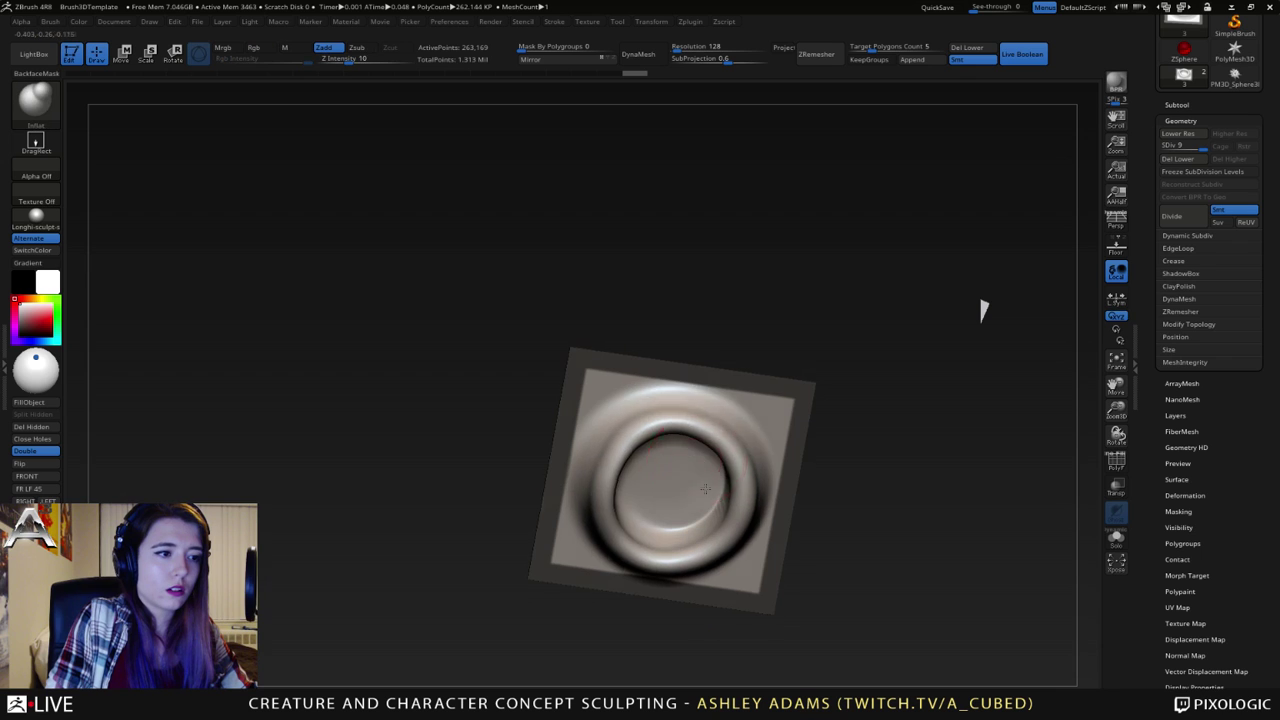
{"action": "mouse_move", "coordinate": [687, 411]}
{"action": "left_mouse_down"}
{"action": "mouse_move", "coordinate": [627, 423]}
{"action": "mouse_move", "coordinate": [722, 425]}
{"action": "left_mouse_up"}
{"action": "right_click_drag", "start_coordinate": [723, 429], "coordinate": [709, 382]}
{"action": "mouse_move", "coordinate": [722, 464]}
{"action": "left_mouse_down"}
{"action": "mouse_move", "coordinate": [744, 485]}
{"action": "mouse_move", "coordinate": [735, 520]}
{"action": "left_mouse_up"}
{"action": "right_click_drag", "start_coordinate": [690, 528], "coordinate": [695, 489]}
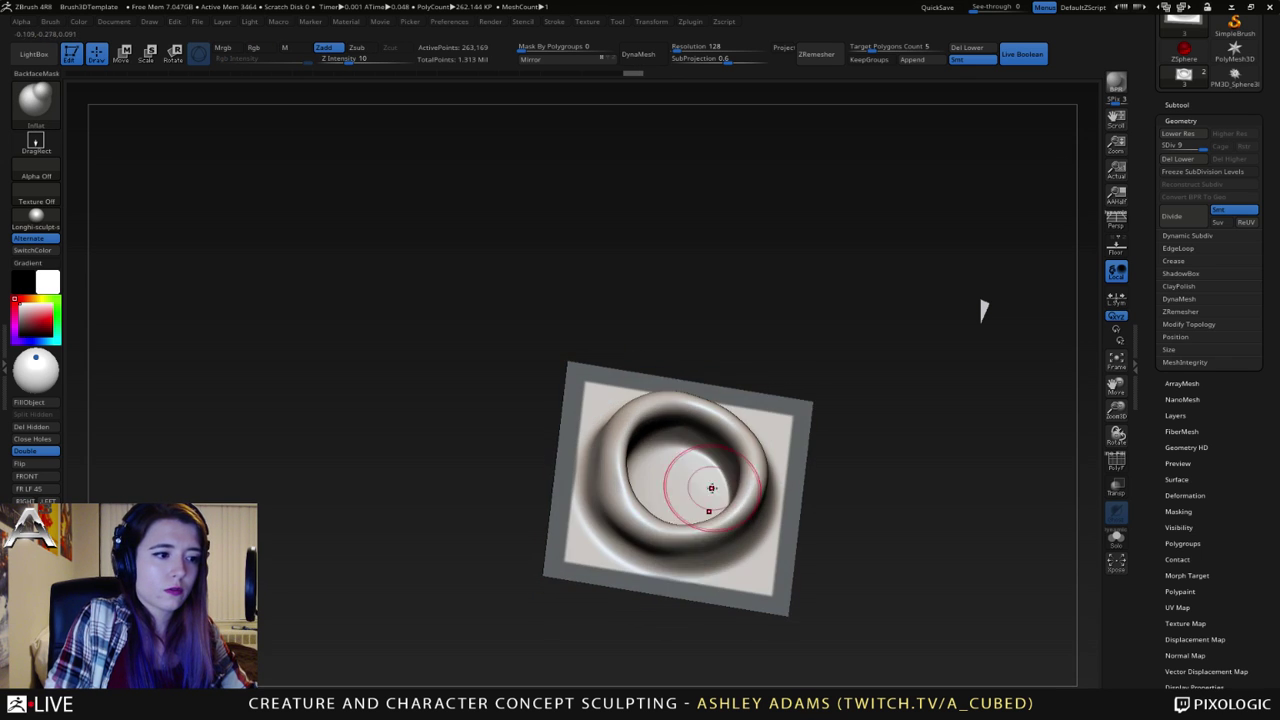
{"action": "mouse_move", "coordinate": [687, 543]}
{"action": "left_mouse_down"}
{"action": "mouse_move", "coordinate": [648, 525]}
{"action": "mouse_move", "coordinate": [628, 494]}
{"action": "left_mouse_up"}
{"action": "left_click_drag", "start_coordinate": [666, 455], "coordinate": [640, 470]}
{"action": "right_click_drag", "start_coordinate": [612, 472], "coordinate": [702, 488], "text": "alt"}
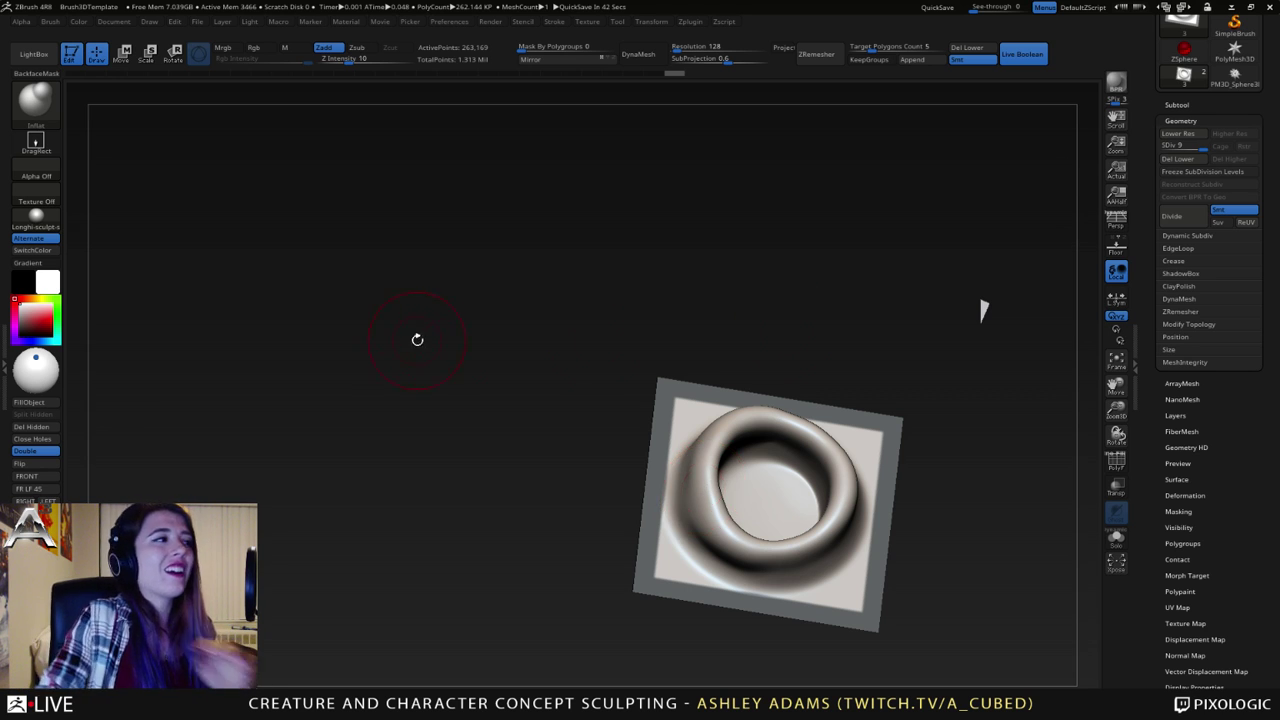
- Thicken the near and far sides of the cup's rim with further Inflat strokes
{"action": "left_click_drag", "start_coordinate": [632, 343], "coordinate": [665, 460]}
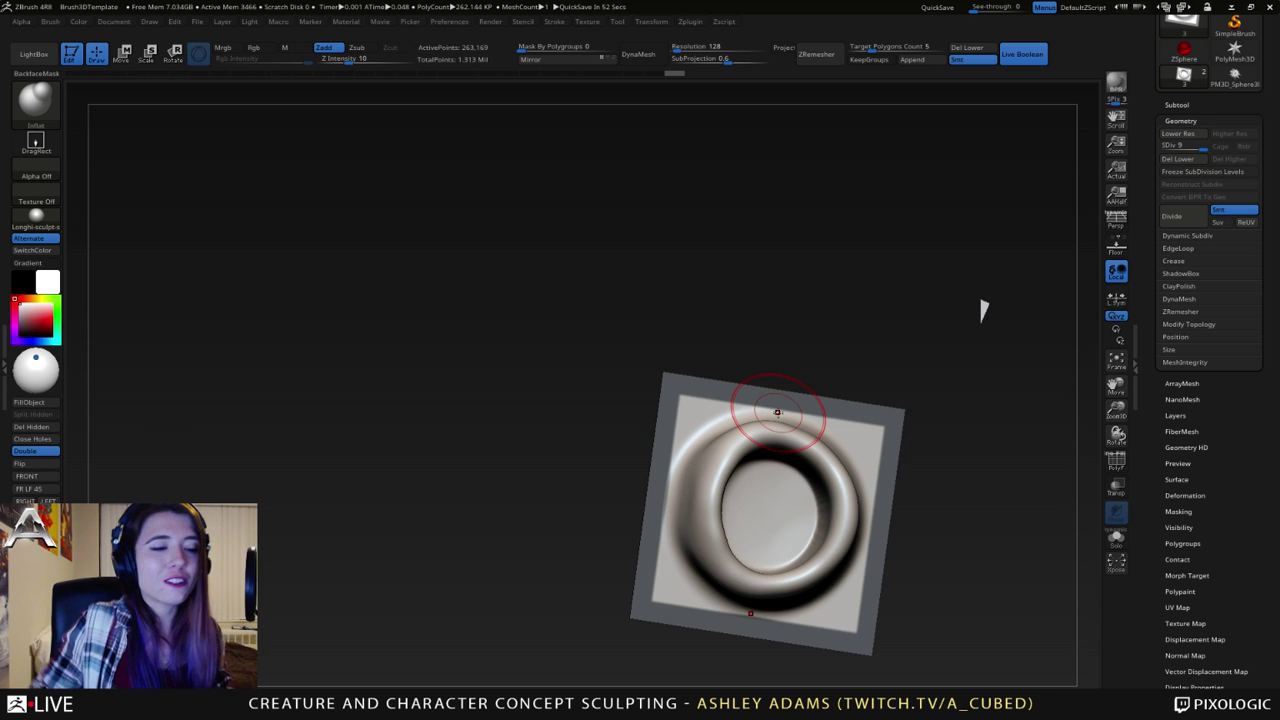
{"action": "left_click_drag", "start_coordinate": [633, 334], "coordinate": [645, 262]}
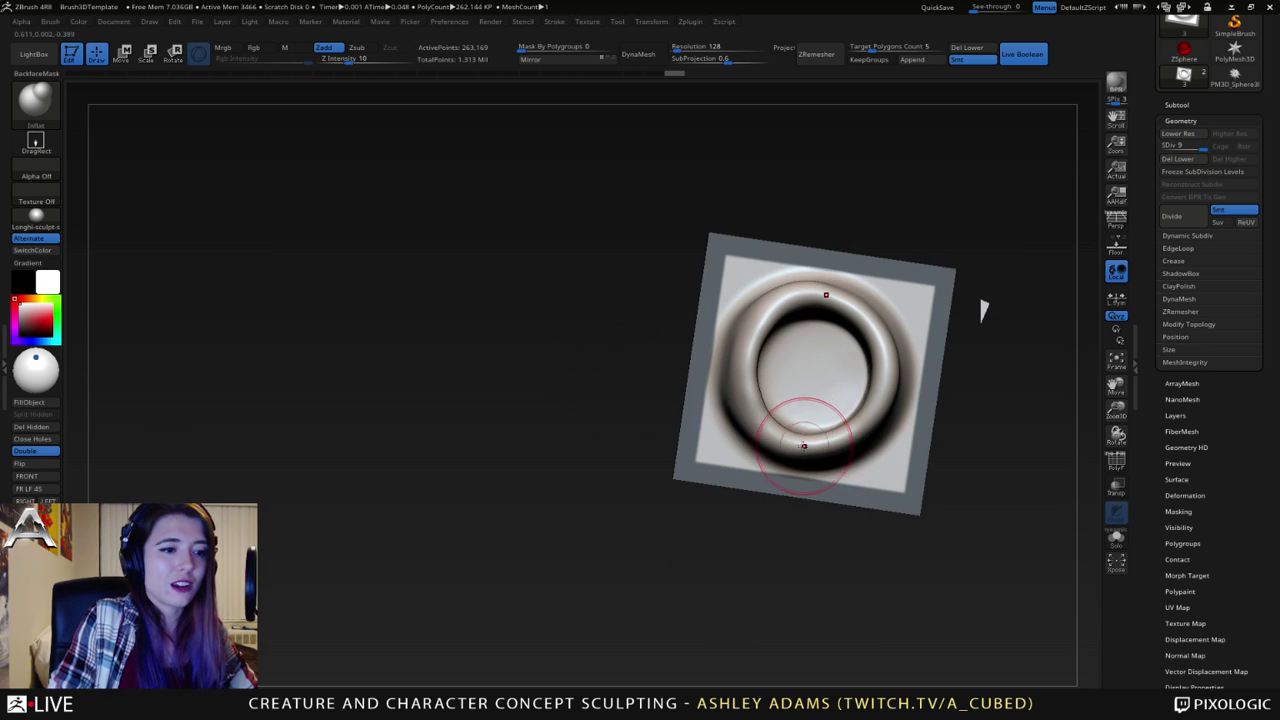
{"action": "left_click_drag", "start_coordinate": [786, 444], "coordinate": [845, 444]}
{"action": "right_click_drag", "start_coordinate": [850, 425], "coordinate": [884, 355]}
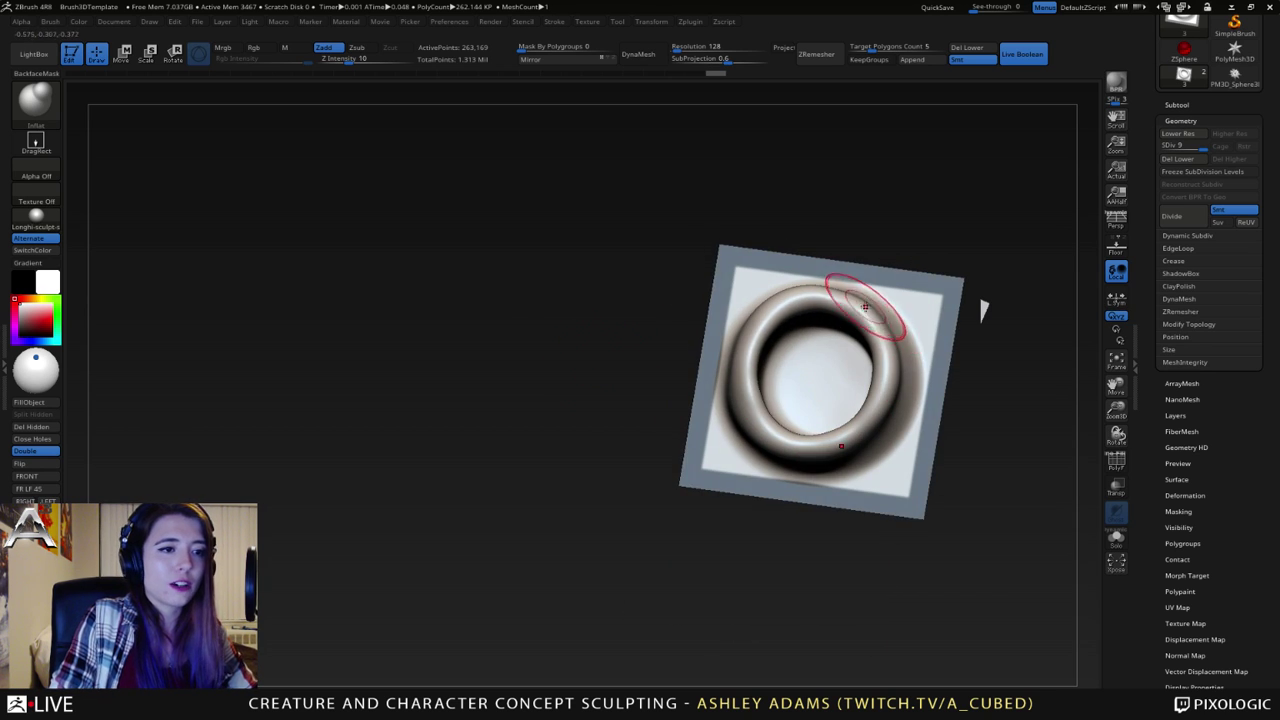
{"action": "left_click_drag", "start_coordinate": [865, 307], "coordinate": [893, 385]}
{"action": "mouse_move", "coordinate": [860, 388]}
{"action": "right_mouse_down"}
{"action": "mouse_move", "coordinate": [845, 328]}
{"action": "mouse_move", "coordinate": [857, 357]}
{"action": "right_mouse_up"}
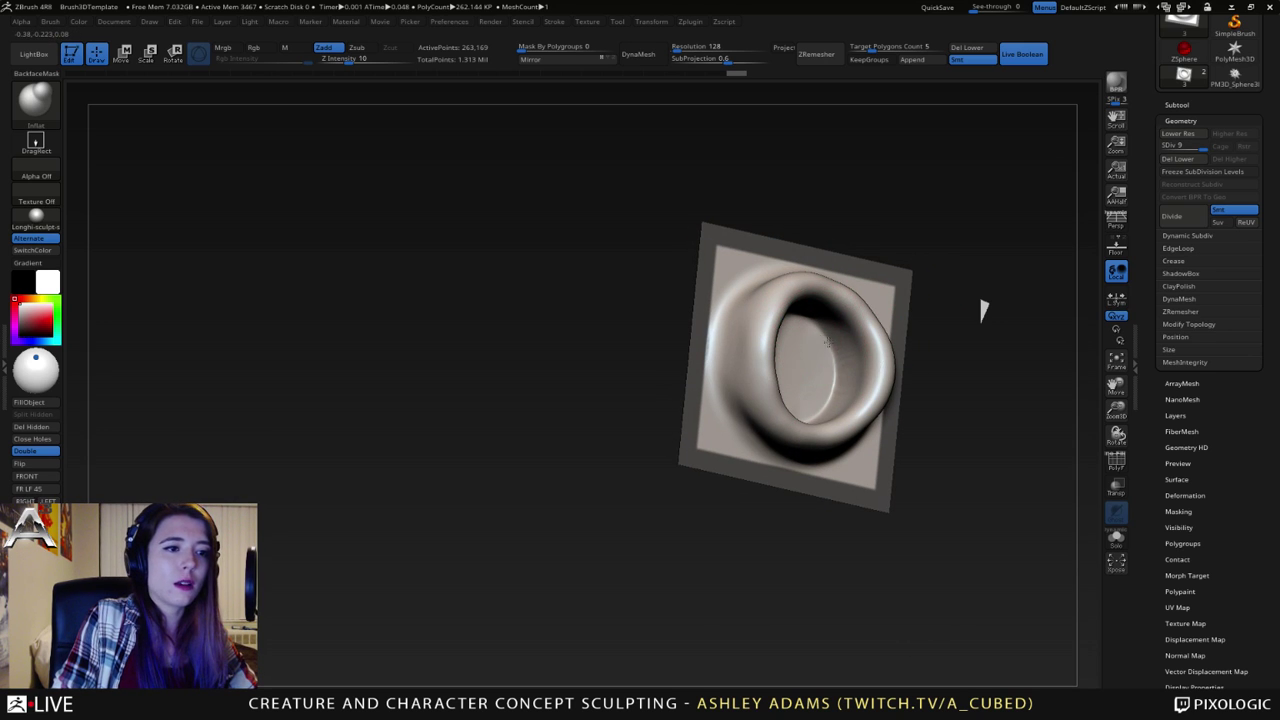
- Smooth the cup's inner wall and soften the side of the rim
{"action": "key", "text": "shift"}
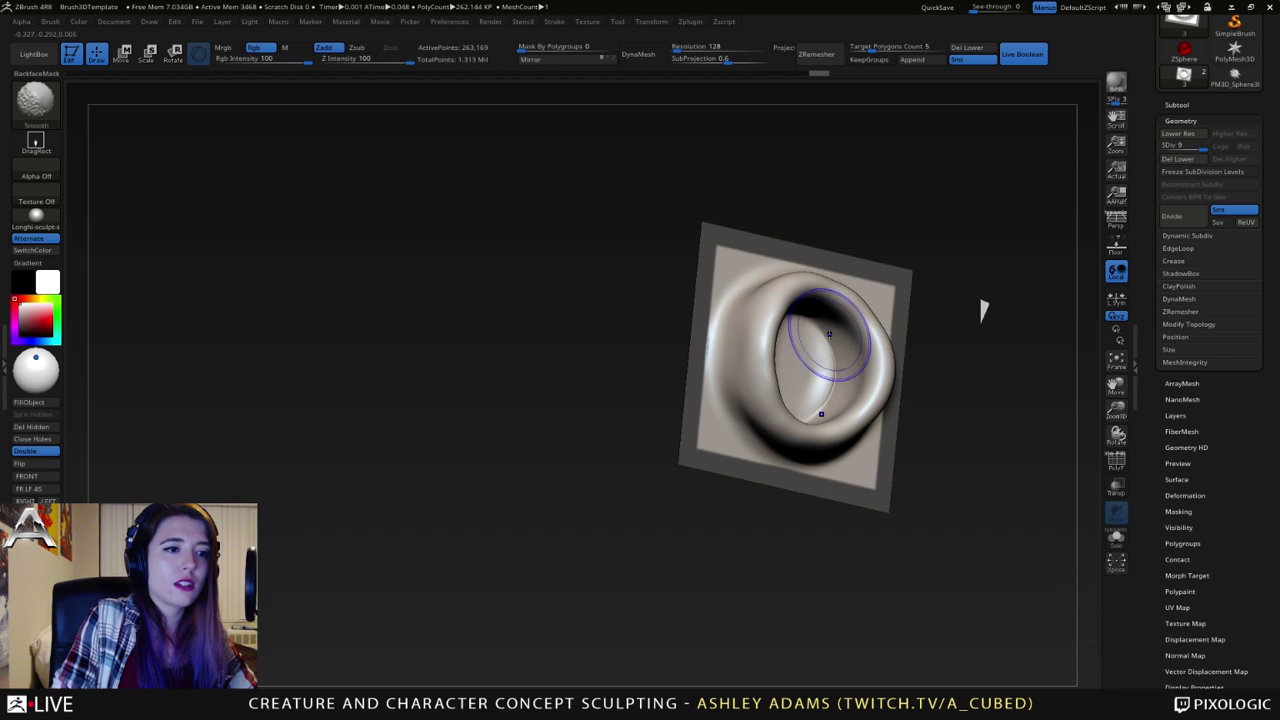
{"action": "mouse_move", "coordinate": [829, 333]}
{"action": "left_mouse_down", "text": "shift"}
{"action": "mouse_move", "coordinate": [800, 400]}
{"action": "mouse_move", "coordinate": [771, 400]}
{"action": "mouse_move", "coordinate": [774, 413]}
{"action": "left_mouse_up", "text": "shift"}
{"action": "left_click_drag", "start_coordinate": [772, 405], "coordinate": [764, 365]}
{"action": "right_click_drag", "start_coordinate": [751, 370], "coordinate": [760, 341]}
{"action": "left_click_drag", "start_coordinate": [760, 341], "coordinate": [808, 346], "text": "shift"}
{"action": "mouse_move", "coordinate": [808, 346]}
{"action": "right_mouse_down"}
{"action": "mouse_move", "coordinate": [835, 338]}
{"action": "mouse_move", "coordinate": [787, 302]}
{"action": "mouse_move", "coordinate": [873, 336]}
{"action": "right_mouse_up"}
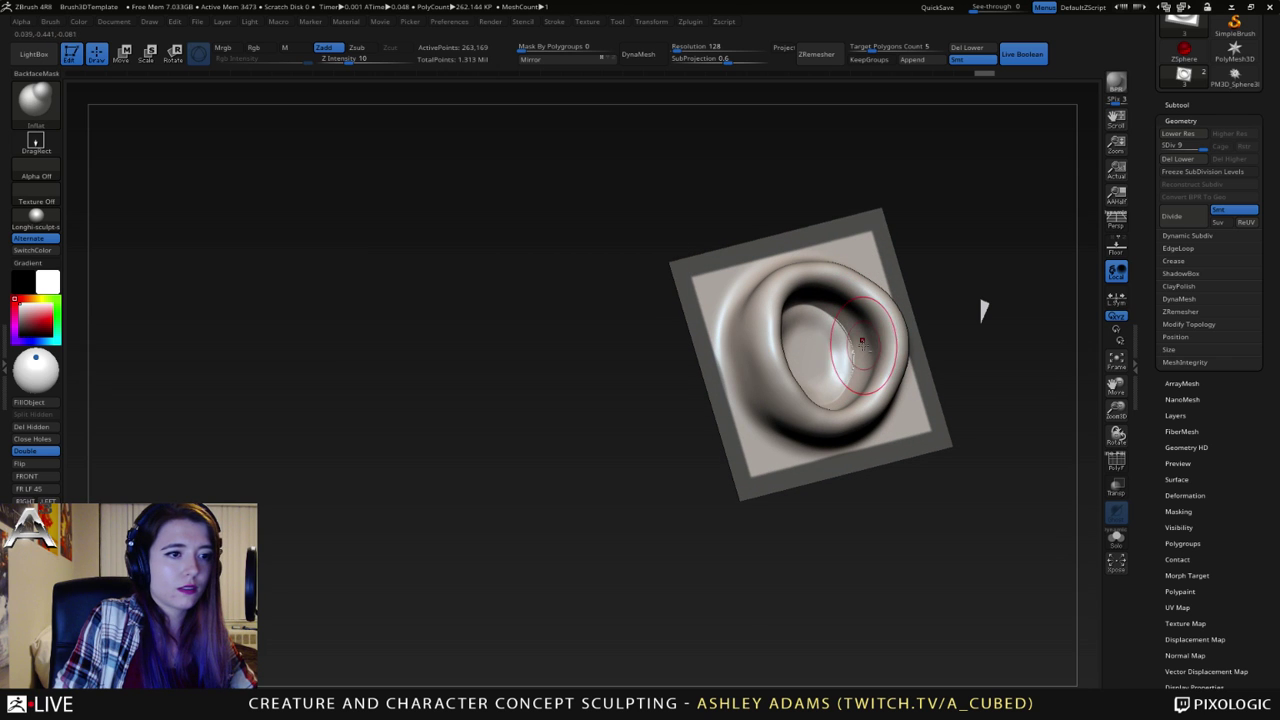
- Sink the floor of the hollow deeper with an inverted Inflat stroke
{"action": "key", "text": "shift"}
{"action": "mouse_move", "coordinate": [831, 322]}
{"action": "right_mouse_down"}
{"action": "mouse_move", "coordinate": [805, 359]}
{"action": "mouse_move", "coordinate": [797, 337]}
{"action": "right_mouse_up"}
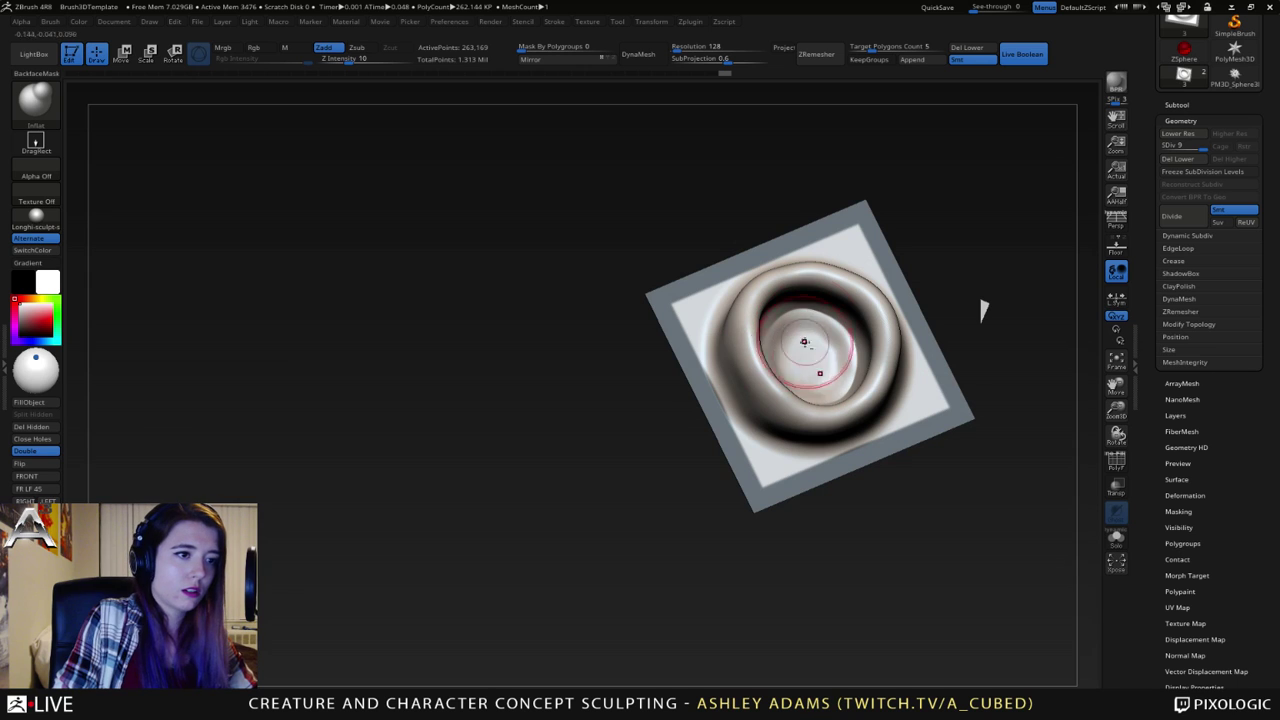
{"action": "left_click_drag", "start_coordinate": [818, 329], "coordinate": [821, 333], "text": "alt"}
{"action": "mouse_move", "coordinate": [822, 376]}
{"action": "right_mouse_down"}
{"action": "mouse_move", "coordinate": [811, 403]}
{"action": "mouse_move", "coordinate": [824, 301]}
{"action": "mouse_move", "coordinate": [814, 240]}
{"action": "mouse_move", "coordinate": [807, 295]}
{"action": "right_mouse_up"}
{"action": "left_click", "coordinate": [35, 98], "text": "ctrl+shift"}
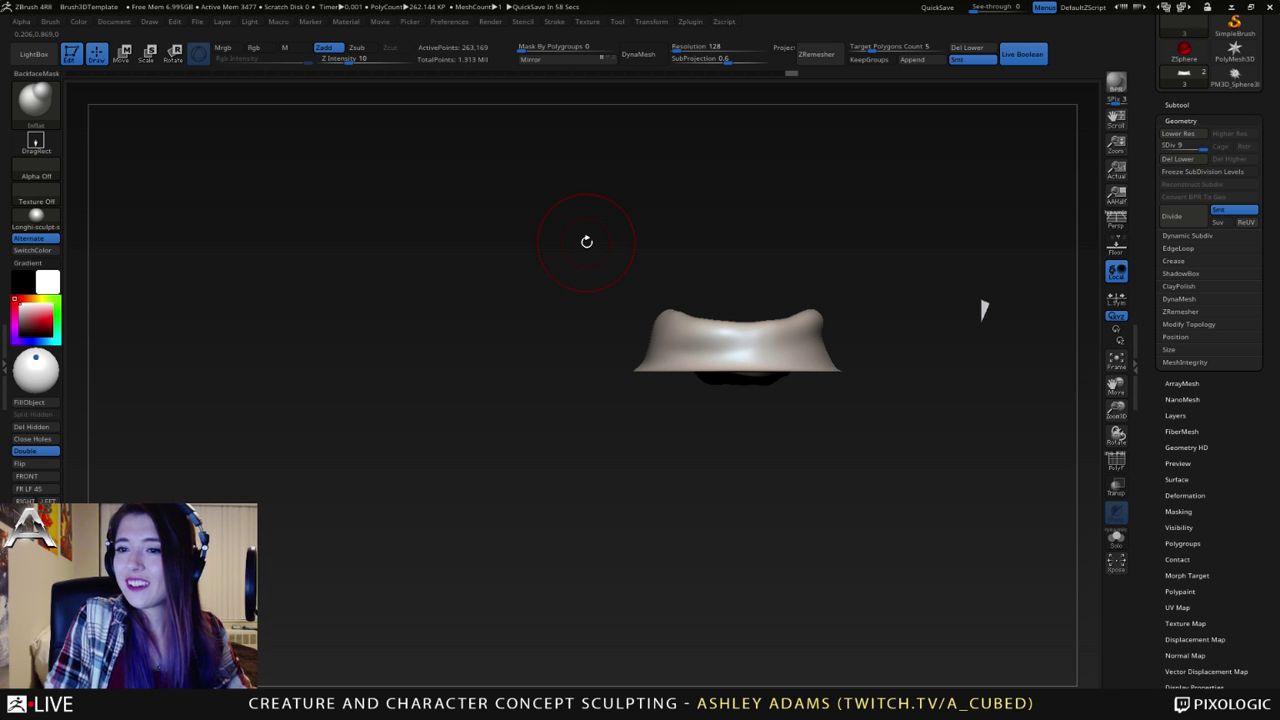
- Round out the rim and the recessed floor with a larger Inflat brush
{"action": "left_click_drag", "start_coordinate": [587, 241], "coordinate": [718, 440]}
{"action": "key", "text": "space"}
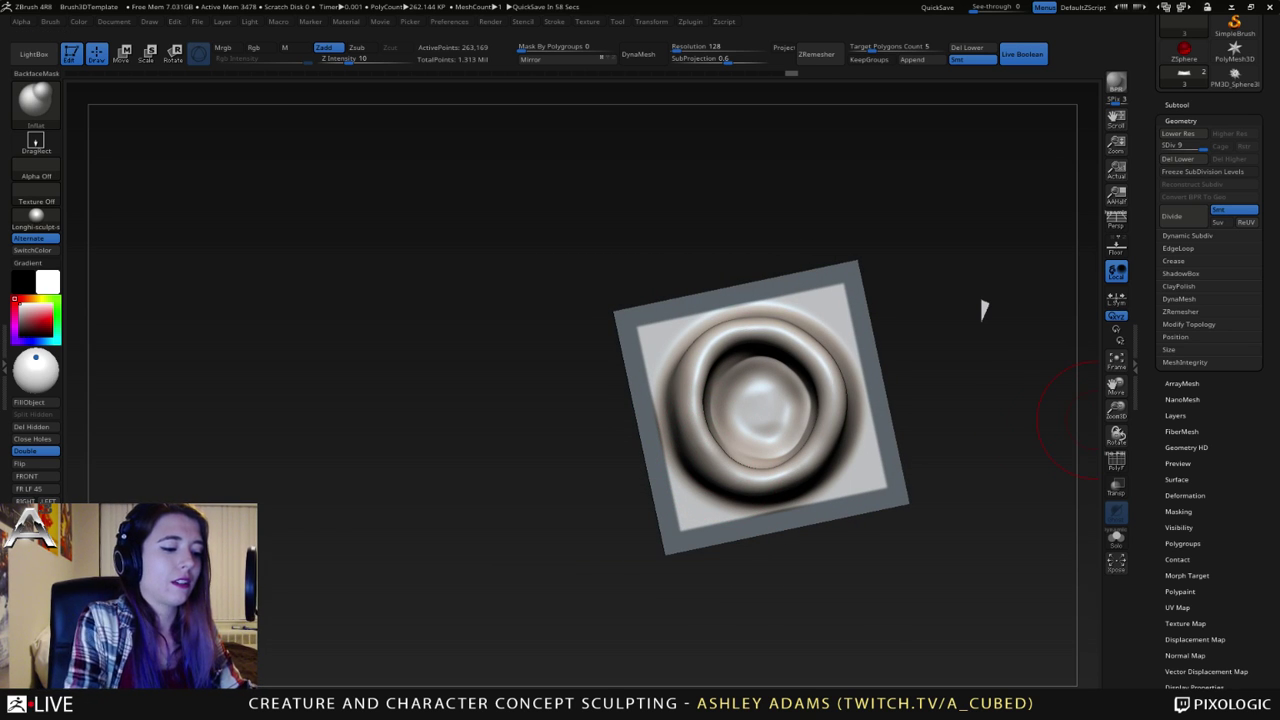
{"action": "mouse_move", "coordinate": [775, 405]}
{"action": "right_mouse_down"}
{"action": "mouse_move", "coordinate": [695, 352]}
{"action": "mouse_move", "coordinate": [722, 330]}
{"action": "right_mouse_up"}
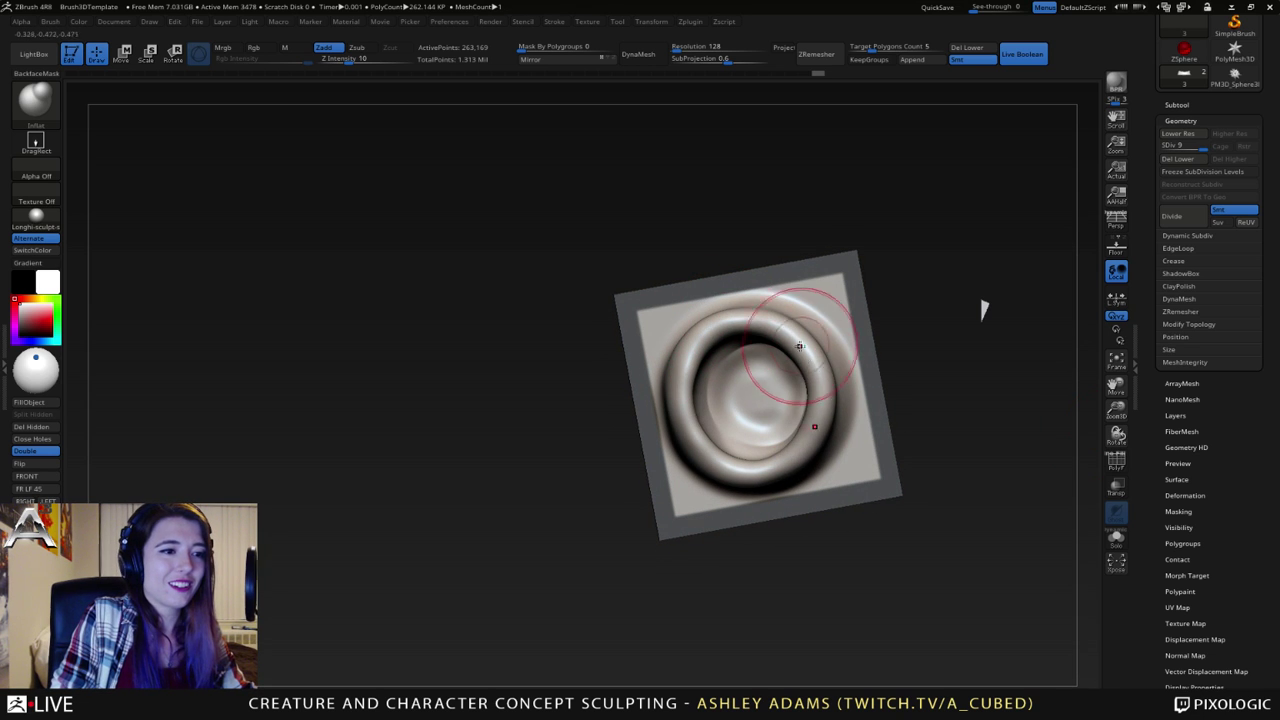
{"action": "mouse_move", "coordinate": [803, 429]}
{"action": "right_mouse_down"}
{"action": "mouse_move", "coordinate": [856, 396]}
{"action": "mouse_move", "coordinate": [837, 220]}
{"action": "mouse_move", "coordinate": [714, 337]}
{"action": "mouse_move", "coordinate": [752, 400]}
{"action": "right_mouse_up"}
{"action": "right_click_drag", "start_coordinate": [758, 330], "coordinate": [745, 298]}
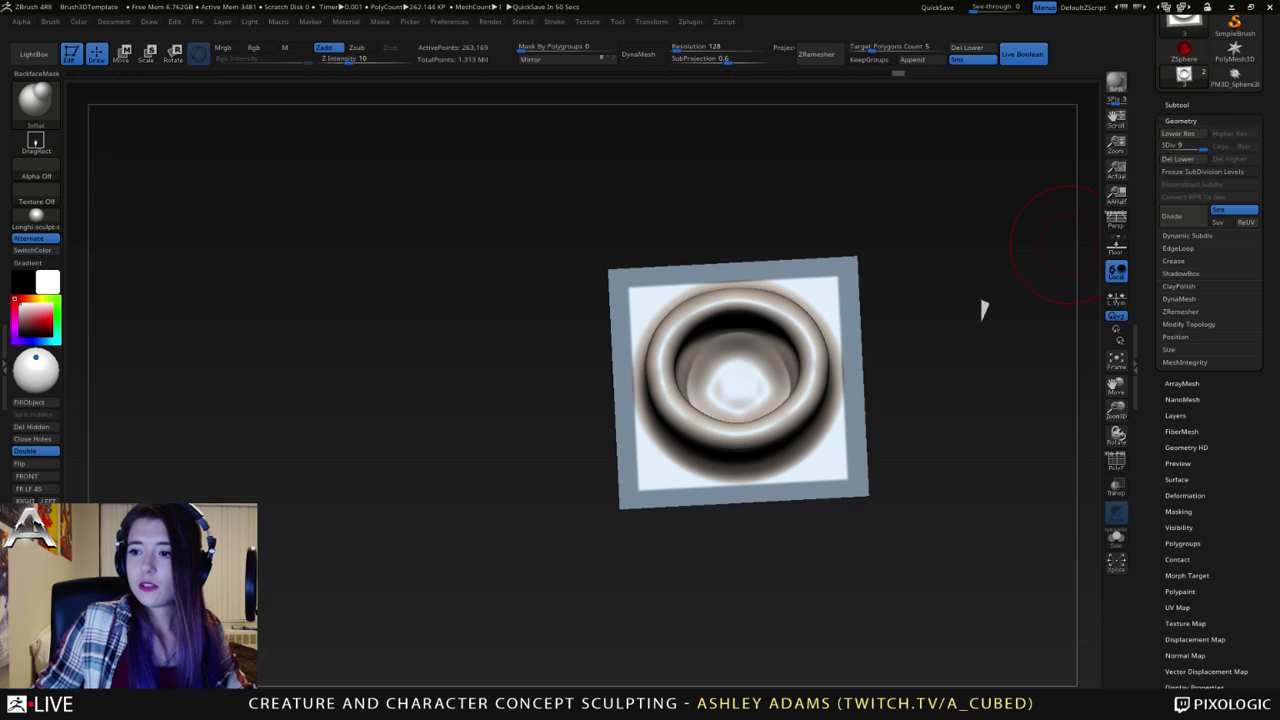
- Raise a rounded knob in the centre of the hollow's floor with a resized Inflat brush
{"action": "right_click_drag", "start_coordinate": [690, 345], "coordinate": [737, 370]}
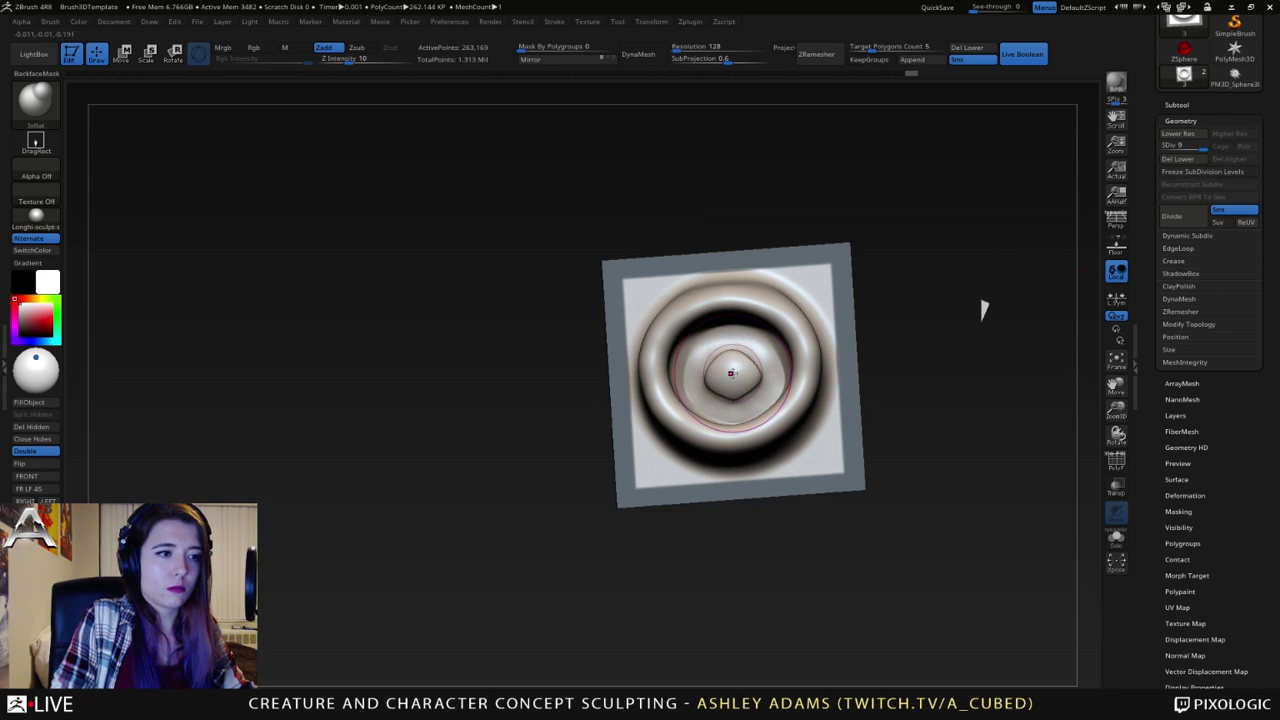
{"action": "key", "text": "ctrl"}
{"action": "key", "text": "space"}
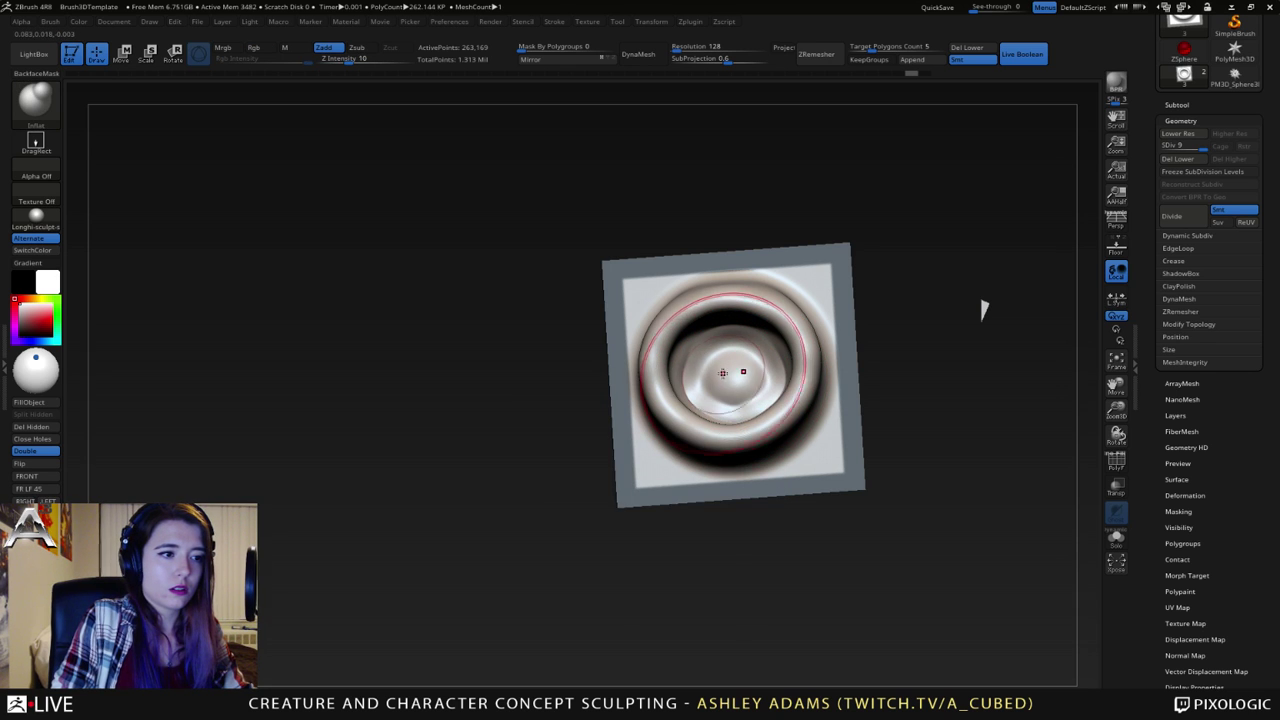
{"action": "left_click_drag", "start_coordinate": [722, 371], "coordinate": [740, 395]}
{"action": "right_click_drag", "start_coordinate": [740, 395], "coordinate": [728, 375]}
- Flatten the top of the central knob with the hPolish brush, redoing the stroke at an adjusted brush size
{"action": "key", "text": "space"}
{"action": "key", "text": "b"}
{"action": "key", "text": "h"}
{"action": "key", "text": "p"}
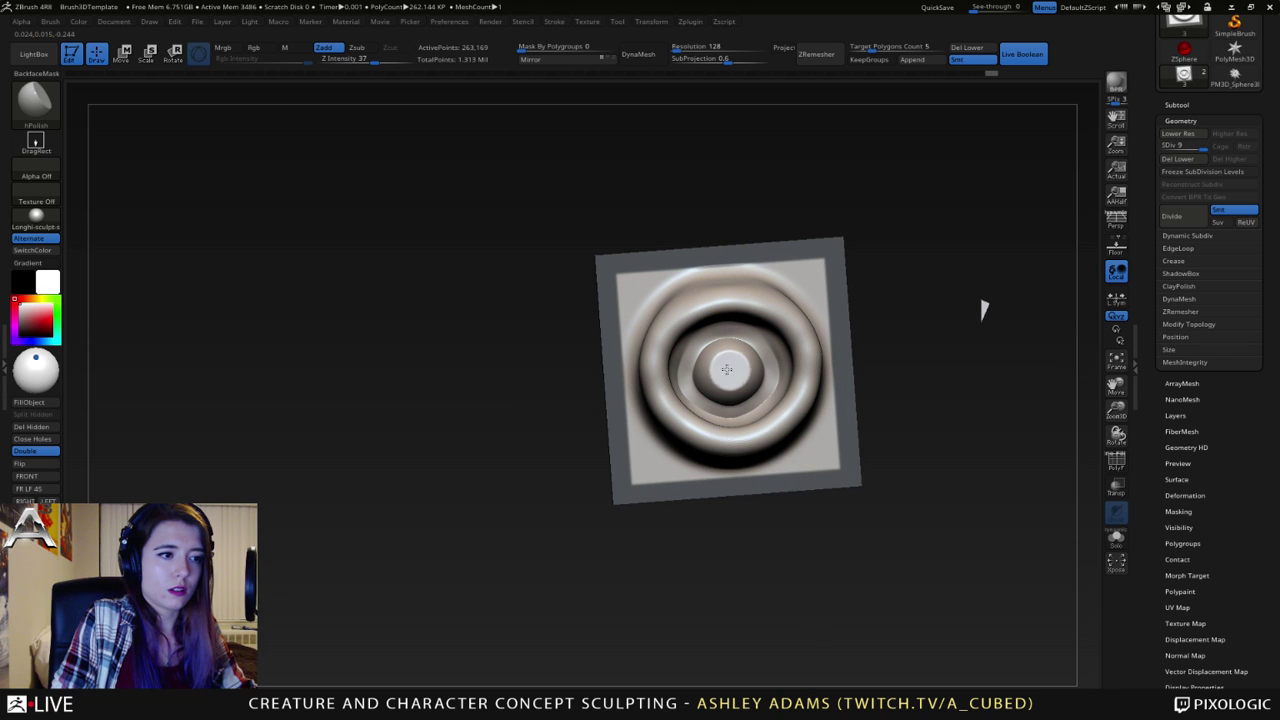
{"action": "key", "text": "ctrl+z"}
{"action": "key", "text": "space"}
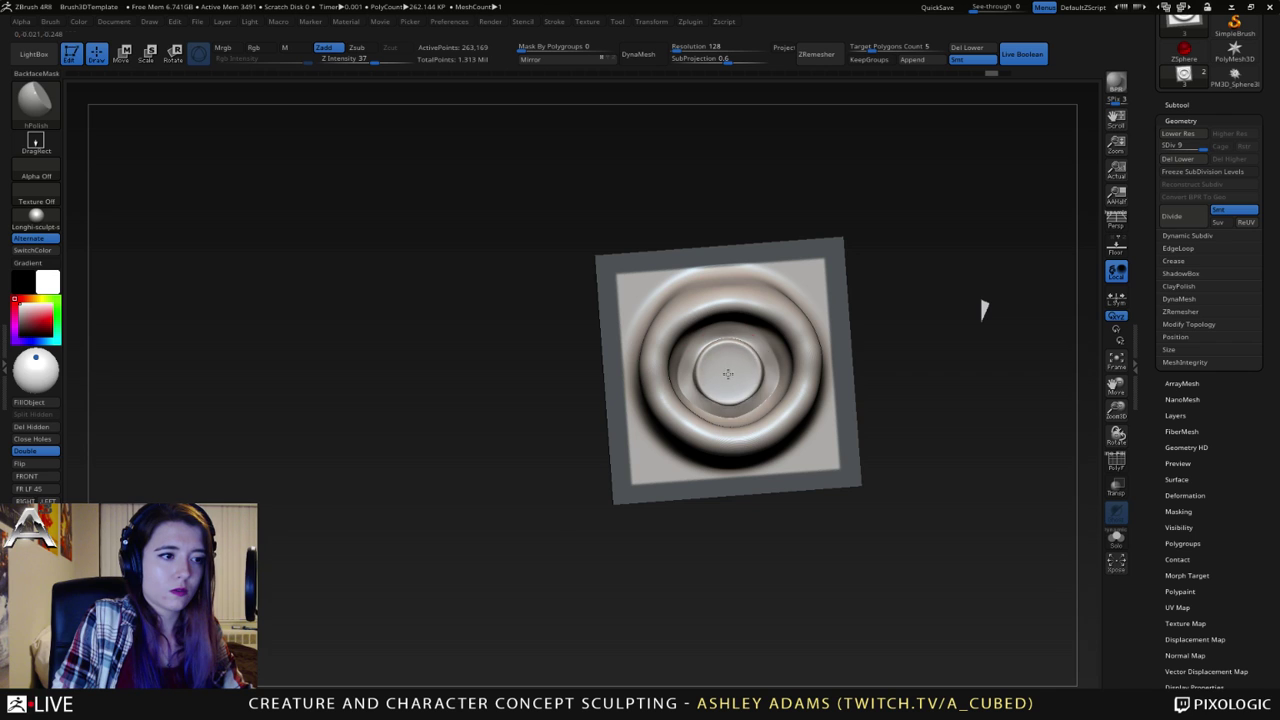
{"action": "key", "text": "space"}
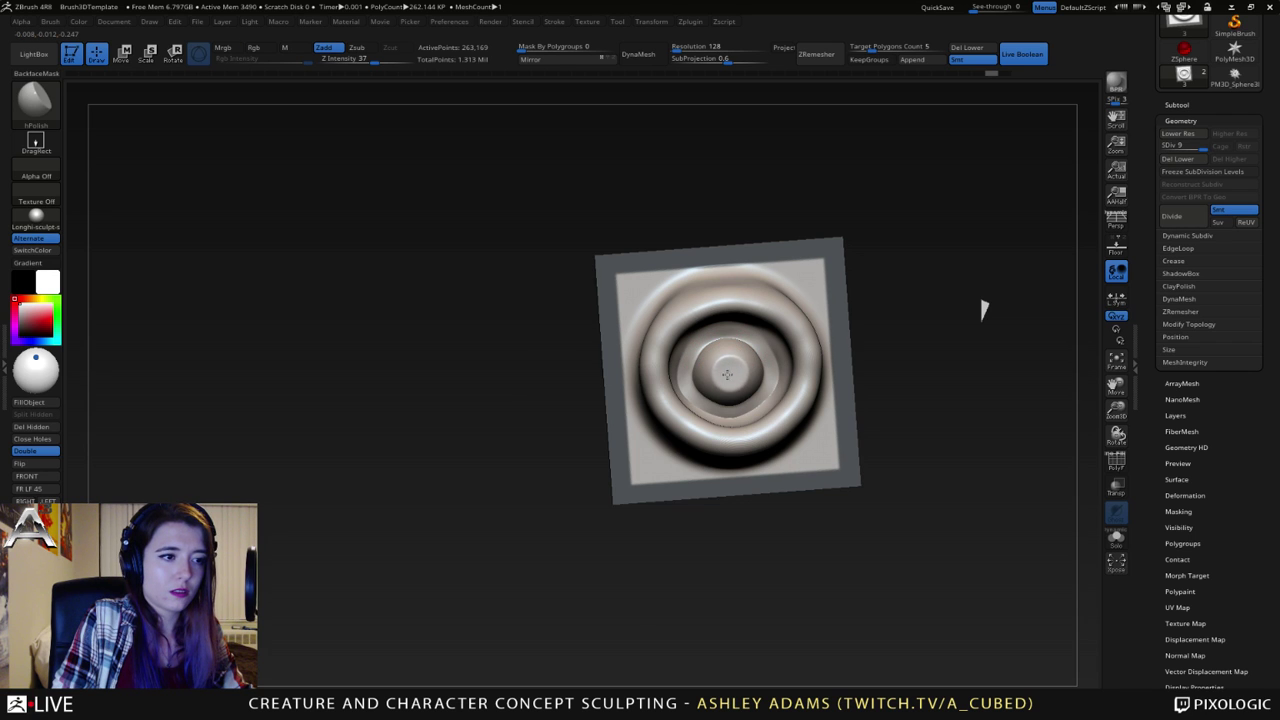
{"action": "mouse_move", "coordinate": [727, 370]}
{"action": "right_mouse_down"}
{"action": "mouse_move", "coordinate": [728, 343]}
{"action": "mouse_move", "coordinate": [730, 366]}
{"action": "right_mouse_up"}
{"action": "key", "text": "space"}
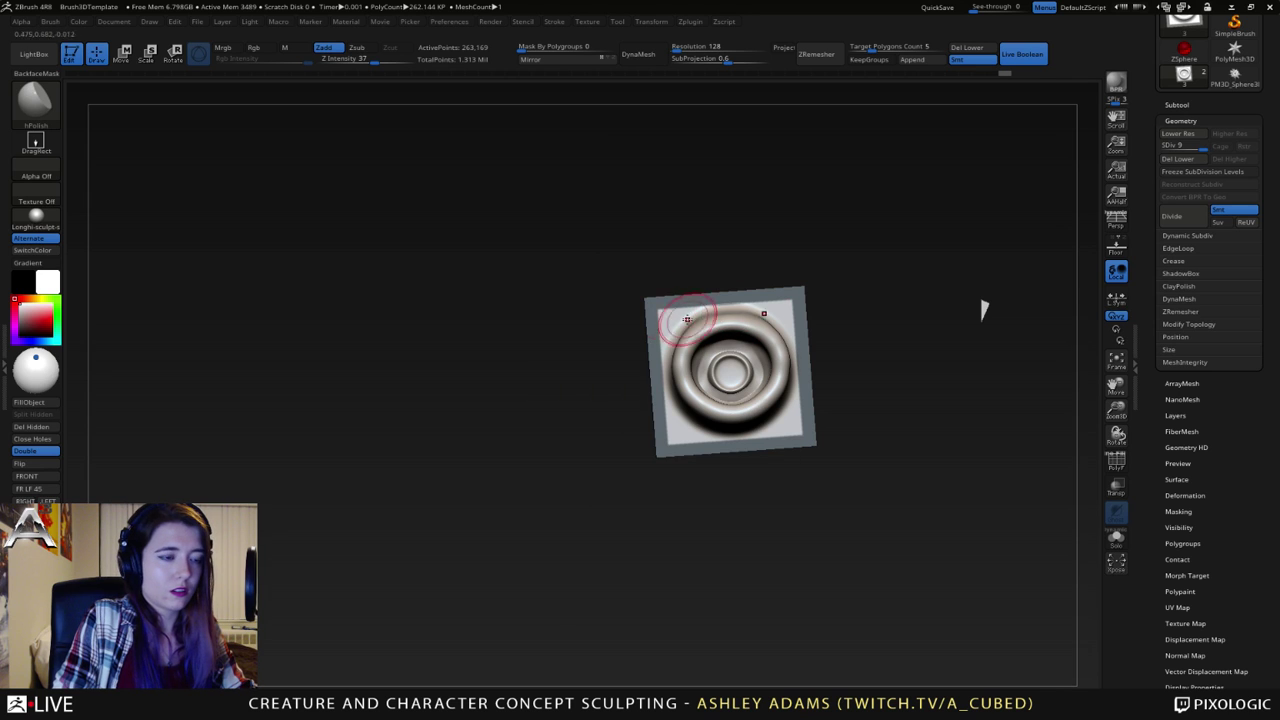
- Swell the ring around the central knob and the surrounding inner wall with the Inflat brush
{"action": "key", "text": "b"}
{"action": "key", "text": "s"}
{"action": "key", "text": "h"}
{"action": "key", "text": "b"}
{"action": "key", "text": "i"}
{"action": "key", "text": "n"}
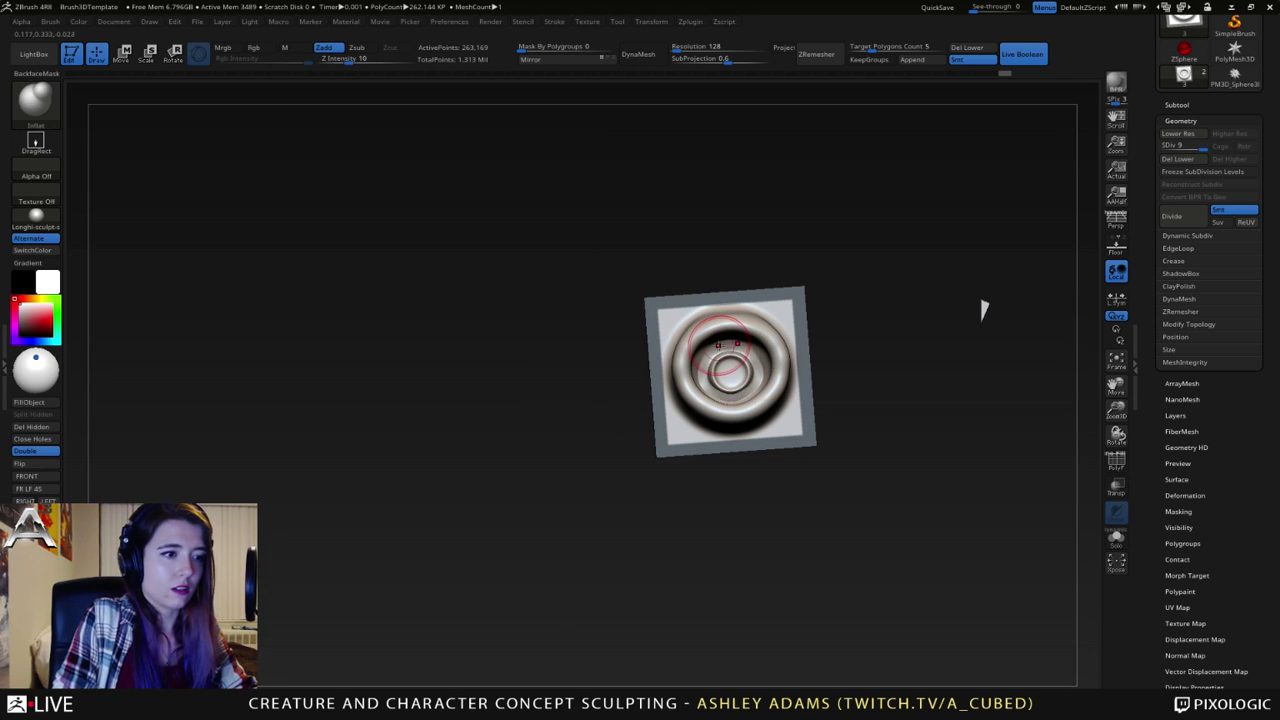
{"action": "right_click_drag", "start_coordinate": [757, 378], "coordinate": [733, 403]}
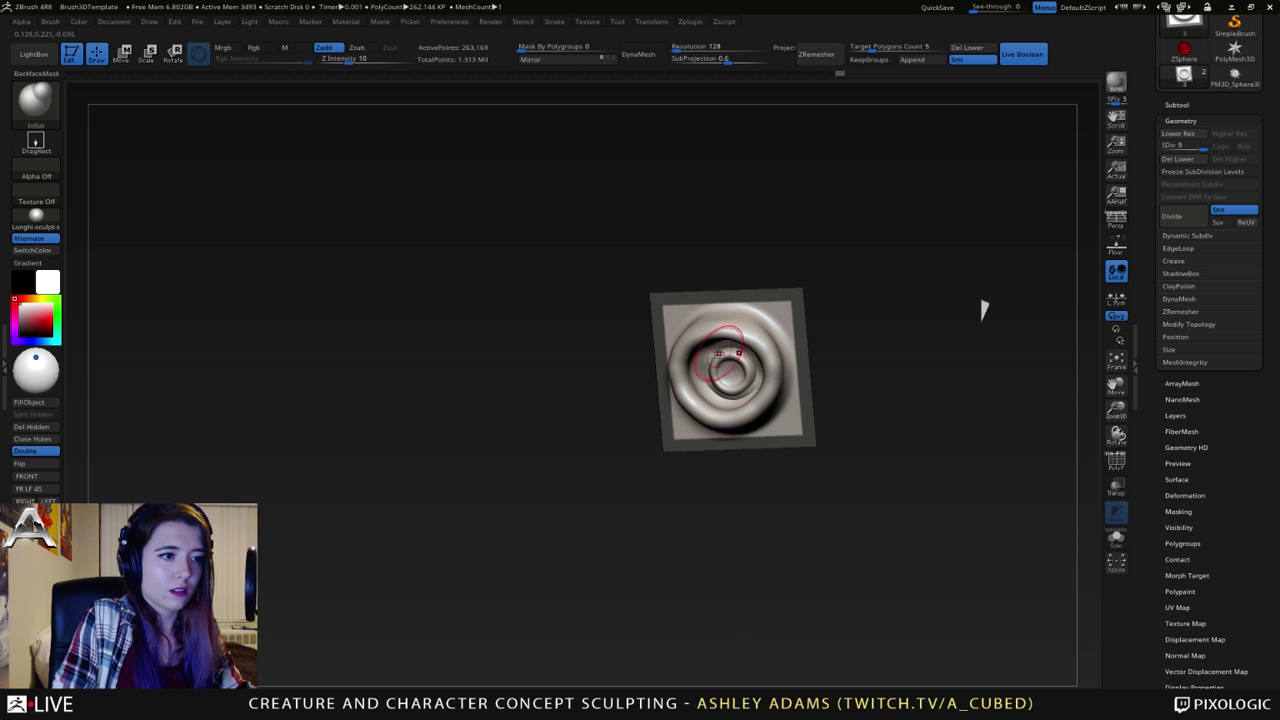
{"action": "mouse_move", "coordinate": [719, 353]}
{"action": "right_mouse_down"}
{"action": "mouse_move", "coordinate": [732, 350]}
{"action": "mouse_move", "coordinate": [718, 385]}
{"action": "mouse_move", "coordinate": [687, 380]}
{"action": "right_mouse_up"}
{"action": "mouse_move", "coordinate": [698, 335]}
{"action": "right_mouse_down"}
{"action": "mouse_move", "coordinate": [692, 348]}
{"action": "mouse_move", "coordinate": [680, 306]}
{"action": "mouse_move", "coordinate": [662, 320]}
{"action": "mouse_move", "coordinate": [671, 334]}
{"action": "right_mouse_up"}
{"action": "mouse_move", "coordinate": [748, 376]}
{"action": "right_mouse_down"}
{"action": "mouse_move", "coordinate": [808, 342]}
{"action": "mouse_move", "coordinate": [782, 355]}
{"action": "mouse_move", "coordinate": [812, 382]}
{"action": "mouse_move", "coordinate": [836, 336]}
{"action": "mouse_move", "coordinate": [768, 324]}
{"action": "right_mouse_up"}
- Pull the cup's rim into an uneven, organic silhouette with a resized SnakeHook brush
{"action": "key", "text": "b"}
{"action": "key", "text": "s"}
{"action": "key", "text": "h"}
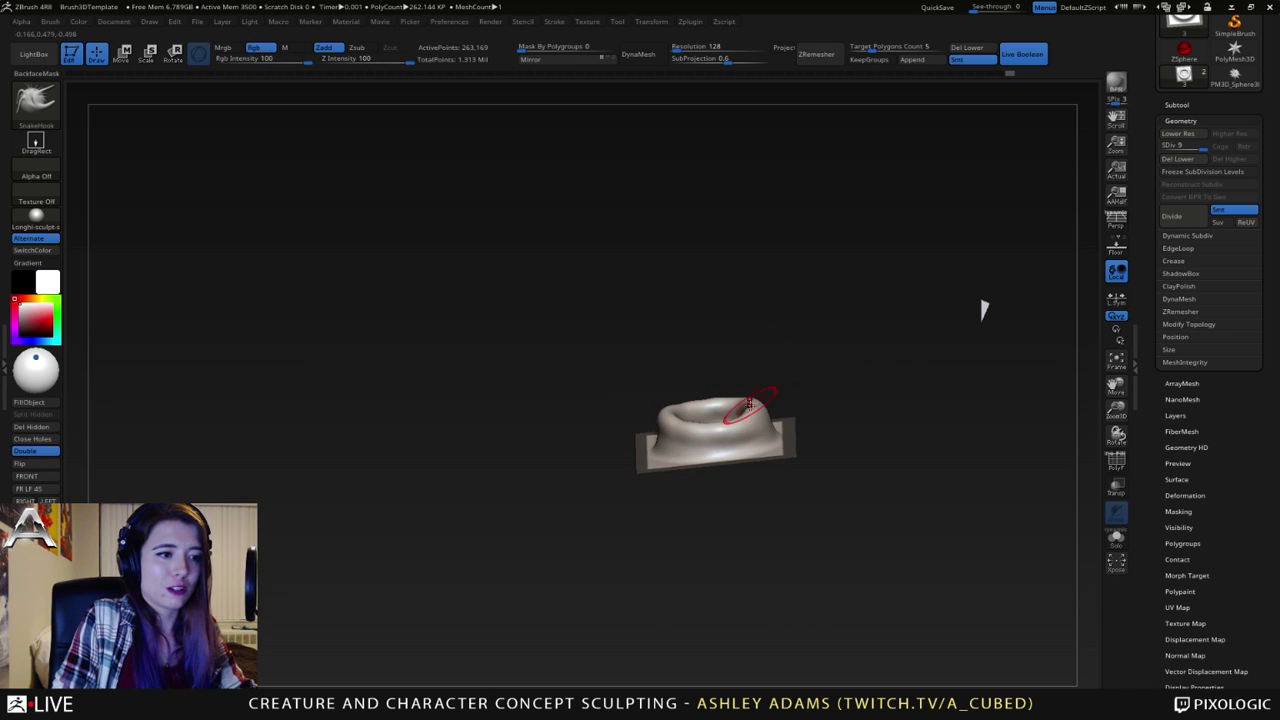
{"action": "key", "text": "space"}
{"action": "left_click_drag", "start_coordinate": [752, 440], "coordinate": [745, 420]}
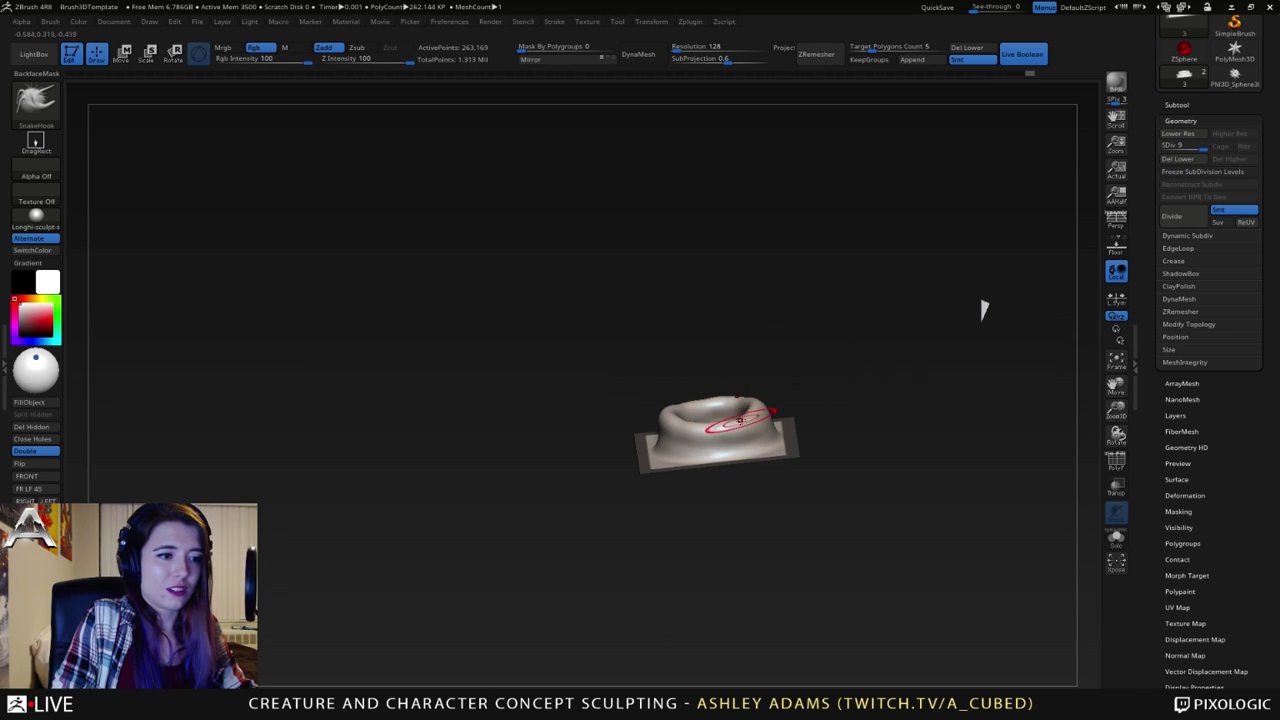
{"action": "right_click_drag", "start_coordinate": [812, 416], "coordinate": [795, 388]}
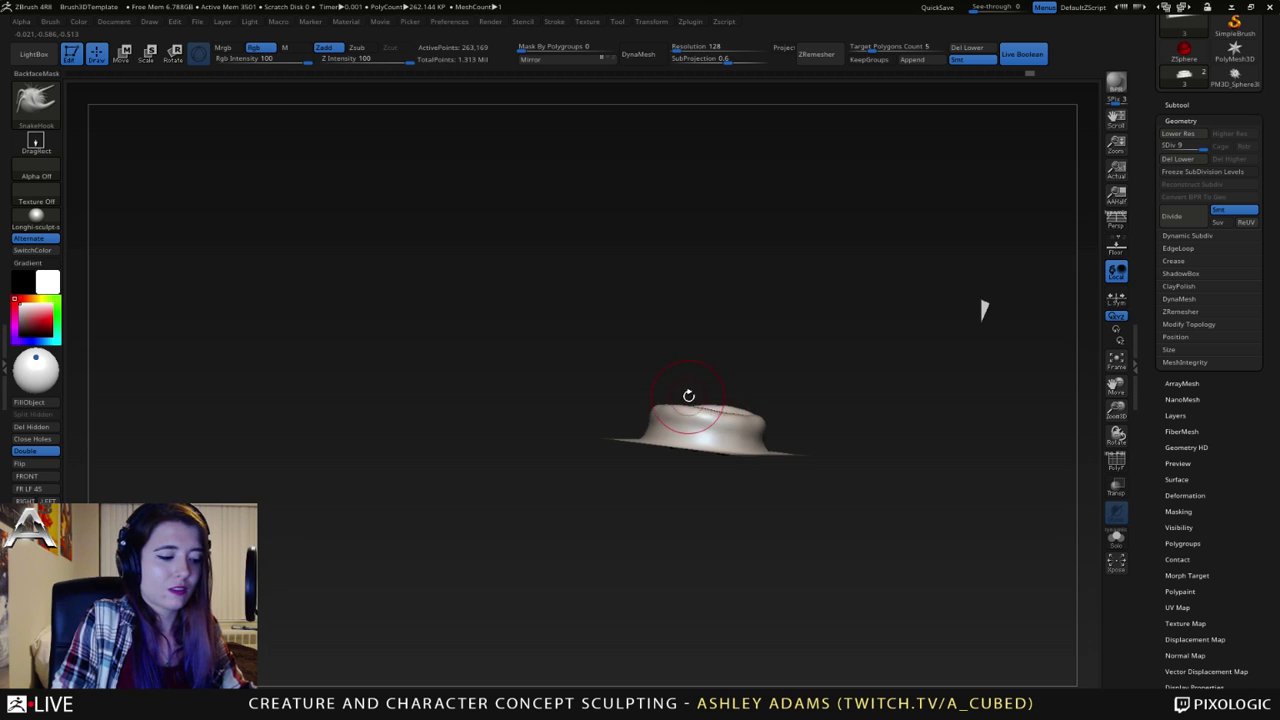
{"action": "left_click_drag", "start_coordinate": [690, 402], "coordinate": [698, 416]}
{"action": "mouse_move", "coordinate": [710, 418]}
{"action": "right_mouse_down"}
{"action": "mouse_move", "coordinate": [678, 400]}
{"action": "mouse_move", "coordinate": [757, 437]}
{"action": "mouse_move", "coordinate": [680, 425]}
{"action": "mouse_move", "coordinate": [696, 403]}
{"action": "right_mouse_up"}
{"action": "left_click_drag", "start_coordinate": [696, 403], "coordinate": [687, 387]}
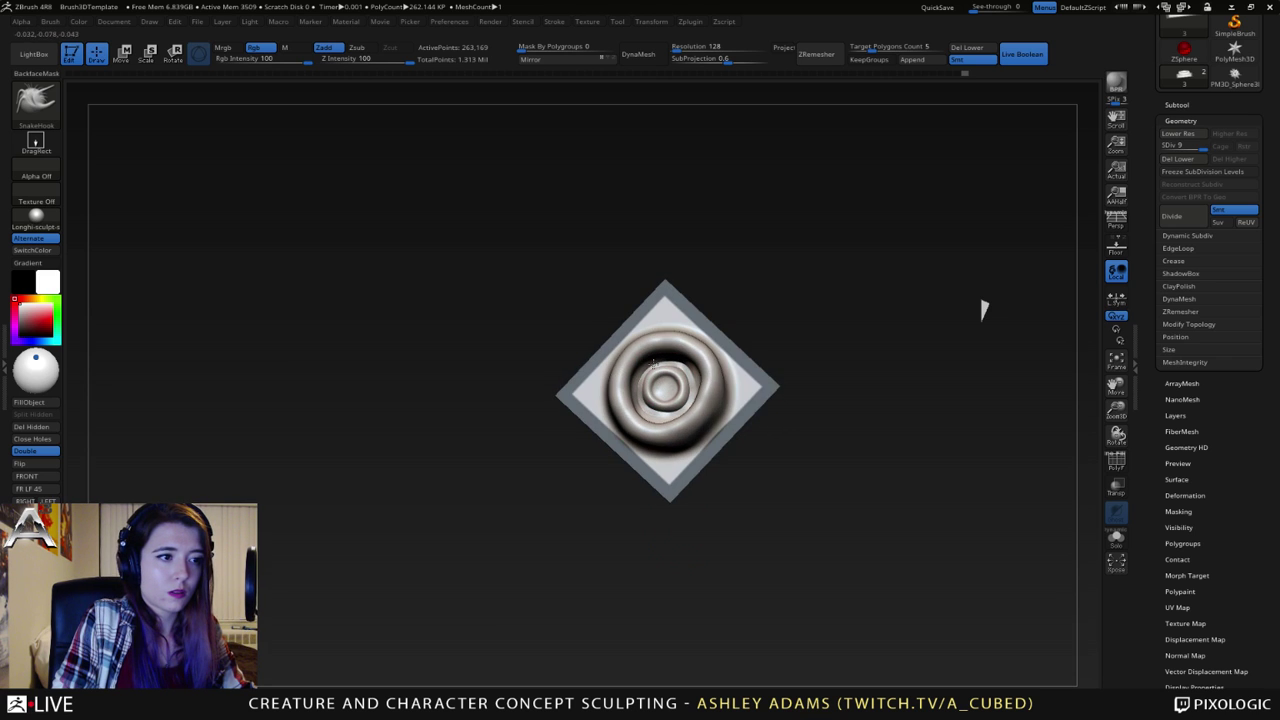
- Invert the plane's mask so the cup detail is protected and the border is left unmasked
{"action": "key", "text": "ctrl"}
{"action": "left_click_drag", "start_coordinate": [821, 368], "coordinate": [829, 371], "text": "ctrl"}
{"action": "key", "text": "ctrl+z"}
{"action": "mouse_move", "coordinate": [829, 400]}
{"action": "right_mouse_down"}
{"action": "mouse_move", "coordinate": [714, 415]}
{"action": "mouse_move", "coordinate": [765, 455]}
{"action": "right_mouse_up"}
{"action": "left_click", "coordinate": [832, 487], "text": "ctrl"}
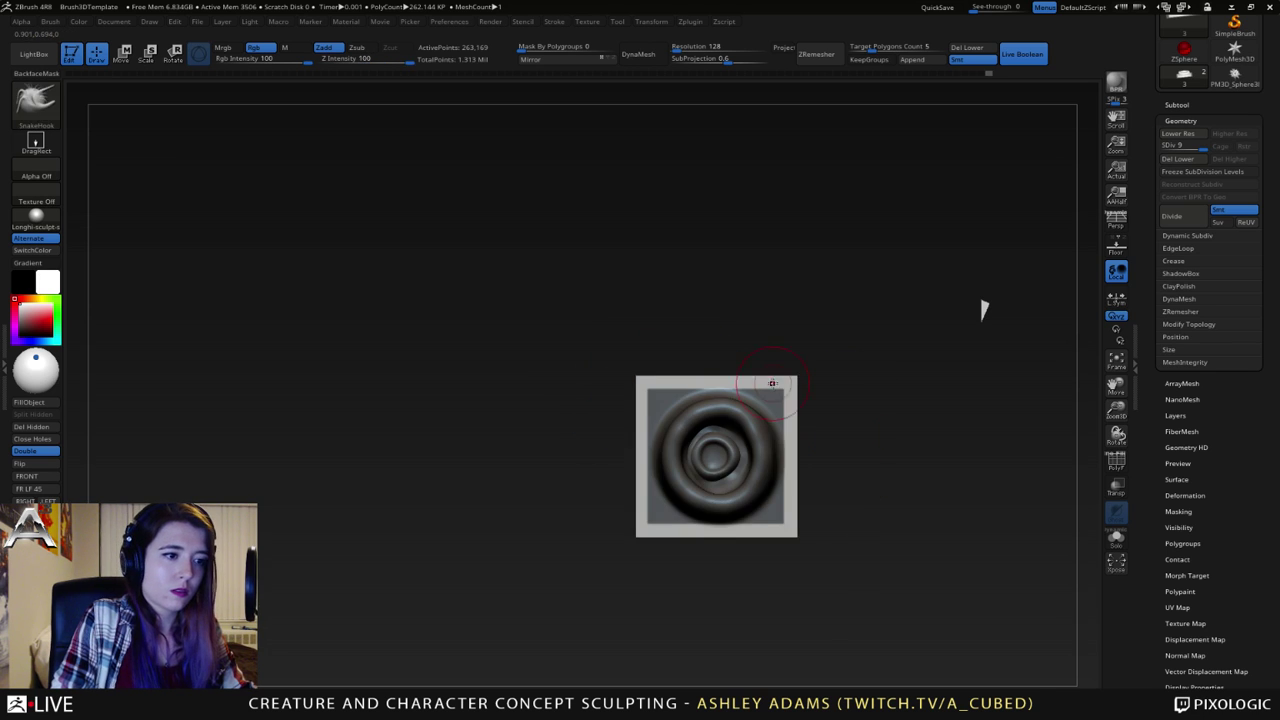
{"action": "right_click_drag", "start_coordinate": [781, 376], "coordinate": [809, 411], "text": "ctrl"}
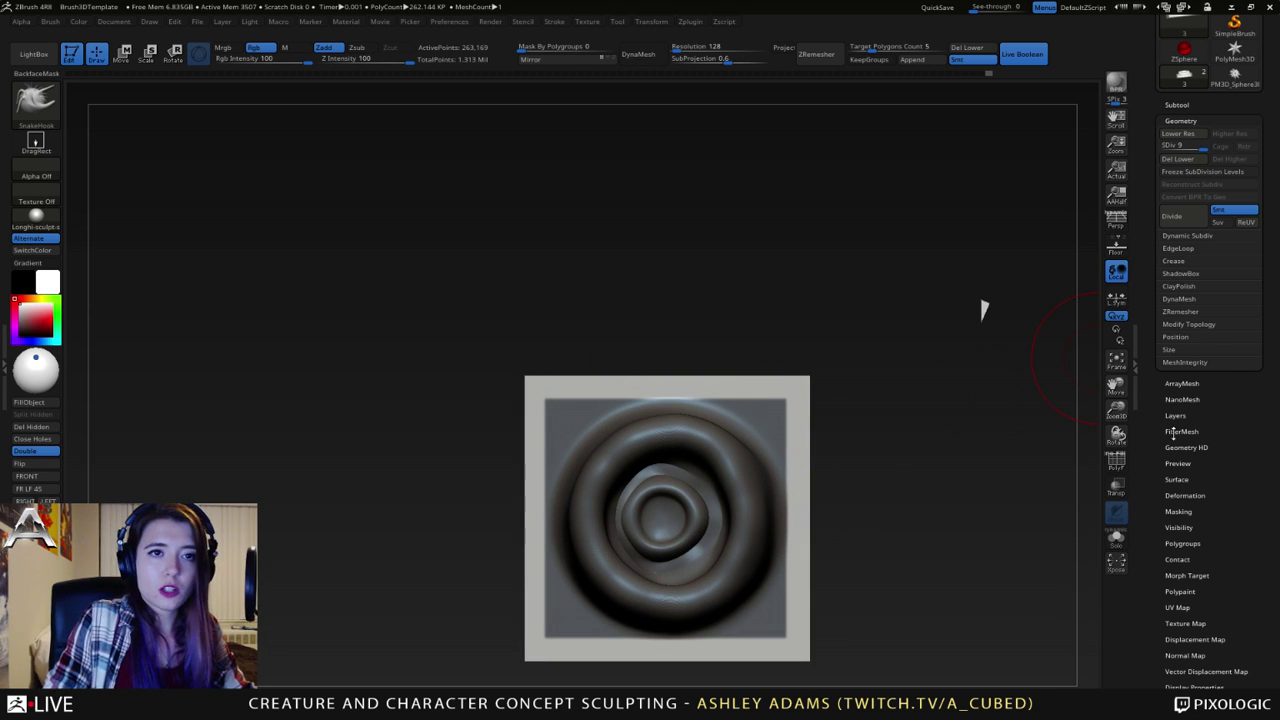
- Flatten the unmasked border with the Morph to Grid deformation, undoing the first application and applying it again
{"action": "left_click_drag", "start_coordinate": [1161, 450], "coordinate": [1160, 359]}
{"action": "left_click", "coordinate": [1186, 383]}
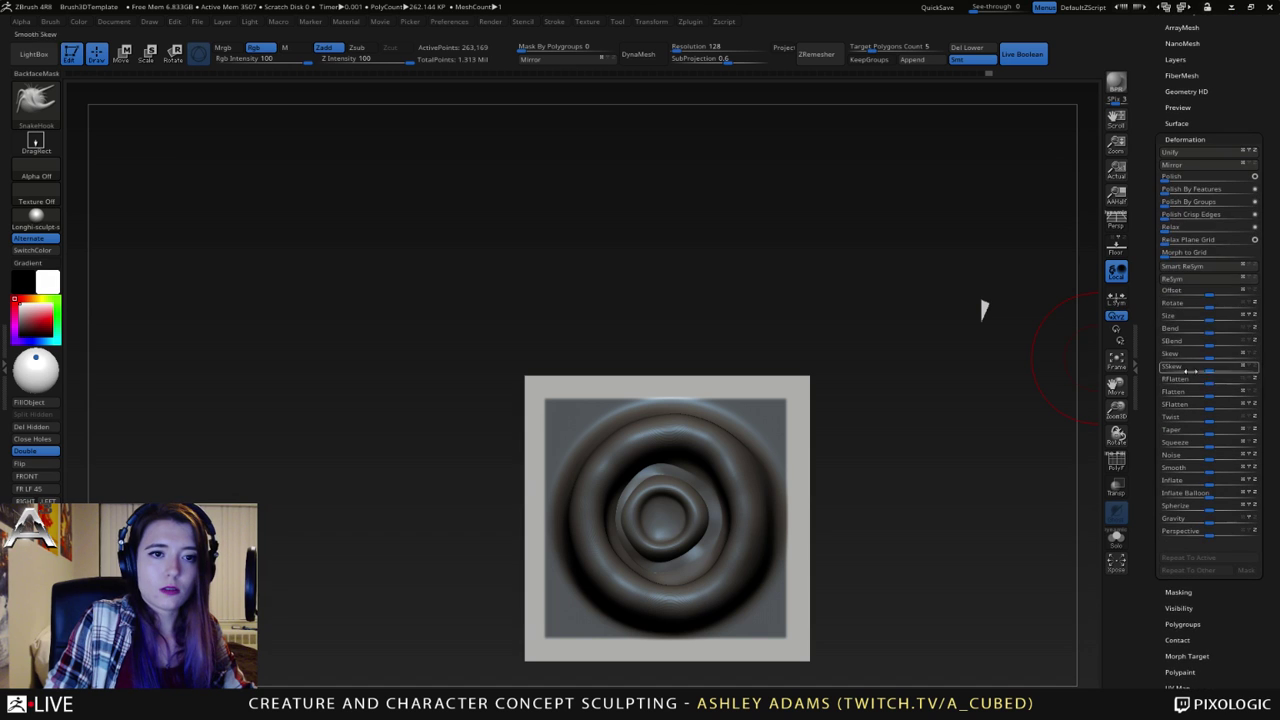
{"action": "left_click_drag", "start_coordinate": [1172, 255], "coordinate": [1279, 244]}
{"action": "key", "text": "ctrl+z"}
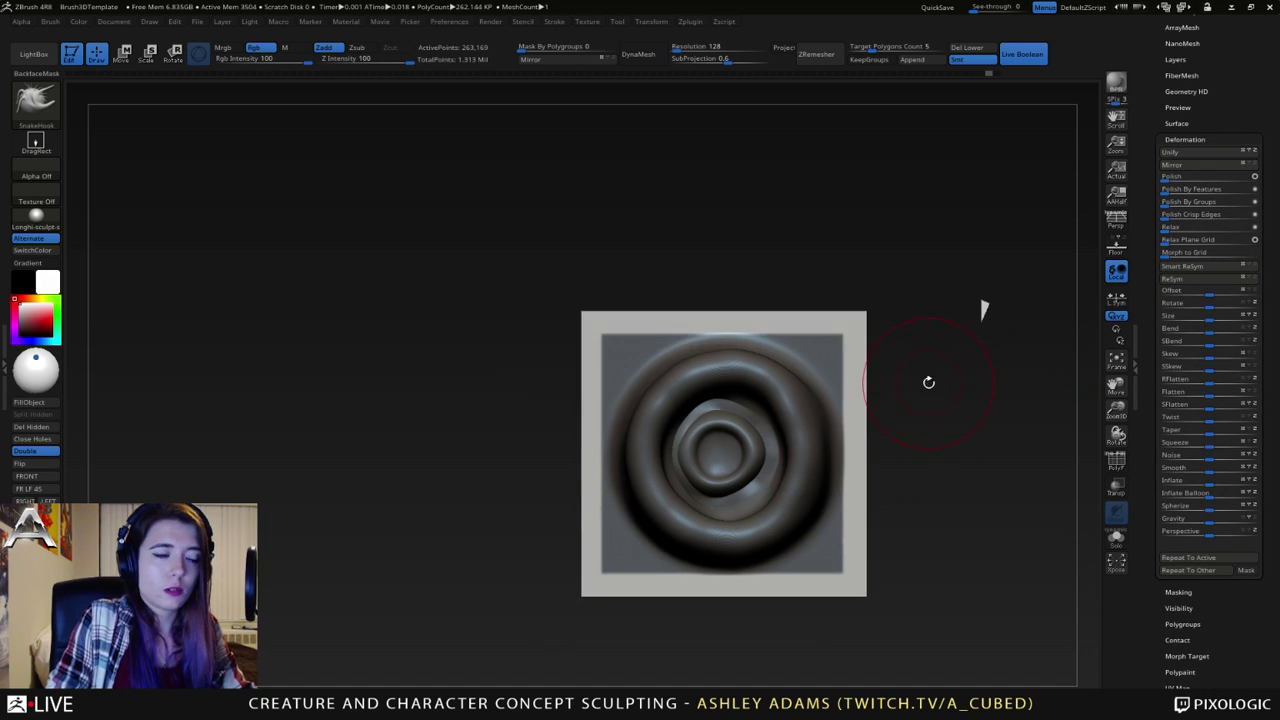
{"action": "left_click_drag", "start_coordinate": [1172, 254], "coordinate": [1262, 249]}
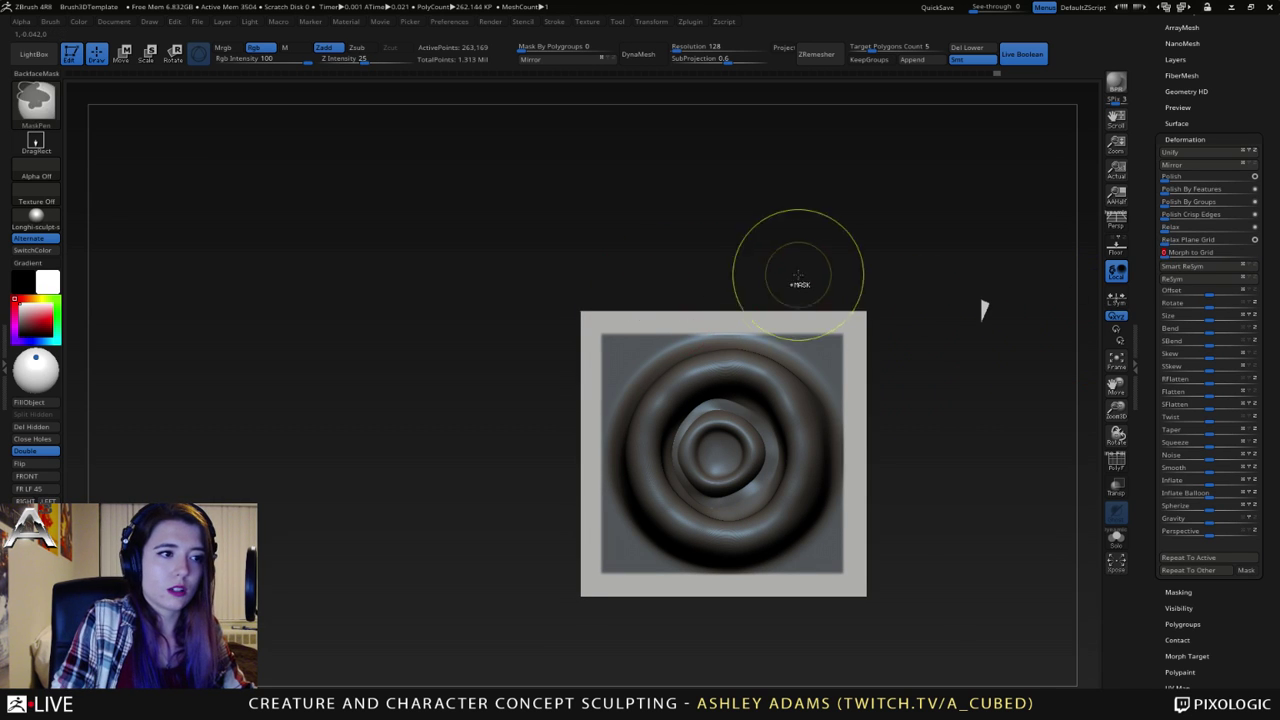
- Clear the mask and lower the plane by two subdivision levels to smooth the form with a resized brush
{"action": "left_click_drag", "start_coordinate": [798, 277], "coordinate": [812, 290], "text": "ctrl"}
{"action": "key", "text": "space"}
{"action": "left_click_drag", "start_coordinate": [734, 341], "coordinate": [712, 341]}
{"action": "key", "text": "shift+d"}
{"action": "key", "text": "shift+d"}
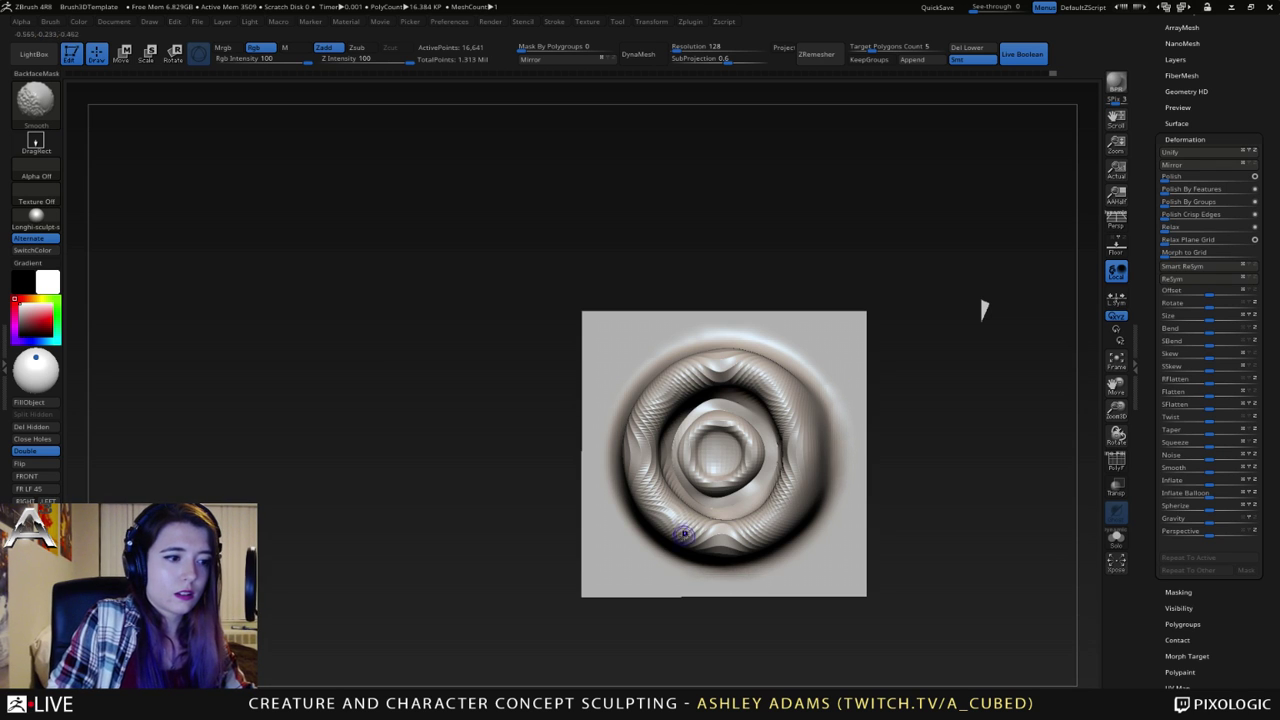
{"action": "right_click_drag", "start_coordinate": [734, 503], "coordinate": [742, 460], "text": "ctrl"}
{"action": "right_click_drag", "start_coordinate": [742, 460], "coordinate": [750, 427]}
- Smooth the cup's outer slope one subdivision level higher and return the plane to its highest level
{"action": "key", "text": "d"}
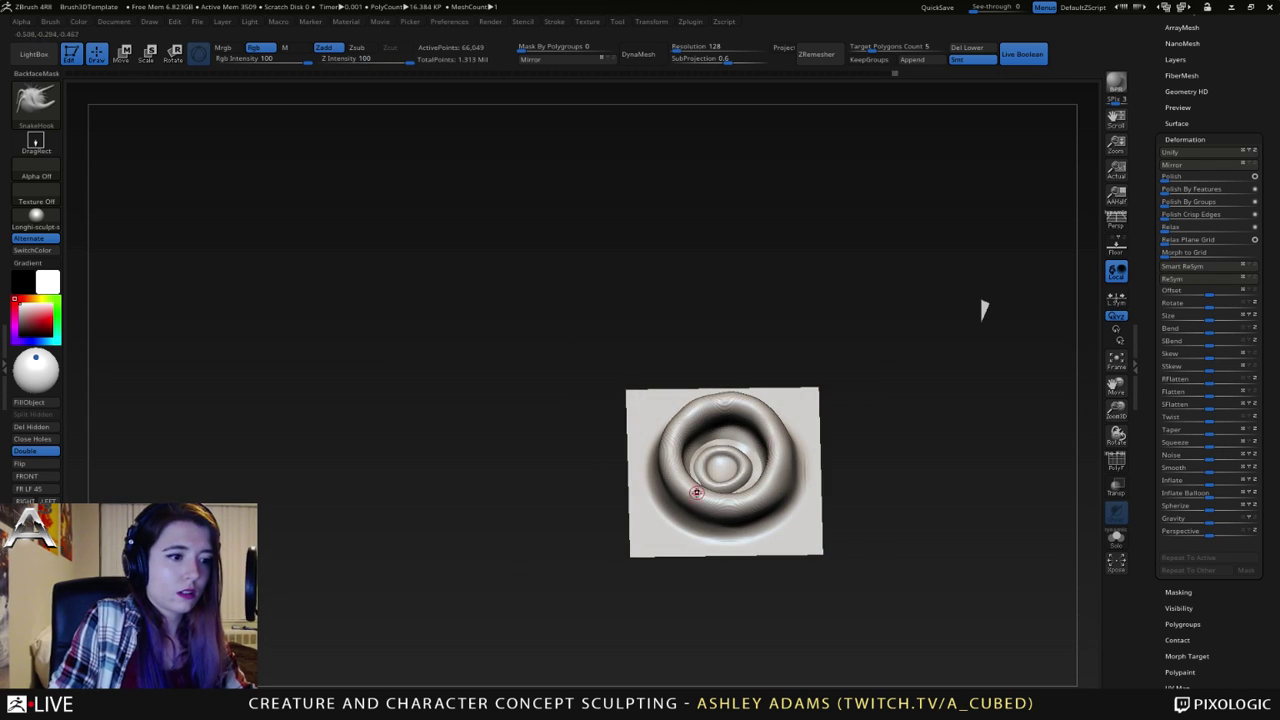
{"action": "left_click_drag", "start_coordinate": [714, 540], "coordinate": [806, 482], "text": "shift"}
{"action": "right_click_drag", "start_coordinate": [806, 484], "coordinate": [798, 530]}
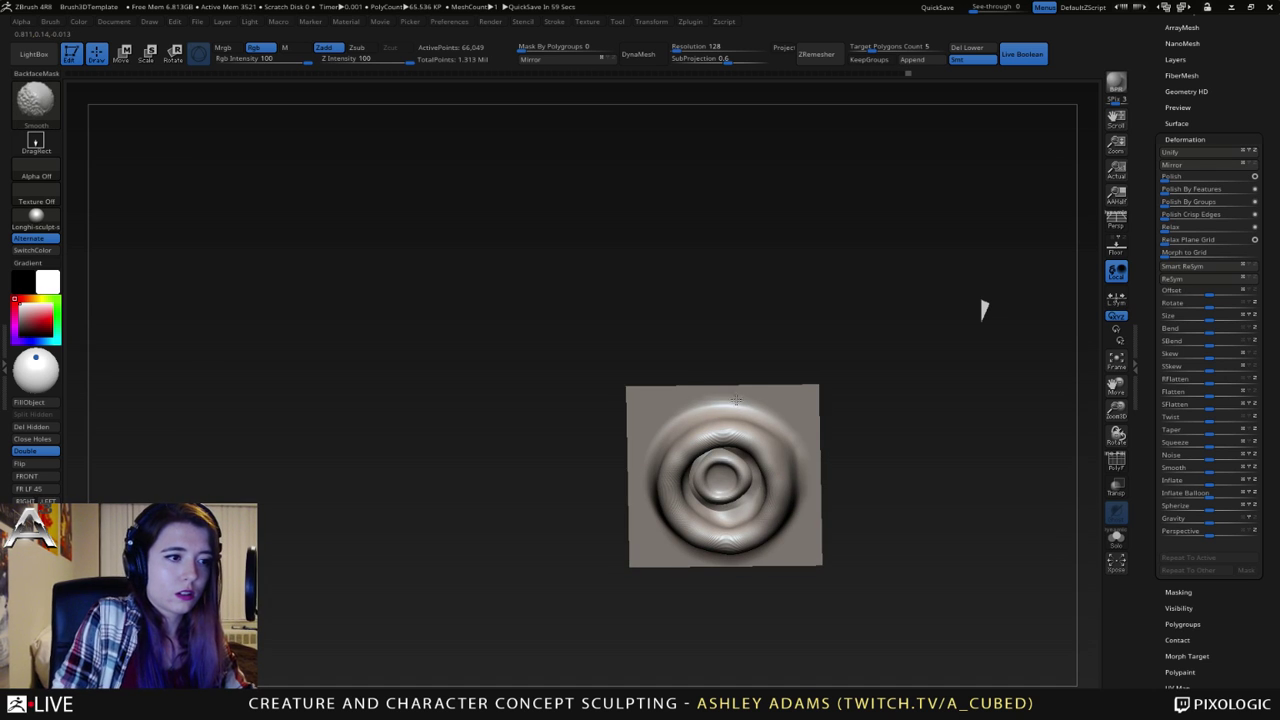
{"action": "key", "text": "d"}
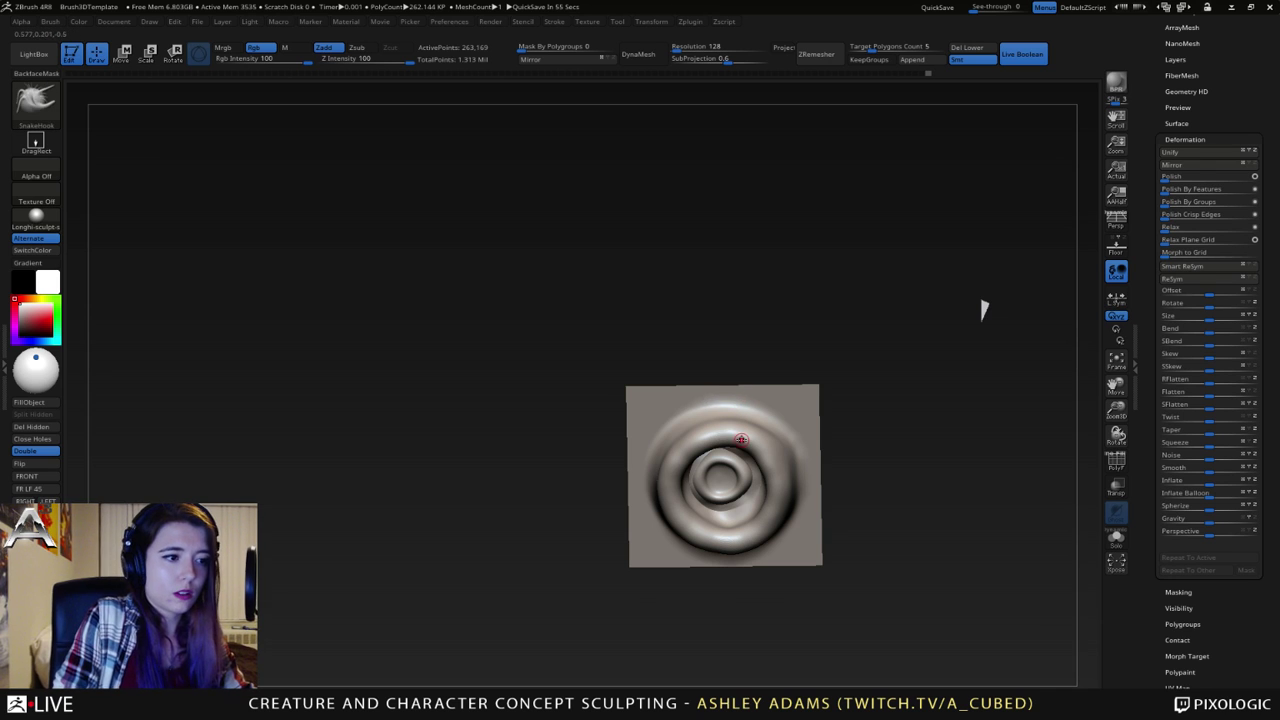
- Select the chisel_acubed brush that holds 15 shapes and align the cup plane to a straight, centred front view
{"action": "right_click_drag", "start_coordinate": [742, 439], "coordinate": [799, 459], "text": "shift"}
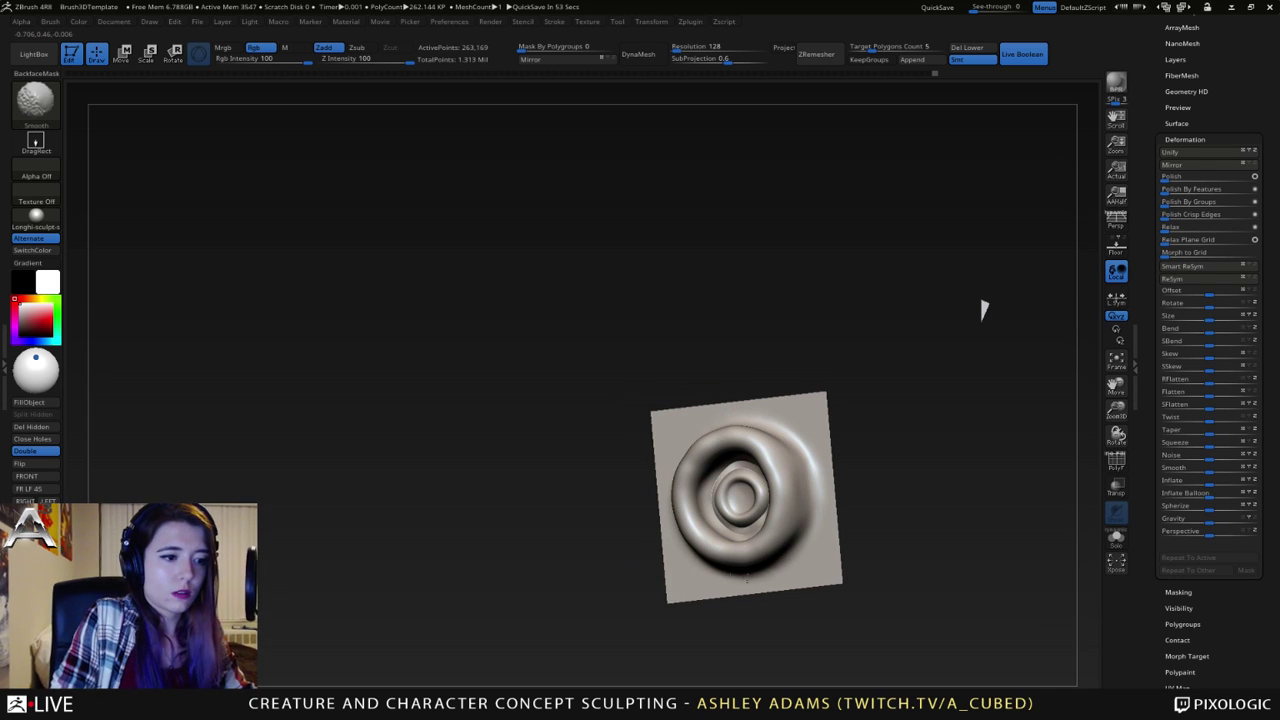
{"action": "right_click_drag", "start_coordinate": [803, 414], "coordinate": [737, 409], "text": "shift"}
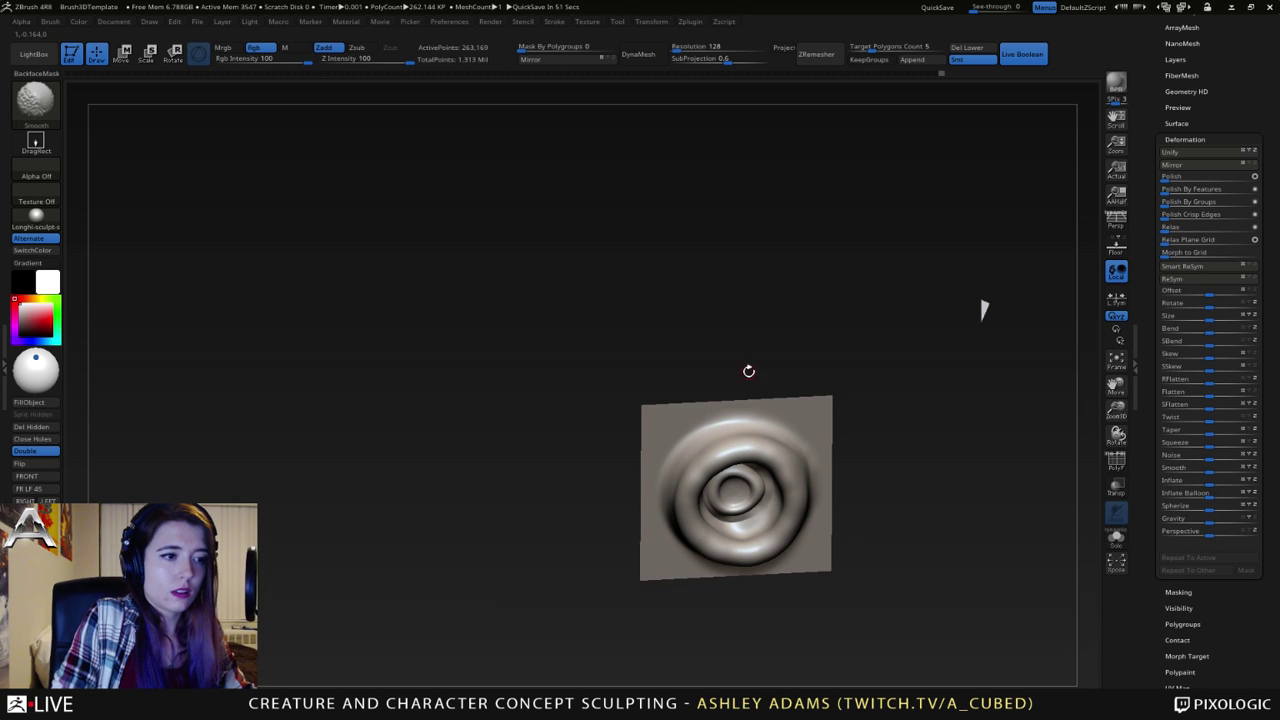
{"action": "left_click", "coordinate": [35, 100]}
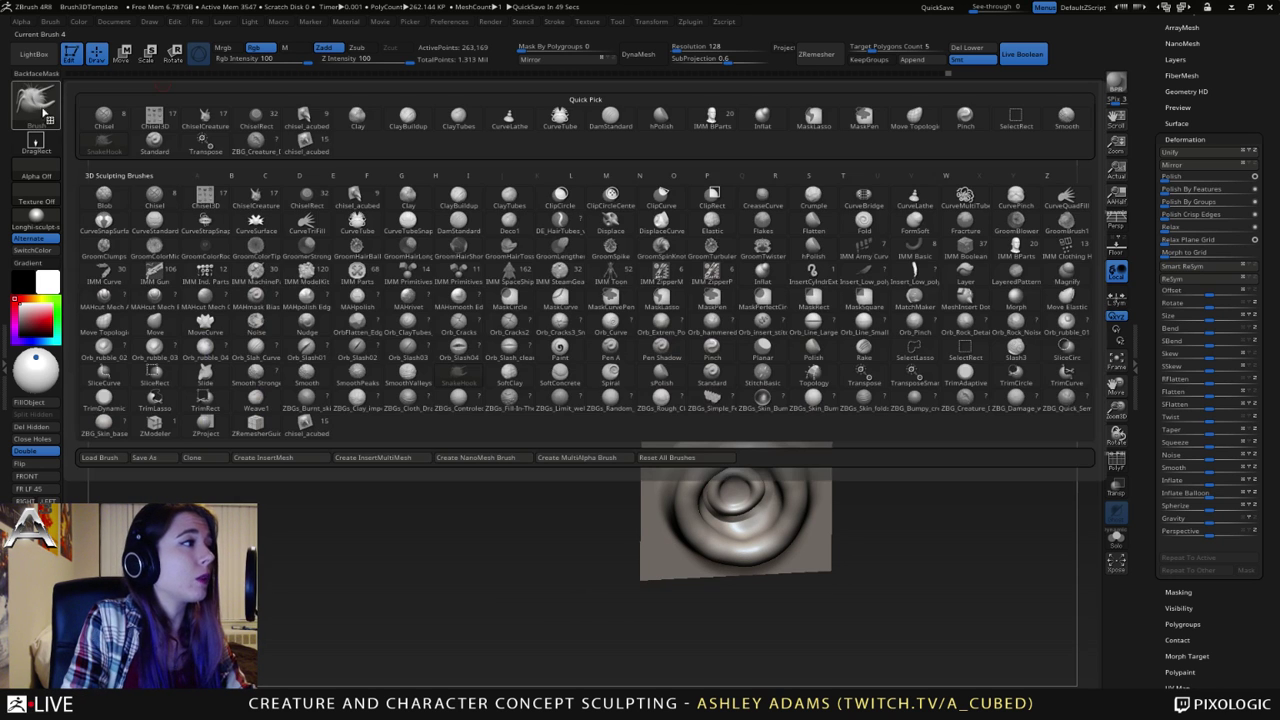
{"action": "left_click", "coordinate": [305, 142]}
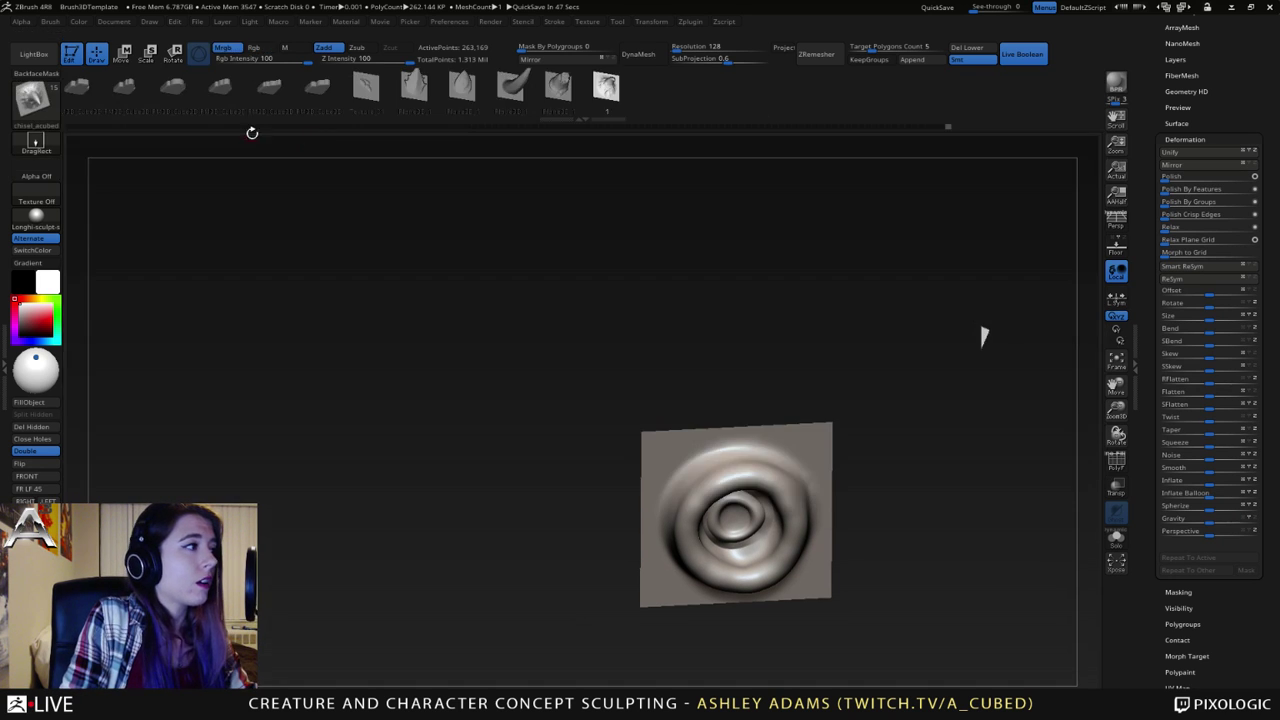
{"action": "left_click_drag", "start_coordinate": [629, 307], "coordinate": [811, 337]}
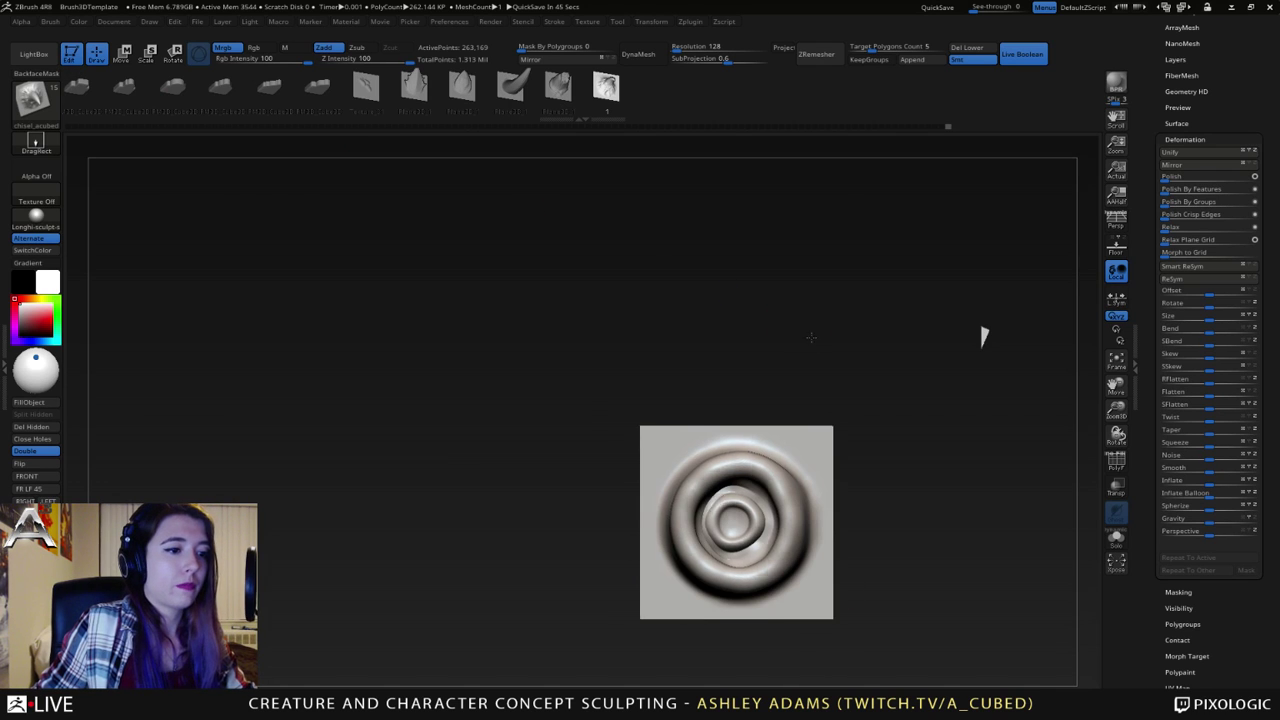
{"action": "right_click_drag", "start_coordinate": [811, 337], "coordinate": [709, 257], "text": "alt"}
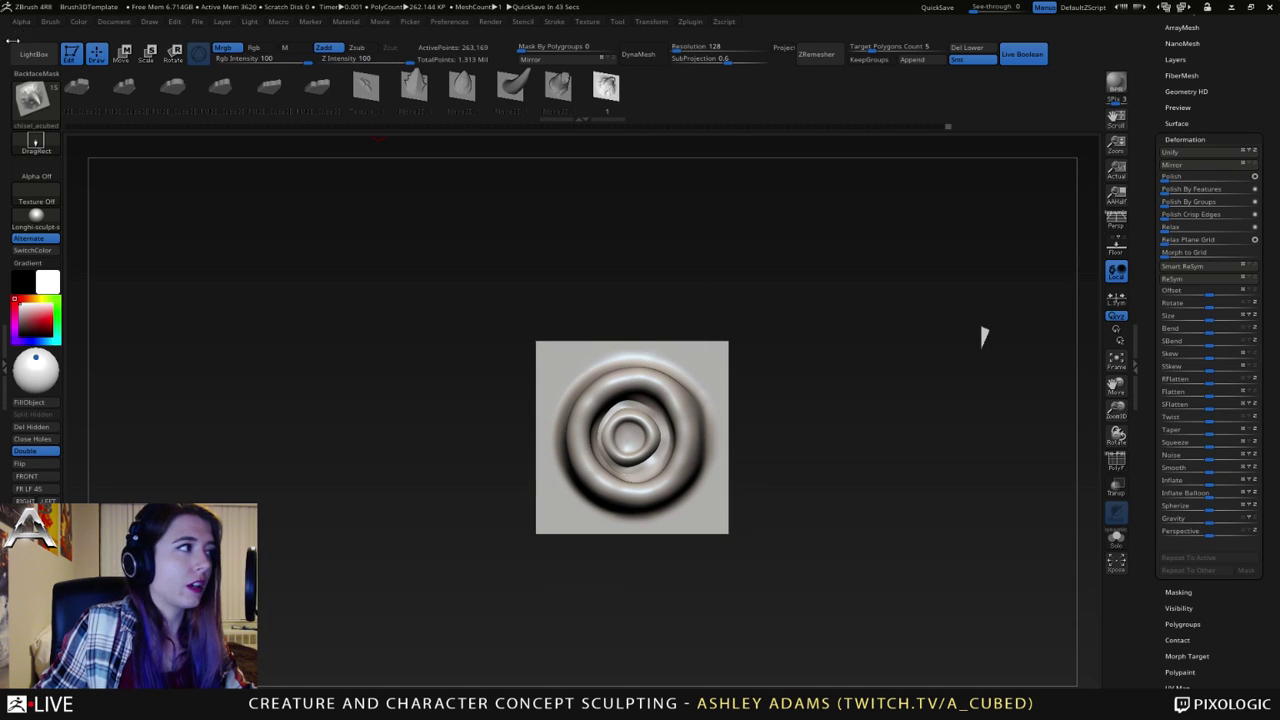
- Try to add the plane to the chisel_acubed brush from mesh, and expand the subtool list
{"action": "left_click", "coordinate": [50, 21]}
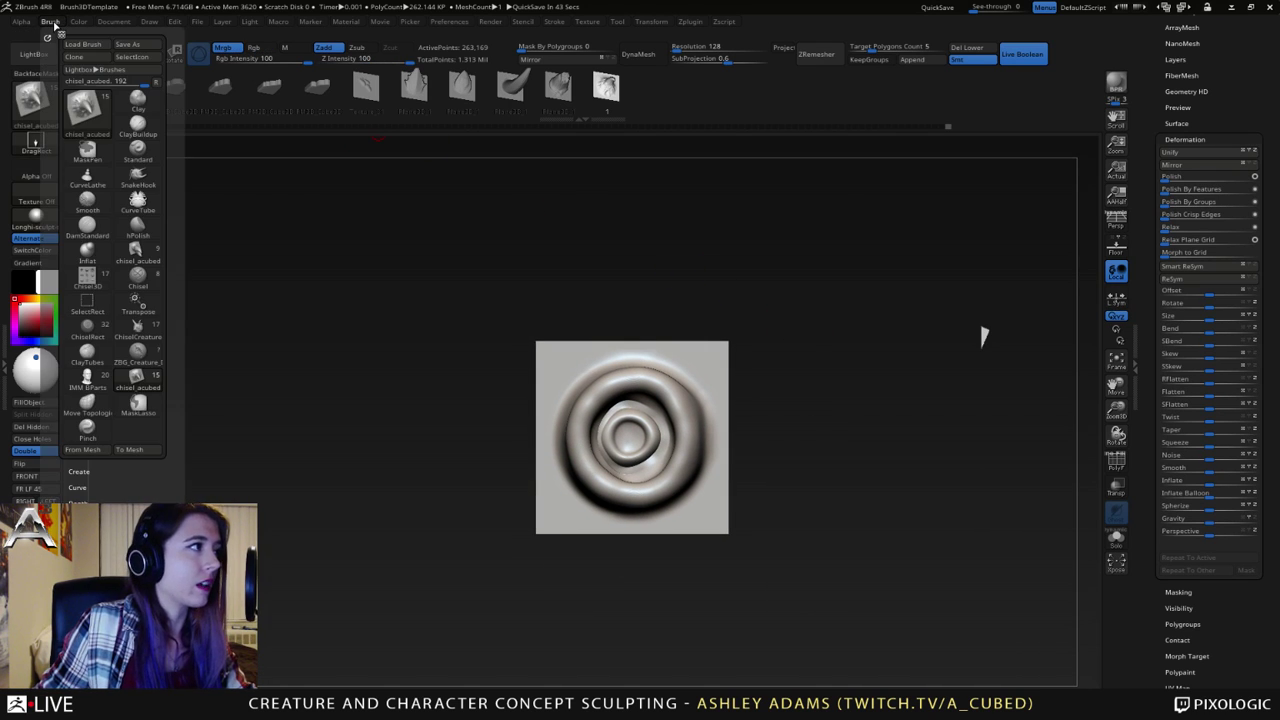
{"action": "left_click", "coordinate": [88, 451]}
{"action": "left_click_drag", "start_coordinate": [1157, 70], "coordinate": [1155, 251]}
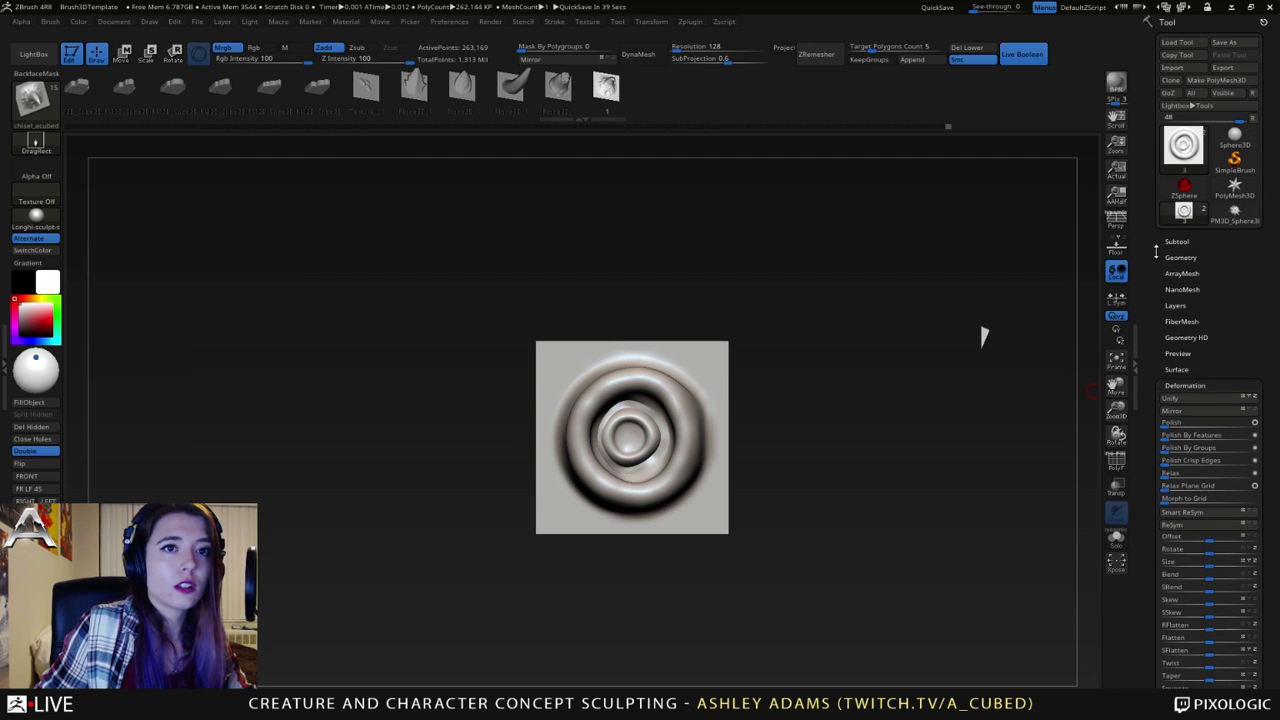
{"action": "left_click", "coordinate": [1175, 243]}
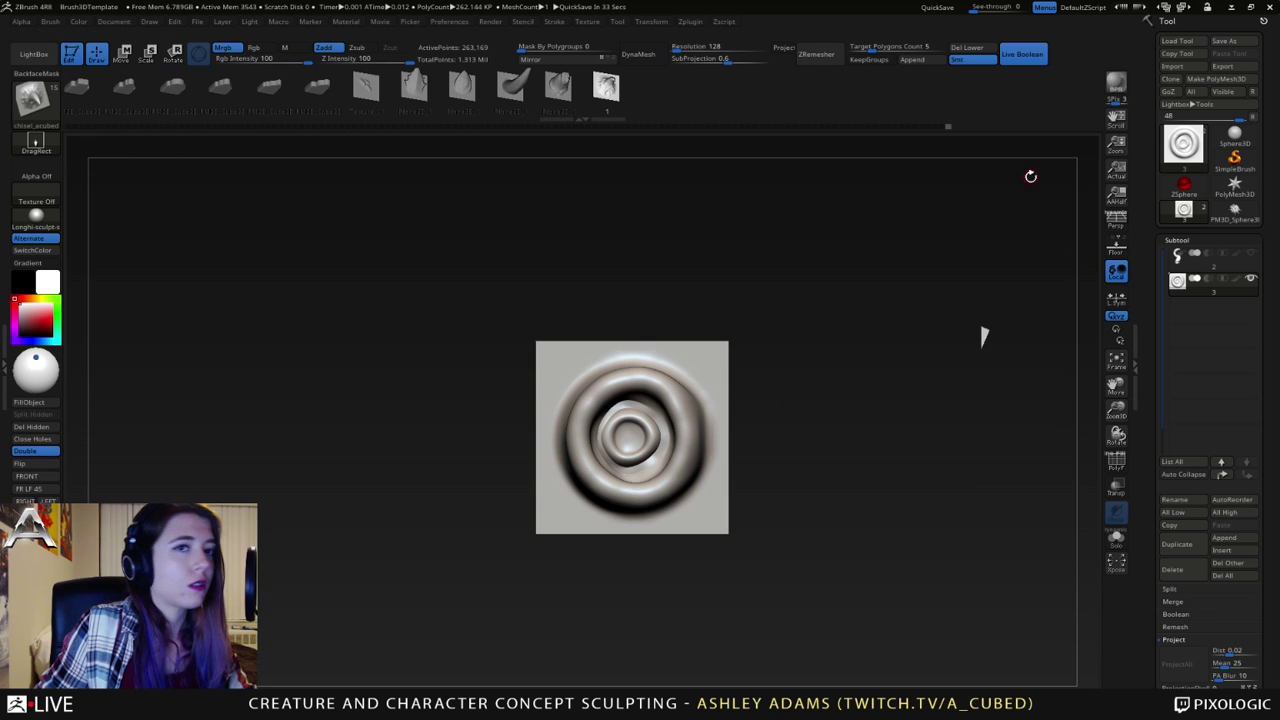
{"action": "mouse_move", "coordinate": [1247, 222]}
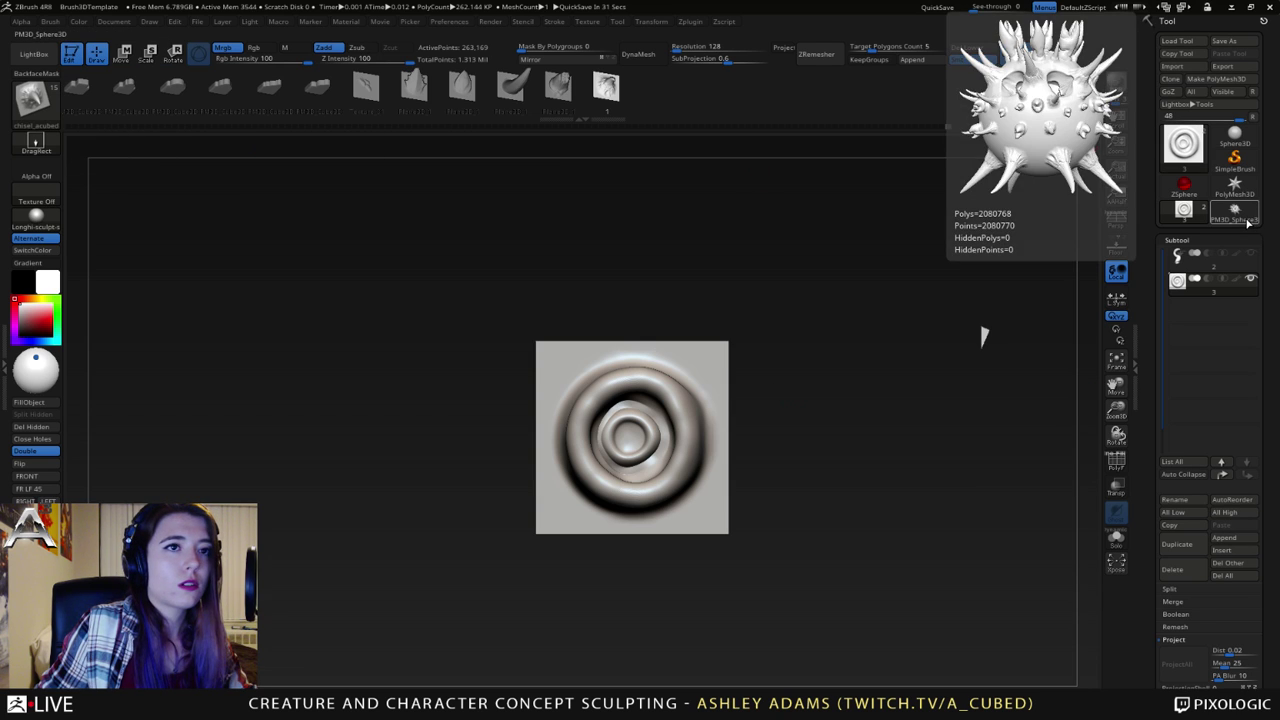
- Load the saved chisel_acubed brush whose last shape is Crab claw
{"action": "left_click", "coordinate": [50, 21]}
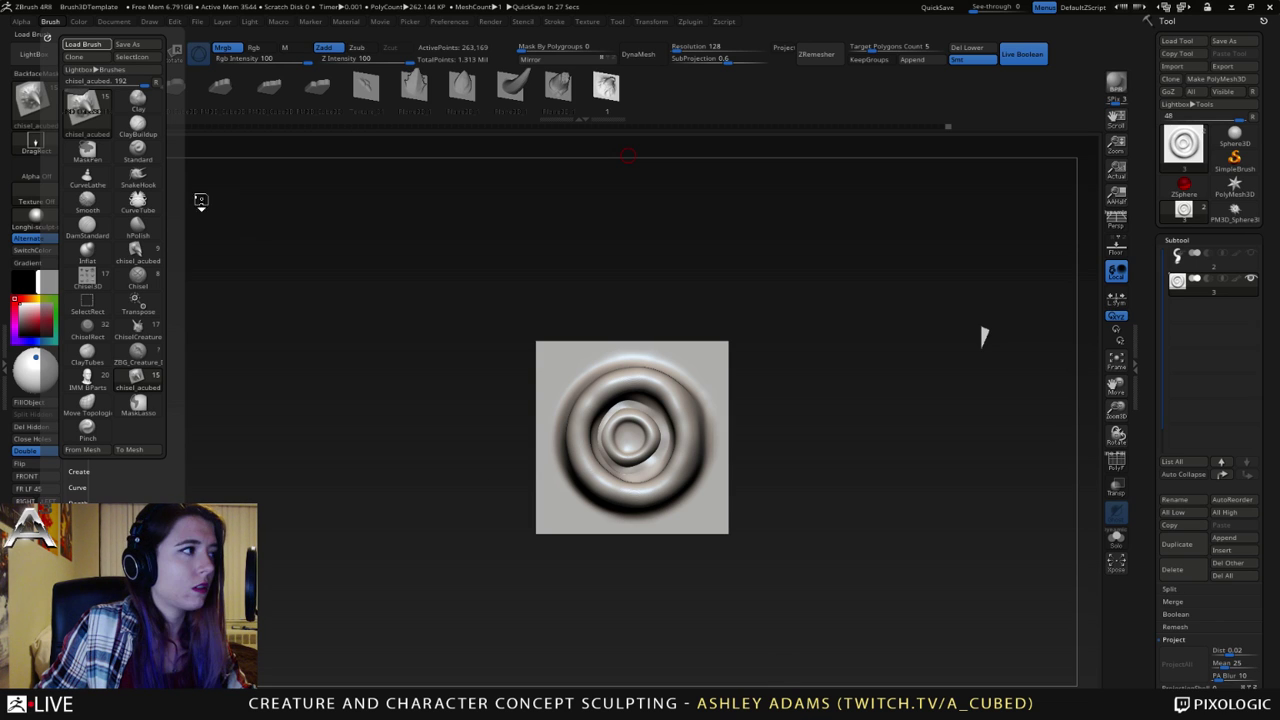
{"action": "left_click", "coordinate": [152, 148]}
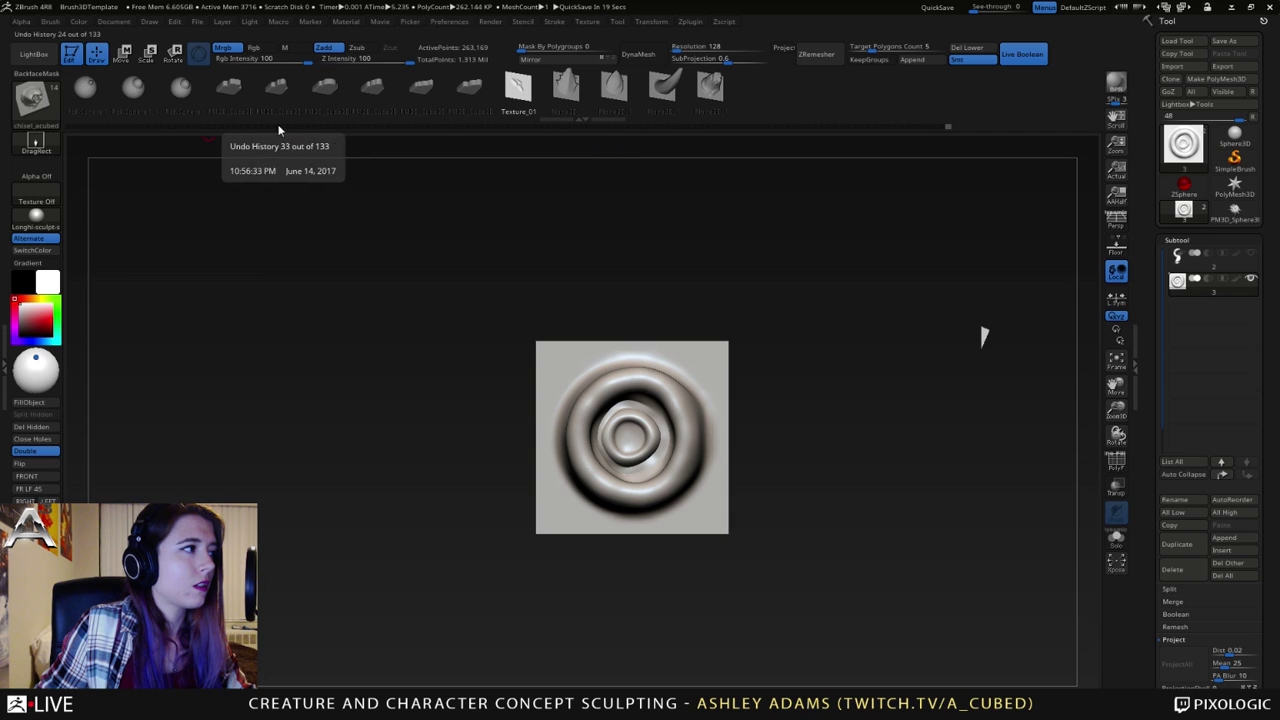
{"action": "left_click", "coordinate": [50, 21]}
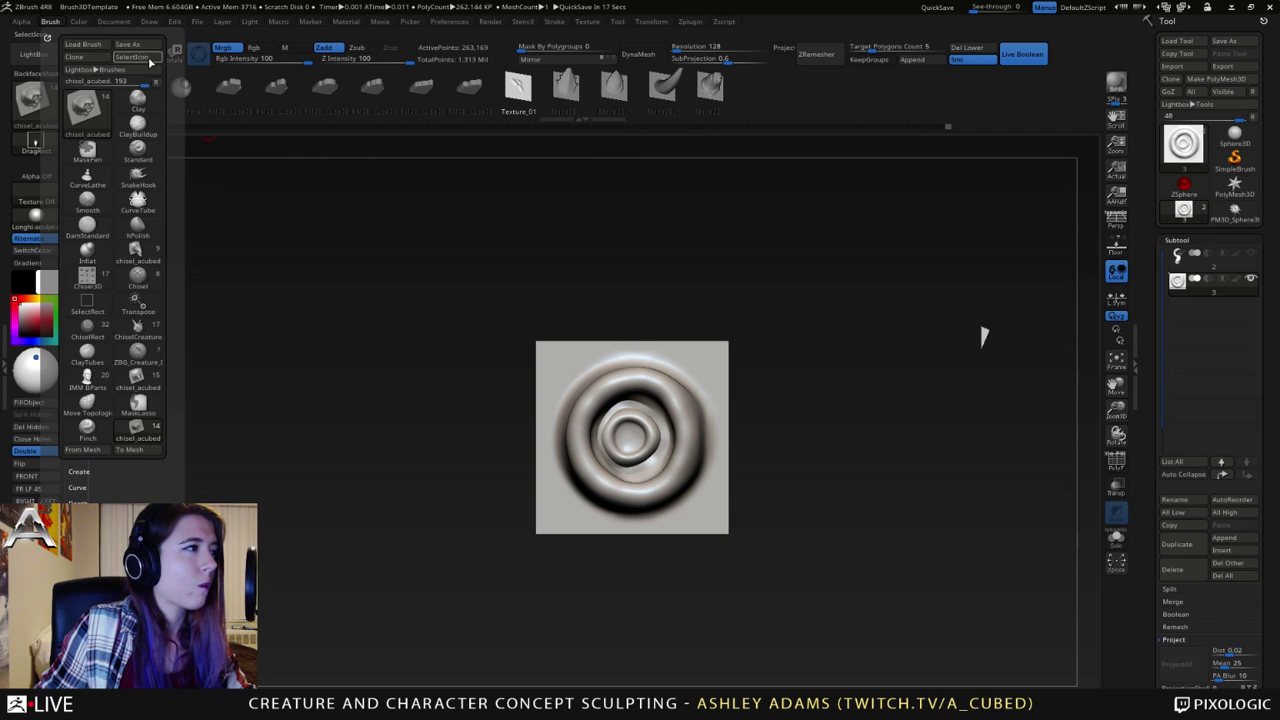
{"action": "left_click", "coordinate": [95, 48]}
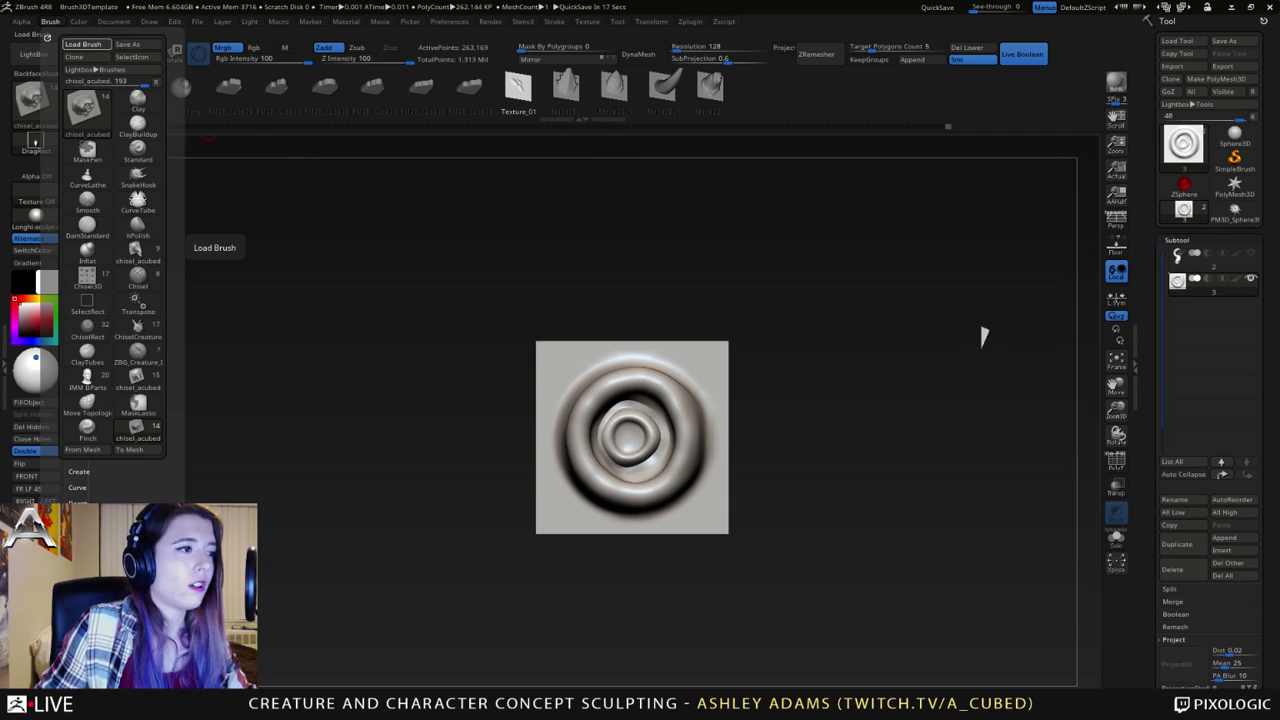
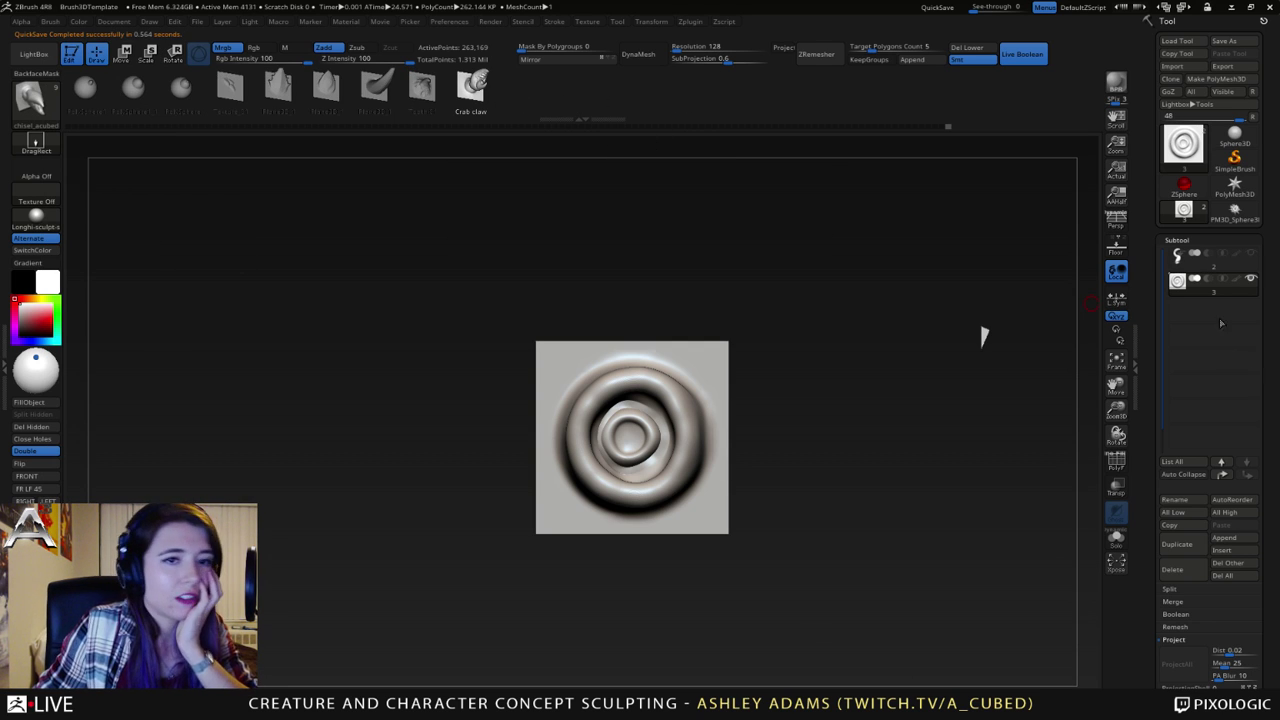
- Rename the cup plane's subtool to Sucker and add it from mesh to the chisel_acubed brush
{"action": "left_click", "coordinate": [1192, 502]}
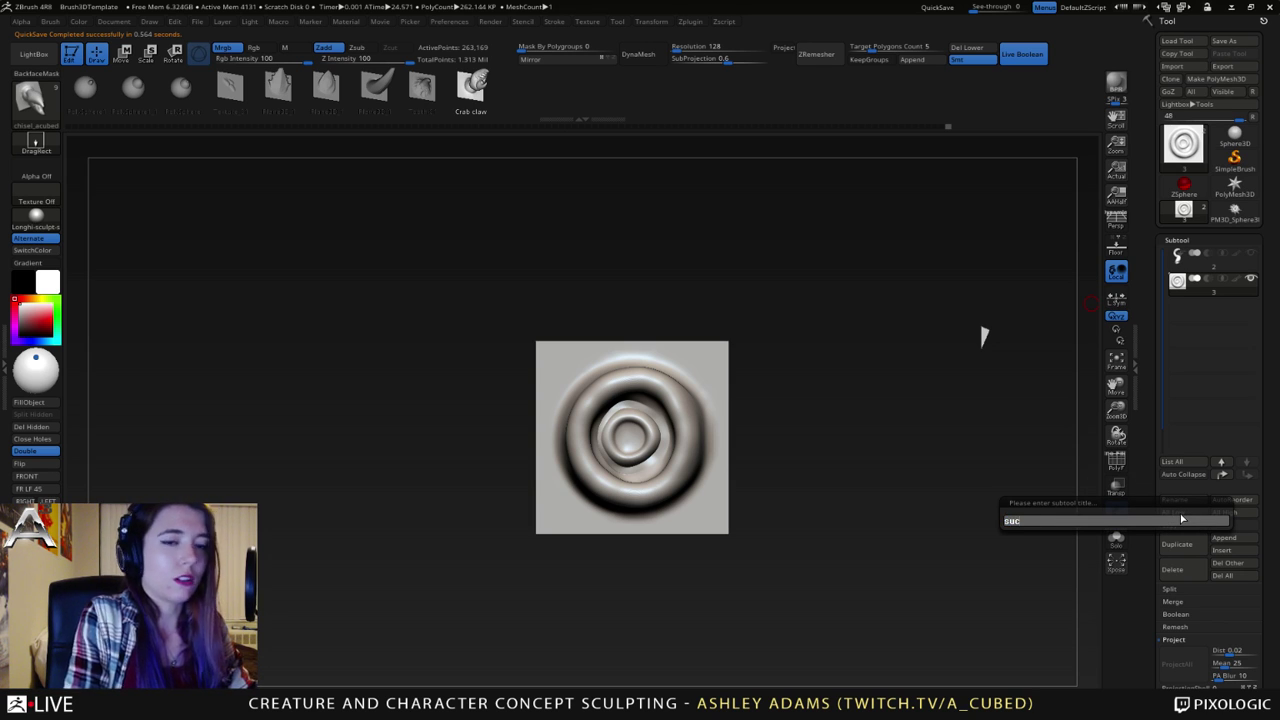
{"action": "type", "text": "sucker"}
{"action": "key", "text": "Return"}
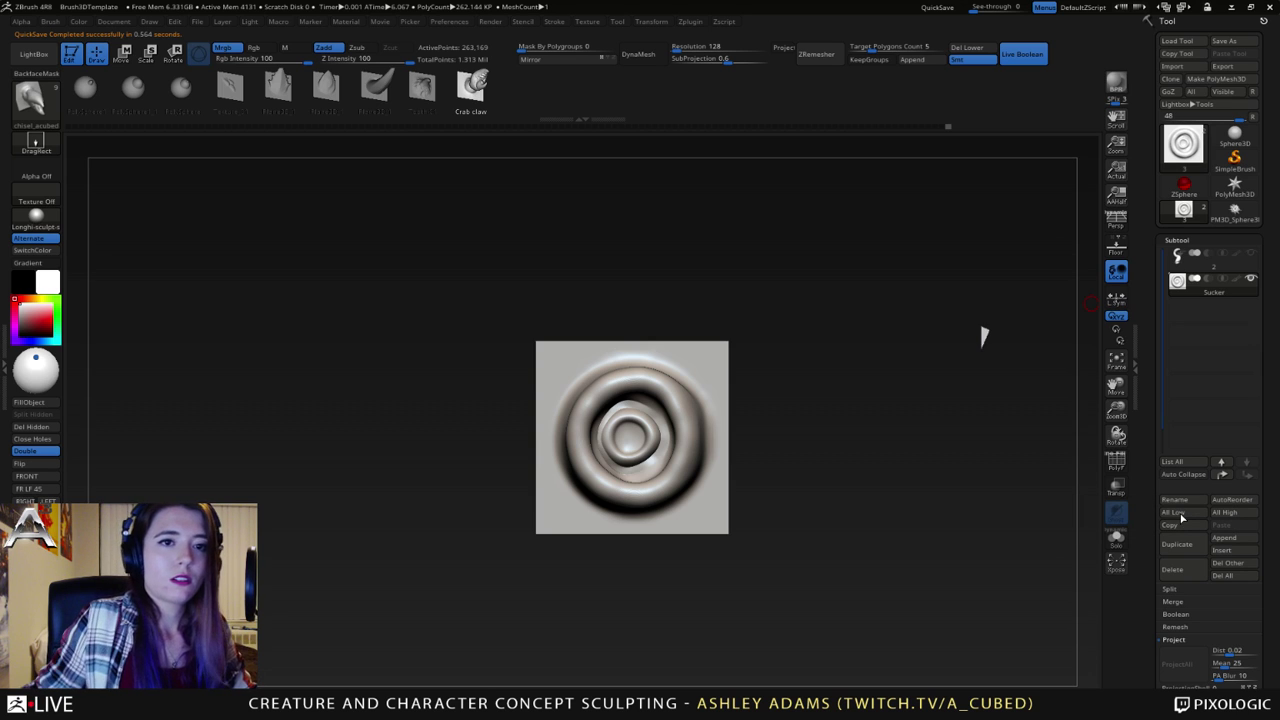
{"action": "left_click", "coordinate": [50, 20]}
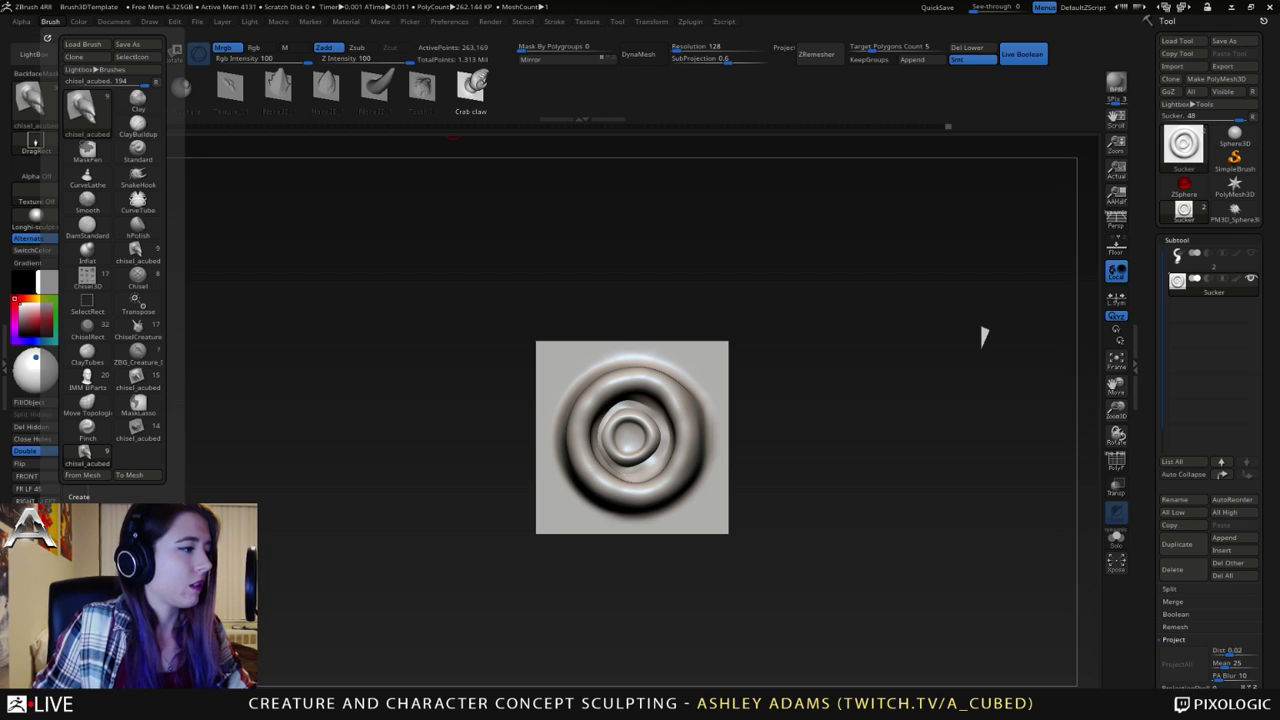
{"action": "left_click", "coordinate": [84, 475]}
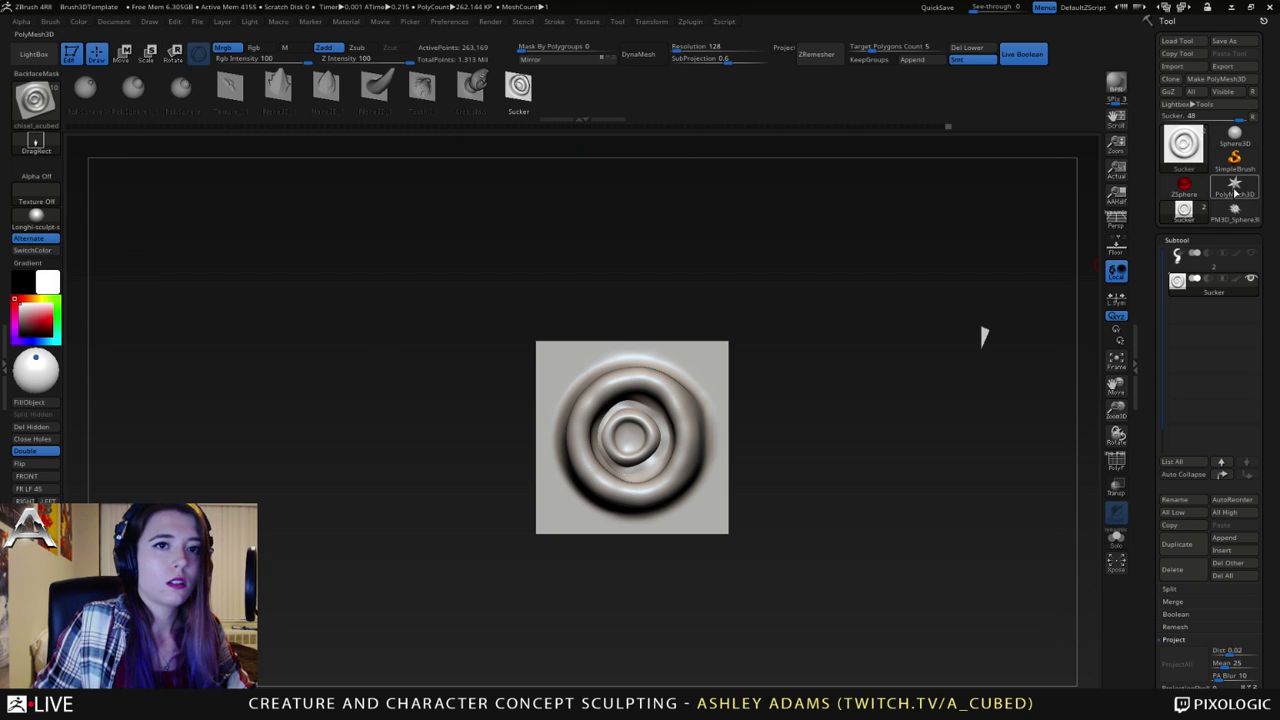
- Show the horn subtool, hide the Sucker plane and make the horn the active subtool
{"action": "left_click", "coordinate": [1251, 253]}
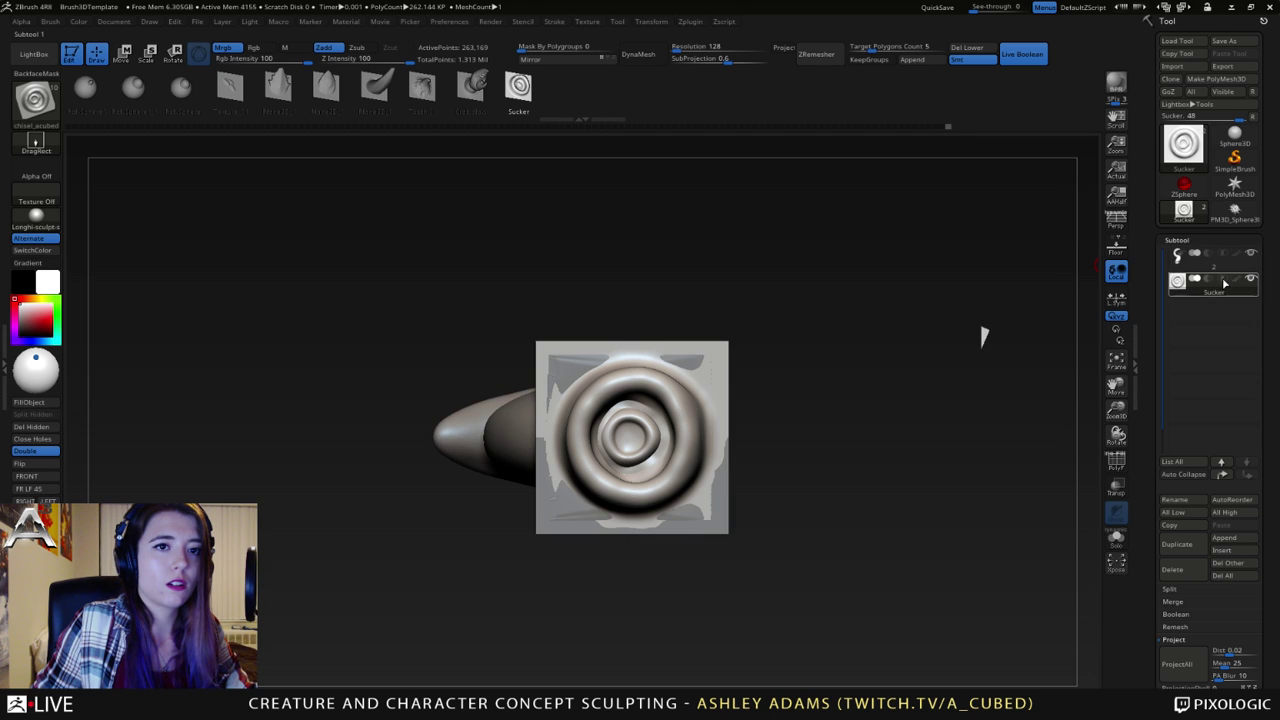
{"action": "left_click", "coordinate": [1250, 281]}
{"action": "left_click", "coordinate": [1190, 259]}
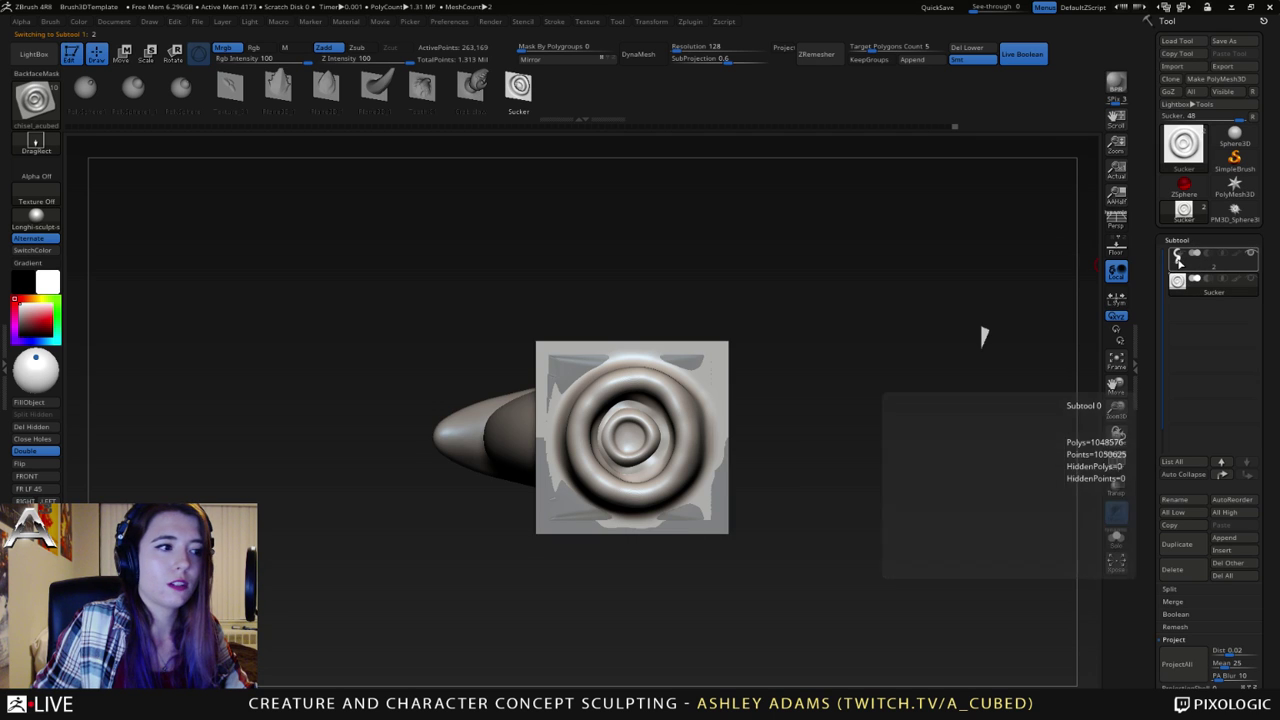
{"action": "right_click_drag", "start_coordinate": [529, 239], "coordinate": [613, 248]}
{"action": "right_click_drag", "start_coordinate": [613, 248], "coordinate": [714, 491], "text": "alt"}
{"action": "right_click_drag", "start_coordinate": [602, 321], "coordinate": [553, 243], "text": "ctrl"}
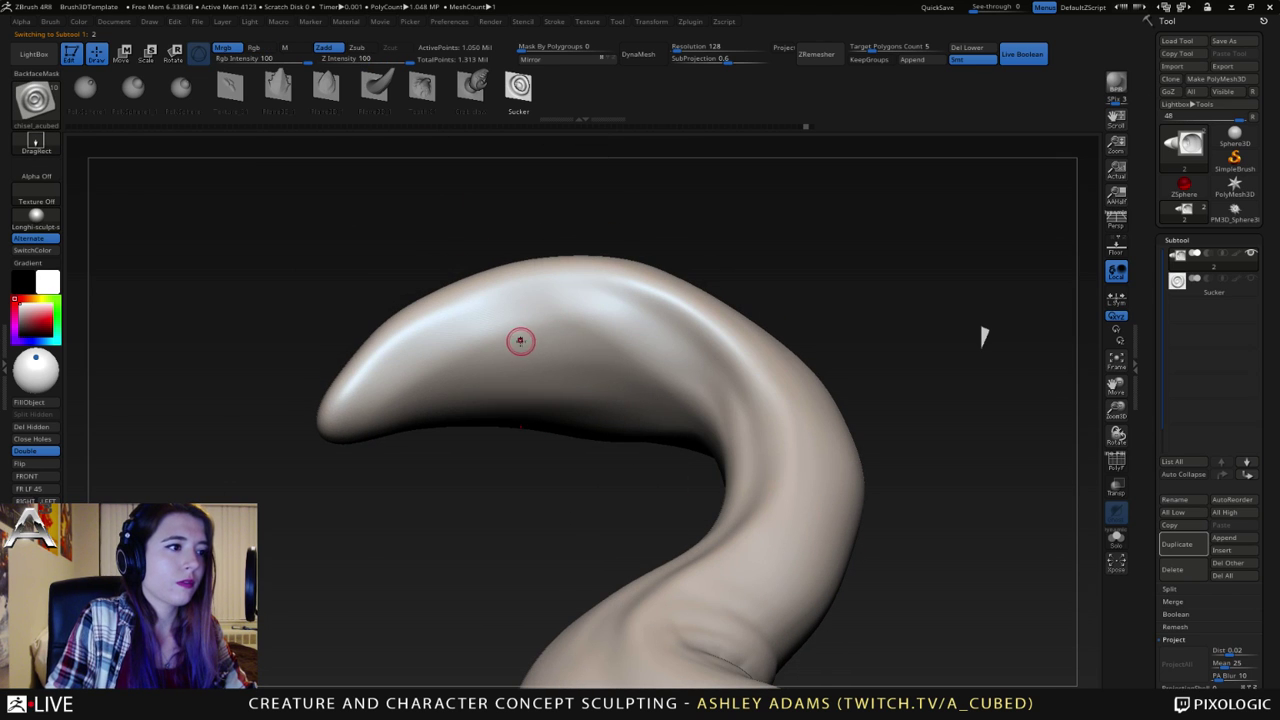
- Try single Sucker stamps on the horn's curved tip and on its stem, undoing each one
{"action": "left_click_drag", "start_coordinate": [521, 341], "coordinate": [571, 346]}
{"action": "right_click_drag", "start_coordinate": [571, 346], "coordinate": [670, 315]}
{"action": "key", "text": "ctrl+z"}
{"action": "left_click_drag", "start_coordinate": [1161, 664], "coordinate": [1160, 469]}
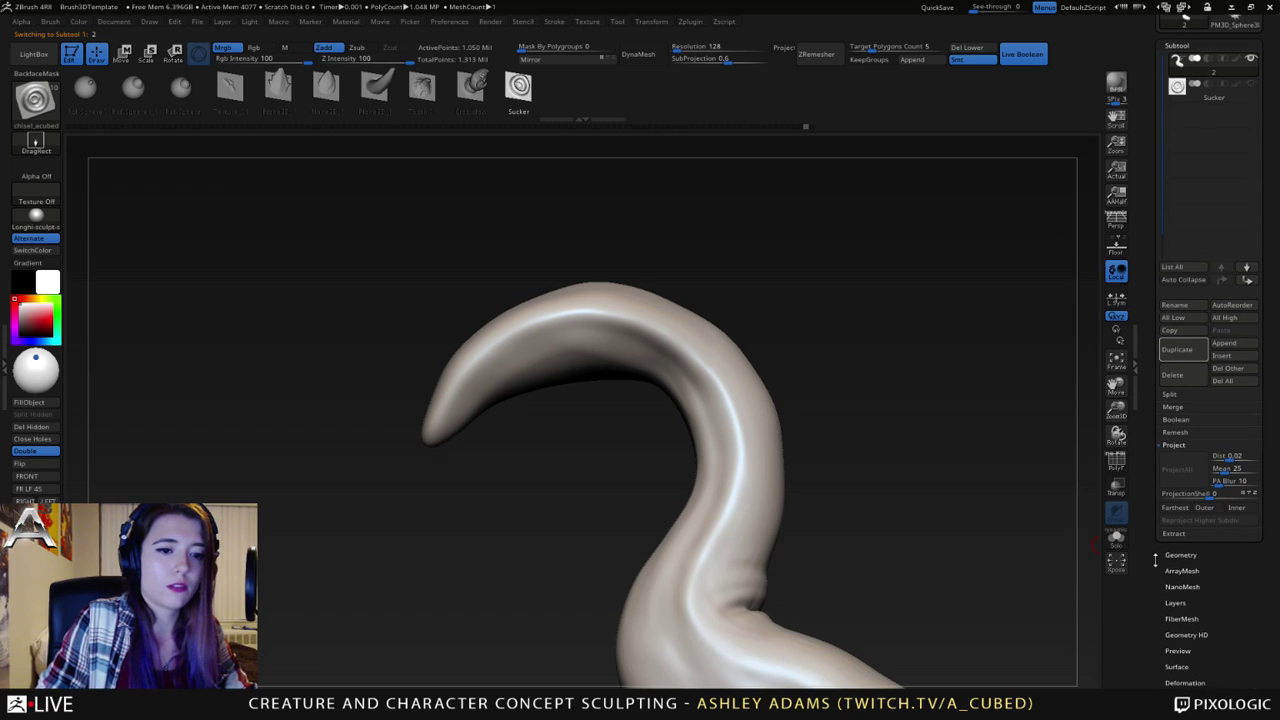
{"action": "left_click_drag", "start_coordinate": [687, 526], "coordinate": [690, 553]}
{"action": "right_click_drag", "start_coordinate": [690, 553], "coordinate": [650, 450]}
{"action": "key", "text": "ctrl+z"}
{"action": "right_click", "coordinate": [648, 478]}
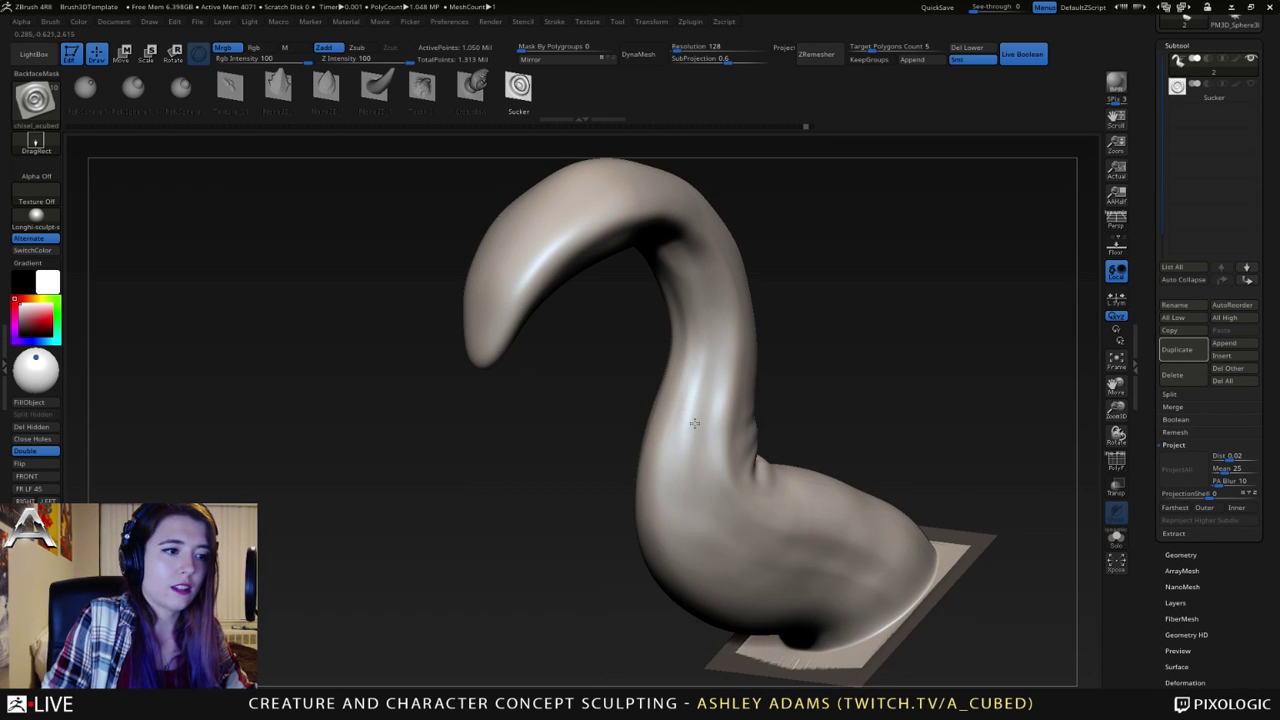
- Try a column of four small Sucker stamps down the inner side of the horn's stem, and undo all four
{"action": "left_click_drag", "start_coordinate": [694, 422], "coordinate": [694, 456]}
{"action": "left_click", "coordinate": [690, 449]}
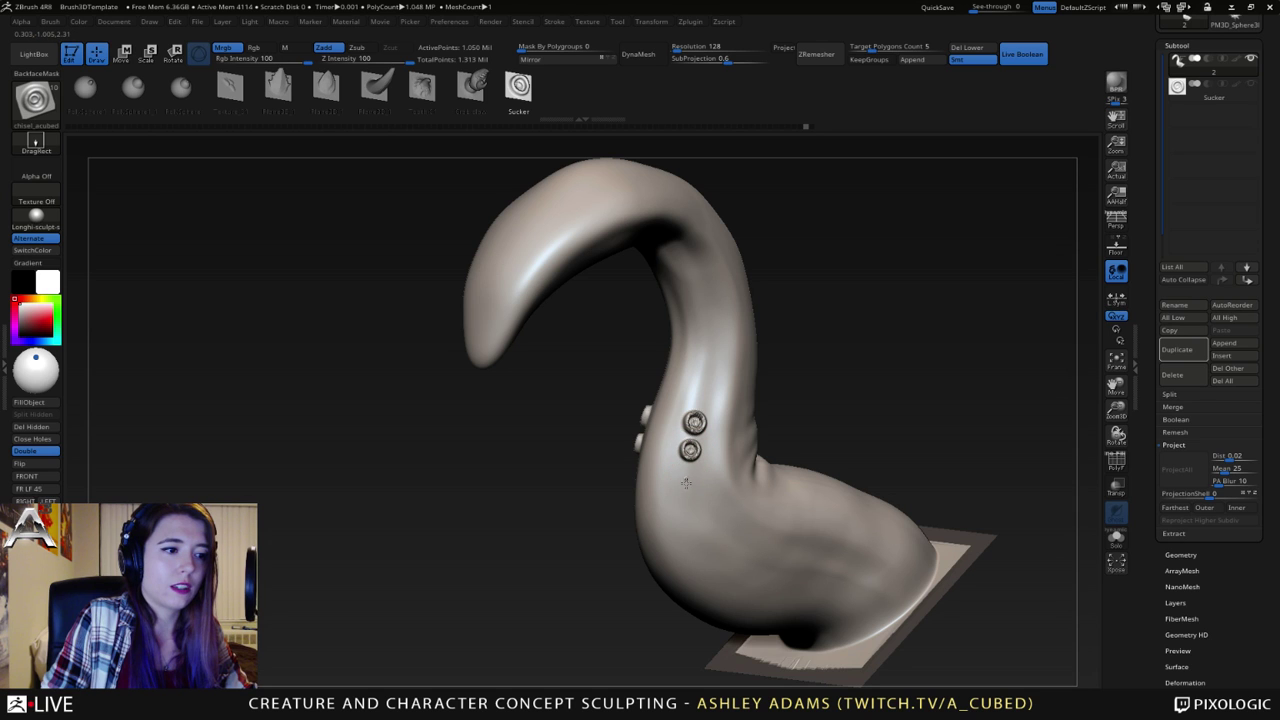
{"action": "left_click", "coordinate": [686, 479]}
{"action": "left_click_drag", "start_coordinate": [688, 513], "coordinate": [692, 525]}
{"action": "right_click_drag", "start_coordinate": [714, 540], "coordinate": [806, 455]}
{"action": "key", "text": "ctrl+z"}
{"action": "key", "text": "ctrl+z"}
{"action": "key", "text": "ctrl+z"}
{"action": "key", "text": "ctrl+z"}
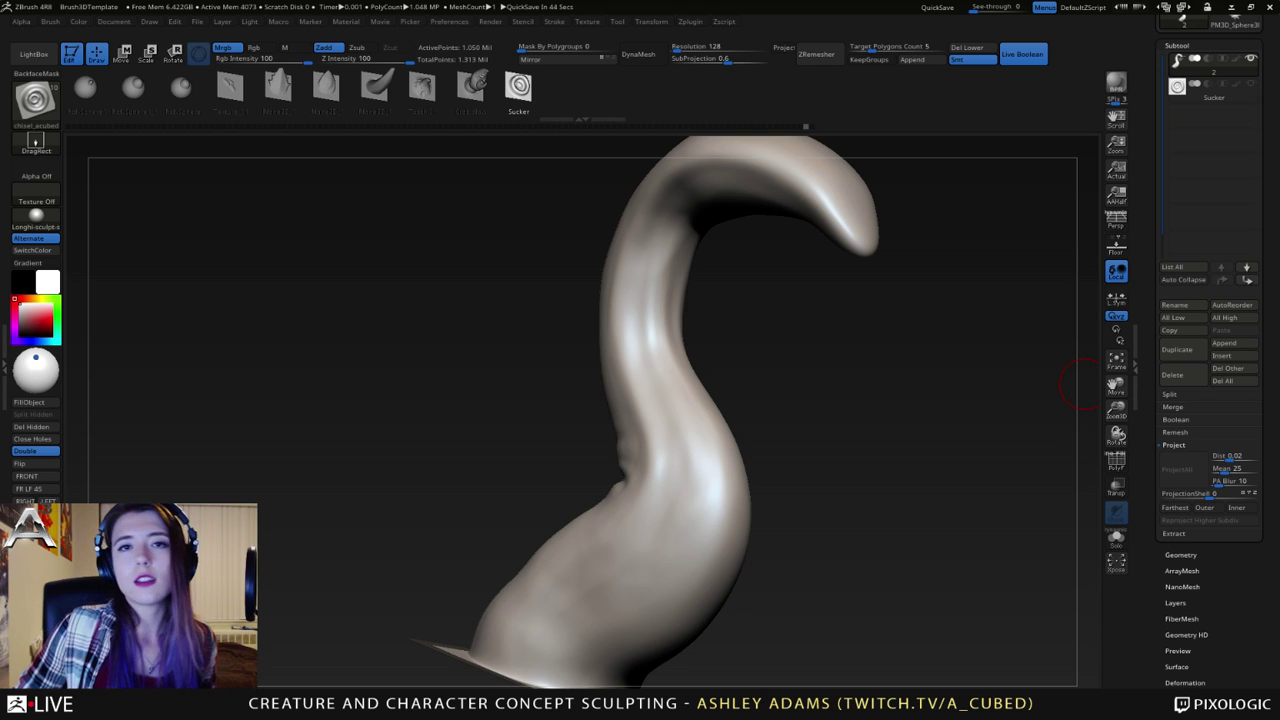
- Open the horn's Geometry settings
{"action": "left_click_drag", "start_coordinate": [885, 449], "coordinate": [1224, 451]}
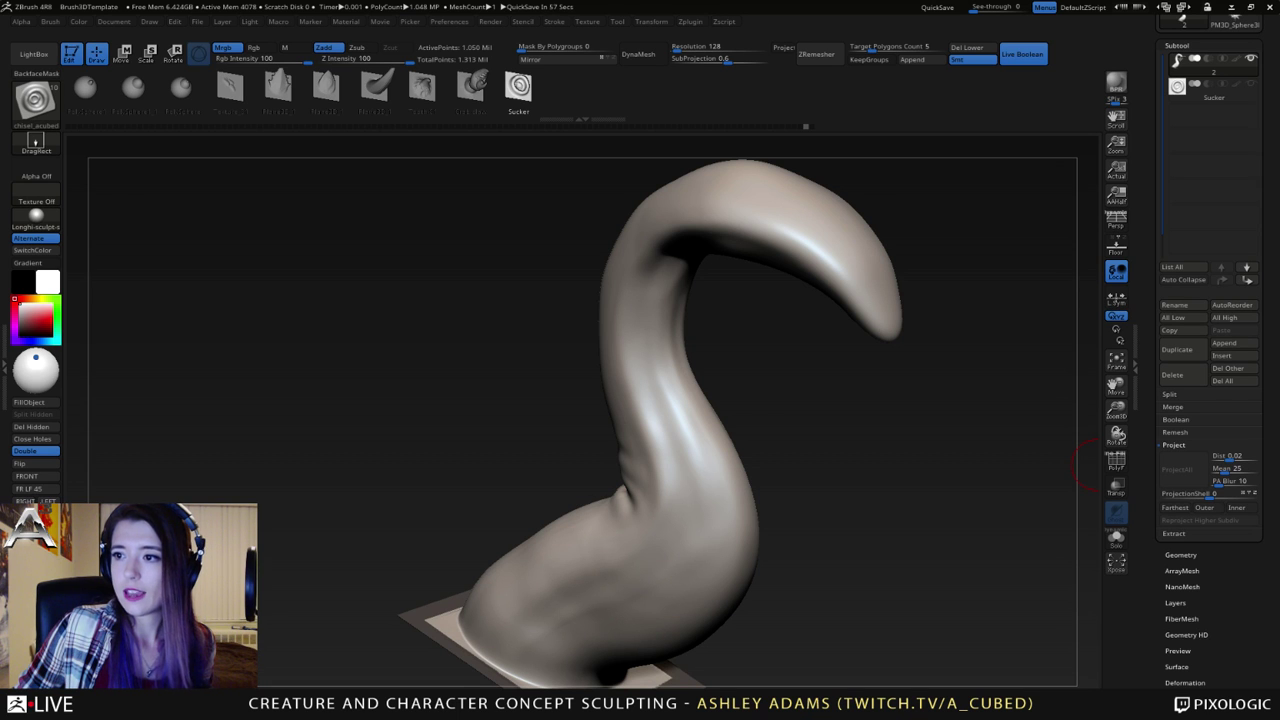
{"action": "mouse_move", "coordinate": [1088, 465]}
{"action": "left_mouse_down"}
{"action": "mouse_move", "coordinate": [1060, 450]}
{"action": "mouse_move", "coordinate": [1077, 418]}
{"action": "left_mouse_up"}
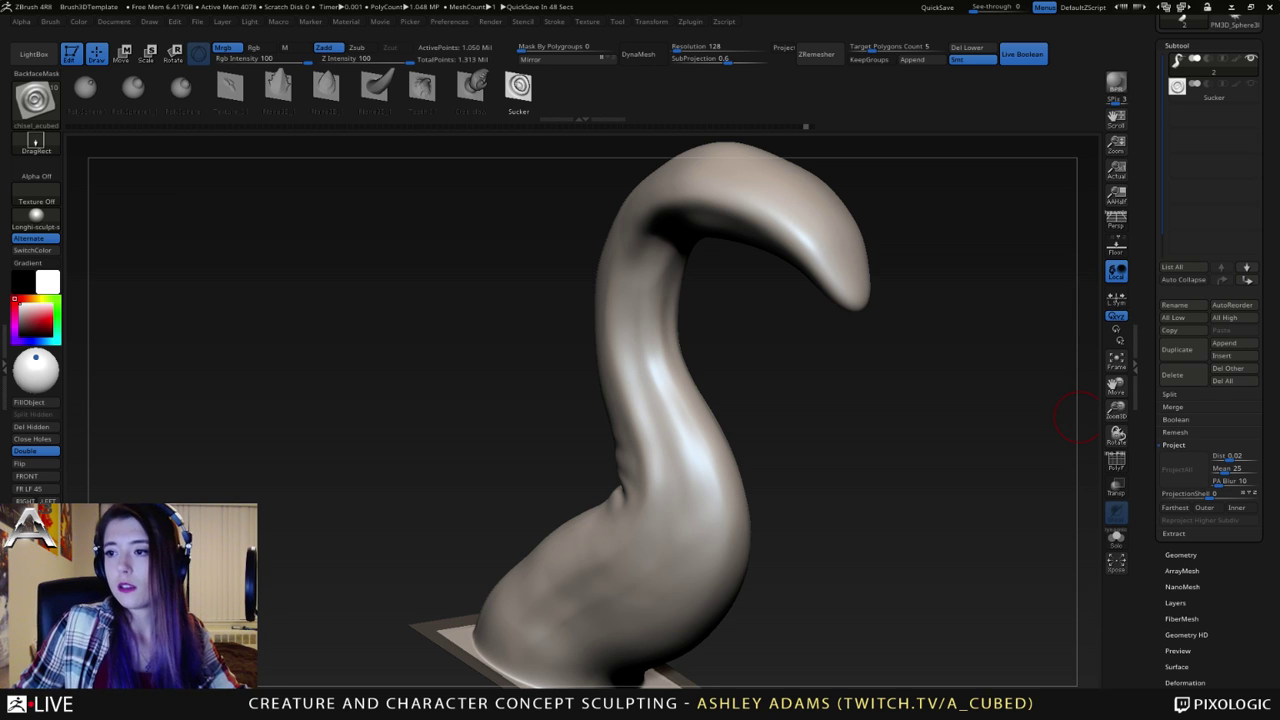
{"action": "mouse_move", "coordinate": [1075, 418]}
{"action": "left_mouse_down"}
{"action": "mouse_move", "coordinate": [814, 354]}
{"action": "mouse_move", "coordinate": [719, 374]}
{"action": "mouse_move", "coordinate": [746, 423]}
{"action": "mouse_move", "coordinate": [911, 237]}
{"action": "left_mouse_up"}
{"action": "left_click", "coordinate": [1182, 554]}
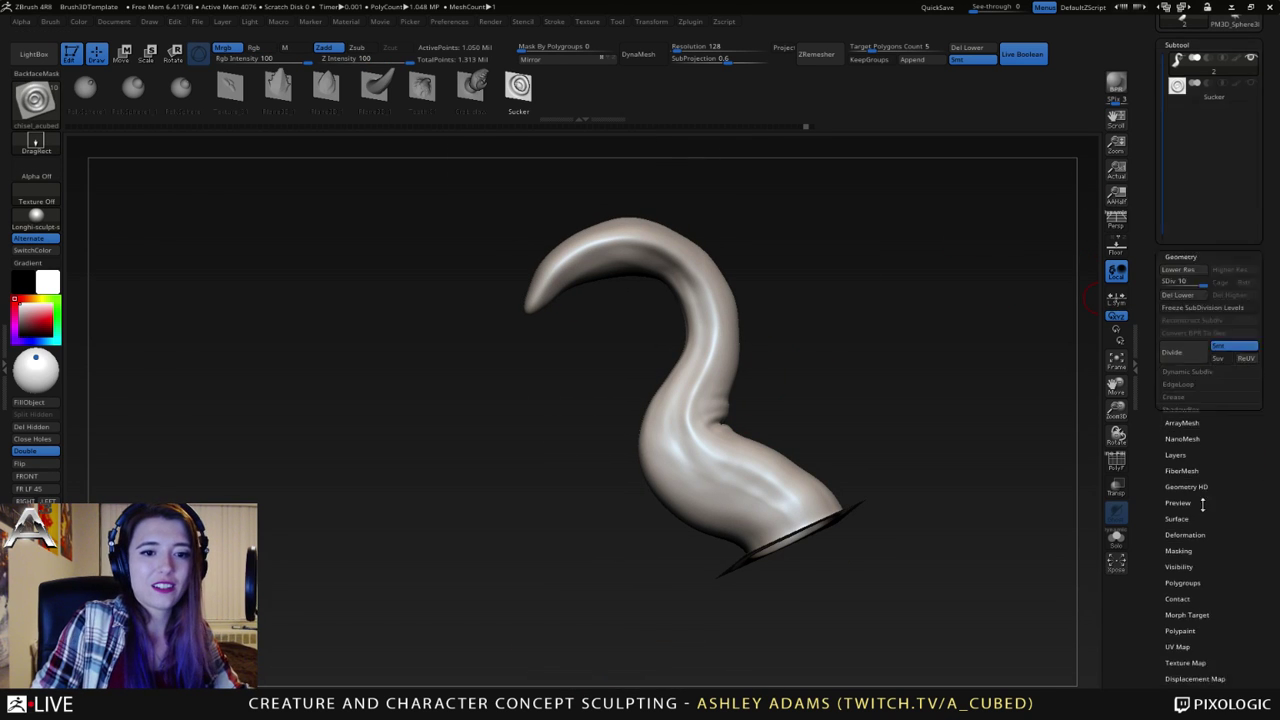
{"action": "left_click_drag", "start_coordinate": [838, 301], "coordinate": [829, 386]}
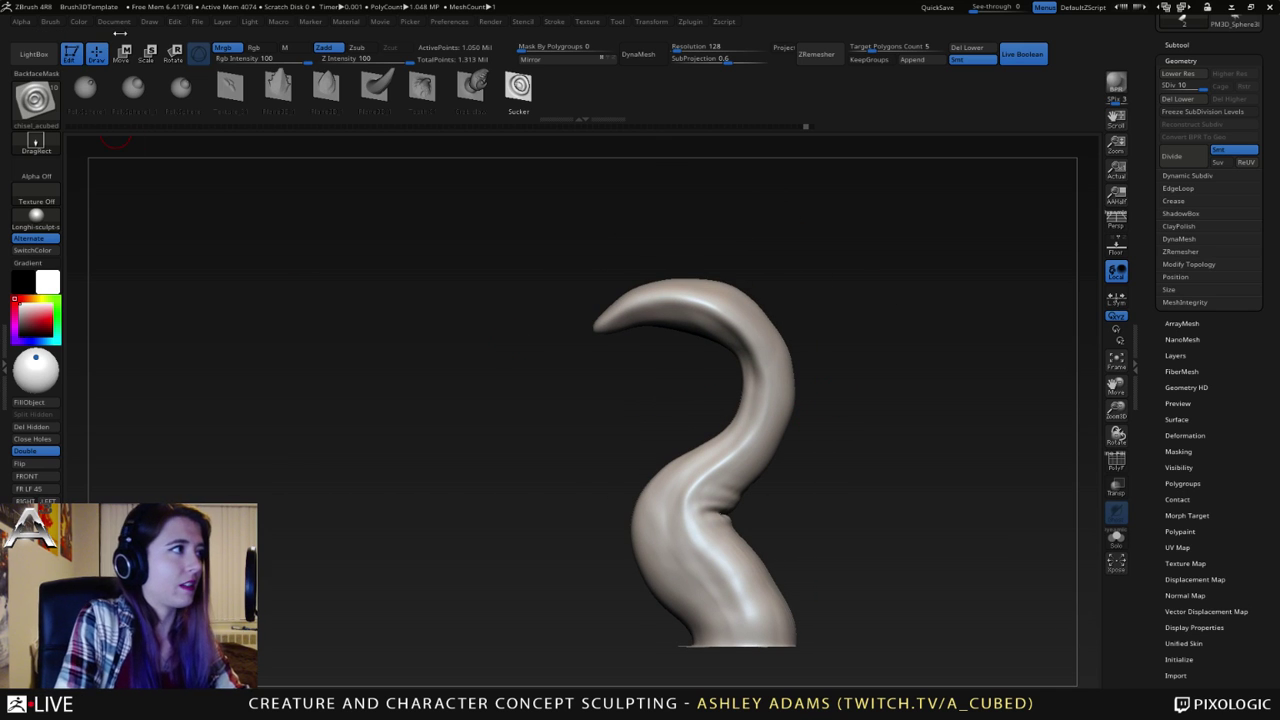
- Save the chisel_acubed brush with the added Sucker shape to file
{"action": "left_click", "coordinate": [113, 21]}
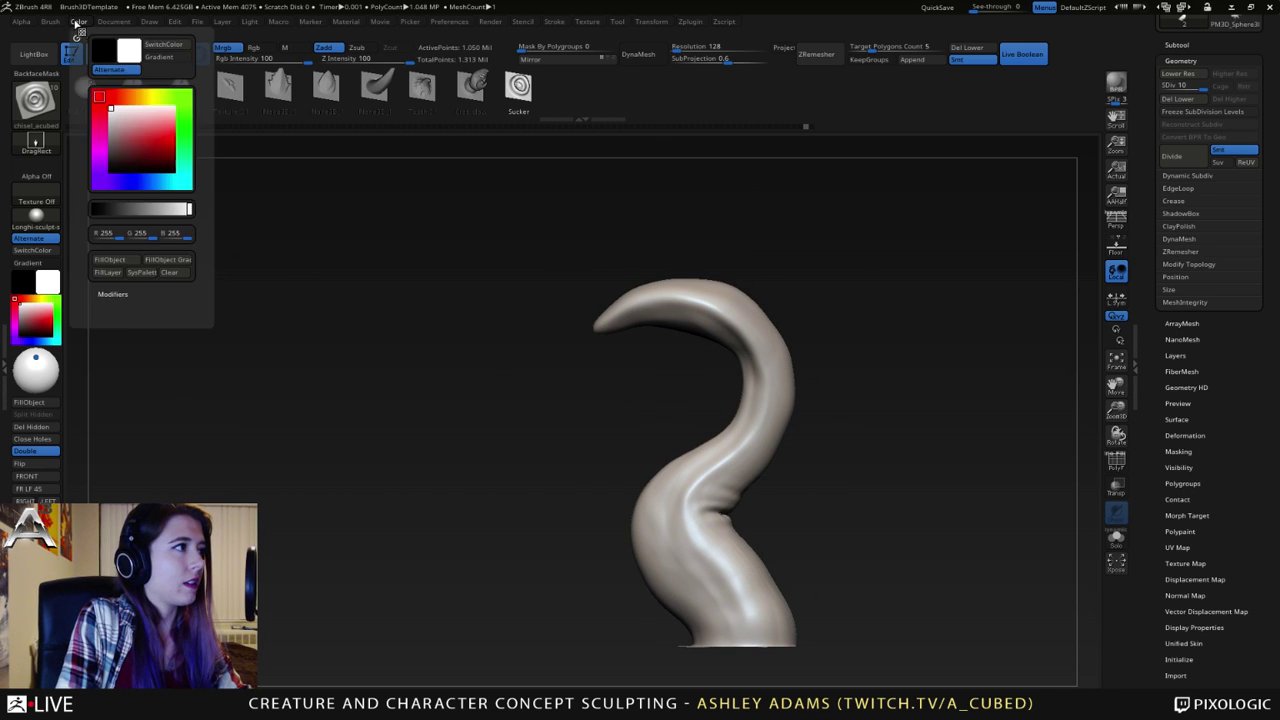
{"action": "mouse_move", "coordinate": [53, 23]}
{"action": "left_click", "coordinate": [133, 46]}
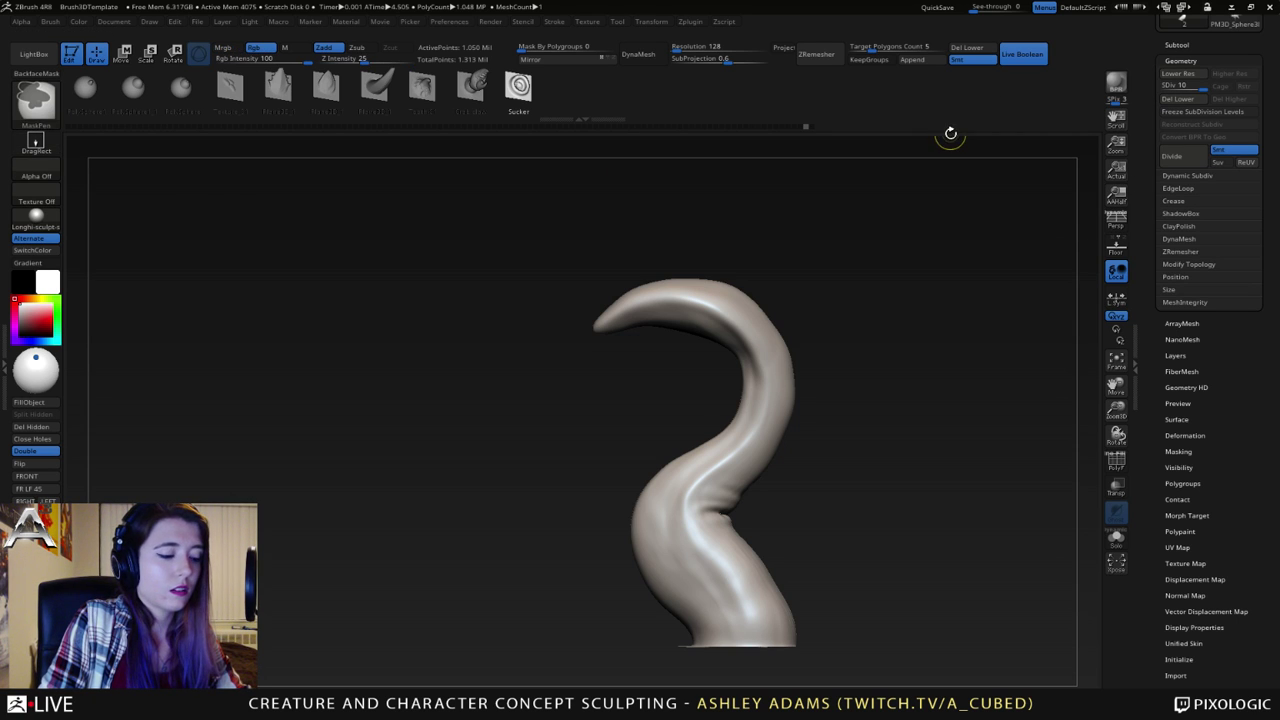
- Try to divide the horn to a further subdivision level and dismiss the notice
{"action": "key", "text": "ctrl+d"}
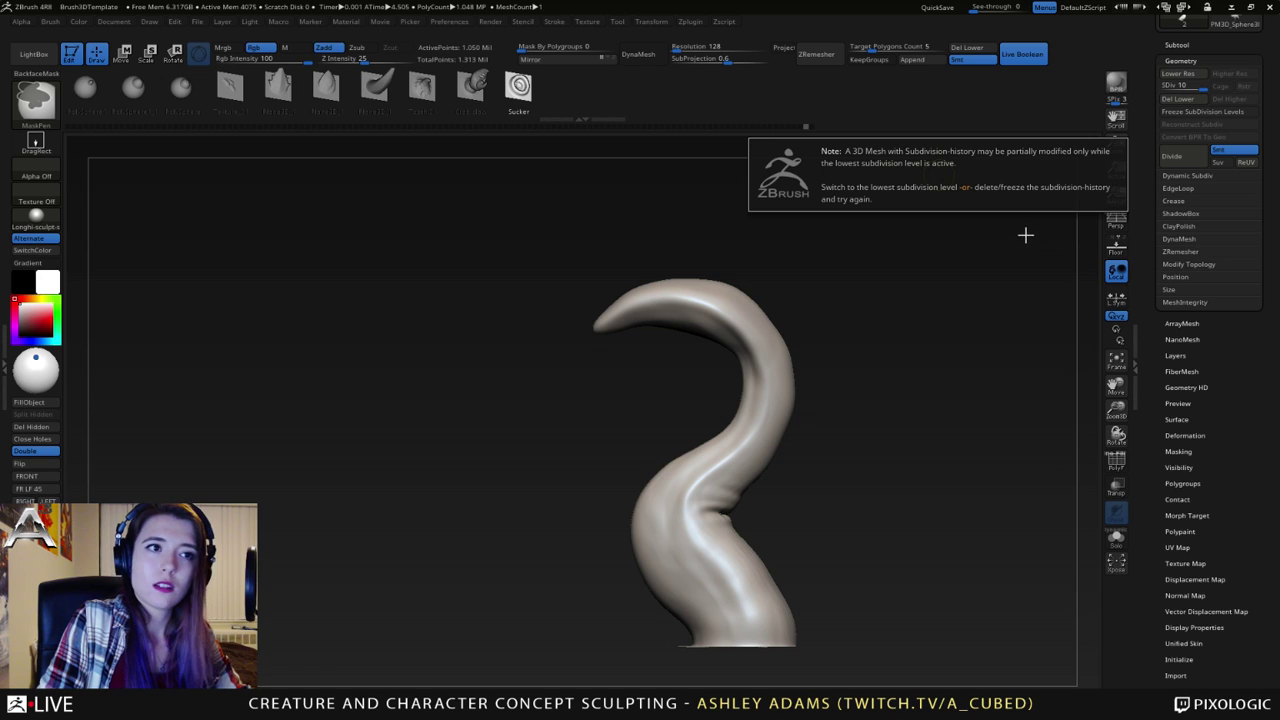
{"action": "left_click", "coordinate": [1027, 235]}
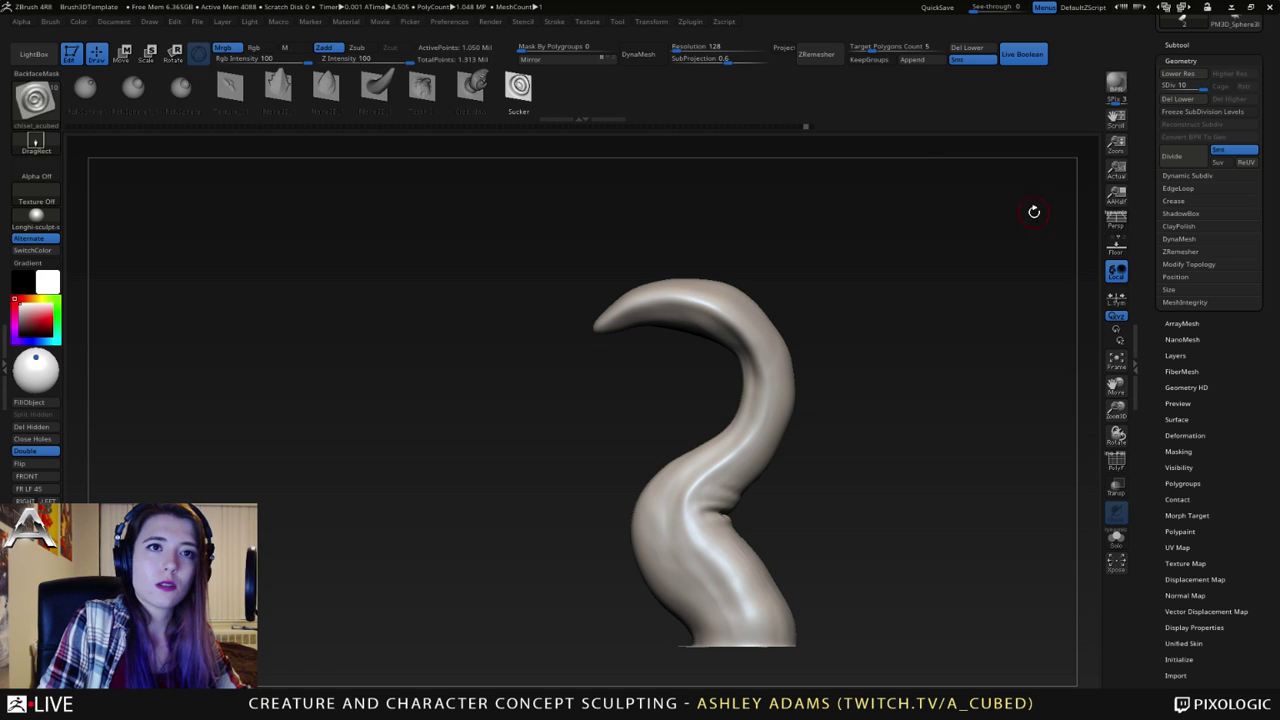
{"action": "left_click", "coordinate": [849, 345], "text": "ctrl"}
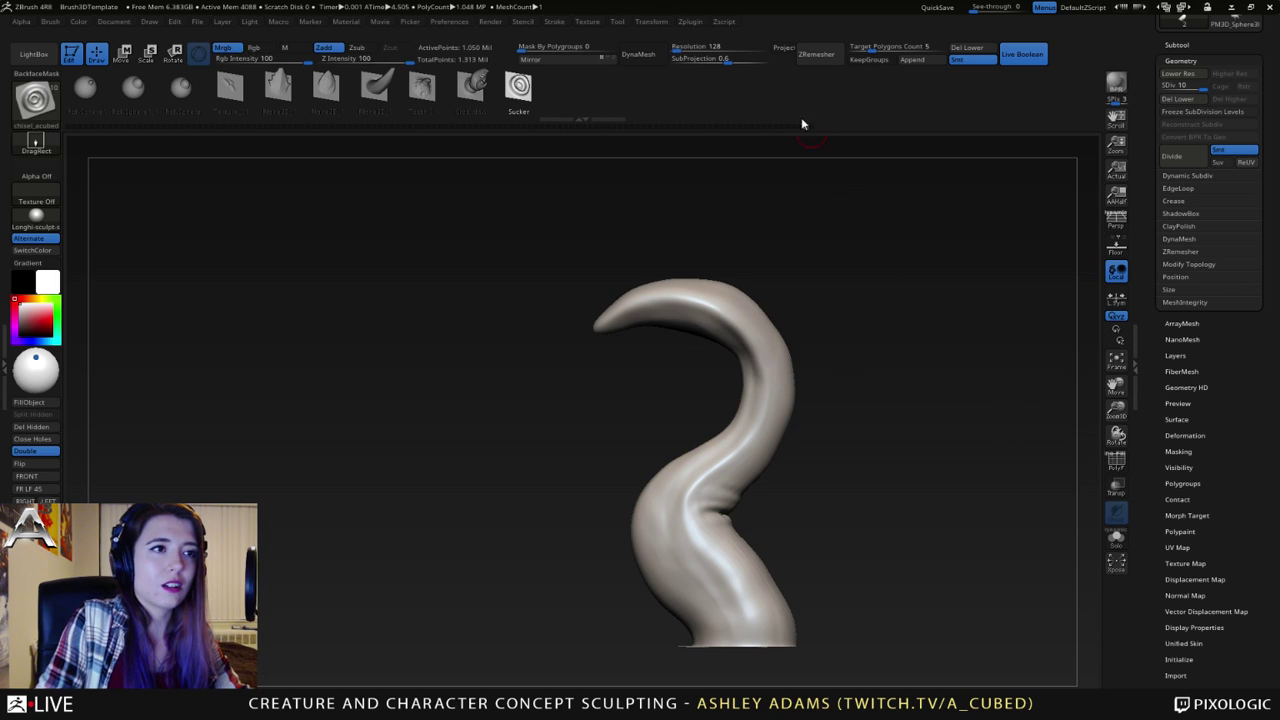
- Bring back the four Sucker stamps on the horn's stem through the undo history and undo them again
{"action": "left_click_drag", "start_coordinate": [803, 126], "coordinate": [824, 125]}
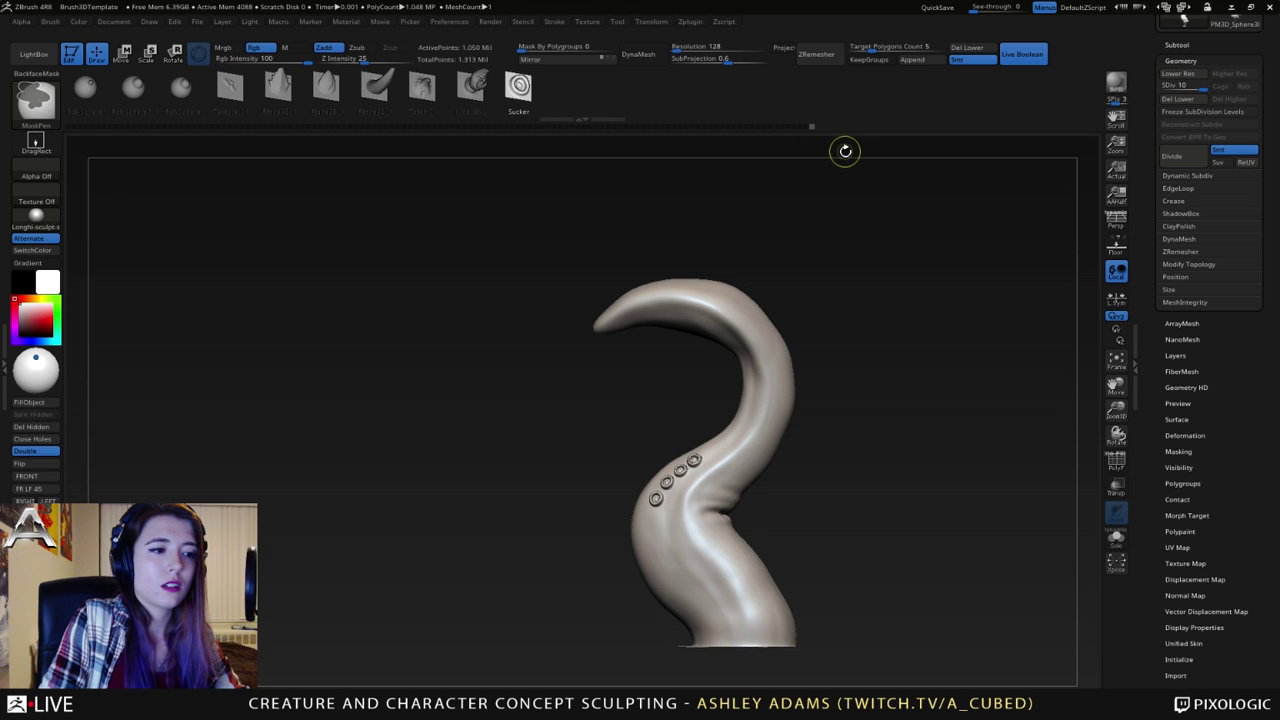
{"action": "key", "text": "ctrl+z"}
{"action": "key", "text": "ctrl+z"}
{"action": "key", "text": "ctrl+z"}
{"action": "key", "text": "ctrl+z"}
- Turn on the polyframe display for the horn
{"action": "right_click_drag", "start_coordinate": [837, 369], "coordinate": [793, 308], "text": "alt"}
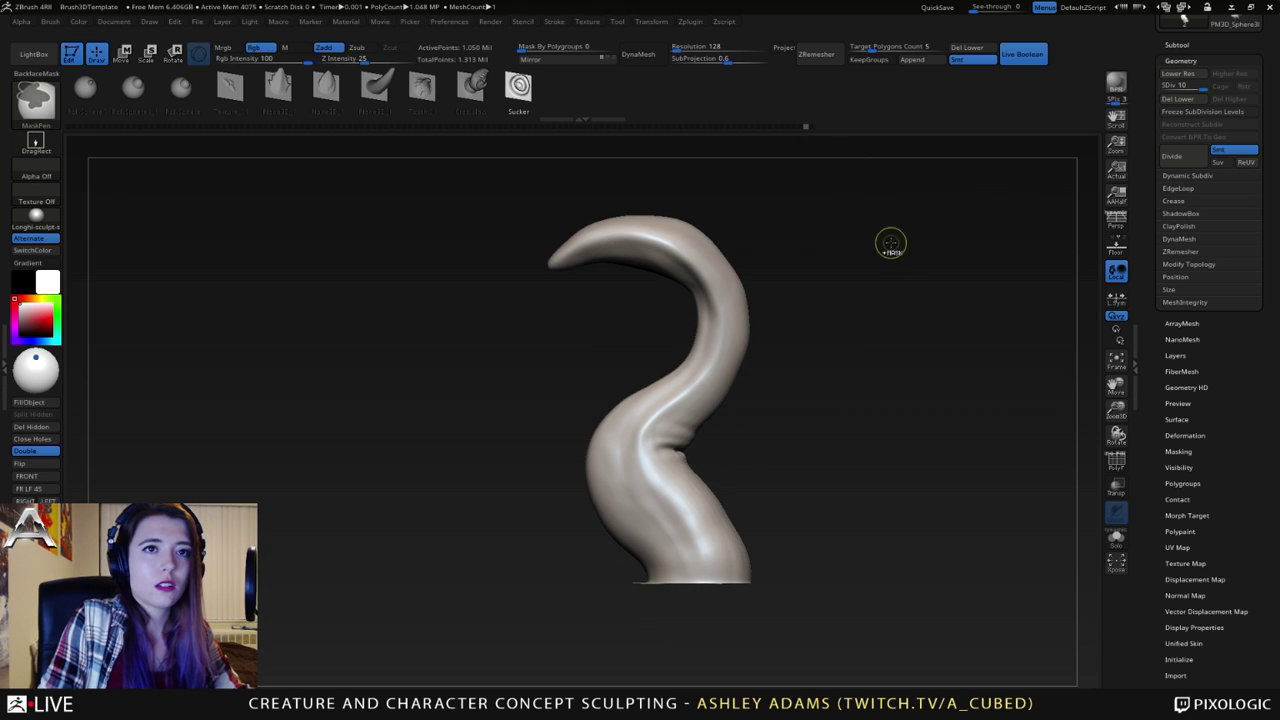
{"action": "mouse_move", "coordinate": [889, 243]}
{"action": "right_mouse_down", "text": "ctrl"}
{"action": "mouse_move", "coordinate": [826, 266]}
{"action": "mouse_move", "coordinate": [752, 263]}
{"action": "mouse_move", "coordinate": [717, 480]}
{"action": "mouse_move", "coordinate": [682, 446]}
{"action": "mouse_move", "coordinate": [694, 329]}
{"action": "right_mouse_up", "text": "ctrl"}
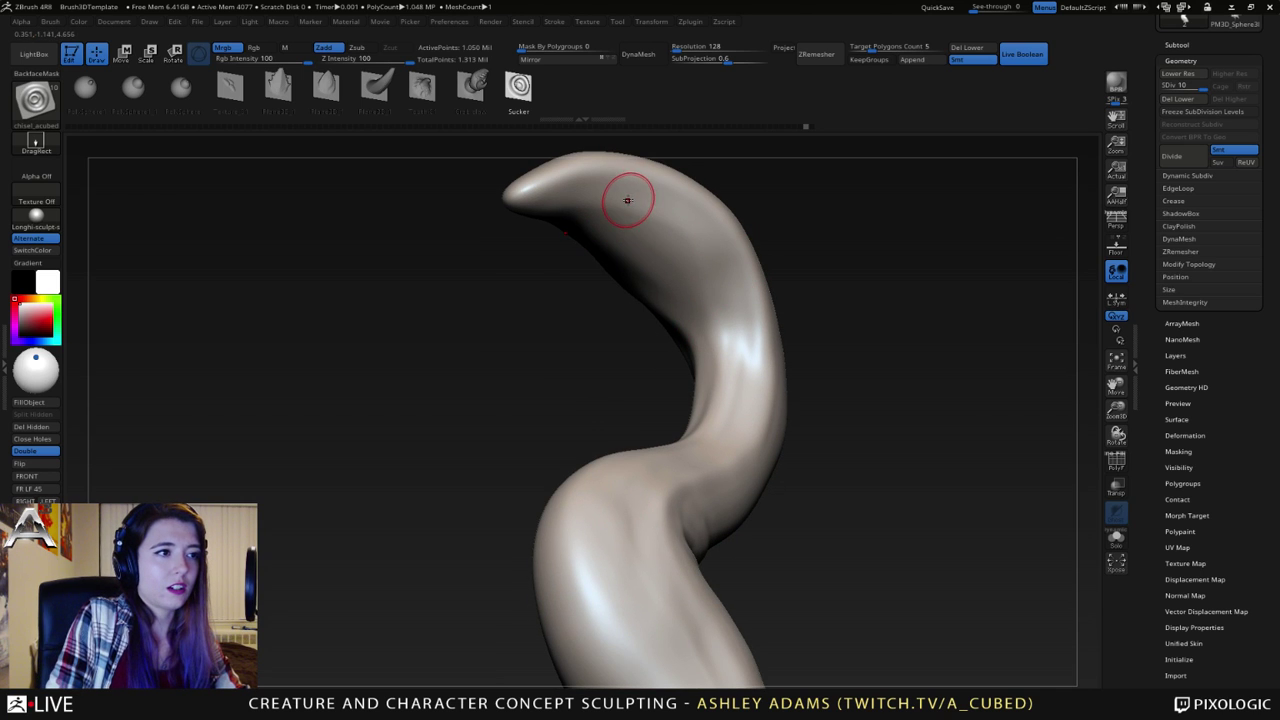
{"action": "right_click_drag", "start_coordinate": [642, 207], "coordinate": [637, 210], "text": "ctrl"}
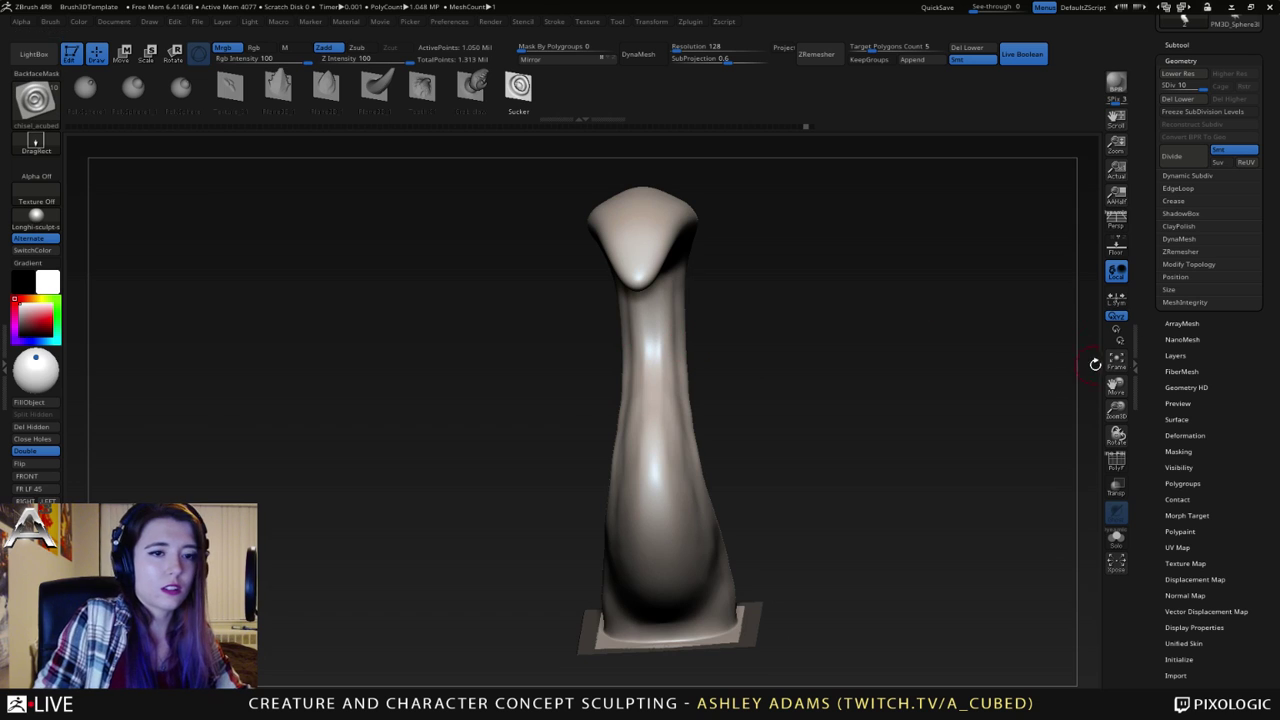
{"action": "left_click", "coordinate": [1114, 460]}
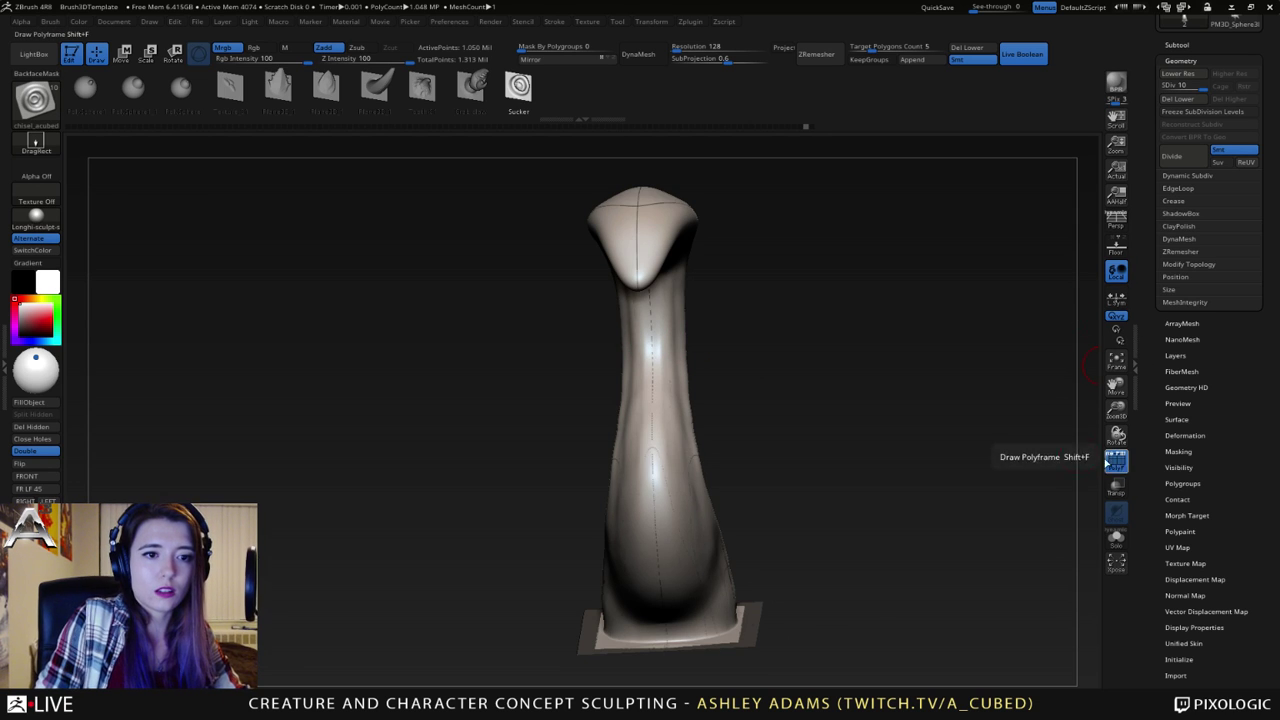
{"action": "left_click_drag", "start_coordinate": [950, 442], "coordinate": [785, 440]}
- Switch to the SnakeHook brush, try pulling the middle of the horn's stem outward, and undo the pull
{"action": "key", "text": "space"}
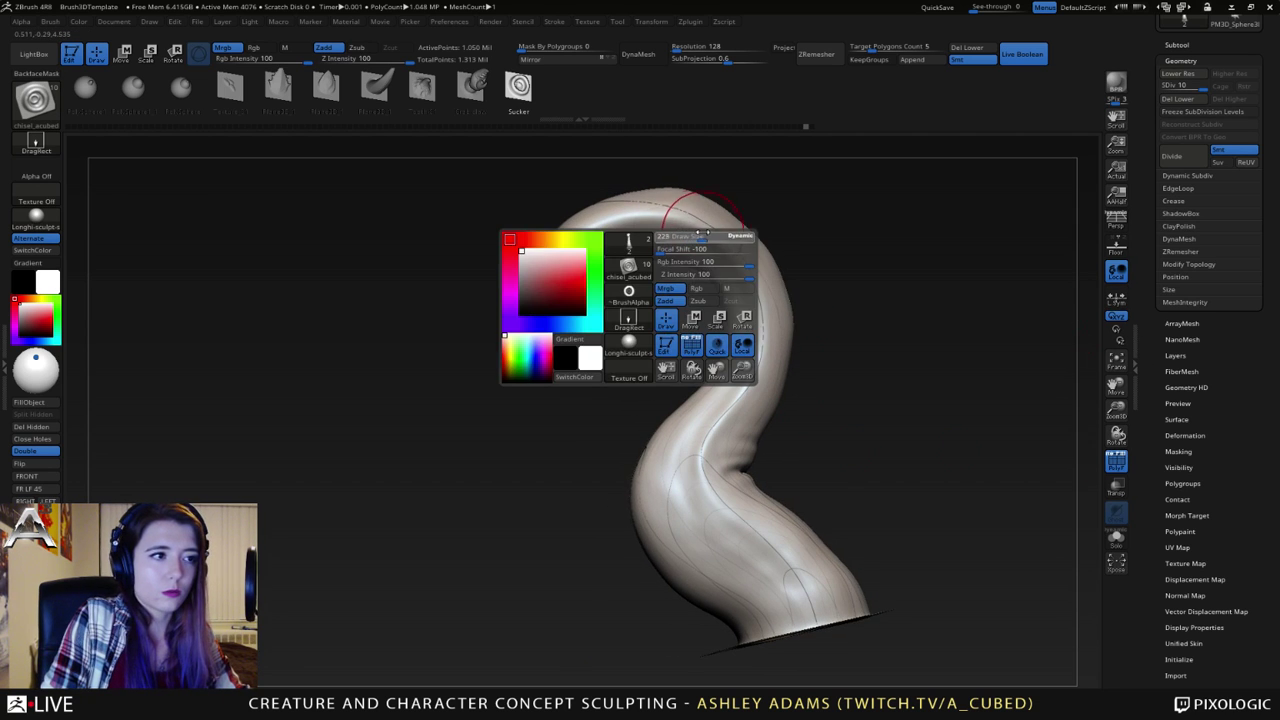
{"action": "key", "text": "b"}
{"action": "key", "text": "s"}
{"action": "key", "text": "h"}
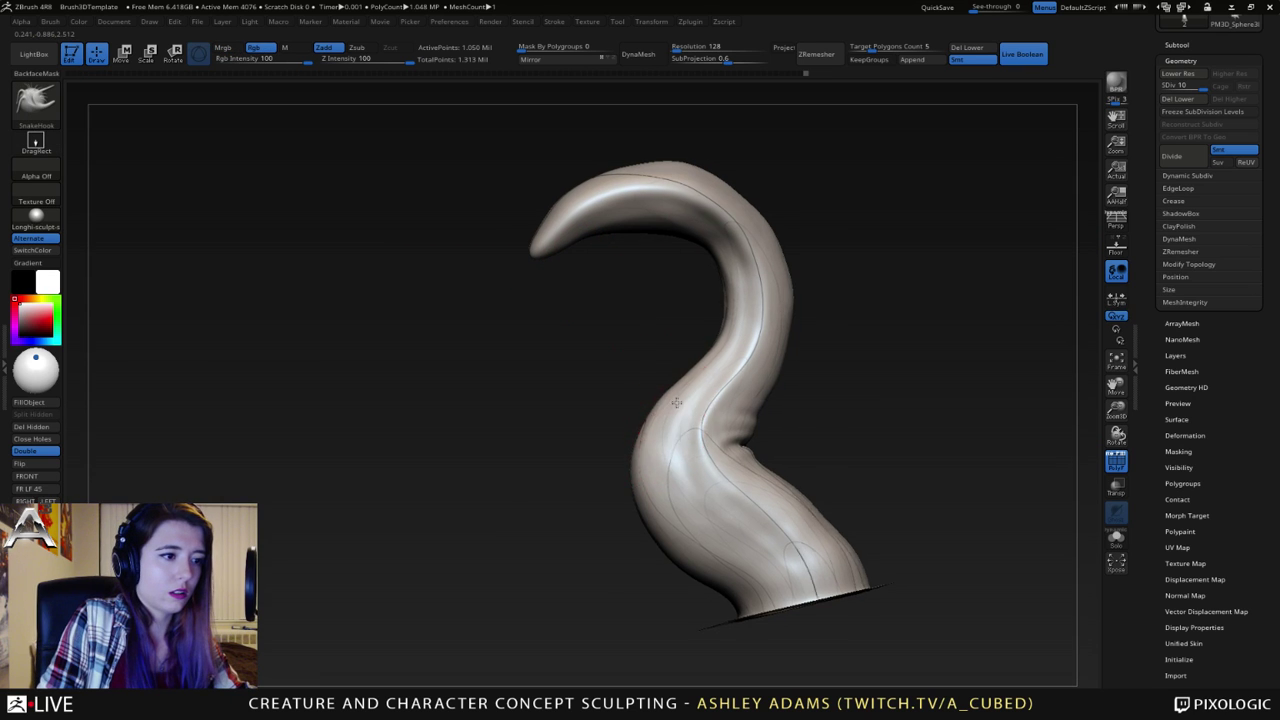
{"action": "left_click_drag", "start_coordinate": [677, 403], "coordinate": [520, 474]}
{"action": "key", "text": "ctrl+z"}
- Step the horn down to subdivision level 5 and back up to level 7
{"action": "right_click_drag", "start_coordinate": [680, 392], "coordinate": [705, 399]}
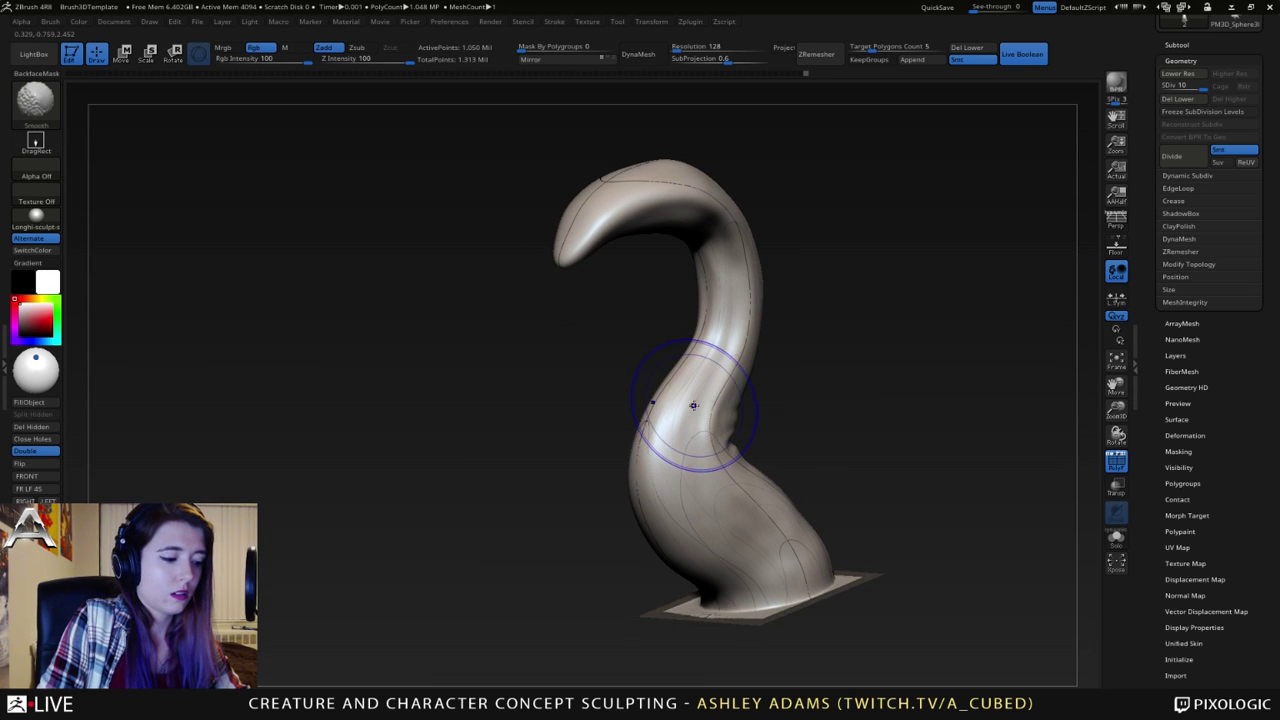
{"action": "right_click_drag", "start_coordinate": [738, 368], "coordinate": [714, 314]}
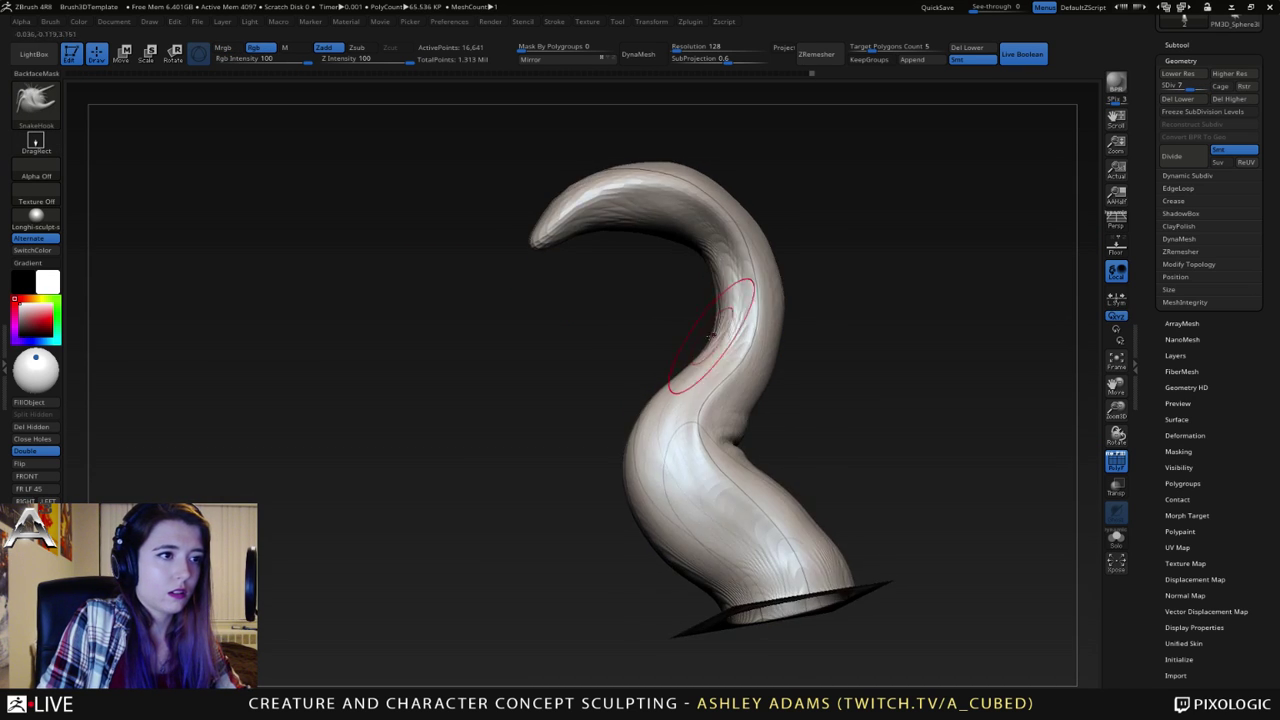
{"action": "key", "text": "shift+d"}
{"action": "key", "text": "shift+d"}
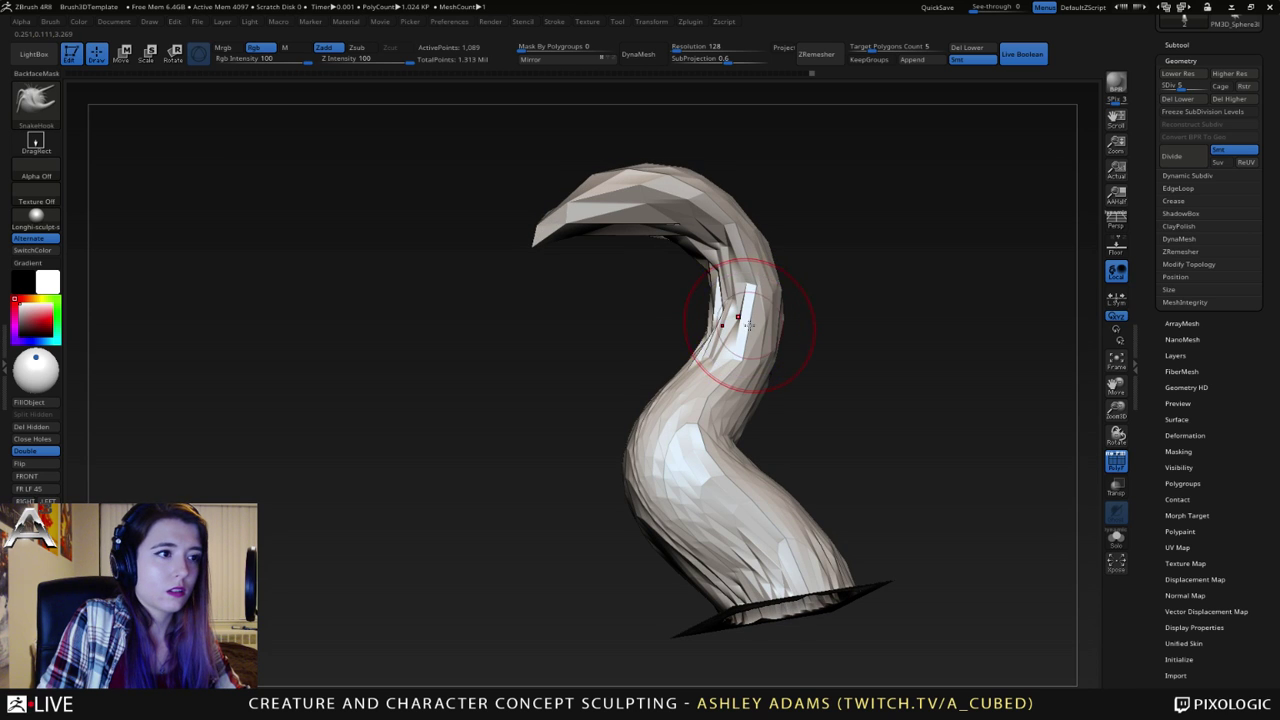
{"action": "key", "text": "d"}
{"action": "key", "text": "d"}
- Smooth the inner side of the horn's lower bulge
{"action": "mouse_move", "coordinate": [729, 329]}
{"action": "right_mouse_down"}
{"action": "mouse_move", "coordinate": [700, 343]}
{"action": "mouse_move", "coordinate": [721, 344]}
{"action": "mouse_move", "coordinate": [690, 478]}
{"action": "right_mouse_up"}
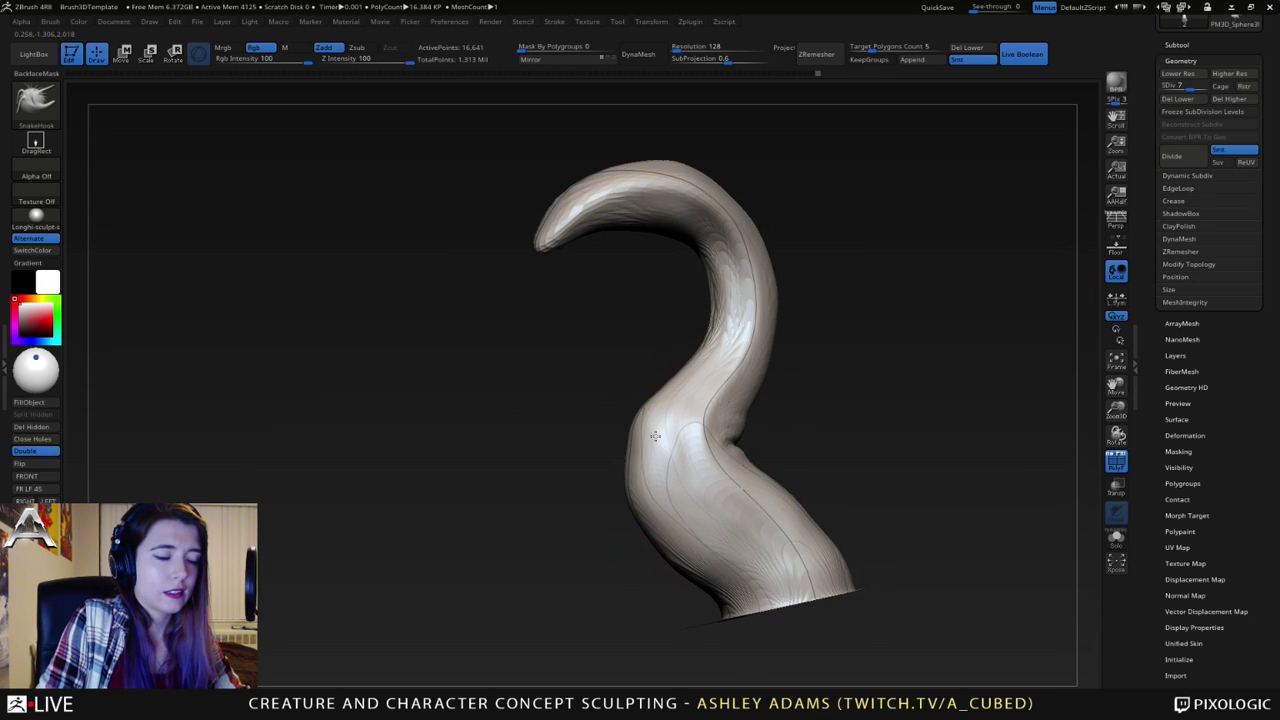
{"action": "mouse_move", "coordinate": [688, 535]}
{"action": "right_mouse_down"}
{"action": "mouse_move", "coordinate": [690, 512]}
{"action": "mouse_move", "coordinate": [679, 533]}
{"action": "right_mouse_up"}
{"action": "mouse_move", "coordinate": [672, 508]}
{"action": "left_mouse_down", "text": "shift"}
{"action": "mouse_move", "coordinate": [656, 496]}
{"action": "mouse_move", "coordinate": [682, 546]}
{"action": "left_mouse_up", "text": "shift"}
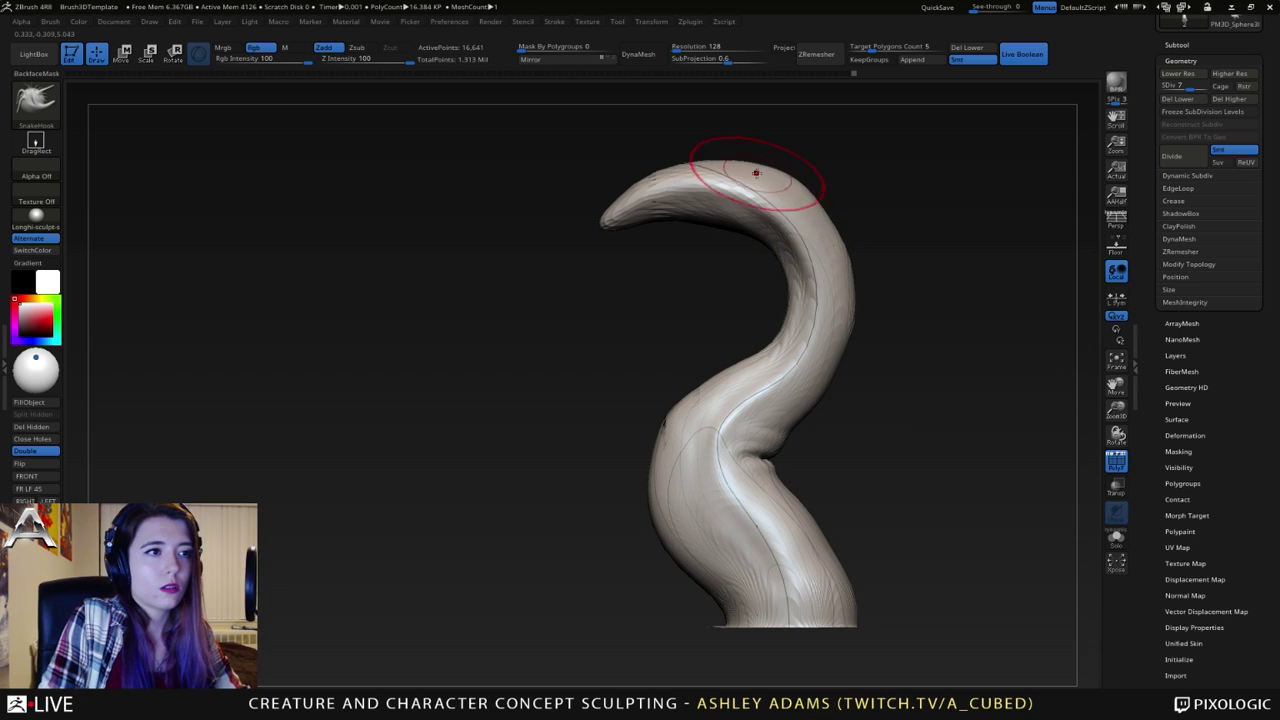
- Enlarge the SnakeHook brush and pull the upper side of the horn's curled end slightly downward
{"action": "key", "text": "space"}
{"action": "left_click_drag", "start_coordinate": [757, 189], "coordinate": [786, 189]}
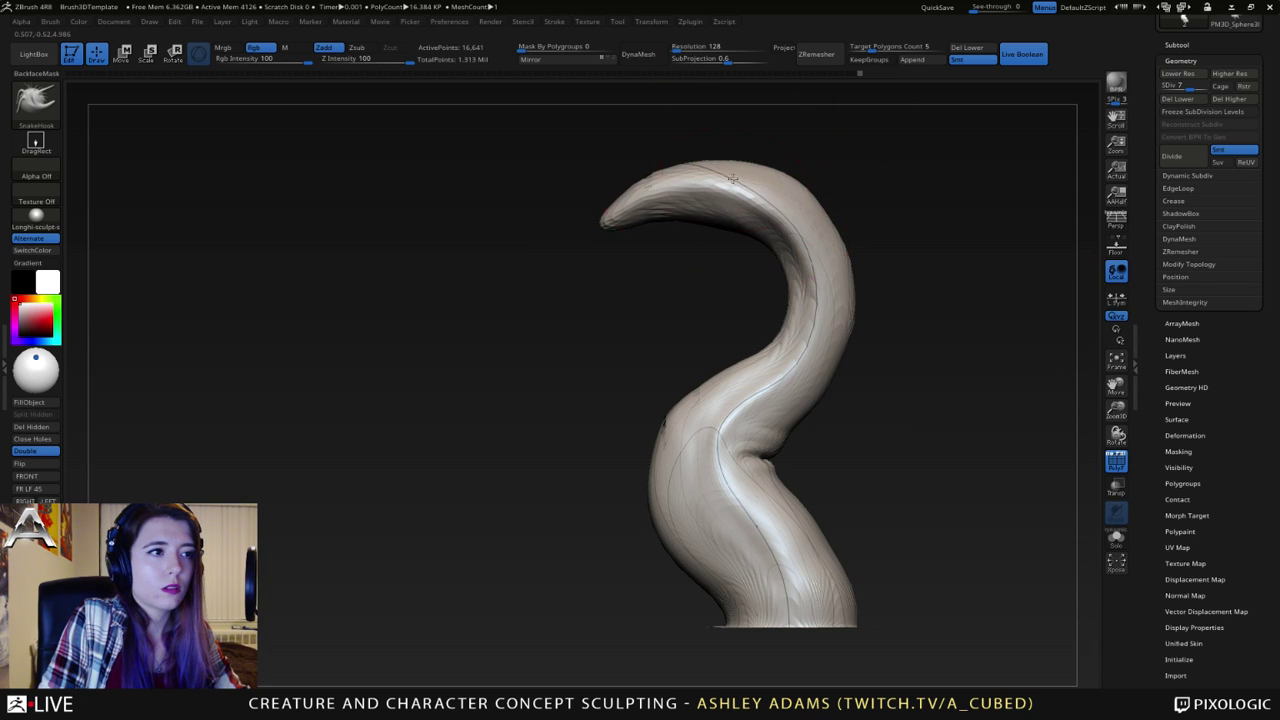
{"action": "mouse_move", "coordinate": [652, 185]}
{"action": "left_mouse_down"}
{"action": "mouse_move", "coordinate": [619, 205]}
{"action": "mouse_move", "coordinate": [632, 216]}
{"action": "left_mouse_up"}
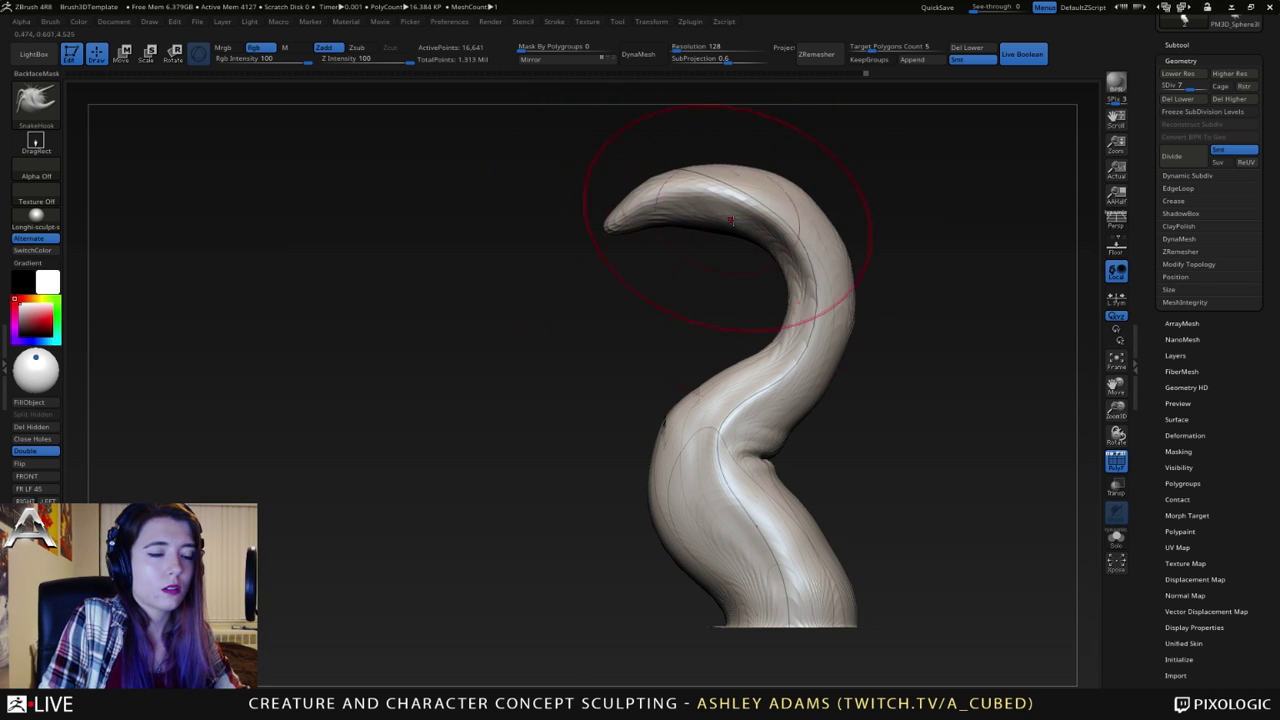
- Fill out the inner side of the horn's neck bend with resized SnakeHook strokes, undoing the last stroke
{"action": "mouse_move", "coordinate": [727, 222]}
{"action": "right_mouse_down"}
{"action": "mouse_move", "coordinate": [783, 309]}
{"action": "mouse_move", "coordinate": [708, 343]}
{"action": "right_mouse_up"}
{"action": "right_click", "coordinate": [783, 309]}
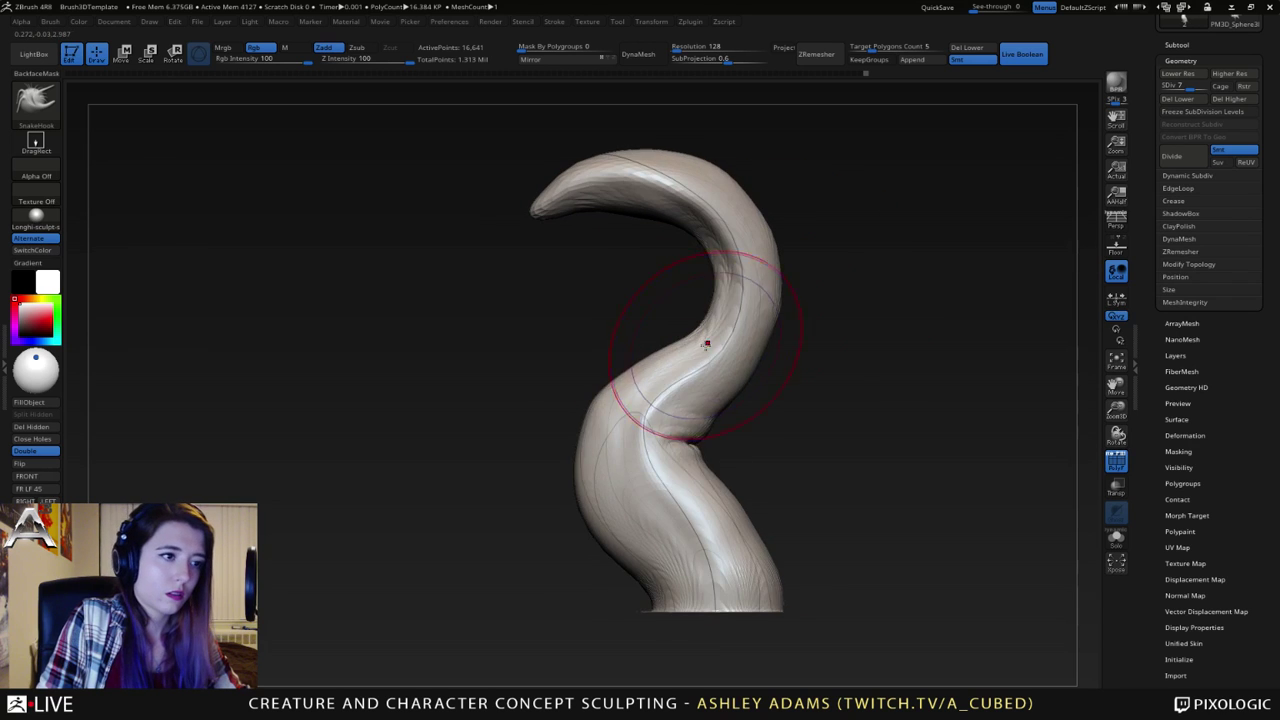
{"action": "key", "text": "space"}
{"action": "mouse_move", "coordinate": [708, 344]}
{"action": "left_mouse_down"}
{"action": "mouse_move", "coordinate": [685, 361]}
{"action": "mouse_move", "coordinate": [710, 300]}
{"action": "mouse_move", "coordinate": [705, 240]}
{"action": "mouse_move", "coordinate": [654, 219]}
{"action": "mouse_move", "coordinate": [680, 360]}
{"action": "mouse_move", "coordinate": [690, 200]}
{"action": "mouse_move", "coordinate": [659, 379]}
{"action": "mouse_move", "coordinate": [715, 217]}
{"action": "mouse_move", "coordinate": [665, 200]}
{"action": "left_mouse_up"}
{"action": "key", "text": "space"}
{"action": "left_click_drag", "start_coordinate": [726, 258], "coordinate": [742, 257]}
{"action": "mouse_move", "coordinate": [688, 331]}
{"action": "left_mouse_down"}
{"action": "mouse_move", "coordinate": [706, 318]}
{"action": "mouse_move", "coordinate": [718, 328]}
{"action": "left_mouse_up"}
{"action": "left_click_drag", "start_coordinate": [716, 275], "coordinate": [720, 268]}
{"action": "right_click_drag", "start_coordinate": [730, 256], "coordinate": [733, 267]}
{"action": "key", "text": "ctrl+z"}
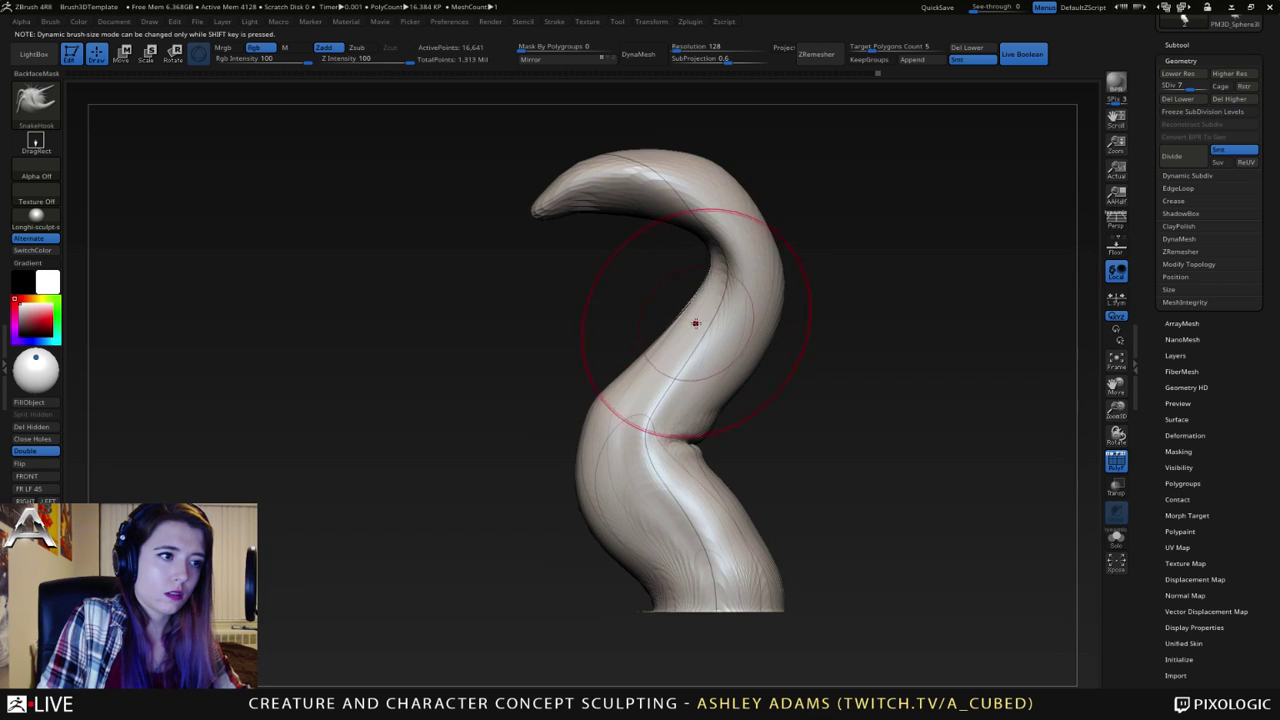
- Reduce the brush size and smooth the inside of the horn's neck bend
{"action": "key", "text": "space"}
{"action": "right_click_drag", "start_coordinate": [690, 336], "coordinate": [748, 340]}
{"action": "key", "text": "space"}
{"action": "left_click_drag", "start_coordinate": [688, 373], "coordinate": [668, 373]}
{"action": "left_click_drag", "start_coordinate": [694, 278], "coordinate": [683, 297], "text": "shift"}
{"action": "mouse_move", "coordinate": [688, 297]}
{"action": "right_mouse_down"}
{"action": "mouse_move", "coordinate": [732, 306]}
{"action": "mouse_move", "coordinate": [779, 360]}
{"action": "right_mouse_up"}
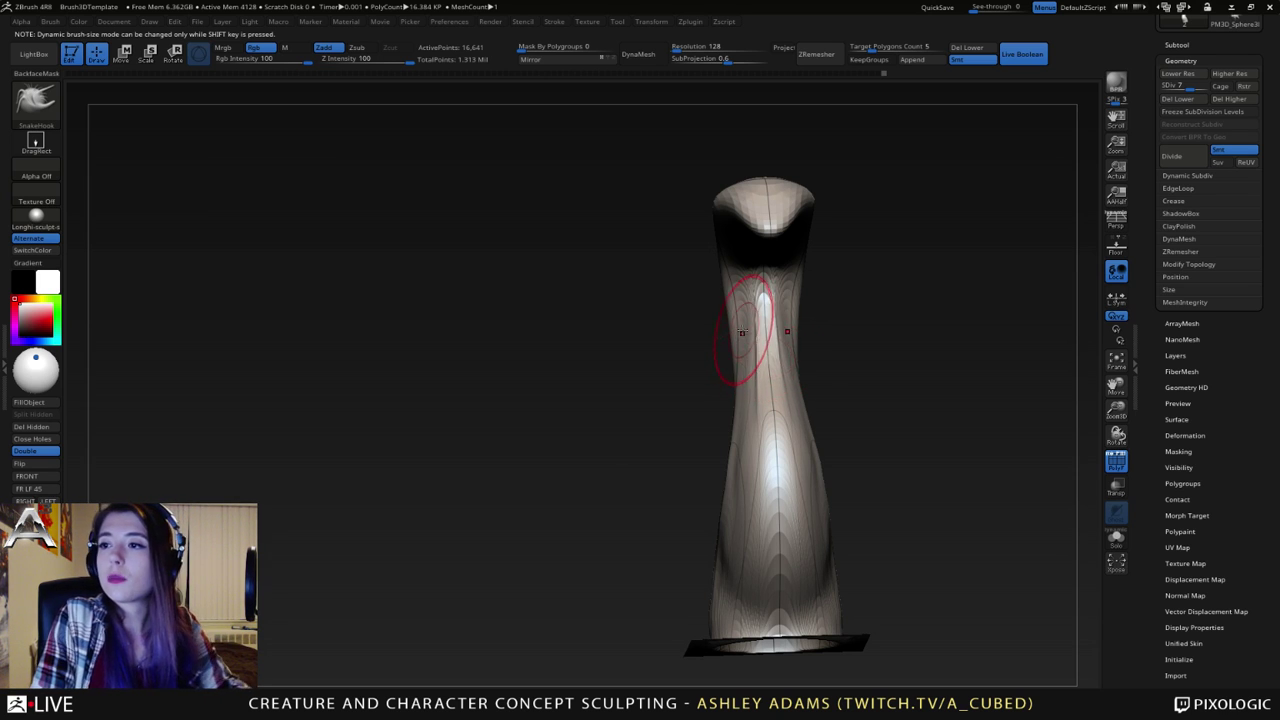
- Build up the inner side of the neck with a smaller ClayBuildup brush and smooth the added volume
{"action": "right_click_drag", "start_coordinate": [742, 333], "coordinate": [692, 332]}
{"action": "key", "text": "space"}
{"action": "left_click_drag", "start_coordinate": [794, 324], "coordinate": [746, 324]}
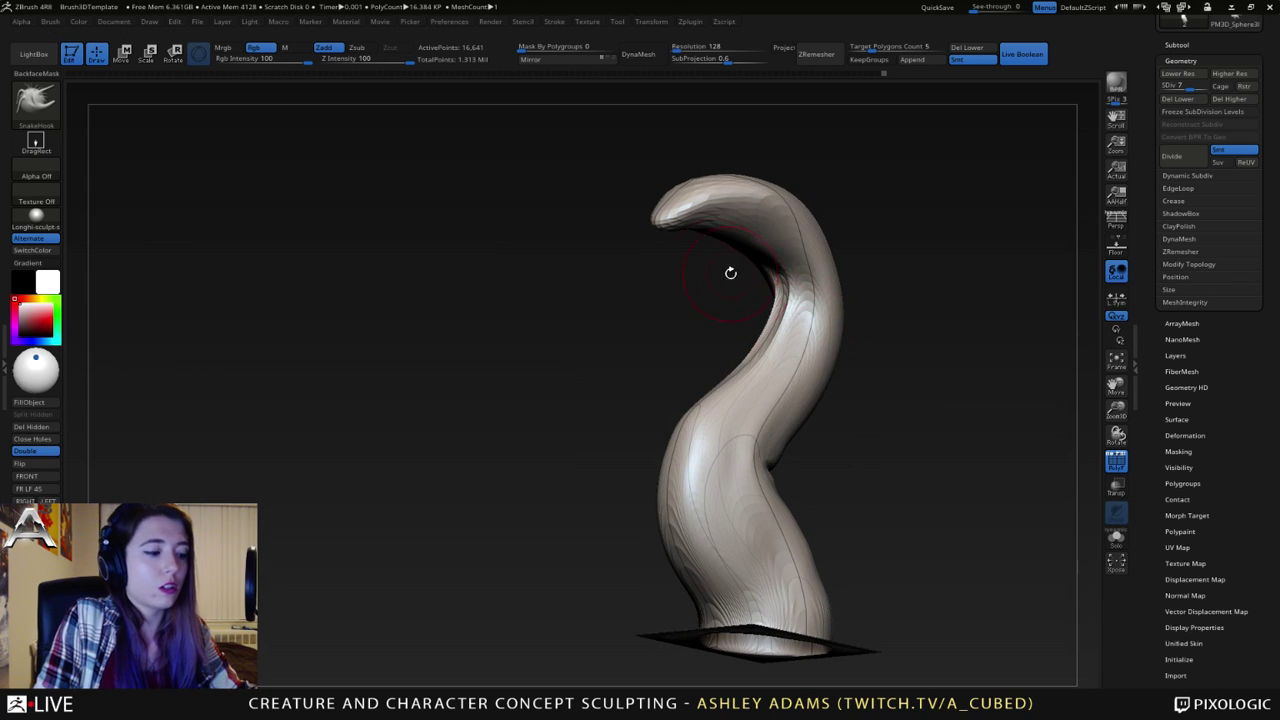
{"action": "key", "text": "b"}
{"action": "key", "text": "c"}
{"action": "key", "text": "b"}
{"action": "left_click_drag", "start_coordinate": [781, 283], "coordinate": [770, 355]}
{"action": "left_click_drag", "start_coordinate": [786, 304], "coordinate": [768, 348]}
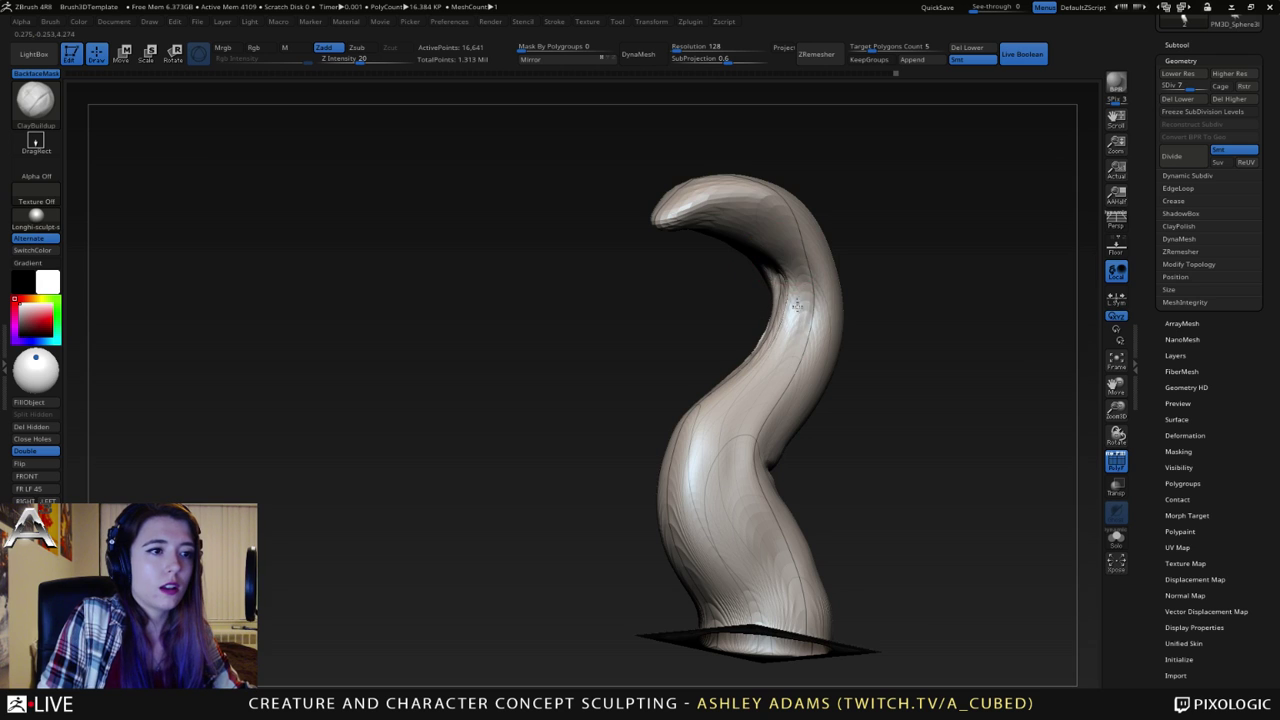
{"action": "right_click_drag", "start_coordinate": [797, 304], "coordinate": [807, 342]}
{"action": "mouse_move", "coordinate": [807, 346]}
{"action": "left_mouse_down", "text": "shift"}
{"action": "mouse_move", "coordinate": [776, 326]}
{"action": "mouse_move", "coordinate": [857, 349]}
{"action": "left_mouse_up", "text": "shift"}
- Reshape the inside of the neck bend with the SnakeHook brush and pull the horn's tip slightly outward
{"action": "key", "text": "b"}
{"action": "key", "text": "s"}
{"action": "key", "text": "h"}
{"action": "right_click", "coordinate": [806, 330]}
{"action": "mouse_move", "coordinate": [806, 330]}
{"action": "right_mouse_down"}
{"action": "mouse_move", "coordinate": [829, 320]}
{"action": "mouse_move", "coordinate": [806, 326]}
{"action": "right_mouse_up"}
{"action": "left_click_drag", "start_coordinate": [806, 326], "coordinate": [788, 318]}
{"action": "mouse_move", "coordinate": [803, 297]}
{"action": "right_mouse_down"}
{"action": "mouse_move", "coordinate": [786, 272]}
{"action": "mouse_move", "coordinate": [761, 287]}
{"action": "mouse_move", "coordinate": [746, 279]}
{"action": "mouse_move", "coordinate": [791, 271]}
{"action": "mouse_move", "coordinate": [787, 225]}
{"action": "mouse_move", "coordinate": [736, 241]}
{"action": "right_mouse_up"}
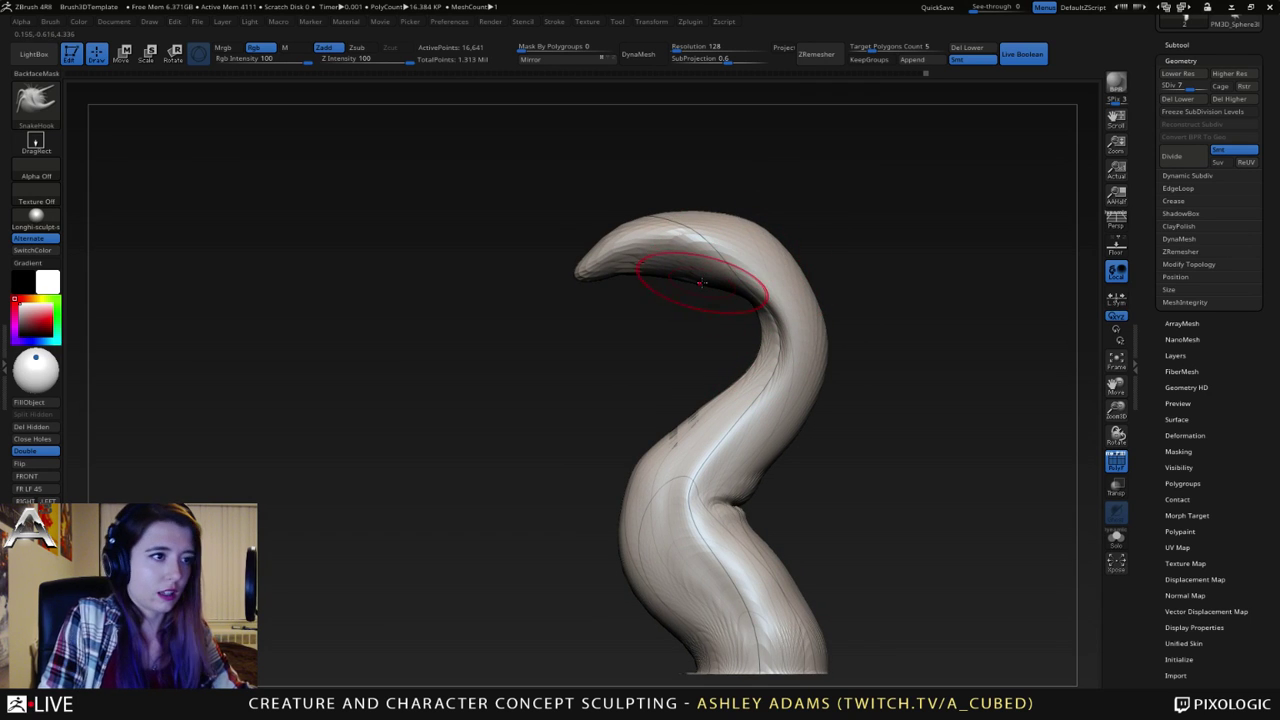
{"action": "left_click_drag", "start_coordinate": [583, 276], "coordinate": [578, 281]}
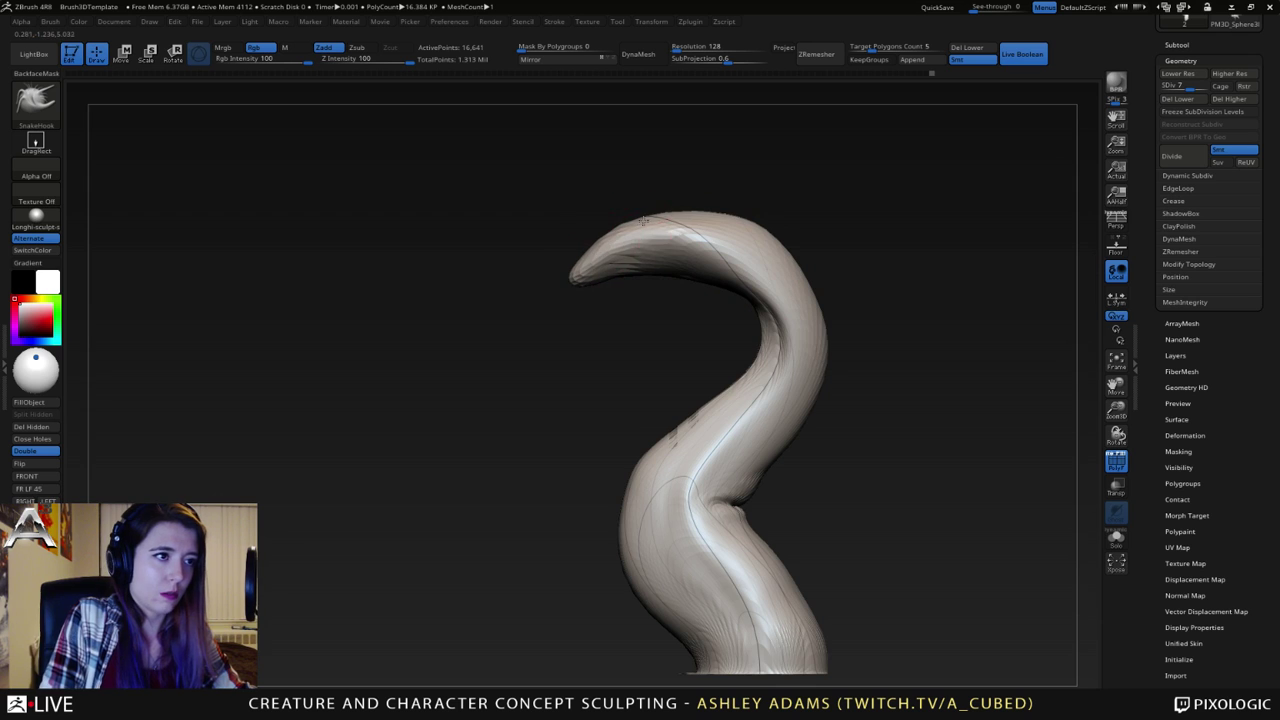
{"action": "left_click_drag", "start_coordinate": [643, 220], "coordinate": [657, 176], "text": "alt"}
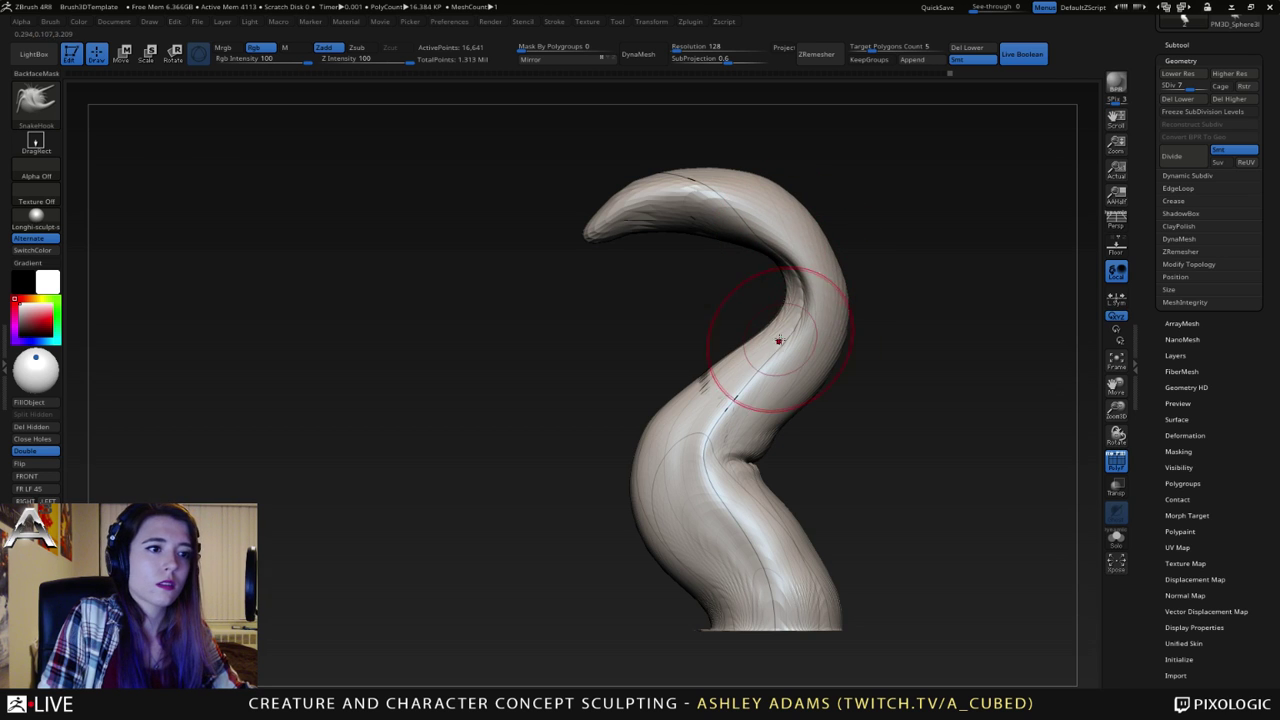
- Raise the horn to subdivision level 8 and smooth the side of its curled tip with a smaller brush
{"action": "right_click_drag", "start_coordinate": [768, 400], "coordinate": [768, 300], "text": "ctrl"}
{"action": "mouse_move", "coordinate": [768, 300]}
{"action": "right_mouse_down"}
{"action": "mouse_move", "coordinate": [800, 302]}
{"action": "mouse_move", "coordinate": [752, 300]}
{"action": "mouse_move", "coordinate": [768, 298]}
{"action": "mouse_move", "coordinate": [797, 401]}
{"action": "mouse_move", "coordinate": [688, 430]}
{"action": "right_mouse_up"}
{"action": "key", "text": "d"}
{"action": "key", "text": "space"}
{"action": "left_click_drag", "start_coordinate": [780, 366], "coordinate": [742, 366]}
{"action": "right_click_drag", "start_coordinate": [742, 366], "coordinate": [790, 392]}
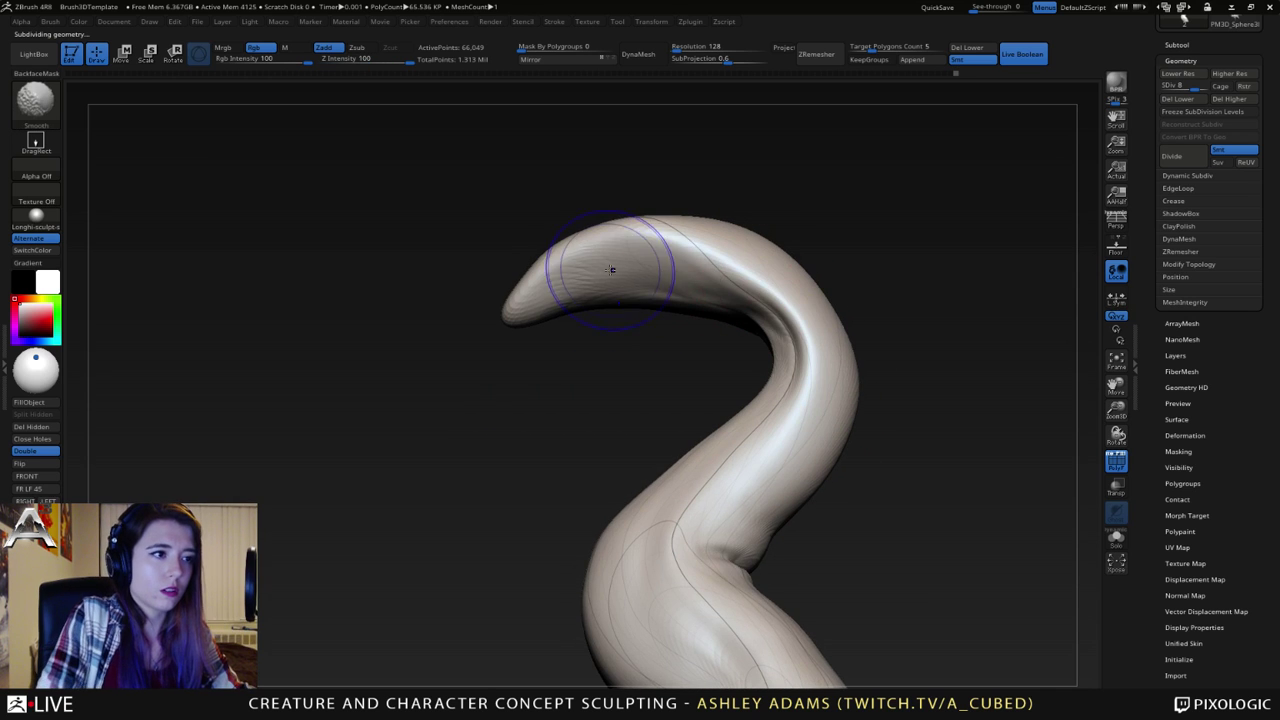
{"action": "left_click_drag", "start_coordinate": [612, 269], "coordinate": [587, 290], "text": "shift"}
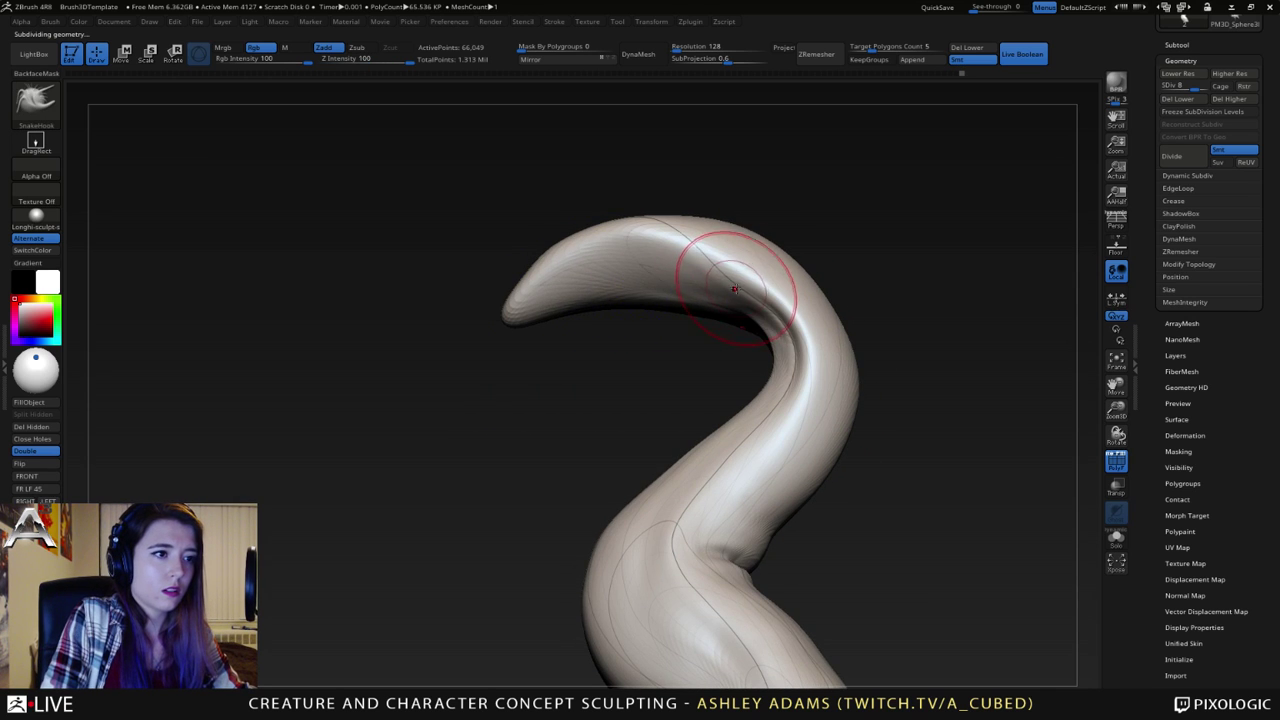
- Adjust the brush size and smooth the underside of the curl down into the neck
{"action": "key", "text": "space"}
{"action": "right_click_drag", "start_coordinate": [720, 287], "coordinate": [748, 311]}
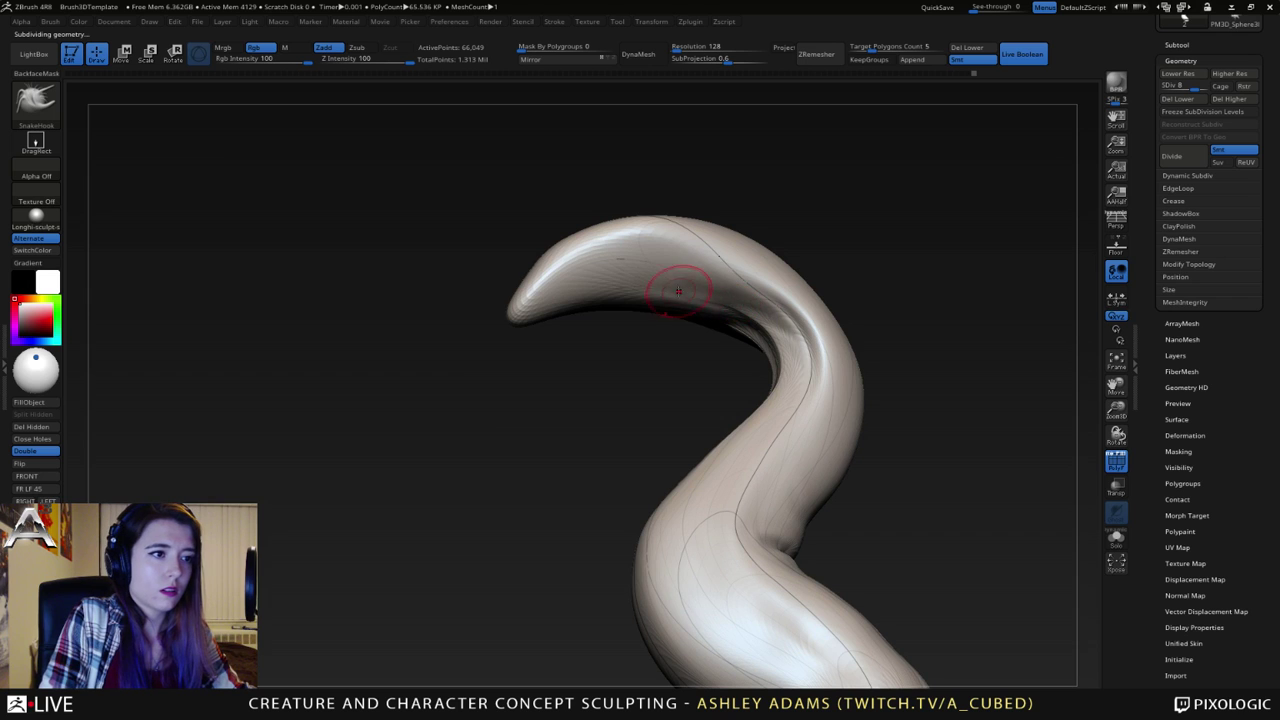
{"action": "key", "text": "space"}
{"action": "left_click_drag", "start_coordinate": [680, 291], "coordinate": [739, 285]}
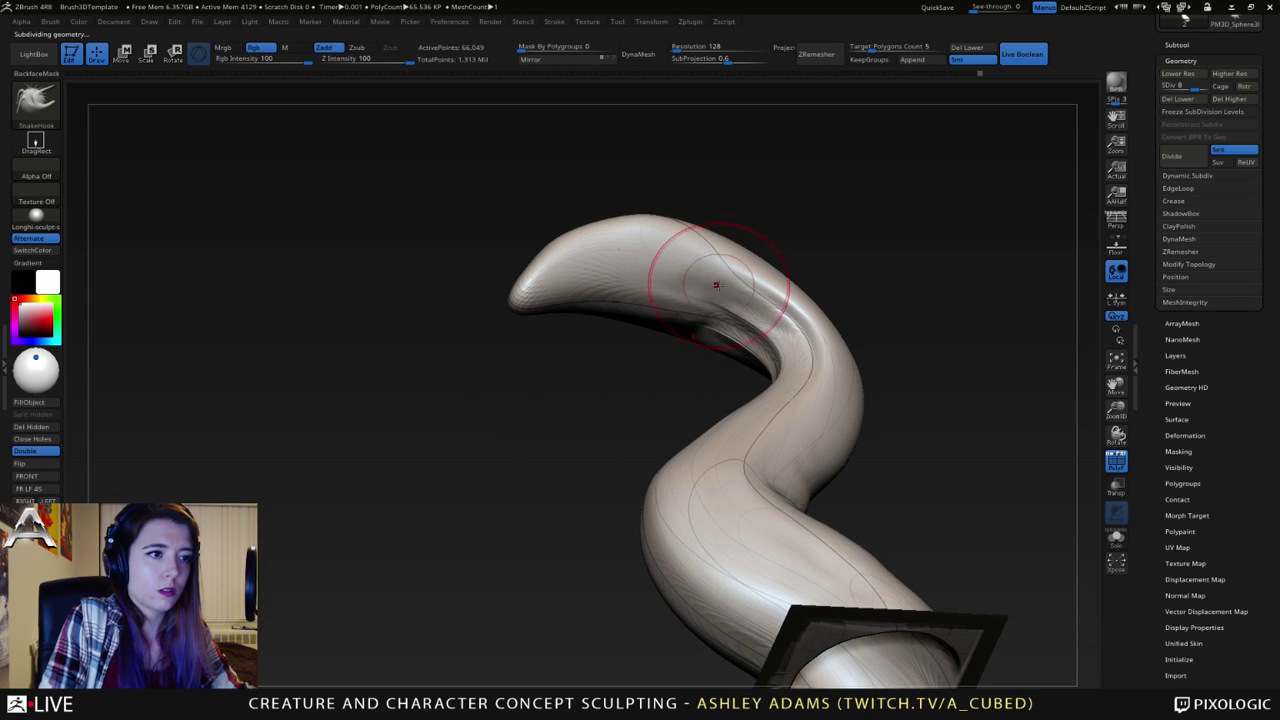
{"action": "right_click_drag", "start_coordinate": [716, 285], "coordinate": [696, 292]}
{"action": "left_click_drag", "start_coordinate": [696, 292], "coordinate": [777, 363], "text": "shift"}
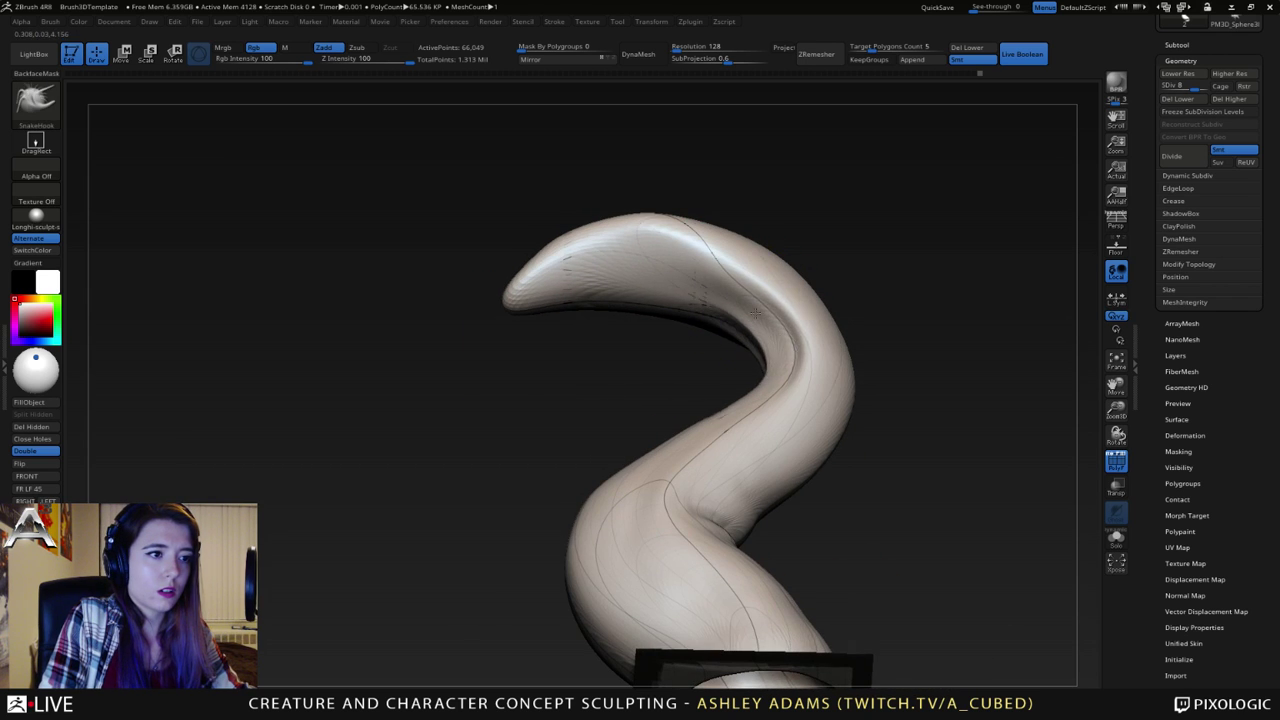
- Smooth the inner surface of the horn's neck bend from several angles
{"action": "right_click_drag", "start_coordinate": [699, 330], "coordinate": [786, 325]}
{"action": "left_click_drag", "start_coordinate": [760, 395], "coordinate": [755, 406], "text": "shift"}
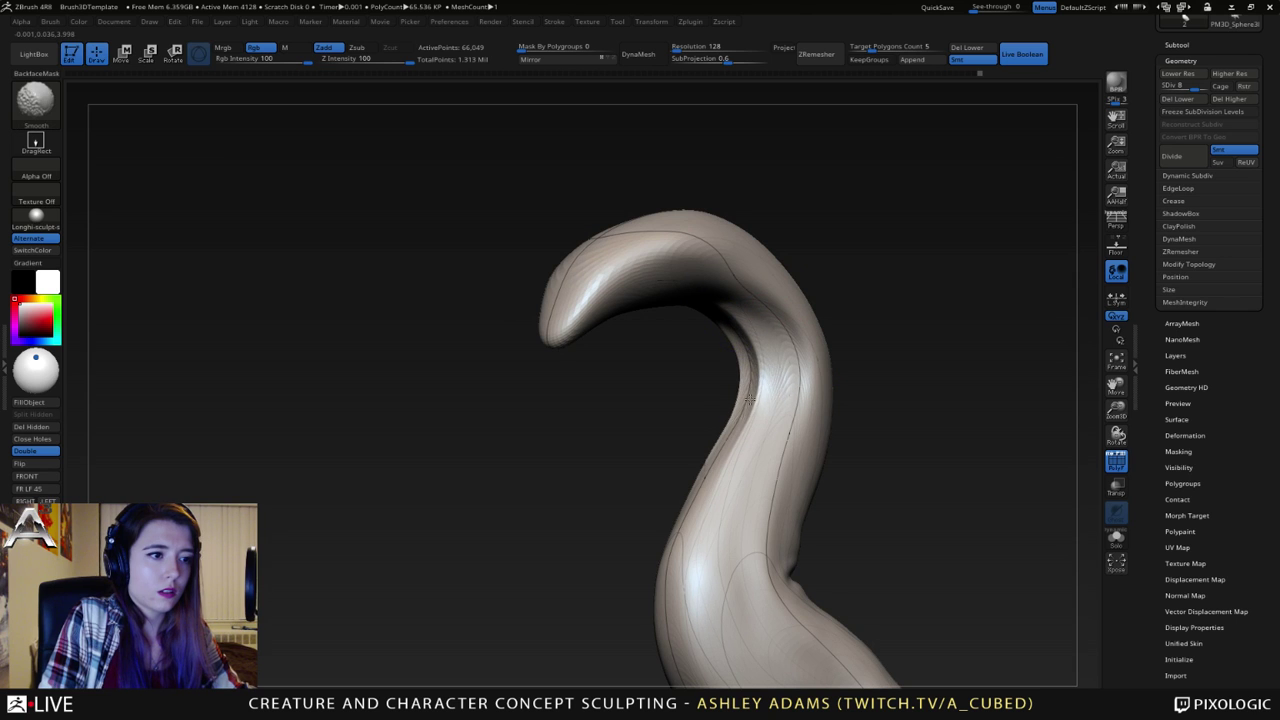
{"action": "right_click_drag", "start_coordinate": [739, 423], "coordinate": [732, 332]}
{"action": "left_click_drag", "start_coordinate": [767, 372], "coordinate": [759, 406], "text": "shift"}
{"action": "right_click_drag", "start_coordinate": [757, 415], "coordinate": [794, 344], "text": "alt"}
{"action": "mouse_move", "coordinate": [795, 340]}
{"action": "left_mouse_down", "text": "shift"}
{"action": "mouse_move", "coordinate": [800, 325]}
{"action": "mouse_move", "coordinate": [779, 338]}
{"action": "left_mouse_up", "text": "shift"}
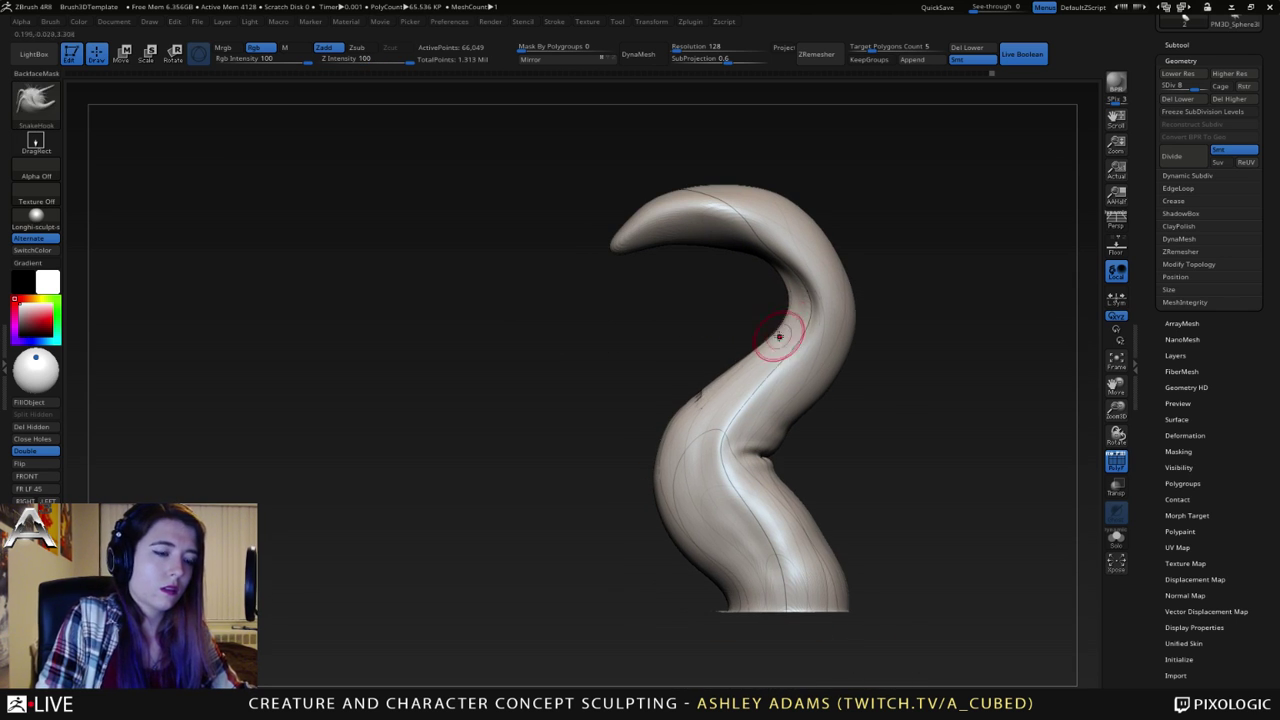
- Select the hPolish brush and smooth the inner stem between the neck and the lower bulge
{"action": "right_click_drag", "start_coordinate": [777, 337], "coordinate": [763, 349]}
{"action": "right_click", "coordinate": [767, 347]}
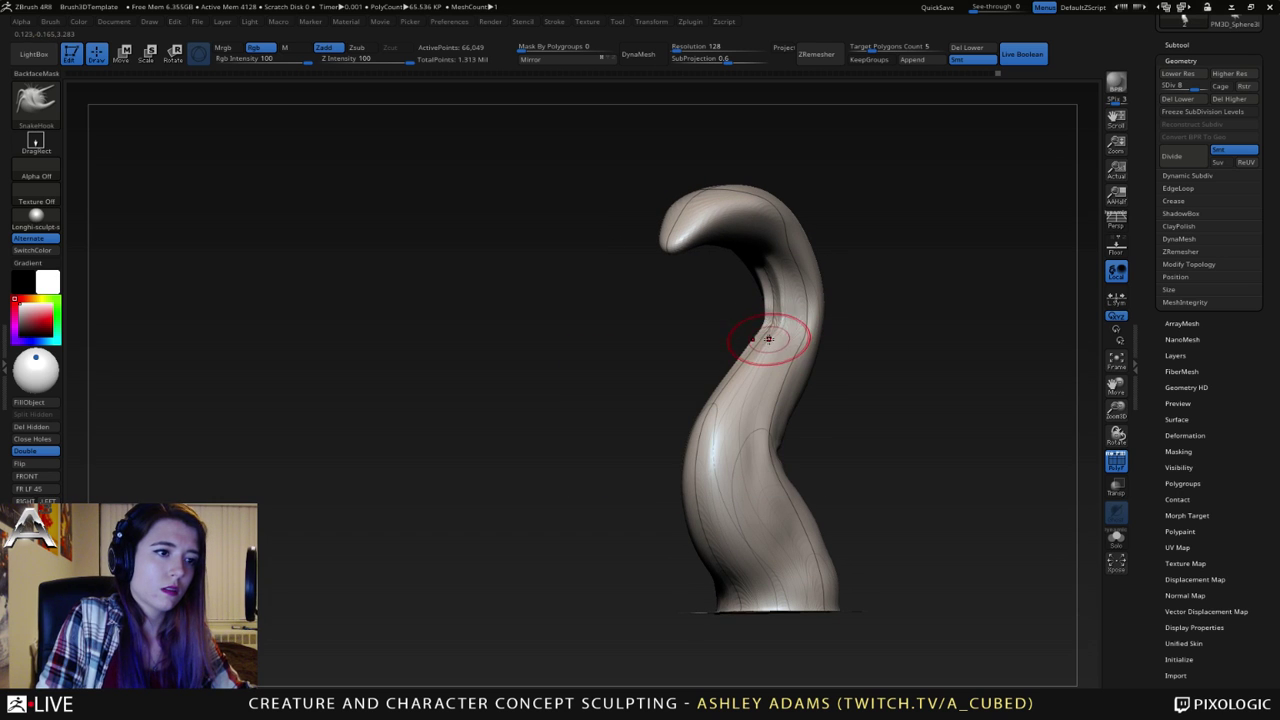
{"action": "key", "text": "b"}
{"action": "key", "text": "h"}
{"action": "key", "text": "p"}
{"action": "key", "text": "shift"}
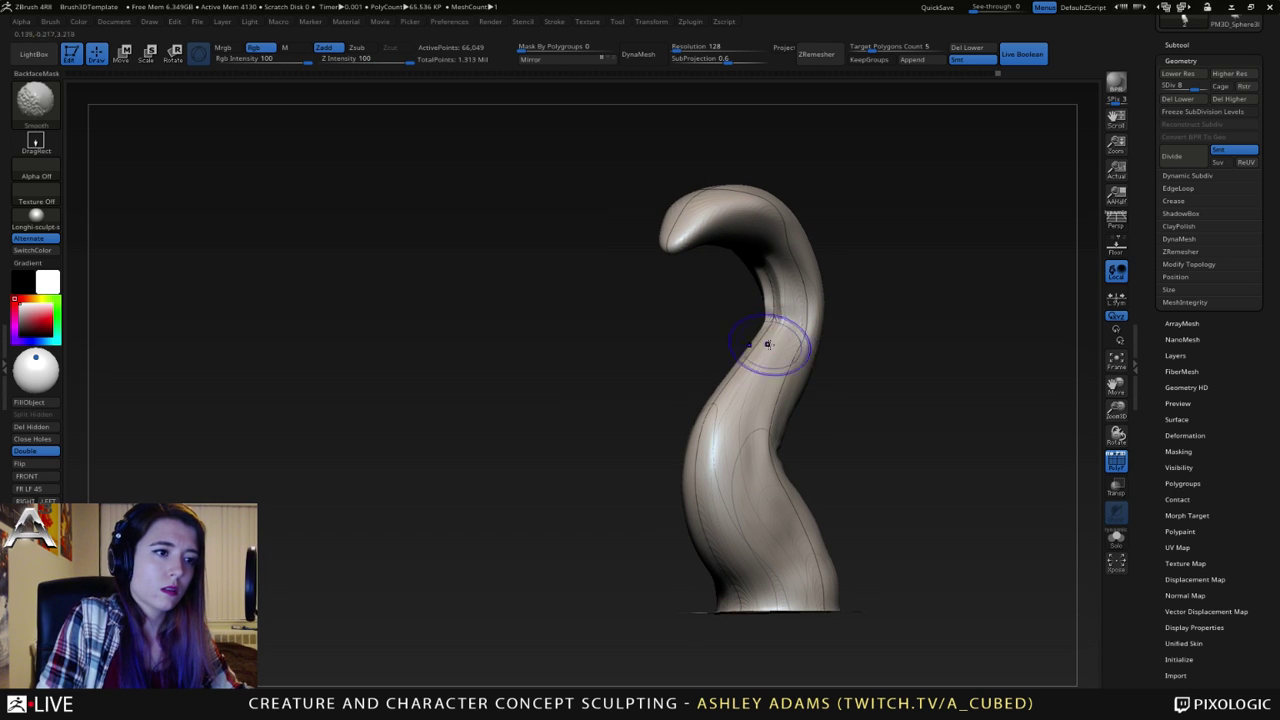
{"action": "right_click_drag", "start_coordinate": [767, 344], "coordinate": [762, 312]}
{"action": "left_click_drag", "start_coordinate": [746, 350], "coordinate": [698, 380], "text": "shift"}
{"action": "right_click_drag", "start_coordinate": [795, 284], "coordinate": [790, 280]}
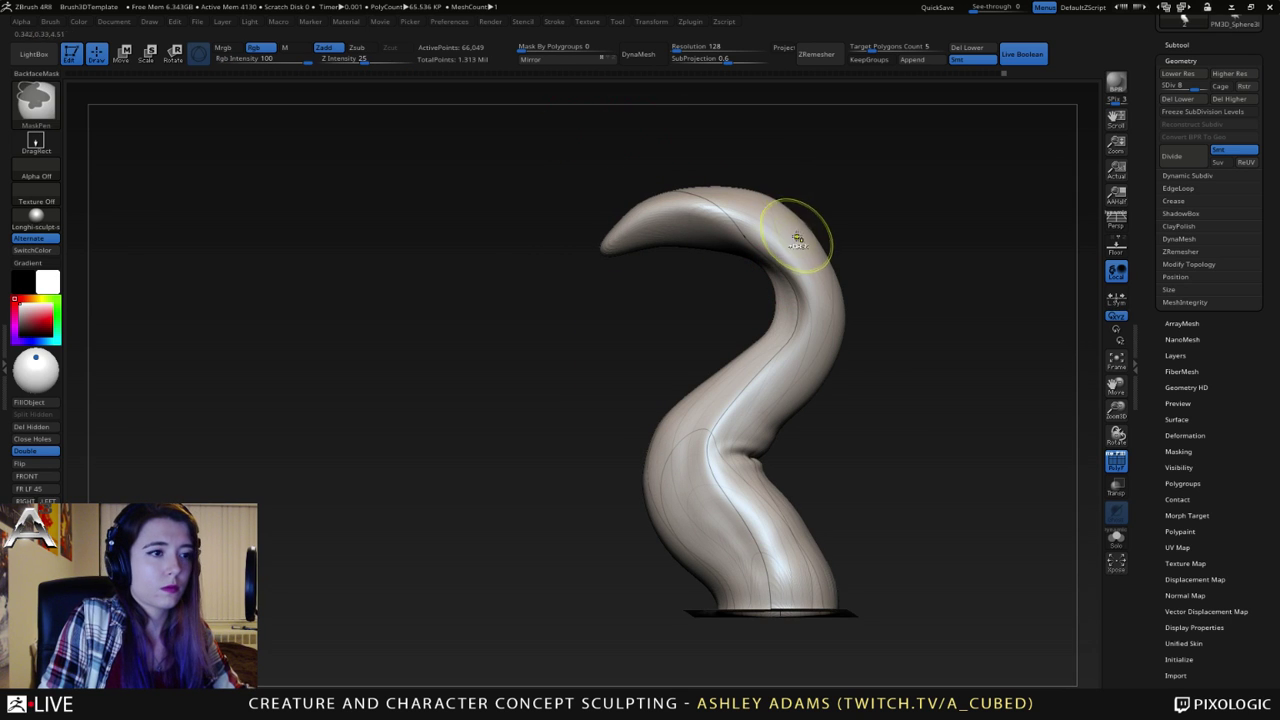
- Raise the horn to subdivision level 9 and refine the inside of the neck bend with smoothing and the SnakeHook brush
{"action": "key", "text": "ctrl+d"}
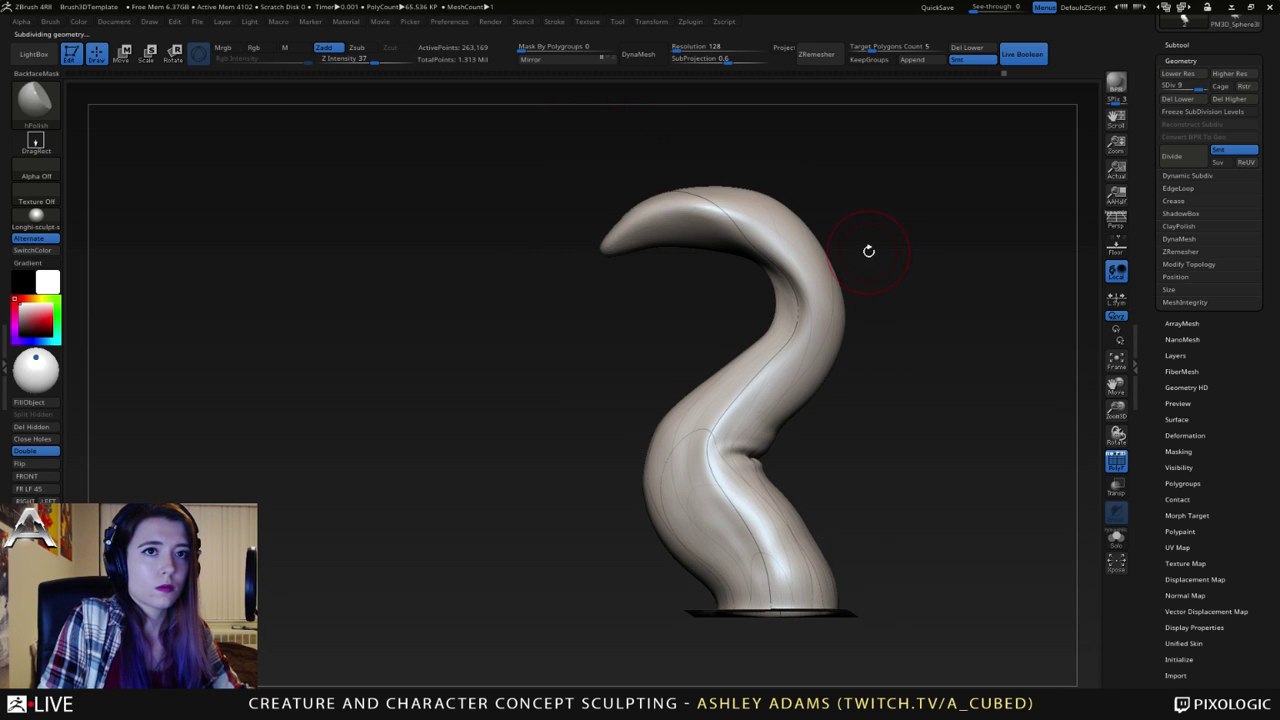
{"action": "left_click_drag", "start_coordinate": [779, 296], "coordinate": [772, 275], "text": "shift"}
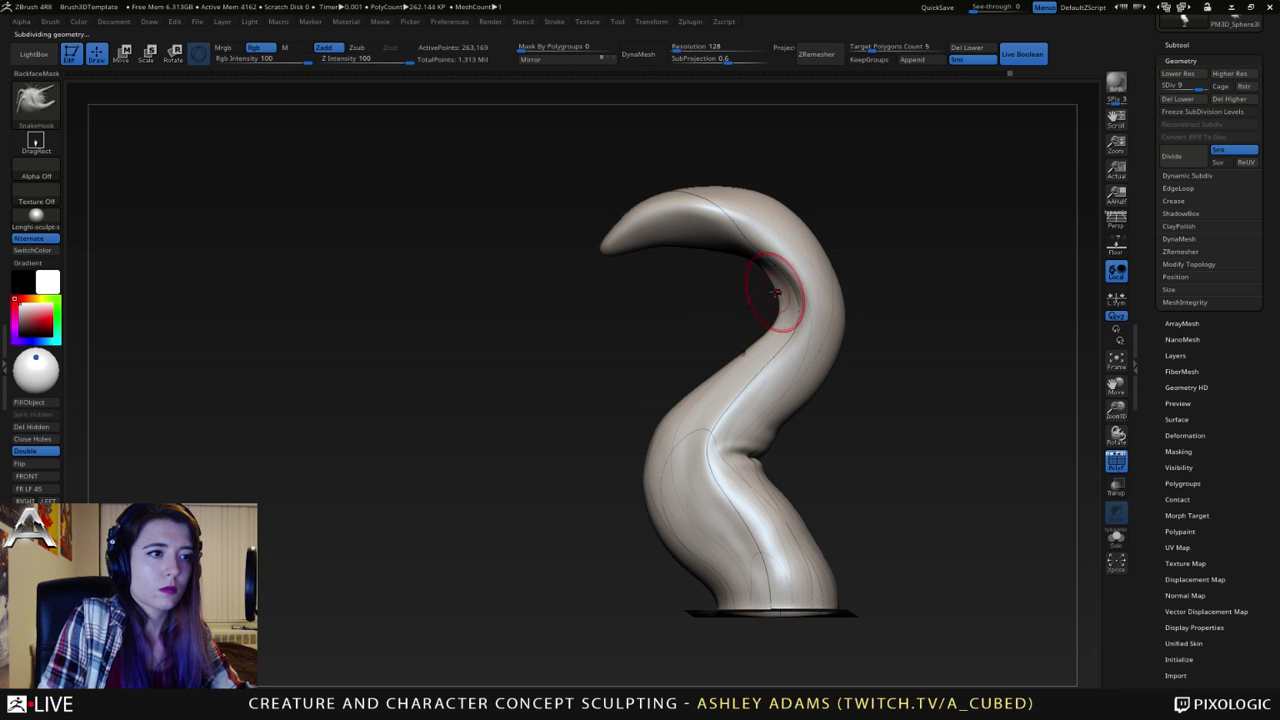
{"action": "left_click_drag", "start_coordinate": [751, 347], "coordinate": [738, 352]}
- Adjust the SnakeHook draw size, reshape the inner outline of the stem and lower bulge, and smooth it
{"action": "right_click", "coordinate": [644, 436]}
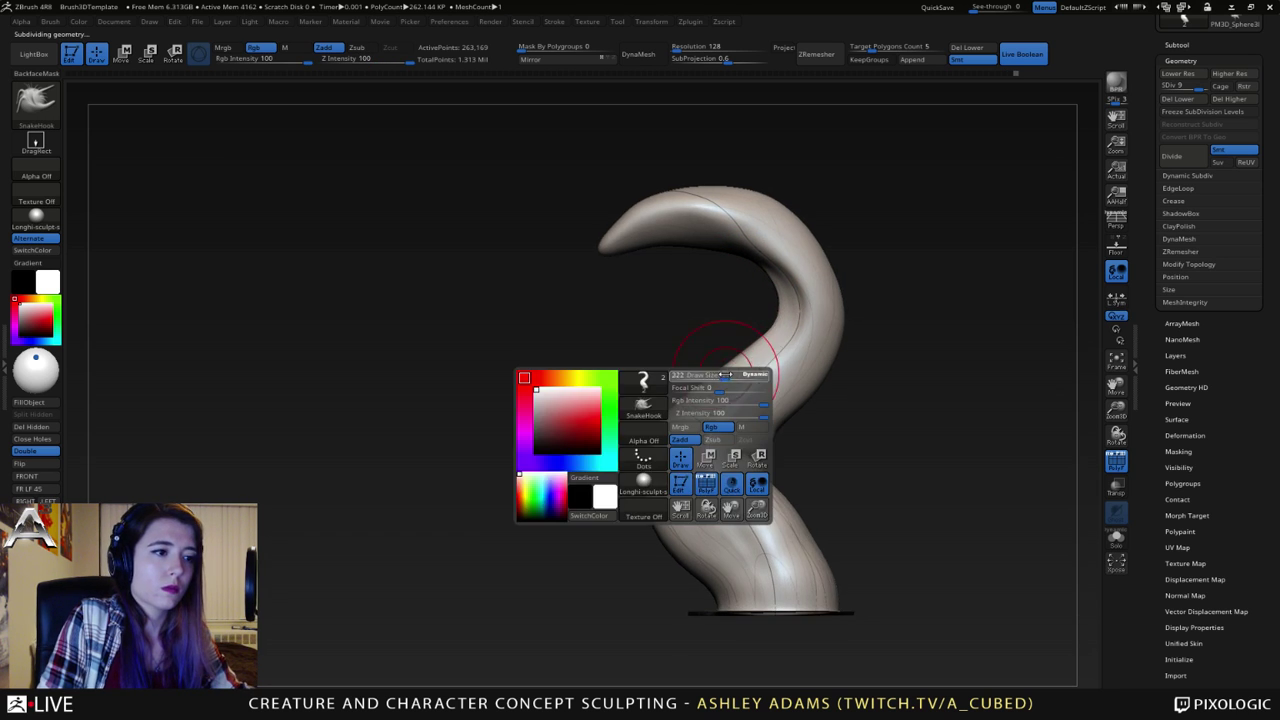
{"action": "right_click_drag", "start_coordinate": [731, 357], "coordinate": [694, 423]}
{"action": "left_click_drag", "start_coordinate": [684, 400], "coordinate": [680, 397]}
{"action": "left_click_drag", "start_coordinate": [646, 452], "coordinate": [662, 415]}
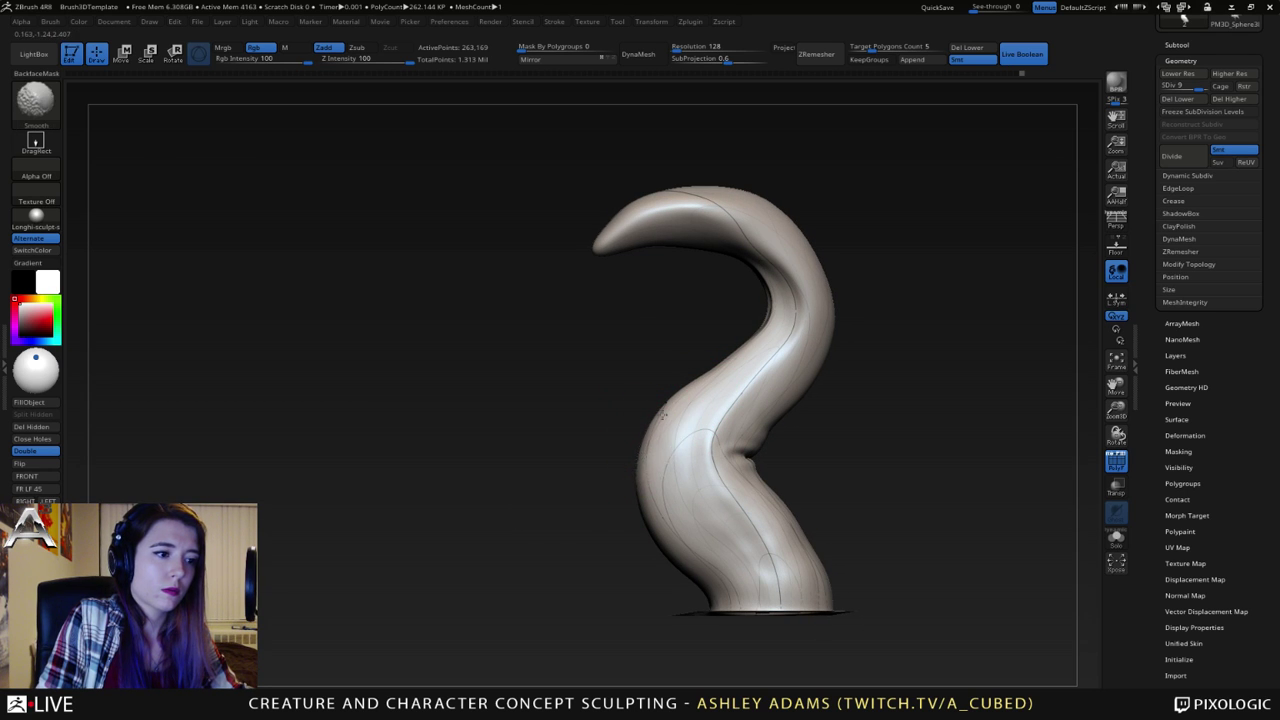
{"action": "left_click_drag", "start_coordinate": [647, 478], "coordinate": [692, 414], "text": "shift"}
- Reshape the underside of the curl where it meets the neck with the SnakeHook brush
{"action": "right_click_drag", "start_coordinate": [737, 383], "coordinate": [836, 375], "text": "alt"}
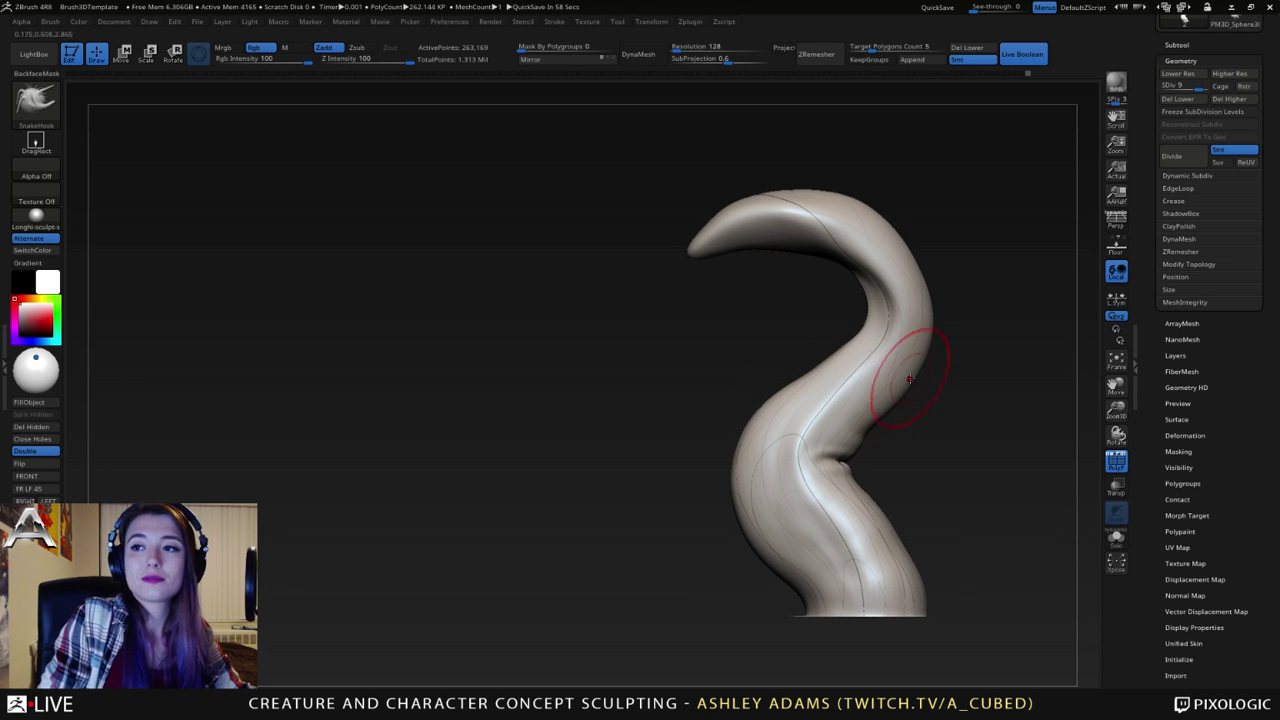
{"action": "right_click_drag", "start_coordinate": [846, 380], "coordinate": [831, 335], "text": "shift"}
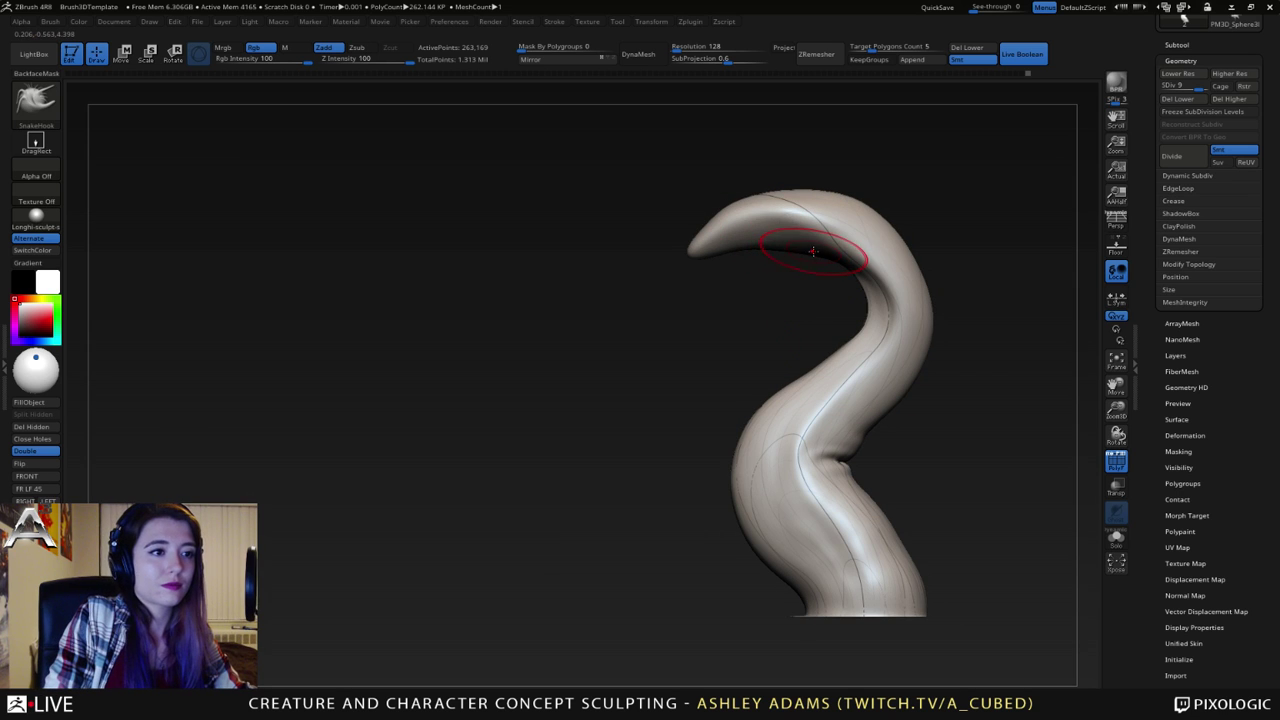
{"action": "left_click_drag", "start_coordinate": [849, 257], "coordinate": [860, 256]}
{"action": "right_click_drag", "start_coordinate": [871, 260], "coordinate": [797, 285], "text": "alt"}
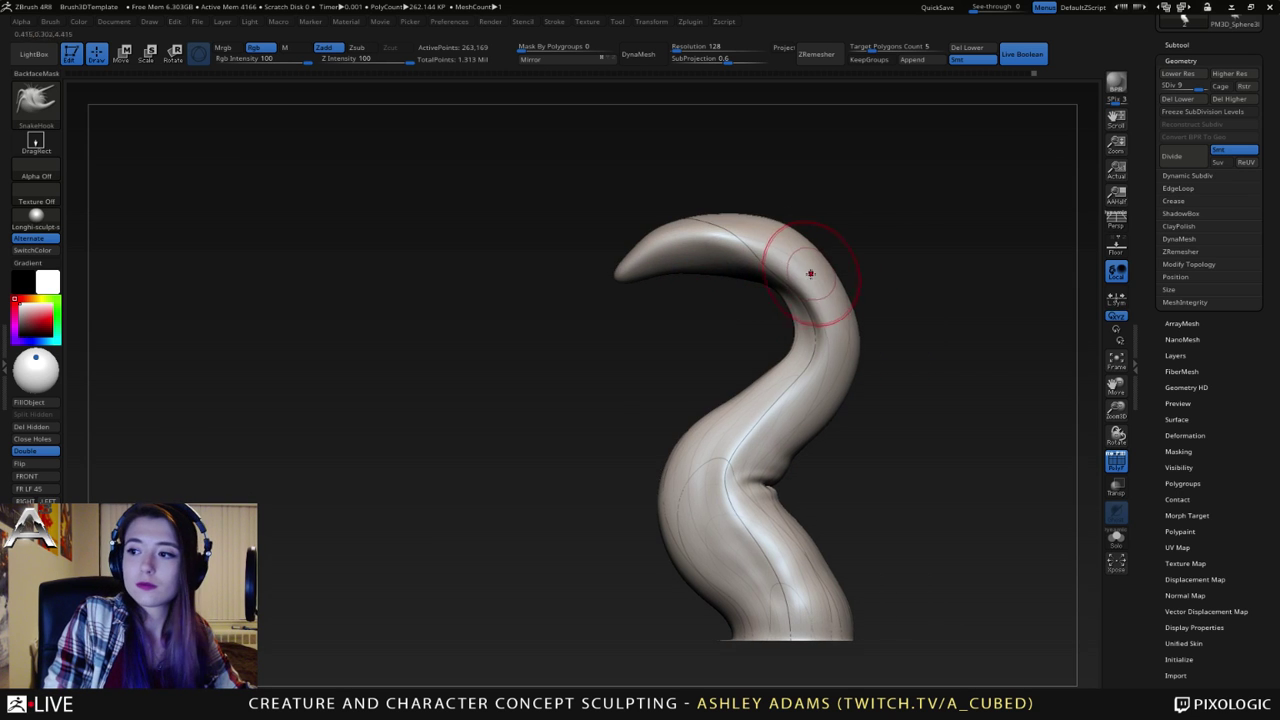
{"action": "key", "text": "space"}
{"action": "left_click_drag", "start_coordinate": [807, 276], "coordinate": [815, 276]}
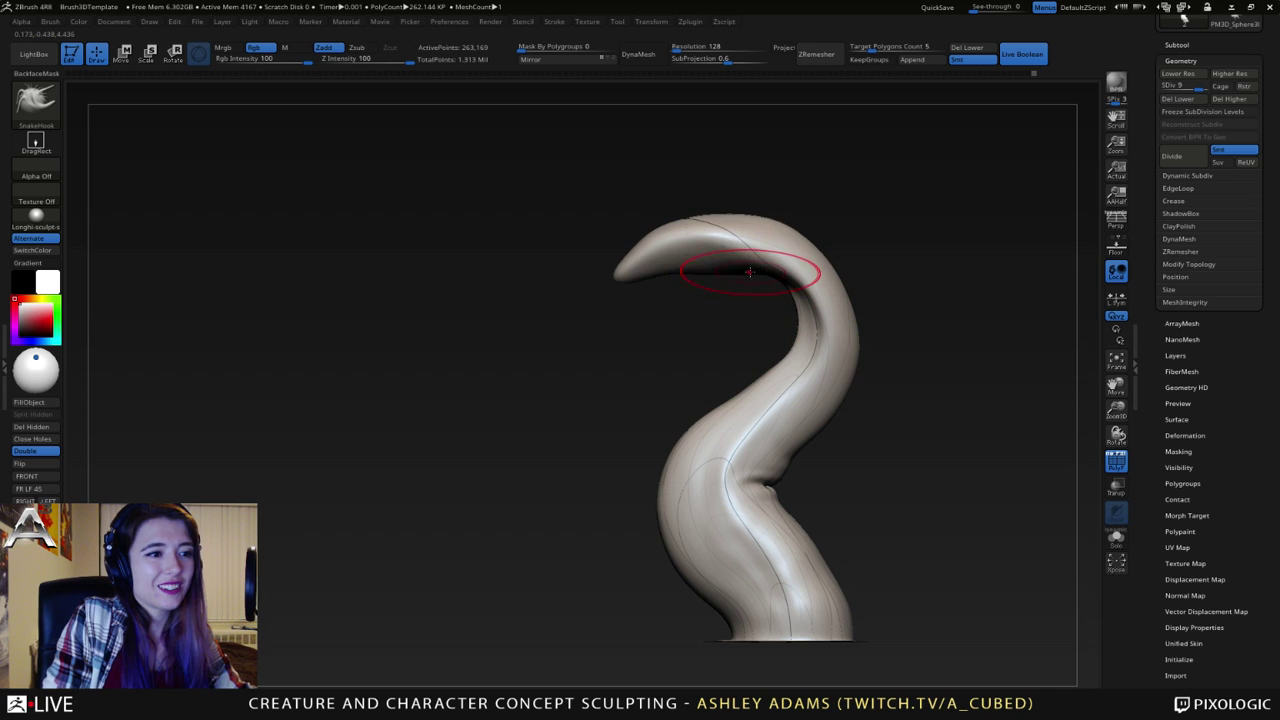
- Pull the front part of the curl upward with SnakeHook to form a rounder arch toward the tip
{"action": "left_click_drag", "start_coordinate": [674, 226], "coordinate": [726, 217]}
{"action": "mouse_move", "coordinate": [657, 270]}
{"action": "left_mouse_down"}
{"action": "mouse_move", "coordinate": [586, 257]}
{"action": "mouse_move", "coordinate": [614, 241]}
{"action": "mouse_move", "coordinate": [703, 260]}
{"action": "mouse_move", "coordinate": [701, 217]}
{"action": "left_mouse_up"}
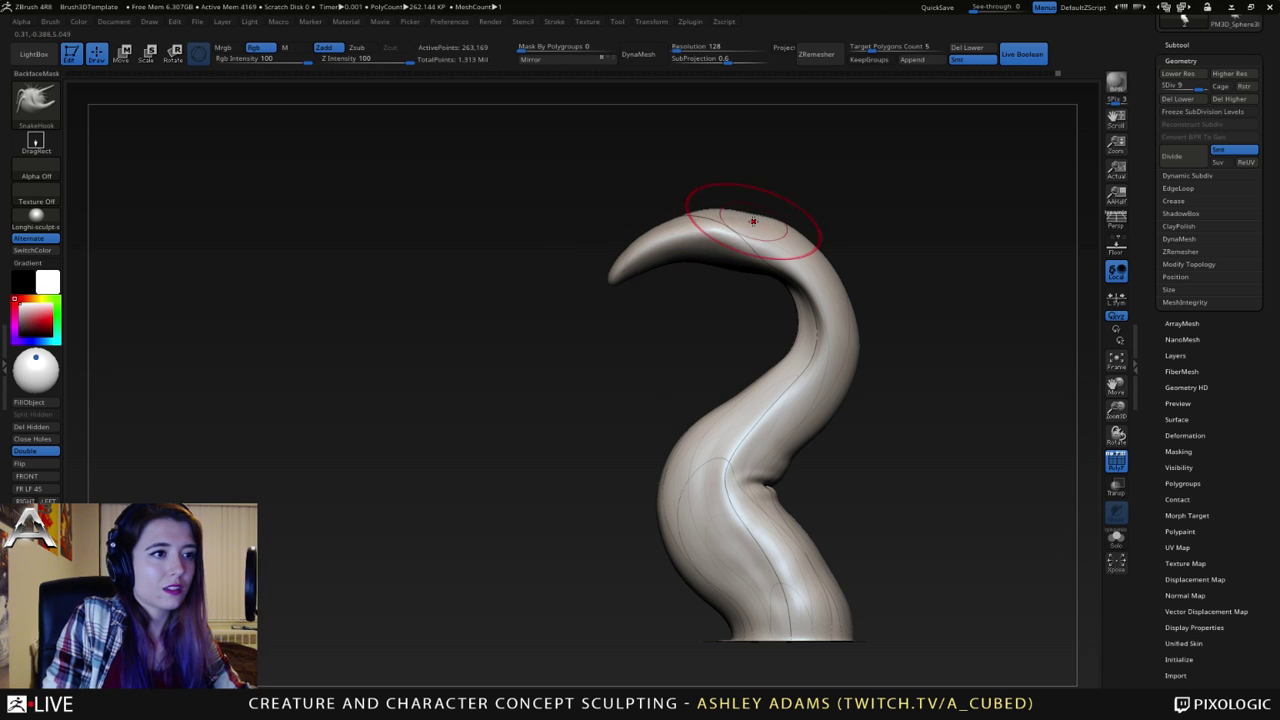
{"action": "key", "text": "space"}
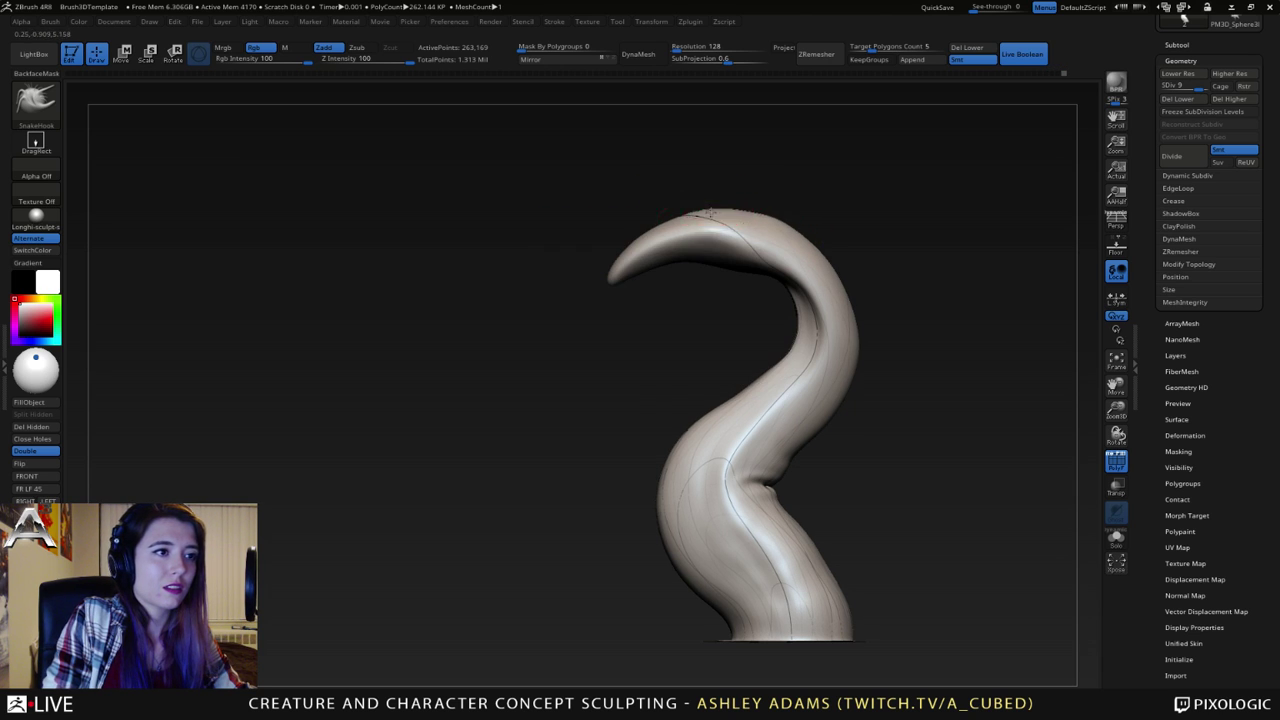
- Check the horn from the front and adjust the neck contour with the SnakeHook brush
{"action": "right_click_drag", "start_coordinate": [751, 250], "coordinate": [763, 257]}
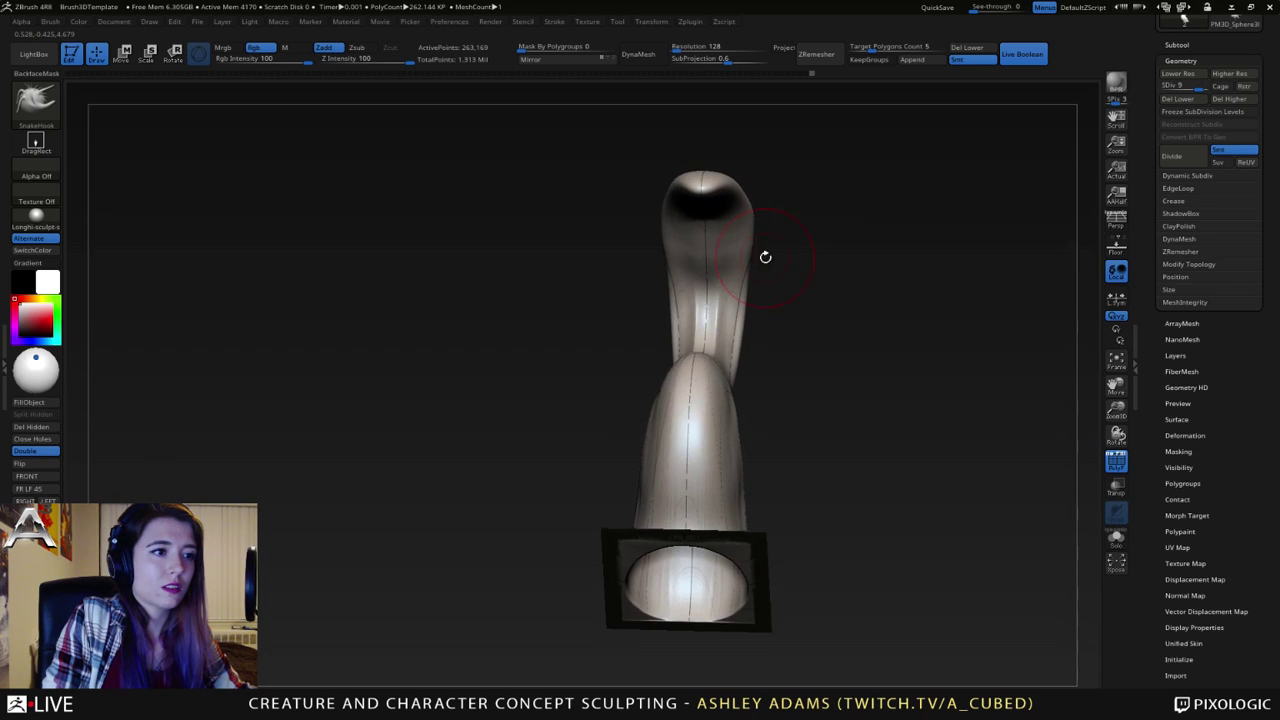
{"action": "key", "text": "space"}
{"action": "left_click_drag", "start_coordinate": [745, 317], "coordinate": [734, 335]}
{"action": "right_click_drag", "start_coordinate": [735, 362], "coordinate": [745, 405]}
{"action": "right_click_drag", "start_coordinate": [738, 317], "coordinate": [769, 317], "text": "alt"}
- Raise the horn to subdivision level 10 and smooth the curl's underside and sides from several angles
{"action": "key", "text": "d"}
{"action": "key", "text": "space"}
{"action": "left_click_drag", "start_coordinate": [735, 302], "coordinate": [738, 298], "text": "shift"}
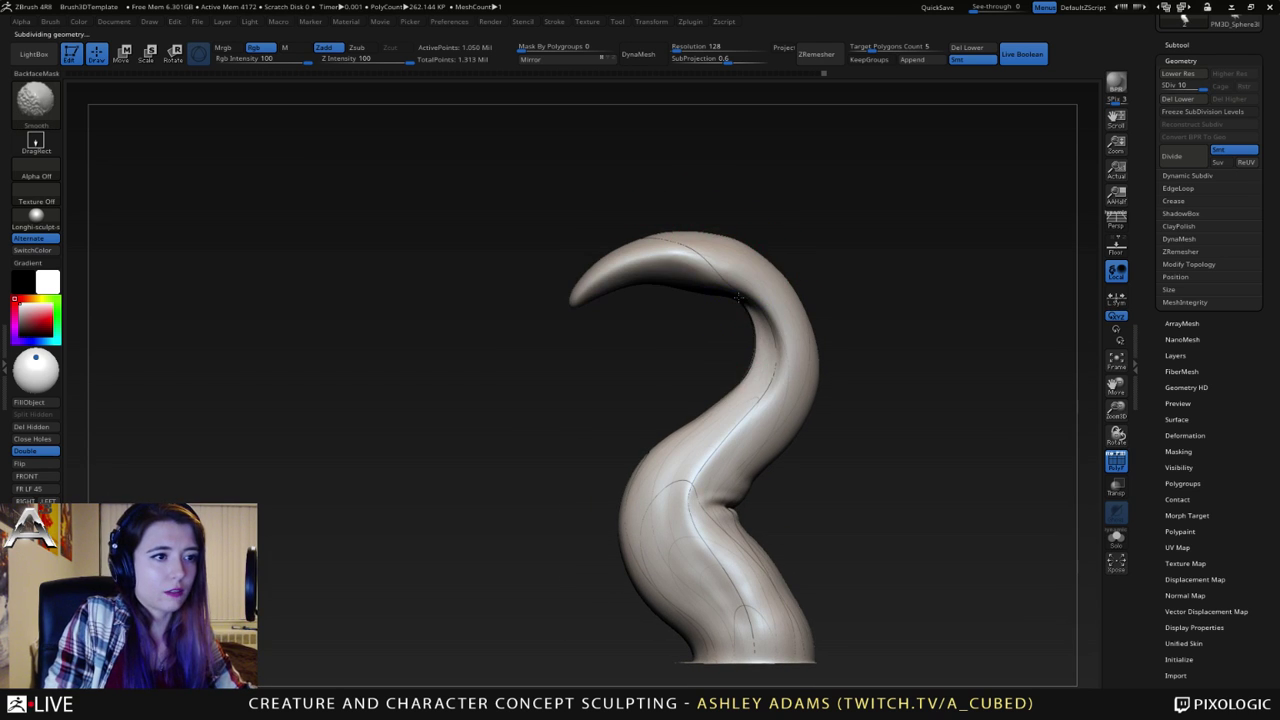
{"action": "right_click_drag", "start_coordinate": [676, 453], "coordinate": [737, 305]}
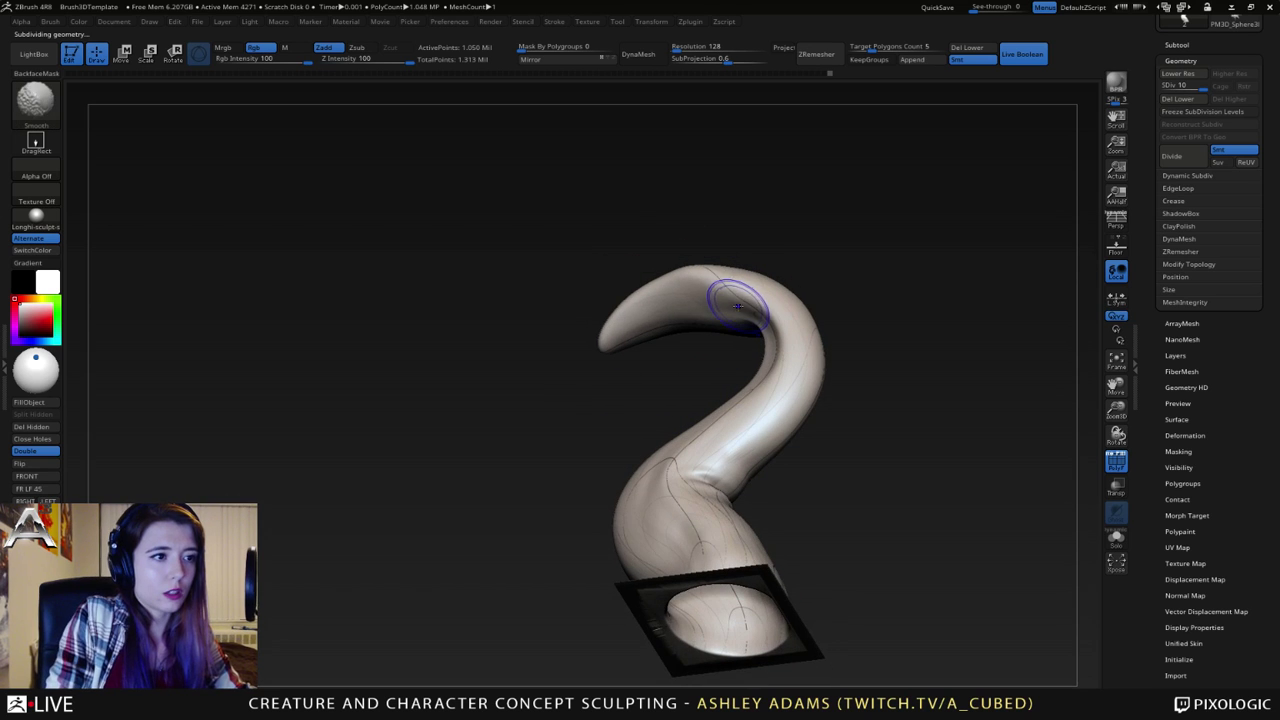
{"action": "mouse_move", "coordinate": [660, 305]}
{"action": "right_mouse_down"}
{"action": "mouse_move", "coordinate": [701, 322]}
{"action": "mouse_move", "coordinate": [749, 298]}
{"action": "right_mouse_up"}
{"action": "key", "text": "shift"}
{"action": "key", "text": "shift"}
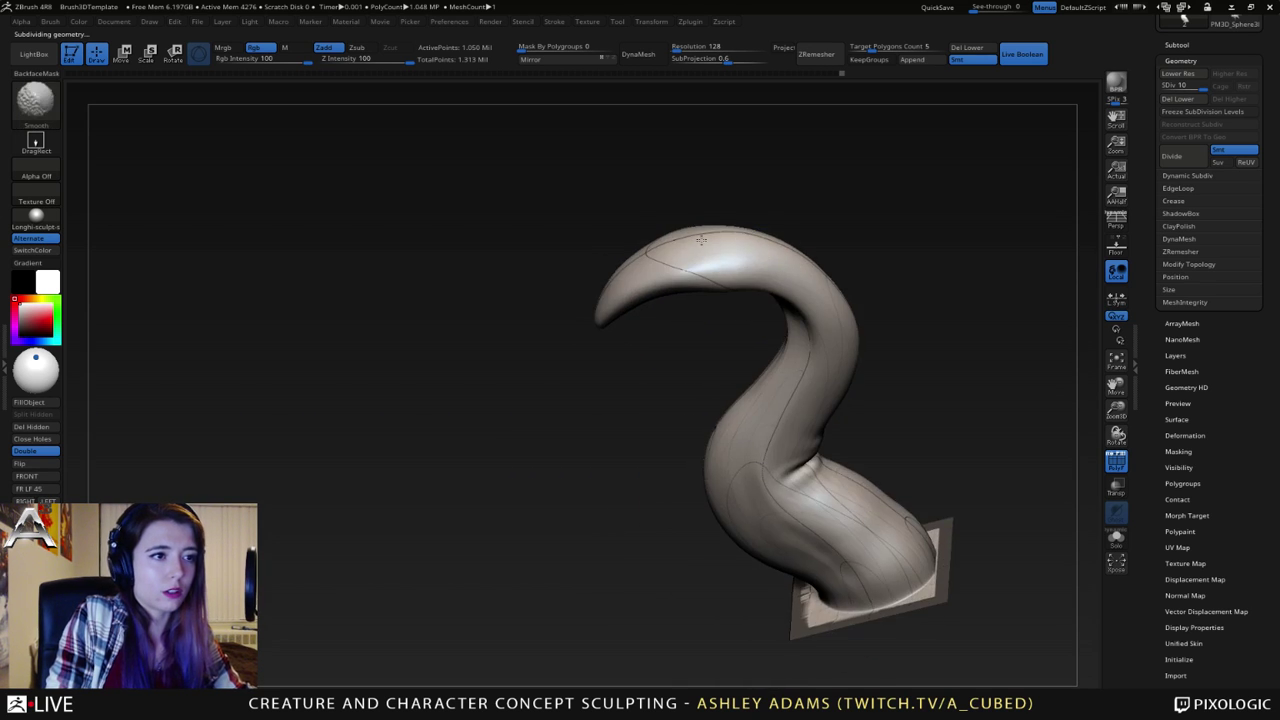
{"action": "right_click_drag", "start_coordinate": [794, 386], "coordinate": [781, 347]}
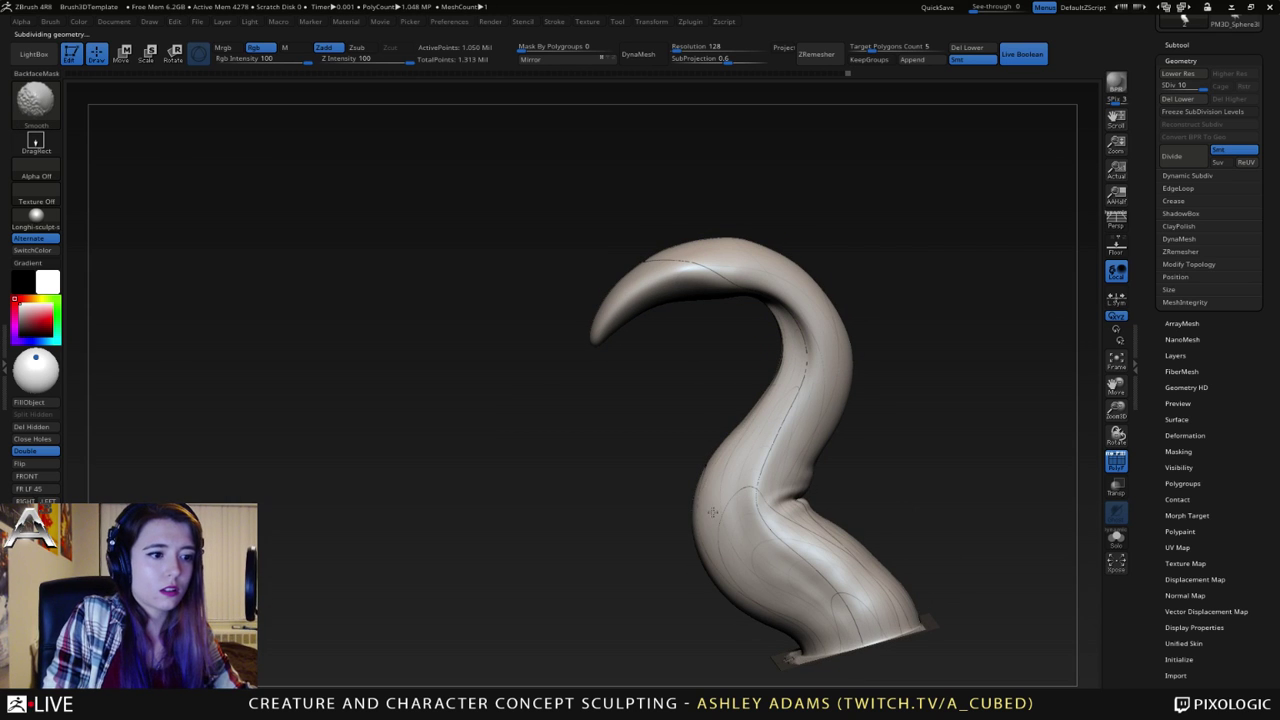
- Turn off the polyframe display and smooth the underside of the curl down into the neck
{"action": "left_click", "coordinate": [1116, 460]}
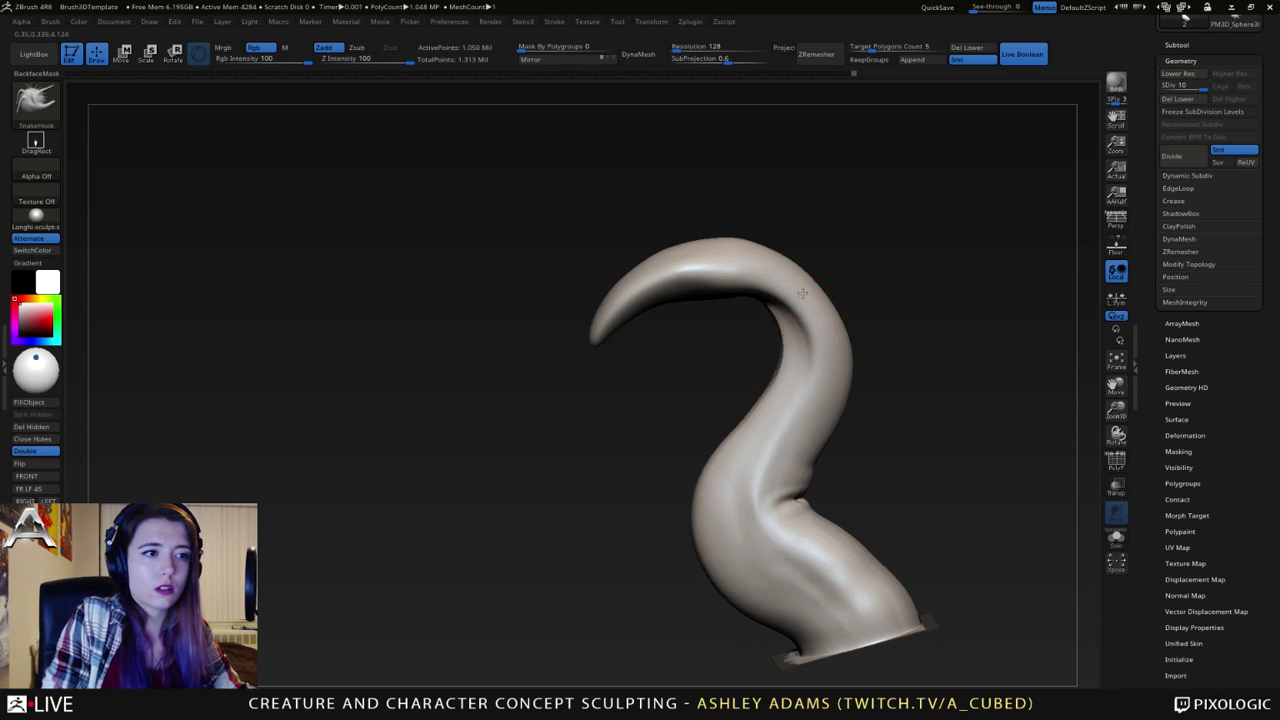
{"action": "key", "text": "shift"}
{"action": "mouse_move", "coordinate": [802, 292]}
{"action": "right_mouse_down"}
{"action": "mouse_move", "coordinate": [732, 291]}
{"action": "mouse_move", "coordinate": [709, 258]}
{"action": "right_mouse_up"}
{"action": "left_click_drag", "start_coordinate": [709, 262], "coordinate": [712, 300], "text": "shift"}
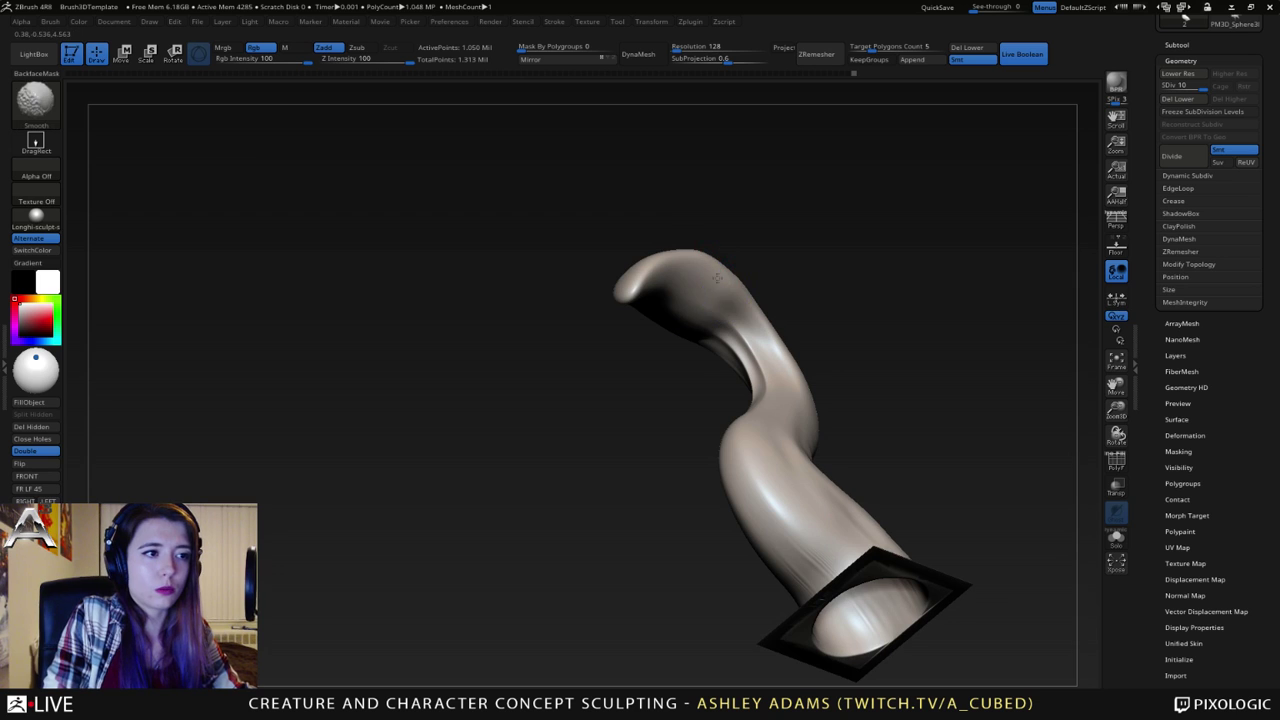
{"action": "right_click_drag", "start_coordinate": [722, 310], "coordinate": [748, 312]}
{"action": "left_click_drag", "start_coordinate": [746, 320], "coordinate": [740, 345], "text": "shift"}
{"action": "right_click_drag", "start_coordinate": [748, 342], "coordinate": [714, 350]}
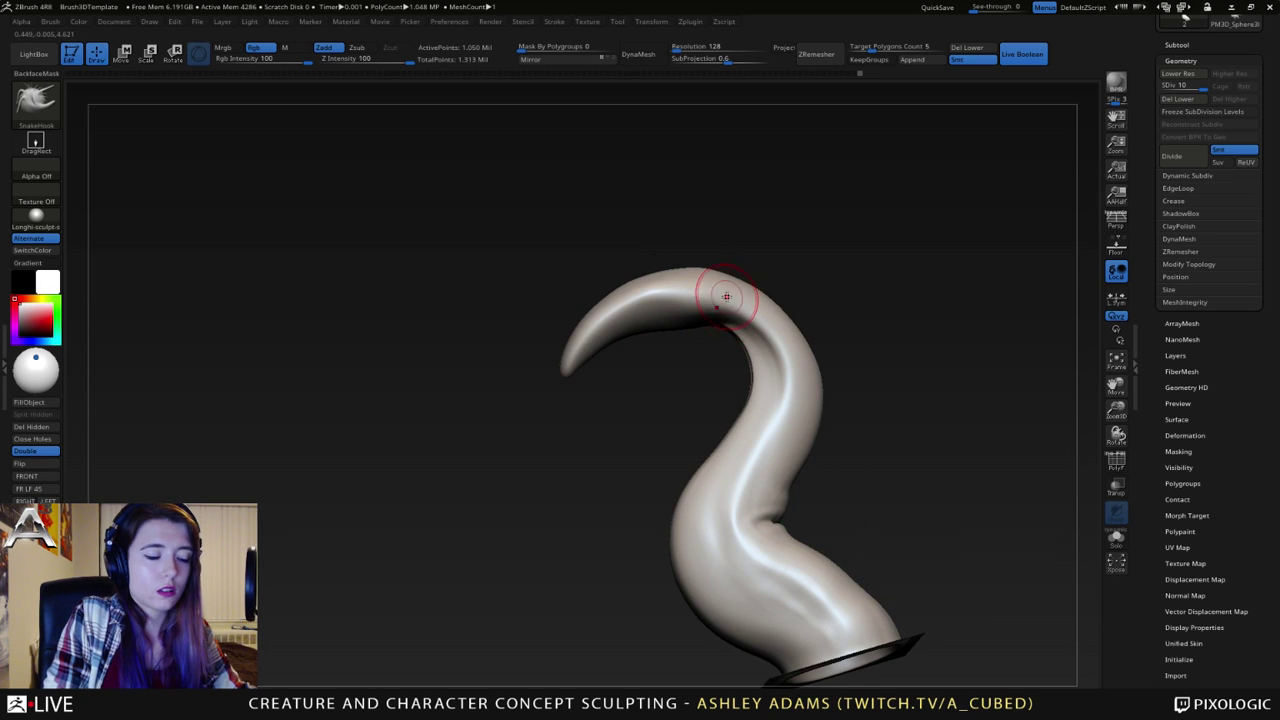
- Select the custom chisel brush with the Sucker shape and touch up the side of the curl with smoothing
{"action": "key", "text": "b"}
{"action": "left_click", "coordinate": [536, 342]}
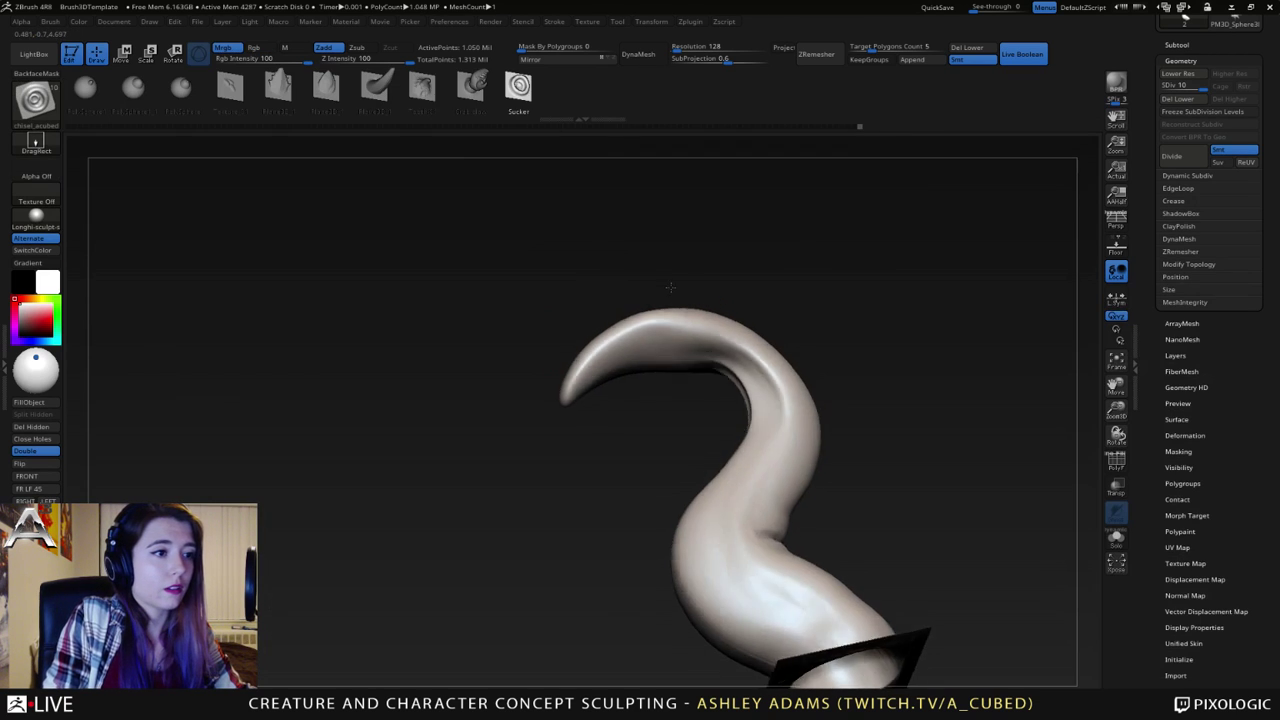
{"action": "right_click_drag", "start_coordinate": [670, 340], "coordinate": [653, 346]}
{"action": "left_click_drag", "start_coordinate": [653, 346], "coordinate": [653, 347], "text": "shift"}
{"action": "mouse_move", "coordinate": [653, 347]}
{"action": "right_mouse_down"}
{"action": "mouse_move", "coordinate": [669, 320]}
{"action": "mouse_move", "coordinate": [742, 354]}
{"action": "mouse_move", "coordinate": [775, 349]}
{"action": "mouse_move", "coordinate": [774, 297]}
{"action": "right_mouse_up"}
- Undo the last three changes to the horn's surface
{"action": "key", "text": "ctrl+z"}
{"action": "key", "text": "ctrl+z"}
{"action": "key", "text": "ctrl+z"}
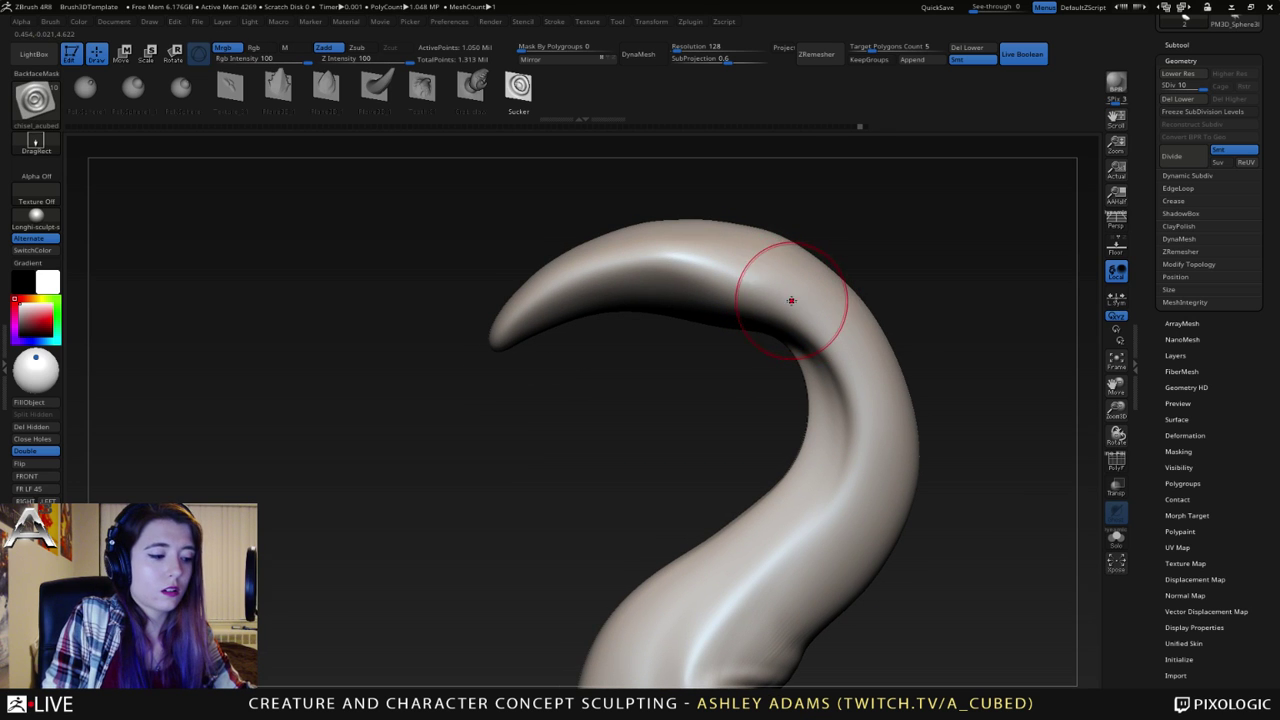
{"action": "key", "text": "shift"}
{"action": "right_click_drag", "start_coordinate": [760, 308], "coordinate": [814, 323]}
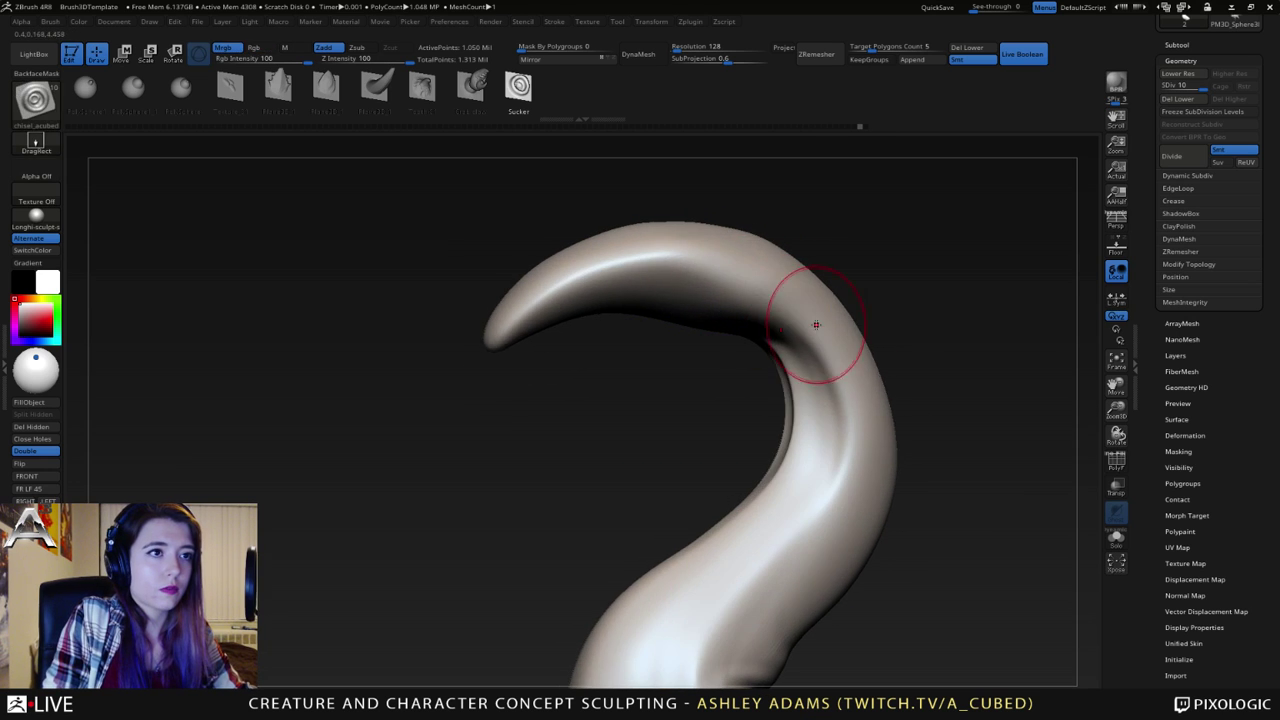
- Smooth the surface around the tentacle's middle bend
{"action": "right_click_drag", "start_coordinate": [842, 371], "coordinate": [793, 311], "text": "ctrl"}
{"action": "left_click_drag", "start_coordinate": [777, 489], "coordinate": [770, 480], "text": "shift"}
{"action": "mouse_move", "coordinate": [722, 452]}
{"action": "right_mouse_down"}
{"action": "mouse_move", "coordinate": [772, 442]}
{"action": "mouse_move", "coordinate": [747, 418]}
{"action": "right_mouse_up"}
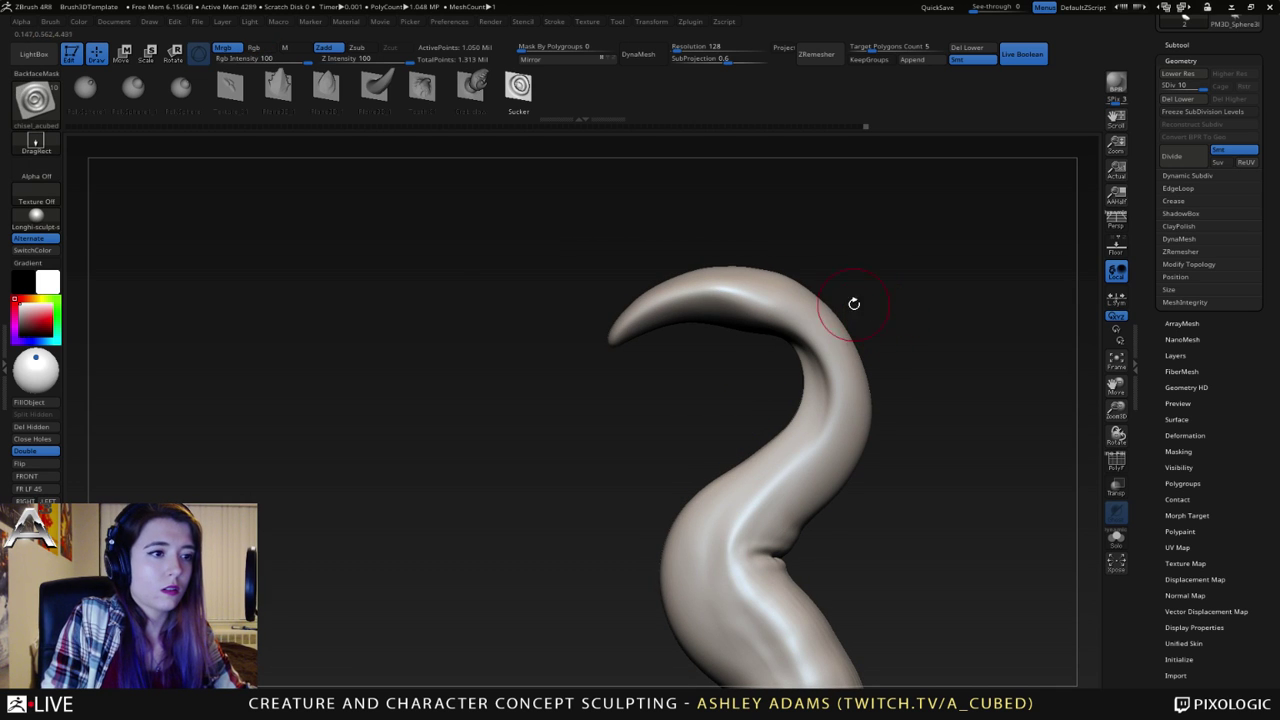
{"action": "right_click_drag", "start_coordinate": [808, 290], "coordinate": [771, 280]}
{"action": "key", "text": "ctrl+d"}
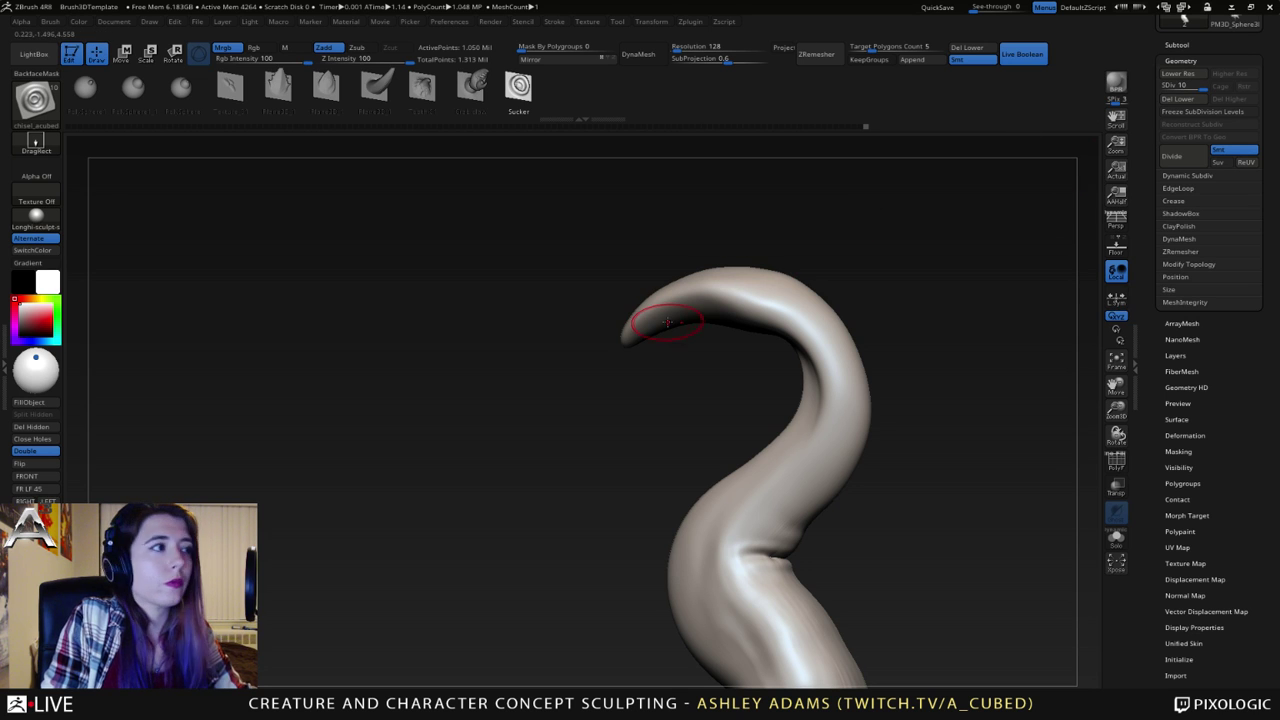
{"action": "mouse_move", "coordinate": [623, 320]}
{"action": "left_mouse_down"}
{"action": "mouse_move", "coordinate": [623, 294]}
{"action": "mouse_move", "coordinate": [740, 260]}
{"action": "left_mouse_up"}
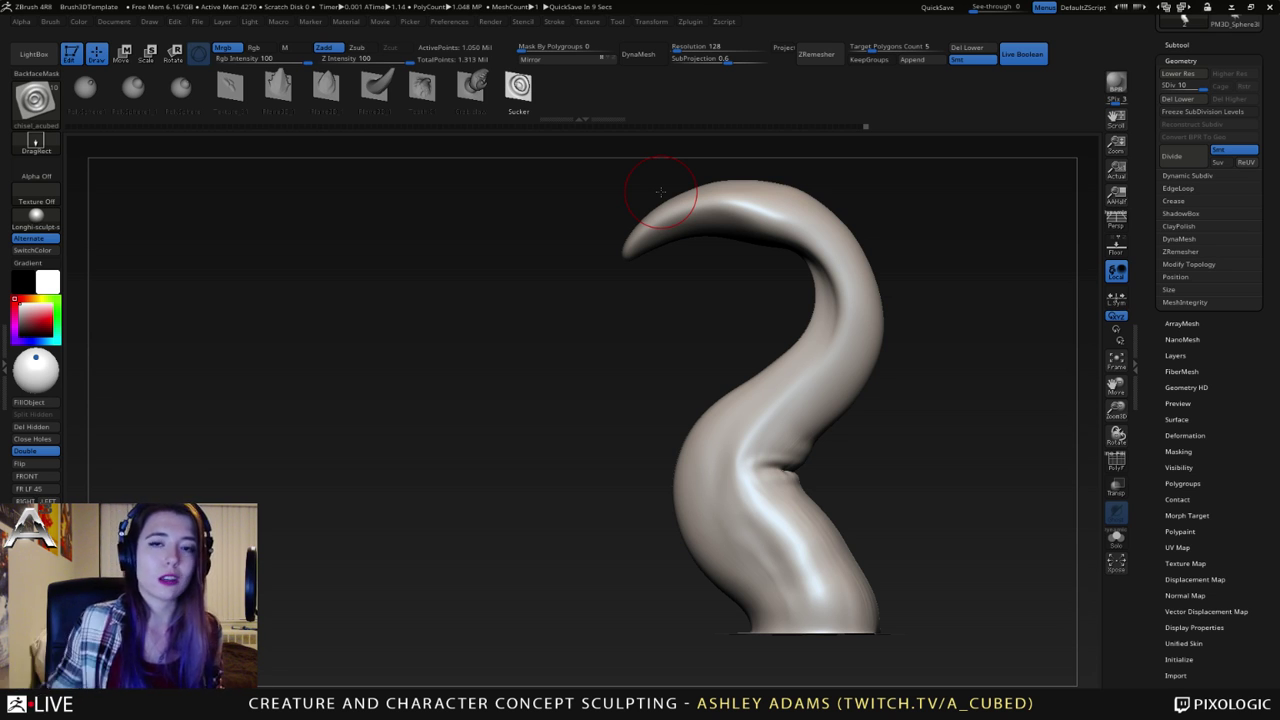
{"action": "mouse_move", "coordinate": [660, 323]}
{"action": "left_mouse_down"}
{"action": "mouse_move", "coordinate": [822, 378]}
{"action": "mouse_move", "coordinate": [786, 376]}
{"action": "left_mouse_up"}
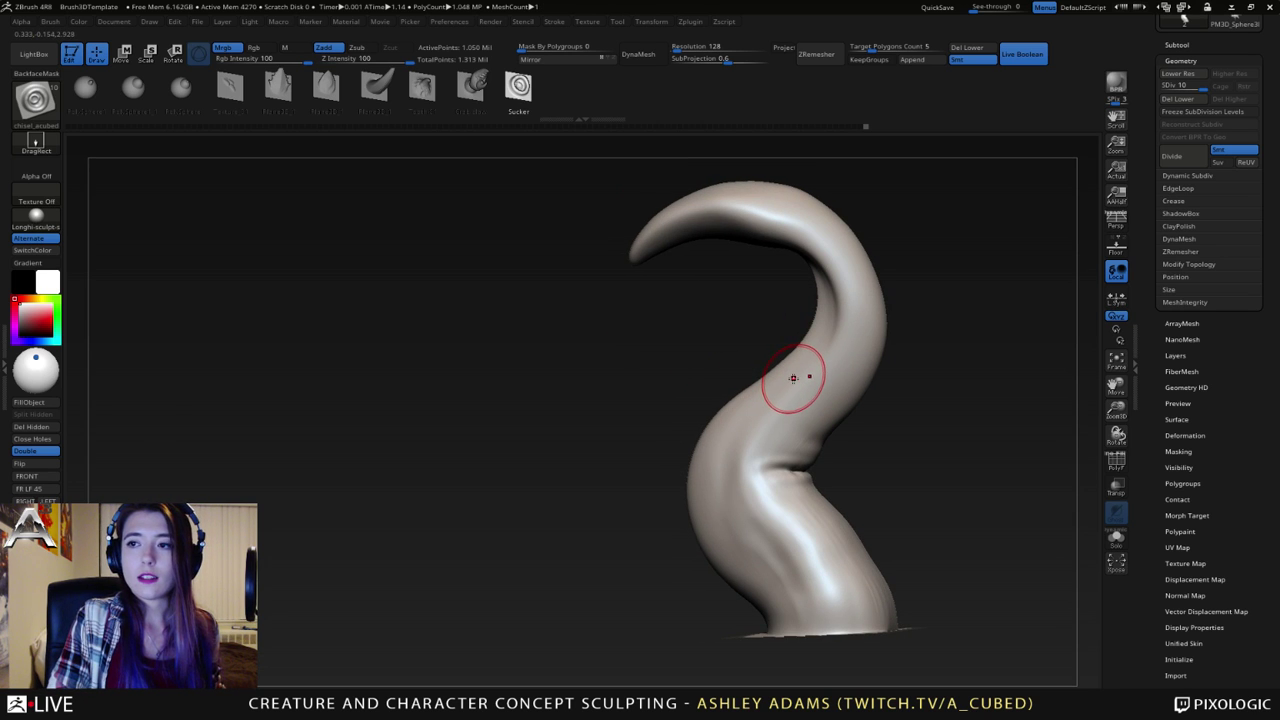
{"action": "key", "text": "space"}
{"action": "left_click_drag", "start_coordinate": [781, 345], "coordinate": [799, 342]}
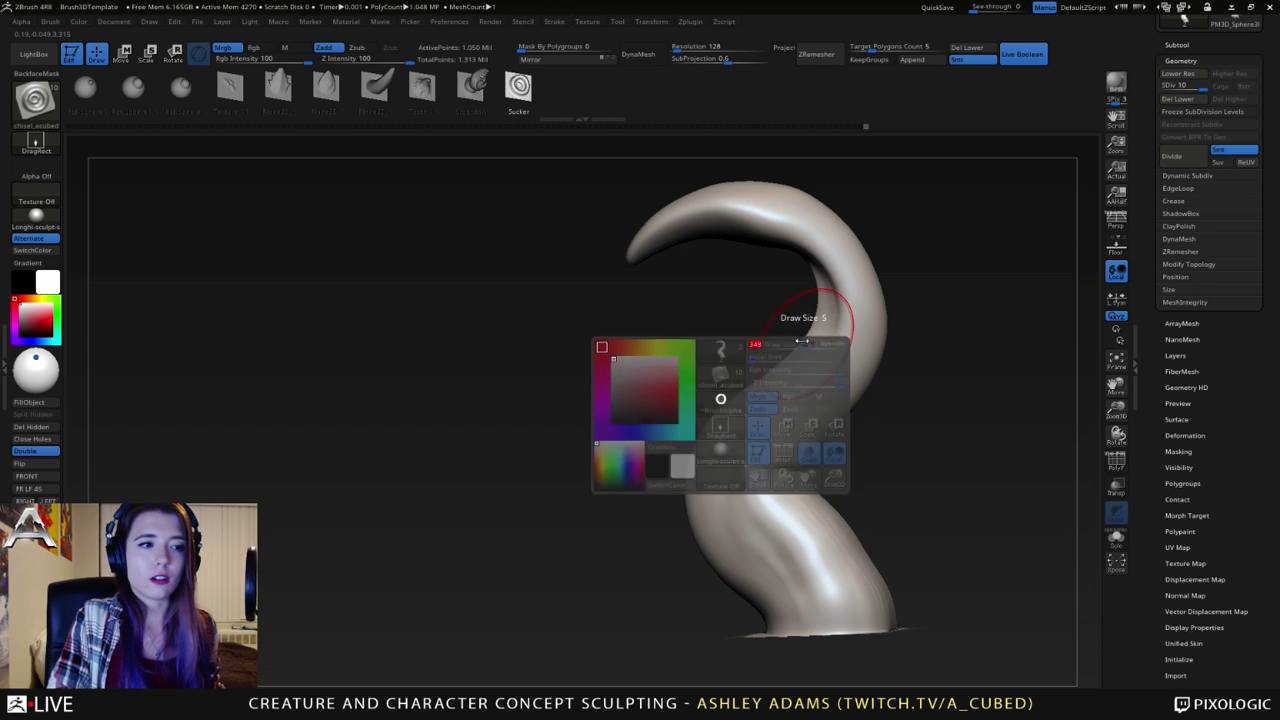
{"action": "key", "text": "b"}
{"action": "key", "text": "s"}
{"action": "key", "text": "h"}
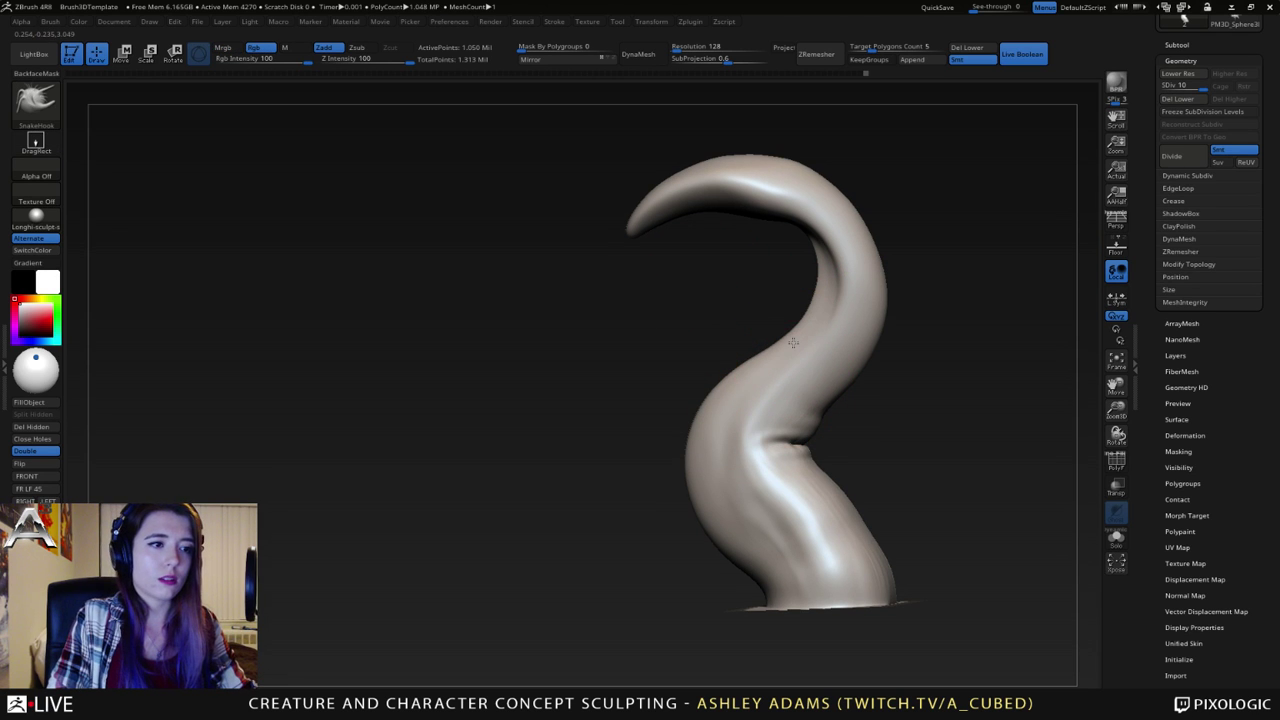
{"action": "mouse_move", "coordinate": [768, 336]}
{"action": "left_mouse_down"}
{"action": "mouse_move", "coordinate": [829, 276]}
{"action": "mouse_move", "coordinate": [748, 231]}
{"action": "mouse_move", "coordinate": [814, 243]}
{"action": "mouse_move", "coordinate": [809, 286]}
{"action": "mouse_move", "coordinate": [729, 371]}
{"action": "mouse_move", "coordinate": [696, 386]}
{"action": "left_mouse_up"}
{"action": "key", "text": "space"}
{"action": "right_click_drag", "start_coordinate": [696, 386], "coordinate": [745, 340]}
- Choose the DamStandard brush with a smaller draw size and test a mark on the underside of the tentacle's tip
{"action": "key", "text": "b"}
{"action": "key", "text": "d"}
{"action": "key", "text": "s"}
{"action": "key", "text": "space"}
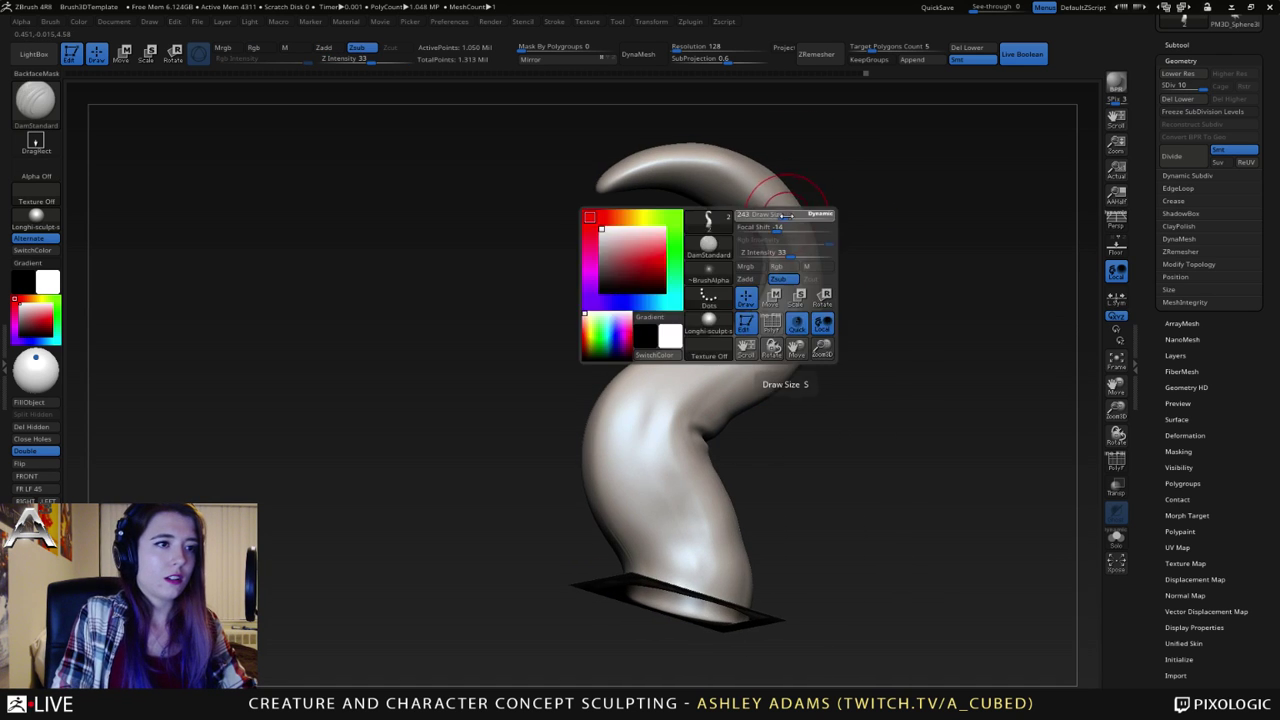
{"action": "left_click_drag", "start_coordinate": [800, 227], "coordinate": [786, 227]}
{"action": "mouse_move", "coordinate": [786, 235]}
{"action": "right_mouse_down", "text": "alt"}
{"action": "mouse_move", "coordinate": [814, 283]}
{"action": "mouse_move", "coordinate": [740, 228]}
{"action": "right_mouse_up", "text": "alt"}
{"action": "mouse_move", "coordinate": [687, 232]}
{"action": "left_mouse_down"}
{"action": "mouse_move", "coordinate": [708, 234]}
{"action": "mouse_move", "coordinate": [679, 232]}
{"action": "mouse_move", "coordinate": [697, 233]}
{"action": "left_mouse_up"}
{"action": "key", "text": "ctrl+z"}
- Add a row of small raised bumps along the underside of the curled tip, up to its very end
{"action": "left_click", "coordinate": [702, 234]}
{"action": "left_click", "coordinate": [715, 237]}
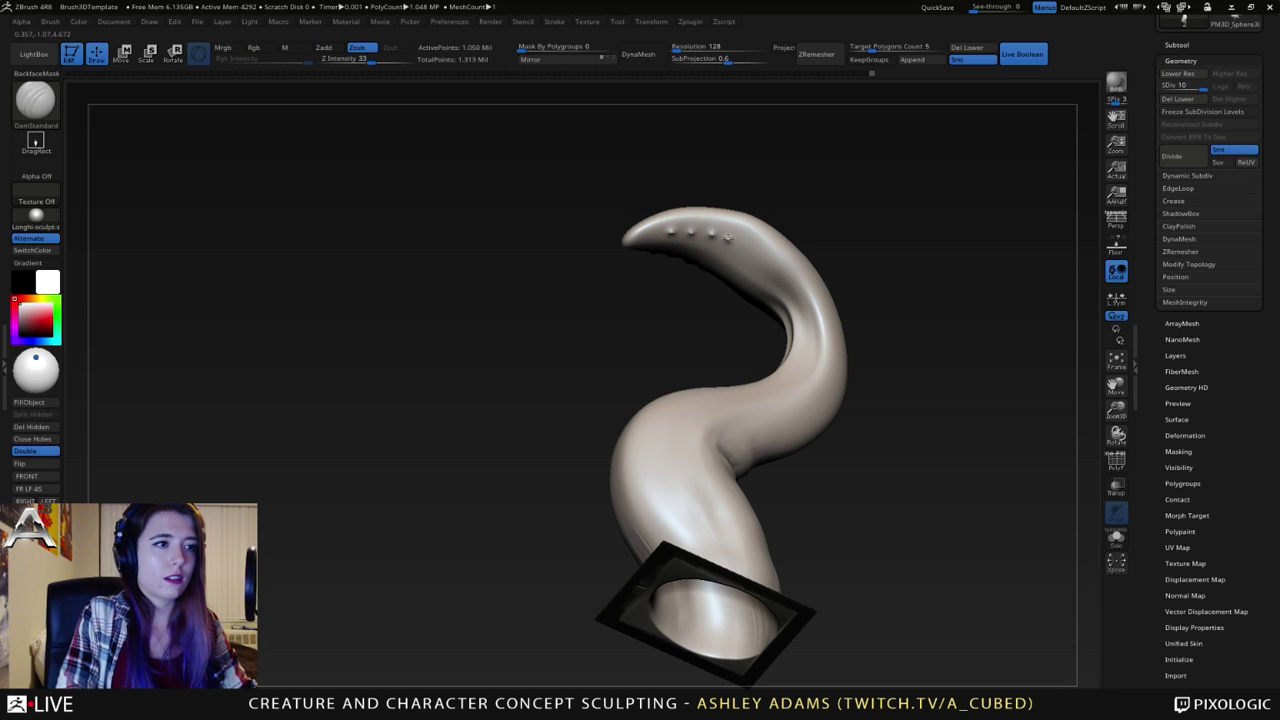
{"action": "left_click", "coordinate": [730, 241]}
{"action": "left_click", "coordinate": [742, 246]}
{"action": "left_click", "coordinate": [753, 250]}
{"action": "left_click", "coordinate": [763, 258]}
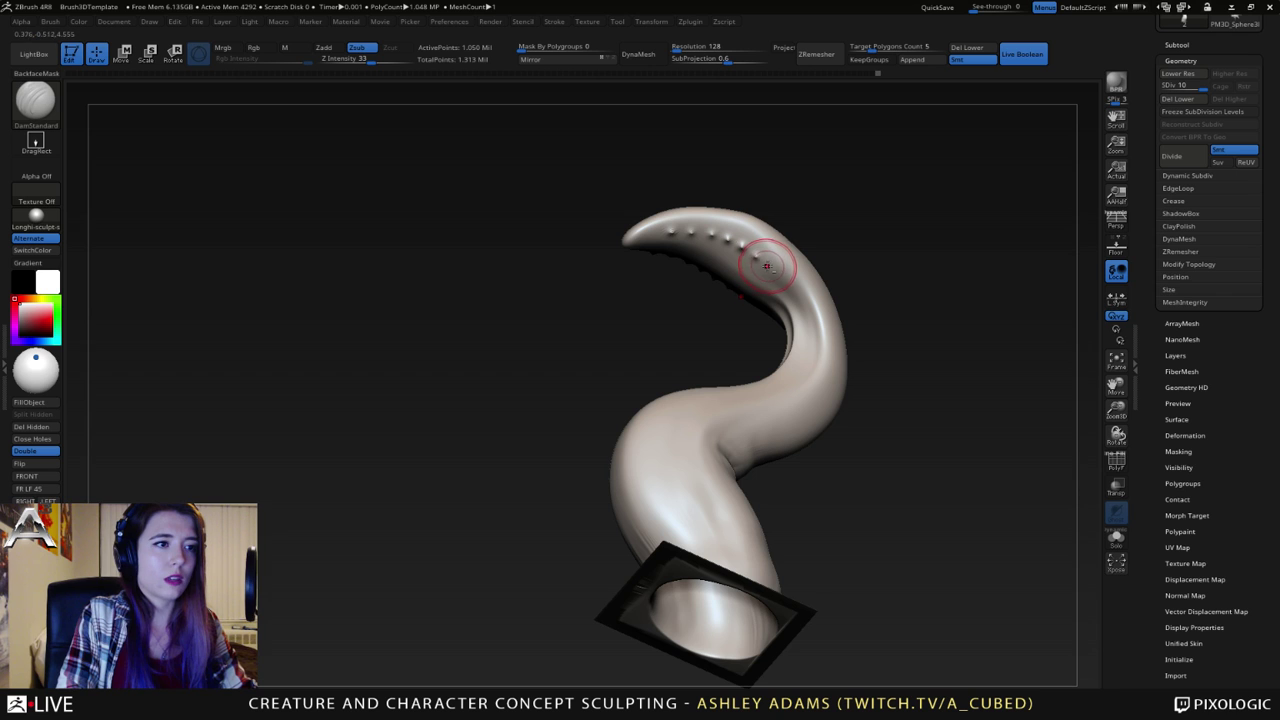
{"action": "left_click", "coordinate": [770, 266]}
{"action": "mouse_move", "coordinate": [770, 200]}
{"action": "left_mouse_down"}
{"action": "mouse_move", "coordinate": [737, 220]}
{"action": "mouse_move", "coordinate": [734, 206]}
{"action": "mouse_move", "coordinate": [648, 172]}
{"action": "left_mouse_up"}
{"action": "left_click", "coordinate": [667, 229]}
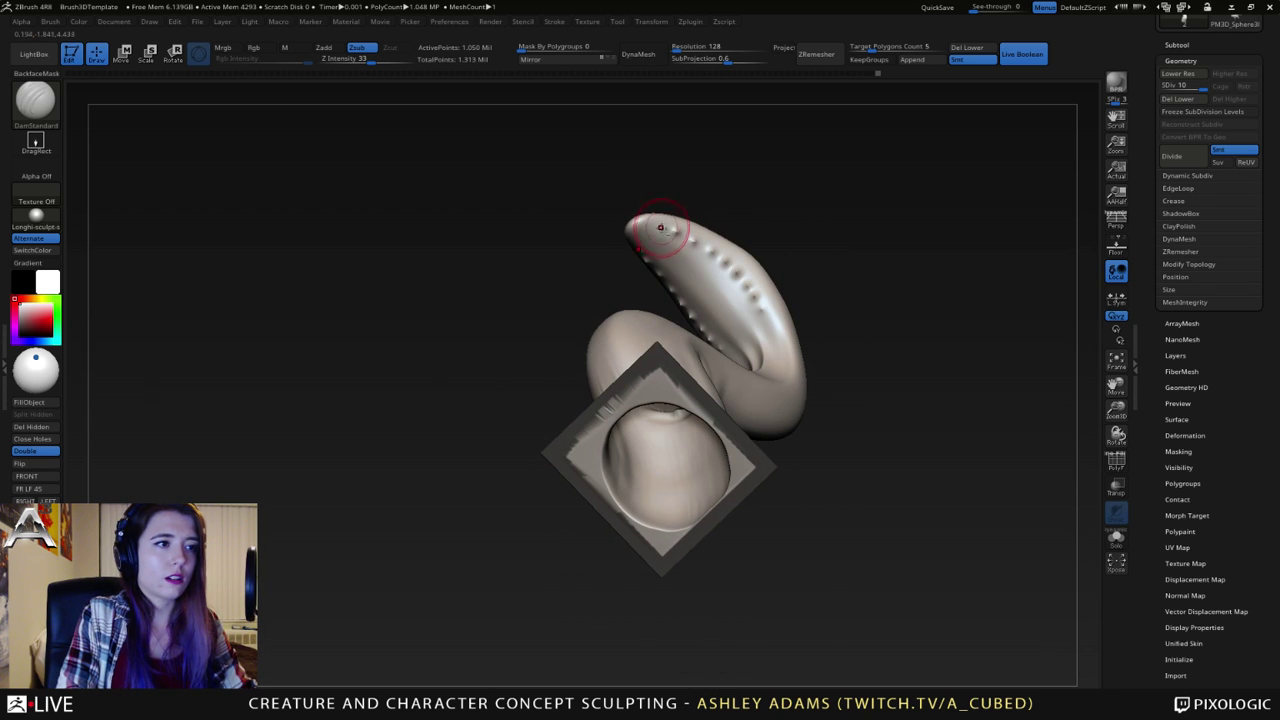
{"action": "left_click", "coordinate": [654, 228]}
{"action": "right_click_drag", "start_coordinate": [666, 228], "coordinate": [722, 272]}
- Reduce the draw size and carve a thin groove beside the bumps, running down the tentacle's side to the base
{"action": "mouse_move", "coordinate": [722, 270]}
{"action": "left_mouse_down"}
{"action": "mouse_move", "coordinate": [677, 209]}
{"action": "mouse_move", "coordinate": [677, 264]}
{"action": "mouse_move", "coordinate": [705, 188]}
{"action": "left_mouse_up"}
{"action": "right_click_drag", "start_coordinate": [703, 187], "coordinate": [701, 184]}
{"action": "key", "text": "space"}
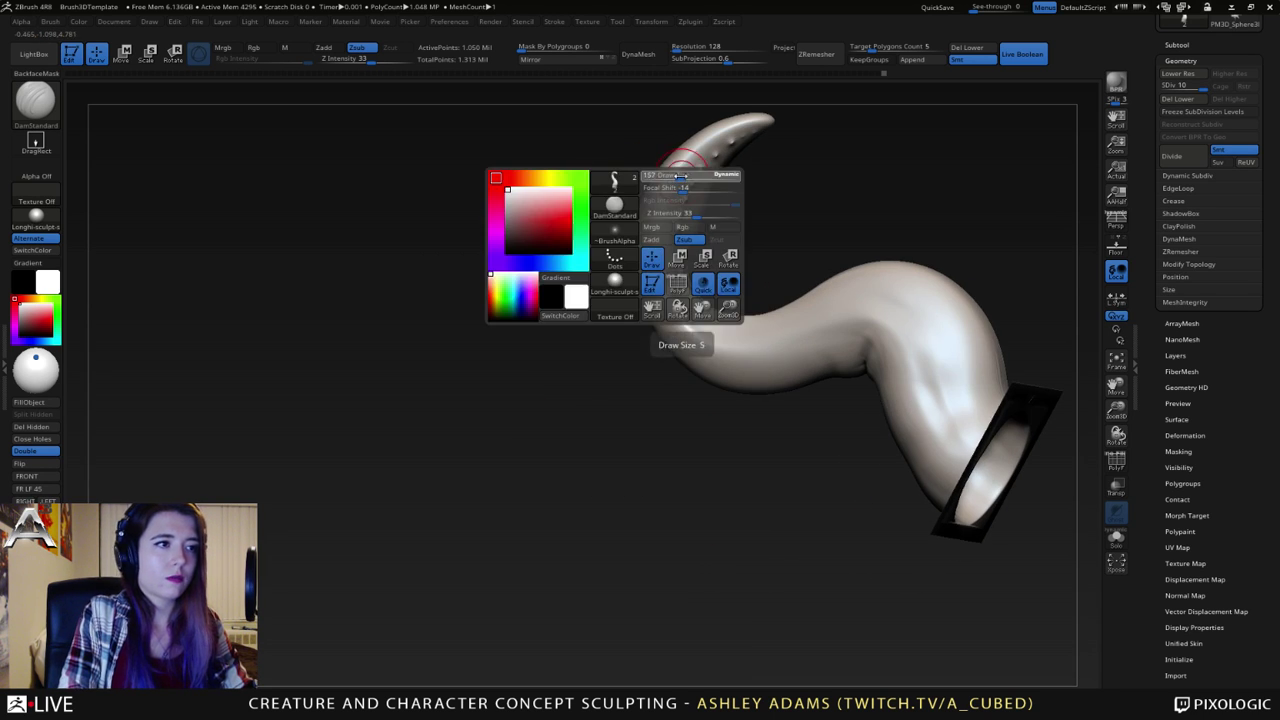
{"action": "left_click_drag", "start_coordinate": [674, 177], "coordinate": [662, 177]}
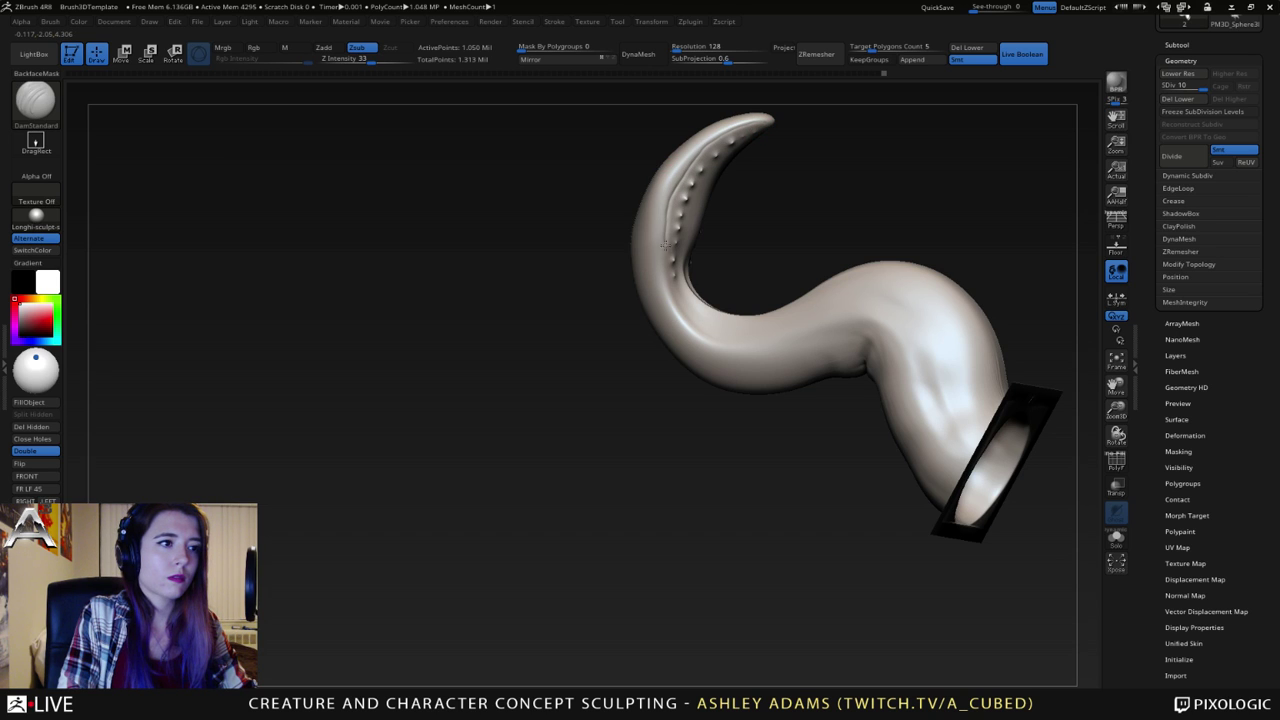
{"action": "mouse_move", "coordinate": [700, 314]}
{"action": "left_mouse_down"}
{"action": "mouse_move", "coordinate": [686, 297]}
{"action": "mouse_move", "coordinate": [678, 310]}
{"action": "left_mouse_up"}
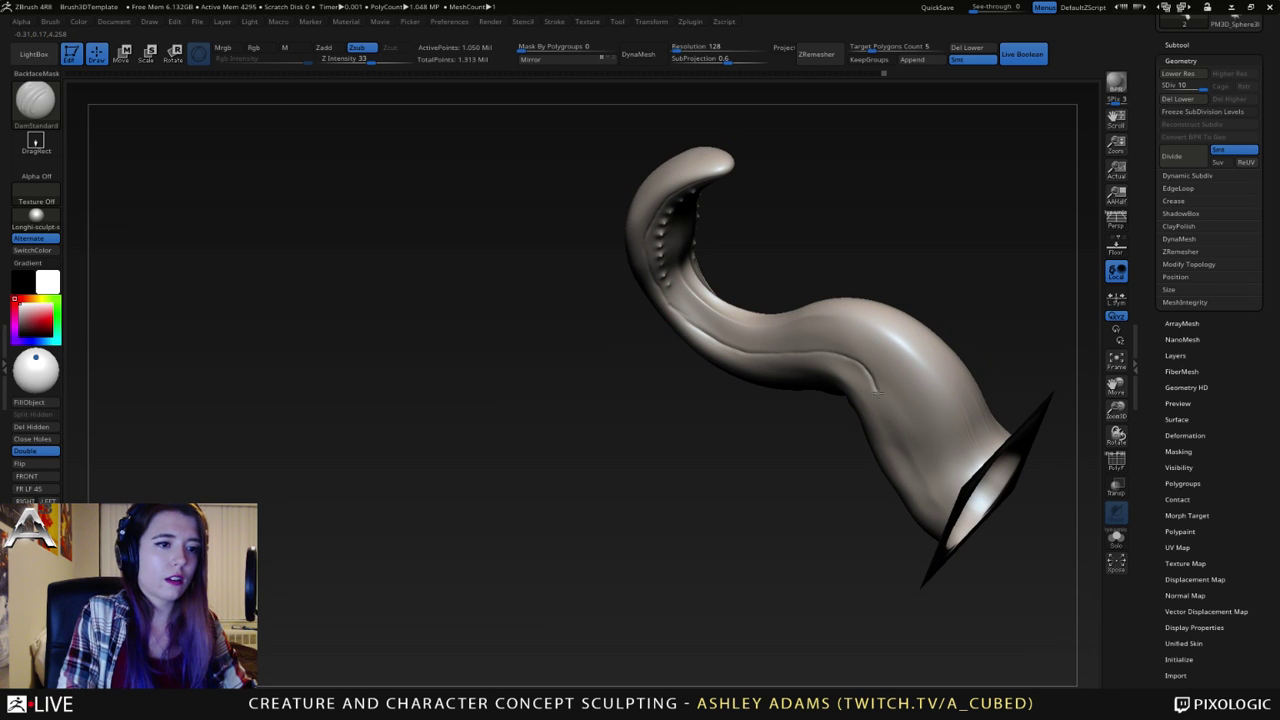
{"action": "left_click_drag", "start_coordinate": [899, 430], "coordinate": [926, 483]}
{"action": "left_click_drag", "start_coordinate": [862, 510], "coordinate": [831, 466]}
- Smooth the carved side groove along the lower half of the tentacle, down to the base
{"action": "left_click_drag", "start_coordinate": [889, 268], "coordinate": [589, 405], "text": "alt"}
{"action": "left_click_drag", "start_coordinate": [674, 302], "coordinate": [740, 514]}
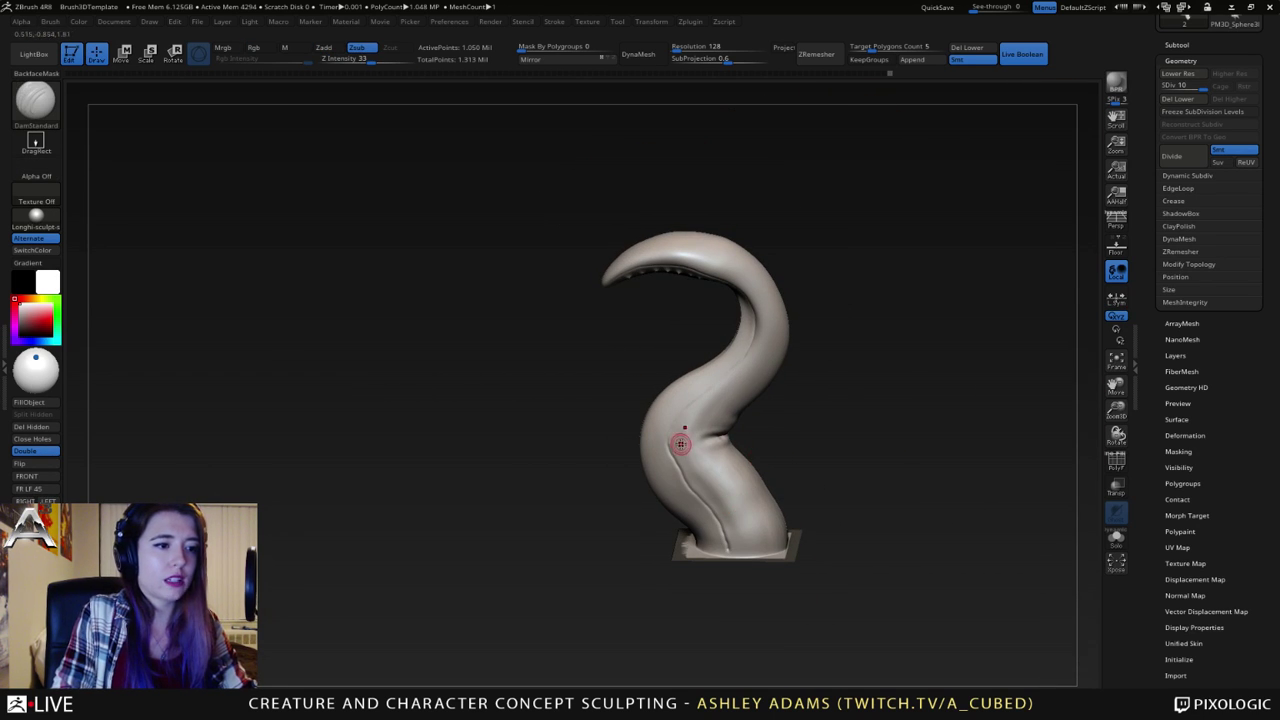
{"action": "right_click_drag", "start_coordinate": [720, 433], "coordinate": [735, 487], "text": "ctrl"}
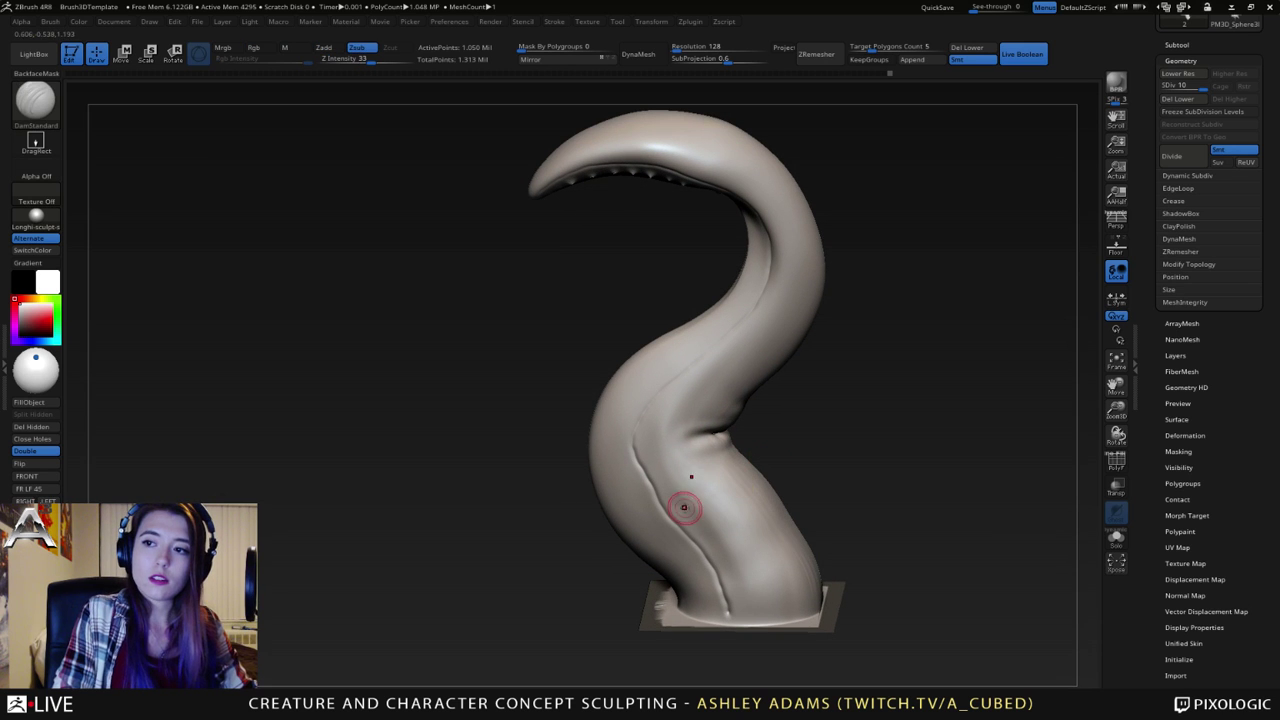
{"action": "right_click_drag", "start_coordinate": [656, 461], "coordinate": [736, 417], "text": "alt"}
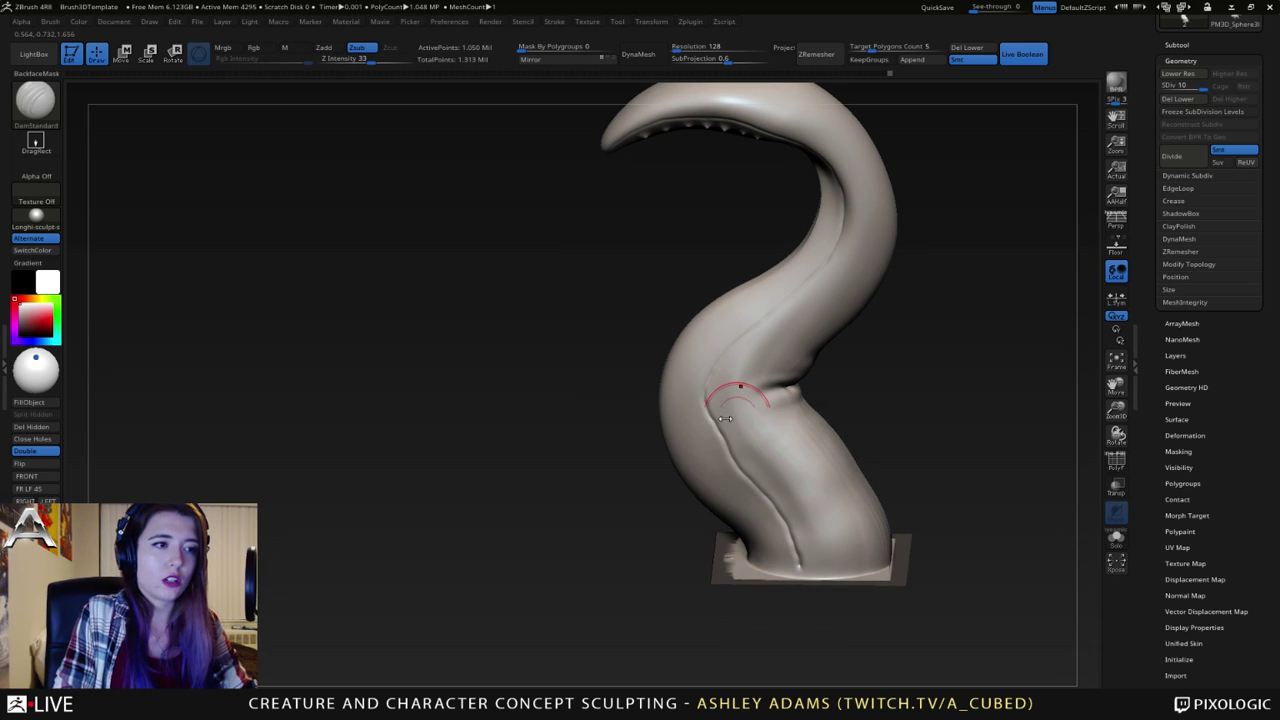
{"action": "left_click_drag", "start_coordinate": [717, 430], "coordinate": [709, 409], "text": "shift"}
{"action": "left_click_drag", "start_coordinate": [760, 493], "coordinate": [796, 541], "text": "shift"}
{"action": "right_click_drag", "start_coordinate": [783, 507], "coordinate": [794, 553], "text": "alt"}
{"action": "left_click_drag", "start_coordinate": [812, 618], "coordinate": [813, 622]}
- Build up the inner curve below the bumps with the ClayBuildup brush and smooth the added volume
{"action": "mouse_move", "coordinate": [802, 556]}
{"action": "right_mouse_down", "text": "ctrl"}
{"action": "mouse_move", "coordinate": [765, 400]}
{"action": "mouse_move", "coordinate": [825, 338]}
{"action": "mouse_move", "coordinate": [850, 331]}
{"action": "right_mouse_up", "text": "ctrl"}
{"action": "key", "text": "b"}
{"action": "key", "text": "c"}
{"action": "key", "text": "b"}
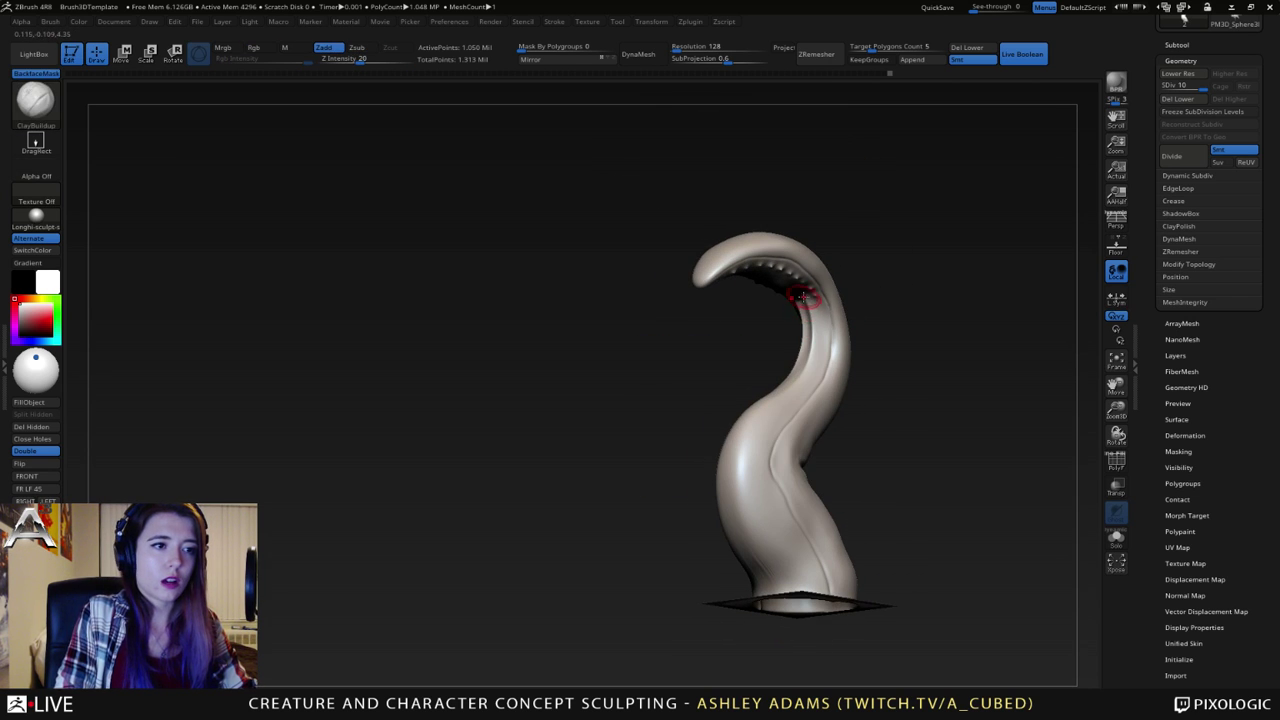
{"action": "left_click_drag", "start_coordinate": [807, 297], "coordinate": [802, 356]}
{"action": "left_click_drag", "start_coordinate": [803, 358], "coordinate": [806, 295], "text": "shift"}
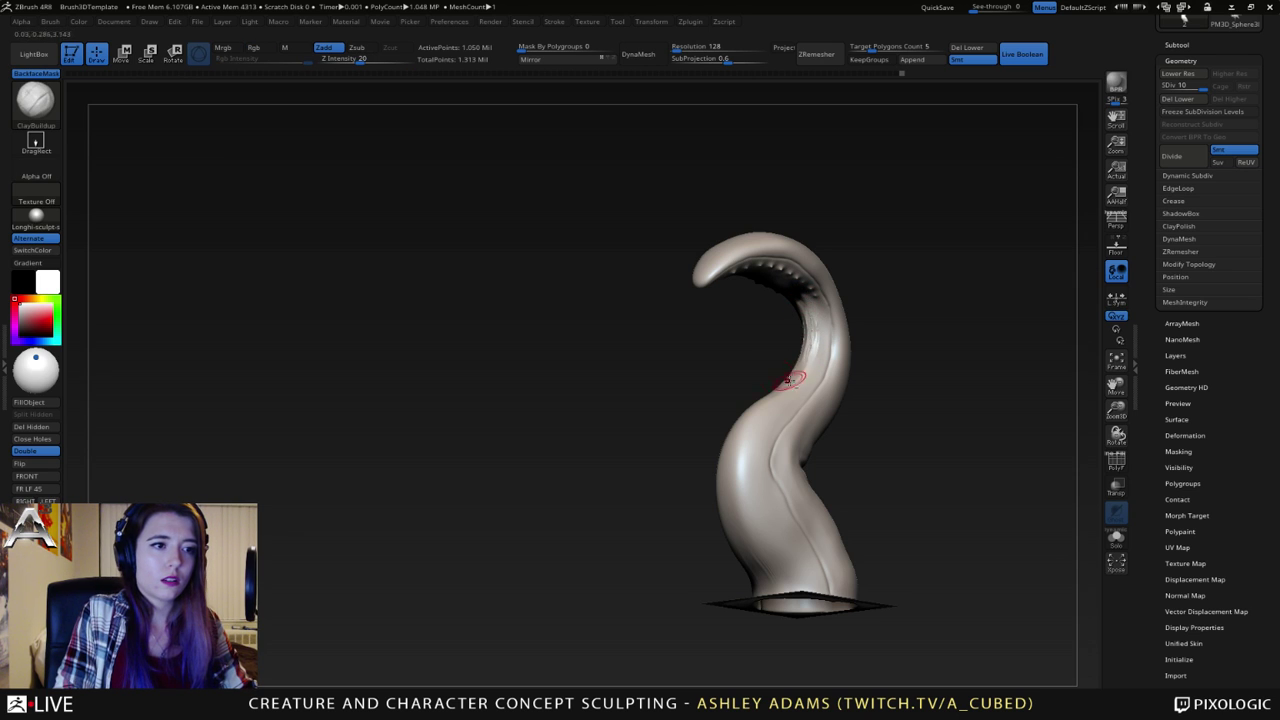
{"action": "key", "text": "shift"}
{"action": "right_click_drag", "start_coordinate": [810, 330], "coordinate": [772, 292]}
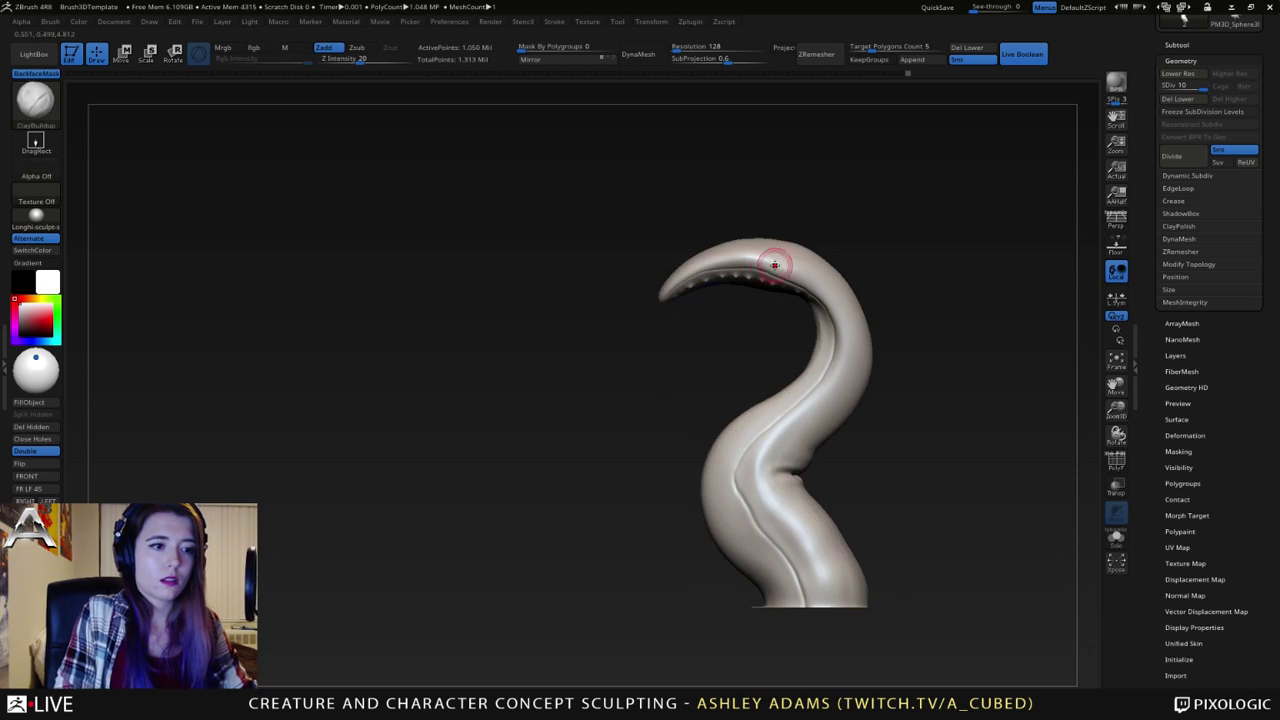
{"action": "right_click_drag", "start_coordinate": [808, 375], "coordinate": [825, 326], "text": "alt"}
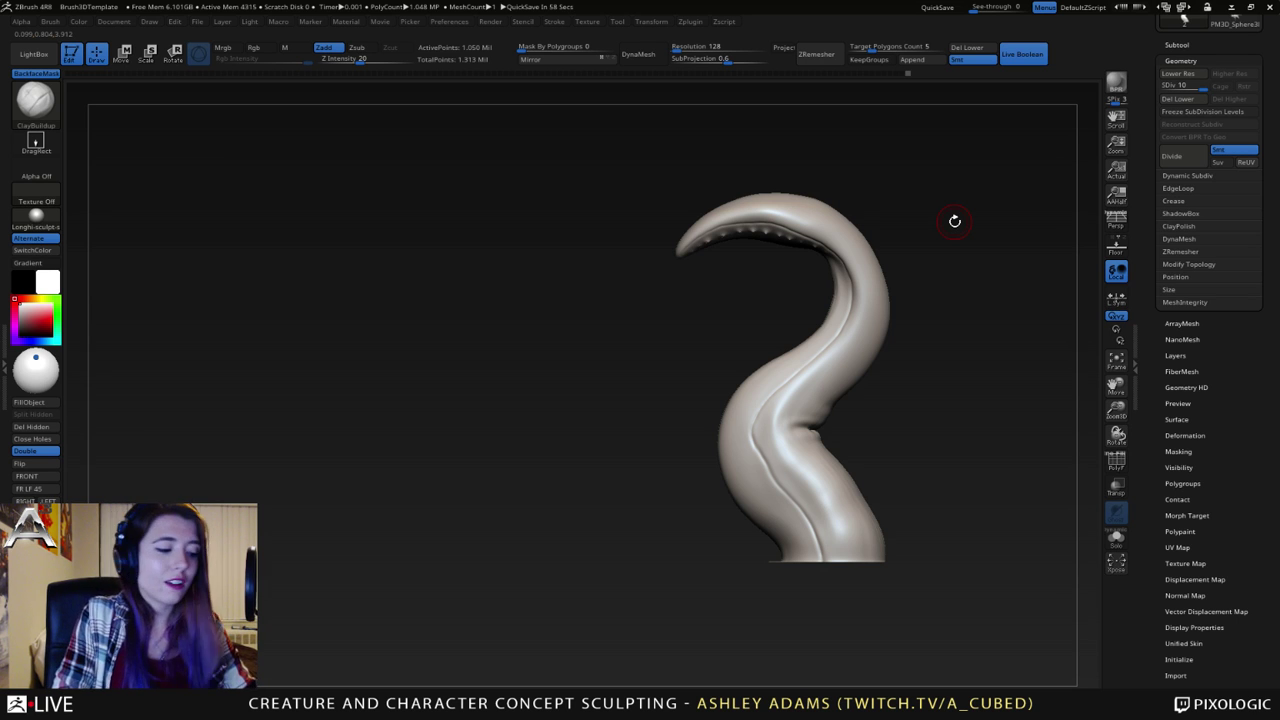
- Add smaller DamStandard details around the bumps under the tip and continue the bumps down the inner curve
{"action": "key", "text": "b"}
{"action": "key", "text": "d"}
{"action": "key", "text": "s"}
{"action": "mouse_move", "coordinate": [760, 259]}
{"action": "right_mouse_down"}
{"action": "mouse_move", "coordinate": [777, 207]}
{"action": "mouse_move", "coordinate": [750, 228]}
{"action": "right_mouse_up"}
{"action": "key", "text": "space"}
{"action": "left_click_drag", "start_coordinate": [750, 229], "coordinate": [694, 251]}
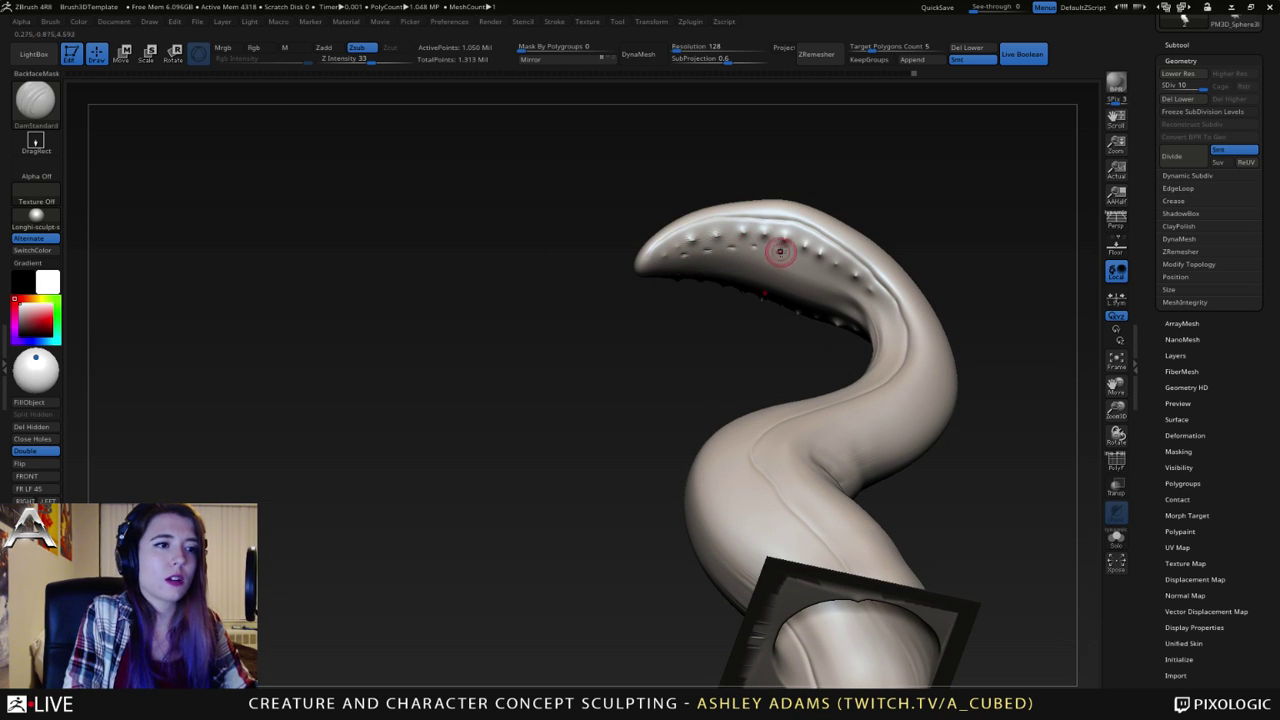
{"action": "left_click_drag", "start_coordinate": [826, 271], "coordinate": [847, 283]}
{"action": "mouse_move", "coordinate": [863, 278]}
{"action": "right_mouse_down"}
{"action": "mouse_move", "coordinate": [848, 319]}
{"action": "mouse_move", "coordinate": [848, 287]}
{"action": "right_mouse_up"}
{"action": "mouse_move", "coordinate": [848, 287]}
{"action": "right_mouse_down"}
{"action": "mouse_move", "coordinate": [863, 261]}
{"action": "mouse_move", "coordinate": [845, 265]}
{"action": "right_mouse_up"}
{"action": "left_click_drag", "start_coordinate": [870, 272], "coordinate": [877, 288]}
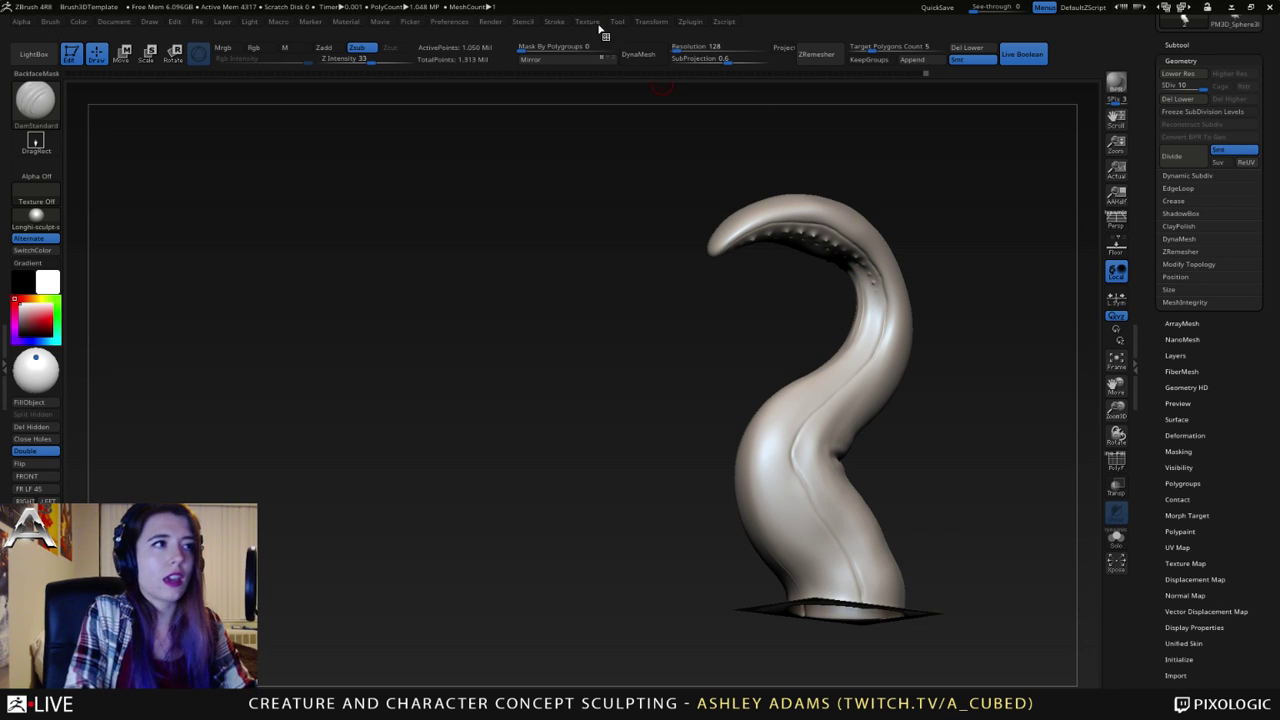
- Retrace and deepen the groove on the tentacle's other side, from the base up to the tip
{"action": "left_click", "coordinate": [554, 21]}
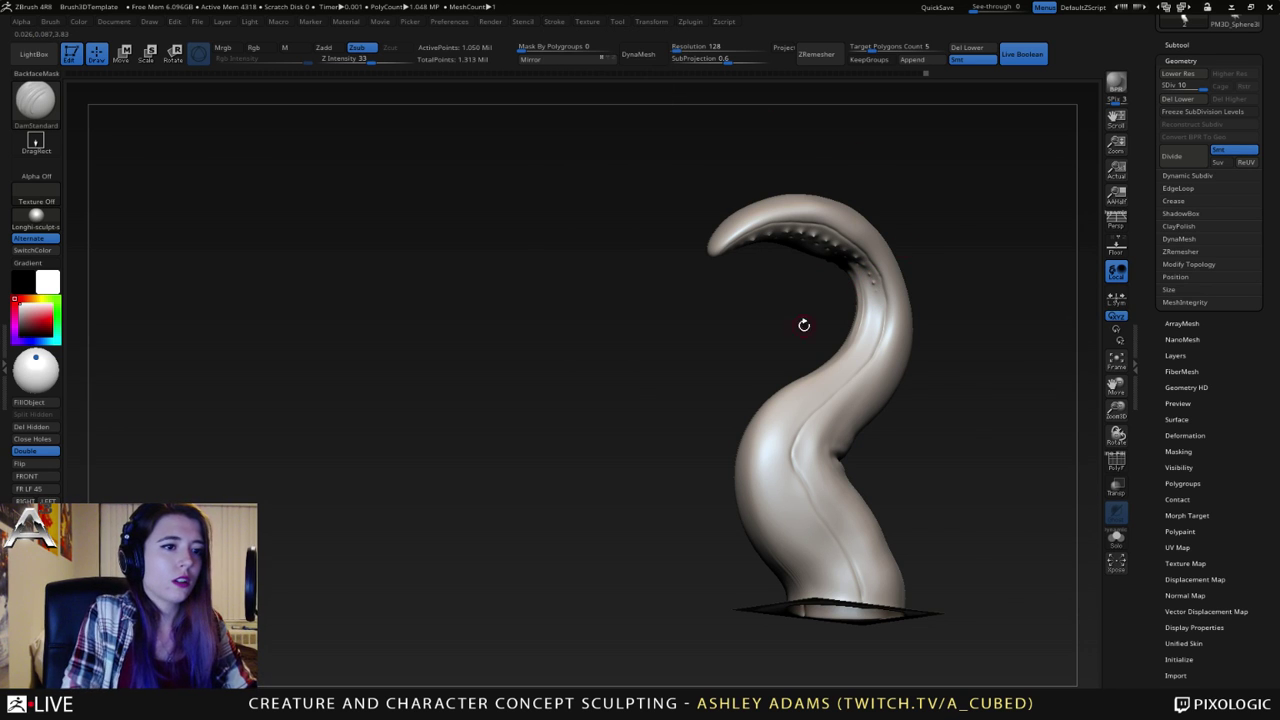
{"action": "right_click_drag", "start_coordinate": [803, 323], "coordinate": [877, 311]}
{"action": "right_click_drag", "start_coordinate": [873, 355], "coordinate": [734, 360], "text": "alt"}
{"action": "left_click_drag", "start_coordinate": [733, 360], "coordinate": [814, 477]}
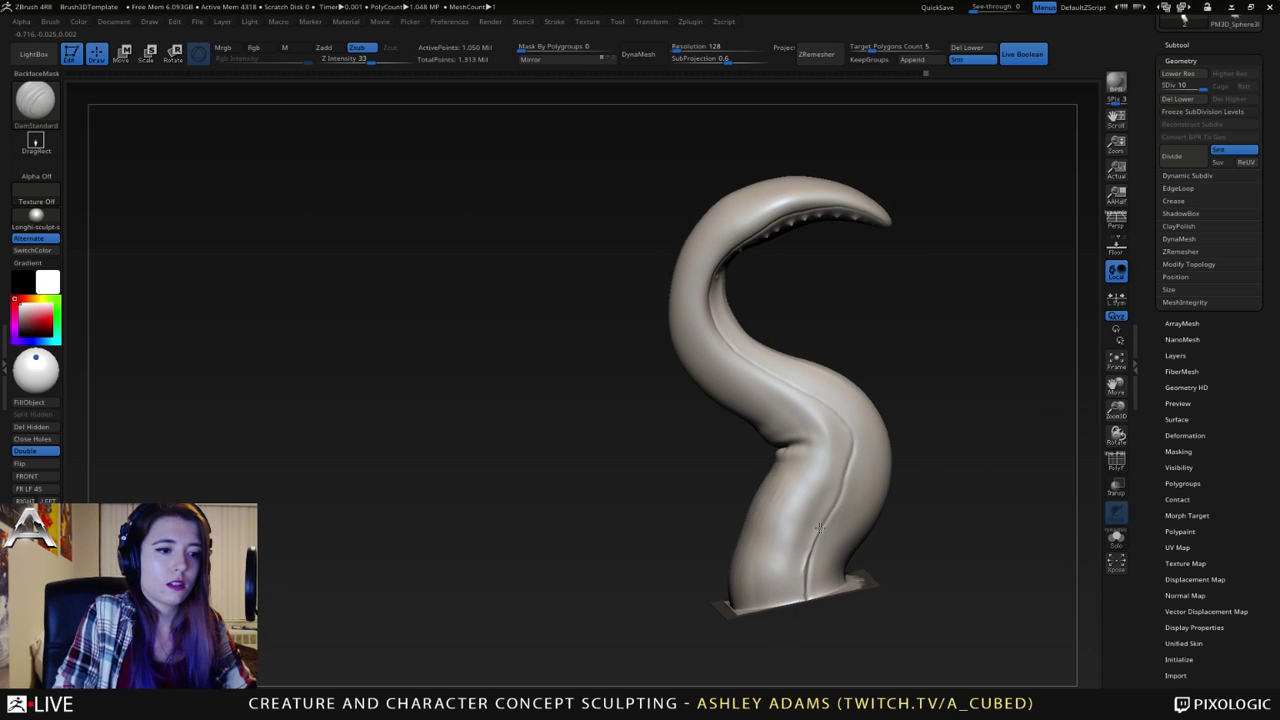
{"action": "mouse_move", "coordinate": [834, 499]}
{"action": "left_mouse_down"}
{"action": "mouse_move", "coordinate": [849, 432]}
{"action": "mouse_move", "coordinate": [761, 371]}
{"action": "left_mouse_up"}
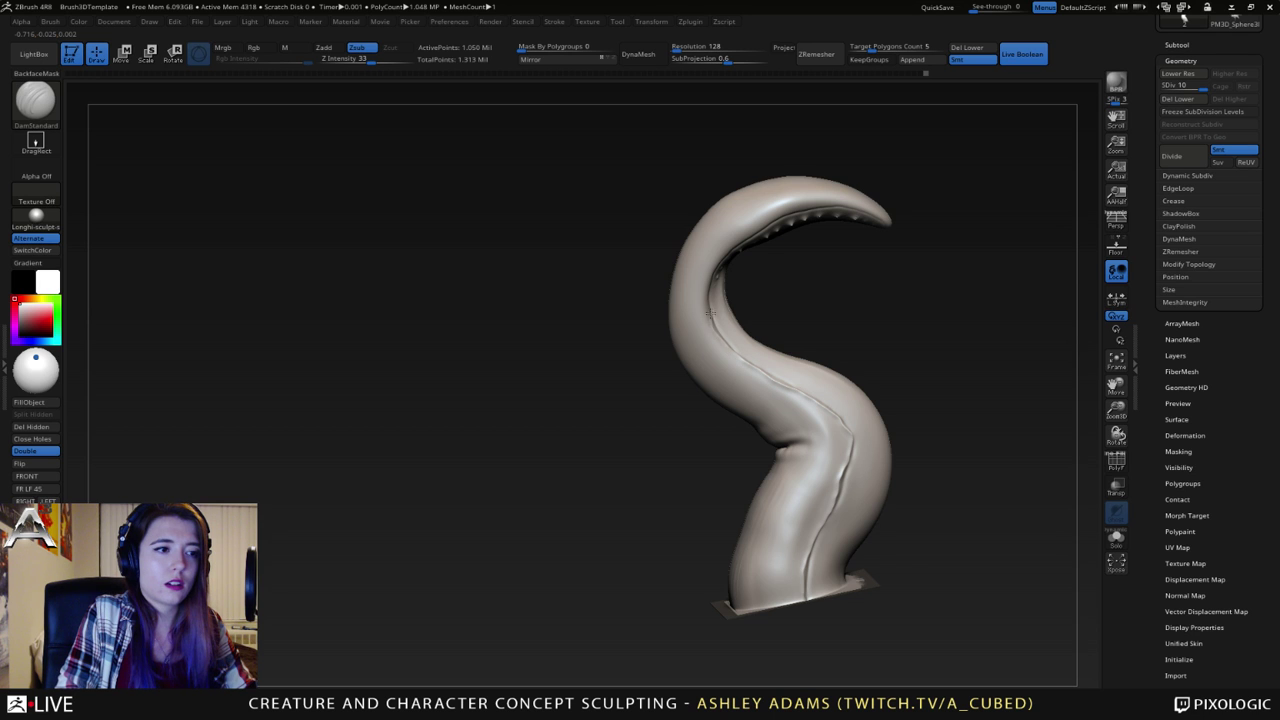
{"action": "left_click_drag", "start_coordinate": [822, 221], "coordinate": [835, 218]}
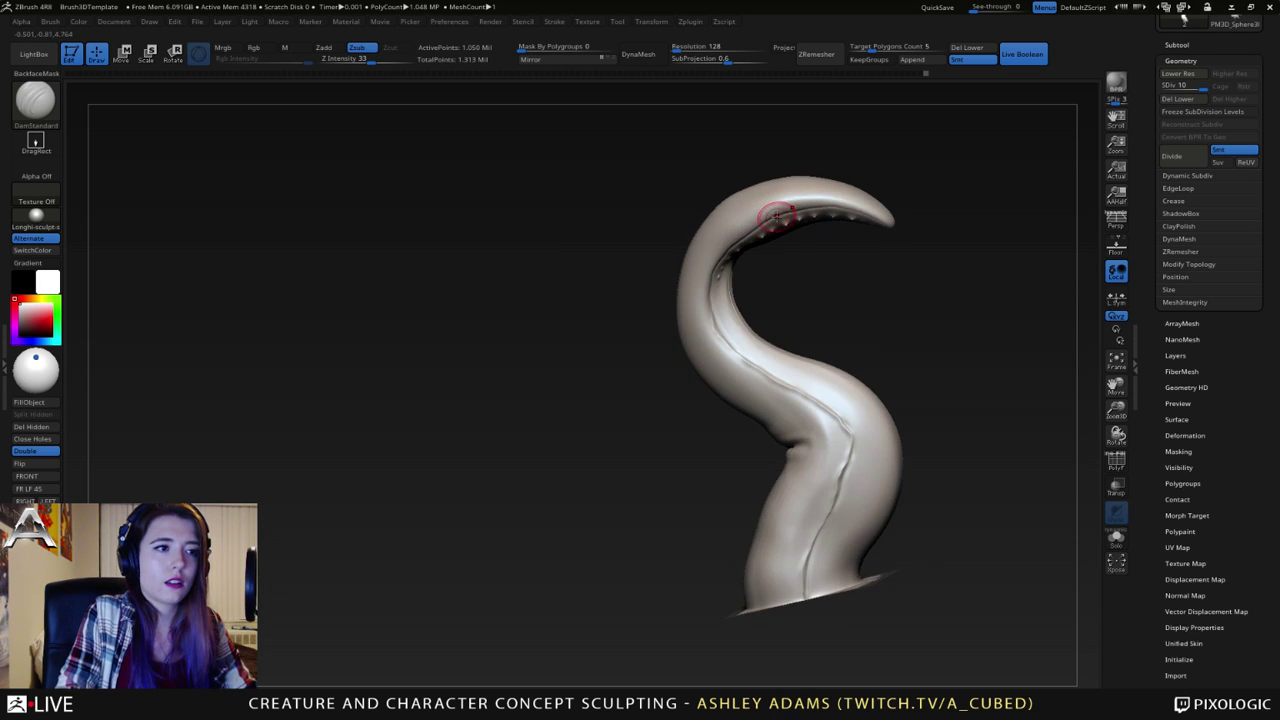
{"action": "mouse_move", "coordinate": [776, 216]}
{"action": "right_mouse_down"}
{"action": "mouse_move", "coordinate": [849, 380]}
{"action": "mouse_move", "coordinate": [685, 337]}
{"action": "mouse_move", "coordinate": [583, 111]}
{"action": "right_mouse_up"}
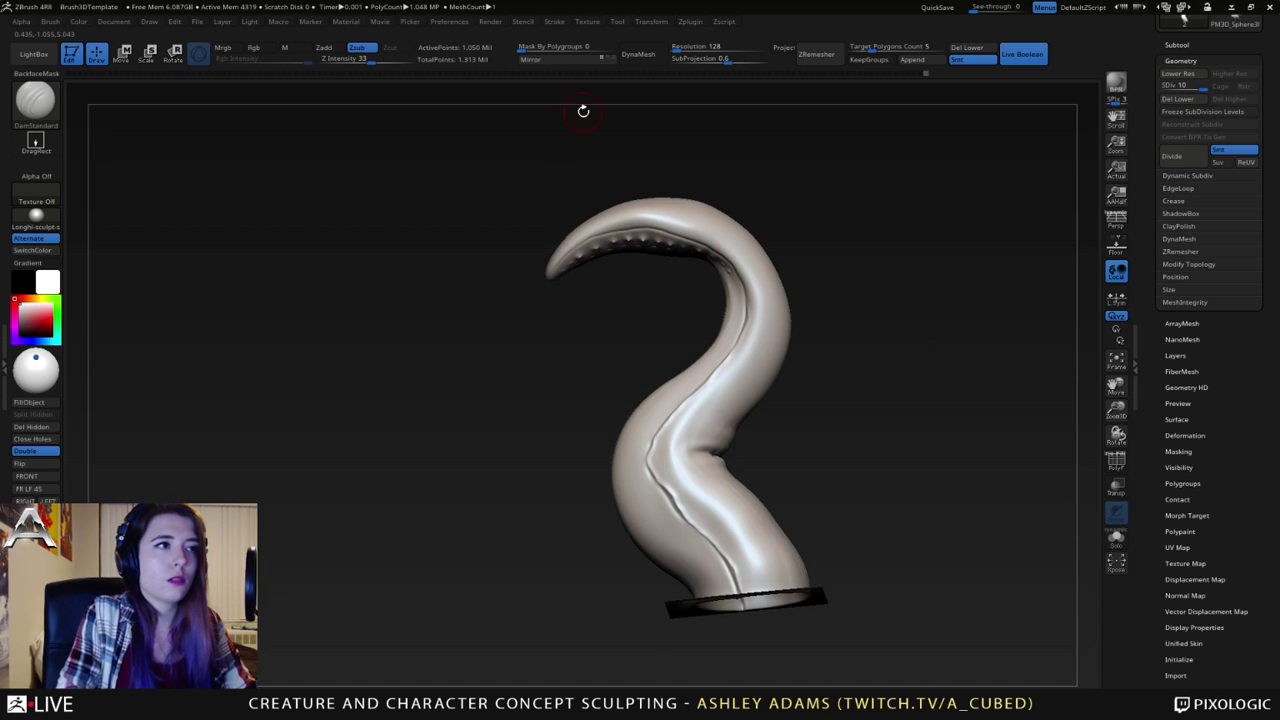
- Refine and smooth the end of the crease at the tentacle's rear bend
{"action": "mouse_move", "coordinate": [669, 386]}
{"action": "right_mouse_down"}
{"action": "mouse_move", "coordinate": [726, 466]}
{"action": "mouse_move", "coordinate": [626, 496]}
{"action": "mouse_move", "coordinate": [648, 490]}
{"action": "mouse_move", "coordinate": [653, 456]}
{"action": "mouse_move", "coordinate": [631, 457]}
{"action": "right_mouse_up"}
{"action": "right_click", "coordinate": [677, 482]}
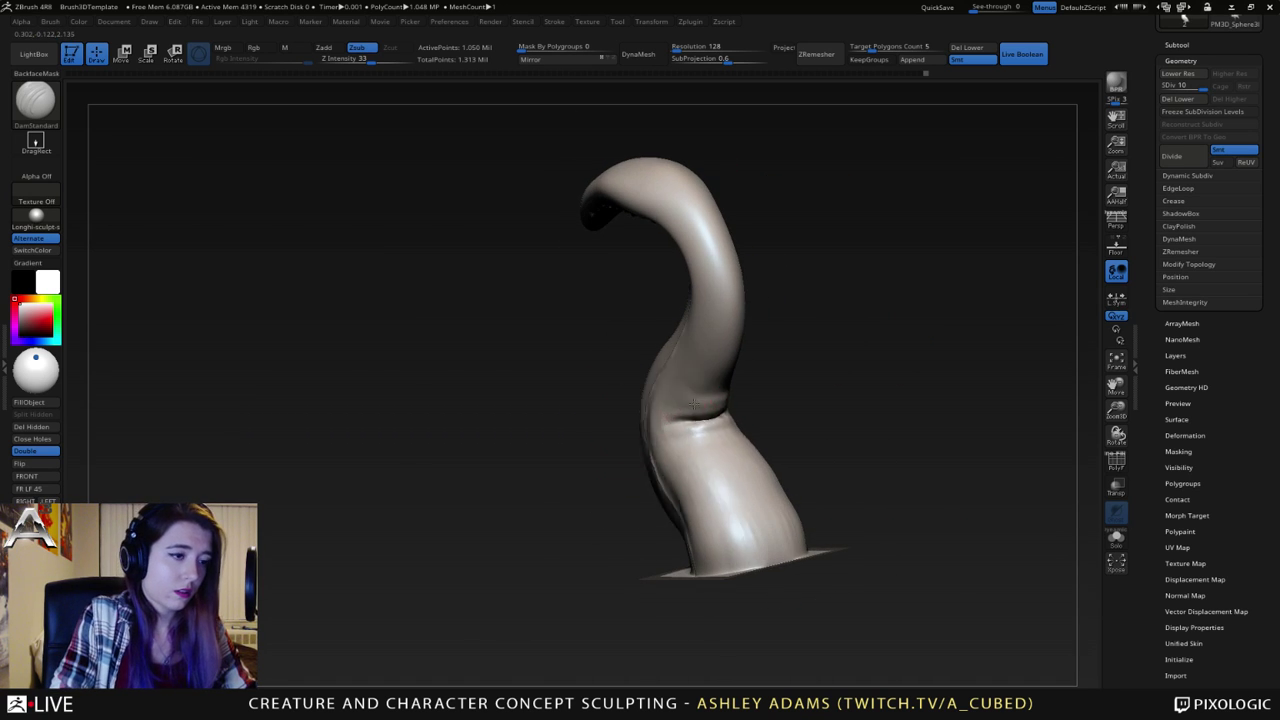
{"action": "right_click_drag", "start_coordinate": [693, 404], "coordinate": [661, 428]}
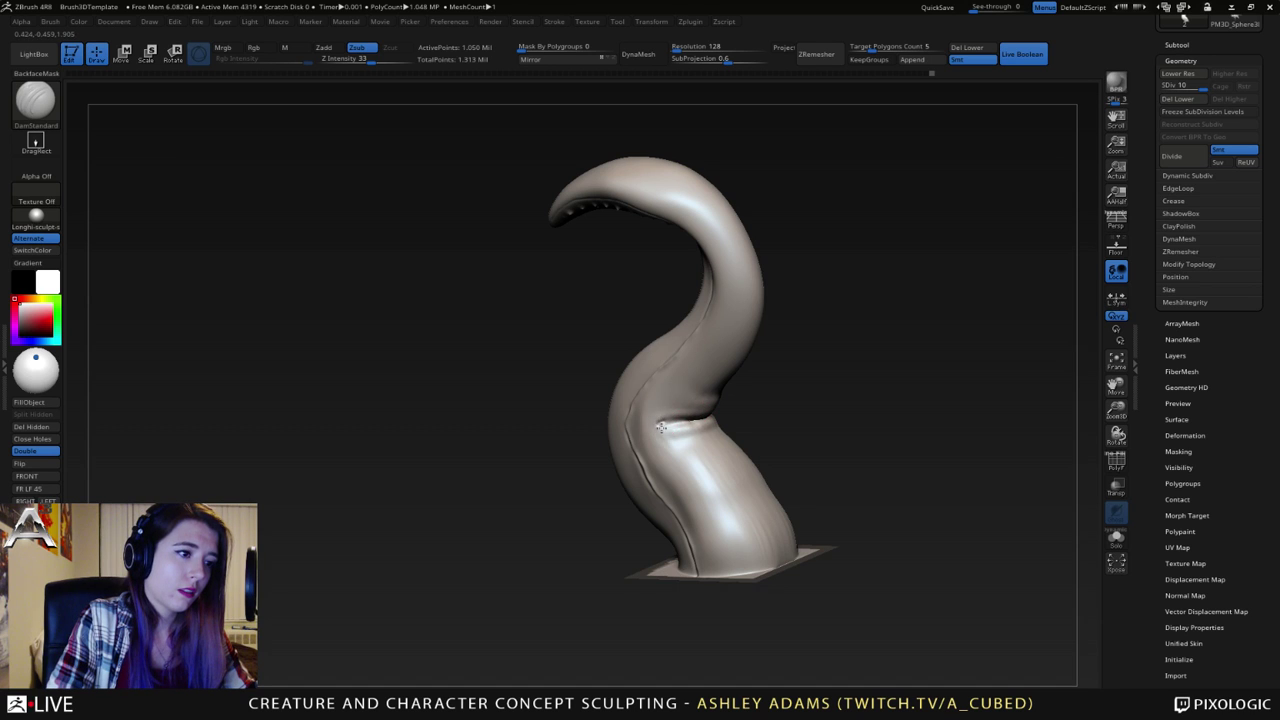
{"action": "left_click_drag", "start_coordinate": [682, 421], "coordinate": [661, 424], "text": "shift"}
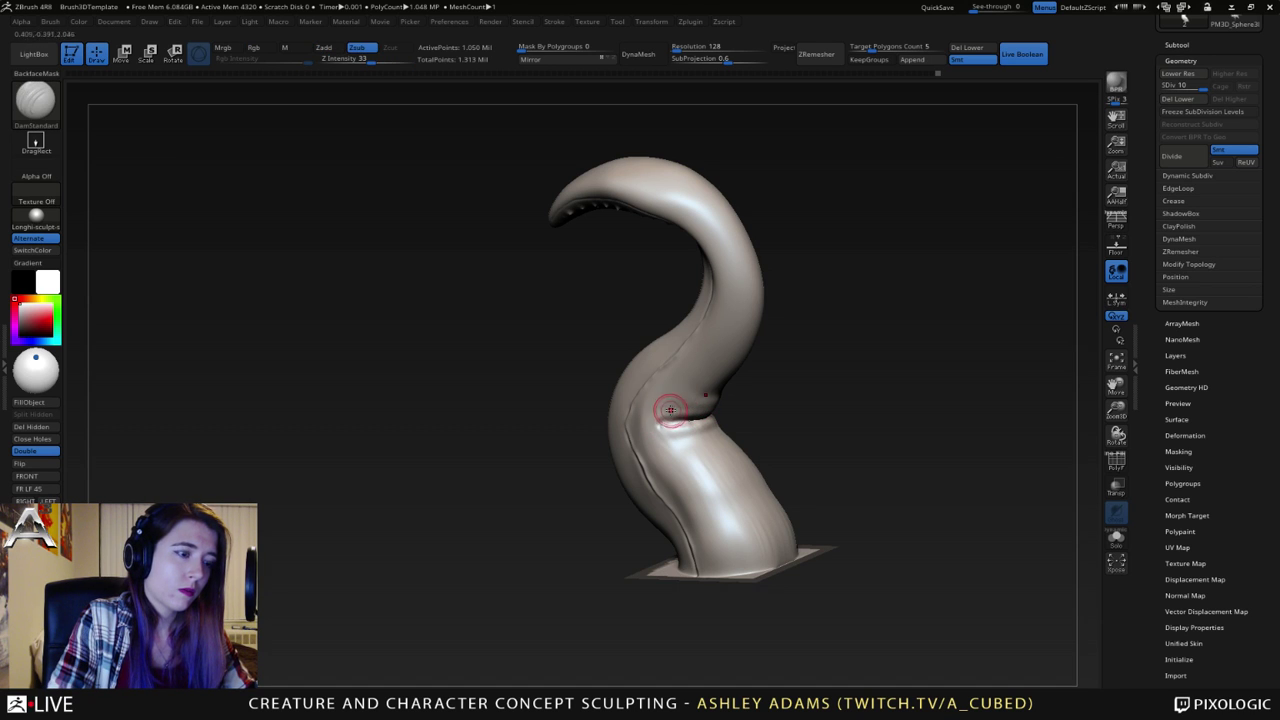
- Inflate the fold just above the rear crease with the Inflat brush
{"action": "key", "text": "b"}
{"action": "key", "text": "i"}
{"action": "key", "text": "n"}
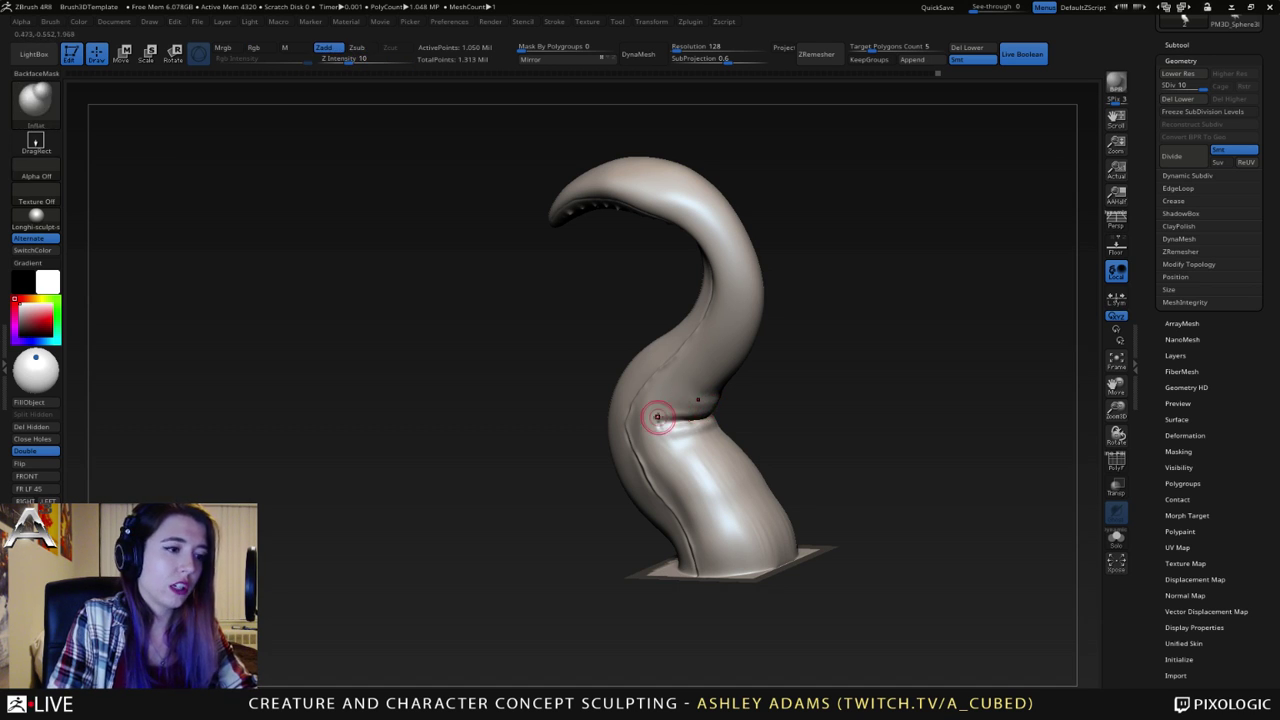
{"action": "right_click_drag", "start_coordinate": [700, 416], "coordinate": [700, 404]}
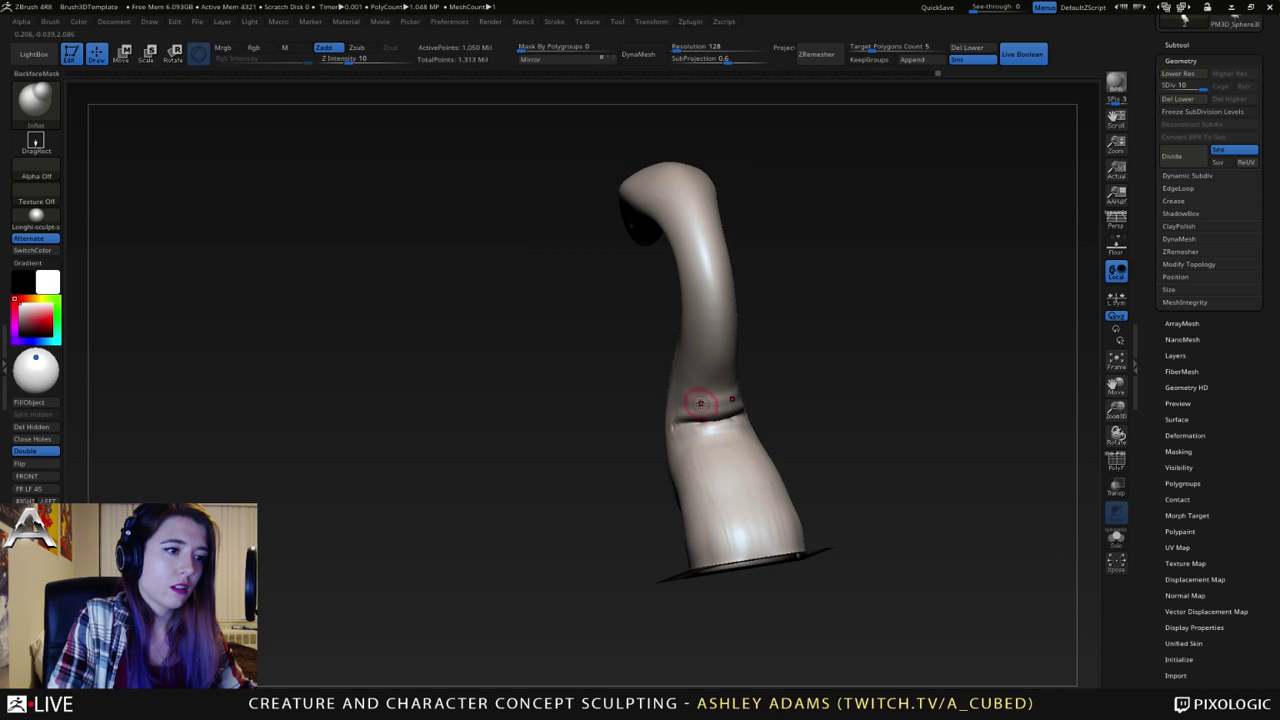
- Carve a fine wrinkle above the rear crease with the DamStandard brush and smooth it
{"action": "key", "text": "b"}
{"action": "key", "text": "d"}
{"action": "key", "text": "s"}
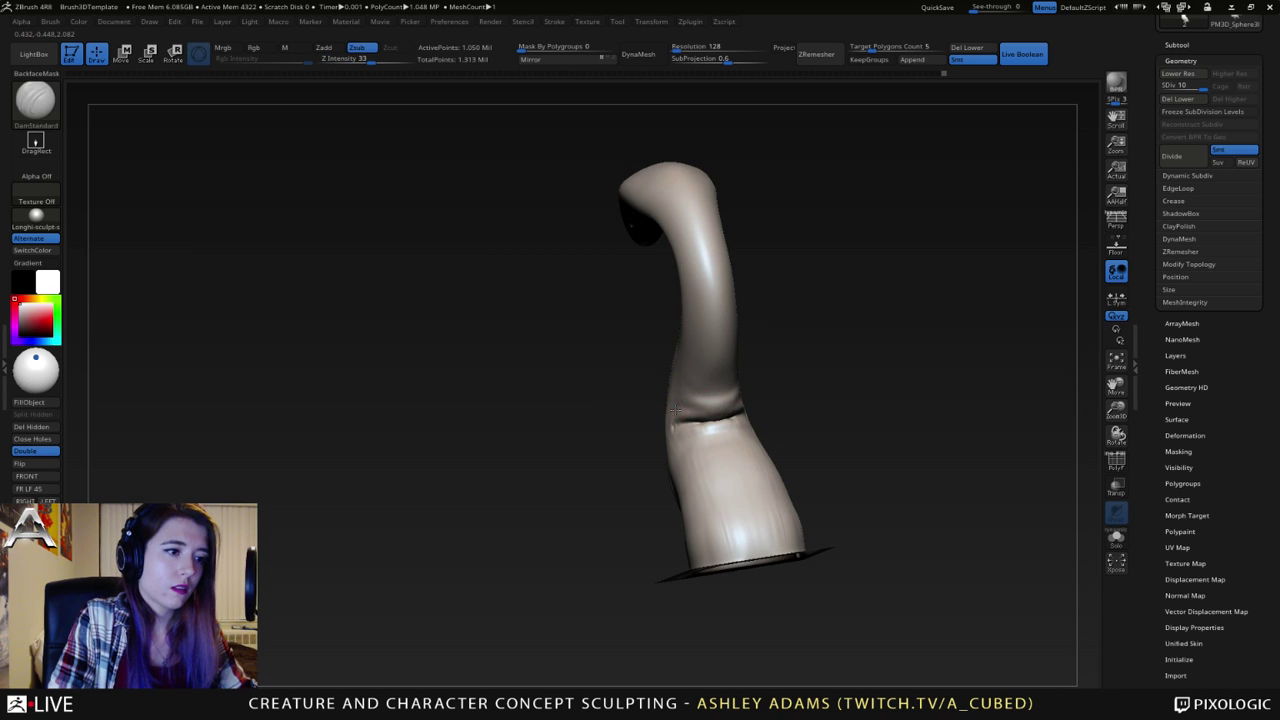
{"action": "key", "text": "shift"}
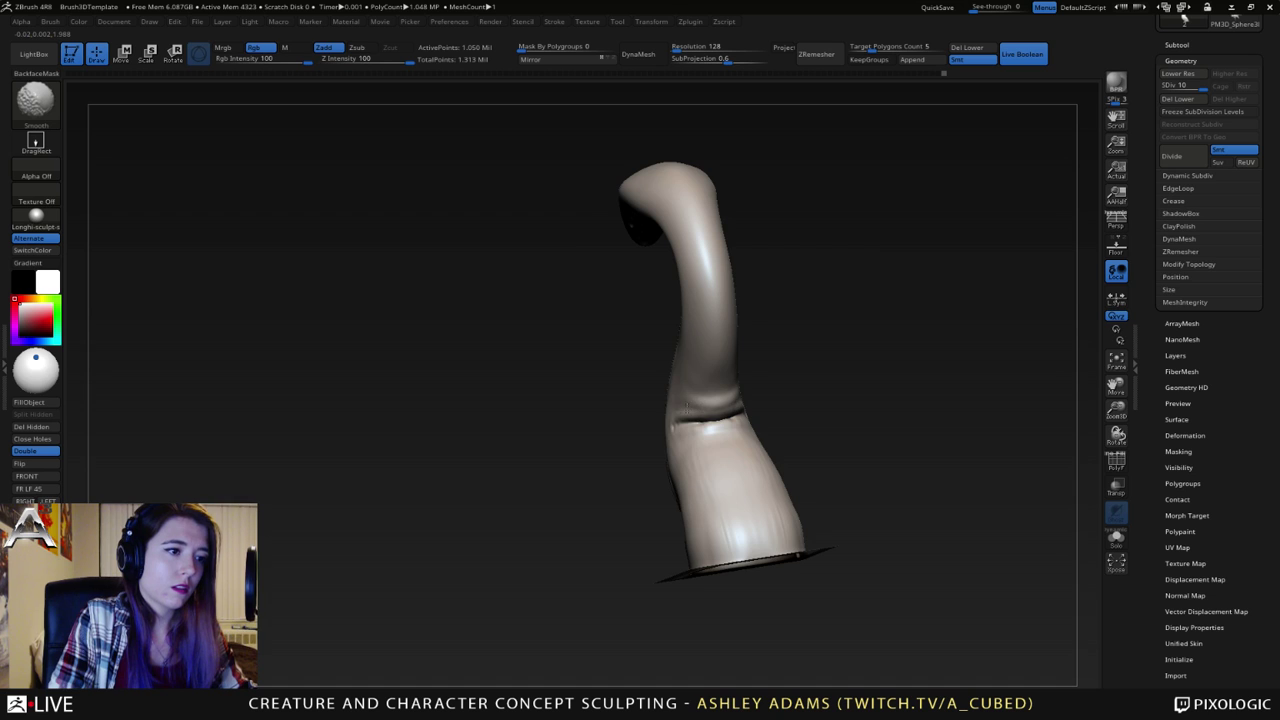
{"action": "right_click_drag", "start_coordinate": [687, 408], "coordinate": [705, 403]}
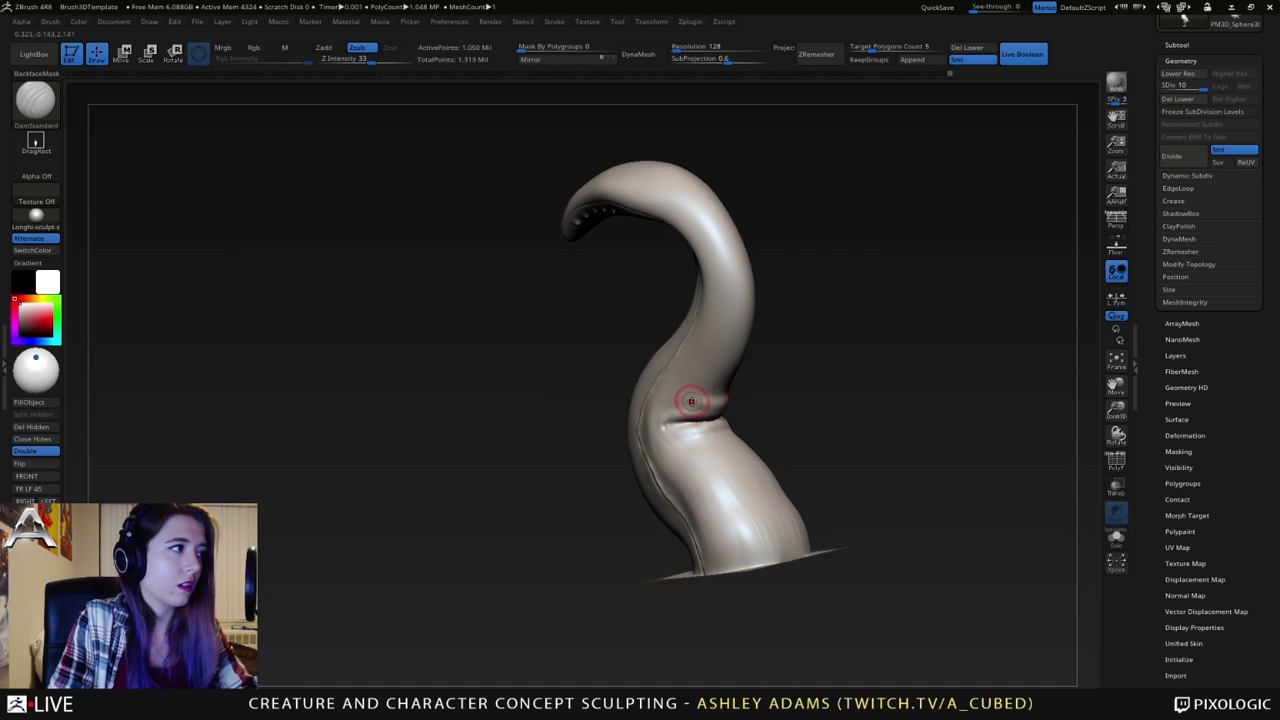
- Inflate the fold above the rear crease again with the Inflat brush and smooth its end
{"action": "key", "text": "b"}
{"action": "key", "text": "i"}
{"action": "key", "text": "n"}
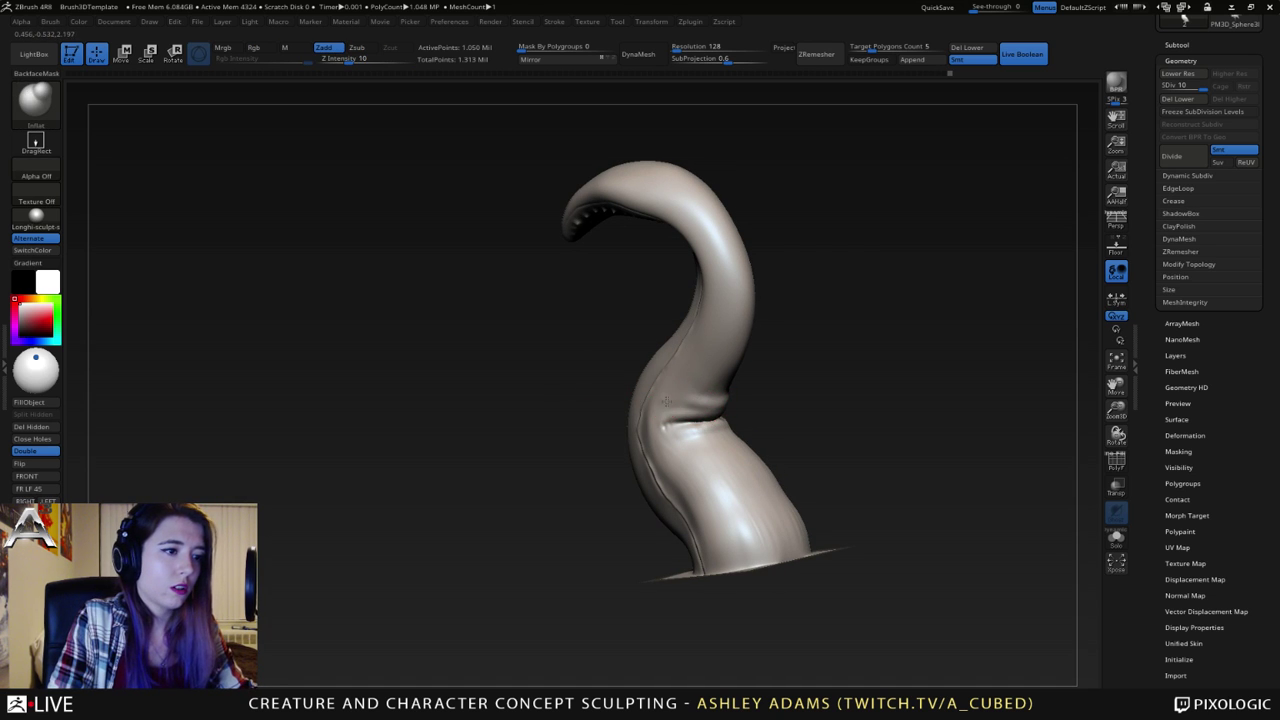
{"action": "right_click_drag", "start_coordinate": [712, 405], "coordinate": [745, 408]}
{"action": "left_click_drag", "start_coordinate": [676, 411], "coordinate": [700, 412], "text": "shift"}
{"action": "right_click_drag", "start_coordinate": [700, 412], "coordinate": [645, 412]}
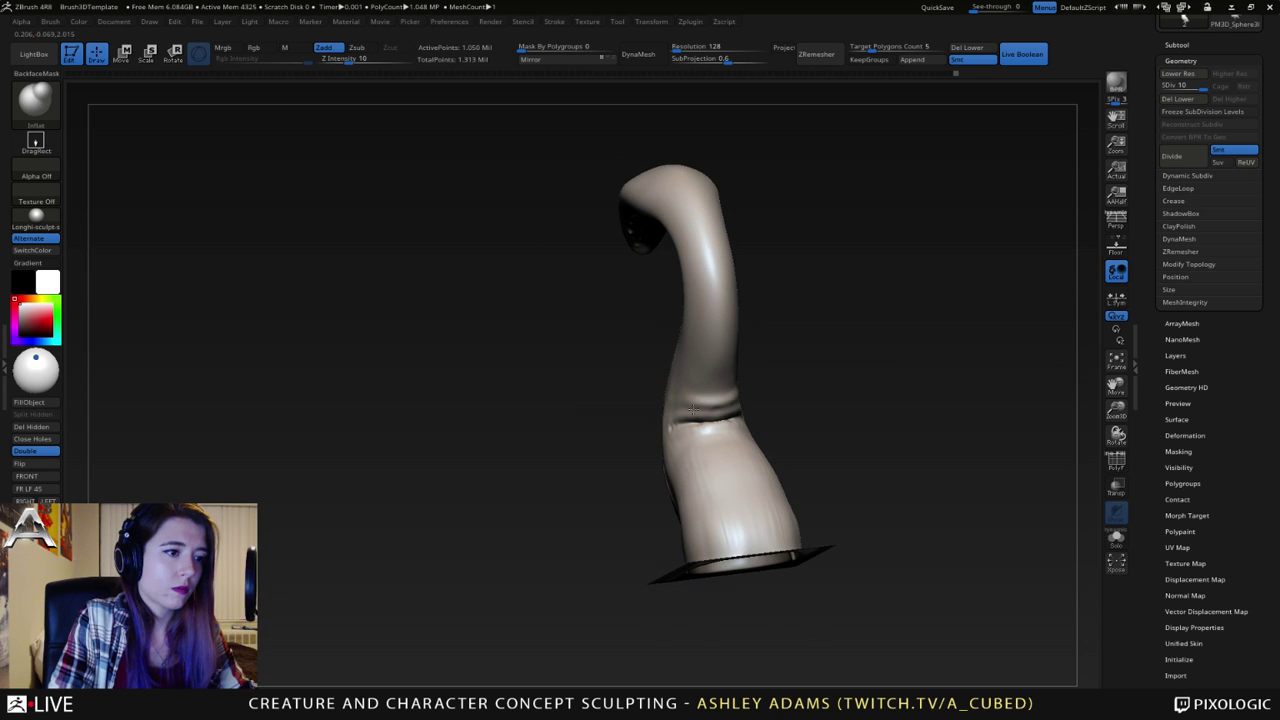
- Carve the wrinkle above the rear crease across the back of the bend with the DamStandard brush and smooth it
{"action": "key", "text": "b"}
{"action": "key", "text": "d"}
{"action": "key", "text": "s"}
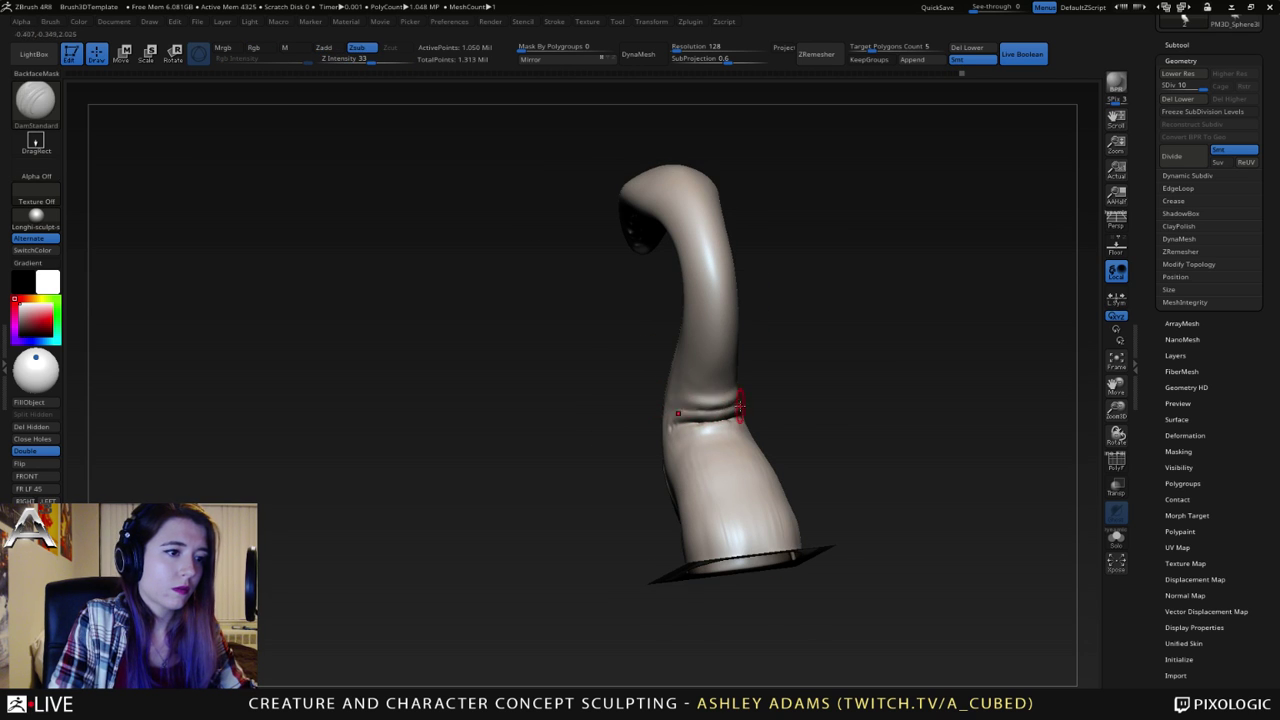
{"action": "key", "text": "shift"}
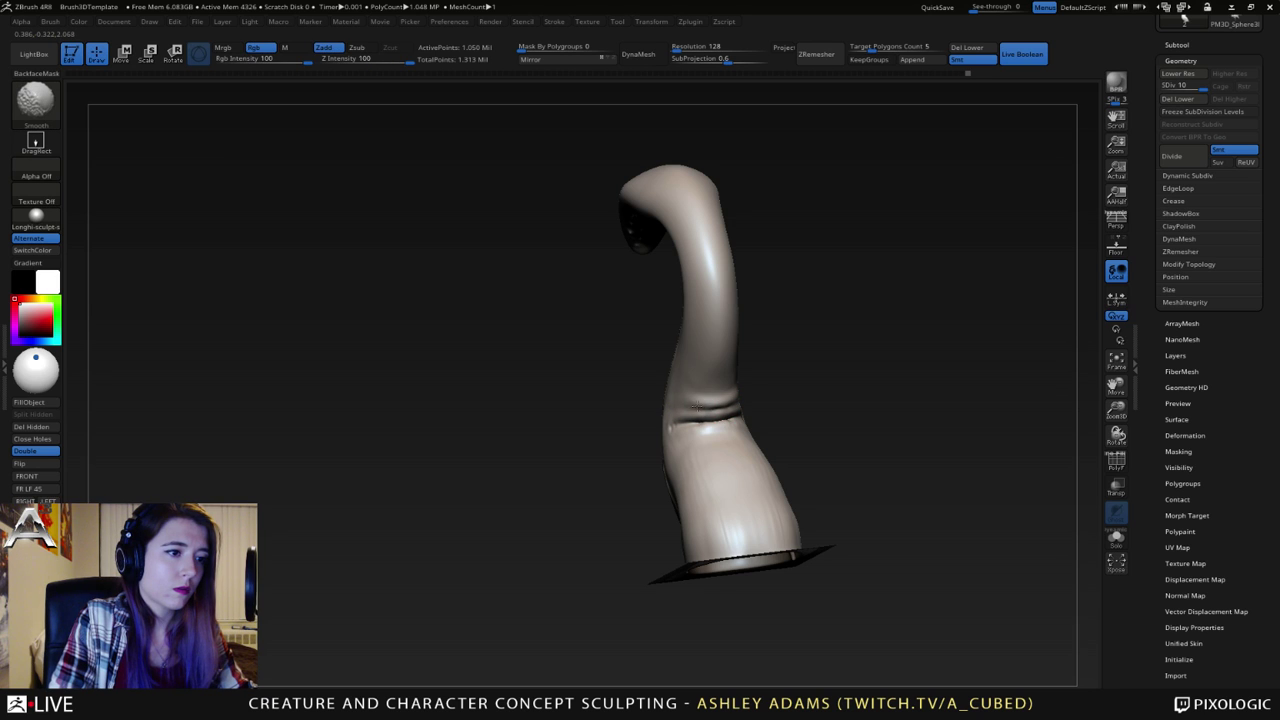
{"action": "mouse_move", "coordinate": [697, 407]}
{"action": "left_mouse_down", "text": "shift"}
{"action": "mouse_move", "coordinate": [722, 410]}
{"action": "mouse_move", "coordinate": [632, 418]}
{"action": "left_mouse_up", "text": "shift"}
- Puff up the fold above the crease on the tentacle's opposite side with the Inflat brush and smooth it
{"action": "key", "text": "b"}
{"action": "key", "text": "i"}
{"action": "key", "text": "n"}
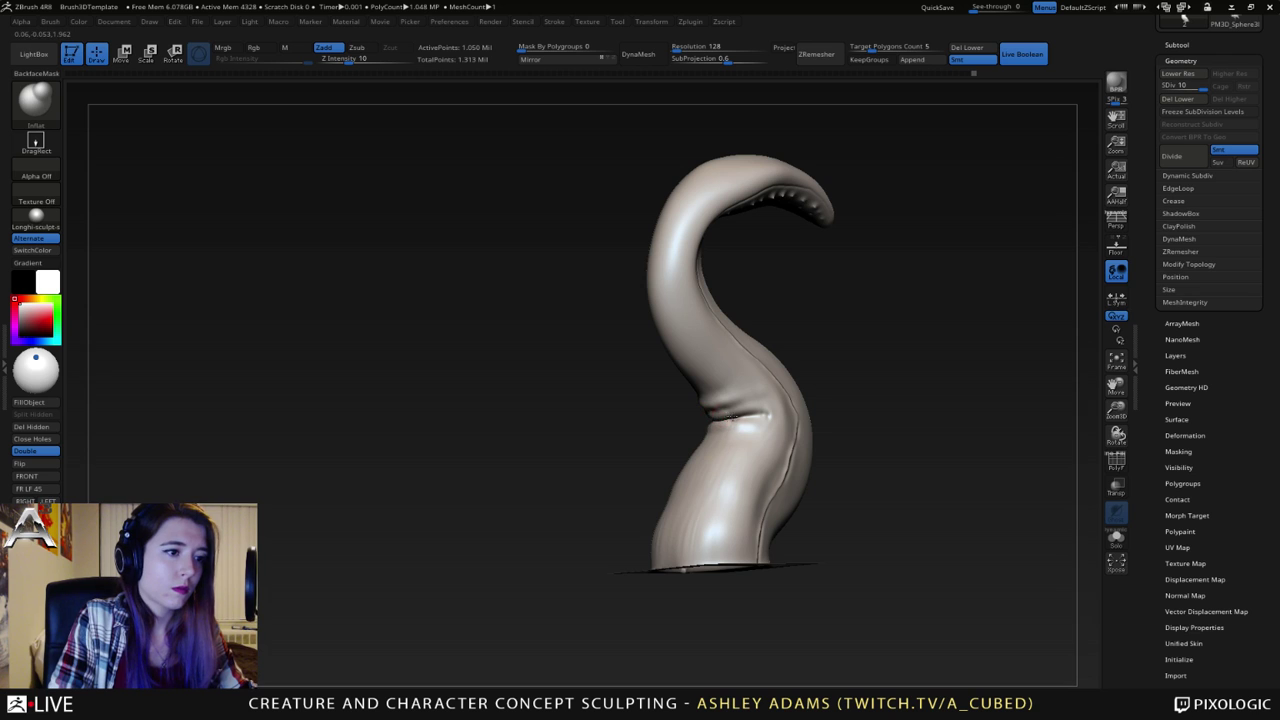
{"action": "right_click", "coordinate": [727, 408]}
{"action": "left_click_drag", "start_coordinate": [706, 392], "coordinate": [720, 388], "text": "shift"}
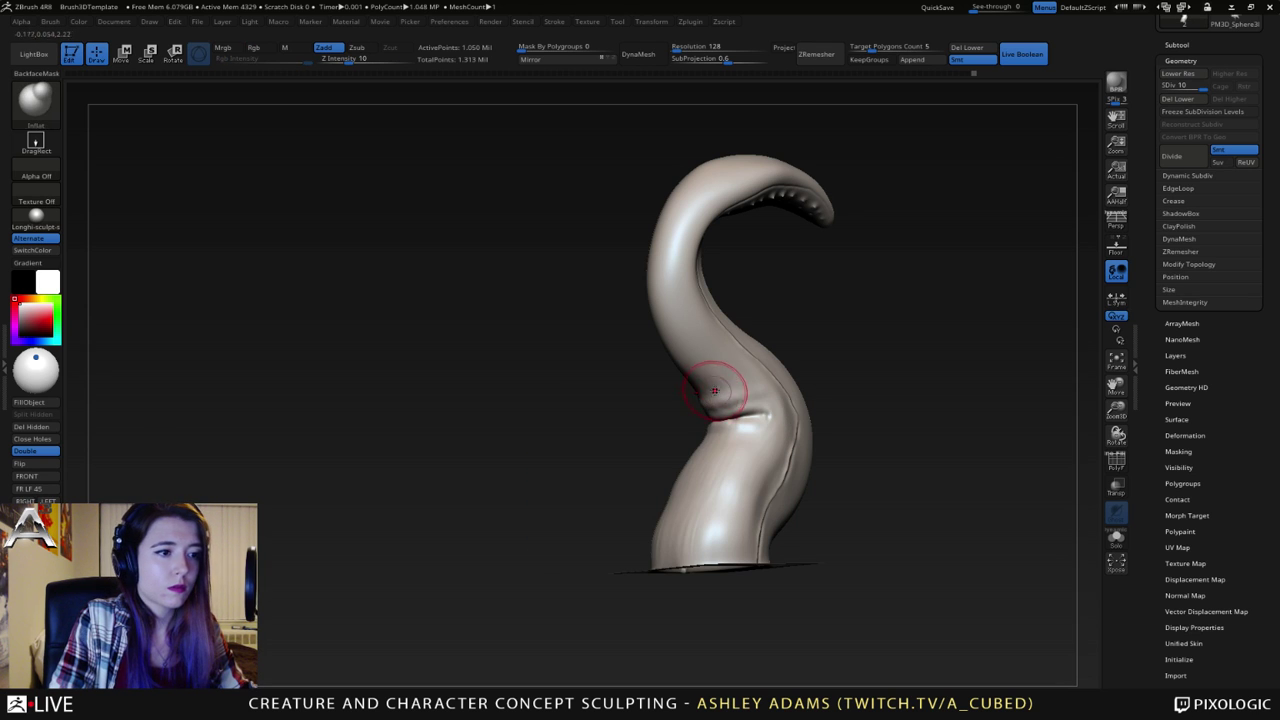
{"action": "right_click_drag", "start_coordinate": [720, 387], "coordinate": [708, 393]}
- Adjust the draw size and extend the fine wrinkle above the rear crease towards the side groove with the DamStandard brush
{"action": "right_click", "coordinate": [716, 405]}
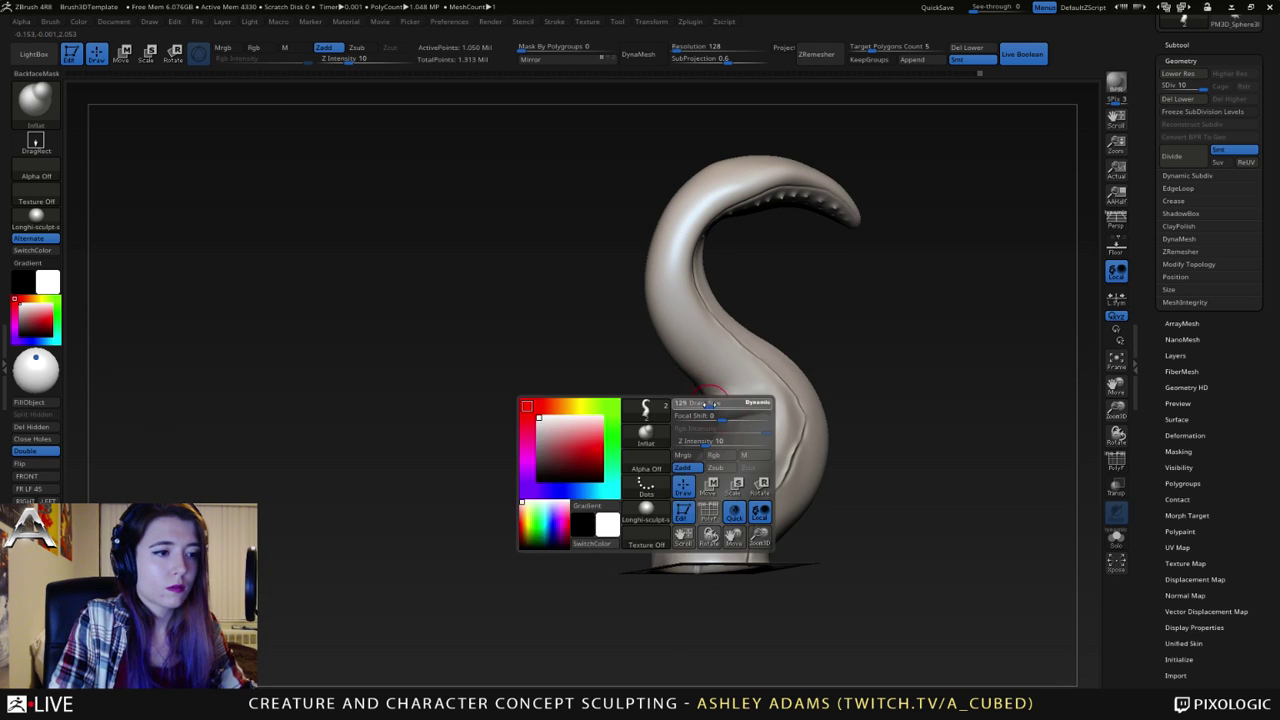
{"action": "left_click_drag", "start_coordinate": [716, 408], "coordinate": [704, 409]}
{"action": "key", "text": "b"}
{"action": "key", "text": "d"}
{"action": "key", "text": "s"}
{"action": "right_click_drag", "start_coordinate": [702, 411], "coordinate": [743, 407]}
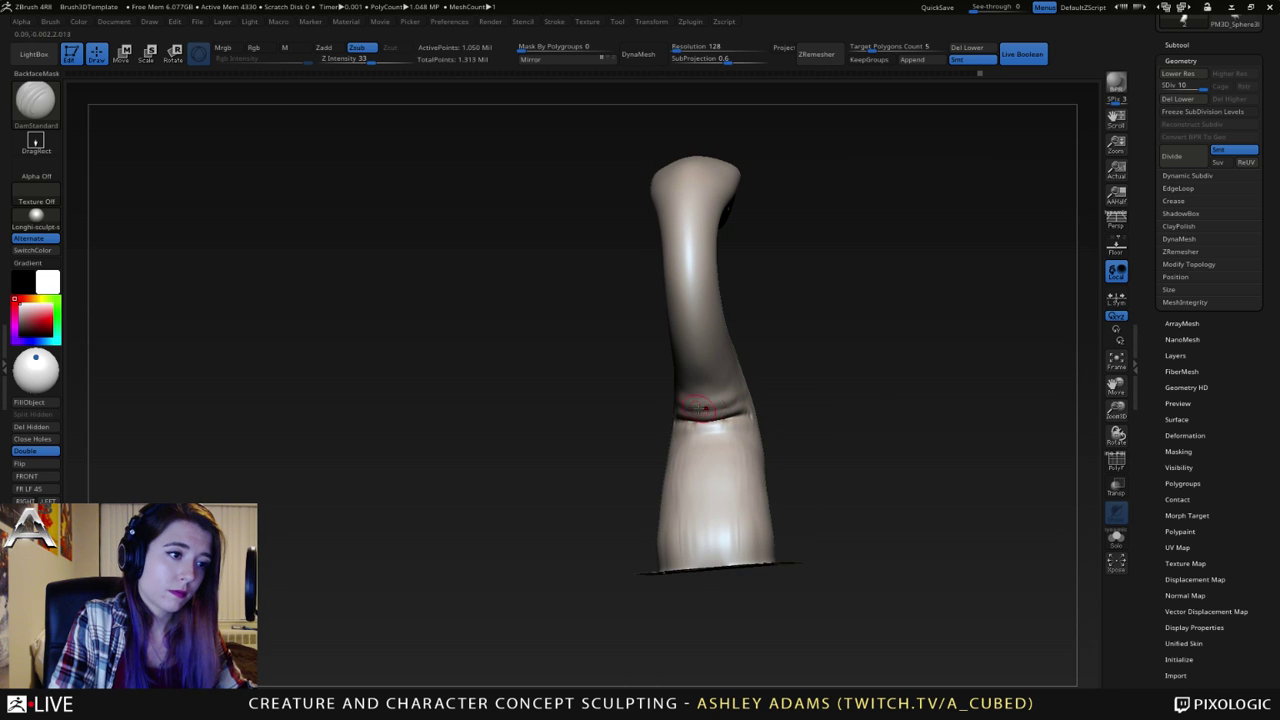
{"action": "key", "text": "ctrl+shift+z"}
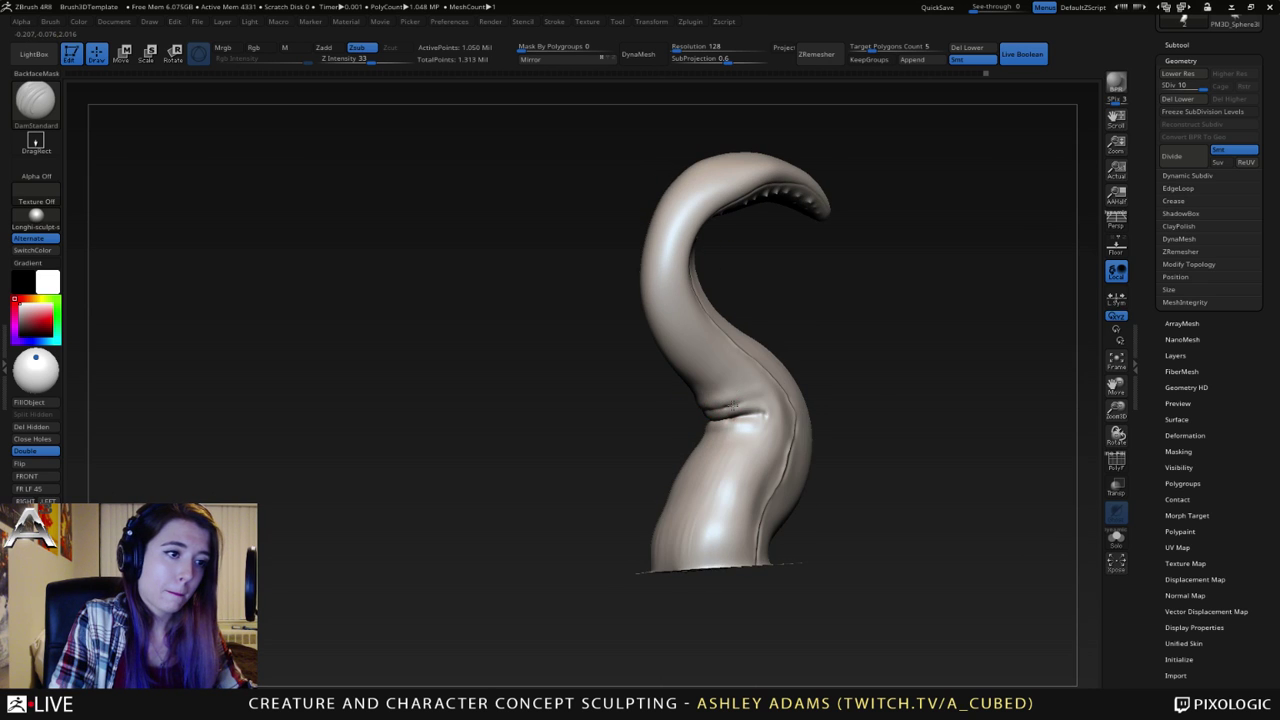
{"action": "key", "text": "ctrl+shift+z"}
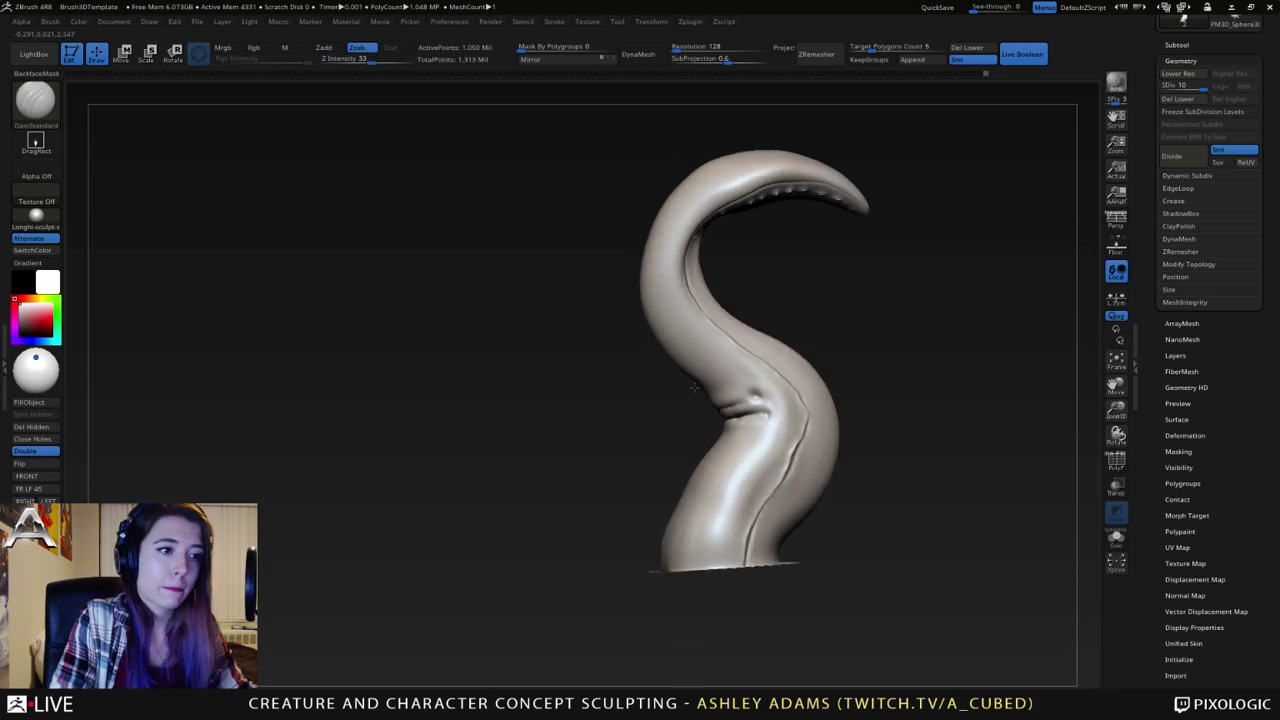
- Smooth the wrinkle and fold ends above the rear crease on both sides of the tentacle
{"action": "left_click_drag", "start_coordinate": [737, 404], "coordinate": [755, 399], "text": "shift"}
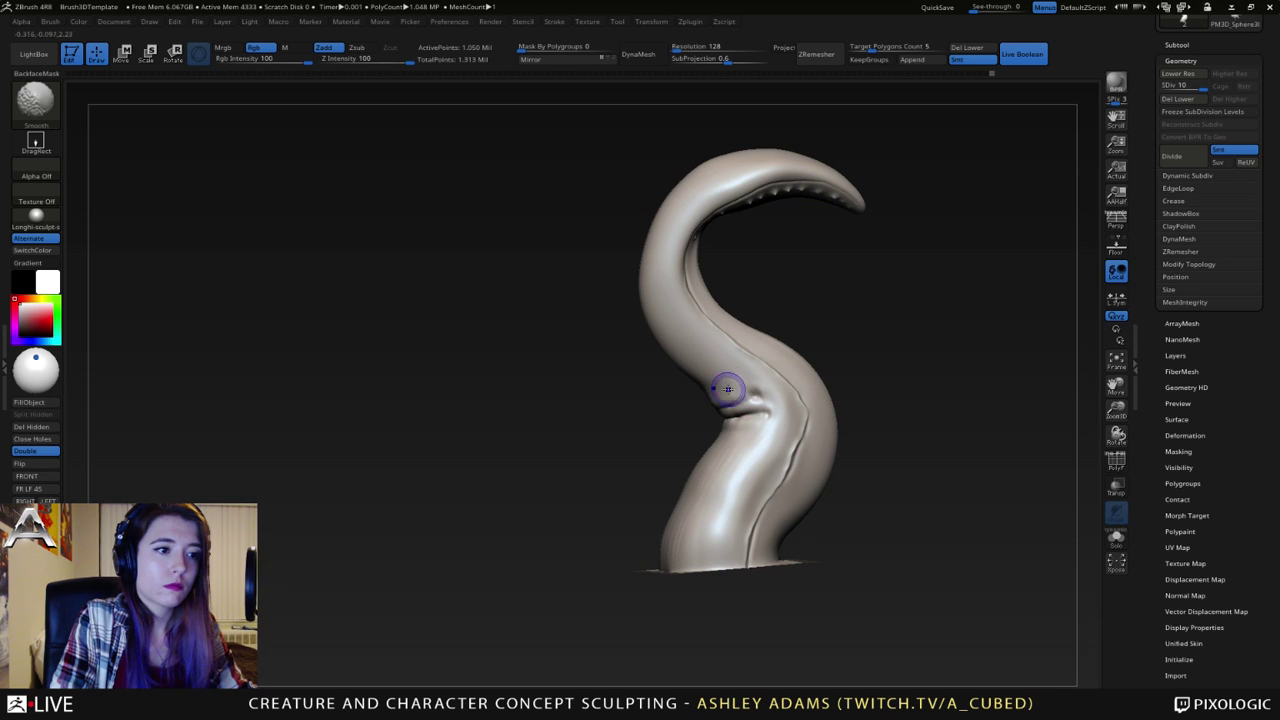
{"action": "mouse_move", "coordinate": [728, 389]}
{"action": "right_mouse_down"}
{"action": "mouse_move", "coordinate": [748, 414]}
{"action": "mouse_move", "coordinate": [743, 363]}
{"action": "mouse_move", "coordinate": [792, 381]}
{"action": "right_mouse_up"}
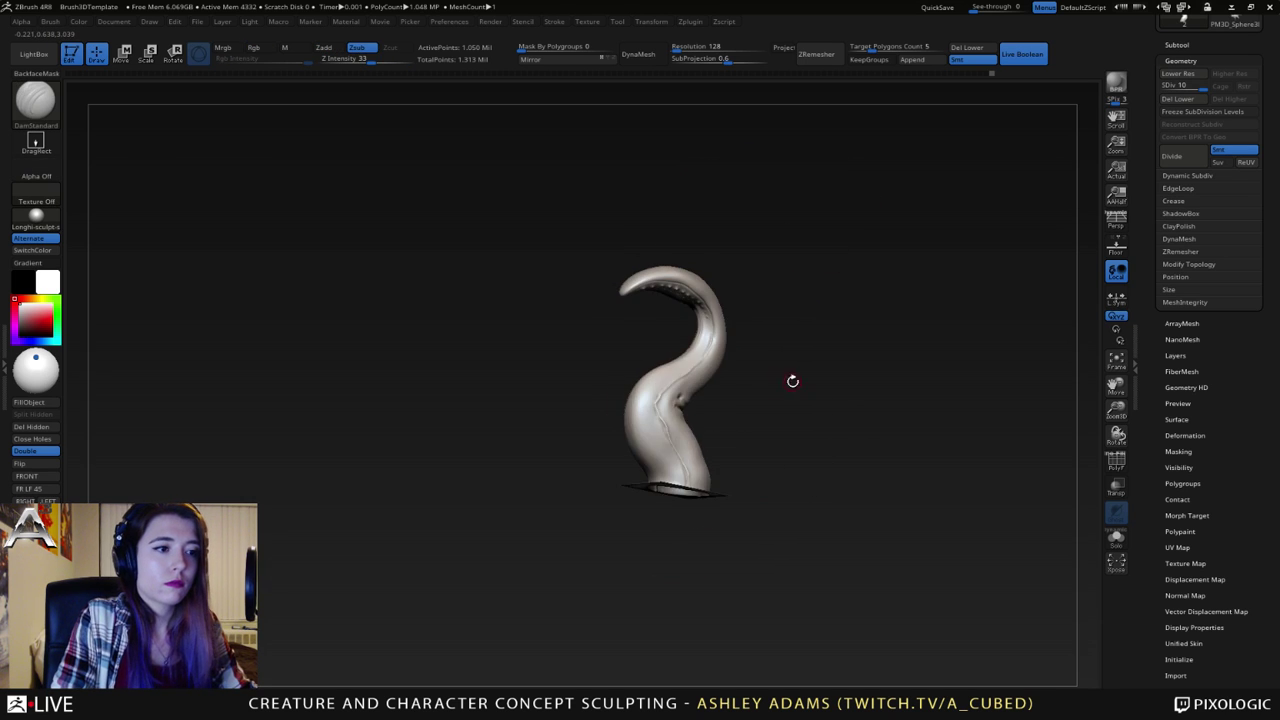
{"action": "right_click", "coordinate": [636, 433]}
{"action": "mouse_move", "coordinate": [638, 400]}
{"action": "right_mouse_down", "text": "ctrl"}
{"action": "mouse_move", "coordinate": [642, 452]}
{"action": "mouse_move", "coordinate": [658, 440]}
{"action": "right_mouse_up", "text": "ctrl"}
{"action": "left_click_drag", "start_coordinate": [658, 418], "coordinate": [662, 420], "text": "shift"}
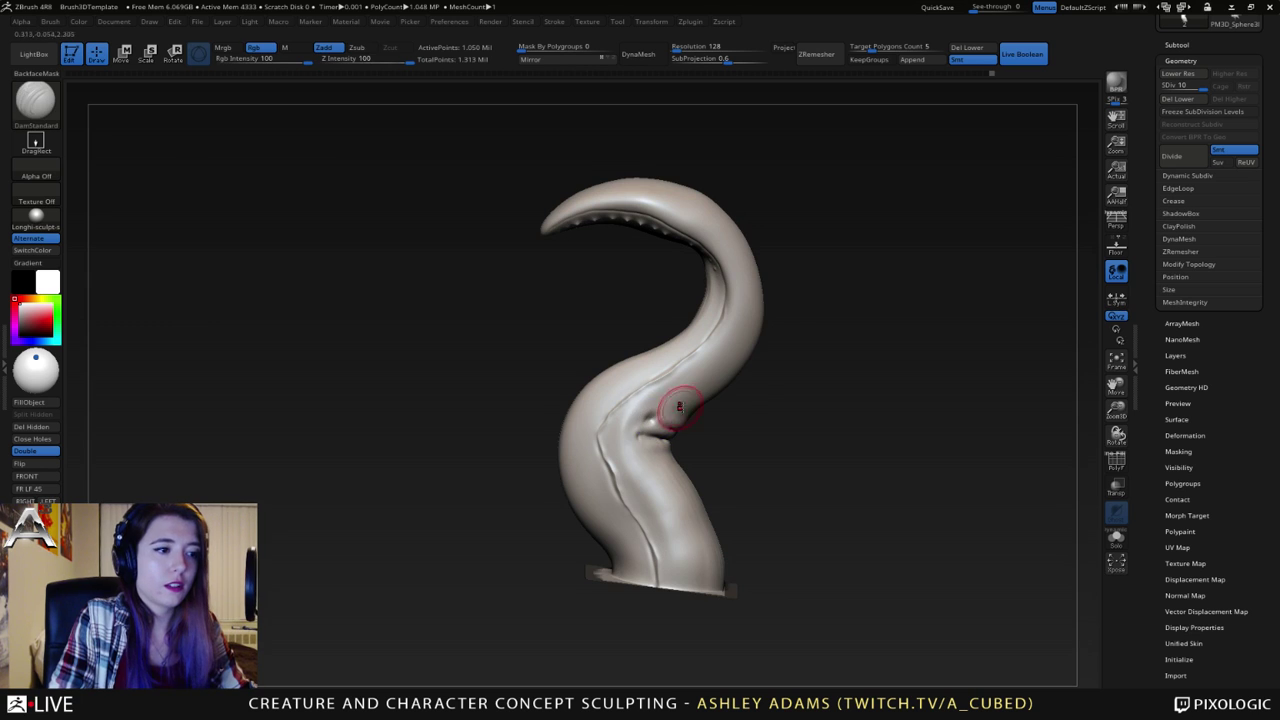
{"action": "right_click_drag", "start_coordinate": [572, 312], "coordinate": [608, 328], "text": "alt"}
{"action": "right_click", "coordinate": [742, 222]}
{"action": "left_click_drag", "start_coordinate": [742, 222], "coordinate": [756, 225]}
{"action": "right_click_drag", "start_coordinate": [777, 252], "coordinate": [780, 243], "text": "shift"}
{"action": "mouse_move", "coordinate": [808, 352]}
{"action": "right_mouse_down", "text": "ctrl"}
{"action": "mouse_move", "coordinate": [812, 315]}
{"action": "mouse_move", "coordinate": [763, 449]}
{"action": "mouse_move", "coordinate": [765, 340]}
{"action": "mouse_move", "coordinate": [783, 289]}
{"action": "mouse_move", "coordinate": [800, 350]}
{"action": "right_mouse_up", "text": "ctrl"}
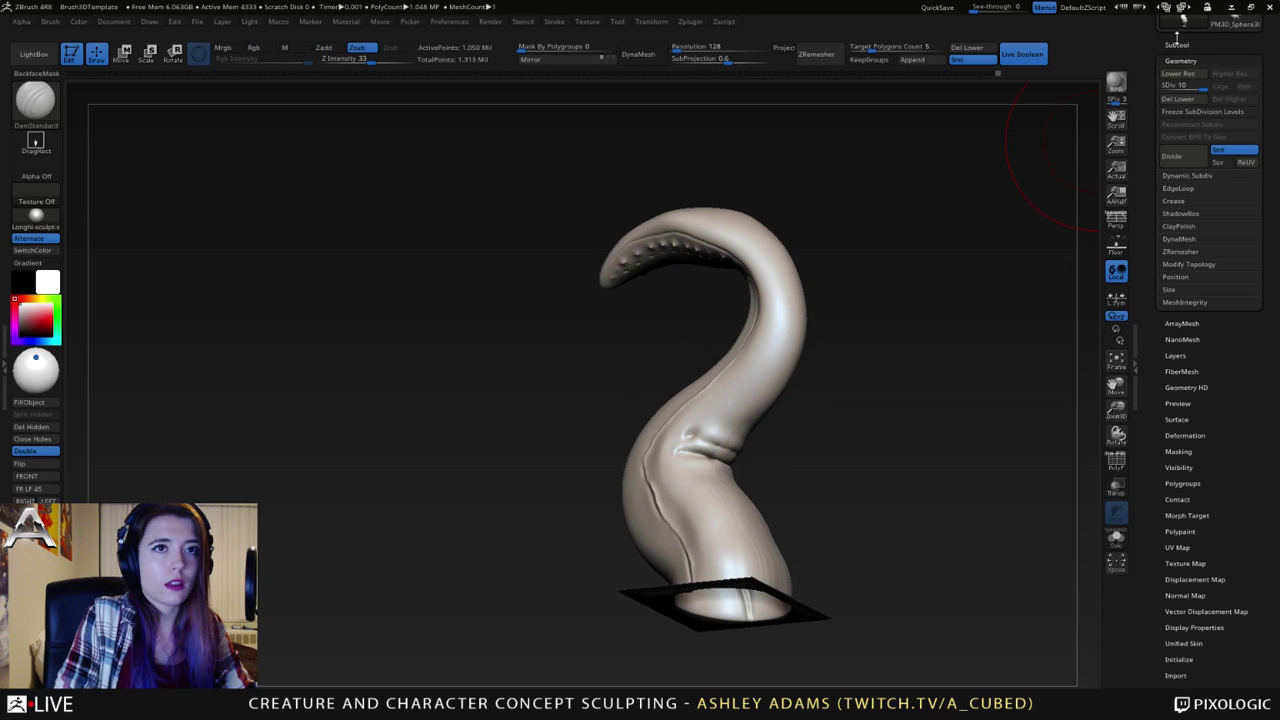
- Inspect the tentacle at its lowest subdivision level, and return it to level 10
{"action": "left_click", "coordinate": [1177, 44]}
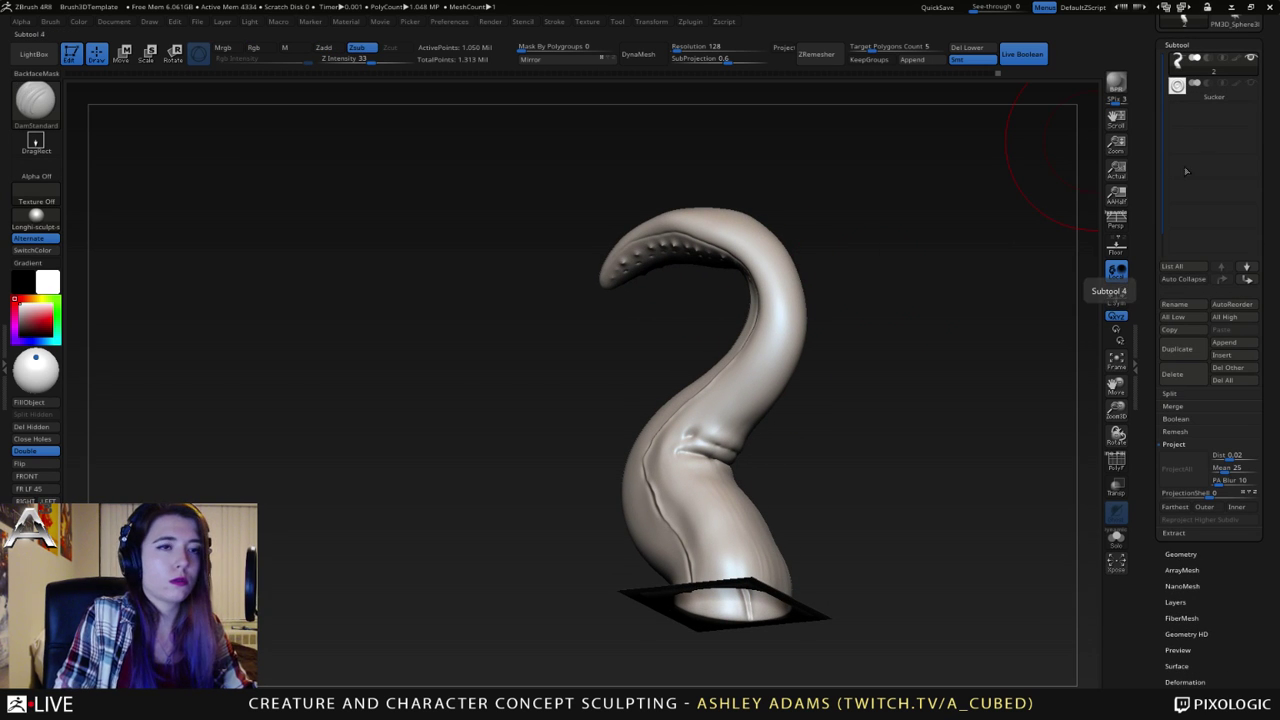
{"action": "left_click", "coordinate": [1193, 554]}
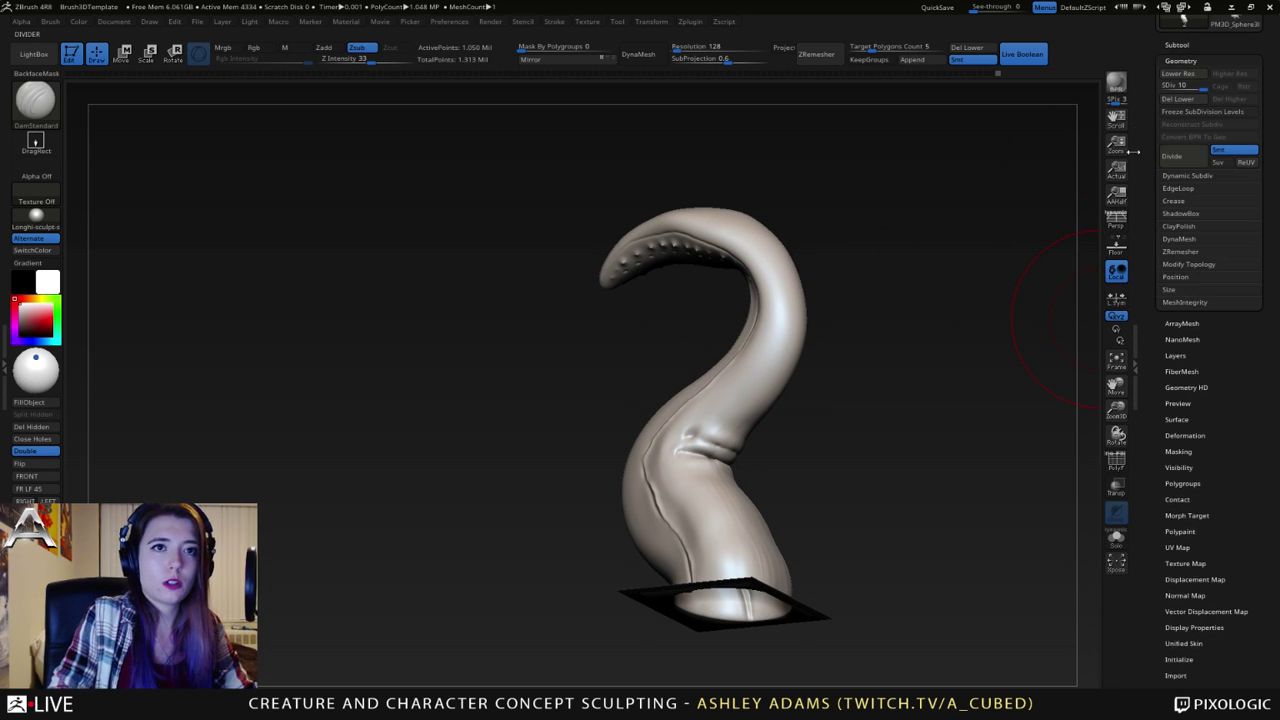
{"action": "left_click", "coordinate": [1160, 87]}
{"action": "left_click_drag", "start_coordinate": [933, 236], "coordinate": [938, 306]}
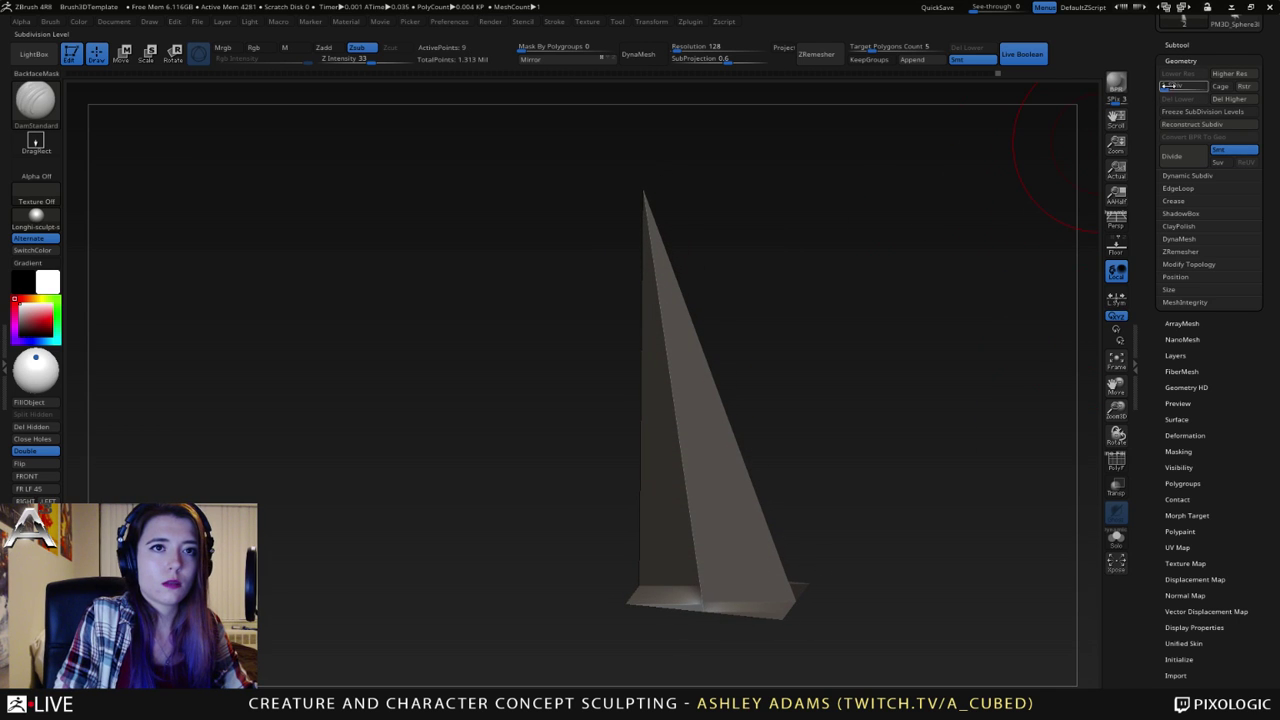
{"action": "left_click", "coordinate": [1217, 85]}
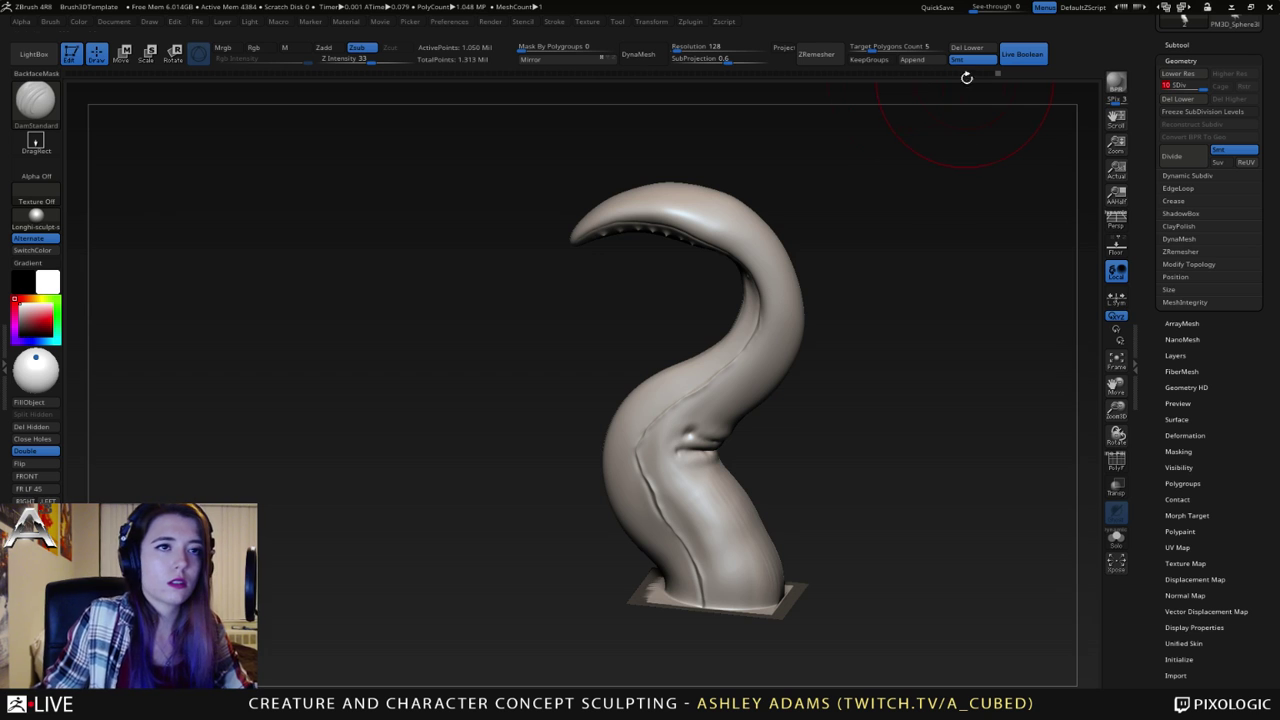
- Rewind the undo history to the original flat plane, duplicate that plane as a new subtool, and reselect the original
{"action": "left_click_drag", "start_coordinate": [993, 73], "coordinate": [67, 74]}
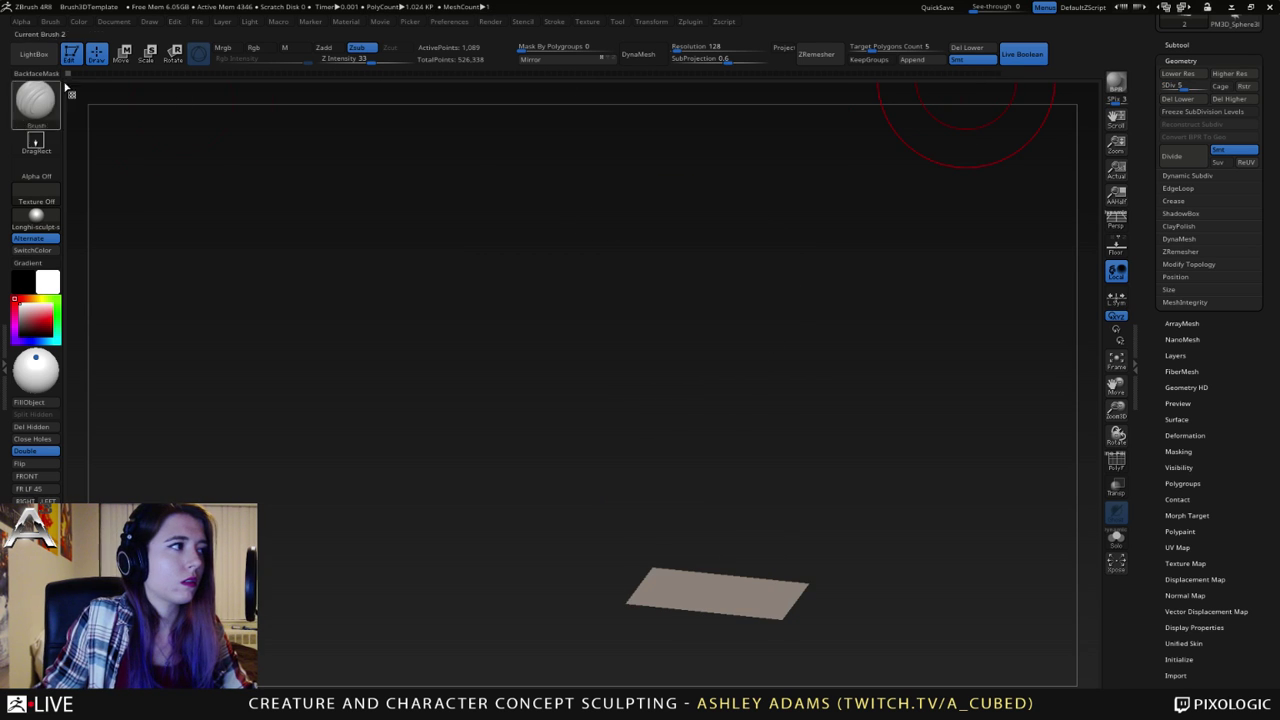
{"action": "left_click", "coordinate": [1177, 45]}
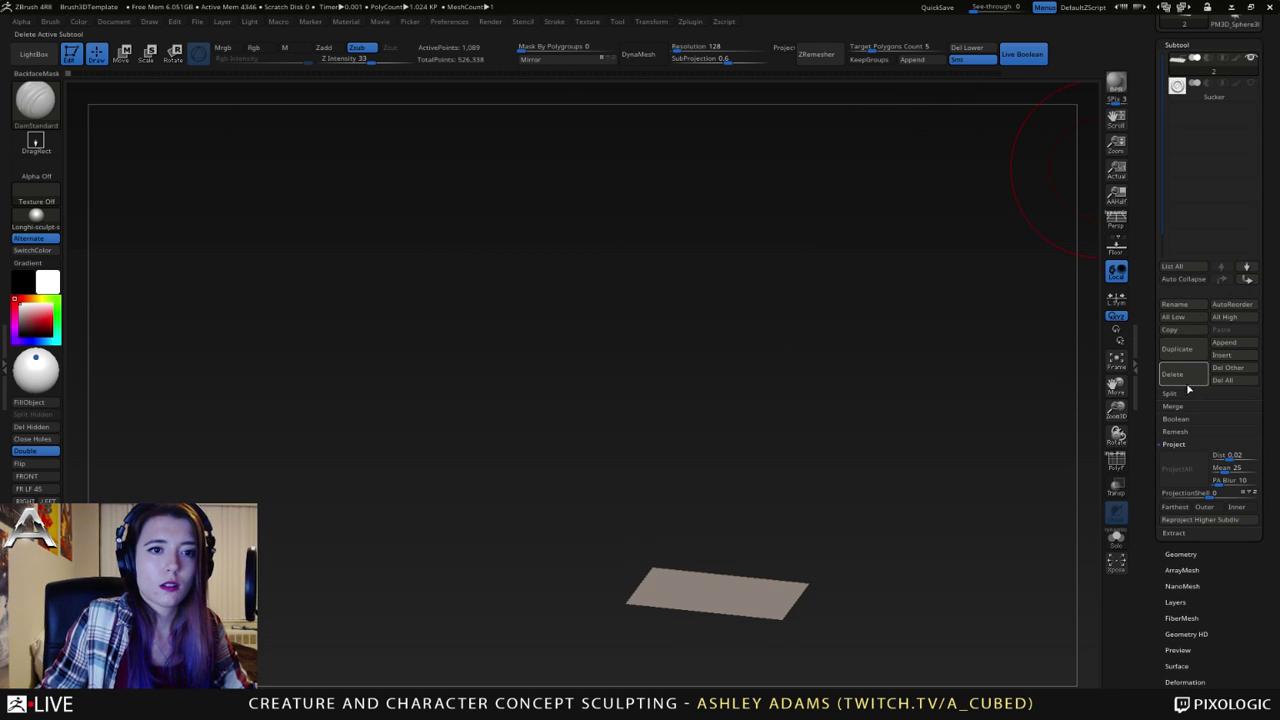
{"action": "left_click", "coordinate": [1183, 350]}
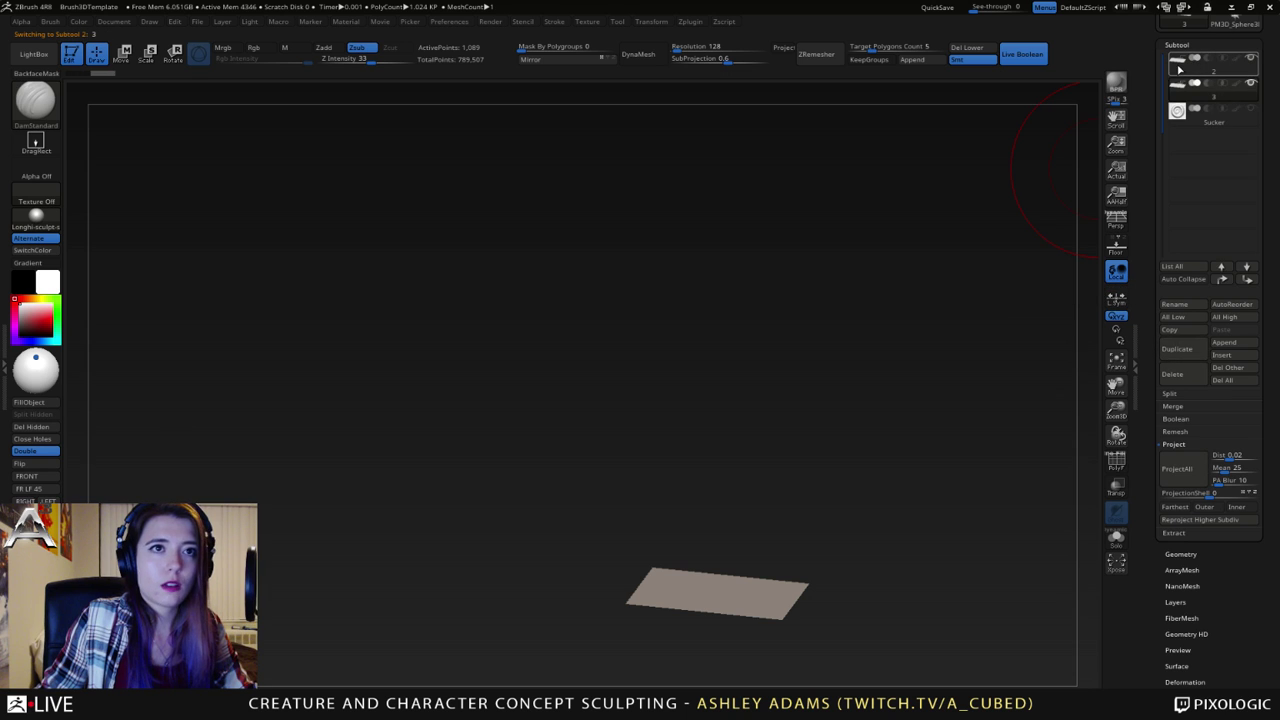
{"action": "left_click", "coordinate": [1182, 84]}
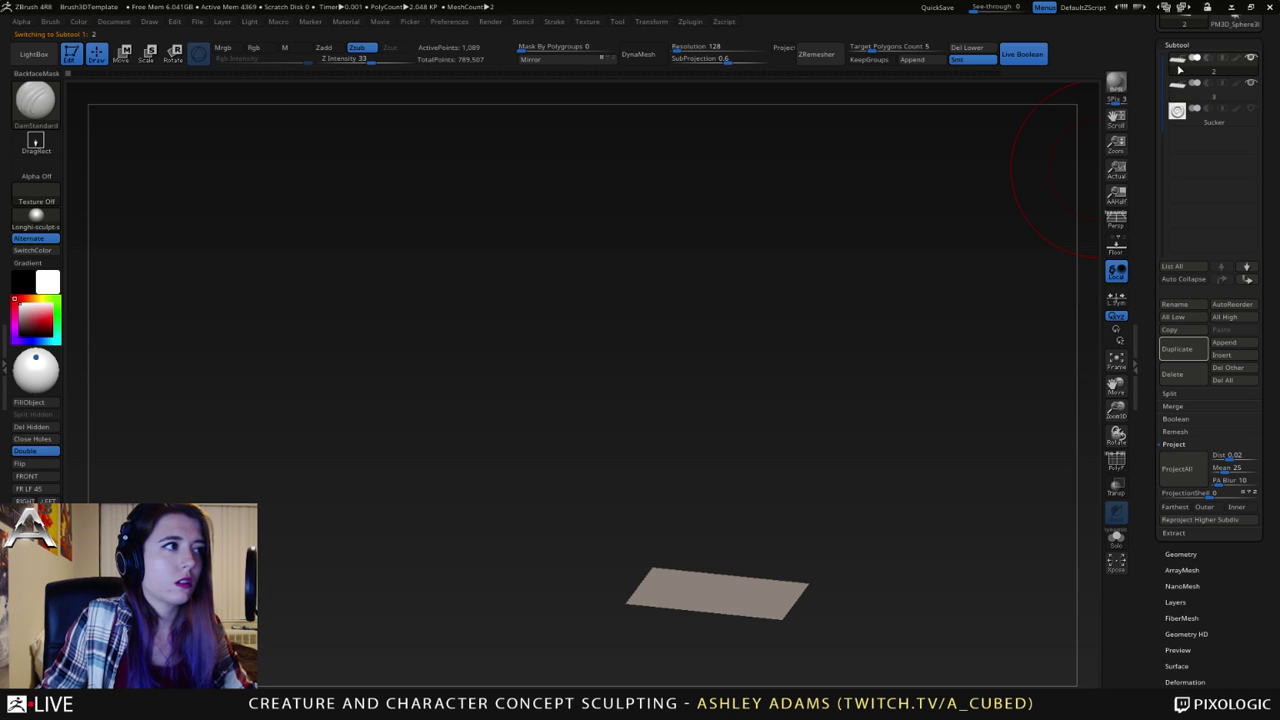
- Restore the original subtool's sculpted tentacle state from the undo history and select the duplicated flat plane
{"action": "left_click", "coordinate": [1180, 553]}
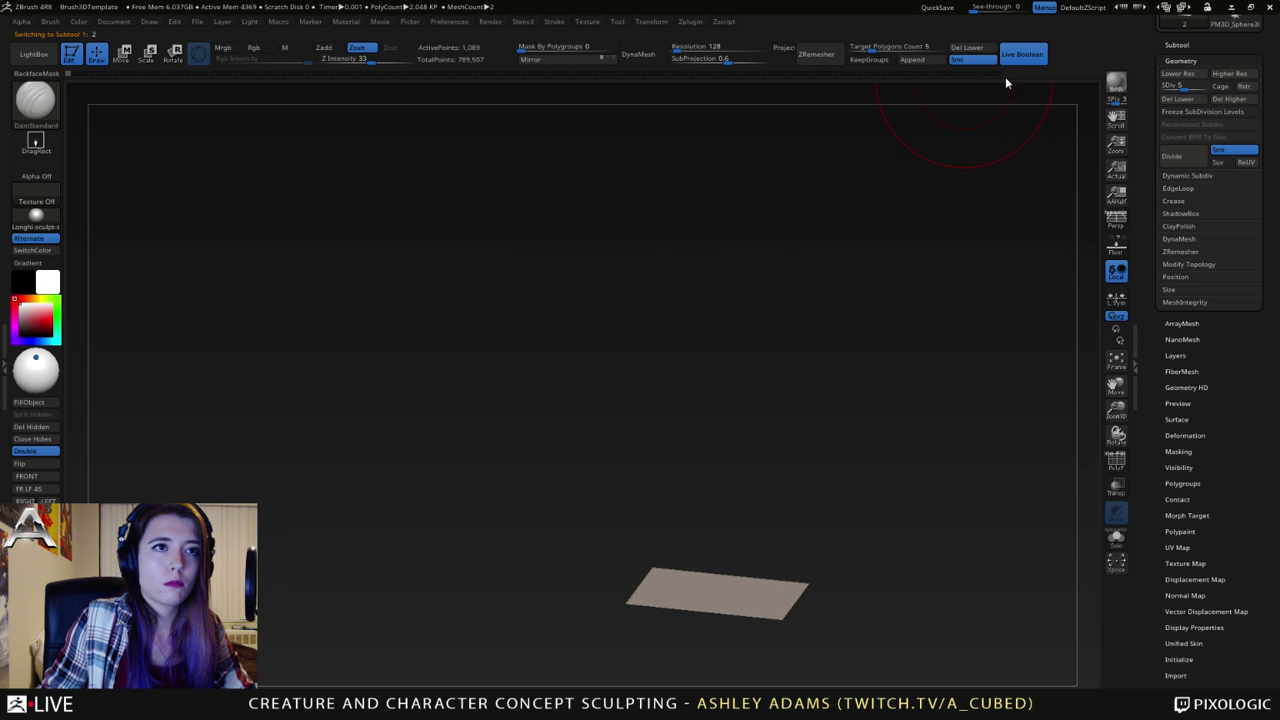
{"action": "left_click", "coordinate": [1177, 45]}
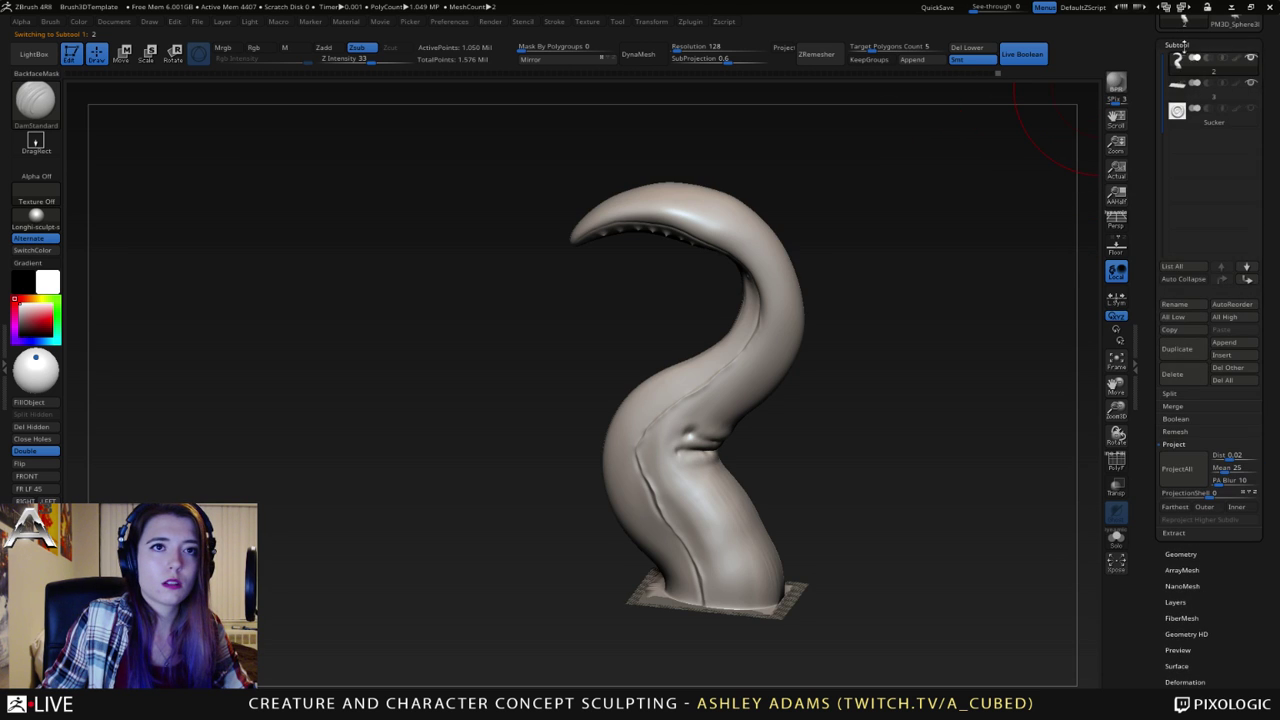
{"action": "left_click", "coordinate": [1178, 90]}
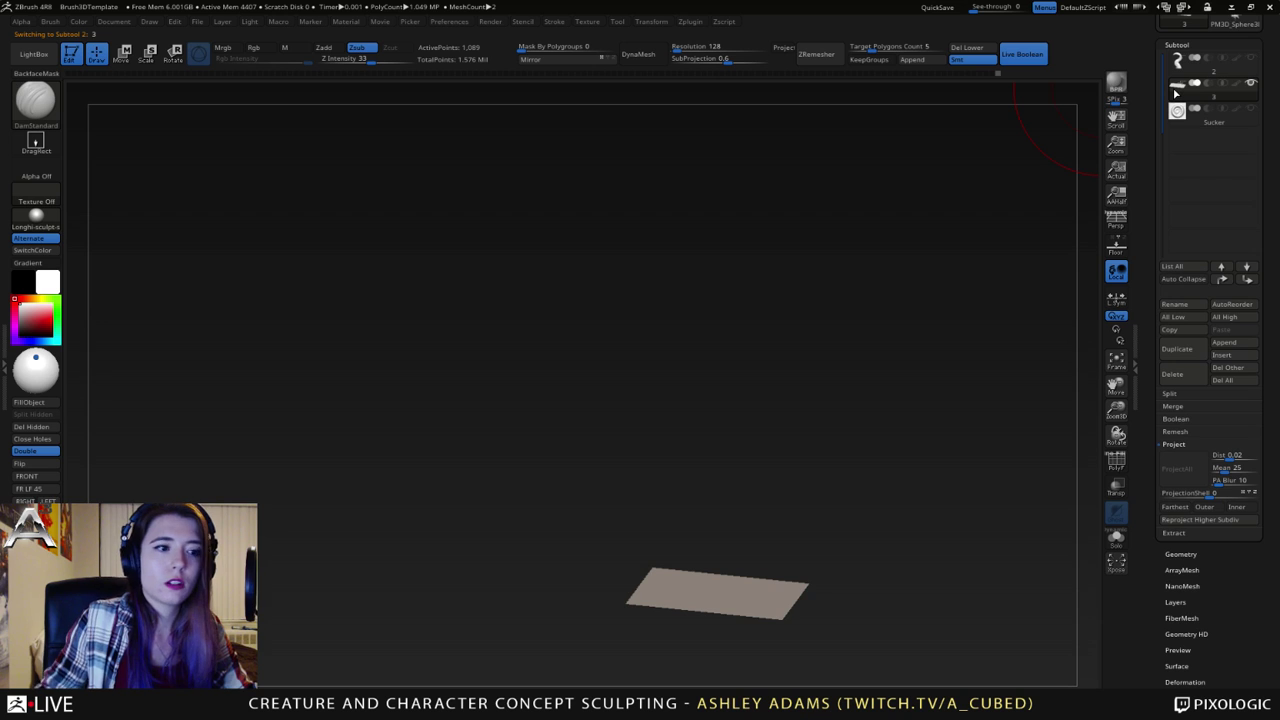
- Fit the draw size to the duplicated plane and switch to the SnakeHook brush
{"action": "right_click_drag", "start_coordinate": [664, 448], "coordinate": [720, 520]}
{"action": "mouse_move", "coordinate": [720, 520]}
{"action": "right_mouse_down", "text": "alt"}
{"action": "mouse_move", "coordinate": [714, 400]}
{"action": "mouse_move", "coordinate": [677, 466]}
{"action": "right_mouse_up", "text": "alt"}
{"action": "right_click", "coordinate": [712, 398]}
{"action": "right_click", "coordinate": [677, 467]}
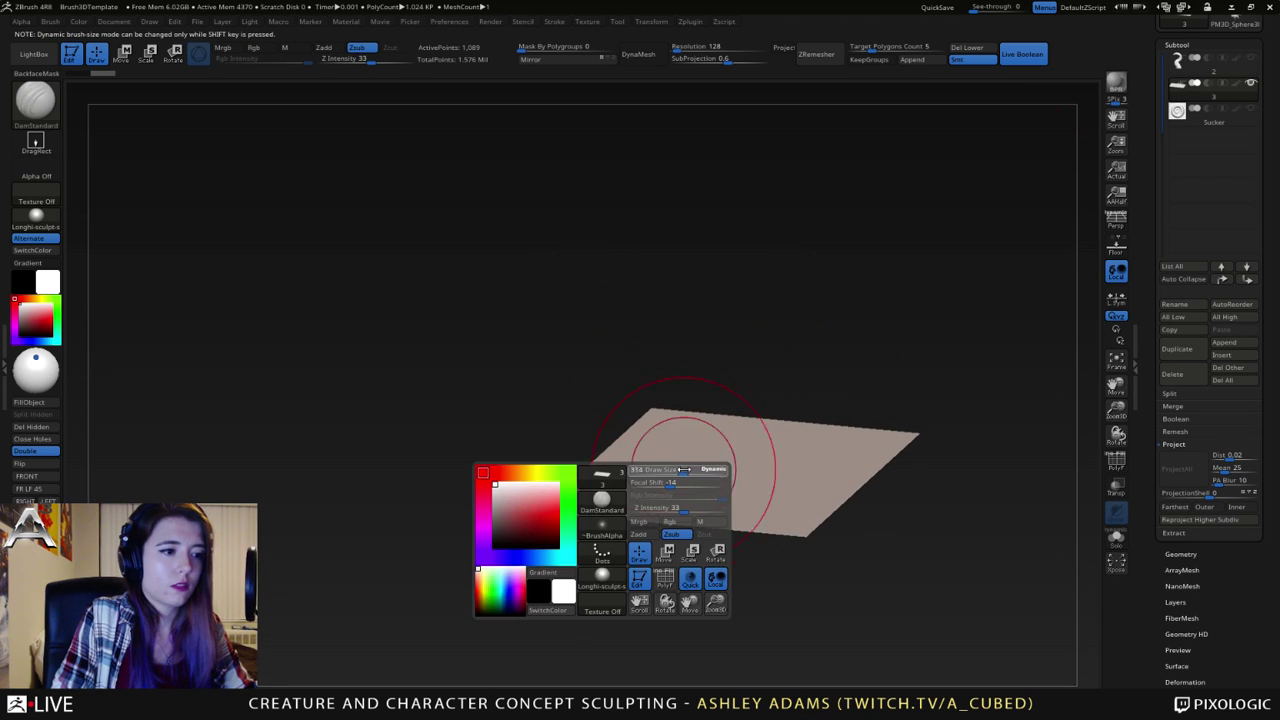
{"action": "left_click_drag", "start_coordinate": [676, 471], "coordinate": [686, 471]}
{"action": "right_click_drag", "start_coordinate": [729, 471], "coordinate": [751, 482], "text": "alt"}
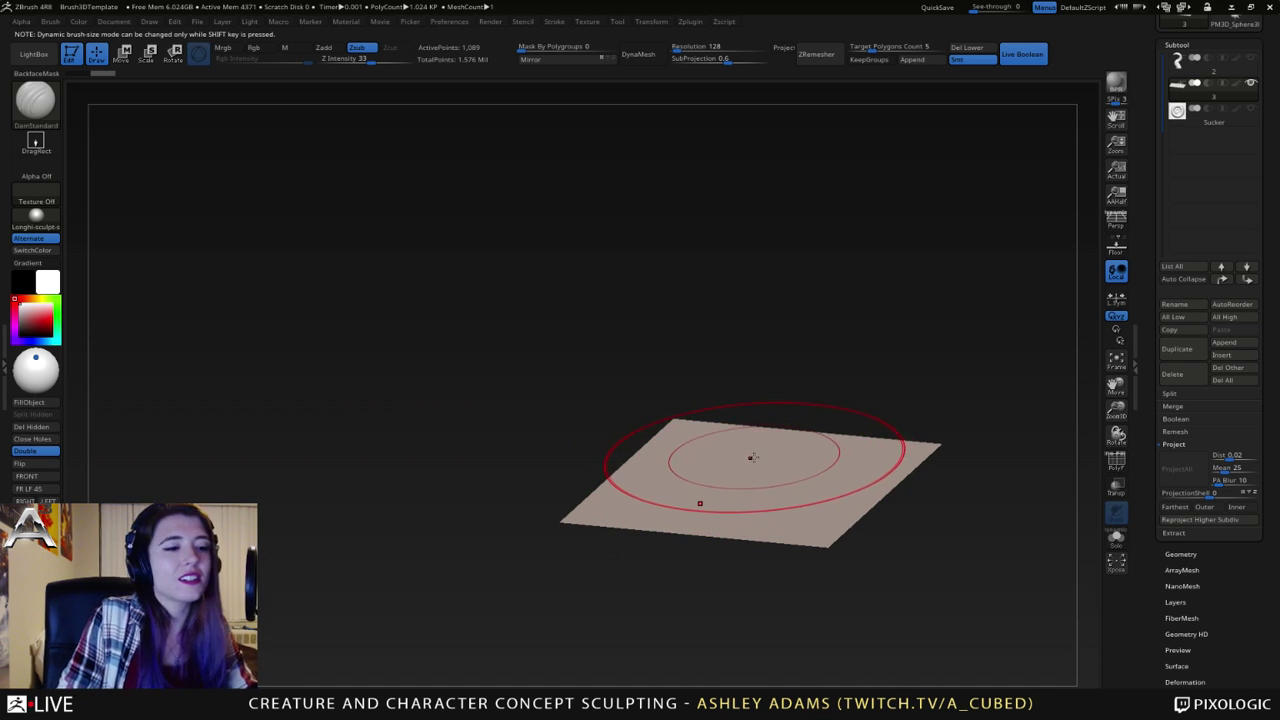
{"action": "key", "text": "space"}
{"action": "left_click_drag", "start_coordinate": [753, 458], "coordinate": [730, 459]}
{"action": "key", "text": "b"}
{"action": "key", "text": "s"}
{"action": "key", "text": "h"}
- Subdivide the duplicated plane to level 7 and mask a narrow strip along each of its edges
{"action": "mouse_move", "coordinate": [713, 466]}
{"action": "right_mouse_down"}
{"action": "mouse_move", "coordinate": [734, 537]}
{"action": "mouse_move", "coordinate": [757, 500]}
{"action": "mouse_move", "coordinate": [752, 416]}
{"action": "right_mouse_up"}
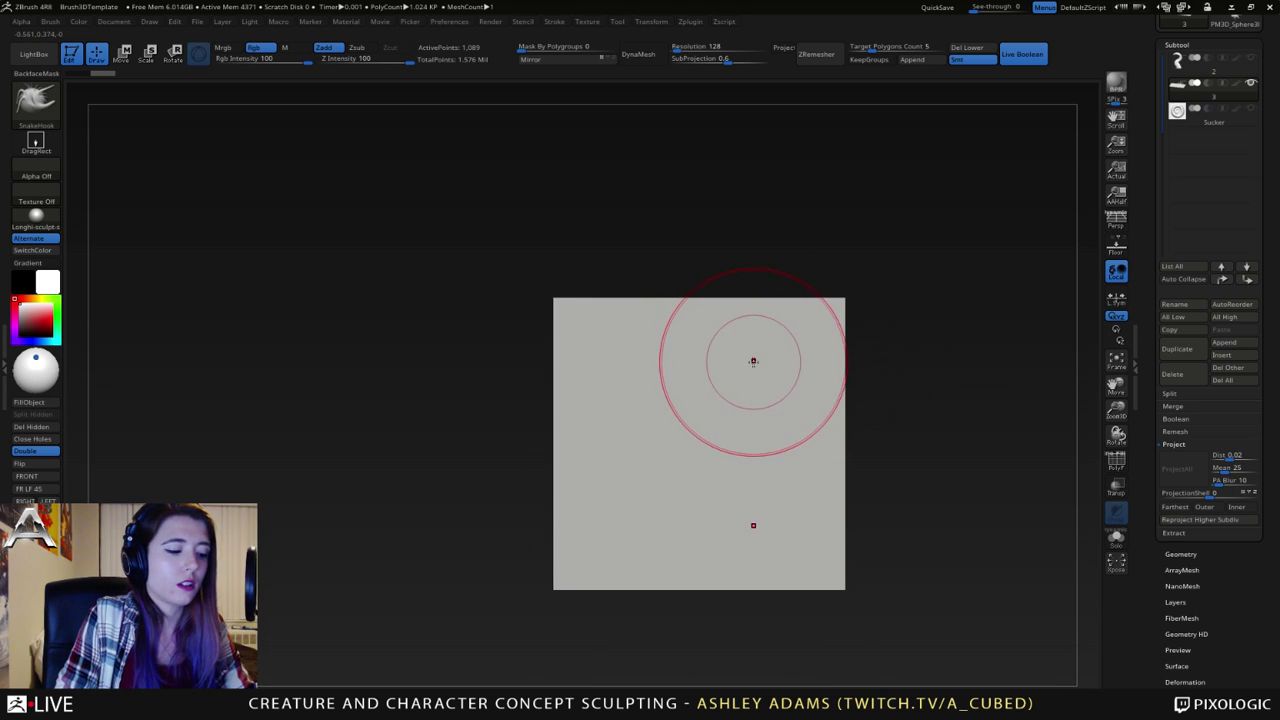
{"action": "left_click_drag", "start_coordinate": [569, 289], "coordinate": [700, 281]}
{"action": "right_click_drag", "start_coordinate": [701, 281], "coordinate": [740, 380]}
{"action": "left_click_drag", "start_coordinate": [468, 219], "coordinate": [931, 300], "text": "ctrl"}
{"action": "left_click_drag", "start_coordinate": [526, 615], "coordinate": [986, 532], "text": "ctrl"}
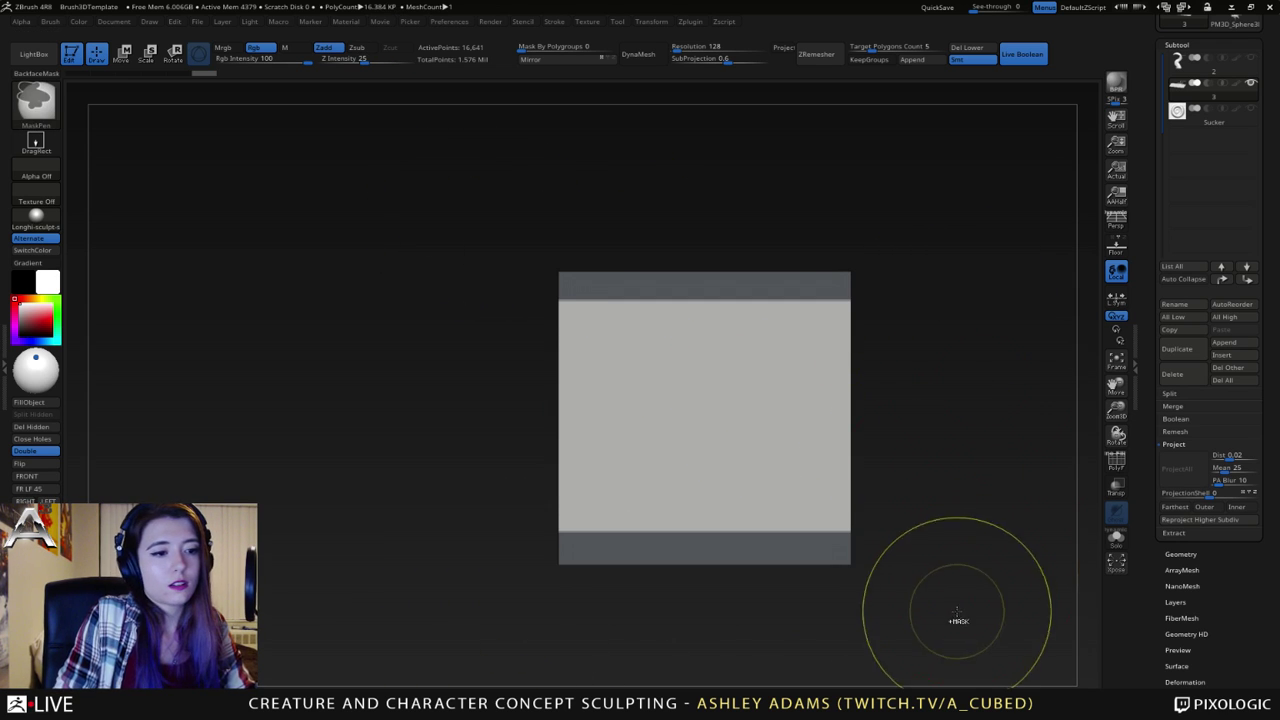
{"action": "left_click_drag", "start_coordinate": [955, 605], "coordinate": [834, 215], "text": "ctrl"}
- Pull the plane's unmasked centre outwards into a rounded bulge with an enlarged SnakeHook brush
{"action": "key", "text": "b"}
{"action": "key", "text": "s"}
{"action": "key", "text": "h"}
{"action": "right_click_drag", "start_coordinate": [798, 350], "coordinate": [787, 342], "text": "alt"}
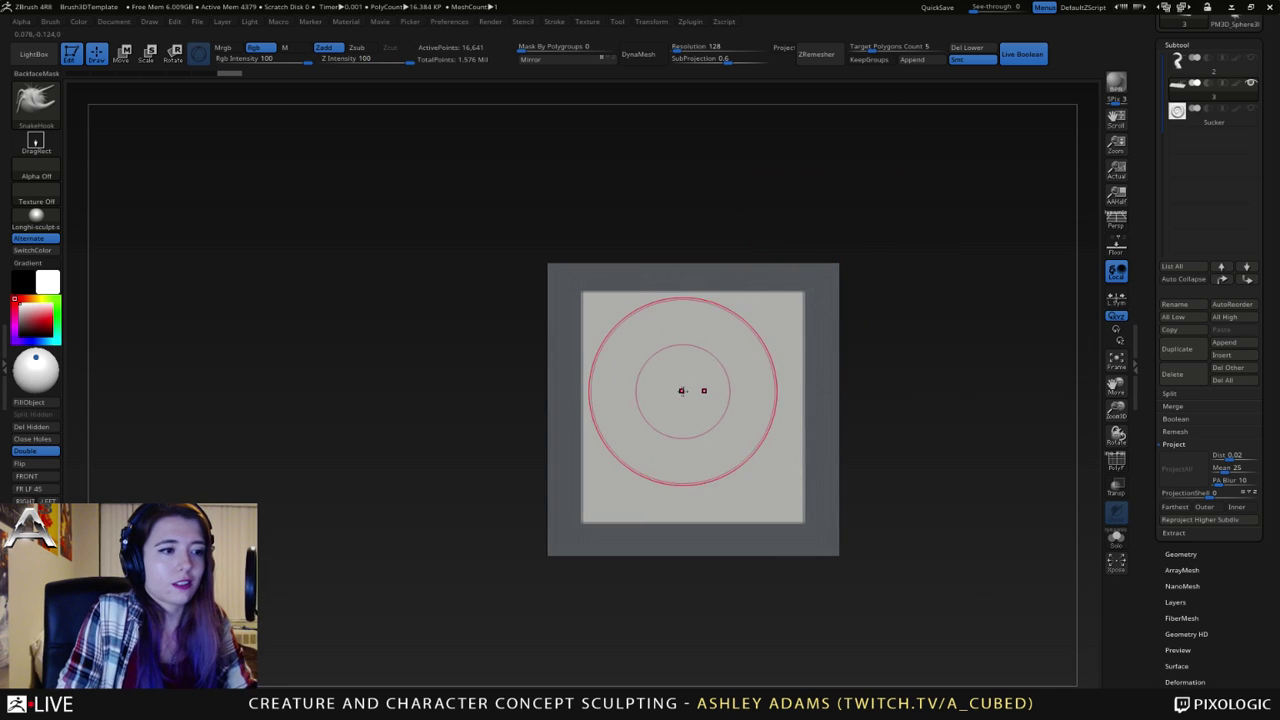
{"action": "right_click_drag", "start_coordinate": [684, 392], "coordinate": [736, 400]}
{"action": "right_click_drag", "start_coordinate": [701, 385], "coordinate": [706, 411], "text": "alt"}
{"action": "key", "text": "space"}
{"action": "left_click_drag", "start_coordinate": [702, 404], "coordinate": [720, 402]}
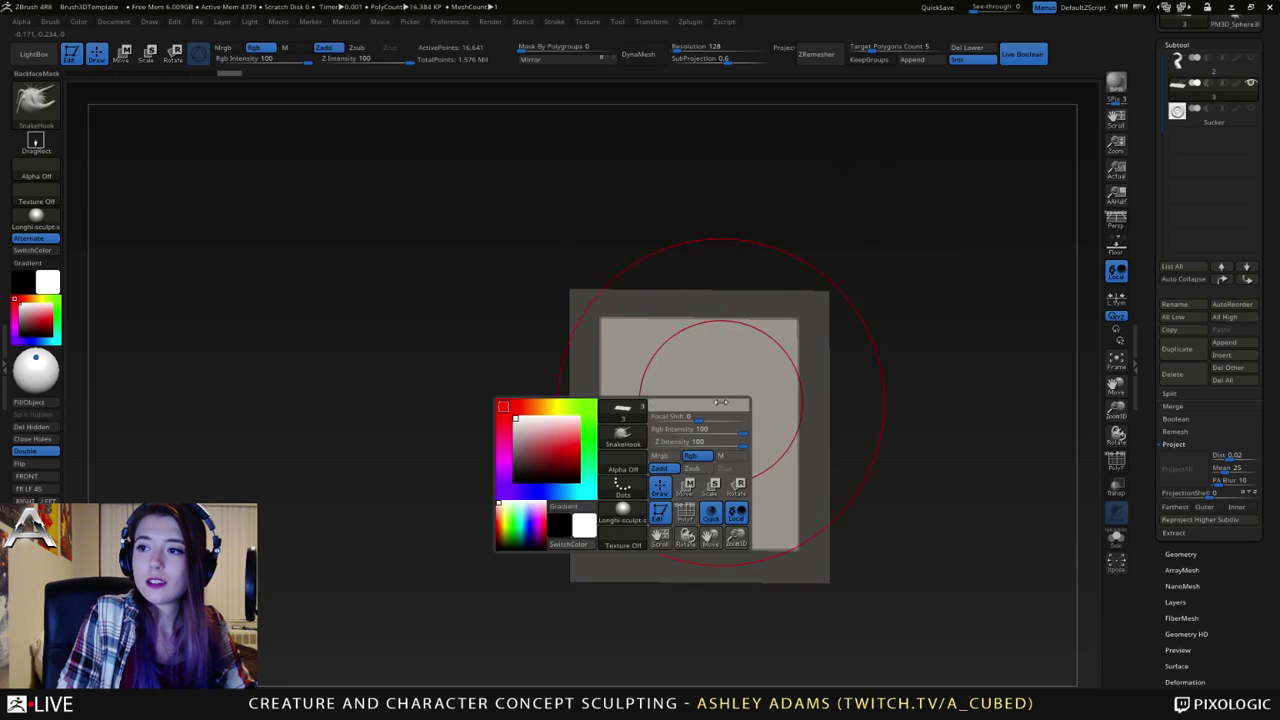
{"action": "mouse_move", "coordinate": [711, 436]}
{"action": "right_mouse_down", "text": "ctrl"}
{"action": "mouse_move", "coordinate": [700, 412]}
{"action": "mouse_move", "coordinate": [717, 428]}
{"action": "right_mouse_up", "text": "ctrl"}
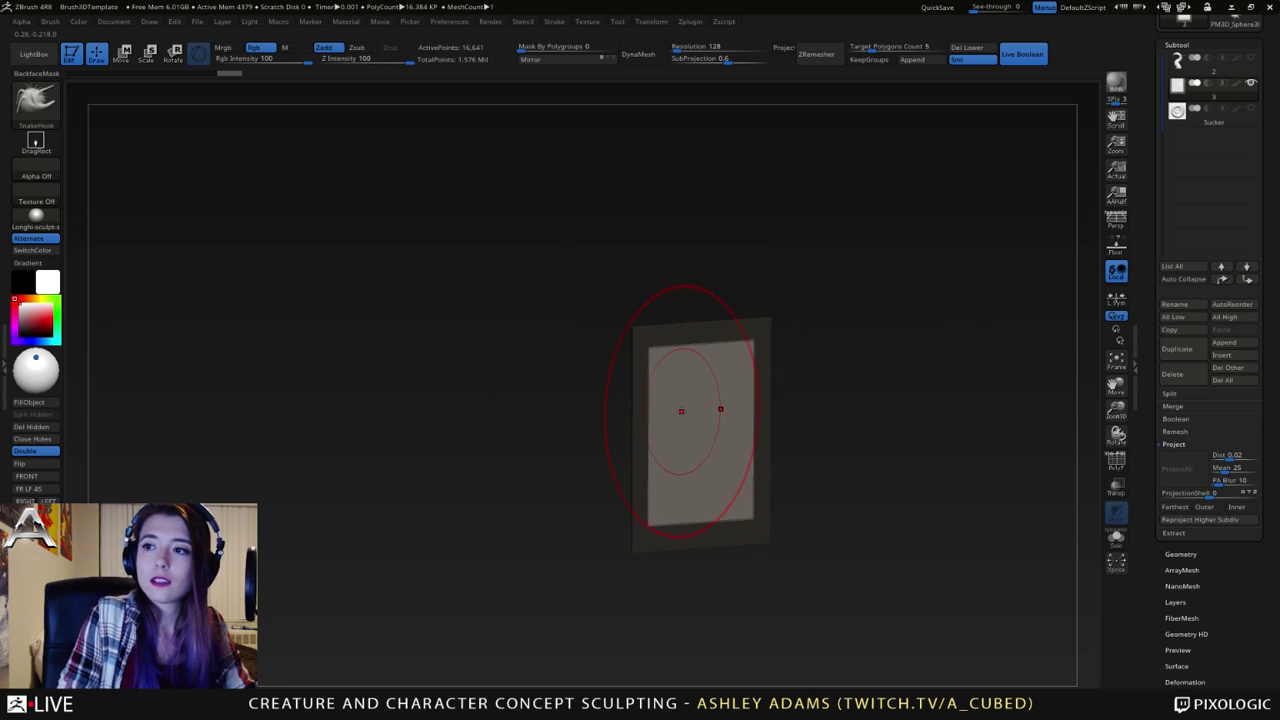
{"action": "mouse_move", "coordinate": [674, 376]}
{"action": "right_mouse_down"}
{"action": "mouse_move", "coordinate": [684, 422]}
{"action": "mouse_move", "coordinate": [655, 392]}
{"action": "mouse_move", "coordinate": [670, 442]}
{"action": "right_mouse_up"}
{"action": "key", "text": "space"}
{"action": "left_click", "coordinate": [686, 430]}
{"action": "key", "text": "space"}
{"action": "mouse_move", "coordinate": [668, 437]}
{"action": "left_mouse_down"}
{"action": "mouse_move", "coordinate": [680, 425]}
{"action": "mouse_move", "coordinate": [716, 462]}
{"action": "left_mouse_up"}
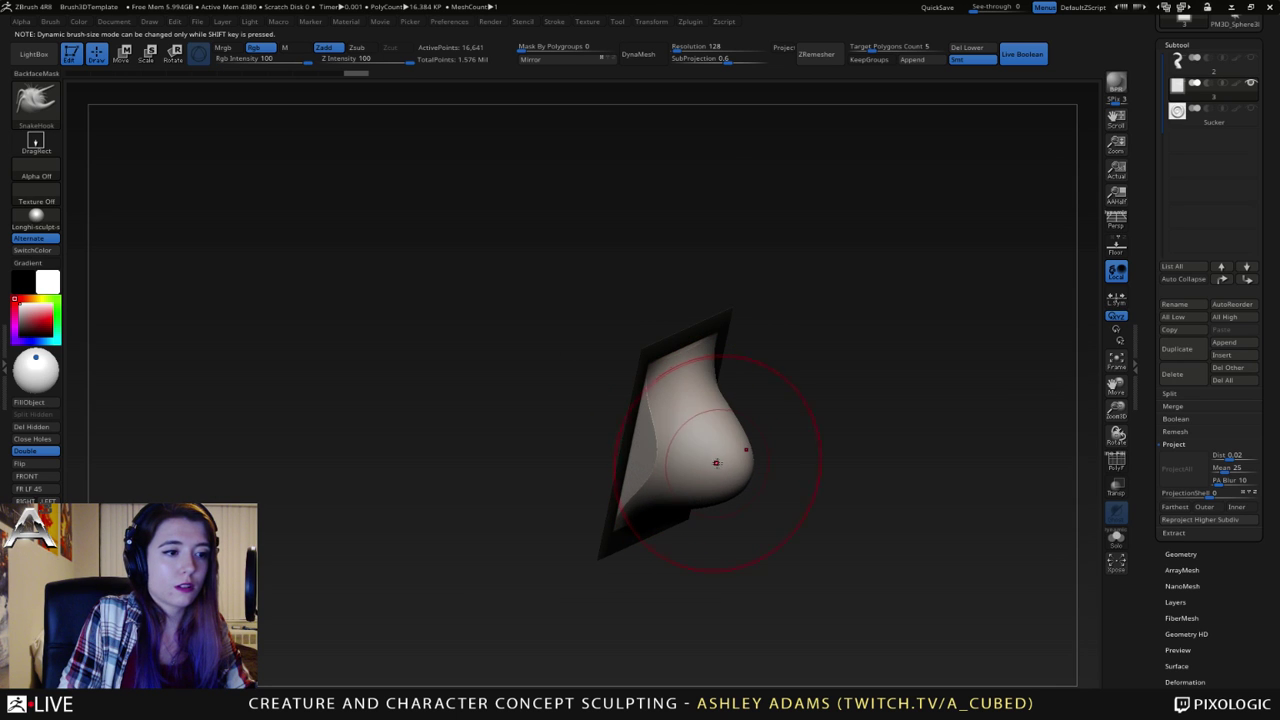
- Even out the pulled bulge's stretched polygons with the Relax Plane Grid deformation and show the polygon wireframe
{"action": "left_click", "coordinate": [1186, 552]}
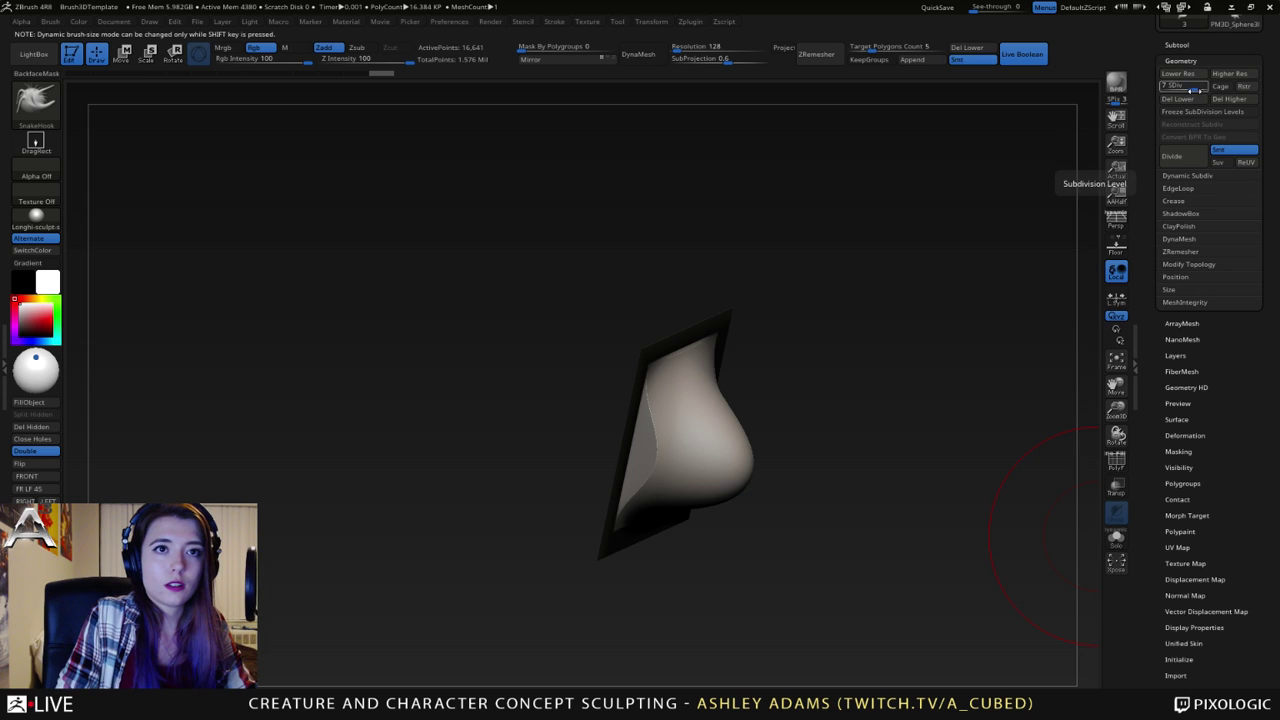
{"action": "left_click", "coordinate": [1187, 436]}
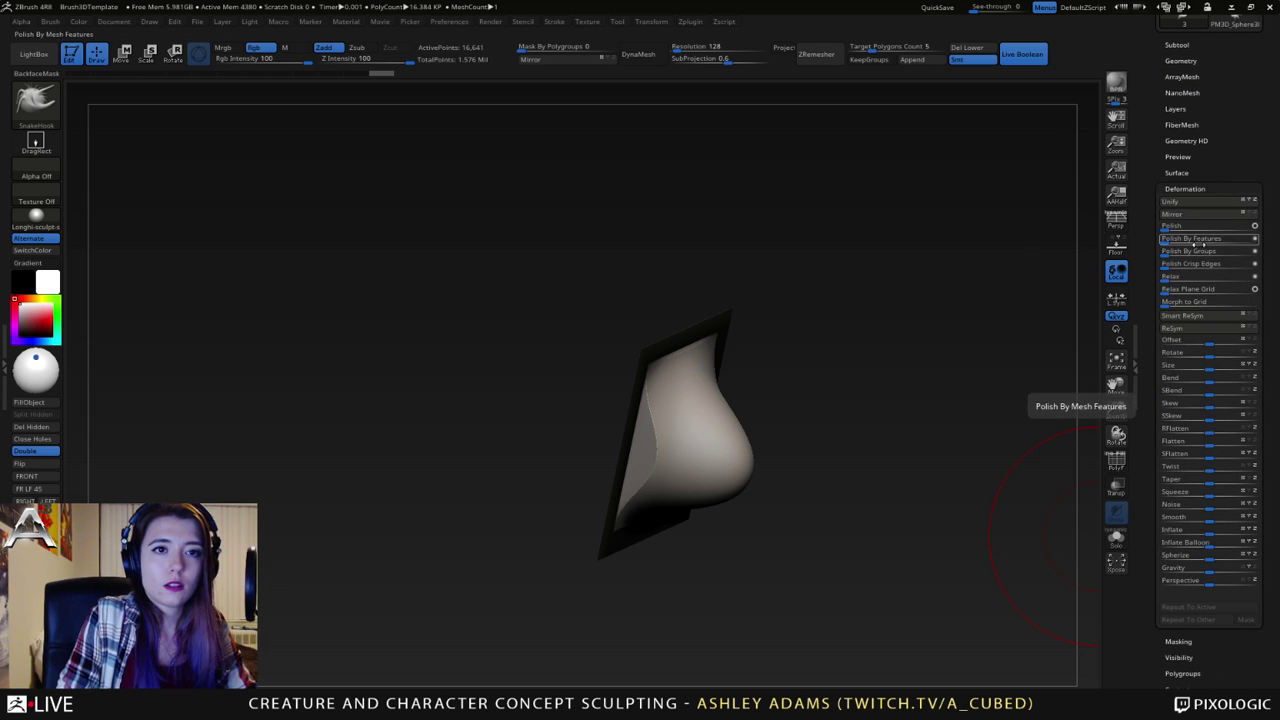
{"action": "left_click_drag", "start_coordinate": [1172, 290], "coordinate": [1262, 289]}
{"action": "mouse_move", "coordinate": [823, 389]}
{"action": "left_mouse_down"}
{"action": "mouse_move", "coordinate": [728, 408]}
{"action": "mouse_move", "coordinate": [748, 462]}
{"action": "mouse_move", "coordinate": [788, 483]}
{"action": "left_mouse_up"}
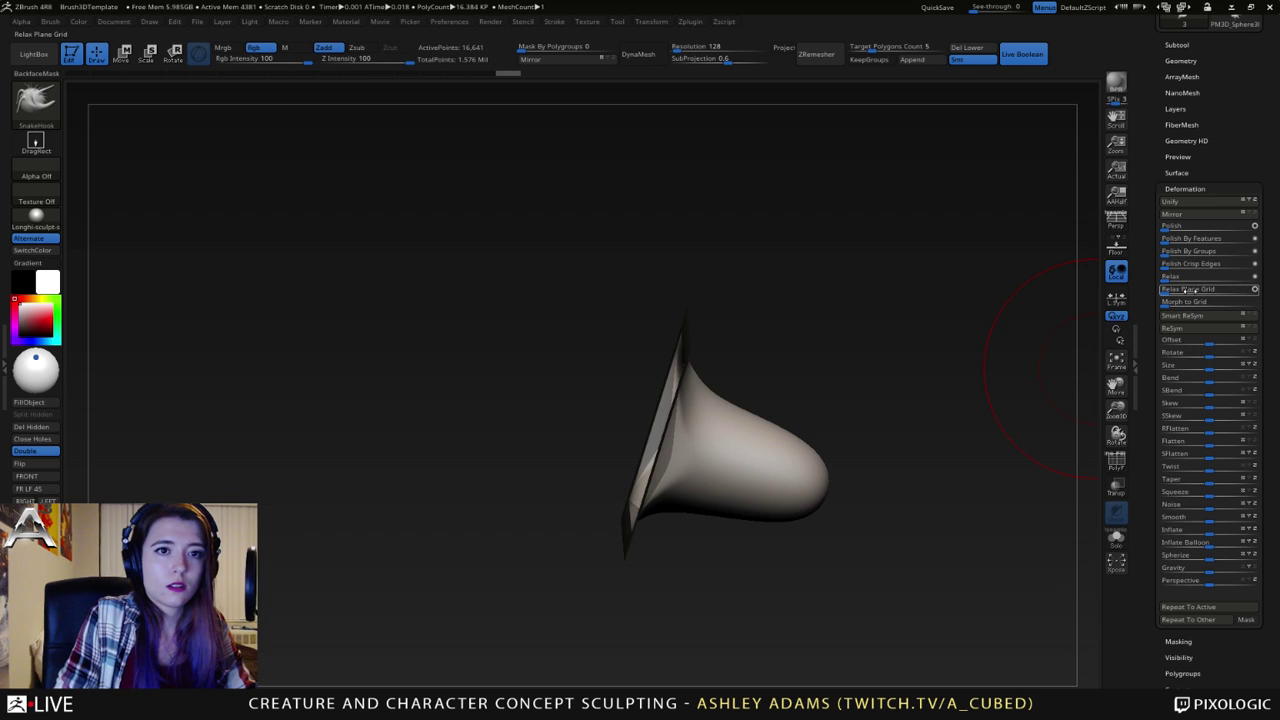
{"action": "left_click_drag", "start_coordinate": [1264, 290], "coordinate": [1264, 290]}
{"action": "left_click", "coordinate": [1116, 460]}
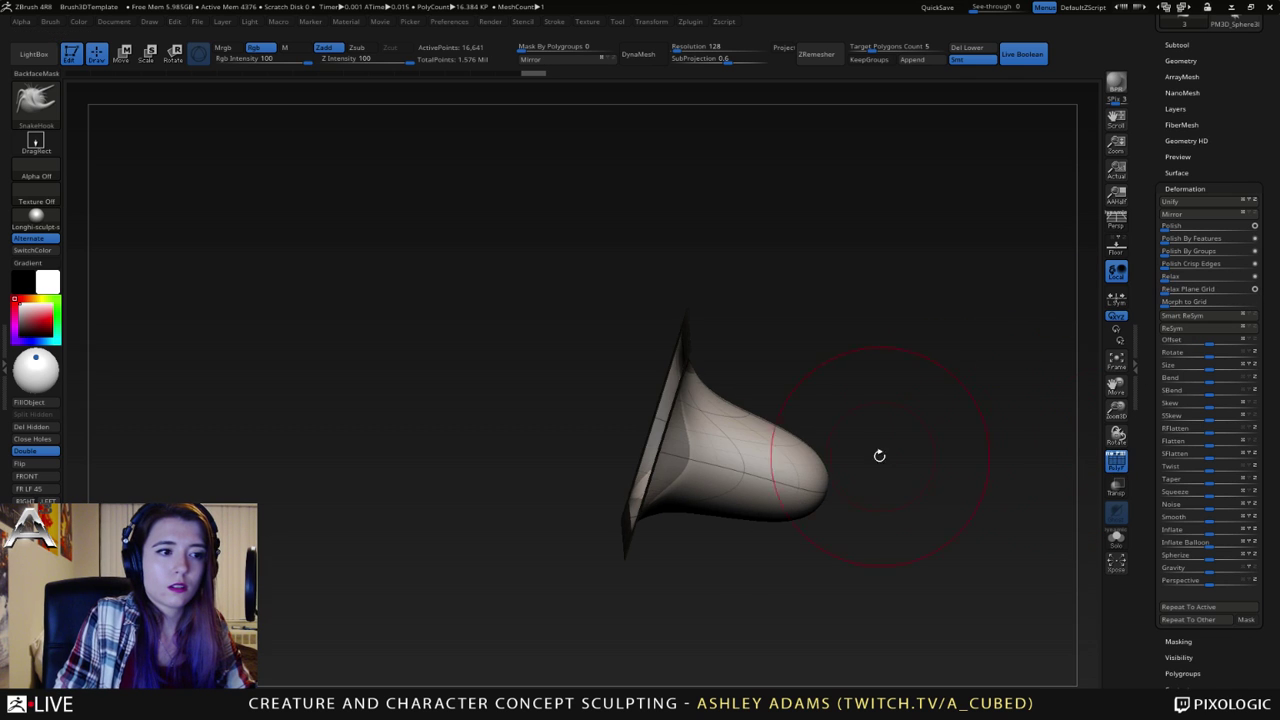
- Try to pull the bulge into a long rounded tube and apply Relax Plane Grid to it again
{"action": "mouse_move", "coordinate": [877, 451]}
{"action": "left_mouse_down"}
{"action": "mouse_move", "coordinate": [819, 419]}
{"action": "mouse_move", "coordinate": [942, 423]}
{"action": "left_mouse_up"}
{"action": "mouse_move", "coordinate": [968, 424]}
{"action": "left_mouse_down"}
{"action": "mouse_move", "coordinate": [997, 425]}
{"action": "mouse_move", "coordinate": [942, 421]}
{"action": "mouse_move", "coordinate": [1043, 422]}
{"action": "left_mouse_up"}
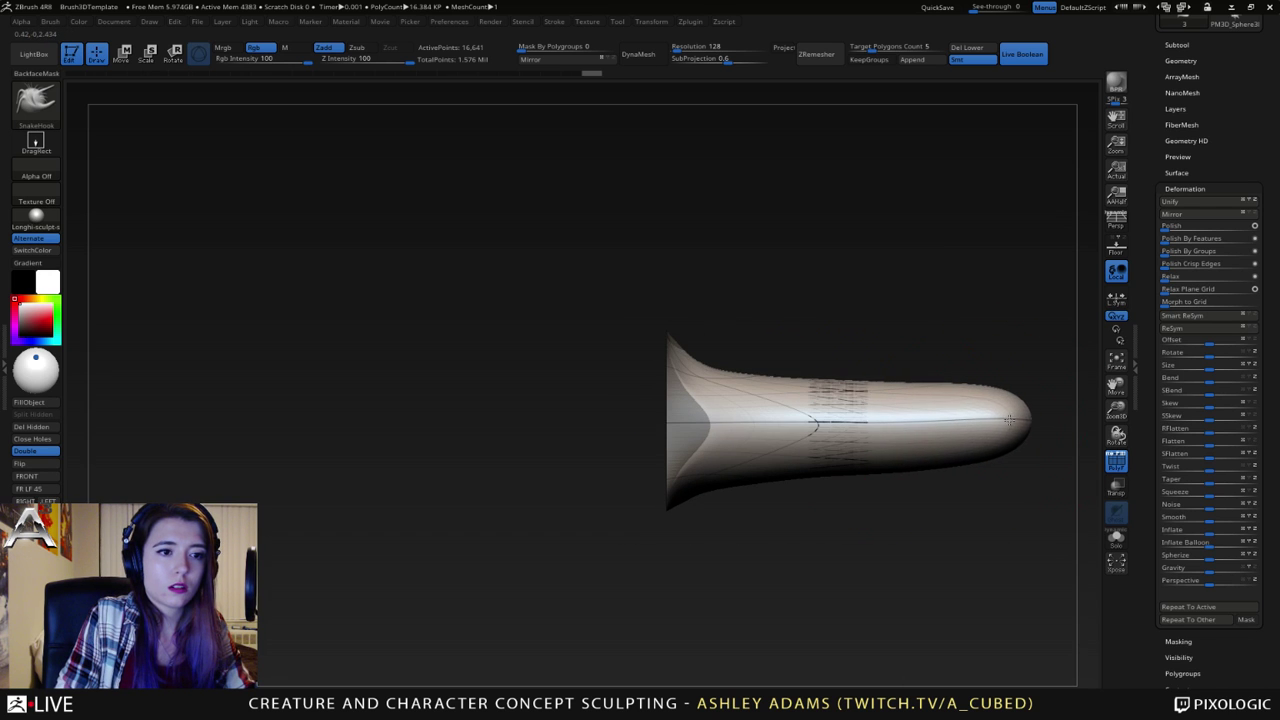
{"action": "left_click_drag", "start_coordinate": [1201, 290], "coordinate": [1264, 291]}
{"action": "right_click_drag", "start_coordinate": [916, 430], "coordinate": [889, 358], "text": "ctrl"}
{"action": "left_click_drag", "start_coordinate": [889, 357], "coordinate": [889, 370]}
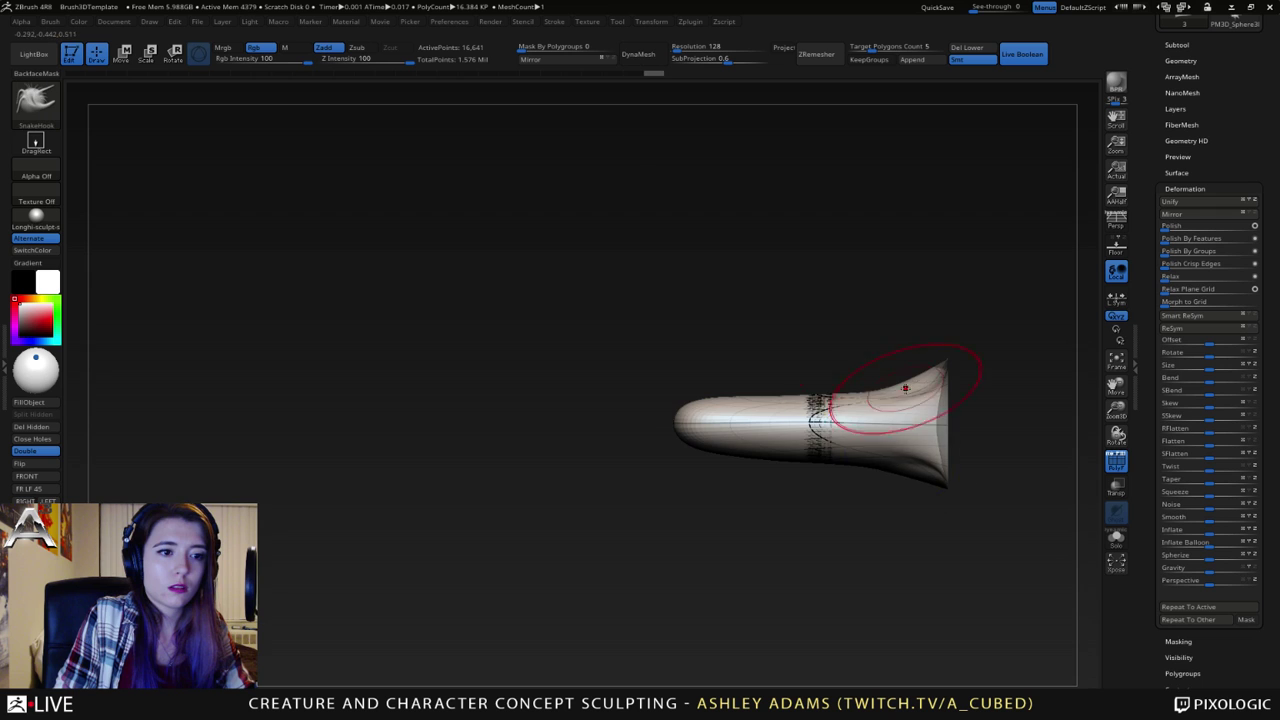
{"action": "mouse_move", "coordinate": [905, 388]}
{"action": "right_mouse_down"}
{"action": "mouse_move", "coordinate": [965, 410]}
{"action": "mouse_move", "coordinate": [985, 385]}
{"action": "right_mouse_up"}
{"action": "right_click_drag", "start_coordinate": [862, 463], "coordinate": [917, 408]}
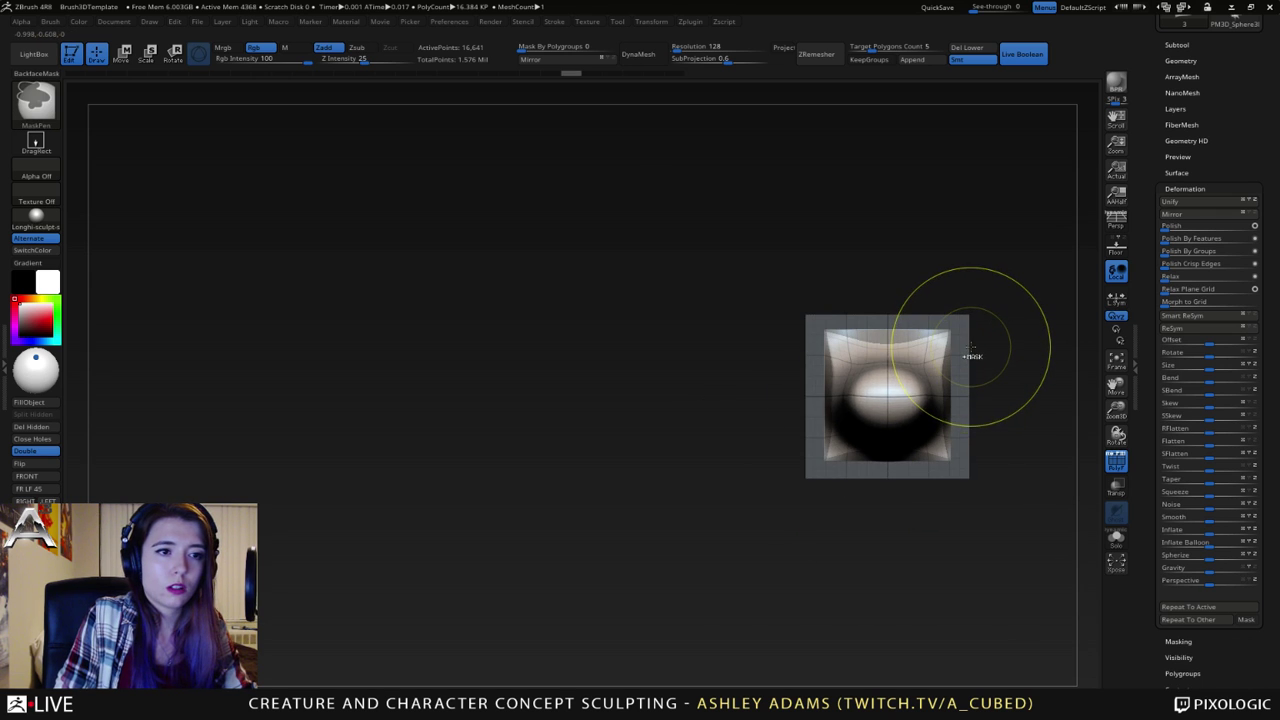
- Undo the bulge's pulls and relaxations back to the flat plane and clear its edge mask
{"action": "key", "text": "ctrl+z"}
{"action": "key", "text": "ctrl+z"}
{"action": "key", "text": "ctrl+z"}
{"action": "key", "text": "ctrl+z"}
{"action": "key", "text": "ctrl+z"}
{"action": "key", "text": "ctrl+z"}
{"action": "key", "text": "ctrl+z"}
{"action": "key", "text": "ctrl+z"}
{"action": "key", "text": "ctrl+z"}
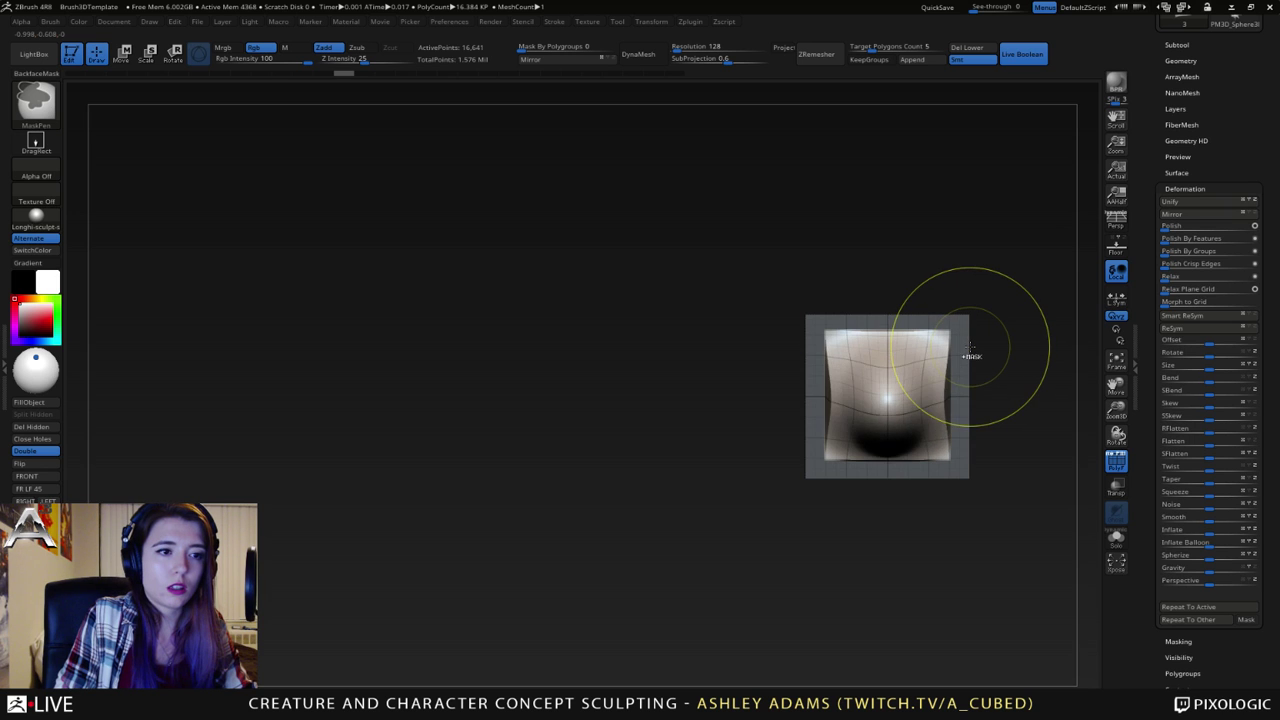
{"action": "key", "text": "ctrl+z"}
{"action": "key", "text": "ctrl+z"}
{"action": "key", "text": "ctrl+z"}
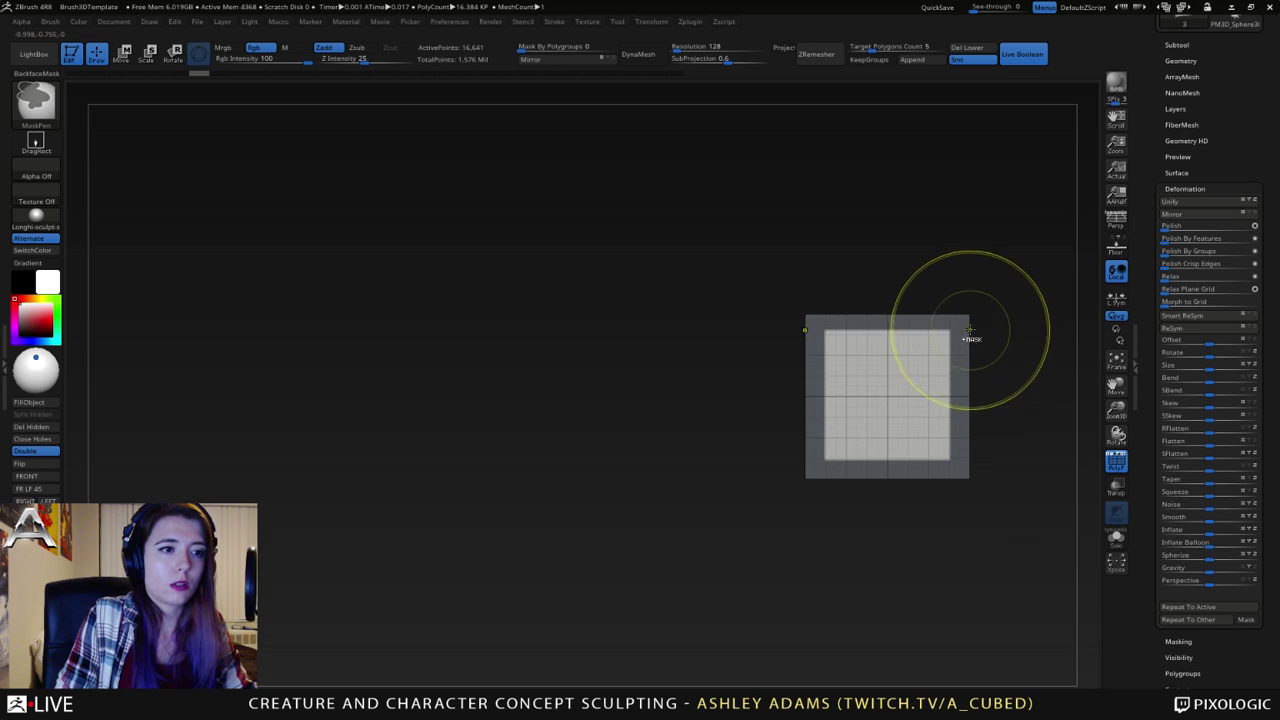
{"action": "right_click_drag", "start_coordinate": [971, 331], "coordinate": [838, 344], "text": "alt"}
{"action": "right_click_drag", "start_coordinate": [851, 296], "coordinate": [873, 359], "text": "ctrl"}
{"action": "left_click_drag", "start_coordinate": [958, 394], "coordinate": [980, 420], "text": "ctrl"}
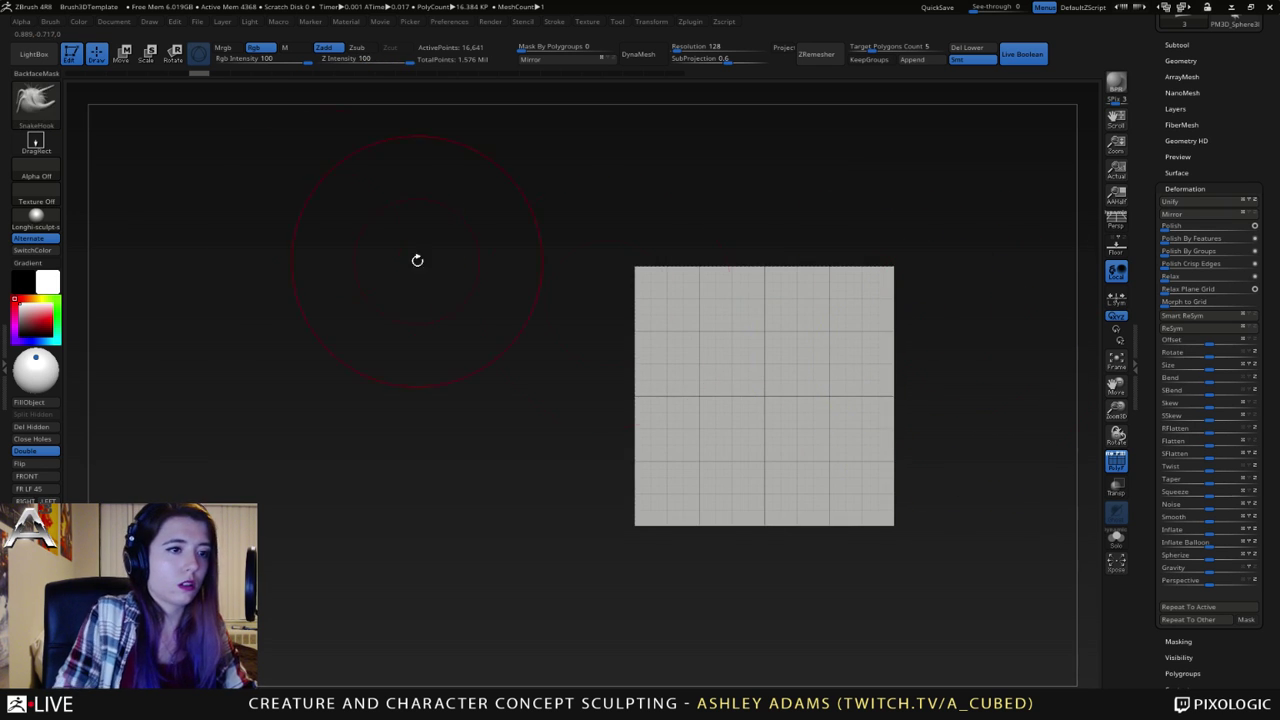
- Set the masking brush to MaskPerfectCircle and adjust its stroke modifiers
{"action": "left_click", "coordinate": [38, 103], "text": "ctrl"}
{"action": "left_click", "coordinate": [370, 168], "text": "ctrl"}
{"action": "left_click", "coordinate": [38, 103], "text": "ctrl"}
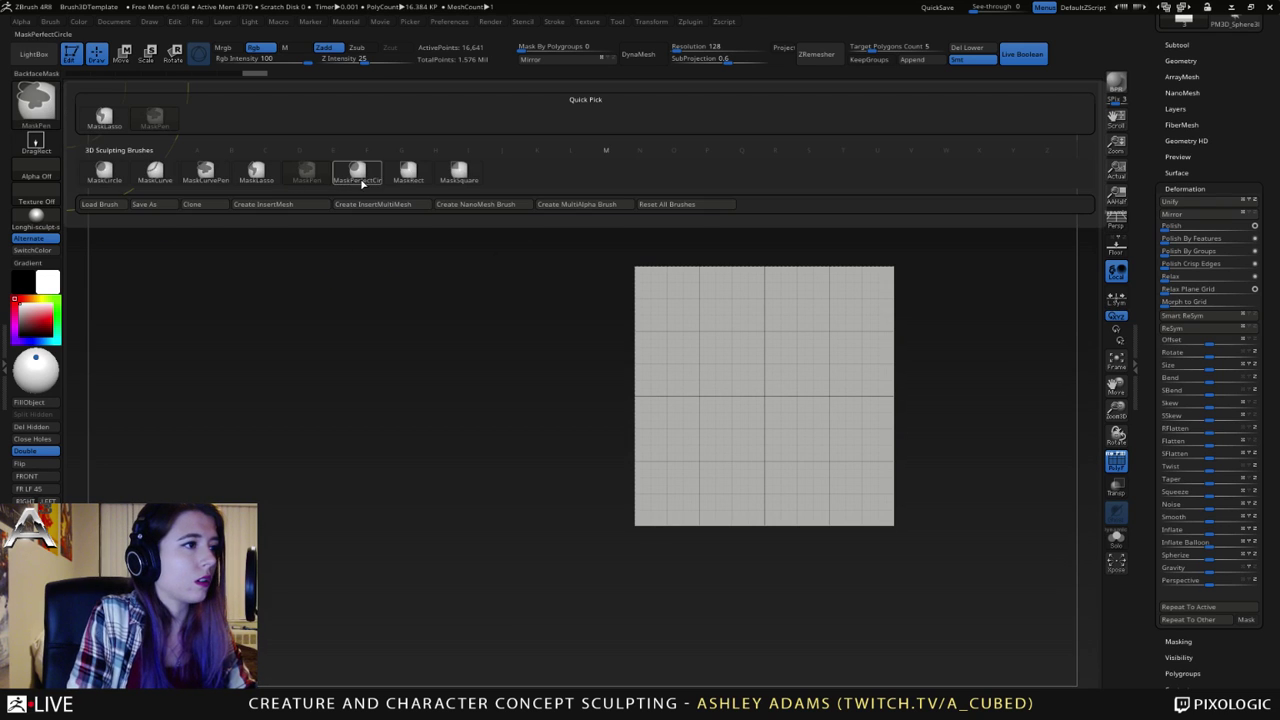
{"action": "left_click", "coordinate": [362, 178], "text": "ctrl"}
{"action": "left_click", "coordinate": [562, 22]}
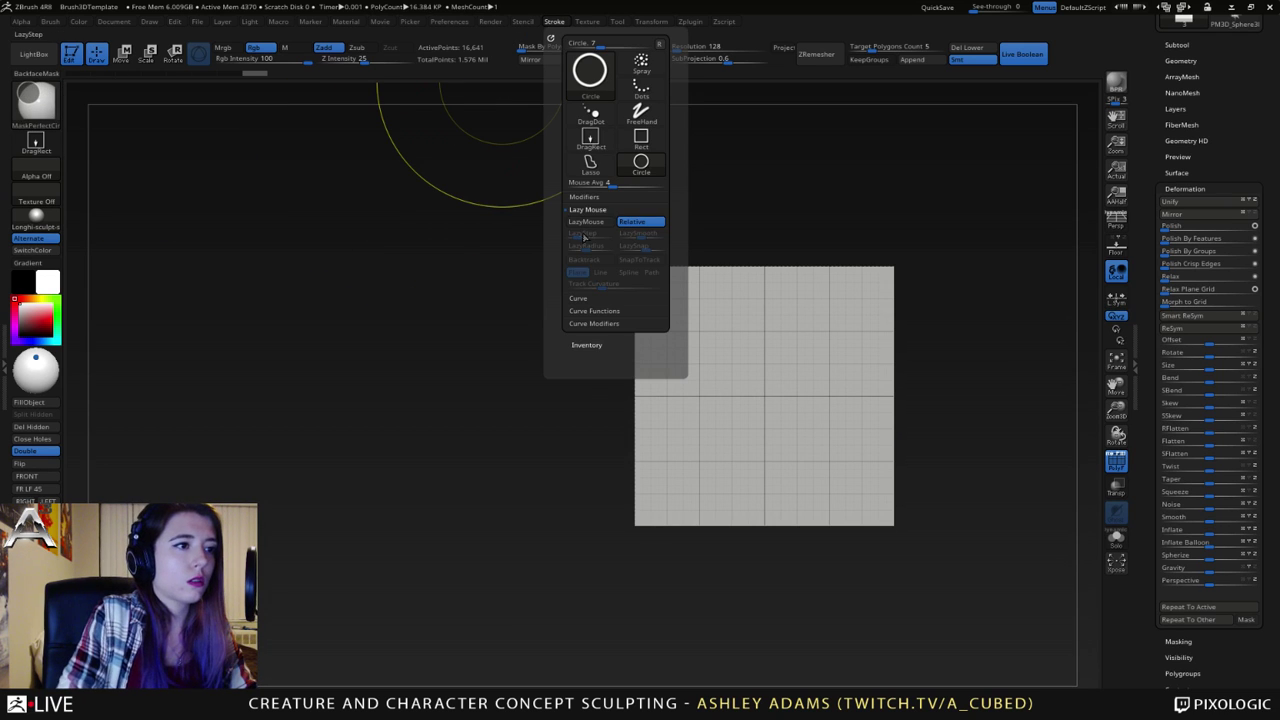
{"action": "left_click", "coordinate": [583, 198]}
{"action": "left_click", "coordinate": [590, 271]}
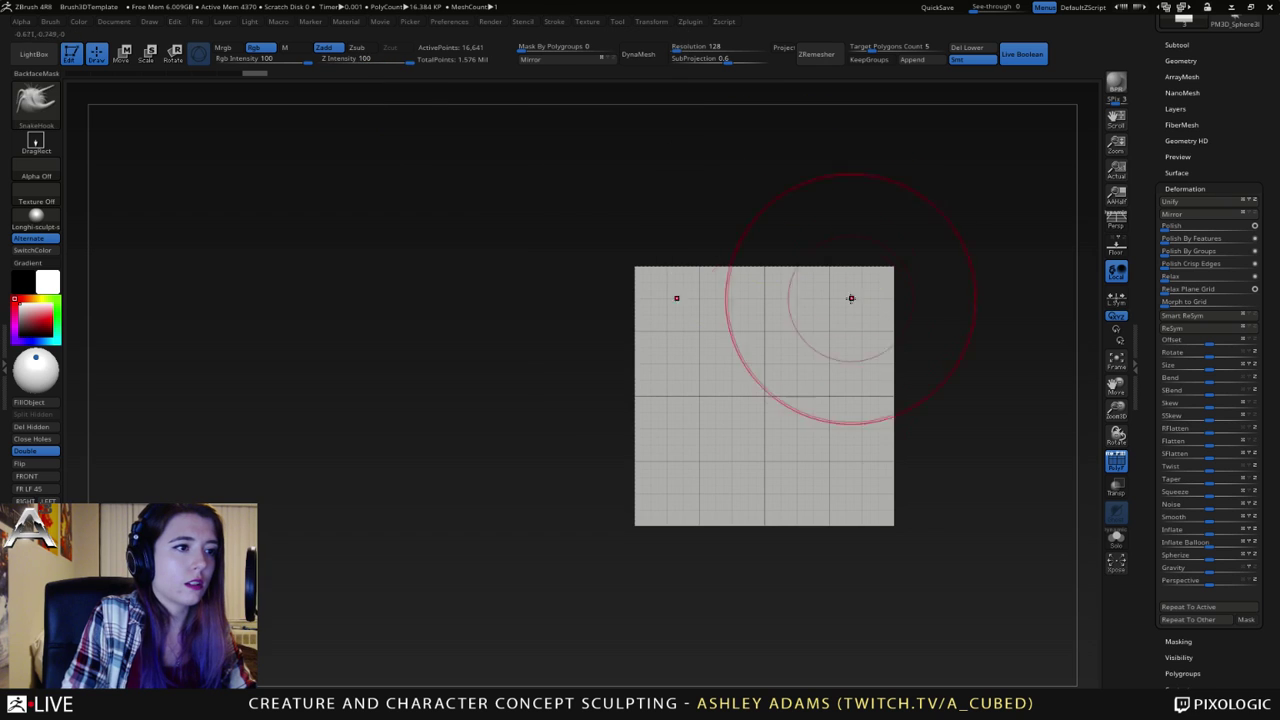
- Mask a large circle centred on the plane and invert the mask, leaving only the circle free to sculpt
{"action": "mouse_move", "coordinate": [744, 389]}
{"action": "left_mouse_down"}
{"action": "mouse_move", "coordinate": [909, 469]}
{"action": "mouse_move", "coordinate": [829, 397]}
{"action": "left_mouse_up"}
{"action": "left_click", "coordinate": [944, 445], "text": "ctrl"}
{"action": "right_click", "coordinate": [782, 424]}
{"action": "right_click_drag", "start_coordinate": [778, 423], "coordinate": [778, 390], "text": "ctrl"}
{"action": "right_click_drag", "start_coordinate": [778, 390], "coordinate": [794, 387]}
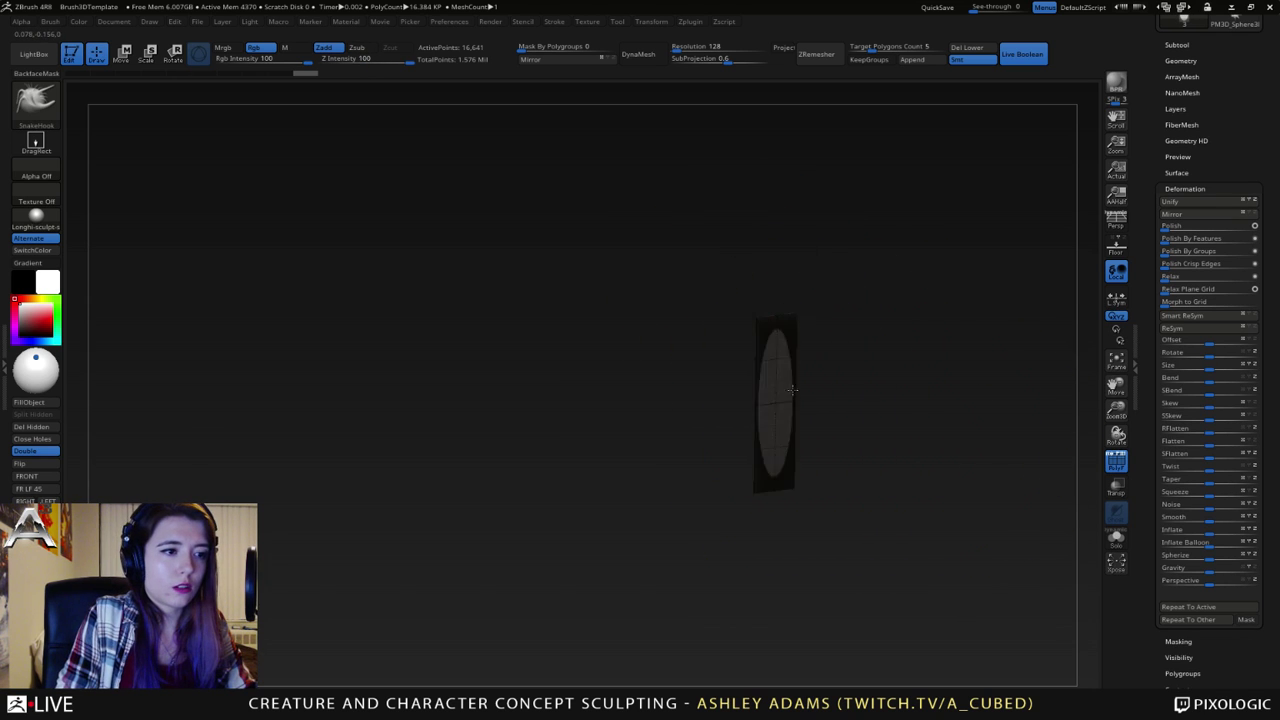
- Pull the unmasked circle out into a rounded cylinder and even its surface with Relax Plane Grid and smoothing
{"action": "left_click_drag", "start_coordinate": [774, 404], "coordinate": [1034, 434]}
{"action": "right_click_drag", "start_coordinate": [904, 498], "coordinate": [867, 383], "text": "ctrl"}
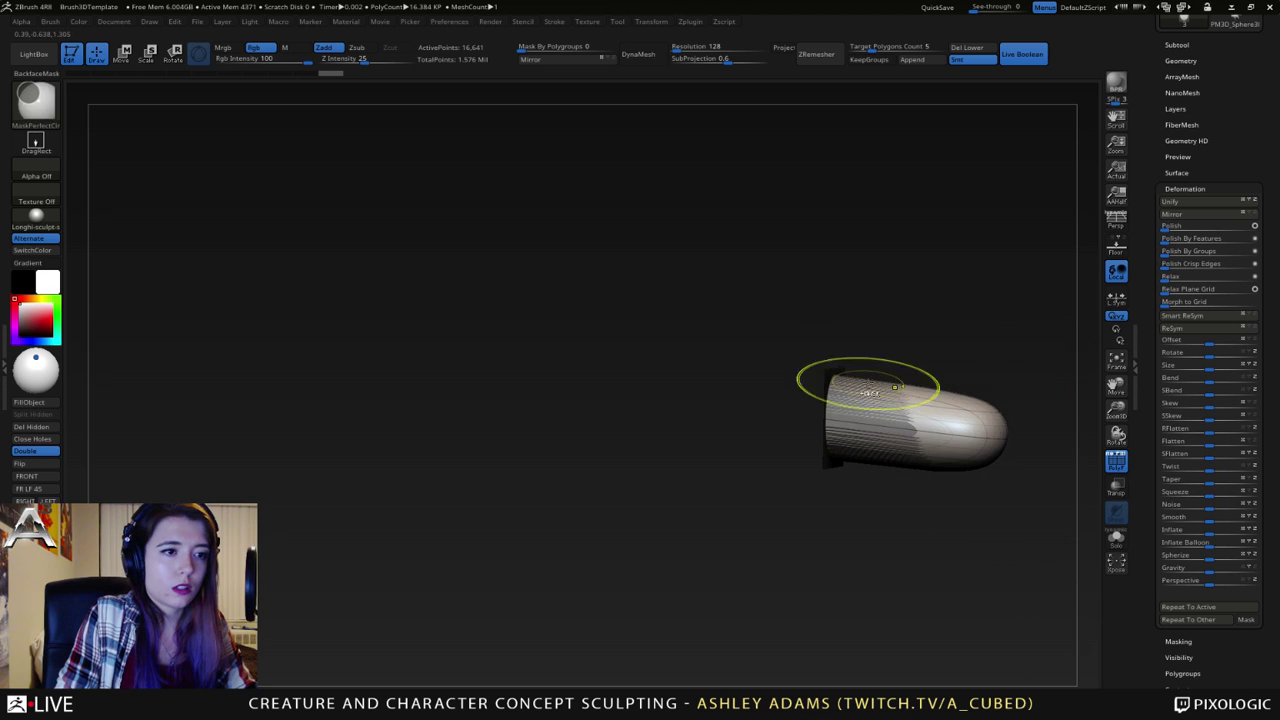
{"action": "left_click", "coordinate": [1177, 289]}
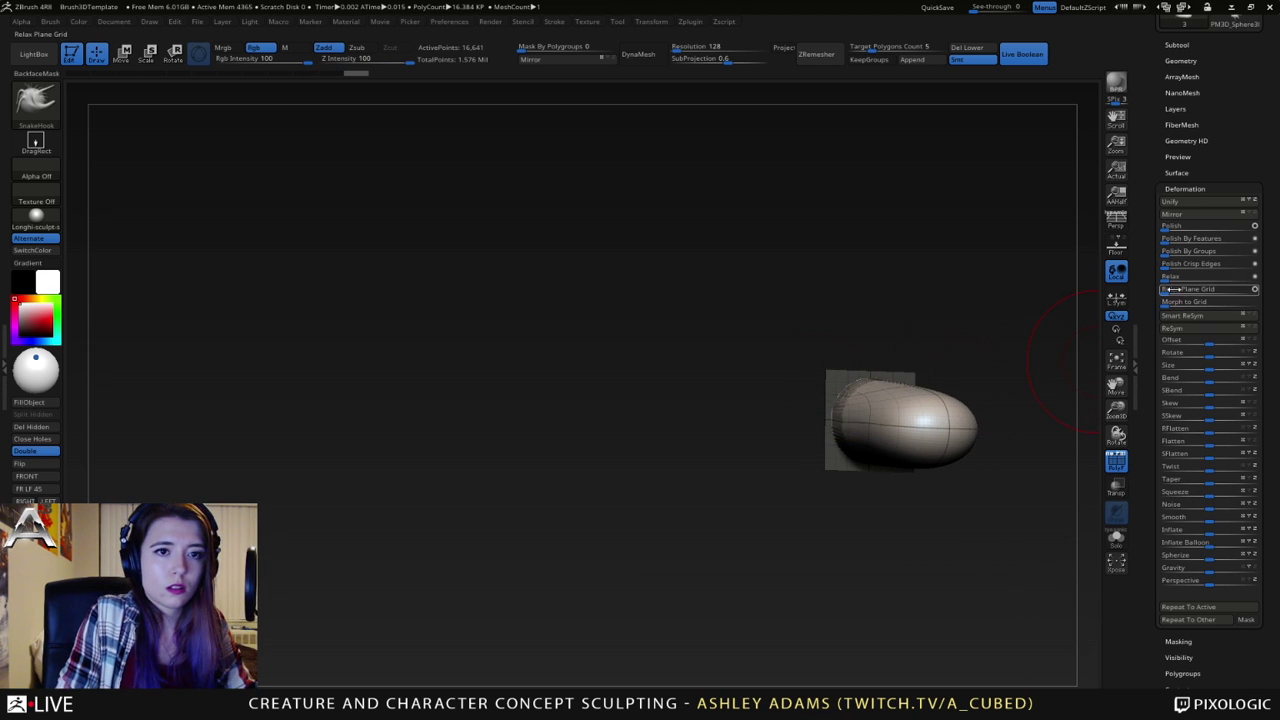
{"action": "right_click_drag", "start_coordinate": [985, 345], "coordinate": [829, 354]}
{"action": "left_click_drag", "start_coordinate": [888, 405], "coordinate": [900, 402], "text": "shift"}
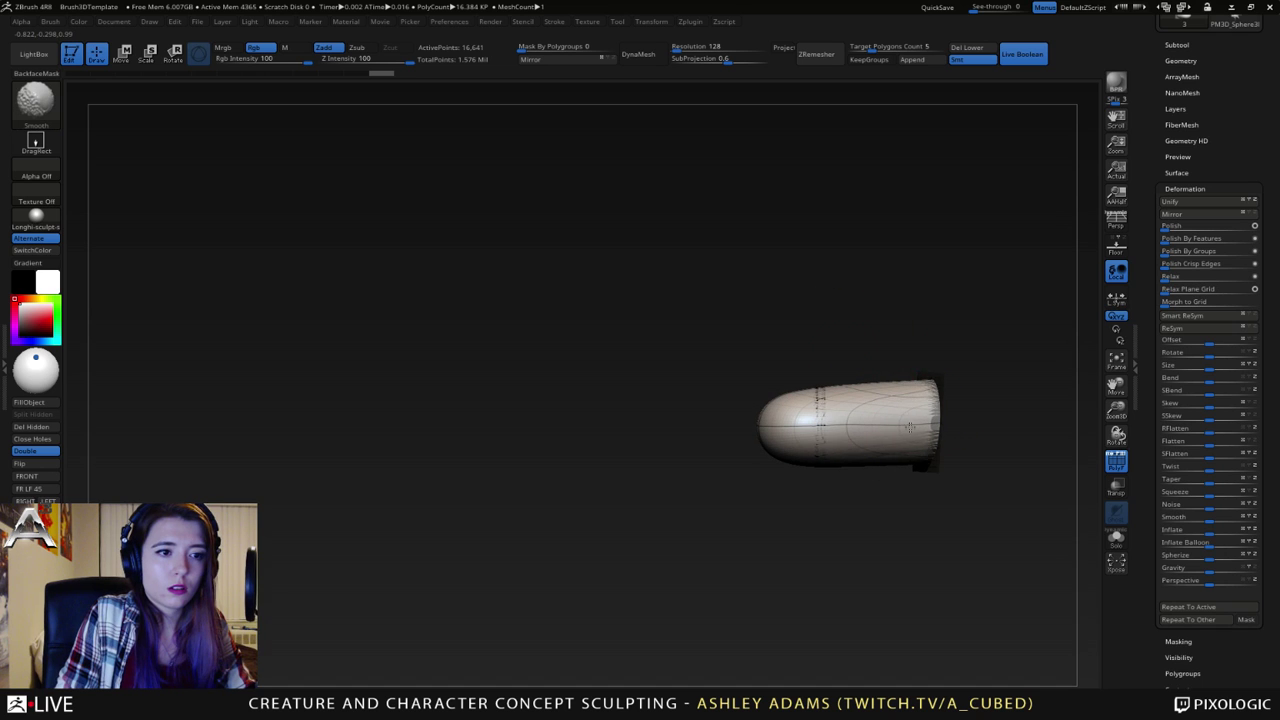
- Lengthen the cylinder into a long tube with the SnakeHook brush, relaxing its plane grid and smoothing along its length
{"action": "mouse_move", "coordinate": [987, 409]}
{"action": "left_mouse_down"}
{"action": "mouse_move", "coordinate": [848, 326]}
{"action": "mouse_move", "coordinate": [795, 345]}
{"action": "left_mouse_up"}
{"action": "right_click", "coordinate": [764, 440]}
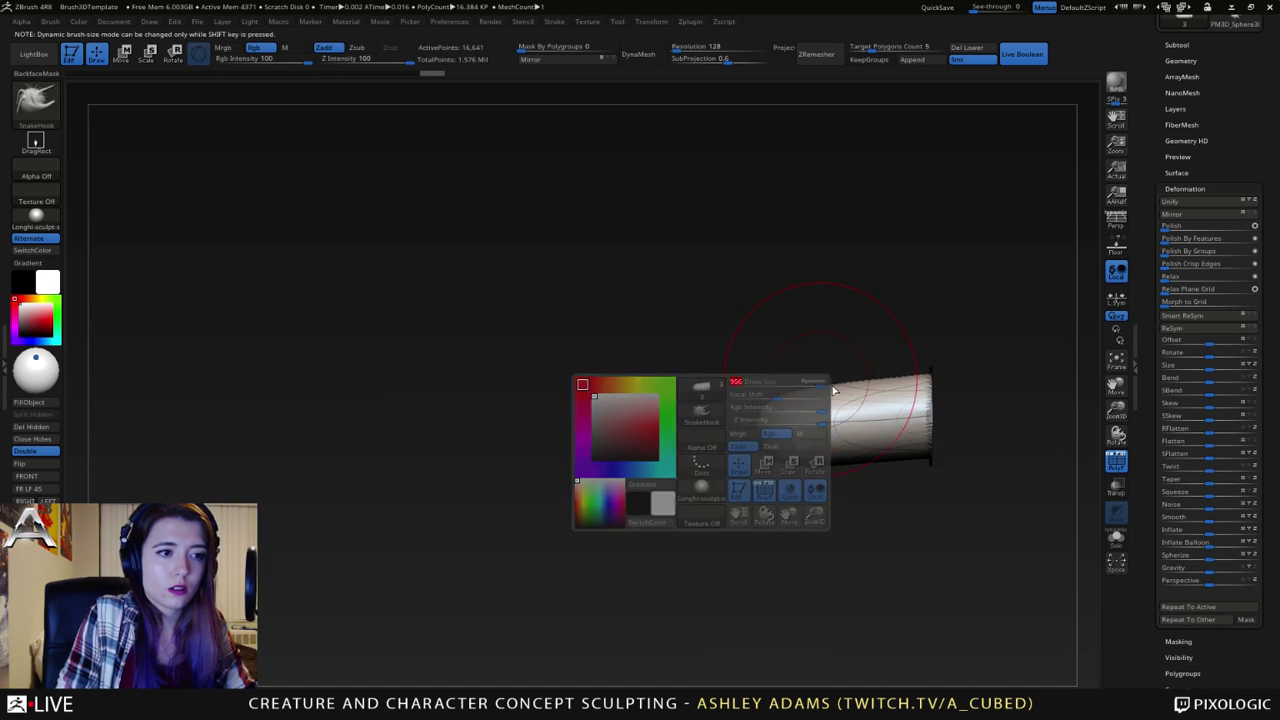
{"action": "left_click_drag", "start_coordinate": [762, 440], "coordinate": [560, 462]}
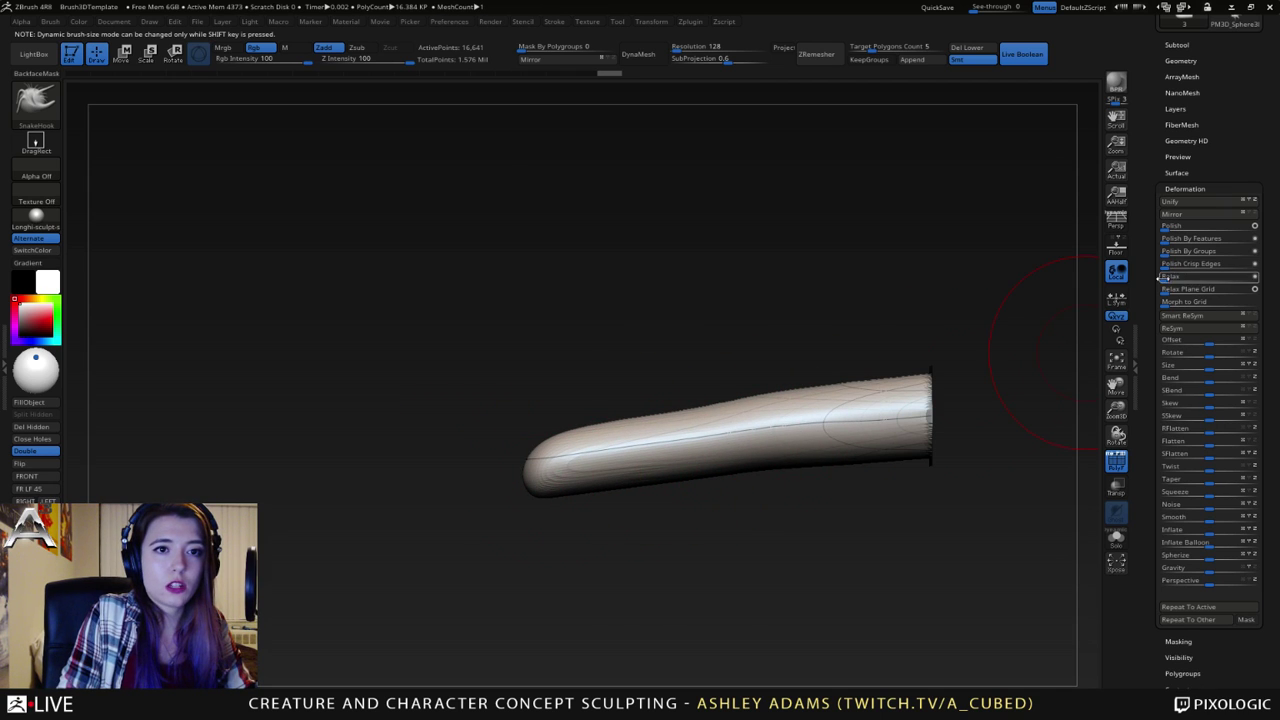
{"action": "left_click", "coordinate": [1250, 289]}
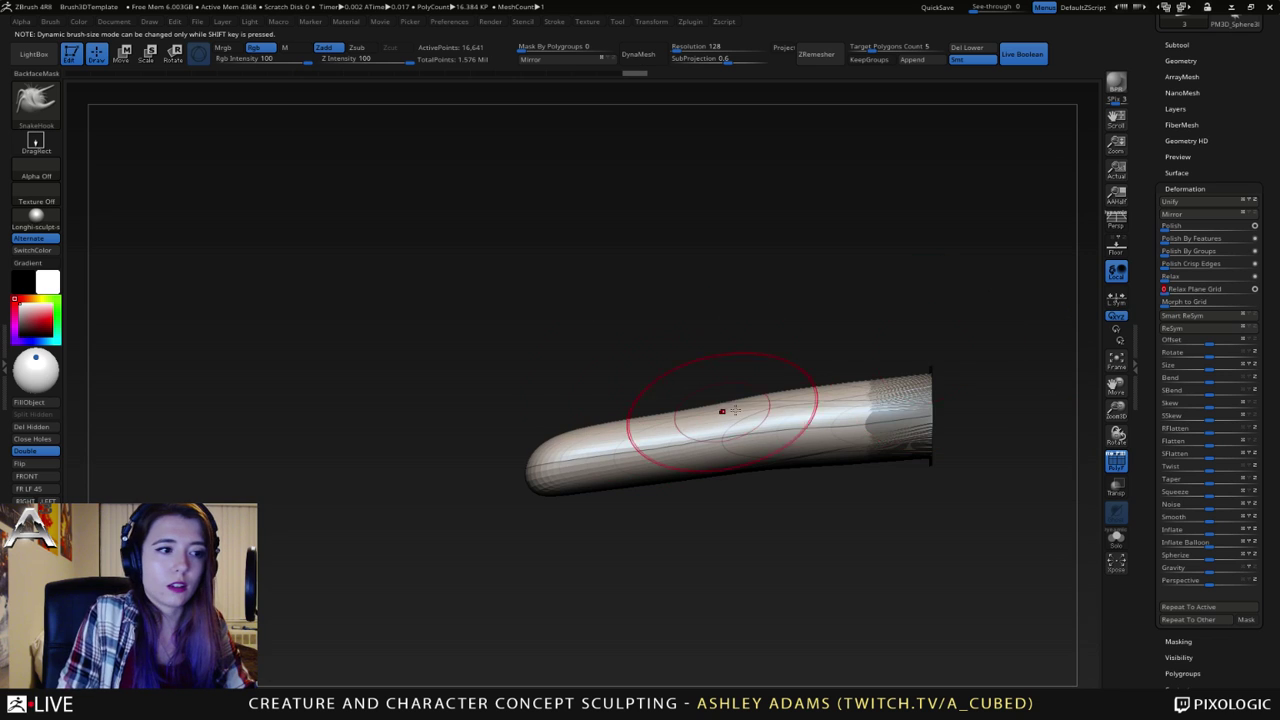
{"action": "mouse_move", "coordinate": [722, 410]}
{"action": "left_mouse_down", "text": "shift"}
{"action": "mouse_move", "coordinate": [900, 425]}
{"action": "mouse_move", "coordinate": [890, 405]}
{"action": "mouse_move", "coordinate": [915, 415]}
{"action": "left_mouse_up", "text": "shift"}
{"action": "left_click", "coordinate": [1177, 289]}
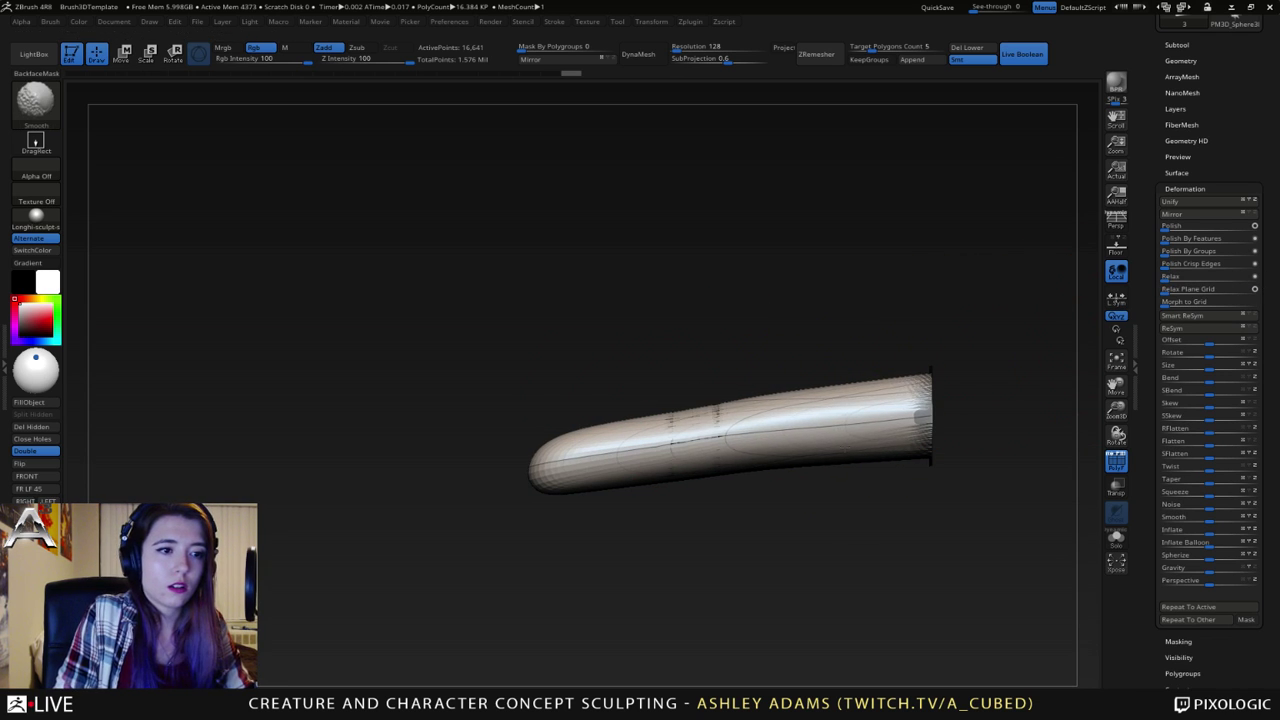
{"action": "left_click_drag", "start_coordinate": [642, 440], "coordinate": [560, 465], "text": "shift"}
- Narrow the tube into a neck behind its rounded tip and smooth the transition towards the base
{"action": "left_click_drag", "start_coordinate": [680, 540], "coordinate": [740, 520]}
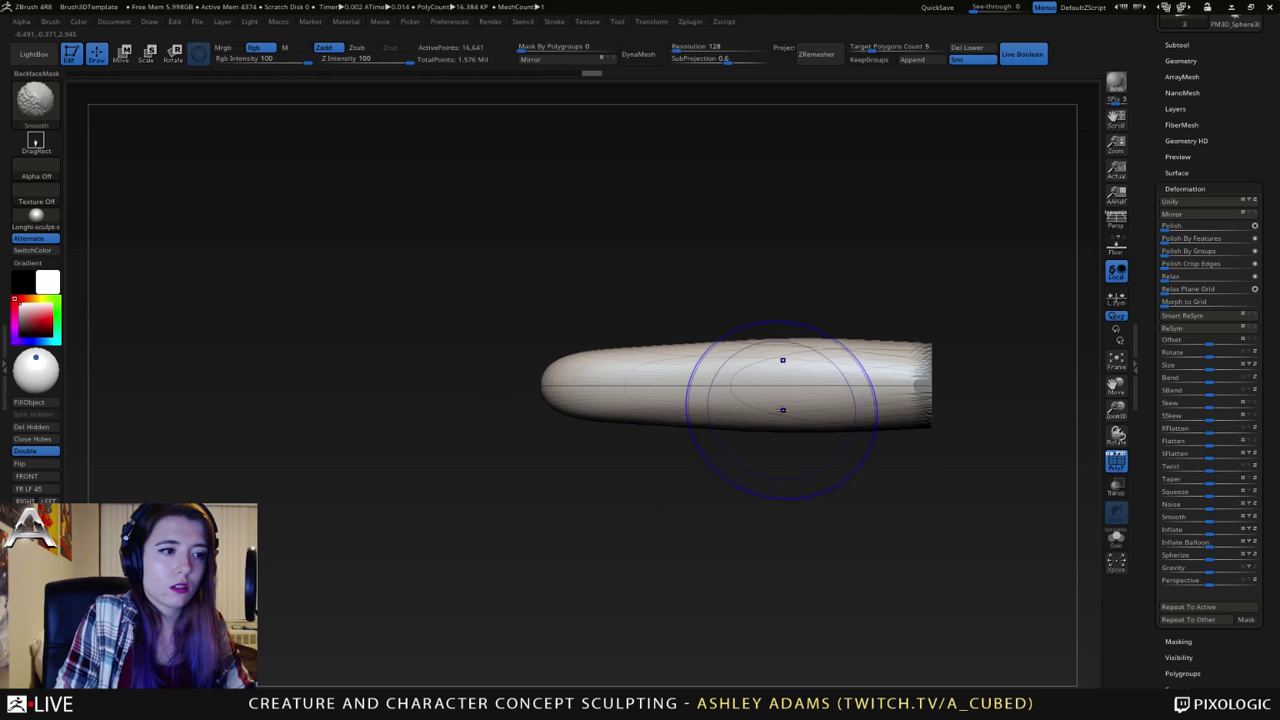
{"action": "left_click_drag", "start_coordinate": [766, 430], "coordinate": [657, 405]}
{"action": "mouse_move", "coordinate": [740, 409]}
{"action": "left_mouse_down", "text": "shift"}
{"action": "mouse_move", "coordinate": [752, 395]}
{"action": "mouse_move", "coordinate": [822, 404]}
{"action": "mouse_move", "coordinate": [700, 371]}
{"action": "left_mouse_up", "text": "shift"}
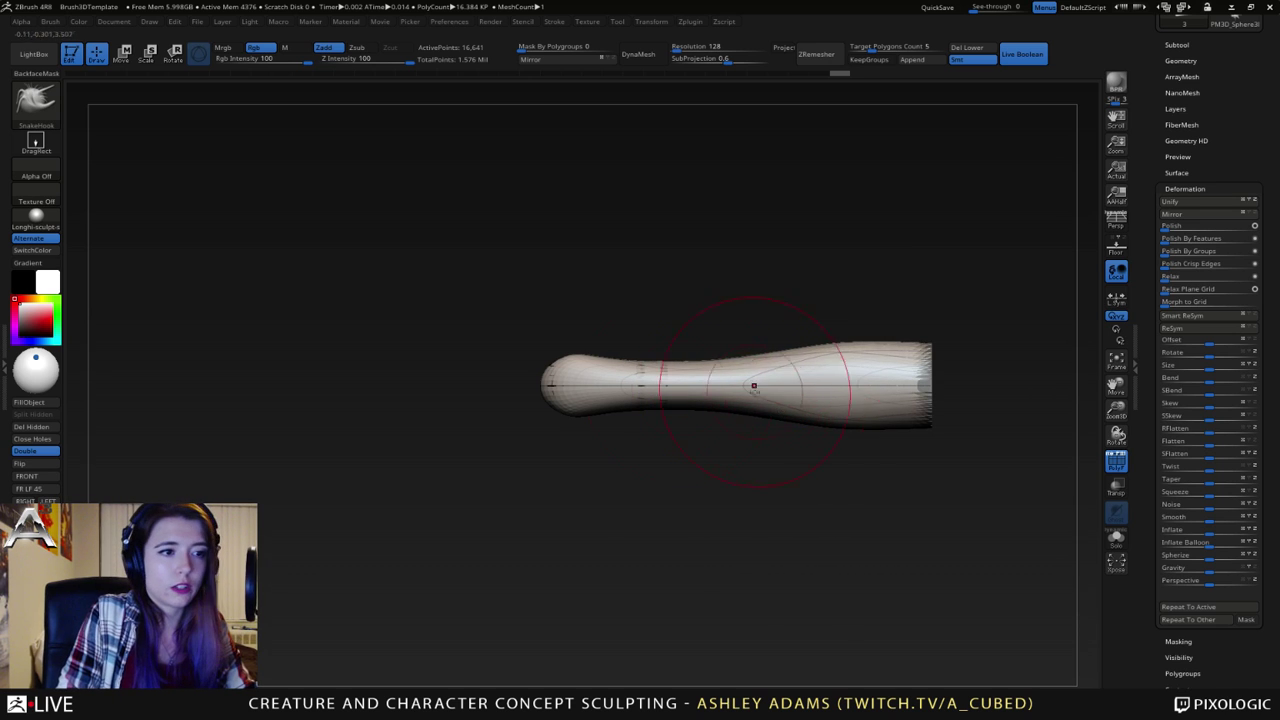
{"action": "mouse_move", "coordinate": [650, 266]}
{"action": "left_mouse_down"}
{"action": "mouse_move", "coordinate": [620, 289]}
{"action": "mouse_move", "coordinate": [591, 357]}
{"action": "left_mouse_up"}
{"action": "left_click_drag", "start_coordinate": [657, 454], "coordinate": [657, 436]}
{"action": "left_click_drag", "start_coordinate": [740, 428], "coordinate": [734, 410]}
{"action": "left_click_drag", "start_coordinate": [642, 381], "coordinate": [641, 393]}
{"action": "left_click_drag", "start_coordinate": [726, 371], "coordinate": [732, 388]}
{"action": "left_click_drag", "start_coordinate": [812, 386], "coordinate": [624, 402], "text": "shift"}
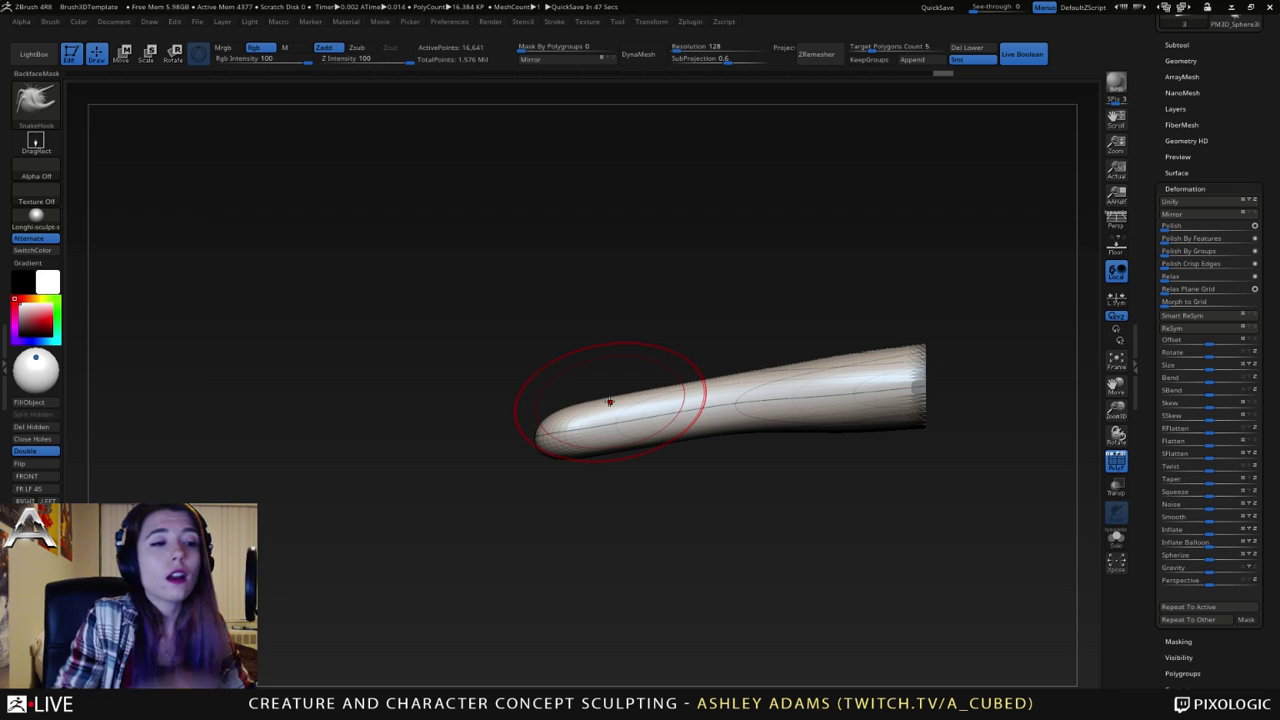
- Draw the rounded tip out into a tapered point with a smaller SnakeHook brush and smooth the neck behind it
{"action": "mouse_move", "coordinate": [871, 265]}
{"action": "left_mouse_down"}
{"action": "mouse_move", "coordinate": [872, 360]}
{"action": "mouse_move", "coordinate": [664, 347]}
{"action": "left_mouse_up"}
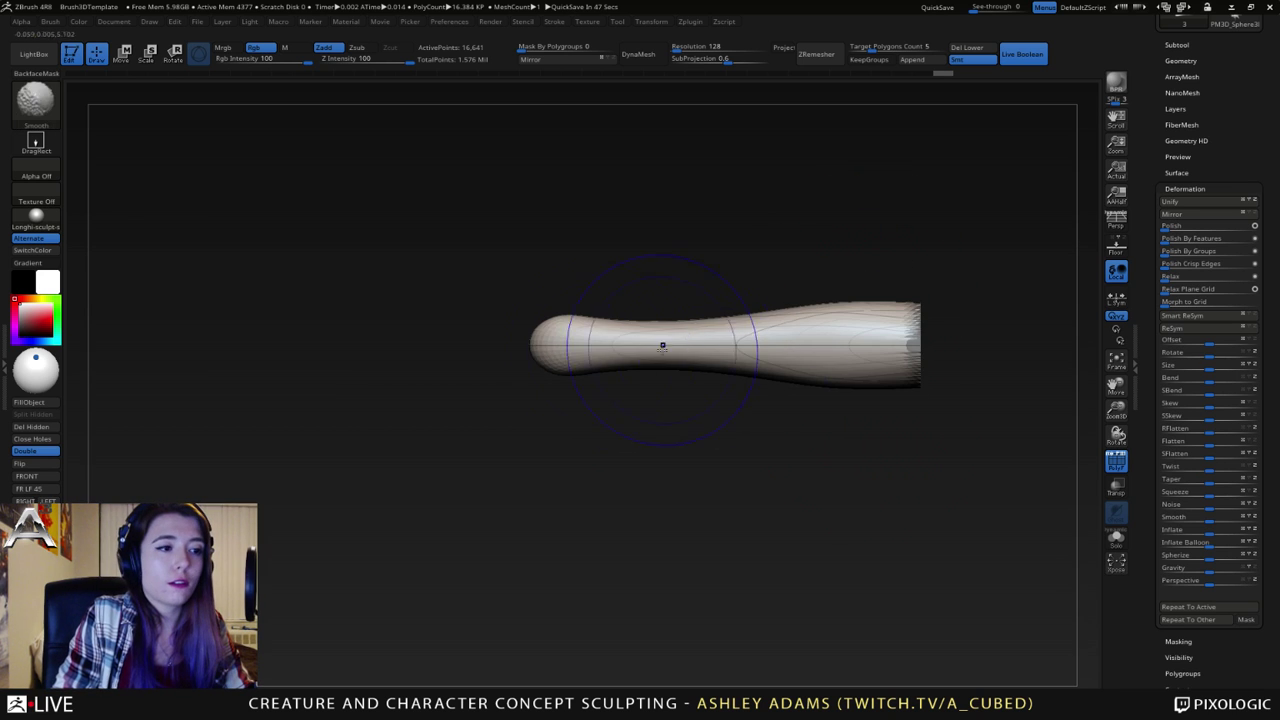
{"action": "key", "text": "space"}
{"action": "left_click", "coordinate": [534, 357]}
{"action": "key", "text": "space"}
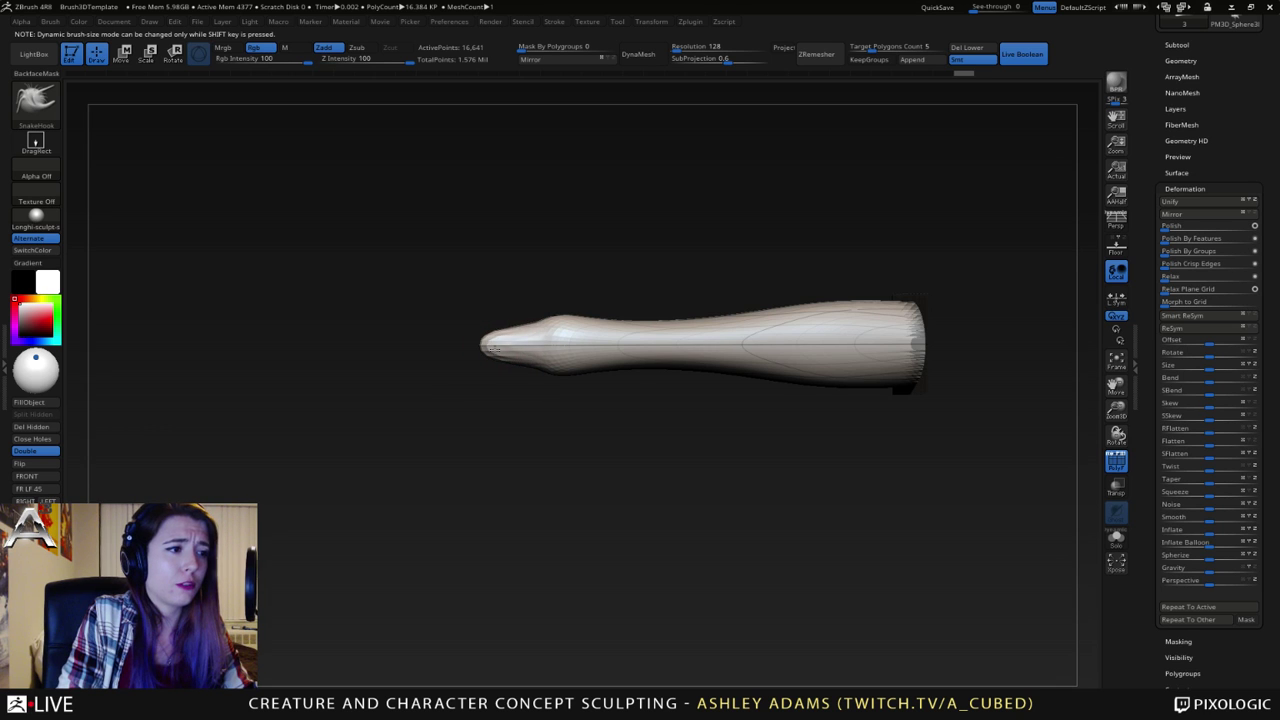
{"action": "right_click", "coordinate": [508, 346]}
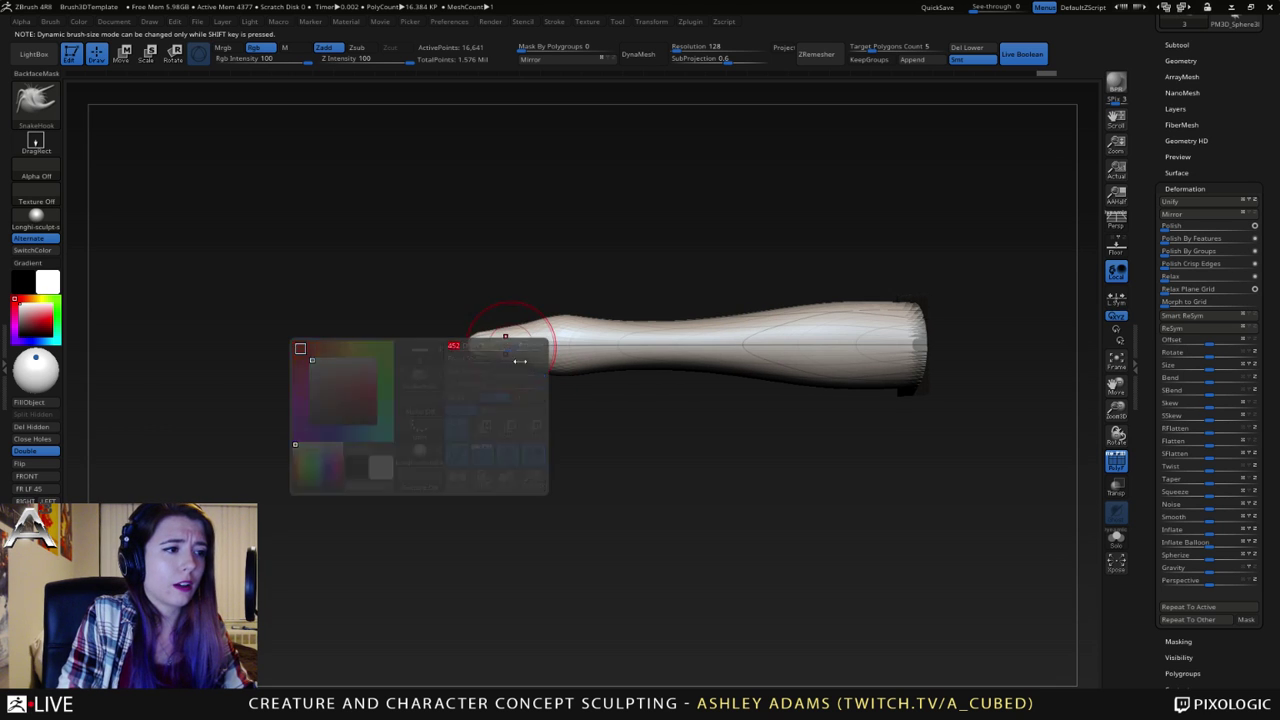
{"action": "mouse_move", "coordinate": [514, 349]}
{"action": "right_mouse_down"}
{"action": "mouse_move", "coordinate": [532, 276]}
{"action": "mouse_move", "coordinate": [524, 343]}
{"action": "right_mouse_up"}
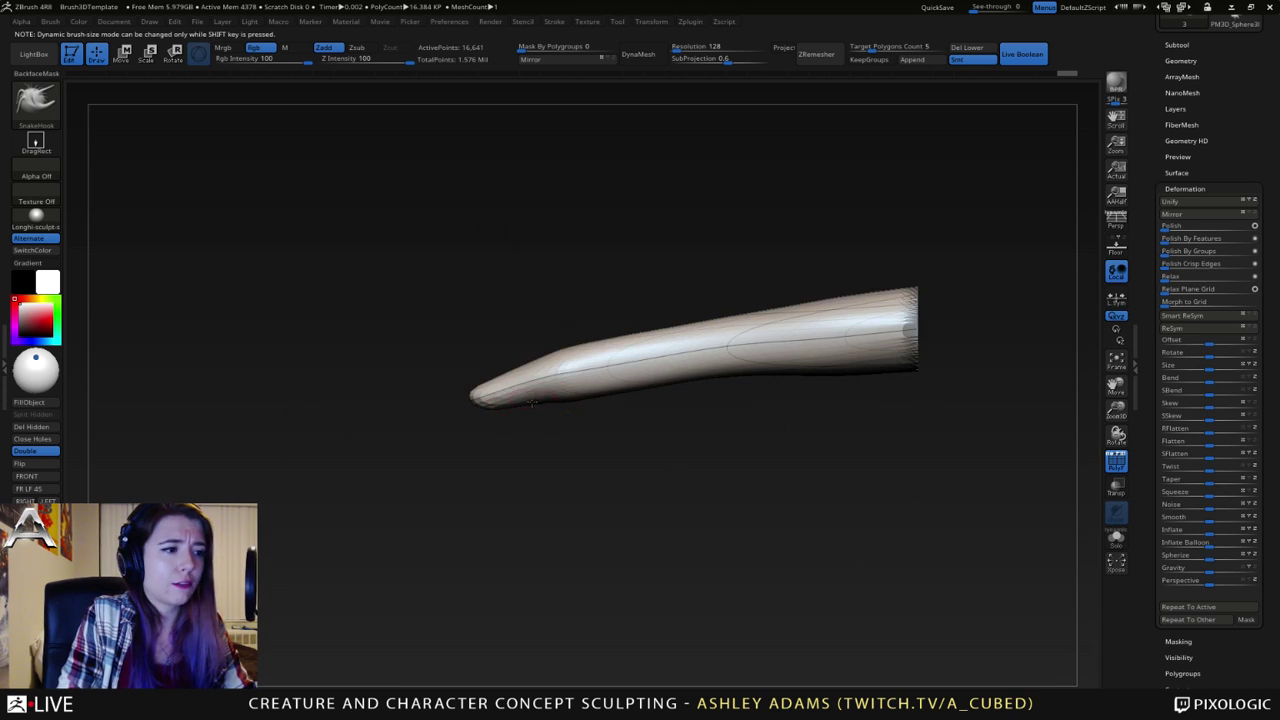
{"action": "key", "text": "space"}
{"action": "mouse_move", "coordinate": [628, 391]}
{"action": "left_mouse_down"}
{"action": "mouse_move", "coordinate": [634, 372]}
{"action": "mouse_move", "coordinate": [685, 365]}
{"action": "left_mouse_up"}
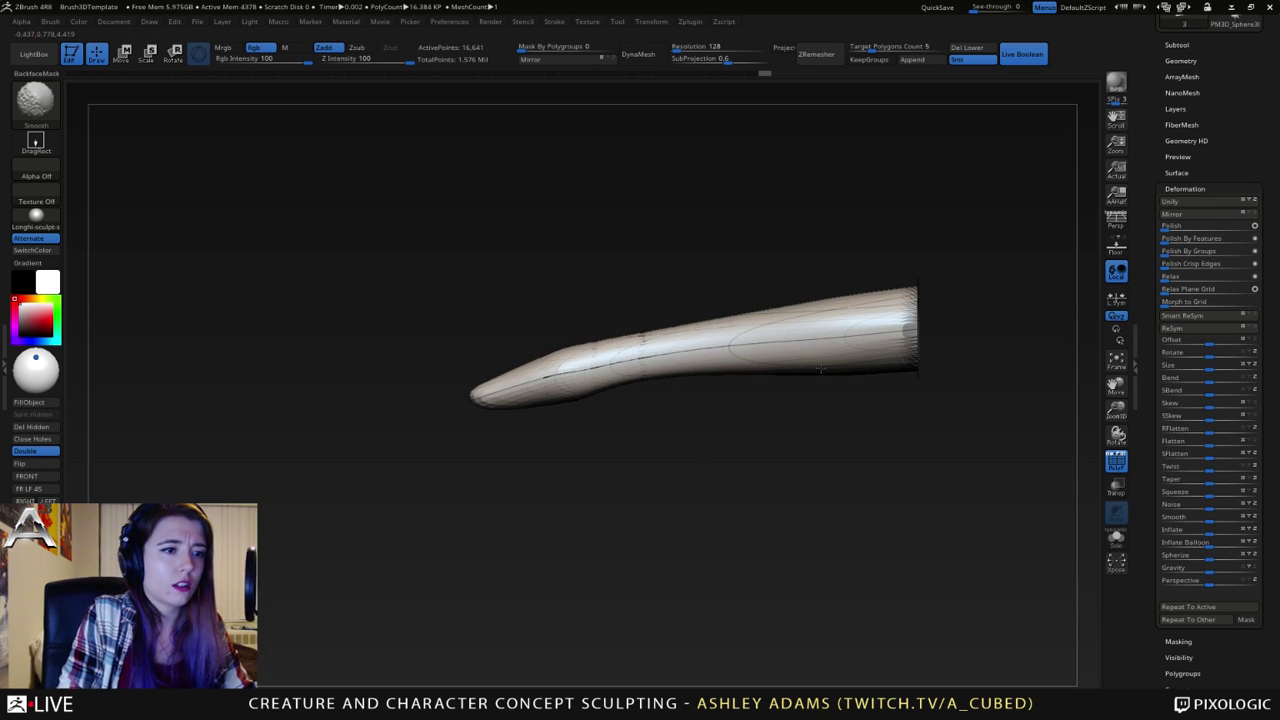
- Refine the tapered form's silhouette and thickness along its length with short SnakeHook pulls from several sides
{"action": "mouse_move", "coordinate": [738, 342]}
{"action": "right_mouse_down"}
{"action": "mouse_move", "coordinate": [727, 306]}
{"action": "mouse_move", "coordinate": [735, 317]}
{"action": "right_mouse_up"}
{"action": "key", "text": "space"}
{"action": "left_click_drag", "start_coordinate": [735, 317], "coordinate": [742, 316]}
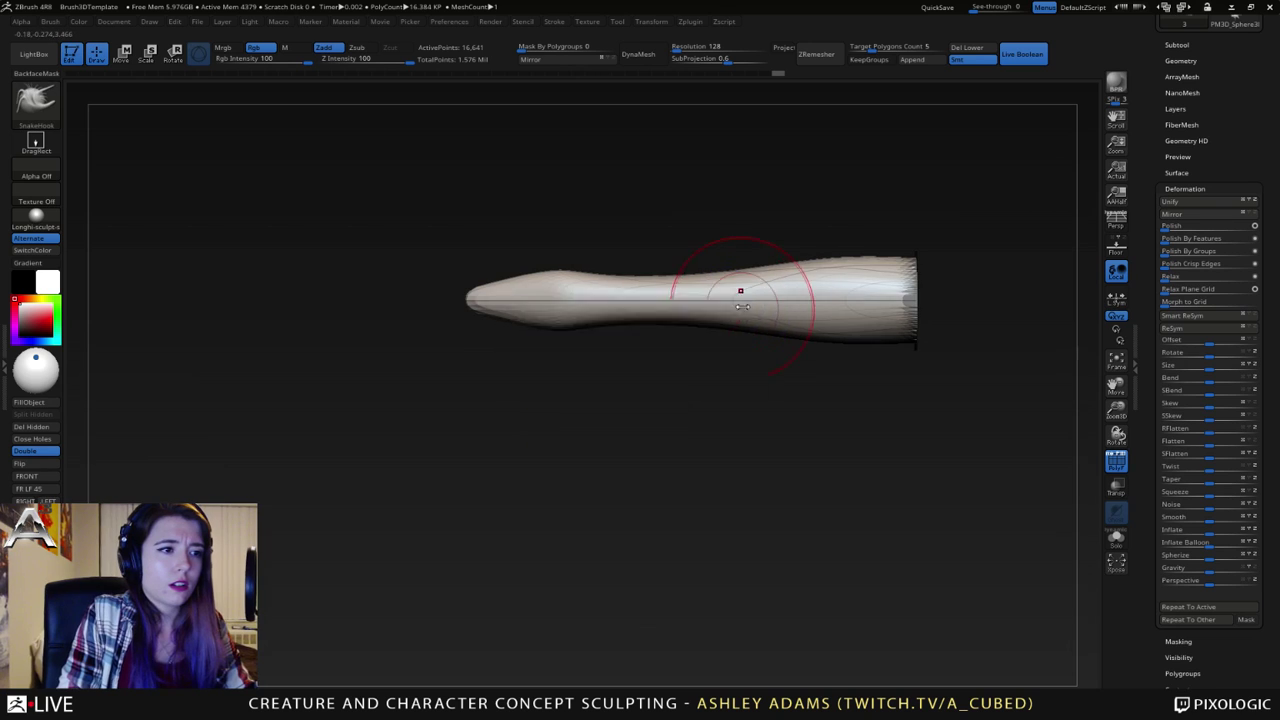
{"action": "right_click_drag", "start_coordinate": [740, 289], "coordinate": [755, 390], "text": "alt"}
{"action": "mouse_move", "coordinate": [840, 357]}
{"action": "left_mouse_down"}
{"action": "mouse_move", "coordinate": [847, 377]}
{"action": "mouse_move", "coordinate": [878, 370]}
{"action": "mouse_move", "coordinate": [771, 379]}
{"action": "mouse_move", "coordinate": [868, 373]}
{"action": "left_mouse_up"}
{"action": "mouse_move", "coordinate": [788, 369]}
{"action": "left_mouse_down"}
{"action": "mouse_move", "coordinate": [751, 386]}
{"action": "mouse_move", "coordinate": [757, 422]}
{"action": "left_mouse_up"}
{"action": "left_click_drag", "start_coordinate": [820, 459], "coordinate": [750, 453]}
{"action": "left_click_drag", "start_coordinate": [870, 460], "coordinate": [869, 453]}
{"action": "right_click_drag", "start_coordinate": [860, 448], "coordinate": [906, 413]}
{"action": "right_click_drag", "start_coordinate": [790, 415], "coordinate": [758, 412]}
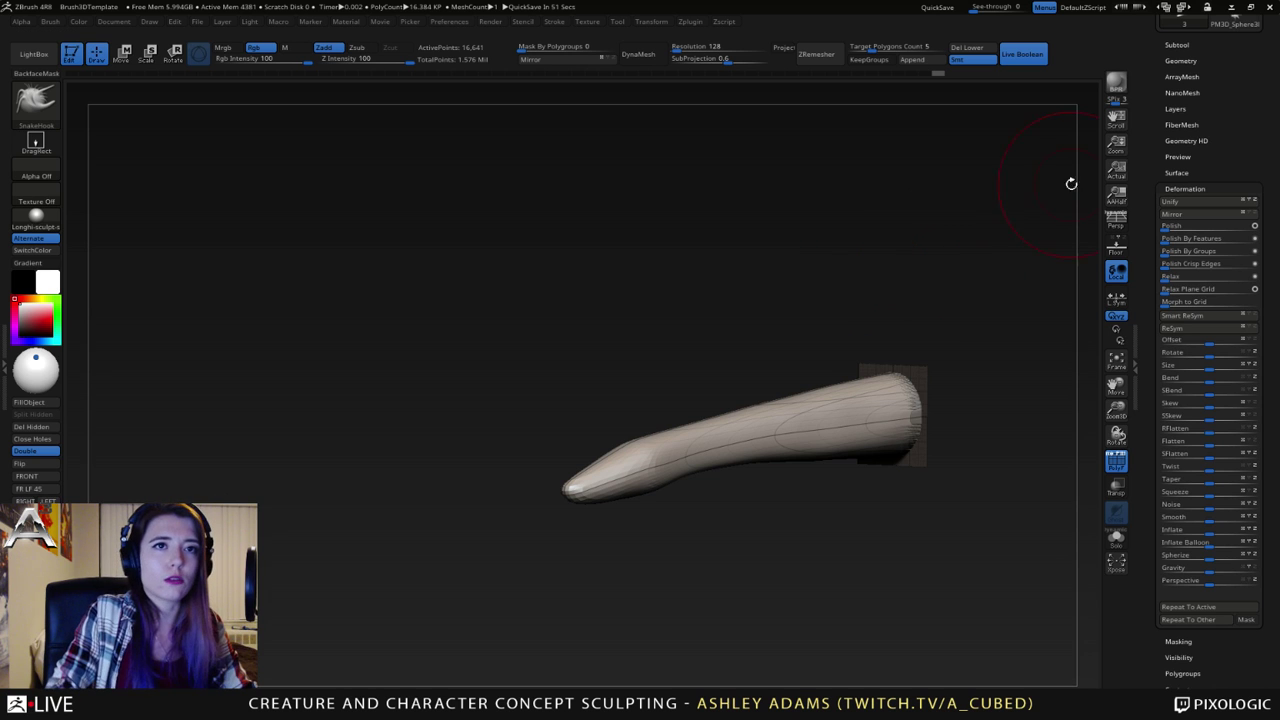
- Switch to the spiked PM3D_Sphere3D model, hide the wireframe and examine its horns, claws and hollow details
{"action": "left_click_drag", "start_coordinate": [1147, 78], "coordinate": [1150, 201]}
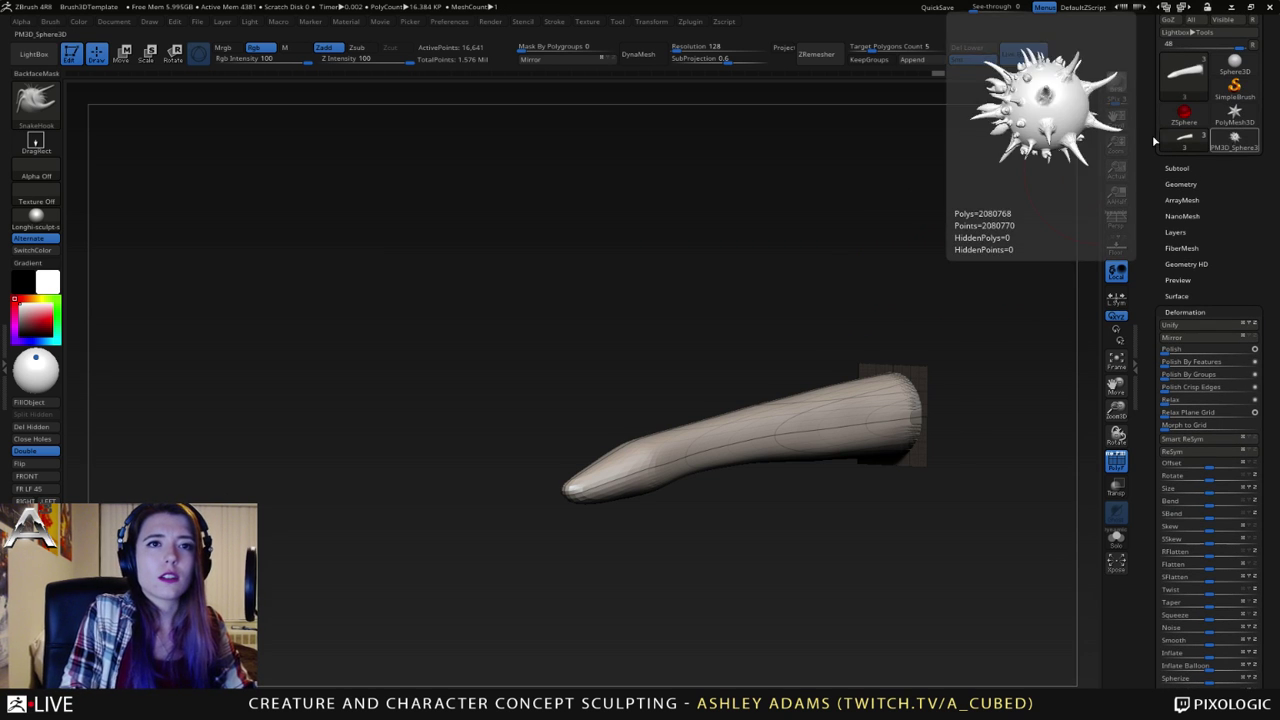
{"action": "left_click", "coordinate": [1234, 138]}
{"action": "right_click_drag", "start_coordinate": [849, 546], "coordinate": [855, 556], "text": "ctrl"}
{"action": "right_click_drag", "start_coordinate": [855, 556], "coordinate": [578, 684], "text": "alt"}
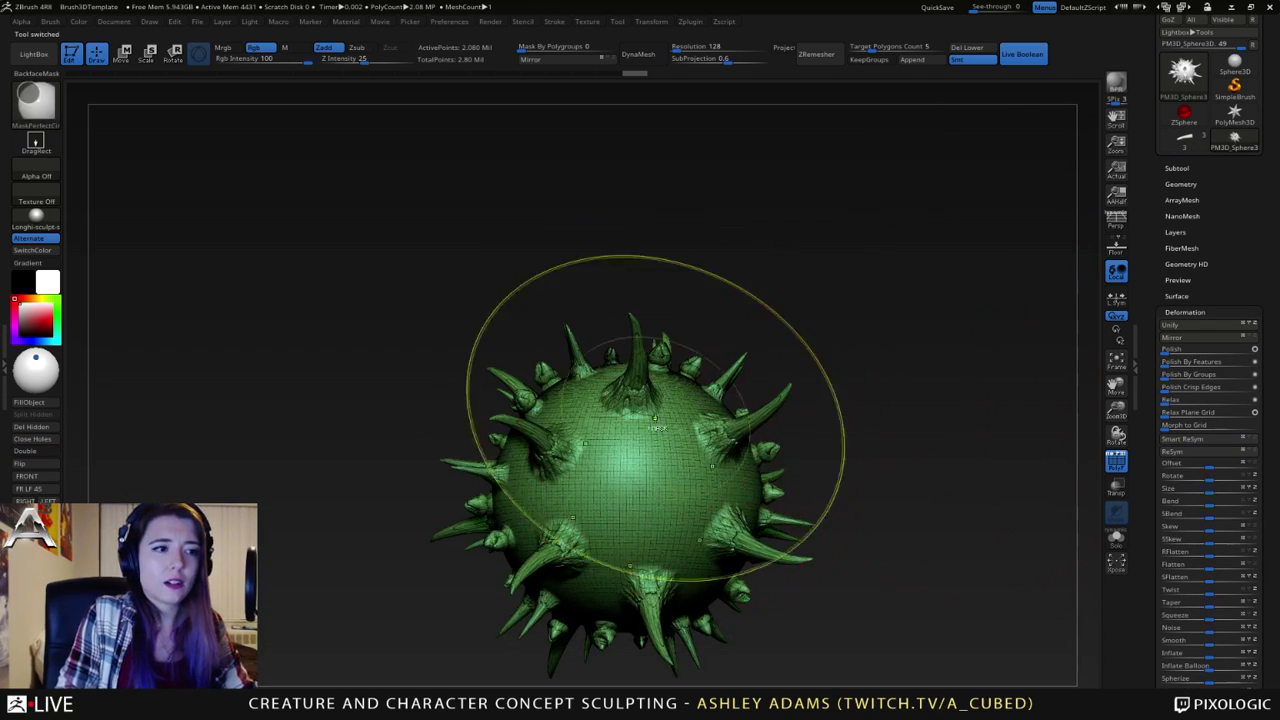
{"action": "right_click_drag", "start_coordinate": [656, 418], "coordinate": [722, 416], "text": "ctrl"}
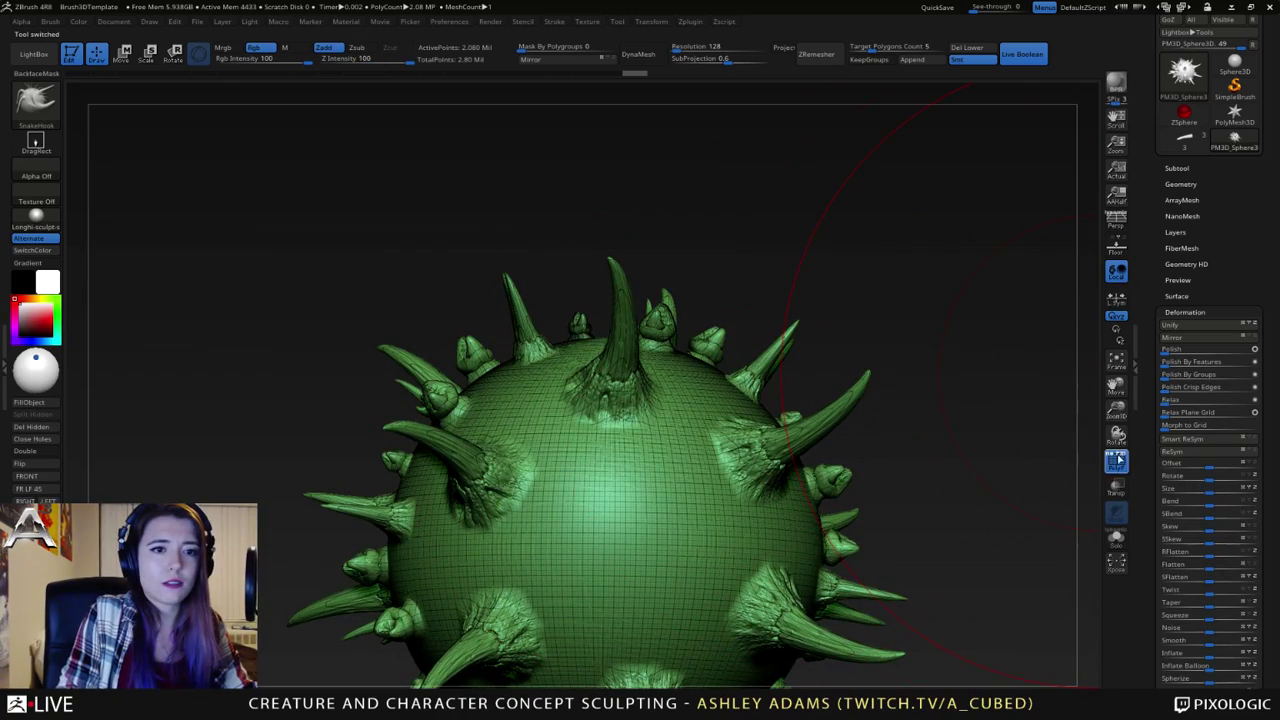
{"action": "left_click", "coordinate": [1116, 460]}
{"action": "left_click_drag", "start_coordinate": [820, 323], "coordinate": [766, 428]}
{"action": "right_click_drag", "start_coordinate": [766, 428], "coordinate": [630, 385]}
{"action": "left_click_drag", "start_coordinate": [745, 610], "coordinate": [700, 560]}
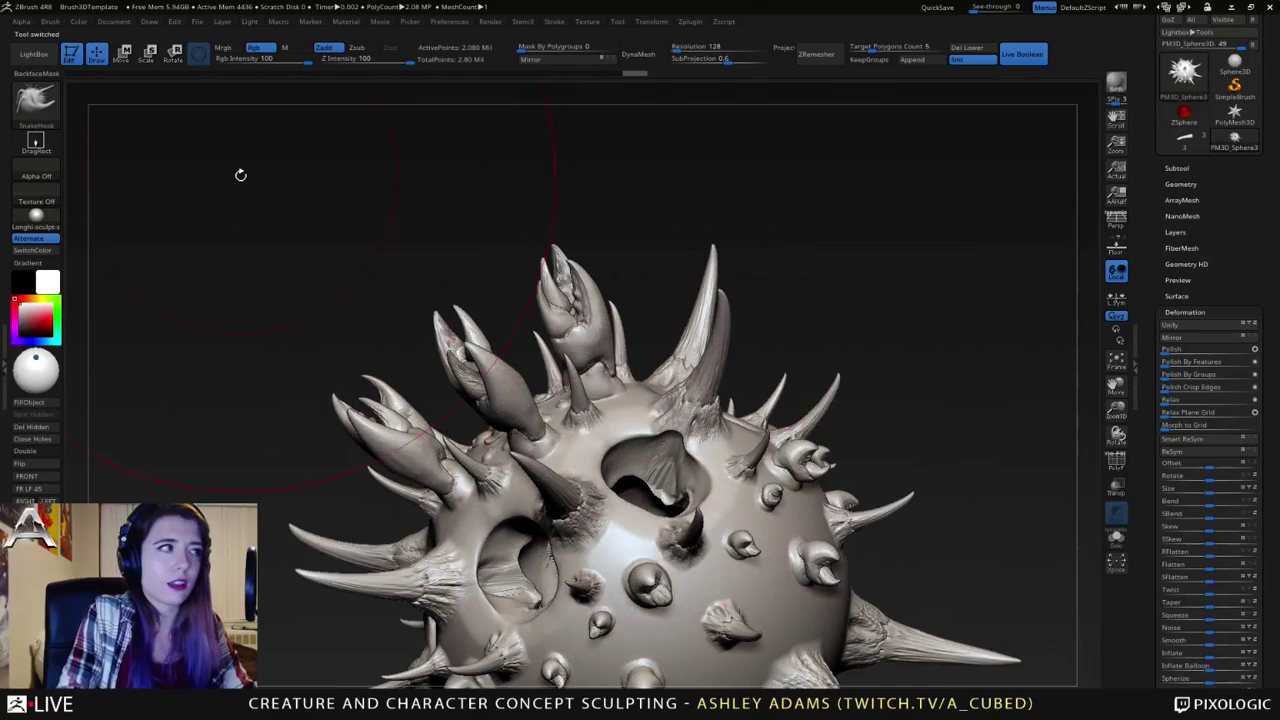
- Select the chisel_acubed brush with its Crab claw shape and close LightBox
{"action": "left_click", "coordinate": [34, 54]}
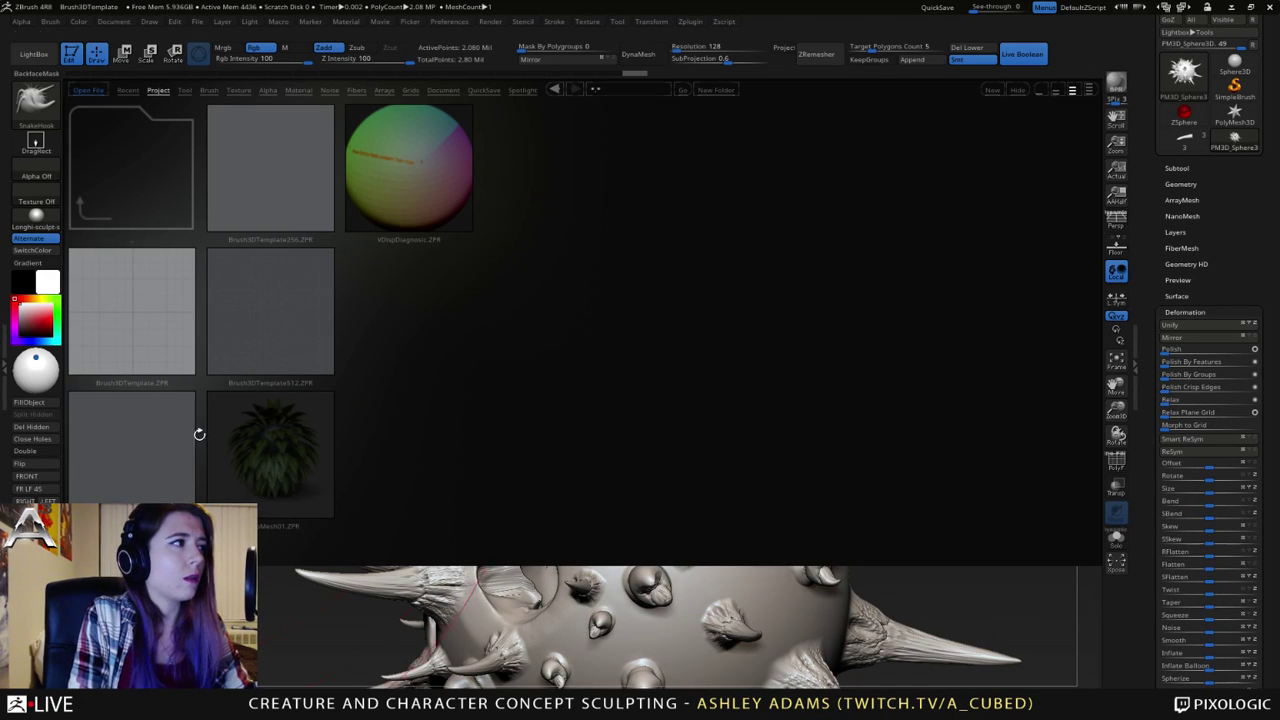
{"action": "left_click", "coordinate": [49, 22]}
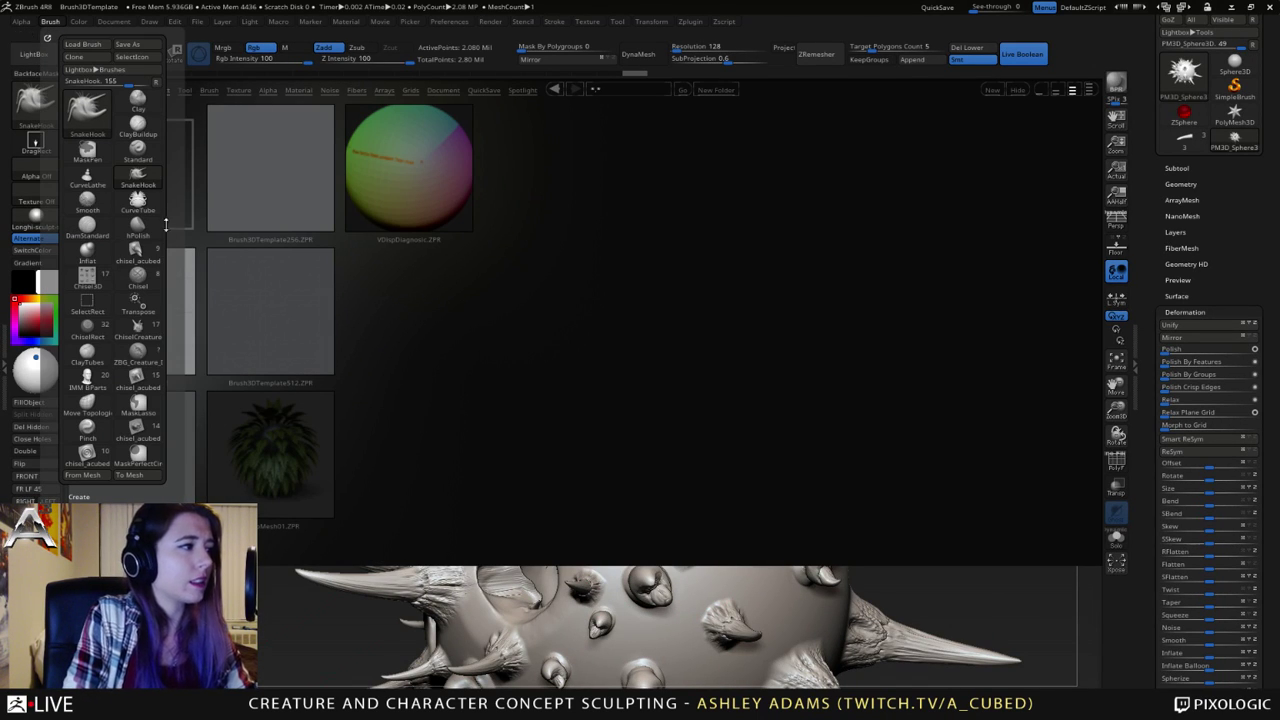
{"action": "left_click", "coordinate": [137, 333]}
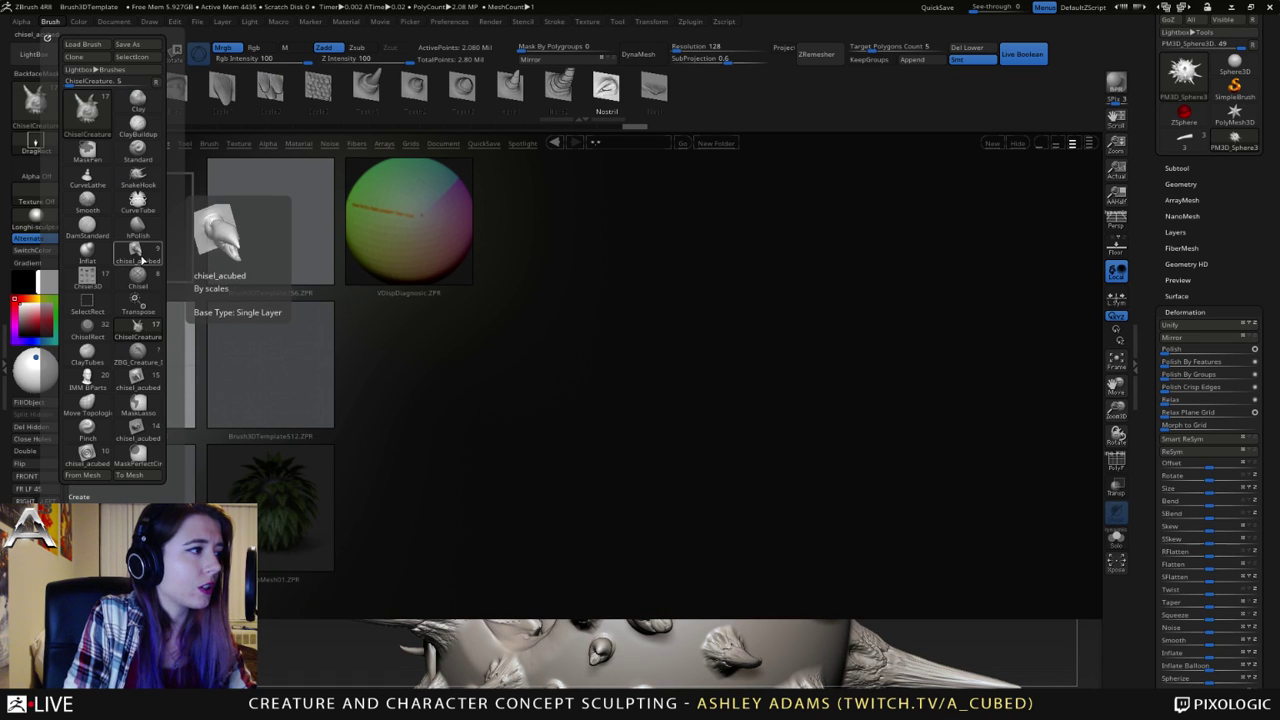
{"action": "left_click", "coordinate": [139, 256]}
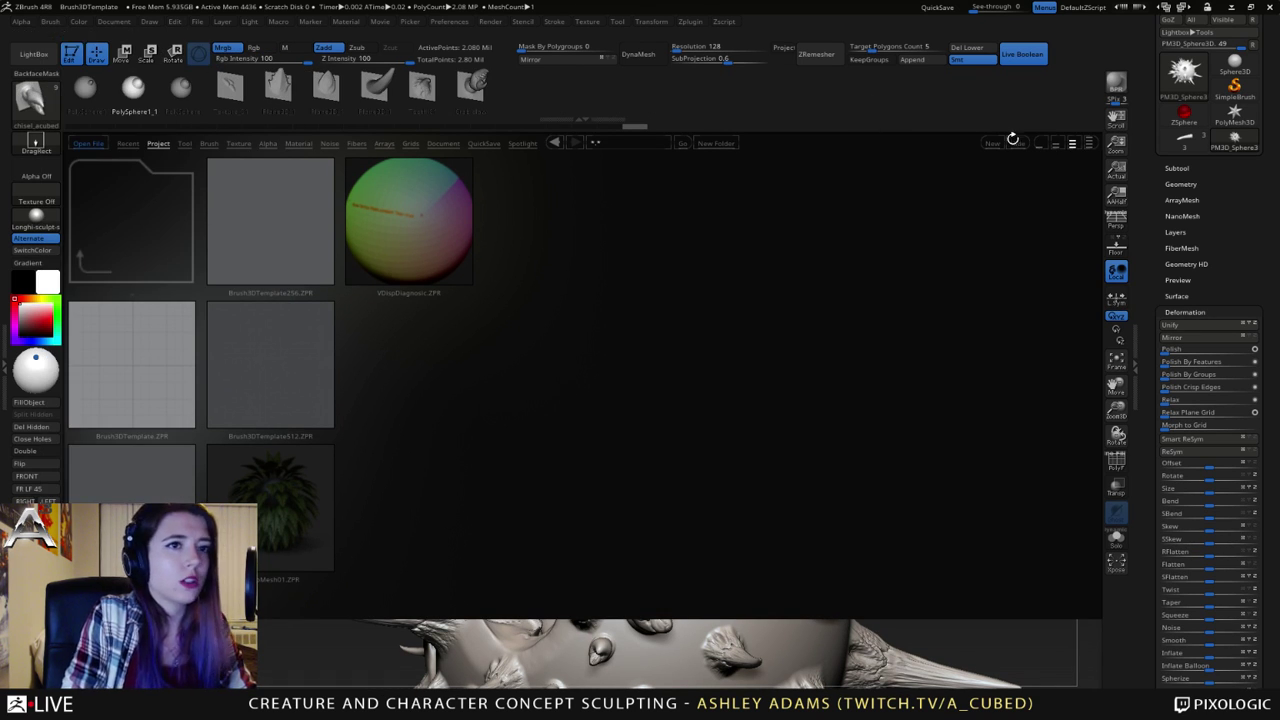
{"action": "left_click", "coordinate": [483, 88]}
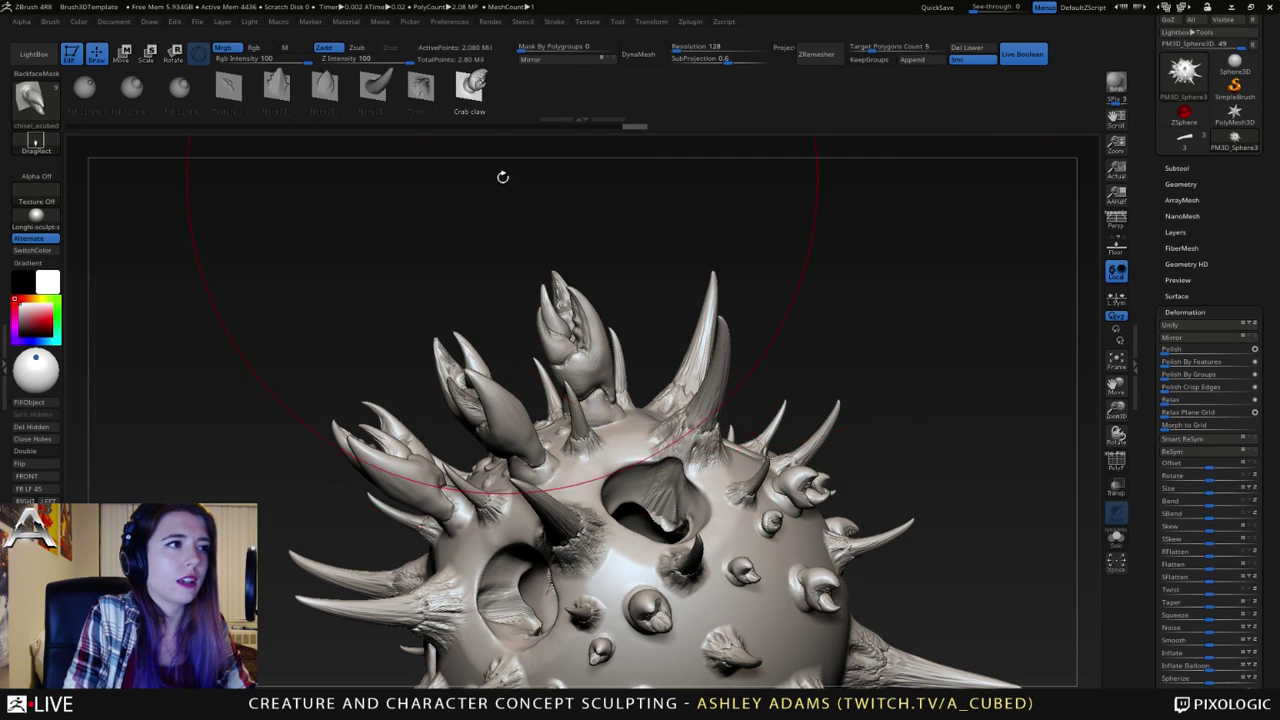
- Reduce the brush size and stamp crab claws onto bare areas of the spiked sphere
{"action": "mouse_move", "coordinate": [503, 177]}
{"action": "left_mouse_down", "text": "alt"}
{"action": "mouse_move", "coordinate": [505, 255]}
{"action": "mouse_move", "coordinate": [510, 172]}
{"action": "left_mouse_up", "text": "alt"}
{"action": "key", "text": "space"}
{"action": "left_click", "coordinate": [606, 324]}
{"action": "left_click_drag", "start_coordinate": [562, 323], "coordinate": [531, 323]}
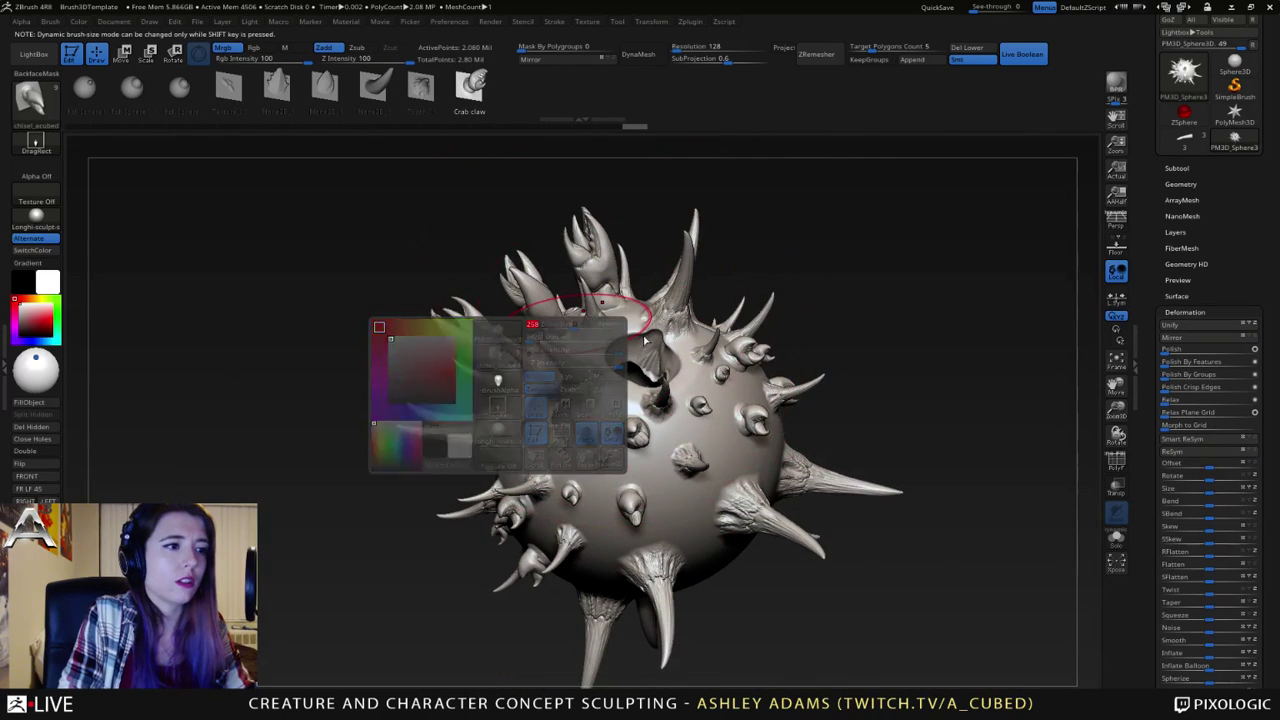
{"action": "left_click_drag", "start_coordinate": [900, 400], "coordinate": [800, 415]}
{"action": "left_click_drag", "start_coordinate": [728, 452], "coordinate": [750, 415]}
{"action": "mouse_move", "coordinate": [890, 330]}
{"action": "left_mouse_down"}
{"action": "mouse_move", "coordinate": [960, 360]}
{"action": "mouse_move", "coordinate": [793, 378]}
{"action": "left_mouse_up"}
{"action": "right_click_drag", "start_coordinate": [790, 378], "coordinate": [731, 346]}
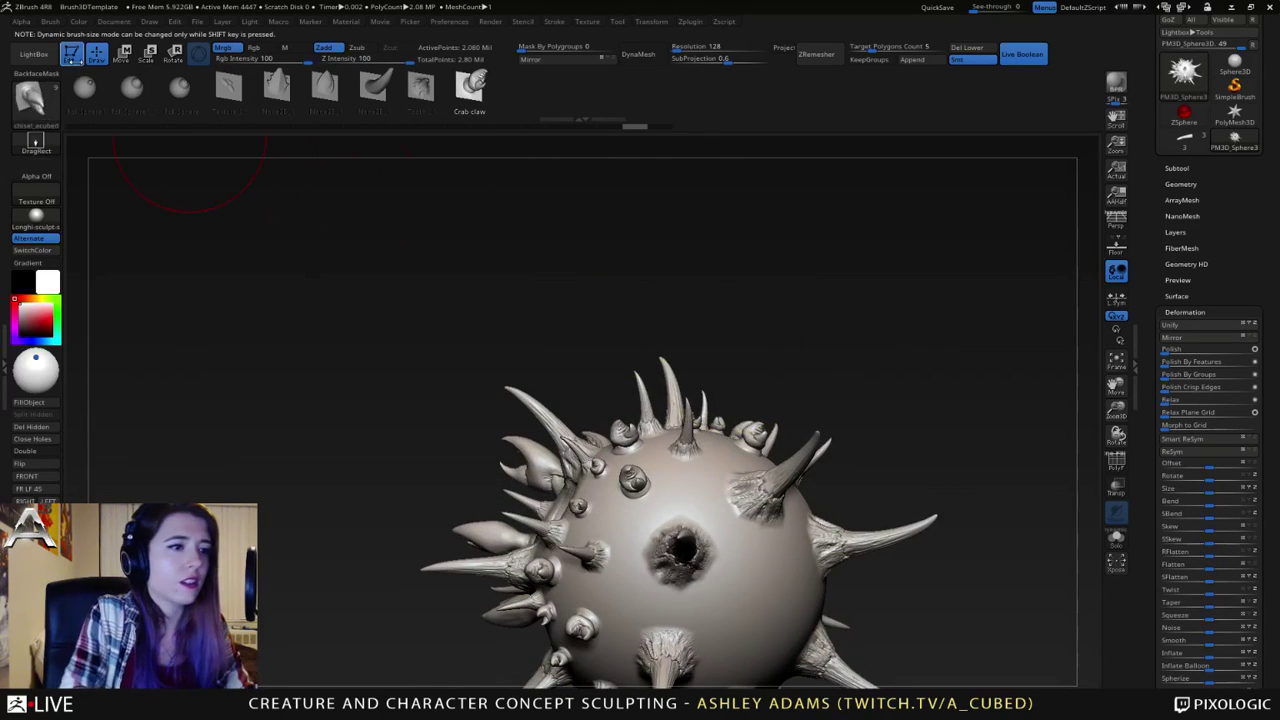
{"action": "left_click", "coordinate": [50, 21]}
{"action": "left_click_drag", "start_coordinate": [98, 684], "coordinate": [96, 376]}
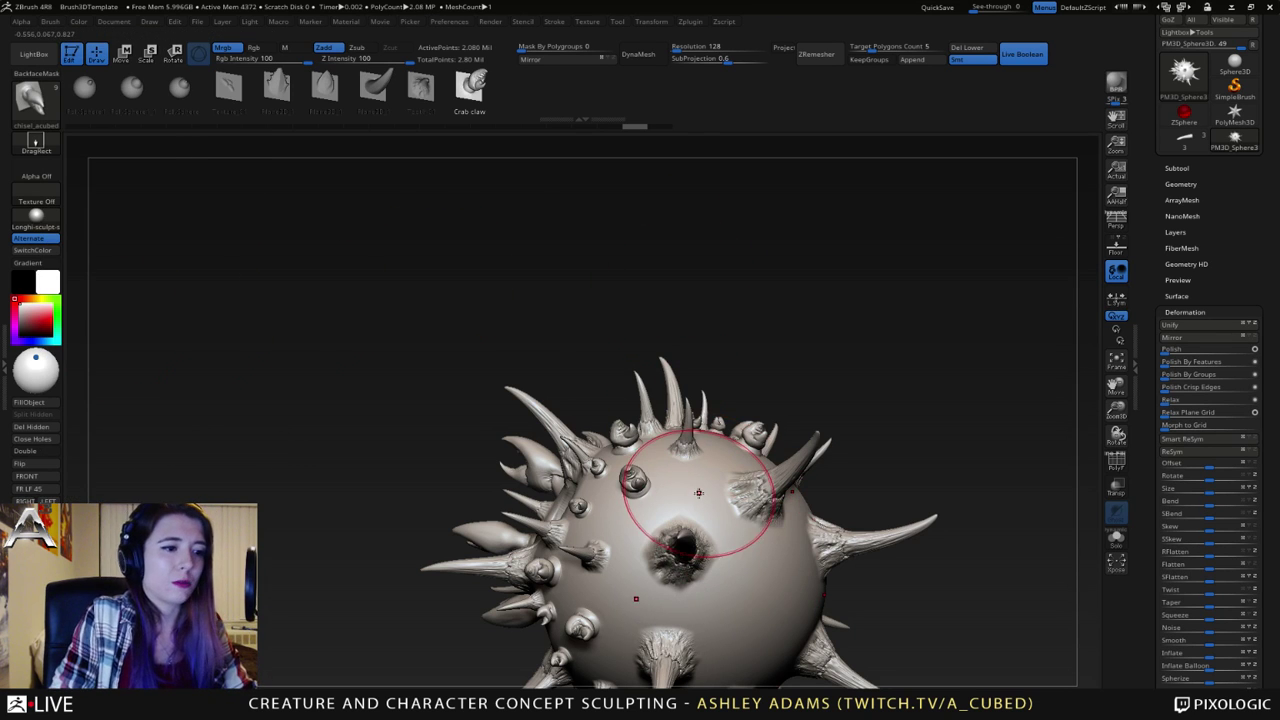
{"action": "left_click_drag", "start_coordinate": [694, 494], "coordinate": [728, 525]}
{"action": "right_click_drag", "start_coordinate": [729, 525], "coordinate": [742, 340]}
- Stamp a radial ring of small teeth onto a bare patch of the sphere using the Tooth-01 shape
{"action": "left_click", "coordinate": [421, 92]}
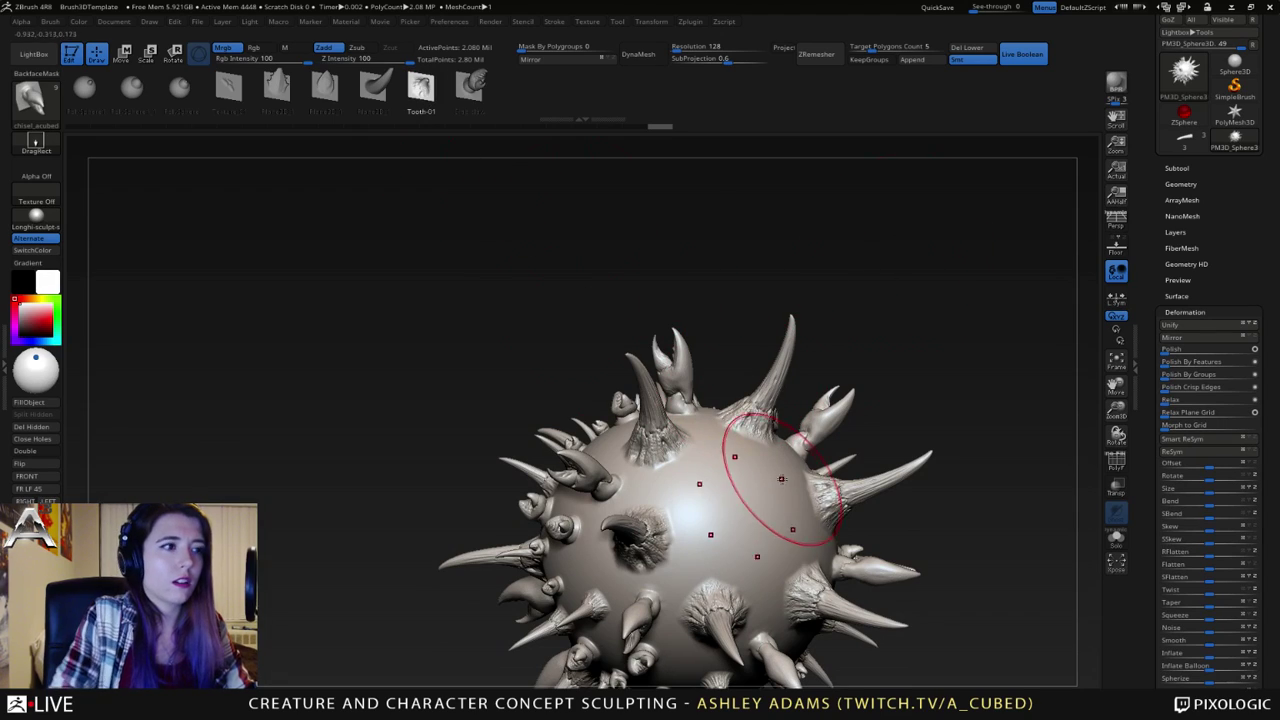
{"action": "left_click_drag", "start_coordinate": [779, 478], "coordinate": [769, 467]}
{"action": "mouse_move", "coordinate": [769, 467]}
{"action": "right_mouse_down"}
{"action": "mouse_move", "coordinate": [777, 551]}
{"action": "mouse_move", "coordinate": [735, 440]}
{"action": "mouse_move", "coordinate": [758, 392]}
{"action": "right_mouse_up"}
{"action": "right_click_drag", "start_coordinate": [722, 440], "coordinate": [690, 415]}
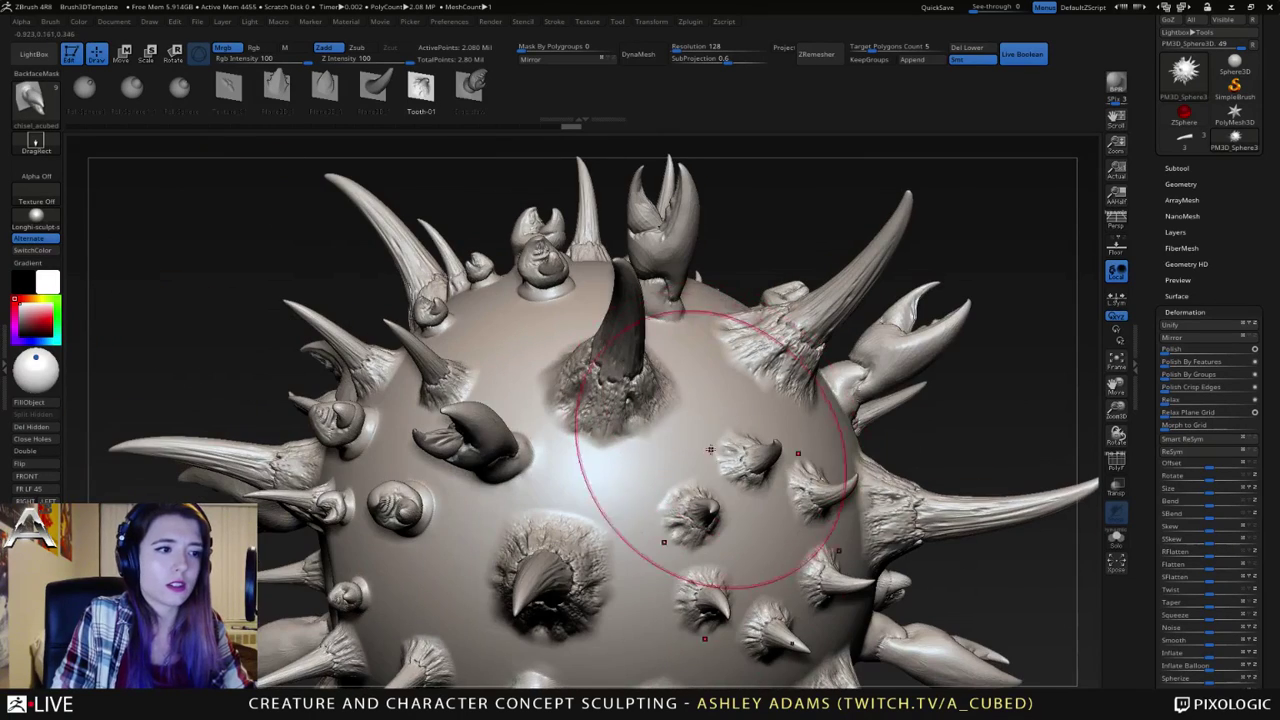
- Switch back to the tapered form's model and select the ClayBuildup brush for it
{"action": "left_click", "coordinate": [1184, 143]}
{"action": "right_click_drag", "start_coordinate": [790, 450], "coordinate": [734, 205], "text": "ctrl"}
{"action": "right_click_drag", "start_coordinate": [734, 205], "coordinate": [742, 411], "text": "alt"}
{"action": "key", "text": "space"}
{"action": "left_click_drag", "start_coordinate": [742, 411], "coordinate": [757, 412]}
{"action": "right_click_drag", "start_coordinate": [751, 477], "coordinate": [757, 400], "text": "ctrl"}
{"action": "mouse_move", "coordinate": [757, 400]}
{"action": "right_mouse_down"}
{"action": "mouse_move", "coordinate": [780, 451]}
{"action": "mouse_move", "coordinate": [768, 486]}
{"action": "mouse_move", "coordinate": [750, 470]}
{"action": "right_mouse_up"}
{"action": "key", "text": "space"}
{"action": "left_click_drag", "start_coordinate": [720, 440], "coordinate": [728, 441]}
{"action": "mouse_move", "coordinate": [728, 441]}
{"action": "right_mouse_down"}
{"action": "mouse_move", "coordinate": [686, 390]}
{"action": "mouse_move", "coordinate": [731, 394]}
{"action": "mouse_move", "coordinate": [691, 363]}
{"action": "mouse_move", "coordinate": [728, 372]}
{"action": "right_mouse_up"}
{"action": "key", "text": "b"}
{"action": "key", "text": "c"}
{"action": "key", "text": "b"}
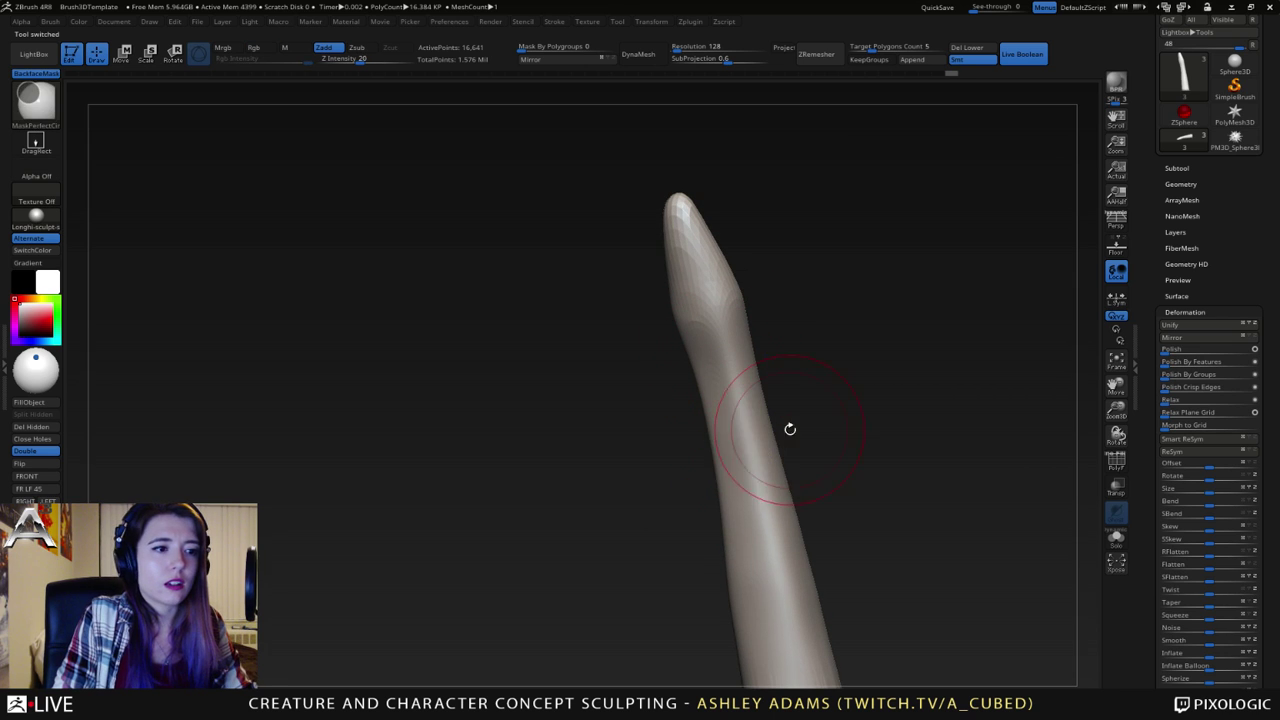
{"action": "mouse_move", "coordinate": [789, 429]}
{"action": "right_mouse_down"}
{"action": "mouse_move", "coordinate": [794, 457]}
{"action": "mouse_move", "coordinate": [768, 393]}
{"action": "mouse_move", "coordinate": [771, 429]}
{"action": "right_mouse_up"}
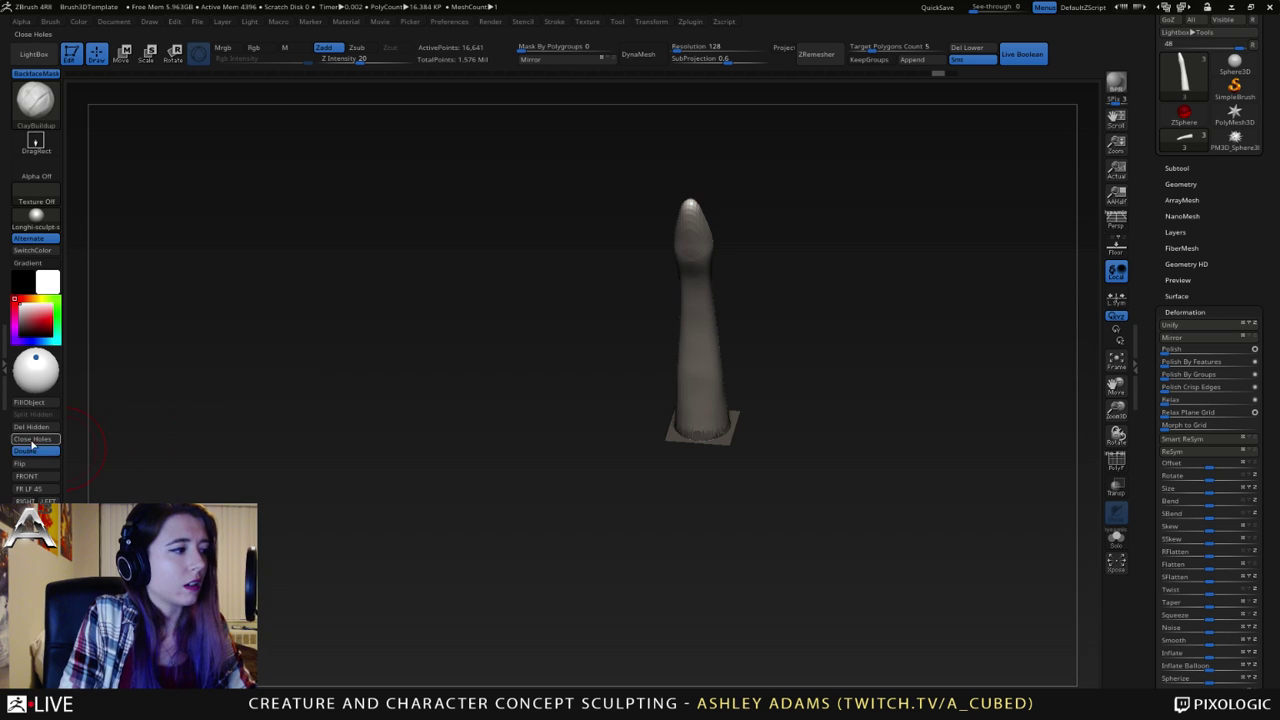
- Subdivide the tapered form up to subdivision level 11 and inspect it from the side
{"action": "left_click", "coordinate": [1177, 168]}
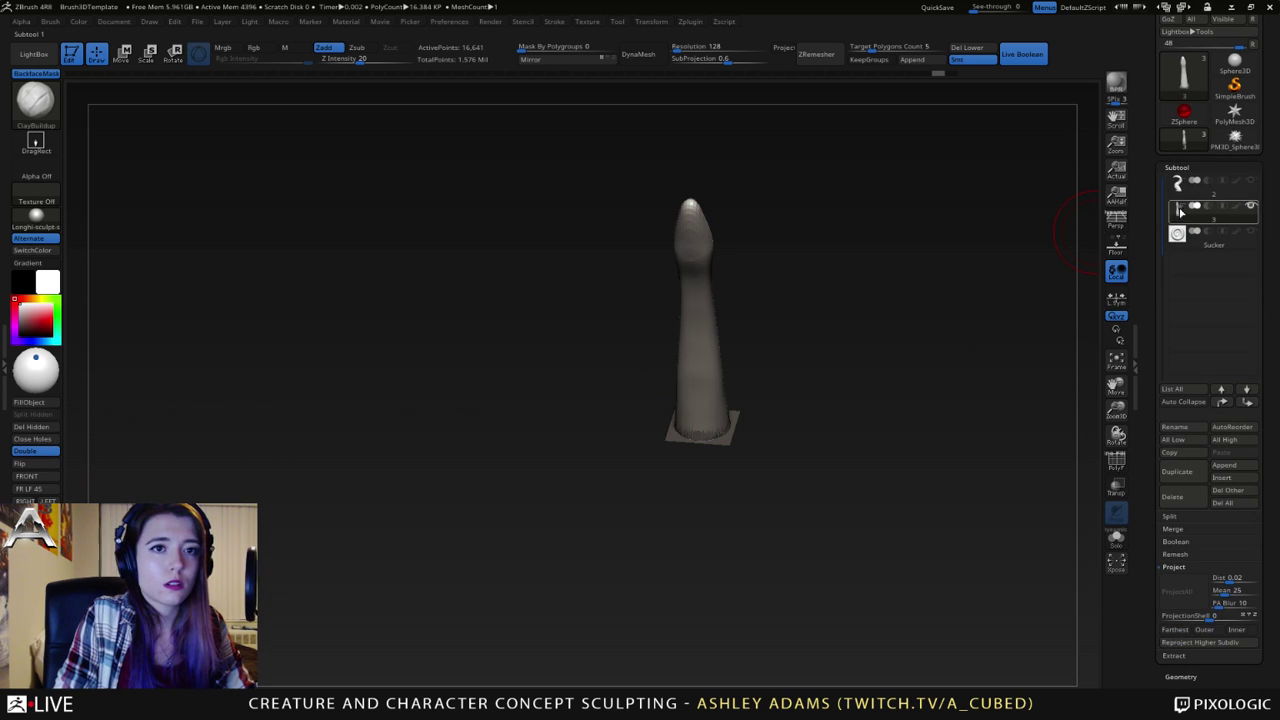
{"action": "left_click", "coordinate": [1180, 677]}
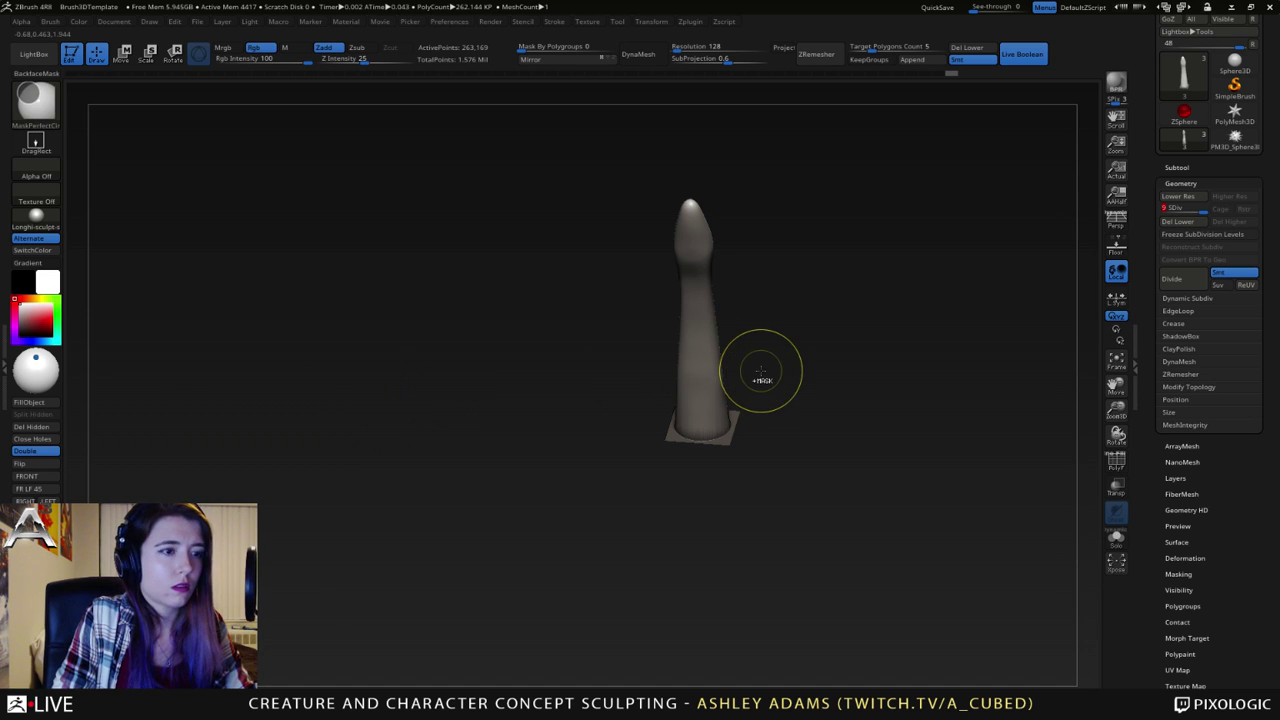
{"action": "key", "text": "ctrl+d"}
{"action": "left_click", "coordinate": [785, 450]}
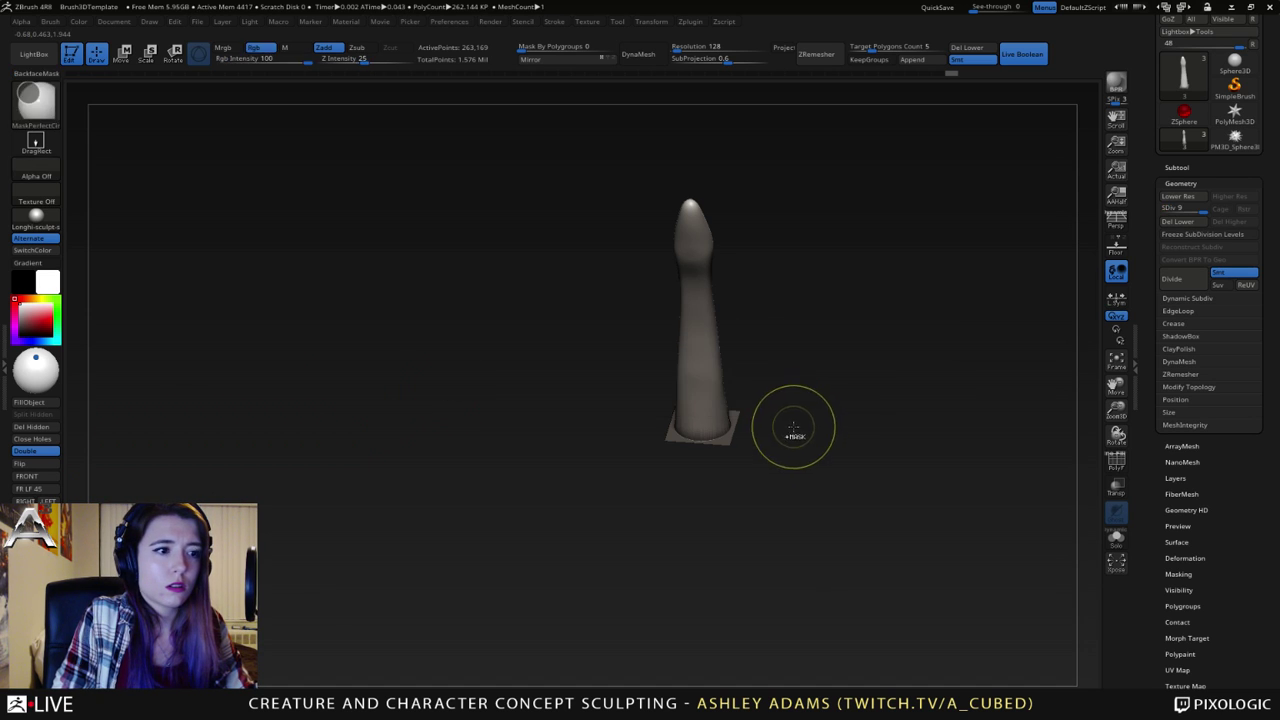
{"action": "key", "text": "ctrl+d"}
{"action": "key", "text": "ctrl"}
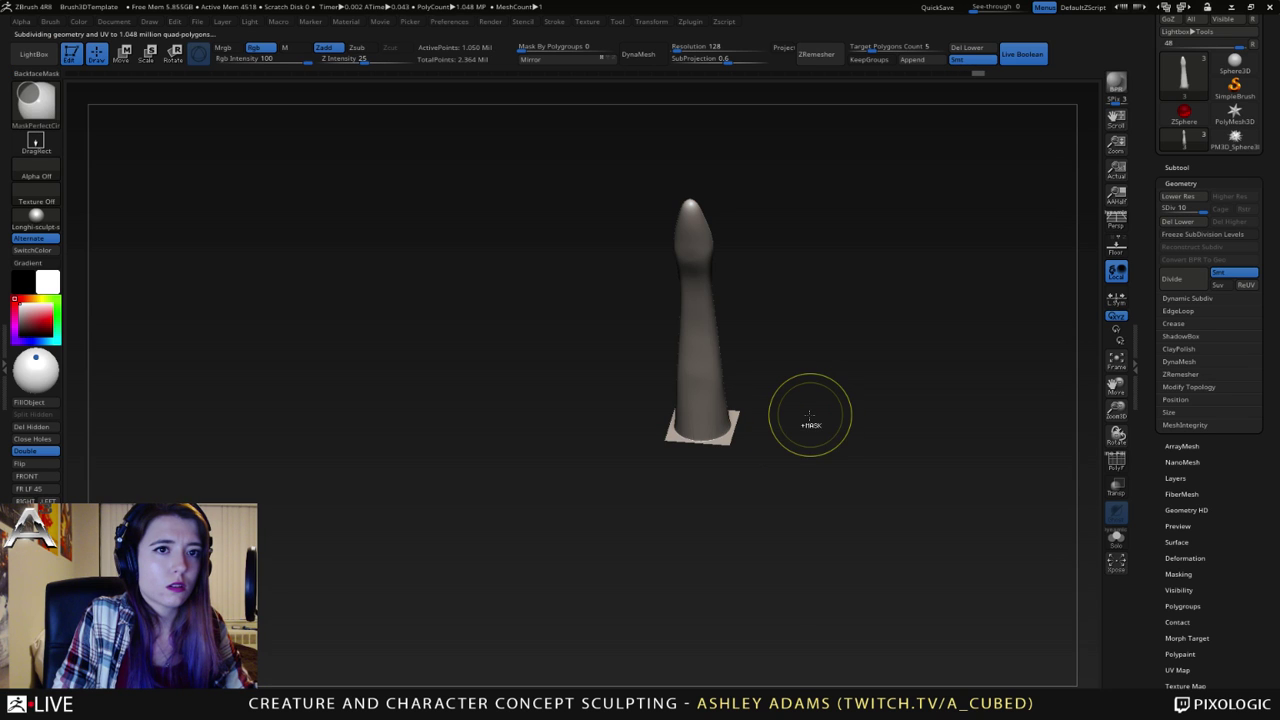
{"action": "key", "text": "ctrl+d"}
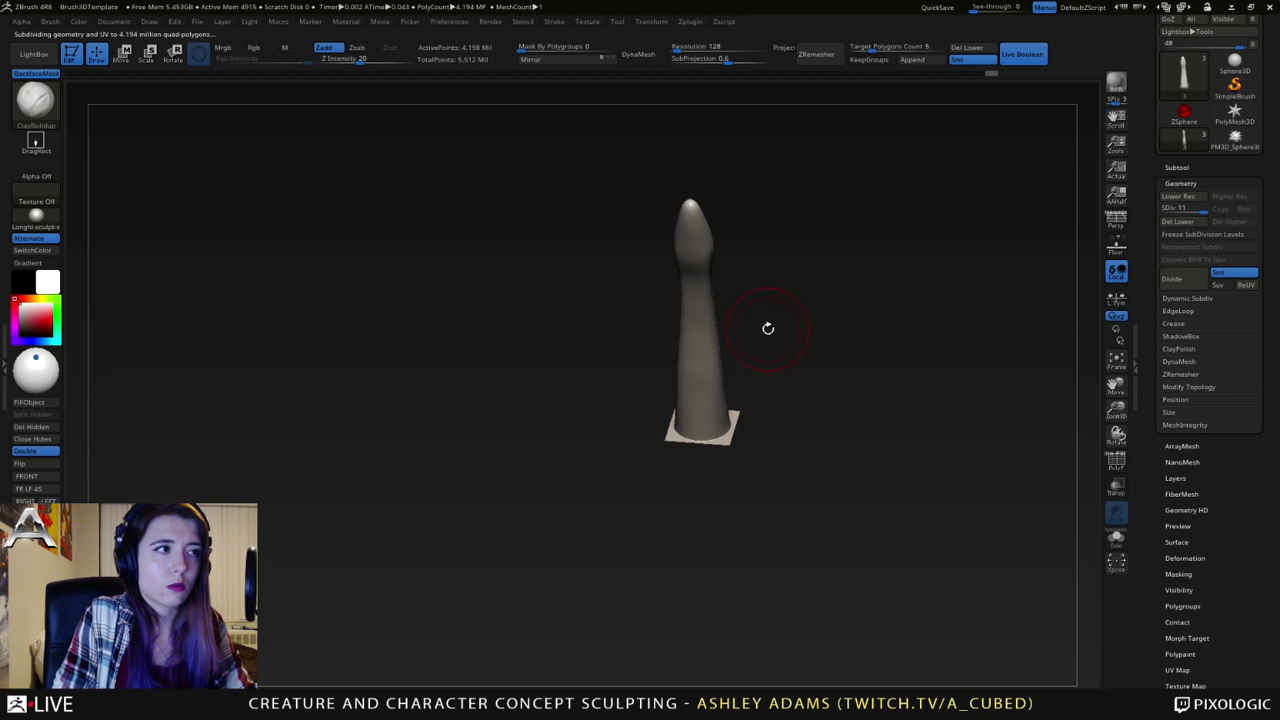
{"action": "left_click_drag", "start_coordinate": [763, 362], "coordinate": [768, 341], "text": "shift"}
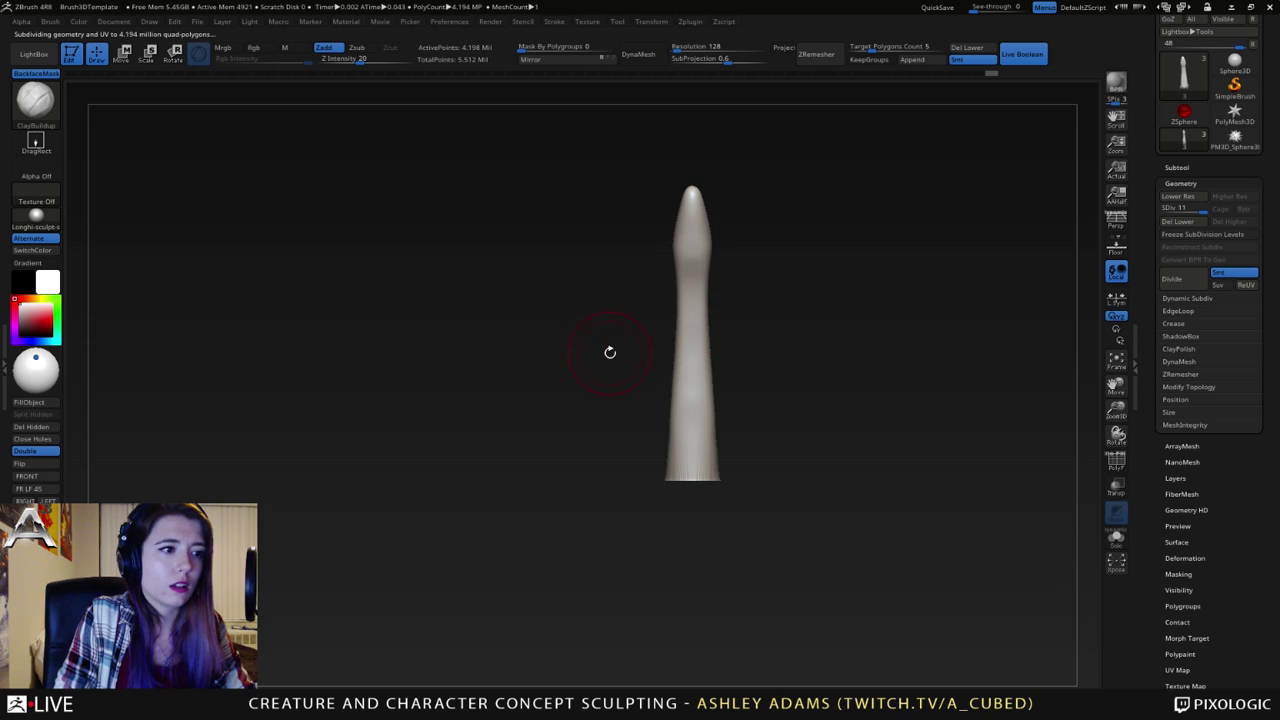
{"action": "left_click_drag", "start_coordinate": [651, 374], "coordinate": [701, 417]}
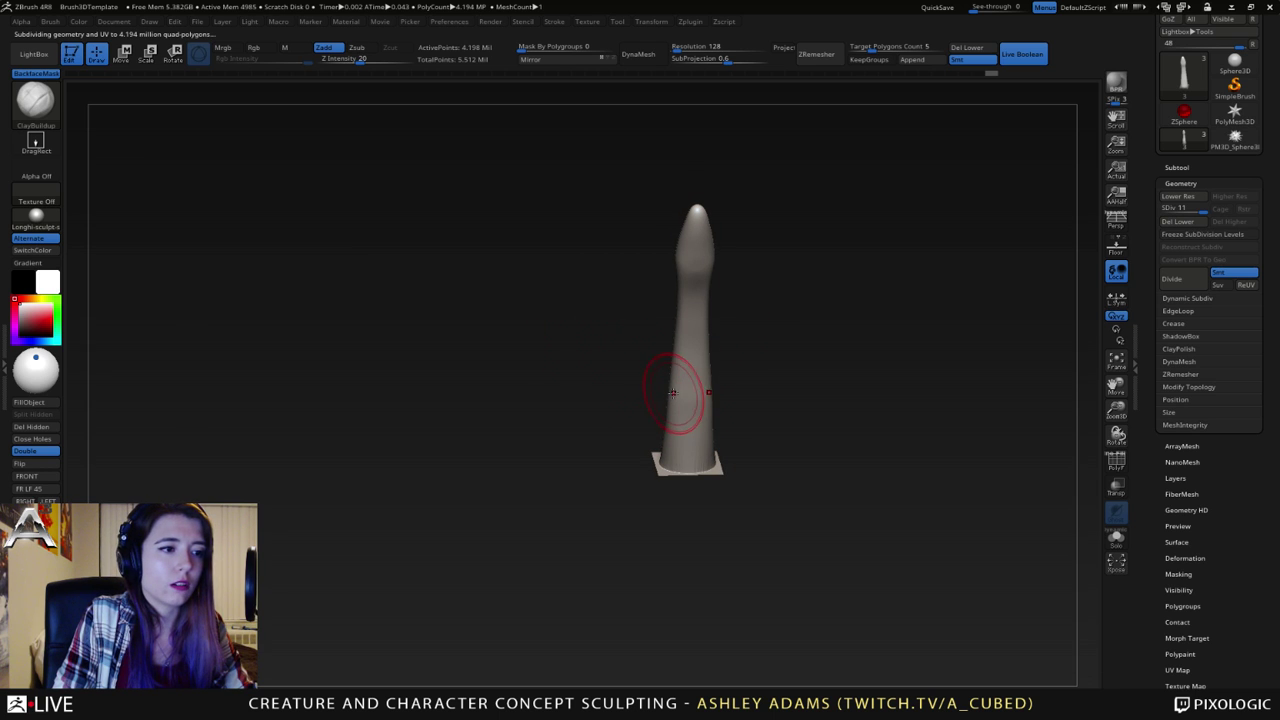
{"action": "left_click", "coordinate": [36, 465]}
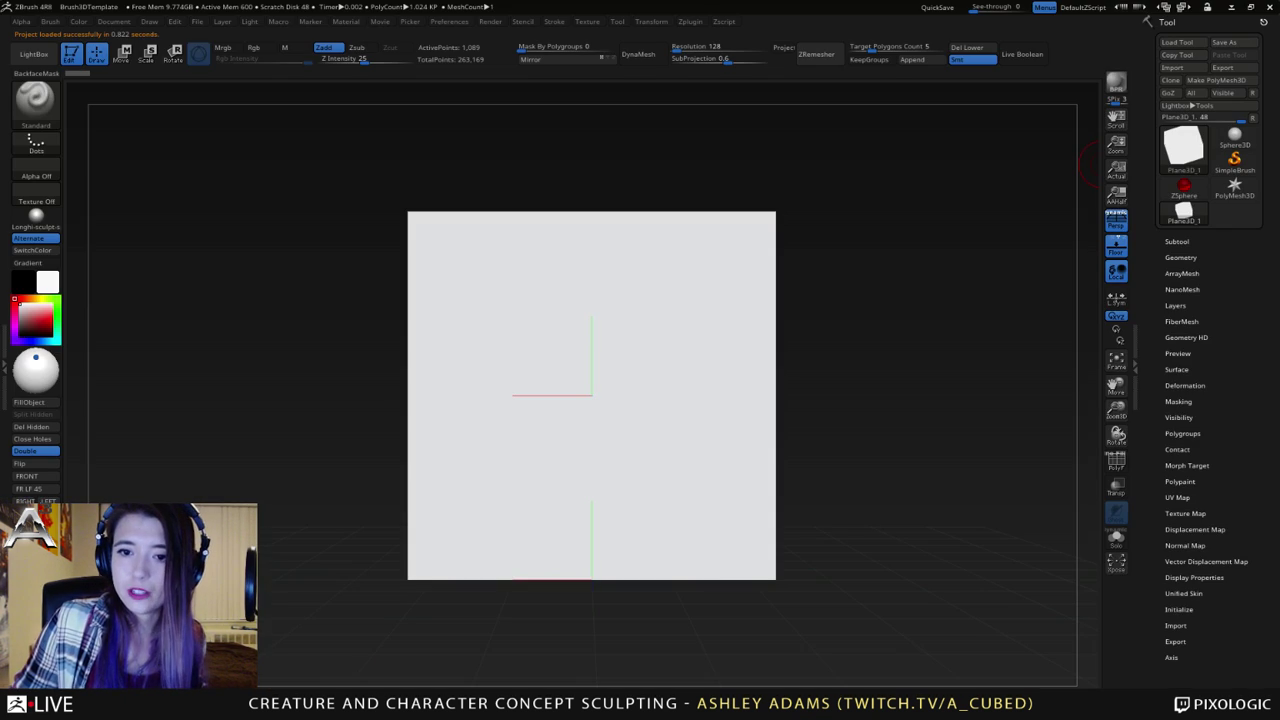
- Show where the Brush3DTemplate project is stored in LightBox's Misc project folder and close LightBox
{"action": "left_click", "coordinate": [33, 52]}
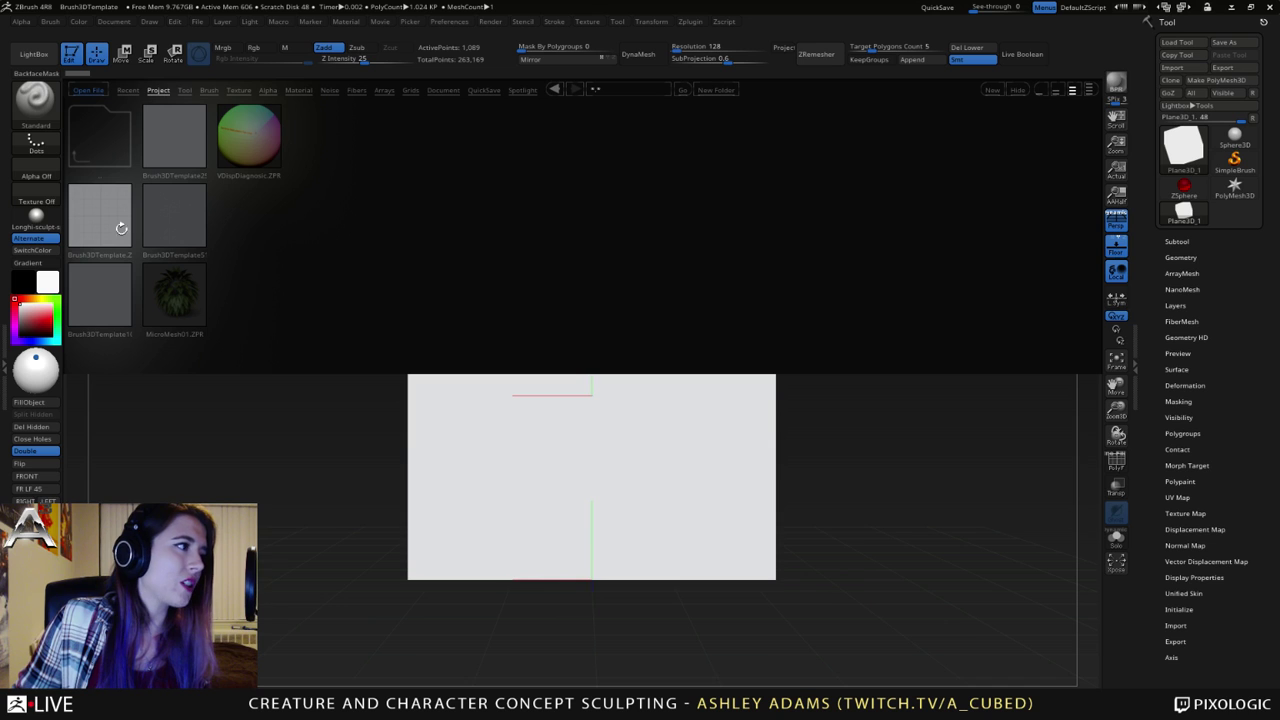
{"action": "left_click", "coordinate": [157, 91]}
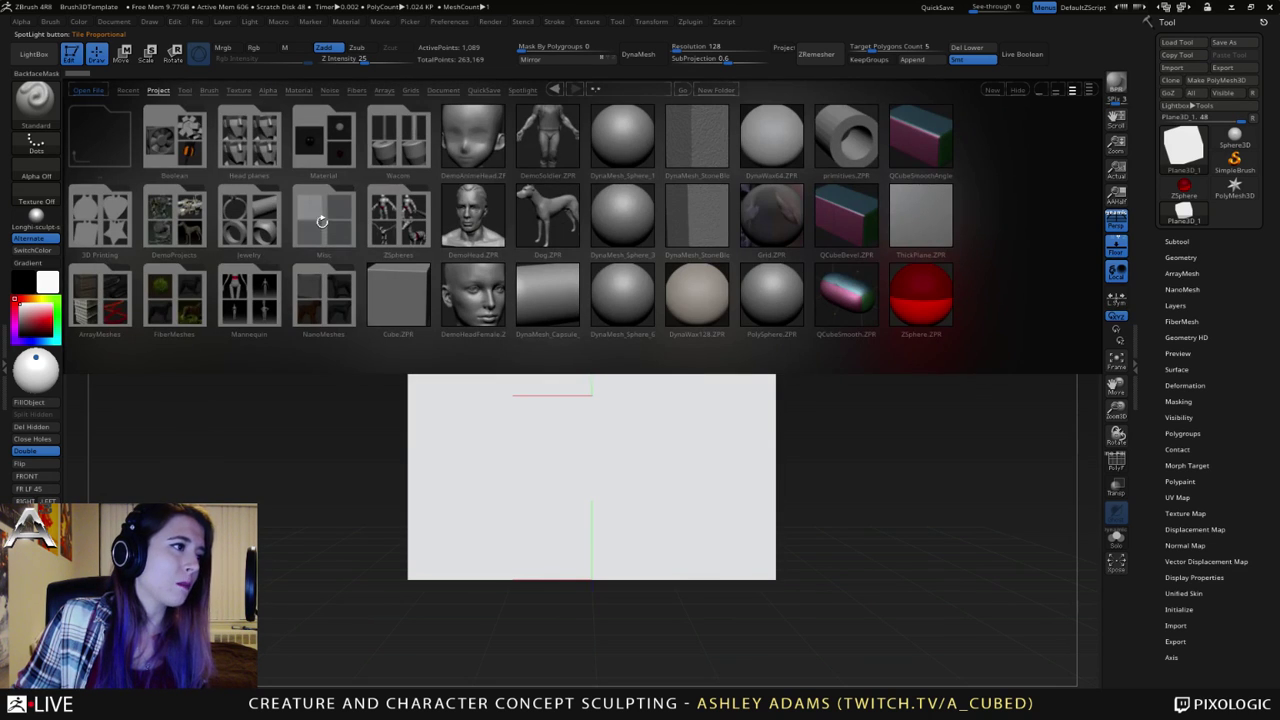
{"action": "left_click", "coordinate": [322, 222]}
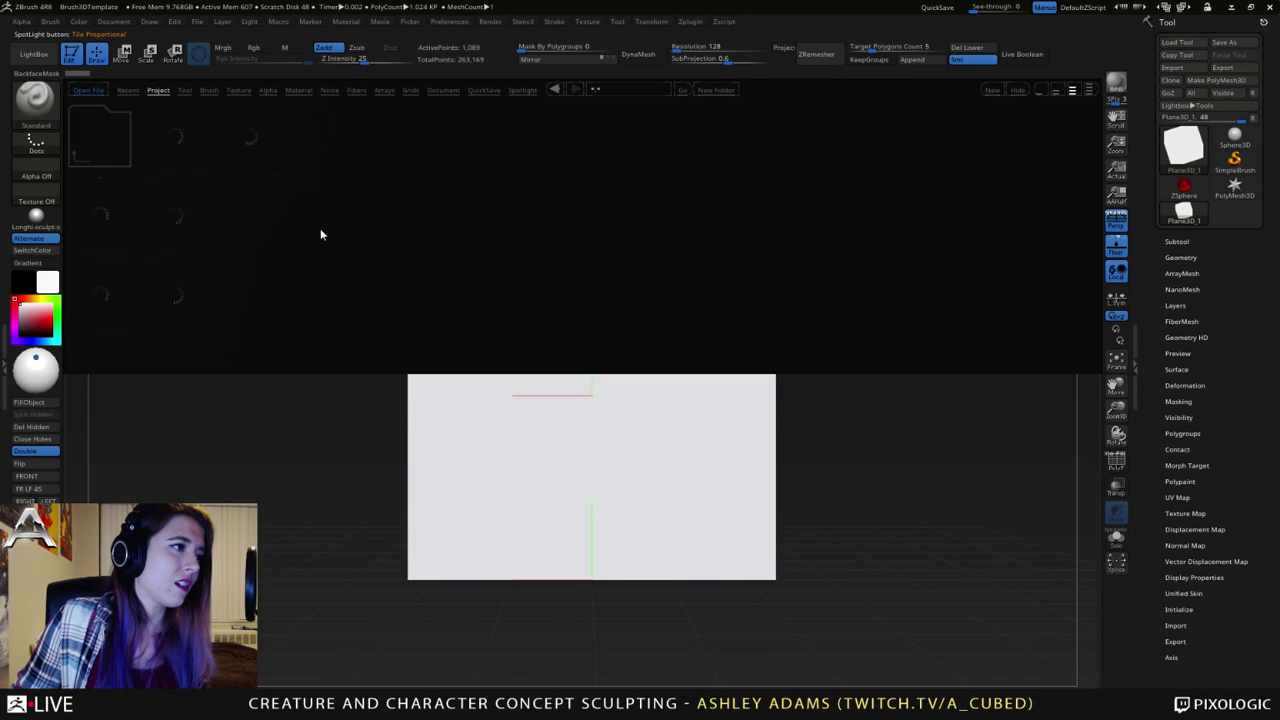
{"action": "left_click", "coordinate": [88, 240]}
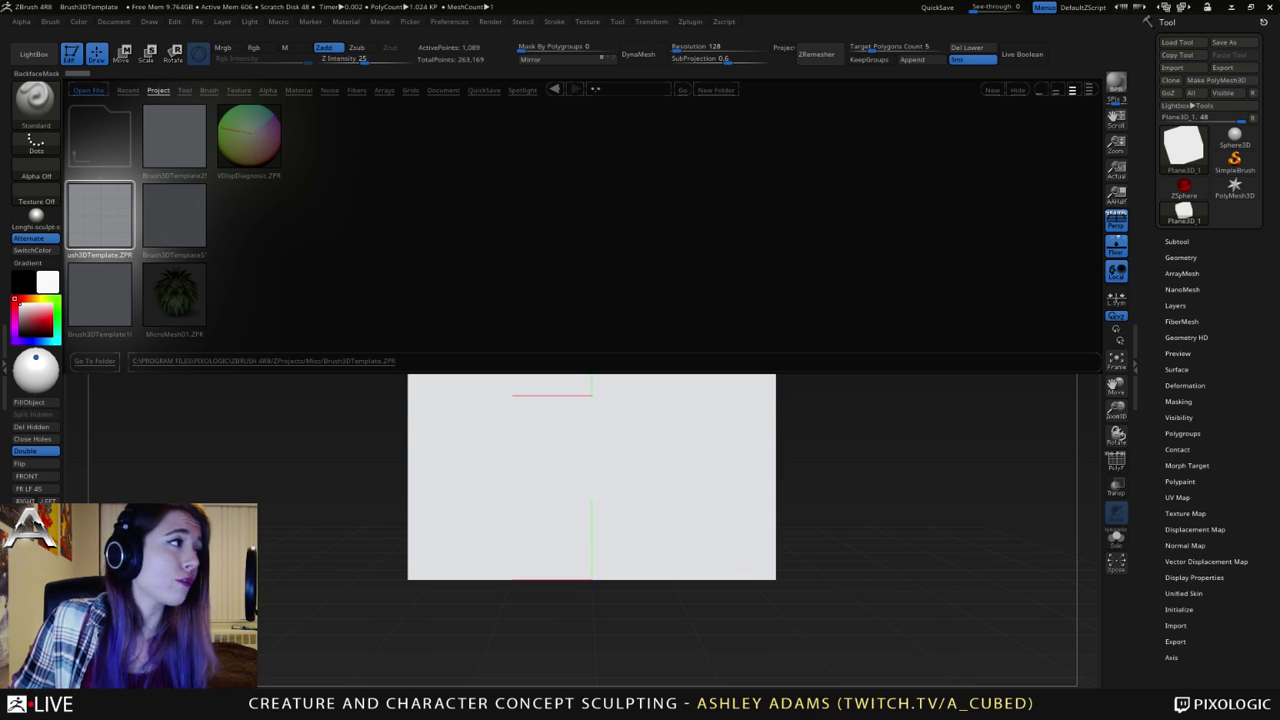
{"action": "left_click", "coordinate": [1018, 91]}
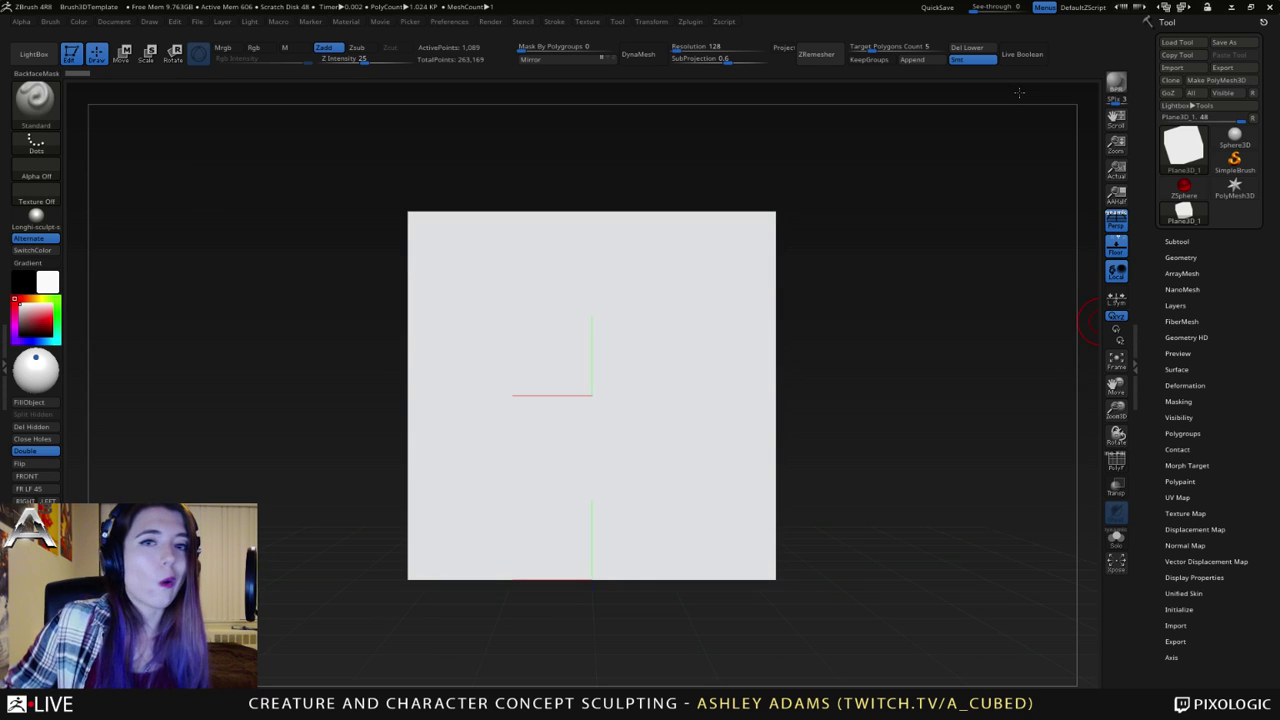
- Turn off perspective for the tilted view of the template plane
{"action": "right_click_drag", "start_coordinate": [682, 473], "coordinate": [640, 427]}
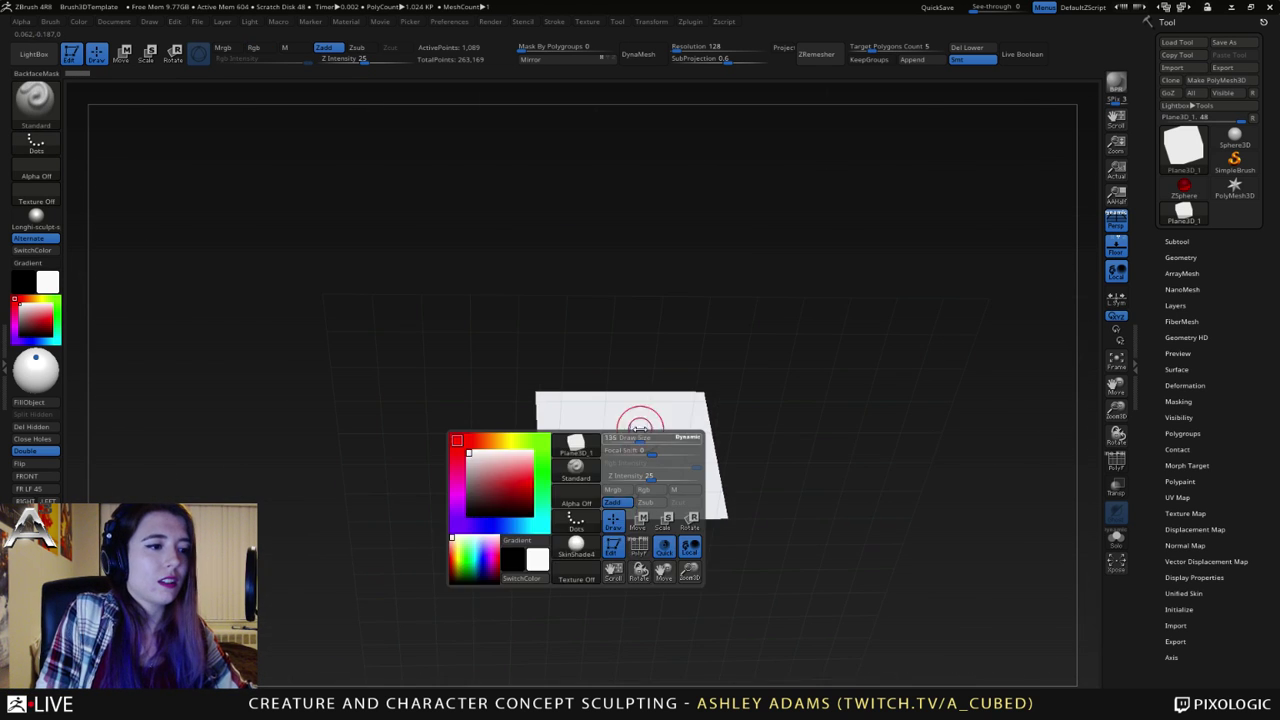
{"action": "left_click", "coordinate": [1117, 220]}
{"action": "right_click", "coordinate": [657, 432]}
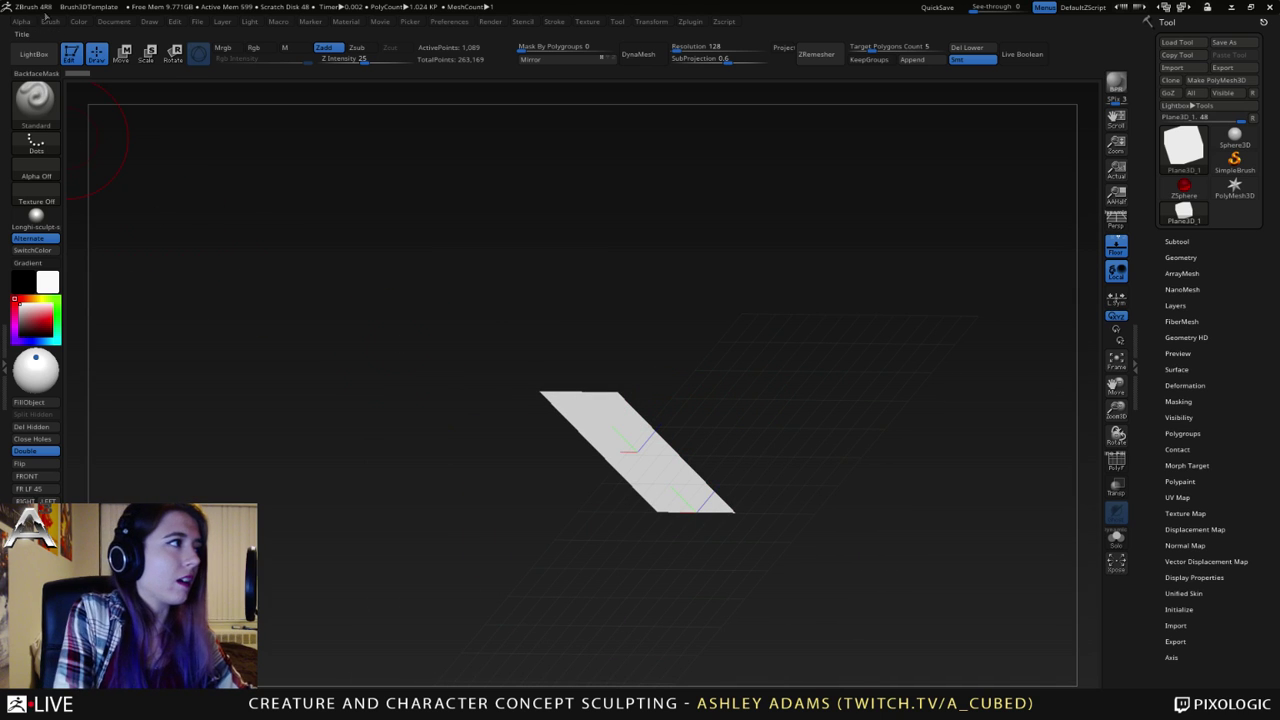
- Choose the chisel_acubed brush with its Sucker shape for use over the template plane
{"action": "left_click", "coordinate": [50, 21]}
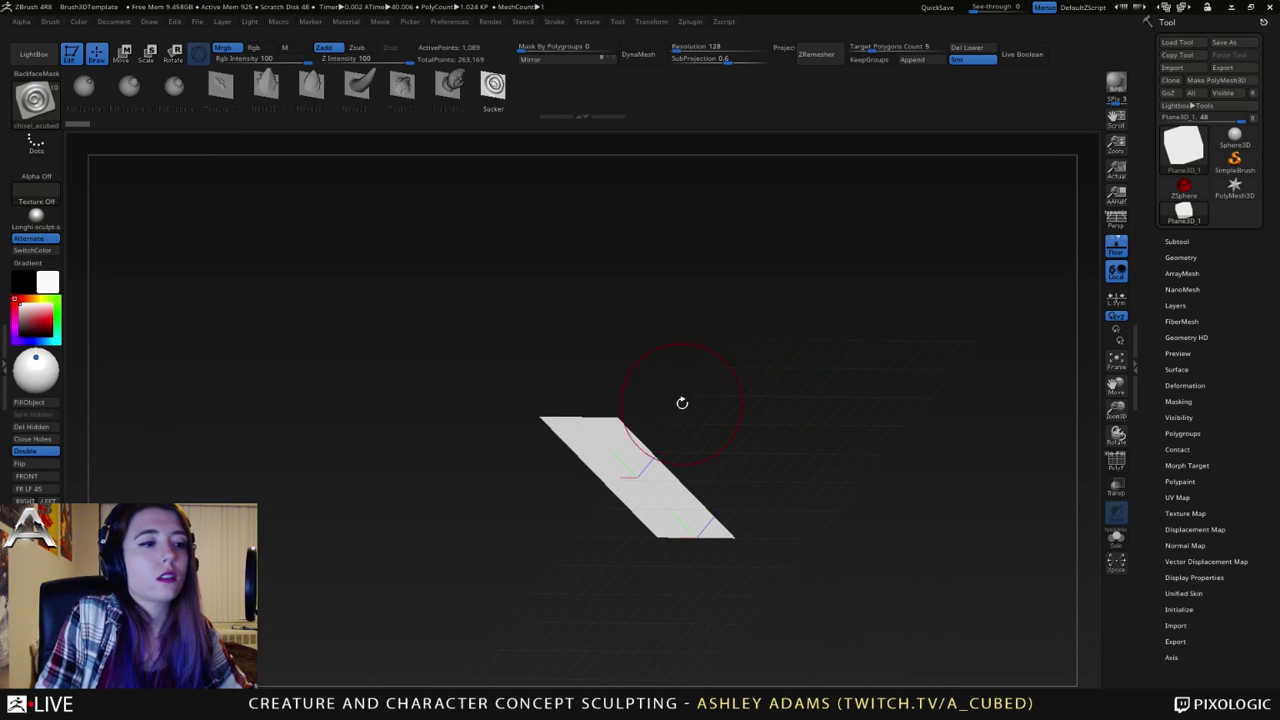
{"action": "left_click_drag", "start_coordinate": [682, 402], "coordinate": [677, 431]}
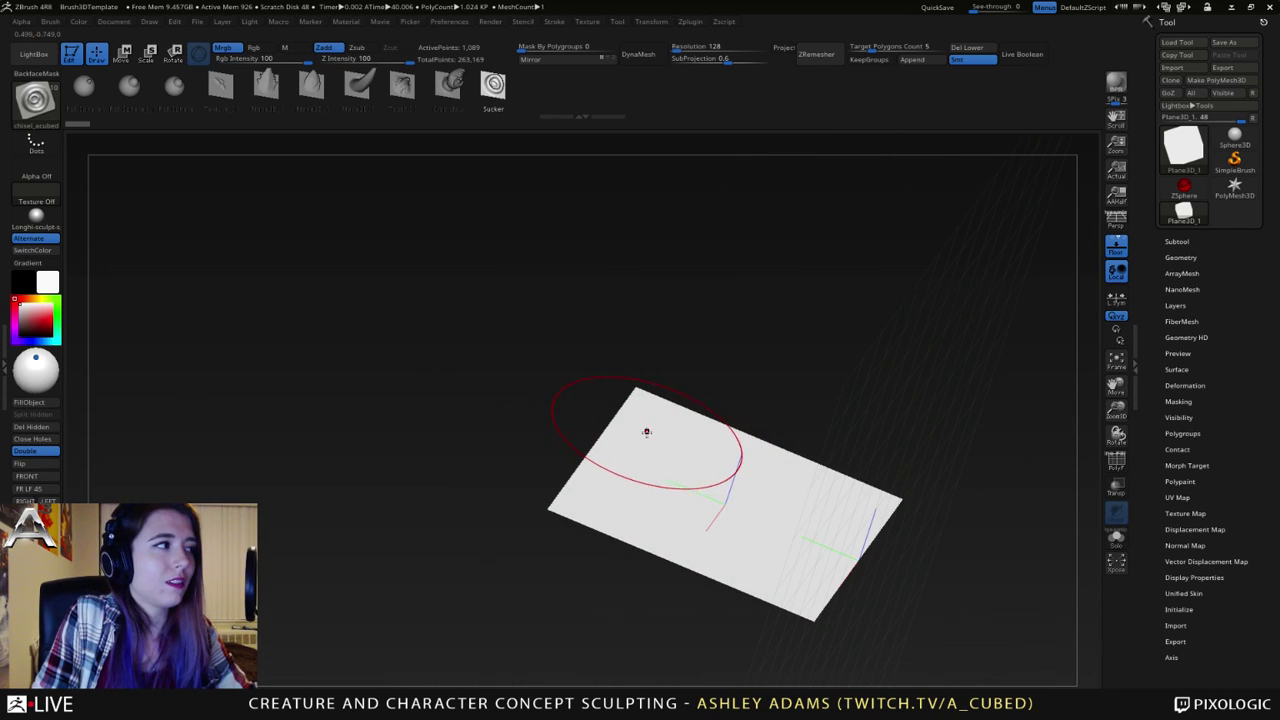
{"action": "right_click_drag", "start_coordinate": [647, 432], "coordinate": [663, 437]}
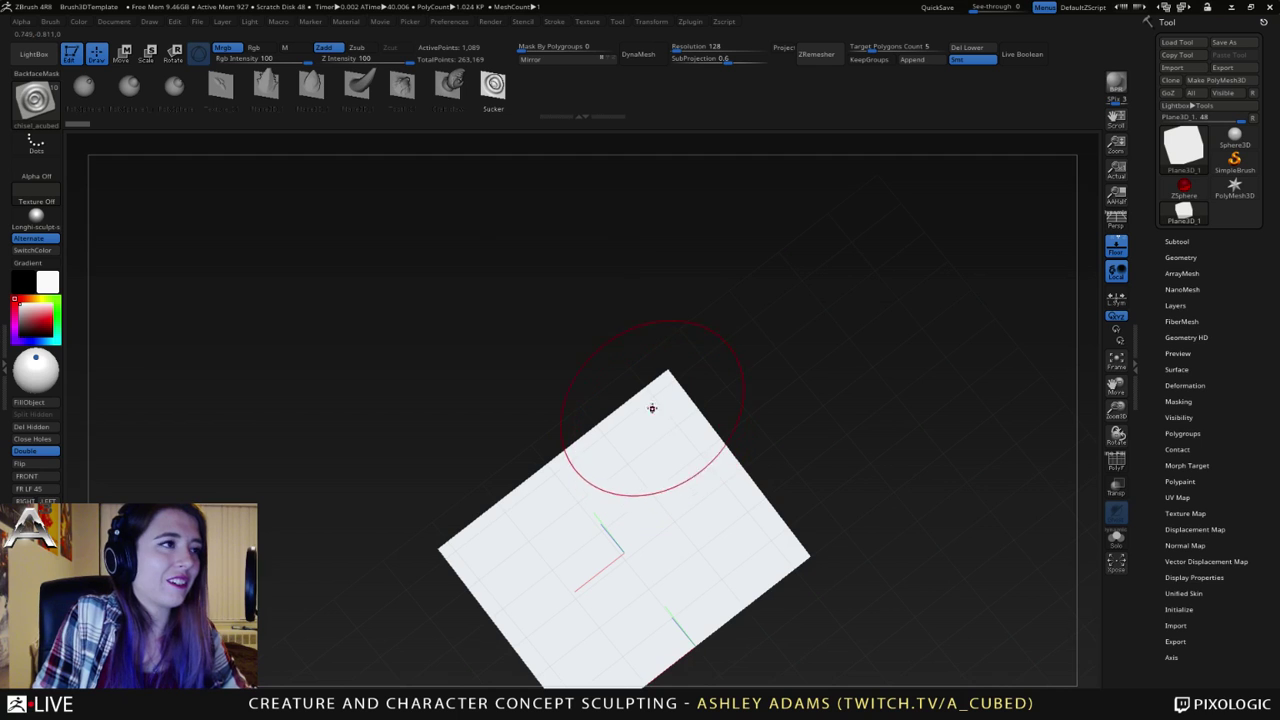
{"action": "mouse_move", "coordinate": [563, 338]}
{"action": "left_mouse_down"}
{"action": "mouse_move", "coordinate": [646, 480]}
{"action": "mouse_move", "coordinate": [629, 414]}
{"action": "left_mouse_up"}
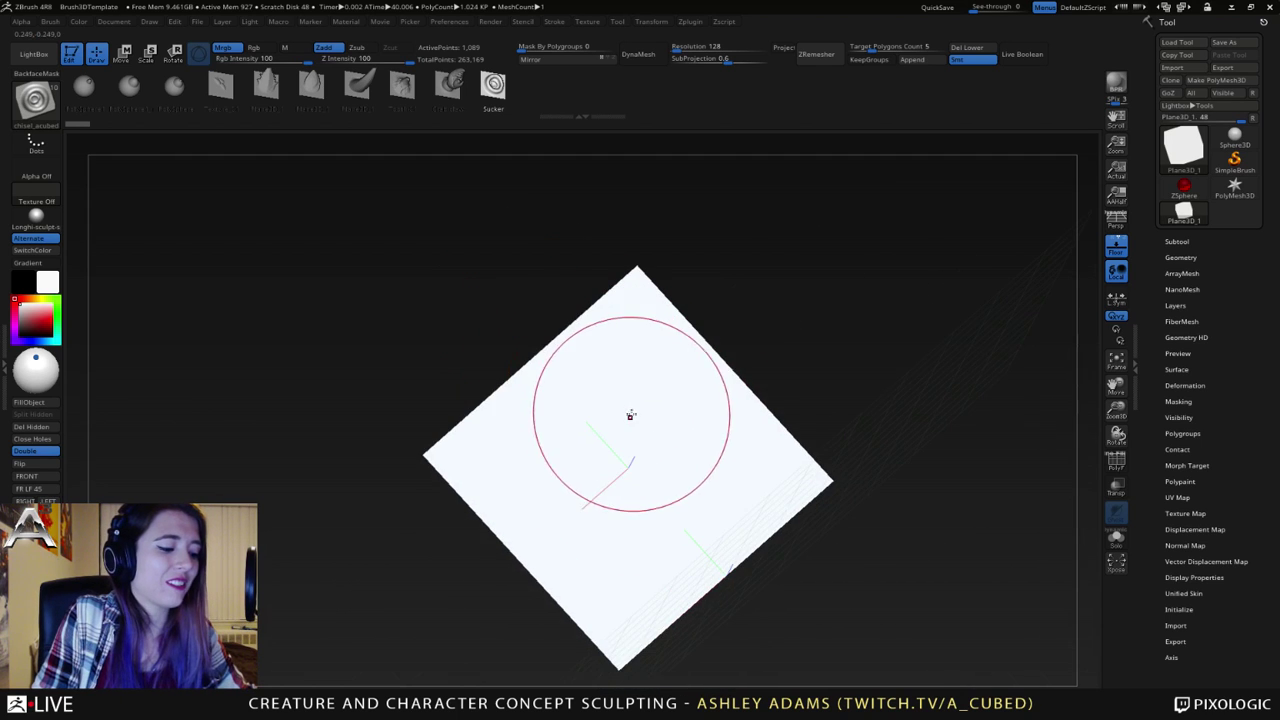
- Assign the custom hotkey 4 to the SnakeHook brush and switch to that brush
{"action": "key", "text": "b"}
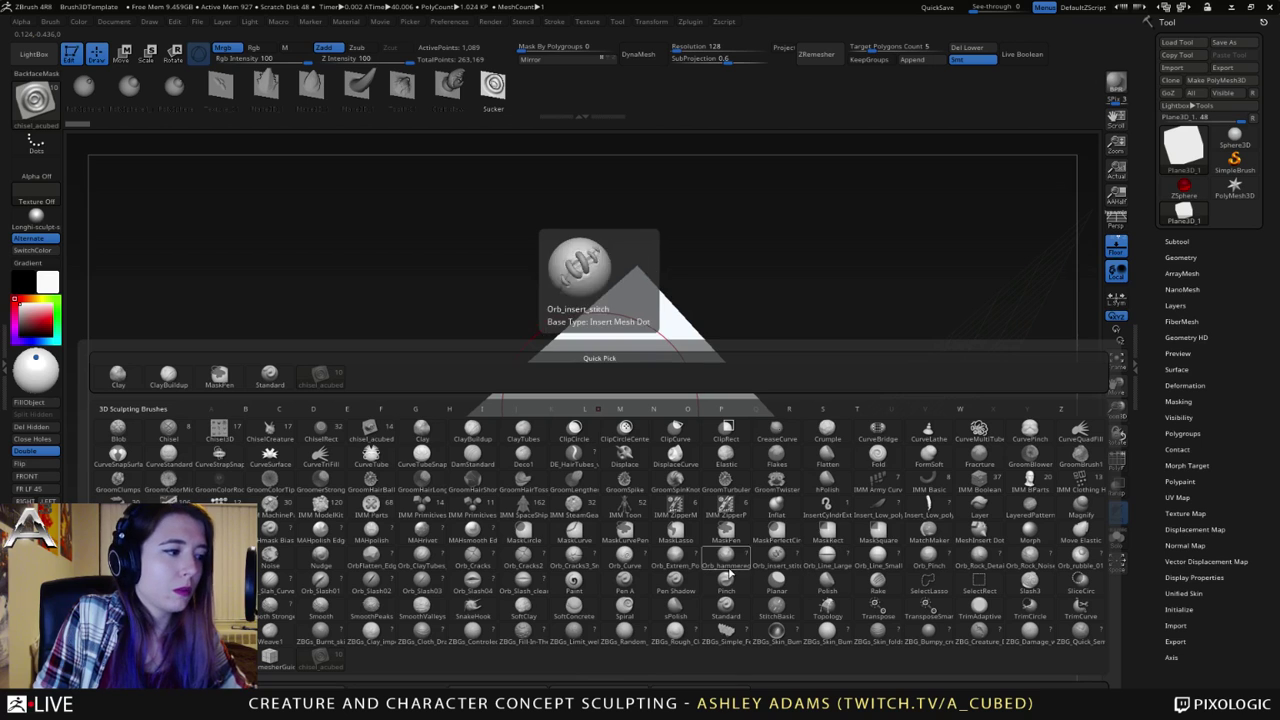
{"action": "left_click", "coordinate": [474, 610], "text": "ctrl+alt"}
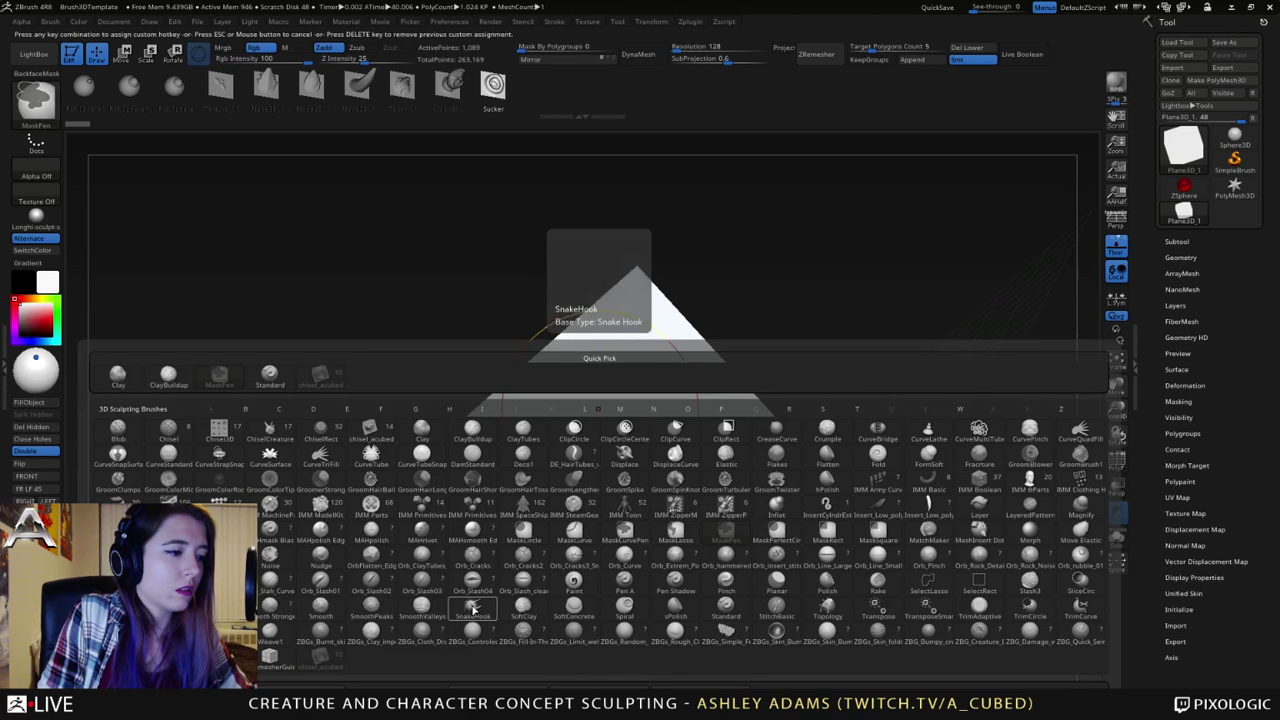
{"action": "key", "text": "4"}
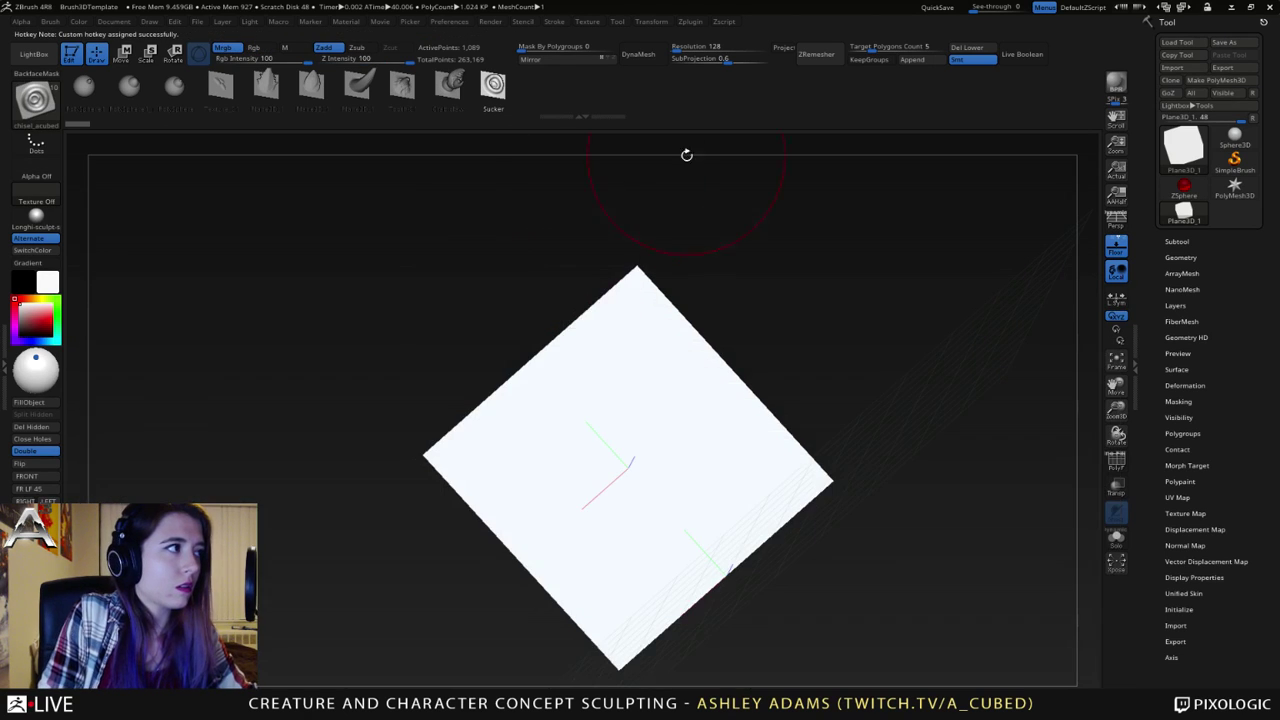
{"action": "key", "text": "4"}
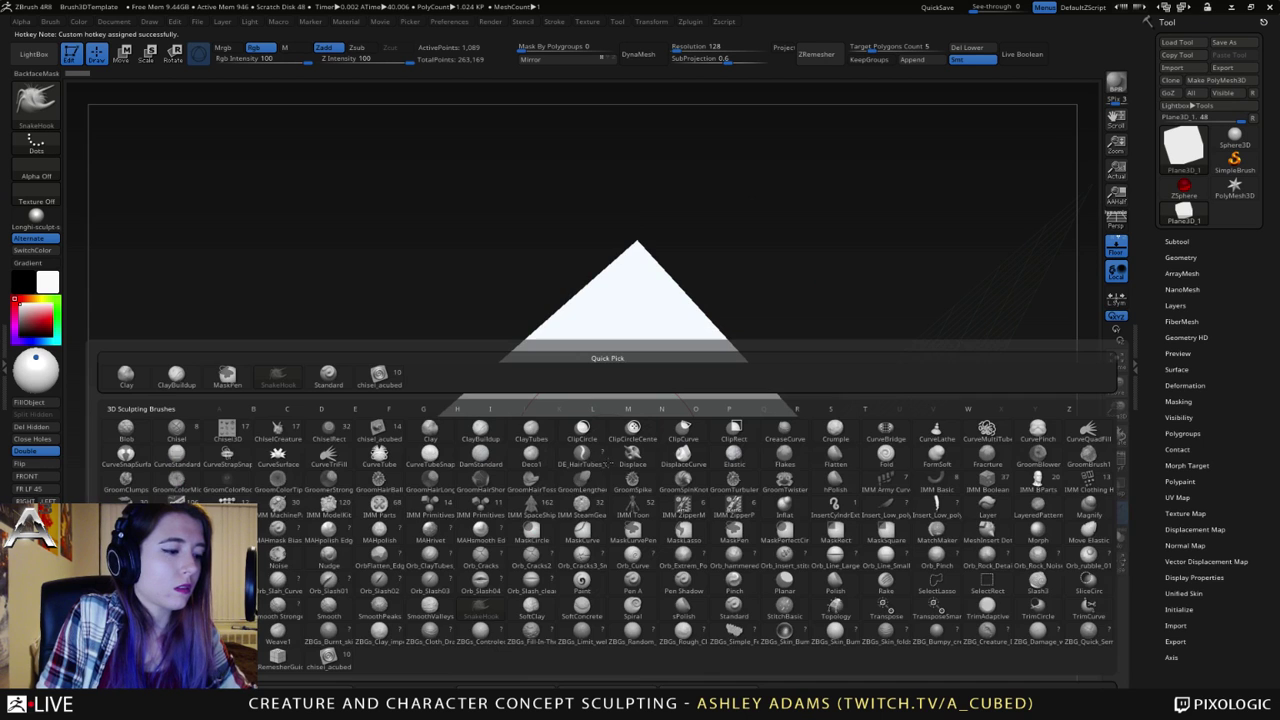
- Assign a custom hotkey to the ClayBuildup brush and hotkey 2 to the DamStandard brush
{"action": "key", "text": "b"}
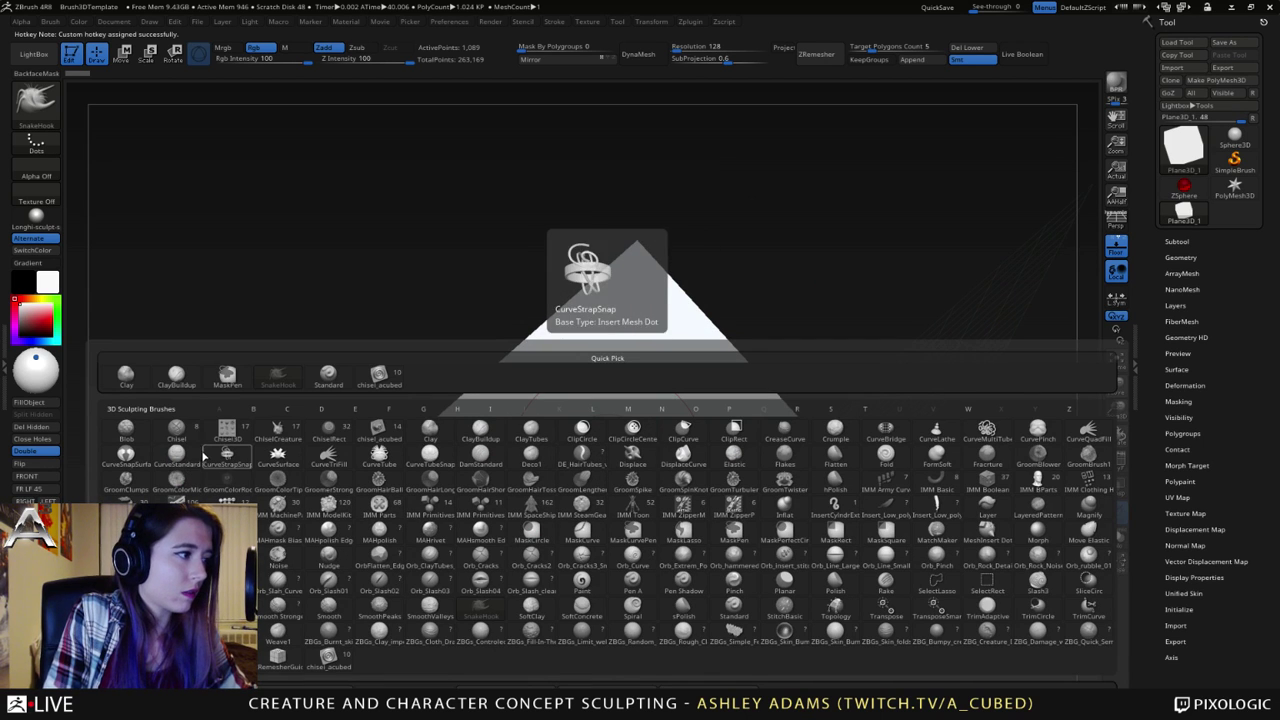
{"action": "left_click", "coordinate": [176, 380]}
{"action": "key", "text": "h"}
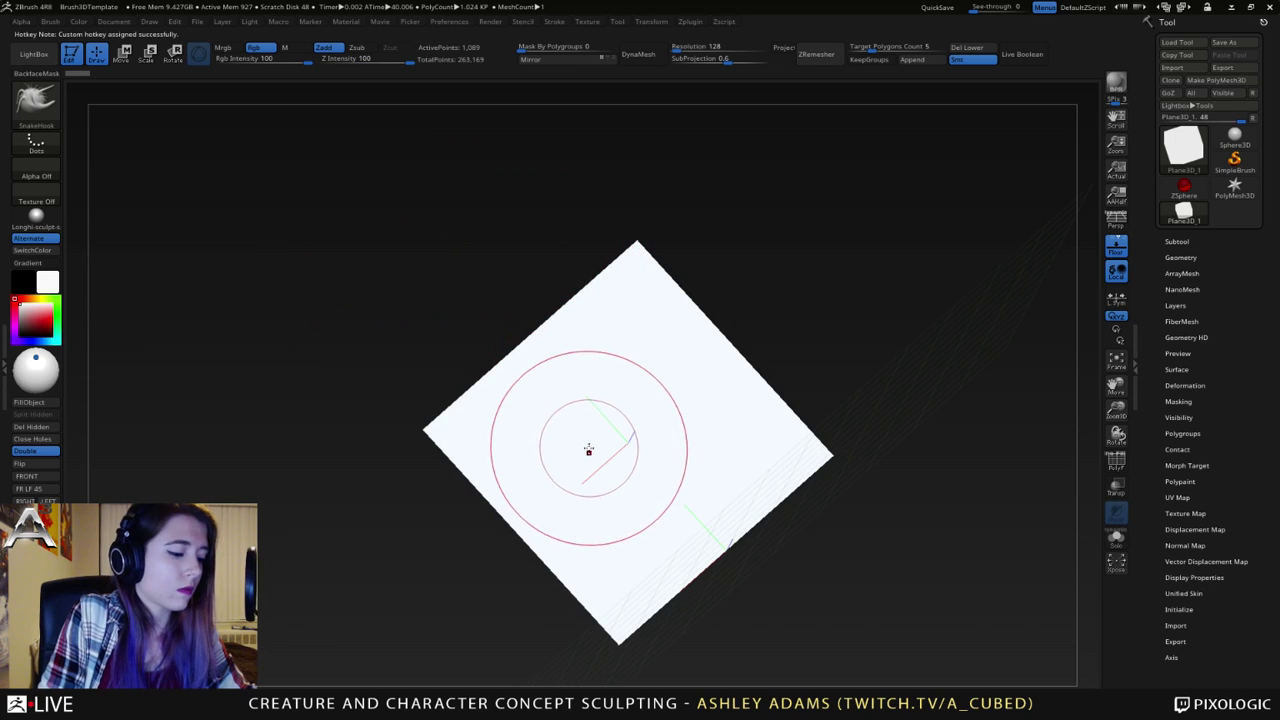
{"action": "key", "text": "b"}
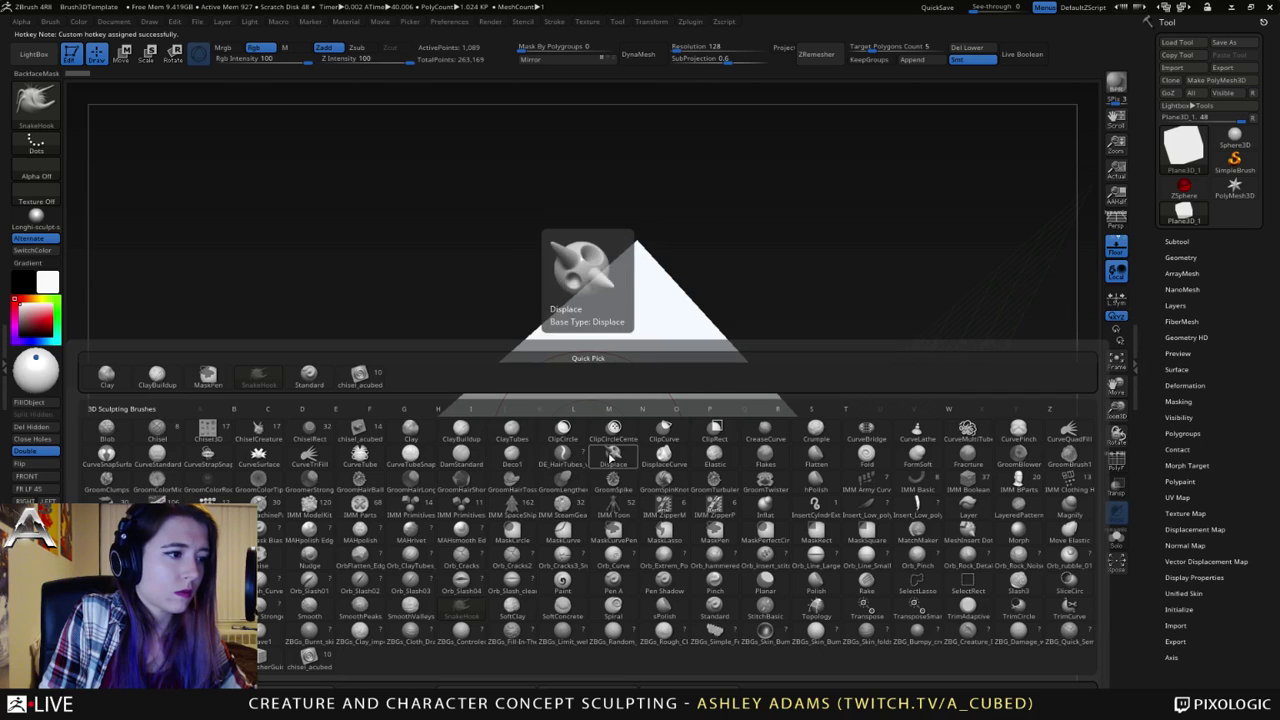
{"action": "left_click", "coordinate": [463, 458], "text": "ctrl+alt"}
{"action": "key", "text": "2"}
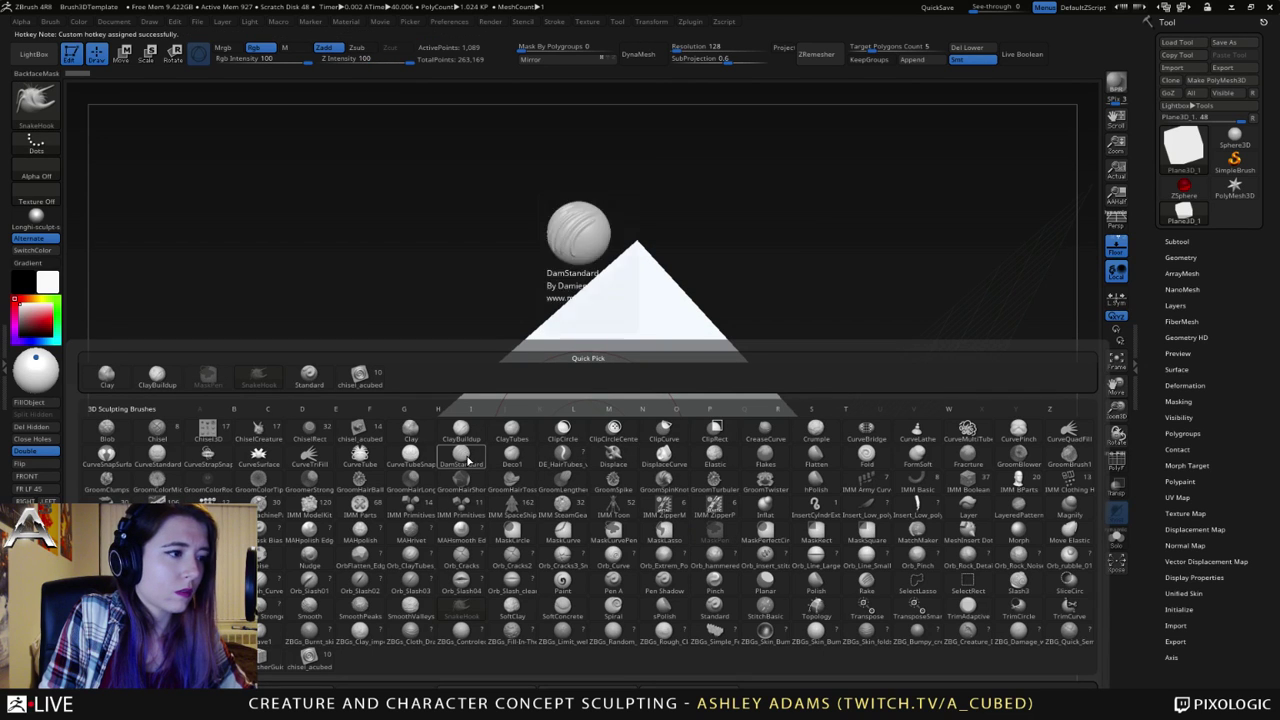
- Assign custom hotkey 3 to the hPolish brush and a custom hotkey to the Inflat brush
{"action": "key", "text": "b"}
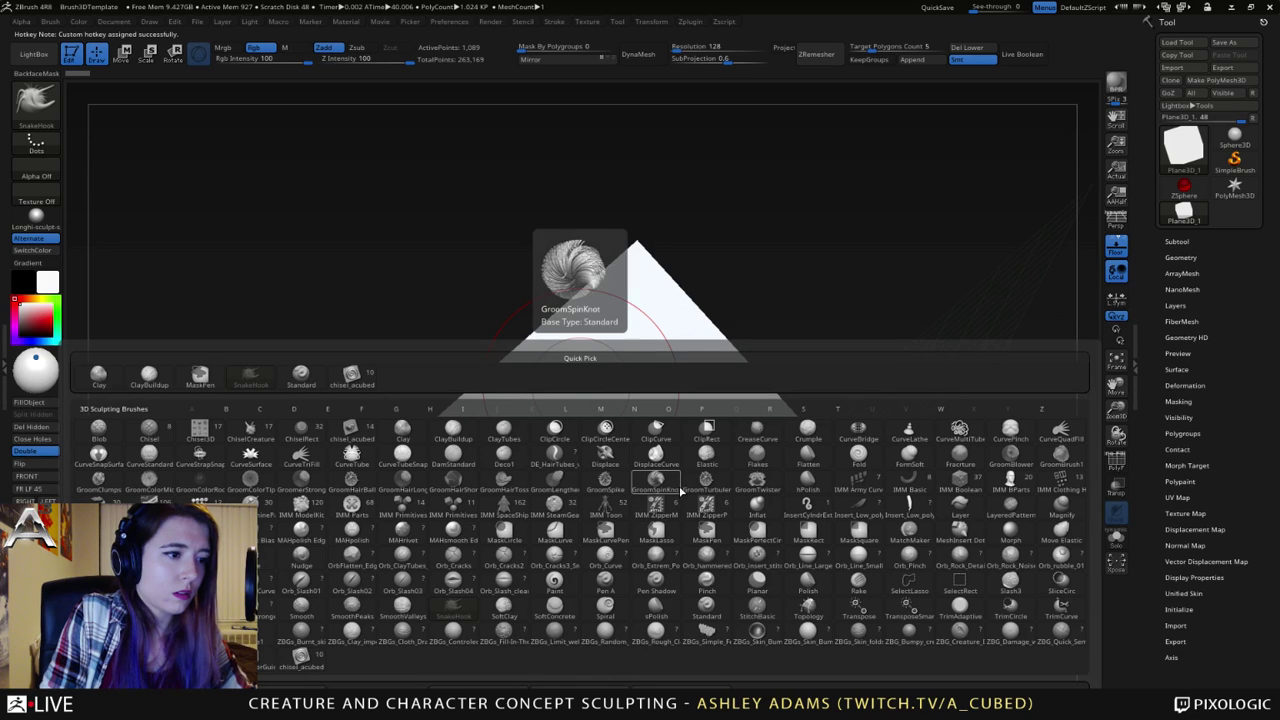
{"action": "left_click", "coordinate": [806, 488], "text": "ctrl+alt"}
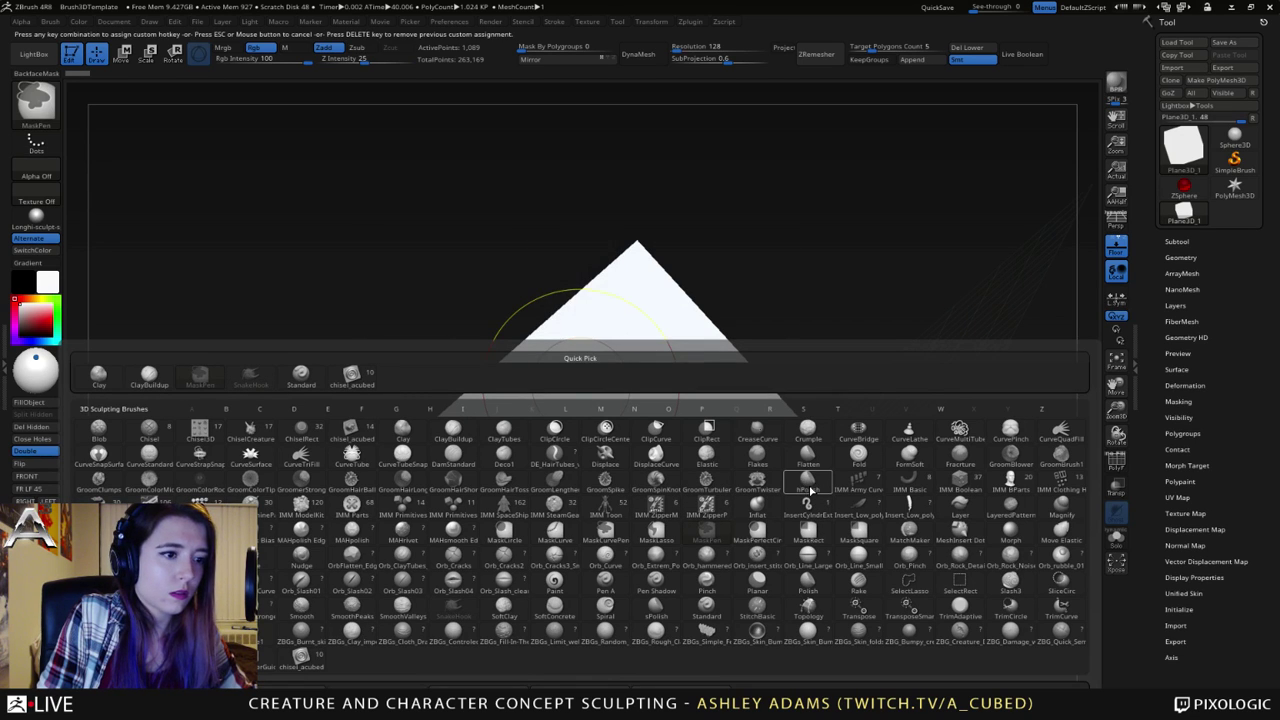
{"action": "key", "text": "5"}
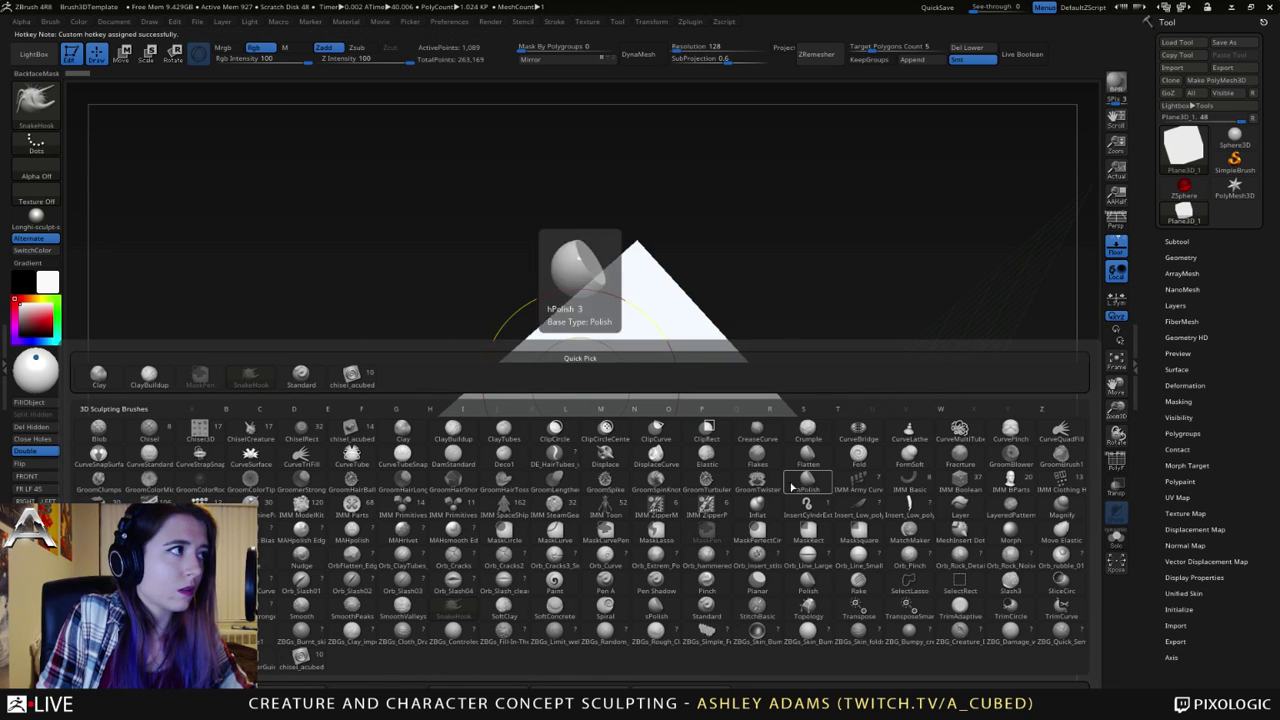
{"action": "key", "text": "b"}
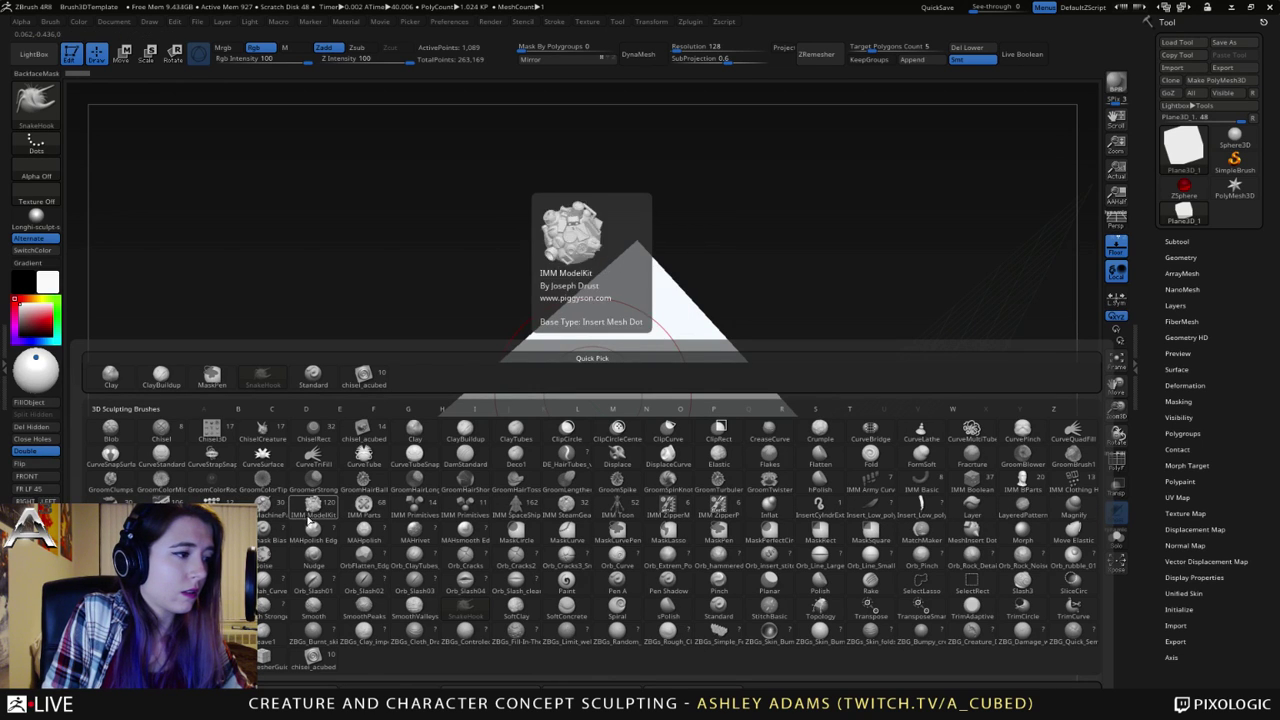
{"action": "left_click", "coordinate": [770, 513], "text": "ctrl+alt"}
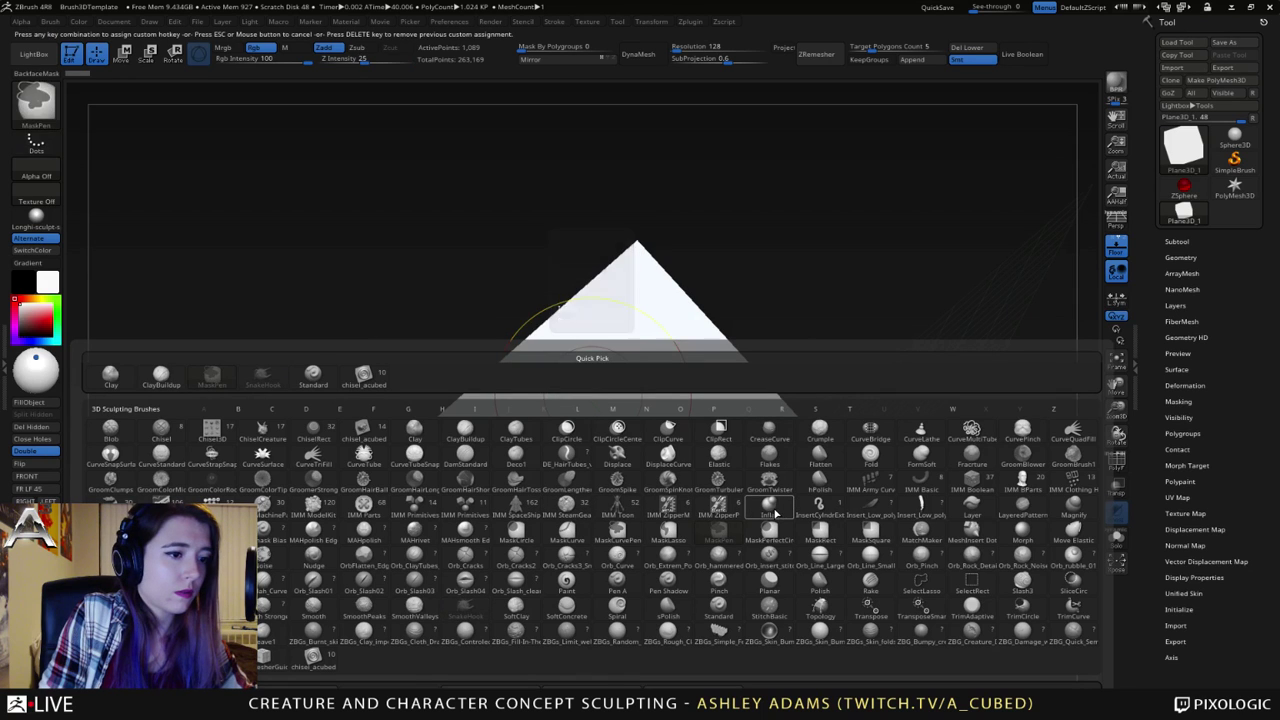
{"action": "key", "text": "1"}
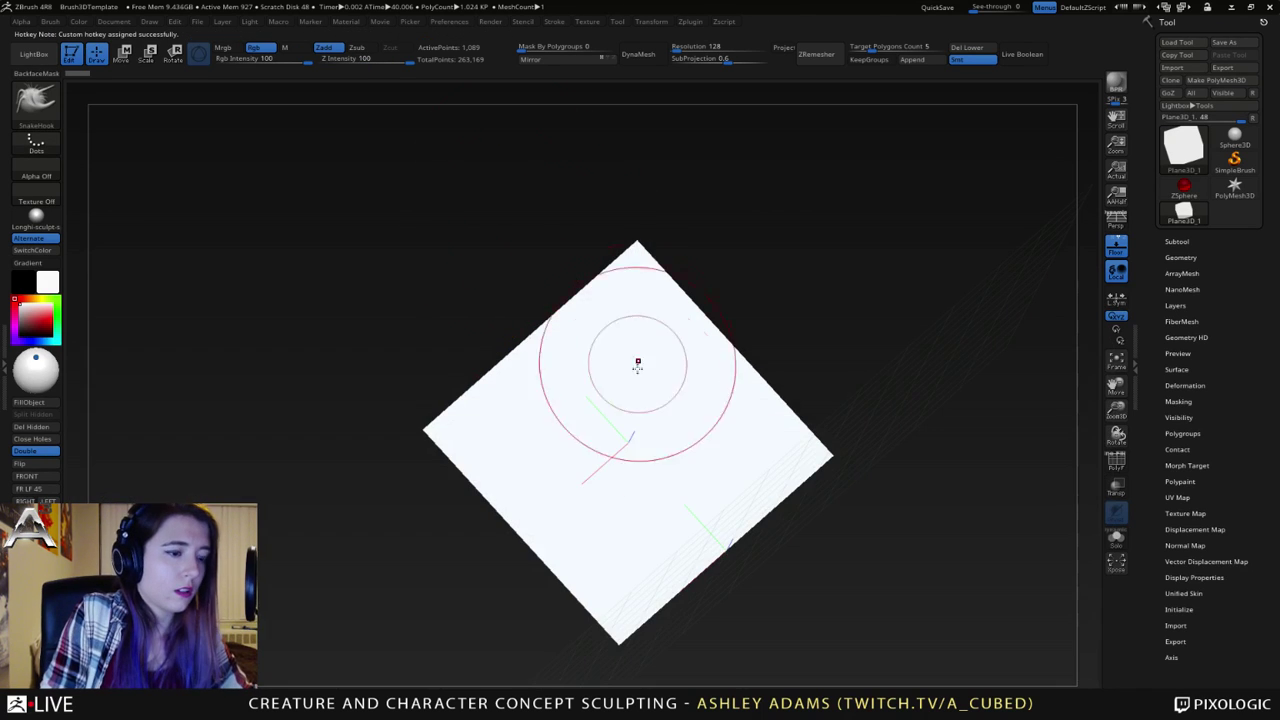
- Test the new brush hotkeys, return to SnakeHook and reduce its draw size over the tilted plane
{"action": "key", "text": "i"}
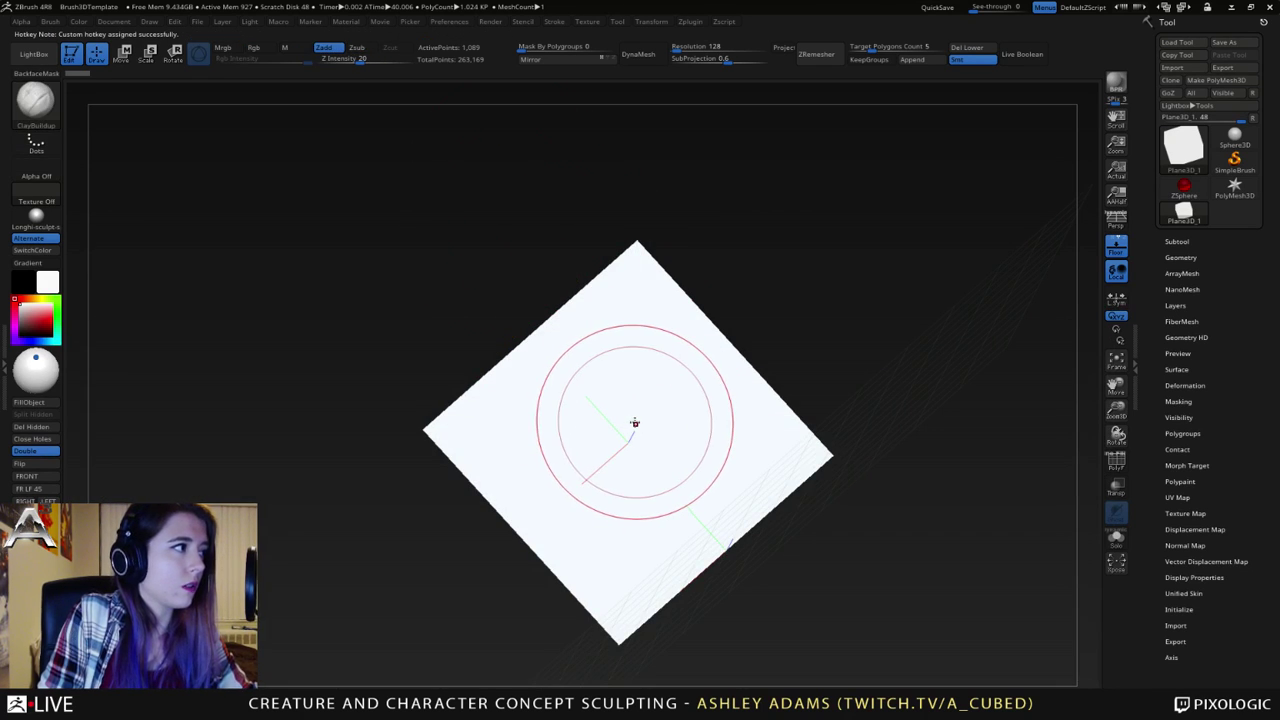
{"action": "key", "text": "2"}
{"action": "mouse_move", "coordinate": [643, 431]}
{"action": "right_mouse_down"}
{"action": "mouse_move", "coordinate": [671, 440]}
{"action": "mouse_move", "coordinate": [626, 466]}
{"action": "mouse_move", "coordinate": [631, 423]}
{"action": "mouse_move", "coordinate": [629, 444]}
{"action": "right_mouse_up"}
{"action": "right_click", "coordinate": [652, 440]}
{"action": "right_click", "coordinate": [639, 446]}
{"action": "right_click", "coordinate": [618, 436]}
{"action": "right_click", "coordinate": [632, 444]}
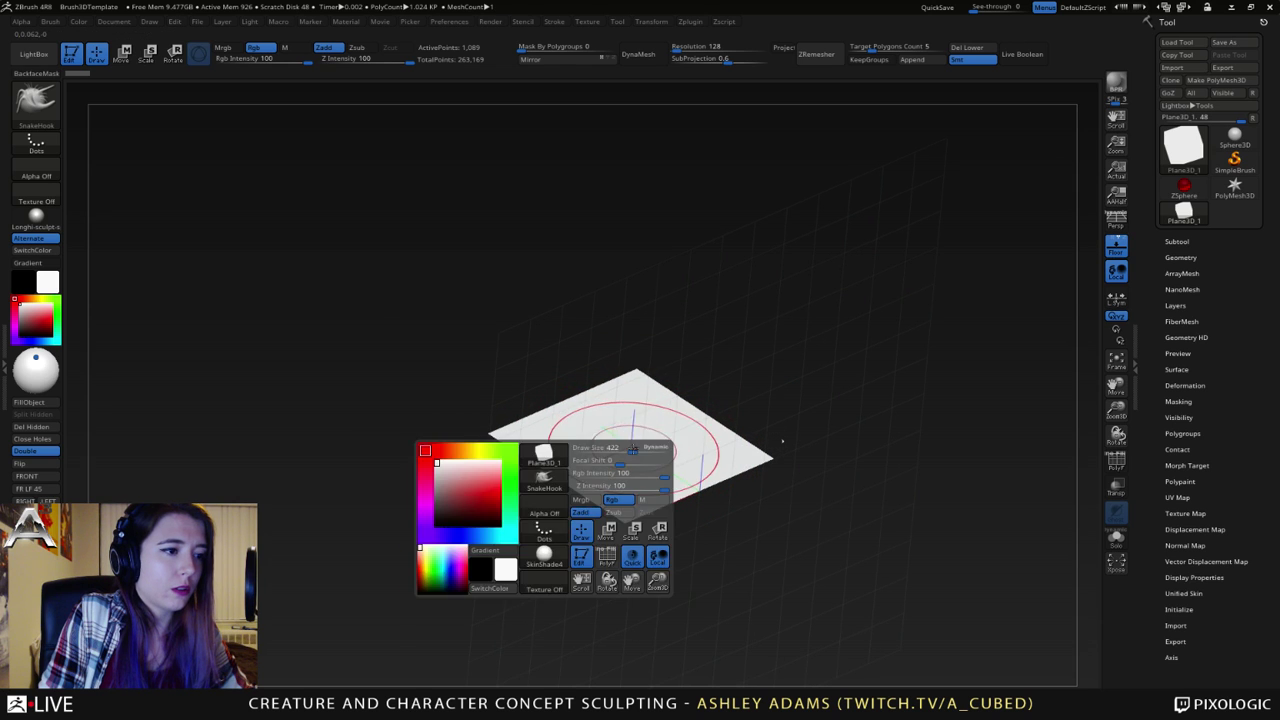
{"action": "left_click_drag", "start_coordinate": [634, 444], "coordinate": [628, 443]}
{"action": "mouse_move", "coordinate": [628, 443]}
{"action": "right_mouse_down"}
{"action": "mouse_move", "coordinate": [645, 480]}
{"action": "mouse_move", "coordinate": [635, 448]}
{"action": "right_mouse_up"}
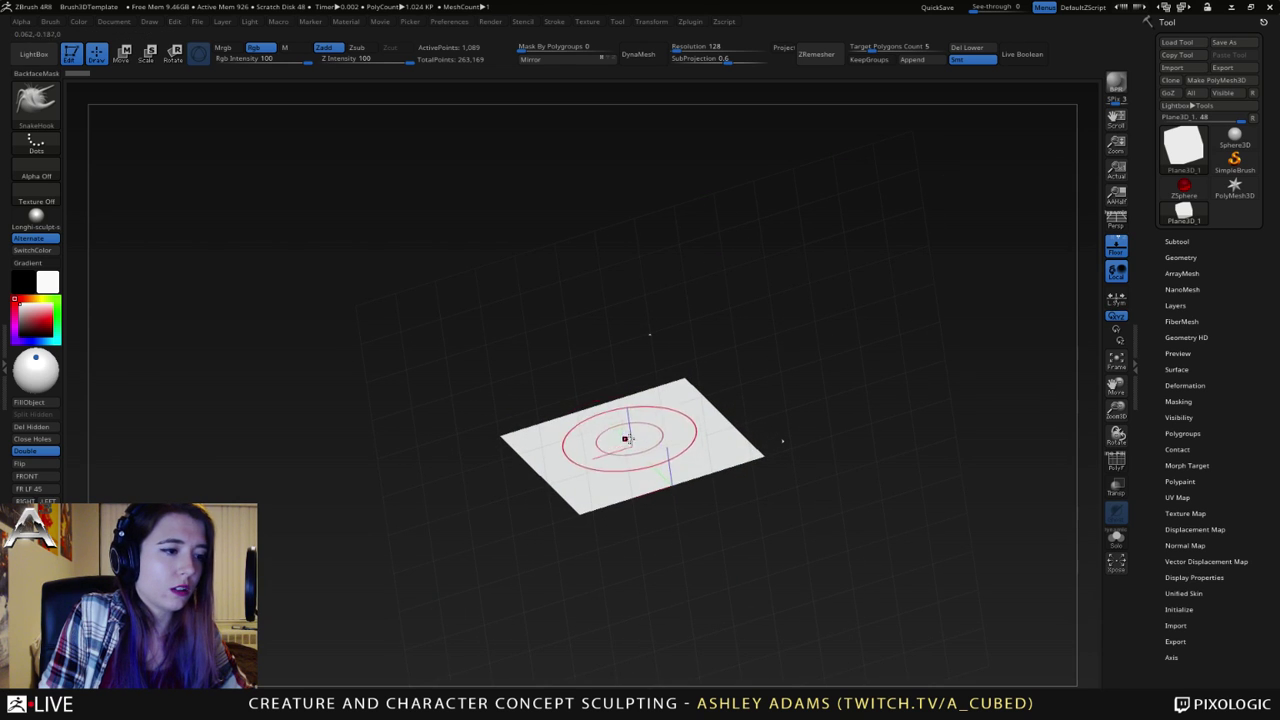
- Try masking the middle of the template plane freehand with MaskPen, and undo the mask
{"action": "key", "text": "ctrl"}
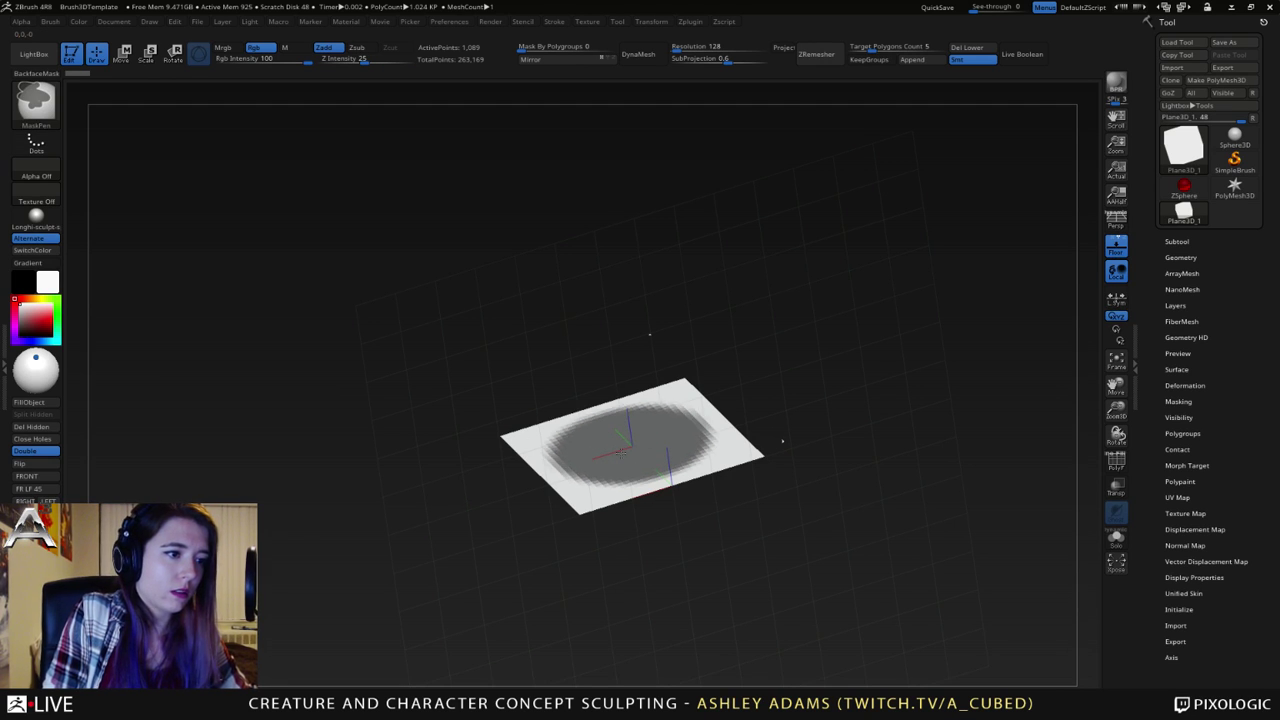
{"action": "mouse_move", "coordinate": [628, 437]}
{"action": "right_mouse_down"}
{"action": "mouse_move", "coordinate": [623, 531]}
{"action": "mouse_move", "coordinate": [614, 423]}
{"action": "mouse_move", "coordinate": [600, 432]}
{"action": "mouse_move", "coordinate": [690, 412]}
{"action": "right_mouse_up"}
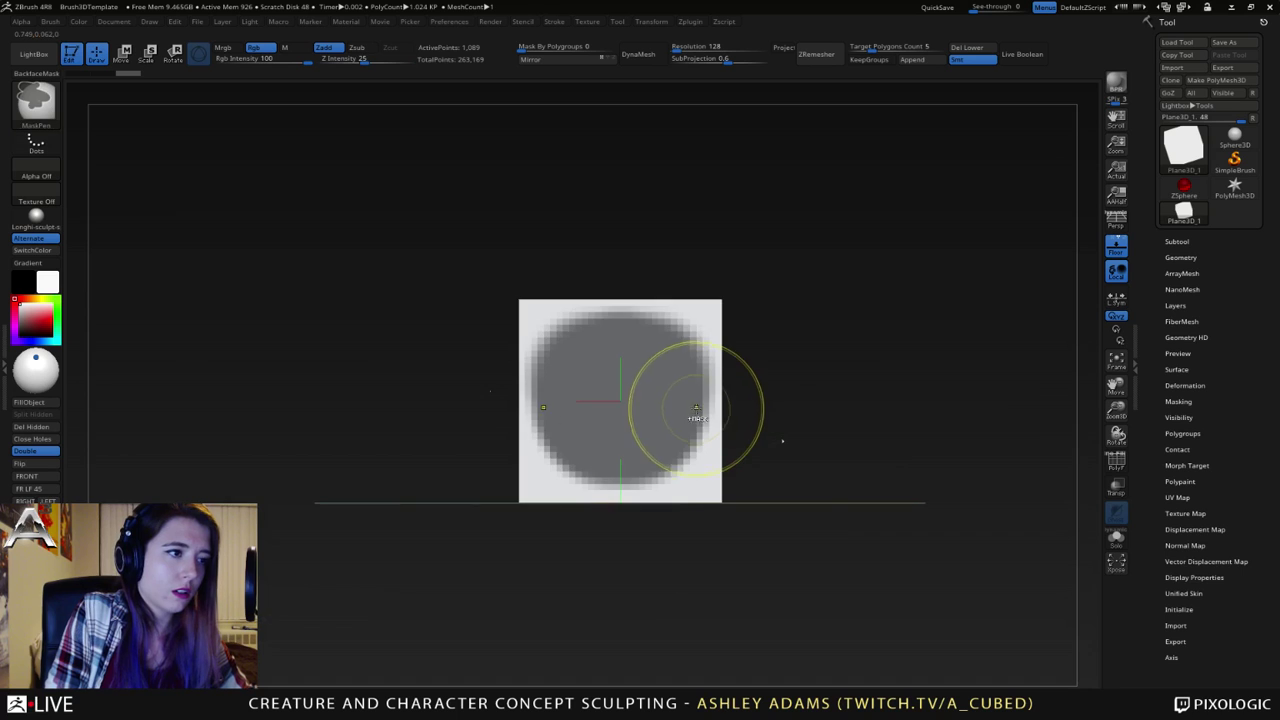
{"action": "key", "text": "ctrl+z"}
{"action": "key", "text": "ctrl+z"}
- Choose MaskPerfectCircle as the masking brush and mask the plane everywhere except a large centred circle
{"action": "key", "text": "b"}
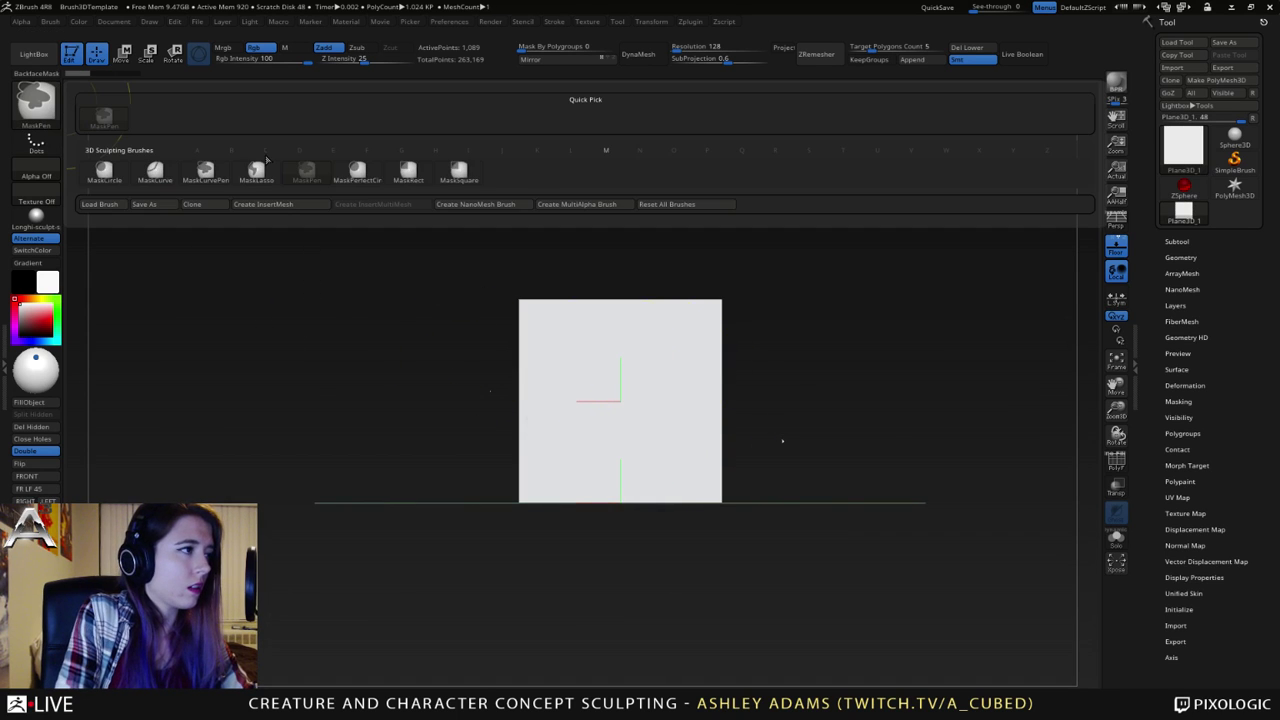
{"action": "key", "text": "s"}
{"action": "key", "text": "h"}
{"action": "key", "text": "ctrl"}
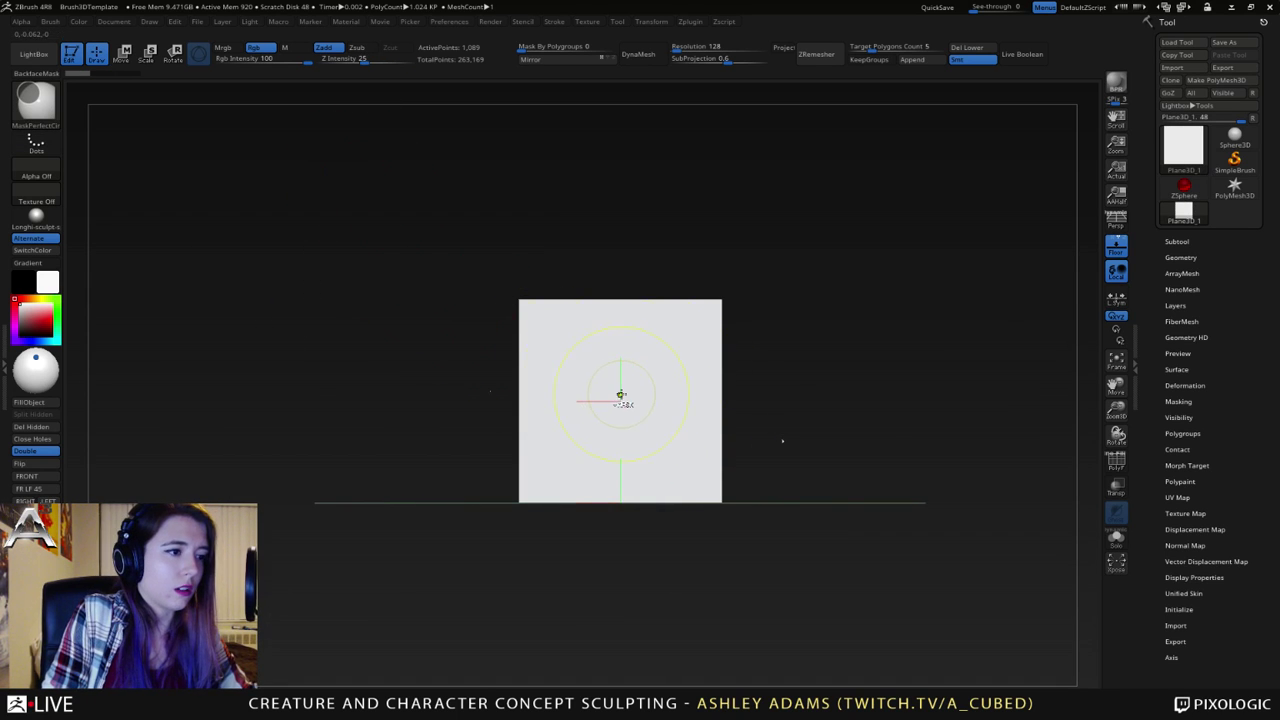
{"action": "left_click_drag", "start_coordinate": [620, 401], "coordinate": [756, 453], "text": "ctrl"}
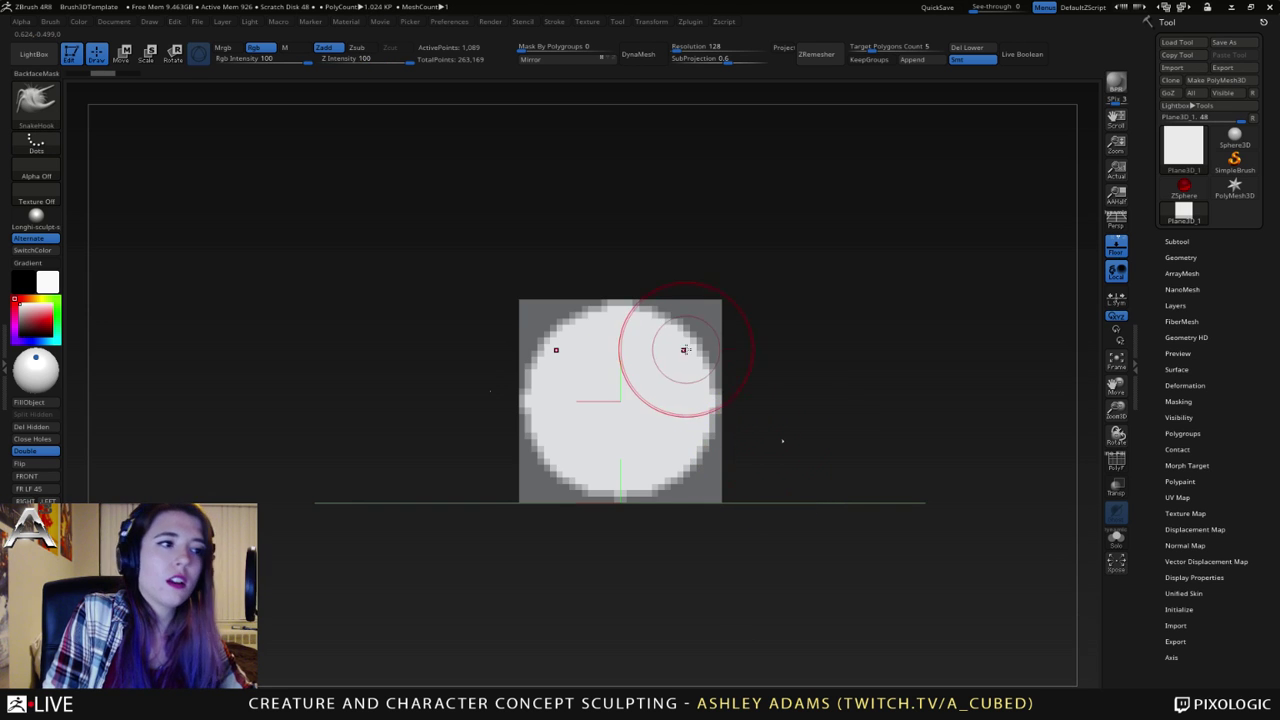
{"action": "key", "text": "ctrl+z"}
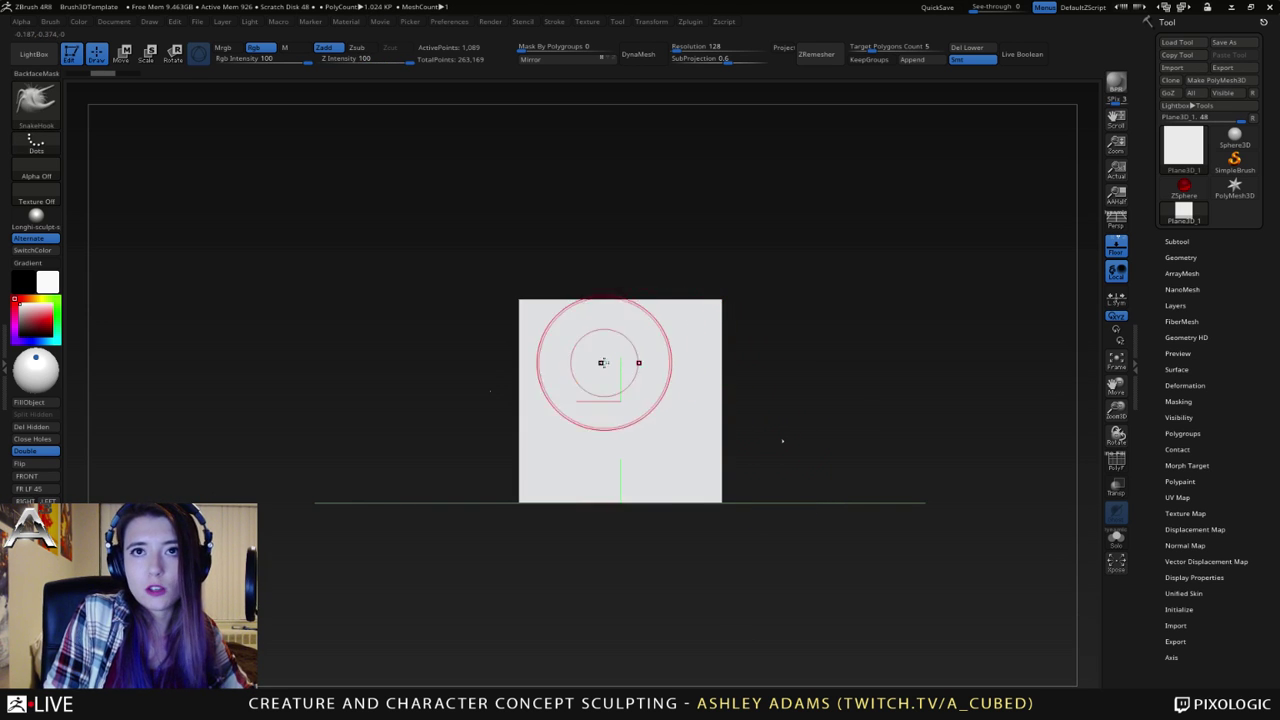
{"action": "left_click_drag", "start_coordinate": [624, 402], "coordinate": [763, 442], "text": "ctrl"}
{"action": "right_click_drag", "start_coordinate": [568, 368], "coordinate": [603, 388], "text": "alt"}
{"action": "mouse_move", "coordinate": [603, 388]}
{"action": "right_mouse_down"}
{"action": "mouse_move", "coordinate": [686, 449]}
{"action": "mouse_move", "coordinate": [648, 449]}
{"action": "right_mouse_up"}
{"action": "right_click_drag", "start_coordinate": [692, 398], "coordinate": [770, 360], "text": "ctrl"}
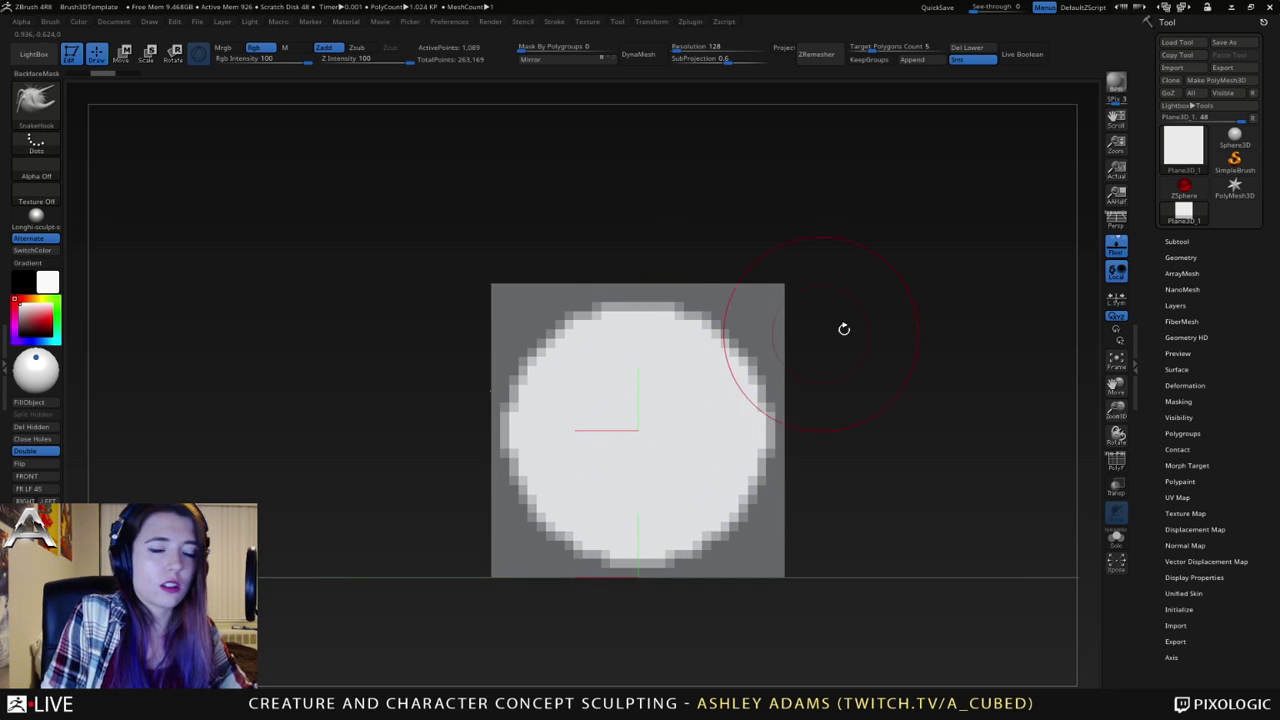
- Hide the floor grid and move the unmasked circle out from the plane to form a tall cylinder
{"action": "left_click", "coordinate": [1116, 249]}
{"action": "right_click_drag", "start_coordinate": [585, 424], "coordinate": [626, 430]}
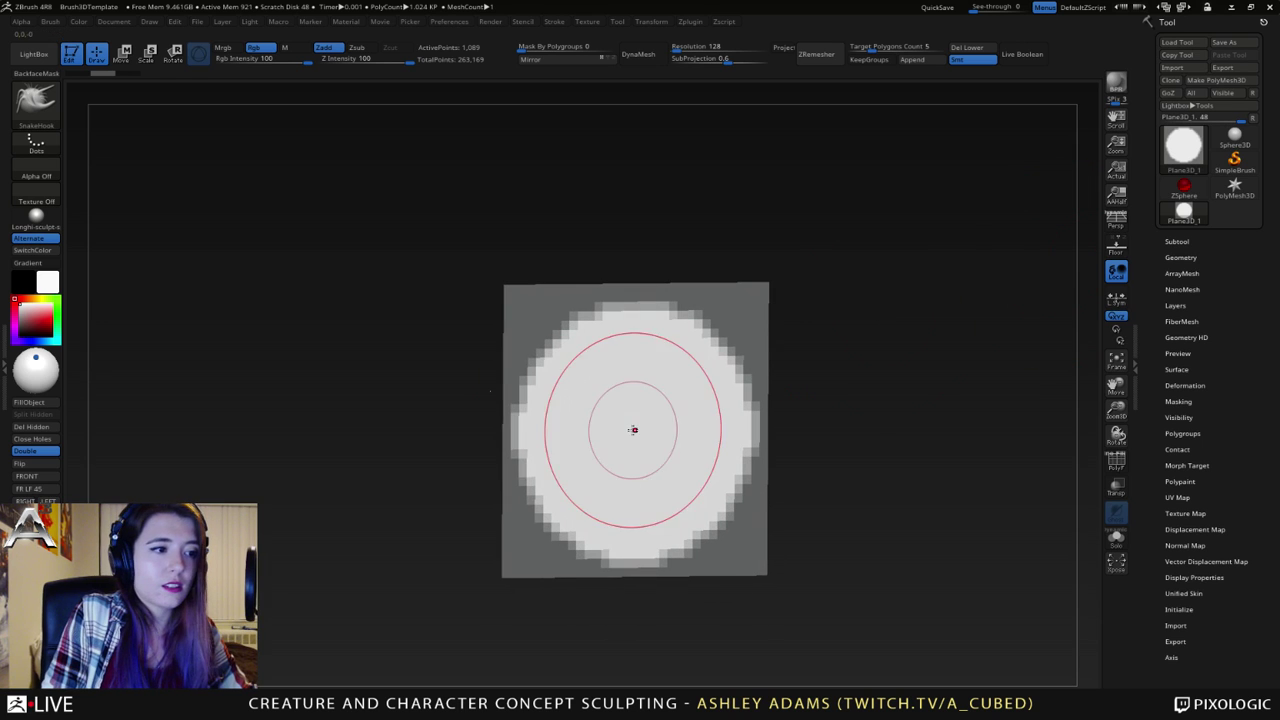
{"action": "left_click_drag", "start_coordinate": [567, 412], "coordinate": [725, 458]}
{"action": "mouse_move", "coordinate": [716, 492]}
{"action": "right_mouse_down", "text": "ctrl"}
{"action": "mouse_move", "coordinate": [680, 460]}
{"action": "mouse_move", "coordinate": [717, 469]}
{"action": "mouse_move", "coordinate": [770, 443]}
{"action": "right_mouse_up", "text": "ctrl"}
{"action": "key", "text": "w"}
{"action": "left_click_drag", "start_coordinate": [770, 443], "coordinate": [988, 491]}
{"action": "right_click_drag", "start_coordinate": [988, 491], "coordinate": [868, 536]}
{"action": "mouse_move", "coordinate": [868, 536]}
{"action": "right_mouse_down", "text": "alt"}
{"action": "mouse_move", "coordinate": [754, 471]}
{"action": "mouse_move", "coordinate": [808, 425]}
{"action": "mouse_move", "coordinate": [716, 425]}
{"action": "right_mouse_up", "text": "alt"}
{"action": "key", "text": "q"}
- Enlarge the SnakeHook draw size until the brush is wider than the cylinder's end face
{"action": "right_click_drag", "start_coordinate": [850, 400], "coordinate": [806, 423]}
{"action": "right_click", "coordinate": [832, 408]}
{"action": "key", "text": "space"}
{"action": "left_click", "coordinate": [760, 372]}
{"action": "mouse_move", "coordinate": [755, 374]}
{"action": "right_mouse_down"}
{"action": "mouse_move", "coordinate": [689, 380]}
{"action": "mouse_move", "coordinate": [829, 394]}
{"action": "right_mouse_up"}
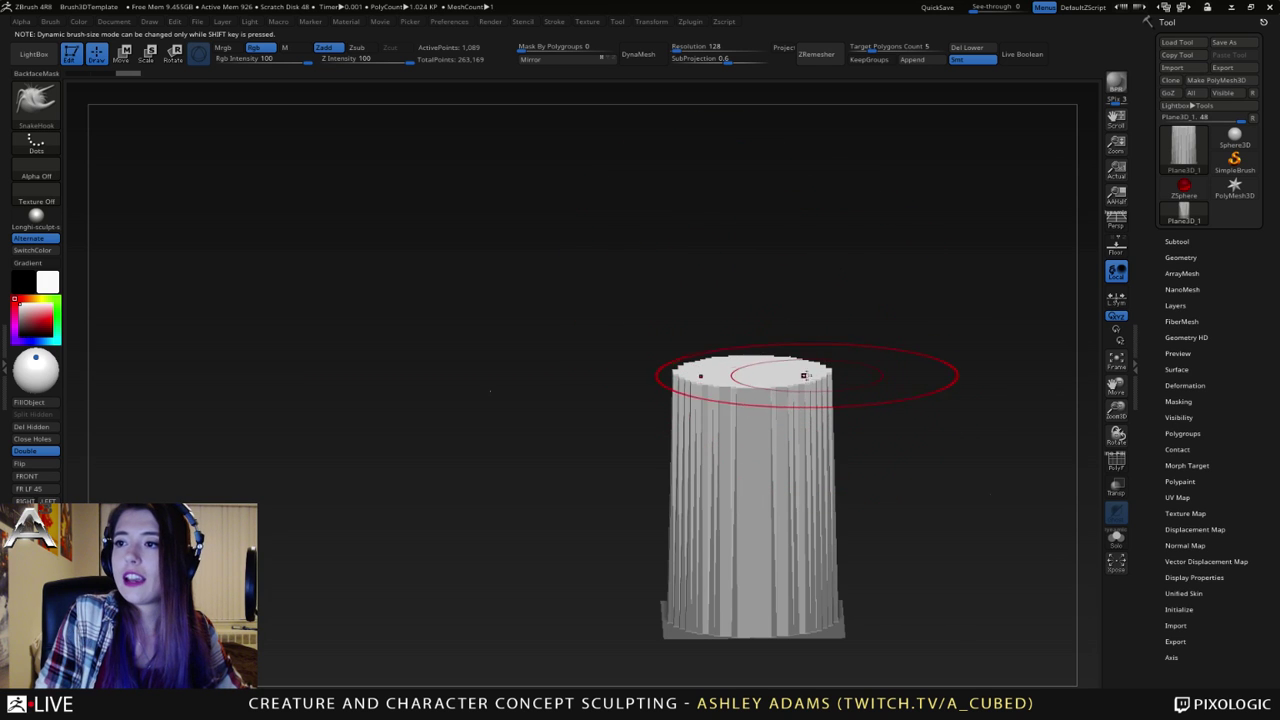
{"action": "right_click", "coordinate": [787, 389]}
{"action": "right_click_drag", "start_coordinate": [791, 391], "coordinate": [782, 407]}
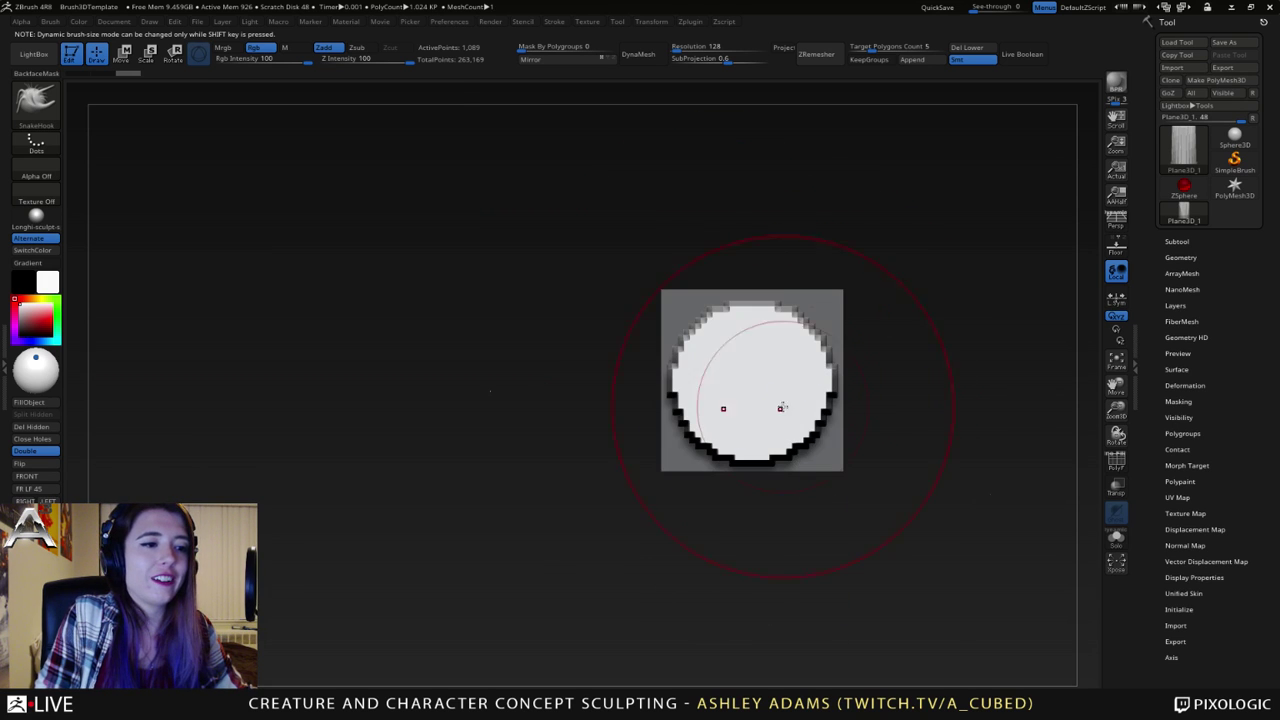
- Turn on radial symmetry with a count of 8 around the cylinder's long axis
{"action": "left_click", "coordinate": [690, 22]}
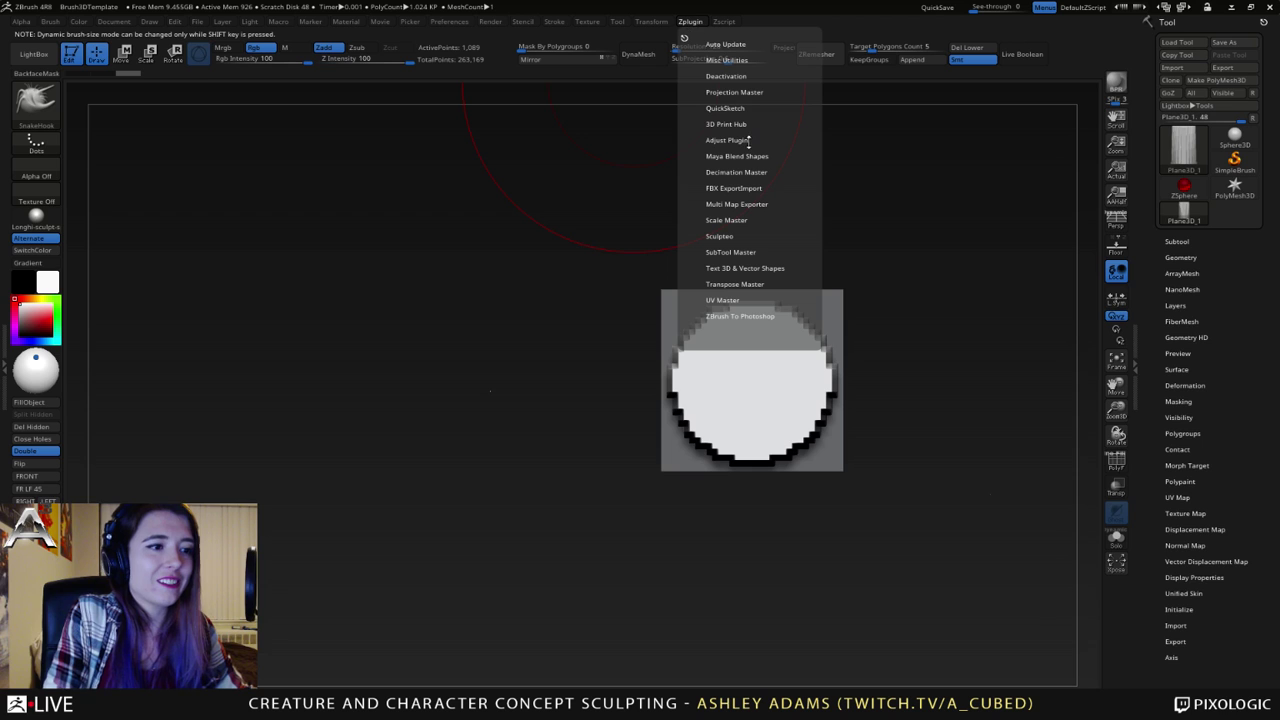
{"action": "left_click", "coordinate": [651, 21]}
{"action": "left_click", "coordinate": [698, 311]}
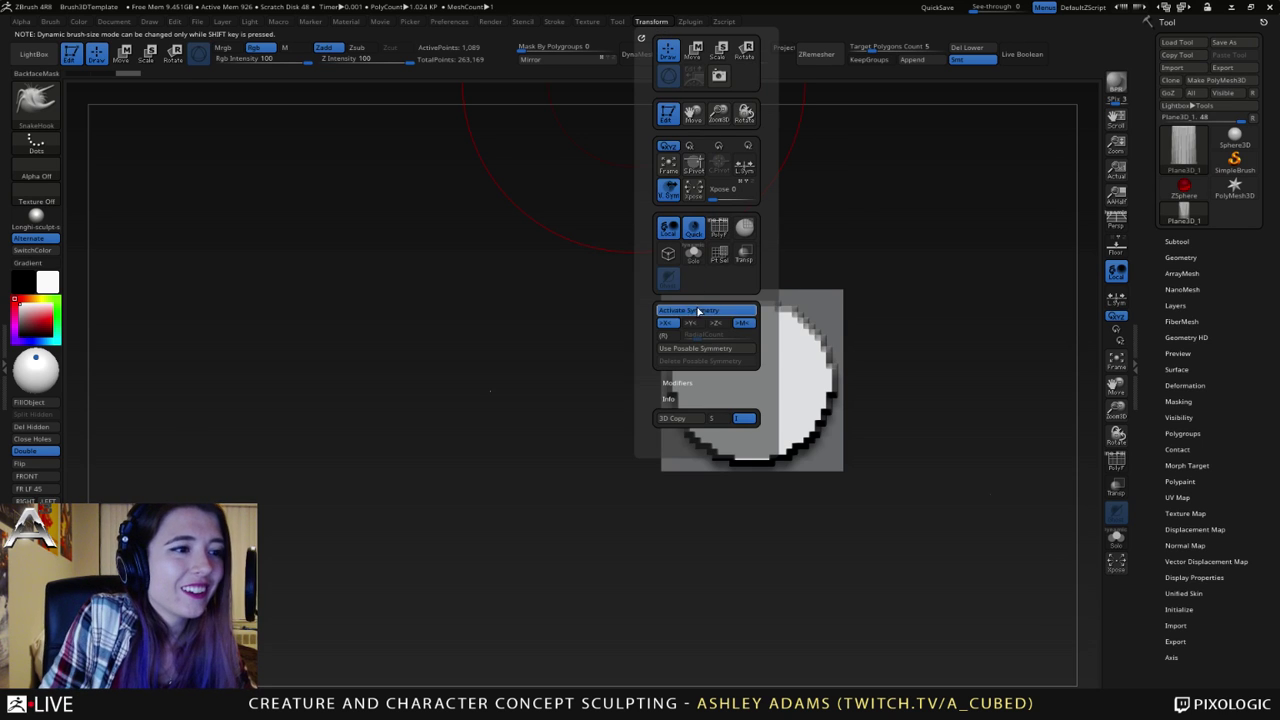
{"action": "left_click", "coordinate": [664, 336]}
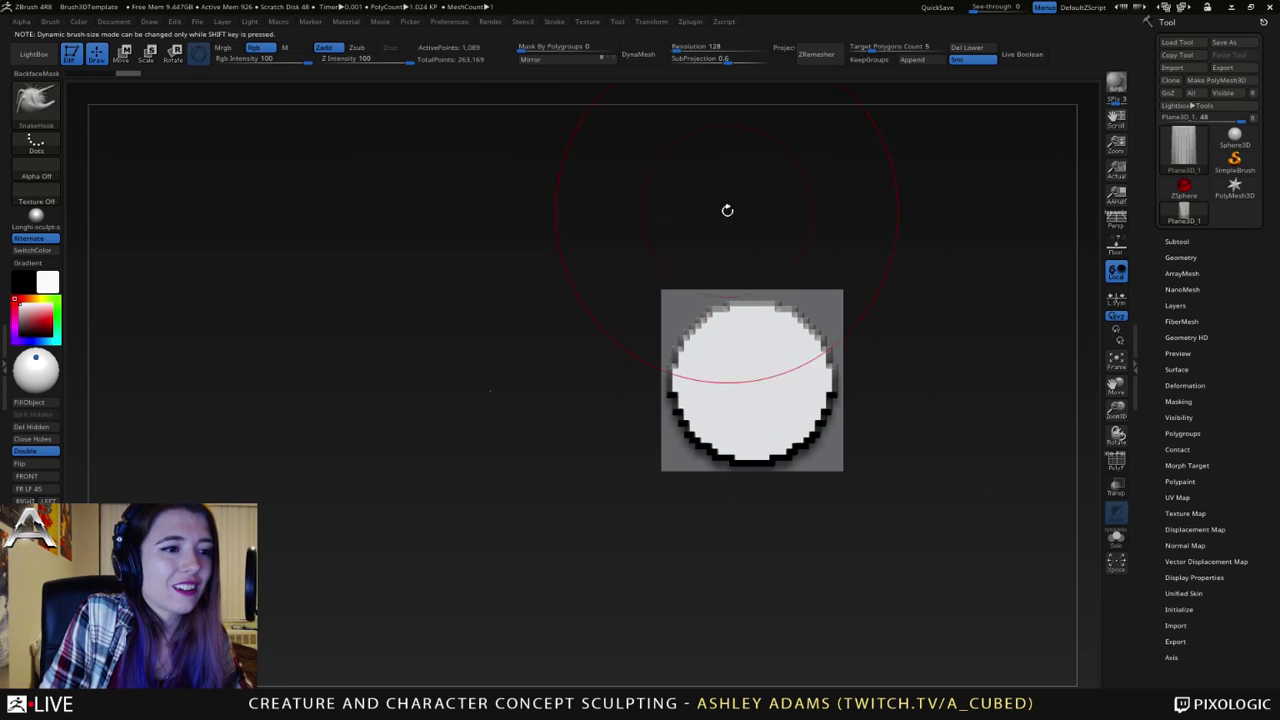
{"action": "left_click", "coordinate": [648, 25]}
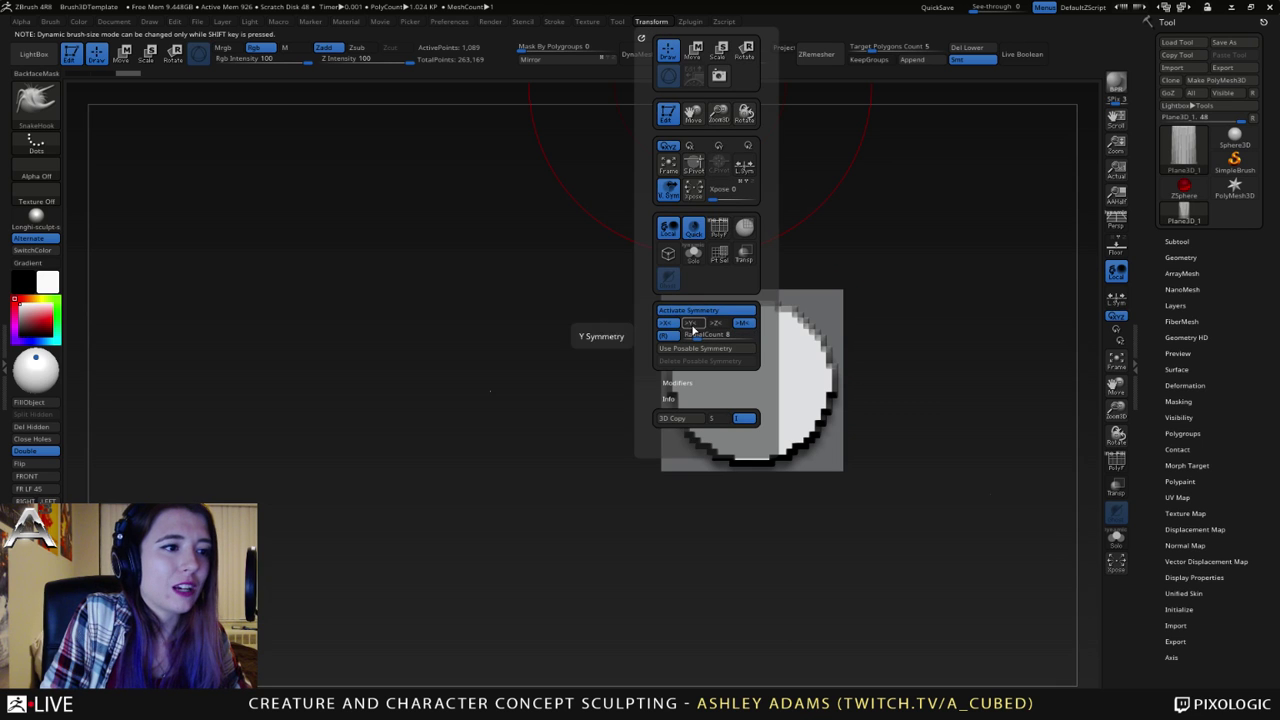
{"action": "left_click", "coordinate": [689, 326]}
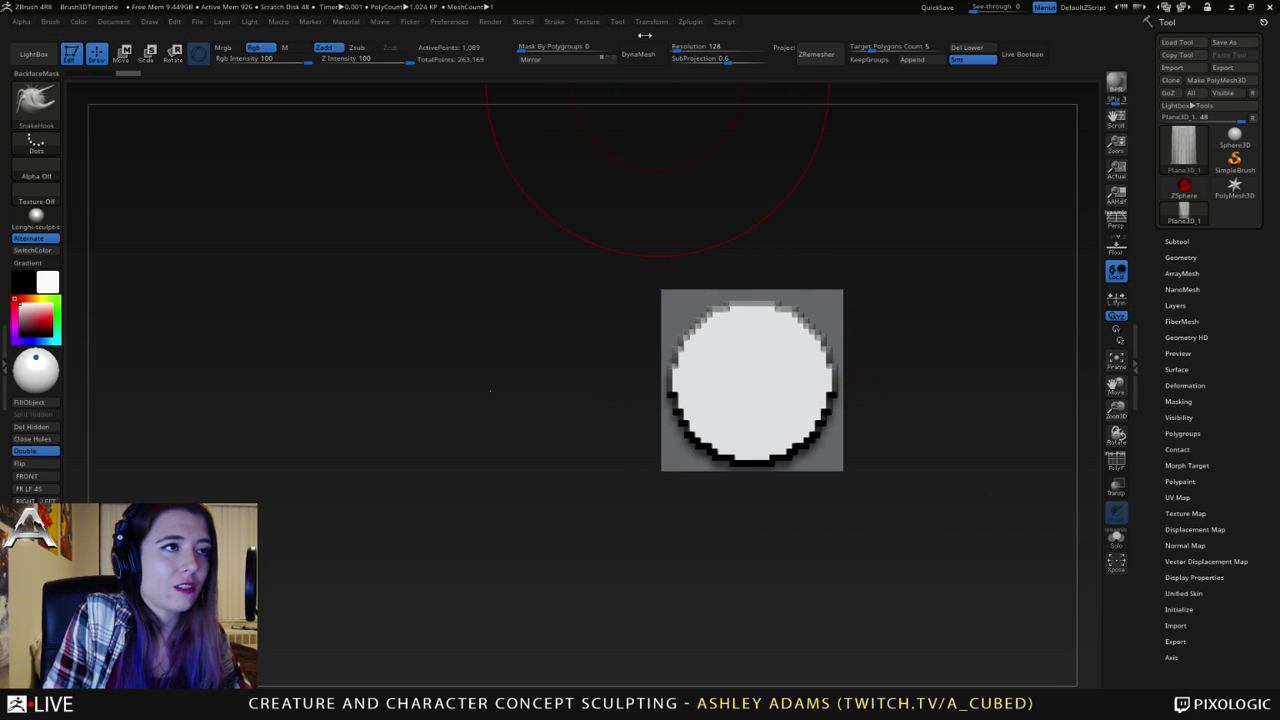
{"action": "left_click", "coordinate": [655, 22]}
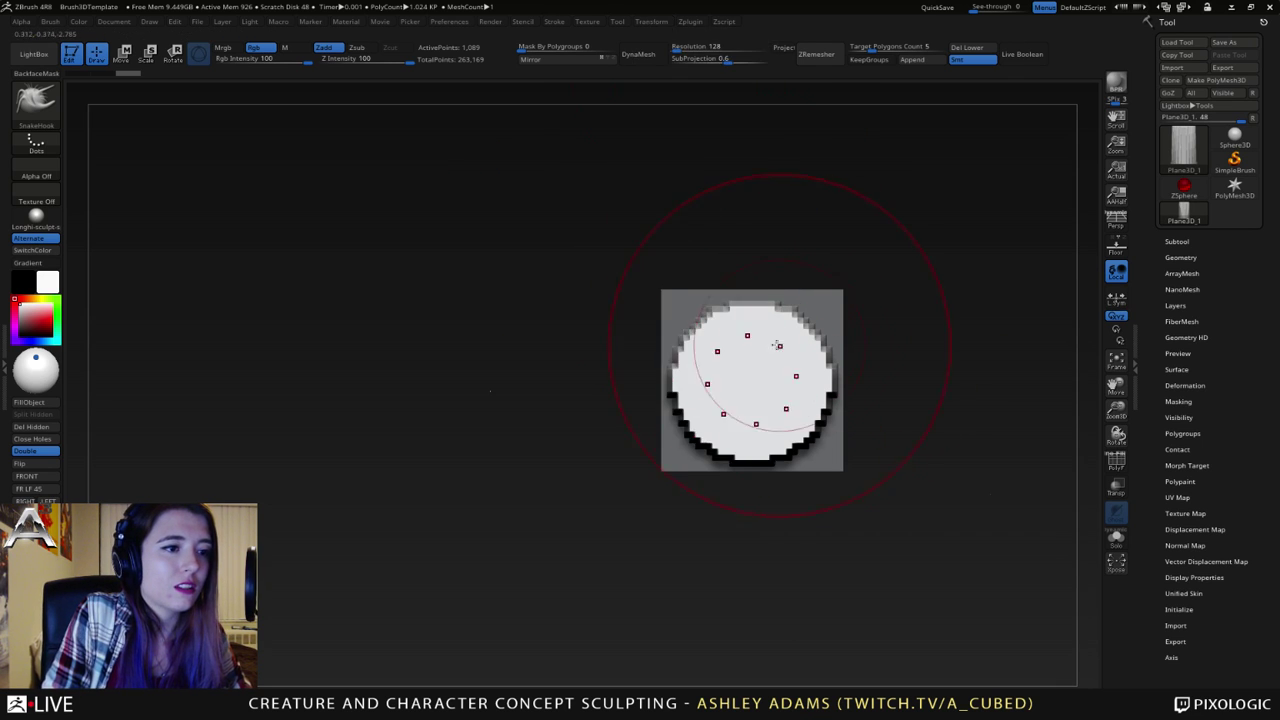
- Try flaring the cylinder's end outward with SnakeHook under radial symmetry, and undo the stroke
{"action": "left_click_drag", "start_coordinate": [772, 314], "coordinate": [803, 291]}
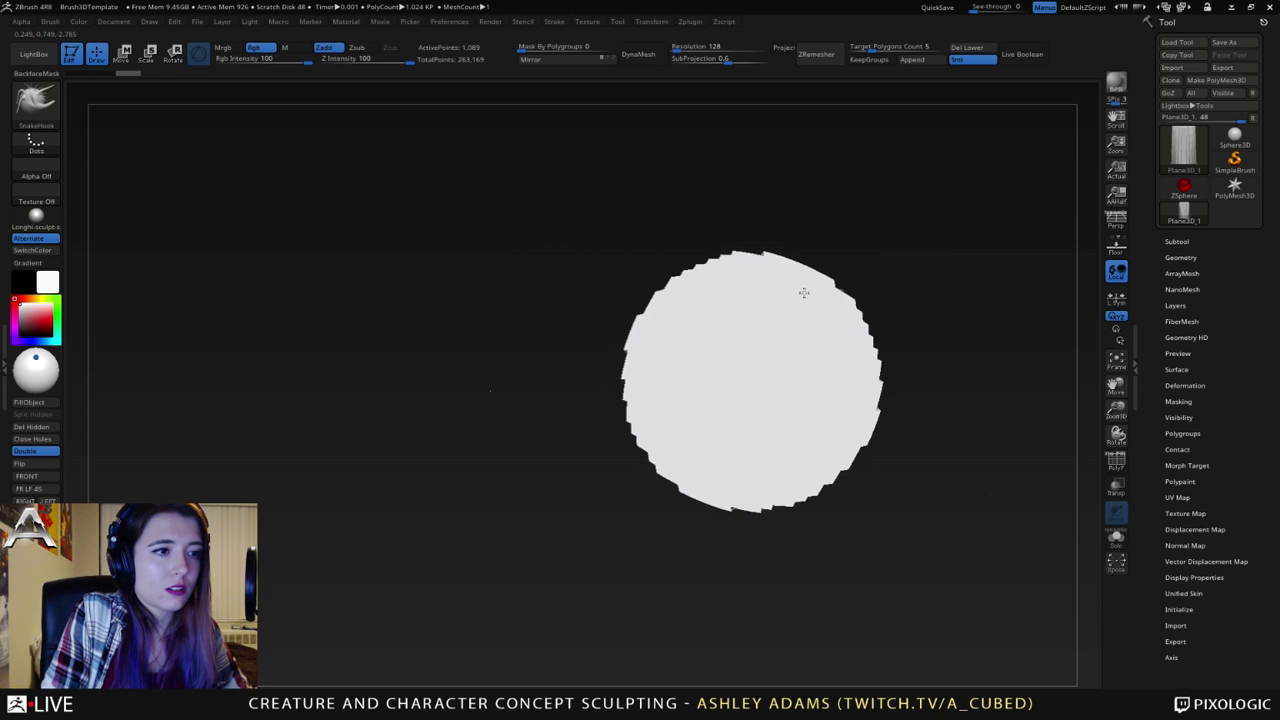
{"action": "right_click_drag", "start_coordinate": [765, 305], "coordinate": [769, 338]}
{"action": "key", "text": "ctrl+z"}
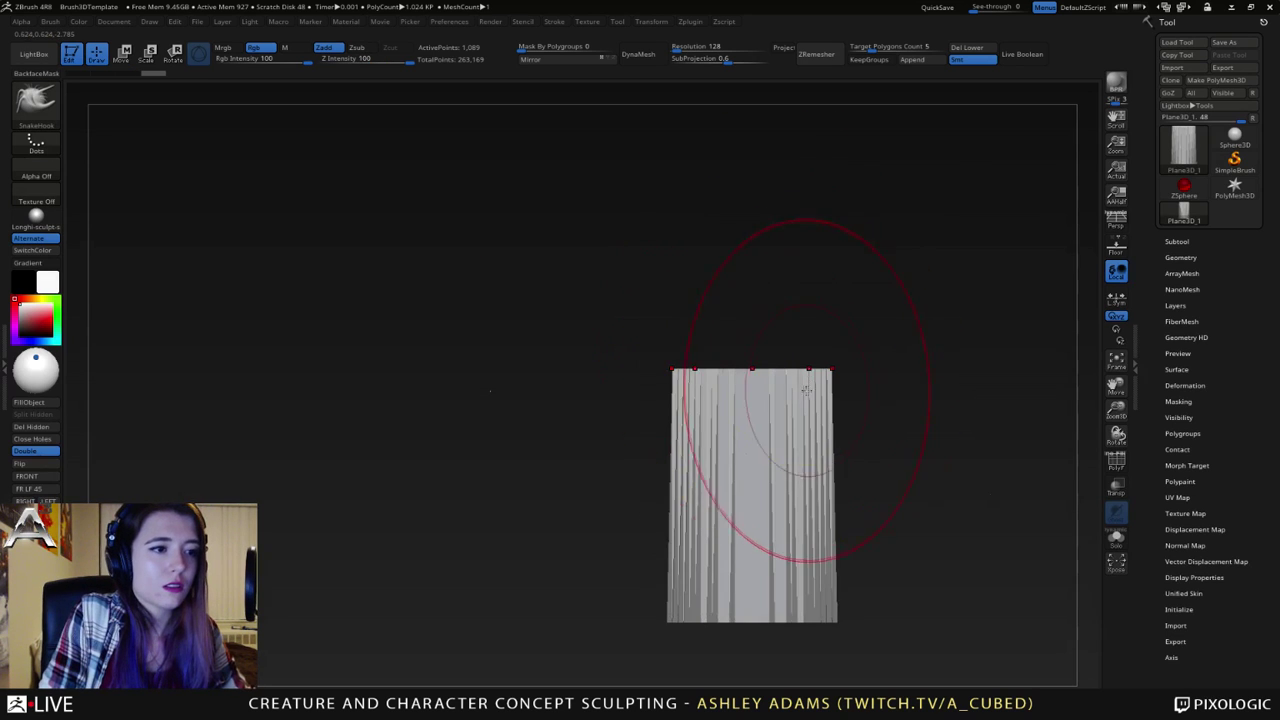
{"action": "key", "text": "ctrl+z"}
- Reduce the SnakeHook draw size to suit the side view of the cylinder
{"action": "right_click_drag", "start_coordinate": [781, 415], "coordinate": [760, 397], "text": "alt"}
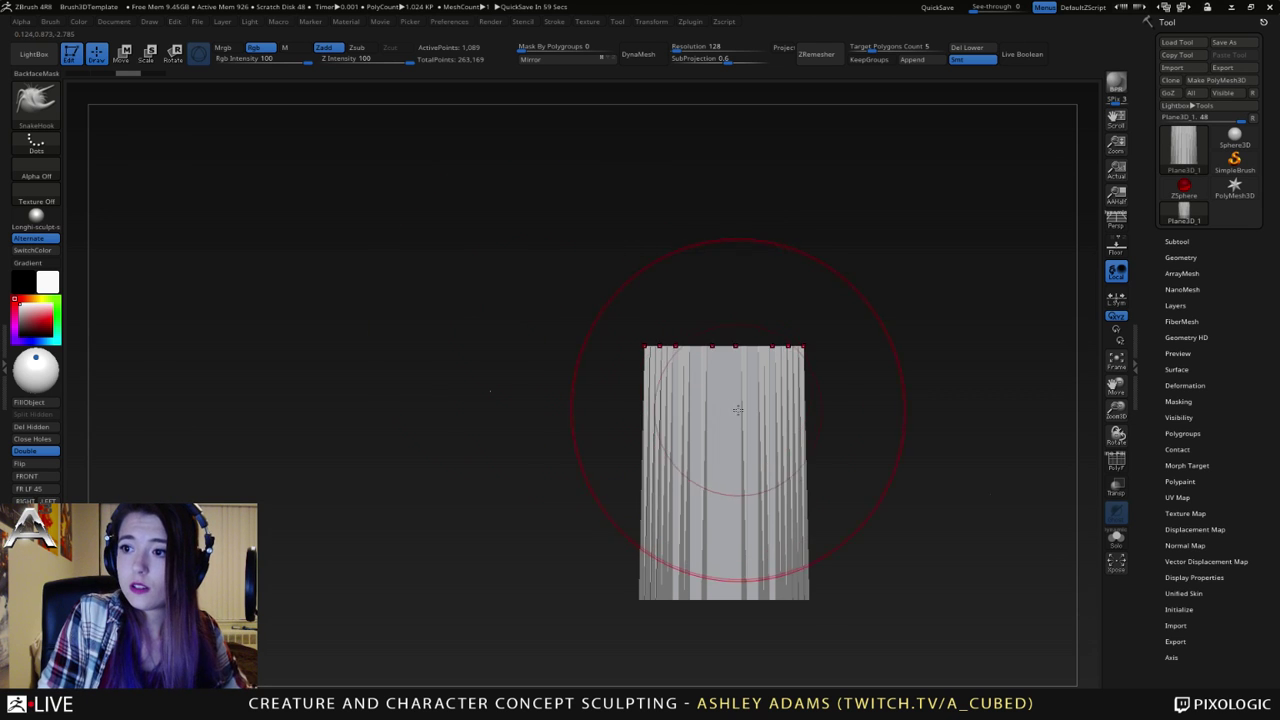
{"action": "key", "text": "space"}
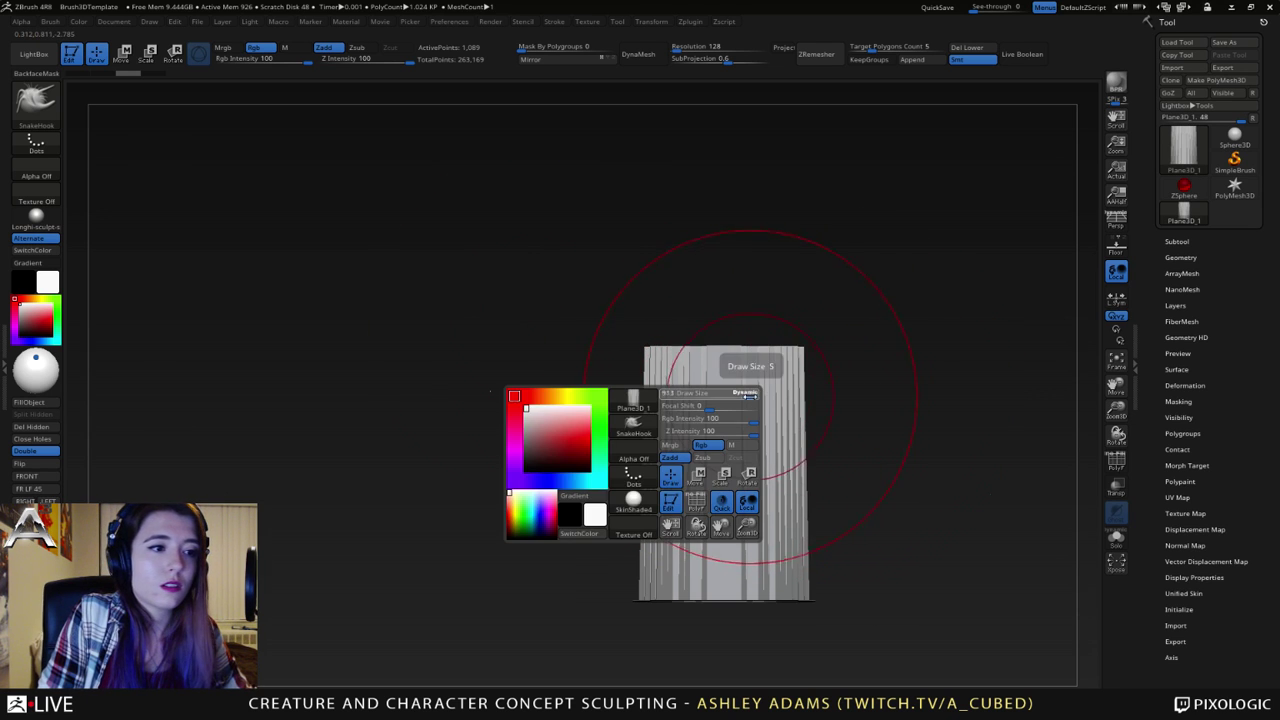
{"action": "mouse_move", "coordinate": [750, 395]}
{"action": "left_mouse_down"}
{"action": "mouse_move", "coordinate": [738, 395]}
{"action": "mouse_move", "coordinate": [777, 371]}
{"action": "mouse_move", "coordinate": [780, 390]}
{"action": "left_mouse_up"}
{"action": "key", "text": "ctrl+z"}
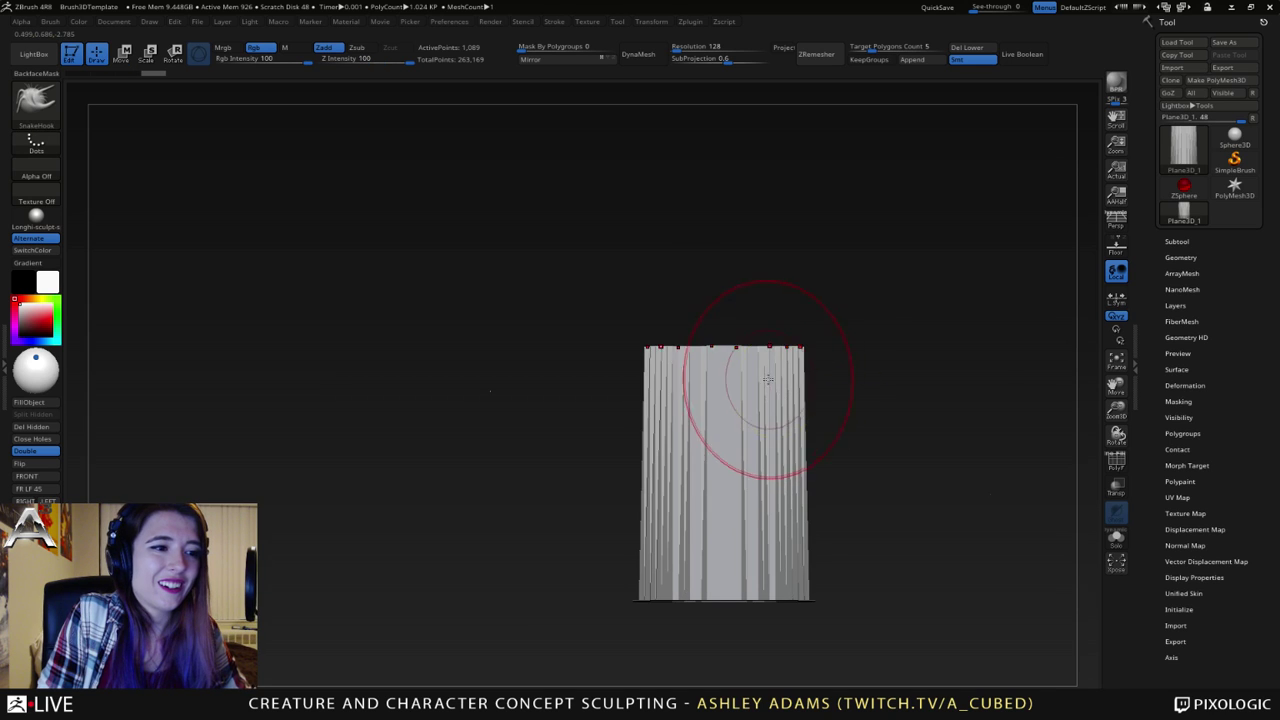
- Apply Relax Plane Grid to the cylinder and smooth its end and sides into a tapered, rounded dome
{"action": "left_click", "coordinate": [1185, 386]}
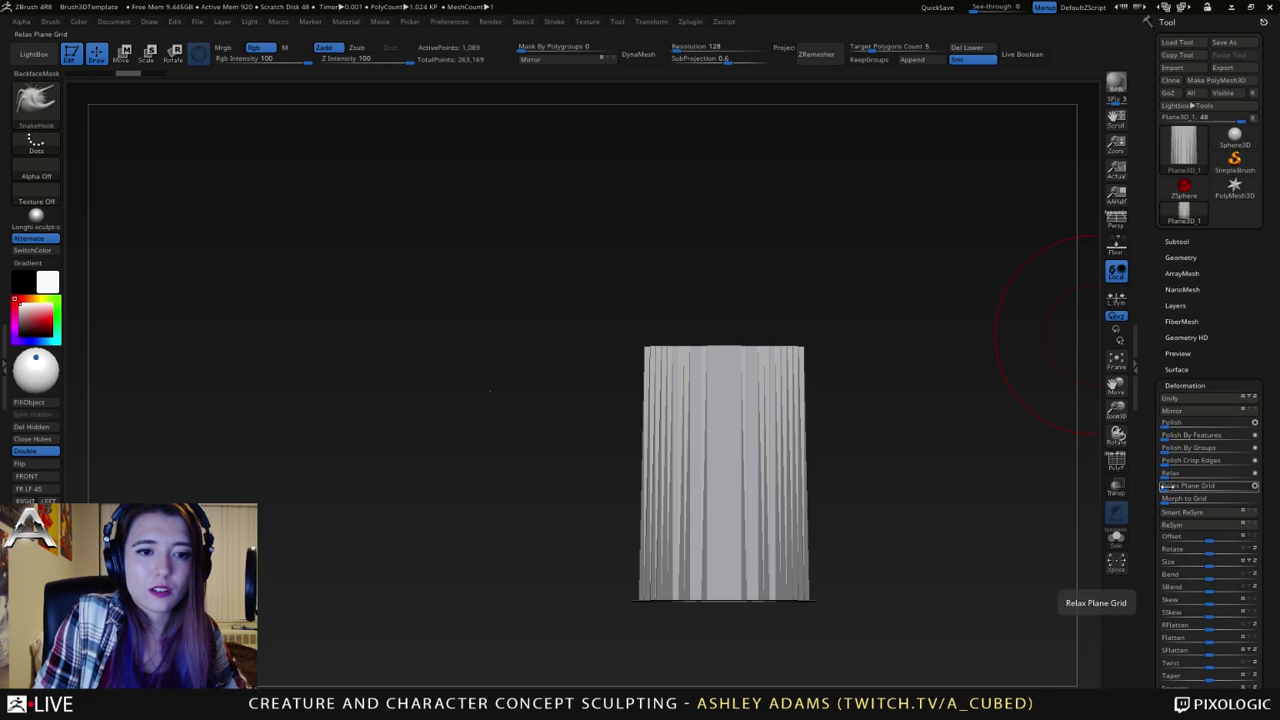
{"action": "left_click", "coordinate": [1228, 486]}
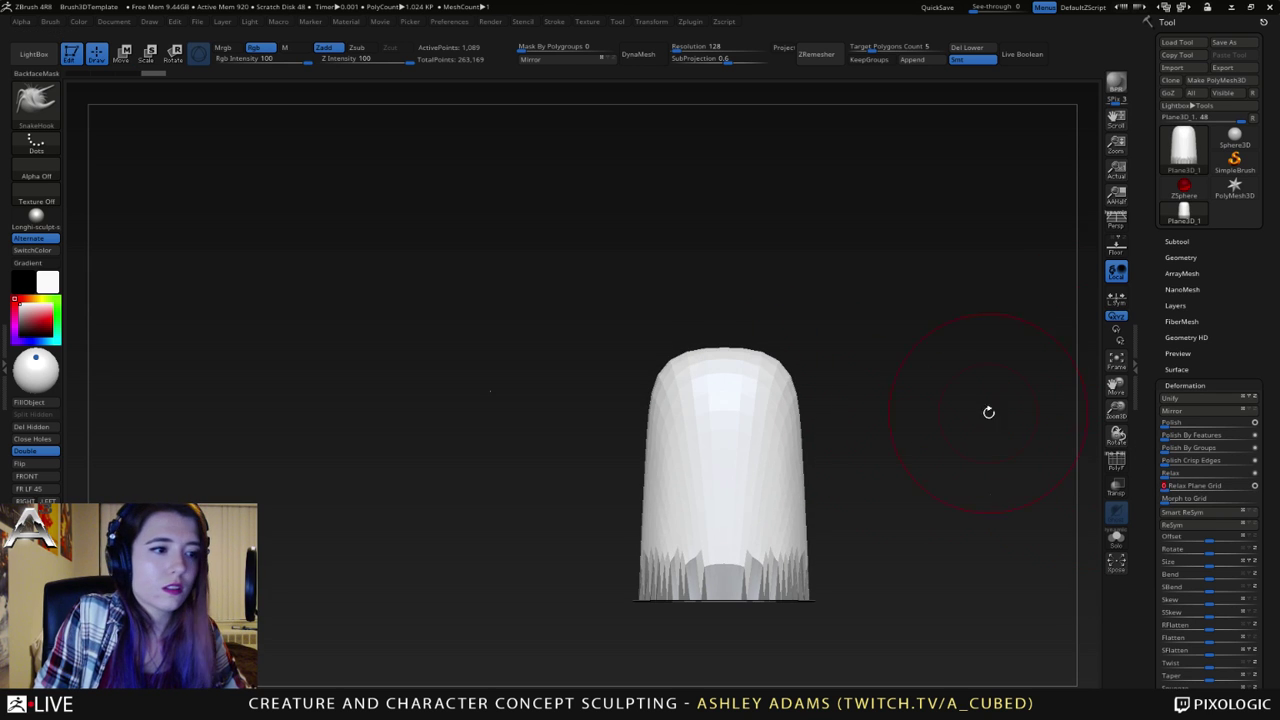
{"action": "mouse_move", "coordinate": [742, 371]}
{"action": "left_mouse_down", "text": "shift"}
{"action": "mouse_move", "coordinate": [749, 543]}
{"action": "mouse_move", "coordinate": [757, 520]}
{"action": "left_mouse_up", "text": "shift"}
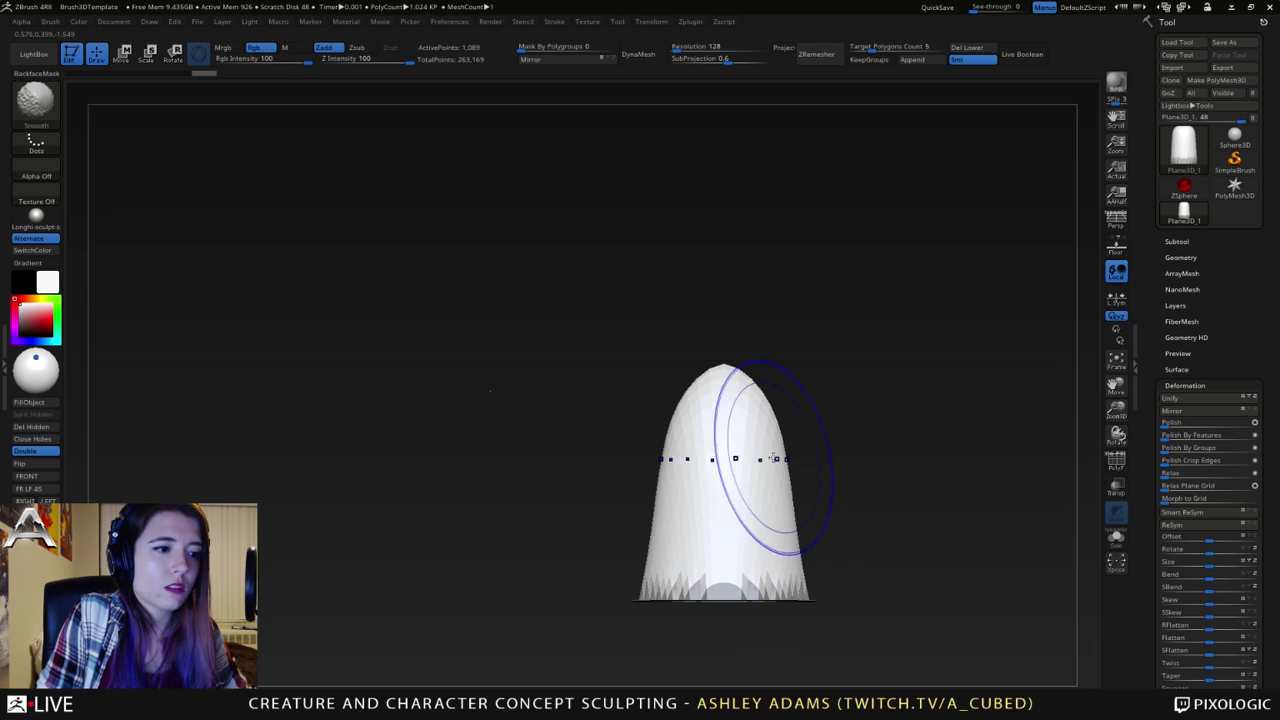
{"action": "mouse_move", "coordinate": [774, 457]}
{"action": "left_mouse_down", "text": "shift"}
{"action": "mouse_move", "coordinate": [755, 413]}
{"action": "mouse_move", "coordinate": [775, 411]}
{"action": "mouse_move", "coordinate": [778, 424]}
{"action": "mouse_move", "coordinate": [740, 434]}
{"action": "left_mouse_up", "text": "shift"}
- Pull the dome's sides outward with an adjusted SnakeHook brush to form a bulging mushroom head
{"action": "key", "text": "space"}
{"action": "right_click_drag", "start_coordinate": [722, 436], "coordinate": [790, 421]}
{"action": "left_click_drag", "start_coordinate": [872, 413], "coordinate": [860, 414]}
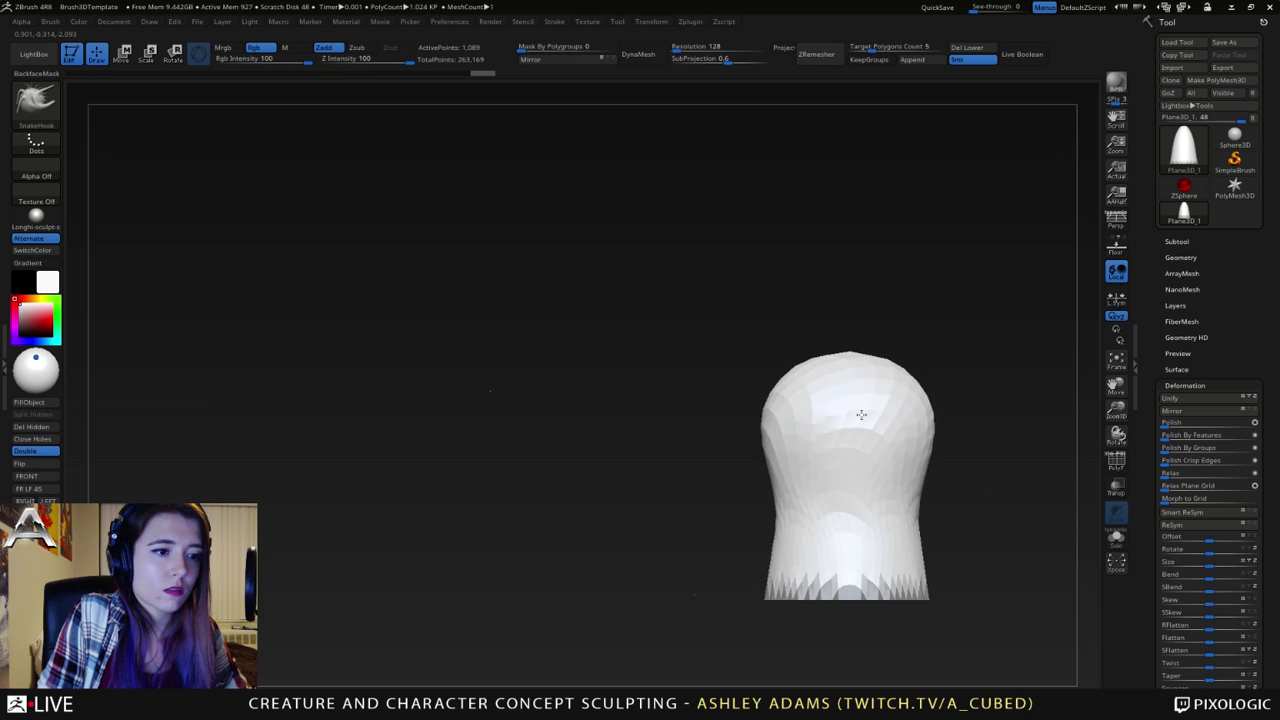
{"action": "right_click_drag", "start_coordinate": [860, 414], "coordinate": [857, 492]}
{"action": "left_click_drag", "start_coordinate": [855, 402], "coordinate": [862, 438]}
{"action": "mouse_move", "coordinate": [863, 437]}
{"action": "right_mouse_down"}
{"action": "mouse_move", "coordinate": [877, 284]}
{"action": "mouse_move", "coordinate": [870, 347]}
{"action": "right_mouse_up"}
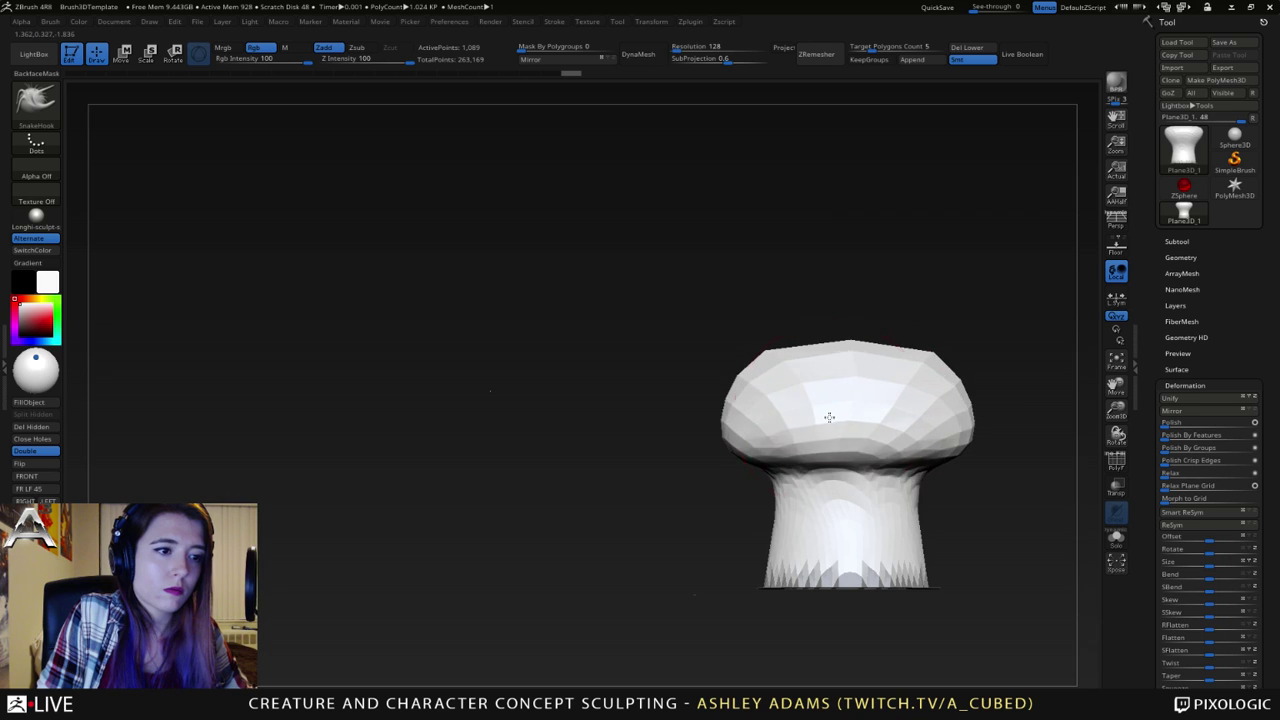
- Stretch the head with SnakeHook into a wide, flat mushroom cap and draw in the stem beneath it
{"action": "mouse_move", "coordinate": [829, 416]}
{"action": "right_mouse_down"}
{"action": "mouse_move", "coordinate": [855, 430]}
{"action": "mouse_move", "coordinate": [889, 400]}
{"action": "mouse_move", "coordinate": [909, 540]}
{"action": "mouse_move", "coordinate": [807, 400]}
{"action": "mouse_move", "coordinate": [783, 426]}
{"action": "mouse_move", "coordinate": [916, 440]}
{"action": "mouse_move", "coordinate": [850, 400]}
{"action": "mouse_move", "coordinate": [838, 437]}
{"action": "mouse_move", "coordinate": [823, 400]}
{"action": "right_mouse_up"}
{"action": "key", "text": "space"}
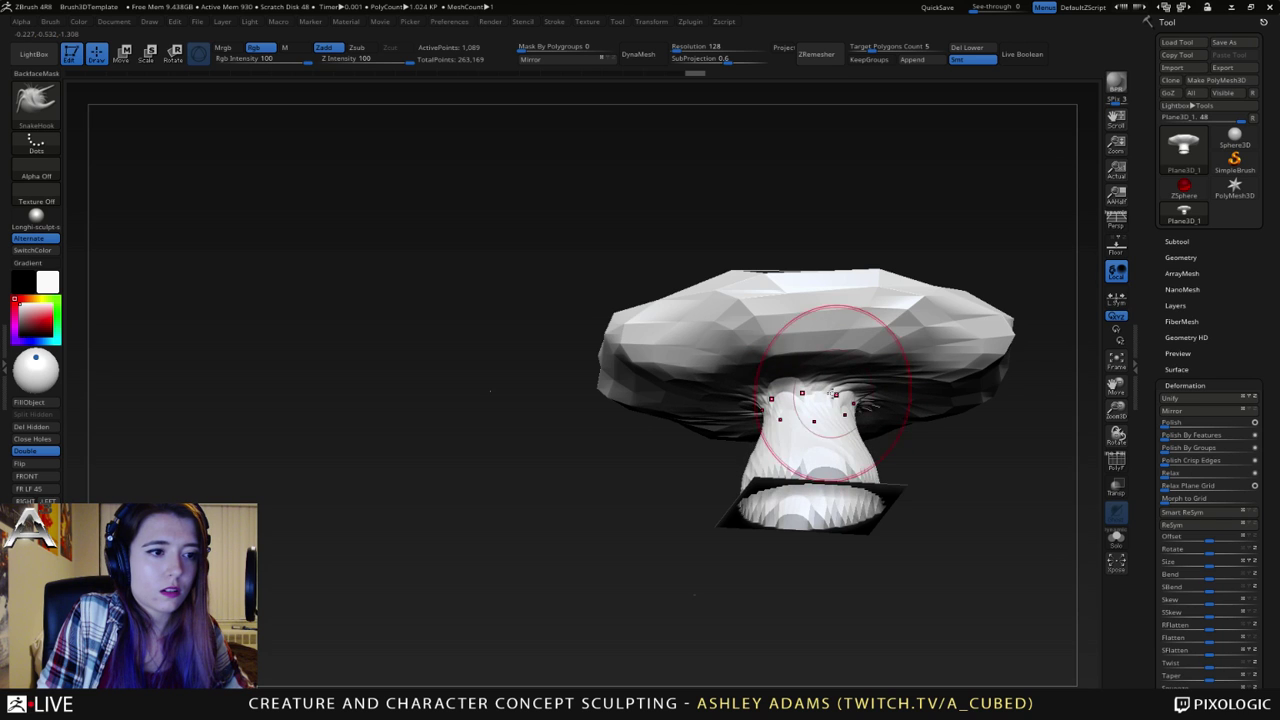
{"action": "mouse_move", "coordinate": [829, 391]}
{"action": "right_mouse_down"}
{"action": "mouse_move", "coordinate": [814, 400]}
{"action": "mouse_move", "coordinate": [848, 402]}
{"action": "right_mouse_up"}
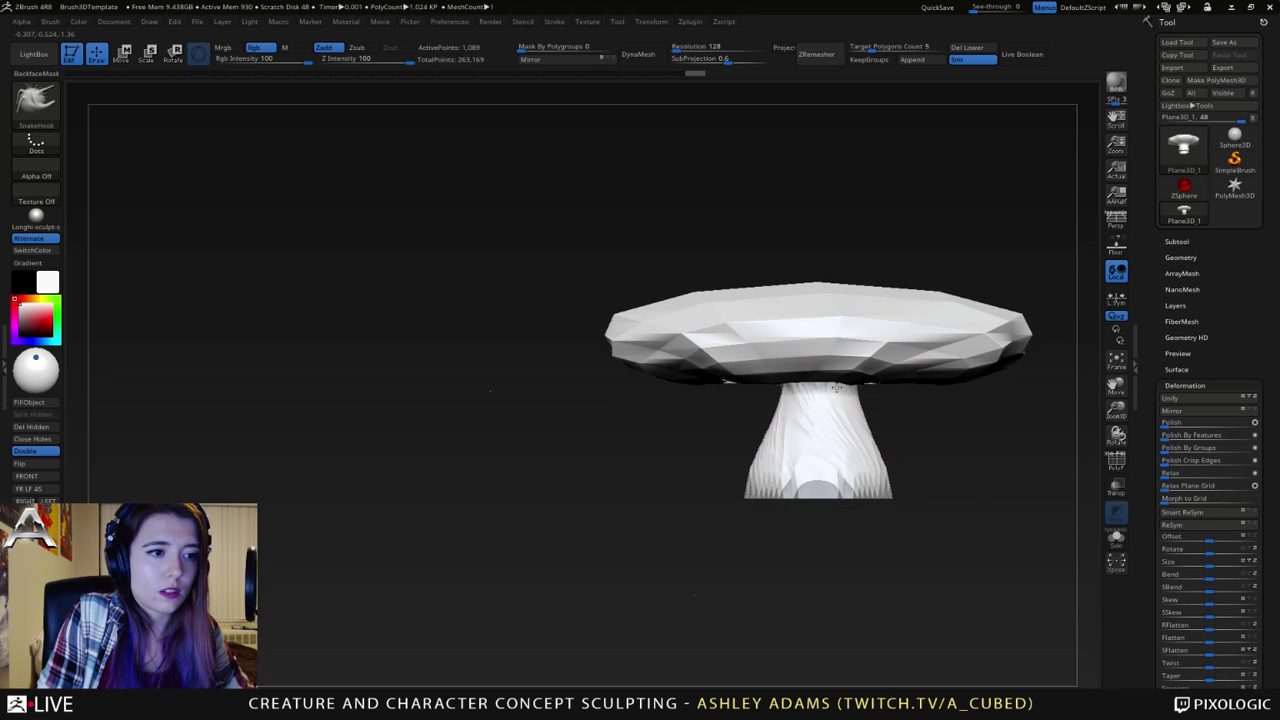
{"action": "key", "text": "space"}
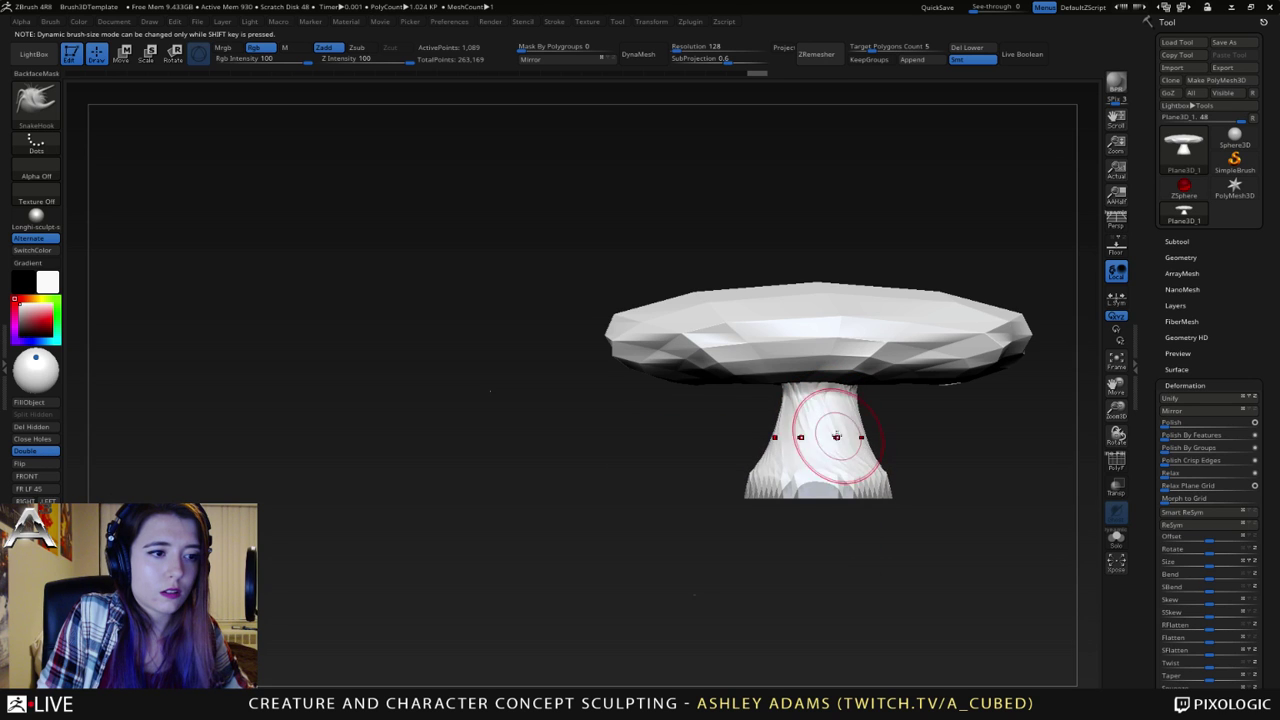
- Smooth the jagged lower part of the mushroom's stem
{"action": "right_click_drag", "start_coordinate": [837, 435], "coordinate": [811, 462]}
{"action": "left_click_drag", "start_coordinate": [811, 462], "coordinate": [790, 470], "text": "shift"}
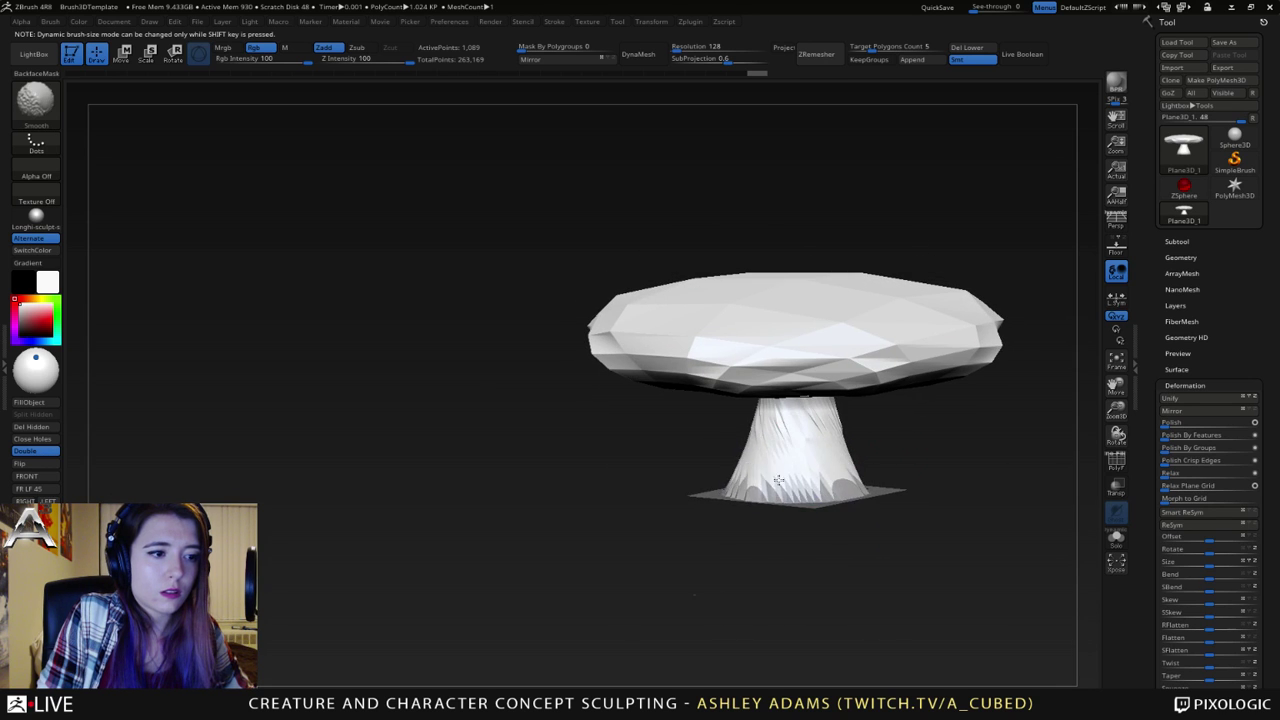
{"action": "right_click_drag", "start_coordinate": [793, 472], "coordinate": [848, 497]}
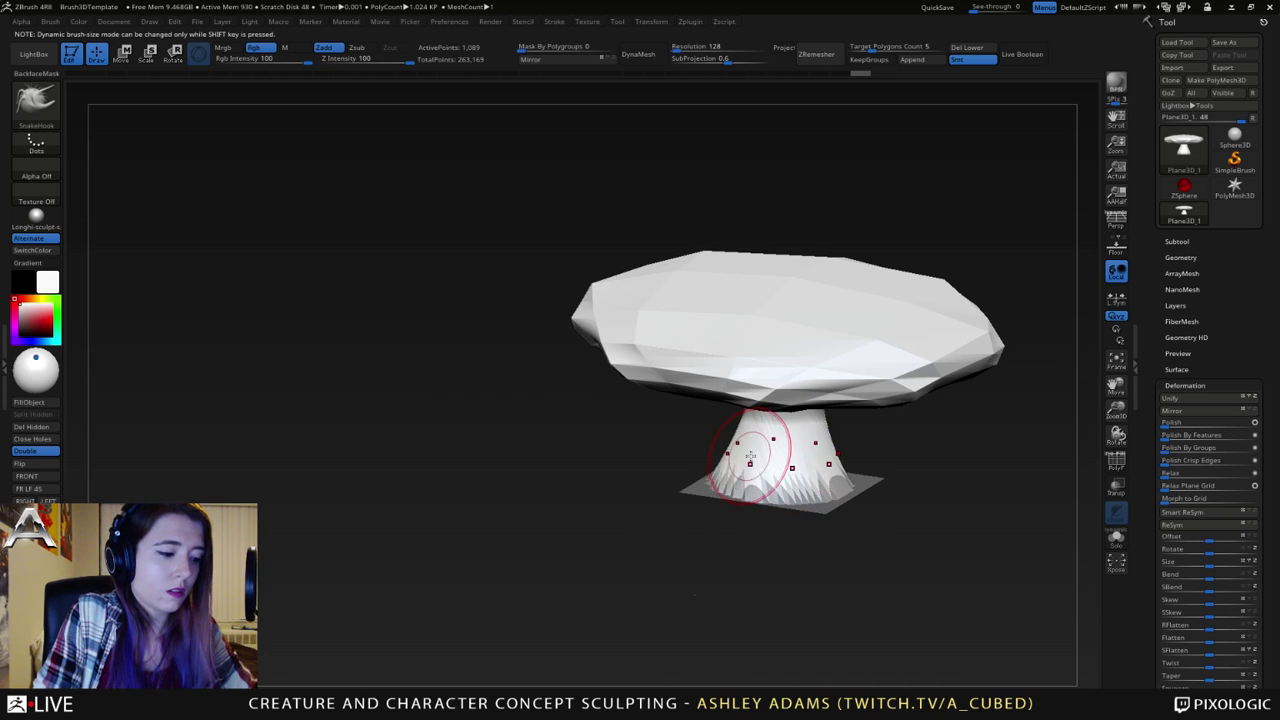
- Swell the base of the stem with the Inflat brush
{"action": "key", "text": "b"}
{"action": "key", "text": "i"}
{"action": "key", "text": "n"}
{"action": "mouse_move", "coordinate": [750, 456]}
{"action": "right_mouse_down"}
{"action": "mouse_move", "coordinate": [718, 459]}
{"action": "mouse_move", "coordinate": [773, 478]}
{"action": "mouse_move", "coordinate": [820, 320]}
{"action": "mouse_move", "coordinate": [731, 172]}
{"action": "right_mouse_up"}
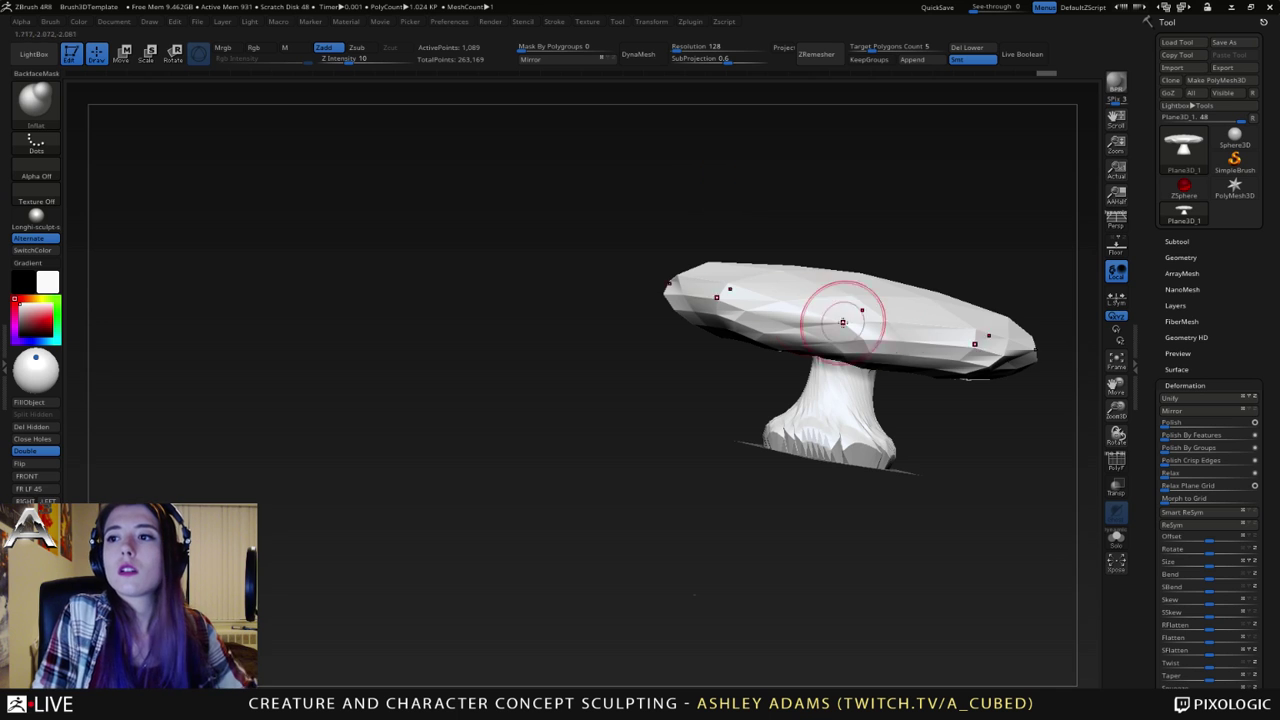
- Switch back to SnakeHook and slim the upper end of the stem where it meets the cap
{"action": "mouse_move", "coordinate": [843, 322]}
{"action": "right_mouse_down"}
{"action": "mouse_move", "coordinate": [850, 356]}
{"action": "mouse_move", "coordinate": [814, 423]}
{"action": "mouse_move", "coordinate": [757, 386]}
{"action": "mouse_move", "coordinate": [720, 447]}
{"action": "mouse_move", "coordinate": [678, 425]}
{"action": "mouse_move", "coordinate": [712, 463]}
{"action": "mouse_move", "coordinate": [690, 500]}
{"action": "mouse_move", "coordinate": [629, 429]}
{"action": "mouse_move", "coordinate": [590, 430]}
{"action": "mouse_move", "coordinate": [565, 395]}
{"action": "mouse_move", "coordinate": [563, 428]}
{"action": "mouse_move", "coordinate": [610, 465]}
{"action": "mouse_move", "coordinate": [613, 505]}
{"action": "mouse_move", "coordinate": [620, 460]}
{"action": "mouse_move", "coordinate": [645, 459]}
{"action": "mouse_move", "coordinate": [690, 423]}
{"action": "mouse_move", "coordinate": [675, 380]}
{"action": "mouse_move", "coordinate": [733, 410]}
{"action": "right_mouse_up"}
{"action": "key", "text": "space"}
{"action": "key", "text": "b"}
{"action": "key", "text": "s"}
{"action": "key", "text": "h"}
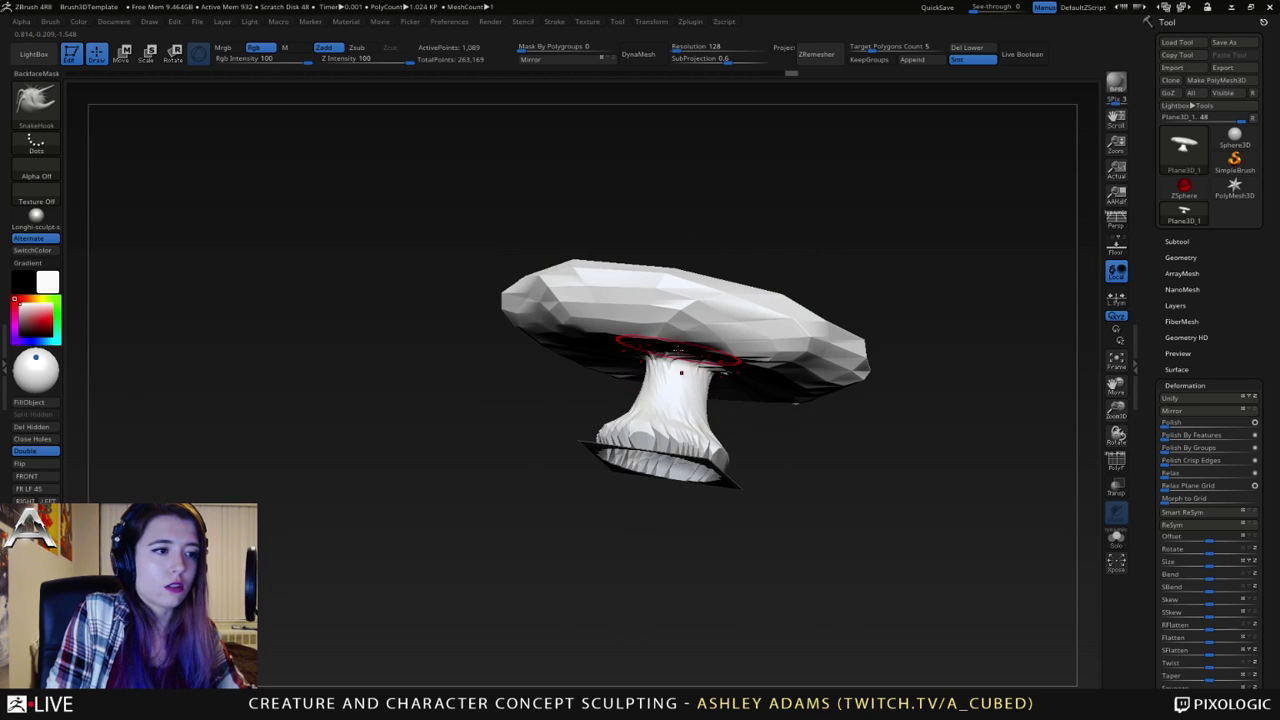
{"action": "left_click_drag", "start_coordinate": [678, 351], "coordinate": [700, 361]}
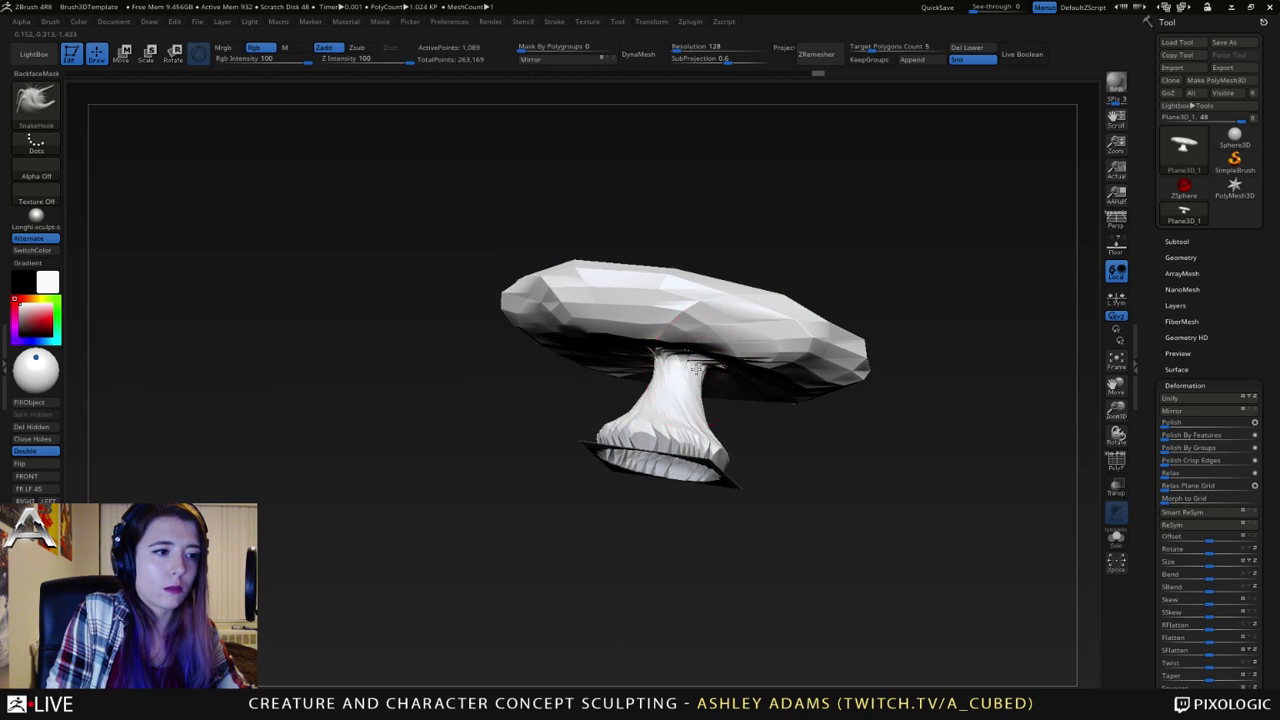
{"action": "right_click_drag", "start_coordinate": [700, 362], "coordinate": [706, 366]}
{"action": "left_click_drag", "start_coordinate": [706, 366], "coordinate": [708, 365]}
{"action": "mouse_move", "coordinate": [706, 366]}
{"action": "right_mouse_down"}
{"action": "mouse_move", "coordinate": [716, 363]}
{"action": "mouse_move", "coordinate": [719, 408]}
{"action": "right_mouse_up"}
- Resize the SnakeHook brush and pull the cap's flat top up into a low peak
{"action": "key", "text": "space"}
{"action": "mouse_move", "coordinate": [715, 320]}
{"action": "left_mouse_down"}
{"action": "mouse_move", "coordinate": [711, 297]}
{"action": "mouse_move", "coordinate": [780, 304]}
{"action": "left_mouse_up"}
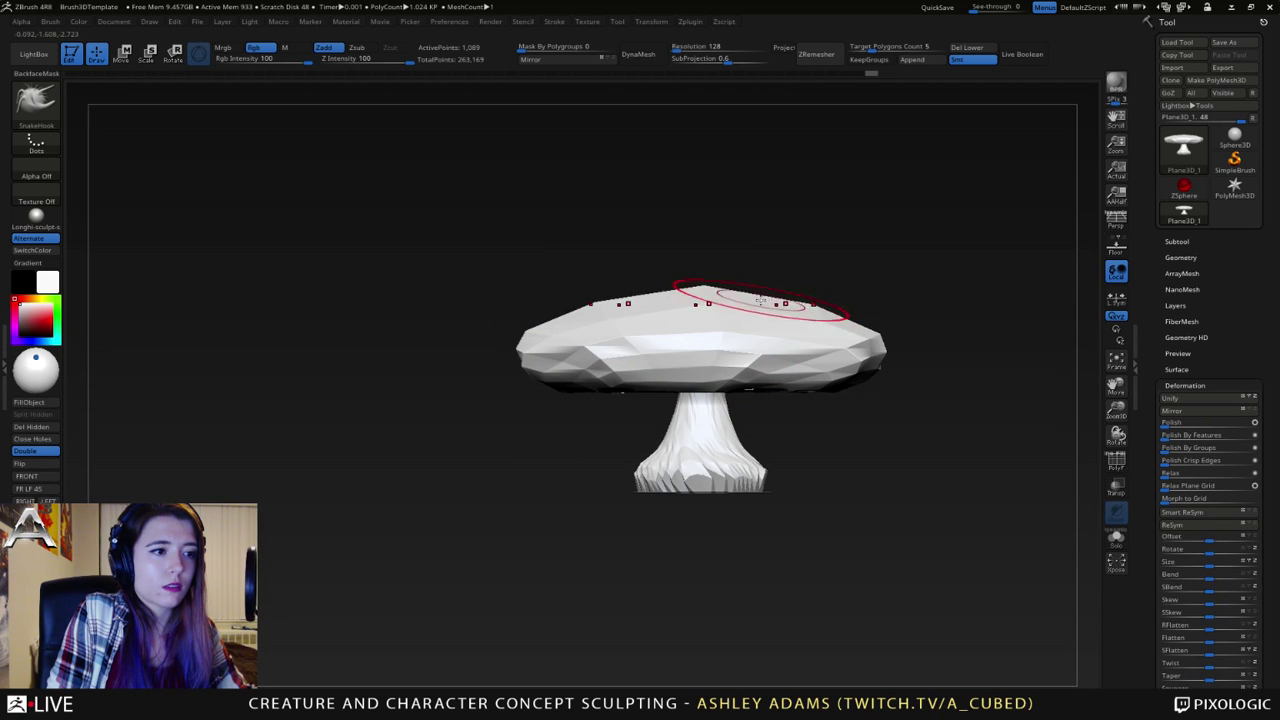
{"action": "mouse_move", "coordinate": [740, 305]}
{"action": "right_mouse_down"}
{"action": "mouse_move", "coordinate": [651, 306]}
{"action": "mouse_move", "coordinate": [651, 320]}
{"action": "mouse_move", "coordinate": [631, 293]}
{"action": "right_mouse_up"}
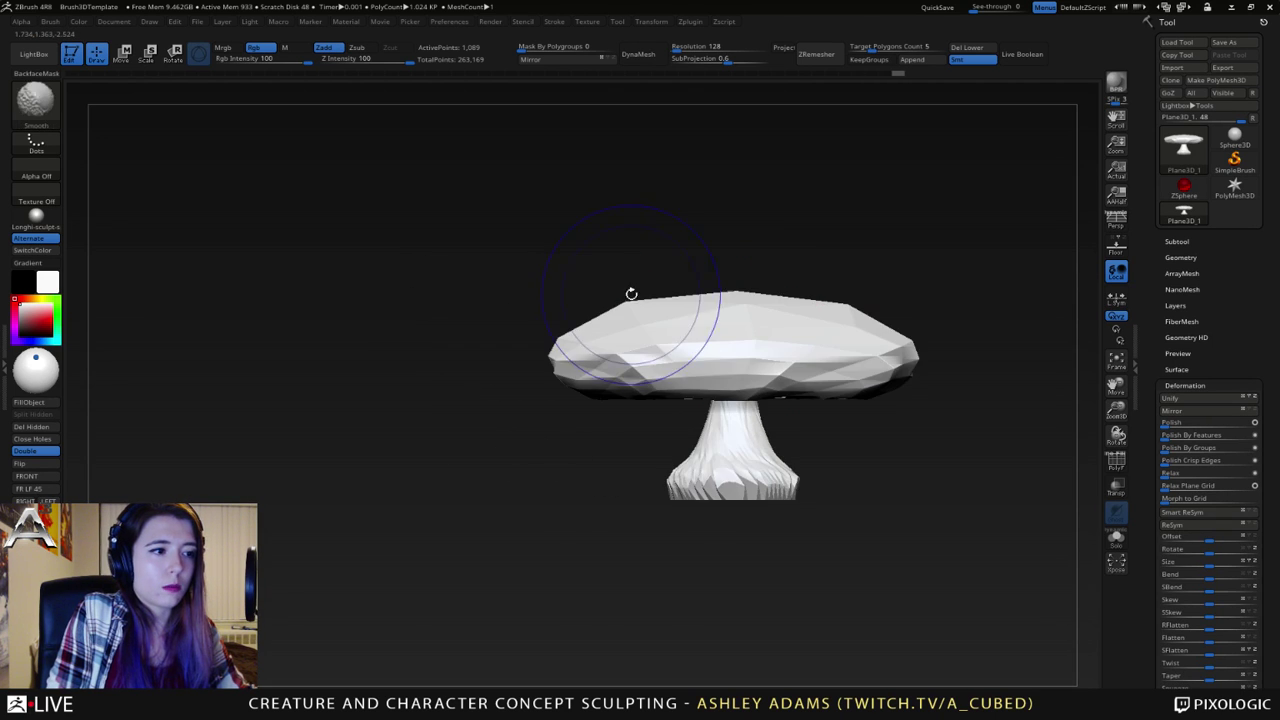
- Subdivide the mesh and round the cap's profile and rim with SnakeHook and smoothing strokes
{"action": "key", "text": "d"}
{"action": "right_click_drag", "start_coordinate": [785, 339], "coordinate": [741, 309]}
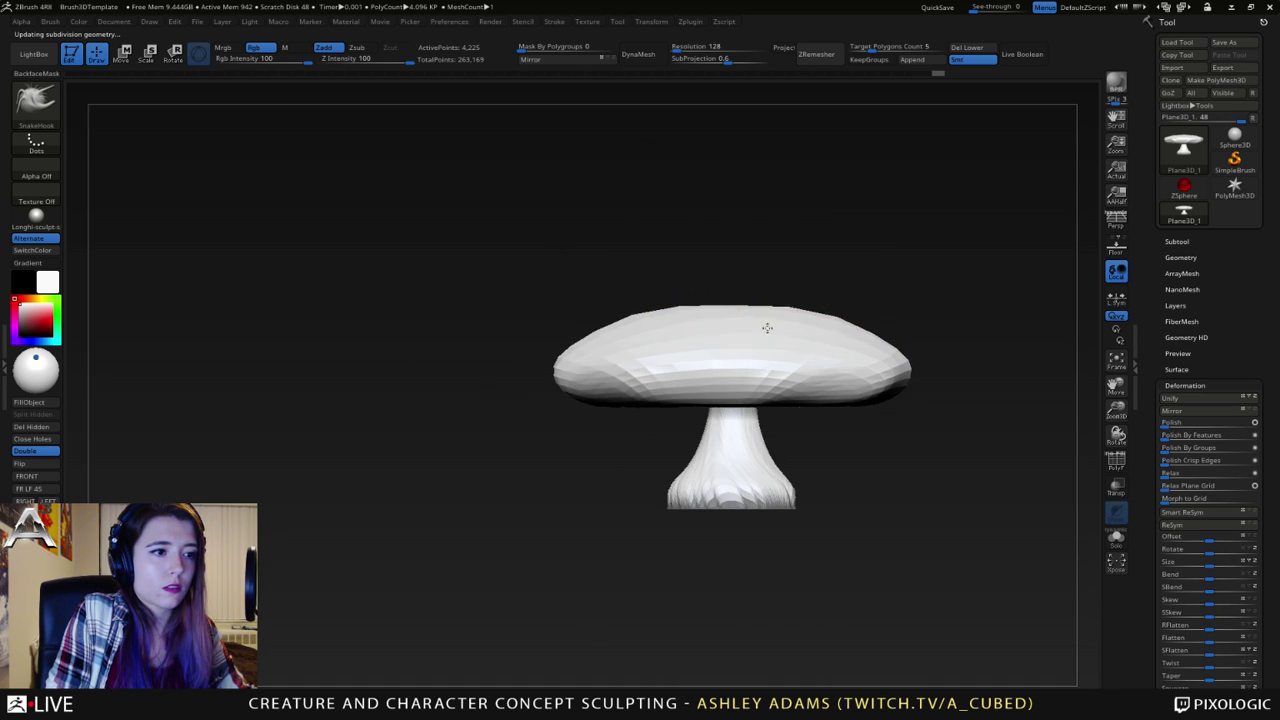
{"action": "mouse_move", "coordinate": [766, 323]}
{"action": "right_mouse_down"}
{"action": "mouse_move", "coordinate": [687, 290]}
{"action": "mouse_move", "coordinate": [708, 306]}
{"action": "mouse_move", "coordinate": [712, 470]}
{"action": "right_mouse_up"}
{"action": "right_click", "coordinate": [692, 370]}
{"action": "left_click", "coordinate": [693, 367]}
{"action": "left_click_drag", "start_coordinate": [693, 367], "coordinate": [816, 370], "text": "shift"}
{"action": "right_click_drag", "start_coordinate": [816, 370], "coordinate": [808, 278]}
{"action": "right_click", "coordinate": [802, 343]}
{"action": "left_click_drag", "start_coordinate": [880, 370], "coordinate": [889, 381]}
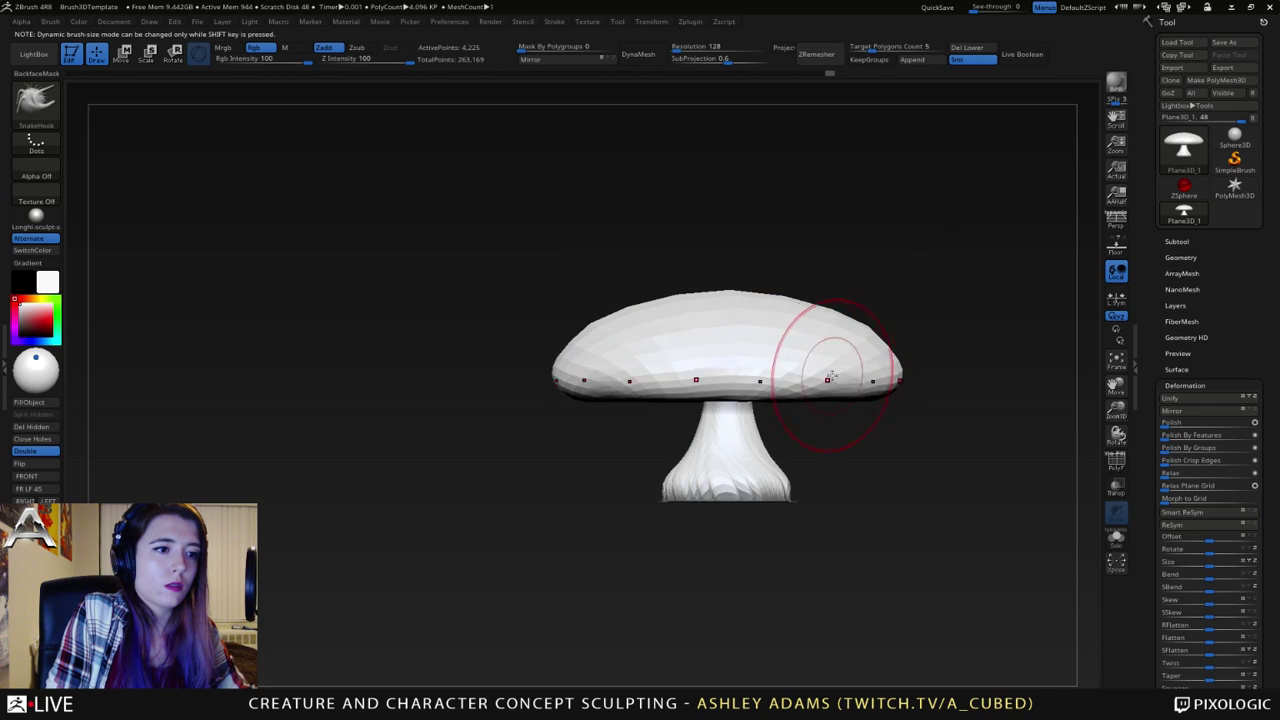
- Subdivide the mesh again and refine the underside around the stem's joint with a resized SnakeHook brush
{"action": "mouse_move", "coordinate": [823, 371]}
{"action": "right_mouse_down"}
{"action": "mouse_move", "coordinate": [857, 371]}
{"action": "mouse_move", "coordinate": [860, 345]}
{"action": "mouse_move", "coordinate": [820, 354]}
{"action": "mouse_move", "coordinate": [697, 459]}
{"action": "right_mouse_up"}
{"action": "key", "text": "ctrl+d"}
{"action": "key", "text": "space"}
{"action": "left_click_drag", "start_coordinate": [691, 460], "coordinate": [679, 460]}
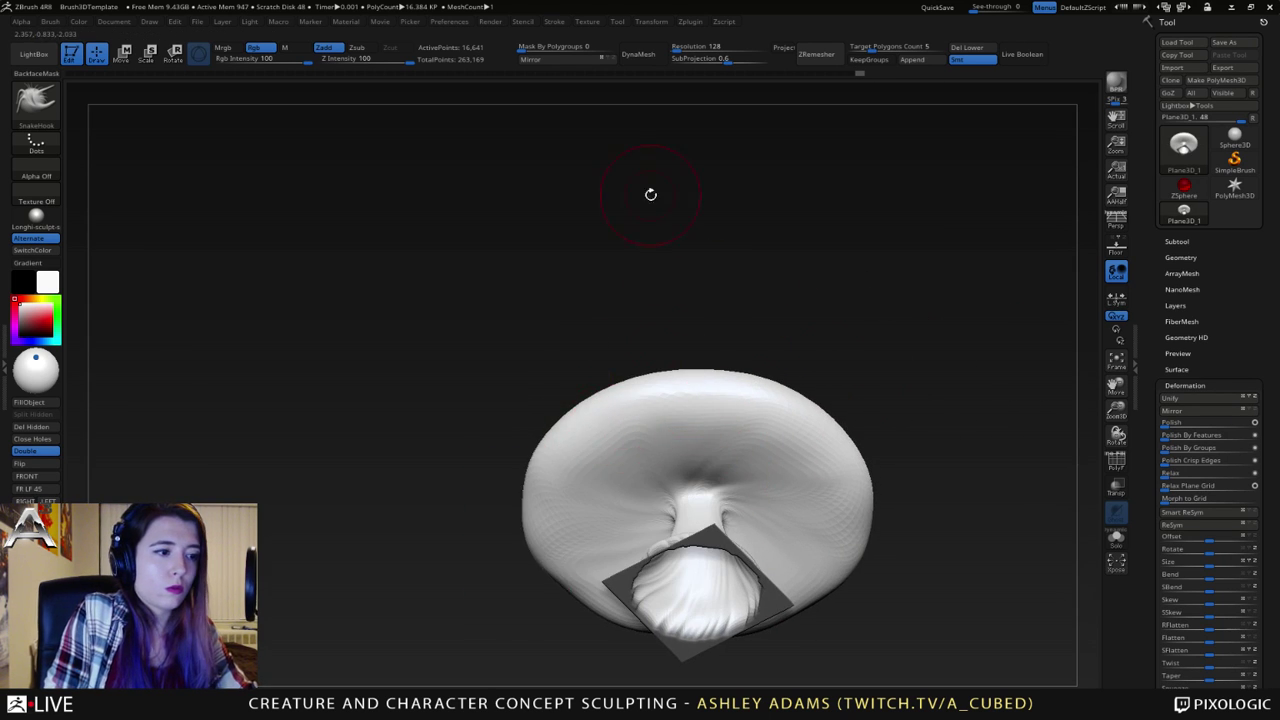
- Raise the radial symmetry count so strokes repeat more densely around the mushroom
{"action": "left_click", "coordinate": [590, 22]}
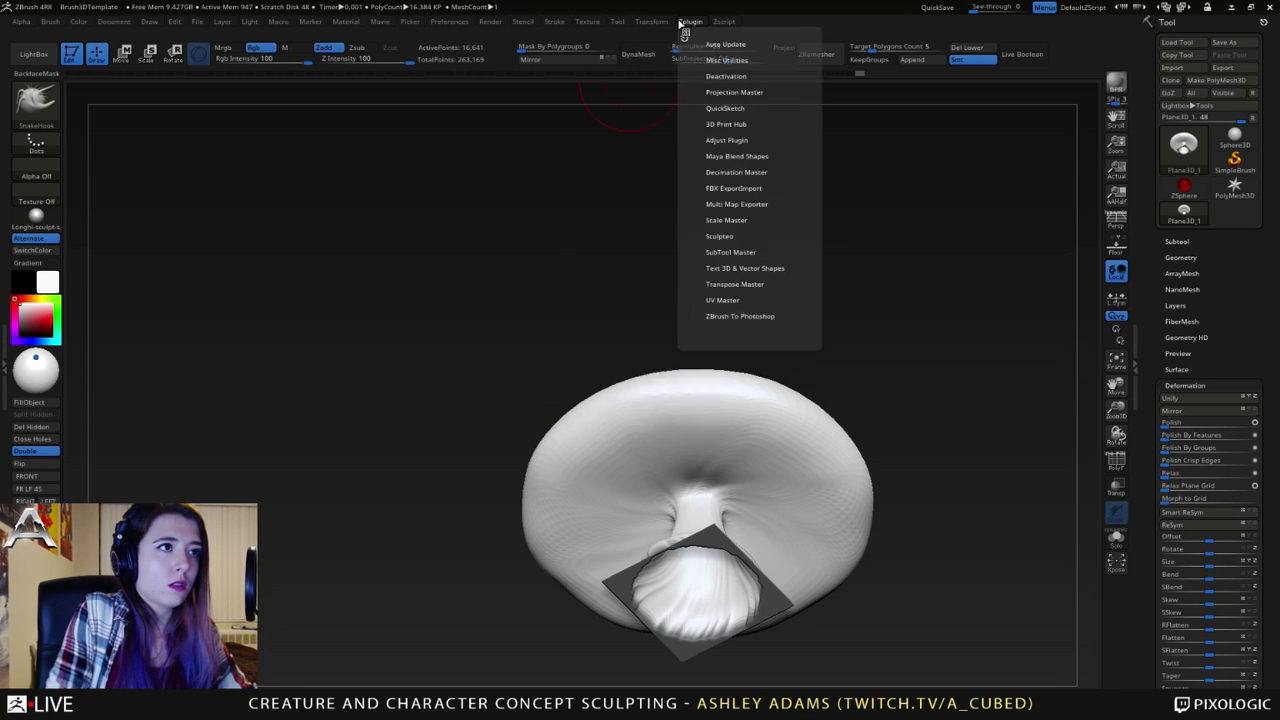
{"action": "left_click", "coordinate": [651, 22]}
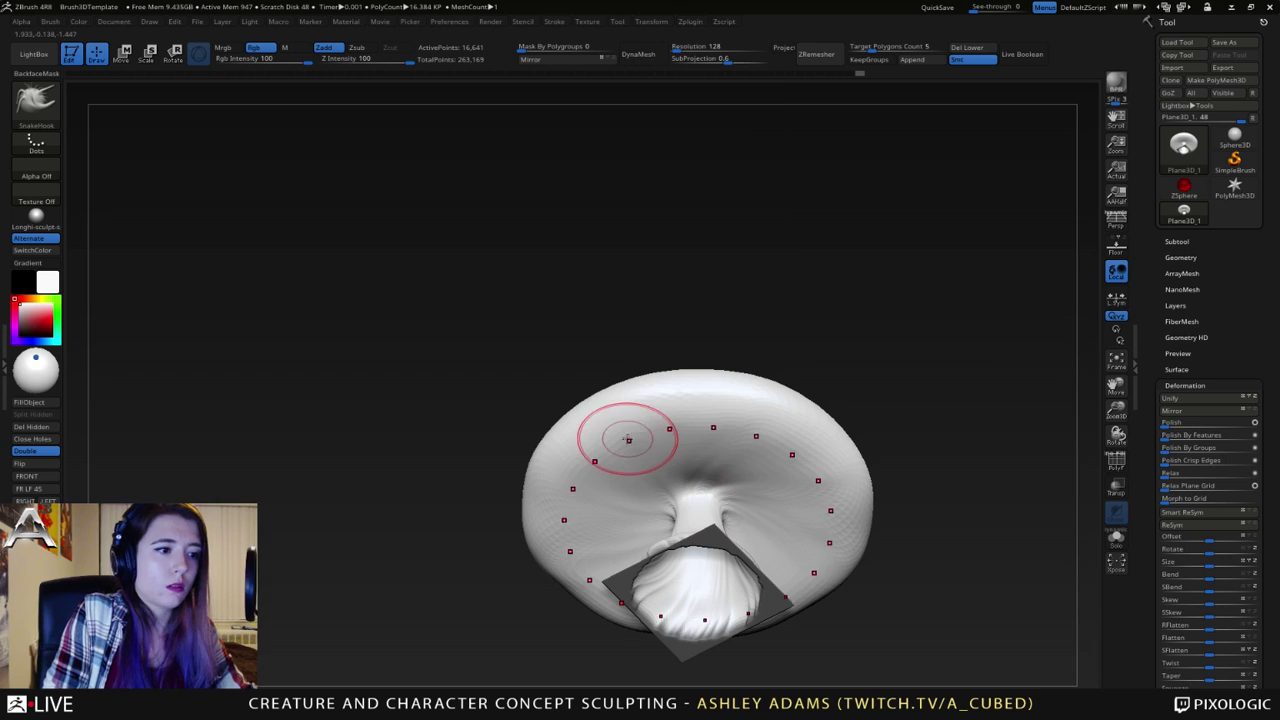
{"action": "left_click", "coordinate": [693, 26]}
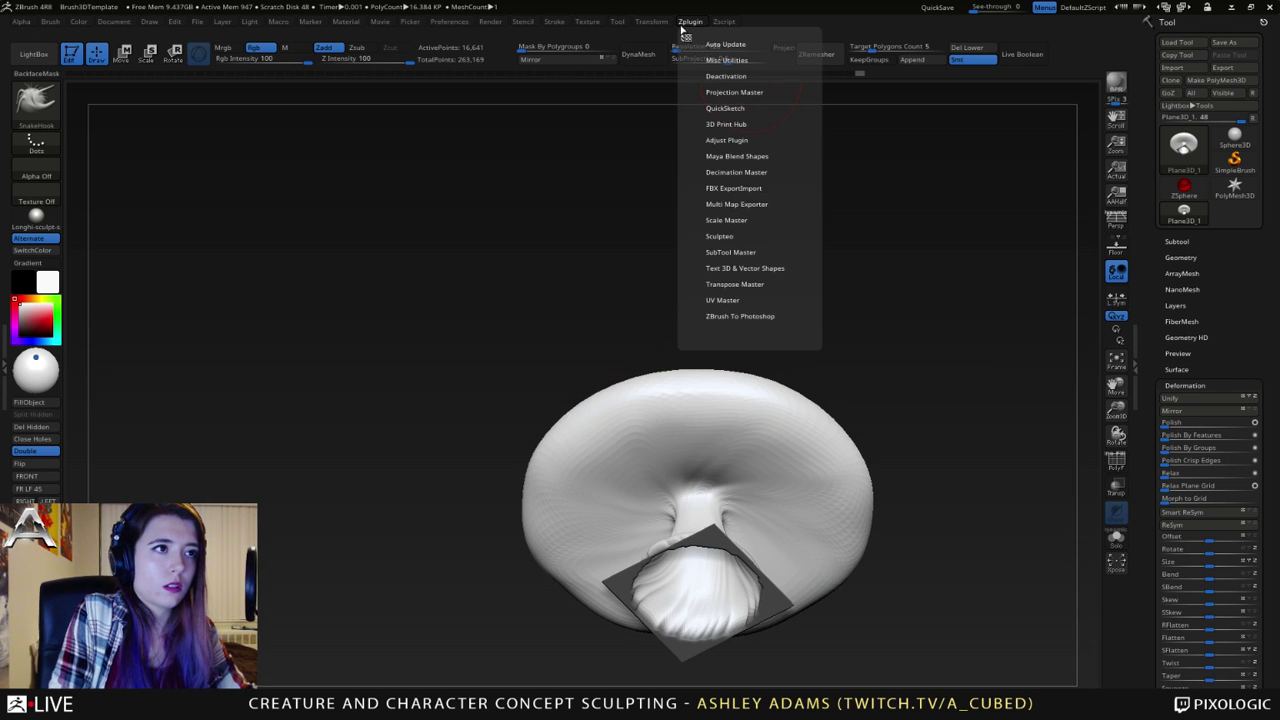
{"action": "left_click", "coordinate": [651, 22]}
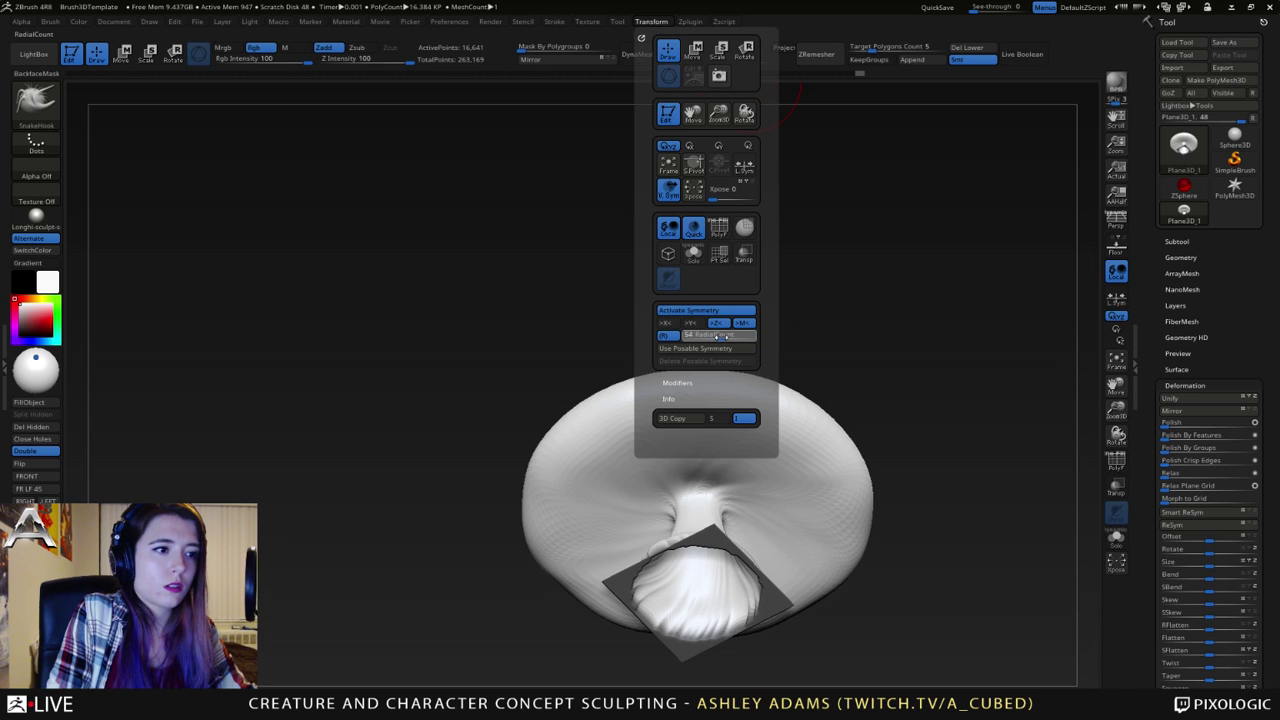
{"action": "key", "text": "Return"}
- Shape the cap's rim and underside with SnakeHook strokes to form a thin overhanging lip
{"action": "mouse_move", "coordinate": [629, 419]}
{"action": "left_mouse_down"}
{"action": "mouse_move", "coordinate": [646, 442]}
{"action": "mouse_move", "coordinate": [634, 426]}
{"action": "left_mouse_up"}
{"action": "right_click_drag", "start_coordinate": [638, 420], "coordinate": [674, 478]}
{"action": "left_click_drag", "start_coordinate": [674, 434], "coordinate": [674, 400]}
{"action": "key", "text": "space"}
{"action": "right_click_drag", "start_coordinate": [675, 399], "coordinate": [674, 381]}
{"action": "left_click_drag", "start_coordinate": [674, 381], "coordinate": [674, 383]}
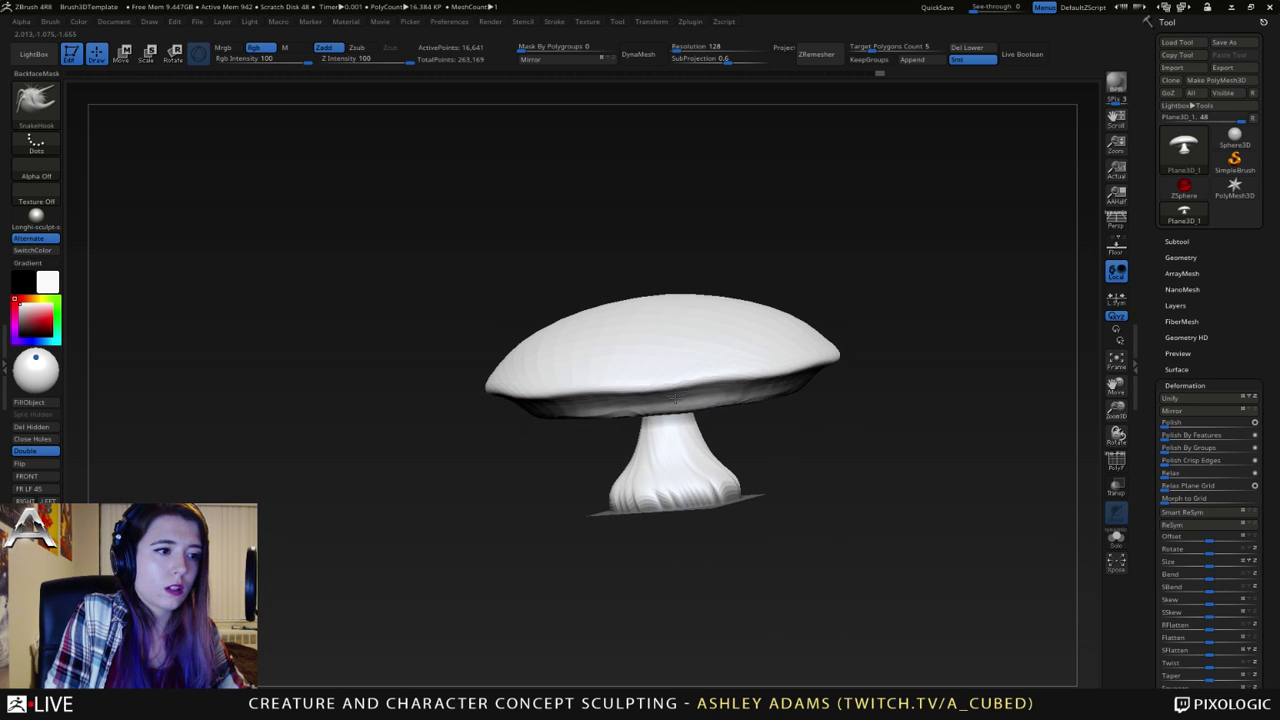
- Pull the cap up into a taller dome with SnakeHook and smooth its upper surface
{"action": "mouse_move", "coordinate": [677, 403]}
{"action": "right_mouse_down"}
{"action": "mouse_move", "coordinate": [651, 378]}
{"action": "mouse_move", "coordinate": [730, 380]}
{"action": "mouse_move", "coordinate": [765, 349]}
{"action": "mouse_move", "coordinate": [764, 363]}
{"action": "mouse_move", "coordinate": [749, 363]}
{"action": "mouse_move", "coordinate": [749, 328]}
{"action": "mouse_move", "coordinate": [768, 247]}
{"action": "mouse_move", "coordinate": [770, 305]}
{"action": "right_mouse_up"}
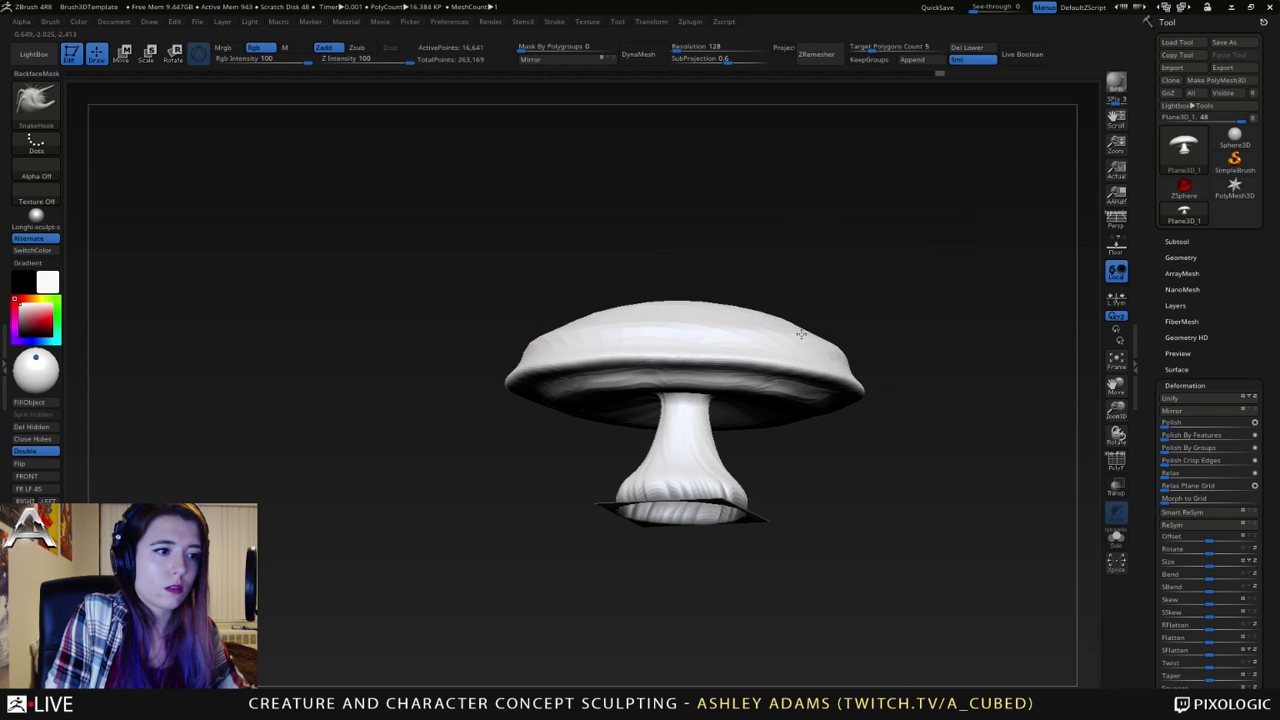
{"action": "left_click_drag", "start_coordinate": [801, 334], "coordinate": [796, 331]}
{"action": "right_click_drag", "start_coordinate": [796, 331], "coordinate": [782, 380]}
{"action": "right_click_drag", "start_coordinate": [755, 289], "coordinate": [760, 265]}
{"action": "left_click_drag", "start_coordinate": [780, 334], "coordinate": [834, 320], "text": "shift"}
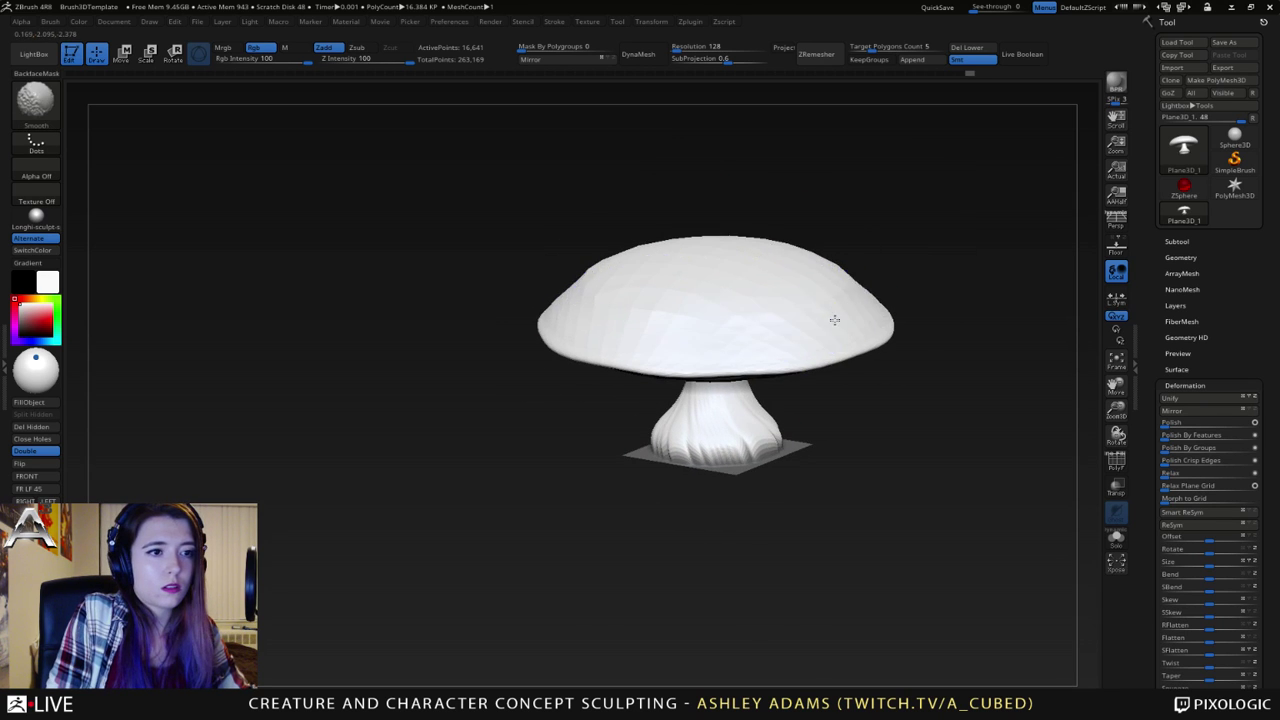
- Subdivide the mesh once more and carve a ring with DamStandard where the stem meets the cap's underside
{"action": "mouse_move", "coordinate": [834, 319]}
{"action": "right_mouse_down"}
{"action": "mouse_move", "coordinate": [709, 366]}
{"action": "mouse_move", "coordinate": [694, 418]}
{"action": "right_mouse_up"}
{"action": "key", "text": "space"}
{"action": "right_click_drag", "start_coordinate": [732, 366], "coordinate": [749, 372]}
{"action": "key", "text": "b"}
{"action": "key", "text": "d"}
{"action": "key", "text": "s"}
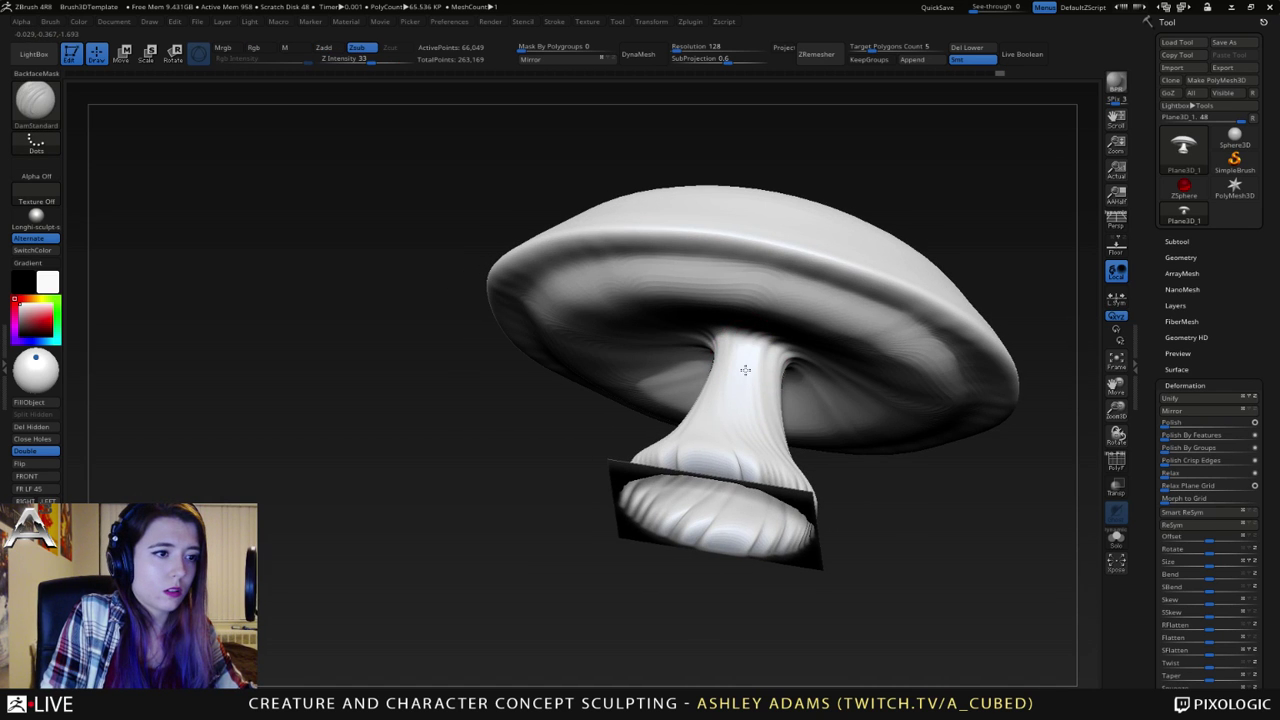
{"action": "left_click_drag", "start_coordinate": [748, 424], "coordinate": [792, 480]}
{"action": "mouse_move", "coordinate": [752, 350]}
{"action": "right_mouse_down"}
{"action": "mouse_move", "coordinate": [743, 404]}
{"action": "mouse_move", "coordinate": [757, 338]}
{"action": "mouse_move", "coordinate": [768, 405]}
{"action": "mouse_move", "coordinate": [707, 317]}
{"action": "mouse_move", "coordinate": [710, 350]}
{"action": "right_mouse_up"}
{"action": "right_click", "coordinate": [743, 404]}
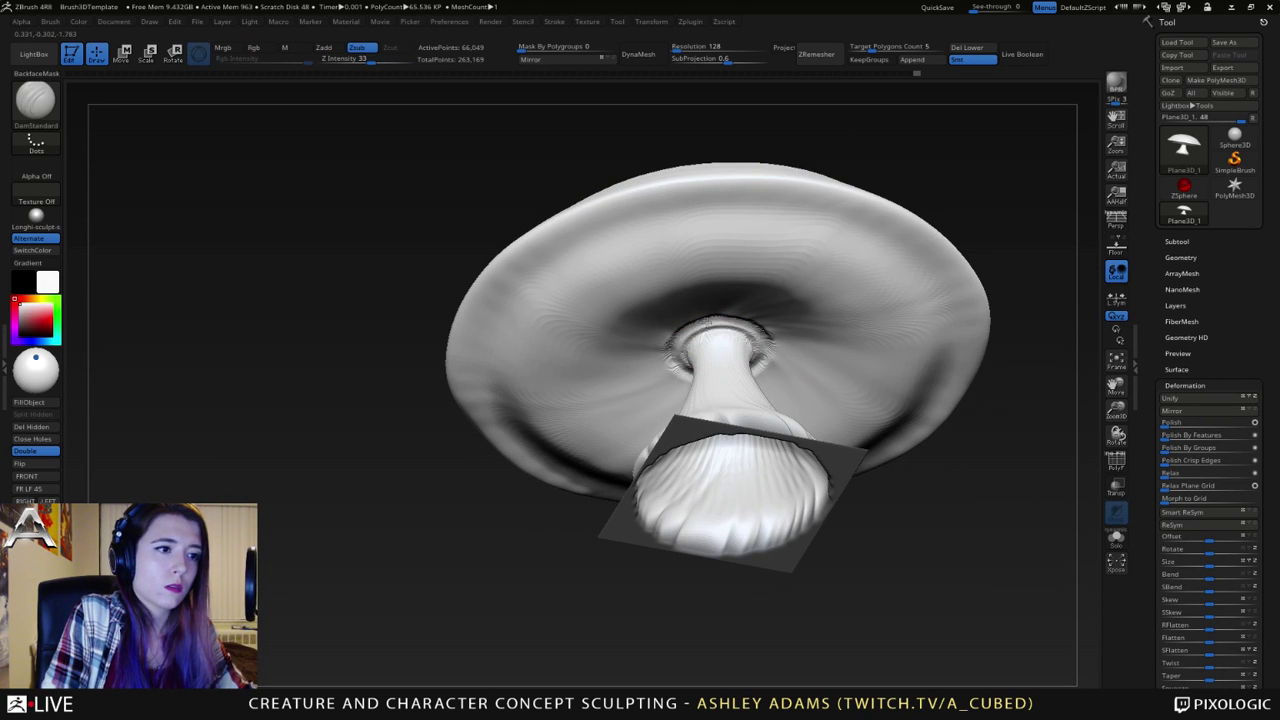
{"action": "mouse_move", "coordinate": [718, 330]}
{"action": "right_mouse_down"}
{"action": "mouse_move", "coordinate": [737, 362]}
{"action": "mouse_move", "coordinate": [728, 262]}
{"action": "mouse_move", "coordinate": [730, 297]}
{"action": "mouse_move", "coordinate": [672, 265]}
{"action": "right_mouse_up"}
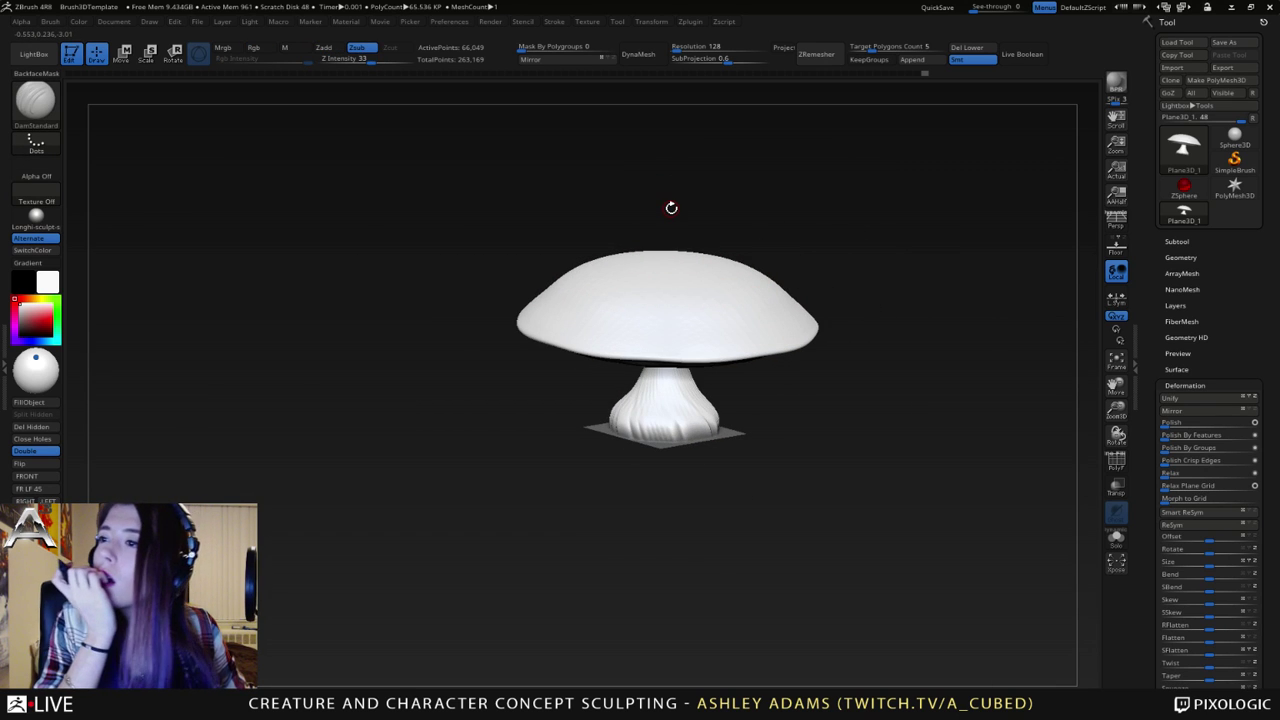
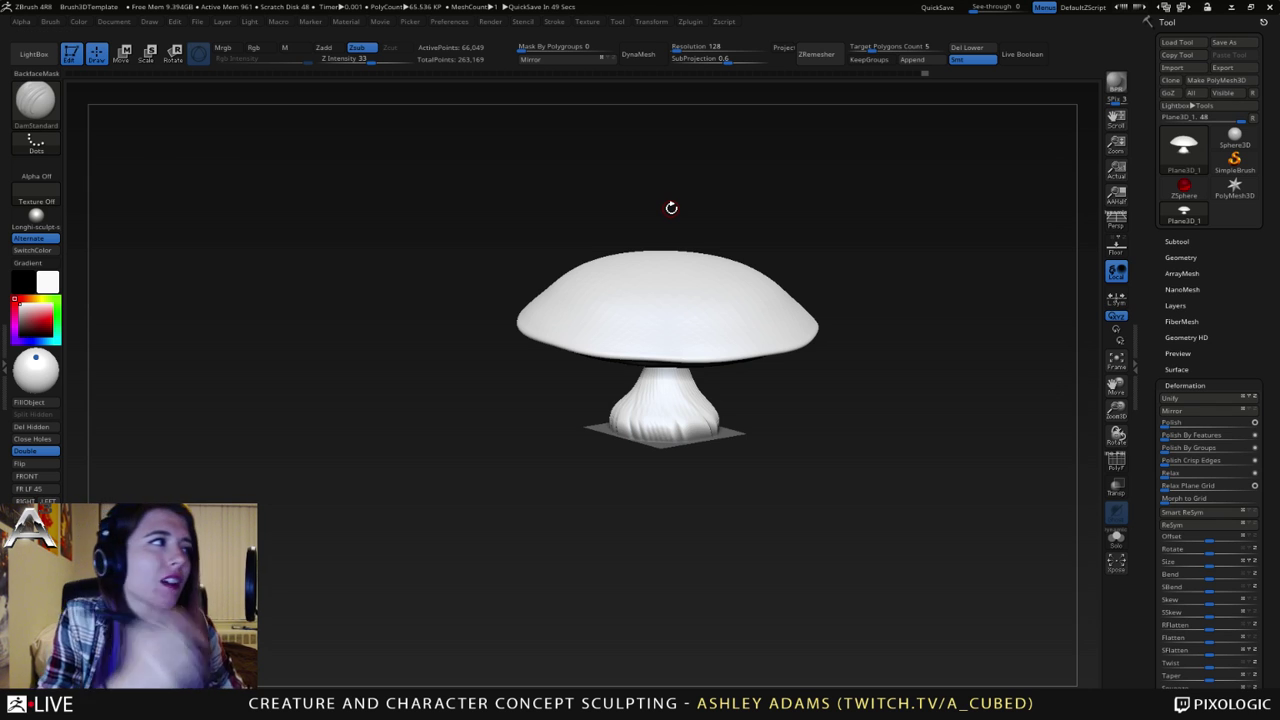
- Carve a continuous DamStandard groove around the cap's underside just inside the rim
{"action": "mouse_move", "coordinate": [694, 297]}
{"action": "right_mouse_down"}
{"action": "mouse_move", "coordinate": [577, 357]}
{"action": "mouse_move", "coordinate": [529, 340]}
{"action": "right_mouse_up"}
{"action": "left_click_drag", "start_coordinate": [528, 340], "coordinate": [497, 402]}
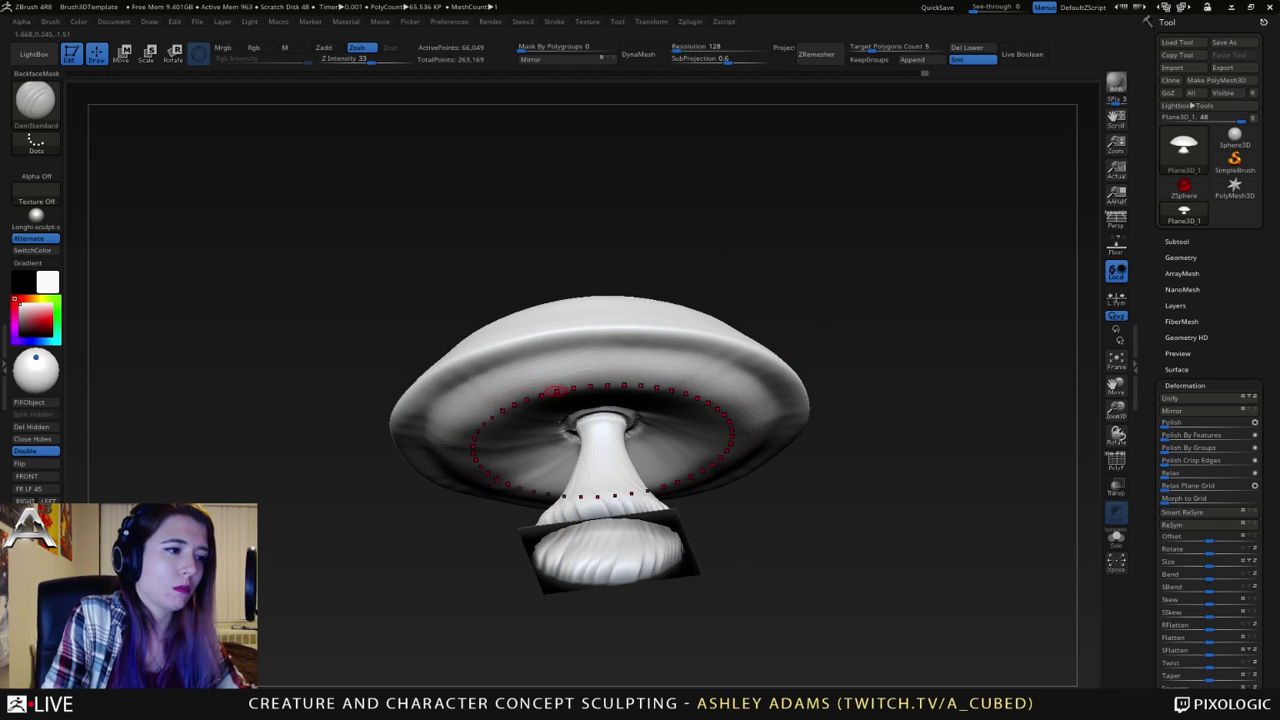
{"action": "right_click", "coordinate": [628, 352]}
{"action": "left_click_drag", "start_coordinate": [628, 352], "coordinate": [636, 352]}
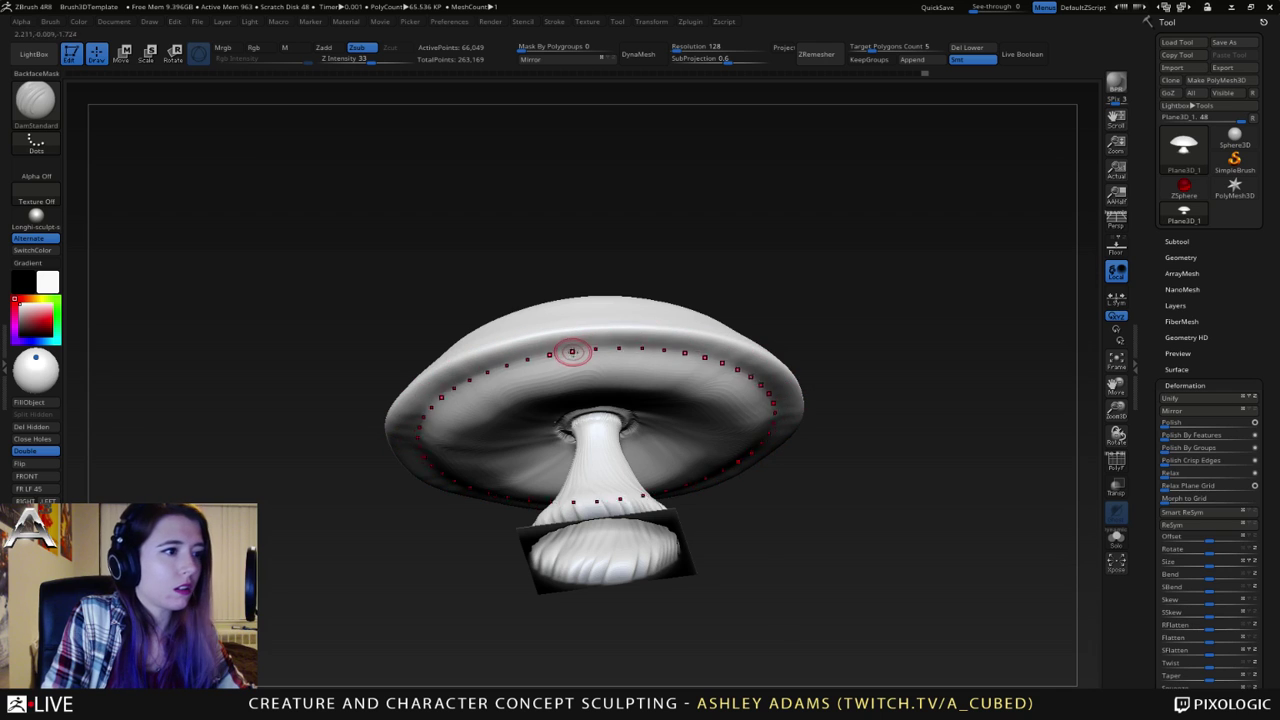
{"action": "left_click", "coordinate": [551, 356]}
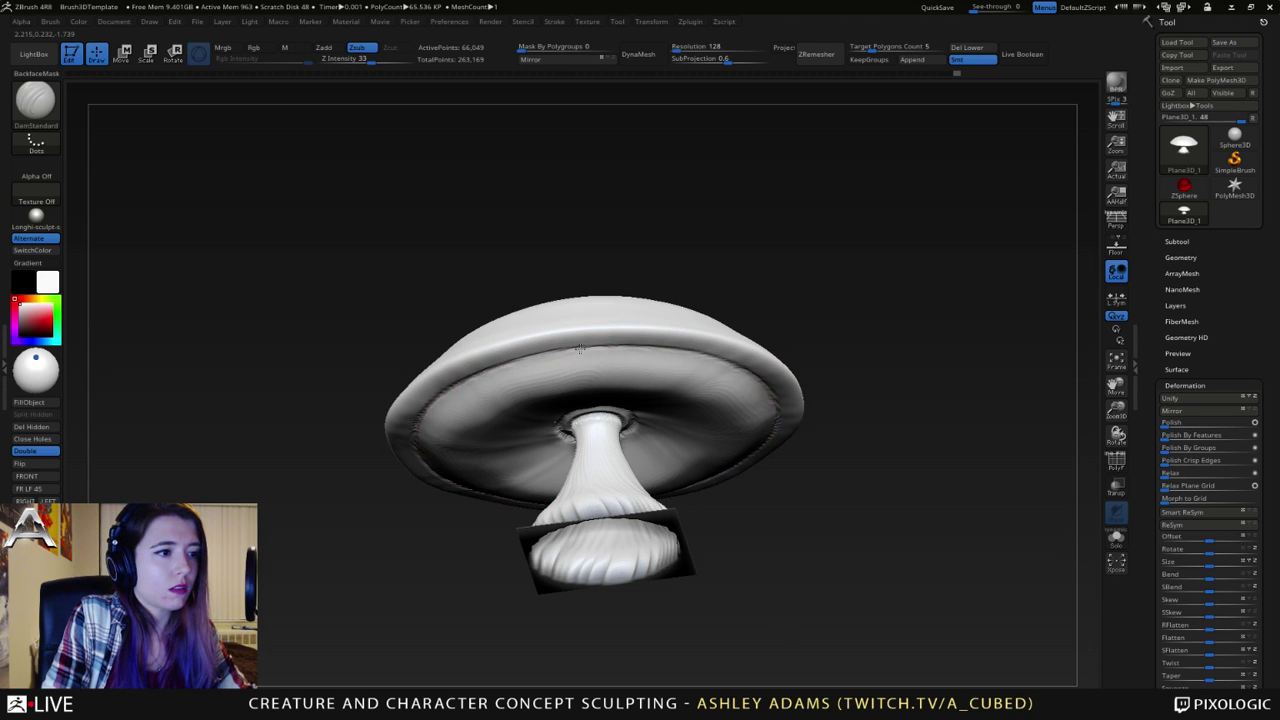
{"action": "right_click_drag", "start_coordinate": [656, 351], "coordinate": [614, 343]}
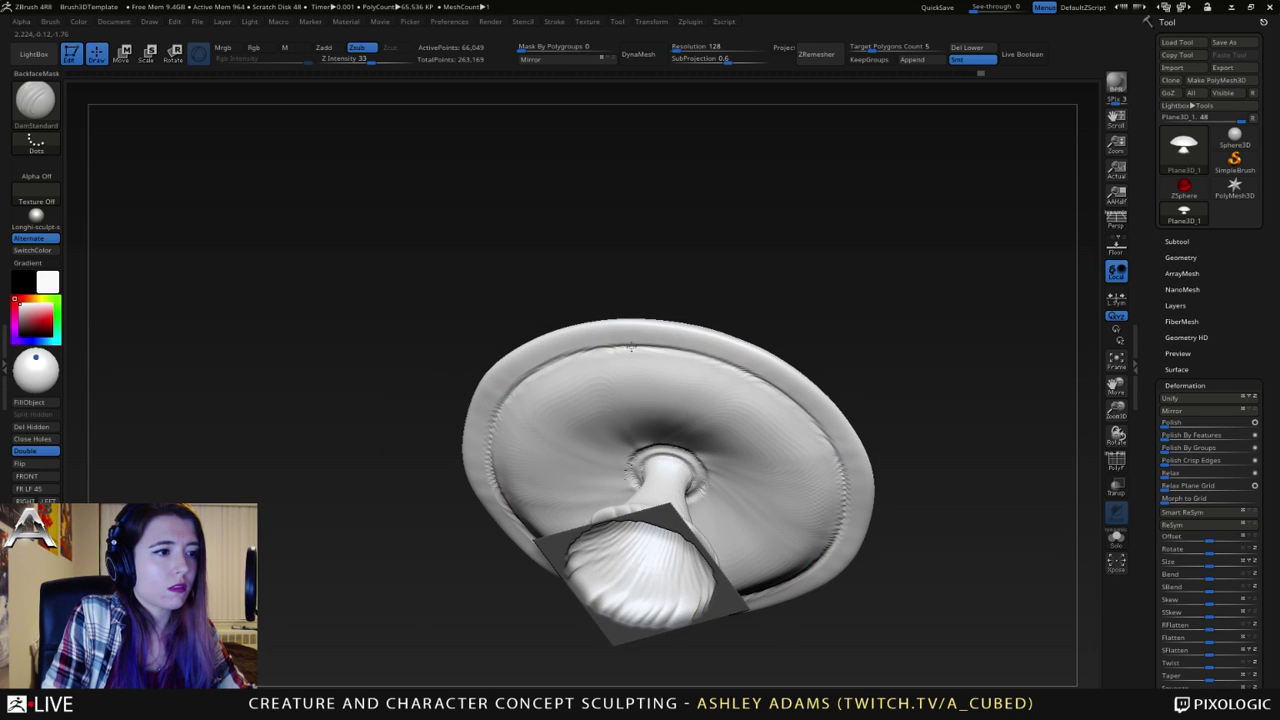
{"action": "left_click_drag", "start_coordinate": [631, 347], "coordinate": [603, 340]}
{"action": "right_click", "coordinate": [613, 350]}
{"action": "mouse_move", "coordinate": [650, 388]}
{"action": "left_mouse_down"}
{"action": "mouse_move", "coordinate": [606, 337]}
{"action": "mouse_move", "coordinate": [614, 353]}
{"action": "left_mouse_up"}
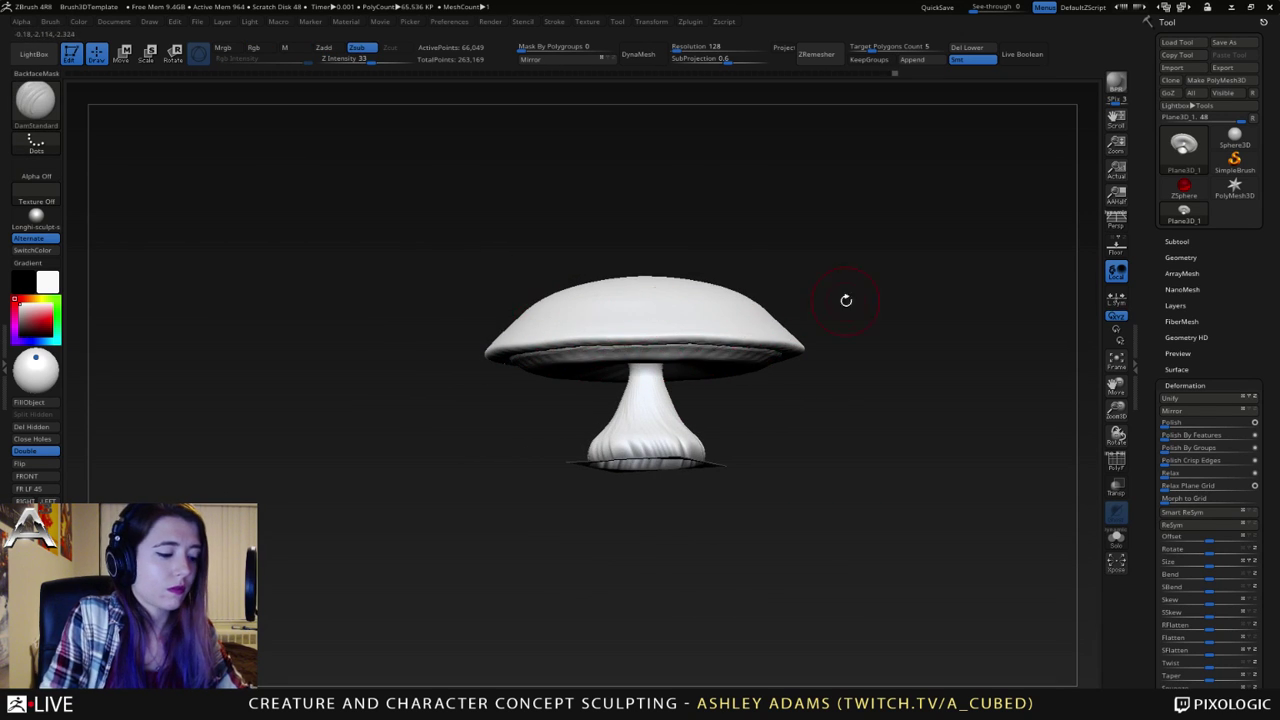
- Bring the mesh to subdivision level 9 and refine the groove inside the cap's rim with a resized DamStandard brush
{"action": "left_click", "coordinate": [1180, 258]}
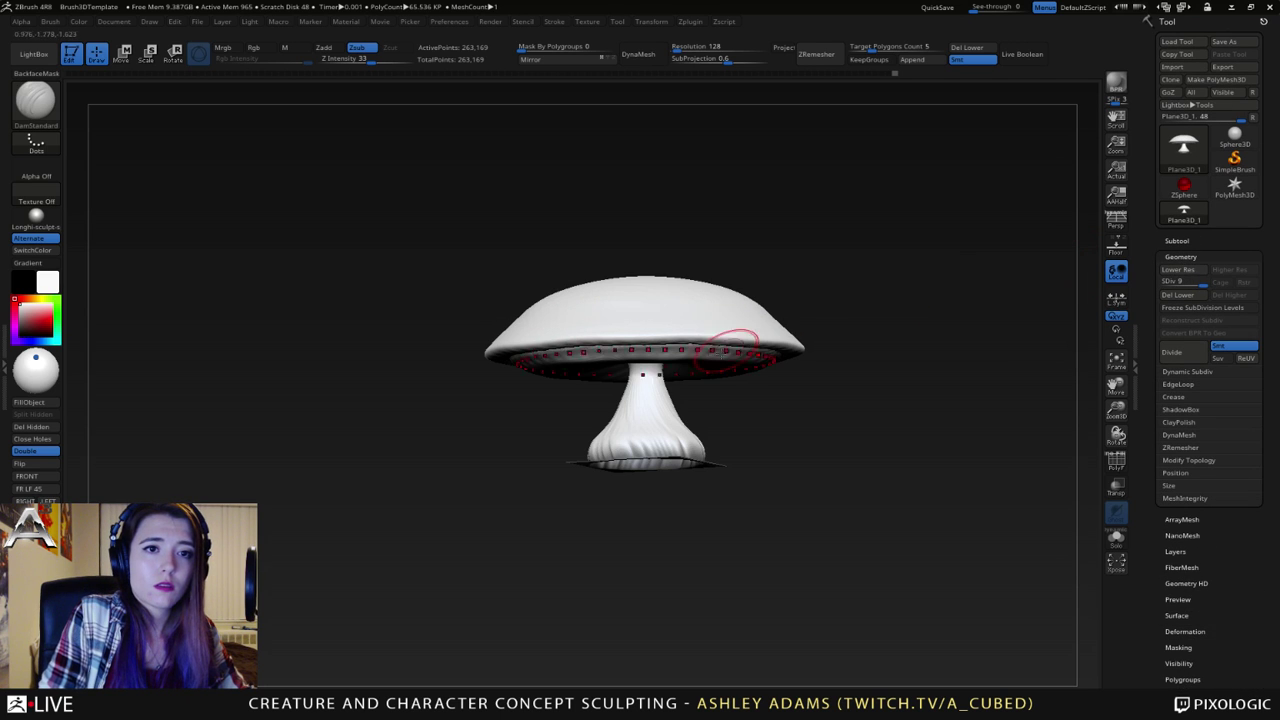
{"action": "left_click_drag", "start_coordinate": [590, 372], "coordinate": [634, 340]}
{"action": "key", "text": "space"}
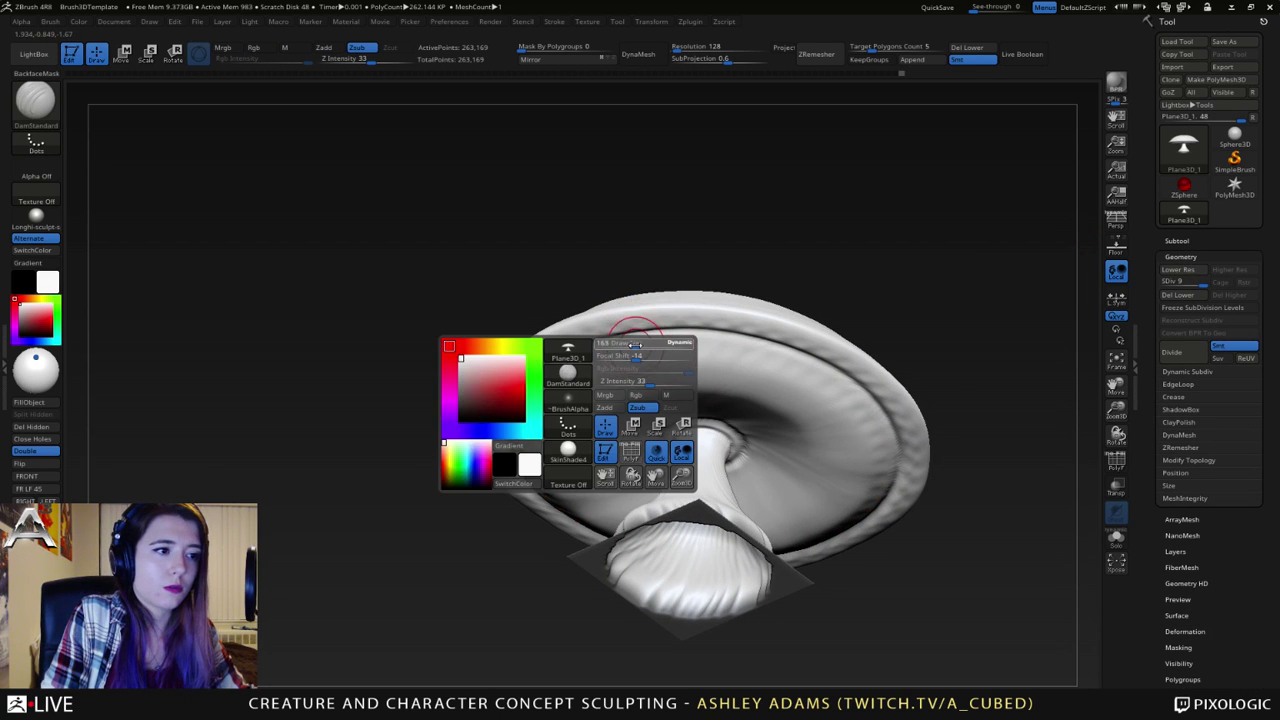
{"action": "right_click_drag", "start_coordinate": [643, 361], "coordinate": [668, 364]}
{"action": "key", "text": "space"}
{"action": "left_click_drag", "start_coordinate": [668, 364], "coordinate": [655, 363]}
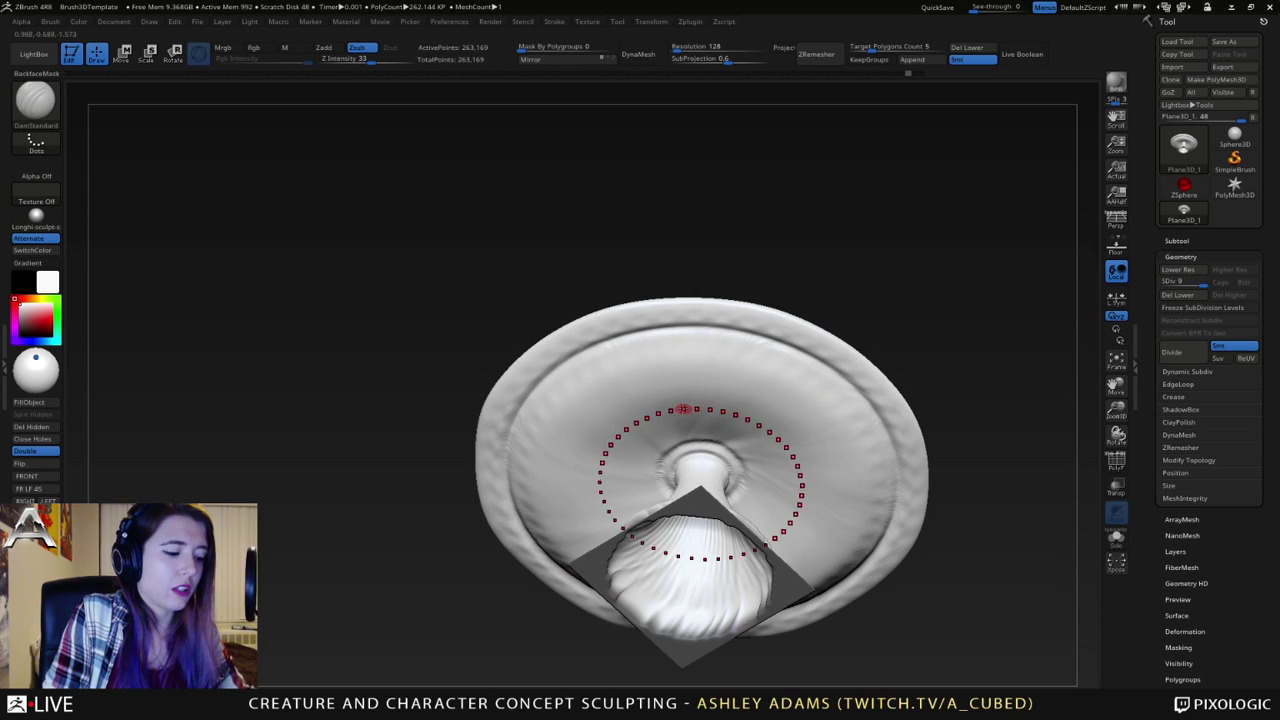
- Switch to the Chisel brush, try radial gill strokes across the cap's underside and undo them
{"action": "key", "text": "b"}
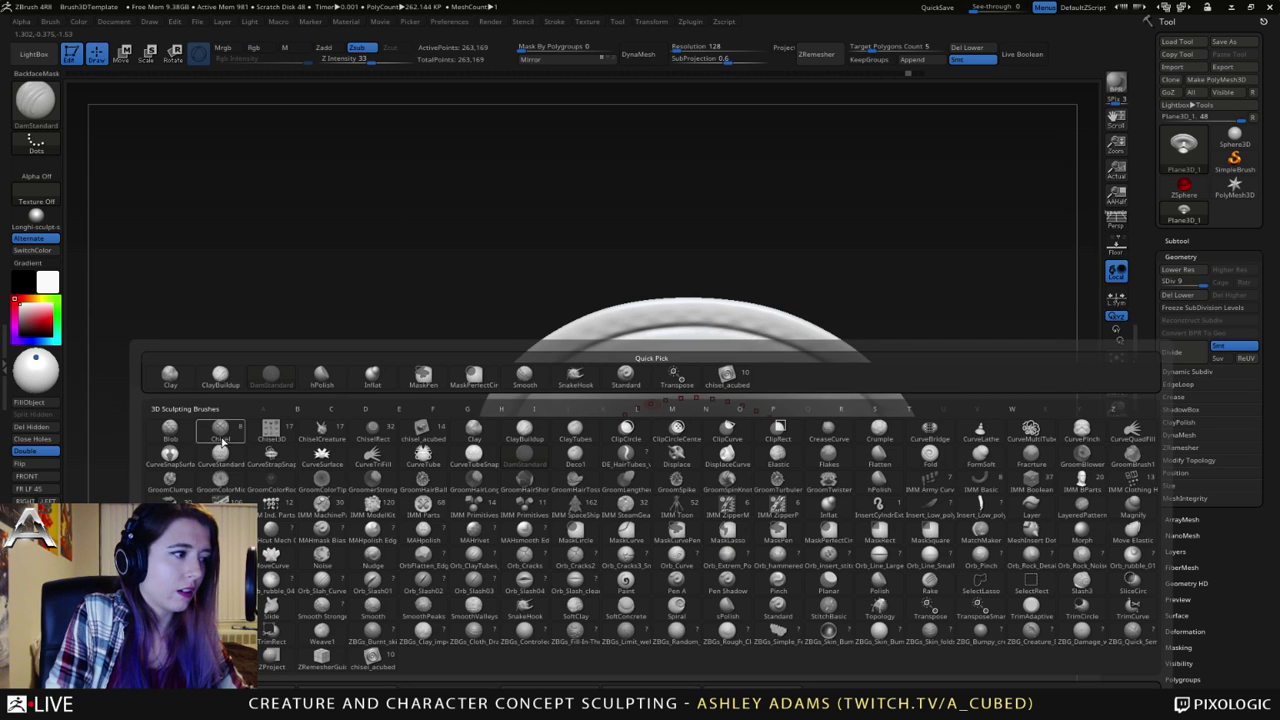
{"action": "left_click", "coordinate": [220, 430]}
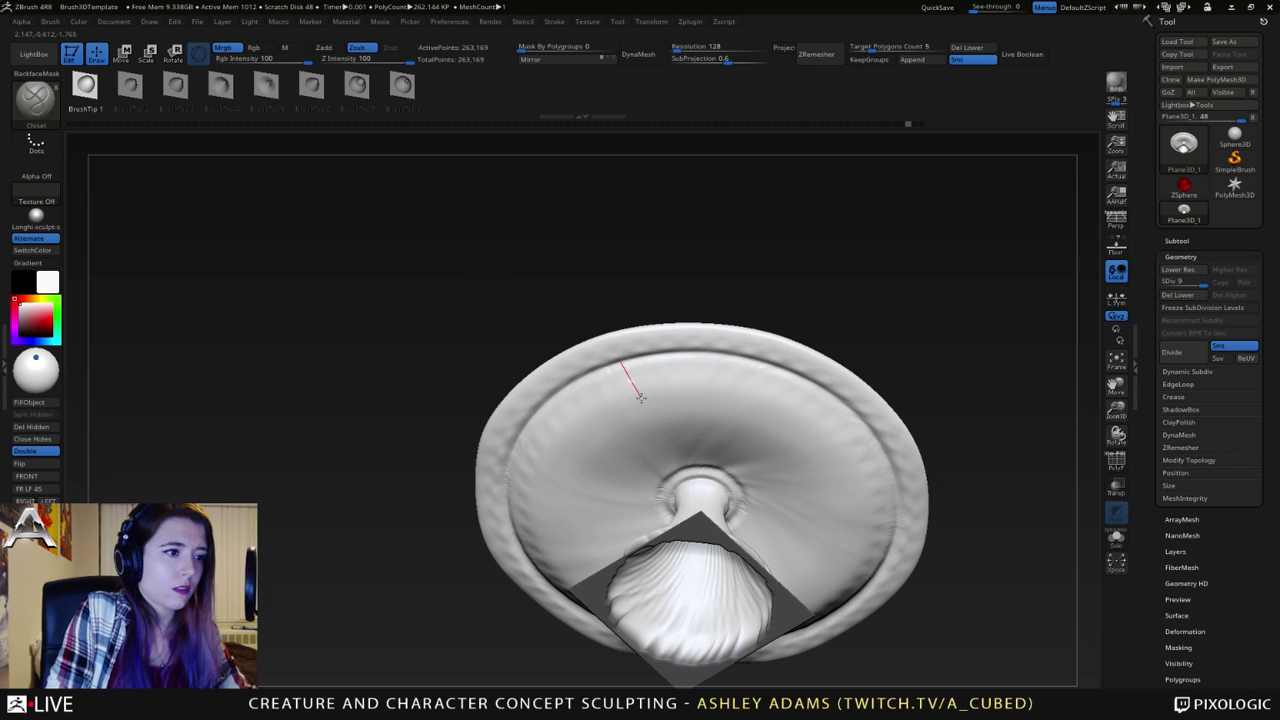
{"action": "mouse_move", "coordinate": [651, 425]}
{"action": "left_mouse_down"}
{"action": "mouse_move", "coordinate": [660, 415]}
{"action": "mouse_move", "coordinate": [665, 460]}
{"action": "mouse_move", "coordinate": [711, 528]}
{"action": "left_mouse_up"}
{"action": "left_click_drag", "start_coordinate": [720, 285], "coordinate": [708, 445]}
{"action": "key", "text": "ctrl+z"}
{"action": "key", "text": "ctrl+z"}
{"action": "key", "text": "ctrl+z"}
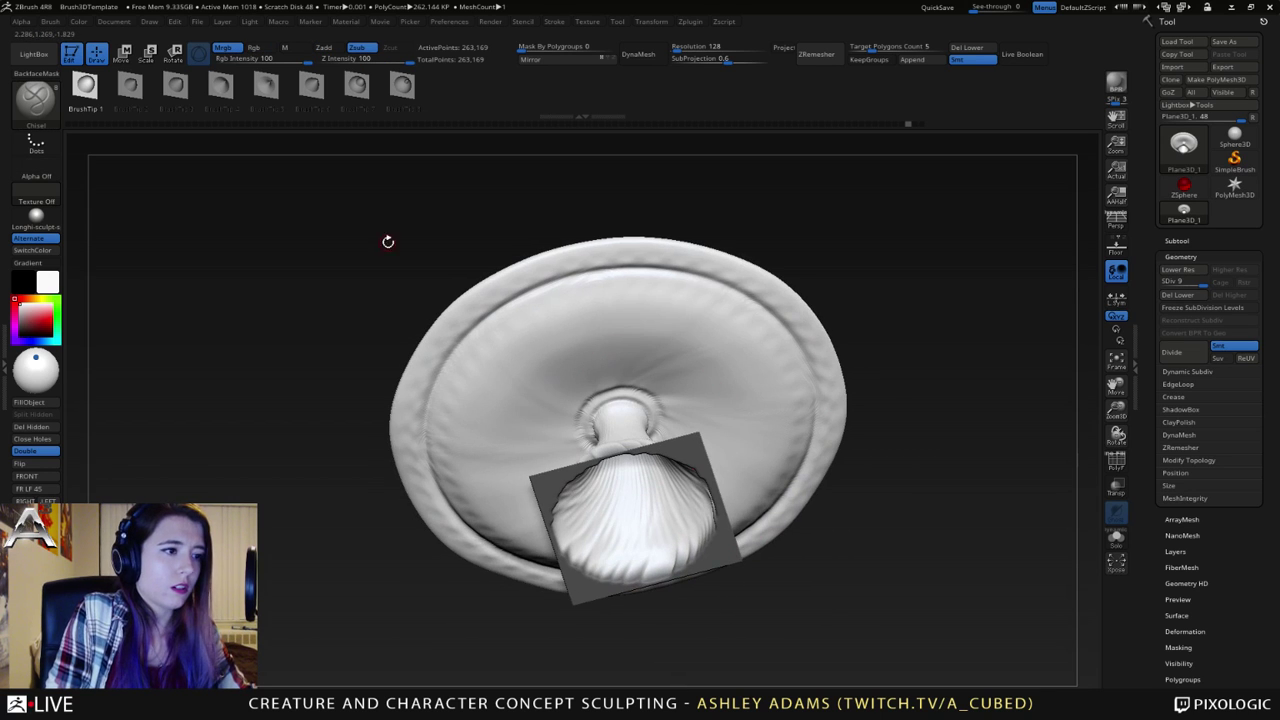
- Subdivide the mesh two more times to level 11 and smooth the cap's underside around the stem
{"action": "left_click", "coordinate": [650, 22]}
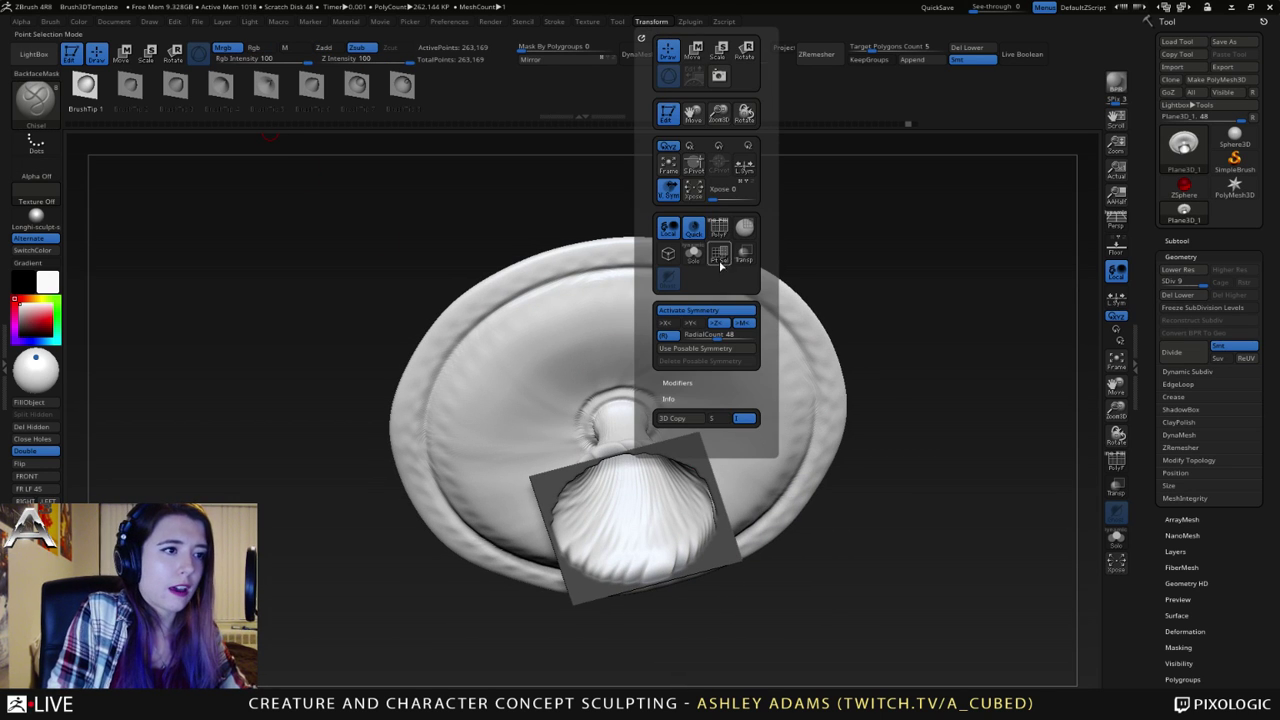
{"action": "left_click_drag", "start_coordinate": [763, 271], "coordinate": [742, 369]}
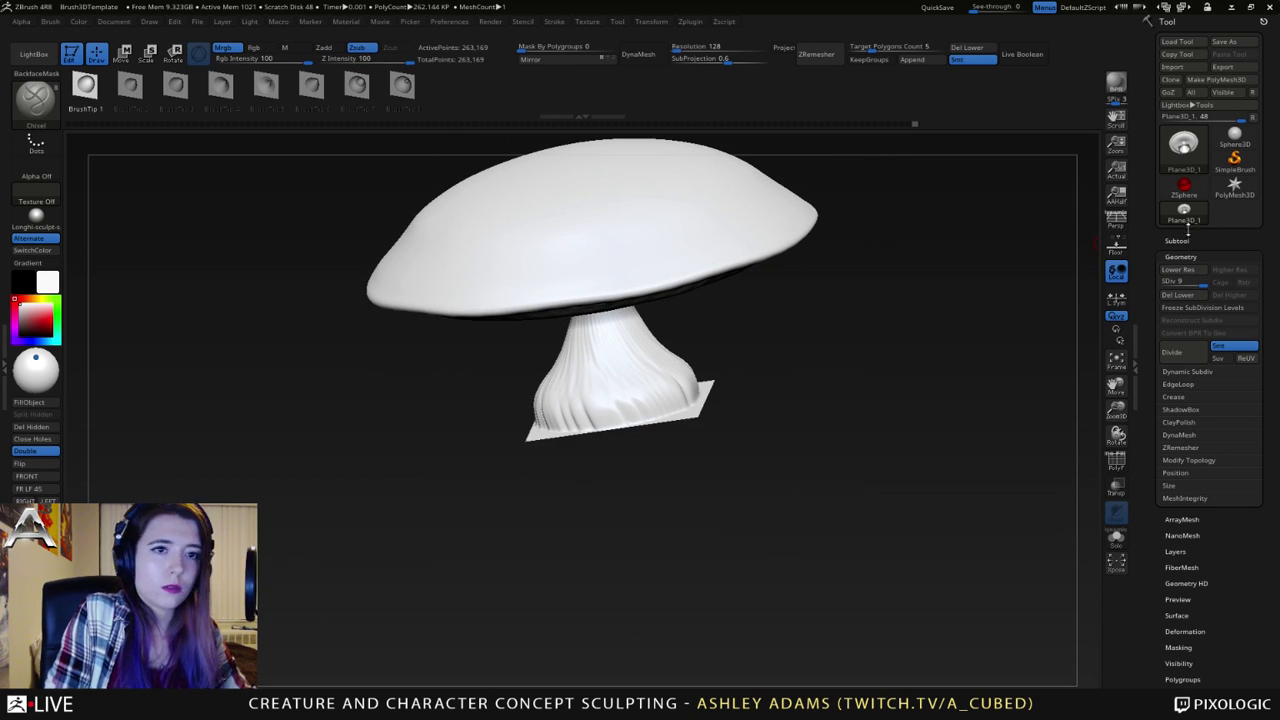
{"action": "key", "text": "ctrl+d"}
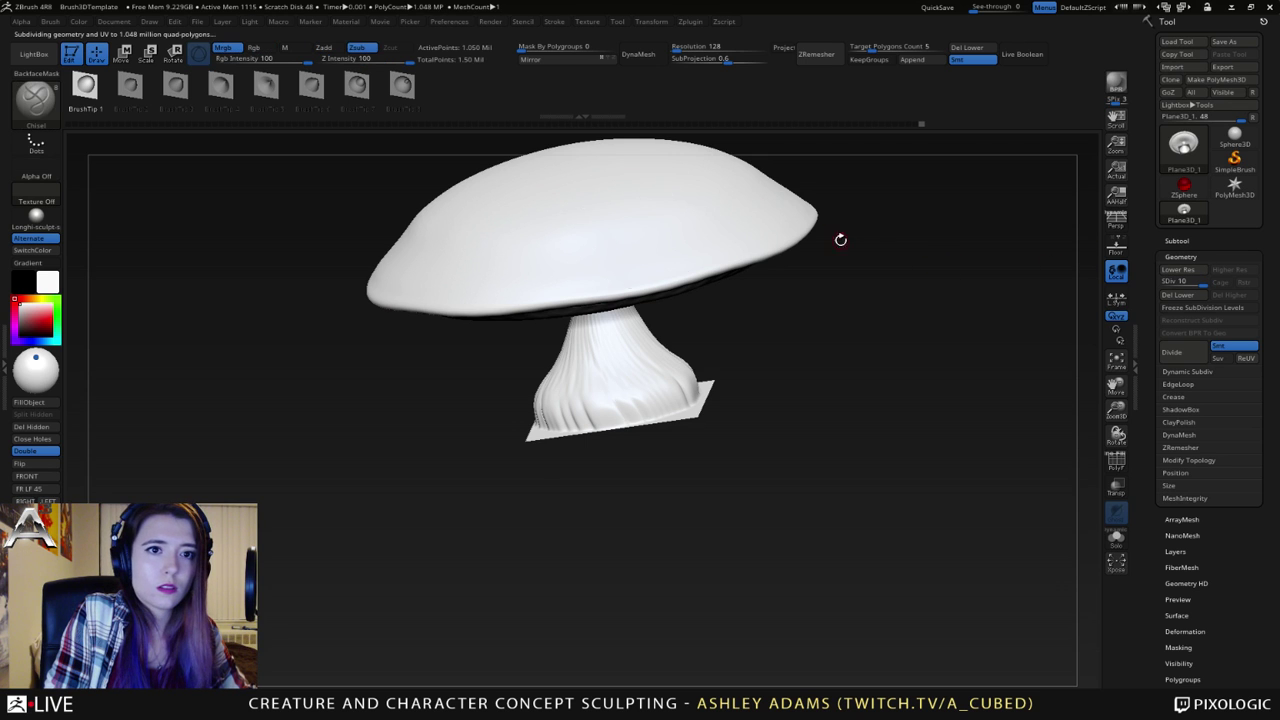
{"action": "key", "text": "ctrl"}
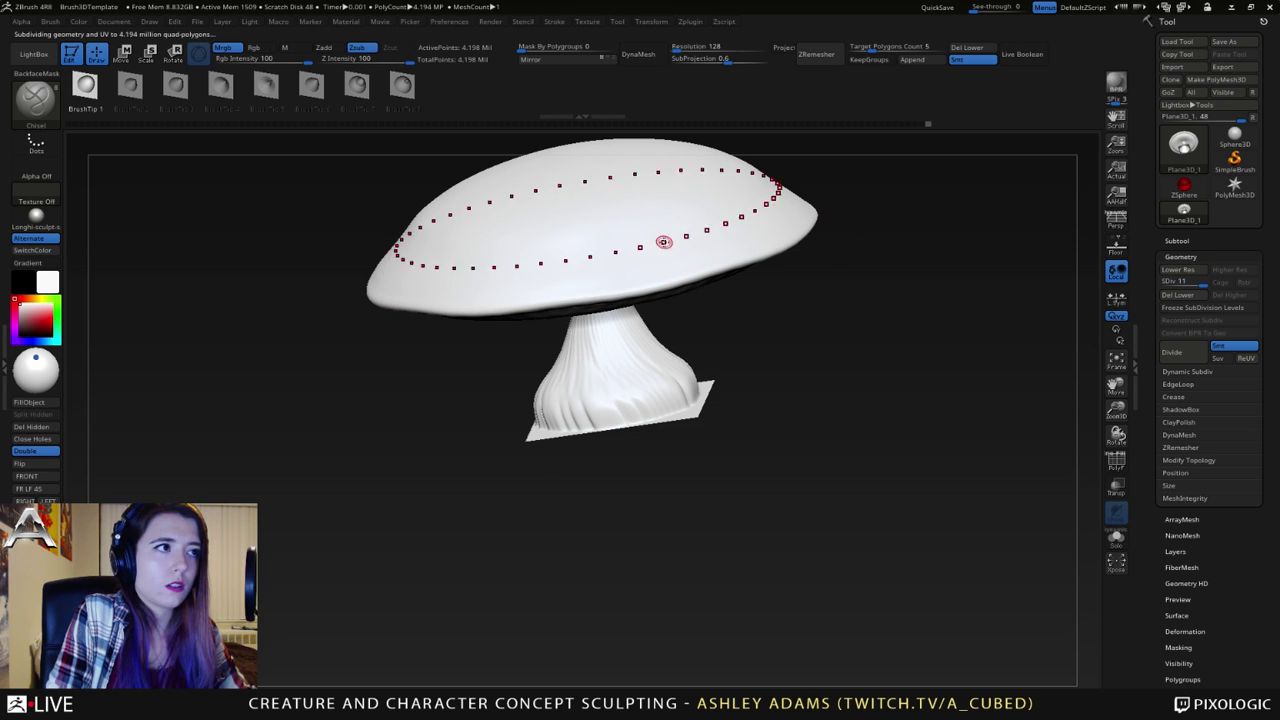
{"action": "left_click_drag", "start_coordinate": [682, 339], "coordinate": [618, 317]}
{"action": "key", "text": "shift"}
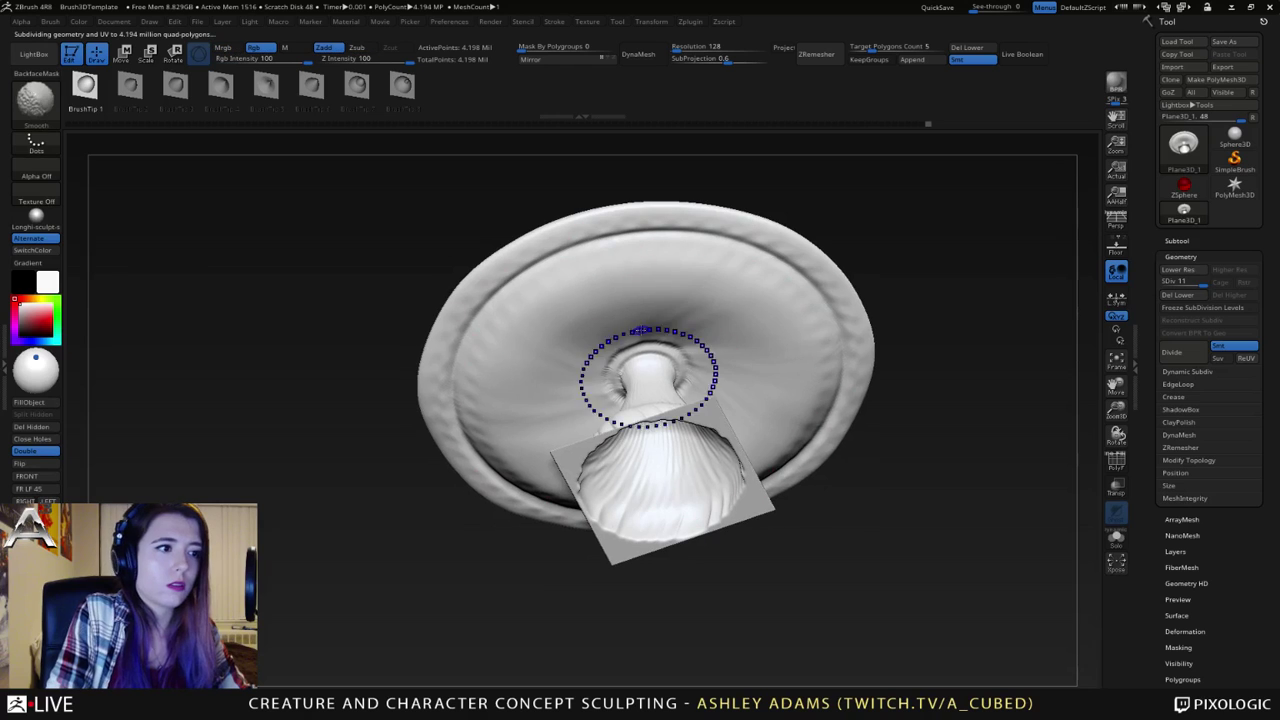
{"action": "right_click_drag", "start_coordinate": [607, 276], "coordinate": [671, 307], "text": "alt"}
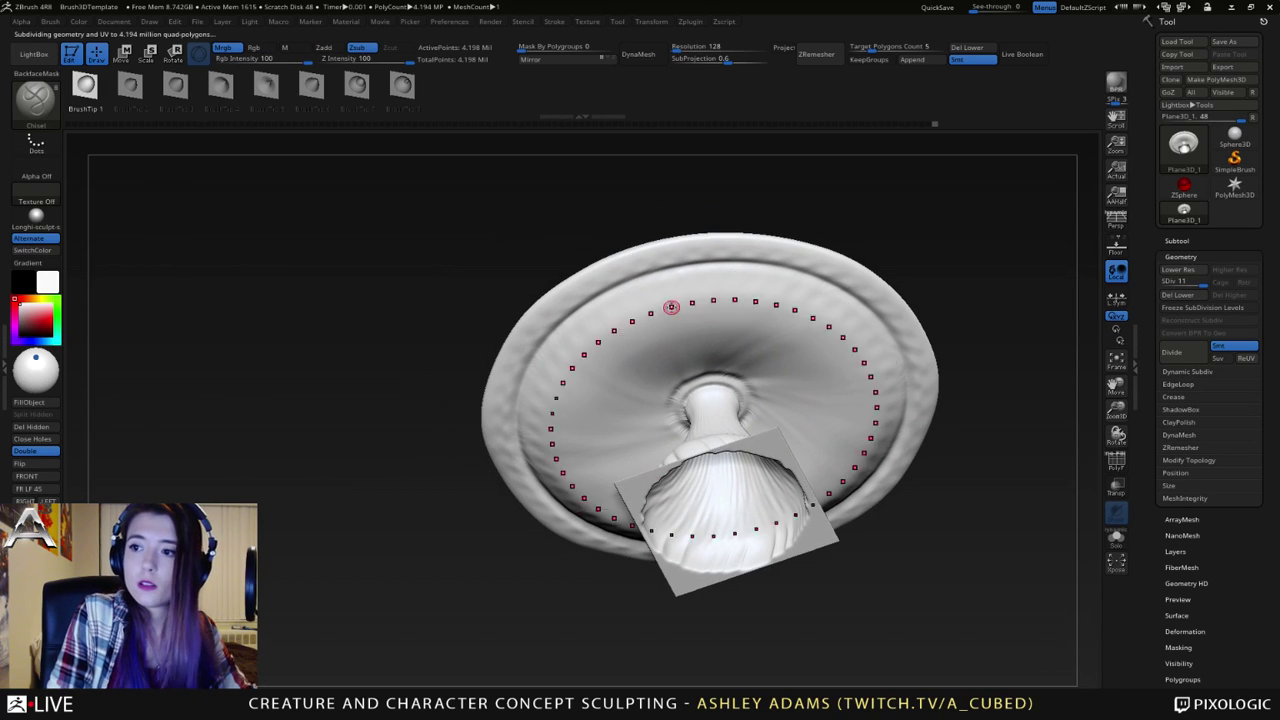
- Raise the radial symmetry count and carve gill grooves with Chisel from the cap's rim groove in to the stem
{"action": "left_click", "coordinate": [587, 21]}
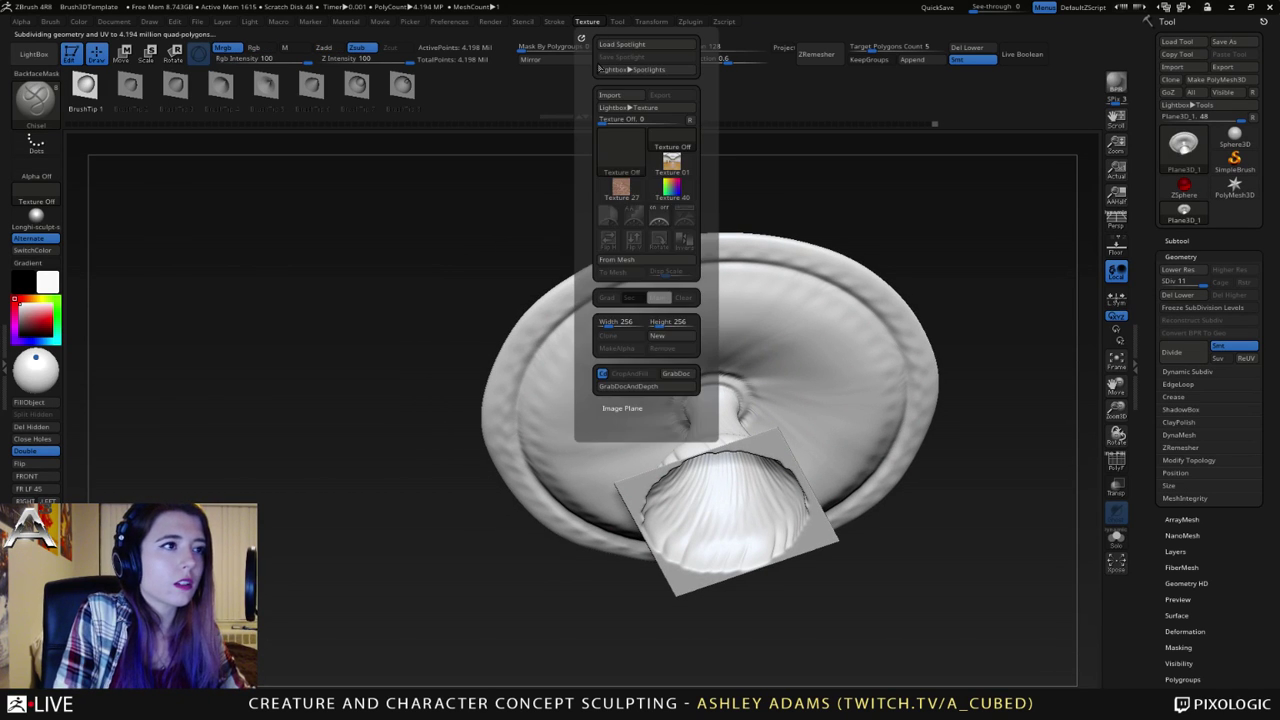
{"action": "left_click", "coordinate": [655, 21]}
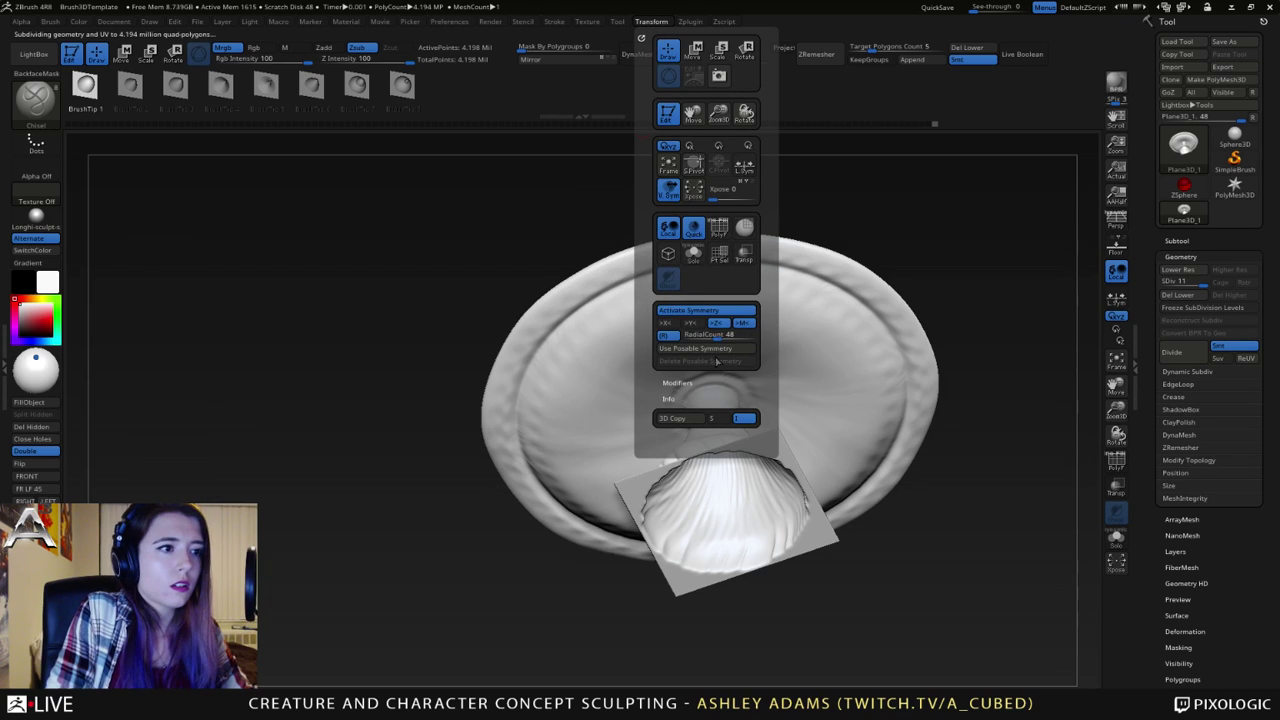
{"action": "left_click_drag", "start_coordinate": [718, 337], "coordinate": [727, 336]}
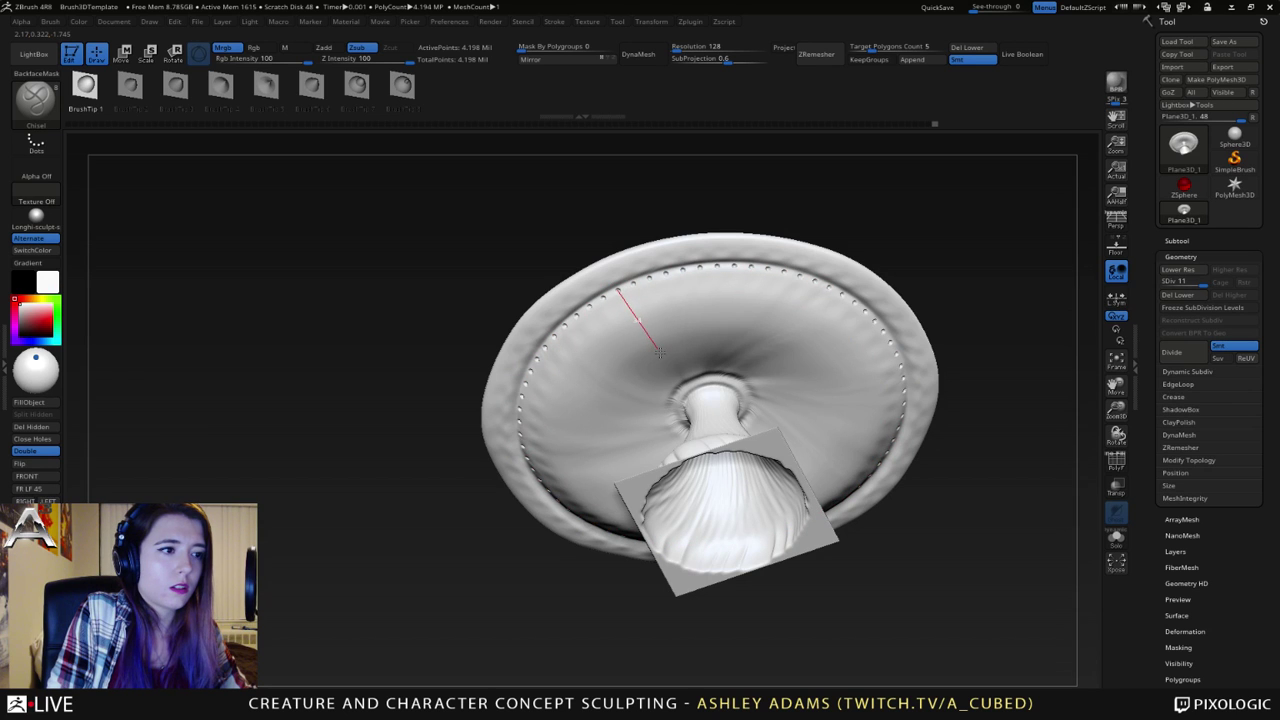
{"action": "mouse_move", "coordinate": [660, 350]}
{"action": "left_mouse_down"}
{"action": "mouse_move", "coordinate": [732, 457]}
{"action": "mouse_move", "coordinate": [718, 441]}
{"action": "left_mouse_up"}
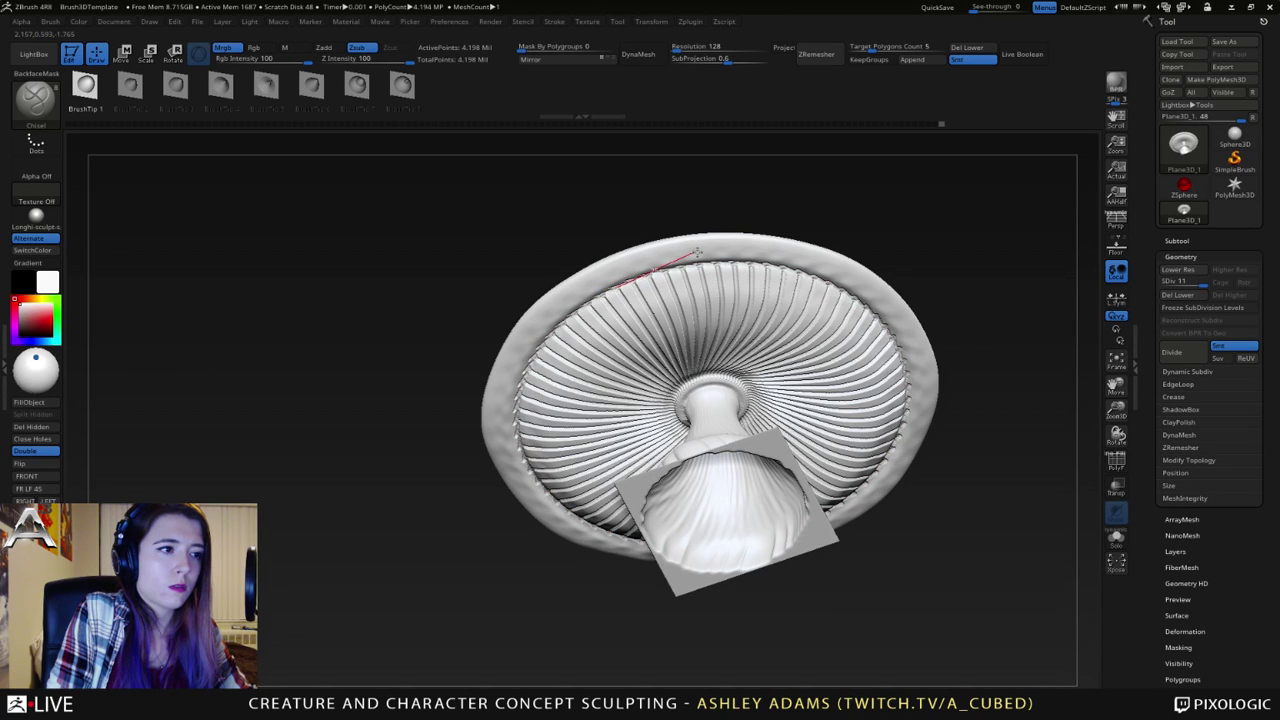
{"action": "left_click_drag", "start_coordinate": [718, 250], "coordinate": [743, 250]}
- Carve a second set of Chisel grooves between the first gills, running from the rim to the stem
{"action": "mouse_move", "coordinate": [693, 287]}
{"action": "right_mouse_down"}
{"action": "mouse_move", "coordinate": [688, 345]}
{"action": "mouse_move", "coordinate": [605, 342]}
{"action": "mouse_move", "coordinate": [598, 285]}
{"action": "mouse_move", "coordinate": [560, 374]}
{"action": "right_mouse_up"}
{"action": "right_click", "coordinate": [560, 375]}
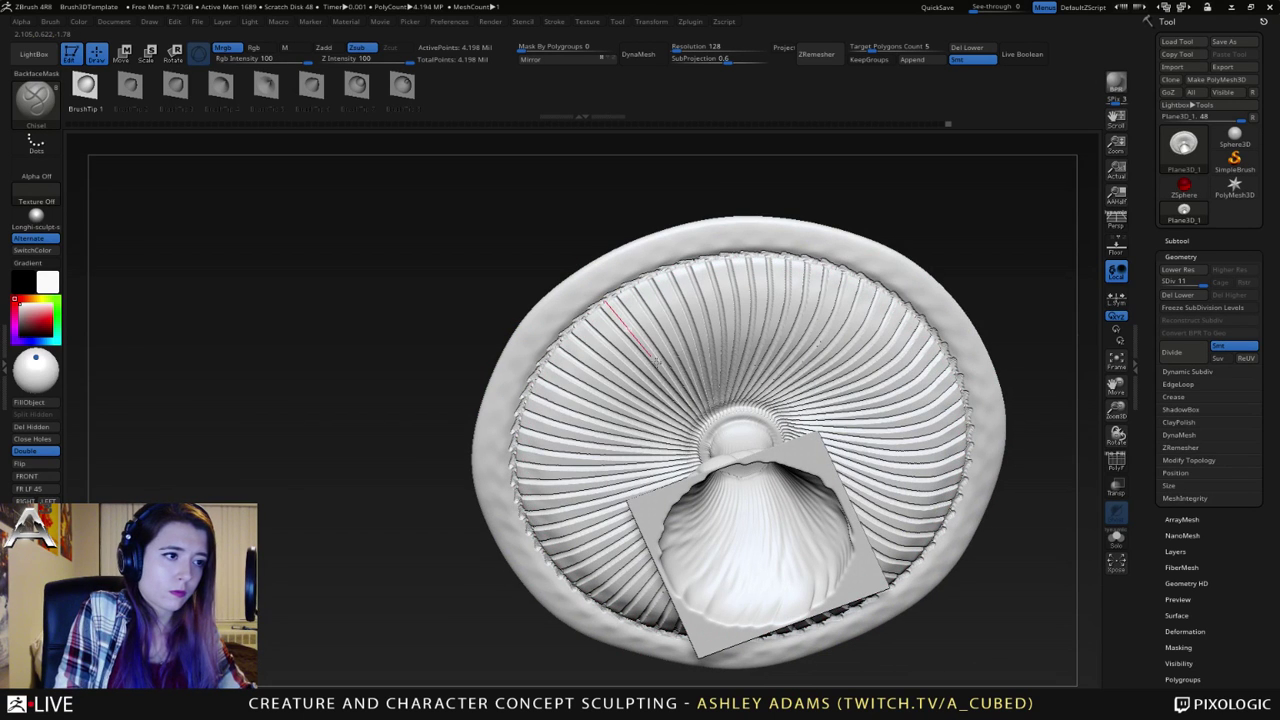
{"action": "left_click_drag", "start_coordinate": [683, 394], "coordinate": [759, 490]}
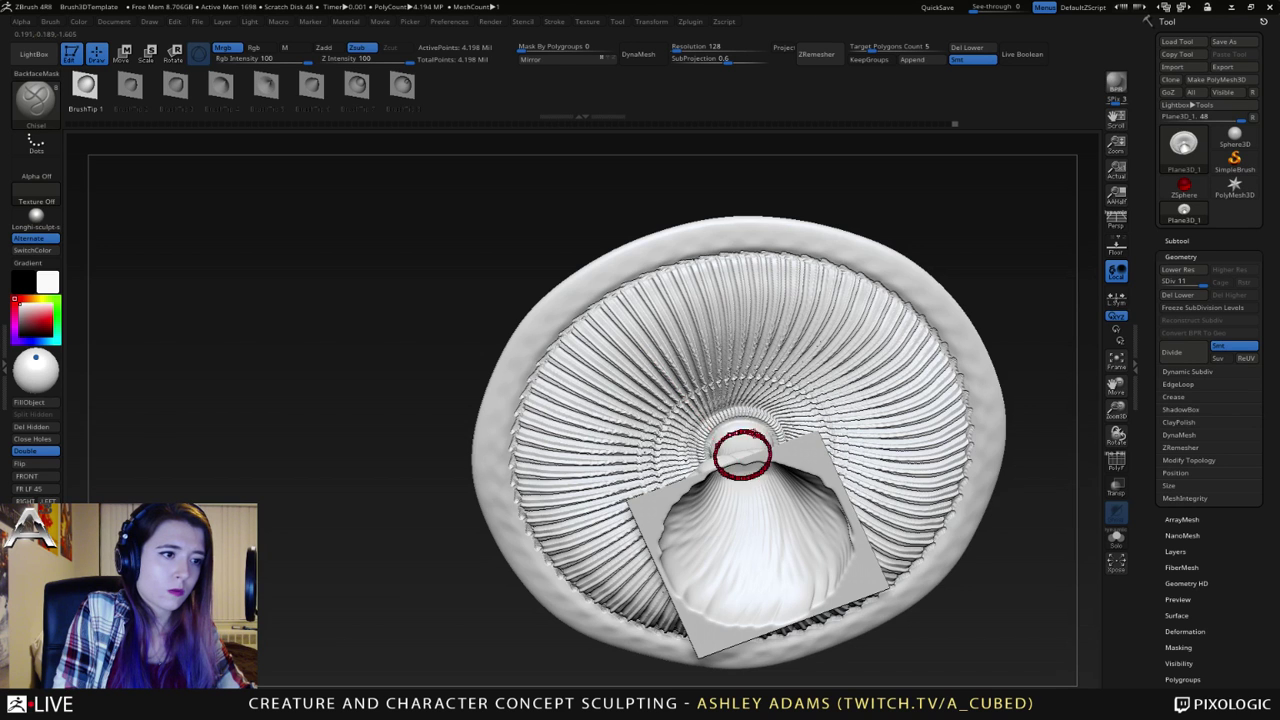
- Examine the carved gills and the stem junction from several angles around the mushroom
{"action": "mouse_move", "coordinate": [743, 454]}
{"action": "right_mouse_down", "text": "ctrl"}
{"action": "mouse_move", "coordinate": [738, 325]}
{"action": "mouse_move", "coordinate": [690, 385]}
{"action": "right_mouse_up", "text": "ctrl"}
{"action": "right_click_drag", "start_coordinate": [478, 249], "coordinate": [606, 257]}
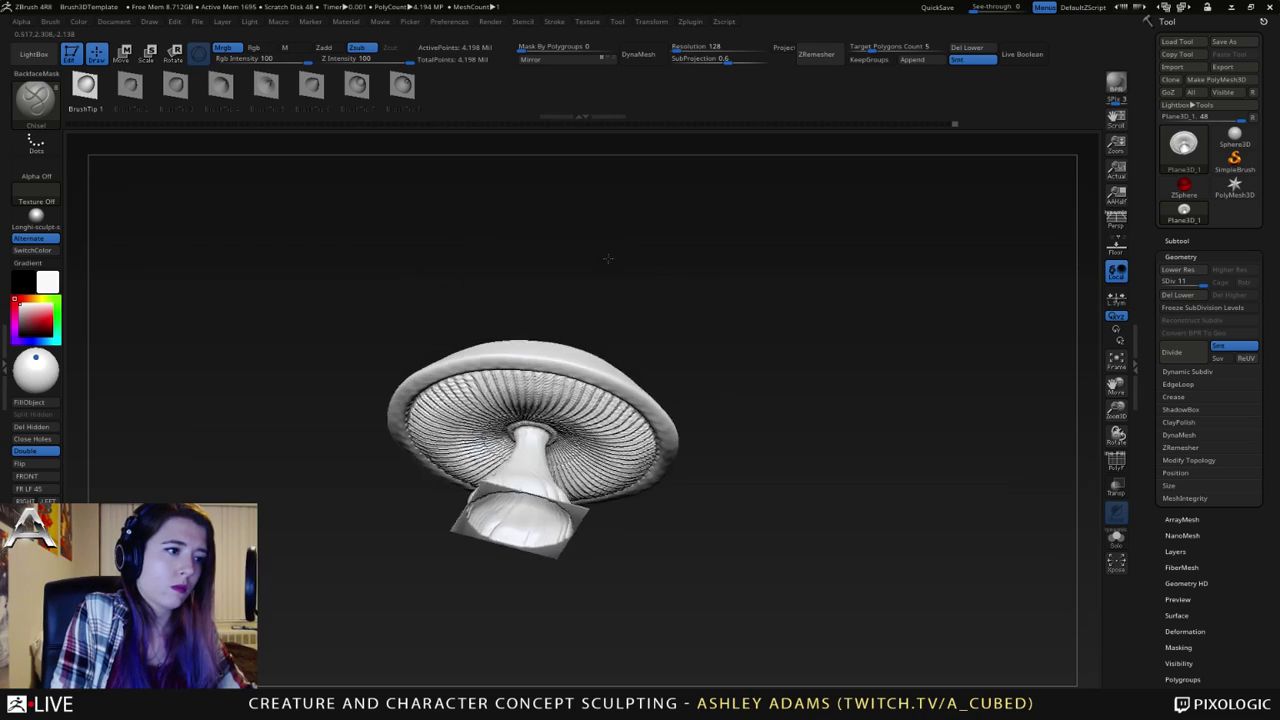
{"action": "mouse_move", "coordinate": [608, 395]}
{"action": "right_mouse_down", "text": "alt"}
{"action": "mouse_move", "coordinate": [648, 278]}
{"action": "mouse_move", "coordinate": [630, 316]}
{"action": "mouse_move", "coordinate": [763, 246]}
{"action": "right_mouse_up", "text": "alt"}
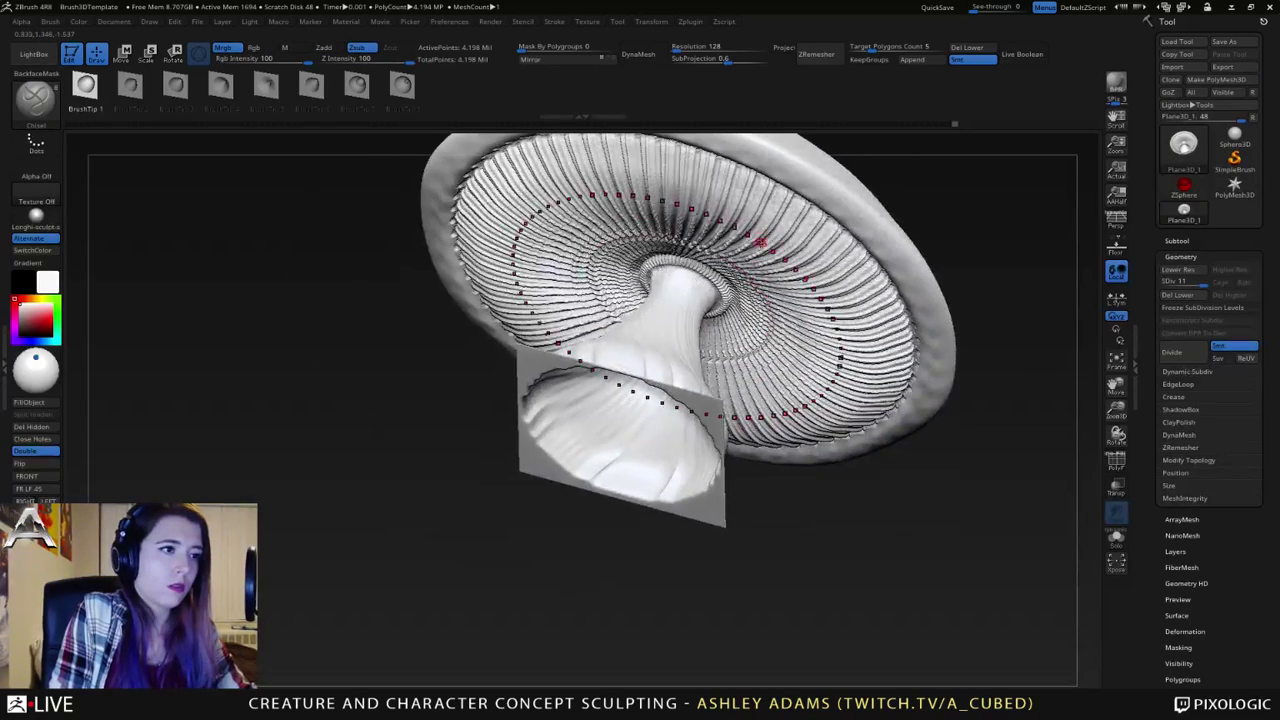
{"action": "key", "text": "space"}
{"action": "left_click_drag", "start_coordinate": [763, 244], "coordinate": [756, 244]}
{"action": "right_click_drag", "start_coordinate": [688, 238], "coordinate": [687, 284]}
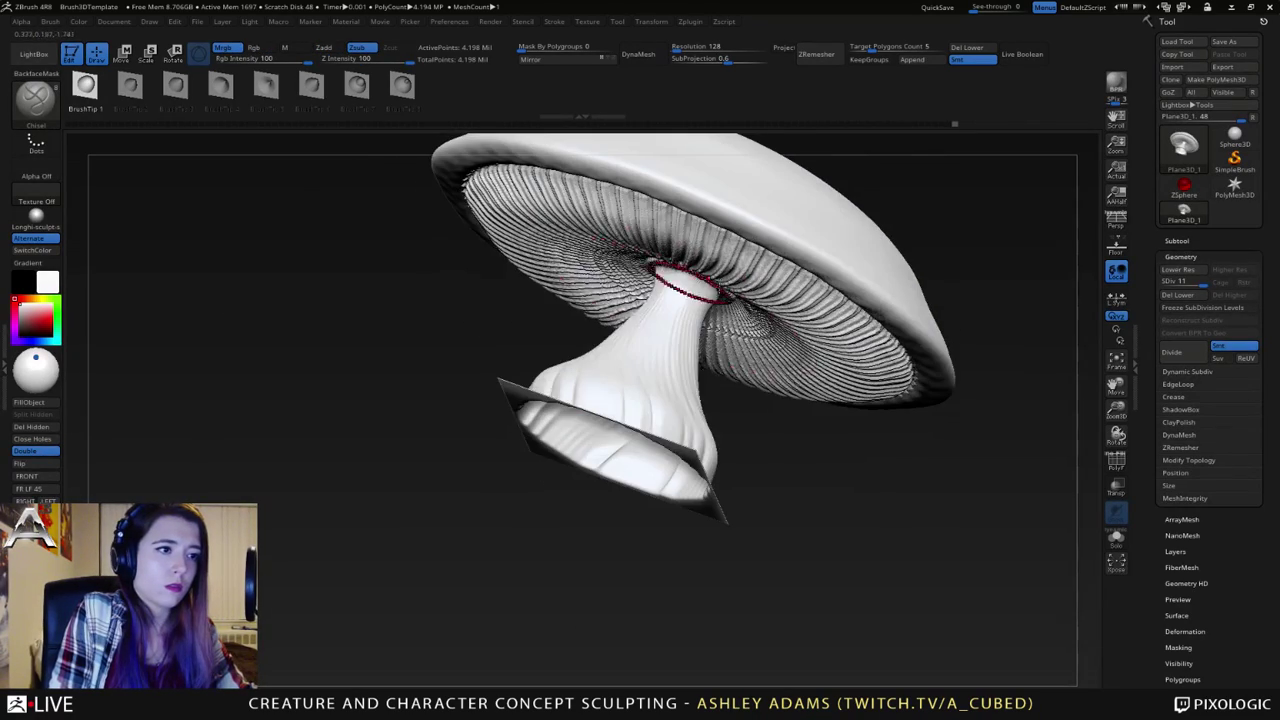
{"action": "mouse_move", "coordinate": [698, 474]}
{"action": "right_mouse_down"}
{"action": "mouse_move", "coordinate": [670, 398]}
{"action": "mouse_move", "coordinate": [680, 362]}
{"action": "mouse_move", "coordinate": [737, 404]}
{"action": "right_mouse_up"}
{"action": "right_click", "coordinate": [680, 362]}
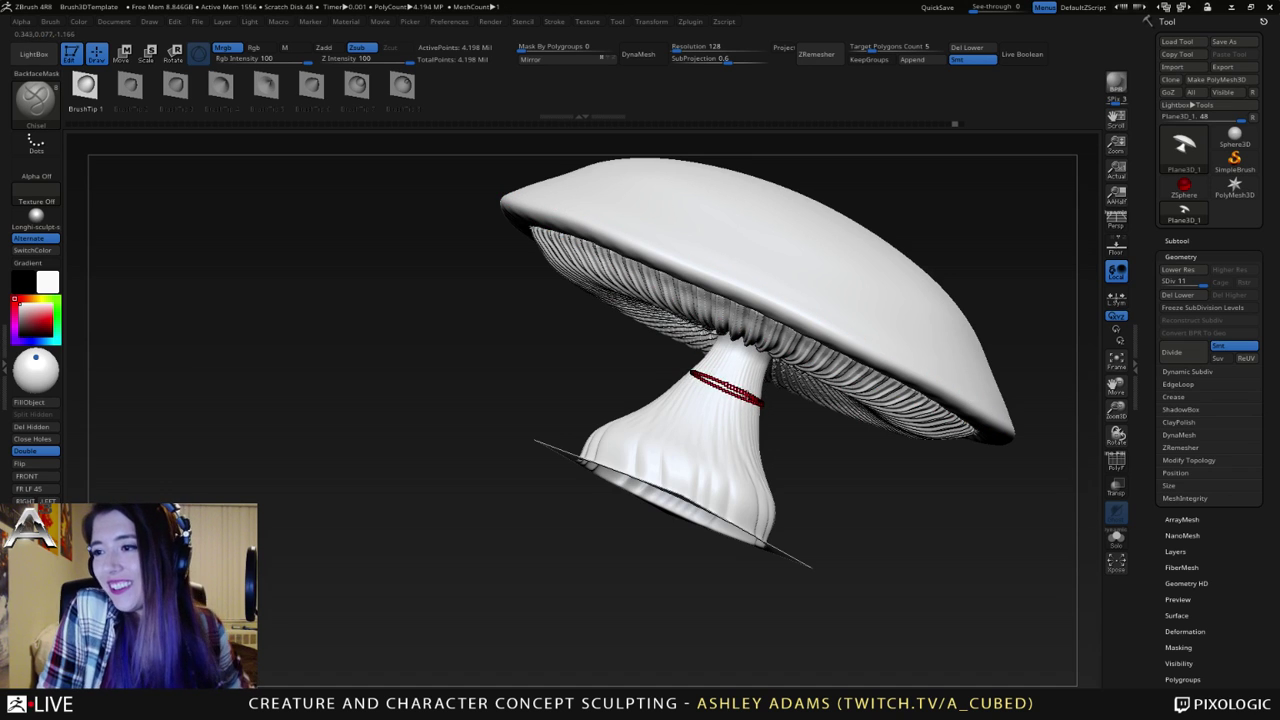
{"action": "right_click_drag", "start_coordinate": [729, 343], "coordinate": [724, 308]}
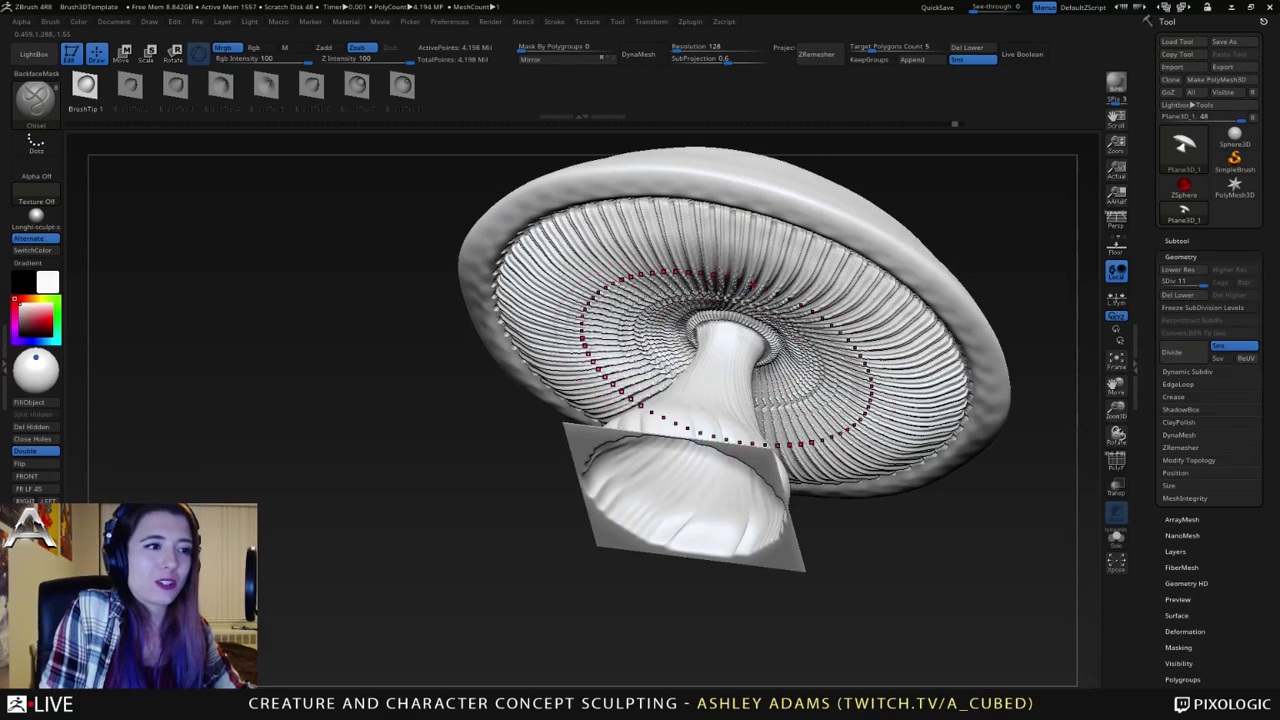
- Swell the gills on the cap's underside using a large Inflat brush at Z Intensity 10
{"action": "key", "text": "b"}
{"action": "key", "text": "i"}
{"action": "key", "text": "n"}
{"action": "key", "text": "space"}
{"action": "left_click_drag", "start_coordinate": [692, 245], "coordinate": [738, 240]}
{"action": "left_click_drag", "start_coordinate": [600, 229], "coordinate": [738, 217]}
{"action": "right_click_drag", "start_coordinate": [746, 232], "coordinate": [742, 200]}
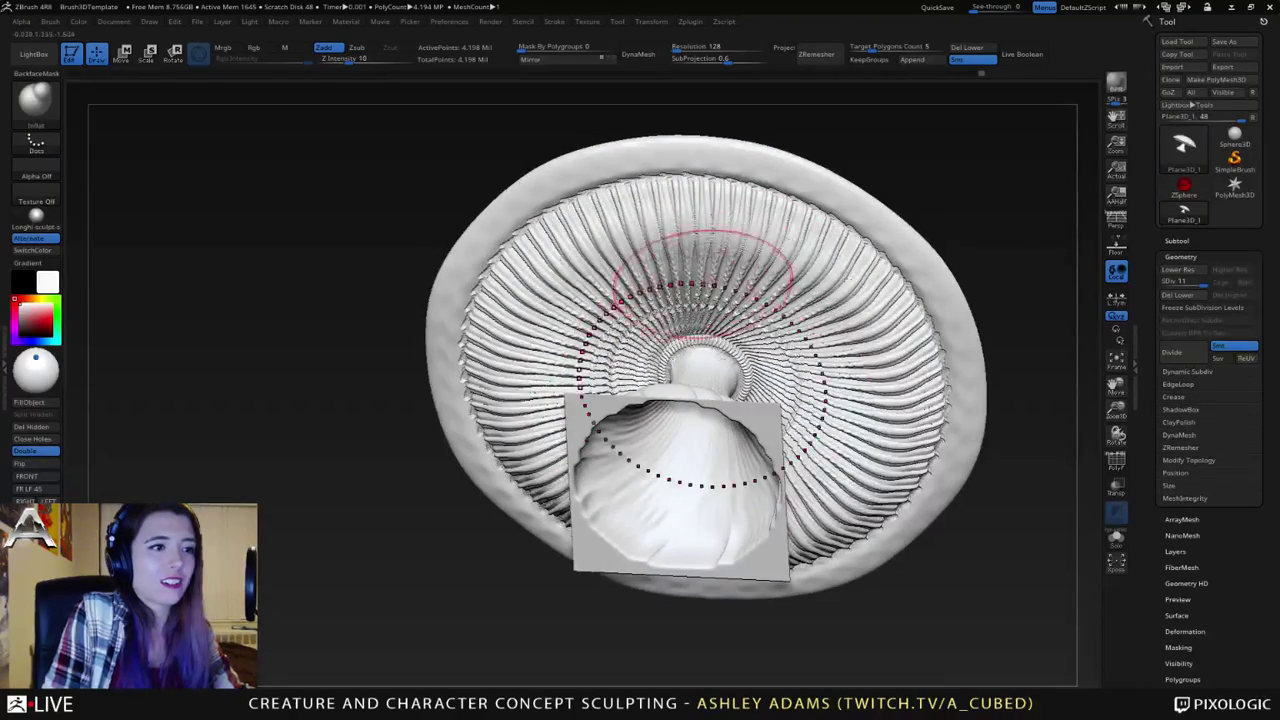
{"action": "left_click_drag", "start_coordinate": [698, 304], "coordinate": [712, 322]}
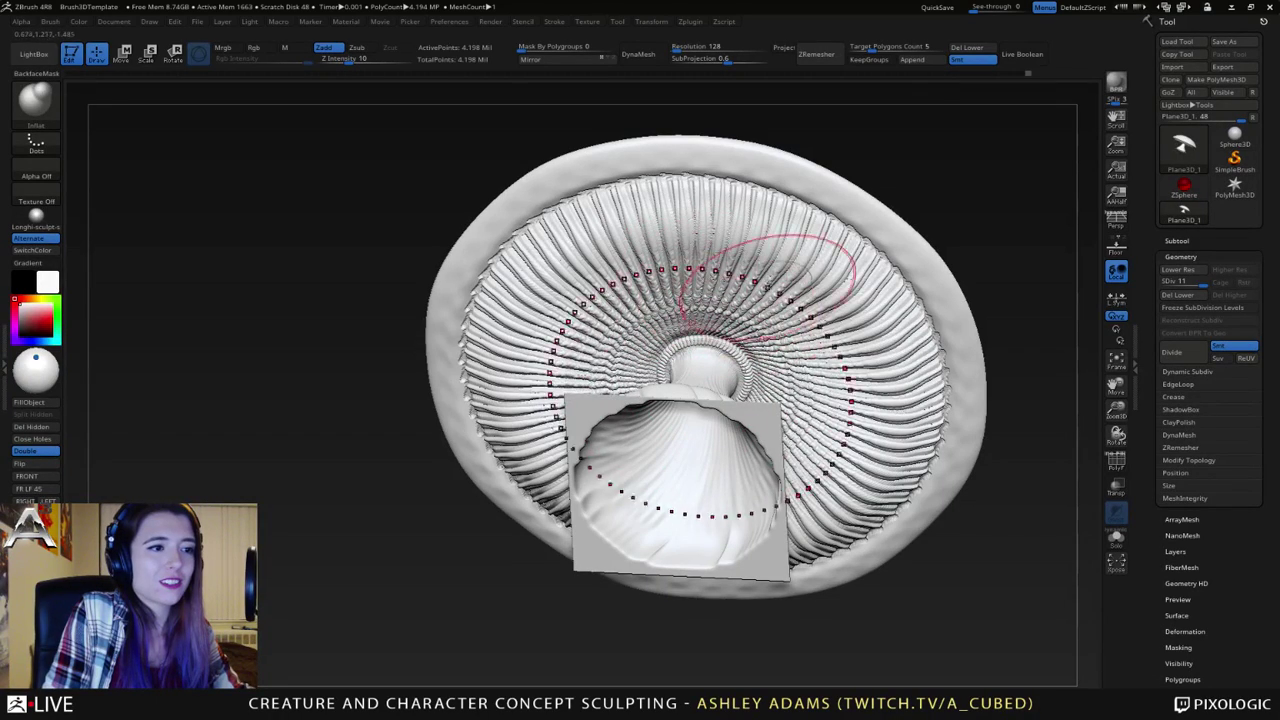
{"action": "mouse_move", "coordinate": [815, 312]}
{"action": "right_mouse_down", "text": "ctrl"}
{"action": "mouse_move", "coordinate": [737, 271]}
{"action": "mouse_move", "coordinate": [750, 283]}
{"action": "right_mouse_up", "text": "ctrl"}
- Smooth the inner gills lightly and inflate the remaining gill areas around the cap's underside
{"action": "left_click_drag", "start_coordinate": [721, 305], "coordinate": [737, 248], "text": "shift"}
{"action": "mouse_move", "coordinate": [722, 216]}
{"action": "right_mouse_down"}
{"action": "mouse_move", "coordinate": [714, 255]}
{"action": "mouse_move", "coordinate": [793, 272]}
{"action": "right_mouse_up"}
{"action": "left_click_drag", "start_coordinate": [797, 274], "coordinate": [832, 265]}
{"action": "mouse_move", "coordinate": [832, 265]}
{"action": "right_mouse_down"}
{"action": "mouse_move", "coordinate": [775, 250]}
{"action": "mouse_move", "coordinate": [715, 270]}
{"action": "mouse_move", "coordinate": [685, 232]}
{"action": "mouse_move", "coordinate": [640, 240]}
{"action": "right_mouse_up"}
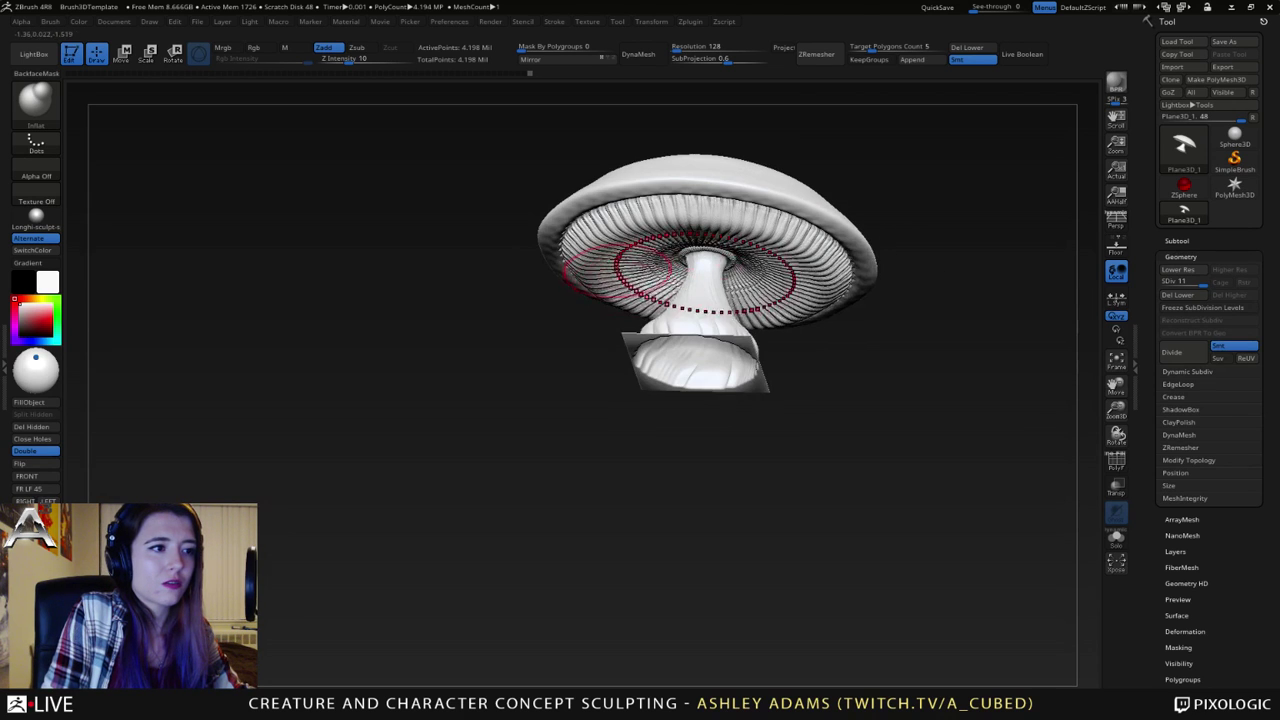
{"action": "left_click_drag", "start_coordinate": [640, 270], "coordinate": [695, 247]}
- Lower the radial symmetry count and pull the inner gills down toward the stem with SnakeHook
{"action": "key", "text": "b"}
{"action": "key", "text": "s"}
{"action": "key", "text": "h"}
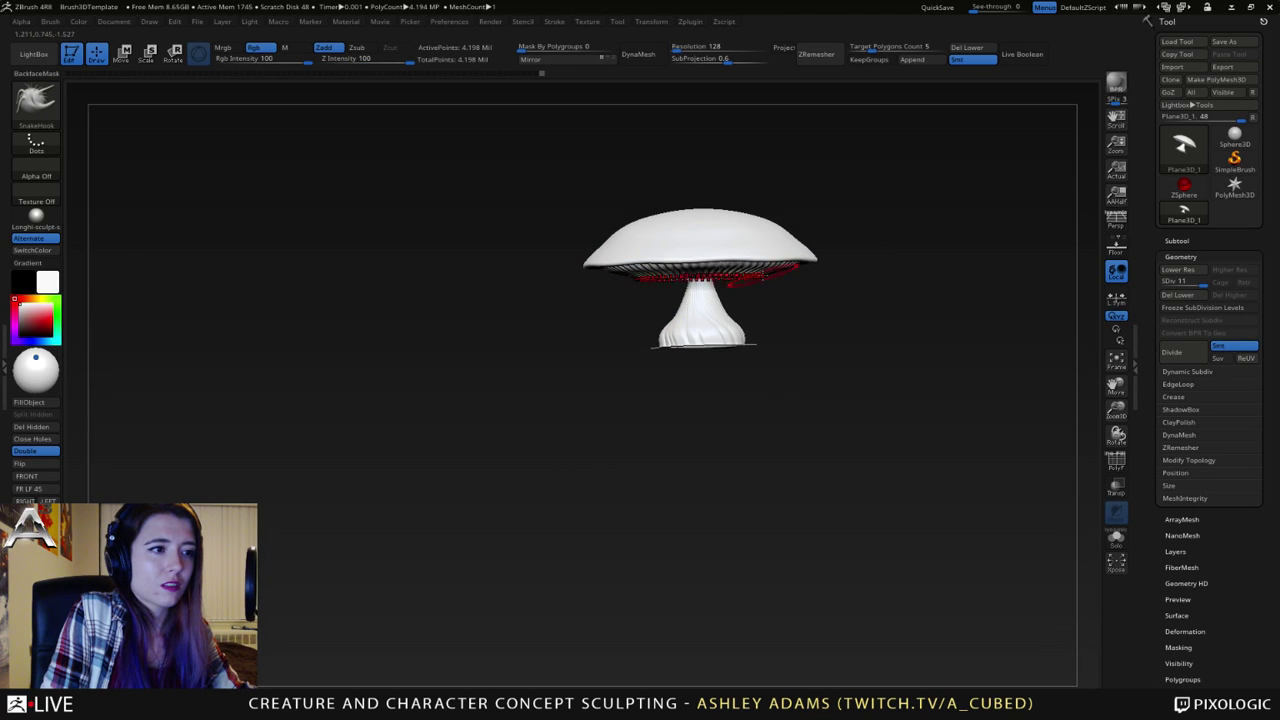
{"action": "right_click_drag", "start_coordinate": [745, 295], "coordinate": [729, 267]}
{"action": "key", "text": "space"}
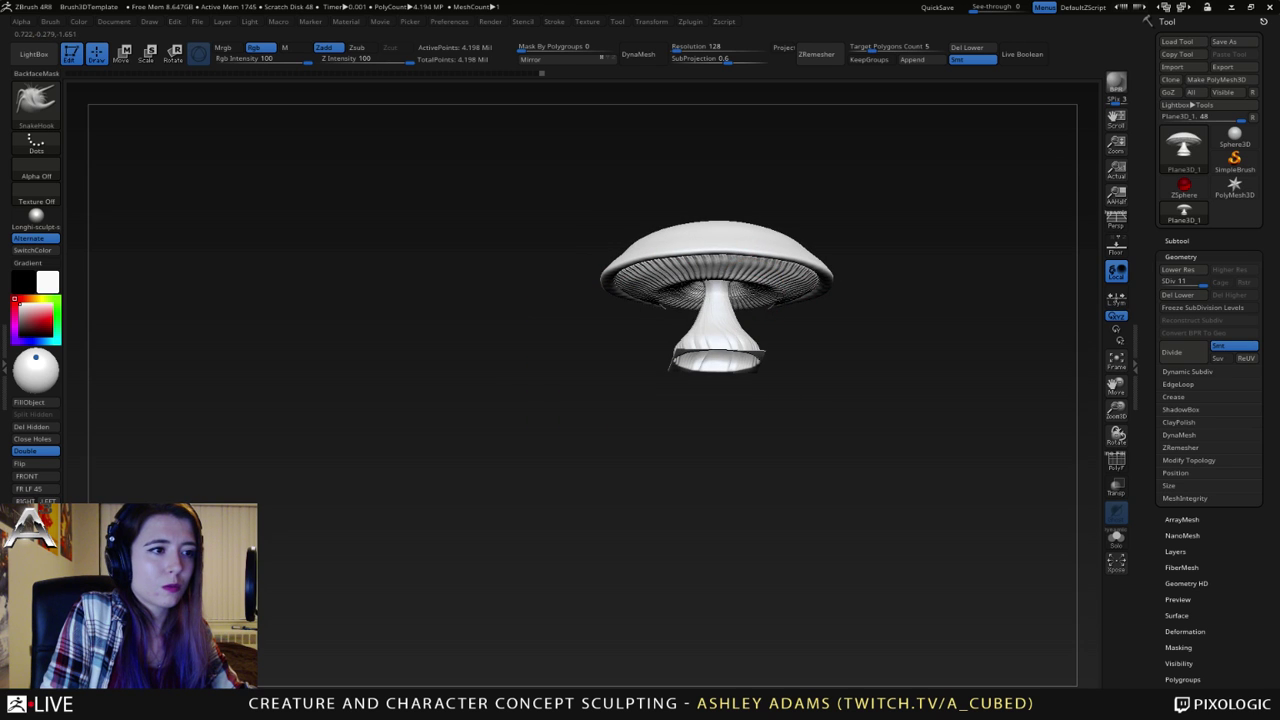
{"action": "left_click", "coordinate": [651, 21]}
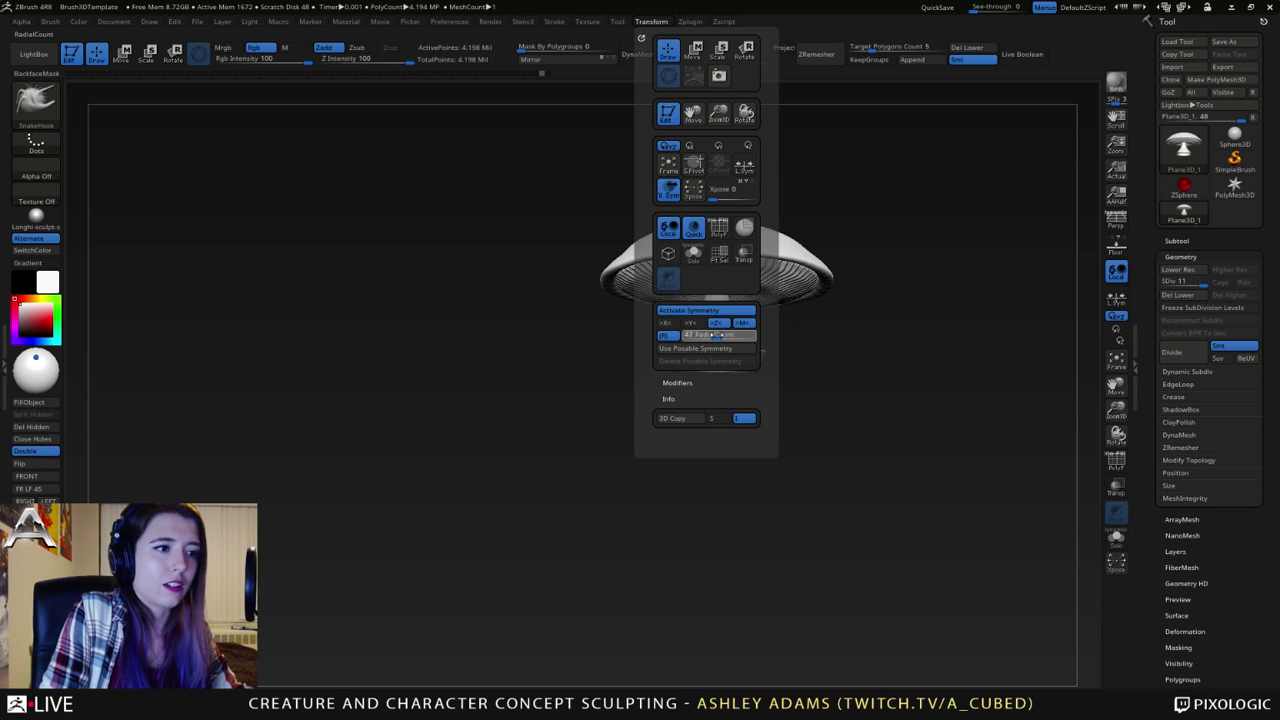
{"action": "right_click", "coordinate": [682, 358]}
{"action": "right_click_drag", "start_coordinate": [682, 358], "coordinate": [705, 318], "text": "ctrl"}
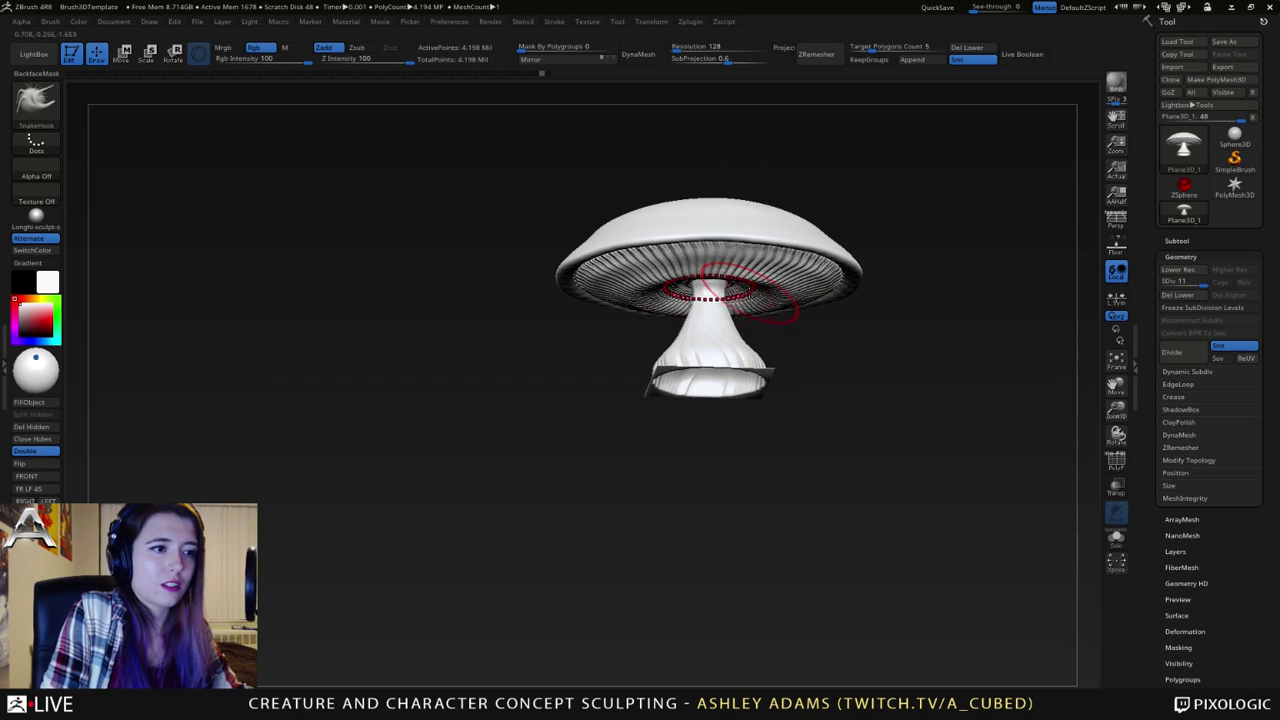
{"action": "left_click", "coordinate": [651, 21]}
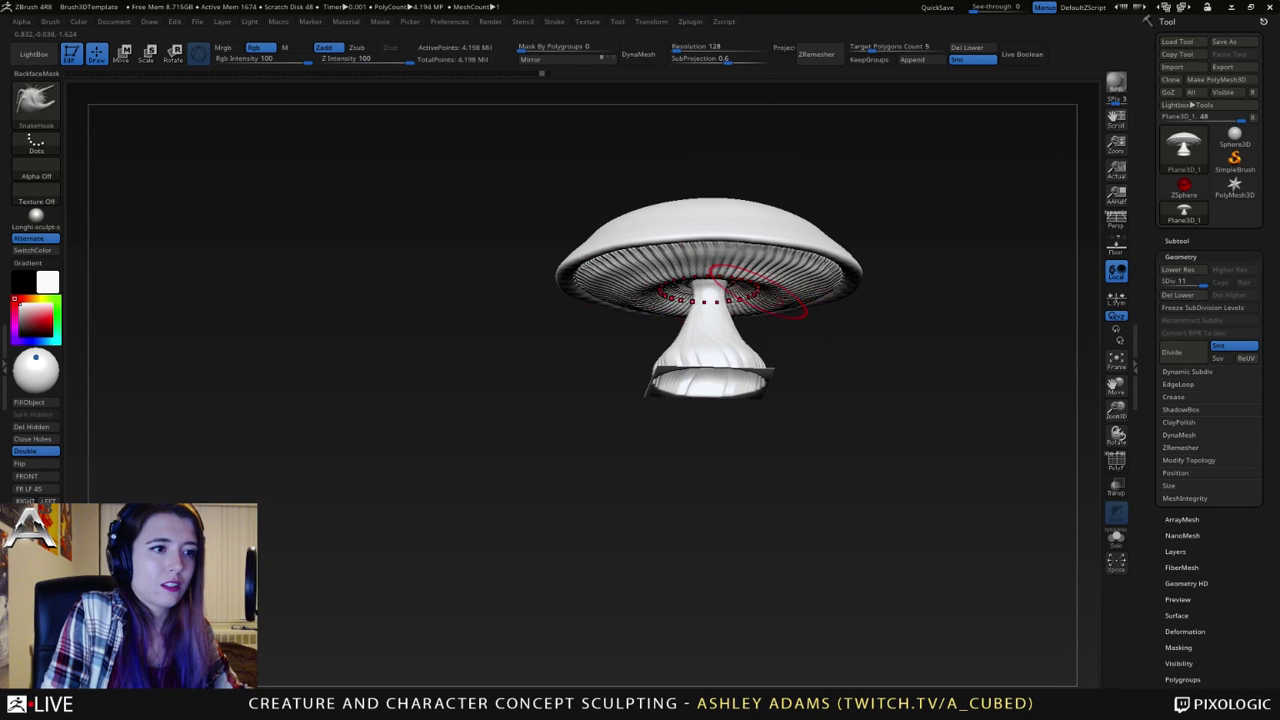
{"action": "key", "text": "space"}
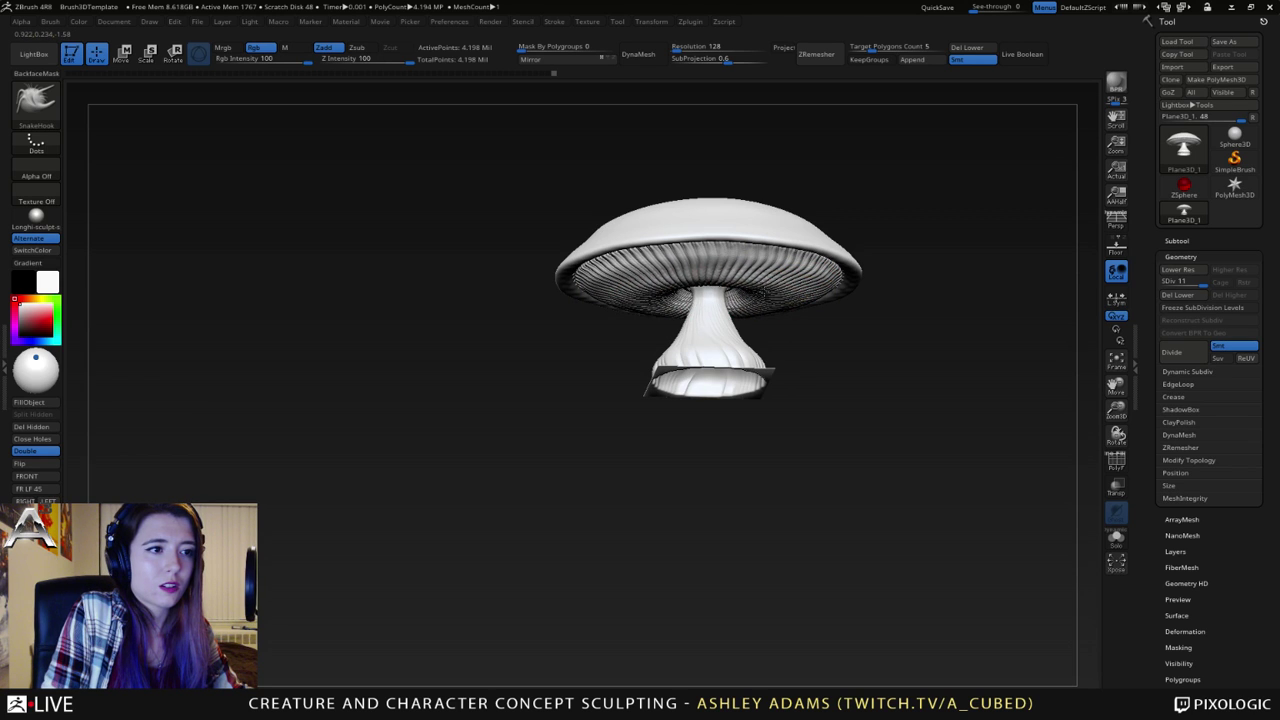
- Examine the cap's top and the gills on its underside with the DamStandard brush active
{"action": "right_click_drag", "start_coordinate": [755, 290], "coordinate": [642, 325]}
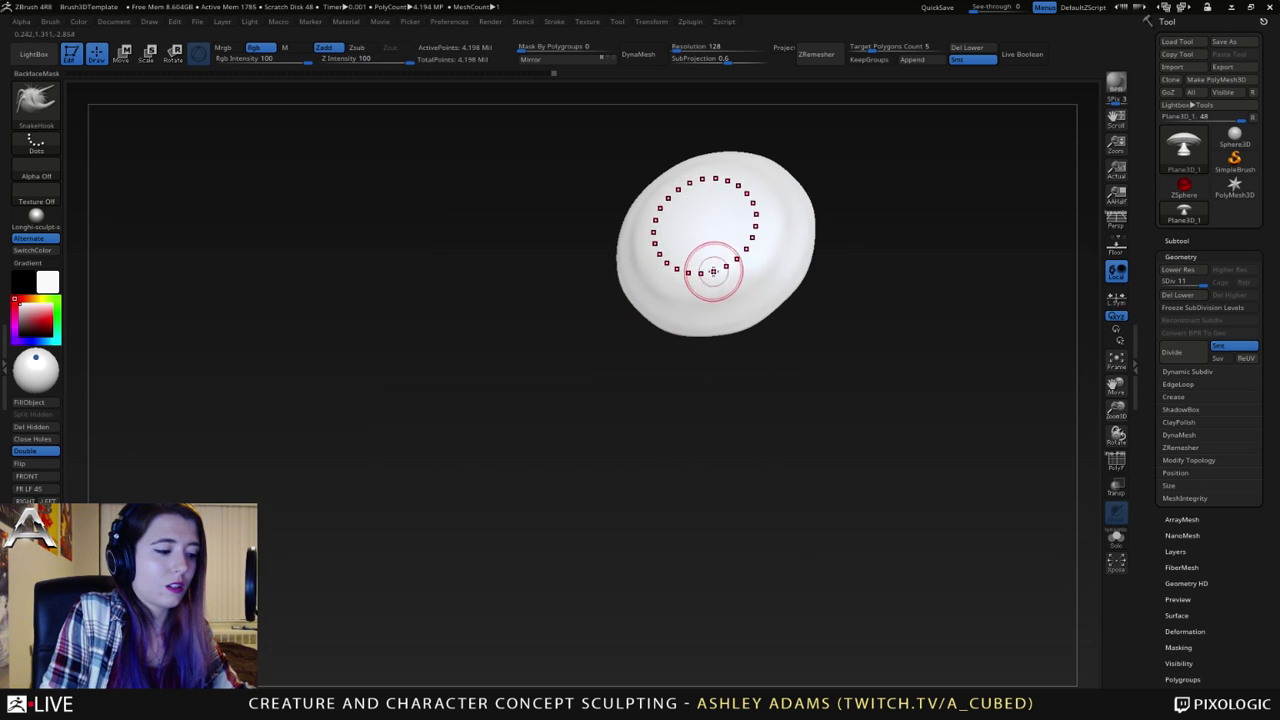
{"action": "key", "text": "space"}
{"action": "right_click_drag", "start_coordinate": [706, 267], "coordinate": [700, 252]}
{"action": "key", "text": "b"}
{"action": "key", "text": "d"}
{"action": "key", "text": "s"}
{"action": "key", "text": "space"}
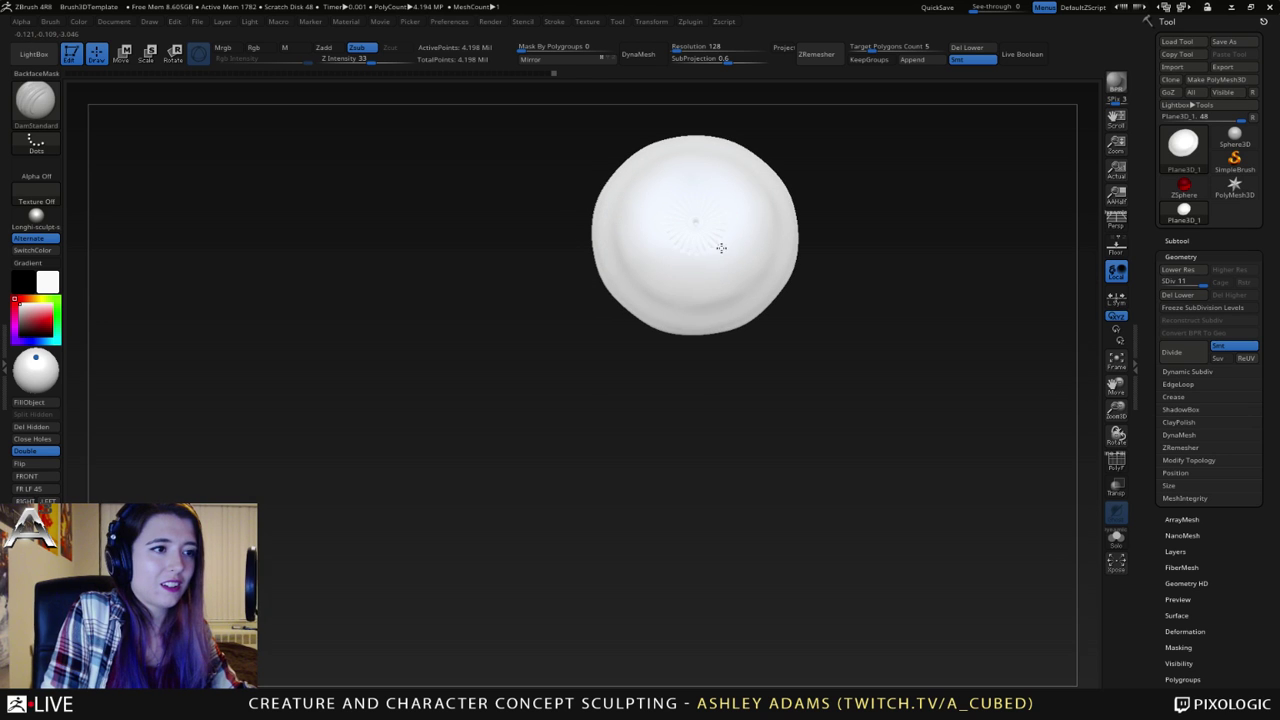
{"action": "mouse_move", "coordinate": [760, 306]}
{"action": "right_mouse_down"}
{"action": "mouse_move", "coordinate": [729, 189]}
{"action": "mouse_move", "coordinate": [769, 206]}
{"action": "mouse_move", "coordinate": [771, 286]}
{"action": "right_mouse_up"}
{"action": "right_click_drag", "start_coordinate": [692, 296], "coordinate": [771, 290], "text": "alt"}
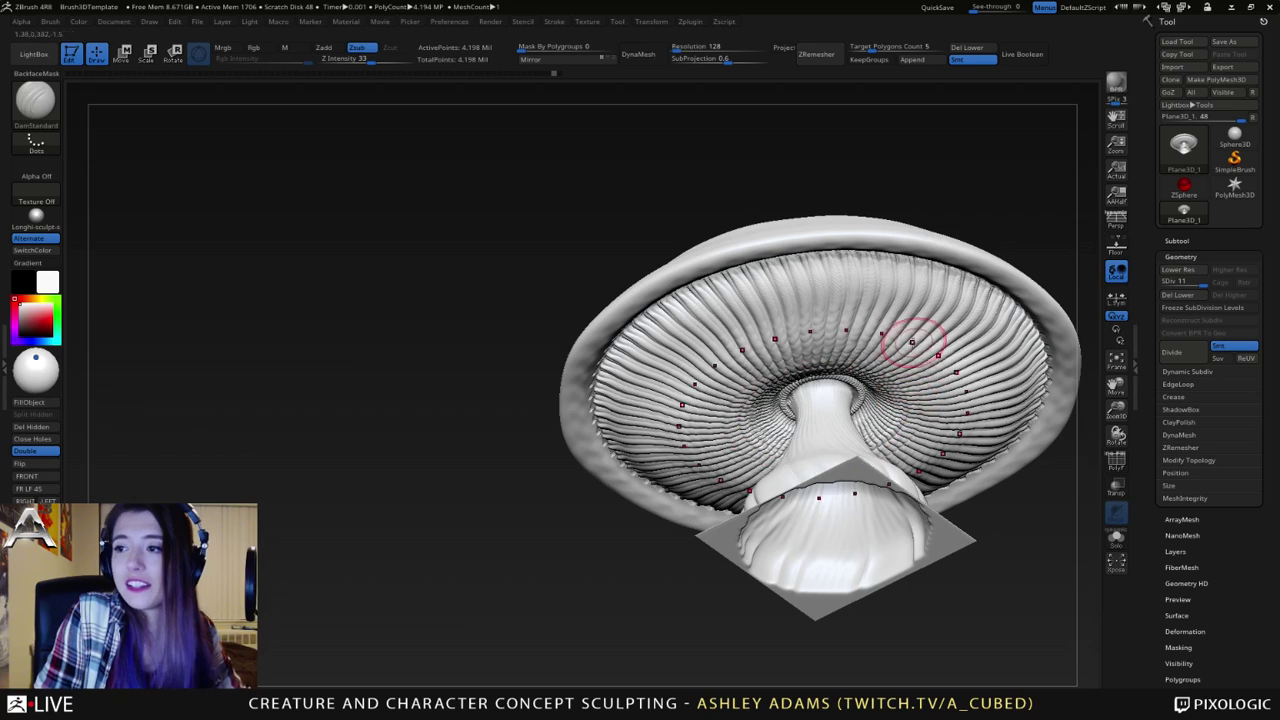
{"action": "mouse_move", "coordinate": [850, 324]}
{"action": "right_mouse_down"}
{"action": "mouse_move", "coordinate": [861, 327]}
{"action": "mouse_move", "coordinate": [812, 300]}
{"action": "right_mouse_up"}
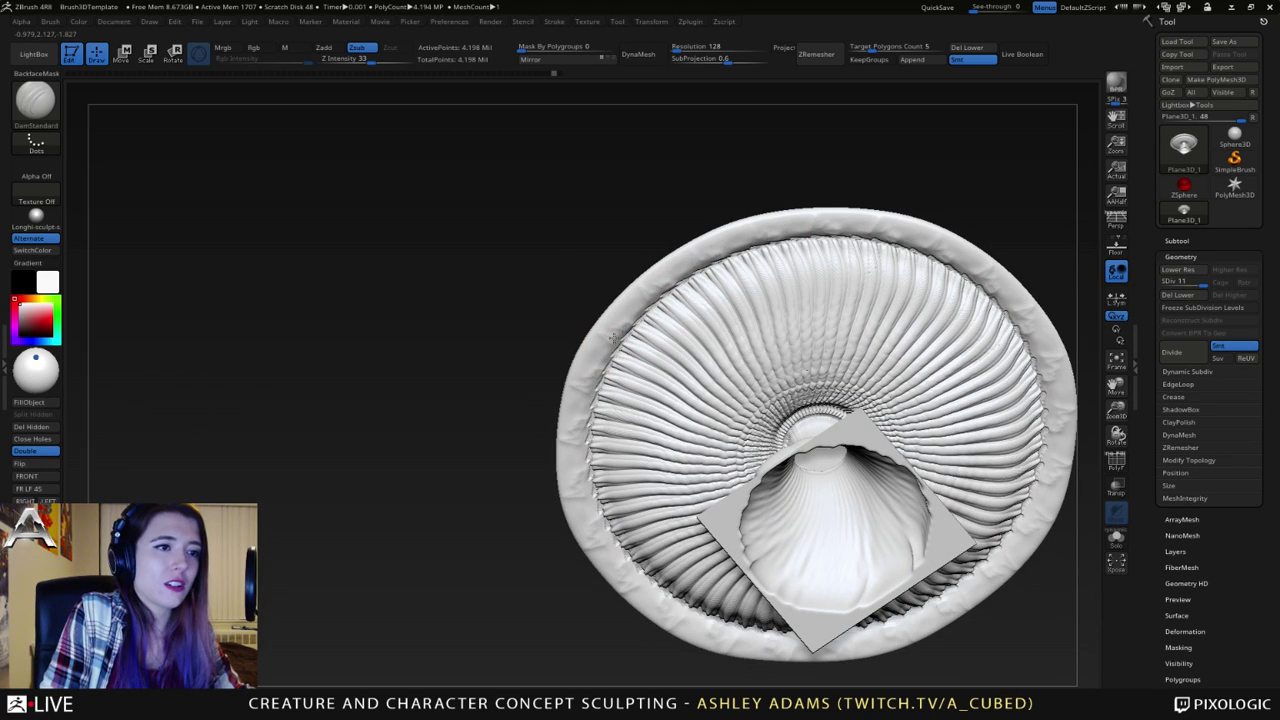
{"action": "right_click_drag", "start_coordinate": [816, 340], "coordinate": [750, 325], "text": "alt"}
- Lightly smooth the ridges around the lower stem
{"action": "mouse_move", "coordinate": [809, 219]}
{"action": "right_mouse_down"}
{"action": "mouse_move", "coordinate": [749, 403]}
{"action": "mouse_move", "coordinate": [717, 423]}
{"action": "right_mouse_up"}
{"action": "left_click_drag", "start_coordinate": [717, 423], "coordinate": [753, 430], "text": "shift"}
{"action": "right_click_drag", "start_coordinate": [733, 407], "coordinate": [720, 389]}
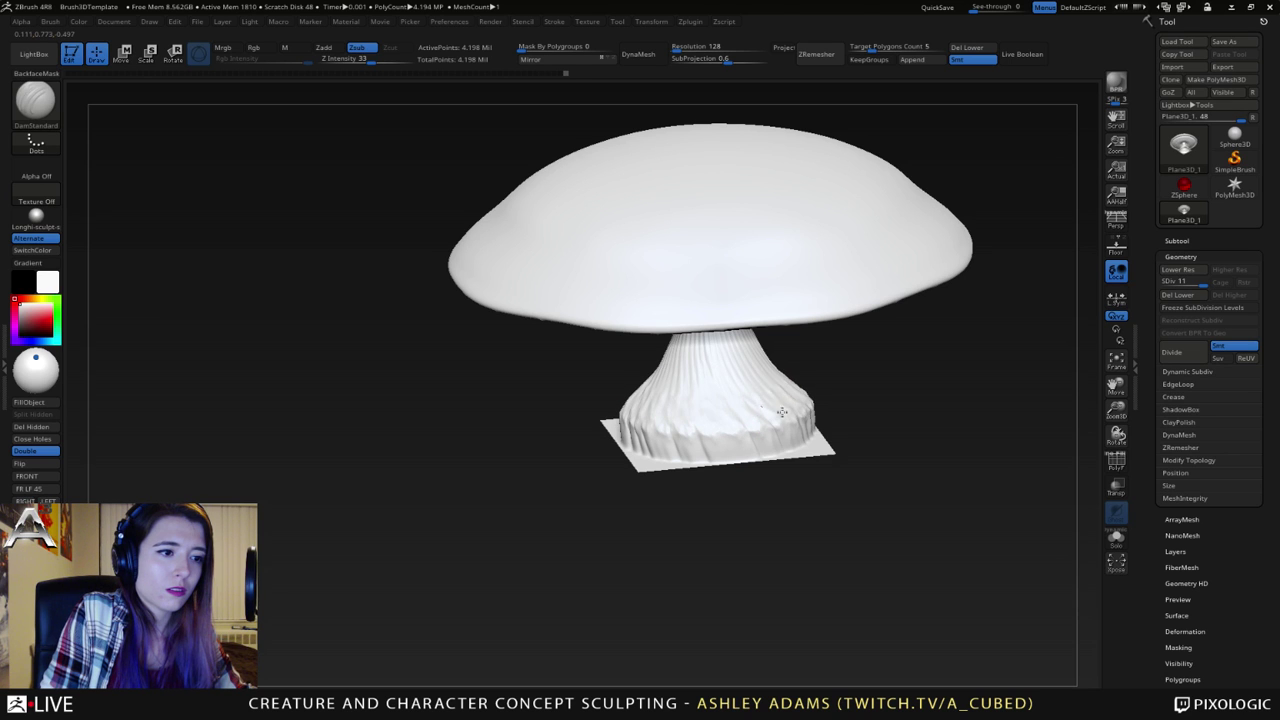
{"action": "right_click_drag", "start_coordinate": [744, 378], "coordinate": [799, 364]}
{"action": "key", "text": "b"}
{"action": "key", "text": "c"}
{"action": "key", "text": "b"}
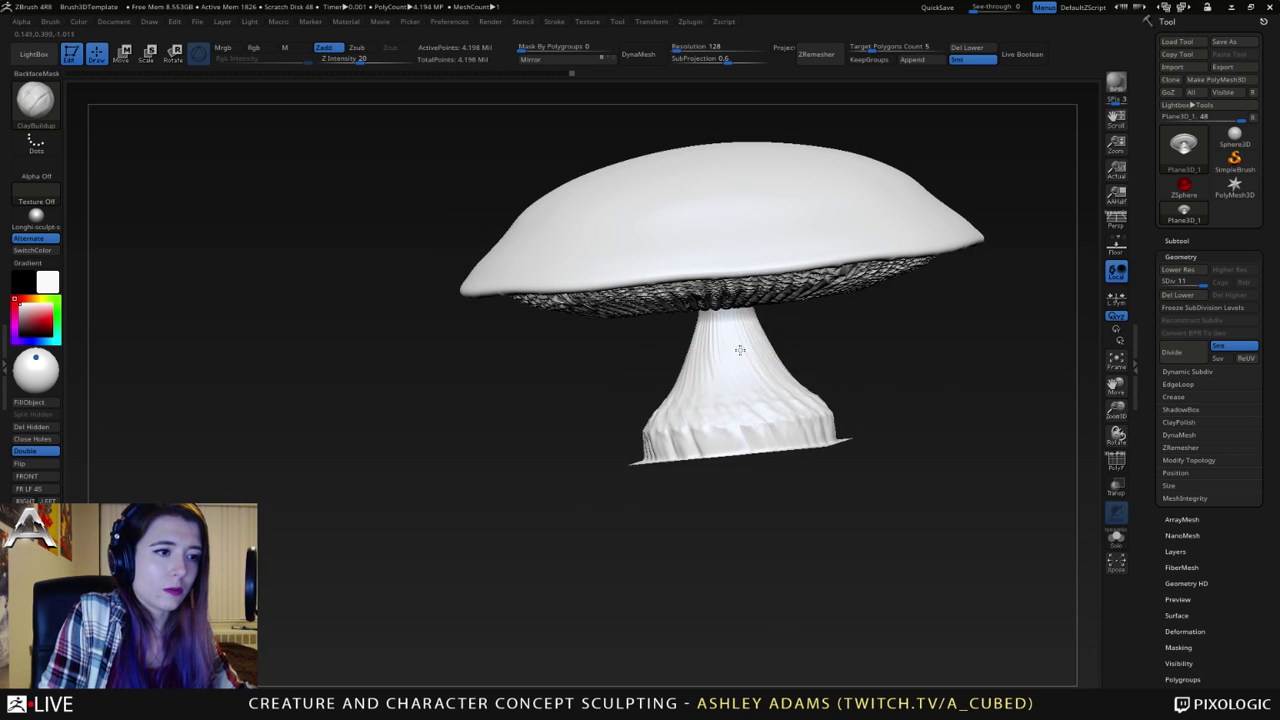
{"action": "right_click", "coordinate": [740, 350]}
{"action": "right_click", "coordinate": [755, 350]}
{"action": "left_click", "coordinate": [758, 360]}
- Reshape the stem with SnakeHook, pulling out its upper part and drawing the base in to a sloped flare, and undo the last stroke
{"action": "key", "text": "b"}
{"action": "key", "text": "s"}
{"action": "key", "text": "h"}
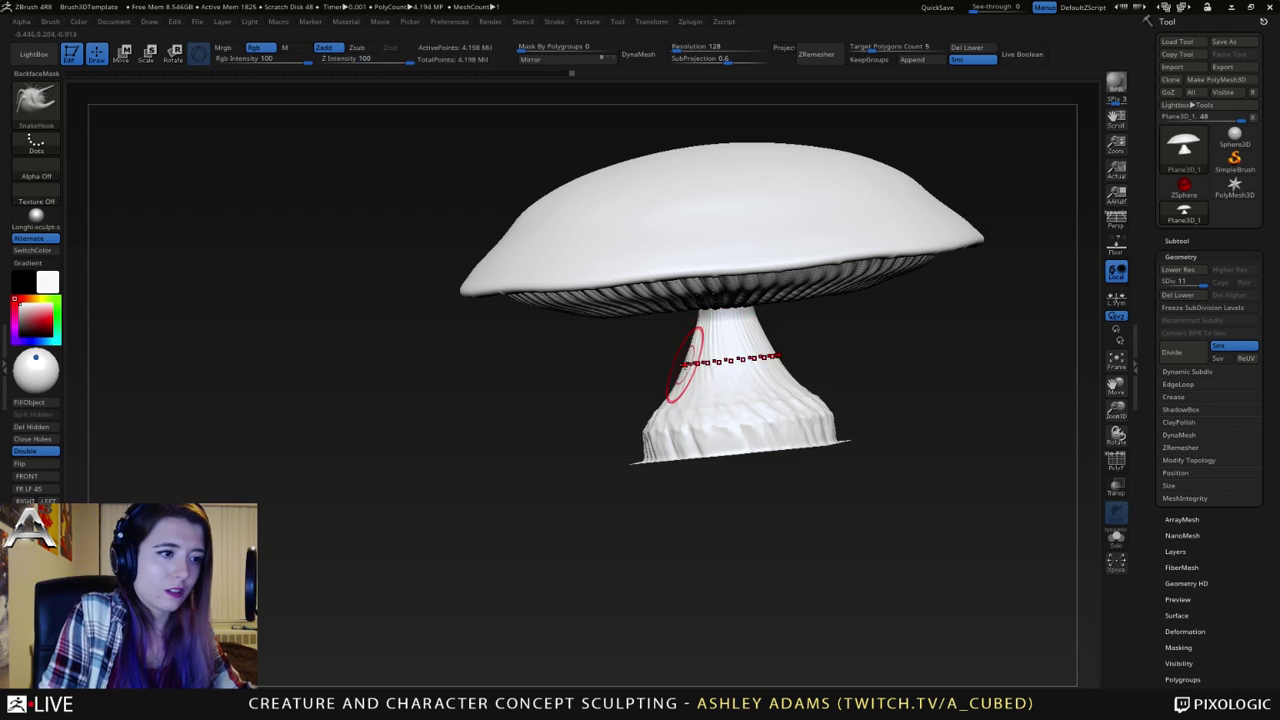
{"action": "left_click_drag", "start_coordinate": [681, 366], "coordinate": [687, 352]}
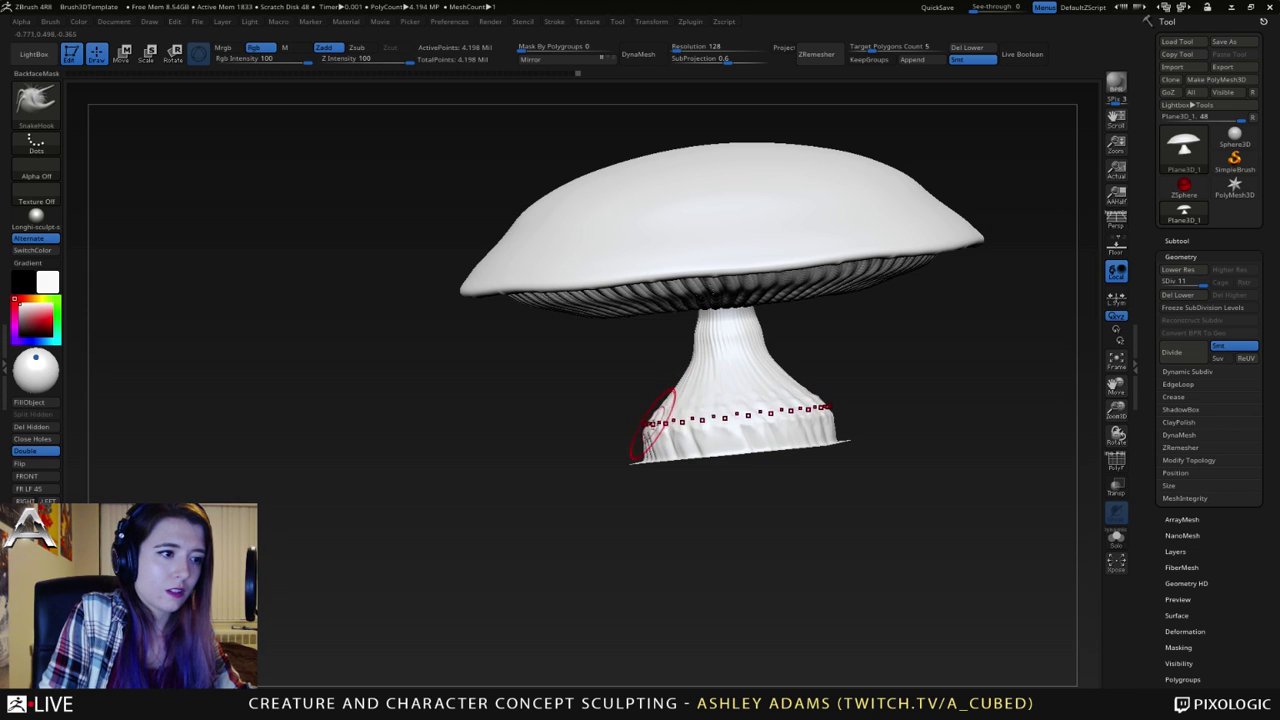
{"action": "left_click_drag", "start_coordinate": [646, 420], "coordinate": [663, 427]}
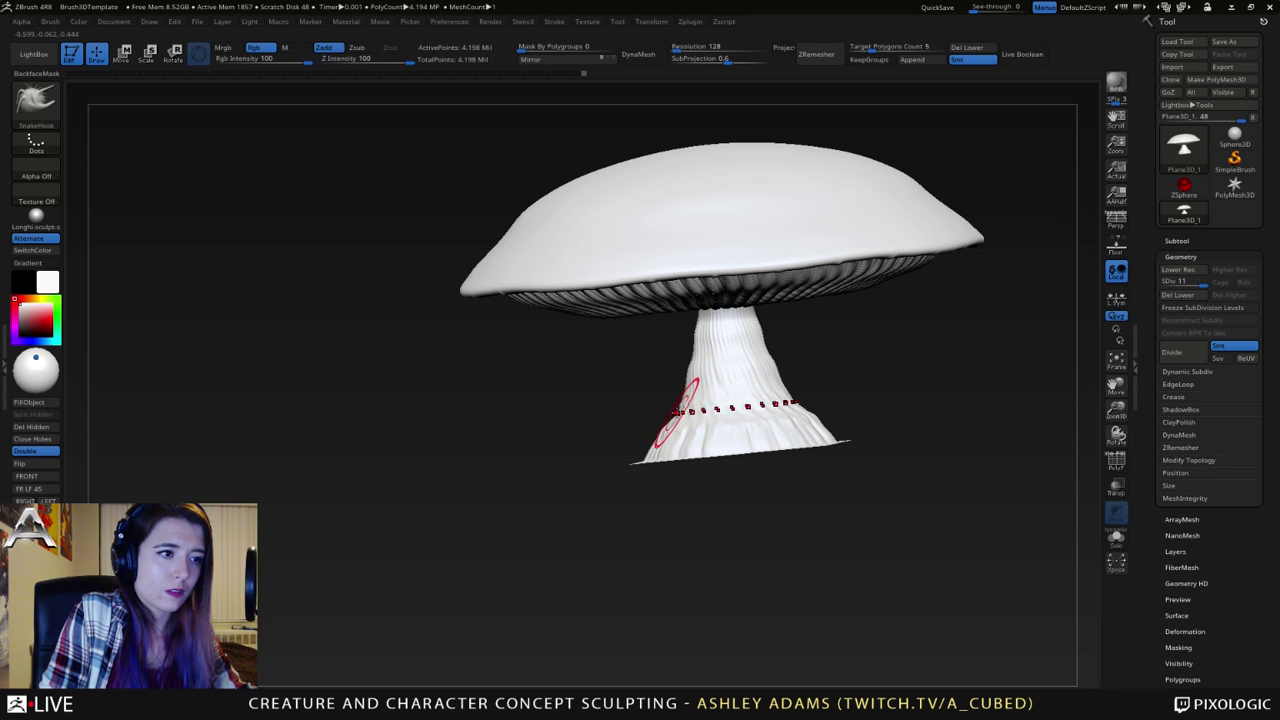
{"action": "key", "text": "ctrl+z"}
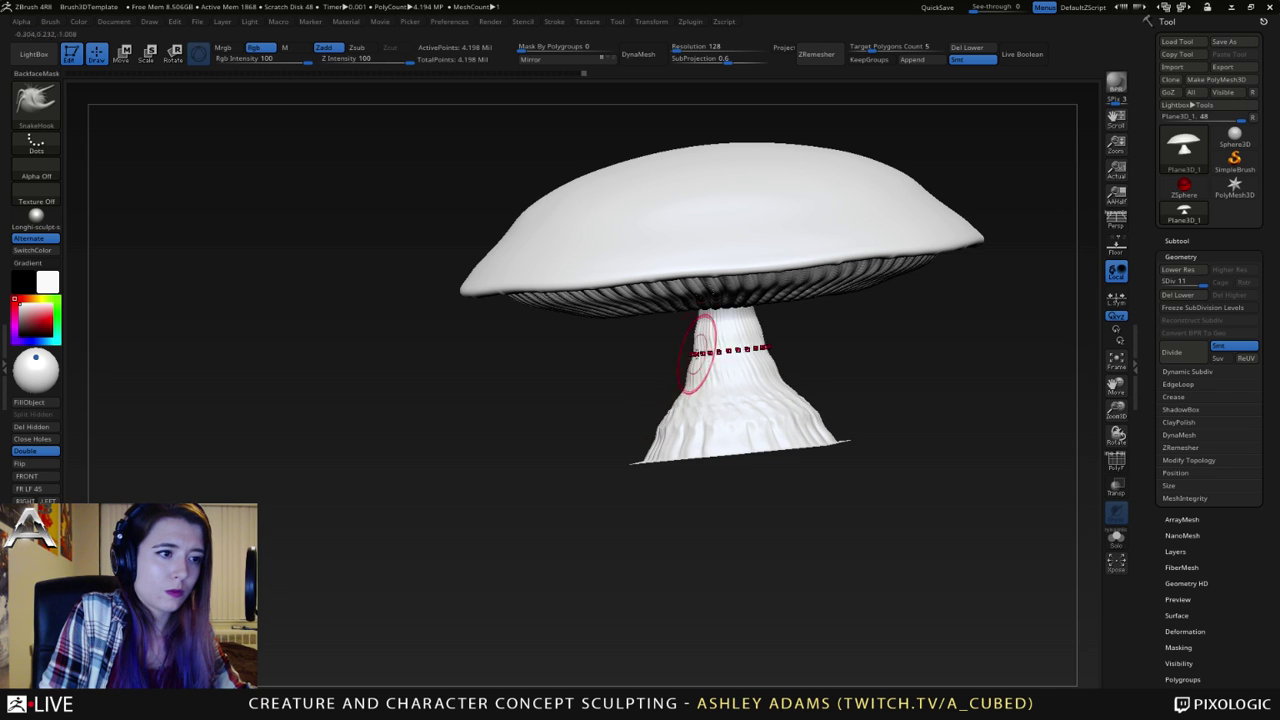
{"action": "right_click_drag", "start_coordinate": [708, 337], "coordinate": [694, 300]}
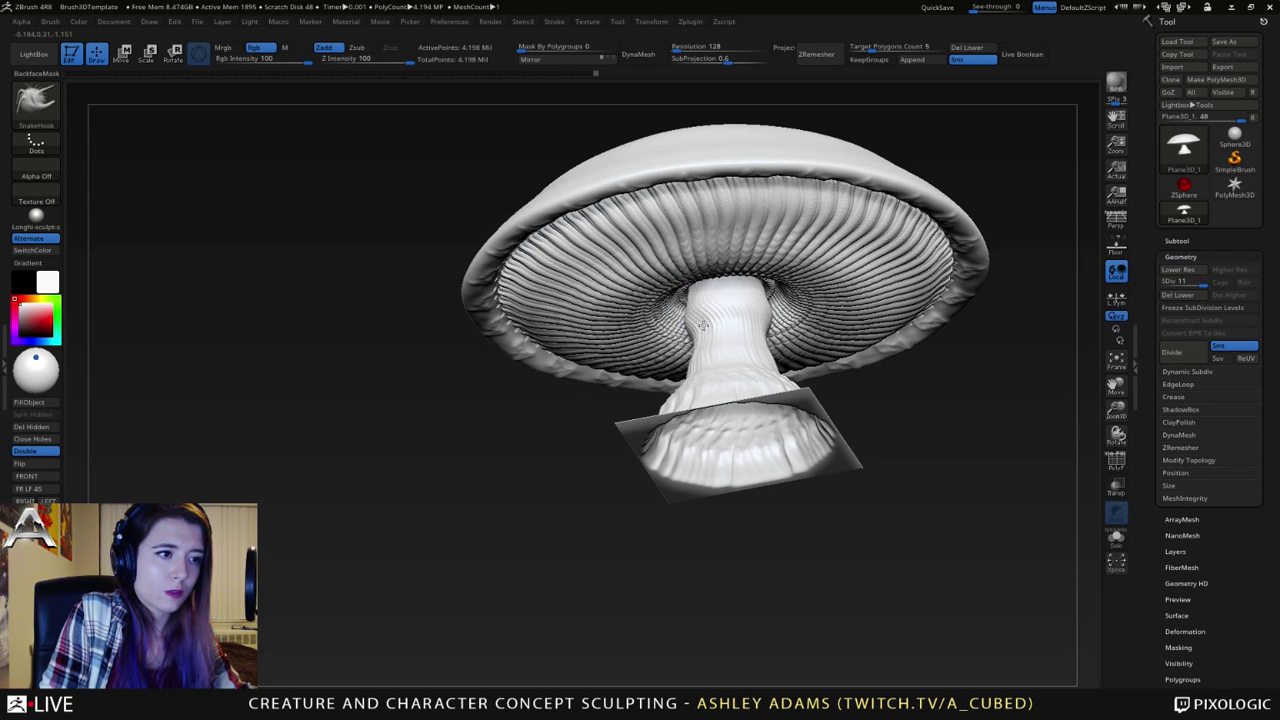
{"action": "mouse_move", "coordinate": [705, 330]}
{"action": "right_mouse_down"}
{"action": "mouse_move", "coordinate": [720, 386]}
{"action": "mouse_move", "coordinate": [773, 312]}
{"action": "mouse_move", "coordinate": [738, 297]}
{"action": "right_mouse_up"}
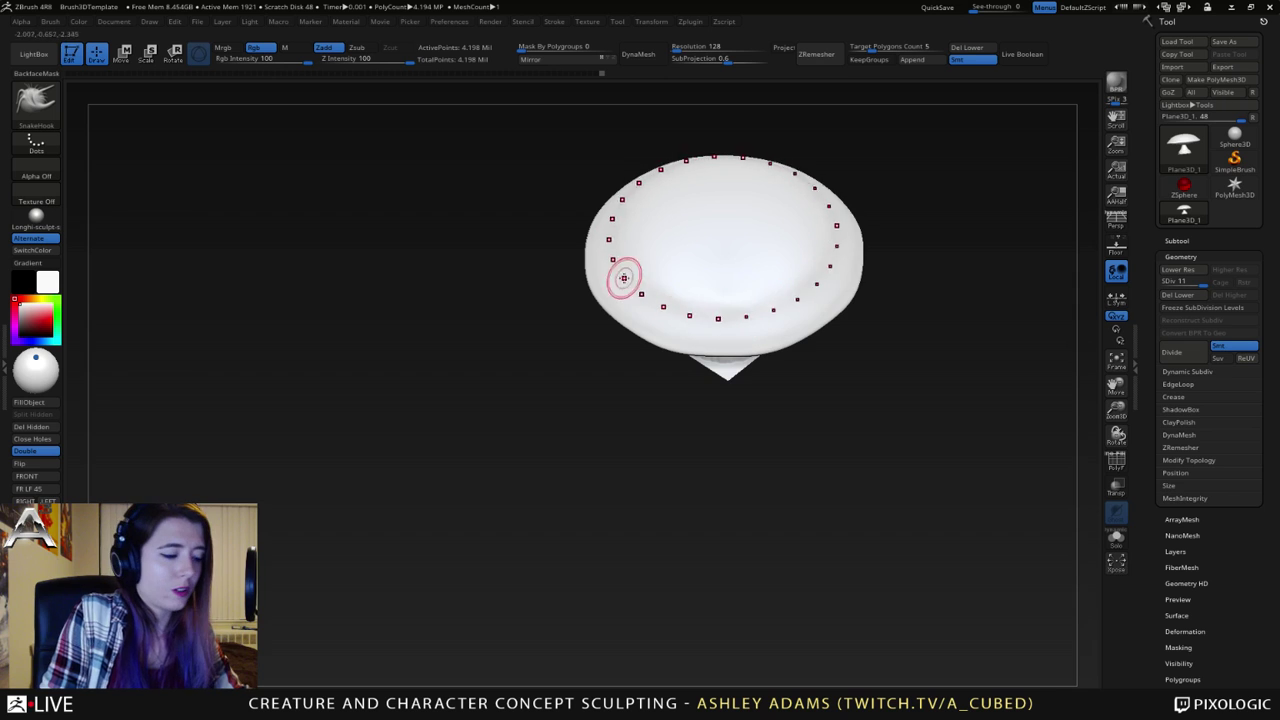
- Switch the mushroom to a darker, warm grey-brown sculpting material
{"action": "key", "text": "x"}
{"action": "key", "text": "space"}
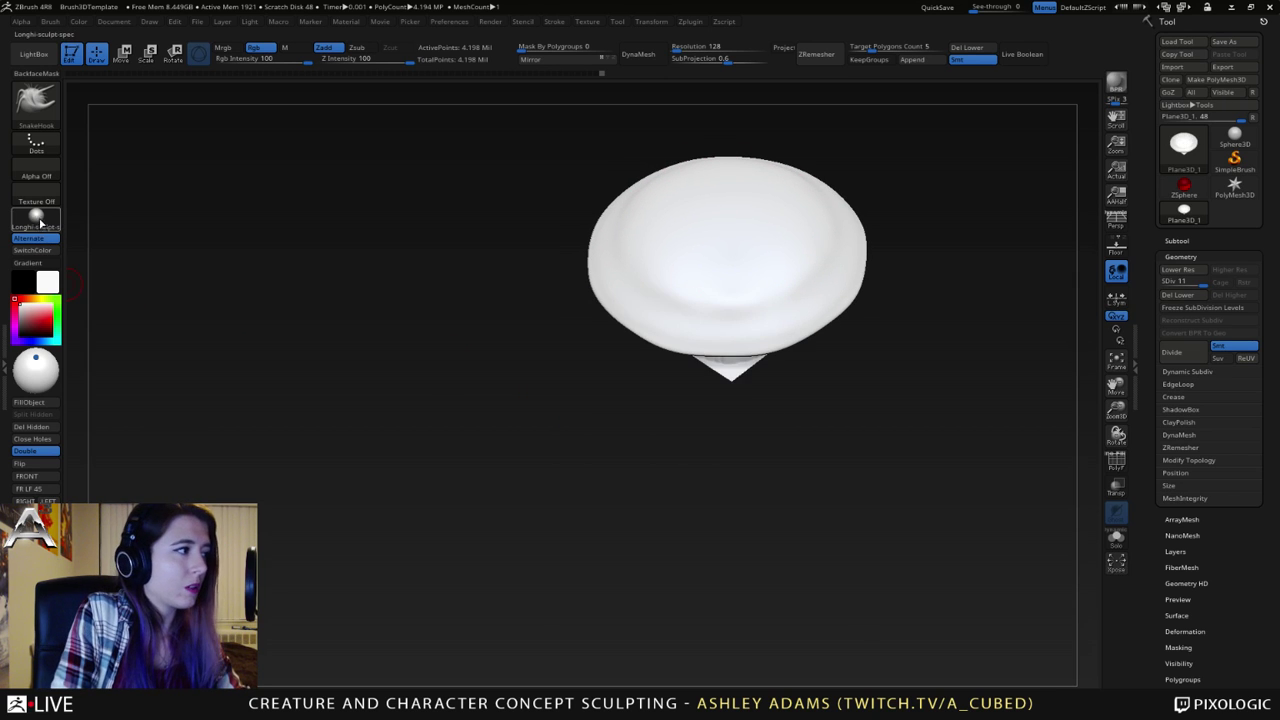
{"action": "left_click", "coordinate": [40, 223]}
{"action": "right_click_drag", "start_coordinate": [663, 300], "coordinate": [780, 330]}
{"action": "right_click_drag", "start_coordinate": [780, 330], "coordinate": [717, 305]}
{"action": "mouse_move", "coordinate": [730, 438]}
{"action": "right_mouse_down"}
{"action": "mouse_move", "coordinate": [722, 352]}
{"action": "mouse_move", "coordinate": [747, 297]}
{"action": "mouse_move", "coordinate": [740, 388]}
{"action": "mouse_move", "coordinate": [716, 333]}
{"action": "mouse_move", "coordinate": [737, 325]}
{"action": "right_mouse_up"}
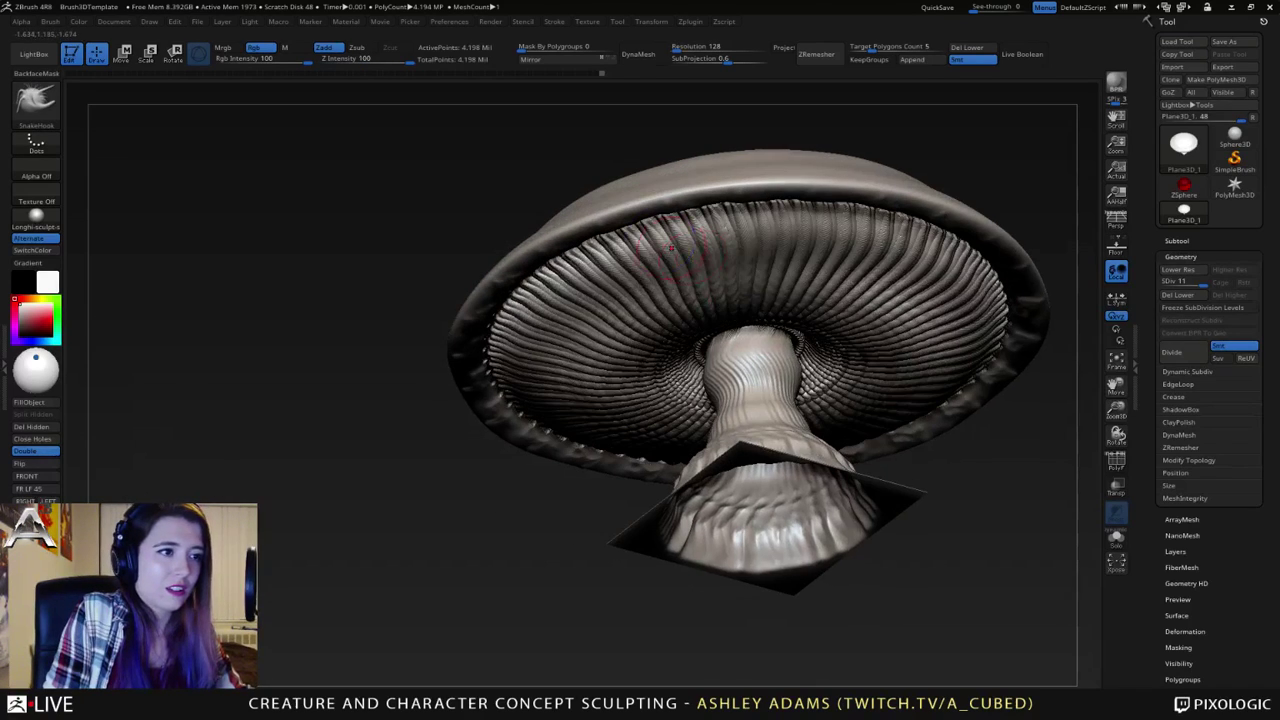
- Smooth patches of gills on the cap's underside, comparing the result by undoing and redoing the strokes
{"action": "left_click_drag", "start_coordinate": [667, 240], "coordinate": [686, 301], "text": "shift"}
{"action": "mouse_move", "coordinate": [857, 243]}
{"action": "left_mouse_down", "text": "shift"}
{"action": "mouse_move", "coordinate": [850, 262]}
{"action": "mouse_move", "coordinate": [872, 264]}
{"action": "left_mouse_up", "text": "shift"}
{"action": "right_click_drag", "start_coordinate": [830, 264], "coordinate": [822, 262]}
{"action": "key", "text": "ctrl+shift+z"}
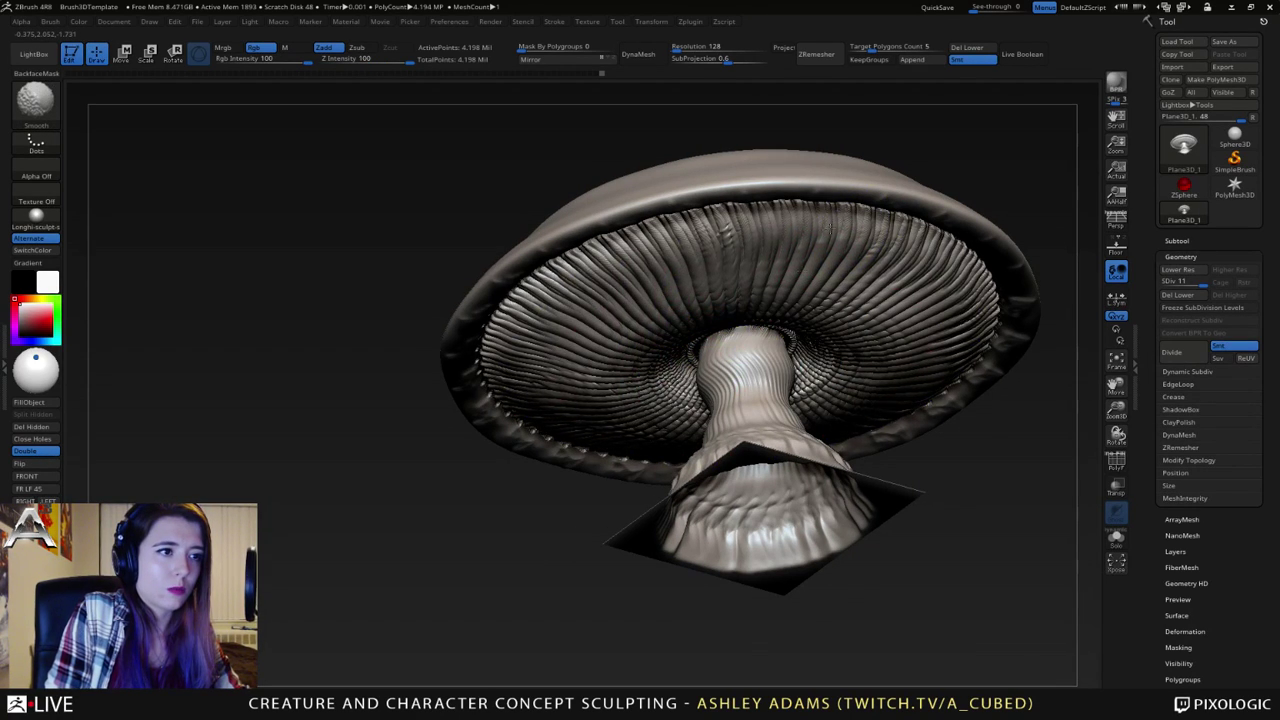
{"action": "key", "text": "ctrl+z"}
{"action": "key", "text": "ctrl+shift+z"}
{"action": "right_click_drag", "start_coordinate": [792, 323], "coordinate": [770, 430]}
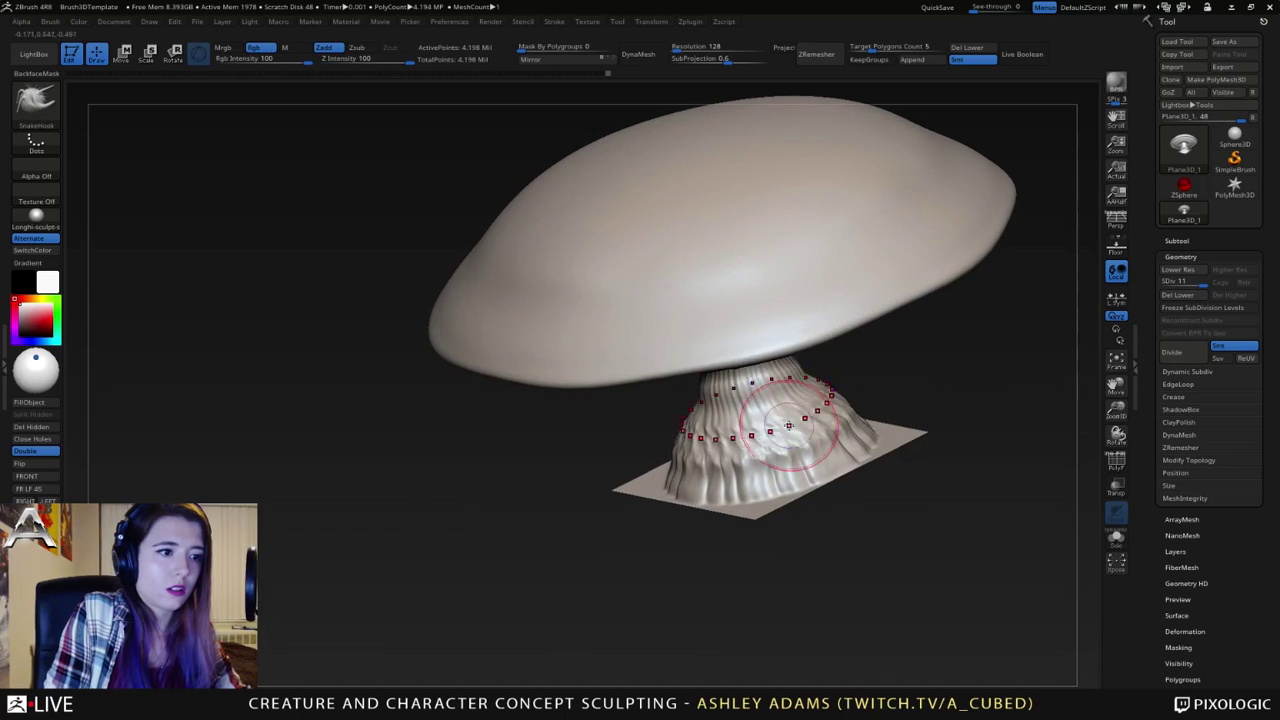
{"action": "right_click_drag", "start_coordinate": [760, 346], "coordinate": [627, 346]}
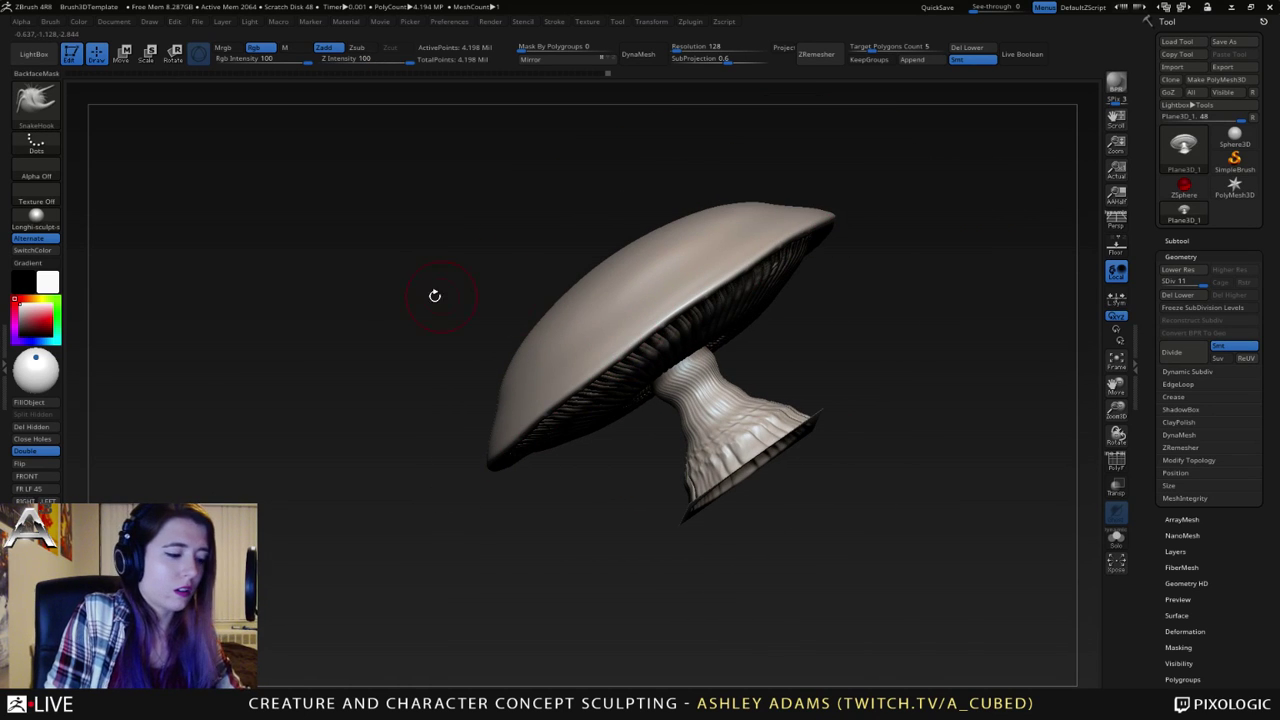
{"action": "key", "text": "b"}
{"action": "key", "text": "h"}
{"action": "key", "text": "p"}
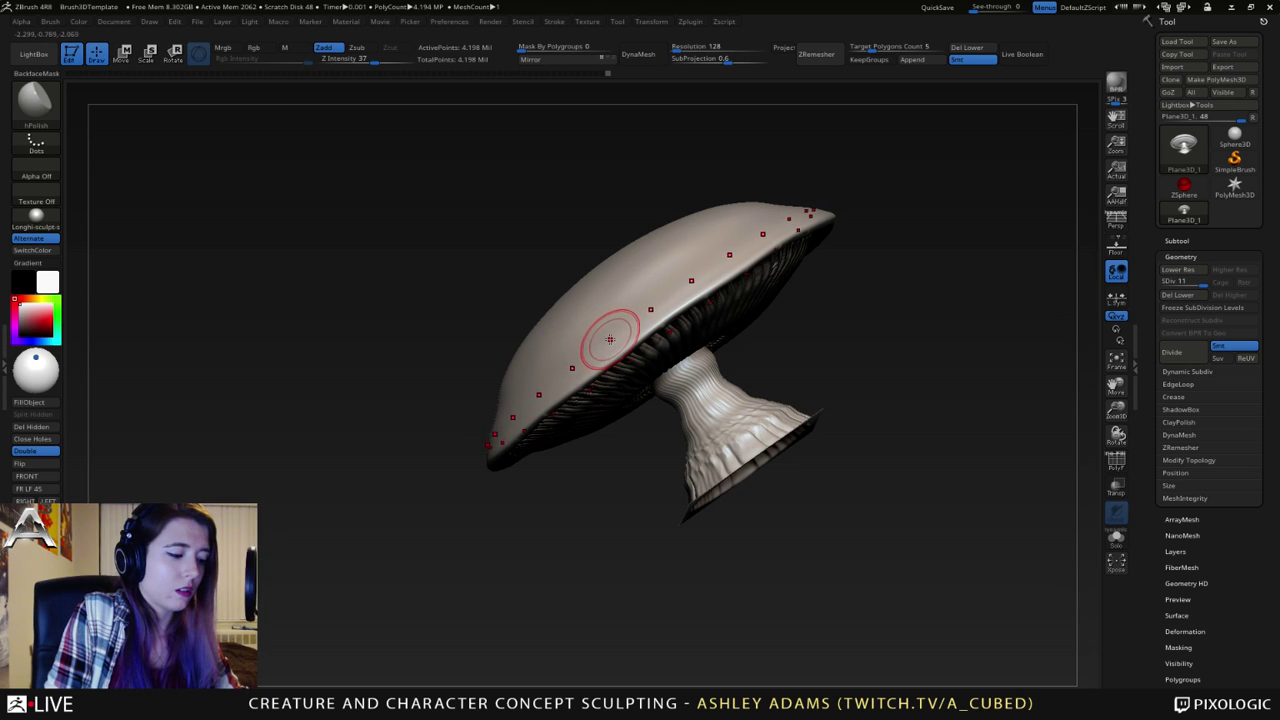
{"action": "left_click_drag", "start_coordinate": [632, 333], "coordinate": [629, 338]}
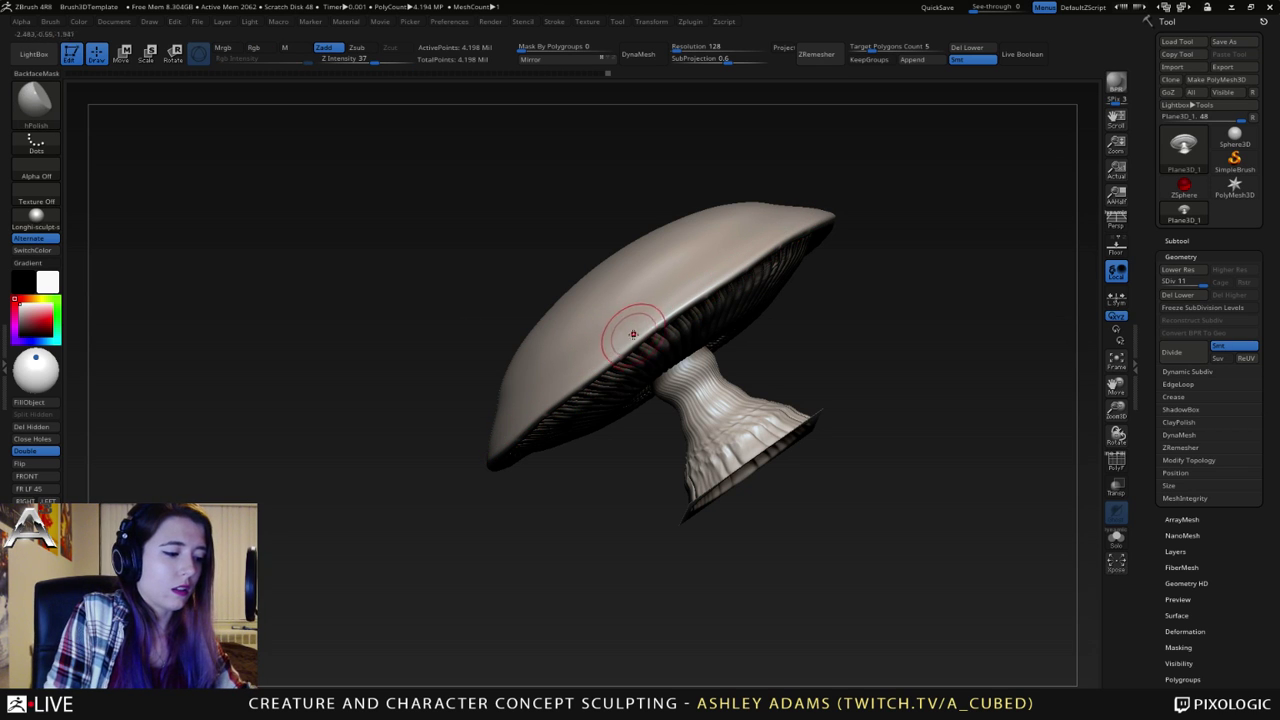
- Build up irregular folds around the stem's base using ClayBuildup at Z Intensity 20, without symmetry
{"action": "key", "text": "b"}
{"action": "key", "text": "c"}
{"action": "key", "text": "b"}
{"action": "right_click_drag", "start_coordinate": [636, 334], "coordinate": [747, 453]}
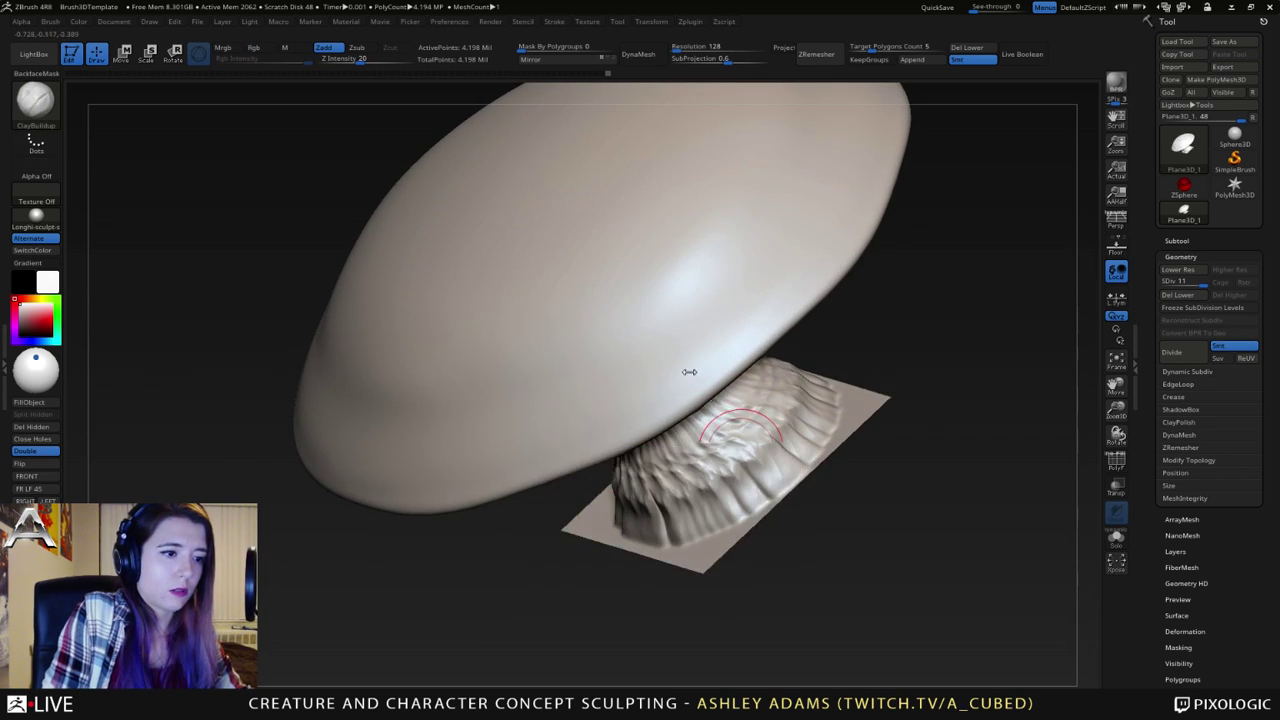
{"action": "left_click_drag", "start_coordinate": [774, 472], "coordinate": [744, 440]}
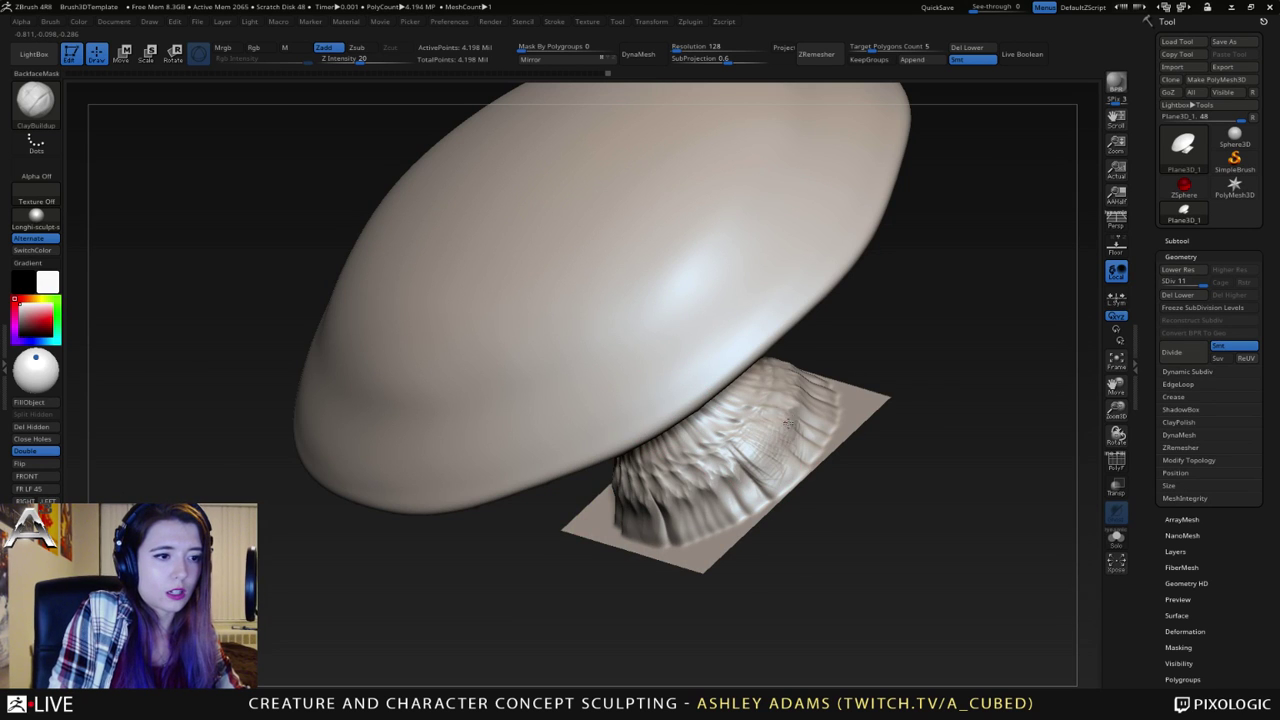
{"action": "right_click_drag", "start_coordinate": [789, 425], "coordinate": [665, 490]}
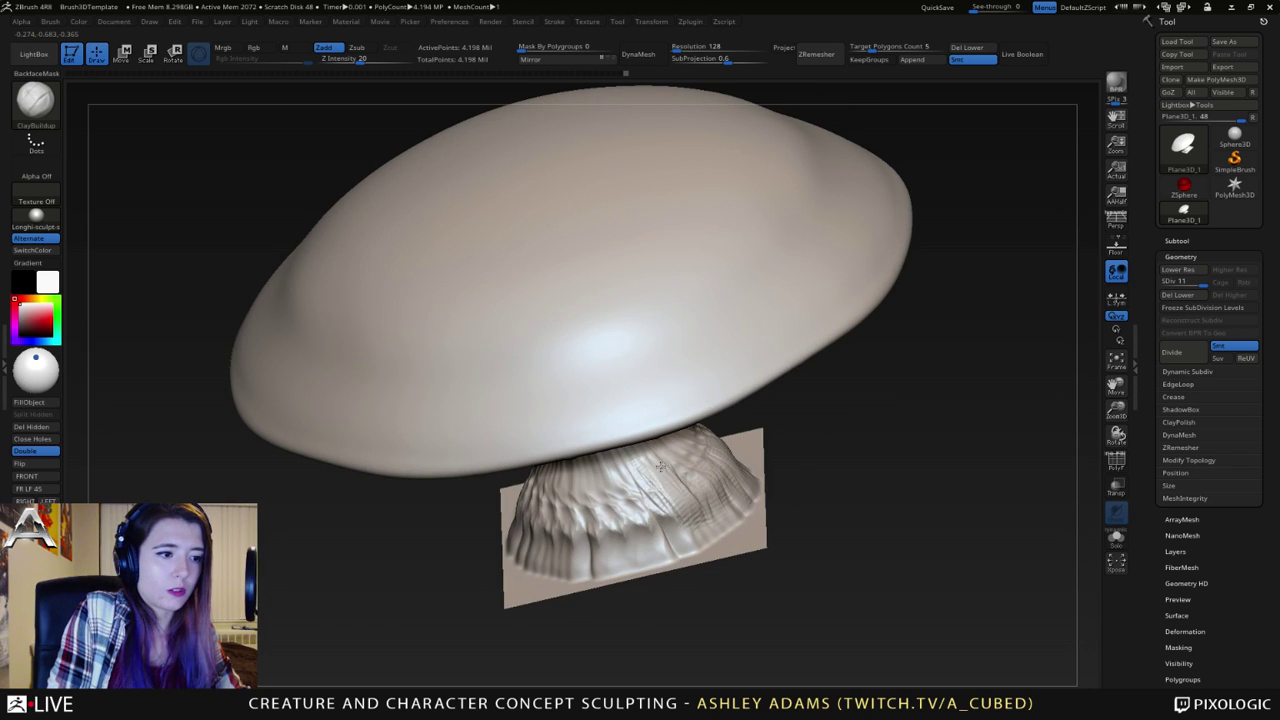
{"action": "mouse_move", "coordinate": [660, 466]}
{"action": "left_mouse_down"}
{"action": "mouse_move", "coordinate": [655, 530]}
{"action": "mouse_move", "coordinate": [632, 500]}
{"action": "mouse_move", "coordinate": [596, 518]}
{"action": "left_mouse_up"}
{"action": "mouse_move", "coordinate": [600, 510]}
{"action": "right_mouse_down"}
{"action": "mouse_move", "coordinate": [633, 467]}
{"action": "mouse_move", "coordinate": [616, 518]}
{"action": "right_mouse_up"}
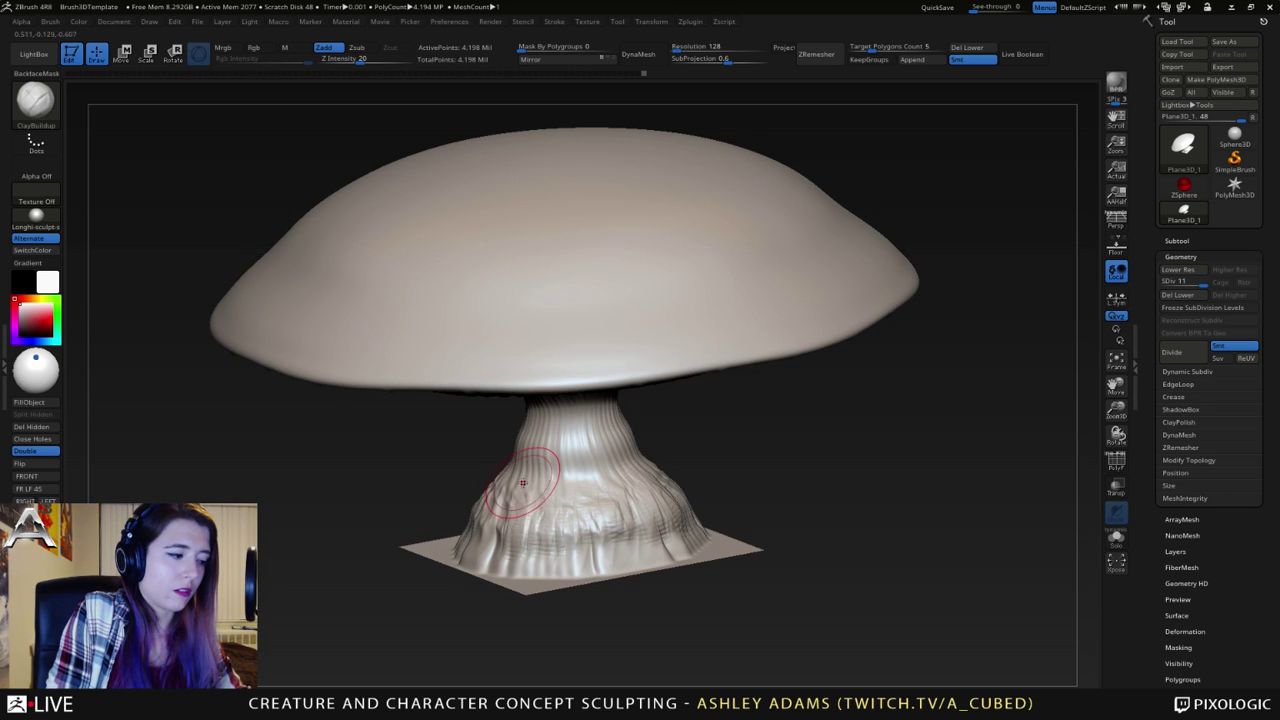
{"action": "right_click_drag", "start_coordinate": [522, 483], "coordinate": [605, 420]}
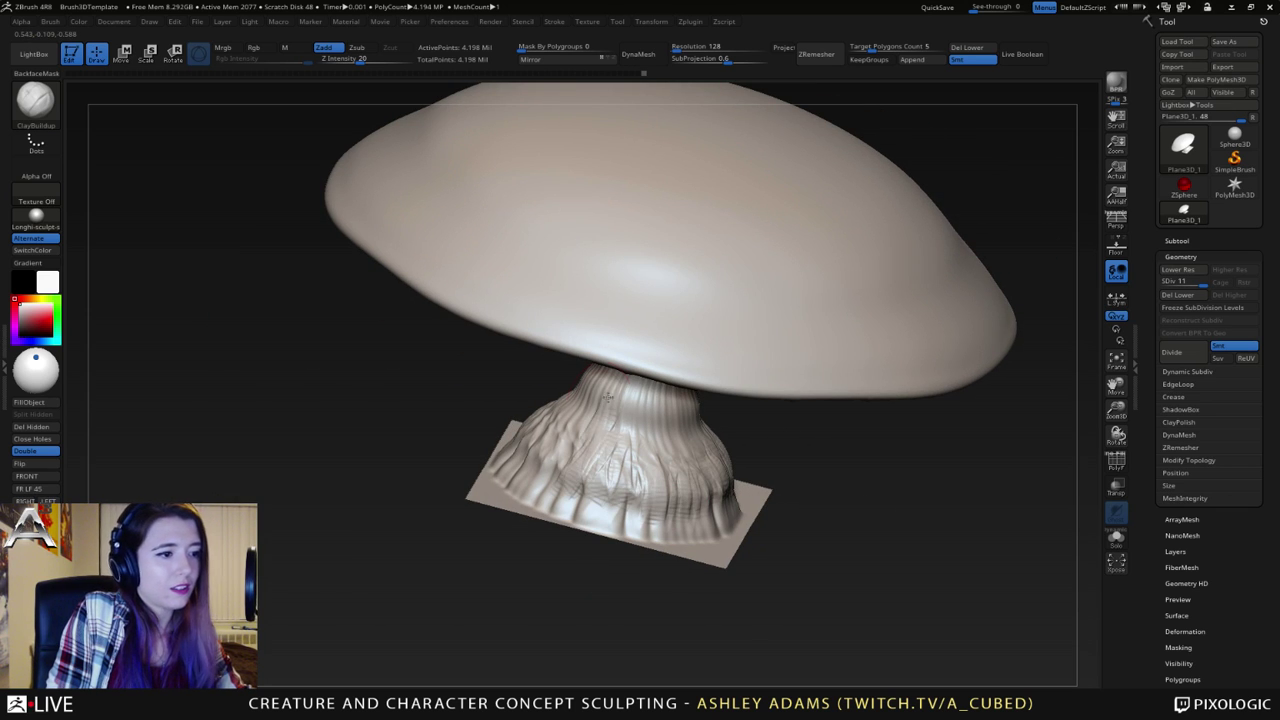
{"action": "right_click_drag", "start_coordinate": [510, 443], "coordinate": [576, 466]}
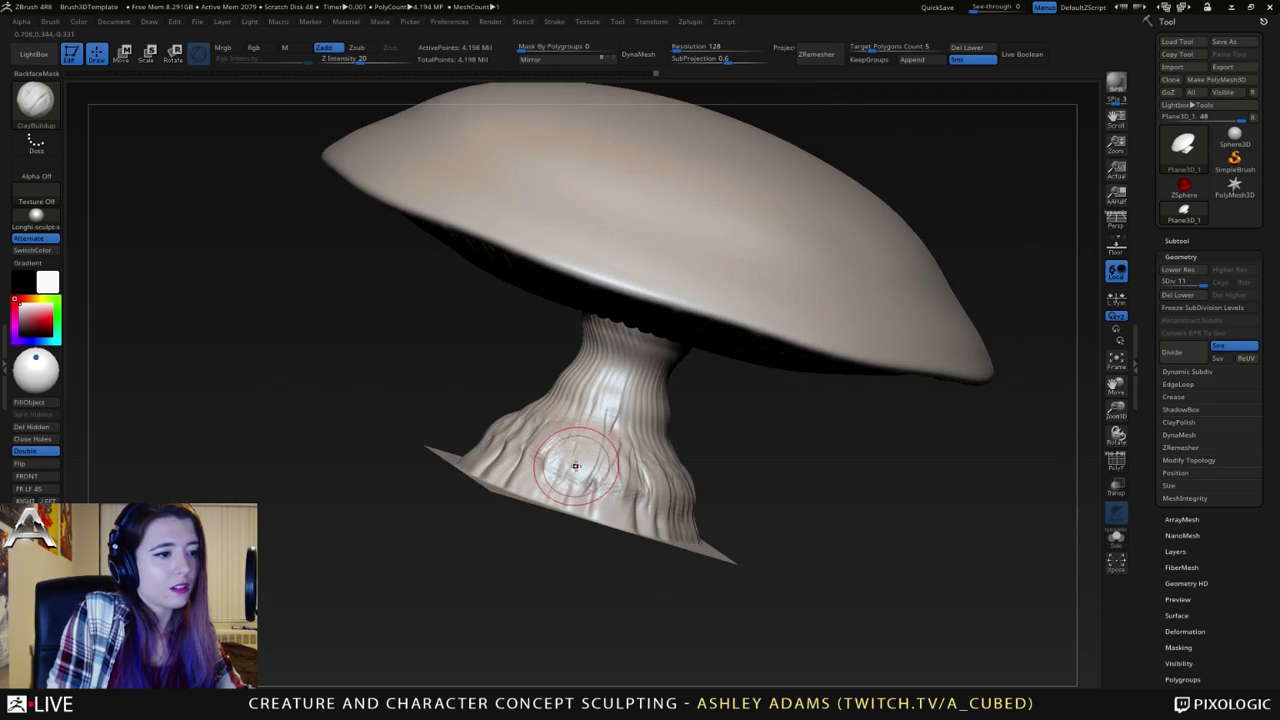
- Sculpt a small rounded bump into the stem's base with a smaller ClayBuildup brush
{"action": "key", "text": "space"}
{"action": "left_click_drag", "start_coordinate": [571, 467], "coordinate": [562, 468]}
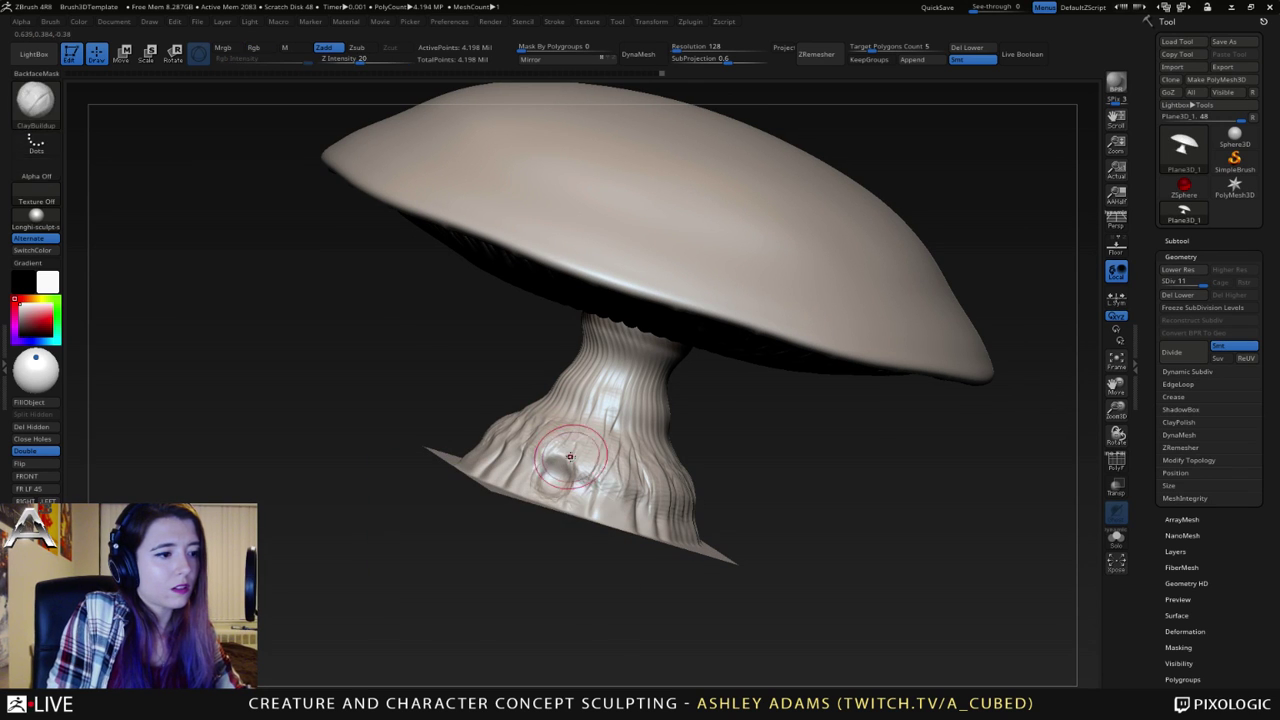
{"action": "right_click_drag", "start_coordinate": [586, 457], "coordinate": [560, 445]}
{"action": "key", "text": "shift"}
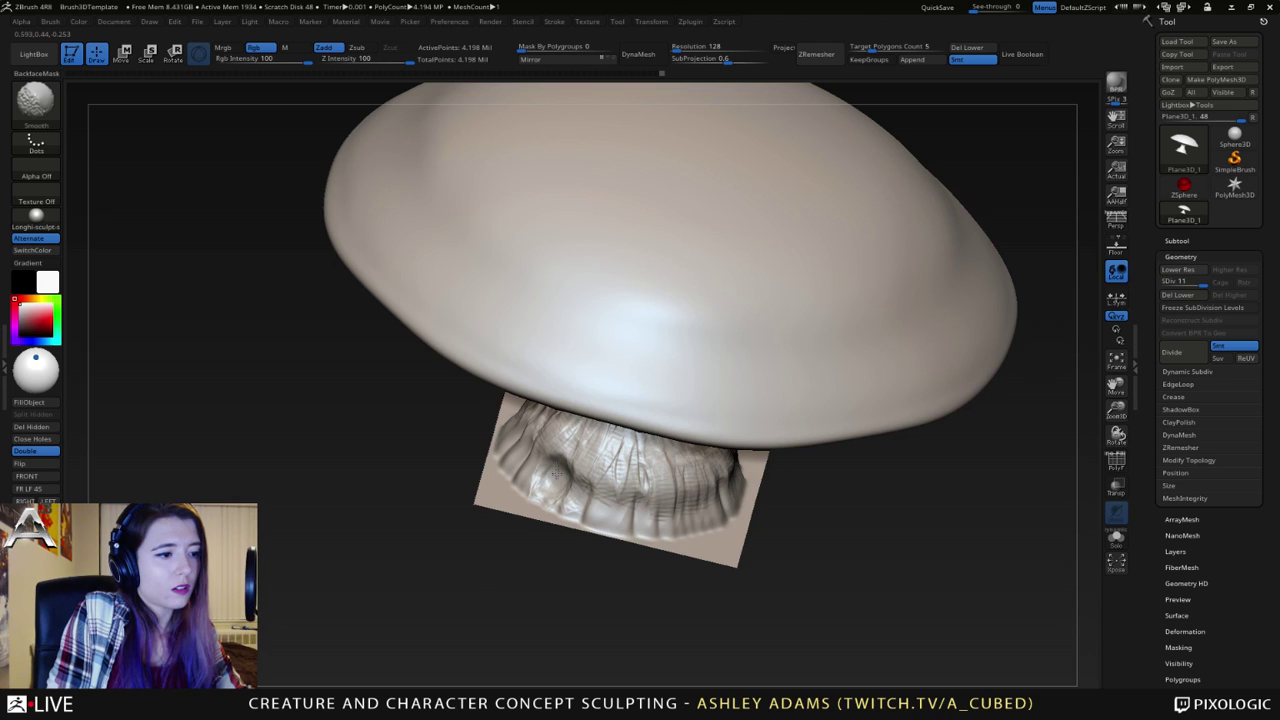
{"action": "right_click", "coordinate": [563, 461]}
{"action": "left_click_drag", "start_coordinate": [559, 468], "coordinate": [554, 476]}
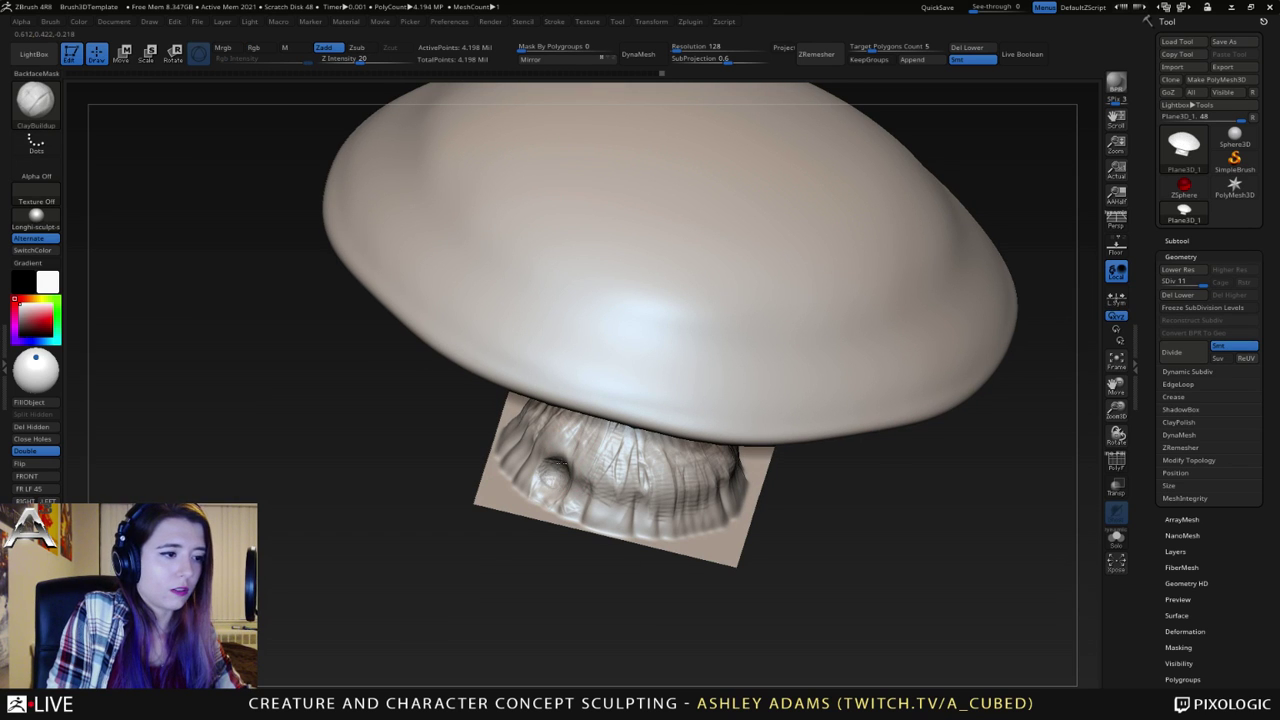
{"action": "key", "text": "shift"}
{"action": "right_click_drag", "start_coordinate": [550, 468], "coordinate": [566, 400]}
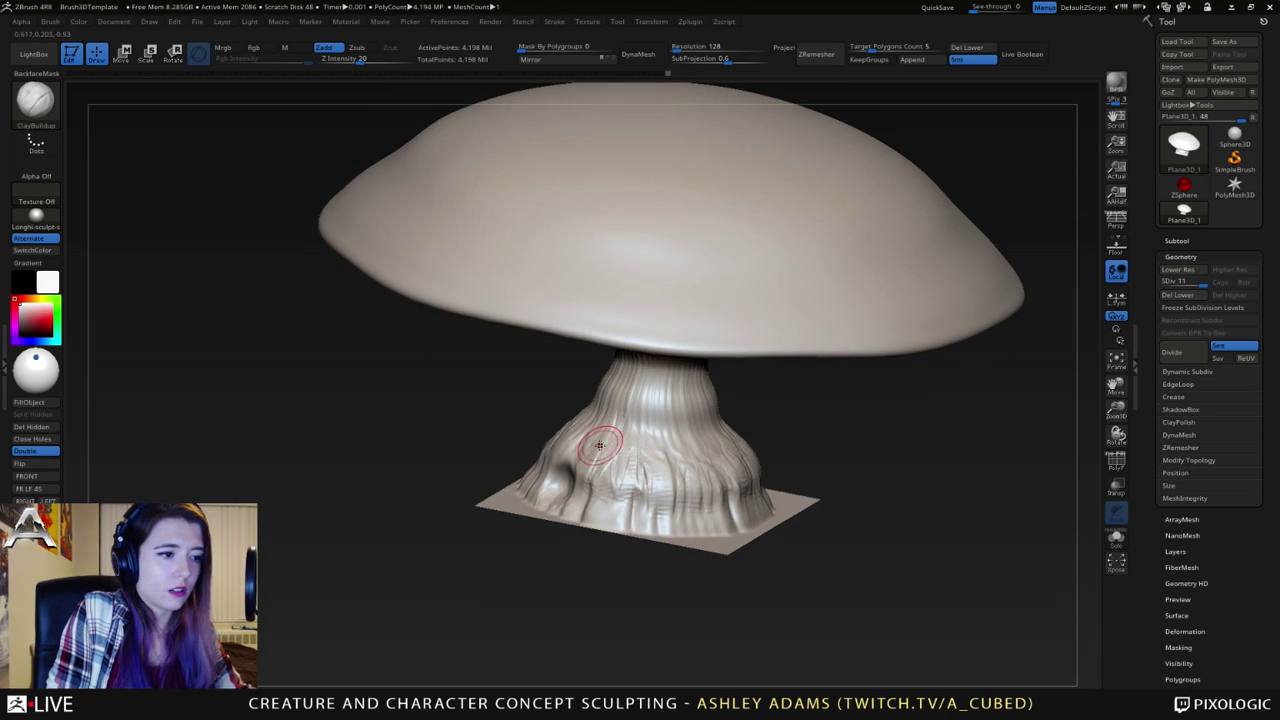
- Extend the bump at the stem's base upward into a tapered fold and smooth its upper end
{"action": "right_click", "coordinate": [606, 454]}
{"action": "right_click_drag", "start_coordinate": [595, 446], "coordinate": [562, 453]}
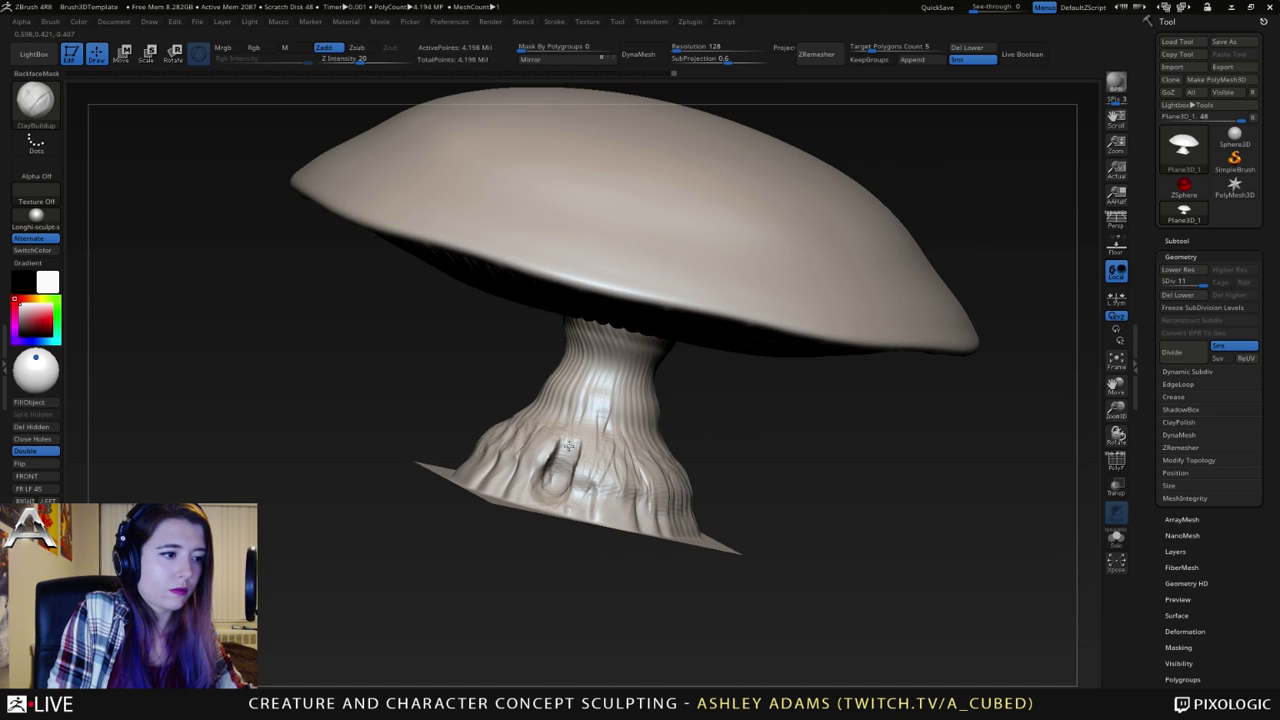
{"action": "key", "text": "shift"}
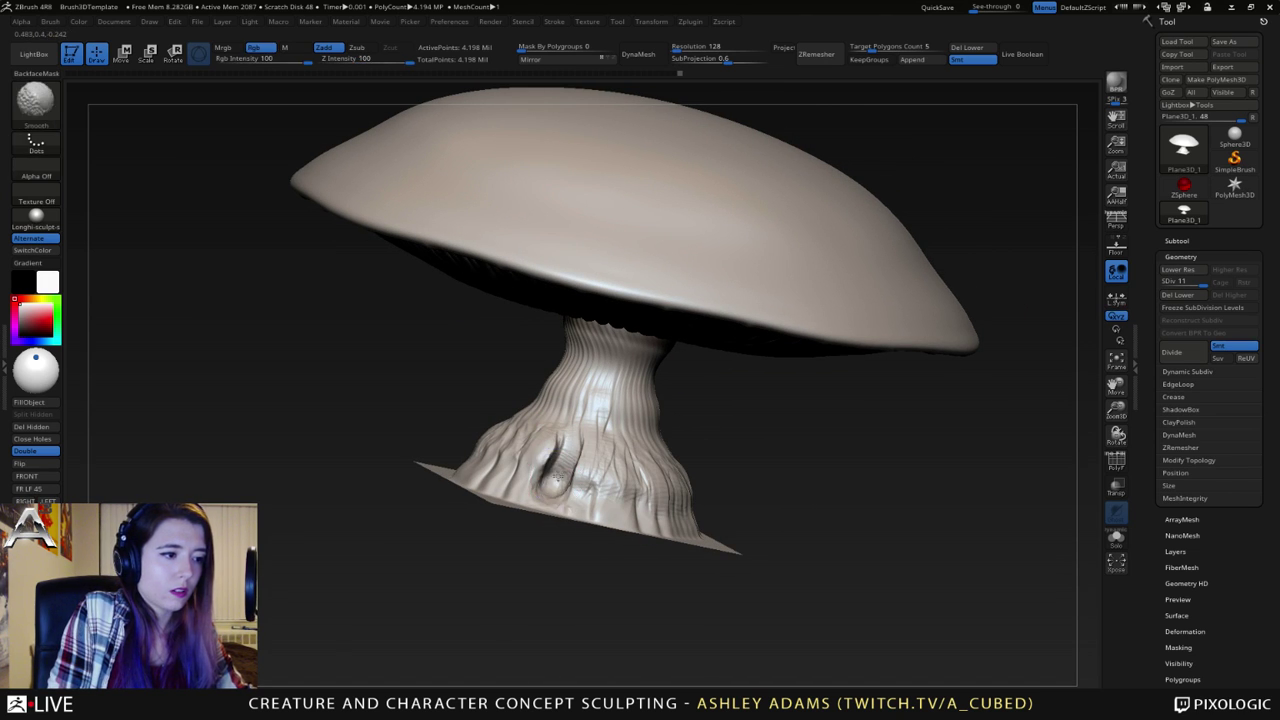
{"action": "mouse_move", "coordinate": [562, 451]}
{"action": "left_mouse_down", "text": "shift"}
{"action": "mouse_move", "coordinate": [572, 444]}
{"action": "mouse_move", "coordinate": [560, 435]}
{"action": "left_mouse_up", "text": "shift"}
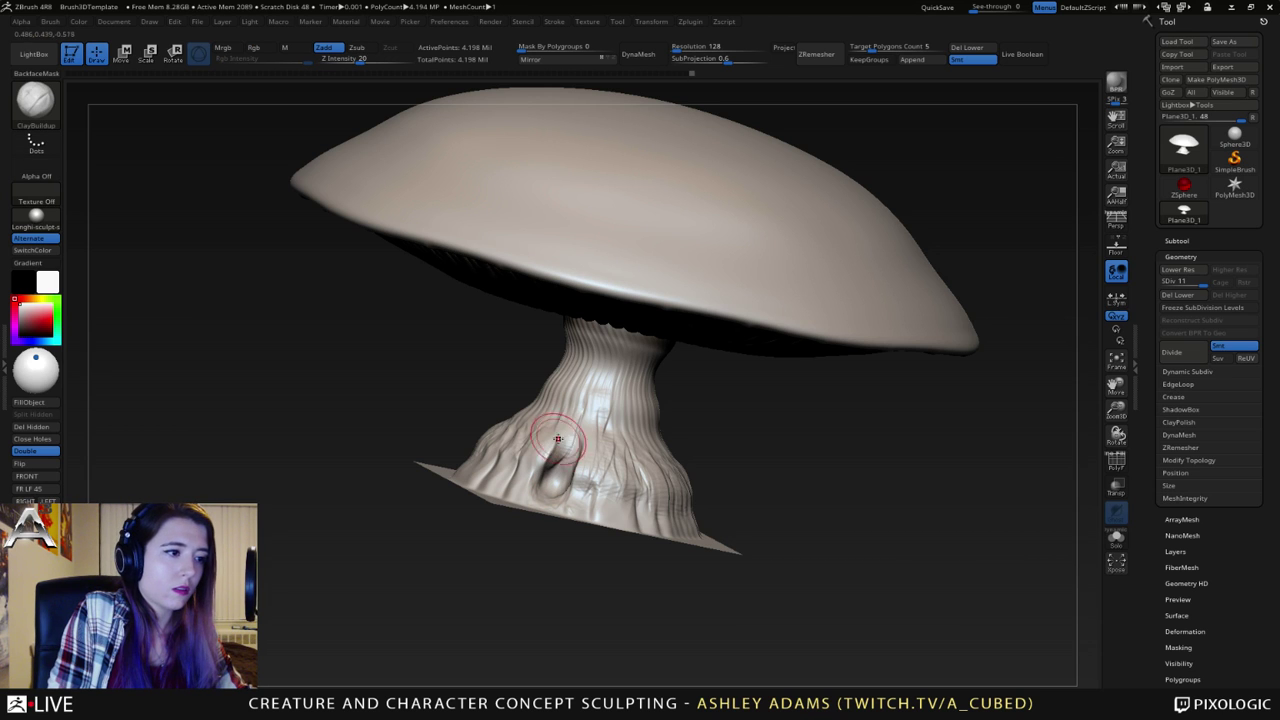
{"action": "key", "text": "shift"}
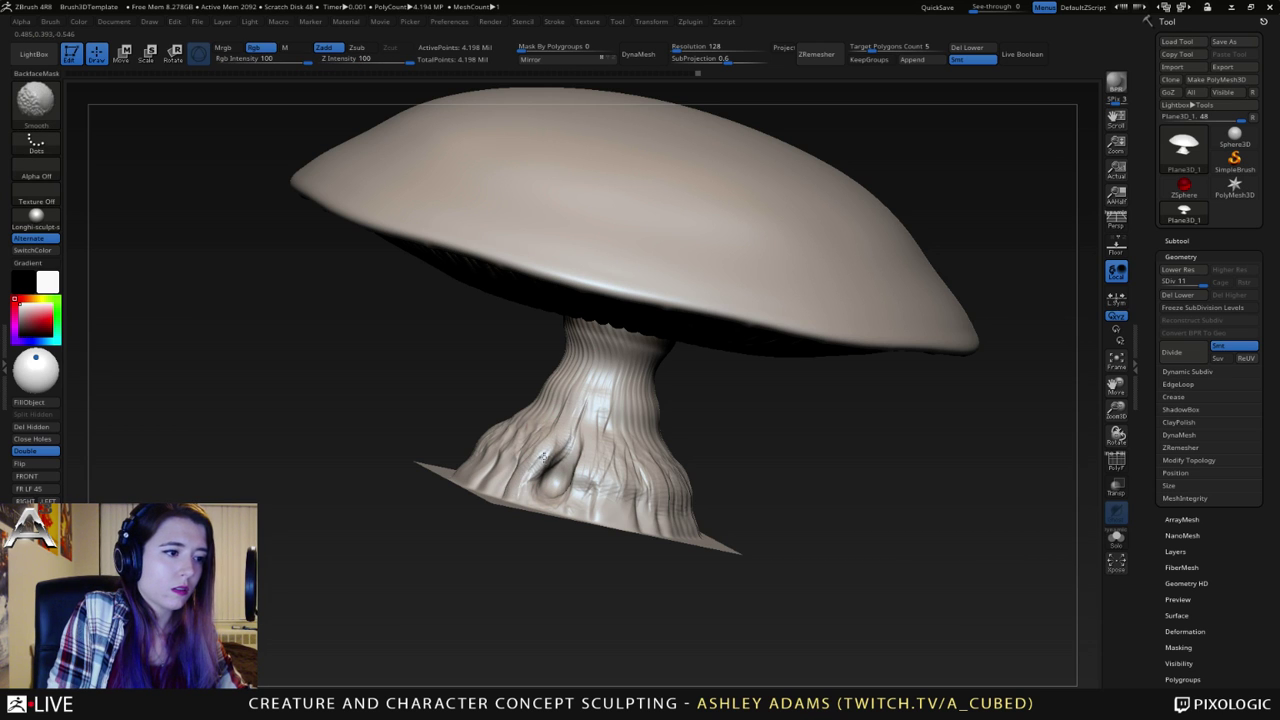
- Try building up the upper stem just below the cap with ClayBuildup strokes at Z Intensity 20
{"action": "mouse_move", "coordinate": [571, 408]}
{"action": "right_mouse_down"}
{"action": "mouse_move", "coordinate": [571, 321]}
{"action": "mouse_move", "coordinate": [596, 361]}
{"action": "right_mouse_up"}
{"action": "mouse_move", "coordinate": [595, 358]}
{"action": "left_mouse_down"}
{"action": "mouse_move", "coordinate": [588, 394]}
{"action": "mouse_move", "coordinate": [624, 408]}
{"action": "mouse_move", "coordinate": [602, 394]}
{"action": "left_mouse_up"}
{"action": "left_click_drag", "start_coordinate": [586, 346], "coordinate": [575, 398]}
{"action": "mouse_move", "coordinate": [565, 351]}
{"action": "left_mouse_down"}
{"action": "mouse_move", "coordinate": [571, 400]}
{"action": "mouse_move", "coordinate": [557, 404]}
{"action": "left_mouse_up"}
{"action": "right_click_drag", "start_coordinate": [535, 285], "coordinate": [562, 311]}
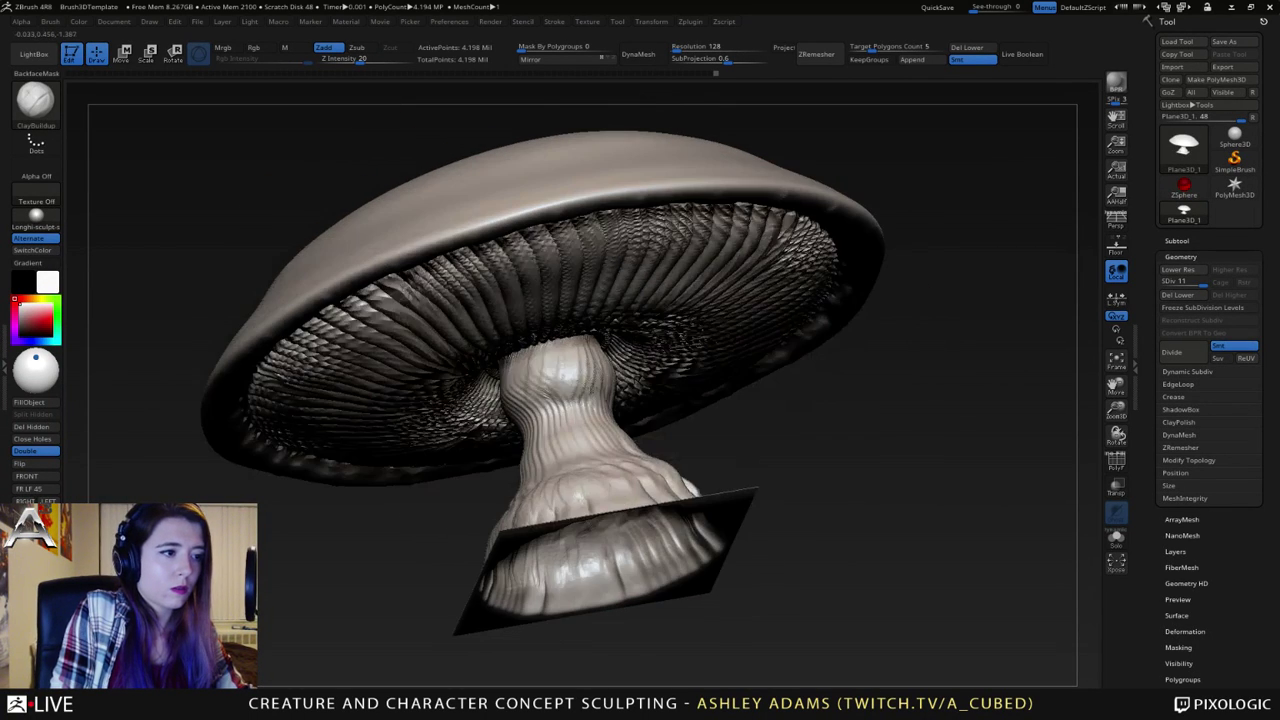
{"action": "mouse_move", "coordinate": [540, 353]}
{"action": "left_mouse_down"}
{"action": "mouse_move", "coordinate": [543, 406]}
{"action": "mouse_move", "coordinate": [579, 360]}
{"action": "mouse_move", "coordinate": [556, 400]}
{"action": "left_mouse_up"}
{"action": "right_click_drag", "start_coordinate": [556, 400], "coordinate": [606, 413]}
{"action": "key", "text": "ctrl+z"}
{"action": "left_click_drag", "start_coordinate": [703, 341], "coordinate": [650, 385]}
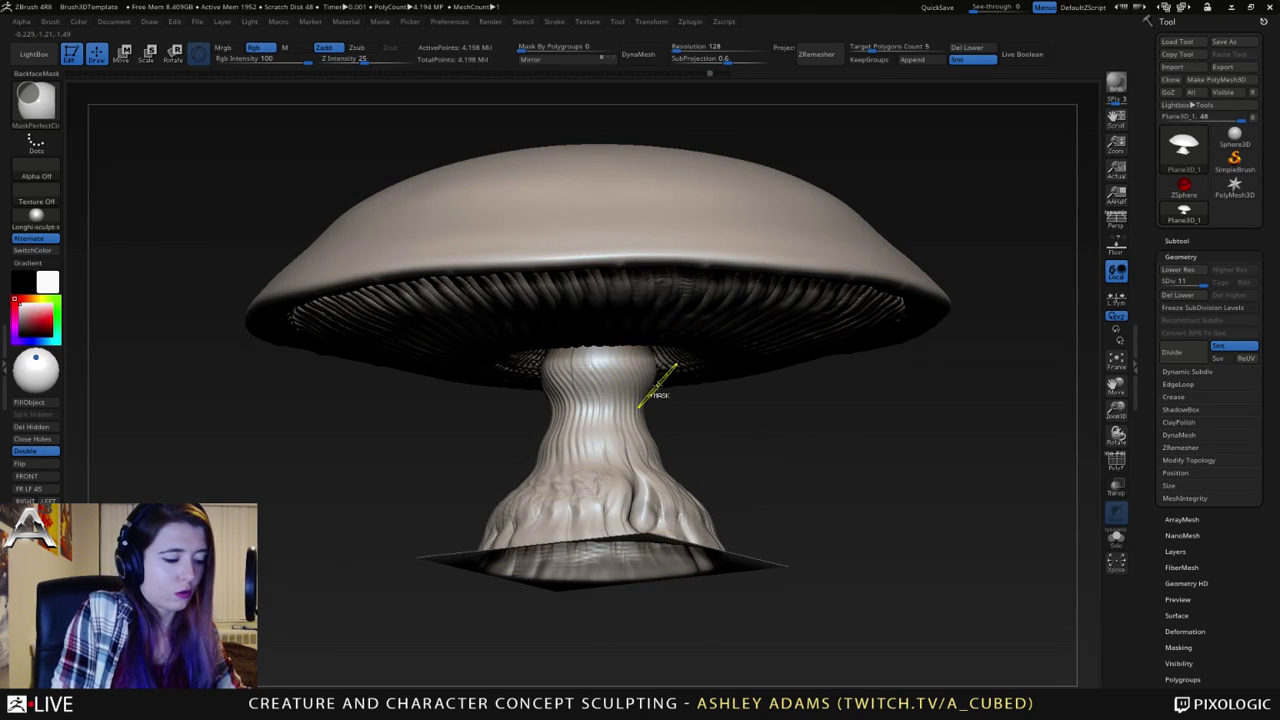
- Switch to the ClayTubes brush and give it Alpha 14
{"action": "key", "text": "b"}
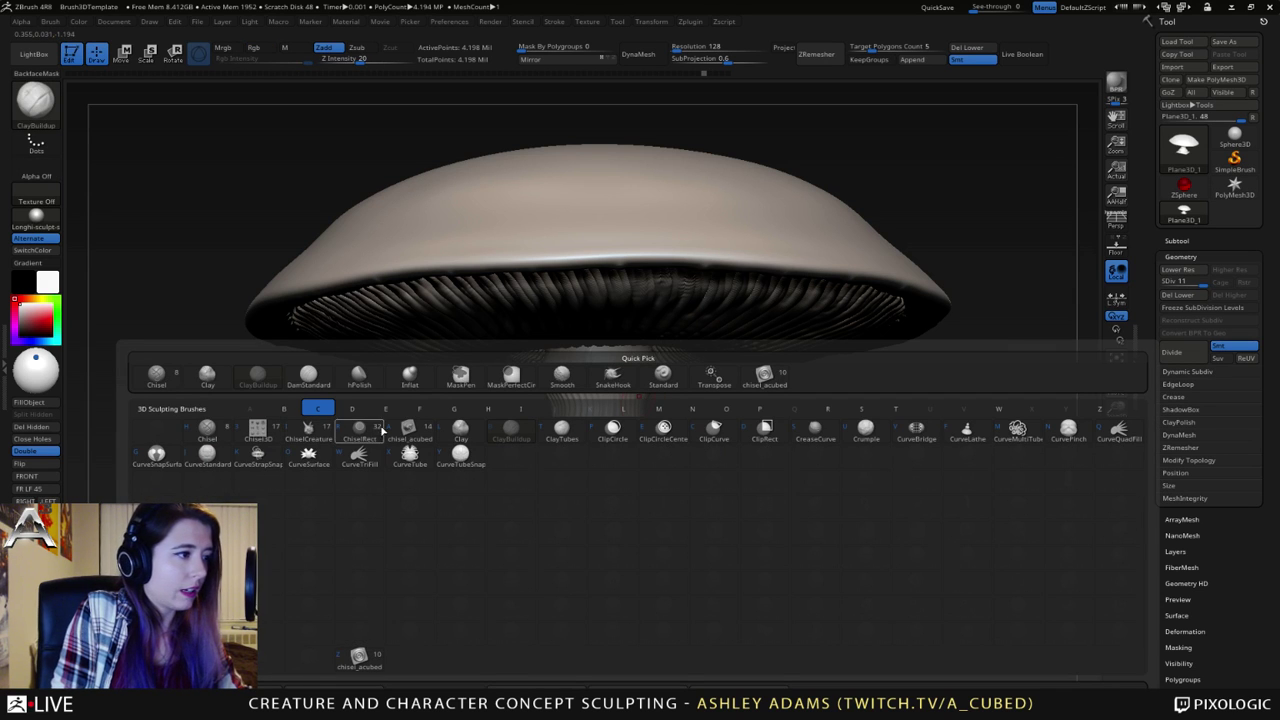
{"action": "key", "text": "l"}
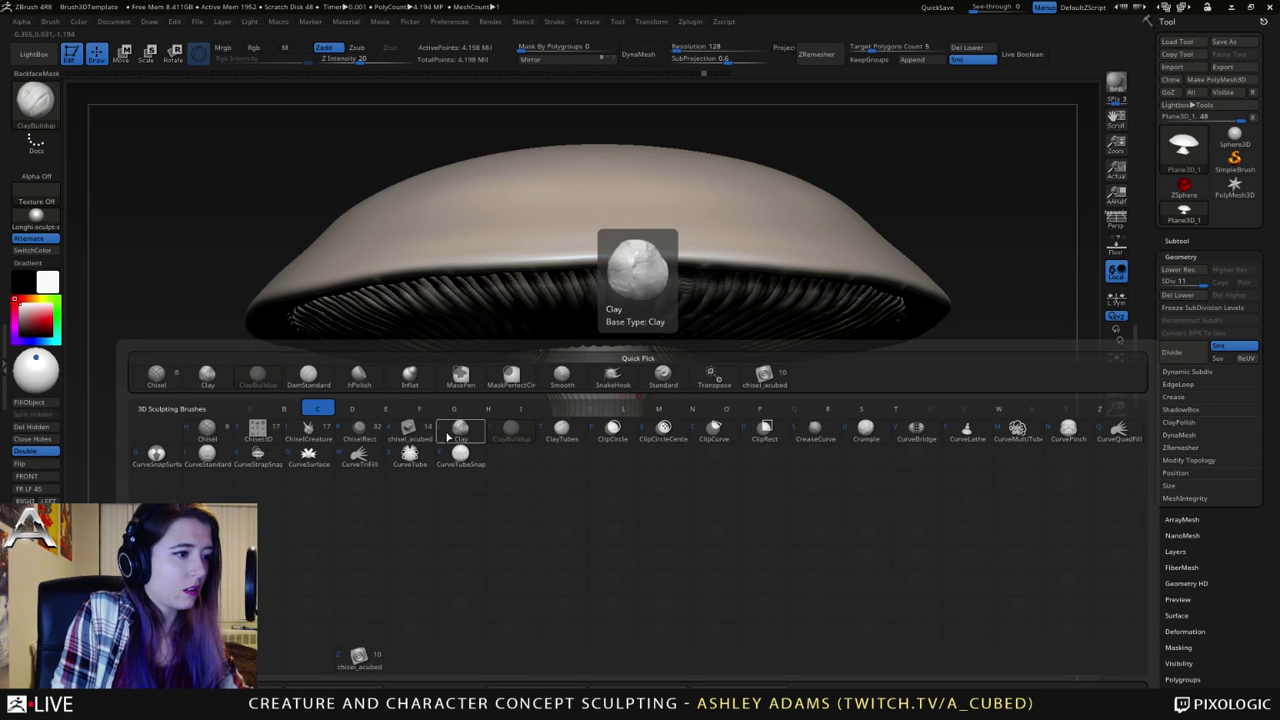
{"action": "key", "text": "b"}
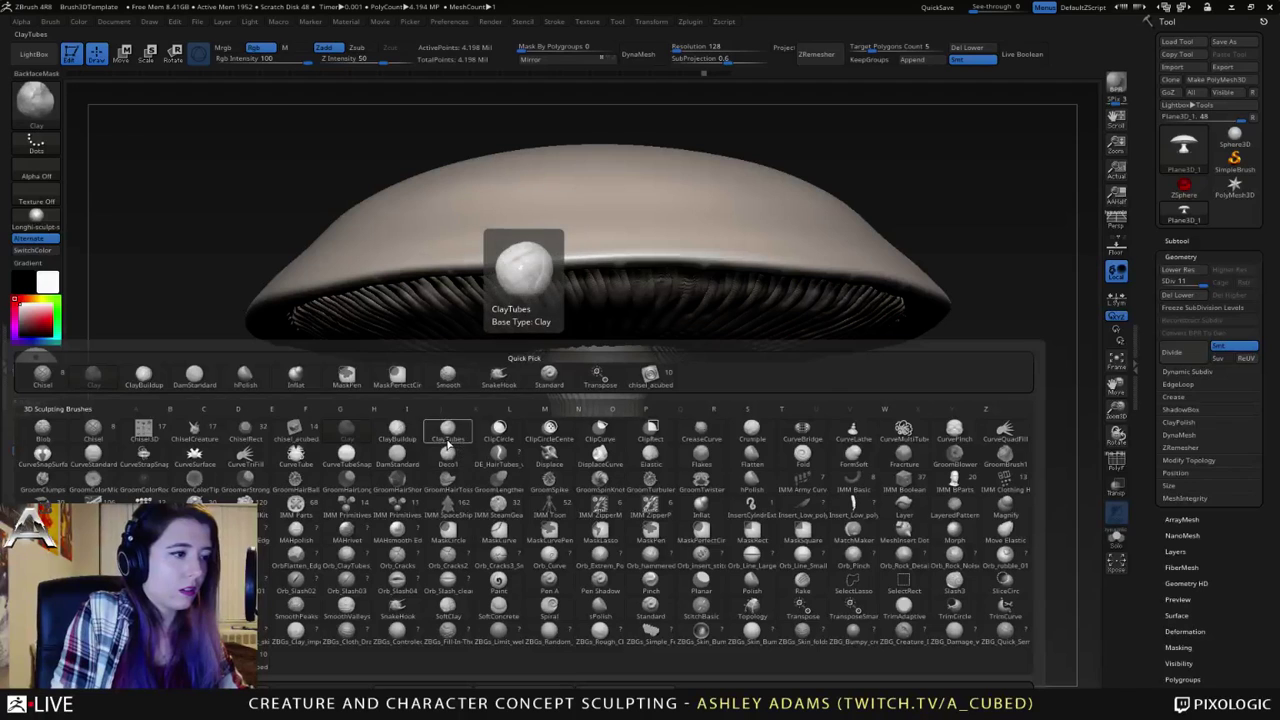
{"action": "left_click", "coordinate": [453, 437]}
{"action": "right_click_drag", "start_coordinate": [571, 371], "coordinate": [603, 367]}
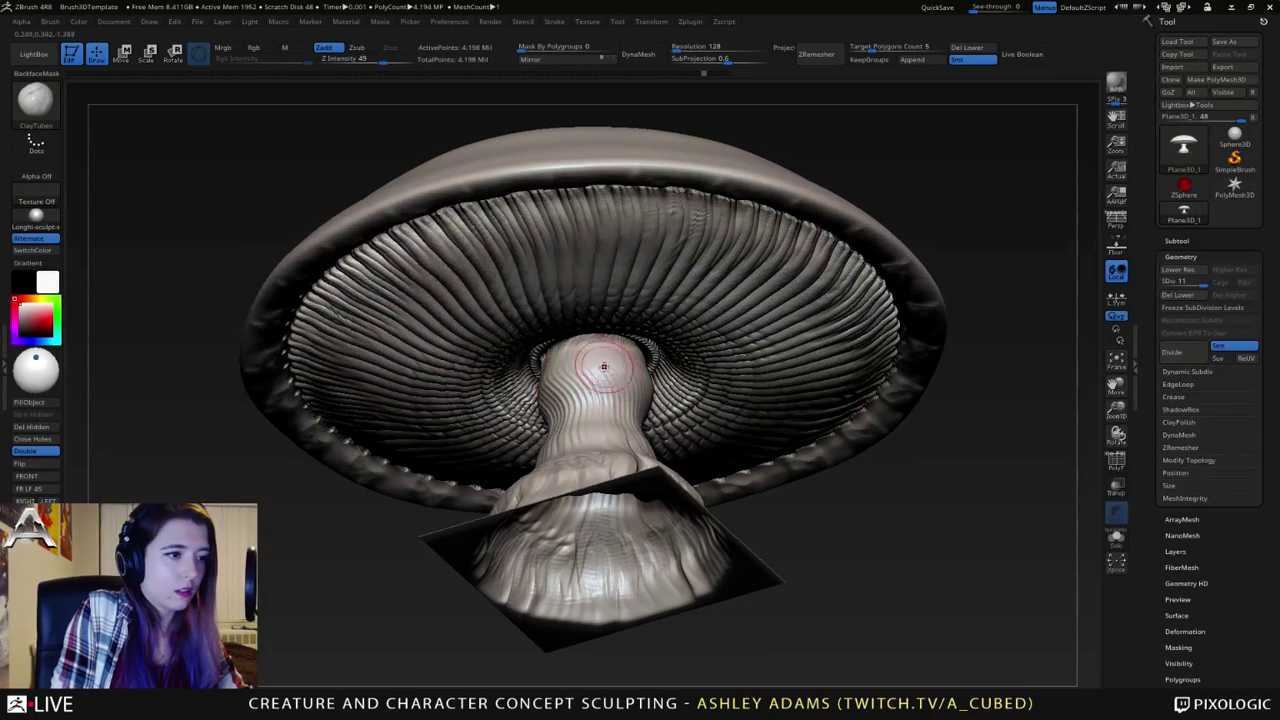
{"action": "key", "text": "ctrl"}
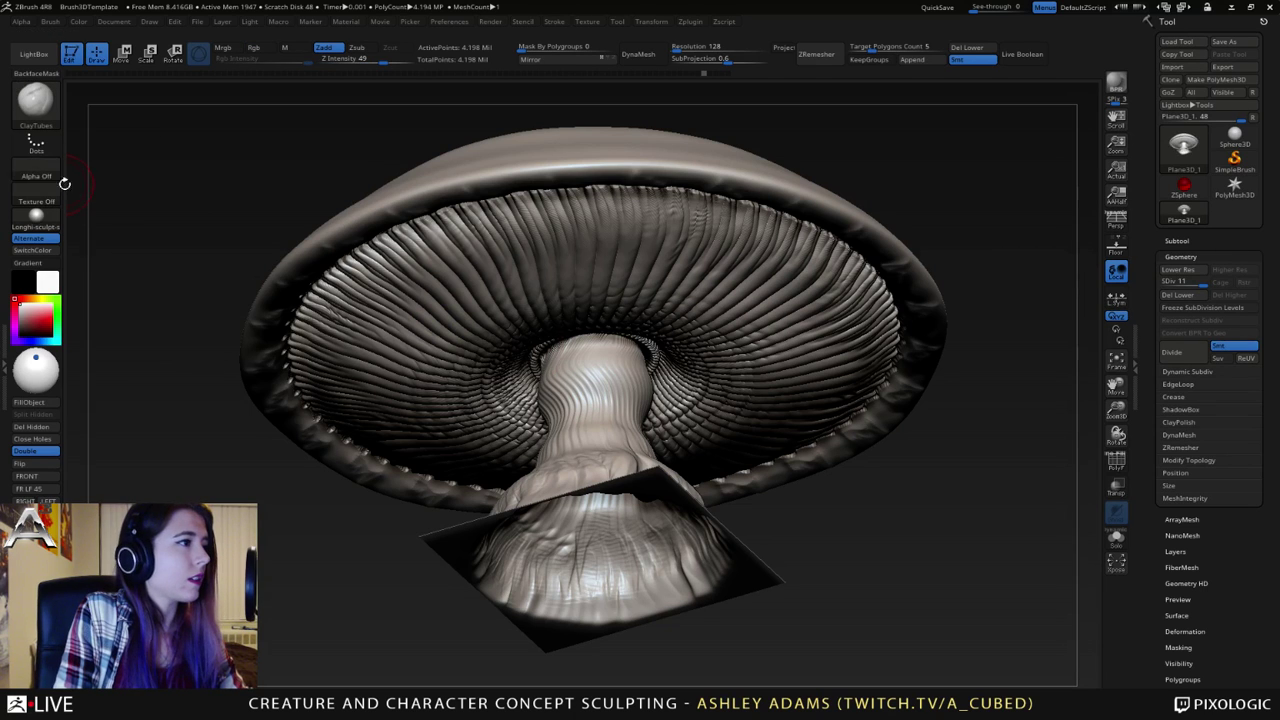
{"action": "left_click", "coordinate": [36, 166]}
{"action": "left_click", "coordinate": [256, 262]}
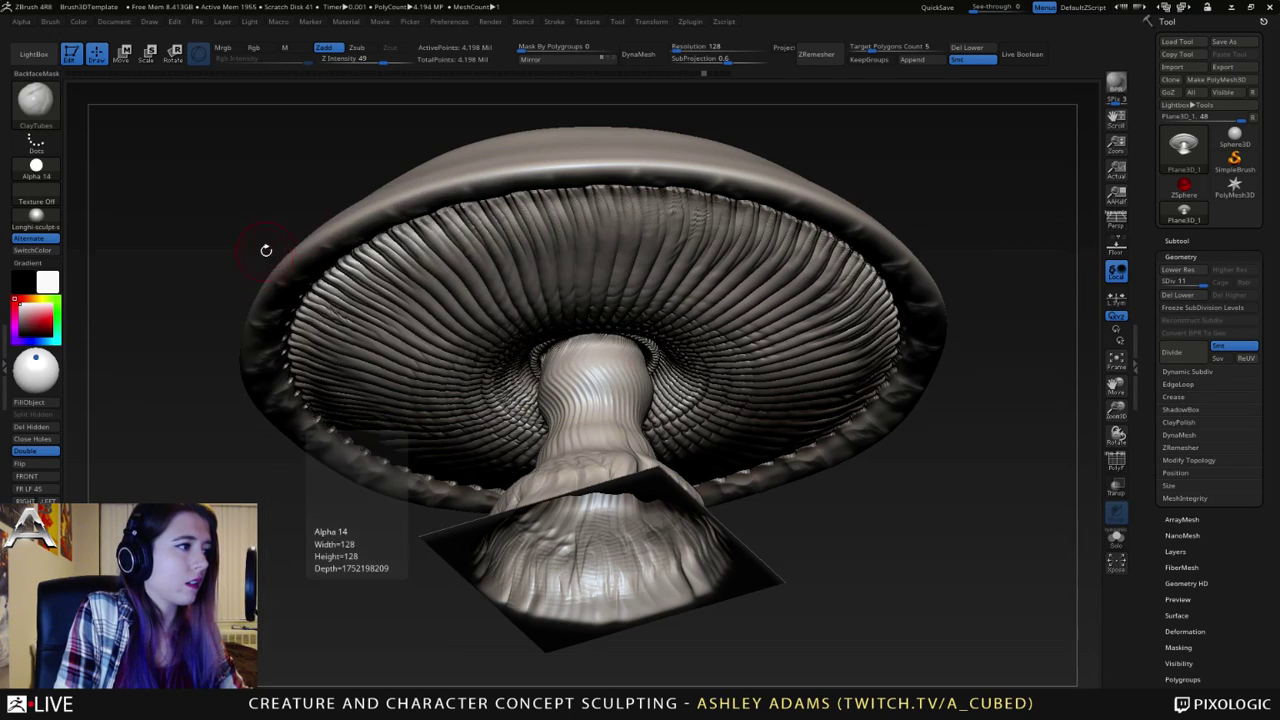
- Try roughening the top of the stem with ClayTubes strokes at Z Intensity 49, and undo them
{"action": "mouse_move", "coordinate": [610, 372]}
{"action": "left_mouse_down"}
{"action": "mouse_move", "coordinate": [615, 382]}
{"action": "mouse_move", "coordinate": [584, 370]}
{"action": "mouse_move", "coordinate": [583, 386]}
{"action": "mouse_move", "coordinate": [595, 370]}
{"action": "left_mouse_up"}
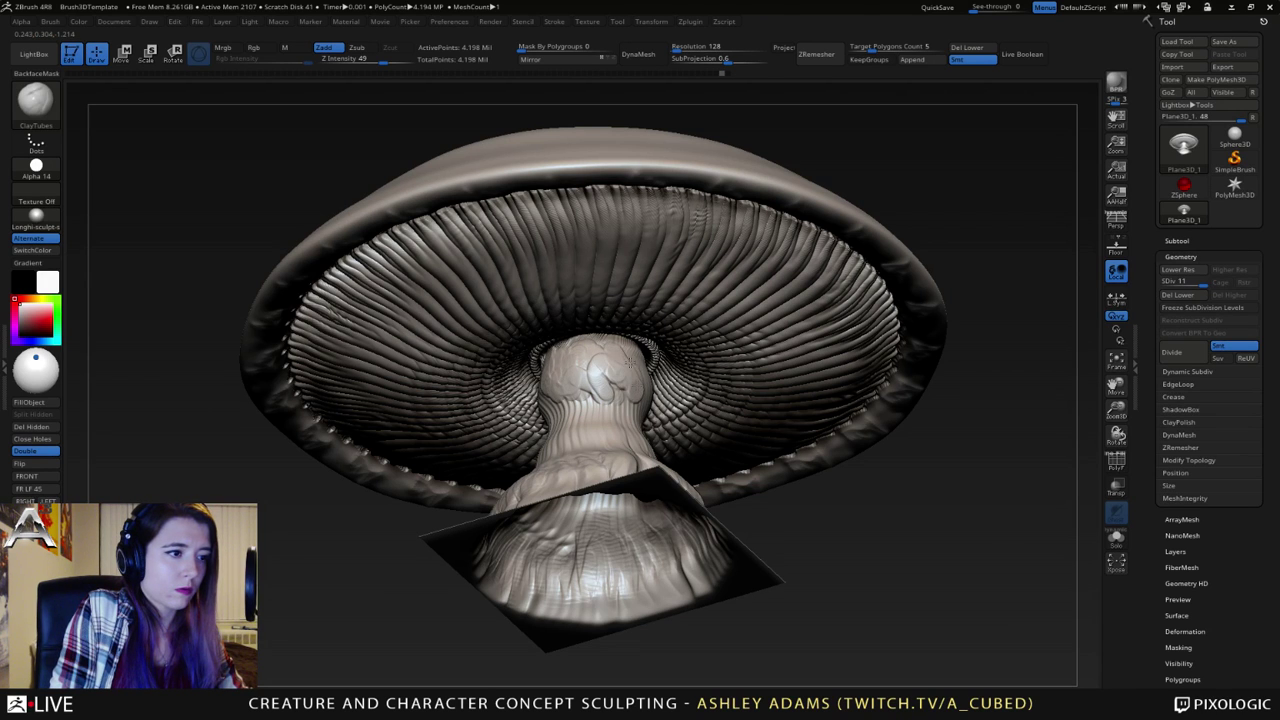
{"action": "right_click_drag", "start_coordinate": [632, 367], "coordinate": [640, 375]}
{"action": "left_click_drag", "start_coordinate": [638, 378], "coordinate": [648, 378]}
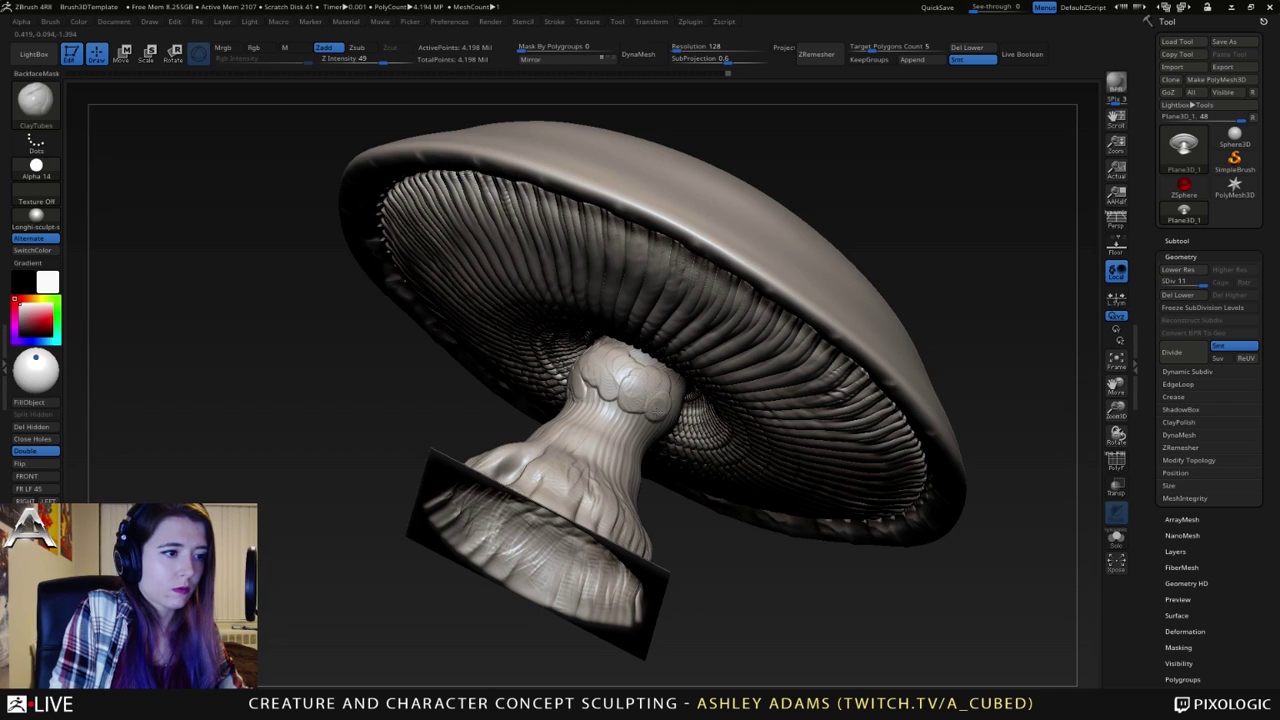
{"action": "key", "text": "ctrl+z"}
{"action": "key", "text": "ctrl+z"}
{"action": "right_click_drag", "start_coordinate": [400, 291], "coordinate": [577, 375]}
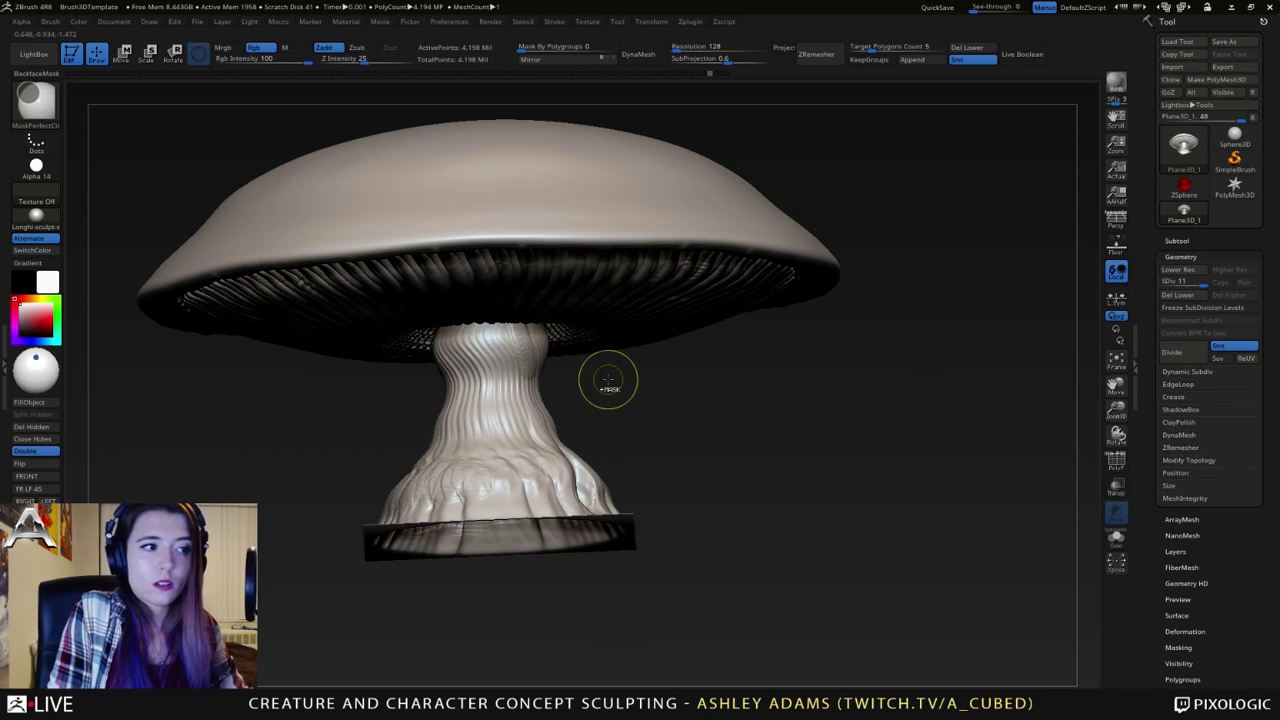
{"action": "left_click_drag", "start_coordinate": [610, 380], "coordinate": [663, 435]}
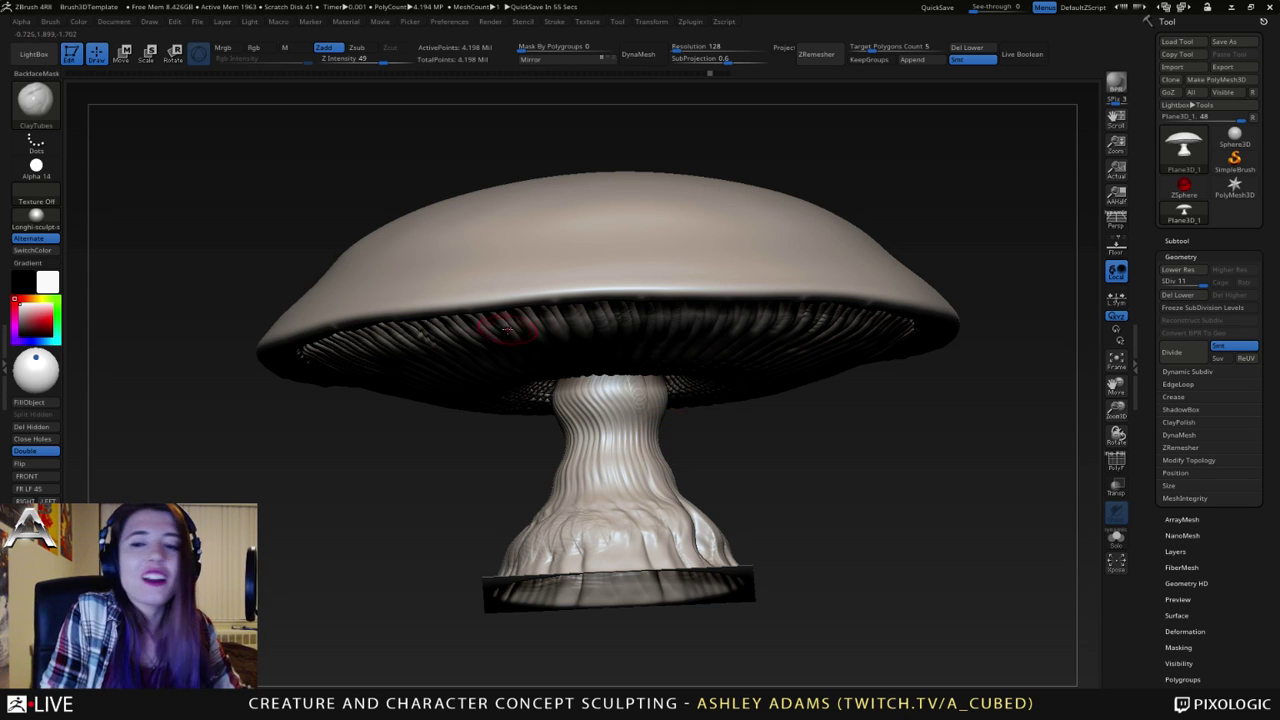
- Build up an uneven swelling around the top of the stem using ClayBuildup with Alpha 14 at Z Intensity 20
{"action": "left_click", "coordinate": [35, 104]}
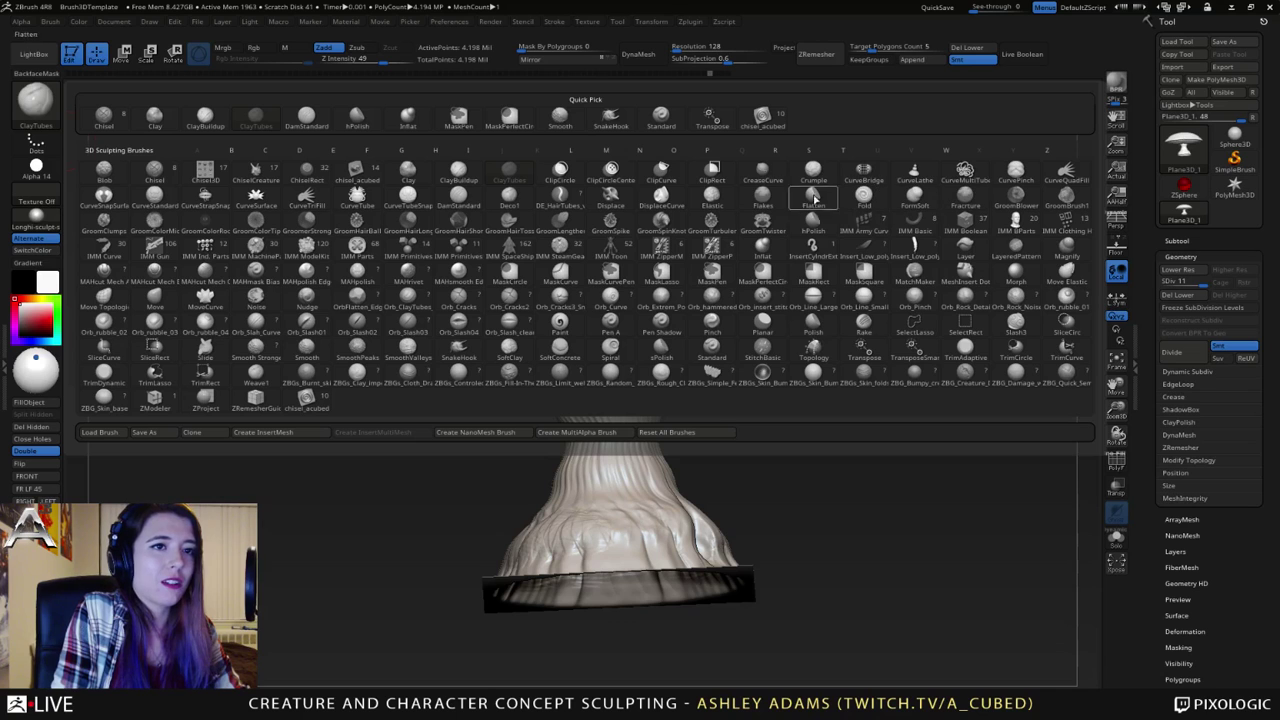
{"action": "left_click", "coordinate": [455, 174]}
{"action": "left_click_drag", "start_coordinate": [430, 520], "coordinate": [440, 389]}
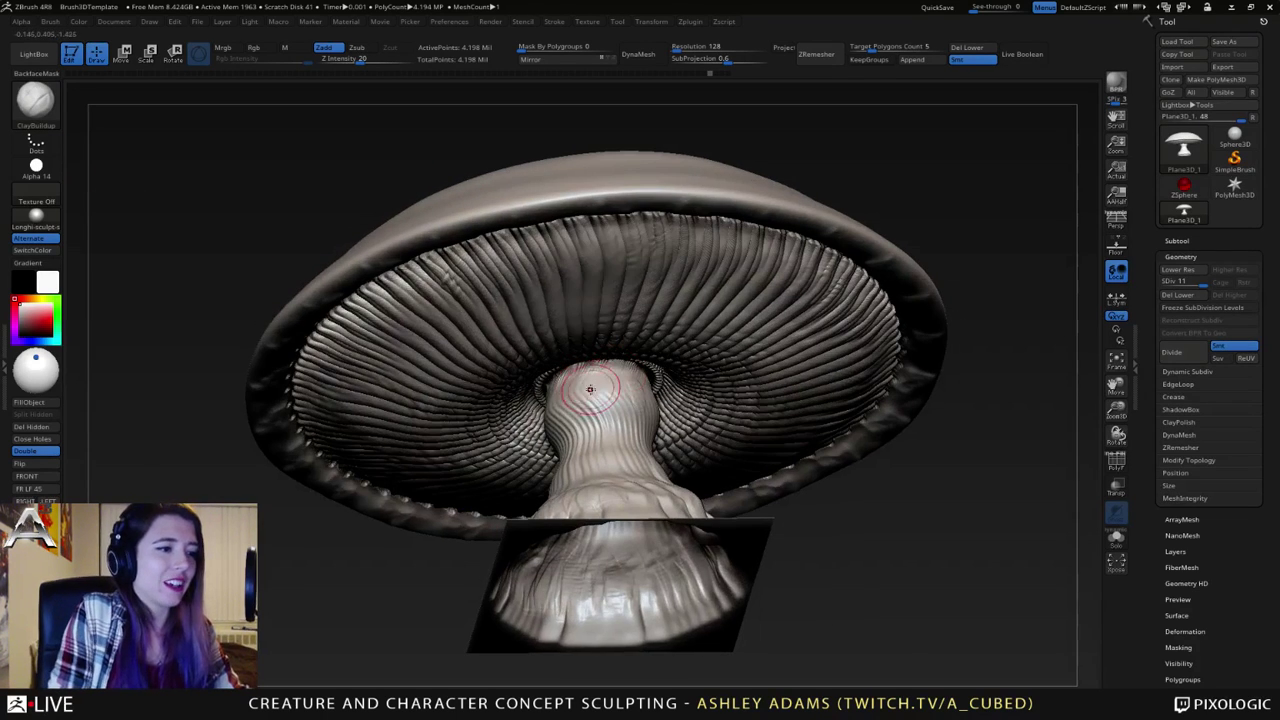
{"action": "mouse_move", "coordinate": [595, 374]}
{"action": "left_mouse_down"}
{"action": "mouse_move", "coordinate": [614, 414]}
{"action": "mouse_move", "coordinate": [568, 416]}
{"action": "left_mouse_up"}
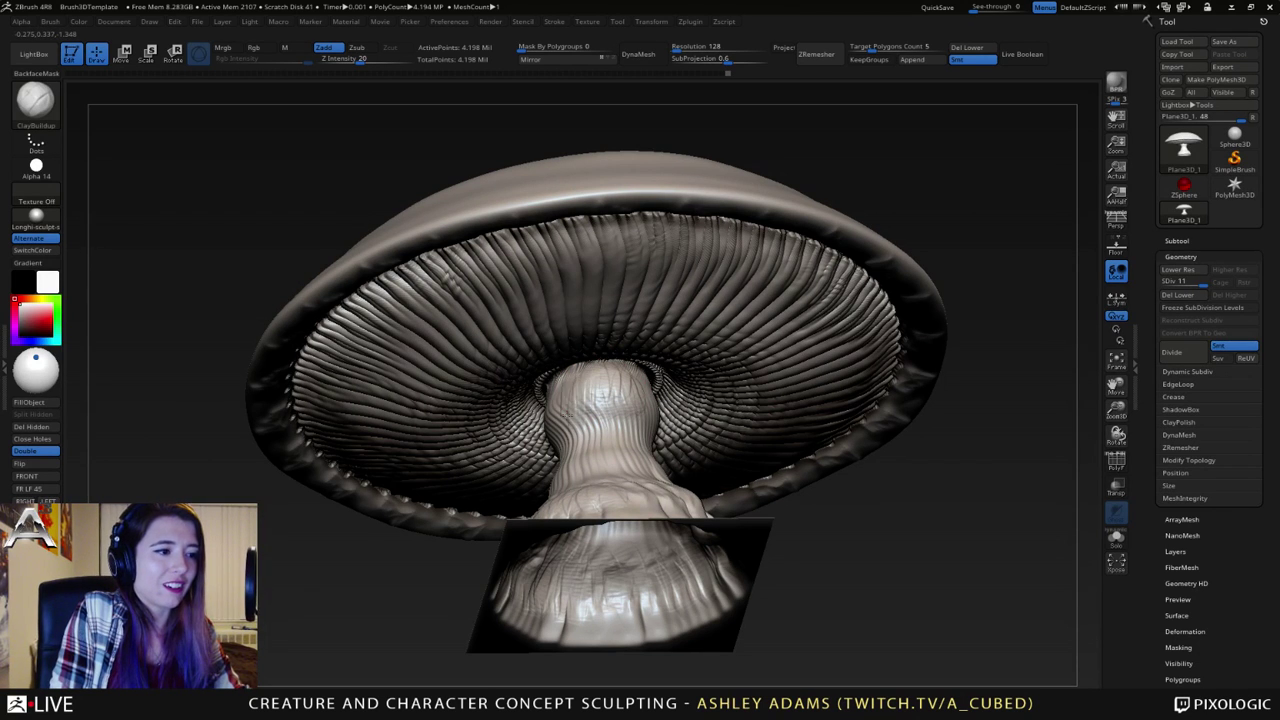
{"action": "right_click_drag", "start_coordinate": [590, 398], "coordinate": [646, 408]}
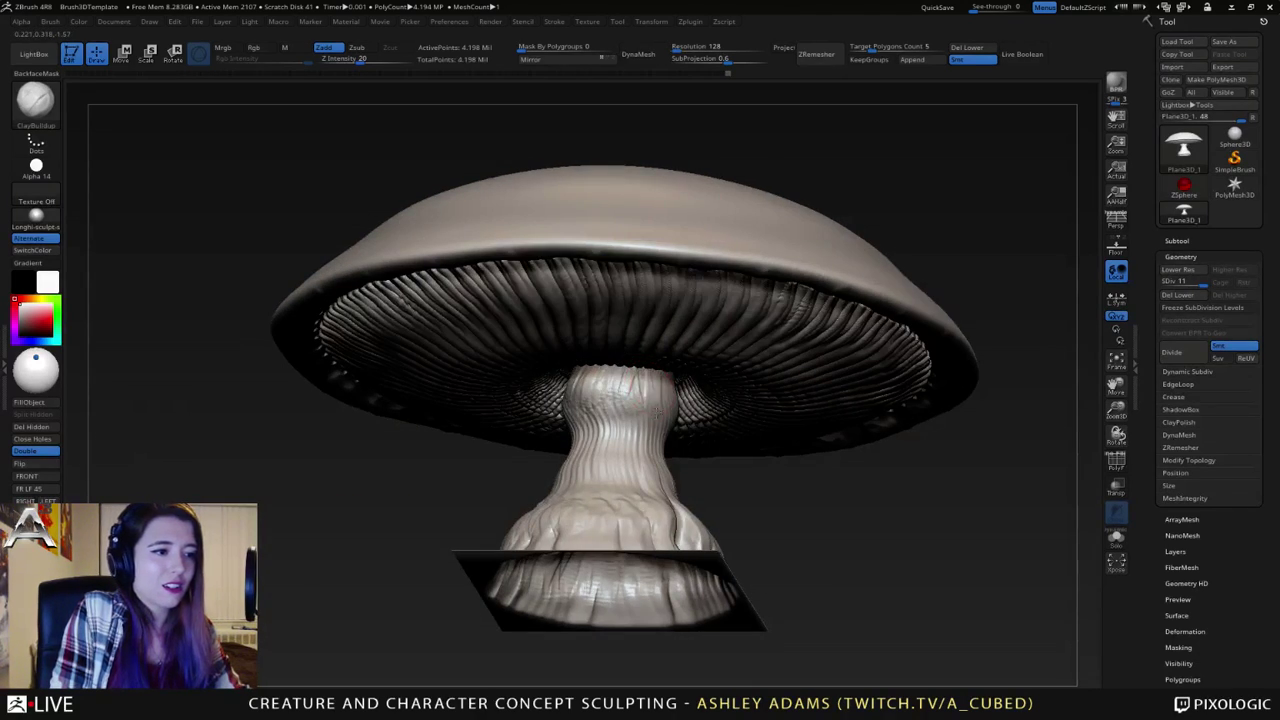
{"action": "left_click_drag", "start_coordinate": [651, 379], "coordinate": [640, 400]}
{"action": "right_click_drag", "start_coordinate": [626, 386], "coordinate": [675, 381]}
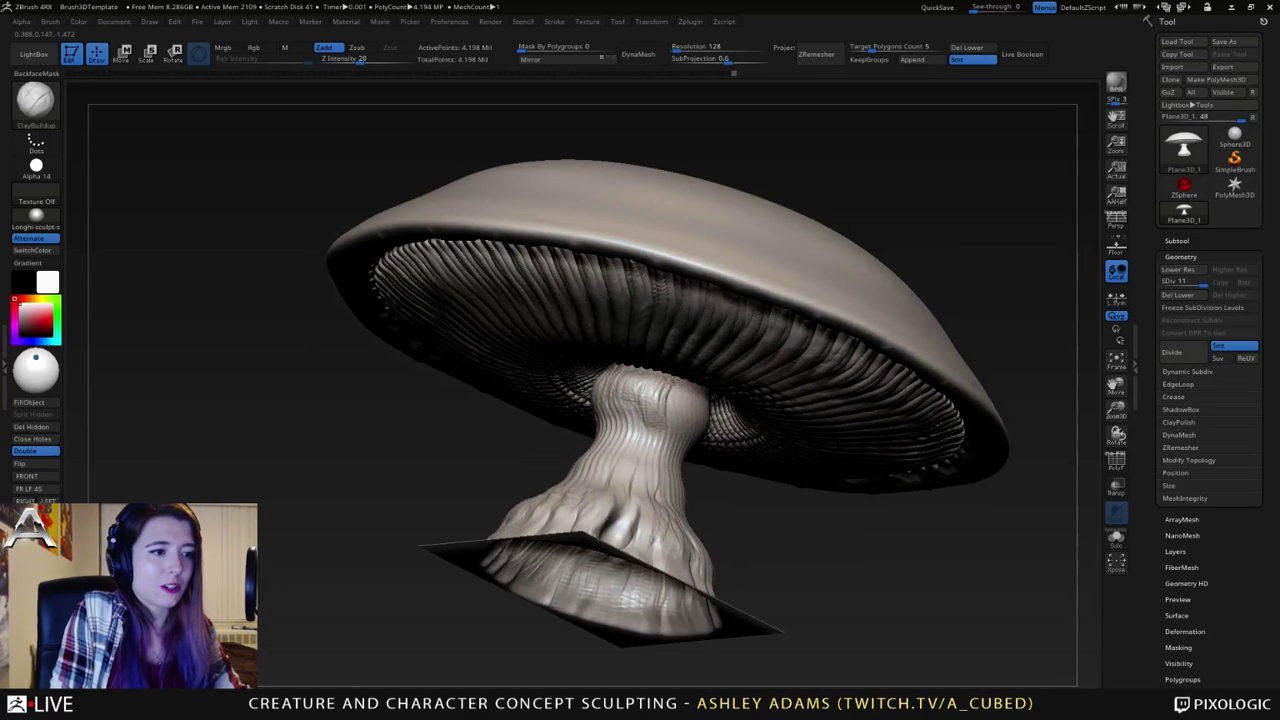
{"action": "mouse_move", "coordinate": [688, 421]}
{"action": "left_mouse_down"}
{"action": "mouse_move", "coordinate": [724, 414]}
{"action": "mouse_move", "coordinate": [732, 426]}
{"action": "left_mouse_up"}
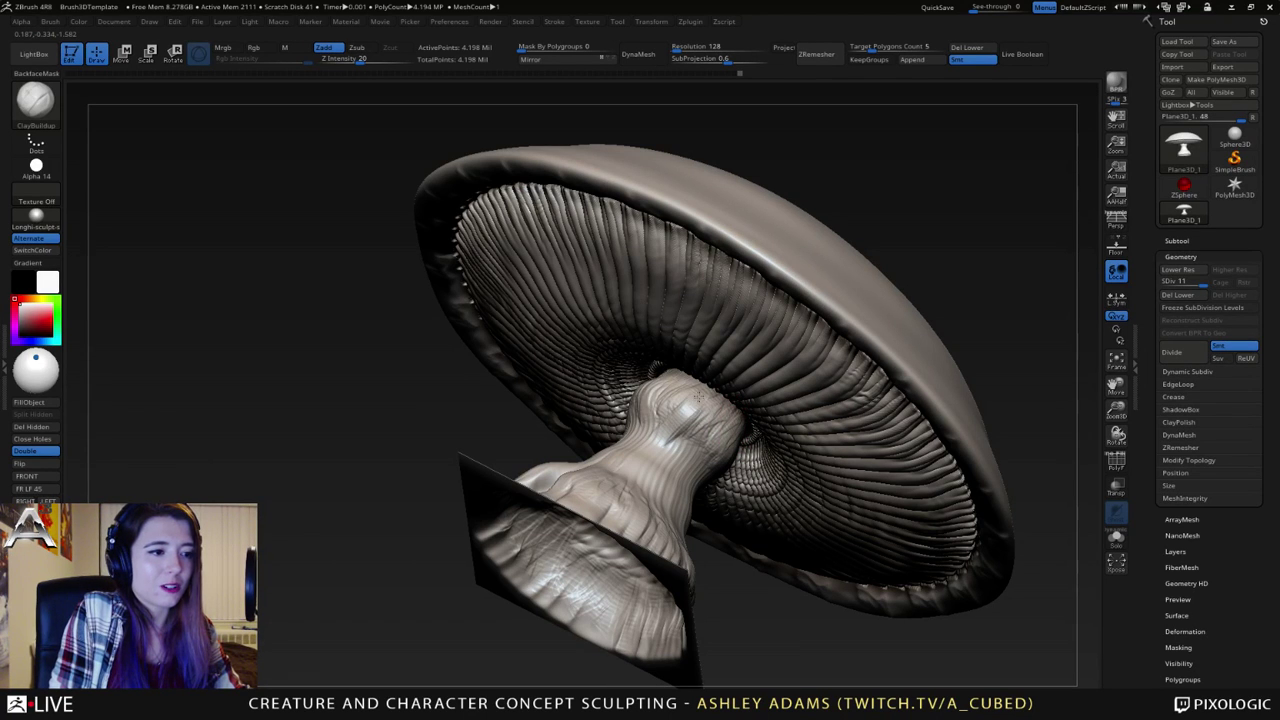
{"action": "mouse_move", "coordinate": [708, 408]}
{"action": "left_mouse_down"}
{"action": "mouse_move", "coordinate": [546, 408]}
{"action": "mouse_move", "coordinate": [603, 409]}
{"action": "left_mouse_up"}
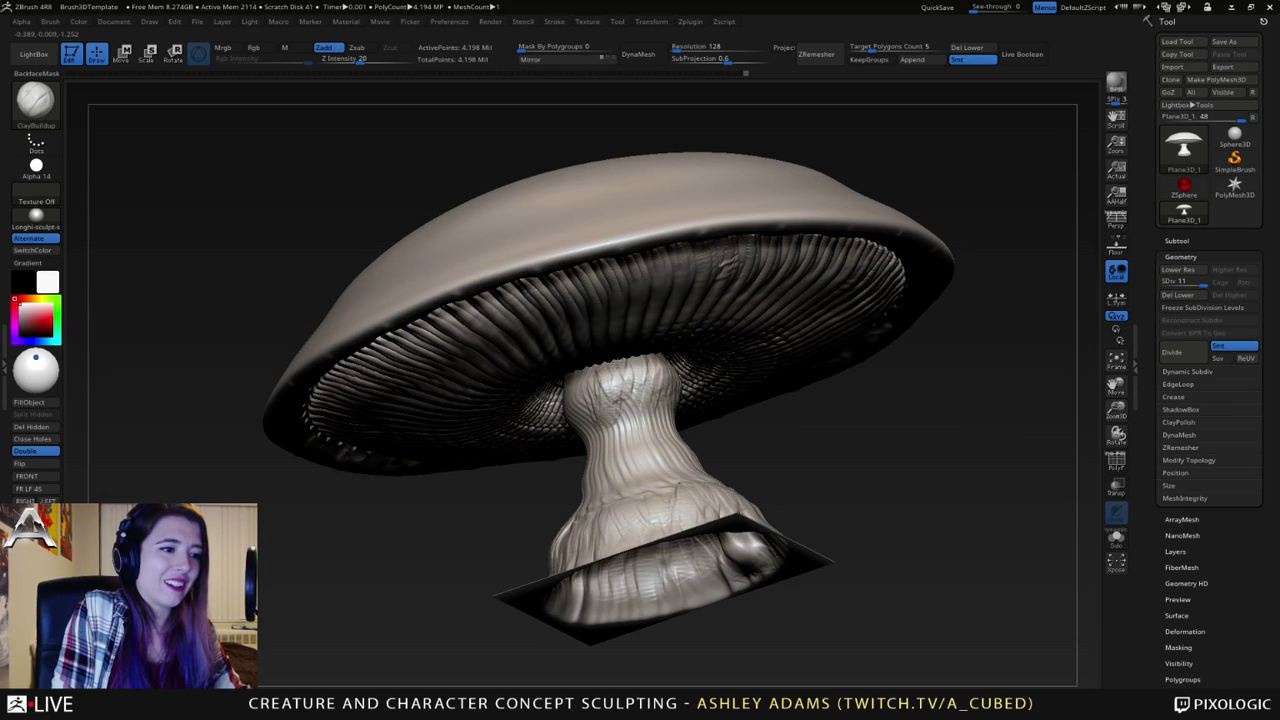
{"action": "right_click_drag", "start_coordinate": [634, 402], "coordinate": [620, 364]}
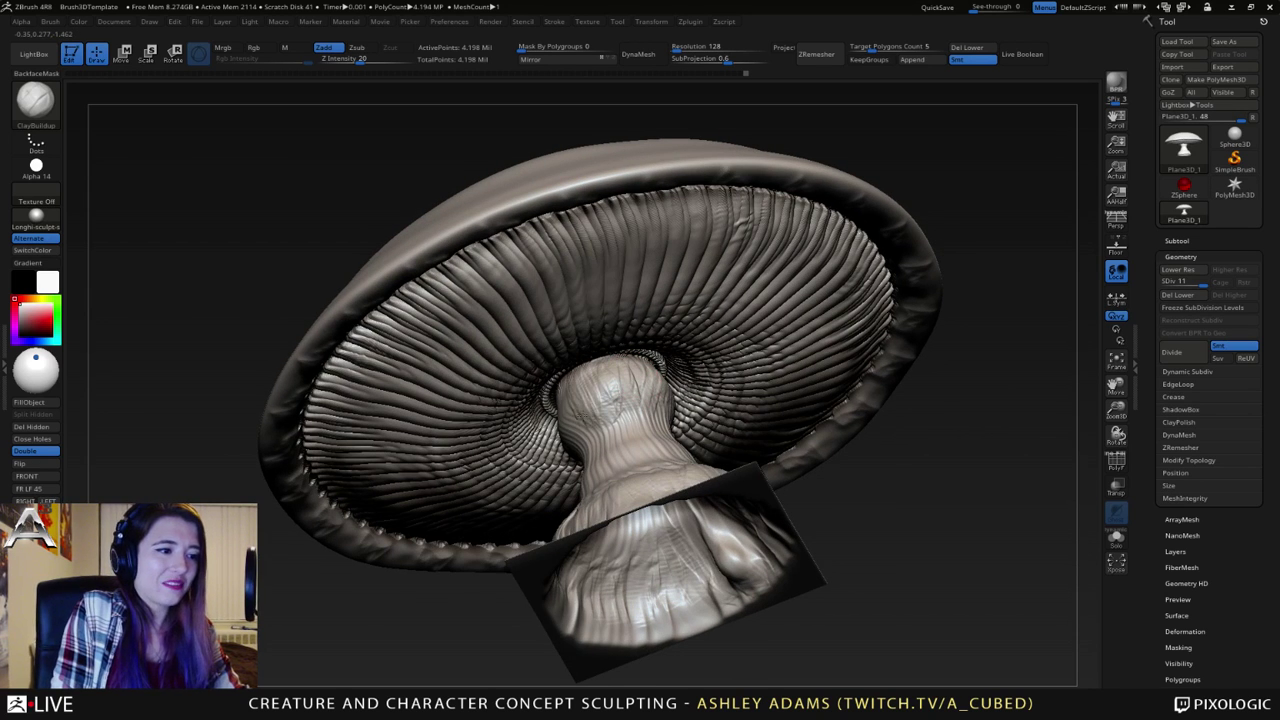
{"action": "mouse_move", "coordinate": [588, 402]}
{"action": "left_mouse_down"}
{"action": "mouse_move", "coordinate": [586, 433]}
{"action": "mouse_move", "coordinate": [546, 430]}
{"action": "mouse_move", "coordinate": [562, 408]}
{"action": "mouse_move", "coordinate": [562, 435]}
{"action": "left_mouse_up"}
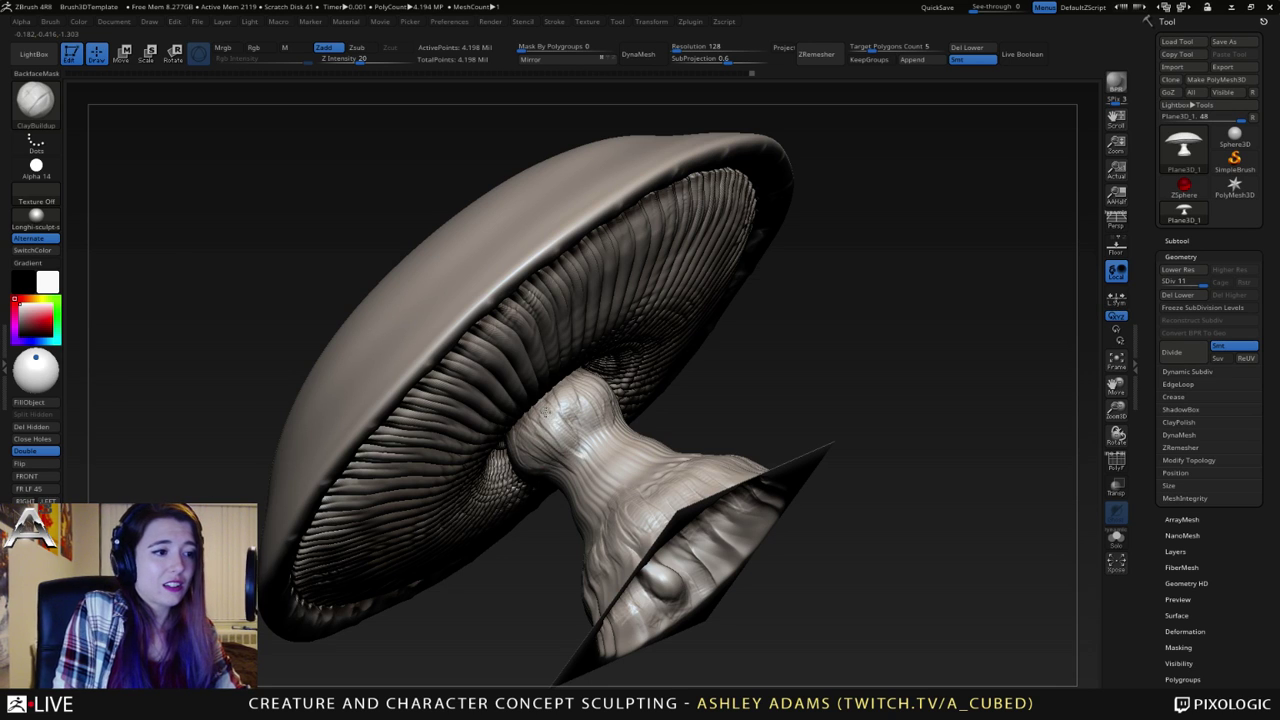
- Carve irregular creases into the swelling at the top of the stem using DamStandard at Z Intensity 33
{"action": "key", "text": "b"}
{"action": "key", "text": "d"}
{"action": "key", "text": "s"}
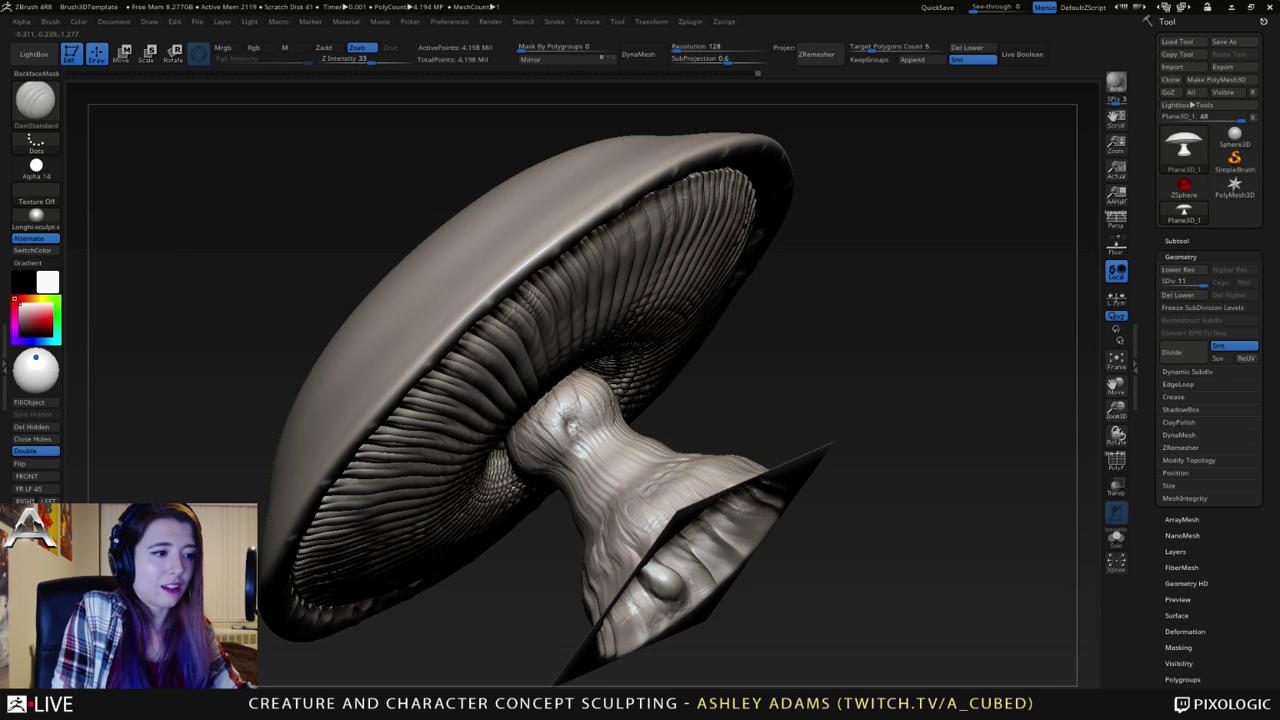
{"action": "right_click_drag", "start_coordinate": [603, 424], "coordinate": [605, 388]}
{"action": "left_click_drag", "start_coordinate": [602, 396], "coordinate": [612, 416]}
{"action": "right_click_drag", "start_coordinate": [612, 390], "coordinate": [590, 416]}
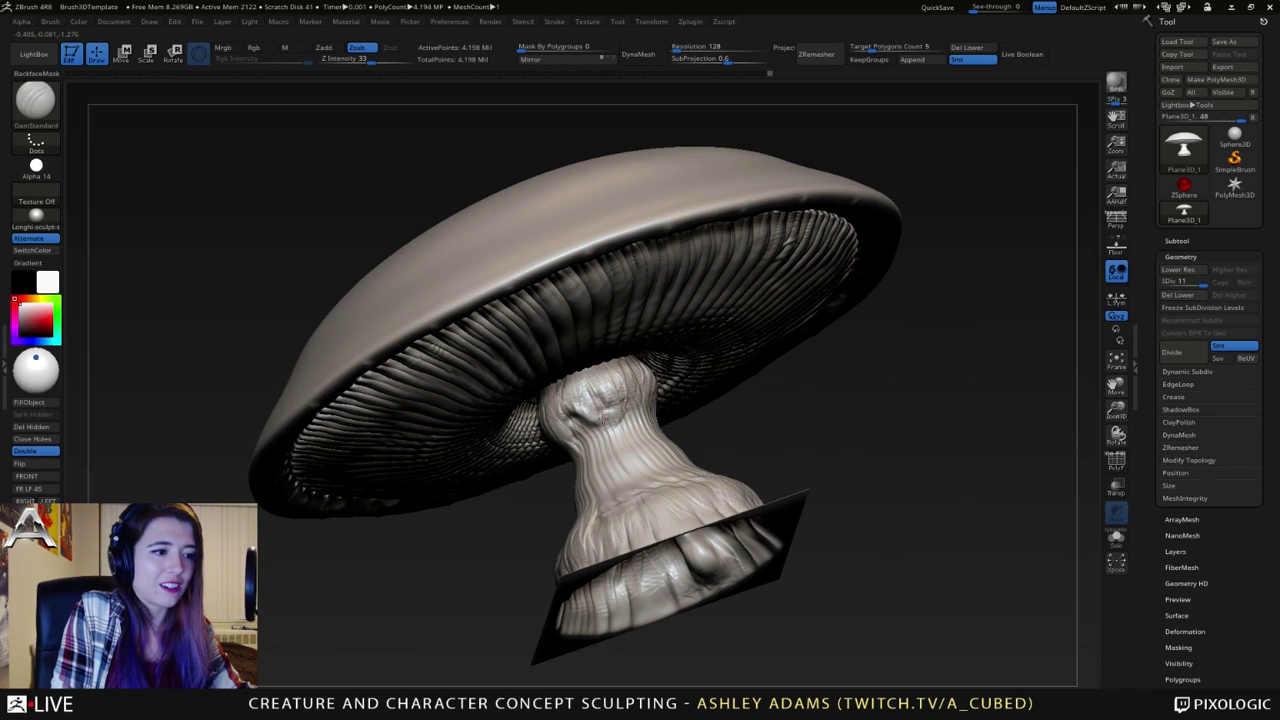
{"action": "left_click_drag", "start_coordinate": [609, 403], "coordinate": [620, 420]}
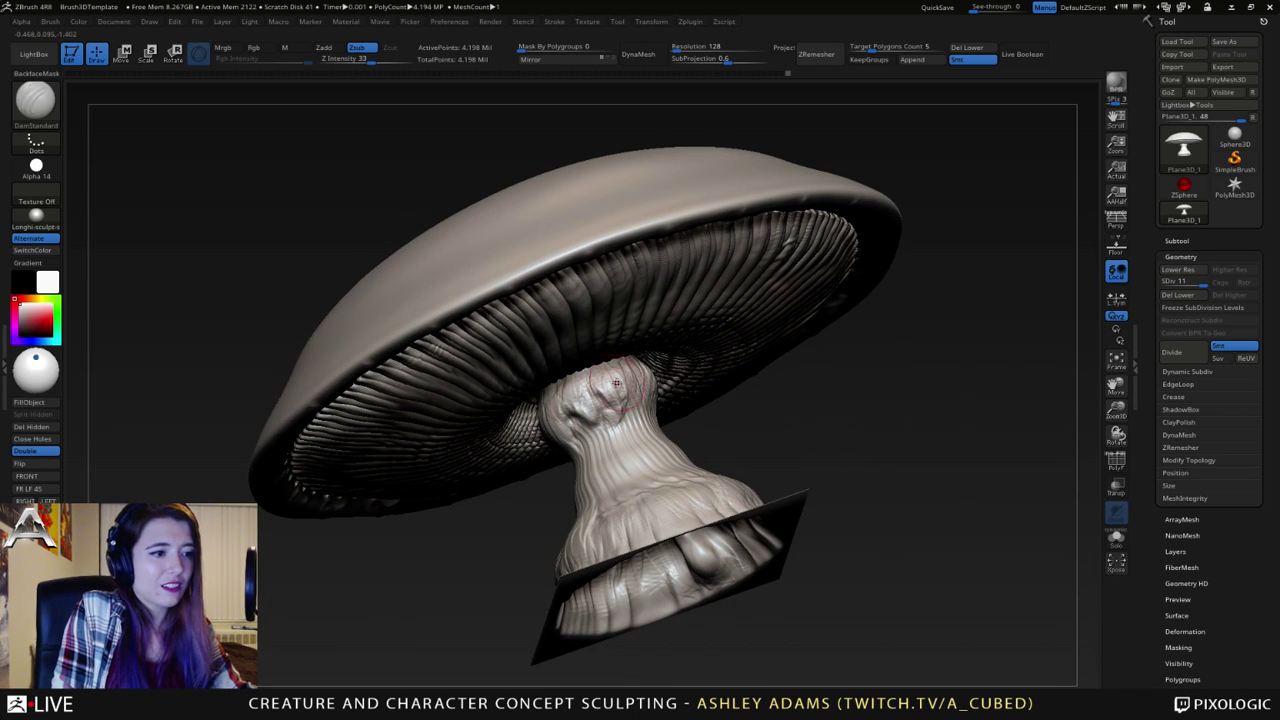
{"action": "mouse_move", "coordinate": [617, 383]}
{"action": "right_mouse_down"}
{"action": "mouse_move", "coordinate": [642, 390]}
{"action": "mouse_move", "coordinate": [645, 440]}
{"action": "right_mouse_up"}
- Flatten the ridges along the middle of the stem with hPolish at Z Intensity 37 and smooth the surface
{"action": "key", "text": "b"}
{"action": "key", "text": "h"}
{"action": "key", "text": "p"}
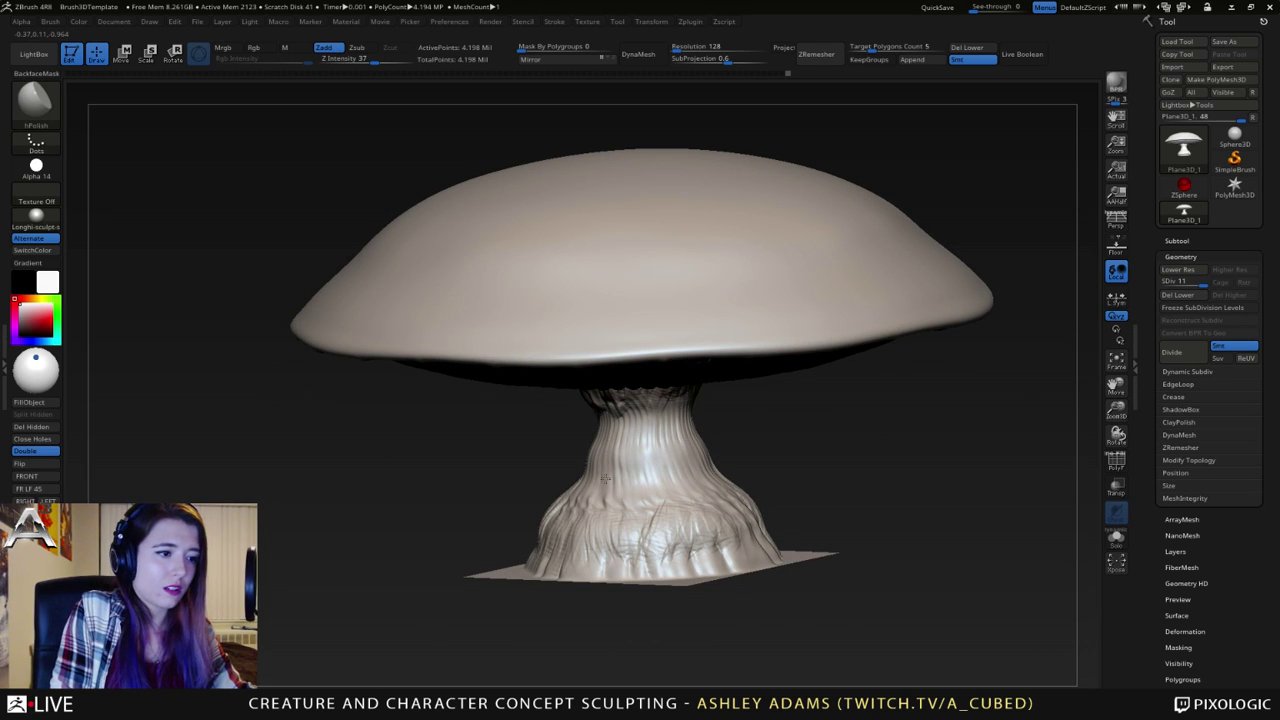
{"action": "right_click_drag", "start_coordinate": [605, 478], "coordinate": [595, 448]}
{"action": "left_click_drag", "start_coordinate": [579, 433], "coordinate": [600, 442]}
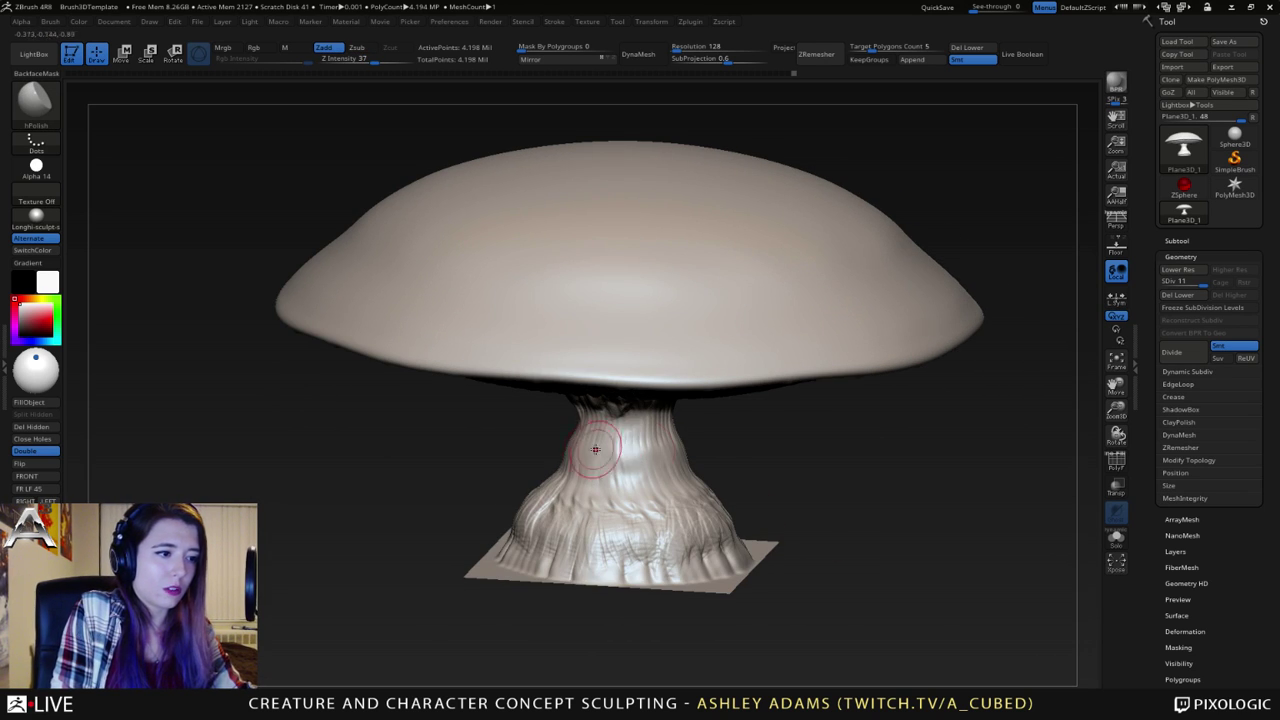
{"action": "right_click_drag", "start_coordinate": [595, 445], "coordinate": [614, 435]}
{"action": "left_click_drag", "start_coordinate": [605, 475], "coordinate": [618, 473], "text": "shift"}
{"action": "right_click_drag", "start_coordinate": [649, 442], "coordinate": [762, 428]}
{"action": "right_click_drag", "start_coordinate": [828, 460], "coordinate": [835, 430]}
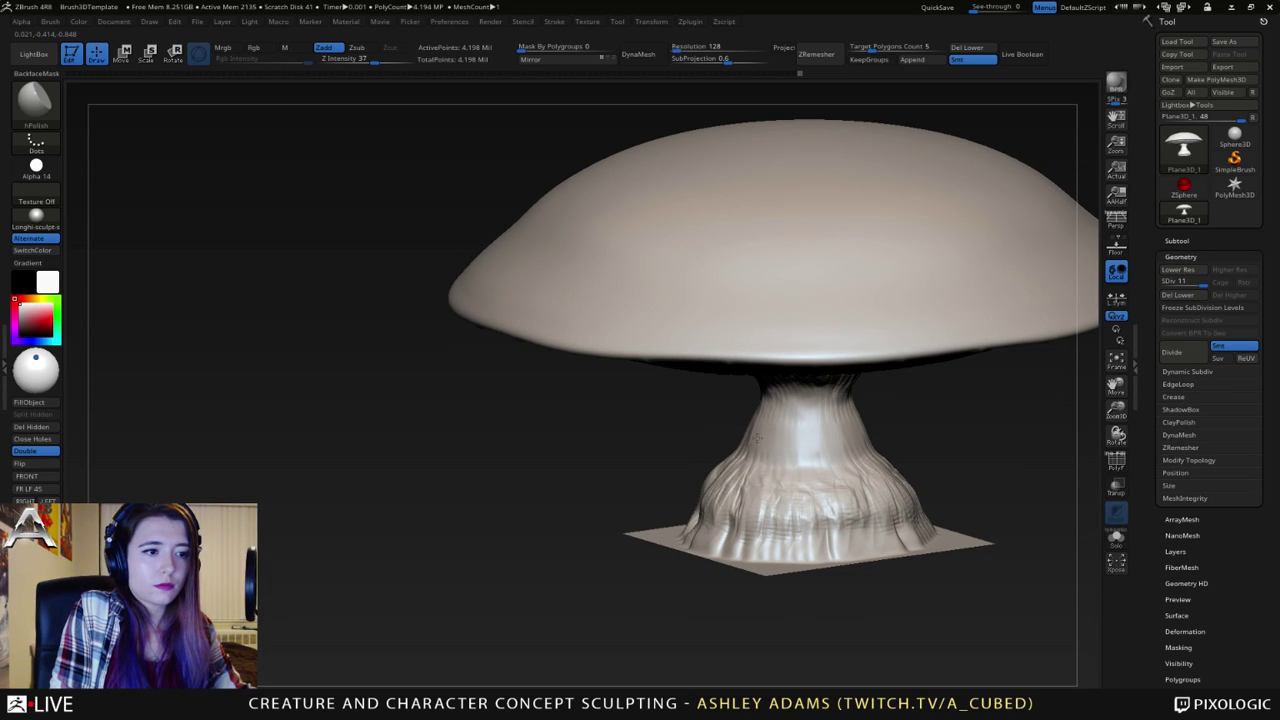
{"action": "right_click_drag", "start_coordinate": [655, 407], "coordinate": [677, 434]}
- Cut creases into the upper edge of the folds around the stem's base using DamStandard at Z Intensity 33
{"action": "key", "text": "b"}
{"action": "key", "text": "d"}
{"action": "key", "text": "s"}
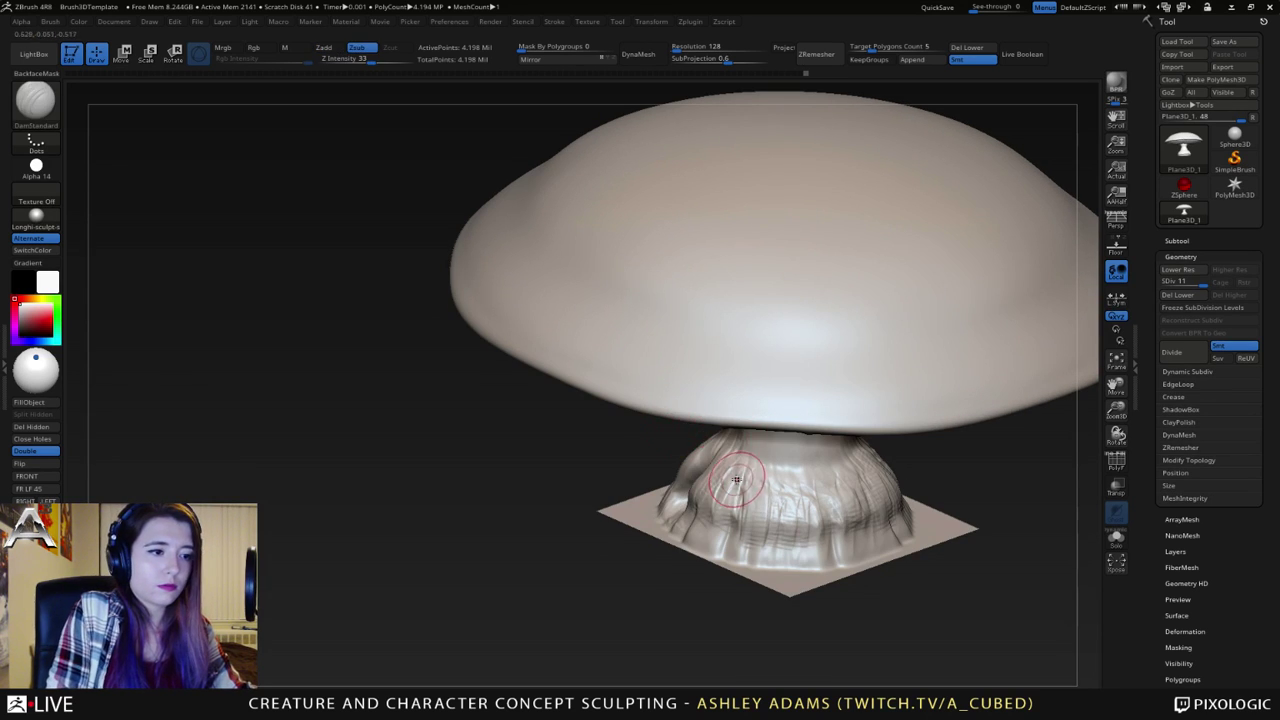
{"action": "left_click_drag", "start_coordinate": [736, 484], "coordinate": [739, 472]}
{"action": "key", "text": "space"}
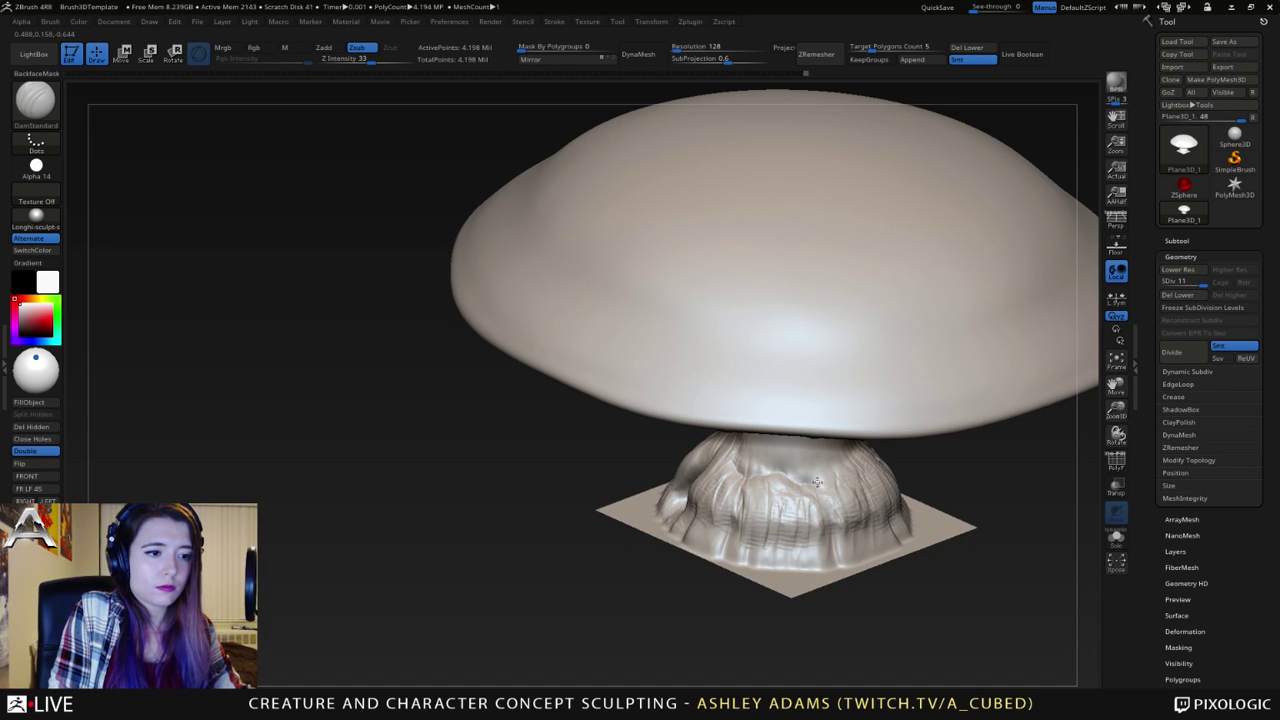
- Carve lengthwise grooves around the middle of the stem, from below the cap to the base folds, using DamStandard
{"action": "right_click_drag", "start_coordinate": [832, 436], "coordinate": [705, 441]}
{"action": "left_click_drag", "start_coordinate": [702, 440], "coordinate": [704, 468]}
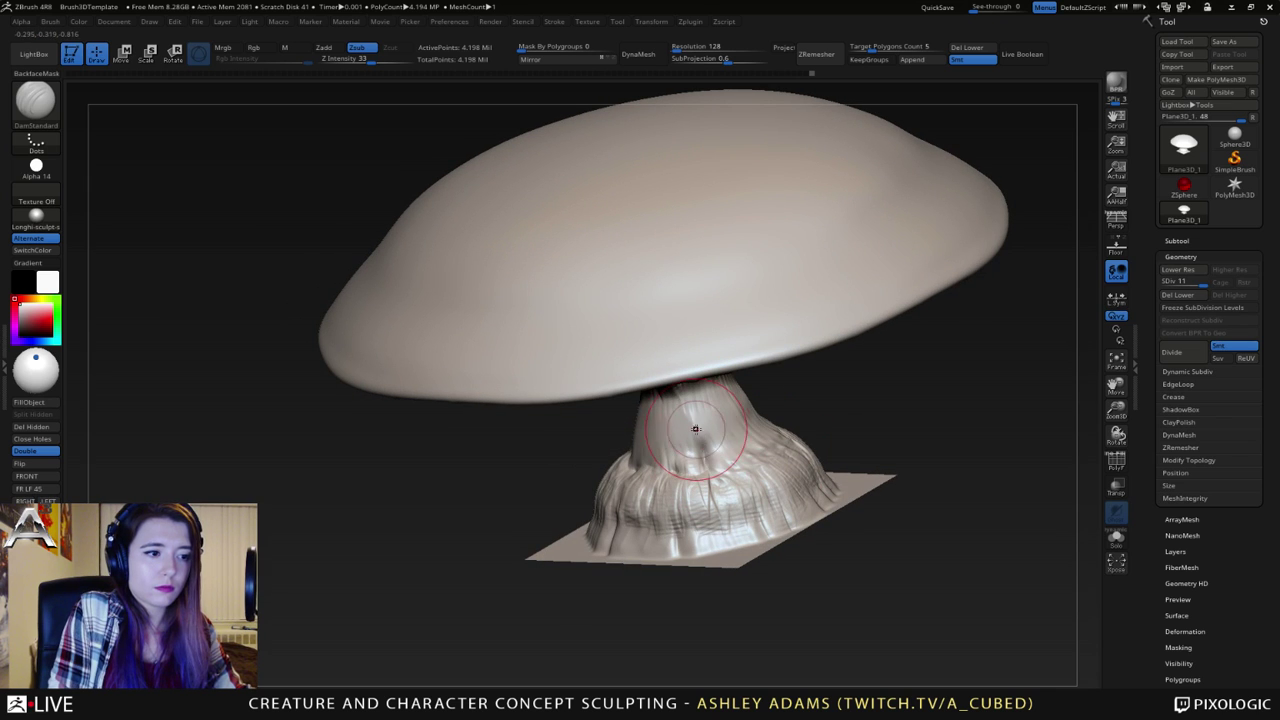
{"action": "mouse_move", "coordinate": [695, 404]}
{"action": "left_mouse_down"}
{"action": "mouse_move", "coordinate": [724, 460]}
{"action": "mouse_move", "coordinate": [713, 440]}
{"action": "left_mouse_up"}
{"action": "right_click_drag", "start_coordinate": [713, 441], "coordinate": [737, 451]}
{"action": "left_click_drag", "start_coordinate": [759, 450], "coordinate": [788, 437]}
{"action": "right_click_drag", "start_coordinate": [788, 437], "coordinate": [811, 430]}
{"action": "left_click_drag", "start_coordinate": [811, 405], "coordinate": [822, 430]}
{"action": "right_click_drag", "start_coordinate": [868, 414], "coordinate": [810, 330]}
{"action": "key", "text": "space"}
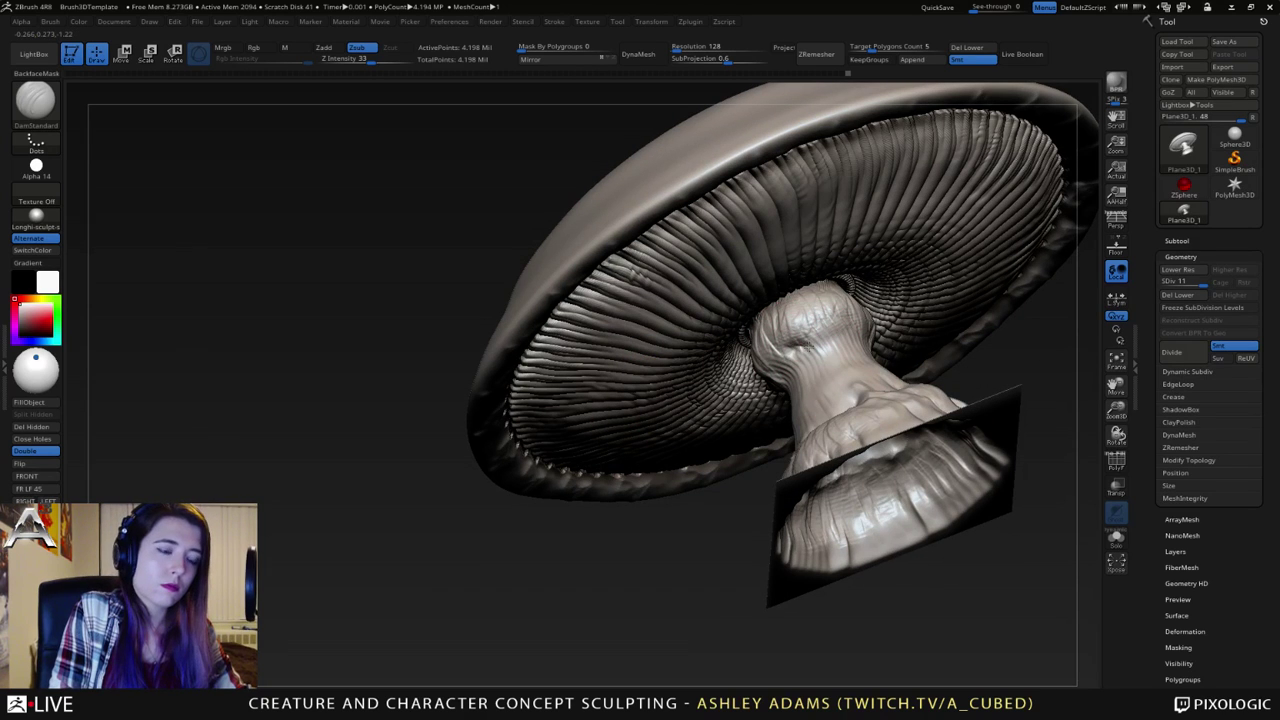
- Build up the folds around the front and side of the stem's base using ClayBuildup at Z Intensity 20
{"action": "right_click_drag", "start_coordinate": [841, 321], "coordinate": [850, 392]}
{"action": "mouse_move", "coordinate": [850, 392]}
{"action": "right_mouse_down", "text": "ctrl"}
{"action": "mouse_move", "coordinate": [838, 315]}
{"action": "mouse_move", "coordinate": [808, 439]}
{"action": "right_mouse_up", "text": "ctrl"}
{"action": "key", "text": "b"}
{"action": "key", "text": "s"}
{"action": "key", "text": "h"}
{"action": "key", "text": "b"}
{"action": "key", "text": "c"}
{"action": "key", "text": "b"}
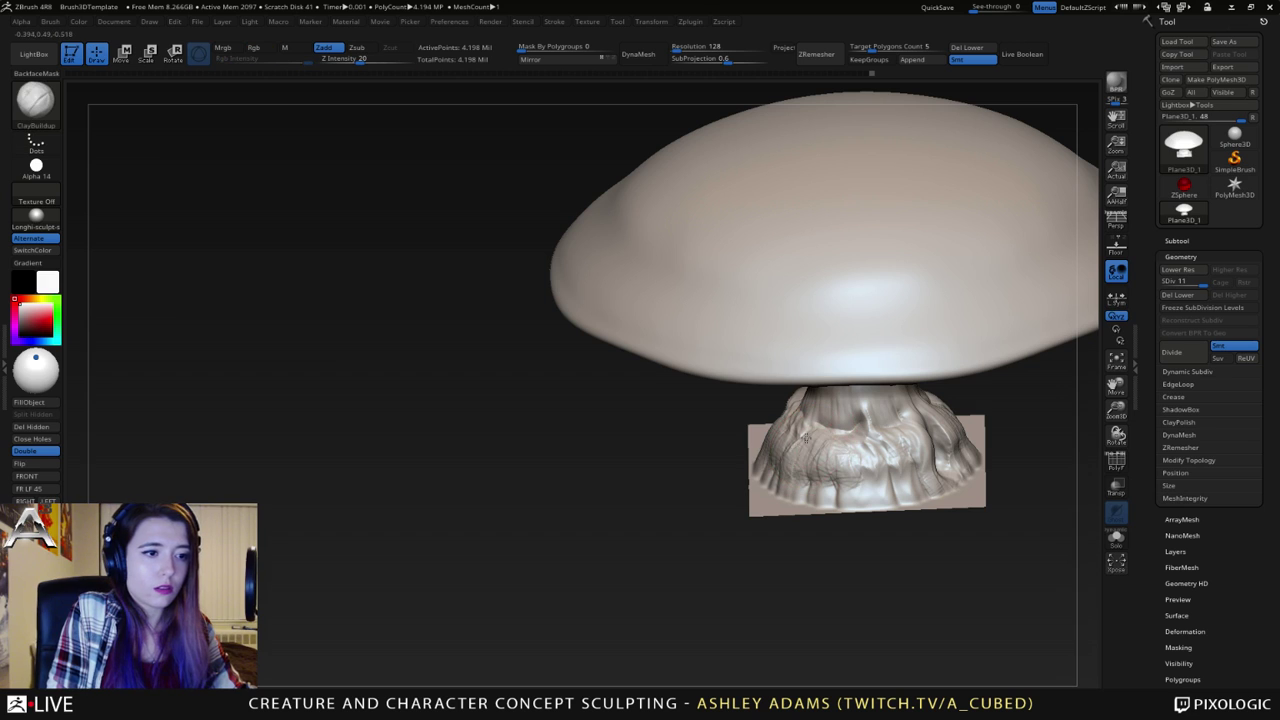
{"action": "mouse_move", "coordinate": [820, 458]}
{"action": "left_mouse_down"}
{"action": "mouse_move", "coordinate": [868, 466]}
{"action": "mouse_move", "coordinate": [802, 466]}
{"action": "mouse_move", "coordinate": [845, 425]}
{"action": "mouse_move", "coordinate": [918, 442]}
{"action": "mouse_move", "coordinate": [860, 445]}
{"action": "left_mouse_up"}
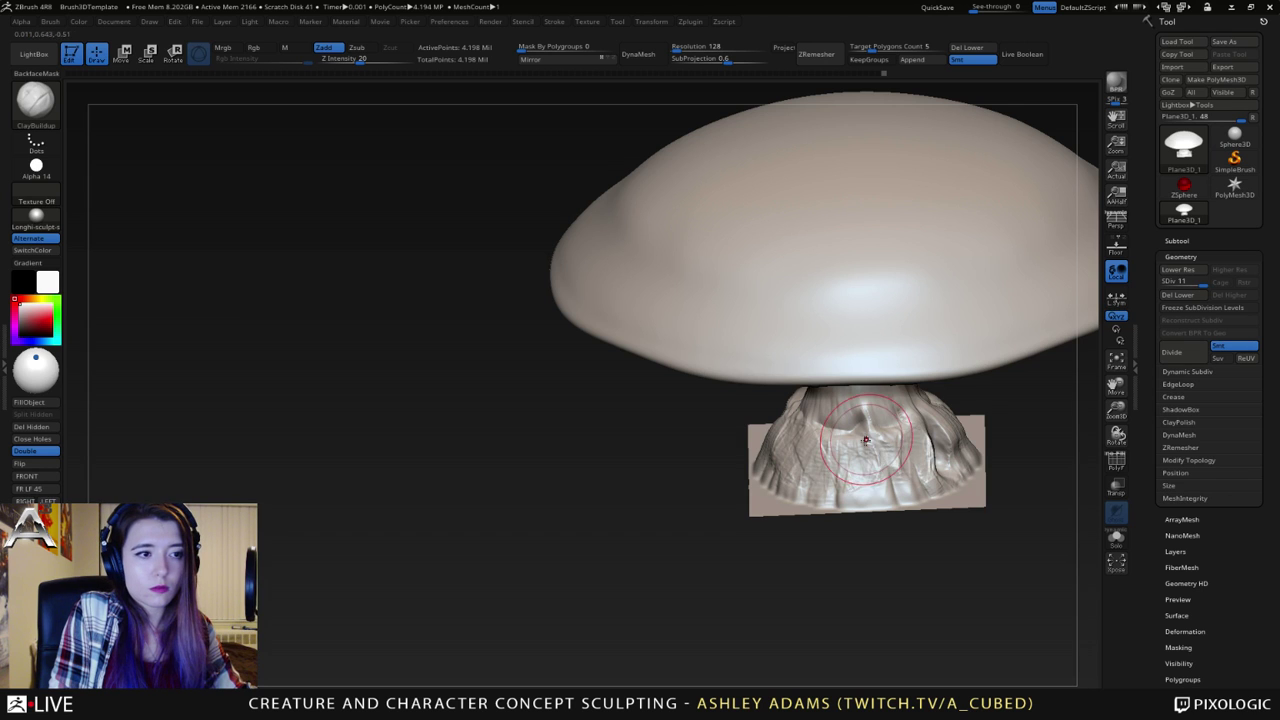
{"action": "mouse_move", "coordinate": [860, 445]}
{"action": "right_mouse_down"}
{"action": "mouse_move", "coordinate": [737, 423]}
{"action": "mouse_move", "coordinate": [750, 440]}
{"action": "mouse_move", "coordinate": [686, 398]}
{"action": "mouse_move", "coordinate": [737, 472]}
{"action": "right_mouse_up"}
{"action": "left_click_drag", "start_coordinate": [713, 453], "coordinate": [704, 428]}
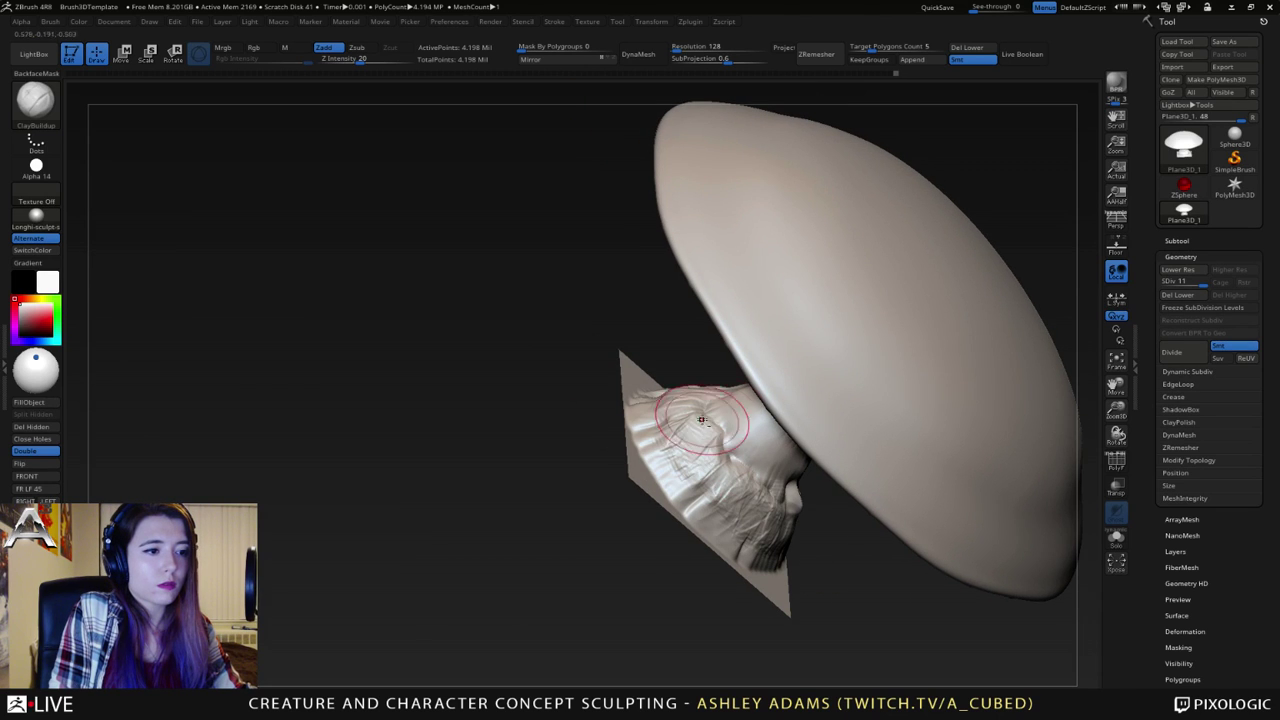
- Smooth the side of the stem and flatten its ridges with hPolish at Z Intensity 37
{"action": "mouse_move", "coordinate": [704, 428]}
{"action": "right_mouse_down"}
{"action": "mouse_move", "coordinate": [739, 432]}
{"action": "mouse_move", "coordinate": [764, 402]}
{"action": "right_mouse_up"}
{"action": "right_click", "coordinate": [763, 401]}
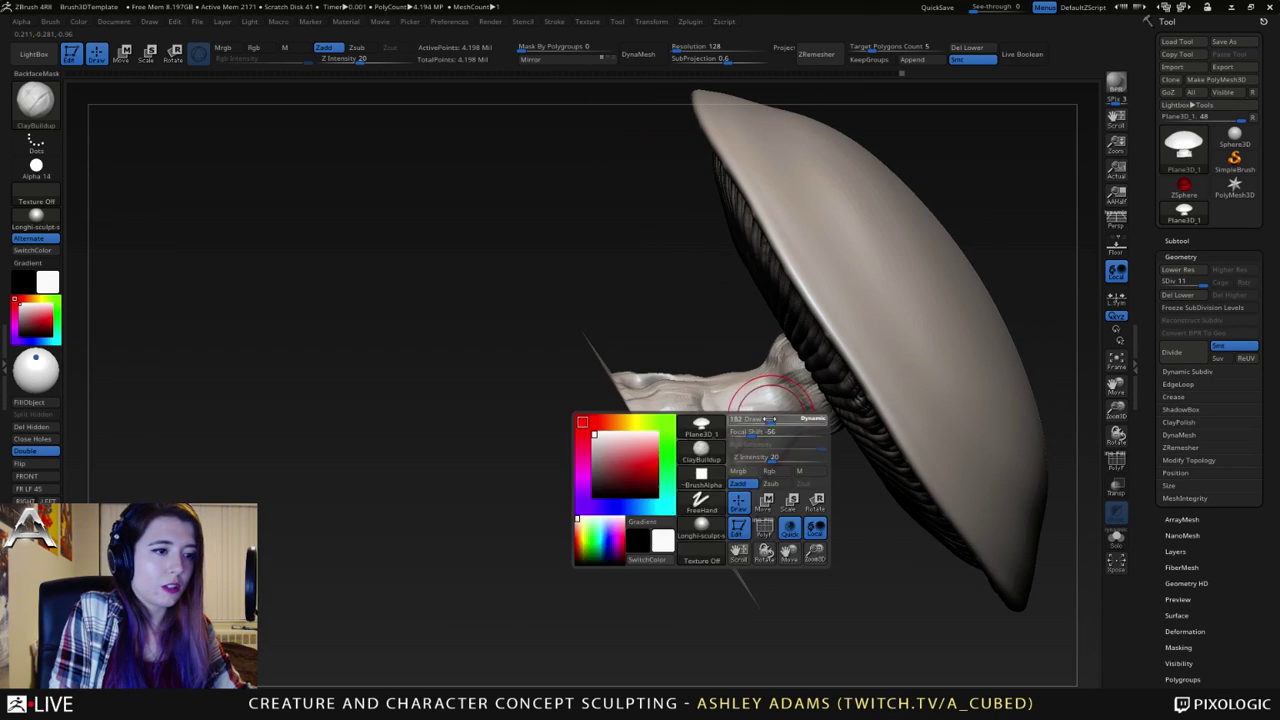
{"action": "mouse_move", "coordinate": [768, 399]}
{"action": "left_mouse_down", "text": "shift"}
{"action": "mouse_move", "coordinate": [759, 423]}
{"action": "mouse_move", "coordinate": [750, 400]}
{"action": "left_mouse_up", "text": "shift"}
{"action": "key", "text": "b"}
{"action": "key", "text": "h"}
{"action": "key", "text": "p"}
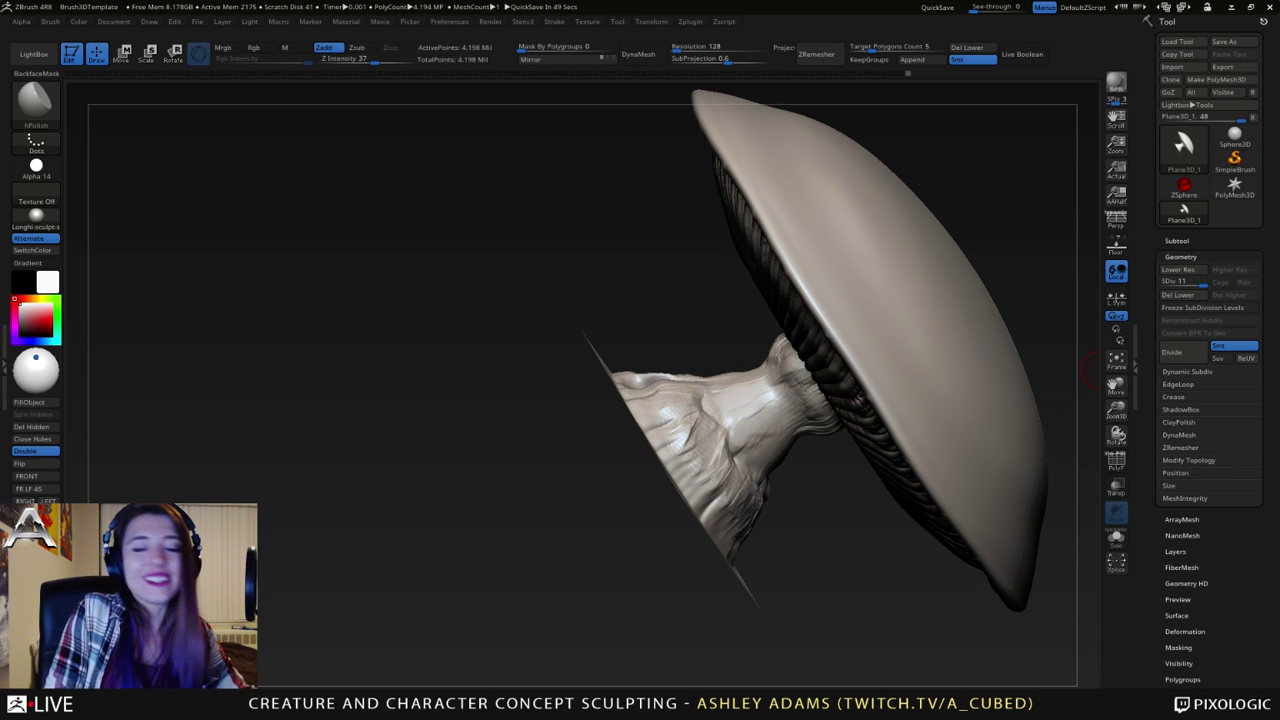
{"action": "left_click_drag", "start_coordinate": [840, 460], "coordinate": [624, 317]}
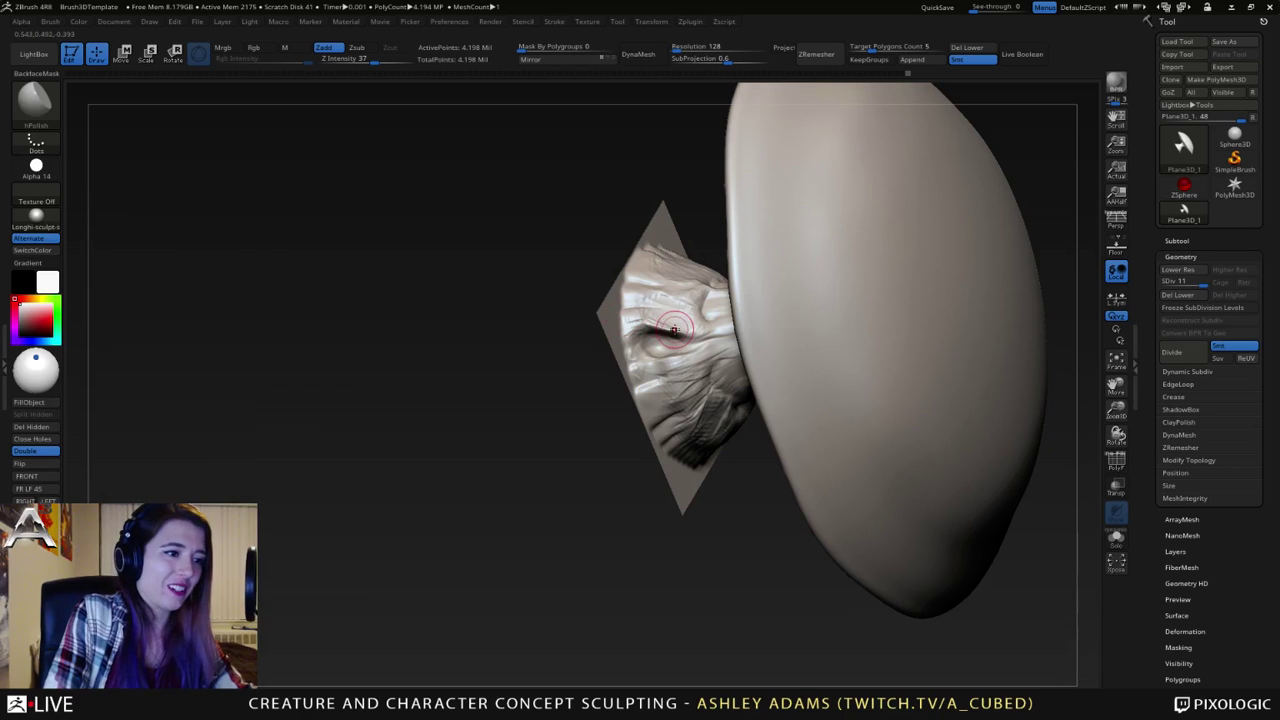
- Add volume to the stem's folds with ClayBuildup at Z Intensity 20 and smooth the swelling below the cap
{"action": "key", "text": "b"}
{"action": "key", "text": "c"}
{"action": "key", "text": "b"}
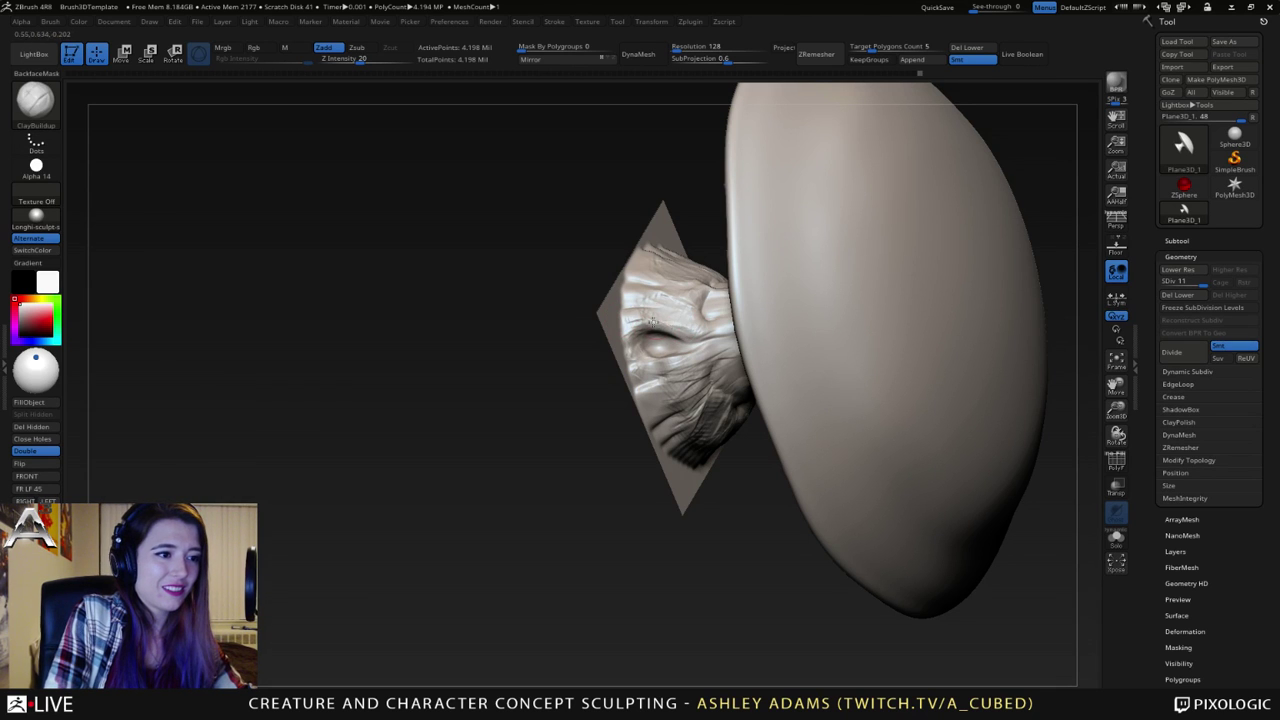
{"action": "mouse_move", "coordinate": [686, 325]}
{"action": "right_mouse_down"}
{"action": "mouse_move", "coordinate": [672, 322]}
{"action": "mouse_move", "coordinate": [678, 304]}
{"action": "mouse_move", "coordinate": [725, 308]}
{"action": "mouse_move", "coordinate": [763, 270]}
{"action": "mouse_move", "coordinate": [776, 302]}
{"action": "right_mouse_up"}
{"action": "key", "text": "shift"}
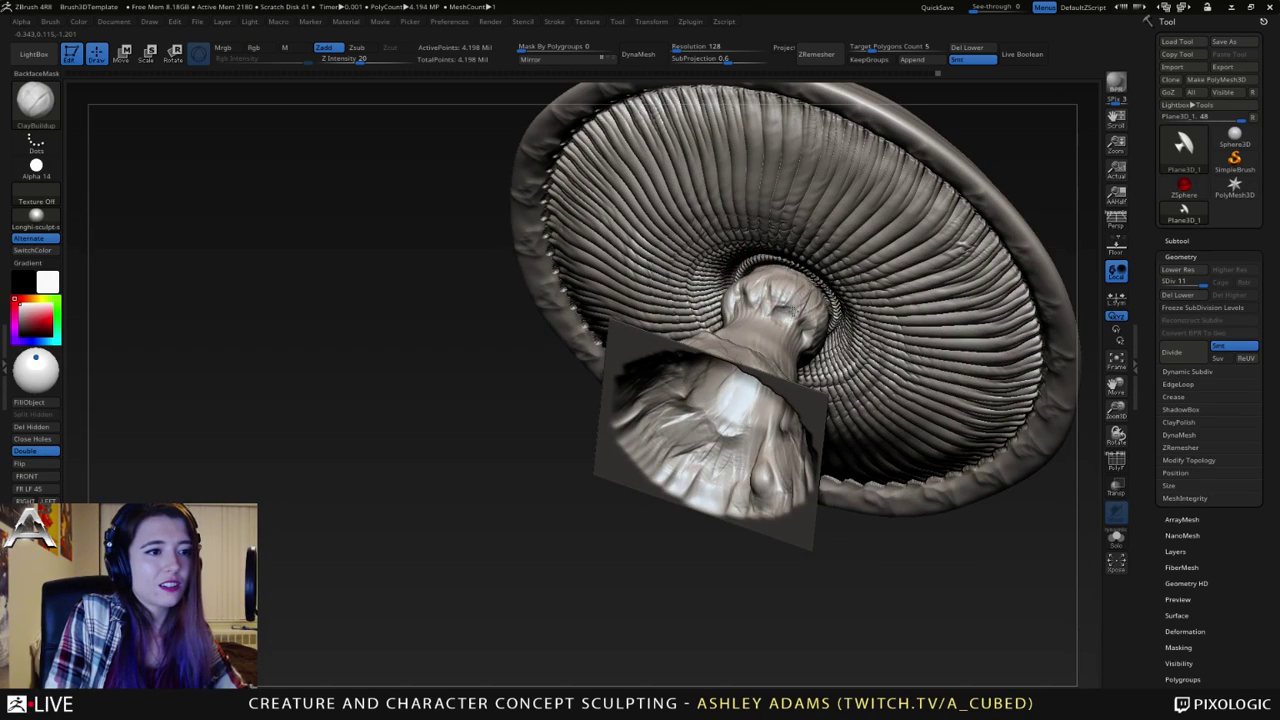
{"action": "key", "text": "shift"}
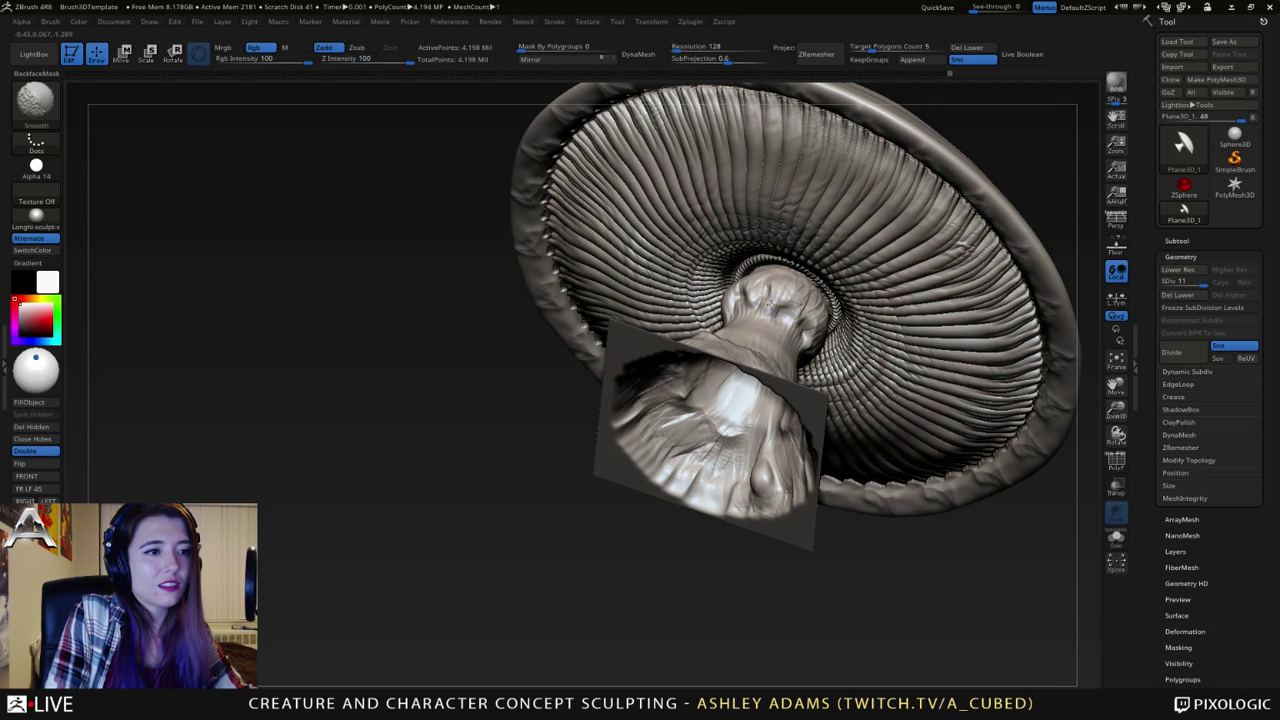
{"action": "right_click_drag", "start_coordinate": [795, 292], "coordinate": [795, 320], "text": "ctrl"}
{"action": "right_click", "coordinate": [788, 290]}
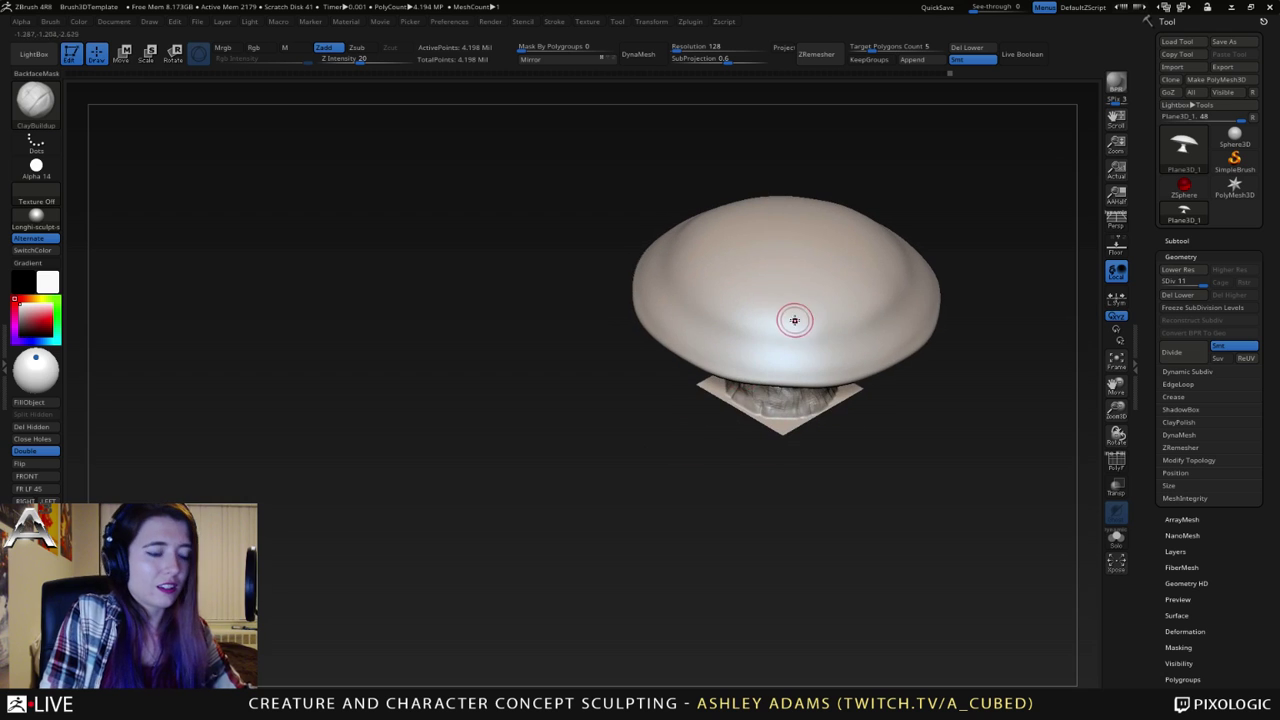
- Switch to the chisel_acubed brush, choose its Sucker shape and stamp it on the cap as a test
{"action": "key", "text": "b"}
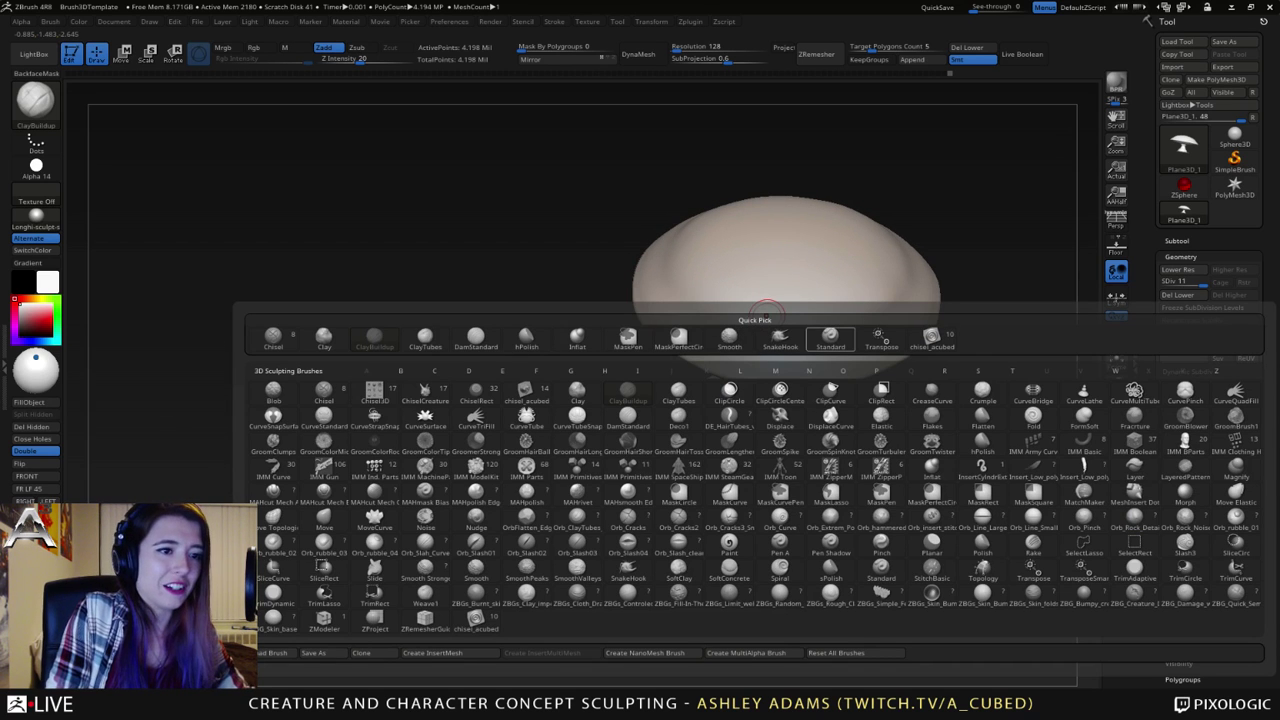
{"action": "left_click", "coordinate": [931, 337]}
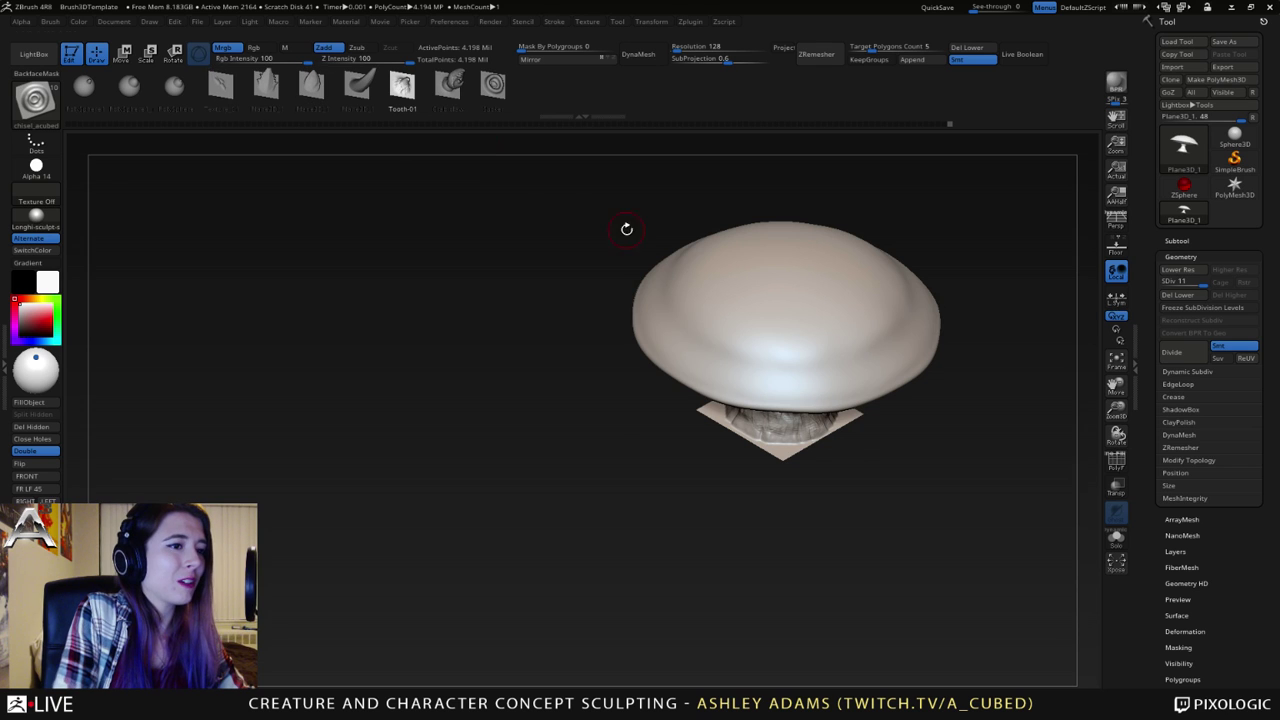
{"action": "right_click", "coordinate": [803, 318]}
{"action": "right_click_drag", "start_coordinate": [791, 280], "coordinate": [776, 326], "text": "ctrl"}
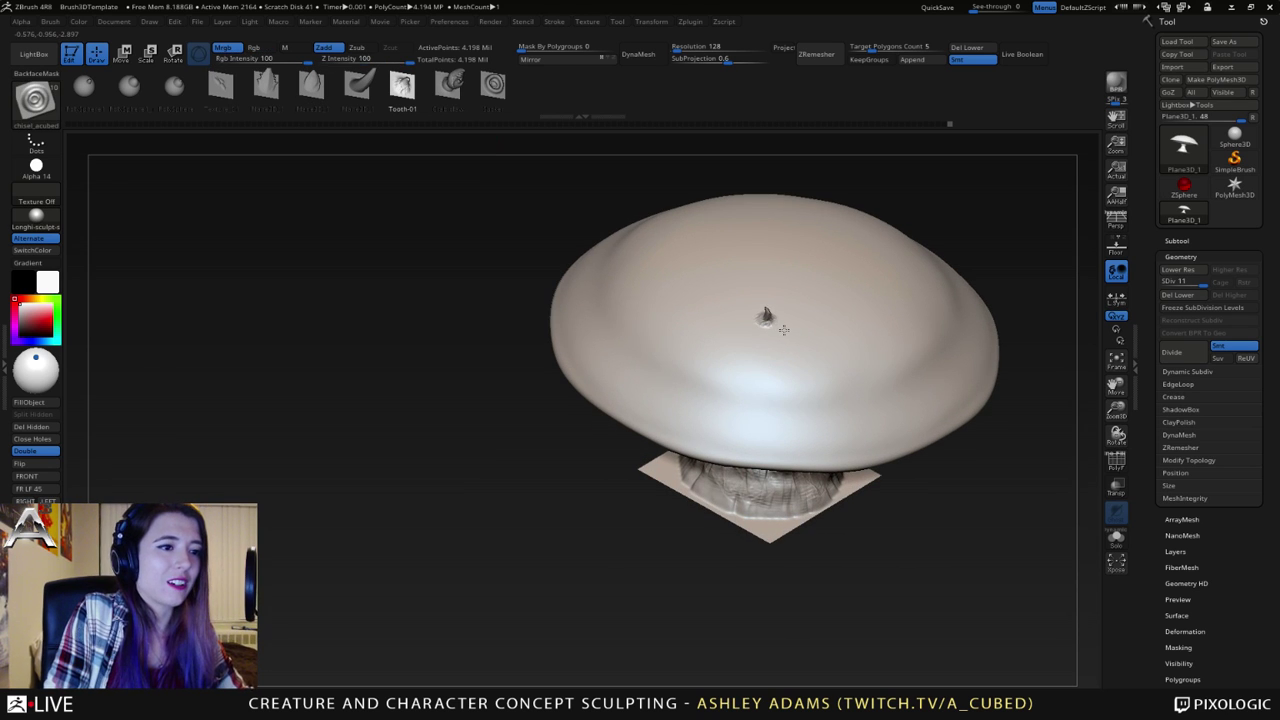
{"action": "left_click_drag", "start_coordinate": [783, 333], "coordinate": [794, 288]}
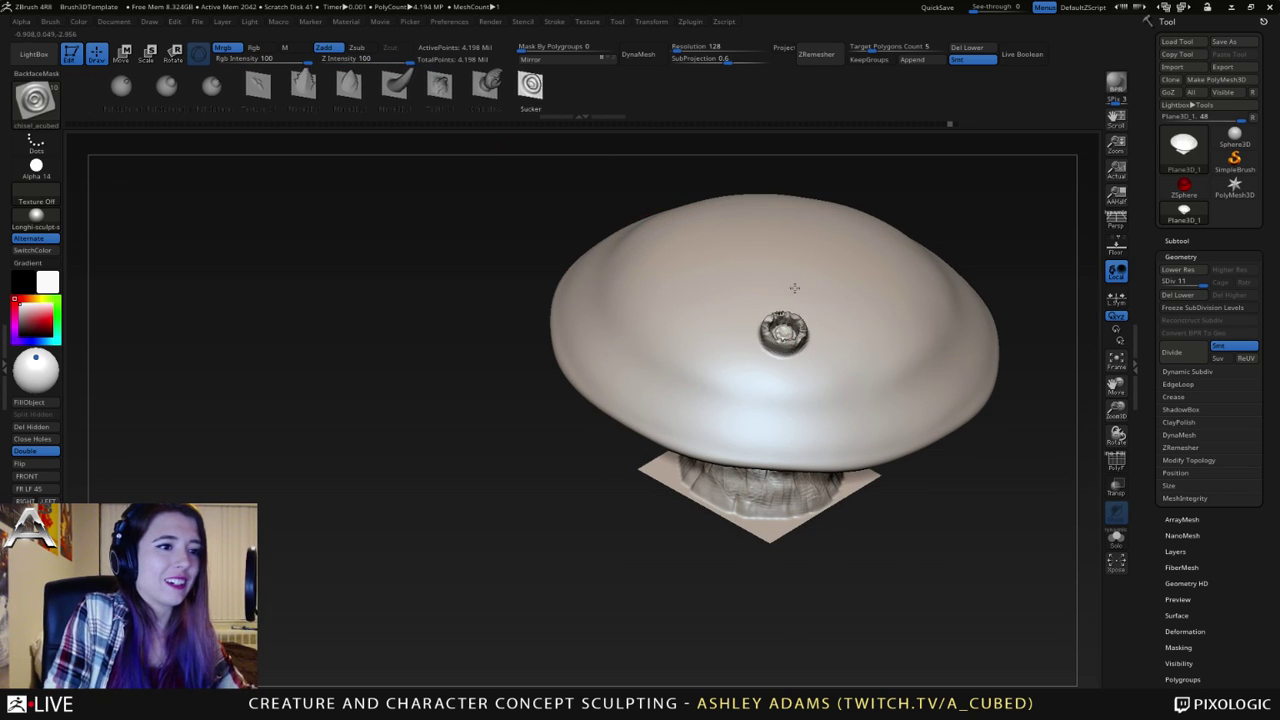
- Try Sucker stamps at Z Intensity 100 on the upper surface of the cap, undoing each one
{"action": "right_click_drag", "start_coordinate": [794, 288], "coordinate": [690, 274], "text": "alt"}
{"action": "key", "text": "ctrl+z"}
{"action": "left_click_drag", "start_coordinate": [727, 311], "coordinate": [781, 330]}
{"action": "right_click_drag", "start_coordinate": [783, 303], "coordinate": [771, 331]}
{"action": "key", "text": "ctrl+z"}
{"action": "left_click_drag", "start_coordinate": [740, 271], "coordinate": [775, 290]}
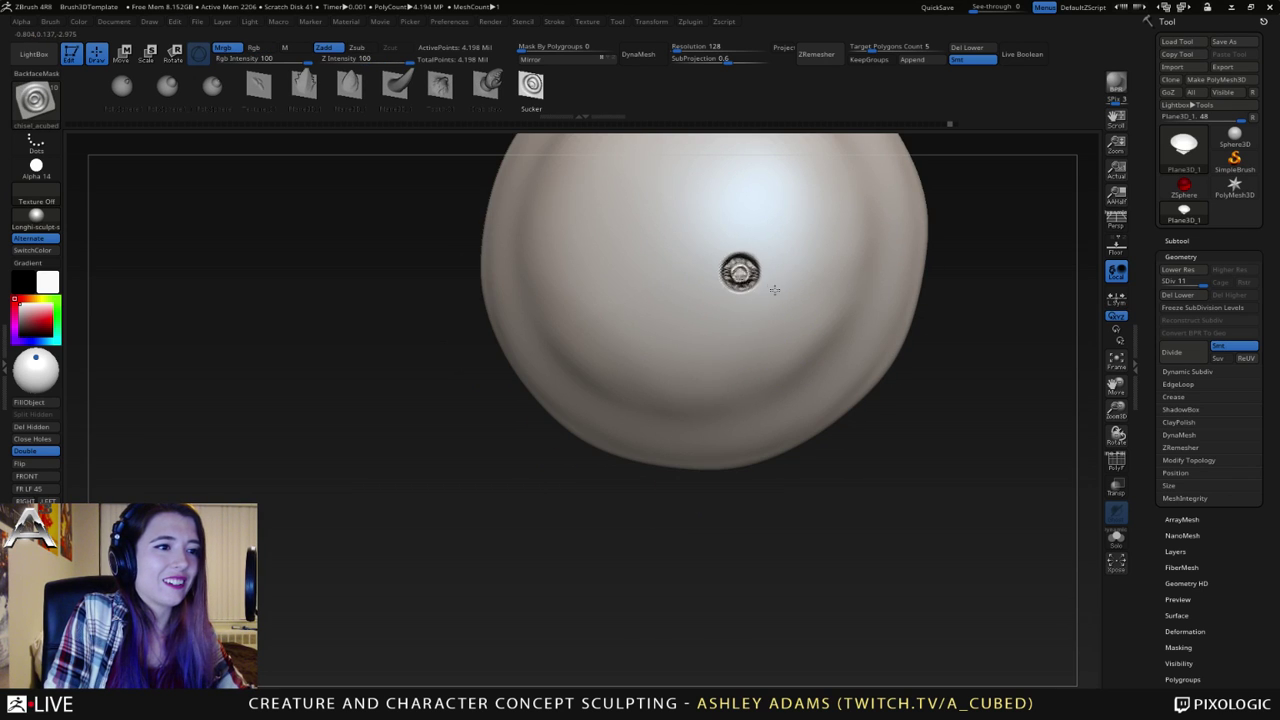
{"action": "right_click_drag", "start_coordinate": [766, 337], "coordinate": [766, 246]}
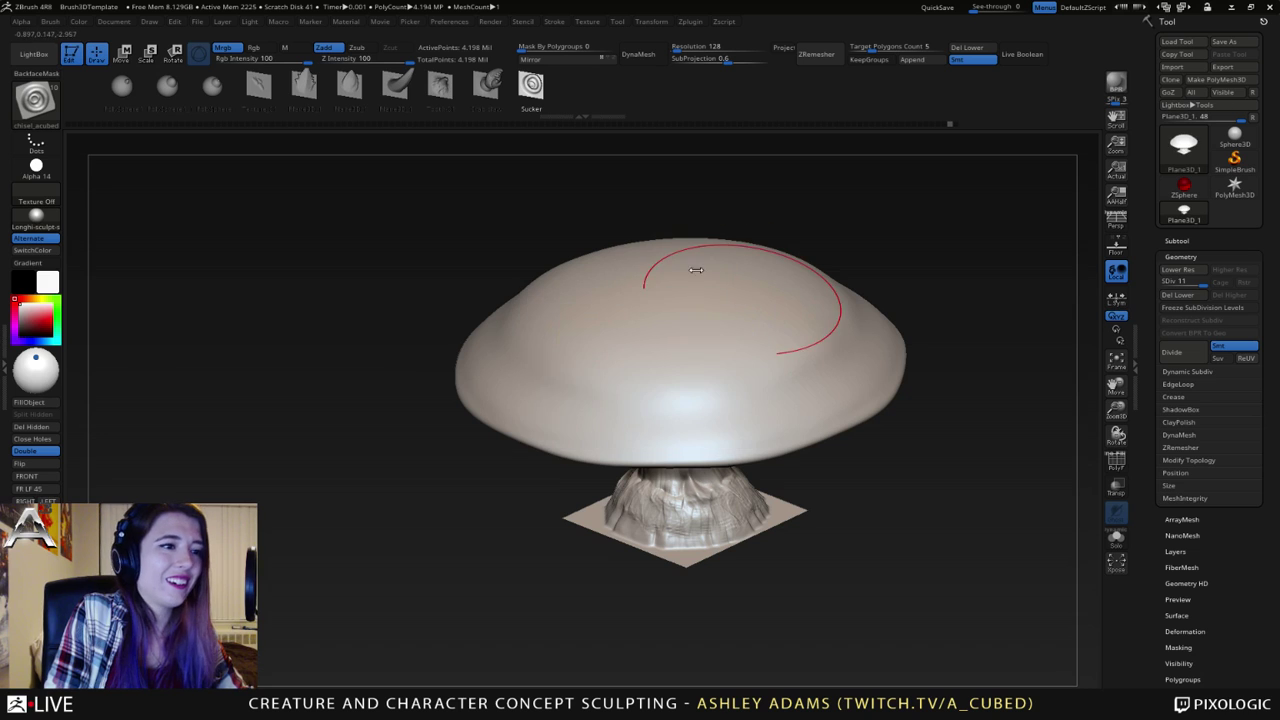
- Set the Z Intensity to 19 and stamp Sucker rings of varying sizes across the top of the cap
{"action": "left_click", "coordinate": [358, 60]}
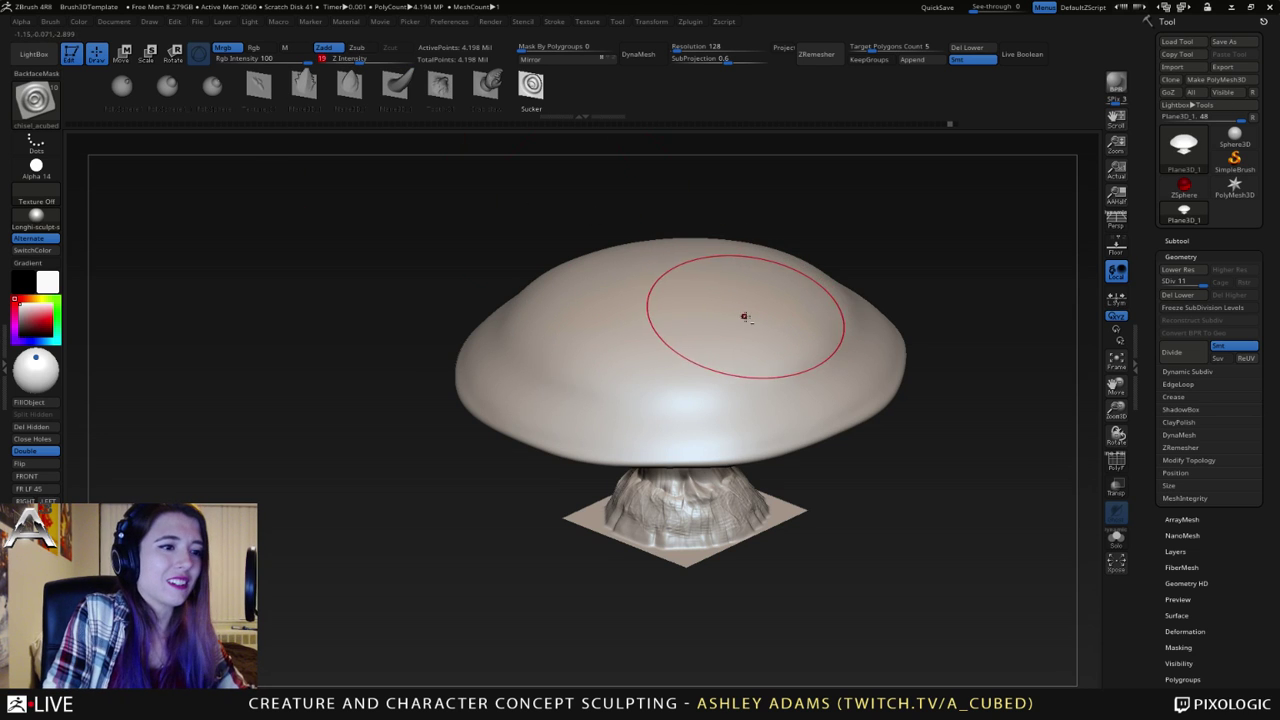
{"action": "left_click", "coordinate": [745, 317]}
{"action": "left_click", "coordinate": [692, 343]}
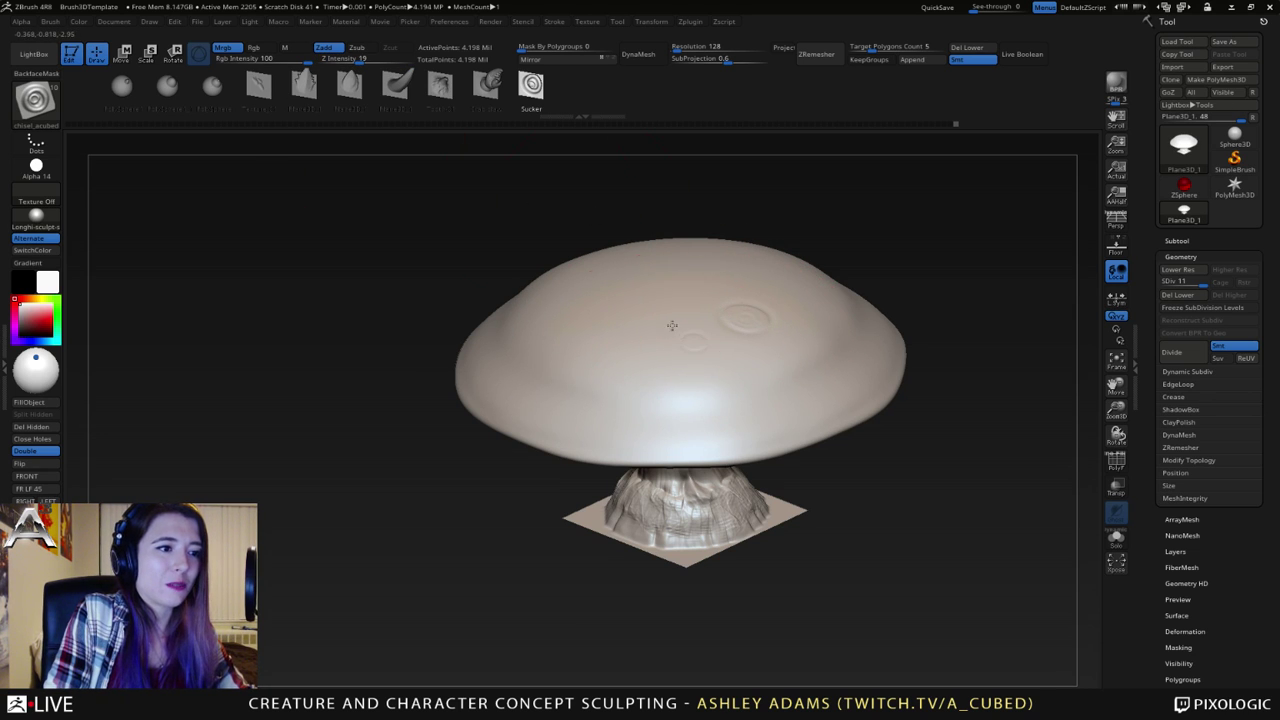
{"action": "left_click", "coordinate": [651, 316]}
{"action": "left_click", "coordinate": [630, 354]}
{"action": "left_click", "coordinate": [639, 380]}
{"action": "left_click", "coordinate": [714, 378]}
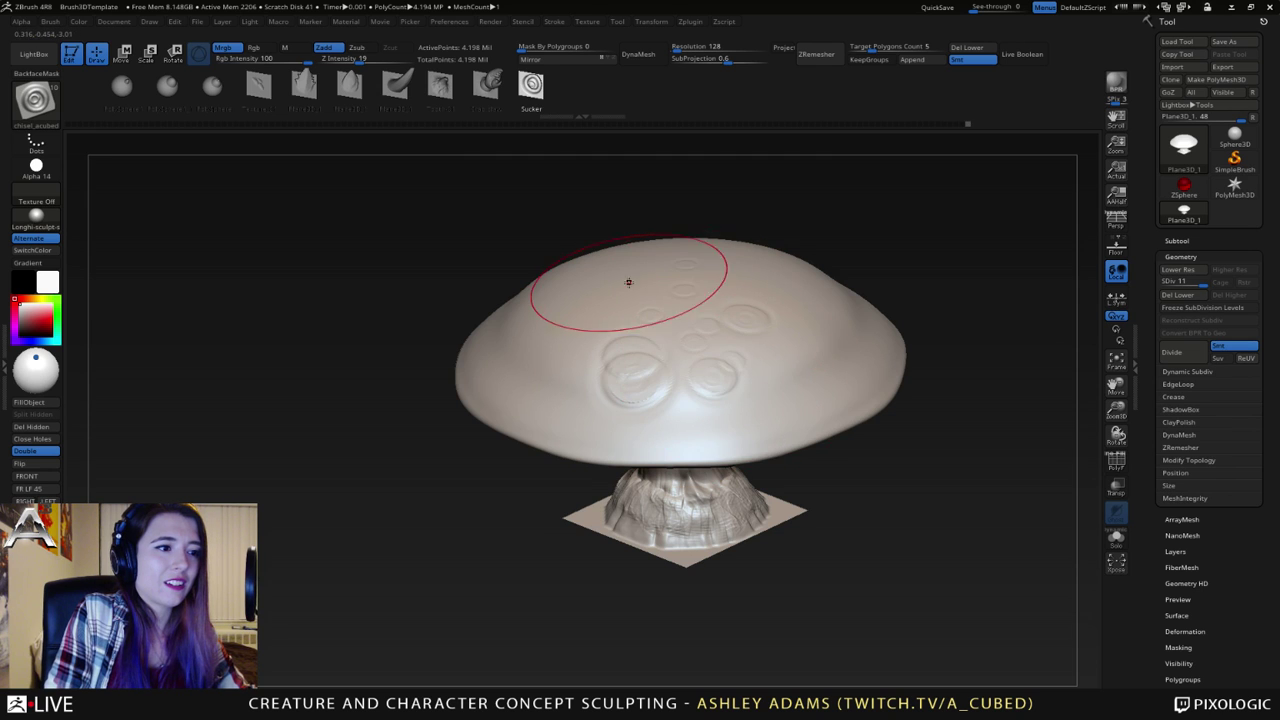
{"action": "left_click", "coordinate": [629, 280]}
{"action": "mouse_move", "coordinate": [629, 280]}
{"action": "right_mouse_down"}
{"action": "mouse_move", "coordinate": [665, 320]}
{"action": "mouse_move", "coordinate": [606, 314]}
{"action": "right_mouse_up"}
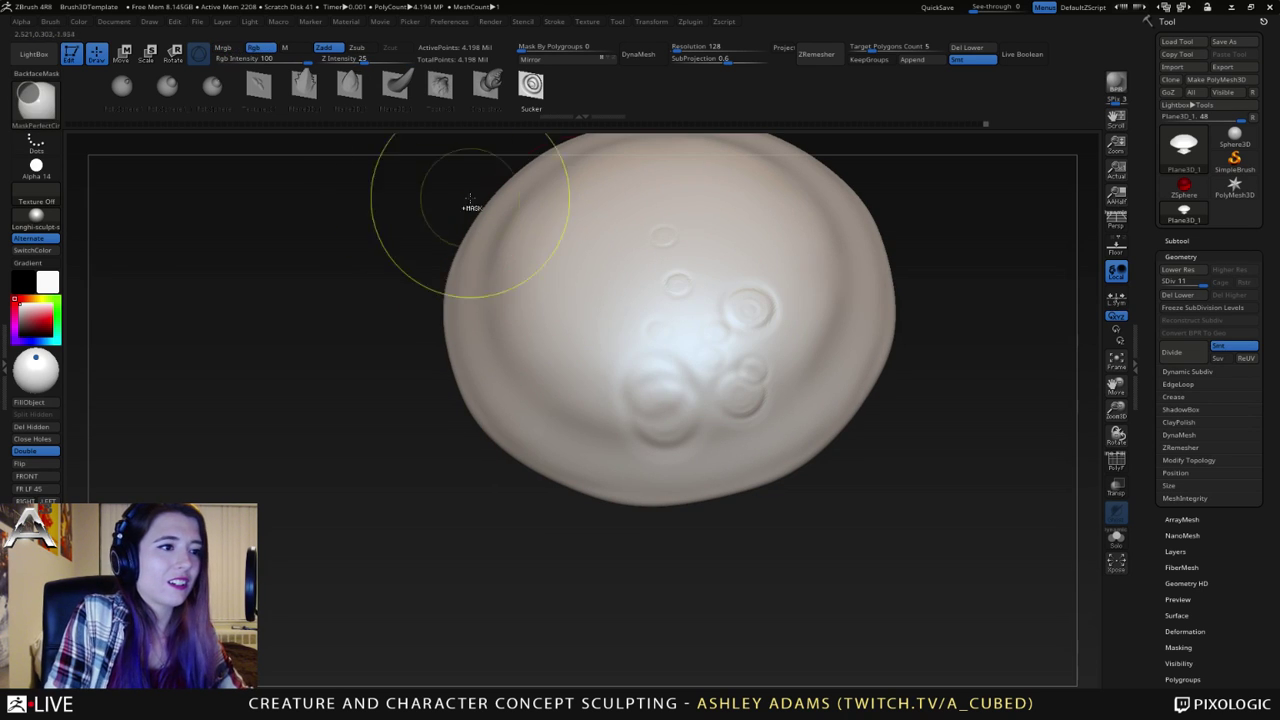
- Set the brush stroke to Spray, test it on the cap with the Sucker shape and undo the test
{"action": "left_click", "coordinate": [42, 146]}
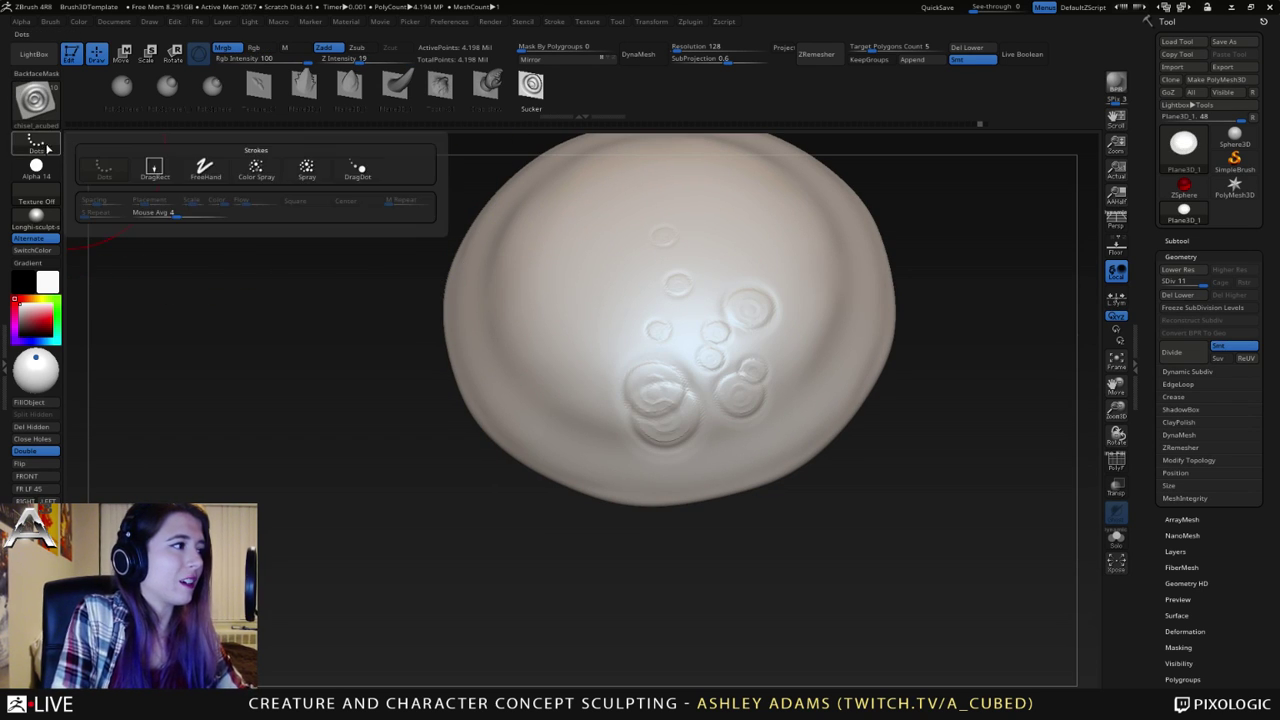
{"action": "left_click", "coordinate": [312, 174]}
{"action": "left_click_drag", "start_coordinate": [620, 277], "coordinate": [589, 289]}
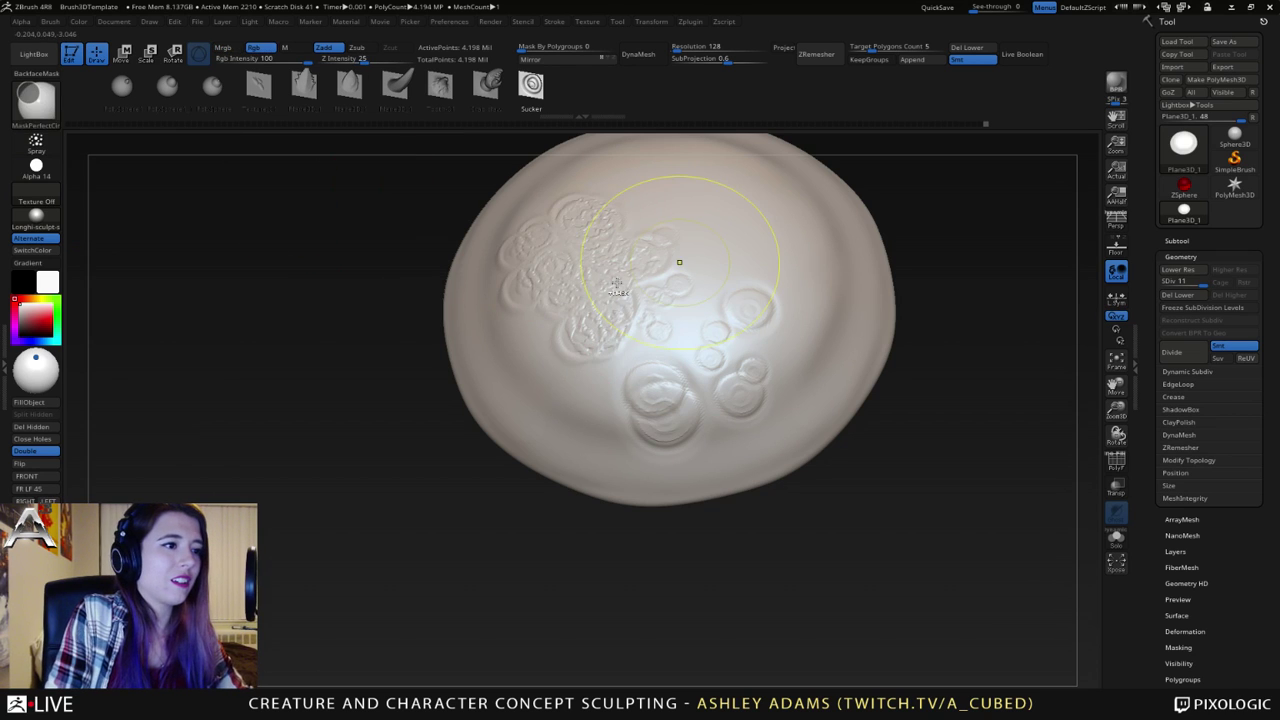
{"action": "key", "text": "ctrl+z"}
- Undo the individual Sucker ring stamps on the cap
{"action": "right_click_drag", "start_coordinate": [634, 278], "coordinate": [806, 320]}
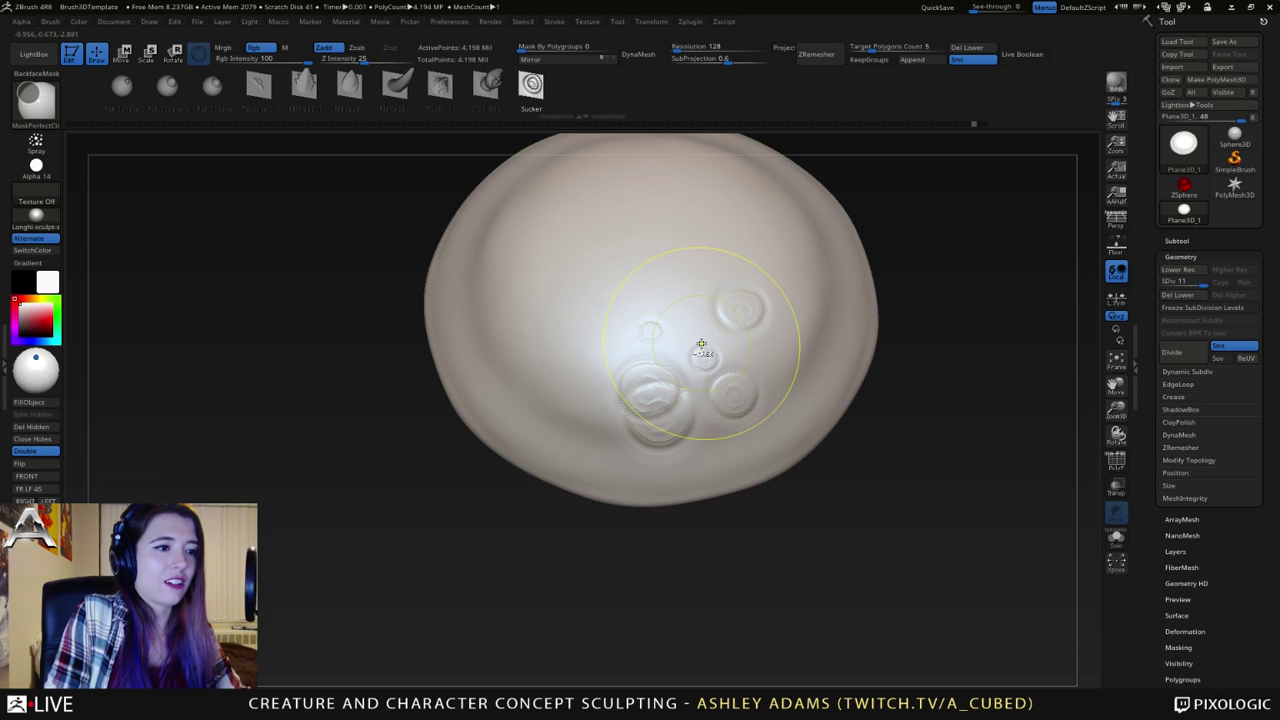
{"action": "key", "text": "ctrl+z"}
{"action": "key", "text": "ctrl+z"}
{"action": "key", "text": "ctrl+z"}
{"action": "key", "text": "ctrl+z"}
{"action": "key", "text": "ctrl+z"}
{"action": "key", "text": "ctrl+z"}
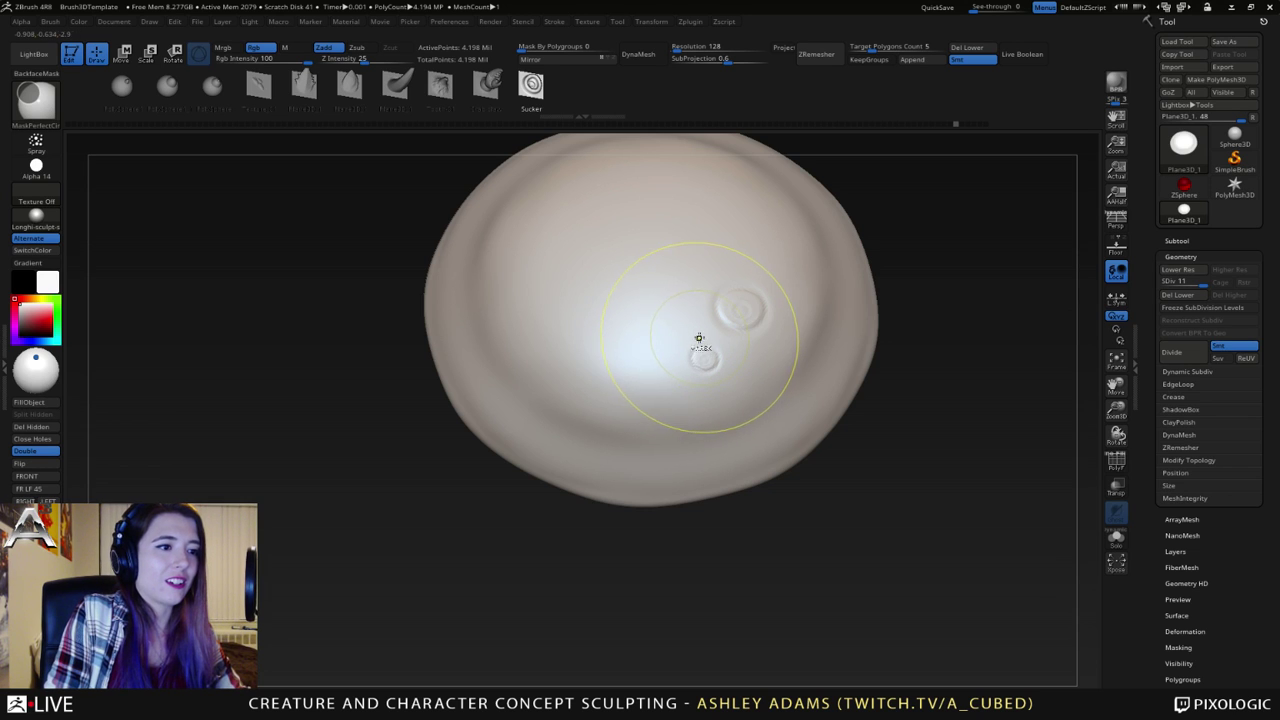
- Clear the remaining ring stamps and spray the Sucker texture over the cap in small and large rings, smoothing it partially
{"action": "mouse_move", "coordinate": [598, 287]}
{"action": "left_mouse_down"}
{"action": "mouse_move", "coordinate": [541, 282]}
{"action": "mouse_move", "coordinate": [490, 394]}
{"action": "mouse_move", "coordinate": [580, 443]}
{"action": "mouse_move", "coordinate": [515, 250]}
{"action": "left_mouse_up"}
{"action": "key", "text": "ctrl+z"}
{"action": "key", "text": "ctrl+z"}
{"action": "key", "text": "ctrl+z"}
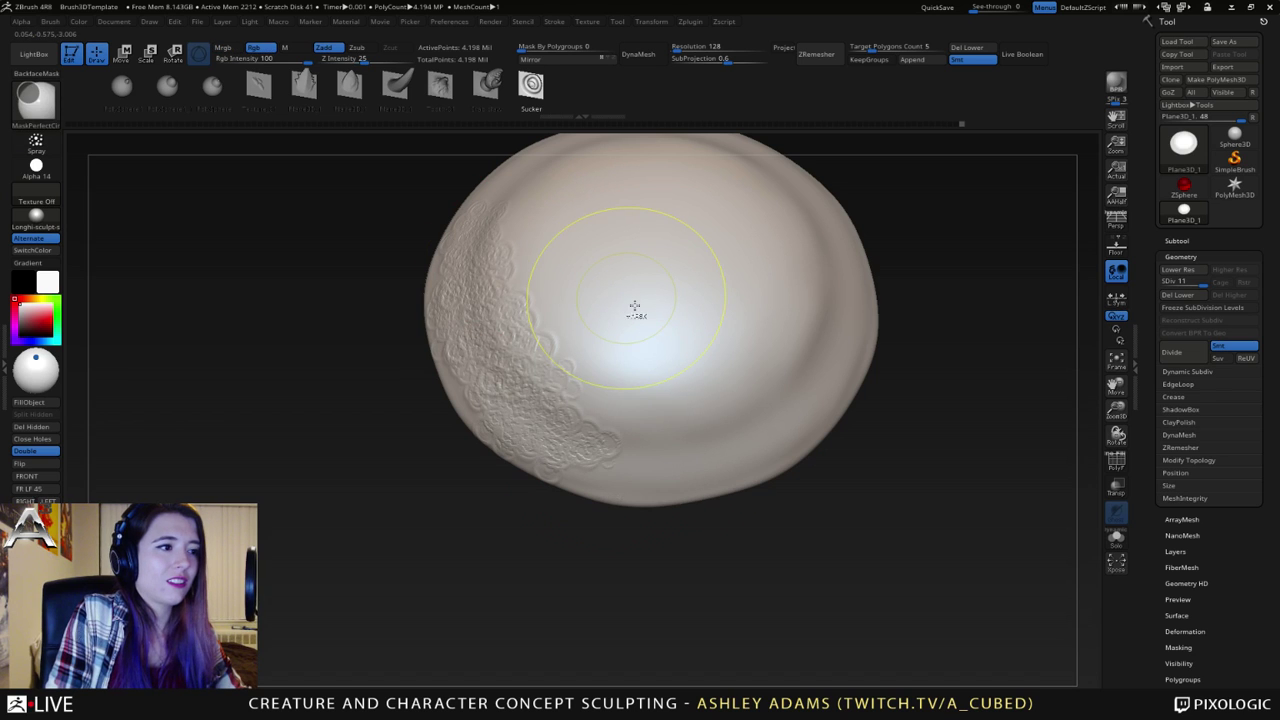
{"action": "key", "text": "space"}
{"action": "left_click_drag", "start_coordinate": [600, 232], "coordinate": [620, 414]}
{"action": "key", "text": "shift"}
{"action": "left_click_drag", "start_coordinate": [599, 361], "coordinate": [554, 380], "text": "shift"}
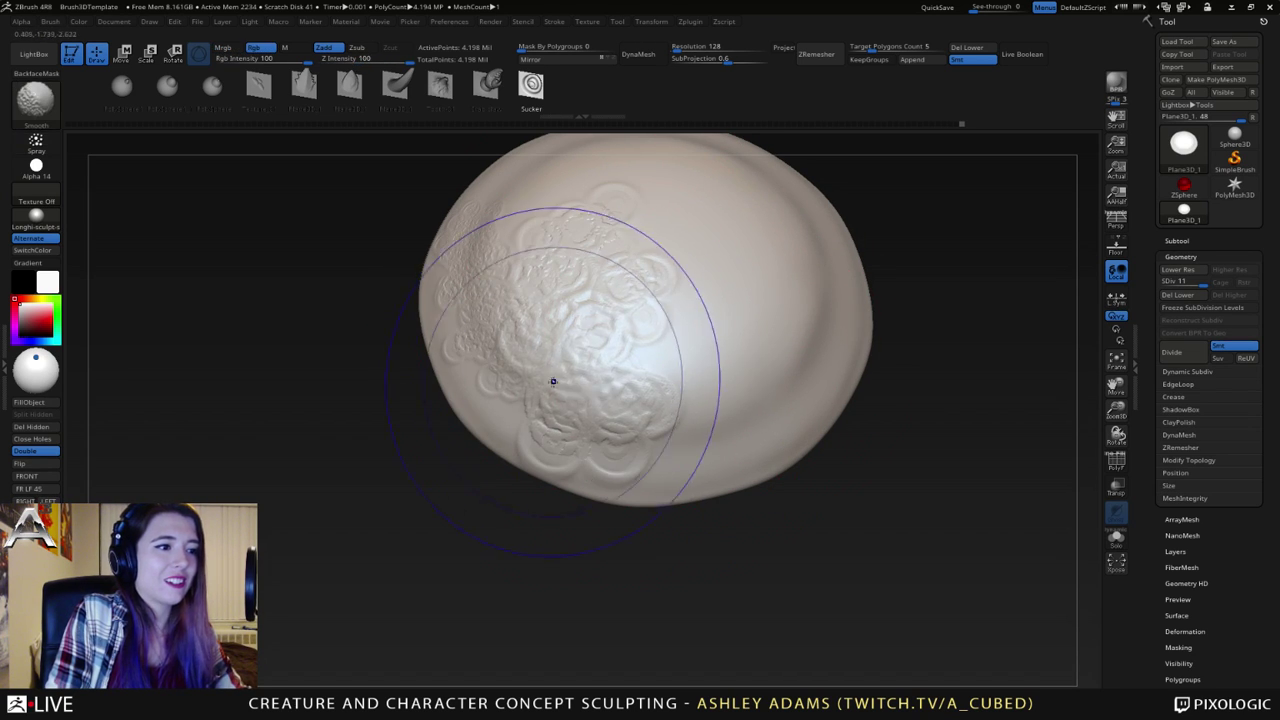
{"action": "mouse_move", "coordinate": [650, 290]}
{"action": "left_mouse_down"}
{"action": "mouse_move", "coordinate": [746, 252]}
{"action": "mouse_move", "coordinate": [680, 385]}
{"action": "mouse_move", "coordinate": [660, 290]}
{"action": "mouse_move", "coordinate": [700, 386]}
{"action": "left_mouse_up"}
{"action": "key", "text": "shift"}
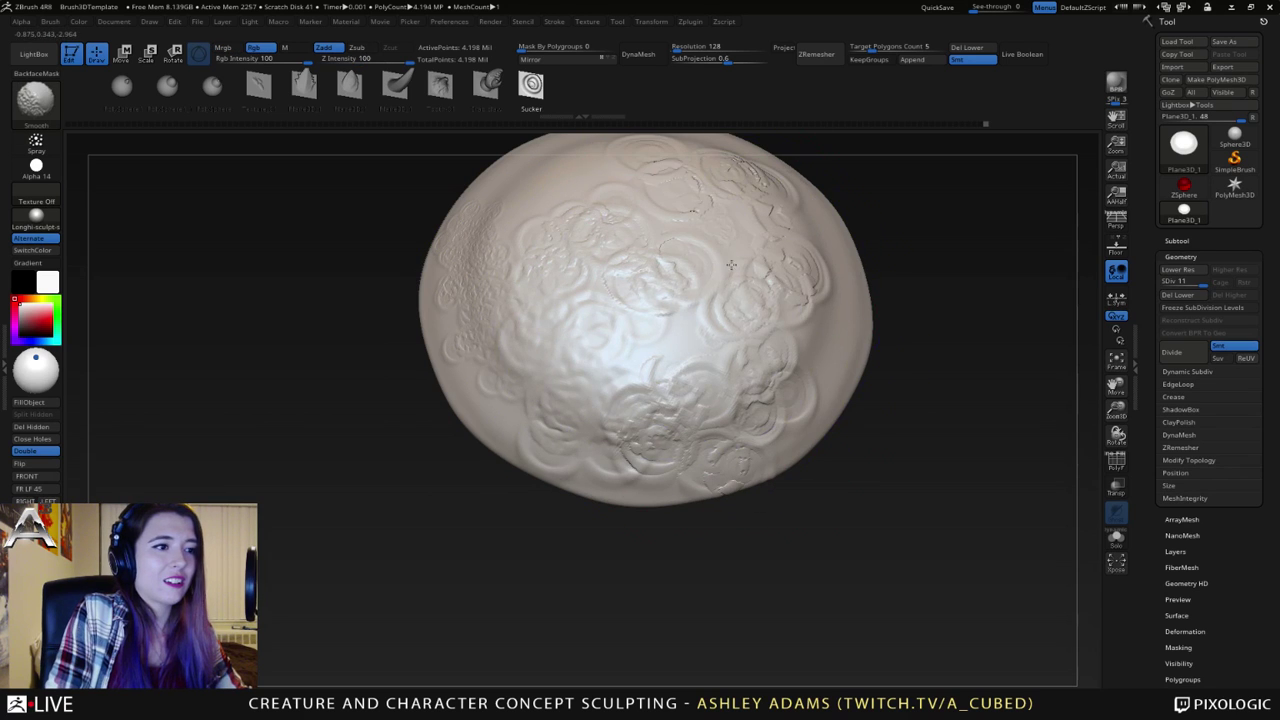
- Spray more Sucker texture over the rest of the cap at Z Intensity 19 and soften the rings with Smooth
{"action": "mouse_move", "coordinate": [729, 240]}
{"action": "right_mouse_down", "text": "ctrl"}
{"action": "mouse_move", "coordinate": [690, 170]}
{"action": "mouse_move", "coordinate": [620, 260]}
{"action": "right_mouse_up", "text": "ctrl"}
{"action": "left_click_drag", "start_coordinate": [597, 286], "coordinate": [605, 208]}
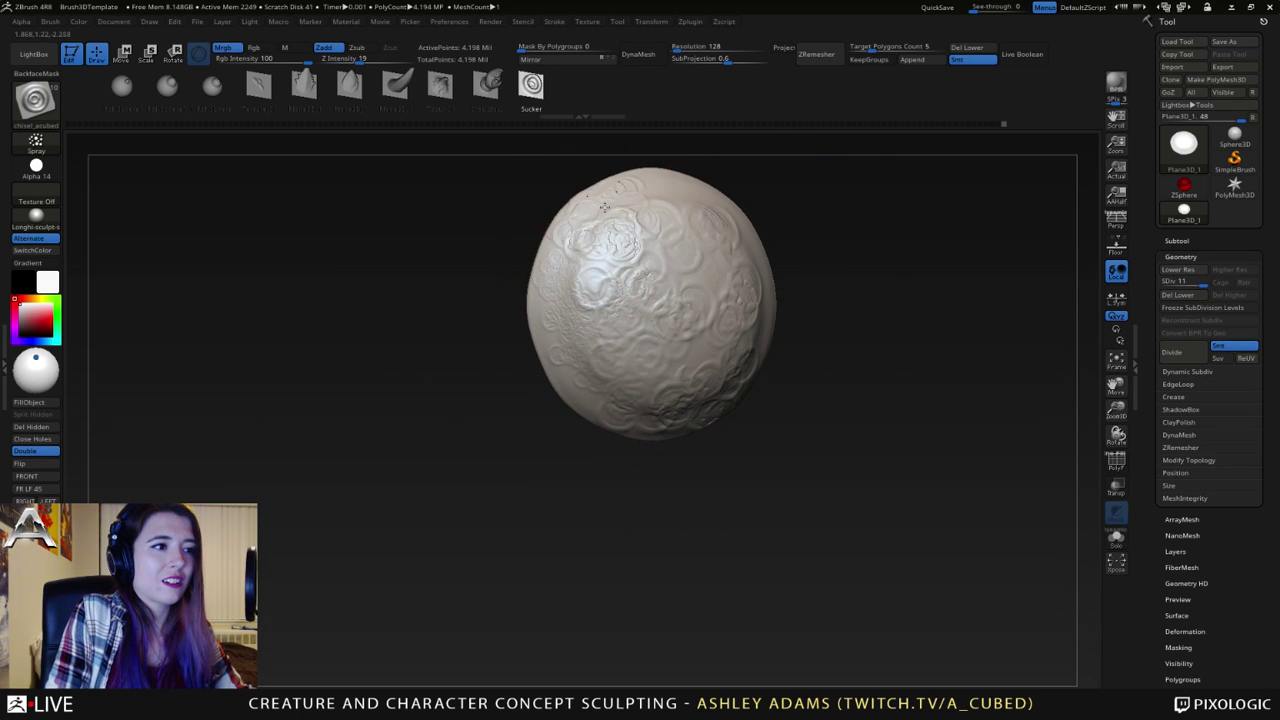
{"action": "right_click_drag", "start_coordinate": [605, 208], "coordinate": [700, 185]}
{"action": "mouse_move", "coordinate": [612, 229]}
{"action": "left_mouse_down", "text": "shift"}
{"action": "mouse_move", "coordinate": [655, 322]}
{"action": "mouse_move", "coordinate": [643, 260]}
{"action": "left_mouse_up", "text": "shift"}
{"action": "right_click", "coordinate": [711, 270]}
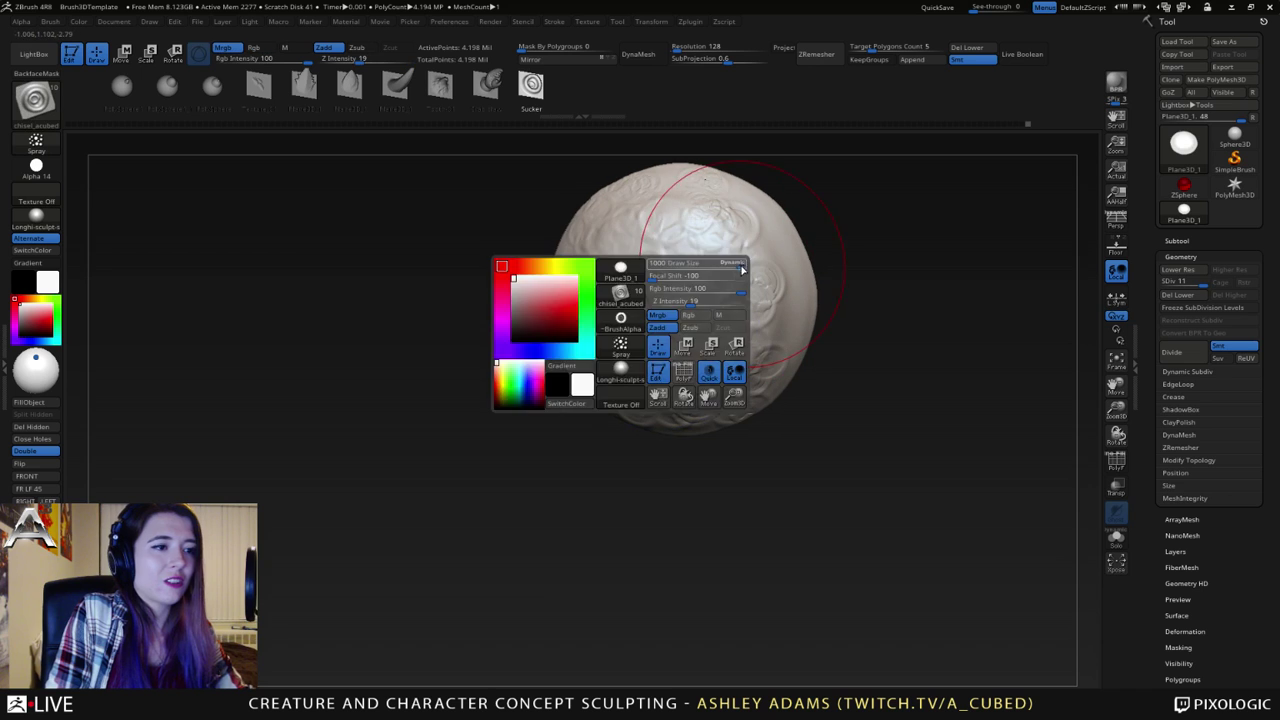
{"action": "left_click_drag", "start_coordinate": [760, 367], "coordinate": [746, 345], "text": "shift"}
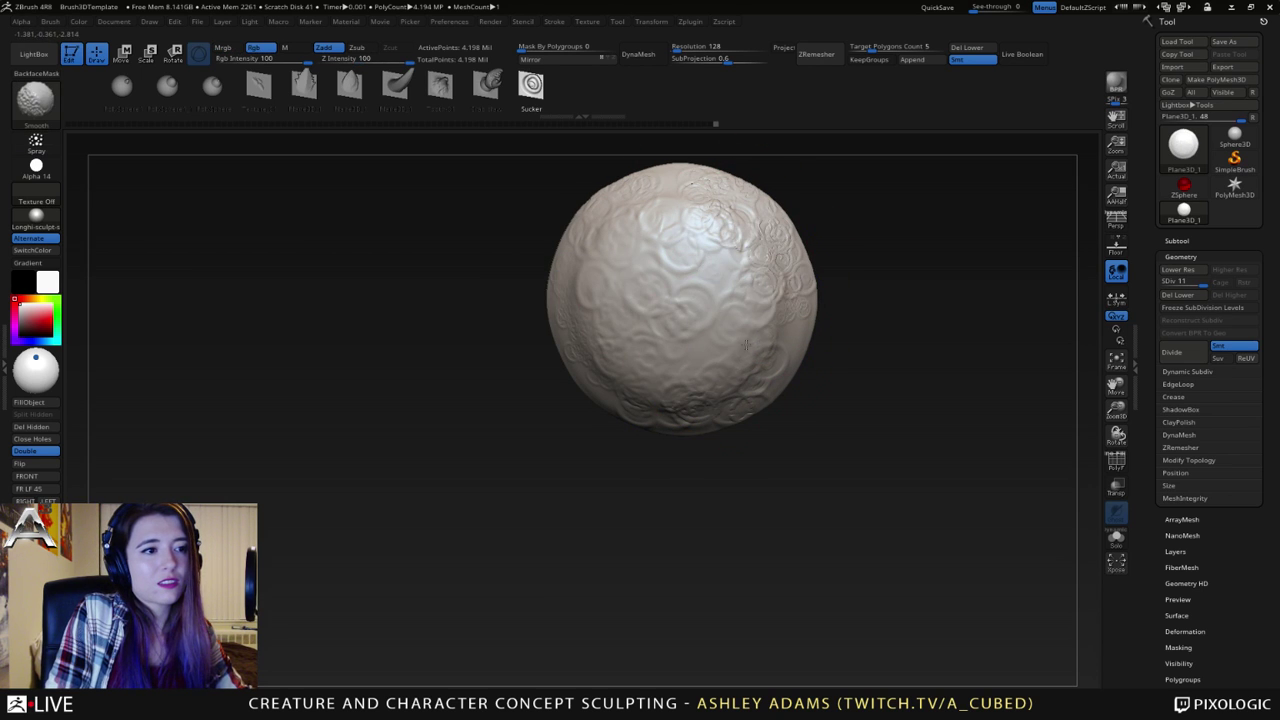
- Smooth the sprayed texture around the sides and top of the cap into a subtle bumpy surface
{"action": "right_click_drag", "start_coordinate": [779, 330], "coordinate": [707, 338]}
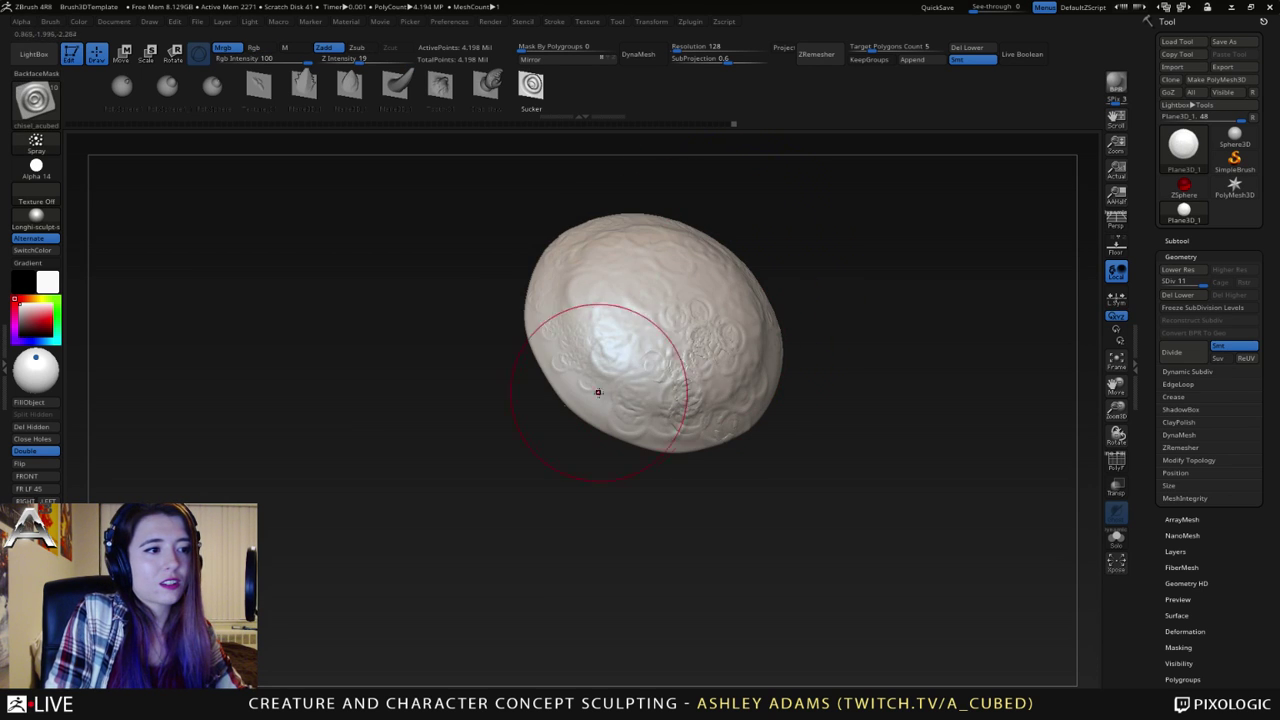
{"action": "left_click_drag", "start_coordinate": [549, 323], "coordinate": [578, 343], "text": "shift"}
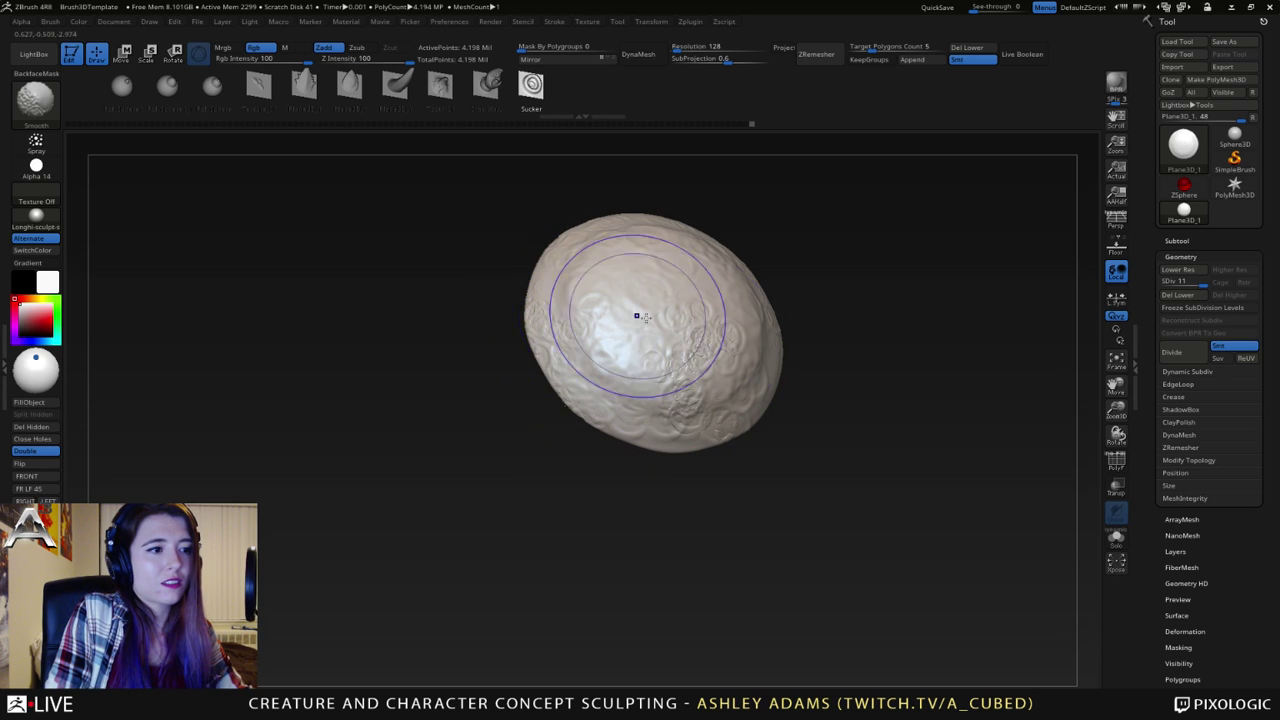
{"action": "mouse_move", "coordinate": [716, 328]}
{"action": "right_mouse_down"}
{"action": "mouse_move", "coordinate": [686, 324]}
{"action": "mouse_move", "coordinate": [690, 310]}
{"action": "right_mouse_up"}
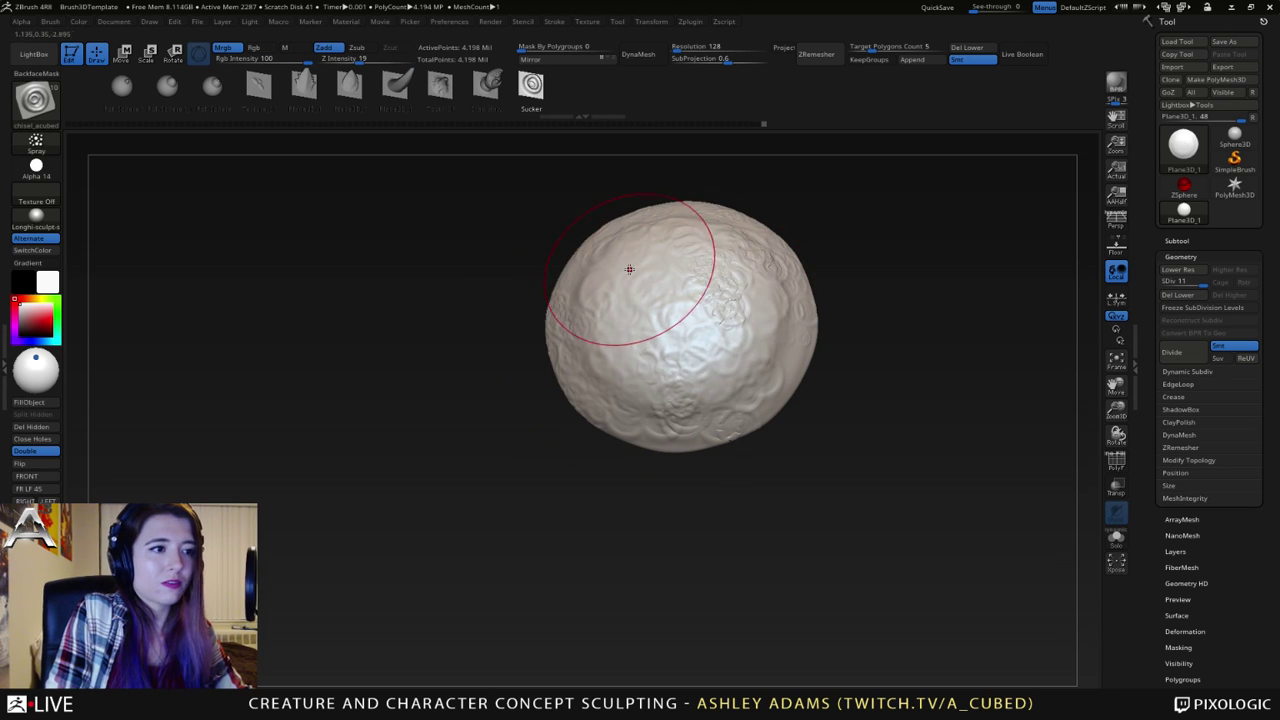
{"action": "key", "text": "shift"}
{"action": "right_click_drag", "start_coordinate": [645, 430], "coordinate": [720, 350]}
- Spray further Sucker texture near the cap's outer rim and smooth it into the surrounding surface
{"action": "left_click_drag", "start_coordinate": [785, 361], "coordinate": [751, 351]}
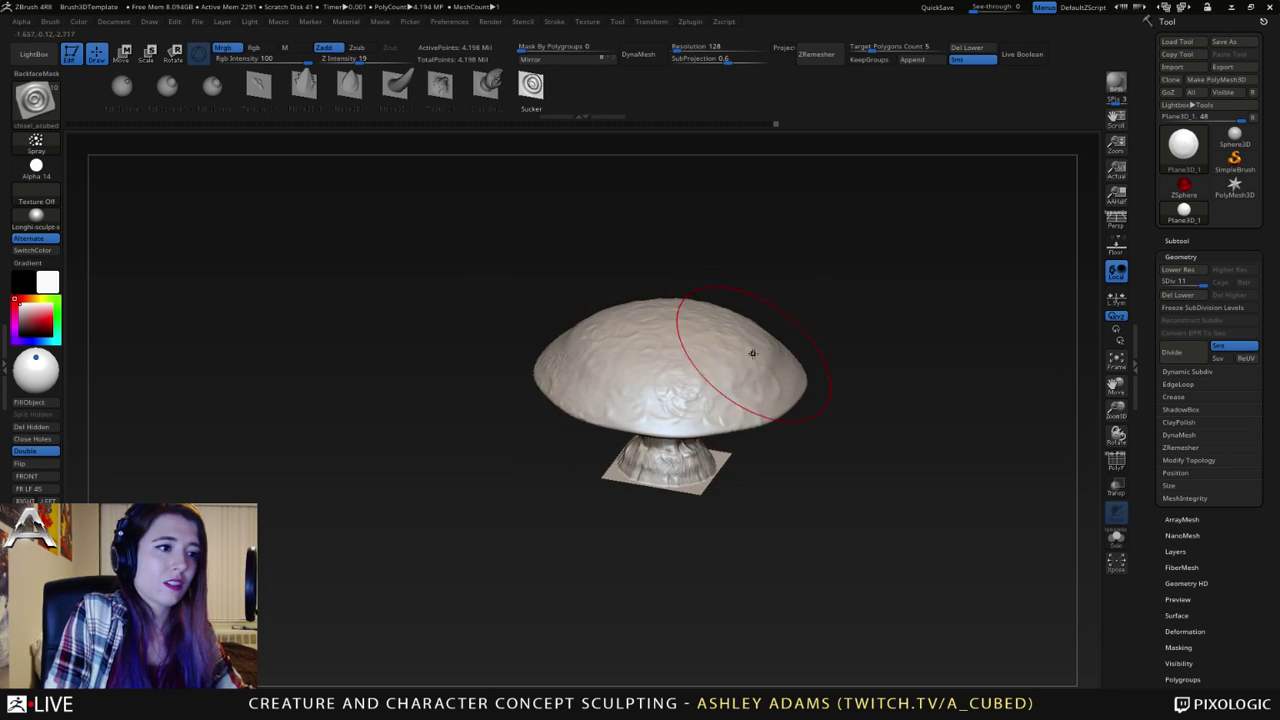
{"action": "right_click_drag", "start_coordinate": [751, 351], "coordinate": [773, 358]}
{"action": "left_click_drag", "start_coordinate": [791, 374], "coordinate": [770, 358]}
{"action": "right_click_drag", "start_coordinate": [770, 358], "coordinate": [739, 396]}
{"action": "mouse_move", "coordinate": [750, 378]}
{"action": "left_mouse_down", "text": "shift"}
{"action": "mouse_move", "coordinate": [757, 345]}
{"action": "mouse_move", "coordinate": [738, 350]}
{"action": "left_mouse_up", "text": "shift"}
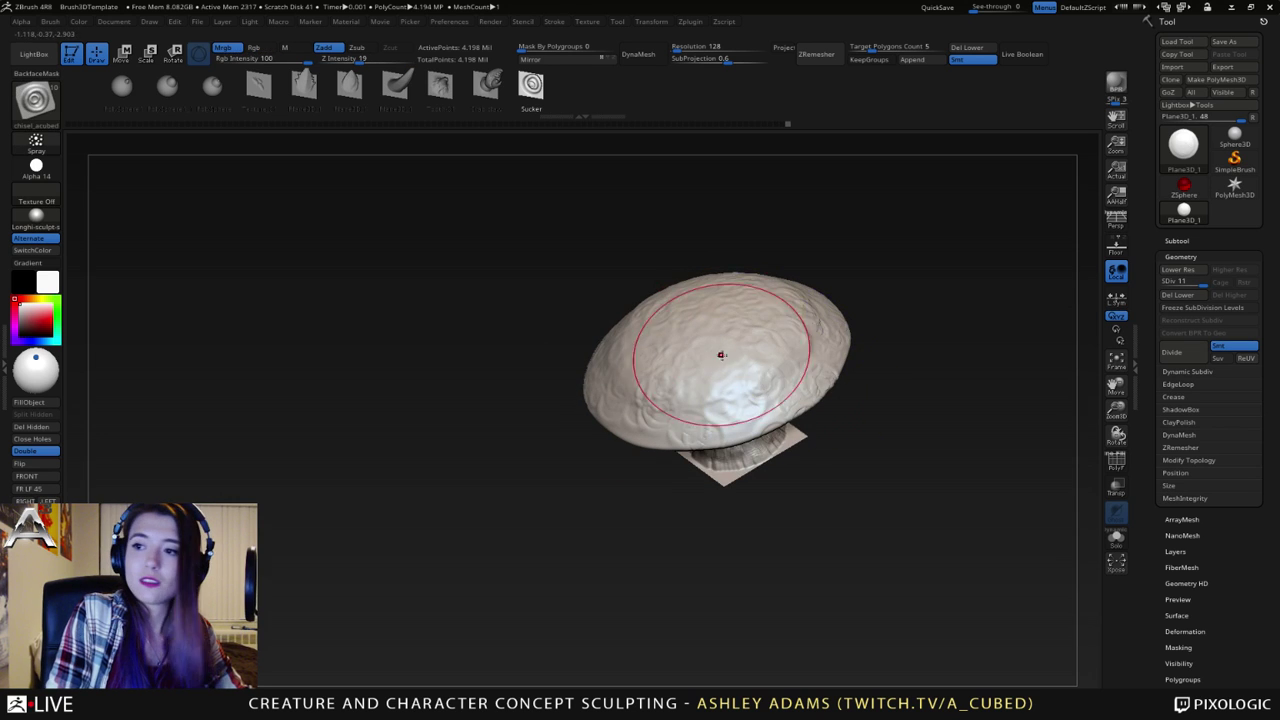
- Smooth the sprayed Sucker texture across the side and top of the mushroom cap
{"action": "right_click_drag", "start_coordinate": [720, 354], "coordinate": [680, 388]}
{"action": "key", "text": "shift"}
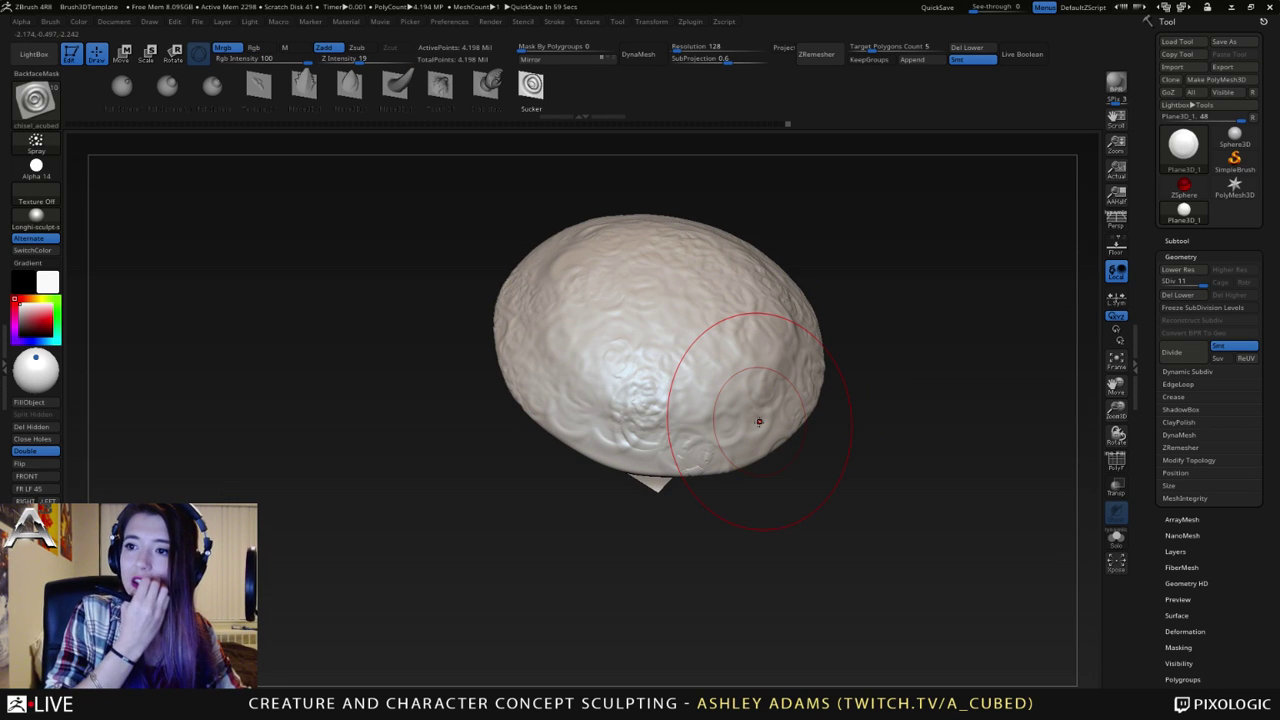
{"action": "mouse_move", "coordinate": [651, 315]}
{"action": "left_mouse_down"}
{"action": "mouse_move", "coordinate": [626, 340]}
{"action": "mouse_move", "coordinate": [594, 314]}
{"action": "left_mouse_up"}
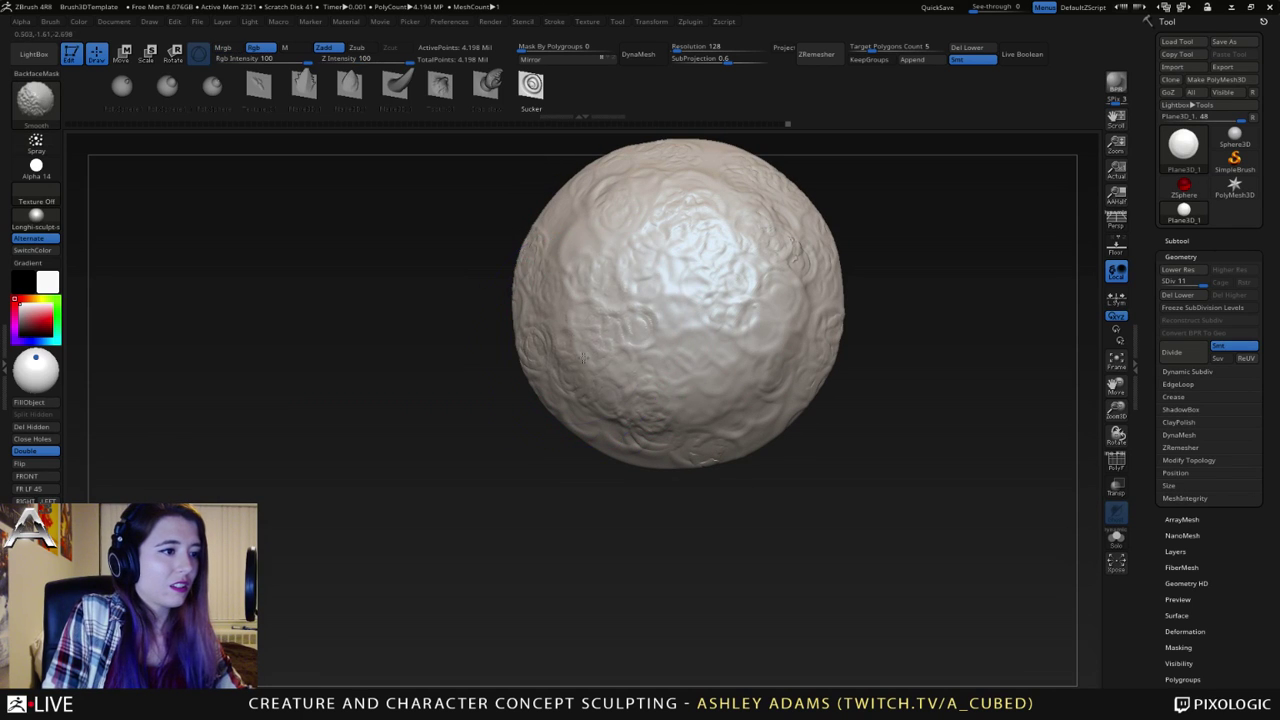
{"action": "key", "text": "space"}
{"action": "left_click_drag", "start_coordinate": [656, 290], "coordinate": [646, 290]}
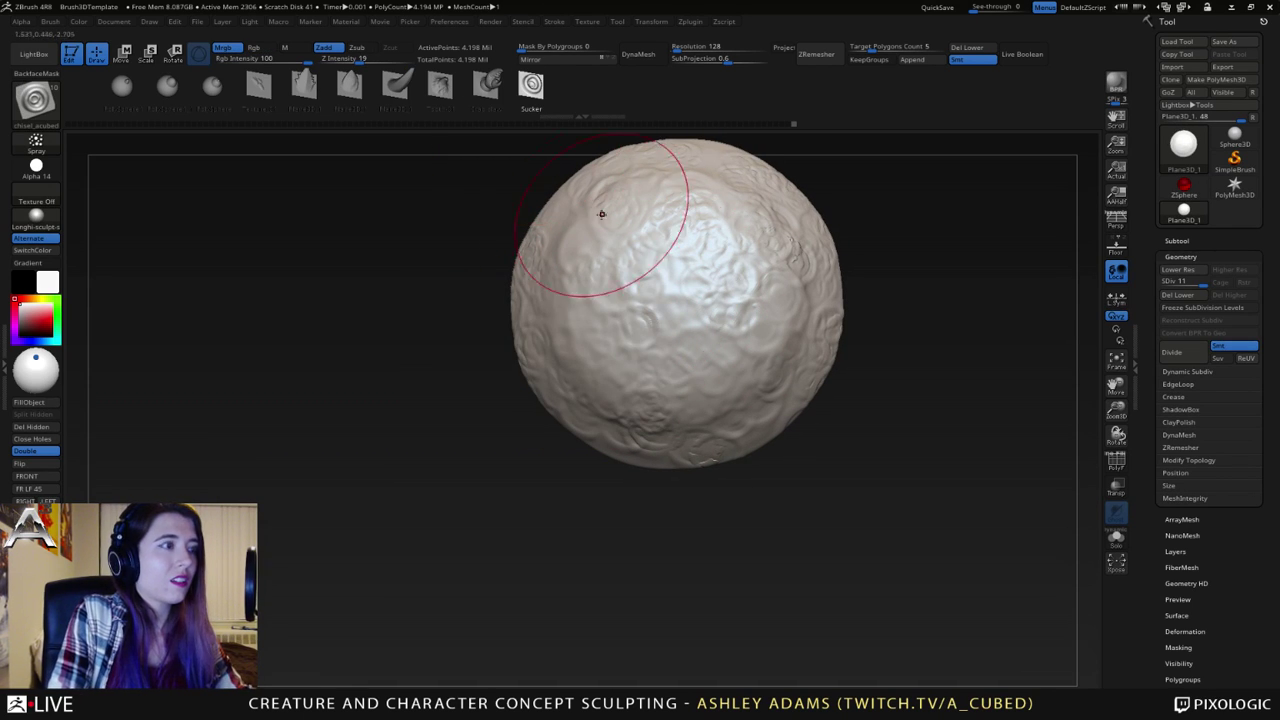
- Set the Z Intensity to 37, try spraying Sucker rings over the cap, and undo the sprayed strokes
{"action": "left_click_drag", "start_coordinate": [586, 320], "coordinate": [602, 325]}
{"action": "key", "text": "ctrl+z"}
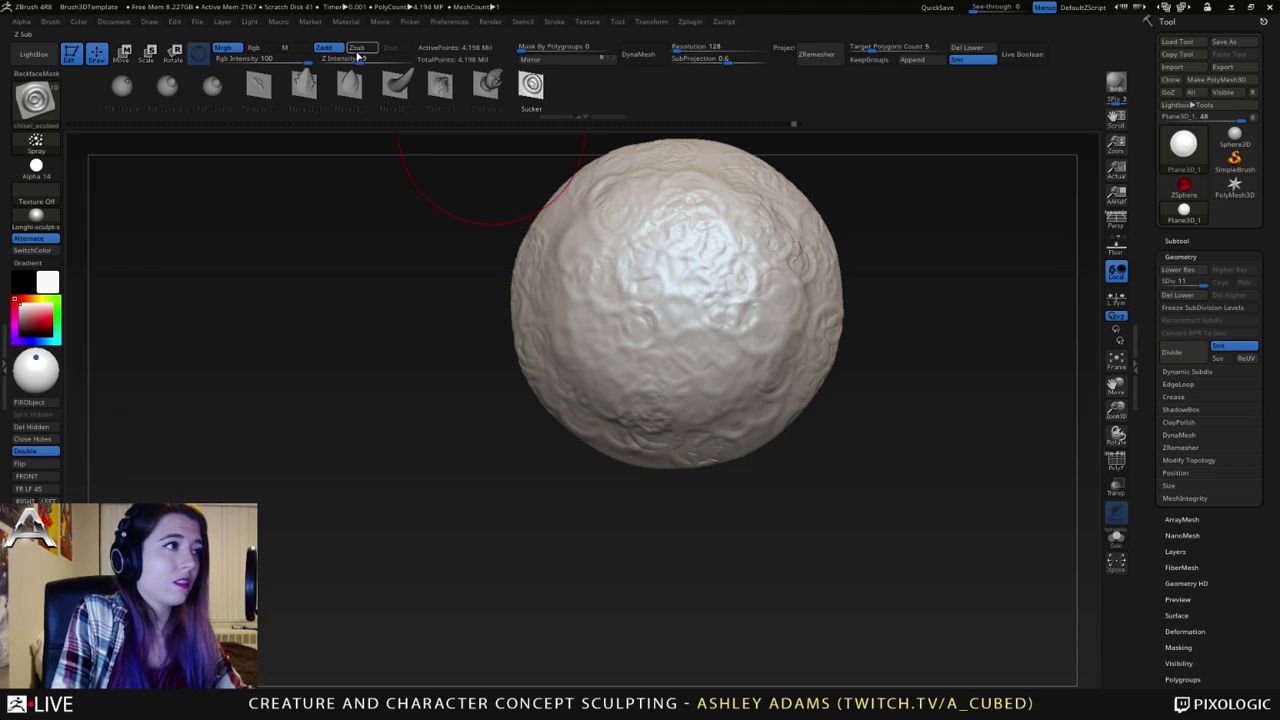
{"action": "left_click_drag", "start_coordinate": [362, 60], "coordinate": [374, 60]}
{"action": "left_click_drag", "start_coordinate": [703, 302], "coordinate": [637, 334]}
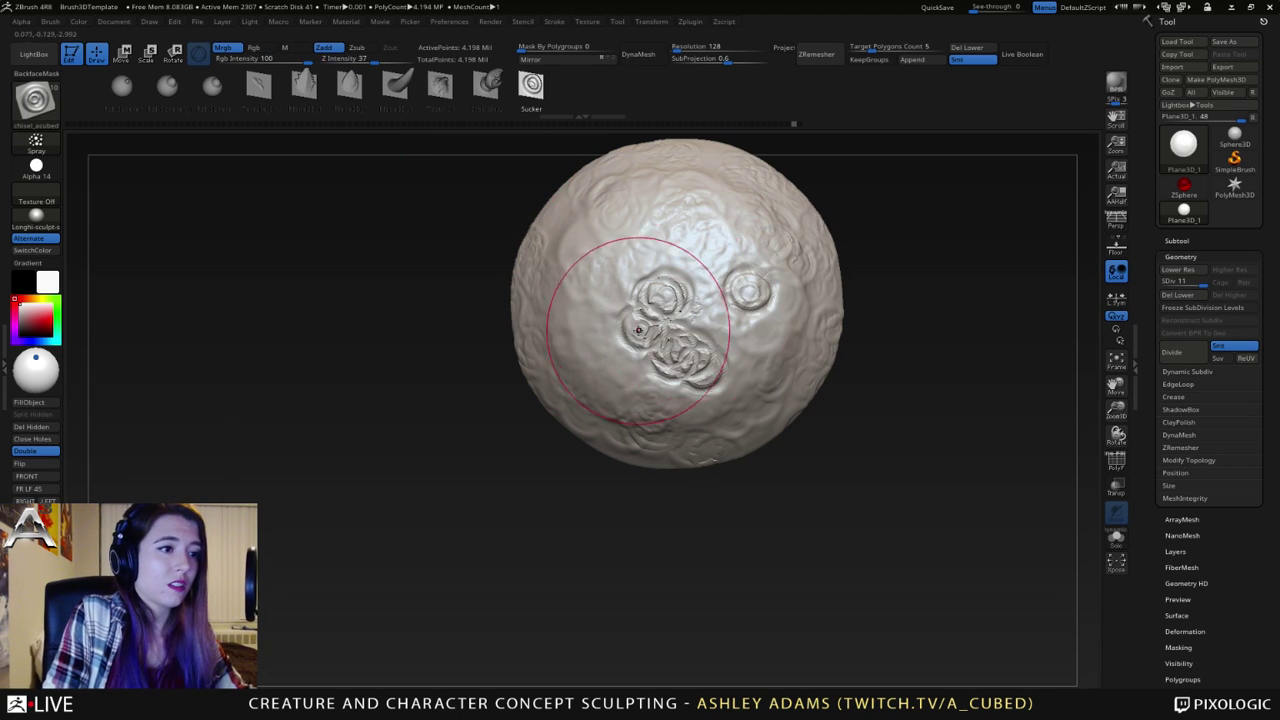
{"action": "right_click_drag", "start_coordinate": [637, 334], "coordinate": [669, 231]}
{"action": "key", "text": "ctrl+z"}
{"action": "left_click_drag", "start_coordinate": [594, 354], "coordinate": [612, 358]}
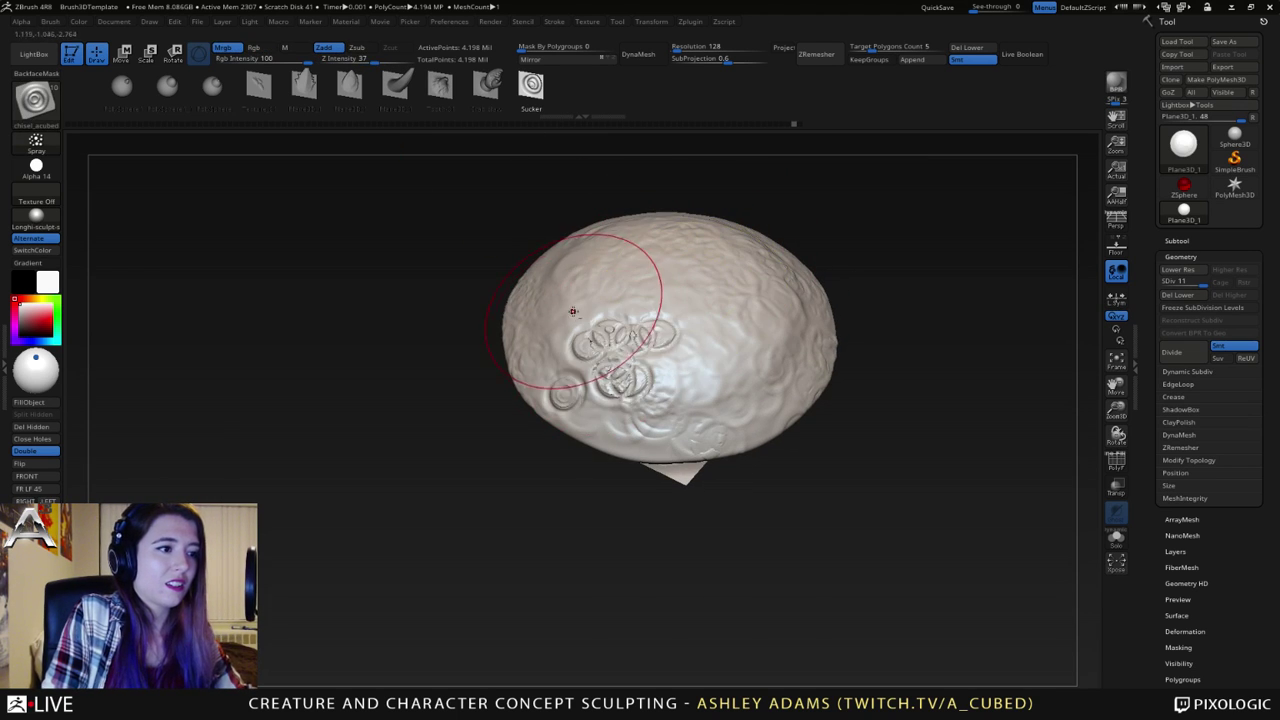
{"action": "key", "text": "ctrl+z"}
- Try the Sucker brush with the Dots stroke on the cap and undo the result
{"action": "left_click", "coordinate": [36, 141]}
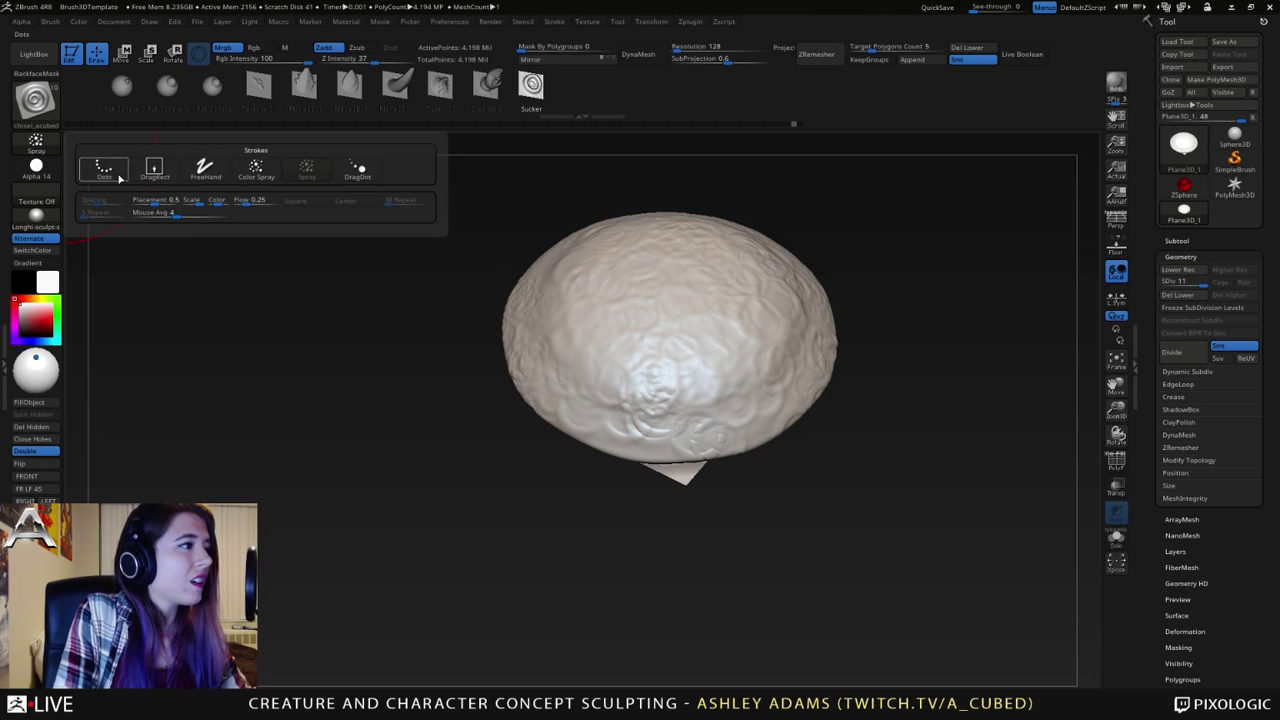
{"action": "left_click", "coordinate": [104, 170]}
{"action": "key", "text": "ctrl"}
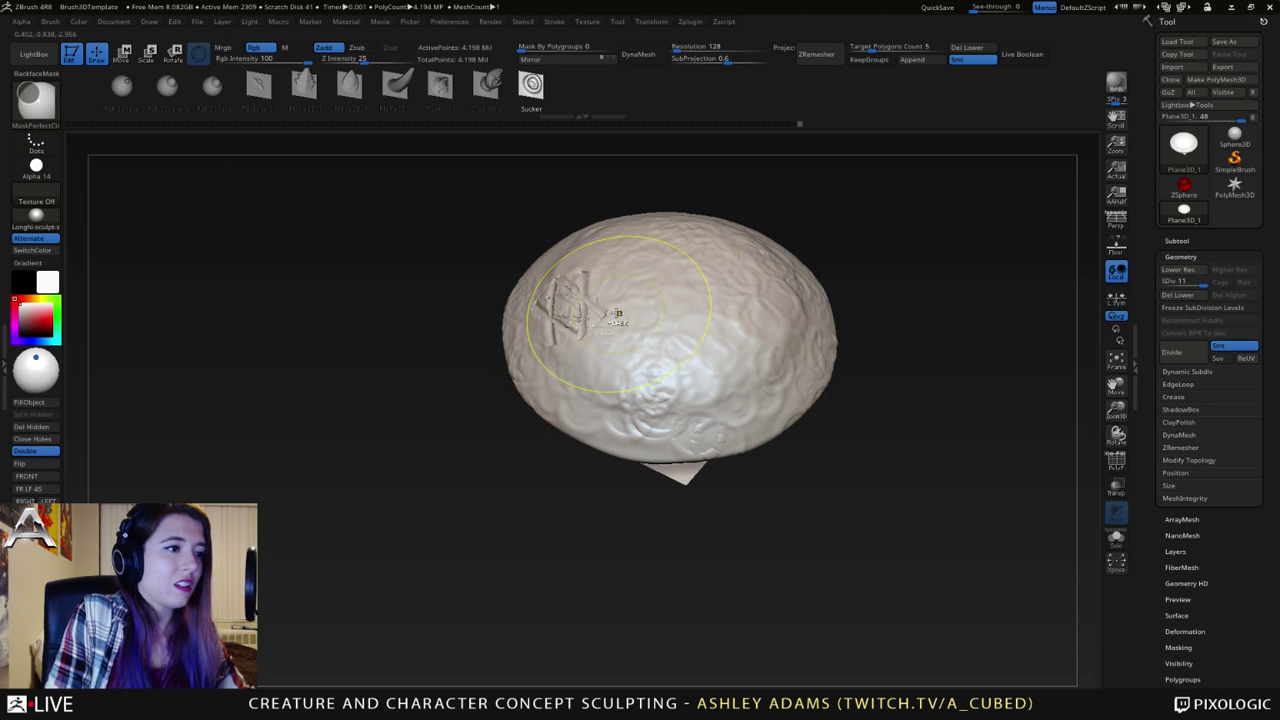
{"action": "left_click_drag", "start_coordinate": [457, 180], "coordinate": [460, 231]}
- Switch to the DragRect stroke and stamp individual Sucker rings of varied sizes over the cap
{"action": "left_click", "coordinate": [35, 147]}
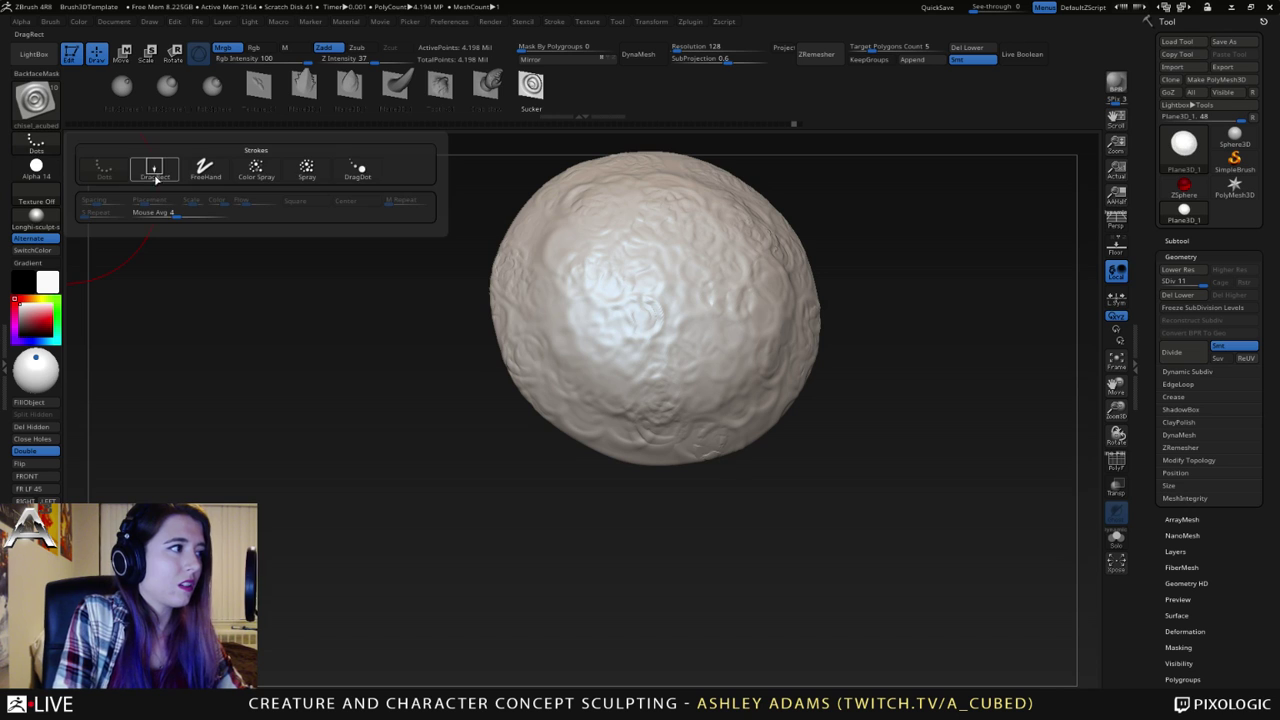
{"action": "left_click", "coordinate": [155, 171]}
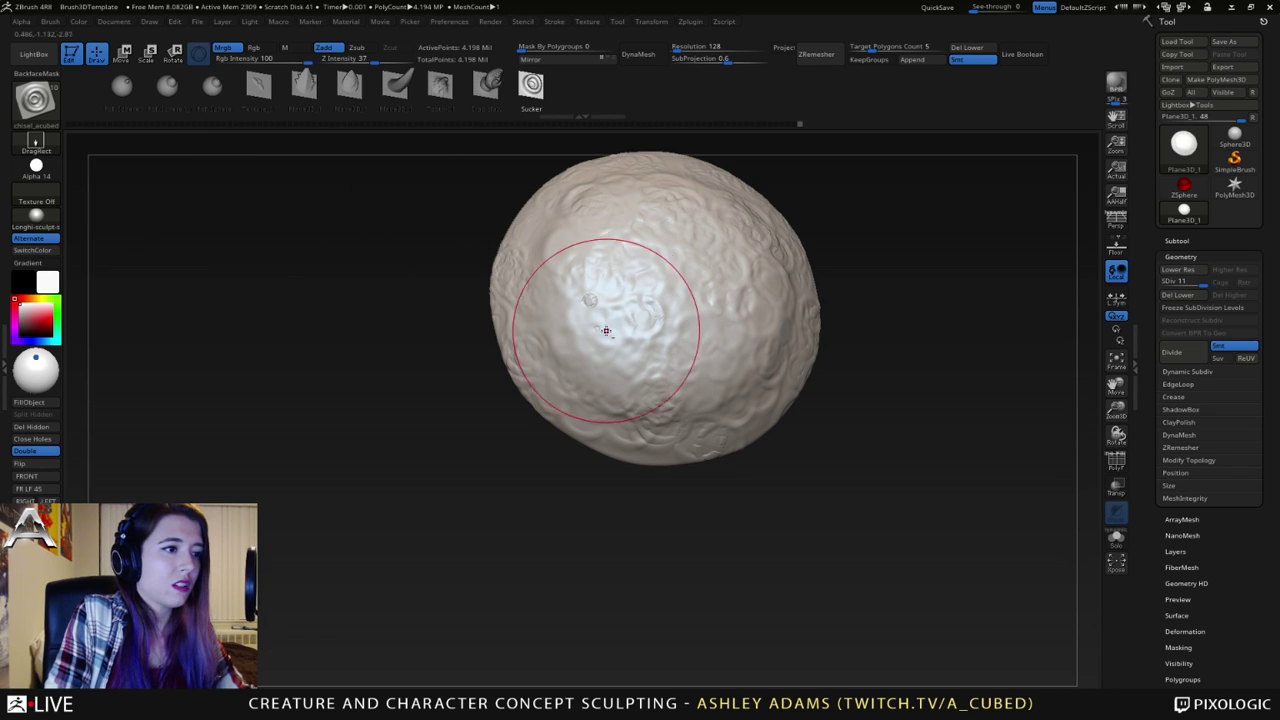
{"action": "left_click_drag", "start_coordinate": [707, 317], "coordinate": [722, 307]}
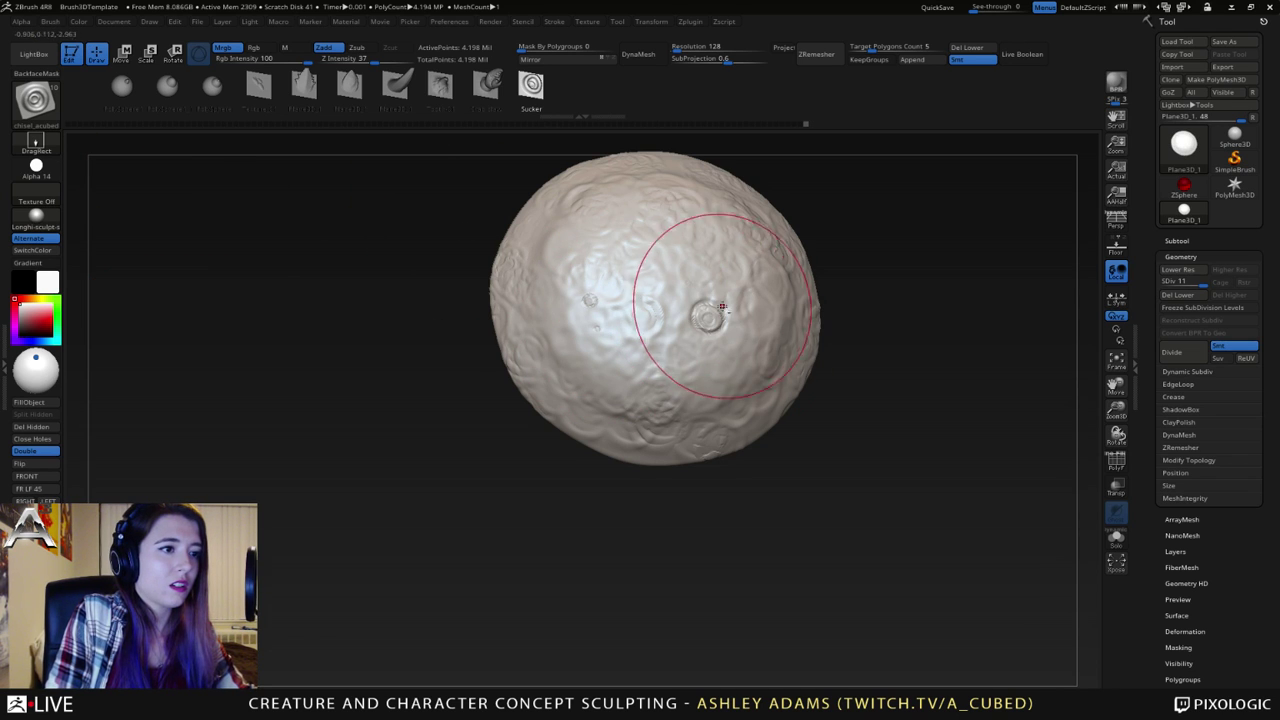
{"action": "left_click_drag", "start_coordinate": [880, 285], "coordinate": [771, 320]}
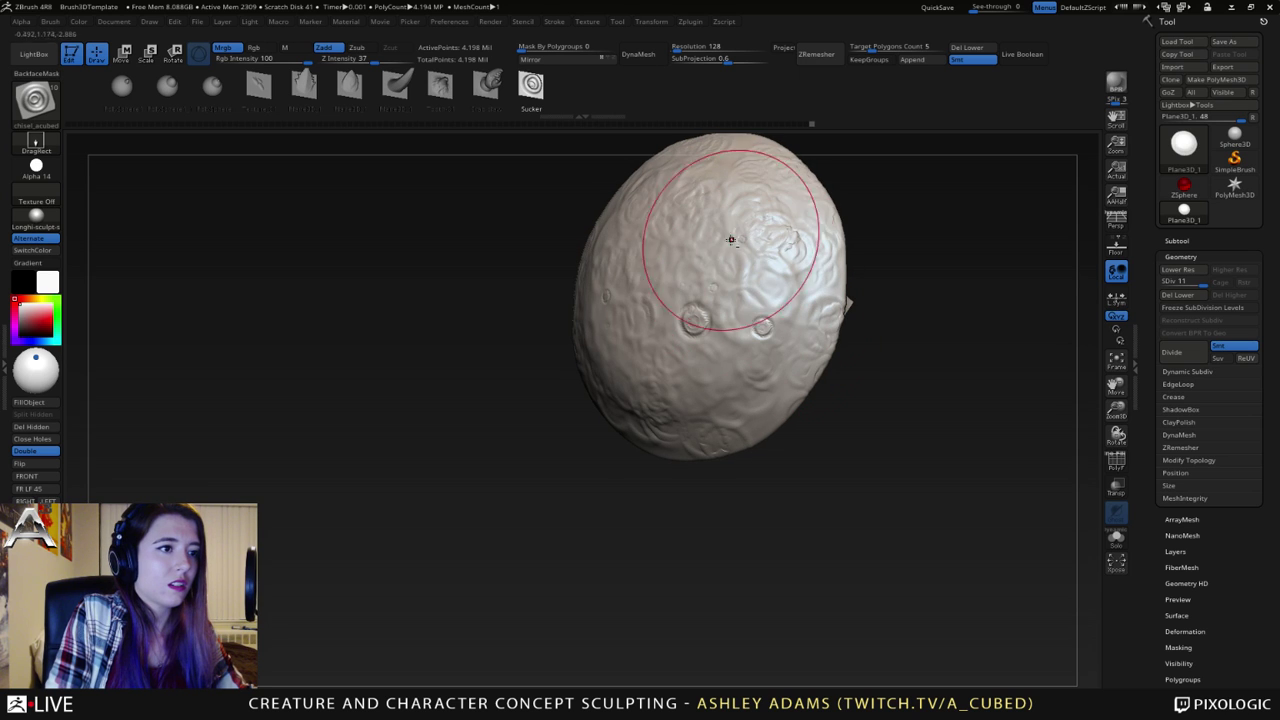
{"action": "left_click_drag", "start_coordinate": [698, 225], "coordinate": [693, 235]}
{"action": "mouse_move", "coordinate": [688, 258]}
{"action": "right_mouse_down"}
{"action": "mouse_move", "coordinate": [634, 360]}
{"action": "mouse_move", "coordinate": [551, 283]}
{"action": "right_mouse_up"}
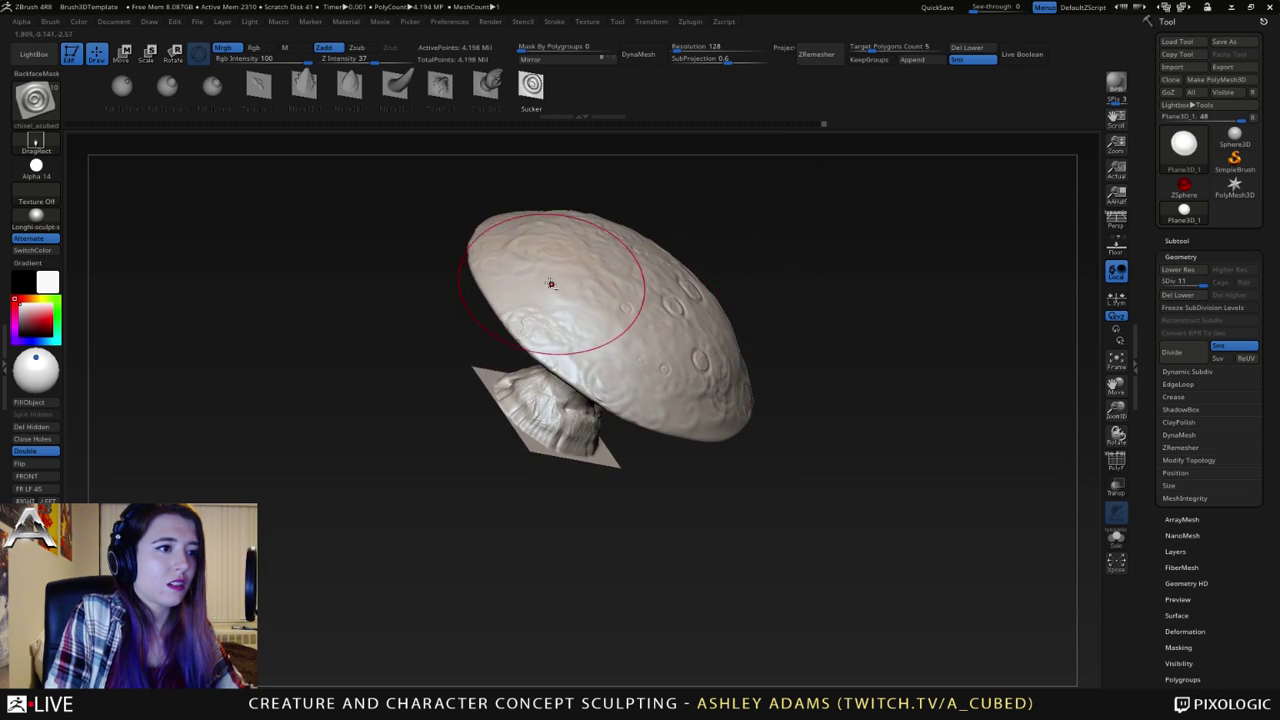
{"action": "mouse_move", "coordinate": [603, 354]}
{"action": "right_mouse_down"}
{"action": "mouse_move", "coordinate": [603, 342]}
{"action": "mouse_move", "coordinate": [687, 335]}
{"action": "right_mouse_up"}
{"action": "mouse_move", "coordinate": [847, 434]}
{"action": "right_mouse_down"}
{"action": "mouse_move", "coordinate": [841, 371]}
{"action": "mouse_move", "coordinate": [815, 378]}
{"action": "mouse_move", "coordinate": [753, 316]}
{"action": "right_mouse_up"}
- Reduce the draw size and smooth the creases on the stem and parts of the gills under the cap
{"action": "mouse_move", "coordinate": [702, 256]}
{"action": "right_mouse_down"}
{"action": "mouse_move", "coordinate": [818, 250]}
{"action": "mouse_move", "coordinate": [757, 335]}
{"action": "mouse_move", "coordinate": [662, 363]}
{"action": "mouse_move", "coordinate": [766, 443]}
{"action": "mouse_move", "coordinate": [896, 482]}
{"action": "mouse_move", "coordinate": [989, 361]}
{"action": "mouse_move", "coordinate": [916, 395]}
{"action": "mouse_move", "coordinate": [931, 294]}
{"action": "mouse_move", "coordinate": [928, 383]}
{"action": "right_mouse_up"}
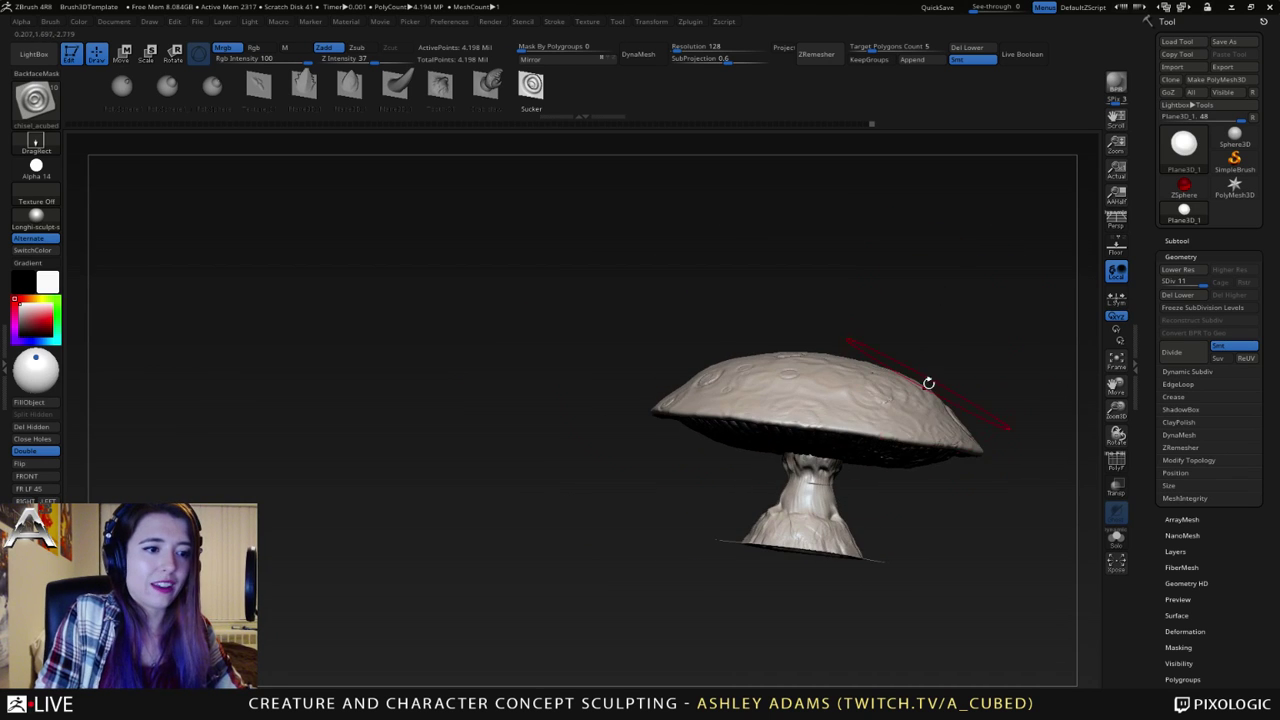
{"action": "mouse_move", "coordinate": [828, 496]}
{"action": "right_mouse_down"}
{"action": "mouse_move", "coordinate": [805, 425]}
{"action": "mouse_move", "coordinate": [765, 535]}
{"action": "right_mouse_up"}
{"action": "key", "text": "space"}
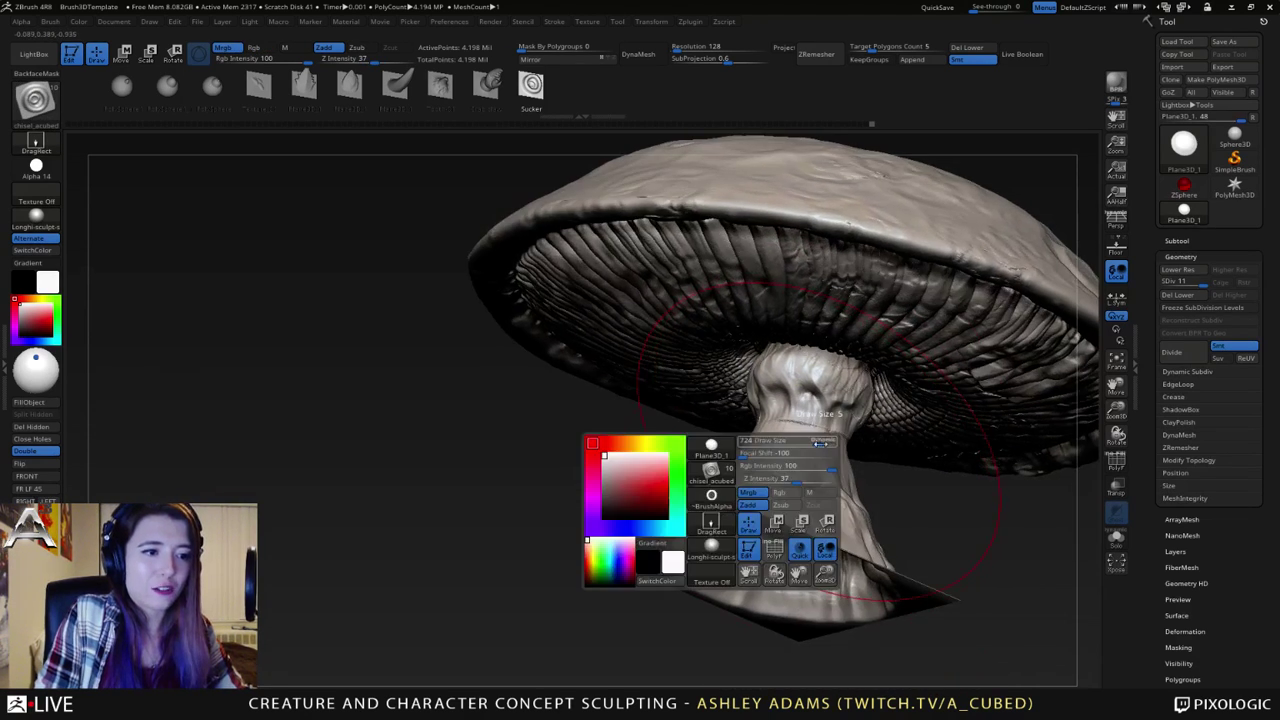
{"action": "left_click_drag", "start_coordinate": [780, 442], "coordinate": [786, 412]}
{"action": "key", "text": "shift"}
{"action": "right_click_drag", "start_coordinate": [790, 415], "coordinate": [835, 515]}
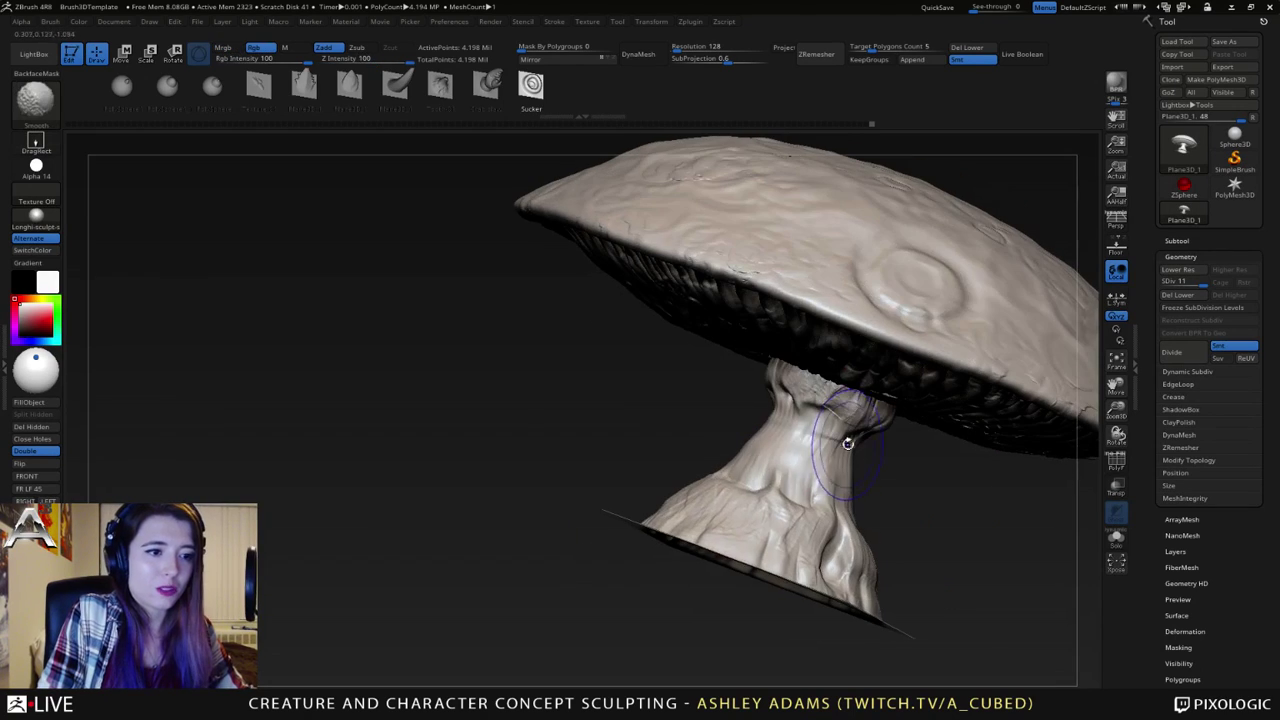
{"action": "left_click_drag", "start_coordinate": [846, 442], "coordinate": [824, 478], "text": "shift"}
{"action": "right_click_drag", "start_coordinate": [800, 574], "coordinate": [838, 450]}
{"action": "left_click_drag", "start_coordinate": [848, 432], "coordinate": [848, 392], "text": "shift"}
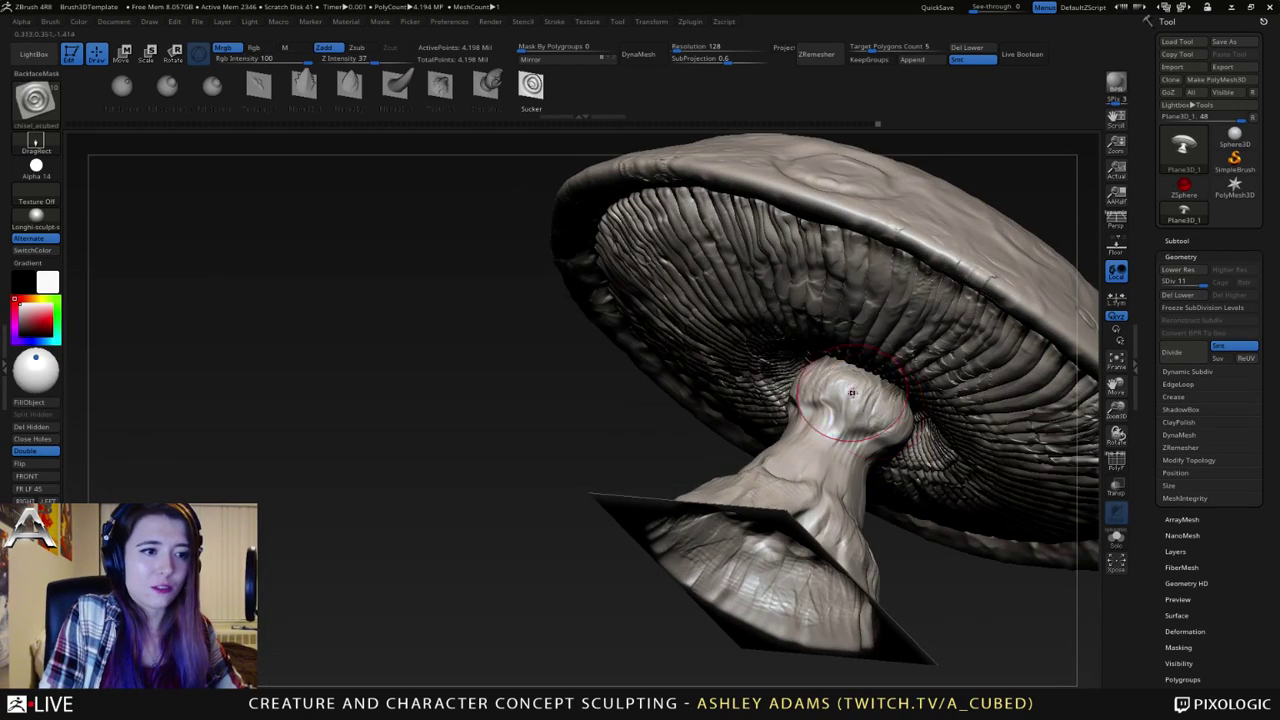
{"action": "mouse_move", "coordinate": [848, 392]}
{"action": "right_mouse_down"}
{"action": "mouse_move", "coordinate": [850, 448]}
{"action": "mouse_move", "coordinate": [879, 324]}
{"action": "mouse_move", "coordinate": [866, 245]}
{"action": "right_mouse_up"}
{"action": "left_click_drag", "start_coordinate": [834, 257], "coordinate": [707, 293], "text": "shift"}
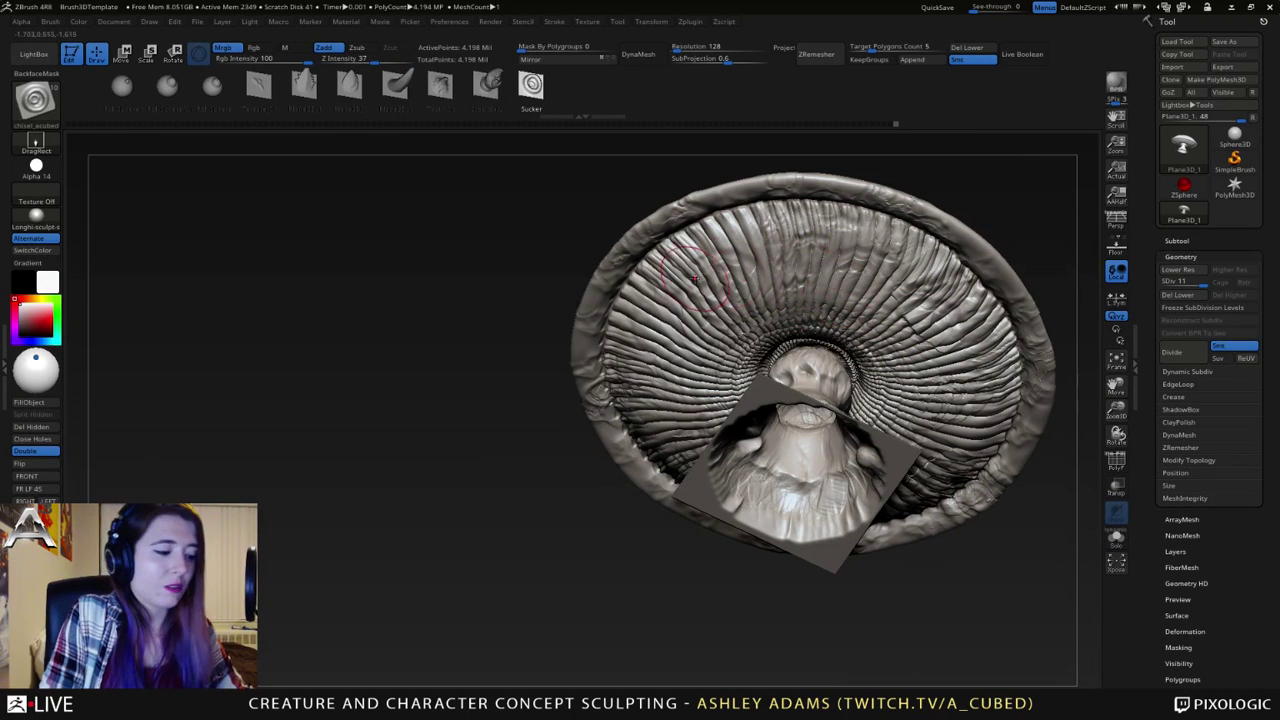
- Cut notches into the outer rim of the cap with the DamStandard brush
{"action": "key", "text": "b"}
{"action": "key", "text": "d"}
{"action": "key", "text": "s"}
{"action": "key", "text": "ctrl"}
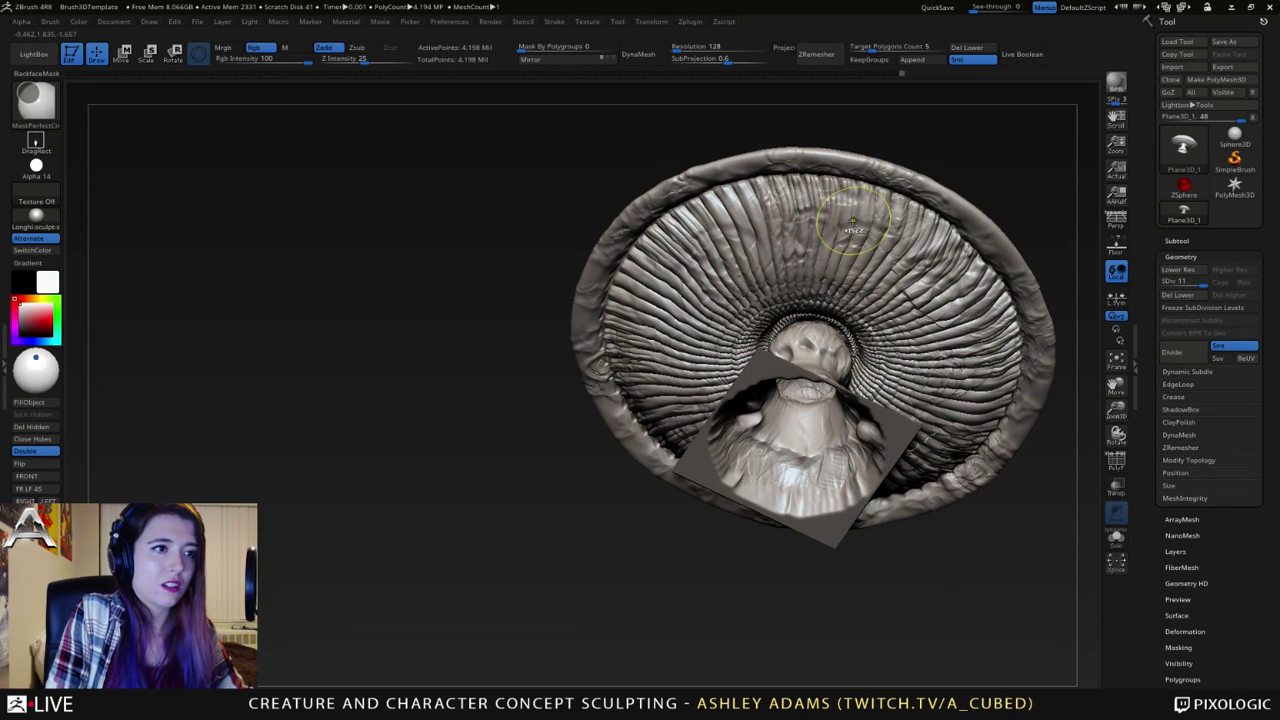
{"action": "key", "text": "space"}
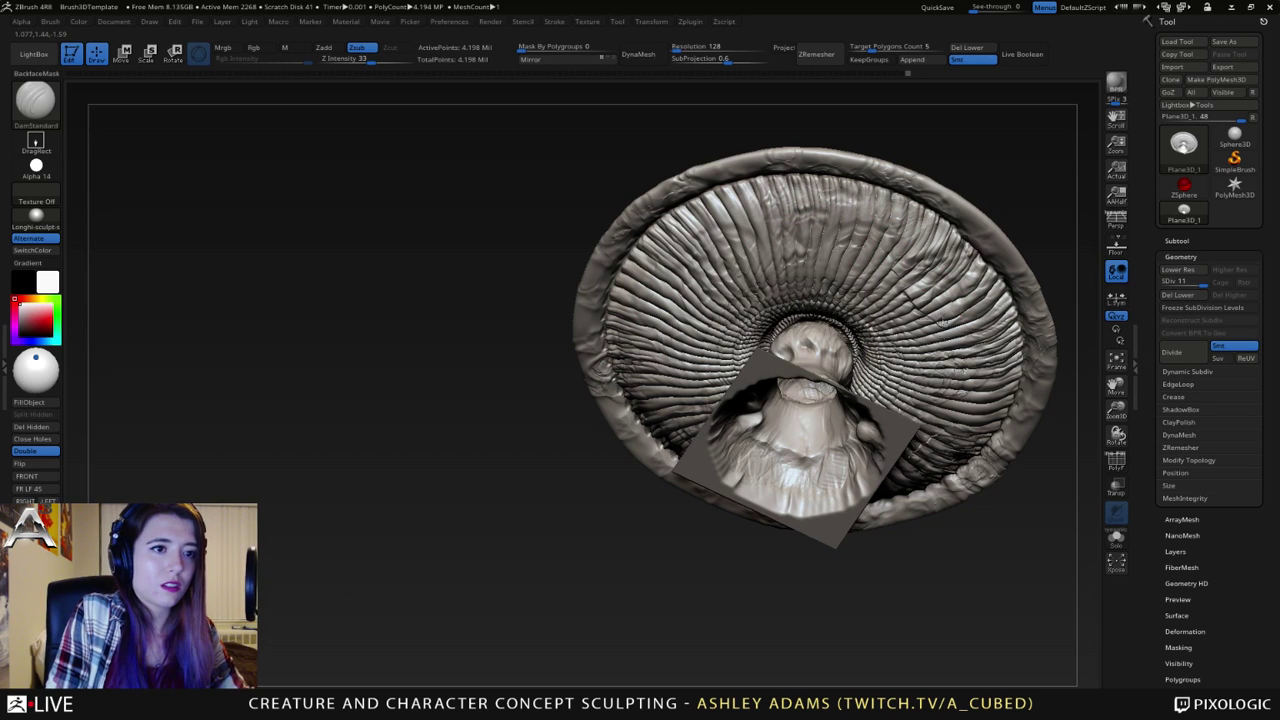
{"action": "mouse_move", "coordinate": [943, 241]}
{"action": "right_mouse_down"}
{"action": "mouse_move", "coordinate": [882, 203]}
{"action": "mouse_move", "coordinate": [850, 280]}
{"action": "right_mouse_up"}
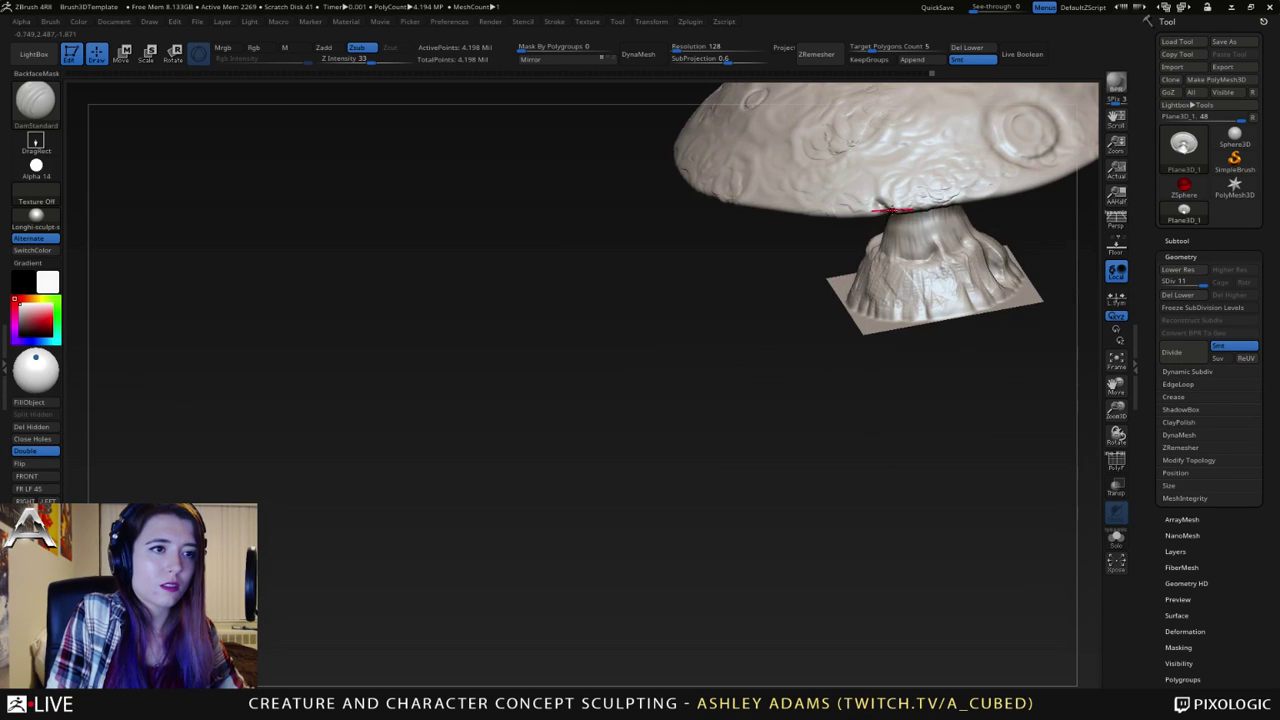
{"action": "right_click_drag", "start_coordinate": [889, 210], "coordinate": [820, 189], "text": "ctrl"}
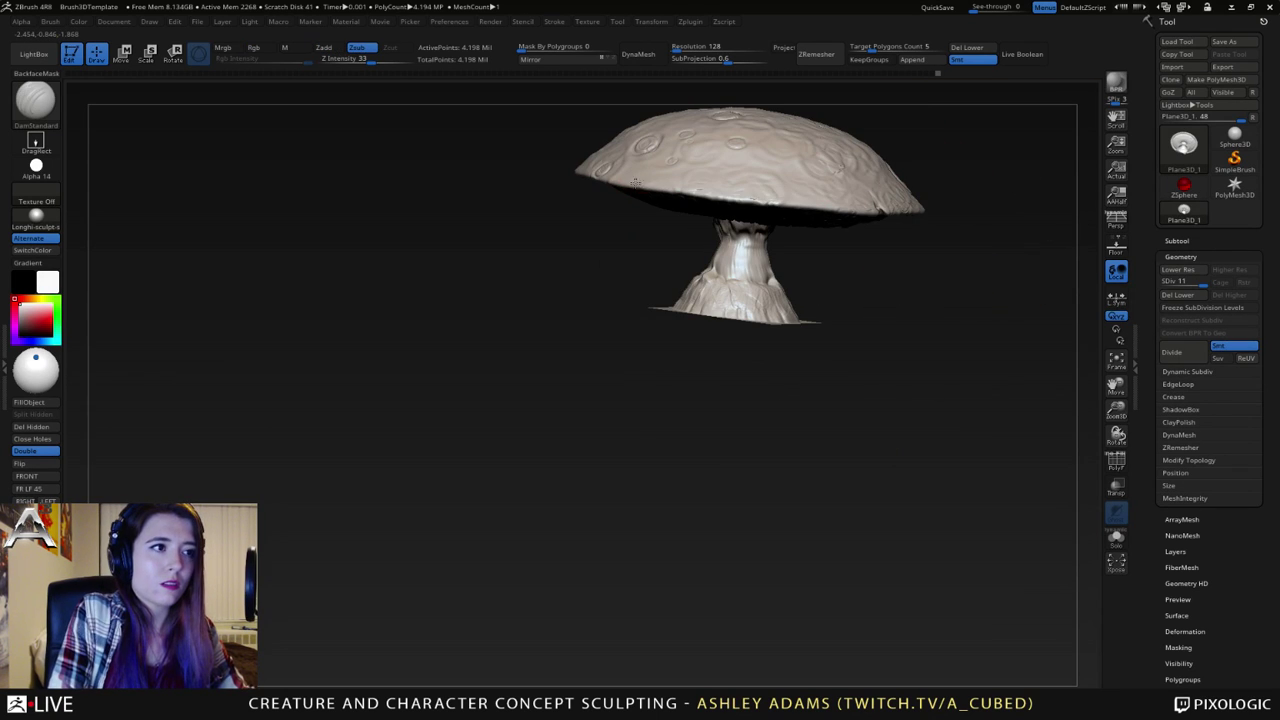
{"action": "left_click_drag", "start_coordinate": [663, 185], "coordinate": [660, 271]}
{"action": "mouse_move", "coordinate": [650, 120]}
{"action": "right_mouse_down"}
{"action": "mouse_move", "coordinate": [687, 145]}
{"action": "mouse_move", "coordinate": [675, 272]}
{"action": "right_mouse_up"}
{"action": "mouse_move", "coordinate": [638, 228]}
{"action": "right_mouse_down", "text": "ctrl"}
{"action": "mouse_move", "coordinate": [738, 318]}
{"action": "mouse_move", "coordinate": [661, 270]}
{"action": "mouse_move", "coordinate": [643, 207]}
{"action": "mouse_move", "coordinate": [728, 207]}
{"action": "mouse_move", "coordinate": [890, 244]}
{"action": "right_mouse_up", "text": "ctrl"}
{"action": "right_click_drag", "start_coordinate": [890, 244], "coordinate": [706, 281], "text": "alt"}
{"action": "right_click", "coordinate": [696, 262]}
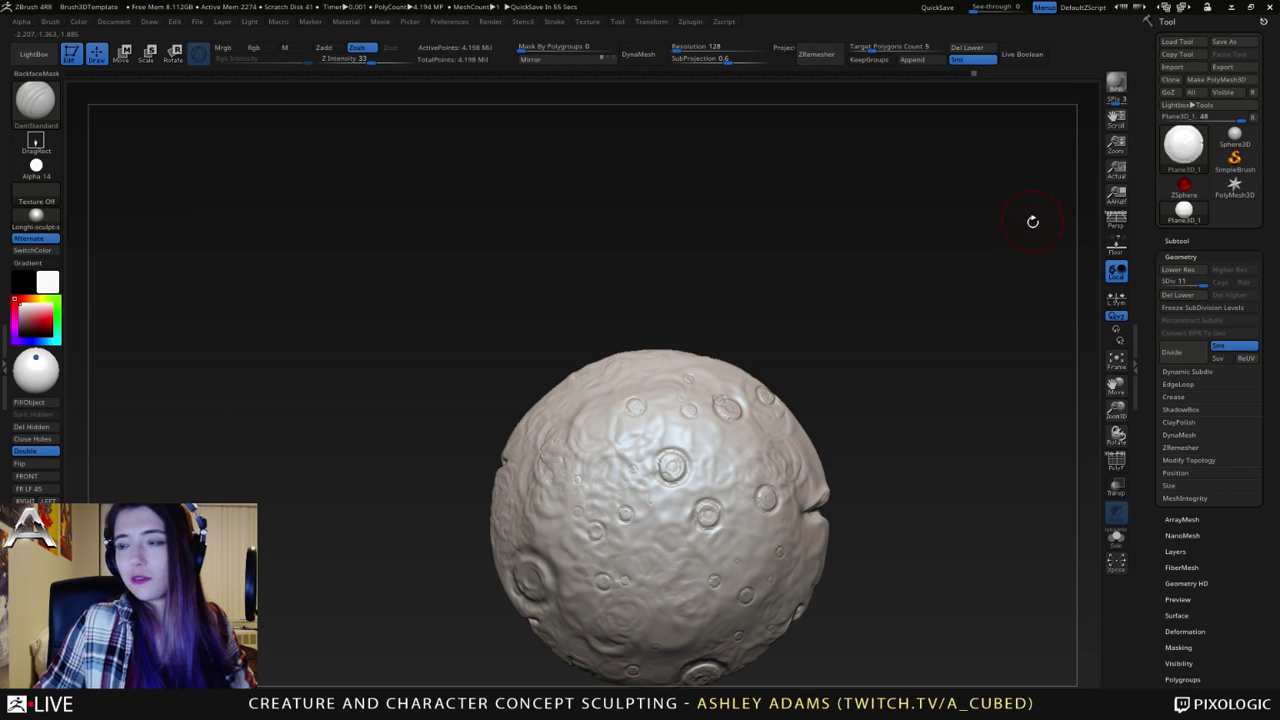
- Save the mushroom tool to disk
{"action": "mouse_move", "coordinate": [886, 425]}
{"action": "left_mouse_down", "text": "alt"}
{"action": "mouse_move", "coordinate": [825, 281]}
{"action": "mouse_move", "coordinate": [703, 331]}
{"action": "mouse_move", "coordinate": [690, 439]}
{"action": "left_mouse_up", "text": "alt"}
{"action": "right_click_drag", "start_coordinate": [690, 439], "coordinate": [757, 360]}
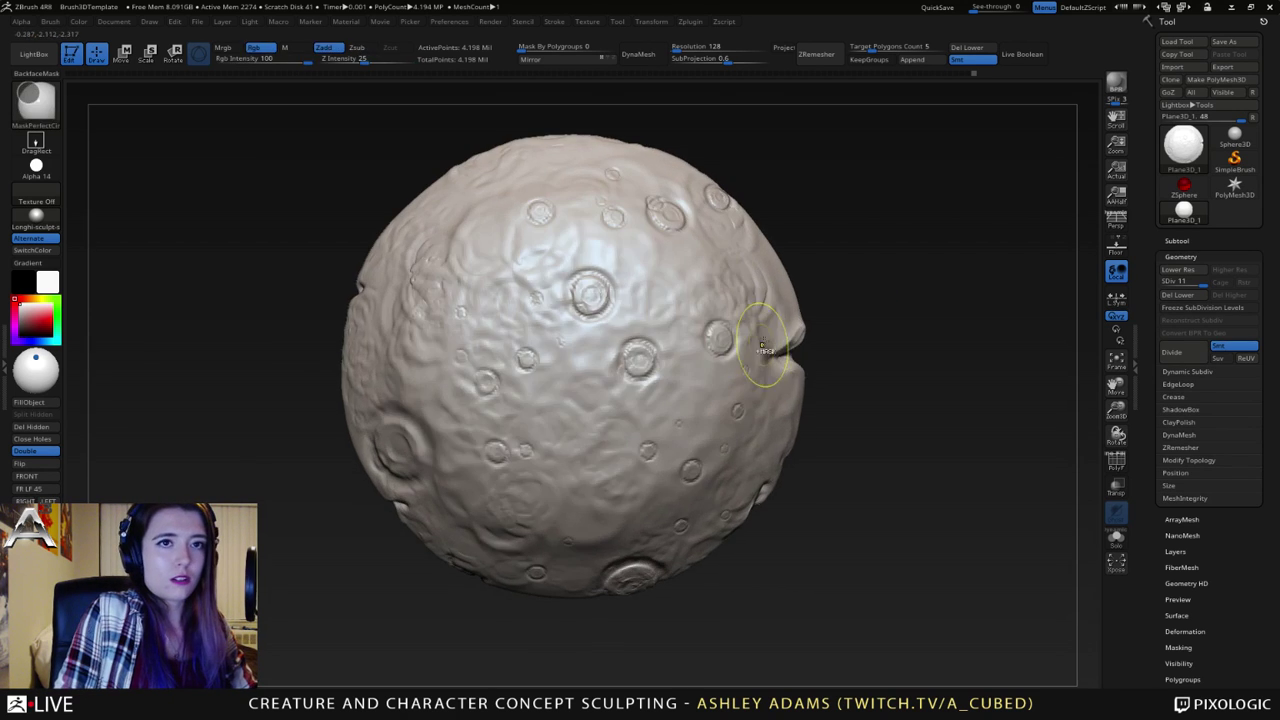
{"action": "right_click_drag", "start_coordinate": [863, 281], "coordinate": [875, 314]}
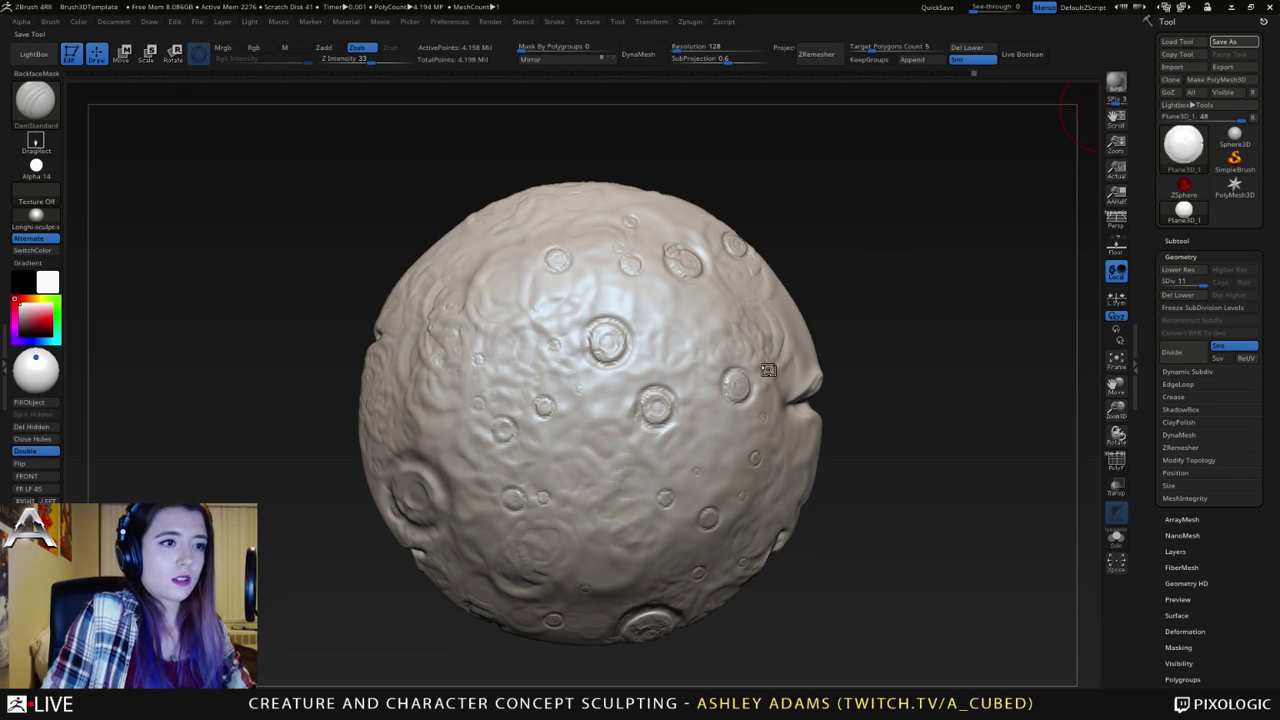
- Select the chisel_acubed brush and open the commands for appending the mushroom mesh to it
{"action": "left_click", "coordinate": [33, 100]}
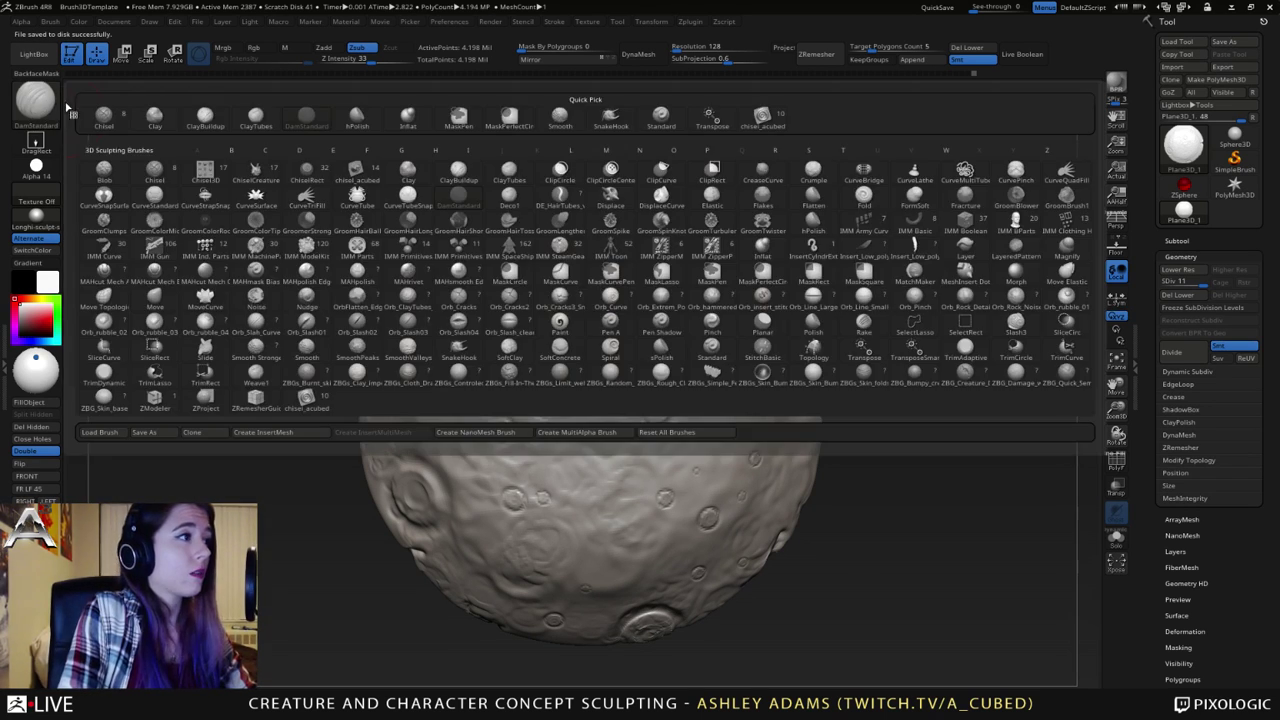
{"action": "left_click", "coordinate": [659, 126]}
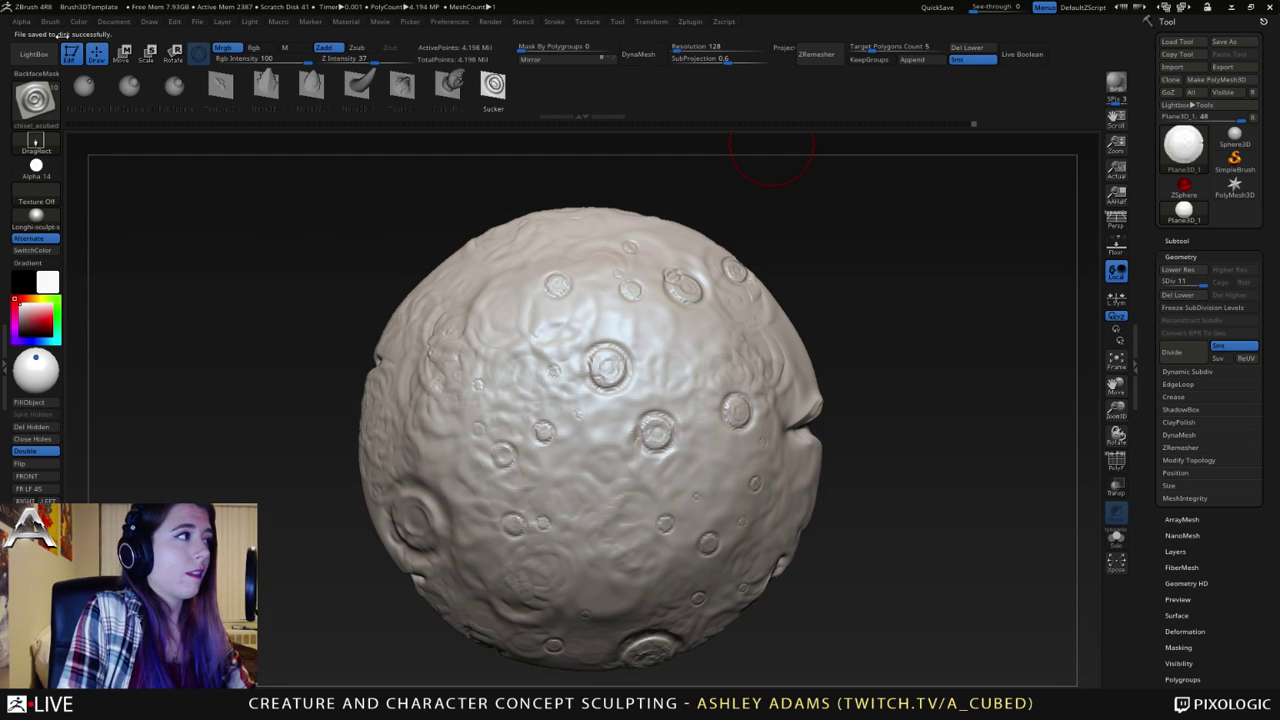
{"action": "left_click", "coordinate": [50, 21]}
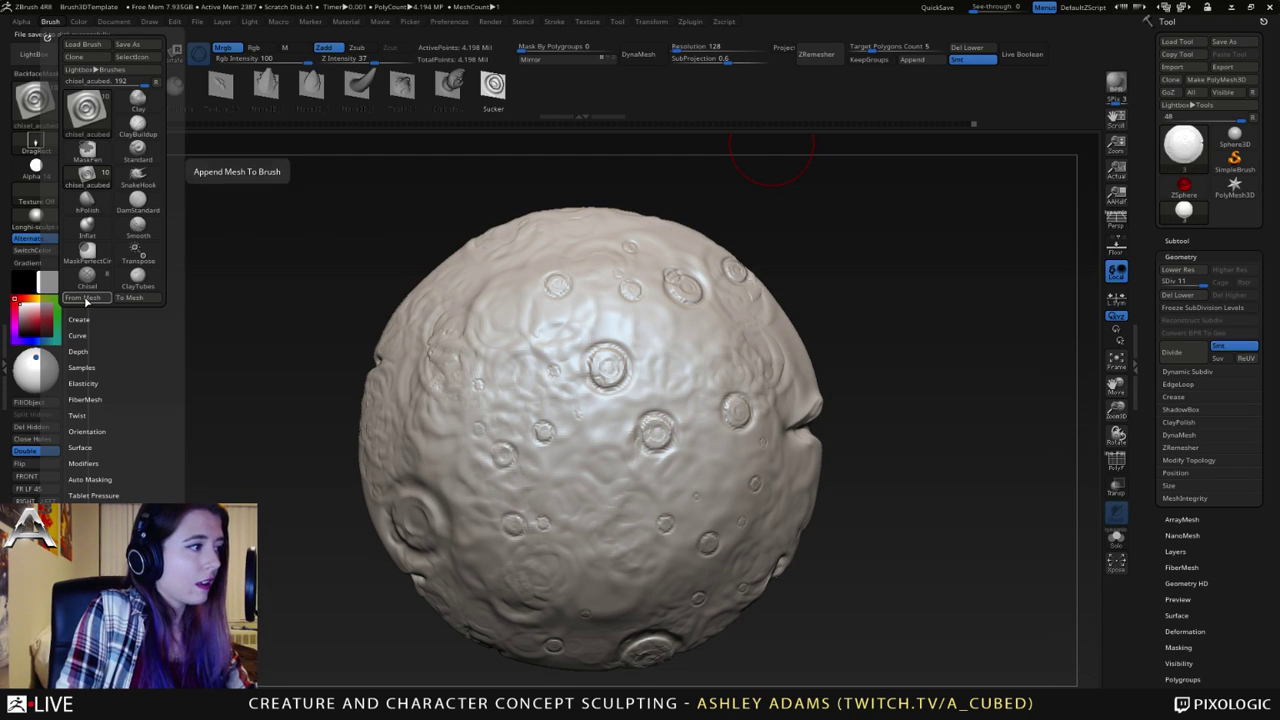
- Rename the subtool as Mushroom-01 and append its mesh to the chisel_acubed brush
{"action": "left_click", "coordinate": [1175, 240]}
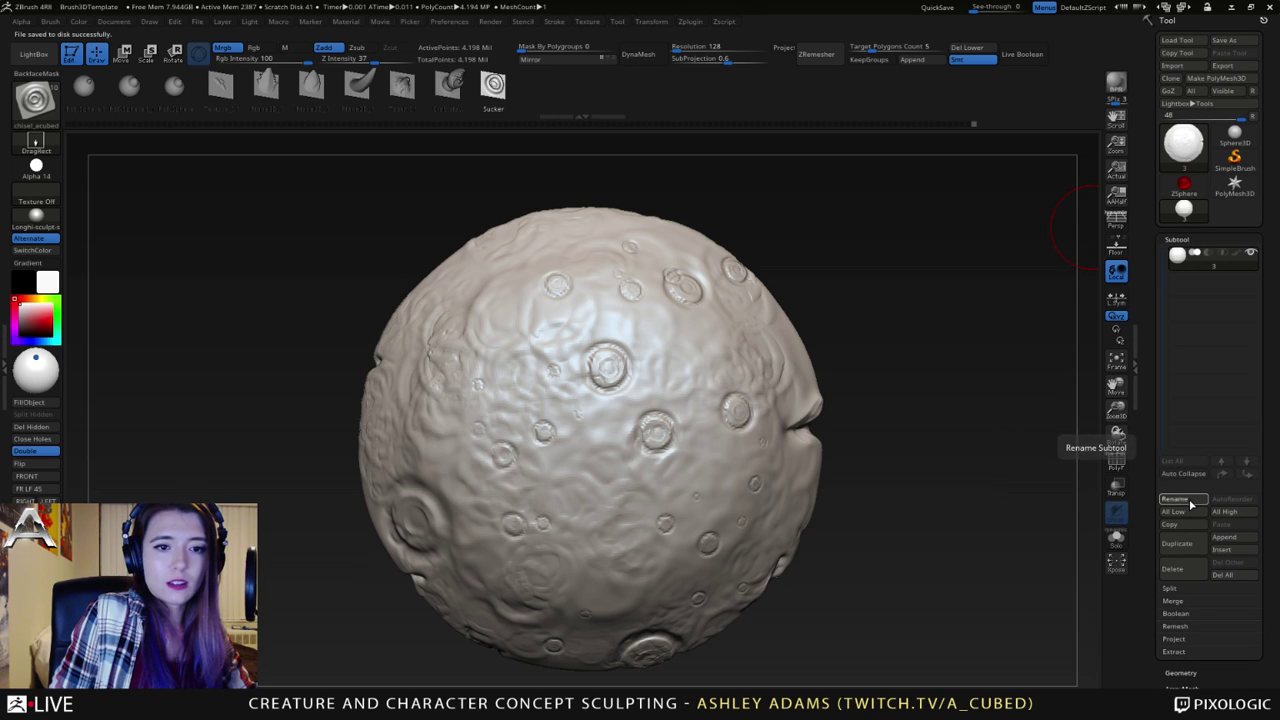
{"action": "left_click", "coordinate": [1176, 499]}
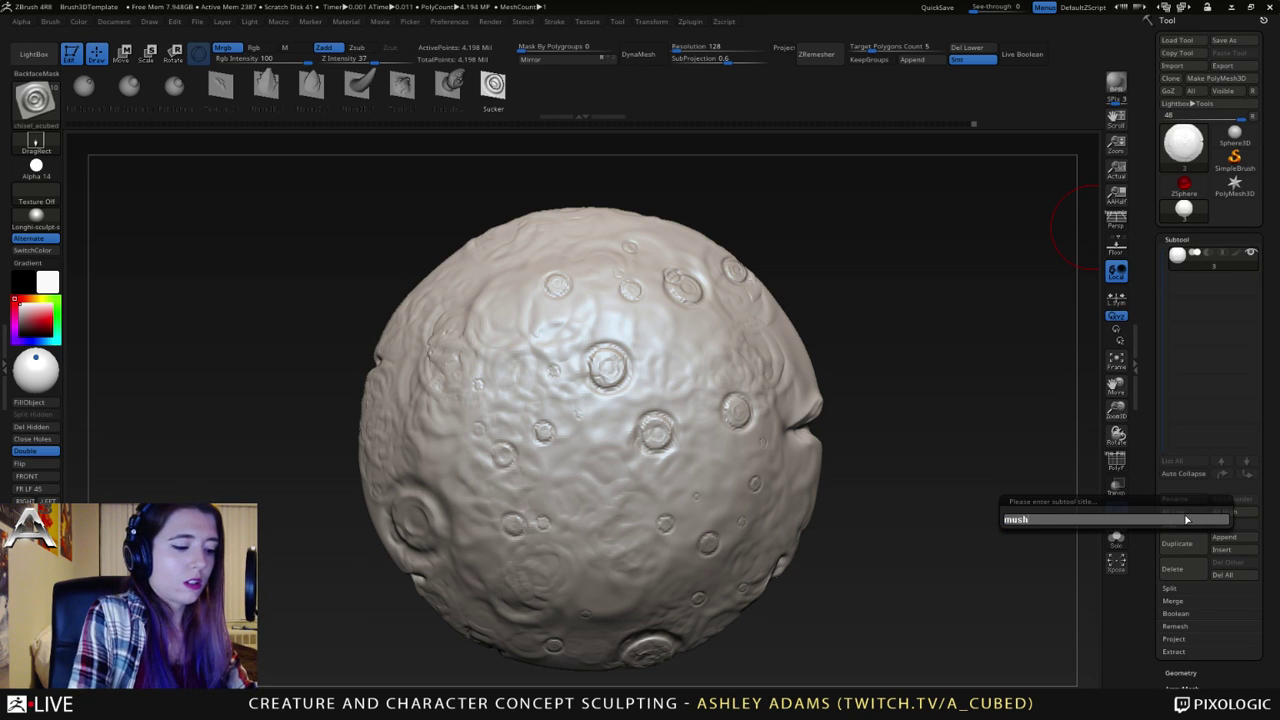
{"action": "type", "text": "mushroom_"}
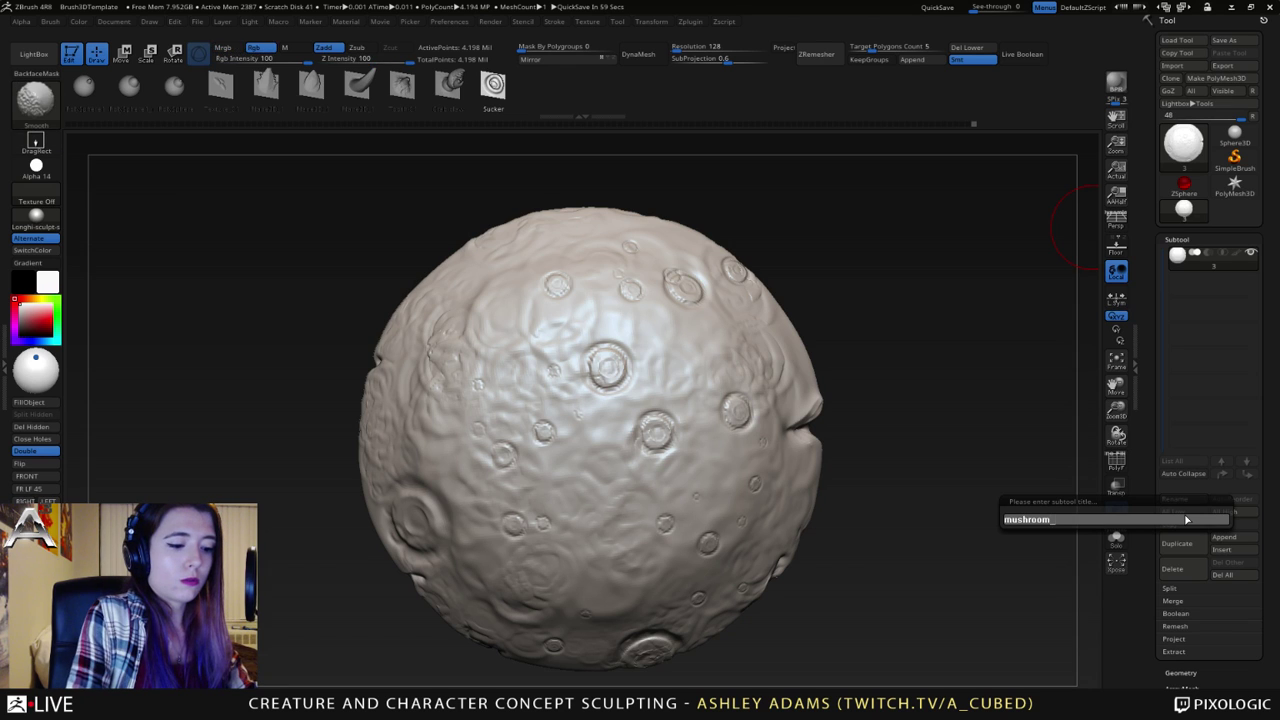
{"action": "type", "text": "-01"}
{"action": "key", "text": "Return"}
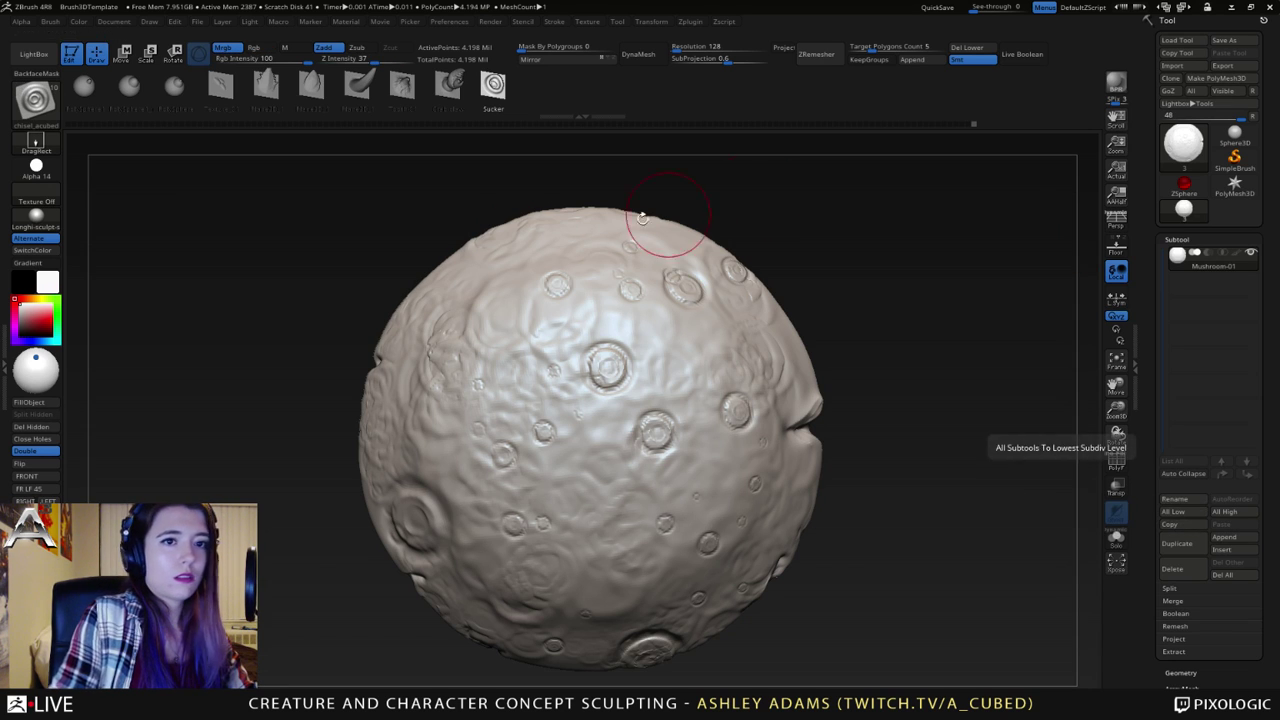
{"action": "left_click", "coordinate": [48, 22]}
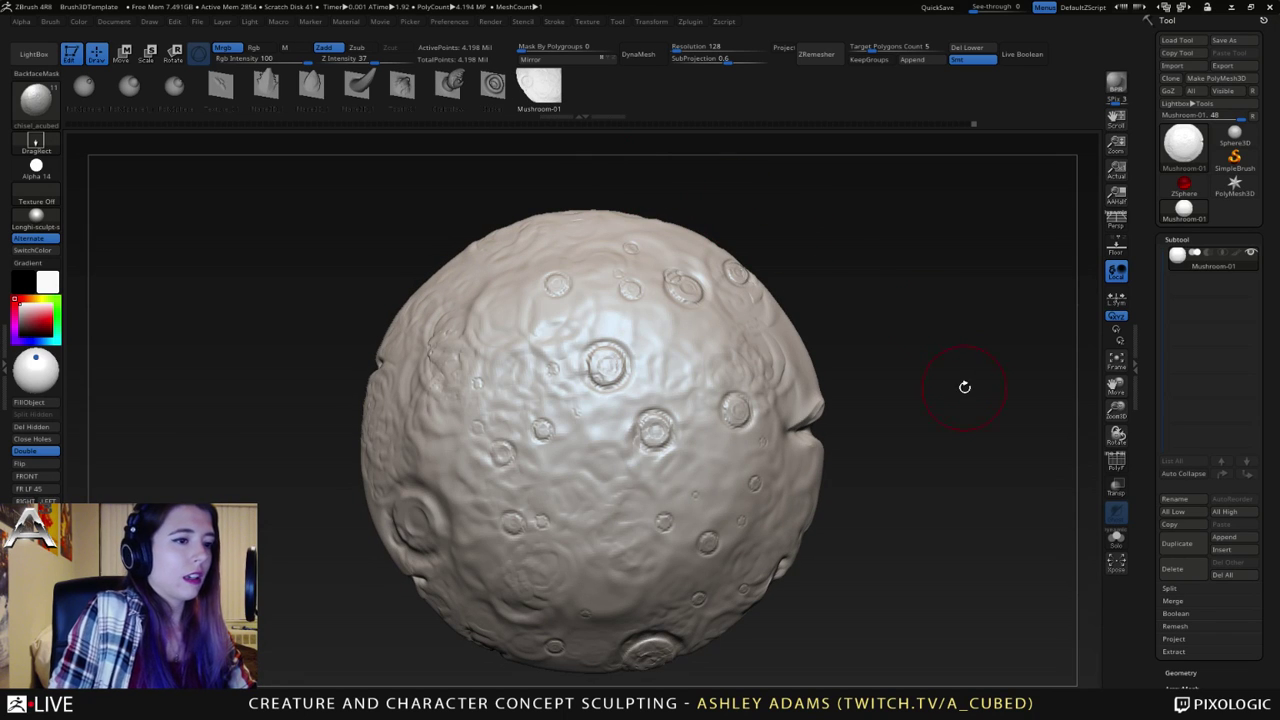
- Switch to the Sphere3D tool and convert it to a PolyMesh3D
{"action": "left_click", "coordinate": [1243, 132]}
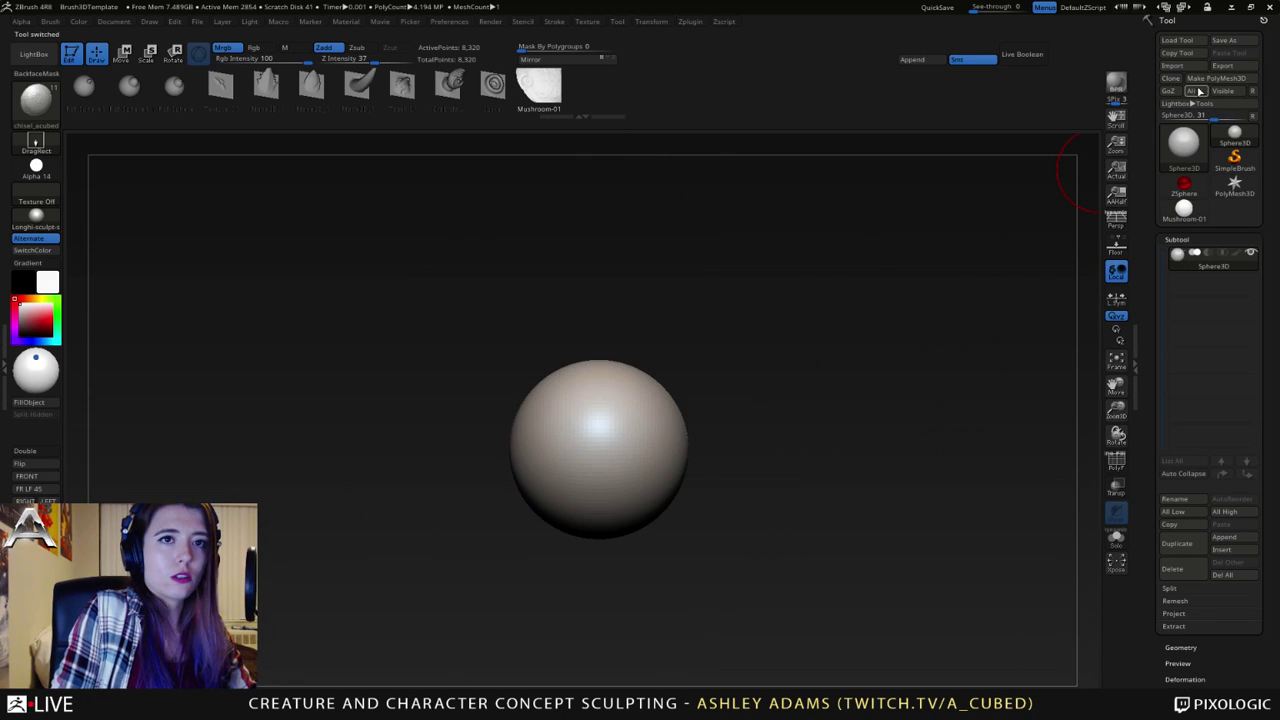
{"action": "left_click", "coordinate": [1216, 79]}
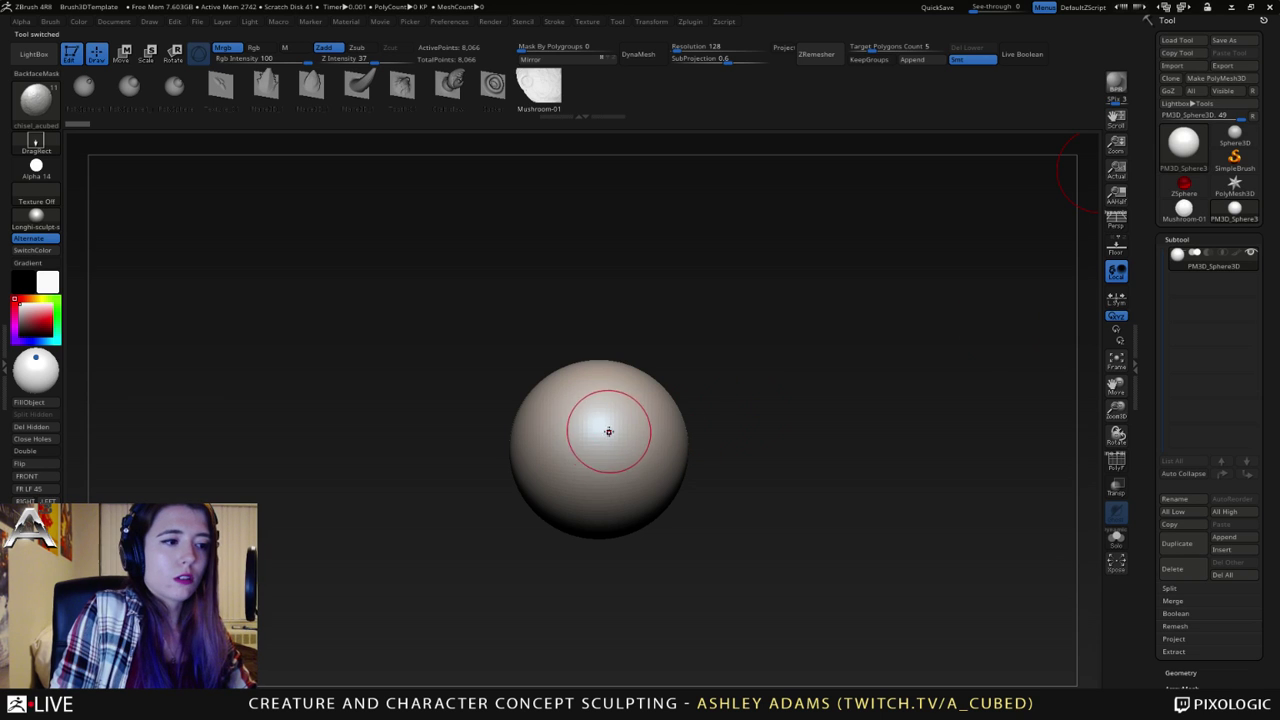
- Try the Mushroom-01 brush on the low-resolution sphere and undo the stroke
{"action": "left_click_drag", "start_coordinate": [638, 460], "coordinate": [646, 471]}
{"action": "mouse_move", "coordinate": [646, 471]}
{"action": "right_mouse_down"}
{"action": "mouse_move", "coordinate": [647, 348]}
{"action": "mouse_move", "coordinate": [672, 450]}
{"action": "right_mouse_up"}
{"action": "key", "text": "ctrl+z"}
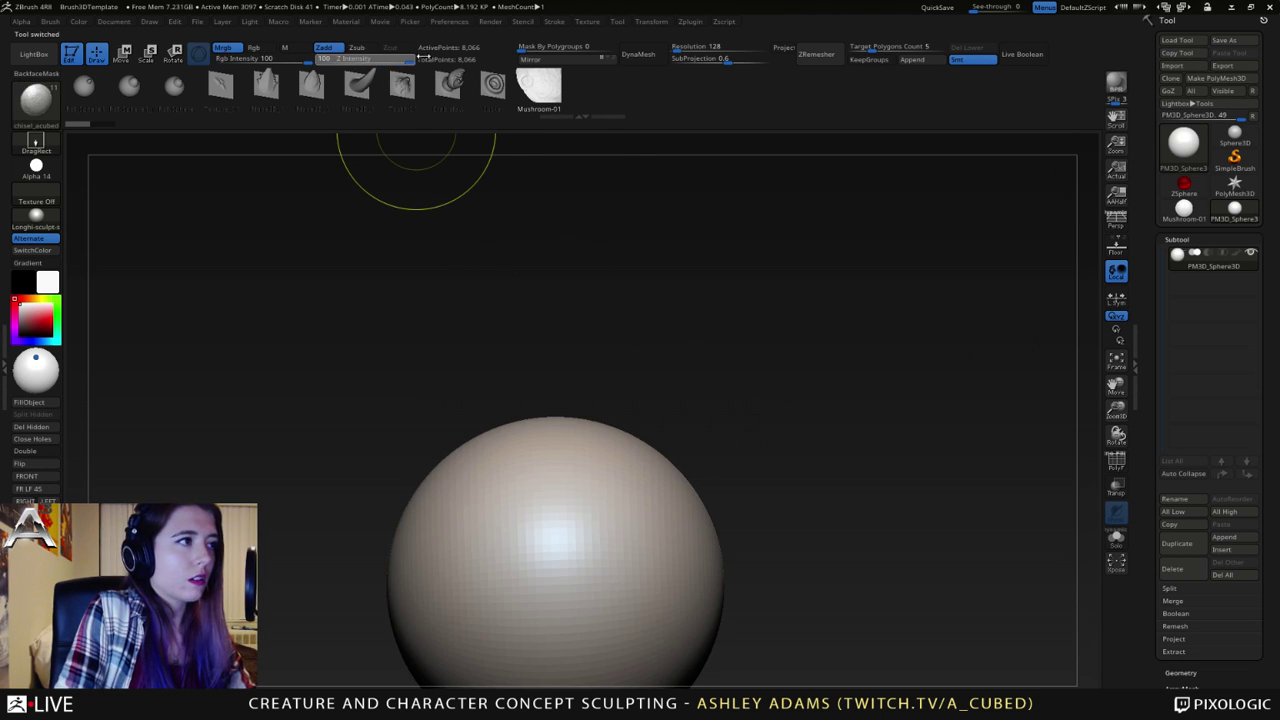
- Subdivide the polymesh sphere twice
{"action": "right_click_drag", "start_coordinate": [574, 360], "coordinate": [586, 280], "text": "alt"}
{"action": "key", "text": "ctrl+d"}
{"action": "key", "text": "ctrl+d"}
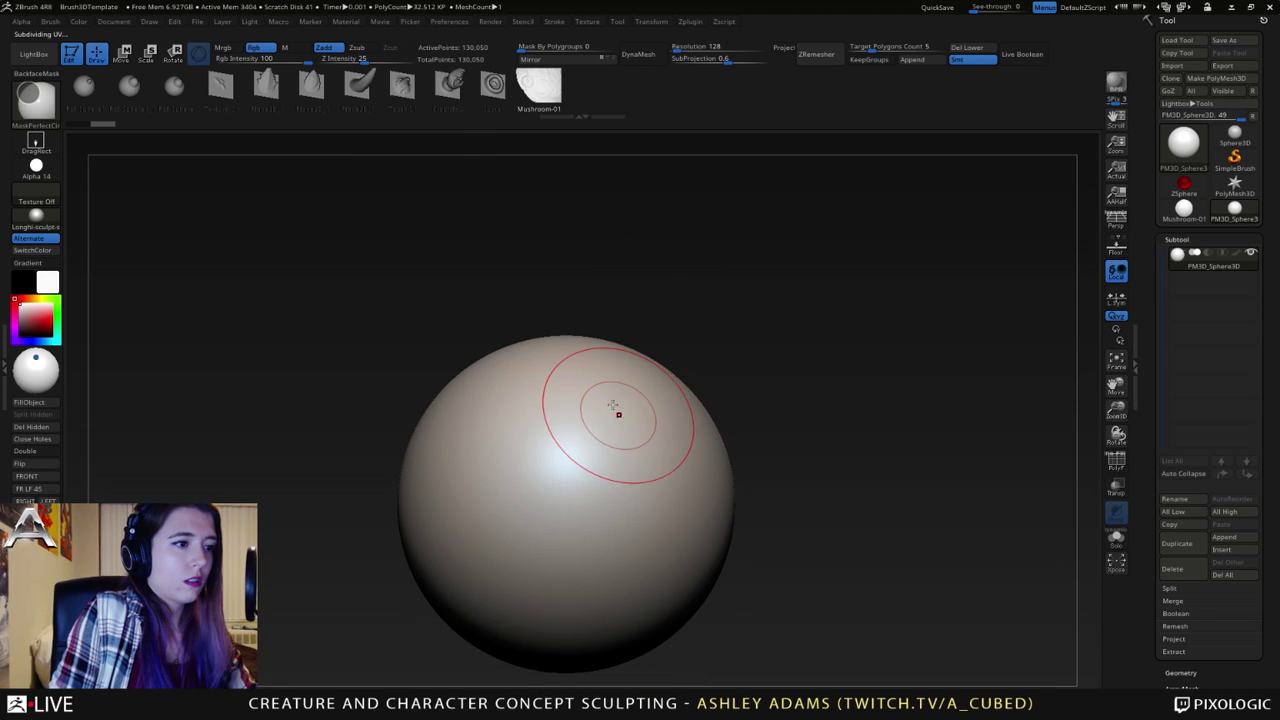
- Try pulling a mushroom out of the subdivided sphere, check its cap and stem, and undo it
{"action": "mouse_move", "coordinate": [628, 388]}
{"action": "left_mouse_down"}
{"action": "mouse_move", "coordinate": [664, 448]}
{"action": "mouse_move", "coordinate": [682, 530]}
{"action": "left_mouse_up"}
{"action": "right_click_drag", "start_coordinate": [682, 530], "coordinate": [711, 470]}
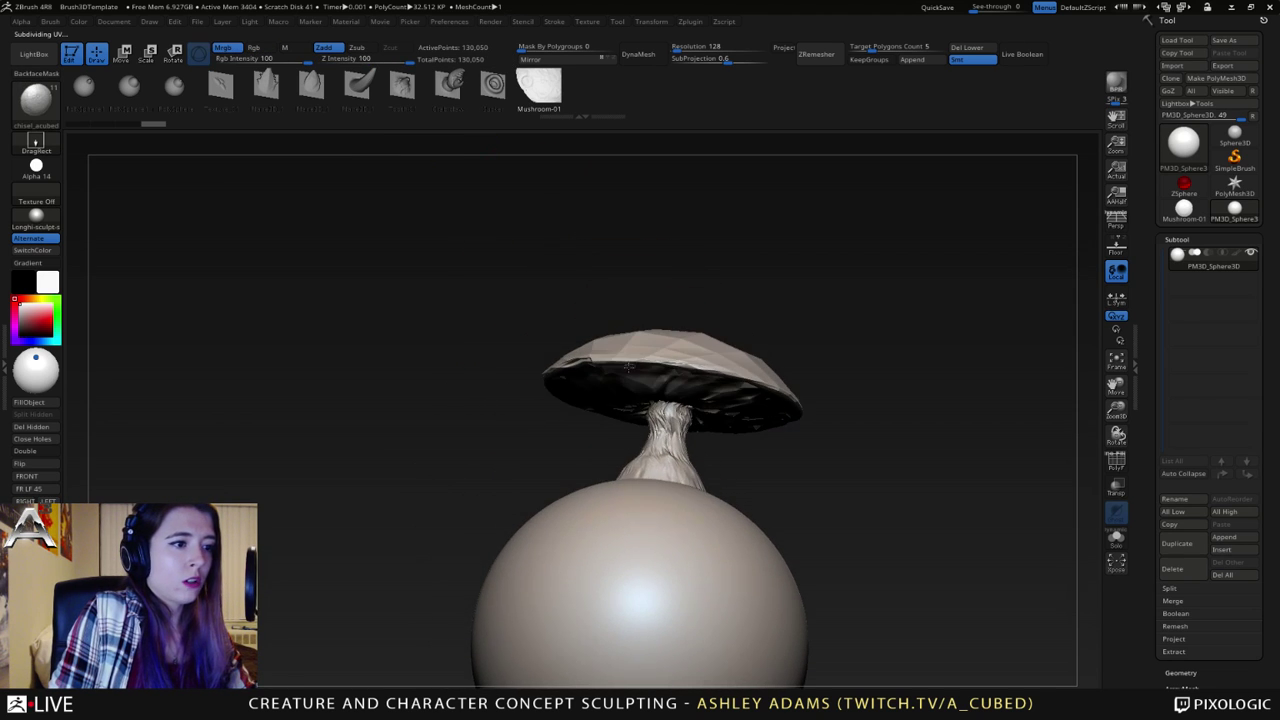
{"action": "left_click_drag", "start_coordinate": [702, 424], "coordinate": [735, 481]}
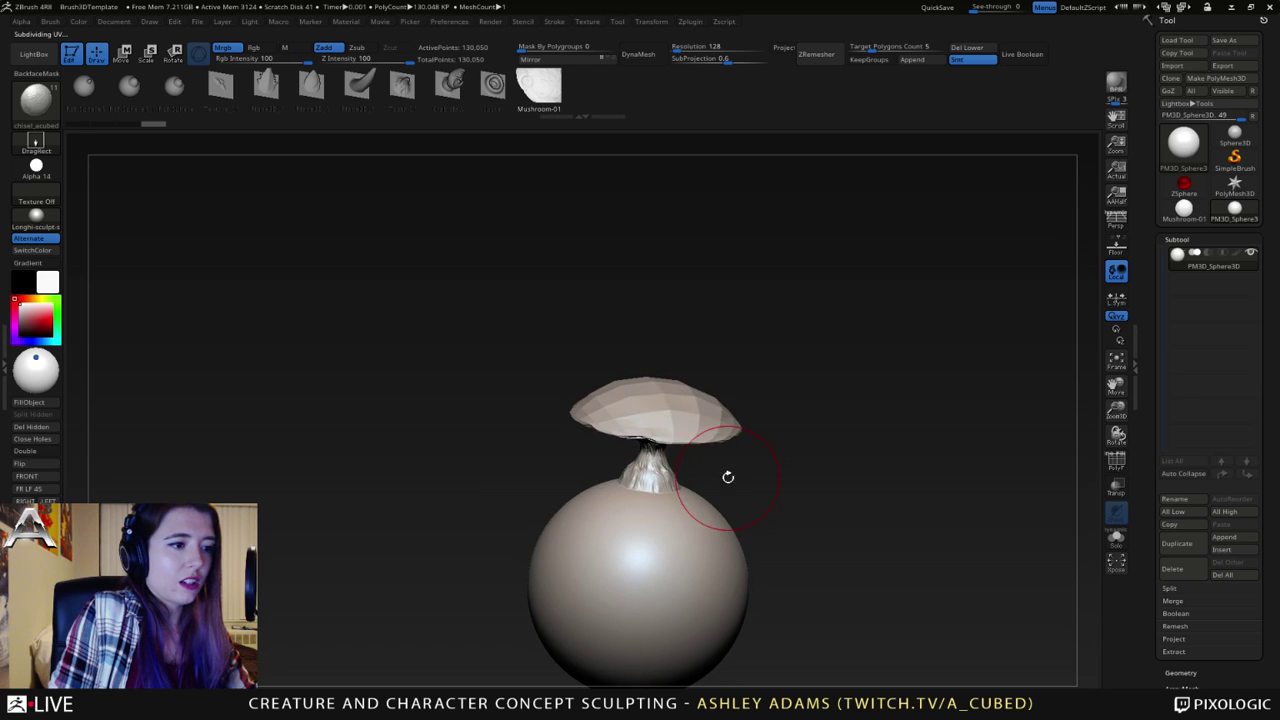
{"action": "key", "text": "ctrl+z"}
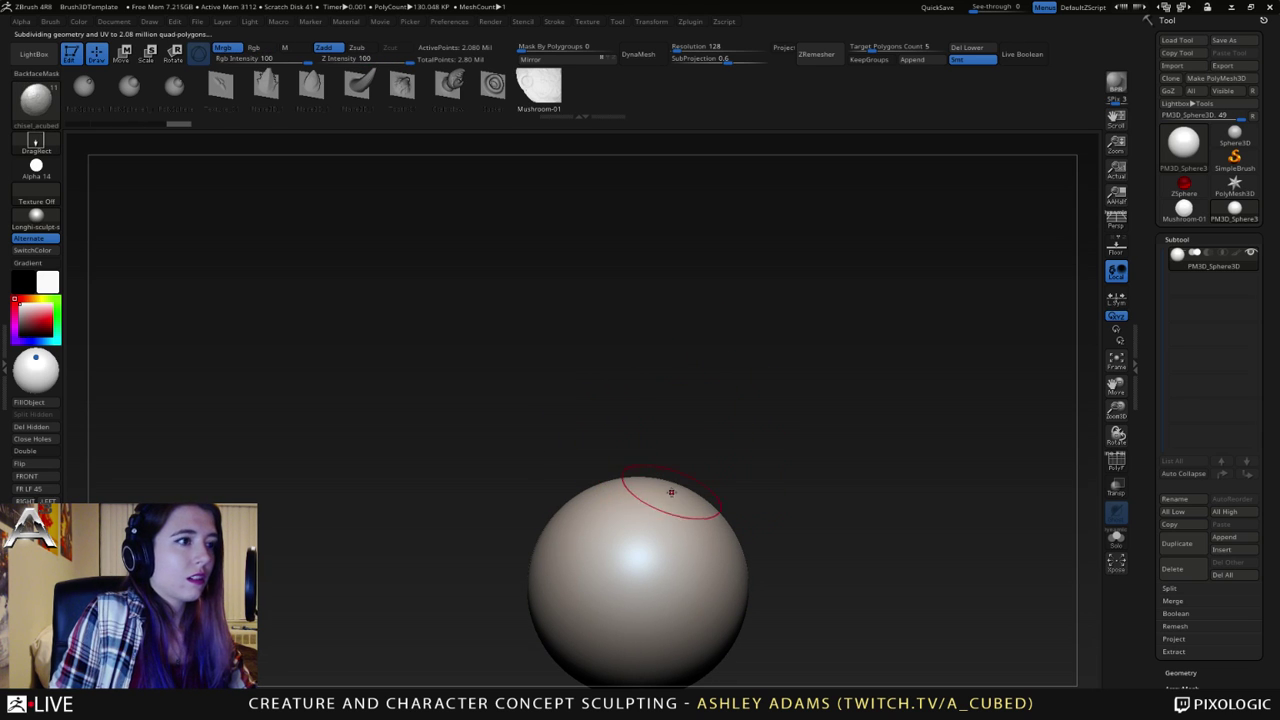
- Try the mushroom on the sphere at a higher subdivision level, check its underside and undo it
{"action": "left_click_drag", "start_coordinate": [699, 509], "coordinate": [708, 514]}
{"action": "right_click_drag", "start_coordinate": [690, 542], "coordinate": [683, 618]}
{"action": "right_click_drag", "start_coordinate": [880, 495], "coordinate": [731, 348]}
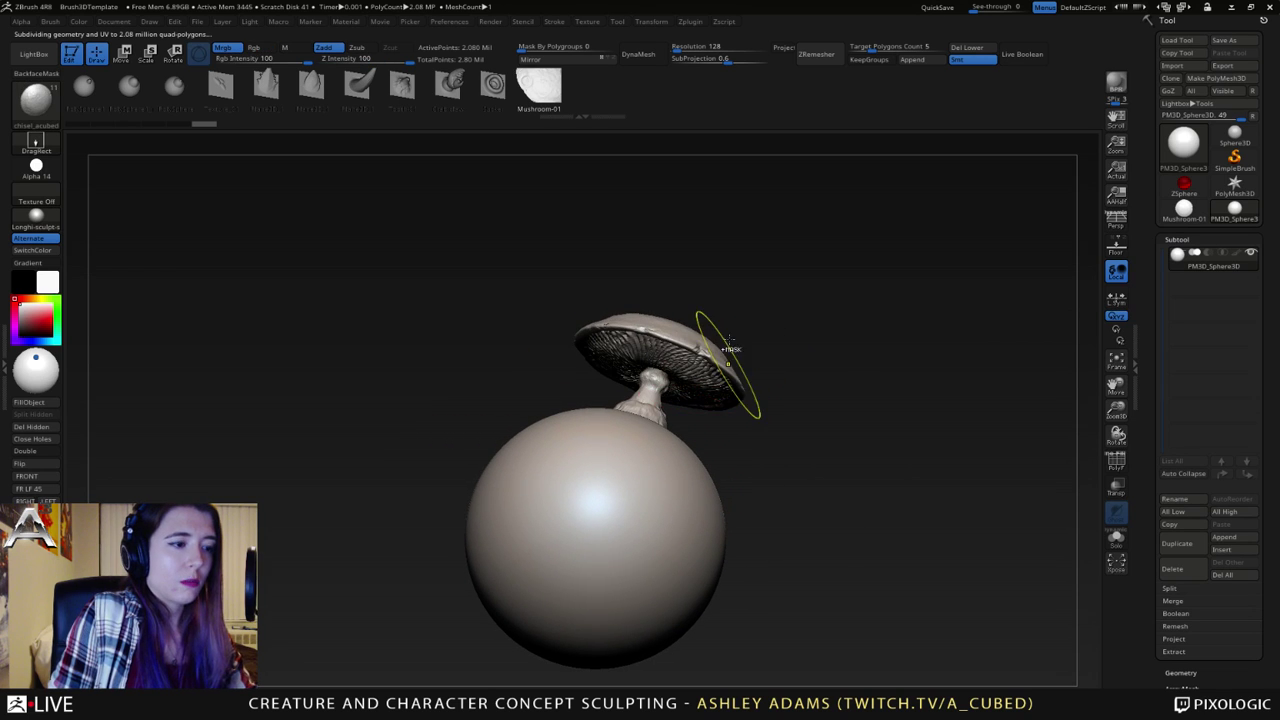
{"action": "key", "text": "ctrl+z"}
- Subdivide the sphere once more and pull out several mushrooms of different sizes around its top
{"action": "key", "text": "ctrl+d"}
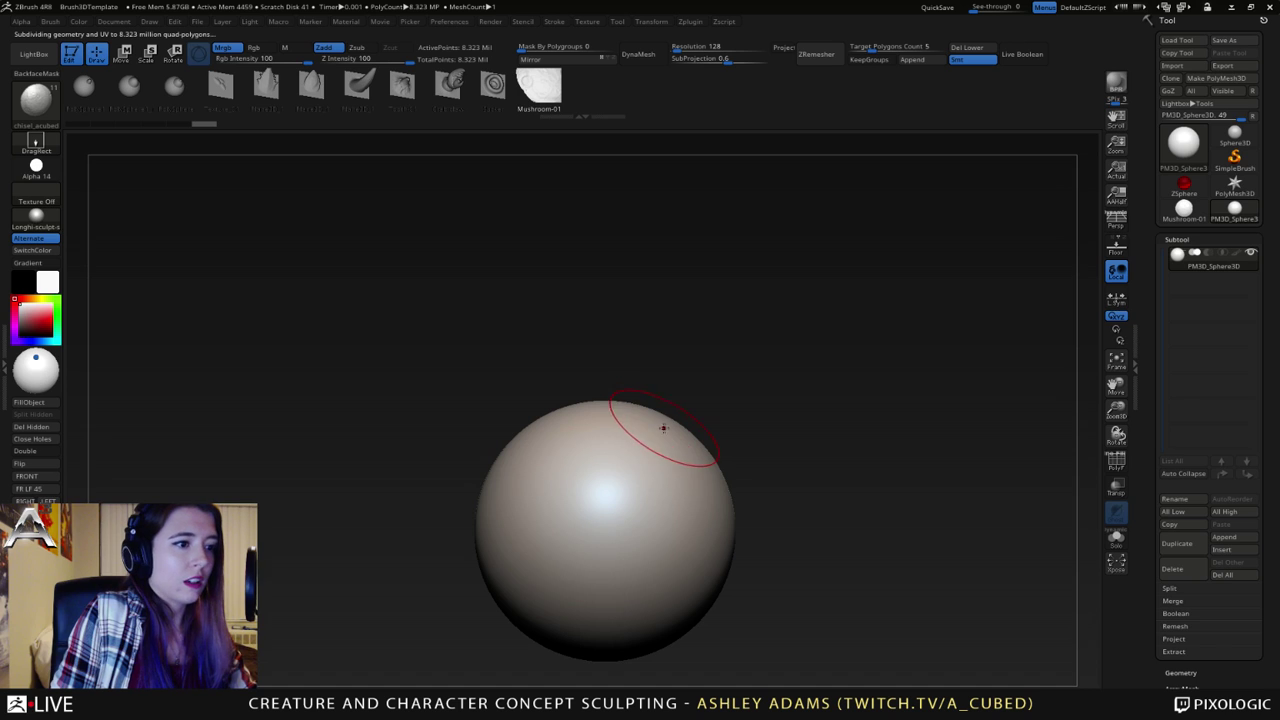
{"action": "left_click_drag", "start_coordinate": [664, 428], "coordinate": [788, 449]}
{"action": "right_click_drag", "start_coordinate": [789, 449], "coordinate": [828, 408]}
{"action": "left_click_drag", "start_coordinate": [782, 346], "coordinate": [832, 377]}
{"action": "left_click_drag", "start_coordinate": [725, 381], "coordinate": [753, 403]}
{"action": "right_click_drag", "start_coordinate": [752, 402], "coordinate": [812, 390]}
{"action": "left_click_drag", "start_coordinate": [687, 388], "coordinate": [691, 411]}
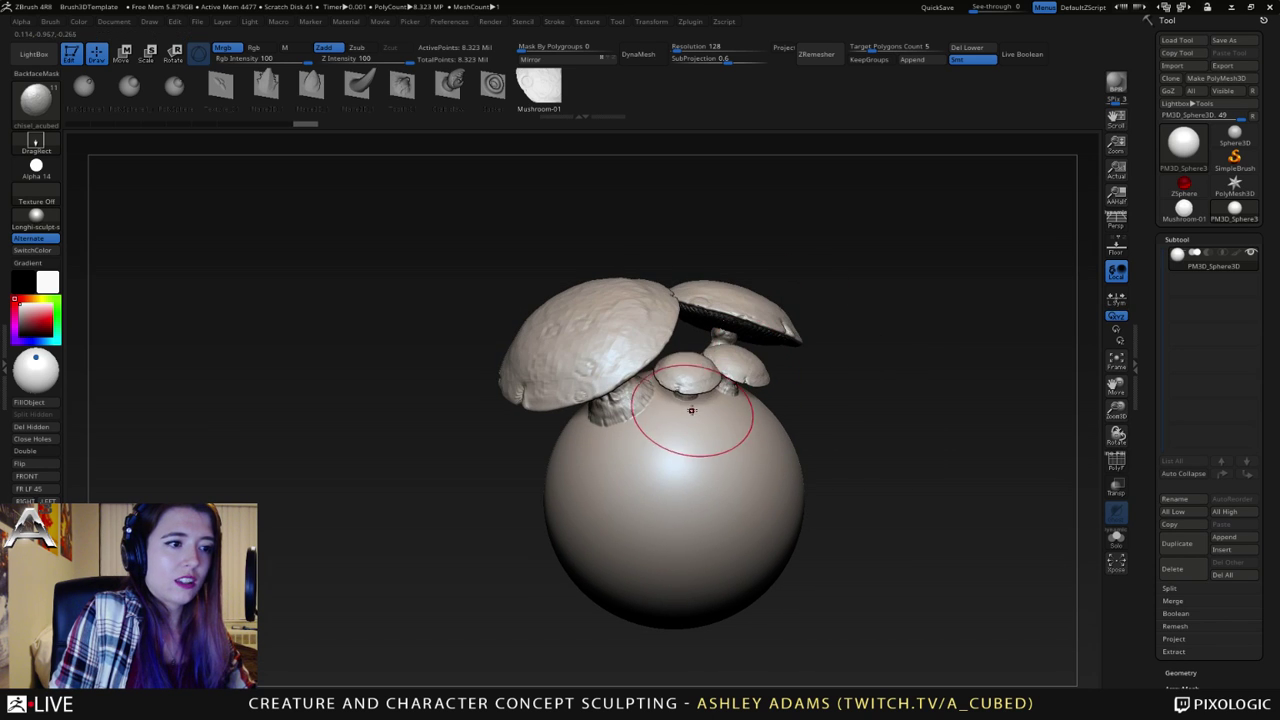
- Add more mushrooms of varied sizes on the bare areas beside the first cluster
{"action": "right_click_drag", "start_coordinate": [692, 411], "coordinate": [765, 400]}
{"action": "left_click_drag", "start_coordinate": [568, 386], "coordinate": [610, 423]}
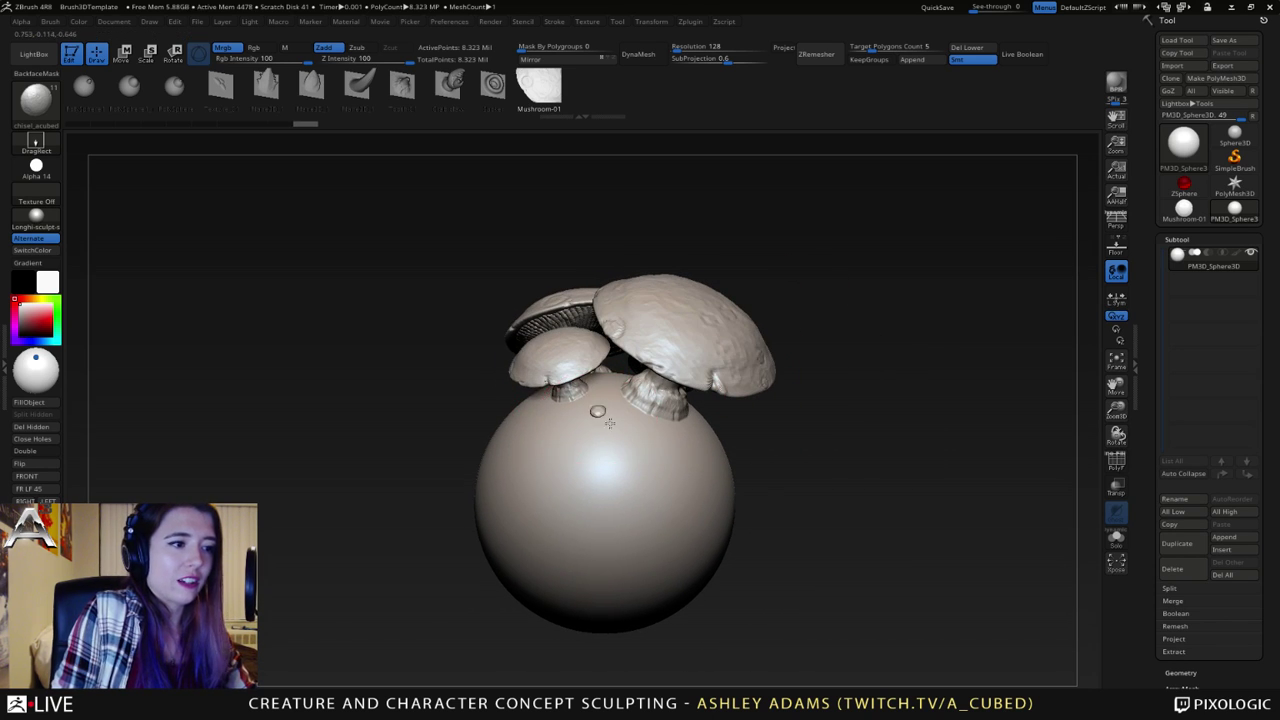
{"action": "right_click_drag", "start_coordinate": [609, 423], "coordinate": [560, 432]}
{"action": "left_click_drag", "start_coordinate": [464, 445], "coordinate": [474, 451]}
{"action": "left_click_drag", "start_coordinate": [386, 443], "coordinate": [402, 455]}
{"action": "left_click_drag", "start_coordinate": [312, 410], "coordinate": [345, 426]}
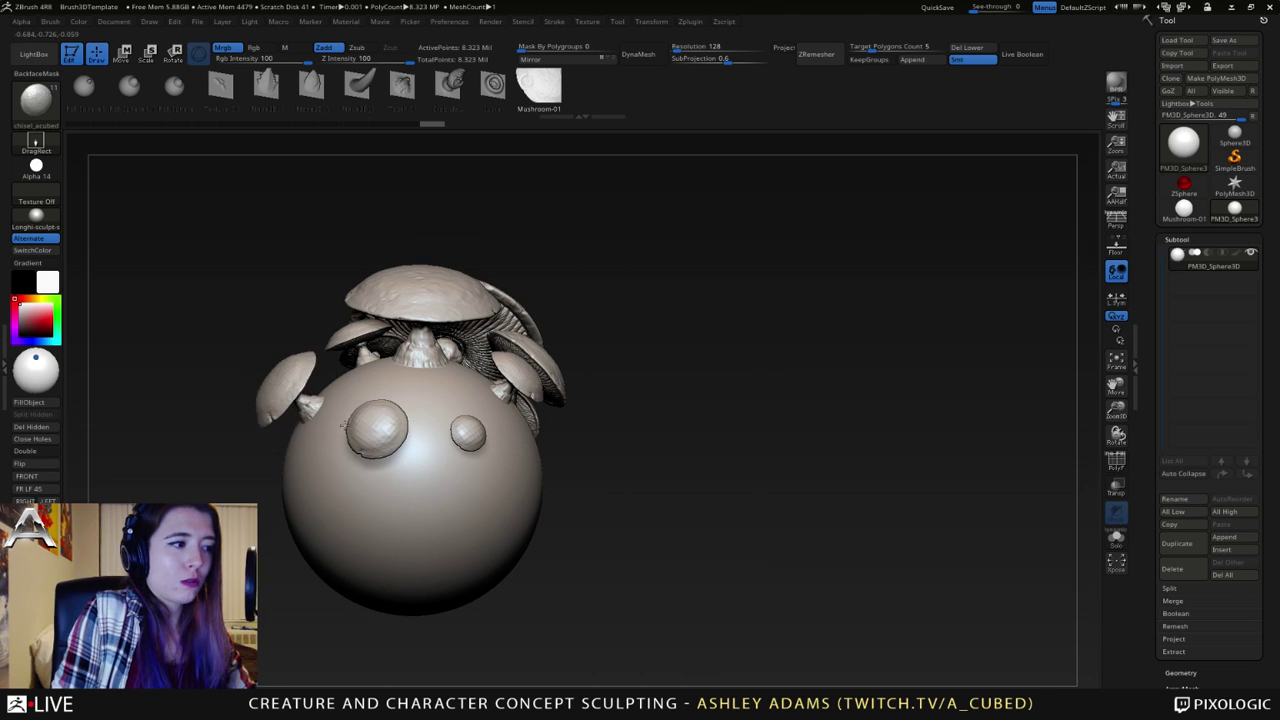
- Spread additional mushrooms over the lower half and side of the sphere
{"action": "right_click_drag", "start_coordinate": [400, 460], "coordinate": [583, 390], "text": "alt"}
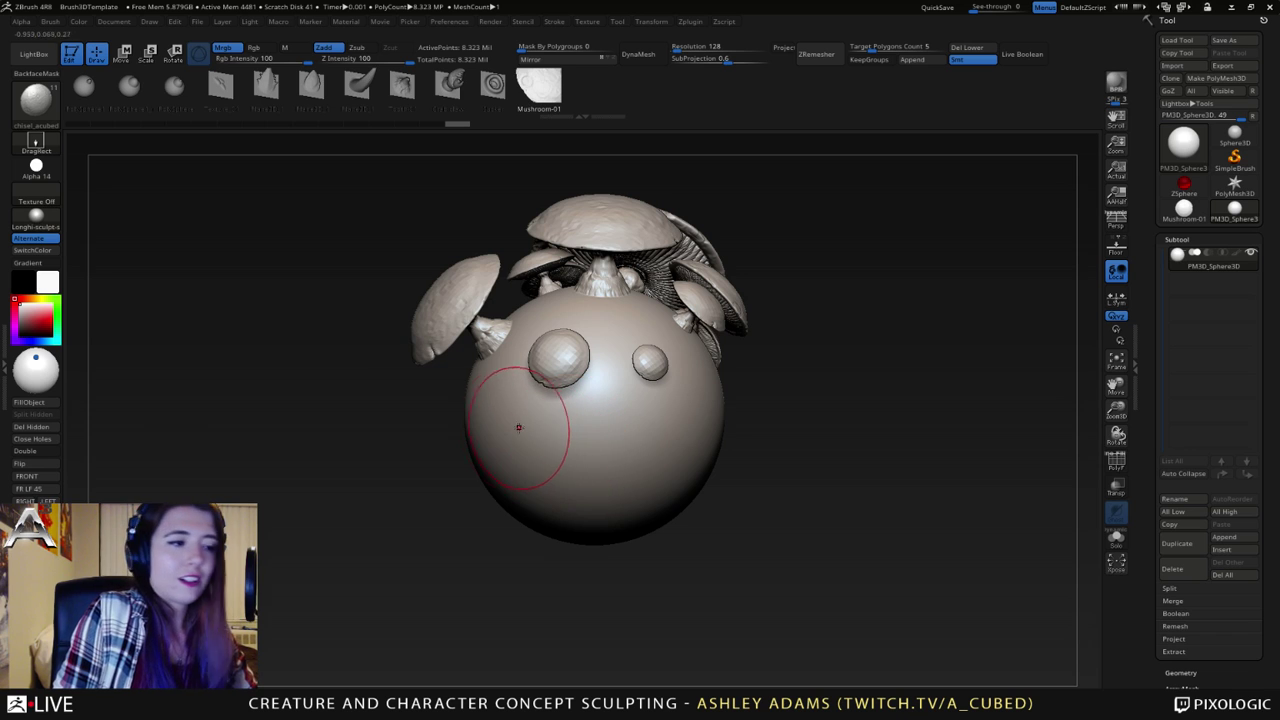
{"action": "left_click_drag", "start_coordinate": [506, 437], "coordinate": [660, 383]}
{"action": "mouse_move", "coordinate": [659, 383]}
{"action": "right_mouse_down"}
{"action": "mouse_move", "coordinate": [700, 395]}
{"action": "mouse_move", "coordinate": [609, 403]}
{"action": "right_mouse_up"}
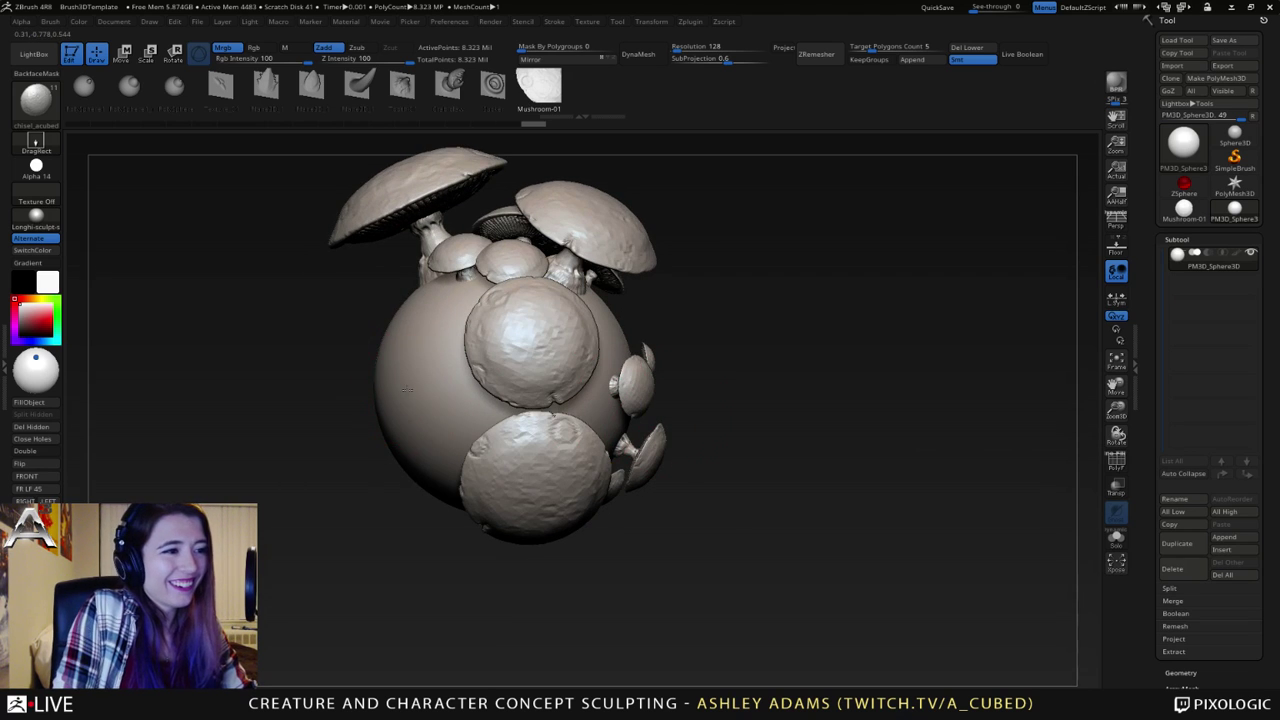
{"action": "right_click_drag", "start_coordinate": [407, 390], "coordinate": [414, 357]}
{"action": "mouse_move", "coordinate": [586, 457]}
{"action": "right_mouse_down", "text": "ctrl"}
{"action": "mouse_move", "coordinate": [600, 385]}
{"action": "mouse_move", "coordinate": [535, 392]}
{"action": "right_mouse_up", "text": "ctrl"}
{"action": "left_click_drag", "start_coordinate": [571, 396], "coordinate": [592, 390]}
{"action": "right_click_drag", "start_coordinate": [606, 375], "coordinate": [540, 385]}
- Fill further gaps around the sphere with large and small mushrooms
{"action": "left_click_drag", "start_coordinate": [687, 384], "coordinate": [785, 415]}
{"action": "right_click_drag", "start_coordinate": [785, 405], "coordinate": [640, 352]}
{"action": "left_click_drag", "start_coordinate": [851, 375], "coordinate": [868, 460]}
{"action": "right_click_drag", "start_coordinate": [868, 460], "coordinate": [922, 358]}
{"action": "mouse_move", "coordinate": [929, 363]}
{"action": "left_mouse_down"}
{"action": "mouse_move", "coordinate": [948, 380]}
{"action": "mouse_move", "coordinate": [906, 366]}
{"action": "left_mouse_up"}
{"action": "right_click_drag", "start_coordinate": [906, 366], "coordinate": [817, 388], "text": "alt"}
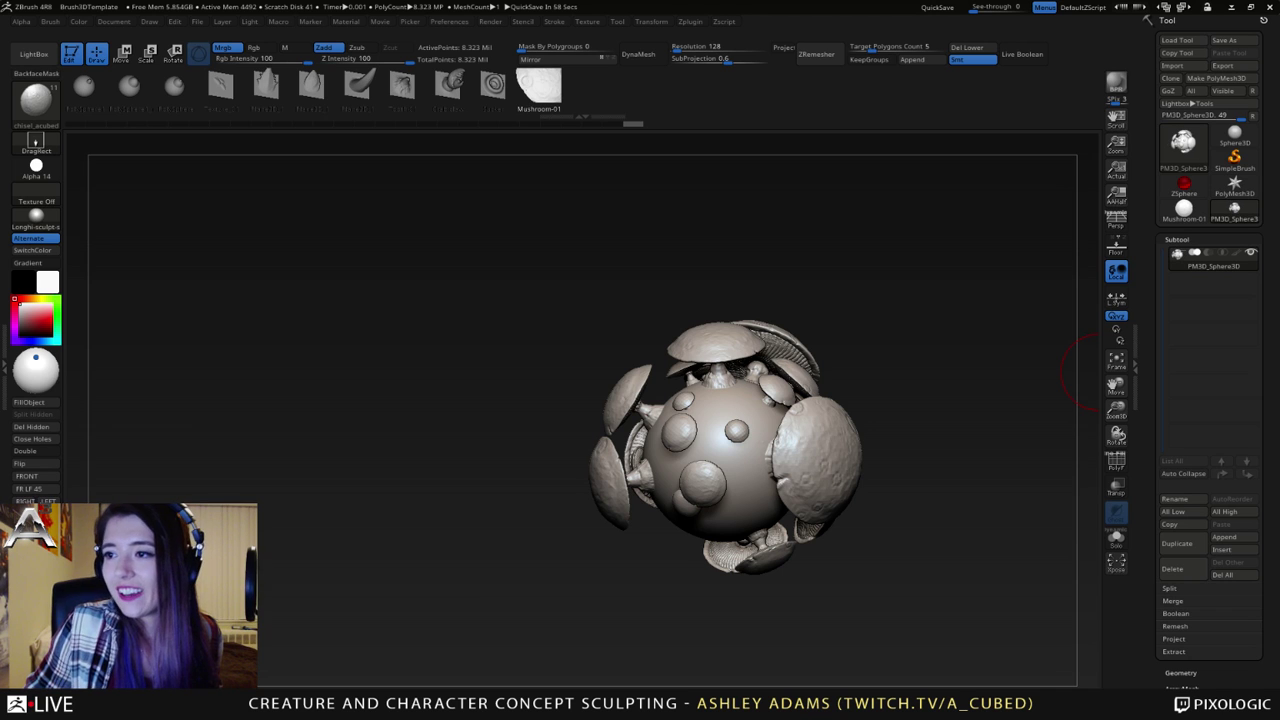
- Try one more raised mushroom on the sphere's remaining bare side and undo it
{"action": "mouse_move", "coordinate": [738, 394]}
{"action": "right_mouse_down"}
{"action": "mouse_move", "coordinate": [750, 376]}
{"action": "mouse_move", "coordinate": [700, 563]}
{"action": "mouse_move", "coordinate": [632, 452]}
{"action": "right_mouse_up"}
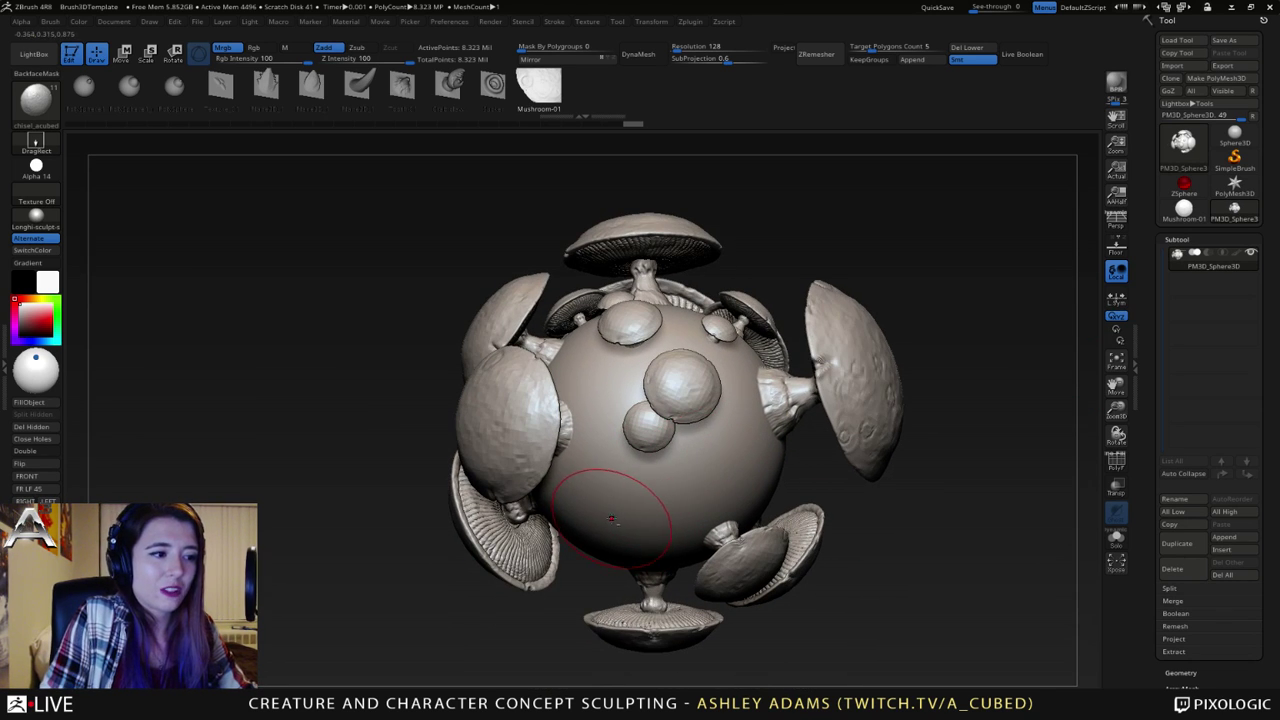
{"action": "left_click_drag", "start_coordinate": [658, 521], "coordinate": [667, 501]}
{"action": "right_click_drag", "start_coordinate": [669, 491], "coordinate": [674, 466]}
{"action": "key", "text": "ctrl+z"}
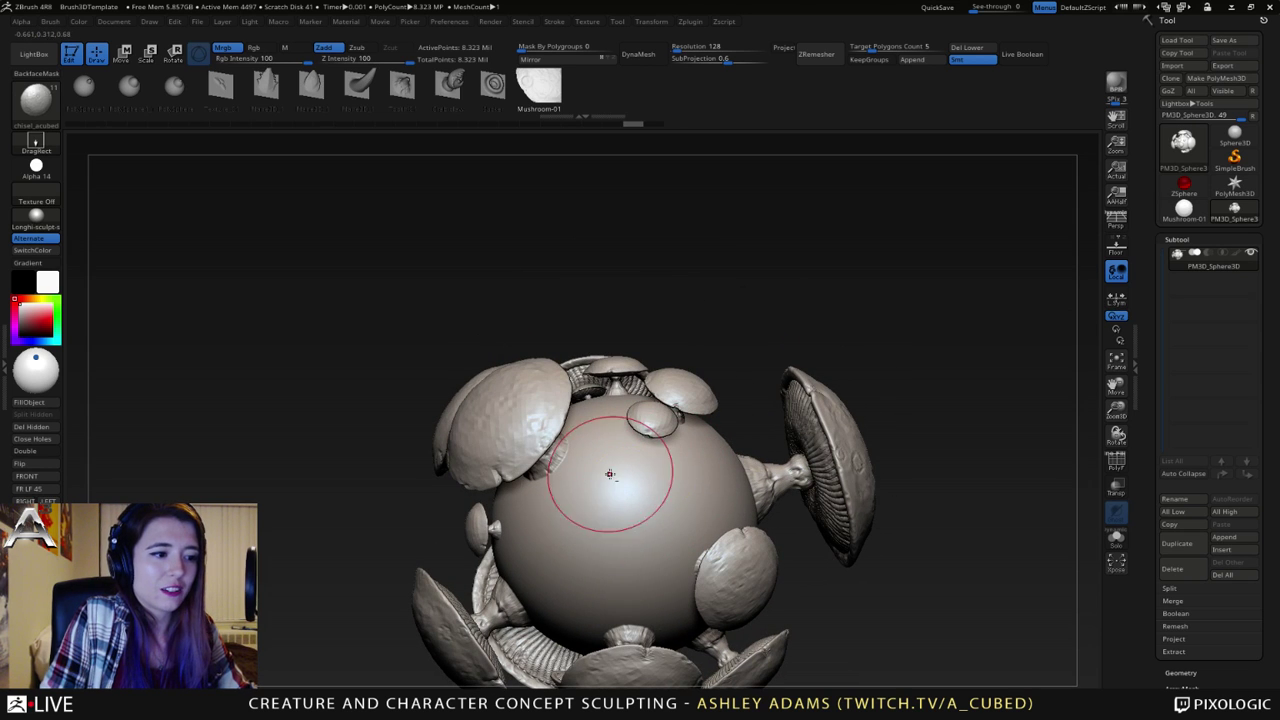
- Try inverted stamps on the bare side of the sphere at Z Intensity 100 and 16
{"action": "left_click_drag", "start_coordinate": [602, 511], "coordinate": [638, 507], "text": "alt"}
{"action": "right_click_drag", "start_coordinate": [650, 503], "coordinate": [657, 440]}
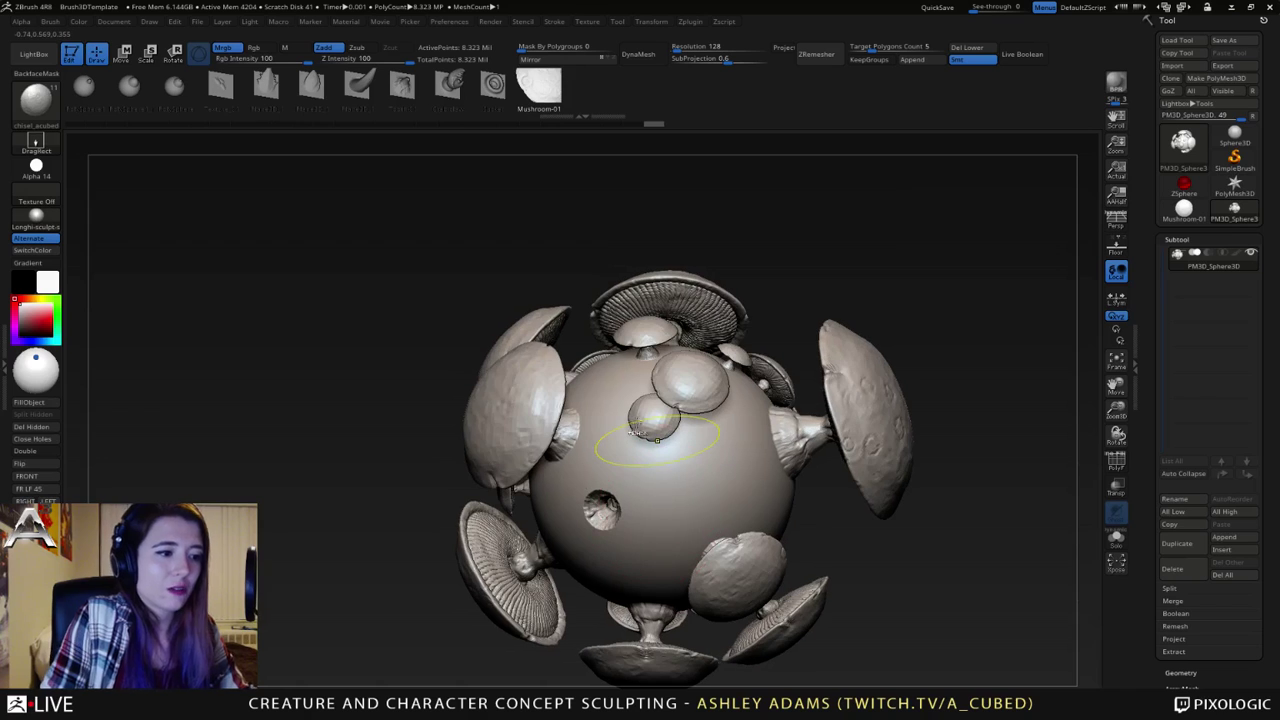
{"action": "key", "text": "ctrl+z"}
{"action": "left_click_drag", "start_coordinate": [366, 60], "coordinate": [357, 60]}
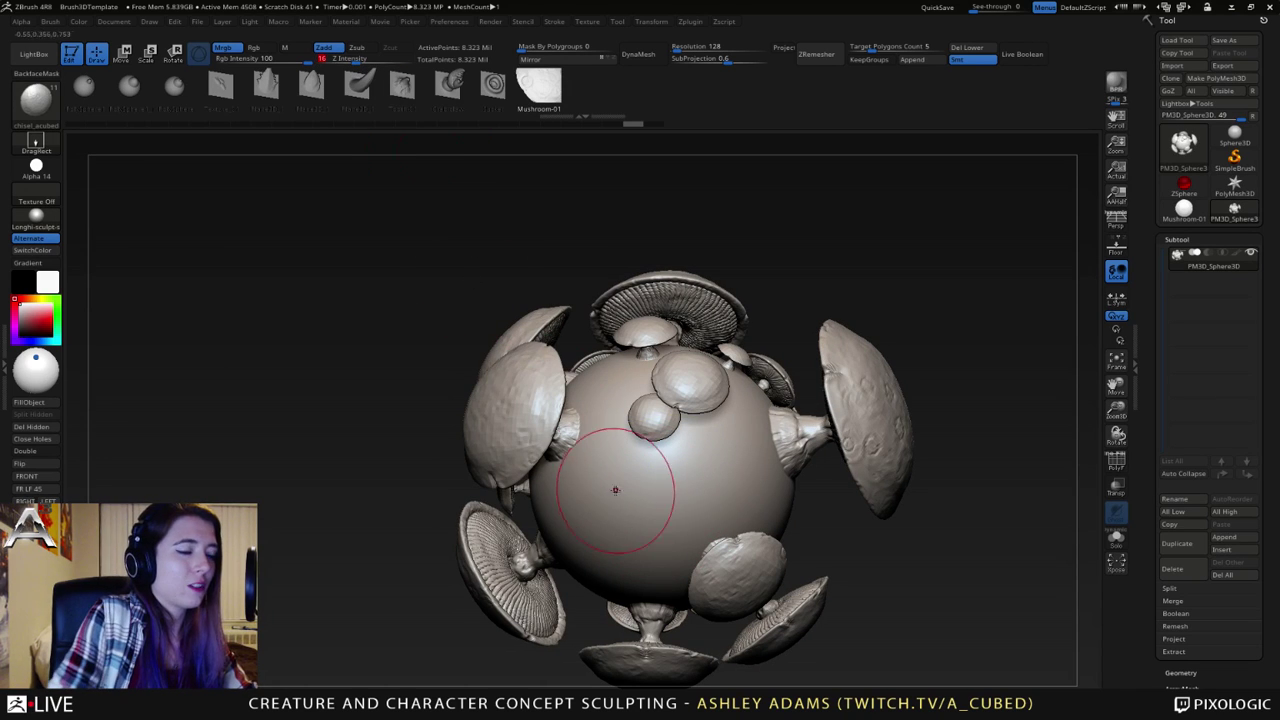
{"action": "left_click_drag", "start_coordinate": [610, 514], "coordinate": [641, 516], "text": "alt"}
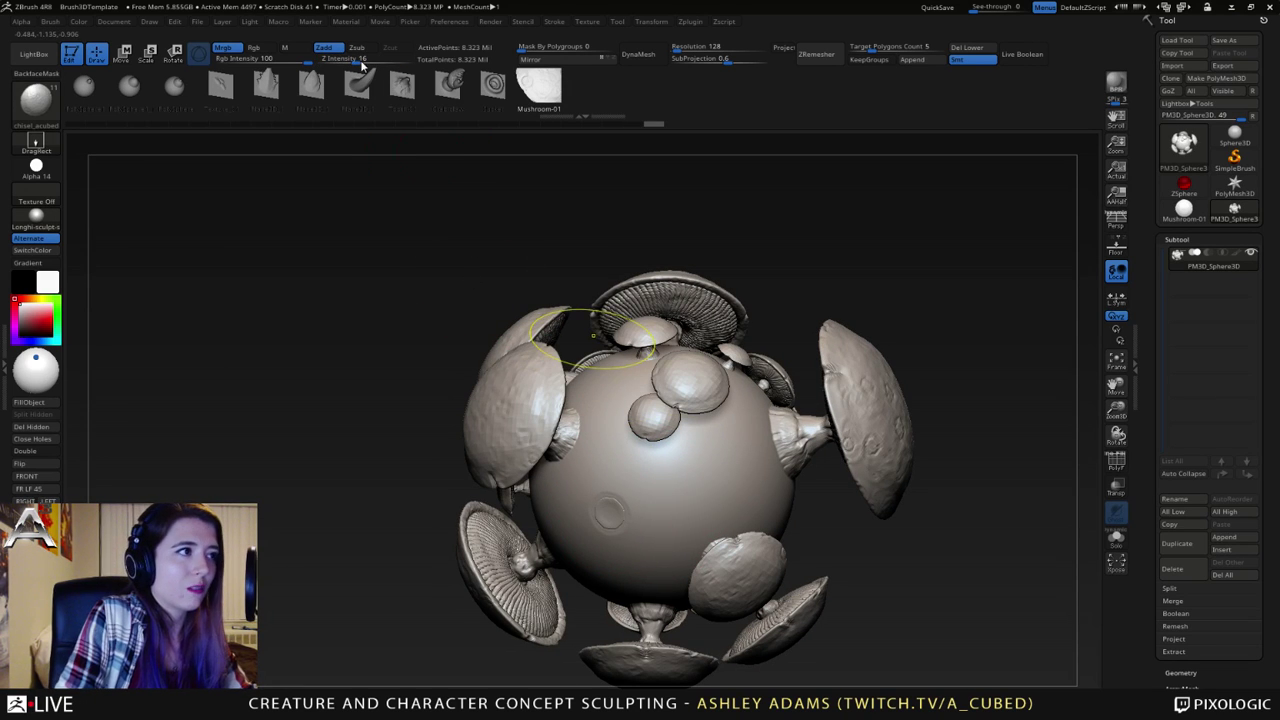
- Set the Z Intensity to 37 and stamp large and small sunken pits into the bare side of the sphere
{"action": "left_click", "coordinate": [358, 63]}
{"action": "left_click_drag", "start_coordinate": [586, 503], "coordinate": [633, 522]}
{"action": "right_click_drag", "start_coordinate": [643, 486], "coordinate": [664, 466]}
{"action": "left_click_drag", "start_coordinate": [629, 493], "coordinate": [665, 507]}
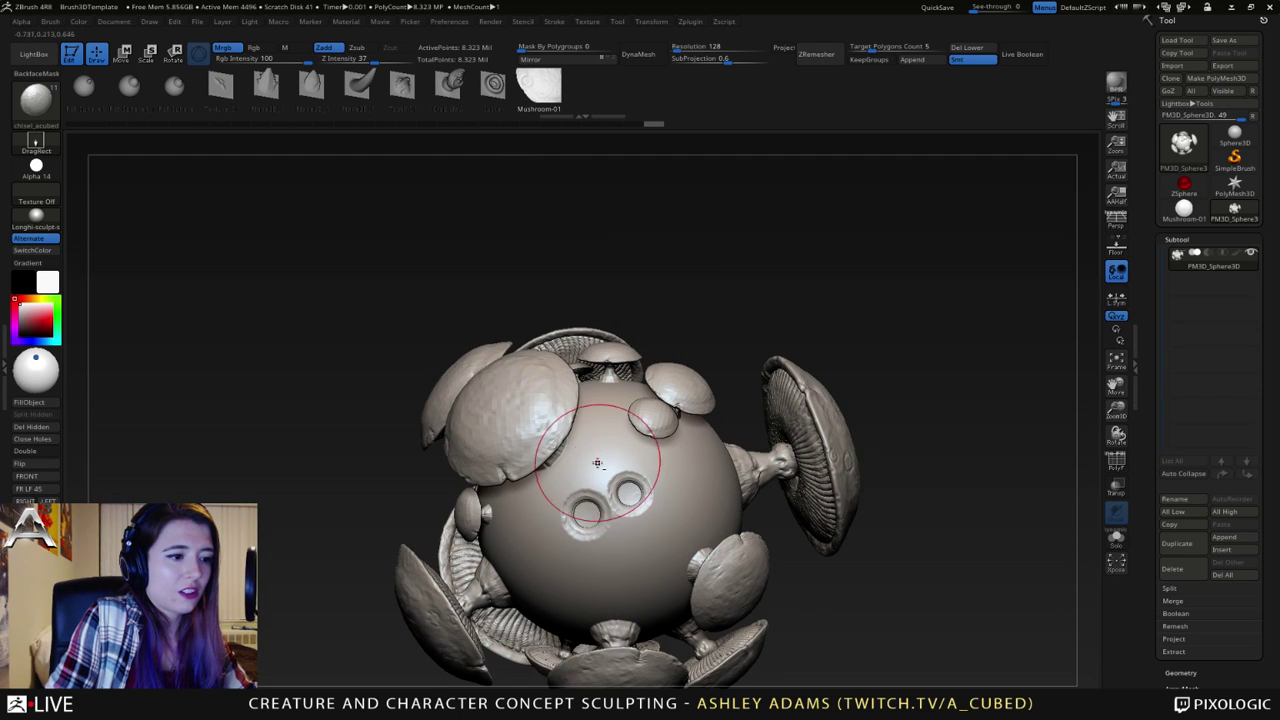
{"action": "left_click_drag", "start_coordinate": [597, 463], "coordinate": [618, 469]}
{"action": "mouse_move", "coordinate": [671, 478]}
{"action": "right_mouse_down"}
{"action": "mouse_move", "coordinate": [652, 490]}
{"action": "mouse_move", "coordinate": [577, 477]}
{"action": "right_mouse_up"}
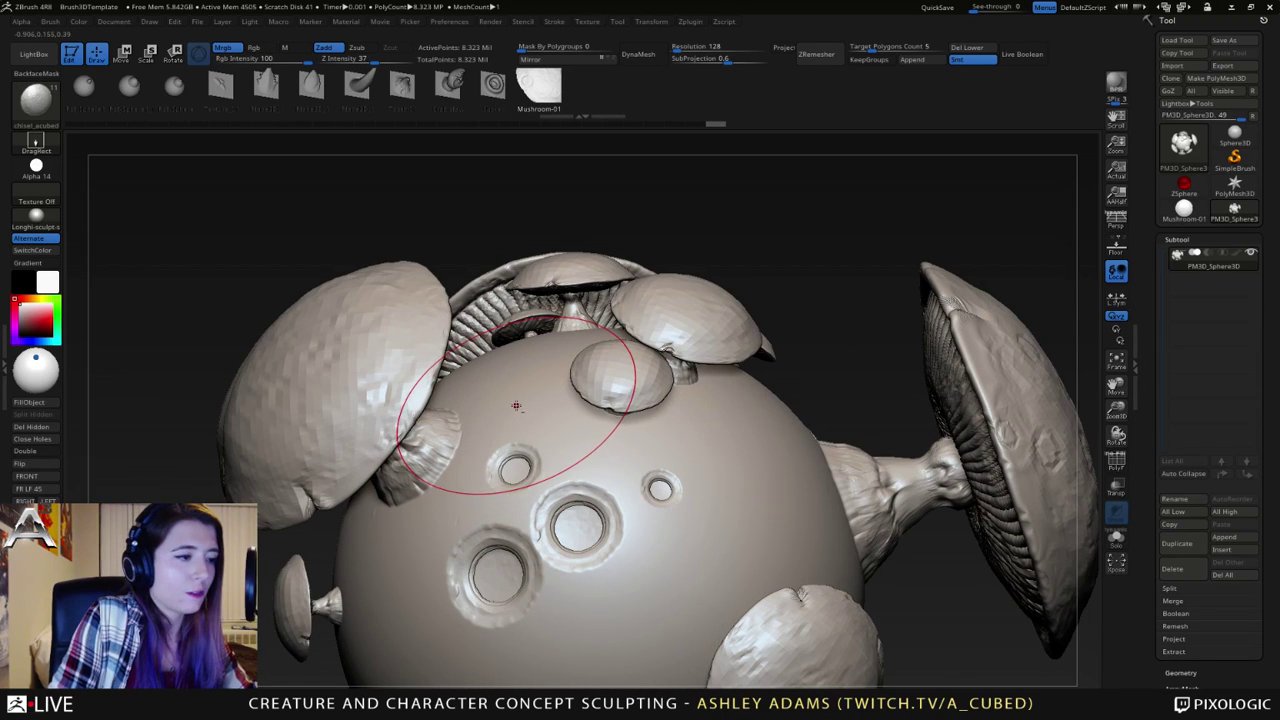
- Stamp more pits of mixed sizes around the two large ones to build up a cluster
{"action": "left_click_drag", "start_coordinate": [516, 405], "coordinate": [518, 407]}
{"action": "left_click_drag", "start_coordinate": [574, 444], "coordinate": [576, 446]}
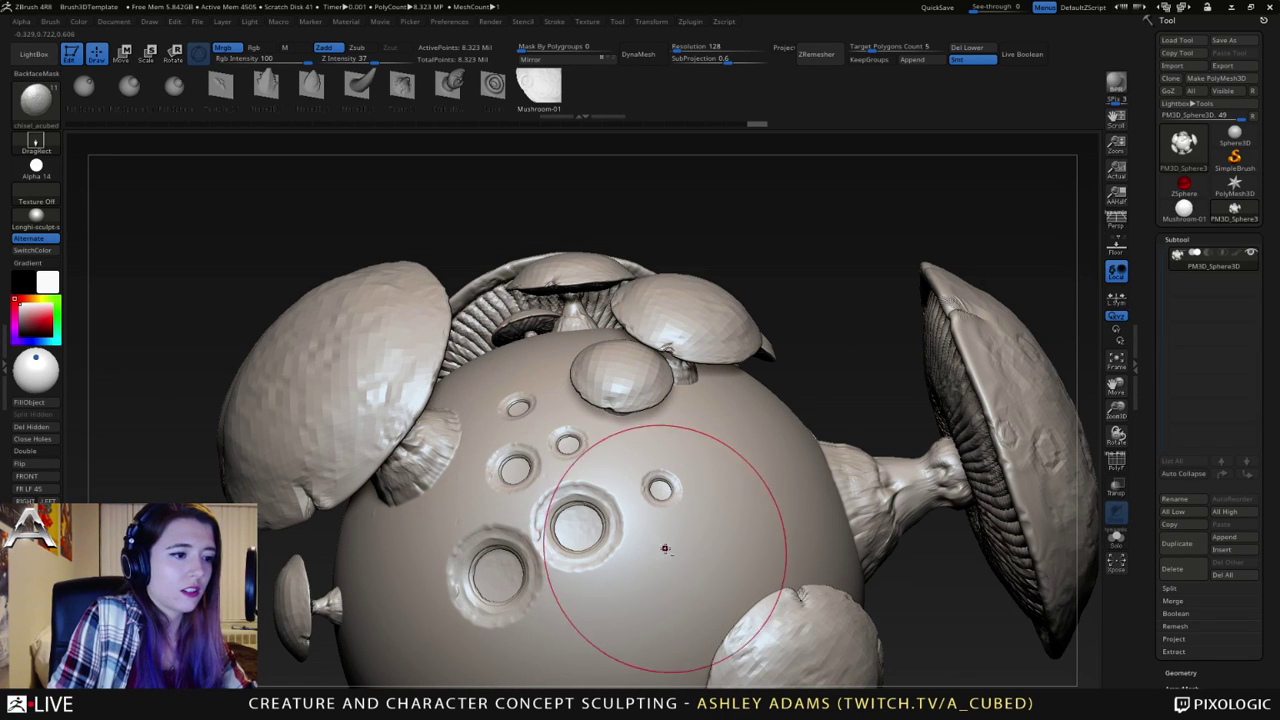
{"action": "left_click_drag", "start_coordinate": [665, 548], "coordinate": [668, 550]}
{"action": "left_click_drag", "start_coordinate": [618, 589], "coordinate": [750, 590]}
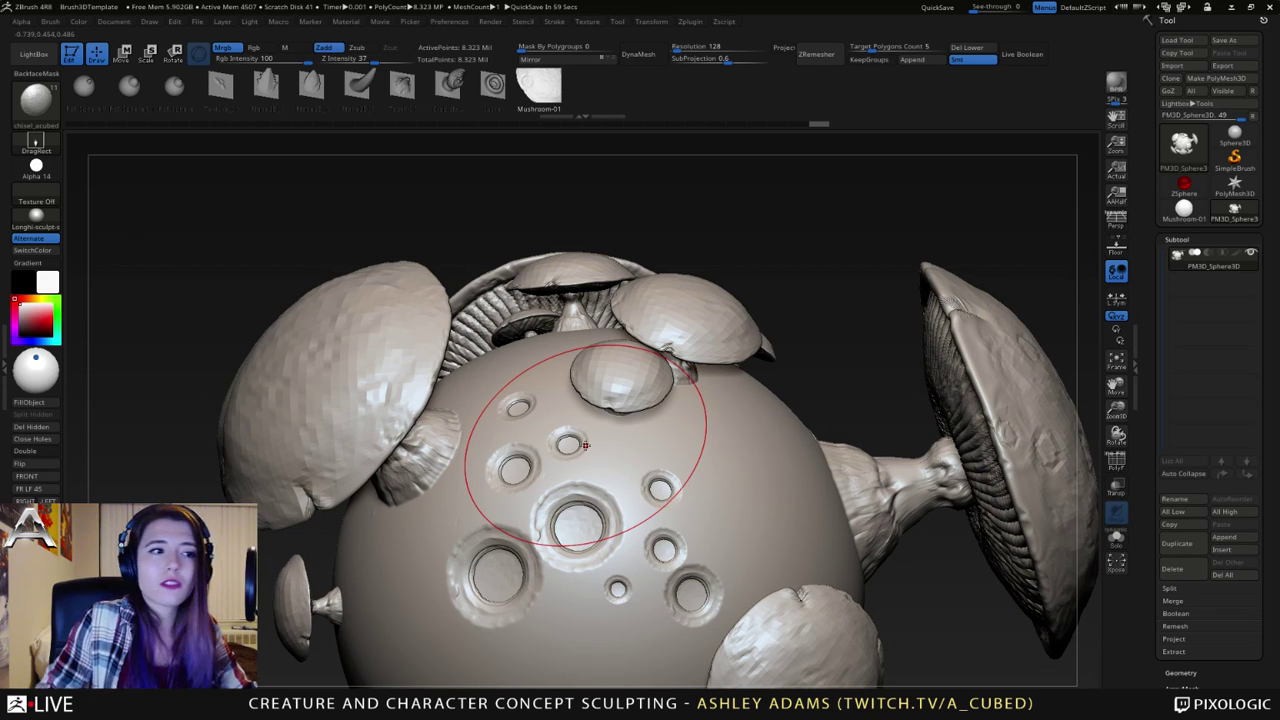
{"action": "left_click_drag", "start_coordinate": [726, 491], "coordinate": [796, 502]}
{"action": "left_click_drag", "start_coordinate": [734, 434], "coordinate": [754, 438]}
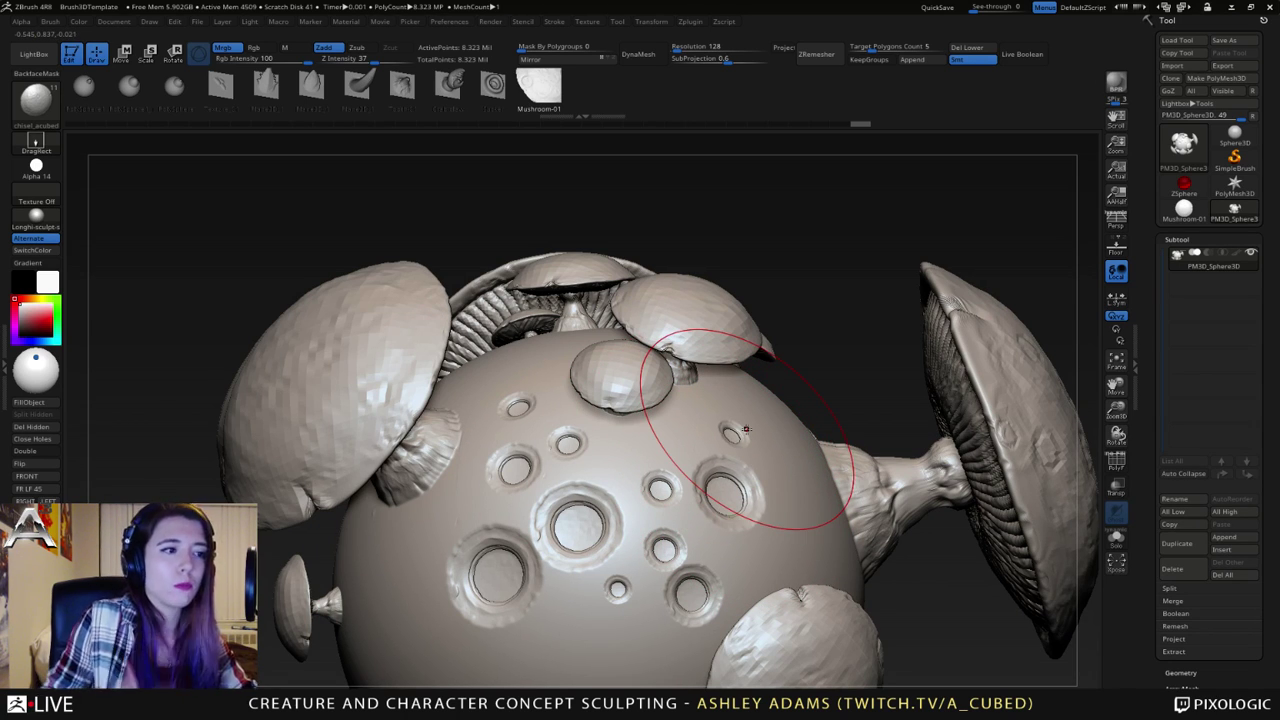
- Examine the pit cluster and the surrounding mushroom caps from several angles
{"action": "right_click_drag", "start_coordinate": [629, 428], "coordinate": [632, 395], "text": "ctrl"}
{"action": "mouse_move", "coordinate": [696, 440]}
{"action": "right_mouse_down"}
{"action": "mouse_move", "coordinate": [655, 455]}
{"action": "mouse_move", "coordinate": [742, 491]}
{"action": "right_mouse_up"}
{"action": "mouse_move", "coordinate": [742, 490]}
{"action": "left_mouse_down"}
{"action": "mouse_move", "coordinate": [680, 414]}
{"action": "mouse_move", "coordinate": [715, 369]}
{"action": "left_mouse_up"}
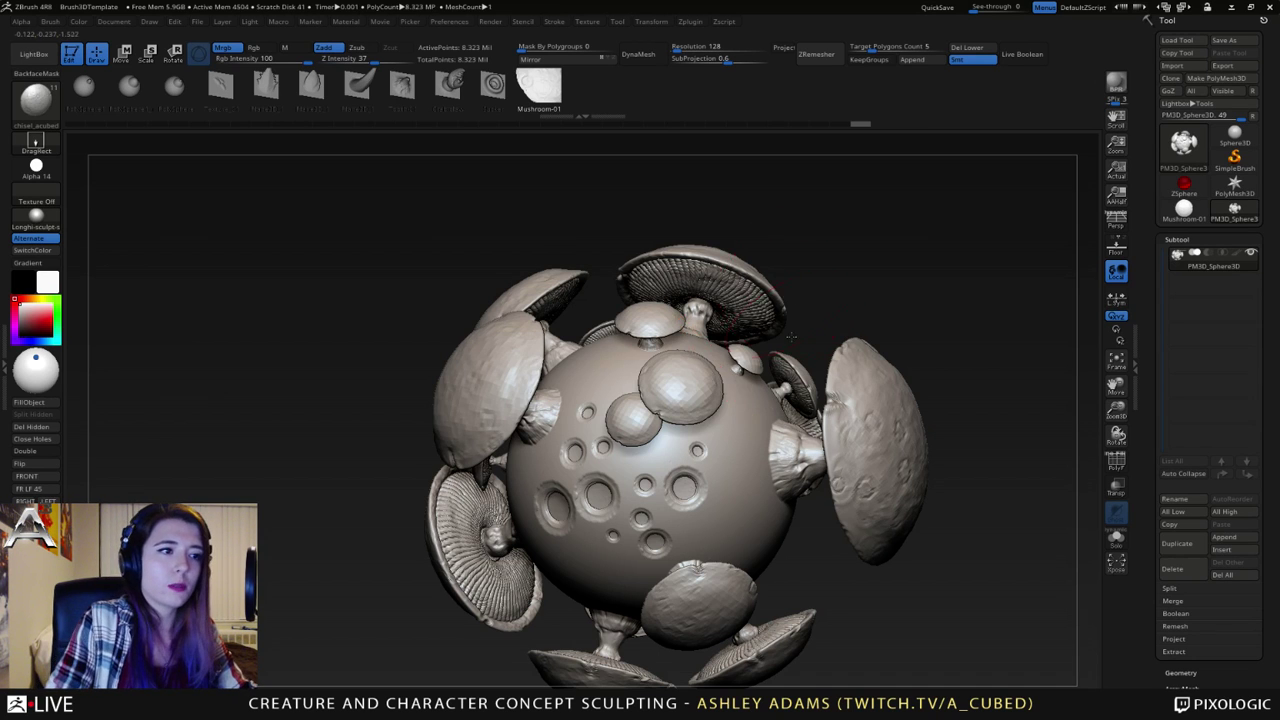
{"action": "right_click_drag", "start_coordinate": [787, 293], "coordinate": [770, 345]}
{"action": "mouse_move", "coordinate": [790, 263]}
{"action": "right_mouse_down"}
{"action": "mouse_move", "coordinate": [727, 253]}
{"action": "mouse_move", "coordinate": [728, 352]}
{"action": "right_mouse_up"}
{"action": "right_click_drag", "start_coordinate": [728, 352], "coordinate": [755, 296]}
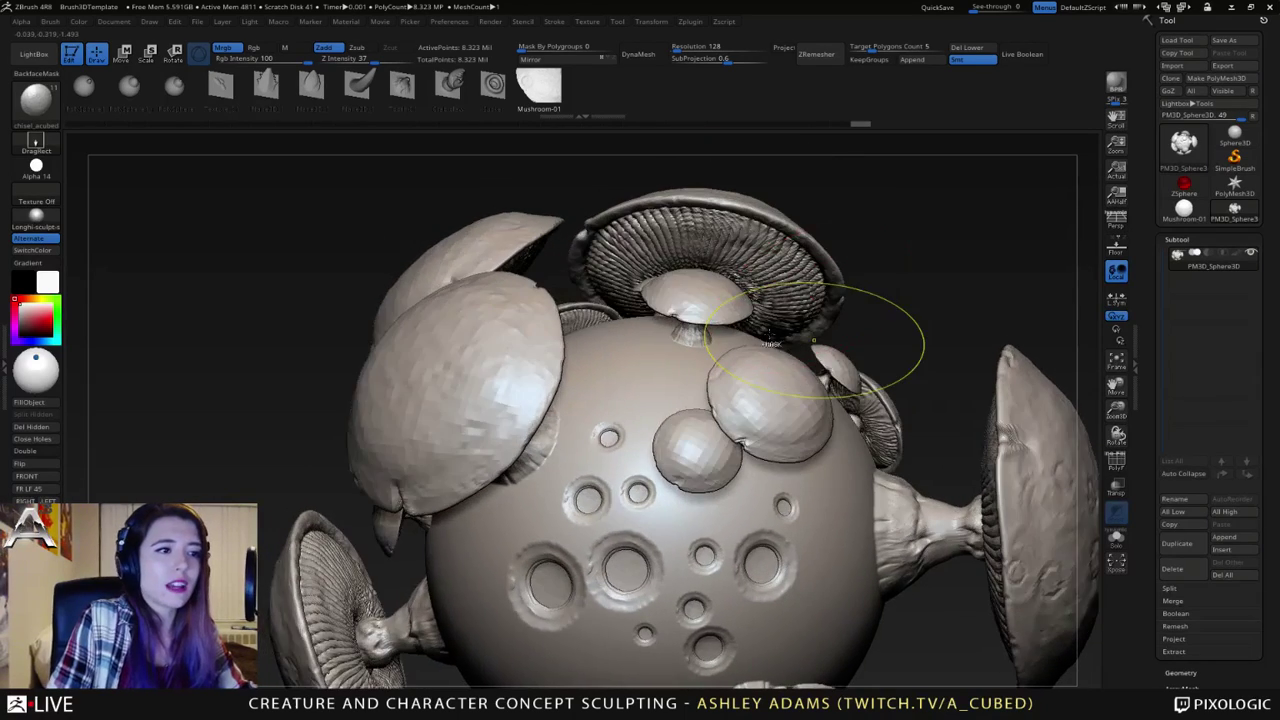
{"action": "right_click_drag", "start_coordinate": [828, 340], "coordinate": [834, 248], "text": "ctrl"}
{"action": "right_click_drag", "start_coordinate": [812, 532], "coordinate": [771, 441], "text": "alt"}
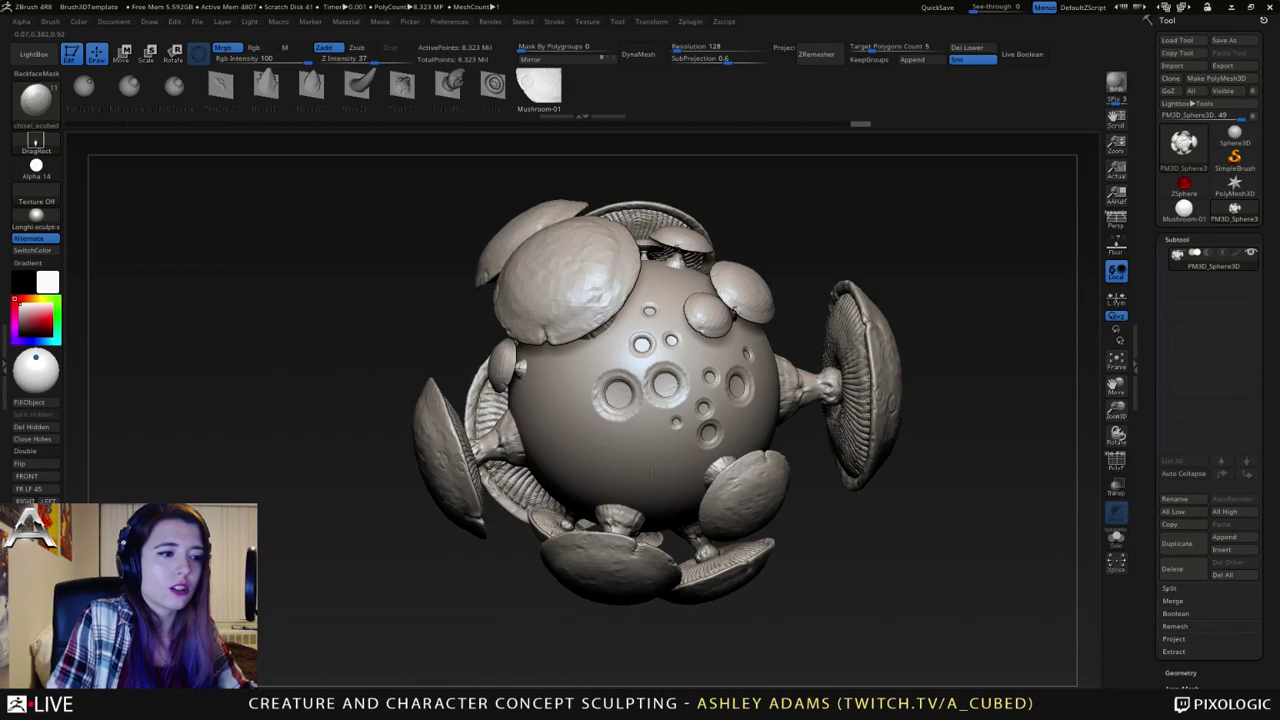
- Try one more stamp below the pit cluster and set the Z Intensity to 70
{"action": "left_click_drag", "start_coordinate": [672, 485], "coordinate": [685, 494]}
{"action": "mouse_move", "coordinate": [685, 494]}
{"action": "right_mouse_down"}
{"action": "mouse_move", "coordinate": [640, 440]}
{"action": "mouse_move", "coordinate": [690, 432]}
{"action": "right_mouse_up"}
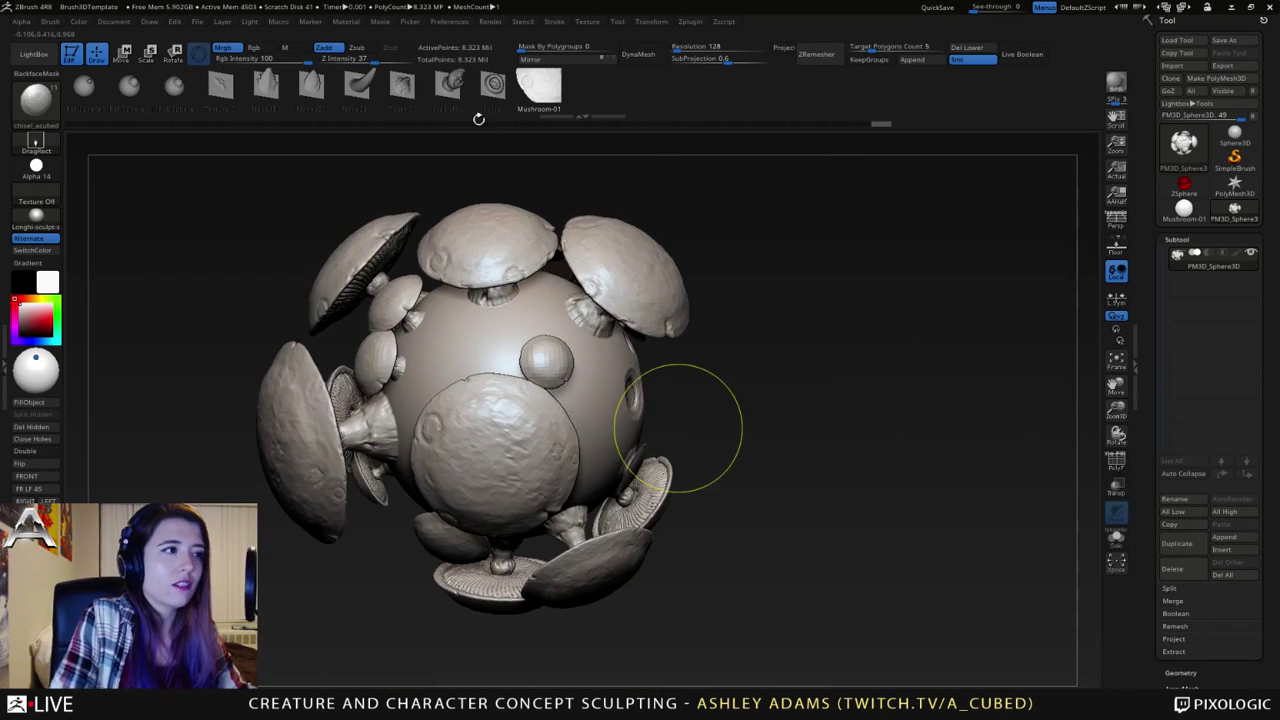
{"action": "left_click_drag", "start_coordinate": [340, 58], "coordinate": [395, 60]}
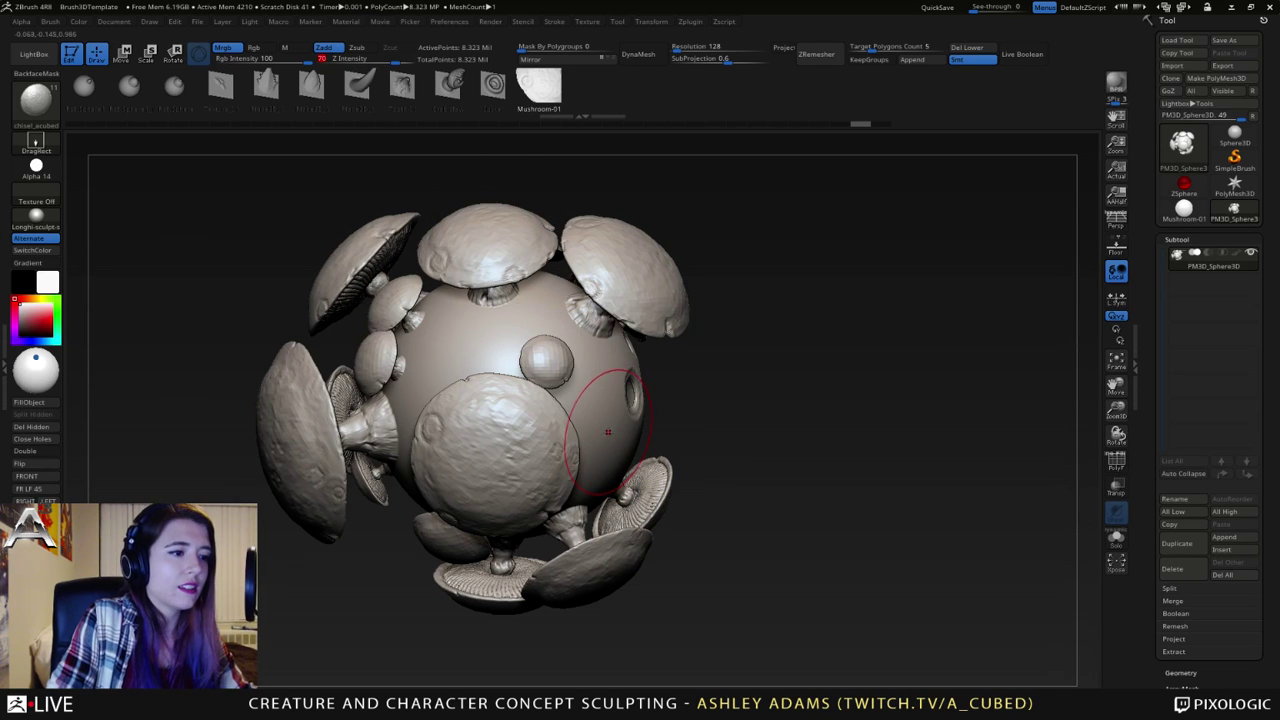
- Stamp more small raised mushrooms onto the bare areas around the pit cluster and examine the sphere from several sides
{"action": "left_click_drag", "start_coordinate": [617, 434], "coordinate": [633, 442]}
{"action": "mouse_move", "coordinate": [612, 410]}
{"action": "right_mouse_down"}
{"action": "mouse_move", "coordinate": [545, 415]}
{"action": "mouse_move", "coordinate": [574, 455]}
{"action": "right_mouse_up"}
{"action": "left_click_drag", "start_coordinate": [563, 477], "coordinate": [564, 494]}
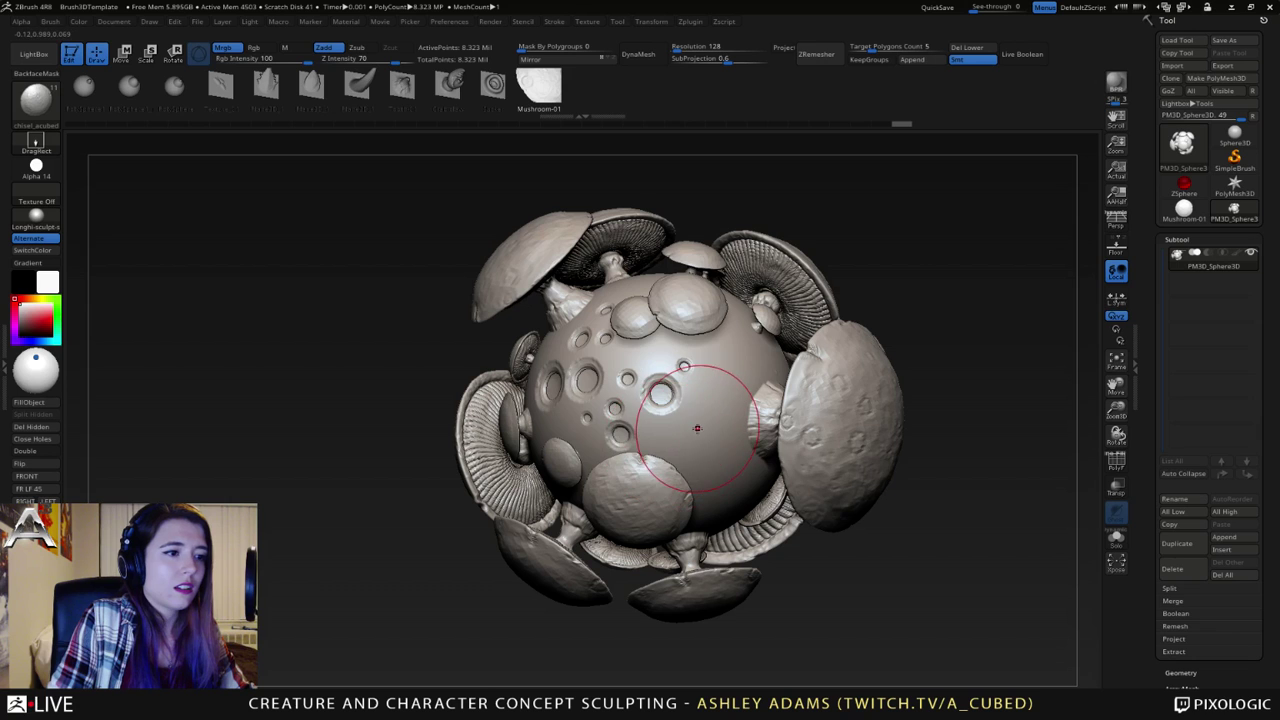
{"action": "left_click_drag", "start_coordinate": [700, 430], "coordinate": [677, 449]}
{"action": "right_click_drag", "start_coordinate": [710, 402], "coordinate": [802, 508]}
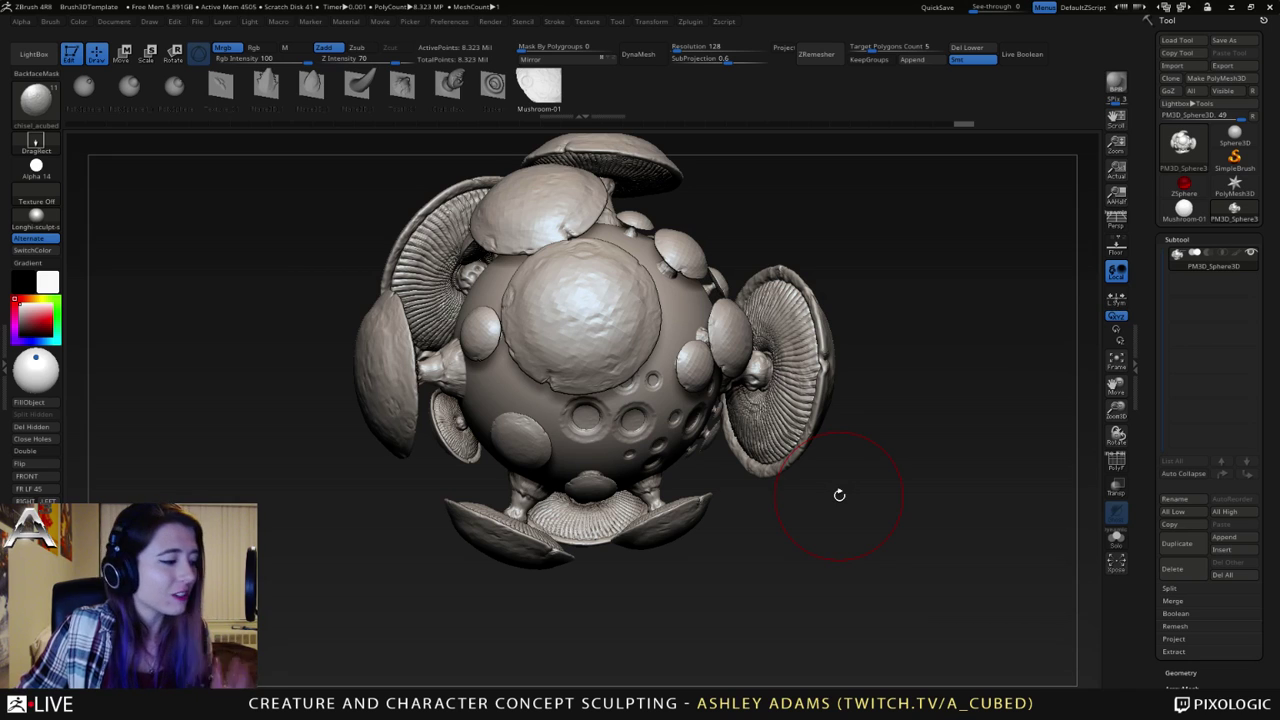
{"action": "left_click_drag", "start_coordinate": [880, 437], "coordinate": [938, 544]}
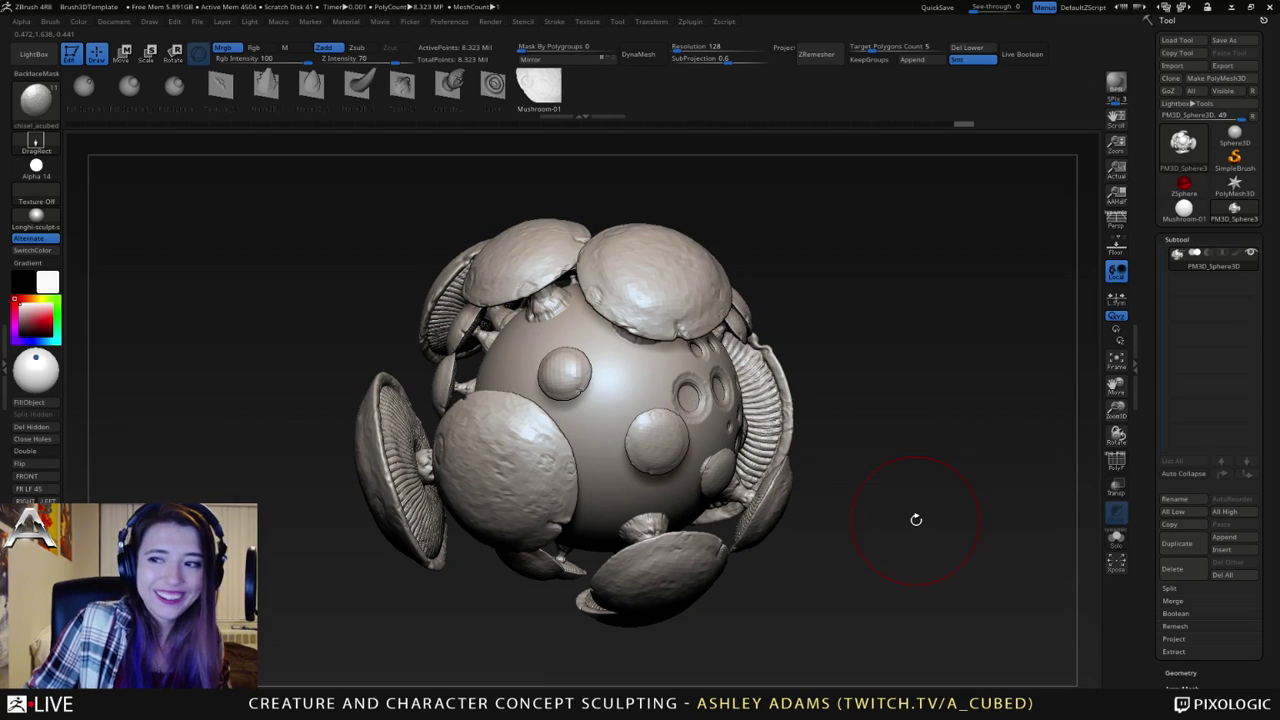
{"action": "left_click_drag", "start_coordinate": [952, 290], "coordinate": [1006, 420]}
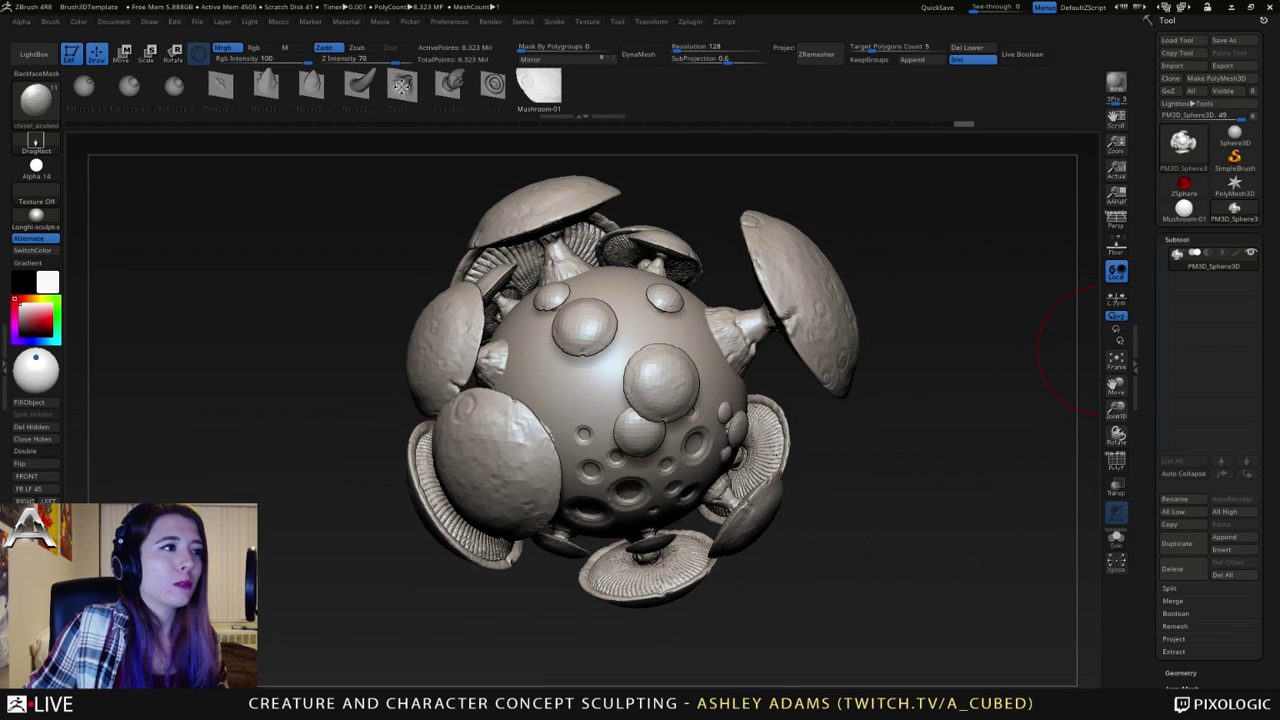
- Create a fresh Sphere3D, convert it to a PolyMesh3D and subdivide it repeatedly to about 8.3 million polygons
{"action": "left_click", "coordinate": [1236, 135]}
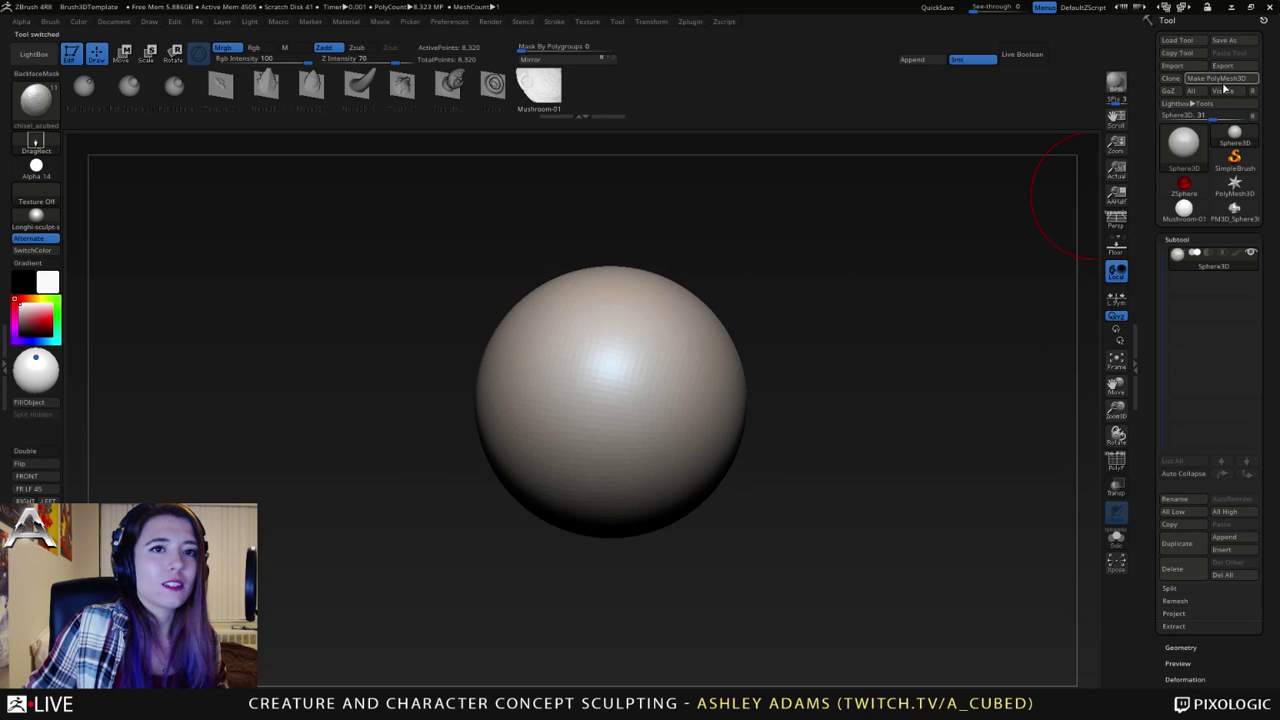
{"action": "left_click", "coordinate": [1223, 79]}
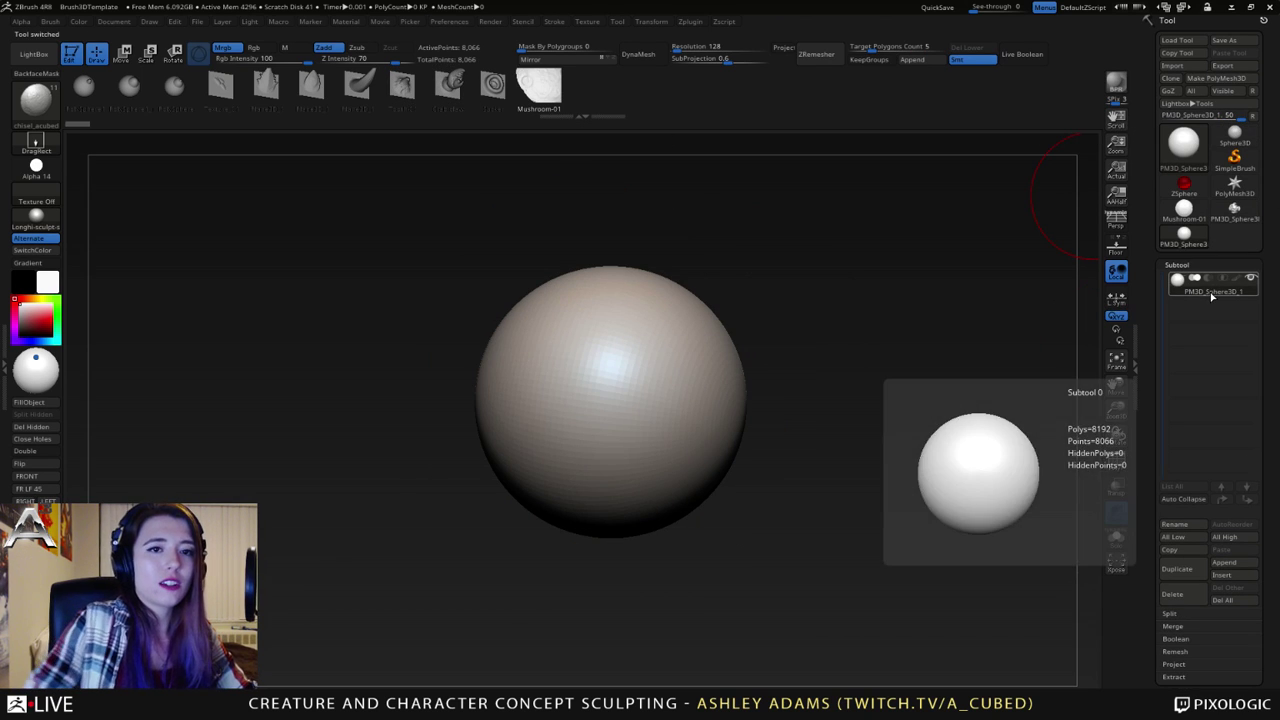
{"action": "key", "text": "f"}
{"action": "key", "text": "ctrl+d"}
{"action": "key", "text": "ctrl+d"}
{"action": "key", "text": "ctrl+d"}
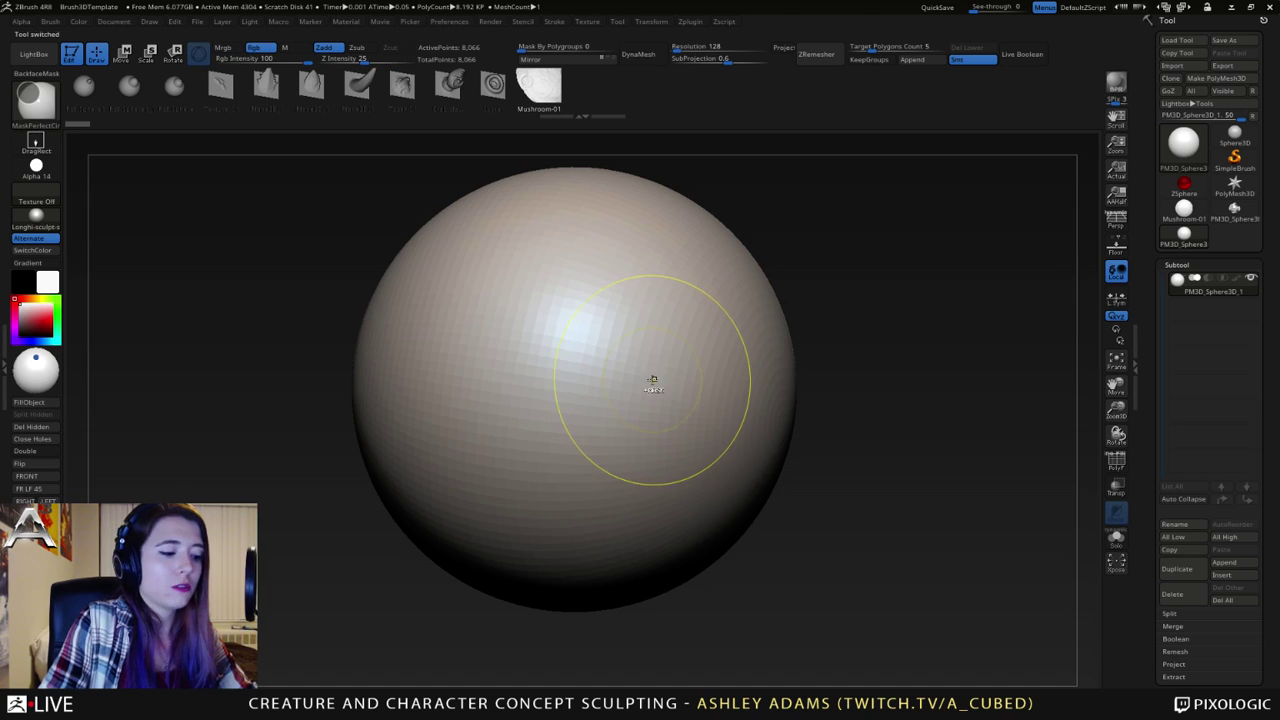
{"action": "key", "text": "ctrl+d"}
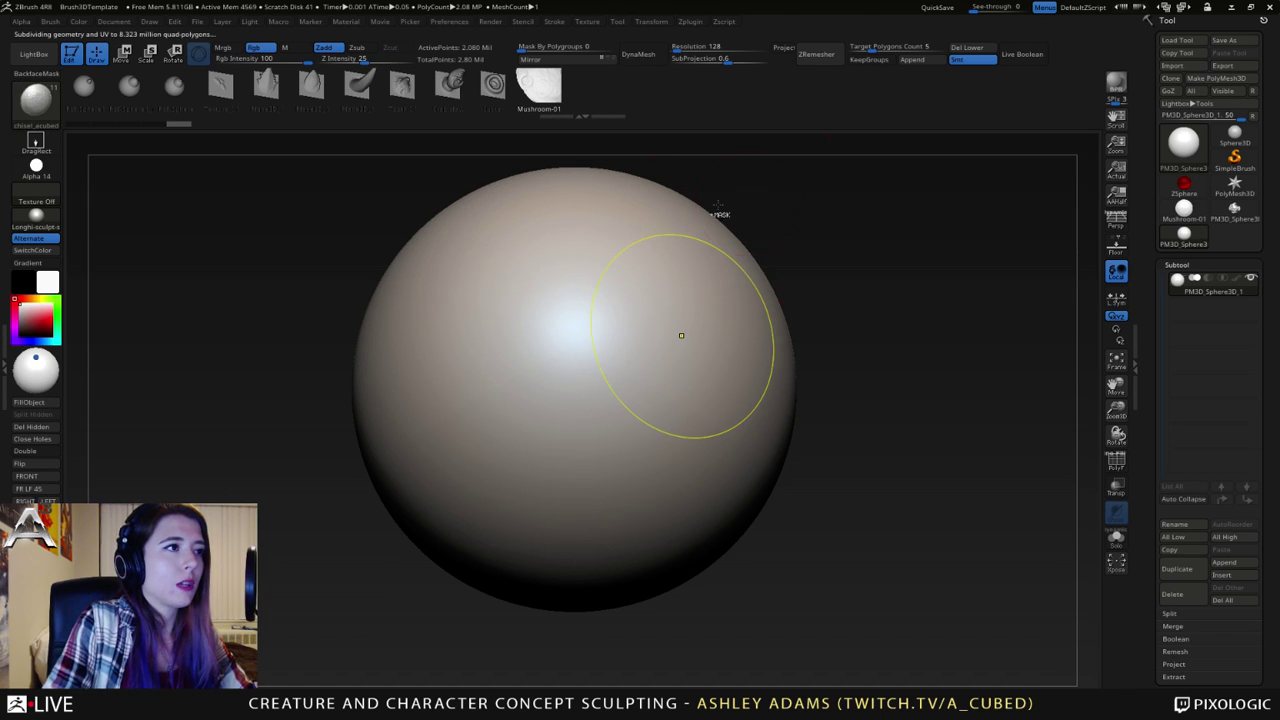
- Delete the old mushroom-covered test sphere and return to the new smooth sphere
{"action": "left_click", "coordinate": [1234, 207]}
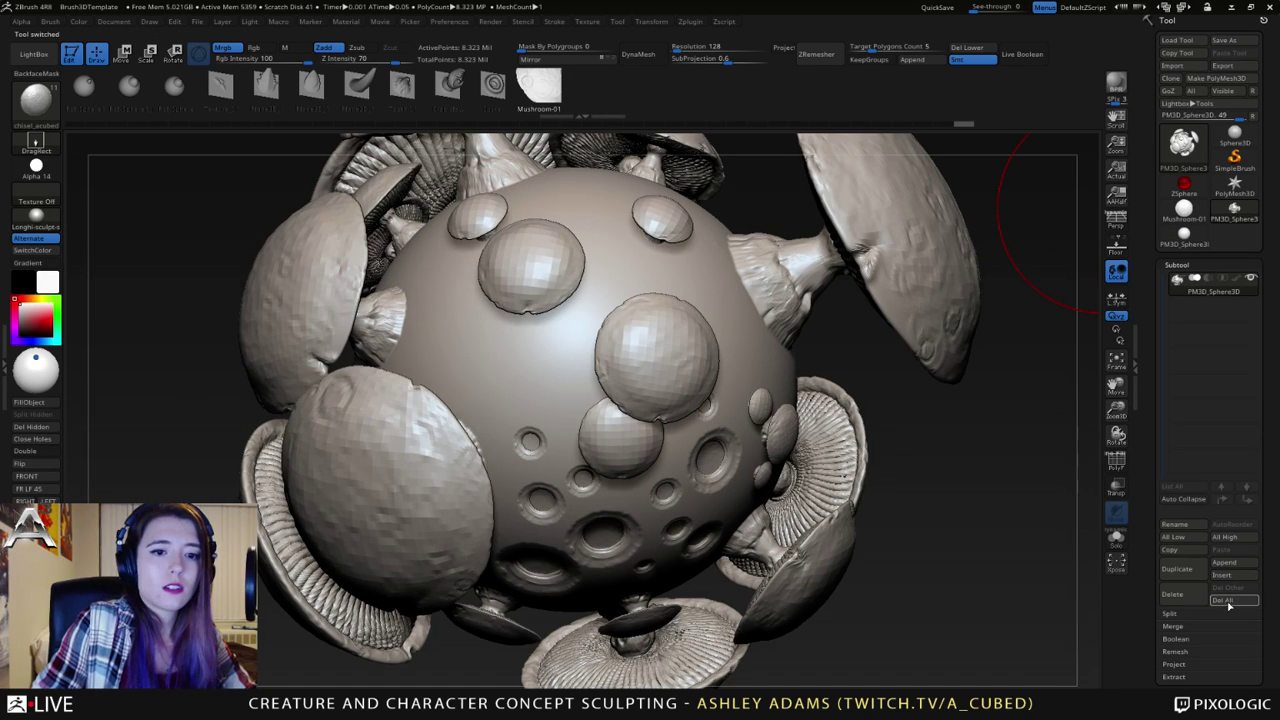
{"action": "left_click", "coordinate": [1231, 601]}
{"action": "left_click", "coordinate": [1058, 634]}
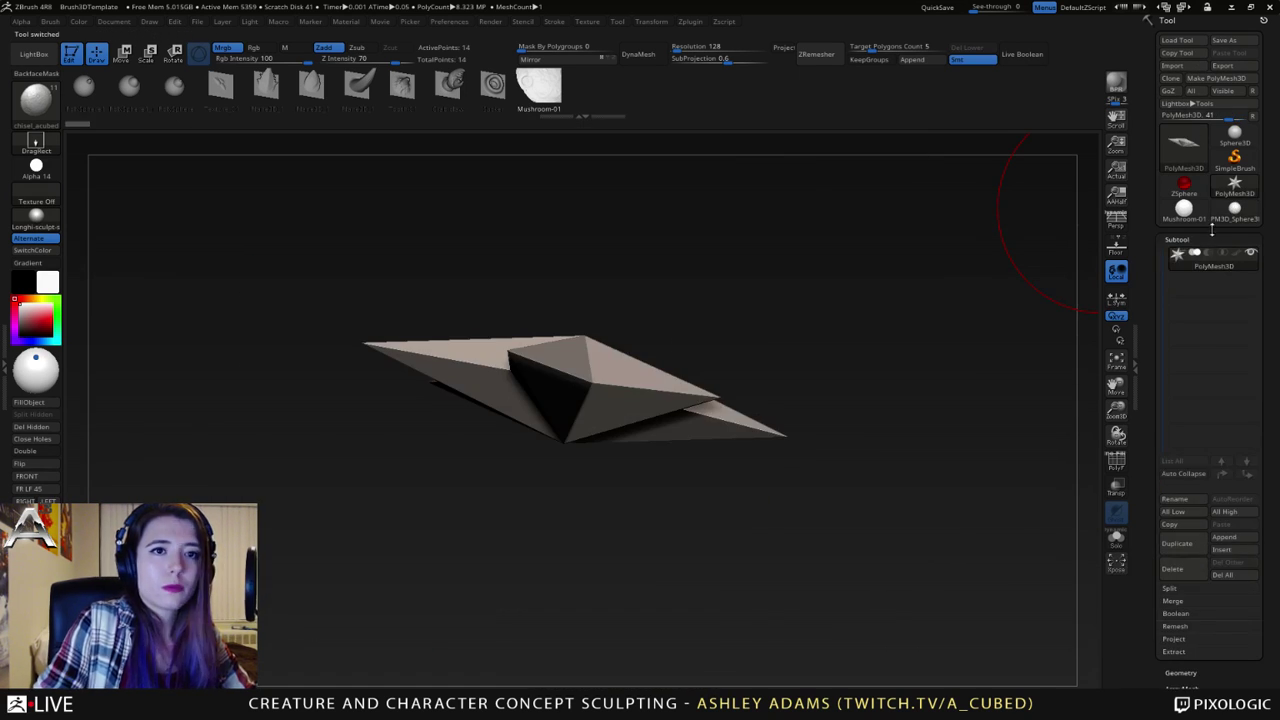
{"action": "left_click", "coordinate": [1230, 212]}
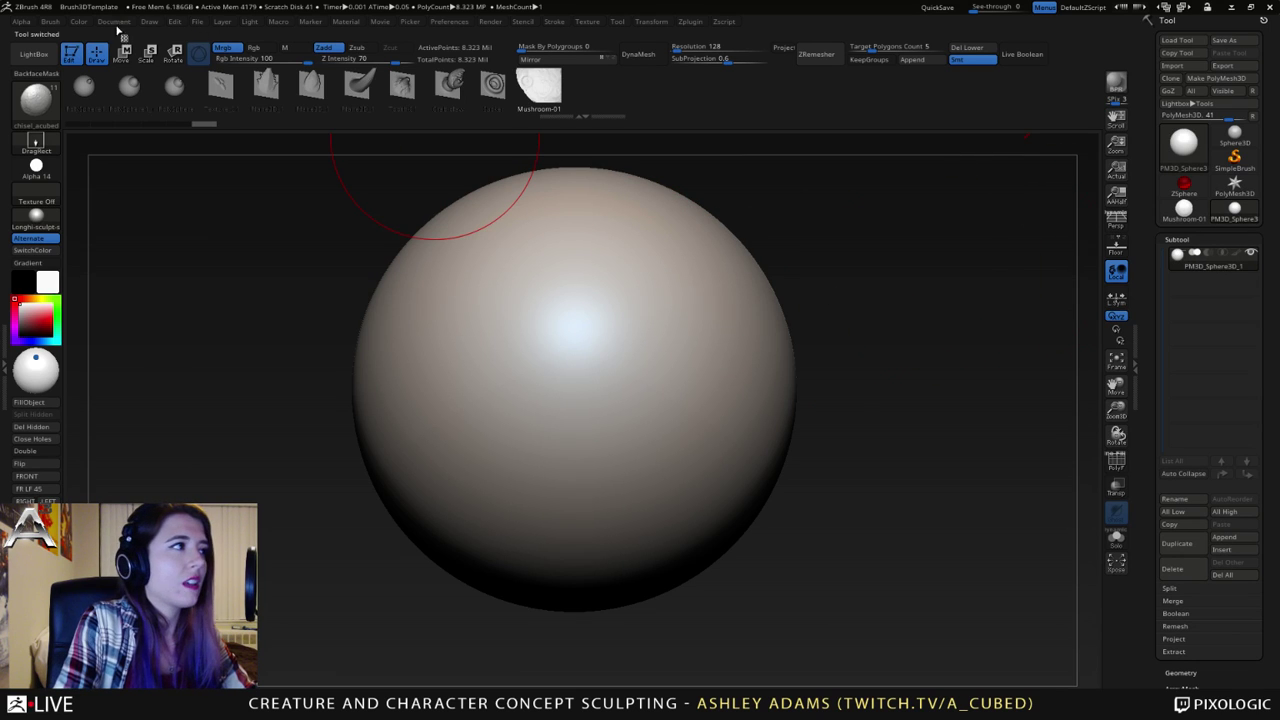
- Open the save dialog for the custom chisel brush
{"action": "left_click", "coordinate": [49, 22]}
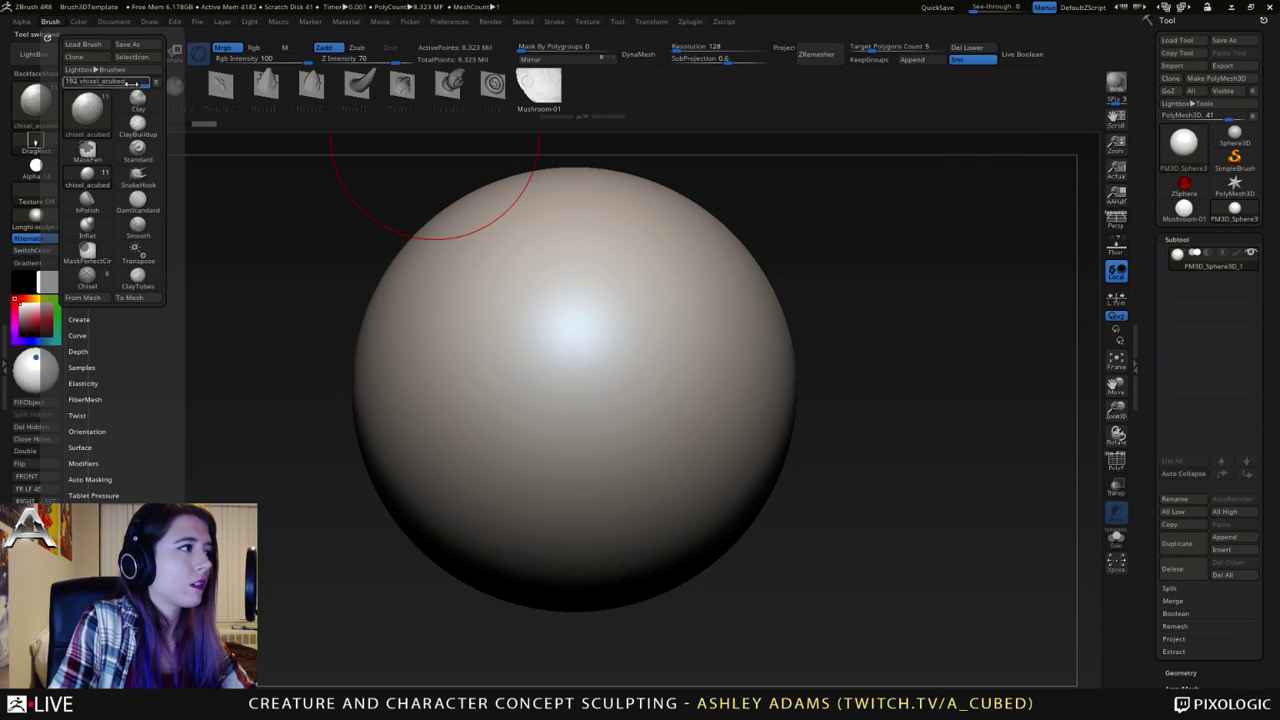
{"action": "left_click", "coordinate": [140, 46]}
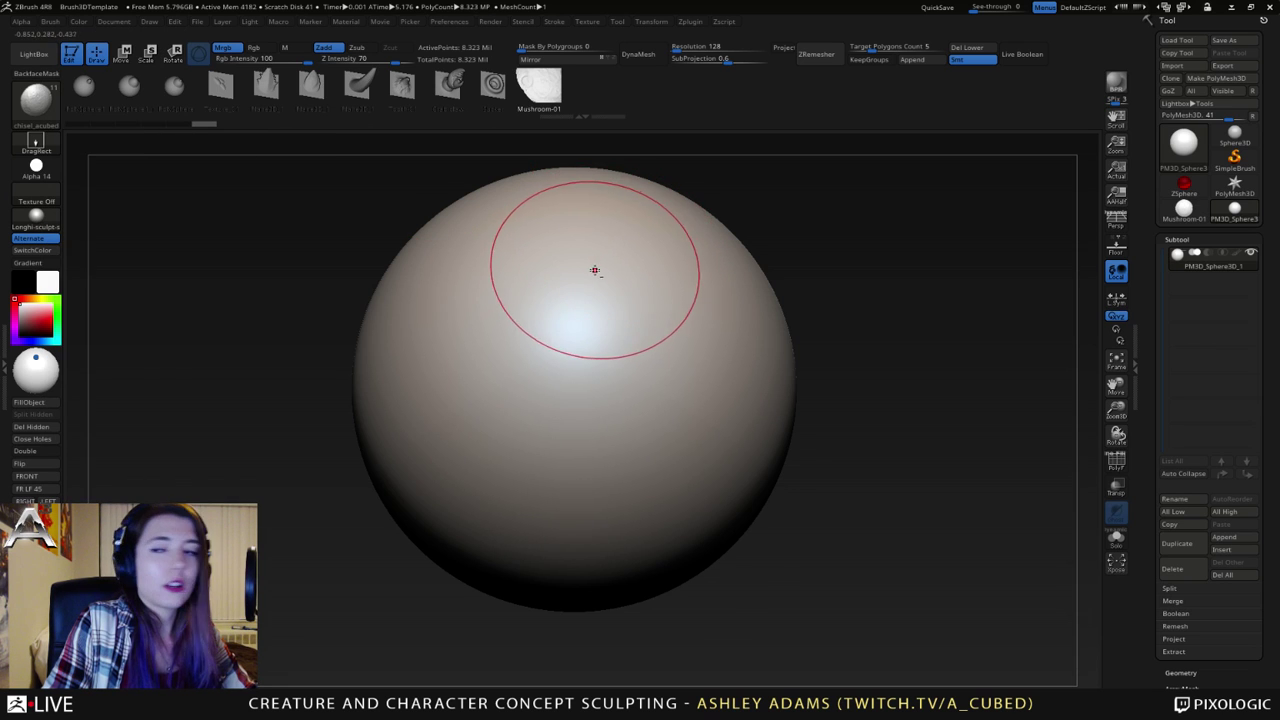
- Set the Z Intensity to 100 and stamp a cluster of Tooth-01 spikes of mixed sizes onto the upper part of the sphere
{"action": "right_click_drag", "start_coordinate": [596, 271], "coordinate": [668, 312], "text": "alt"}
{"action": "right_click_drag", "start_coordinate": [688, 360], "coordinate": [671, 340], "text": "ctrl"}
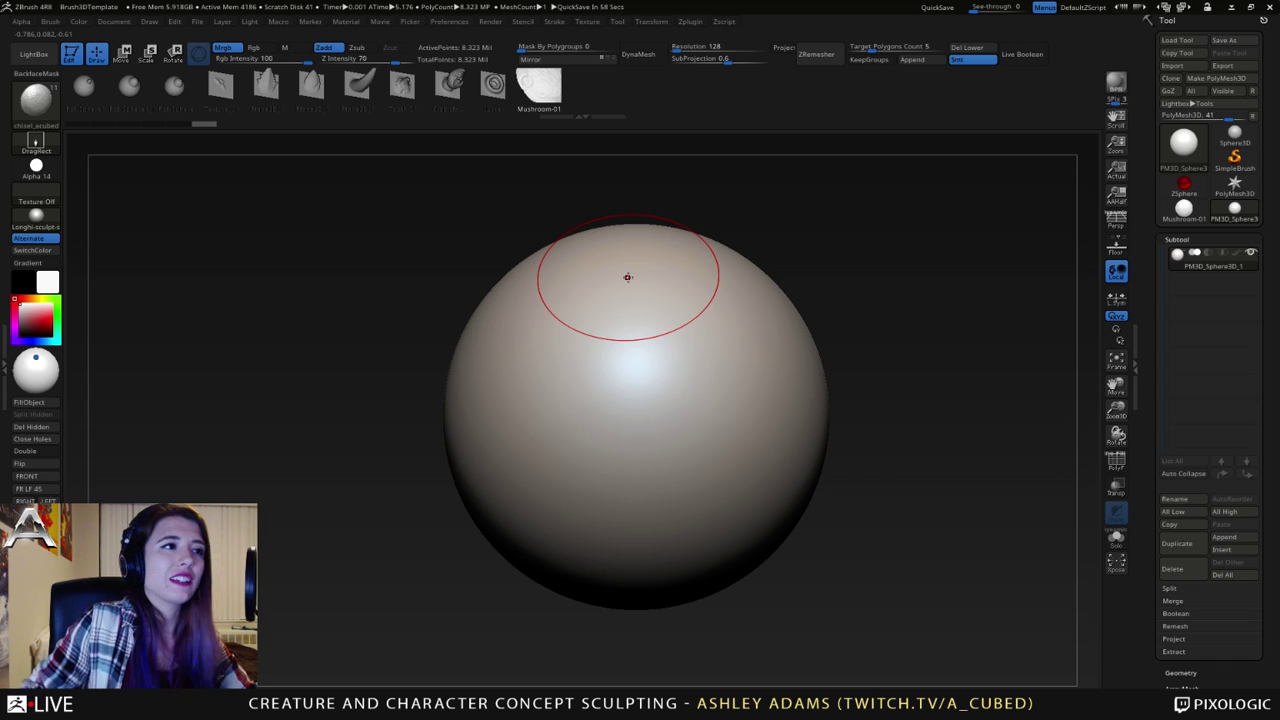
{"action": "mouse_move", "coordinate": [621, 276]}
{"action": "right_mouse_down", "text": "alt"}
{"action": "mouse_move", "coordinate": [666, 286]}
{"action": "mouse_move", "coordinate": [618, 295]}
{"action": "right_mouse_up", "text": "alt"}
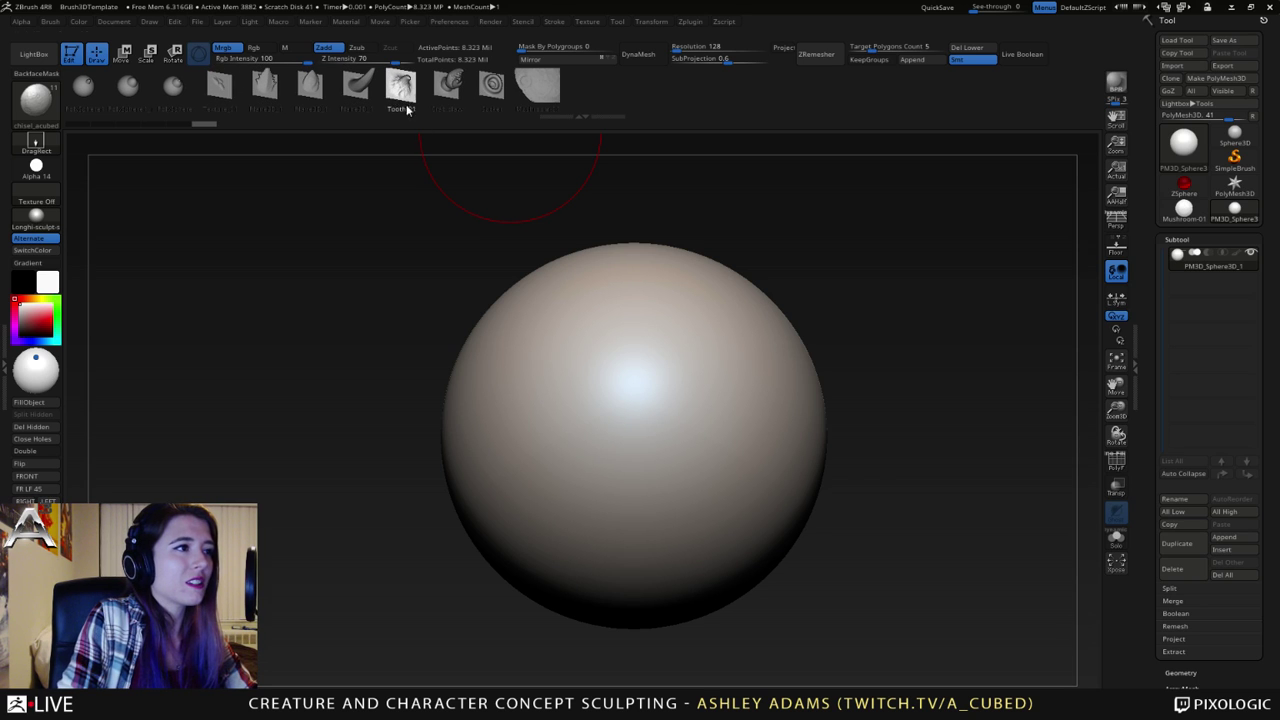
{"action": "left_click_drag", "start_coordinate": [743, 318], "coordinate": [768, 339]}
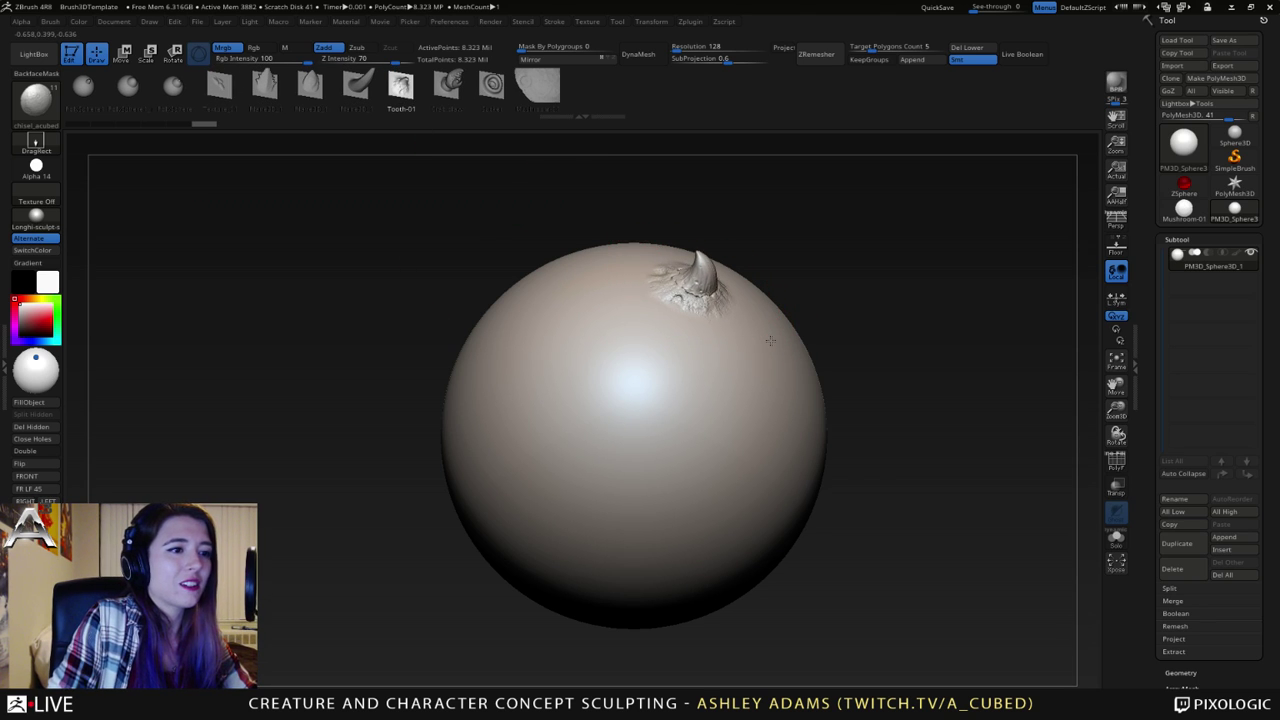
{"action": "key", "text": "ctrl+z"}
{"action": "left_click", "coordinate": [52, 22]}
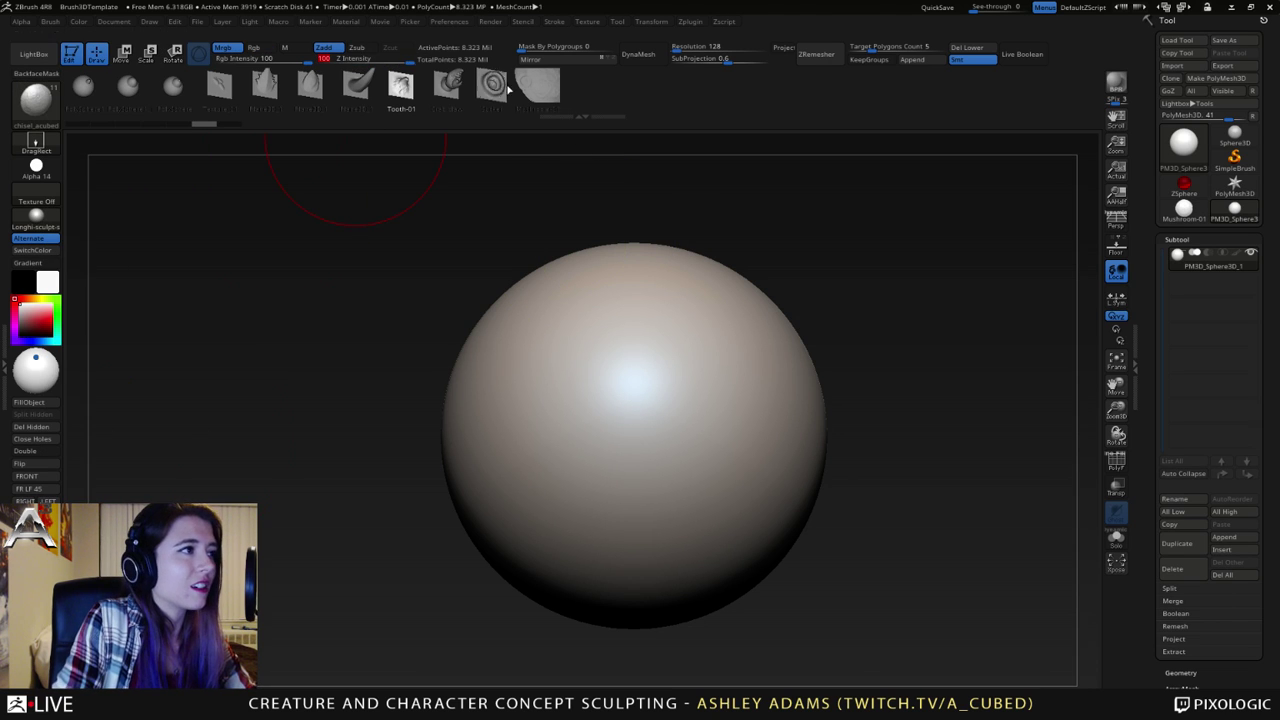
{"action": "left_click_drag", "start_coordinate": [722, 309], "coordinate": [751, 372]}
{"action": "left_click", "coordinate": [645, 308]}
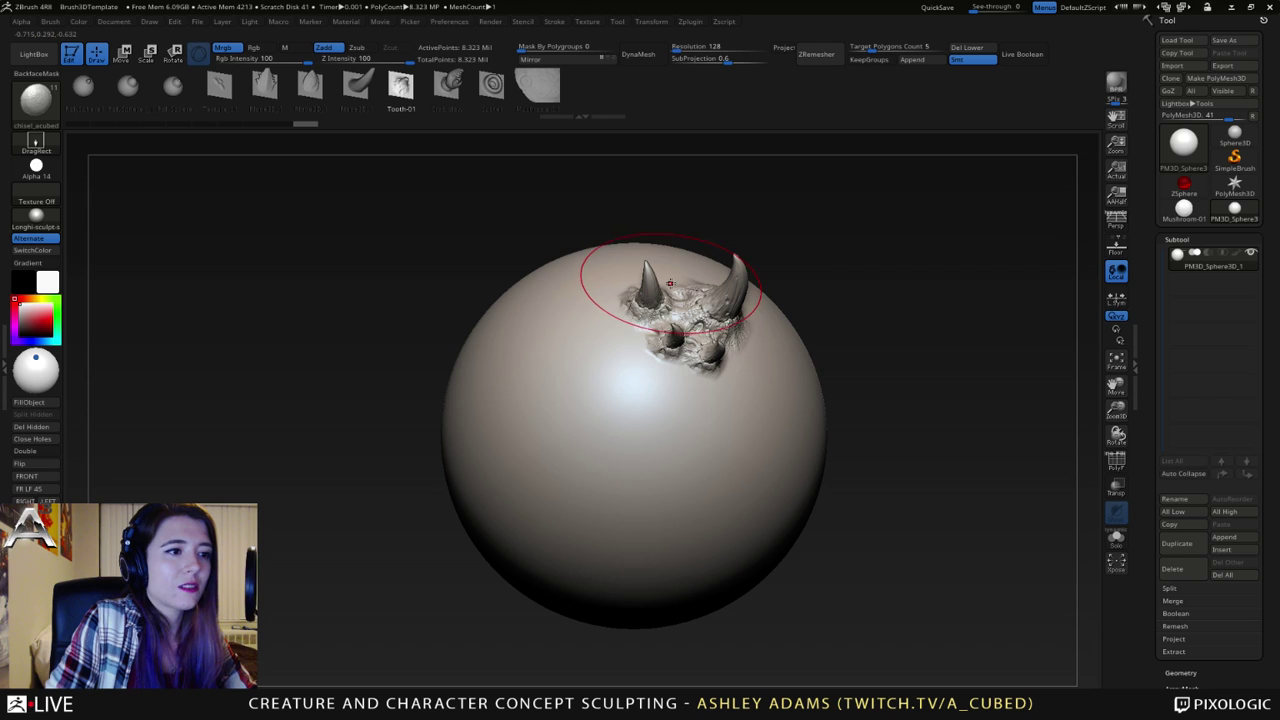
{"action": "left_click_drag", "start_coordinate": [872, 302], "coordinate": [766, 357]}
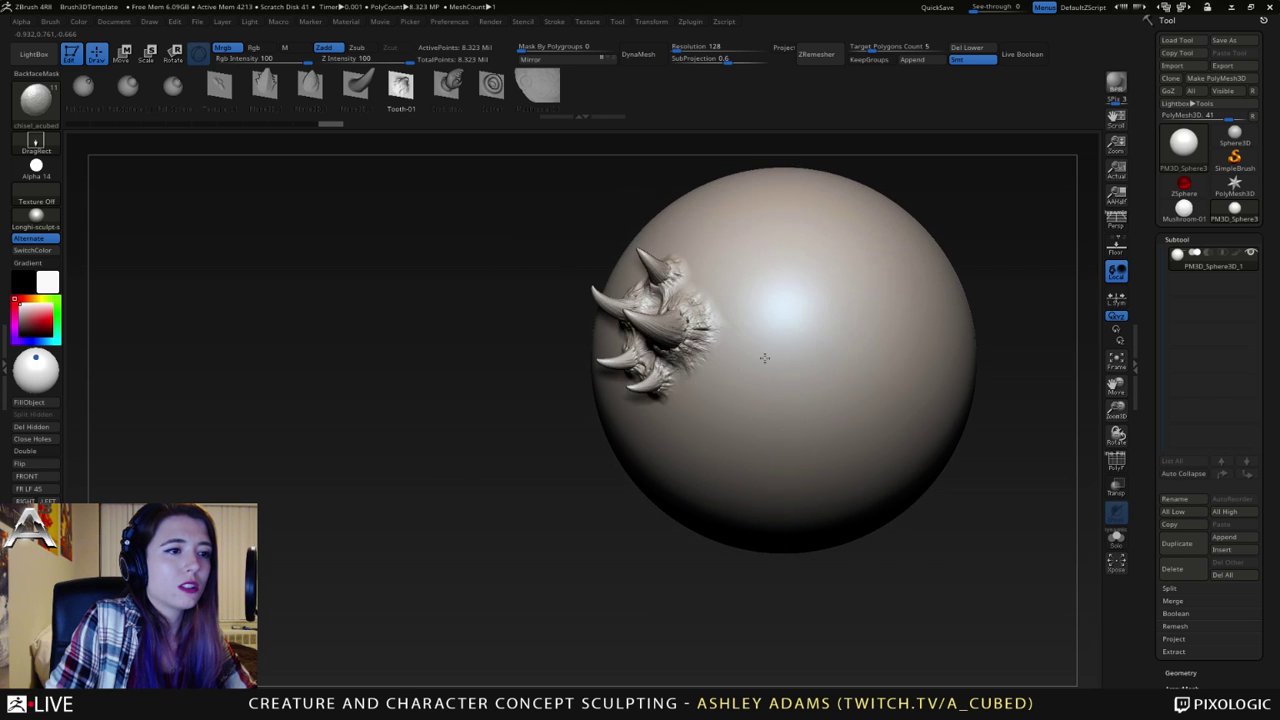
{"action": "left_click_drag", "start_coordinate": [703, 275], "coordinate": [762, 297]}
{"action": "mouse_move", "coordinate": [758, 311]}
{"action": "right_mouse_down"}
{"action": "mouse_move", "coordinate": [769, 246]}
{"action": "mouse_move", "coordinate": [791, 234]}
{"action": "right_mouse_up"}
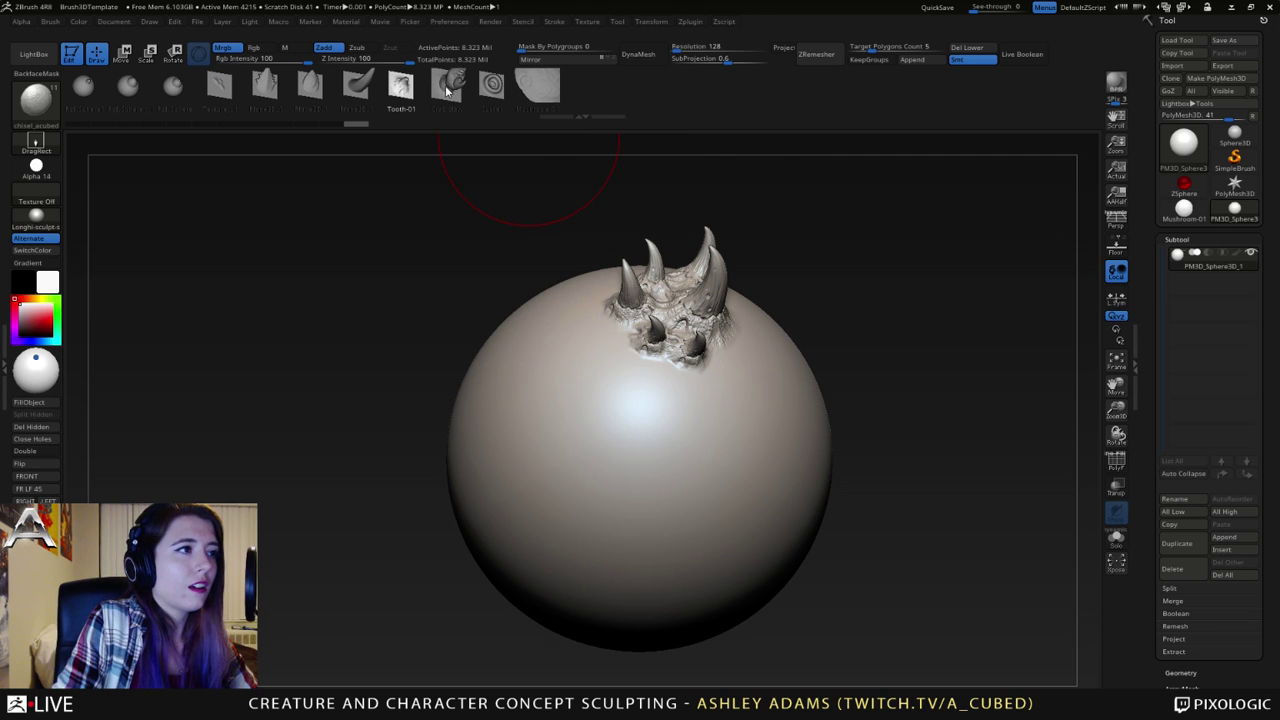
- Stamp a group of Crab claw meshes in different sizes and directions beside the tooth cluster
{"action": "left_click", "coordinate": [445, 85]}
{"action": "mouse_move", "coordinate": [537, 354]}
{"action": "left_mouse_down"}
{"action": "mouse_move", "coordinate": [567, 375]}
{"action": "mouse_move", "coordinate": [549, 377]}
{"action": "mouse_move", "coordinate": [552, 357]}
{"action": "mouse_move", "coordinate": [550, 368]}
{"action": "mouse_move", "coordinate": [580, 355]}
{"action": "left_mouse_up"}
{"action": "right_click_drag", "start_coordinate": [580, 355], "coordinate": [690, 350]}
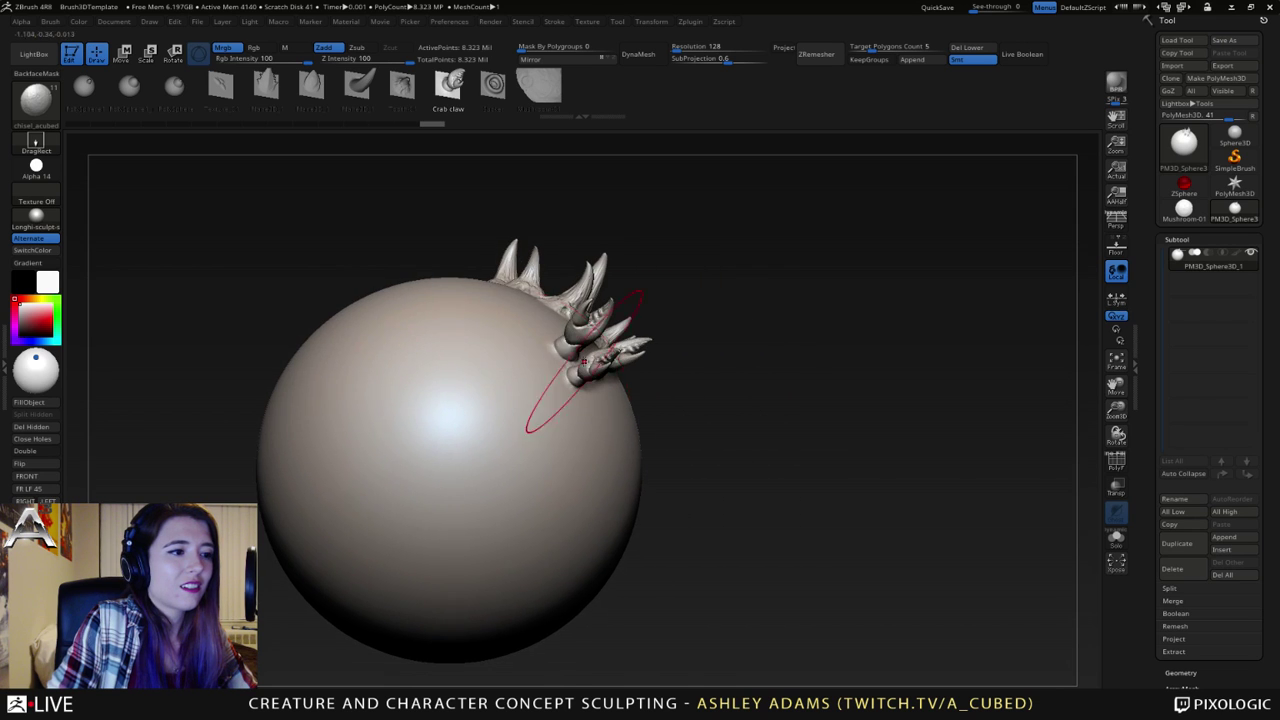
{"action": "mouse_move", "coordinate": [537, 366]}
{"action": "left_mouse_down"}
{"action": "mouse_move", "coordinate": [564, 400]}
{"action": "mouse_move", "coordinate": [541, 385]}
{"action": "left_mouse_up"}
{"action": "right_click_drag", "start_coordinate": [541, 385], "coordinate": [556, 482]}
{"action": "mouse_move", "coordinate": [510, 318]}
{"action": "left_mouse_down"}
{"action": "mouse_move", "coordinate": [497, 367]}
{"action": "mouse_move", "coordinate": [529, 343]}
{"action": "left_mouse_up"}
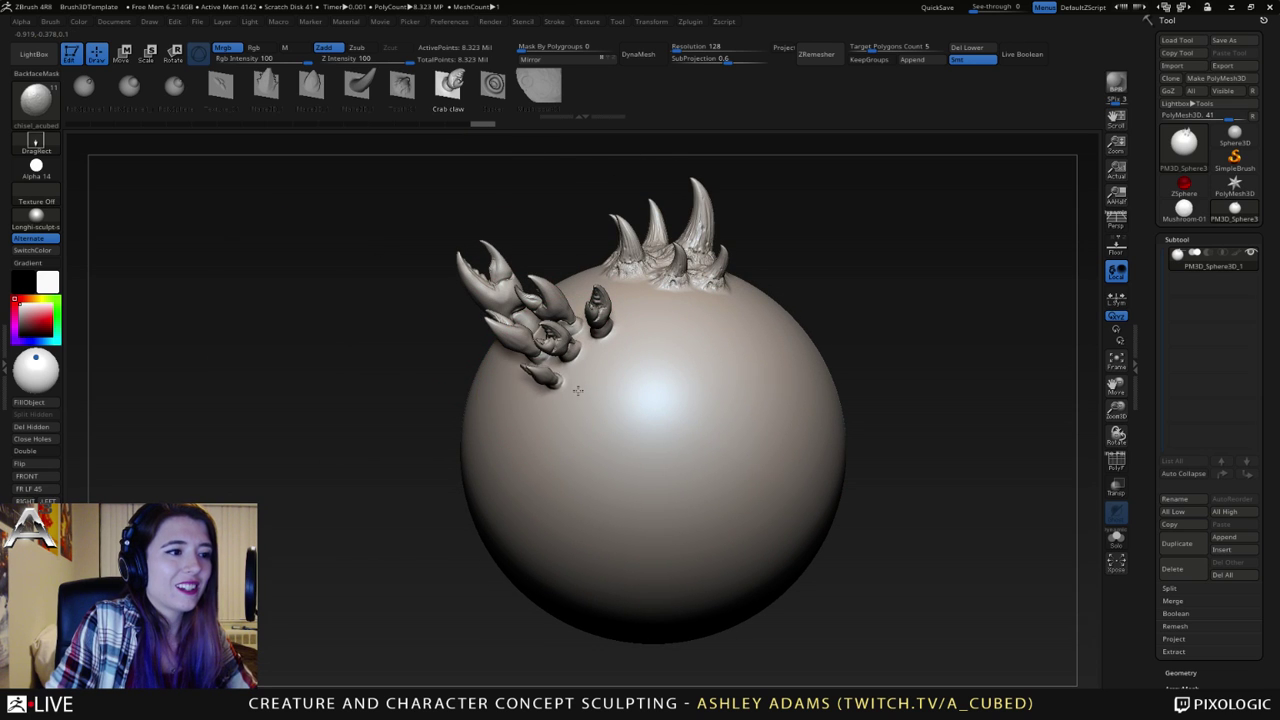
{"action": "left_click_drag", "start_coordinate": [578, 390], "coordinate": [622, 369]}
- Stamp a curved row of Sucker meshes in mixed sizes between the crab claws and the tooth cluster
{"action": "right_click_drag", "start_coordinate": [639, 338], "coordinate": [643, 388]}
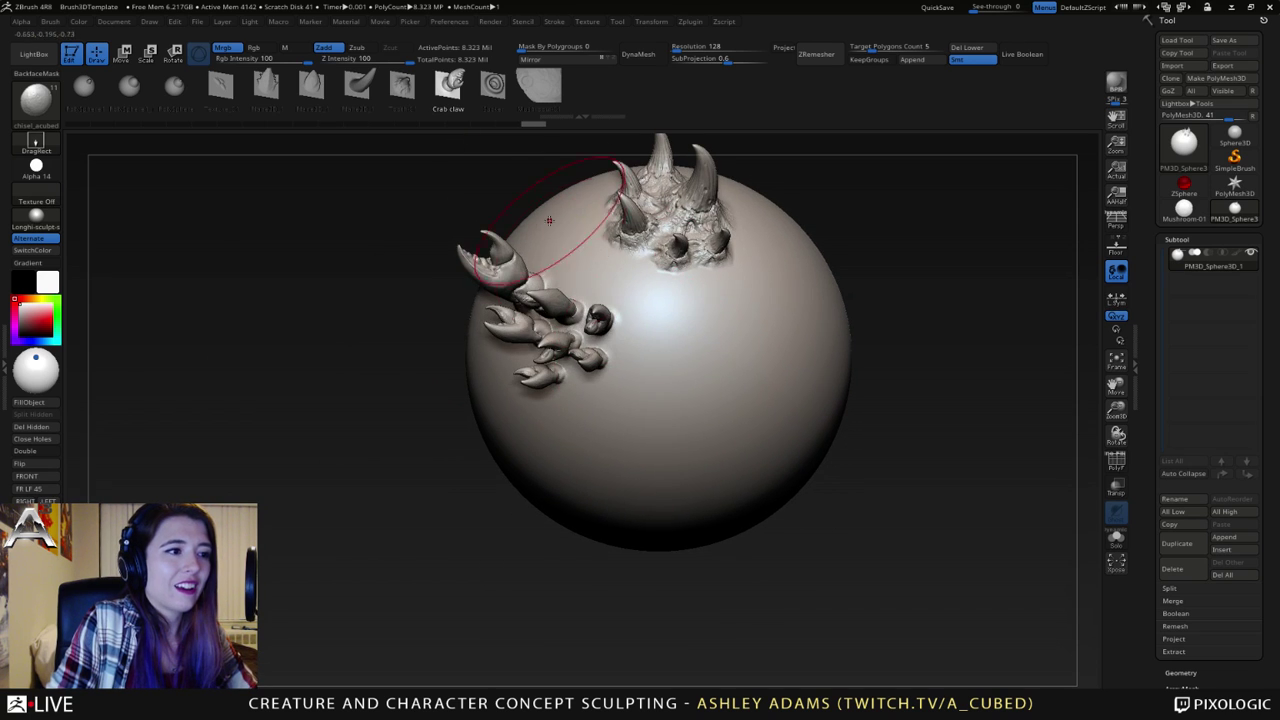
{"action": "left_click", "coordinate": [496, 90]}
{"action": "left_click_drag", "start_coordinate": [602, 273], "coordinate": [625, 281]}
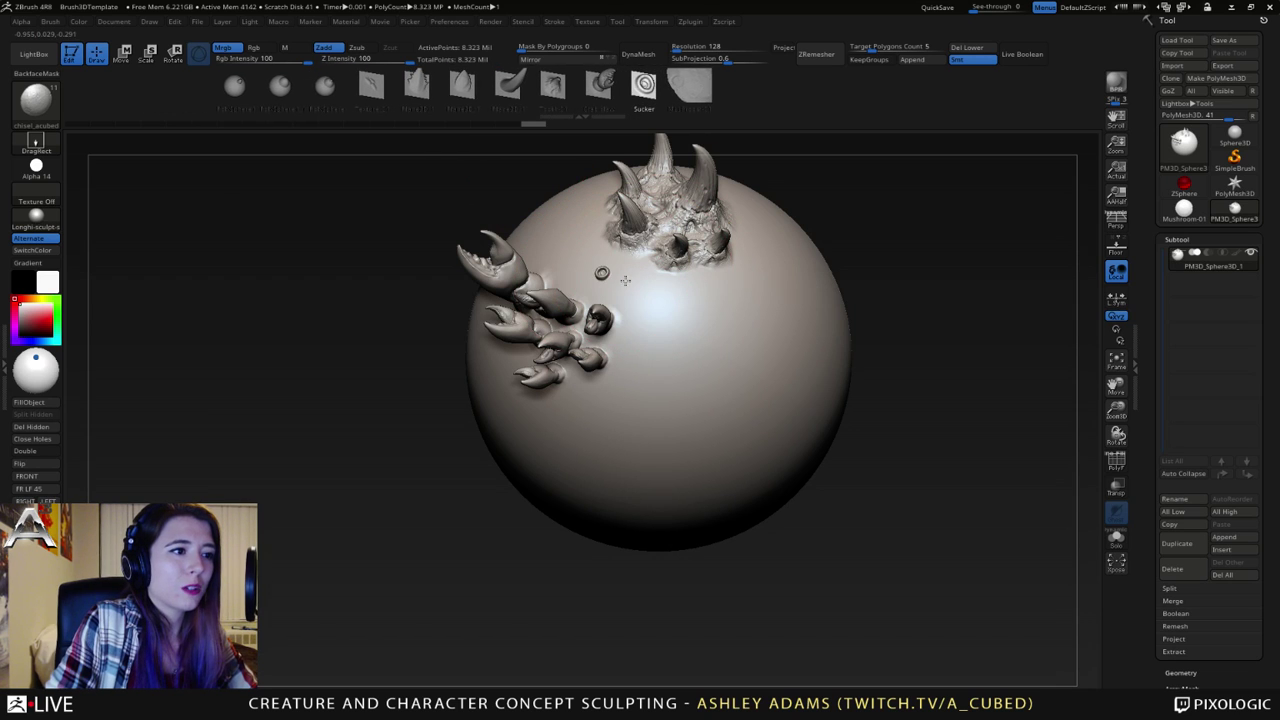
{"action": "right_click_drag", "start_coordinate": [661, 272], "coordinate": [652, 275]}
{"action": "left_click_drag", "start_coordinate": [634, 289], "coordinate": [624, 279]}
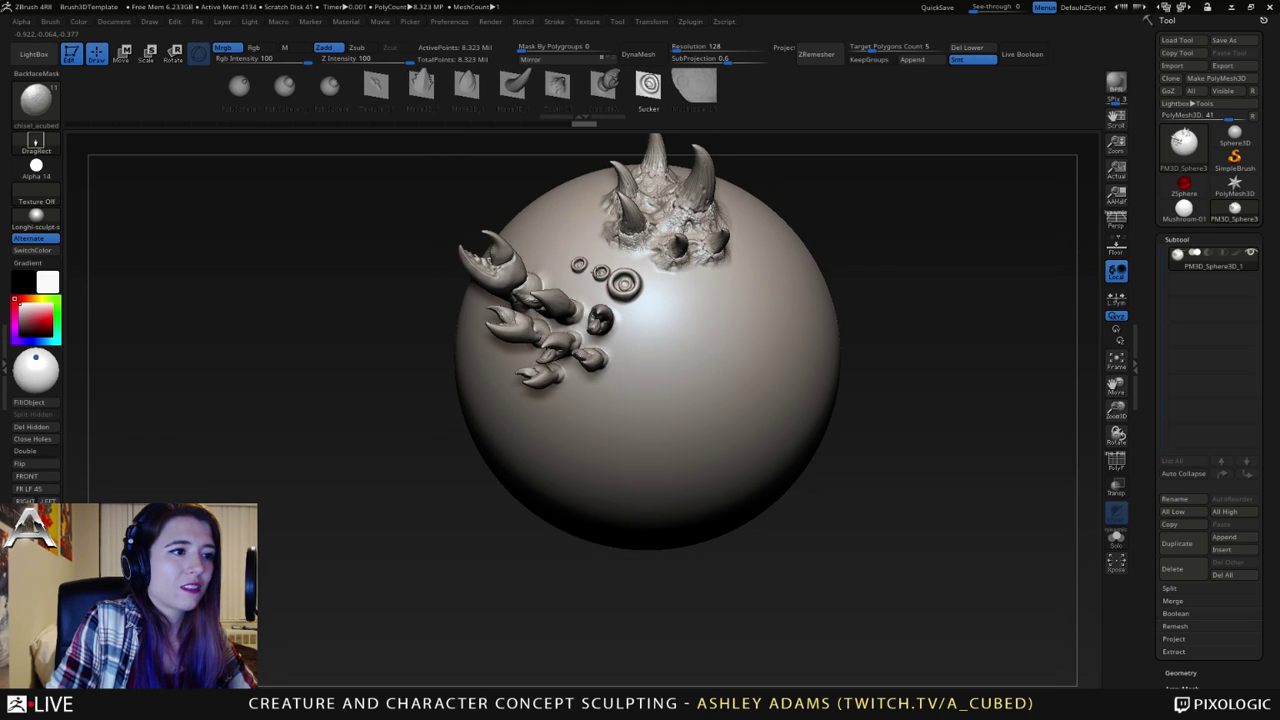
{"action": "mouse_move", "coordinate": [652, 303]}
{"action": "left_mouse_down"}
{"action": "mouse_move", "coordinate": [721, 315]}
{"action": "mouse_move", "coordinate": [740, 289]}
{"action": "left_mouse_up"}
{"action": "key", "text": "ctrl+z"}
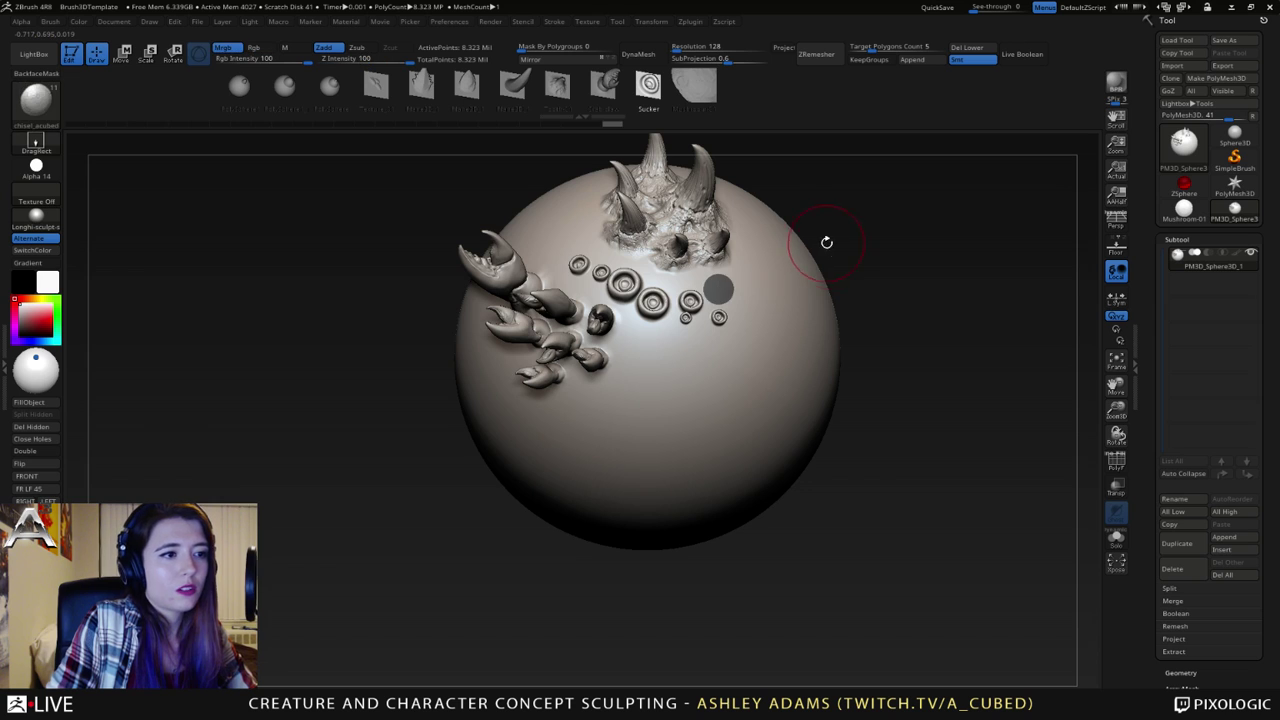
- Add two large suckers below the row and several small ones between the biggest claw and the teeth
{"action": "left_click_drag", "start_coordinate": [863, 275], "coordinate": [800, 280]}
{"action": "key", "text": "ctrl+z"}
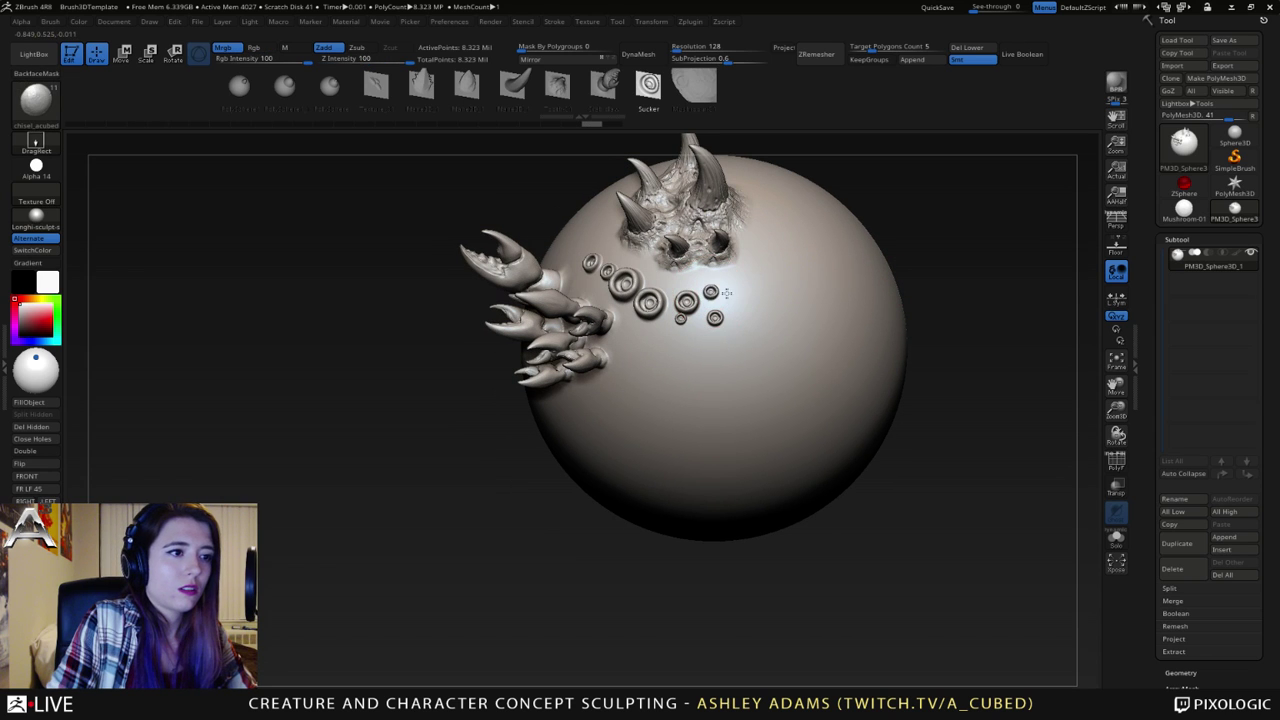
{"action": "left_click_drag", "start_coordinate": [699, 347], "coordinate": [734, 359]}
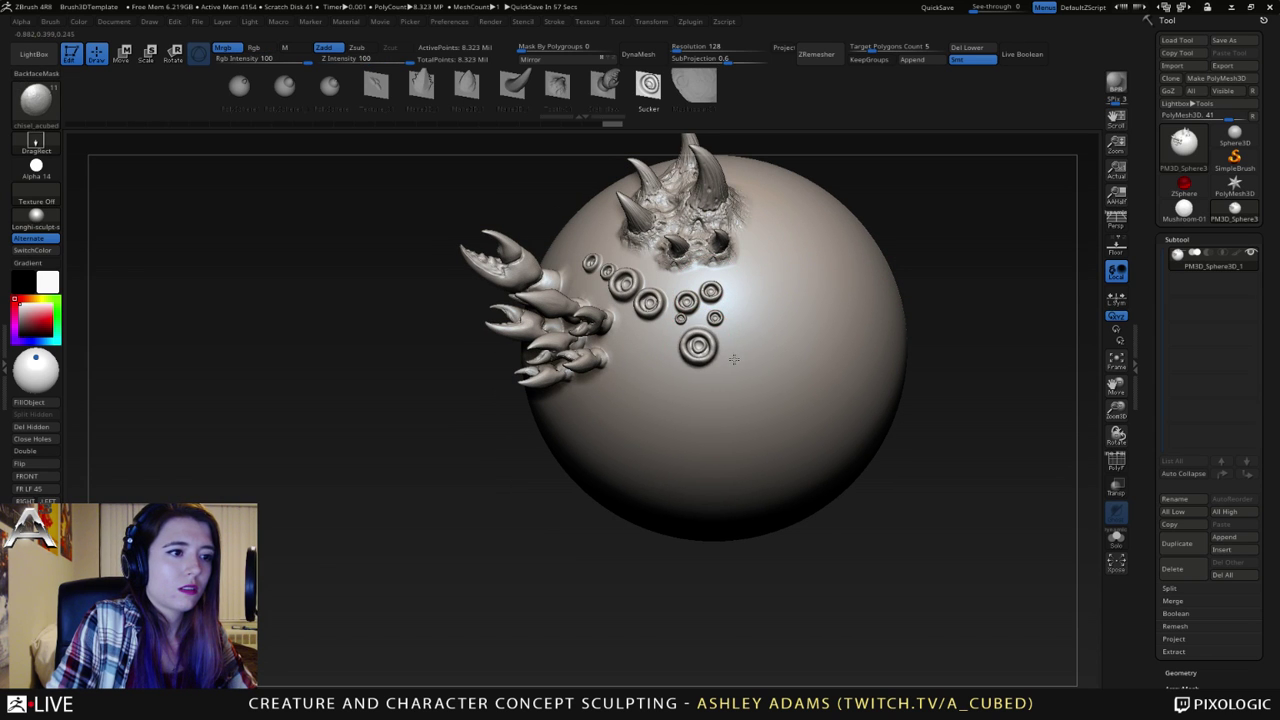
{"action": "right_click_drag", "start_coordinate": [774, 257], "coordinate": [627, 402]}
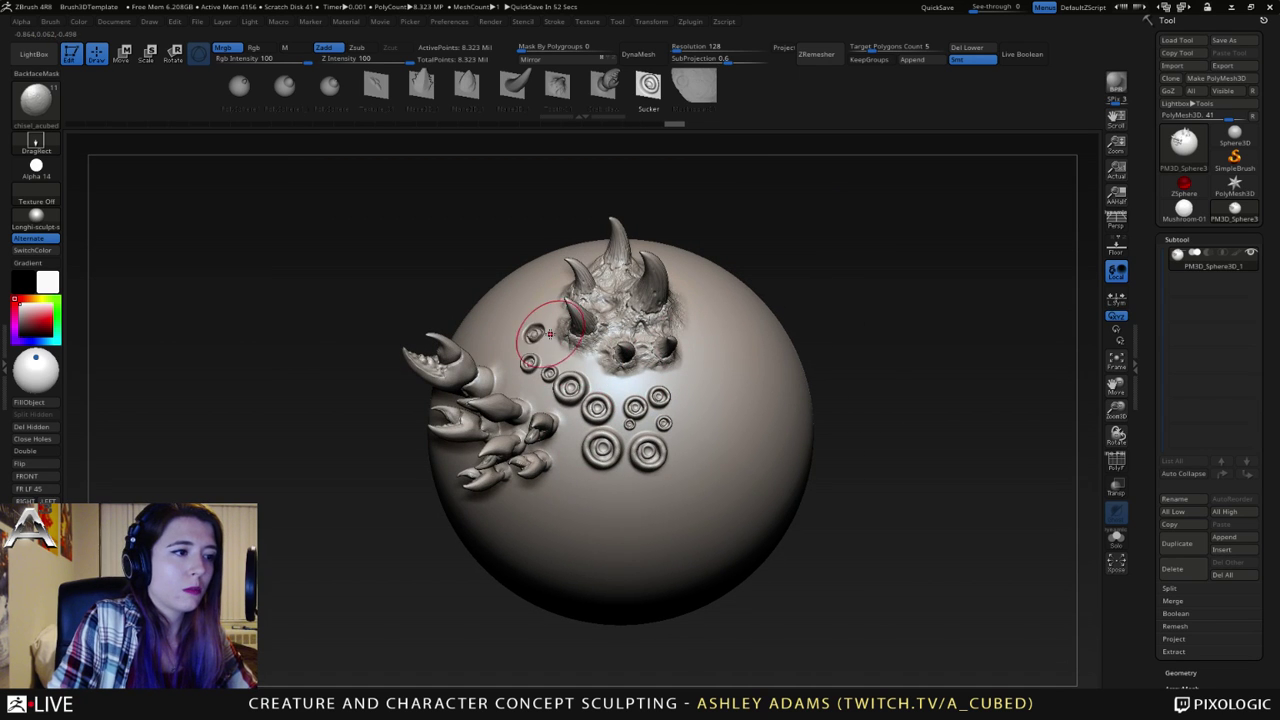
{"action": "right_click_drag", "start_coordinate": [534, 337], "coordinate": [567, 365]}
{"action": "left_click", "coordinate": [500, 333]}
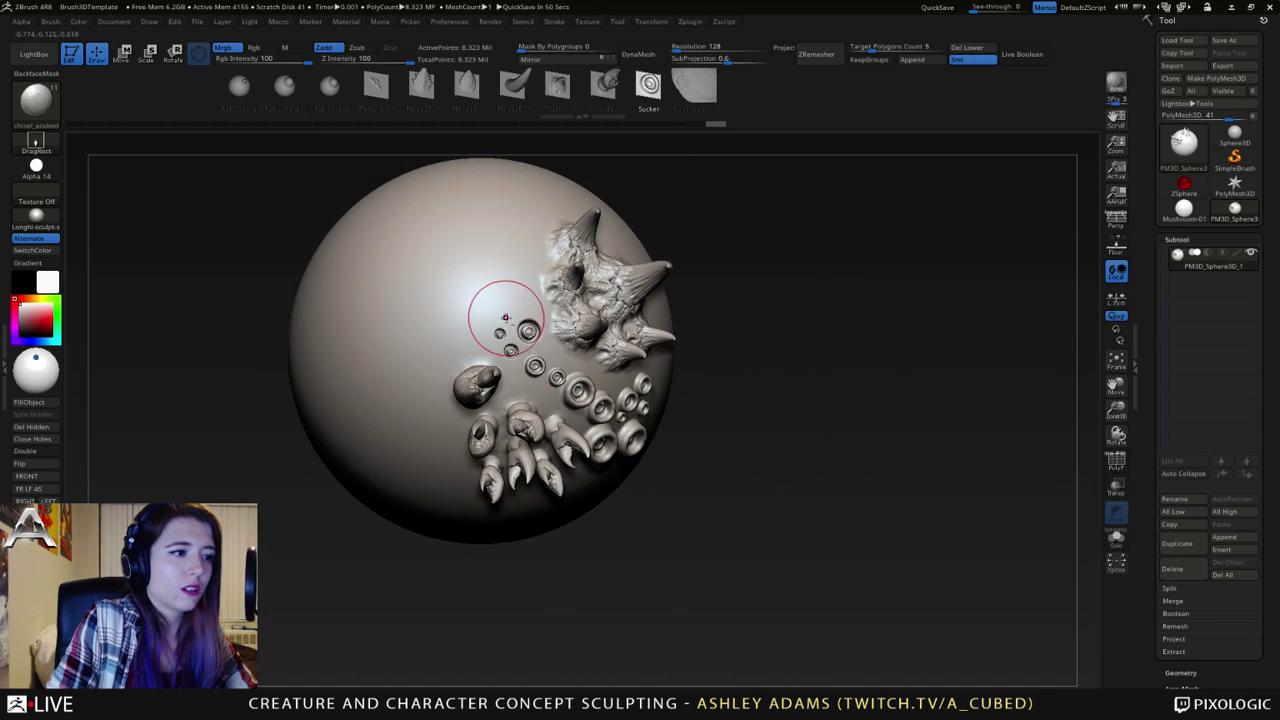
{"action": "right_click_drag", "start_coordinate": [521, 299], "coordinate": [528, 170]}
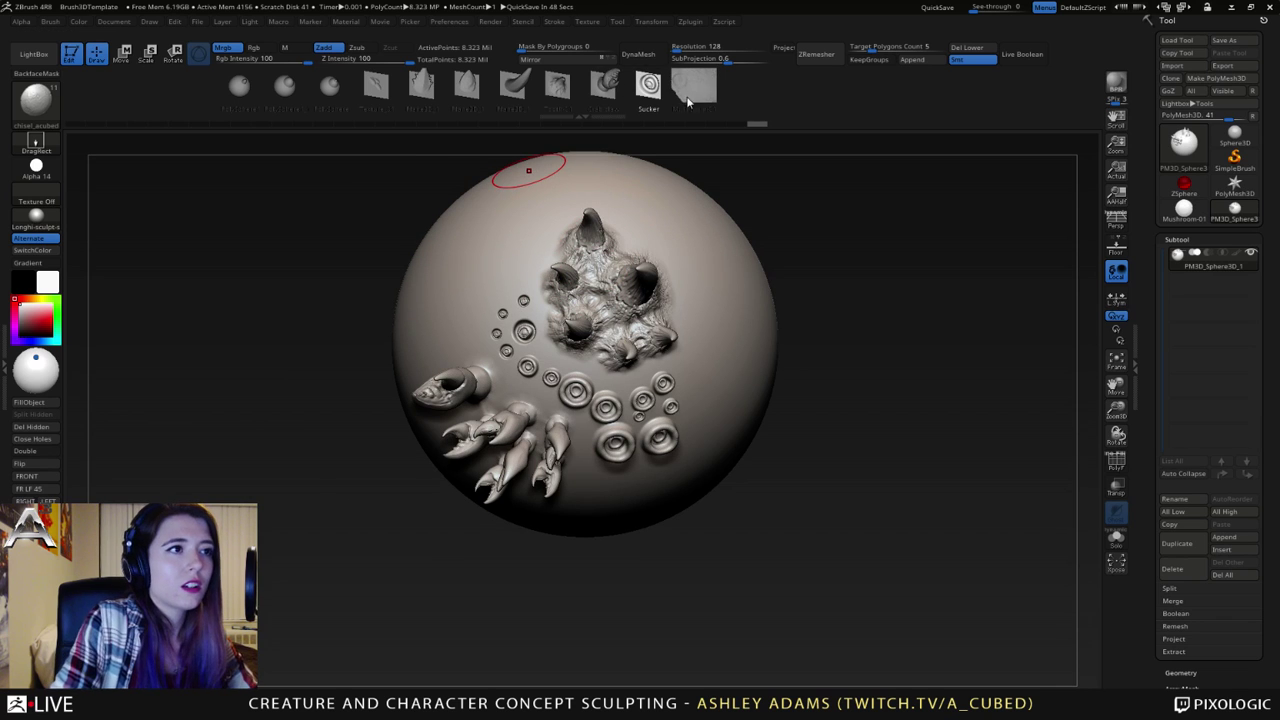
- Stamp one large and several smaller Mushroom-01 meshes beside the suckers and teeth, and view the combined cluster from several angles
{"action": "right_click_drag", "start_coordinate": [712, 150], "coordinate": [729, 360]}
{"action": "left_click_drag", "start_coordinate": [729, 355], "coordinate": [769, 382]}
{"action": "right_click_drag", "start_coordinate": [715, 560], "coordinate": [750, 449]}
{"action": "left_click_drag", "start_coordinate": [749, 449], "coordinate": [718, 466]}
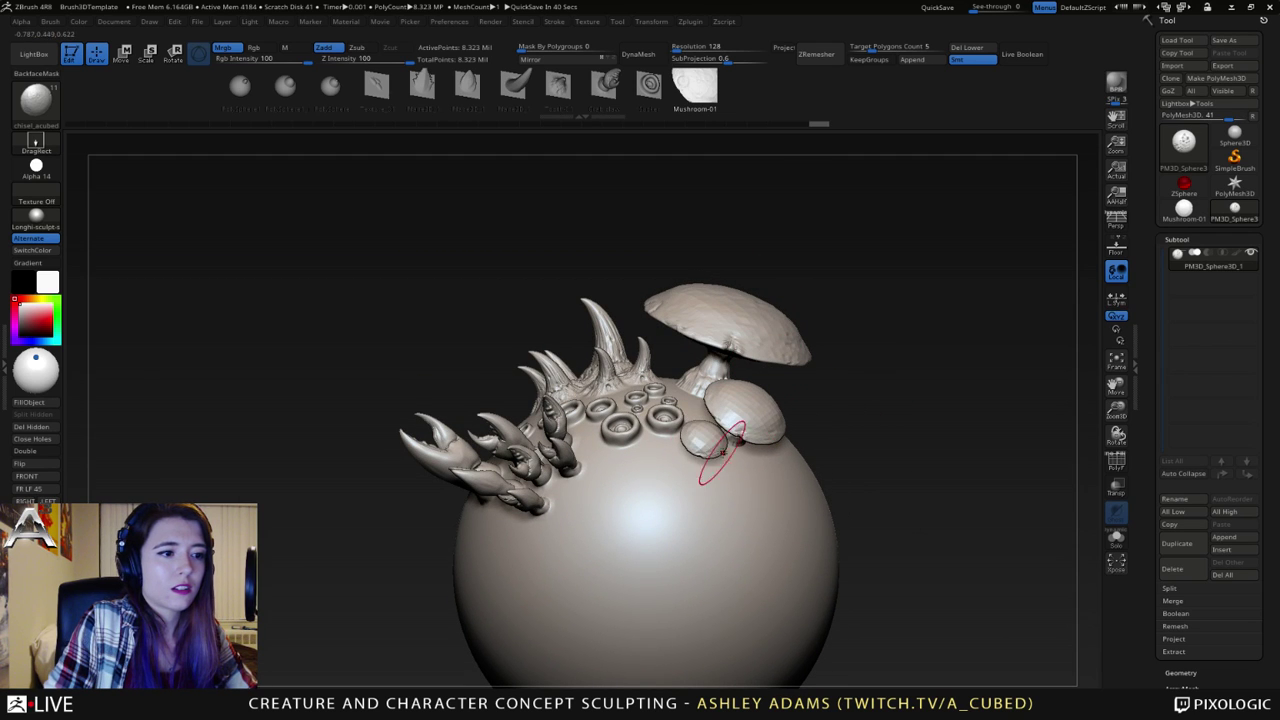
{"action": "right_click_drag", "start_coordinate": [720, 450], "coordinate": [768, 388]}
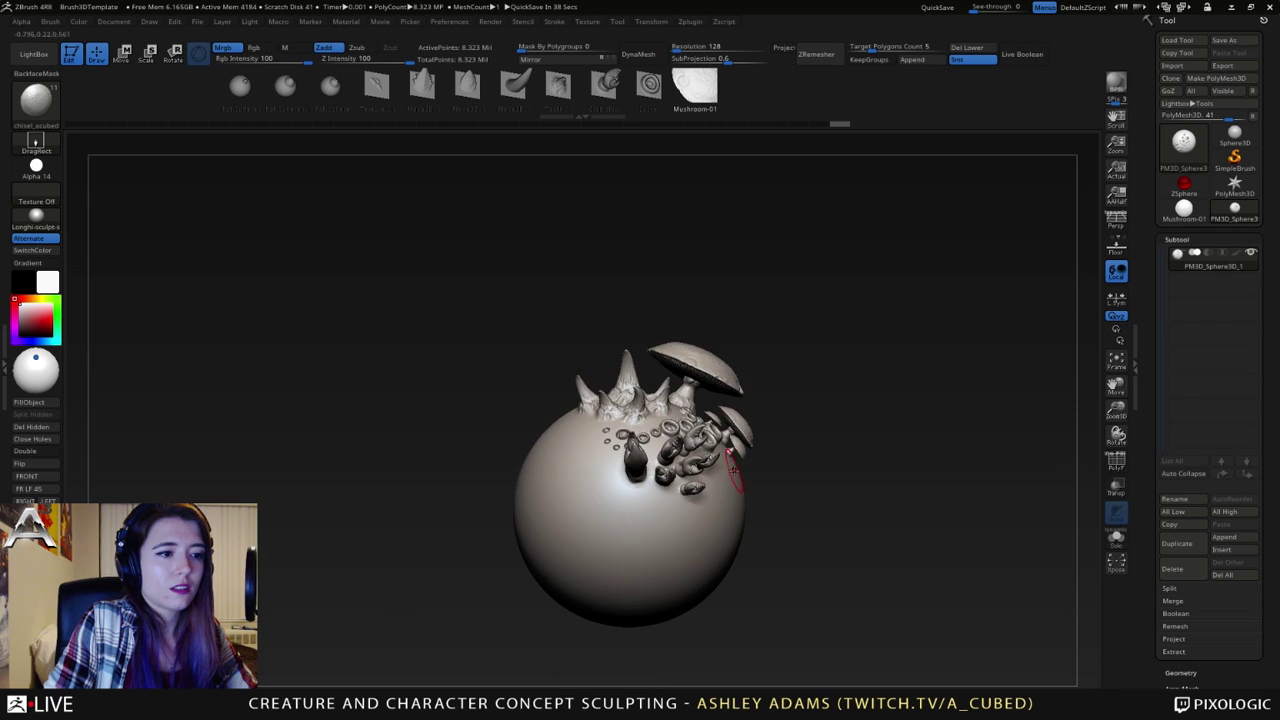
{"action": "mouse_move", "coordinate": [734, 480]}
{"action": "right_mouse_down"}
{"action": "mouse_move", "coordinate": [723, 464]}
{"action": "mouse_move", "coordinate": [857, 471]}
{"action": "mouse_move", "coordinate": [949, 363]}
{"action": "mouse_move", "coordinate": [944, 350]}
{"action": "right_mouse_up"}
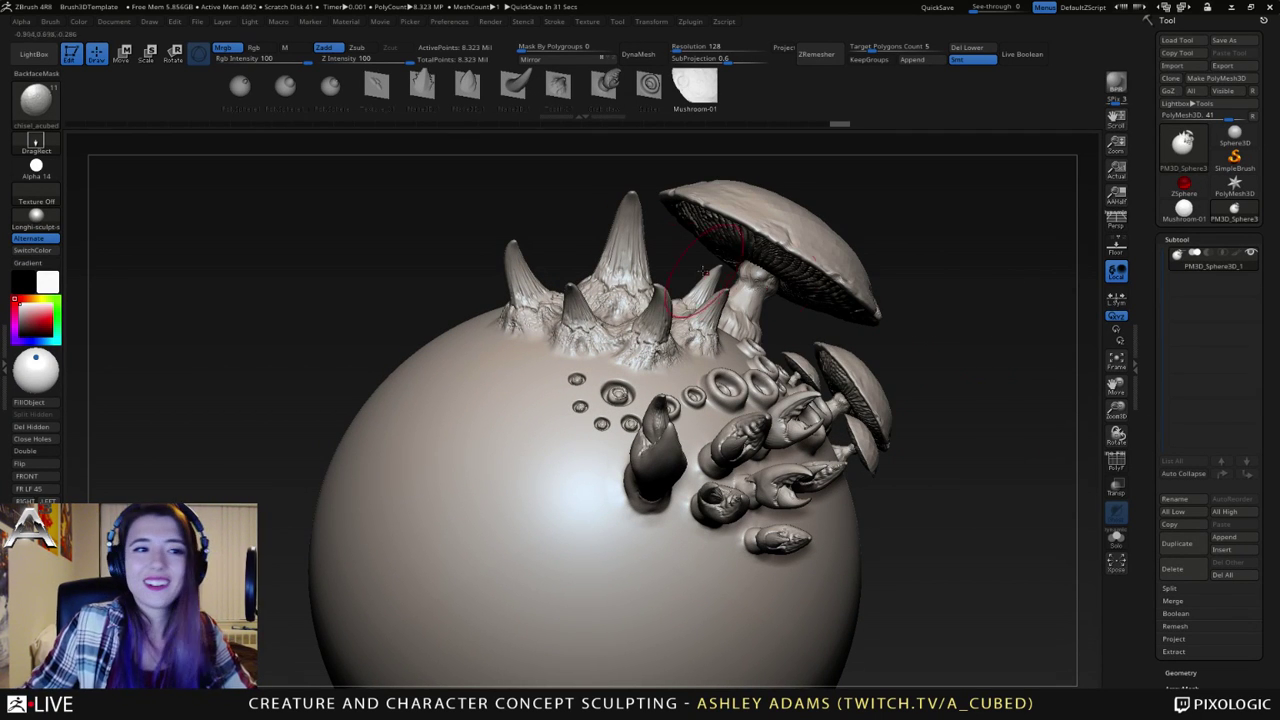
{"action": "right_click_drag", "start_coordinate": [994, 362], "coordinate": [960, 389]}
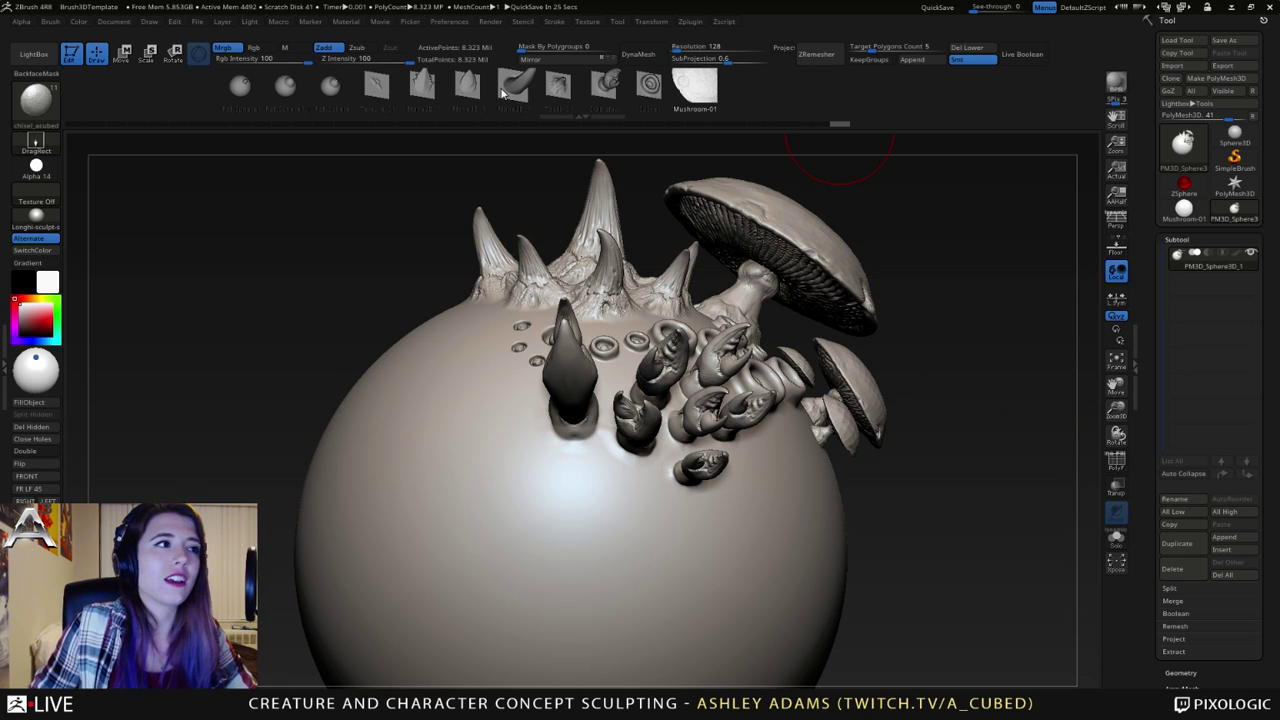
- Stamp several Texture_01 pebble patches side by side on the sphere next to the largest crab claw
{"action": "left_click", "coordinate": [377, 83]}
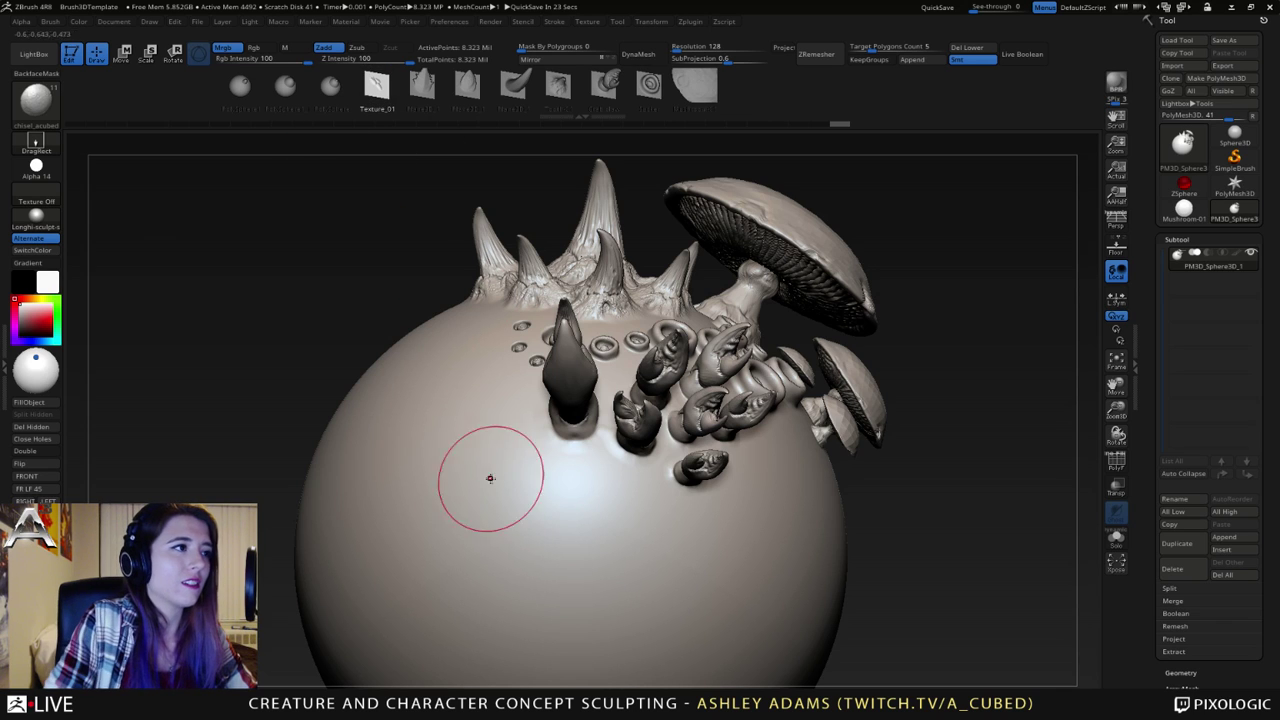
{"action": "mouse_move", "coordinate": [484, 410]}
{"action": "left_mouse_down"}
{"action": "mouse_move", "coordinate": [463, 432]}
{"action": "mouse_move", "coordinate": [496, 468]}
{"action": "mouse_move", "coordinate": [488, 445]}
{"action": "left_mouse_up"}
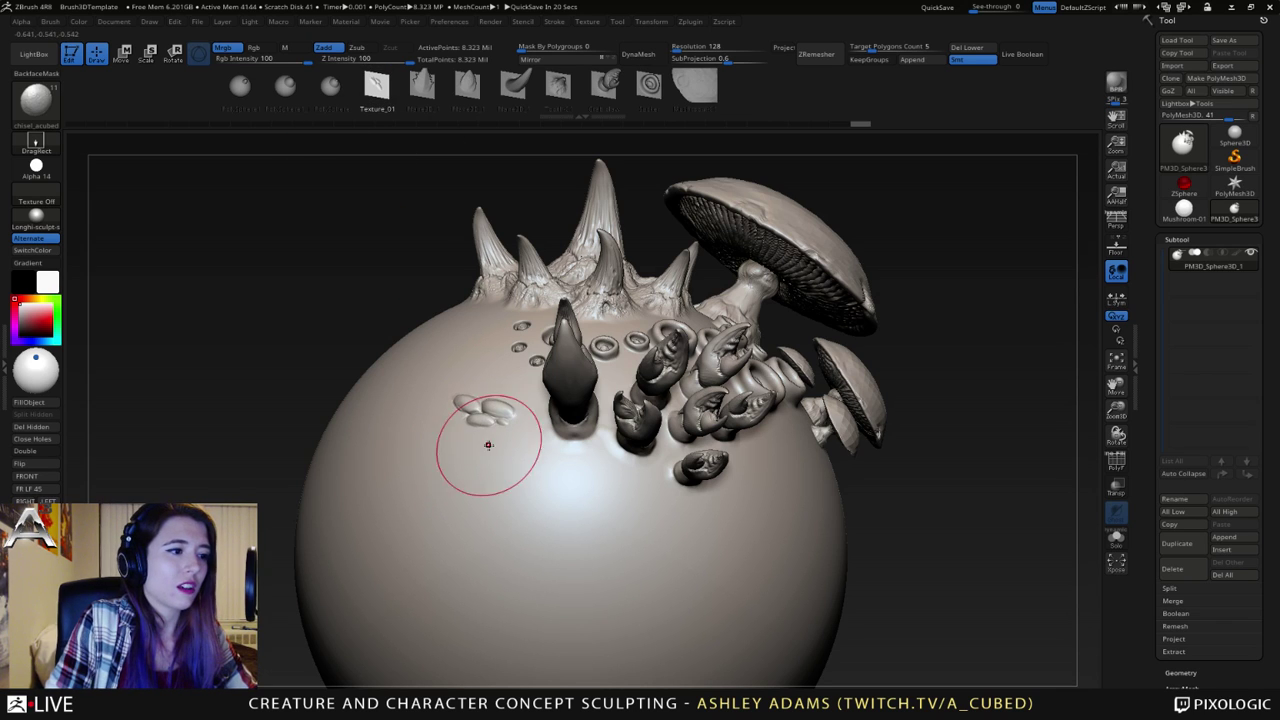
{"action": "left_click_drag", "start_coordinate": [560, 470], "coordinate": [589, 474]}
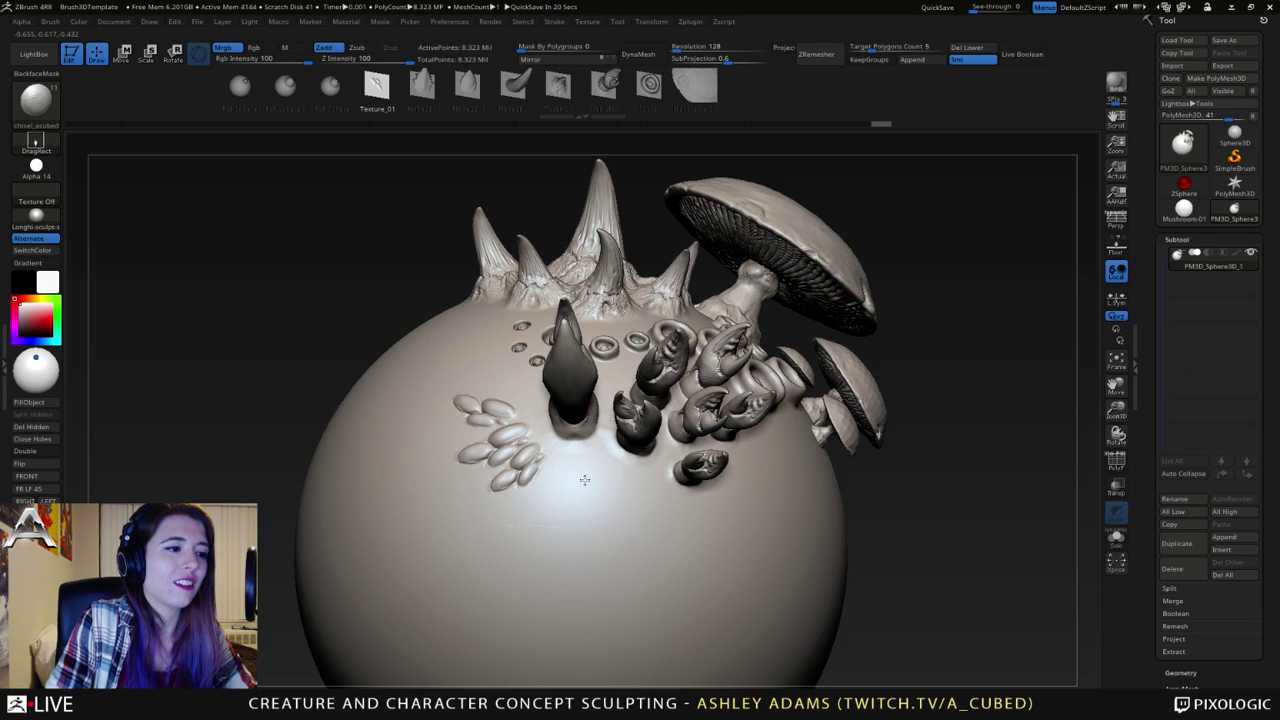
- Stamp a row of spiky-edged Plane3D_1 scales of decreasing size beside the suckers and smooth the surface around them
{"action": "left_click", "coordinate": [424, 88]}
{"action": "right_click_drag", "start_coordinate": [352, 350], "coordinate": [449, 371]}
{"action": "left_click_drag", "start_coordinate": [416, 369], "coordinate": [470, 382]}
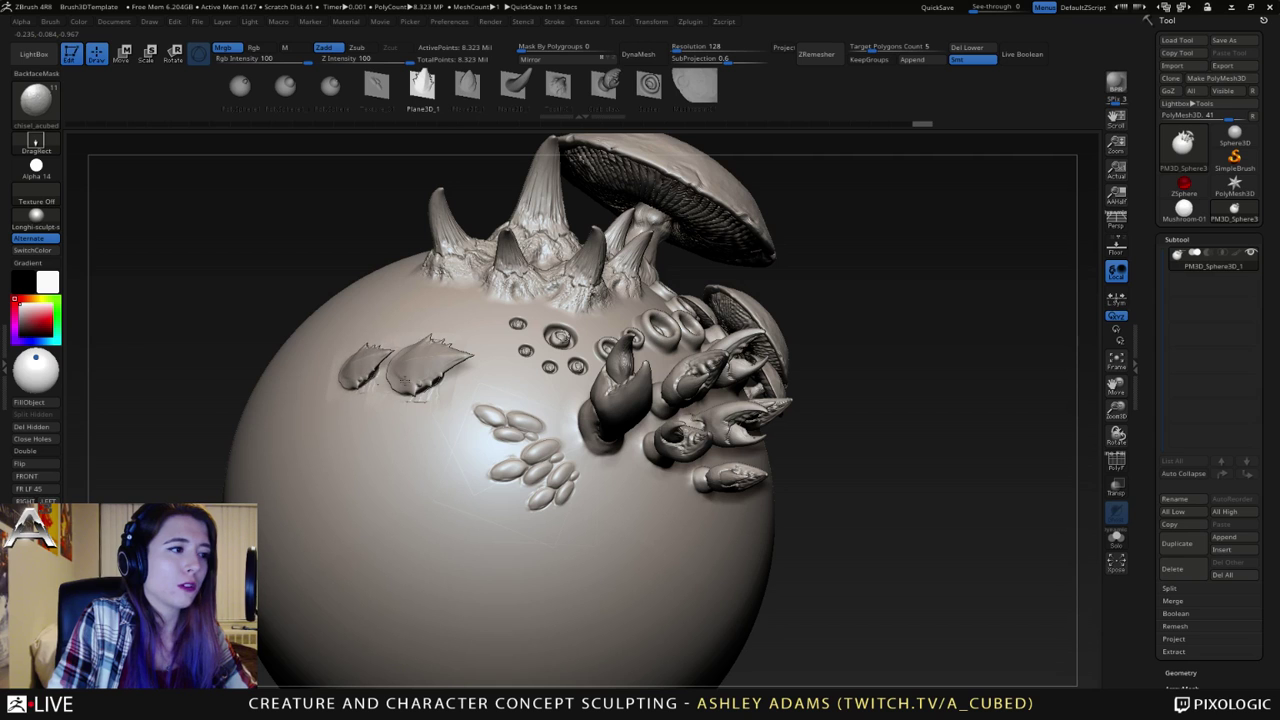
{"action": "left_click_drag", "start_coordinate": [322, 371], "coordinate": [346, 374]}
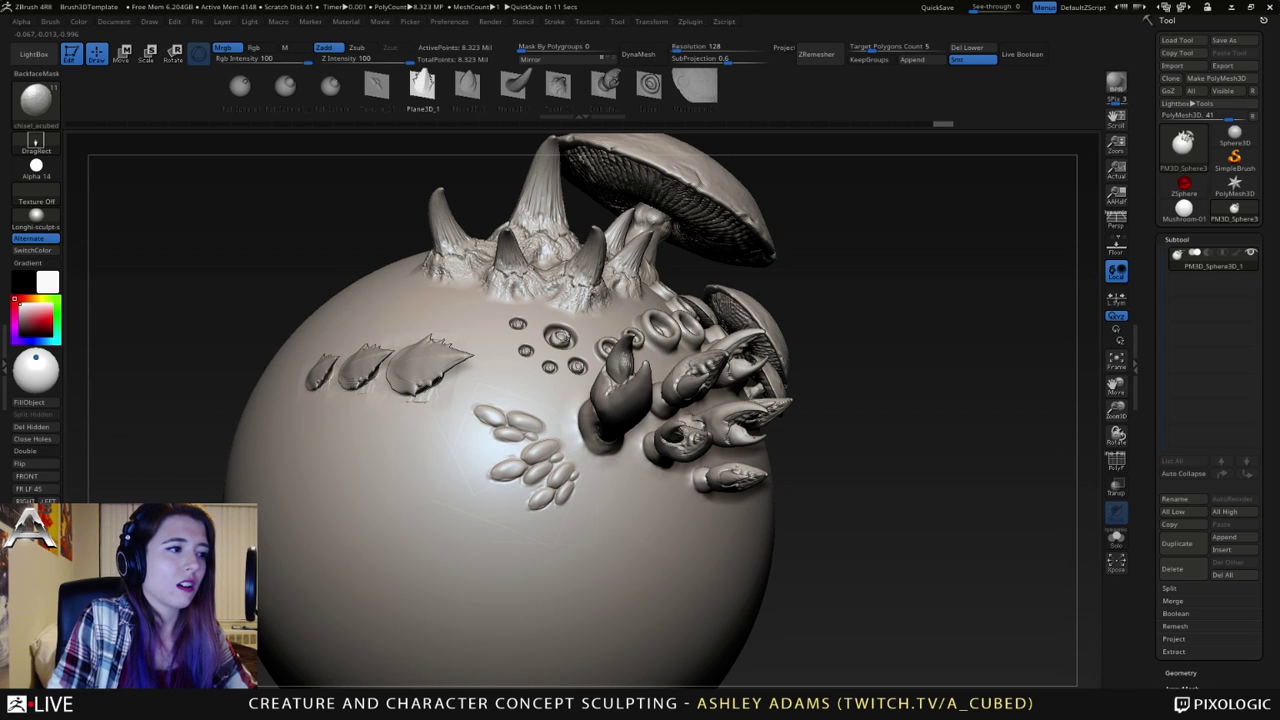
{"action": "right_click_drag", "start_coordinate": [324, 373], "coordinate": [398, 440]}
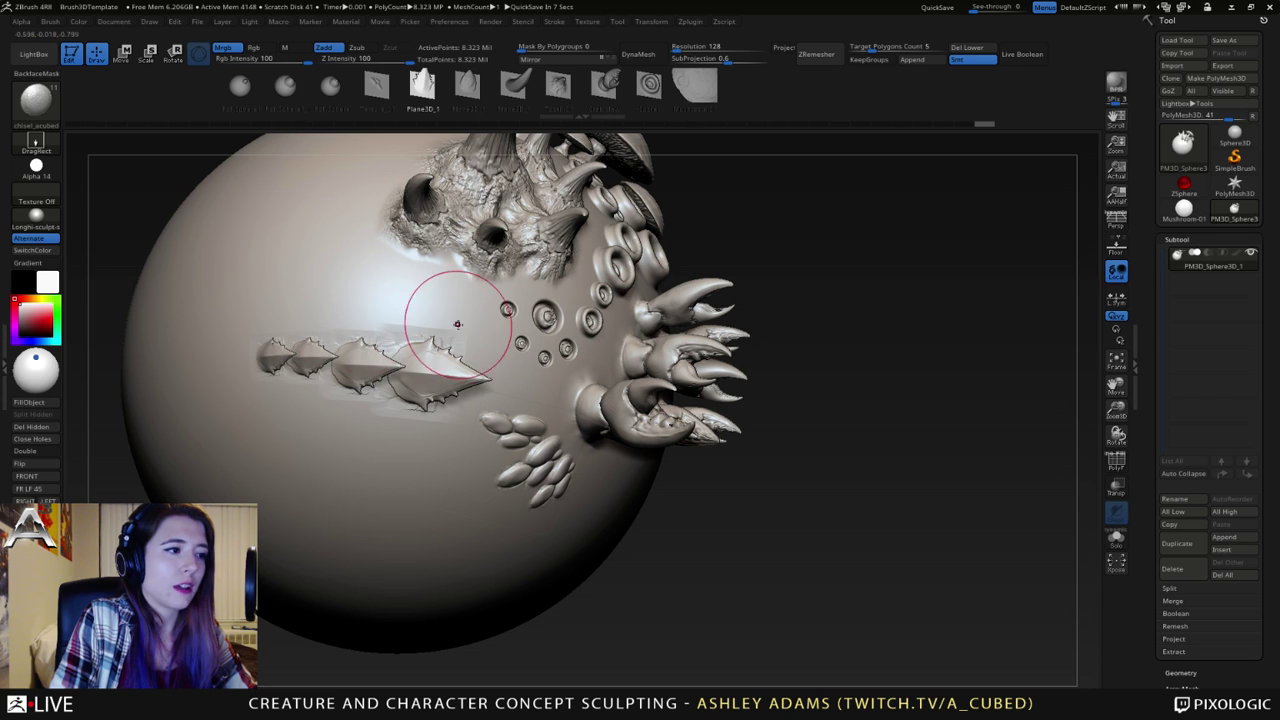
{"action": "right_click_drag", "start_coordinate": [357, 294], "coordinate": [368, 292]}
{"action": "left_click_drag", "start_coordinate": [332, 311], "coordinate": [383, 324], "text": "shift"}
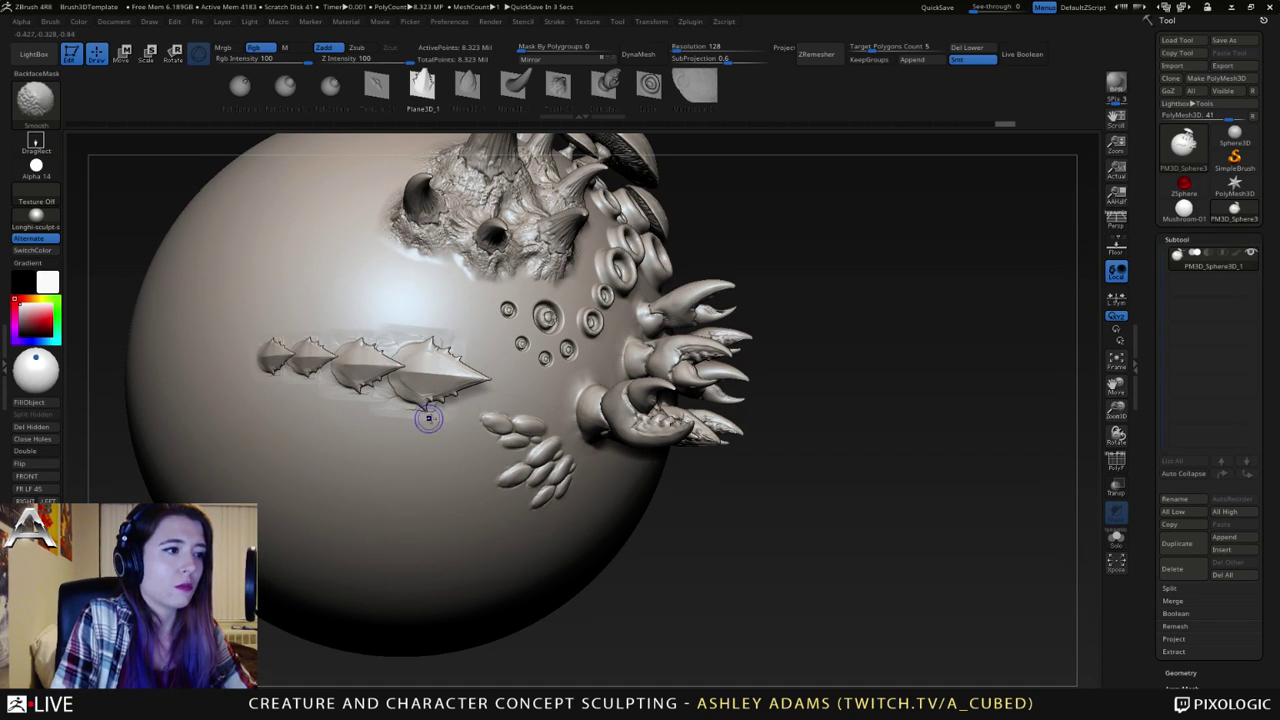
{"action": "right_click", "coordinate": [429, 326]}
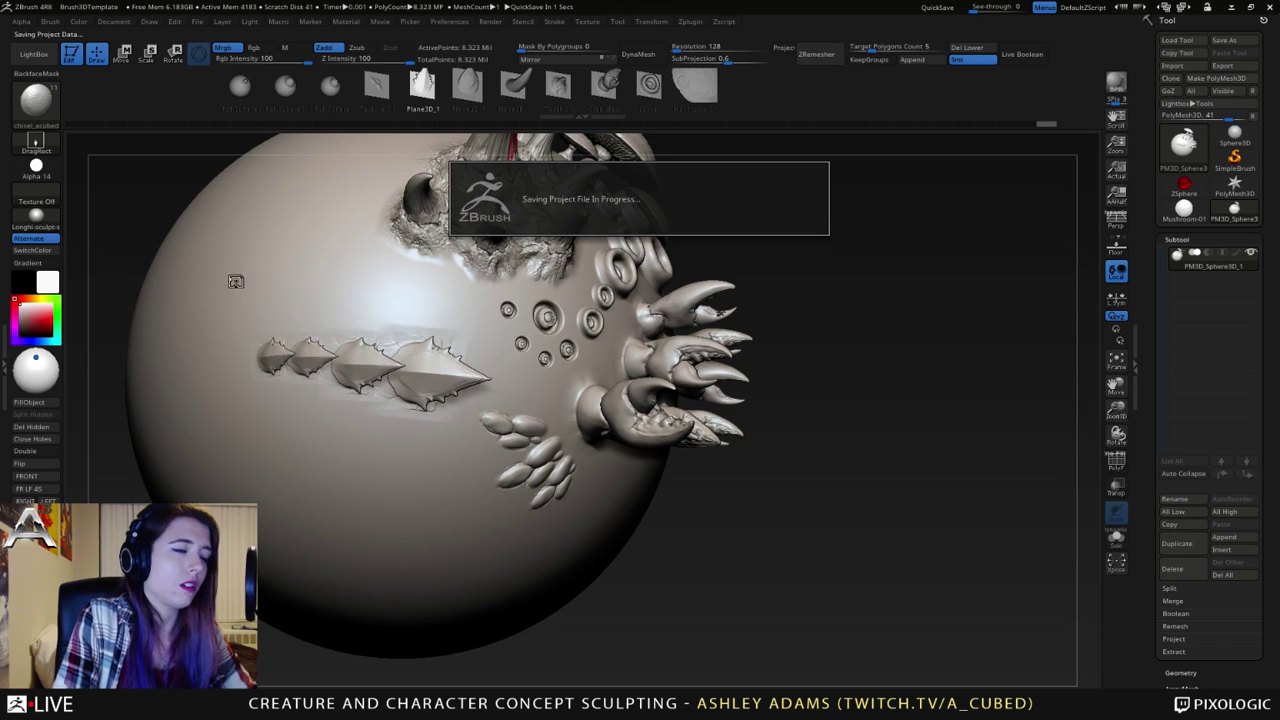
- Stamp a row of smooth-edged Plane3D_1 scales above the spiky scale row
{"action": "left_click", "coordinate": [480, 90]}
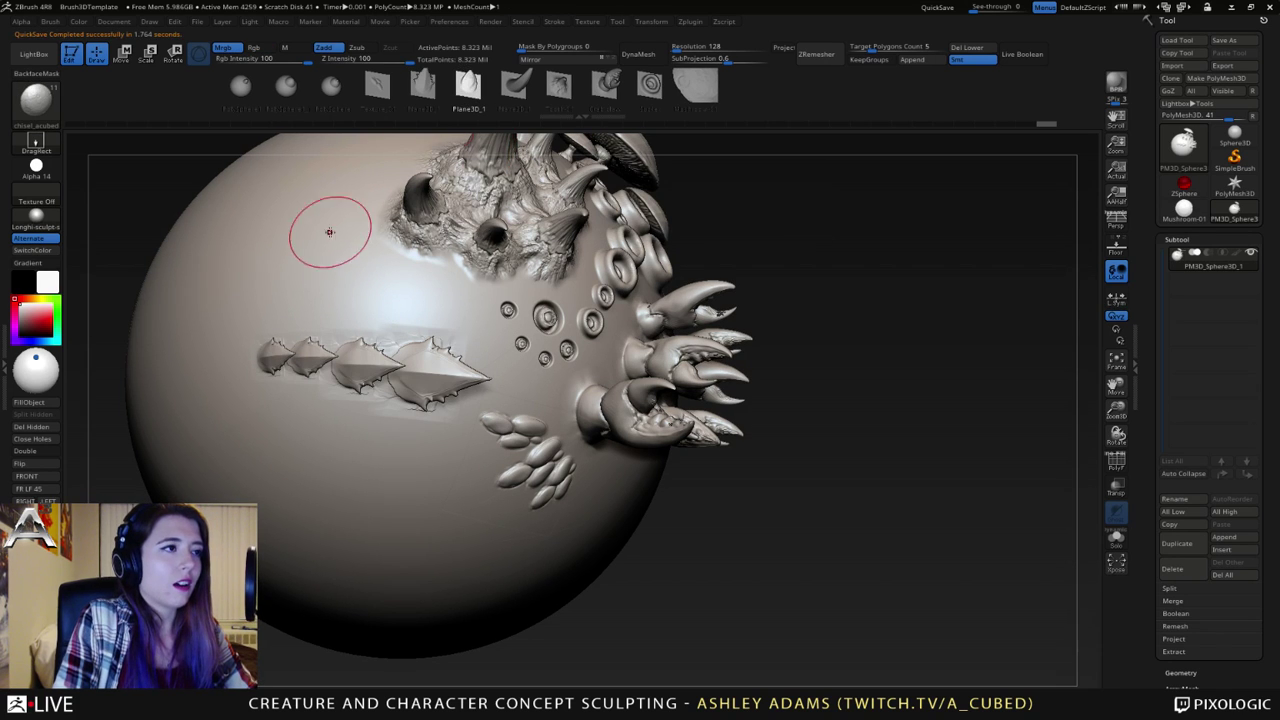
{"action": "left_click_drag", "start_coordinate": [276, 270], "coordinate": [338, 286]}
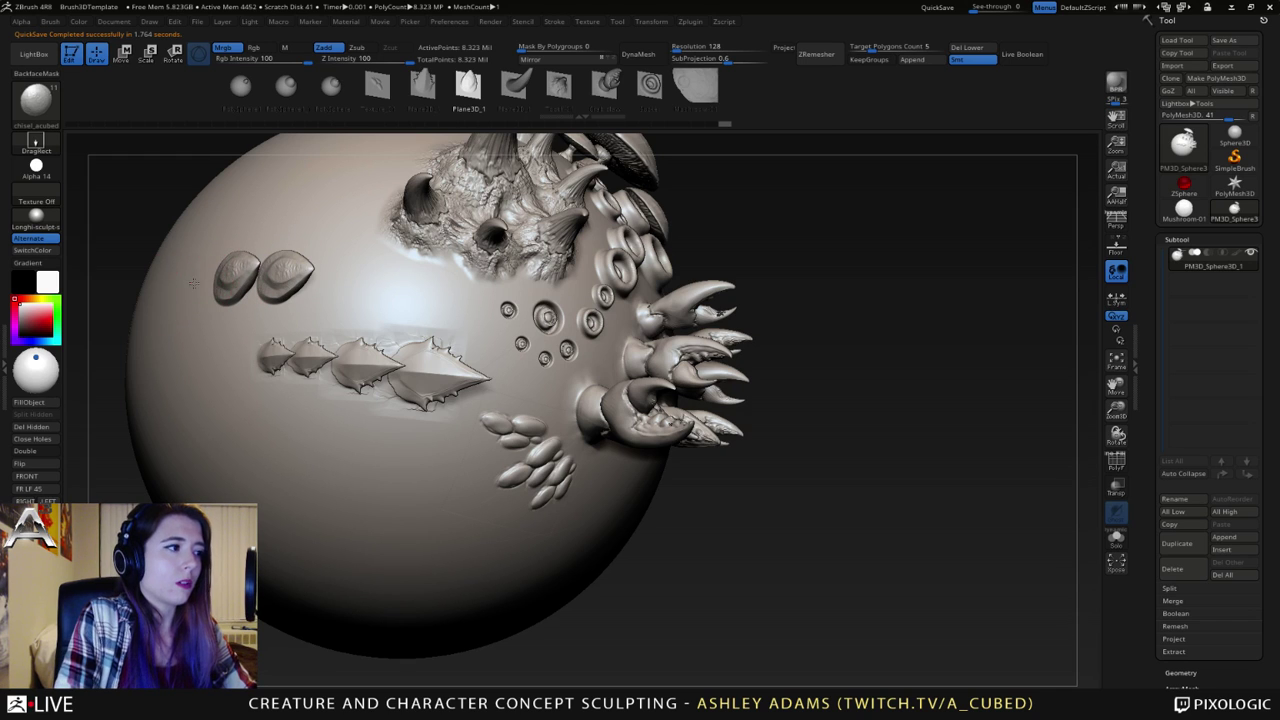
{"action": "left_click_drag", "start_coordinate": [337, 286], "coordinate": [392, 285]}
{"action": "right_click_drag", "start_coordinate": [363, 285], "coordinate": [359, 264]}
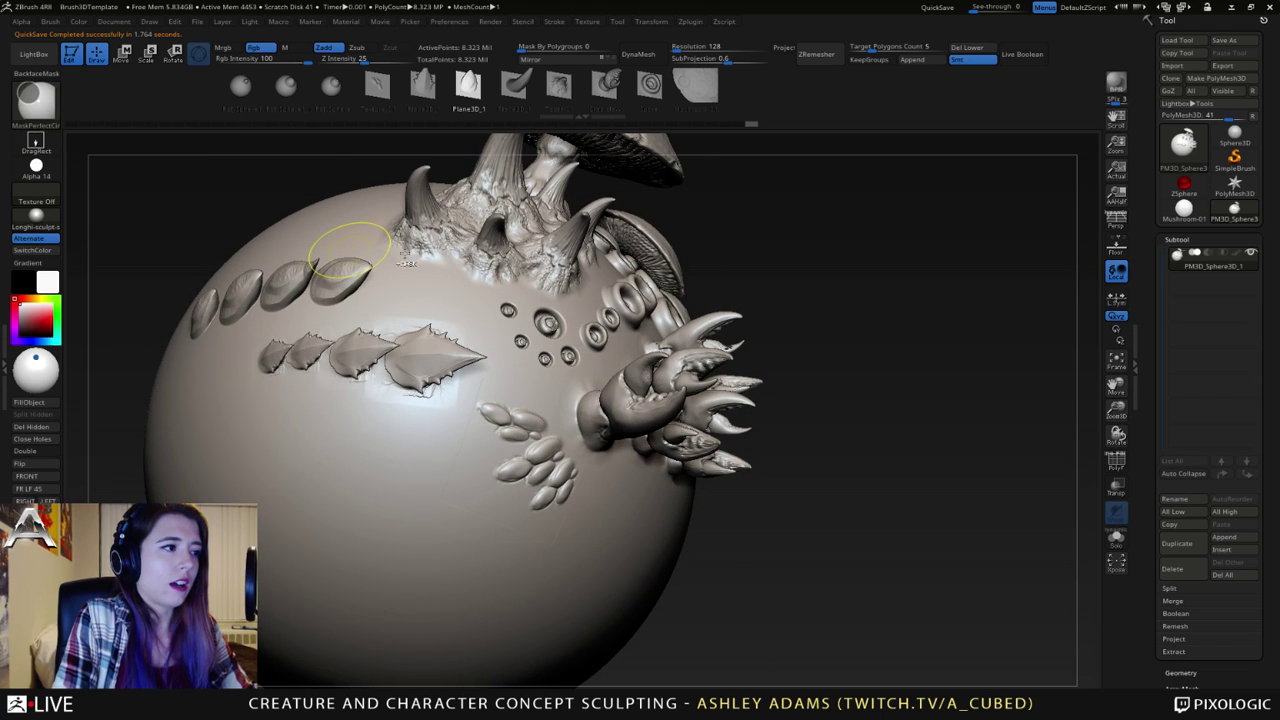
- Undo the last smooth-edged scales and restamp them as an overlapping row running toward the small suckers
{"action": "key", "text": "ctrl+z"}
{"action": "key", "text": "ctrl+z"}
{"action": "right_click_drag", "start_coordinate": [450, 262], "coordinate": [438, 329]}
{"action": "key", "text": "ctrl+z"}
{"action": "key", "text": "ctrl+z"}
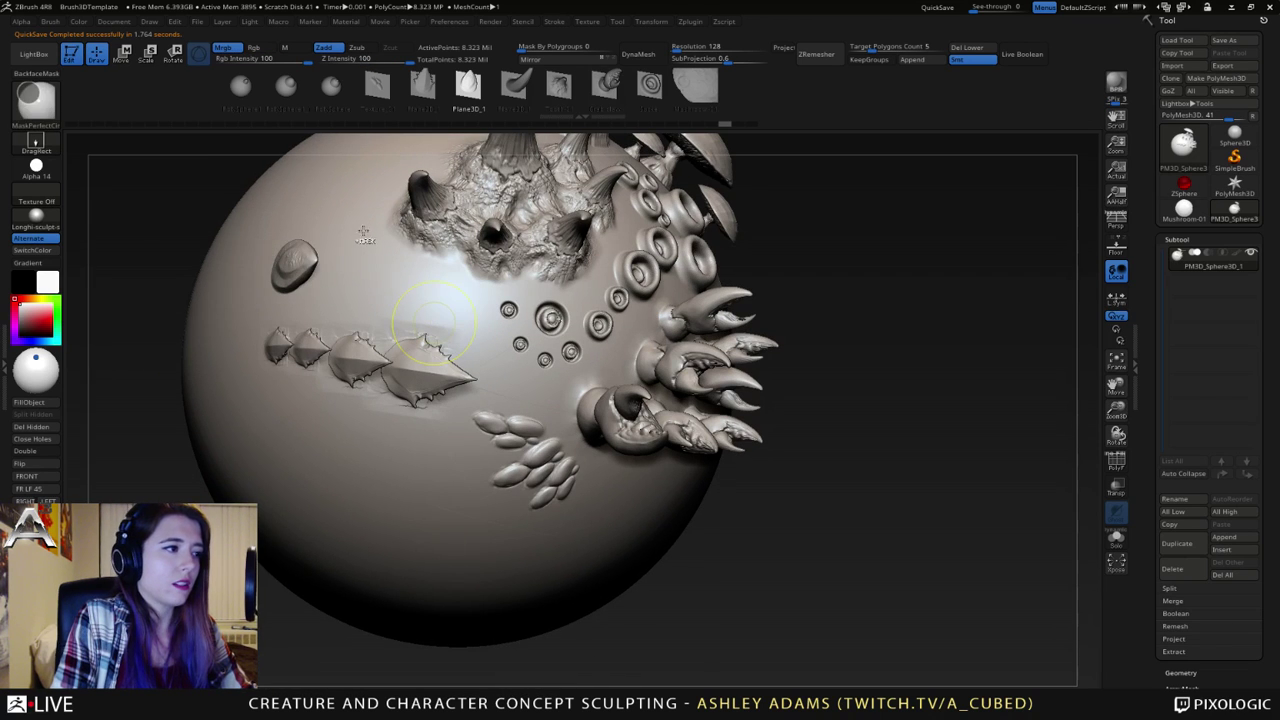
{"action": "left_click_drag", "start_coordinate": [455, 300], "coordinate": [355, 287]}
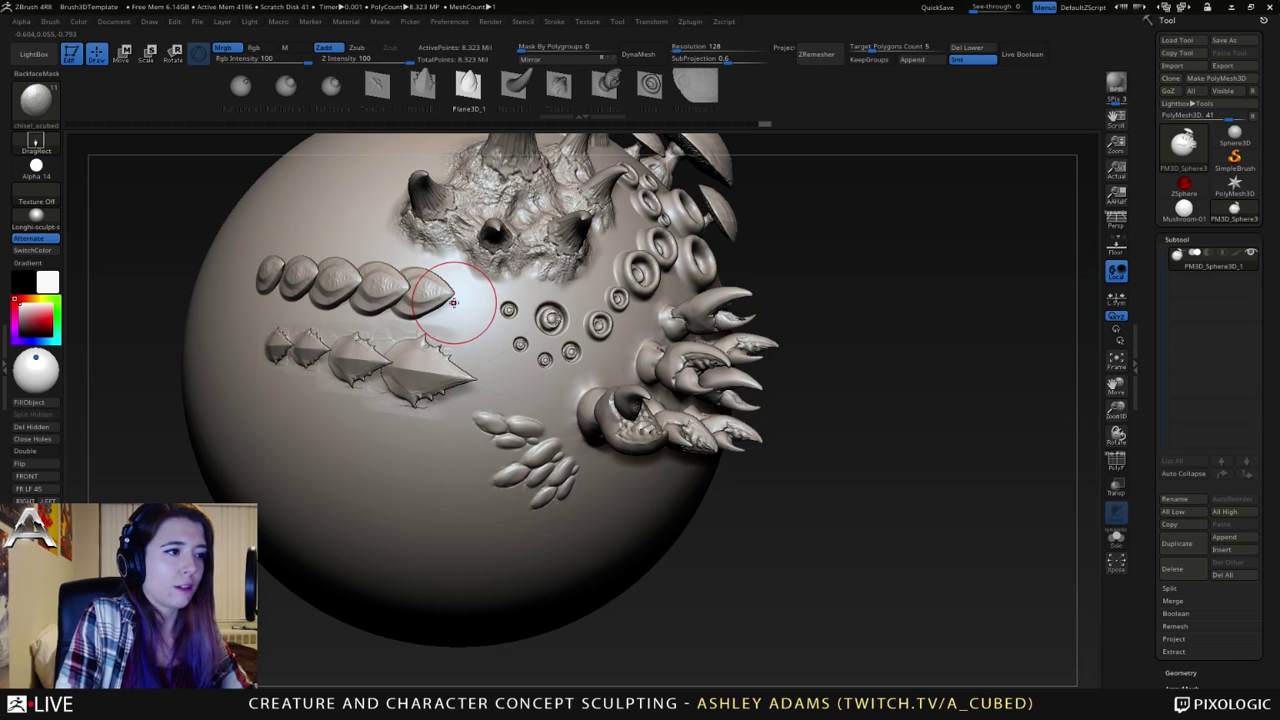
{"action": "left_click_drag", "start_coordinate": [459, 300], "coordinate": [405, 300]}
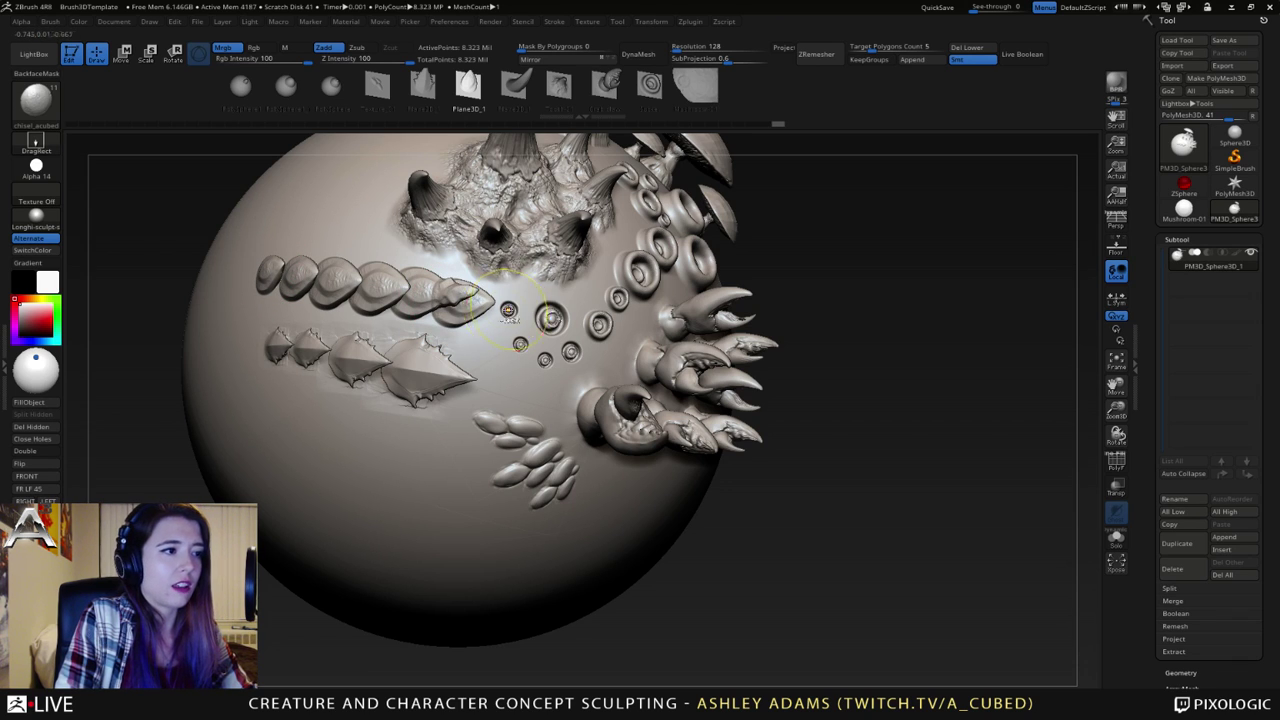
{"action": "right_click_drag", "start_coordinate": [311, 307], "coordinate": [385, 335]}
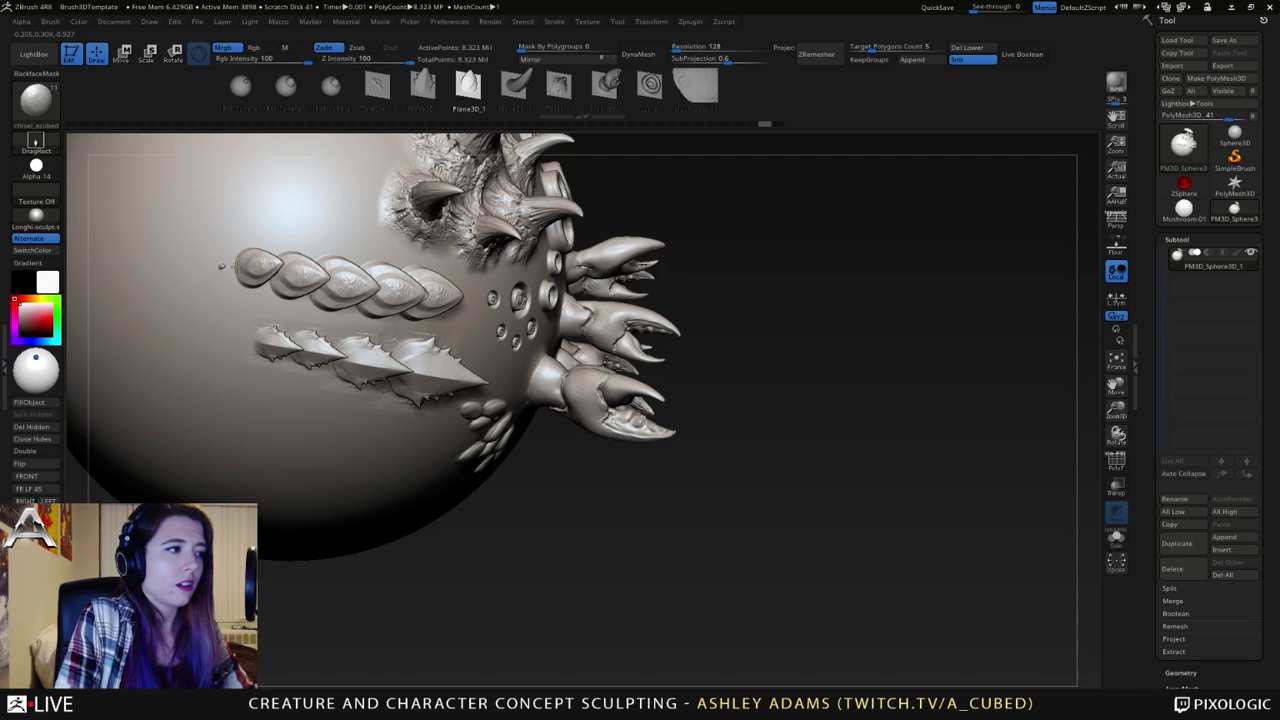
- Stamp a group of curved Plane3D_1 horns in mixed sizes between the smooth-edged scale row and the tooth cluster
{"action": "right_click_drag", "start_coordinate": [255, 273], "coordinate": [315, 288], "text": "ctrl"}
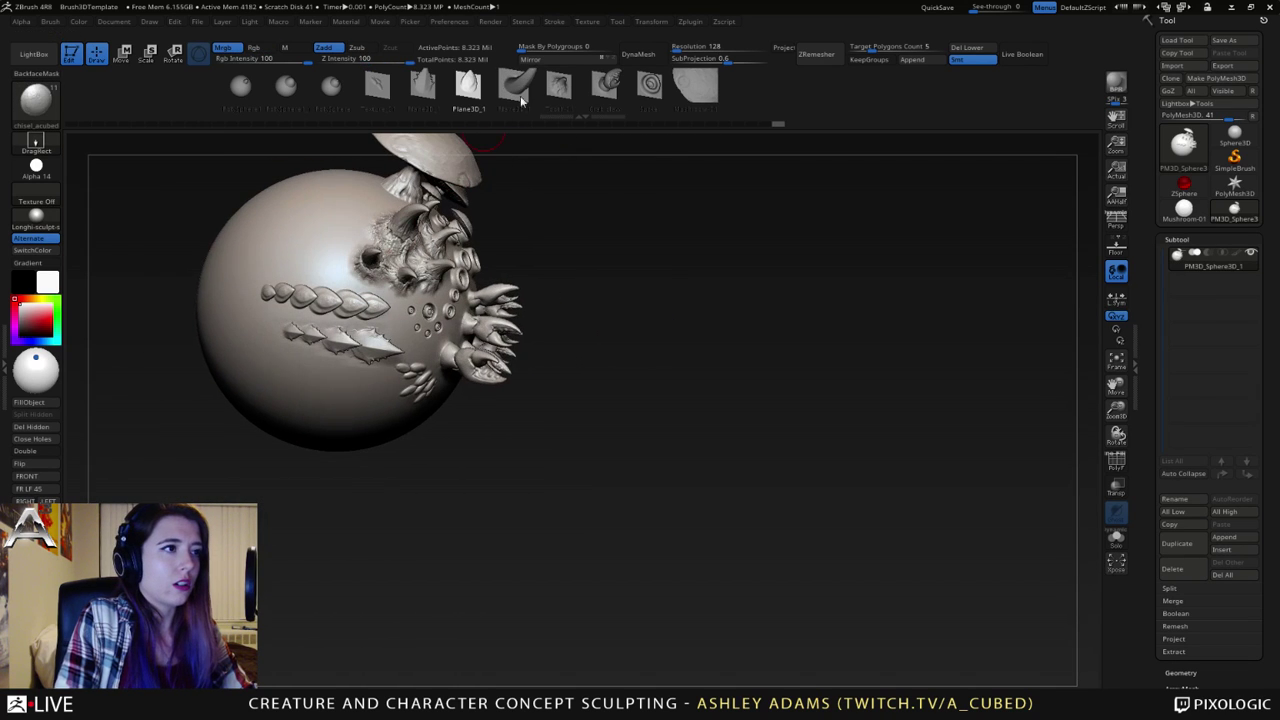
{"action": "left_click", "coordinate": [517, 88]}
{"action": "left_click_drag", "start_coordinate": [357, 258], "coordinate": [358, 238]}
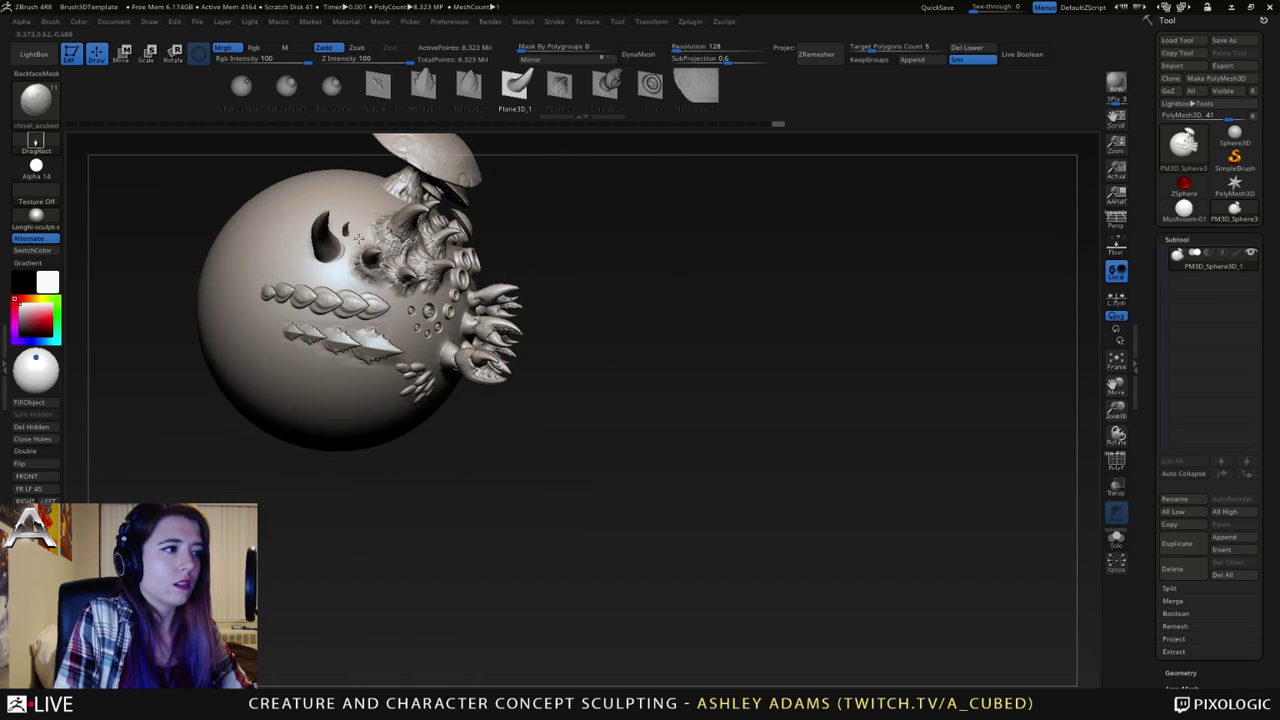
{"action": "mouse_move", "coordinate": [380, 230]}
{"action": "right_mouse_down"}
{"action": "mouse_move", "coordinate": [350, 204]}
{"action": "mouse_move", "coordinate": [369, 233]}
{"action": "right_mouse_up"}
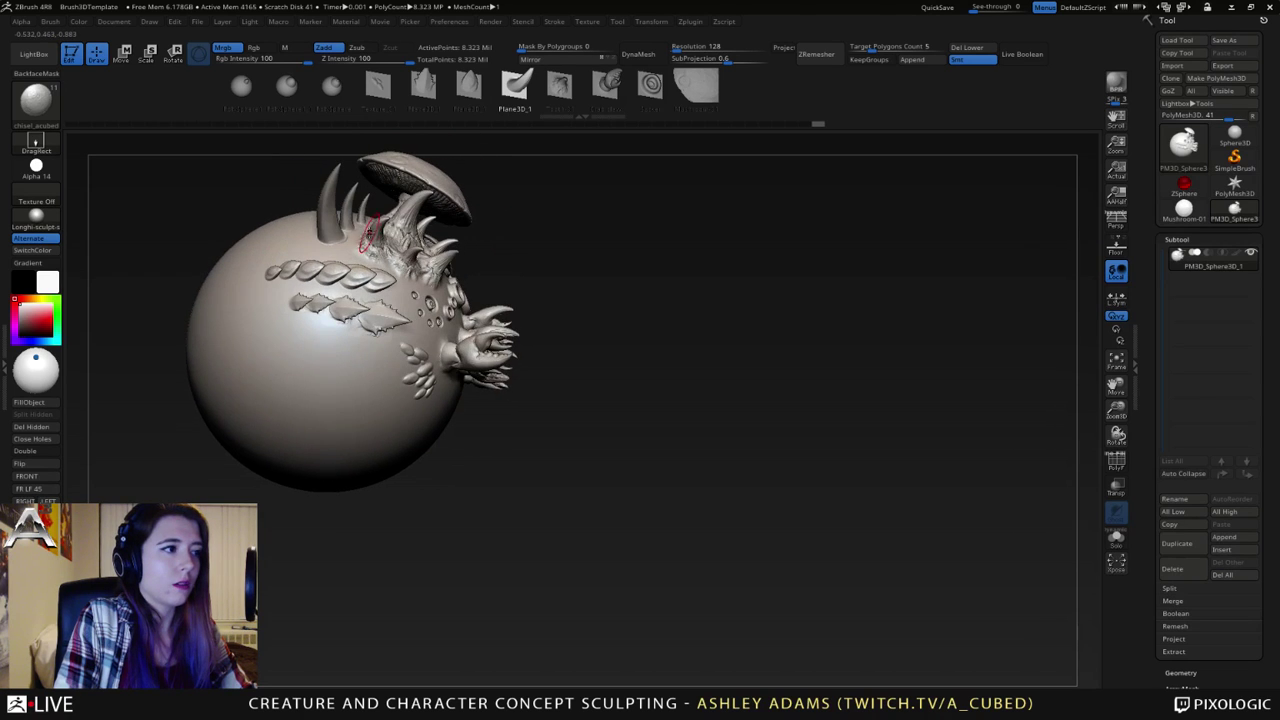
{"action": "left_click_drag", "start_coordinate": [301, 243], "coordinate": [321, 246]}
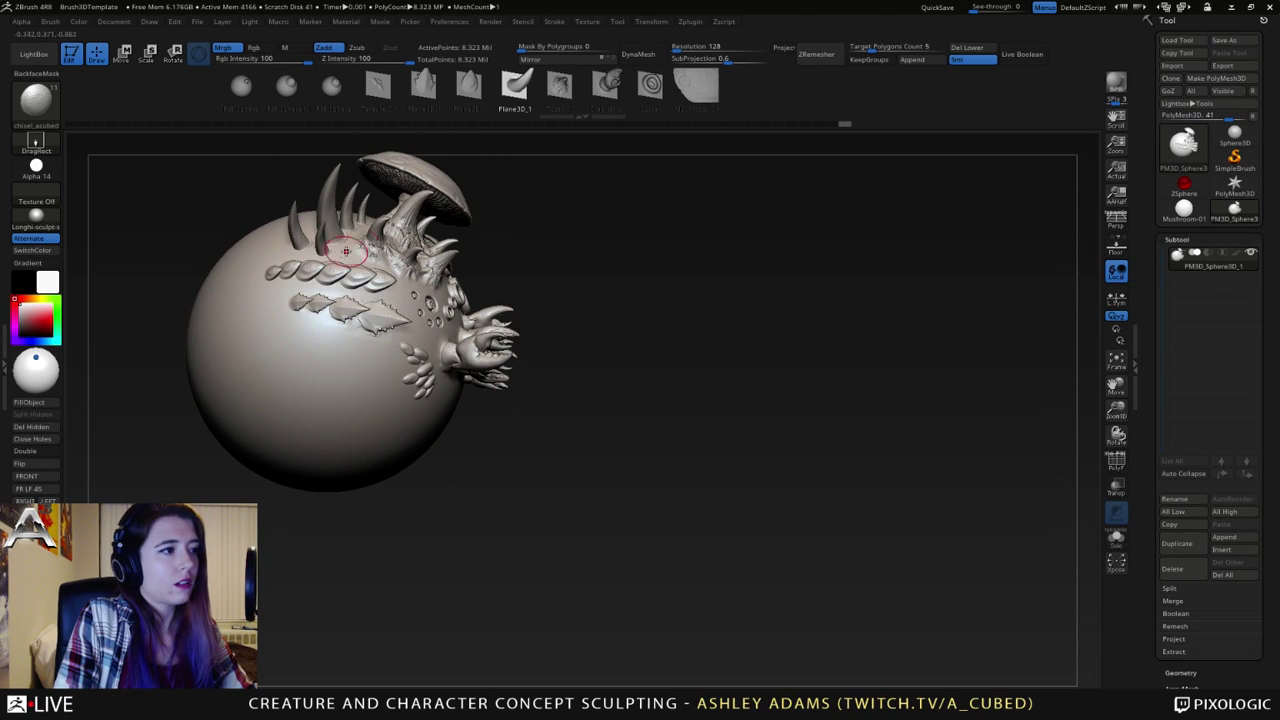
{"action": "mouse_move", "coordinate": [345, 251]}
{"action": "right_mouse_down"}
{"action": "mouse_move", "coordinate": [379, 245]}
{"action": "mouse_move", "coordinate": [511, 315]}
{"action": "mouse_move", "coordinate": [515, 366]}
{"action": "right_mouse_up"}
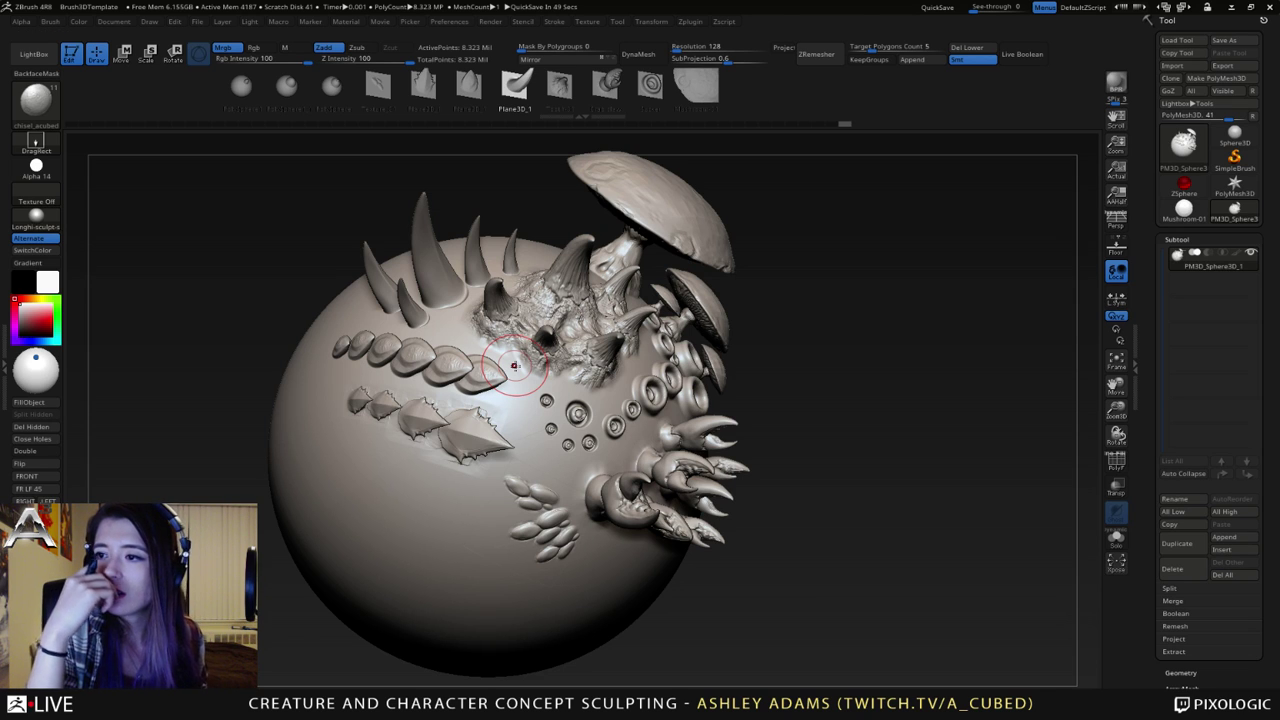
- Switch to the ChiselRect brush and browse its gear and cover meshes
{"action": "left_click", "coordinate": [37, 100]}
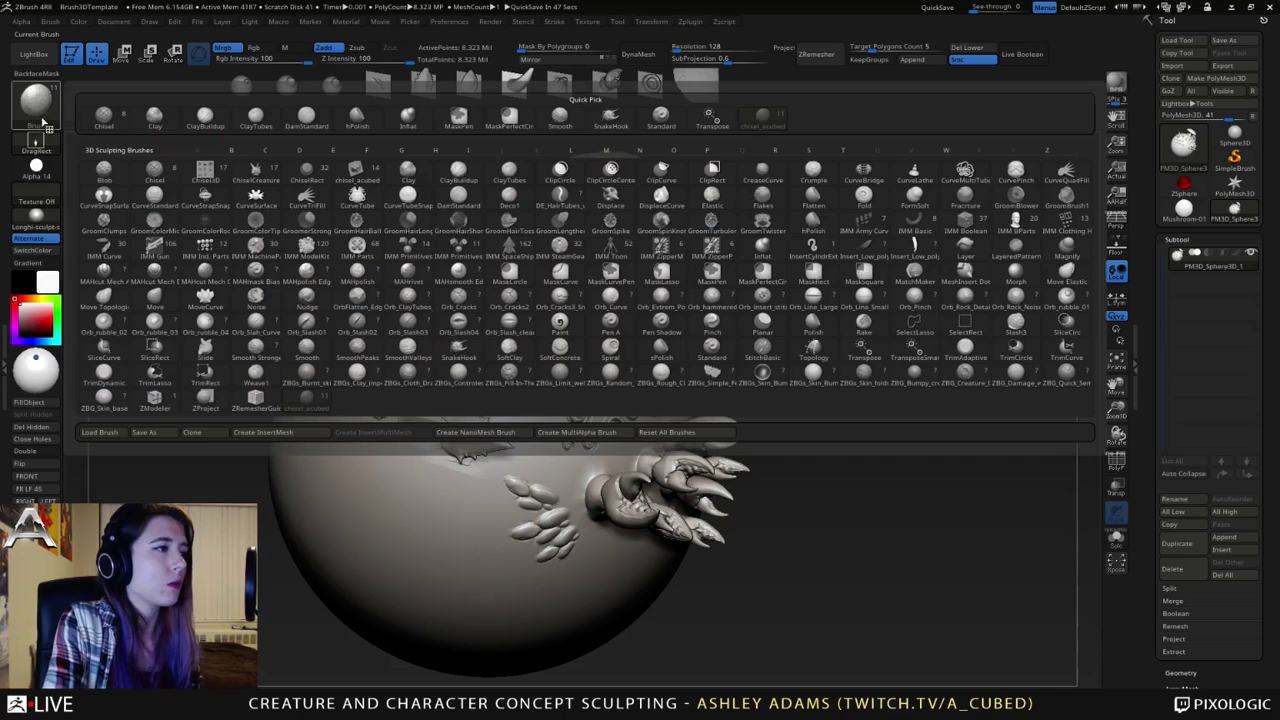
{"action": "left_click", "coordinate": [307, 178]}
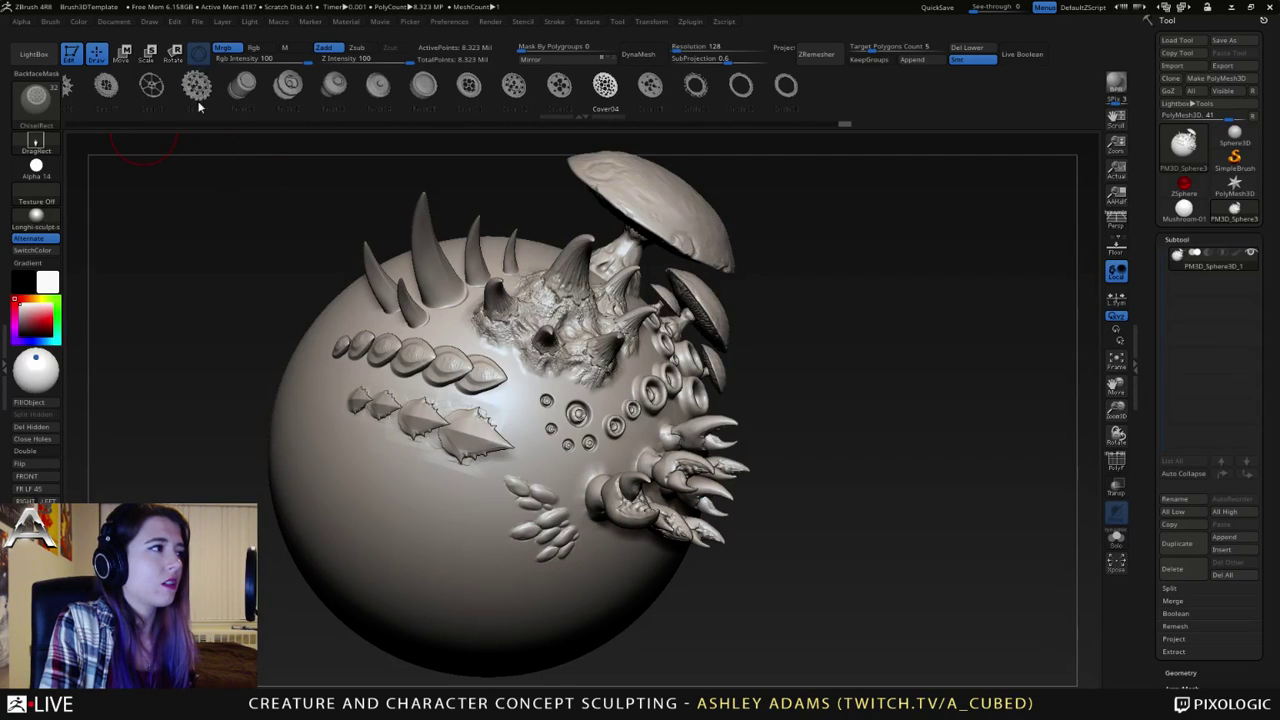
{"action": "mouse_move", "coordinate": [846, 109]}
{"action": "left_mouse_down"}
{"action": "mouse_move", "coordinate": [937, 93]}
{"action": "mouse_move", "coordinate": [1108, 95]}
{"action": "left_mouse_up"}
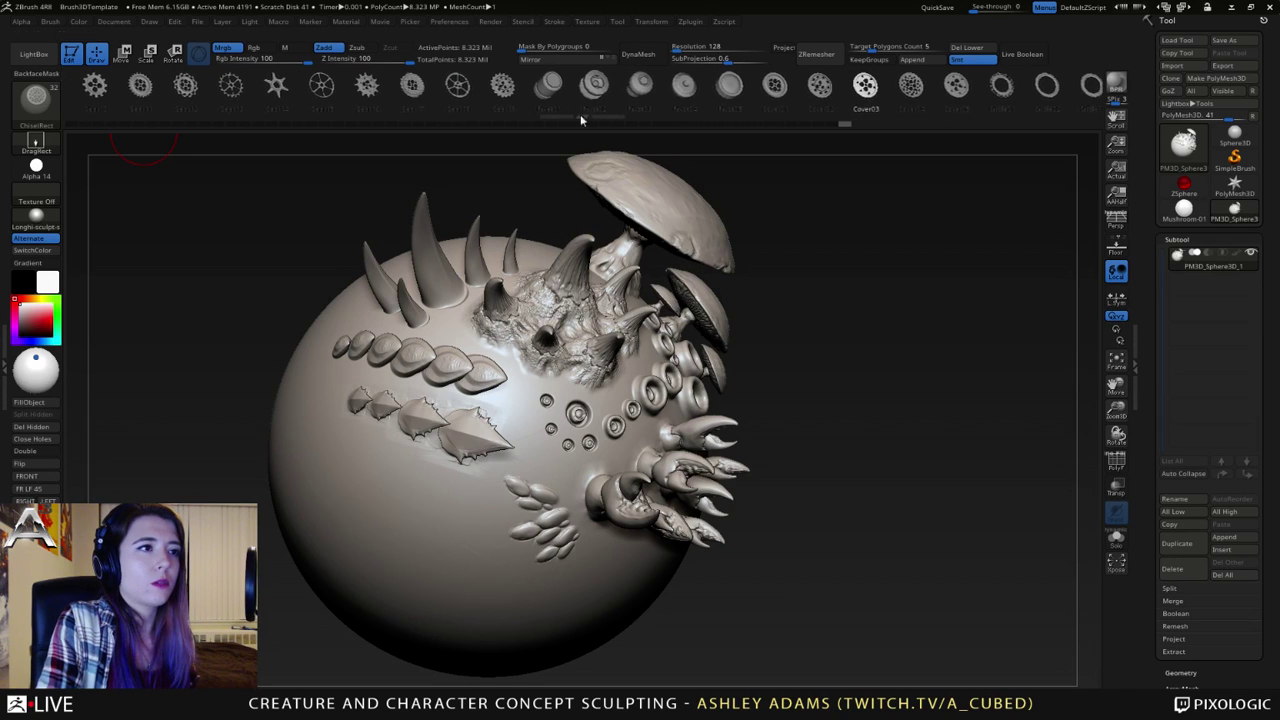
{"action": "left_click_drag", "start_coordinate": [685, 95], "coordinate": [1060, 104]}
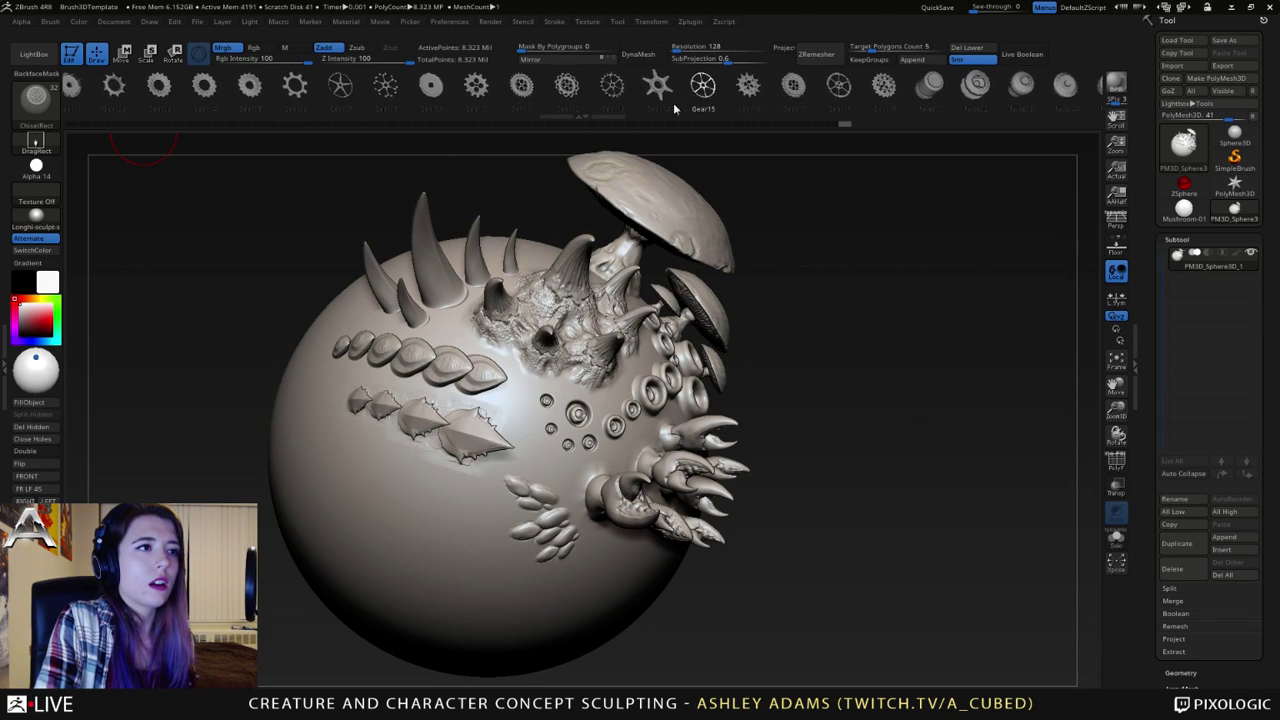
{"action": "mouse_move", "coordinate": [621, 105]}
{"action": "left_mouse_down"}
{"action": "mouse_move", "coordinate": [883, 98]}
{"action": "mouse_move", "coordinate": [574, 133]}
{"action": "left_mouse_up"}
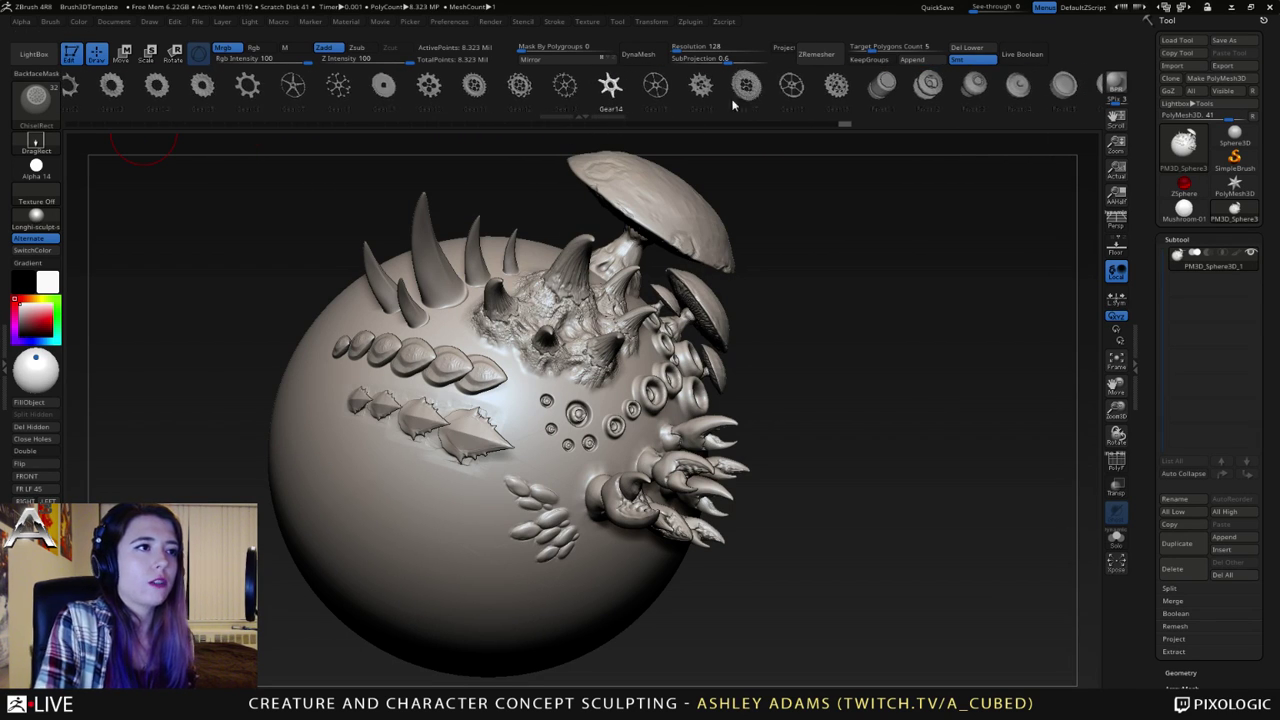
- Try stamping a Gear16 mesh on the sphere below the spiky scale row
{"action": "left_click", "coordinate": [708, 100]}
{"action": "left_click_drag", "start_coordinate": [395, 520], "coordinate": [436, 540]}
{"action": "mouse_move", "coordinate": [400, 525]}
{"action": "right_mouse_down"}
{"action": "mouse_move", "coordinate": [466, 476]}
{"action": "mouse_move", "coordinate": [450, 555]}
{"action": "right_mouse_up"}
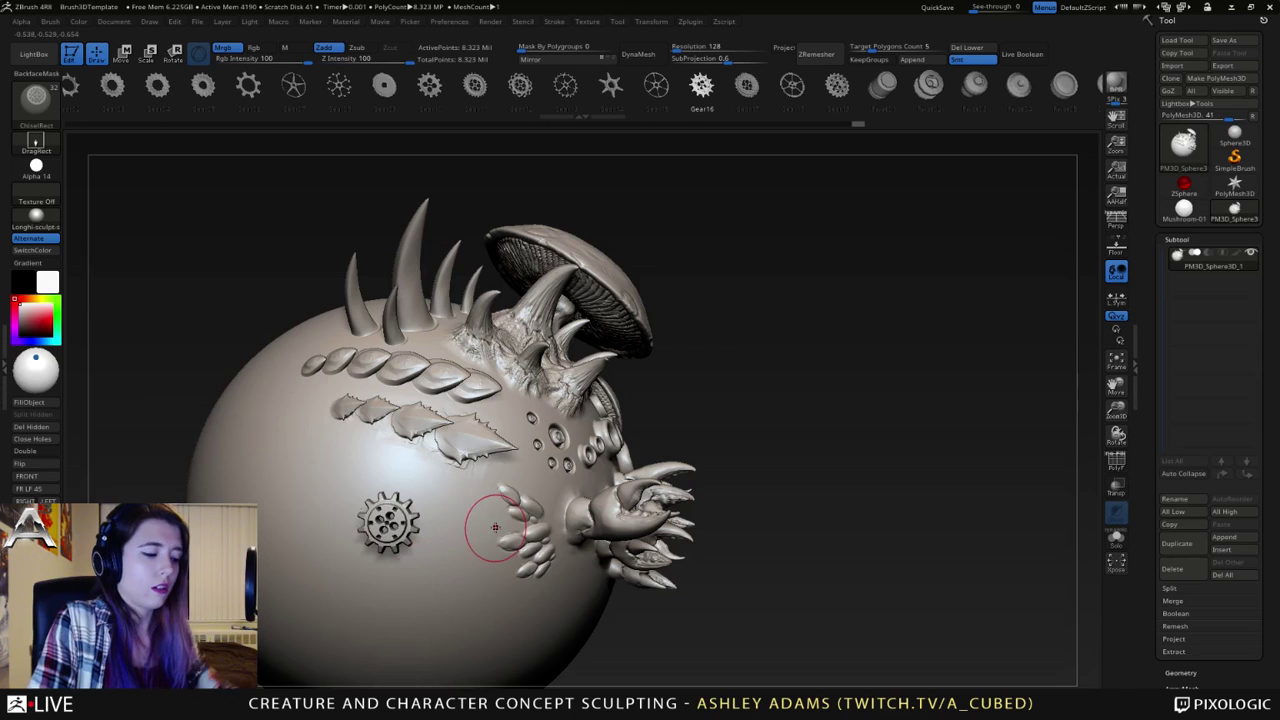
{"action": "key", "text": "ctrl"}
{"action": "key", "text": "ctrl+z"}
- Try stamping a large Gear14 mesh on the sphere below the spiky scale row
{"action": "left_click", "coordinate": [614, 87]}
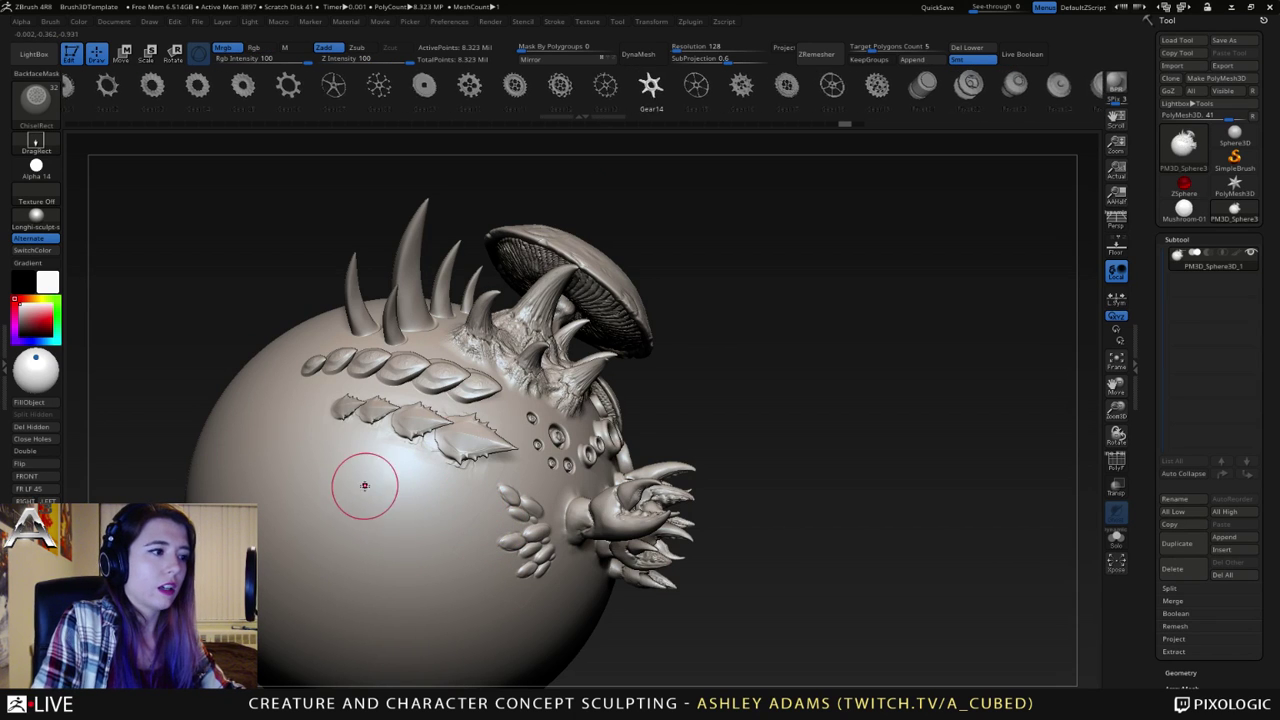
{"action": "mouse_move", "coordinate": [366, 486]}
{"action": "left_mouse_down"}
{"action": "mouse_move", "coordinate": [396, 519]}
{"action": "mouse_move", "coordinate": [441, 531]}
{"action": "left_mouse_up"}
{"action": "key", "text": "ctrl+z"}
{"action": "left_click", "coordinate": [475, 88]}
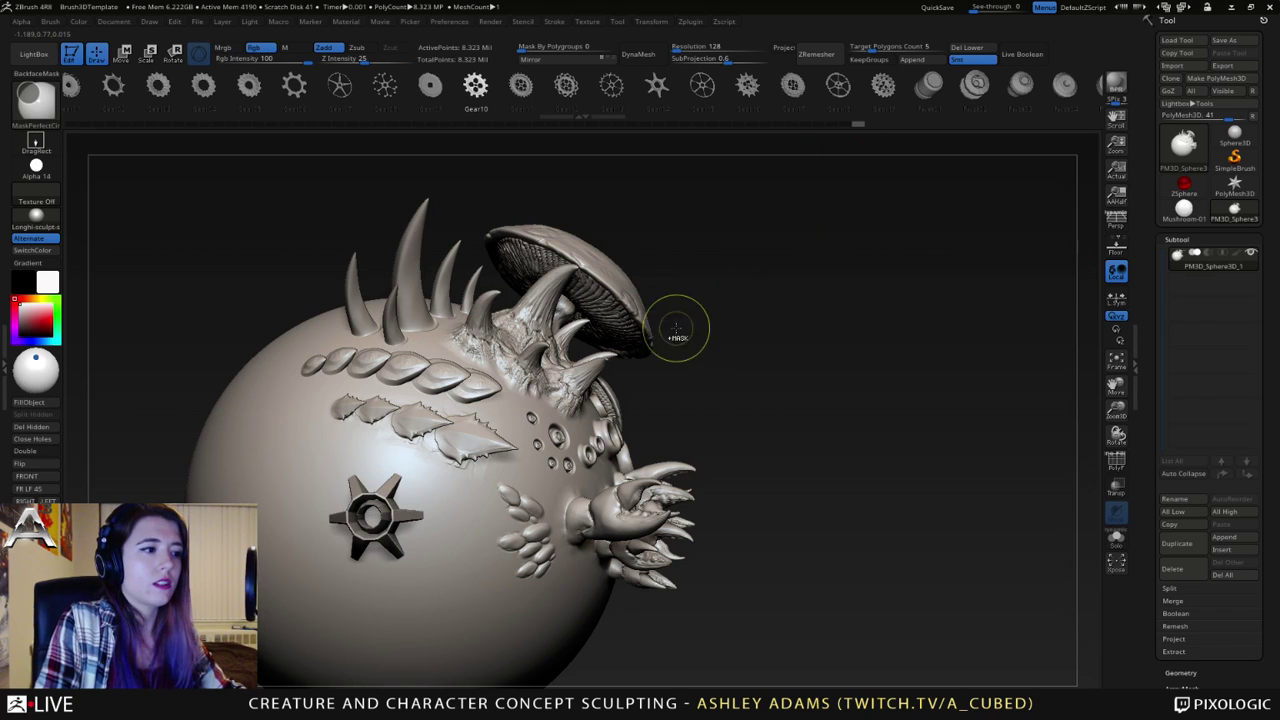
{"action": "key", "text": "ctrl+z"}
- Switch to the ChiselCreature brush and try stamping two overlapping Scale1 meshes below the spiky scale row
{"action": "left_click", "coordinate": [40, 108]}
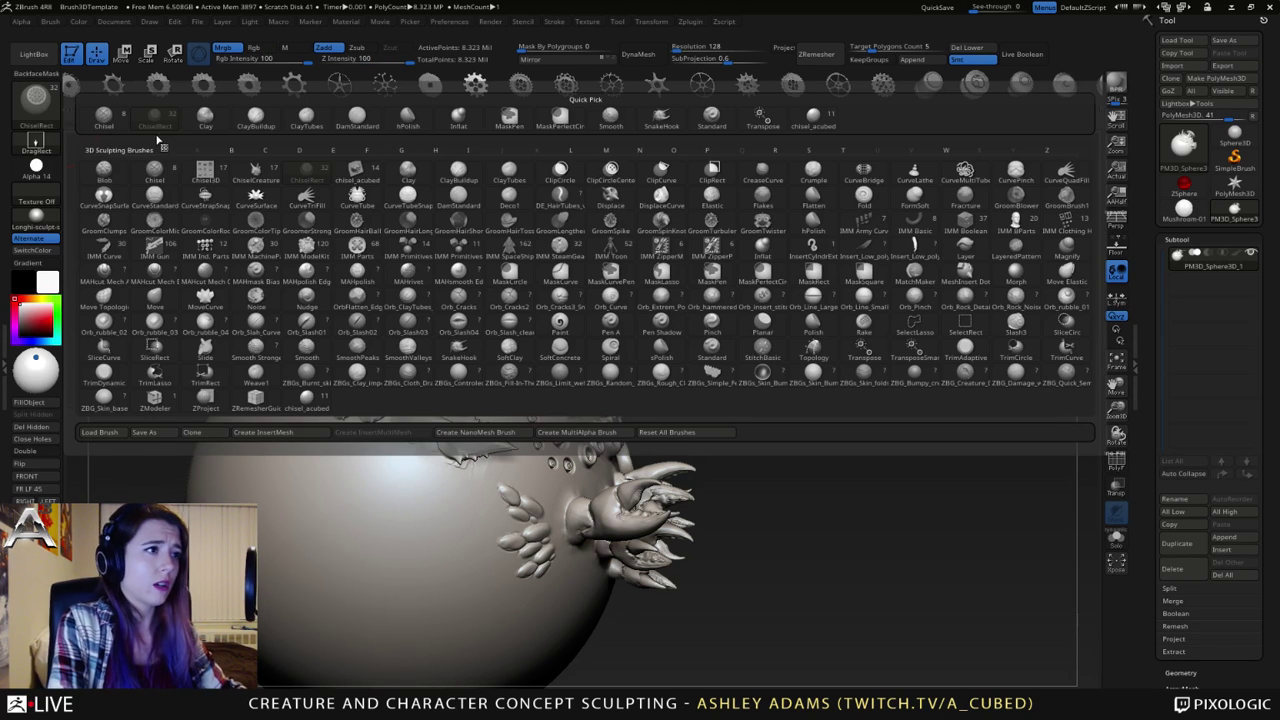
{"action": "left_click", "coordinate": [256, 172]}
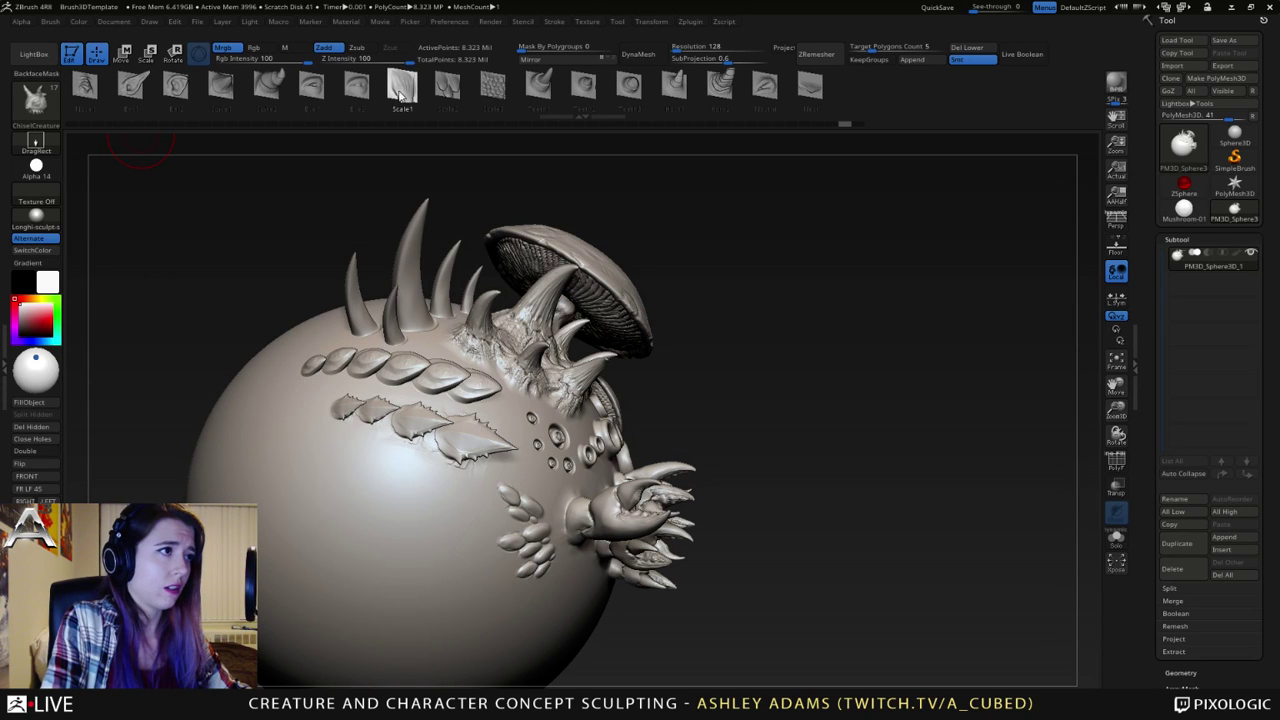
{"action": "left_click", "coordinate": [400, 88]}
{"action": "mouse_move", "coordinate": [449, 508]}
{"action": "left_mouse_down"}
{"action": "mouse_move", "coordinate": [429, 537]}
{"action": "mouse_move", "coordinate": [481, 561]}
{"action": "left_mouse_up"}
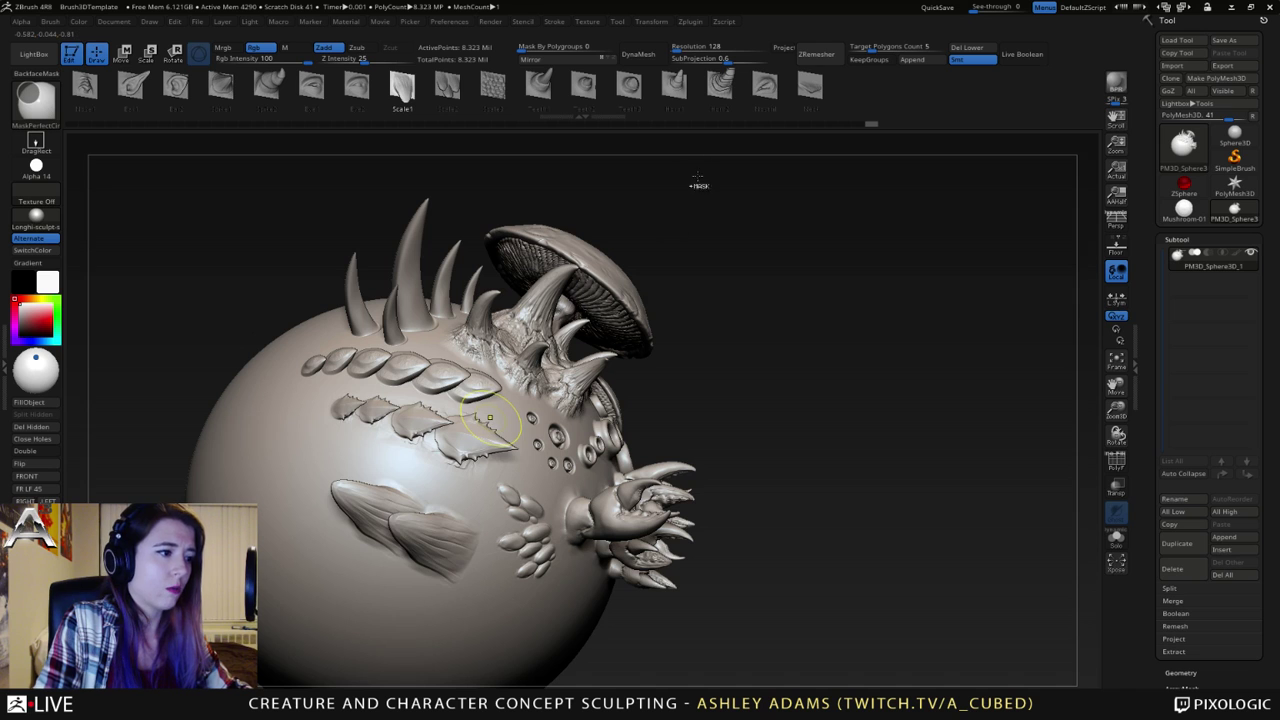
{"action": "key", "text": "ctrl+z"}
{"action": "key", "text": "ctrl+z"}
- Try stamping a large Horn2 mesh below the spiky scale row and view it from the side
{"action": "left_click", "coordinate": [720, 85]}
{"action": "left_click_drag", "start_coordinate": [343, 471], "coordinate": [405, 516]}
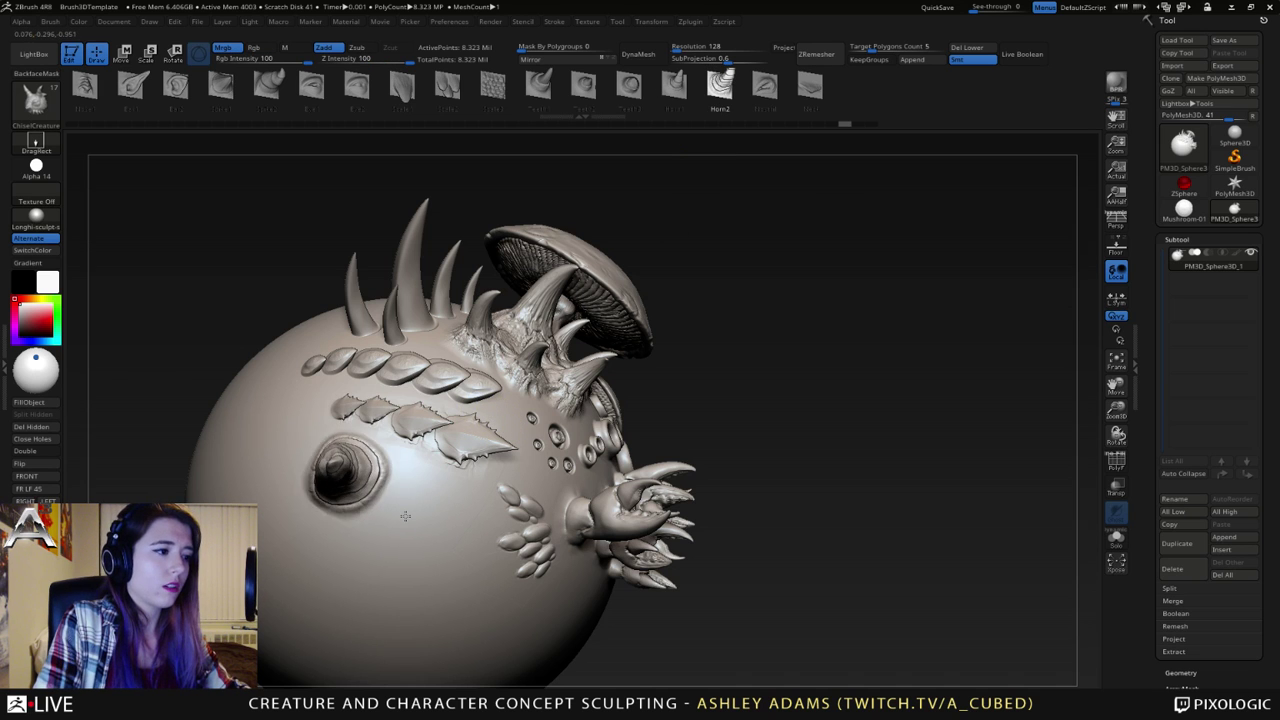
{"action": "right_click_drag", "start_coordinate": [405, 516], "coordinate": [275, 490]}
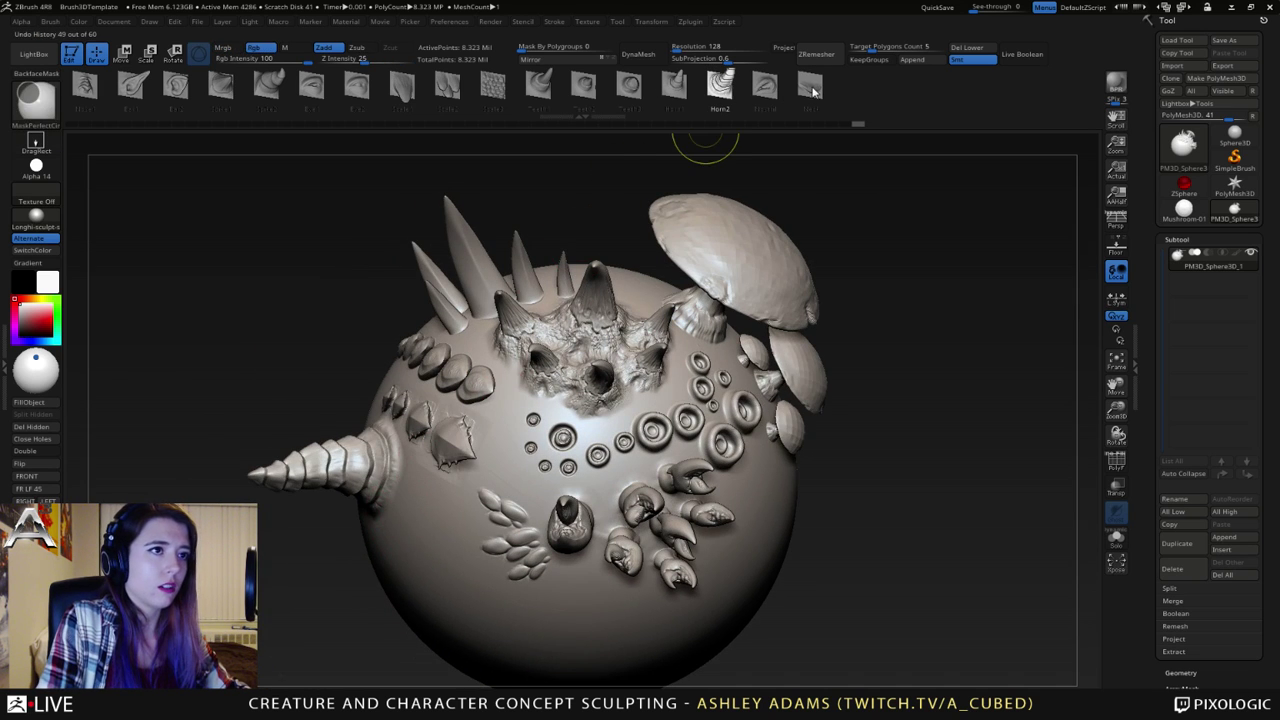
{"action": "key", "text": "ctrl+z"}
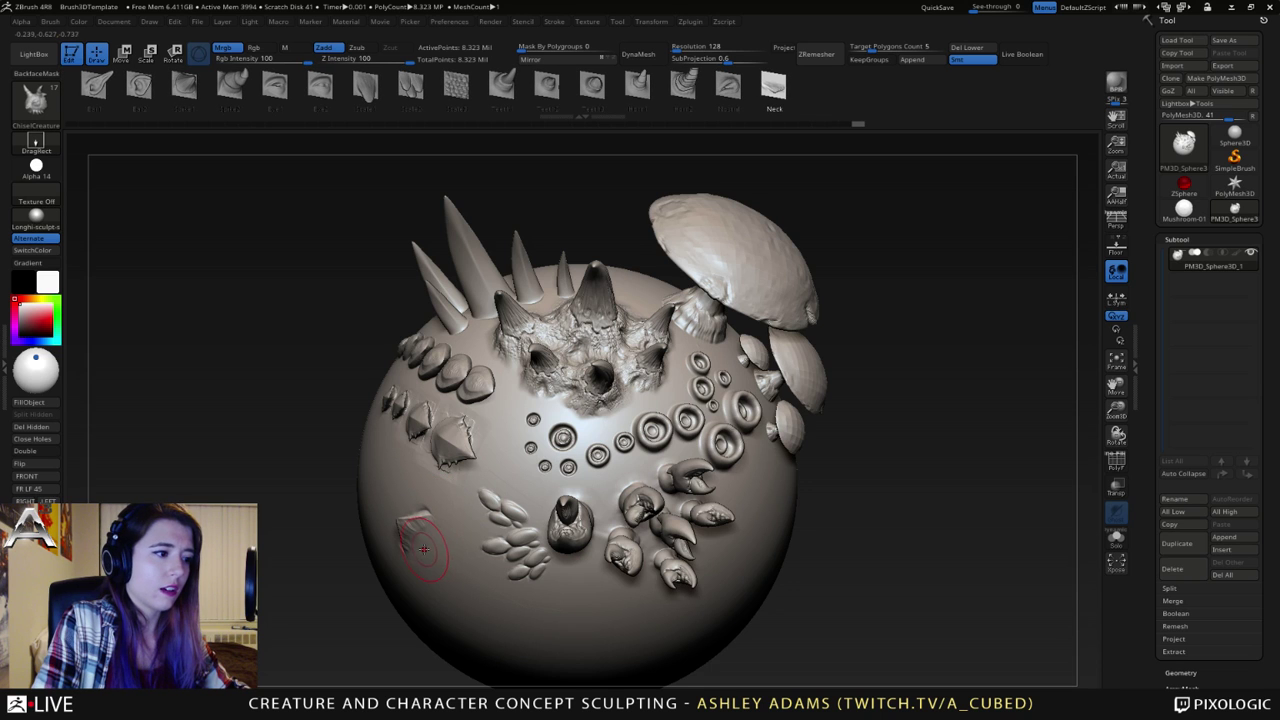
- Stamp a Neck mesh on the sphere between the pebble patches and the spiky scale row
{"action": "left_click_drag", "start_coordinate": [424, 553], "coordinate": [427, 564]}
{"action": "right_click_drag", "start_coordinate": [427, 564], "coordinate": [520, 553]}
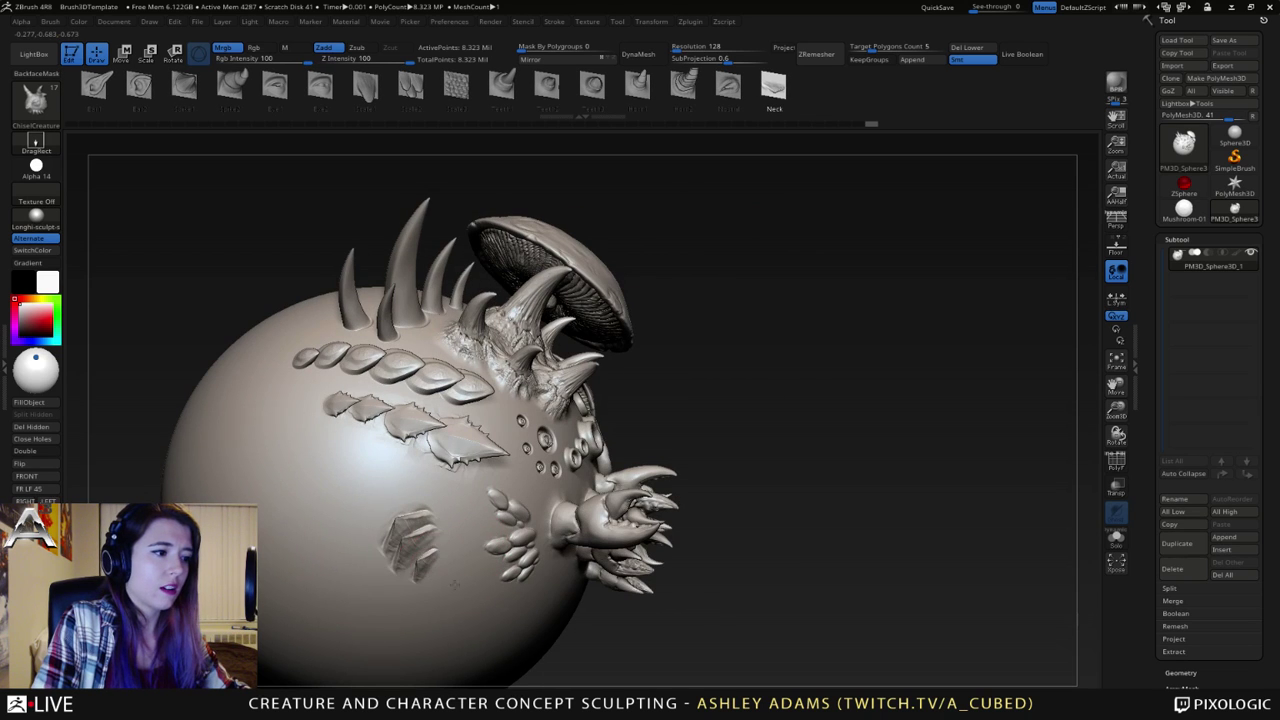
- Undo the Neck mesh stamping beside the pebble patches on the sphere
{"action": "right_click_drag", "start_coordinate": [430, 560], "coordinate": [466, 370]}
{"action": "key", "text": "ctrl"}
{"action": "key", "text": "ctrl+z"}
{"action": "key", "text": "ctrl+z"}
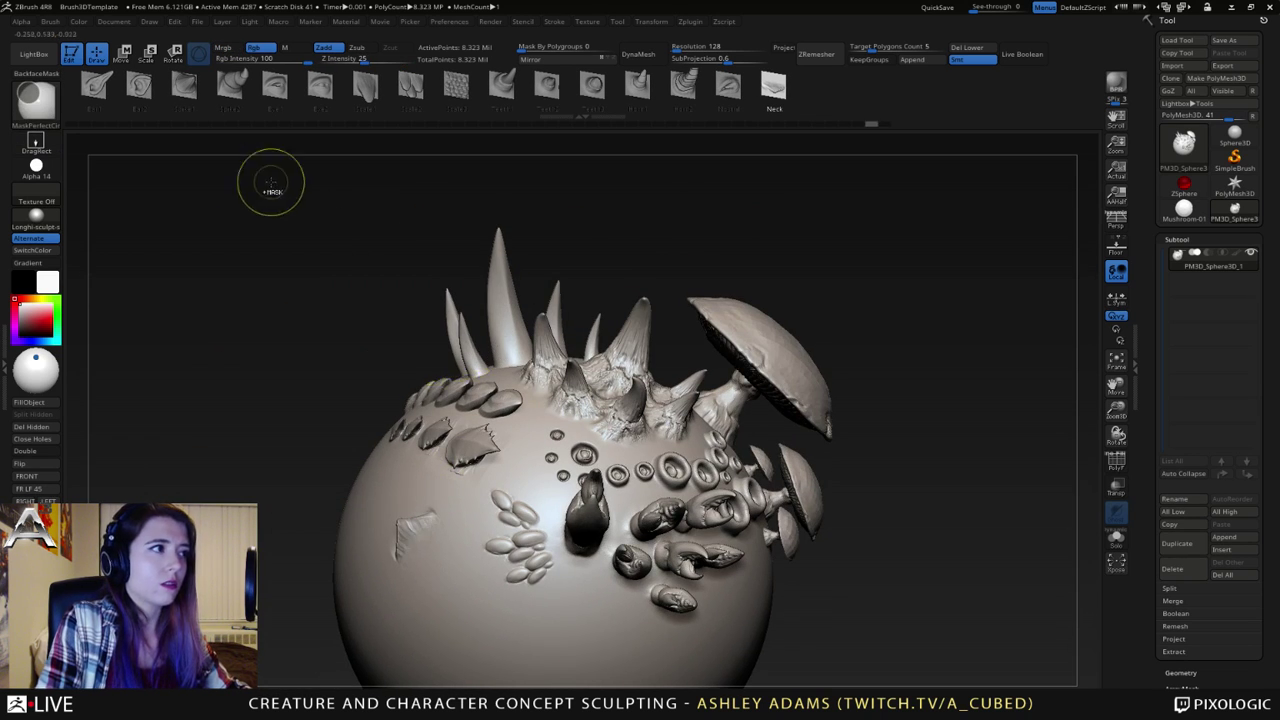
- Look through the mesh sets of the ChiselCreature, Chisel3D and Chisel brushes
{"action": "left_click", "coordinate": [320, 88]}
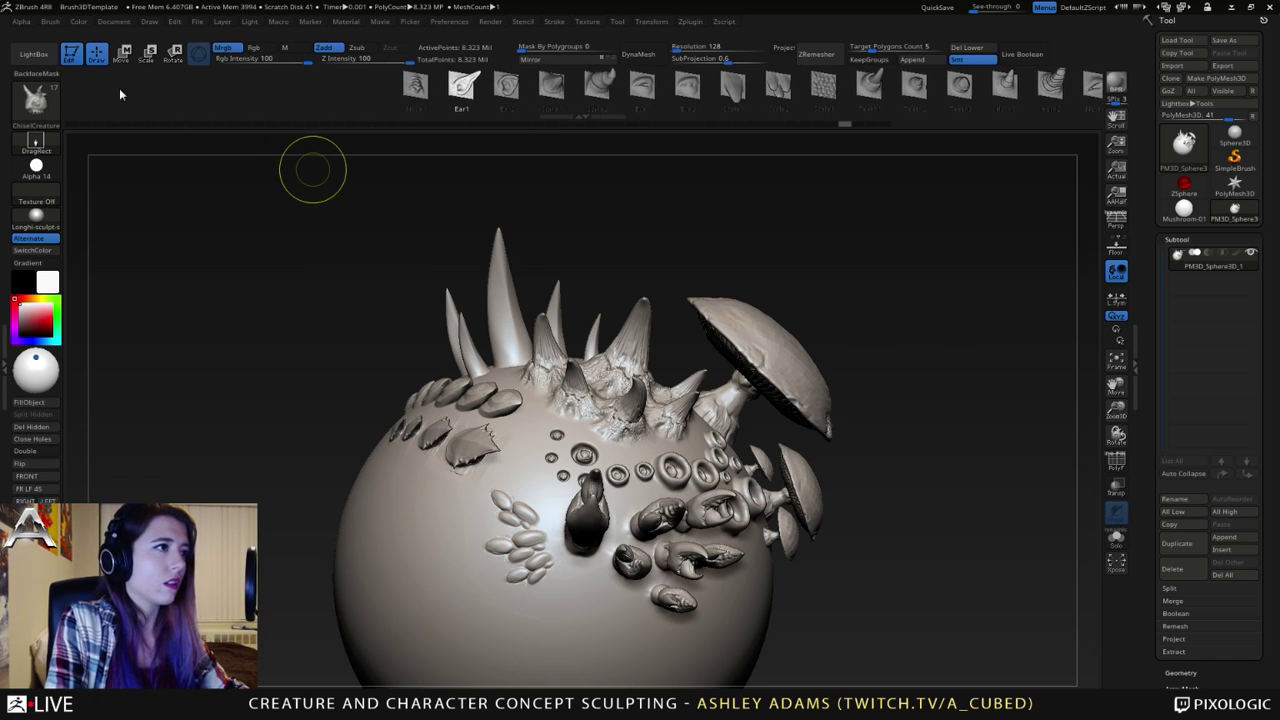
{"action": "left_click", "coordinate": [50, 105]}
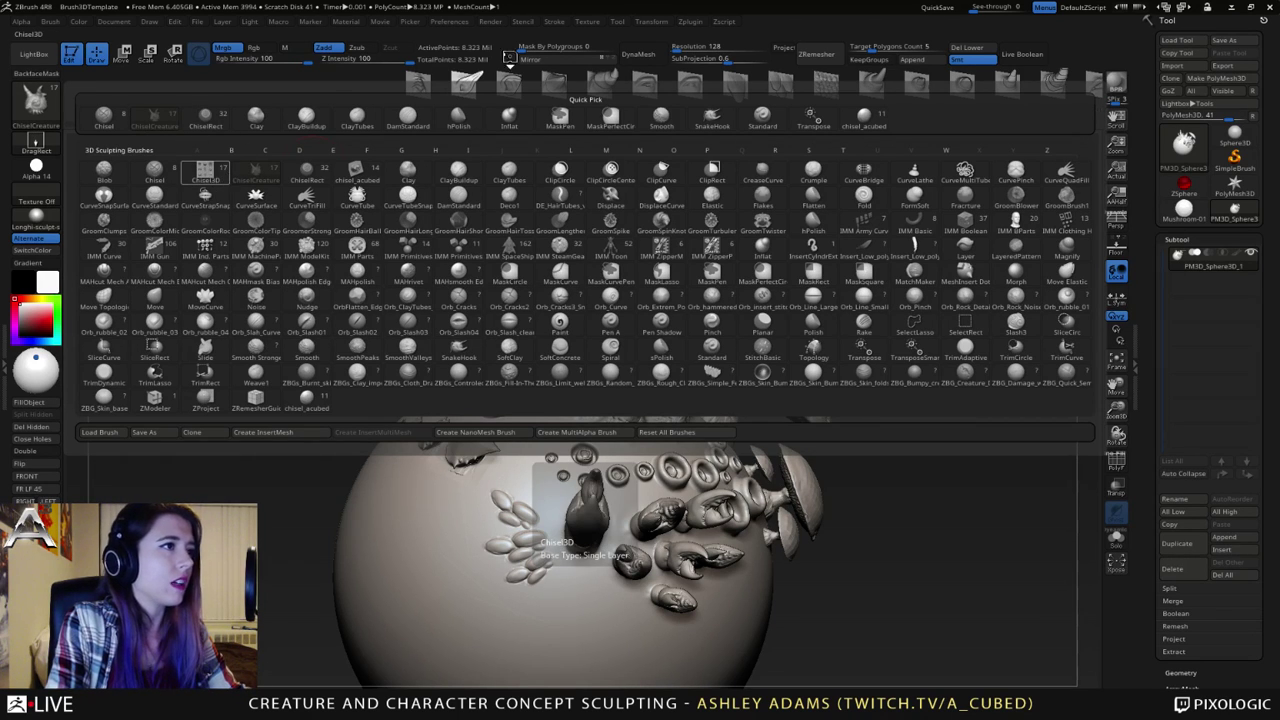
{"action": "left_click", "coordinate": [205, 172]}
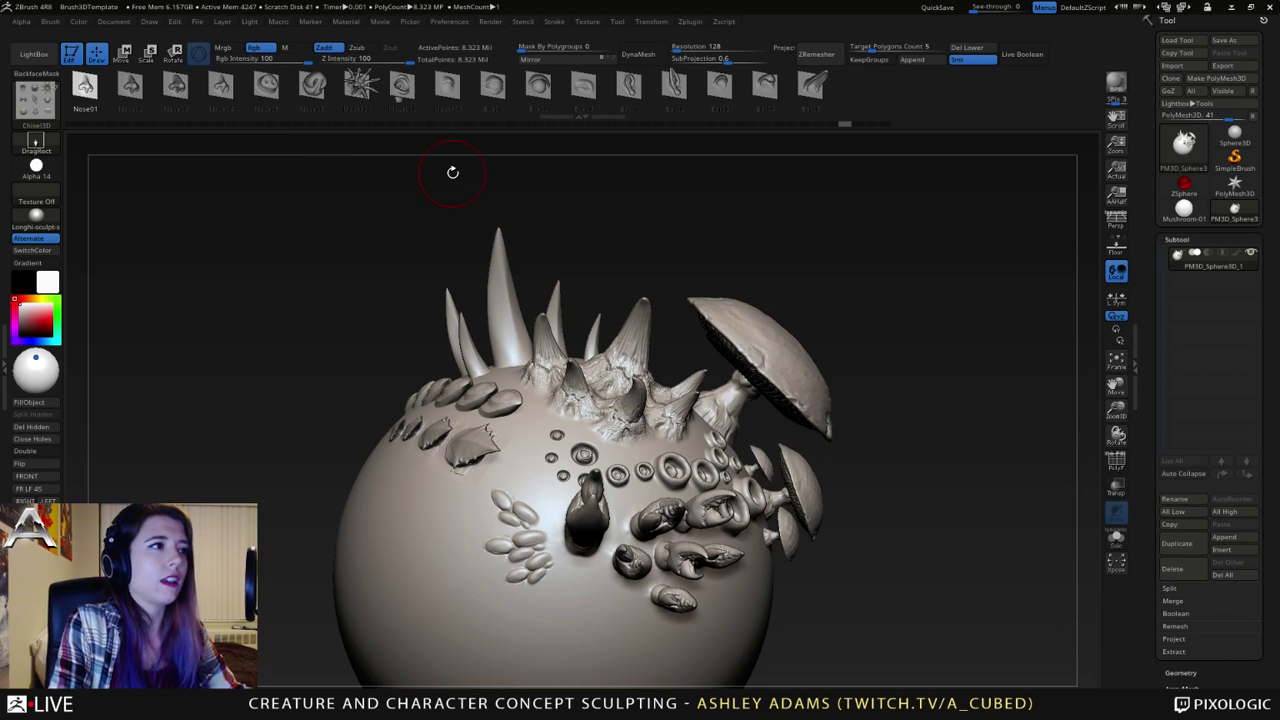
{"action": "left_click", "coordinate": [38, 114]}
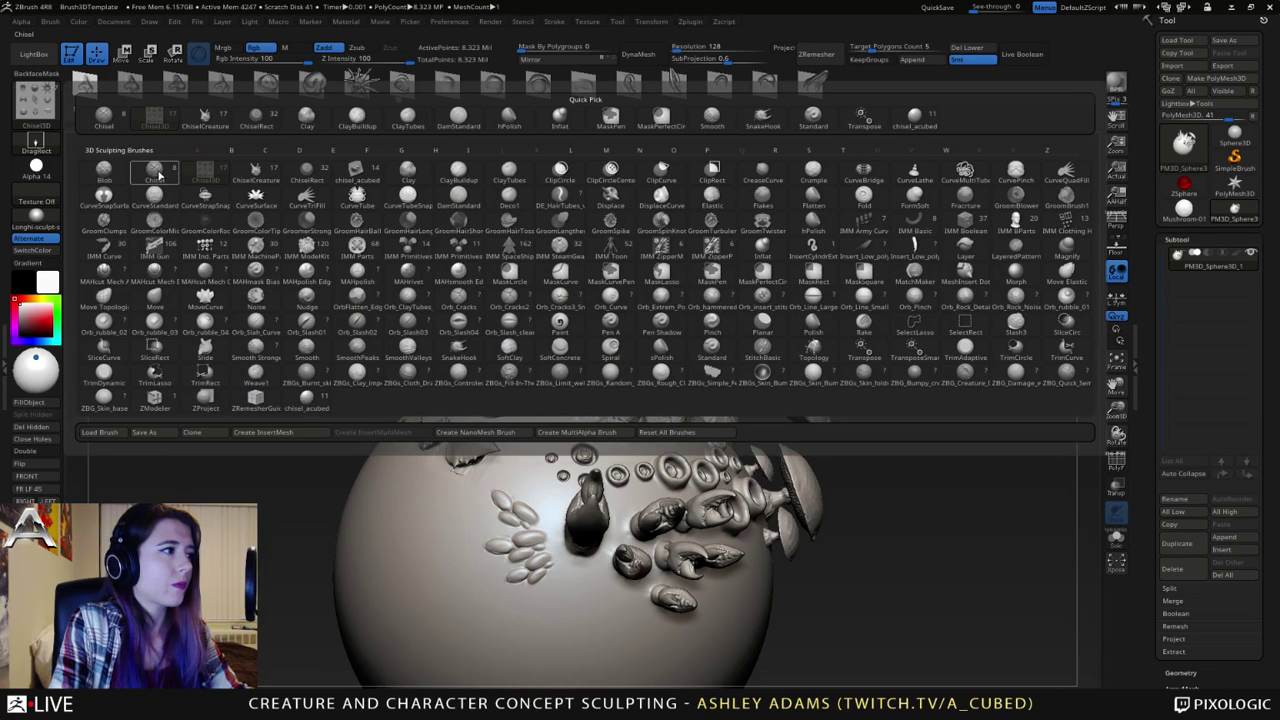
{"action": "left_click", "coordinate": [158, 175]}
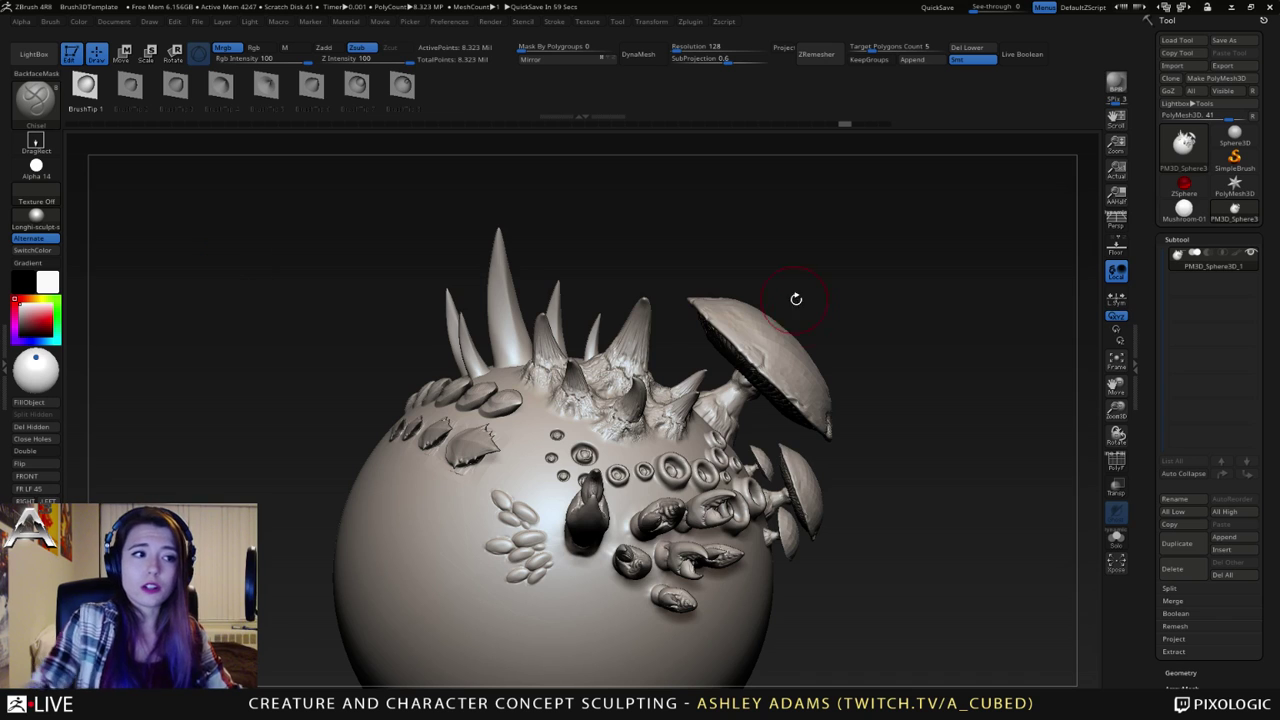
- Open the Mushroom-01 model and examine its spotted cap, stem and base plane from several angles
{"action": "mouse_move", "coordinate": [796, 299]}
{"action": "left_mouse_down"}
{"action": "mouse_move", "coordinate": [845, 355]}
{"action": "mouse_move", "coordinate": [803, 358]}
{"action": "left_mouse_up"}
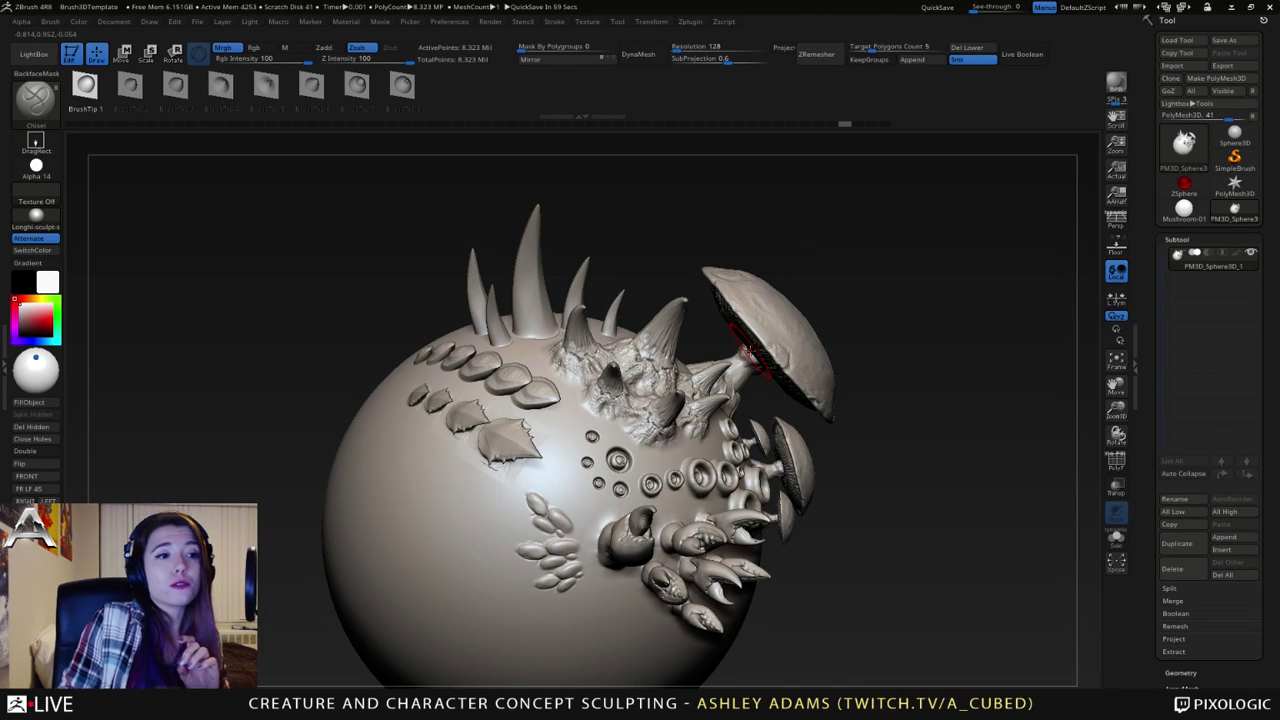
{"action": "mouse_move", "coordinate": [1193, 225]}
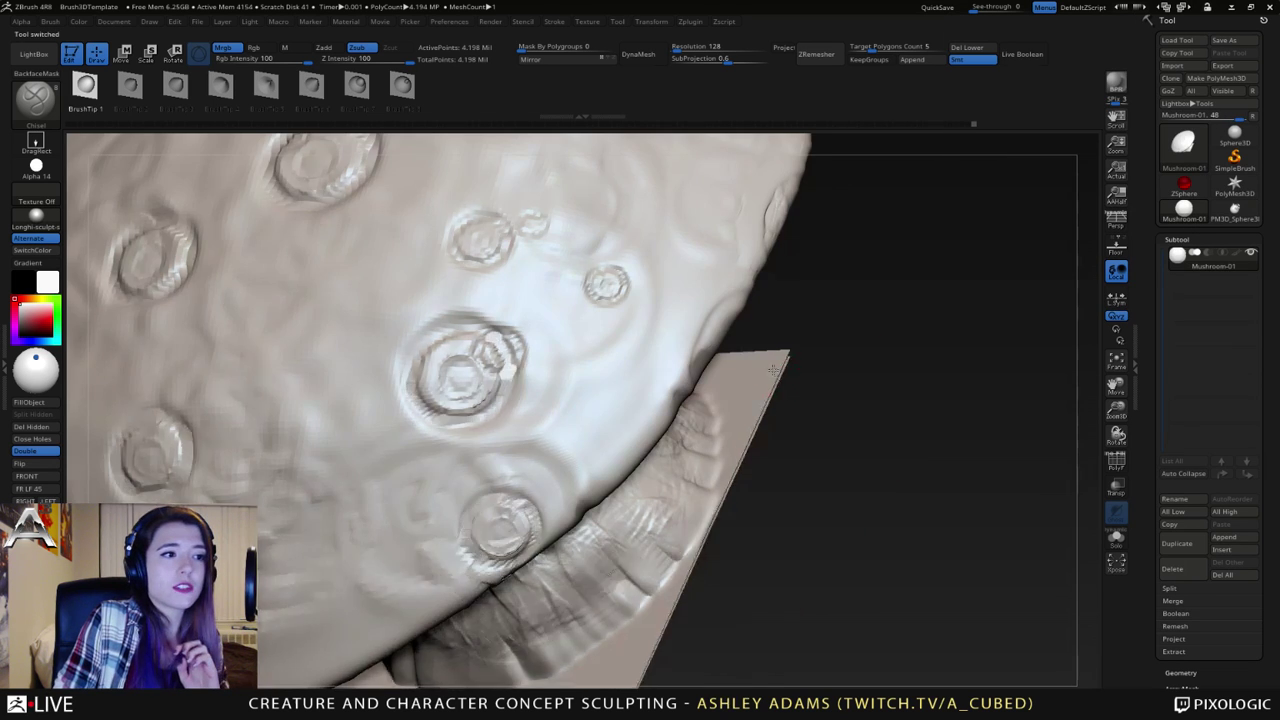
{"action": "left_click_drag", "start_coordinate": [762, 472], "coordinate": [760, 370]}
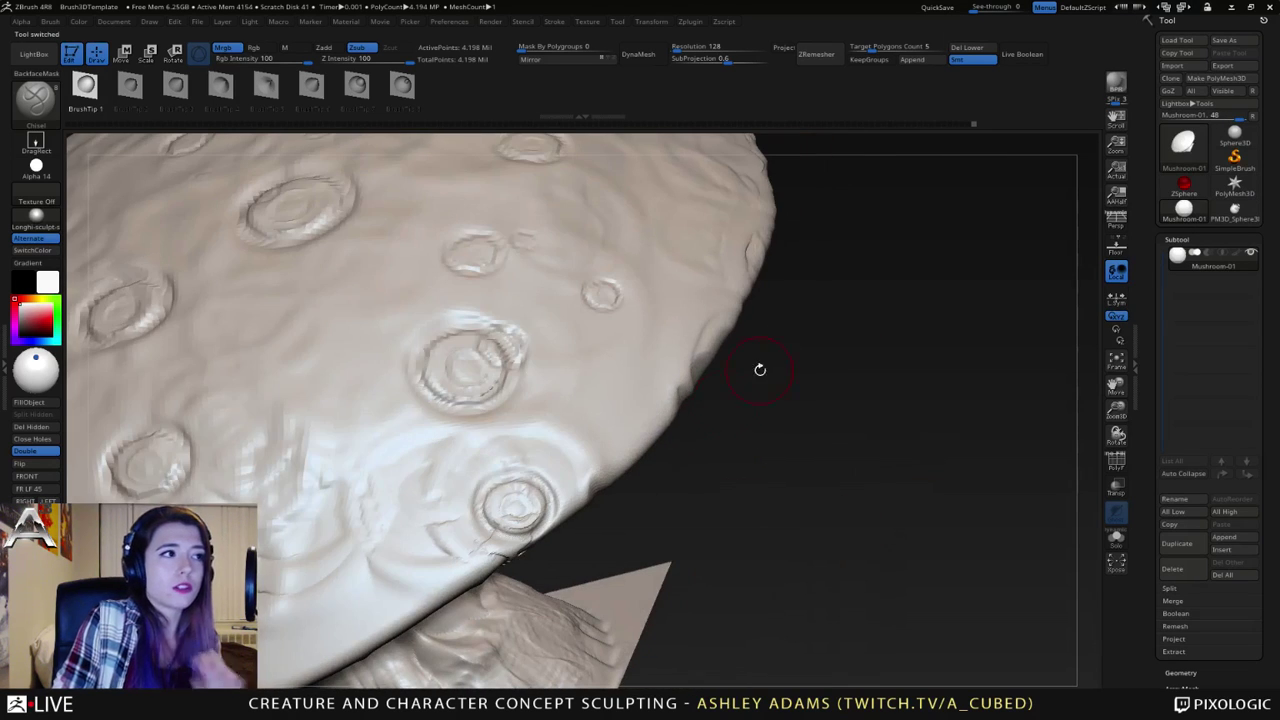
{"action": "mouse_move", "coordinate": [641, 526]}
{"action": "left_mouse_down", "text": "alt"}
{"action": "mouse_move", "coordinate": [636, 420]}
{"action": "mouse_move", "coordinate": [738, 360]}
{"action": "left_mouse_up", "text": "alt"}
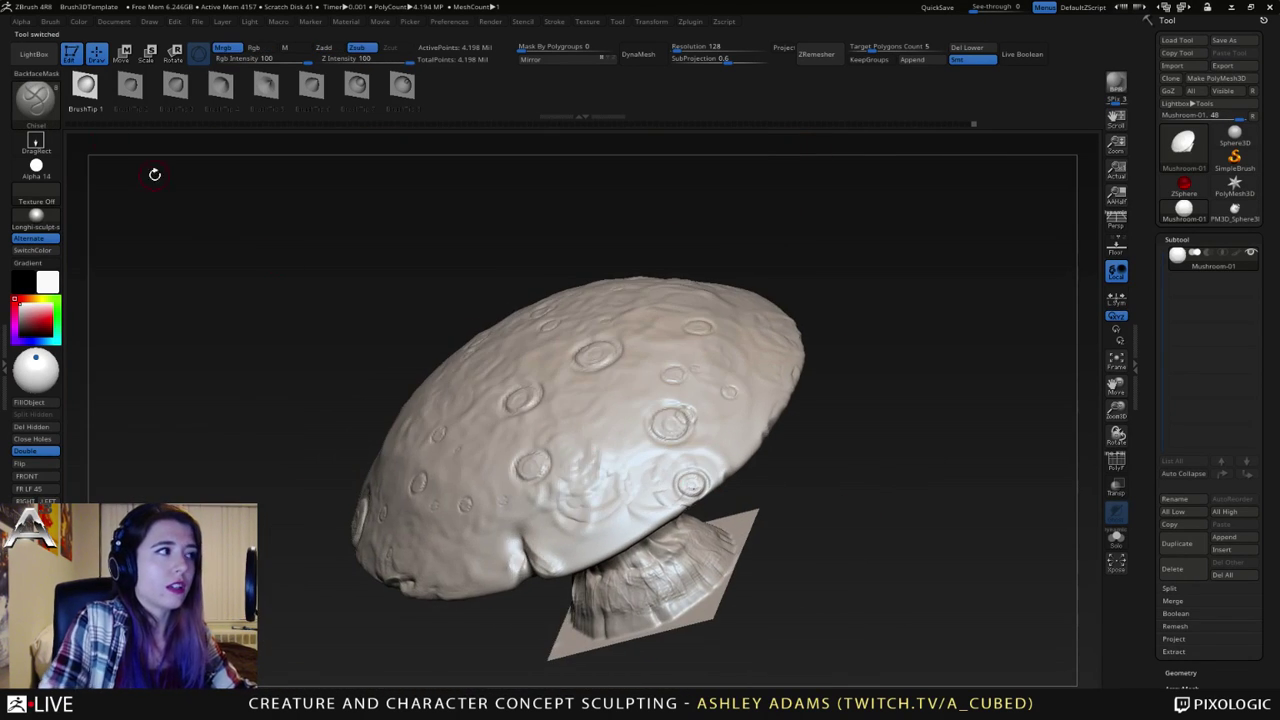
{"action": "mouse_move", "coordinate": [350, 420]}
{"action": "left_mouse_down"}
{"action": "mouse_move", "coordinate": [338, 340]}
{"action": "mouse_move", "coordinate": [350, 355]}
{"action": "left_mouse_up"}
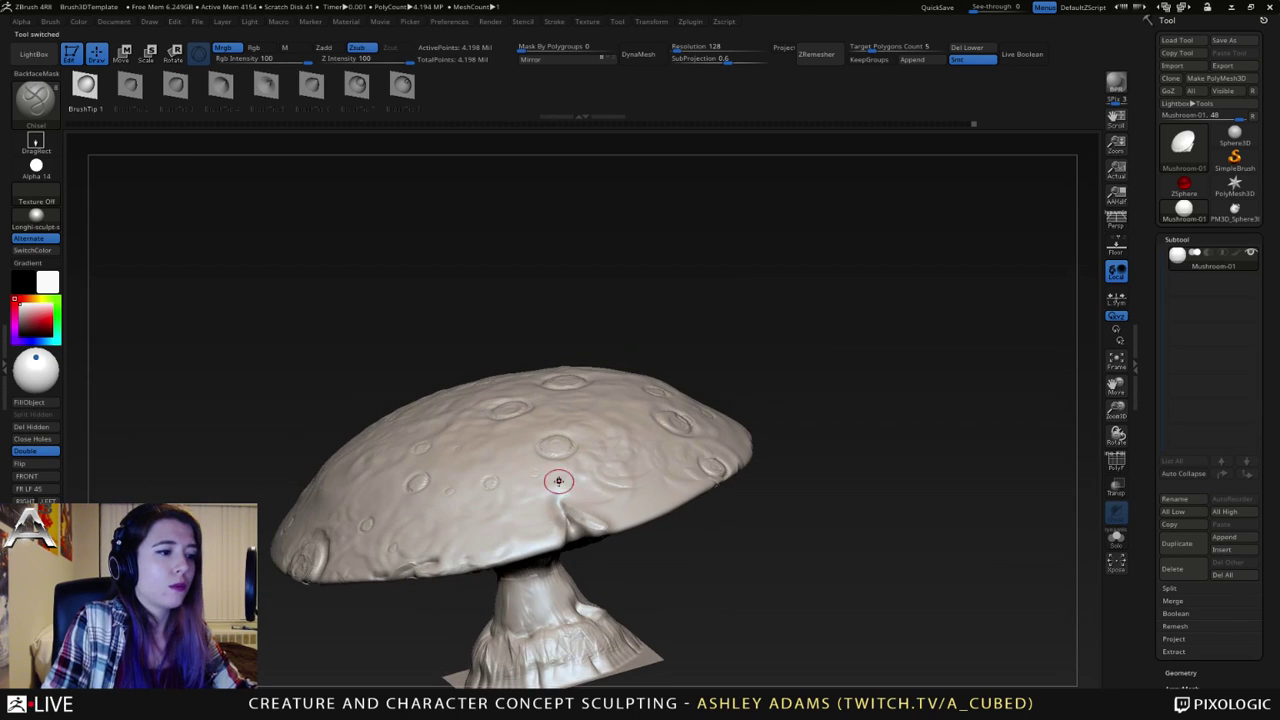
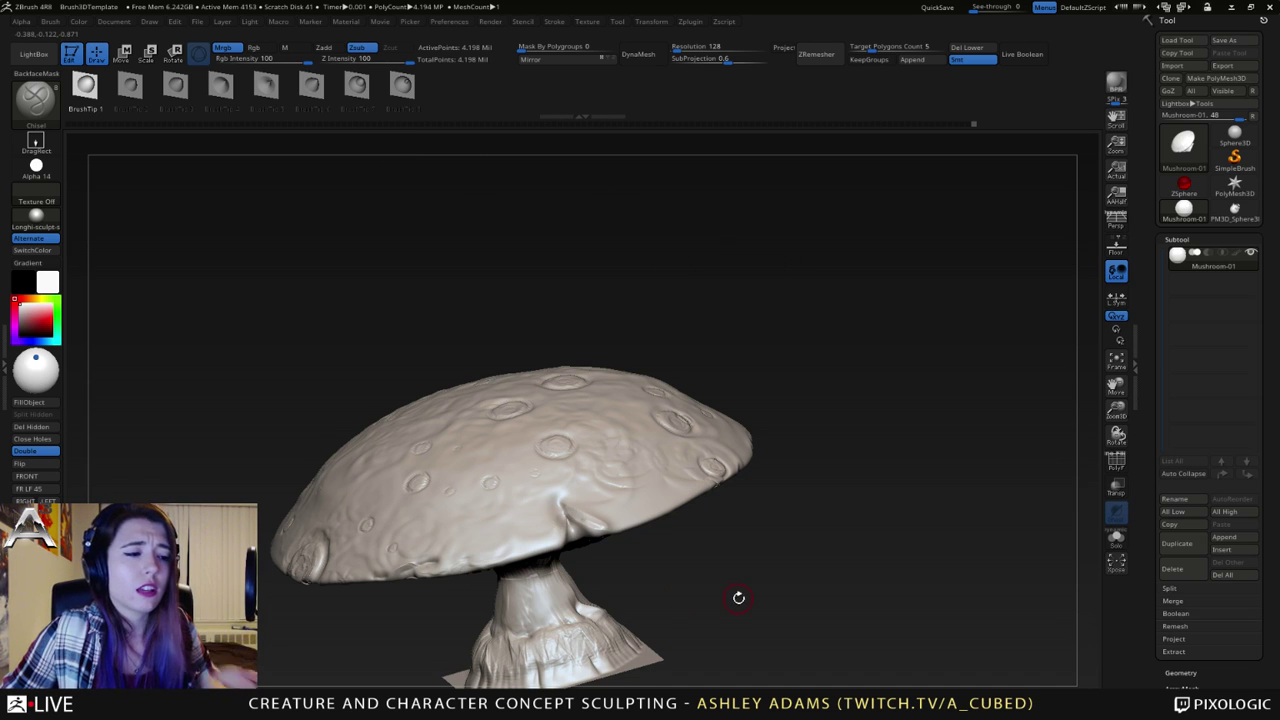
{"action": "left_click_drag", "start_coordinate": [737, 597], "coordinate": [577, 640]}
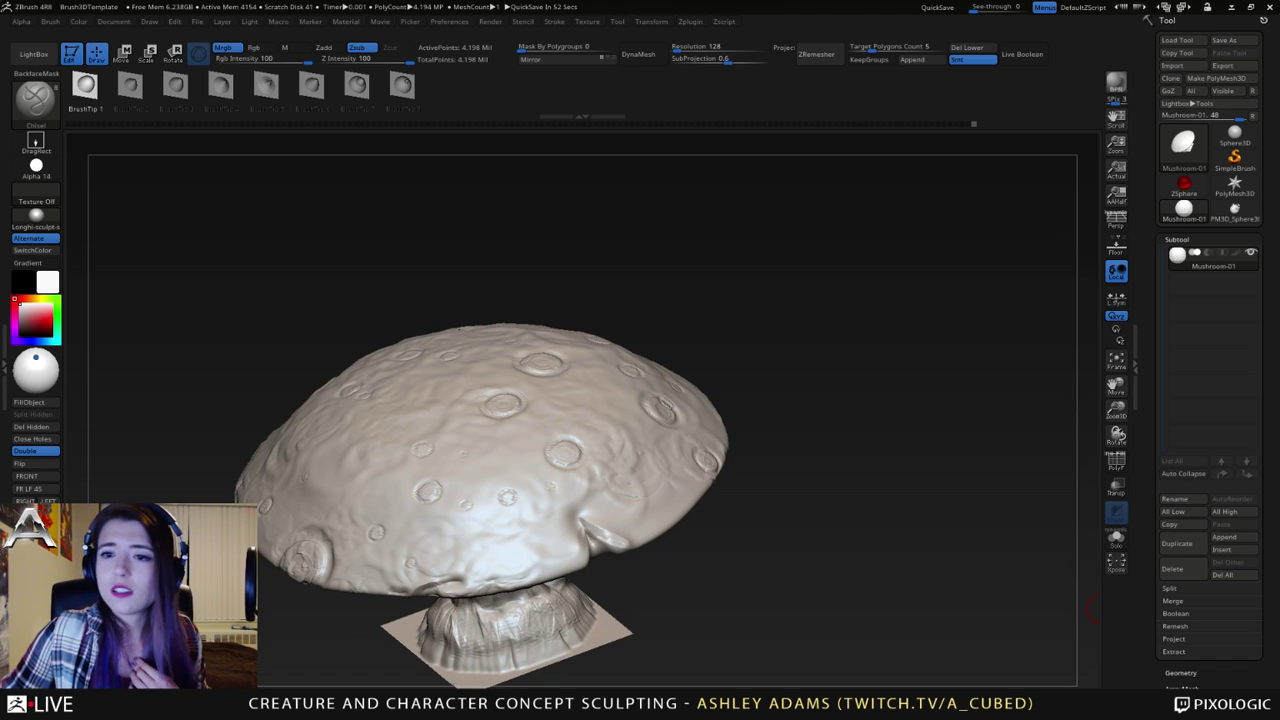
- Return to the stamped sphere and examine the mushrooms growing from it up close and from the front
{"action": "left_click", "coordinate": [1234, 208]}
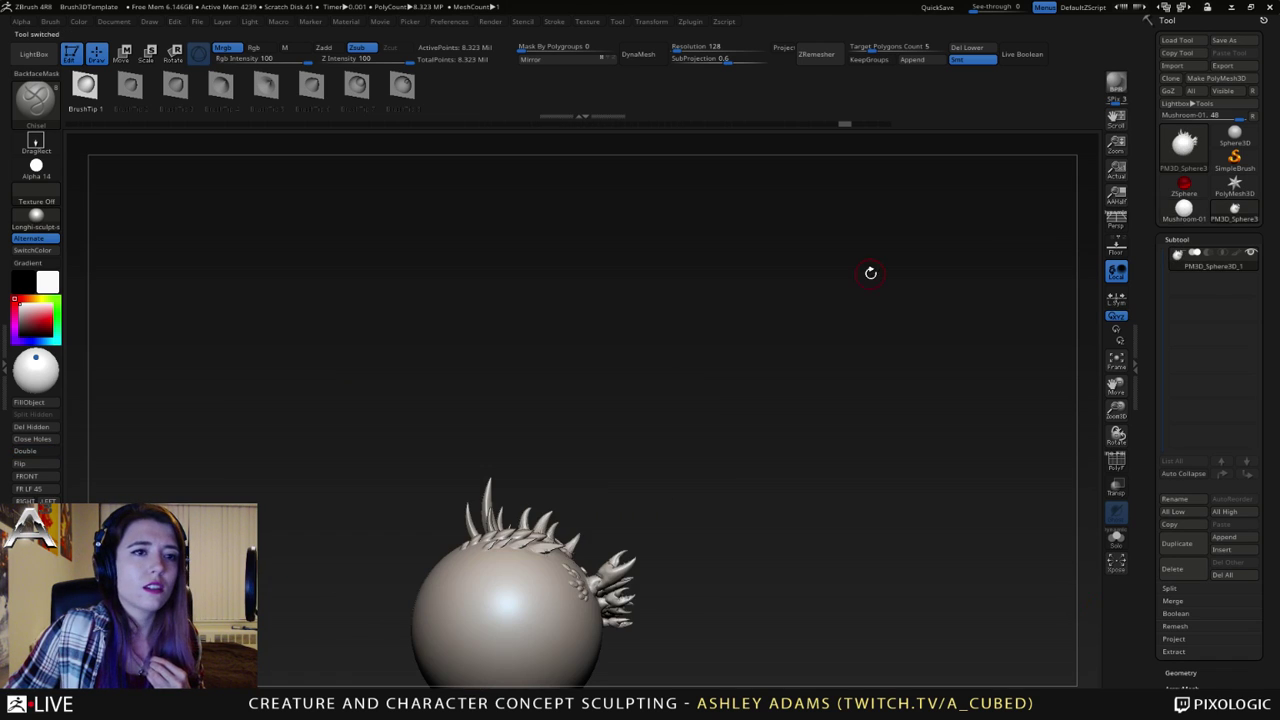
{"action": "mouse_move", "coordinate": [686, 422]}
{"action": "left_mouse_down"}
{"action": "mouse_move", "coordinate": [663, 546]}
{"action": "mouse_move", "coordinate": [714, 340]}
{"action": "mouse_move", "coordinate": [740, 415]}
{"action": "left_mouse_up"}
{"action": "right_click_drag", "start_coordinate": [572, 320], "coordinate": [623, 294]}
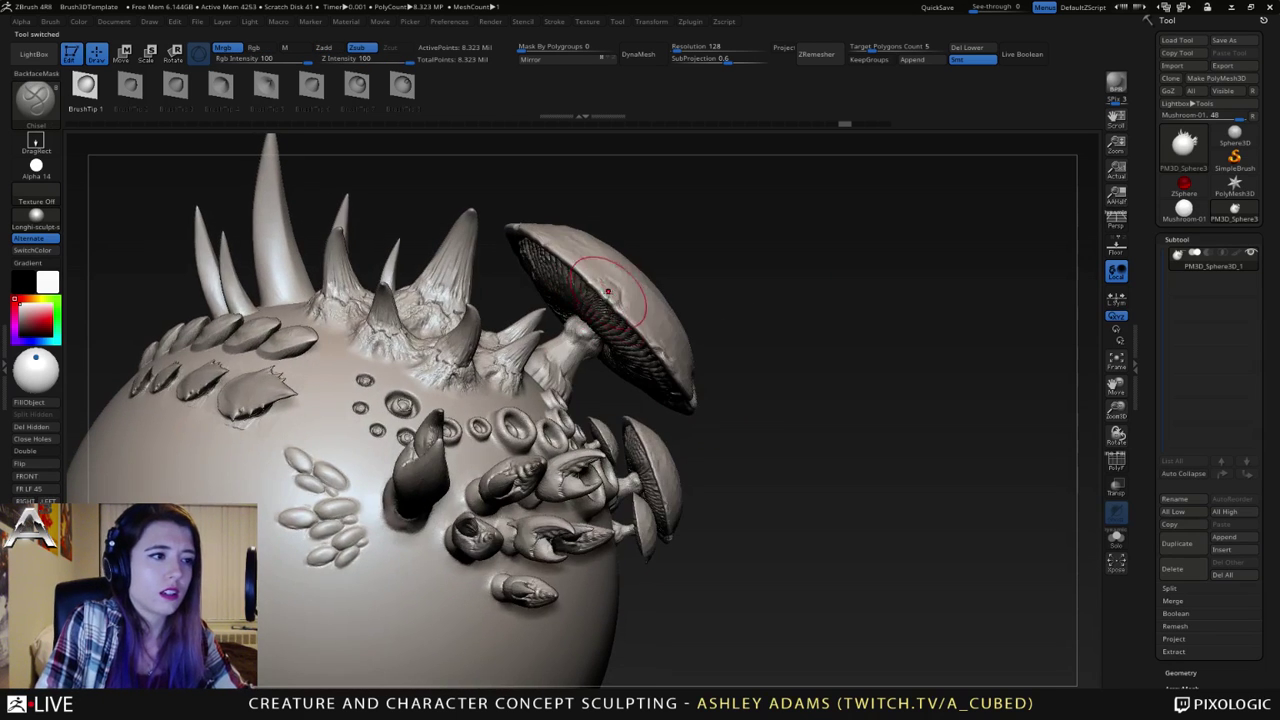
{"action": "right_click_drag", "start_coordinate": [615, 385], "coordinate": [613, 314], "text": "ctrl"}
{"action": "left_click_drag", "start_coordinate": [642, 313], "coordinate": [609, 352]}
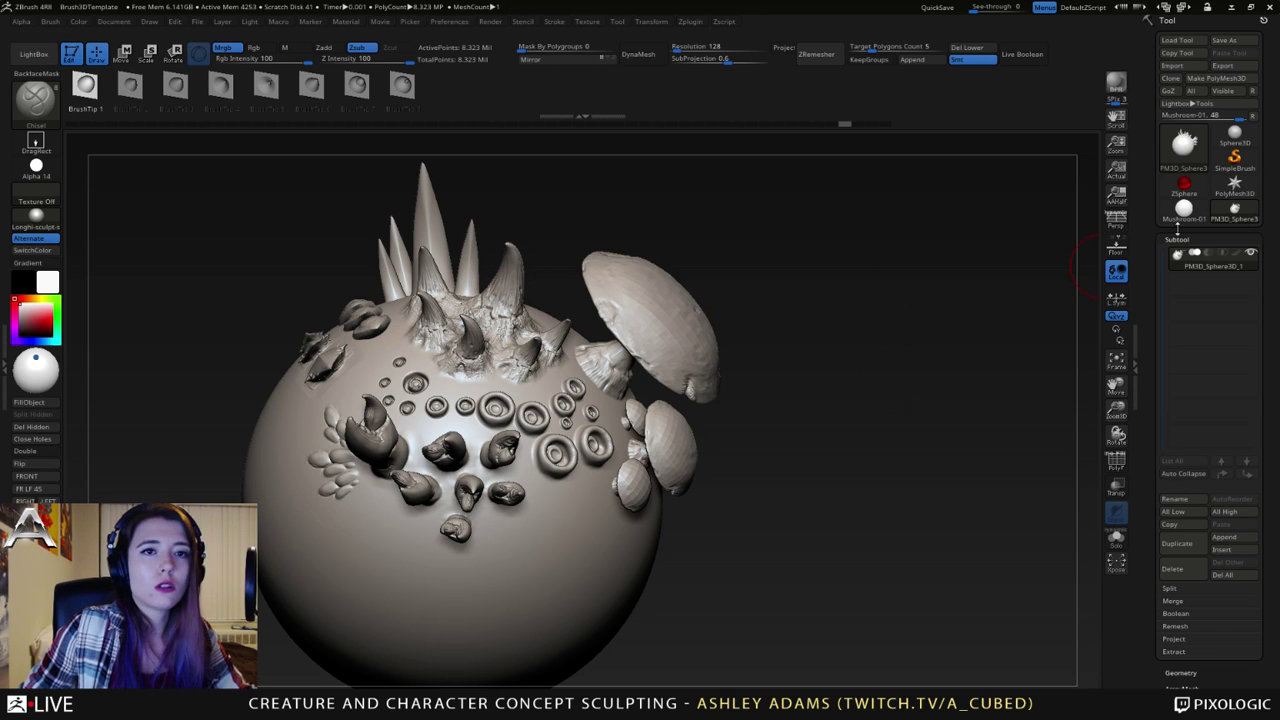
- Create a new Sphere3D, convert it to a PolyMesh3D and subdivide it three times
{"action": "left_click", "coordinate": [1234, 135]}
{"action": "left_click", "coordinate": [1223, 79]}
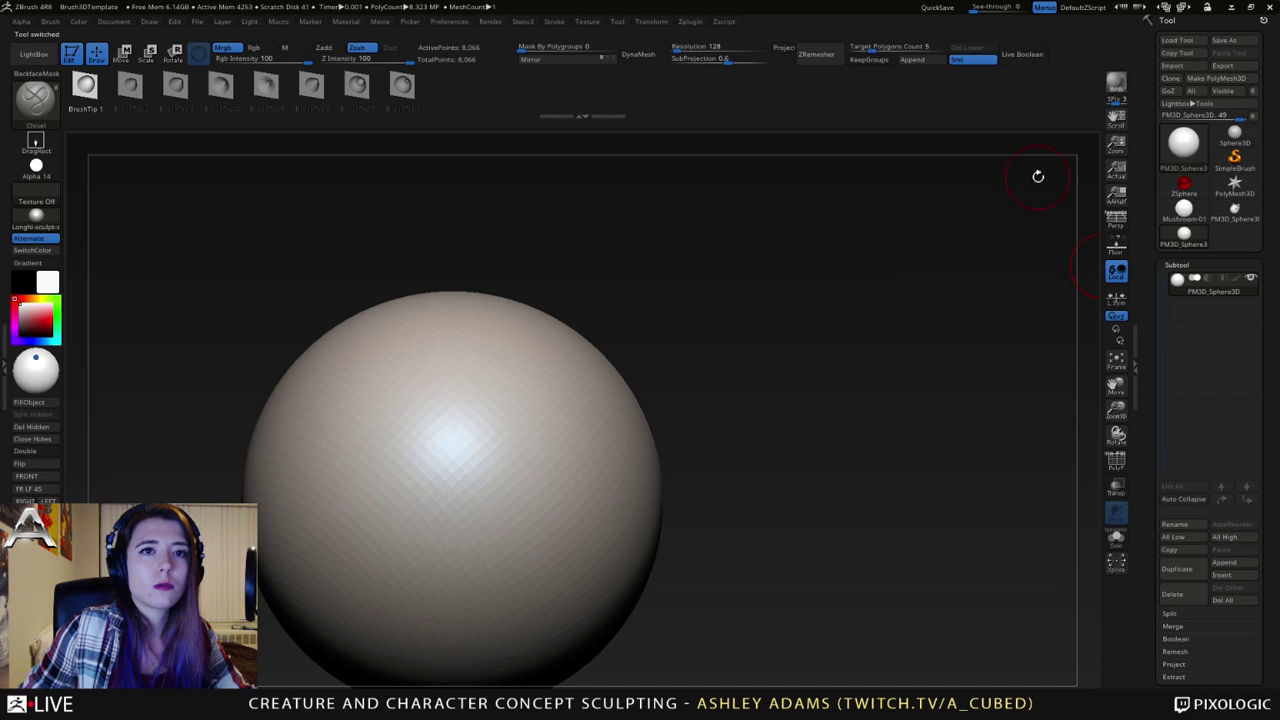
{"action": "left_click_drag", "start_coordinate": [634, 371], "coordinate": [753, 346], "text": "alt"}
{"action": "key", "text": "ctrl+d"}
{"action": "key", "text": "ctrl+d"}
{"action": "key", "text": "ctrl+d"}
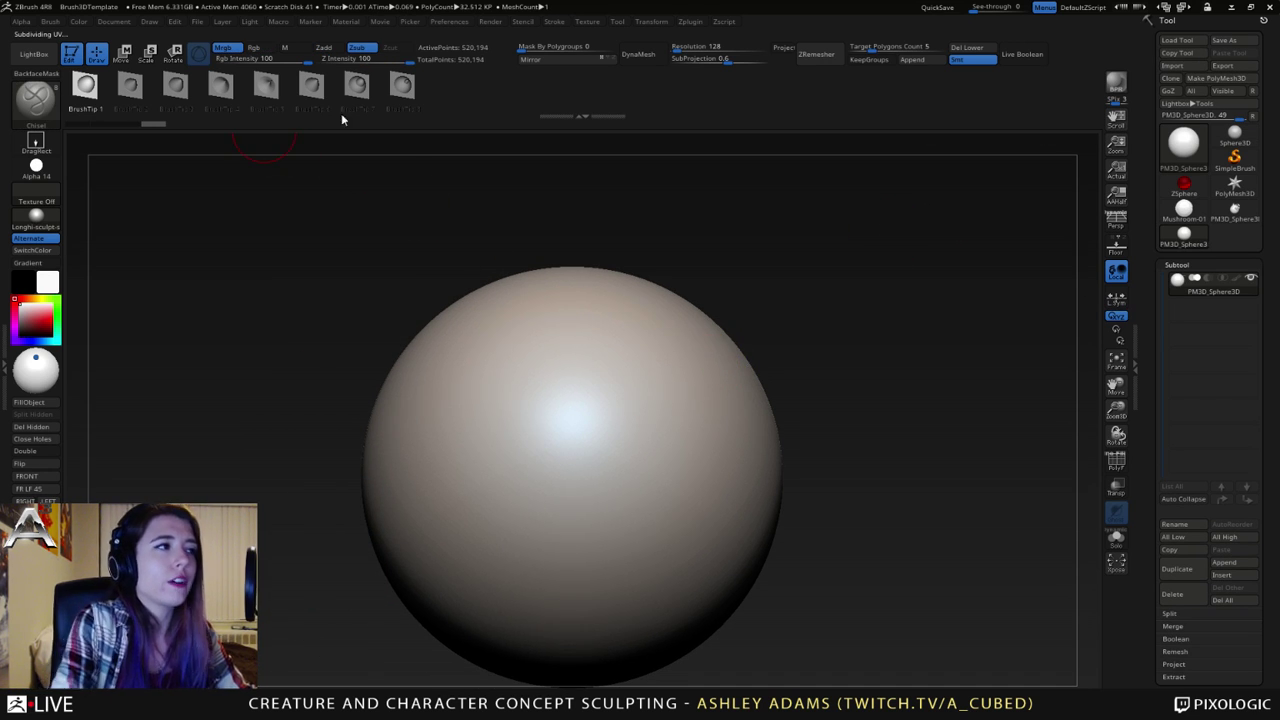
- Switch to the chisel_acubed brush and try stamping a large and a small Plane3D_1 horn on the new sphere
{"action": "key", "text": "b"}
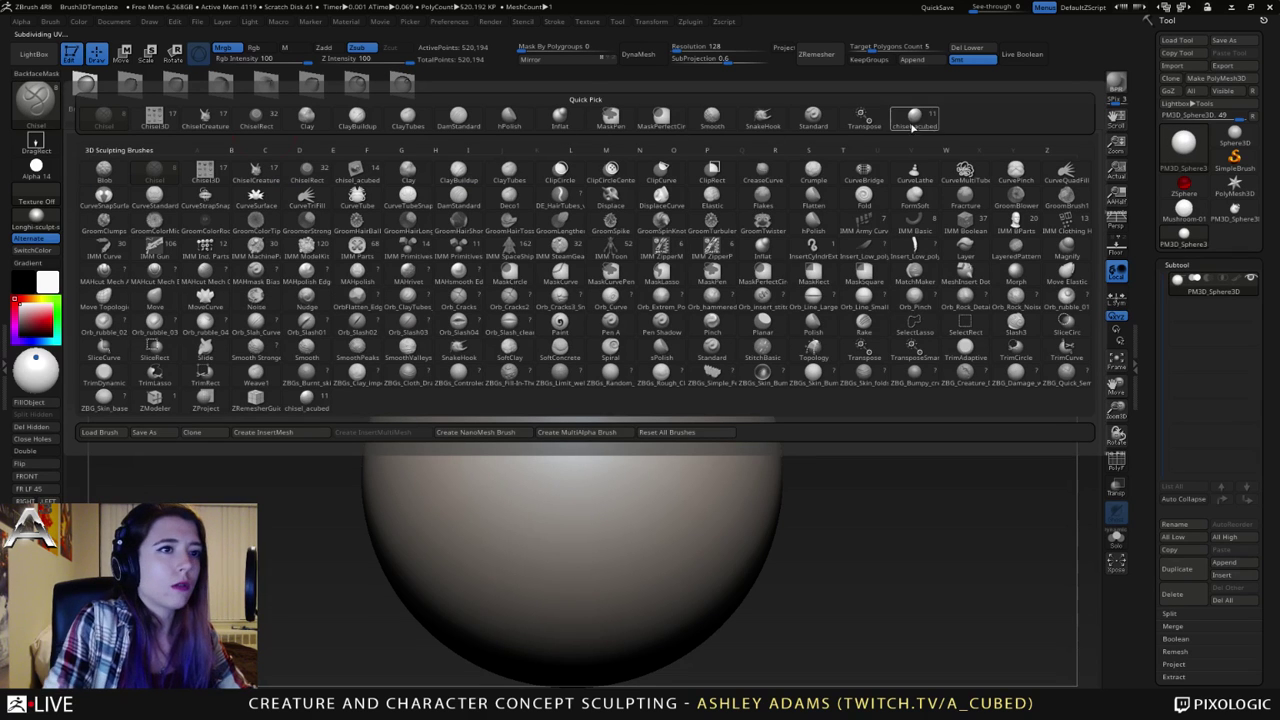
{"action": "left_click", "coordinate": [914, 116]}
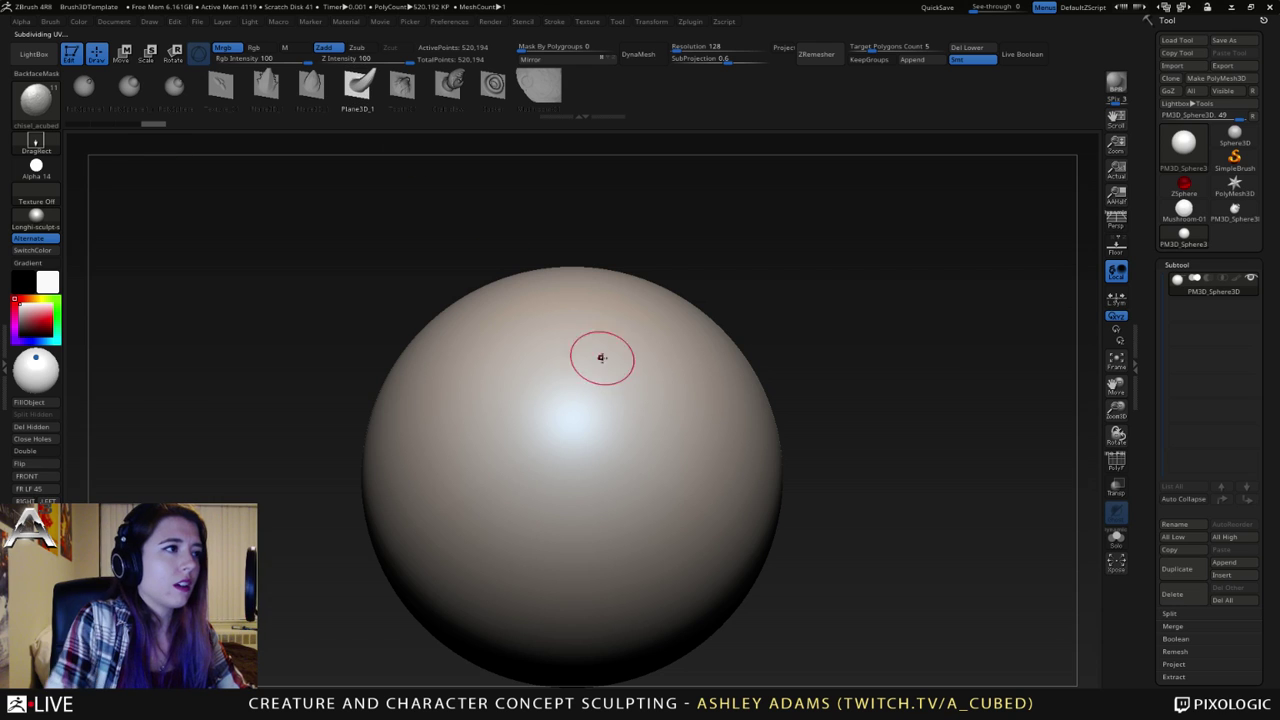
{"action": "mouse_move", "coordinate": [601, 358]}
{"action": "left_mouse_down"}
{"action": "mouse_move", "coordinate": [668, 380]}
{"action": "mouse_move", "coordinate": [601, 383]}
{"action": "left_mouse_up"}
{"action": "right_click_drag", "start_coordinate": [601, 383], "coordinate": [689, 394]}
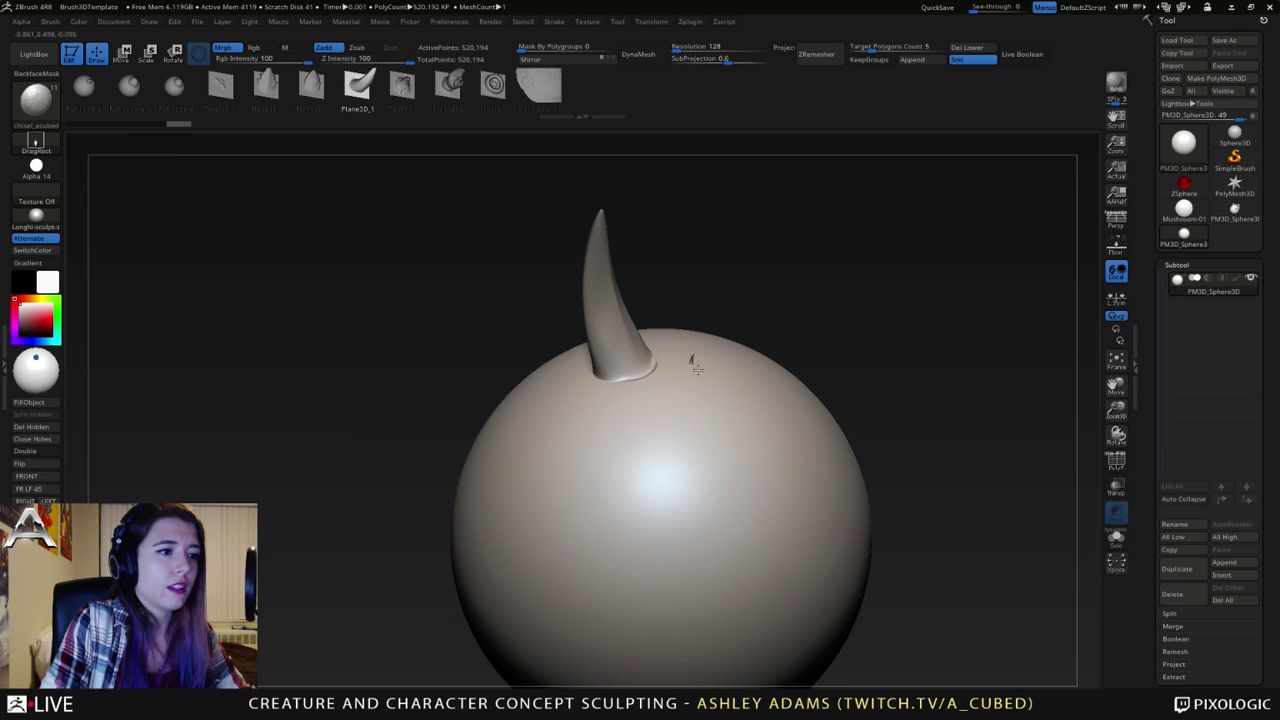
{"action": "left_click_drag", "start_coordinate": [691, 365], "coordinate": [724, 388]}
{"action": "right_click_drag", "start_coordinate": [647, 318], "coordinate": [565, 390]}
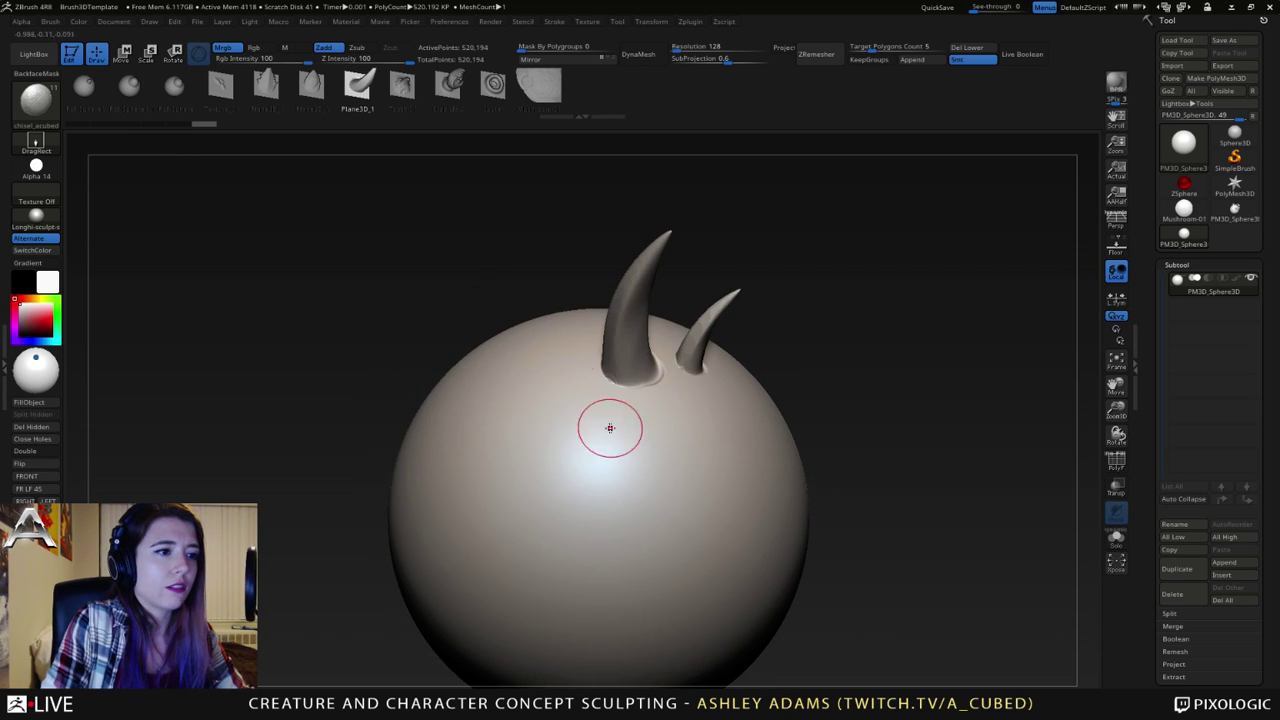
{"action": "key", "text": "ctrl+z"}
{"action": "key", "text": "ctrl+z"}
- Try stamping several Tooth-01 meshes of different sizes side by side on the plain sphere
{"action": "left_click", "coordinate": [404, 89]}
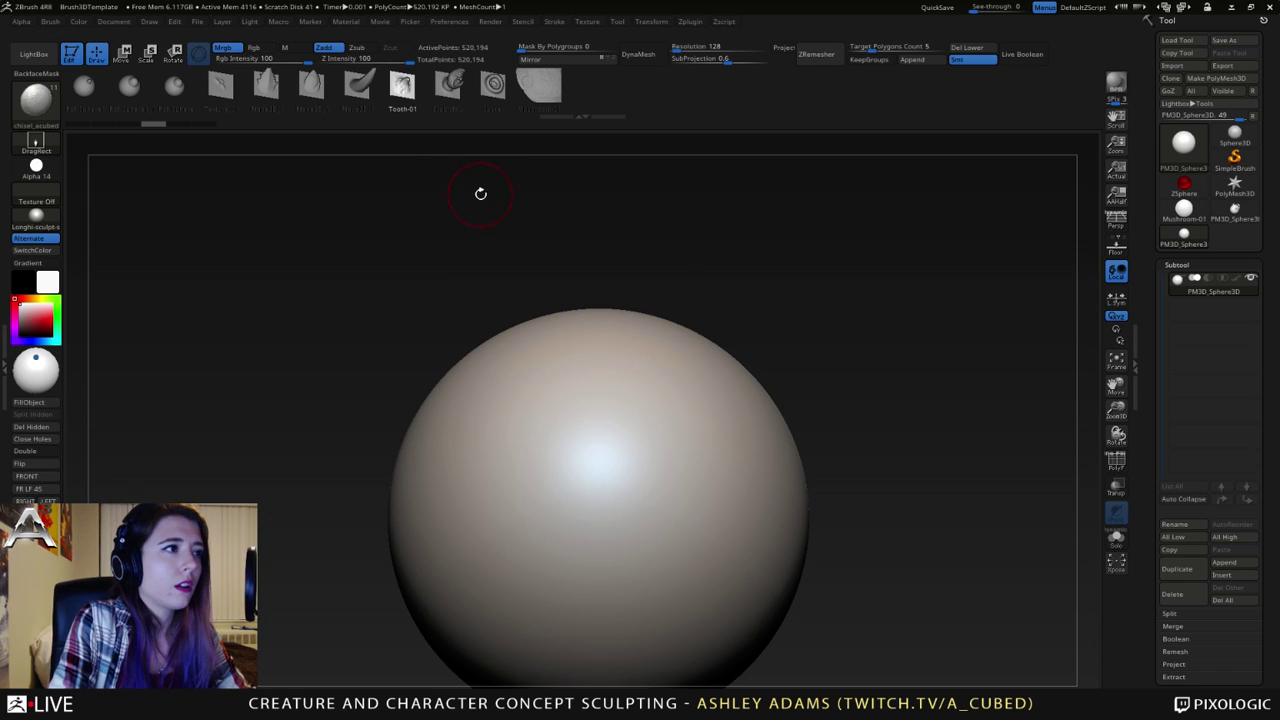
{"action": "left_click_drag", "start_coordinate": [615, 370], "coordinate": [702, 409]}
{"action": "mouse_move", "coordinate": [700, 409]}
{"action": "right_mouse_down", "text": "ctrl"}
{"action": "mouse_move", "coordinate": [696, 350]}
{"action": "mouse_move", "coordinate": [695, 408]}
{"action": "mouse_move", "coordinate": [680, 412]}
{"action": "right_mouse_up", "text": "ctrl"}
{"action": "right_click_drag", "start_coordinate": [685, 325], "coordinate": [688, 377], "text": "ctrl"}
{"action": "left_click_drag", "start_coordinate": [688, 386], "coordinate": [795, 412]}
{"action": "key", "text": "ctrl+z"}
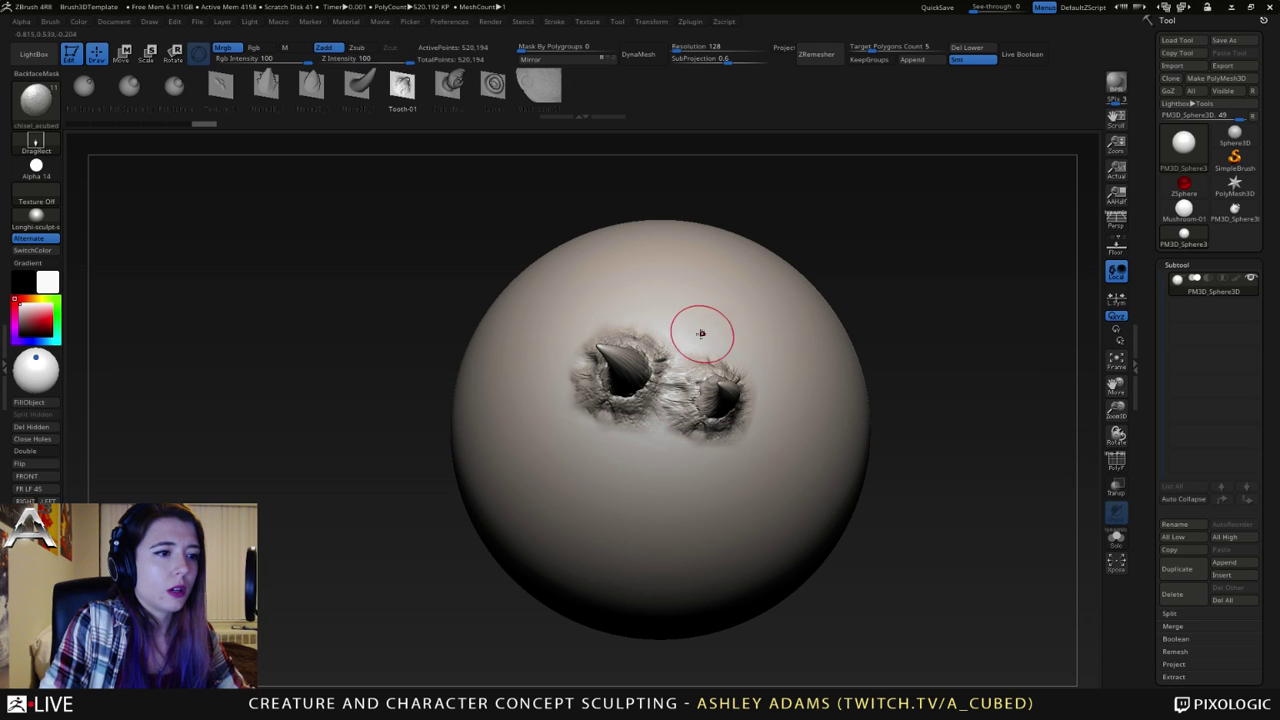
{"action": "left_click_drag", "start_coordinate": [688, 337], "coordinate": [752, 350]}
{"action": "mouse_move", "coordinate": [732, 354]}
{"action": "right_mouse_down"}
{"action": "mouse_move", "coordinate": [671, 349]}
{"action": "mouse_move", "coordinate": [704, 259]}
{"action": "mouse_move", "coordinate": [809, 287]}
{"action": "mouse_move", "coordinate": [826, 326]}
{"action": "mouse_move", "coordinate": [771, 363]}
{"action": "mouse_move", "coordinate": [757, 346]}
{"action": "mouse_move", "coordinate": [729, 360]}
{"action": "right_mouse_up"}
{"action": "key", "text": "ctrl"}
{"action": "key", "text": "ctrl+z"}
{"action": "key", "text": "ctrl+z"}
{"action": "key", "text": "ctrl+z"}
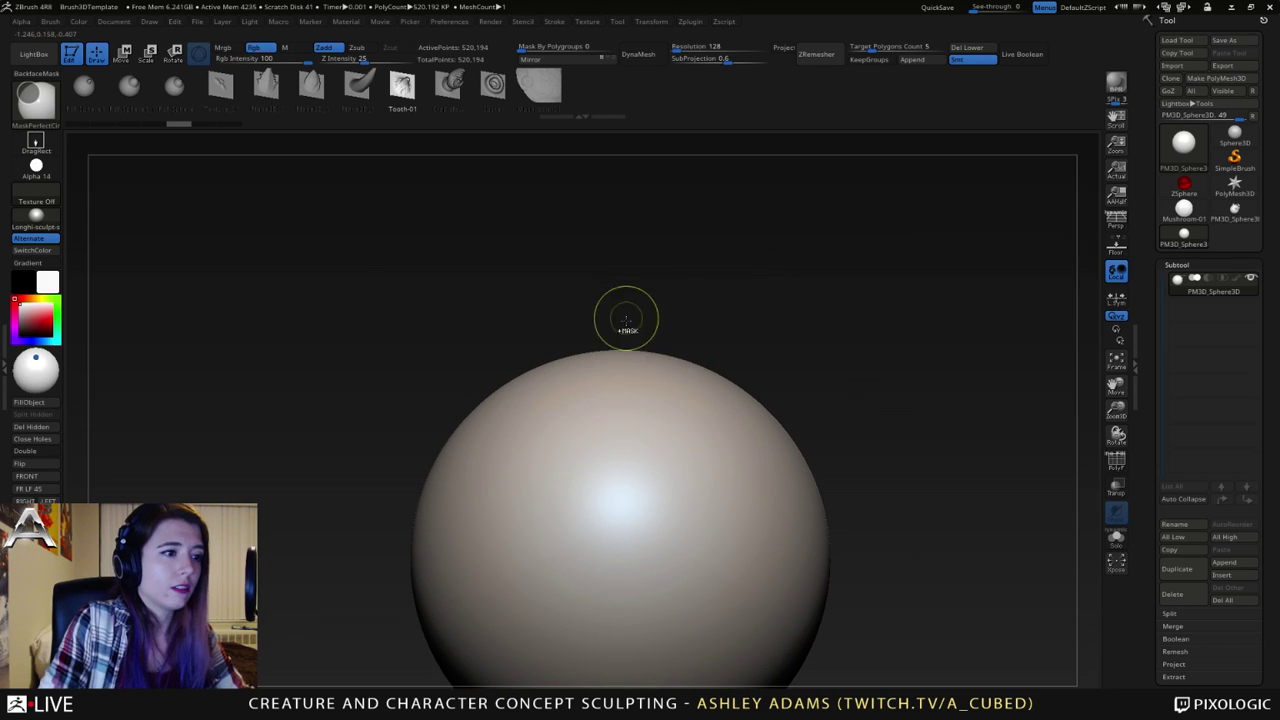
- Subdivide the plain sphere once more and try stamping a single Tooth-01 mesh near its top
{"action": "key", "text": "ctrl+d"}
{"action": "left_click_drag", "start_coordinate": [617, 369], "coordinate": [716, 397]}
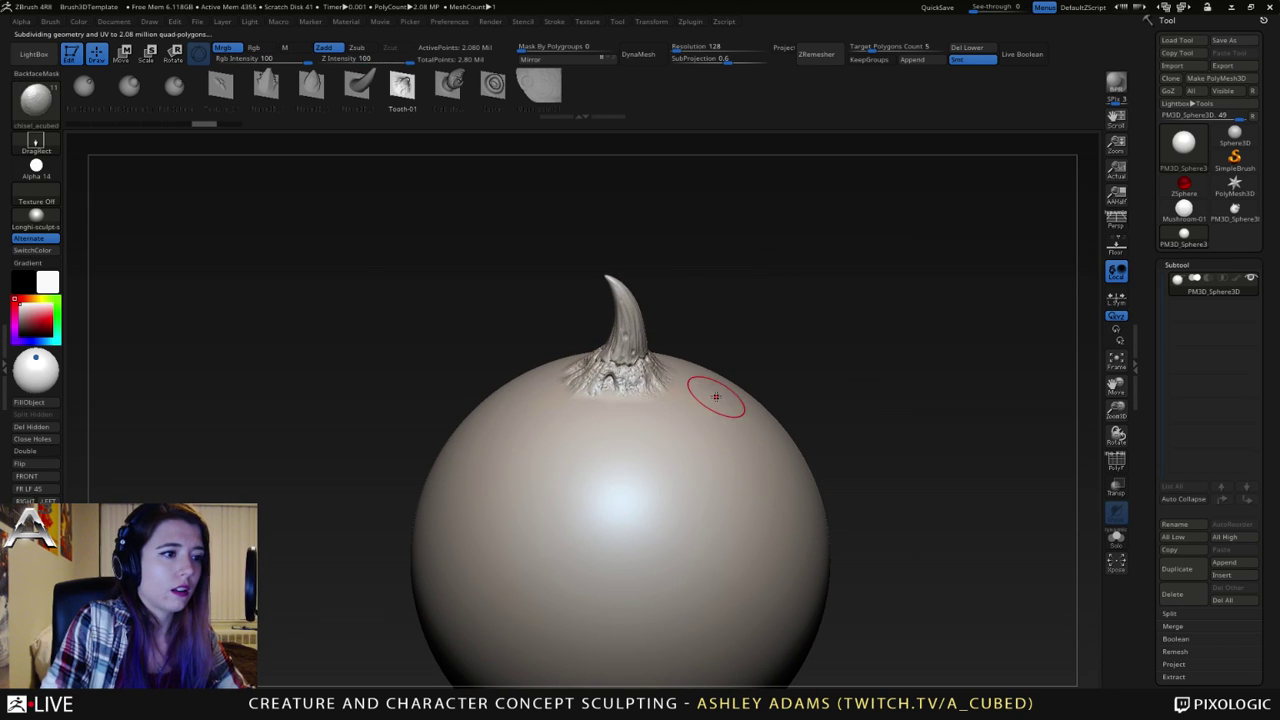
{"action": "right_click_drag", "start_coordinate": [691, 322], "coordinate": [680, 330]}
{"action": "key", "text": "ctrl+z"}
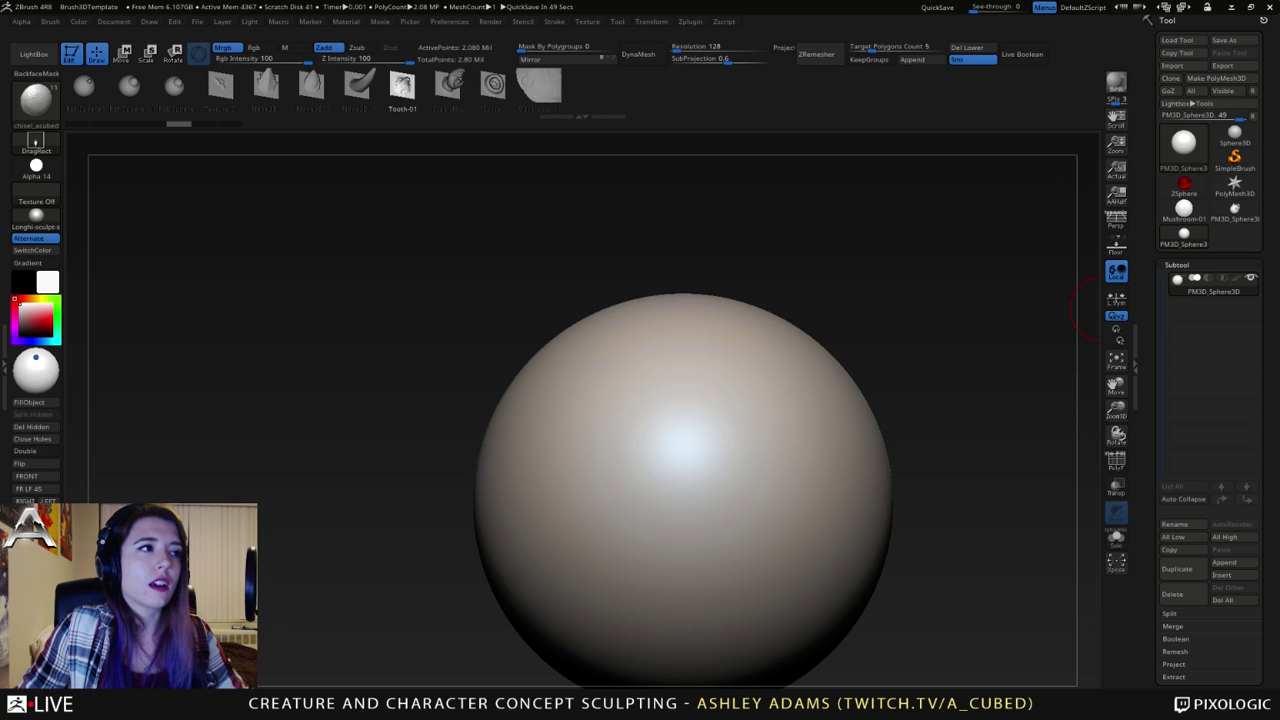
- Reopen the Mushroom-01 model and inspect close up where its stem meets the flat base plane
{"action": "left_click", "coordinate": [1234, 210]}
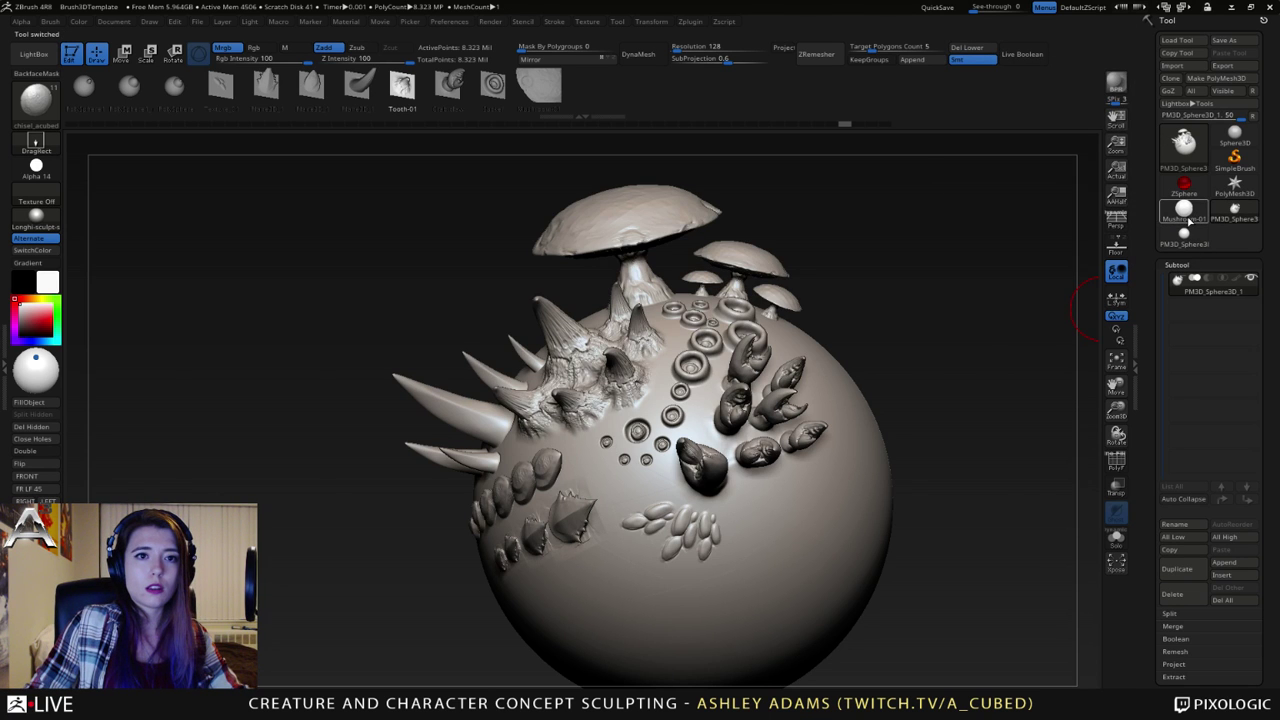
{"action": "left_click", "coordinate": [1186, 210]}
{"action": "right_click_drag", "start_coordinate": [740, 319], "coordinate": [1005, 69]}
{"action": "left_click_drag", "start_coordinate": [658, 510], "coordinate": [567, 426]}
{"action": "right_click_drag", "start_coordinate": [566, 427], "coordinate": [562, 431]}
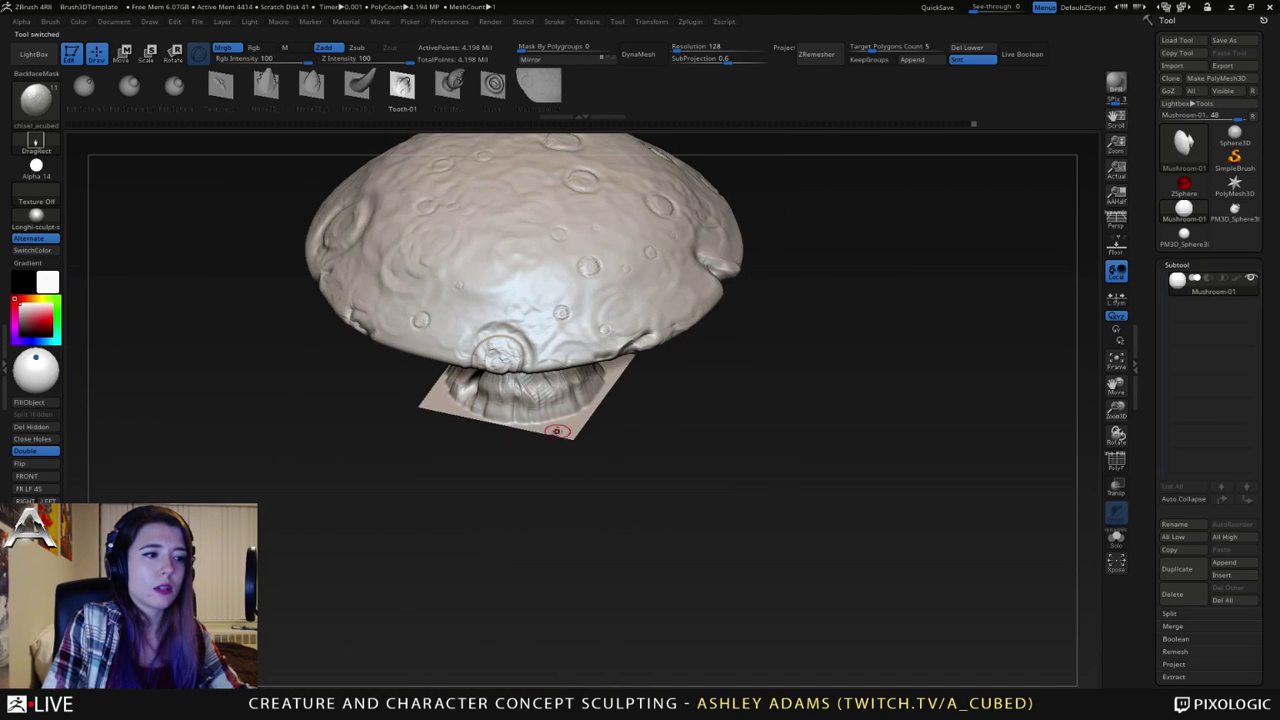
{"action": "right_click_drag", "start_coordinate": [511, 396], "coordinate": [525, 375]}
{"action": "left_click_drag", "start_coordinate": [536, 383], "coordinate": [603, 406]}
{"action": "left_click_drag", "start_coordinate": [450, 403], "coordinate": [562, 399]}
{"action": "right_click_drag", "start_coordinate": [562, 400], "coordinate": [557, 459], "text": "ctrl"}
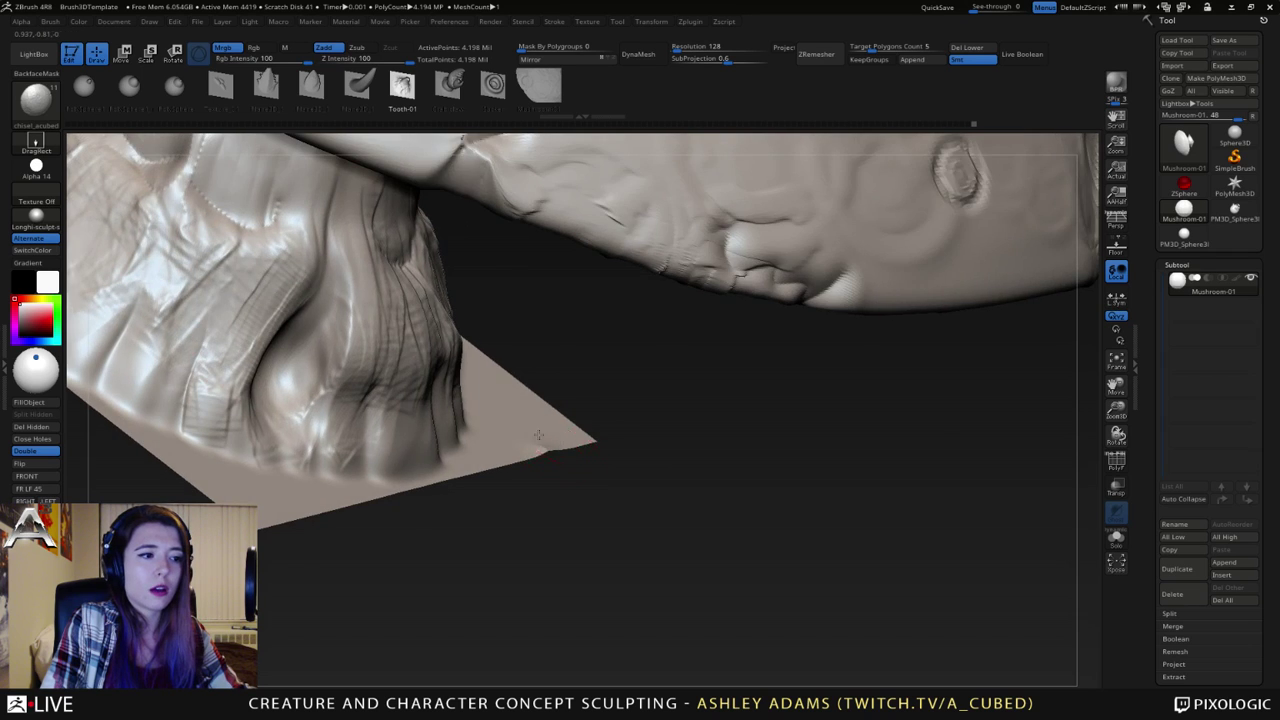
{"action": "left_click_drag", "start_coordinate": [538, 434], "coordinate": [699, 405]}
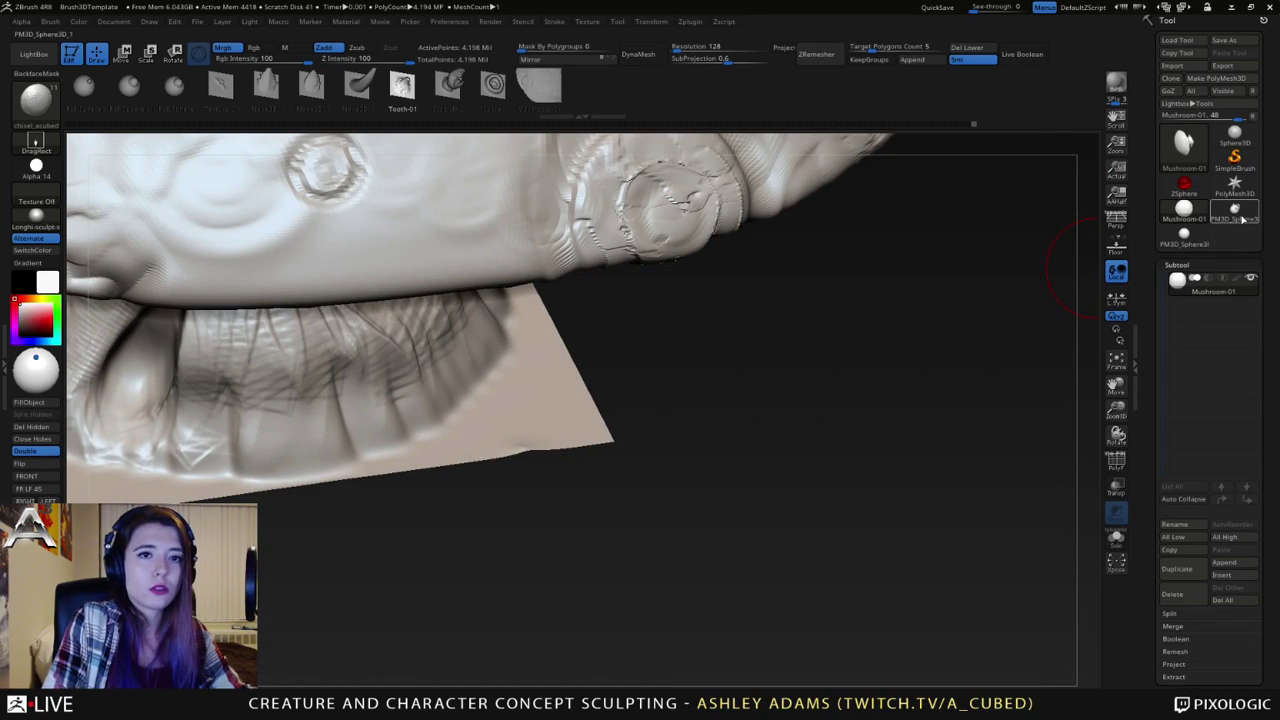
- Return to the stamped sphere, select the brush's Mushroom-01 mesh and inspect the surface resolution of the stamped mushrooms
{"action": "left_click", "coordinate": [1236, 207]}
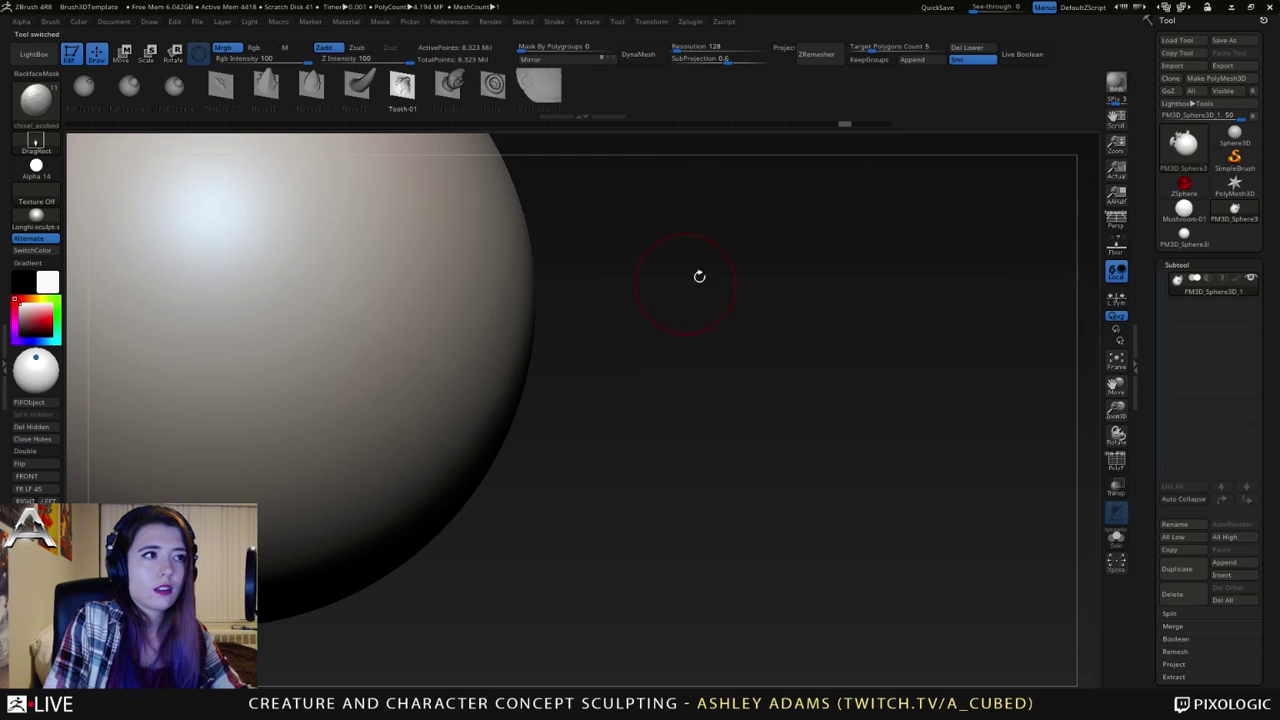
{"action": "left_click", "coordinate": [554, 89]}
{"action": "right_click_drag", "start_coordinate": [600, 350], "coordinate": [910, 550], "text": "alt"}
{"action": "right_click_drag", "start_coordinate": [754, 486], "coordinate": [680, 350], "text": "ctrl"}
{"action": "right_click_drag", "start_coordinate": [530, 383], "coordinate": [690, 375]}
{"action": "right_click_drag", "start_coordinate": [390, 434], "coordinate": [706, 409], "text": "alt"}
{"action": "mouse_move", "coordinate": [700, 500]}
{"action": "right_mouse_down"}
{"action": "mouse_move", "coordinate": [626, 403]}
{"action": "mouse_move", "coordinate": [730, 405]}
{"action": "mouse_move", "coordinate": [800, 435]}
{"action": "mouse_move", "coordinate": [700, 490]}
{"action": "right_mouse_up"}
{"action": "mouse_move", "coordinate": [510, 290]}
{"action": "right_mouse_down", "text": "ctrl"}
{"action": "mouse_move", "coordinate": [528, 363]}
{"action": "mouse_move", "coordinate": [435, 338]}
{"action": "right_mouse_up", "text": "ctrl"}
{"action": "key", "text": "space"}
{"action": "left_click_drag", "start_coordinate": [507, 335], "coordinate": [485, 335]}
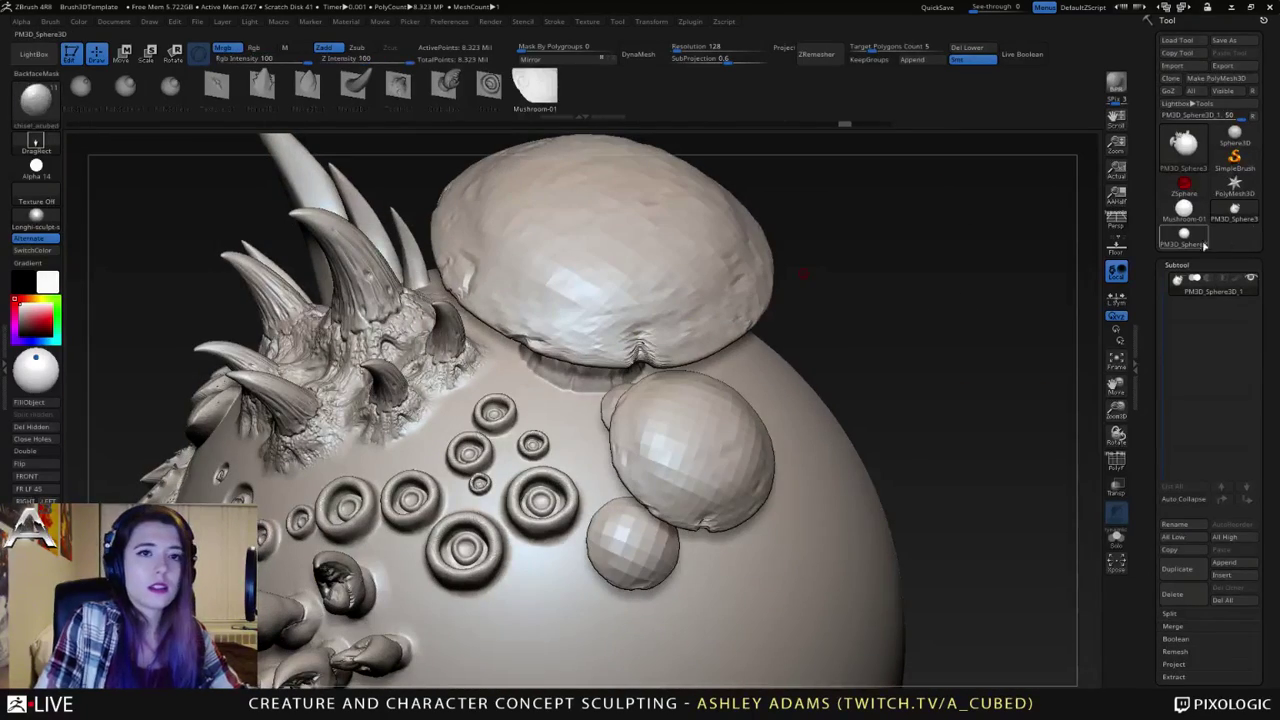
- Switch back to the Mushroom-01 model and examine the stem's wrinkles and base plane edge from the side
{"action": "left_click", "coordinate": [1173, 230]}
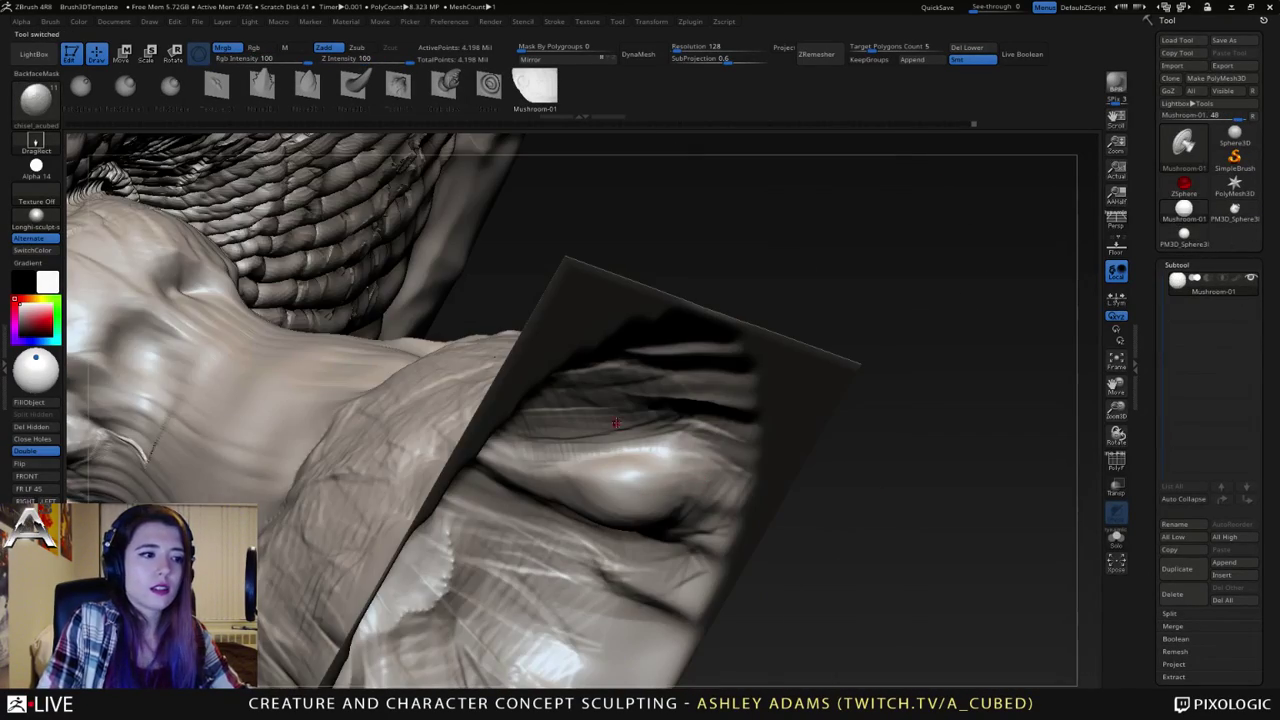
{"action": "left_click_drag", "start_coordinate": [862, 425], "coordinate": [911, 471]}
{"action": "left_click_drag", "start_coordinate": [974, 505], "coordinate": [925, 387]}
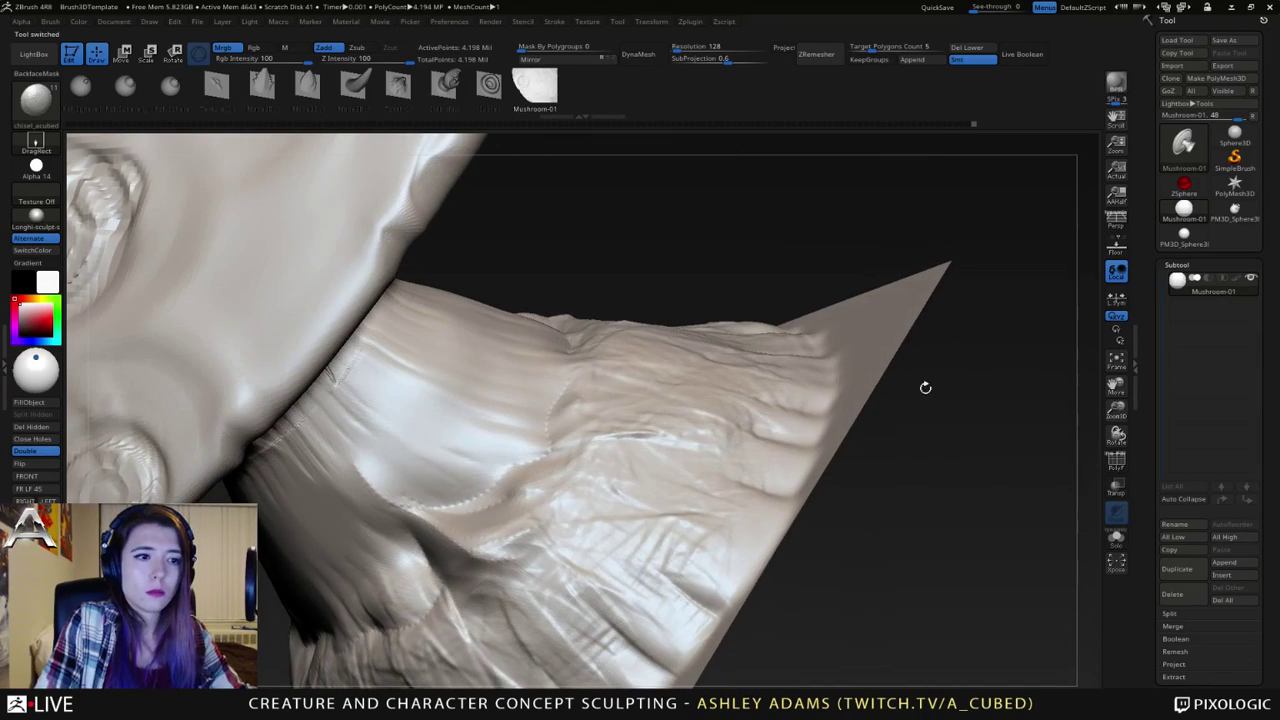
- Check the Mushroom-01 model from several sides and save a copy of it as a tool file named 3
{"action": "left_click_drag", "start_coordinate": [871, 418], "coordinate": [631, 486]}
{"action": "left_click_drag", "start_coordinate": [532, 503], "coordinate": [563, 502]}
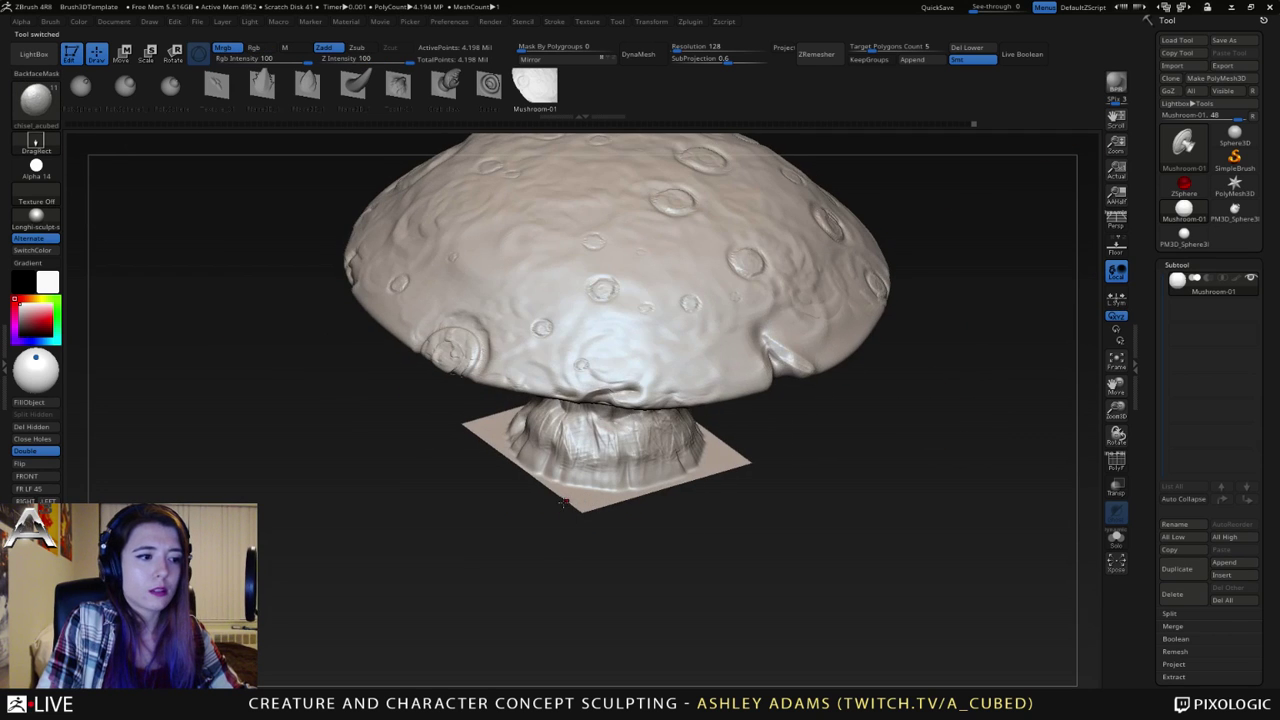
{"action": "left_click_drag", "start_coordinate": [766, 463], "coordinate": [835, 448]}
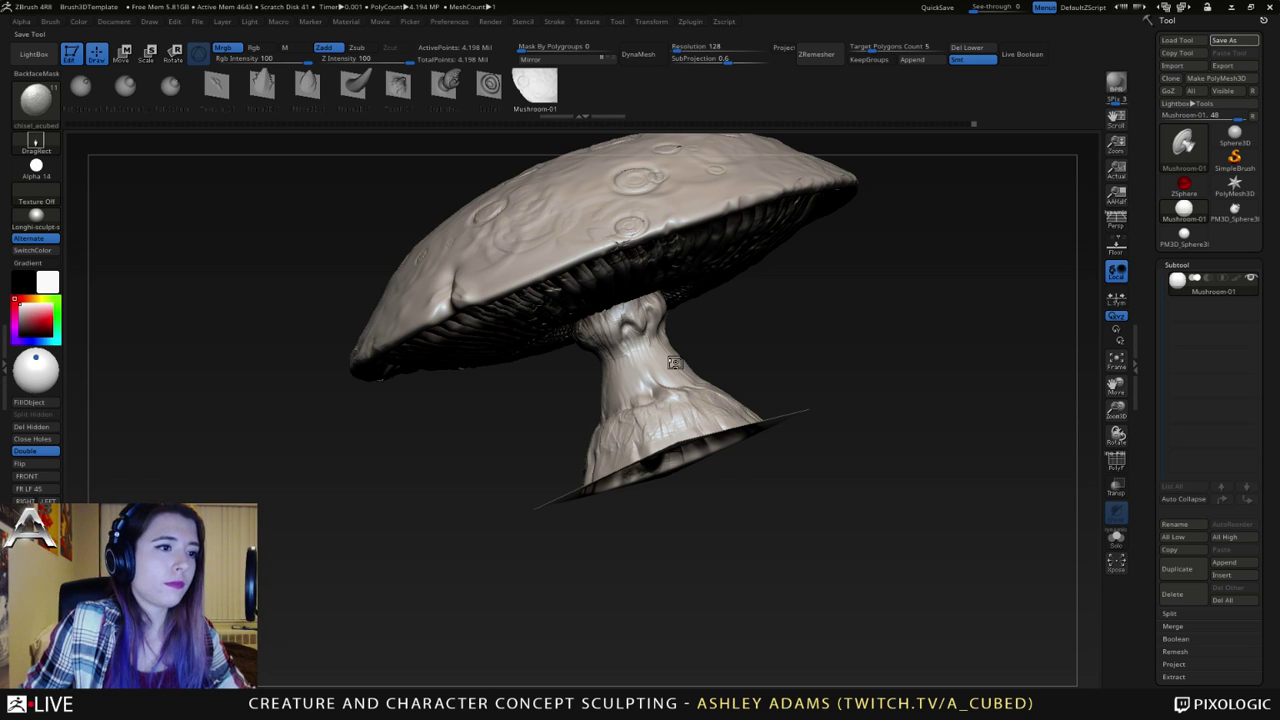
{"action": "mouse_move", "coordinate": [1176, 162]}
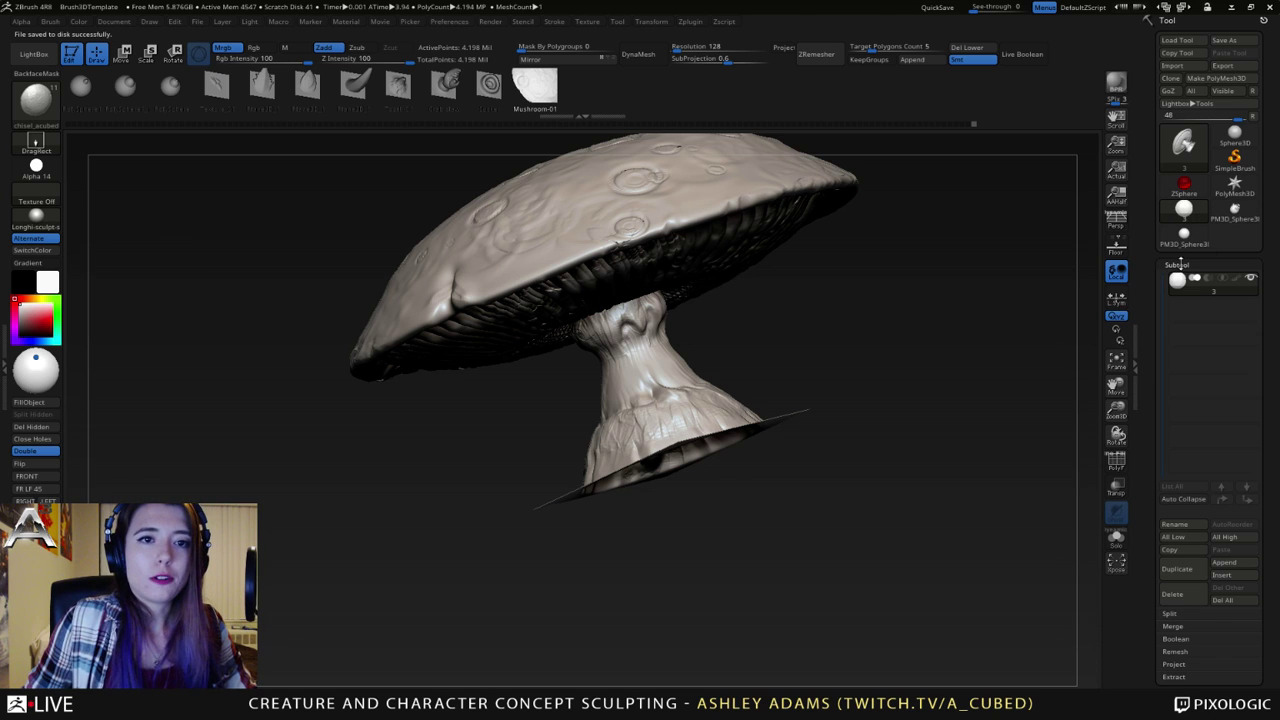
{"action": "mouse_move", "coordinate": [1194, 246]}
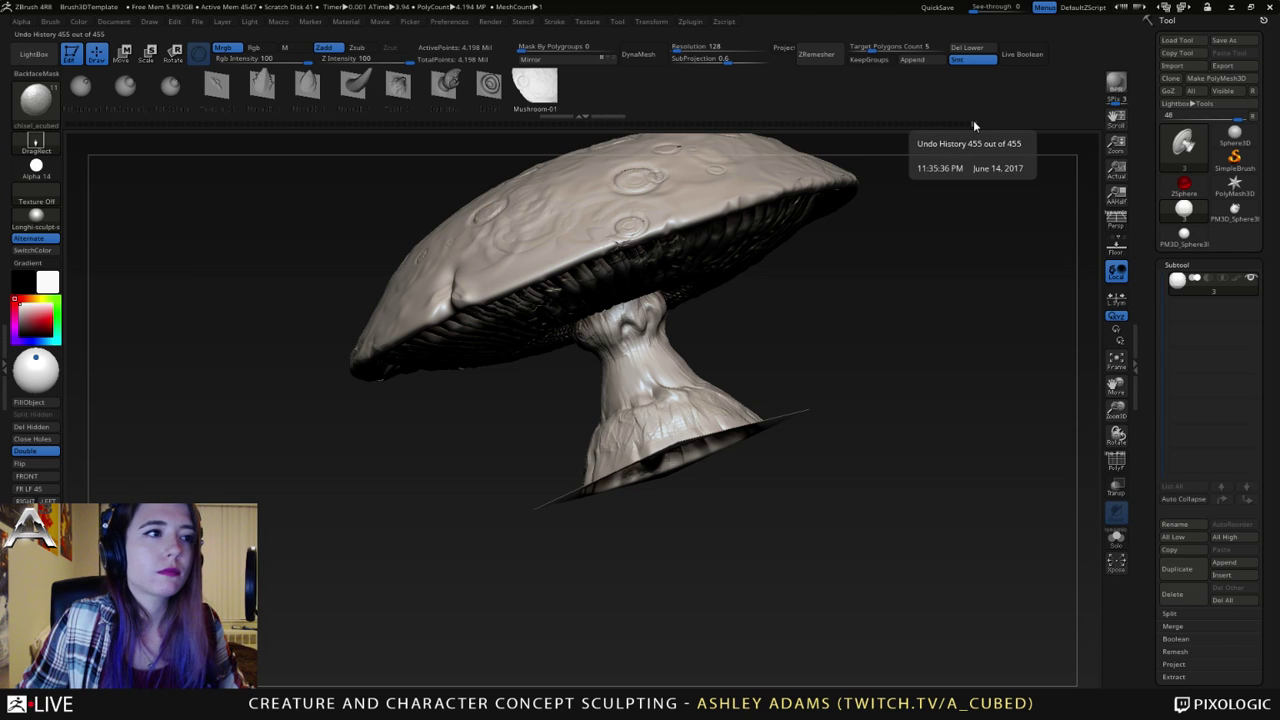
- Rewind the model's undo history to the early bare plane and set its subdivision level to 9
{"action": "left_click", "coordinate": [66, 127]}
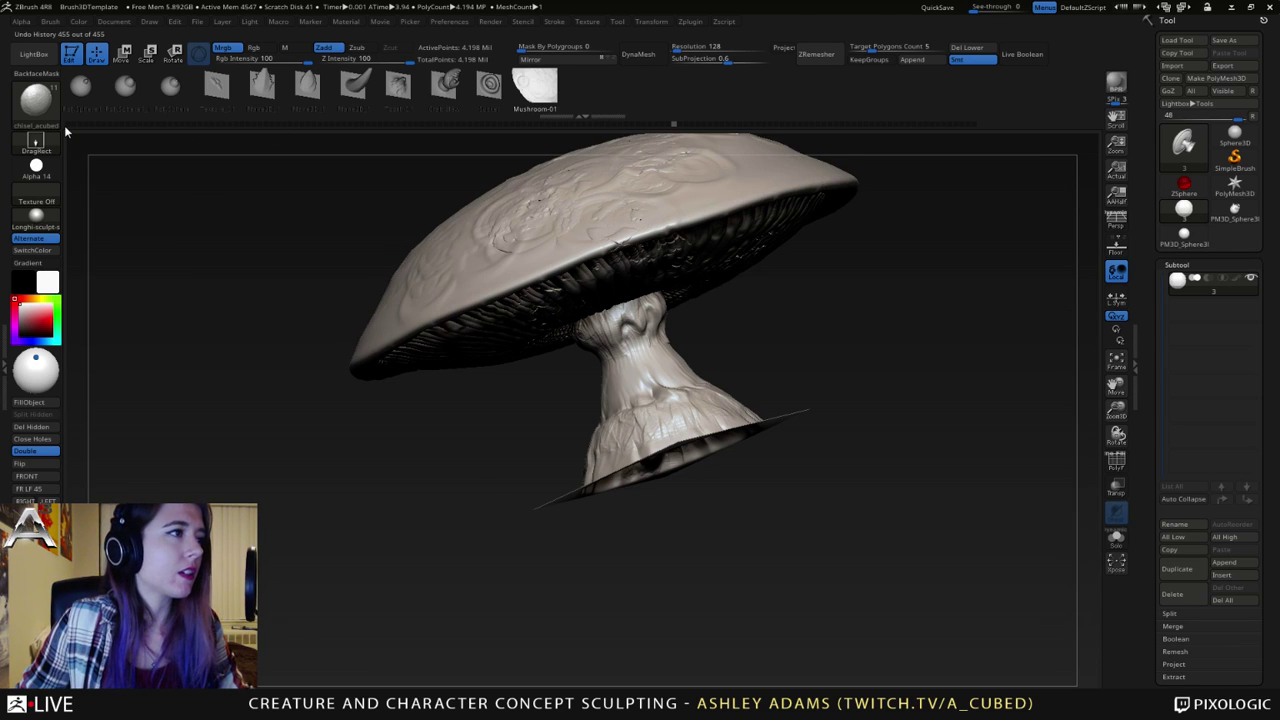
{"action": "left_click", "coordinate": [65, 125]}
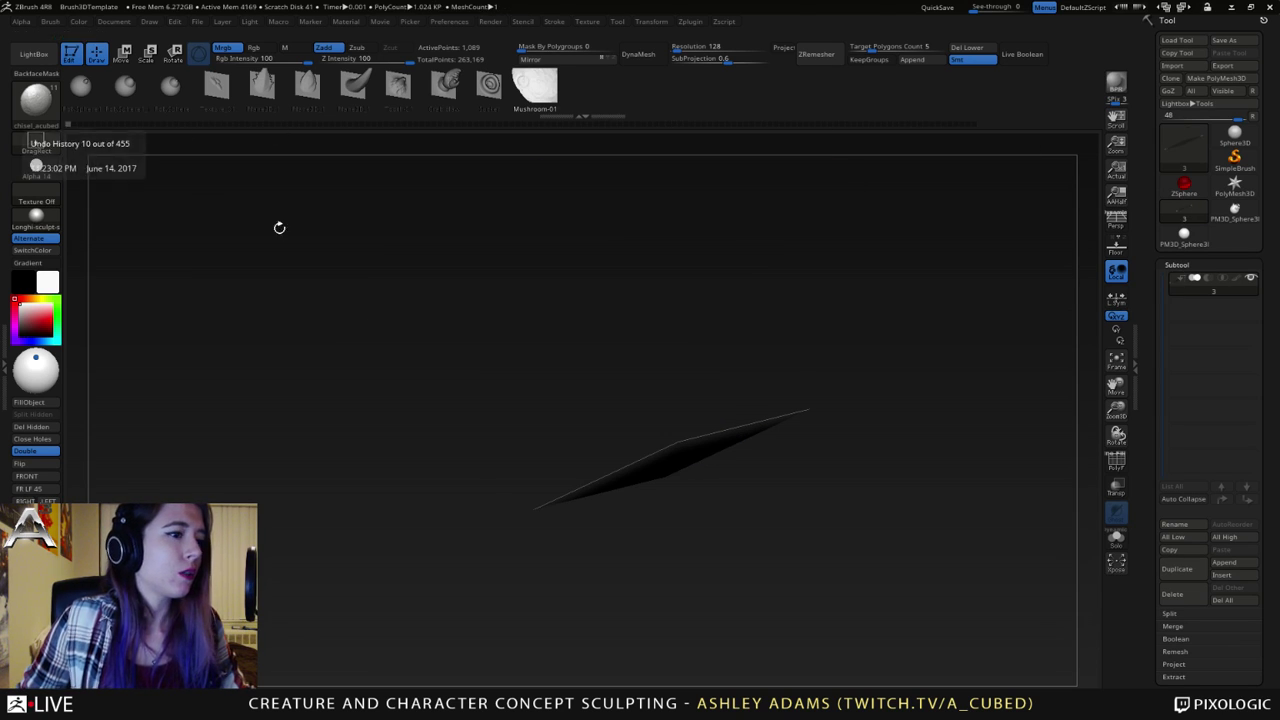
{"action": "left_click", "coordinate": [1177, 265]}
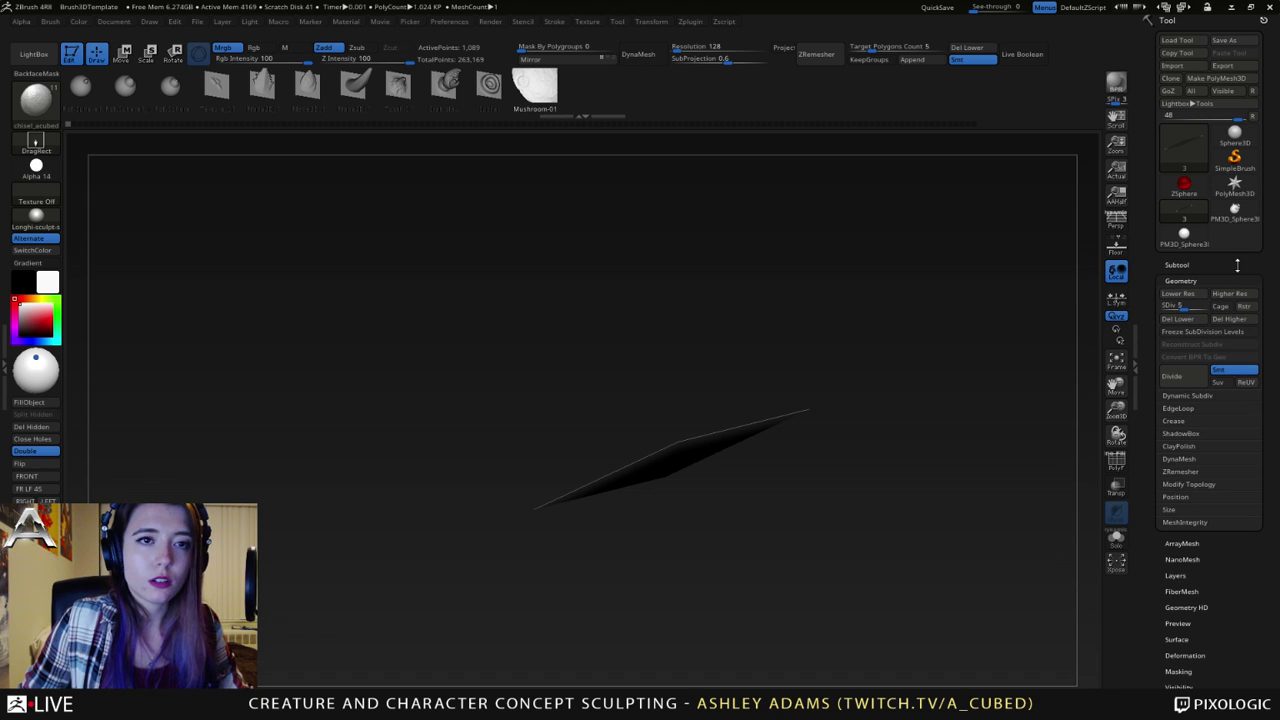
{"action": "left_click", "coordinate": [1198, 310]}
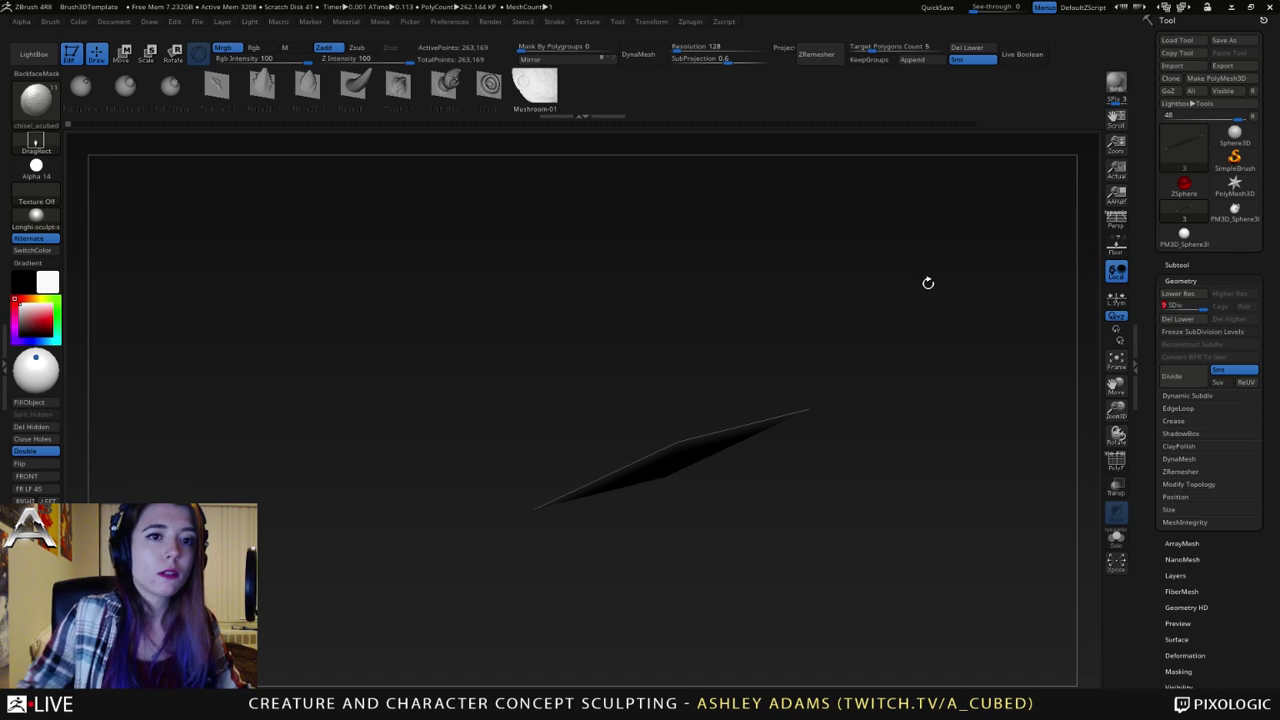
- Face the plane straight on, enlarge the brush and inflate a large round dome at the plane's centre
{"action": "mouse_move", "coordinate": [677, 298]}
{"action": "left_mouse_down"}
{"action": "mouse_move", "coordinate": [671, 397]}
{"action": "mouse_move", "coordinate": [720, 326]}
{"action": "mouse_move", "coordinate": [740, 320]}
{"action": "mouse_move", "coordinate": [744, 378]}
{"action": "mouse_move", "coordinate": [734, 371]}
{"action": "left_mouse_up"}
{"action": "key", "text": "space"}
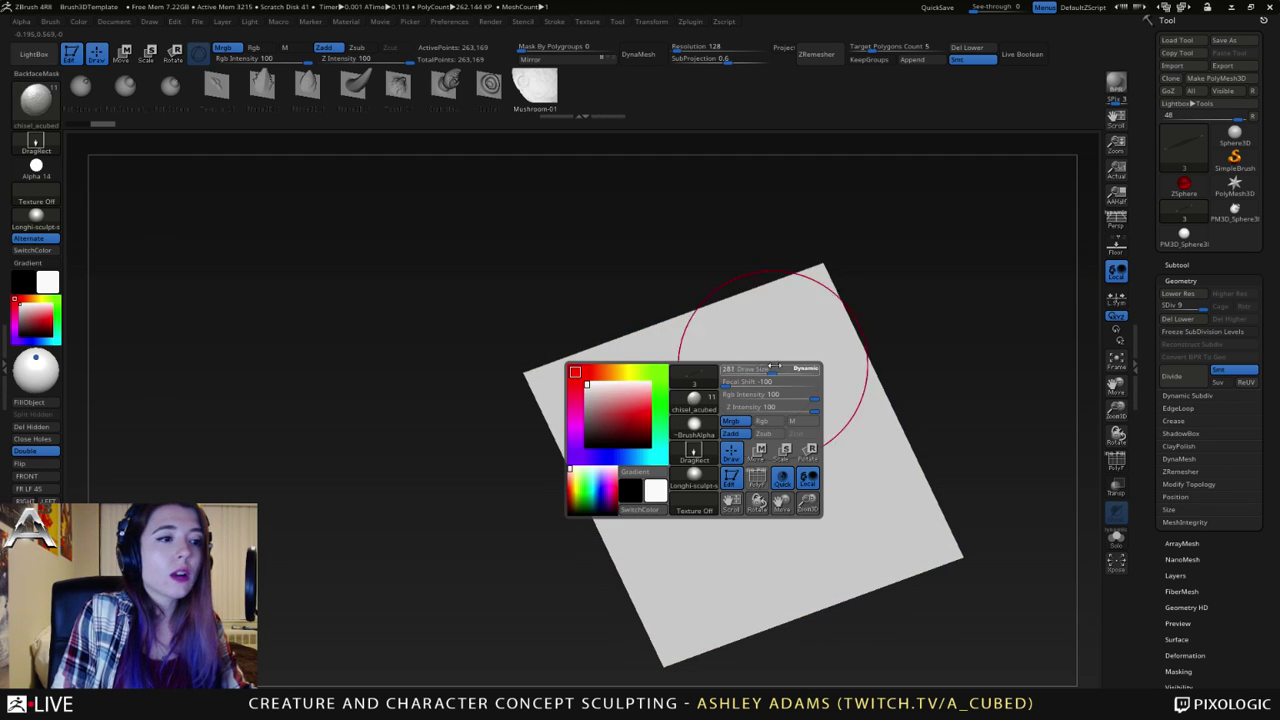
{"action": "right_click_drag", "start_coordinate": [732, 456], "coordinate": [757, 380], "text": "alt"}
{"action": "key", "text": "space"}
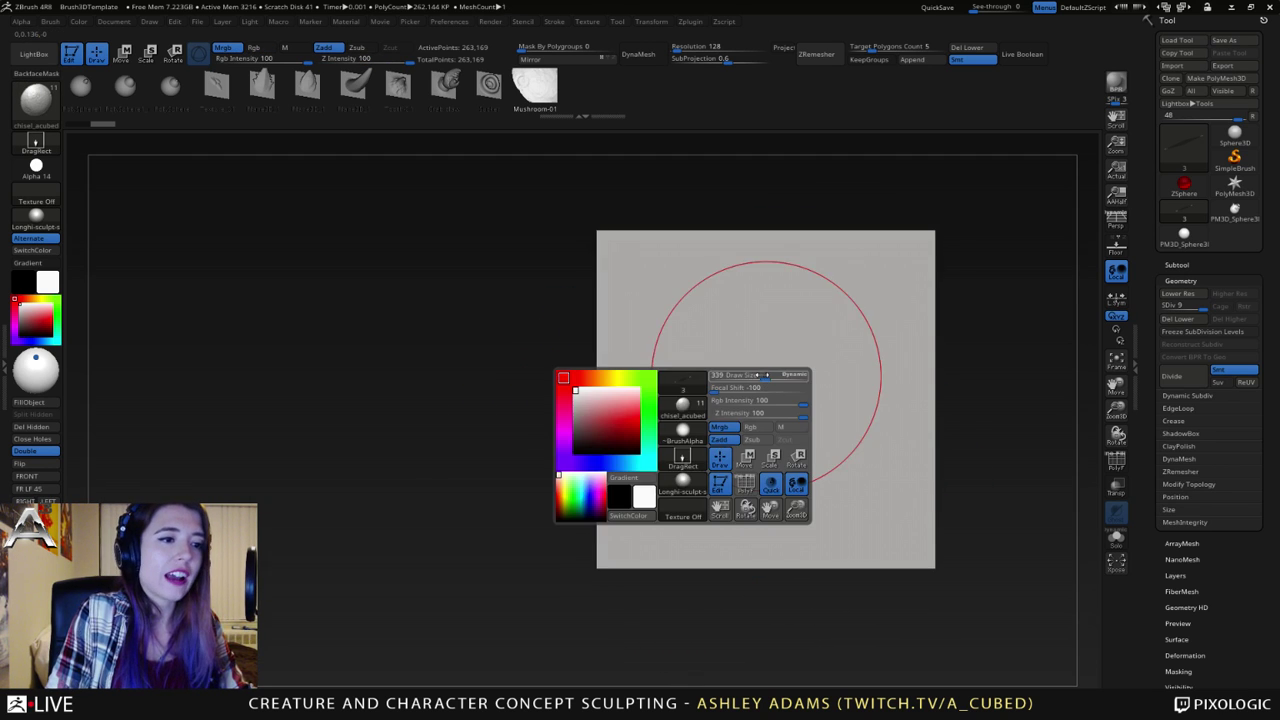
{"action": "left_click_drag", "start_coordinate": [751, 372], "coordinate": [760, 367]}
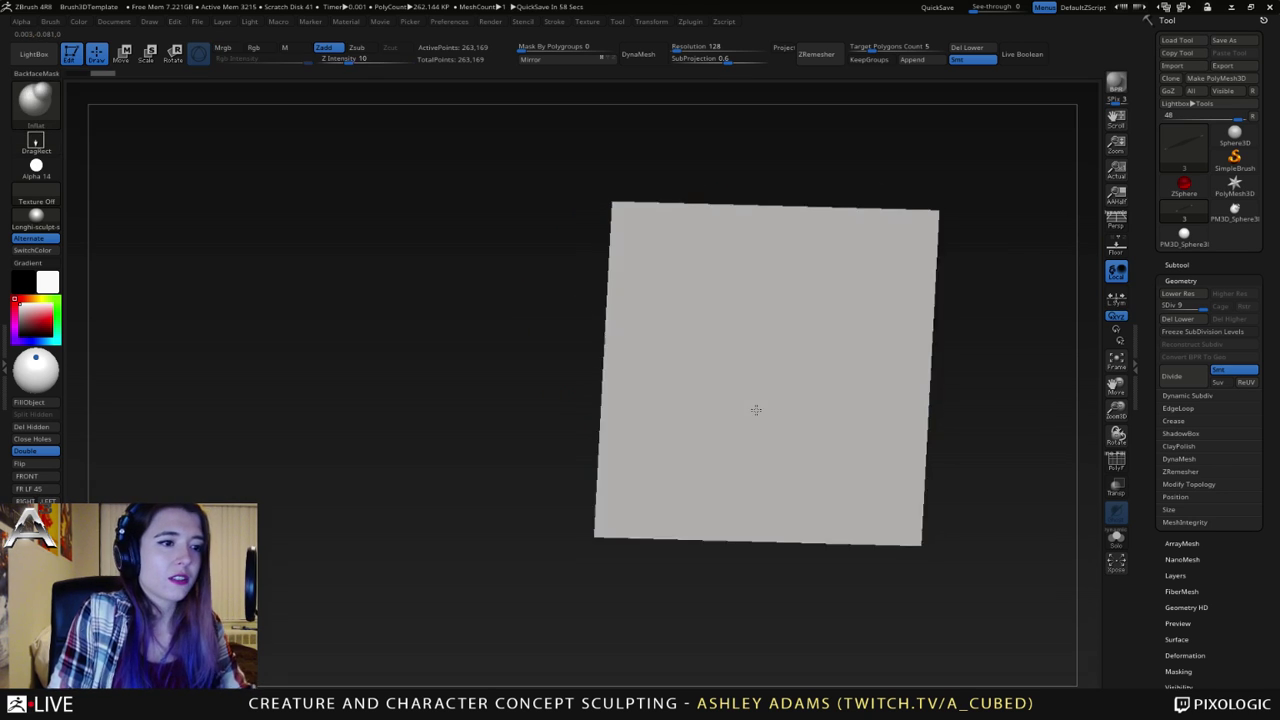
{"action": "mouse_move", "coordinate": [756, 410]}
{"action": "right_mouse_down", "text": "shift"}
{"action": "mouse_move", "coordinate": [760, 371]}
{"action": "mouse_move", "coordinate": [743, 380]}
{"action": "right_mouse_up", "text": "shift"}
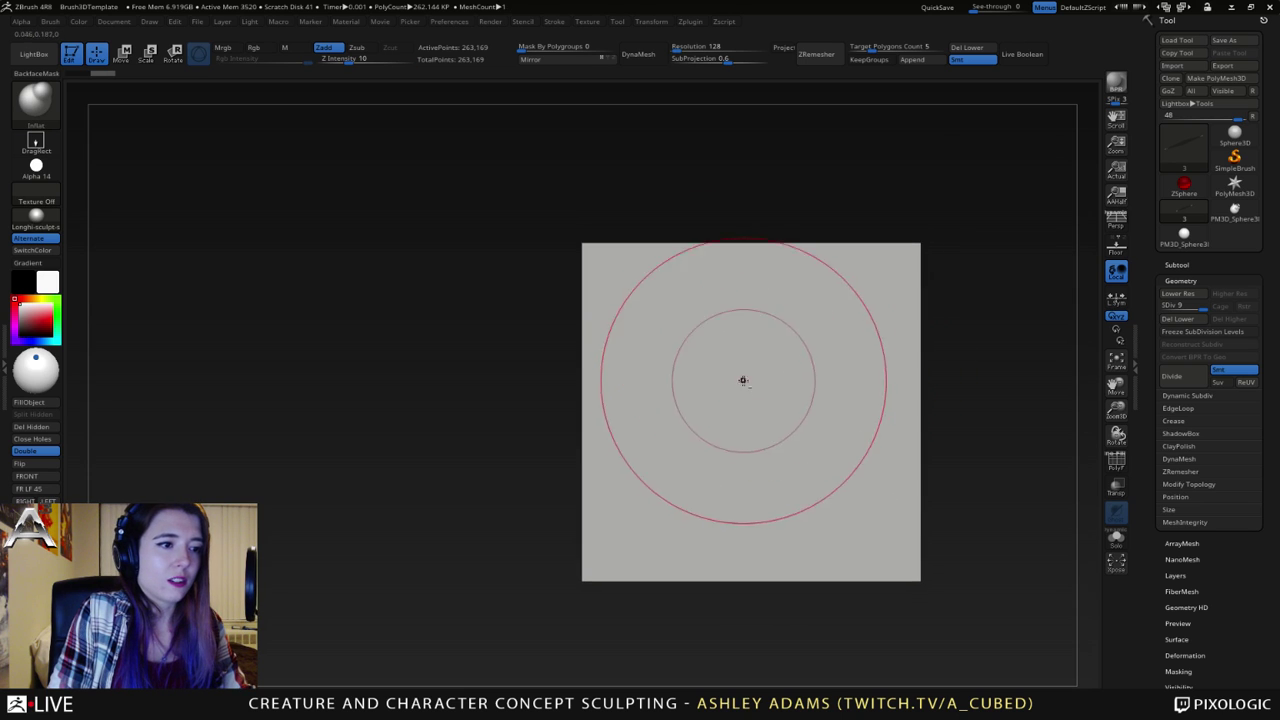
{"action": "left_click_drag", "start_coordinate": [749, 406], "coordinate": [745, 435]}
{"action": "mouse_move", "coordinate": [747, 420]}
{"action": "right_mouse_down"}
{"action": "mouse_move", "coordinate": [808, 386]}
{"action": "mouse_move", "coordinate": [782, 383]}
{"action": "right_mouse_up"}
{"action": "mouse_move", "coordinate": [750, 395]}
{"action": "left_mouse_down"}
{"action": "mouse_move", "coordinate": [722, 368]}
{"action": "mouse_move", "coordinate": [718, 476]}
{"action": "mouse_move", "coordinate": [822, 405]}
{"action": "mouse_move", "coordinate": [729, 366]}
{"action": "mouse_move", "coordinate": [797, 448]}
{"action": "mouse_move", "coordinate": [694, 443]}
{"action": "mouse_move", "coordinate": [760, 400]}
{"action": "mouse_move", "coordinate": [786, 363]}
{"action": "mouse_move", "coordinate": [733, 383]}
{"action": "left_mouse_up"}
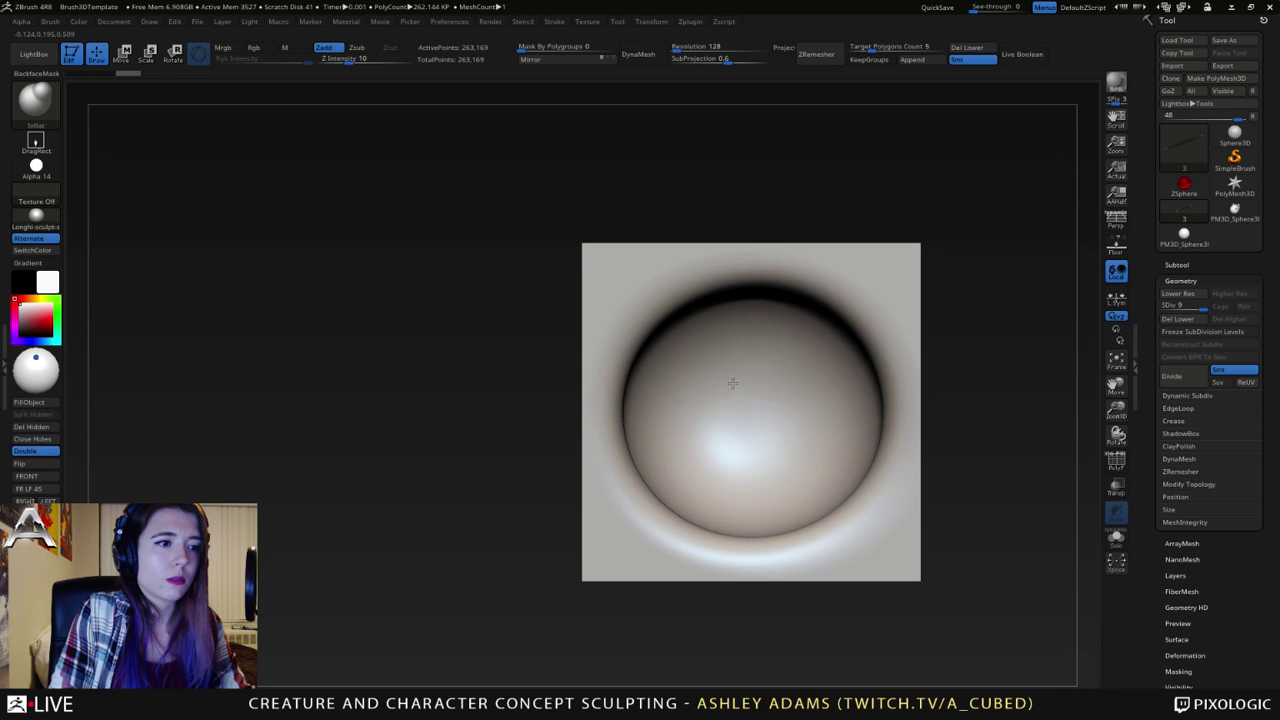
- Replace the MaskPerfectCircle masking brush with MaskRect
{"action": "mouse_move", "coordinate": [733, 383]}
{"action": "right_mouse_down"}
{"action": "mouse_move", "coordinate": [763, 363]}
{"action": "mouse_move", "coordinate": [763, 406]}
{"action": "right_mouse_up"}
{"action": "left_click_drag", "start_coordinate": [499, 166], "coordinate": [984, 245], "text": "ctrl"}
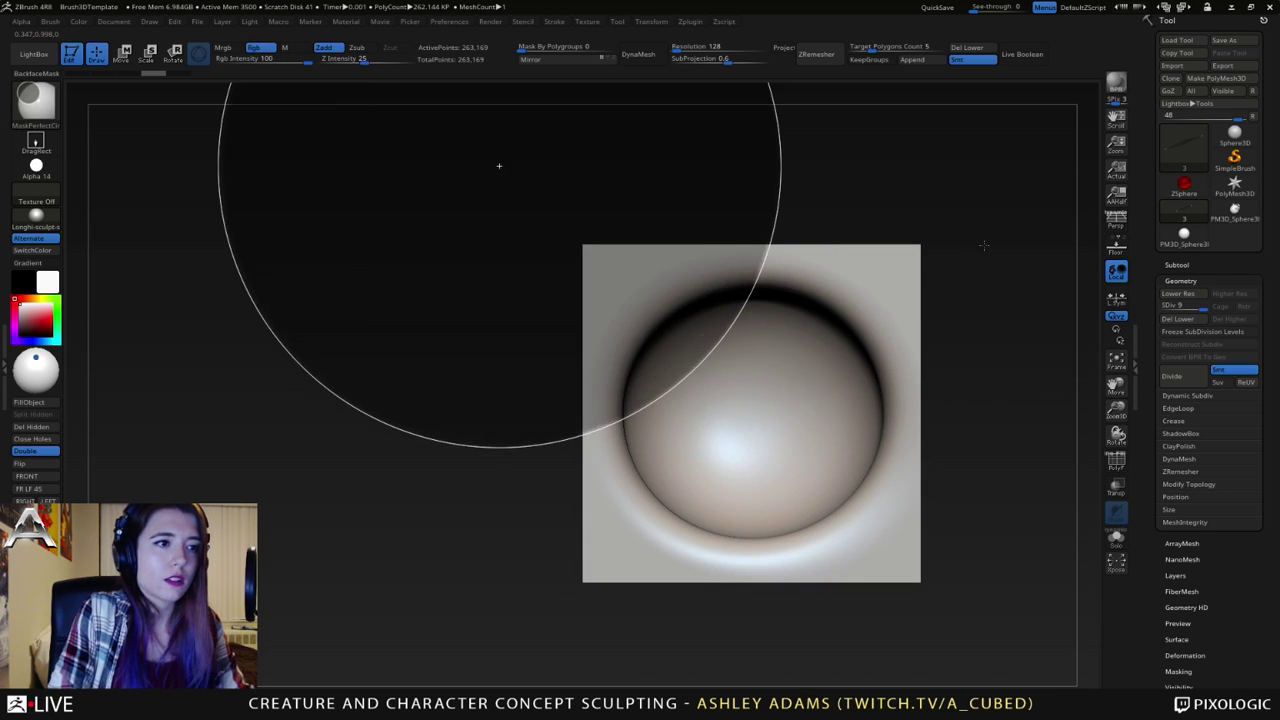
{"action": "left_click", "coordinate": [35, 97]}
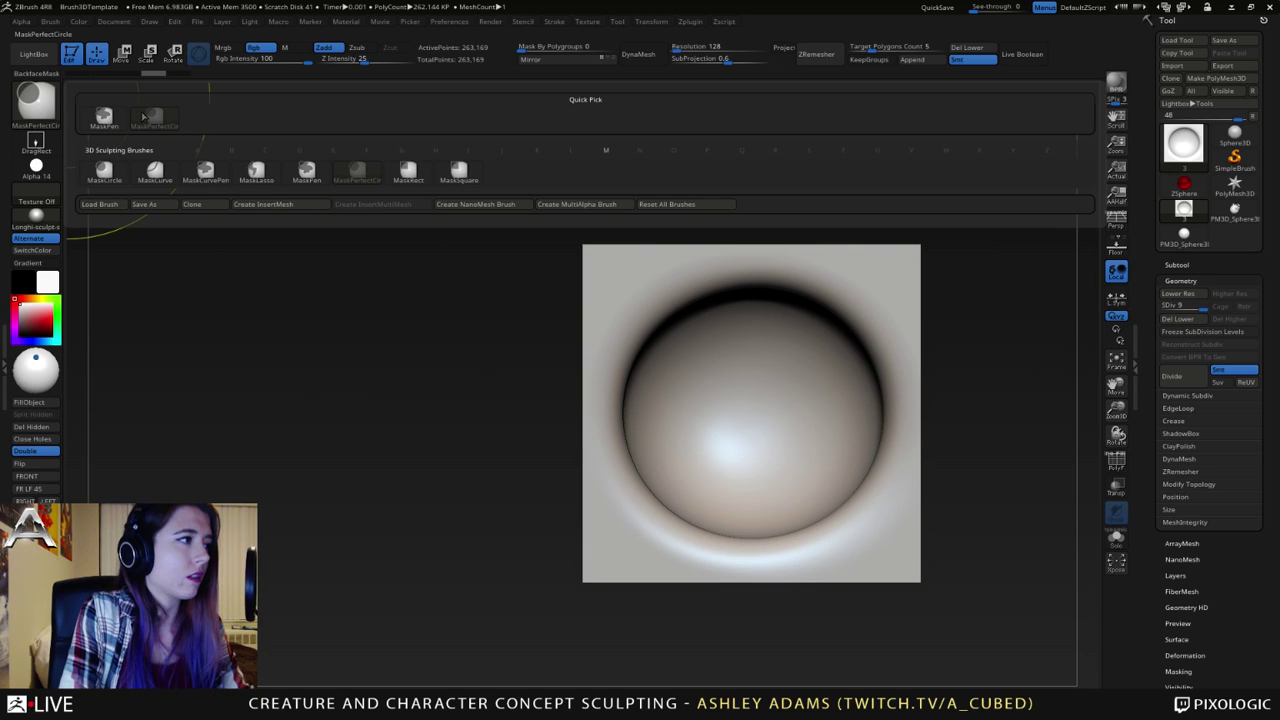
{"action": "left_click", "coordinate": [420, 176]}
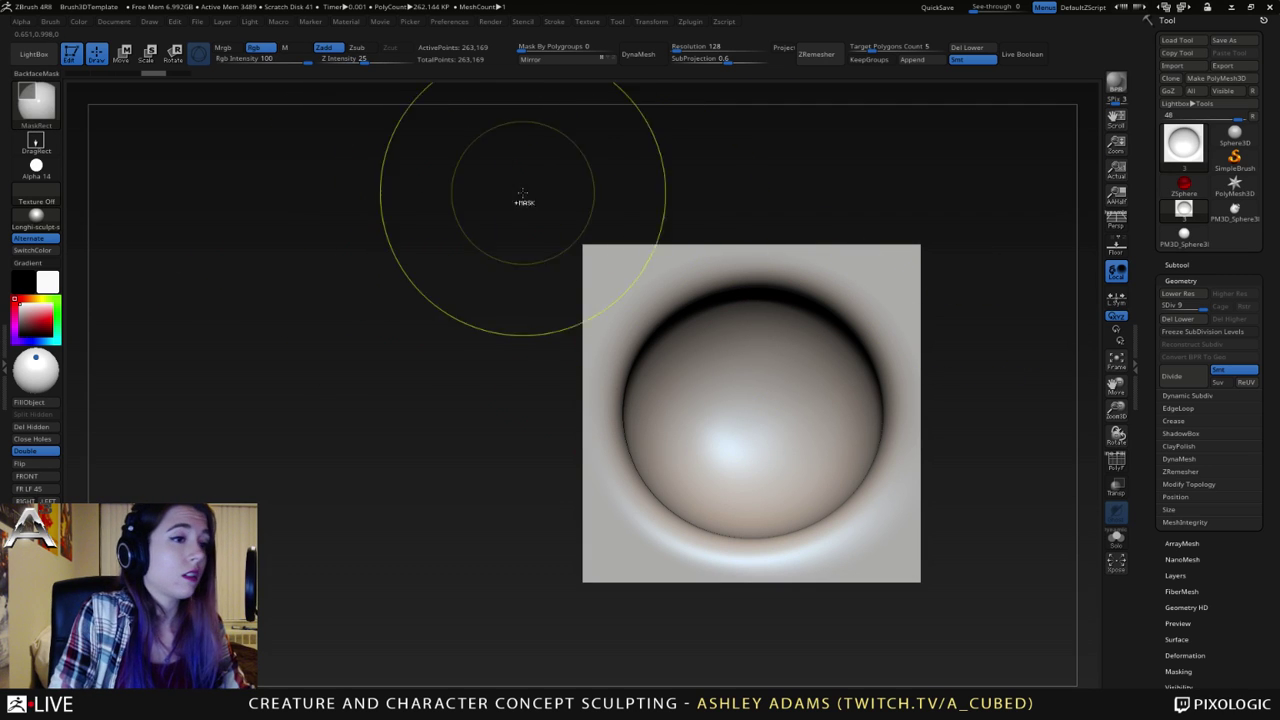
- Mask the square area around the dome up to a thin margin and invert the mask to protect the plane's border
{"action": "left_click_drag", "start_coordinate": [496, 165], "coordinate": [1018, 268], "text": "ctrl"}
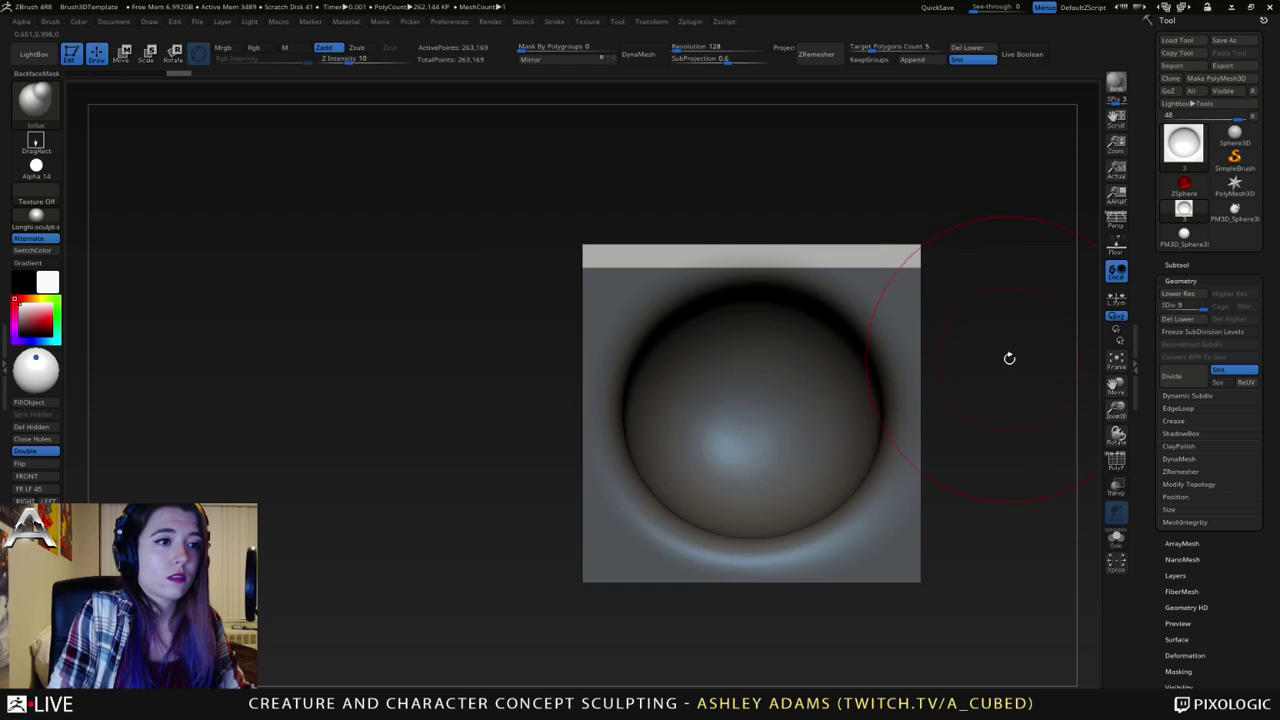
{"action": "left_click_drag", "start_coordinate": [1008, 357], "coordinate": [908, 316], "text": "alt"}
{"action": "left_click_drag", "start_coordinate": [960, 600], "coordinate": [797, 86], "text": "ctrl+alt"}
{"action": "left_click_drag", "start_coordinate": [444, 610], "coordinate": [930, 520], "text": "ctrl"}
{"action": "left_click_drag", "start_coordinate": [402, 630], "coordinate": [518, 118], "text": "ctrl"}
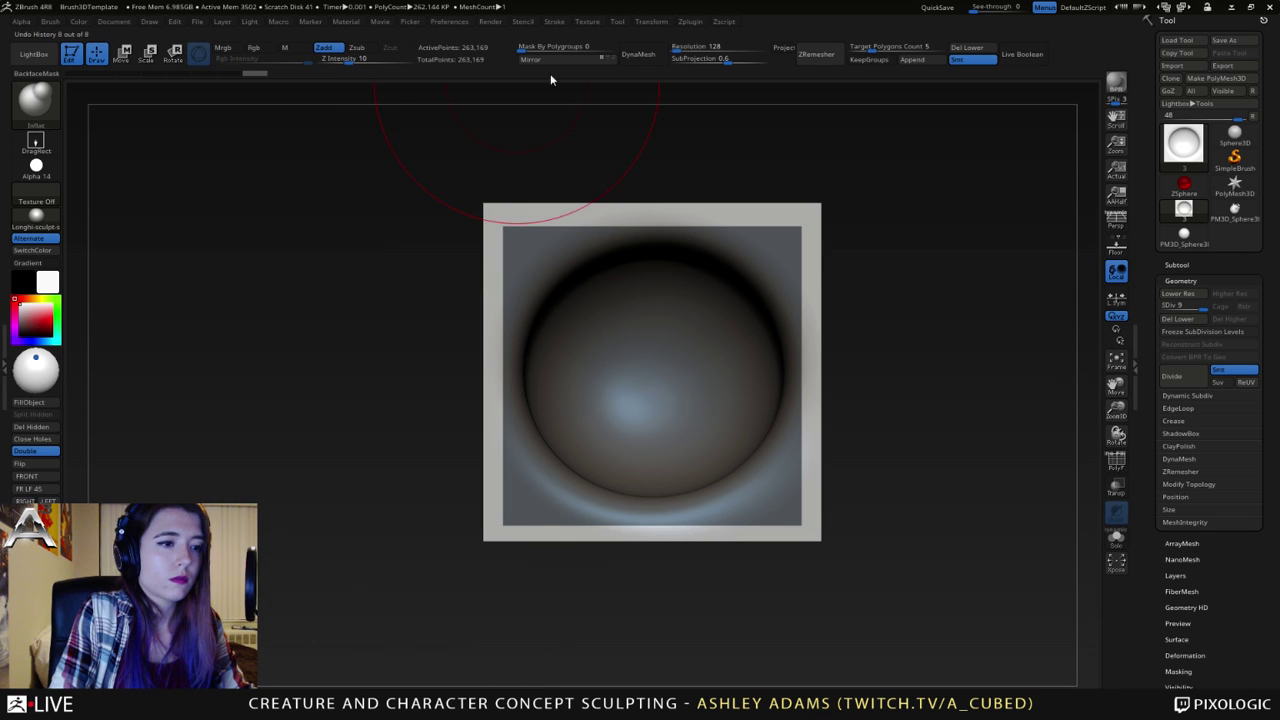
{"action": "left_click", "coordinate": [914, 391], "text": "ctrl"}
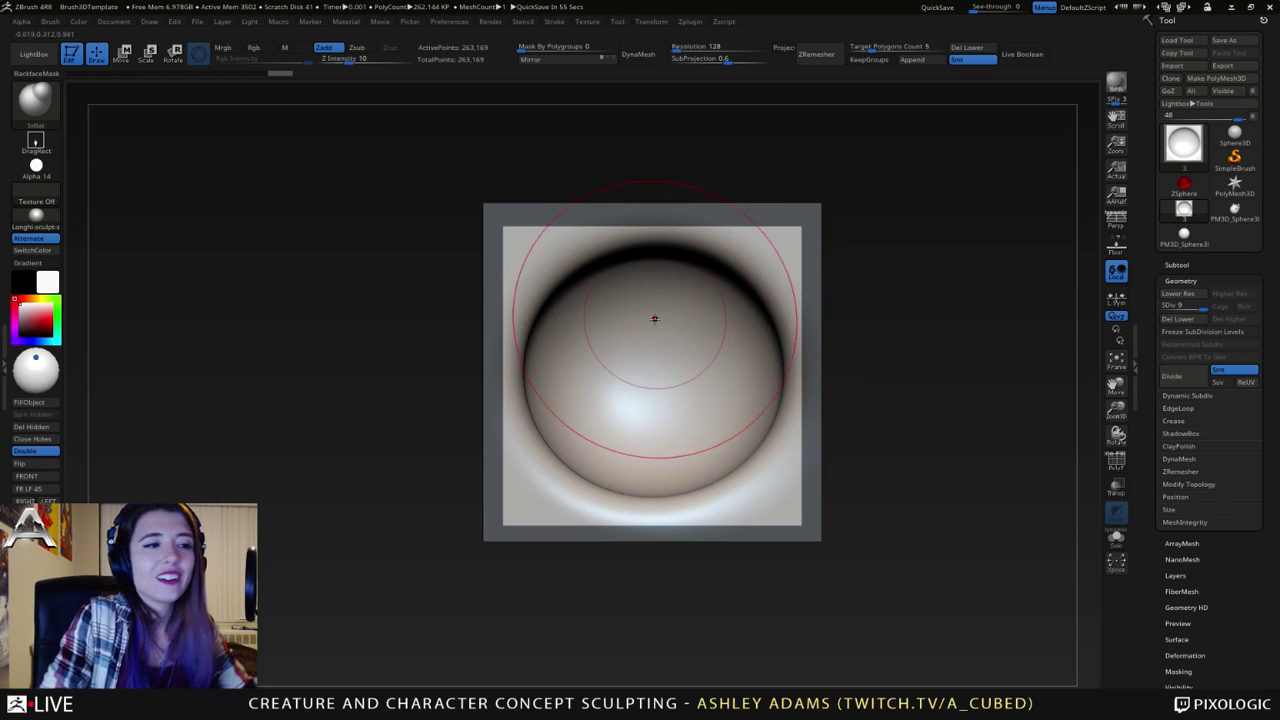
- Try inflating the dome's centre with a smaller brush
{"action": "right_click_drag", "start_coordinate": [654, 320], "coordinate": [662, 369]}
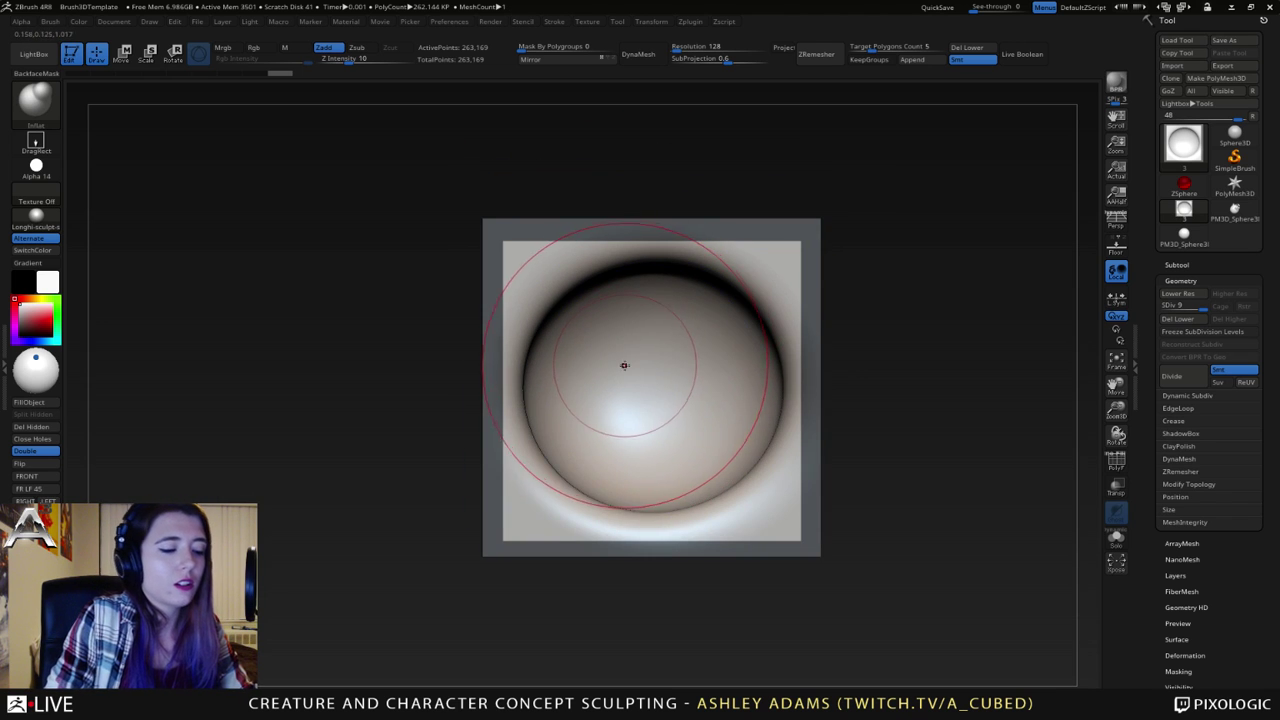
{"action": "key", "text": "space"}
{"action": "left_click_drag", "start_coordinate": [620, 363], "coordinate": [613, 360]}
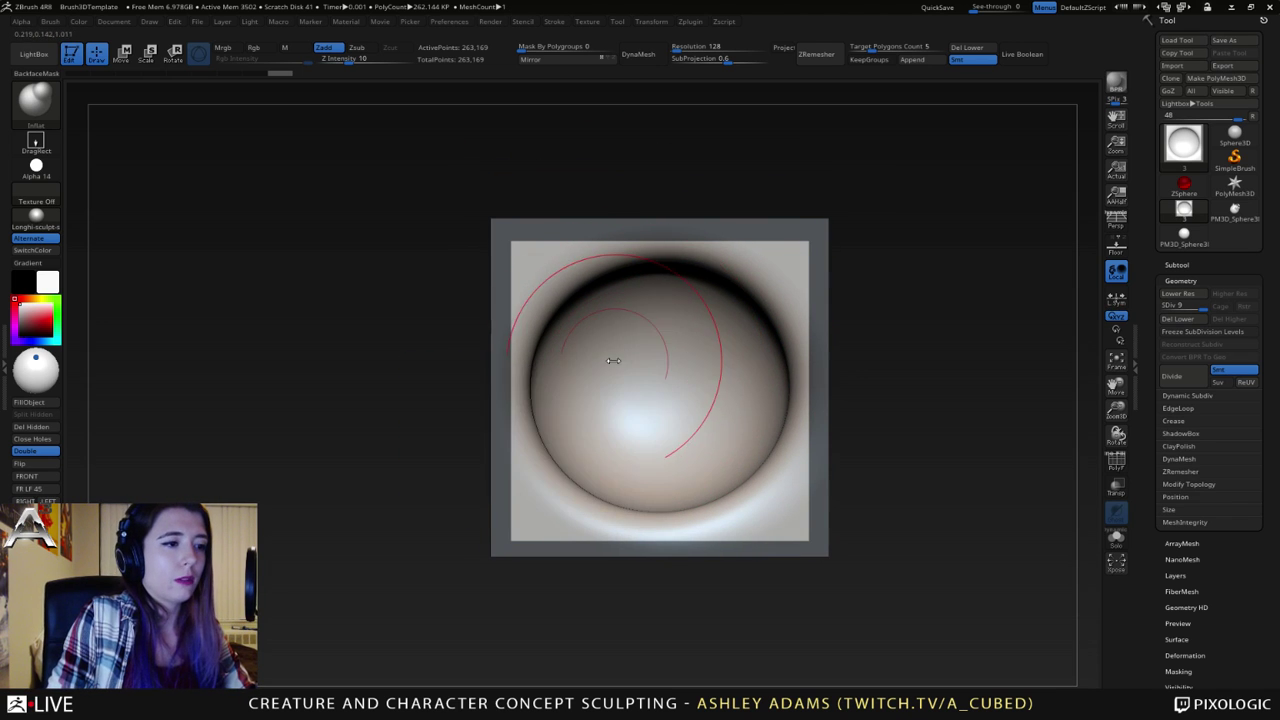
{"action": "key", "text": "space"}
{"action": "left_click_drag", "start_coordinate": [663, 394], "coordinate": [668, 414]}
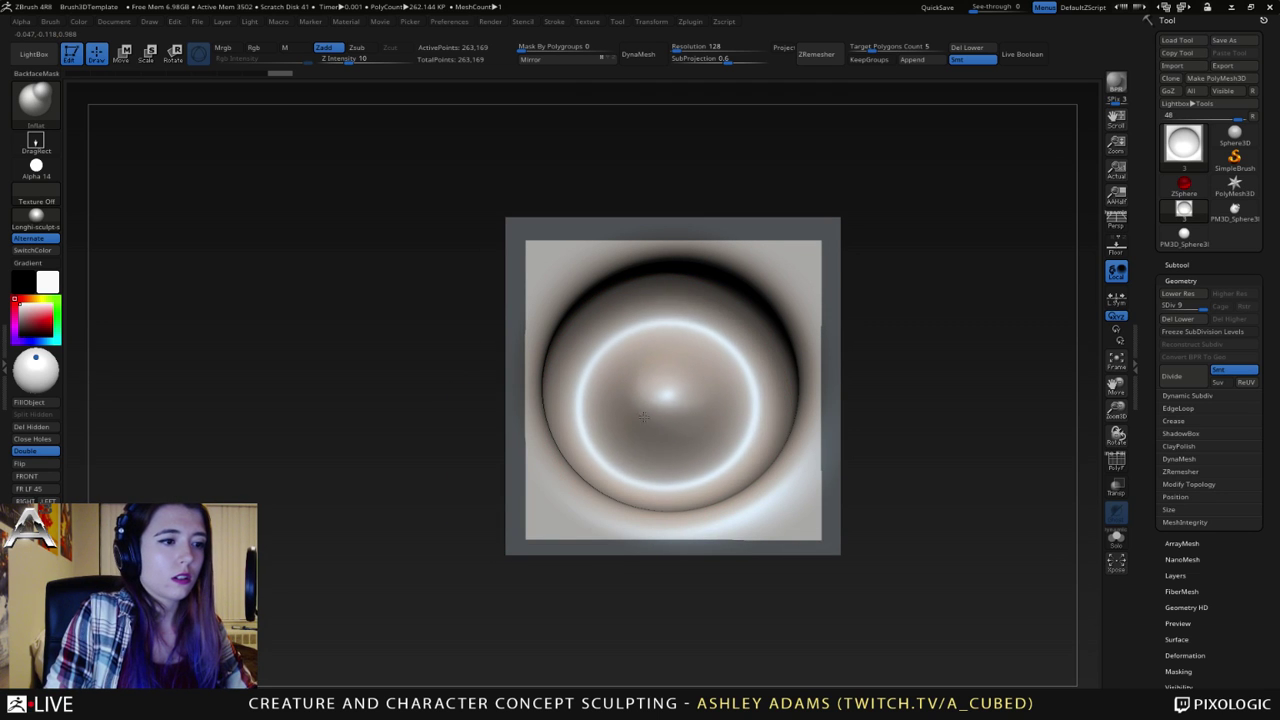
{"action": "mouse_move", "coordinate": [652, 394]}
{"action": "right_mouse_down"}
{"action": "mouse_move", "coordinate": [670, 402]}
{"action": "mouse_move", "coordinate": [672, 426]}
{"action": "mouse_move", "coordinate": [665, 378]}
{"action": "right_mouse_up"}
{"action": "key", "text": "ctrl+z"}
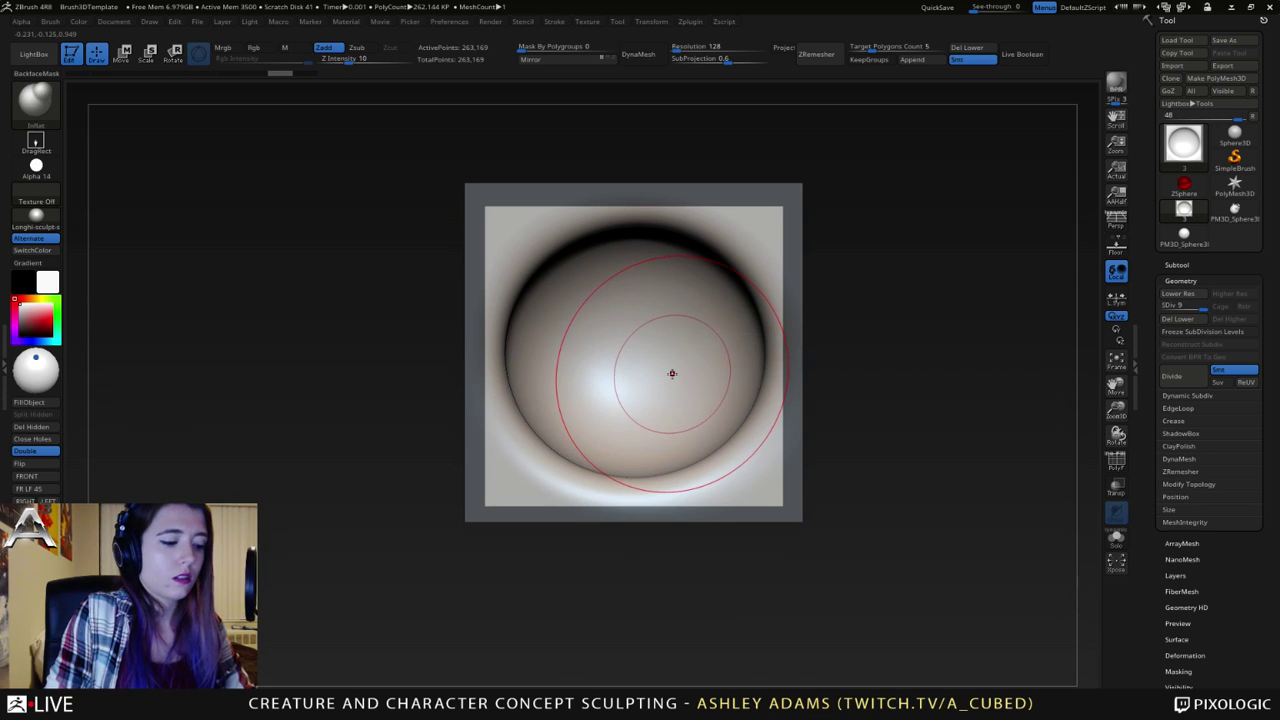
- Lower the plane's subdivision level to 7
{"action": "key", "text": "shift+d"}
{"action": "key", "text": "shift+d"}
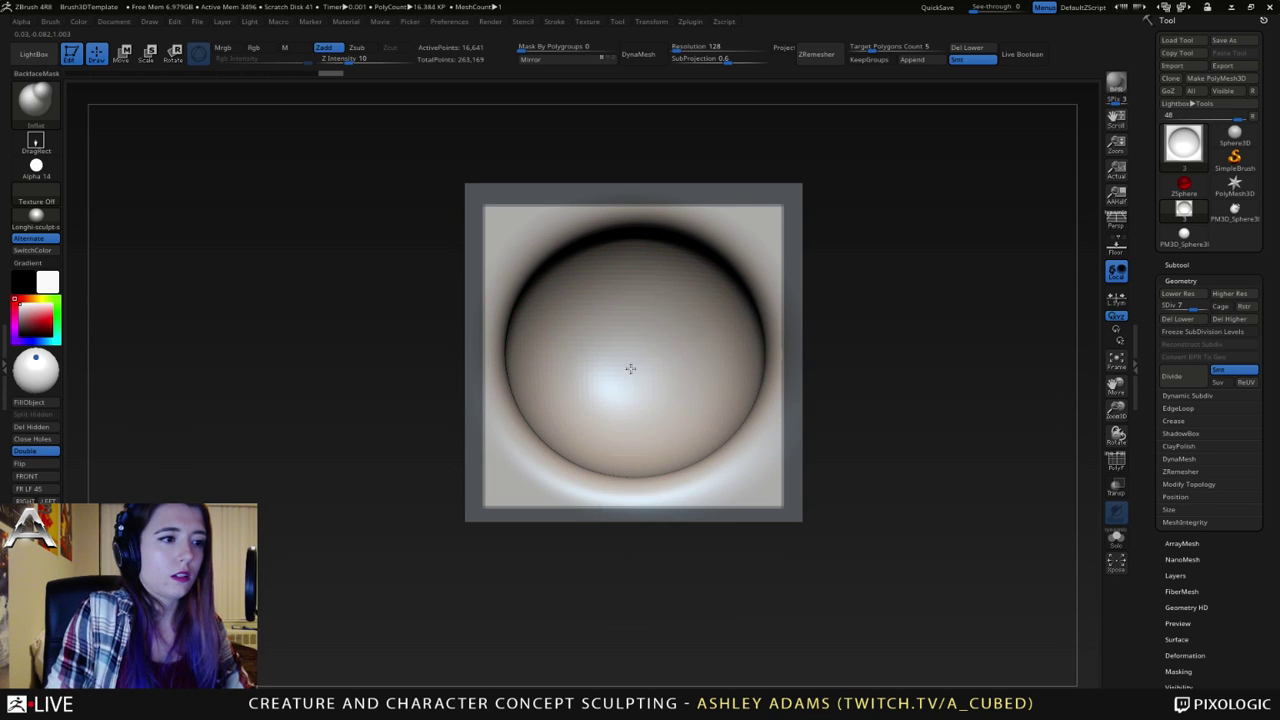
- Try inflating and smoothing the dome's centre at the lower subdivision level, and try reshaping it with the SnakeHook brush
{"action": "right_click", "coordinate": [631, 374]}
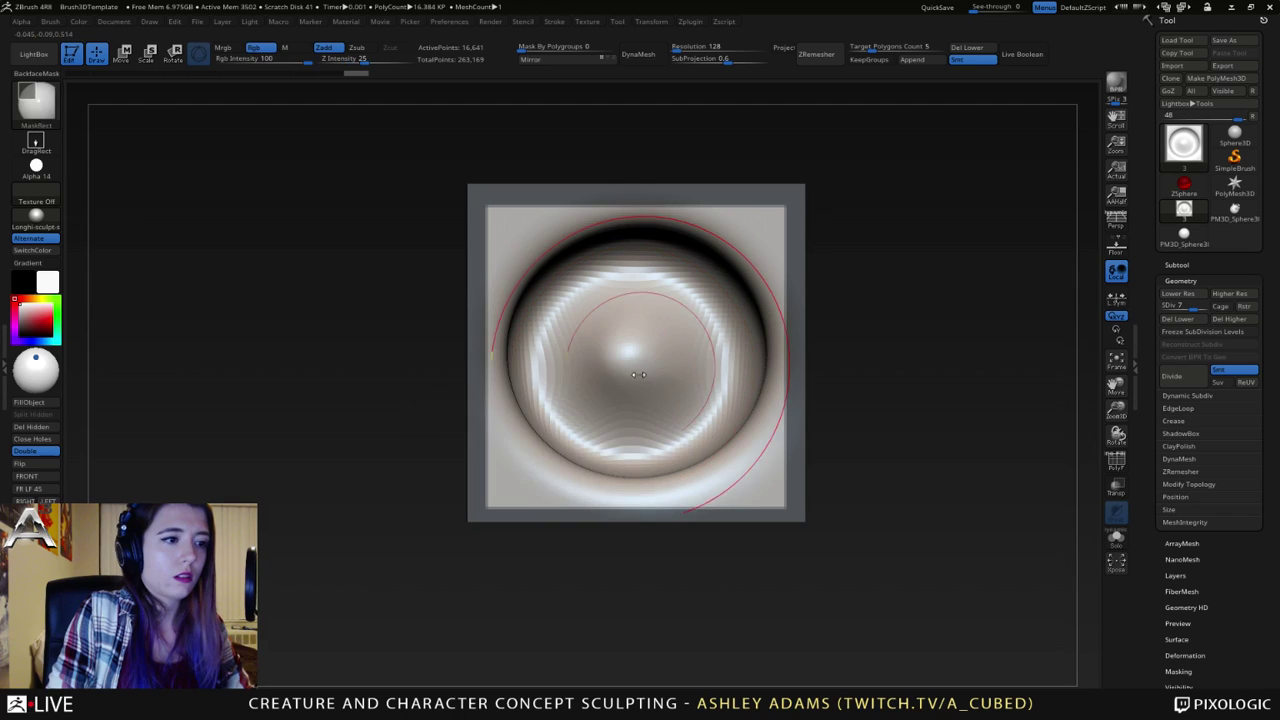
{"action": "left_click_drag", "start_coordinate": [631, 377], "coordinate": [634, 380], "text": "shift"}
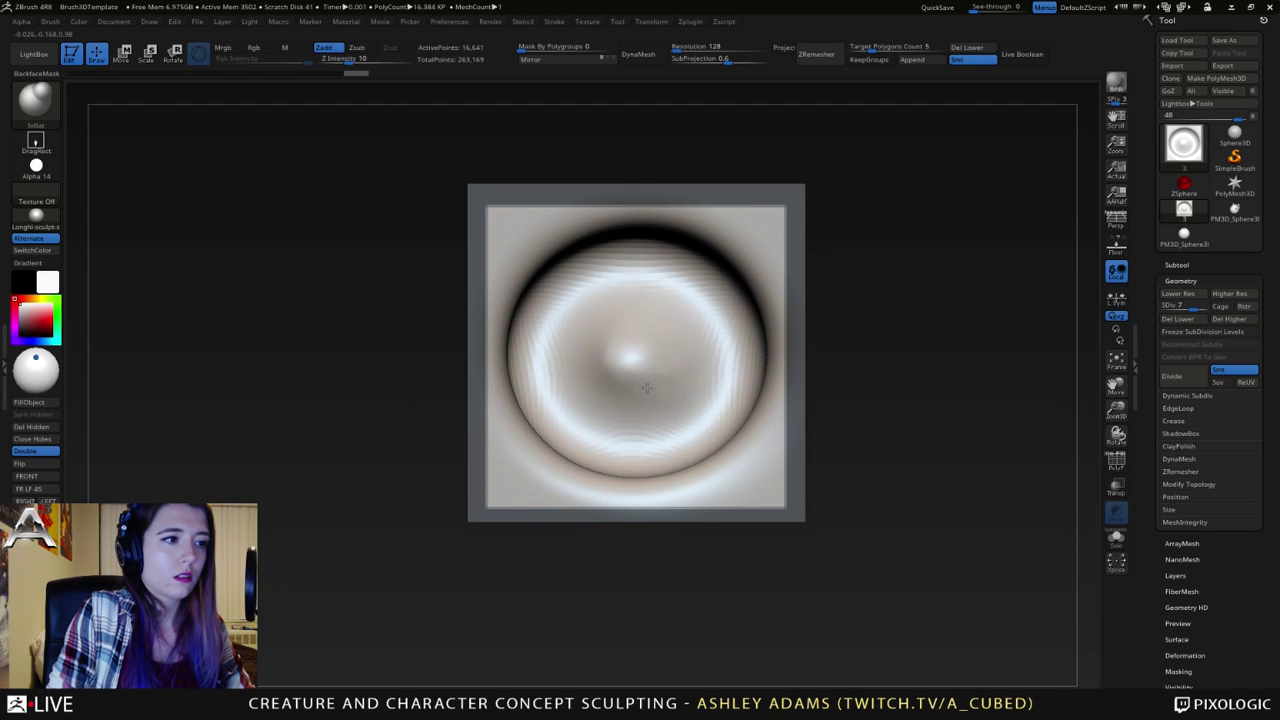
{"action": "right_click_drag", "start_coordinate": [633, 384], "coordinate": [706, 387]}
{"action": "key", "text": "ctrl+z"}
{"action": "mouse_move", "coordinate": [703, 386]}
{"action": "left_mouse_down"}
{"action": "mouse_move", "coordinate": [609, 377]}
{"action": "mouse_move", "coordinate": [563, 349]}
{"action": "mouse_move", "coordinate": [563, 329]}
{"action": "left_mouse_up"}
{"action": "key", "text": "b"}
{"action": "key", "text": "s"}
{"action": "key", "text": "h"}
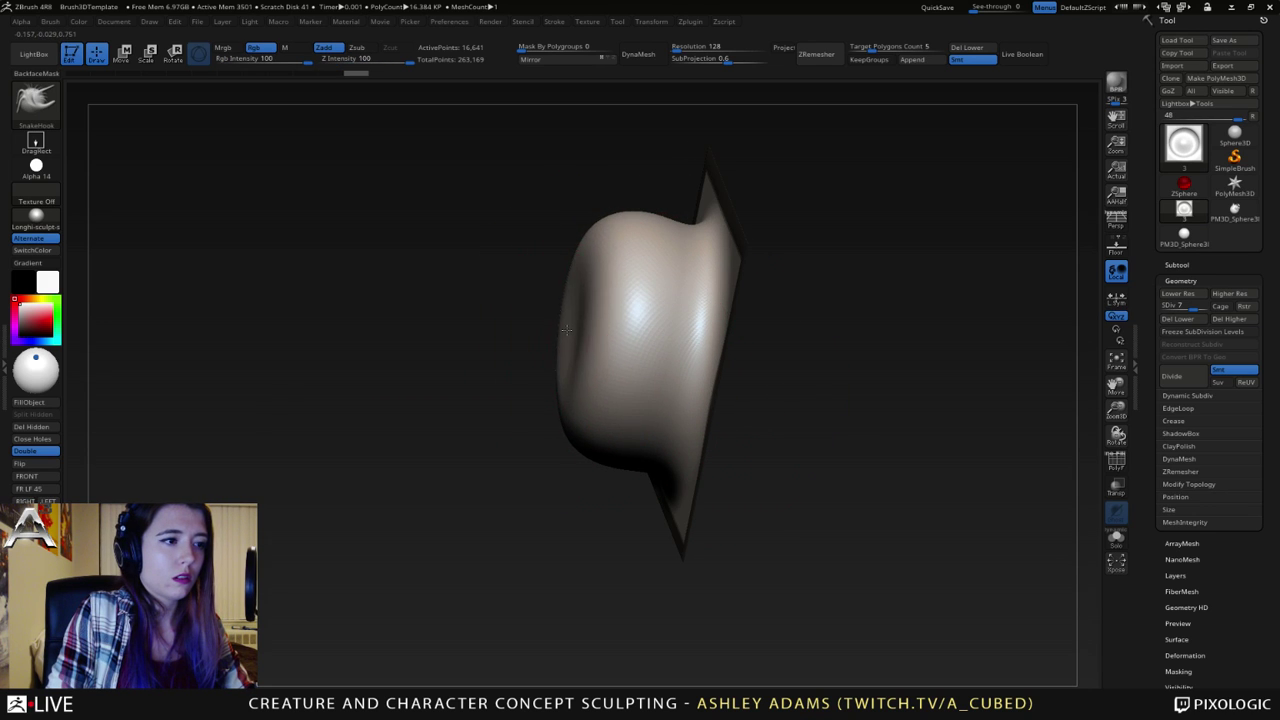
{"action": "key", "text": "ctrl+z"}
{"action": "key", "text": "ctrl+z"}
{"action": "key", "text": "ctrl+z"}
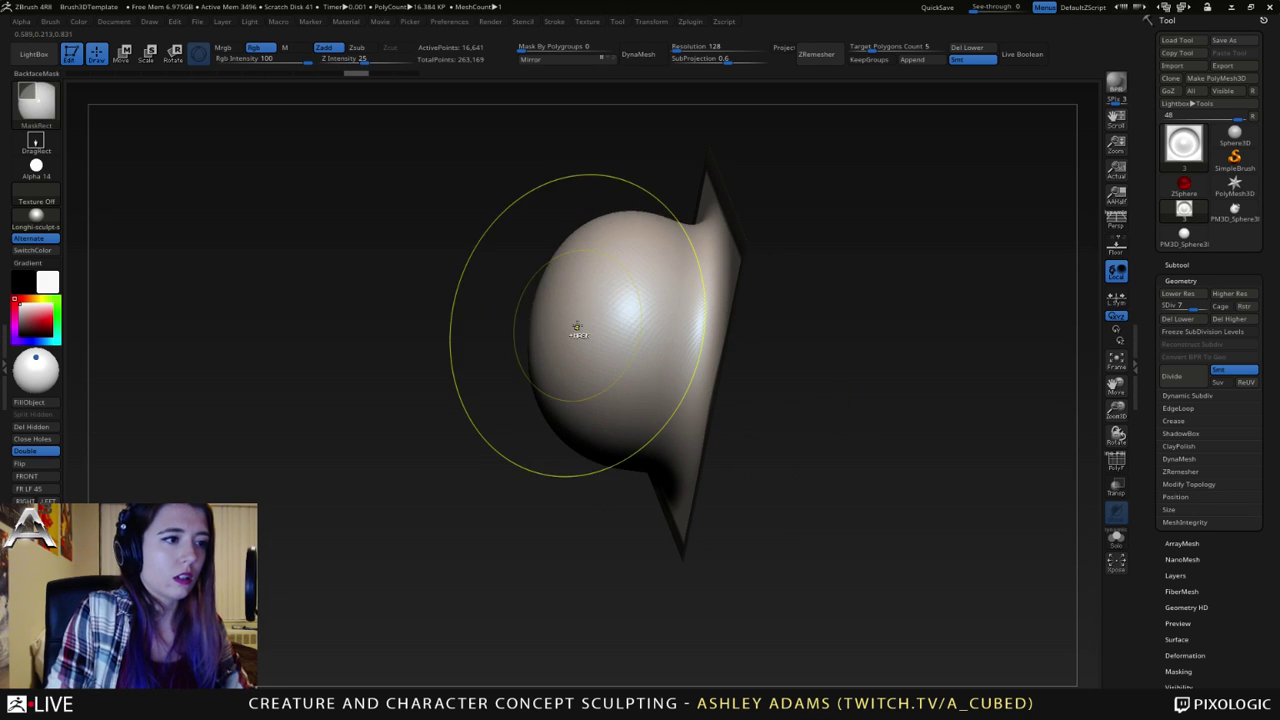
- Select the ClayBuildup brush for sculpting the dome
{"action": "right_click_drag", "start_coordinate": [577, 326], "coordinate": [554, 323]}
{"action": "key", "text": "b"}
{"action": "key", "text": "c"}
{"action": "key", "text": "b"}
- Try a few ClayBuildup strokes across the dome and undo them
{"action": "left_click_drag", "start_coordinate": [554, 323], "coordinate": [580, 301]}
{"action": "mouse_move", "coordinate": [570, 300]}
{"action": "right_mouse_down"}
{"action": "mouse_move", "coordinate": [494, 277]}
{"action": "mouse_move", "coordinate": [425, 282]}
{"action": "right_mouse_up"}
{"action": "key", "text": "ctrl+z"}
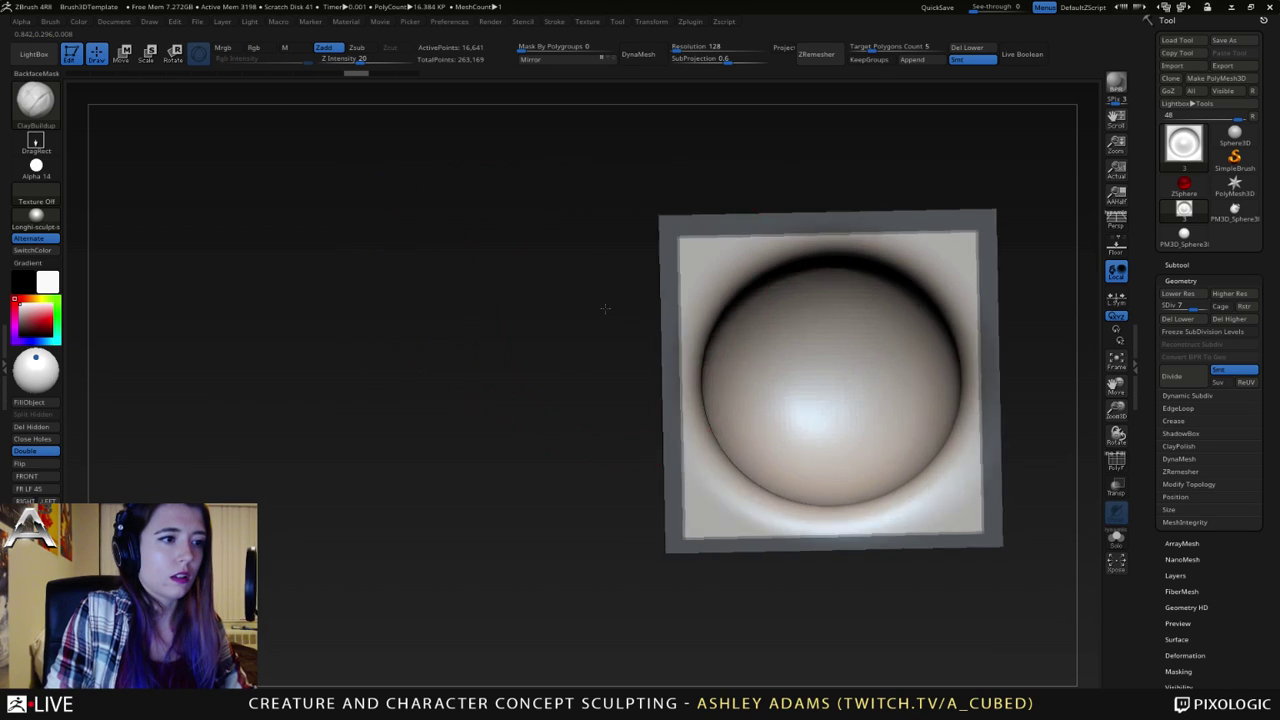
{"action": "mouse_move", "coordinate": [808, 393]}
{"action": "left_mouse_down"}
{"action": "mouse_move", "coordinate": [838, 398]}
{"action": "mouse_move", "coordinate": [760, 335]}
{"action": "left_mouse_up"}
{"action": "right_click_drag", "start_coordinate": [728, 308], "coordinate": [560, 313], "text": "alt"}
{"action": "key", "text": "ctrl+z"}
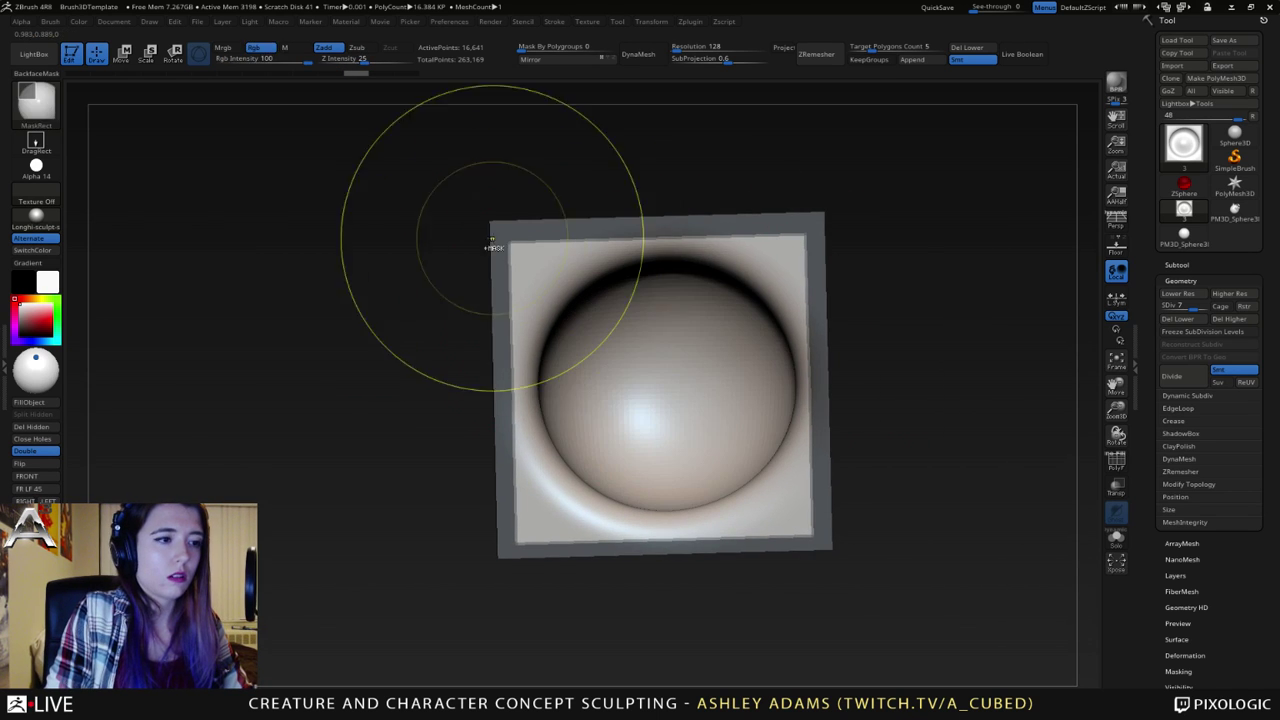
{"action": "left_click_drag", "start_coordinate": [515, 262], "coordinate": [560, 304]}
{"action": "key", "text": "ctrl+z"}
{"action": "right_click_drag", "start_coordinate": [600, 317], "coordinate": [521, 252]}
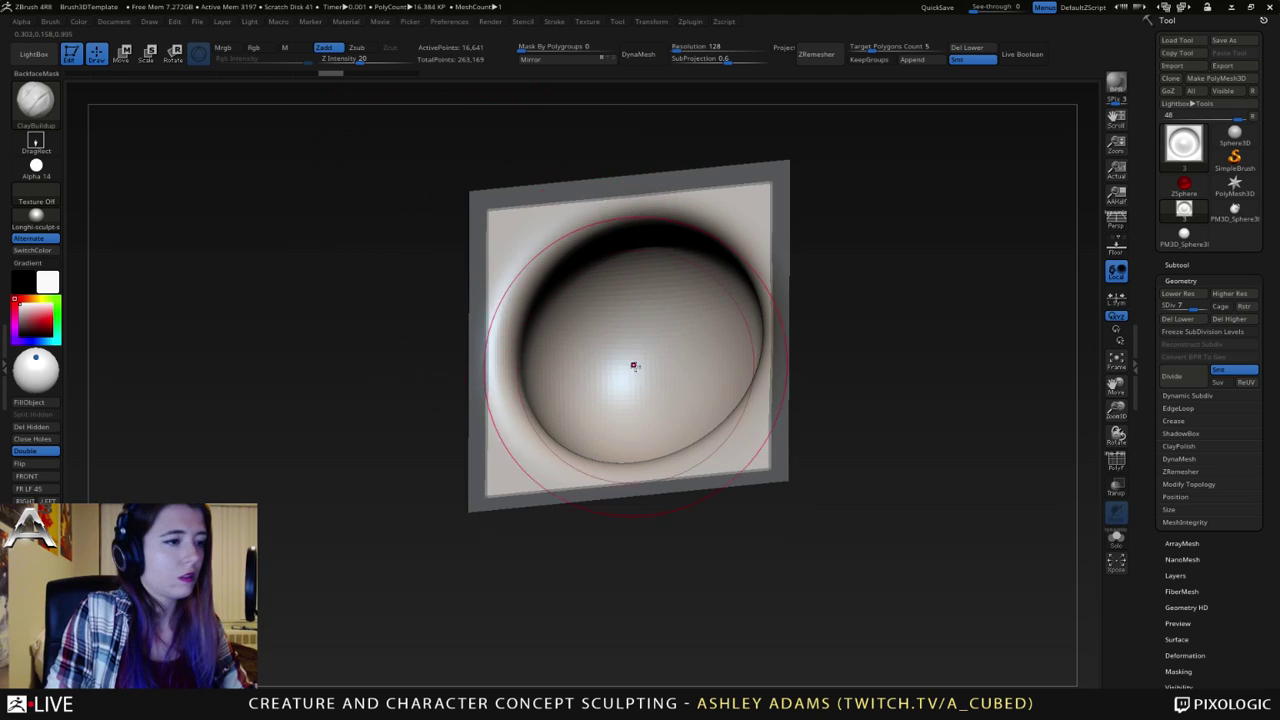
- Build up the middle of the dome into a raised bulge with ClayBuildup strokes and smooth its surface
{"action": "mouse_move", "coordinate": [633, 365]}
{"action": "right_mouse_down"}
{"action": "mouse_move", "coordinate": [709, 371]}
{"action": "mouse_move", "coordinate": [620, 382]}
{"action": "right_mouse_up"}
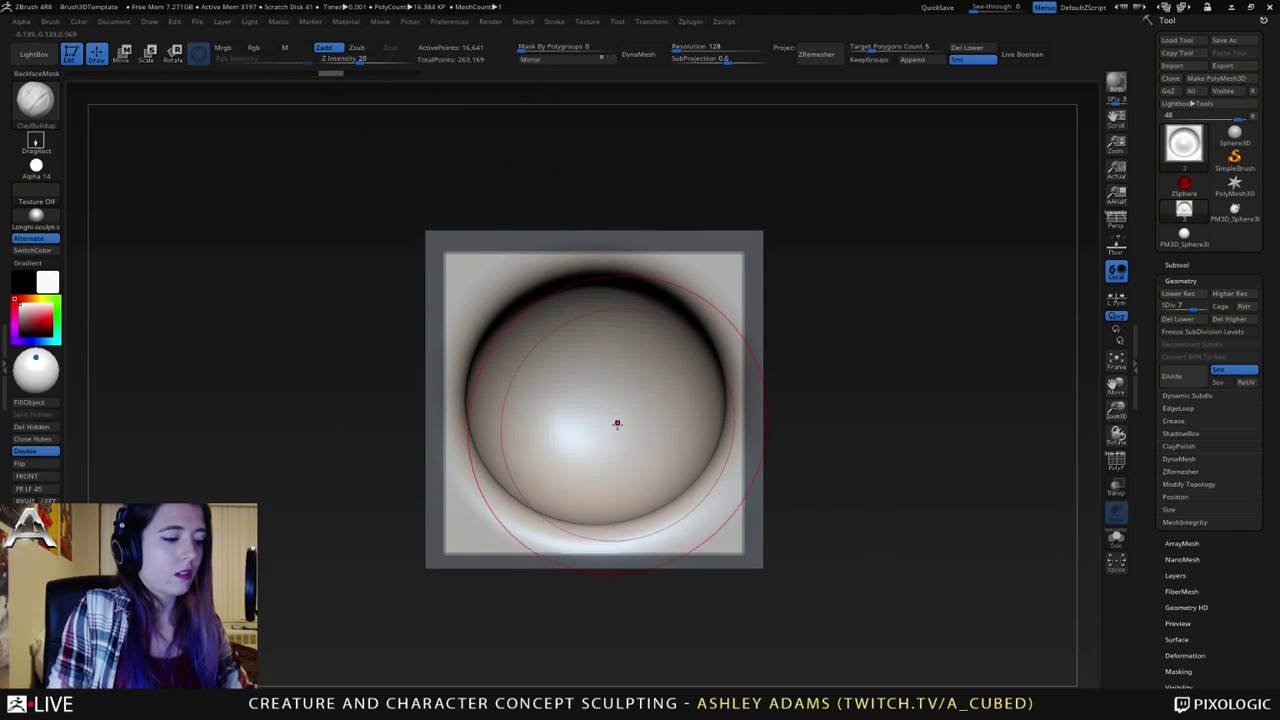
{"action": "mouse_move", "coordinate": [617, 424]}
{"action": "left_mouse_down"}
{"action": "mouse_move", "coordinate": [562, 410]}
{"action": "mouse_move", "coordinate": [580, 371]}
{"action": "mouse_move", "coordinate": [598, 402]}
{"action": "mouse_move", "coordinate": [585, 341]}
{"action": "left_mouse_up"}
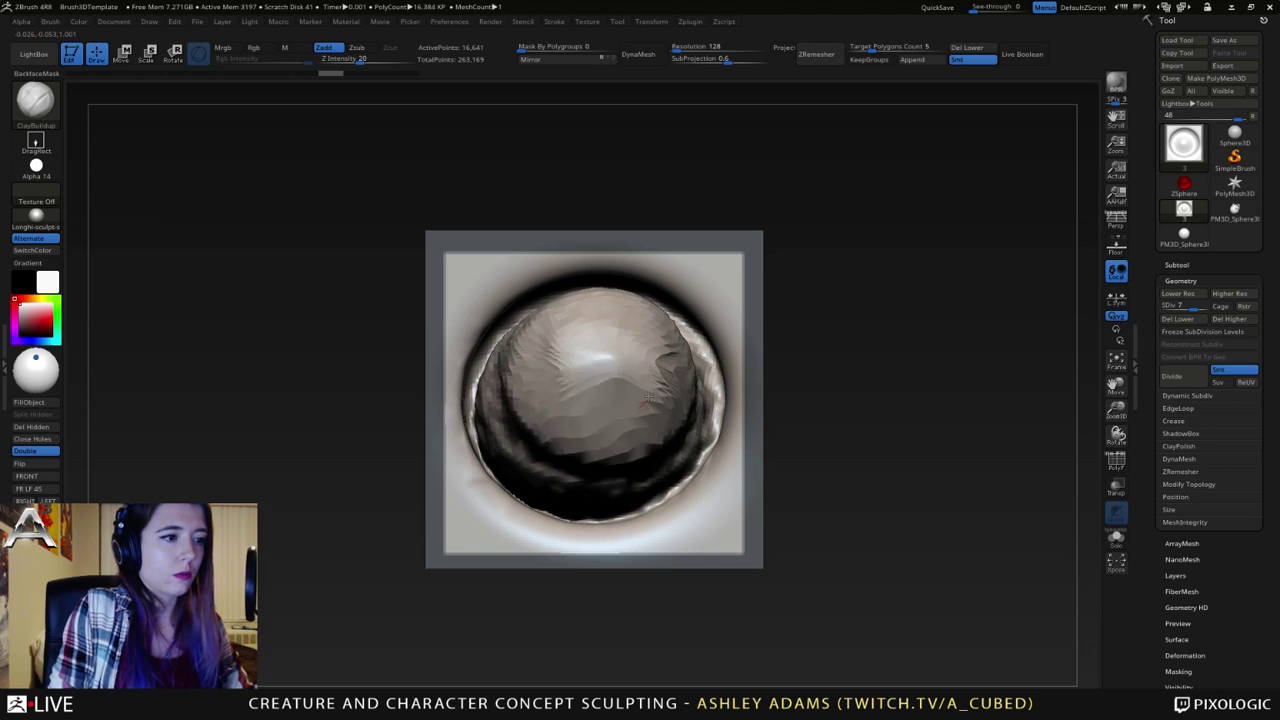
{"action": "mouse_move", "coordinate": [645, 395]}
{"action": "right_mouse_down"}
{"action": "mouse_move", "coordinate": [606, 300]}
{"action": "mouse_move", "coordinate": [634, 286]}
{"action": "mouse_move", "coordinate": [604, 316]}
{"action": "right_mouse_up"}
{"action": "left_click_drag", "start_coordinate": [597, 403], "coordinate": [568, 456], "text": "shift"}
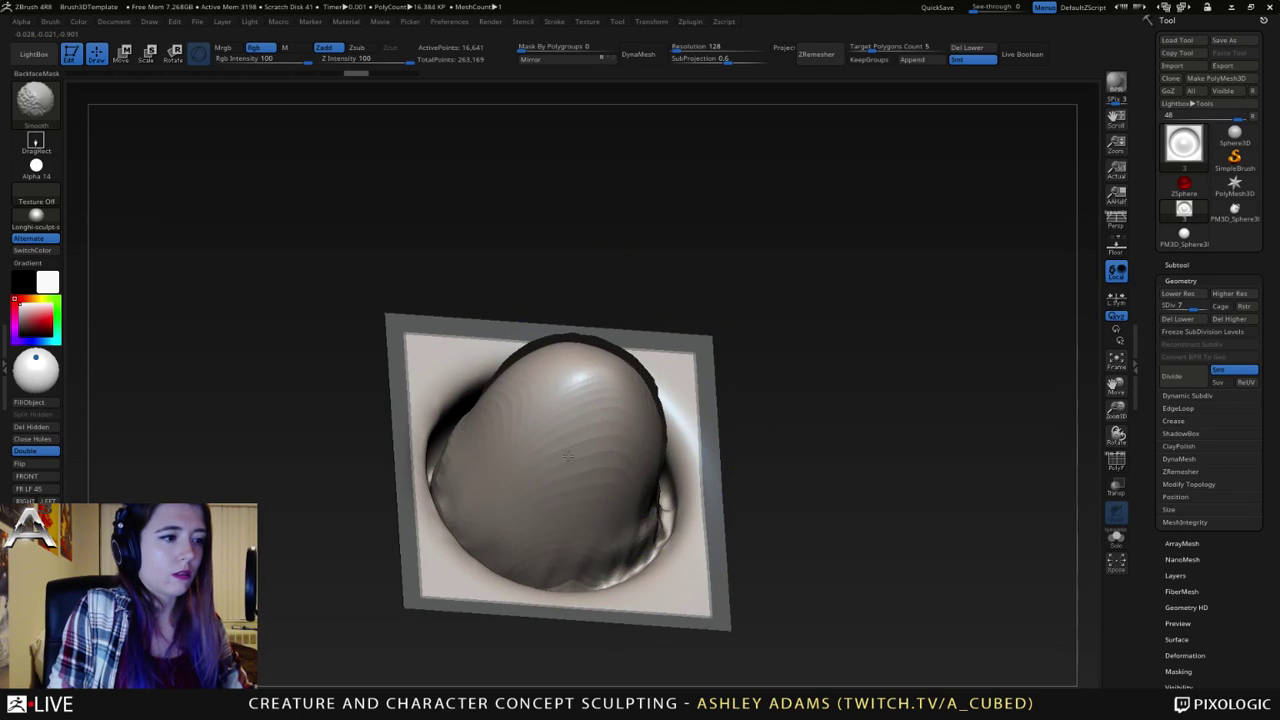
{"action": "mouse_move", "coordinate": [567, 457]}
{"action": "right_mouse_down"}
{"action": "mouse_move", "coordinate": [670, 401]}
{"action": "mouse_move", "coordinate": [683, 292]}
{"action": "right_mouse_up"}
{"action": "right_click", "coordinate": [690, 362]}
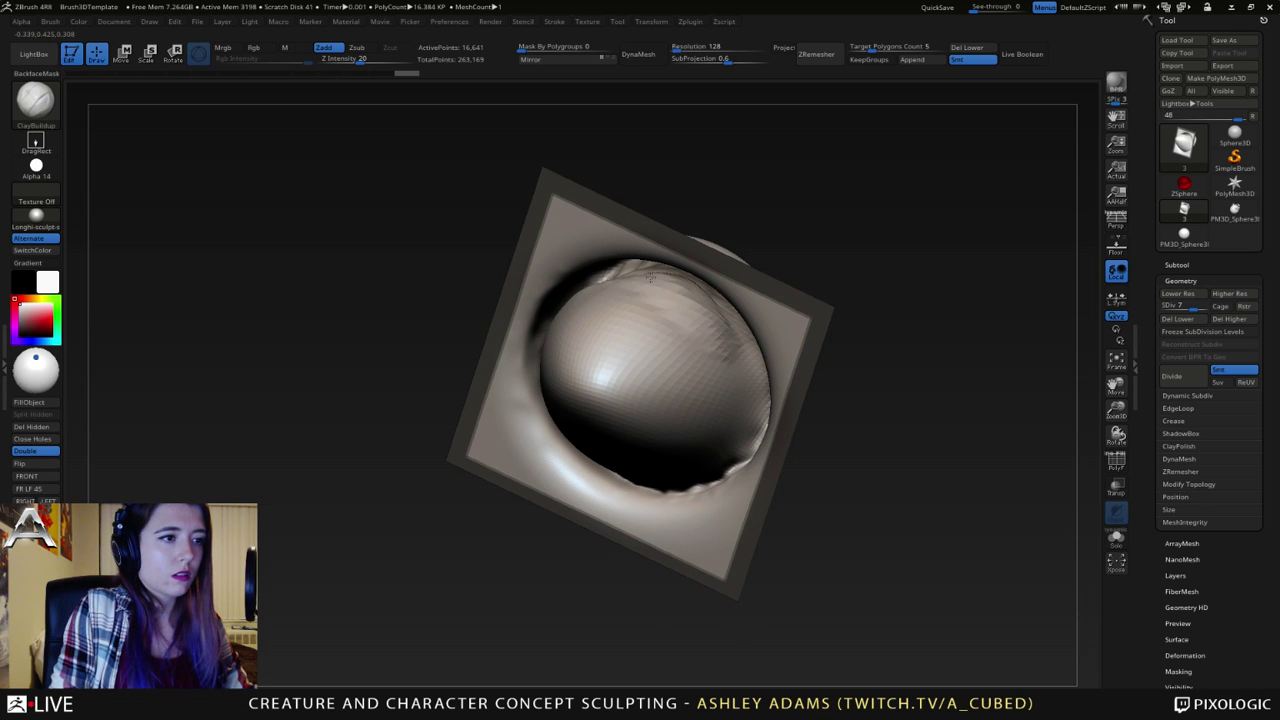
- Add a ClayBuildup stroke near the dome's upper edge and reshape the dome's profile with the SnakeHook brush
{"action": "left_click_drag", "start_coordinate": [650, 278], "coordinate": [640, 292]}
{"action": "right_click", "coordinate": [607, 377]}
{"action": "right_click_drag", "start_coordinate": [700, 350], "coordinate": [622, 372]}
{"action": "key", "text": "b"}
{"action": "key", "text": "s"}
{"action": "key", "text": "h"}
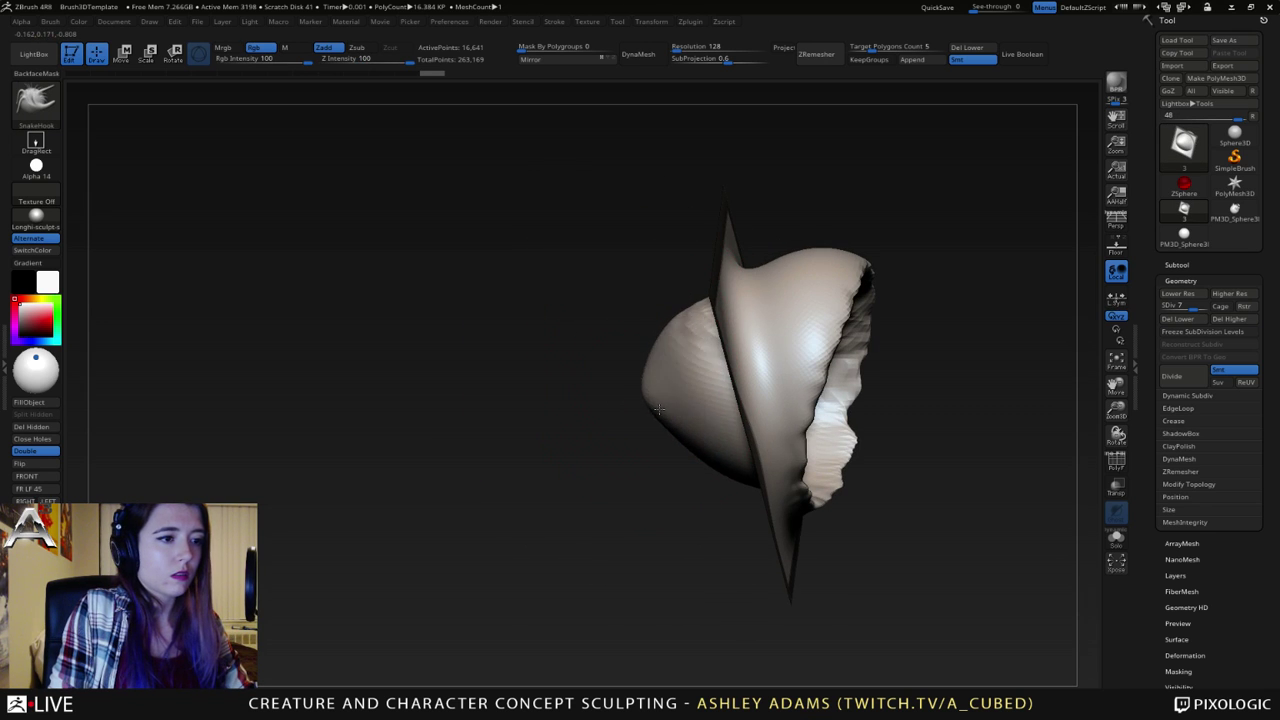
{"action": "right_click_drag", "start_coordinate": [678, 403], "coordinate": [722, 391], "text": "shift"}
{"action": "right_click_drag", "start_coordinate": [645, 415], "coordinate": [657, 389], "text": "shift"}
- Select the Inflat brush, try a stroke on the dome's left side and undo it
{"action": "key", "text": "b"}
{"action": "key", "text": "i"}
{"action": "key", "text": "n"}
{"action": "right_click", "coordinate": [646, 357]}
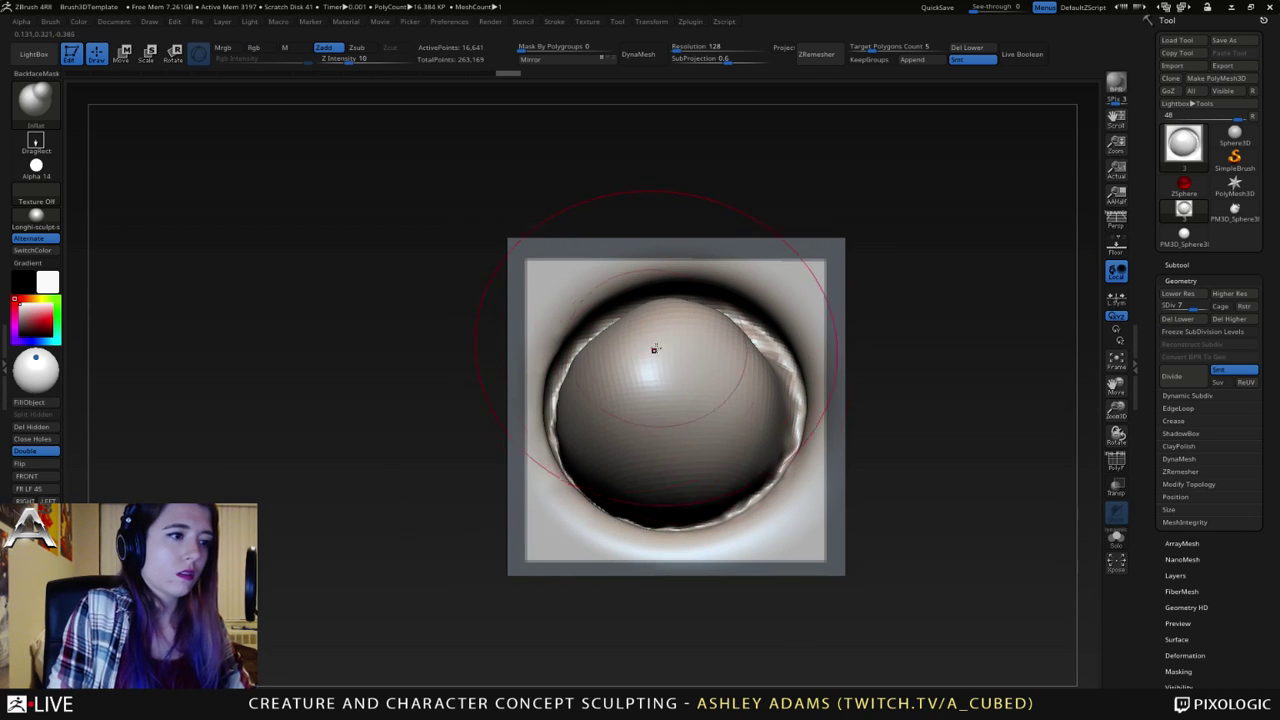
{"action": "left_click_drag", "start_coordinate": [595, 421], "coordinate": [626, 431]}
{"action": "key", "text": "ctrl+z"}
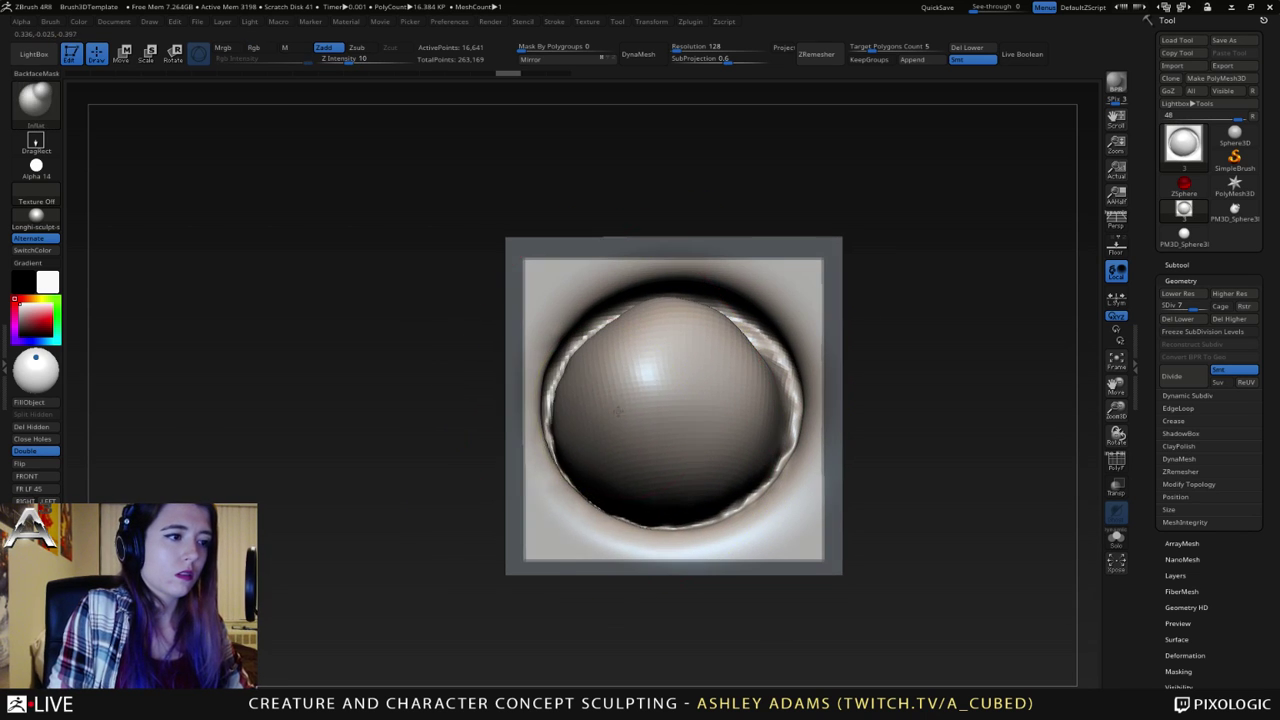
- Adjust the Inflat brush size and swell the dome around its sides and top
{"action": "key", "text": "space"}
{"action": "left_click", "coordinate": [592, 417]}
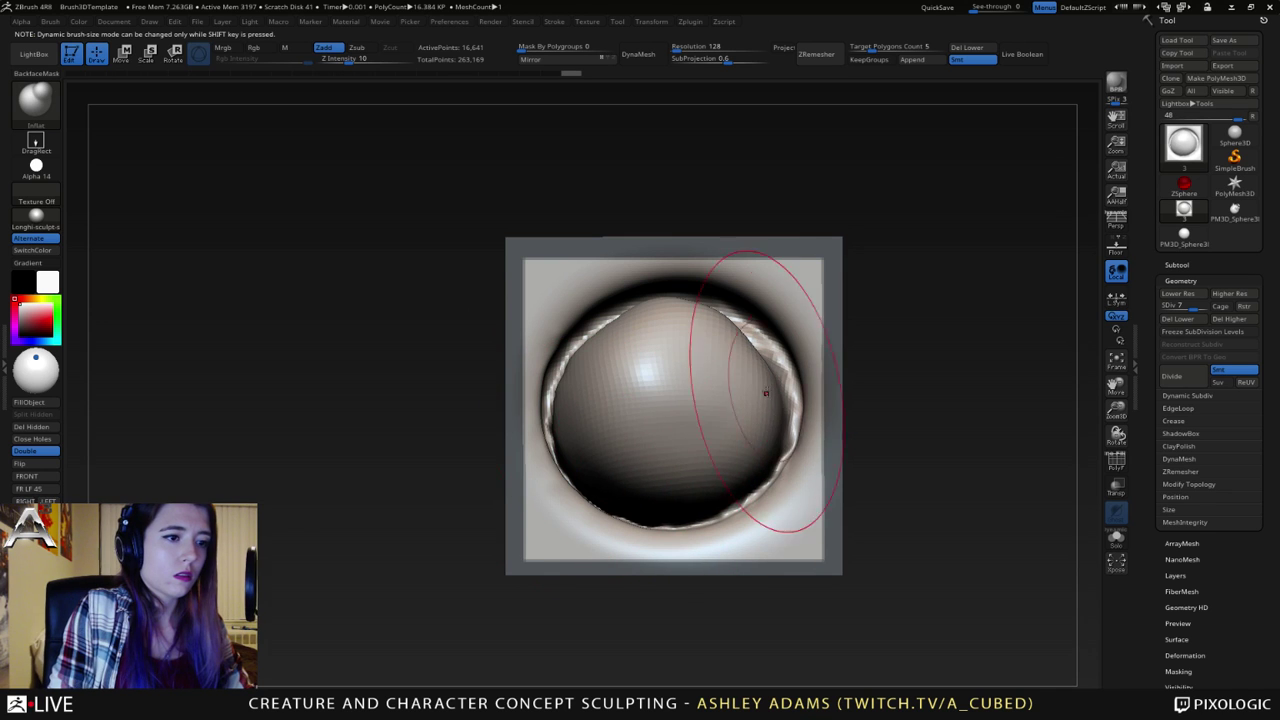
{"action": "key", "text": "space"}
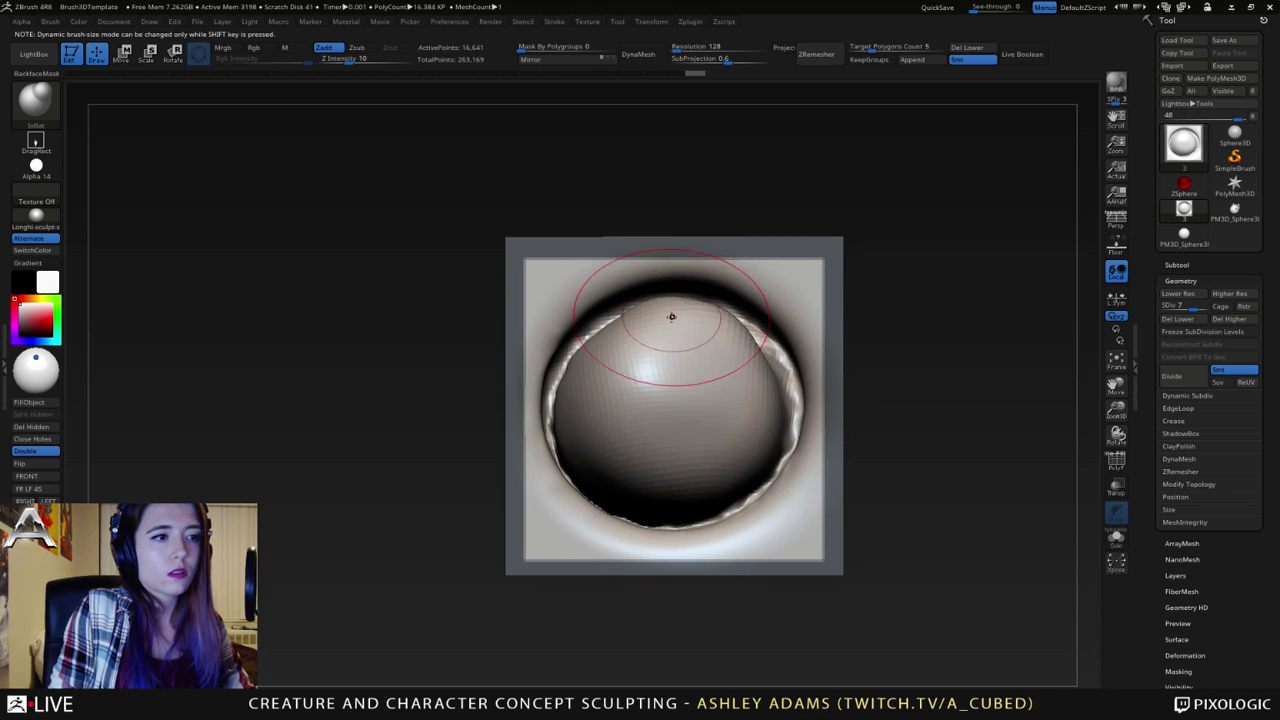
{"action": "mouse_move", "coordinate": [671, 317]}
{"action": "right_mouse_down"}
{"action": "mouse_move", "coordinate": [614, 300]}
{"action": "mouse_move", "coordinate": [600, 316]}
{"action": "mouse_move", "coordinate": [610, 325]}
{"action": "mouse_move", "coordinate": [591, 334]}
{"action": "right_mouse_up"}
{"action": "right_click_drag", "start_coordinate": [549, 409], "coordinate": [540, 368]}
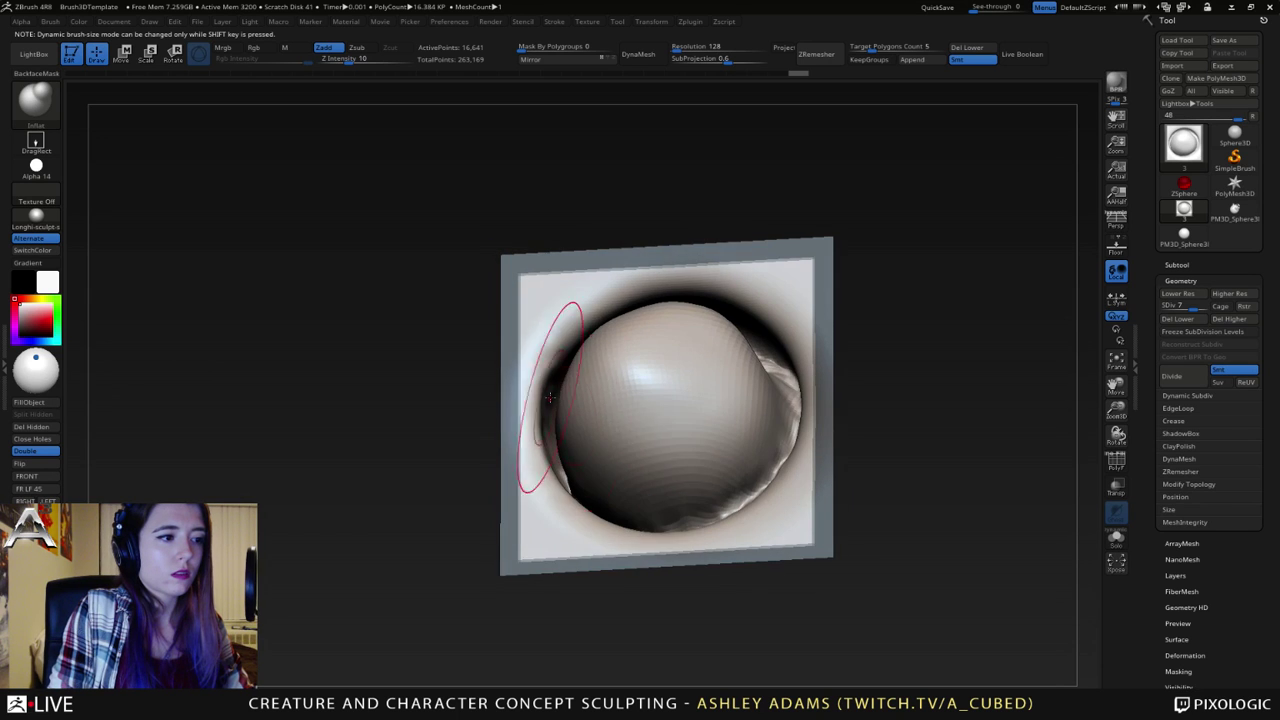
{"action": "right_click_drag", "start_coordinate": [757, 391], "coordinate": [714, 288]}
{"action": "mouse_move", "coordinate": [713, 365]}
{"action": "right_mouse_down"}
{"action": "mouse_move", "coordinate": [646, 505]}
{"action": "mouse_move", "coordinate": [657, 571]}
{"action": "mouse_move", "coordinate": [705, 370]}
{"action": "mouse_move", "coordinate": [663, 377]}
{"action": "right_mouse_up"}
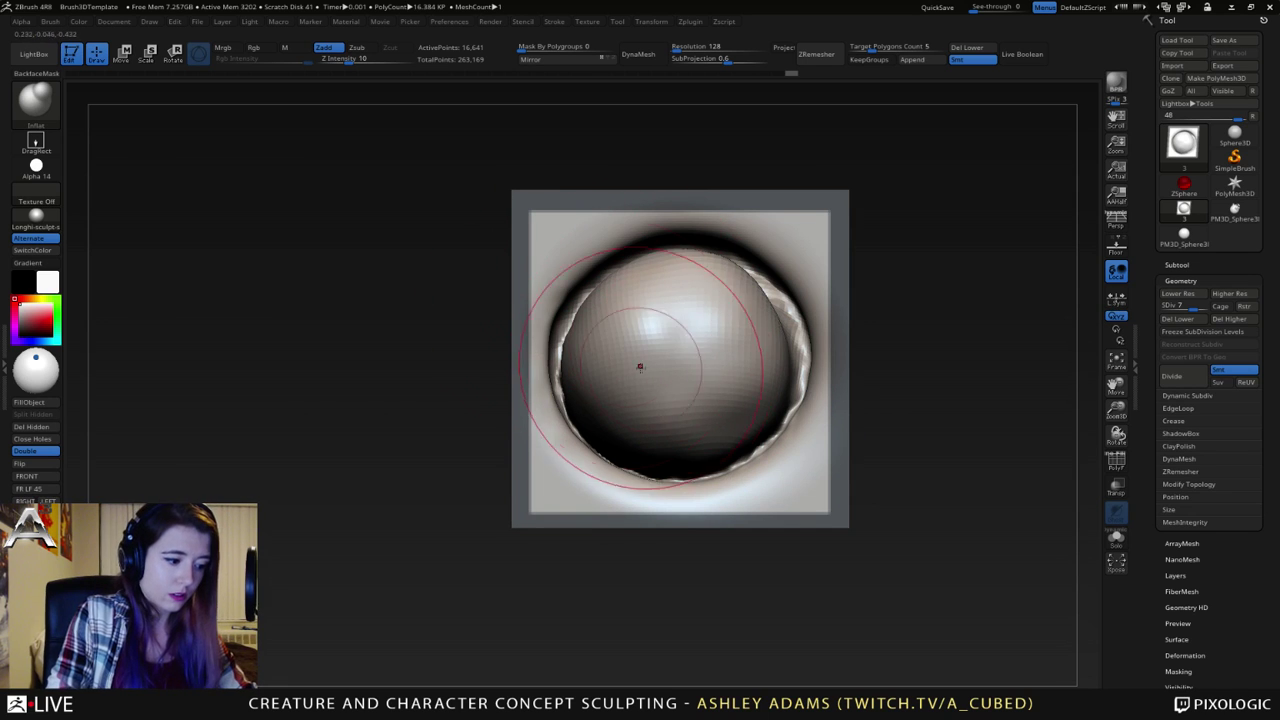
- Select the SnakeHook brush and adjust its draw size for reshaping the dome
{"action": "key", "text": "b"}
{"action": "key", "text": "s"}
{"action": "key", "text": "h"}
{"action": "mouse_move", "coordinate": [640, 366]}
{"action": "right_mouse_down"}
{"action": "mouse_move", "coordinate": [651, 390]}
{"action": "mouse_move", "coordinate": [626, 409]}
{"action": "right_mouse_up"}
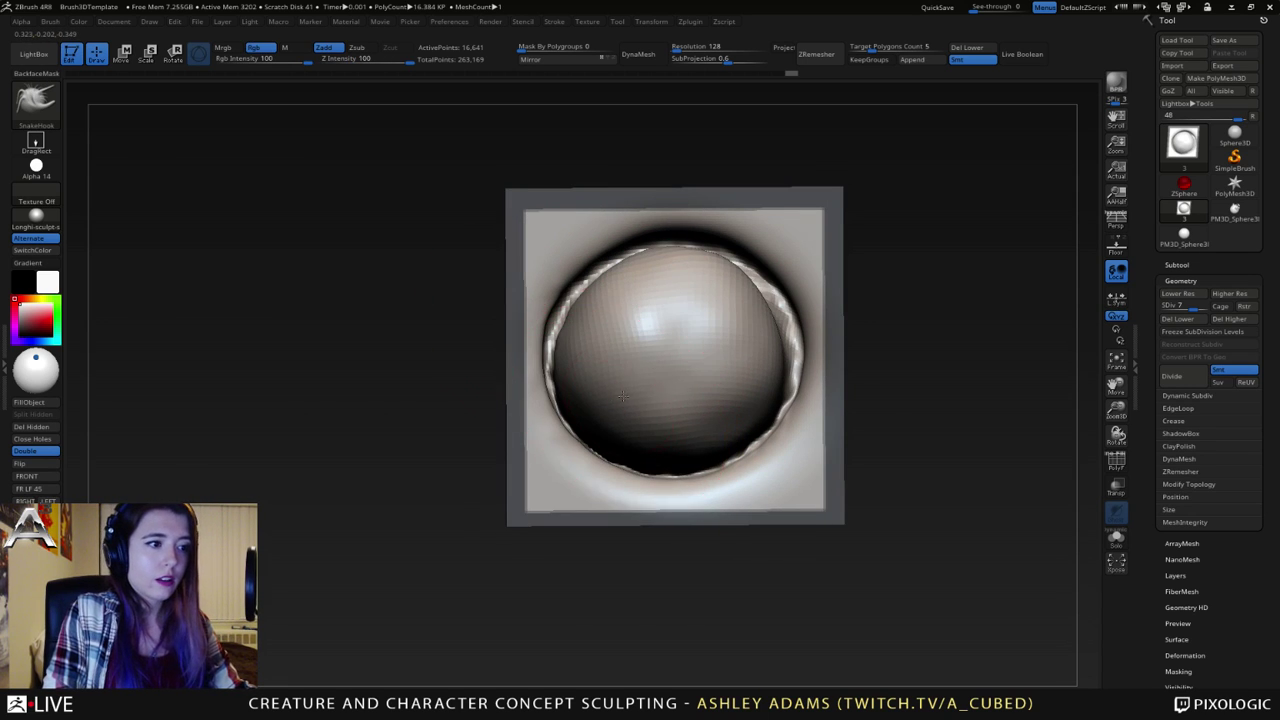
{"action": "key", "text": "space"}
{"action": "left_click_drag", "start_coordinate": [622, 397], "coordinate": [610, 397]}
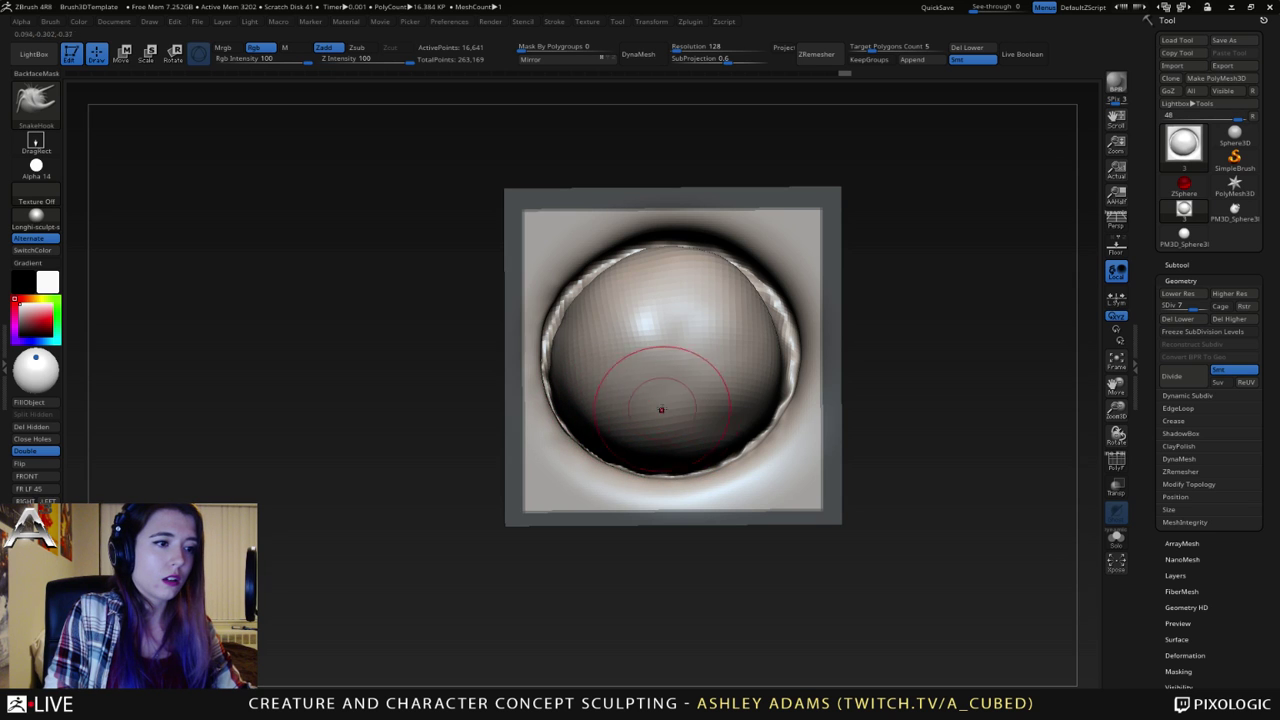
- Try pulling the dome's outline into a rounder shape along its lower and side edges with SnakeHook
{"action": "right_click_drag", "start_coordinate": [661, 409], "coordinate": [667, 437]}
{"action": "left_click_drag", "start_coordinate": [735, 422], "coordinate": [743, 432]}
{"action": "right_click_drag", "start_coordinate": [743, 432], "coordinate": [741, 408]}
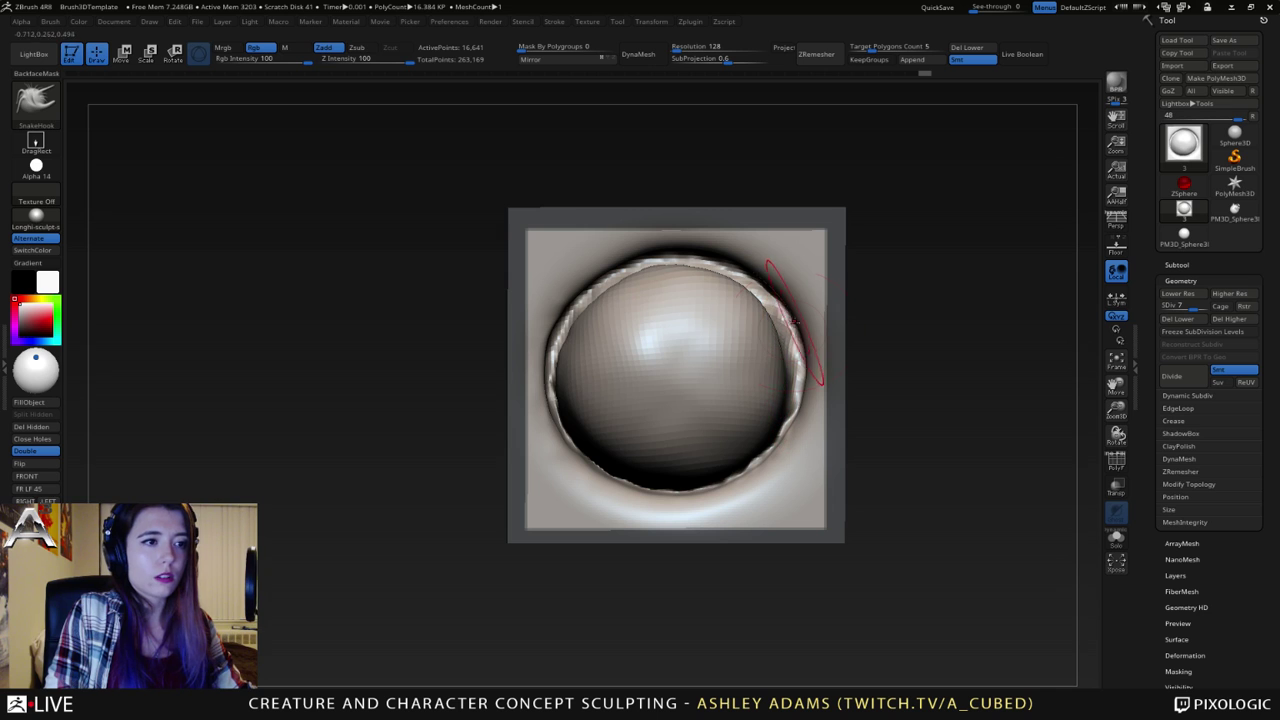
{"action": "key", "text": "ctrl+z"}
{"action": "right_click", "coordinate": [620, 289]}
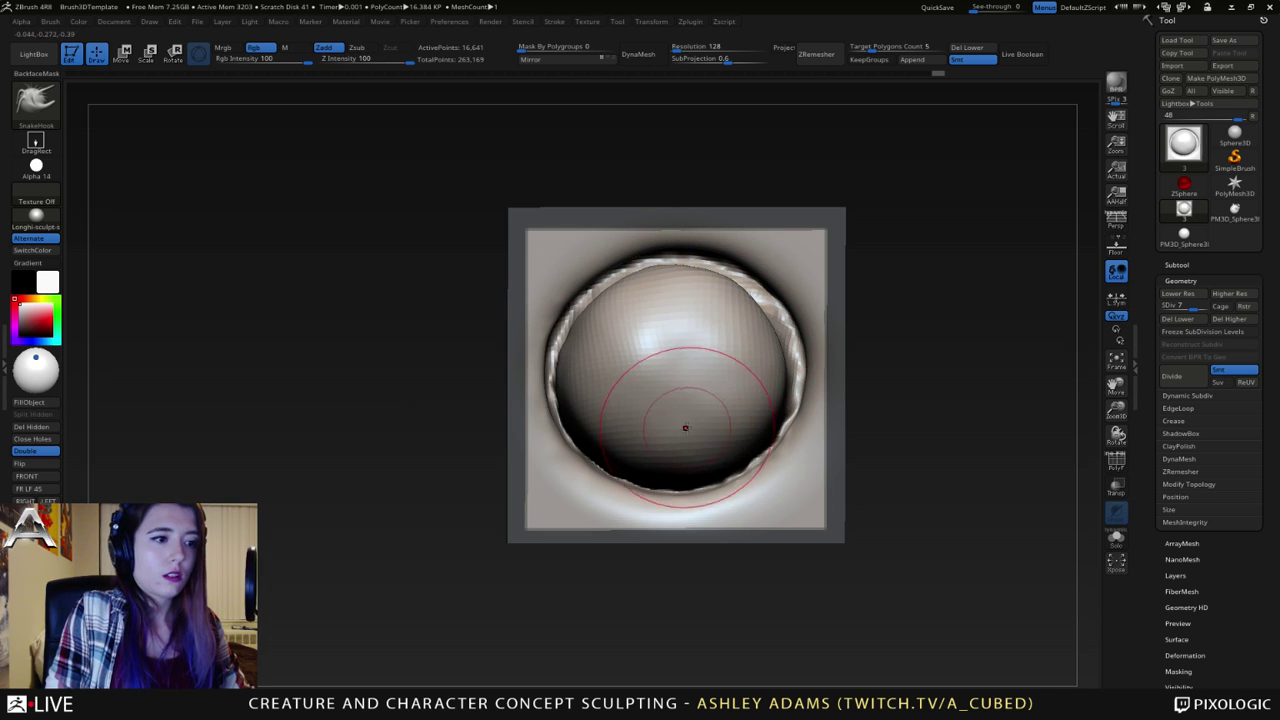
{"action": "mouse_move", "coordinate": [686, 429]}
{"action": "right_mouse_down"}
{"action": "mouse_move", "coordinate": [641, 438]}
{"action": "mouse_move", "coordinate": [595, 470]}
{"action": "right_mouse_up"}
{"action": "left_click_drag", "start_coordinate": [590, 471], "coordinate": [575, 480]}
{"action": "mouse_move", "coordinate": [578, 478]}
{"action": "right_mouse_down"}
{"action": "mouse_move", "coordinate": [664, 412]}
{"action": "mouse_move", "coordinate": [717, 409]}
{"action": "mouse_move", "coordinate": [660, 361]}
{"action": "right_mouse_up"}
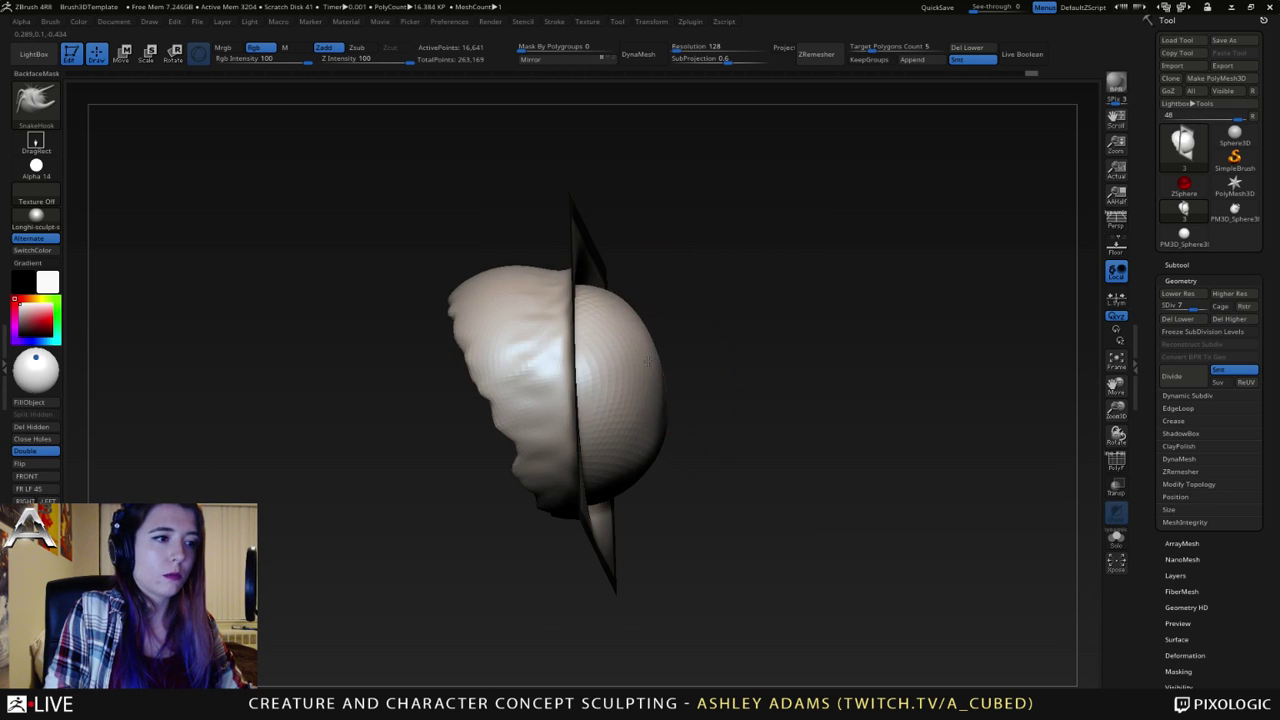
- Undo the series of SnakeHook strokes on the dome
{"action": "mouse_move", "coordinate": [665, 412]}
{"action": "right_mouse_down"}
{"action": "mouse_move", "coordinate": [608, 383]}
{"action": "mouse_move", "coordinate": [671, 384]}
{"action": "right_mouse_up"}
{"action": "key", "text": "ctrl+z"}
{"action": "key", "text": "ctrl+z"}
{"action": "key", "text": "ctrl+z"}
{"action": "key", "text": "ctrl+z"}
{"action": "key", "text": "ctrl+z"}
{"action": "key", "text": "ctrl+z"}
{"action": "key", "text": "ctrl+z"}
{"action": "key", "text": "ctrl+z"}
{"action": "key", "text": "ctrl+z"}
{"action": "key", "text": "ctrl+z"}
{"action": "key", "text": "ctrl+z"}
{"action": "key", "text": "ctrl+z"}
{"action": "key", "text": "ctrl+z"}
{"action": "key", "text": "ctrl+z"}
{"action": "key", "text": "ctrl+z"}
{"action": "key", "text": "ctrl+z"}
{"action": "key", "text": "ctrl+z"}
{"action": "key", "text": "ctrl+z"}
- Clear the border mask and smooth the surface around the dome's edge
{"action": "right_click", "coordinate": [732, 382]}
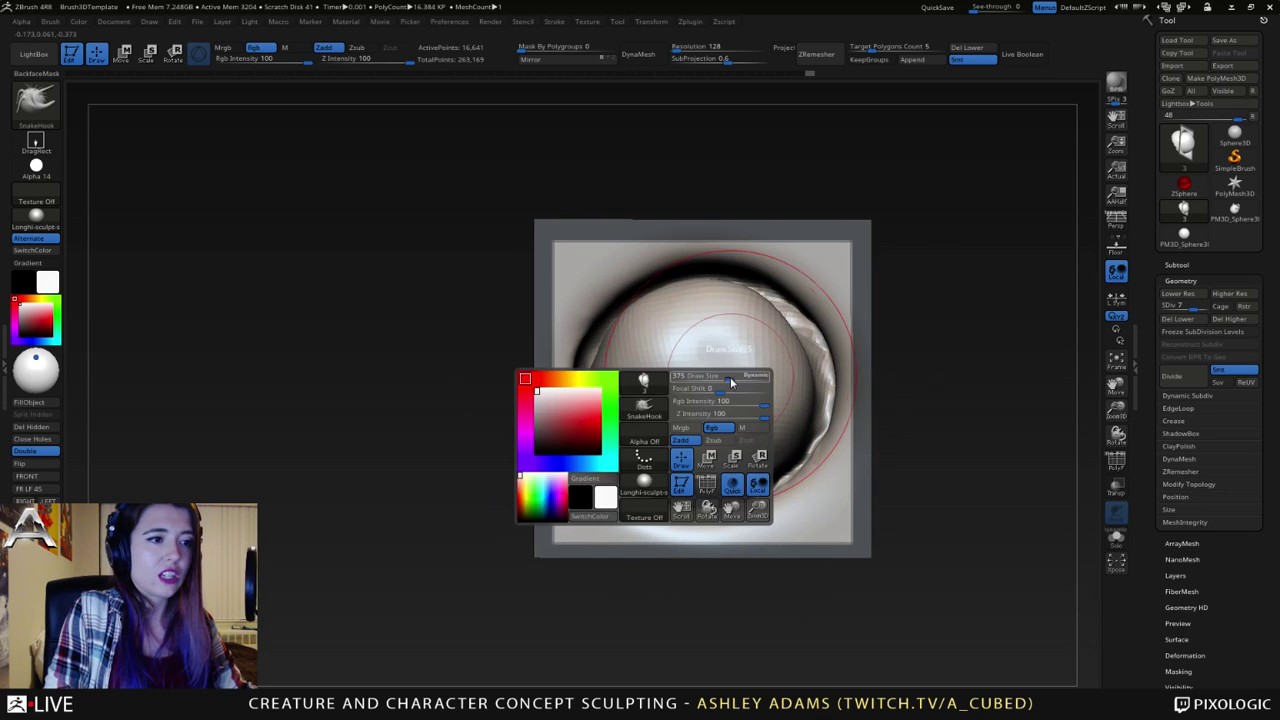
{"action": "left_click_drag", "start_coordinate": [945, 407], "coordinate": [946, 329], "text": "ctrl"}
{"action": "mouse_move", "coordinate": [766, 329]}
{"action": "right_mouse_down"}
{"action": "mouse_move", "coordinate": [725, 353]}
{"action": "mouse_move", "coordinate": [714, 317]}
{"action": "right_mouse_up"}
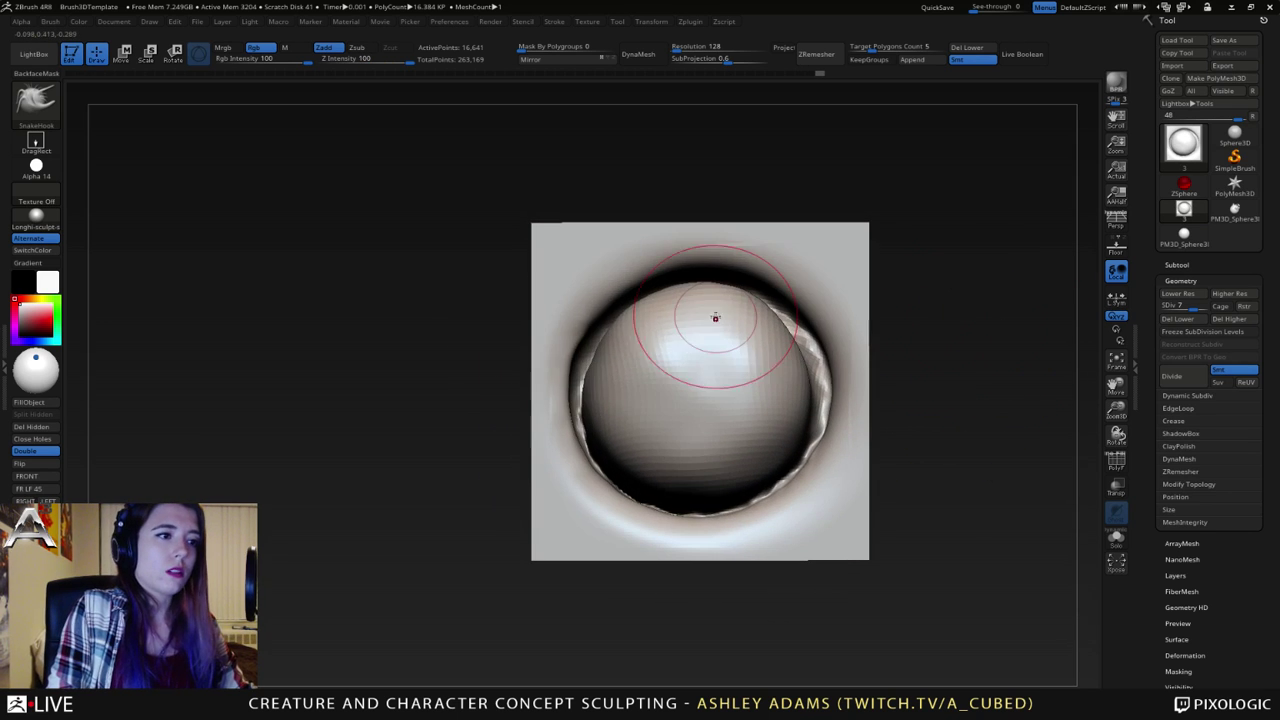
{"action": "mouse_move", "coordinate": [748, 488]}
{"action": "left_mouse_down", "text": "shift"}
{"action": "mouse_move", "coordinate": [820, 377]}
{"action": "mouse_move", "coordinate": [812, 305]}
{"action": "left_mouse_up", "text": "shift"}
{"action": "right_click_drag", "start_coordinate": [812, 300], "coordinate": [812, 275]}
{"action": "mouse_move", "coordinate": [800, 345]}
{"action": "left_mouse_down", "text": "shift"}
{"action": "mouse_move", "coordinate": [761, 325]}
{"action": "mouse_move", "coordinate": [647, 330]}
{"action": "mouse_move", "coordinate": [710, 305]}
{"action": "left_mouse_up", "text": "shift"}
{"action": "right_click_drag", "start_coordinate": [702, 330], "coordinate": [702, 358]}
{"action": "mouse_move", "coordinate": [640, 335]}
{"action": "left_mouse_down", "text": "shift"}
{"action": "mouse_move", "coordinate": [585, 382]}
{"action": "mouse_move", "coordinate": [577, 428]}
{"action": "left_mouse_up", "text": "shift"}
{"action": "mouse_move", "coordinate": [690, 470]}
{"action": "right_mouse_down"}
{"action": "mouse_move", "coordinate": [765, 480]}
{"action": "mouse_move", "coordinate": [748, 422]}
{"action": "mouse_move", "coordinate": [706, 375]}
{"action": "right_mouse_up"}
- Resize the SnakeHook brush and pull the dome's top and sides into a fuller profile
{"action": "key", "text": "space"}
{"action": "left_click_drag", "start_coordinate": [706, 384], "coordinate": [716, 385]}
{"action": "right_click_drag", "start_coordinate": [720, 428], "coordinate": [706, 384]}
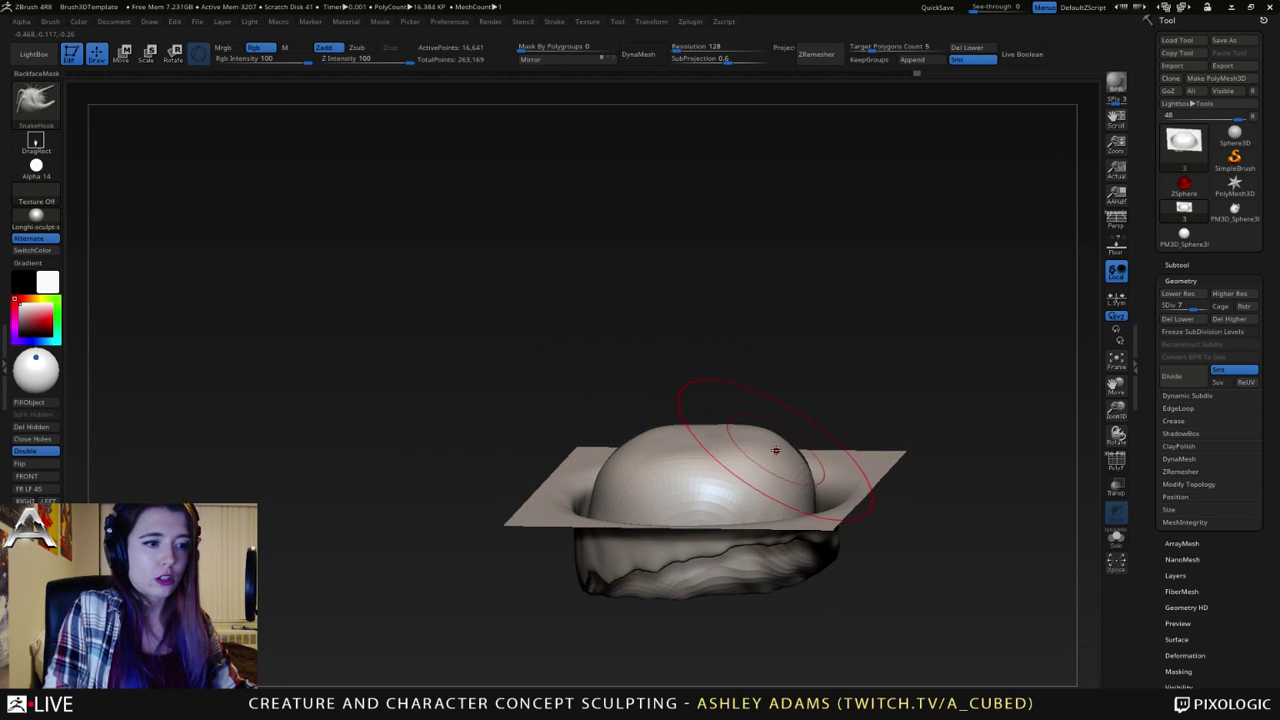
{"action": "right_click_drag", "start_coordinate": [726, 470], "coordinate": [738, 438]}
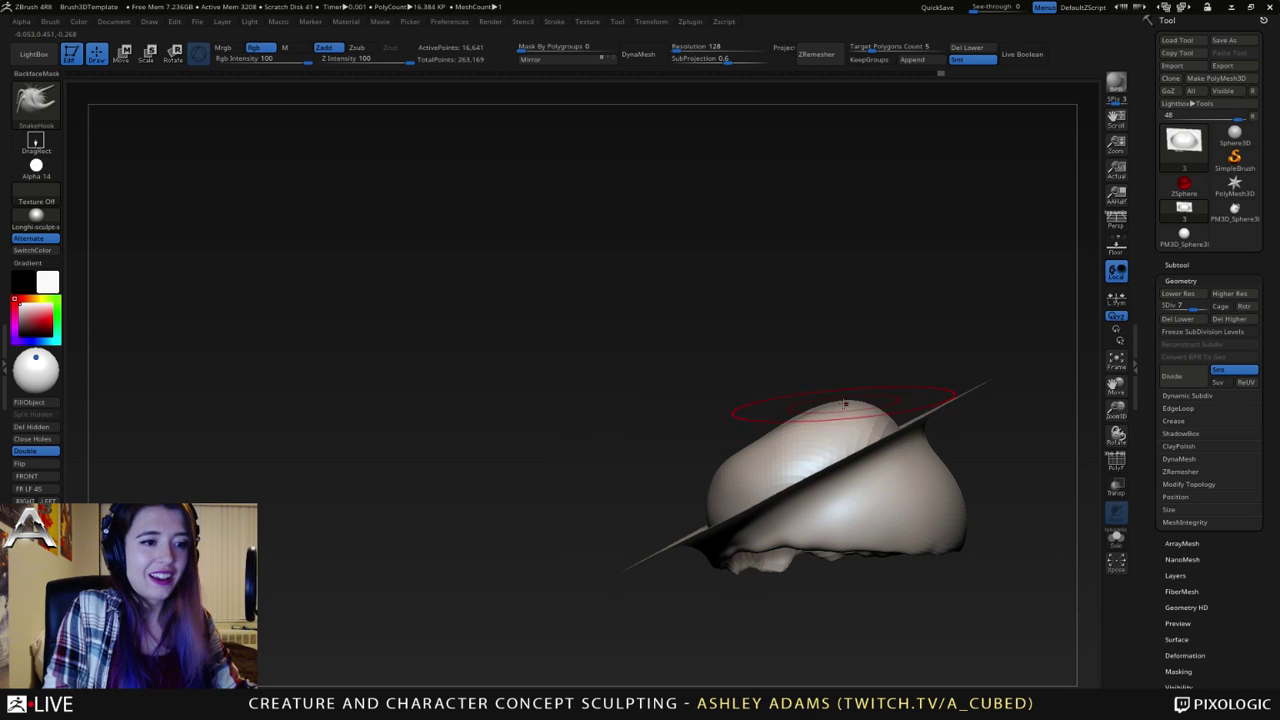
{"action": "mouse_move", "coordinate": [818, 430]}
{"action": "right_mouse_down"}
{"action": "mouse_move", "coordinate": [768, 460]}
{"action": "mouse_move", "coordinate": [728, 432]}
{"action": "right_mouse_up"}
{"action": "left_click_drag", "start_coordinate": [716, 434], "coordinate": [702, 434]}
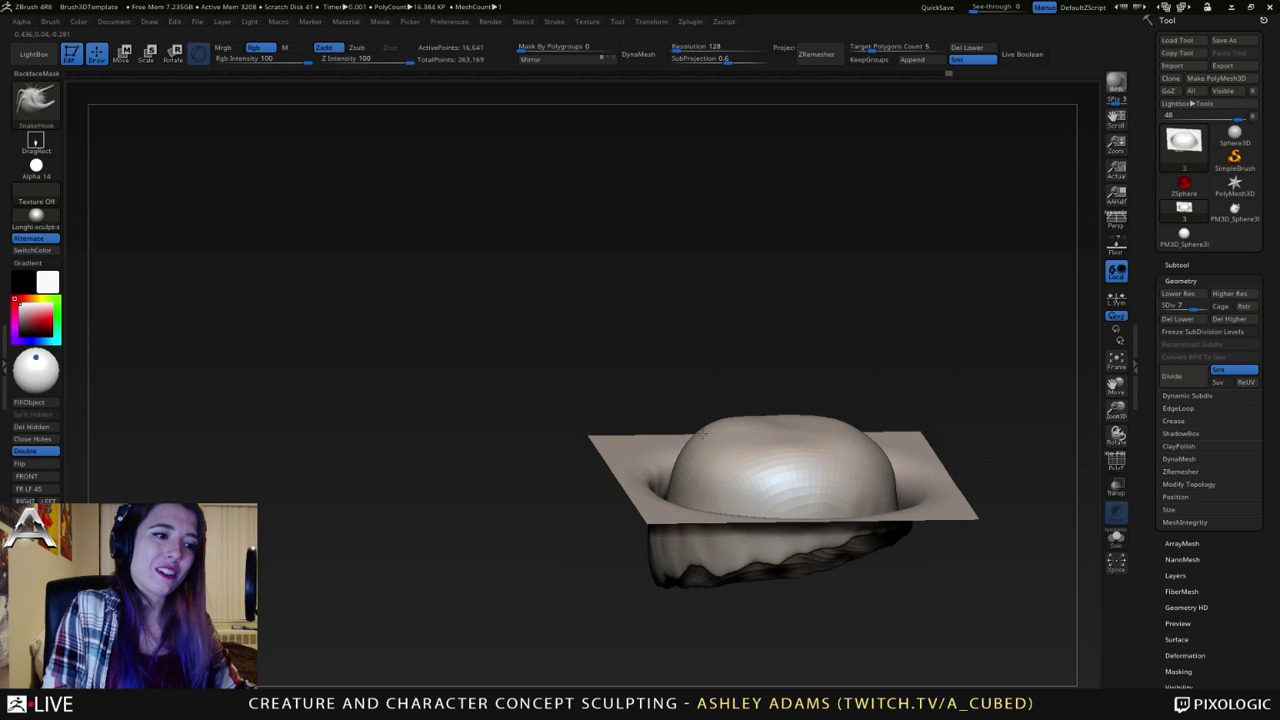
- Change the brush size and smooth the front of the dome from a straight front view
{"action": "right_click_drag", "start_coordinate": [736, 432], "coordinate": [730, 475]}
{"action": "right_click_drag", "start_coordinate": [777, 423], "coordinate": [766, 409], "text": "shift"}
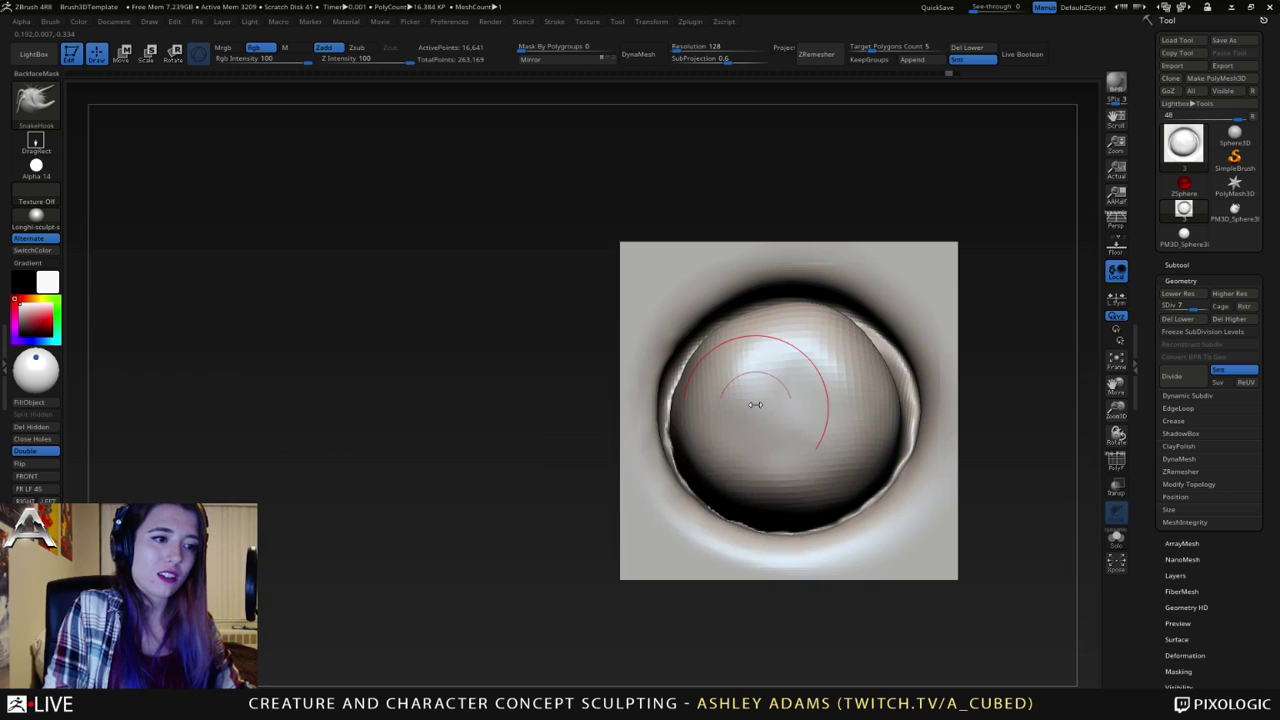
{"action": "key", "text": "space"}
{"action": "left_click_drag", "start_coordinate": [762, 340], "coordinate": [771, 340]}
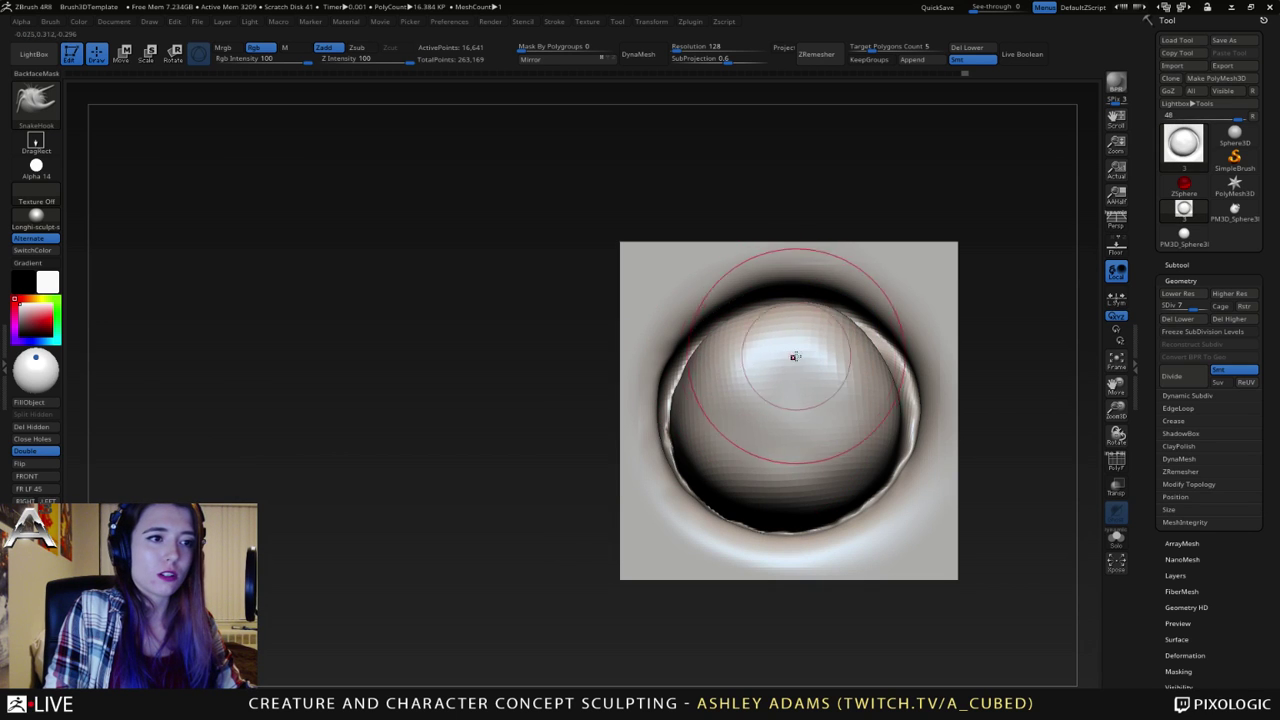
{"action": "left_click_drag", "start_coordinate": [848, 382], "coordinate": [840, 377], "text": "shift"}
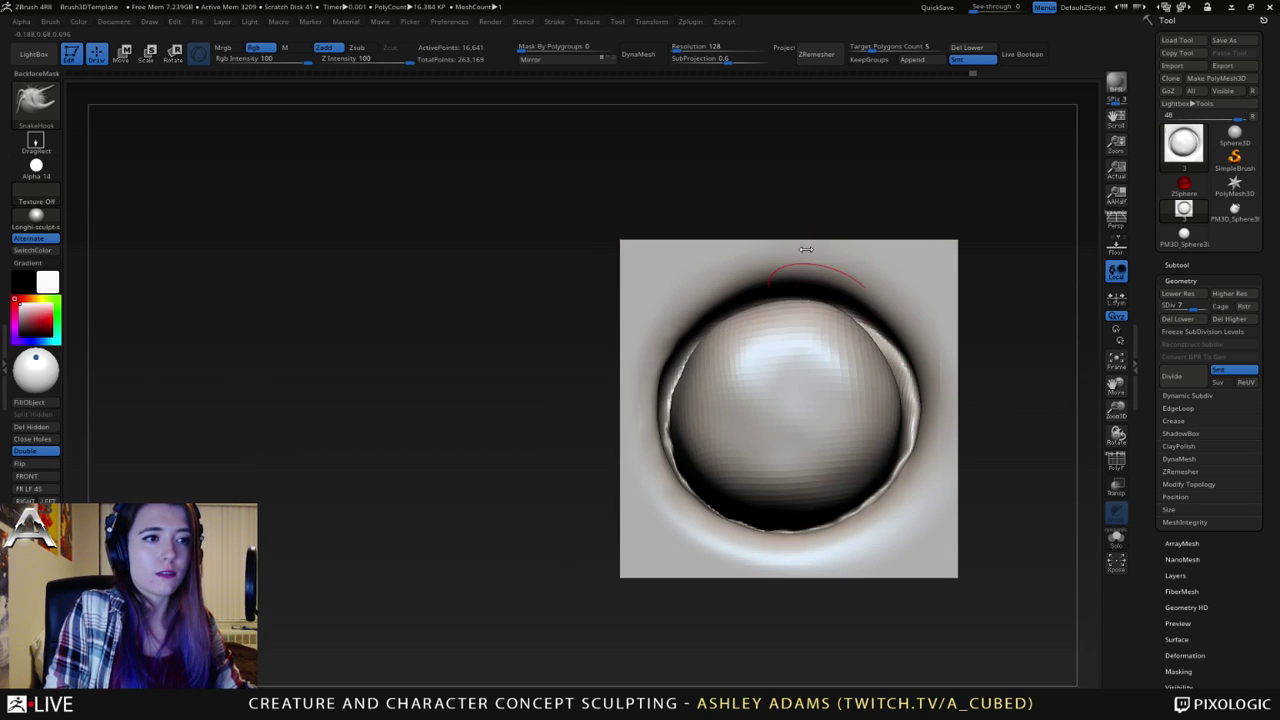
- Raise the mesh to subdivision level 8 and adjust the brush's draw size for finer detail
{"action": "key", "text": "space"}
{"action": "left_click_drag", "start_coordinate": [839, 265], "coordinate": [848, 266]}
{"action": "right_click_drag", "start_coordinate": [814, 261], "coordinate": [725, 266], "text": "alt"}
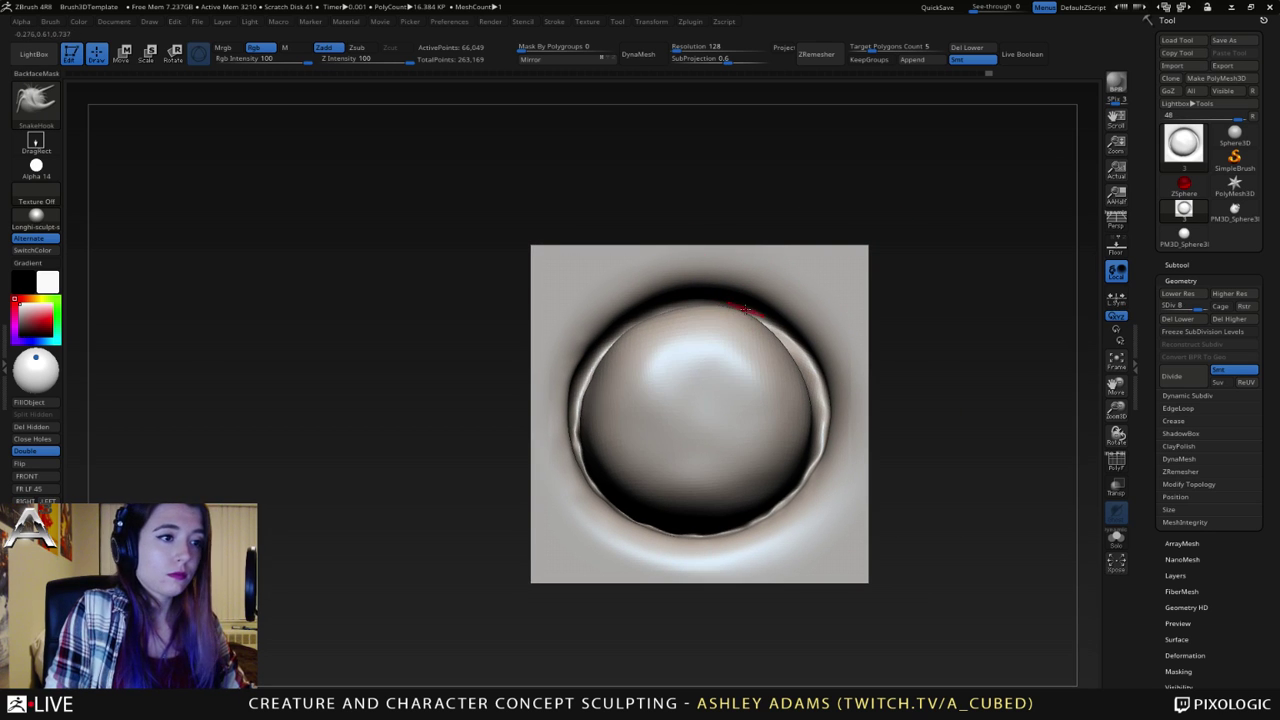
{"action": "key", "text": "space"}
{"action": "left_click_drag", "start_coordinate": [689, 348], "coordinate": [695, 343]}
{"action": "right_click_drag", "start_coordinate": [634, 403], "coordinate": [655, 396]}
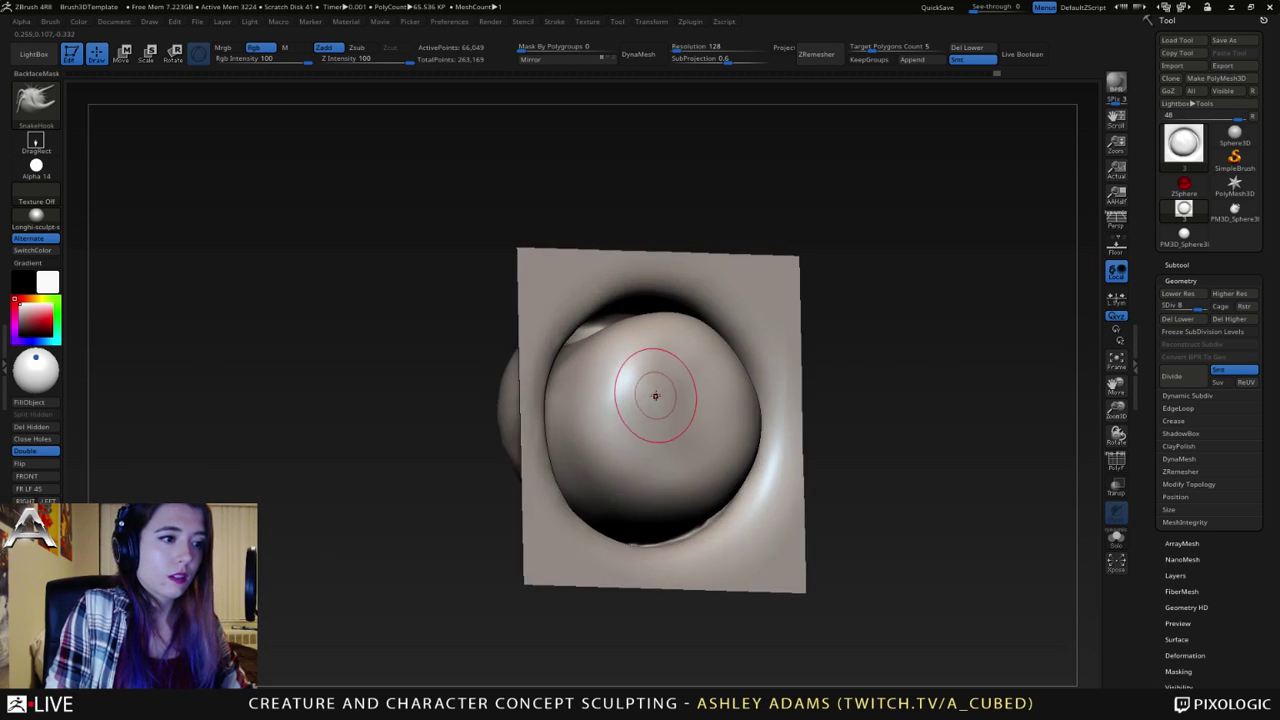
- Select the Inflat brush and raise small bumps across the dome's centre
{"action": "key", "text": "b"}
{"action": "key", "text": "i"}
{"action": "key", "text": "n"}
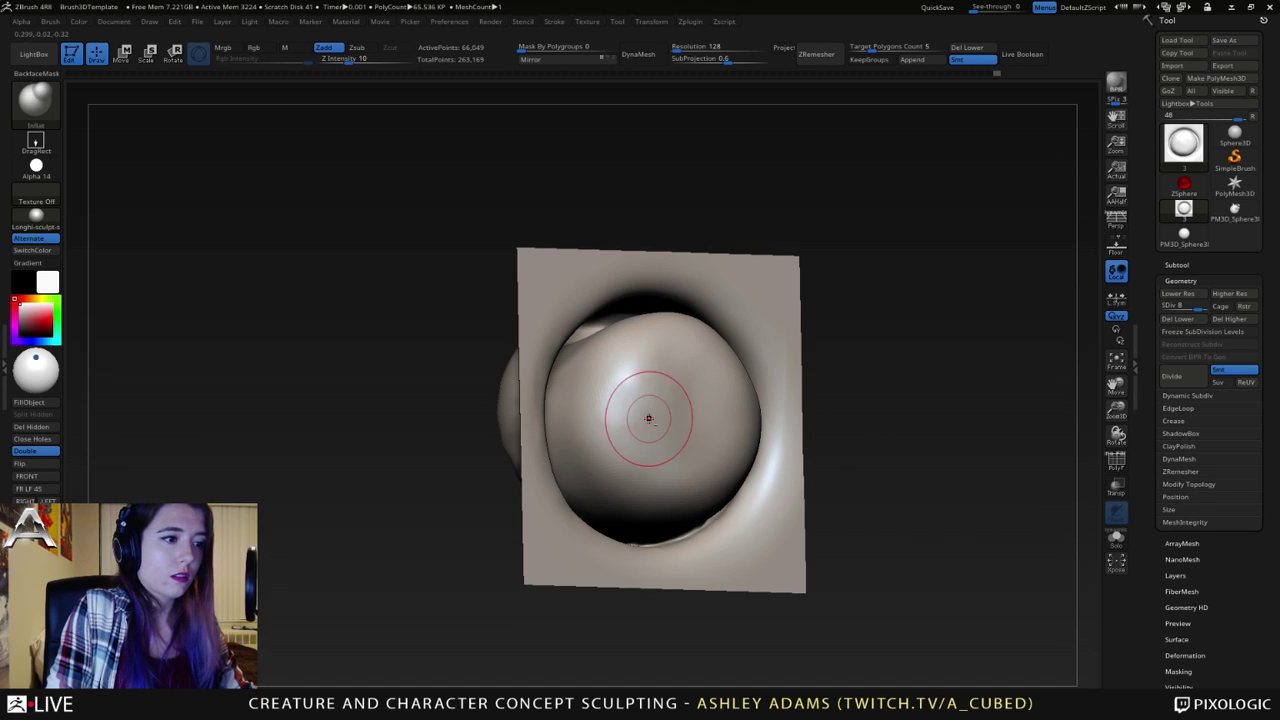
{"action": "left_click_drag", "start_coordinate": [648, 418], "coordinate": [660, 390]}
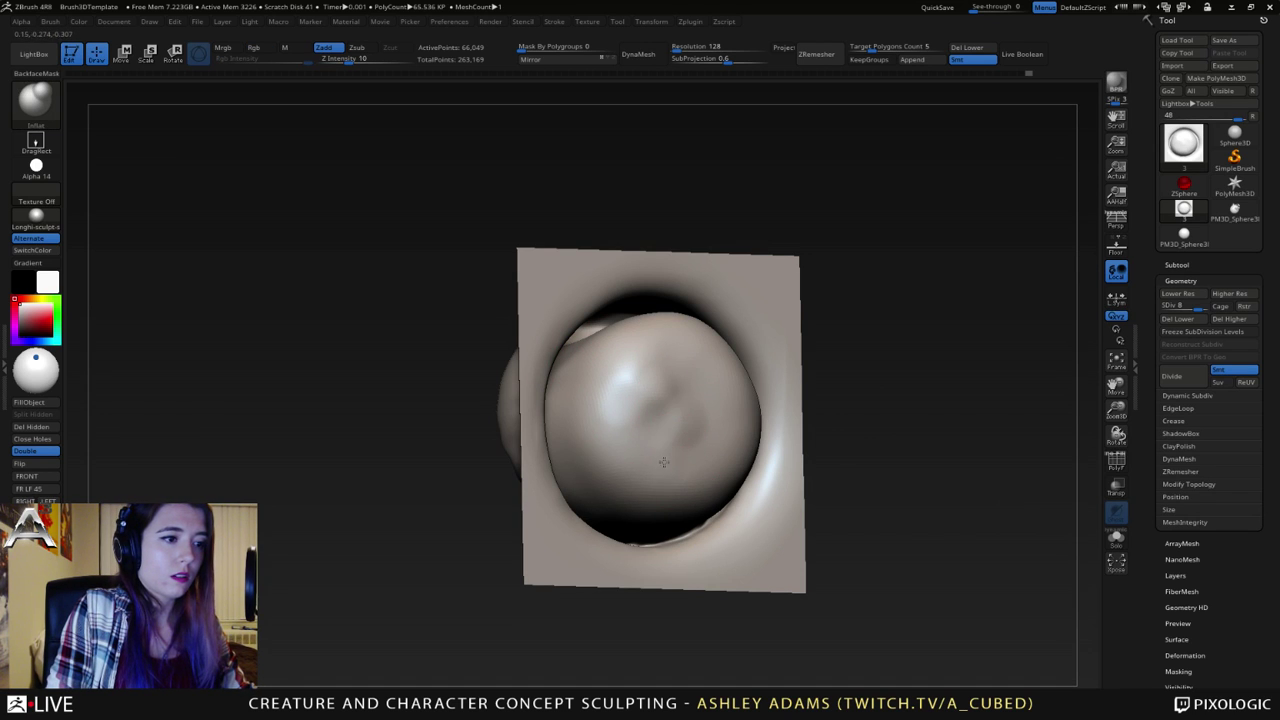
{"action": "left_click_drag", "start_coordinate": [613, 468], "coordinate": [611, 460]}
{"action": "right_click_drag", "start_coordinate": [609, 441], "coordinate": [607, 425]}
{"action": "left_click_drag", "start_coordinate": [608, 422], "coordinate": [594, 420]}
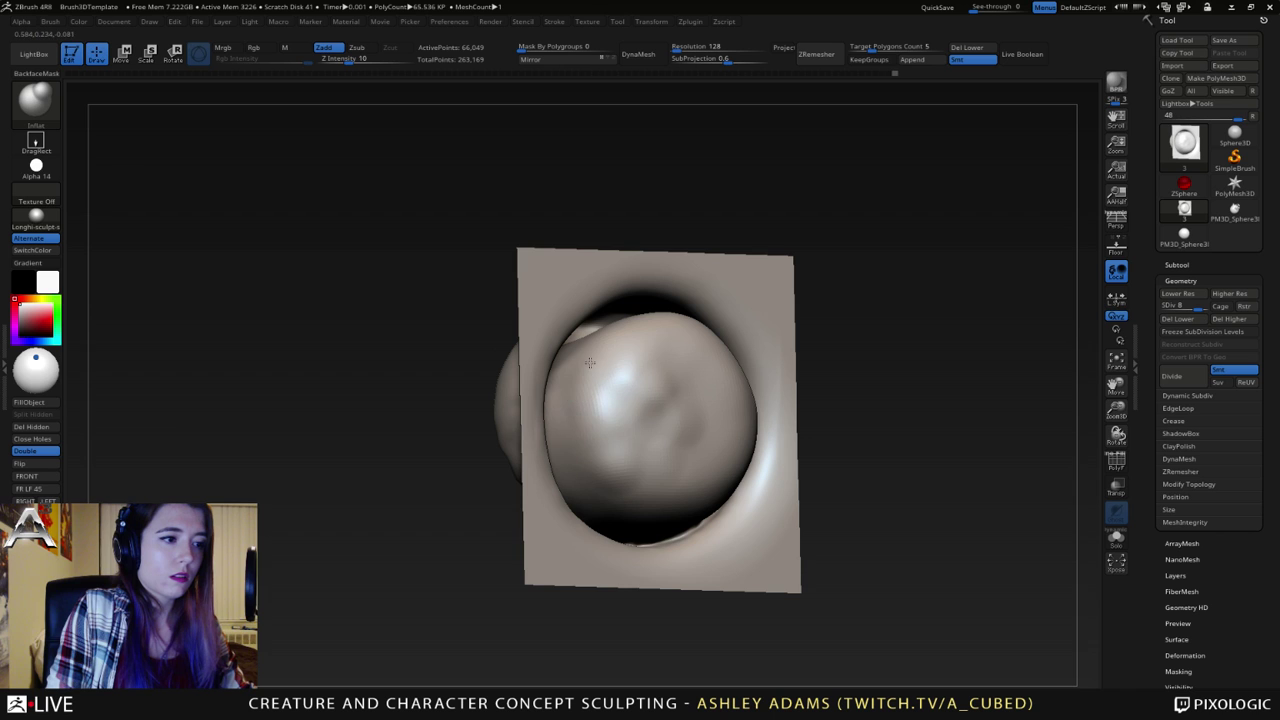
- Extend the Inflat bumps along the dome's left side and lower area, covering it from several angles
{"action": "left_click_drag", "start_coordinate": [590, 362], "coordinate": [647, 498]}
{"action": "right_click_drag", "start_coordinate": [710, 499], "coordinate": [737, 509]}
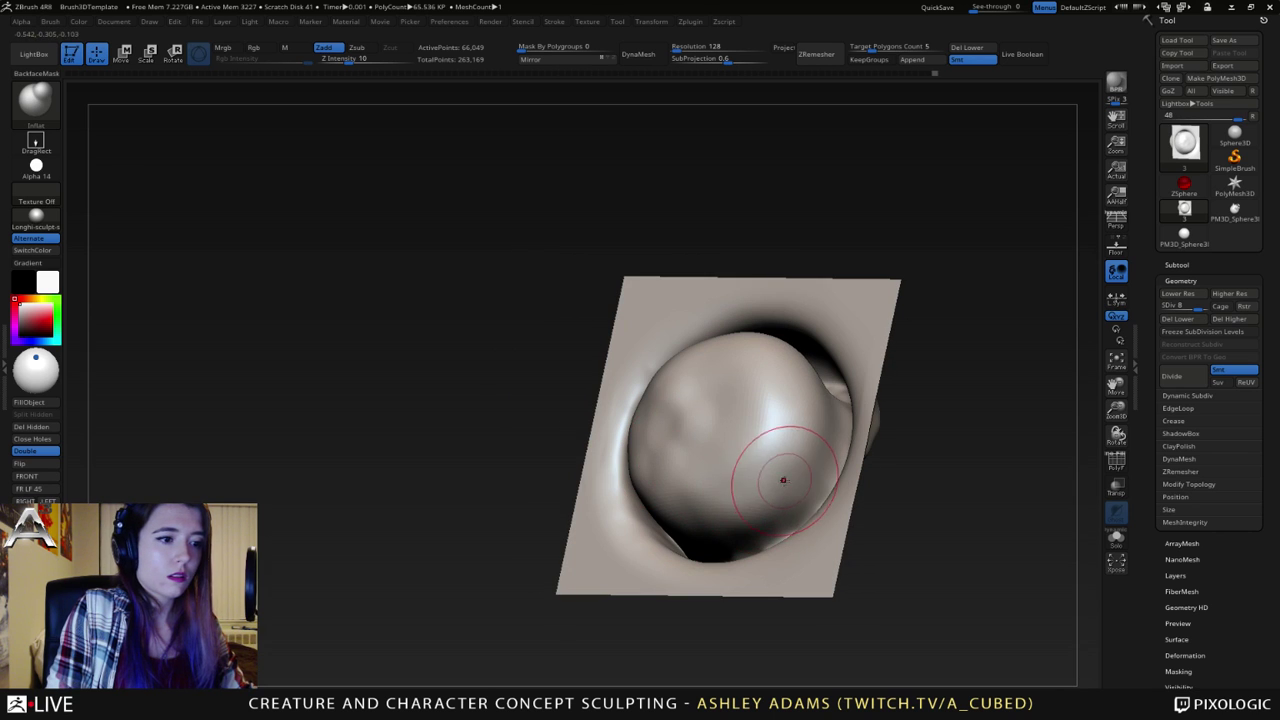
{"action": "right_click_drag", "start_coordinate": [819, 426], "coordinate": [782, 507]}
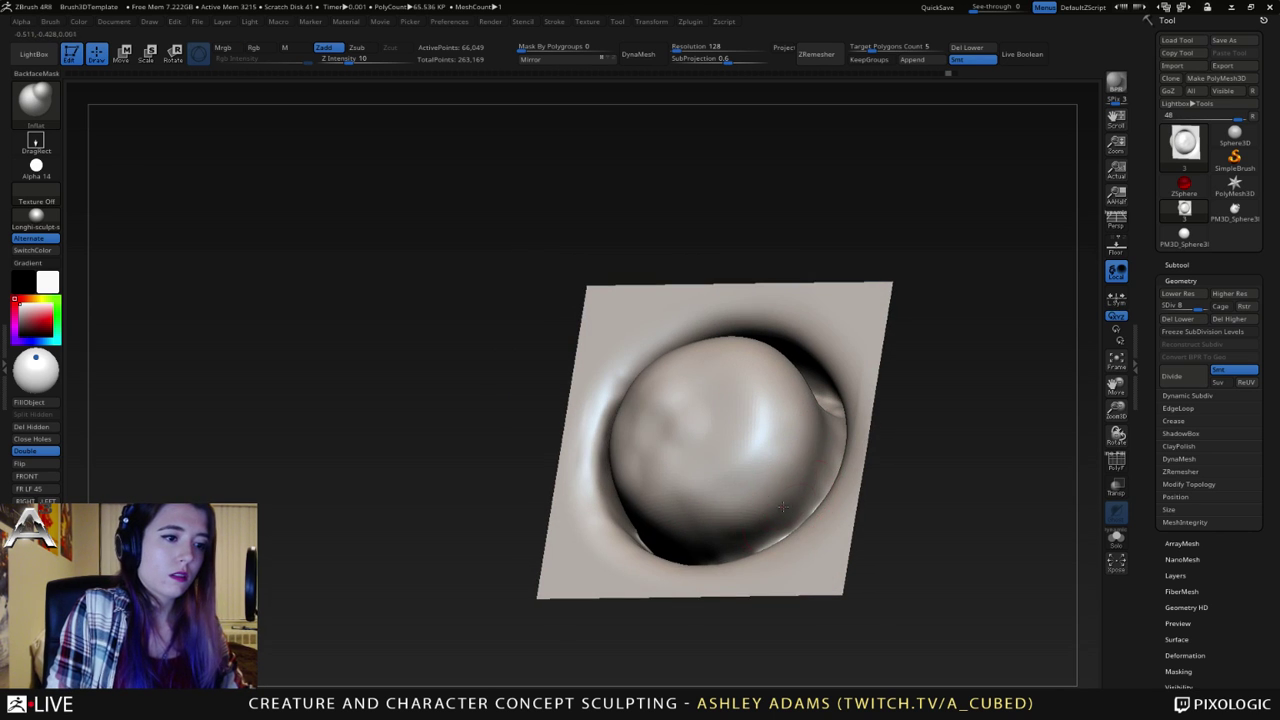
{"action": "mouse_move", "coordinate": [737, 406]}
{"action": "right_mouse_down"}
{"action": "mouse_move", "coordinate": [746, 423]}
{"action": "mouse_move", "coordinate": [693, 371]}
{"action": "mouse_move", "coordinate": [720, 306]}
{"action": "mouse_move", "coordinate": [757, 312]}
{"action": "right_mouse_up"}
{"action": "mouse_move", "coordinate": [780, 362]}
{"action": "right_mouse_down"}
{"action": "mouse_move", "coordinate": [752, 344]}
{"action": "mouse_move", "coordinate": [759, 400]}
{"action": "mouse_move", "coordinate": [648, 284]}
{"action": "right_mouse_up"}
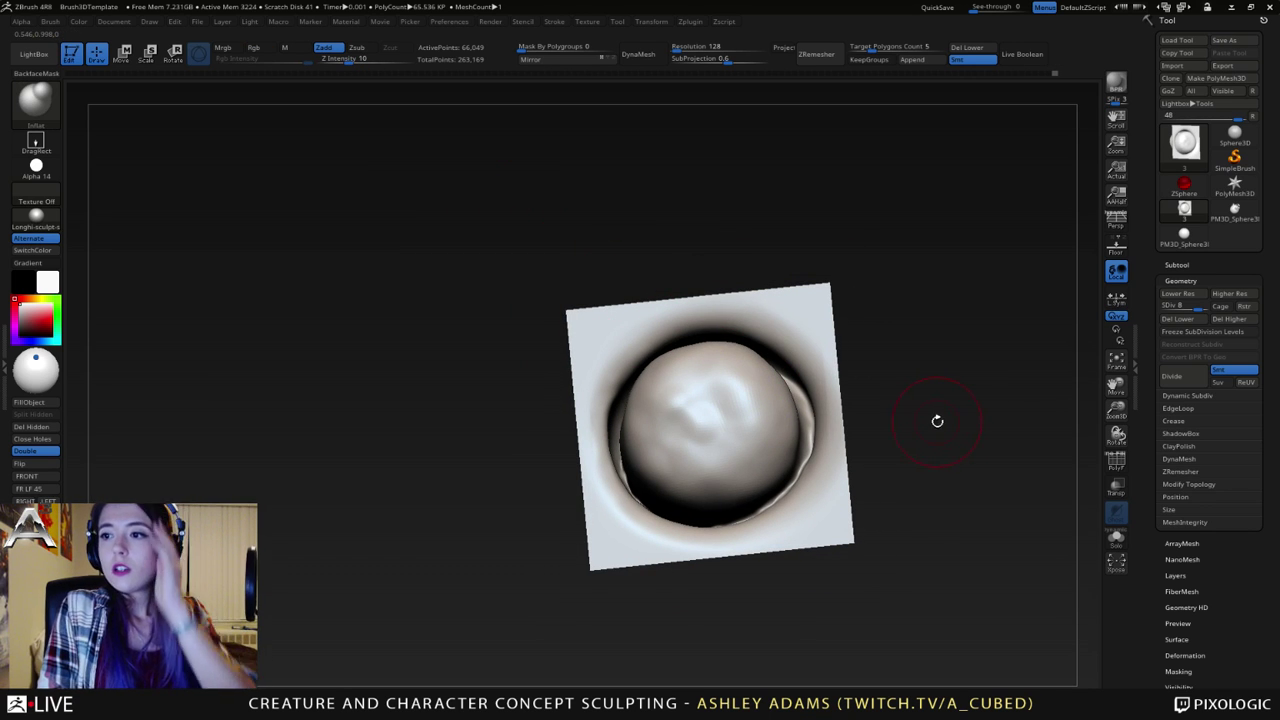
- Continue adding uneven Inflat lumps over the rest of the dome, including its lower rim and outer sides
{"action": "mouse_move", "coordinate": [722, 383]}
{"action": "right_mouse_down"}
{"action": "mouse_move", "coordinate": [763, 371]}
{"action": "mouse_move", "coordinate": [722, 385]}
{"action": "mouse_move", "coordinate": [645, 378]}
{"action": "mouse_move", "coordinate": [677, 359]}
{"action": "mouse_move", "coordinate": [653, 340]}
{"action": "right_mouse_up"}
{"action": "mouse_move", "coordinate": [644, 453]}
{"action": "right_mouse_down"}
{"action": "mouse_move", "coordinate": [625, 447]}
{"action": "mouse_move", "coordinate": [696, 515]}
{"action": "mouse_move", "coordinate": [714, 444]}
{"action": "mouse_move", "coordinate": [714, 513]}
{"action": "mouse_move", "coordinate": [729, 490]}
{"action": "mouse_move", "coordinate": [791, 496]}
{"action": "mouse_move", "coordinate": [724, 439]}
{"action": "mouse_move", "coordinate": [742, 421]}
{"action": "mouse_move", "coordinate": [728, 457]}
{"action": "mouse_move", "coordinate": [706, 438]}
{"action": "mouse_move", "coordinate": [715, 443]}
{"action": "mouse_move", "coordinate": [731, 366]}
{"action": "mouse_move", "coordinate": [748, 350]}
{"action": "mouse_move", "coordinate": [766, 403]}
{"action": "mouse_move", "coordinate": [799, 419]}
{"action": "right_mouse_up"}
{"action": "right_click_drag", "start_coordinate": [767, 464], "coordinate": [824, 482]}
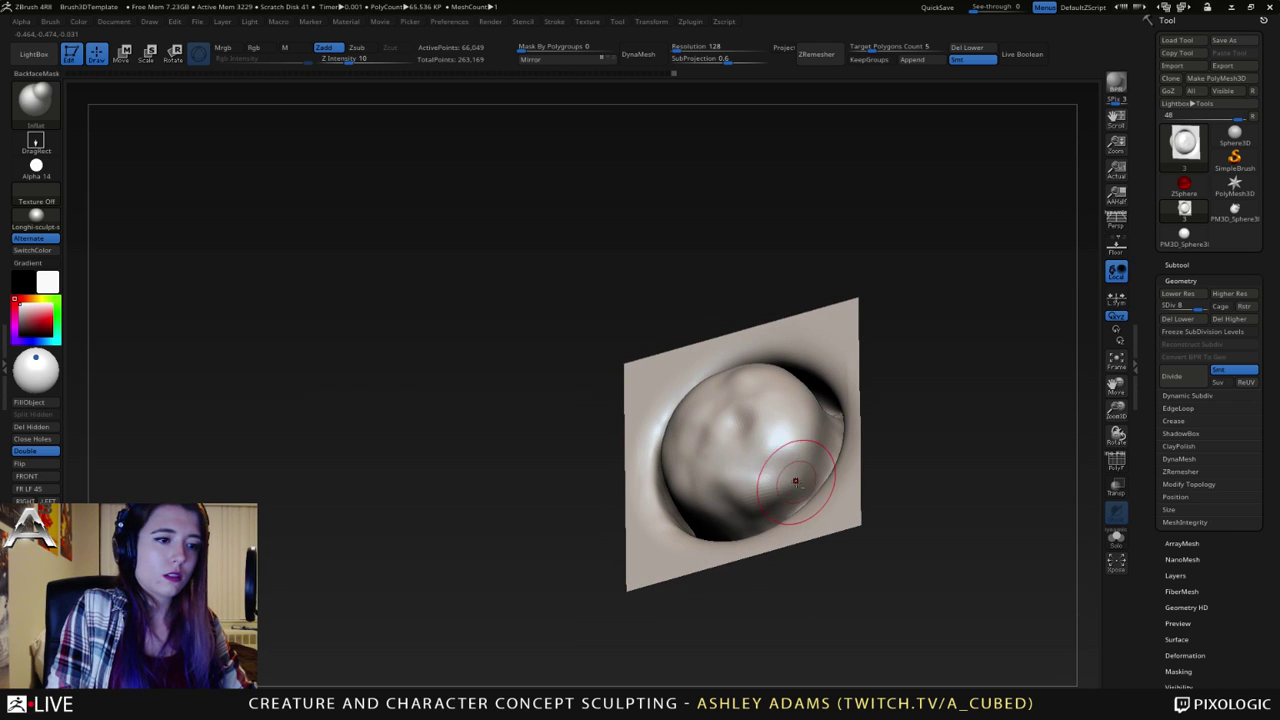
{"action": "mouse_move", "coordinate": [805, 431]}
{"action": "right_mouse_down"}
{"action": "mouse_move", "coordinate": [661, 429]}
{"action": "mouse_move", "coordinate": [632, 449]}
{"action": "mouse_move", "coordinate": [637, 505]}
{"action": "right_mouse_up"}
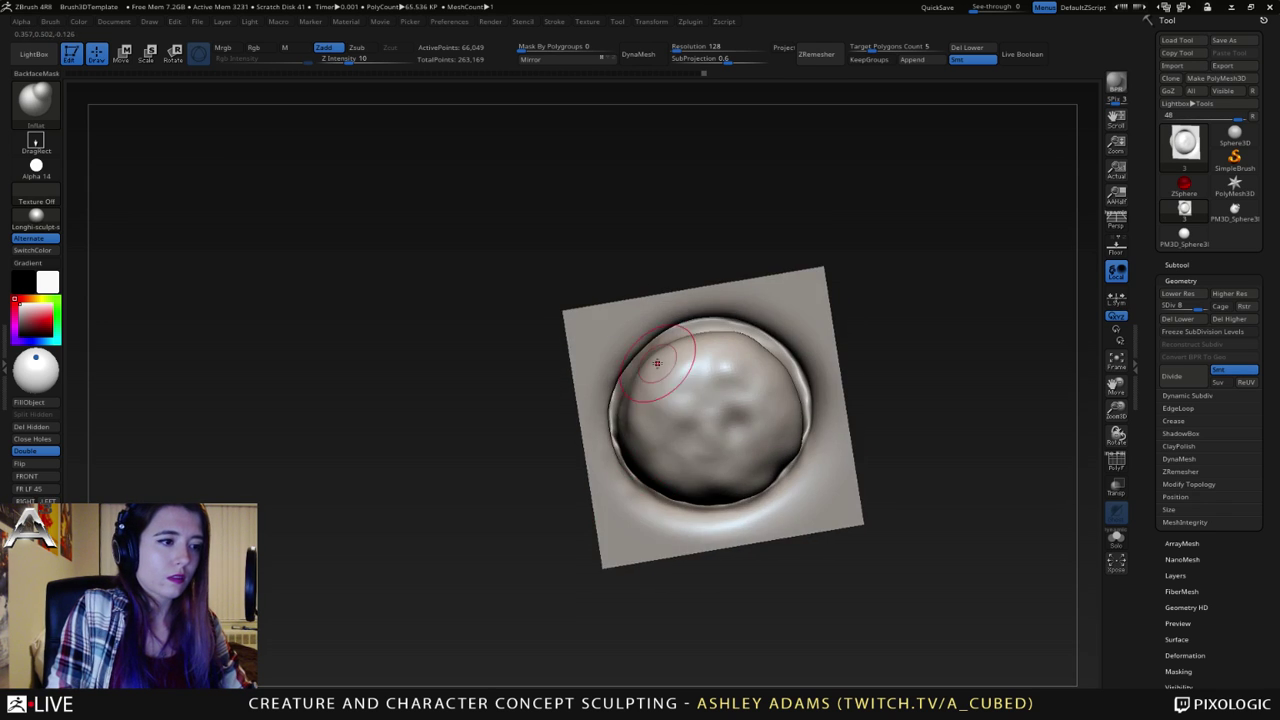
{"action": "right_click_drag", "start_coordinate": [657, 363], "coordinate": [555, 244]}
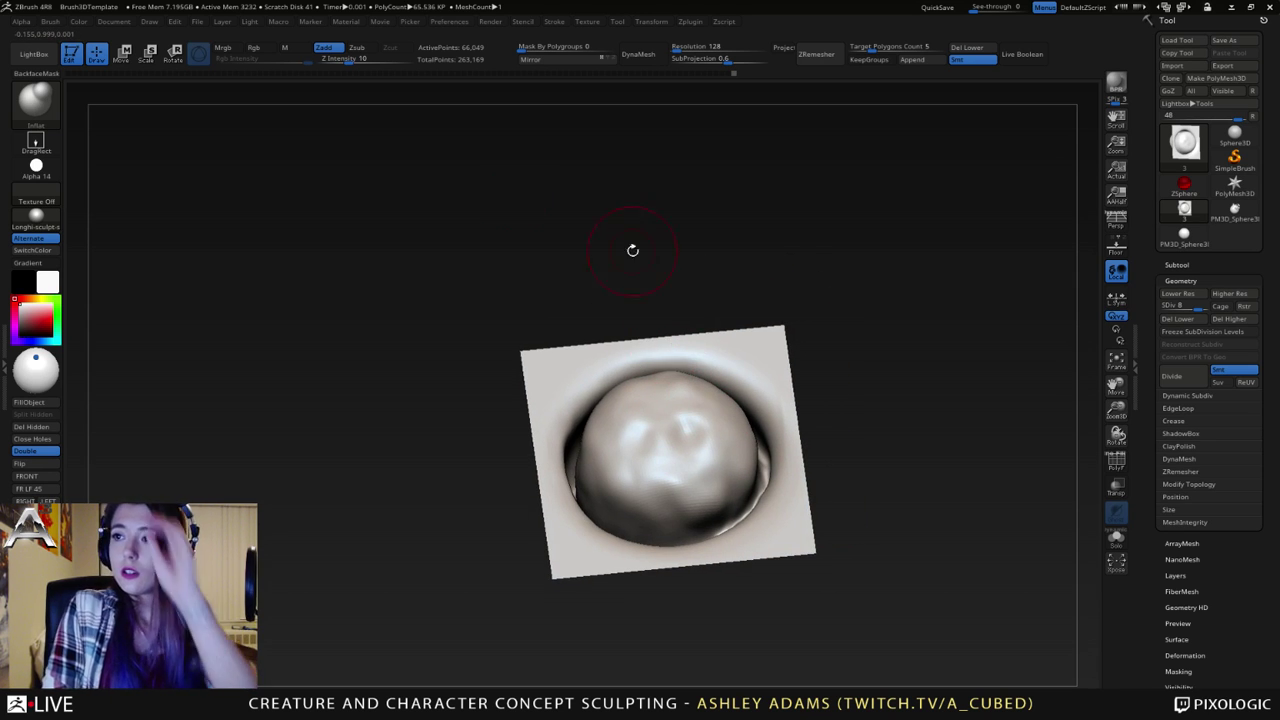
{"action": "mouse_move", "coordinate": [740, 353]}
{"action": "right_mouse_down"}
{"action": "mouse_move", "coordinate": [654, 391]}
{"action": "mouse_move", "coordinate": [620, 470]}
{"action": "right_mouse_up"}
- Enlarge the Inflat brush's draw size and turn the dome toward a frontal view
{"action": "key", "text": "space"}
{"action": "left_click_drag", "start_coordinate": [640, 447], "coordinate": [660, 447]}
{"action": "mouse_move", "coordinate": [657, 440]}
{"action": "right_mouse_down"}
{"action": "mouse_move", "coordinate": [653, 409]}
{"action": "mouse_move", "coordinate": [640, 416]}
{"action": "right_mouse_up"}
{"action": "key", "text": "space"}
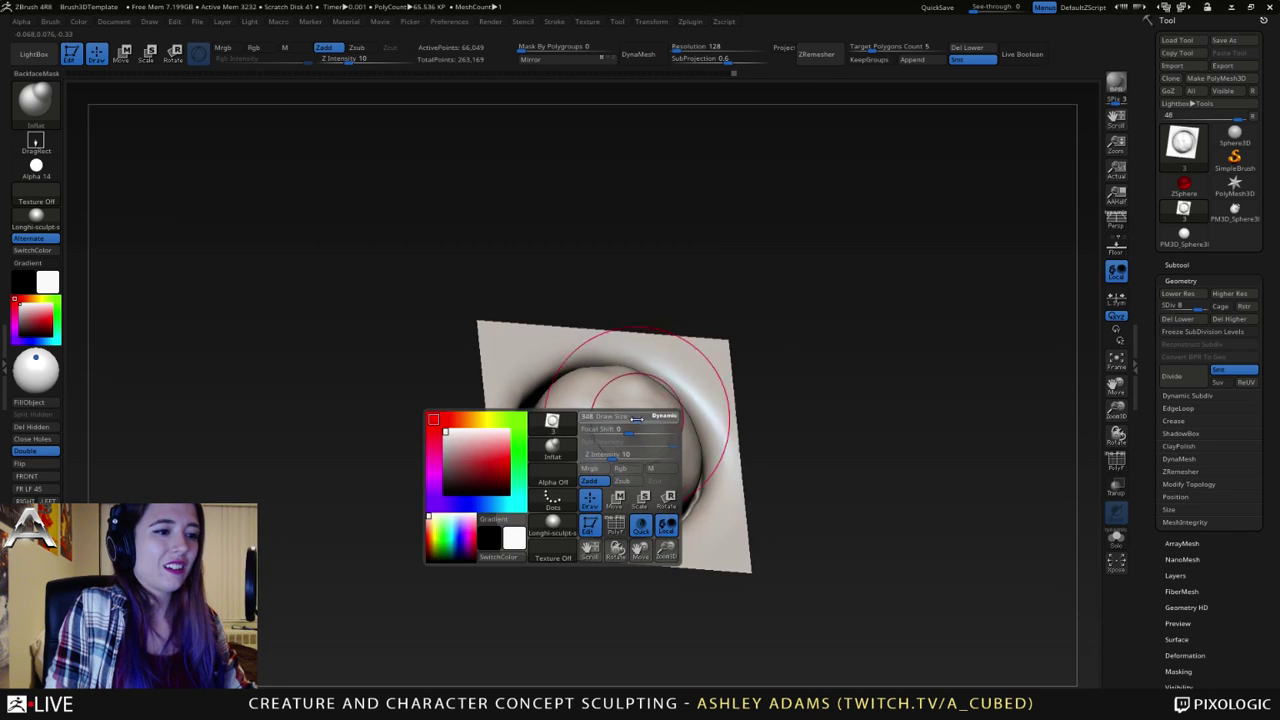
{"action": "left_click_drag", "start_coordinate": [640, 430], "coordinate": [650, 430]}
{"action": "mouse_move", "coordinate": [640, 420]}
{"action": "right_mouse_down", "text": "shift"}
{"action": "mouse_move", "coordinate": [648, 428]}
{"action": "mouse_move", "coordinate": [600, 423]}
{"action": "right_mouse_up", "text": "shift"}
{"action": "key", "text": "w"}
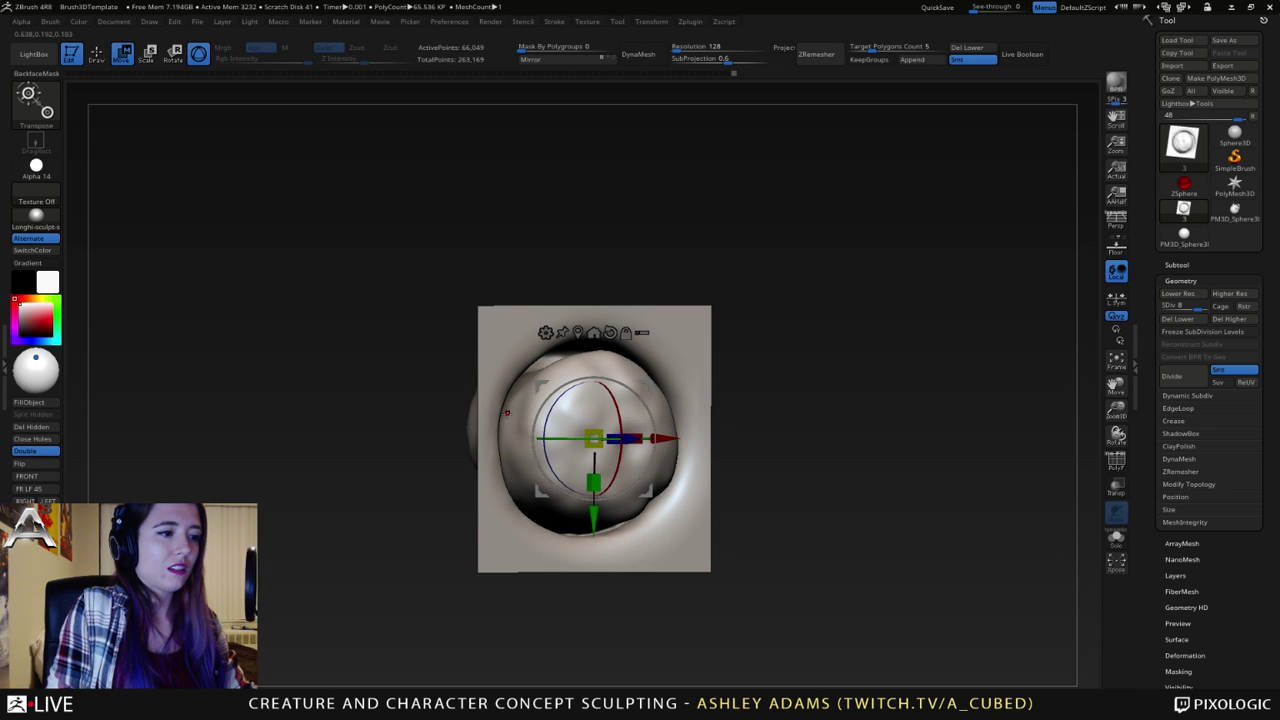
{"action": "left_click_drag", "start_coordinate": [507, 413], "coordinate": [452, 472], "text": "ctrl"}
{"action": "left_click_drag", "start_coordinate": [626, 449], "coordinate": [567, 446], "text": "ctrl"}
{"action": "right_click_drag", "start_coordinate": [785, 332], "coordinate": [679, 329]}
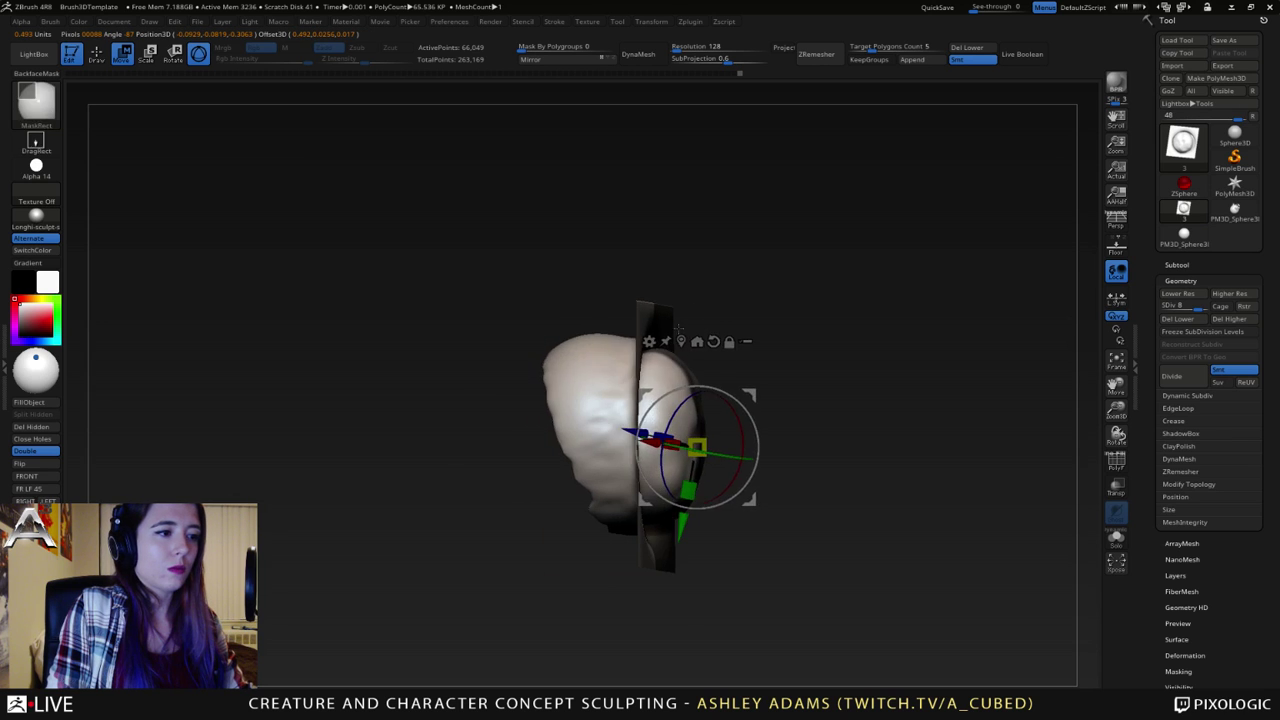
{"action": "left_click_drag", "start_coordinate": [617, 409], "coordinate": [690, 398], "text": "ctrl"}
{"action": "mouse_move", "coordinate": [544, 372]}
{"action": "left_mouse_down", "text": "ctrl"}
{"action": "mouse_move", "coordinate": [580, 374]}
{"action": "mouse_move", "coordinate": [629, 502]}
{"action": "mouse_move", "coordinate": [626, 427]}
{"action": "mouse_move", "coordinate": [602, 448]}
{"action": "mouse_move", "coordinate": [700, 436]}
{"action": "left_mouse_up", "text": "ctrl"}
{"action": "right_click_drag", "start_coordinate": [737, 435], "coordinate": [715, 396]}
{"action": "left_click_drag", "start_coordinate": [670, 456], "coordinate": [671, 428], "text": "ctrl"}
{"action": "right_click_drag", "start_coordinate": [675, 430], "coordinate": [723, 502]}
{"action": "key", "text": "ctrl+z"}
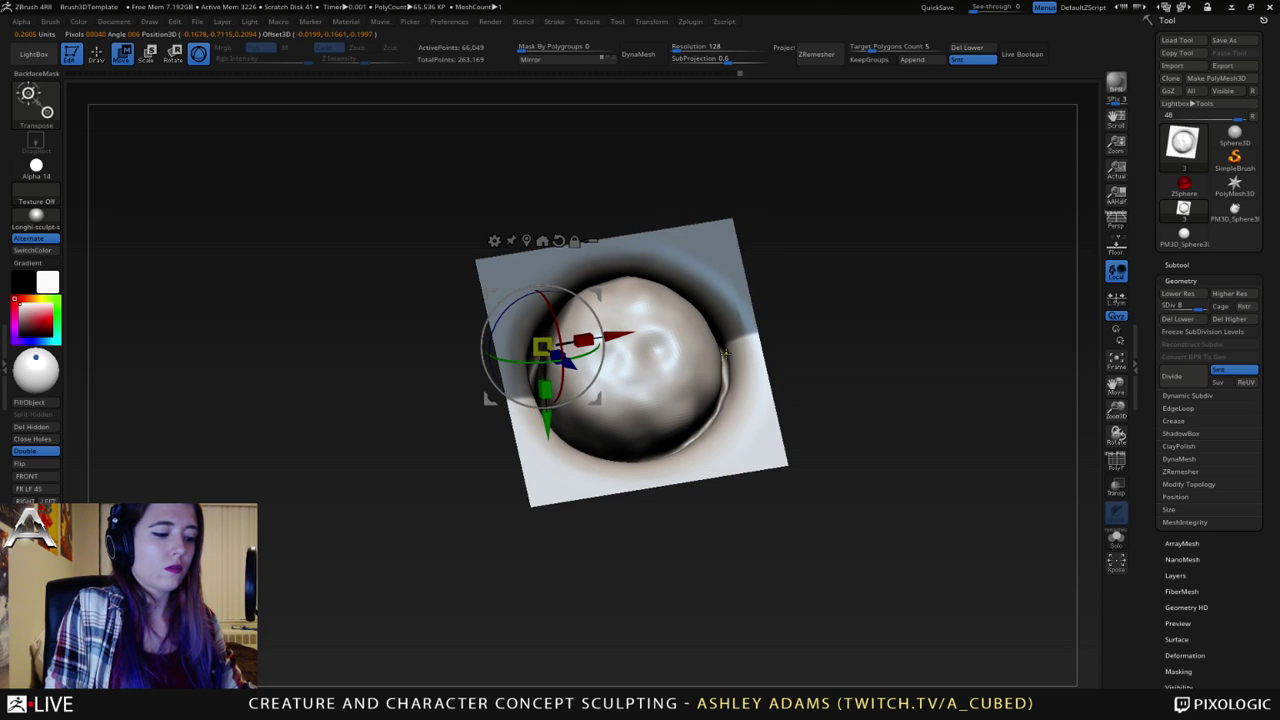
{"action": "left_click_drag", "start_coordinate": [806, 343], "coordinate": [821, 354], "text": "ctrl"}
{"action": "key", "text": "q"}
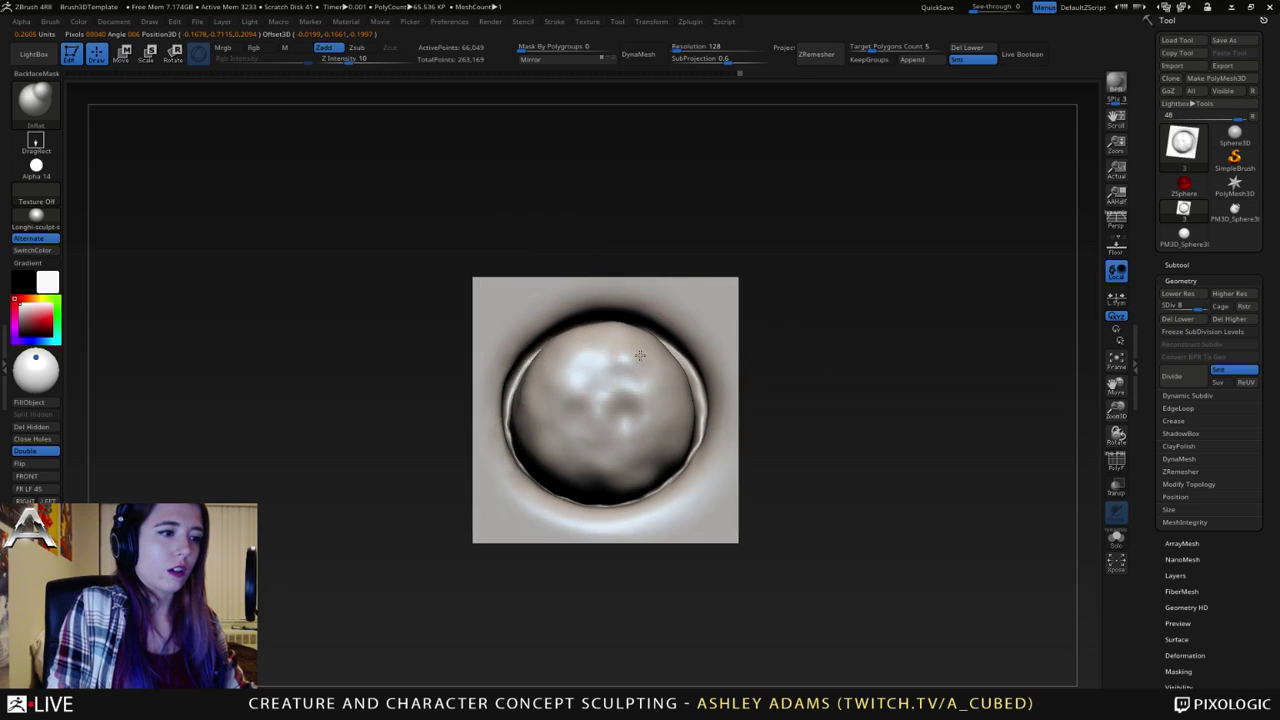
- Mask a narrow rectangular strip along all four edges of the plane around the dome
{"action": "right_click", "coordinate": [550, 424]}
{"action": "right_click_drag", "start_coordinate": [550, 424], "coordinate": [614, 464], "text": "alt"}
{"action": "left_click_drag", "start_coordinate": [431, 248], "coordinate": [877, 341], "text": "ctrl"}
{"action": "left_click_drag", "start_coordinate": [944, 650], "coordinate": [777, 245], "text": "ctrl"}
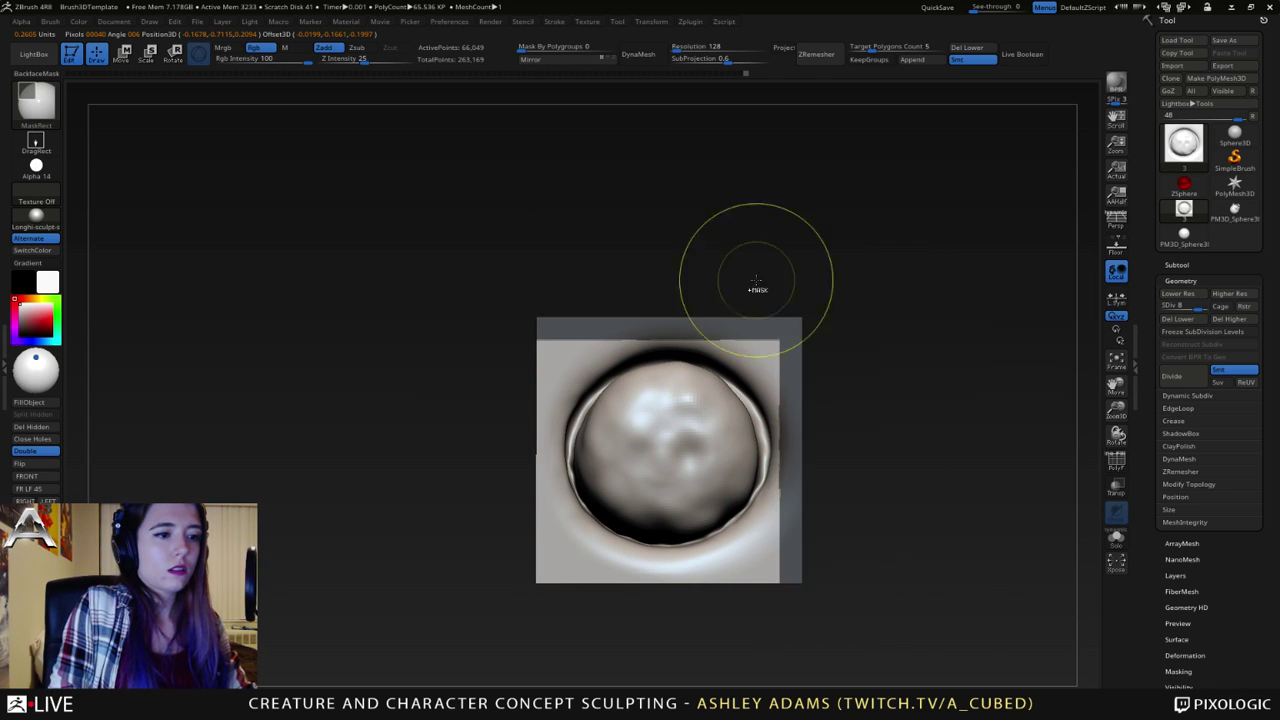
{"action": "mouse_move", "coordinate": [494, 651]}
{"action": "left_mouse_down", "text": "ctrl"}
{"action": "mouse_move", "coordinate": [876, 556]}
{"action": "mouse_move", "coordinate": [505, 438]}
{"action": "mouse_move", "coordinate": [563, 234]}
{"action": "mouse_move", "coordinate": [552, 232]}
{"action": "left_mouse_up", "text": "ctrl"}
{"action": "right_click_drag", "start_coordinate": [676, 358], "coordinate": [682, 300], "text": "alt"}
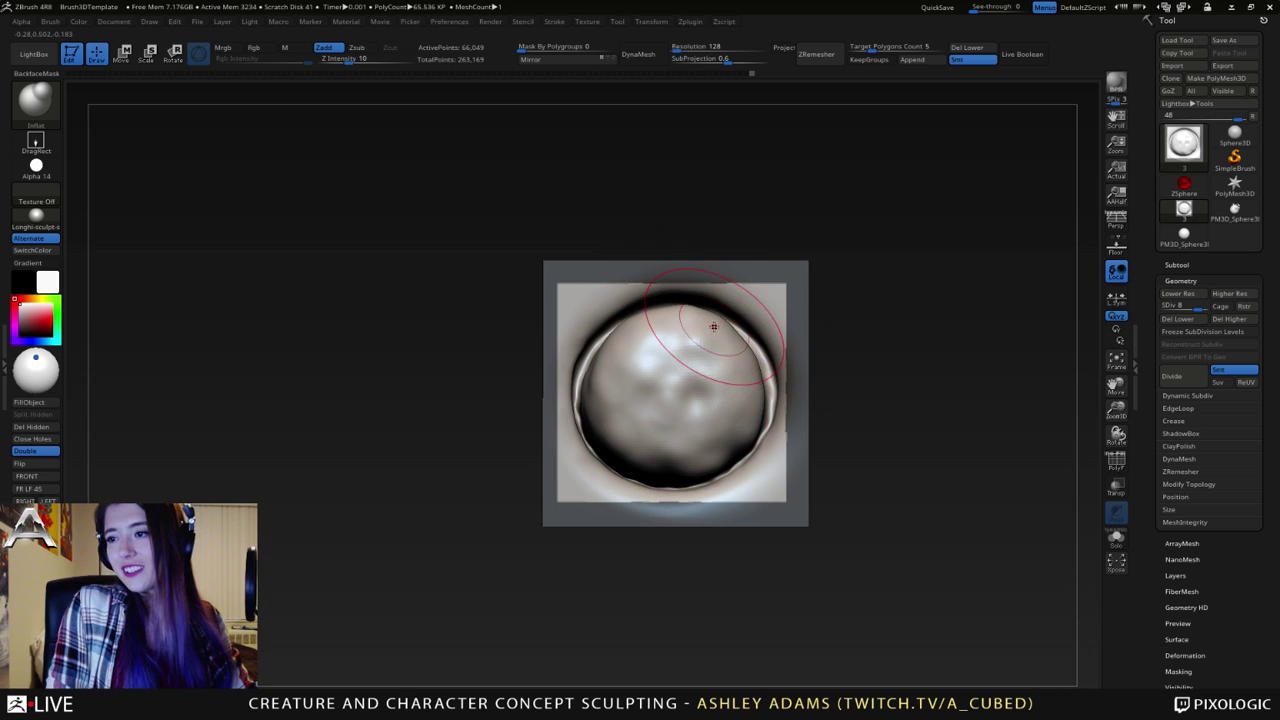
- Adjust the Inflat brush's draw size and swell the dome with broad strokes inside the masked border
{"action": "right_click_drag", "start_coordinate": [833, 390], "coordinate": [648, 322]}
{"action": "key", "text": "space"}
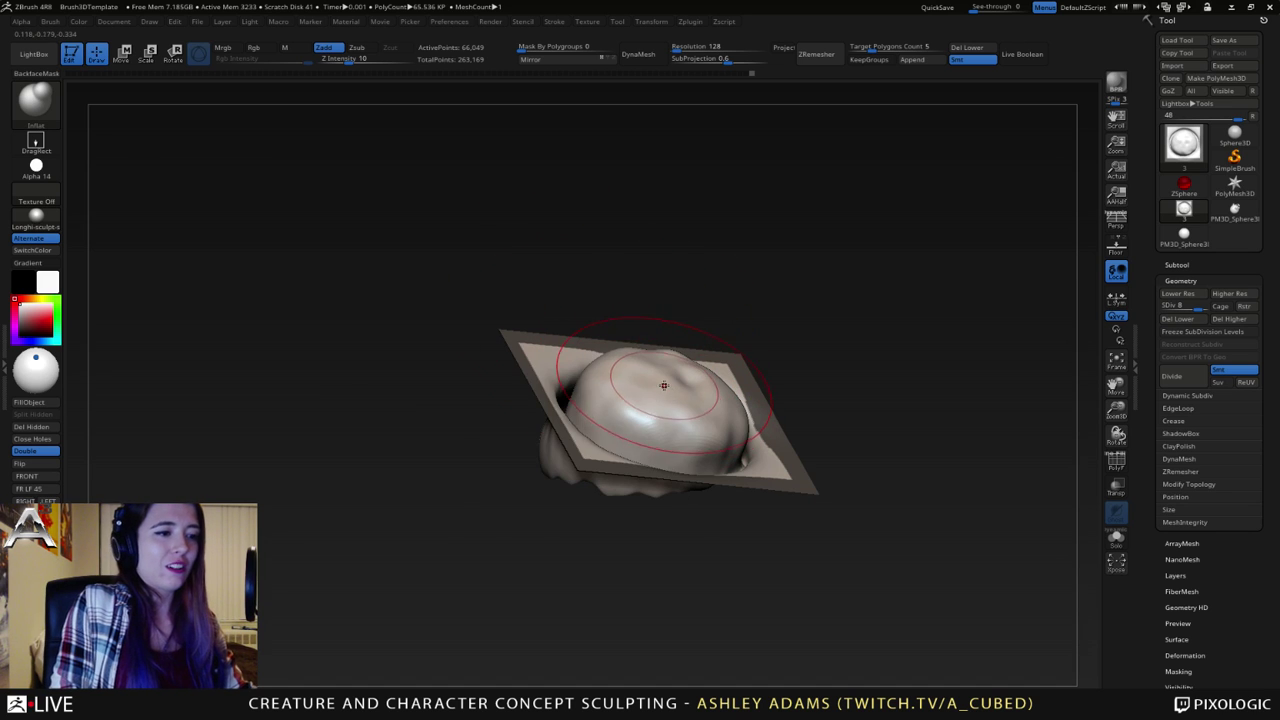
{"action": "key", "text": "space"}
{"action": "left_click_drag", "start_coordinate": [663, 383], "coordinate": [668, 383]}
{"action": "right_click_drag", "start_coordinate": [640, 340], "coordinate": [676, 380]}
{"action": "left_click_drag", "start_coordinate": [676, 380], "coordinate": [666, 369]}
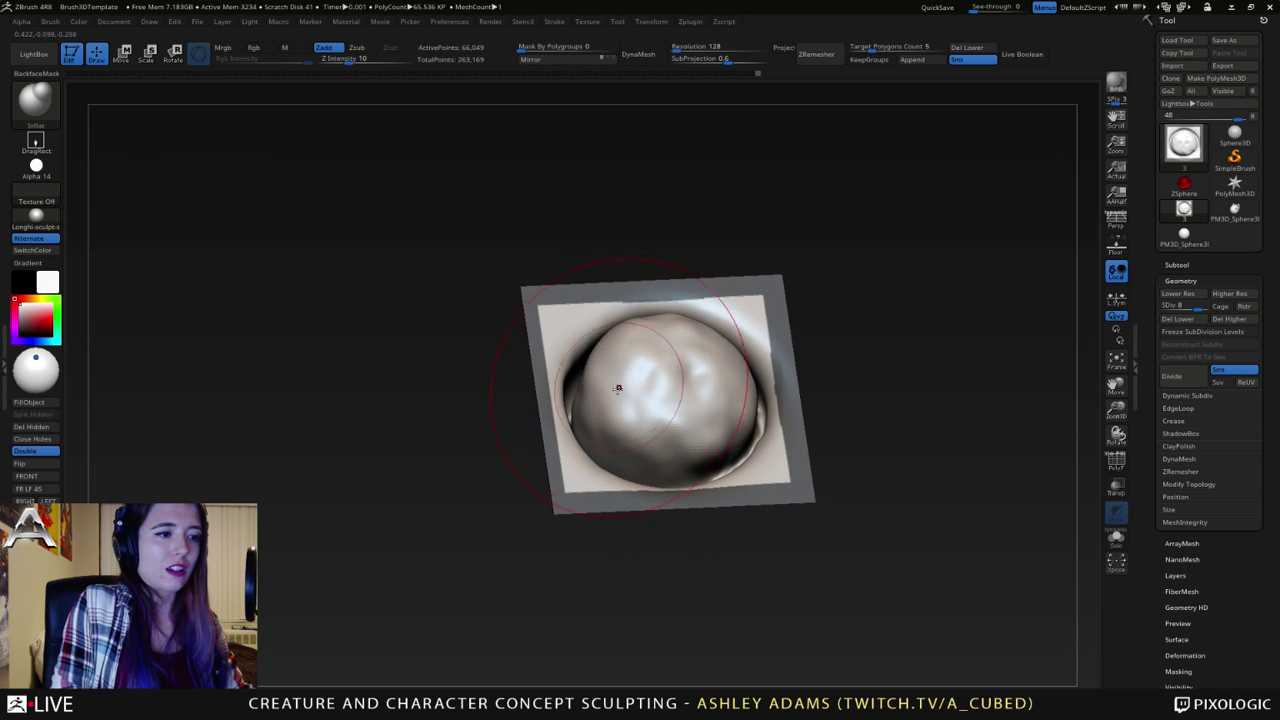
{"action": "right_click_drag", "start_coordinate": [668, 388], "coordinate": [713, 430]}
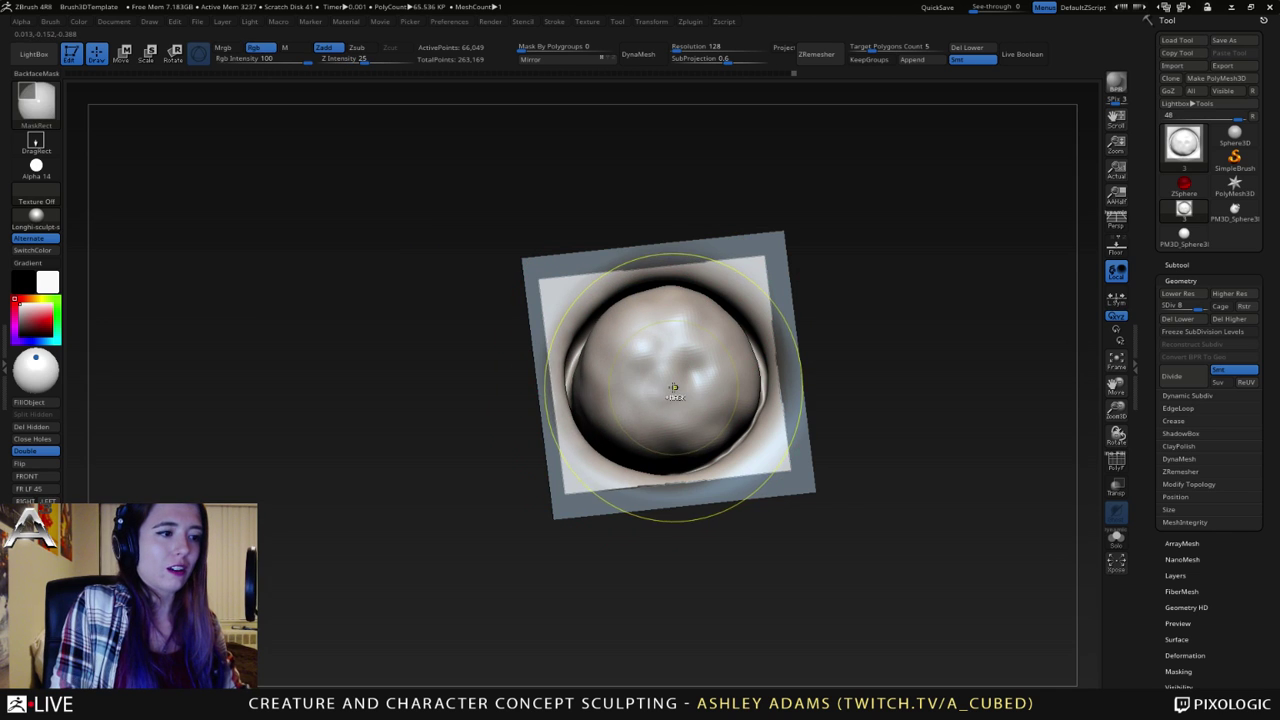
{"action": "key", "text": "space"}
{"action": "left_click_drag", "start_coordinate": [631, 354], "coordinate": [625, 352]}
{"action": "mouse_move", "coordinate": [628, 351]}
{"action": "right_mouse_down"}
{"action": "mouse_move", "coordinate": [633, 311]}
{"action": "mouse_move", "coordinate": [640, 343]}
{"action": "mouse_move", "coordinate": [648, 318]}
{"action": "right_mouse_up"}
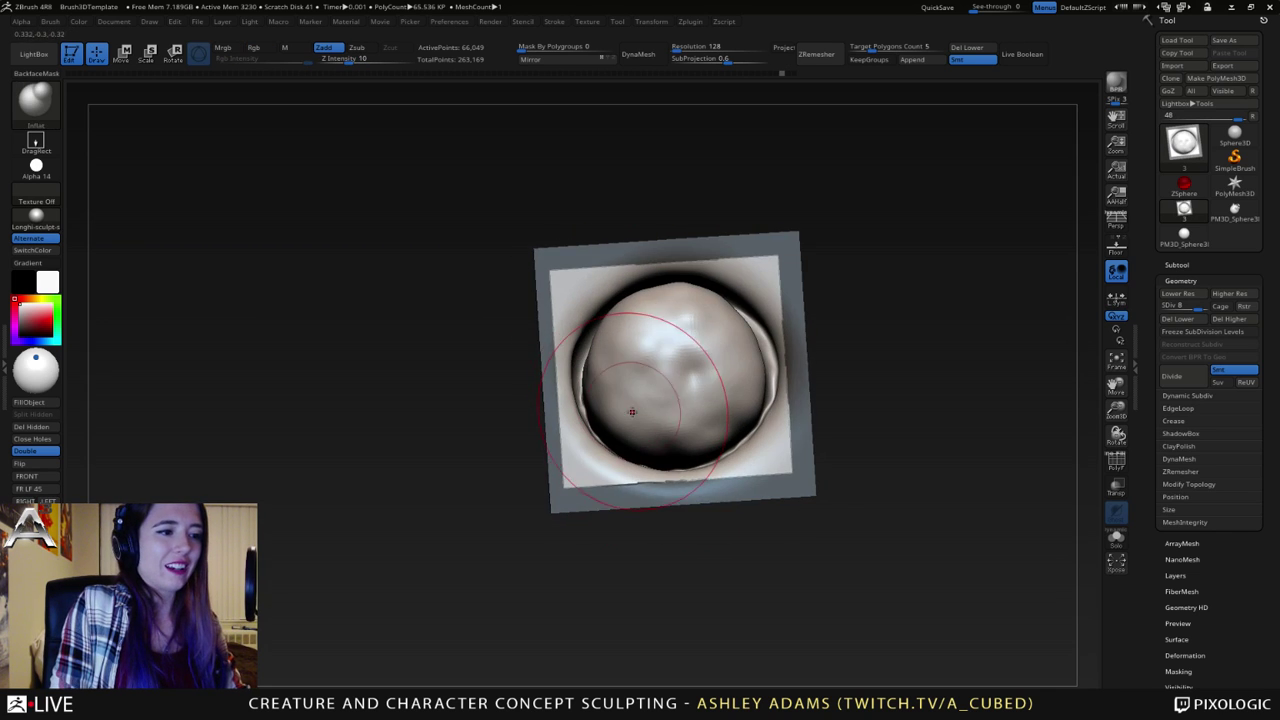
- Continue inflating the dome's sides from several angles and raise the mesh to subdivision level 9
{"action": "right_click_drag", "start_coordinate": [704, 385], "coordinate": [655, 334]}
{"action": "right_click_drag", "start_coordinate": [725, 305], "coordinate": [787, 327]}
{"action": "right_click", "coordinate": [712, 328]}
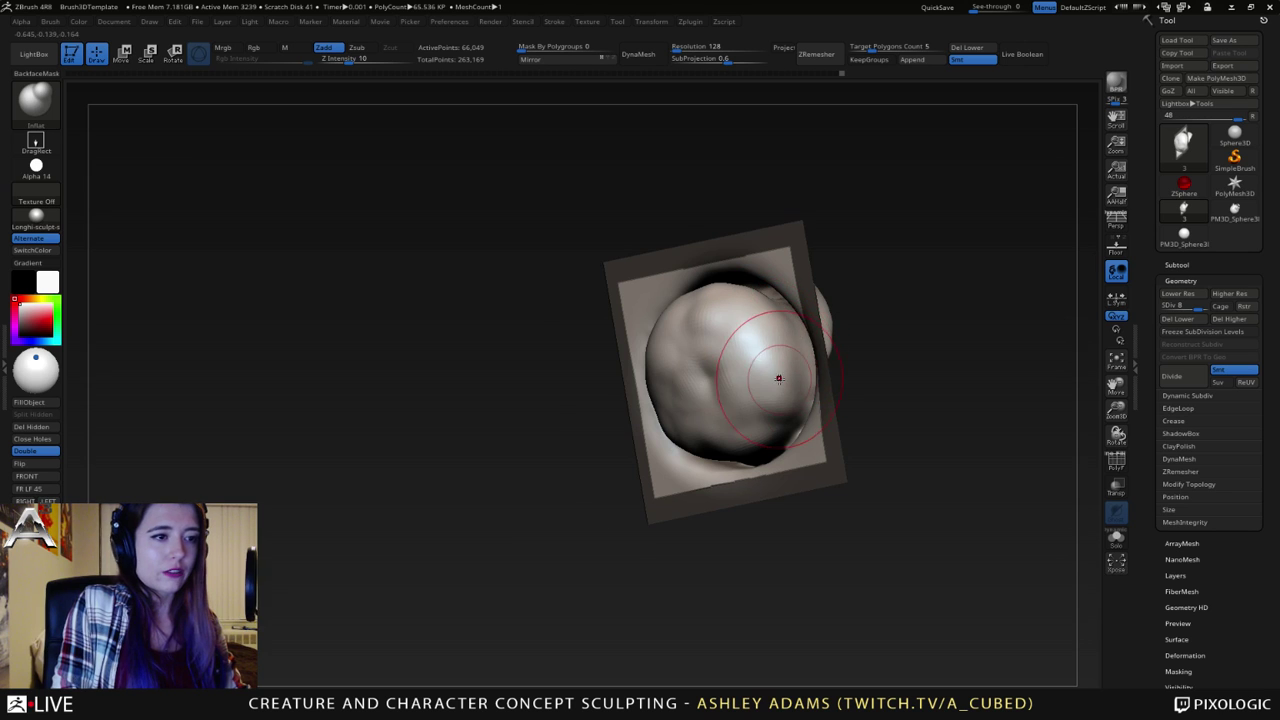
{"action": "right_click_drag", "start_coordinate": [779, 379], "coordinate": [755, 260]}
{"action": "right_click_drag", "start_coordinate": [665, 332], "coordinate": [783, 383]}
{"action": "right_click", "coordinate": [784, 404]}
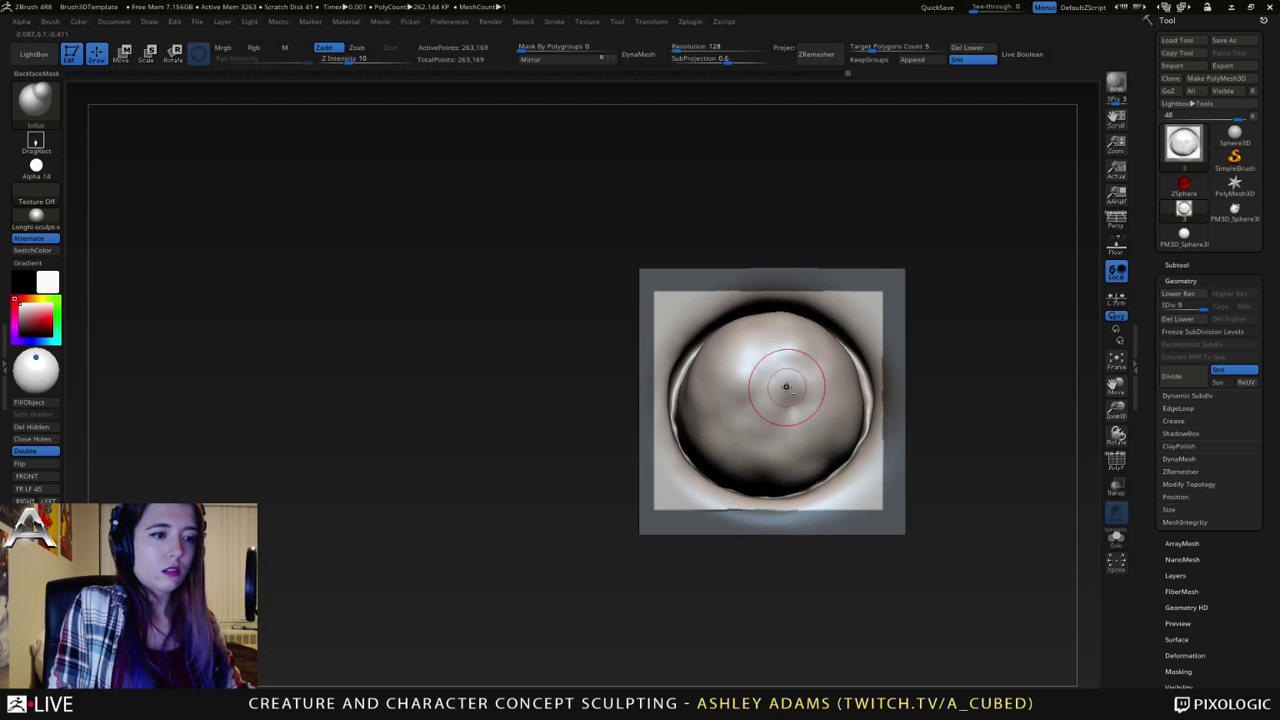
- Clear the border mask and smooth the crease it left in the plane below the dome
{"action": "left_click_drag", "start_coordinate": [936, 402], "coordinate": [926, 386], "text": "ctrl"}
{"action": "right_click_drag", "start_coordinate": [715, 392], "coordinate": [763, 400]}
{"action": "right_click", "coordinate": [712, 511]}
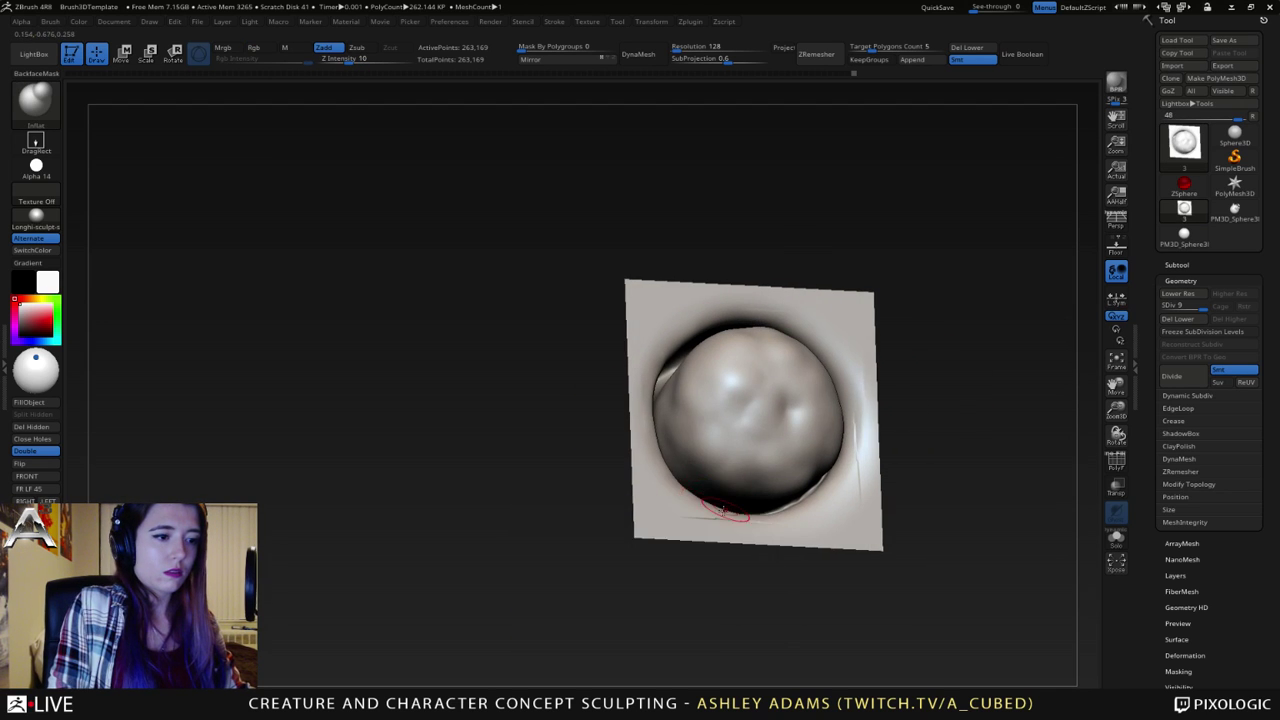
{"action": "right_click_drag", "start_coordinate": [736, 486], "coordinate": [688, 513]}
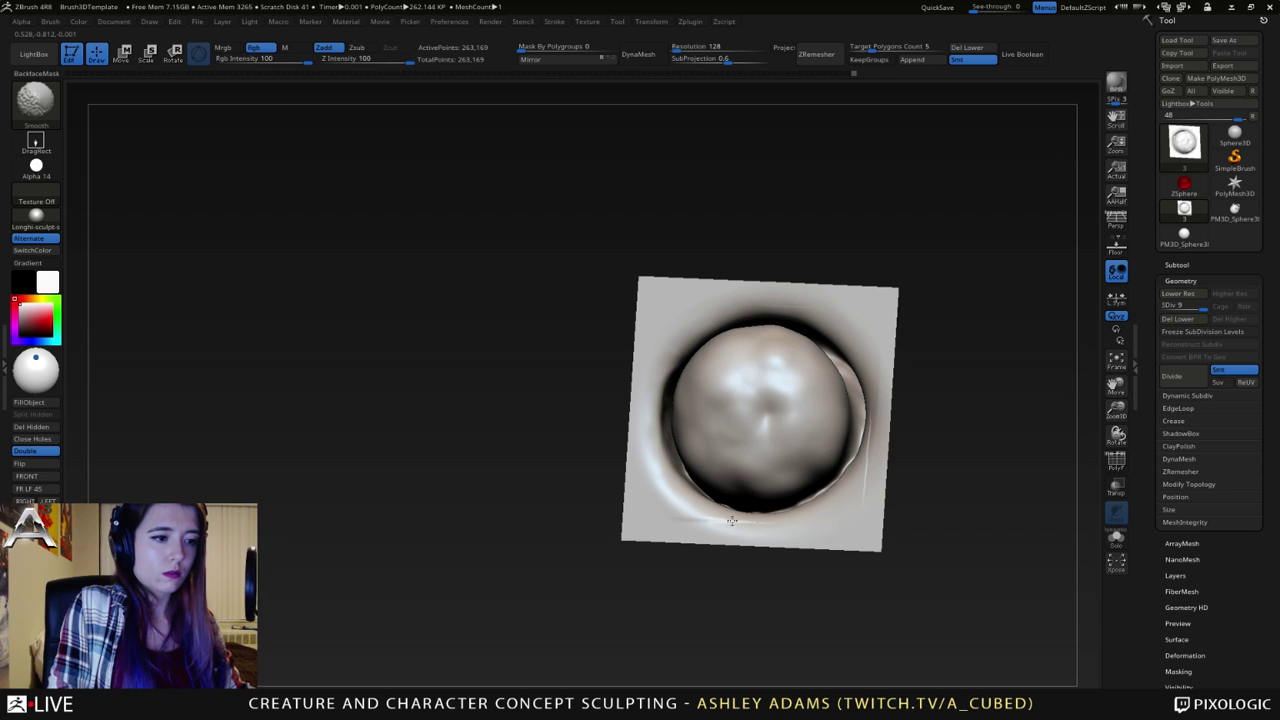
{"action": "left_click_drag", "start_coordinate": [732, 521], "coordinate": [758, 520], "text": "shift"}
- Build up a rough ridge on the plane all around the dome with the ClayBuildup brush and smooth it
{"action": "key", "text": "b"}
{"action": "key", "text": "c"}
{"action": "key", "text": "b"}
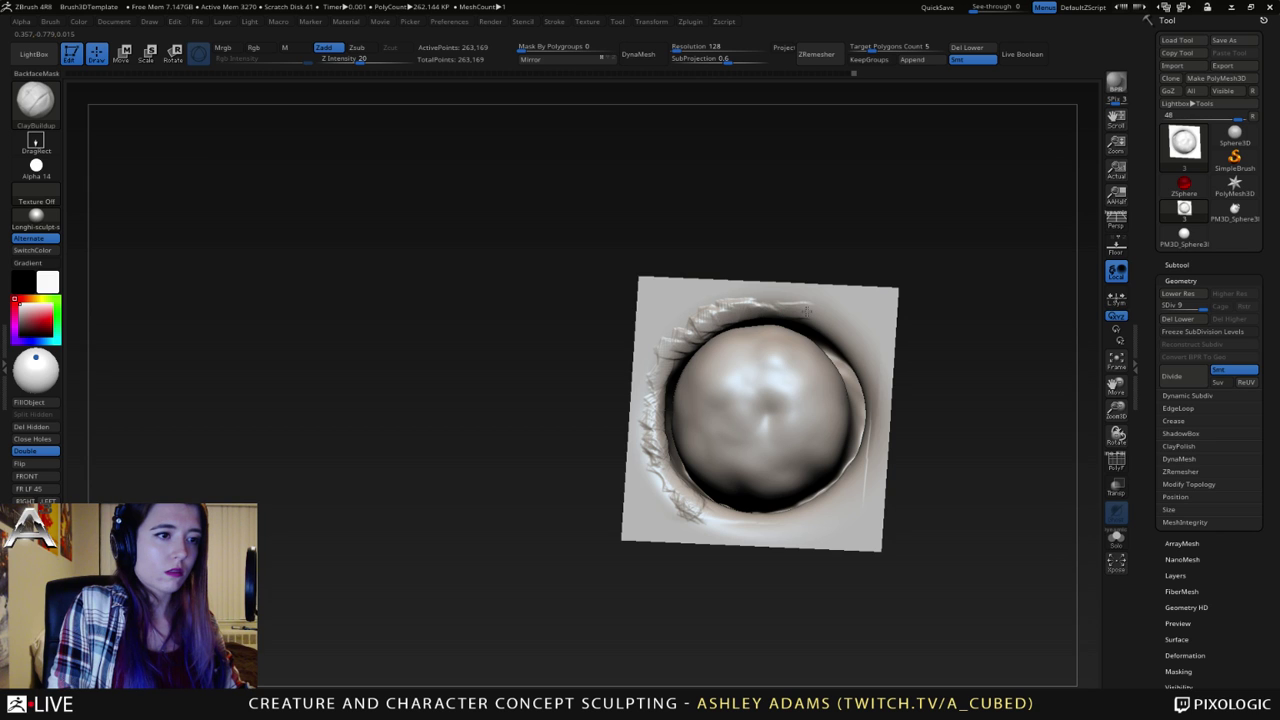
{"action": "left_click_drag", "start_coordinate": [850, 341], "coordinate": [825, 342]}
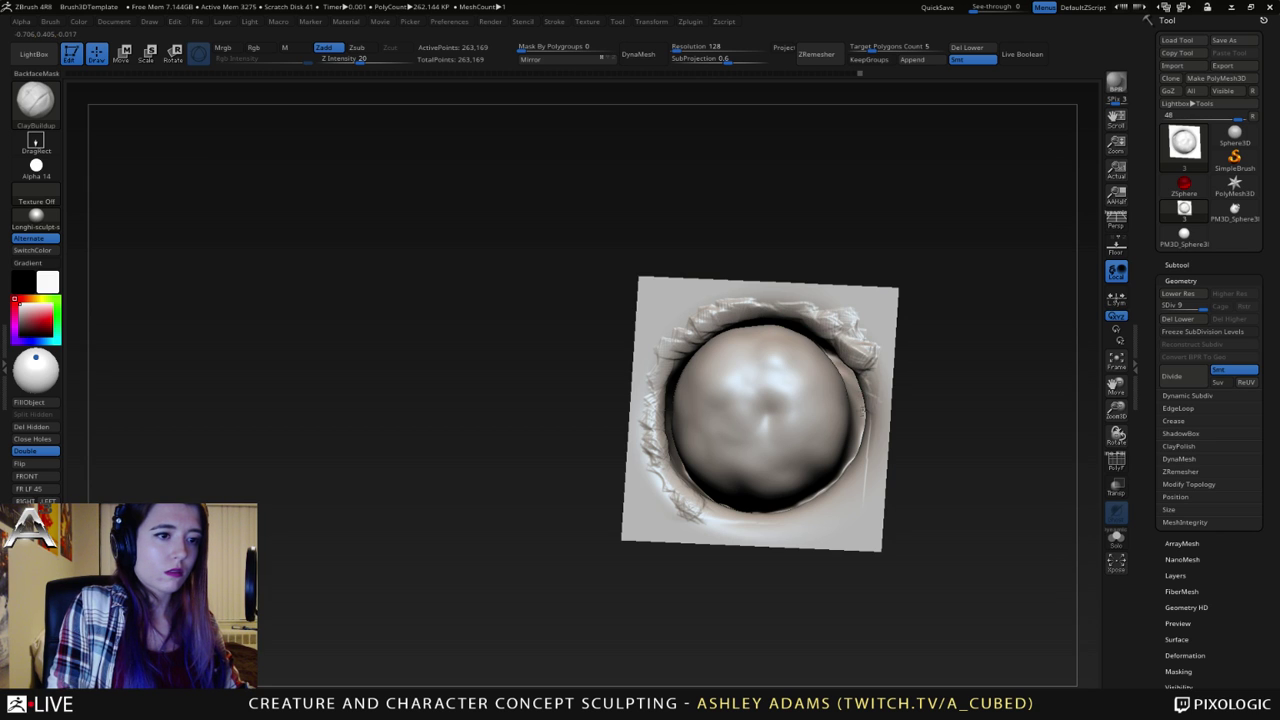
{"action": "right_click_drag", "start_coordinate": [808, 490], "coordinate": [815, 488]}
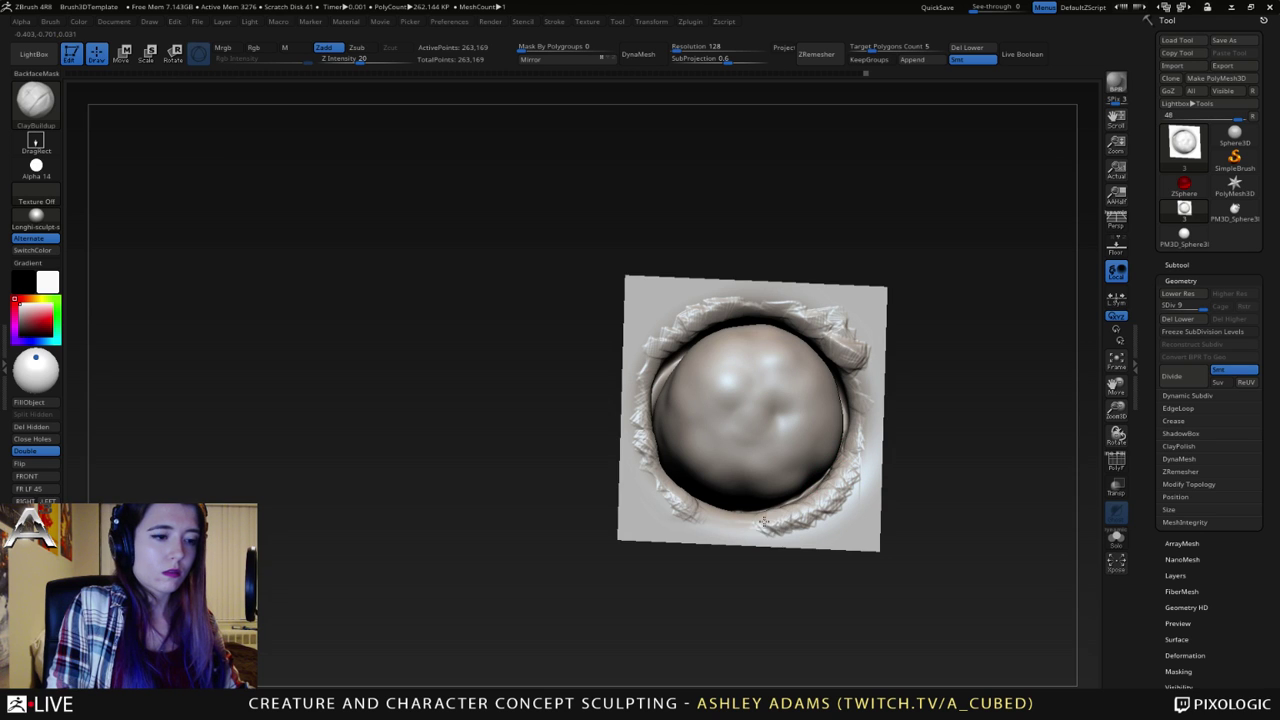
{"action": "right_click_drag", "start_coordinate": [653, 485], "coordinate": [668, 486]}
{"action": "left_click_drag", "start_coordinate": [660, 485], "coordinate": [669, 500], "text": "shift"}
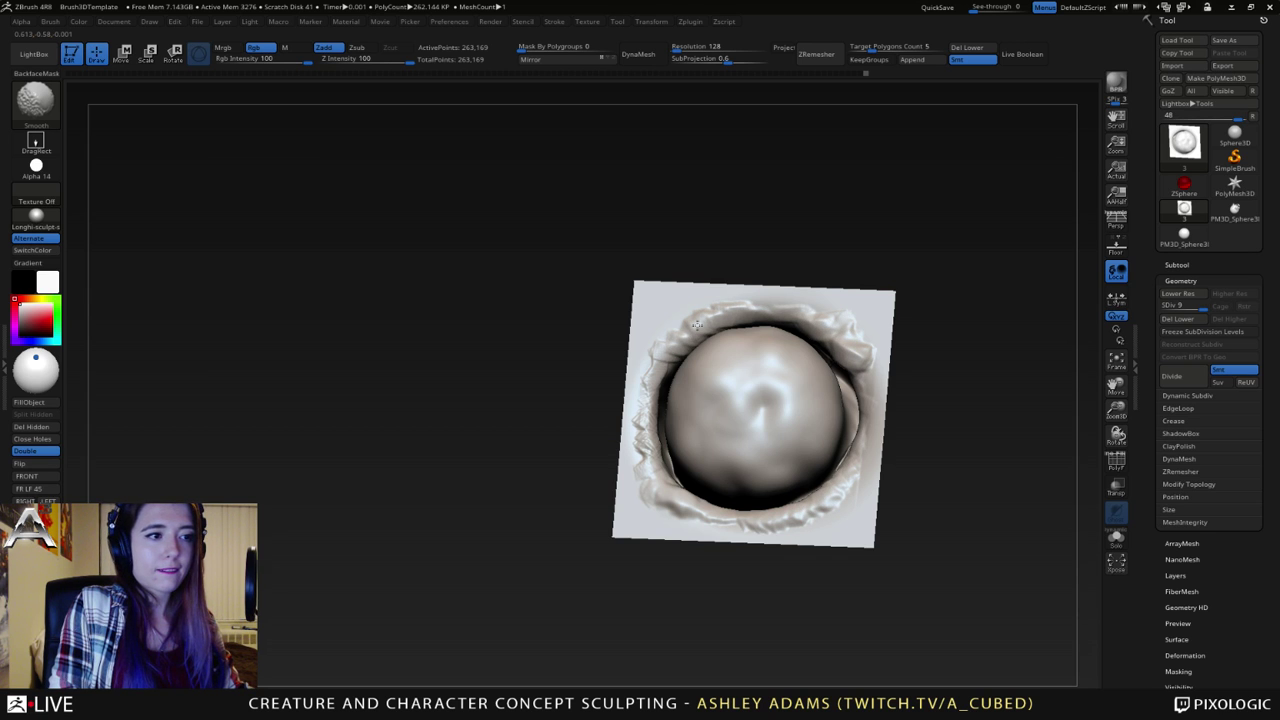
- Resize the ClayBuildup brush and extend the ridge toward the plane's upper-left corner with extra strokes
{"action": "right_click", "coordinate": [687, 366]}
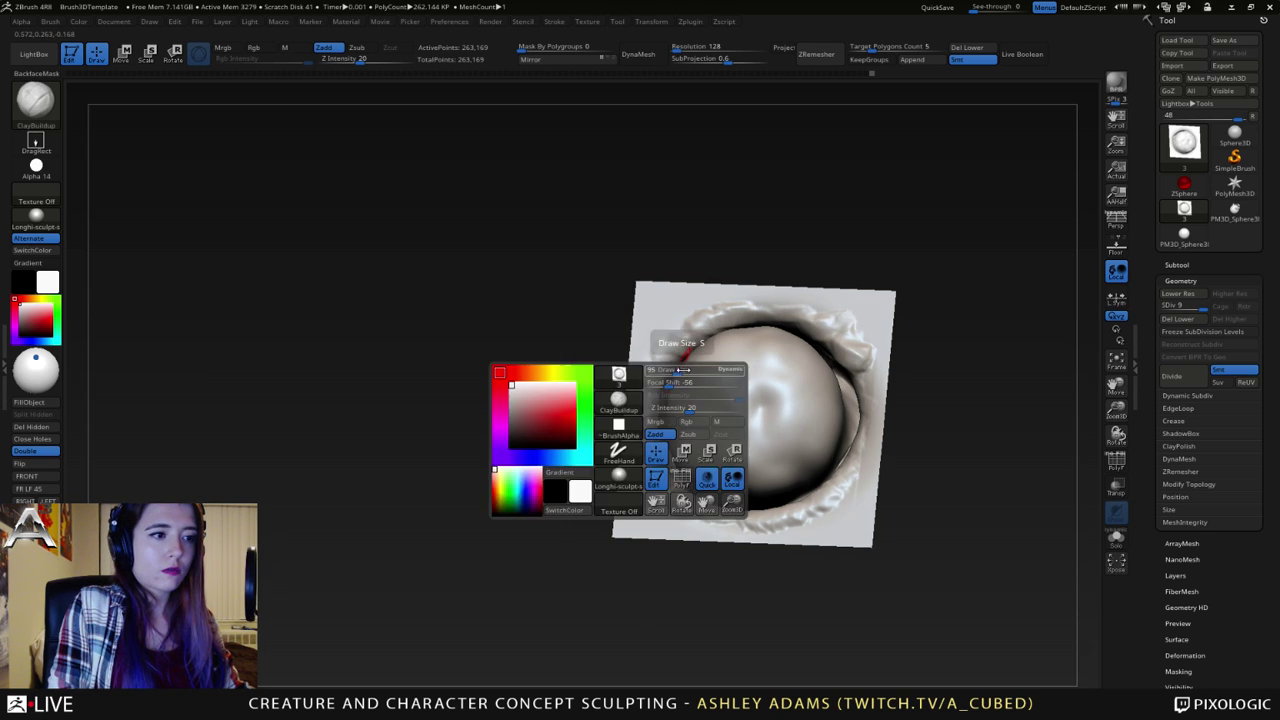
{"action": "mouse_move", "coordinate": [687, 366]}
{"action": "right_mouse_down"}
{"action": "mouse_move", "coordinate": [732, 478]}
{"action": "mouse_move", "coordinate": [713, 392]}
{"action": "right_mouse_up"}
{"action": "right_click", "coordinate": [697, 321]}
{"action": "left_click_drag", "start_coordinate": [702, 325], "coordinate": [690, 327]}
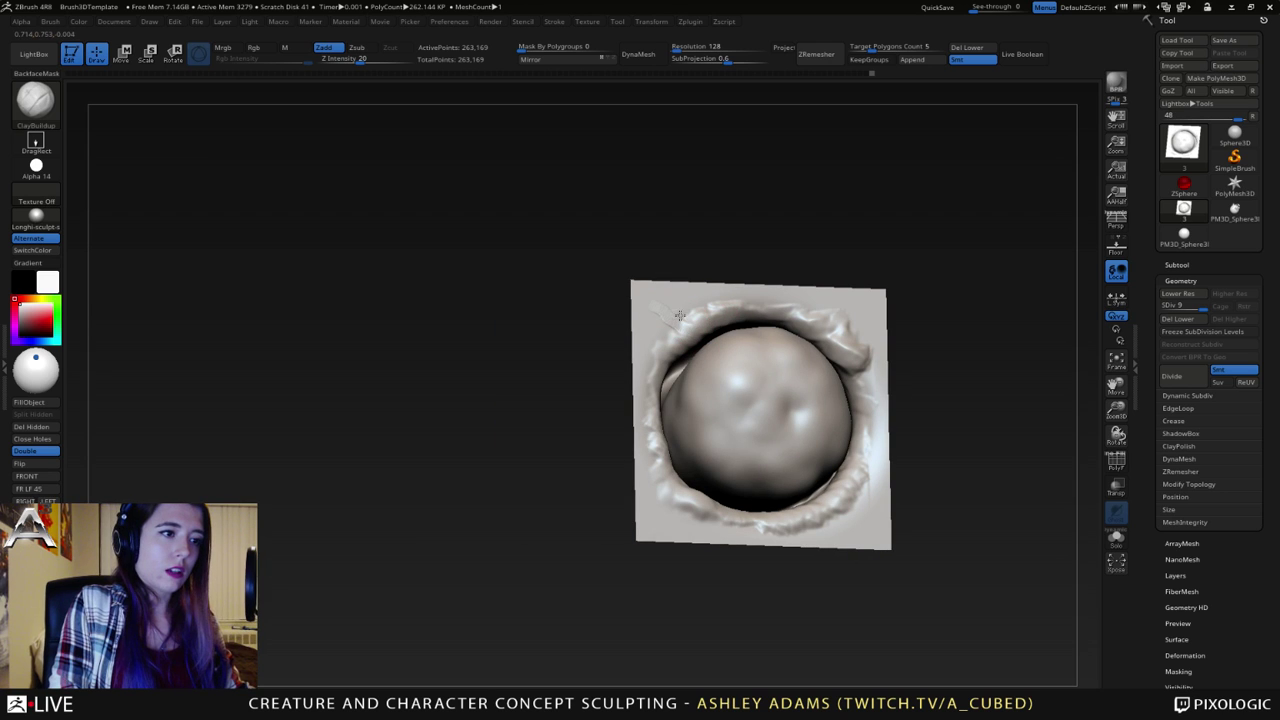
{"action": "right_click_drag", "start_coordinate": [692, 335], "coordinate": [684, 337]}
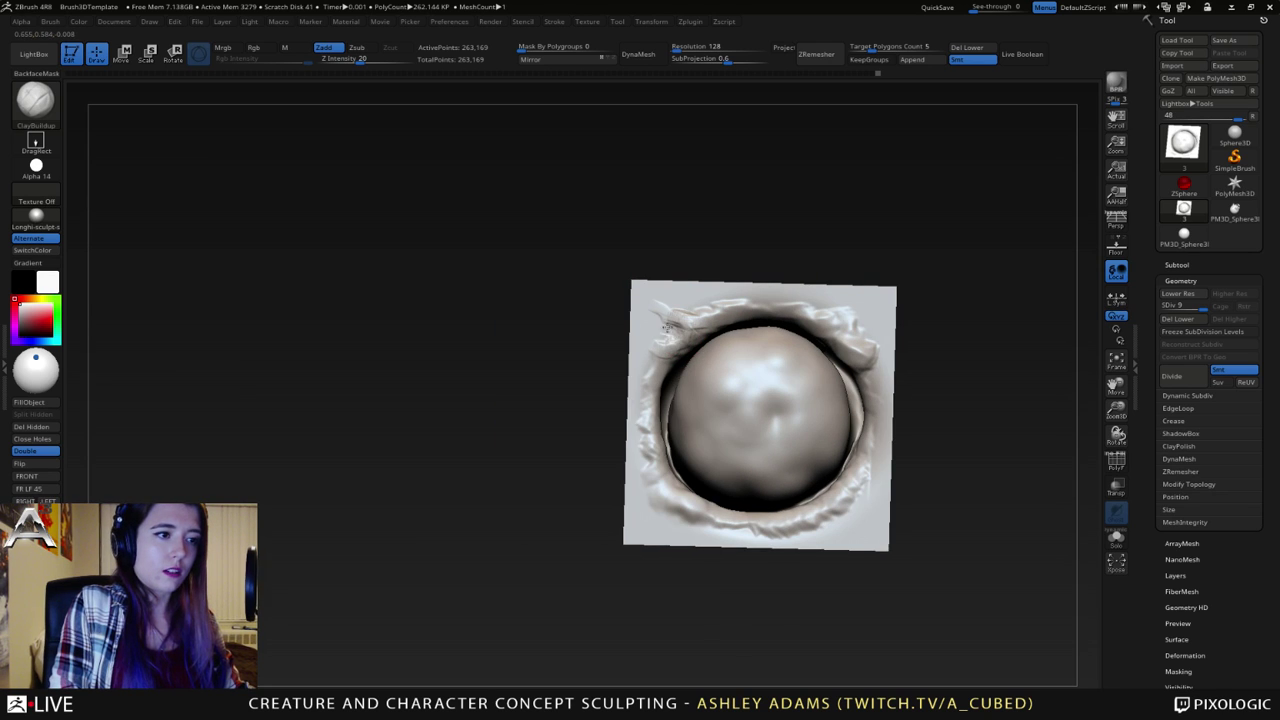
{"action": "key", "text": "space"}
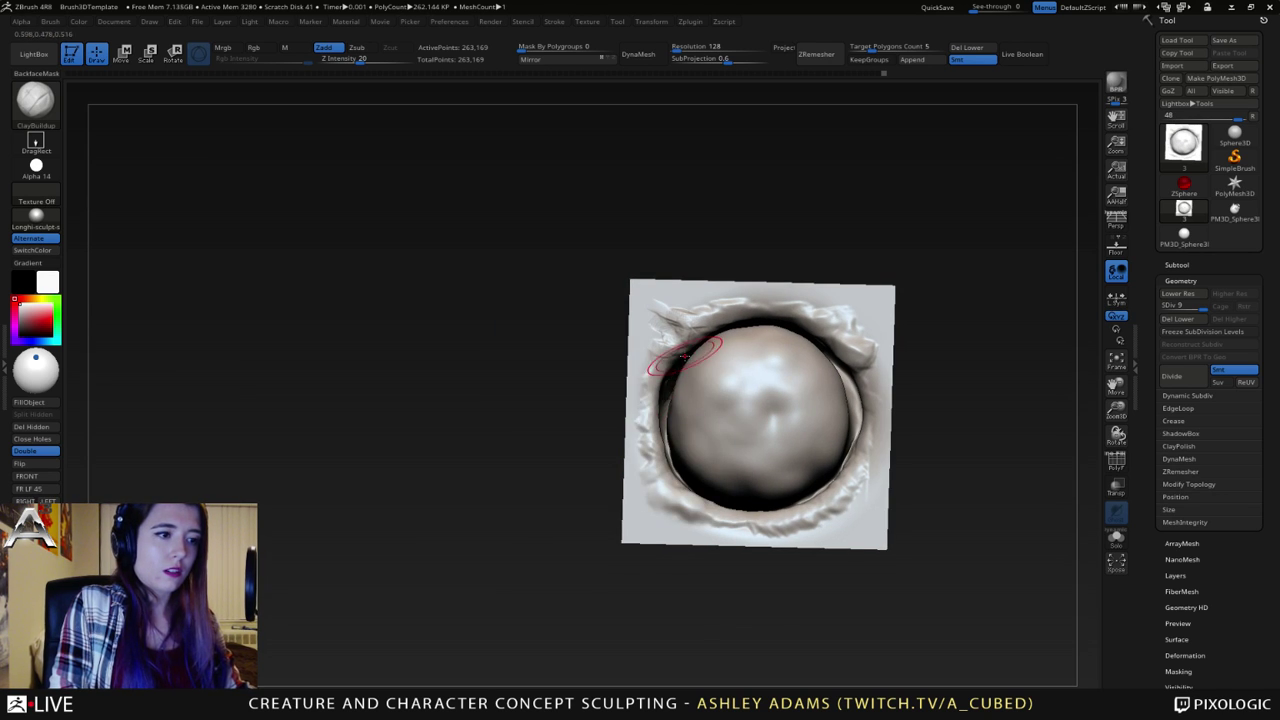
- Select the SnakeHook brush, adjust its draw size and reshape the ridge above the dome
{"action": "mouse_move", "coordinate": [684, 354]}
{"action": "right_mouse_down"}
{"action": "mouse_move", "coordinate": [685, 365]}
{"action": "mouse_move", "coordinate": [775, 300]}
{"action": "mouse_move", "coordinate": [737, 294]}
{"action": "right_mouse_up"}
{"action": "key", "text": "space"}
{"action": "key", "text": "b"}
{"action": "key", "text": "s"}
{"action": "key", "text": "h"}
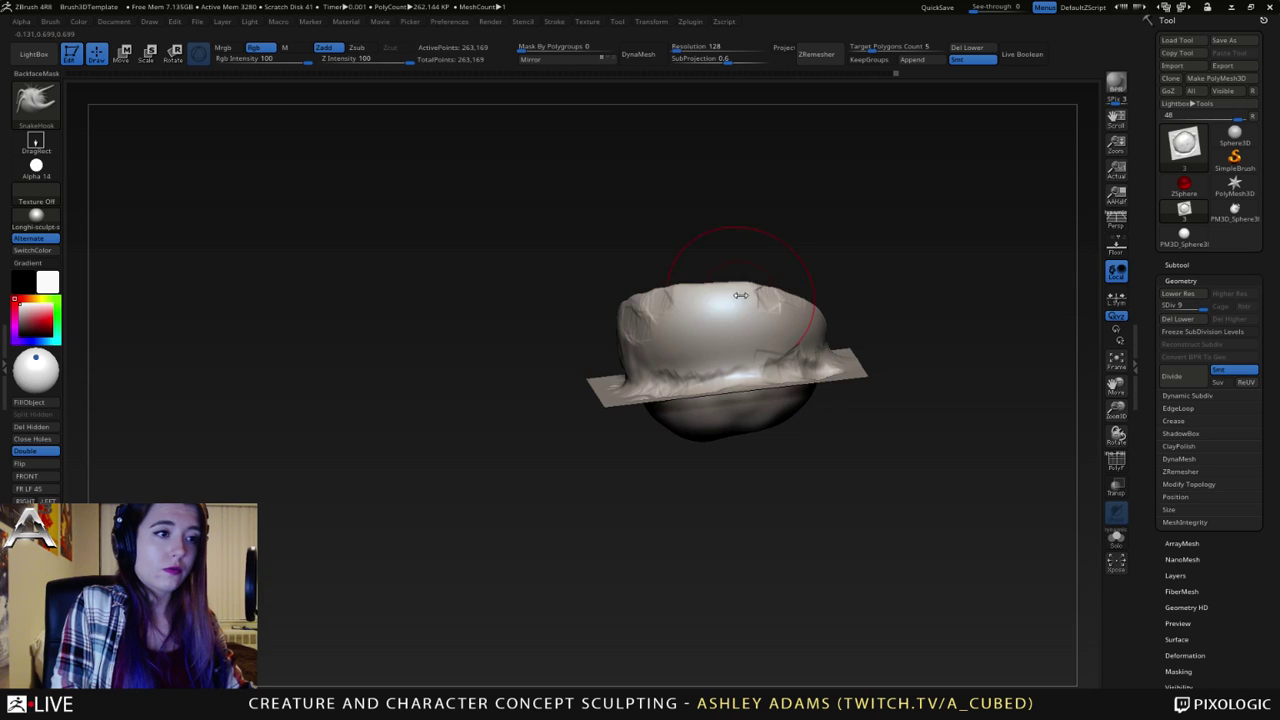
{"action": "left_click_drag", "start_coordinate": [740, 295], "coordinate": [701, 307]}
{"action": "mouse_move", "coordinate": [689, 314]}
{"action": "right_mouse_down"}
{"action": "mouse_move", "coordinate": [695, 400]}
{"action": "mouse_move", "coordinate": [743, 430]}
{"action": "mouse_move", "coordinate": [737, 400]}
{"action": "mouse_move", "coordinate": [757, 377]}
{"action": "right_mouse_up"}
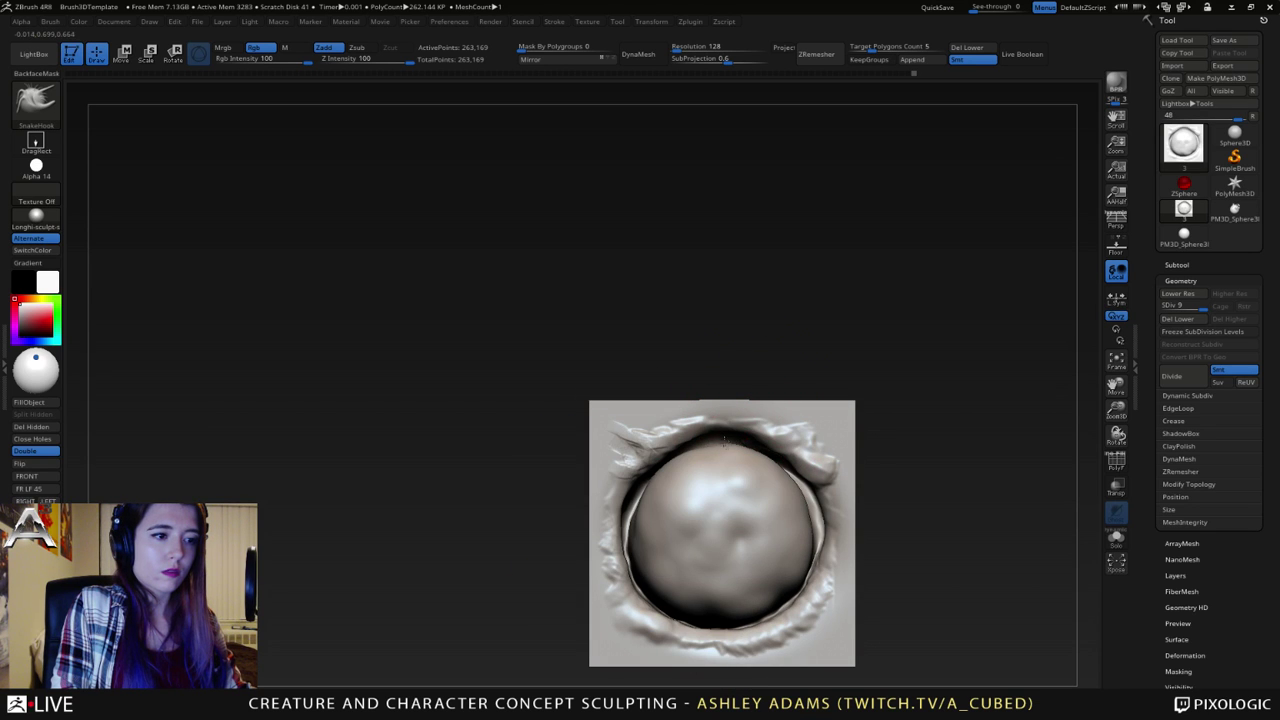
{"action": "mouse_move", "coordinate": [719, 405]}
{"action": "left_mouse_down"}
{"action": "mouse_move", "coordinate": [729, 382]}
{"action": "mouse_move", "coordinate": [705, 390]}
{"action": "mouse_move", "coordinate": [713, 378]}
{"action": "mouse_move", "coordinate": [758, 398]}
{"action": "mouse_move", "coordinate": [787, 385]}
{"action": "left_mouse_up"}
{"action": "left_click_drag", "start_coordinate": [750, 319], "coordinate": [752, 332], "text": "shift"}
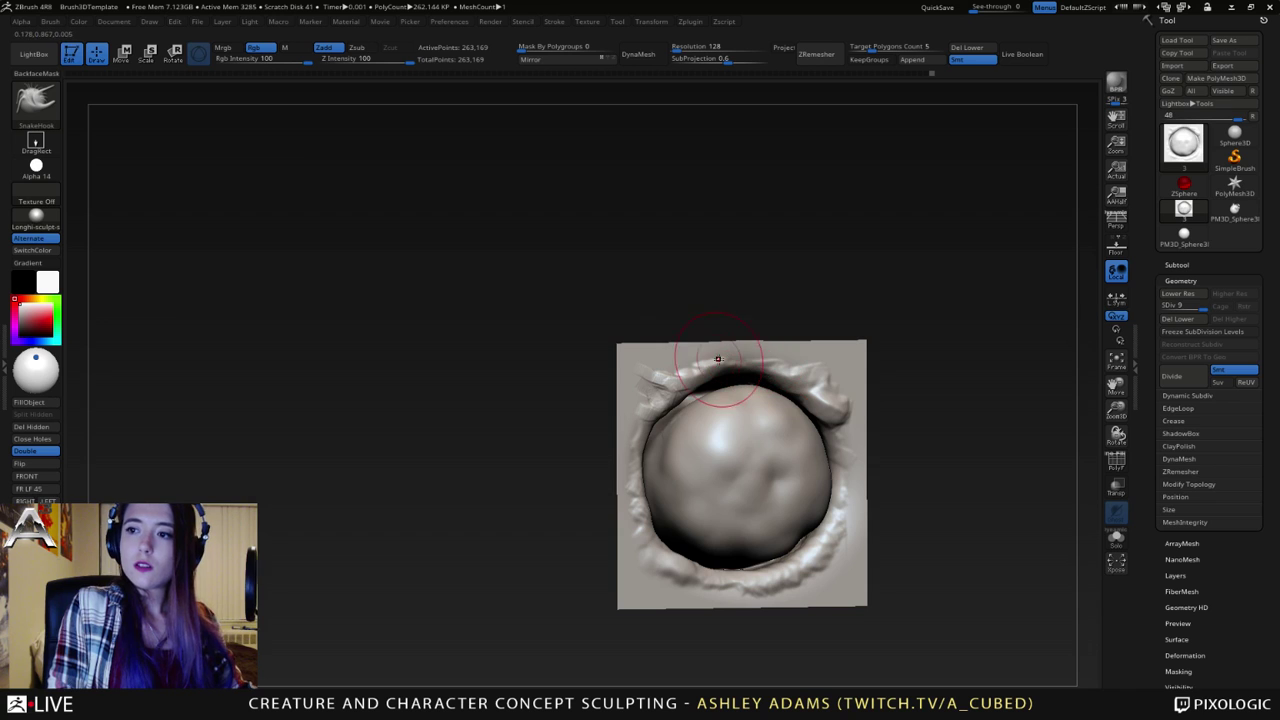
- Switch back to ClayBuildup and add rough strokes around the dome's base, along the left and lower ridge
{"action": "key", "text": "b"}
{"action": "key", "text": "c"}
{"action": "key", "text": "b"}
{"action": "right_click_drag", "start_coordinate": [781, 441], "coordinate": [686, 382]}
{"action": "right_click", "coordinate": [638, 423]}
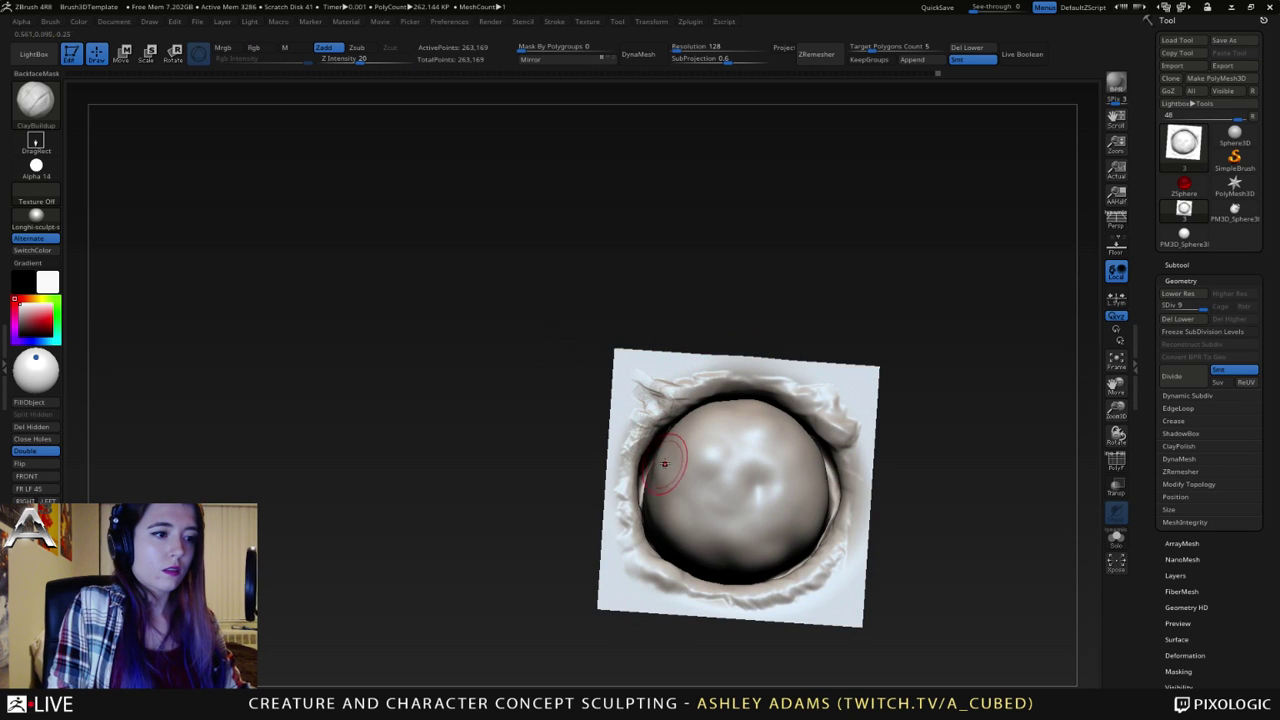
{"action": "right_click_drag", "start_coordinate": [663, 457], "coordinate": [657, 442]}
{"action": "right_click_drag", "start_coordinate": [652, 510], "coordinate": [672, 563]}
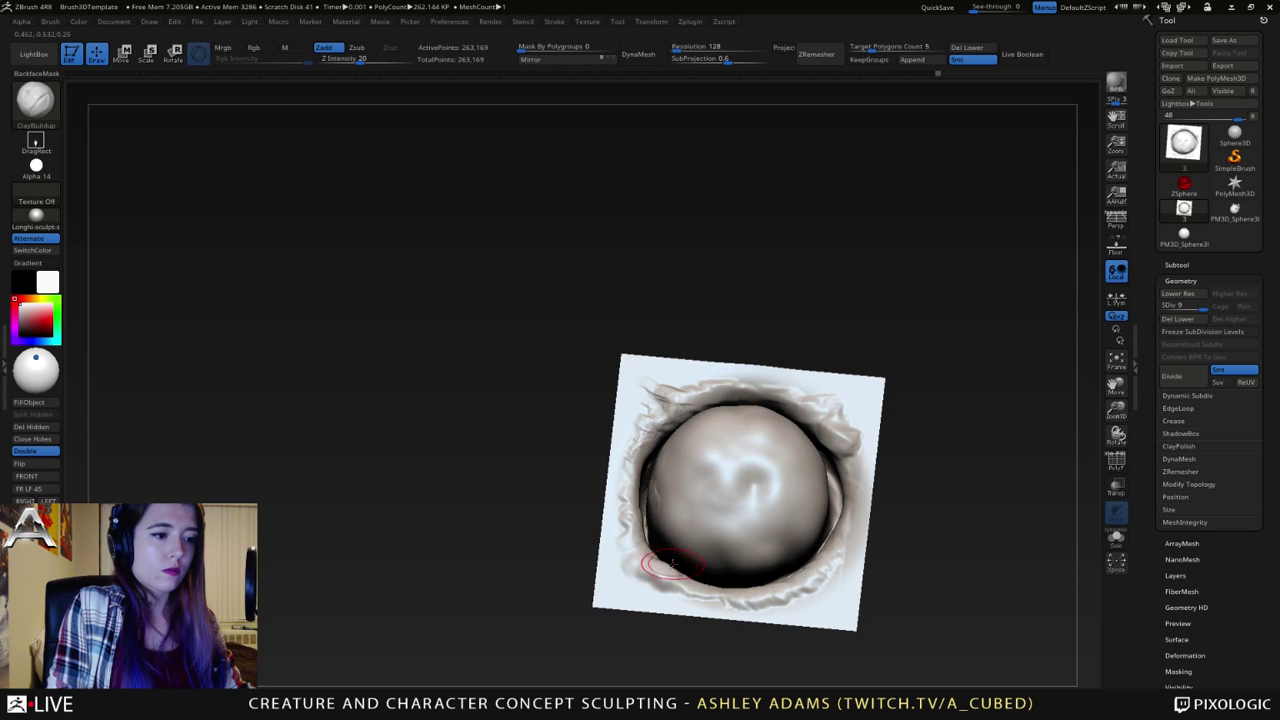
{"action": "right_click_drag", "start_coordinate": [717, 516], "coordinate": [799, 598]}
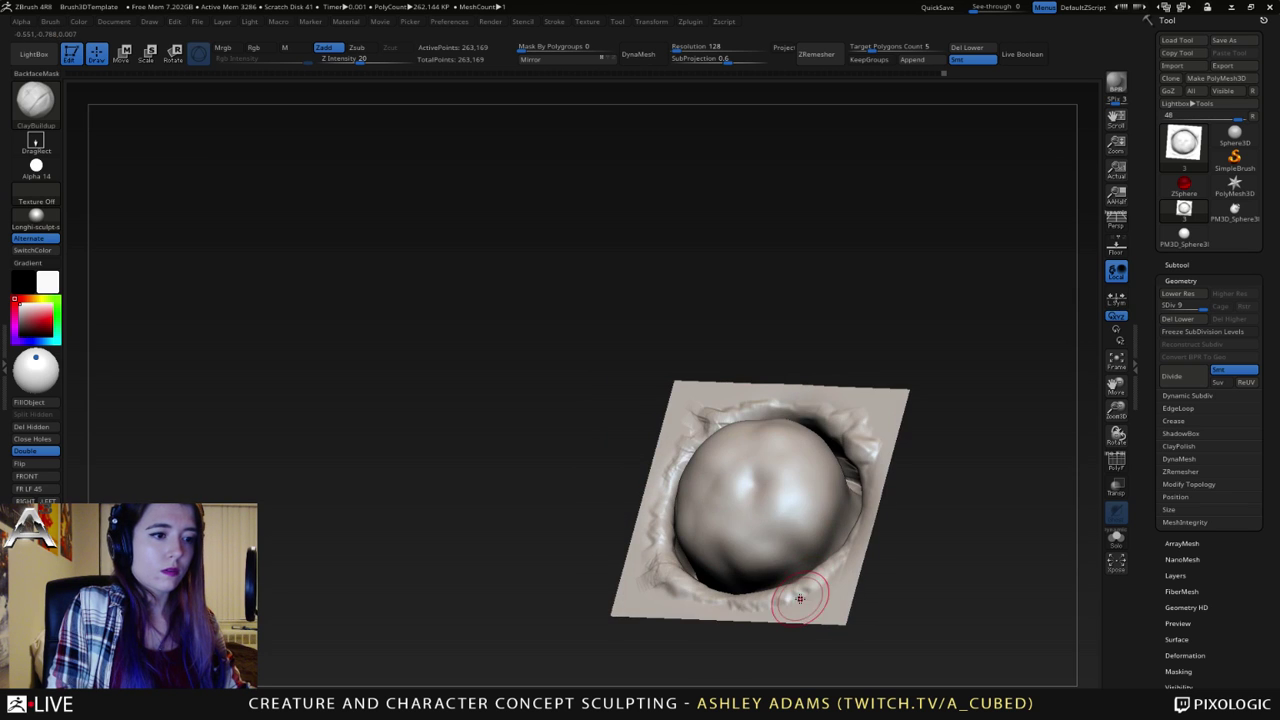
{"action": "right_click_drag", "start_coordinate": [798, 436], "coordinate": [774, 509]}
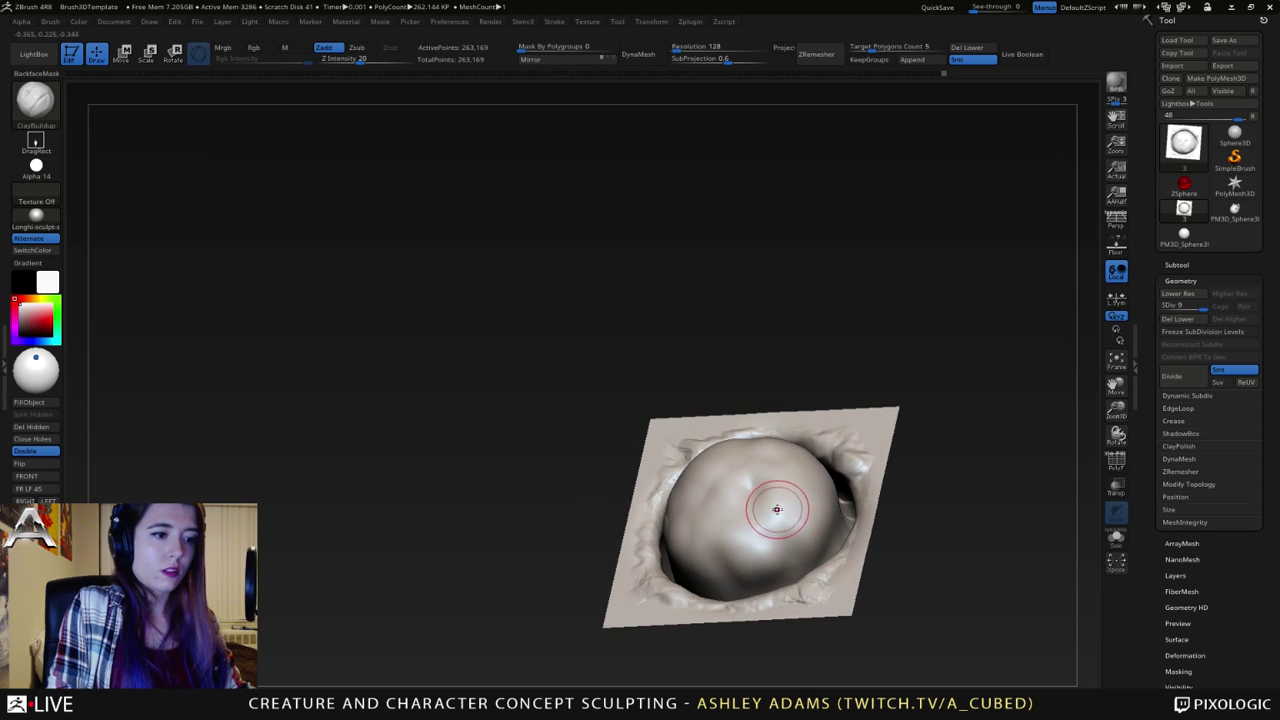
{"action": "right_click", "coordinate": [774, 488]}
- Adjust the ClayBuildup brush's draw size and raise a small lump near the dome's centre
{"action": "right_click_drag", "start_coordinate": [702, 486], "coordinate": [685, 432], "text": "alt"}
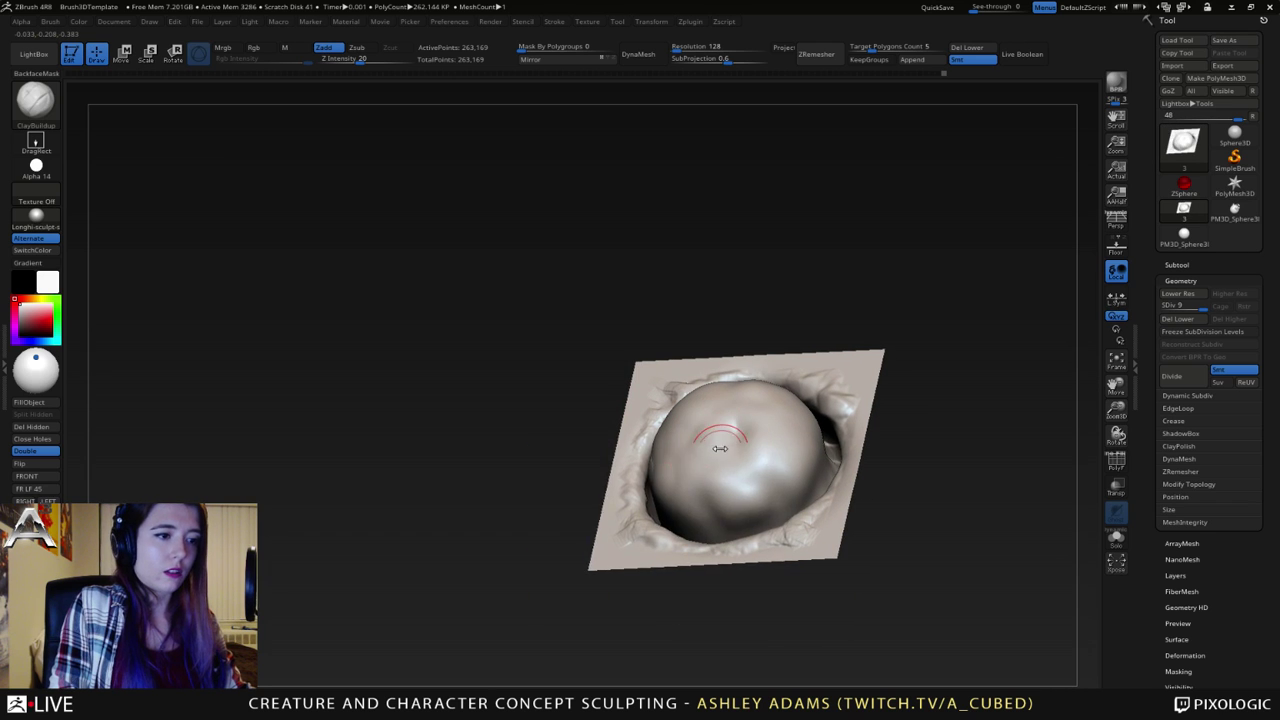
{"action": "left_click_drag", "start_coordinate": [719, 452], "coordinate": [706, 456]}
{"action": "right_click", "coordinate": [712, 447]}
{"action": "right_click_drag", "start_coordinate": [712, 447], "coordinate": [746, 427]}
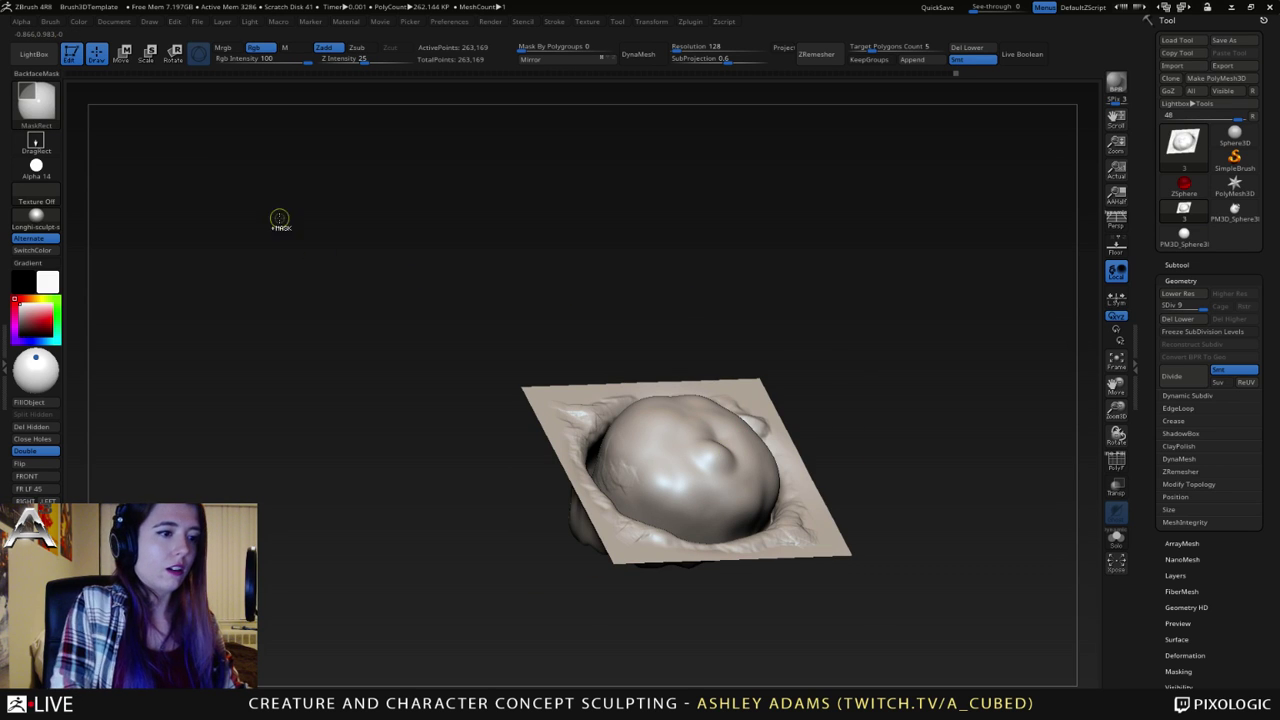
- Choose the MaskPen brush, mask a small spot on the dome's lump and invert the mask
{"action": "left_click", "coordinate": [36, 102]}
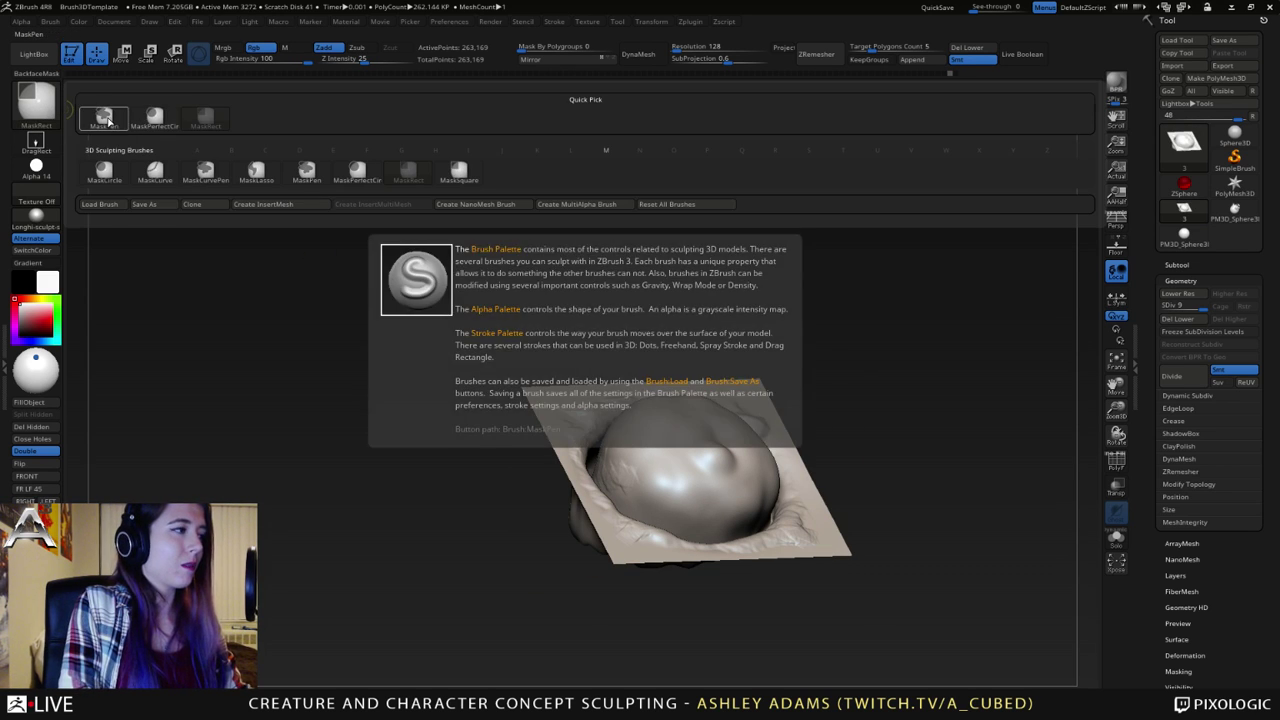
{"action": "left_click", "coordinate": [106, 120]}
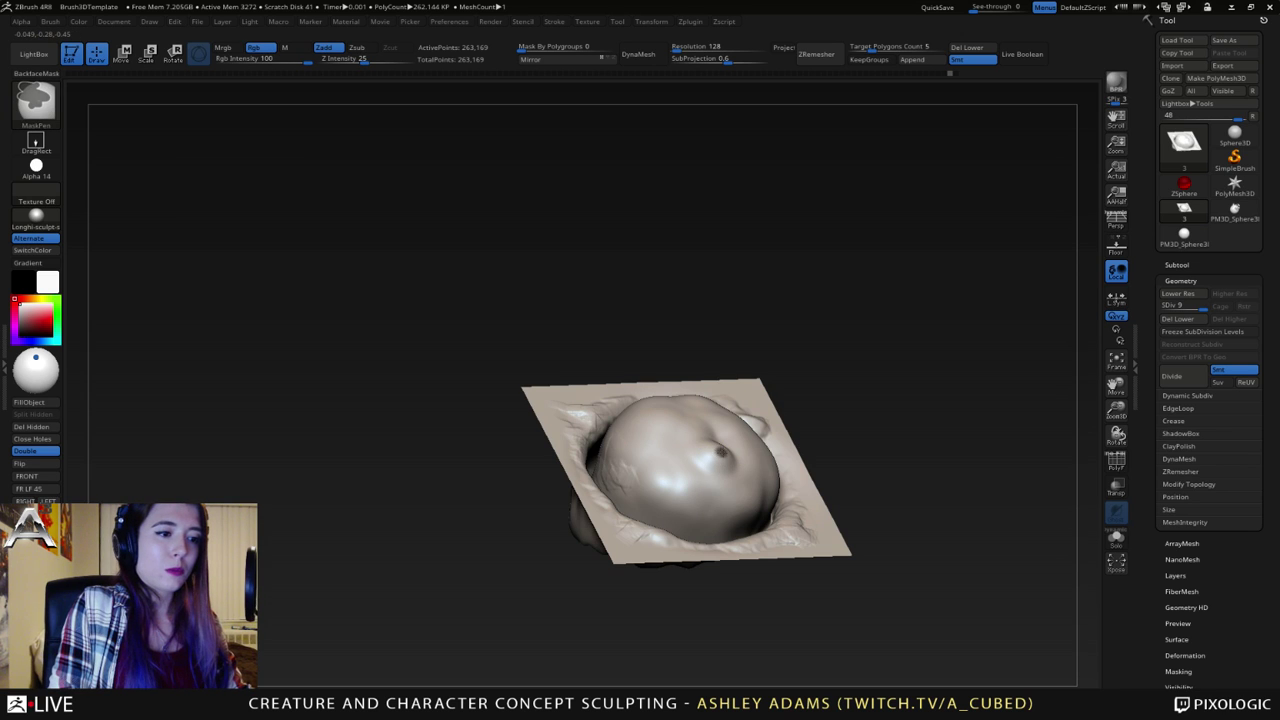
{"action": "left_click", "coordinate": [876, 438], "text": "ctrl"}
- Select the SnakeHook brush and pull the unmasked spot out of the dome into a short stalk
{"action": "right_click", "coordinate": [742, 424]}
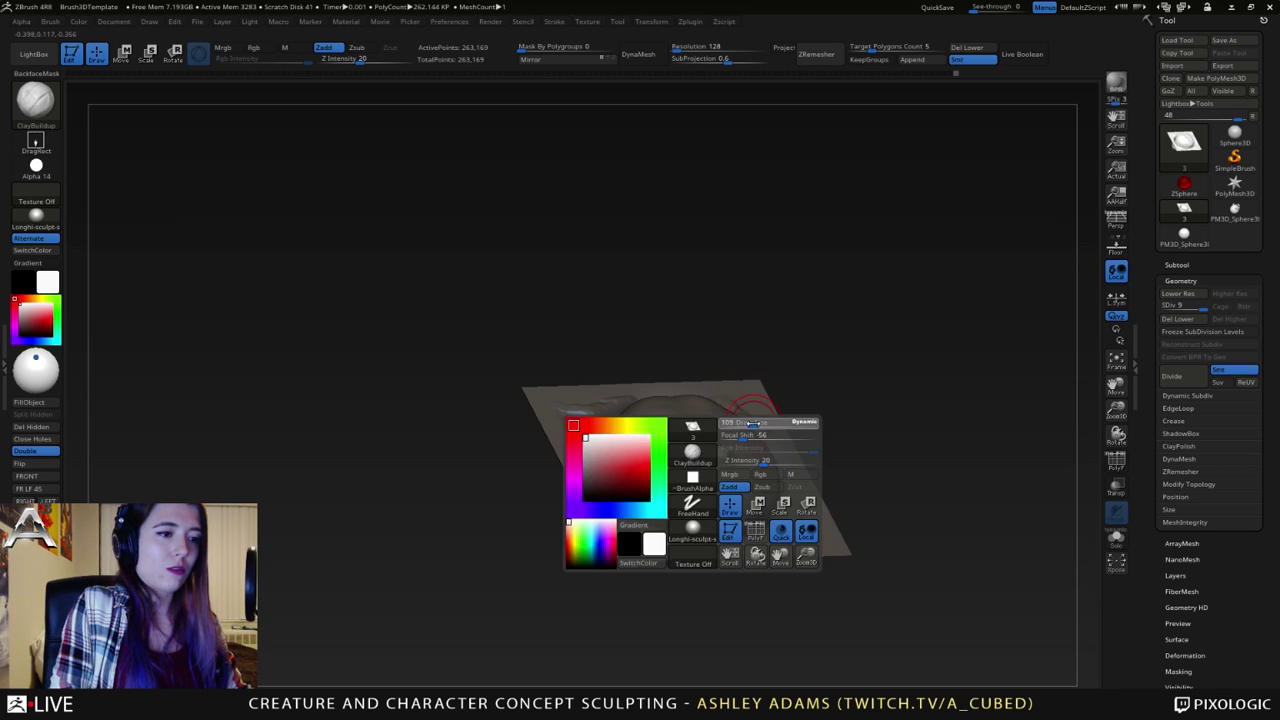
{"action": "key", "text": "b"}
{"action": "key", "text": "s"}
{"action": "key", "text": "h"}
{"action": "right_click_drag", "start_coordinate": [732, 480], "coordinate": [750, 431]}
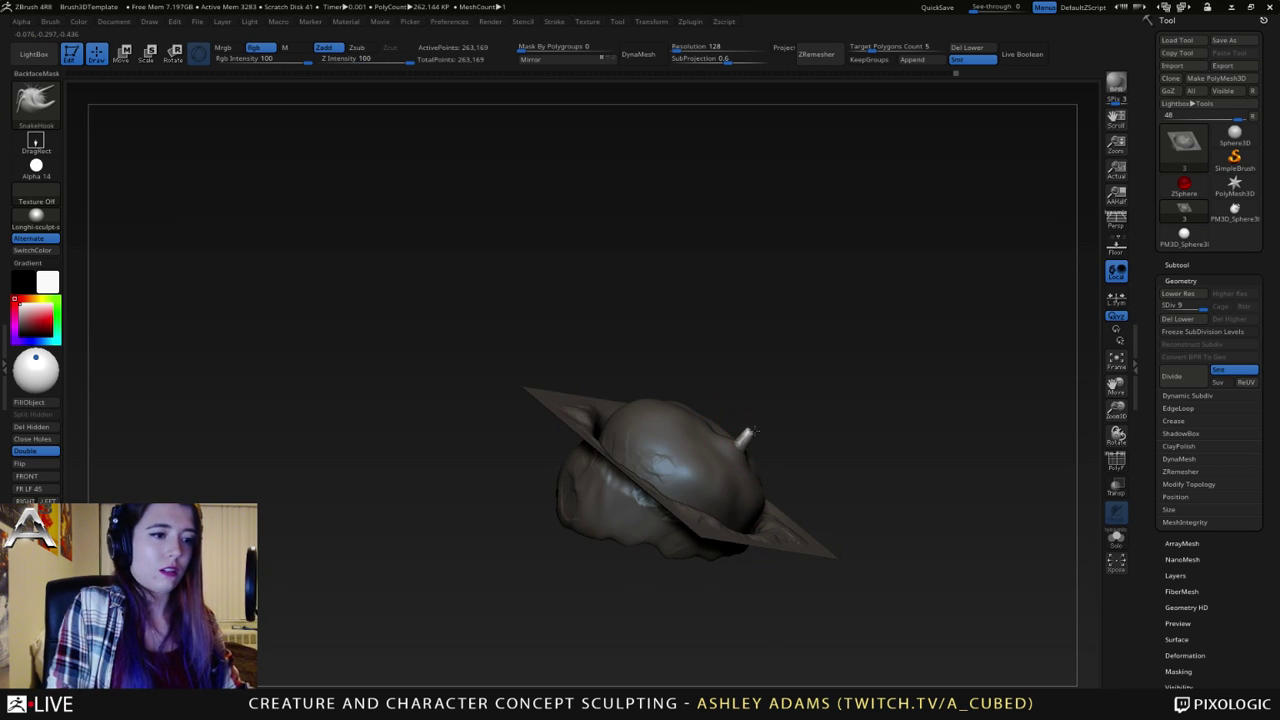
- Pull the short stalk farther out of the dome into a long, tapered spike
{"action": "mouse_move", "coordinate": [756, 431]}
{"action": "left_mouse_down"}
{"action": "mouse_move", "coordinate": [851, 381]}
{"action": "mouse_move", "coordinate": [762, 432]}
{"action": "mouse_move", "coordinate": [834, 400]}
{"action": "mouse_move", "coordinate": [800, 412]}
{"action": "left_mouse_up"}
{"action": "right_click_drag", "start_coordinate": [880, 388], "coordinate": [796, 405]}
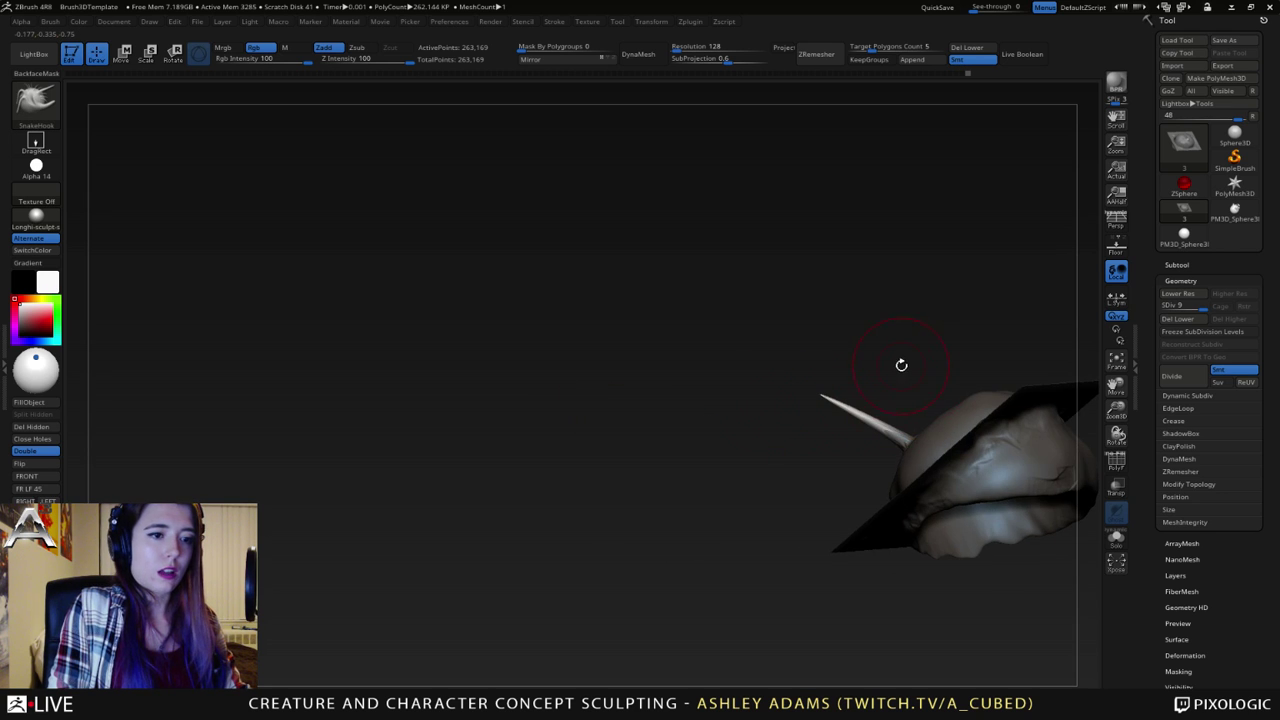
{"action": "mouse_move", "coordinate": [901, 365]}
{"action": "right_mouse_down"}
{"action": "mouse_move", "coordinate": [827, 436]}
{"action": "mouse_move", "coordinate": [838, 385]}
{"action": "mouse_move", "coordinate": [880, 388]}
{"action": "mouse_move", "coordinate": [850, 424]}
{"action": "right_mouse_up"}
- Choose the Inflat brush and thicken the base of the stalk where it meets the dome
{"action": "key", "text": "b"}
{"action": "key", "text": "i"}
{"action": "key", "text": "n"}
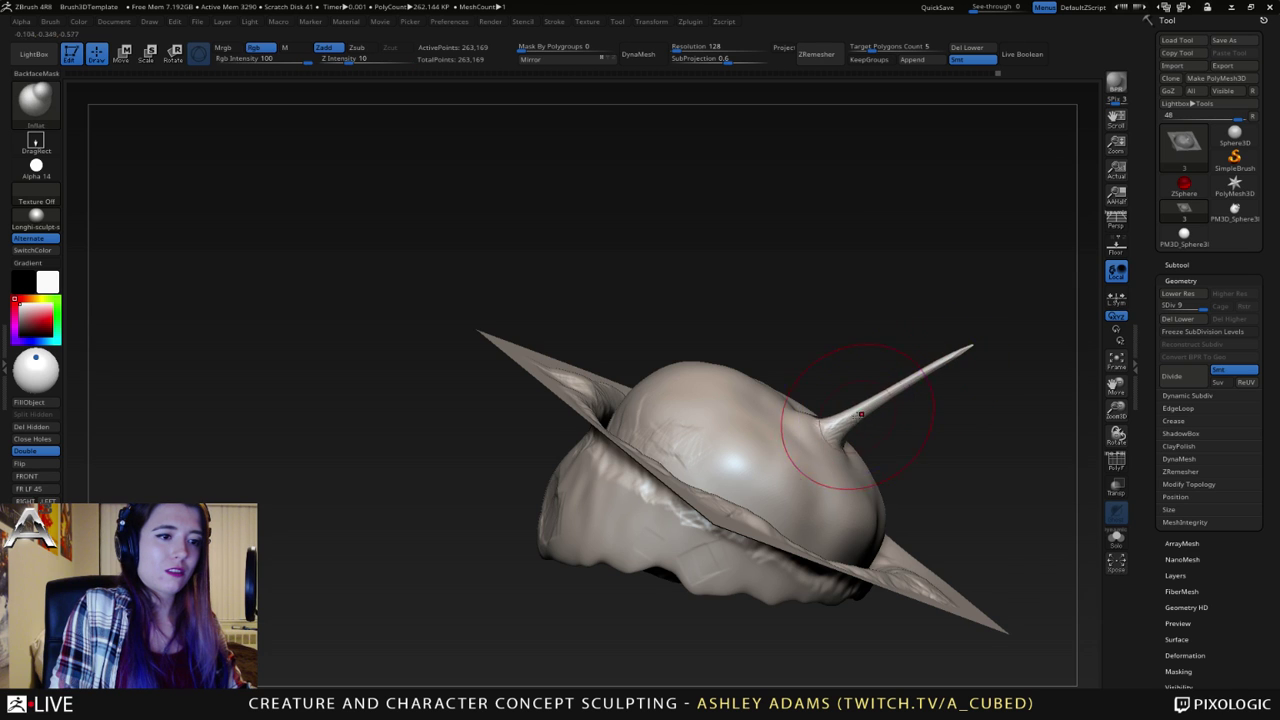
{"action": "mouse_move", "coordinate": [829, 457]}
{"action": "right_mouse_down"}
{"action": "mouse_move", "coordinate": [836, 428]}
{"action": "mouse_move", "coordinate": [844, 440]}
{"action": "mouse_move", "coordinate": [860, 430]}
{"action": "mouse_move", "coordinate": [857, 445]}
{"action": "mouse_move", "coordinate": [880, 412]}
{"action": "mouse_move", "coordinate": [900, 440]}
{"action": "mouse_move", "coordinate": [928, 370]}
{"action": "mouse_move", "coordinate": [938, 386]}
{"action": "right_mouse_up"}
{"action": "key", "text": "b"}
{"action": "key", "text": "d"}
{"action": "key", "text": "s"}
{"action": "right_click", "coordinate": [886, 462]}
- Switch back to the SnakeHook brush, adjust its draw size and bend the stalk's tip into a curve
{"action": "key", "text": "b"}
{"action": "key", "text": "s"}
{"action": "key", "text": "h"}
{"action": "key", "text": "space"}
{"action": "left_click_drag", "start_coordinate": [945, 404], "coordinate": [962, 390]}
{"action": "right_click_drag", "start_coordinate": [990, 398], "coordinate": [1000, 383]}
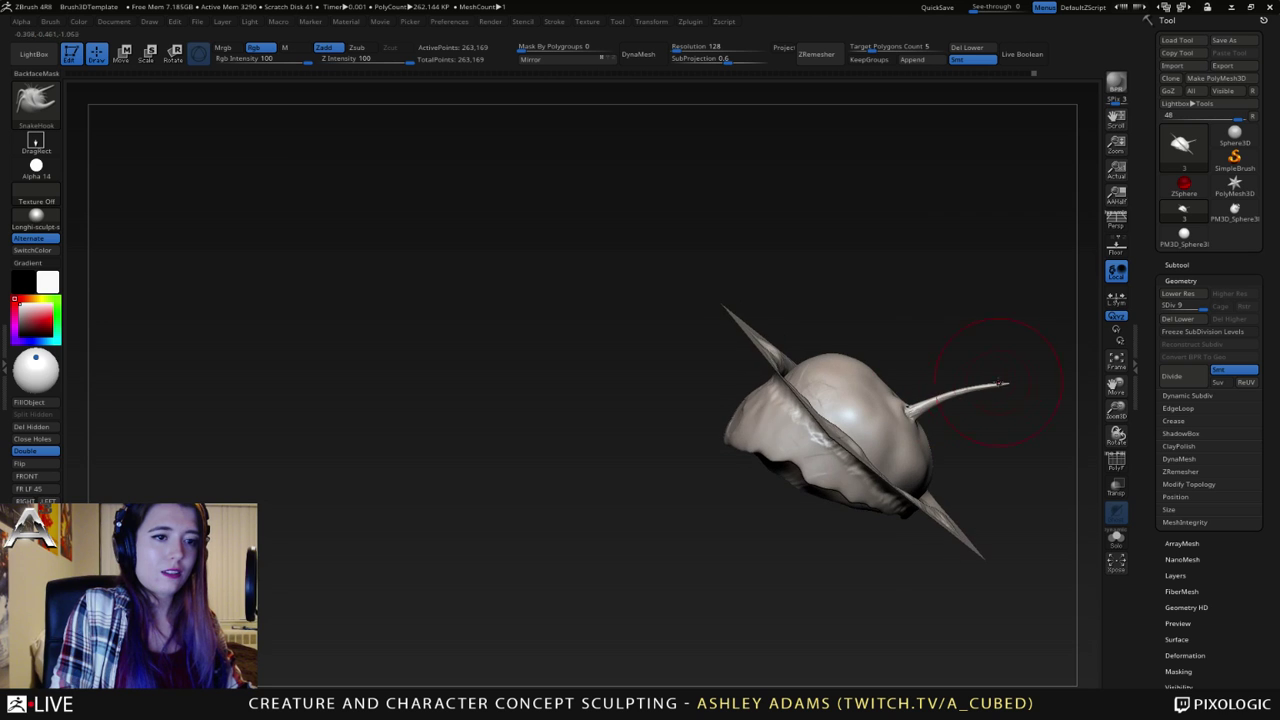
- Examine the curved stalk and the dome from the side and from above
{"action": "right_click_drag", "start_coordinate": [908, 410], "coordinate": [848, 408]}
{"action": "key", "text": "space"}
{"action": "left_click_drag", "start_coordinate": [847, 409], "coordinate": [839, 409]}
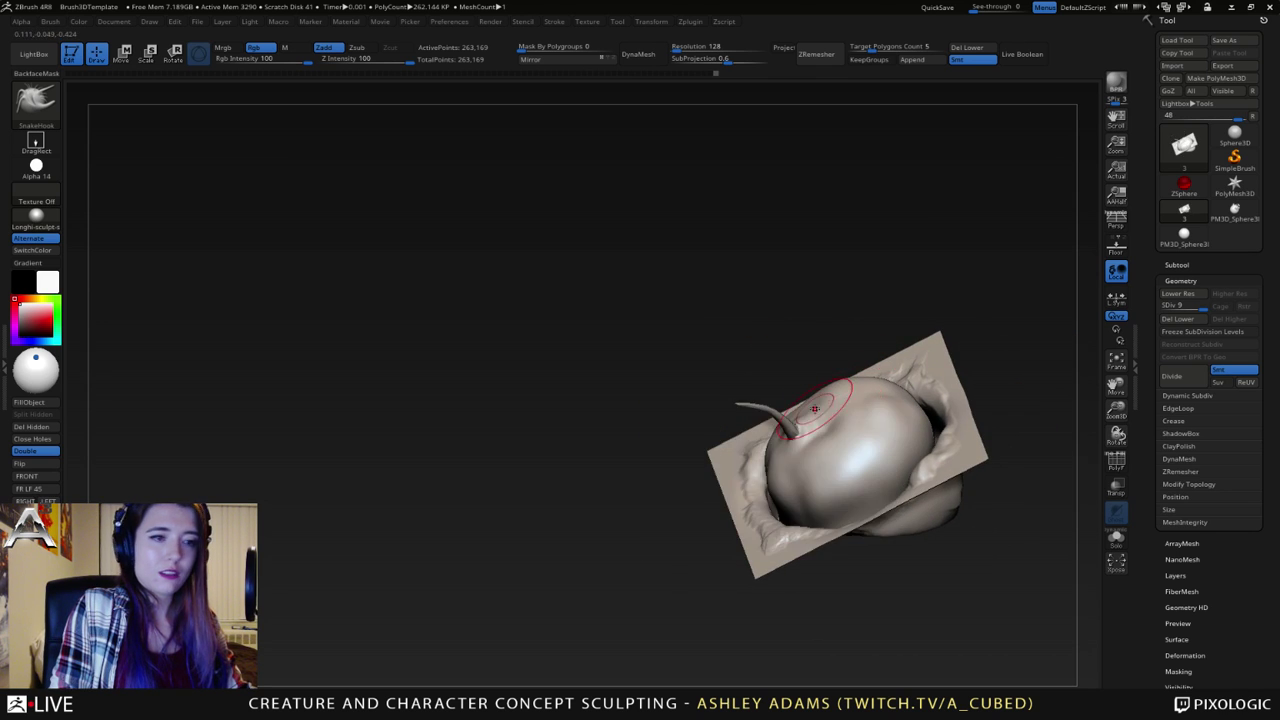
{"action": "right_click_drag", "start_coordinate": [824, 396], "coordinate": [803, 390]}
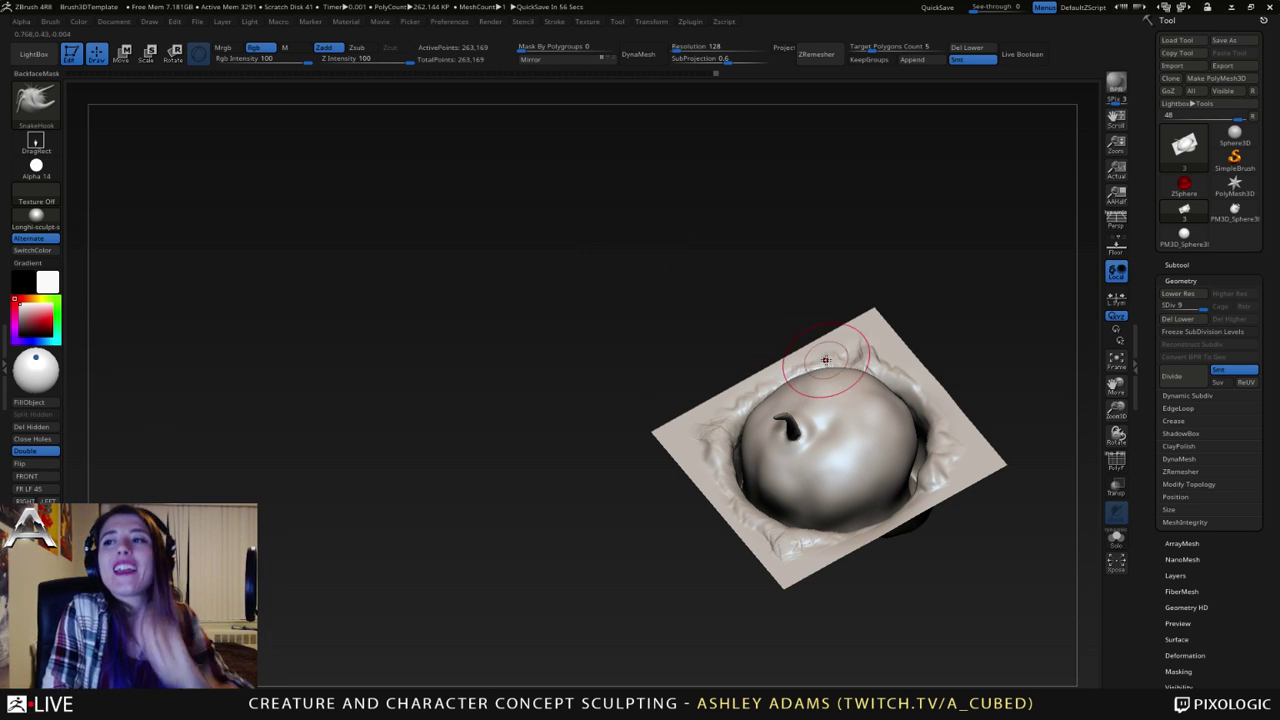
{"action": "mouse_move", "coordinate": [787, 392]}
{"action": "right_mouse_down"}
{"action": "mouse_move", "coordinate": [820, 400]}
{"action": "mouse_move", "coordinate": [765, 385]}
{"action": "right_mouse_up"}
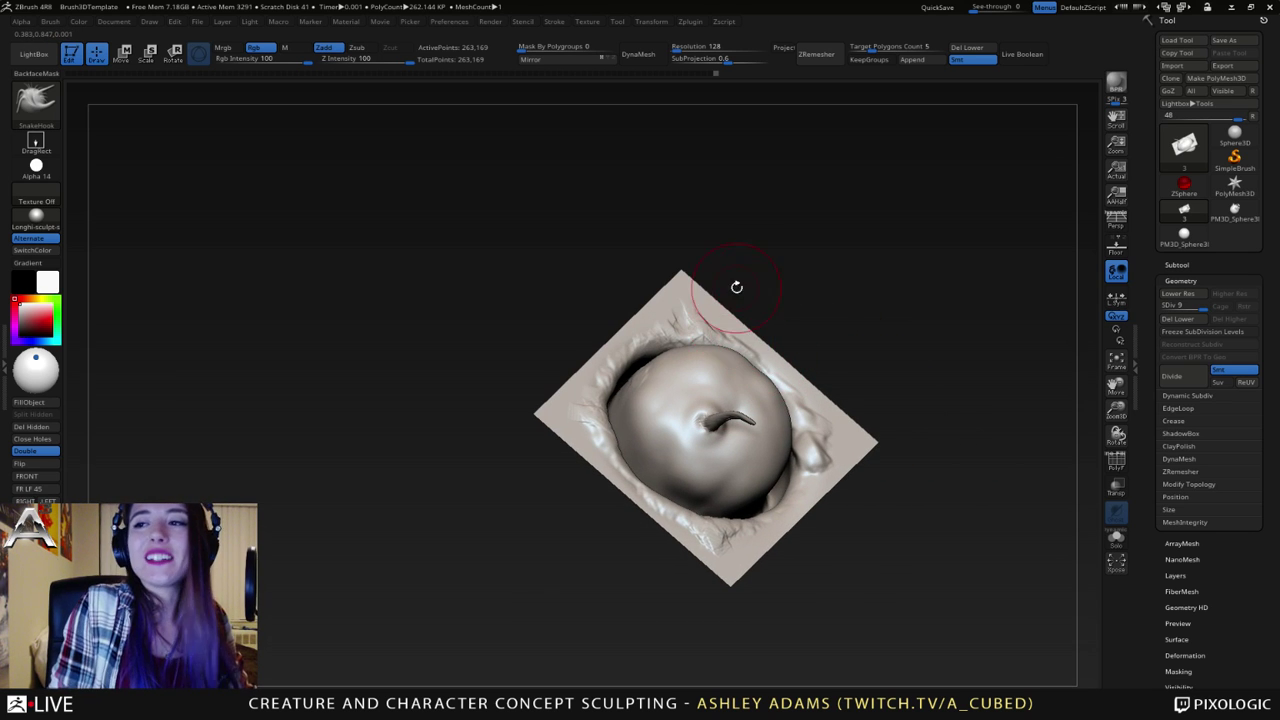
{"action": "right_click_drag", "start_coordinate": [737, 286], "coordinate": [686, 300]}
{"action": "key", "text": "space"}
{"action": "mouse_move", "coordinate": [697, 310]}
{"action": "left_mouse_down"}
{"action": "mouse_move", "coordinate": [691, 337]}
{"action": "mouse_move", "coordinate": [692, 326]}
{"action": "left_mouse_up"}
{"action": "right_click_drag", "start_coordinate": [696, 328], "coordinate": [708, 331]}
{"action": "key", "text": "space"}
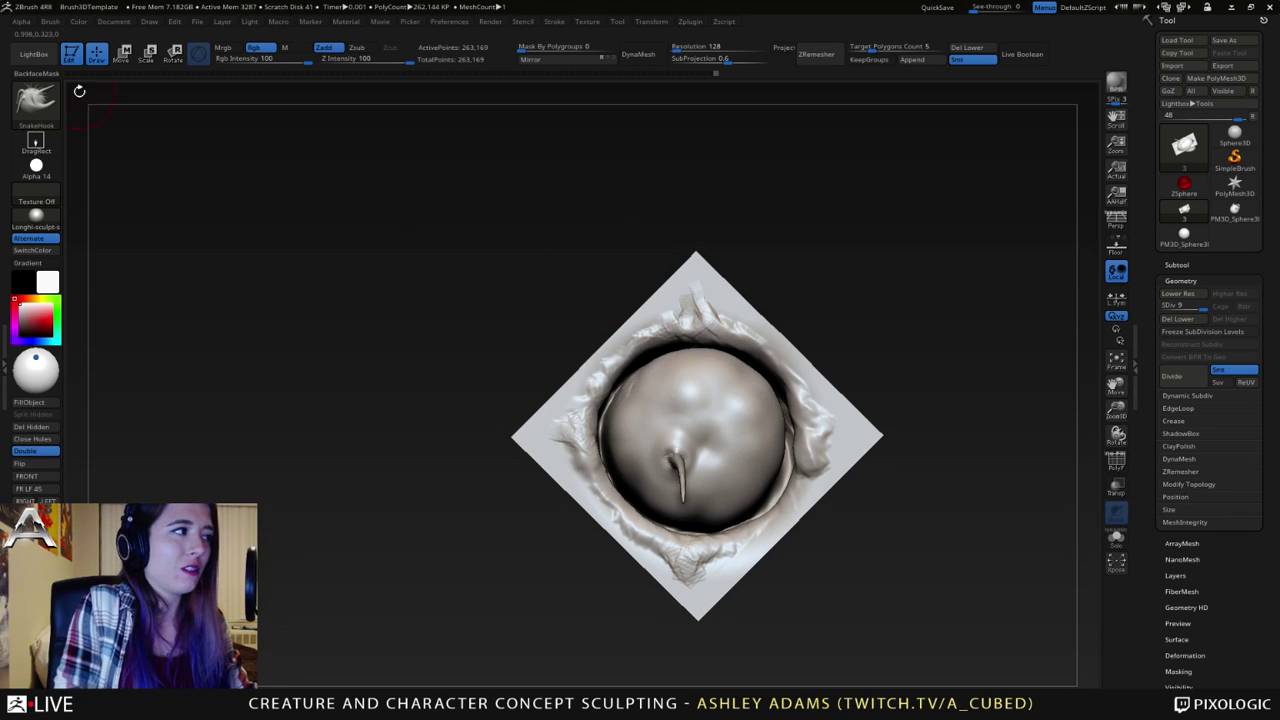
- Browse LightBox's project files to the Brush3DTemplate project in the Misc folder and close LightBox
{"action": "key", "text": "comma"}
{"action": "left_click", "coordinate": [159, 91]}
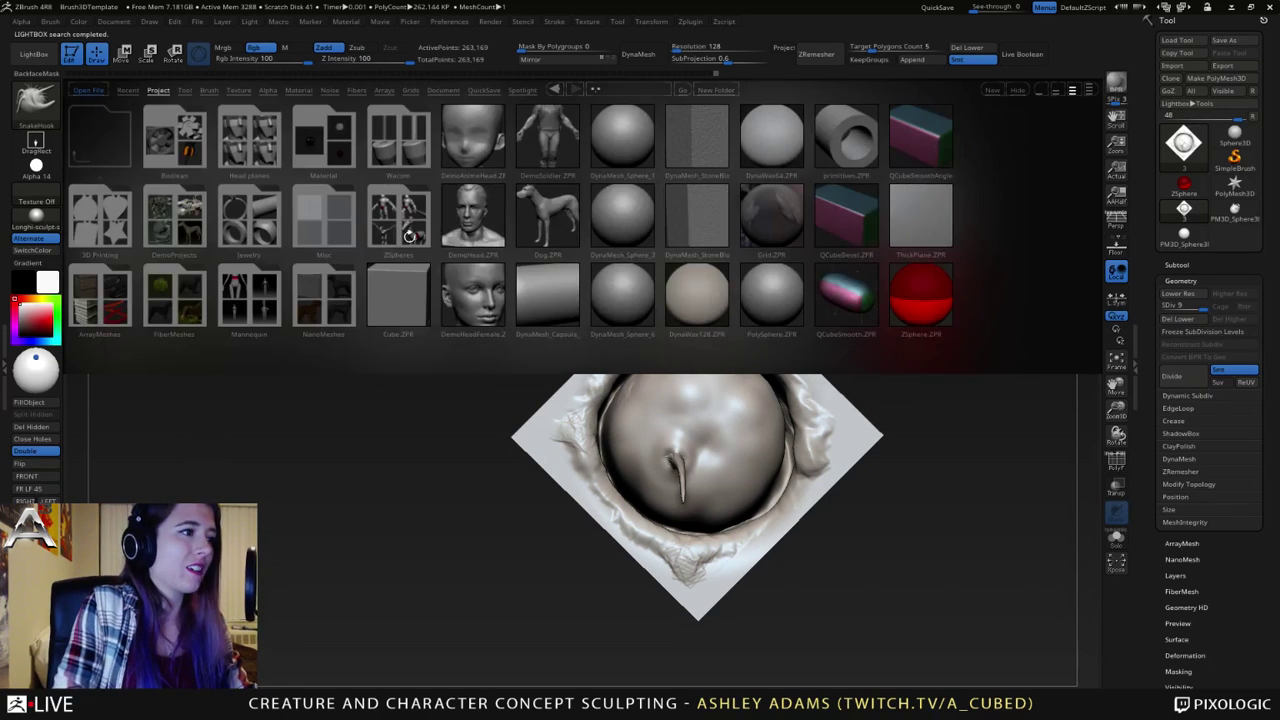
{"action": "double_click", "coordinate": [340, 214]}
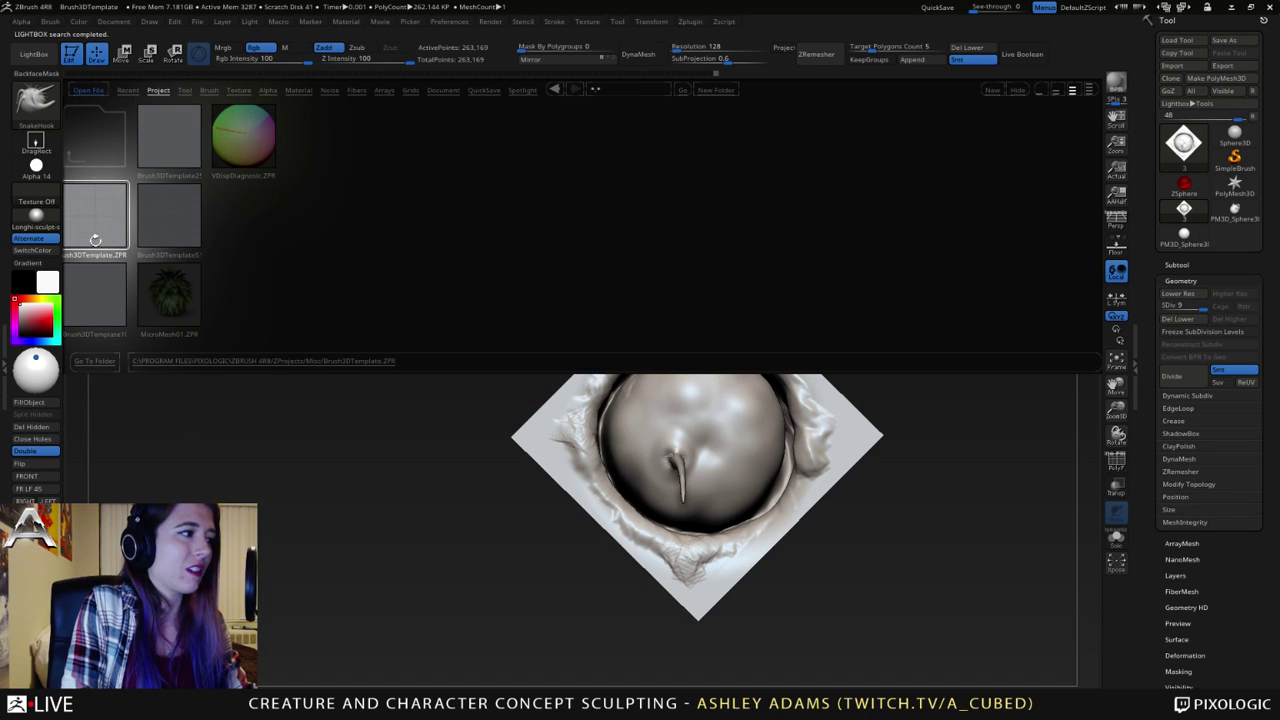
{"action": "key", "text": "comma"}
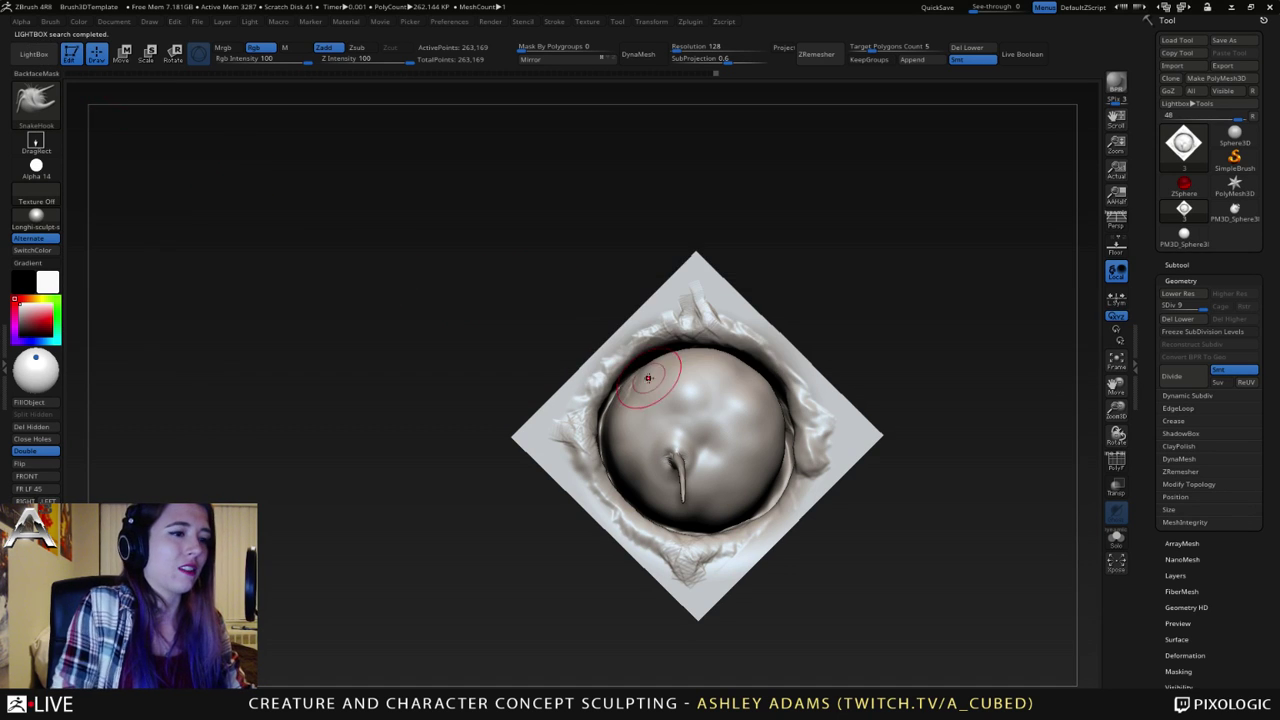
- Choose the ClayBuildup brush, adjust its draw size and raise lumps beside and below the stalk, smoothing them
{"action": "mouse_move", "coordinate": [648, 378]}
{"action": "right_mouse_down"}
{"action": "mouse_move", "coordinate": [662, 346]}
{"action": "mouse_move", "coordinate": [640, 378]}
{"action": "right_mouse_up"}
{"action": "key", "text": "space"}
{"action": "left_click", "coordinate": [728, 406]}
{"action": "mouse_move", "coordinate": [734, 449]}
{"action": "right_mouse_down"}
{"action": "mouse_move", "coordinate": [745, 424]}
{"action": "mouse_move", "coordinate": [660, 434]}
{"action": "right_mouse_up"}
{"action": "key", "text": "b"}
{"action": "key", "text": "c"}
{"action": "key", "text": "b"}
{"action": "key", "text": "space"}
{"action": "left_click", "coordinate": [698, 473]}
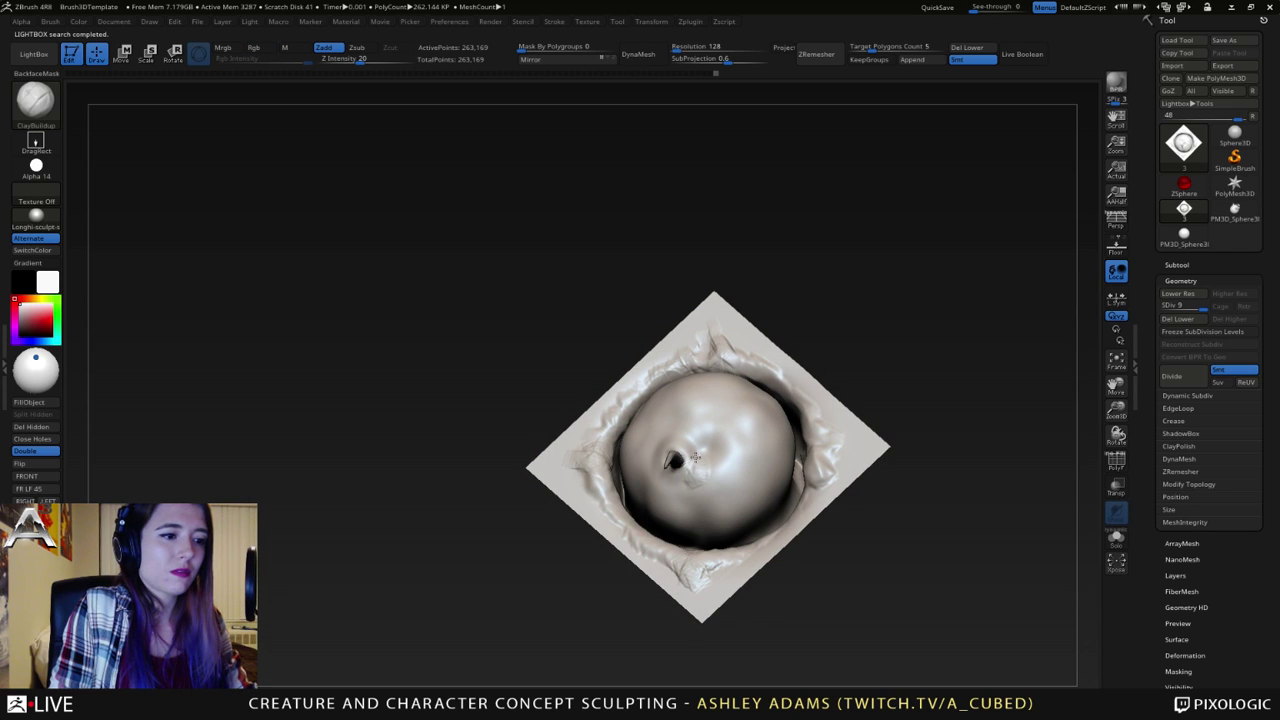
{"action": "mouse_move", "coordinate": [690, 460]}
{"action": "left_mouse_down"}
{"action": "mouse_move", "coordinate": [665, 475]}
{"action": "mouse_move", "coordinate": [668, 516]}
{"action": "left_mouse_up"}
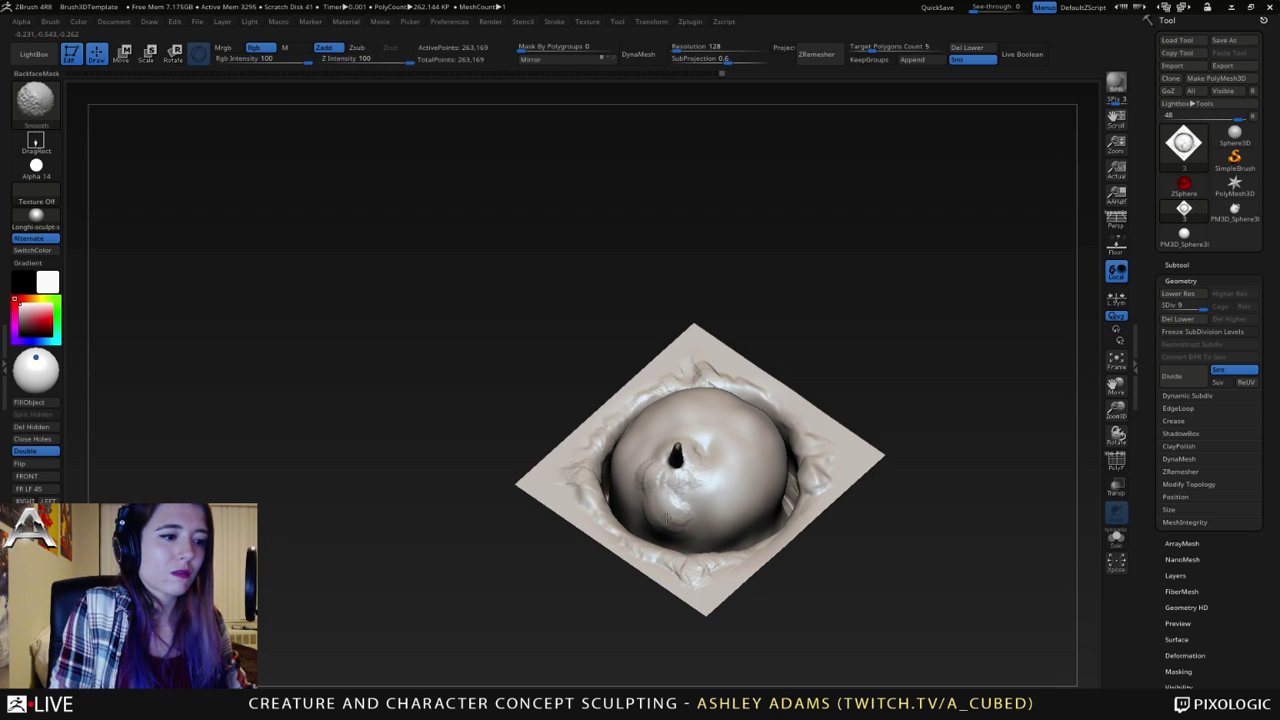
{"action": "right_click_drag", "start_coordinate": [684, 464], "coordinate": [713, 444]}
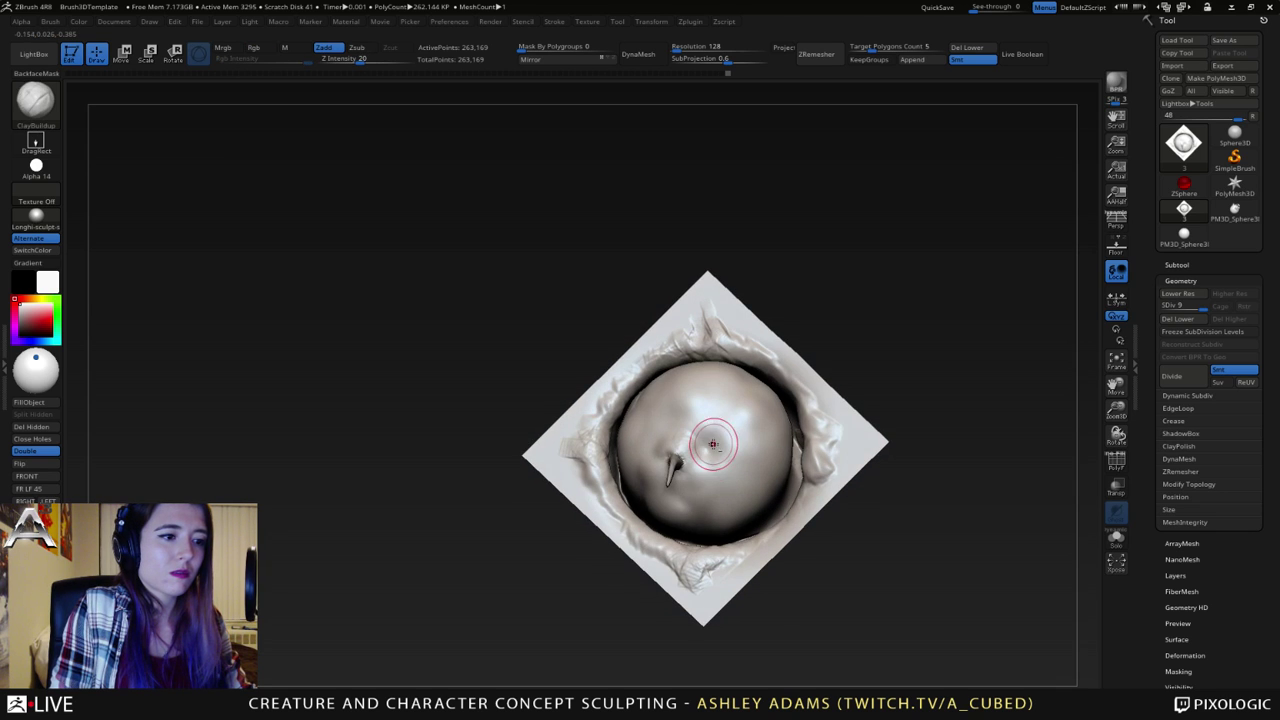
{"action": "mouse_move", "coordinate": [708, 446]}
{"action": "left_mouse_down", "text": "shift"}
{"action": "mouse_move", "coordinate": [728, 425]}
{"action": "mouse_move", "coordinate": [716, 440]}
{"action": "mouse_move", "coordinate": [738, 429]}
{"action": "mouse_move", "coordinate": [741, 443]}
{"action": "left_mouse_up", "text": "shift"}
- Choose the DamStandard brush and carve small pits into the lumps around the stalk
{"action": "key", "text": "space"}
{"action": "key", "text": "b"}
{"action": "key", "text": "d"}
{"action": "key", "text": "s"}
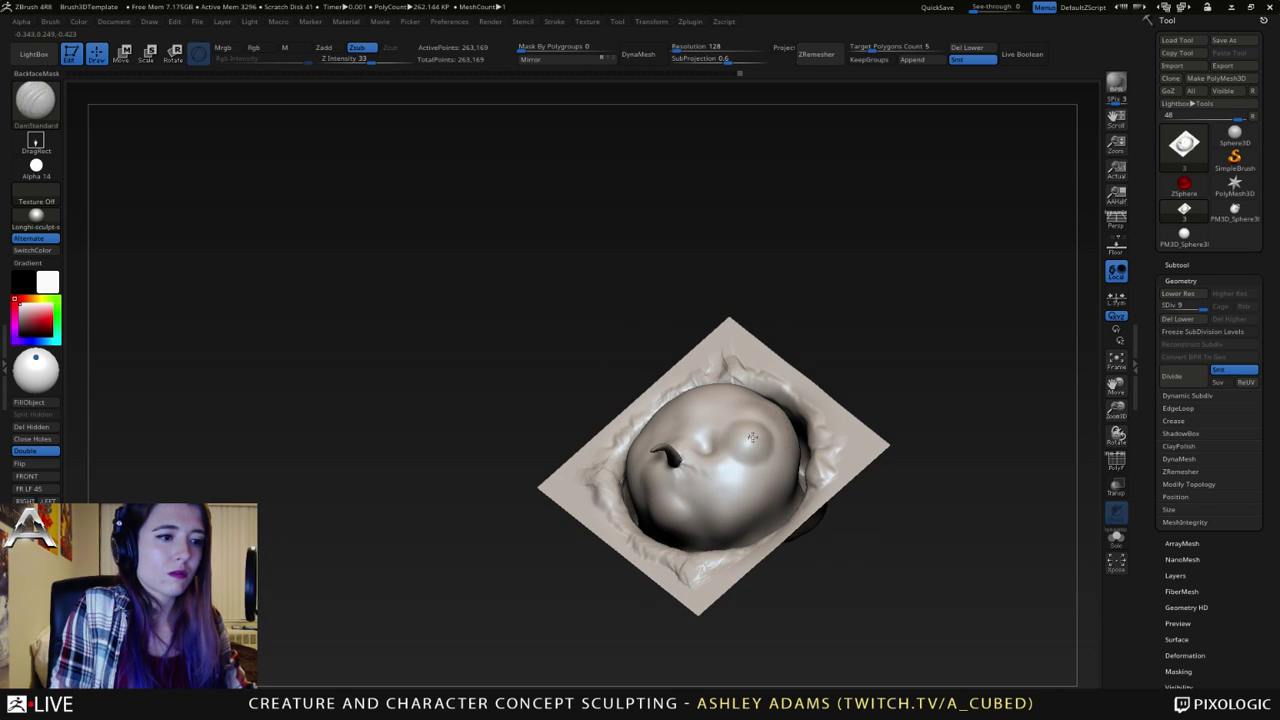
{"action": "right_click_drag", "start_coordinate": [759, 423], "coordinate": [766, 443]}
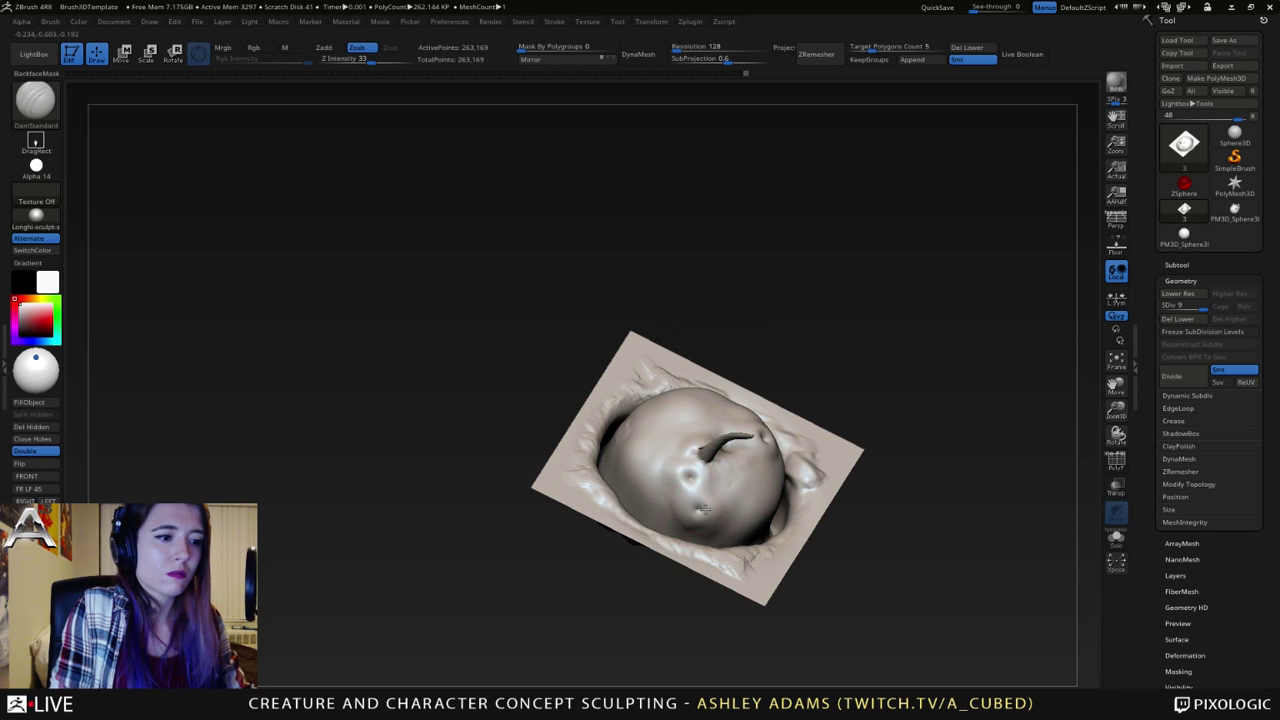
{"action": "mouse_move", "coordinate": [704, 510]}
{"action": "right_mouse_down"}
{"action": "mouse_move", "coordinate": [765, 468]}
{"action": "mouse_move", "coordinate": [765, 498]}
{"action": "right_mouse_up"}
{"action": "right_click", "coordinate": [765, 498]}
- Switch to ClayBuildup, raise a round lump low on the dome and smooth it into the surface
{"action": "key", "text": "b"}
{"action": "key", "text": "c"}
{"action": "key", "text": "b"}
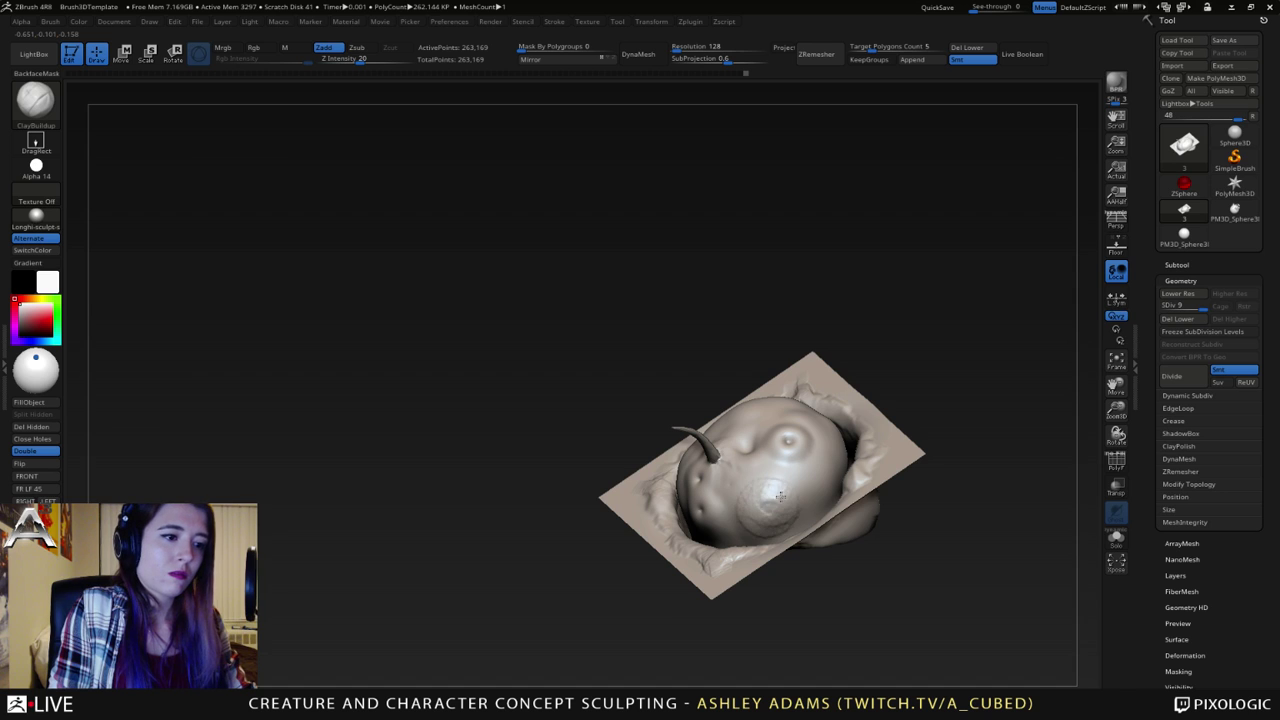
{"action": "mouse_move", "coordinate": [780, 497]}
{"action": "left_mouse_down"}
{"action": "mouse_move", "coordinate": [776, 516]}
{"action": "mouse_move", "coordinate": [760, 498]}
{"action": "left_mouse_up"}
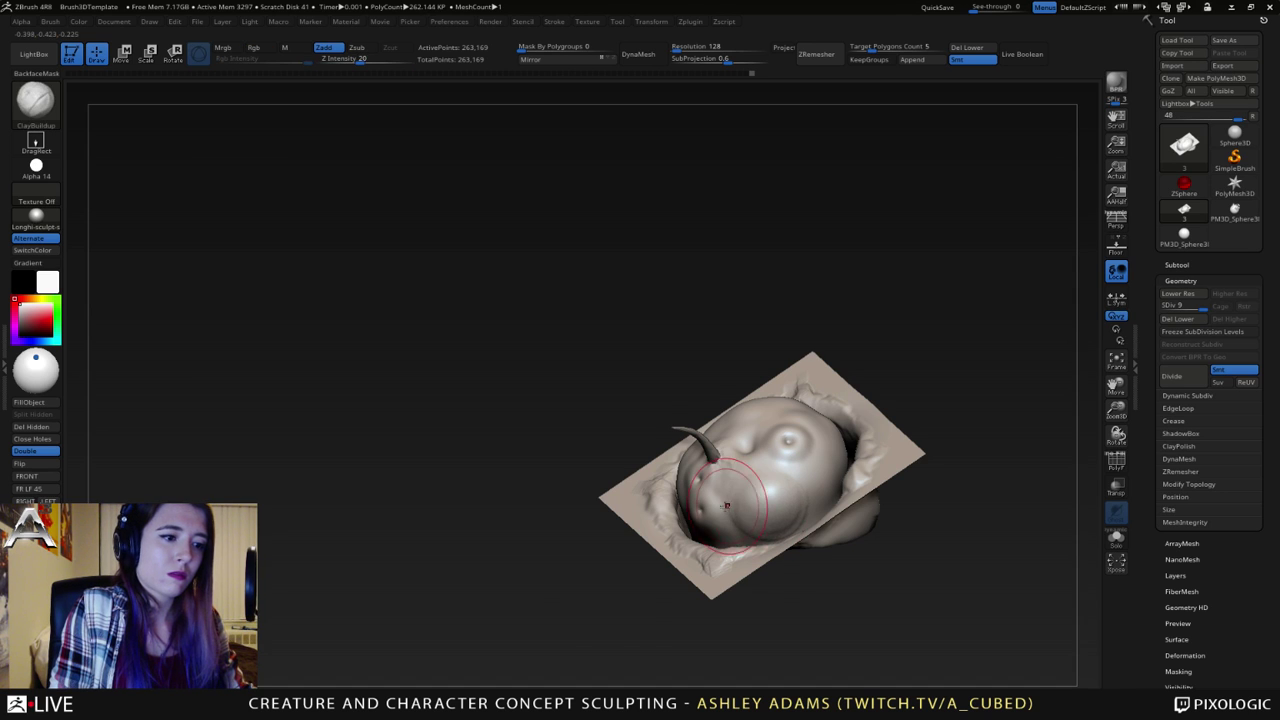
{"action": "right_click_drag", "start_coordinate": [668, 548], "coordinate": [651, 567]}
{"action": "left_click_drag", "start_coordinate": [718, 568], "coordinate": [718, 568], "text": "shift"}
- Roughen the raised rim at the dome's lower edge with ClayBuildup strokes
{"action": "right_click_drag", "start_coordinate": [655, 540], "coordinate": [720, 574]}
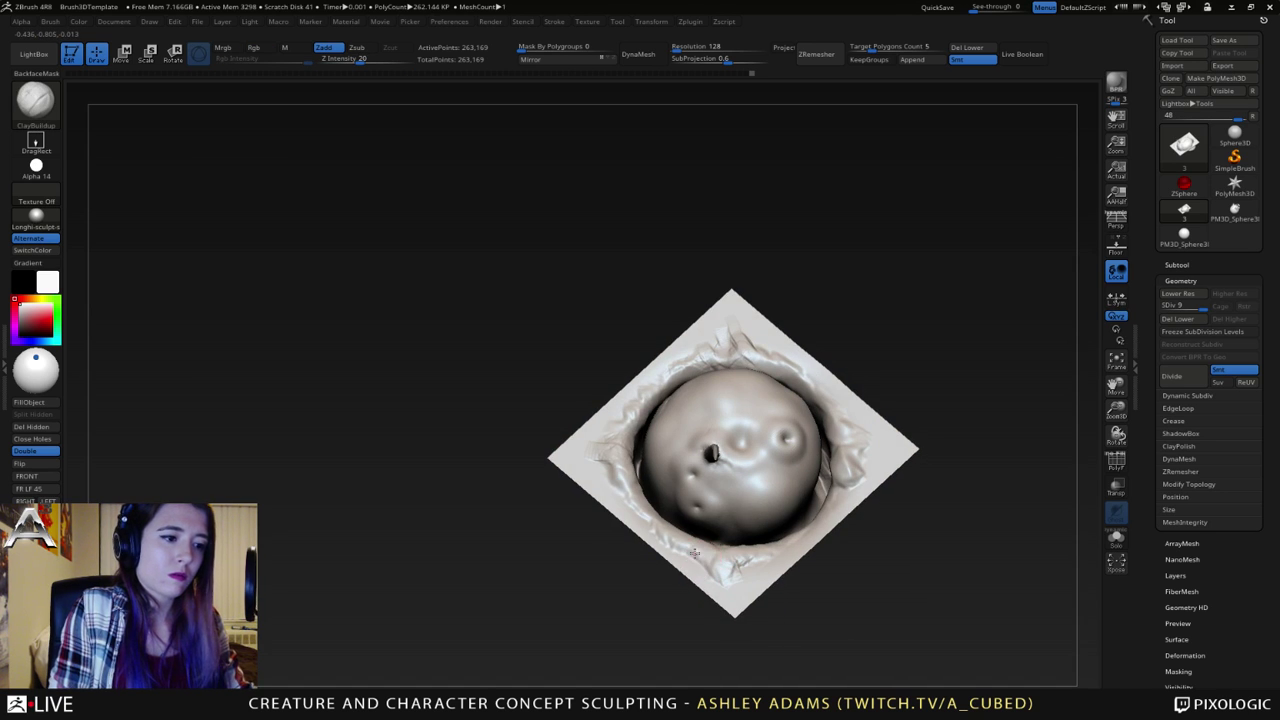
{"action": "key", "text": "shift"}
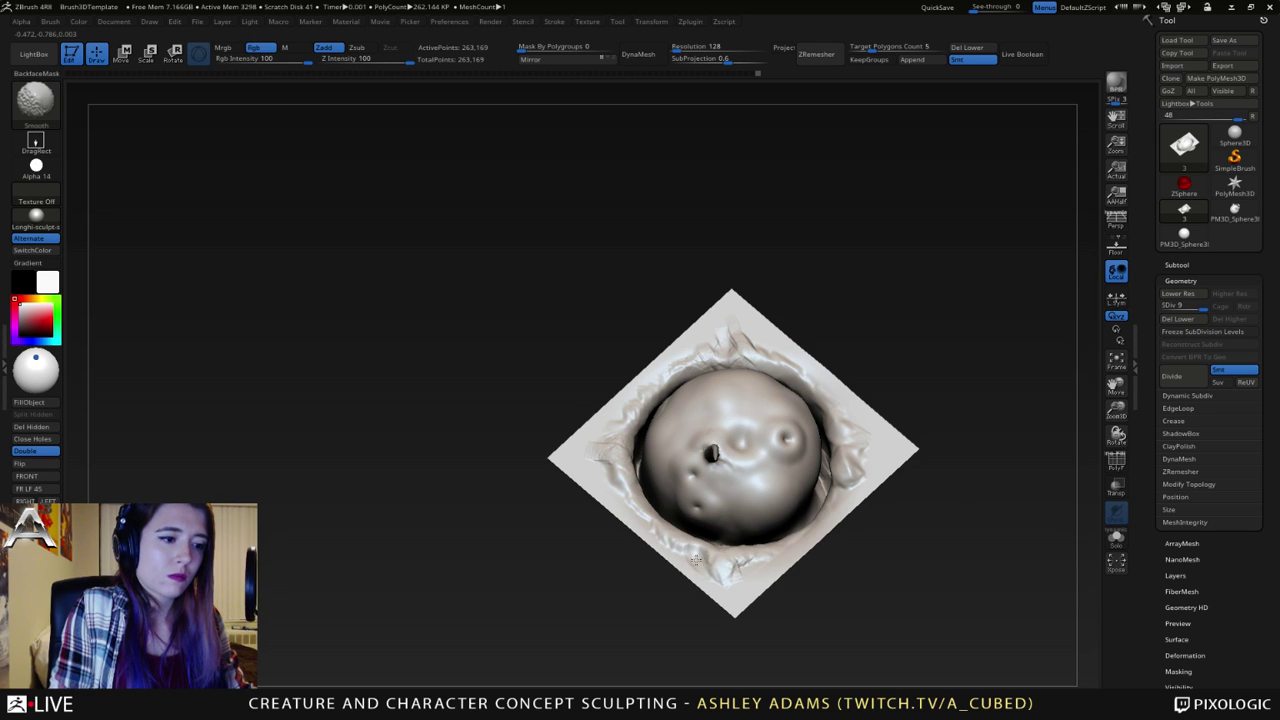
{"action": "right_click_drag", "start_coordinate": [696, 560], "coordinate": [764, 588], "text": "alt"}
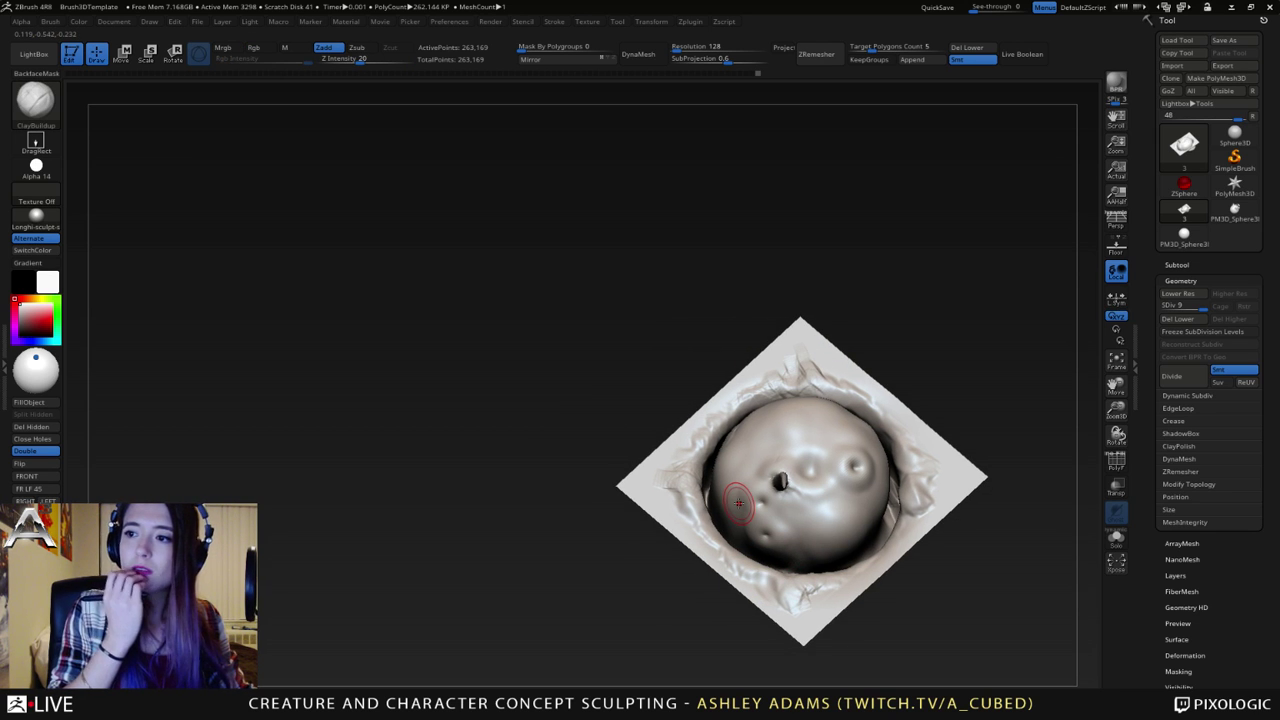
{"action": "right_click_drag", "start_coordinate": [690, 323], "coordinate": [702, 365]}
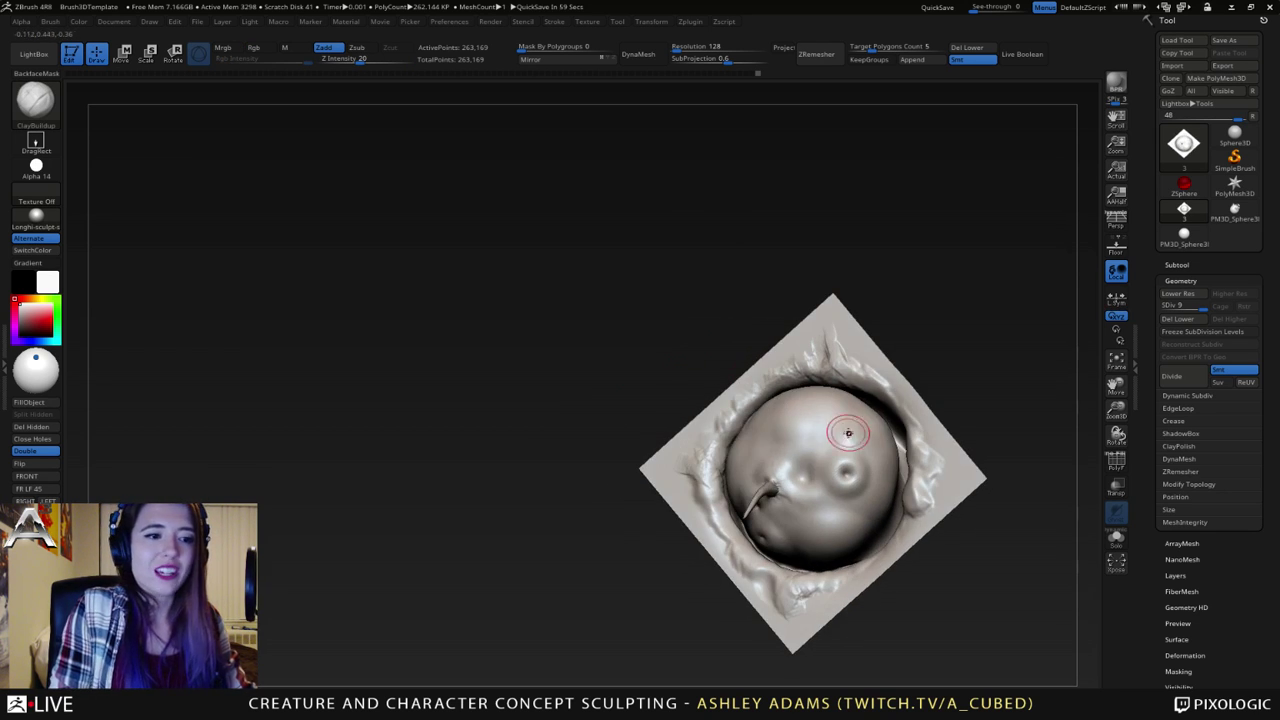
- Build up a round lump on the upper part of the dome with ClayBuildup, smoothing it between strokes
{"action": "right_click_drag", "start_coordinate": [846, 431], "coordinate": [831, 426]}
{"action": "right_click", "coordinate": [717, 466]}
{"action": "left_click_drag", "start_coordinate": [737, 395], "coordinate": [745, 388], "text": "shift"}
{"action": "right_click_drag", "start_coordinate": [764, 392], "coordinate": [762, 390]}
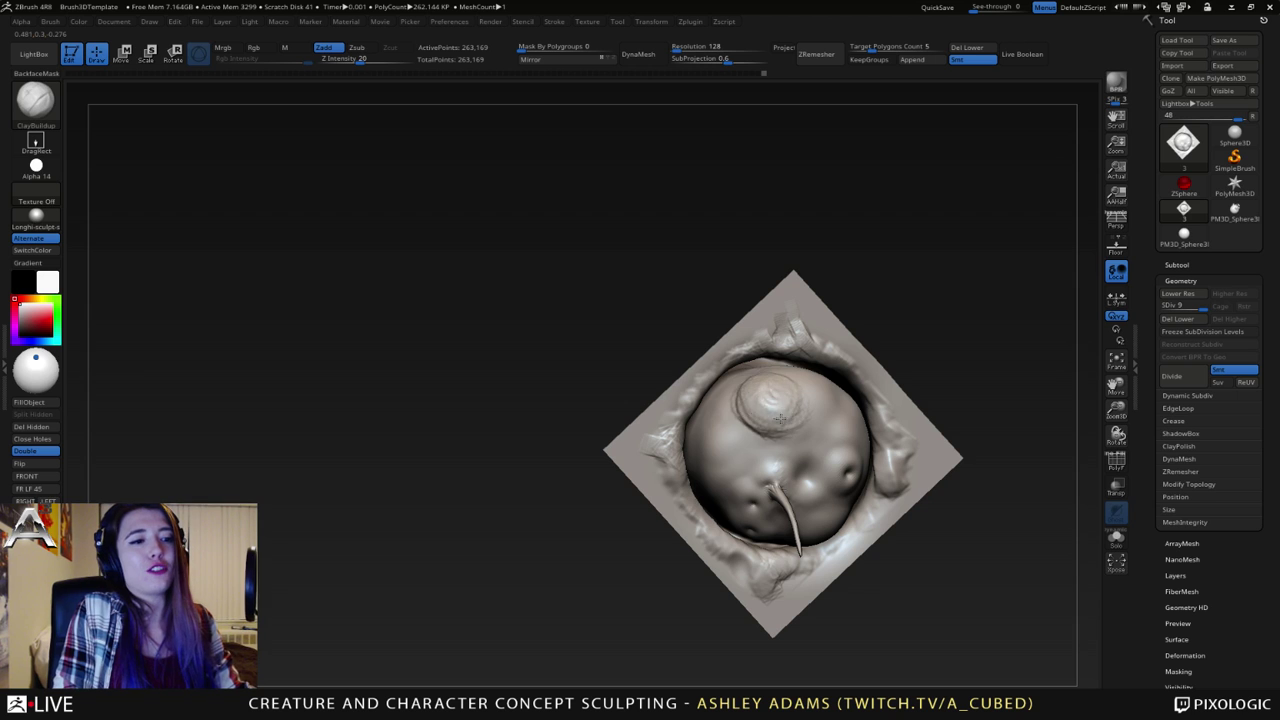
{"action": "key", "text": "shift"}
{"action": "left_click_drag", "start_coordinate": [775, 397], "coordinate": [767, 388], "text": "shift"}
{"action": "mouse_move", "coordinate": [766, 386]}
{"action": "right_mouse_down"}
{"action": "mouse_move", "coordinate": [764, 362]}
{"action": "mouse_move", "coordinate": [776, 394]}
{"action": "right_mouse_up"}
{"action": "left_click_drag", "start_coordinate": [782, 394], "coordinate": [769, 383]}
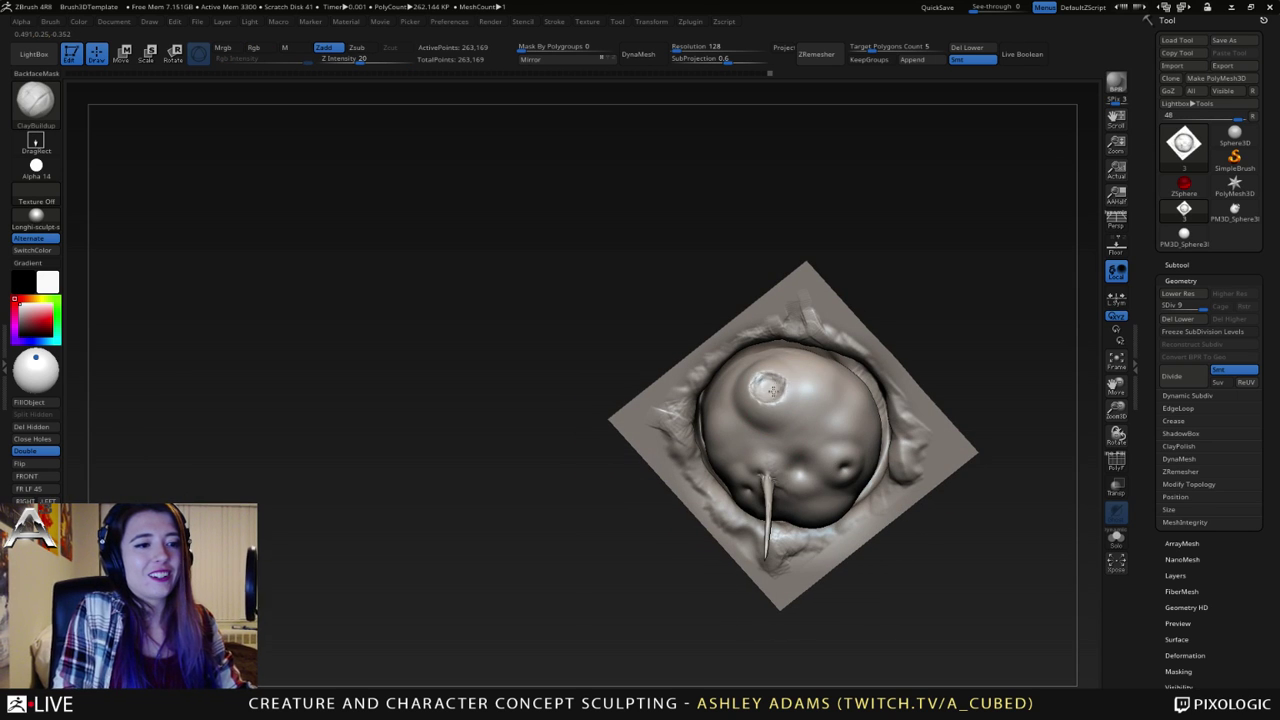
- Smooth the upper lump, add another round lump on the dome's side and smooth that one too
{"action": "key", "text": "shift"}
{"action": "mouse_move", "coordinate": [776, 392]}
{"action": "right_mouse_down"}
{"action": "mouse_move", "coordinate": [772, 353]}
{"action": "mouse_move", "coordinate": [781, 412]}
{"action": "mouse_move", "coordinate": [766, 346]}
{"action": "mouse_move", "coordinate": [758, 447]}
{"action": "right_mouse_up"}
{"action": "key", "text": "shift"}
{"action": "key", "text": "shift"}
{"action": "left_click_drag", "start_coordinate": [736, 461], "coordinate": [758, 446]}
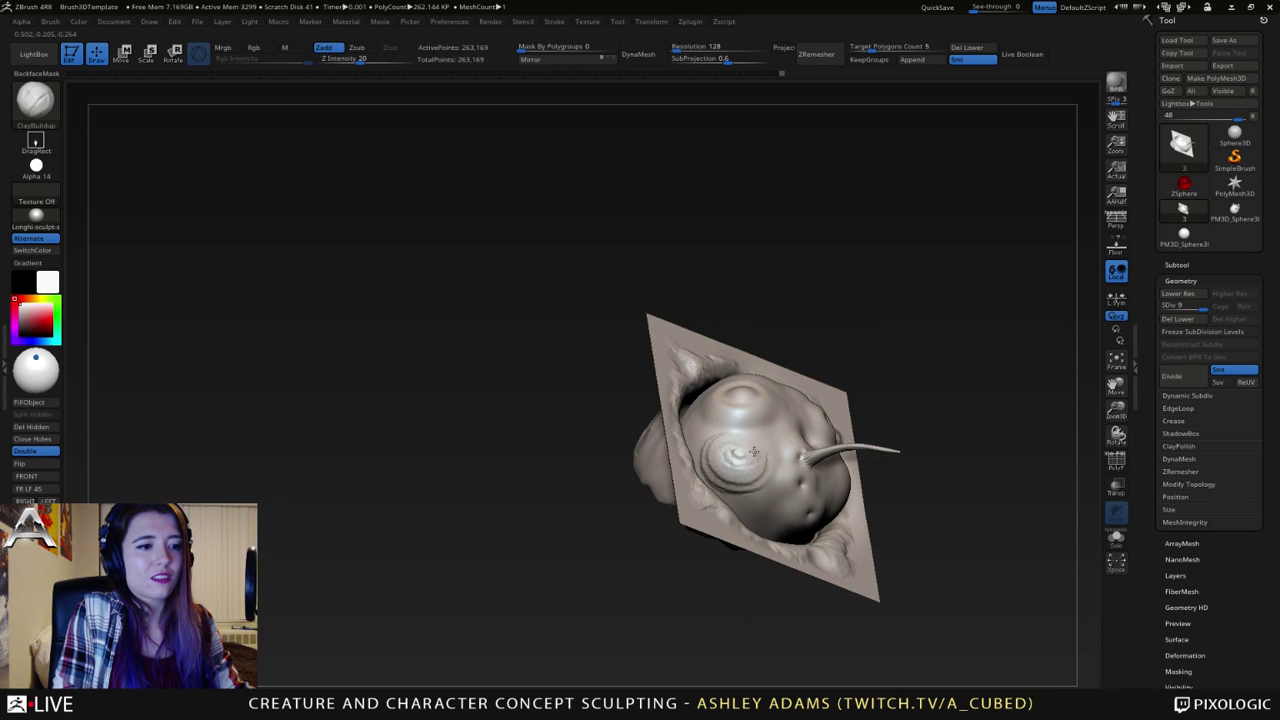
{"action": "key", "text": "shift"}
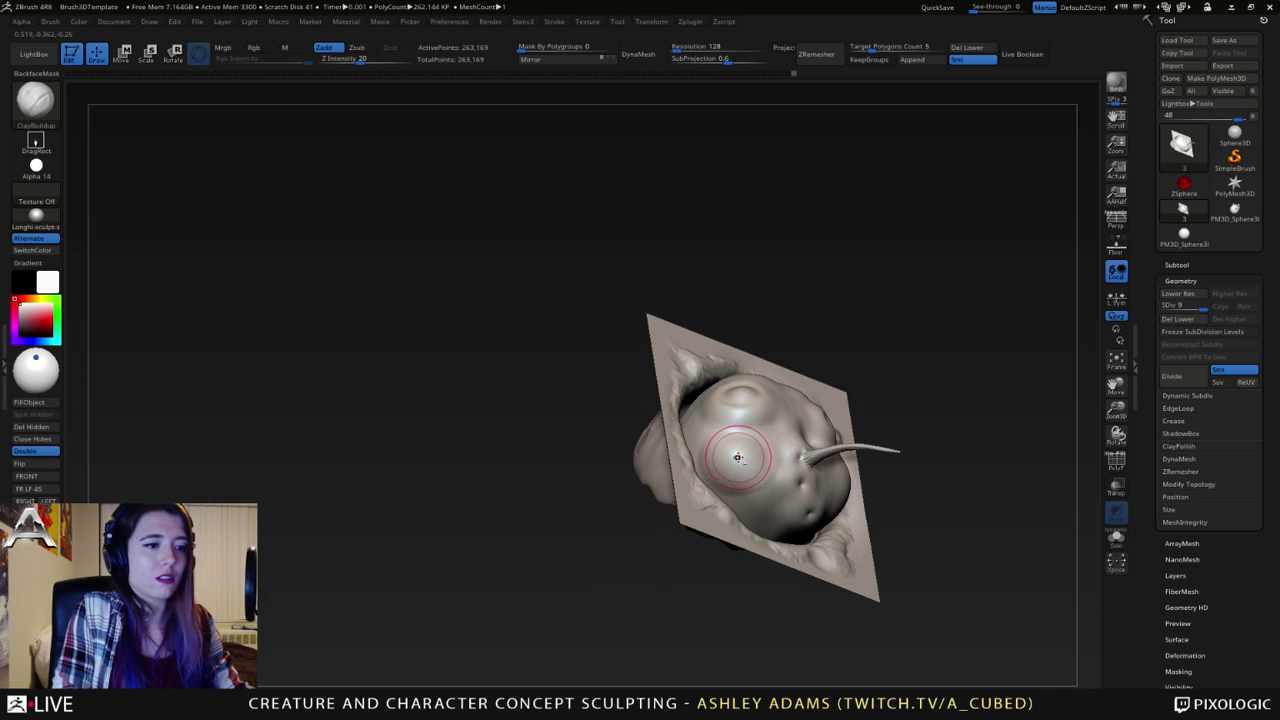
- Switch to DamStandard and carve a small pit into the centre of the new side lump
{"action": "key", "text": "space"}
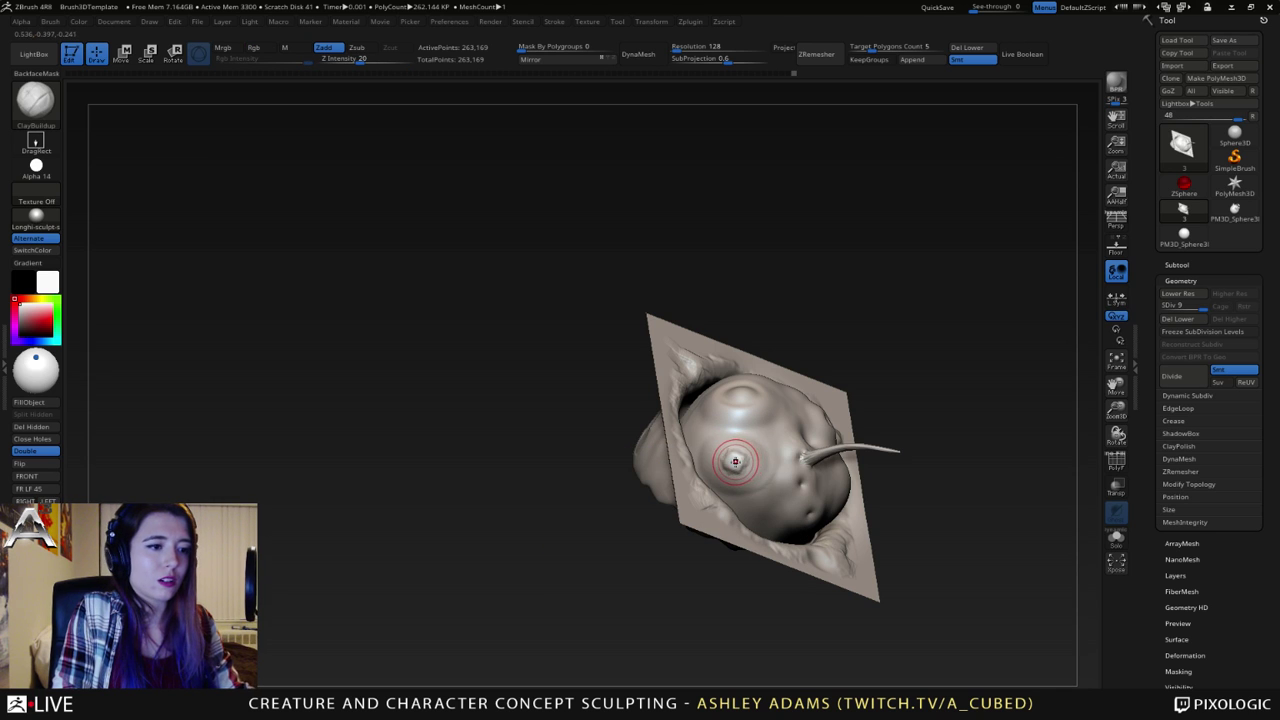
{"action": "key", "text": "b"}
{"action": "key", "text": "d"}
{"action": "key", "text": "s"}
{"action": "mouse_move", "coordinate": [736, 460]}
{"action": "left_mouse_down"}
{"action": "mouse_move", "coordinate": [745, 453]}
{"action": "mouse_move", "coordinate": [737, 463]}
{"action": "left_mouse_up"}
- Add rough ridges along the rim's upper-left corner using DamStandard and ClayBuildup strokes
{"action": "key", "text": "shift"}
{"action": "mouse_move", "coordinate": [940, 340]}
{"action": "left_mouse_down"}
{"action": "mouse_move", "coordinate": [868, 355]}
{"action": "mouse_move", "coordinate": [829, 395]}
{"action": "mouse_move", "coordinate": [827, 350]}
{"action": "left_mouse_up"}
{"action": "left_click_drag", "start_coordinate": [741, 328], "coordinate": [768, 336], "text": "shift"}
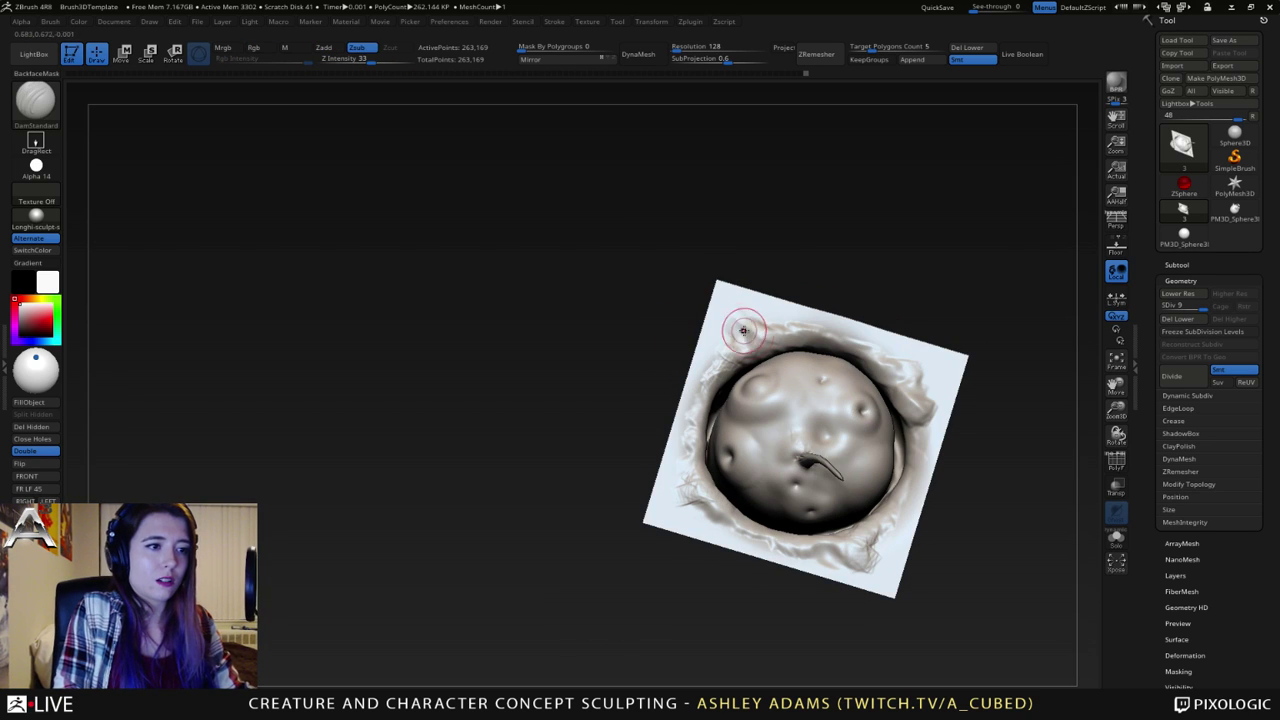
{"action": "key", "text": "shift"}
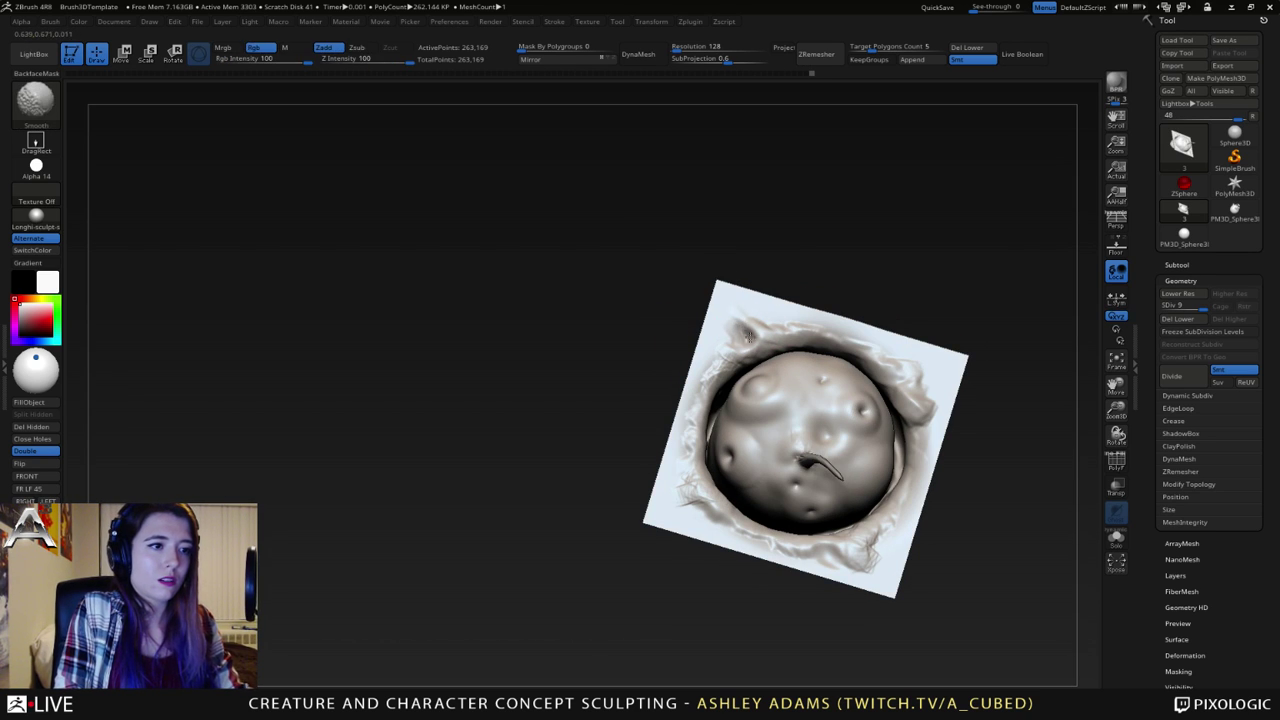
{"action": "key", "text": "b"}
{"action": "key", "text": "c"}
{"action": "key", "text": "b"}
{"action": "left_click_drag", "start_coordinate": [722, 337], "coordinate": [735, 358]}
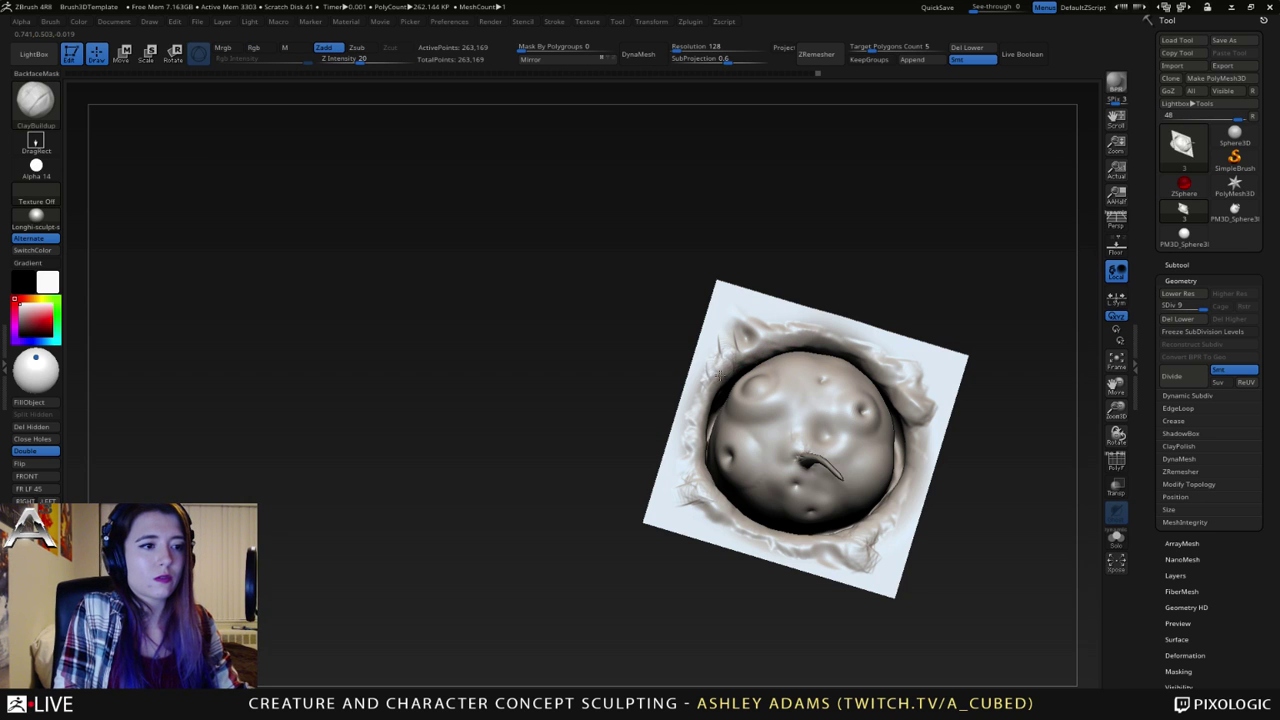
- Build up a broad lump on the dome's right side with ClayBuildup and smooth out its rough strokes
{"action": "right_click_drag", "start_coordinate": [836, 395], "coordinate": [862, 403]}
{"action": "key", "text": "shift"}
{"action": "left_click_drag", "start_coordinate": [905, 445], "coordinate": [920, 452]}
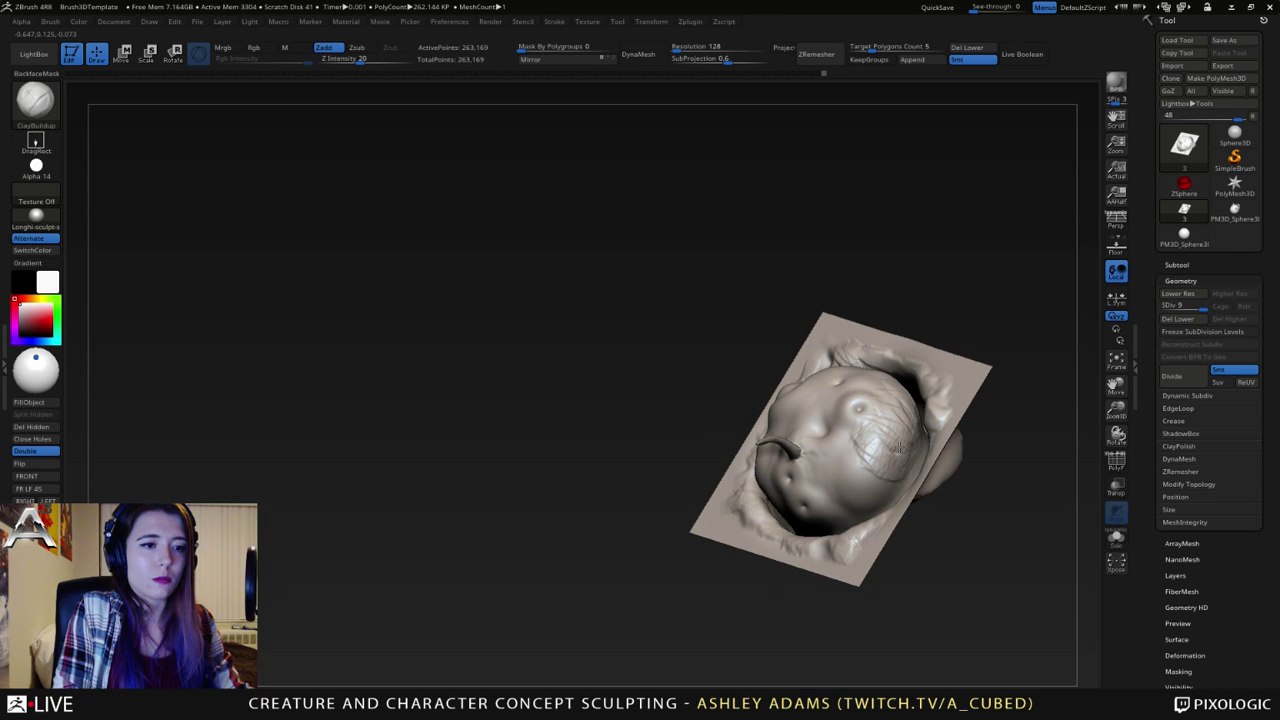
{"action": "key", "text": "shift"}
{"action": "right_click_drag", "start_coordinate": [898, 389], "coordinate": [850, 476]}
{"action": "mouse_move", "coordinate": [850, 476]}
{"action": "left_mouse_down", "text": "shift"}
{"action": "mouse_move", "coordinate": [820, 486]}
{"action": "mouse_move", "coordinate": [856, 478]}
{"action": "left_mouse_up", "text": "shift"}
- Switch to DamStandard, carve an indentation near the broad lump's lower edge and soften the surface beside the existing pit
{"action": "key", "text": "space"}
{"action": "key", "text": "b"}
{"action": "key", "text": "d"}
{"action": "key", "text": "s"}
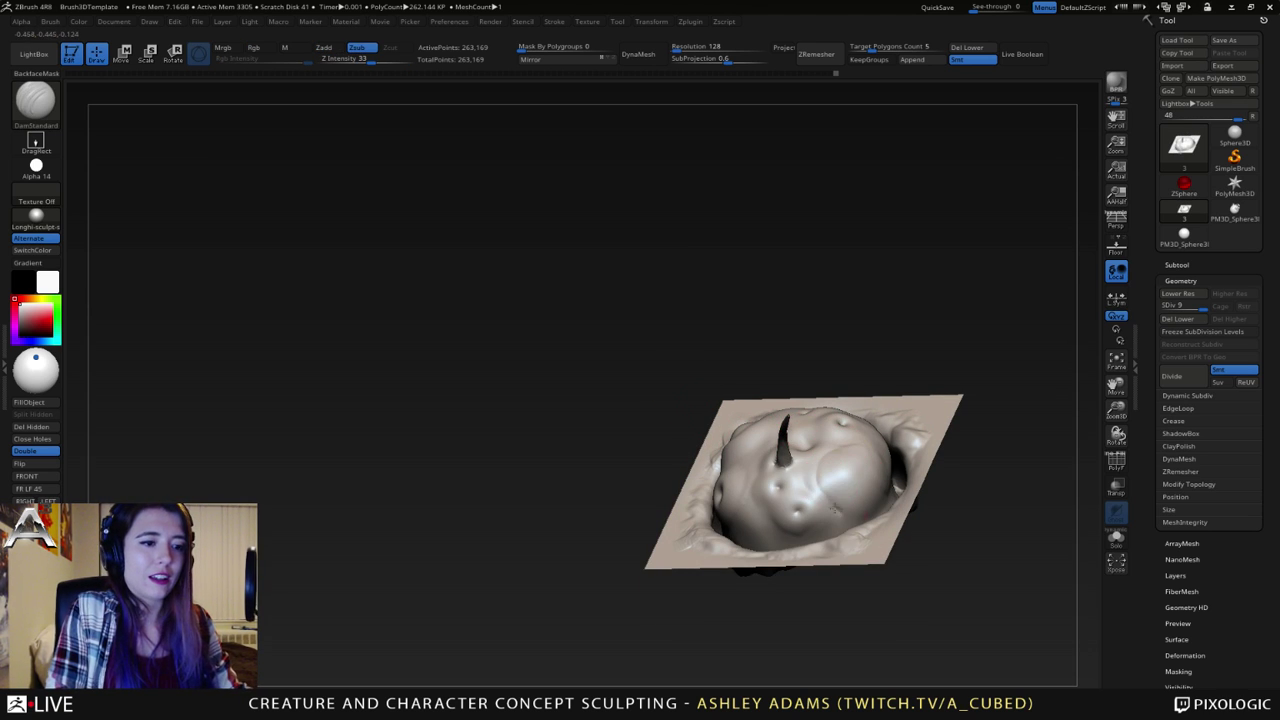
{"action": "key", "text": "ctrl"}
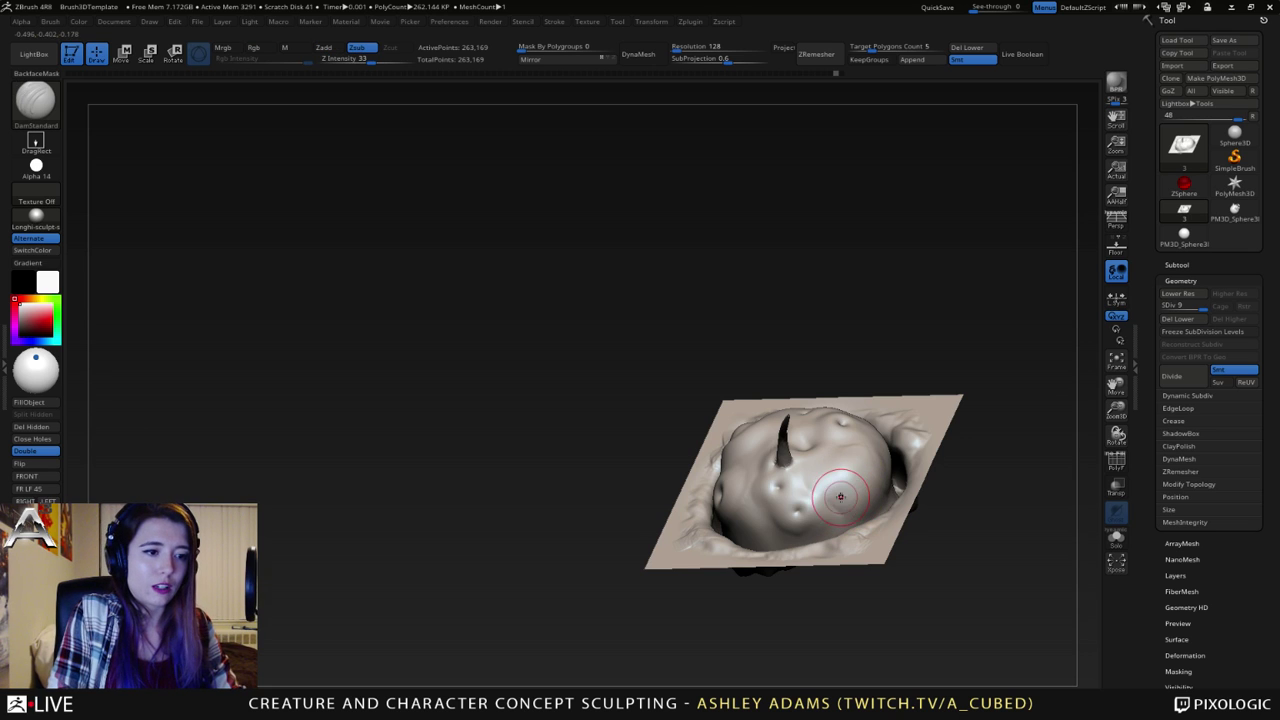
{"action": "left_click_drag", "start_coordinate": [840, 497], "coordinate": [846, 514]}
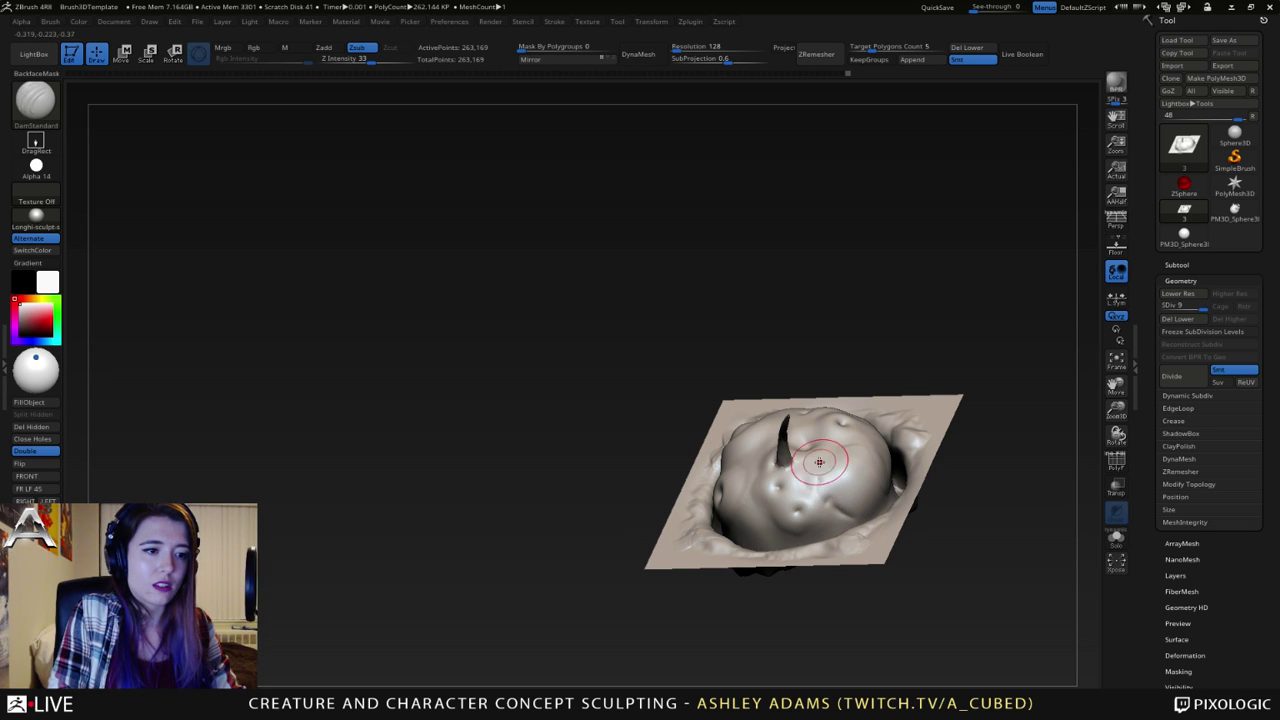
{"action": "right_click_drag", "start_coordinate": [819, 462], "coordinate": [829, 516]}
{"action": "mouse_move", "coordinate": [849, 440]}
{"action": "right_mouse_down"}
{"action": "mouse_move", "coordinate": [832, 447]}
{"action": "mouse_move", "coordinate": [838, 432]}
{"action": "right_mouse_up"}
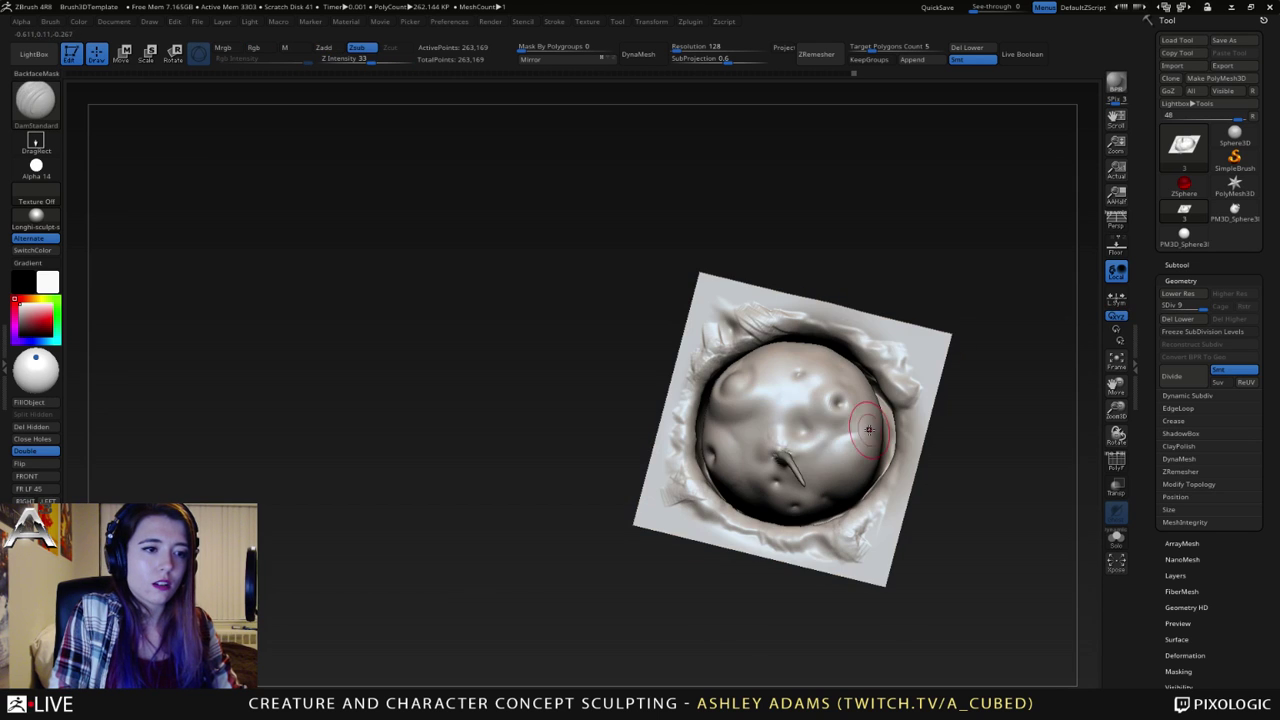
{"action": "left_click_drag", "start_coordinate": [846, 419], "coordinate": [839, 426], "text": "shift"}
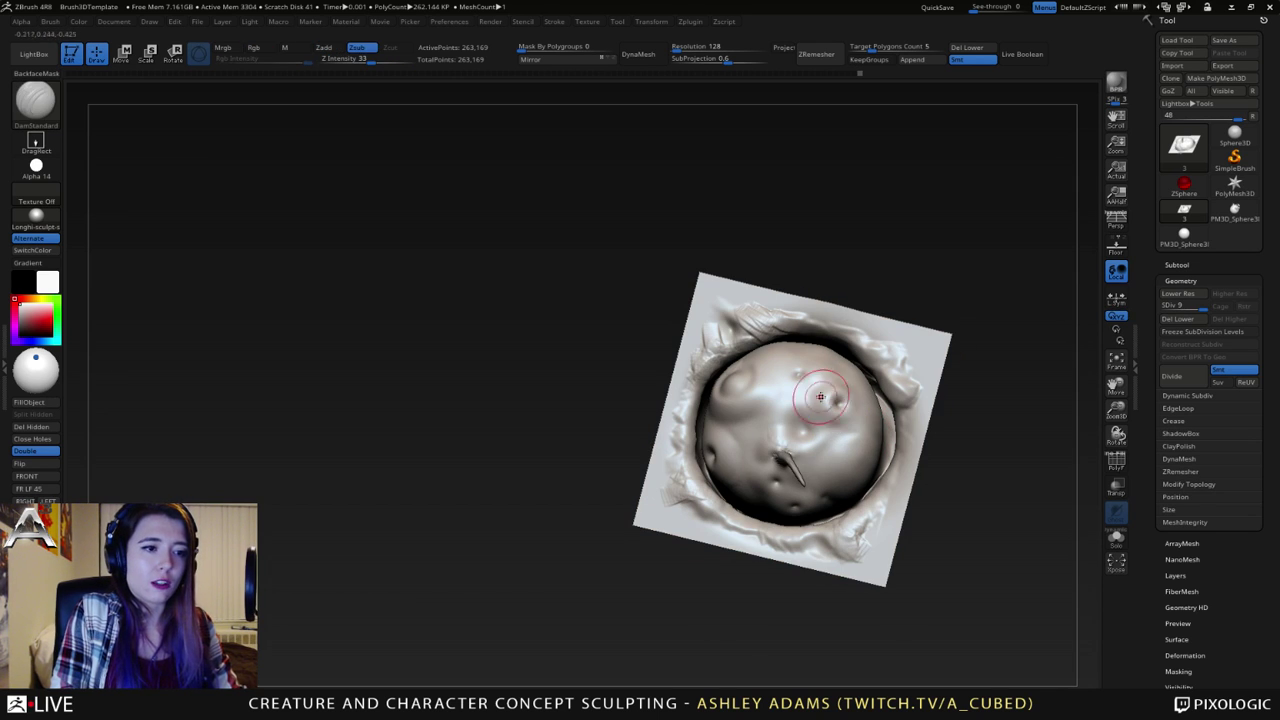
- Smooth the rough surface between the dome's lumps and pits with the Smooth brush
{"action": "right_click_drag", "start_coordinate": [808, 392], "coordinate": [768, 418]}
{"action": "key", "text": "shift"}
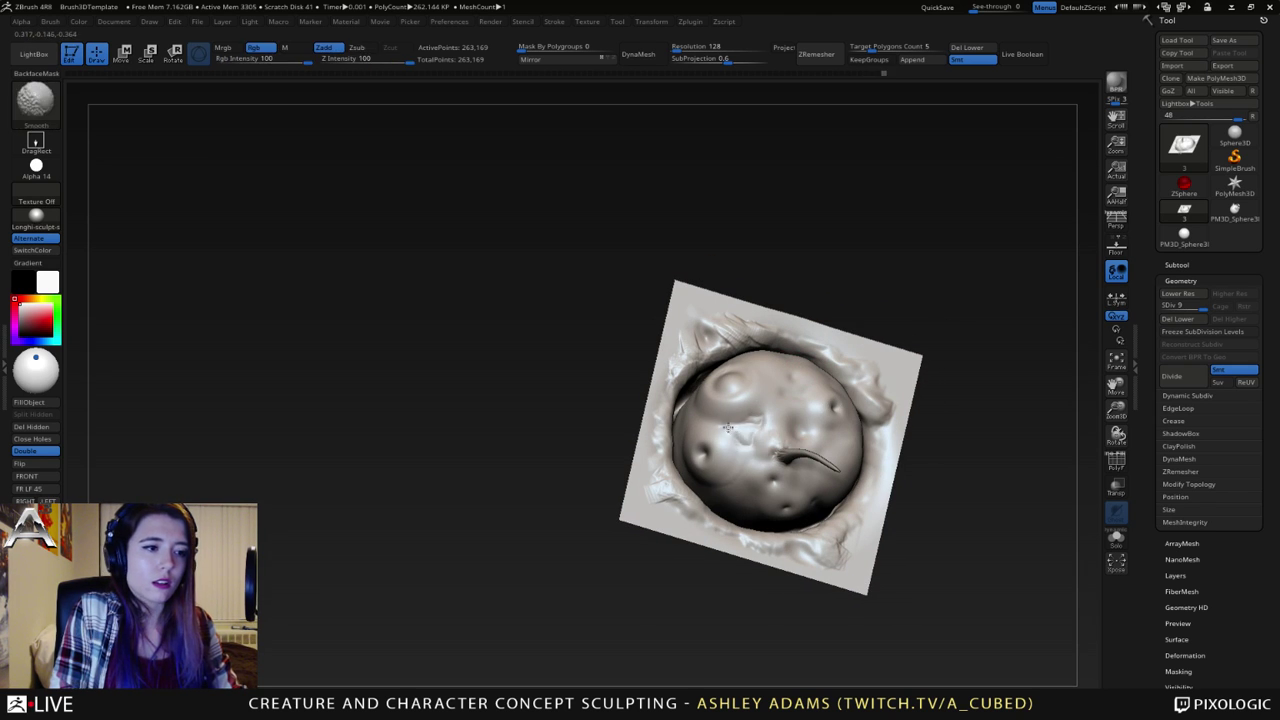
{"action": "right_click_drag", "start_coordinate": [760, 420], "coordinate": [760, 462]}
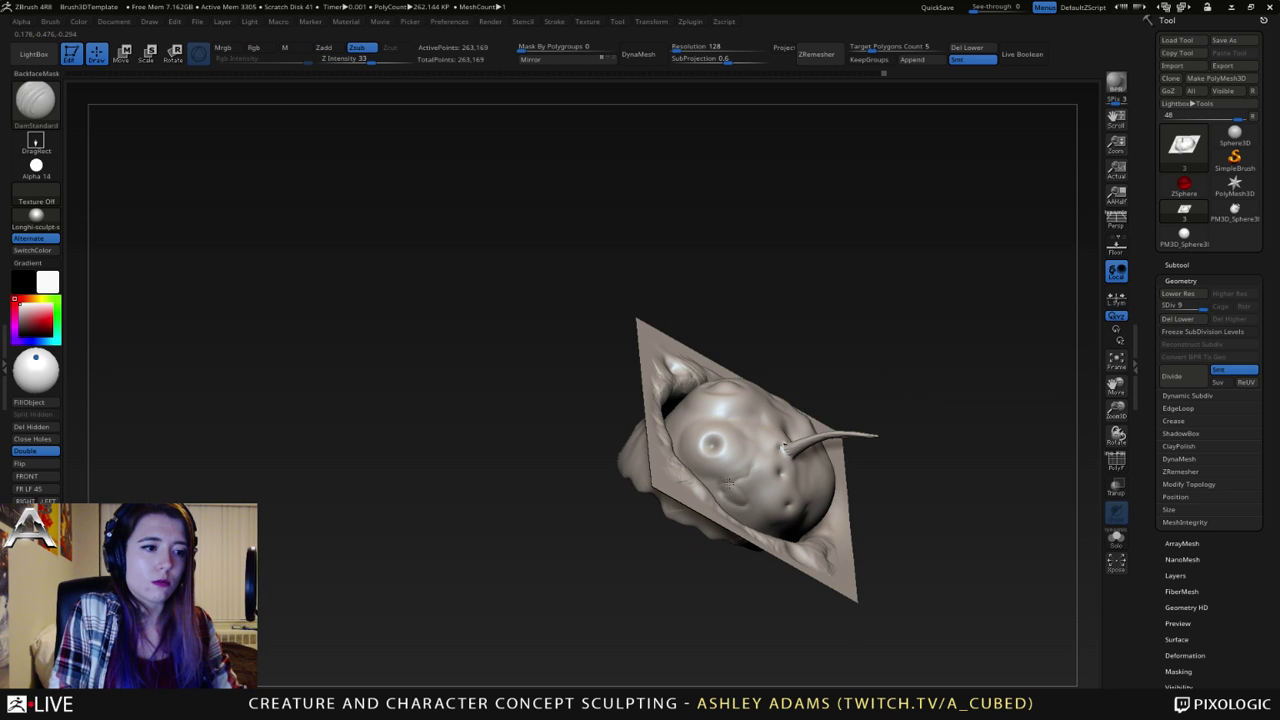
{"action": "left_click_drag", "start_coordinate": [742, 483], "coordinate": [752, 472], "text": "shift"}
{"action": "right_click_drag", "start_coordinate": [755, 468], "coordinate": [712, 480]}
{"action": "mouse_move", "coordinate": [830, 470]}
{"action": "right_mouse_down", "text": "ctrl"}
{"action": "mouse_move", "coordinate": [835, 440]}
{"action": "mouse_move", "coordinate": [851, 480]}
{"action": "right_mouse_up", "text": "ctrl"}
{"action": "key", "text": "space"}
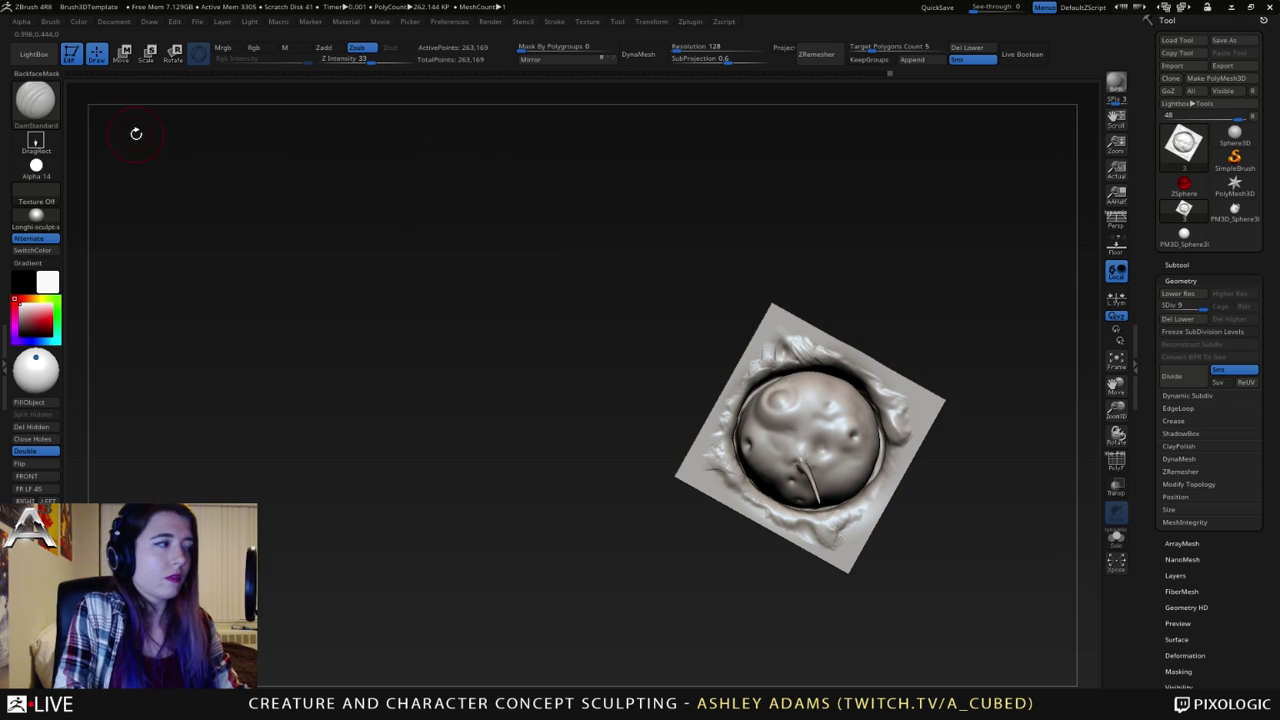
- Switch to the chisel_acubed brush's Texture_01 shape with the Spray stroke and set its Z Intensity to 26
{"action": "left_click", "coordinate": [35, 98]}
{"action": "left_click", "coordinate": [970, 123]}
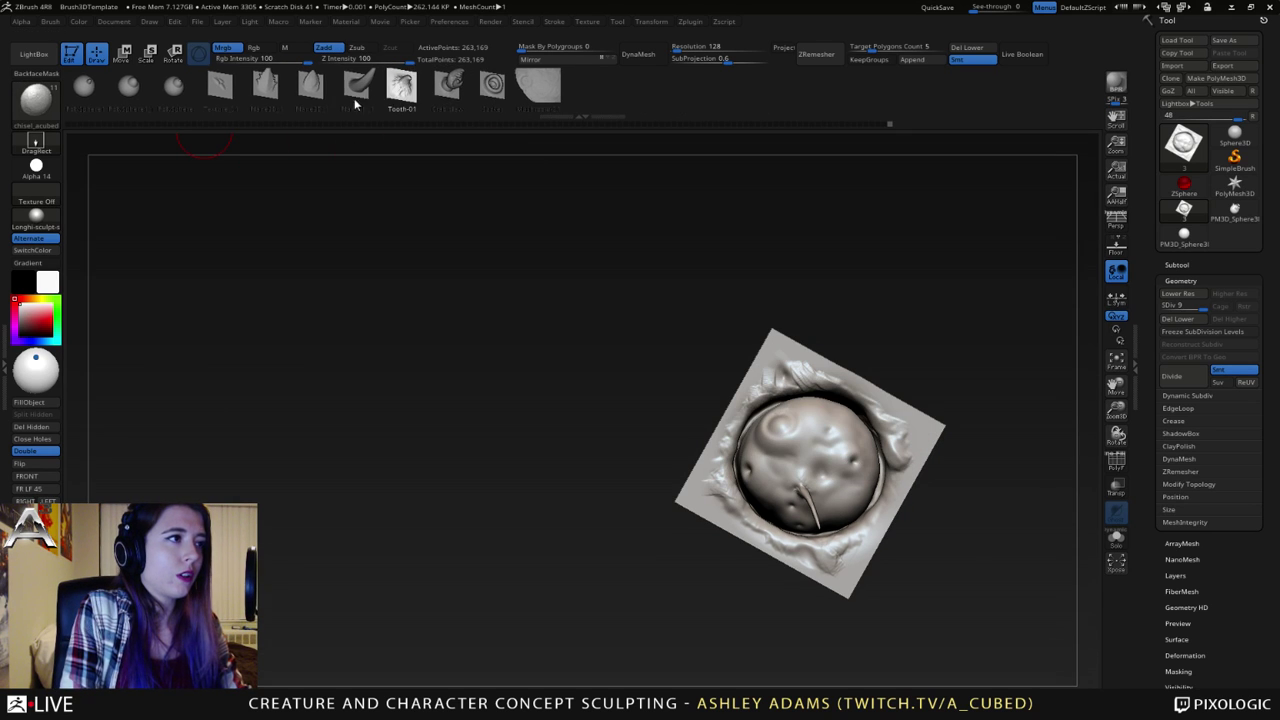
{"action": "left_click", "coordinate": [224, 96]}
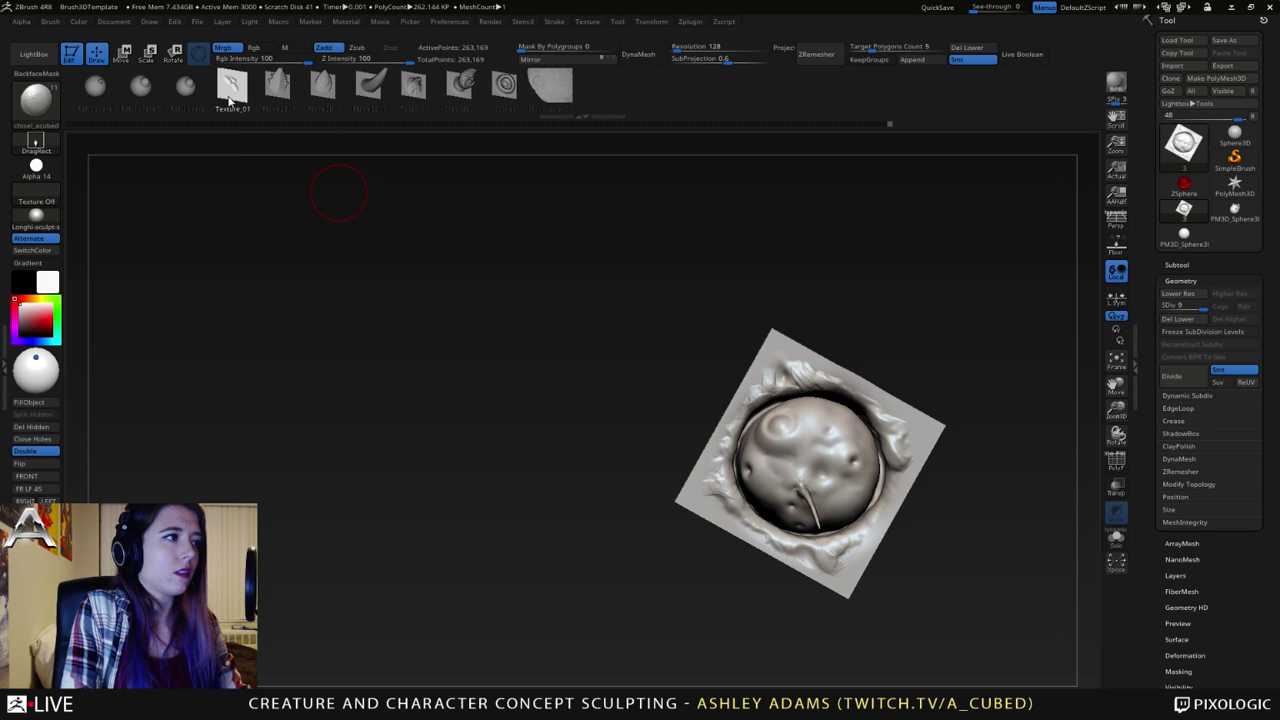
{"action": "right_click_drag", "start_coordinate": [772, 405], "coordinate": [808, 438], "text": "ctrl"}
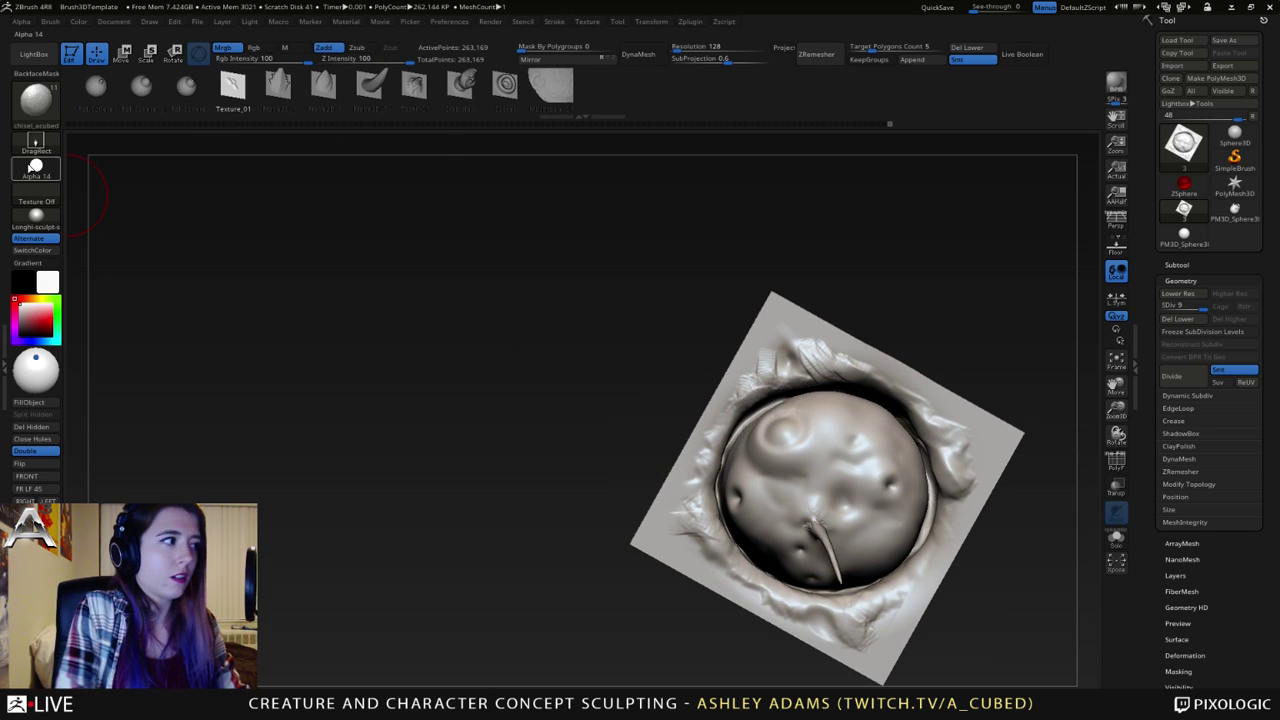
{"action": "left_click", "coordinate": [36, 146]}
{"action": "left_click", "coordinate": [303, 185]}
{"action": "mouse_move", "coordinate": [760, 360]}
{"action": "left_mouse_down", "text": "ctrl"}
{"action": "mouse_move", "coordinate": [860, 430]}
{"action": "mouse_move", "coordinate": [865, 405]}
{"action": "left_mouse_up", "text": "ctrl"}
{"action": "left_click_drag", "start_coordinate": [800, 303], "coordinate": [557, 286], "text": "alt"}
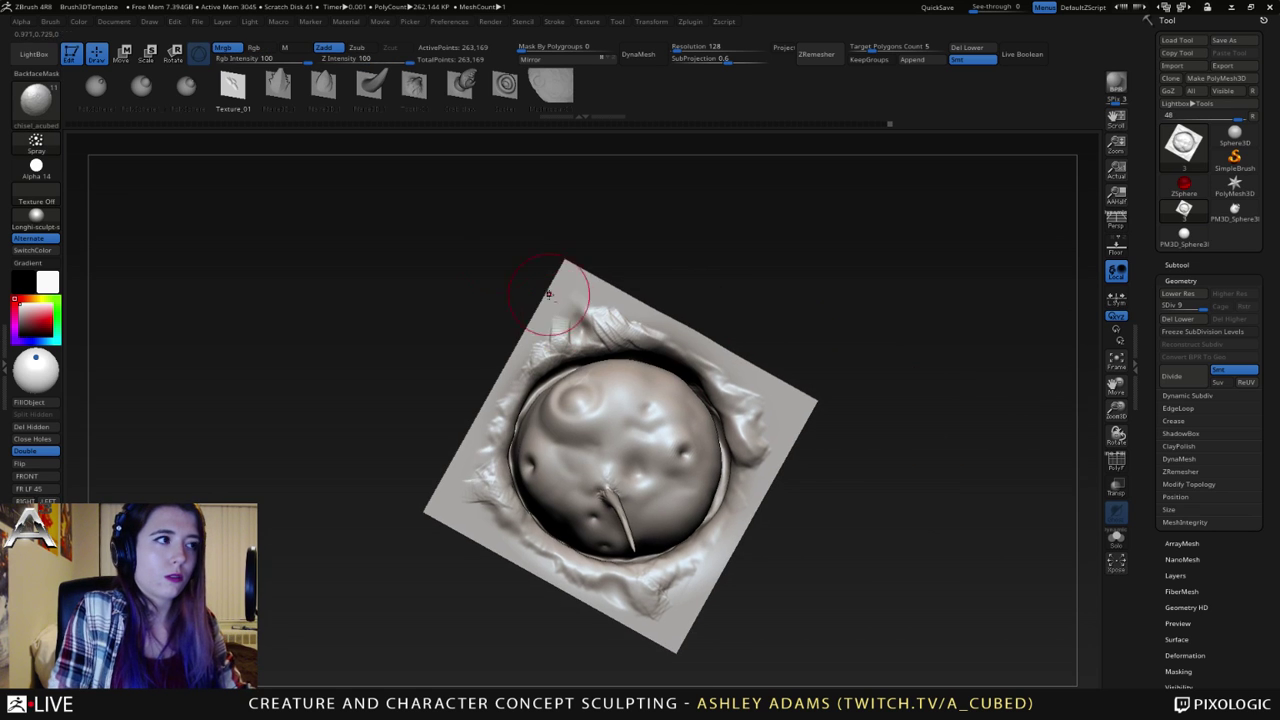
{"action": "left_click_drag", "start_coordinate": [368, 63], "coordinate": [341, 63]}
- Soften the rough ridges along the rim's upper edge with Smooth and undo the last stroke
{"action": "key", "text": "shift"}
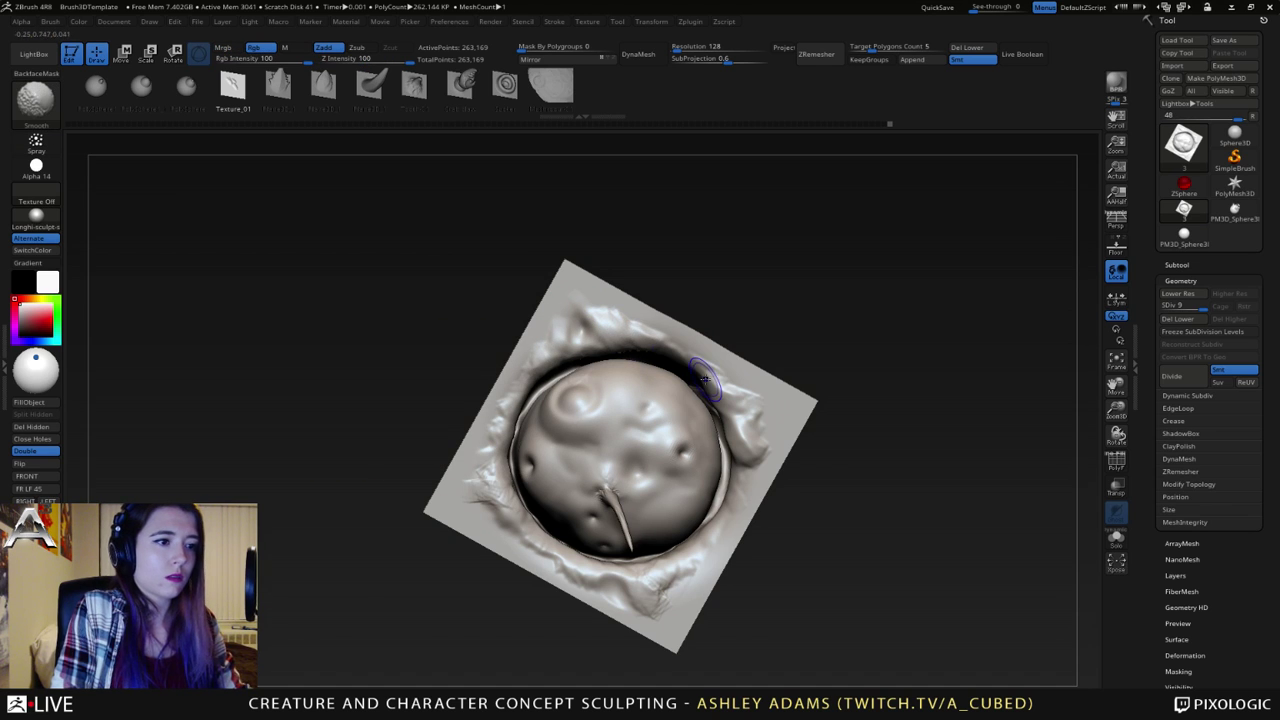
{"action": "left_click_drag", "start_coordinate": [722, 383], "coordinate": [733, 389], "text": "shift"}
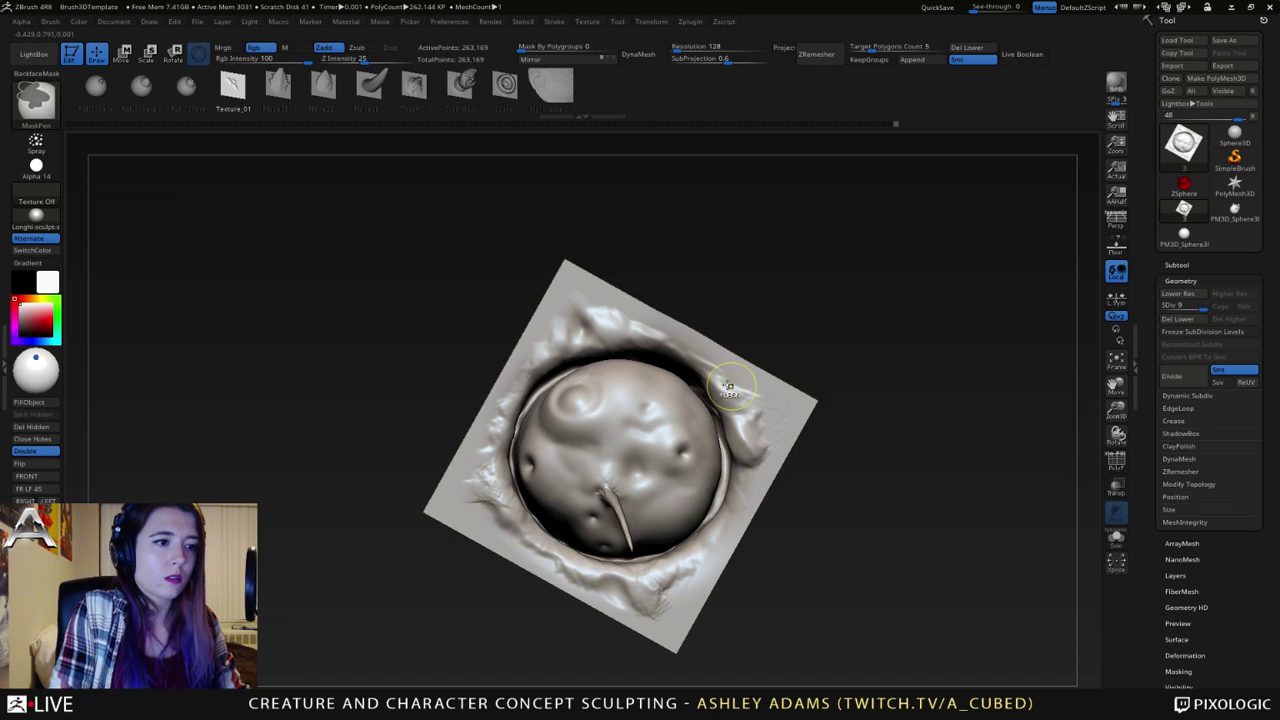
{"action": "key", "text": "ctrl+z"}
- Spray the Texture_01 detail across the dome's surface to give it a fine, uneven skin
{"action": "key", "text": "space"}
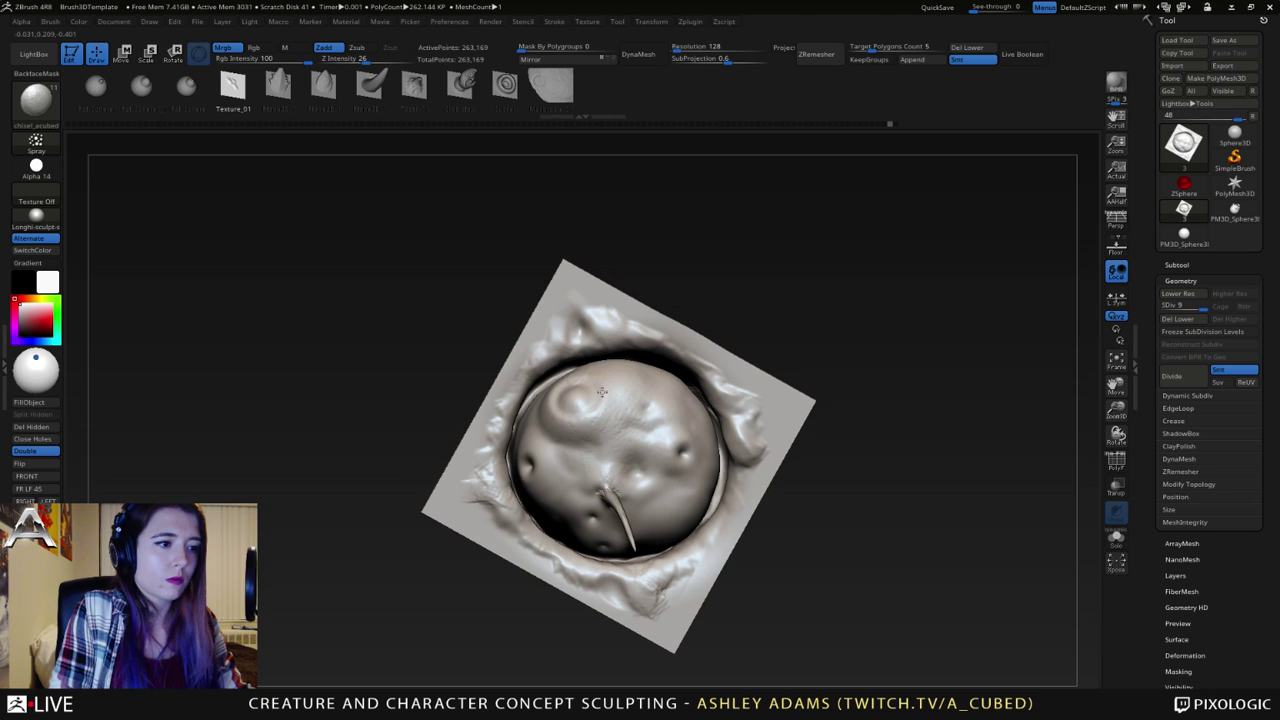
{"action": "right_click_drag", "start_coordinate": [658, 502], "coordinate": [628, 401]}
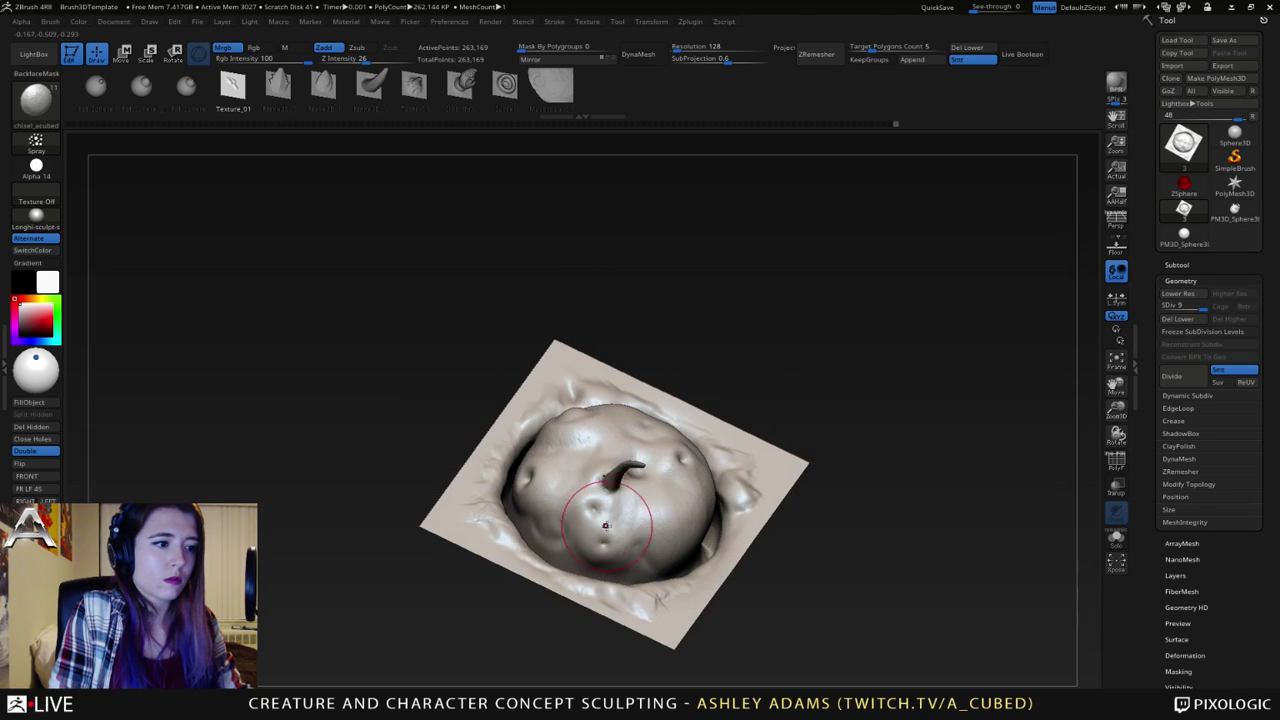
{"action": "left_click_drag", "start_coordinate": [663, 466], "coordinate": [630, 475]}
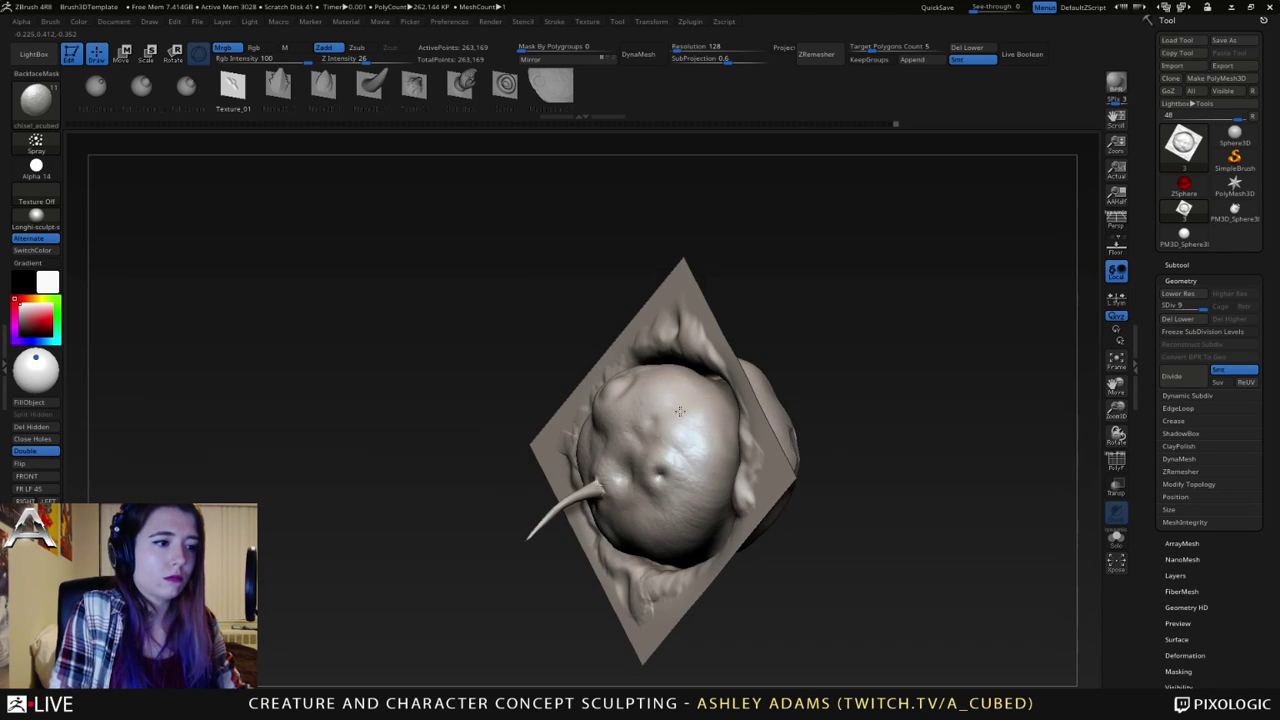
- Switch to SnakeHook, pull the stalk's base outward from several sides and smooth its lower shaft
{"action": "right_click_drag", "start_coordinate": [602, 463], "coordinate": [628, 490]}
{"action": "right_click", "coordinate": [545, 552]}
{"action": "mouse_move", "coordinate": [545, 552]}
{"action": "right_mouse_down"}
{"action": "mouse_move", "coordinate": [600, 505]}
{"action": "mouse_move", "coordinate": [574, 474]}
{"action": "mouse_move", "coordinate": [549, 494]}
{"action": "mouse_move", "coordinate": [566, 487]}
{"action": "right_mouse_up"}
{"action": "key", "text": "b"}
{"action": "key", "text": "s"}
{"action": "key", "text": "h"}
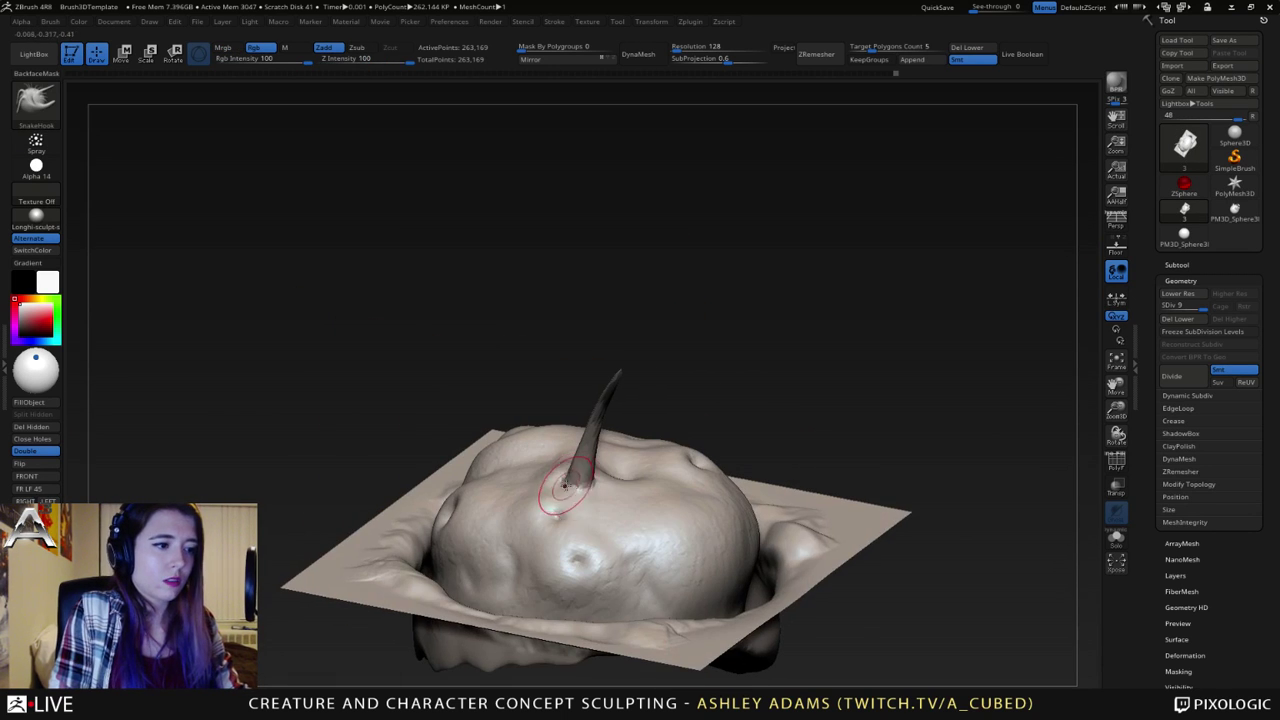
{"action": "left_click_drag", "start_coordinate": [560, 486], "coordinate": [635, 517]}
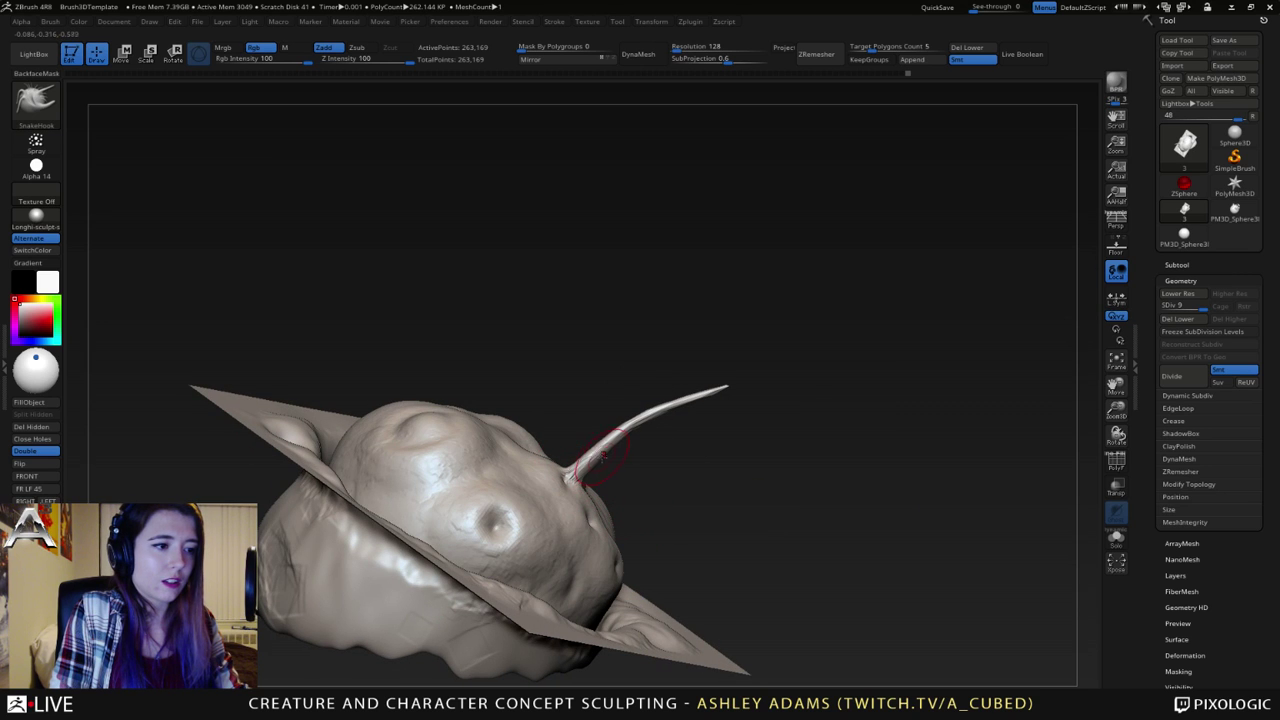
{"action": "right_click_drag", "start_coordinate": [607, 460], "coordinate": [520, 478]}
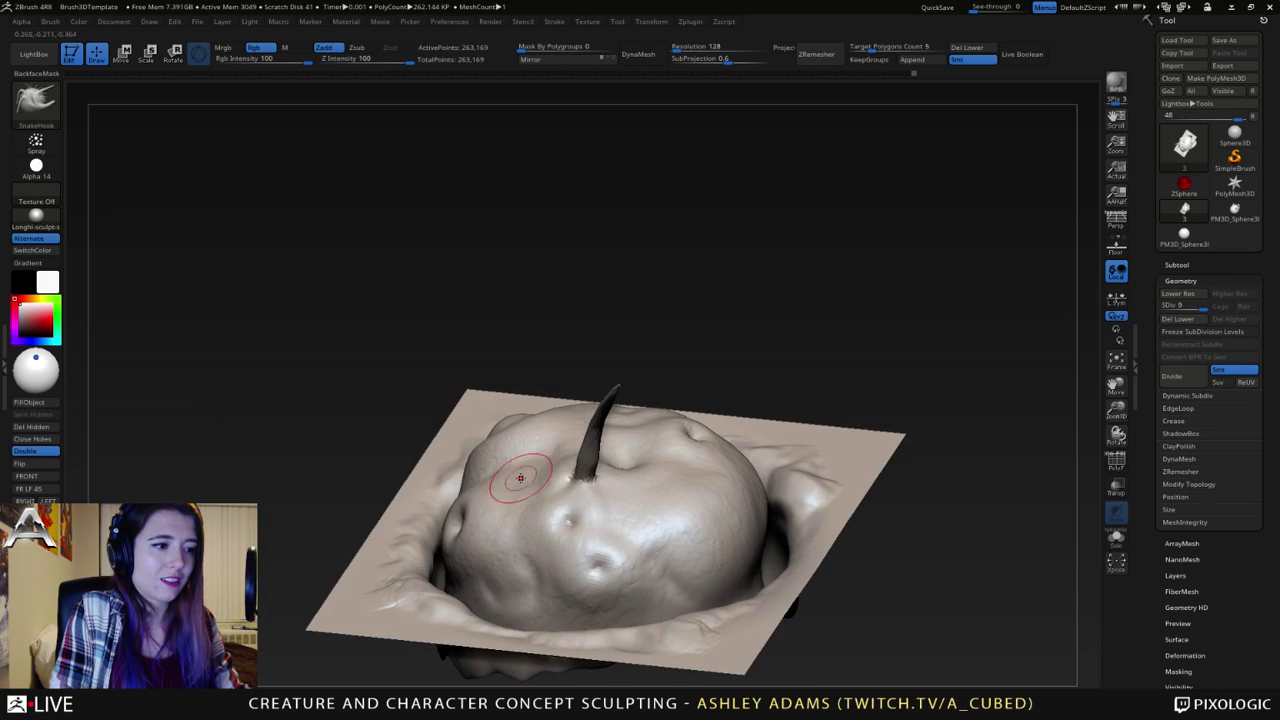
{"action": "left_click_drag", "start_coordinate": [575, 483], "coordinate": [585, 440]}
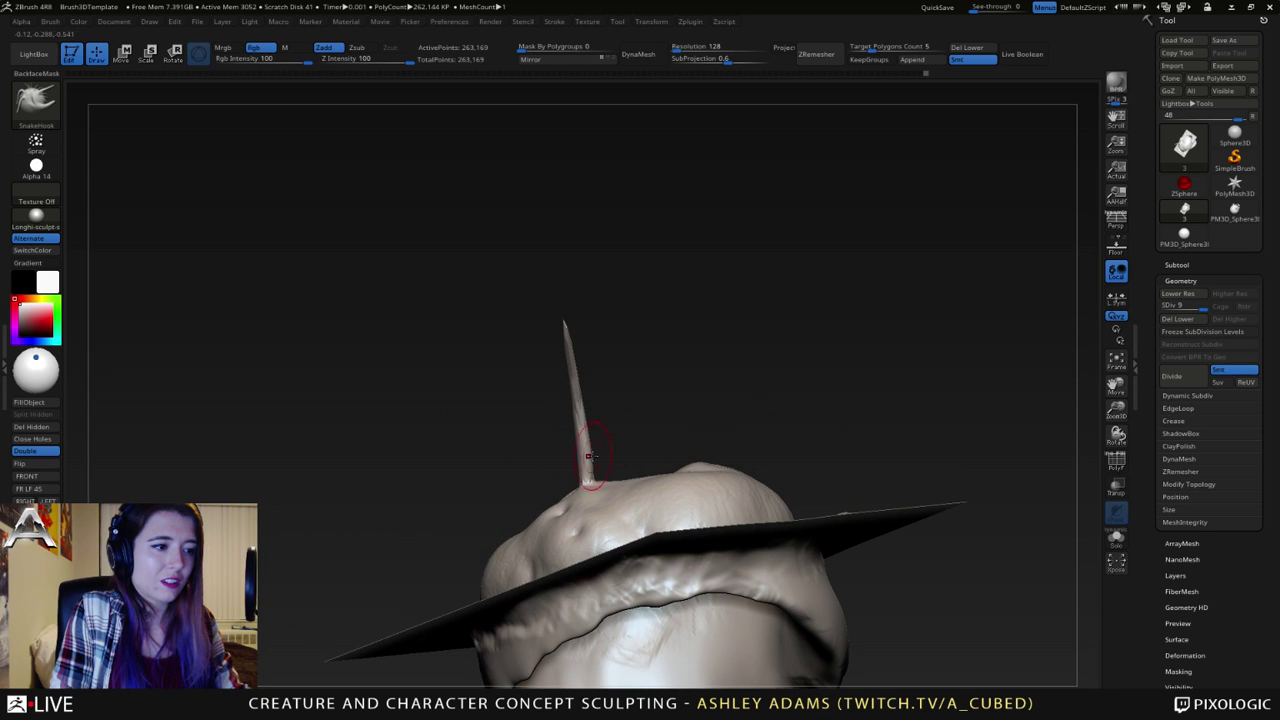
{"action": "key", "text": "shift"}
{"action": "mouse_move", "coordinate": [587, 448]}
{"action": "left_mouse_down", "text": "shift"}
{"action": "mouse_move", "coordinate": [575, 377]}
{"action": "mouse_move", "coordinate": [586, 394]}
{"action": "left_mouse_up", "text": "shift"}
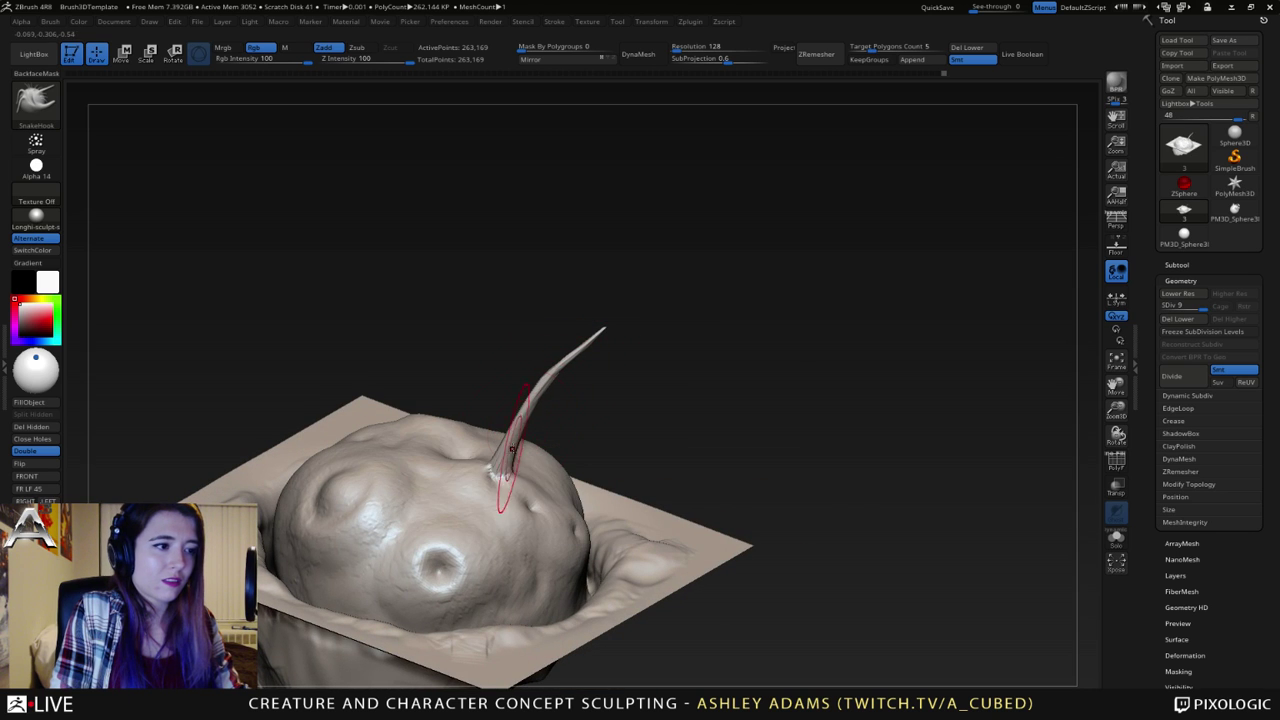
- Thicken the stalk's base with the Inflat brush, smooth its junction with the dome and return to SnakeHook
{"action": "key", "text": "b"}
{"action": "key", "text": "i"}
{"action": "key", "text": "n"}
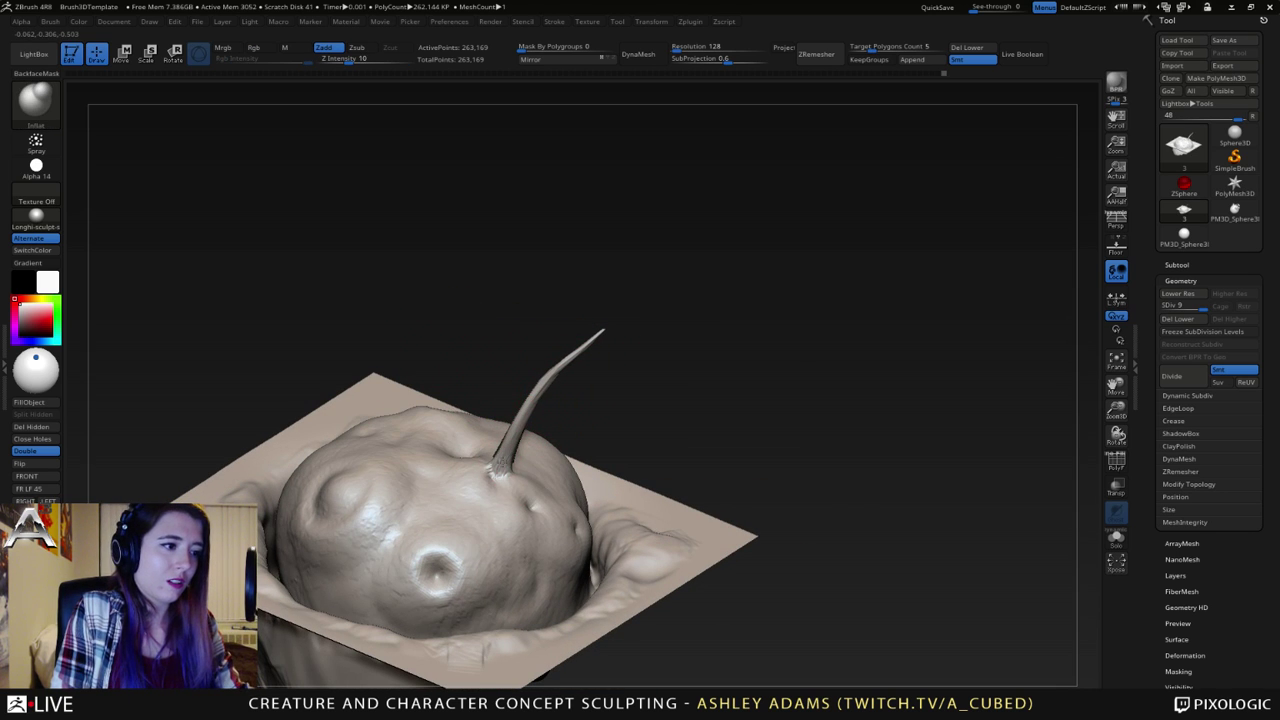
{"action": "left_click_drag", "start_coordinate": [497, 465], "coordinate": [498, 462]}
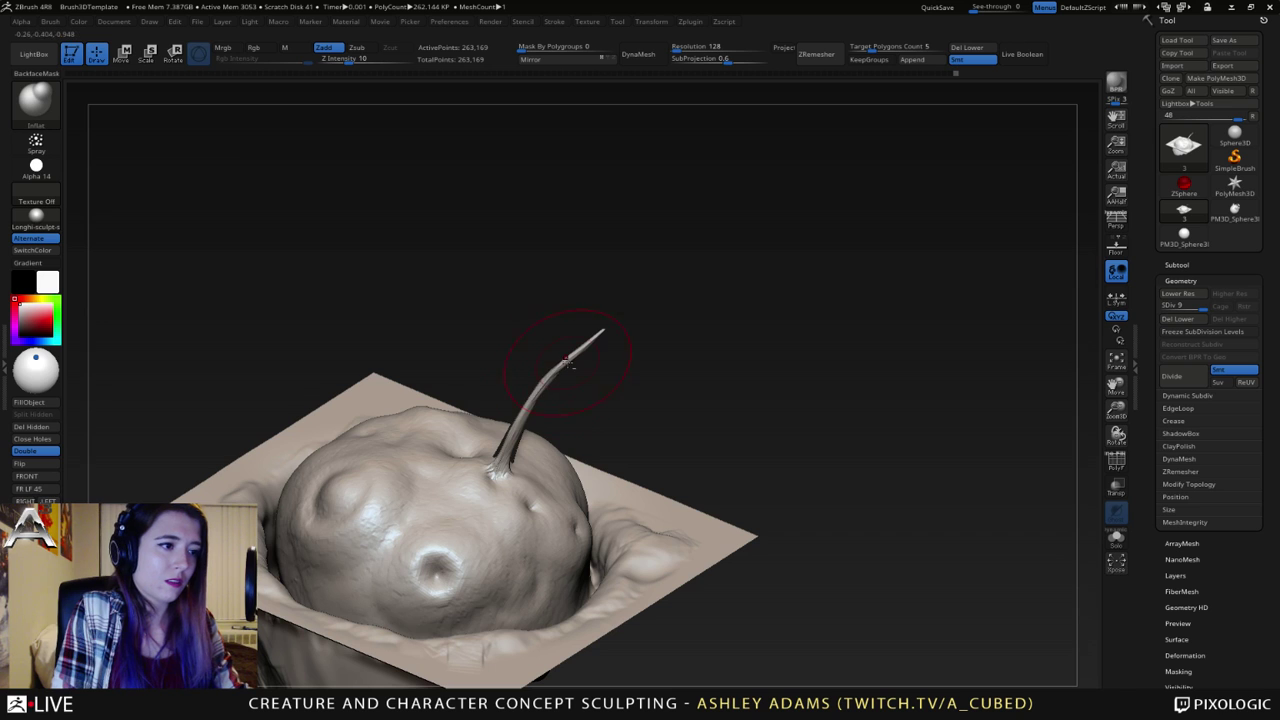
{"action": "right_click_drag", "start_coordinate": [541, 393], "coordinate": [537, 384]}
{"action": "left_click_drag", "start_coordinate": [506, 477], "coordinate": [500, 468], "text": "shift"}
{"action": "mouse_move", "coordinate": [496, 410]}
{"action": "right_mouse_down"}
{"action": "mouse_move", "coordinate": [508, 474]}
{"action": "mouse_move", "coordinate": [535, 474]}
{"action": "mouse_move", "coordinate": [449, 451]}
{"action": "mouse_move", "coordinate": [568, 446]}
{"action": "right_mouse_up"}
{"action": "key", "text": "b"}
{"action": "key", "text": "s"}
{"action": "key", "text": "h"}
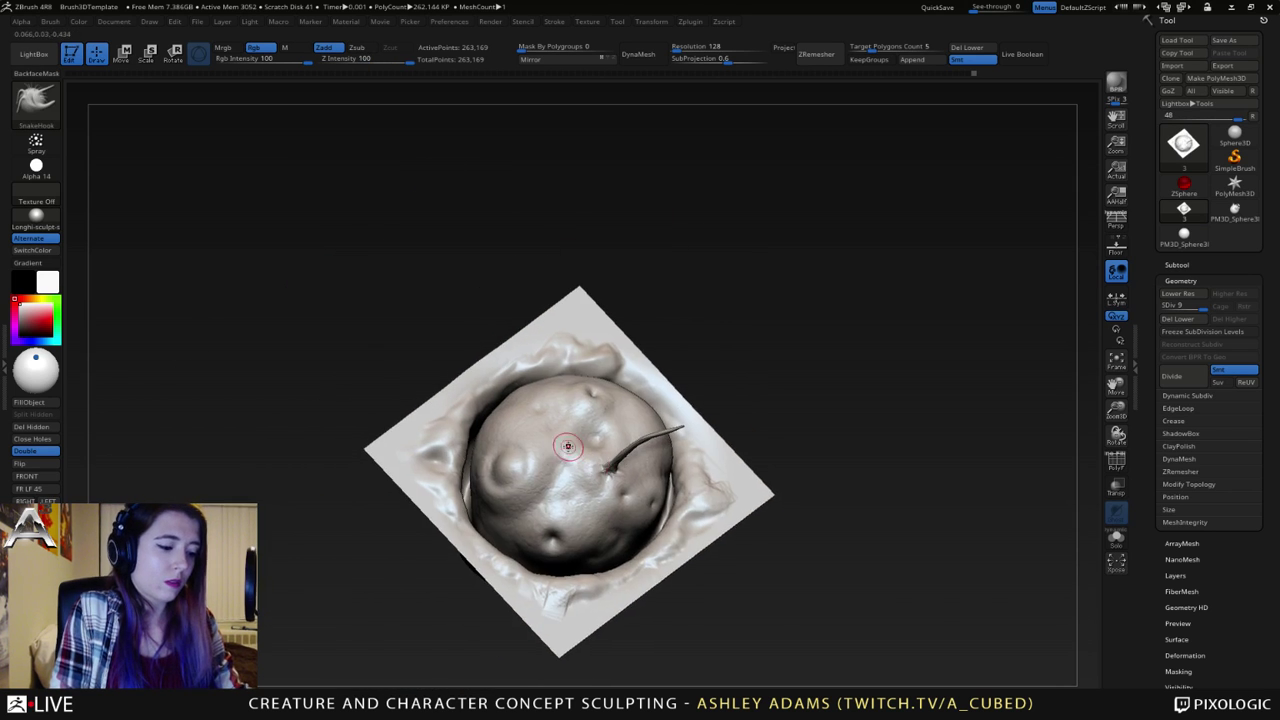
- Switch to the chisel_acubed brush's Sucker shape with the DragRect stroke and set its Z Intensity to 72
{"action": "key", "text": "b"}
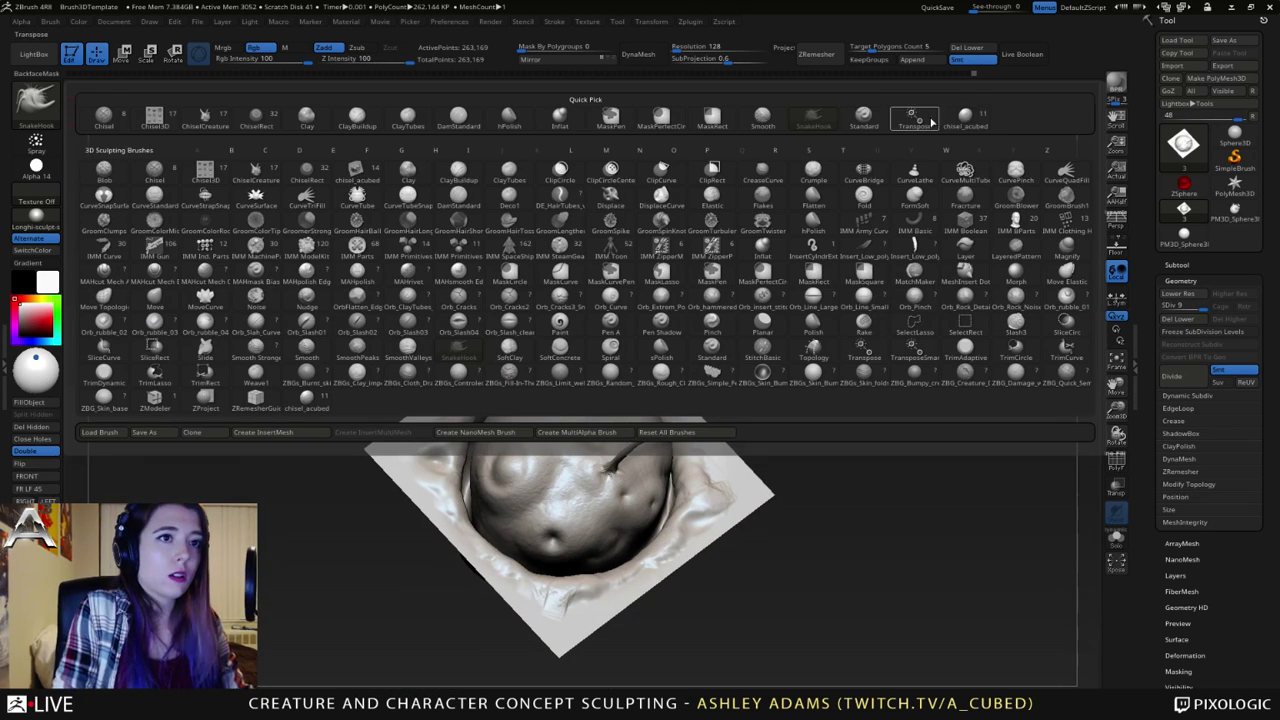
{"action": "left_click", "coordinate": [962, 117]}
{"action": "left_click", "coordinate": [492, 86]}
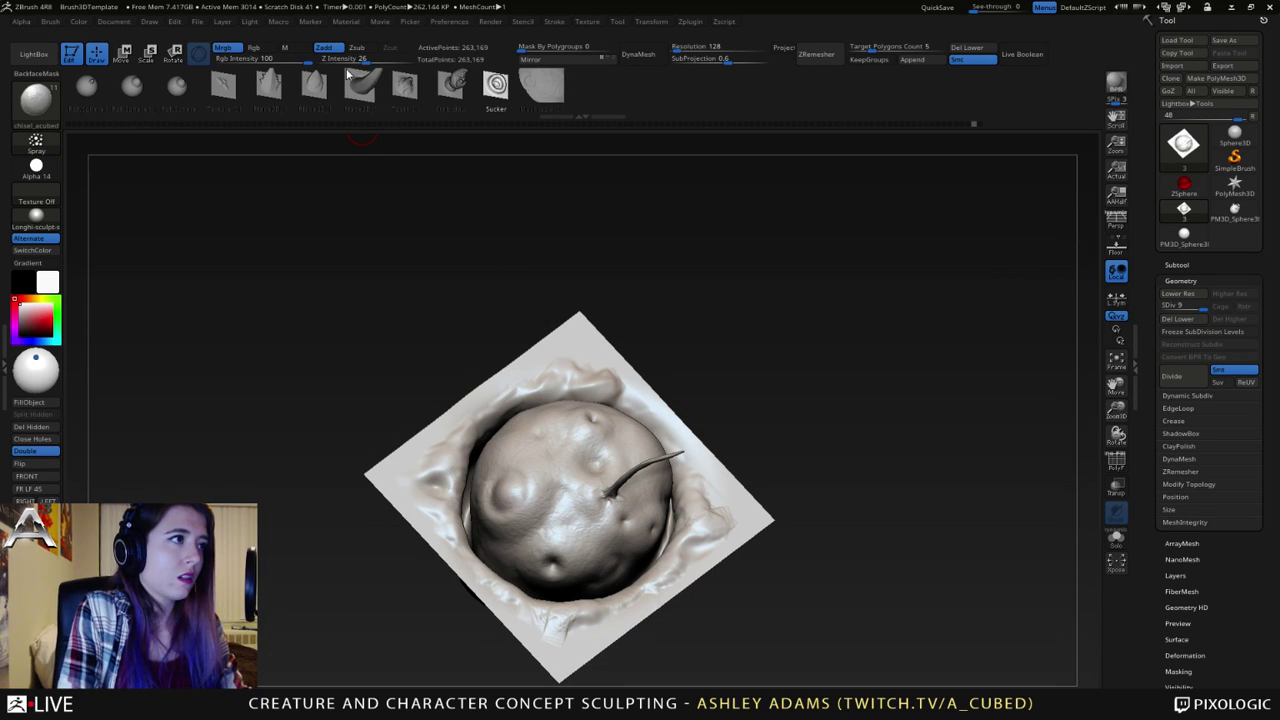
{"action": "left_click_drag", "start_coordinate": [367, 59], "coordinate": [396, 58]}
{"action": "left_click", "coordinate": [40, 146]}
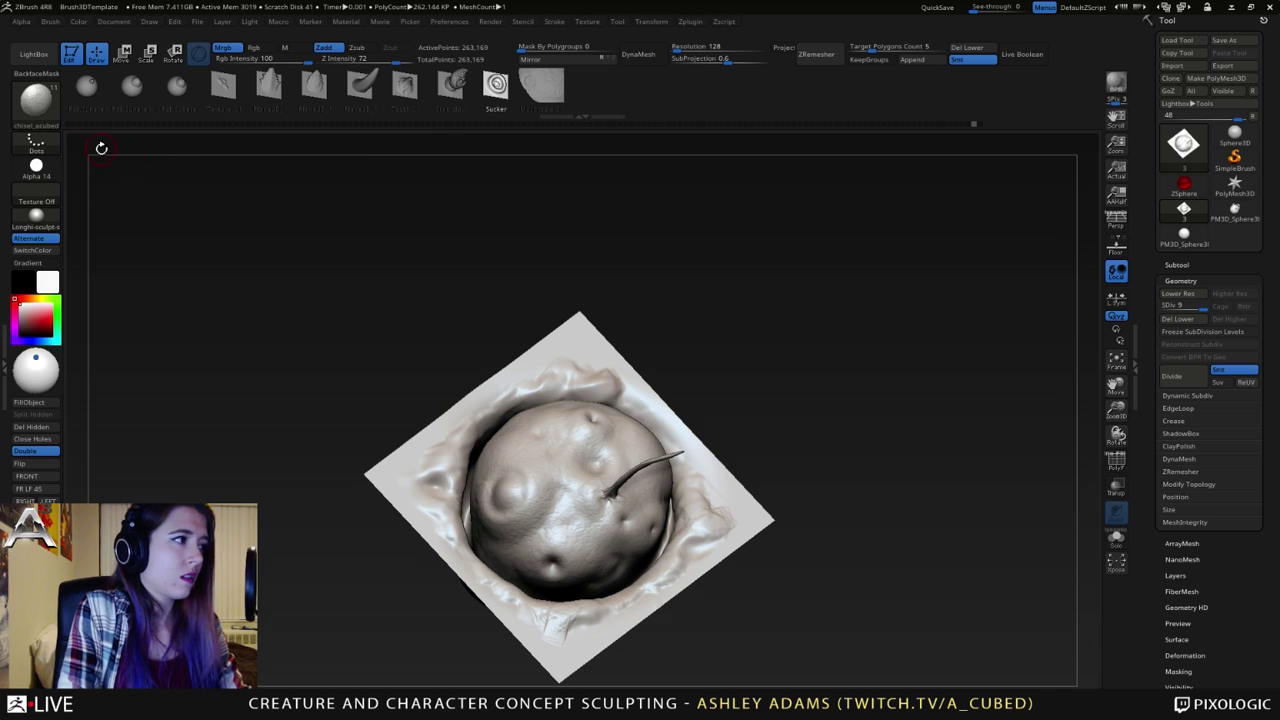
{"action": "left_click", "coordinate": [36, 143]}
{"action": "left_click", "coordinate": [155, 169]}
- Try stamping a small Sucker ring onto the dome's upper part and undo it
{"action": "left_click_drag", "start_coordinate": [550, 435], "coordinate": [577, 438]}
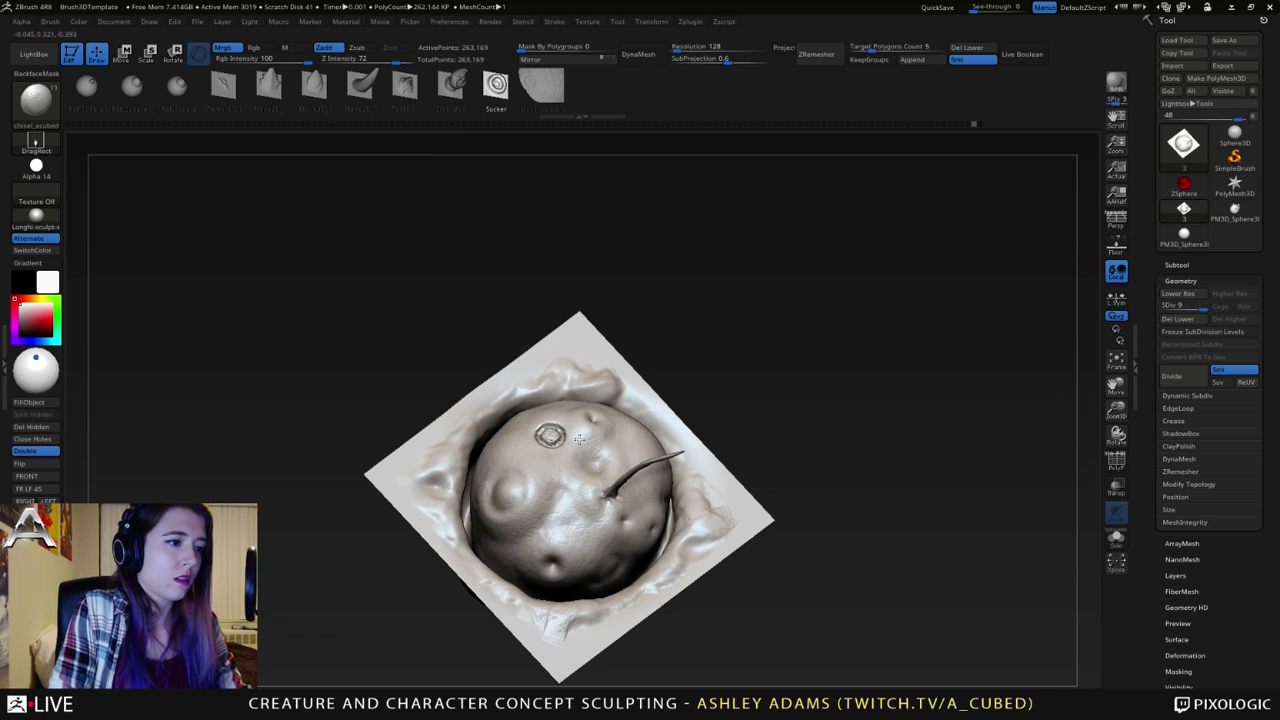
{"action": "key", "text": "ctrl+z"}
{"action": "key", "text": "ctrl+z"}
{"action": "key", "text": "space"}
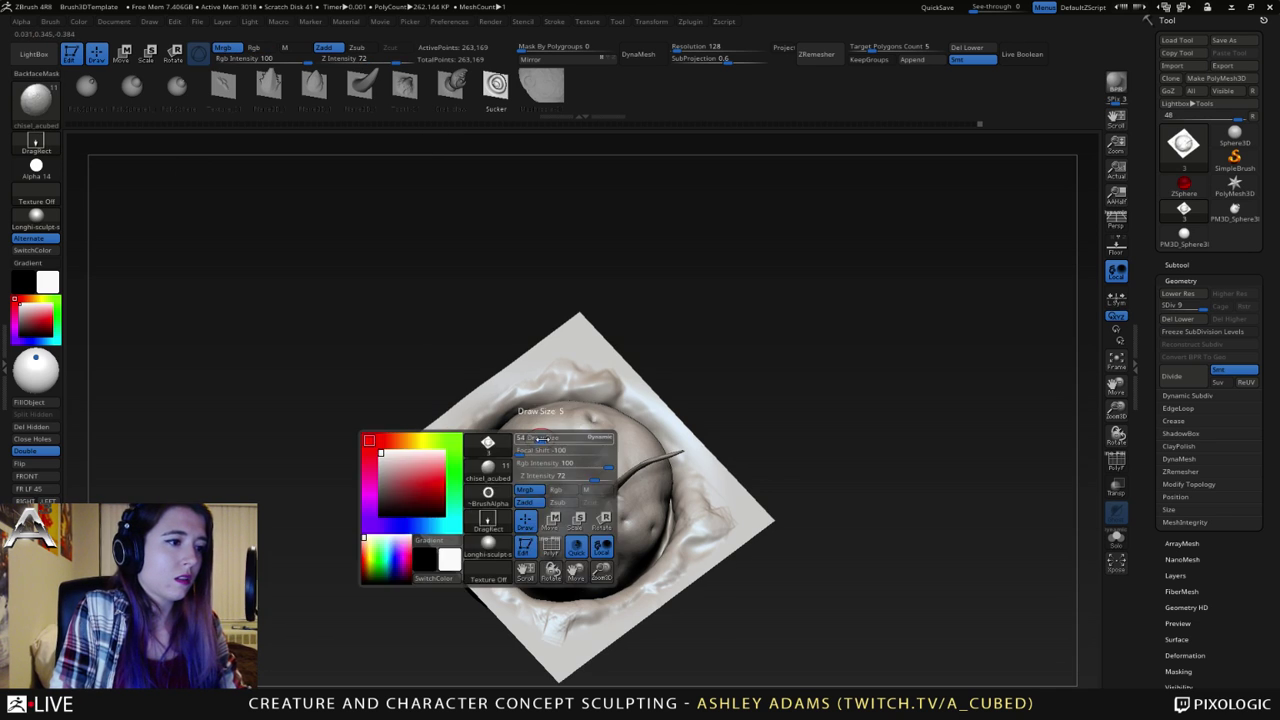
{"action": "key", "text": "ctrl+z"}
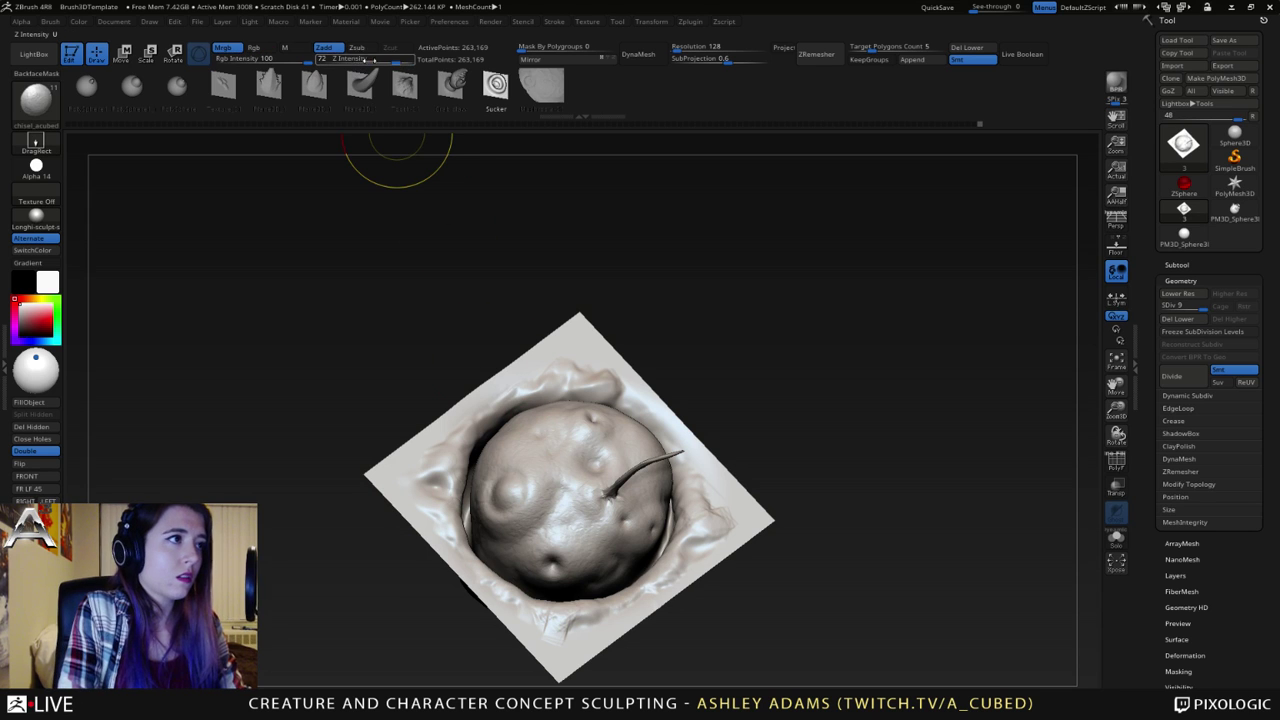
- Set the Z Intensity to 19, stamp faint Sucker rings at several places on the dome and smooth the surface
{"action": "left_click", "coordinate": [362, 59]}
{"action": "type", "text": "19"}
{"action": "key", "text": "Return"}
{"action": "left_click_drag", "start_coordinate": [548, 456], "coordinate": [527, 430]}
{"action": "right_click_drag", "start_coordinate": [565, 421], "coordinate": [541, 484]}
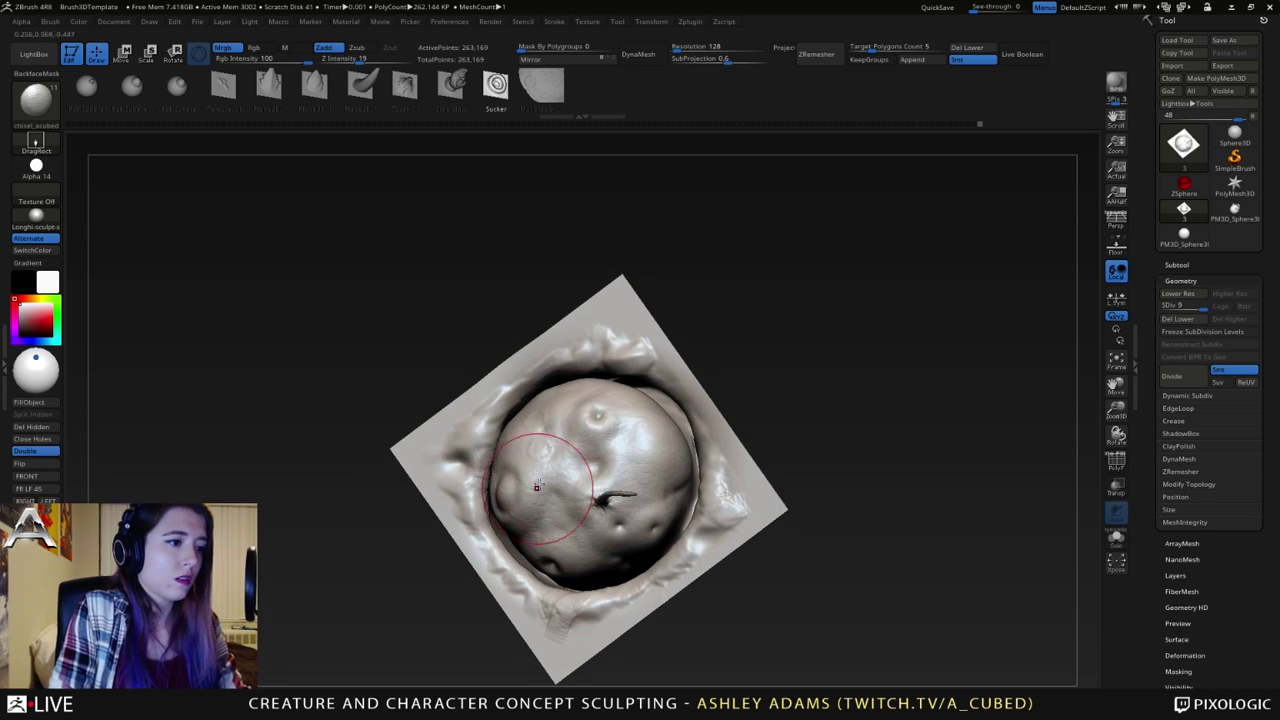
{"action": "left_click_drag", "start_coordinate": [540, 477], "coordinate": [531, 449]}
{"action": "left_click_drag", "start_coordinate": [622, 457], "coordinate": [641, 441]}
{"action": "right_click_drag", "start_coordinate": [641, 441], "coordinate": [664, 388]}
{"action": "mouse_move", "coordinate": [602, 553]}
{"action": "left_mouse_down"}
{"action": "mouse_move", "coordinate": [594, 530]}
{"action": "mouse_move", "coordinate": [516, 518]}
{"action": "left_mouse_up"}
{"action": "right_click_drag", "start_coordinate": [518, 525], "coordinate": [508, 478]}
{"action": "mouse_move", "coordinate": [560, 535]}
{"action": "right_mouse_down", "text": "ctrl"}
{"action": "mouse_move", "coordinate": [571, 480]}
{"action": "mouse_move", "coordinate": [577, 545]}
{"action": "right_mouse_up", "text": "ctrl"}
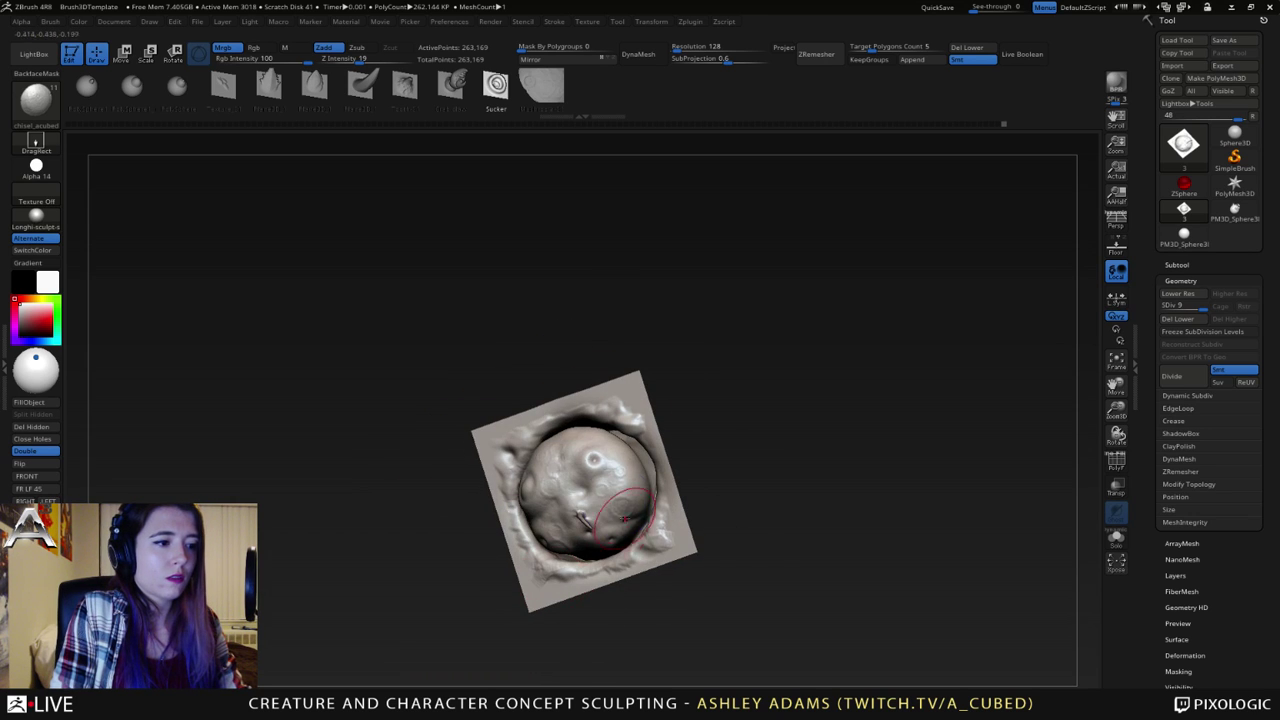
{"action": "left_click_drag", "start_coordinate": [553, 535], "coordinate": [565, 514], "text": "shift"}
{"action": "right_click_drag", "start_coordinate": [565, 514], "coordinate": [632, 514]}
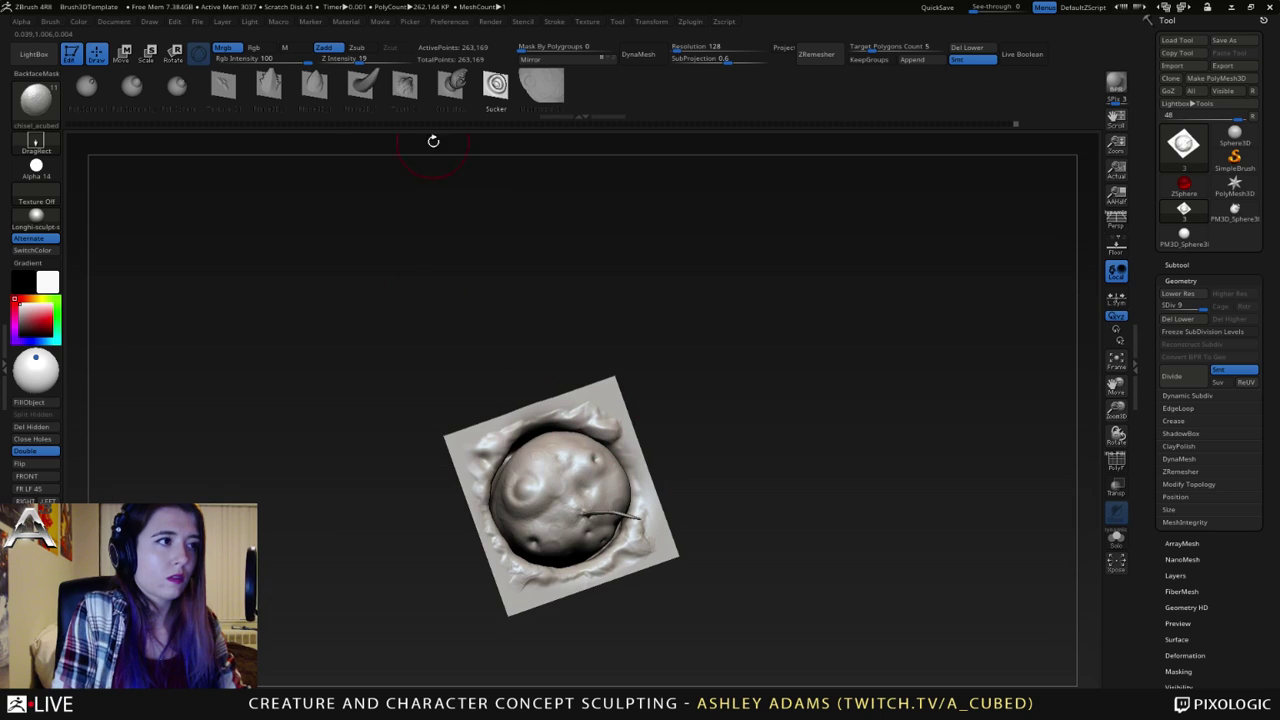
- Switch to the Texture_01 shape with the Spray stroke and set the Z Intensity to 51
{"action": "left_click", "coordinate": [229, 96]}
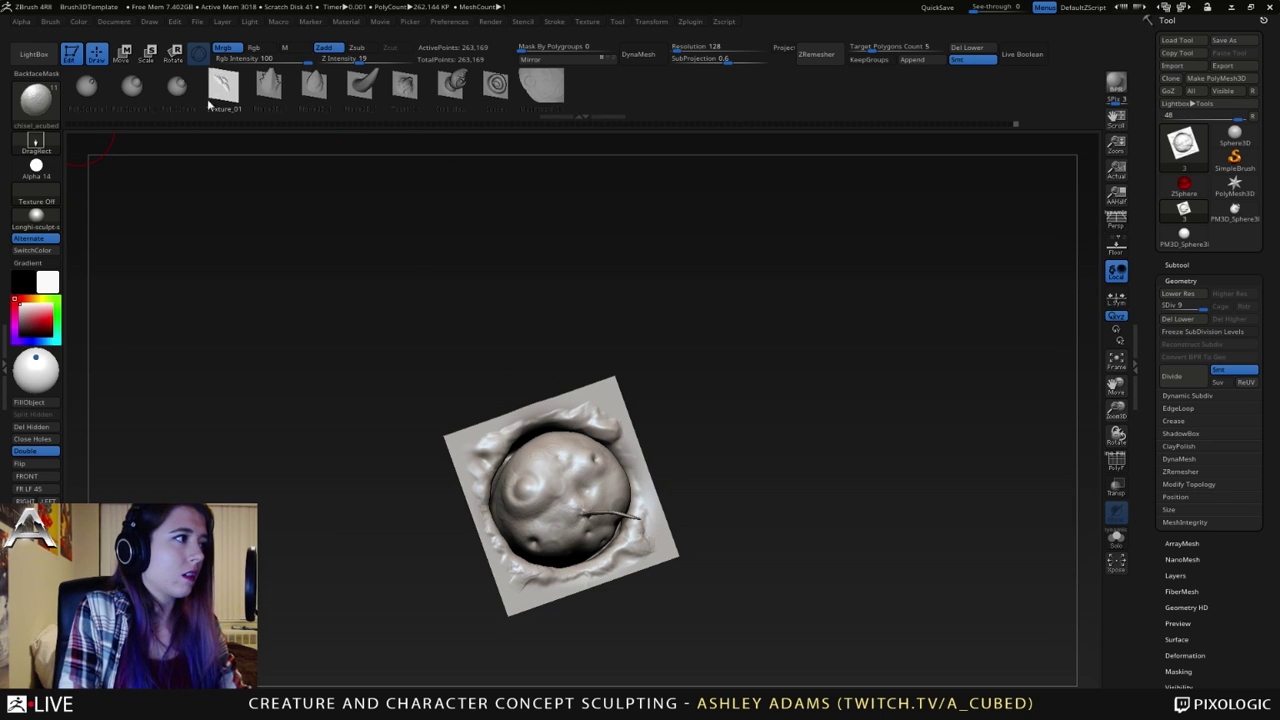
{"action": "left_click_drag", "start_coordinate": [355, 60], "coordinate": [384, 62]}
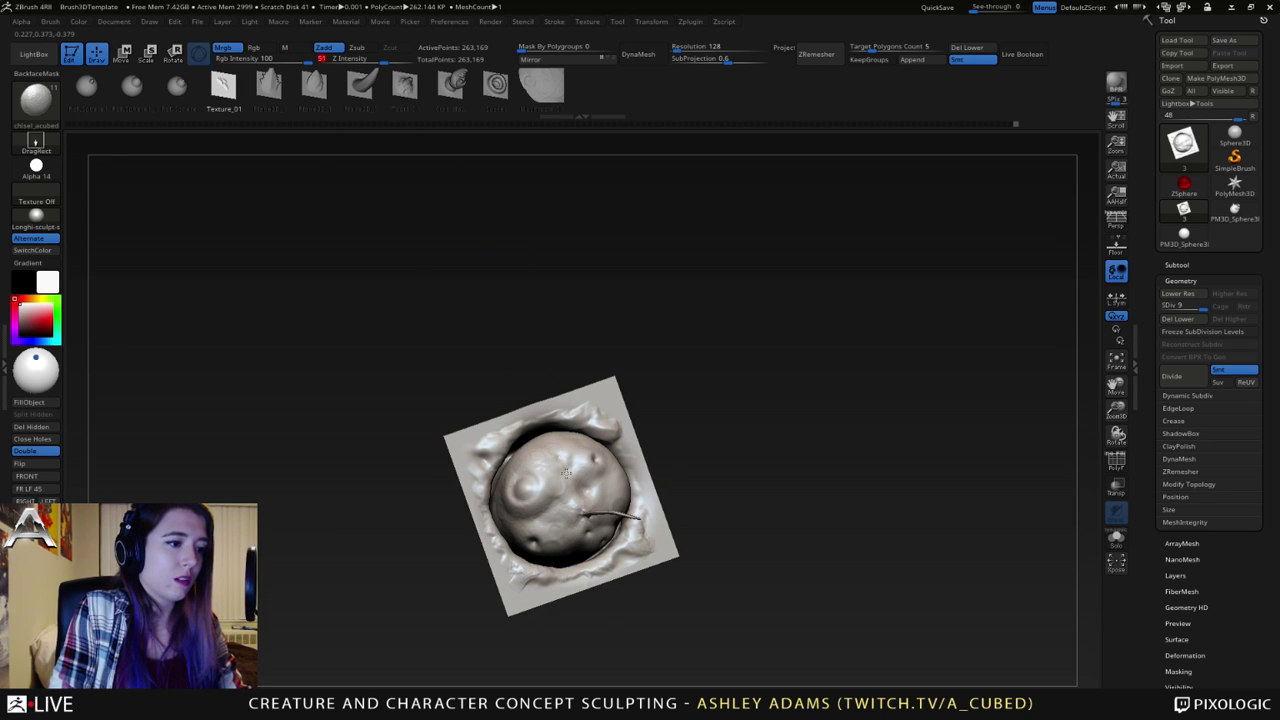
{"action": "left_click", "coordinate": [40, 146]}
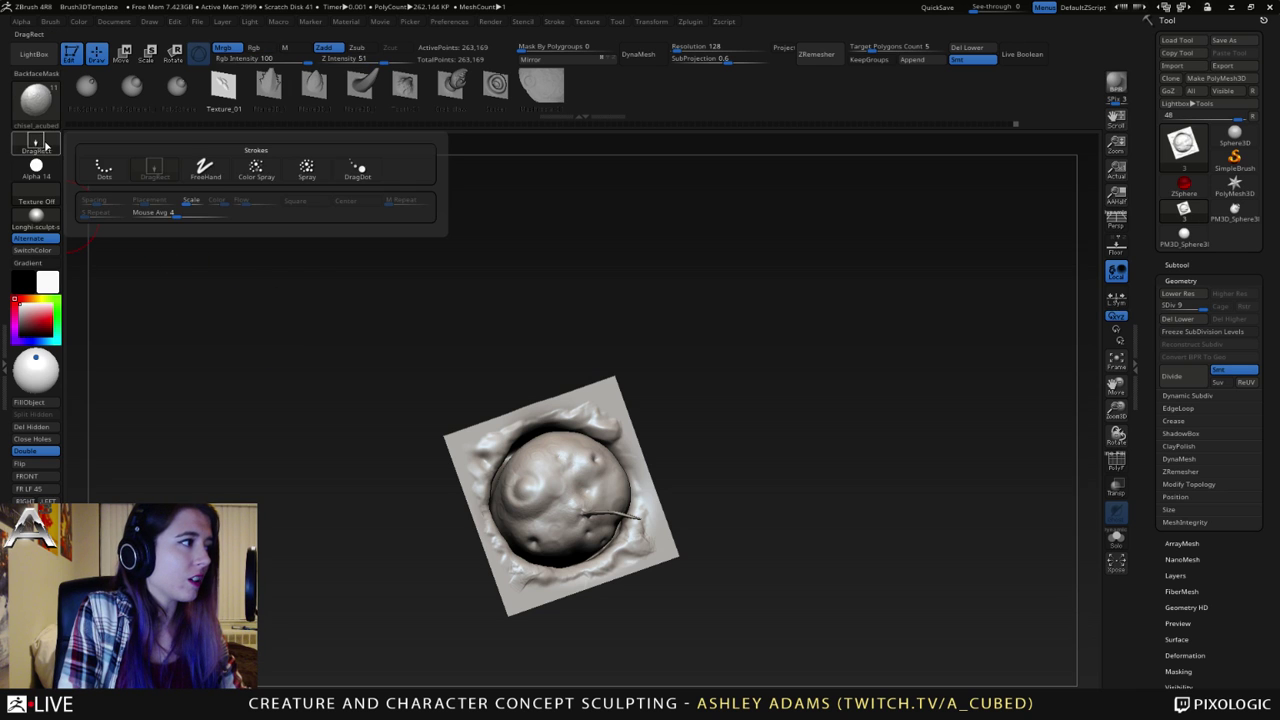
{"action": "left_click", "coordinate": [307, 178]}
- Try spraying Texture_01 detail over the dome's upper area and undo the strokes
{"action": "left_click_drag", "start_coordinate": [550, 448], "coordinate": [574, 468]}
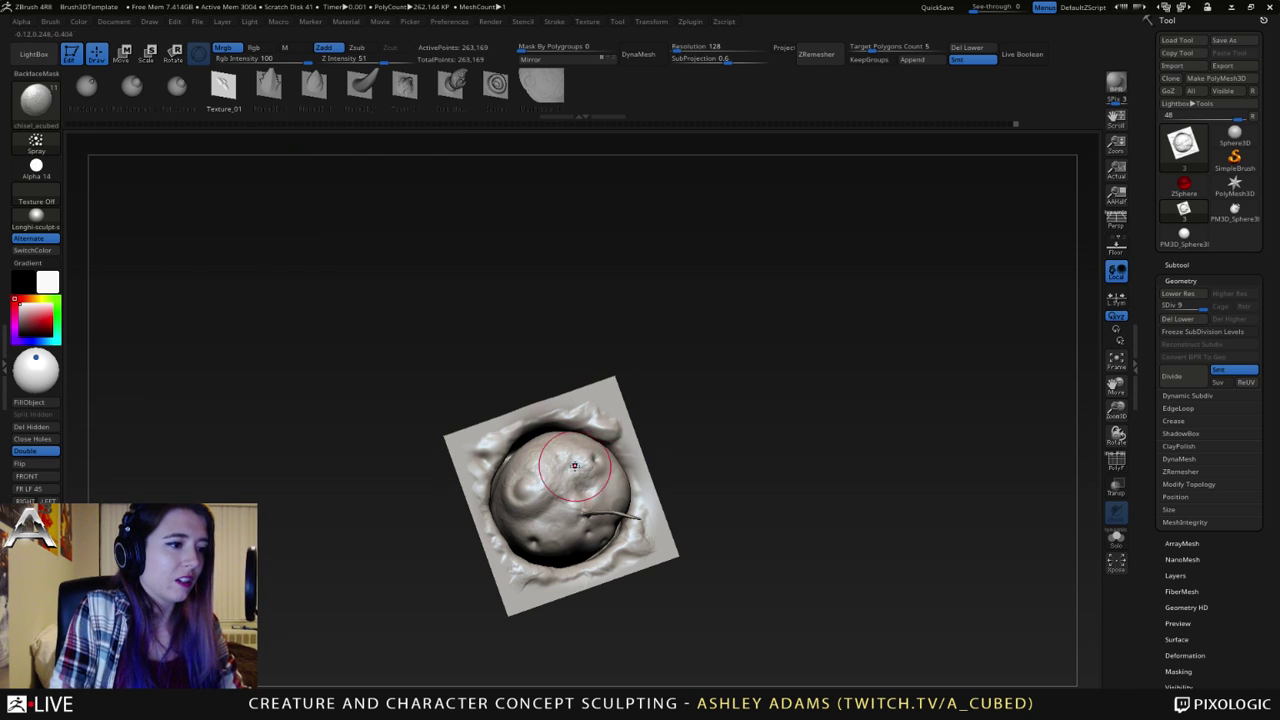
{"action": "right_click_drag", "start_coordinate": [577, 466], "coordinate": [586, 478], "text": "ctrl"}
{"action": "key", "text": "ctrl+z"}
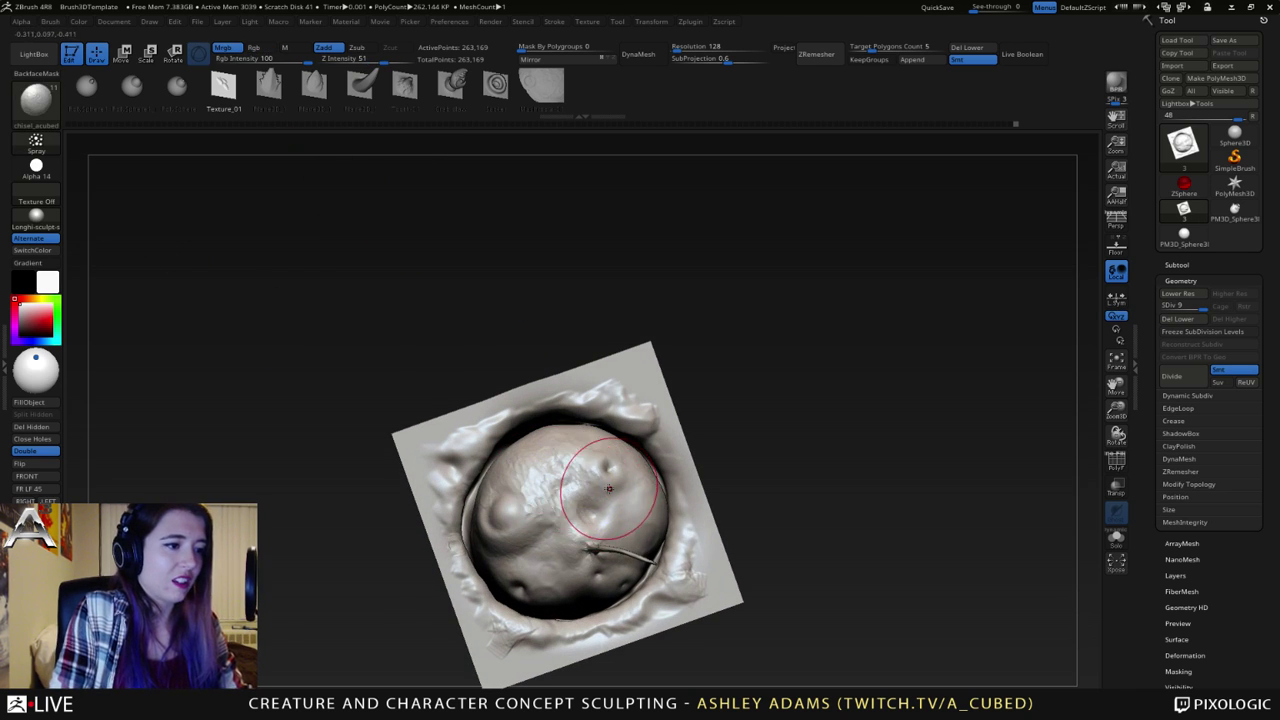
{"action": "key", "text": "ctrl+z"}
{"action": "key", "text": "ctrl+z"}
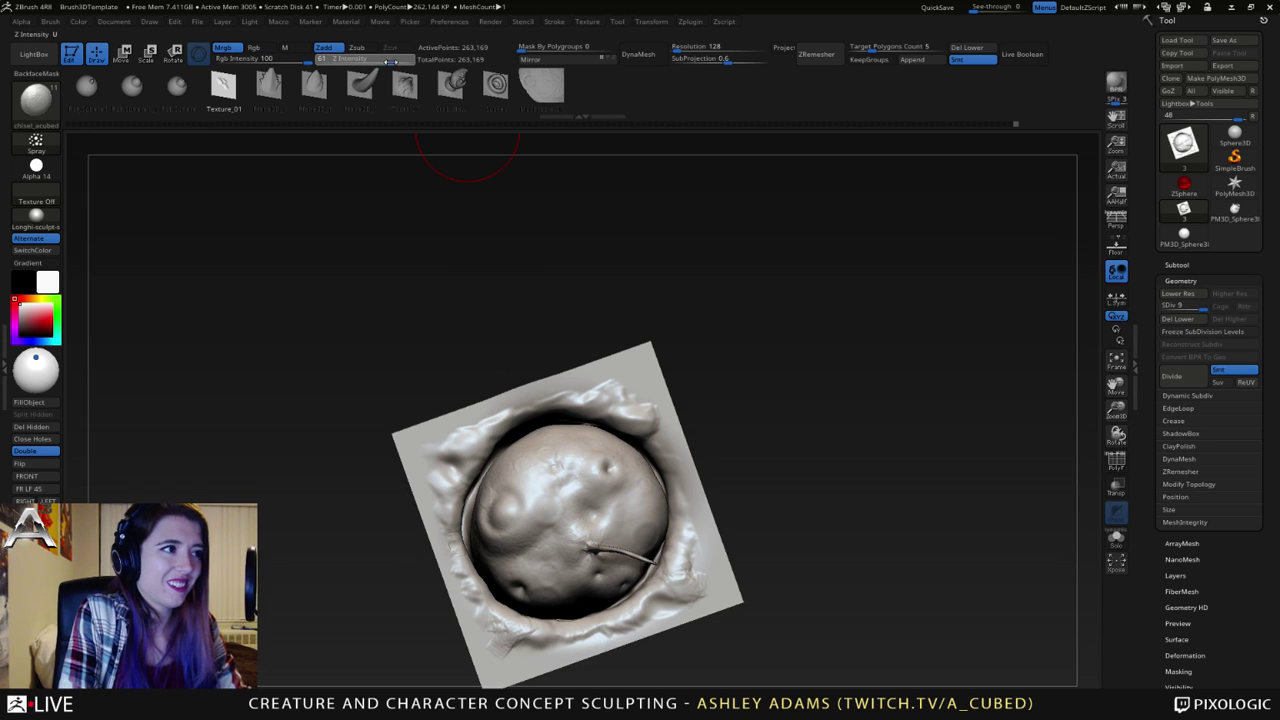
- Raise the Z Intensity of the chisel_acubed brush to 78
{"action": "left_click", "coordinate": [402, 63]}
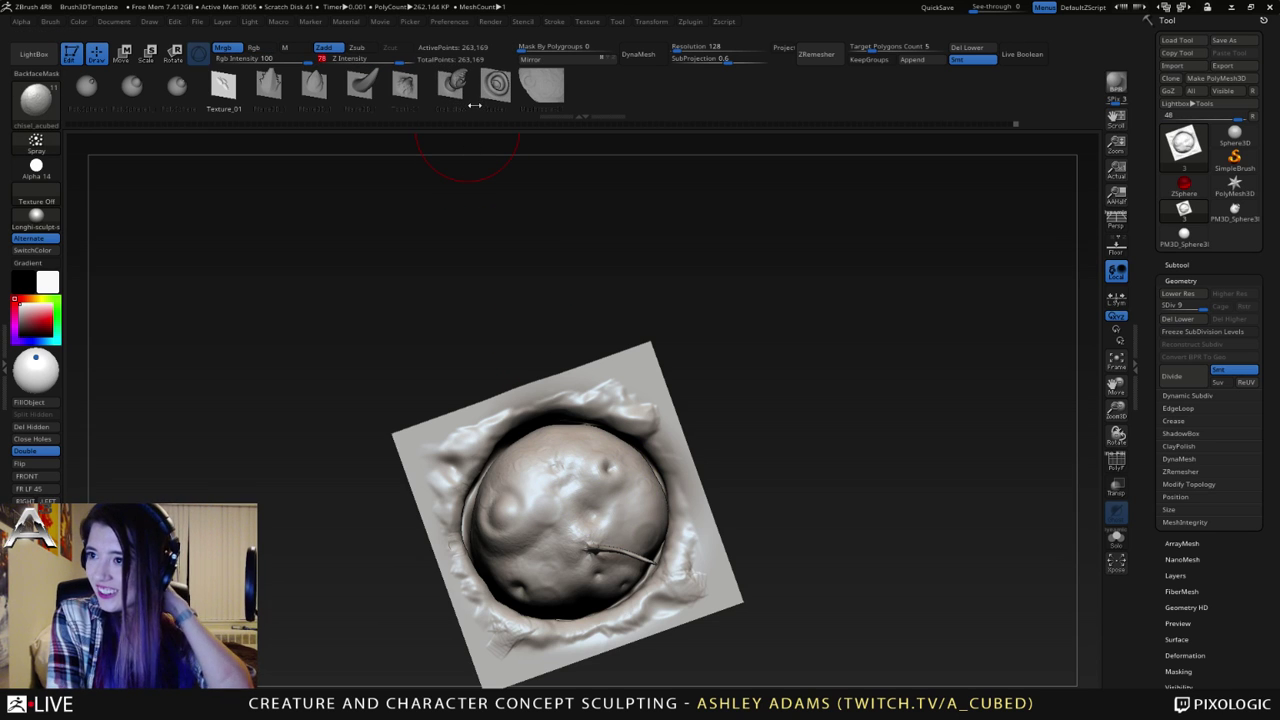
{"action": "right_click_drag", "start_coordinate": [616, 429], "coordinate": [600, 440]}
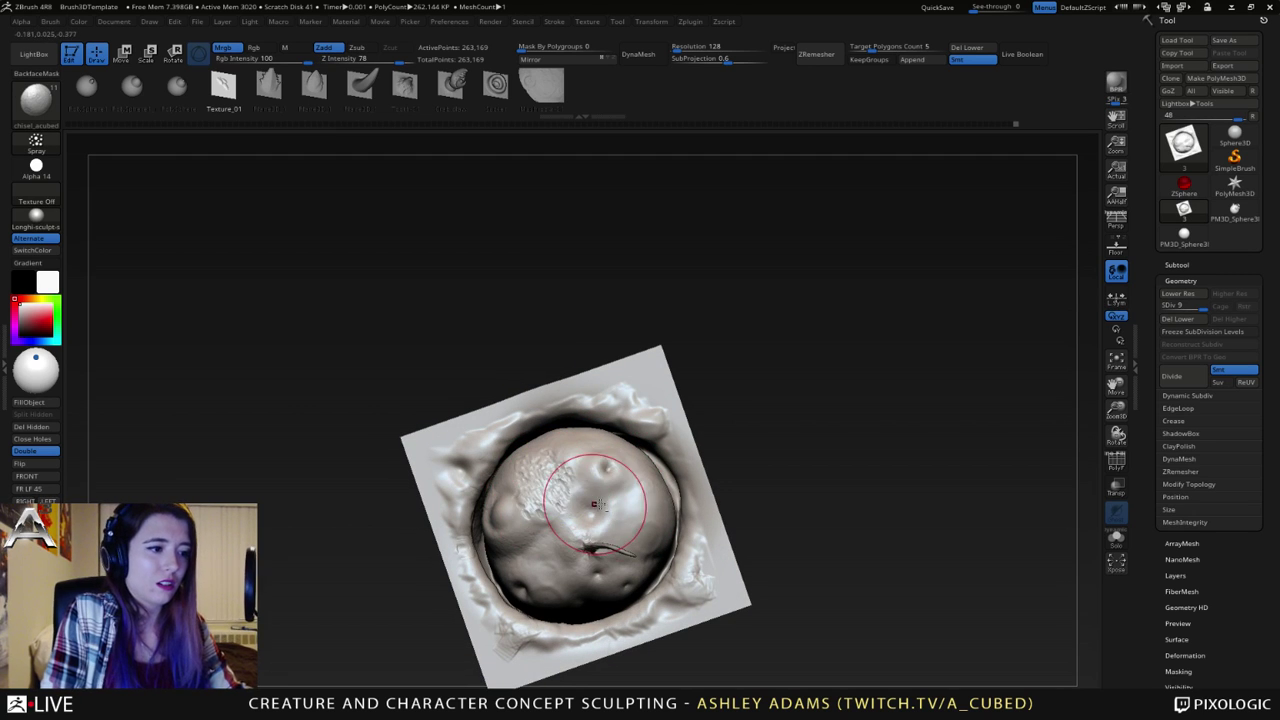
- Try spraying Texture_01 detail over the dome at the stronger intensity and undo the strokes
{"action": "left_click_drag", "start_coordinate": [622, 504], "coordinate": [630, 514], "text": "alt"}
{"action": "right_click_drag", "start_coordinate": [590, 510], "coordinate": [564, 370]}
{"action": "key", "text": "ctrl+z"}
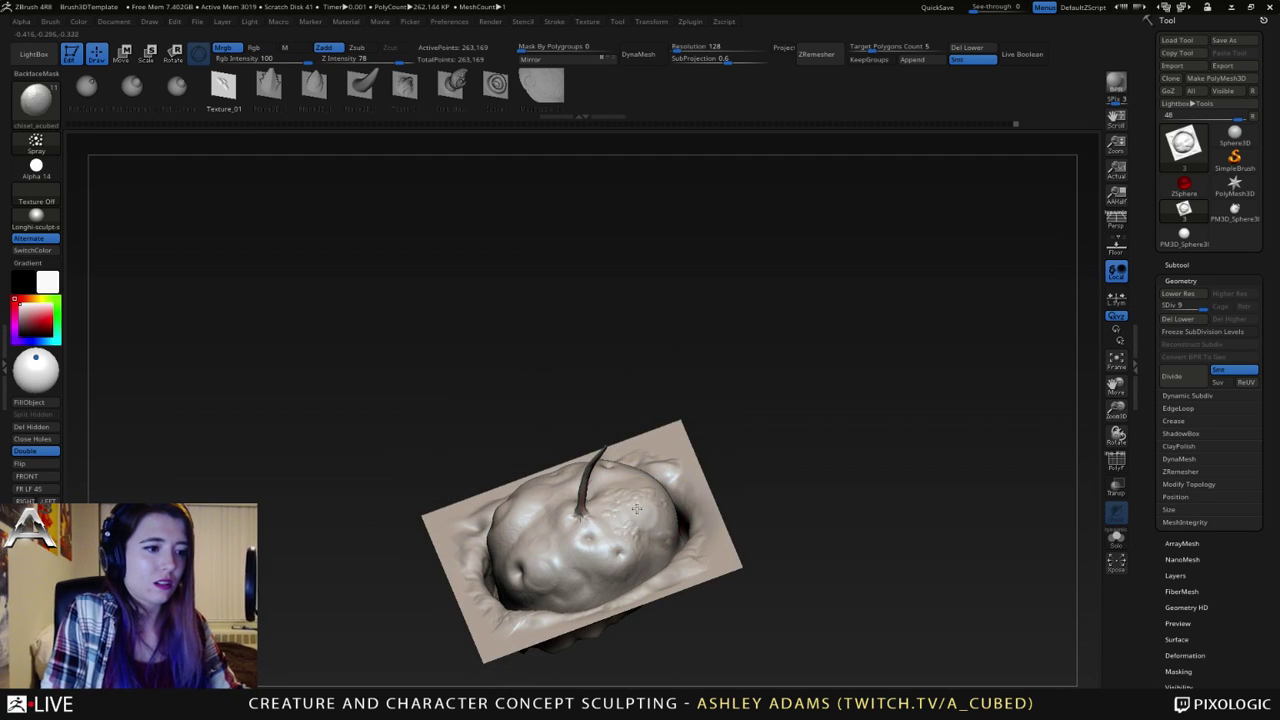
{"action": "mouse_move", "coordinate": [662, 522]}
{"action": "left_mouse_down"}
{"action": "mouse_move", "coordinate": [636, 496]}
{"action": "mouse_move", "coordinate": [558, 534]}
{"action": "left_mouse_up"}
{"action": "key", "text": "ctrl+z"}
{"action": "key", "text": "ctrl+z"}
{"action": "right_click_drag", "start_coordinate": [676, 493], "coordinate": [660, 610]}
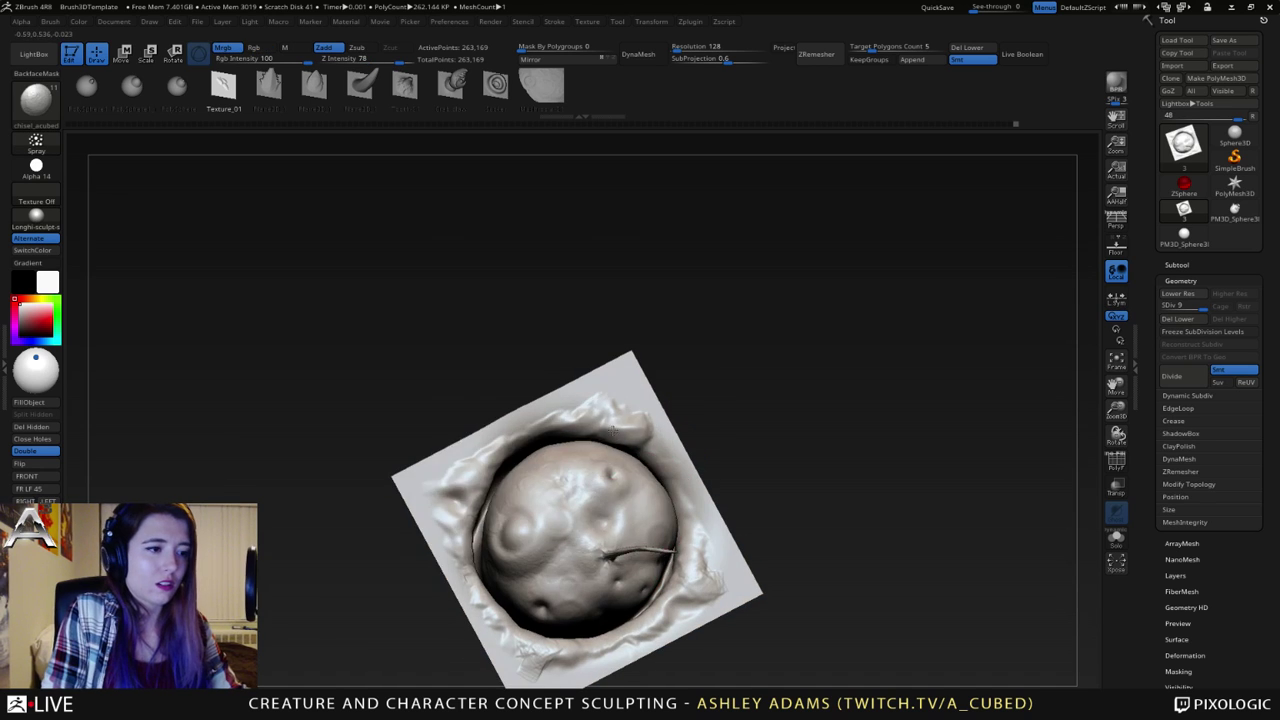
- Spray Texture_01 detail around the raised rim surrounding the dome and soften it with light smoothing
{"action": "right_click", "coordinate": [541, 492]}
{"action": "left_click_drag", "start_coordinate": [462, 502], "coordinate": [490, 458]}
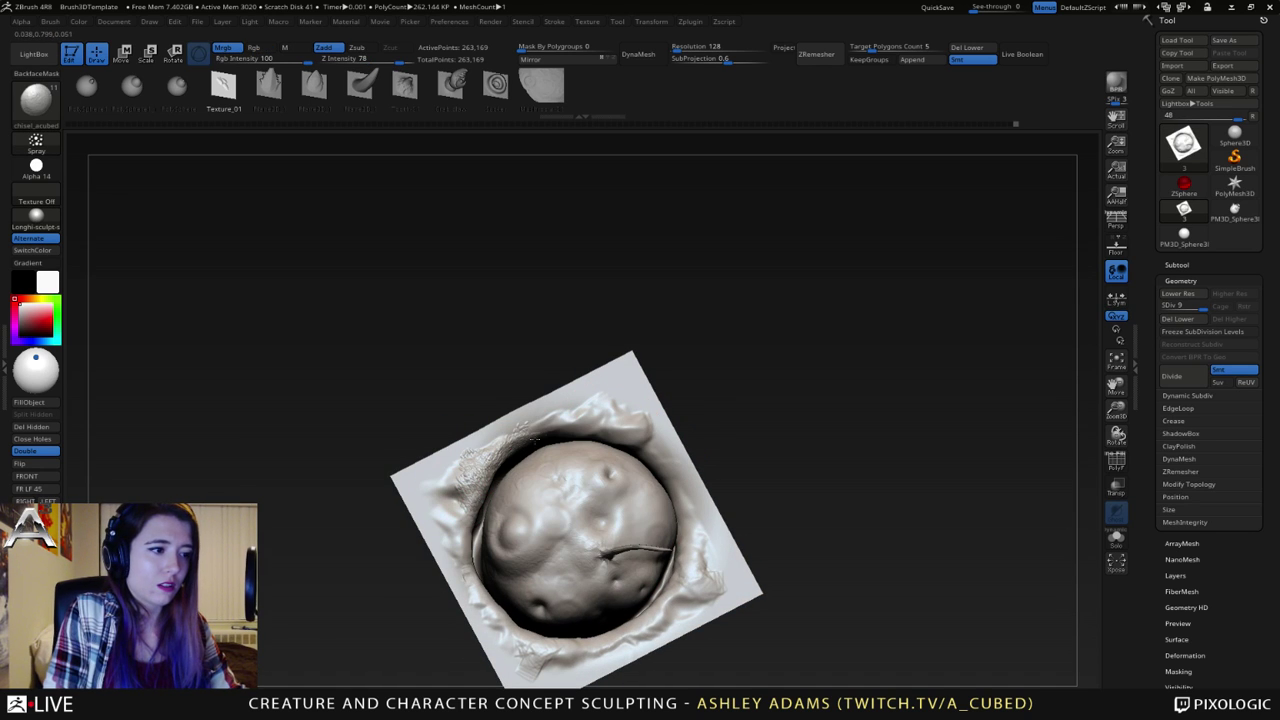
{"action": "mouse_move", "coordinate": [607, 419]}
{"action": "left_mouse_down"}
{"action": "mouse_move", "coordinate": [626, 420]}
{"action": "mouse_move", "coordinate": [550, 420]}
{"action": "left_mouse_up"}
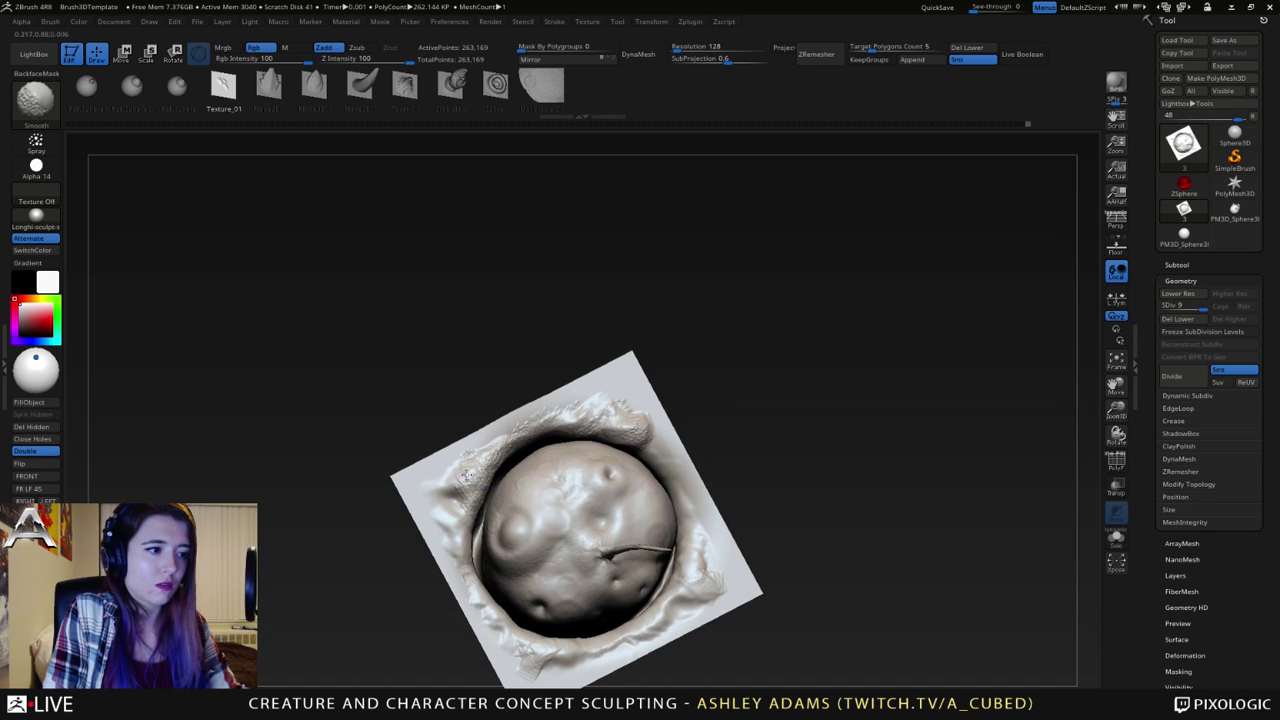
{"action": "mouse_move", "coordinate": [464, 508]}
{"action": "left_mouse_down"}
{"action": "mouse_move", "coordinate": [462, 540]}
{"action": "mouse_move", "coordinate": [446, 522]}
{"action": "mouse_move", "coordinate": [470, 562]}
{"action": "left_mouse_up"}
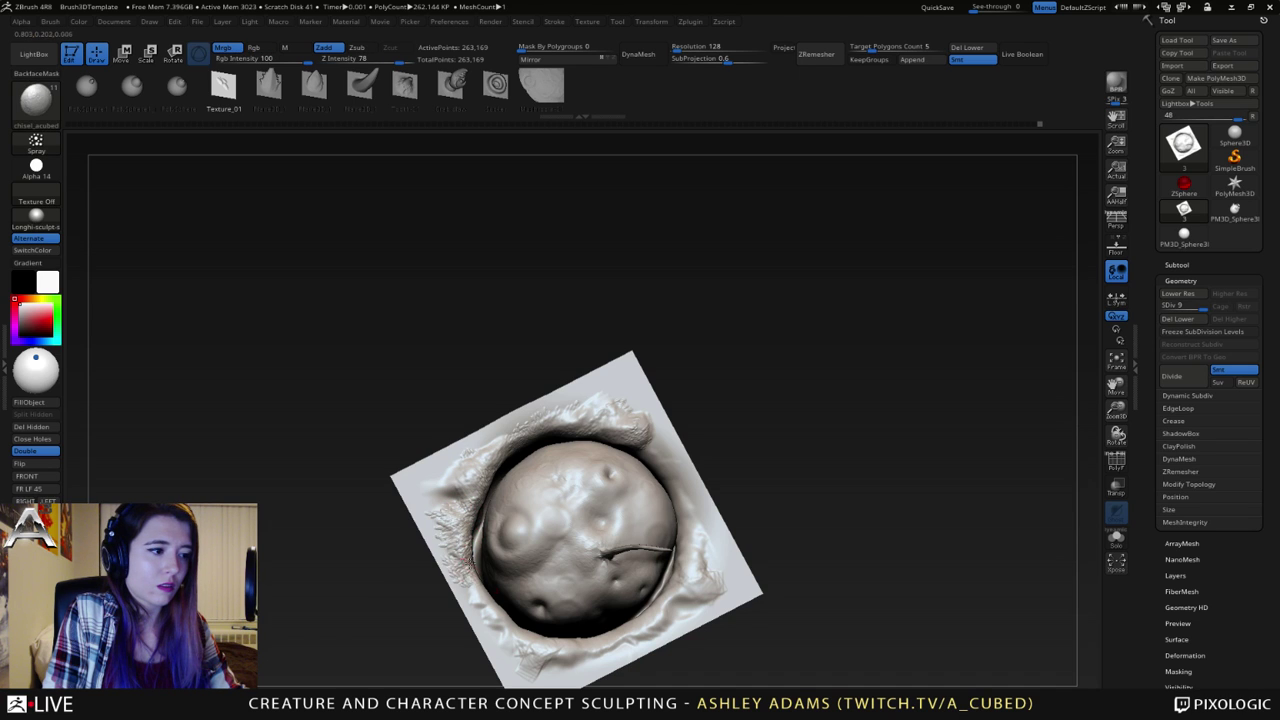
{"action": "key", "text": "shift"}
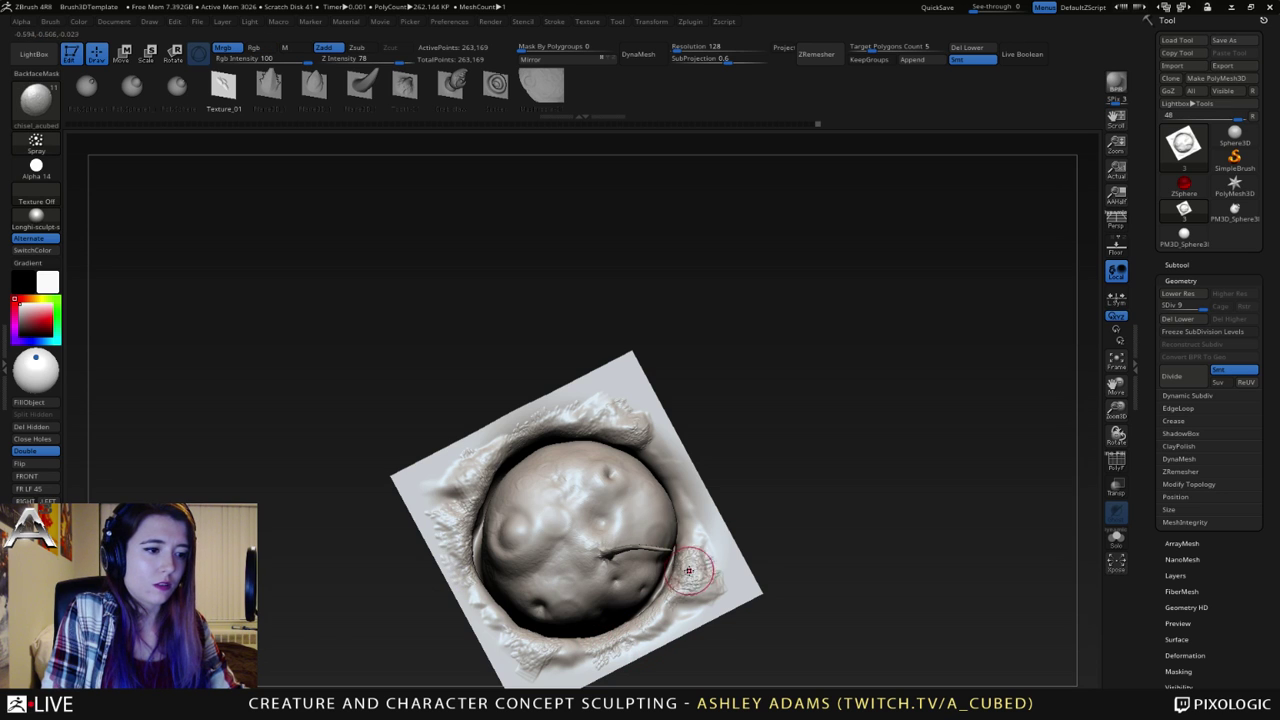
- Switch to the Inflat brush with a larger draw size and start swelling the dome's surface at Z Intensity 10
{"action": "mouse_move", "coordinate": [693, 630]}
{"action": "right_mouse_down", "text": "ctrl"}
{"action": "mouse_move", "coordinate": [643, 500]}
{"action": "mouse_move", "coordinate": [657, 519]}
{"action": "mouse_move", "coordinate": [729, 443]}
{"action": "mouse_move", "coordinate": [699, 476]}
{"action": "right_mouse_up", "text": "ctrl"}
{"action": "key", "text": "space"}
{"action": "mouse_move", "coordinate": [622, 418]}
{"action": "left_mouse_down"}
{"action": "mouse_move", "coordinate": [637, 418]}
{"action": "mouse_move", "coordinate": [581, 415]}
{"action": "left_mouse_up"}
{"action": "key", "text": "b"}
{"action": "key", "text": "i"}
{"action": "key", "text": "n"}
{"action": "right_click_drag", "start_coordinate": [648, 437], "coordinate": [676, 400]}
{"action": "left_click_drag", "start_coordinate": [685, 429], "coordinate": [691, 446]}
{"action": "right_click_drag", "start_coordinate": [700, 476], "coordinate": [670, 438]}
{"action": "left_click_drag", "start_coordinate": [667, 497], "coordinate": [654, 503]}
{"action": "right_click_drag", "start_coordinate": [654, 503], "coordinate": [586, 500]}
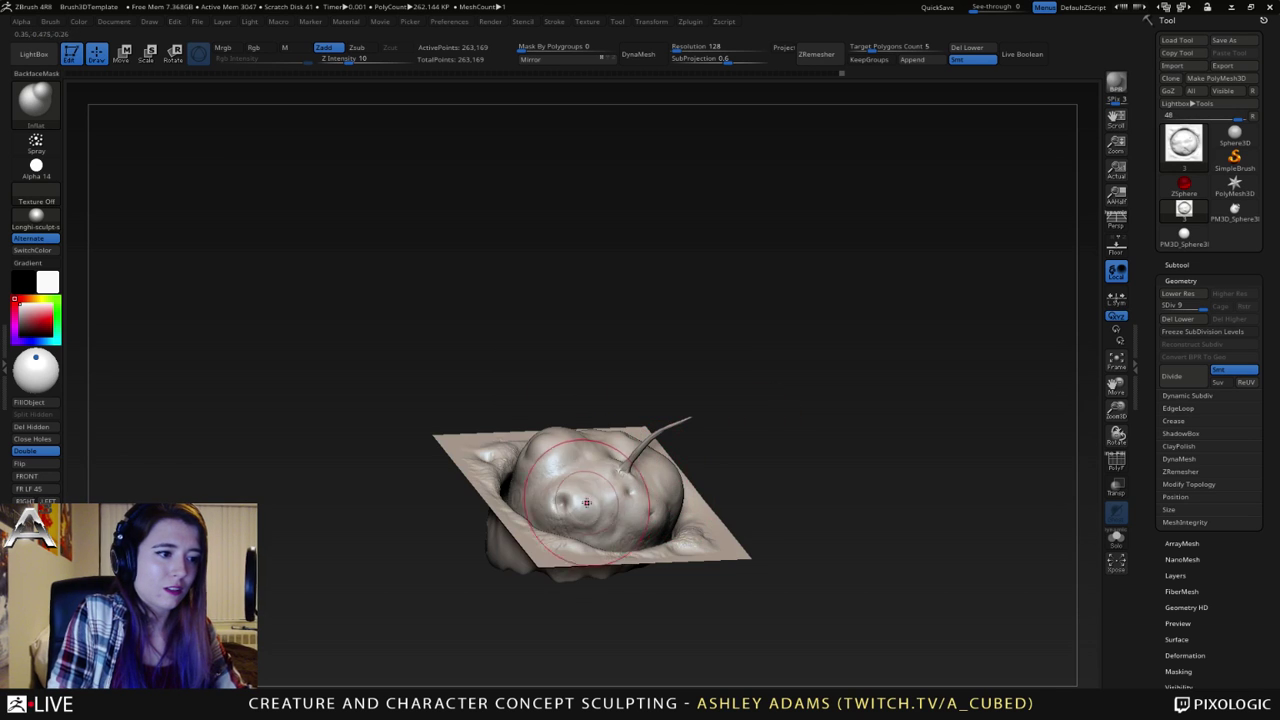
- Inflate the lumps around the dome's pits and along its upper edge, working from several angles
{"action": "left_click_drag", "start_coordinate": [578, 501], "coordinate": [564, 503]}
{"action": "right_click_drag", "start_coordinate": [564, 503], "coordinate": [556, 532]}
{"action": "left_click_drag", "start_coordinate": [545, 456], "coordinate": [552, 440]}
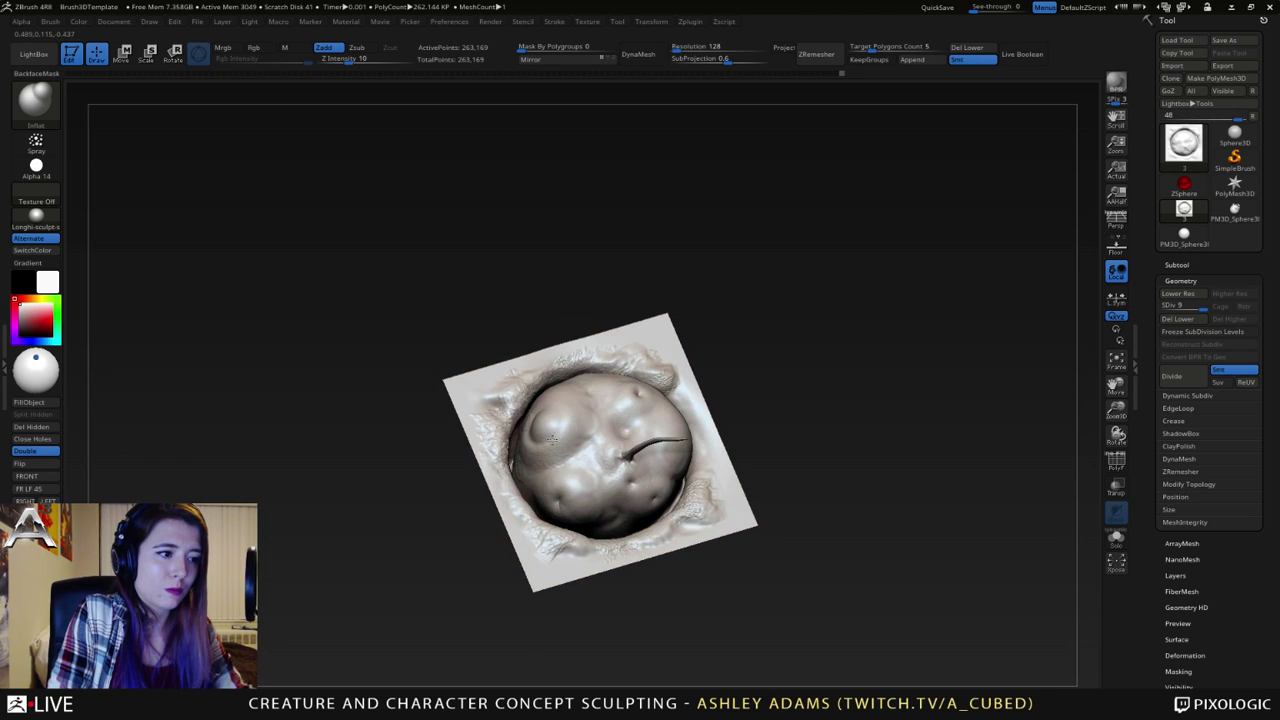
{"action": "right_click_drag", "start_coordinate": [552, 440], "coordinate": [560, 400]}
{"action": "left_click_drag", "start_coordinate": [584, 360], "coordinate": [682, 370]}
{"action": "right_click_drag", "start_coordinate": [717, 437], "coordinate": [694, 385]}
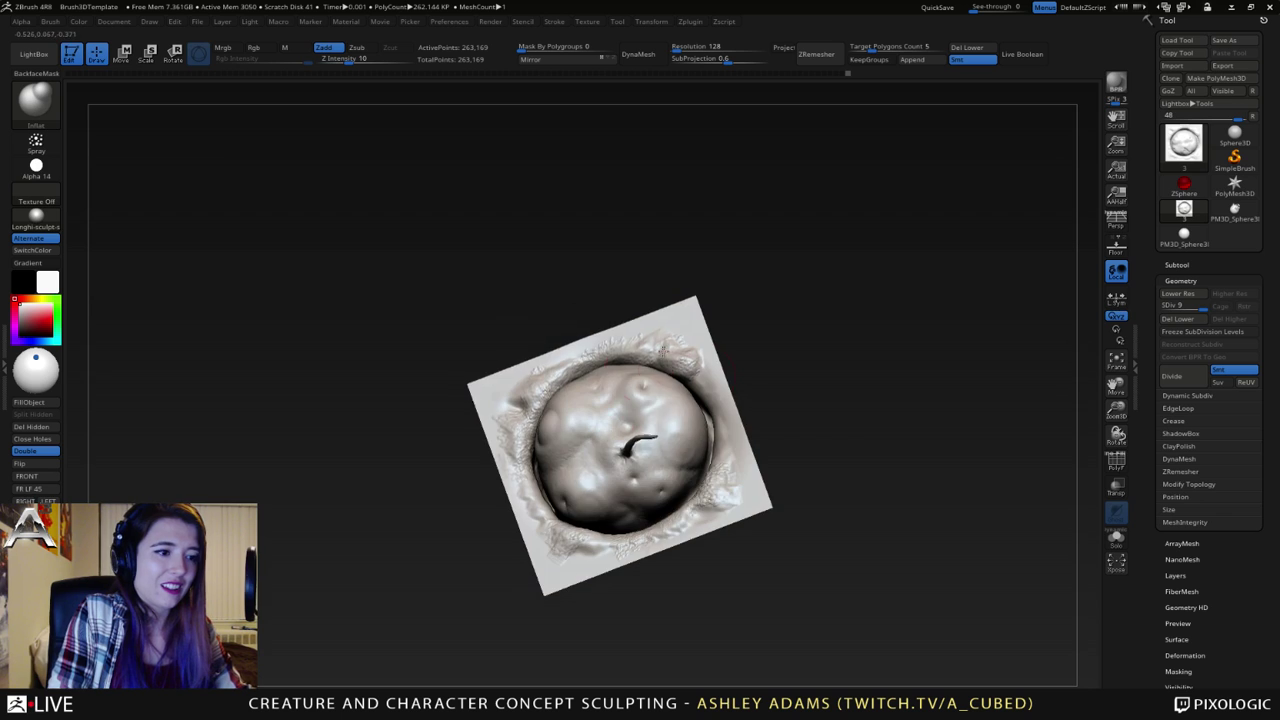
{"action": "right_click_drag", "start_coordinate": [686, 466], "coordinate": [645, 440]}
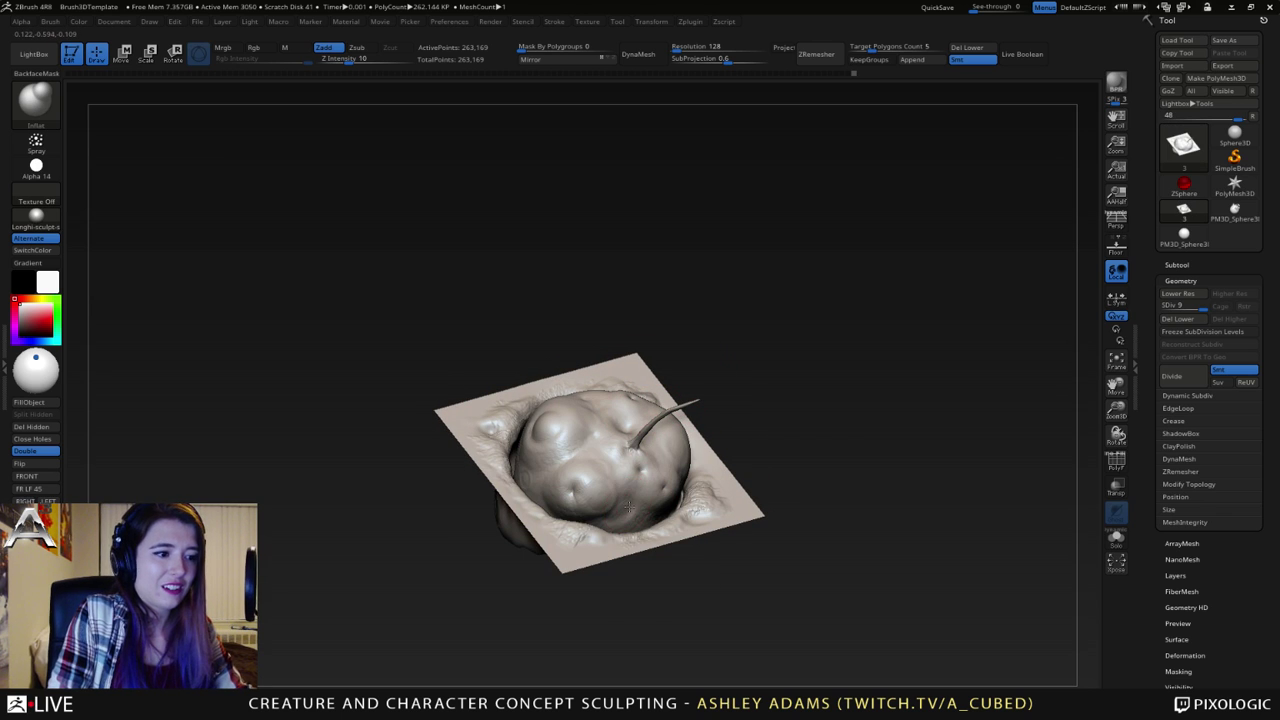
{"action": "mouse_move", "coordinate": [608, 455]}
{"action": "left_mouse_down"}
{"action": "mouse_move", "coordinate": [581, 449]}
{"action": "mouse_move", "coordinate": [525, 486]}
{"action": "left_mouse_up"}
{"action": "right_click_drag", "start_coordinate": [578, 479], "coordinate": [636, 505]}
{"action": "mouse_move", "coordinate": [632, 430]}
{"action": "left_mouse_down"}
{"action": "mouse_move", "coordinate": [631, 413]}
{"action": "mouse_move", "coordinate": [690, 384]}
{"action": "left_mouse_up"}
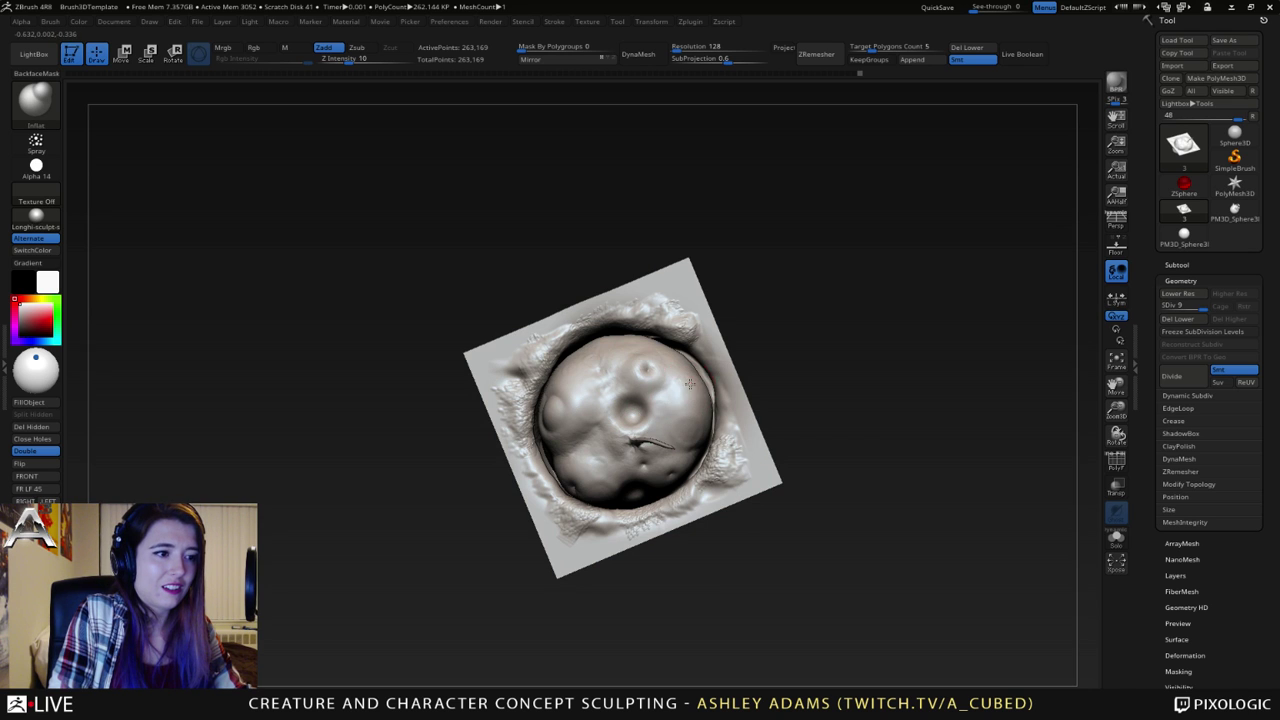
- Inflate the area around the pit beside the stalk and the dome's outer sides
{"action": "left_click_drag", "start_coordinate": [614, 358], "coordinate": [612, 360]}
{"action": "right_click_drag", "start_coordinate": [612, 360], "coordinate": [598, 354]}
{"action": "left_click_drag", "start_coordinate": [628, 409], "coordinate": [628, 411]}
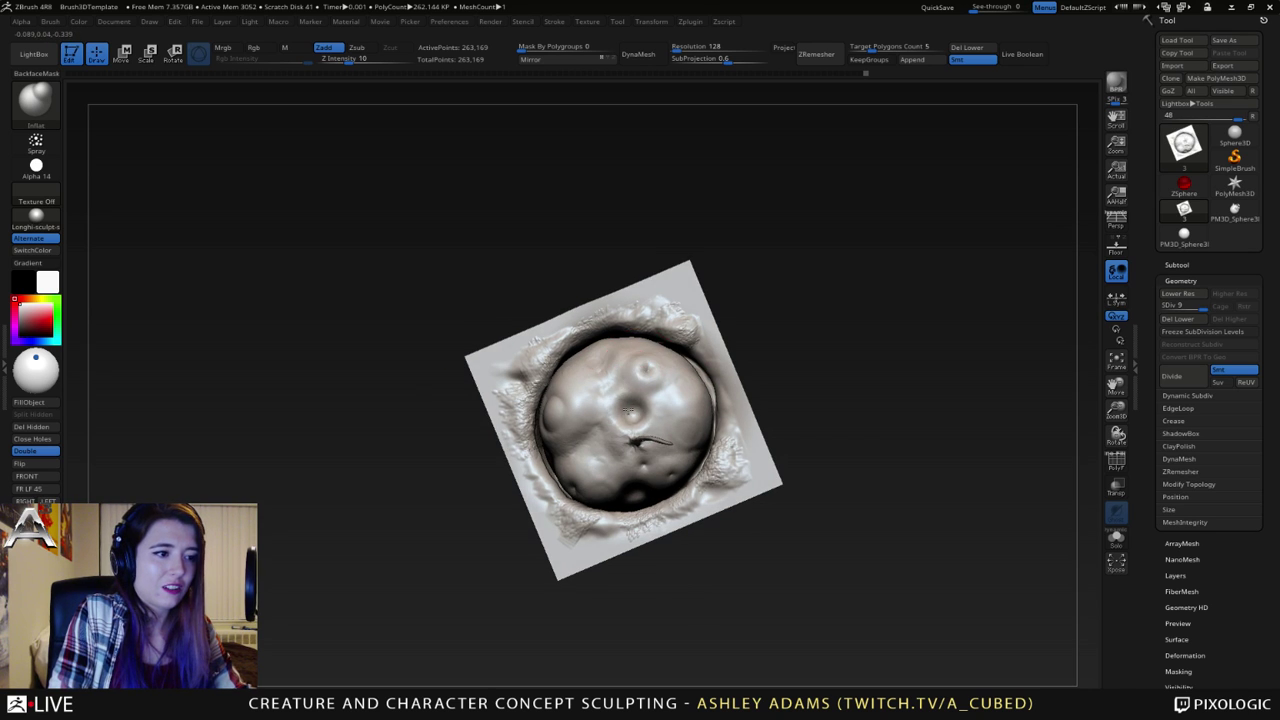
{"action": "mouse_move", "coordinate": [639, 416]}
{"action": "right_mouse_down"}
{"action": "mouse_move", "coordinate": [645, 354]}
{"action": "mouse_move", "coordinate": [617, 384]}
{"action": "right_mouse_up"}
{"action": "left_click_drag", "start_coordinate": [617, 386], "coordinate": [608, 404]}
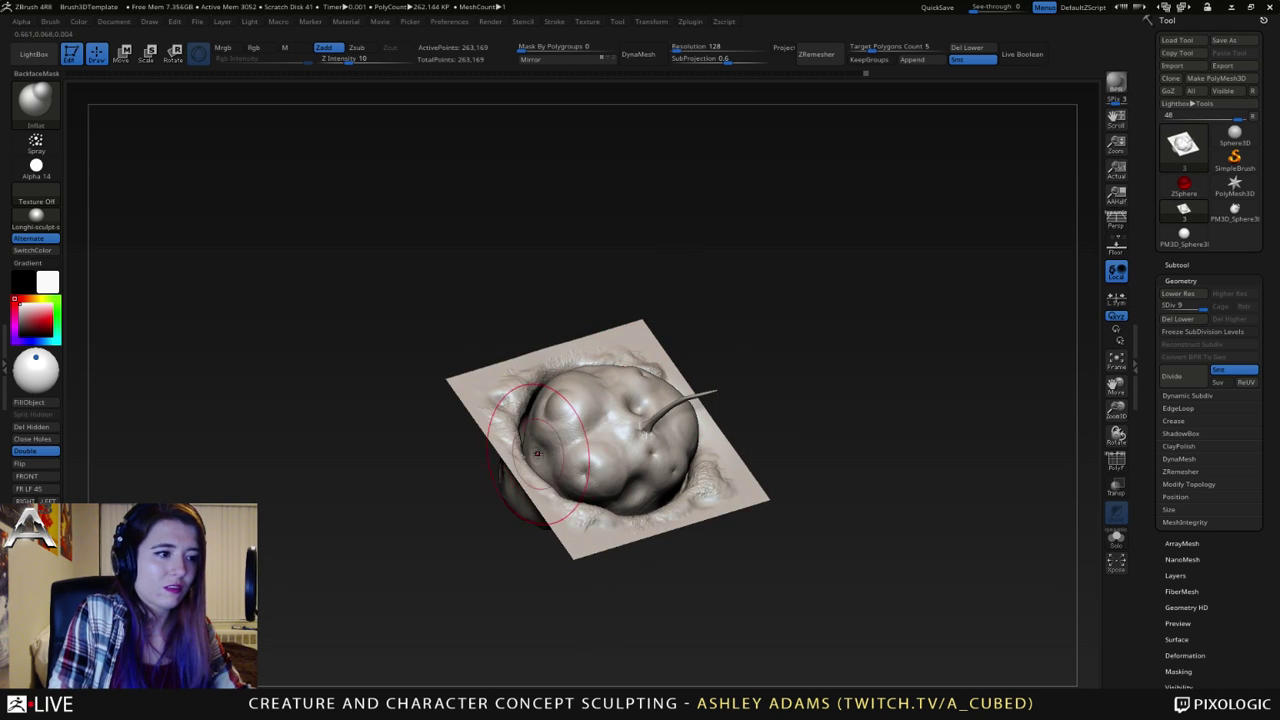
{"action": "right_click_drag", "start_coordinate": [540, 450], "coordinate": [549, 374]}
{"action": "left_click_drag", "start_coordinate": [709, 440], "coordinate": [692, 428]}
{"action": "right_click_drag", "start_coordinate": [692, 428], "coordinate": [739, 399]}
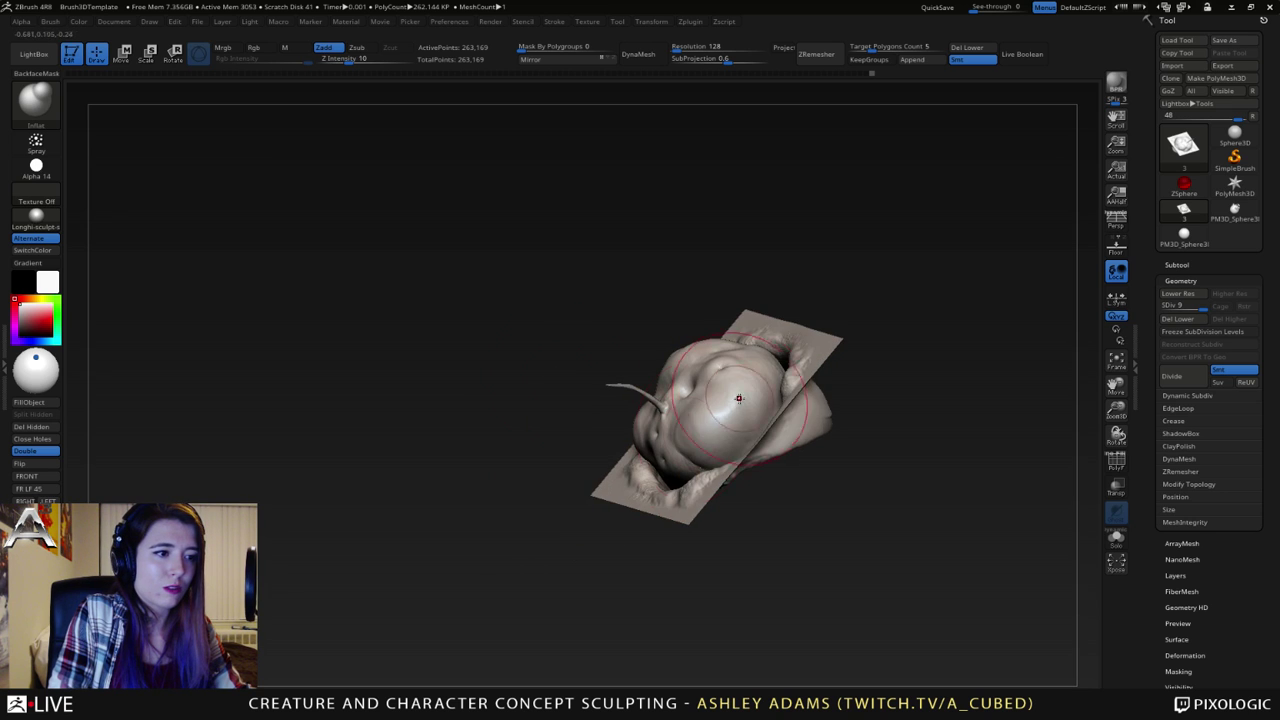
{"action": "left_click_drag", "start_coordinate": [741, 397], "coordinate": [758, 383]}
{"action": "right_click_drag", "start_coordinate": [758, 383], "coordinate": [776, 414]}
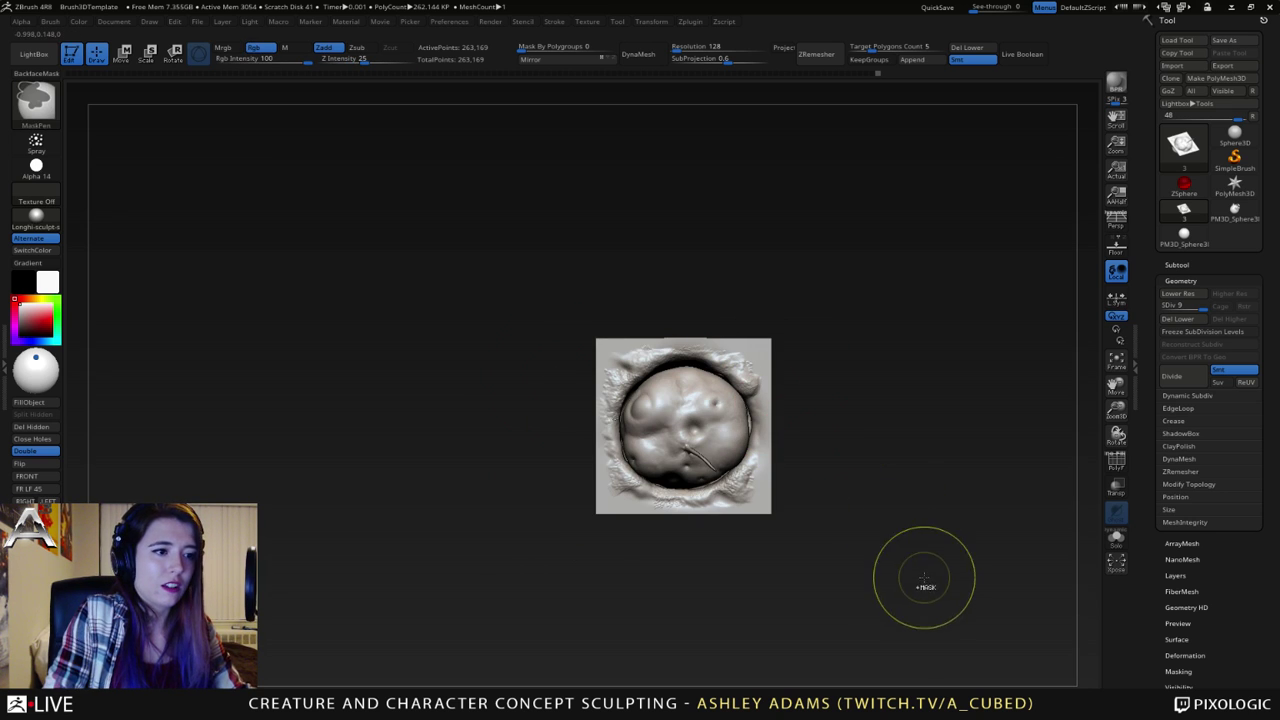
- Mask a narrow rectangular strip along each of the plane's four edges
{"action": "mouse_move", "coordinate": [924, 577]}
{"action": "left_mouse_down", "text": "ctrl"}
{"action": "mouse_move", "coordinate": [783, 294]}
{"action": "mouse_move", "coordinate": [755, 271]}
{"action": "left_mouse_up", "text": "ctrl"}
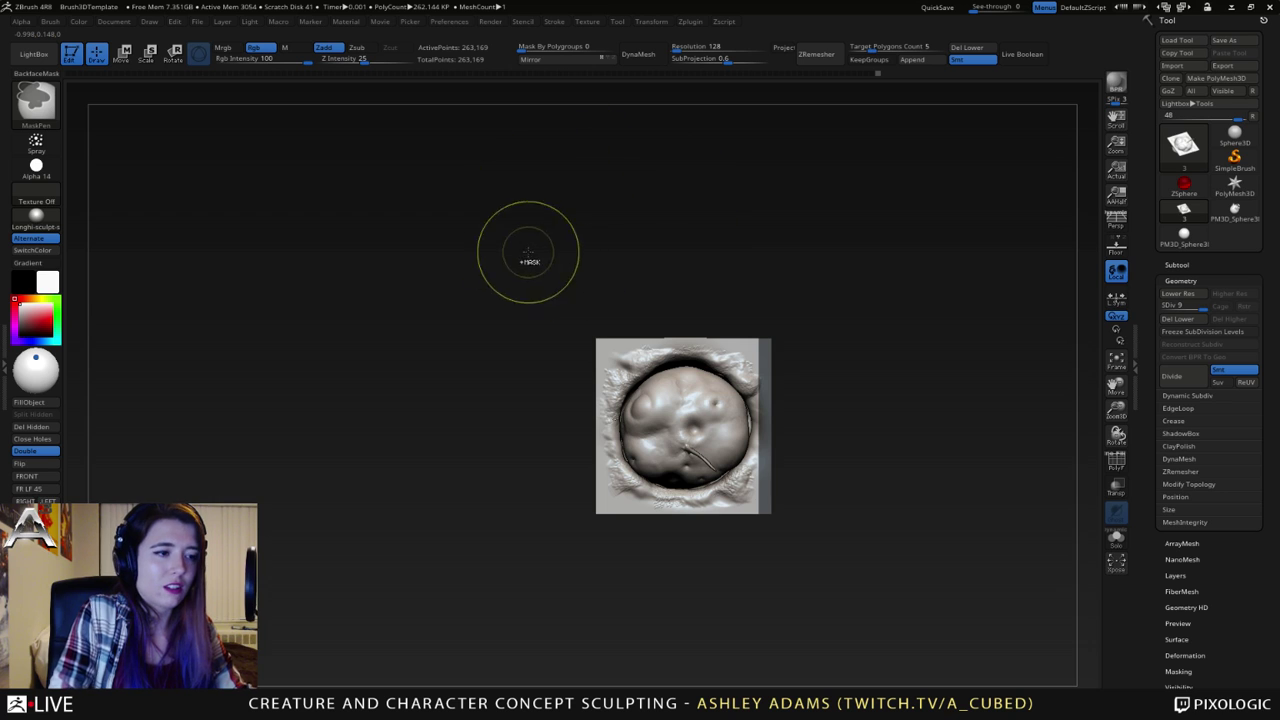
{"action": "left_click_drag", "start_coordinate": [543, 250], "coordinate": [897, 345], "text": "ctrl"}
{"action": "left_click_drag", "start_coordinate": [525, 620], "coordinate": [606, 229], "text": "ctrl"}
{"action": "left_click_drag", "start_coordinate": [569, 610], "coordinate": [918, 499], "text": "ctrl"}
{"action": "right_click_drag", "start_coordinate": [811, 426], "coordinate": [970, 483], "text": "ctrl"}
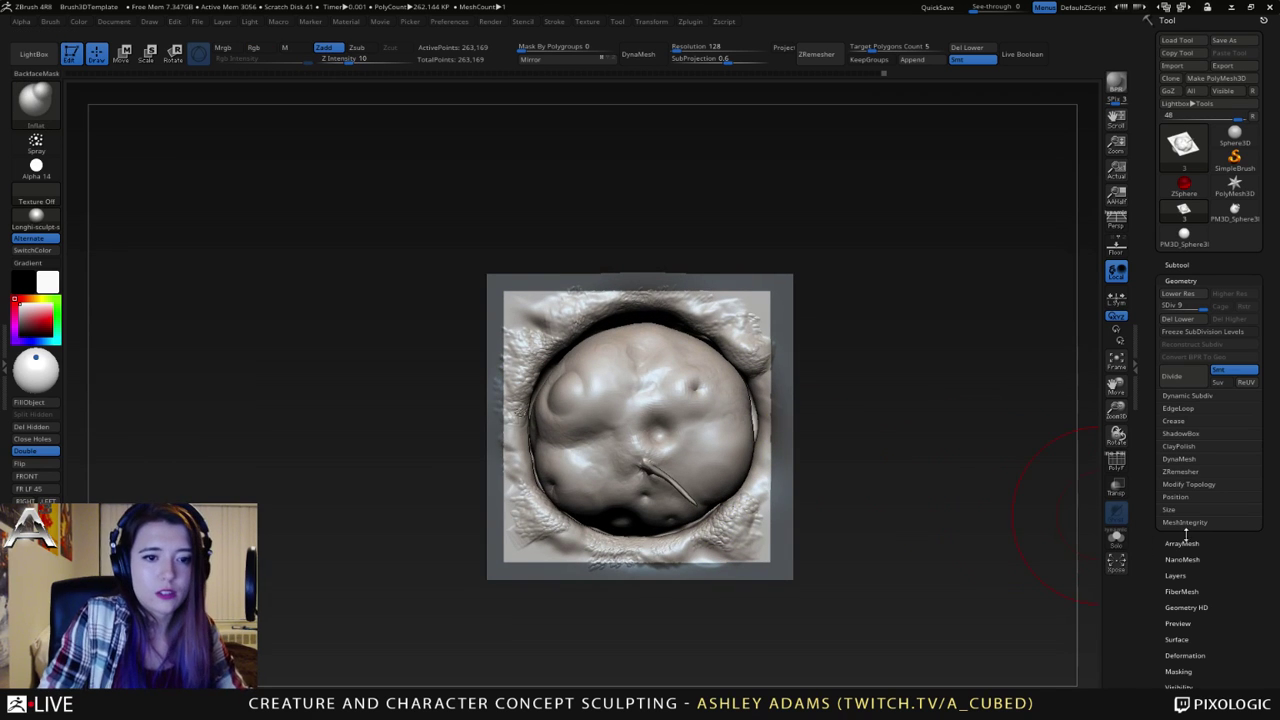
- Invert the mask, flatten the border strips with the Morph to Grid deformation and clear the mask
{"action": "left_click_drag", "start_coordinate": [1153, 598], "coordinate": [1160, 543]}
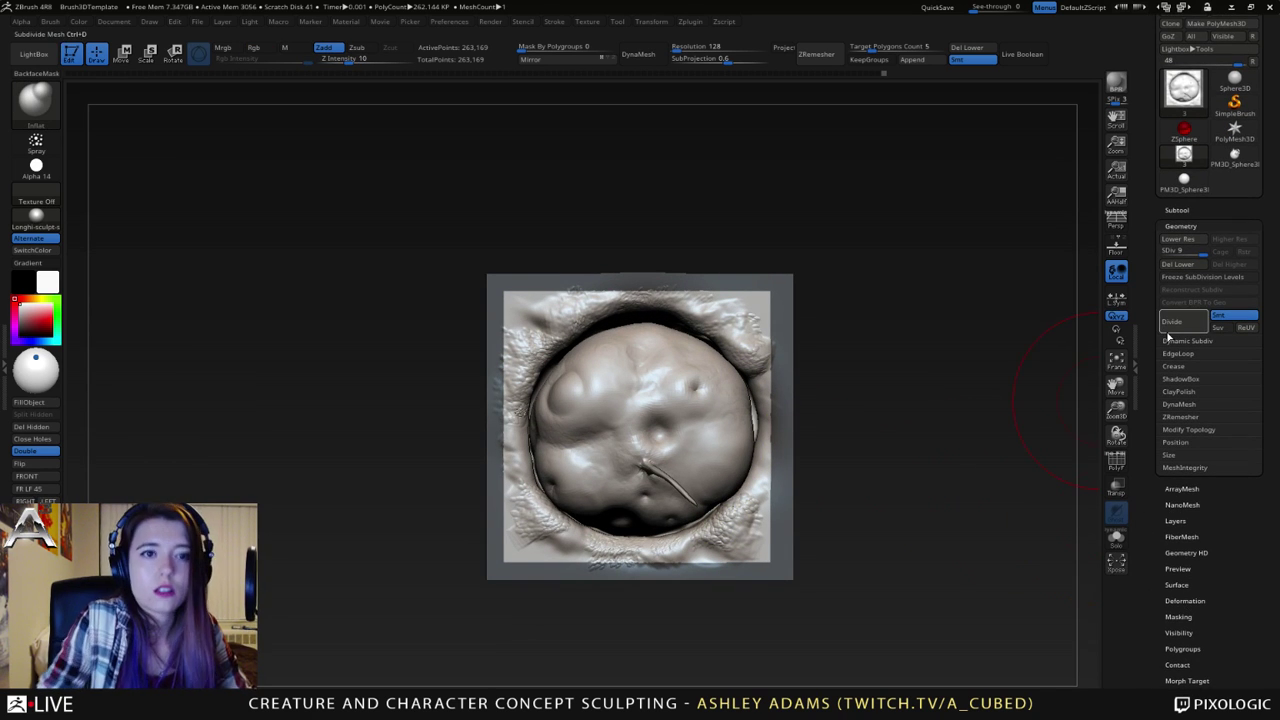
{"action": "left_click", "coordinate": [1172, 600]}
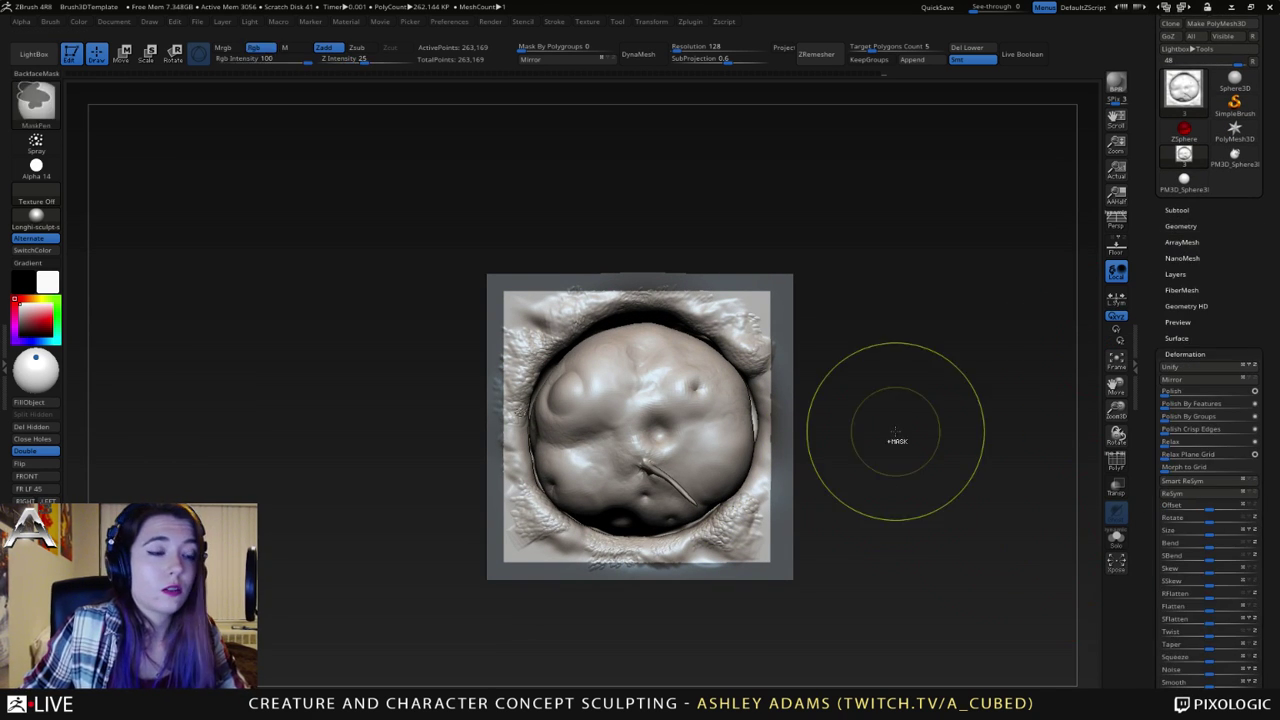
{"action": "left_click", "coordinate": [897, 436], "text": "ctrl"}
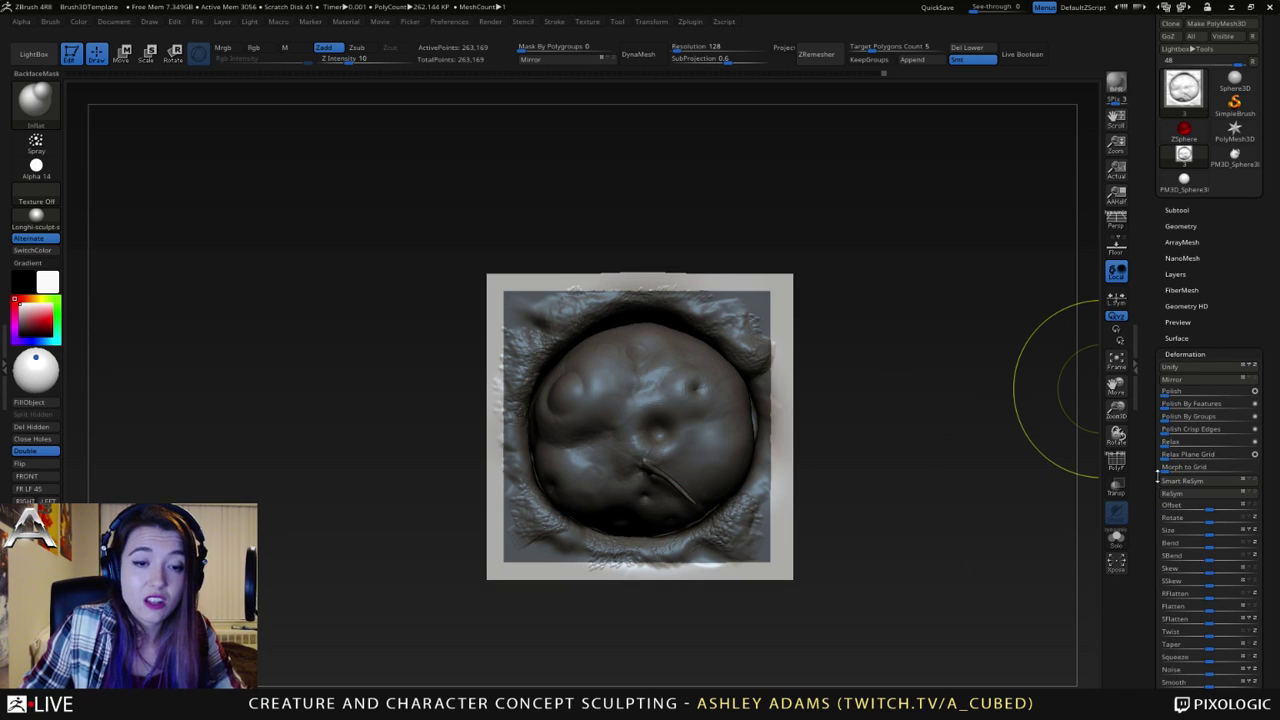
{"action": "left_click_drag", "start_coordinate": [1270, 468], "coordinate": [1272, 468]}
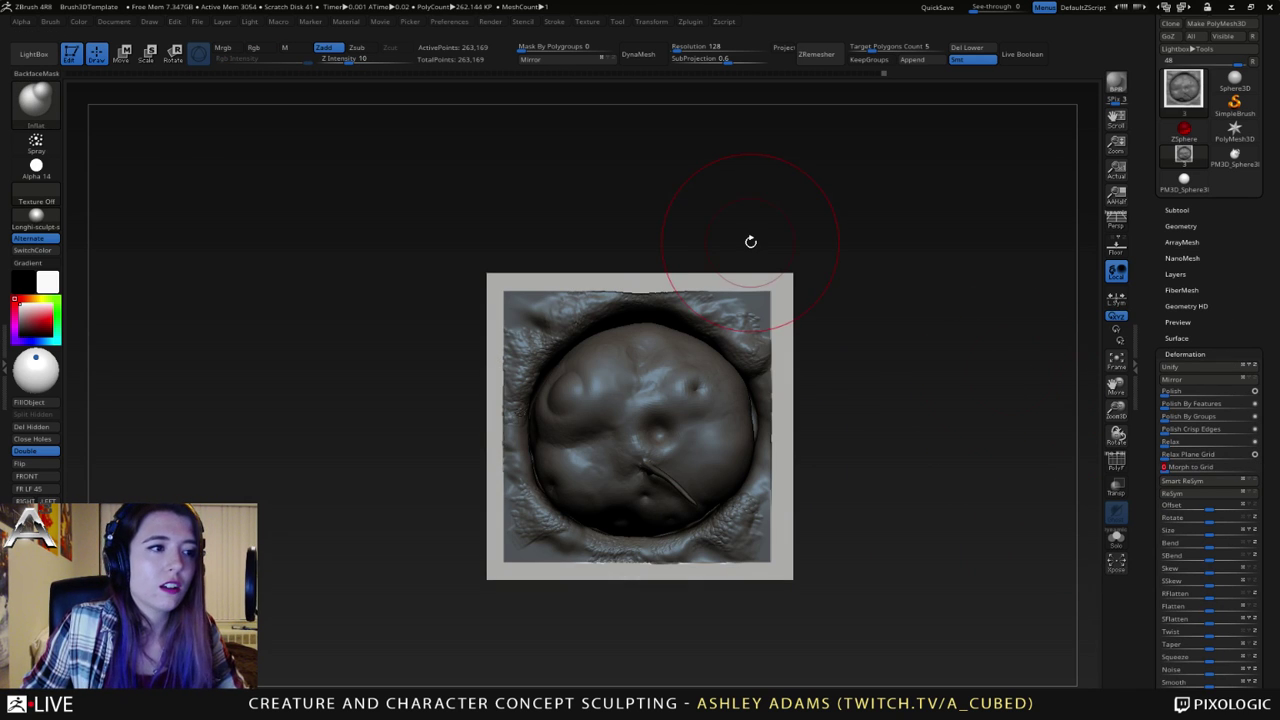
{"action": "left_click", "coordinate": [848, 440], "text": "ctrl"}
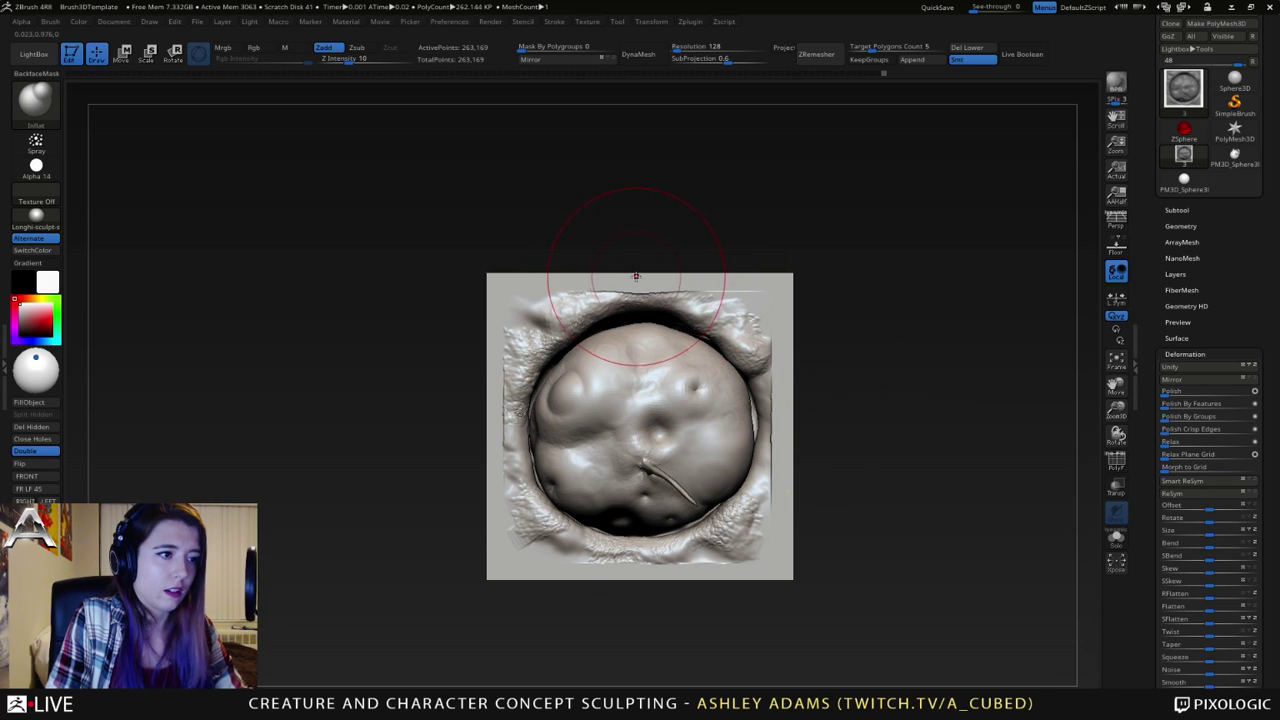
- Drop to a lower subdivision level and smooth the border seams with a small brush while stepping up two levels
{"action": "key", "text": "shift+d"}
{"action": "key", "text": "shift+d"}
{"action": "key", "text": "space"}
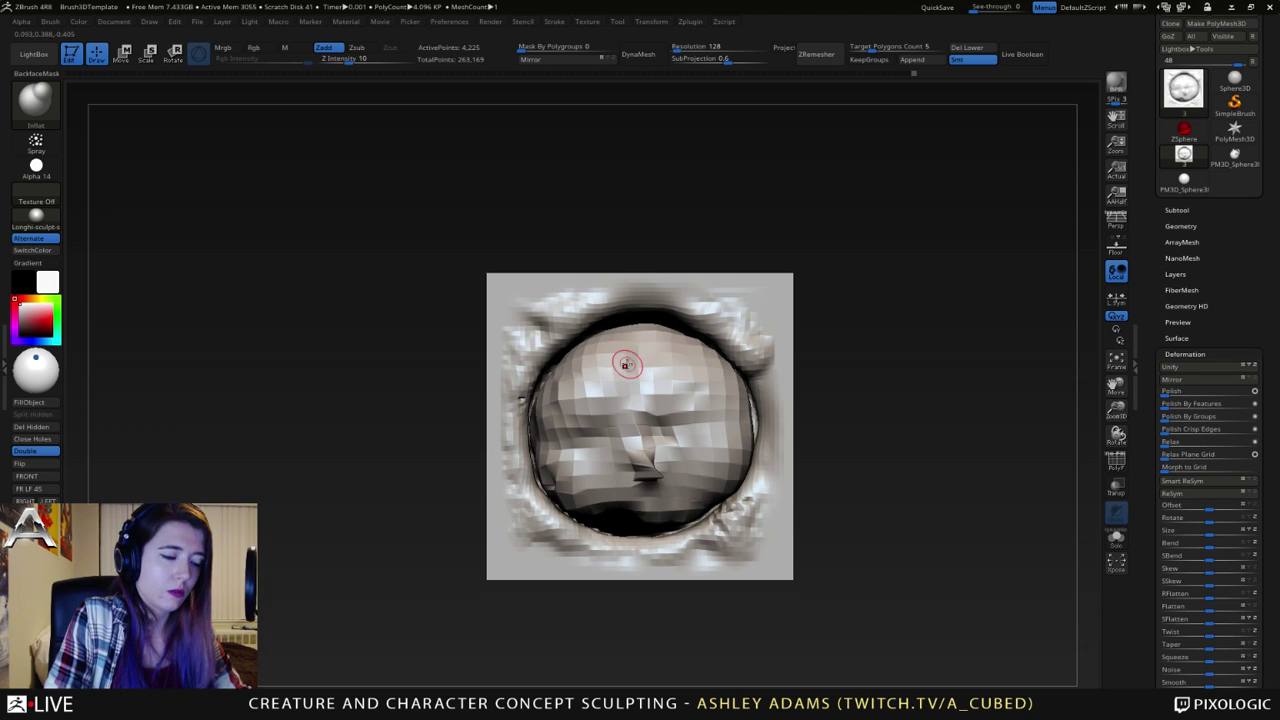
{"action": "key", "text": "ctrl+d"}
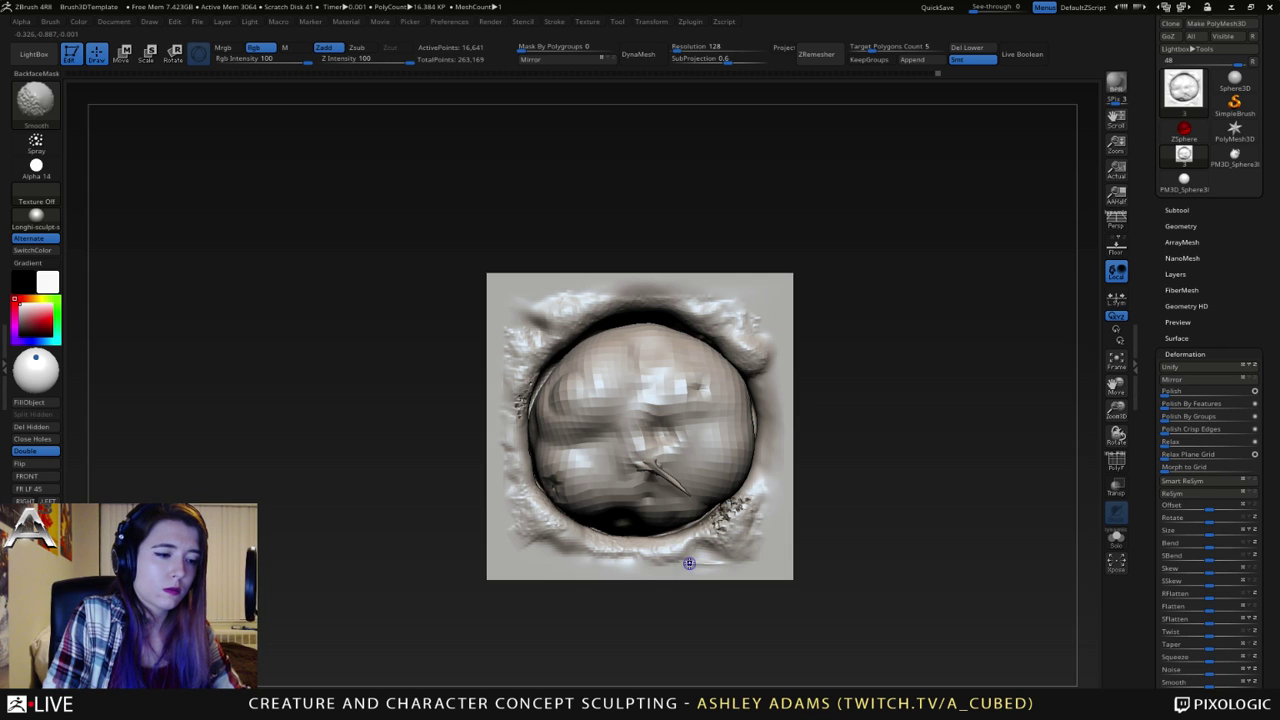
{"action": "key", "text": "ctrl+d"}
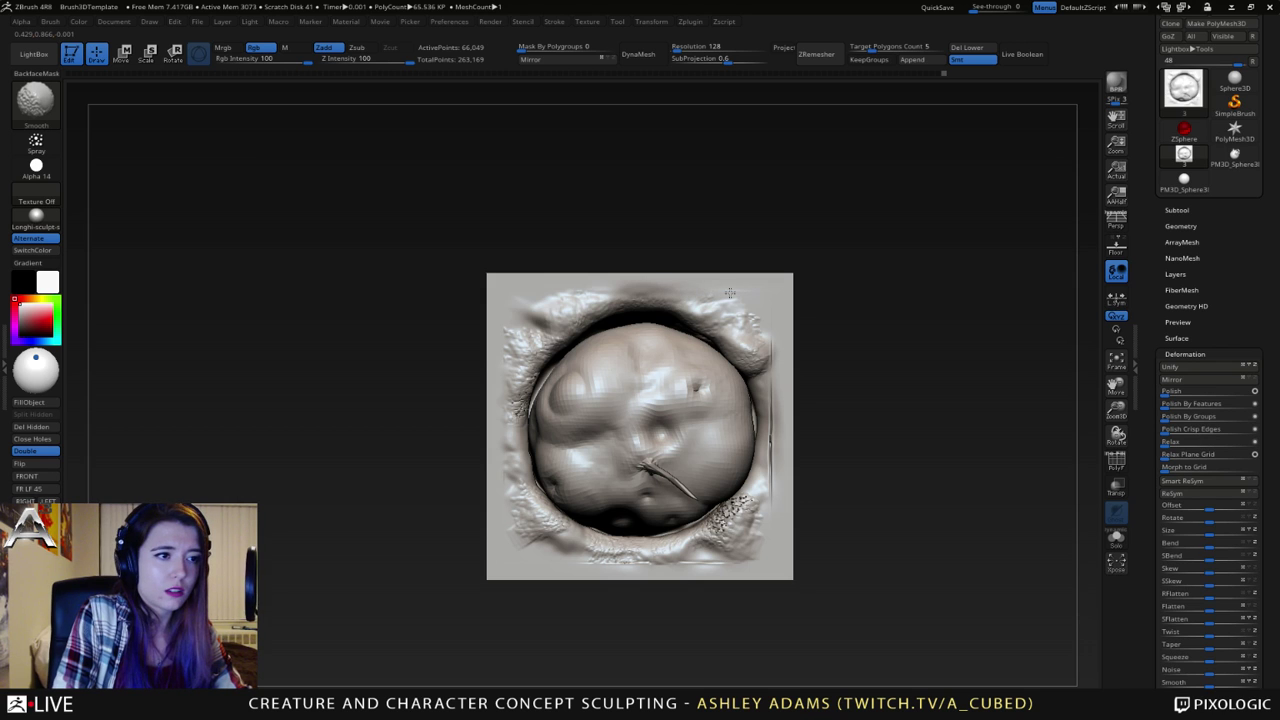
- Smooth the remaining seams between the rim and flat border, returning to the highest subdivision level
{"action": "key", "text": "shift"}
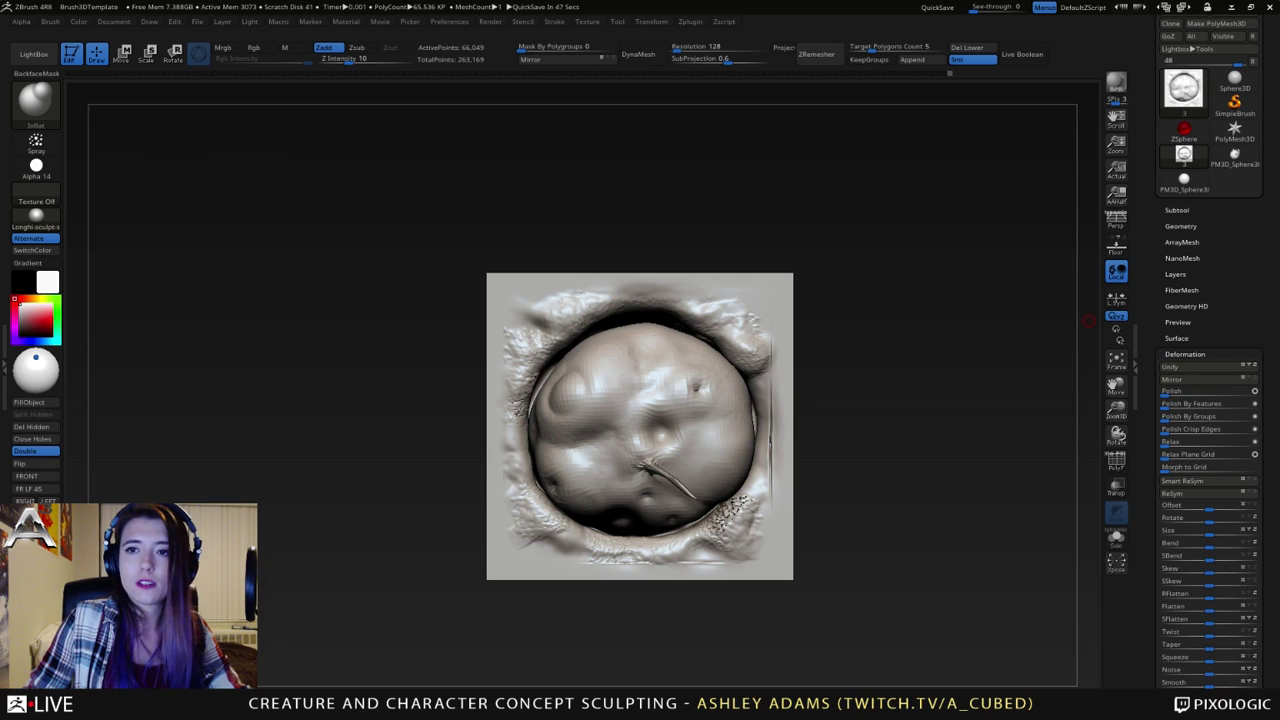
{"action": "key", "text": "shift"}
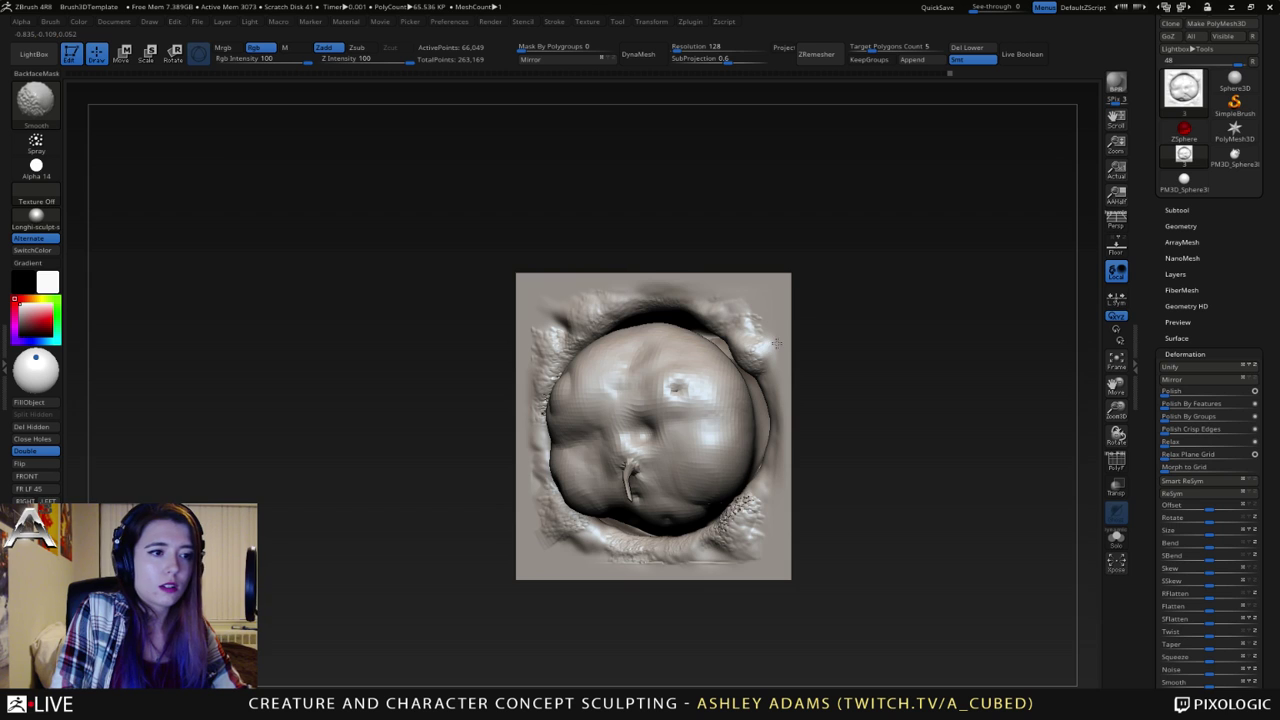
{"action": "right_click_drag", "start_coordinate": [772, 338], "coordinate": [774, 445]}
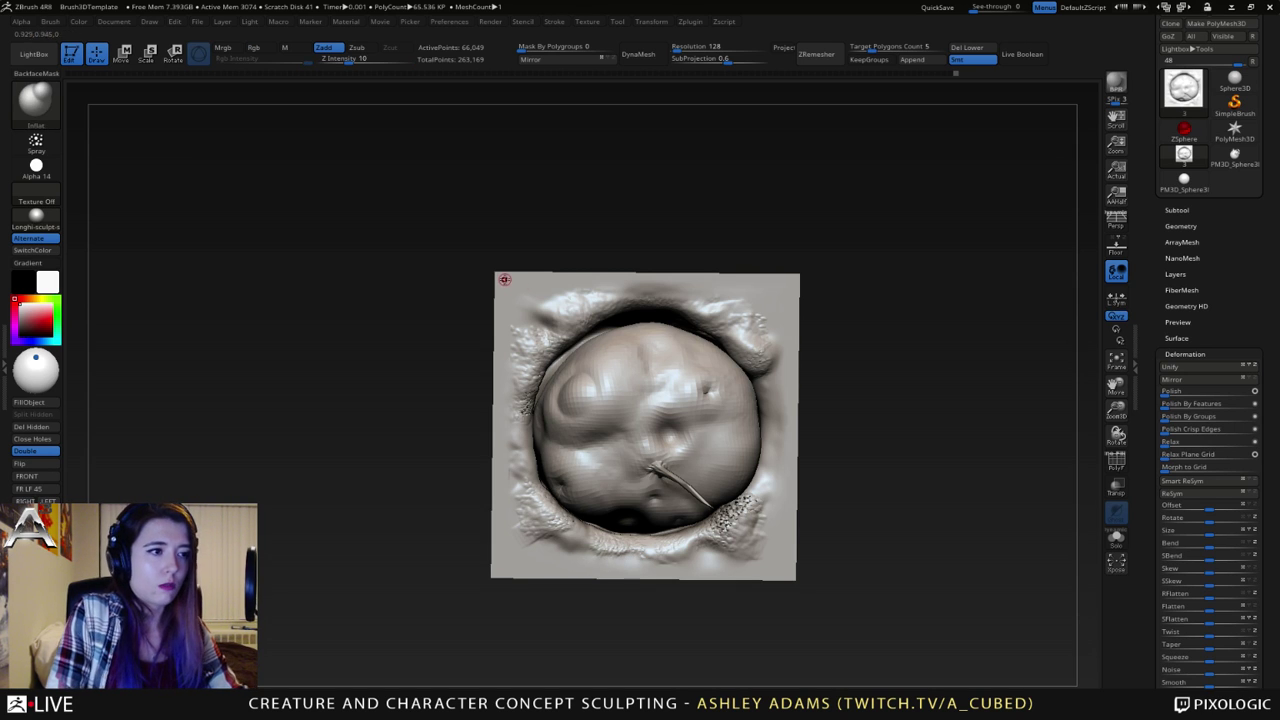
{"action": "key", "text": "d"}
{"action": "left_click_drag", "start_coordinate": [591, 295], "coordinate": [633, 290], "text": "shift"}
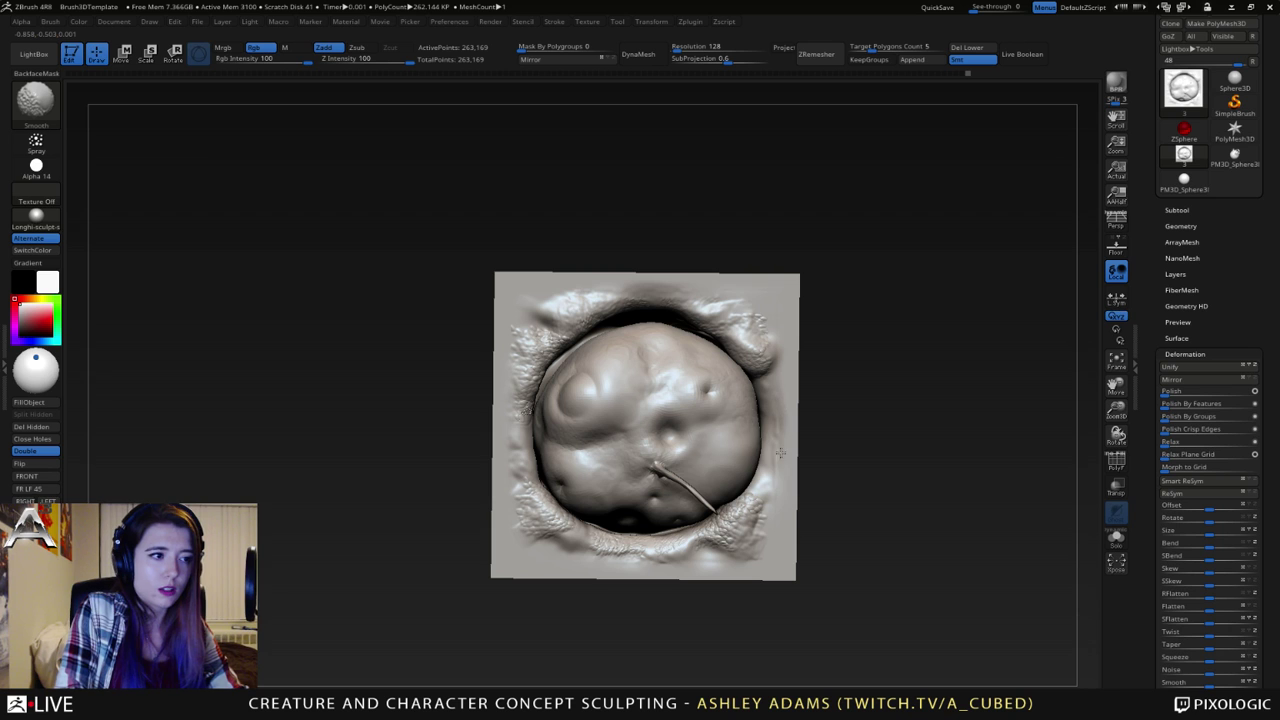
- Select the chisel_acubed brush with the sculpted plane facing squarely to the front
{"action": "mouse_move", "coordinate": [778, 530]}
{"action": "right_mouse_down"}
{"action": "mouse_move", "coordinate": [725, 519]}
{"action": "mouse_move", "coordinate": [722, 462]}
{"action": "right_mouse_up"}
{"action": "mouse_move", "coordinate": [722, 462]}
{"action": "right_mouse_down"}
{"action": "mouse_move", "coordinate": [750, 455]}
{"action": "mouse_move", "coordinate": [795, 400]}
{"action": "mouse_move", "coordinate": [800, 430]}
{"action": "right_mouse_up"}
{"action": "right_click_drag", "start_coordinate": [800, 430], "coordinate": [766, 354], "text": "alt"}
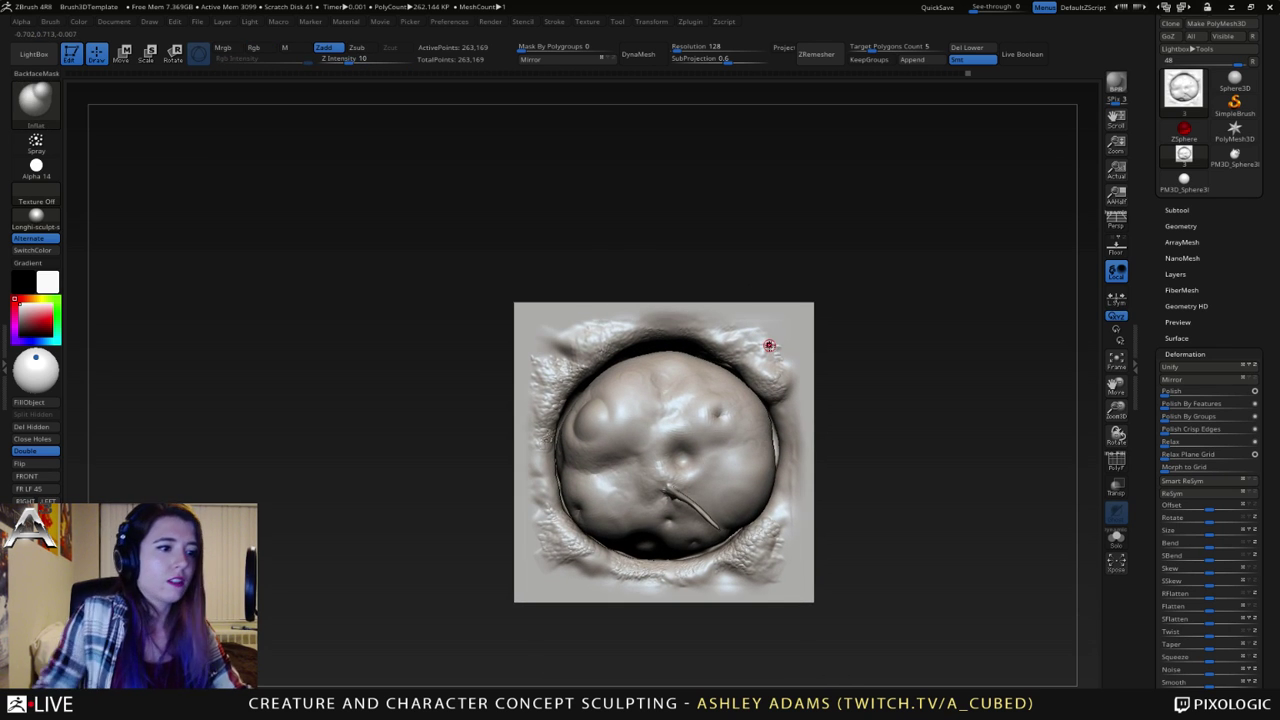
{"action": "left_click", "coordinate": [43, 106]}
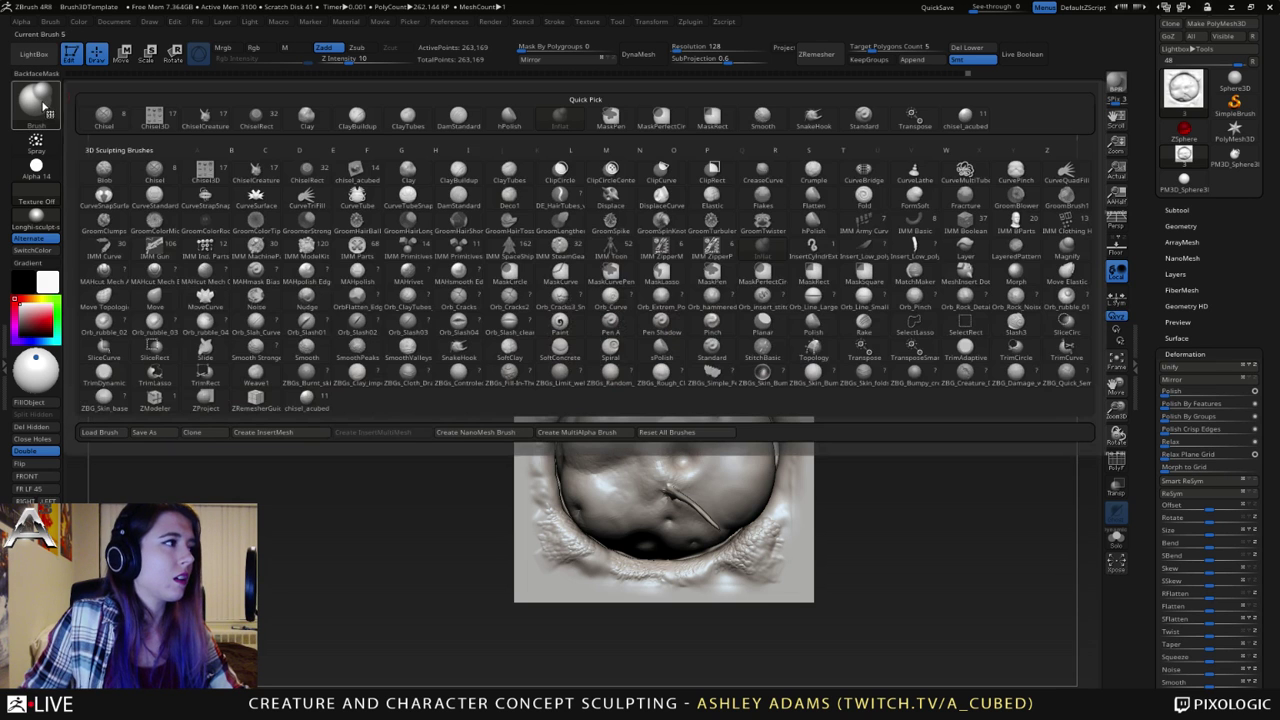
{"action": "left_click", "coordinate": [965, 118]}
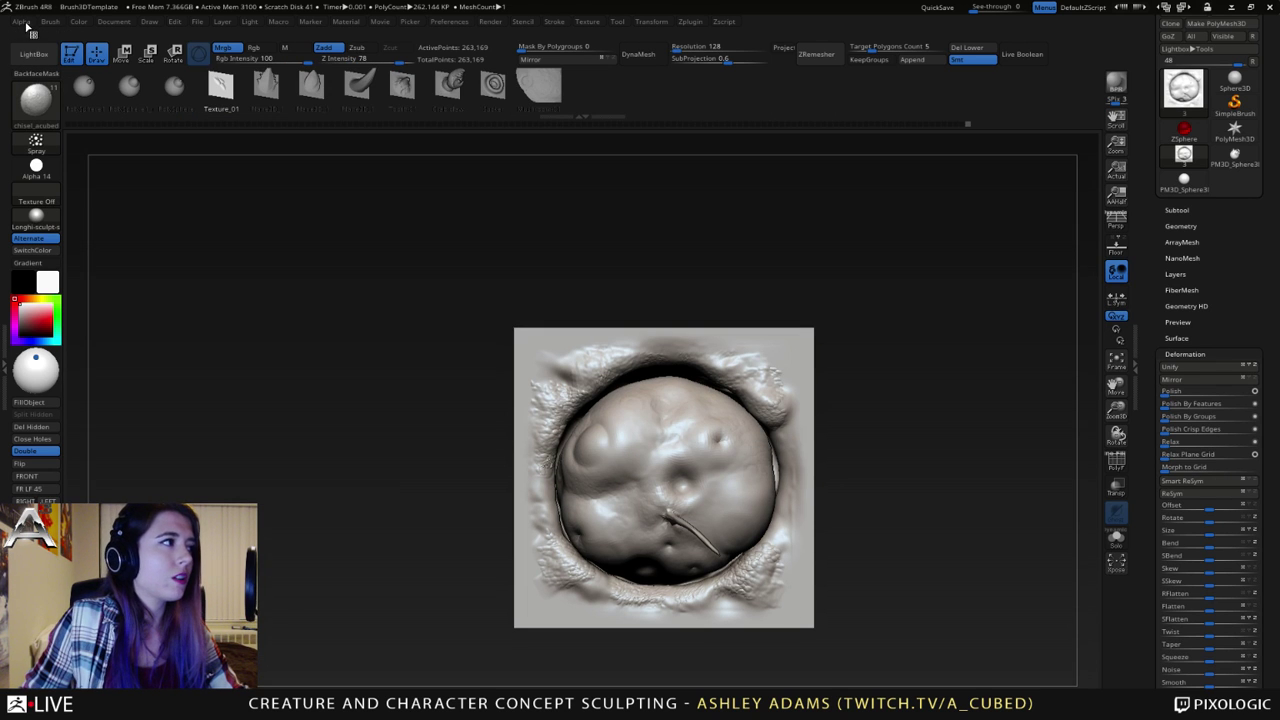
{"action": "left_click", "coordinate": [51, 22]}
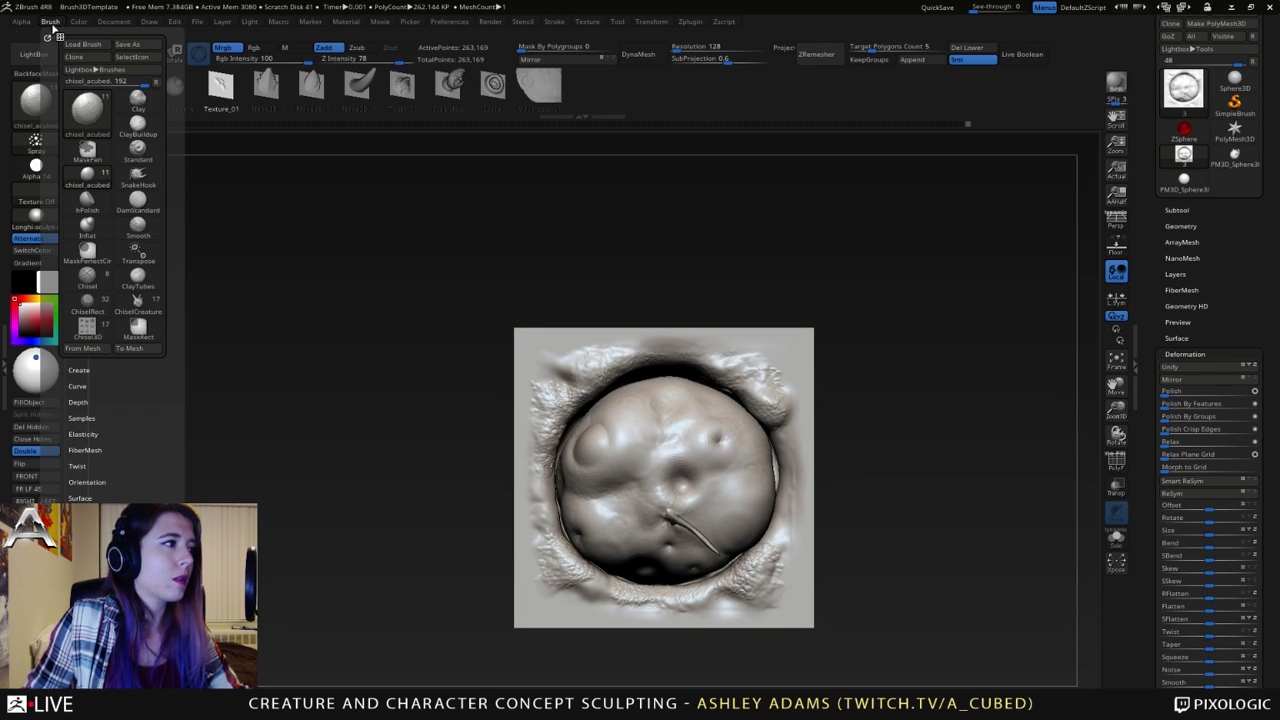
- Rename the sculpted plane's subtool as pustule-01
{"action": "left_click", "coordinate": [1190, 211]}
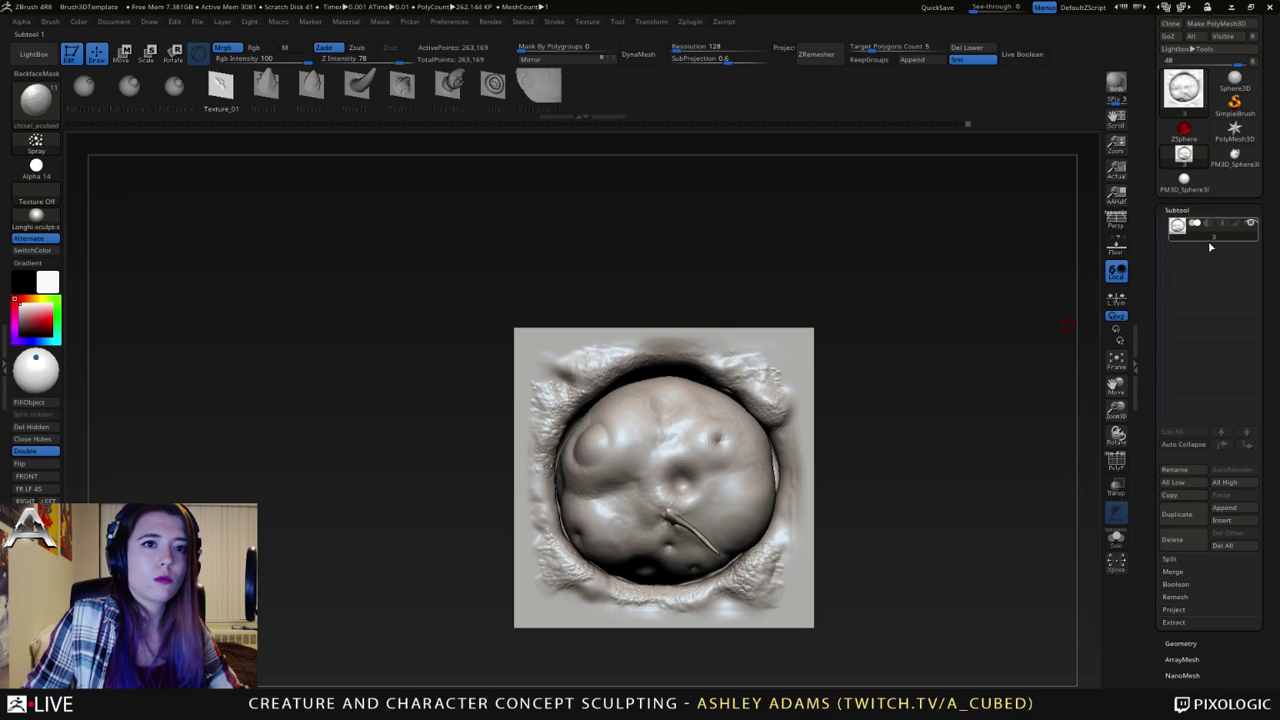
{"action": "left_click", "coordinate": [1182, 471]}
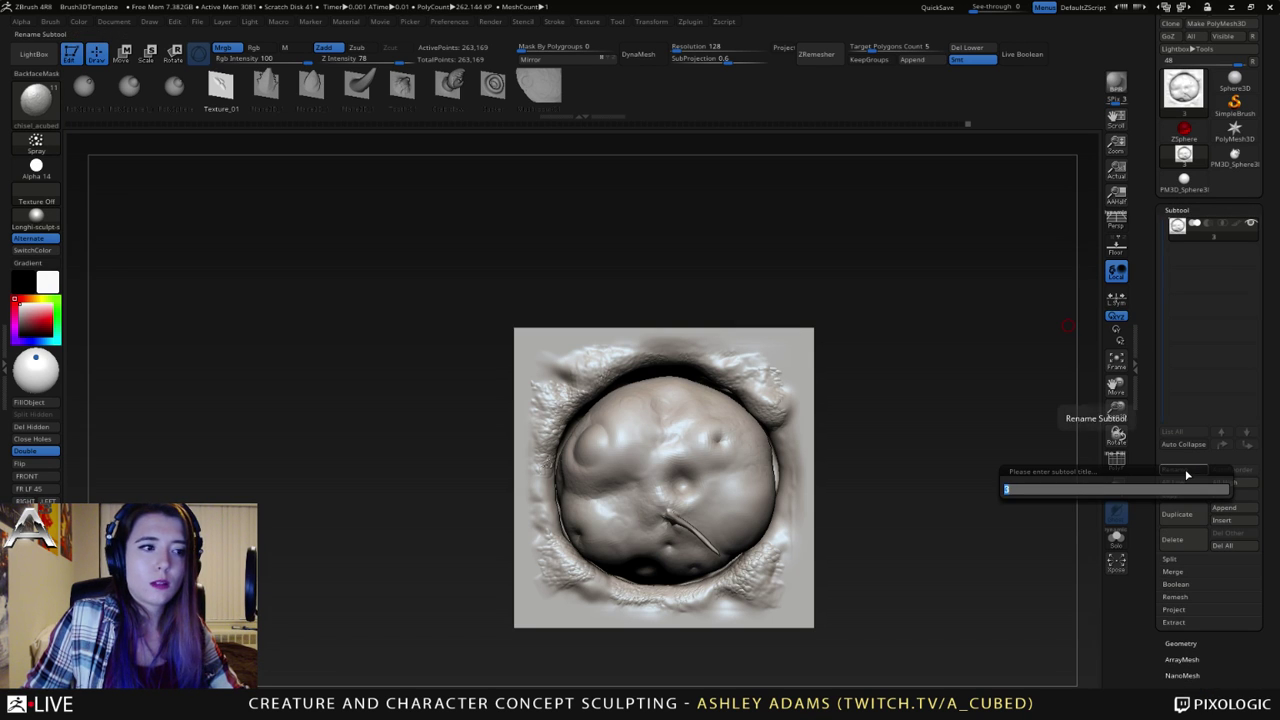
{"action": "type", "text": "pustu"}
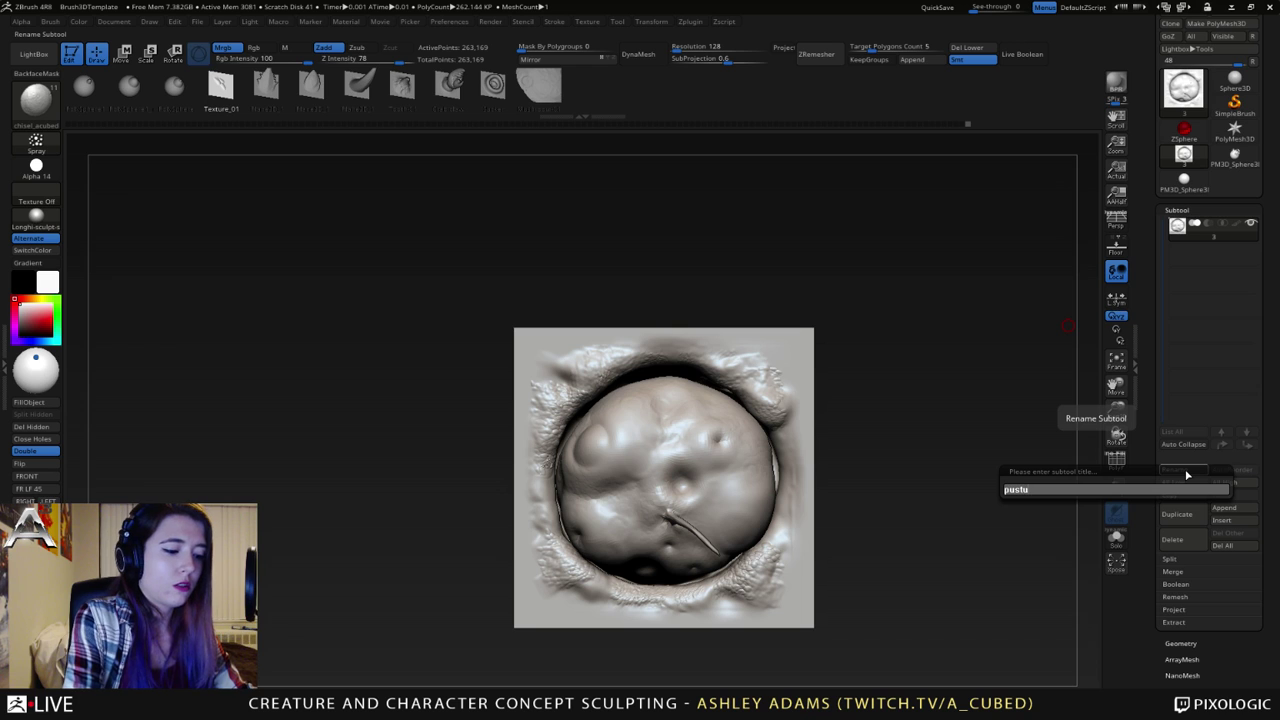
{"action": "type", "text": "le-01"}
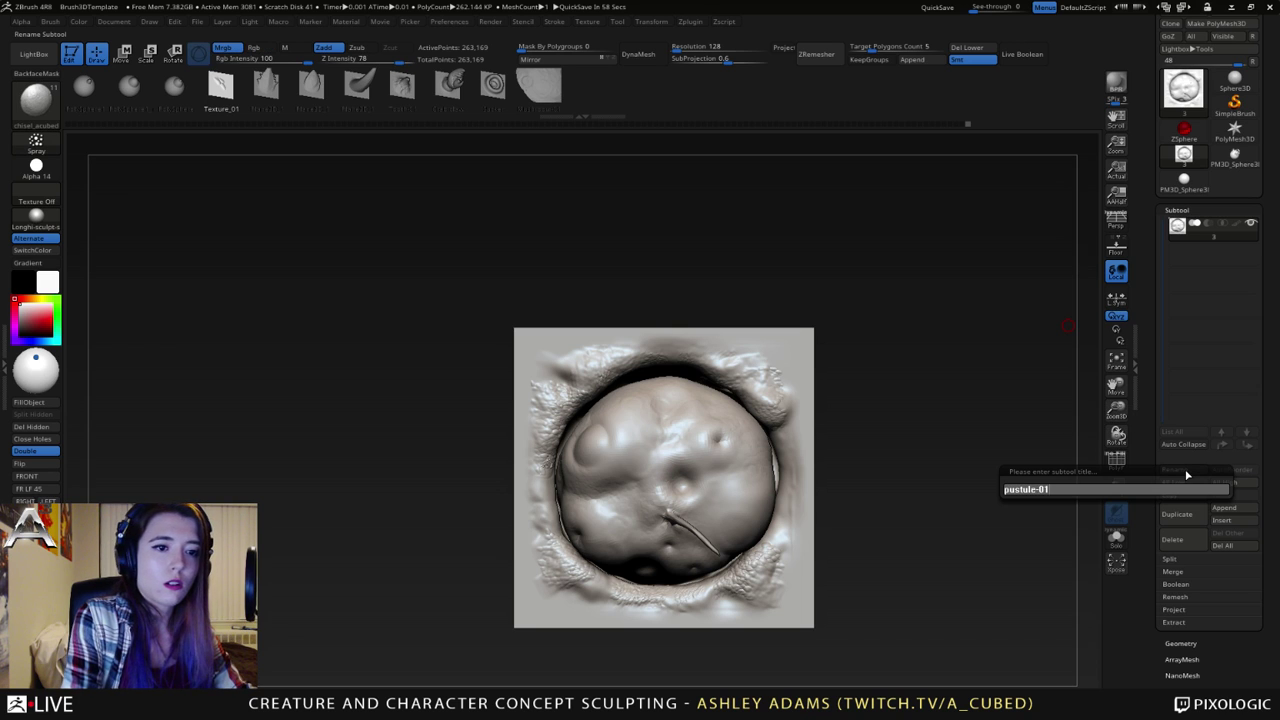
{"action": "key", "text": "Return"}
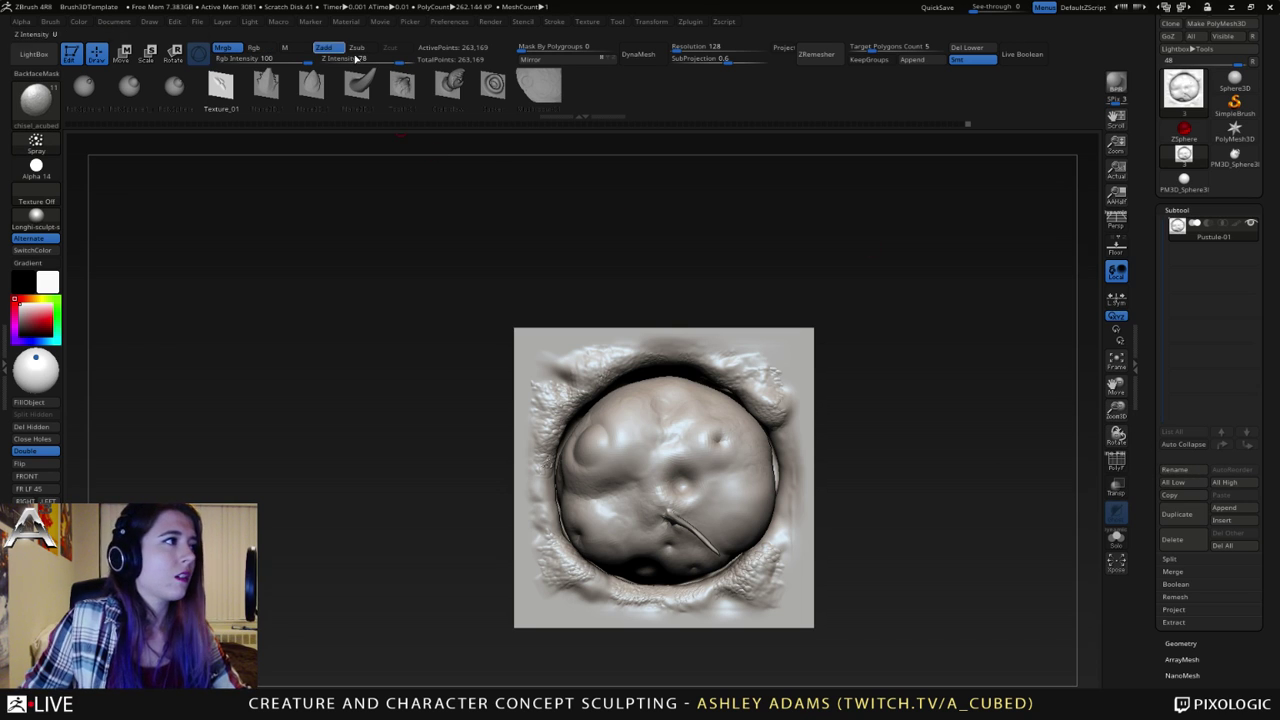
- Save the sculpted plane to disk as 4 and add it to the chisel_acubed brush as a new shape from mesh
{"action": "left_click_drag", "start_coordinate": [1155, 38], "coordinate": [1155, 95]}
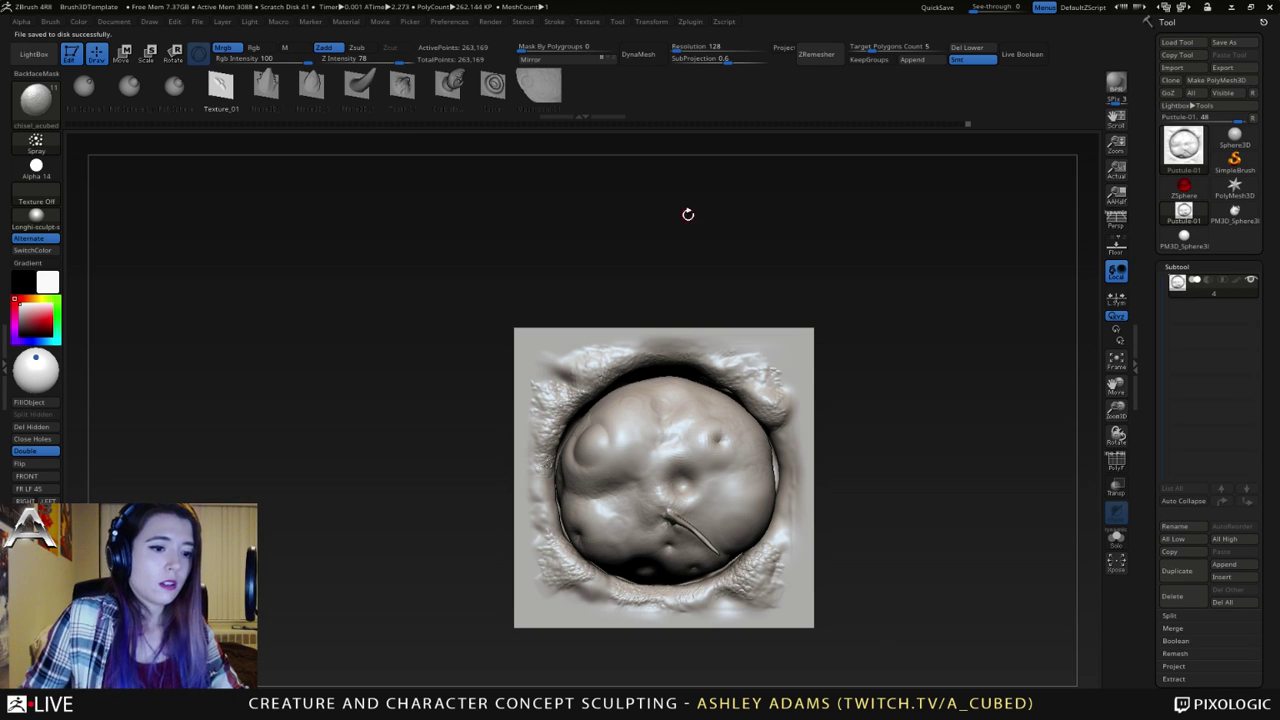
{"action": "left_click", "coordinate": [52, 21]}
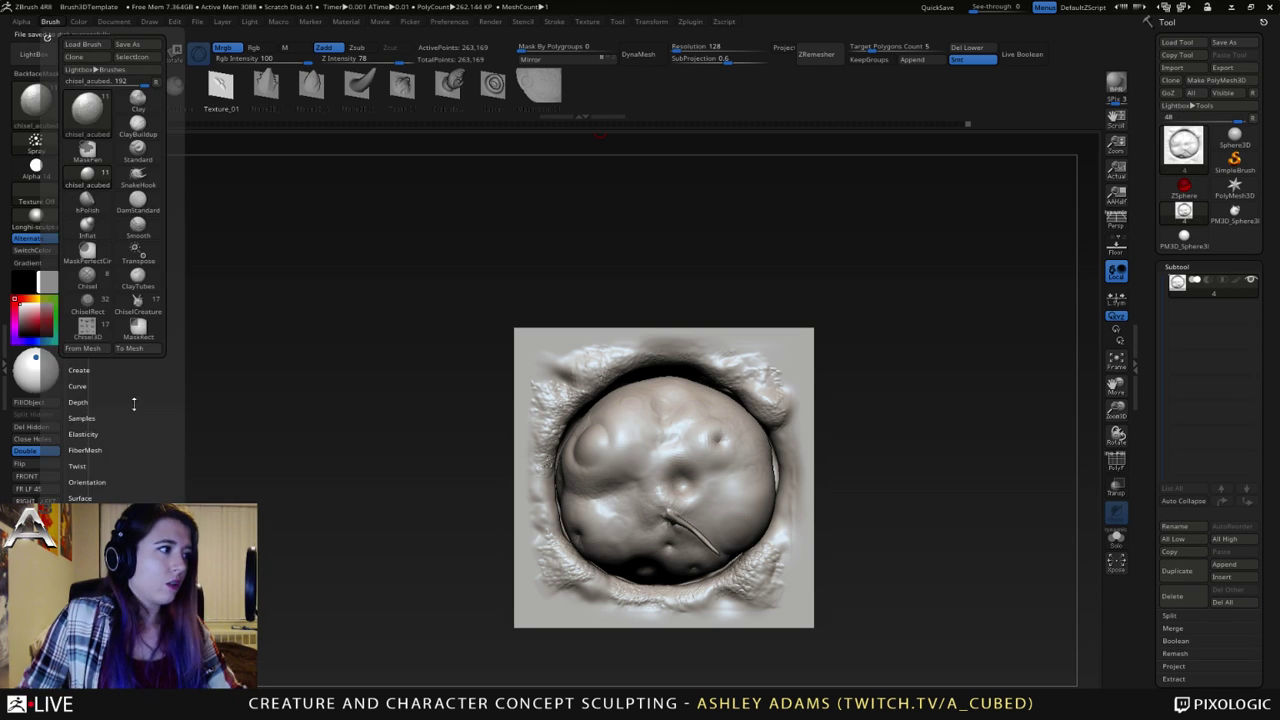
{"action": "left_click", "coordinate": [76, 355]}
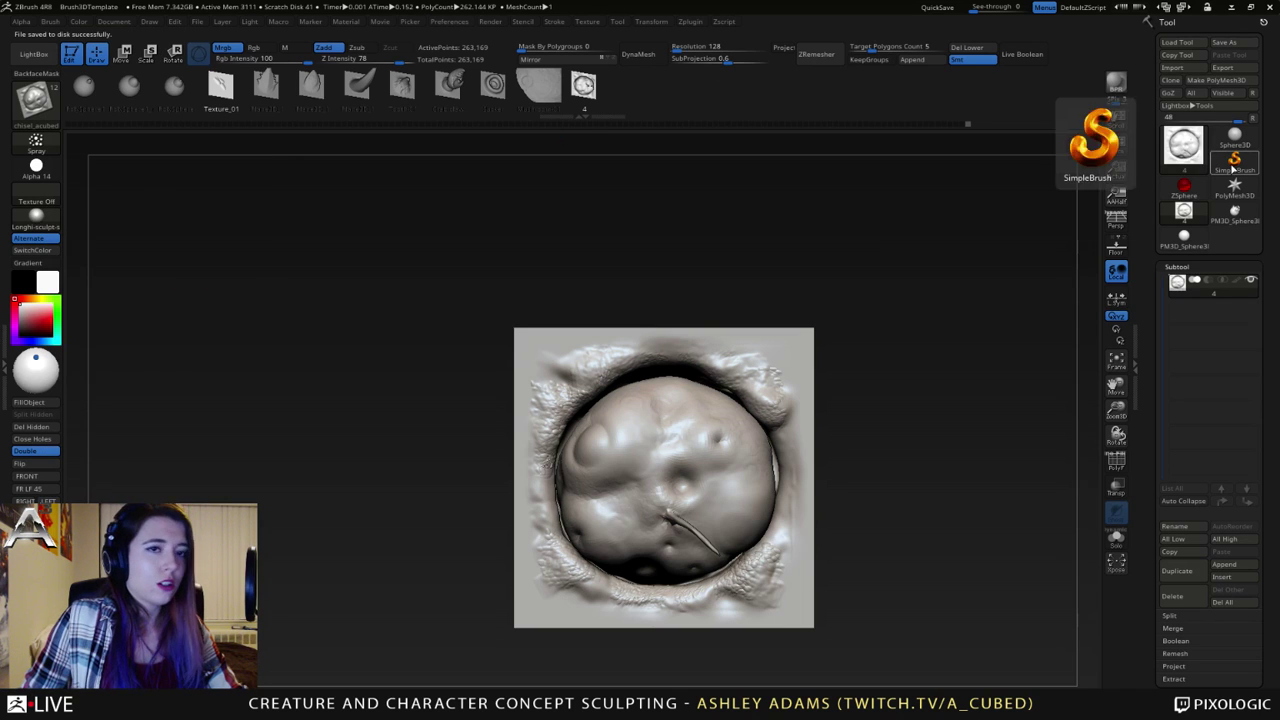
- Switch to the detailed PM3D_Sphere3D_1 test sphere and stamp a large pustule with brush shape 4, using the DragRect stroke
{"action": "left_click", "coordinate": [1236, 213]}
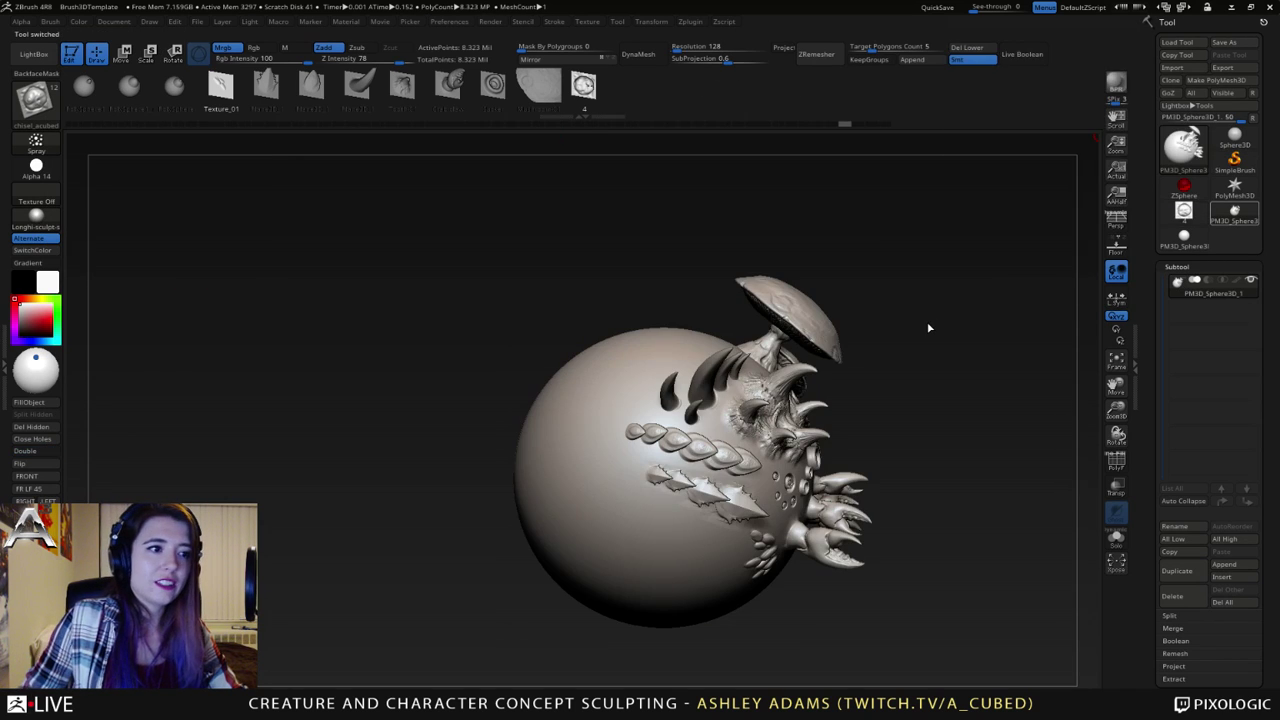
{"action": "left_click", "coordinate": [585, 87]}
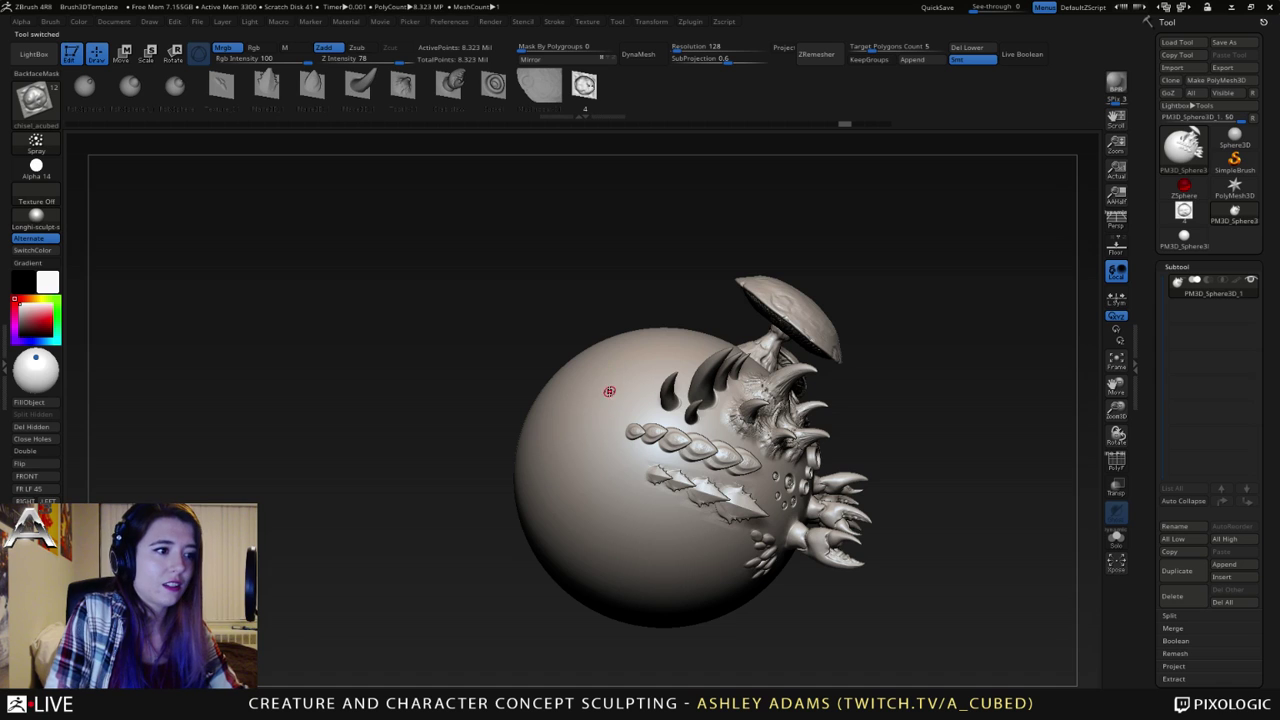
{"action": "left_click", "coordinate": [52, 140]}
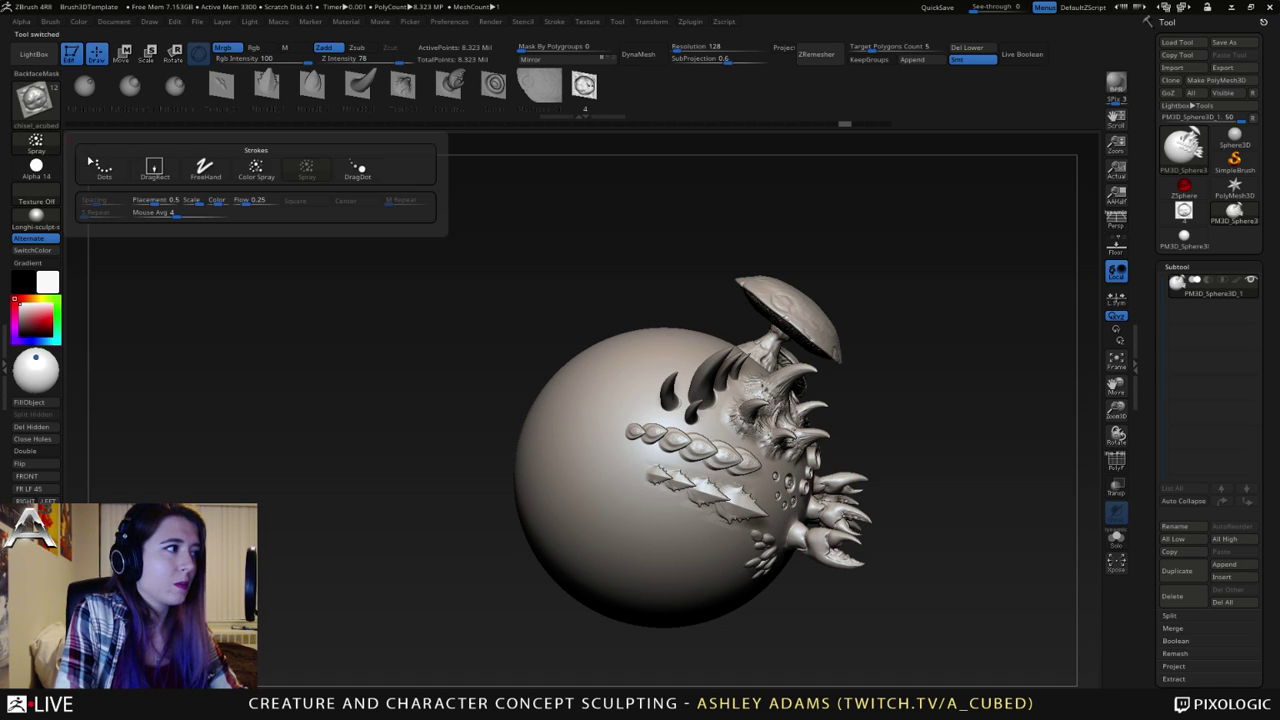
{"action": "left_click", "coordinate": [155, 168]}
{"action": "left_click_drag", "start_coordinate": [617, 391], "coordinate": [650, 408]}
- Stamp a cluster of smaller pustules in varied sizes on the sphere above the large pustule
{"action": "right_click_drag", "start_coordinate": [645, 325], "coordinate": [666, 360]}
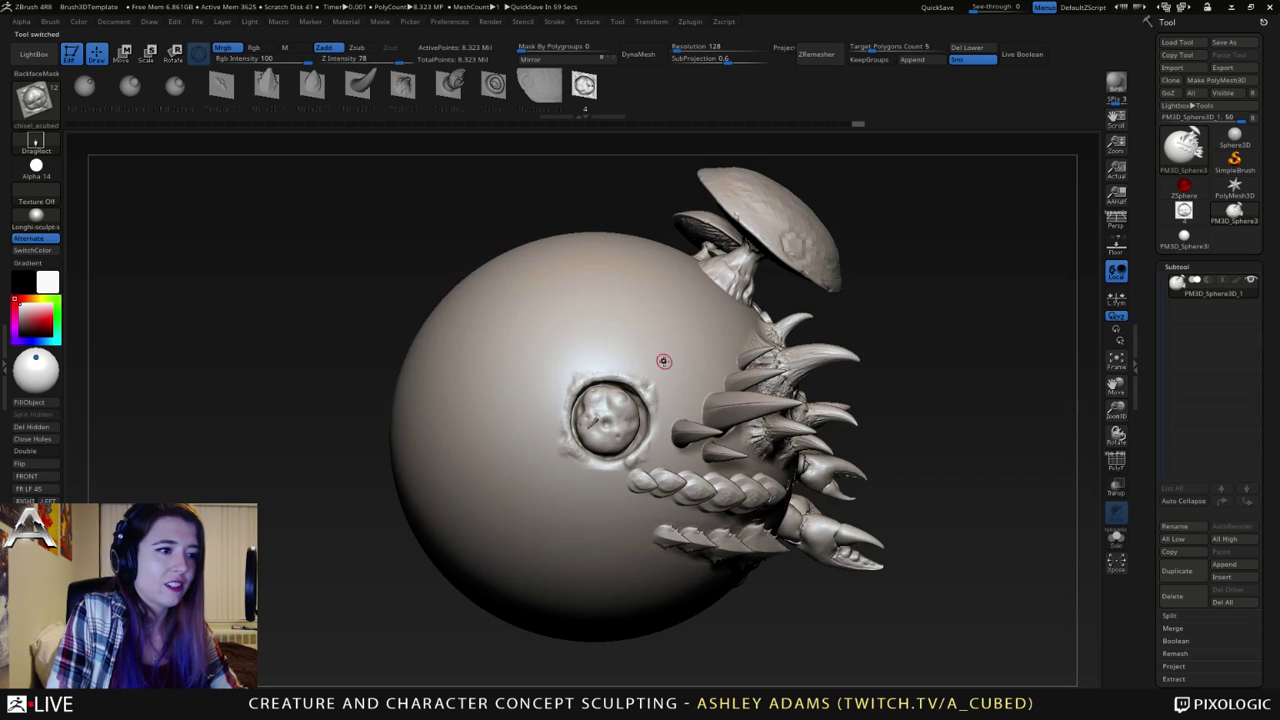
{"action": "mouse_move", "coordinate": [652, 353]}
{"action": "left_mouse_down"}
{"action": "mouse_move", "coordinate": [668, 362]}
{"action": "mouse_move", "coordinate": [627, 351]}
{"action": "left_mouse_up"}
{"action": "right_click_drag", "start_coordinate": [654, 320], "coordinate": [653, 330]}
{"action": "left_click_drag", "start_coordinate": [671, 323], "coordinate": [710, 344]}
{"action": "left_click_drag", "start_coordinate": [617, 307], "coordinate": [660, 319]}
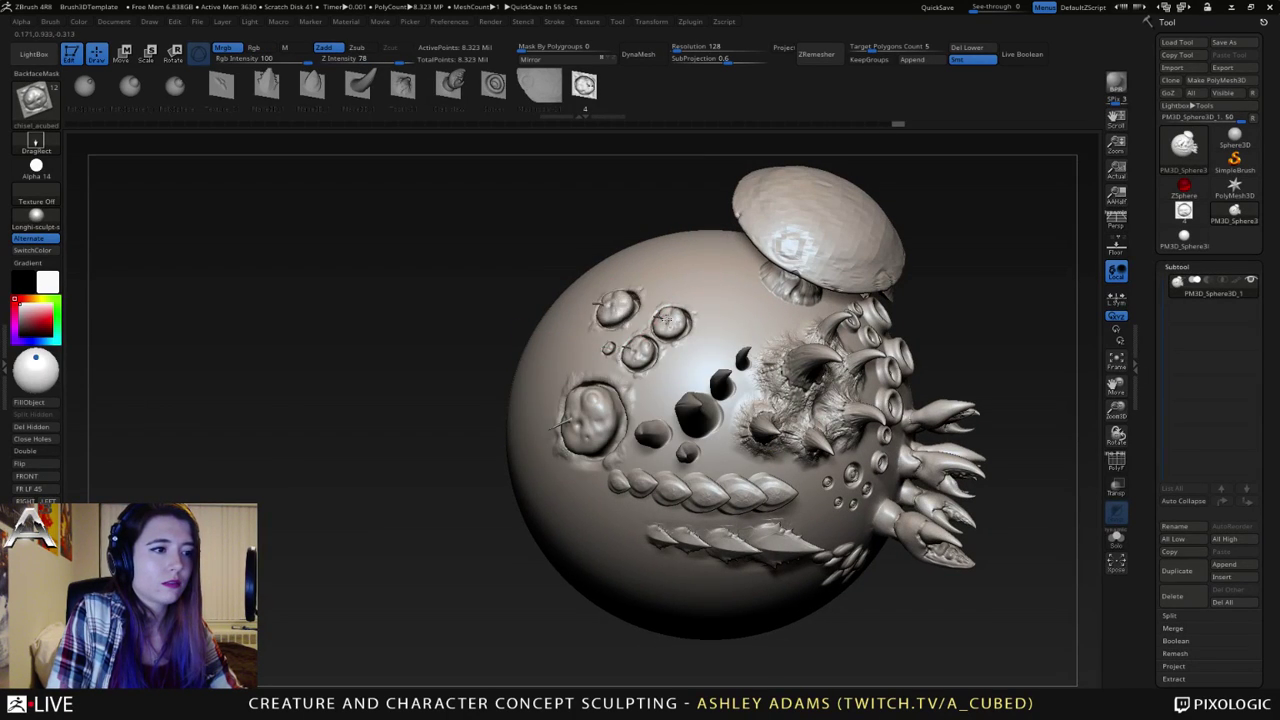
{"action": "right_click_drag", "start_coordinate": [679, 324], "coordinate": [742, 330]}
{"action": "left_click_drag", "start_coordinate": [571, 354], "coordinate": [591, 396]}
- Extend the pustule cluster upward and toward the mushroom cap with further stamps
{"action": "right_click_drag", "start_coordinate": [770, 312], "coordinate": [709, 279]}
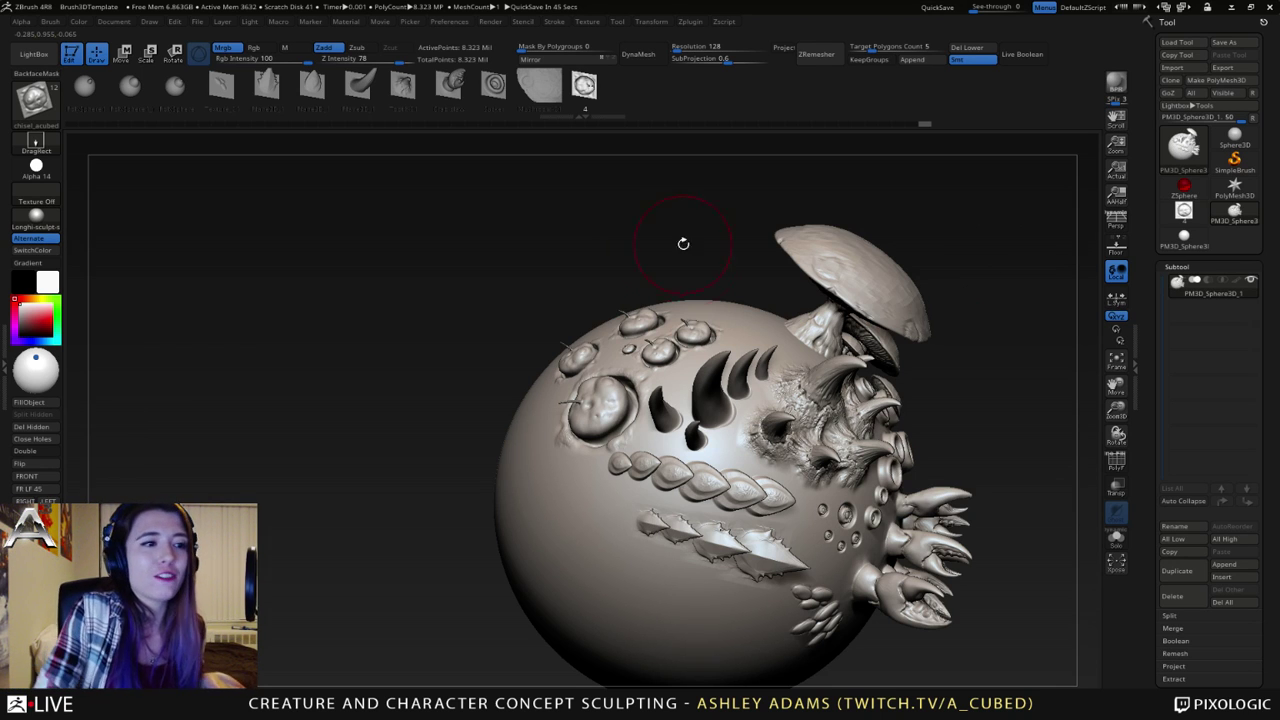
{"action": "right_click_drag", "start_coordinate": [688, 328], "coordinate": [734, 380]}
{"action": "mouse_move", "coordinate": [671, 259]}
{"action": "left_mouse_down"}
{"action": "mouse_move", "coordinate": [692, 272]}
{"action": "mouse_move", "coordinate": [669, 289]}
{"action": "left_mouse_up"}
{"action": "right_click_drag", "start_coordinate": [688, 278], "coordinate": [610, 280]}
{"action": "left_click_drag", "start_coordinate": [712, 292], "coordinate": [747, 302]}
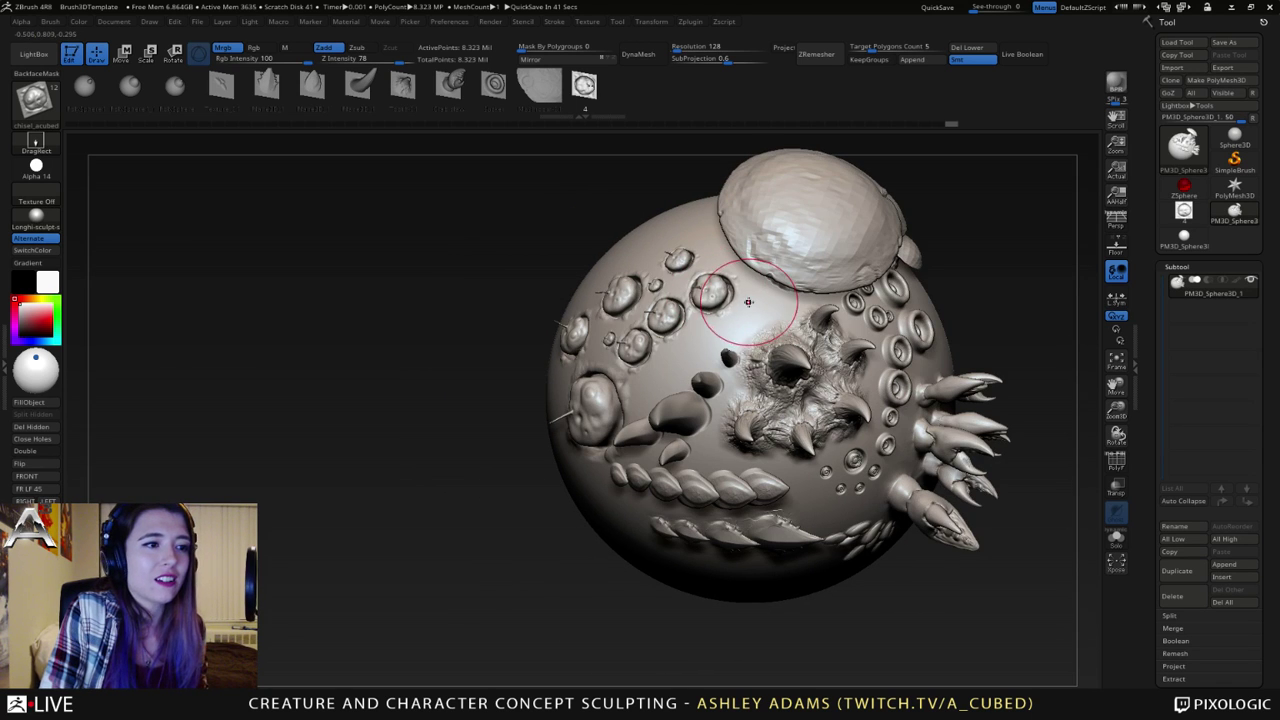
- Stamp more small pustules on the bare side of the cluster, away from the spikes, and fill gaps between them
{"action": "mouse_move", "coordinate": [707, 293]}
{"action": "right_mouse_down"}
{"action": "mouse_move", "coordinate": [730, 300]}
{"action": "mouse_move", "coordinate": [622, 354]}
{"action": "mouse_move", "coordinate": [660, 352]}
{"action": "mouse_move", "coordinate": [534, 294]}
{"action": "right_mouse_up"}
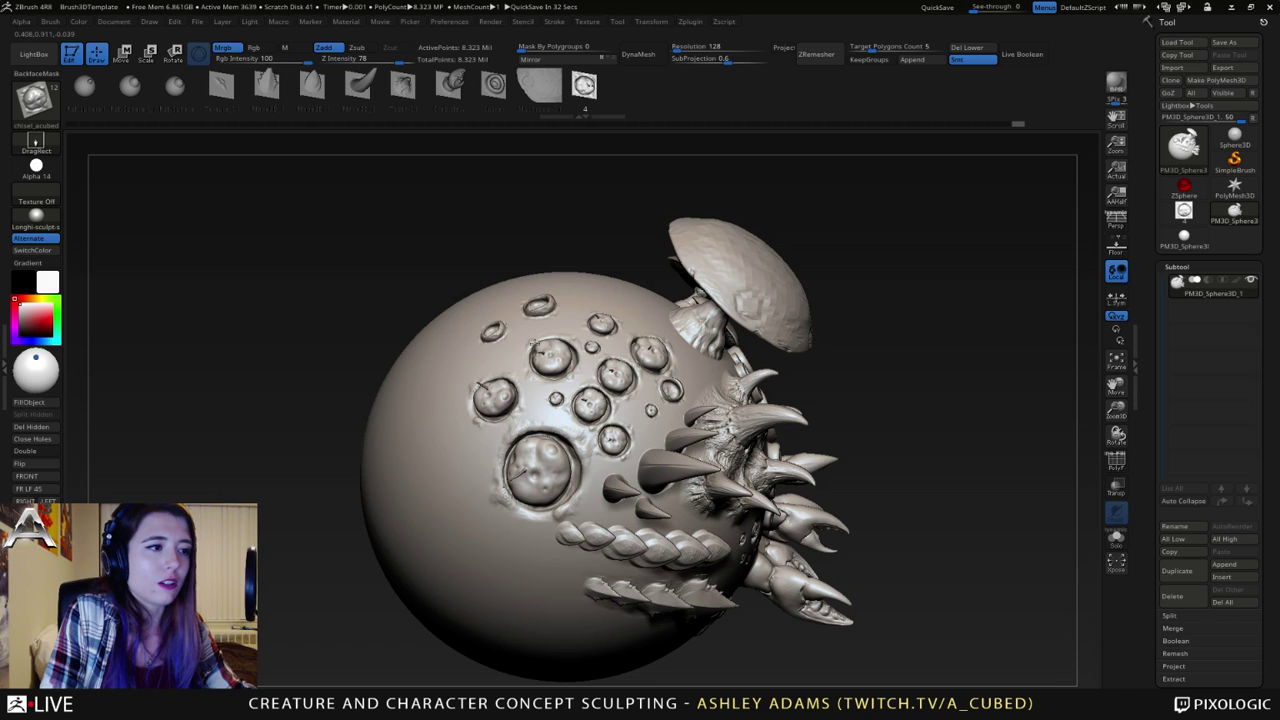
{"action": "right_click_drag", "start_coordinate": [488, 355], "coordinate": [545, 440]}
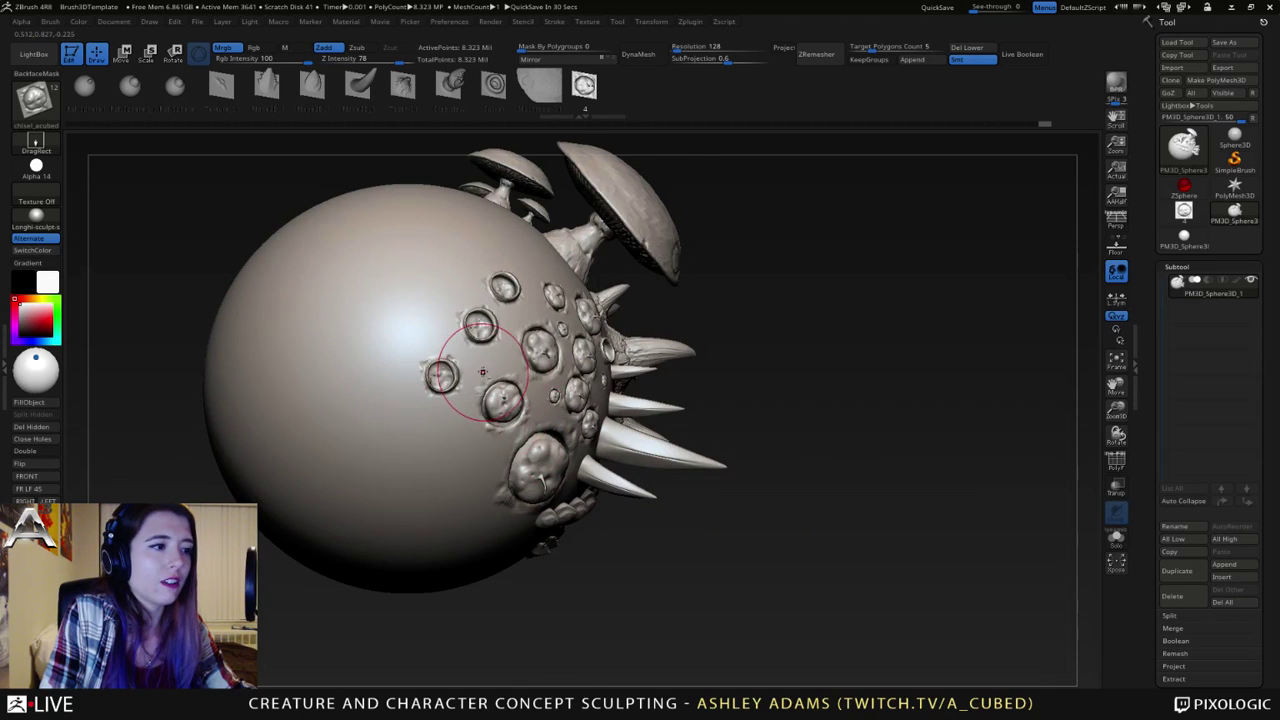
{"action": "left_click_drag", "start_coordinate": [481, 370], "coordinate": [486, 383]}
{"action": "right_click_drag", "start_coordinate": [484, 374], "coordinate": [425, 360]}
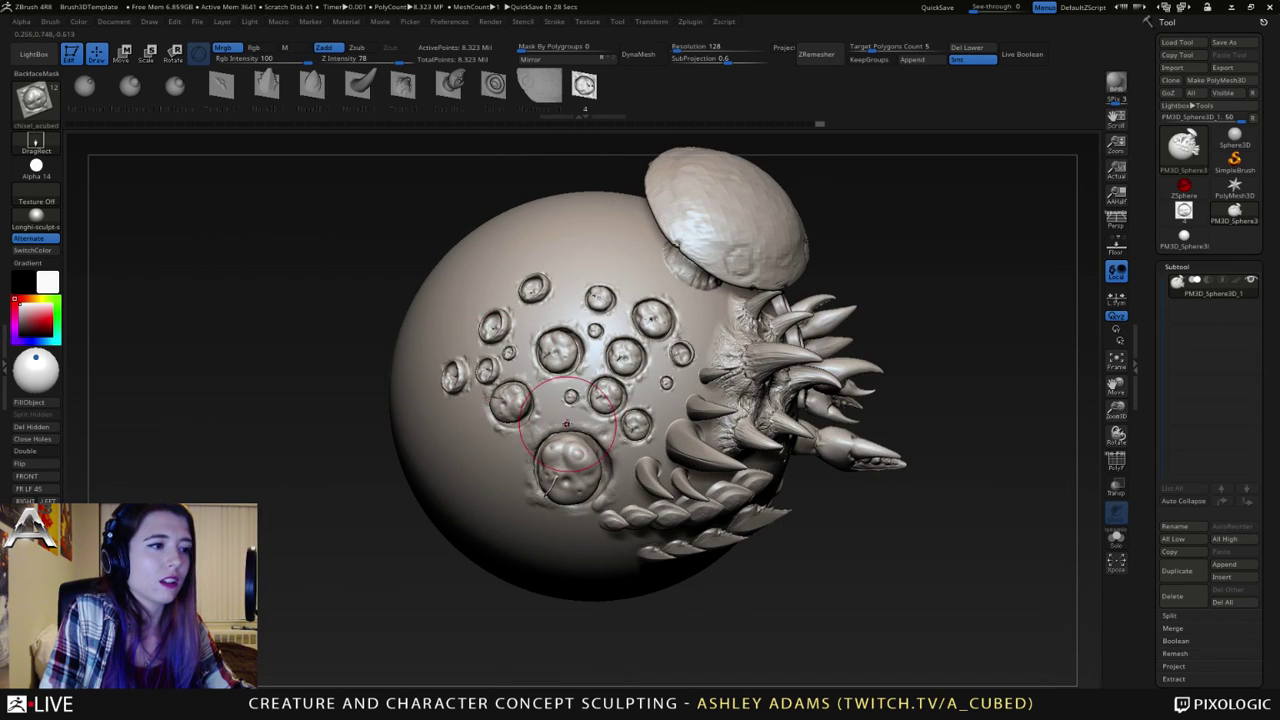
{"action": "right_click_drag", "start_coordinate": [505, 355], "coordinate": [543, 263]}
{"action": "mouse_move", "coordinate": [744, 267]}
{"action": "right_mouse_down"}
{"action": "mouse_move", "coordinate": [740, 300]}
{"action": "mouse_move", "coordinate": [774, 306]}
{"action": "right_mouse_up"}
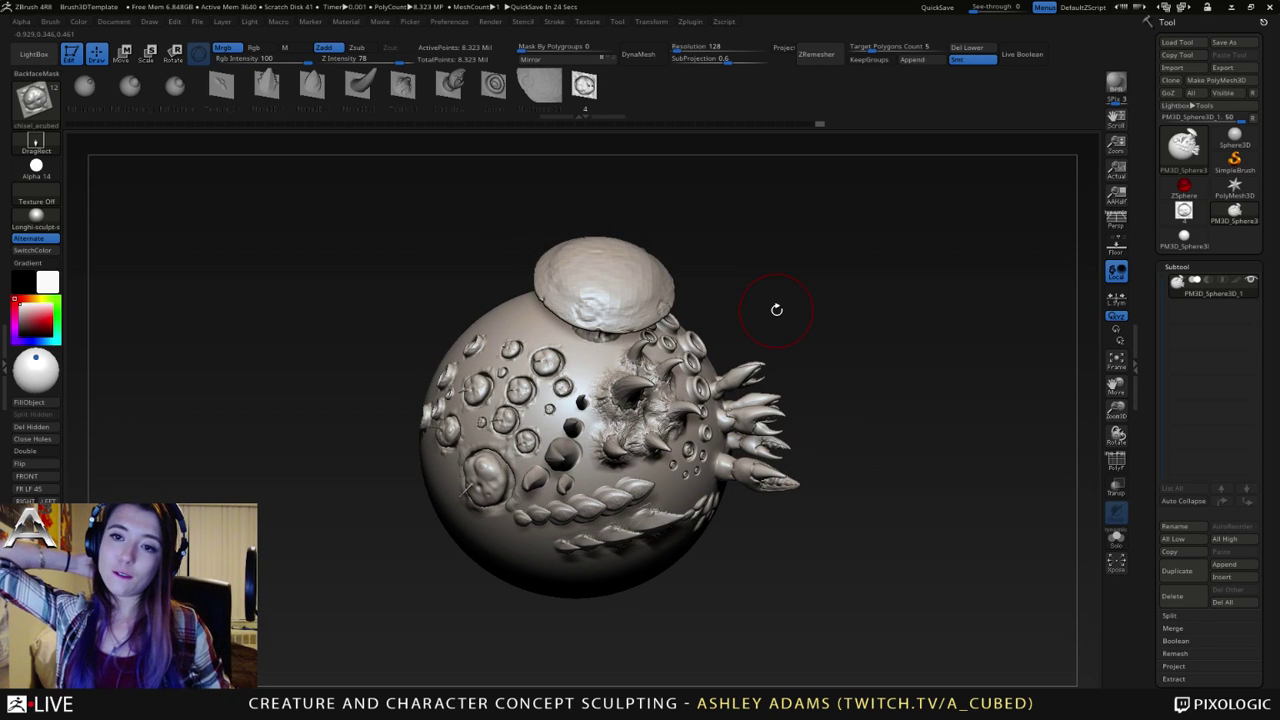